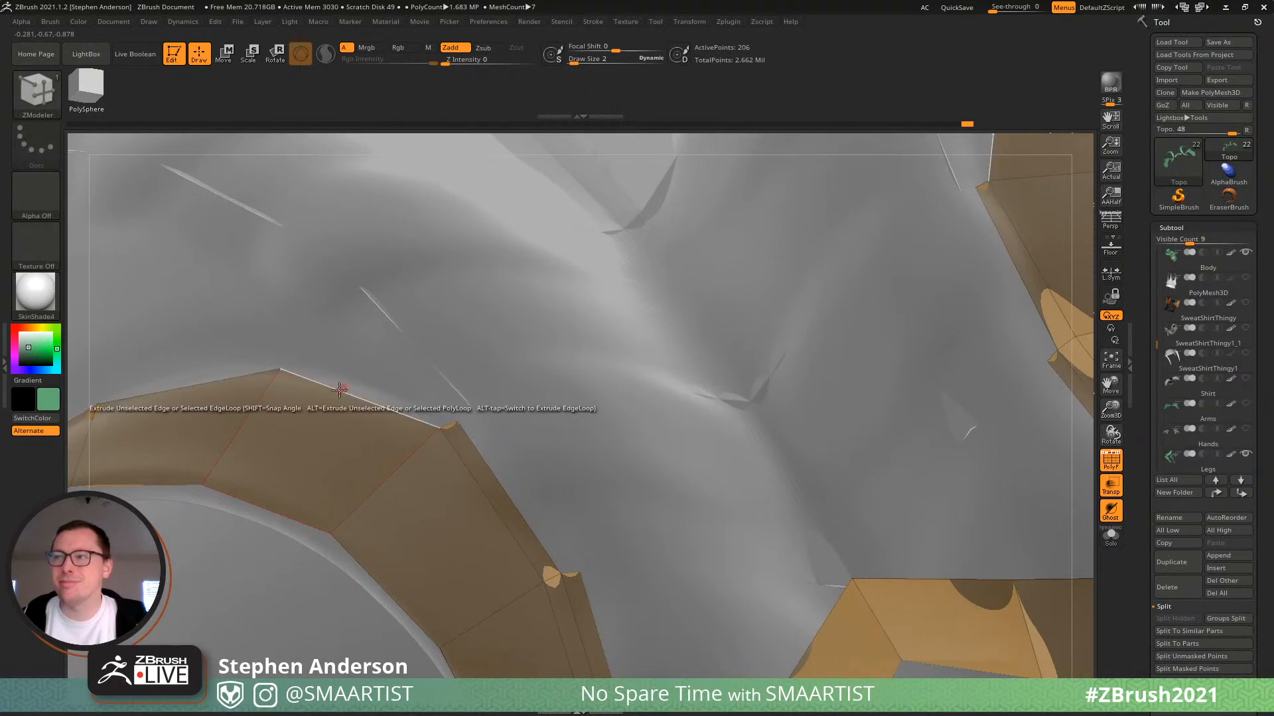
Extrude an edge of the upper eyelid strip outward toward the brow and pull the new polygon's corner.
{"action": "left_click_drag", "start_coordinate": [341, 388], "coordinate": [357, 369]}
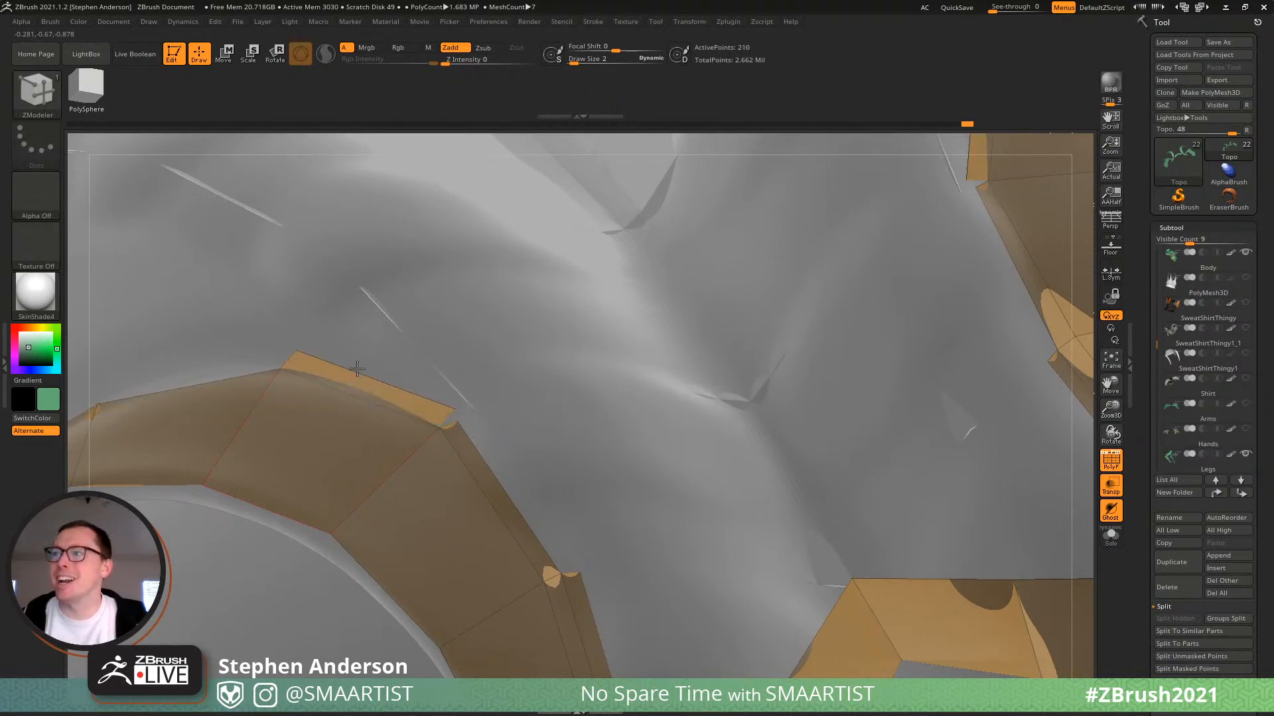
{"action": "left_click", "coordinate": [301, 354]}
{"action": "left_click_drag", "start_coordinate": [336, 313], "coordinate": [418, 386]}
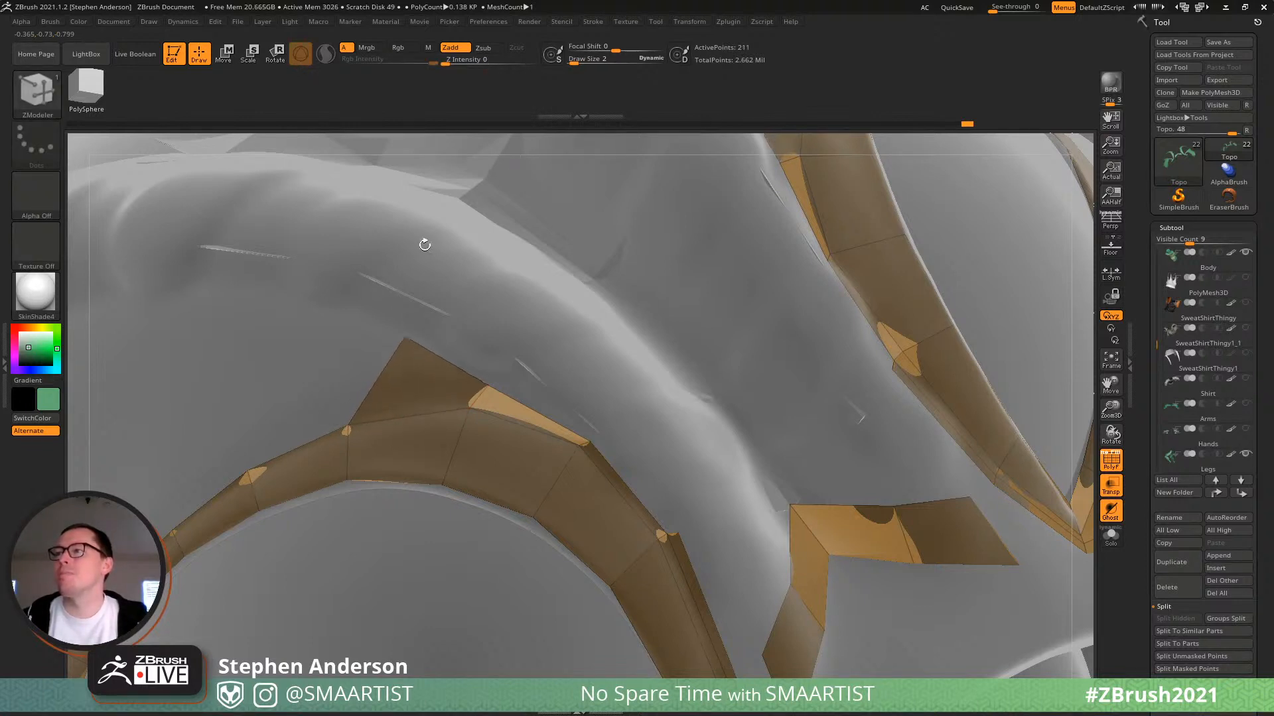
{"action": "mouse_move", "coordinate": [424, 245]}
{"action": "left_mouse_down"}
{"action": "mouse_move", "coordinate": [412, 258]}
{"action": "mouse_move", "coordinate": [408, 239]}
{"action": "left_mouse_up"}
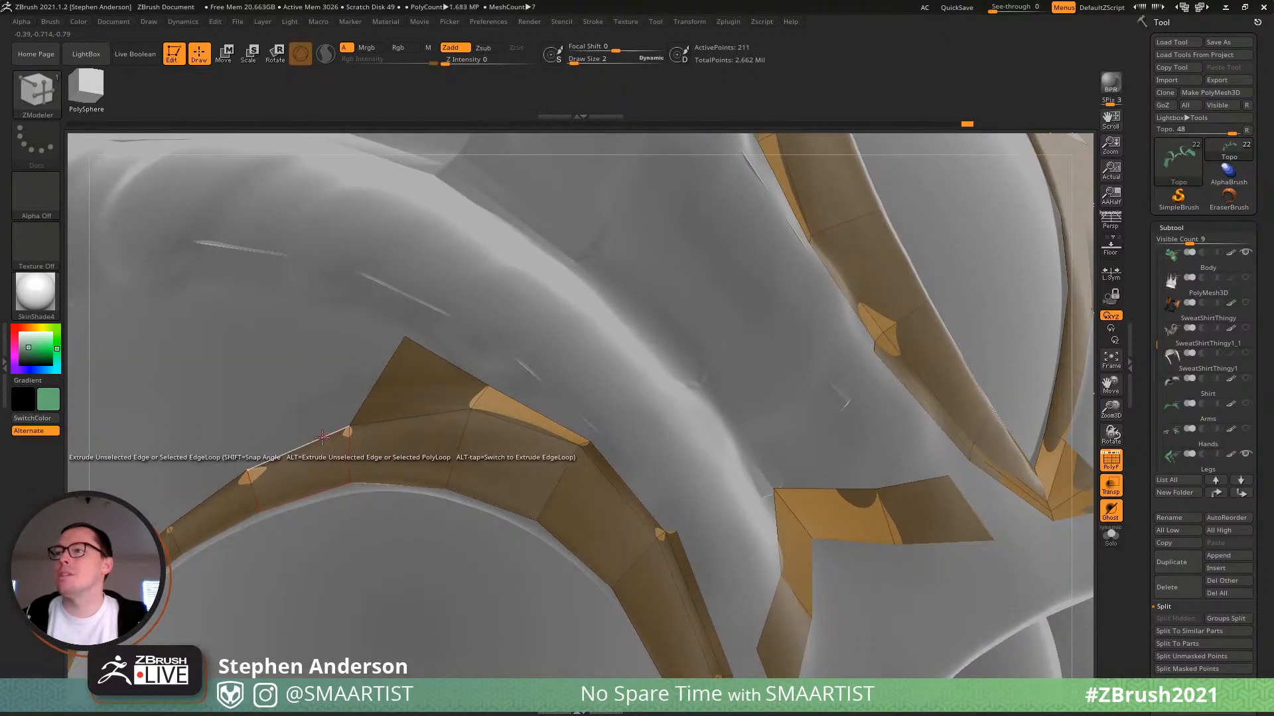
{"action": "left_click_drag", "start_coordinate": [322, 438], "coordinate": [310, 339]}
{"action": "mouse_move", "coordinate": [392, 398]}
{"action": "right_mouse_down", "text": "ctrl"}
{"action": "mouse_move", "coordinate": [298, 372]}
{"action": "mouse_move", "coordinate": [314, 392]}
{"action": "mouse_move", "coordinate": [294, 392]}
{"action": "mouse_move", "coordinate": [404, 418]}
{"action": "right_mouse_up", "text": "ctrl"}
{"action": "key", "text": "ctrl+z"}
{"action": "key", "text": "ctrl+z"}
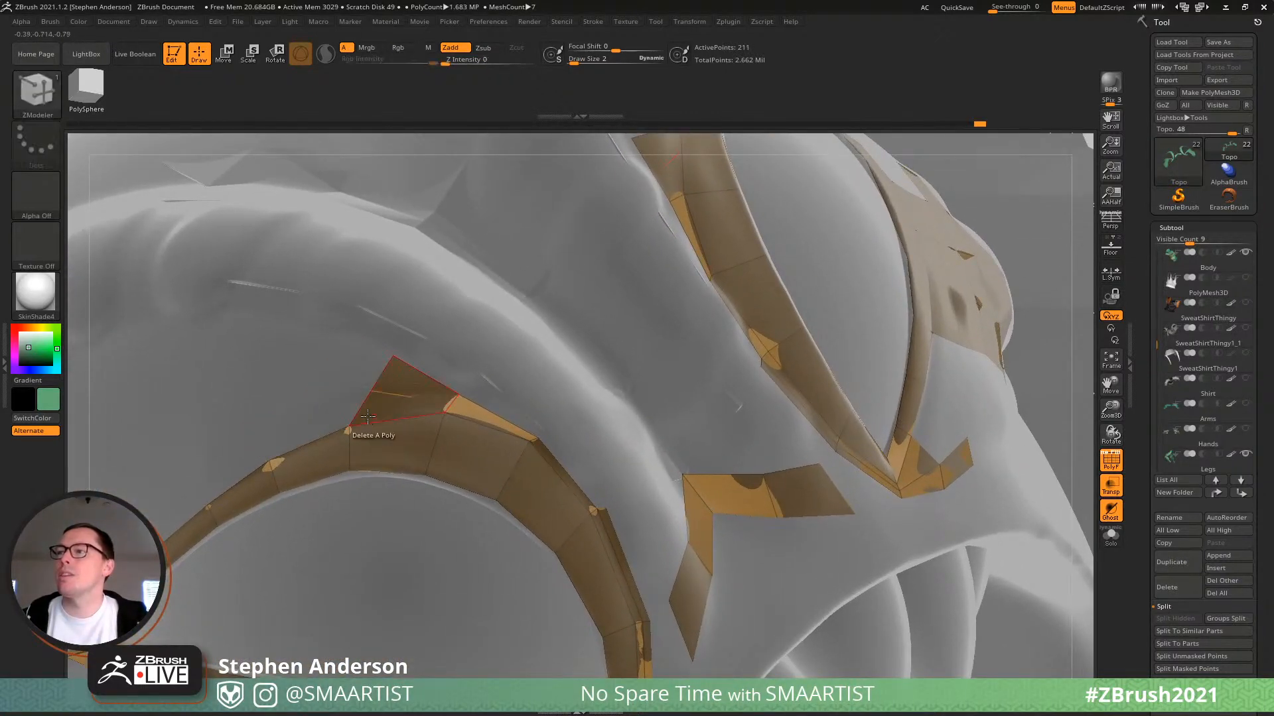
{"action": "key", "text": "ctrl+z"}
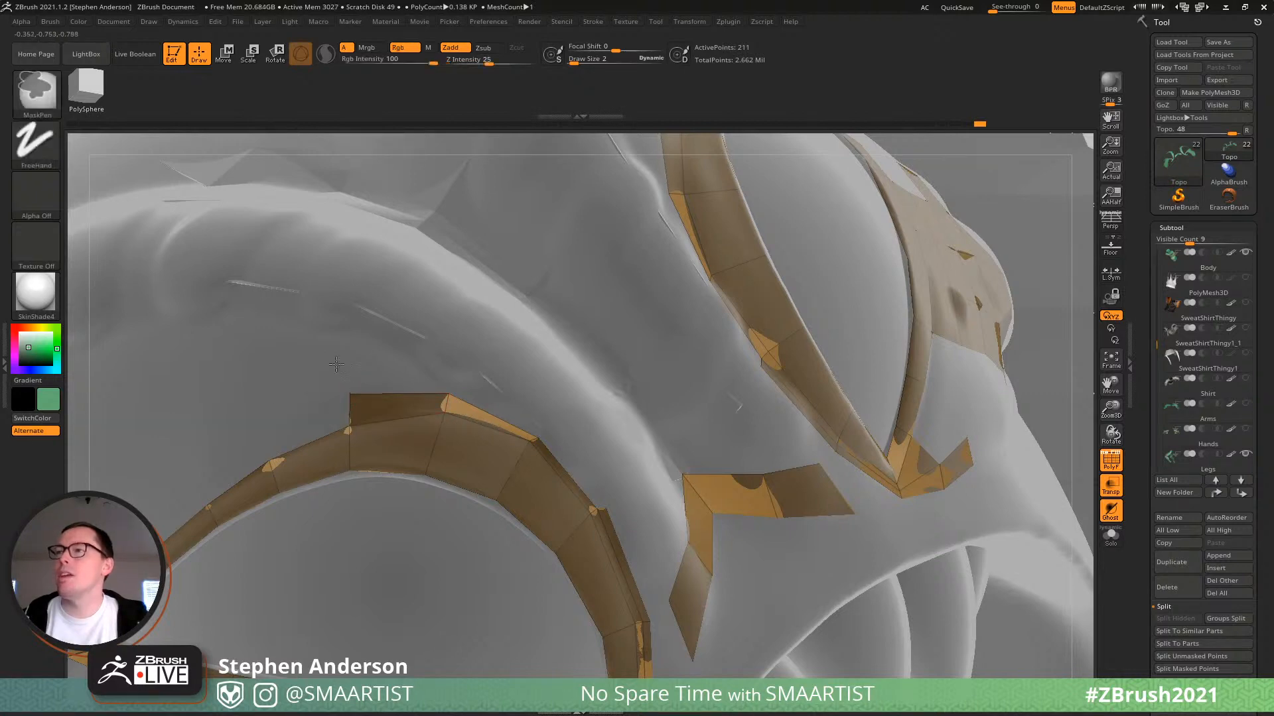
Set the draw size to 17 and adjust the upper corner of the isolated quad beyond the outer eye corner.
{"action": "right_click_drag", "start_coordinate": [391, 425], "coordinate": [379, 357], "text": "ctrl"}
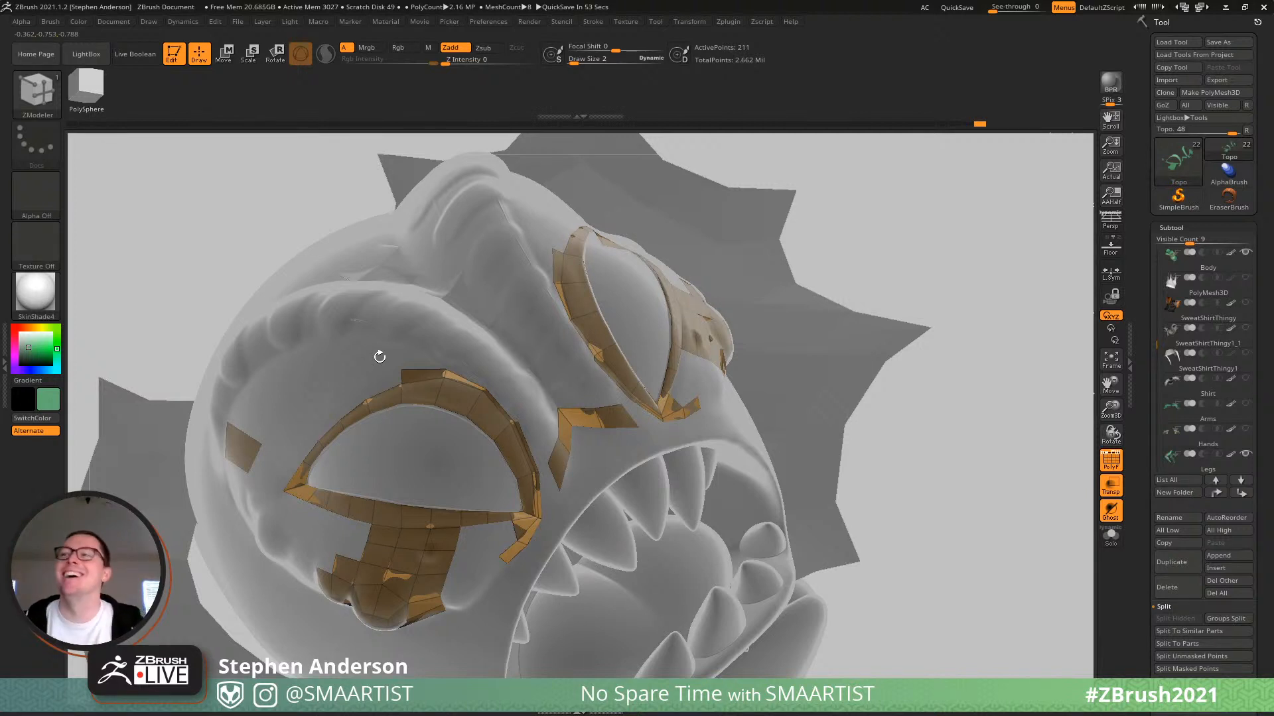
{"action": "mouse_move", "coordinate": [339, 392]}
{"action": "right_mouse_down"}
{"action": "mouse_move", "coordinate": [361, 374]}
{"action": "mouse_move", "coordinate": [344, 388]}
{"action": "mouse_move", "coordinate": [387, 382]}
{"action": "mouse_move", "coordinate": [330, 418]}
{"action": "mouse_move", "coordinate": [418, 357]}
{"action": "mouse_move", "coordinate": [583, 455]}
{"action": "right_mouse_up"}
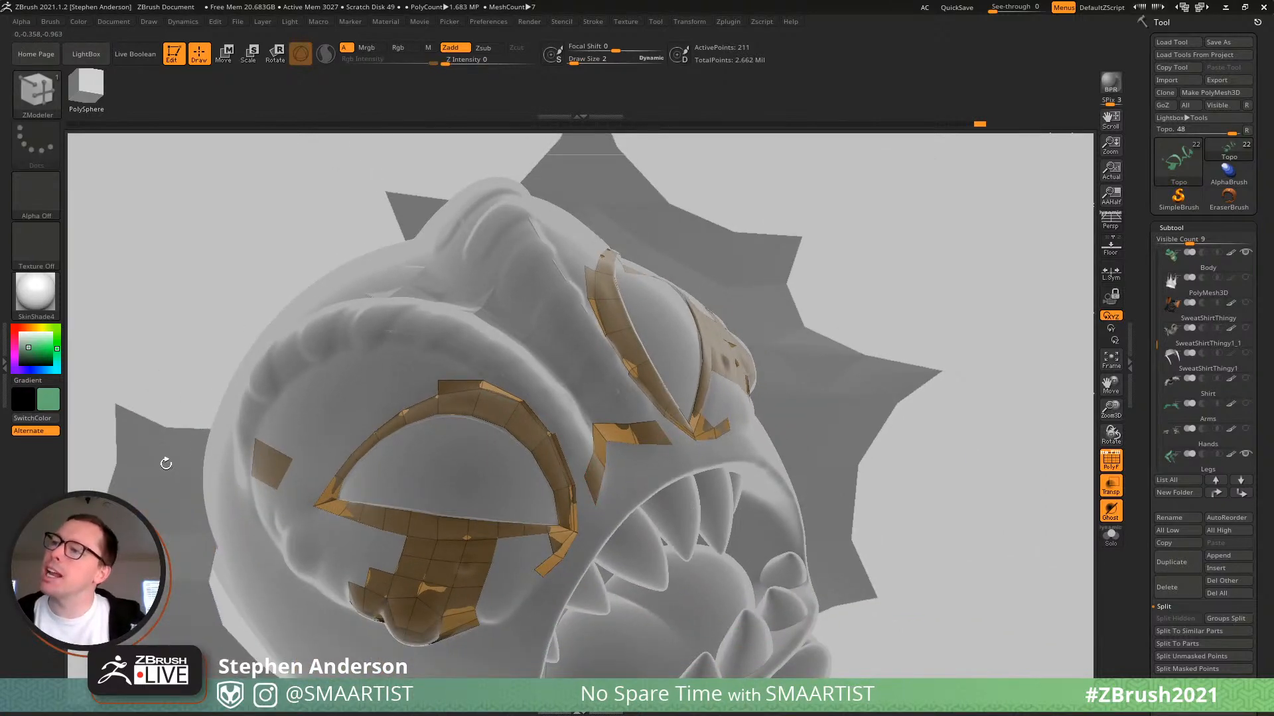
{"action": "right_click_drag", "start_coordinate": [232, 469], "coordinate": [300, 472]}
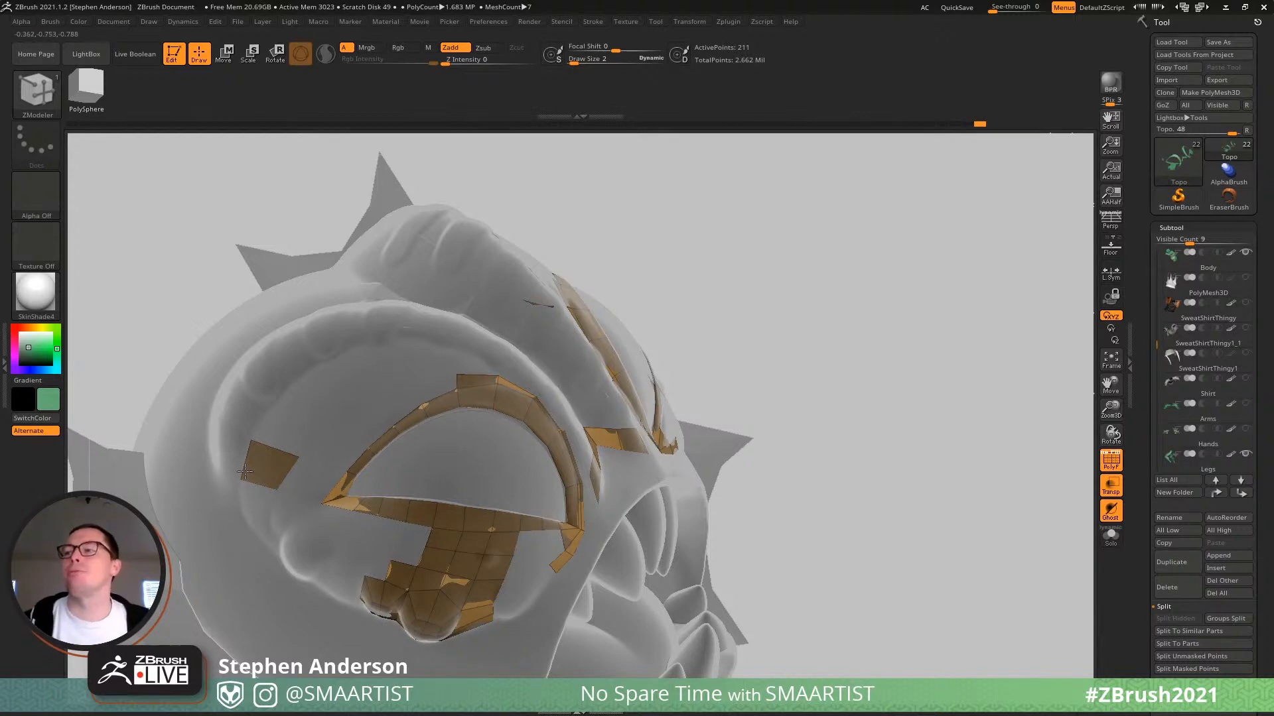
{"action": "mouse_move", "coordinate": [504, 537]}
{"action": "left_mouse_down"}
{"action": "mouse_move", "coordinate": [435, 579]}
{"action": "mouse_move", "coordinate": [402, 571]}
{"action": "mouse_move", "coordinate": [393, 535]}
{"action": "mouse_move", "coordinate": [420, 497]}
{"action": "mouse_move", "coordinate": [524, 571]}
{"action": "mouse_move", "coordinate": [406, 416]}
{"action": "left_mouse_up"}
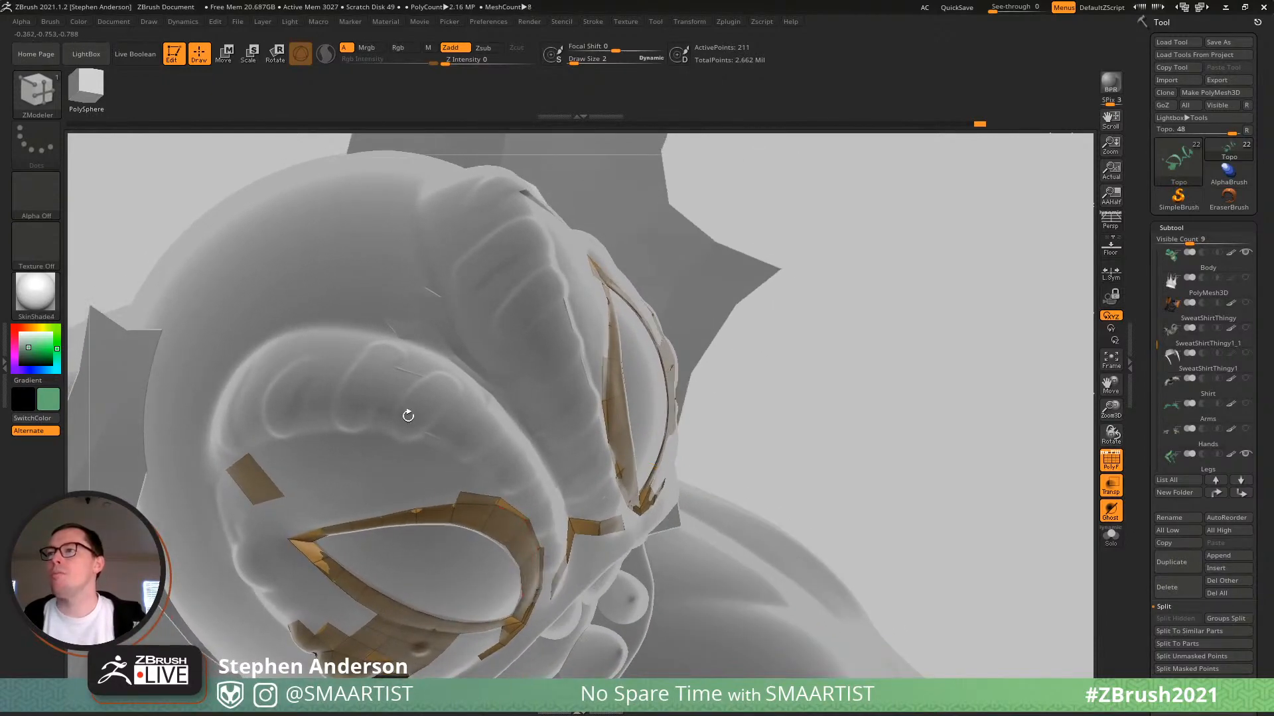
{"action": "mouse_move", "coordinate": [407, 415]}
{"action": "right_mouse_down", "text": "ctrl"}
{"action": "mouse_move", "coordinate": [353, 386]}
{"action": "mouse_move", "coordinate": [330, 500]}
{"action": "mouse_move", "coordinate": [412, 557]}
{"action": "mouse_move", "coordinate": [420, 544]}
{"action": "mouse_move", "coordinate": [398, 496]}
{"action": "mouse_move", "coordinate": [414, 464]}
{"action": "right_mouse_up", "text": "ctrl"}
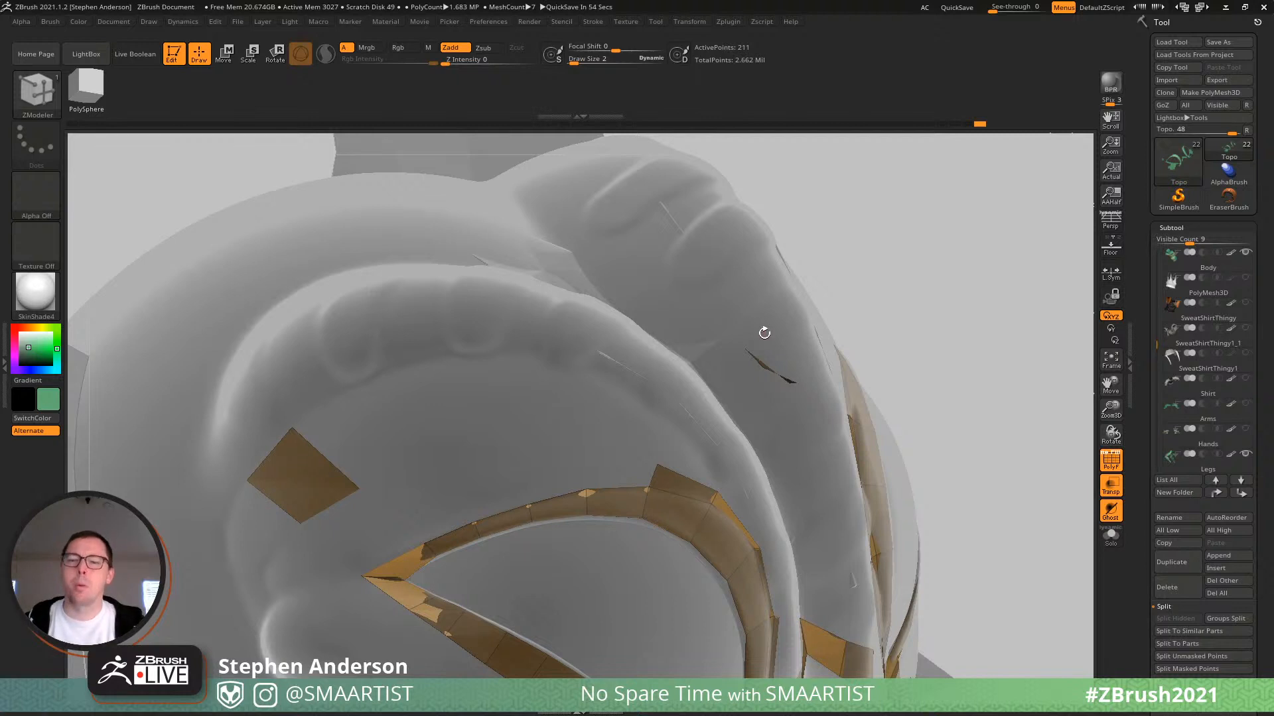
{"action": "mouse_move", "coordinate": [932, 232]}
{"action": "left_mouse_down"}
{"action": "mouse_move", "coordinate": [915, 267]}
{"action": "mouse_move", "coordinate": [497, 457]}
{"action": "left_mouse_up"}
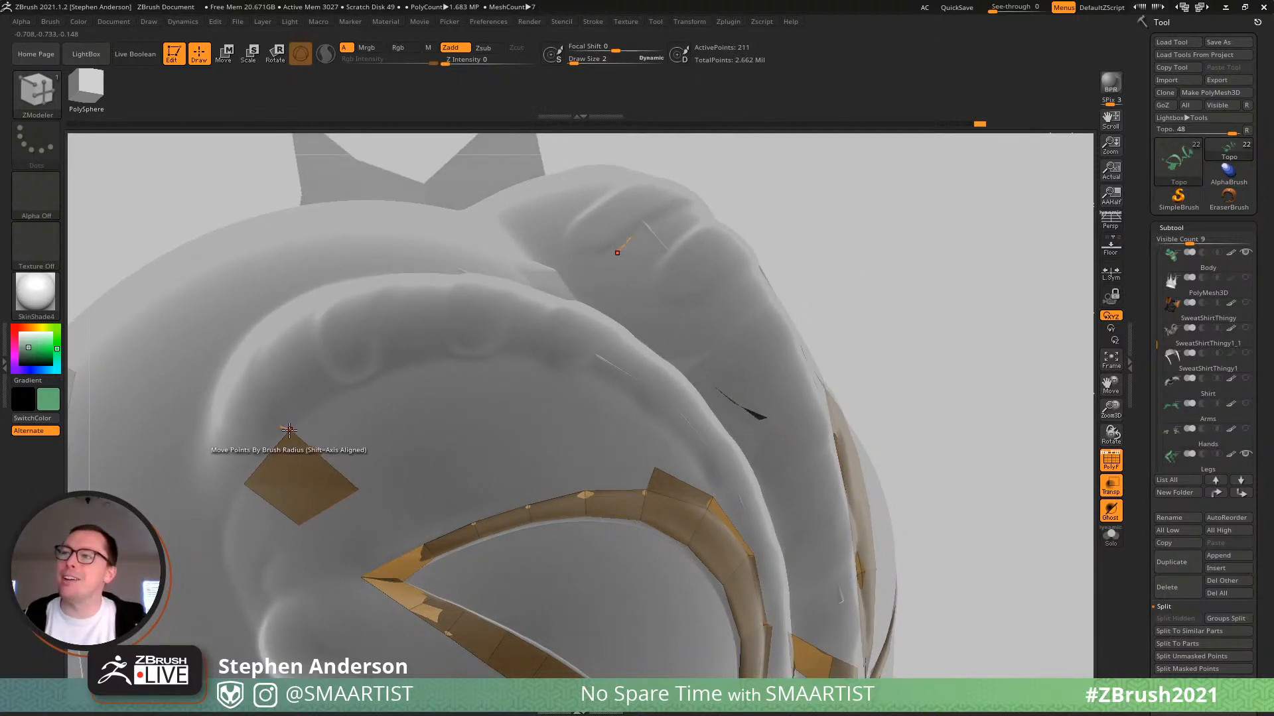
{"action": "key", "text": "s"}
{"action": "left_click_drag", "start_coordinate": [291, 432], "coordinate": [298, 432]}
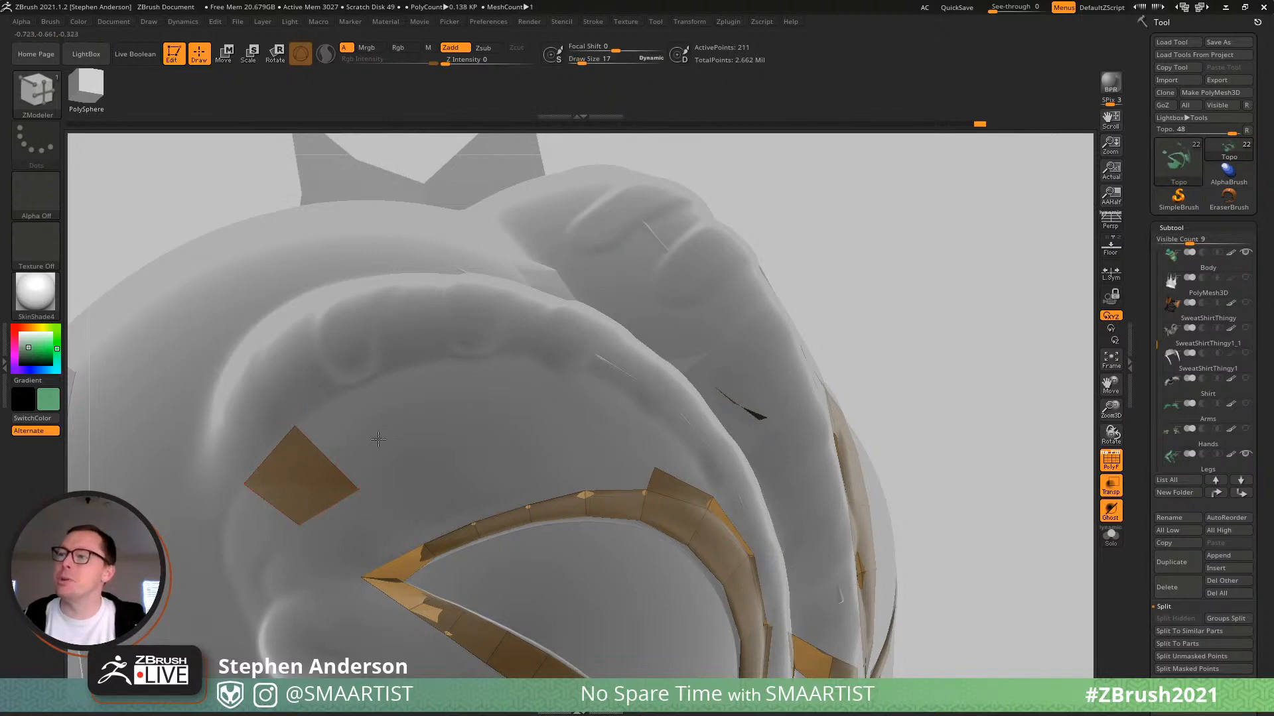
{"action": "left_click_drag", "start_coordinate": [378, 440], "coordinate": [370, 458]}
Extrude the side edges of the patch beneath the lower eyelid to add polygons toward the outer eye corner.
{"action": "right_click_drag", "start_coordinate": [370, 457], "coordinate": [308, 455]}
{"action": "right_click_drag", "start_coordinate": [702, 259], "coordinate": [390, 522], "text": "ctrl"}
{"action": "left_click_drag", "start_coordinate": [374, 511], "coordinate": [301, 453]}
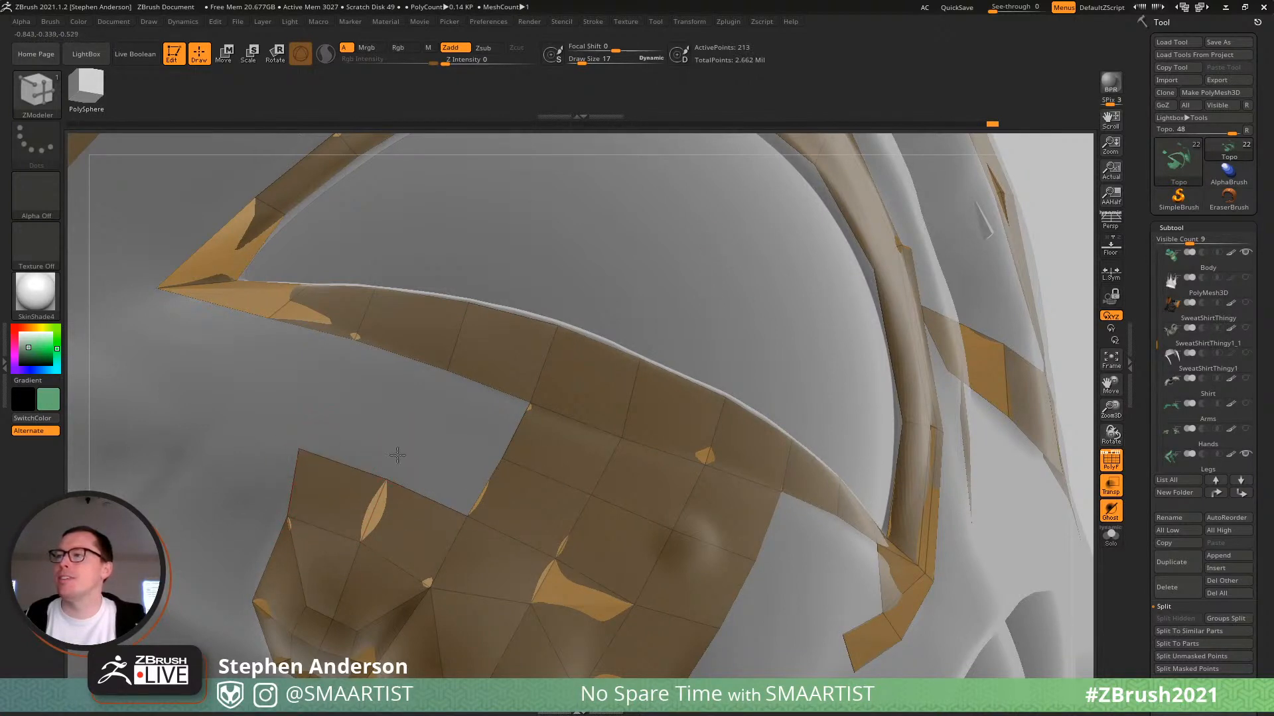
{"action": "right_click_drag", "start_coordinate": [530, 474], "coordinate": [431, 481]}
{"action": "left_click_drag", "start_coordinate": [421, 496], "coordinate": [489, 389]}
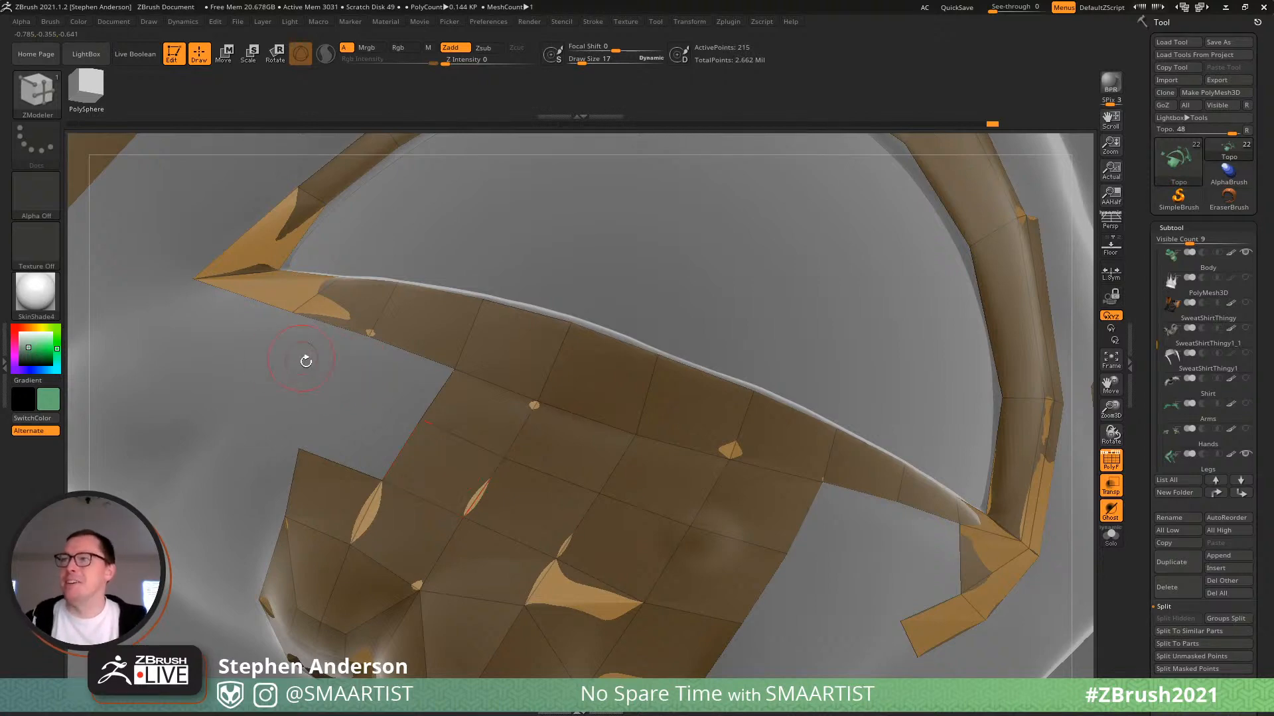
Extrude the lower border beneath the smaller covered bump outward toward the next bump and align the new strip's end points.
{"action": "right_click_drag", "start_coordinate": [359, 400], "coordinate": [504, 392]}
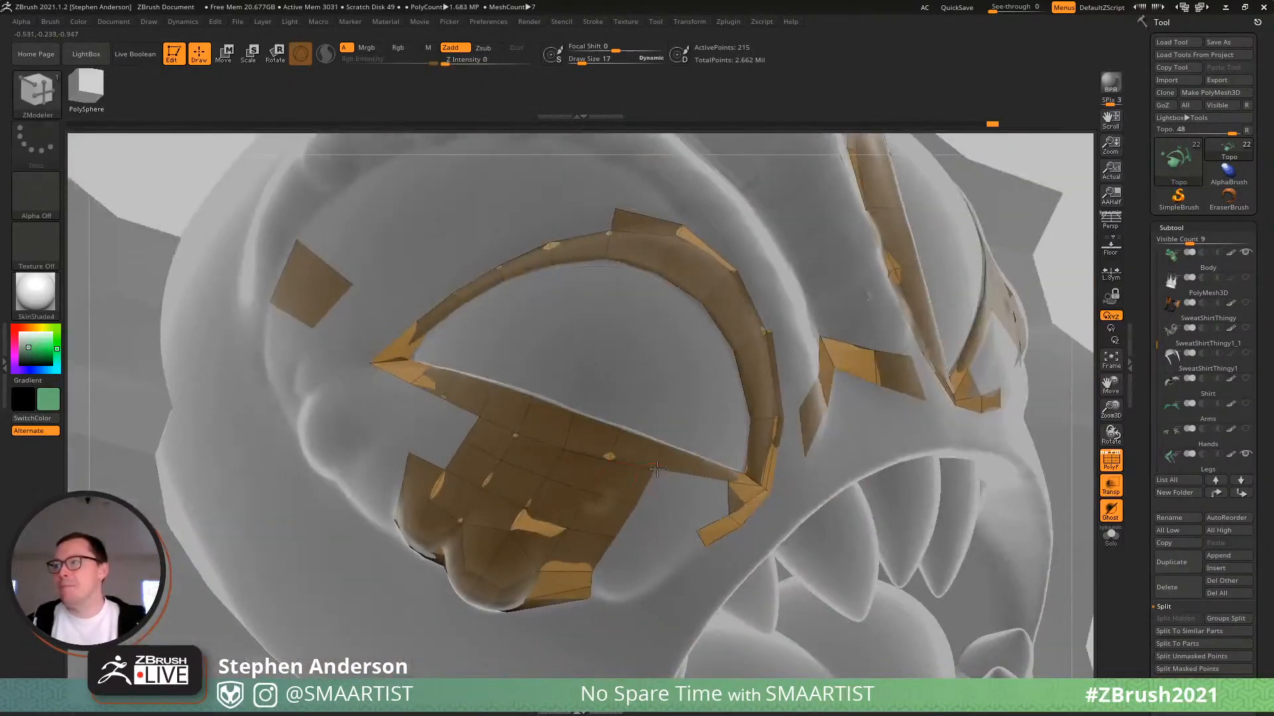
{"action": "right_click_drag", "start_coordinate": [657, 469], "coordinate": [642, 514]}
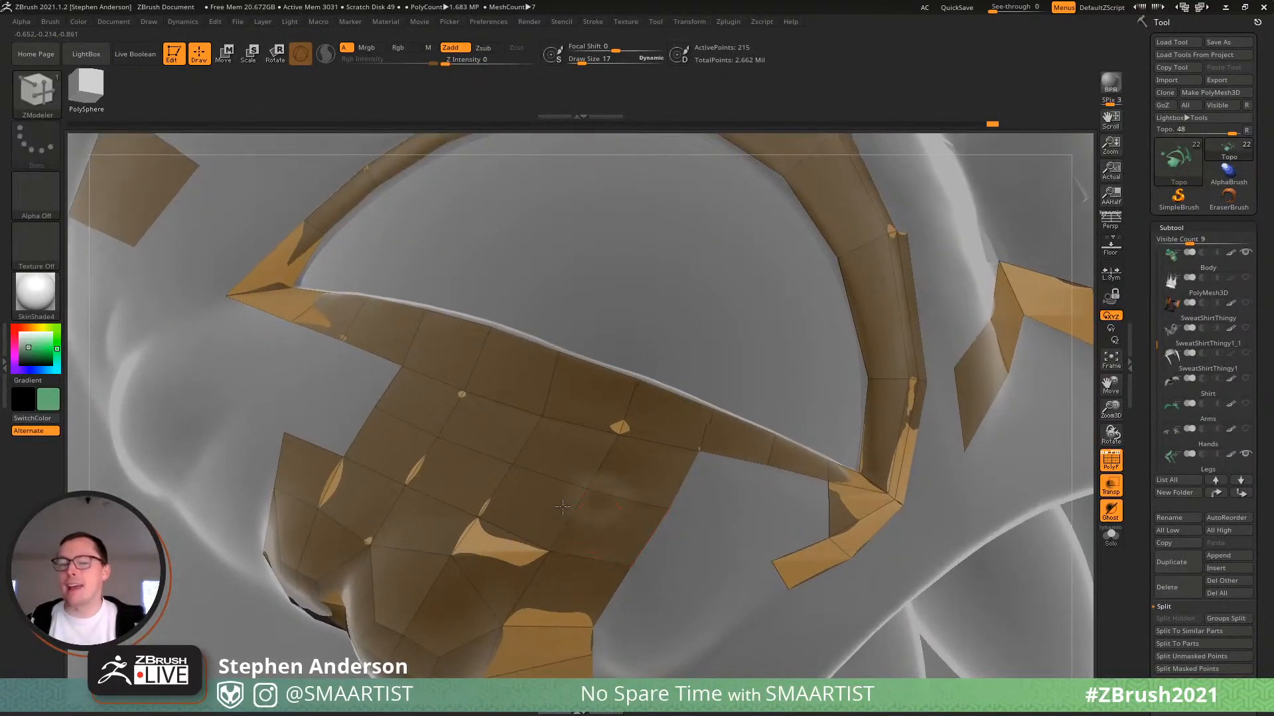
{"action": "right_click_drag", "start_coordinate": [562, 507], "coordinate": [551, 504], "text": "alt"}
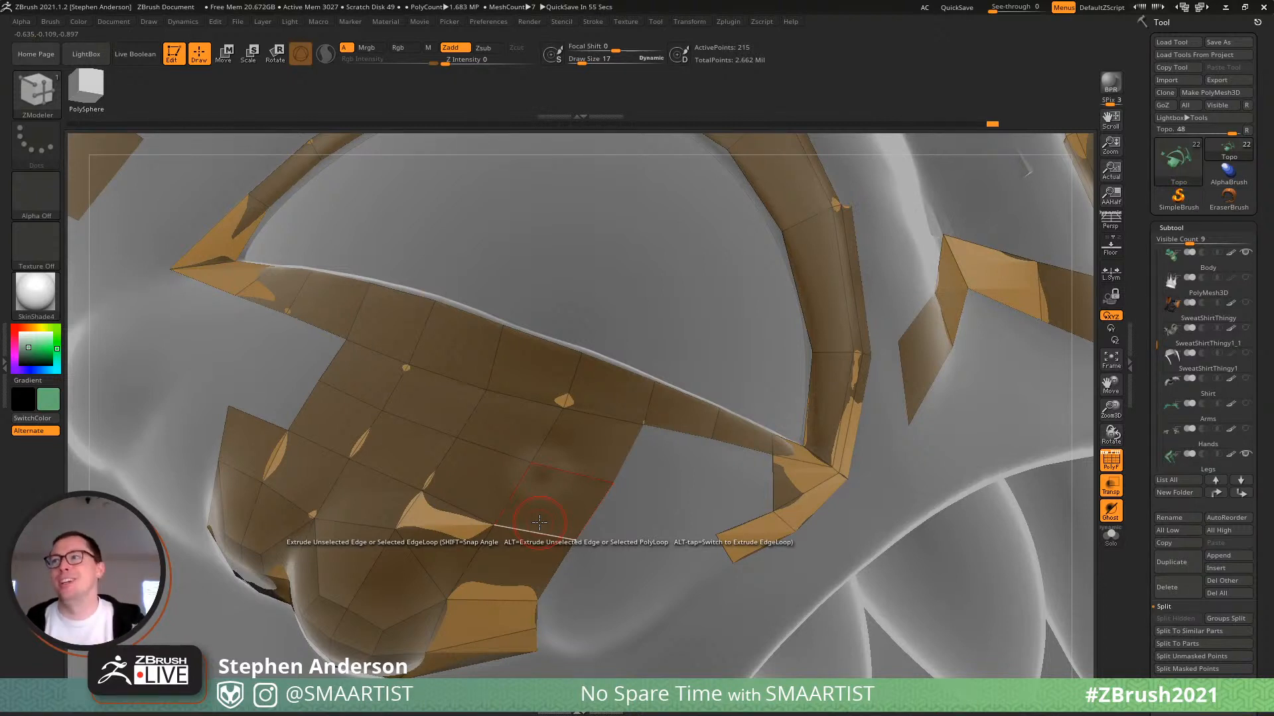
{"action": "mouse_move", "coordinate": [590, 443]}
{"action": "right_mouse_down"}
{"action": "mouse_move", "coordinate": [653, 451]}
{"action": "mouse_move", "coordinate": [609, 449]}
{"action": "right_mouse_up"}
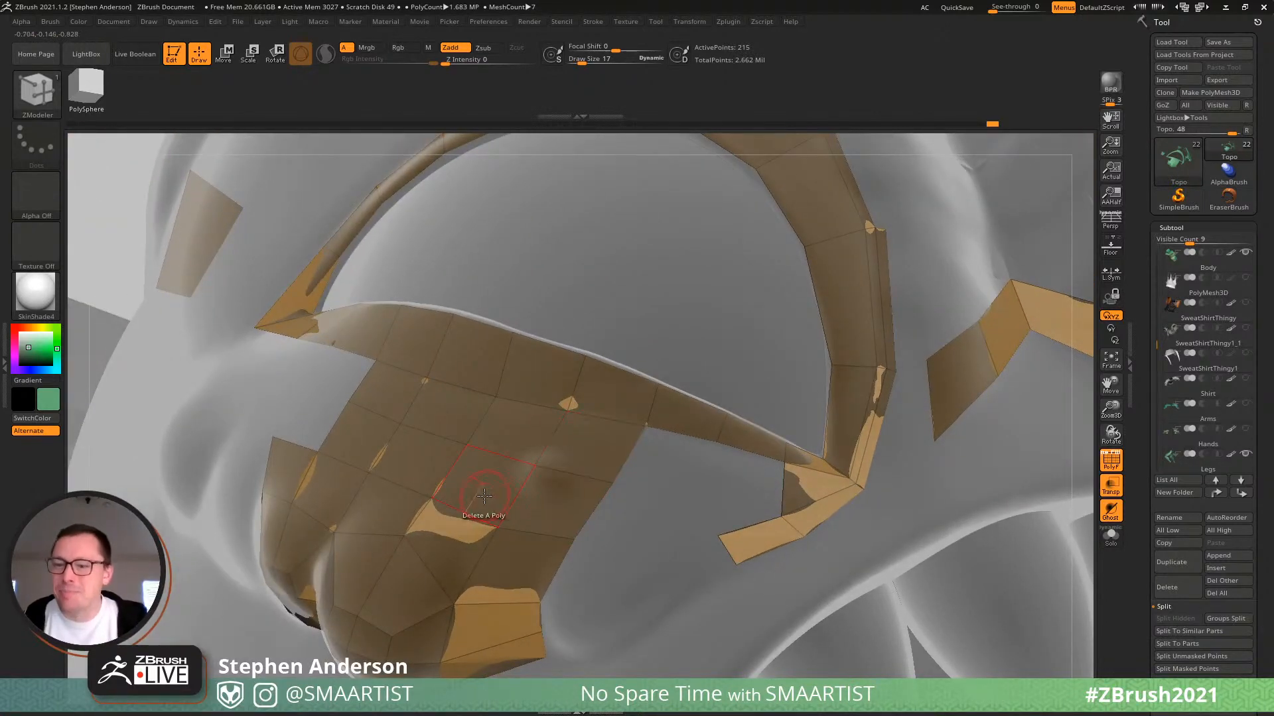
{"action": "right_click_drag", "start_coordinate": [484, 495], "coordinate": [558, 549]}
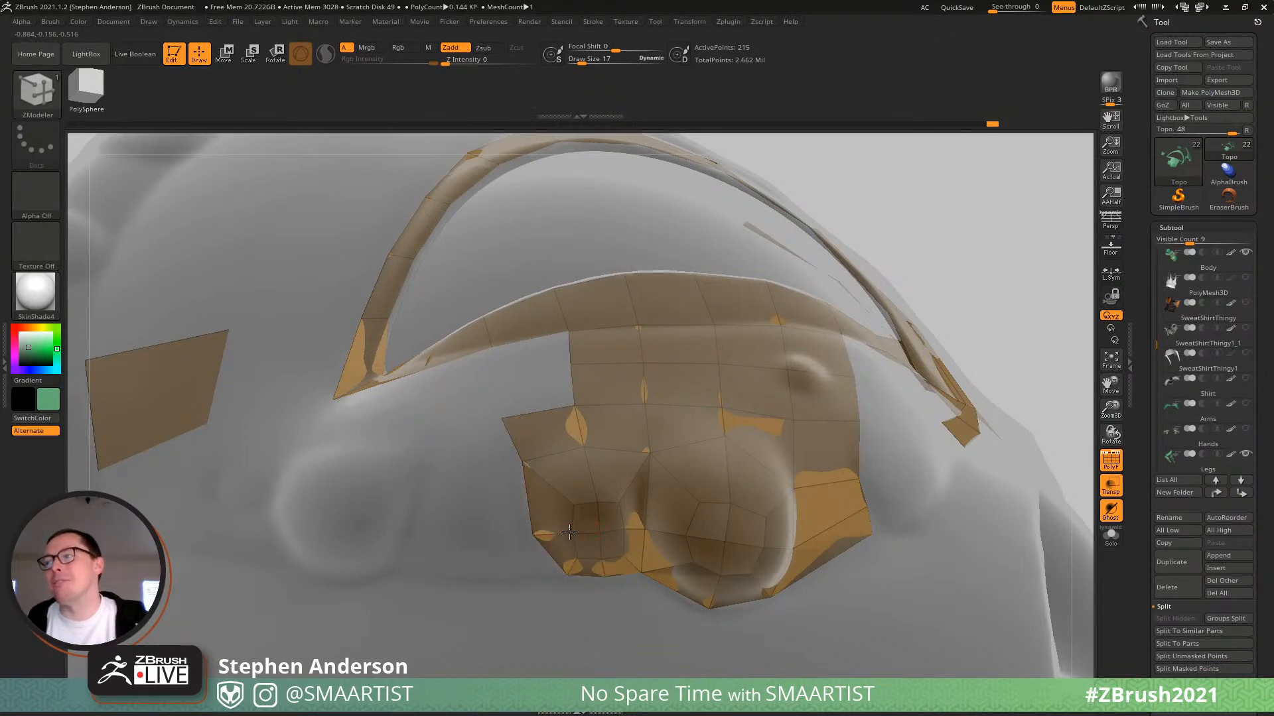
{"action": "mouse_move", "coordinate": [580, 534]}
{"action": "right_mouse_down"}
{"action": "mouse_move", "coordinate": [599, 552]}
{"action": "mouse_move", "coordinate": [634, 524]}
{"action": "mouse_move", "coordinate": [592, 555]}
{"action": "right_mouse_up"}
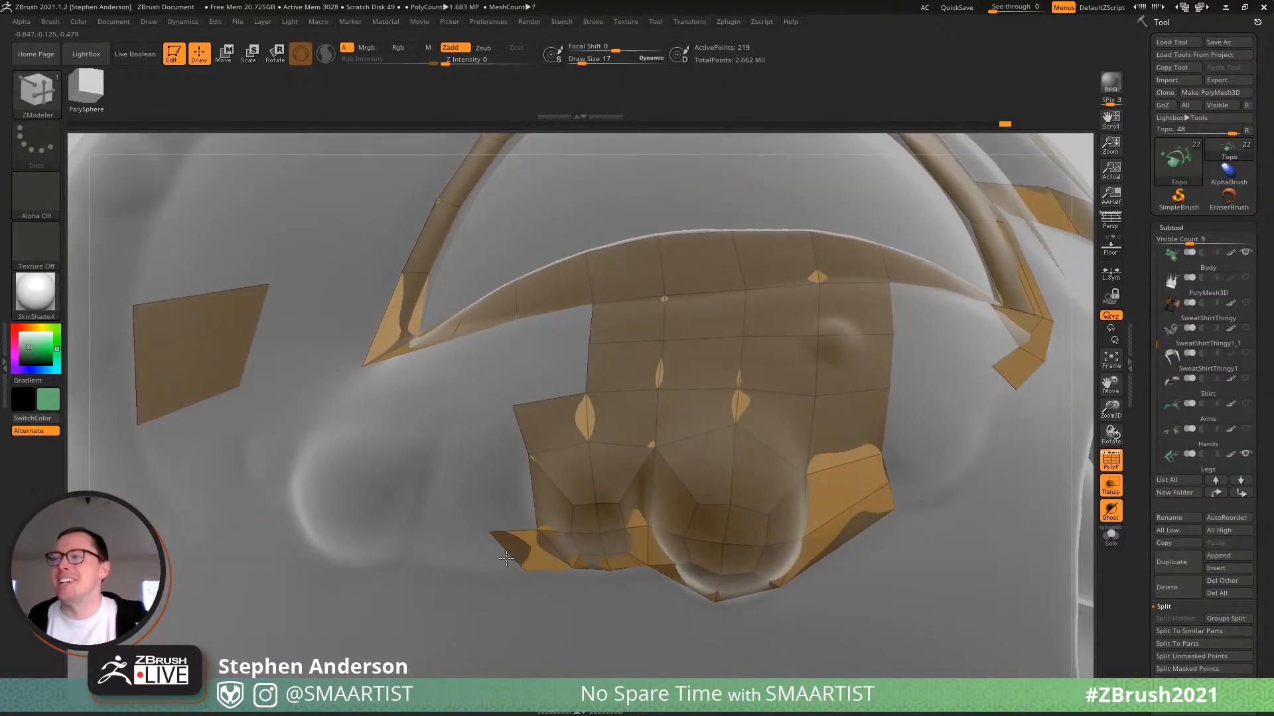
{"action": "left_click_drag", "start_coordinate": [466, 531], "coordinate": [480, 526]}
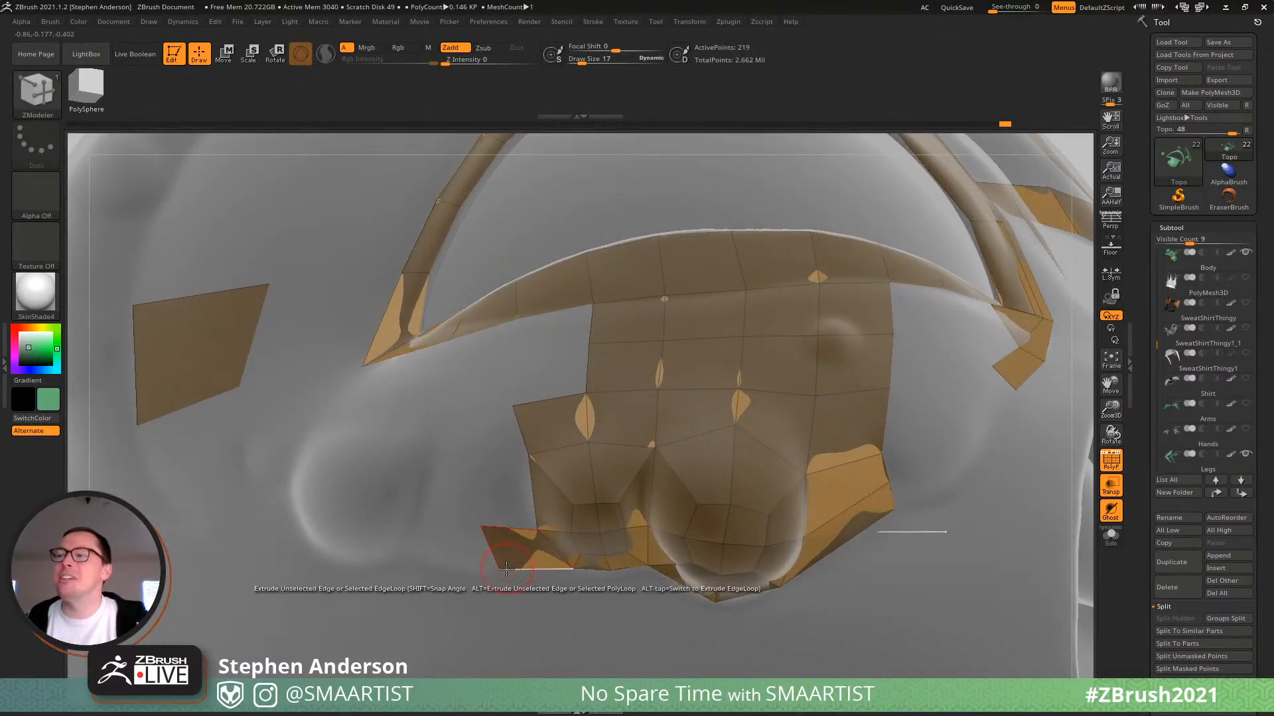
{"action": "left_click_drag", "start_coordinate": [499, 569], "coordinate": [486, 570]}
{"action": "mouse_move", "coordinate": [477, 558]}
{"action": "right_mouse_down"}
{"action": "mouse_move", "coordinate": [499, 563]}
{"action": "mouse_move", "coordinate": [484, 553]}
{"action": "right_mouse_up"}
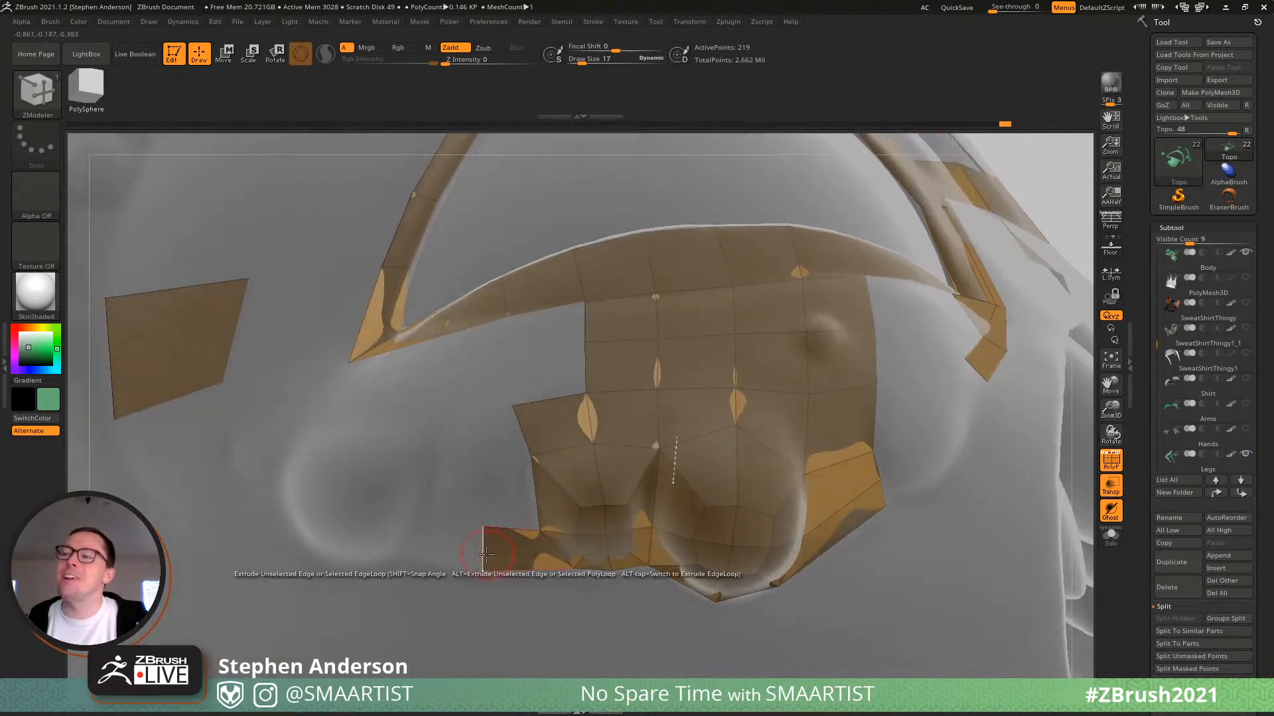
Extend the lower strip by one more polygon beneath the outer bump and reposition its two end corners.
{"action": "left_click_drag", "start_coordinate": [480, 552], "coordinate": [443, 555]}
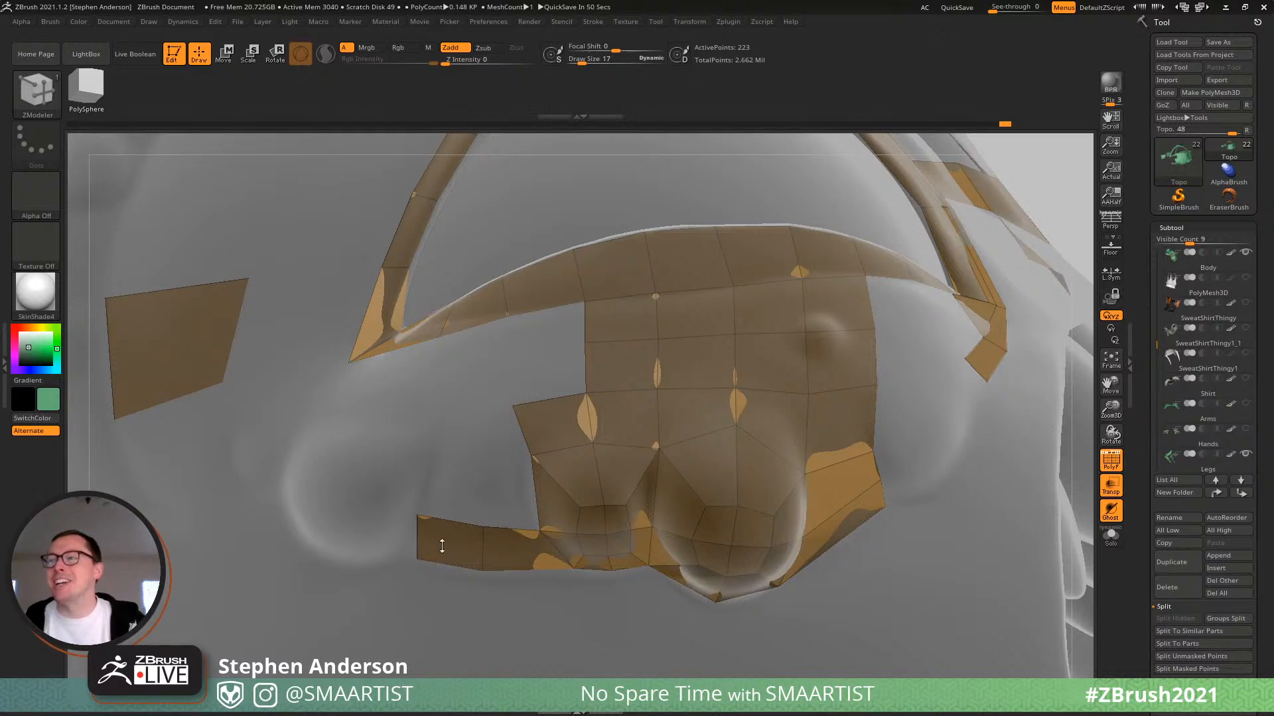
{"action": "right_click_drag", "start_coordinate": [463, 546], "coordinate": [411, 517]}
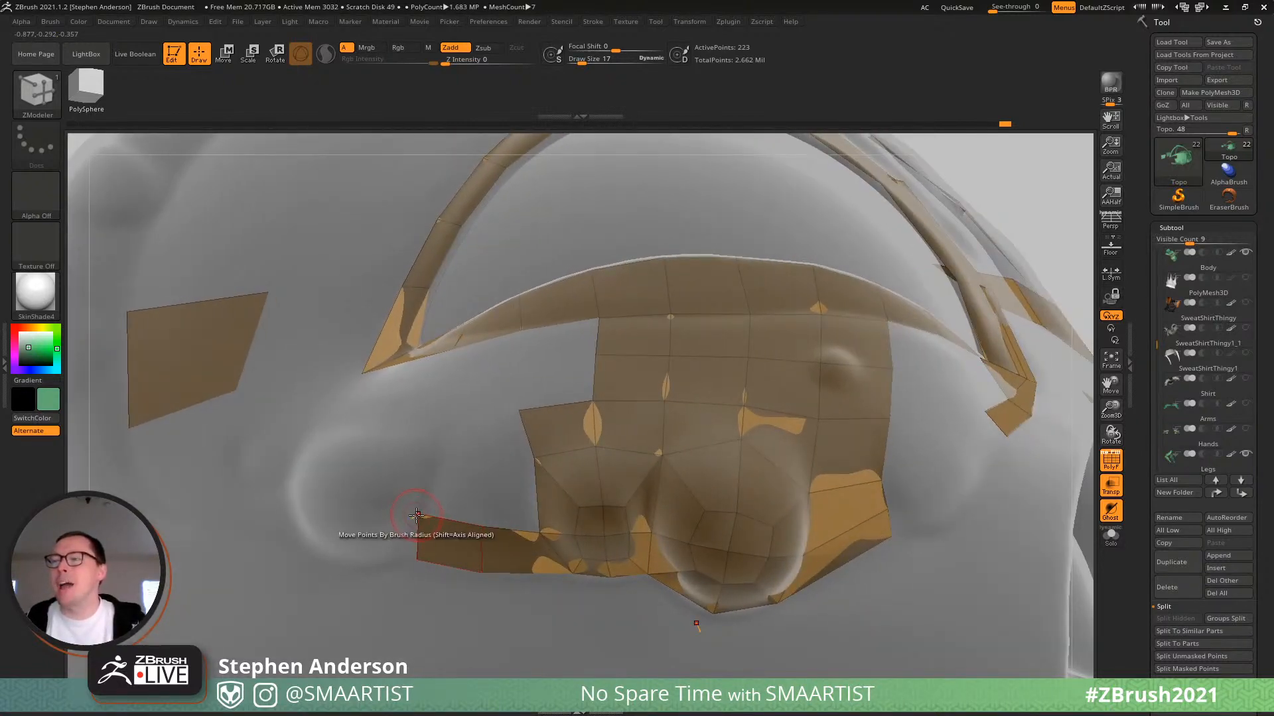
{"action": "left_click_drag", "start_coordinate": [416, 516], "coordinate": [423, 517]}
{"action": "left_click_drag", "start_coordinate": [420, 561], "coordinate": [478, 574]}
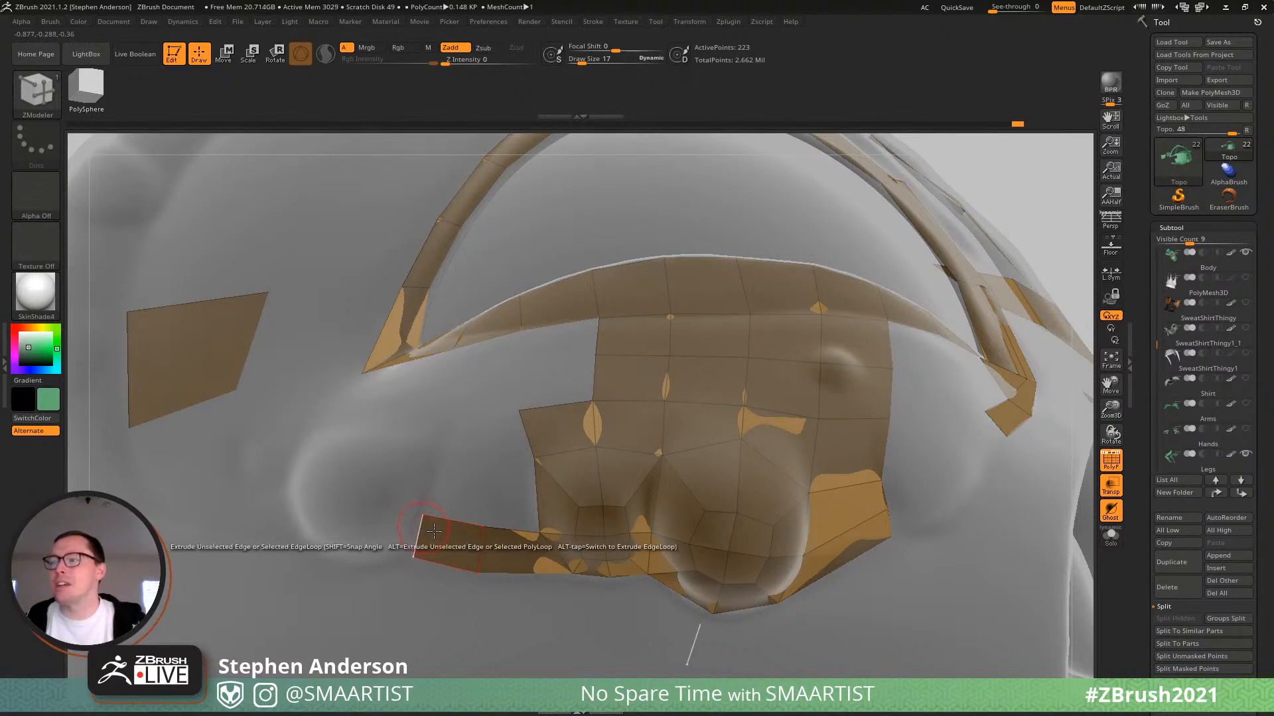
Extrude the outer side edges of the smaller bump's patch into a column above the lower strip and align its upper border.
{"action": "right_click_drag", "start_coordinate": [424, 528], "coordinate": [576, 576]}
{"action": "right_click_drag", "start_coordinate": [421, 520], "coordinate": [607, 494]}
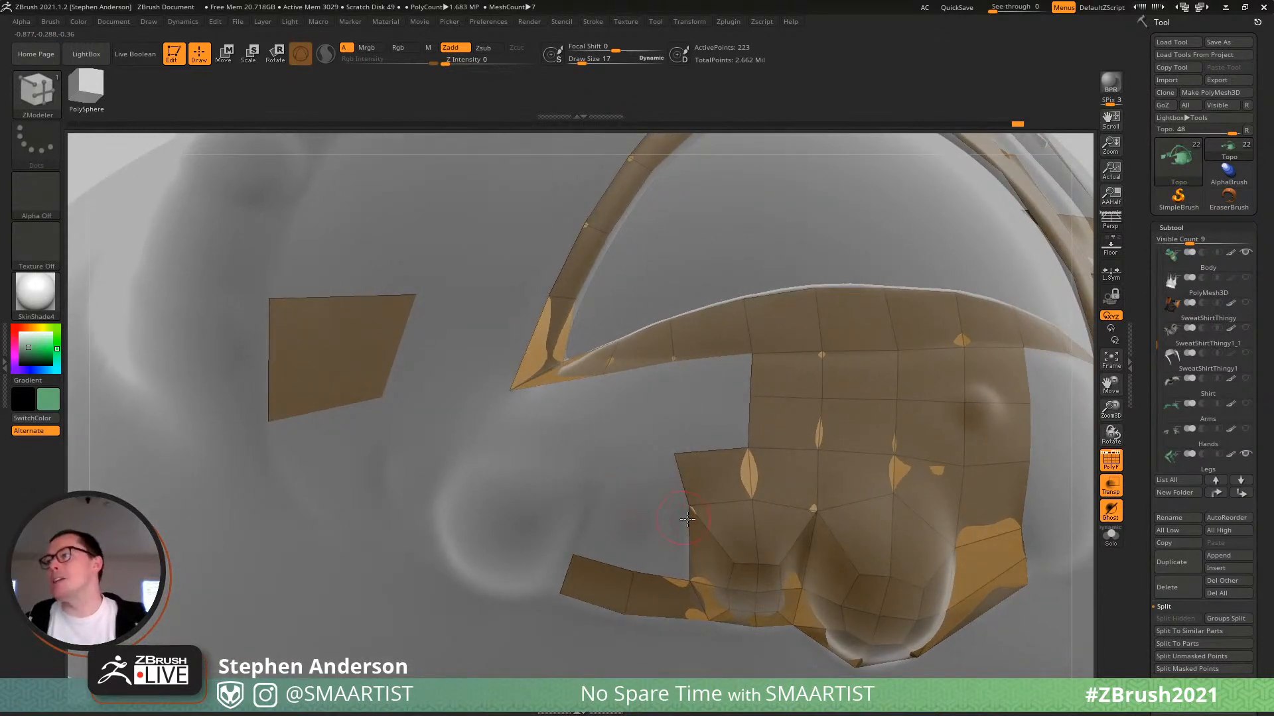
{"action": "left_click_drag", "start_coordinate": [688, 540], "coordinate": [639, 502]}
{"action": "left_click_drag", "start_coordinate": [682, 479], "coordinate": [629, 454]}
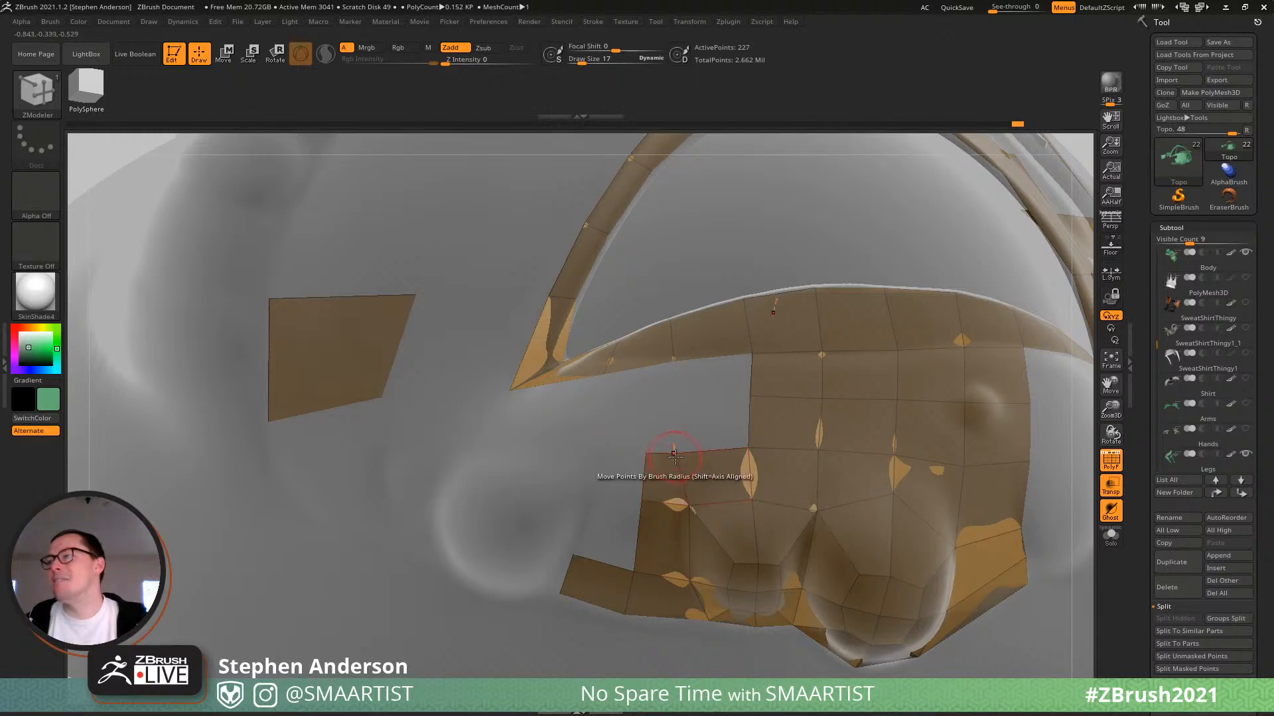
{"action": "mouse_move", "coordinate": [696, 436]}
{"action": "left_mouse_down"}
{"action": "mouse_move", "coordinate": [712, 473]}
{"action": "mouse_move", "coordinate": [696, 467]}
{"action": "left_mouse_up"}
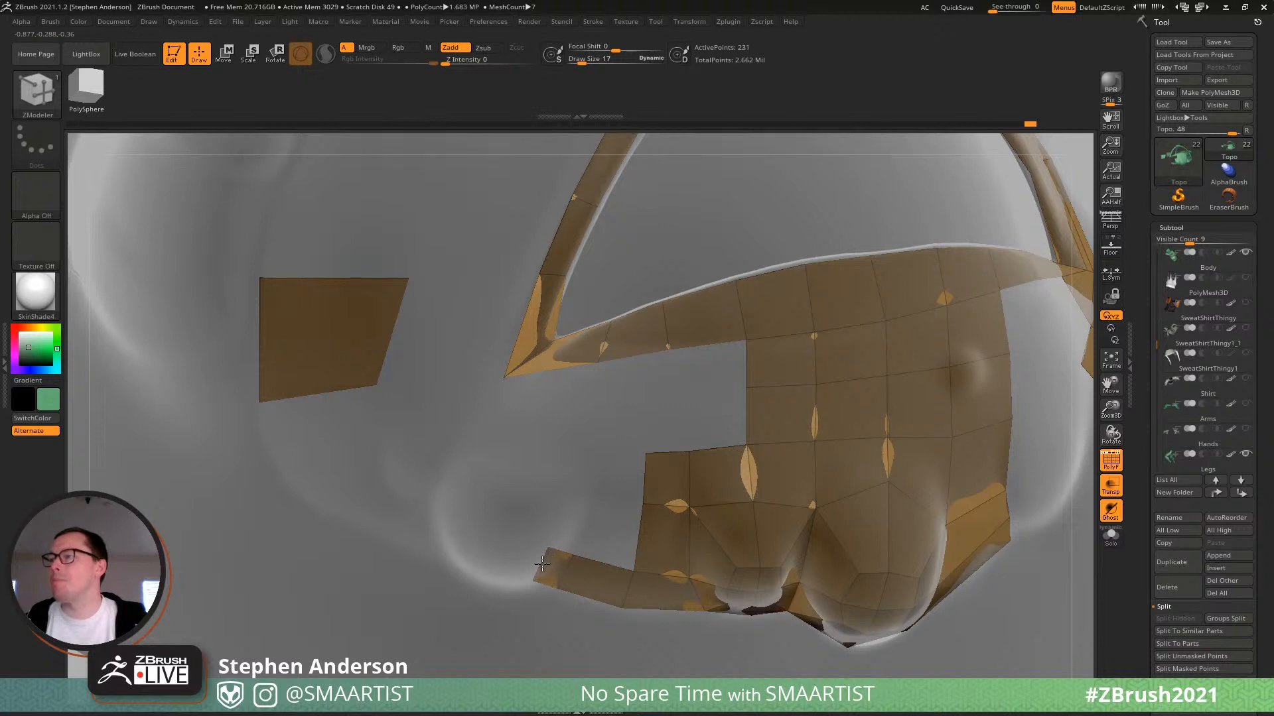
Extrude the lower strip's end upward across the outer bump and shape the new polygons' corners.
{"action": "left_click_drag", "start_coordinate": [542, 564], "coordinate": [567, 500]}
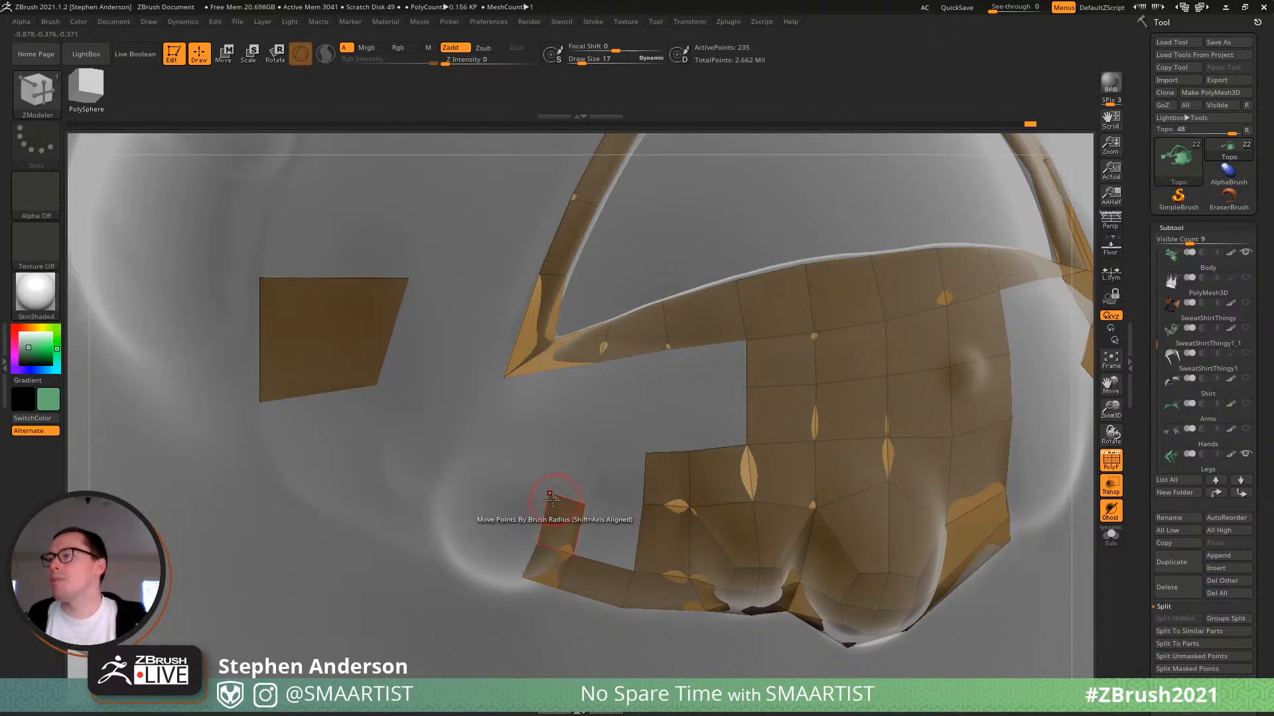
{"action": "left_click_drag", "start_coordinate": [550, 495], "coordinate": [520, 597]}
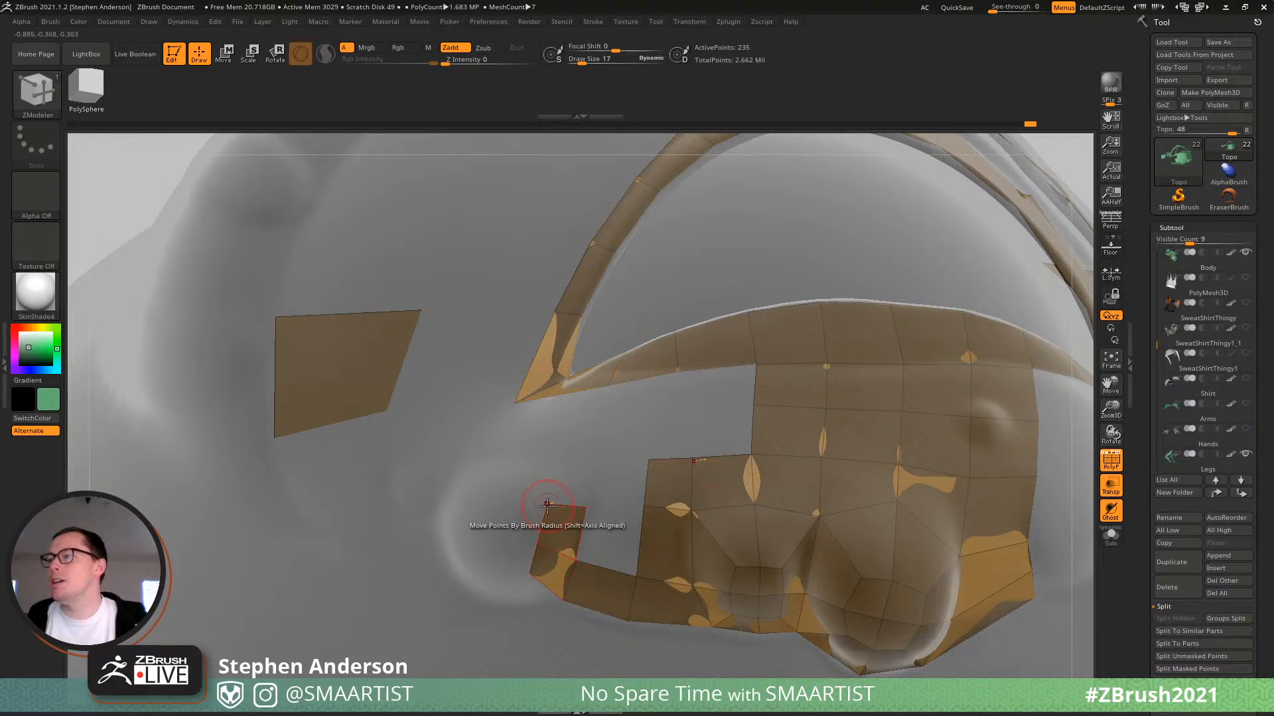
{"action": "left_click_drag", "start_coordinate": [539, 526], "coordinate": [509, 473]}
{"action": "left_click_drag", "start_coordinate": [585, 509], "coordinate": [575, 473]}
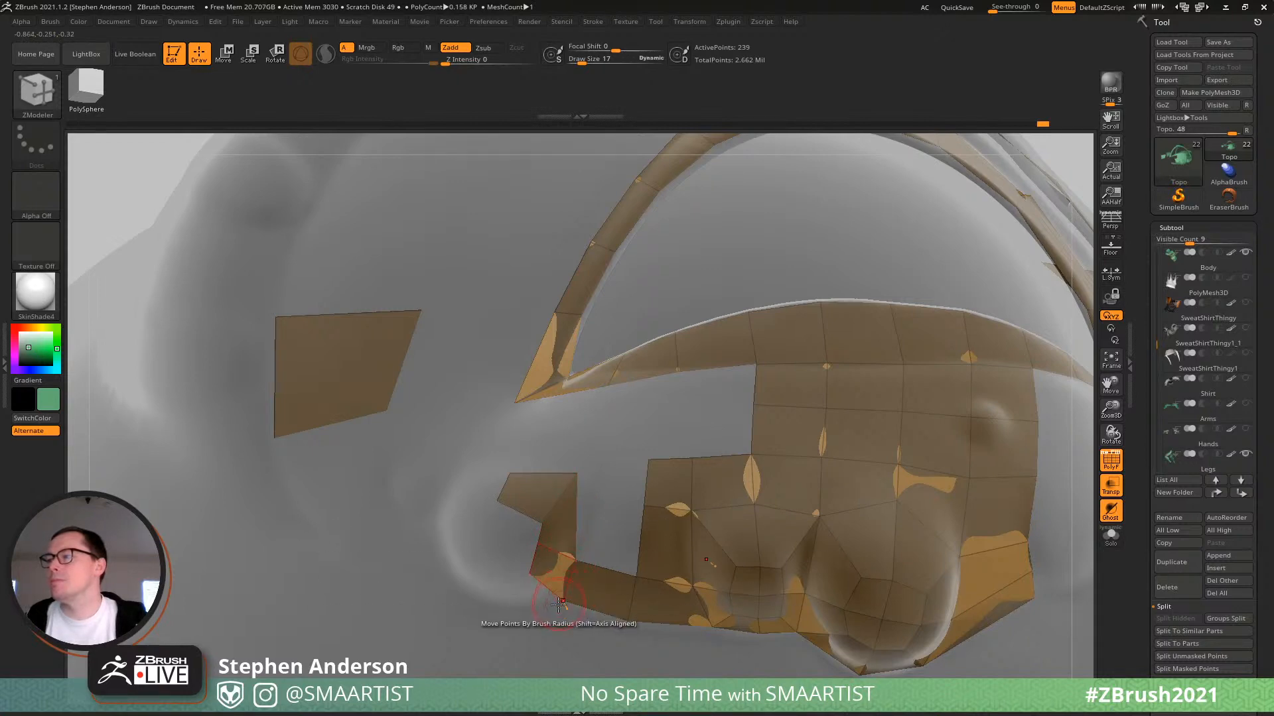
Bridge the outer bump's strip to the neighbouring patch, fill the enclosed hole and adjust the outer border points.
{"action": "left_click_drag", "start_coordinate": [600, 521], "coordinate": [597, 479]}
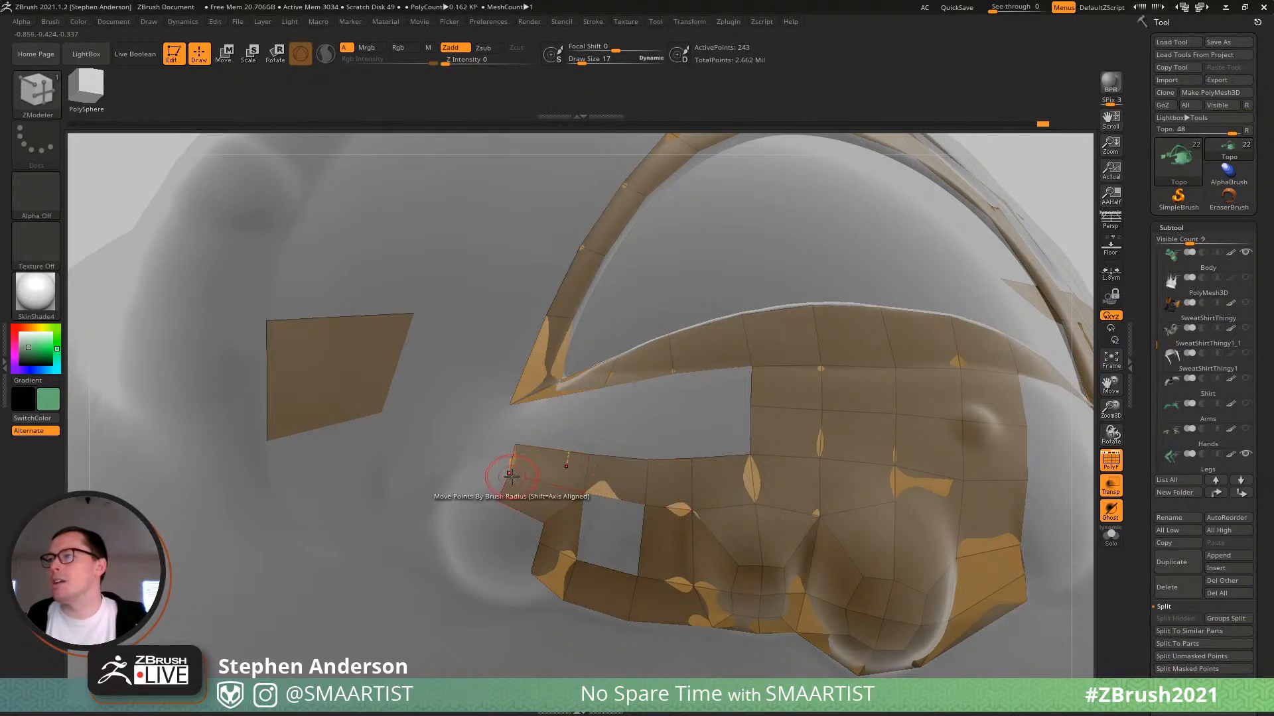
{"action": "left_click_drag", "start_coordinate": [581, 530], "coordinate": [638, 541]}
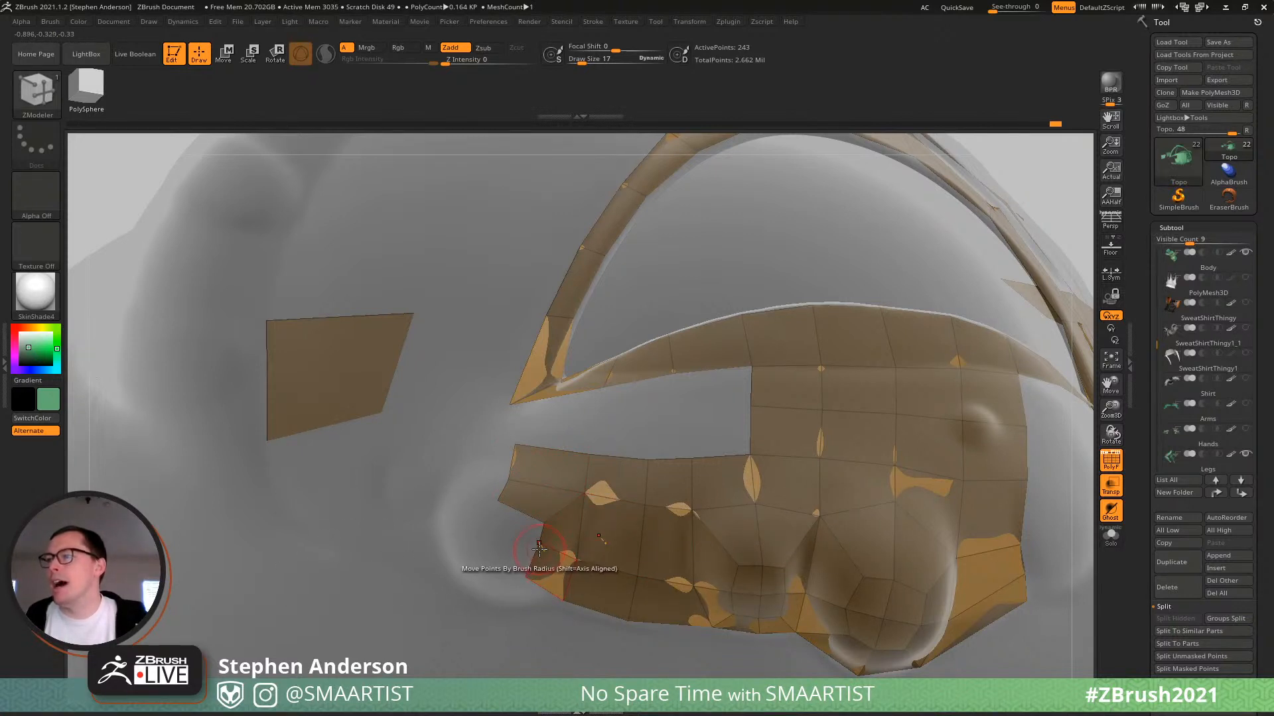
{"action": "key", "text": "ctrl"}
{"action": "left_click_drag", "start_coordinate": [510, 492], "coordinate": [477, 512]}
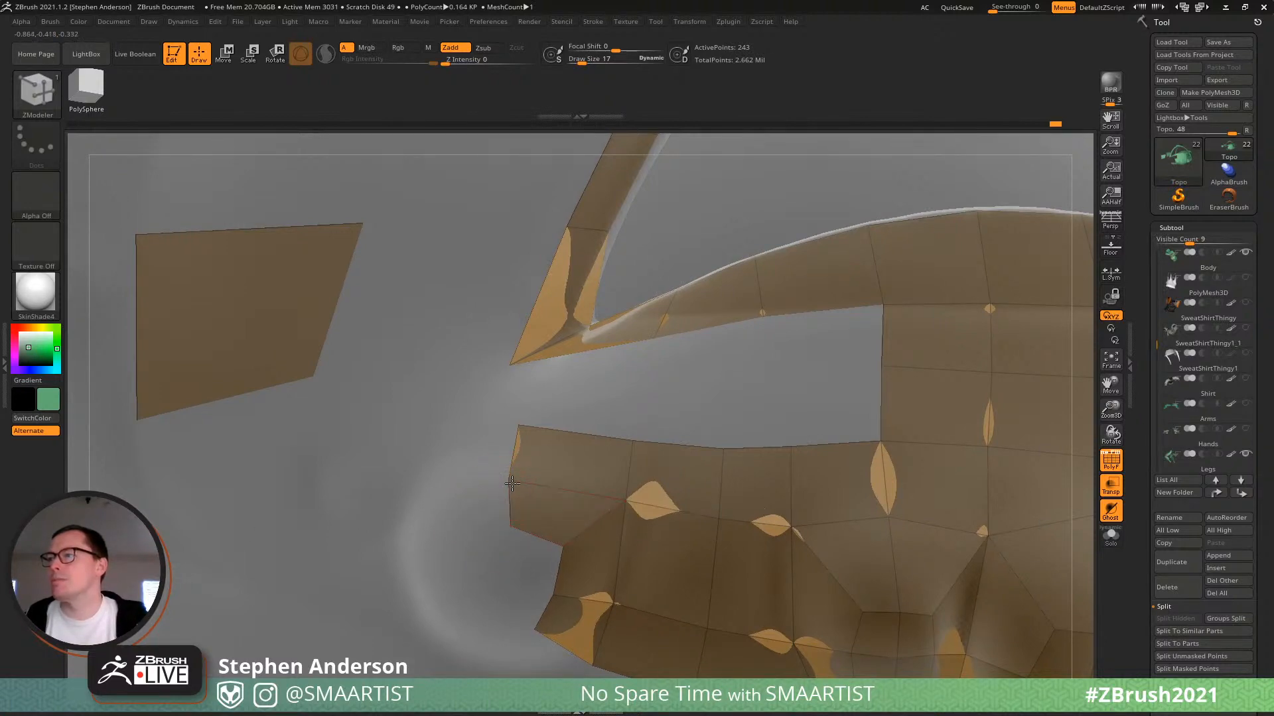
{"action": "mouse_move", "coordinate": [553, 462]}
{"action": "right_mouse_down", "text": "ctrl"}
{"action": "mouse_move", "coordinate": [540, 432]}
{"action": "mouse_move", "coordinate": [524, 458]}
{"action": "mouse_move", "coordinate": [526, 523]}
{"action": "mouse_move", "coordinate": [521, 504]}
{"action": "right_mouse_up", "text": "ctrl"}
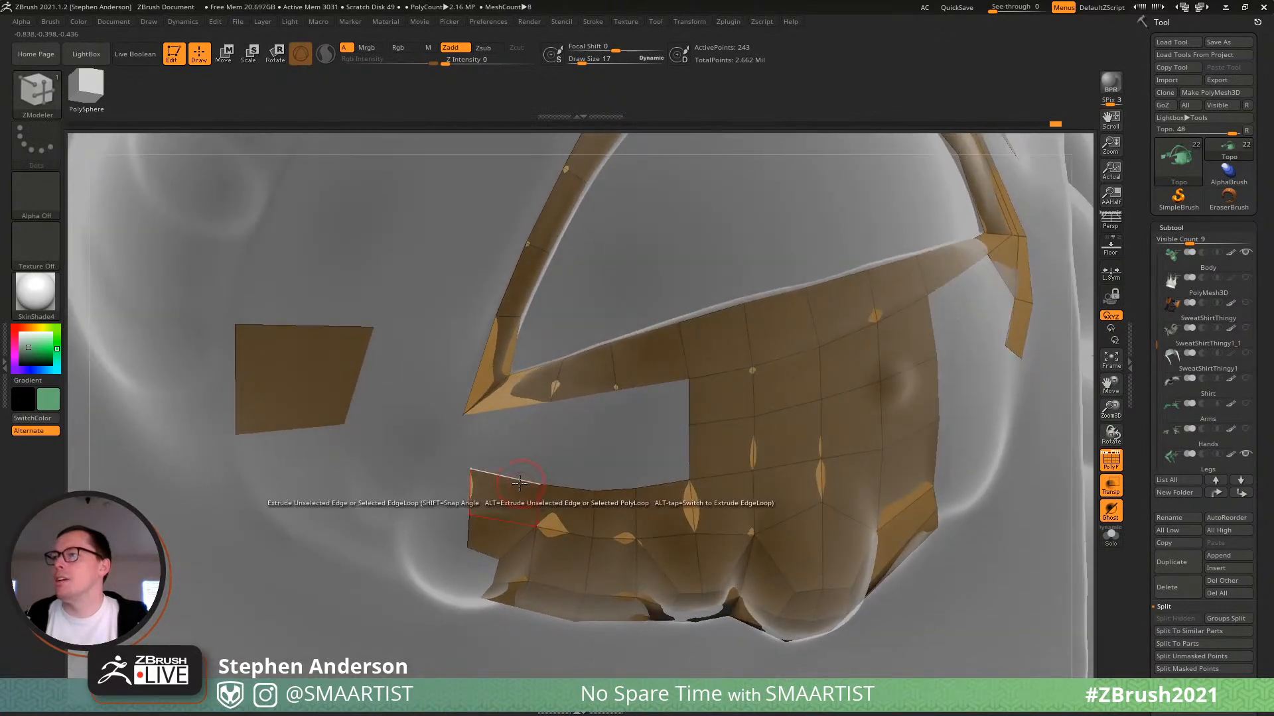
Extrude the lower strip's outer end up to the eyelid's outer corner and build a column of polygons down its outer side.
{"action": "left_click_drag", "start_coordinate": [514, 482], "coordinate": [554, 409]}
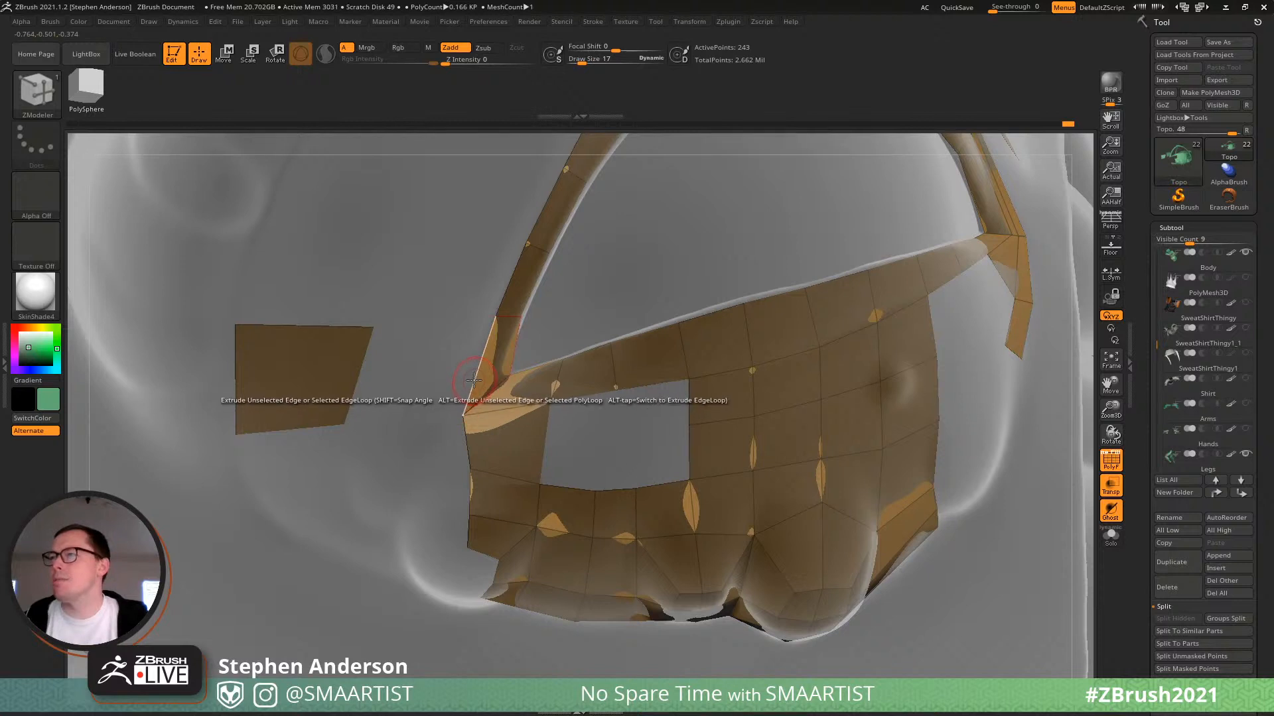
{"action": "left_click_drag", "start_coordinate": [460, 398], "coordinate": [414, 396]}
{"action": "left_click_drag", "start_coordinate": [465, 445], "coordinate": [410, 467]}
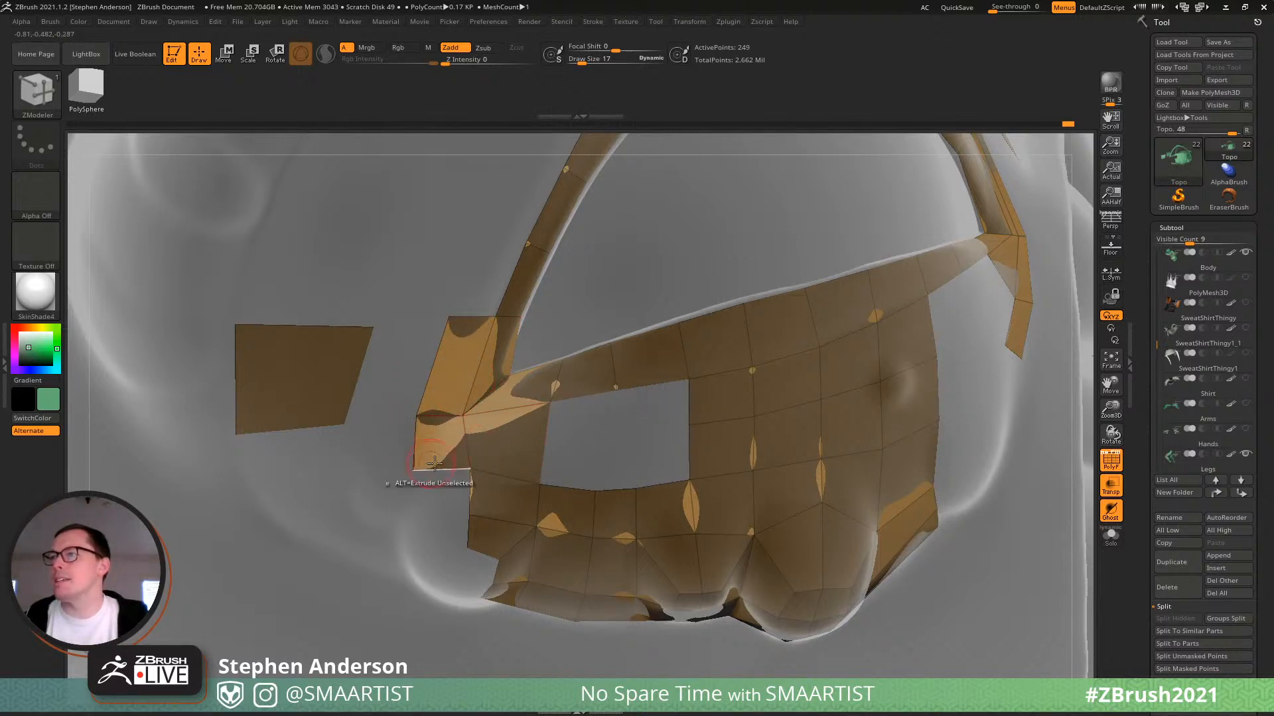
{"action": "mouse_move", "coordinate": [411, 464]}
{"action": "right_mouse_down", "text": "ctrl"}
{"action": "mouse_move", "coordinate": [415, 433]}
{"action": "mouse_move", "coordinate": [463, 442]}
{"action": "mouse_move", "coordinate": [453, 516]}
{"action": "mouse_move", "coordinate": [466, 497]}
{"action": "right_mouse_up", "text": "ctrl"}
{"action": "left_click_drag", "start_coordinate": [466, 491], "coordinate": [448, 564]}
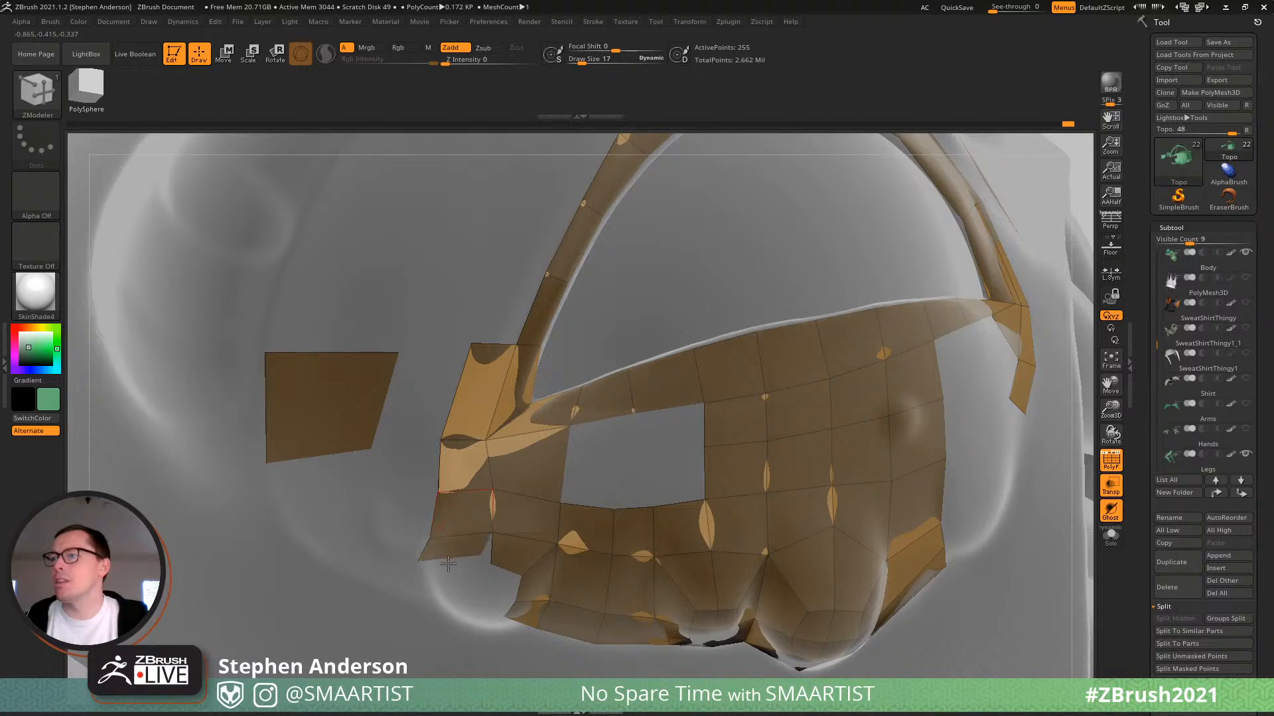
Extrude the column's lower edges over the top of the outer bump and weld them to the neighbouring patch.
{"action": "right_click_drag", "start_coordinate": [473, 566], "coordinate": [451, 569]}
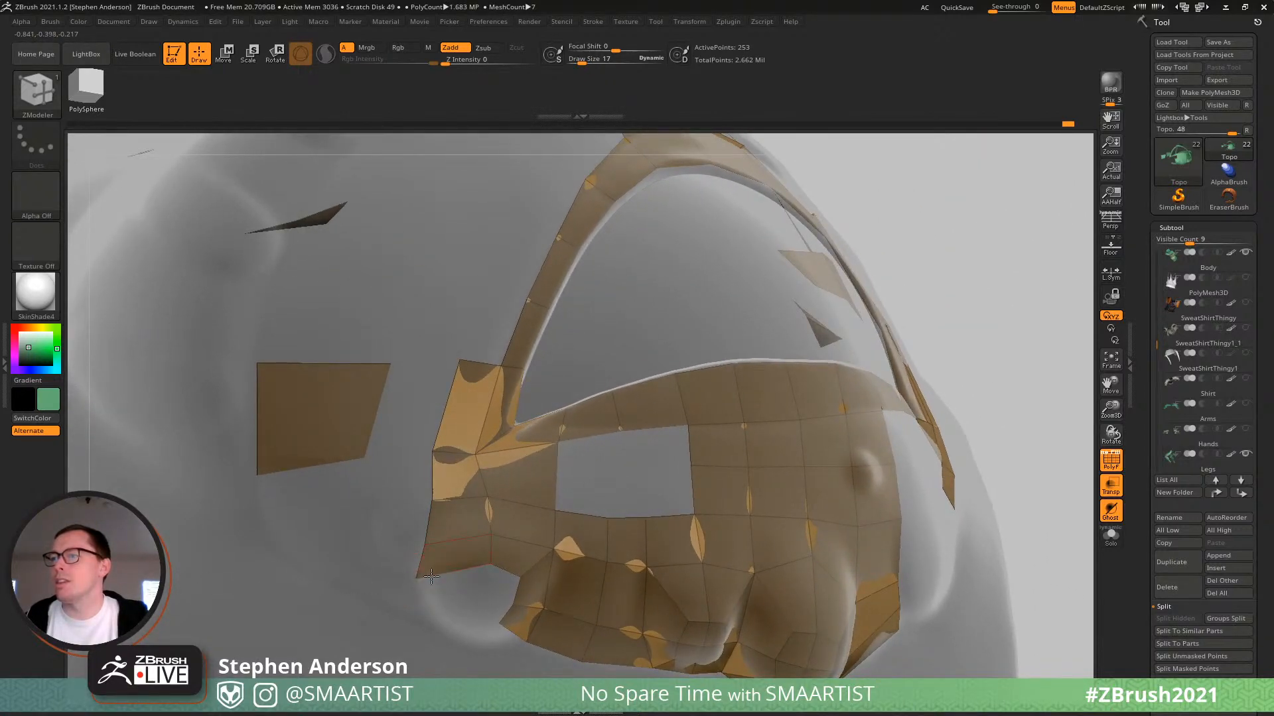
{"action": "mouse_move", "coordinate": [459, 566]}
{"action": "left_mouse_down"}
{"action": "mouse_move", "coordinate": [417, 593]}
{"action": "mouse_move", "coordinate": [489, 579]}
{"action": "mouse_move", "coordinate": [501, 591]}
{"action": "left_mouse_up"}
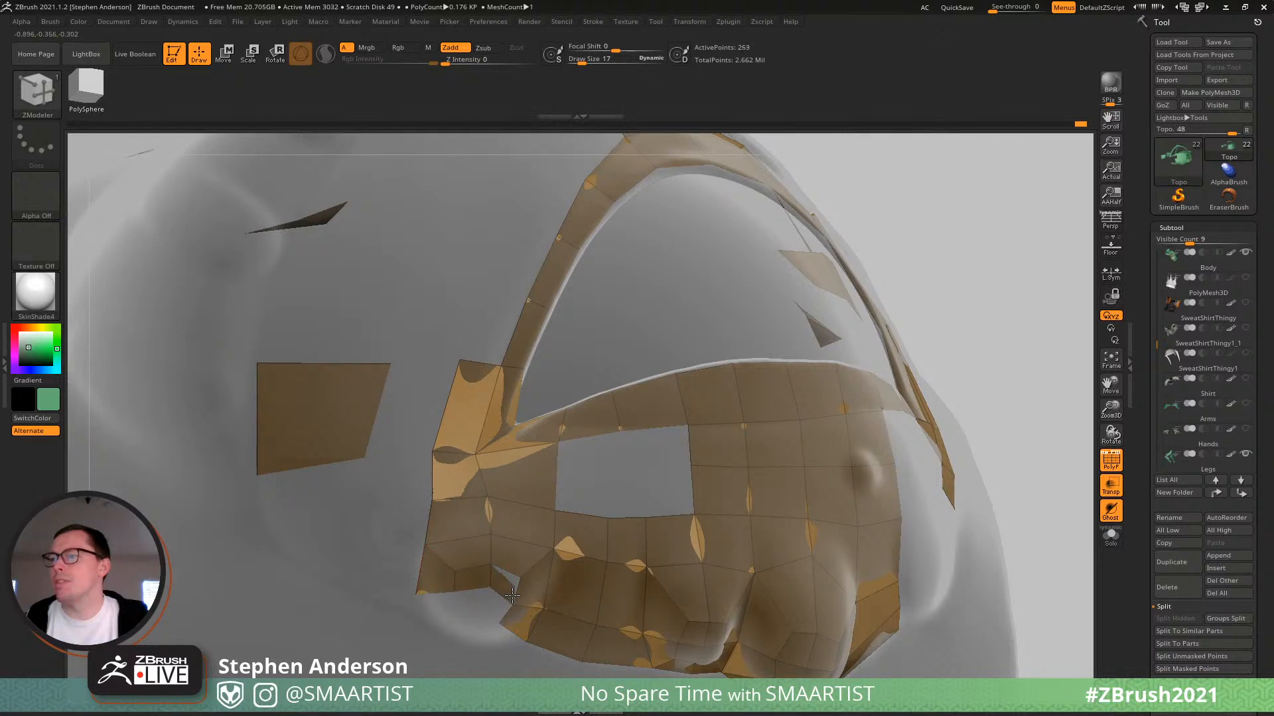
{"action": "left_click", "coordinate": [540, 598]}
{"action": "right_click_drag", "start_coordinate": [480, 583], "coordinate": [451, 533]}
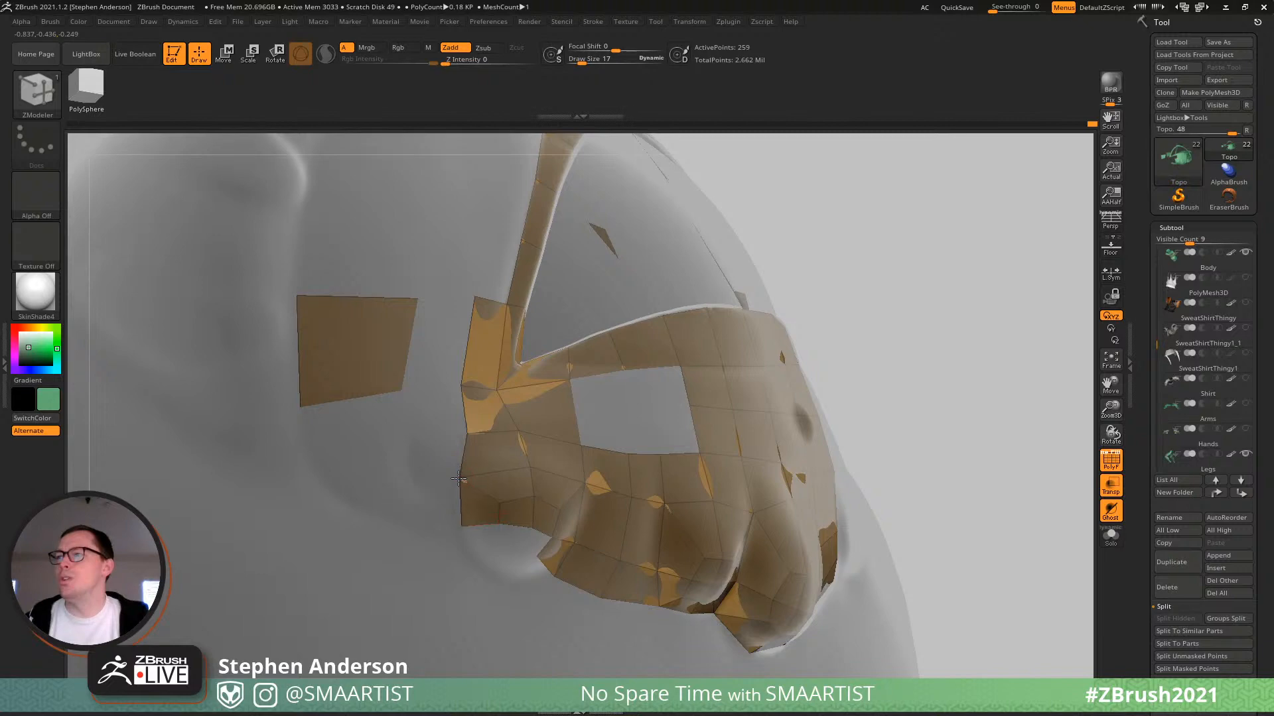
{"action": "mouse_move", "coordinate": [467, 423]}
{"action": "right_mouse_down"}
{"action": "mouse_move", "coordinate": [551, 436]}
{"action": "mouse_move", "coordinate": [520, 469]}
{"action": "right_mouse_up"}
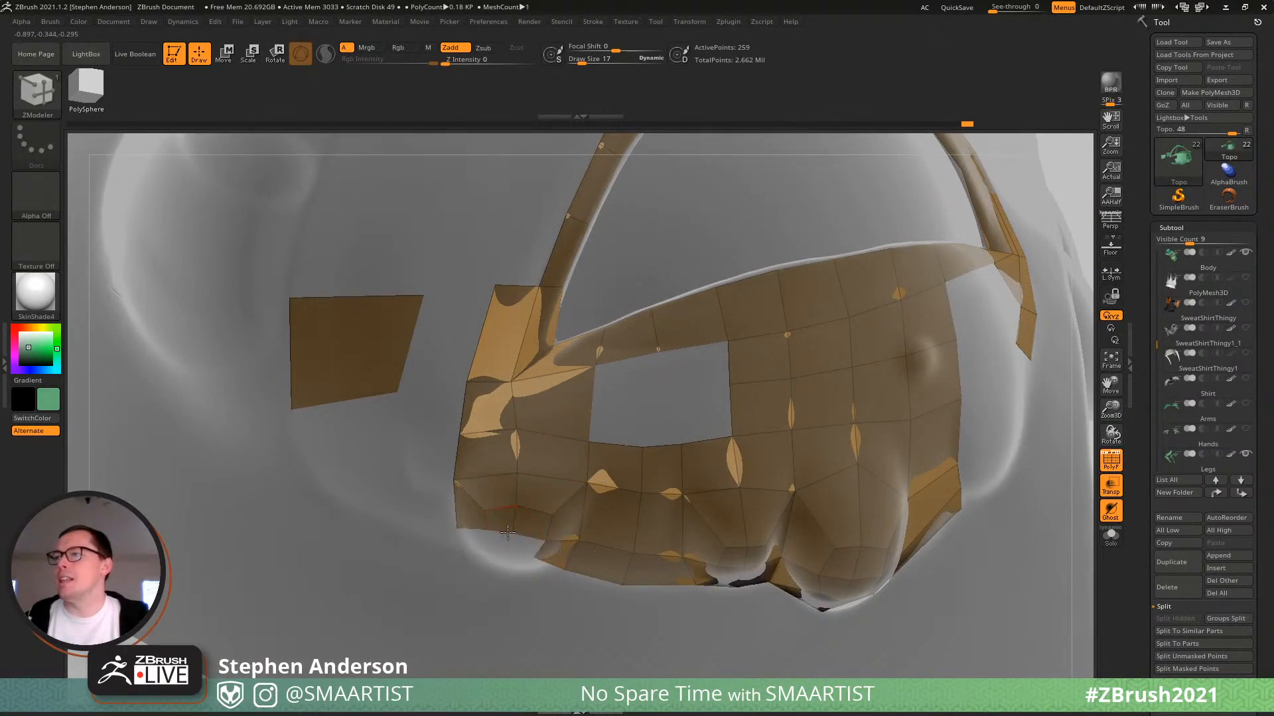
{"action": "right_click_drag", "start_coordinate": [508, 526], "coordinate": [513, 493]}
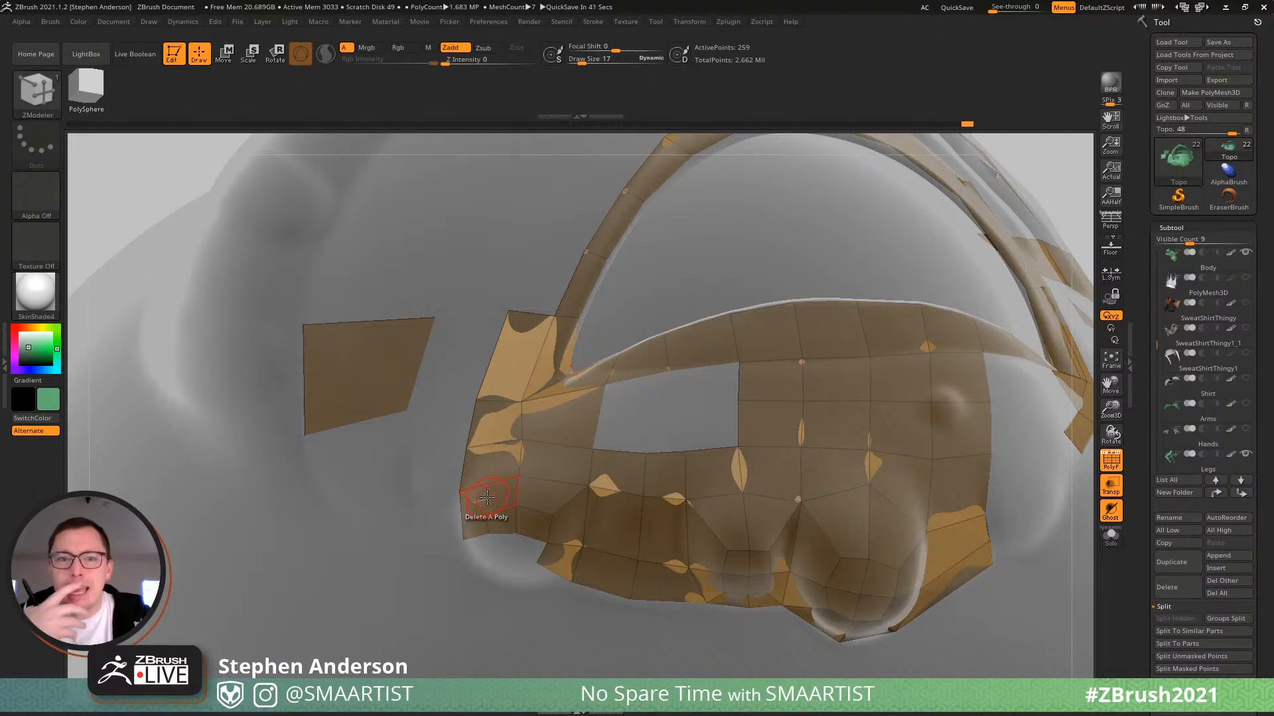
Extrude polygons beneath the outer bump from its open lower border and weld their corners to close the gap at the outer side.
{"action": "mouse_move", "coordinate": [529, 496]}
{"action": "right_mouse_down"}
{"action": "mouse_move", "coordinate": [546, 517]}
{"action": "mouse_move", "coordinate": [619, 446]}
{"action": "mouse_move", "coordinate": [531, 474]}
{"action": "right_mouse_up"}
{"action": "right_click_drag", "start_coordinate": [487, 522], "coordinate": [514, 570], "text": "ctrl"}
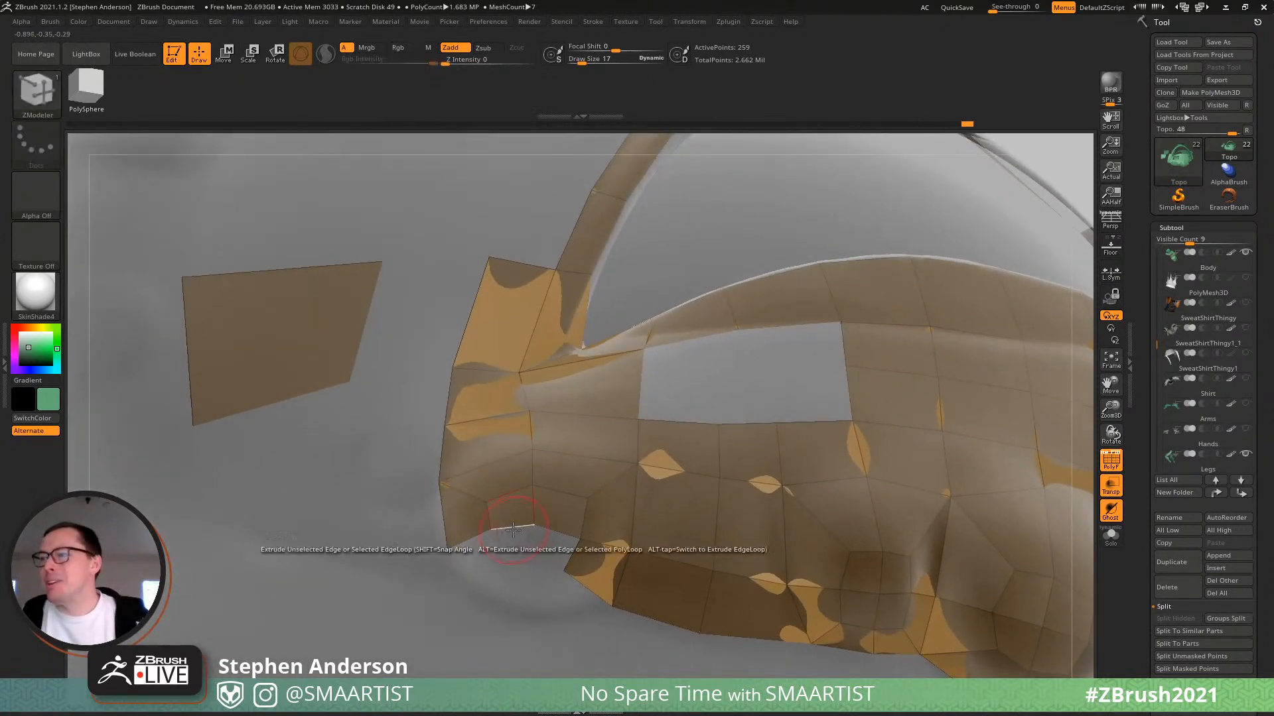
{"action": "left_click_drag", "start_coordinate": [510, 529], "coordinate": [539, 559]}
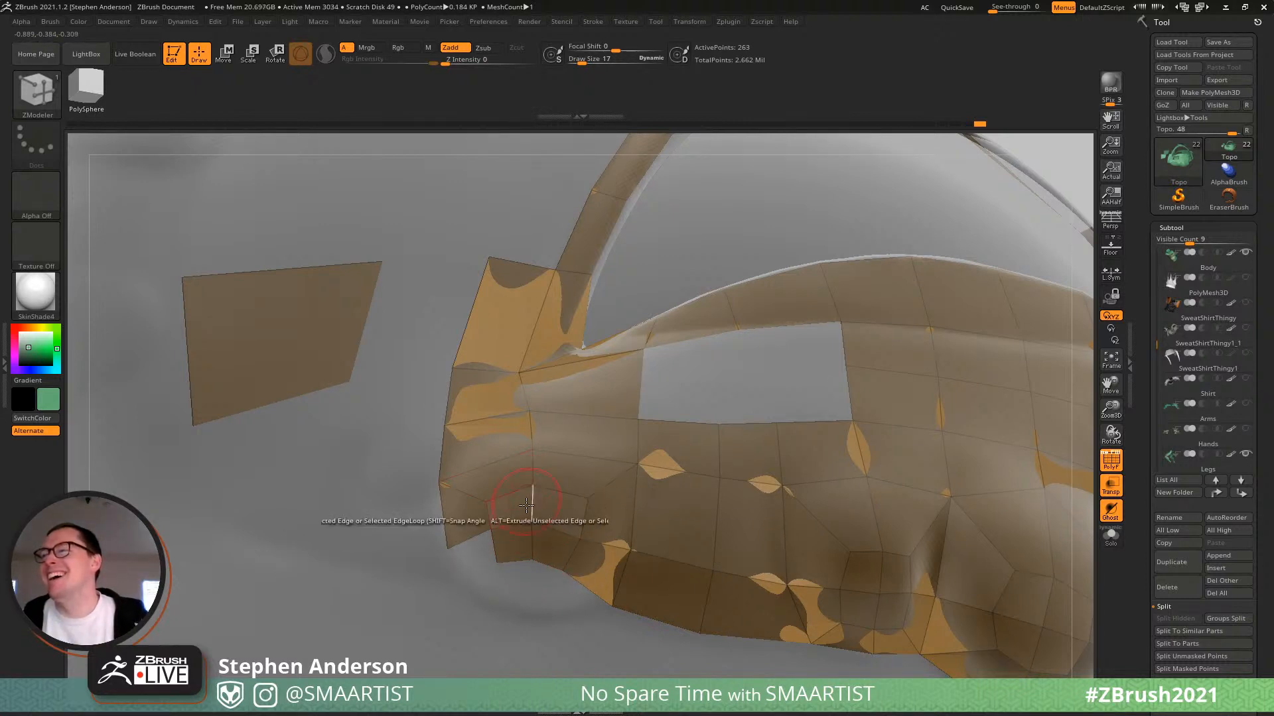
{"action": "right_click_drag", "start_coordinate": [532, 563], "coordinate": [518, 465], "text": "alt"}
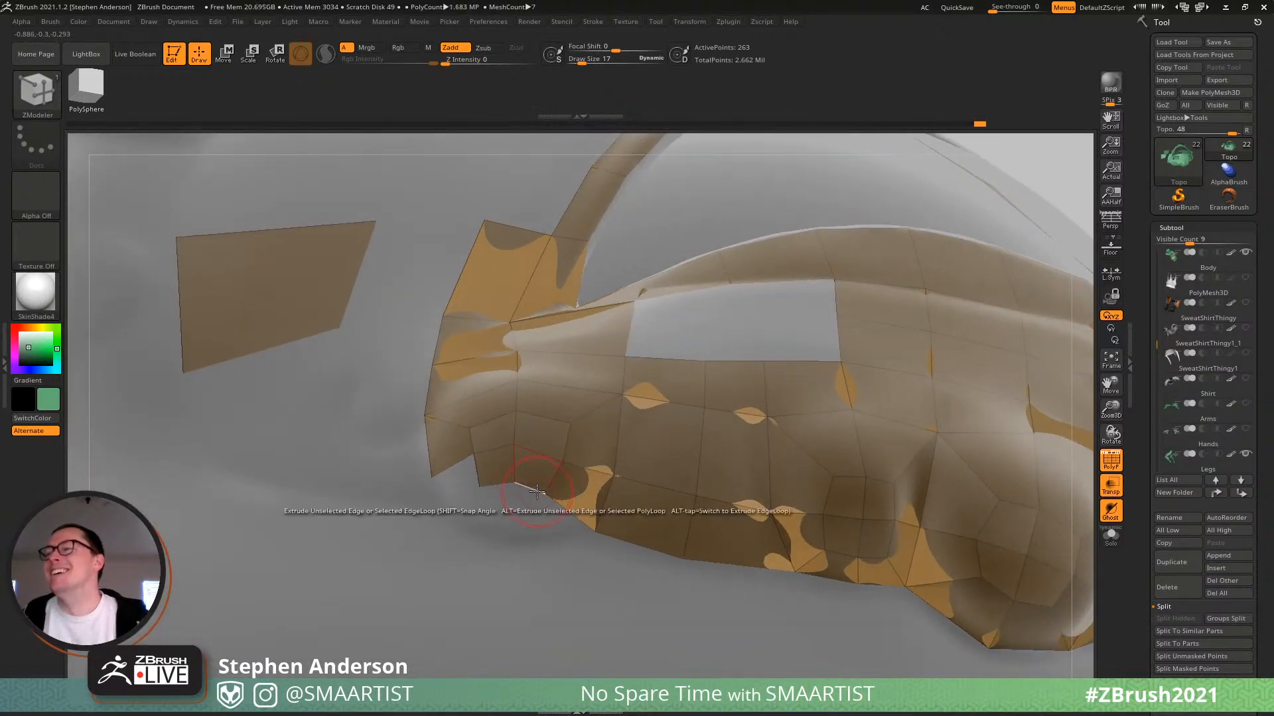
{"action": "left_click_drag", "start_coordinate": [550, 491], "coordinate": [521, 539]}
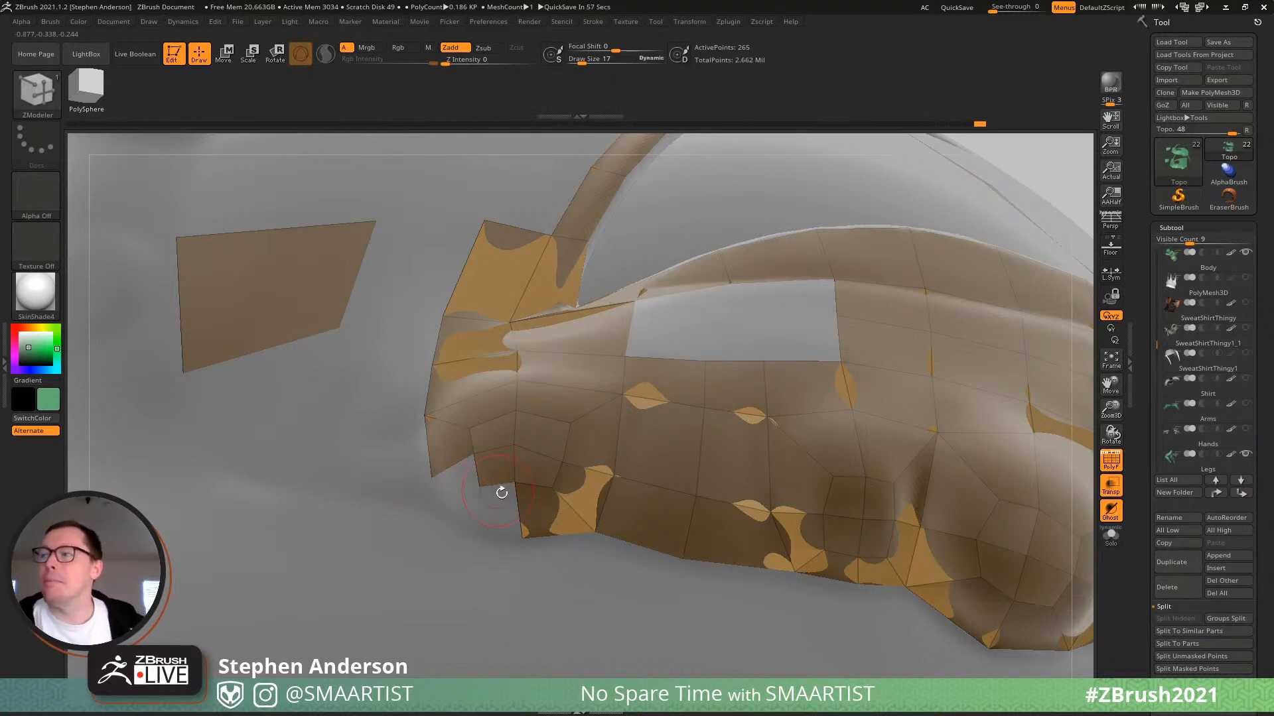
{"action": "left_click_drag", "start_coordinate": [502, 492], "coordinate": [484, 511]}
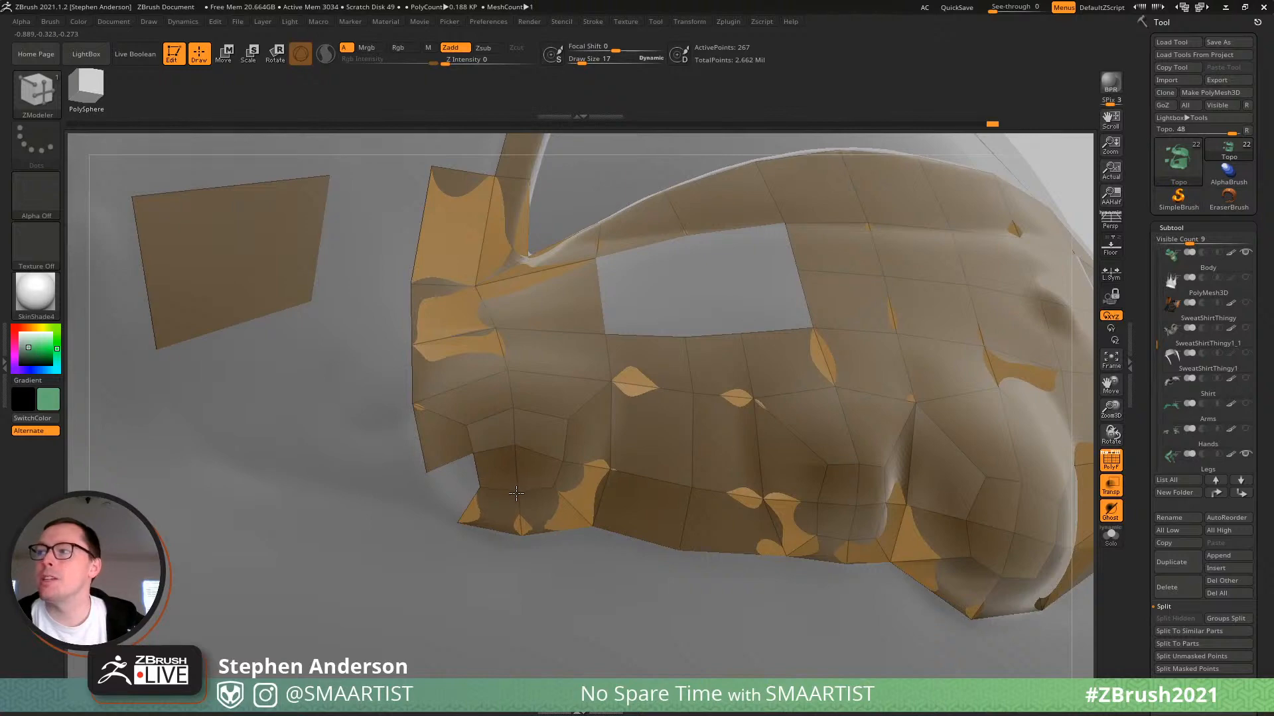
{"action": "right_click_drag", "start_coordinate": [517, 454], "coordinate": [478, 471]}
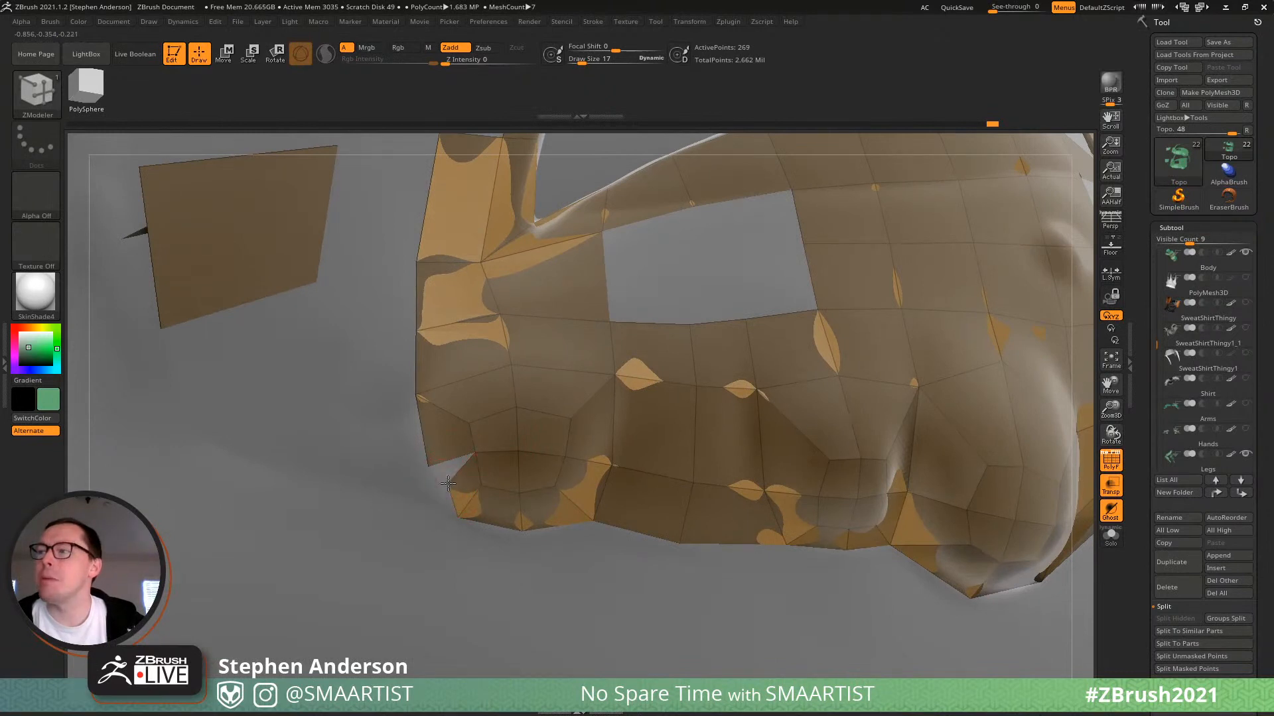
{"action": "left_click", "coordinate": [428, 476]}
{"action": "left_click", "coordinate": [428, 467]}
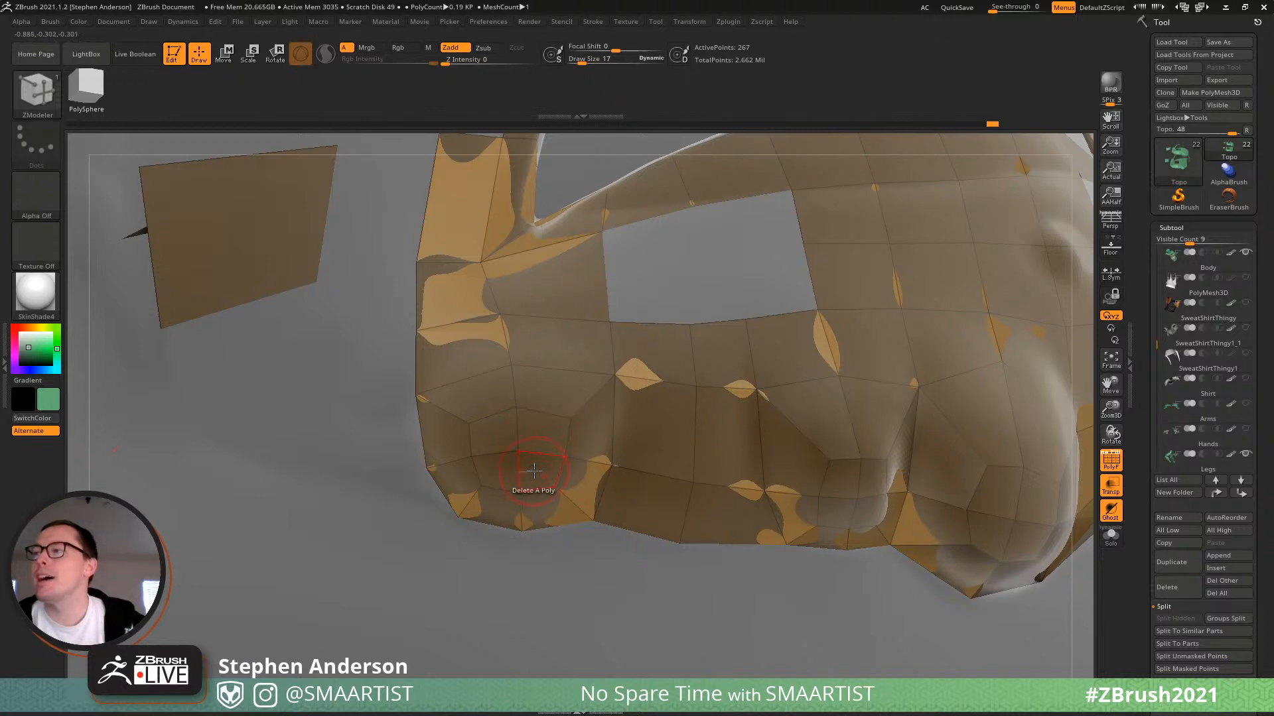
Extrude the upper eyelid strip's outer edge loop into a second row and even out its points along the lid.
{"action": "mouse_move", "coordinate": [494, 438]}
{"action": "right_mouse_down"}
{"action": "mouse_move", "coordinate": [425, 446]}
{"action": "mouse_move", "coordinate": [499, 443]}
{"action": "mouse_move", "coordinate": [451, 445]}
{"action": "mouse_move", "coordinate": [465, 408]}
{"action": "mouse_move", "coordinate": [540, 410]}
{"action": "mouse_move", "coordinate": [464, 389]}
{"action": "mouse_move", "coordinate": [541, 405]}
{"action": "mouse_move", "coordinate": [499, 440]}
{"action": "right_mouse_up"}
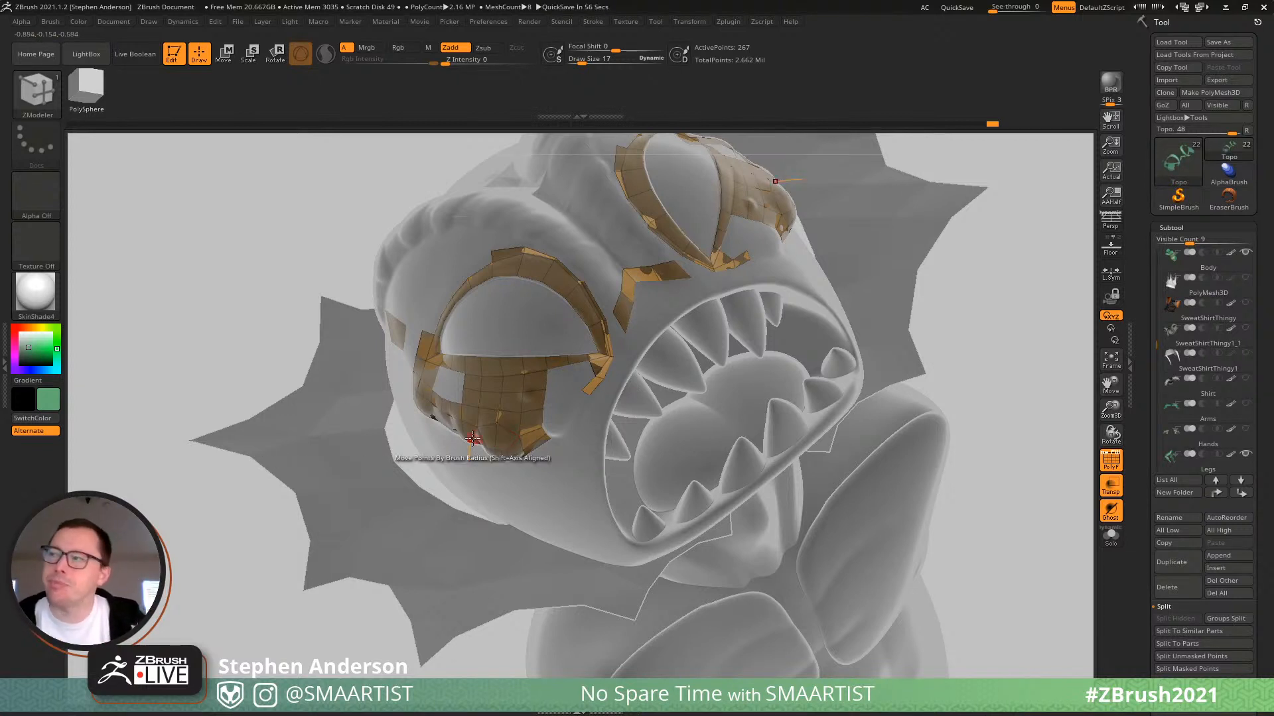
{"action": "mouse_move", "coordinate": [494, 398]}
{"action": "right_mouse_down"}
{"action": "mouse_move", "coordinate": [472, 355]}
{"action": "mouse_move", "coordinate": [462, 411]}
{"action": "right_mouse_up"}
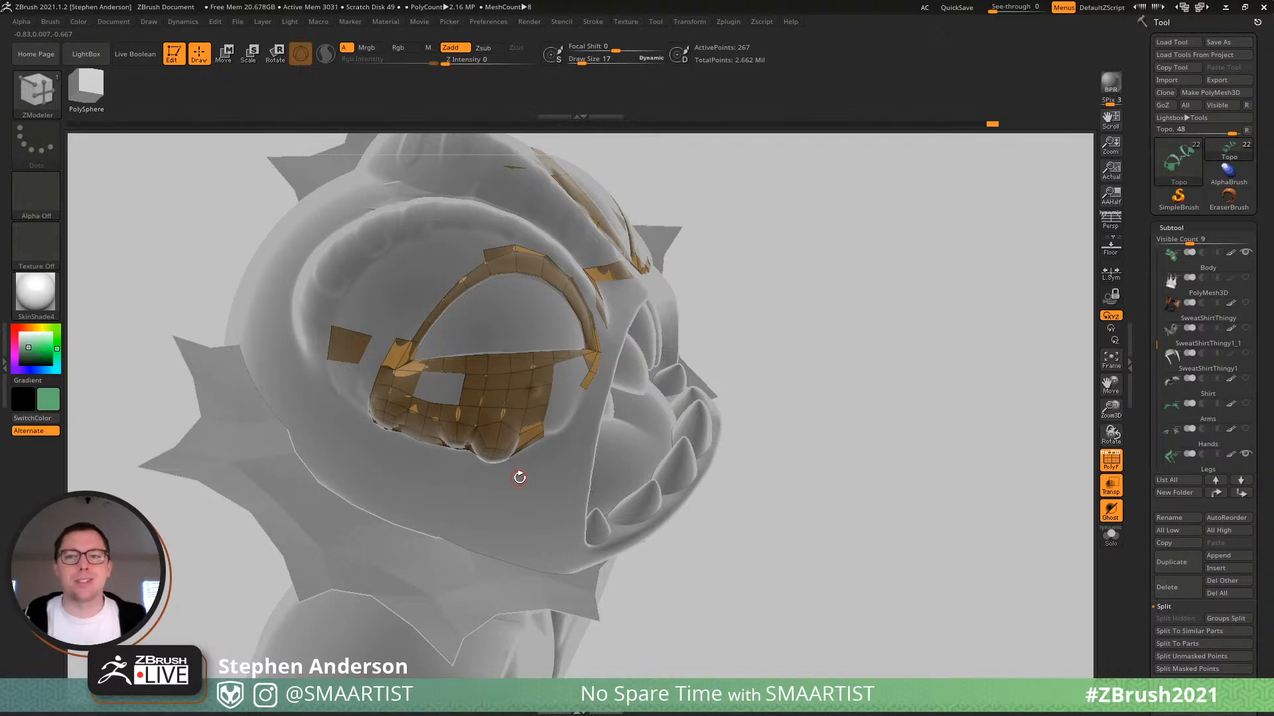
{"action": "right_click_drag", "start_coordinate": [520, 478], "coordinate": [459, 293]}
{"action": "key", "text": "ctrl"}
{"action": "right_click_drag", "start_coordinate": [456, 283], "coordinate": [413, 417], "text": "alt"}
{"action": "left_click_drag", "start_coordinate": [413, 409], "coordinate": [385, 396]}
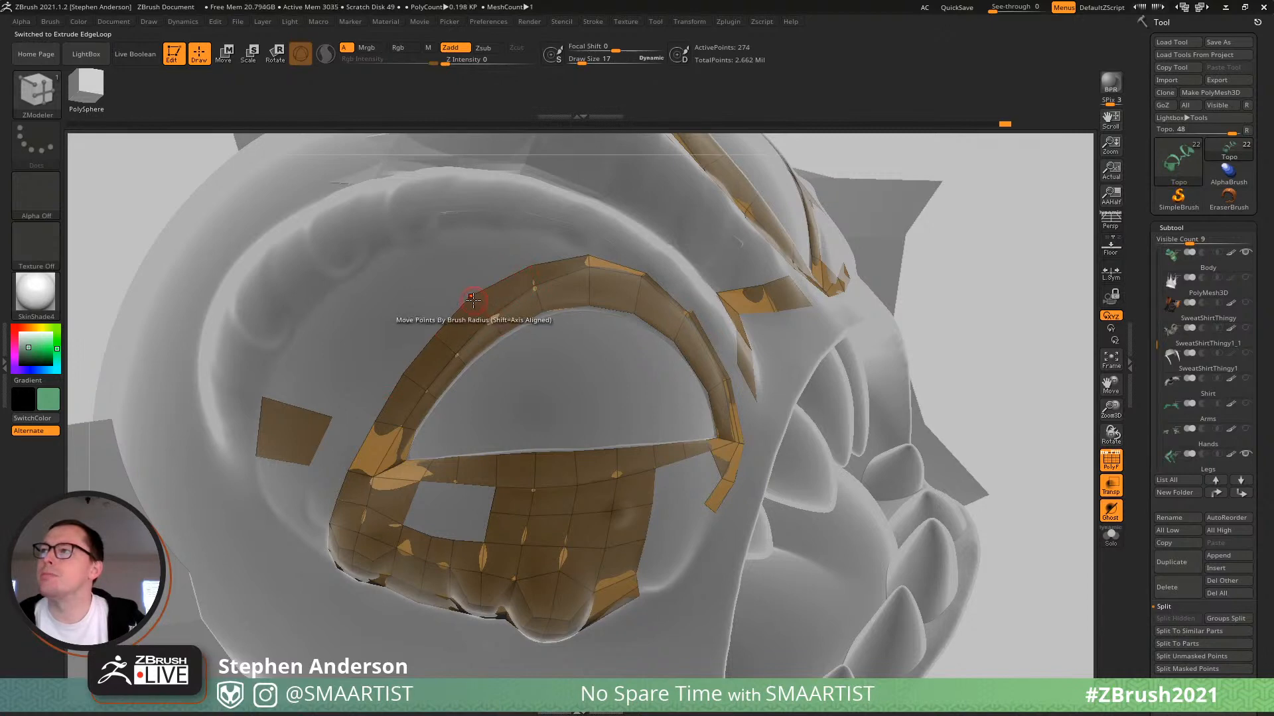
{"action": "right_click_drag", "start_coordinate": [475, 297], "coordinate": [432, 336]}
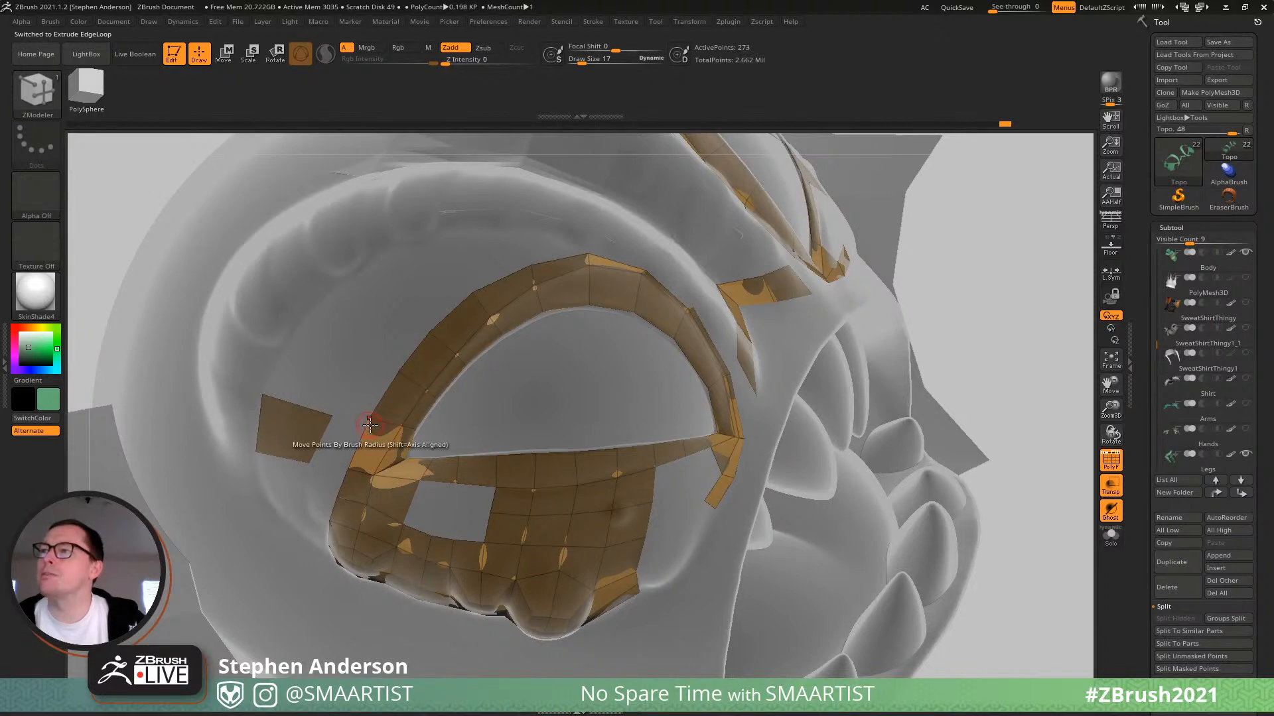
{"action": "mouse_move", "coordinate": [370, 443]}
{"action": "right_mouse_down"}
{"action": "mouse_move", "coordinate": [377, 399]}
{"action": "mouse_move", "coordinate": [408, 378]}
{"action": "right_mouse_up"}
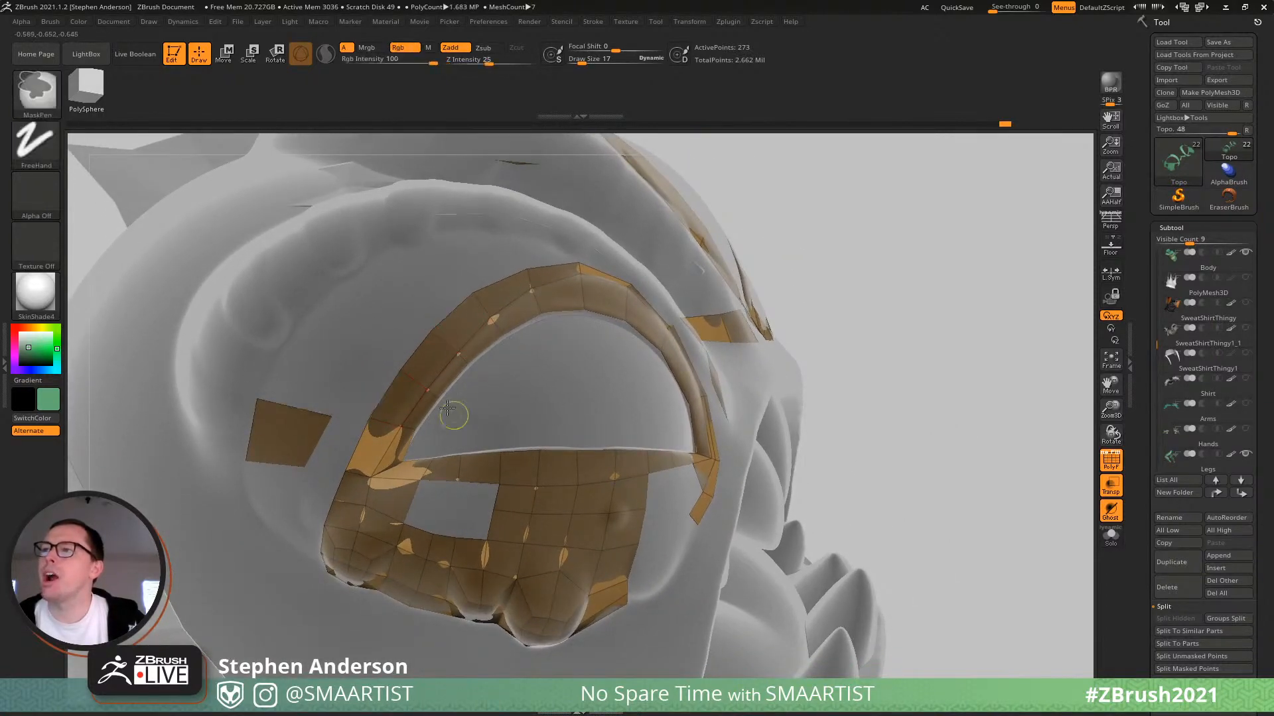
{"action": "mouse_move", "coordinate": [452, 414]}
{"action": "right_mouse_down", "text": "ctrl"}
{"action": "mouse_move", "coordinate": [385, 464]}
{"action": "mouse_move", "coordinate": [433, 381]}
{"action": "mouse_move", "coordinate": [415, 409]}
{"action": "mouse_move", "coordinate": [449, 401]}
{"action": "right_mouse_up", "text": "ctrl"}
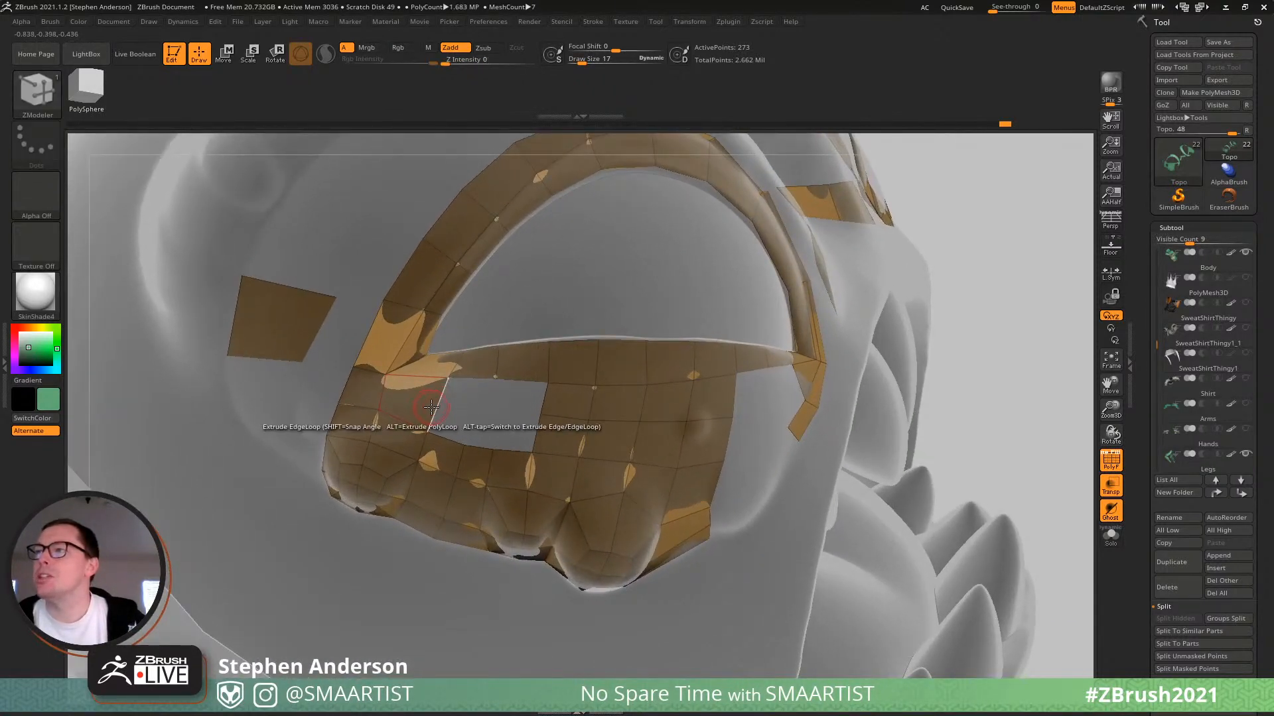
Insert a single edge loop across the outer column beside the open hole.
{"action": "key", "text": "space"}
{"action": "left_click", "coordinate": [392, 365]}
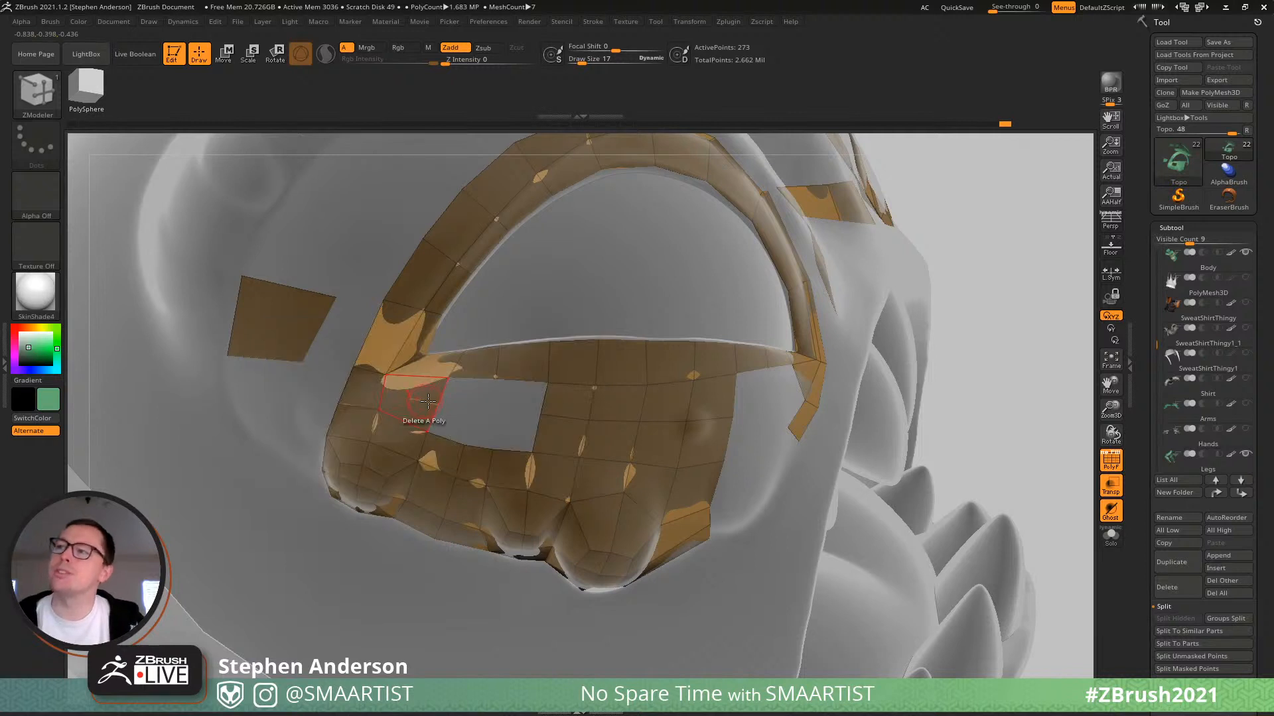
{"action": "left_click", "coordinate": [440, 394]}
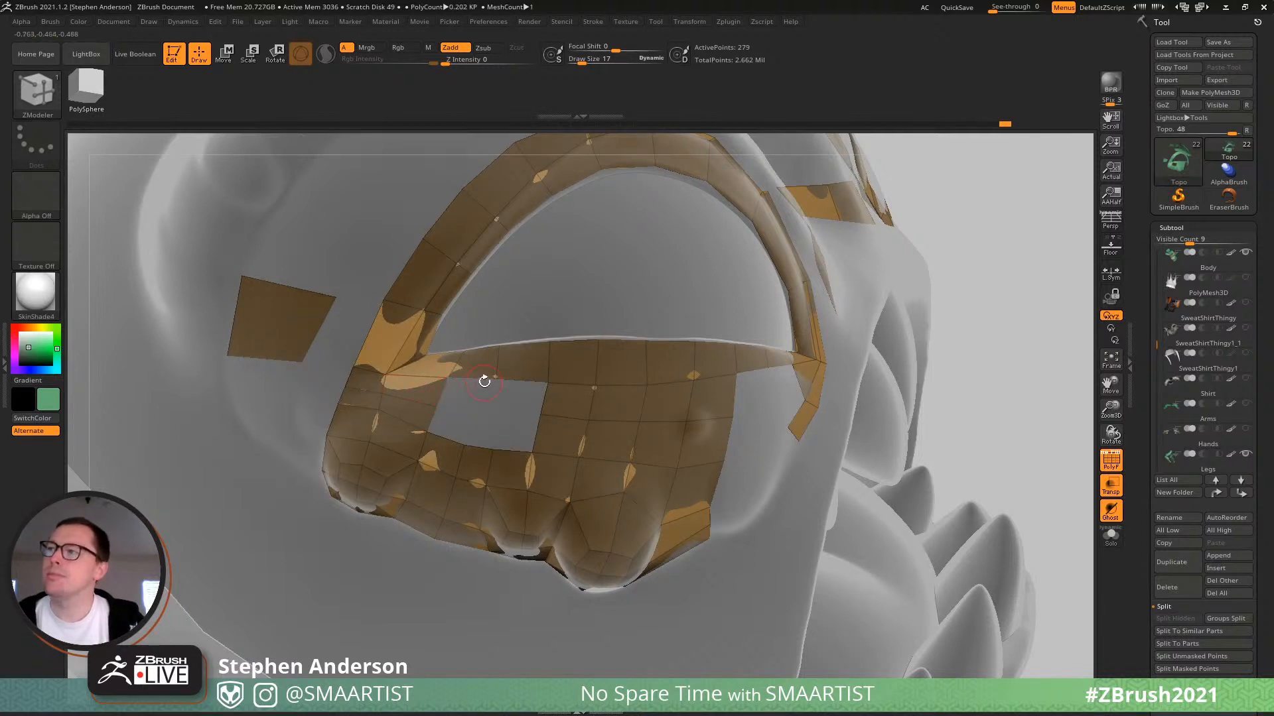
Extrude the upper border of the hole downward as an edge loop and weld its points to the surrounding patches.
{"action": "key", "text": "space"}
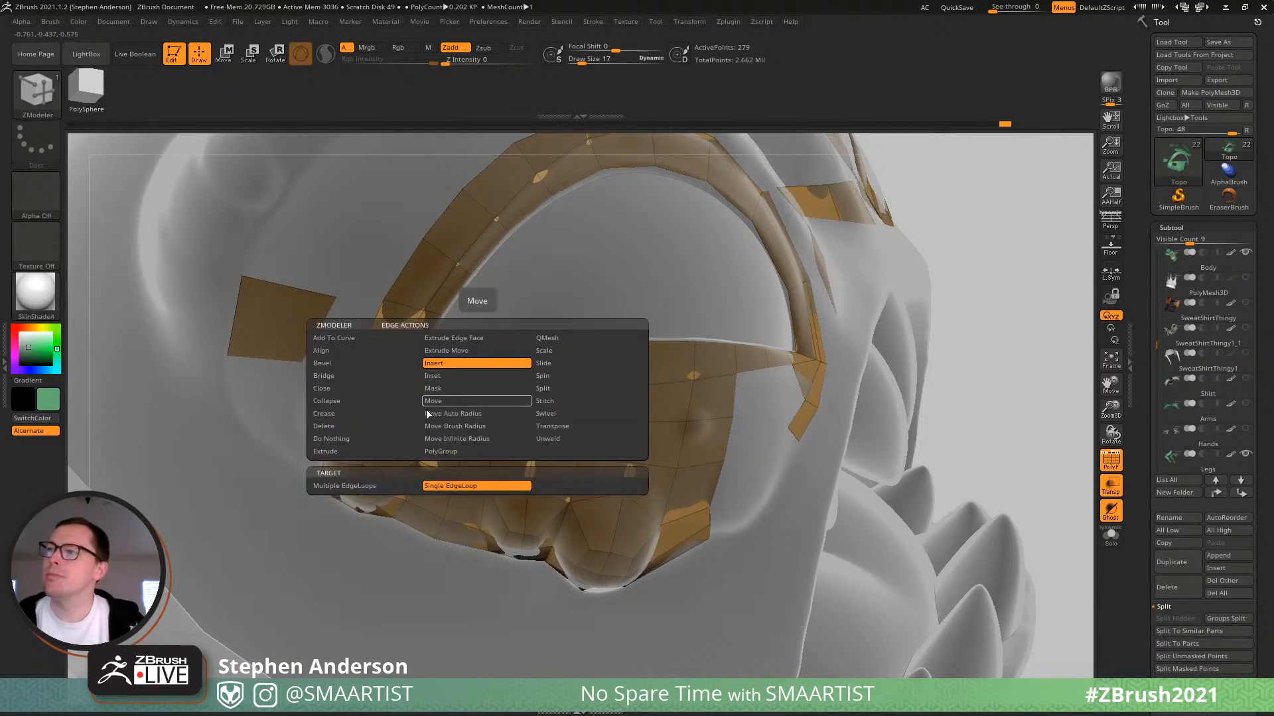
{"action": "left_click", "coordinate": [355, 454]}
{"action": "left_click_drag", "start_coordinate": [474, 377], "coordinate": [468, 395]}
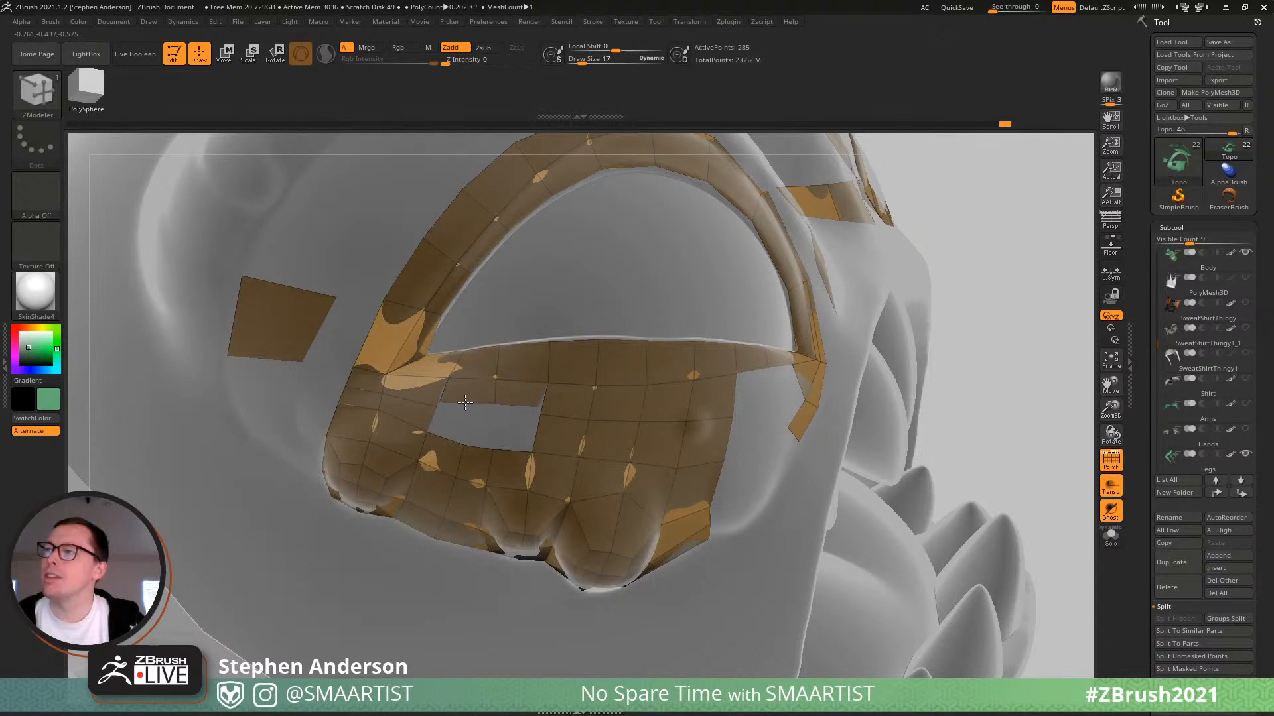
{"action": "left_click", "coordinate": [516, 402]}
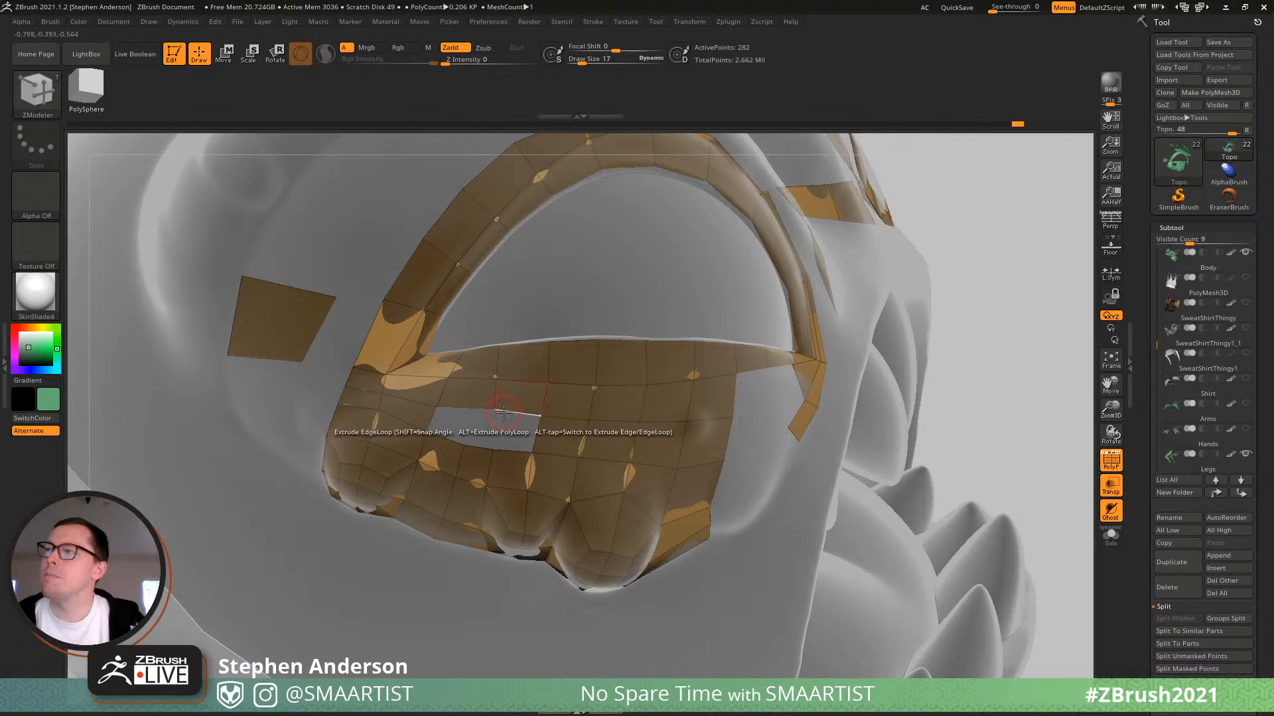
{"action": "left_click", "coordinate": [521, 400]}
{"action": "key", "text": "ctrl+z"}
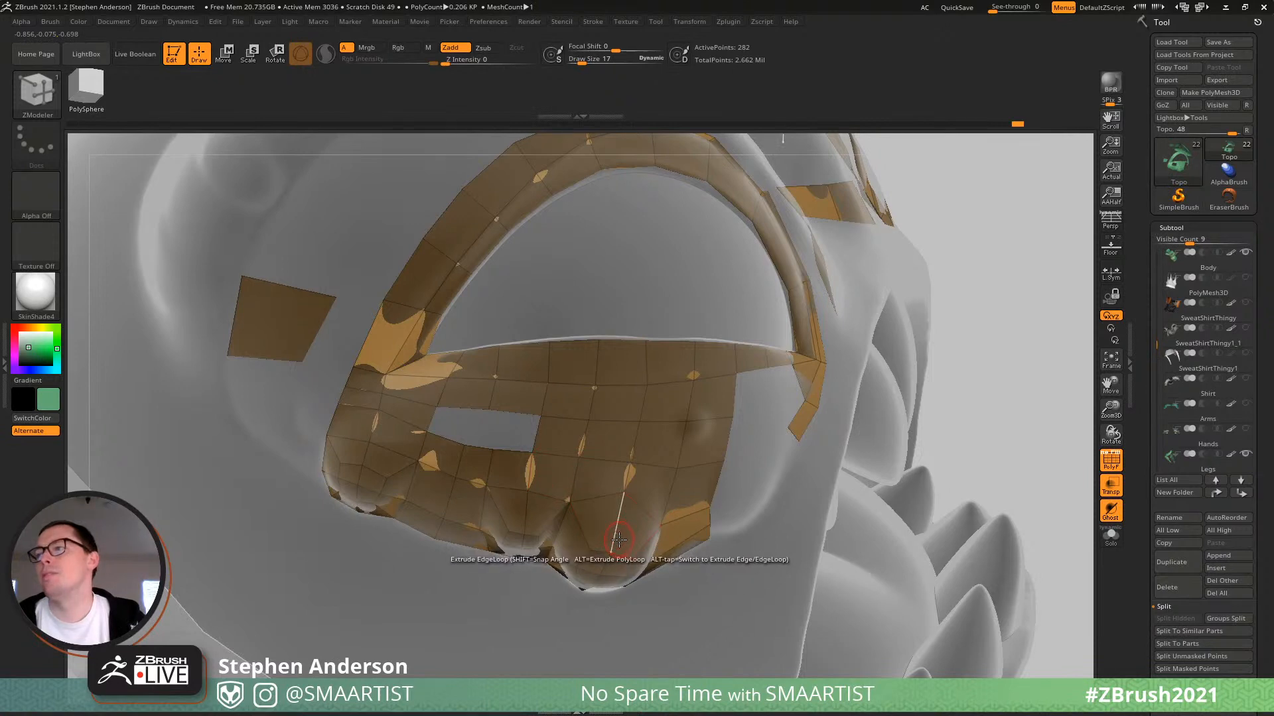
Weld the surplus points in the lower strip between the outer bump and the smaller bump into their neighbours.
{"action": "mouse_move", "coordinate": [486, 502]}
{"action": "right_mouse_down"}
{"action": "mouse_move", "coordinate": [594, 491]}
{"action": "mouse_move", "coordinate": [456, 478]}
{"action": "mouse_move", "coordinate": [475, 504]}
{"action": "mouse_move", "coordinate": [460, 483]}
{"action": "mouse_move", "coordinate": [487, 481]}
{"action": "mouse_move", "coordinate": [462, 450]}
{"action": "right_mouse_up"}
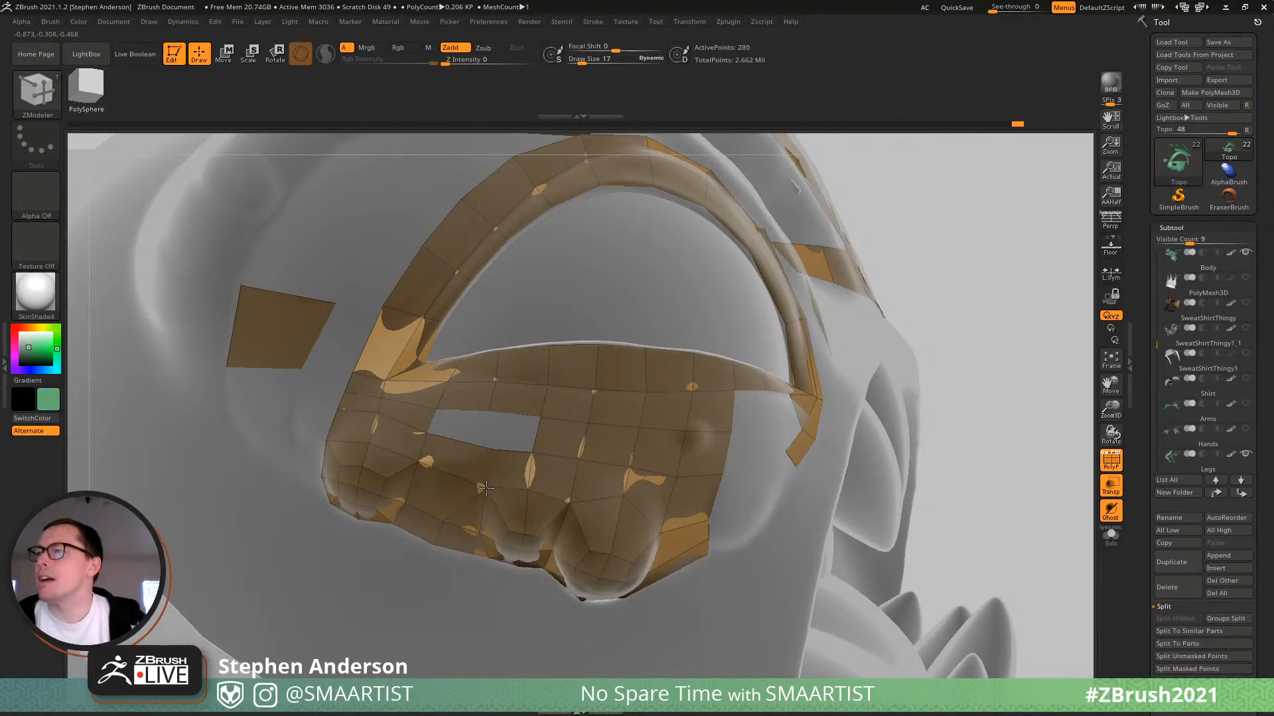
{"action": "mouse_move", "coordinate": [475, 471]}
{"action": "right_mouse_down", "text": "ctrl"}
{"action": "mouse_move", "coordinate": [489, 484]}
{"action": "mouse_move", "coordinate": [478, 483]}
{"action": "right_mouse_up", "text": "ctrl"}
{"action": "mouse_move", "coordinate": [478, 483]}
{"action": "left_mouse_down"}
{"action": "mouse_move", "coordinate": [491, 484]}
{"action": "mouse_move", "coordinate": [480, 488]}
{"action": "left_mouse_up"}
{"action": "right_click_drag", "start_coordinate": [451, 523], "coordinate": [481, 544]}
{"action": "left_click_drag", "start_coordinate": [483, 549], "coordinate": [470, 545]}
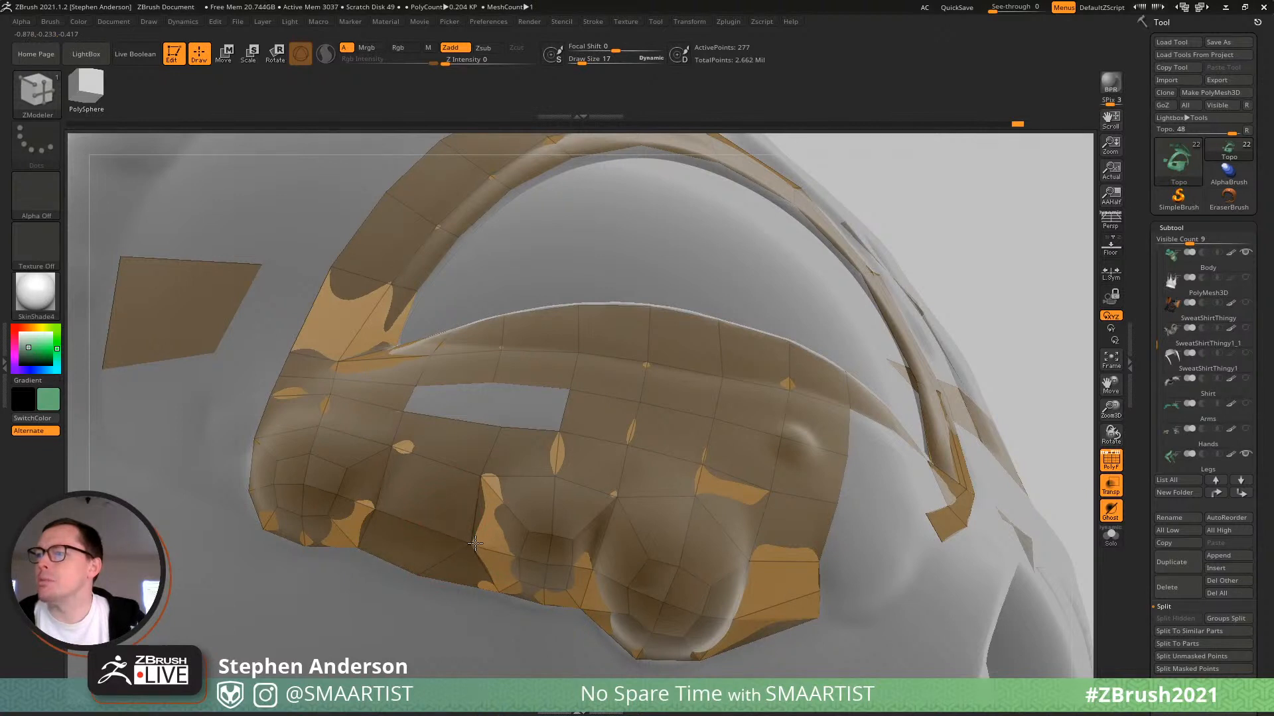
{"action": "left_click_drag", "start_coordinate": [470, 544], "coordinate": [496, 595]}
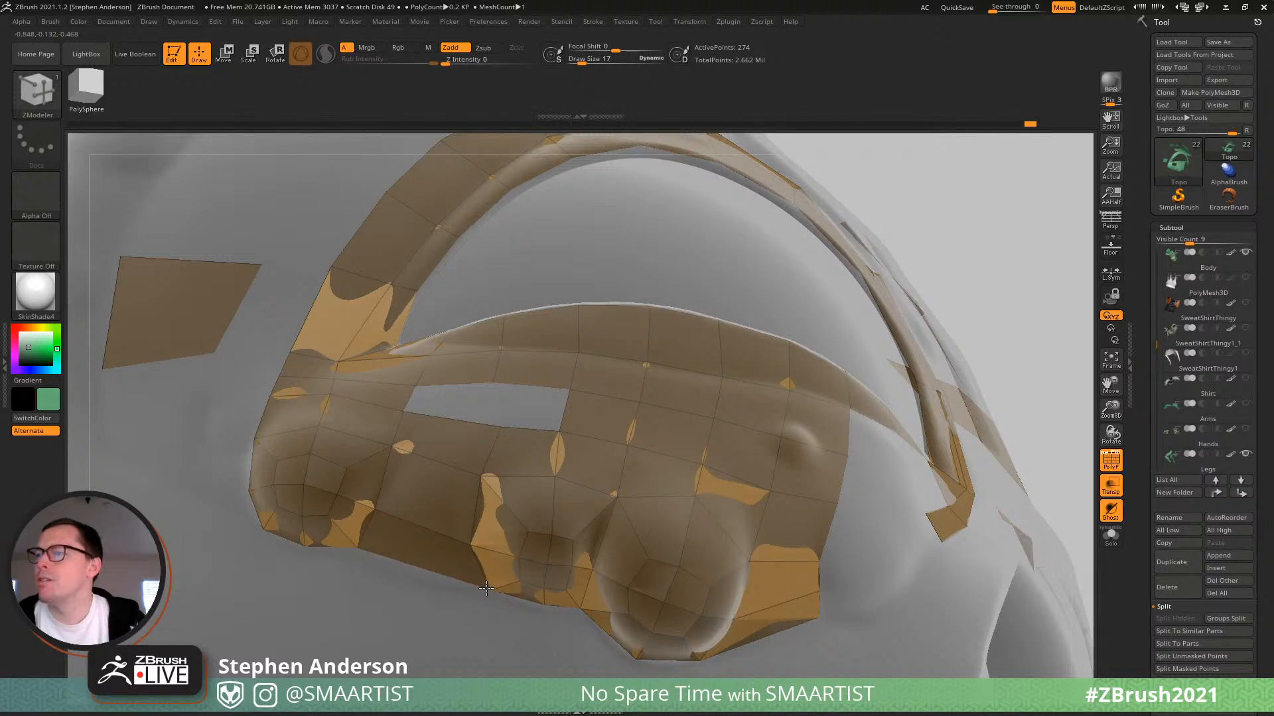
Fill the remaining hole beneath the lower eyelid with polygons and preview the mesh with dynamic subdivision.
{"action": "right_click_drag", "start_coordinate": [484, 538], "coordinate": [502, 430]}
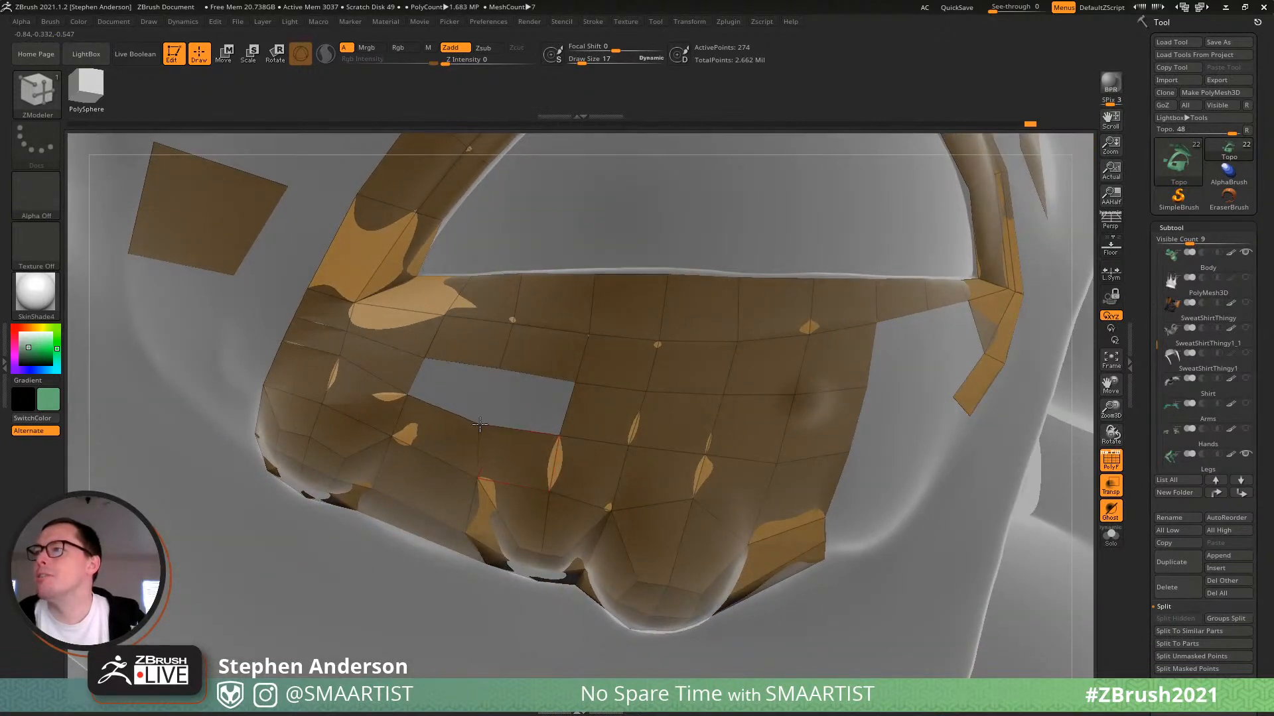
{"action": "left_click_drag", "start_coordinate": [479, 478], "coordinate": [475, 479]}
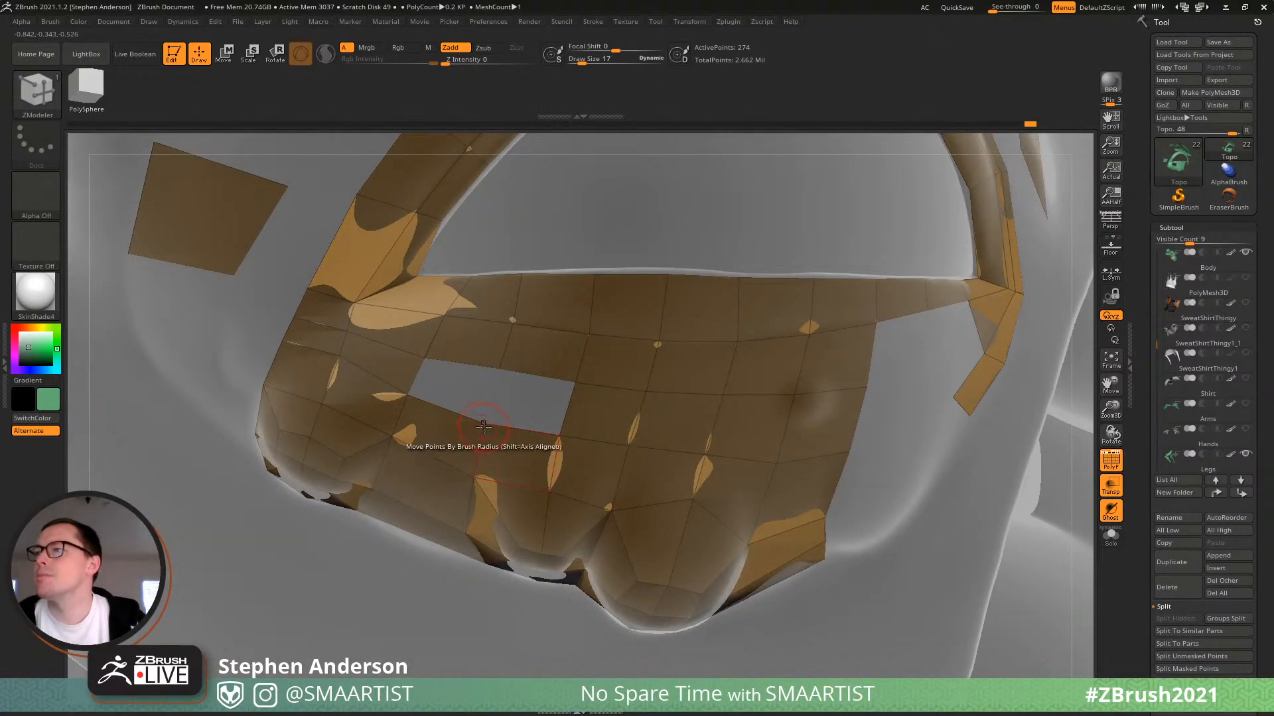
{"action": "left_click_drag", "start_coordinate": [485, 425], "coordinate": [499, 374]}
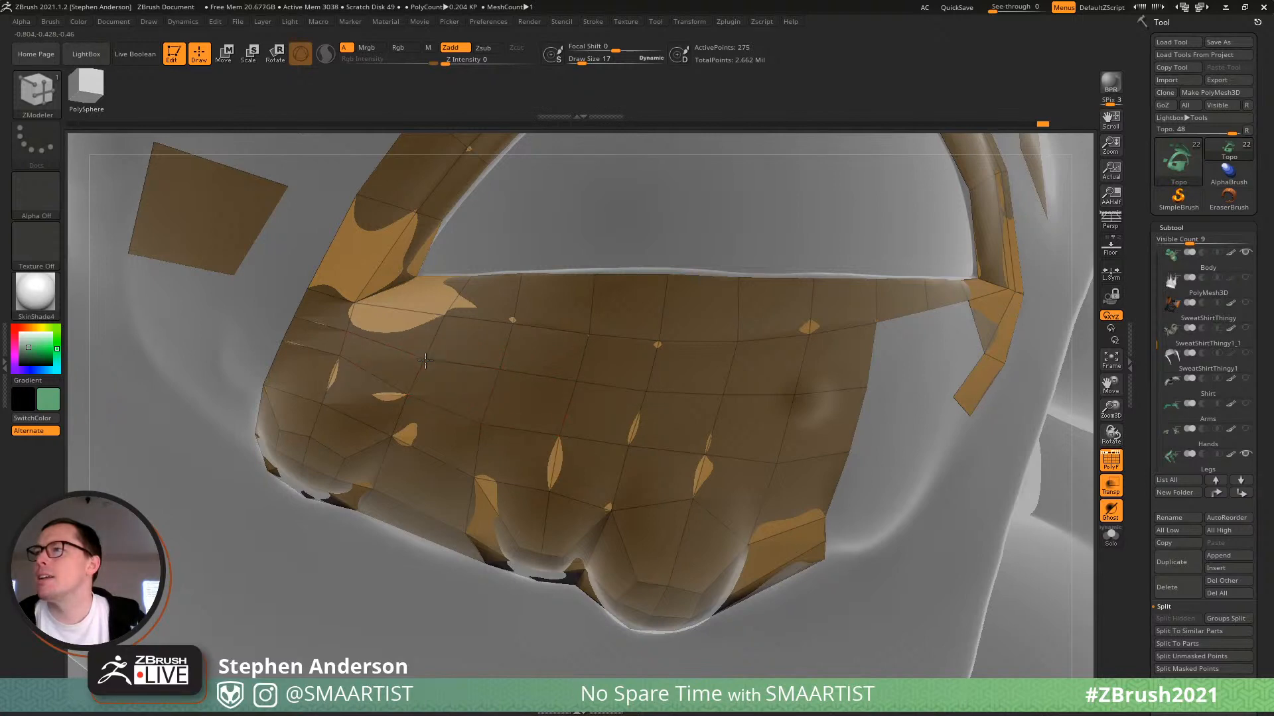
{"action": "key", "text": "d"}
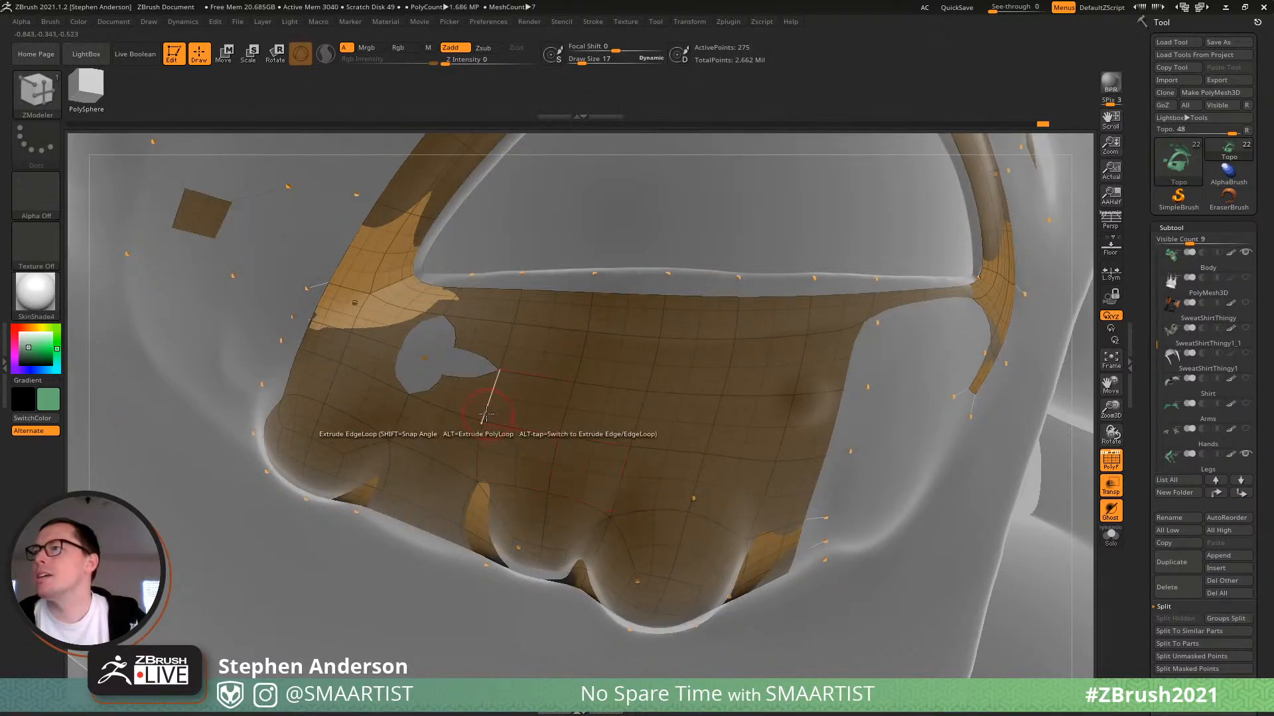
{"action": "key", "text": "shift+d"}
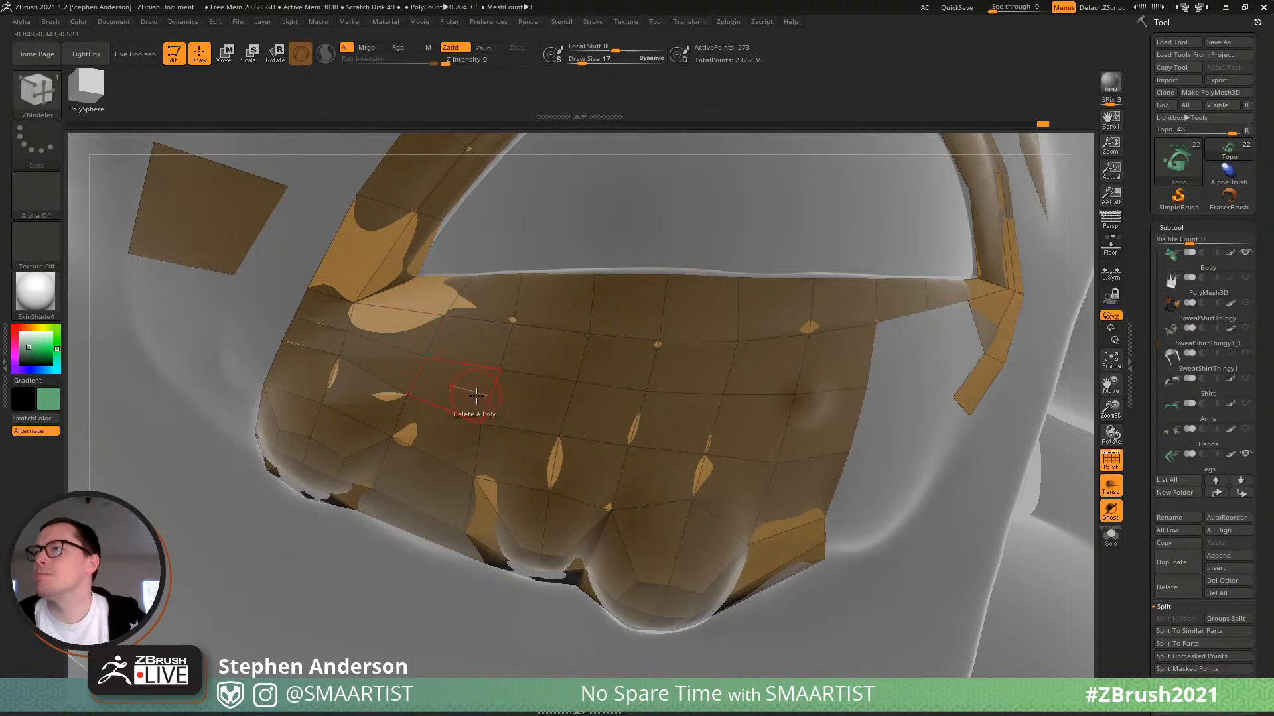
Examine the retopologized surface around the eye from several angles, with and without the dynamic subdivision preview.
{"action": "key", "text": "d"}
{"action": "right_click_drag", "start_coordinate": [568, 464], "coordinate": [496, 417], "text": "ctrl"}
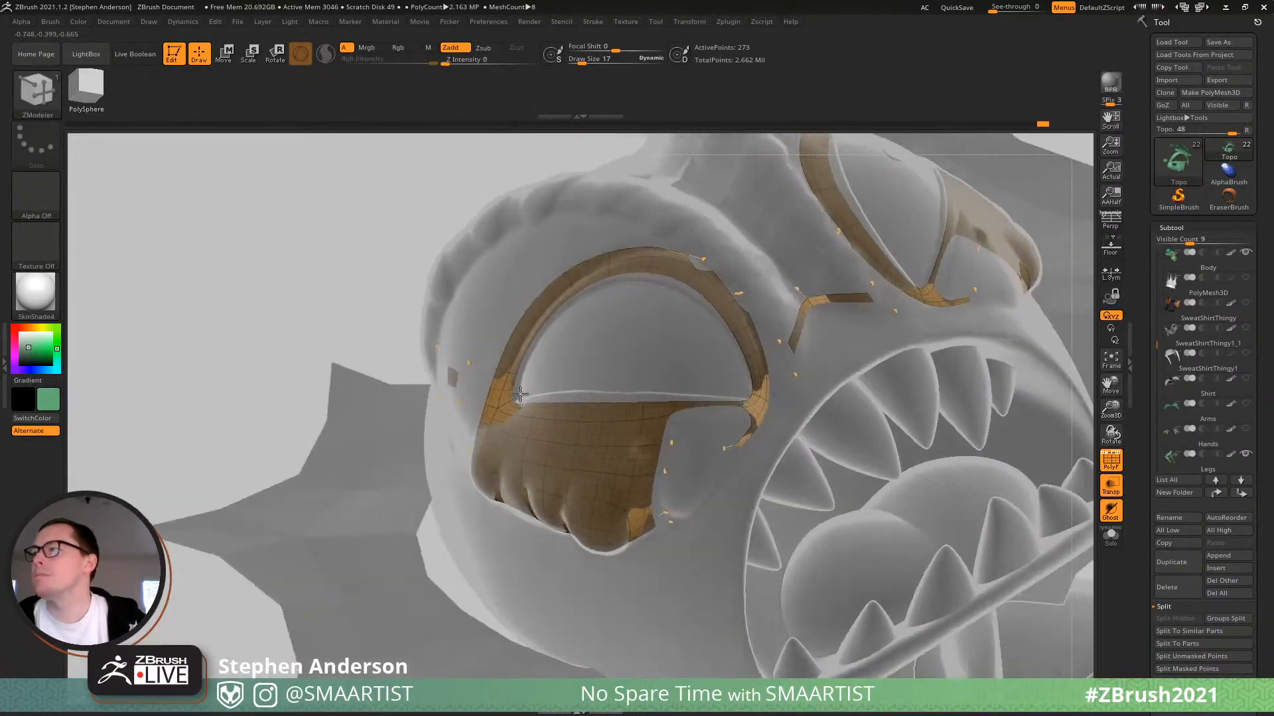
{"action": "key", "text": "shift+d"}
{"action": "mouse_move", "coordinate": [608, 437]}
{"action": "right_mouse_down"}
{"action": "mouse_move", "coordinate": [630, 428]}
{"action": "mouse_move", "coordinate": [533, 404]}
{"action": "right_mouse_up"}
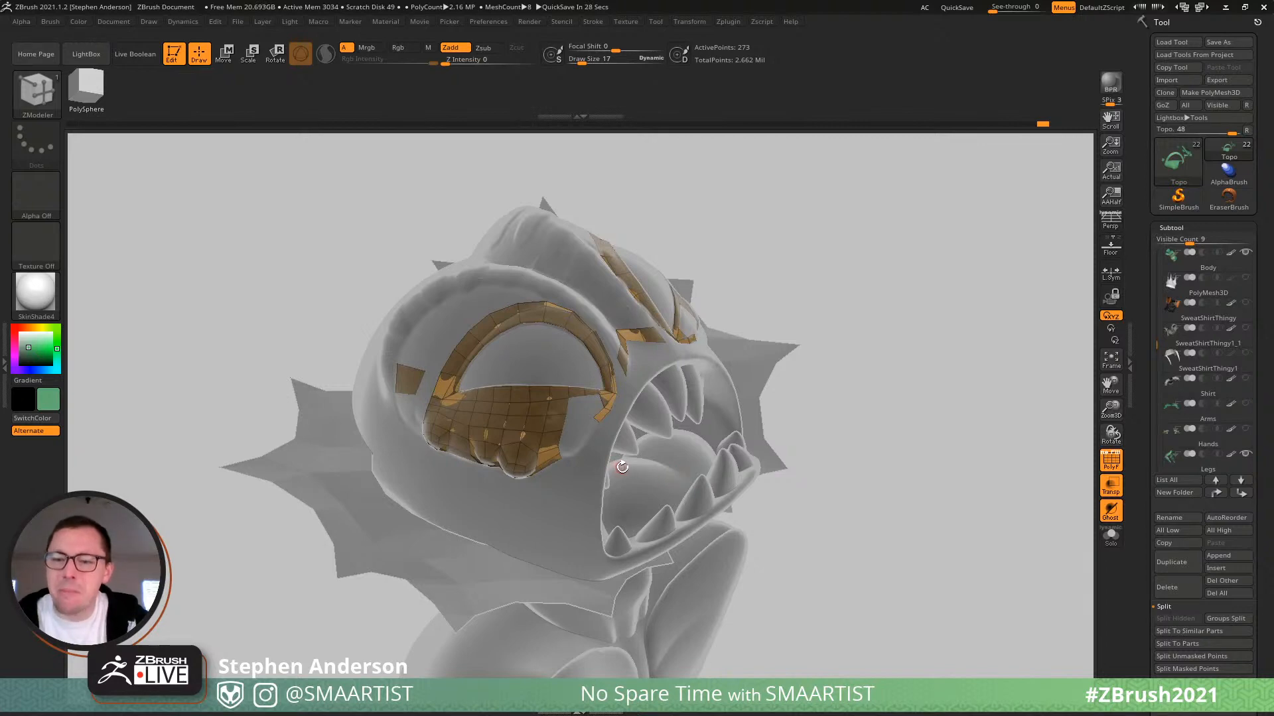
{"action": "mouse_move", "coordinate": [520, 464]}
{"action": "right_mouse_down"}
{"action": "mouse_move", "coordinate": [469, 418]}
{"action": "mouse_move", "coordinate": [521, 450]}
{"action": "mouse_move", "coordinate": [499, 446]}
{"action": "mouse_move", "coordinate": [525, 428]}
{"action": "mouse_move", "coordinate": [548, 445]}
{"action": "mouse_move", "coordinate": [605, 435]}
{"action": "right_mouse_up"}
{"action": "right_click_drag", "start_coordinate": [346, 398], "coordinate": [348, 428], "text": "ctrl"}
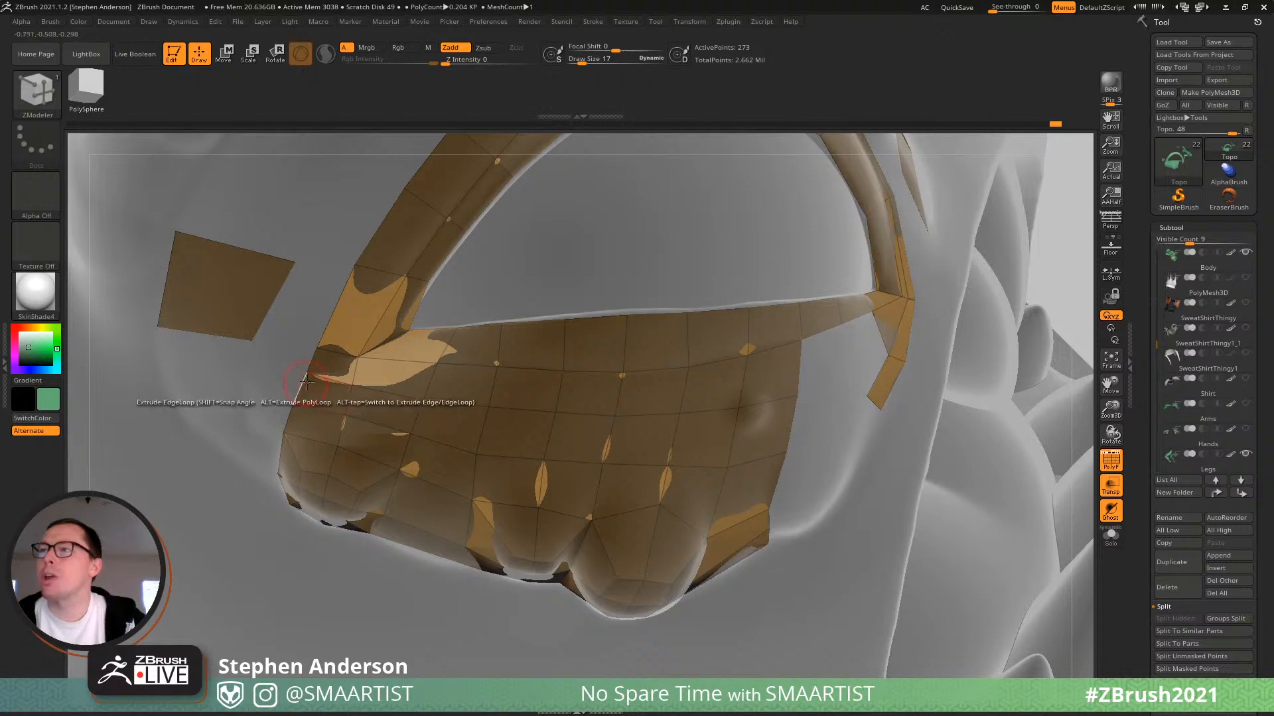
{"action": "right_click_drag", "start_coordinate": [379, 383], "coordinate": [424, 373]}
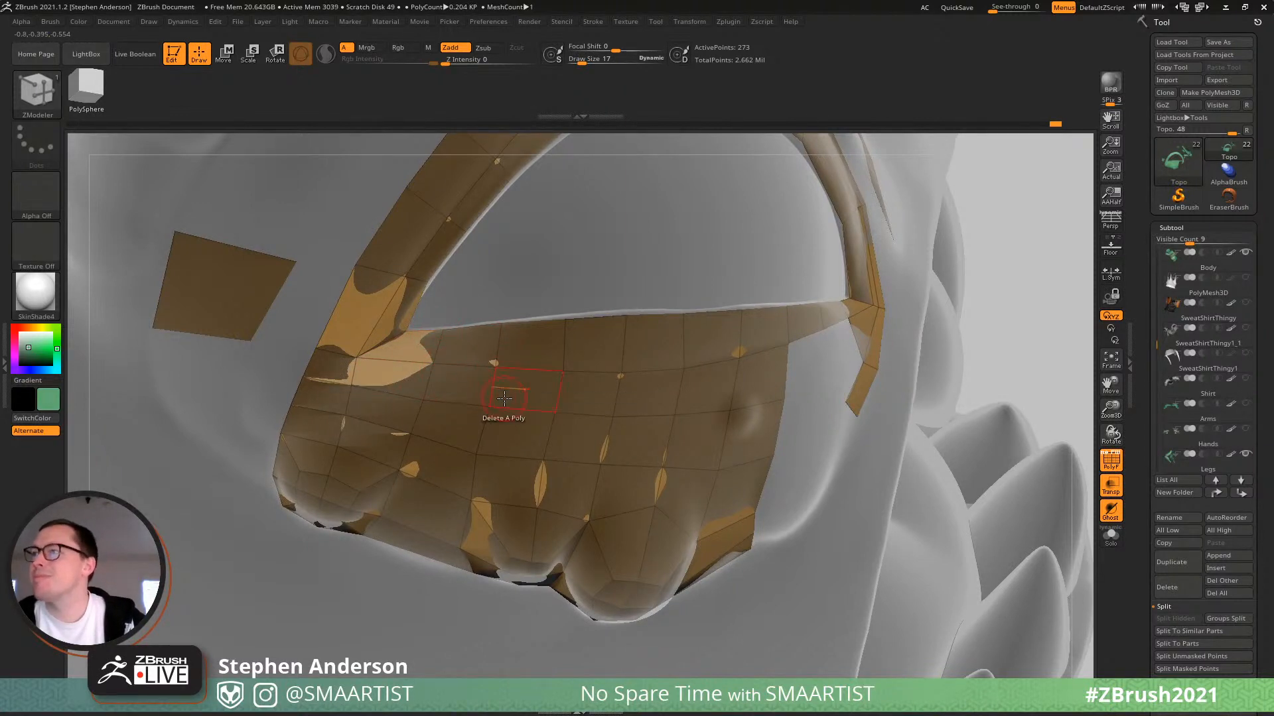
{"action": "right_click_drag", "start_coordinate": [588, 341], "coordinate": [562, 358]}
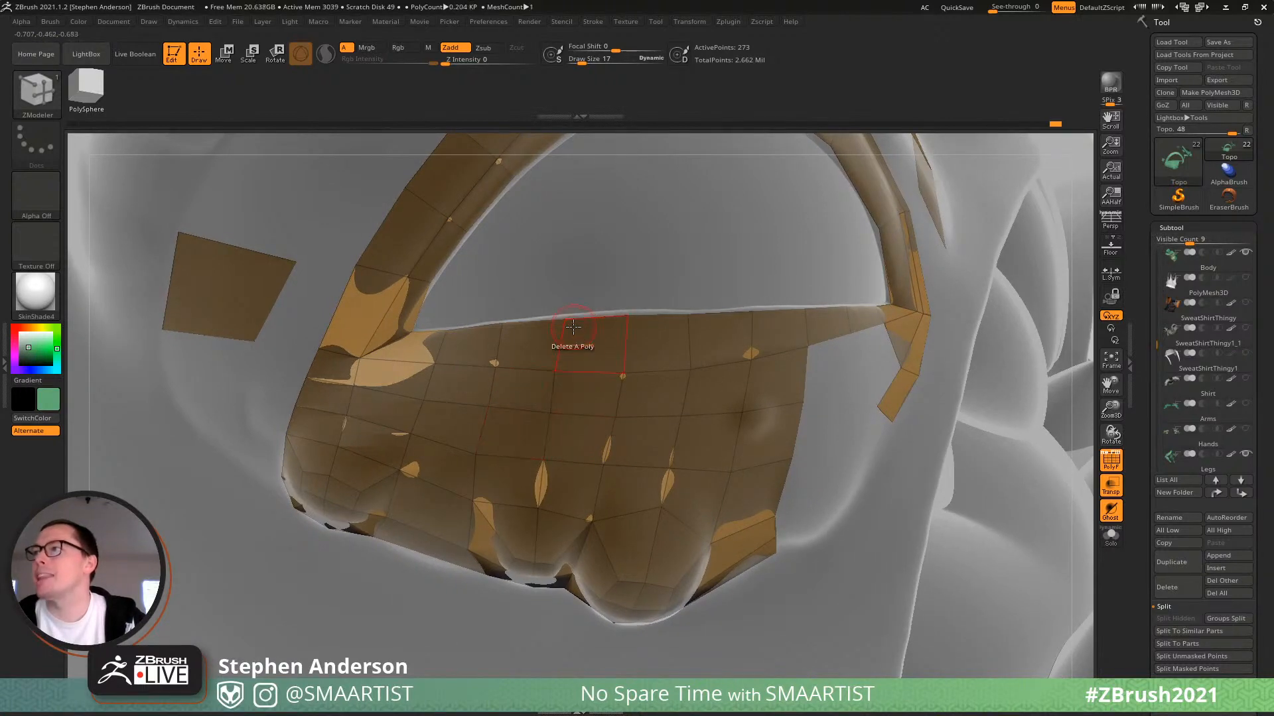
{"action": "right_click_drag", "start_coordinate": [573, 343], "coordinate": [593, 323]}
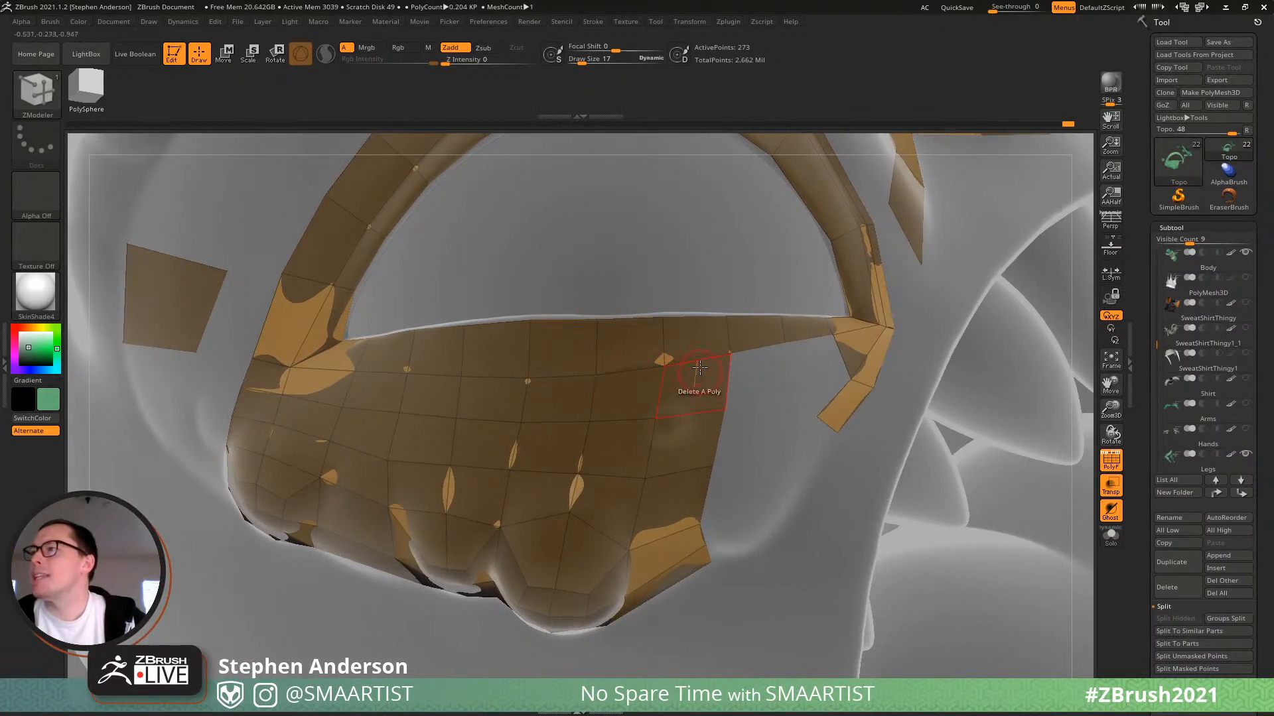
{"action": "right_click_drag", "start_coordinate": [700, 367], "coordinate": [584, 358]}
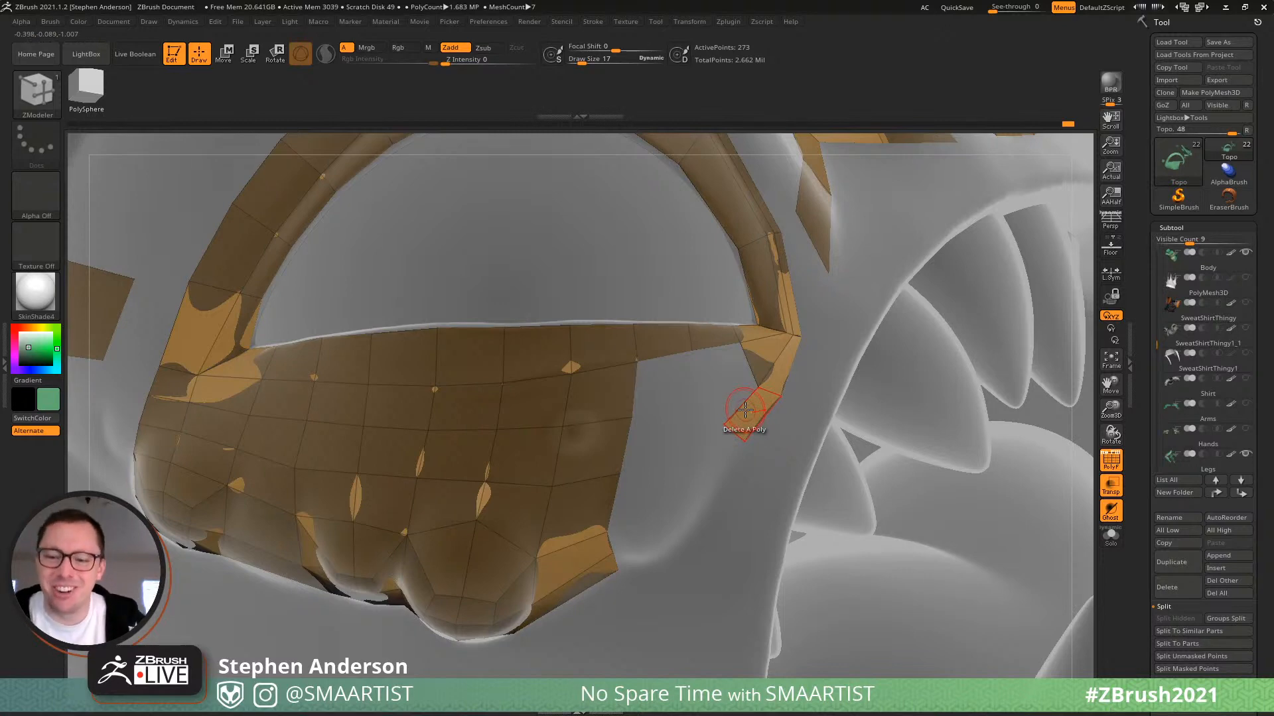
{"action": "mouse_move", "coordinate": [633, 432]}
{"action": "right_mouse_down", "text": "ctrl"}
{"action": "mouse_move", "coordinate": [607, 436]}
{"action": "mouse_move", "coordinate": [631, 447]}
{"action": "mouse_move", "coordinate": [617, 451]}
{"action": "right_mouse_up", "text": "ctrl"}
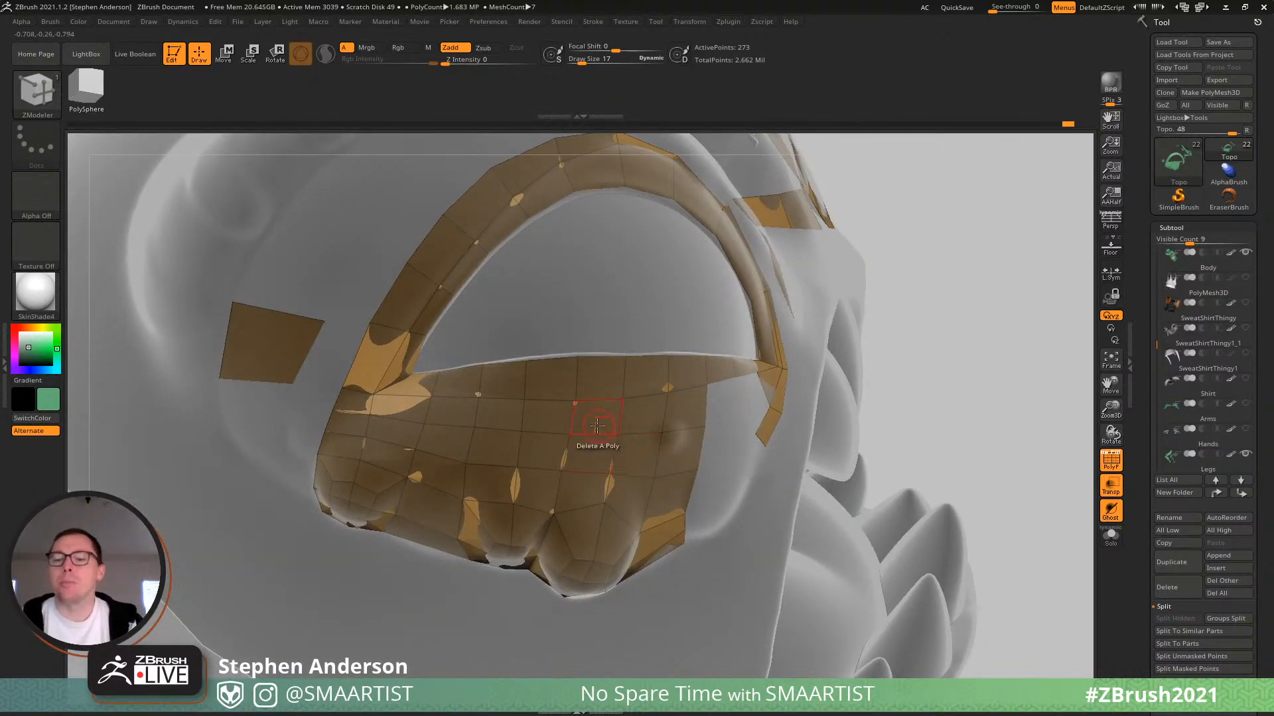
Extrude the outer border of the upper eyelid strip outward as an edge loop, adding a second row of polygons.
{"action": "right_click_drag", "start_coordinate": [427, 401], "coordinate": [355, 362]}
{"action": "left_click_drag", "start_coordinate": [355, 362], "coordinate": [315, 355]}
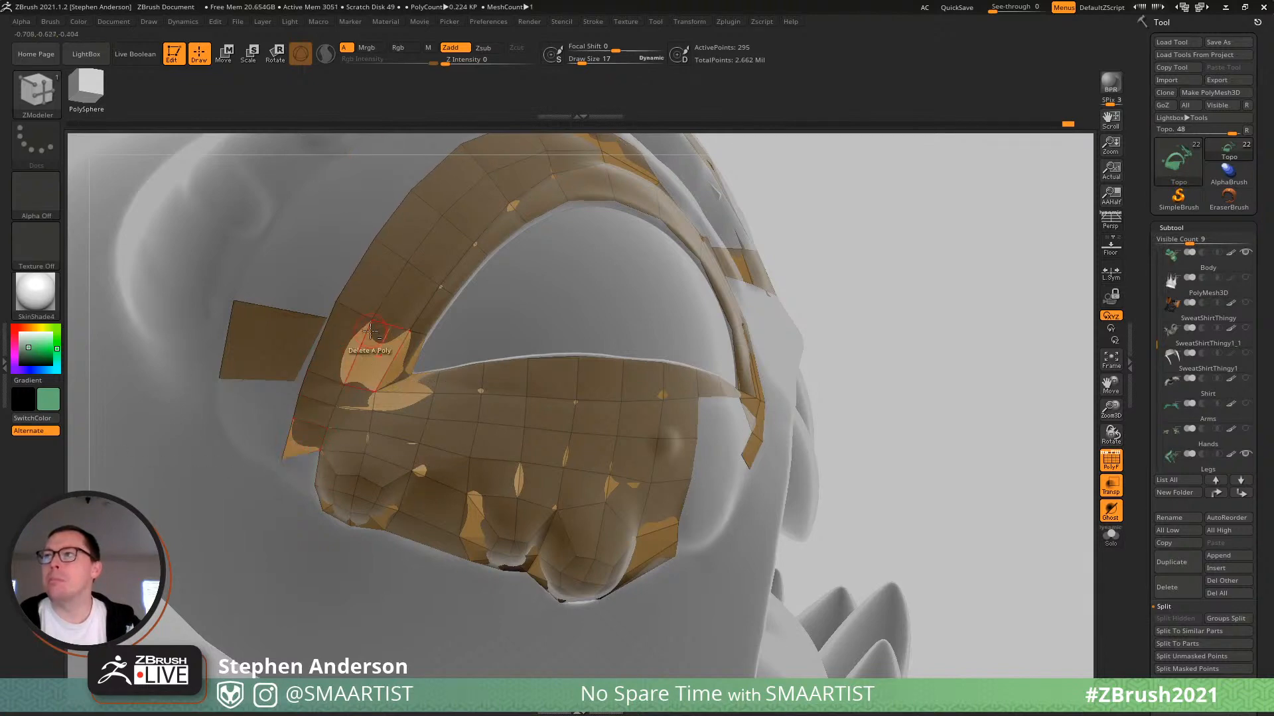
{"action": "right_click_drag", "start_coordinate": [355, 356], "coordinate": [363, 399]}
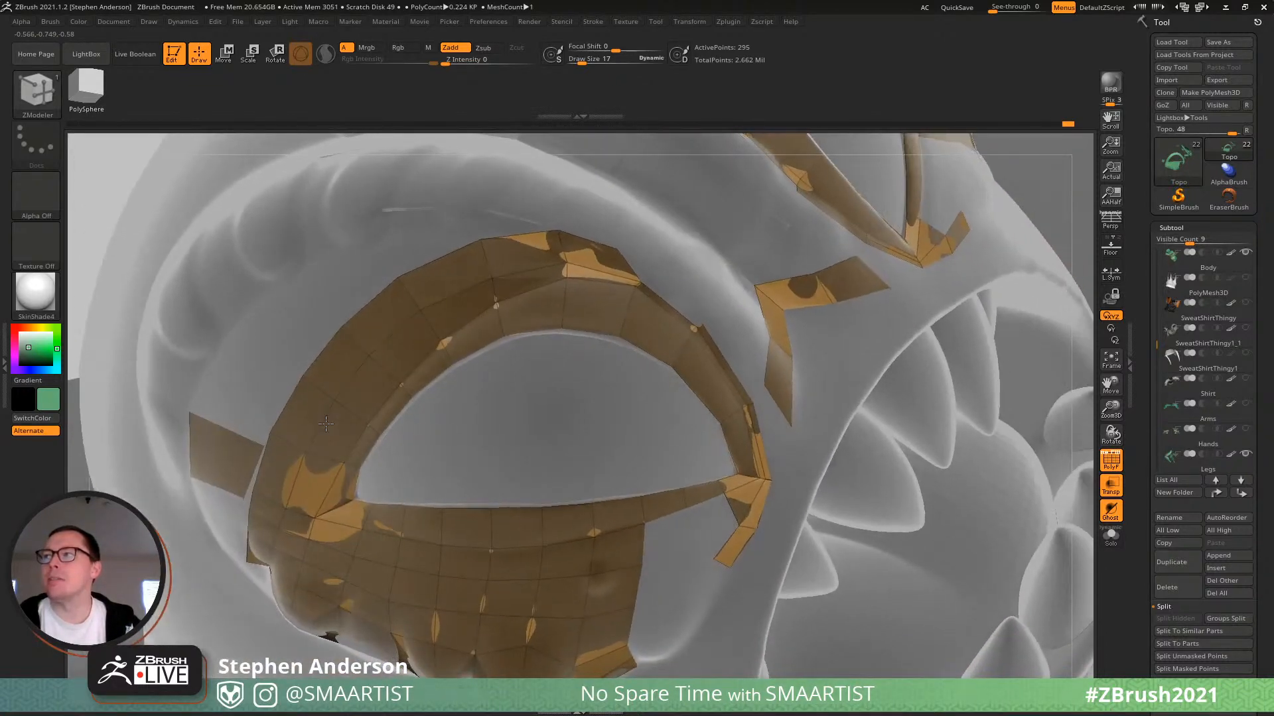
{"action": "mouse_move", "coordinate": [554, 282]}
{"action": "right_mouse_down"}
{"action": "mouse_move", "coordinate": [520, 298]}
{"action": "mouse_move", "coordinate": [554, 272]}
{"action": "right_mouse_up"}
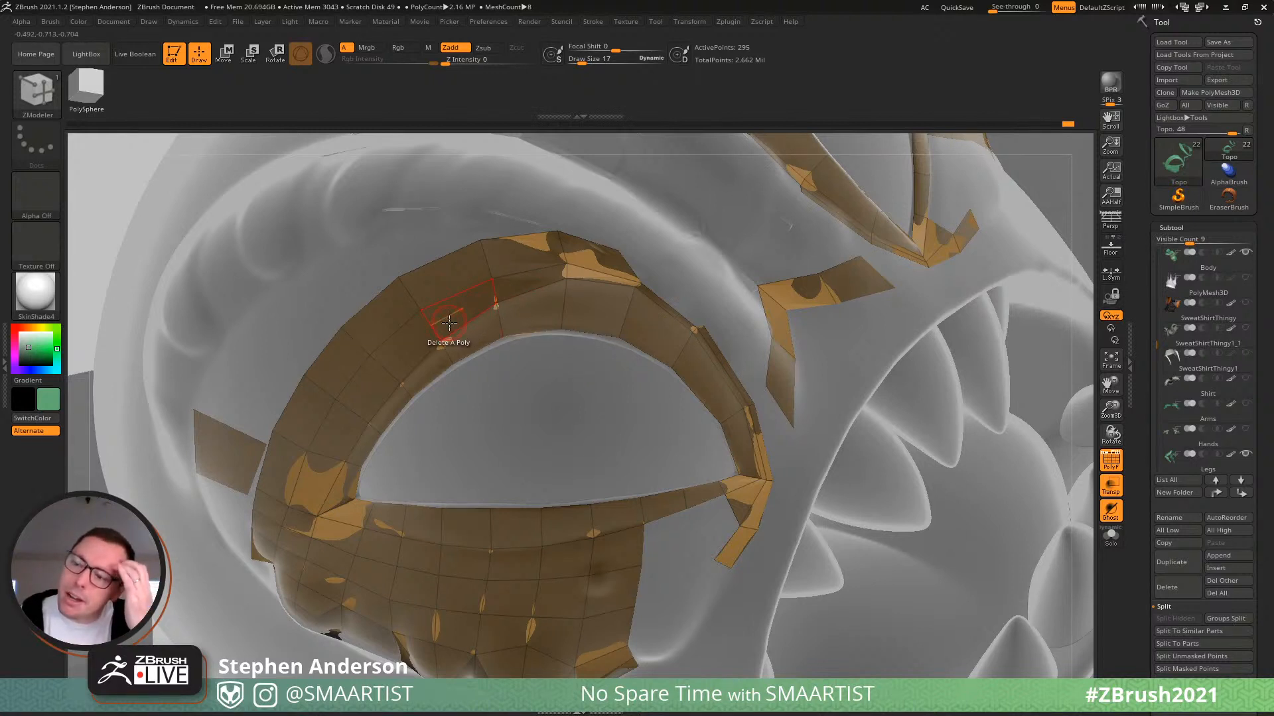
Load the FB_HogBot_POSE_01 tool from the HogBot folder inside _ZBRUSH > _FaunaBots.
{"action": "left_click", "coordinate": [1173, 42]}
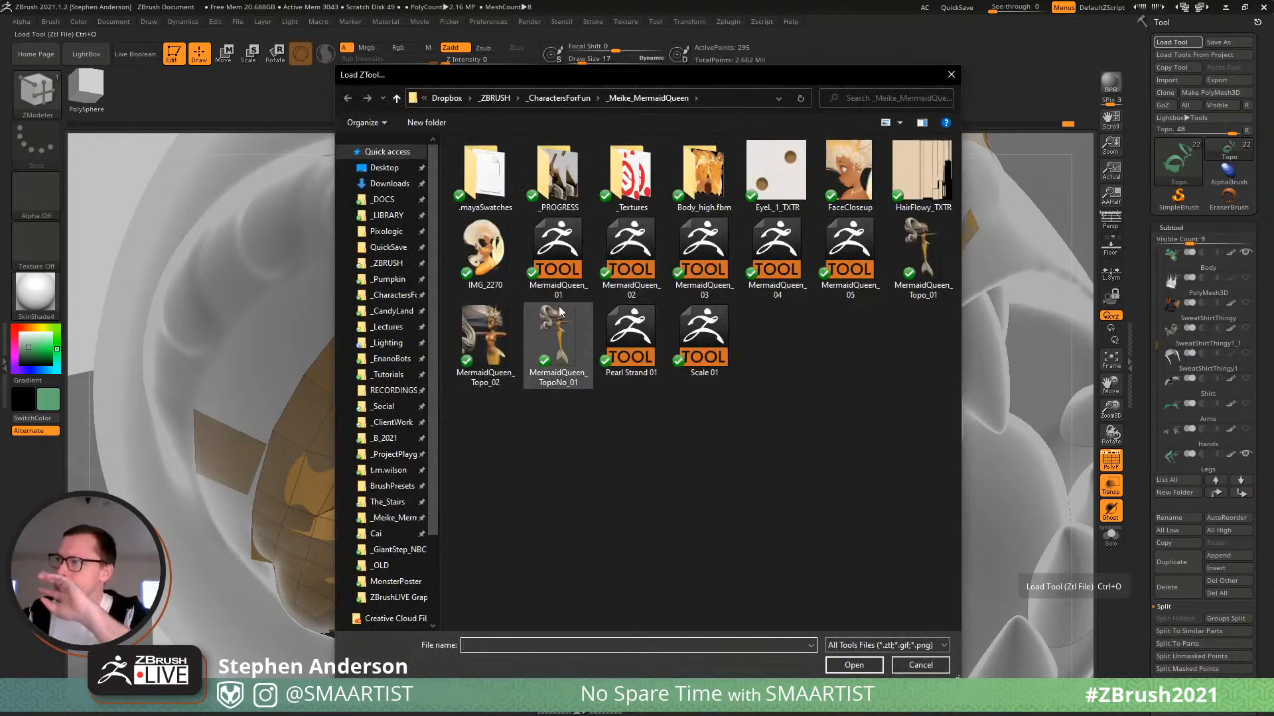
{"action": "left_click", "coordinate": [495, 98]}
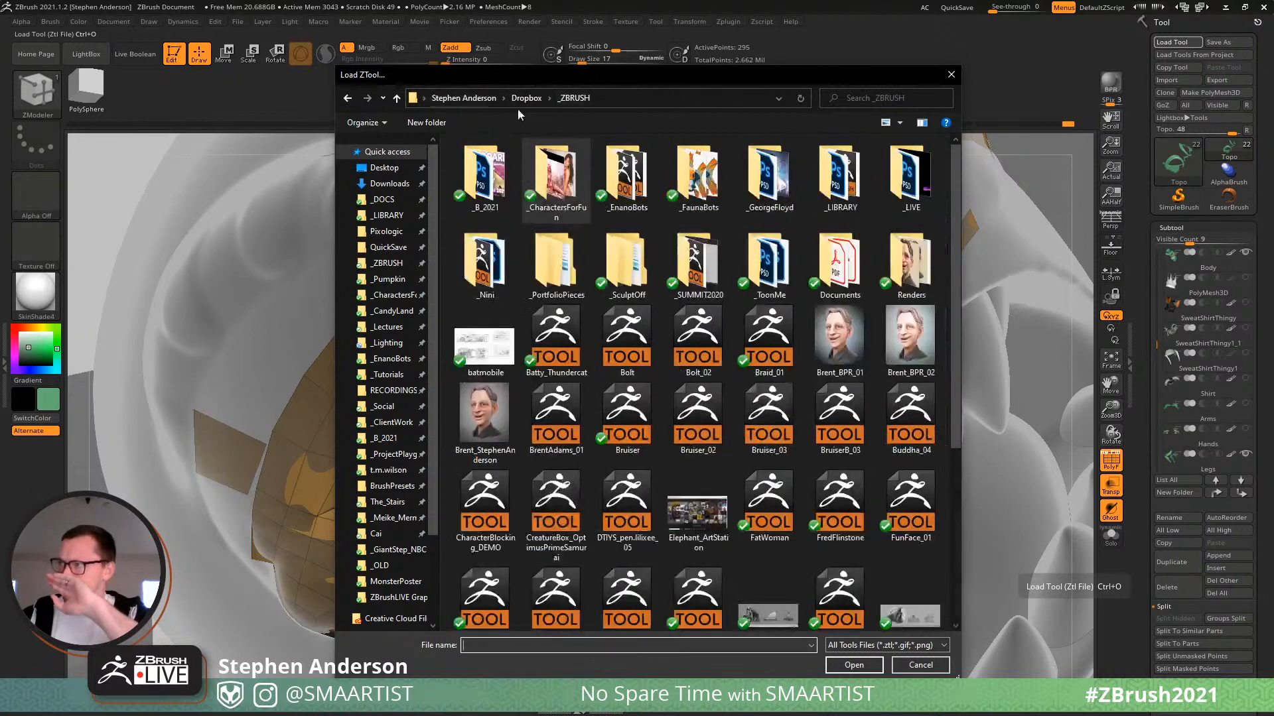
{"action": "double_click", "coordinate": [701, 184]}
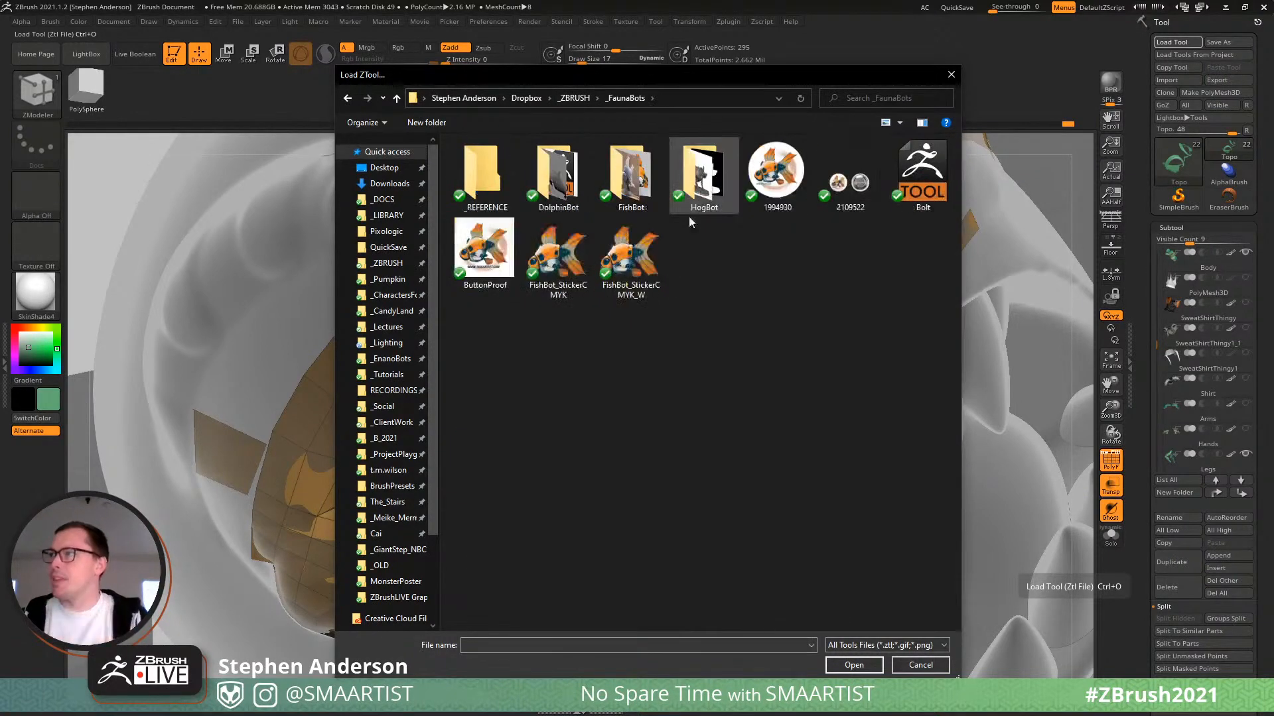
{"action": "double_click", "coordinate": [704, 179]}
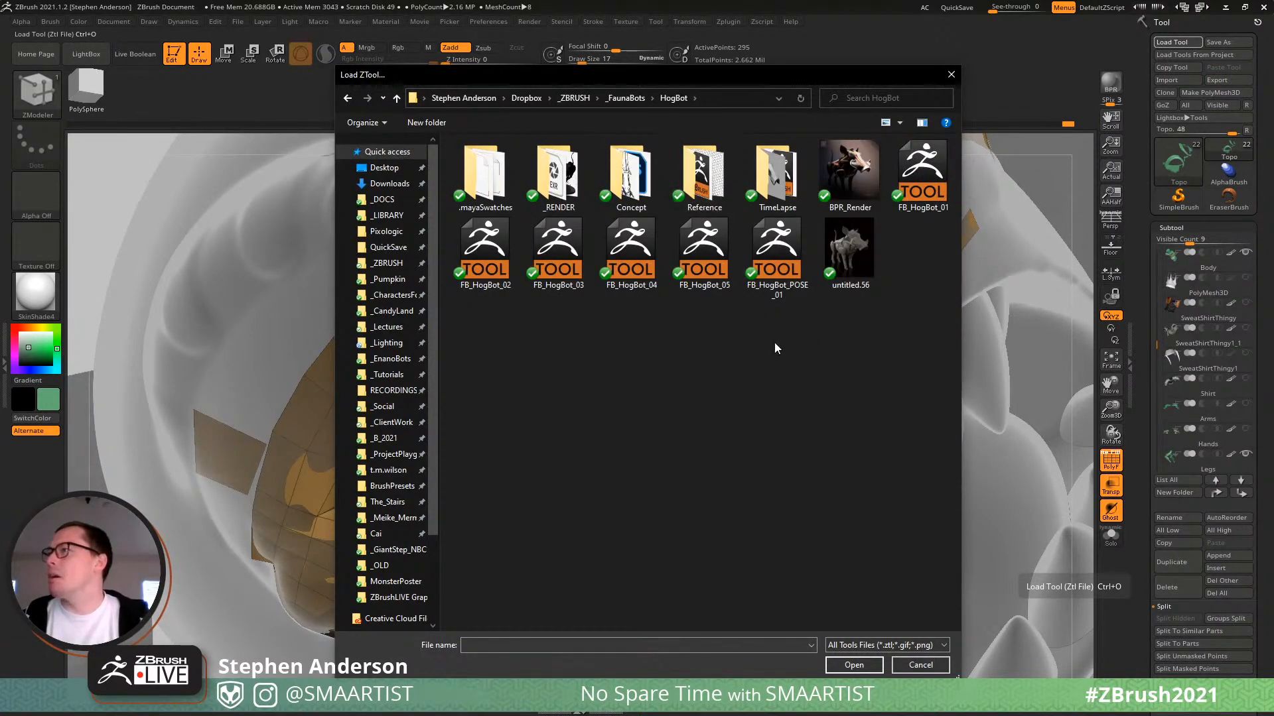
{"action": "double_click", "coordinate": [768, 251]}
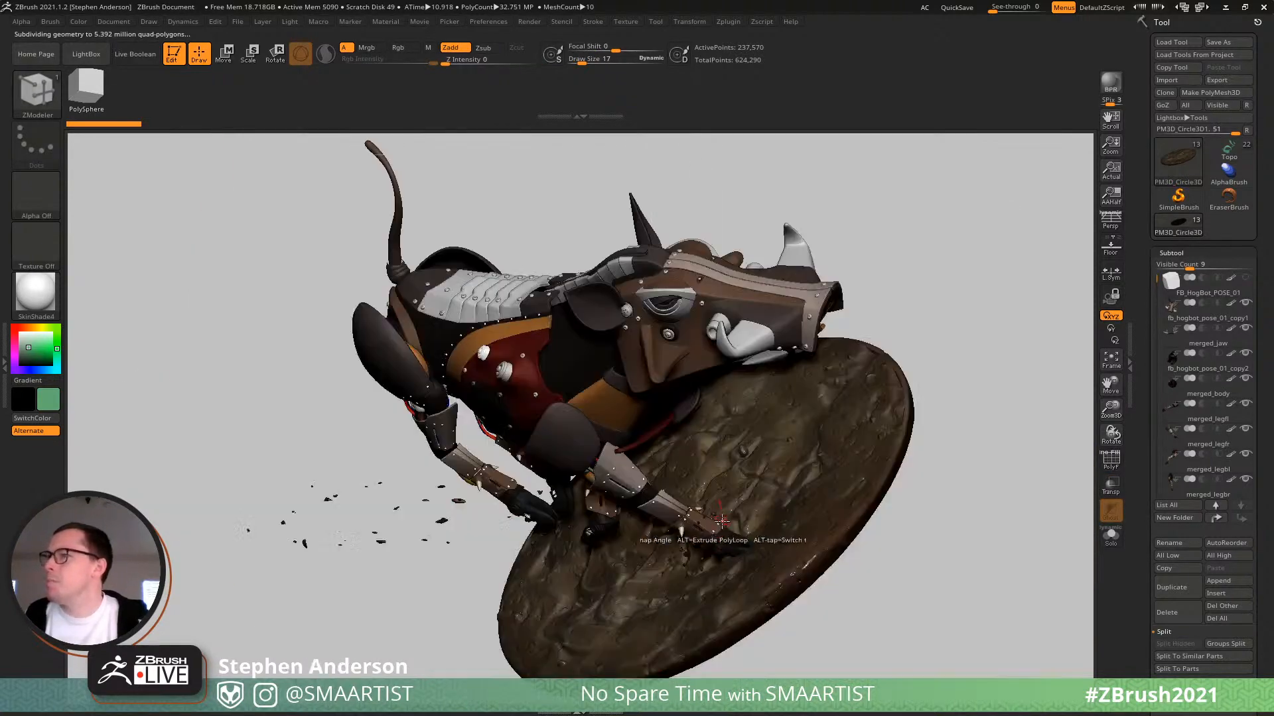
Turn on the polyframe and examine the topology of the hog's neck and body subtools.
{"action": "mouse_move", "coordinate": [698, 418]}
{"action": "right_mouse_down"}
{"action": "mouse_move", "coordinate": [713, 388]}
{"action": "mouse_move", "coordinate": [696, 359]}
{"action": "mouse_move", "coordinate": [688, 401]}
{"action": "mouse_move", "coordinate": [711, 413]}
{"action": "mouse_move", "coordinate": [694, 454]}
{"action": "mouse_move", "coordinate": [629, 466]}
{"action": "mouse_move", "coordinate": [556, 443]}
{"action": "mouse_move", "coordinate": [572, 474]}
{"action": "mouse_move", "coordinate": [583, 714]}
{"action": "right_mouse_up"}
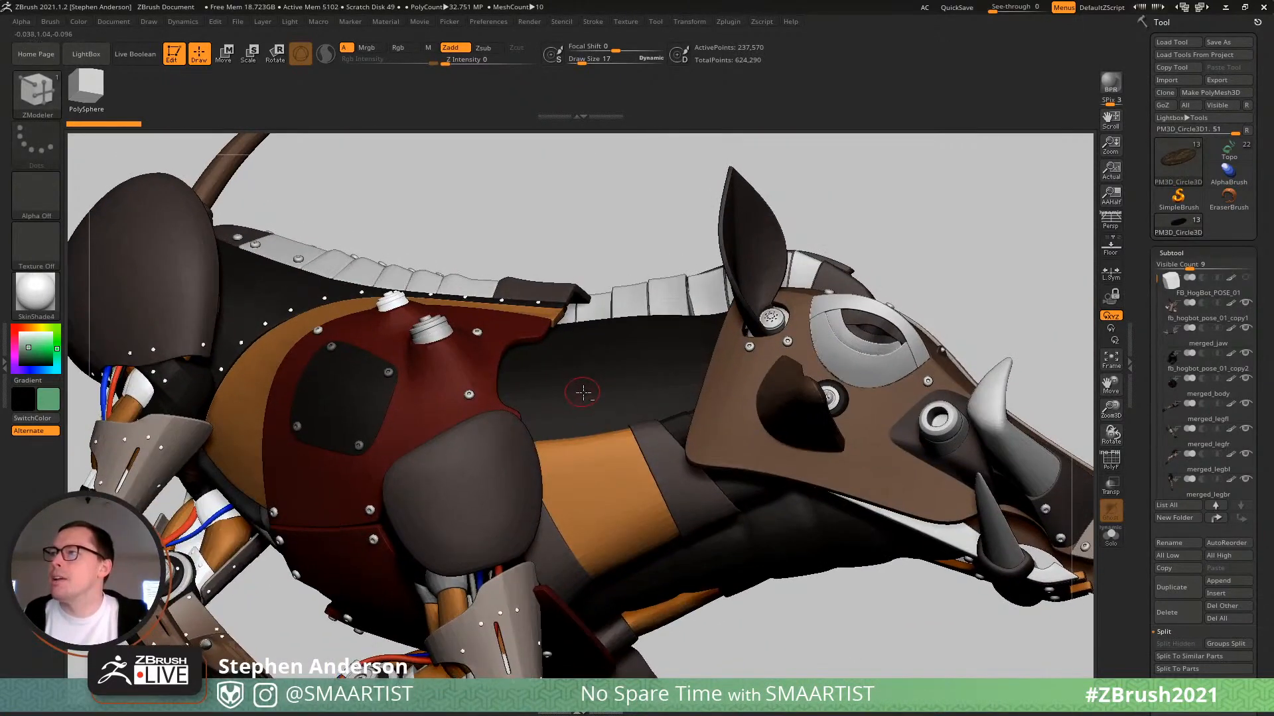
{"action": "left_click", "coordinate": [584, 395], "text": "alt"}
{"action": "key", "text": "shift+f"}
{"action": "right_click_drag", "start_coordinate": [585, 400], "coordinate": [449, 405]}
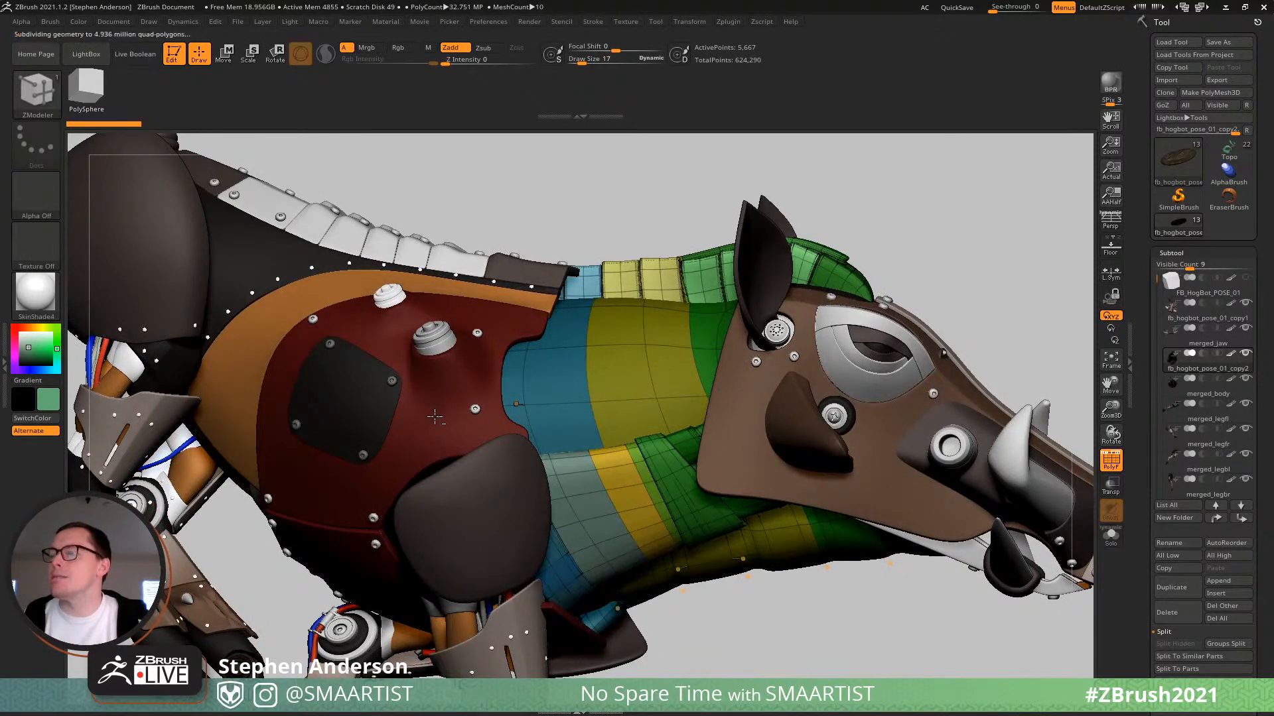
{"action": "left_click", "coordinate": [451, 385], "text": "alt"}
{"action": "right_click_drag", "start_coordinate": [455, 347], "coordinate": [331, 382], "text": "alt"}
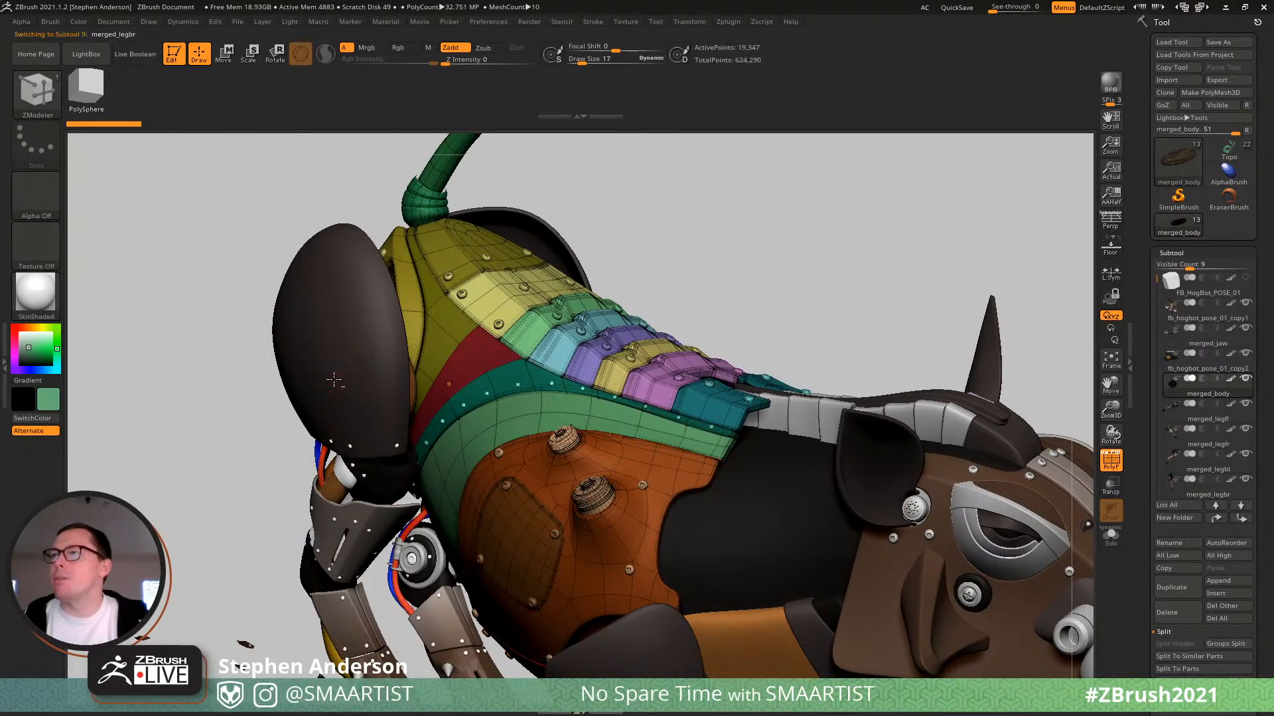
Select both back-leg subtools in turn and return to the body subtool to compare their polygon flow.
{"action": "left_click", "coordinate": [364, 370], "text": "alt"}
{"action": "right_click_drag", "start_coordinate": [385, 422], "coordinate": [697, 445]}
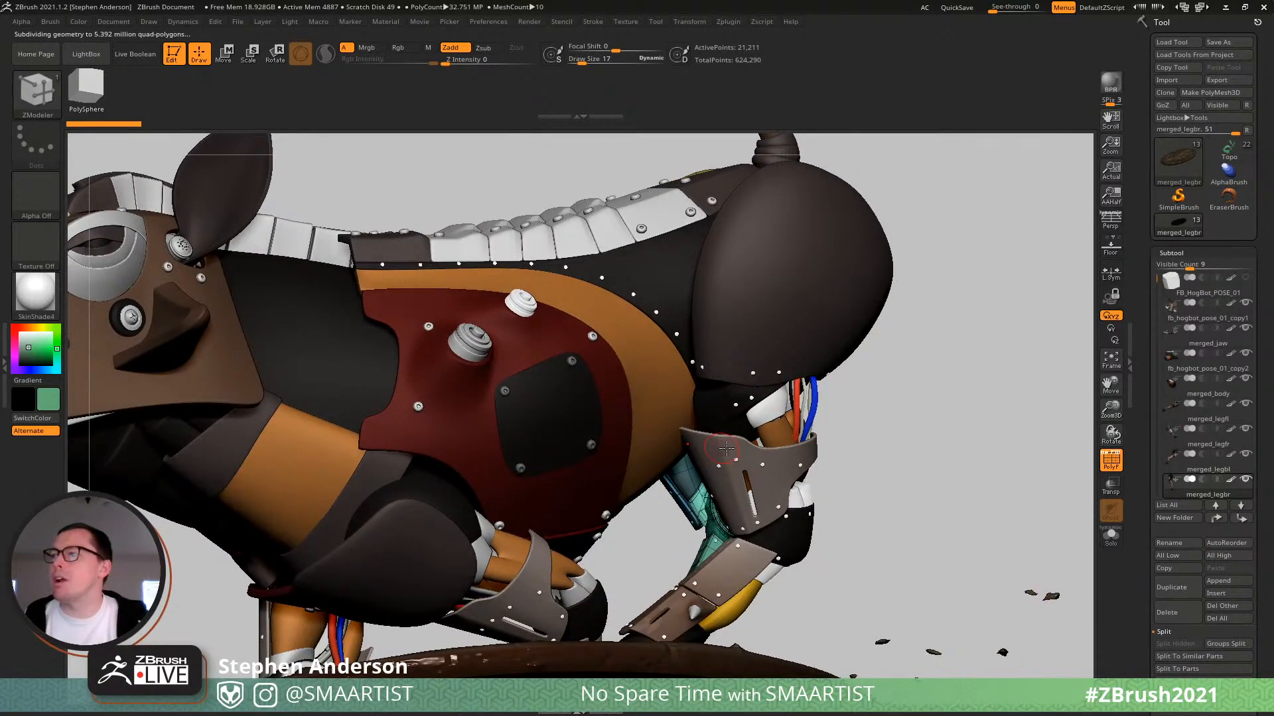
{"action": "left_click", "coordinate": [724, 449], "text": "alt"}
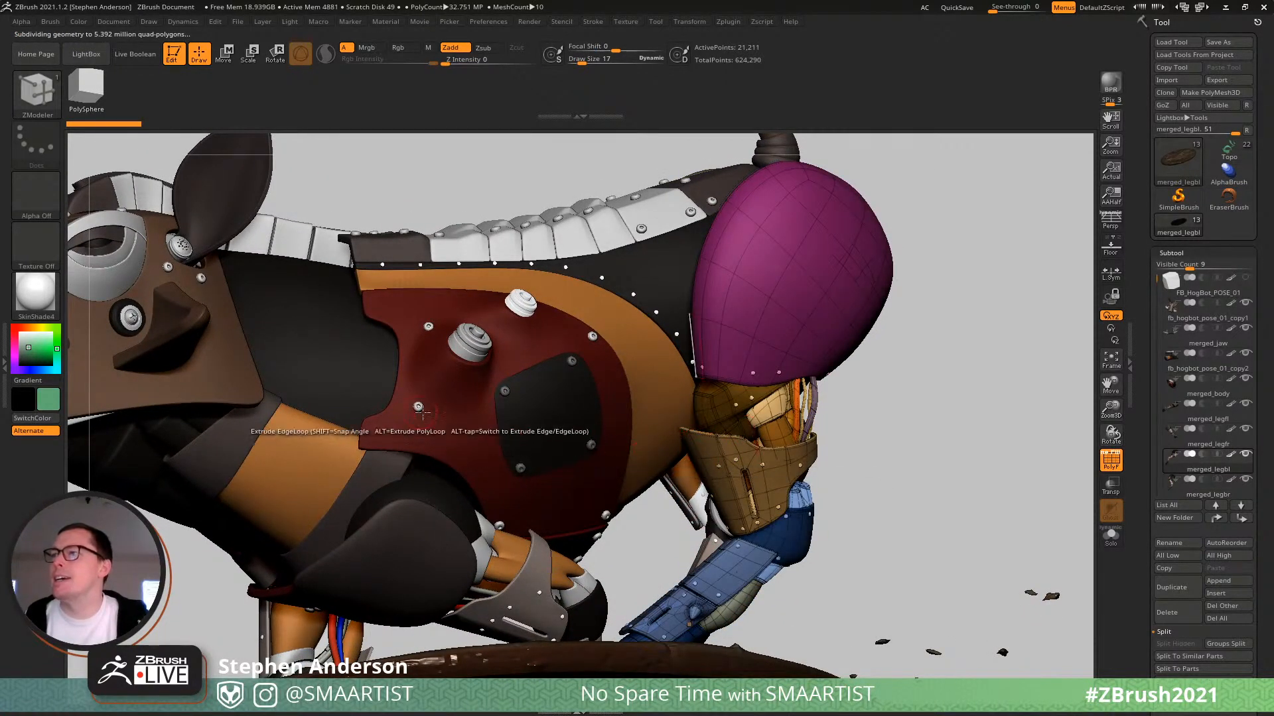
{"action": "left_click", "coordinate": [572, 409], "text": "alt"}
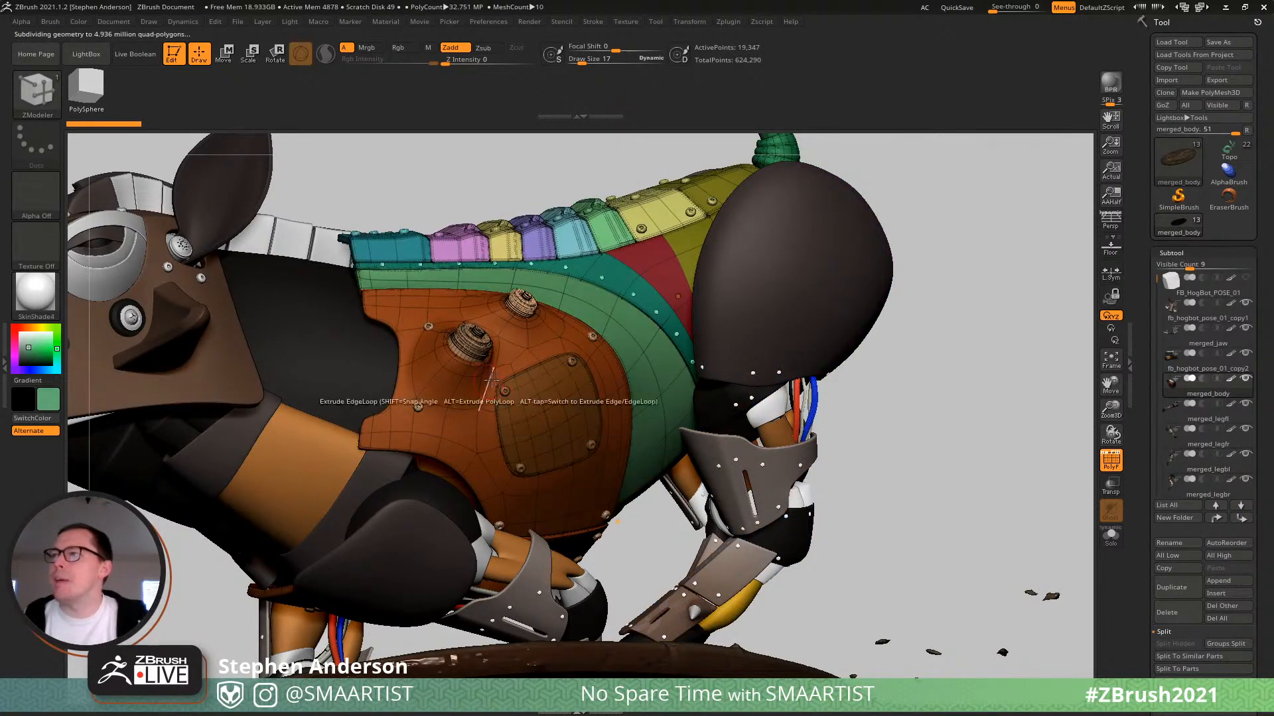
{"action": "right_click_drag", "start_coordinate": [522, 389], "coordinate": [290, 433]}
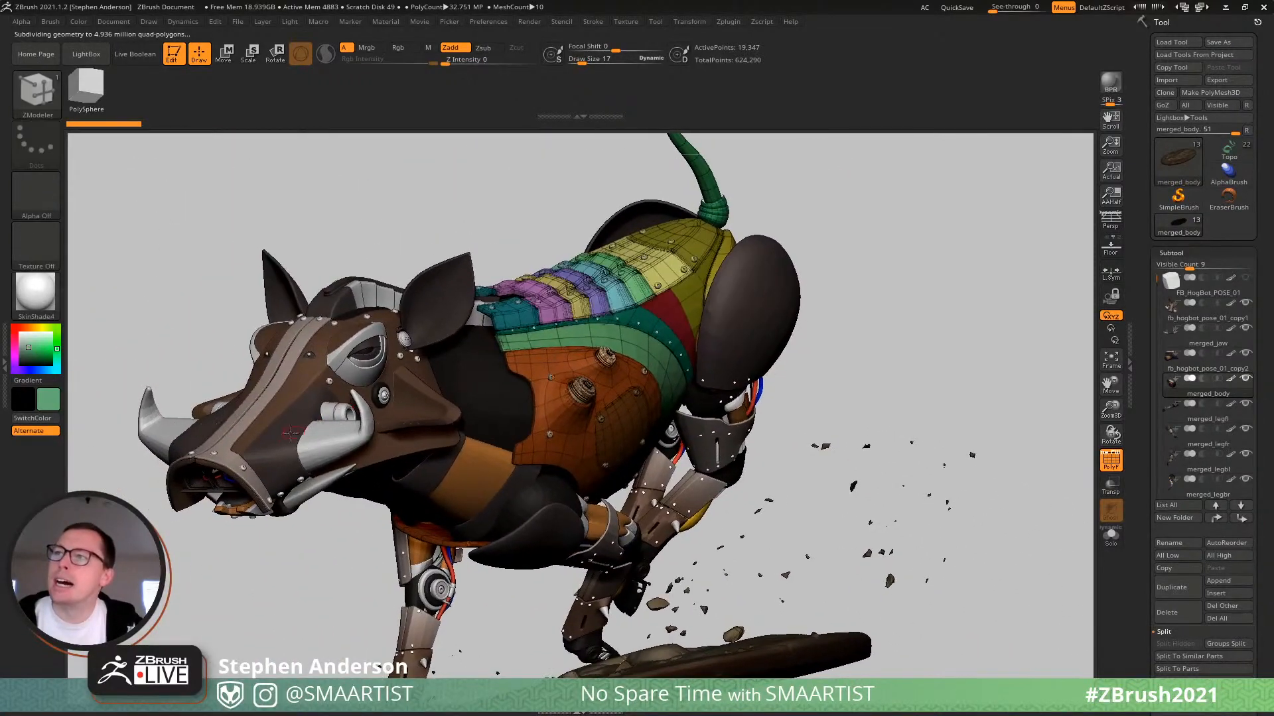
Examine the topology of the hog's head subtool up close, and turn off the polyframe to view the whole model.
{"action": "left_click", "coordinate": [313, 445], "text": "alt"}
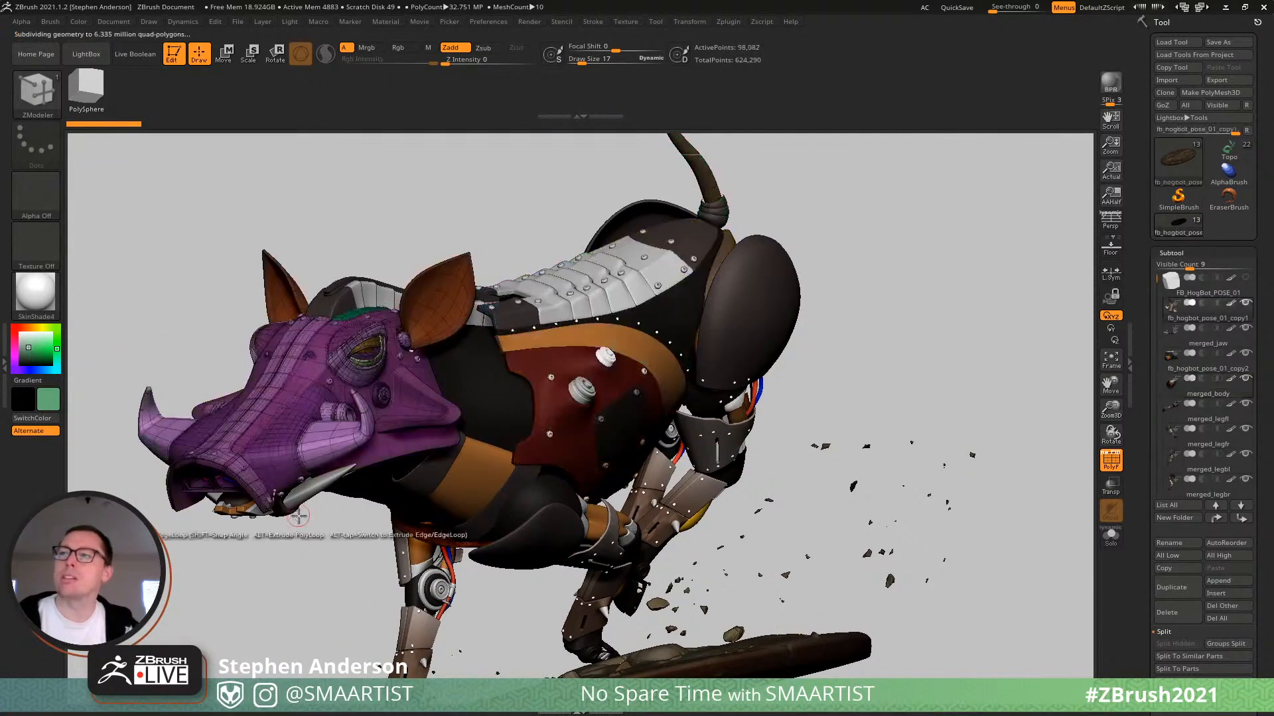
{"action": "right_click_drag", "start_coordinate": [274, 434], "coordinate": [451, 381]}
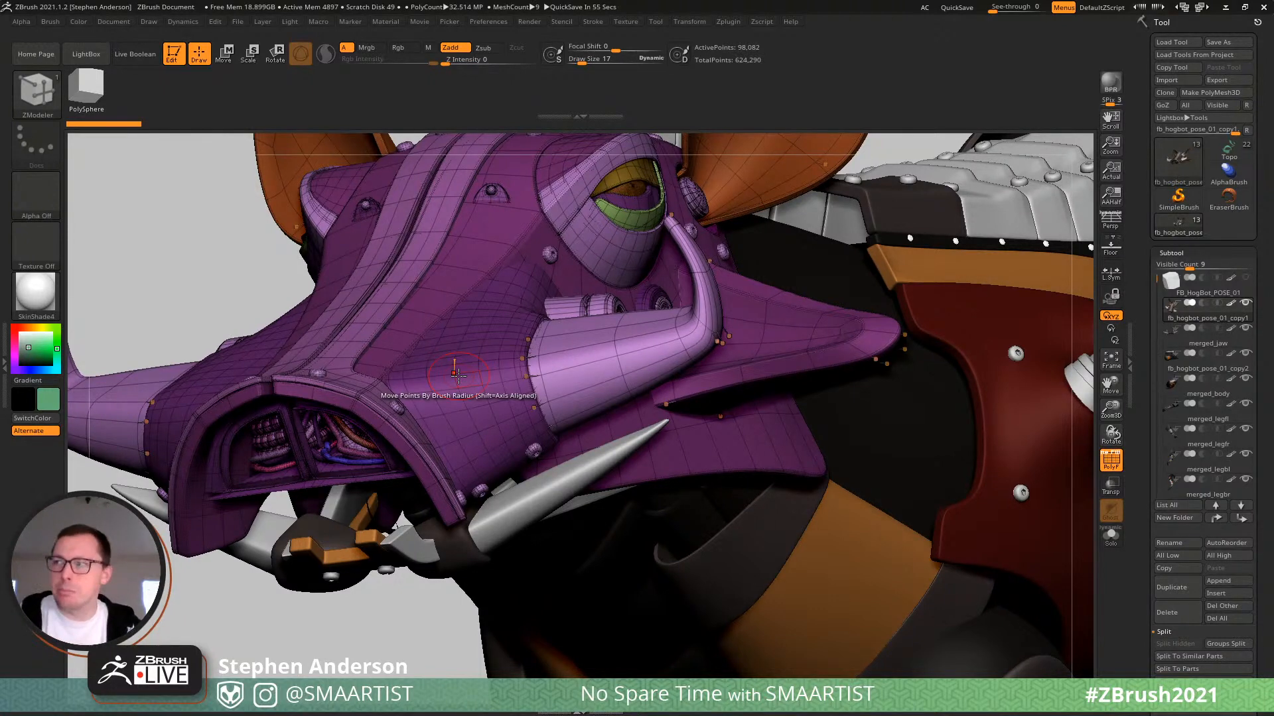
{"action": "mouse_move", "coordinate": [519, 443]}
{"action": "right_mouse_down", "text": "ctrl"}
{"action": "mouse_move", "coordinate": [449, 407]}
{"action": "mouse_move", "coordinate": [583, 402]}
{"action": "mouse_move", "coordinate": [513, 416]}
{"action": "mouse_move", "coordinate": [522, 448]}
{"action": "mouse_move", "coordinate": [533, 431]}
{"action": "mouse_move", "coordinate": [426, 443]}
{"action": "mouse_move", "coordinate": [415, 421]}
{"action": "mouse_move", "coordinate": [518, 432]}
{"action": "right_mouse_up", "text": "ctrl"}
{"action": "key", "text": "shift+f"}
{"action": "right_click_drag", "start_coordinate": [589, 545], "coordinate": [524, 420]}
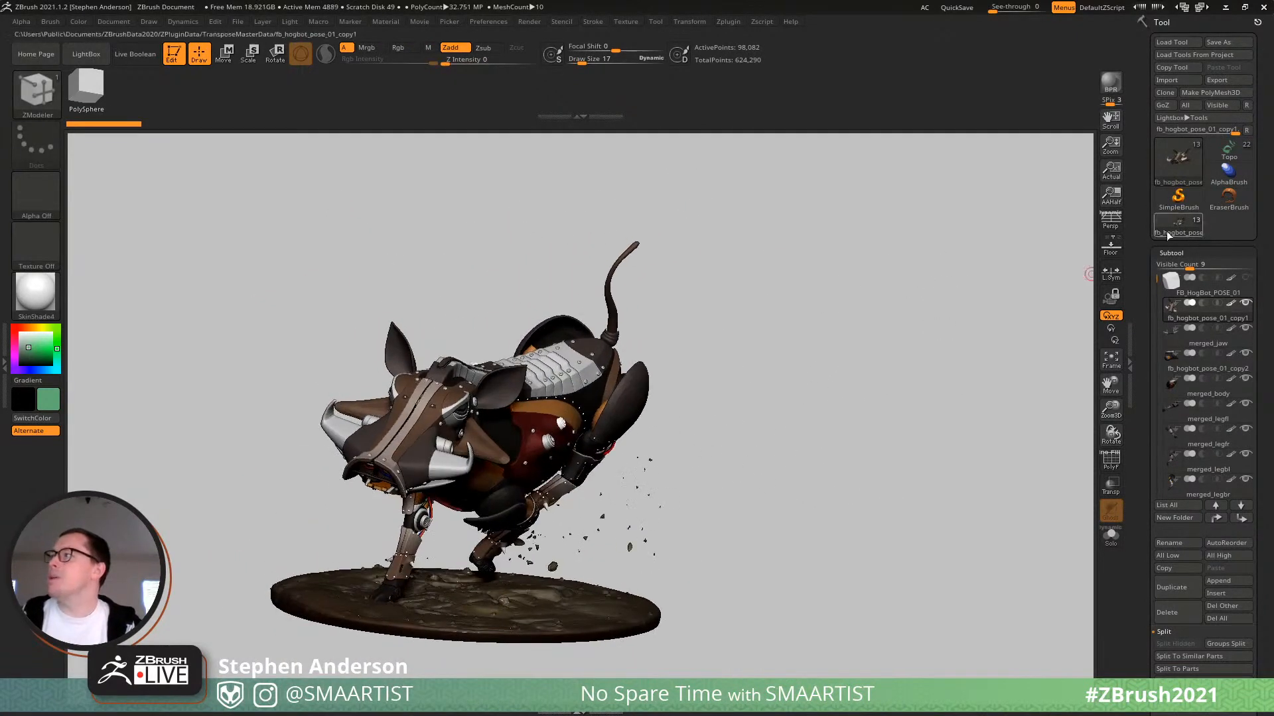
Switch back to the creature's Topo tool and turn on the polyframe and ghosted transparency display.
{"action": "left_click", "coordinate": [1232, 152]}
{"action": "right_click_drag", "start_coordinate": [773, 448], "coordinate": [932, 439]}
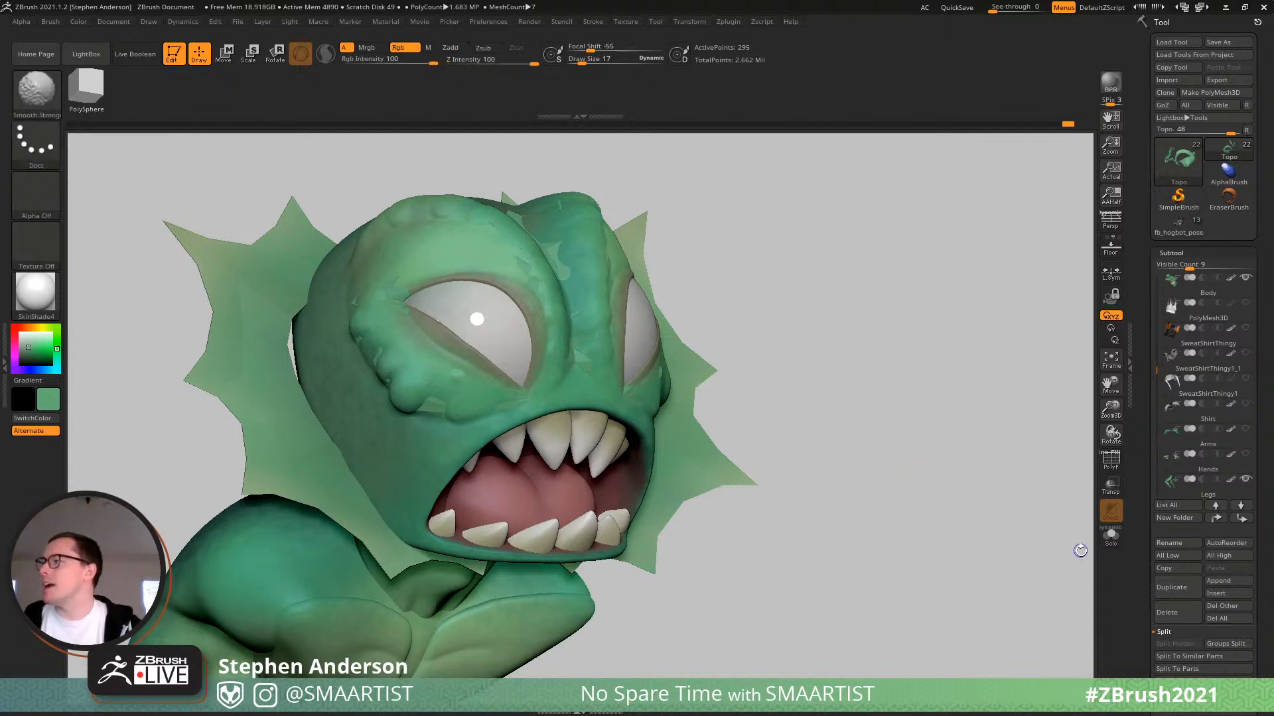
{"action": "left_click", "coordinate": [1110, 459]}
{"action": "left_click", "coordinate": [1112, 492]}
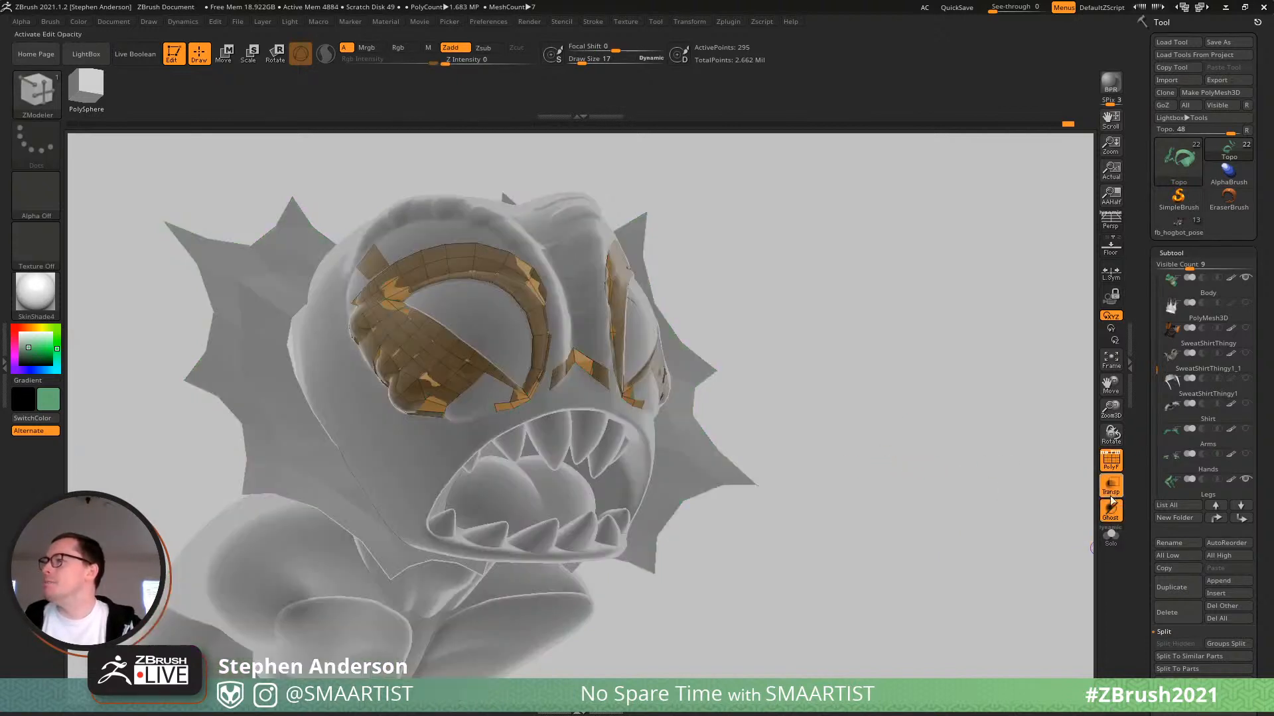
{"action": "left_click", "coordinate": [1247, 131]}
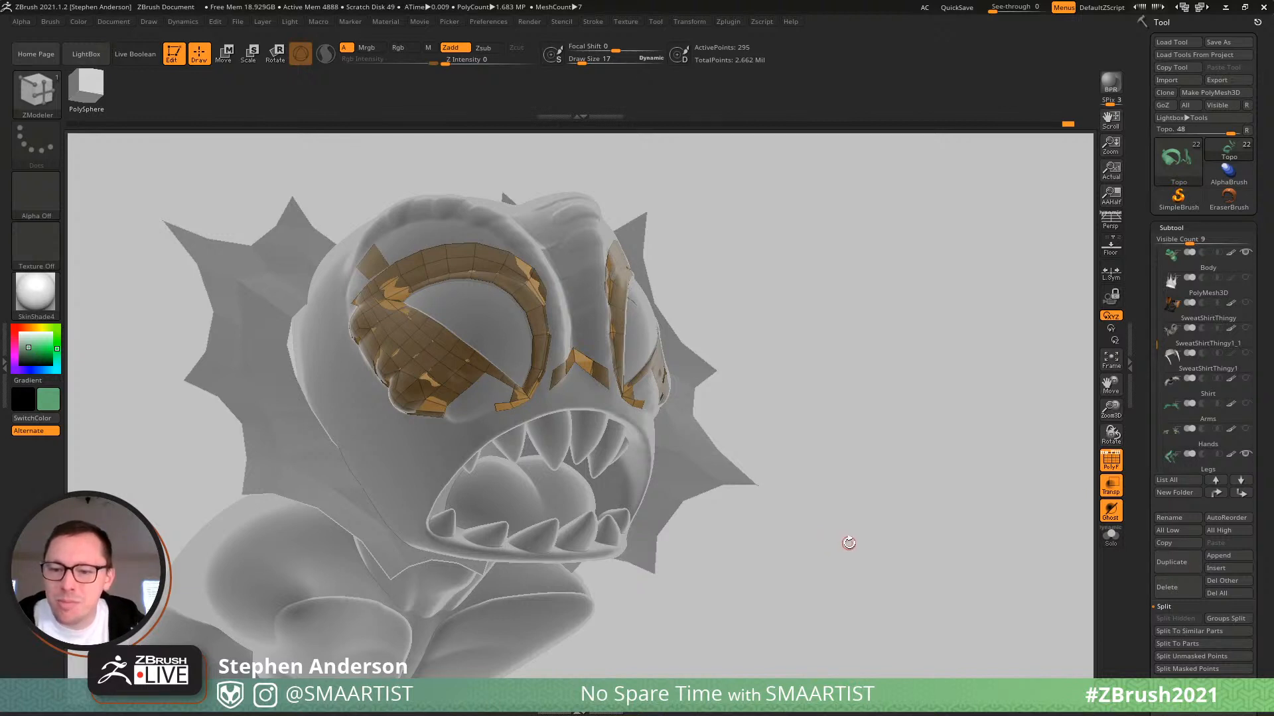
Examine the creature's eyelid and brow patches from the side with the polyframe turned off.
{"action": "left_click_drag", "start_coordinate": [705, 397], "coordinate": [455, 421]}
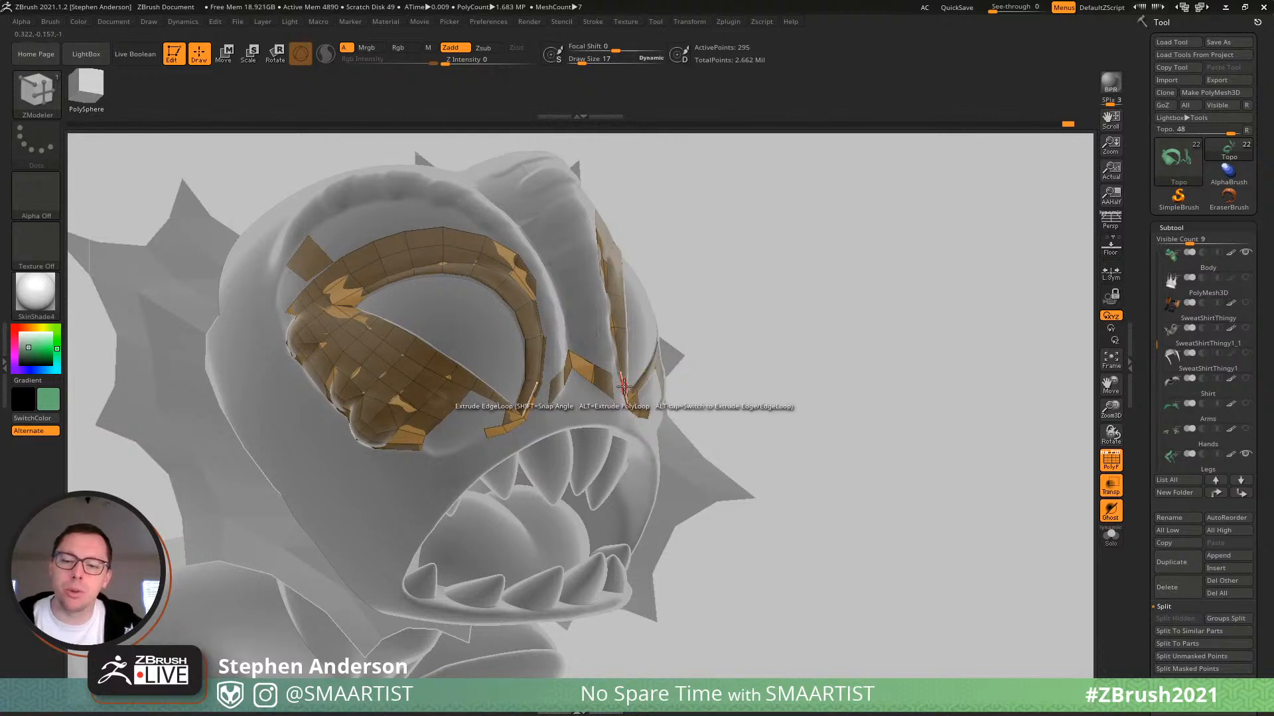
{"action": "key", "text": "shift"}
{"action": "mouse_move", "coordinate": [611, 439]}
{"action": "right_mouse_down", "text": "ctrl"}
{"action": "mouse_move", "coordinate": [611, 344]}
{"action": "mouse_move", "coordinate": [680, 298]}
{"action": "mouse_move", "coordinate": [648, 301]}
{"action": "mouse_move", "coordinate": [696, 308]}
{"action": "mouse_move", "coordinate": [658, 306]}
{"action": "right_mouse_up", "text": "ctrl"}
{"action": "right_click_drag", "start_coordinate": [658, 306], "coordinate": [844, 530], "text": "ctrl"}
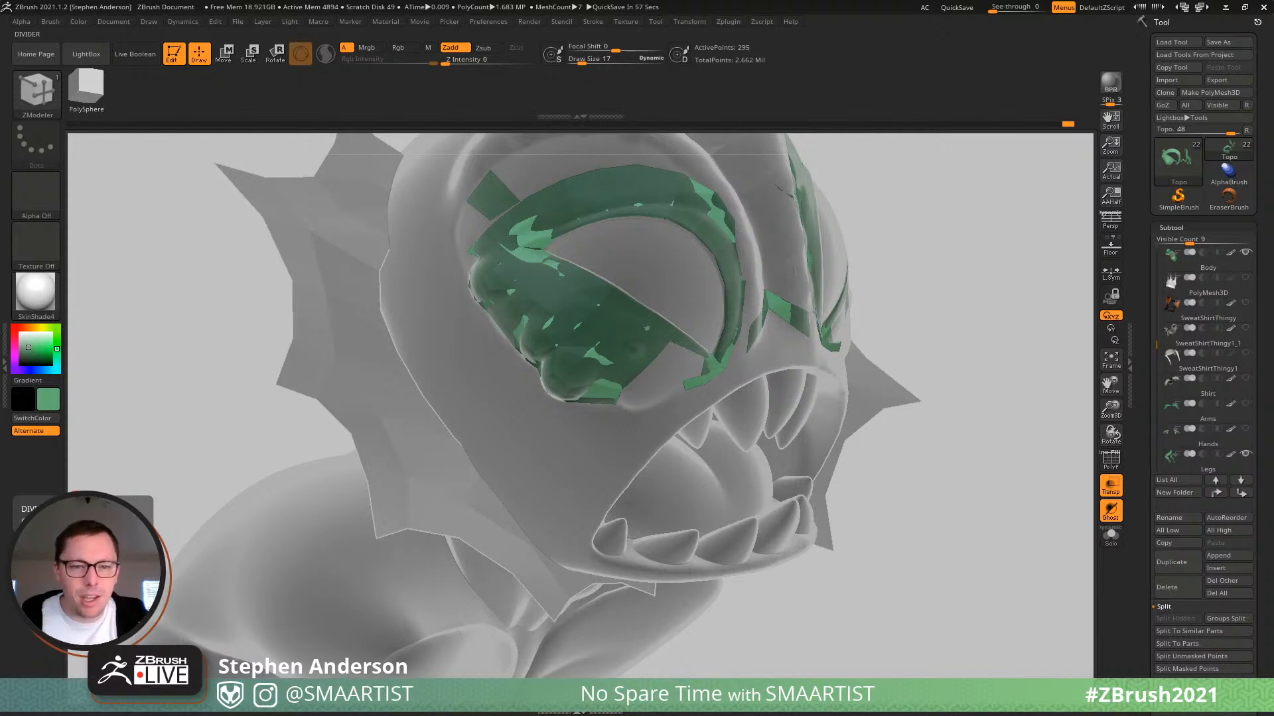
Switch to Photos, view the MonsterPoster.jpg and MonsterPoster_02a.jpg reference drawings, and close MonsterPoster_02a.jpg.
{"action": "key", "text": "alt+Tab"}
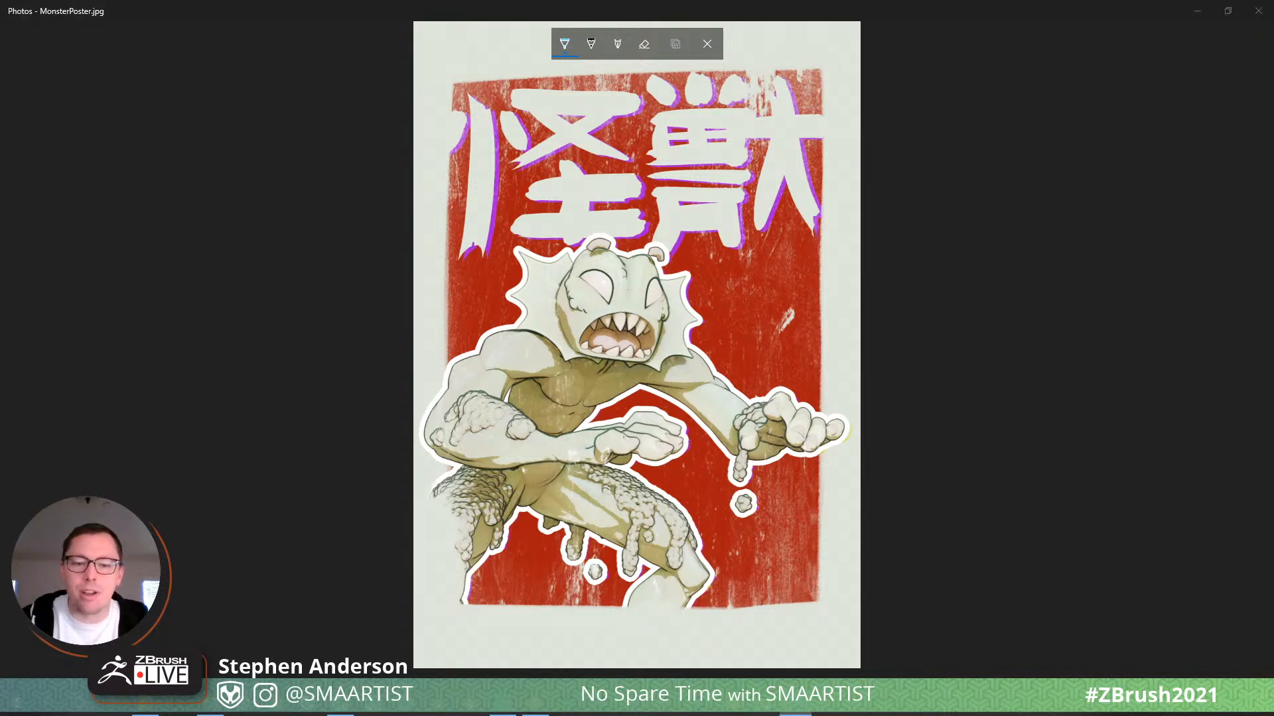
{"action": "key", "text": "alt+Tab"}
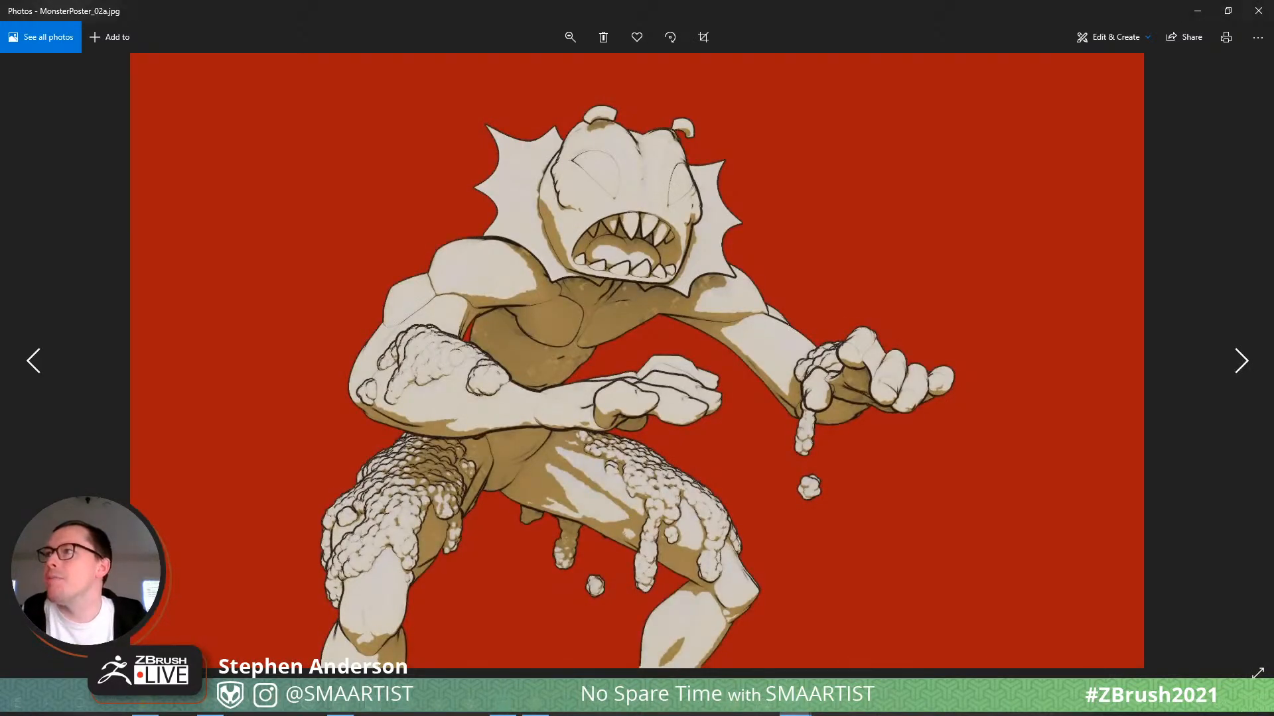
{"action": "key", "text": "ctrl+w"}
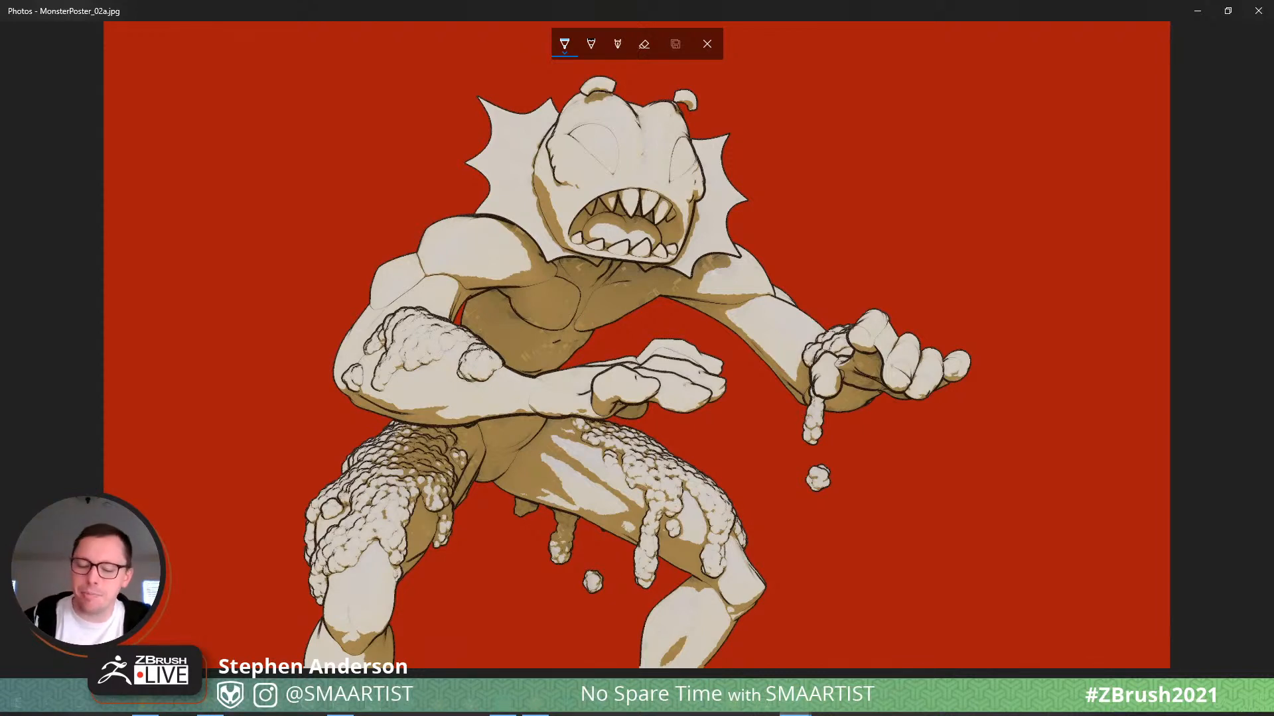
{"action": "left_click", "coordinate": [1258, 12]}
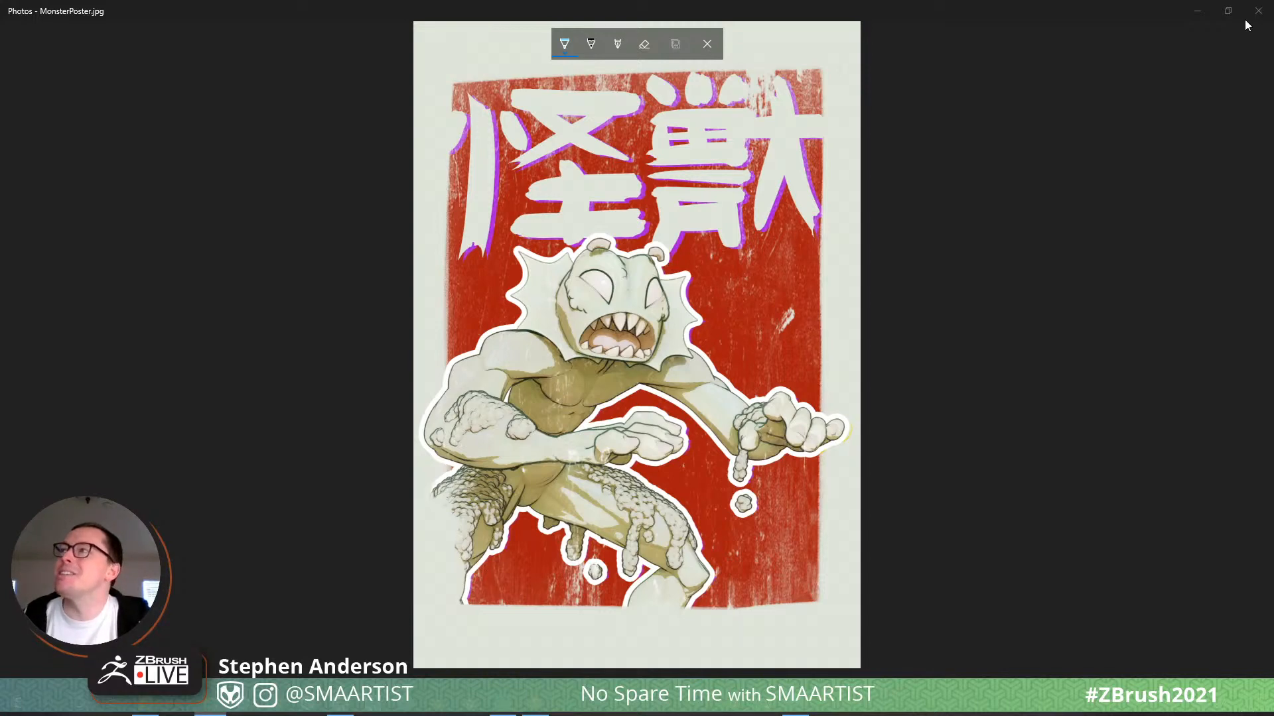
Close the MonsterPoster.jpg reference image and turn the polyframe display back on for the creature's Topo mesh.
{"action": "key", "text": "Escape"}
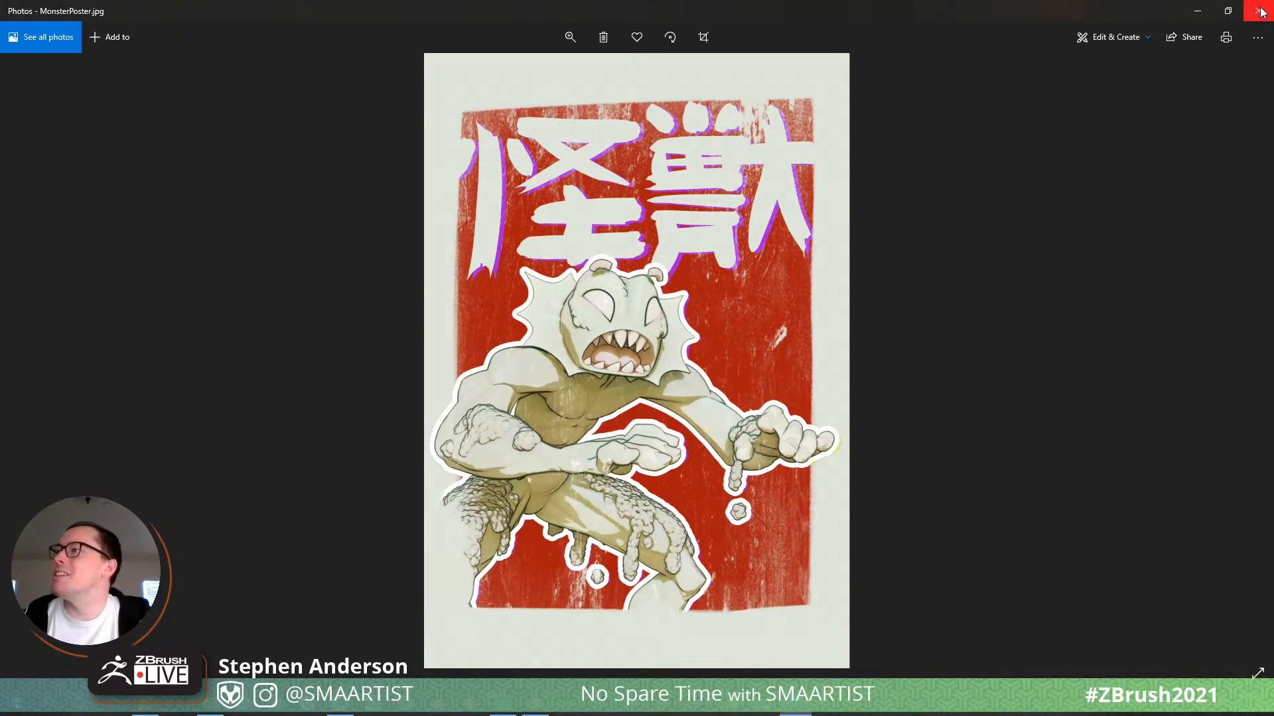
{"action": "left_click", "coordinate": [1259, 11]}
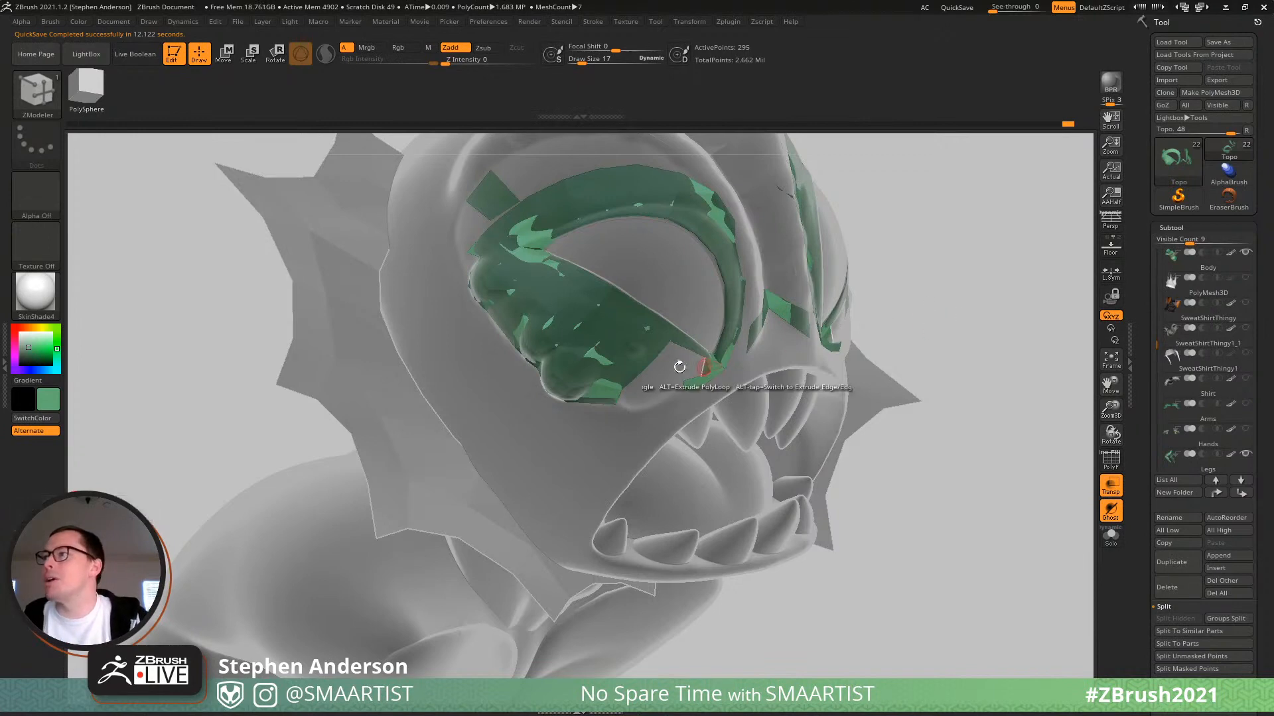
{"action": "key", "text": "shift+f"}
Reduce the draw size to 8, and extend the outer brow strip with polygons down to the inner eye strip.
{"action": "mouse_move", "coordinate": [510, 285]}
{"action": "right_mouse_down"}
{"action": "mouse_move", "coordinate": [564, 290]}
{"action": "mouse_move", "coordinate": [518, 335]}
{"action": "right_mouse_up"}
{"action": "right_click_drag", "start_coordinate": [492, 256], "coordinate": [525, 398], "text": "alt"}
{"action": "mouse_move", "coordinate": [584, 285]}
{"action": "right_mouse_down"}
{"action": "mouse_move", "coordinate": [897, 396]}
{"action": "mouse_move", "coordinate": [765, 394]}
{"action": "mouse_move", "coordinate": [762, 415]}
{"action": "right_mouse_up"}
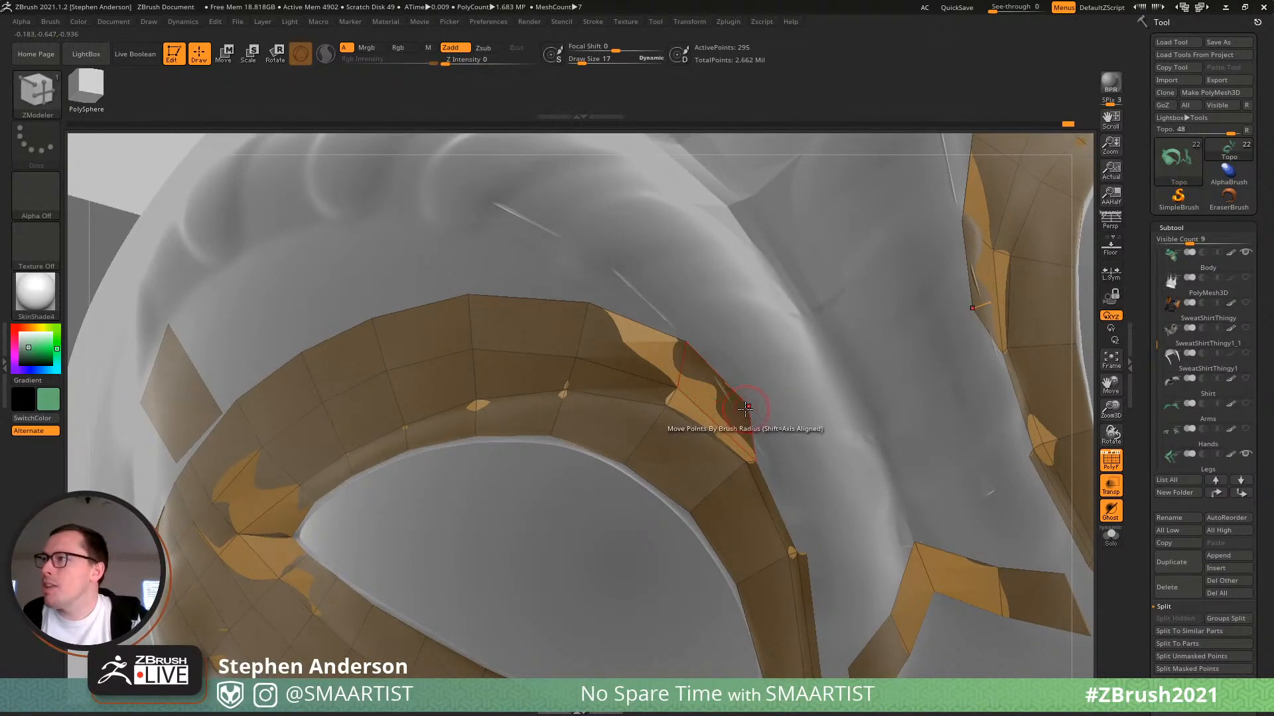
{"action": "key", "text": "s"}
{"action": "left_click_drag", "start_coordinate": [745, 409], "coordinate": [770, 451]}
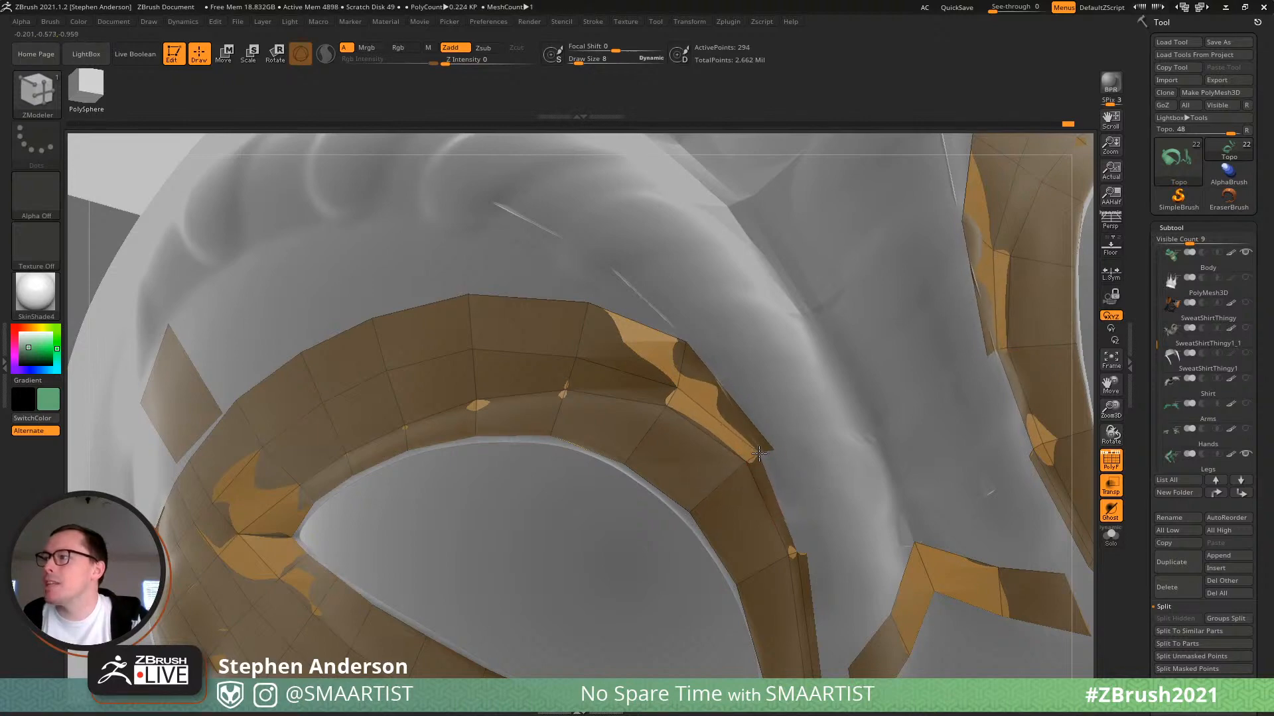
{"action": "mouse_move", "coordinate": [759, 453]}
{"action": "right_mouse_down"}
{"action": "mouse_move", "coordinate": [789, 464]}
{"action": "mouse_move", "coordinate": [681, 391]}
{"action": "right_mouse_up"}
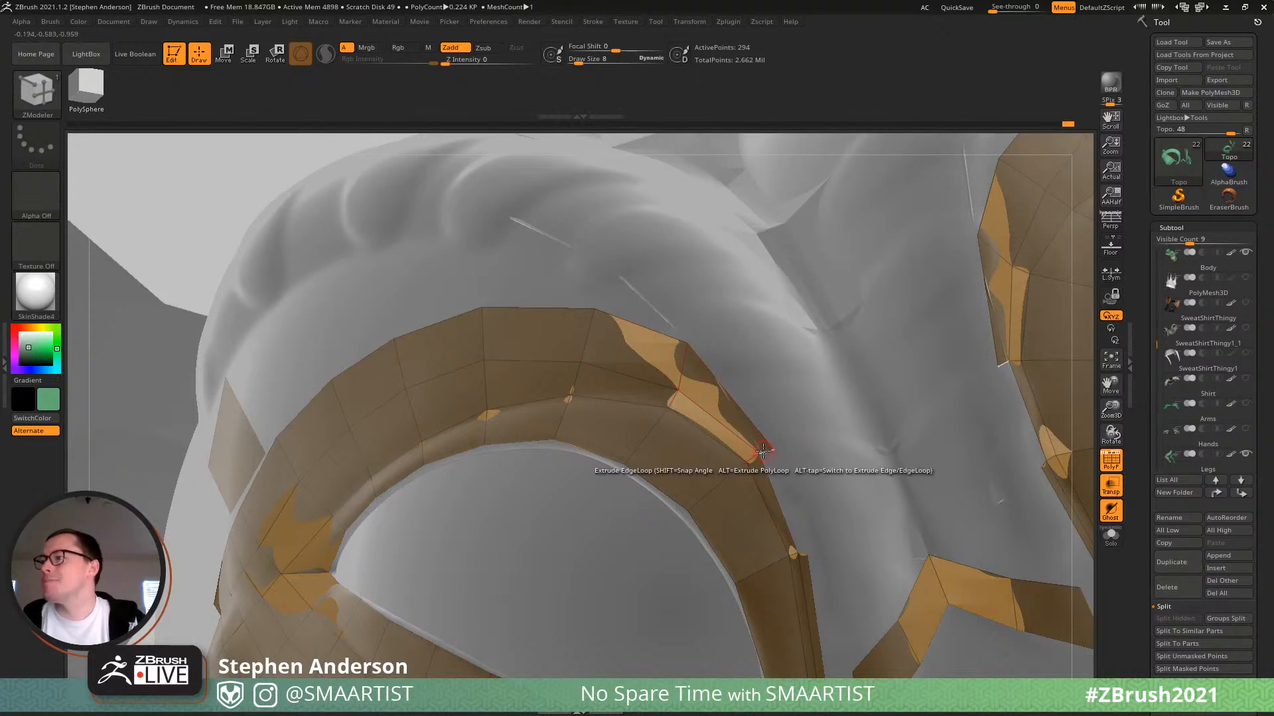
{"action": "left_click_drag", "start_coordinate": [776, 455], "coordinate": [808, 551]}
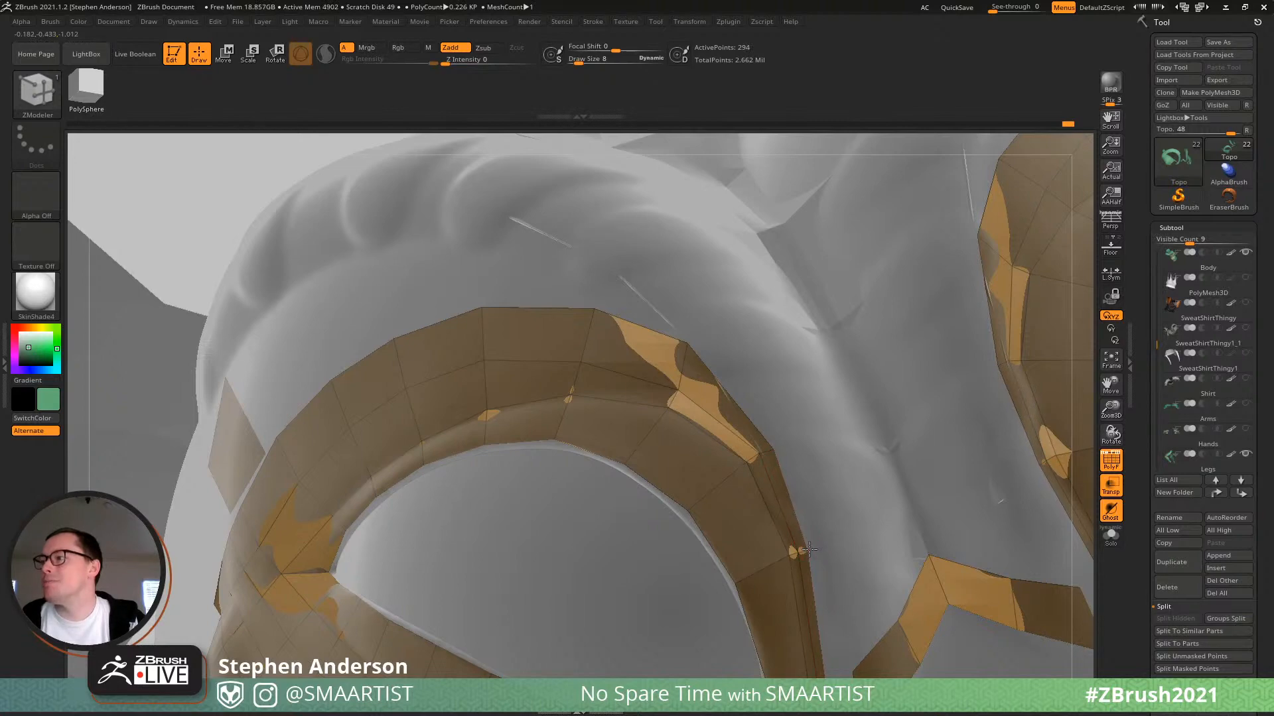
Extrude two polygons from the inner eye strip toward the nose bridge strip and level their upper corner points.
{"action": "right_click_drag", "start_coordinate": [768, 500], "coordinate": [740, 476], "text": "alt"}
{"action": "right_click_drag", "start_coordinate": [757, 521], "coordinate": [717, 500], "text": "ctrl"}
{"action": "key", "text": "alt"}
{"action": "left_click_drag", "start_coordinate": [653, 496], "coordinate": [683, 488]}
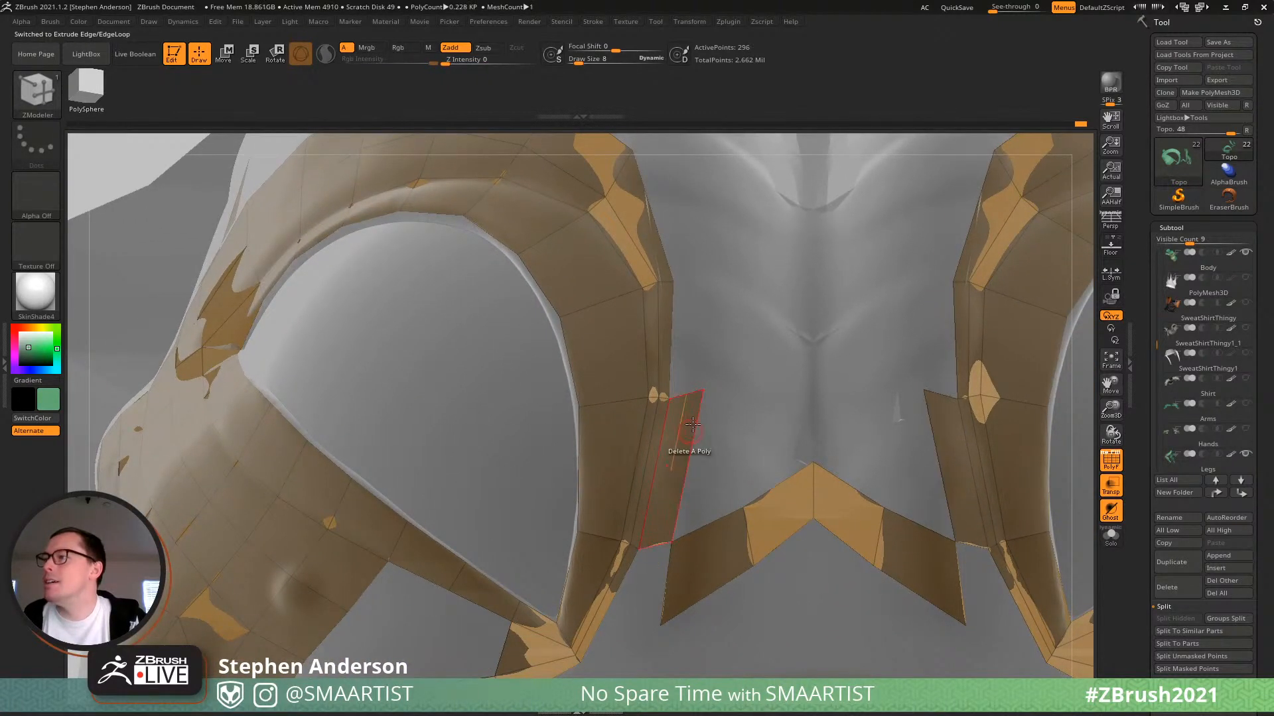
{"action": "left_click_drag", "start_coordinate": [702, 392], "coordinate": [694, 404]}
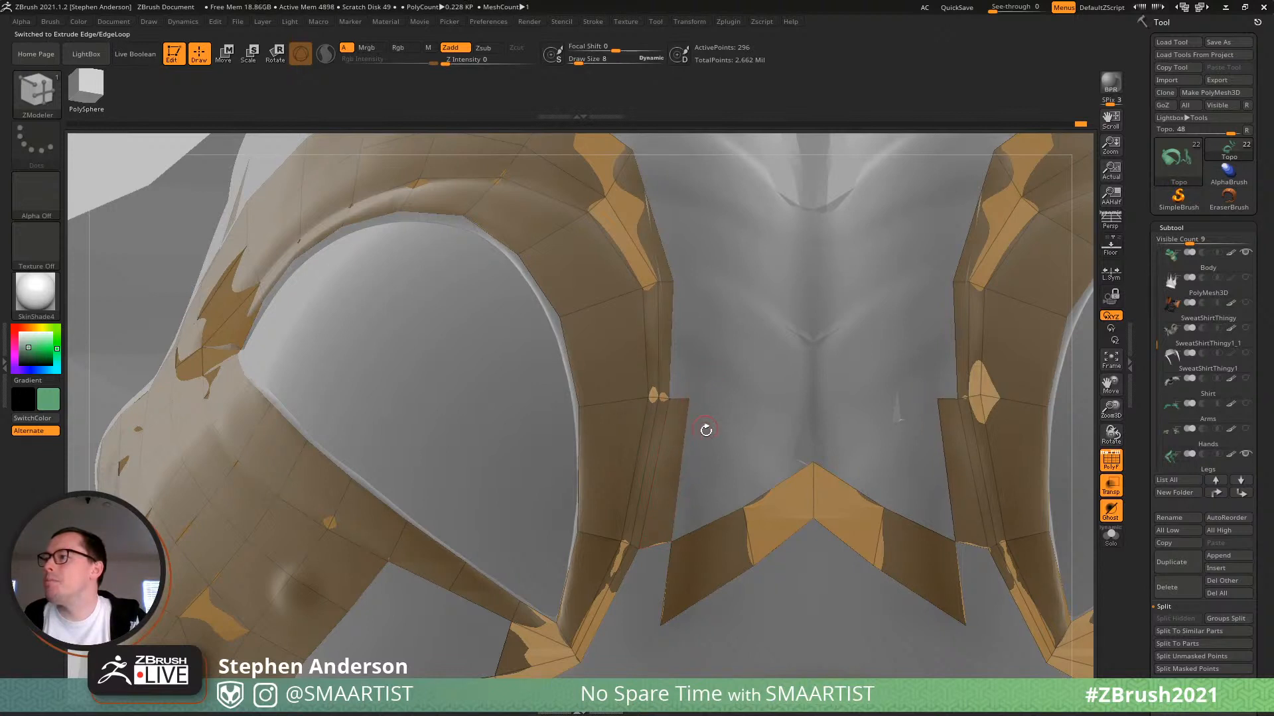
{"action": "left_click_drag", "start_coordinate": [683, 468], "coordinate": [743, 438]}
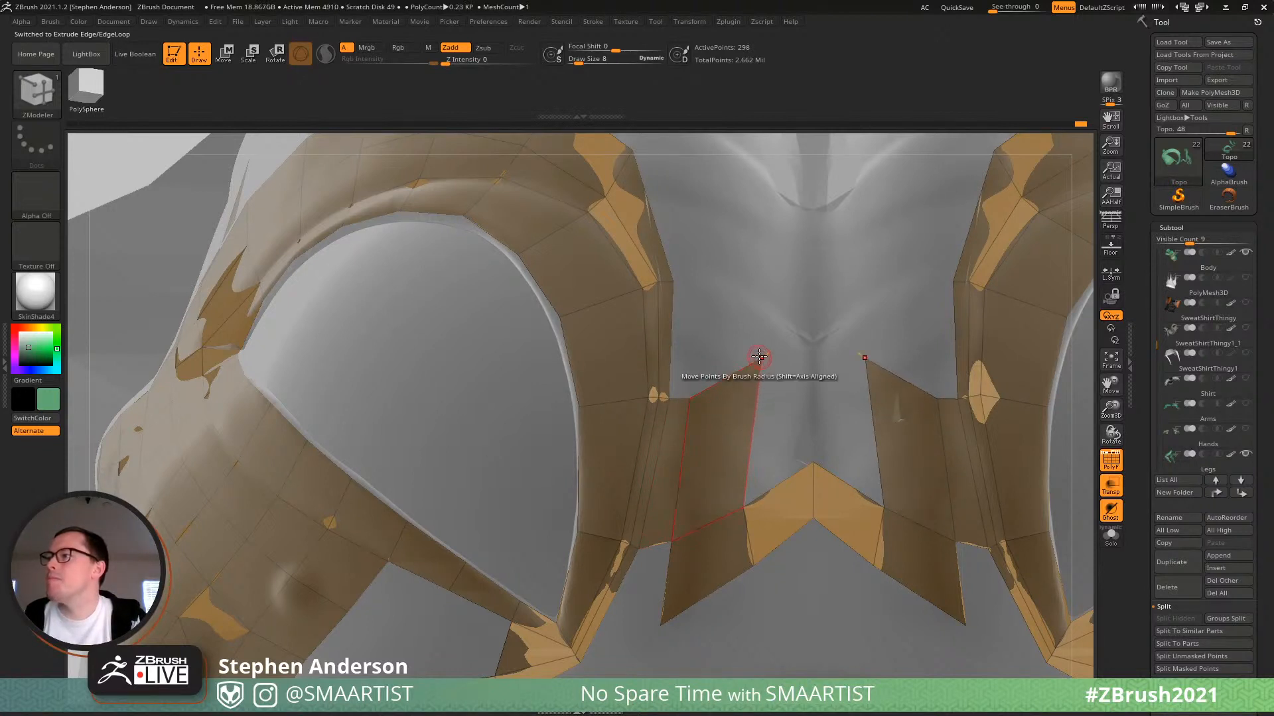
{"action": "left_click_drag", "start_coordinate": [760, 357], "coordinate": [736, 397]}
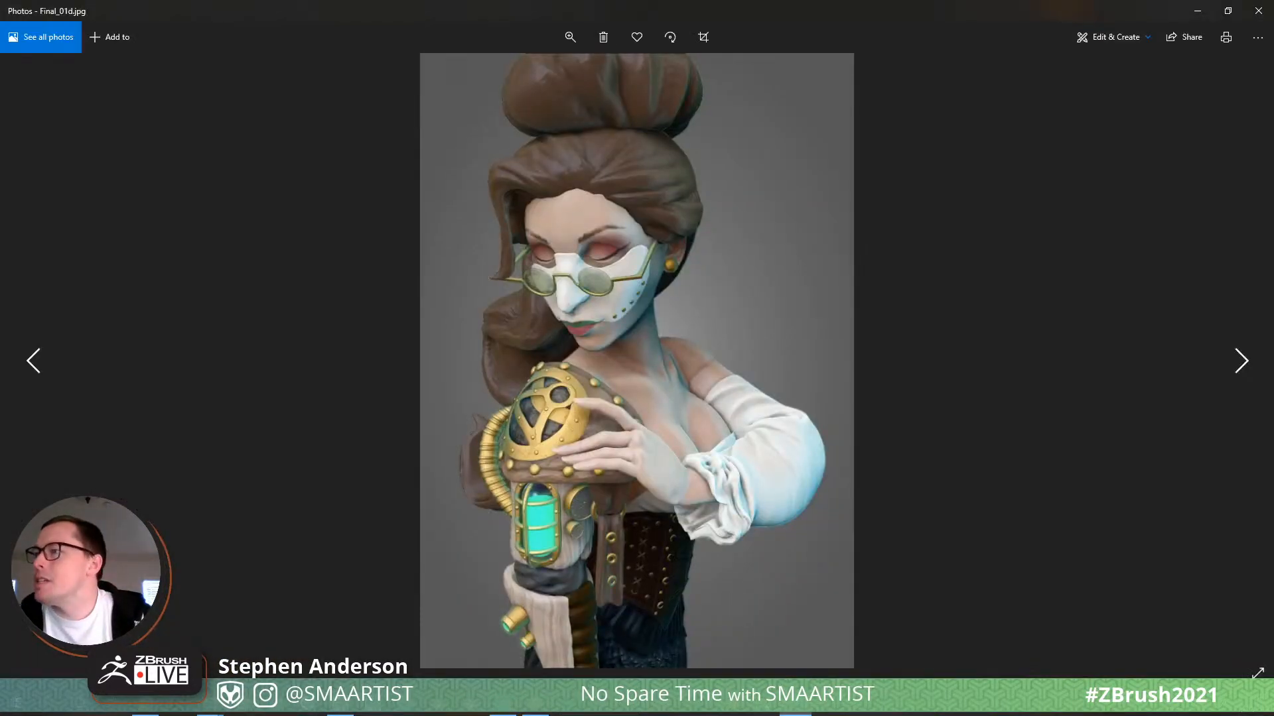
Switch to Photos, examine the shoulder armour and arm details of Final_01d.jpg up close, and close the image.
{"action": "left_click", "coordinate": [1241, 361]}
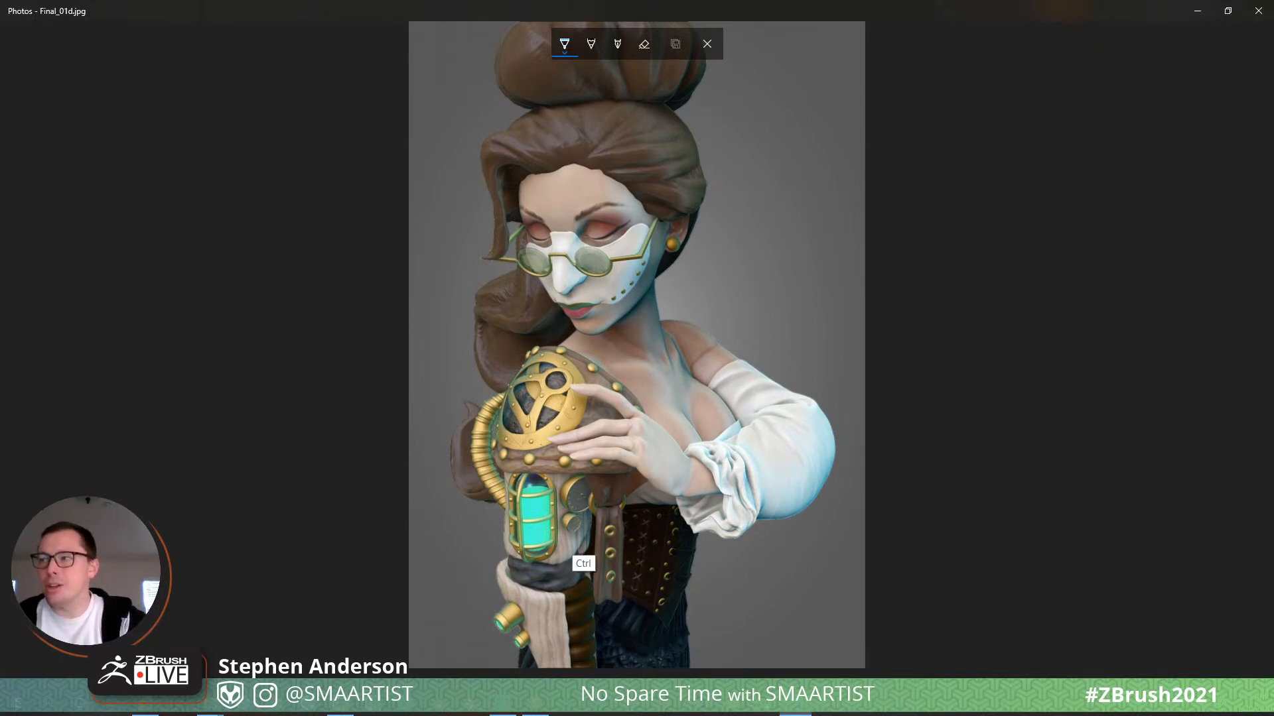
{"action": "left_click", "coordinate": [707, 44]}
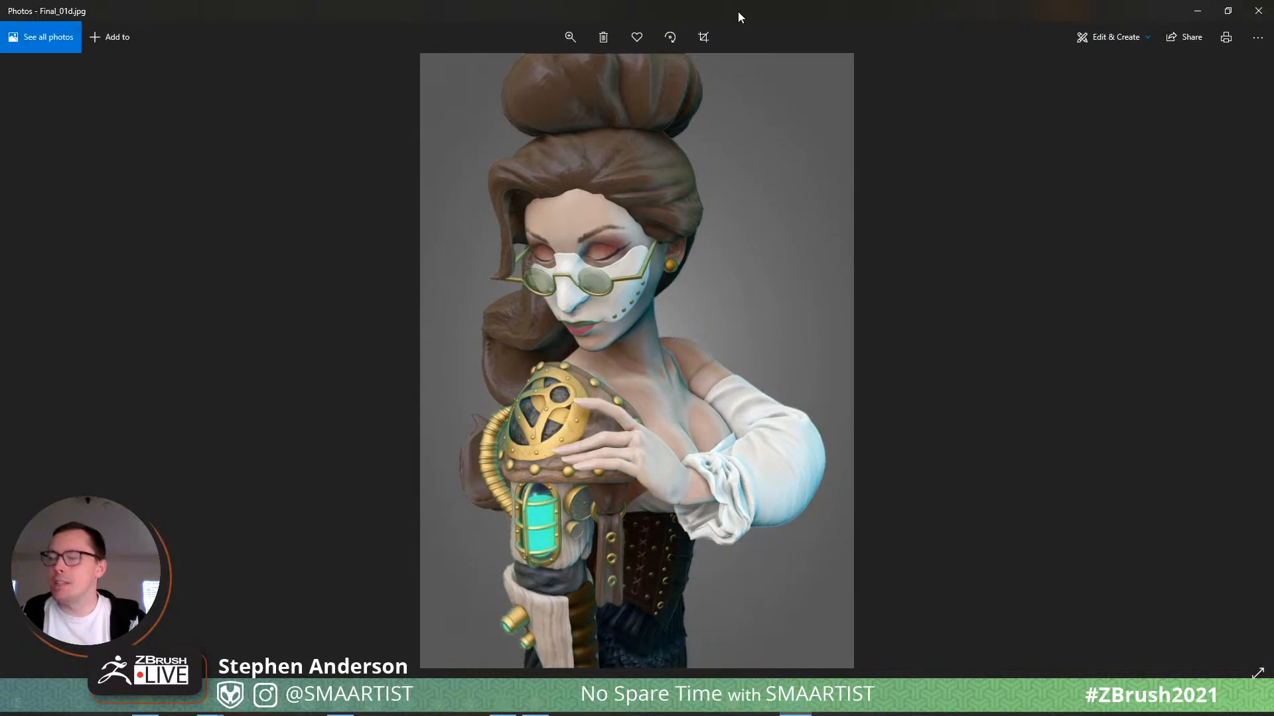
{"action": "scroll", "coordinate": [739, 12], "scroll_direction": "up", "scroll_amount": 5, "text": "ctrl"}
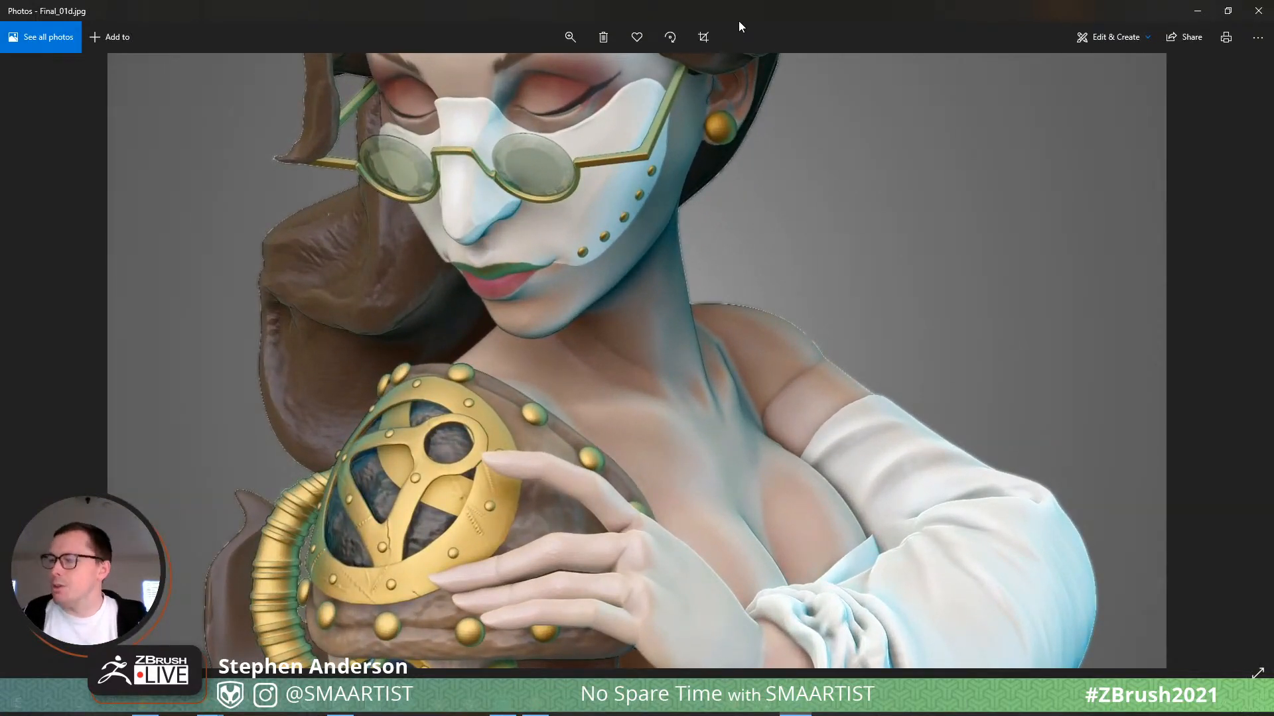
{"action": "left_click_drag", "start_coordinate": [418, 492], "coordinate": [722, 43]}
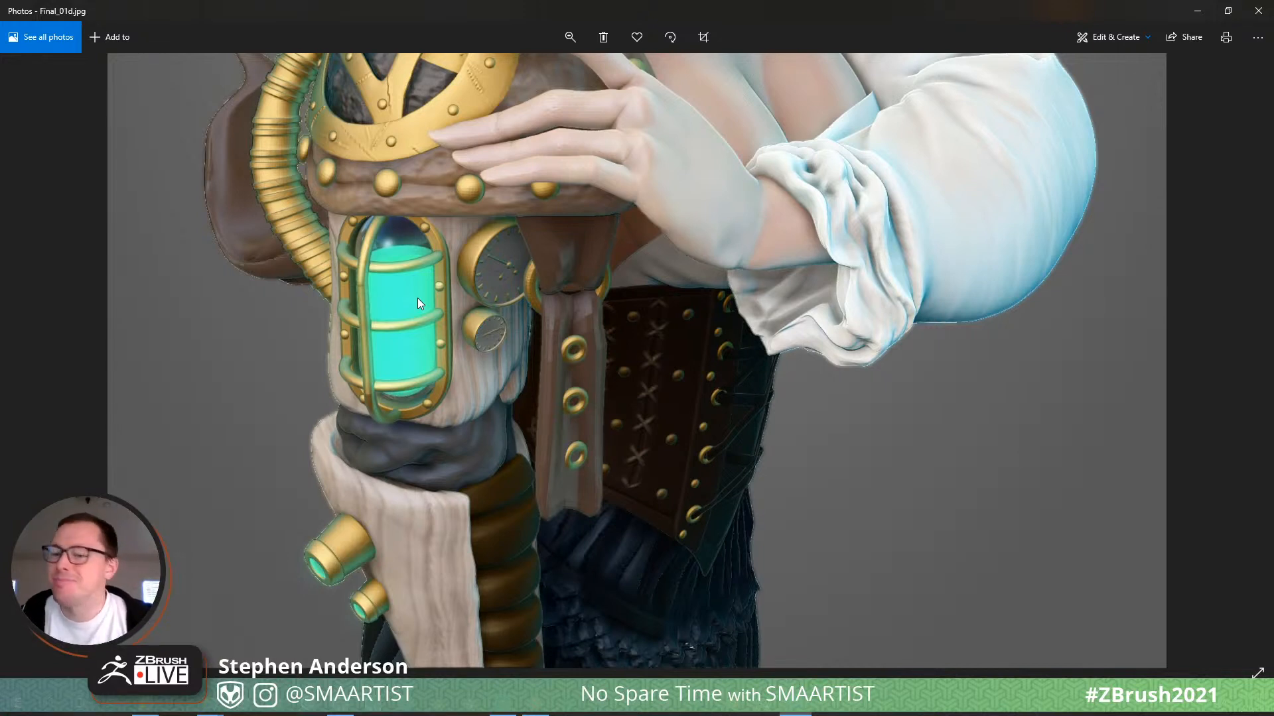
{"action": "left_click", "coordinate": [1259, 13]}
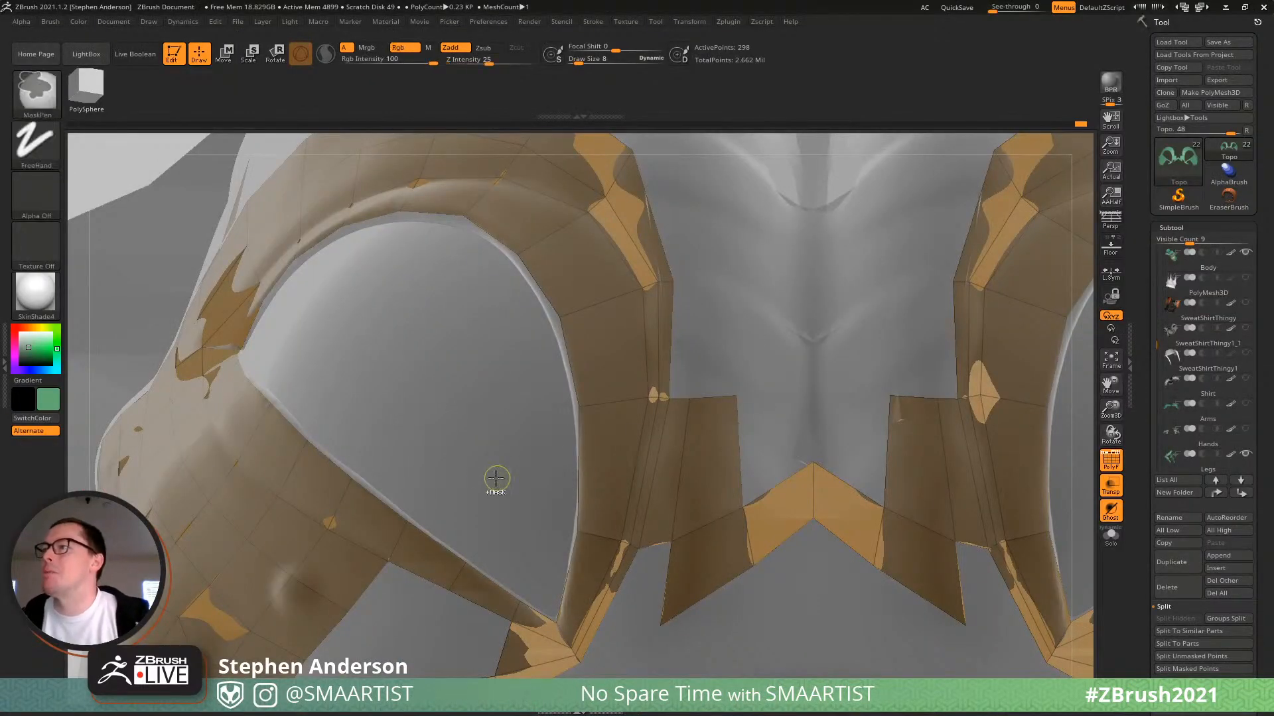
Extrude new polygons along the front edge of the cheek patch, from its lower corner up to the lower eyelid strip.
{"action": "mouse_move", "coordinate": [498, 477]}
{"action": "right_mouse_down", "text": "ctrl"}
{"action": "mouse_move", "coordinate": [408, 376]}
{"action": "mouse_move", "coordinate": [481, 388]}
{"action": "mouse_move", "coordinate": [606, 446]}
{"action": "mouse_move", "coordinate": [487, 484]}
{"action": "mouse_move", "coordinate": [465, 543]}
{"action": "right_mouse_up", "text": "ctrl"}
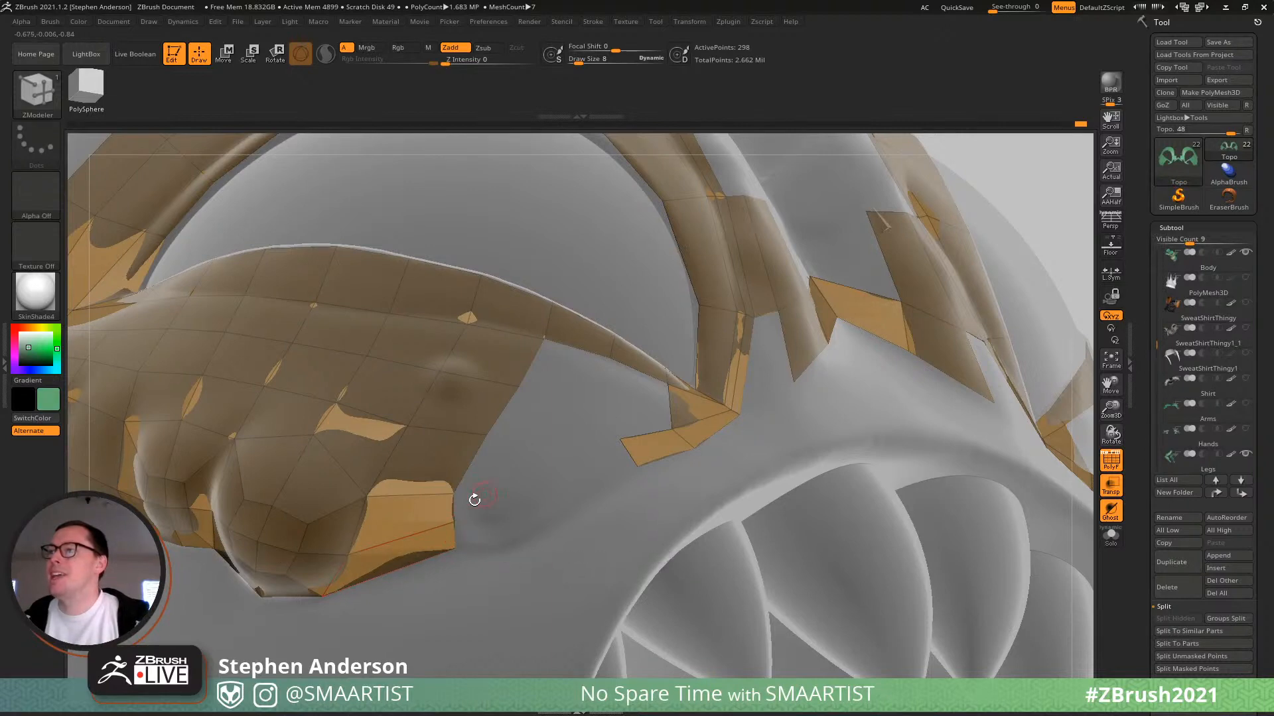
{"action": "mouse_move", "coordinate": [512, 469]}
{"action": "right_mouse_down"}
{"action": "mouse_move", "coordinate": [498, 497]}
{"action": "mouse_move", "coordinate": [564, 444]}
{"action": "mouse_move", "coordinate": [515, 440]}
{"action": "mouse_move", "coordinate": [504, 462]}
{"action": "mouse_move", "coordinate": [512, 446]}
{"action": "mouse_move", "coordinate": [526, 464]}
{"action": "right_mouse_up"}
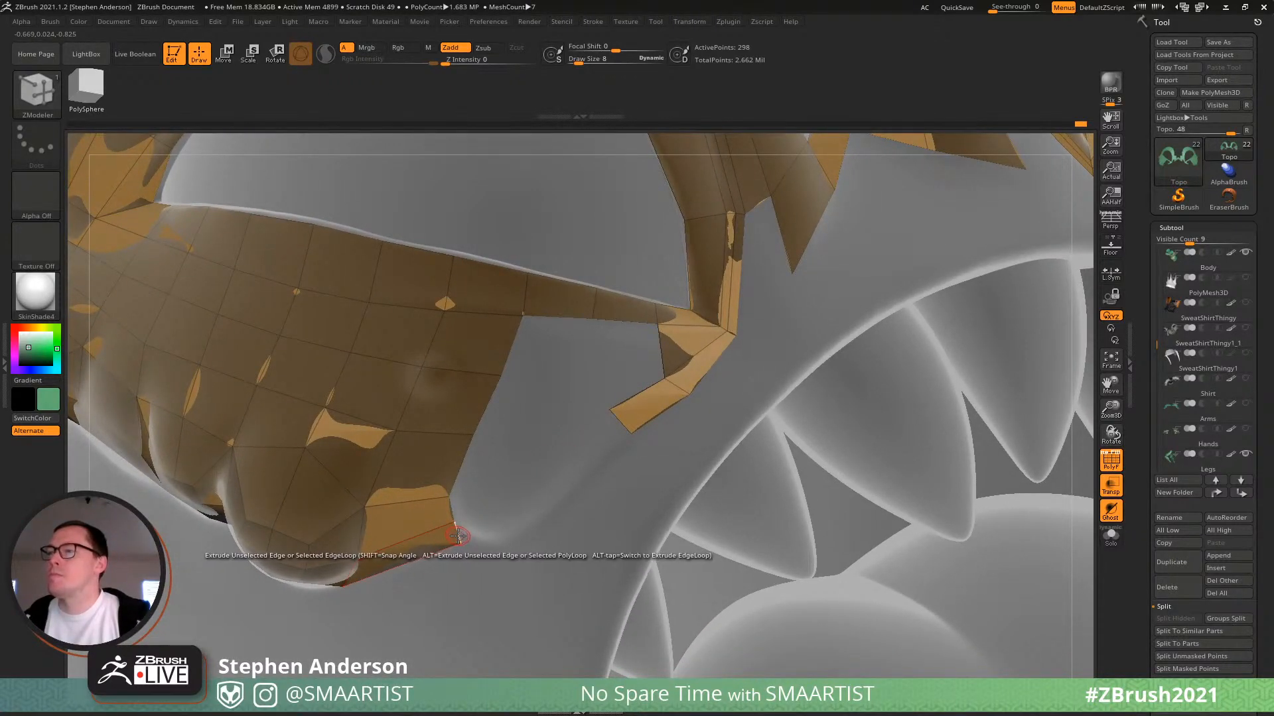
{"action": "left_click_drag", "start_coordinate": [459, 535], "coordinate": [495, 538]}
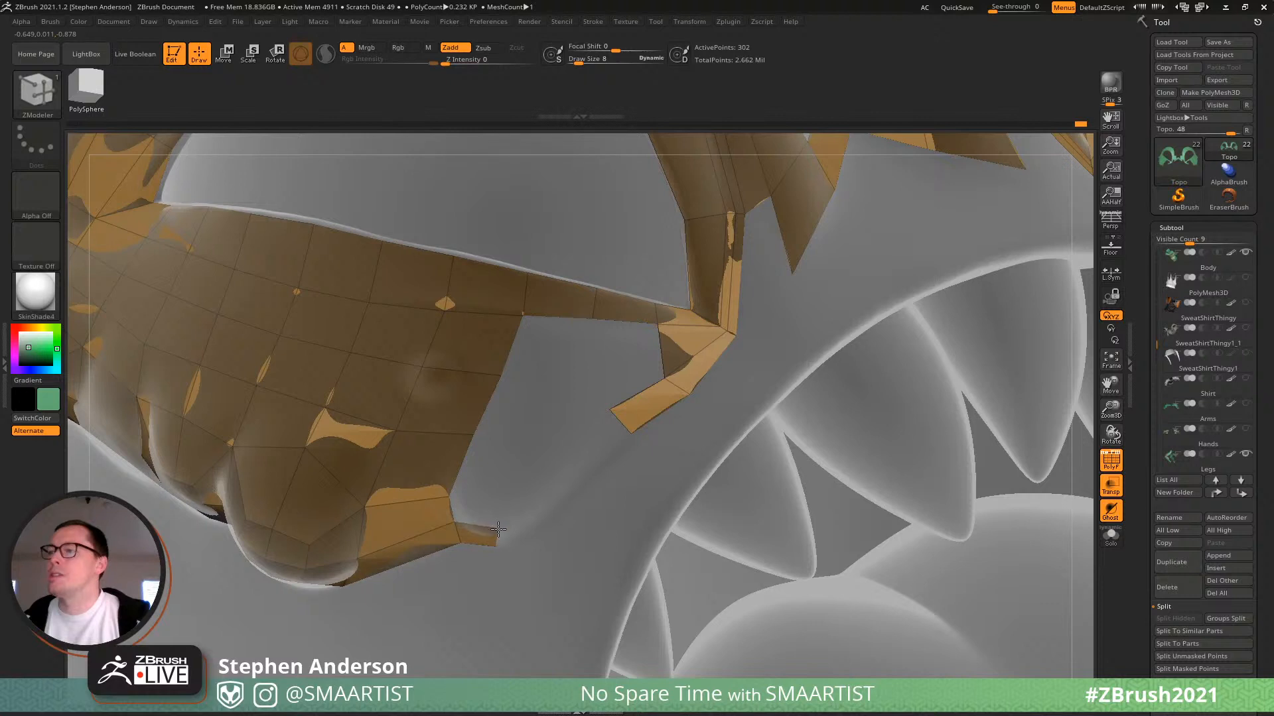
{"action": "left_click_drag", "start_coordinate": [454, 513], "coordinate": [532, 518]}
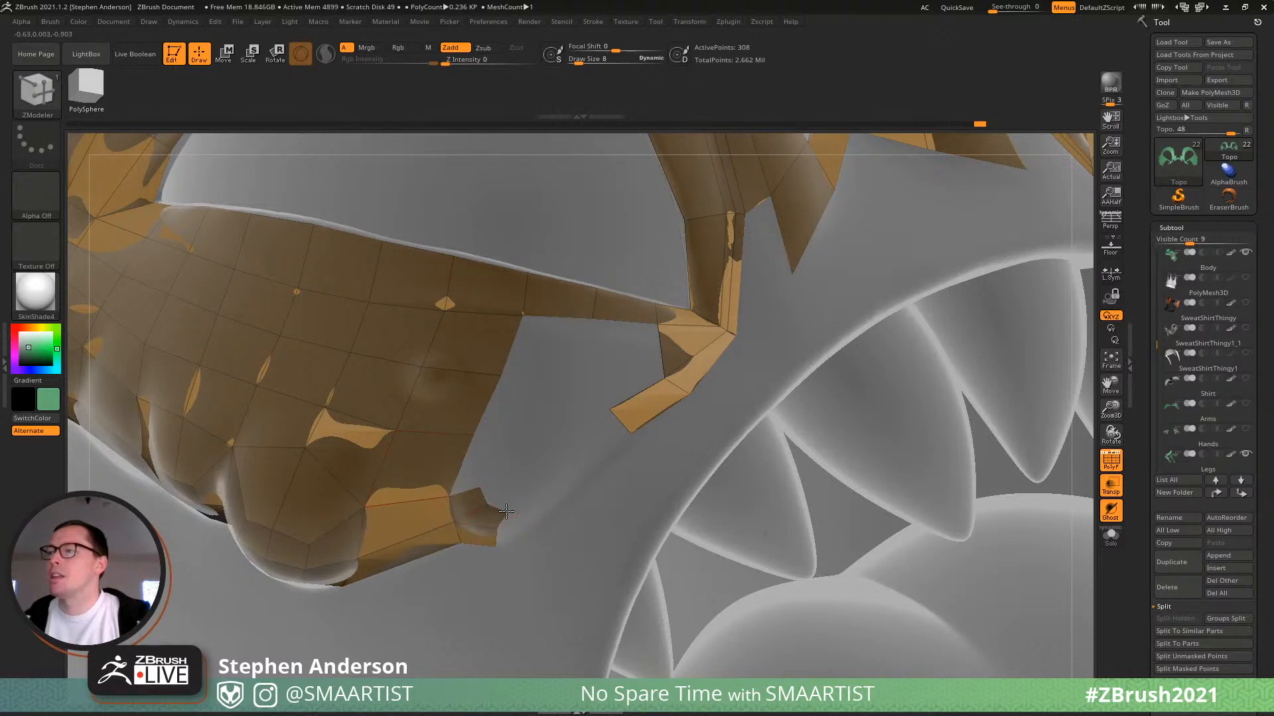
{"action": "left_click_drag", "start_coordinate": [475, 478], "coordinate": [494, 455]}
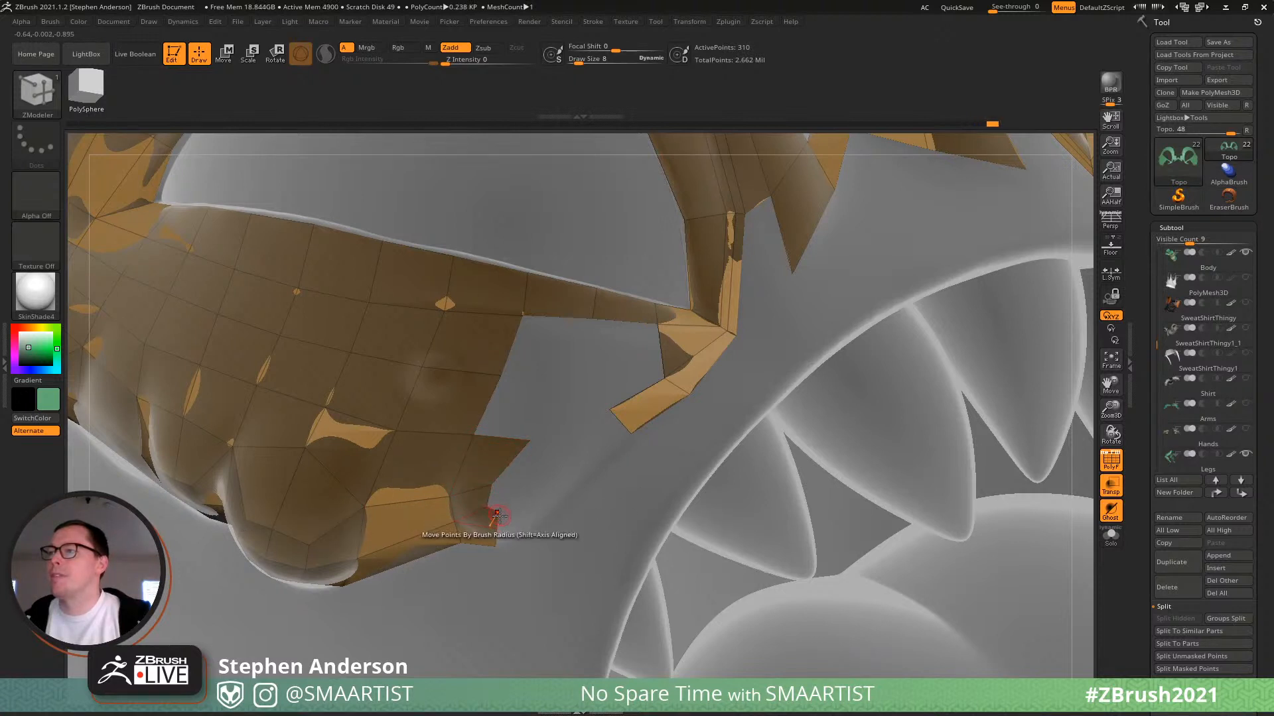
{"action": "left_click_drag", "start_coordinate": [497, 521], "coordinate": [527, 512]}
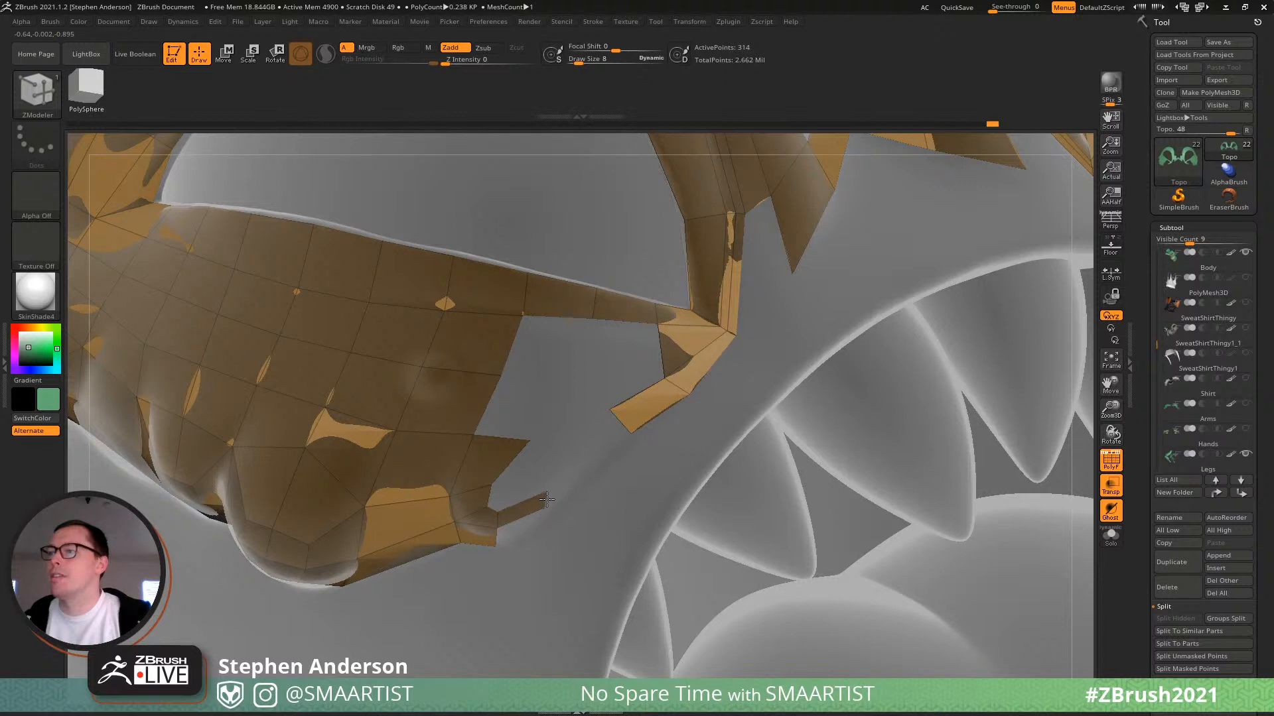
{"action": "left_click_drag", "start_coordinate": [511, 439], "coordinate": [574, 325]}
Preview the mesh with Dynamic Subdivision, turn the preview off, and fill the gap near the cheek patch's lower front corner.
{"action": "key", "text": "d"}
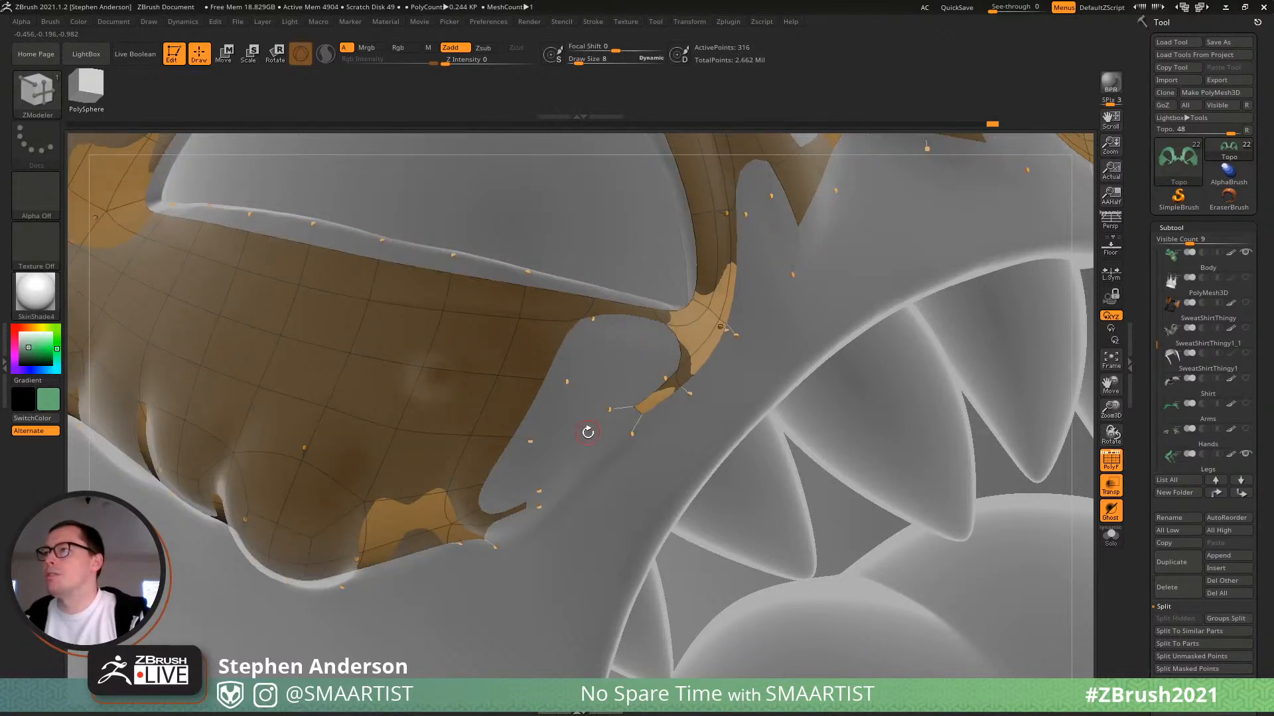
{"action": "key", "text": "shift+d"}
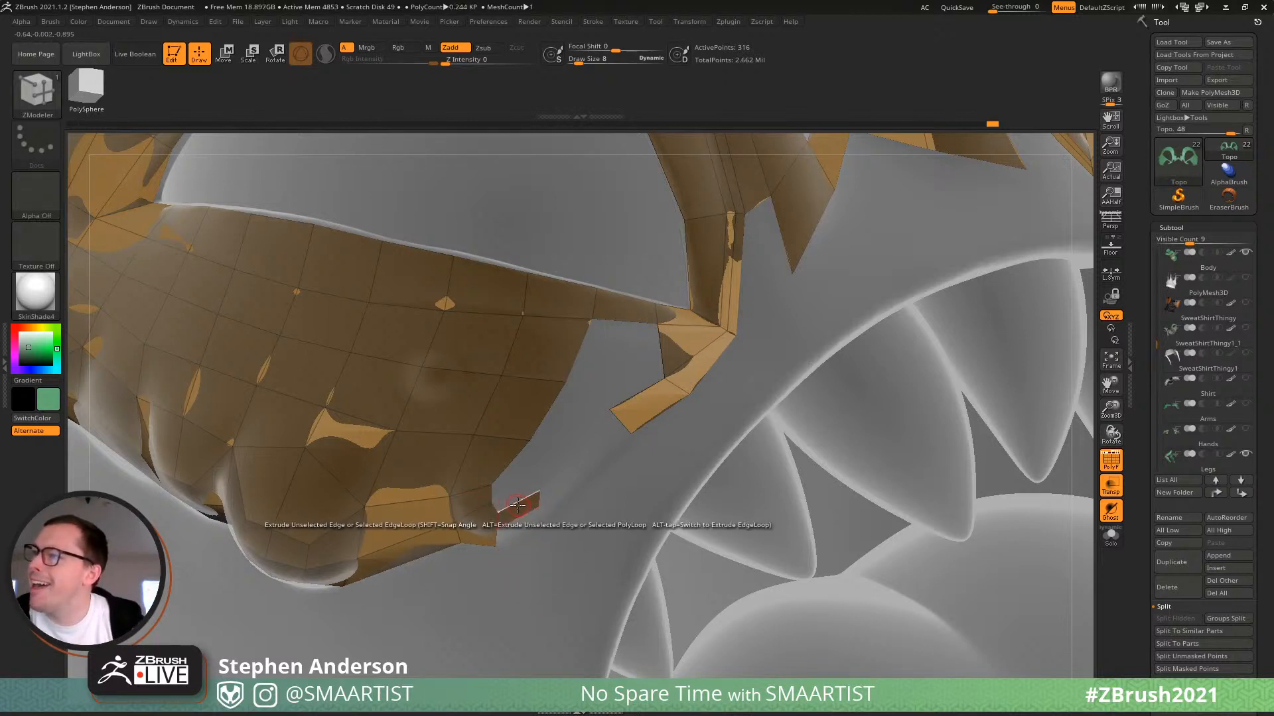
{"action": "left_click_drag", "start_coordinate": [518, 503], "coordinate": [519, 489]}
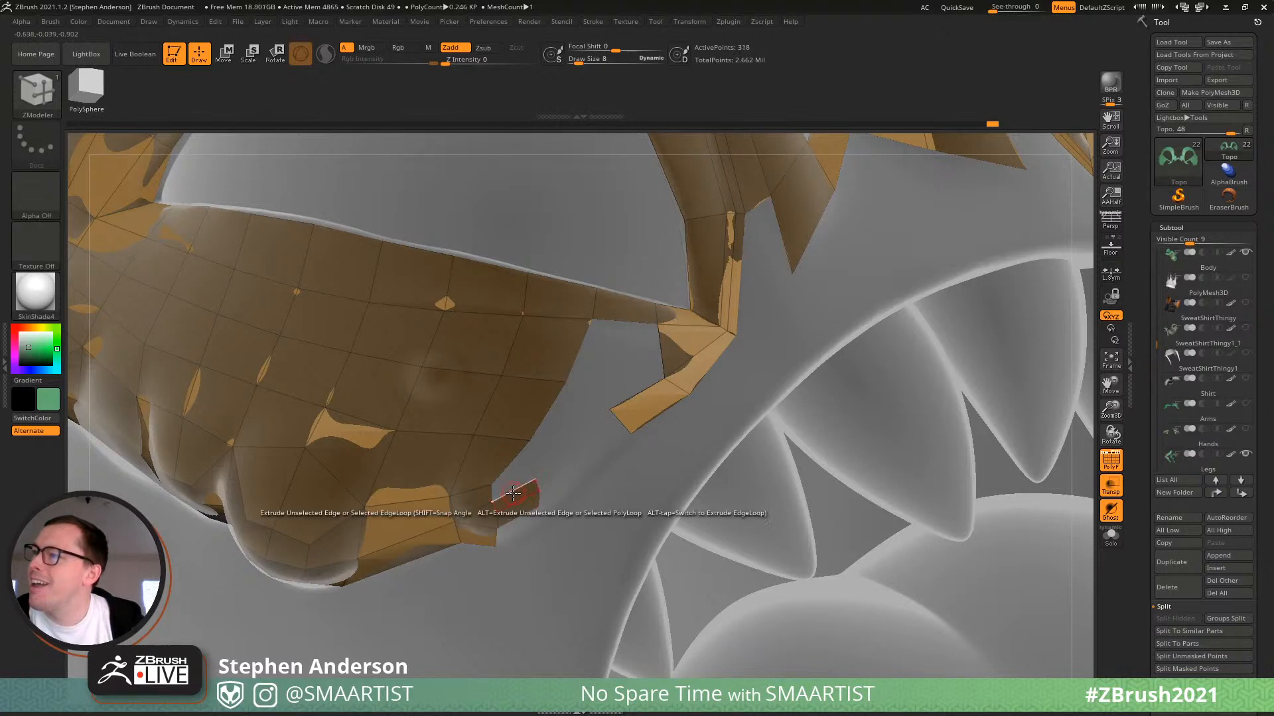
{"action": "left_click_drag", "start_coordinate": [534, 466], "coordinate": [532, 461]}
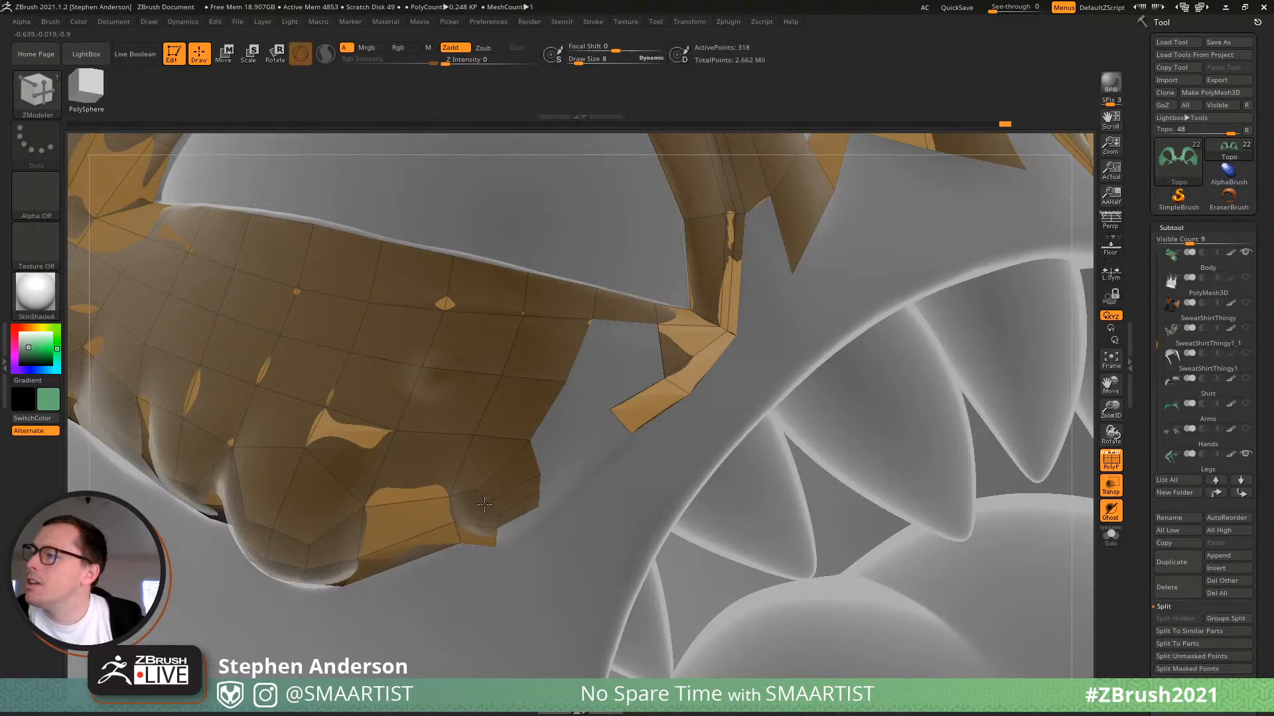
Reposition the outer and inner points of the new polygons at the cheek patch's lower front corner to even their spacing.
{"action": "right_click_drag", "start_coordinate": [484, 505], "coordinate": [539, 479]}
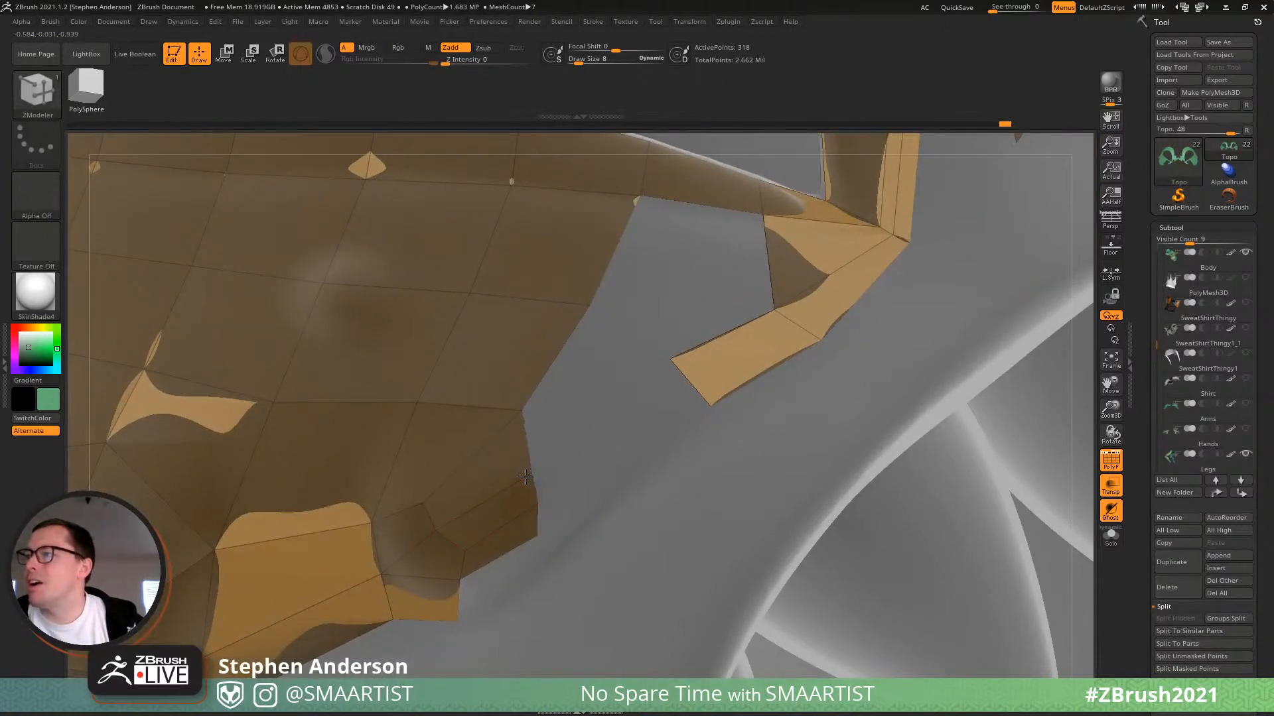
{"action": "left_click_drag", "start_coordinate": [512, 480], "coordinate": [517, 519]}
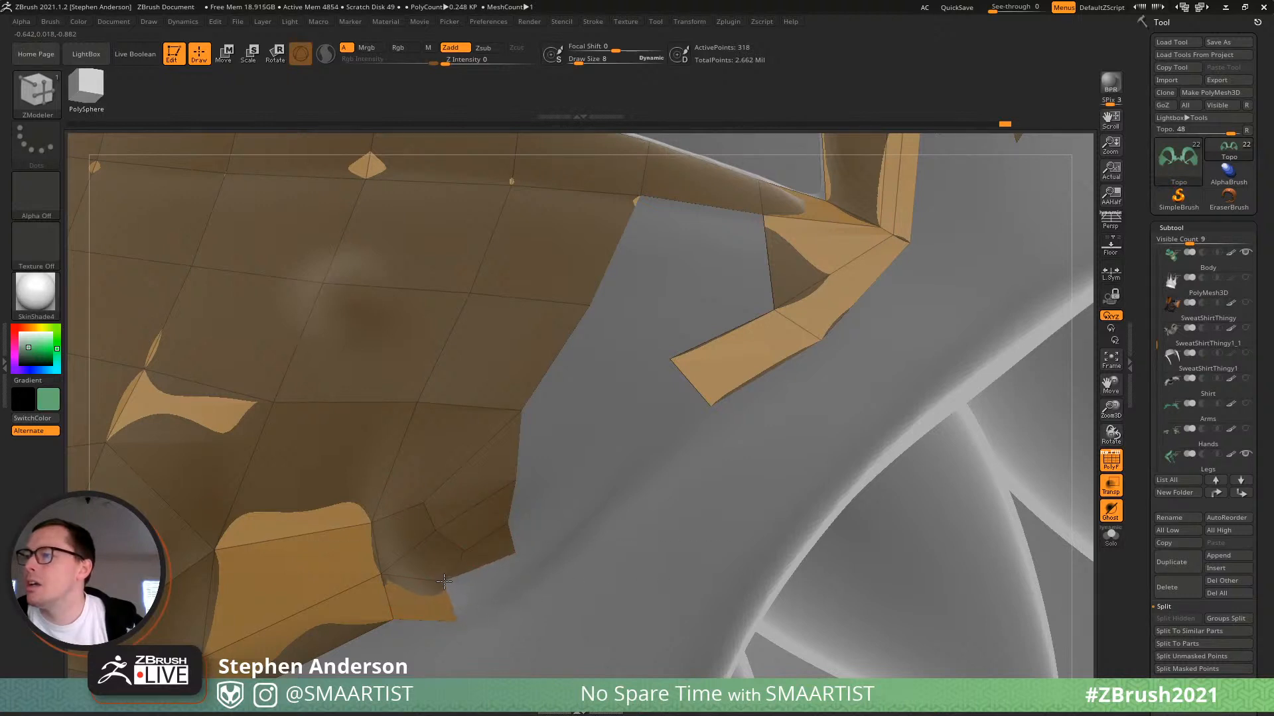
{"action": "left_click_drag", "start_coordinate": [457, 622], "coordinate": [443, 622]}
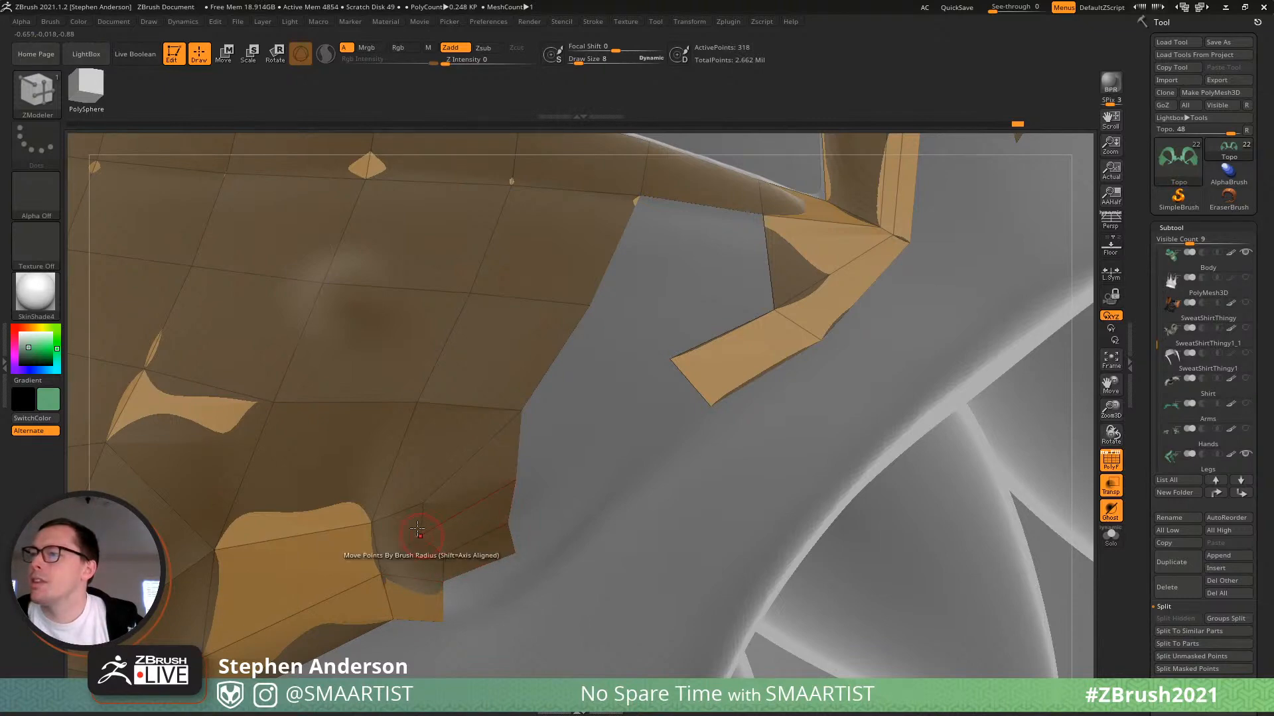
{"action": "mouse_move", "coordinate": [483, 434]}
{"action": "right_mouse_down"}
{"action": "mouse_move", "coordinate": [511, 410]}
{"action": "mouse_move", "coordinate": [422, 489]}
{"action": "right_mouse_up"}
{"action": "left_click_drag", "start_coordinate": [456, 457], "coordinate": [449, 462]}
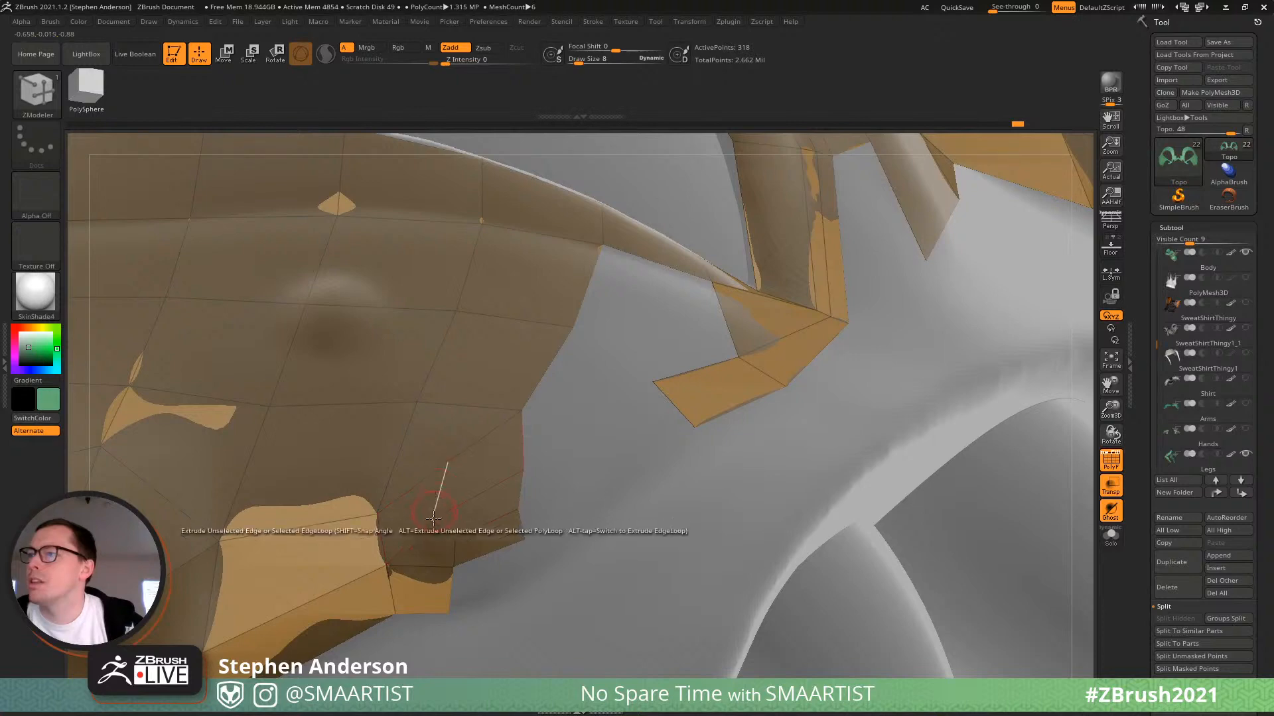
{"action": "left_click_drag", "start_coordinate": [433, 520], "coordinate": [460, 531]}
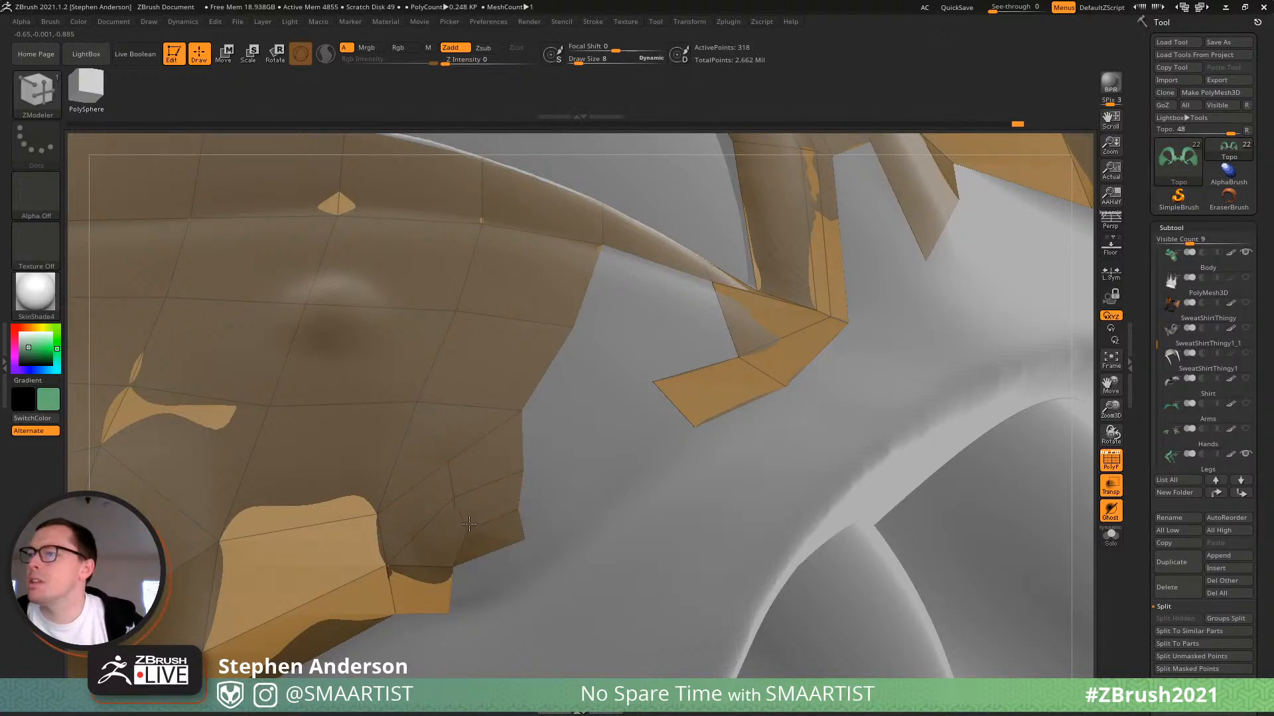
{"action": "mouse_move", "coordinate": [469, 457]}
{"action": "right_mouse_down"}
{"action": "mouse_move", "coordinate": [434, 521]}
{"action": "mouse_move", "coordinate": [451, 503]}
{"action": "right_mouse_up"}
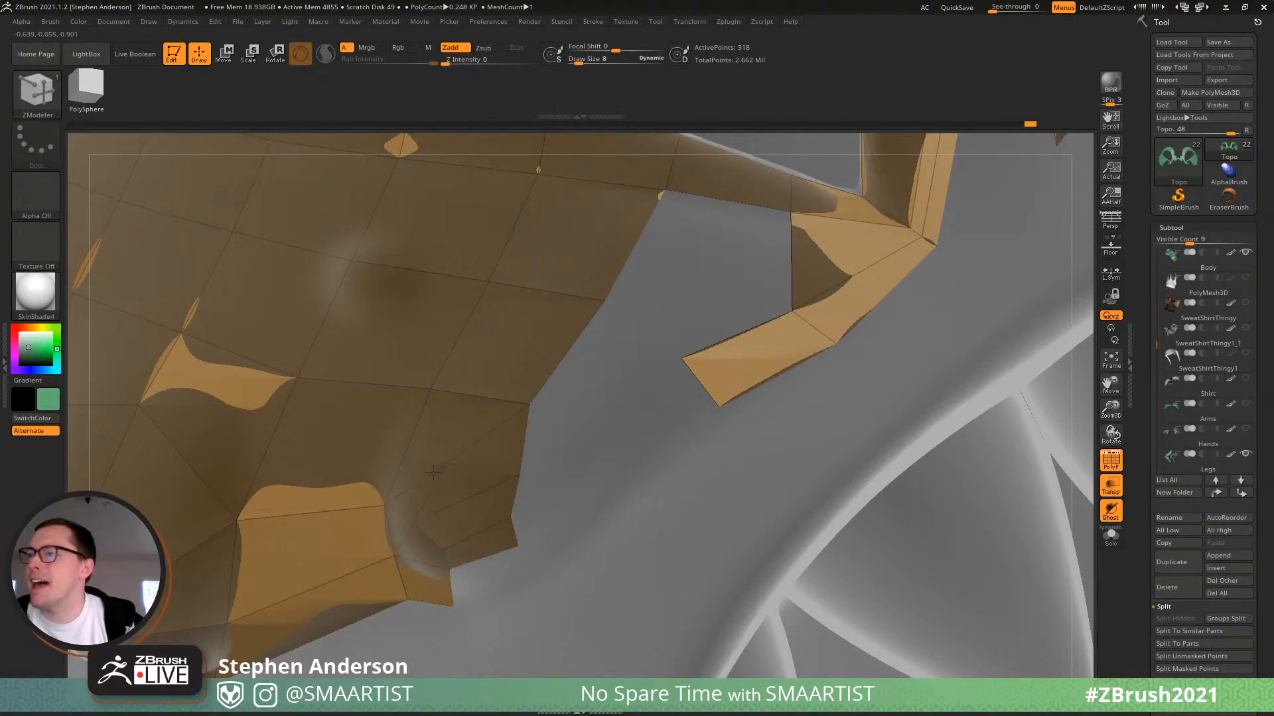
{"action": "right_click_drag", "start_coordinate": [400, 508], "coordinate": [421, 533]}
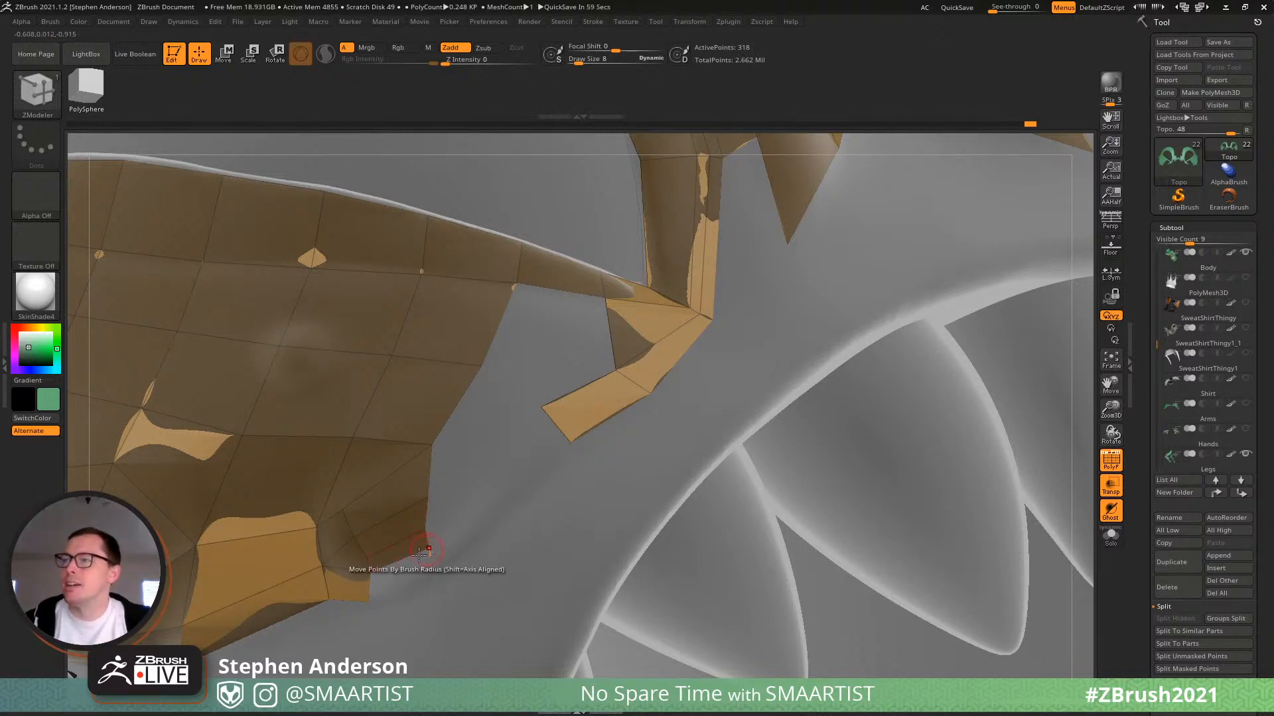
Extrude further polygons from the cheek patch's lower front corner toward the strip below the inner eye corner.
{"action": "left_click_drag", "start_coordinate": [403, 586], "coordinate": [440, 572]}
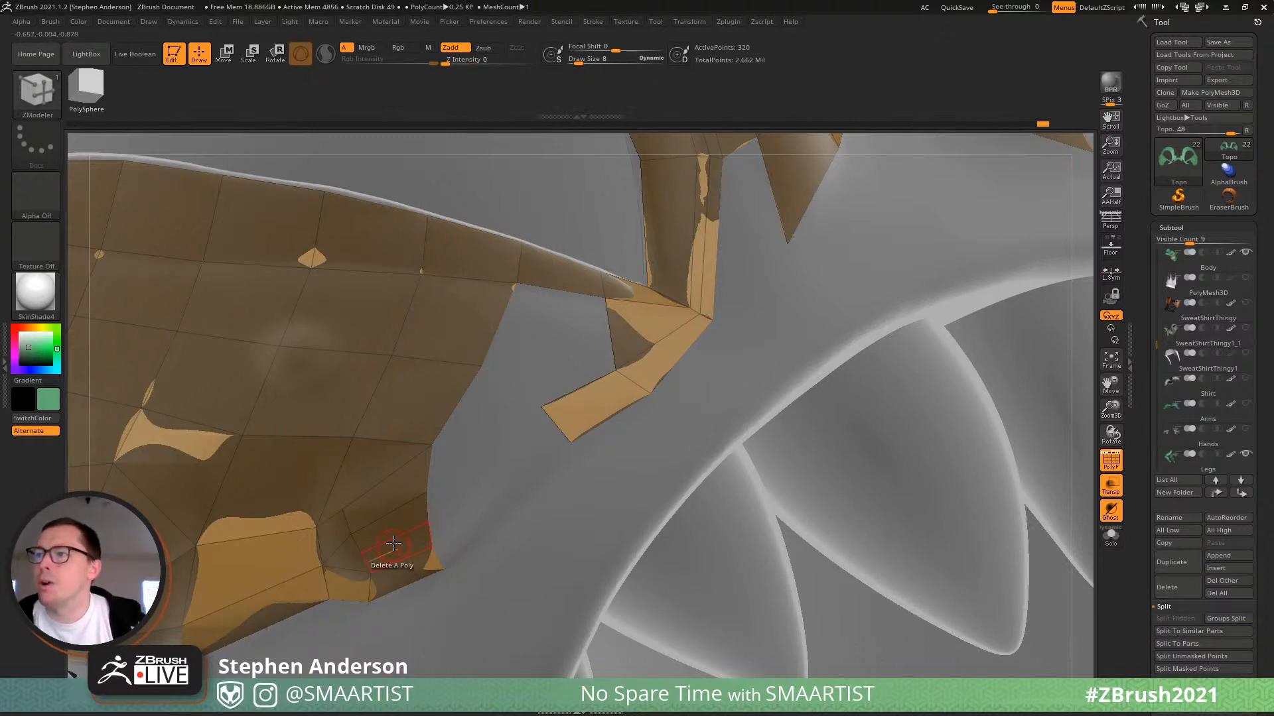
{"action": "right_click_drag", "start_coordinate": [393, 544], "coordinate": [364, 552]}
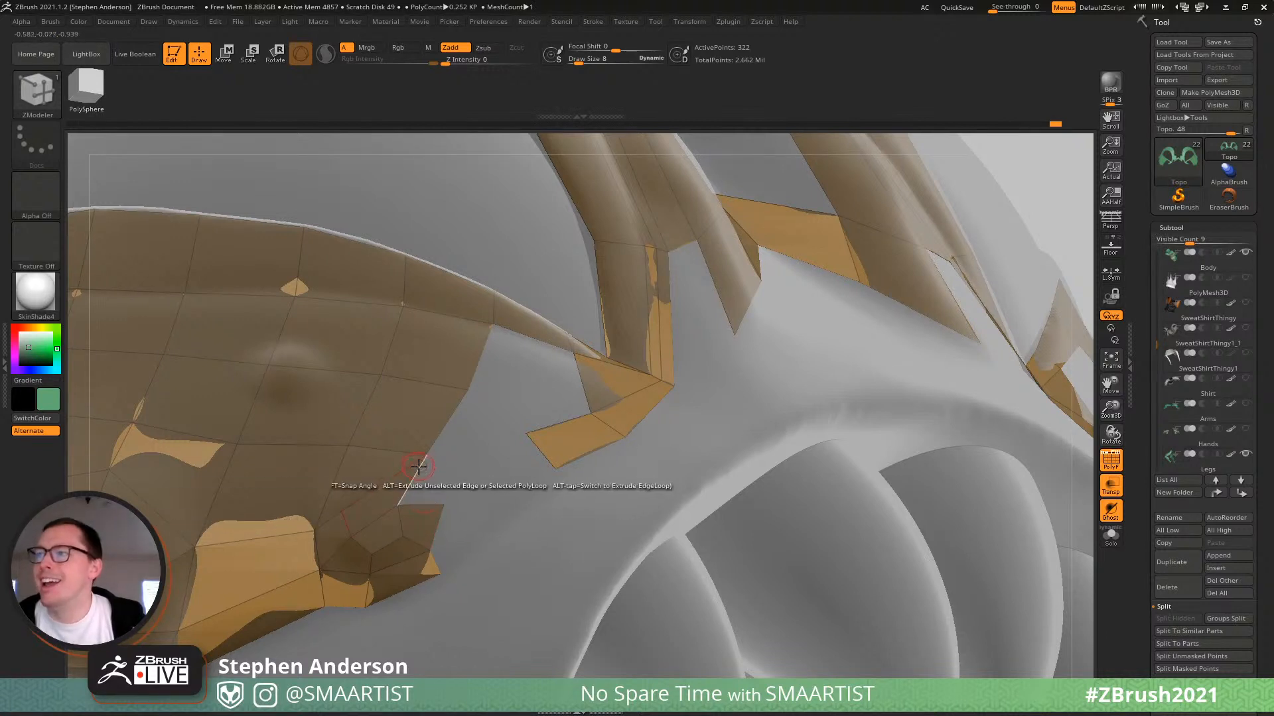
{"action": "left_click_drag", "start_coordinate": [430, 506], "coordinate": [459, 462]}
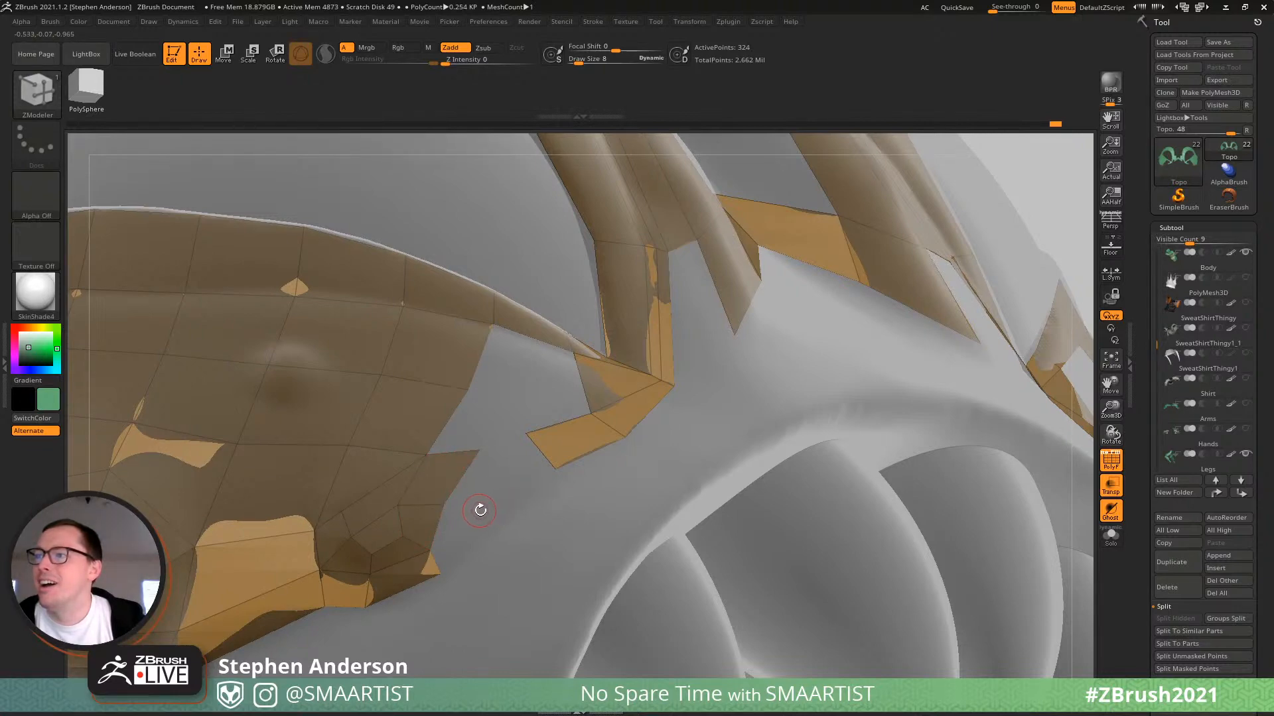
Delete the uneven polygons above the cheek patch's lower front corner and fill the hole with cleaner polygons.
{"action": "mouse_move", "coordinate": [446, 479]}
{"action": "right_mouse_down"}
{"action": "mouse_move", "coordinate": [431, 434]}
{"action": "mouse_move", "coordinate": [457, 458]}
{"action": "right_mouse_up"}
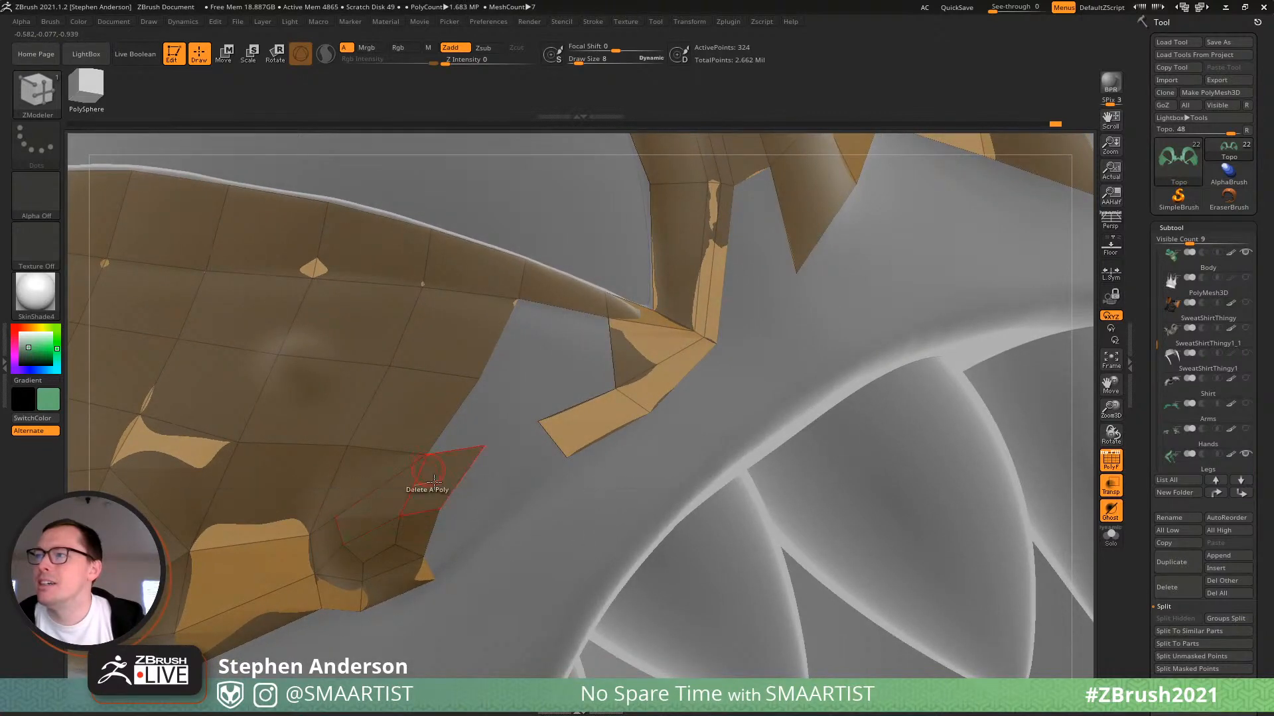
{"action": "mouse_move", "coordinate": [364, 520]}
{"action": "right_mouse_down"}
{"action": "mouse_move", "coordinate": [402, 439]}
{"action": "mouse_move", "coordinate": [391, 465]}
{"action": "mouse_move", "coordinate": [365, 440]}
{"action": "mouse_move", "coordinate": [379, 516]}
{"action": "right_mouse_up"}
{"action": "left_click", "coordinate": [383, 502]}
{"action": "left_click", "coordinate": [373, 474]}
{"action": "left_click_drag", "start_coordinate": [387, 555], "coordinate": [388, 536]}
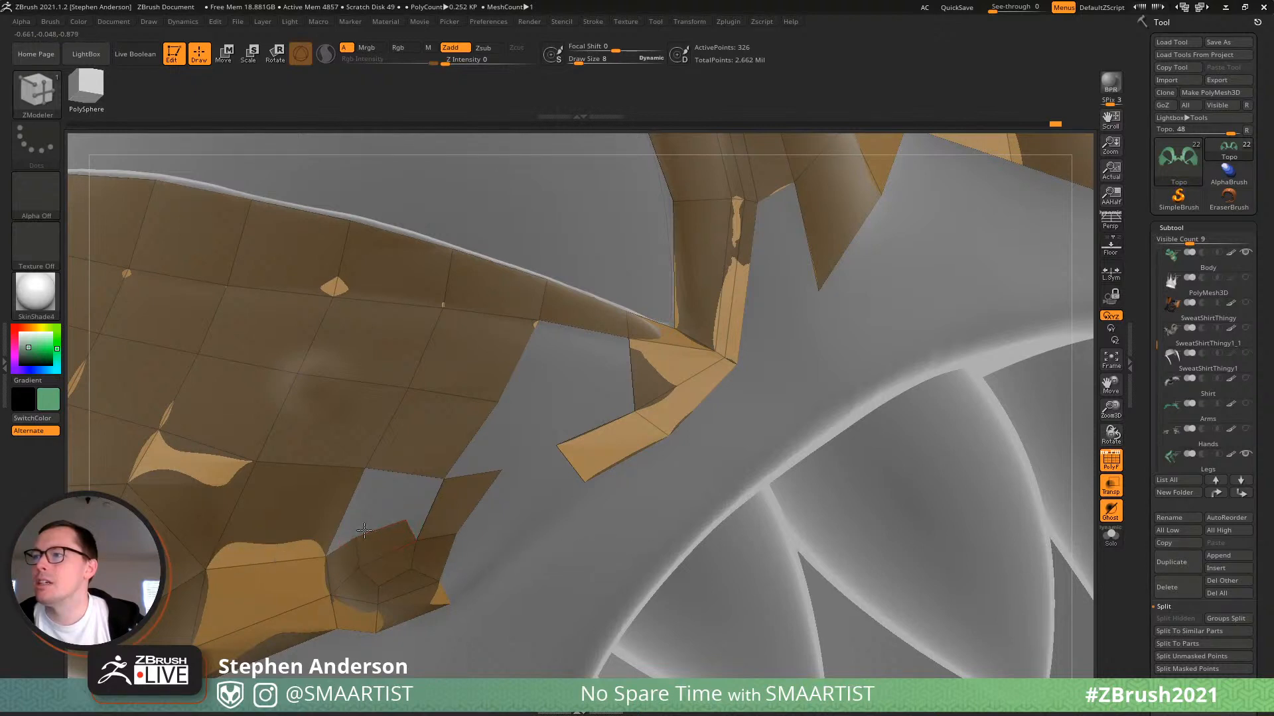
{"action": "left_click_drag", "start_coordinate": [379, 479], "coordinate": [441, 477]}
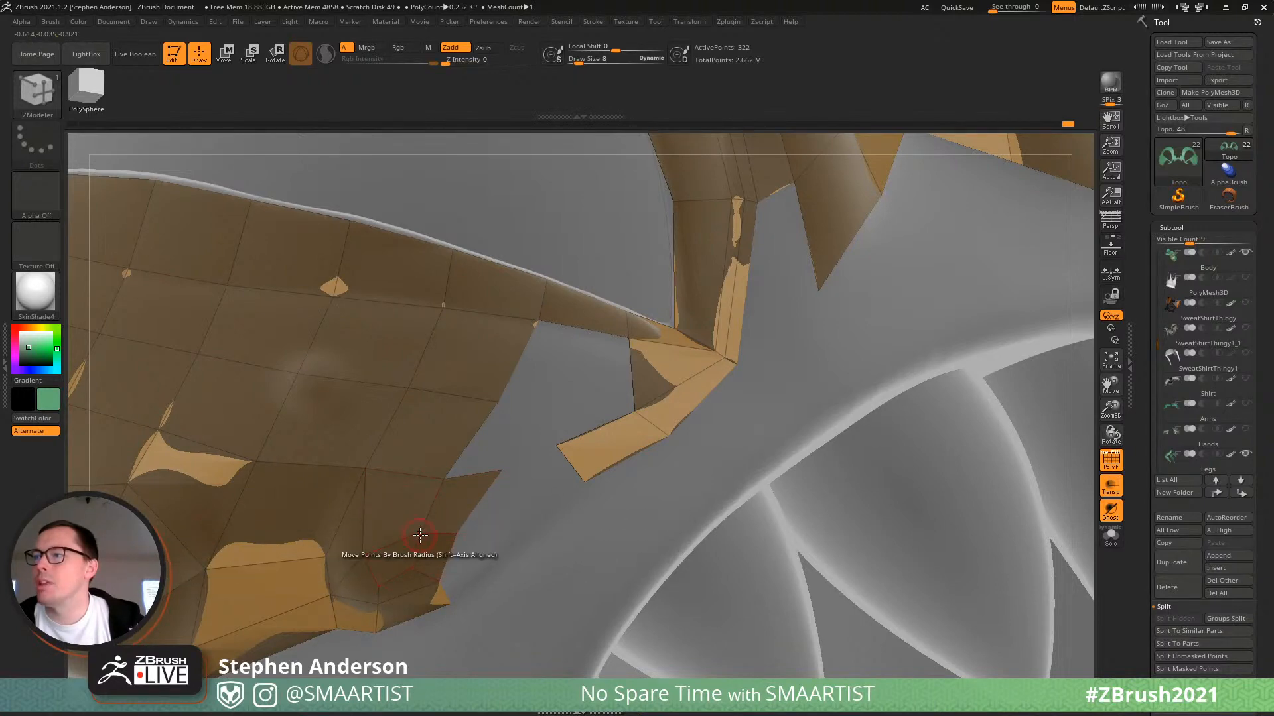
Reposition the points around the rebuilt polygons at the cheek patch's lower front corner to even their spacing.
{"action": "right_click_drag", "start_coordinate": [398, 566], "coordinate": [408, 568]}
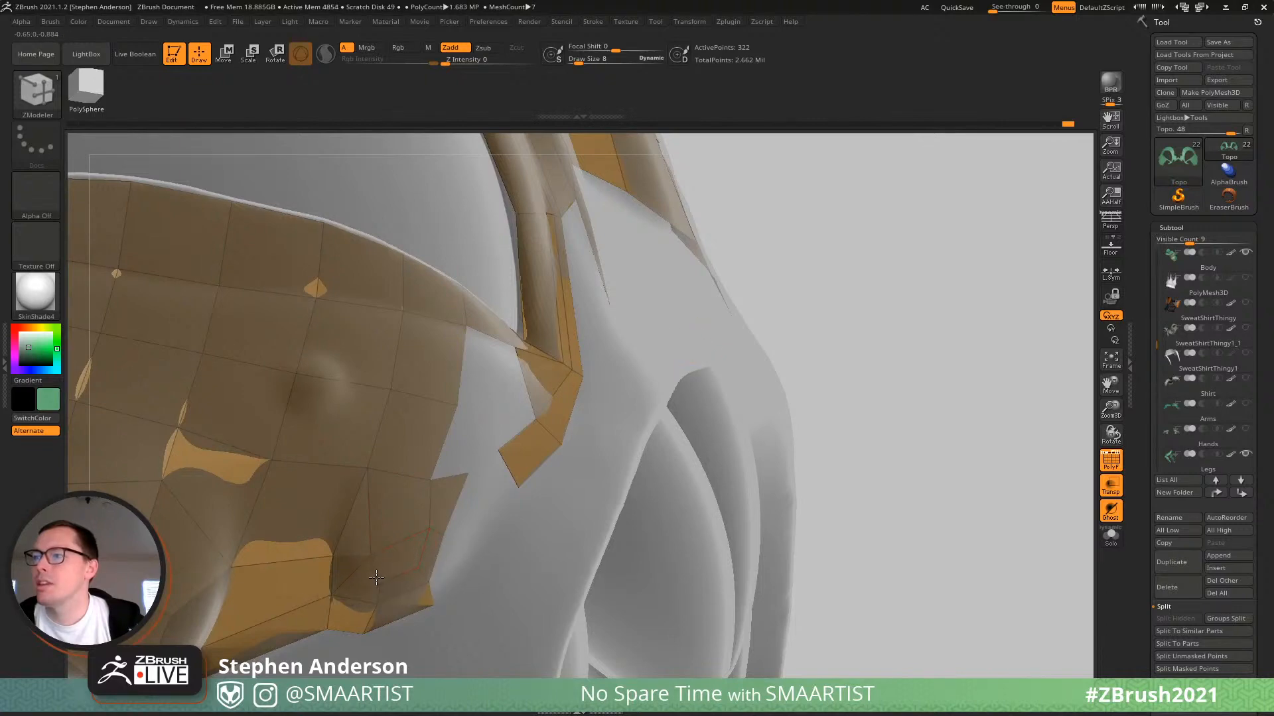
{"action": "right_click_drag", "start_coordinate": [376, 578], "coordinate": [398, 520]}
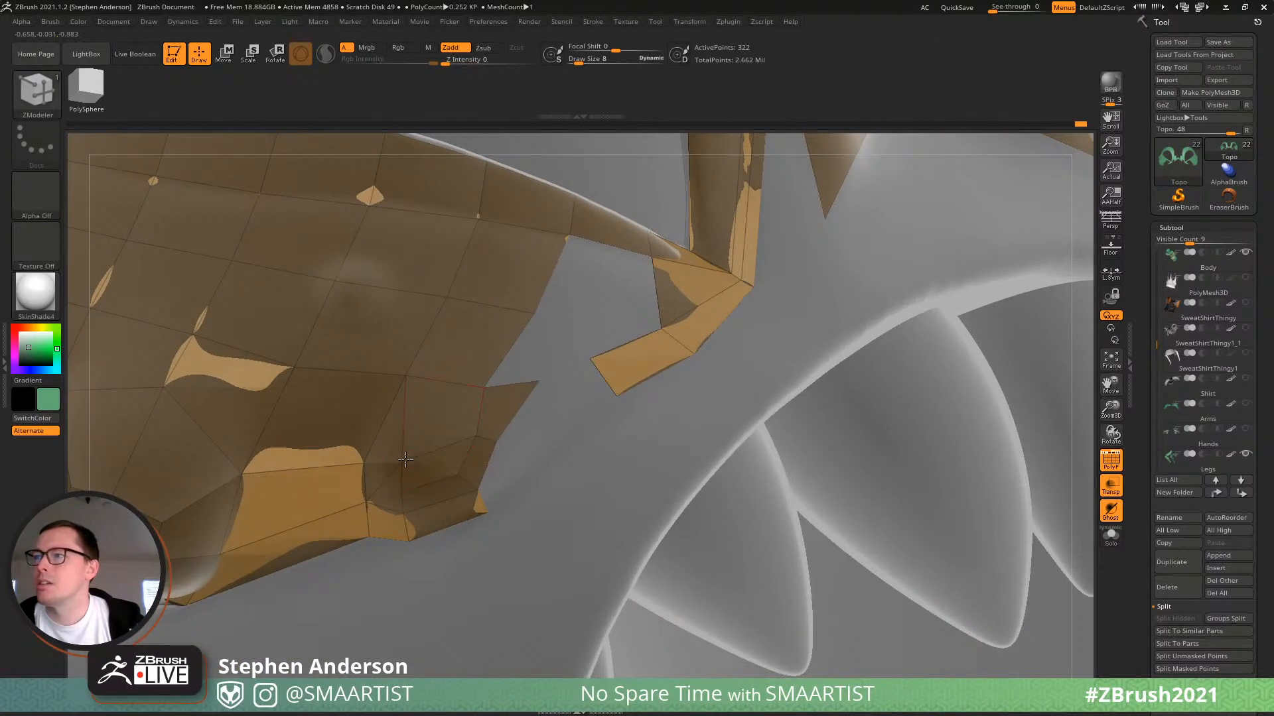
{"action": "mouse_move", "coordinate": [394, 462]}
{"action": "right_mouse_down"}
{"action": "mouse_move", "coordinate": [377, 469]}
{"action": "mouse_move", "coordinate": [388, 459]}
{"action": "right_mouse_up"}
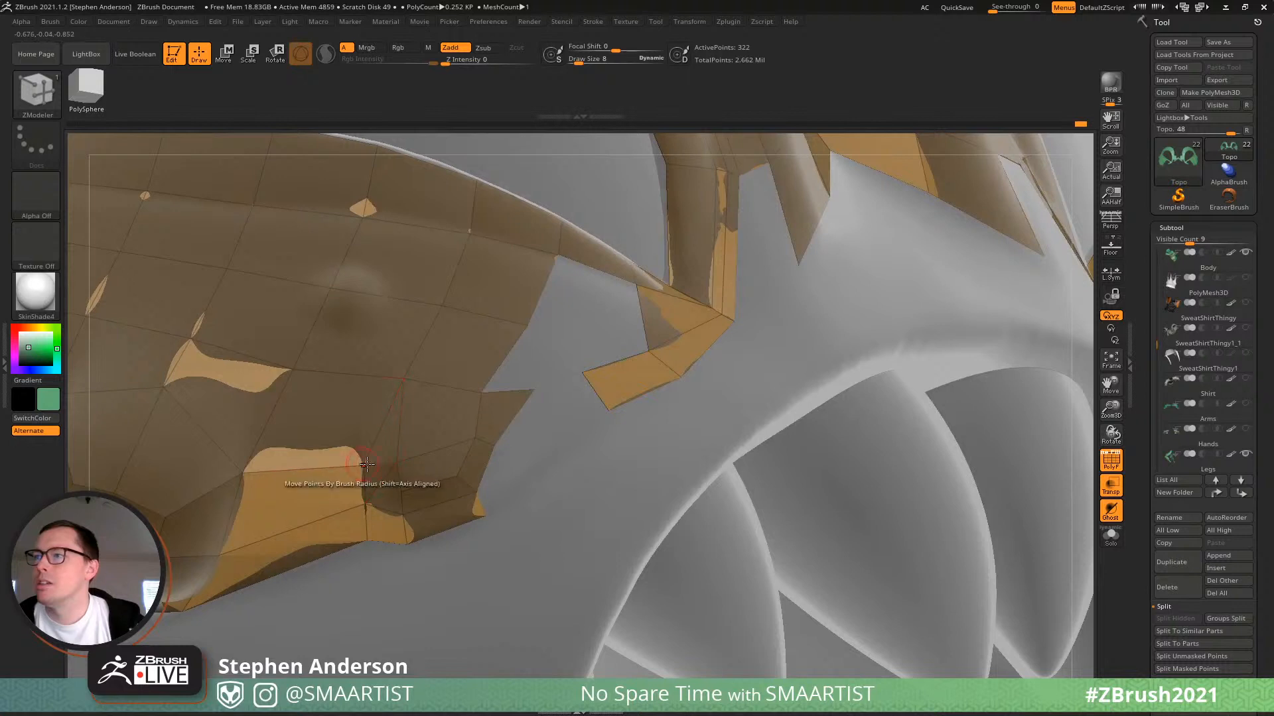
{"action": "mouse_move", "coordinate": [466, 475]}
{"action": "right_mouse_down"}
{"action": "mouse_move", "coordinate": [521, 439]}
{"action": "mouse_move", "coordinate": [468, 476]}
{"action": "right_mouse_up"}
{"action": "left_click_drag", "start_coordinate": [451, 486], "coordinate": [455, 509]}
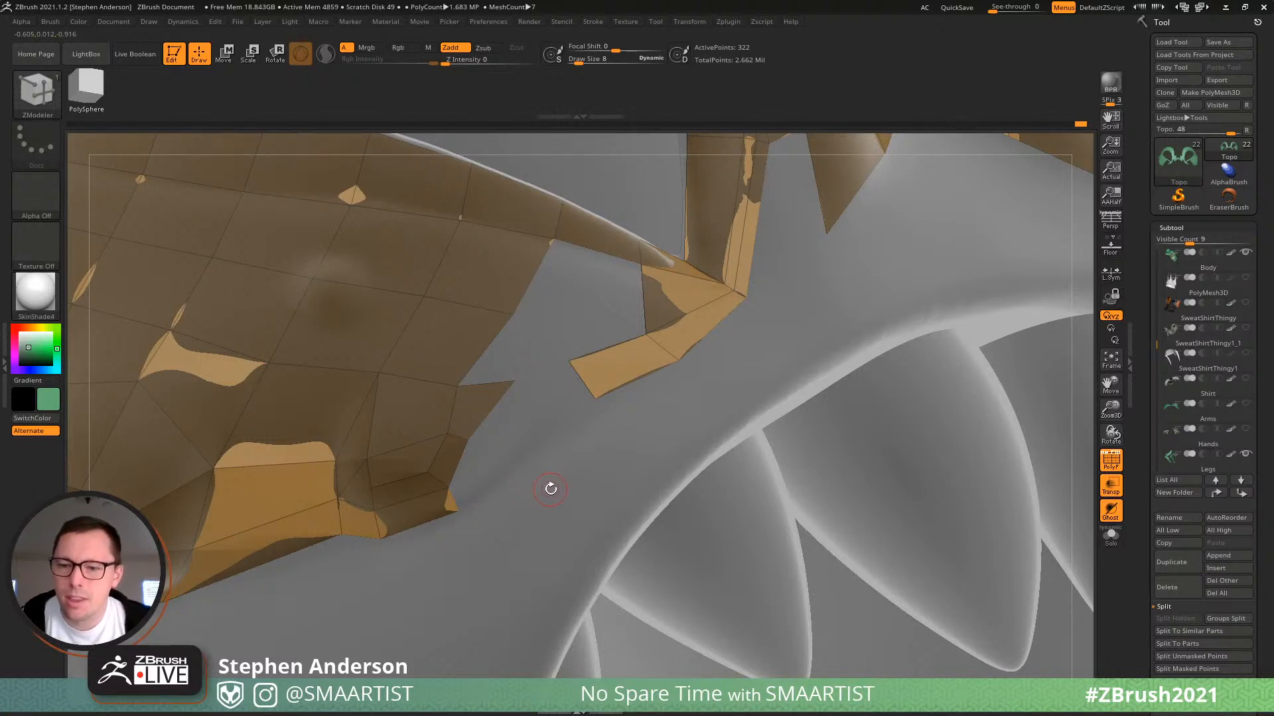
Extrude polygons from the cheek patch's lower front corner toward the free end of the strip below the inner eye corner.
{"action": "mouse_move", "coordinate": [532, 386]}
{"action": "right_mouse_down"}
{"action": "mouse_move", "coordinate": [548, 410]}
{"action": "mouse_move", "coordinate": [476, 378]}
{"action": "mouse_move", "coordinate": [329, 376]}
{"action": "right_mouse_up"}
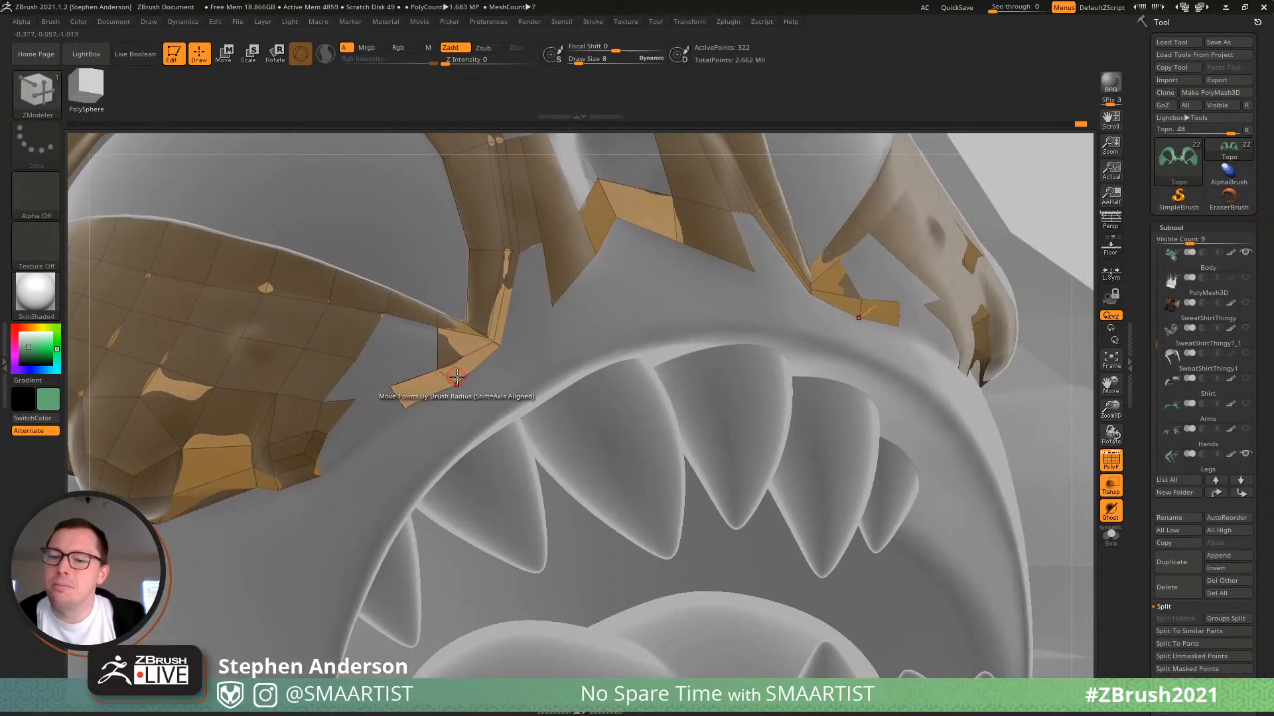
{"action": "mouse_move", "coordinate": [492, 387]}
{"action": "right_mouse_down"}
{"action": "mouse_move", "coordinate": [475, 390]}
{"action": "mouse_move", "coordinate": [506, 392]}
{"action": "right_mouse_up"}
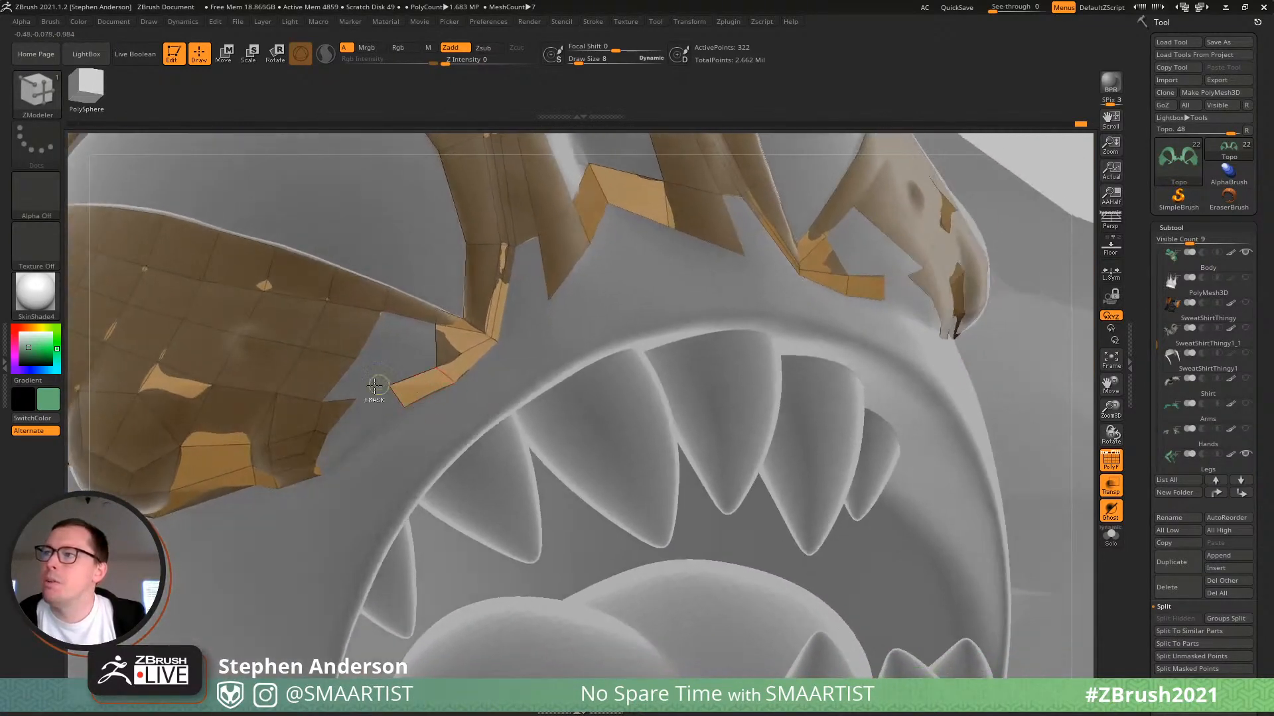
{"action": "right_click_drag", "start_coordinate": [379, 388], "coordinate": [371, 443], "text": "ctrl"}
{"action": "left_click_drag", "start_coordinate": [310, 490], "coordinate": [352, 460]}
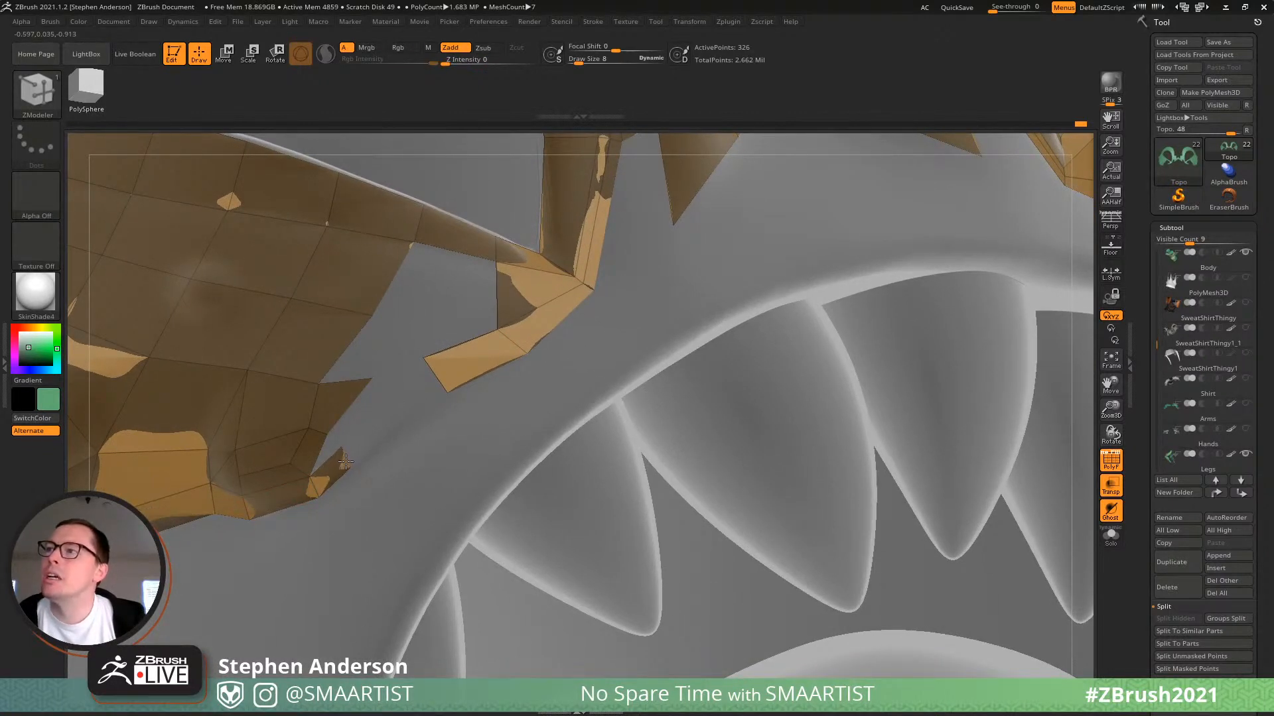
{"action": "left_click_drag", "start_coordinate": [342, 449], "coordinate": [399, 406]}
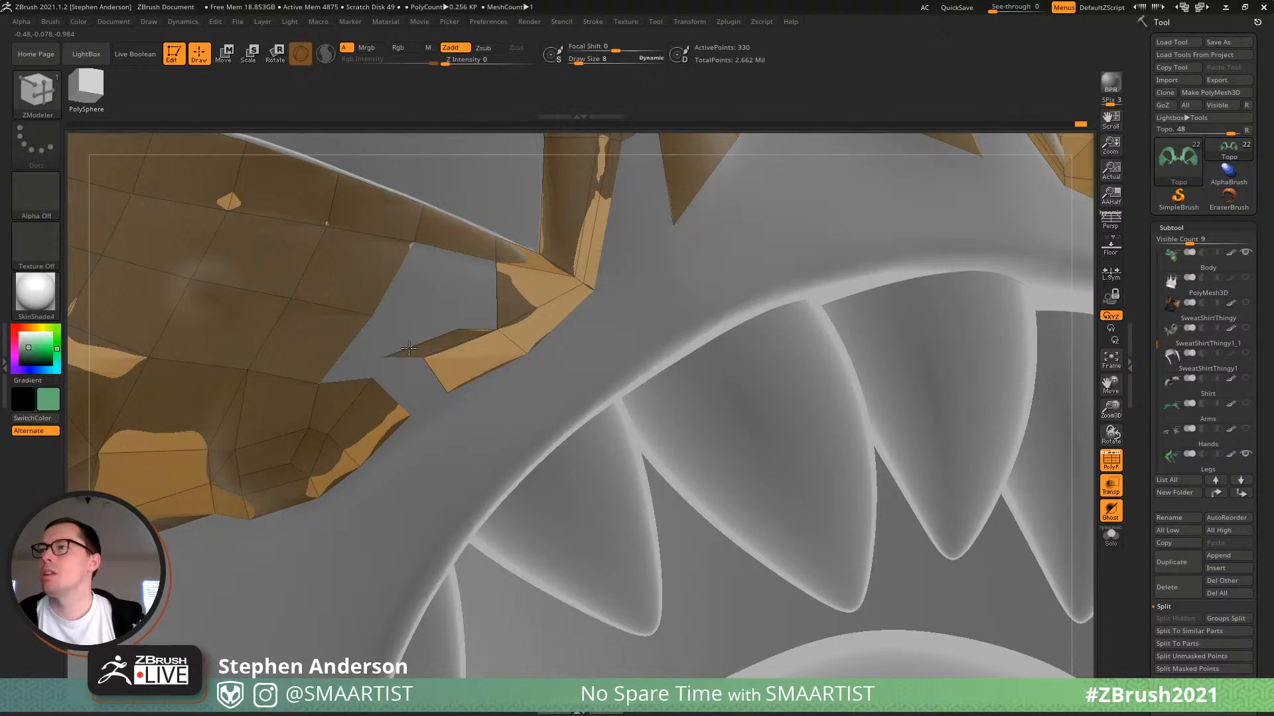
Extrude the cheek patch's upper front edge and join the new polygons to the strip below the inner eye corner.
{"action": "left_click", "coordinate": [413, 349]}
{"action": "left_click_drag", "start_coordinate": [437, 348], "coordinate": [455, 370]}
{"action": "left_click", "coordinate": [425, 292]}
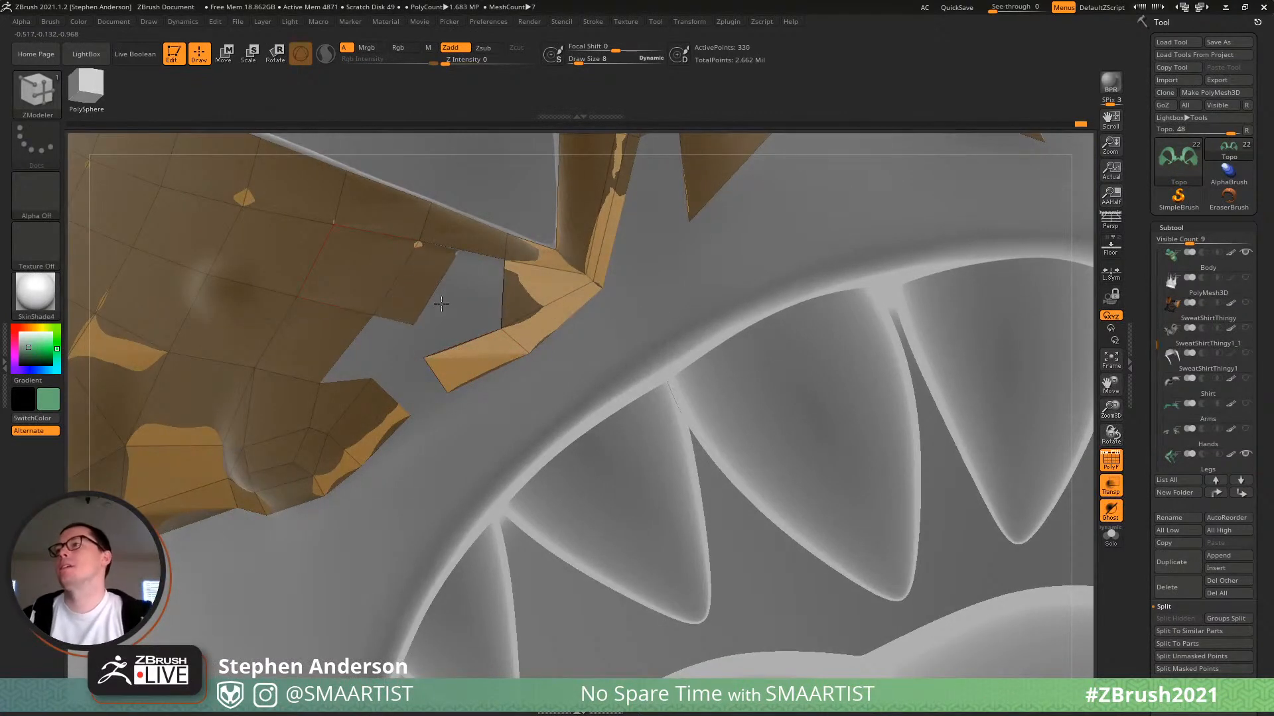
{"action": "left_click", "coordinate": [503, 325]}
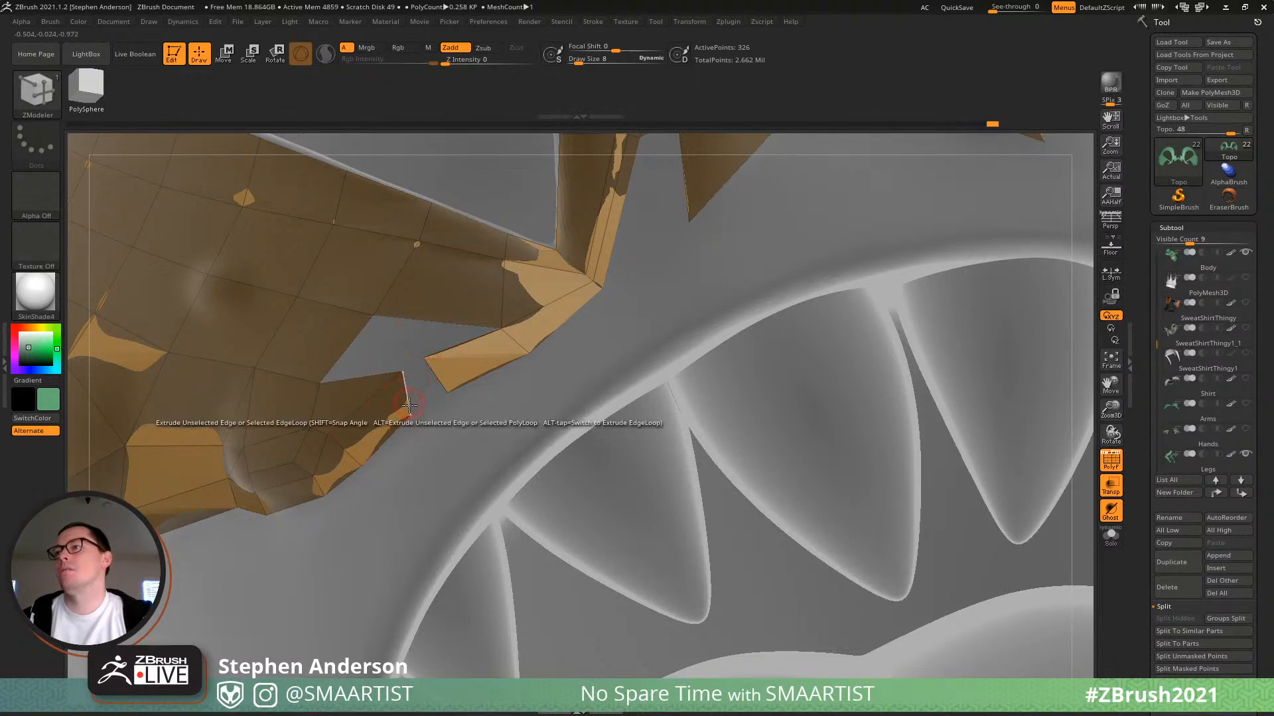
Bridge the cheek patch's lower front corner to the strip's end and fill the remaining gap between them.
{"action": "left_click", "coordinate": [407, 372]}
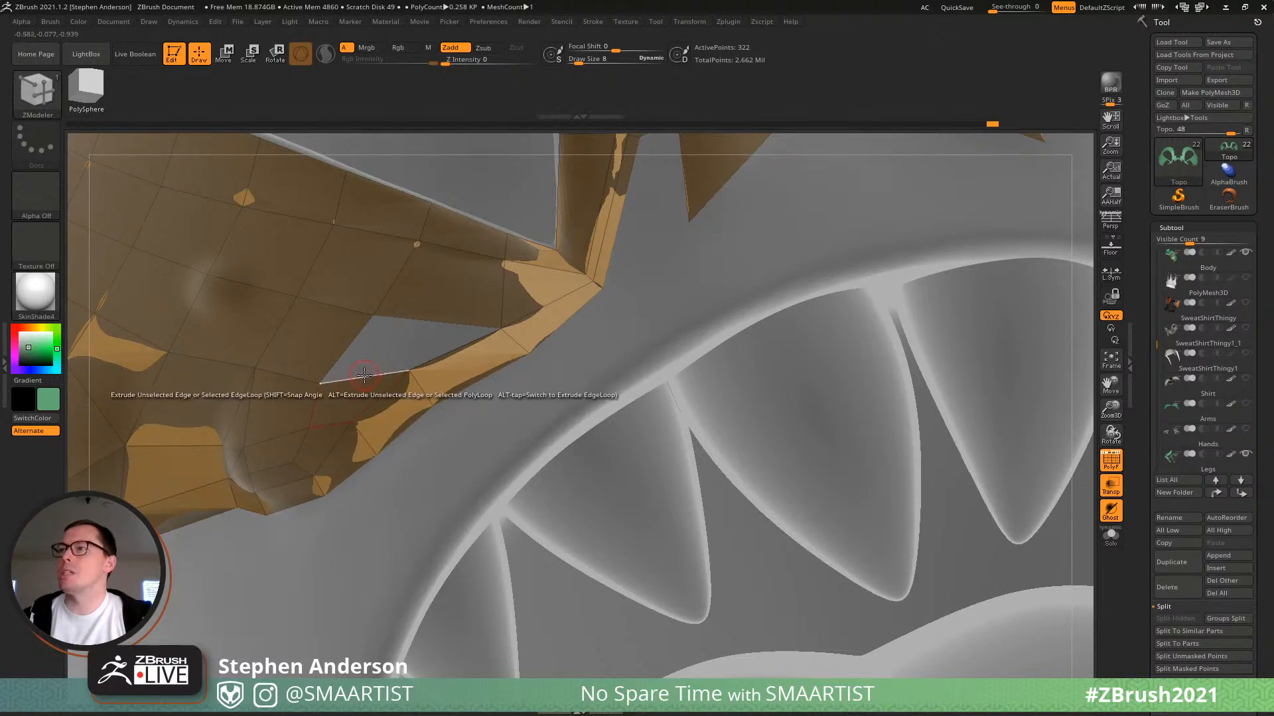
{"action": "left_click_drag", "start_coordinate": [364, 375], "coordinate": [400, 349]}
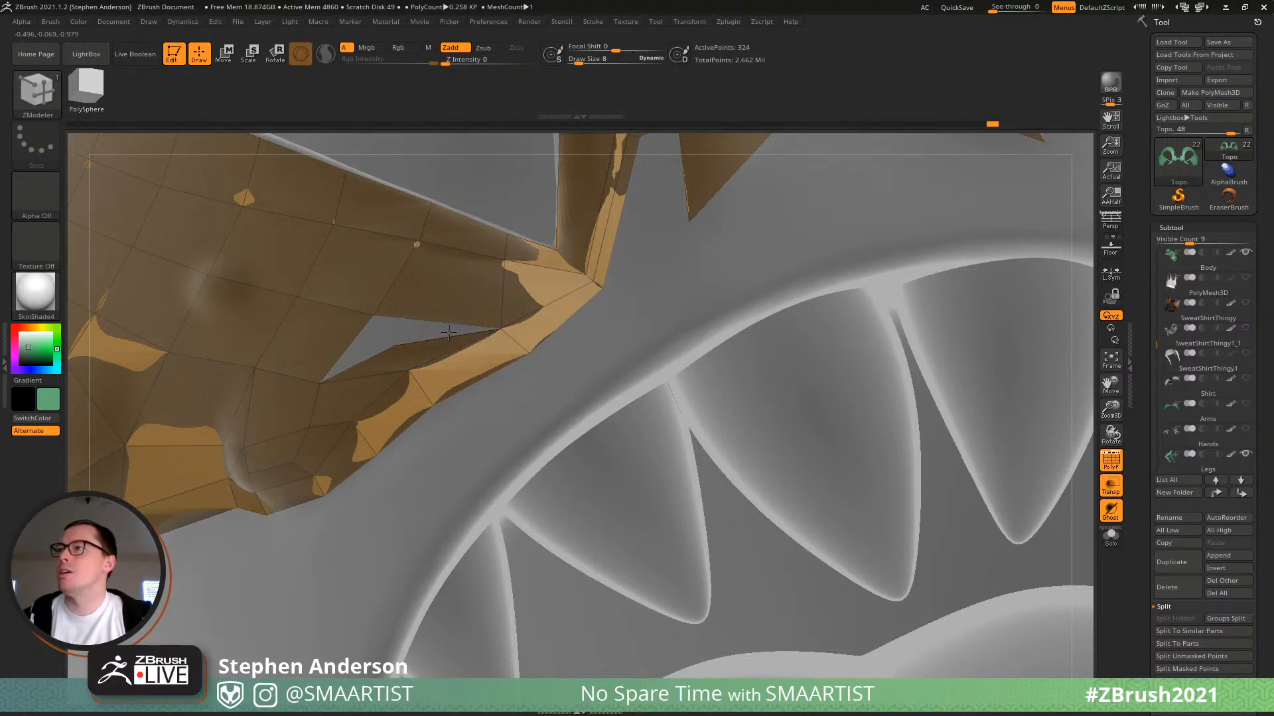
{"action": "key", "text": "ctrl+z"}
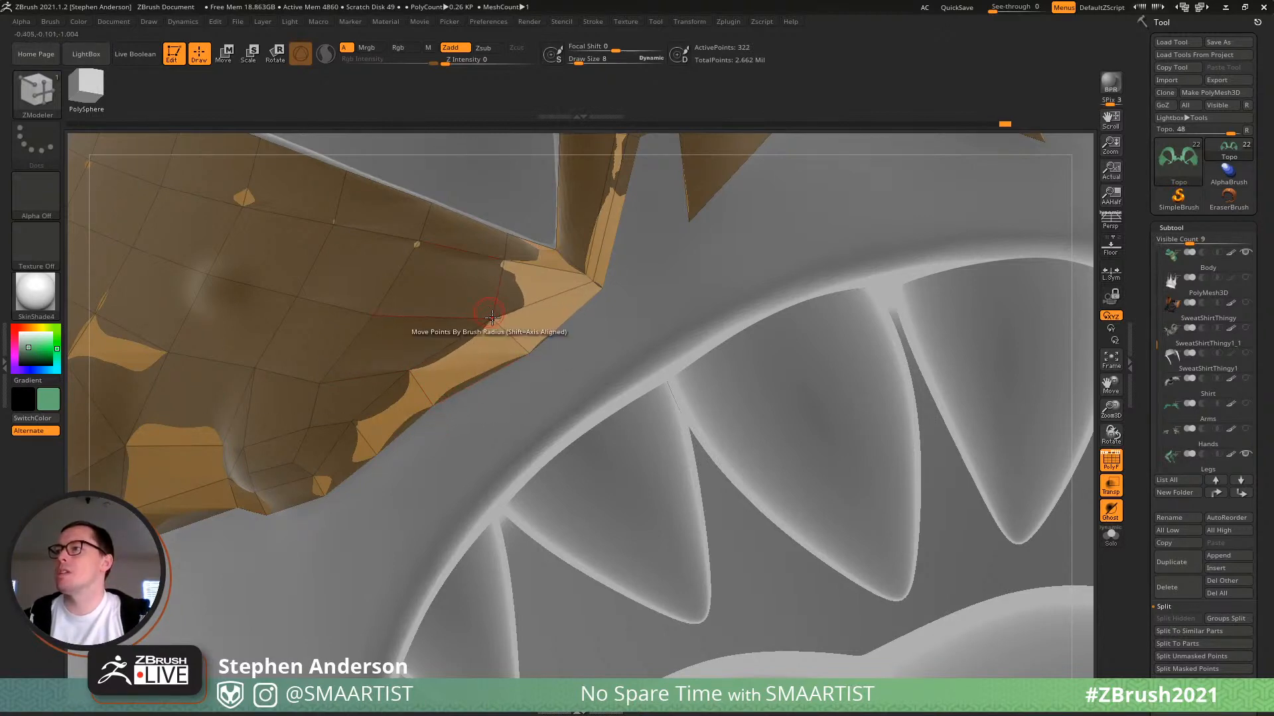
Fill the gap between the inner eye corner strip and the neighbouring nose bridge polygons.
{"action": "mouse_move", "coordinate": [490, 319]}
{"action": "right_mouse_down", "text": "ctrl"}
{"action": "mouse_move", "coordinate": [460, 351]}
{"action": "mouse_move", "coordinate": [469, 368]}
{"action": "right_mouse_up", "text": "ctrl"}
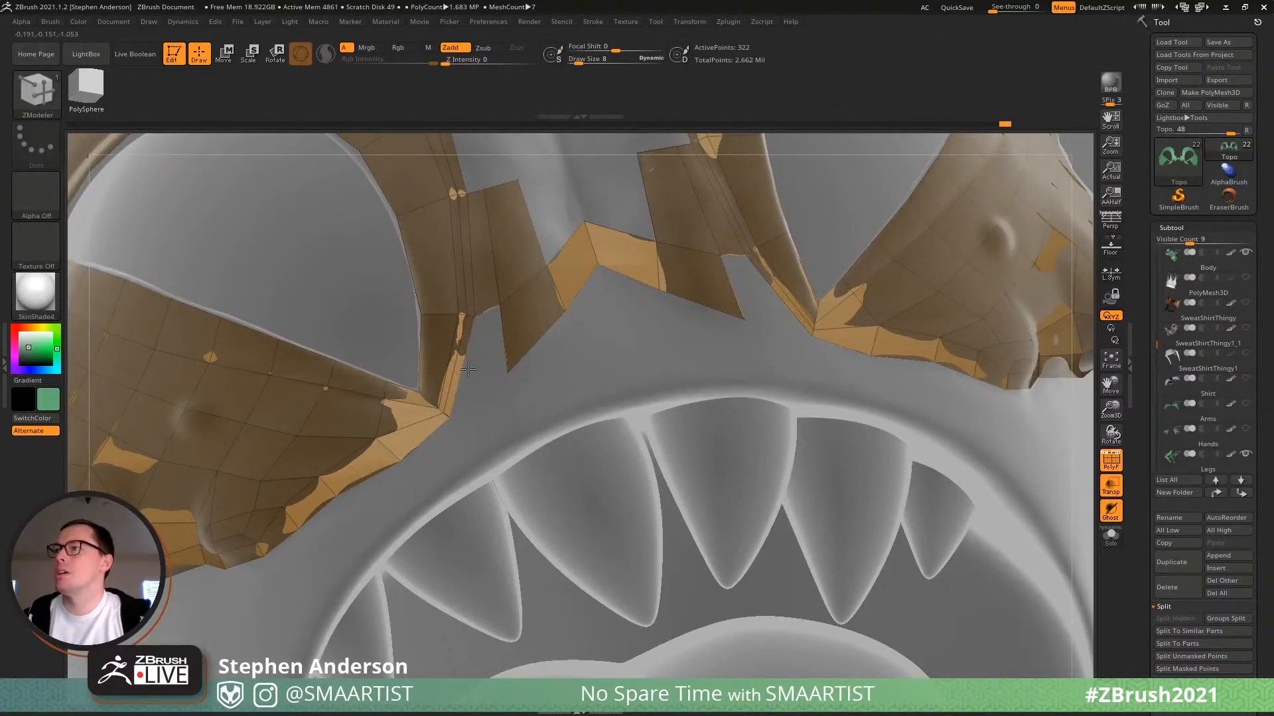
{"action": "left_click_drag", "start_coordinate": [463, 366], "coordinate": [487, 363]}
{"action": "left_click_drag", "start_coordinate": [476, 406], "coordinate": [508, 373]}
Weld the loose corner of the polygon beyond the upper eyelid's outer end to the eyelid strip and reposition its outer corners.
{"action": "mouse_move", "coordinate": [520, 360]}
{"action": "right_mouse_down", "text": "ctrl"}
{"action": "mouse_move", "coordinate": [513, 349]}
{"action": "mouse_move", "coordinate": [510, 372]}
{"action": "mouse_move", "coordinate": [541, 408]}
{"action": "mouse_move", "coordinate": [601, 458]}
{"action": "mouse_move", "coordinate": [630, 458]}
{"action": "mouse_move", "coordinate": [614, 451]}
{"action": "right_mouse_up", "text": "ctrl"}
{"action": "mouse_move", "coordinate": [272, 332]}
{"action": "right_mouse_down", "text": "alt"}
{"action": "mouse_move", "coordinate": [365, 395]}
{"action": "mouse_move", "coordinate": [385, 458]}
{"action": "right_mouse_up", "text": "alt"}
{"action": "right_click_drag", "start_coordinate": [279, 292], "coordinate": [494, 426], "text": "alt"}
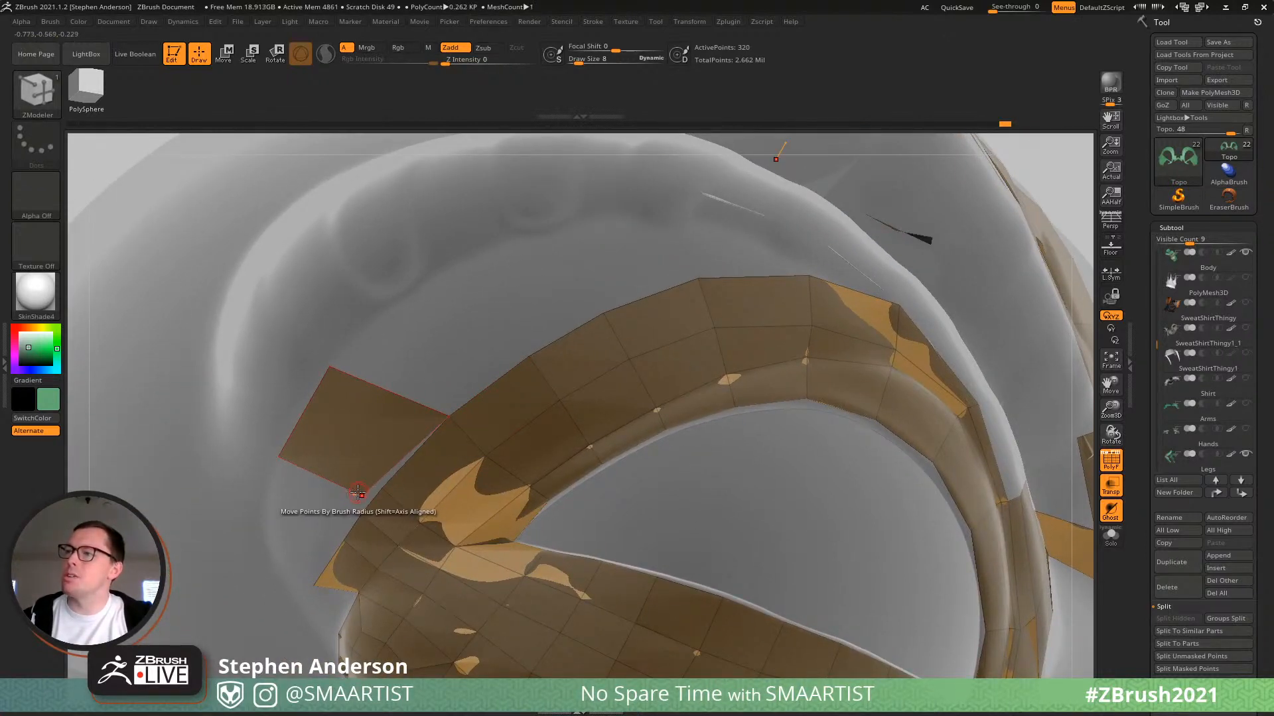
{"action": "left_click_drag", "start_coordinate": [363, 495], "coordinate": [391, 470]}
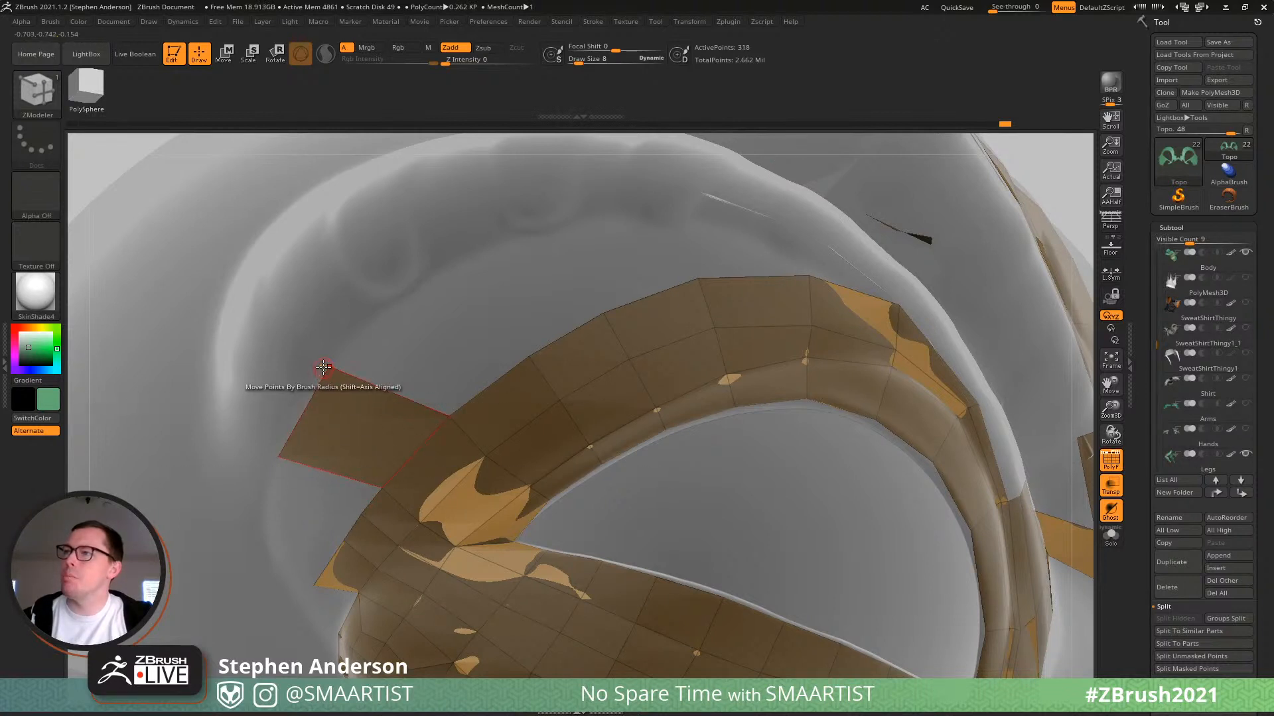
{"action": "left_click_drag", "start_coordinate": [337, 365], "coordinate": [358, 330]}
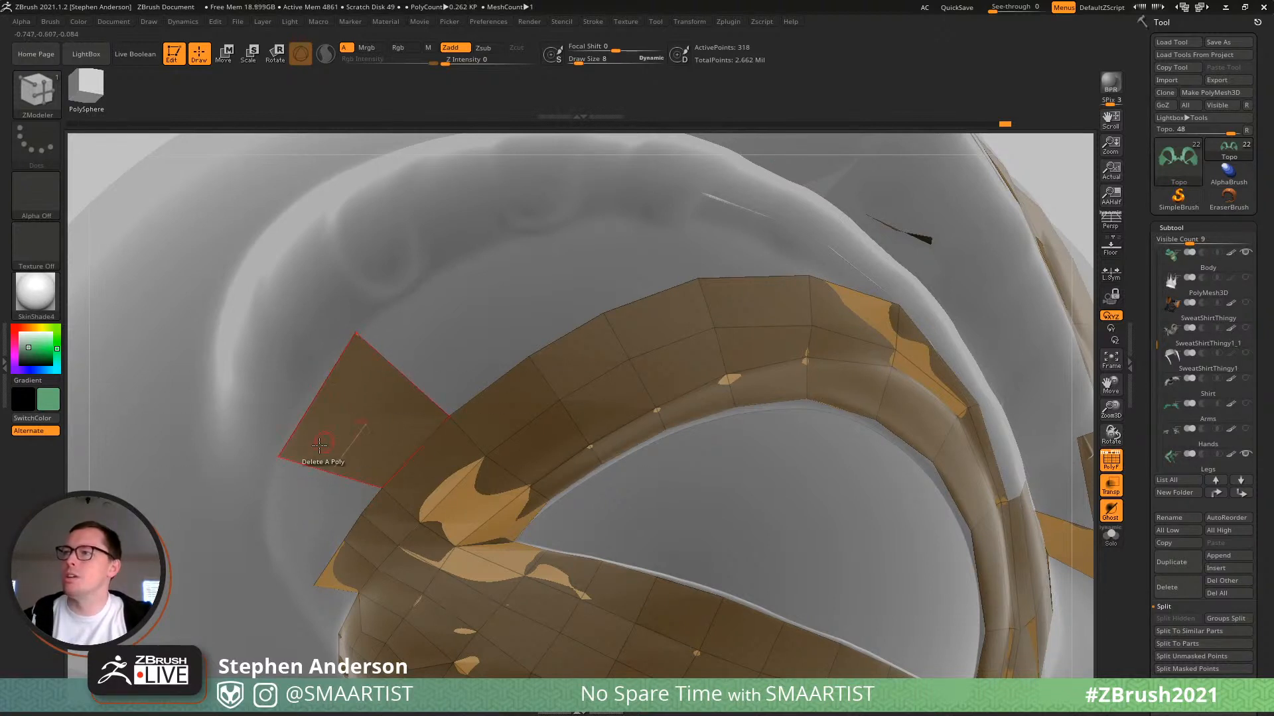
{"action": "left_click_drag", "start_coordinate": [281, 454], "coordinate": [300, 412]}
Examine the polygon flow around the eye, outer eye corner and cheek from several angles.
{"action": "right_click_drag", "start_coordinate": [372, 351], "coordinate": [357, 400]}
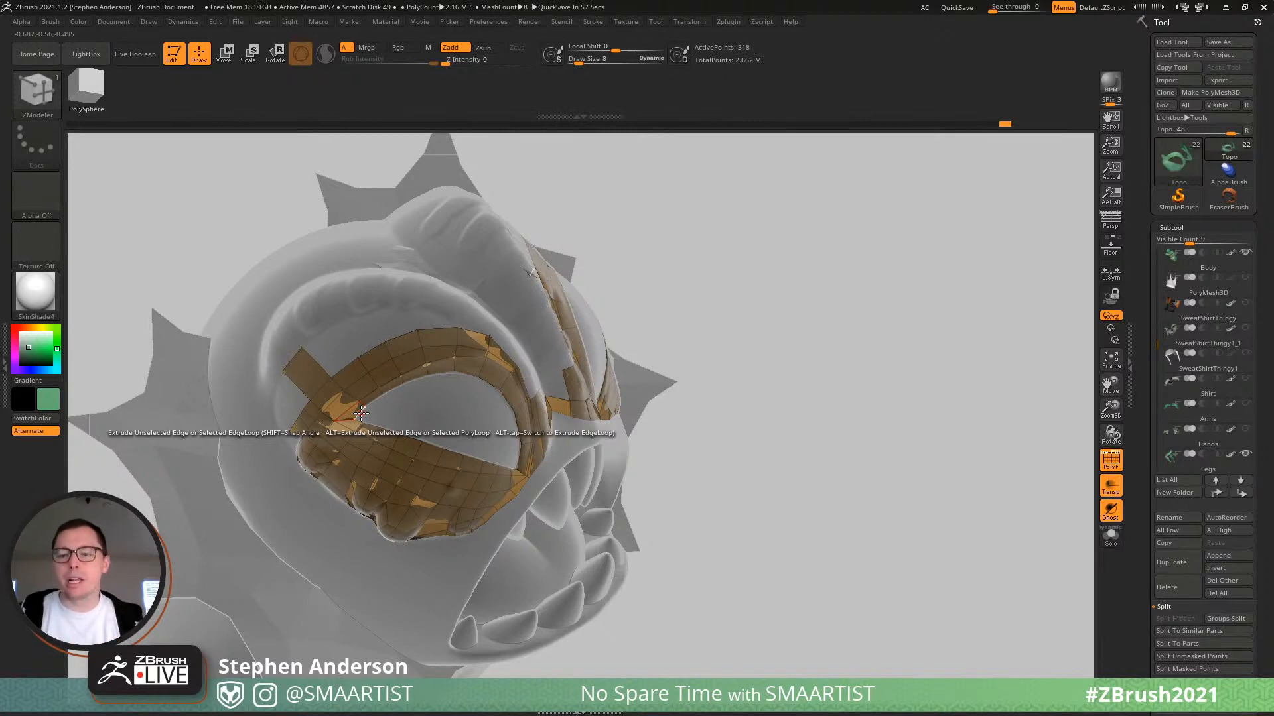
{"action": "right_click_drag", "start_coordinate": [430, 377], "coordinate": [551, 375]}
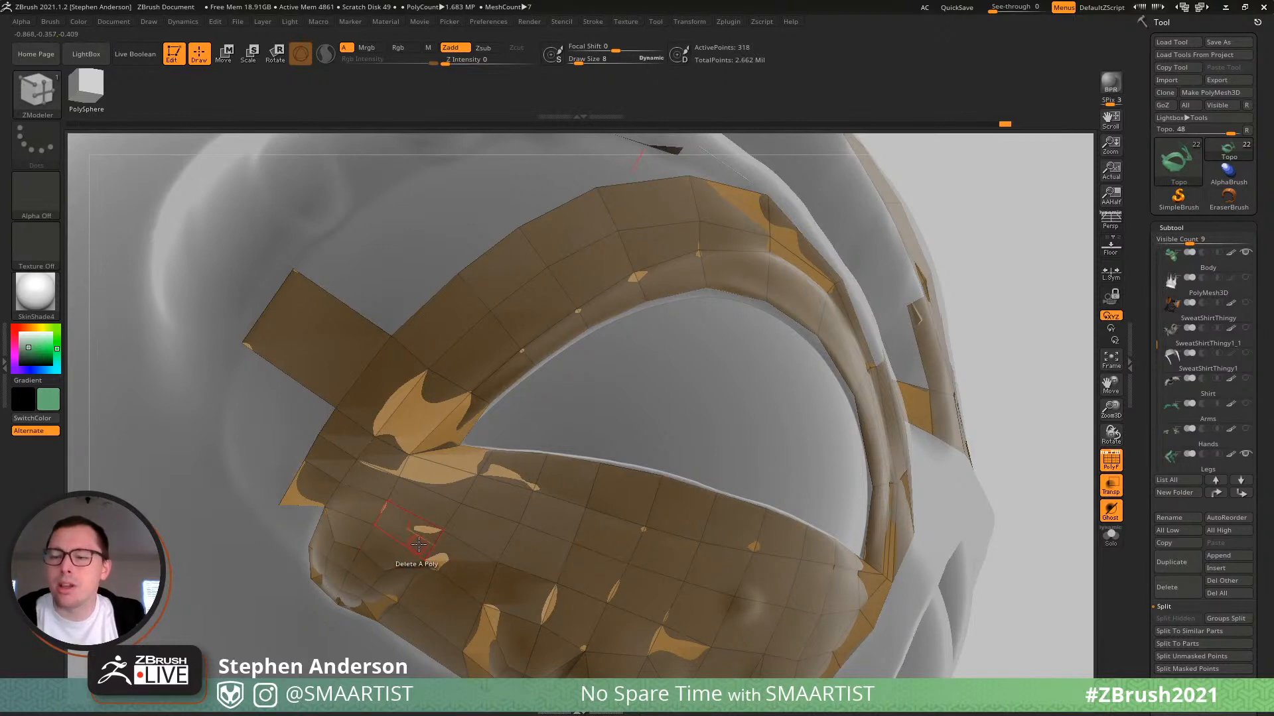
{"action": "right_click_drag", "start_coordinate": [418, 544], "coordinate": [389, 471]}
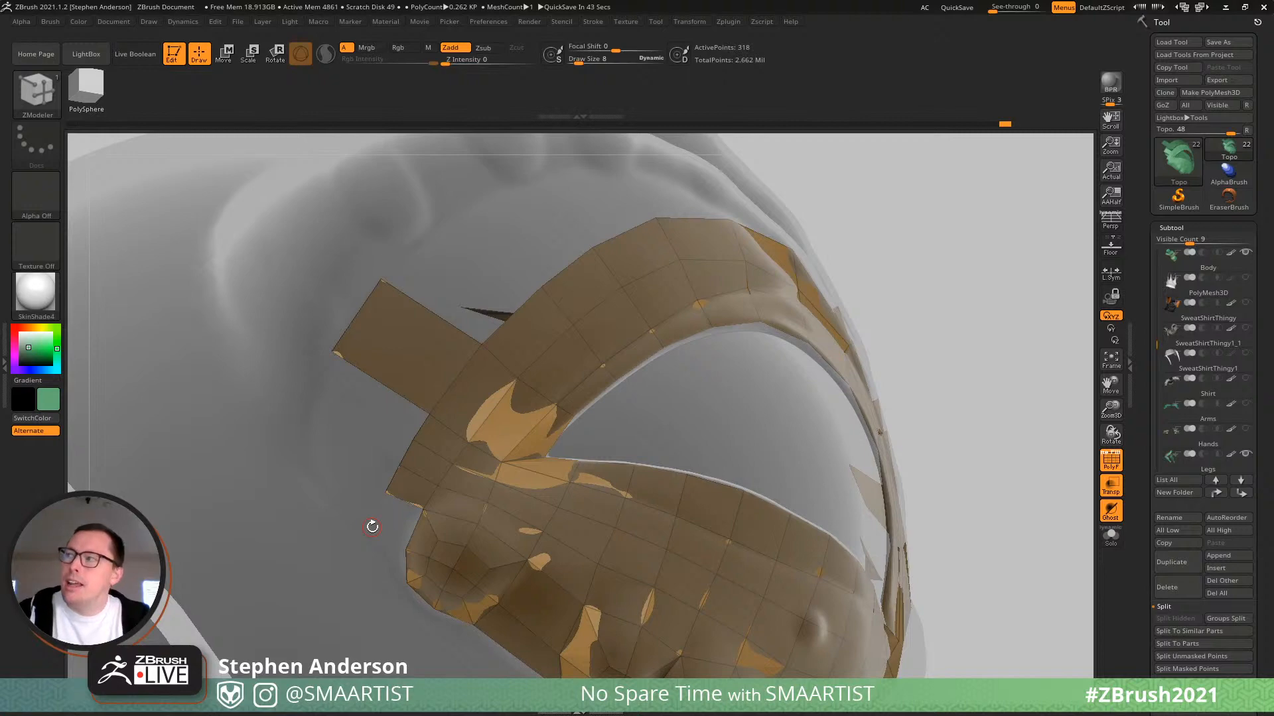
{"action": "mouse_move", "coordinate": [427, 469]}
{"action": "right_mouse_down"}
{"action": "mouse_move", "coordinate": [458, 475]}
{"action": "mouse_move", "coordinate": [431, 479]}
{"action": "mouse_move", "coordinate": [465, 444]}
{"action": "right_mouse_up"}
{"action": "mouse_move", "coordinate": [504, 524]}
{"action": "right_mouse_down"}
{"action": "mouse_move", "coordinate": [472, 483]}
{"action": "mouse_move", "coordinate": [517, 520]}
{"action": "mouse_move", "coordinate": [506, 509]}
{"action": "right_mouse_up"}
{"action": "mouse_move", "coordinate": [506, 509]}
{"action": "right_mouse_down", "text": "alt"}
{"action": "mouse_move", "coordinate": [371, 424]}
{"action": "mouse_move", "coordinate": [520, 512]}
{"action": "right_mouse_up", "text": "alt"}
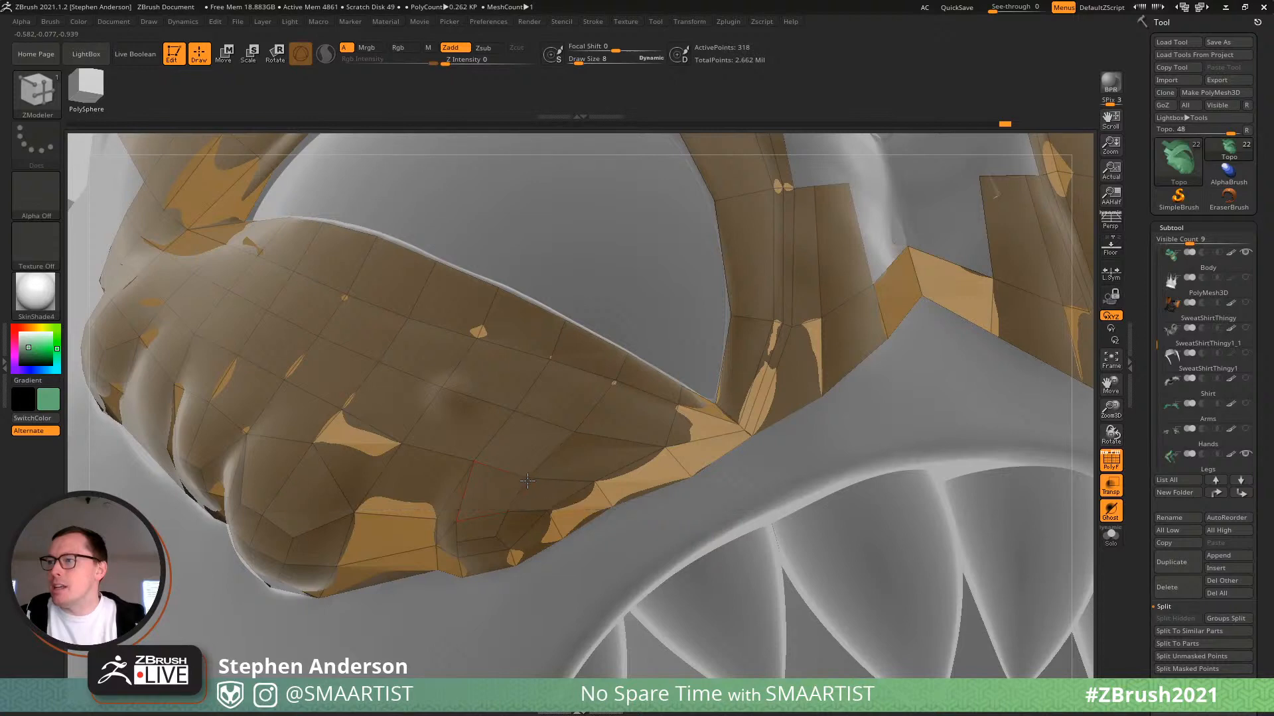
{"action": "right_click_drag", "start_coordinate": [551, 481], "coordinate": [595, 509]}
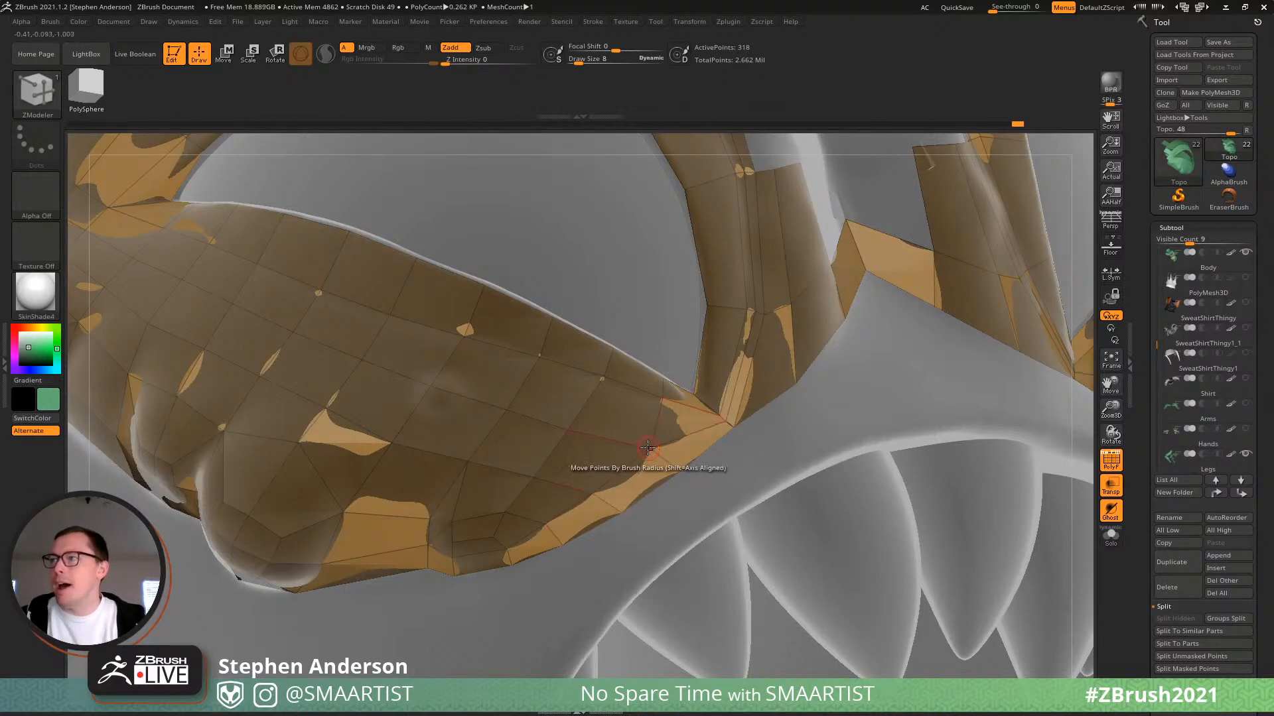
{"action": "mouse_move", "coordinate": [648, 448]}
{"action": "right_mouse_down"}
{"action": "mouse_move", "coordinate": [624, 451]}
{"action": "mouse_move", "coordinate": [651, 451]}
{"action": "right_mouse_up"}
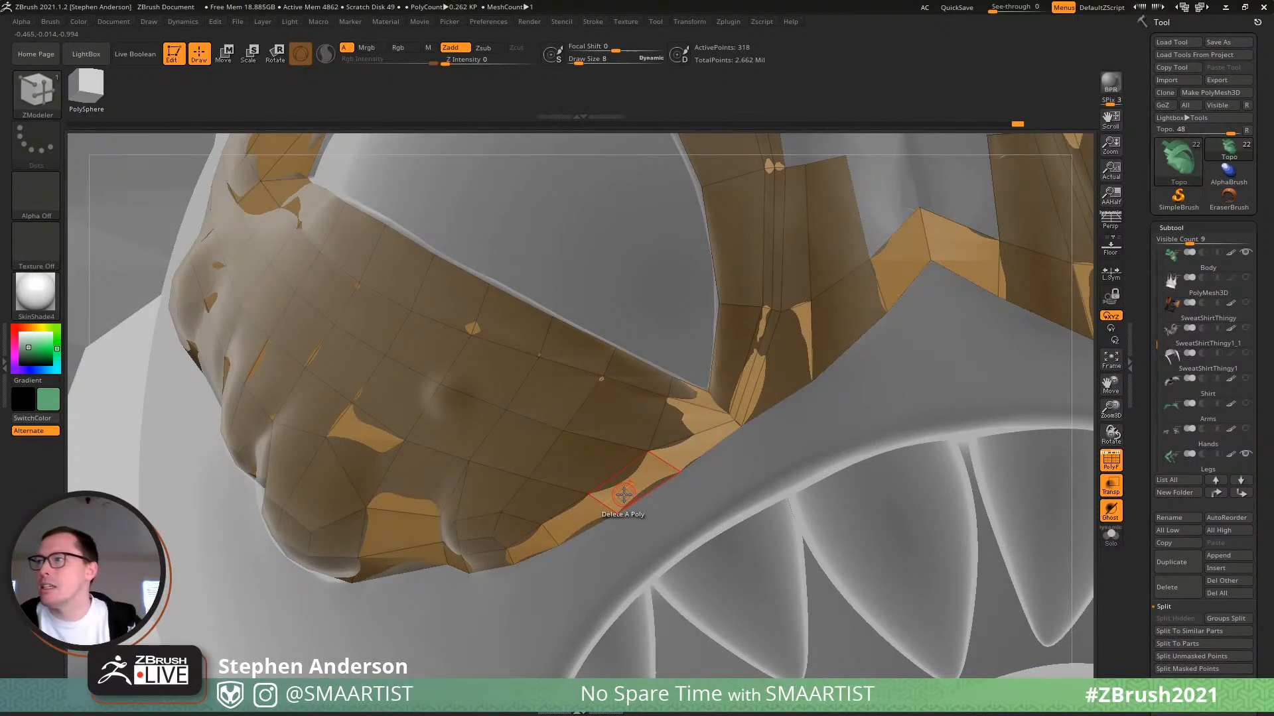
{"action": "right_click_drag", "start_coordinate": [617, 465], "coordinate": [636, 423]}
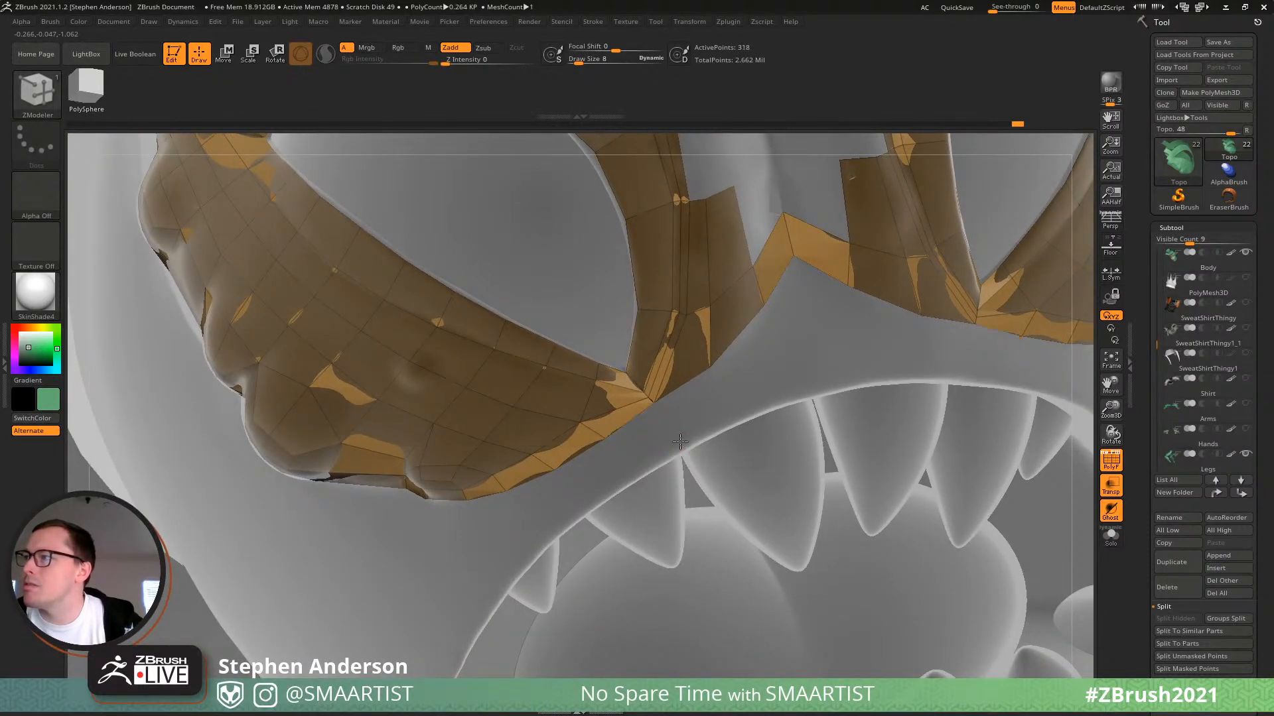
Extrude a row of polygons along the upper lip below the cheek strip and extend it inward to the nose bridge polygons.
{"action": "left_click_drag", "start_coordinate": [640, 398], "coordinate": [677, 436]}
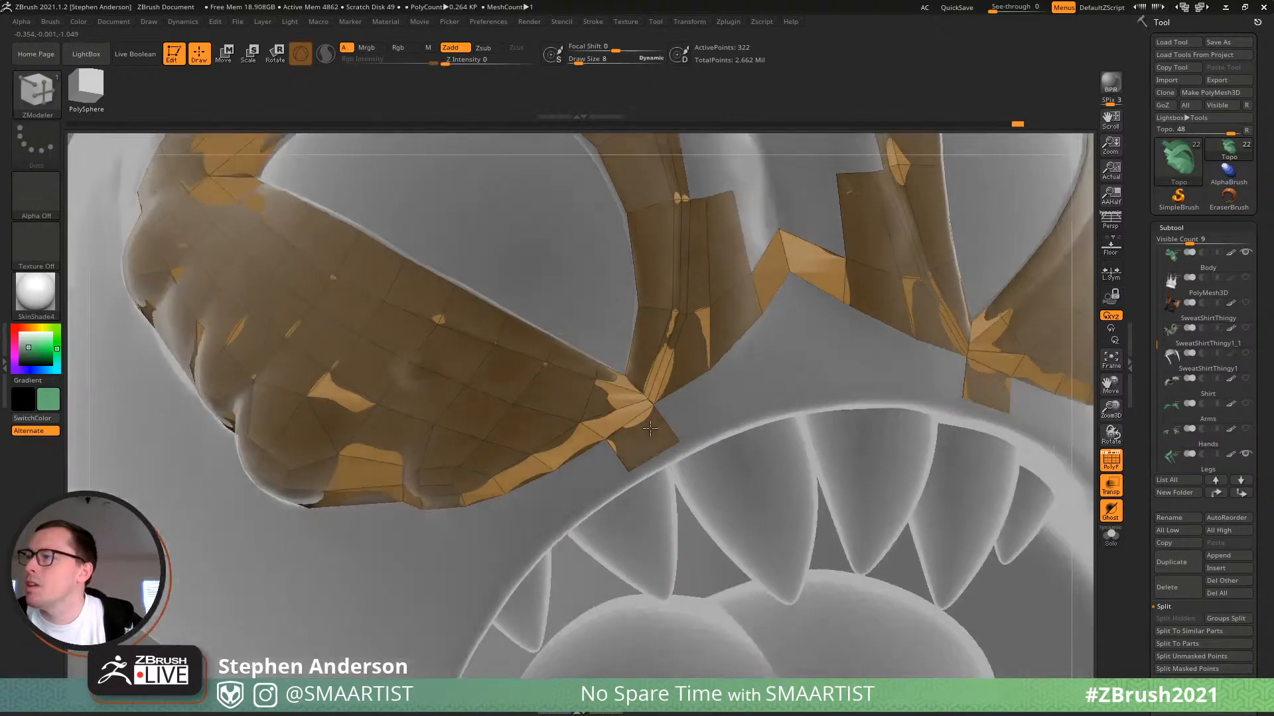
{"action": "right_click_drag", "start_coordinate": [670, 443], "coordinate": [637, 465]}
{"action": "right_click_drag", "start_coordinate": [637, 464], "coordinate": [600, 487]}
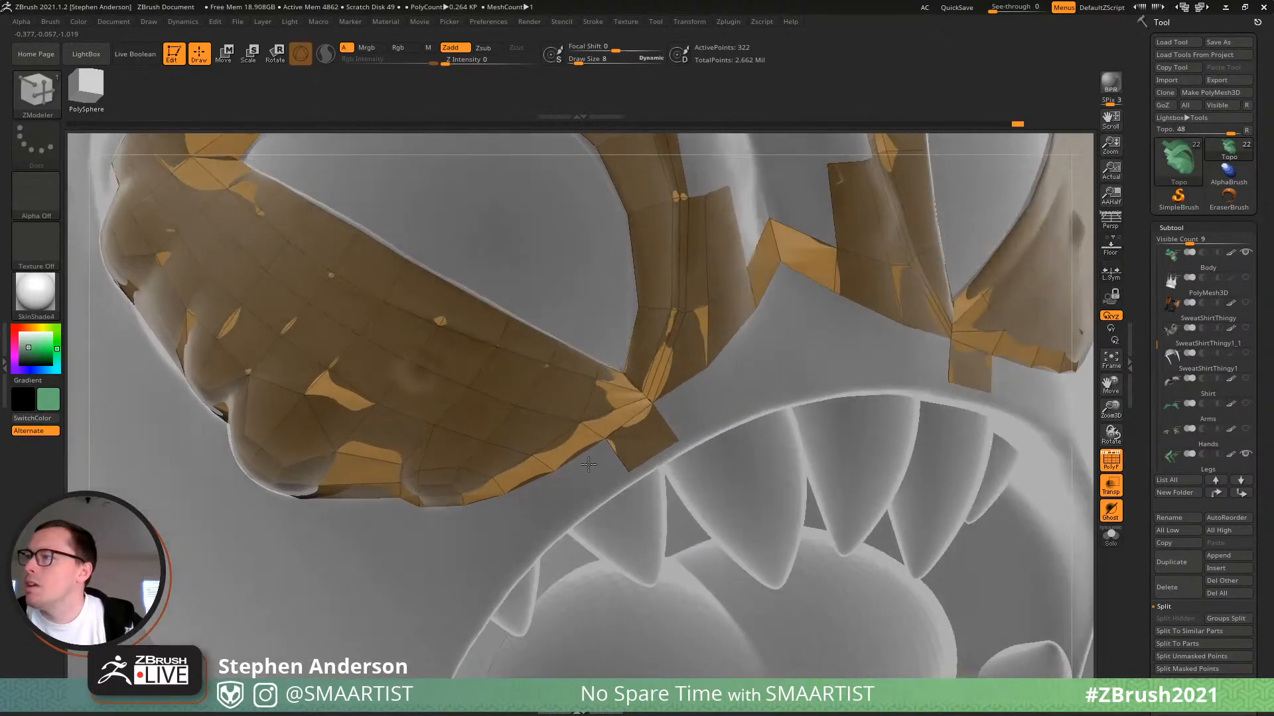
{"action": "left_click_drag", "start_coordinate": [601, 487], "coordinate": [507, 541]}
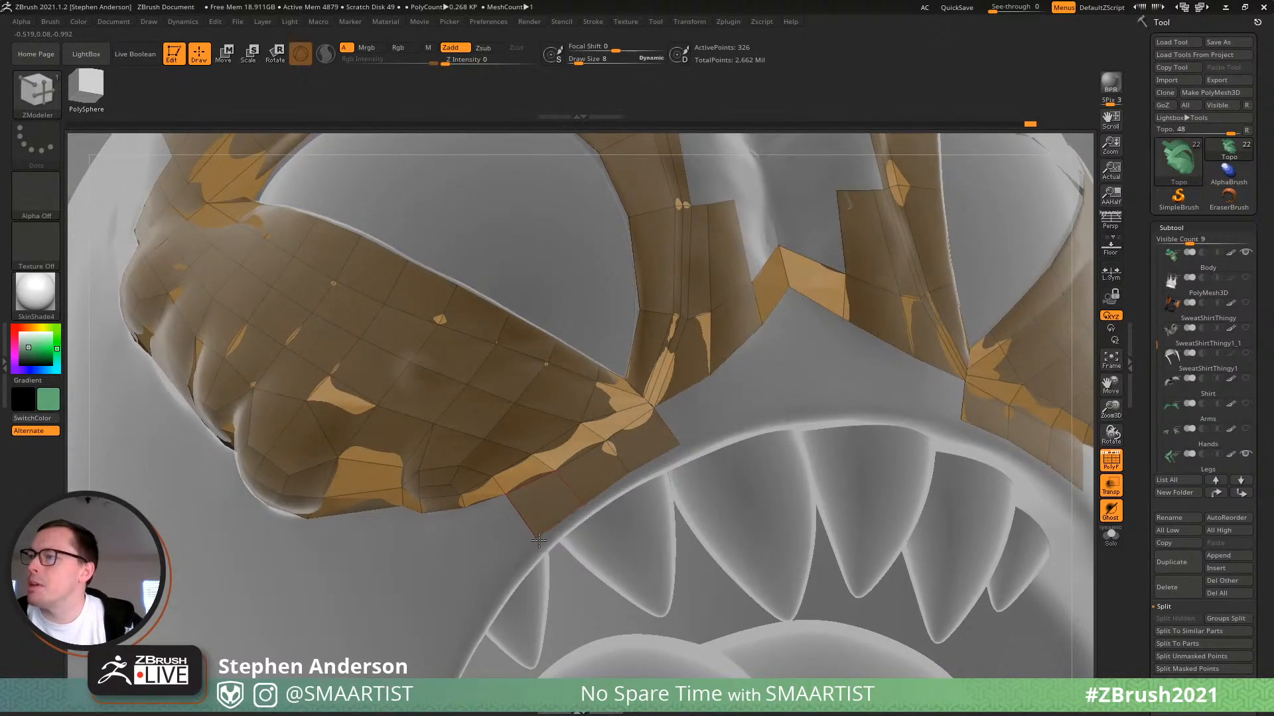
{"action": "left_click_drag", "start_coordinate": [524, 518], "coordinate": [609, 433]}
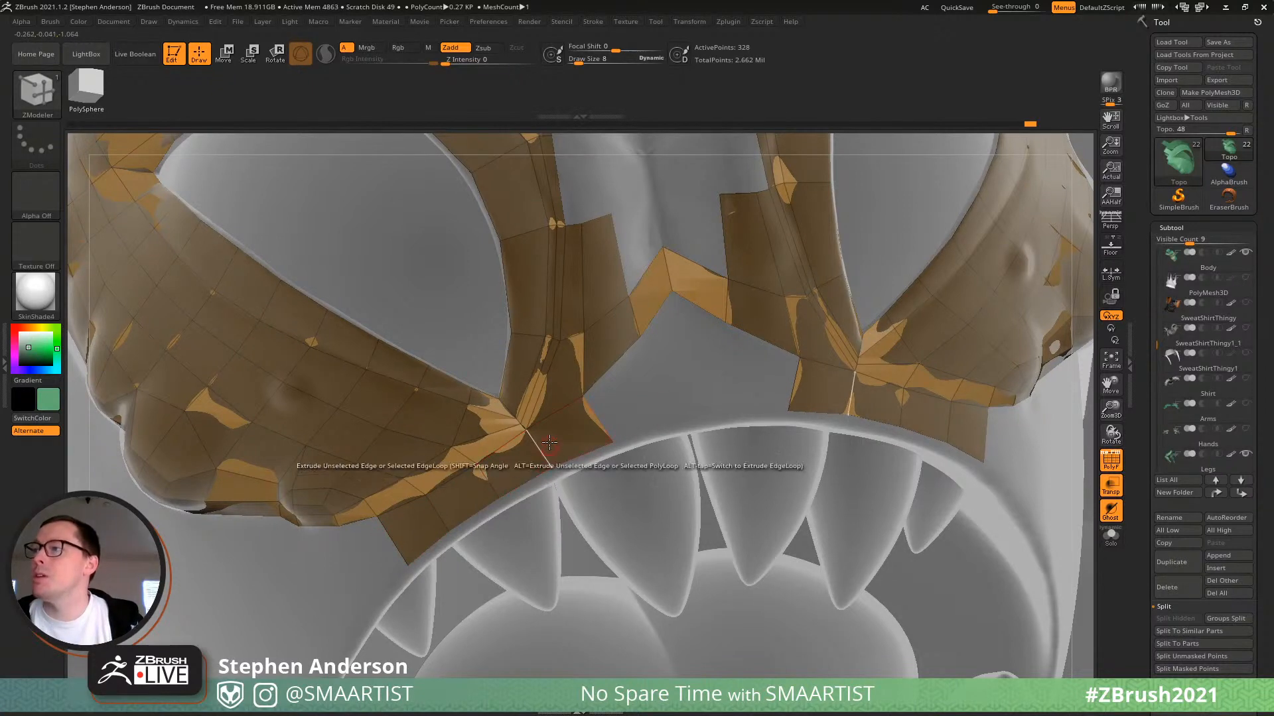
{"action": "mouse_move", "coordinate": [531, 431]}
{"action": "right_mouse_down", "text": "ctrl"}
{"action": "mouse_move", "coordinate": [570, 448]}
{"action": "mouse_move", "coordinate": [520, 432]}
{"action": "right_mouse_up", "text": "ctrl"}
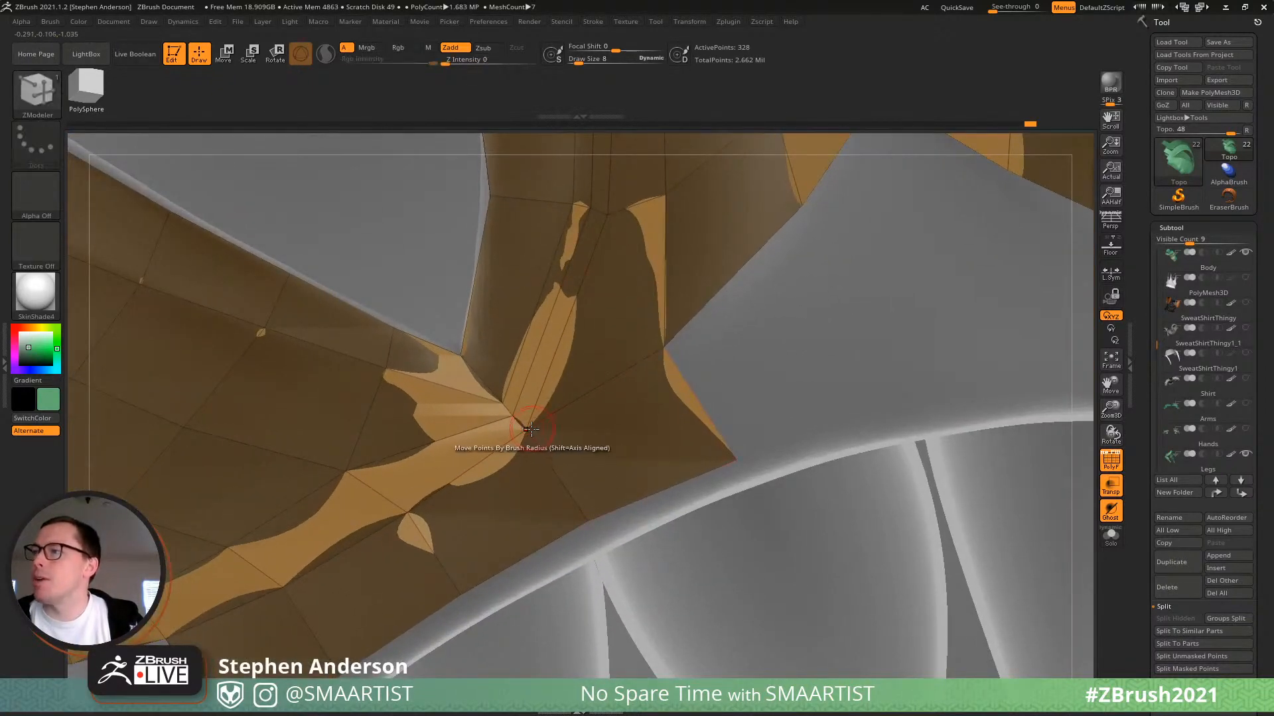
Extrude the two central nose bridge polygons' lower edges down toward the upper lip.
{"action": "mouse_move", "coordinate": [606, 440]}
{"action": "right_mouse_down", "text": "ctrl"}
{"action": "mouse_move", "coordinate": [582, 415]}
{"action": "mouse_move", "coordinate": [688, 468]}
{"action": "right_mouse_up", "text": "ctrl"}
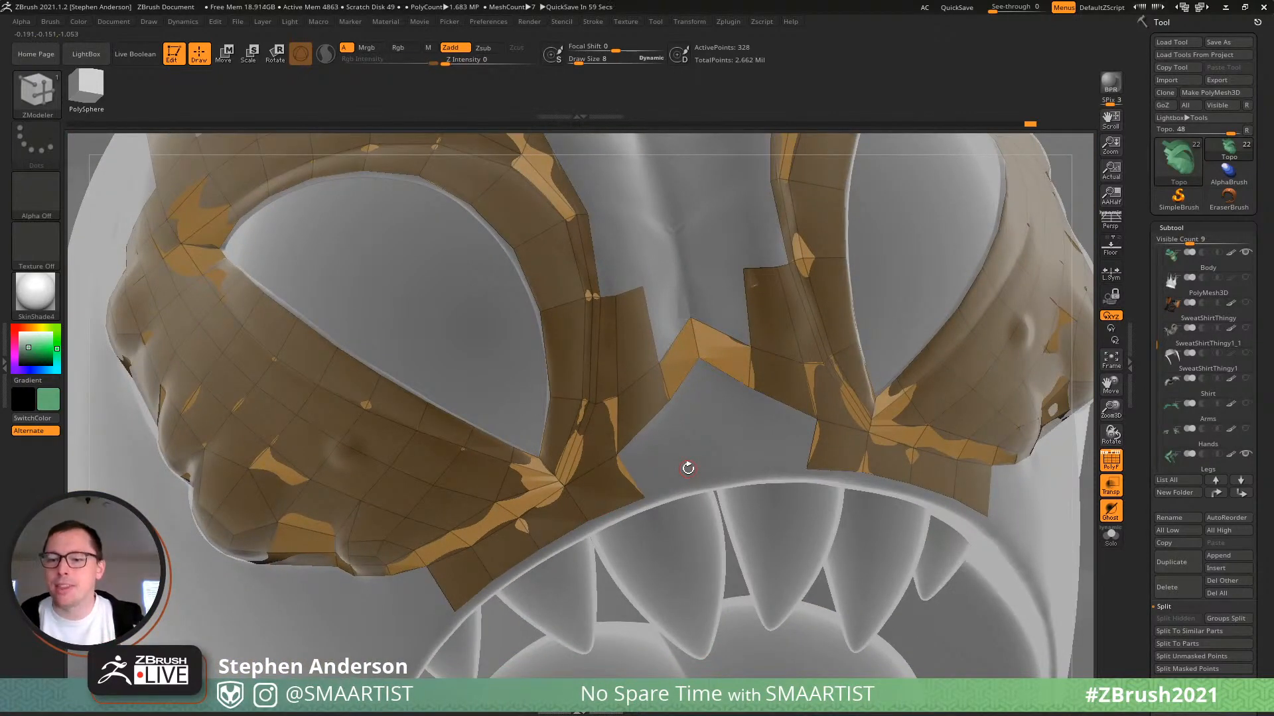
{"action": "right_click_drag", "start_coordinate": [635, 468], "coordinate": [507, 493]}
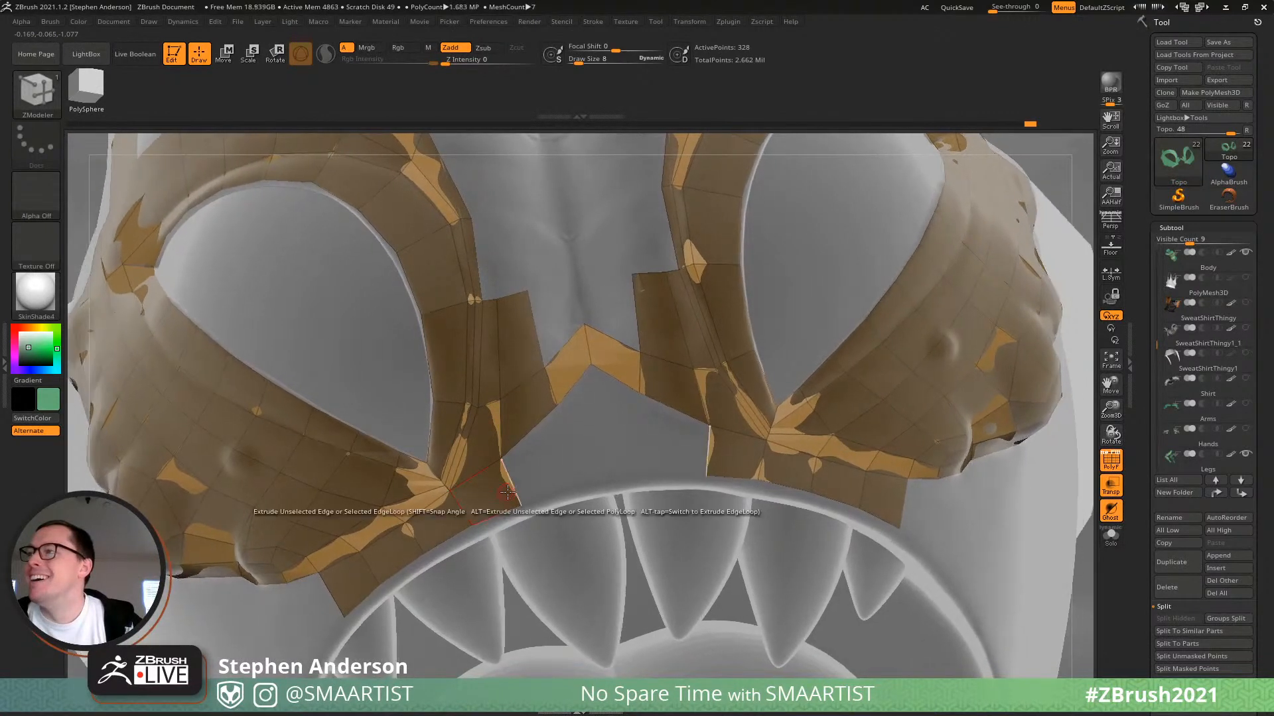
{"action": "left_click_drag", "start_coordinate": [584, 375], "coordinate": [575, 432]}
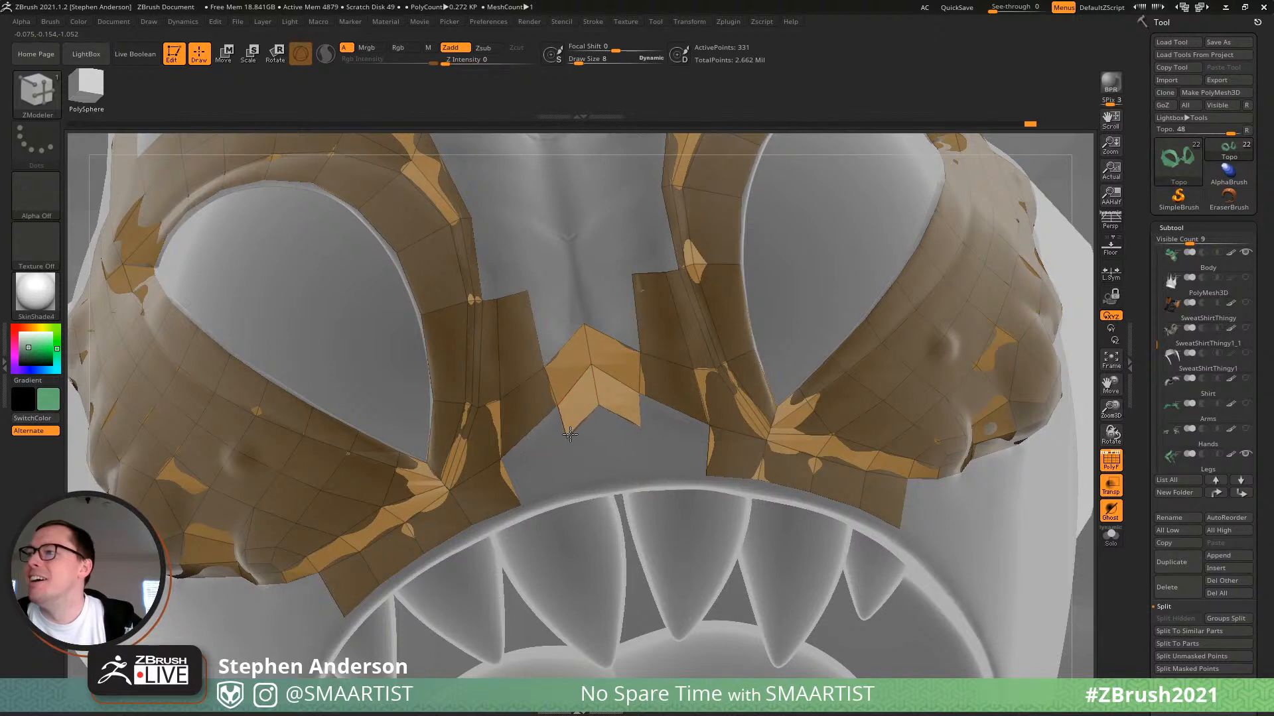
Adjust the lower corners of the central nose bridge polygons and insert a single edge loop through the upper lip strip.
{"action": "left_click_drag", "start_coordinate": [569, 446], "coordinate": [604, 436]}
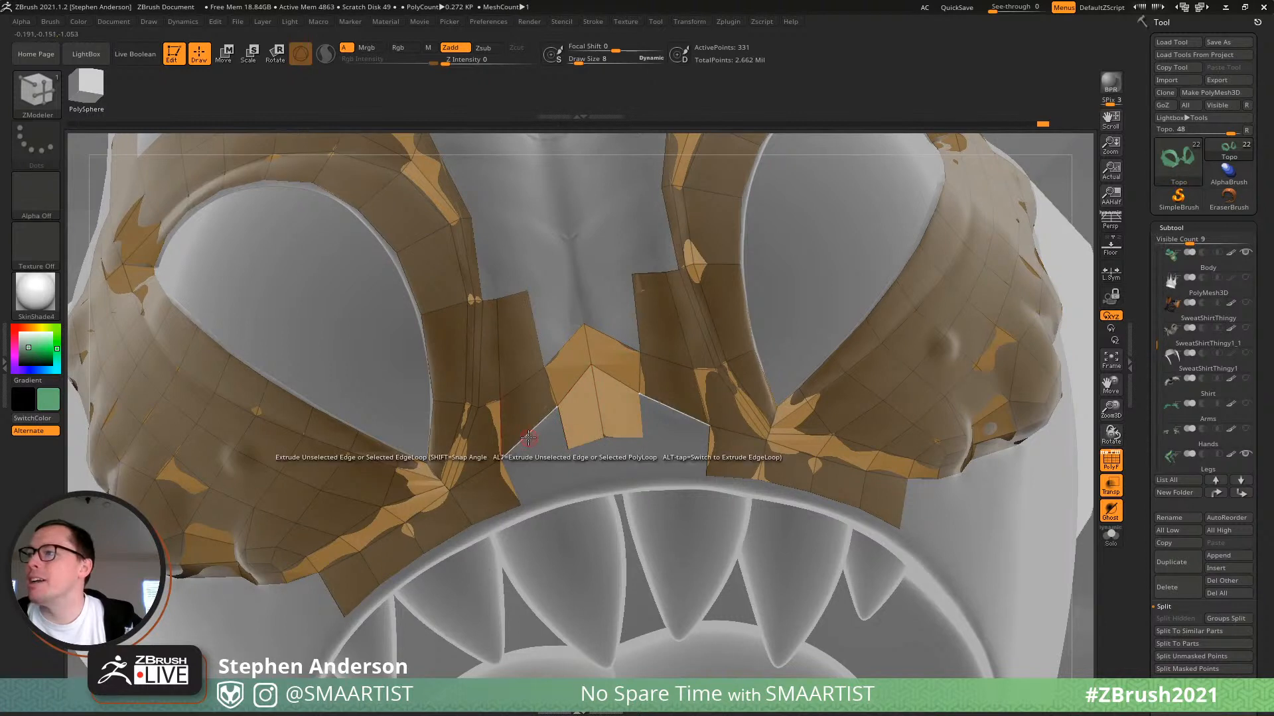
{"action": "key", "text": "space"}
{"action": "left_click", "coordinate": [522, 363]}
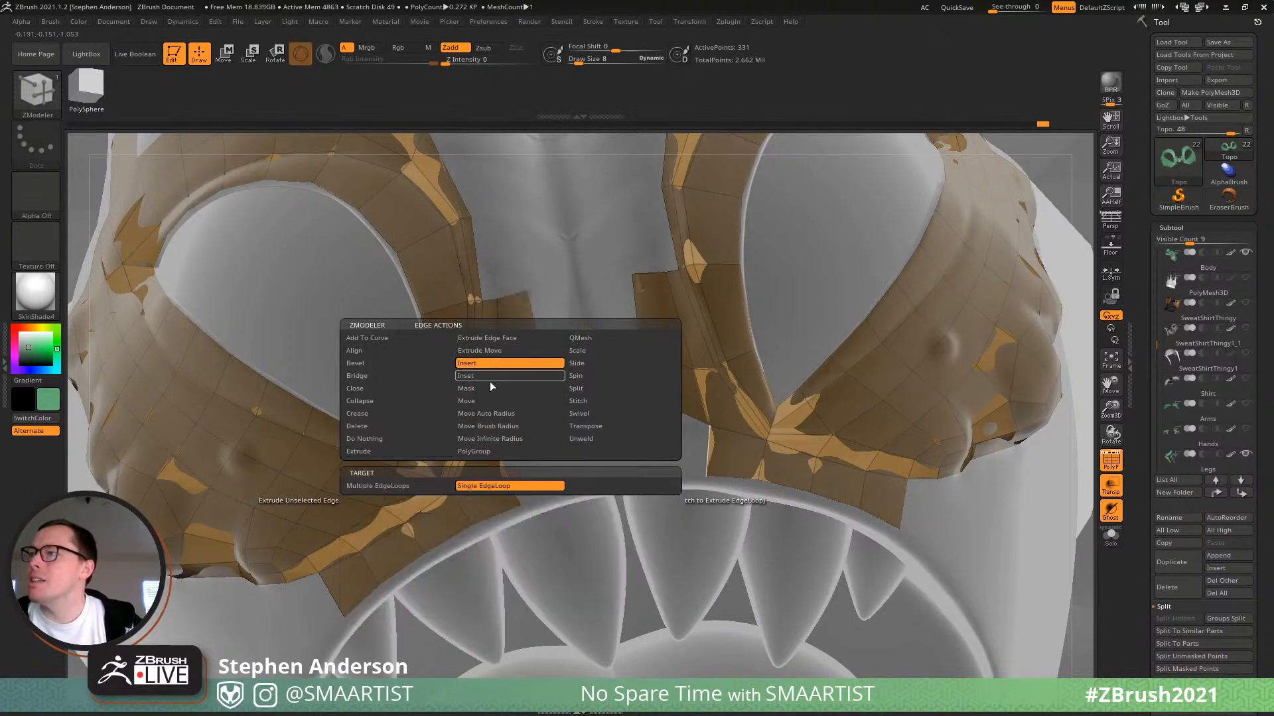
{"action": "left_click", "coordinate": [510, 480]}
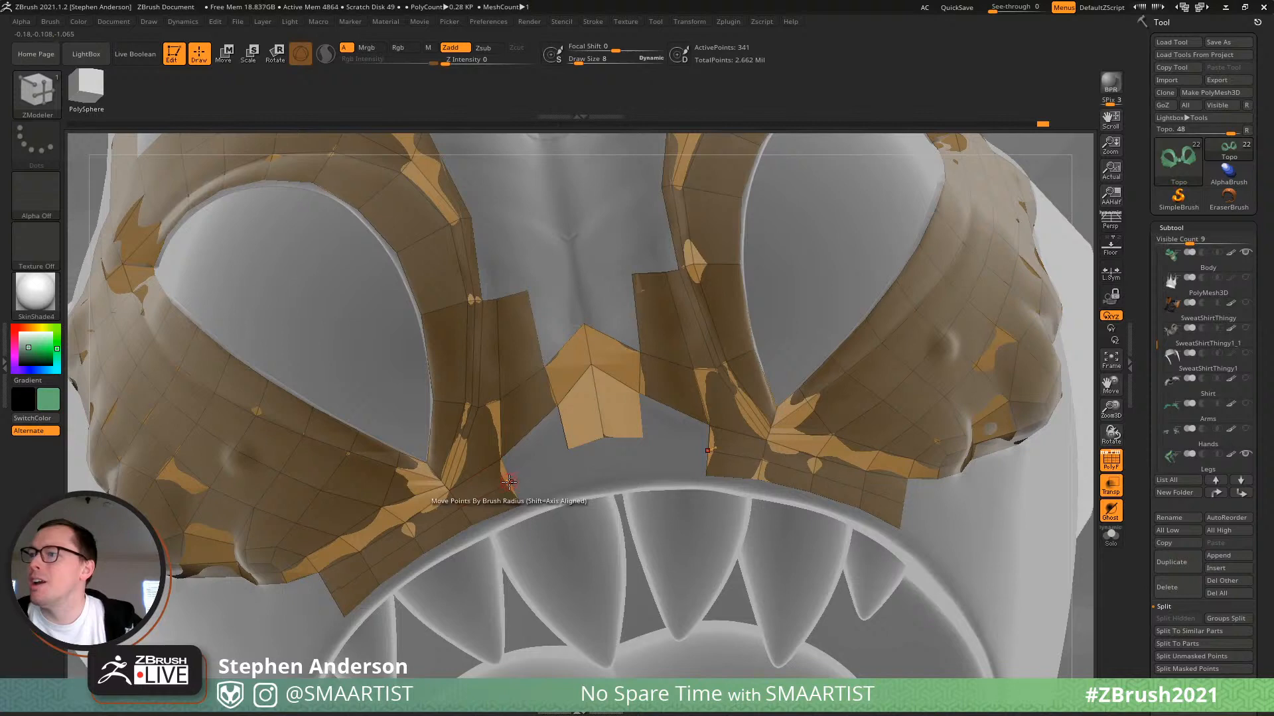
Extrude polygons with Snap To Surface to fill the gap between the nose bridge and the upper lip down to the lip edge.
{"action": "key", "text": "space"}
{"action": "left_click", "coordinate": [406, 451]}
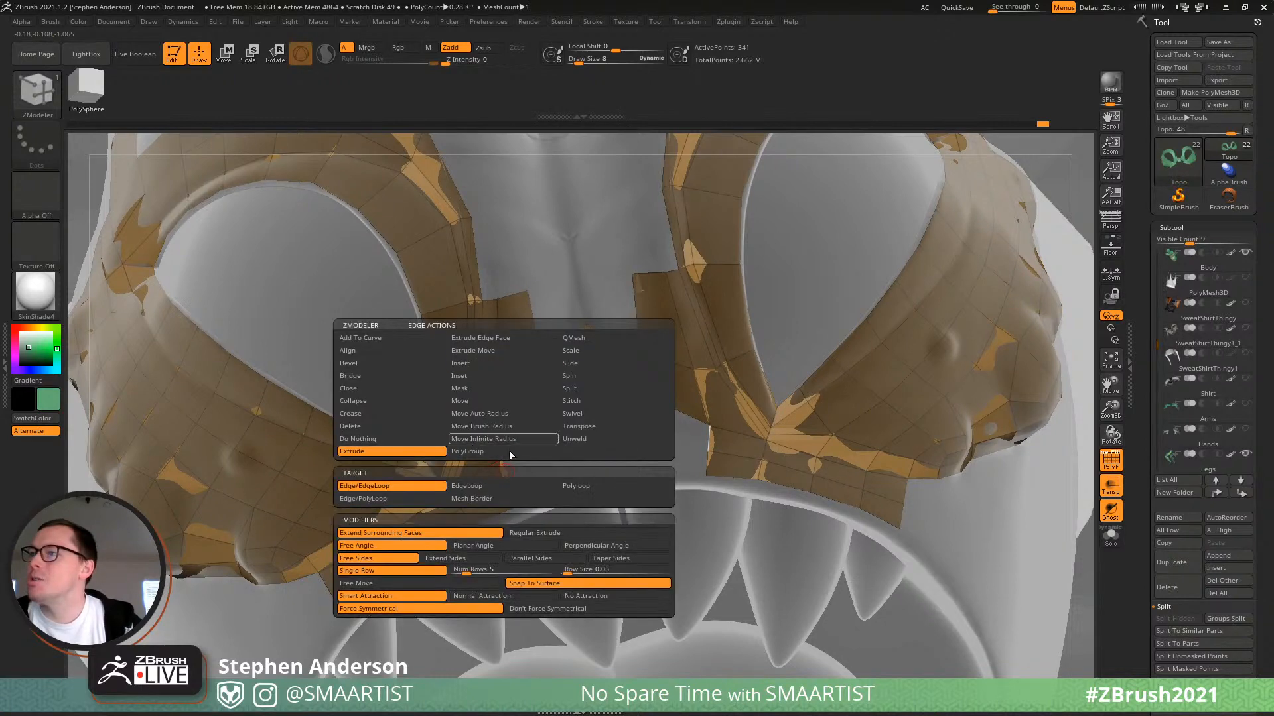
{"action": "left_click_drag", "start_coordinate": [505, 468], "coordinate": [554, 413]}
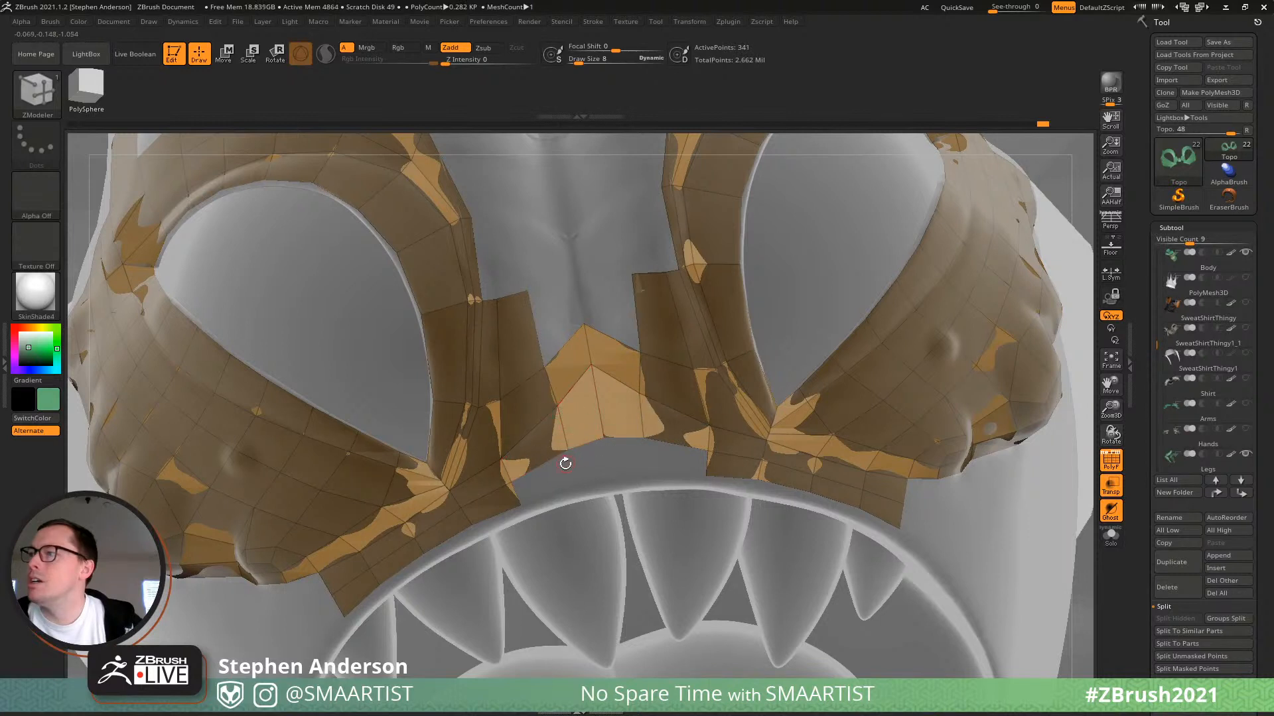
{"action": "left_click_drag", "start_coordinate": [566, 463], "coordinate": [594, 489]}
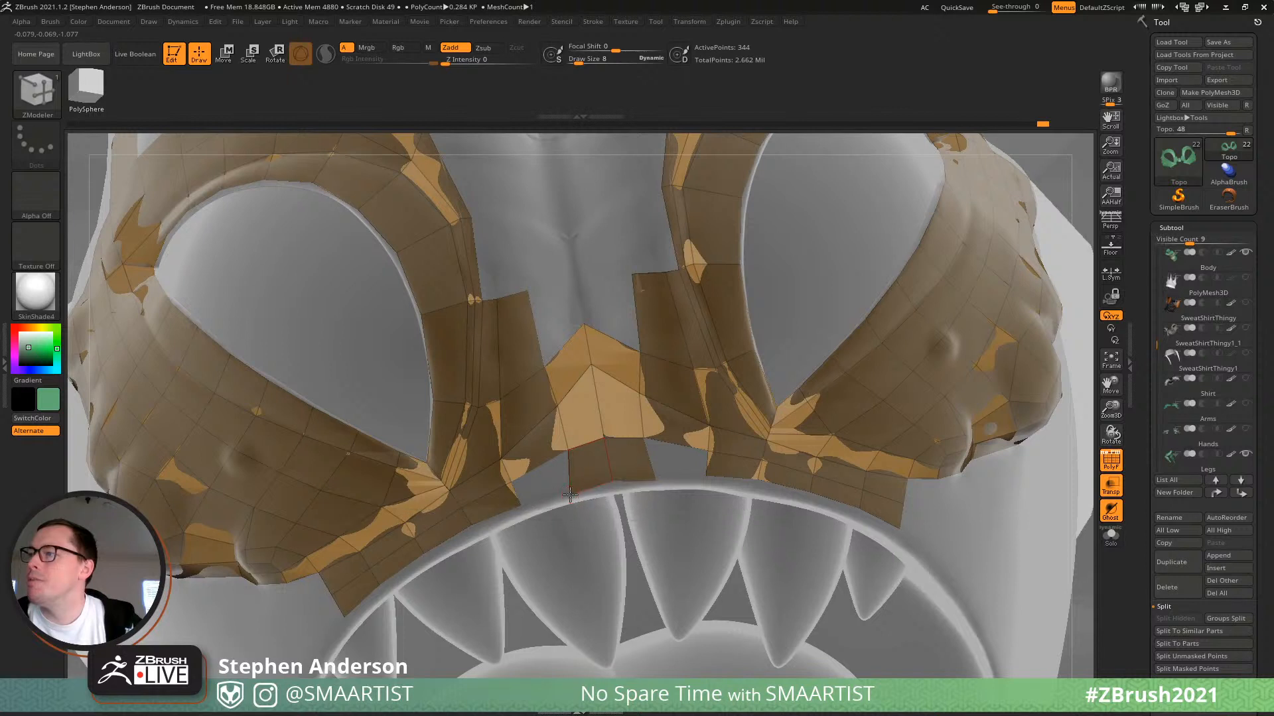
{"action": "left_click_drag", "start_coordinate": [537, 469], "coordinate": [549, 490]}
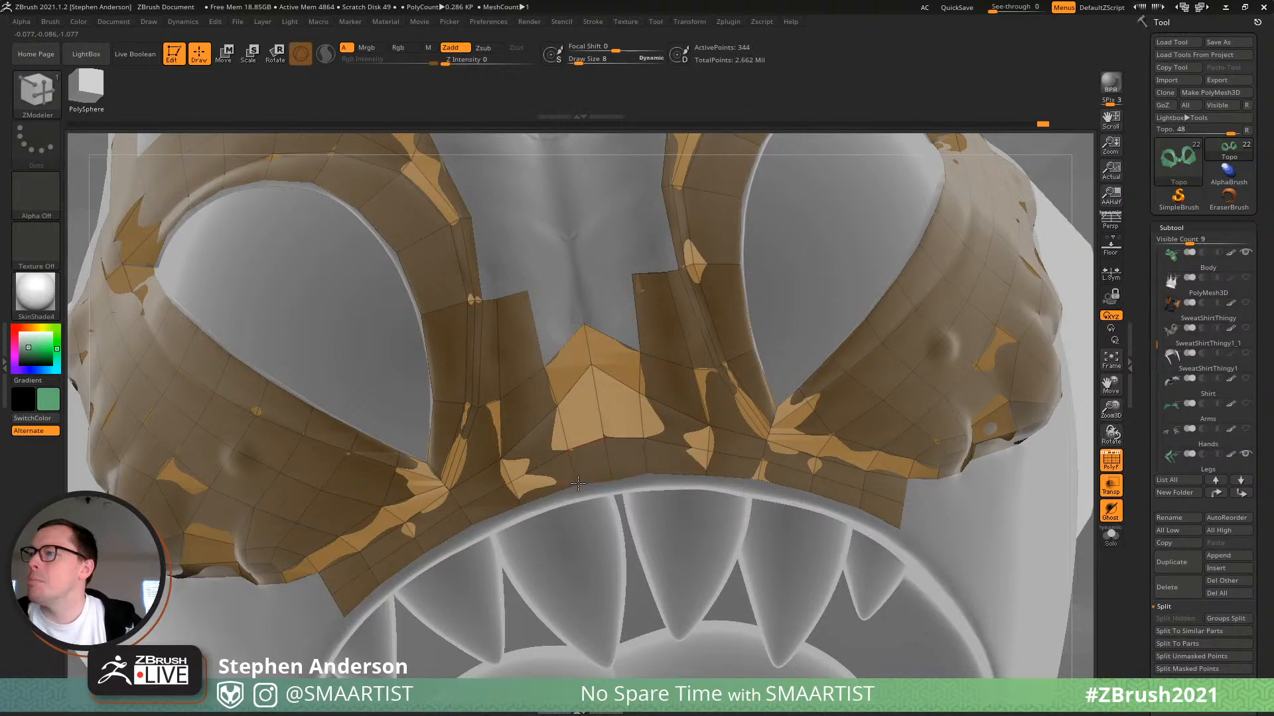
Examine the polygon flow across the upper lip, nose bridge, cheek and eye from several angles, with and without the wireframe.
{"action": "right_click_drag", "start_coordinate": [564, 485], "coordinate": [529, 441]}
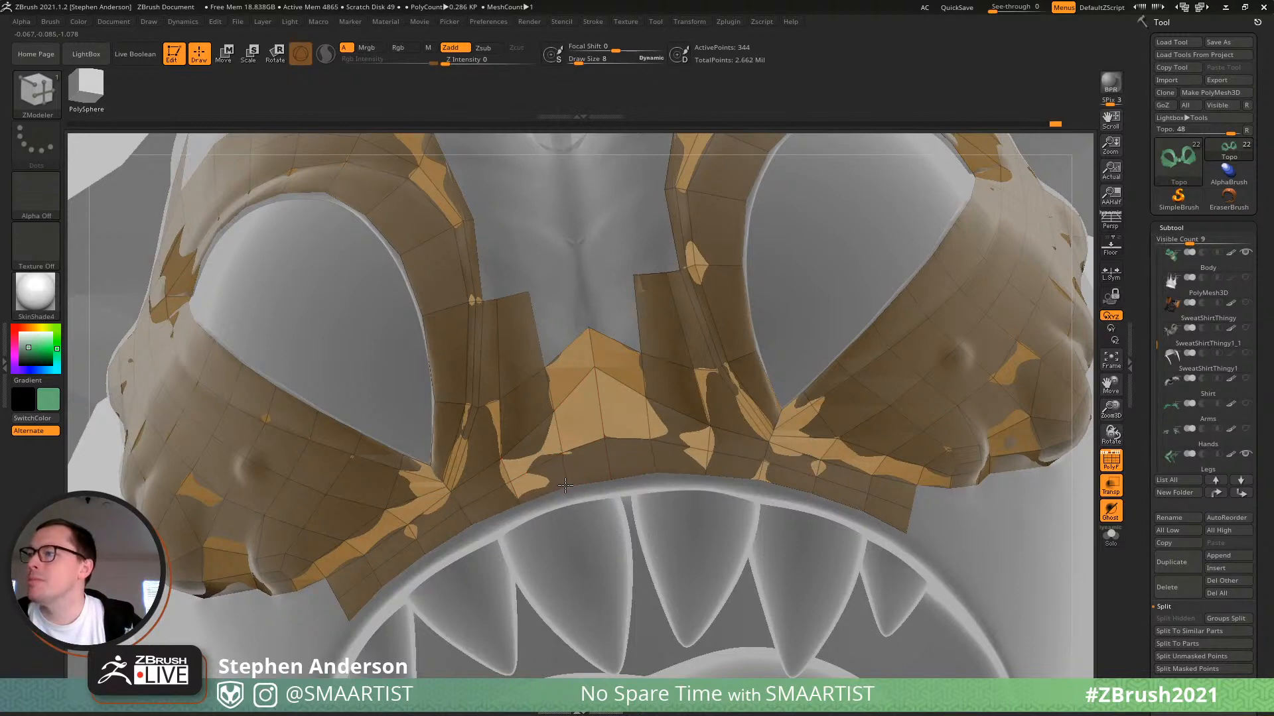
{"action": "mouse_move", "coordinate": [561, 465]}
{"action": "right_mouse_down", "text": "ctrl"}
{"action": "mouse_move", "coordinate": [564, 412]}
{"action": "mouse_move", "coordinate": [677, 515]}
{"action": "mouse_move", "coordinate": [642, 434]}
{"action": "mouse_move", "coordinate": [651, 415]}
{"action": "right_mouse_up", "text": "ctrl"}
{"action": "key", "text": "shift+f"}
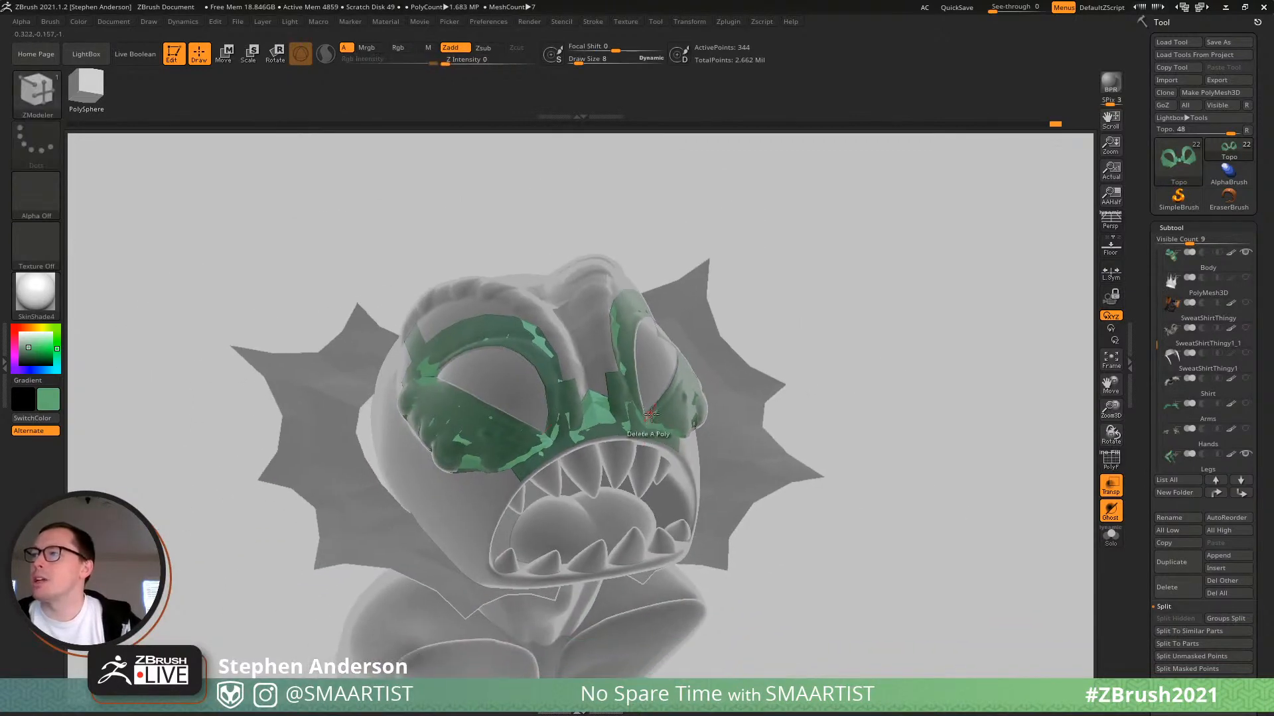
{"action": "key", "text": "shift+f"}
{"action": "right_click_drag", "start_coordinate": [544, 571], "coordinate": [511, 403]}
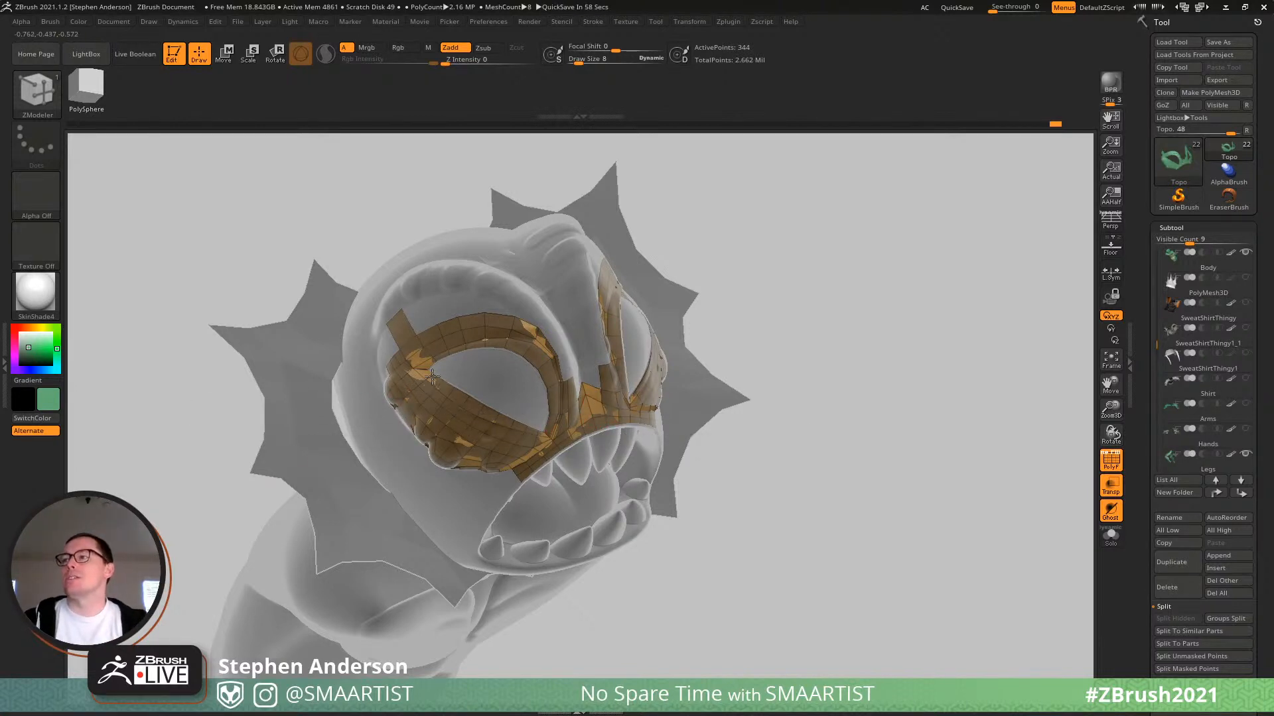
{"action": "mouse_move", "coordinate": [432, 377]}
{"action": "right_mouse_down"}
{"action": "mouse_move", "coordinate": [464, 372]}
{"action": "mouse_move", "coordinate": [451, 391]}
{"action": "mouse_move", "coordinate": [475, 418]}
{"action": "mouse_move", "coordinate": [425, 371]}
{"action": "right_mouse_up"}
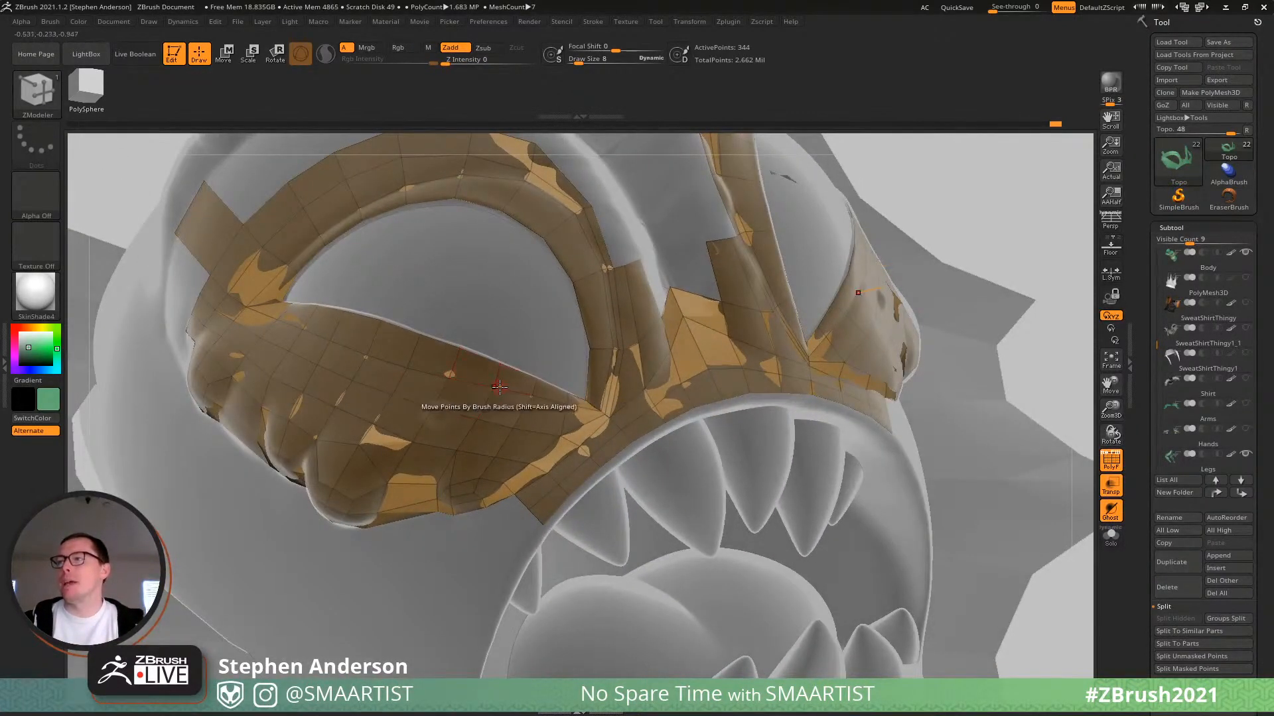
{"action": "right_click_drag", "start_coordinate": [498, 387], "coordinate": [495, 388]}
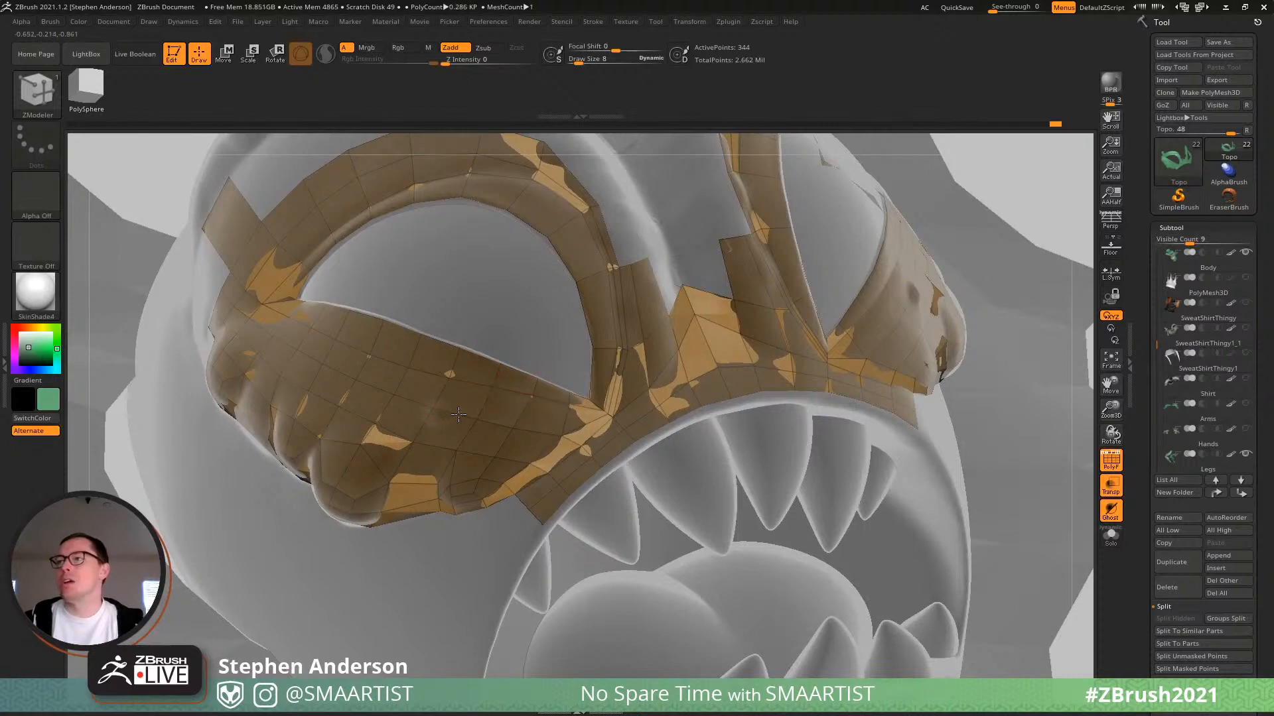
{"action": "right_click_drag", "start_coordinate": [459, 414], "coordinate": [454, 422]}
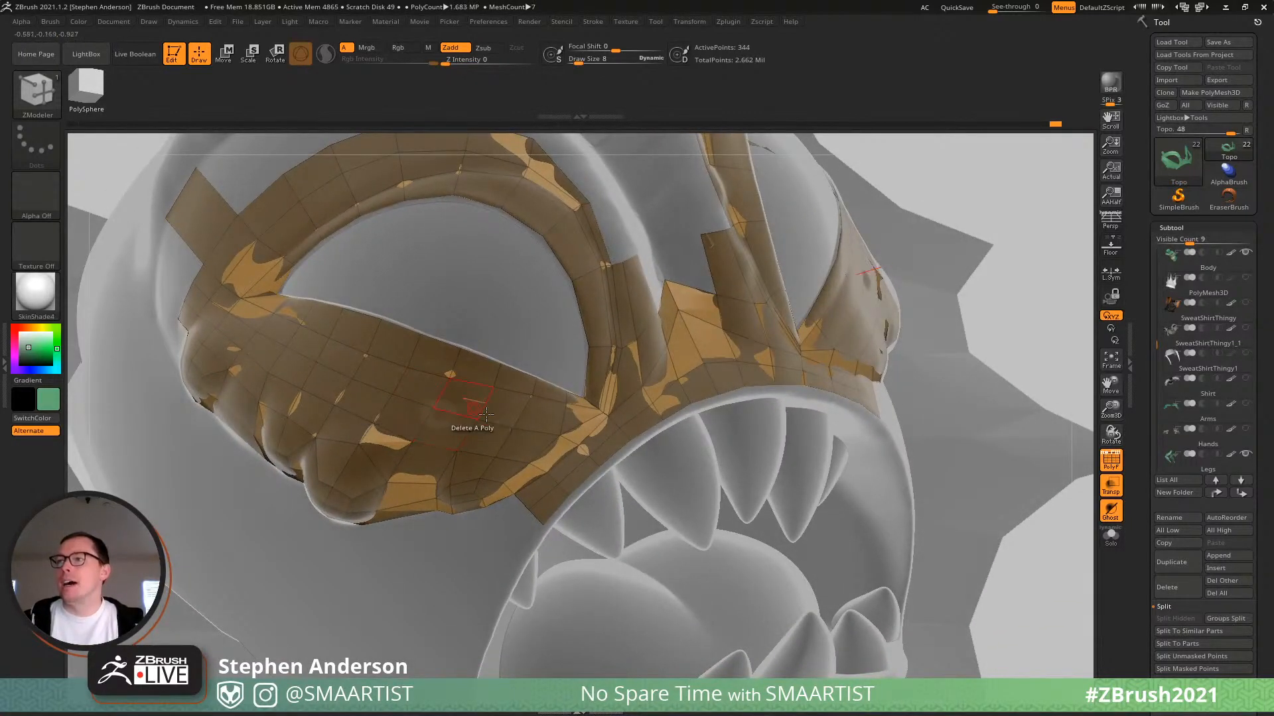
{"action": "mouse_move", "coordinate": [509, 452]}
{"action": "right_mouse_down"}
{"action": "mouse_move", "coordinate": [418, 441]}
{"action": "mouse_move", "coordinate": [471, 414]}
{"action": "right_mouse_up"}
{"action": "key", "text": "ctrl"}
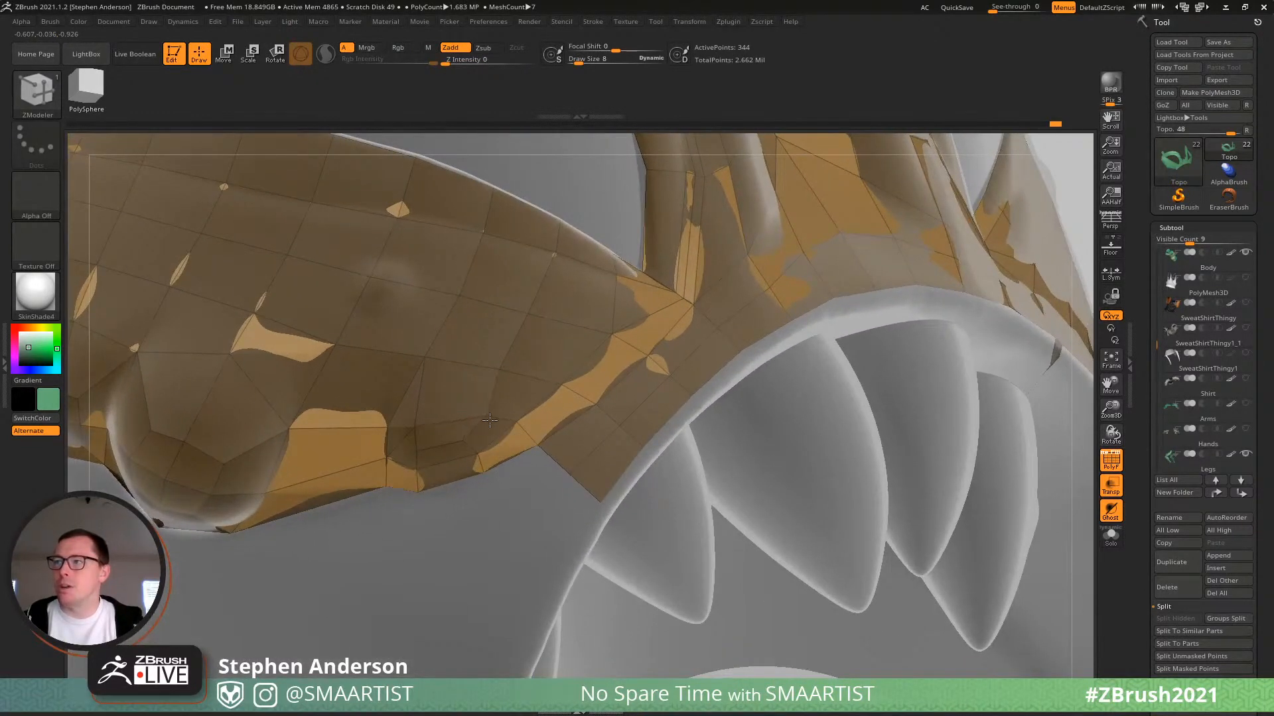
{"action": "mouse_move", "coordinate": [481, 420]}
{"action": "right_mouse_down"}
{"action": "mouse_move", "coordinate": [446, 425]}
{"action": "mouse_move", "coordinate": [479, 434]}
{"action": "right_mouse_up"}
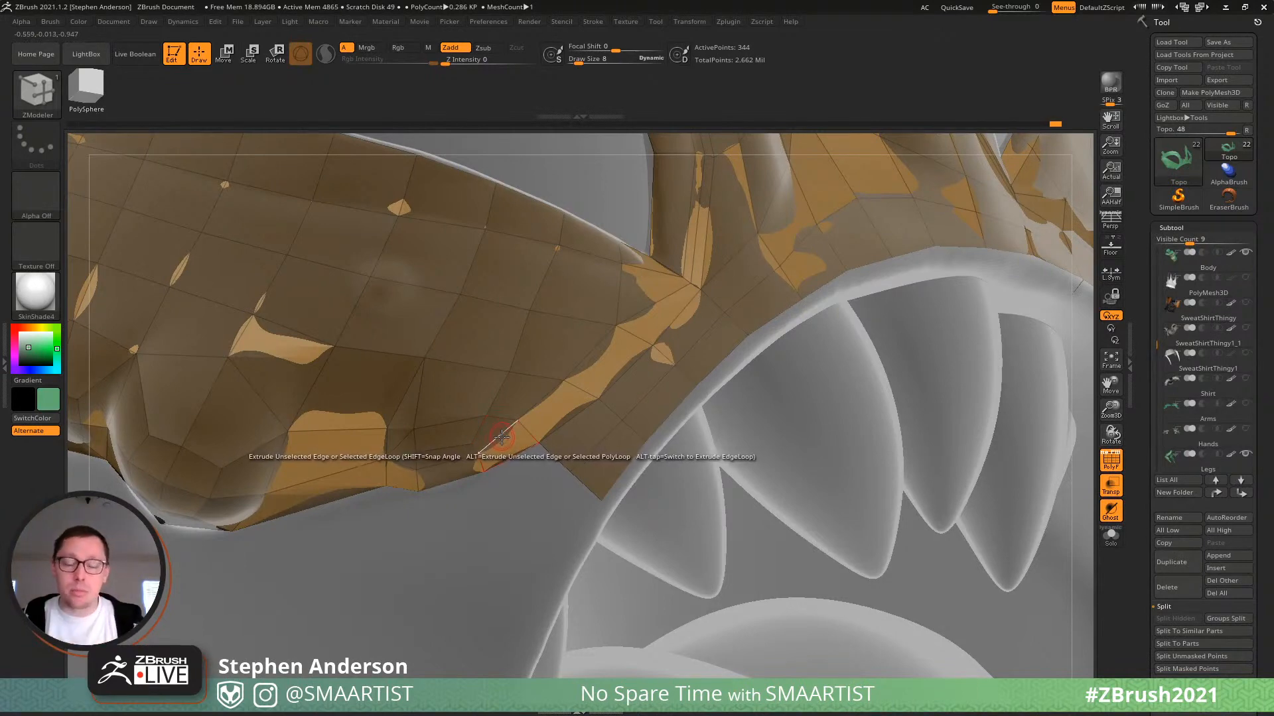
{"action": "mouse_move", "coordinate": [477, 455]}
{"action": "right_mouse_down"}
{"action": "mouse_move", "coordinate": [514, 479]}
{"action": "mouse_move", "coordinate": [327, 387]}
{"action": "right_mouse_up"}
{"action": "left_click", "coordinate": [529, 454]}
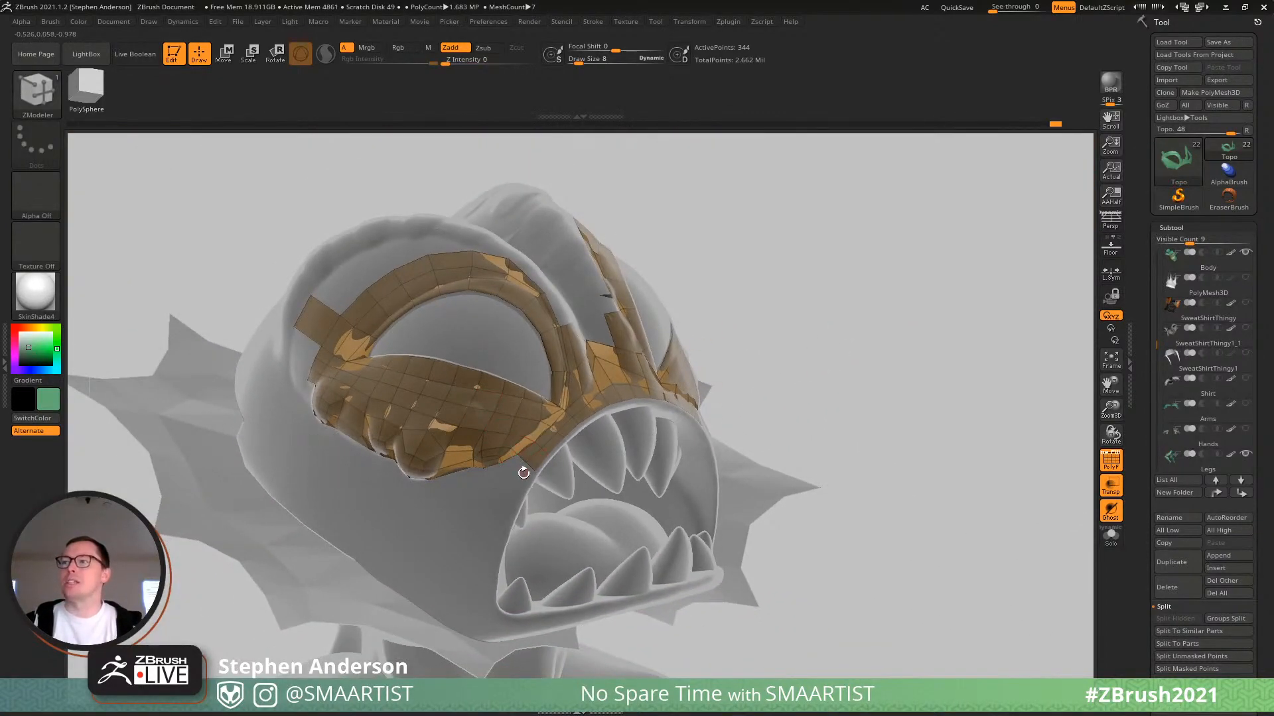
Reposition the points along the cheek's lower edge near the outer end of the upper lip strip.
{"action": "mouse_move", "coordinate": [521, 469]}
{"action": "right_mouse_down", "text": "ctrl"}
{"action": "mouse_move", "coordinate": [576, 516]}
{"action": "mouse_move", "coordinate": [564, 508]}
{"action": "right_mouse_up", "text": "ctrl"}
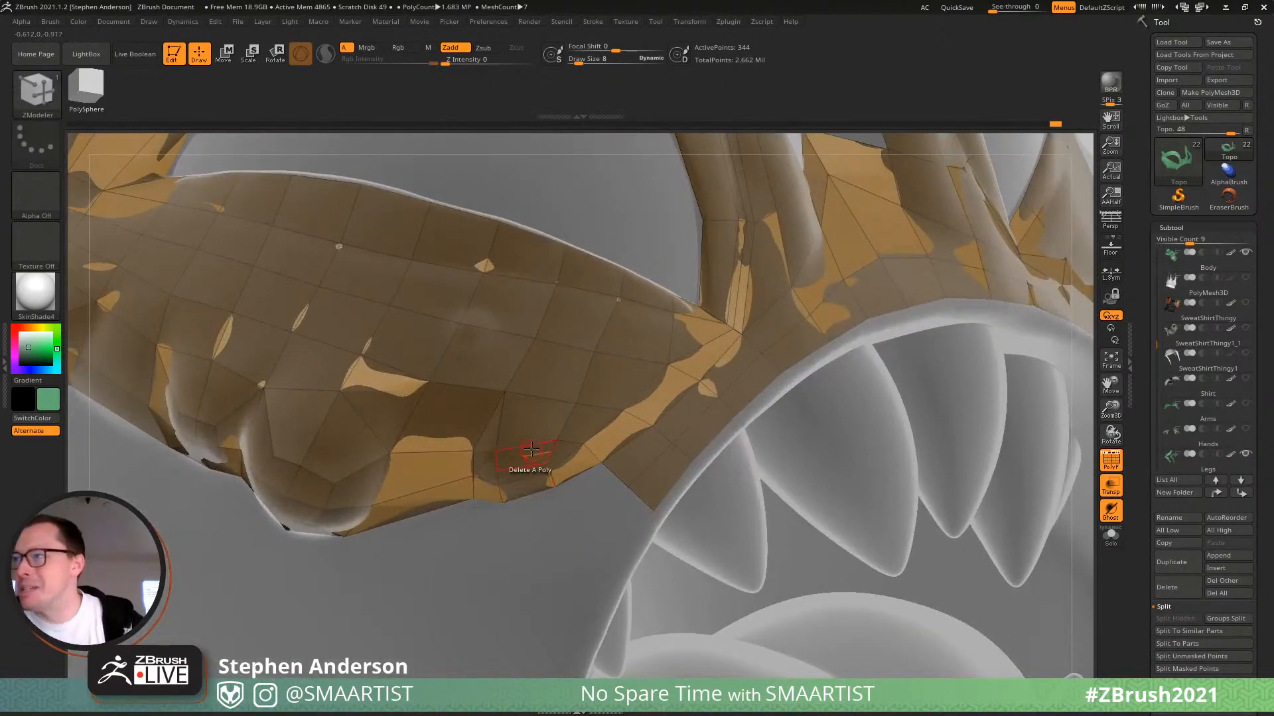
{"action": "mouse_move", "coordinate": [528, 454]}
{"action": "right_mouse_down"}
{"action": "mouse_move", "coordinate": [431, 461]}
{"action": "mouse_move", "coordinate": [517, 466]}
{"action": "mouse_move", "coordinate": [598, 536]}
{"action": "right_mouse_up"}
{"action": "right_click_drag", "start_coordinate": [515, 517], "coordinate": [513, 484]}
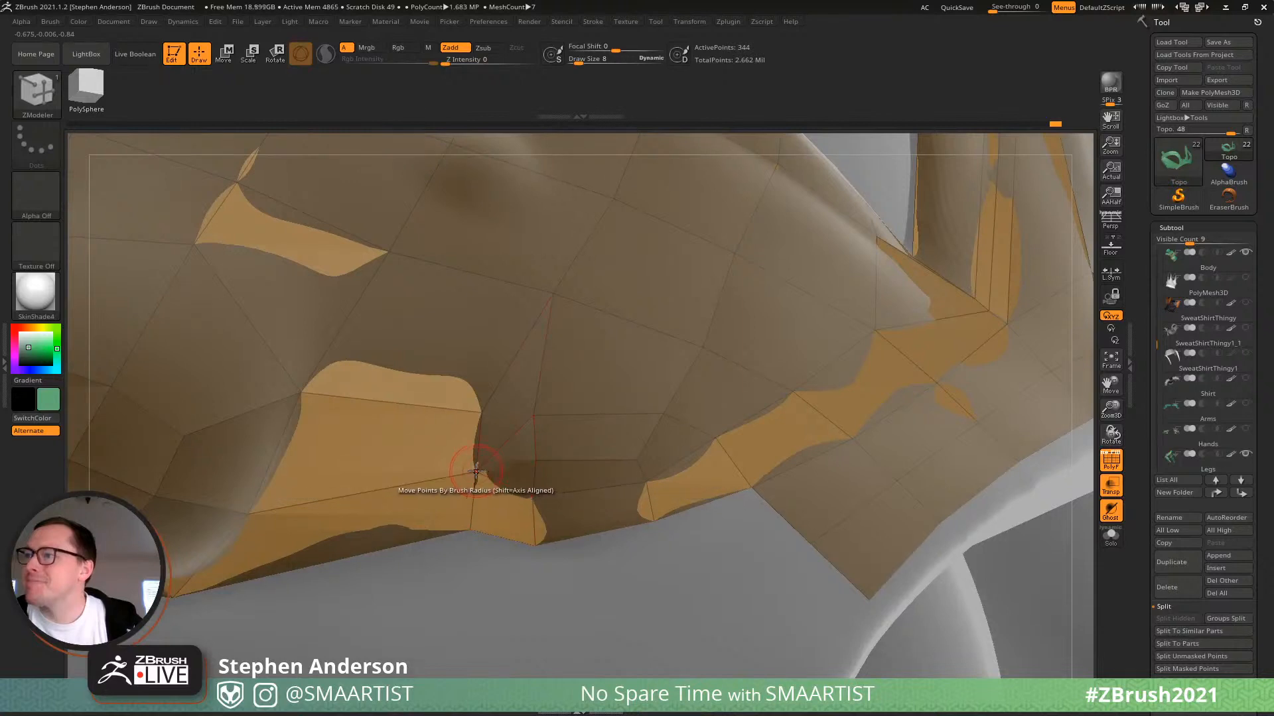
{"action": "left_click_drag", "start_coordinate": [475, 472], "coordinate": [535, 526]}
{"action": "left_click_drag", "start_coordinate": [651, 486], "coordinate": [661, 510]}
{"action": "left_click", "coordinate": [728, 441], "text": "alt"}
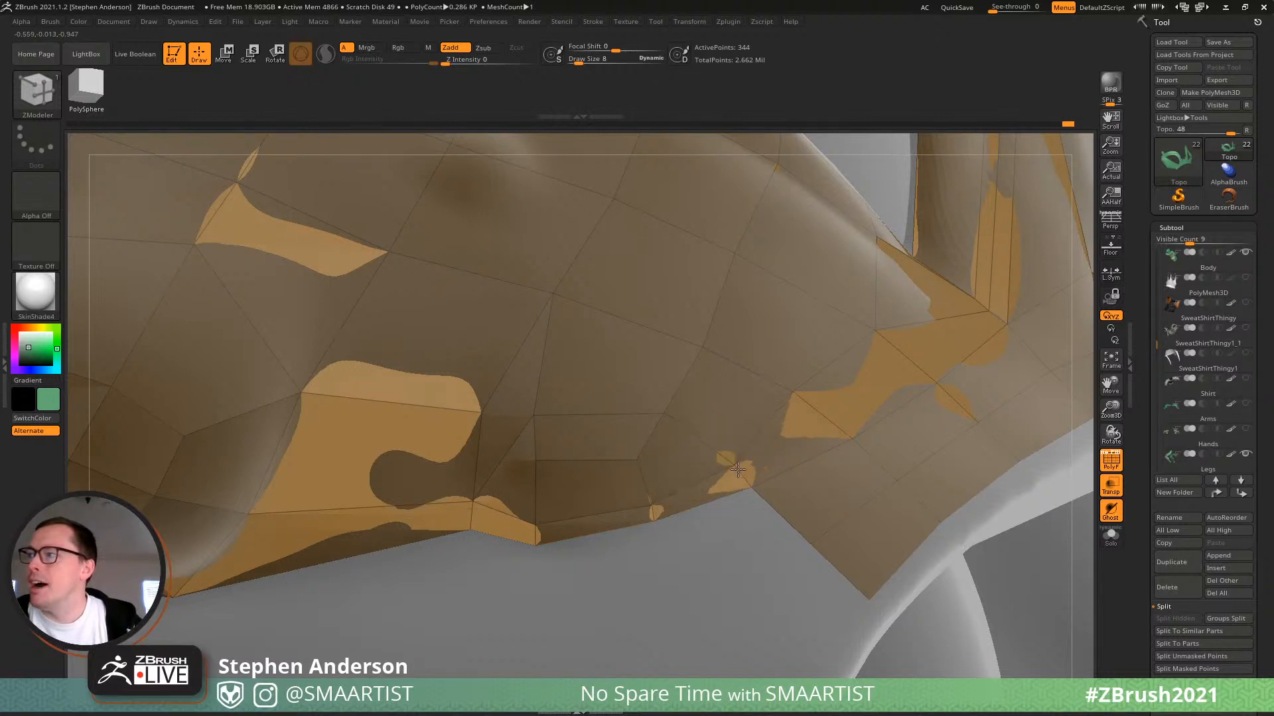
{"action": "right_click_drag", "start_coordinate": [643, 463], "coordinate": [537, 451]}
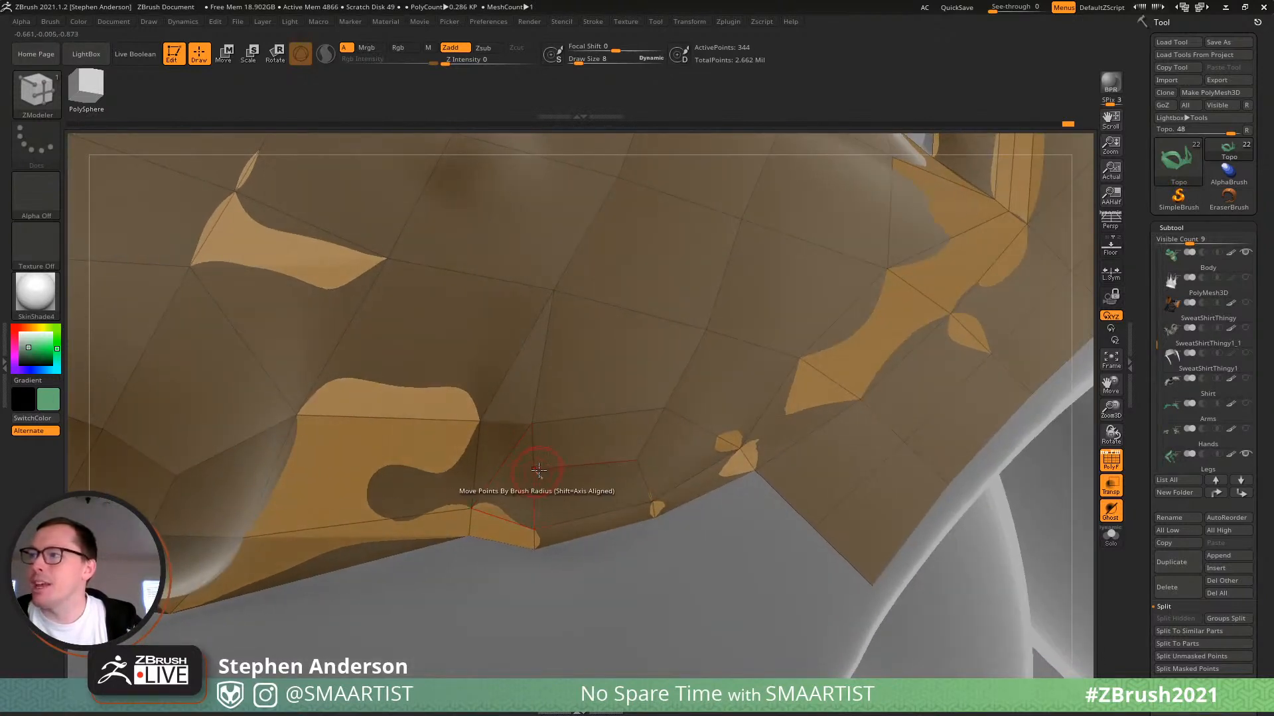
{"action": "left_click_drag", "start_coordinate": [567, 497], "coordinate": [567, 443]}
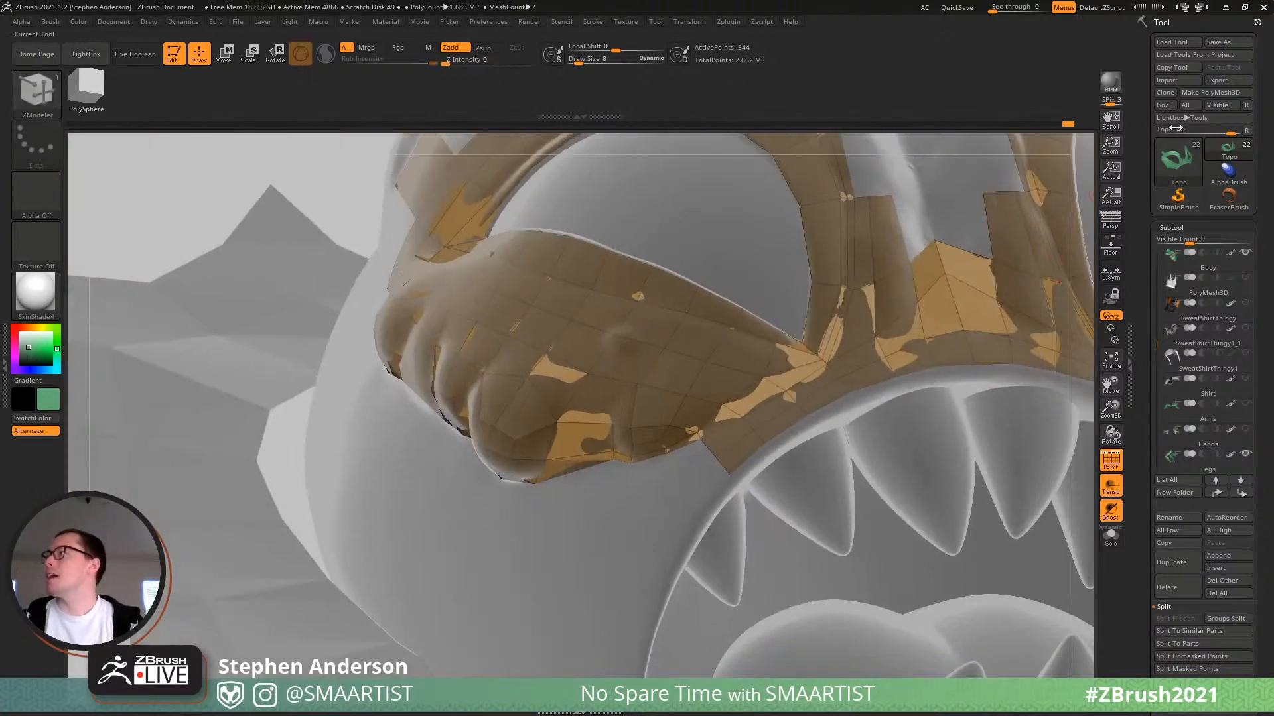
Load the FB_HogBot_POSE_01 tool and set all of its subtools to their lowest subdivision level.
{"action": "left_click", "coordinate": [1178, 41]}
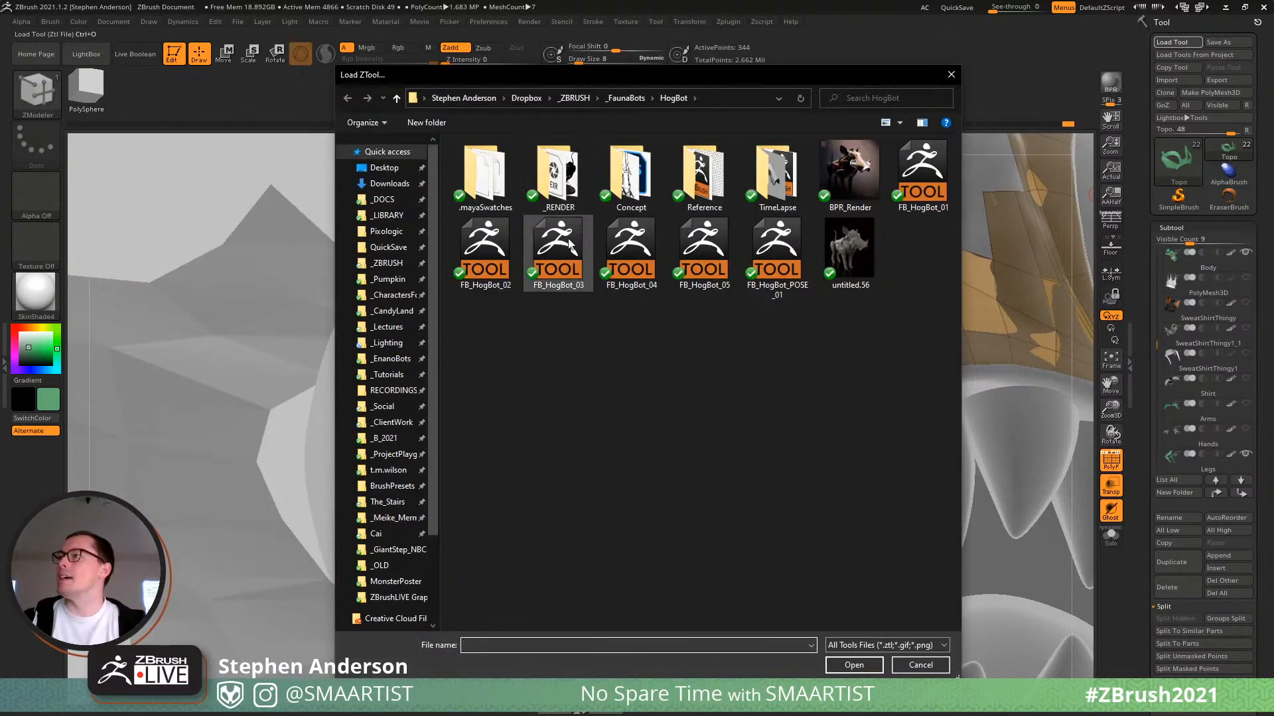
{"action": "double_click", "coordinate": [764, 255]}
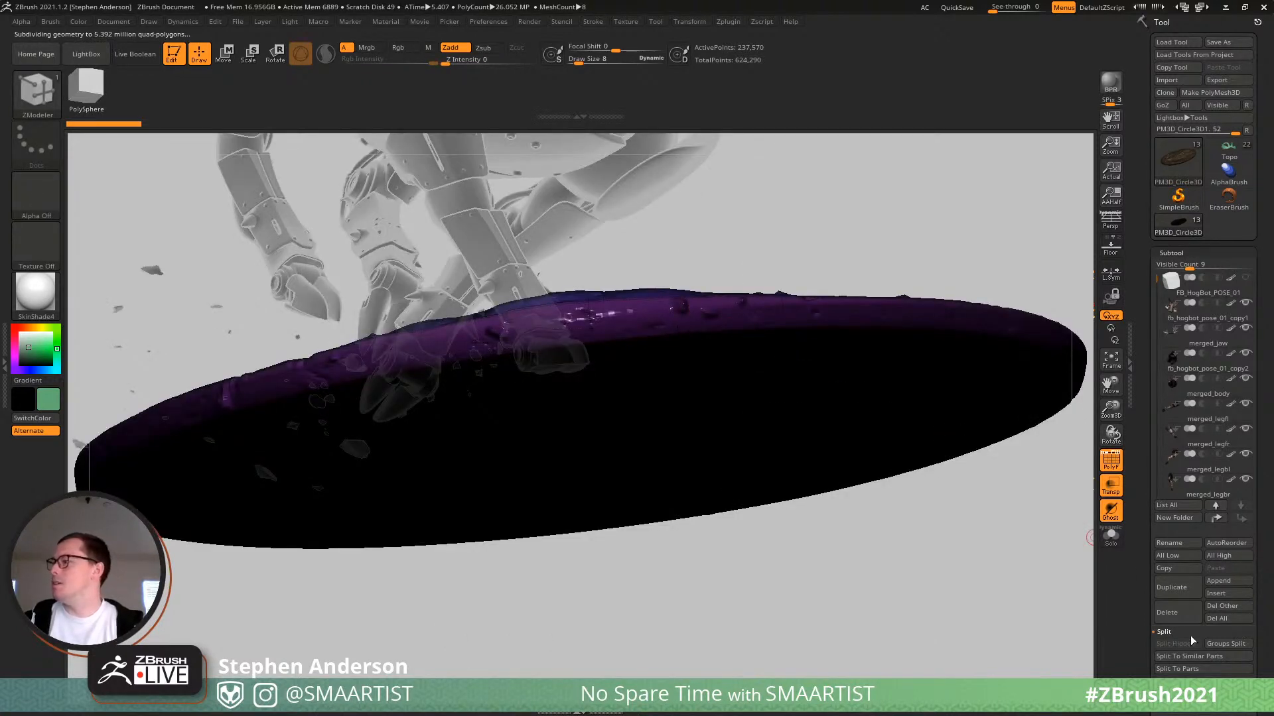
{"action": "left_click", "coordinate": [1174, 556]}
View the whole robotic boar without the wireframe and transparency.
{"action": "right_click_drag", "start_coordinate": [902, 276], "coordinate": [795, 359]}
{"action": "right_click_drag", "start_coordinate": [795, 359], "coordinate": [637, 362], "text": "alt"}
{"action": "key", "text": "shift+f"}
{"action": "left_click", "coordinate": [1111, 491]}
{"action": "right_click_drag", "start_coordinate": [637, 362], "coordinate": [634, 484], "text": "ctrl"}
{"action": "right_click_drag", "start_coordinate": [979, 372], "coordinate": [1009, 332], "text": "ctrl"}
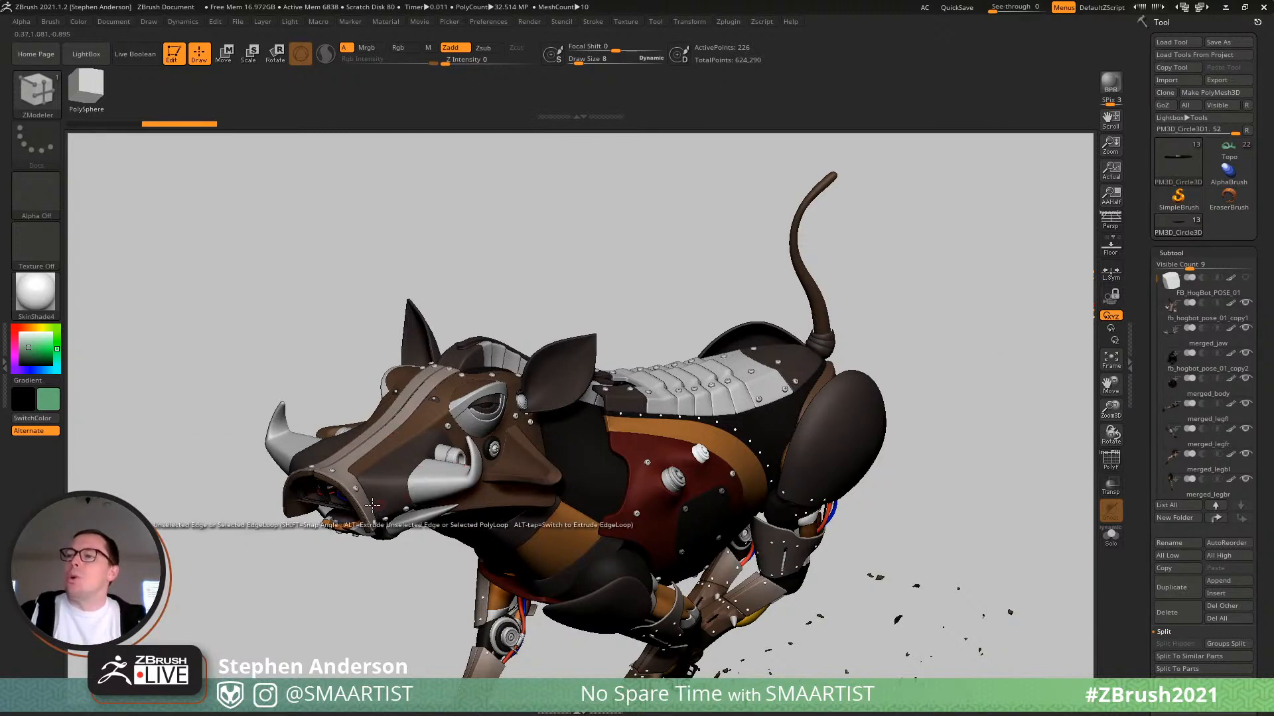
Inspect the wireframe topology of the boar's head and merged_body subtools from several angles.
{"action": "left_click", "coordinate": [401, 446], "text": "alt"}
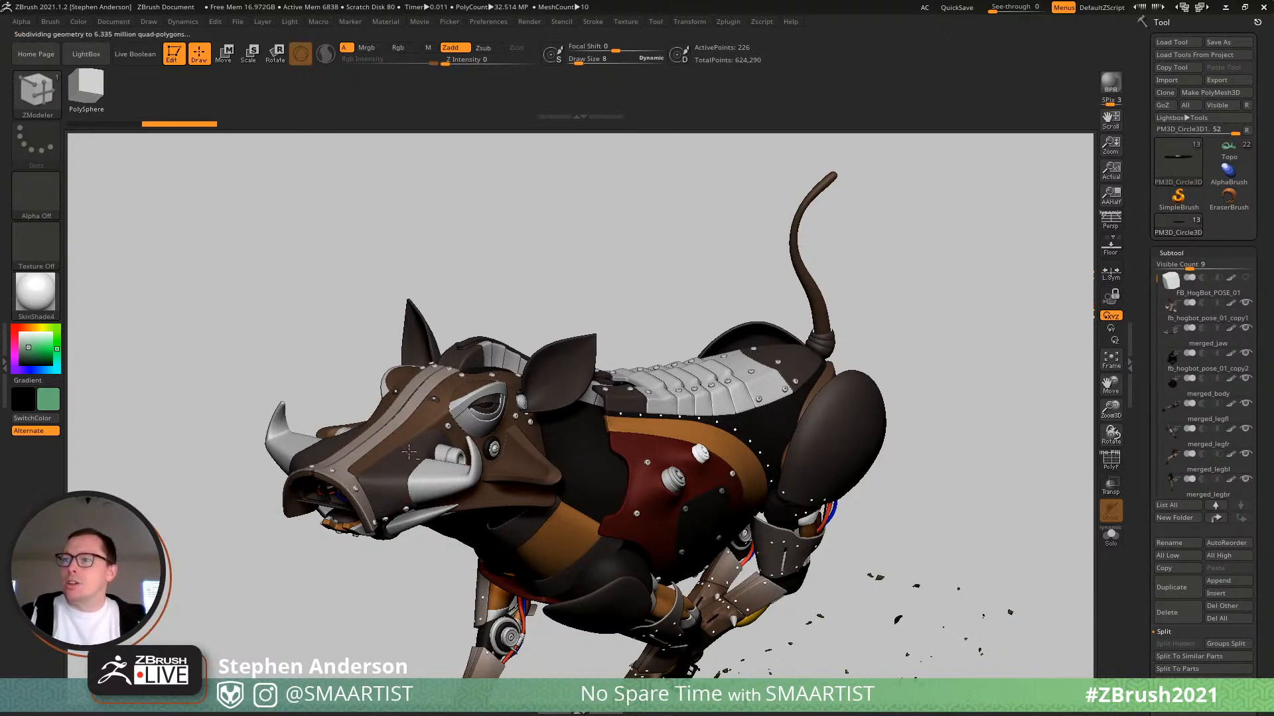
{"action": "key", "text": "shift+f"}
{"action": "mouse_move", "coordinate": [436, 431]}
{"action": "right_mouse_down", "text": "ctrl"}
{"action": "mouse_move", "coordinate": [575, 458]}
{"action": "mouse_move", "coordinate": [471, 501]}
{"action": "right_mouse_up", "text": "ctrl"}
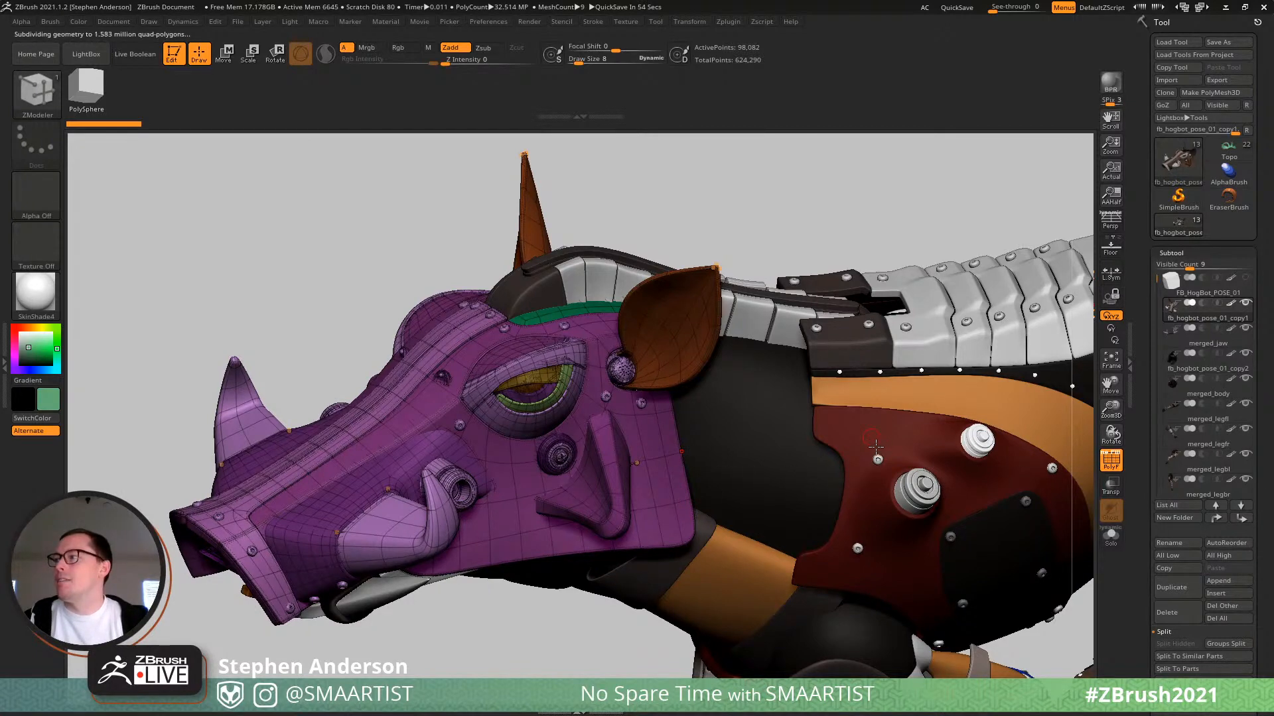
{"action": "left_click", "coordinate": [870, 485], "text": "alt"}
{"action": "right_click_drag", "start_coordinate": [869, 486], "coordinate": [790, 457]}
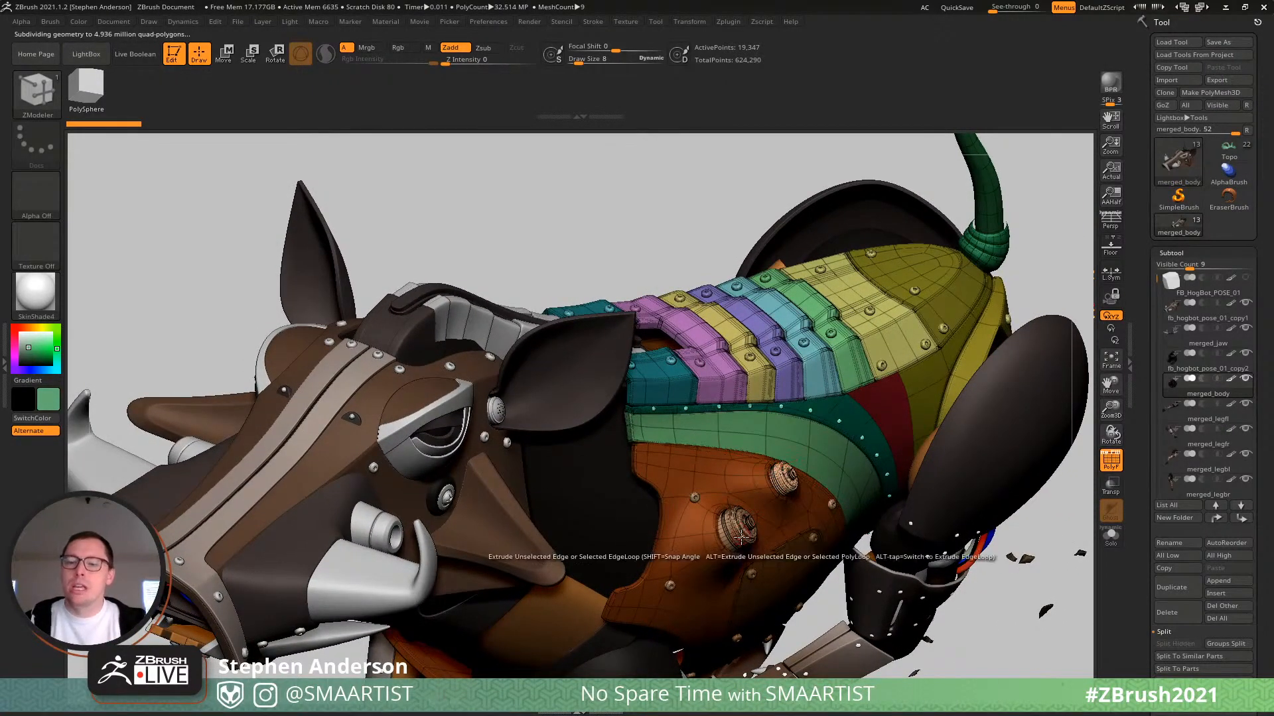
{"action": "right_click_drag", "start_coordinate": [756, 567], "coordinate": [736, 511]}
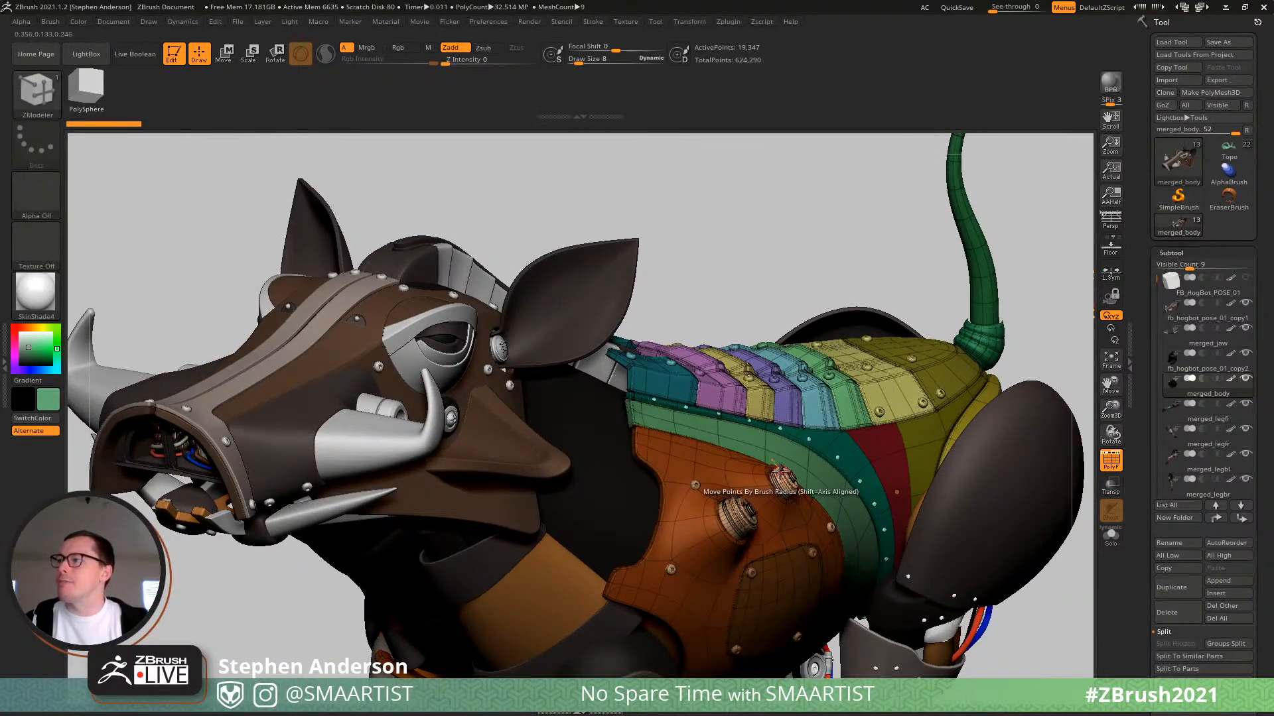
{"action": "right_click_drag", "start_coordinate": [780, 472], "coordinate": [776, 517]}
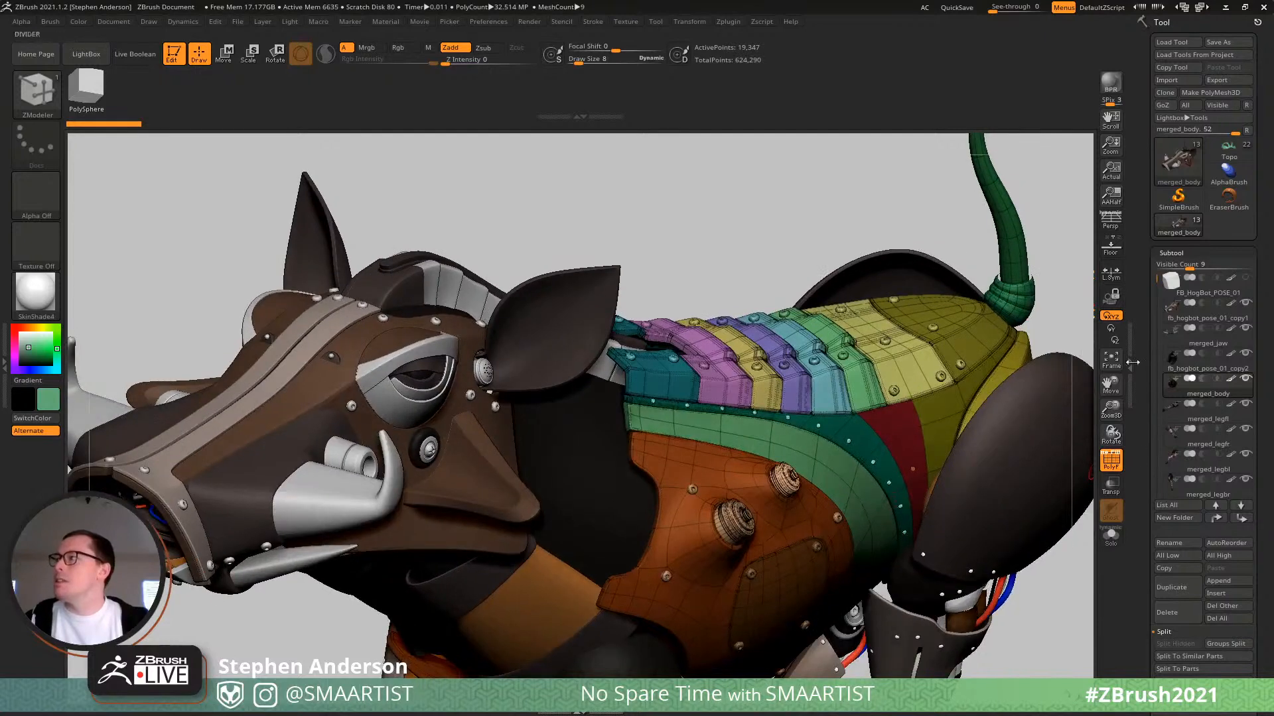
Switch back to the Topo tool and display the creature with wireframe and transparency on.
{"action": "left_click", "coordinate": [1232, 148]}
{"action": "right_click_drag", "start_coordinate": [643, 513], "coordinate": [607, 412], "text": "ctrl"}
{"action": "key", "text": "shift+f"}
{"action": "key", "text": "shift+f"}
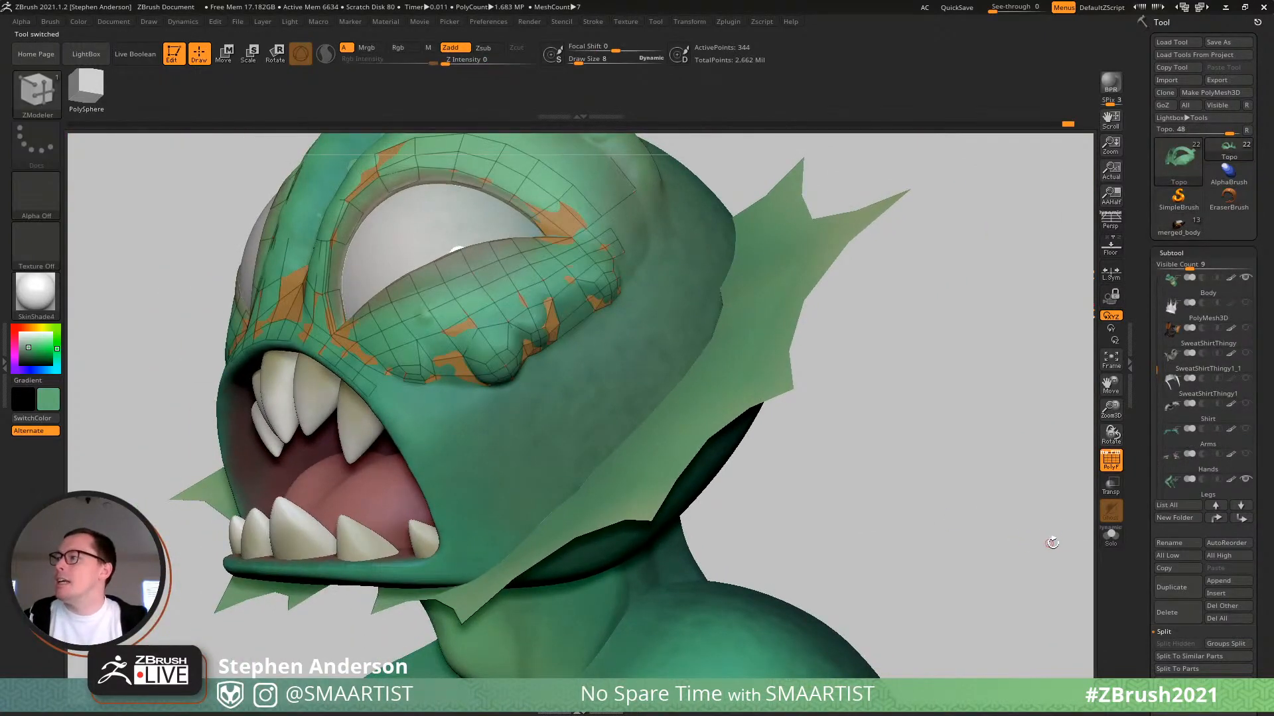
{"action": "left_click", "coordinate": [1115, 494]}
Extrude polygons upward to bridge the gap between the two inner nose bridge strips and level their upper edge with the strips.
{"action": "right_click_drag", "start_coordinate": [398, 387], "coordinate": [520, 419]}
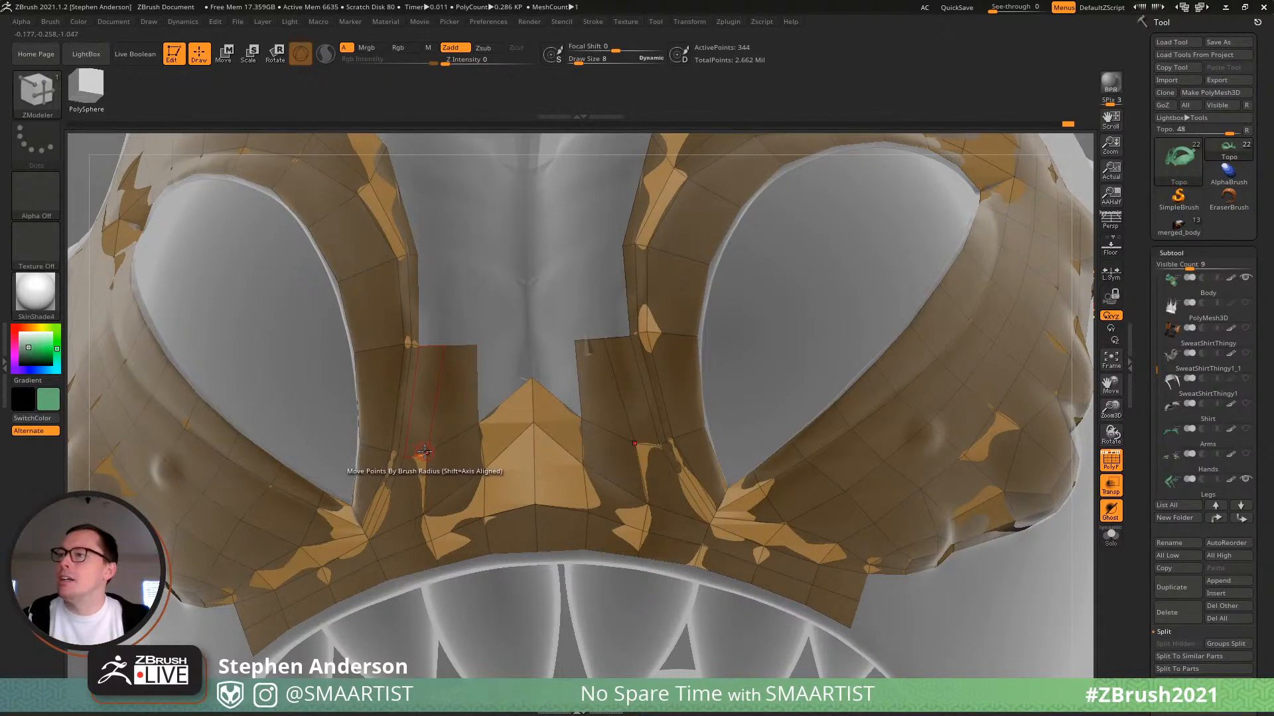
{"action": "right_click_drag", "start_coordinate": [479, 396], "coordinate": [451, 440]}
{"action": "left_click_drag", "start_coordinate": [443, 426], "coordinate": [490, 397]}
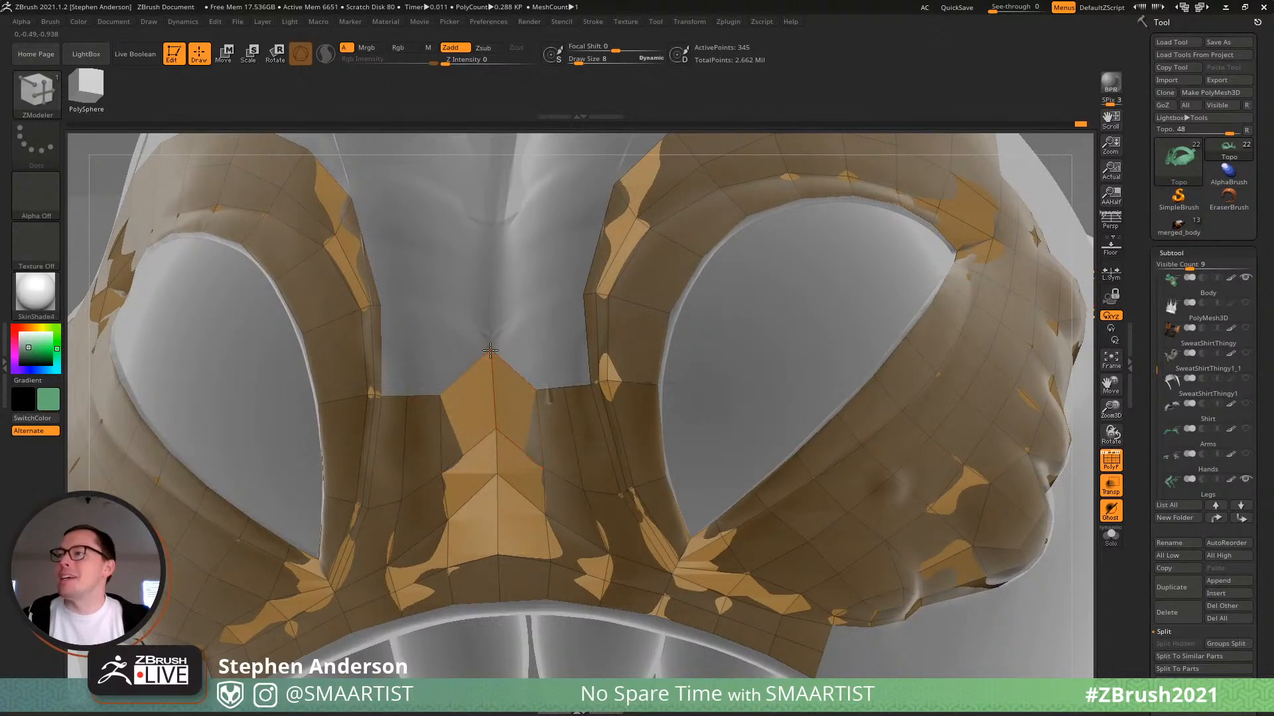
{"action": "right_click_drag", "start_coordinate": [501, 354], "coordinate": [489, 364]}
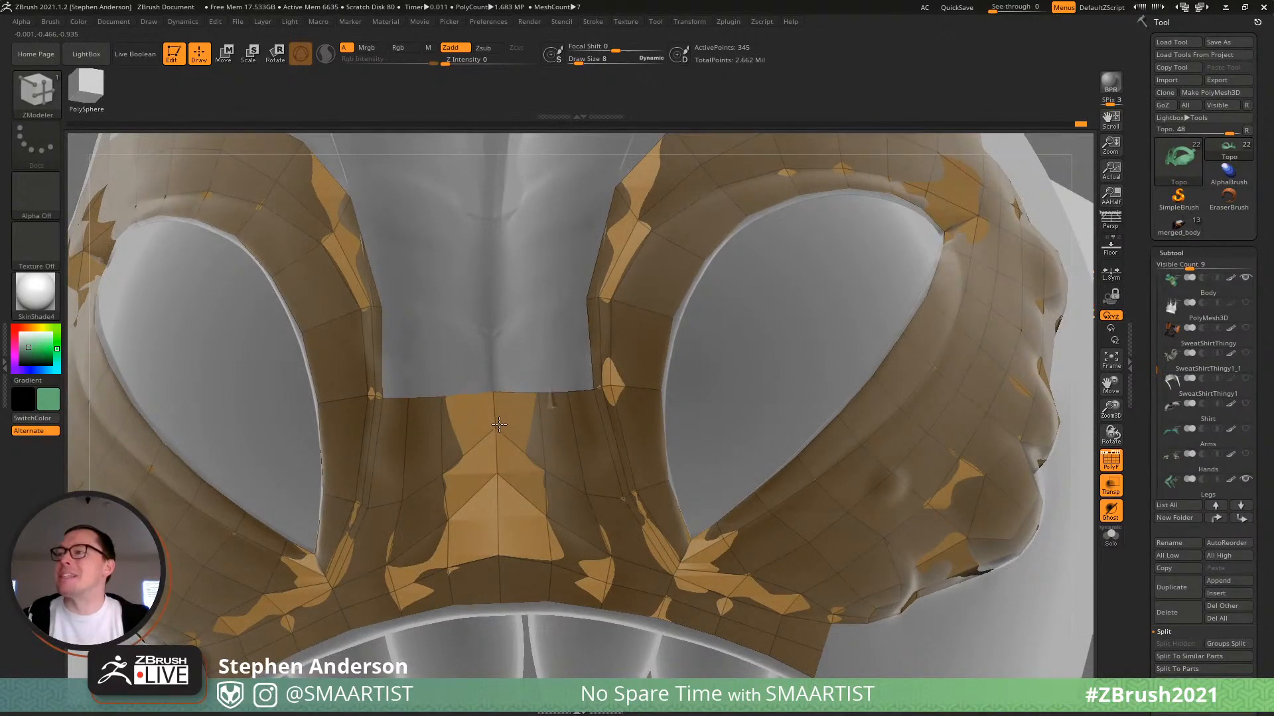
{"action": "right_click_drag", "start_coordinate": [474, 388], "coordinate": [481, 433], "text": "alt"}
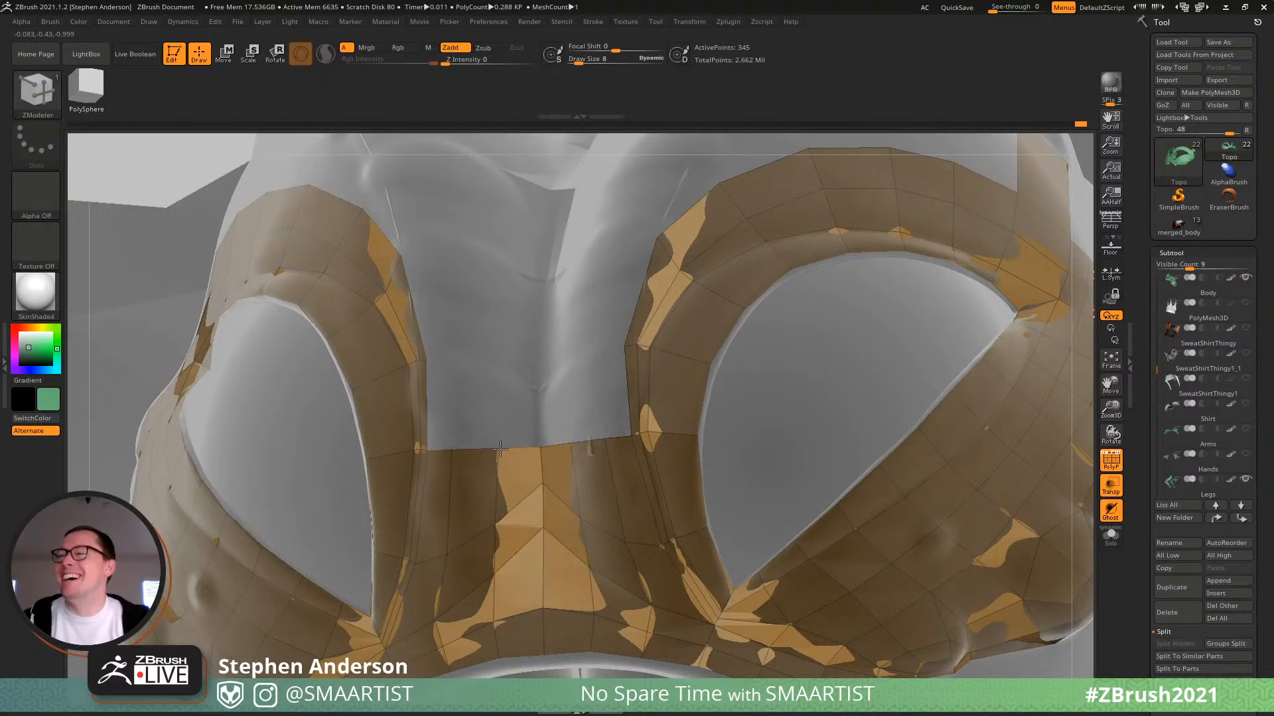
{"action": "right_click_drag", "start_coordinate": [505, 468], "coordinate": [456, 519]}
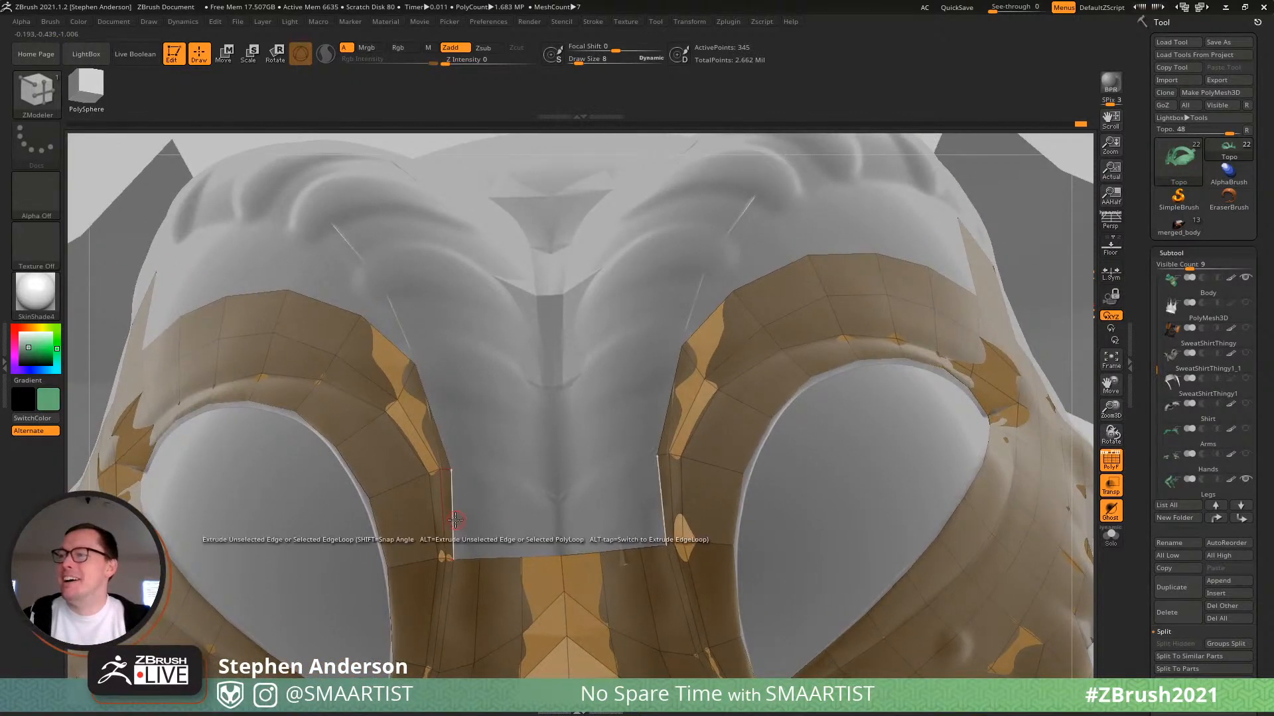
Extrude the inner edges of both upper nose bridge strips toward the centre line until they close the gap.
{"action": "left_click_drag", "start_coordinate": [455, 519], "coordinate": [520, 510]}
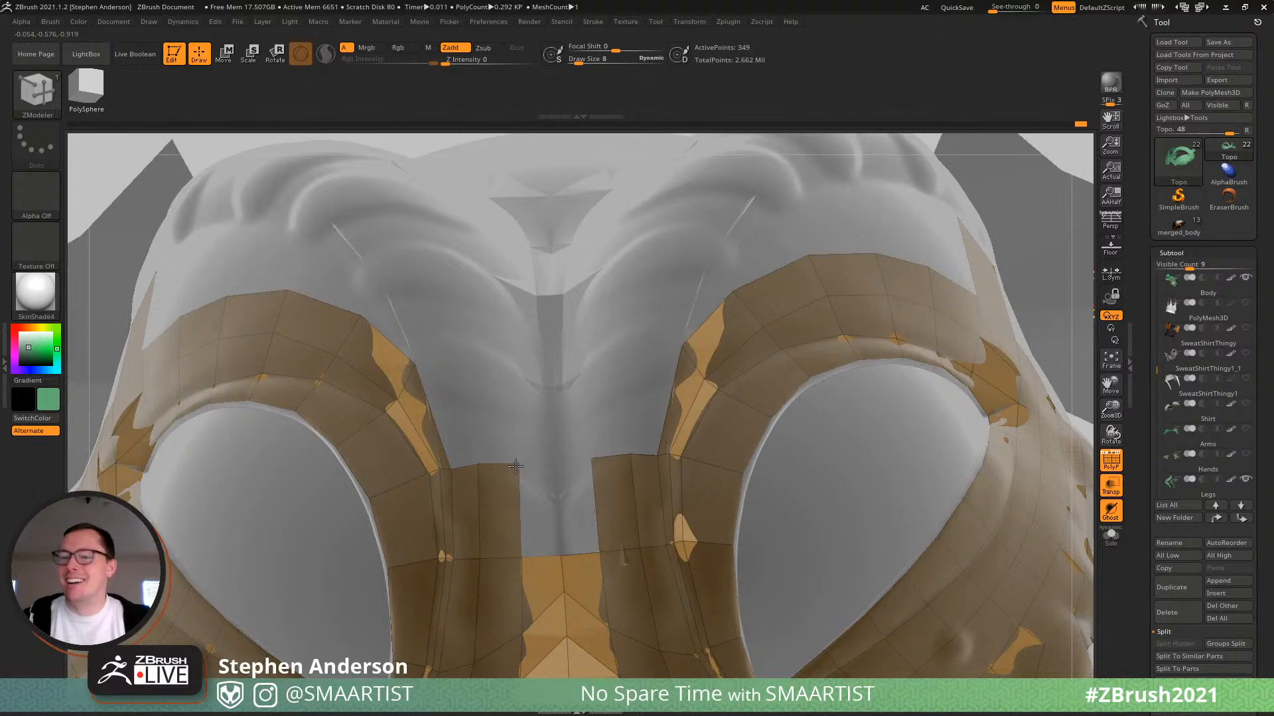
{"action": "mouse_move", "coordinate": [481, 508]}
{"action": "right_mouse_down"}
{"action": "mouse_move", "coordinate": [449, 508]}
{"action": "mouse_move", "coordinate": [475, 511]}
{"action": "right_mouse_up"}
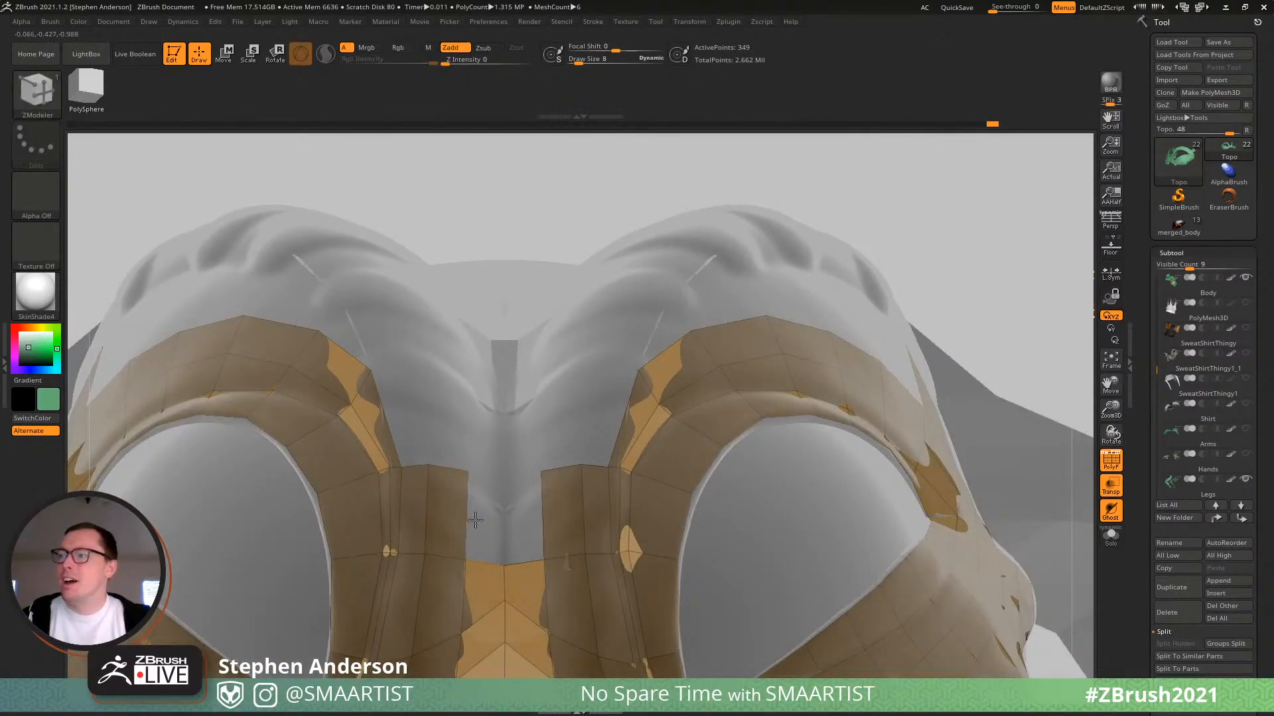
{"action": "left_click_drag", "start_coordinate": [474, 515], "coordinate": [504, 525]}
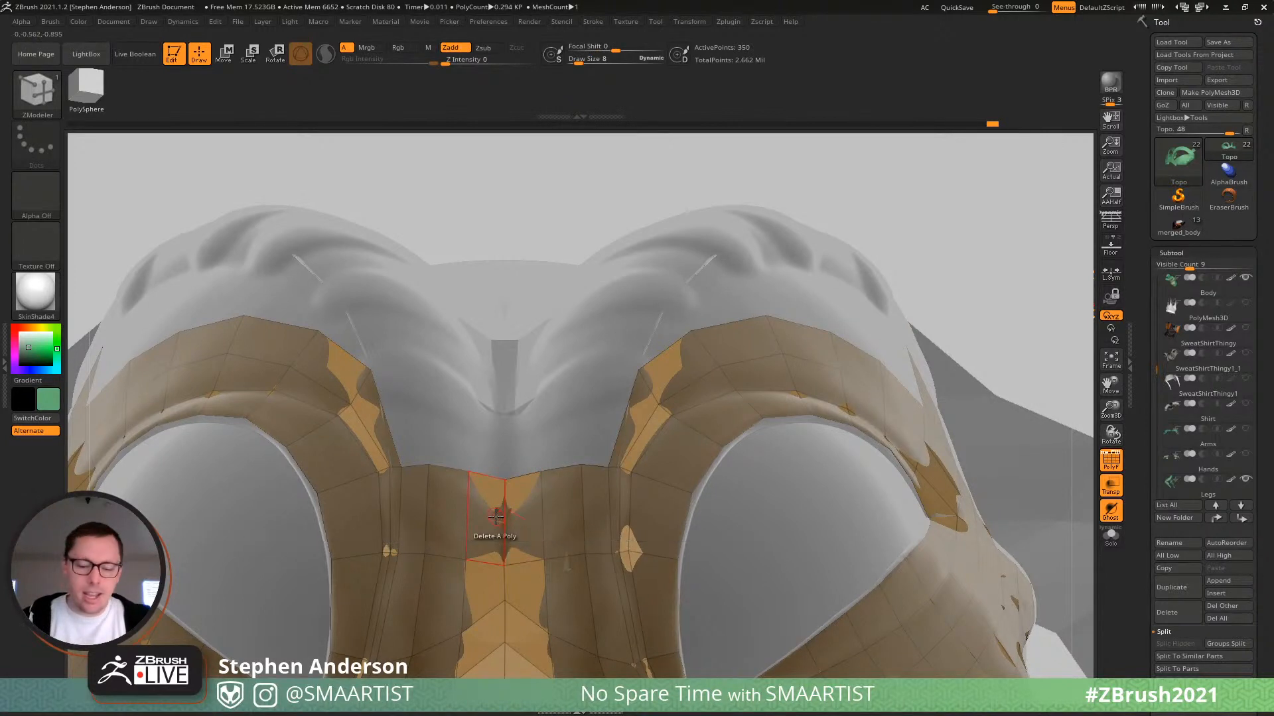
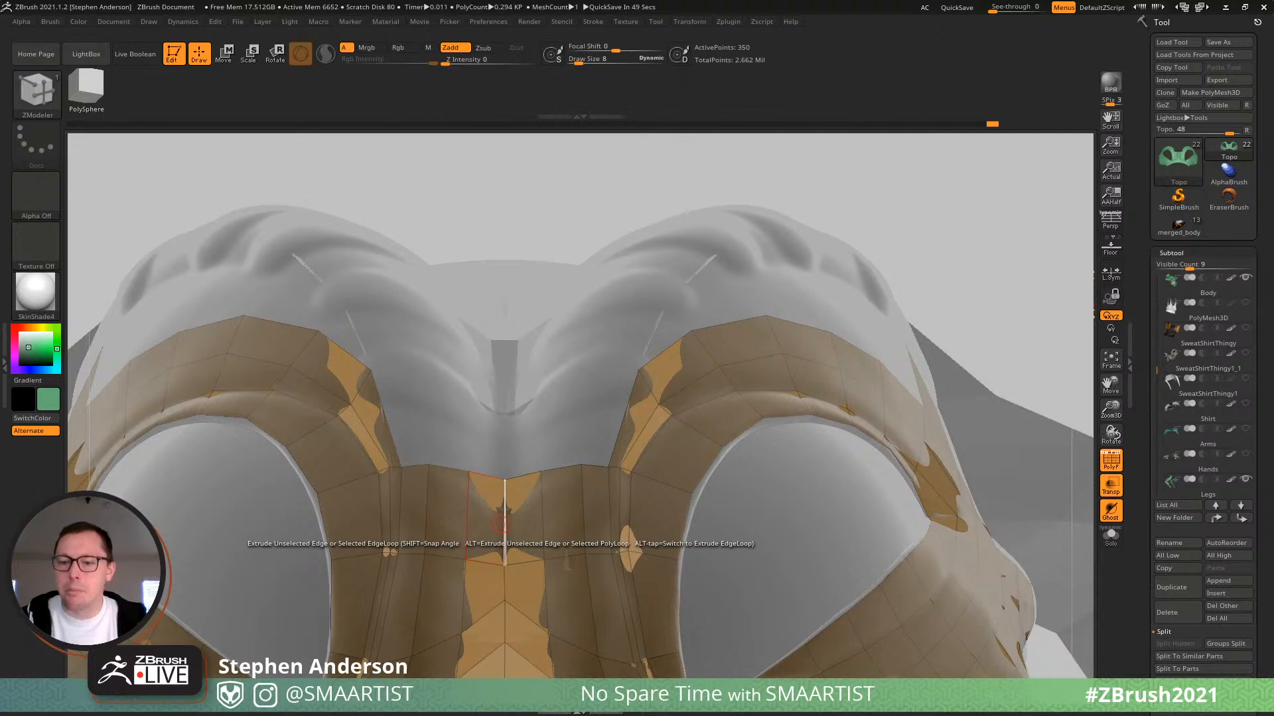
{"action": "right_click_drag", "start_coordinate": [499, 451], "coordinate": [451, 444], "text": "ctrl"}
{"action": "key", "text": "shift+f"}
{"action": "right_click_drag", "start_coordinate": [451, 445], "coordinate": [560, 501]}
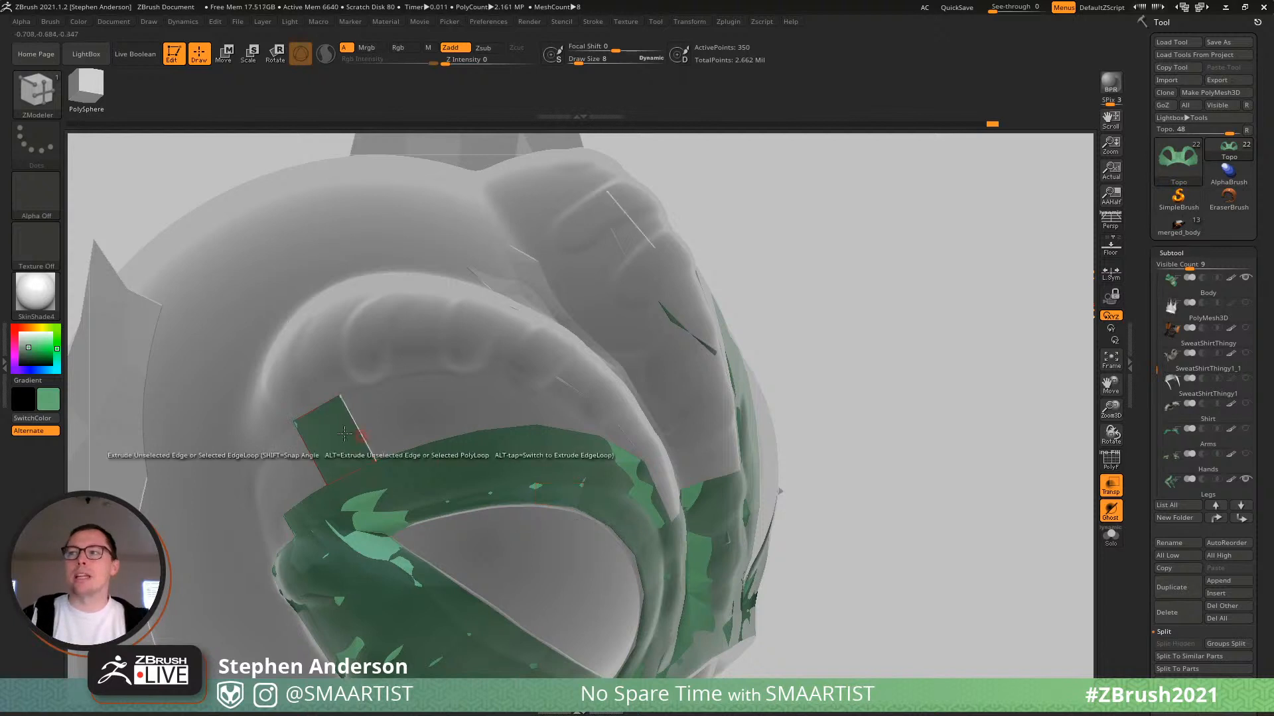
{"action": "key", "text": "shift+f"}
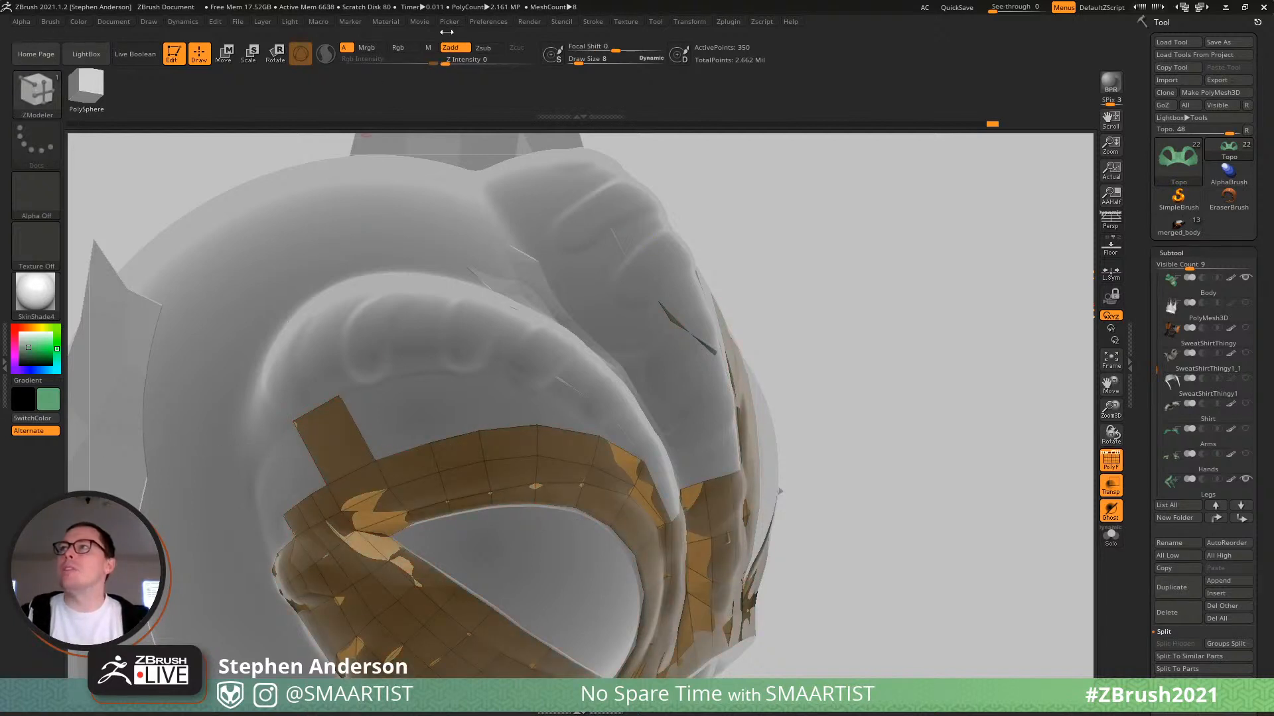
{"action": "left_click", "coordinate": [488, 21]}
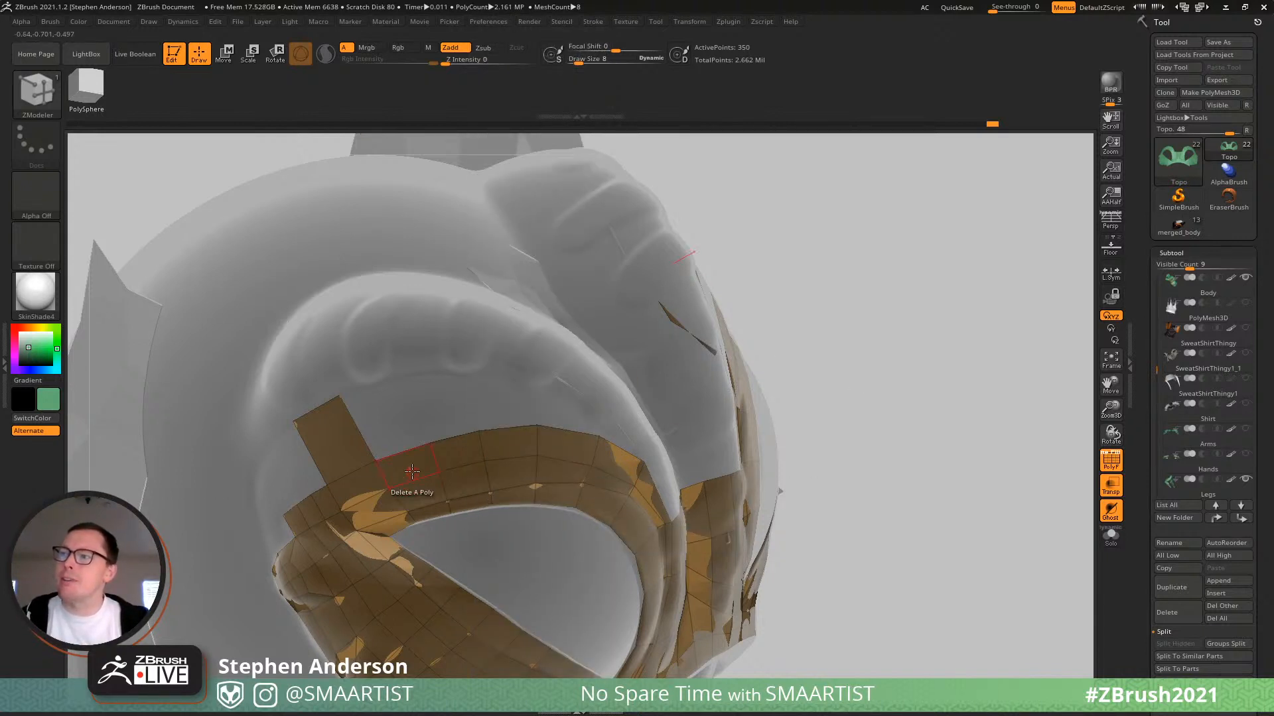
Extrude the end of the upper lip strip down along the mouth edge and move its points to follow the mouth's curve.
{"action": "mouse_move", "coordinate": [412, 472]}
{"action": "right_mouse_down"}
{"action": "mouse_move", "coordinate": [425, 507]}
{"action": "mouse_move", "coordinate": [478, 517]}
{"action": "mouse_move", "coordinate": [544, 458]}
{"action": "mouse_move", "coordinate": [402, 476]}
{"action": "mouse_move", "coordinate": [498, 423]}
{"action": "mouse_move", "coordinate": [456, 444]}
{"action": "mouse_move", "coordinate": [488, 426]}
{"action": "right_mouse_up"}
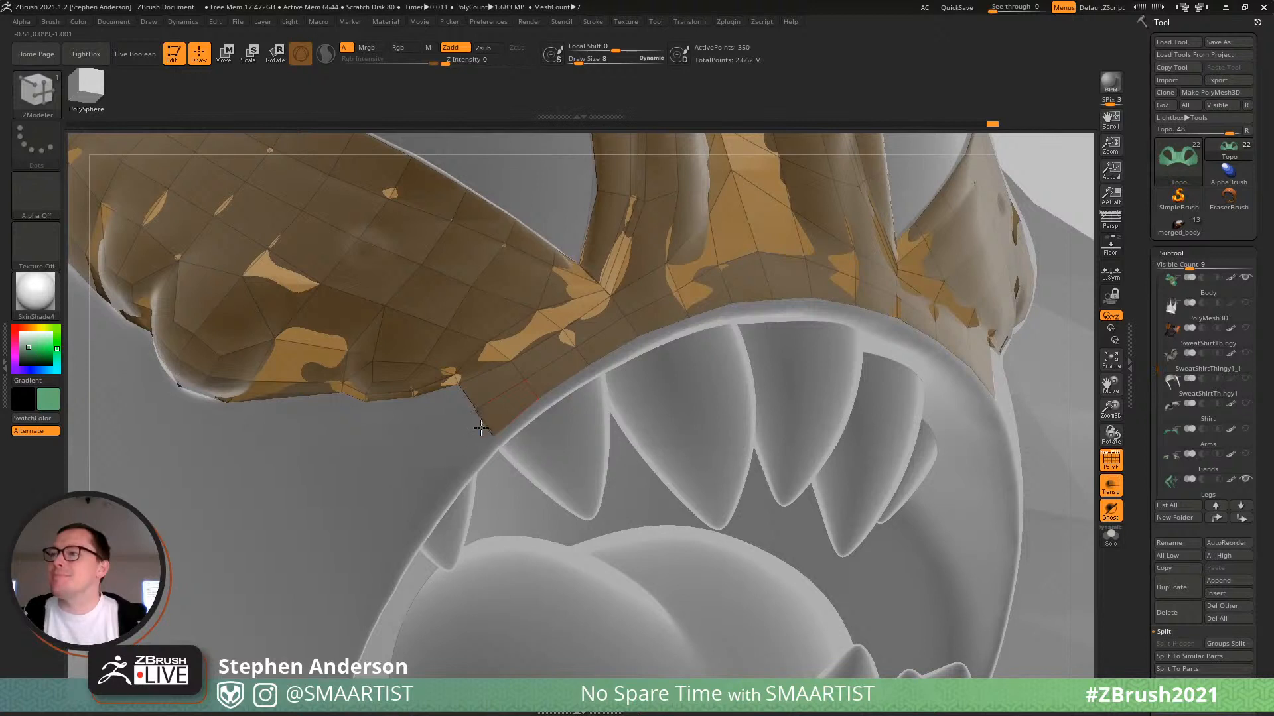
{"action": "left_click_drag", "start_coordinate": [481, 429], "coordinate": [435, 473]}
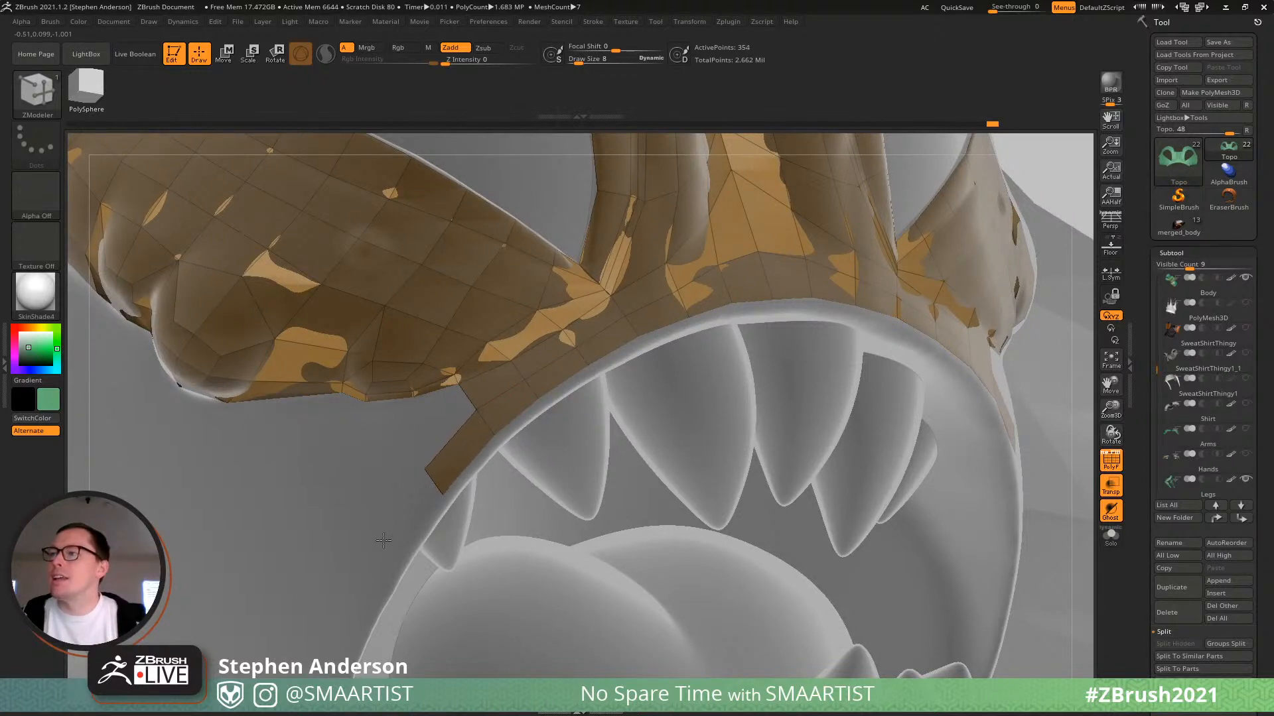
{"action": "left_click_drag", "start_coordinate": [382, 539], "coordinate": [323, 615]}
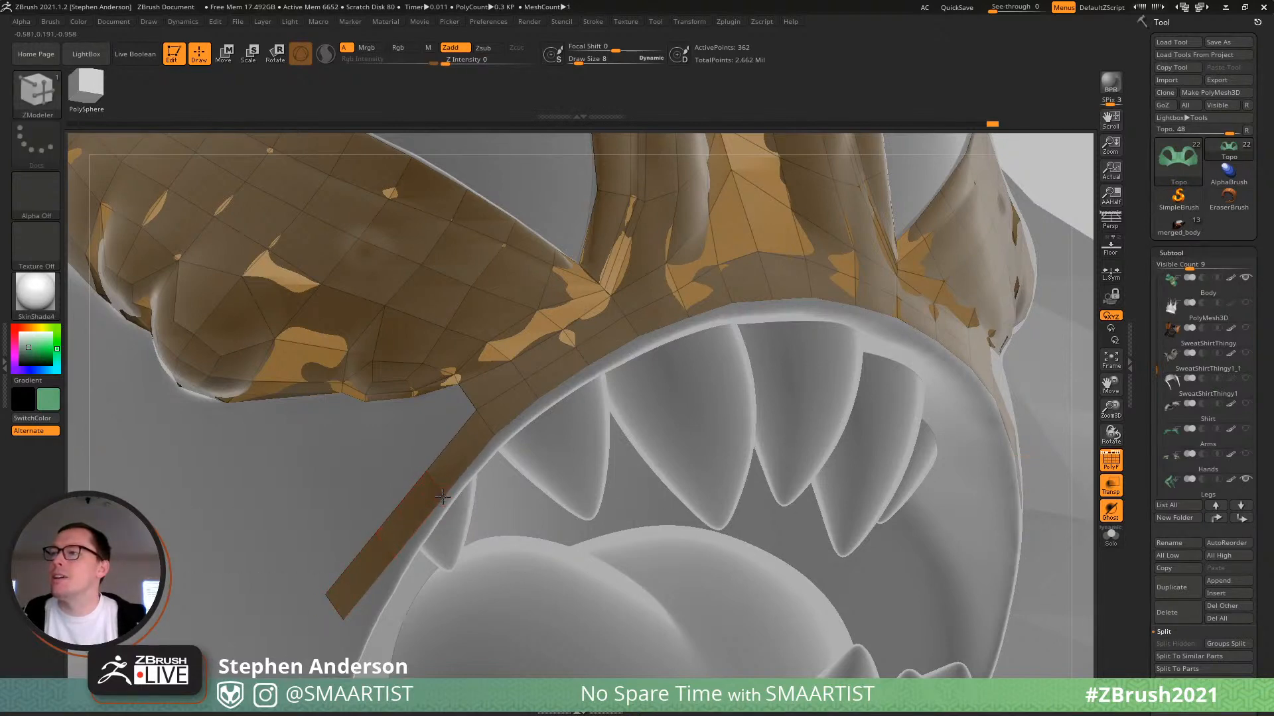
{"action": "left_click_drag", "start_coordinate": [427, 542], "coordinate": [482, 455], "text": "alt"}
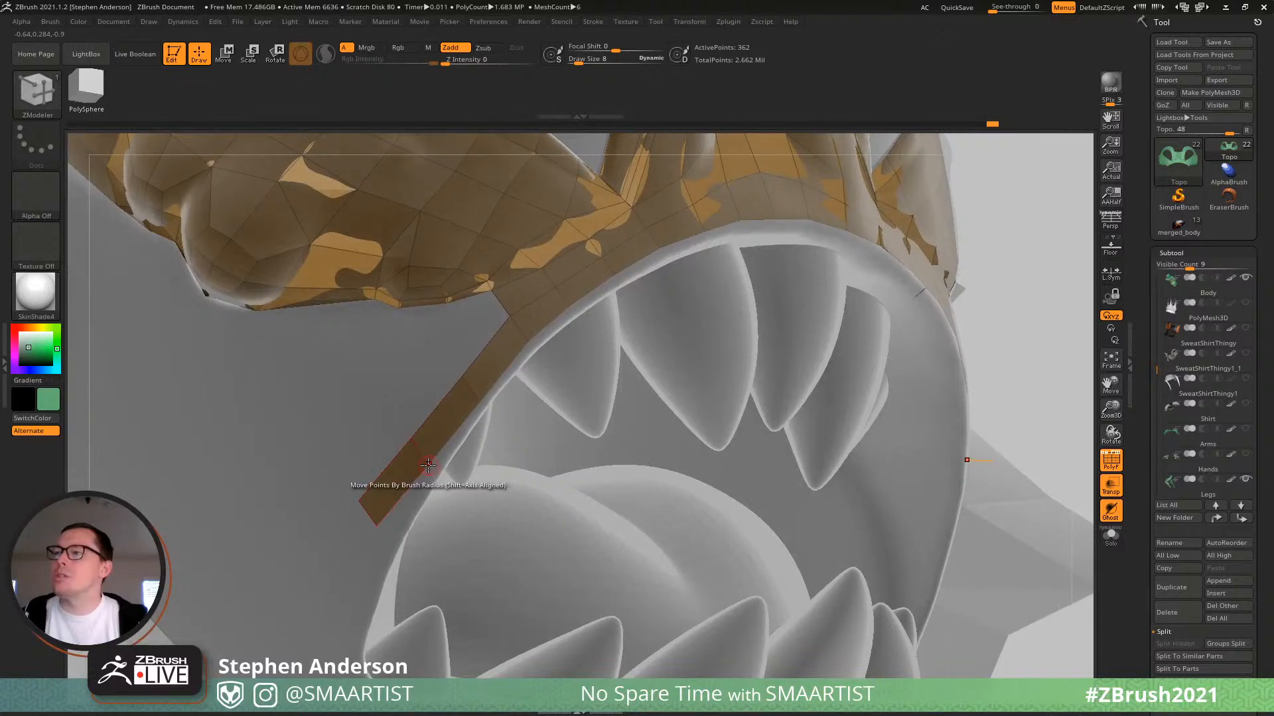
{"action": "key", "text": "ctrl+z"}
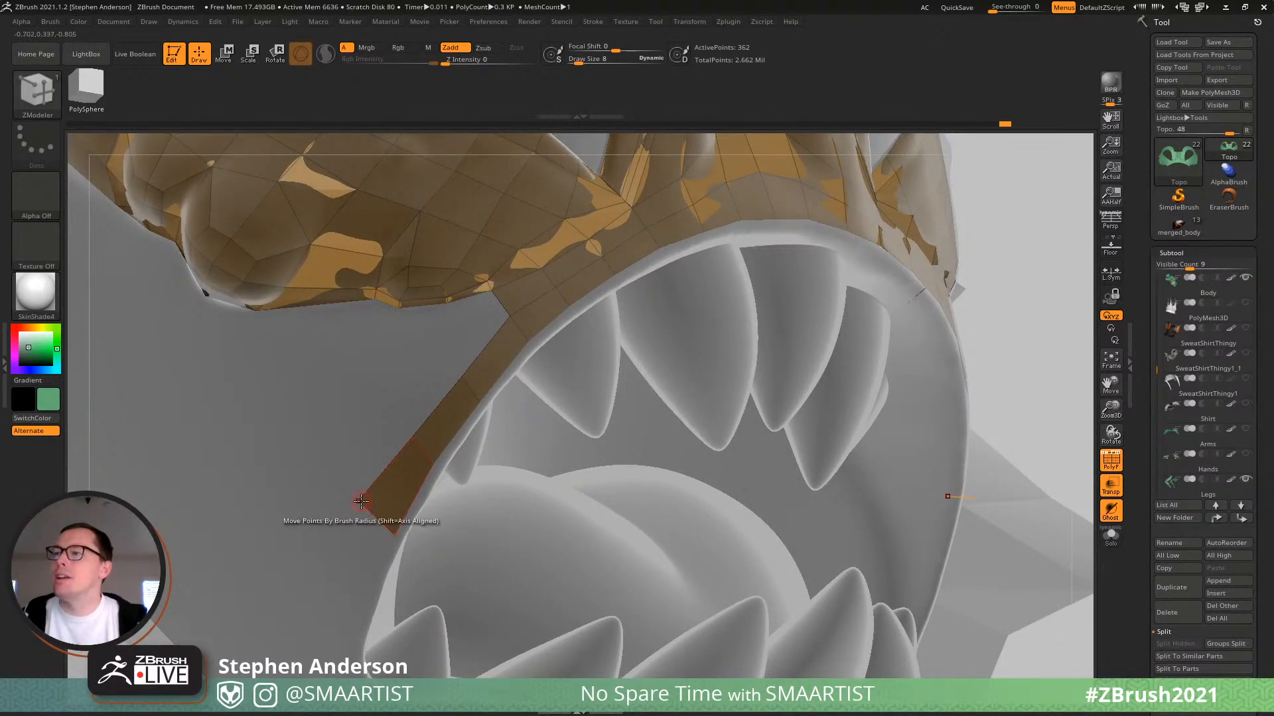
{"action": "left_click_drag", "start_coordinate": [359, 504], "coordinate": [372, 519]}
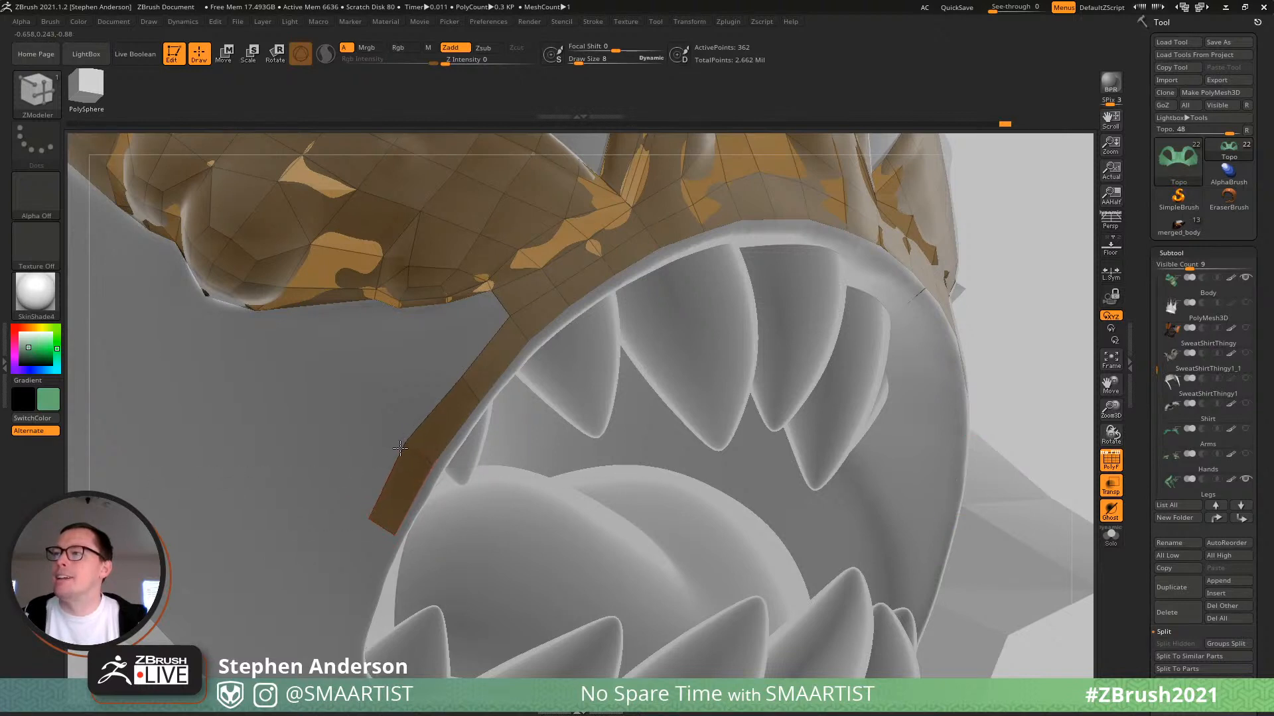
{"action": "left_click_drag", "start_coordinate": [461, 379], "coordinate": [455, 381]}
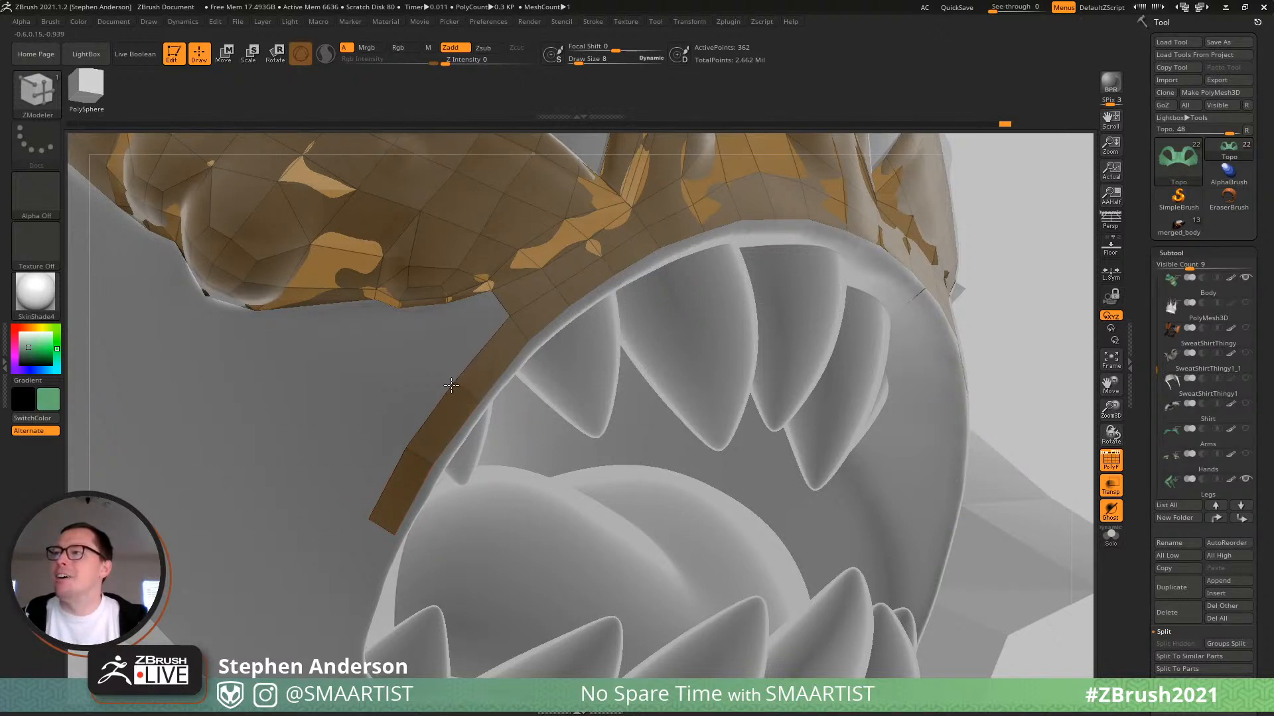
Extrude a second row of polygons beneath the cheek, running down alongside the outer edge of the lip strip.
{"action": "right_click_drag", "start_coordinate": [456, 421], "coordinate": [680, 350], "text": "ctrl"}
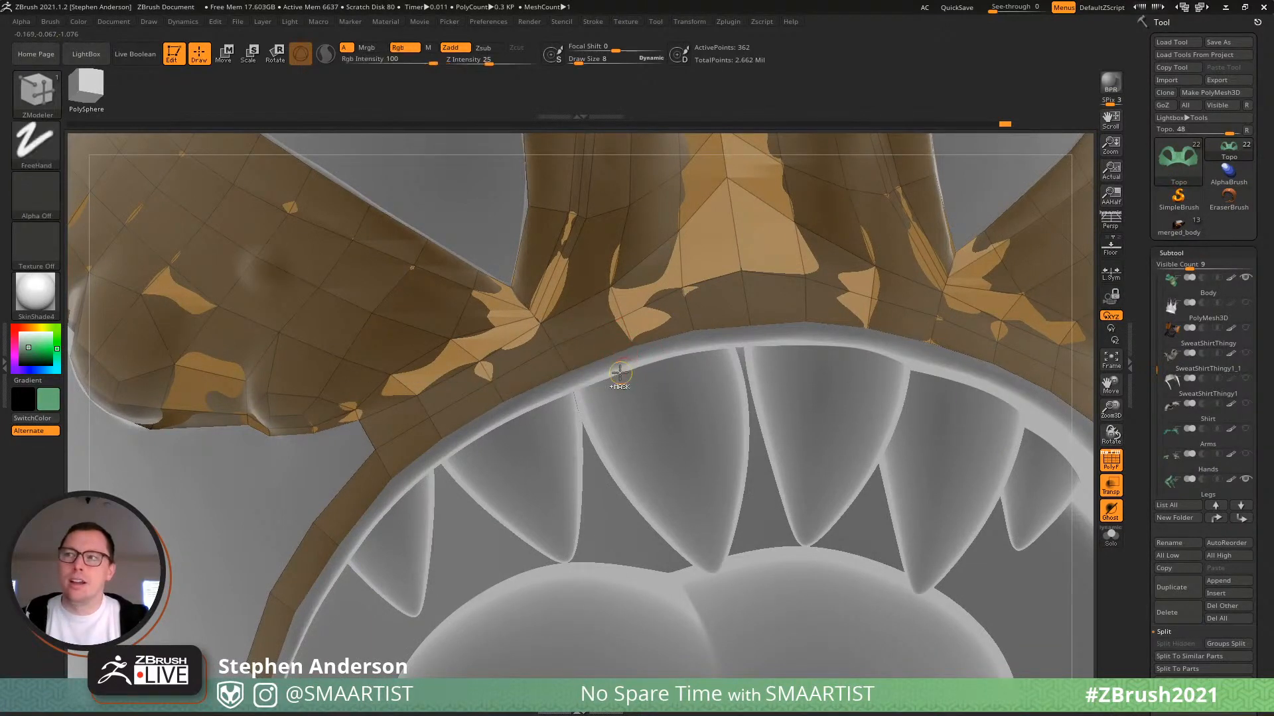
{"action": "right_click_drag", "start_coordinate": [619, 375], "coordinate": [601, 222], "text": "ctrl"}
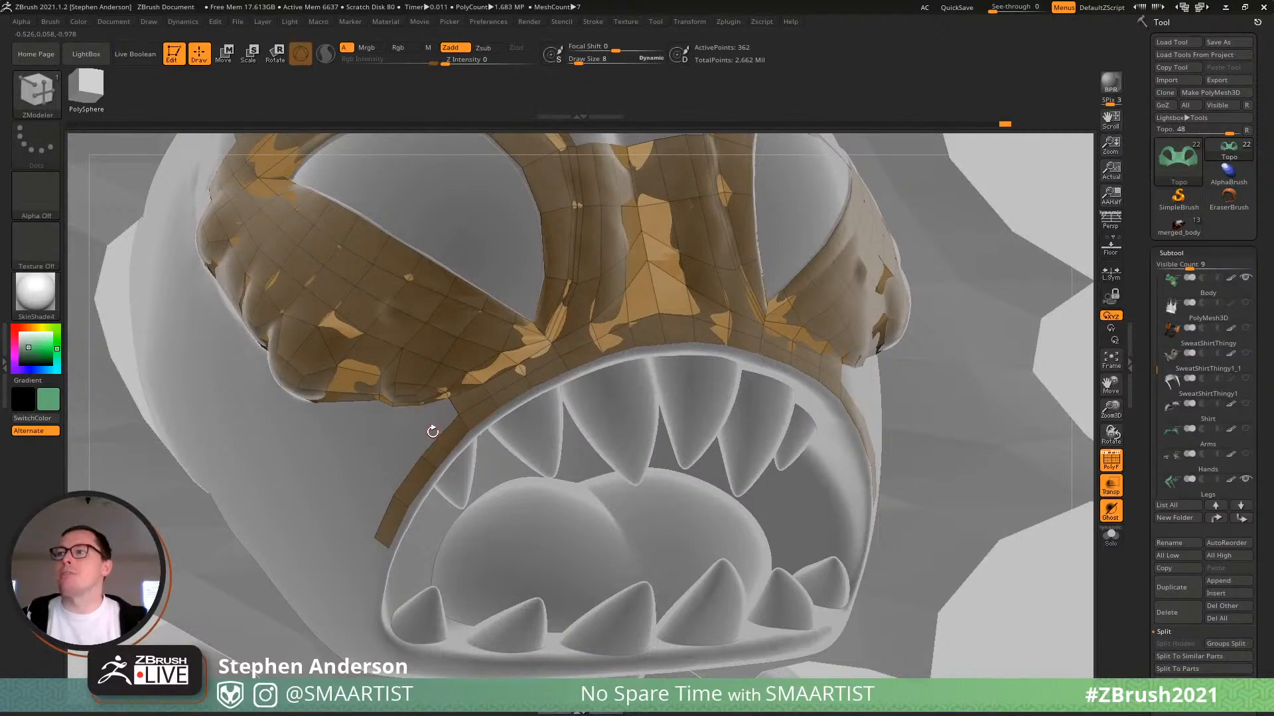
{"action": "mouse_move", "coordinate": [432, 432]}
{"action": "right_mouse_down"}
{"action": "mouse_move", "coordinate": [459, 434]}
{"action": "mouse_move", "coordinate": [448, 436]}
{"action": "right_mouse_up"}
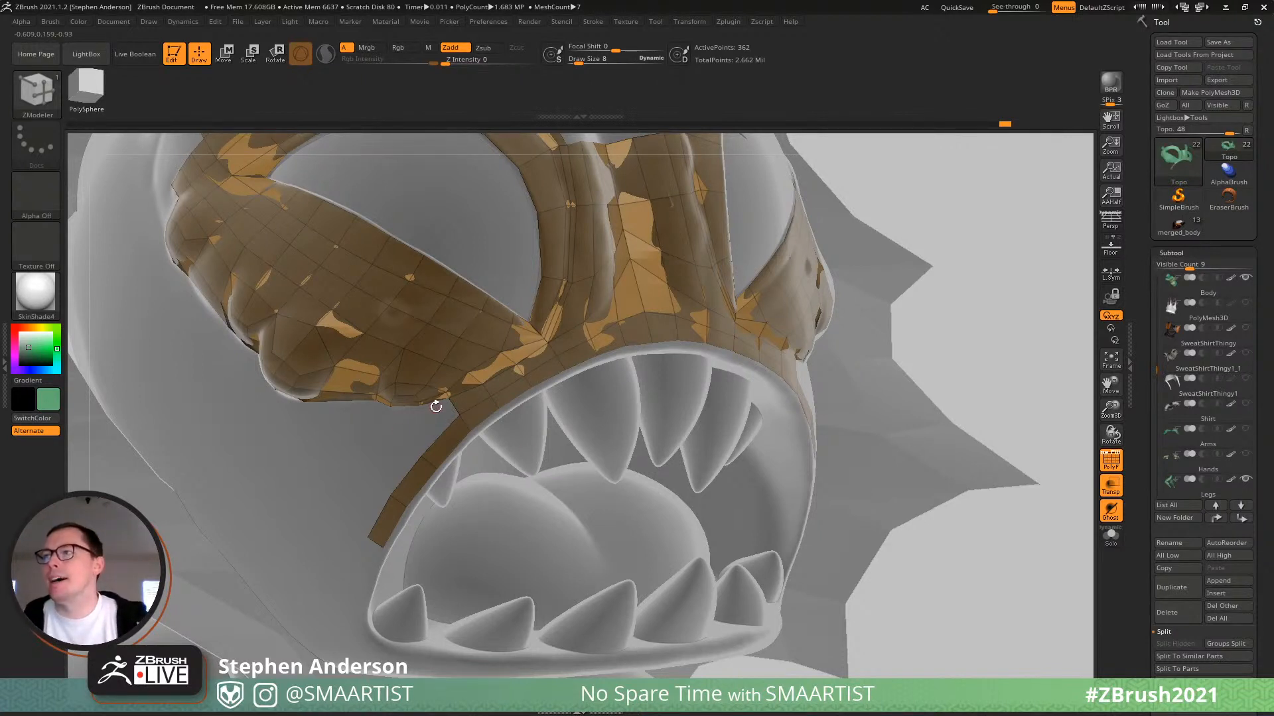
{"action": "left_click_drag", "start_coordinate": [436, 407], "coordinate": [429, 424]}
{"action": "left_click", "coordinate": [427, 422]}
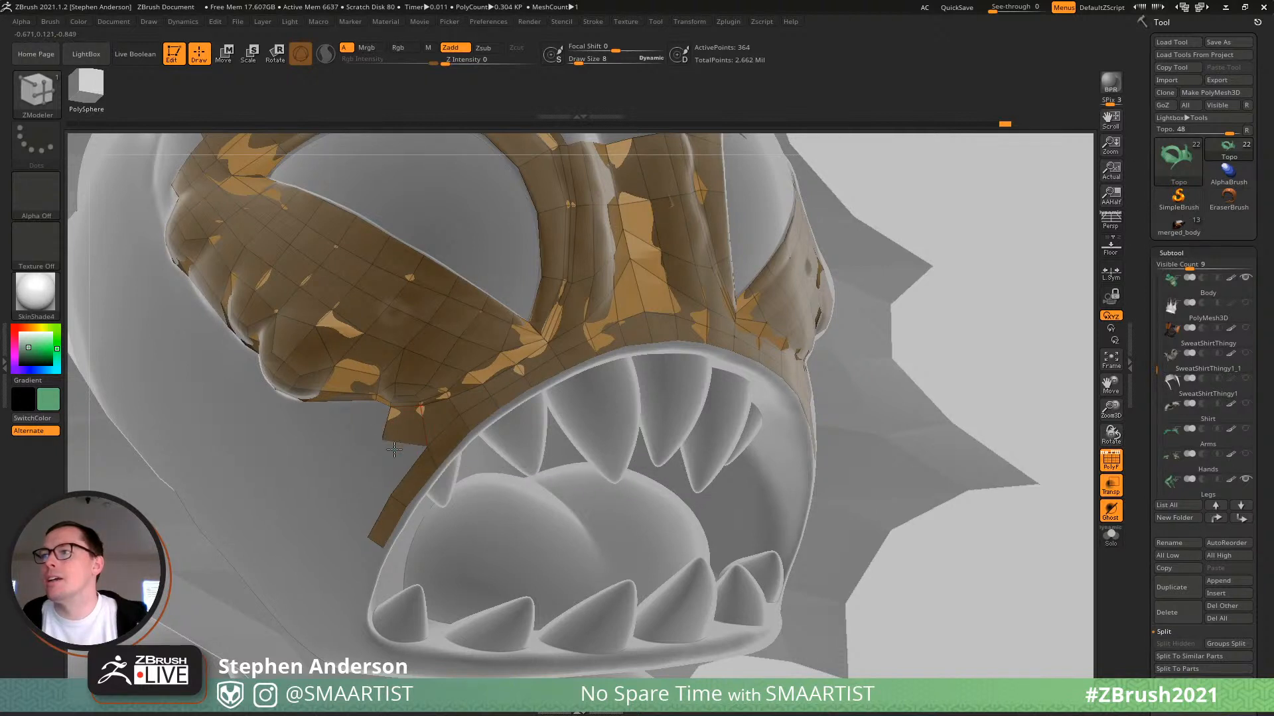
{"action": "left_click_drag", "start_coordinate": [378, 436], "coordinate": [342, 488]}
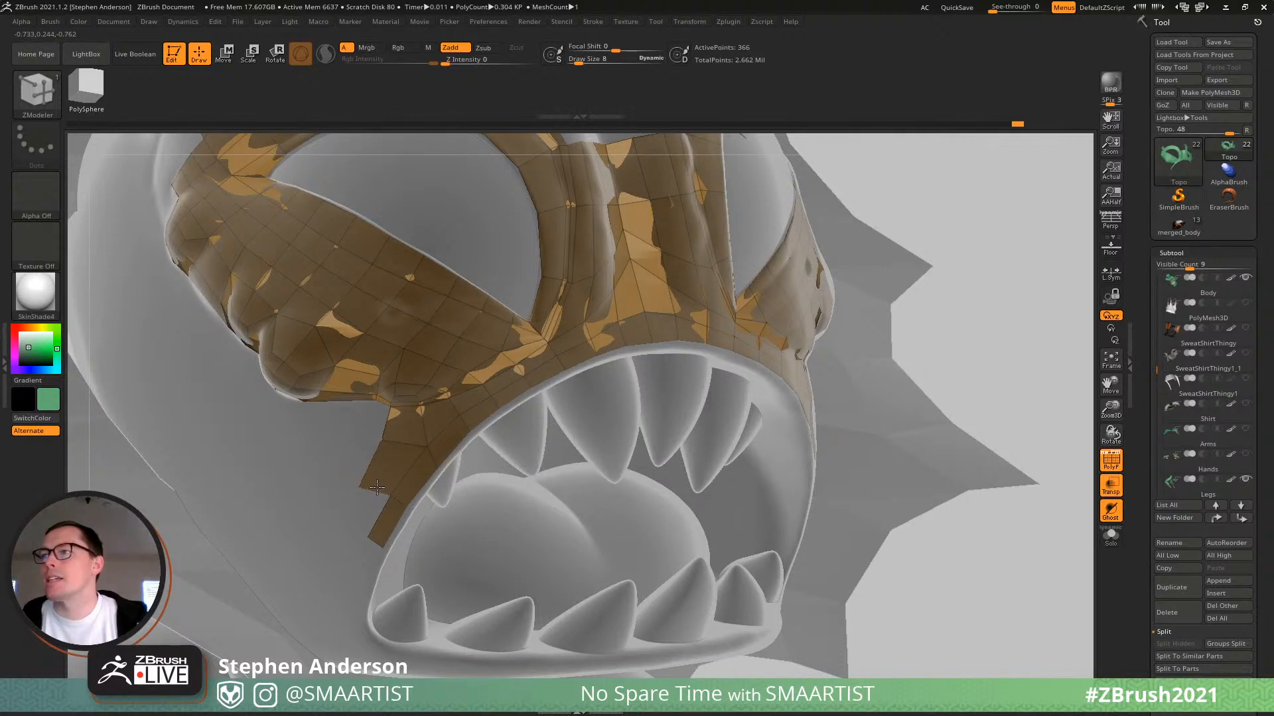
{"action": "mouse_move", "coordinate": [377, 487]}
{"action": "right_mouse_down", "text": "ctrl"}
{"action": "mouse_move", "coordinate": [362, 441]}
{"action": "mouse_move", "coordinate": [292, 451]}
{"action": "mouse_move", "coordinate": [396, 497]}
{"action": "mouse_move", "coordinate": [415, 429]}
{"action": "right_mouse_up", "text": "ctrl"}
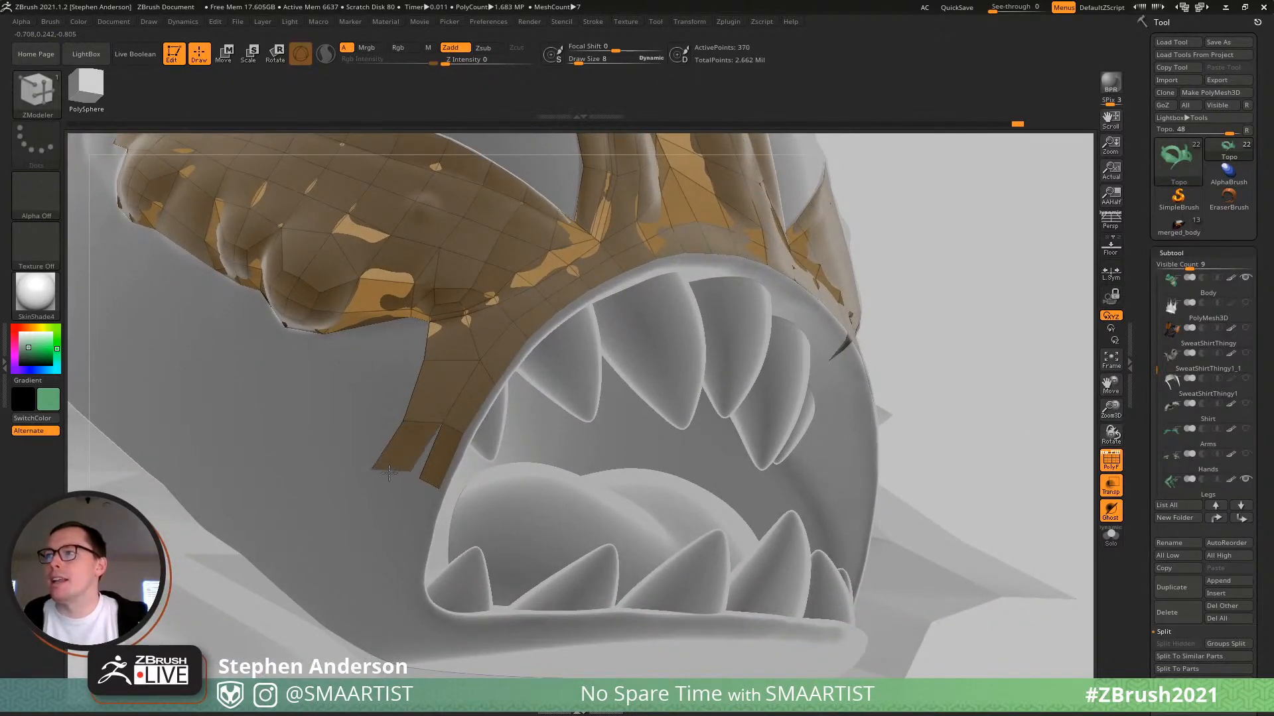
{"action": "left_click_drag", "start_coordinate": [389, 473], "coordinate": [398, 480]}
Extrude two more polygons outward beneath the cheek bulge, continuing from the top of the second lip row.
{"action": "mouse_move", "coordinate": [479, 362]}
{"action": "right_mouse_down", "text": "ctrl"}
{"action": "mouse_move", "coordinate": [597, 494]}
{"action": "mouse_move", "coordinate": [475, 362]}
{"action": "right_mouse_up", "text": "ctrl"}
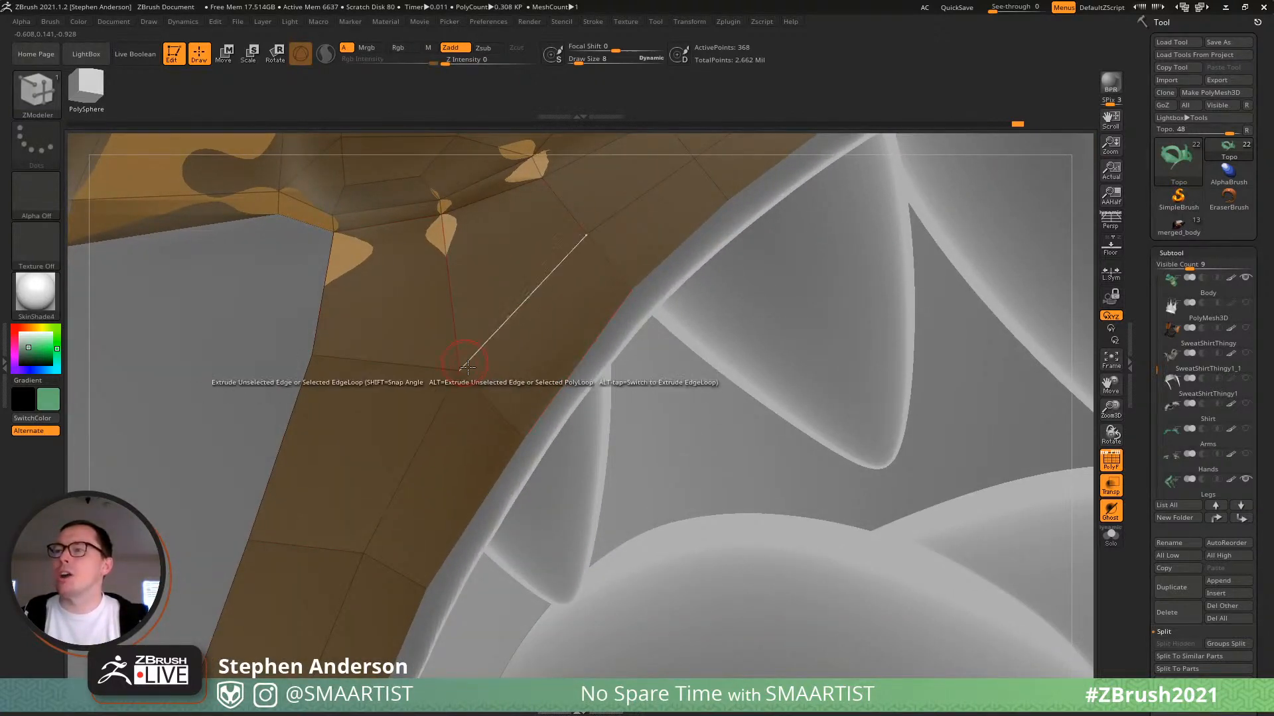
{"action": "right_click_drag", "start_coordinate": [465, 371], "coordinate": [466, 376]}
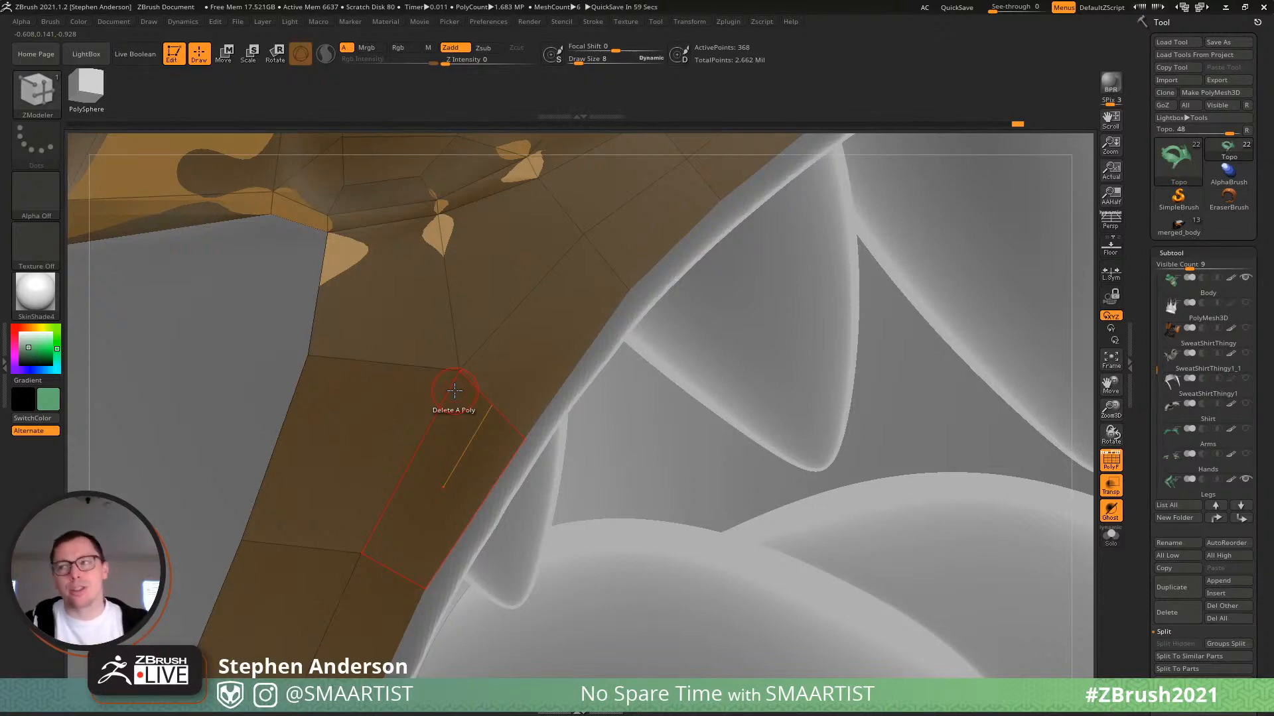
{"action": "right_click_drag", "start_coordinate": [438, 427], "coordinate": [364, 321], "text": "ctrl"}
{"action": "mouse_move", "coordinate": [459, 392]}
{"action": "right_mouse_down", "text": "alt"}
{"action": "mouse_move", "coordinate": [469, 351]}
{"action": "mouse_move", "coordinate": [458, 321]}
{"action": "mouse_move", "coordinate": [543, 309]}
{"action": "right_mouse_up", "text": "alt"}
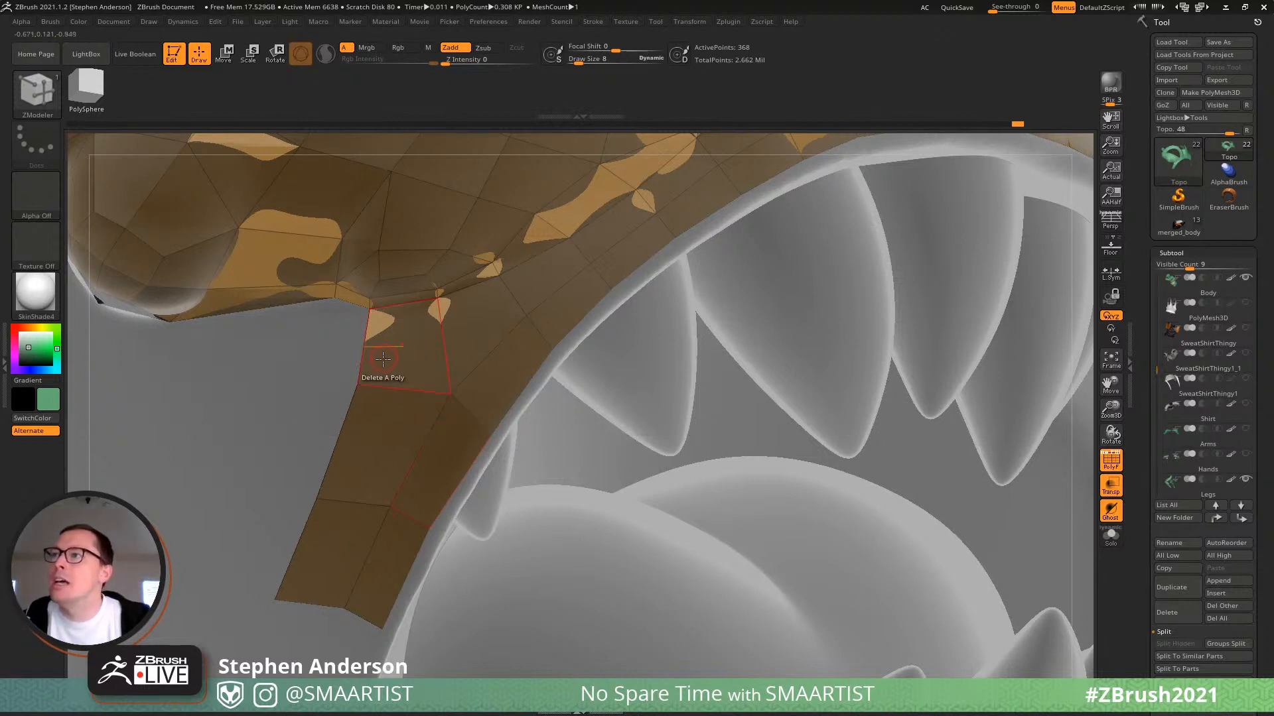
{"action": "left_click_drag", "start_coordinate": [338, 337], "coordinate": [462, 457], "text": "alt"}
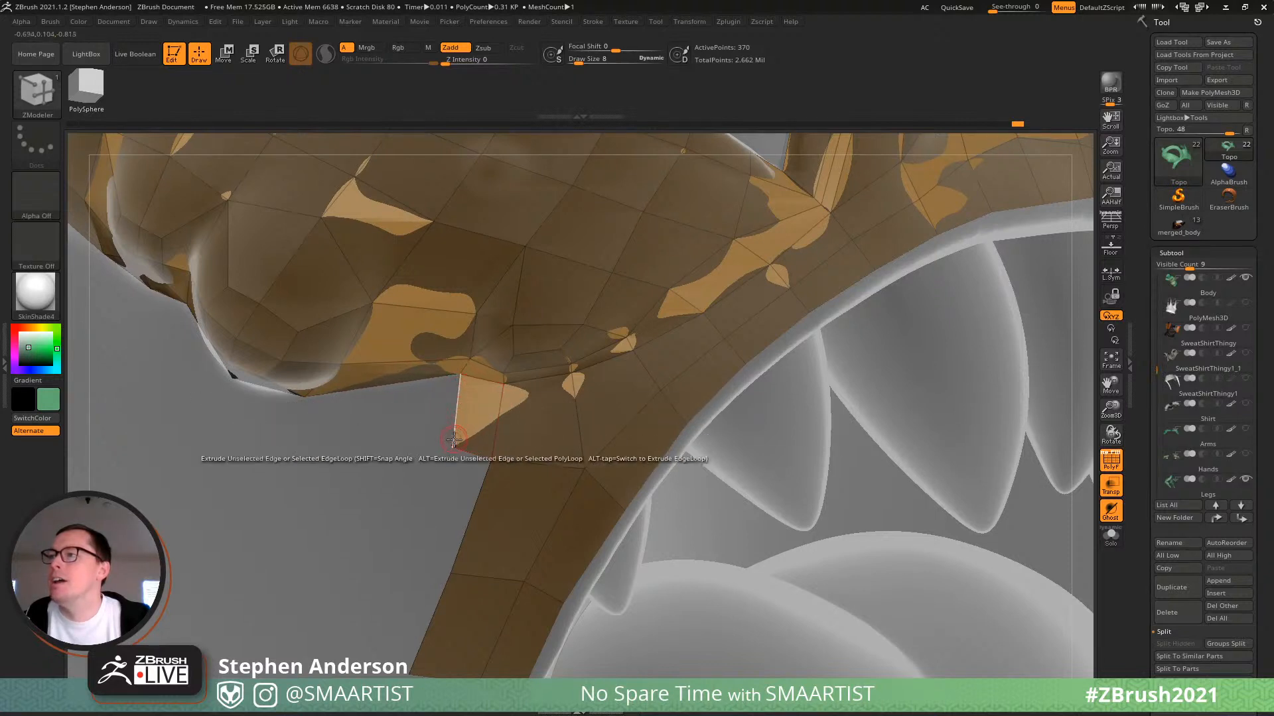
{"action": "key", "text": "ctrl"}
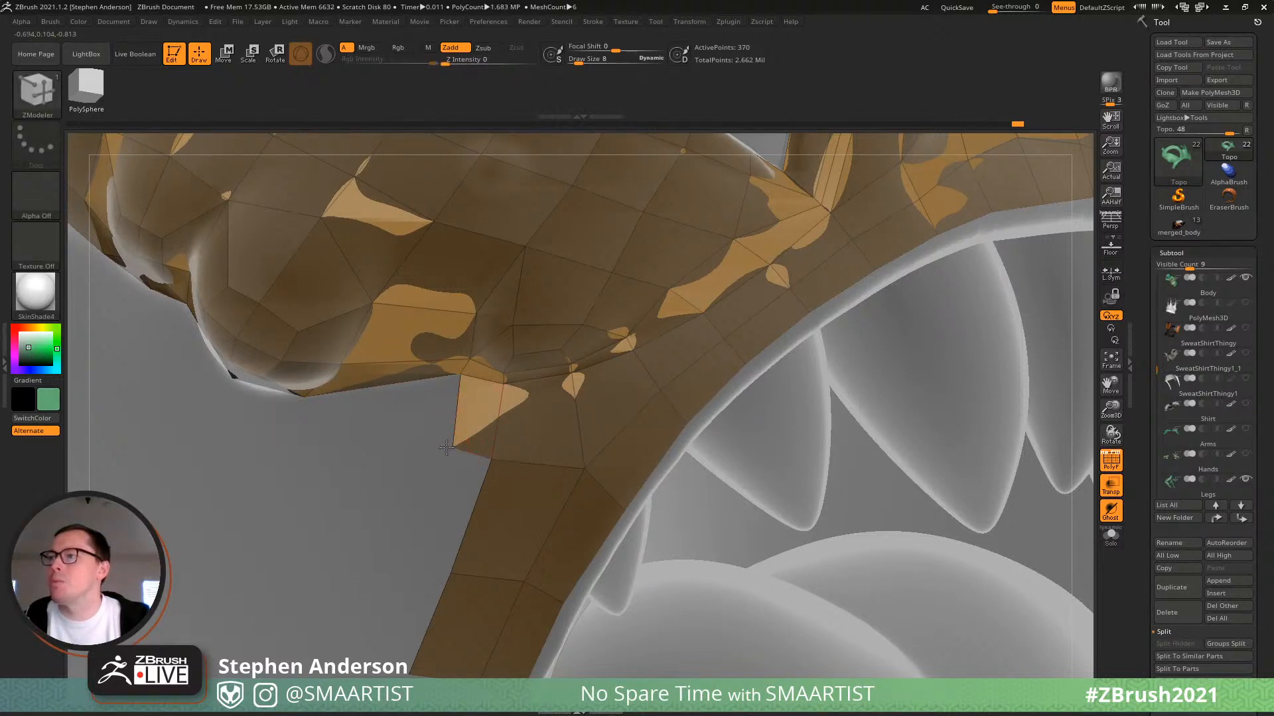
{"action": "left_click_drag", "start_coordinate": [428, 455], "coordinate": [342, 471]}
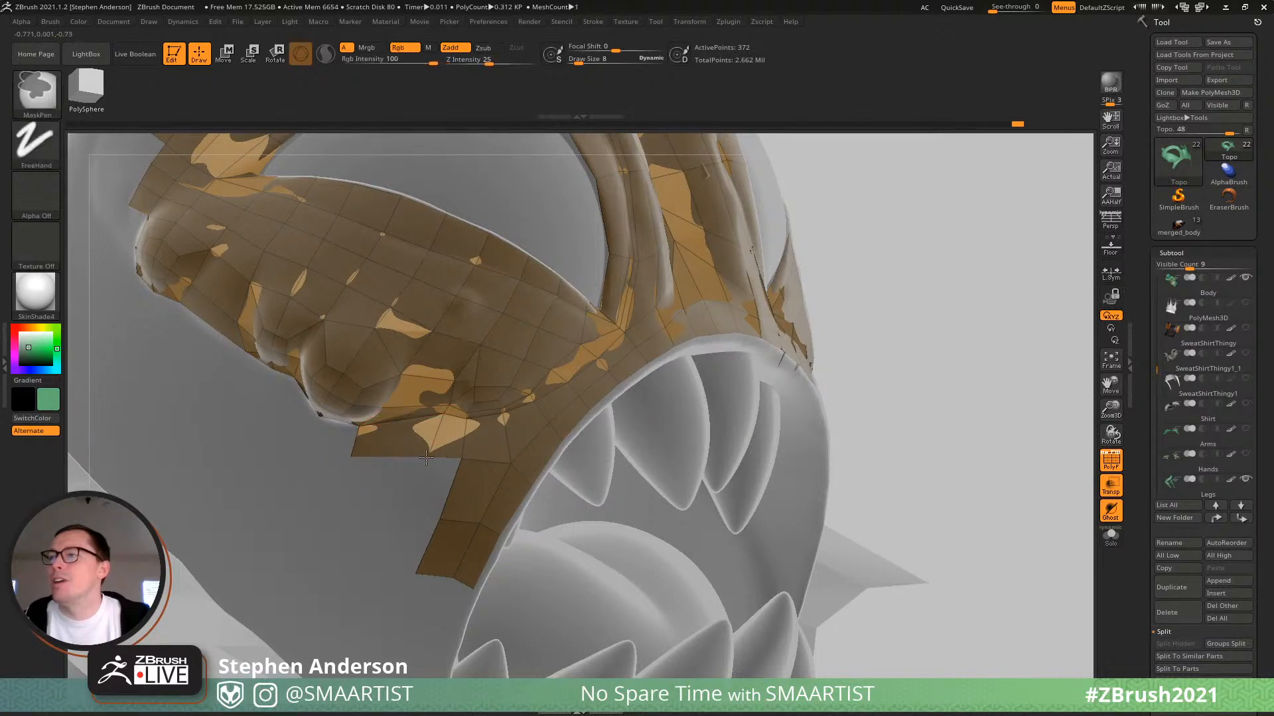
Raise the lower corner of the row beneath the cheek and extrude one more polygon from the bulge's outer bottom edge.
{"action": "right_click_drag", "start_coordinate": [371, 441], "coordinate": [414, 496], "text": "ctrl"}
{"action": "mouse_move", "coordinate": [471, 508]}
{"action": "left_mouse_down"}
{"action": "mouse_move", "coordinate": [443, 495]}
{"action": "mouse_move", "coordinate": [456, 504]}
{"action": "left_mouse_up"}
{"action": "right_click_drag", "start_coordinate": [425, 506], "coordinate": [348, 516]}
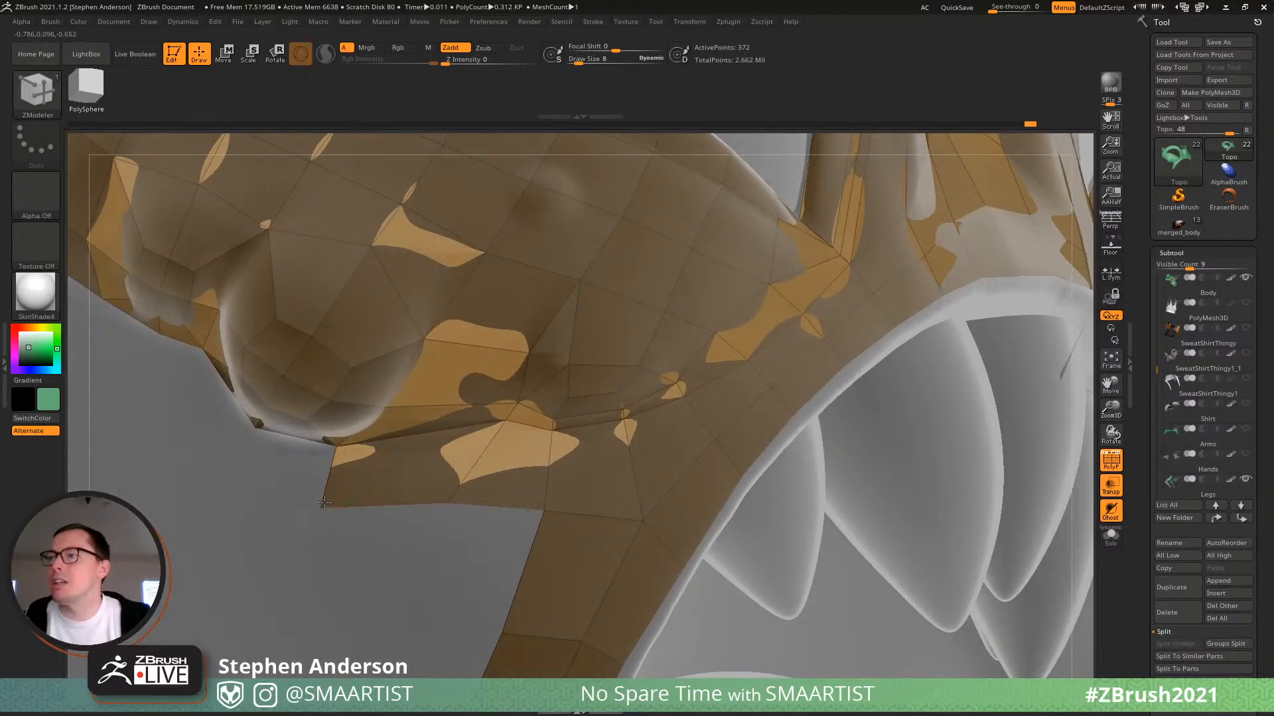
{"action": "left_click_drag", "start_coordinate": [324, 502], "coordinate": [339, 479]}
{"action": "left_click", "coordinate": [328, 476]}
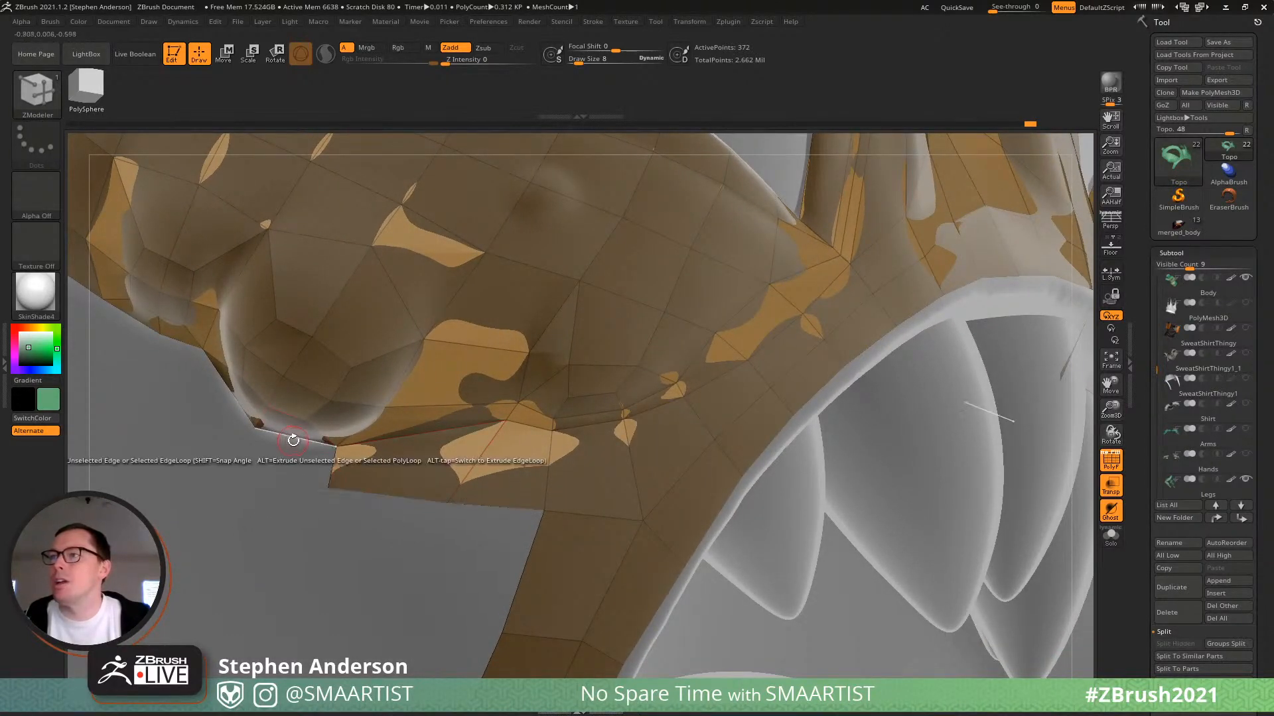
{"action": "left_click", "coordinate": [291, 438]}
{"action": "left_click_drag", "start_coordinate": [283, 487], "coordinate": [251, 468]}
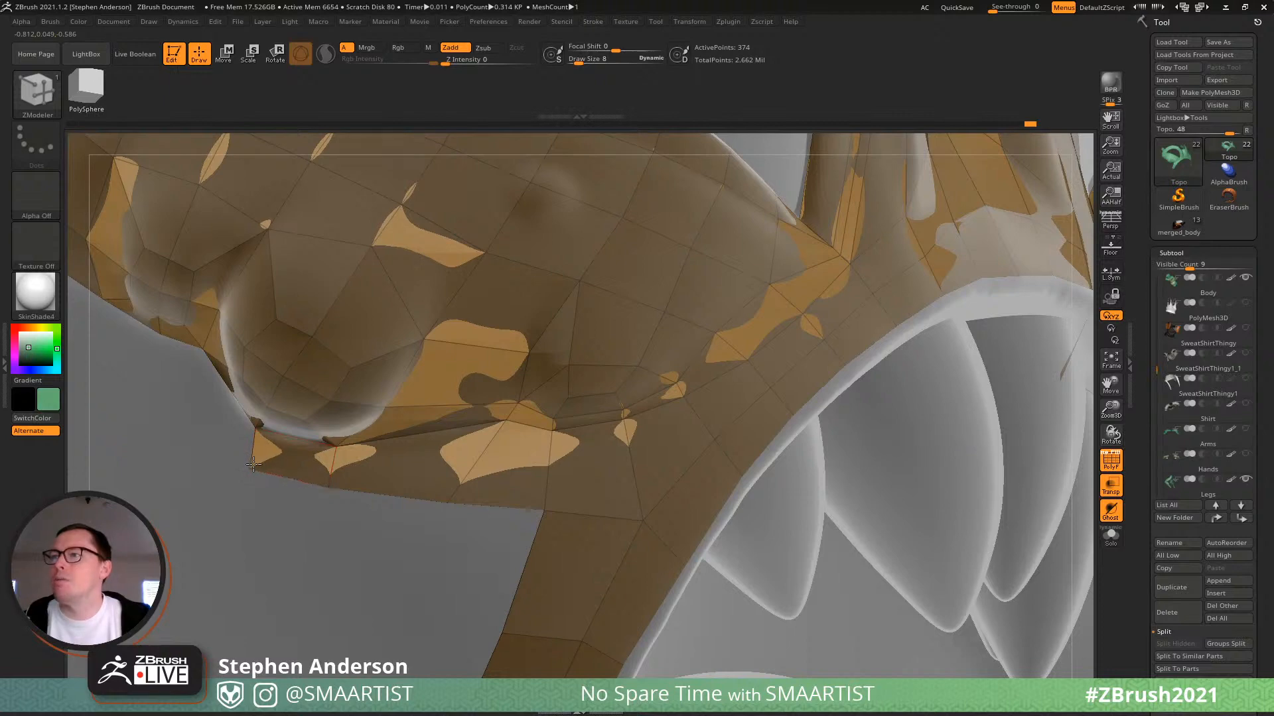
Extrude a polygon outward from the second lip row to start filling the corner below the cheek row.
{"action": "left_click_drag", "start_coordinate": [353, 494], "coordinate": [378, 393], "text": "alt"}
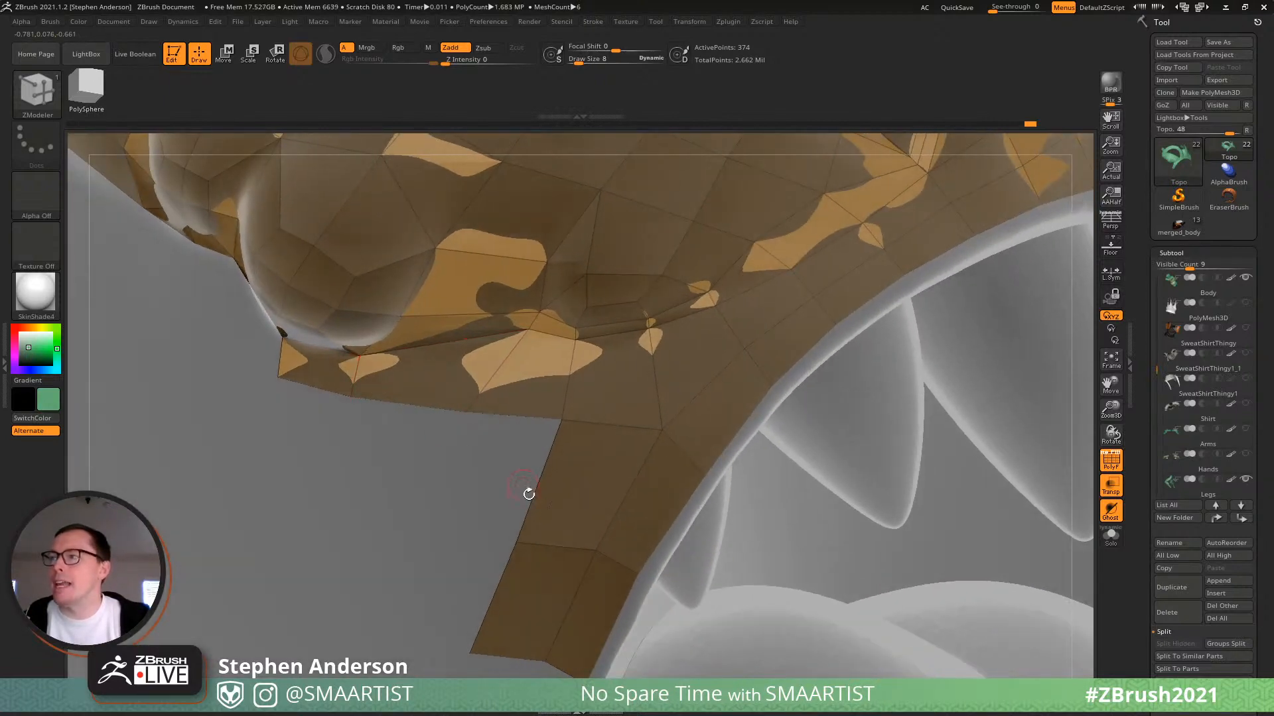
{"action": "mouse_move", "coordinate": [524, 504]}
{"action": "left_mouse_down"}
{"action": "mouse_move", "coordinate": [556, 499]}
{"action": "mouse_move", "coordinate": [432, 498]}
{"action": "mouse_move", "coordinate": [428, 524]}
{"action": "left_mouse_up"}
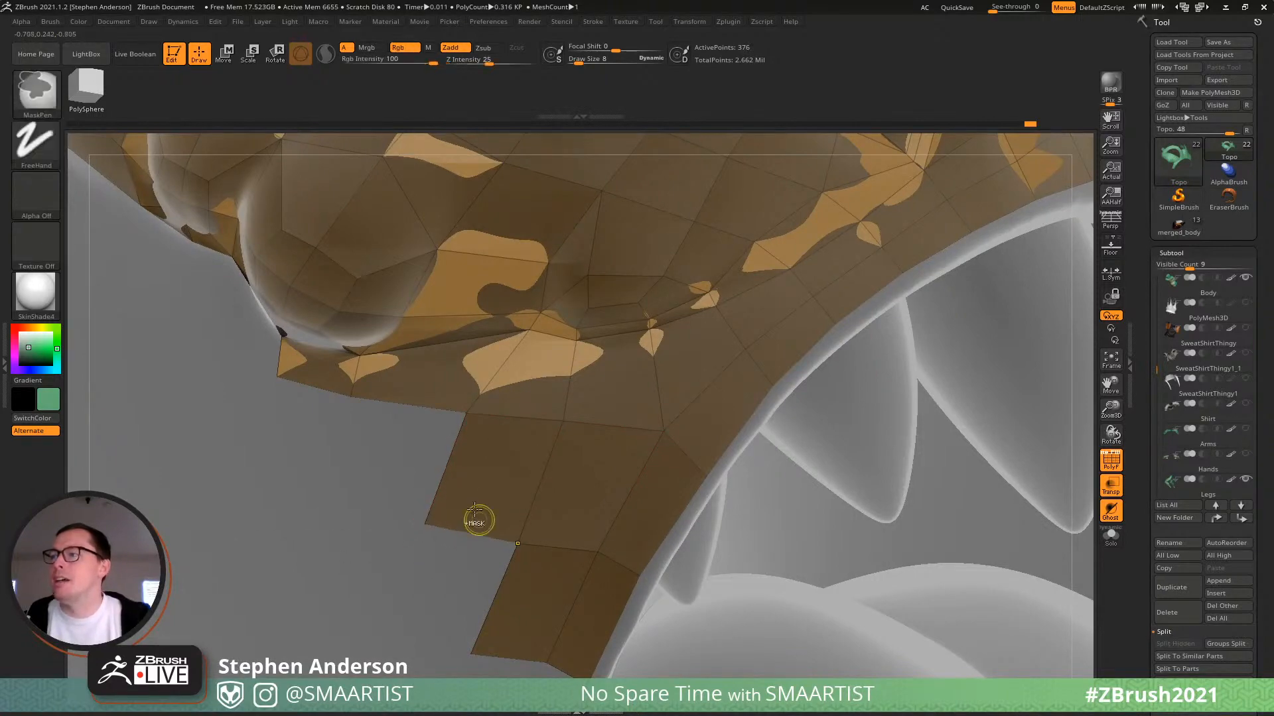
{"action": "mouse_move", "coordinate": [477, 520]}
{"action": "right_mouse_down", "text": "ctrl"}
{"action": "mouse_move", "coordinate": [621, 381]}
{"action": "mouse_move", "coordinate": [510, 372]}
{"action": "right_mouse_up", "text": "ctrl"}
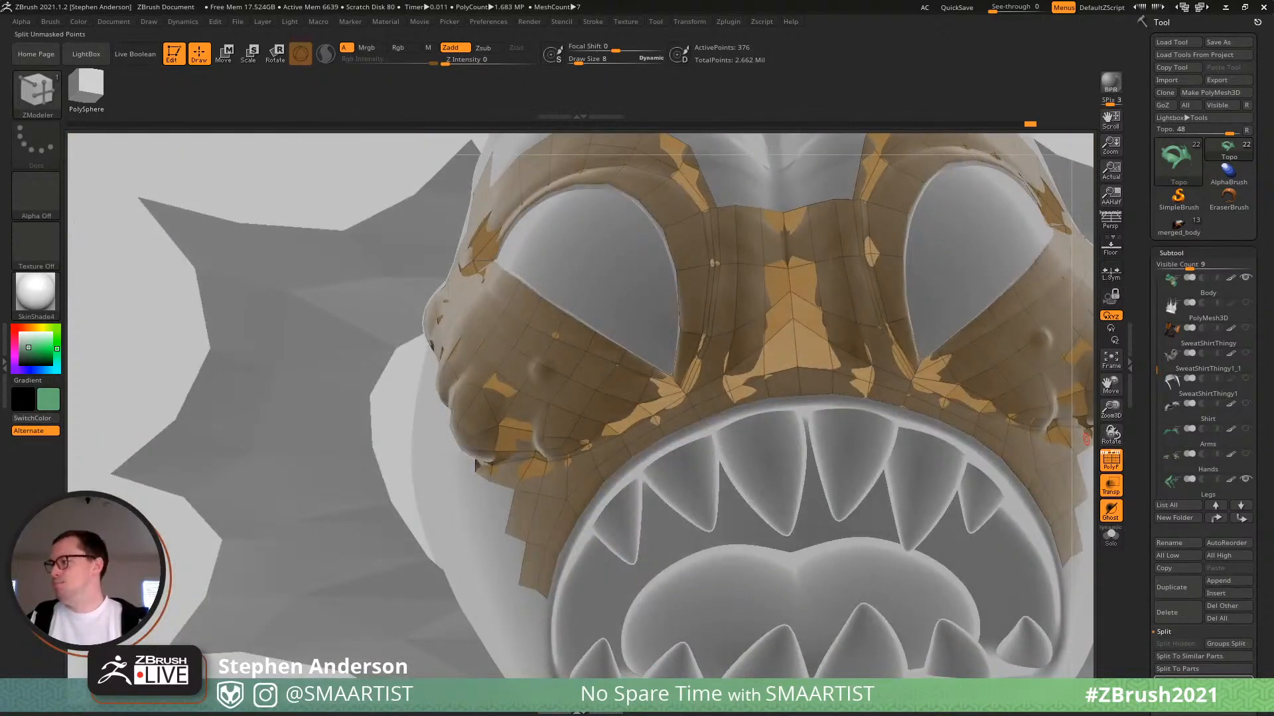
Apply Mirror And Weld to the Topo mesh.
{"action": "left_click_drag", "start_coordinate": [1262, 693], "coordinate": [1264, 373]}
{"action": "left_click", "coordinate": [1198, 510]}
{"action": "left_click", "coordinate": [1195, 543]}
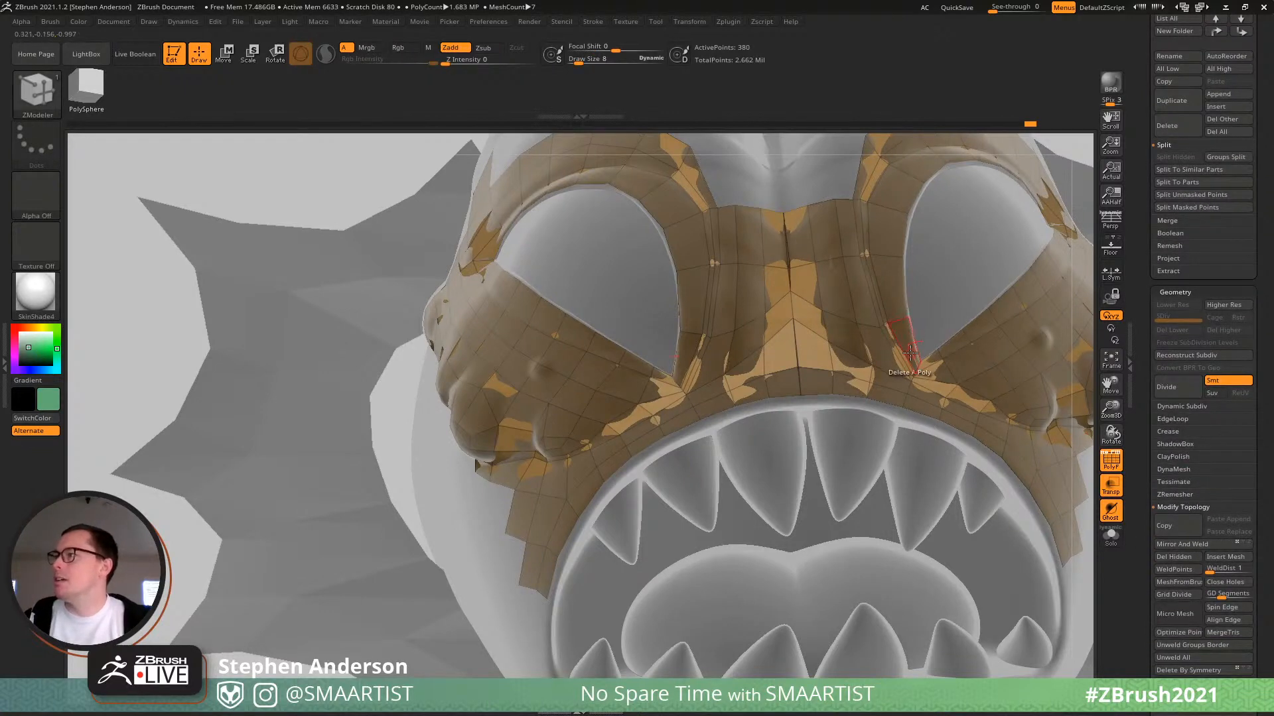
Using the Move brush at draw size 62, pull the nose bridge's center points across the symmetry line and apply Mirror And Weld.
{"action": "mouse_move", "coordinate": [911, 353]}
{"action": "right_mouse_down", "text": "alt"}
{"action": "mouse_move", "coordinate": [785, 448]}
{"action": "mouse_move", "coordinate": [784, 479]}
{"action": "right_mouse_up", "text": "alt"}
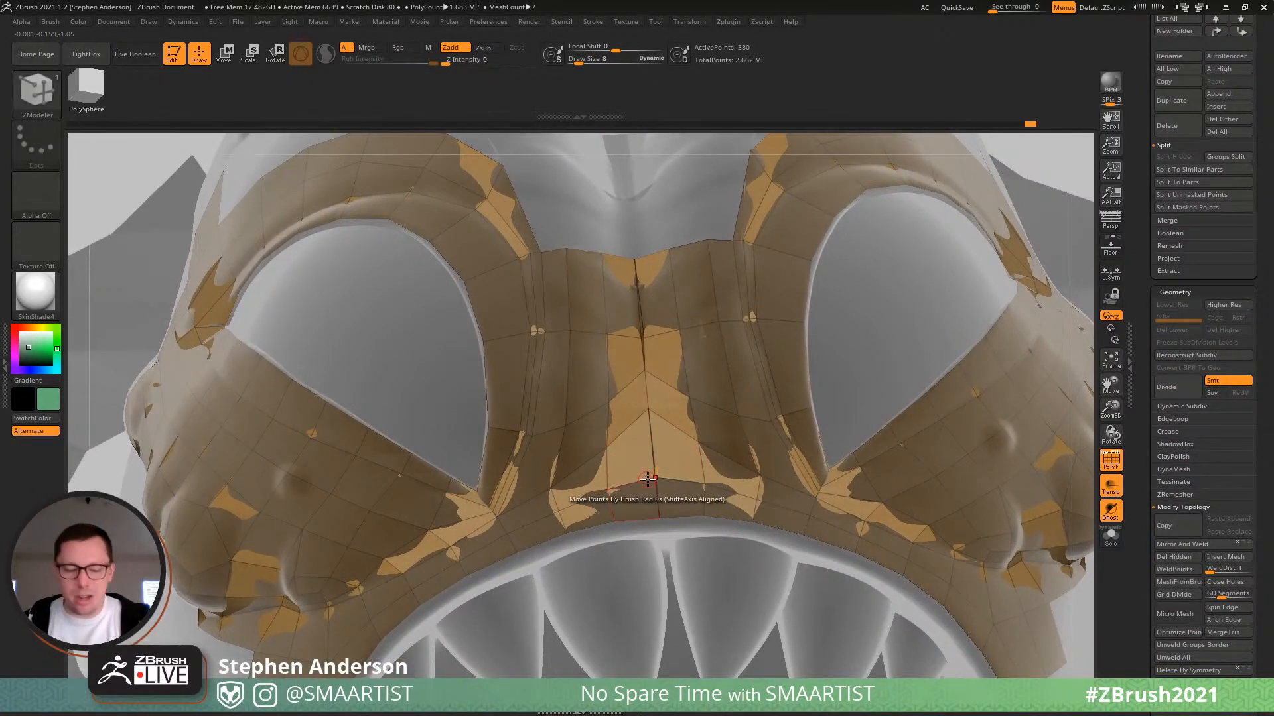
{"action": "key", "text": "b"}
{"action": "key", "text": "m"}
{"action": "key", "text": "v"}
{"action": "key", "text": "b"}
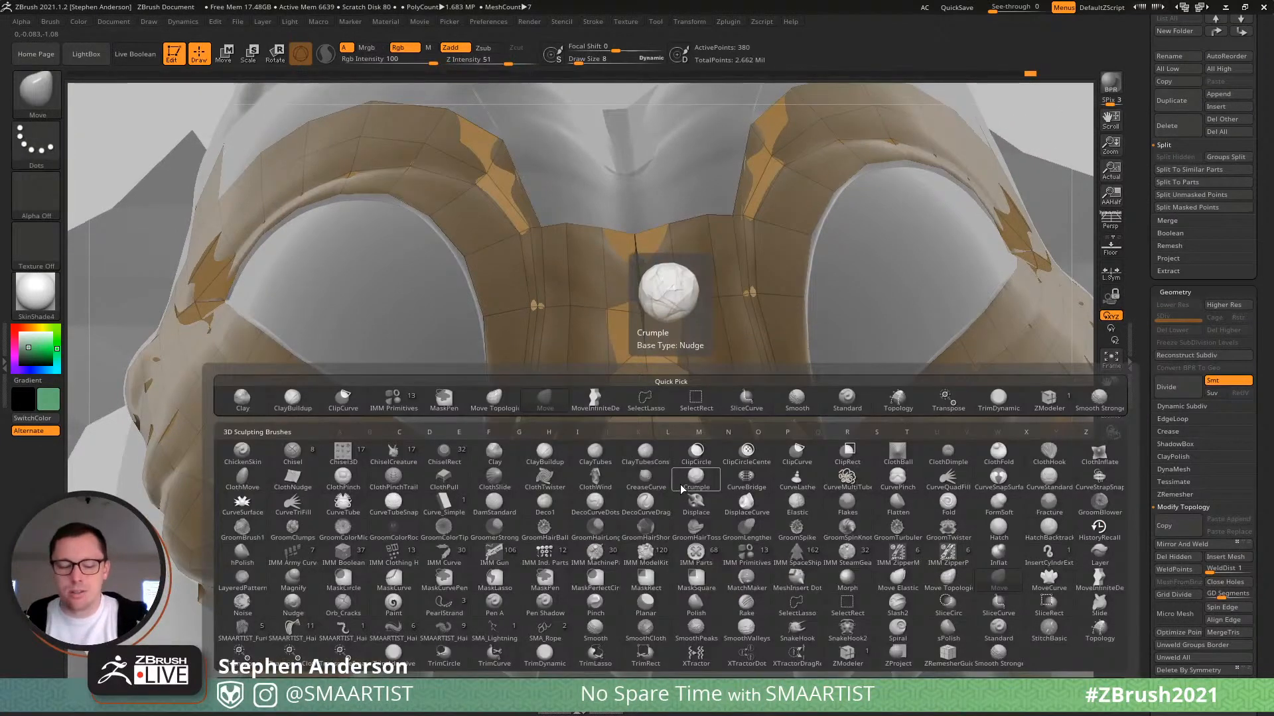
{"action": "key", "text": "m"}
{"action": "key", "text": "v"}
{"action": "mouse_move", "coordinate": [674, 466]}
{"action": "right_mouse_down"}
{"action": "mouse_move", "coordinate": [650, 456]}
{"action": "mouse_move", "coordinate": [664, 454]}
{"action": "right_mouse_up"}
{"action": "key", "text": "s"}
{"action": "mouse_move", "coordinate": [658, 454]}
{"action": "left_mouse_down"}
{"action": "mouse_move", "coordinate": [672, 455]}
{"action": "mouse_move", "coordinate": [678, 492]}
{"action": "left_mouse_up"}
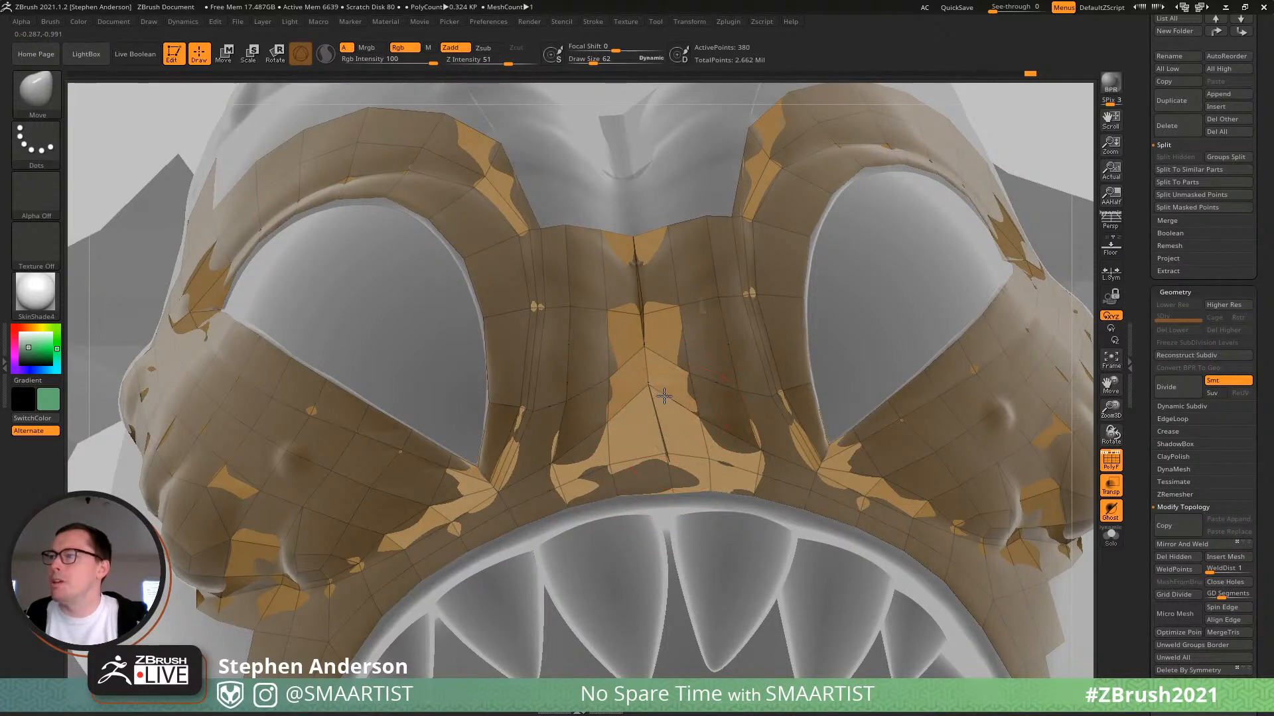
{"action": "left_click_drag", "start_coordinate": [664, 396], "coordinate": [663, 283]}
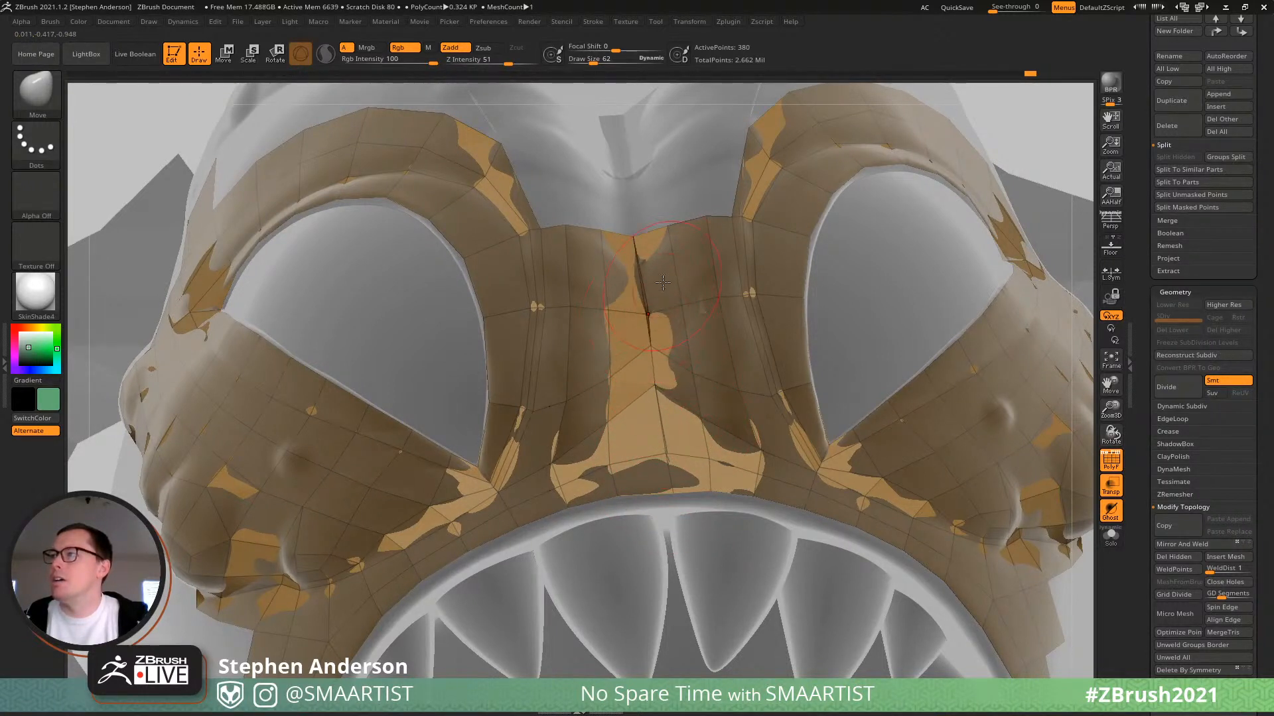
{"action": "left_click", "coordinate": [1185, 547]}
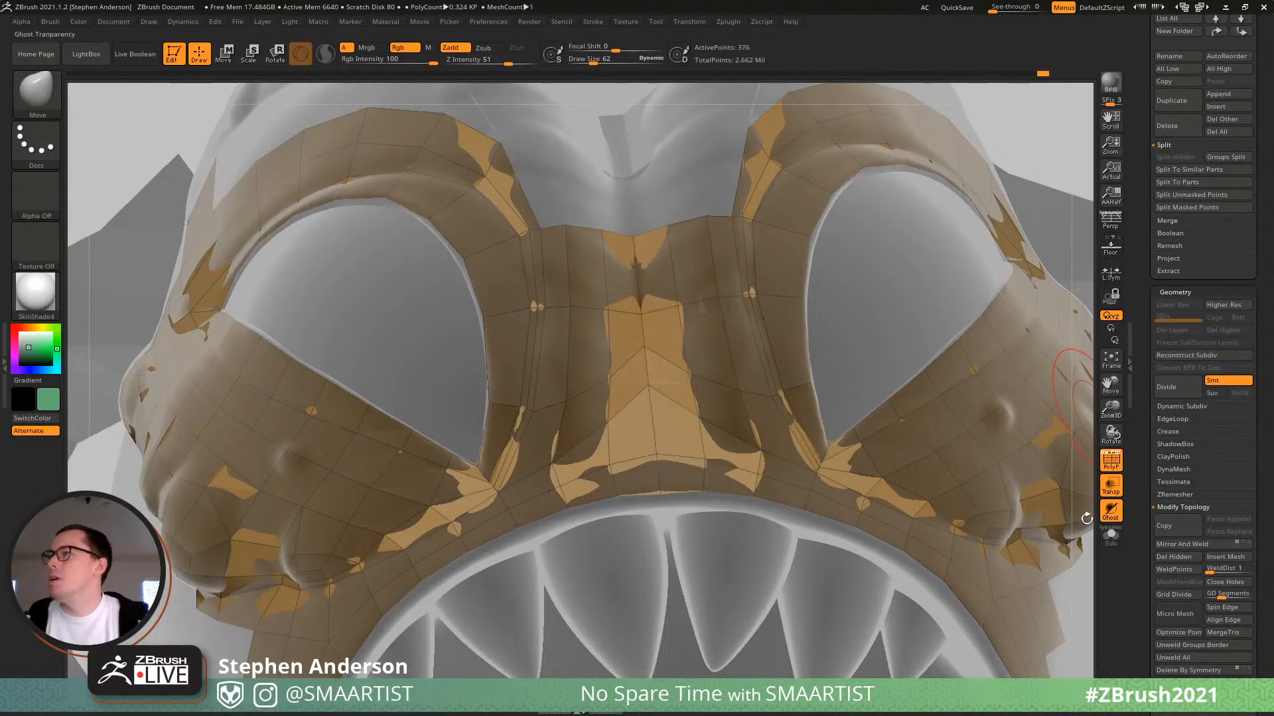
Reduce the brush's draw size to 33 and examine the welded nose bridge and face from several angles.
{"action": "right_click_drag", "start_coordinate": [686, 391], "coordinate": [722, 386]}
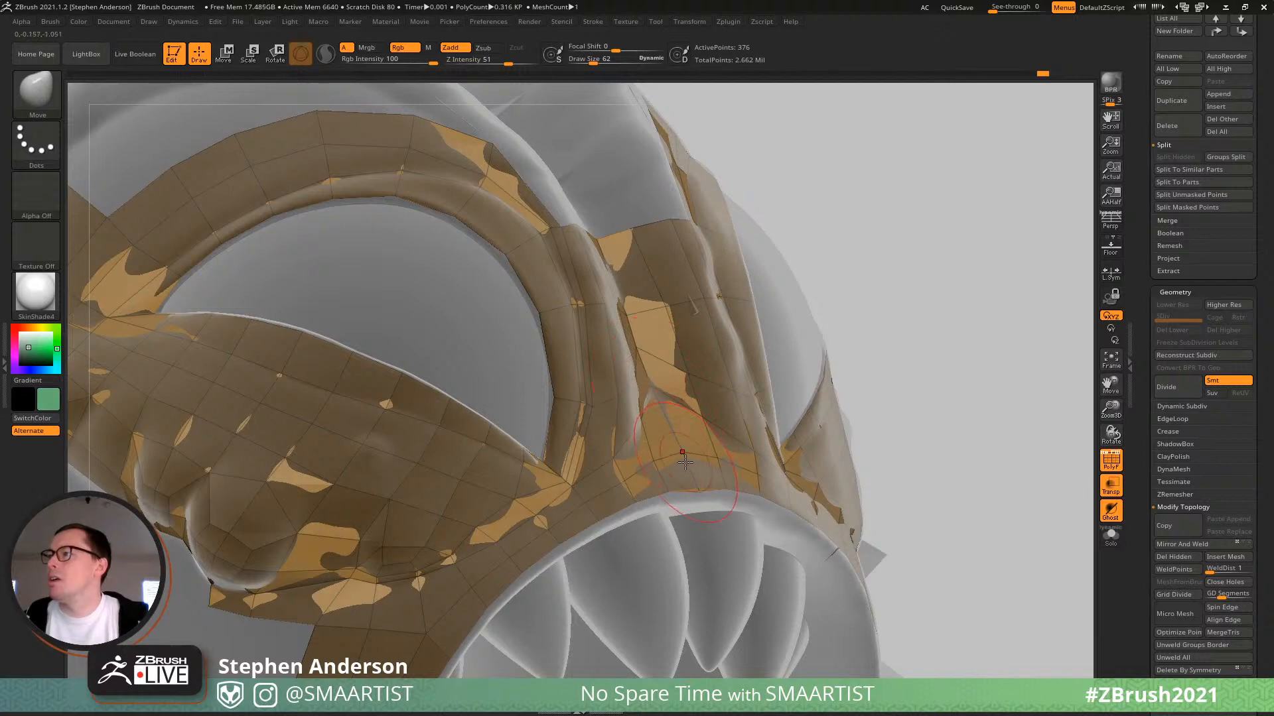
{"action": "right_click_drag", "start_coordinate": [697, 498], "coordinate": [640, 521]}
{"action": "key", "text": "s"}
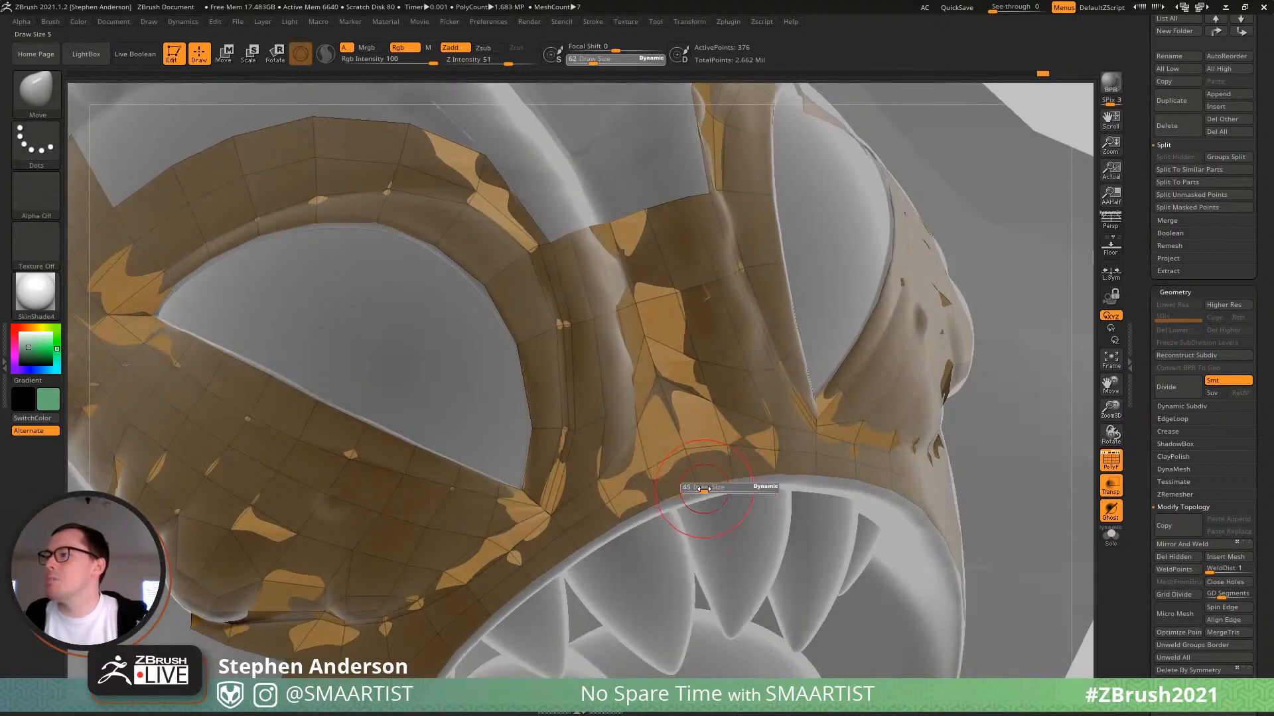
{"action": "left_click", "coordinate": [700, 492]}
{"action": "right_click_drag", "start_coordinate": [714, 505], "coordinate": [657, 462], "text": "ctrl"}
{"action": "right_click_drag", "start_coordinate": [584, 540], "coordinate": [640, 506], "text": "alt"}
{"action": "right_click_drag", "start_coordinate": [733, 378], "coordinate": [664, 348]}
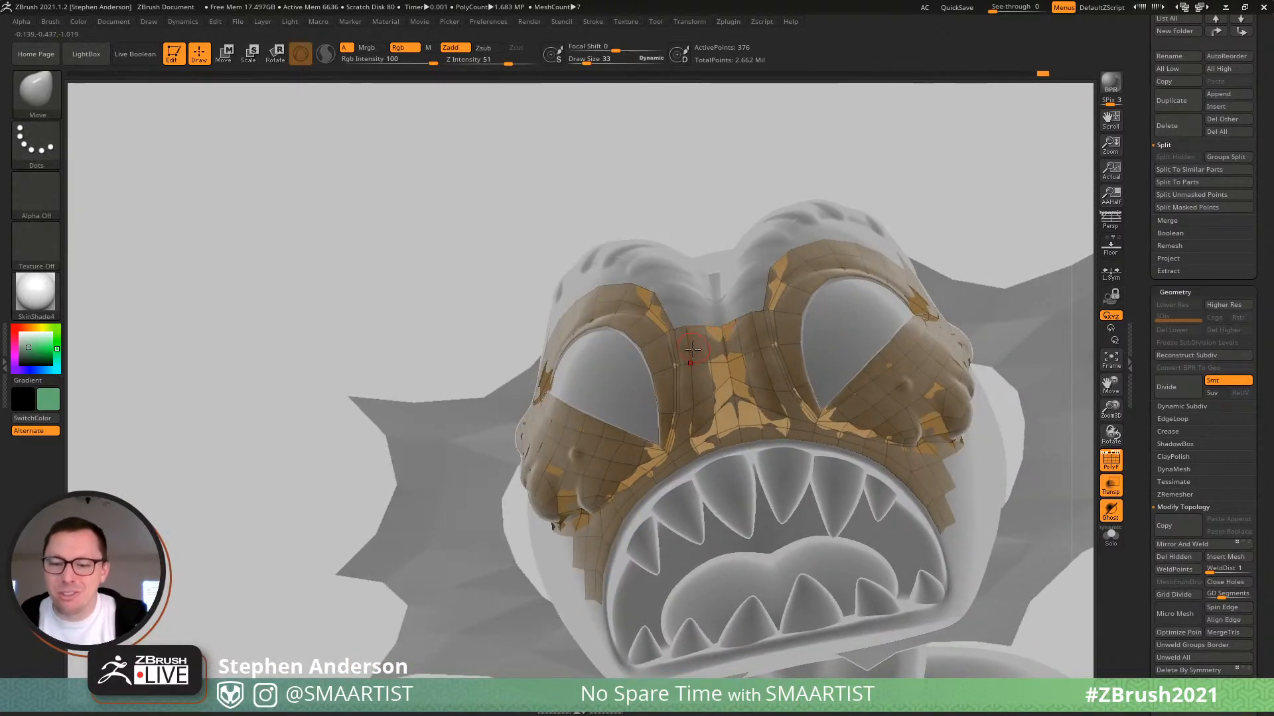
With ZModeler, extrude two polygons outward beneath the cheek bulge and tidy the points along their lower border.
{"action": "key", "text": "b"}
{"action": "key", "text": "z"}
{"action": "key", "text": "m"}
{"action": "mouse_move", "coordinate": [604, 404]}
{"action": "right_mouse_down"}
{"action": "mouse_move", "coordinate": [574, 469]}
{"action": "mouse_move", "coordinate": [597, 438]}
{"action": "right_mouse_up"}
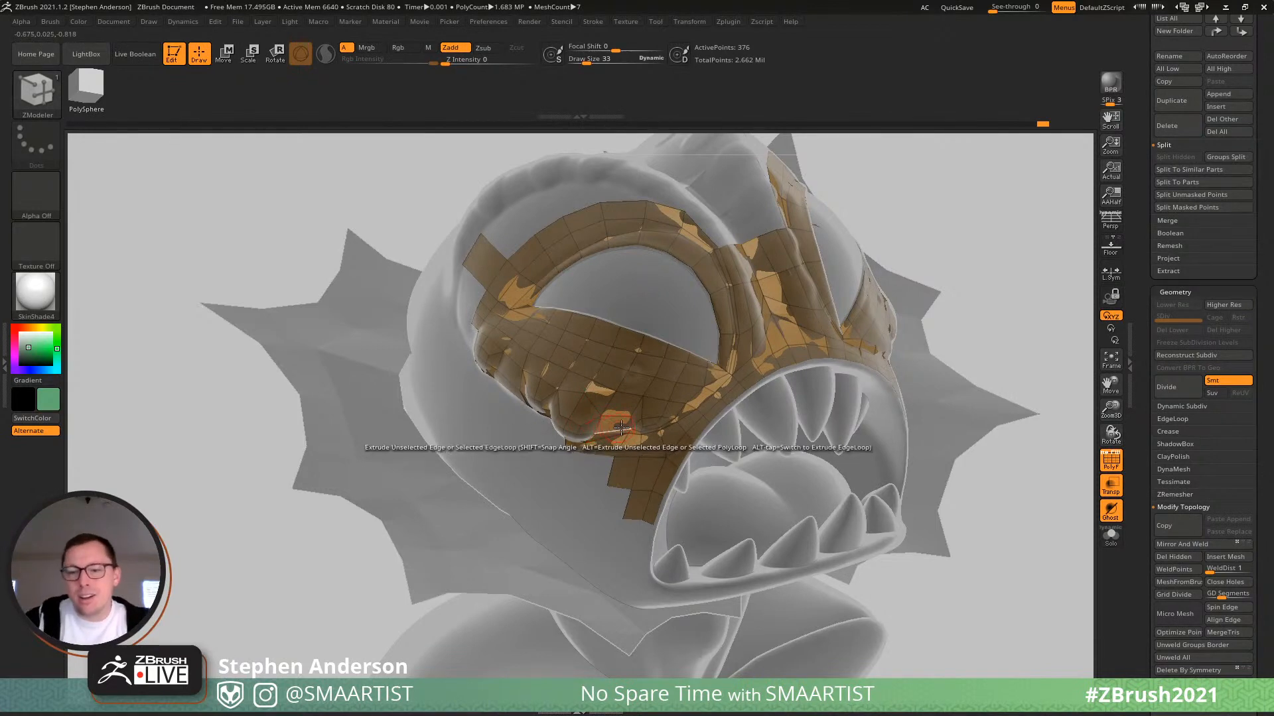
{"action": "right_click_drag", "start_coordinate": [603, 463], "coordinate": [583, 424]}
{"action": "right_click_drag", "start_coordinate": [684, 421], "coordinate": [630, 449]}
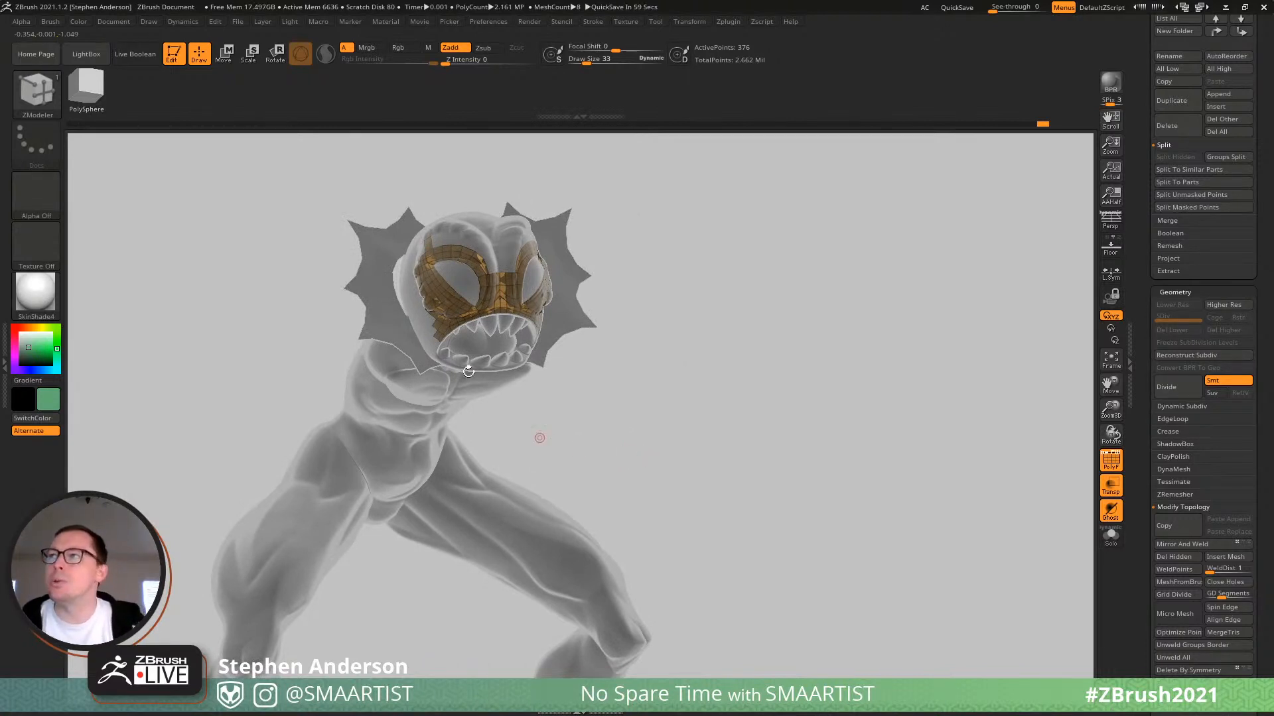
{"action": "right_click_drag", "start_coordinate": [501, 335], "coordinate": [565, 506]}
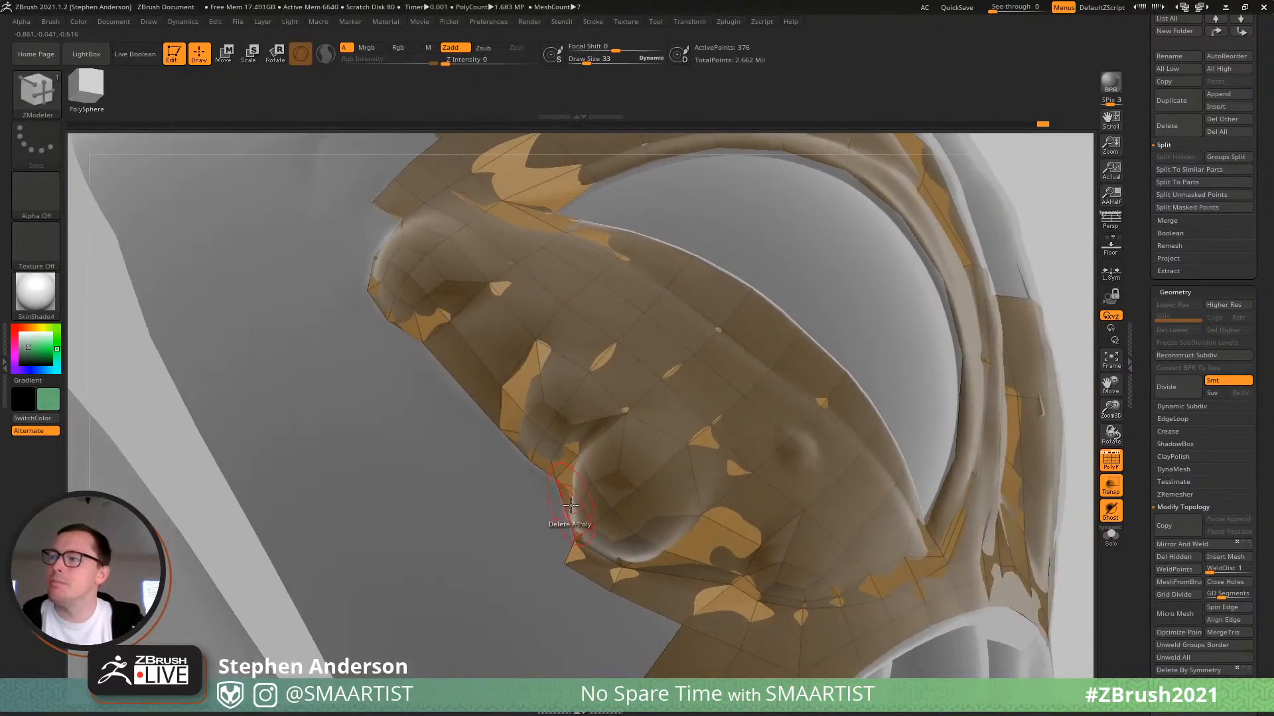
{"action": "left_click_drag", "start_coordinate": [564, 506], "coordinate": [546, 522]}
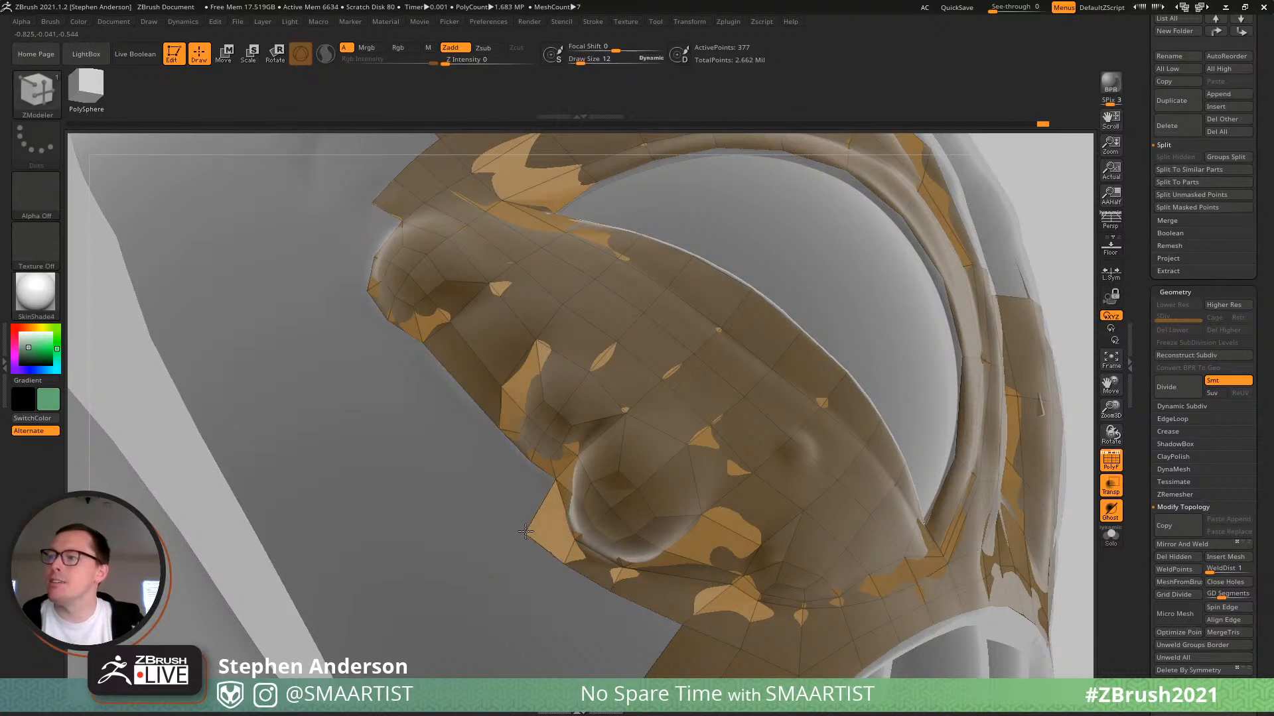
{"action": "left_click_drag", "start_coordinate": [533, 473], "coordinate": [530, 533]}
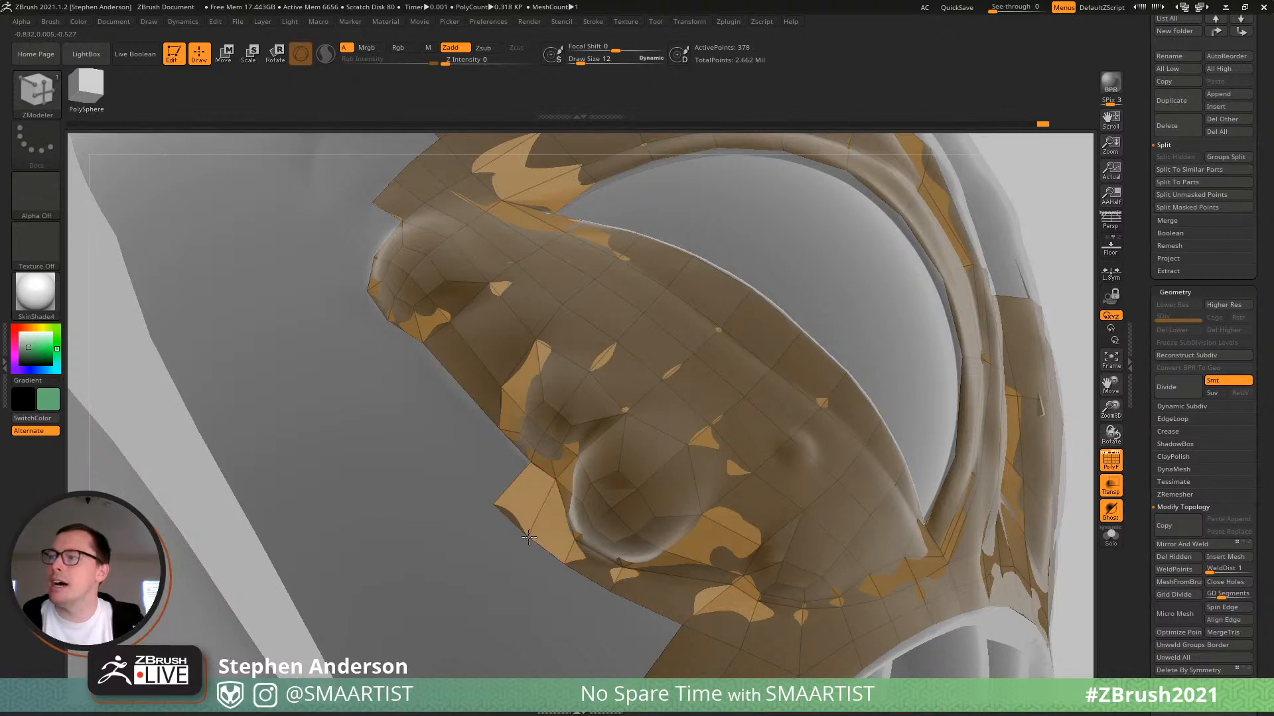
{"action": "mouse_move", "coordinate": [615, 587]}
{"action": "left_mouse_down"}
{"action": "mouse_move", "coordinate": [616, 566]}
{"action": "mouse_move", "coordinate": [619, 592]}
{"action": "left_mouse_up"}
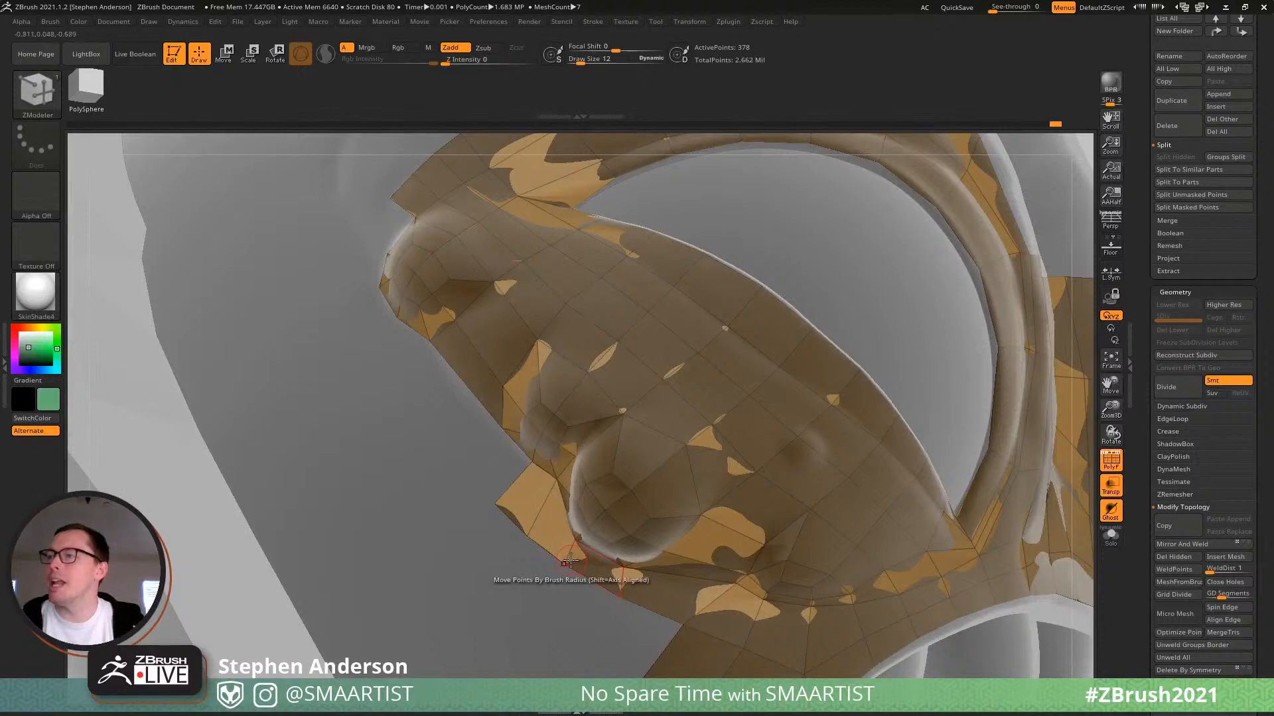
Extrude one more polygon from the outer end of the new row beneath the cheek and adjust its outer corner.
{"action": "left_click_drag", "start_coordinate": [512, 521], "coordinate": [521, 456]}
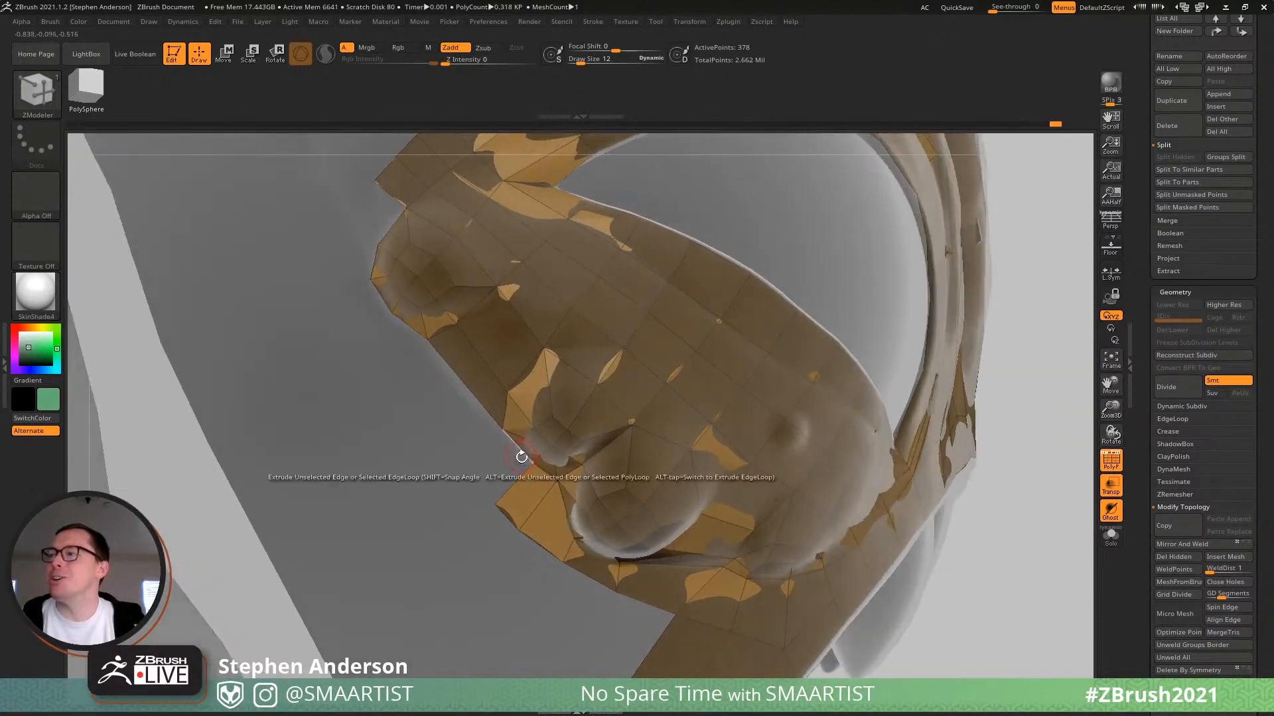
{"action": "left_click", "coordinate": [469, 491]}
{"action": "left_click_drag", "start_coordinate": [469, 491], "coordinate": [466, 483]}
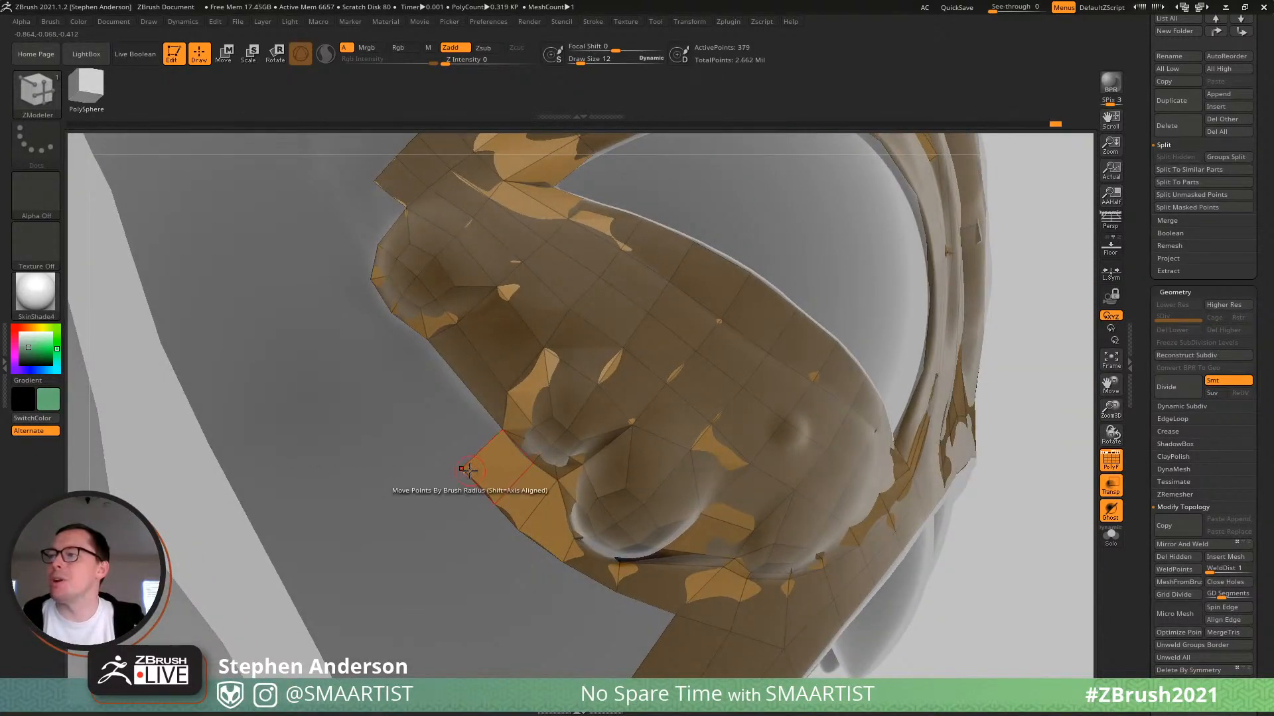
{"action": "mouse_move", "coordinate": [449, 471]}
{"action": "right_mouse_down", "text": "ctrl"}
{"action": "mouse_move", "coordinate": [430, 434]}
{"action": "mouse_move", "coordinate": [486, 501]}
{"action": "right_mouse_up", "text": "ctrl"}
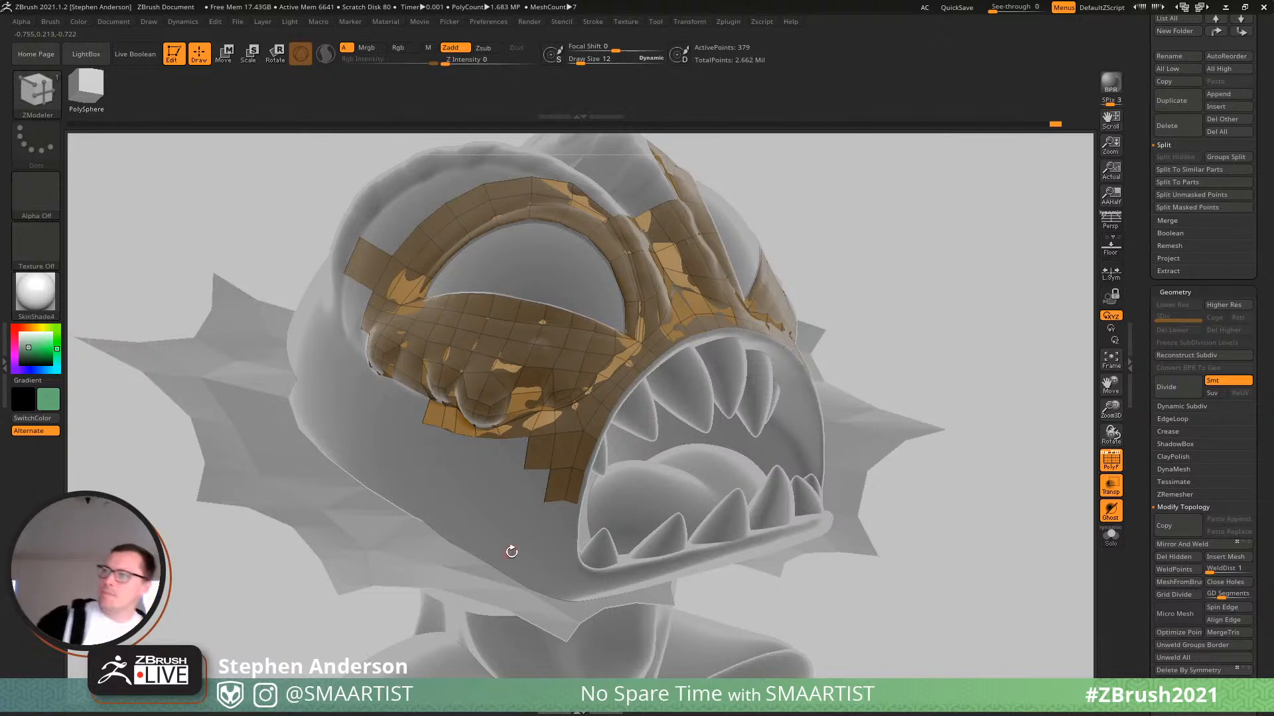
Select the FaceFins_04 subtool and pull the side fin's spike beside the cheek outward with the Move brush at draw size 12.
{"action": "right_click_drag", "start_coordinate": [446, 467], "coordinate": [319, 489]}
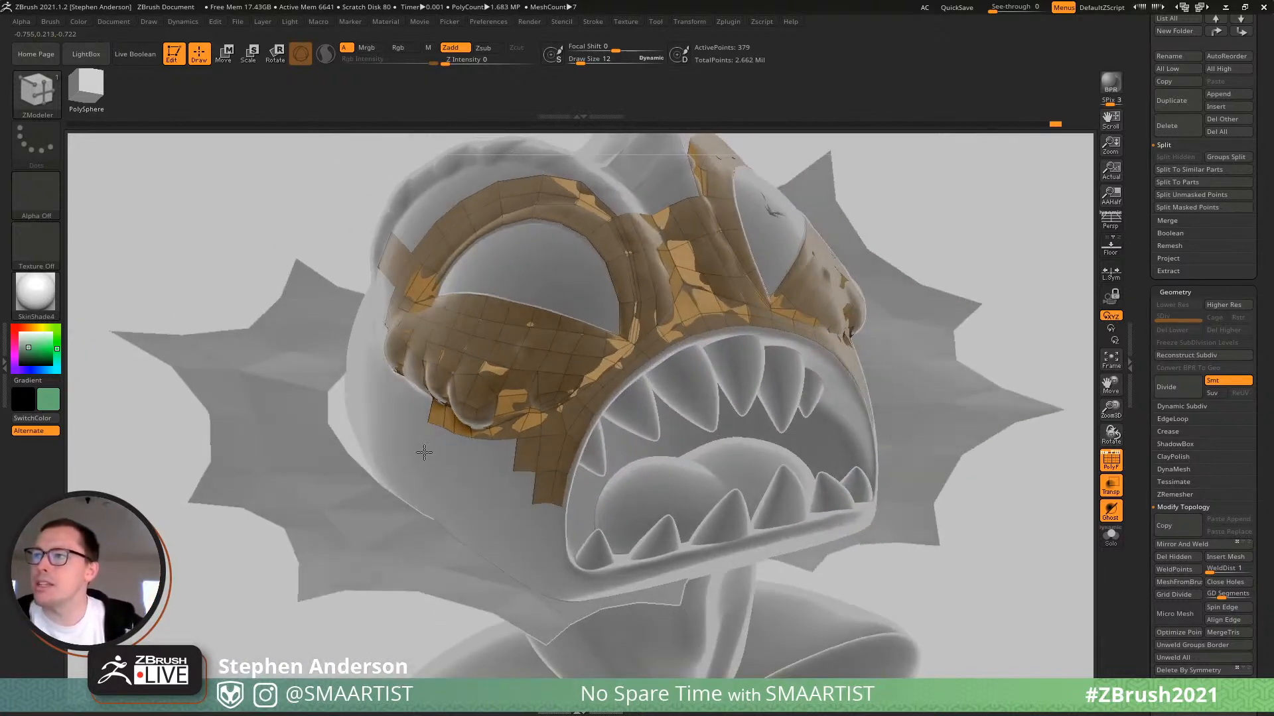
{"action": "left_click", "coordinate": [312, 482], "text": "alt"}
{"action": "key", "text": "ctrl"}
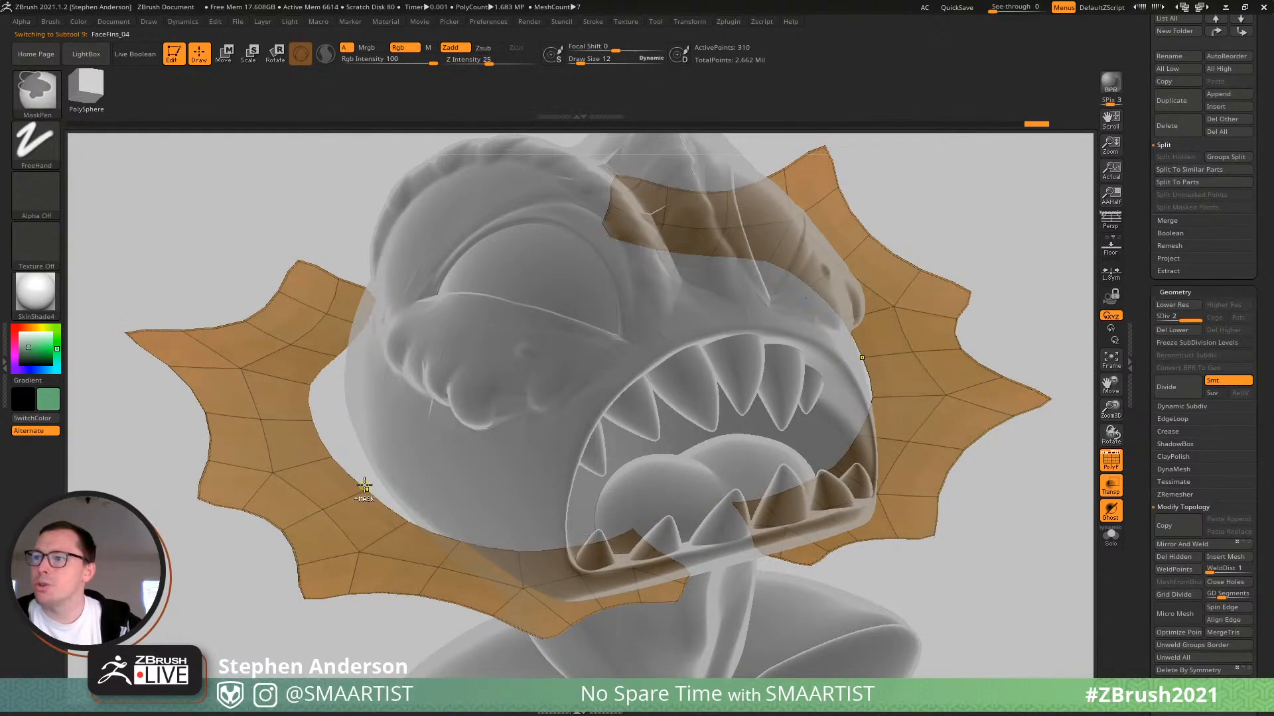
{"action": "mouse_move", "coordinate": [363, 485]}
{"action": "right_mouse_down"}
{"action": "mouse_move", "coordinate": [311, 472]}
{"action": "mouse_move", "coordinate": [310, 521]}
{"action": "mouse_move", "coordinate": [319, 472]}
{"action": "mouse_move", "coordinate": [377, 528]}
{"action": "mouse_move", "coordinate": [364, 526]}
{"action": "right_mouse_up"}
{"action": "key", "text": "b"}
{"action": "key", "text": "m"}
{"action": "key", "text": "v"}
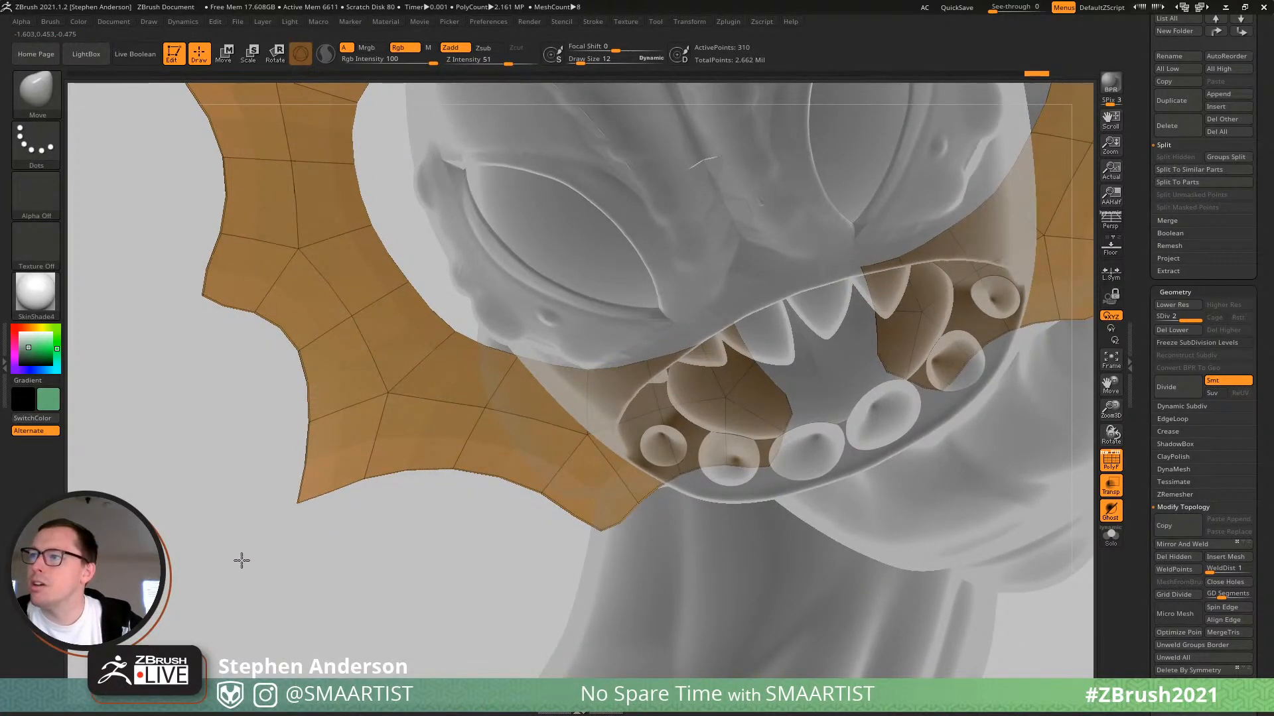
{"action": "right_click_drag", "start_coordinate": [214, 275], "coordinate": [384, 332], "text": "alt"}
{"action": "left_click_drag", "start_coordinate": [370, 350], "coordinate": [306, 366]}
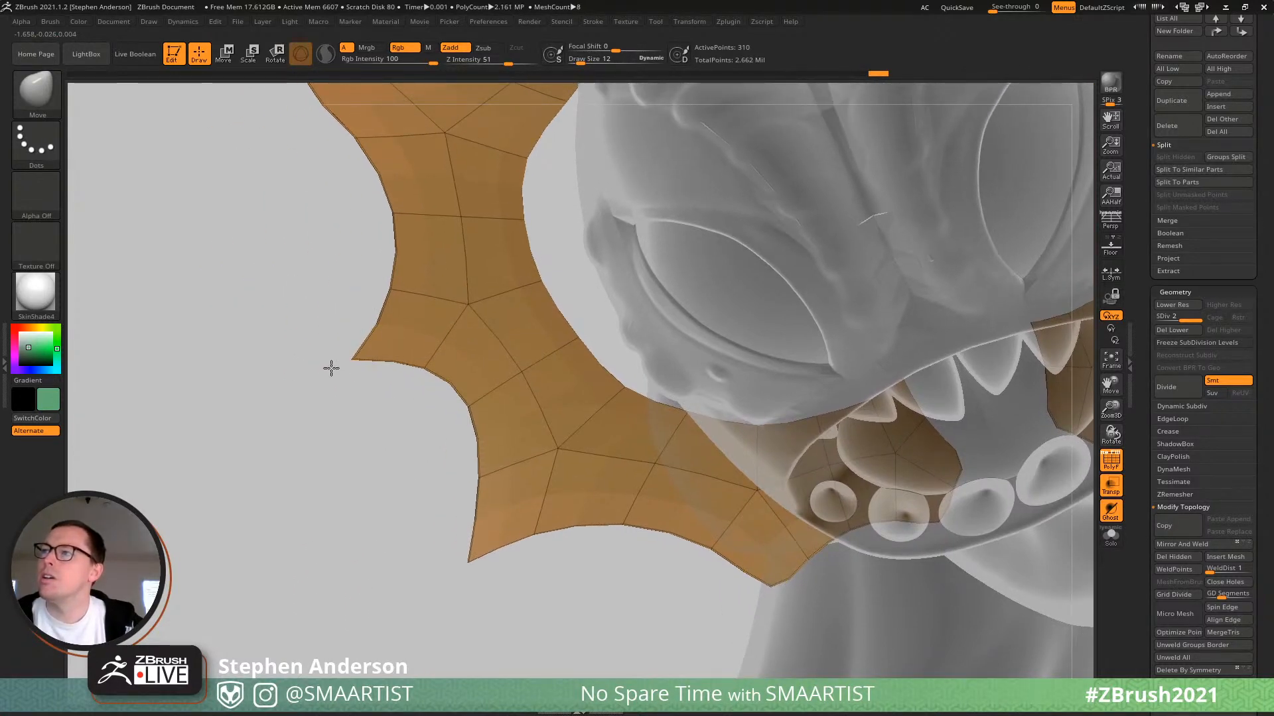
Shift the fin's upper inner corner toward the head and pull its lower tip near the jaw downward into a sharper point.
{"action": "right_click_drag", "start_coordinate": [412, 258], "coordinate": [529, 500], "text": "alt"}
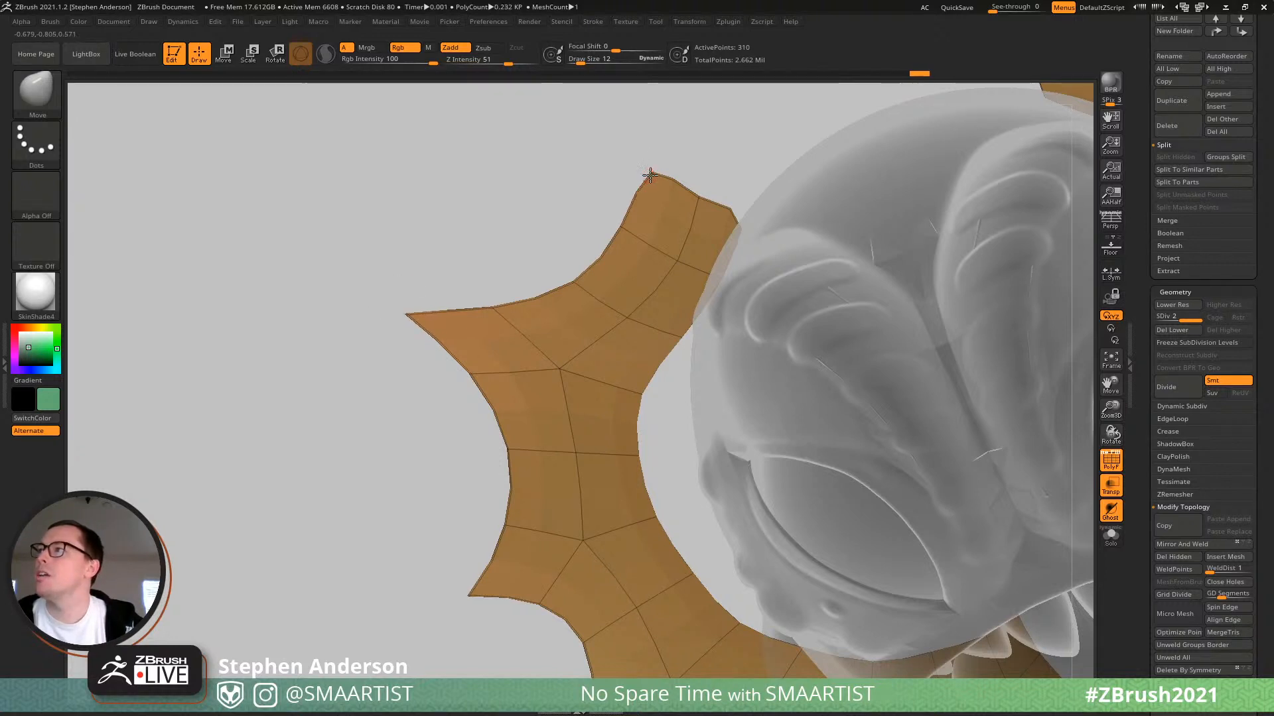
{"action": "mouse_move", "coordinate": [733, 212]}
{"action": "left_mouse_down"}
{"action": "mouse_move", "coordinate": [767, 228]}
{"action": "mouse_move", "coordinate": [792, 209]}
{"action": "left_mouse_up"}
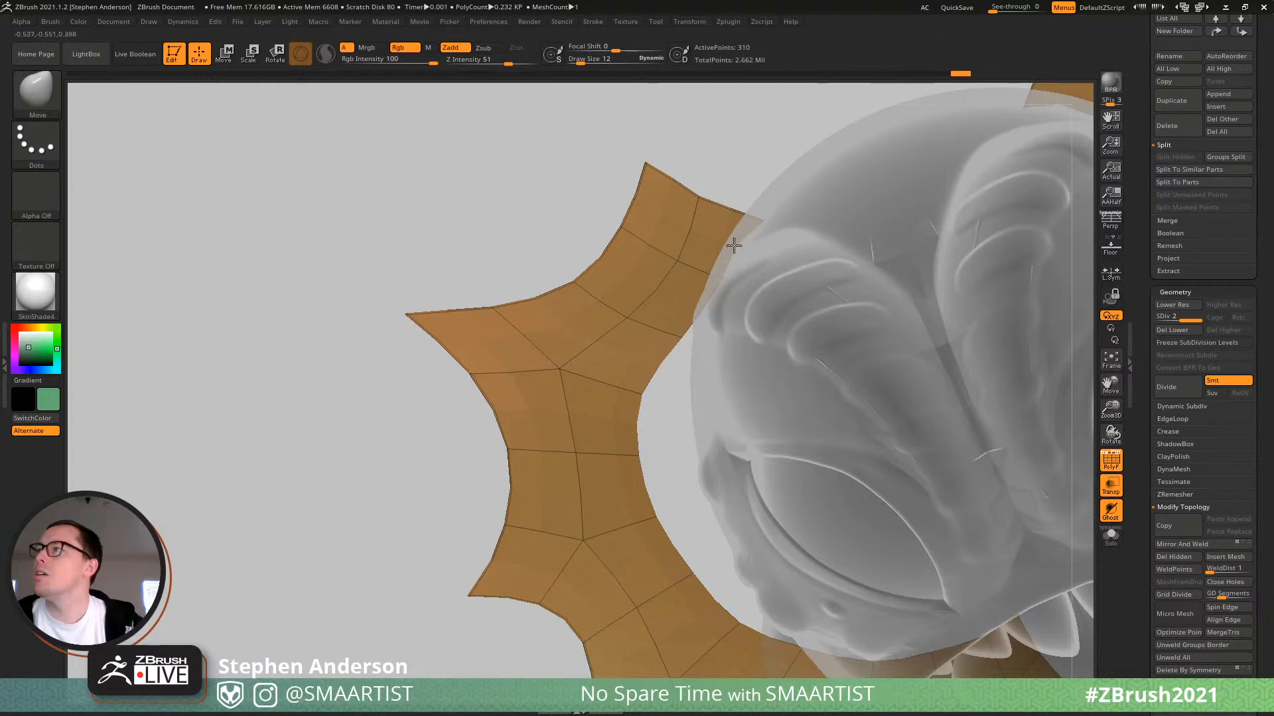
{"action": "right_click_drag", "start_coordinate": [710, 443], "coordinate": [462, 147], "text": "alt"}
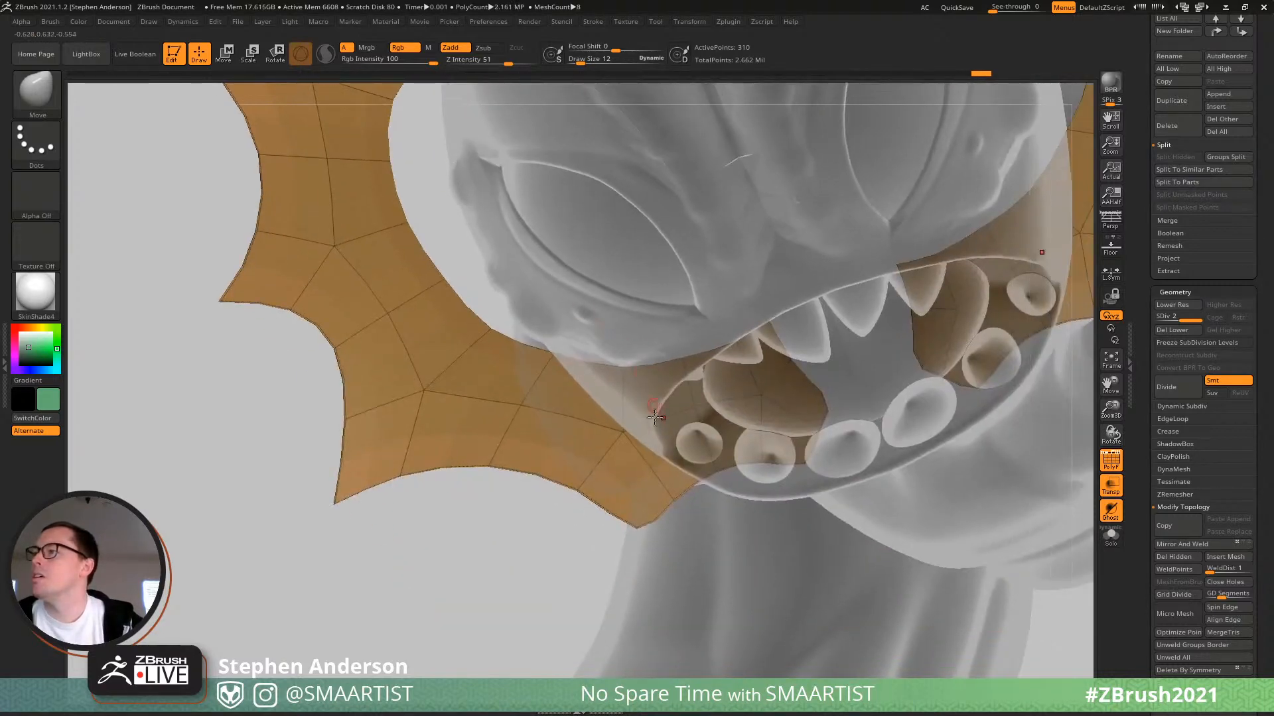
{"action": "right_click_drag", "start_coordinate": [656, 415], "coordinate": [590, 346], "text": "alt"}
{"action": "left_click_drag", "start_coordinate": [567, 457], "coordinate": [573, 492]}
{"action": "right_click_drag", "start_coordinate": [715, 392], "coordinate": [608, 459], "text": "alt"}
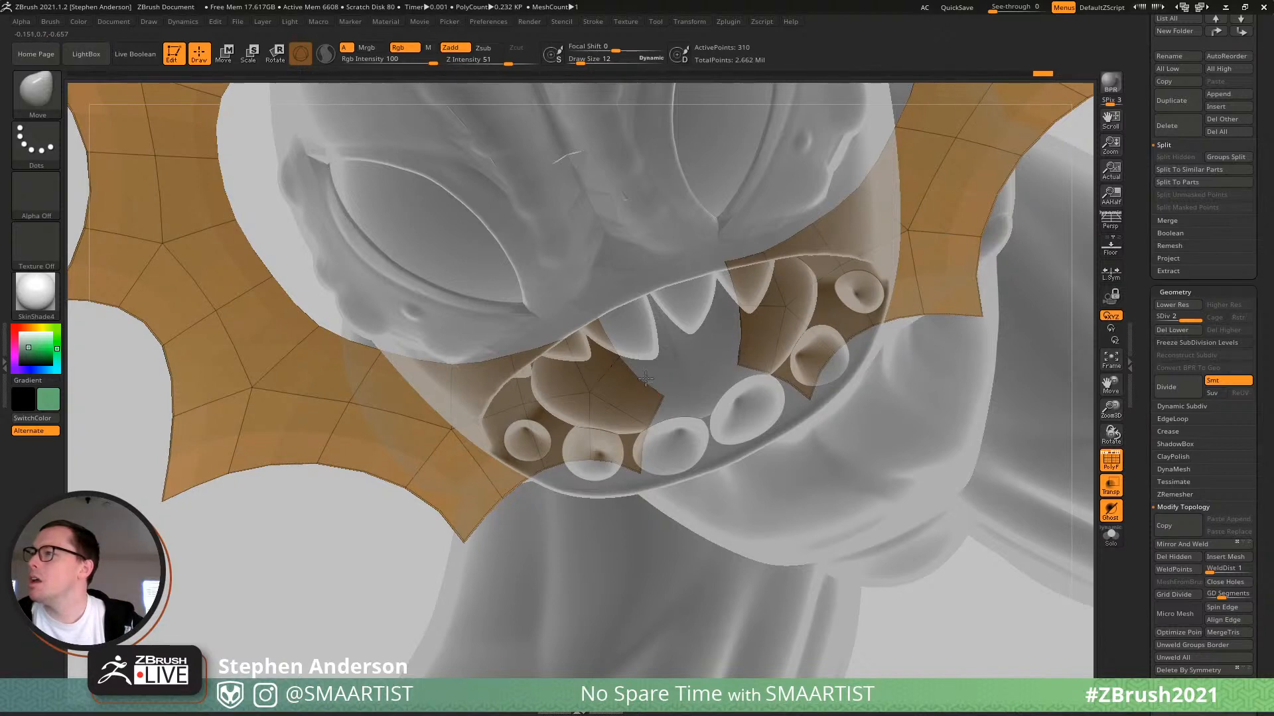
Show the fins' full wireframe and delete the lower subdivision levels of FaceFins_04.
{"action": "mouse_move", "coordinate": [675, 404]}
{"action": "right_mouse_down"}
{"action": "mouse_move", "coordinate": [660, 336]}
{"action": "mouse_move", "coordinate": [671, 372]}
{"action": "mouse_move", "coordinate": [581, 339]}
{"action": "mouse_move", "coordinate": [477, 236]}
{"action": "mouse_move", "coordinate": [498, 460]}
{"action": "mouse_move", "coordinate": [475, 440]}
{"action": "mouse_move", "coordinate": [469, 455]}
{"action": "mouse_move", "coordinate": [441, 412]}
{"action": "mouse_move", "coordinate": [482, 393]}
{"action": "mouse_move", "coordinate": [529, 441]}
{"action": "mouse_move", "coordinate": [501, 472]}
{"action": "mouse_move", "coordinate": [432, 458]}
{"action": "mouse_move", "coordinate": [392, 469]}
{"action": "right_mouse_up"}
{"action": "key", "text": "shift+f"}
{"action": "key", "text": "shift+f"}
{"action": "left_click", "coordinate": [1185, 331]}
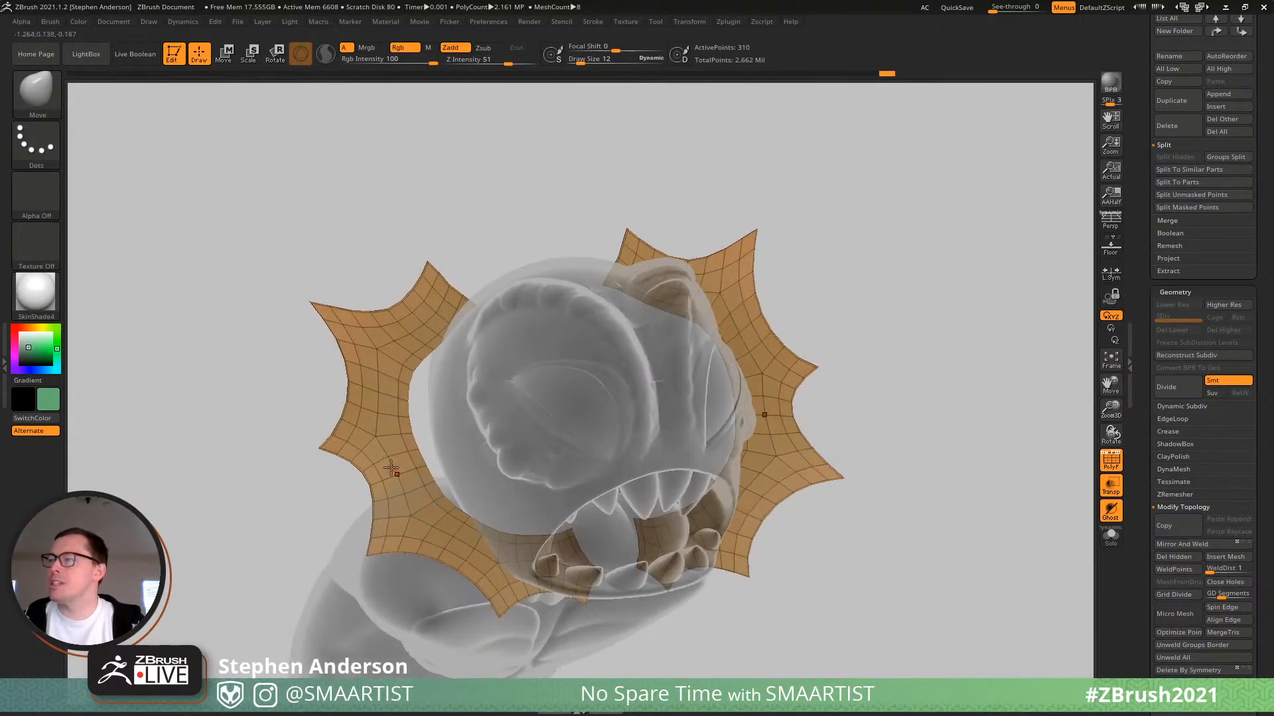
Move the FaceFins_04 subtool up the subtool list until it sits directly below Topo.
{"action": "scroll", "coordinate": [1267, 279], "scroll_direction": "up", "scroll_amount": 5}
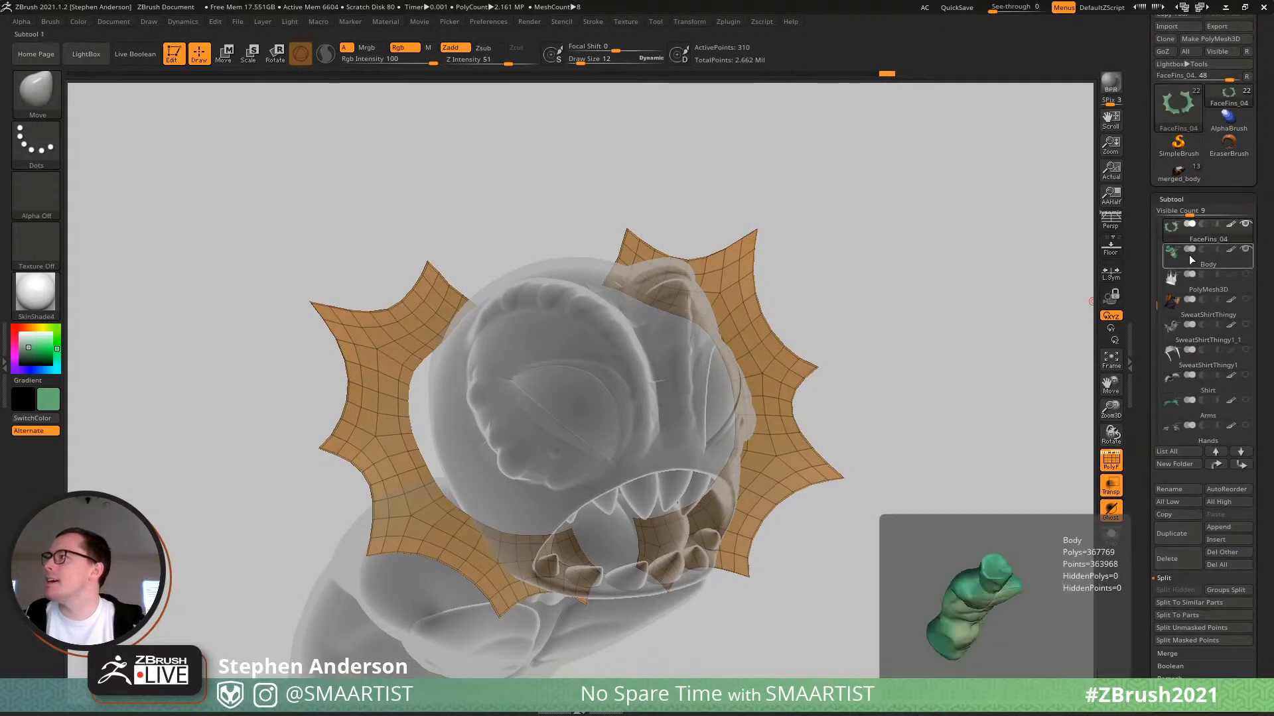
{"action": "left_click_drag", "start_coordinate": [1157, 304], "coordinate": [1148, 233]}
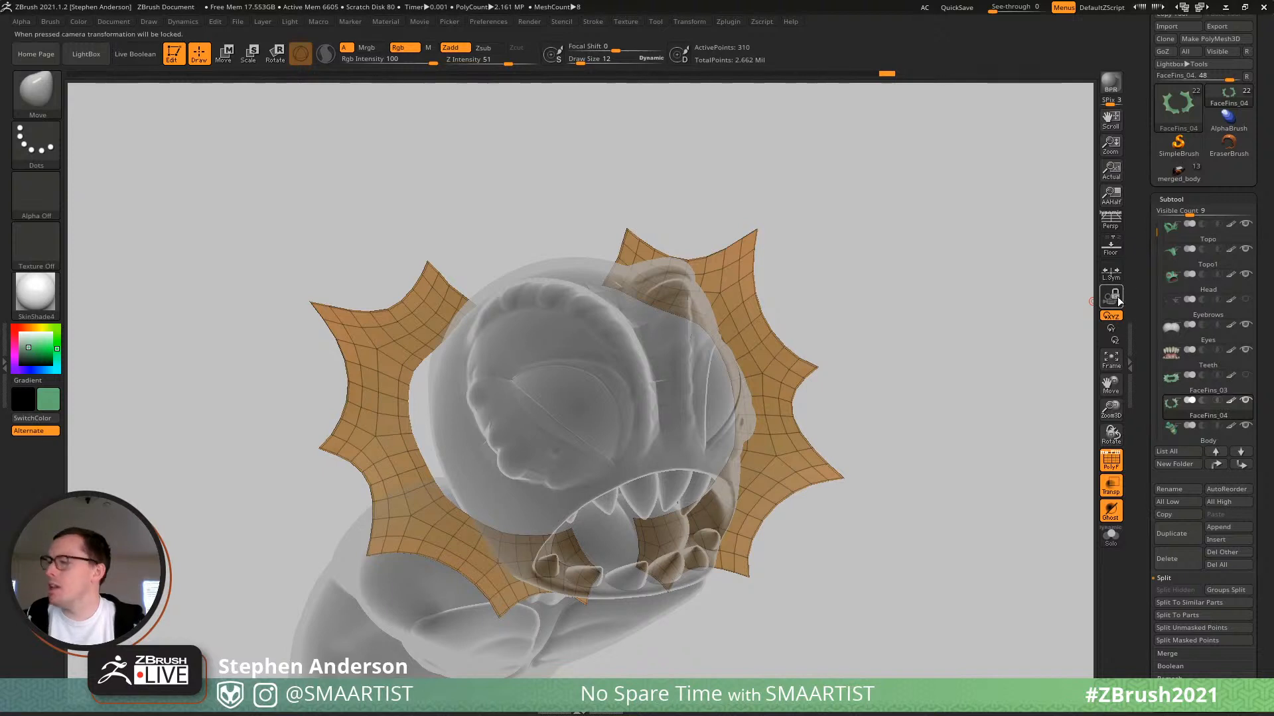
{"action": "key", "text": "ctrl+Up"}
{"action": "key", "text": "ctrl+Up"}
{"action": "key", "text": "ctrl+Up"}
{"action": "key", "text": "ctrl+Up"}
{"action": "key", "text": "ctrl+Up"}
{"action": "key", "text": "ctrl+Up"}
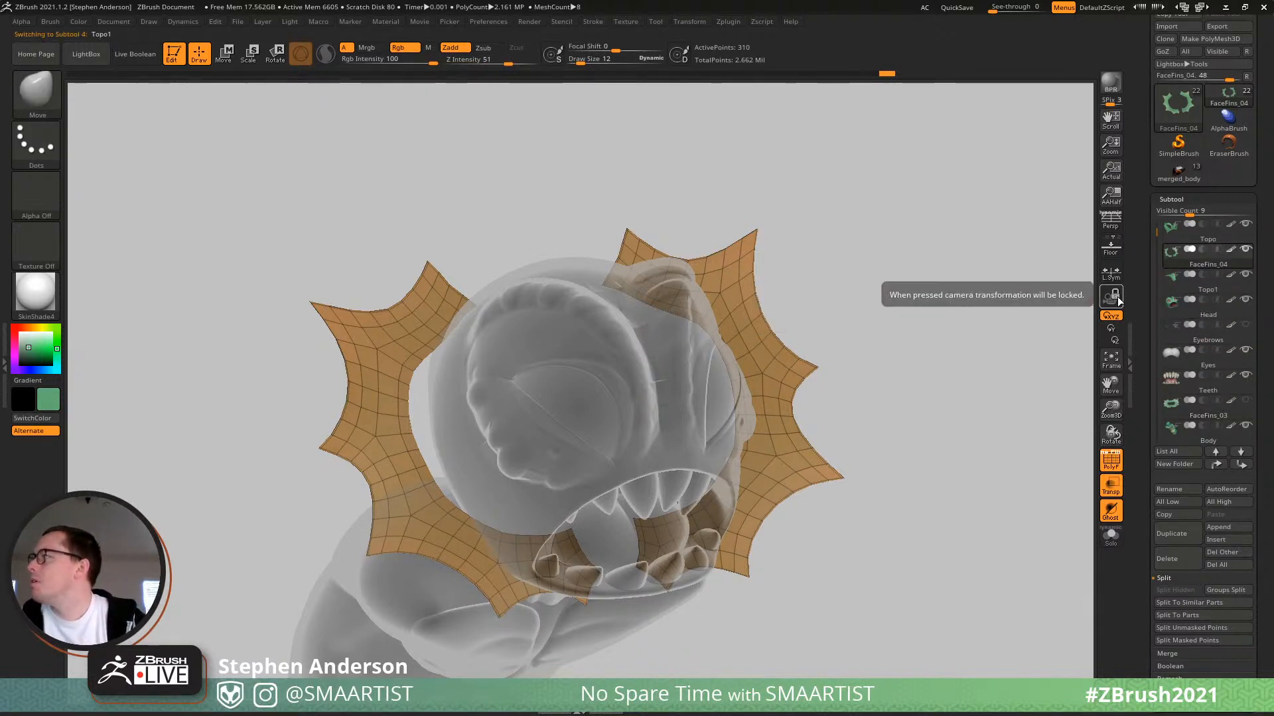
Select the Topo1 subtool and delete it permanently.
{"action": "key", "text": "Down"}
{"action": "key", "text": "shift+f"}
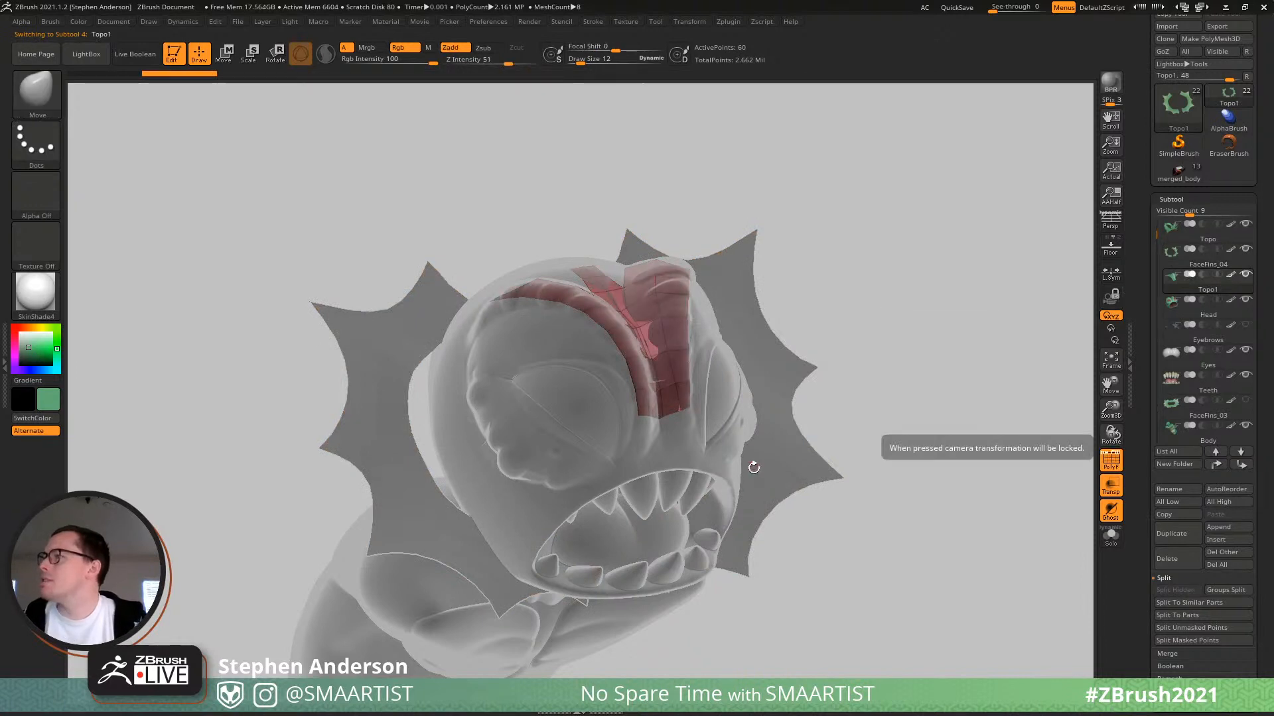
{"action": "left_click", "coordinate": [1177, 558]}
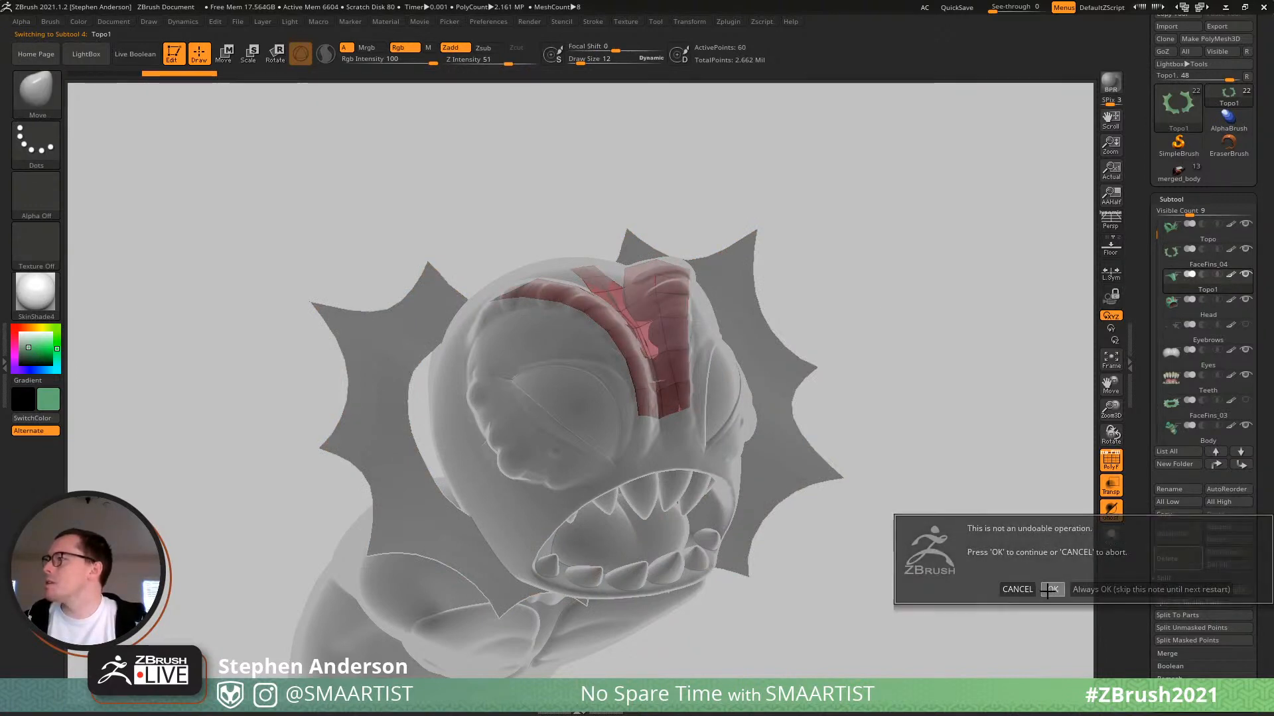
{"action": "left_click", "coordinate": [1102, 588]}
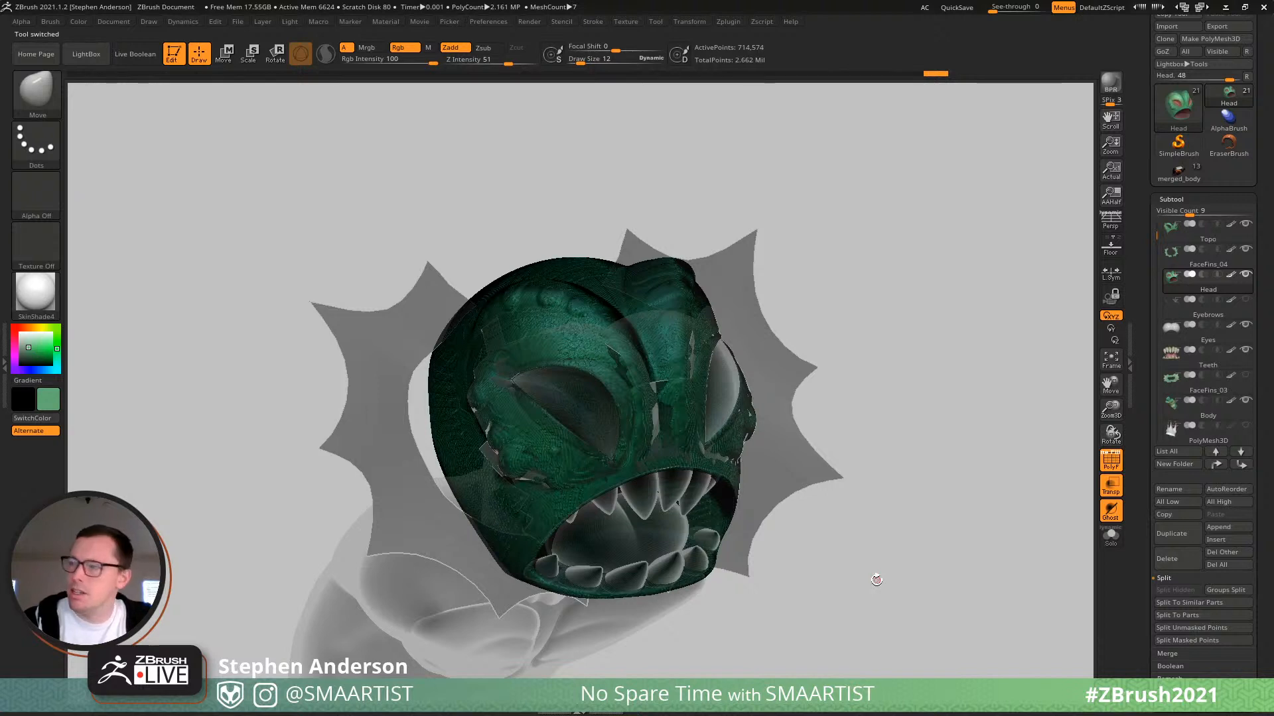
Select the Topo subtool and merge it down with FaceFins_04.
{"action": "key", "text": "Up"}
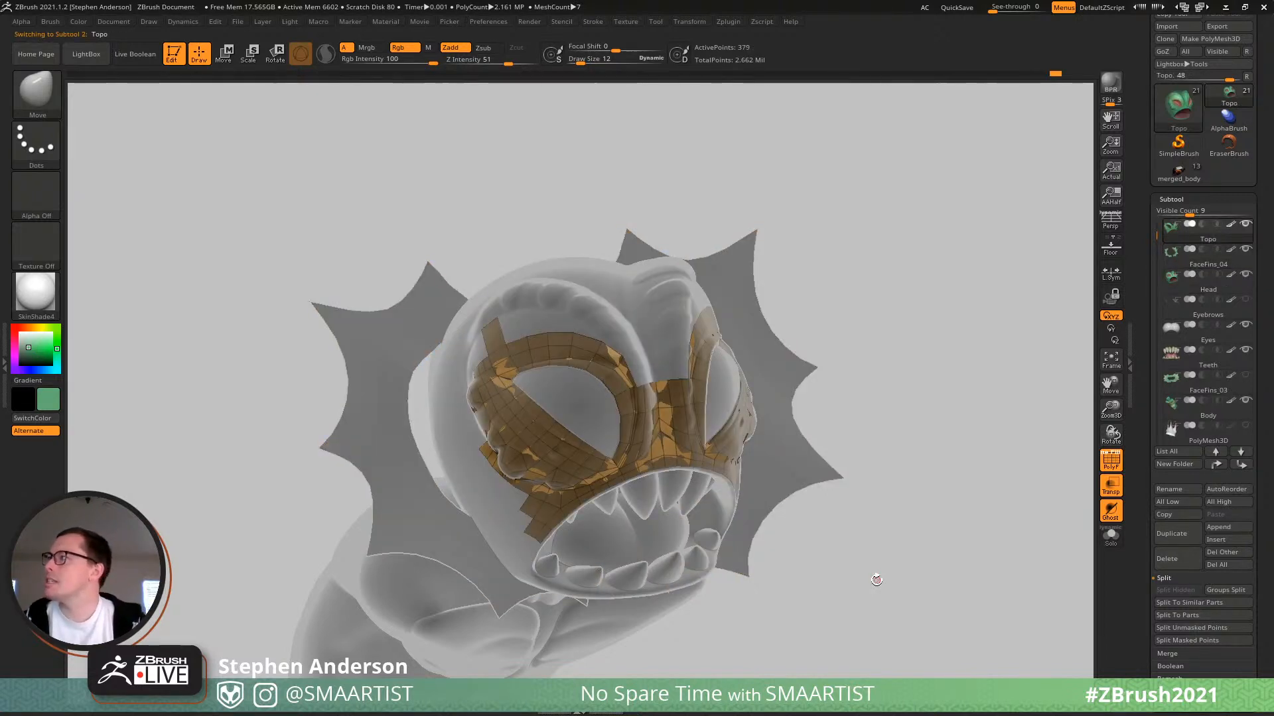
{"action": "key", "text": "ctrl+m"}
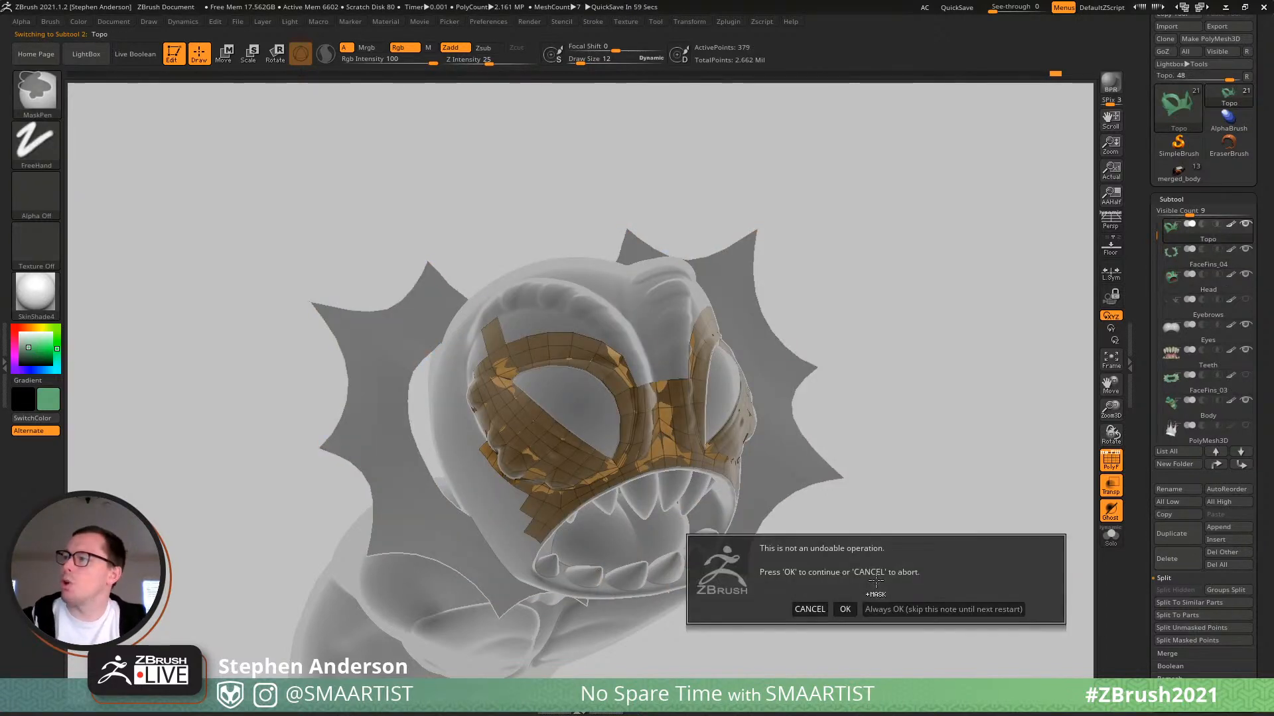
{"action": "left_click", "coordinate": [844, 609]}
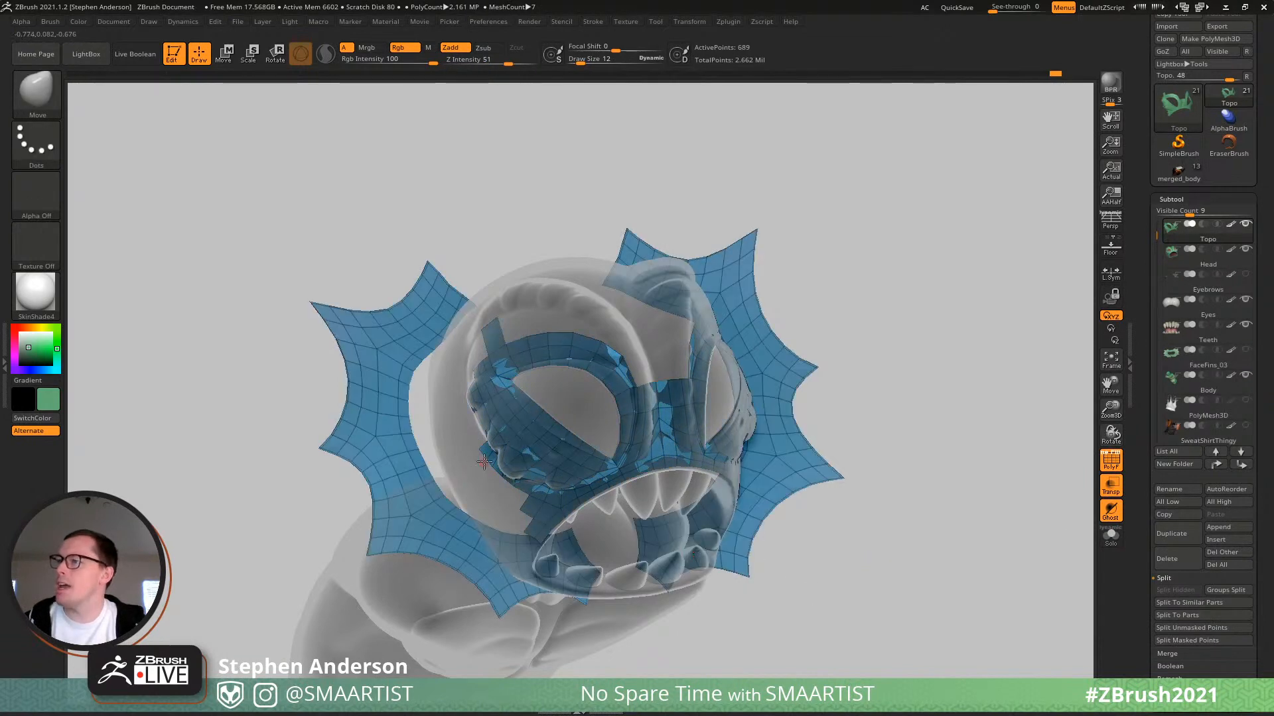
Isolate the left face fin as seen from the front, give it its own polygroup, and show the whole Topo mesh.
{"action": "mouse_move", "coordinate": [470, 471]}
{"action": "right_mouse_down"}
{"action": "mouse_move", "coordinate": [466, 427]}
{"action": "mouse_move", "coordinate": [515, 470]}
{"action": "mouse_move", "coordinate": [451, 488]}
{"action": "right_mouse_up"}
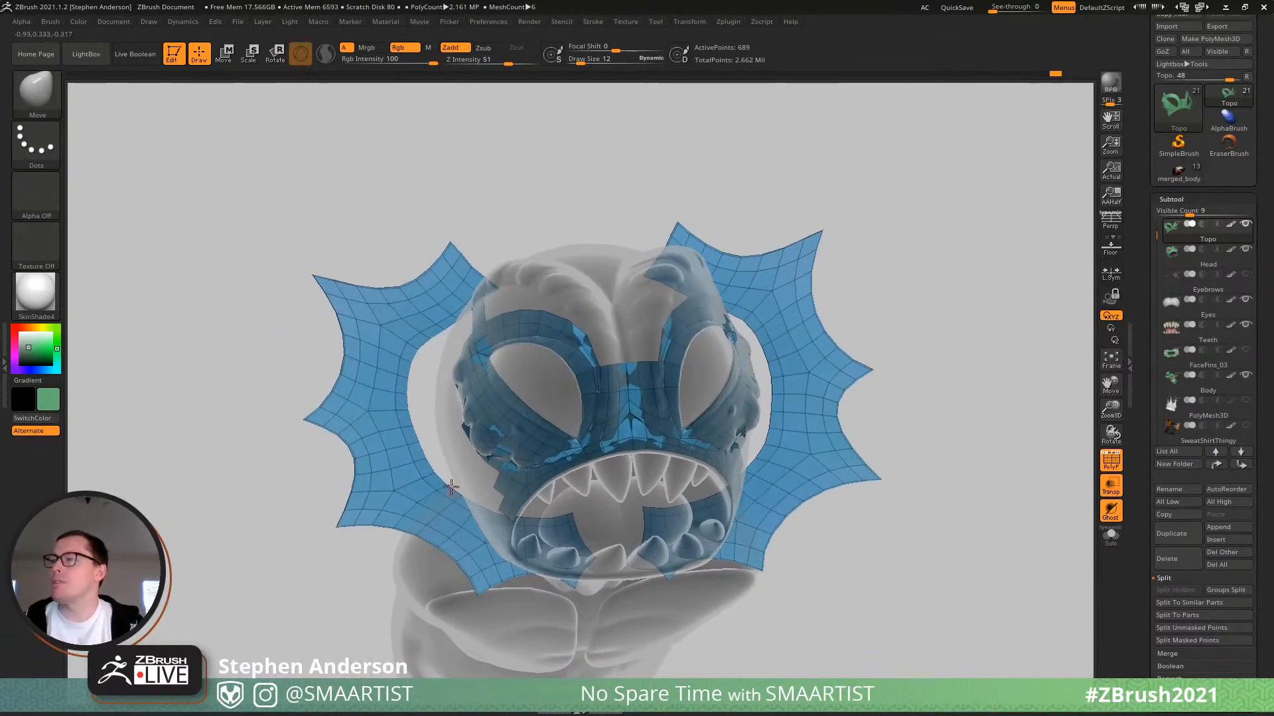
{"action": "right_click_drag", "start_coordinate": [452, 535], "coordinate": [545, 599]}
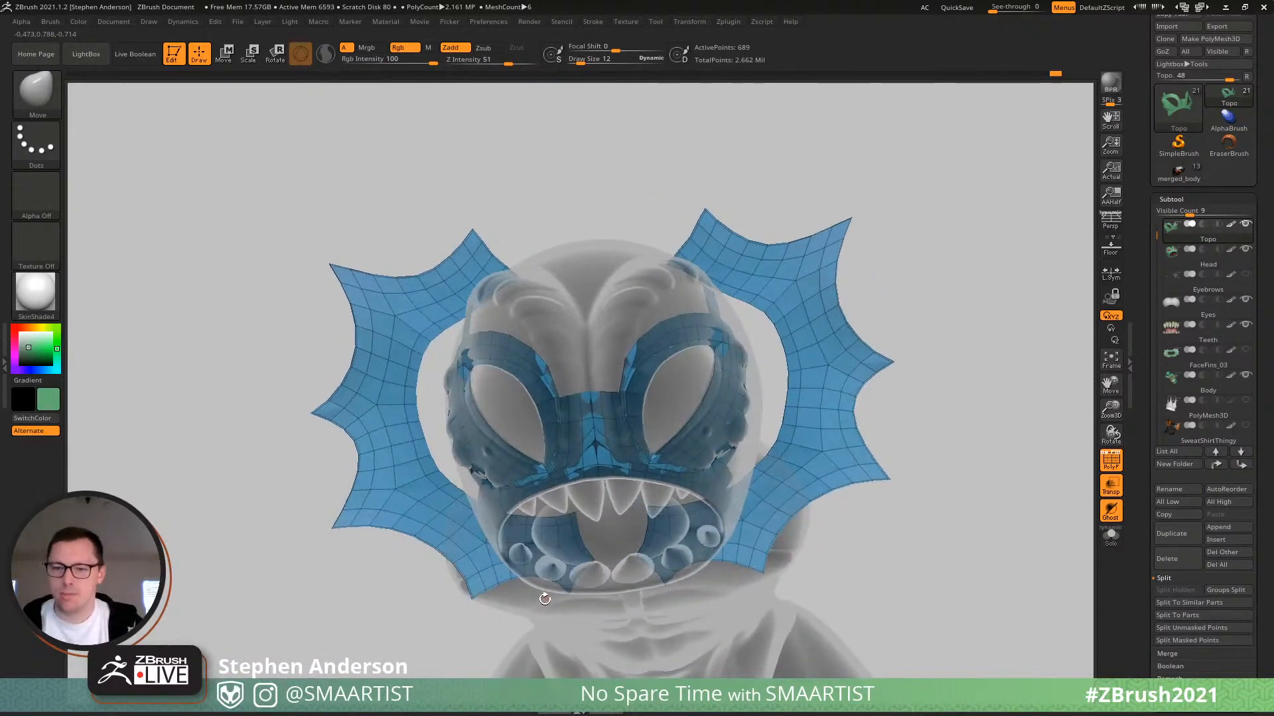
{"action": "right_click_drag", "start_coordinate": [548, 538], "coordinate": [431, 425]}
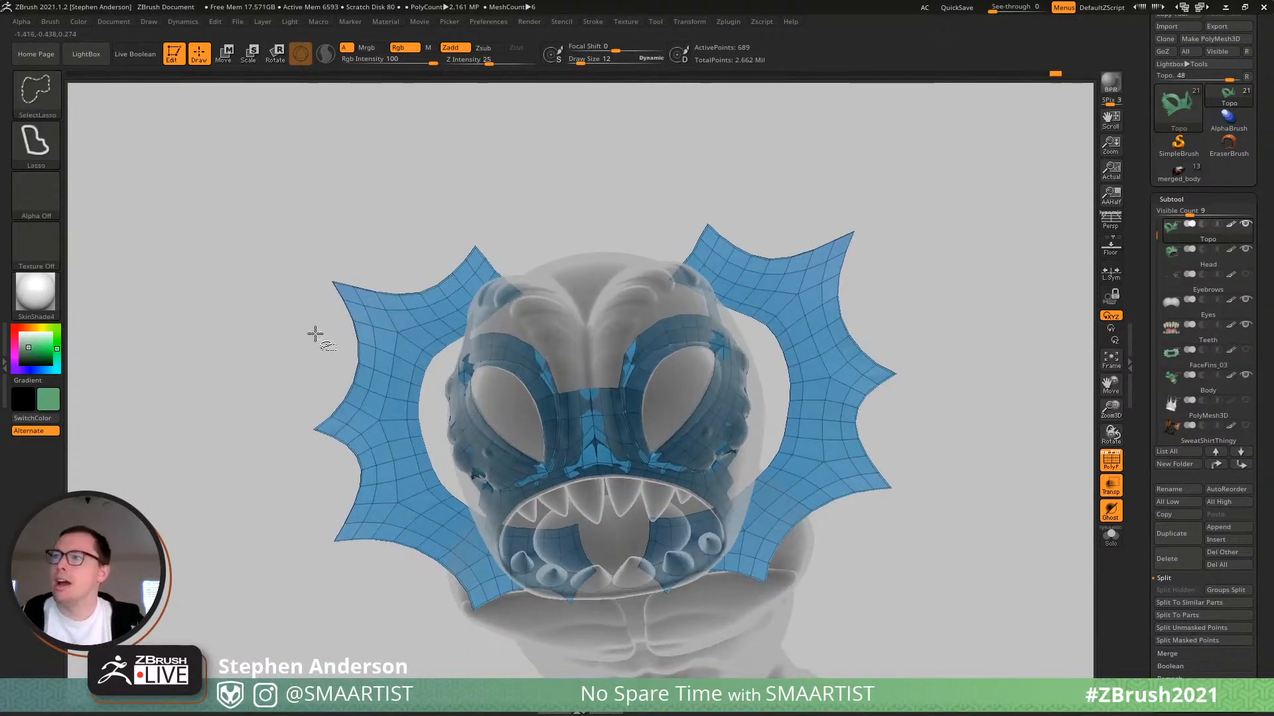
{"action": "mouse_move", "coordinate": [272, 292]}
{"action": "left_mouse_down", "text": "ctrl+shift"}
{"action": "mouse_move", "coordinate": [425, 352]}
{"action": "mouse_move", "coordinate": [389, 261]}
{"action": "left_mouse_up", "text": "ctrl+shift"}
{"action": "key", "text": "ctrl+shift+a"}
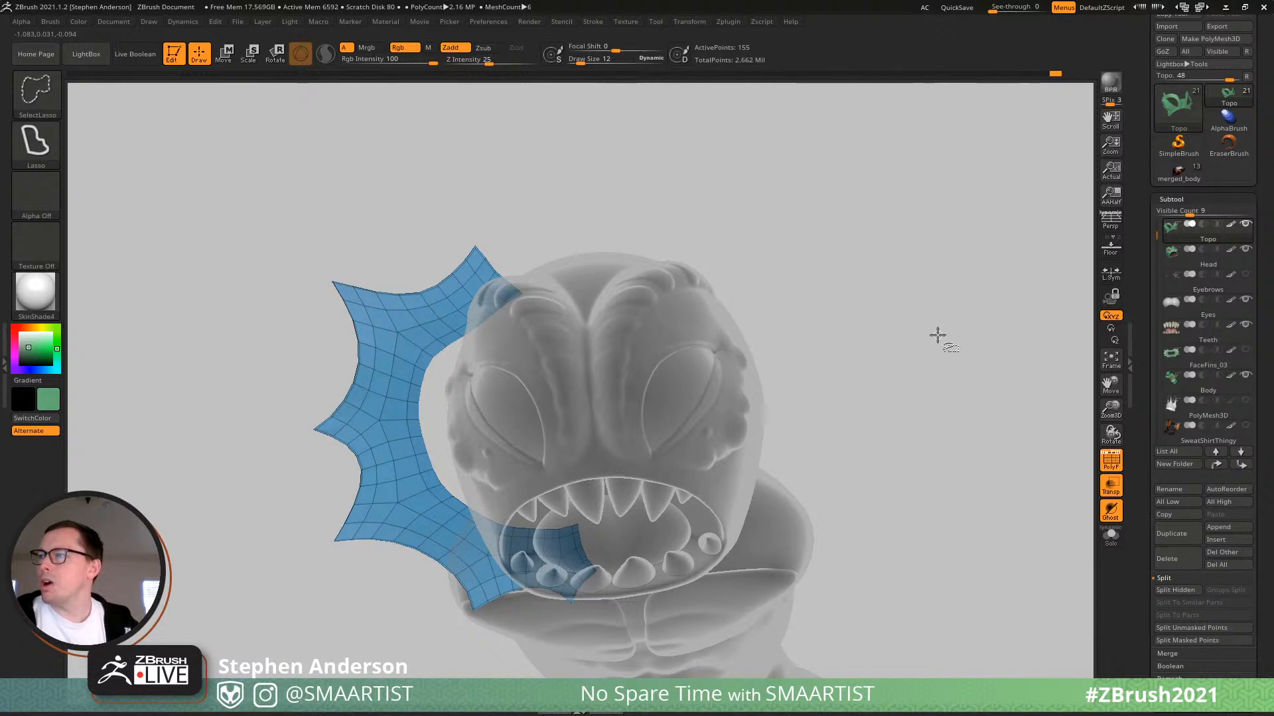
{"action": "key", "text": "ctrl+w"}
{"action": "left_click", "coordinate": [913, 336], "text": "ctrl+shift"}
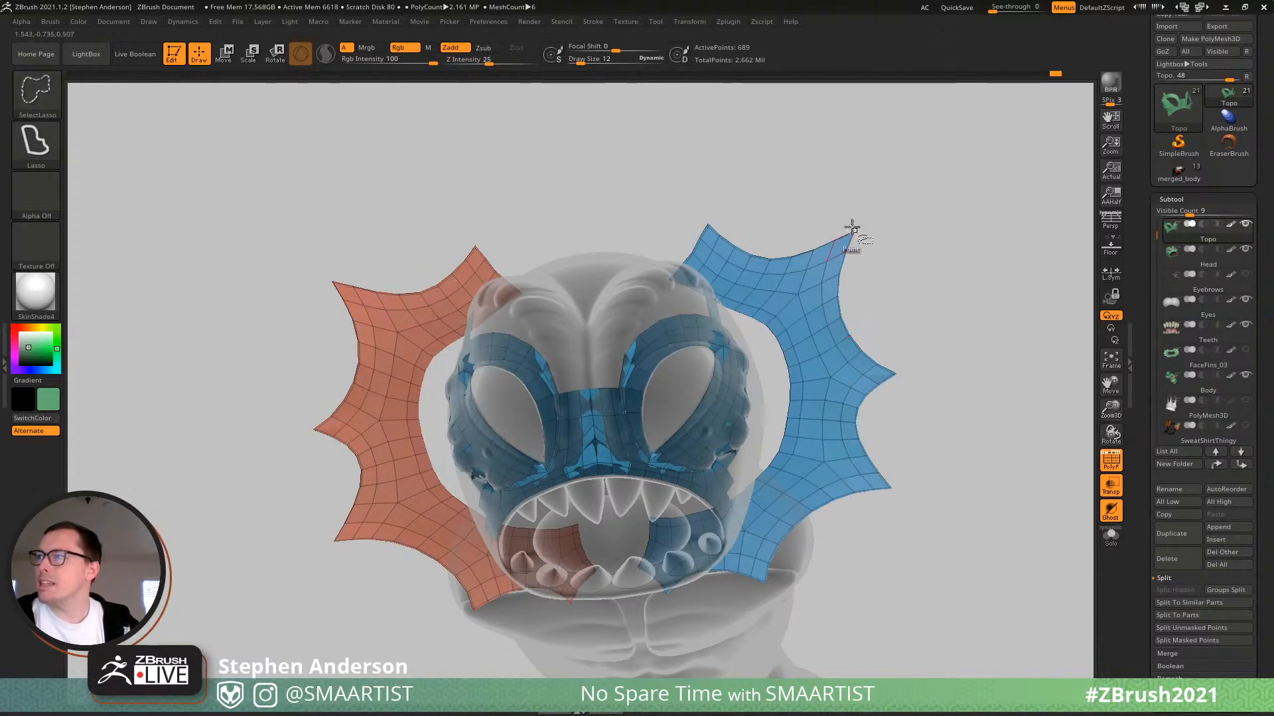
Isolate the opposite face fin, assign it a separate polygroup, and bring back the full mesh.
{"action": "left_click_drag", "start_coordinate": [853, 222], "coordinate": [889, 330], "text": "ctrl+shift"}
{"action": "key", "text": "ctrl+shift+a"}
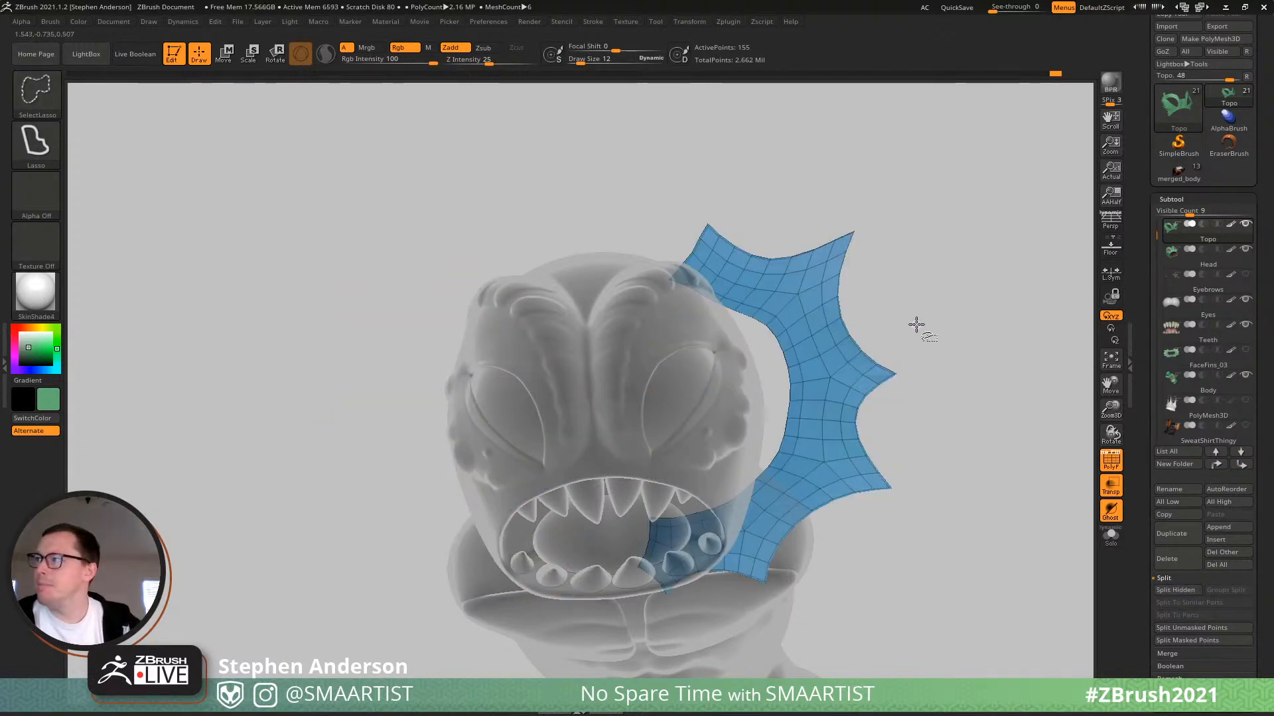
{"action": "key", "text": "ctrl+w"}
{"action": "left_click", "coordinate": [935, 313], "text": "ctrl+shift"}
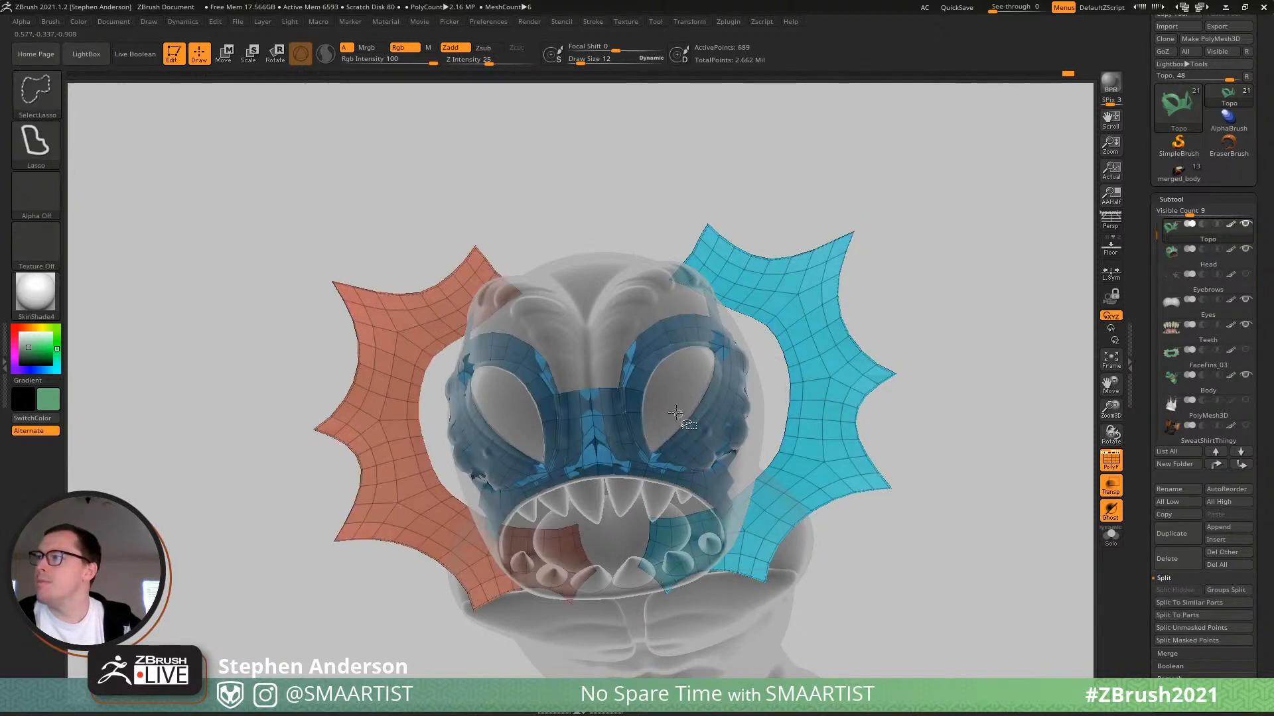
Invert the visibility from the isolated face surfaces to the fins, group both fins into one polygroup, and show everything.
{"action": "left_click", "coordinate": [597, 425], "text": "ctrl+shift"}
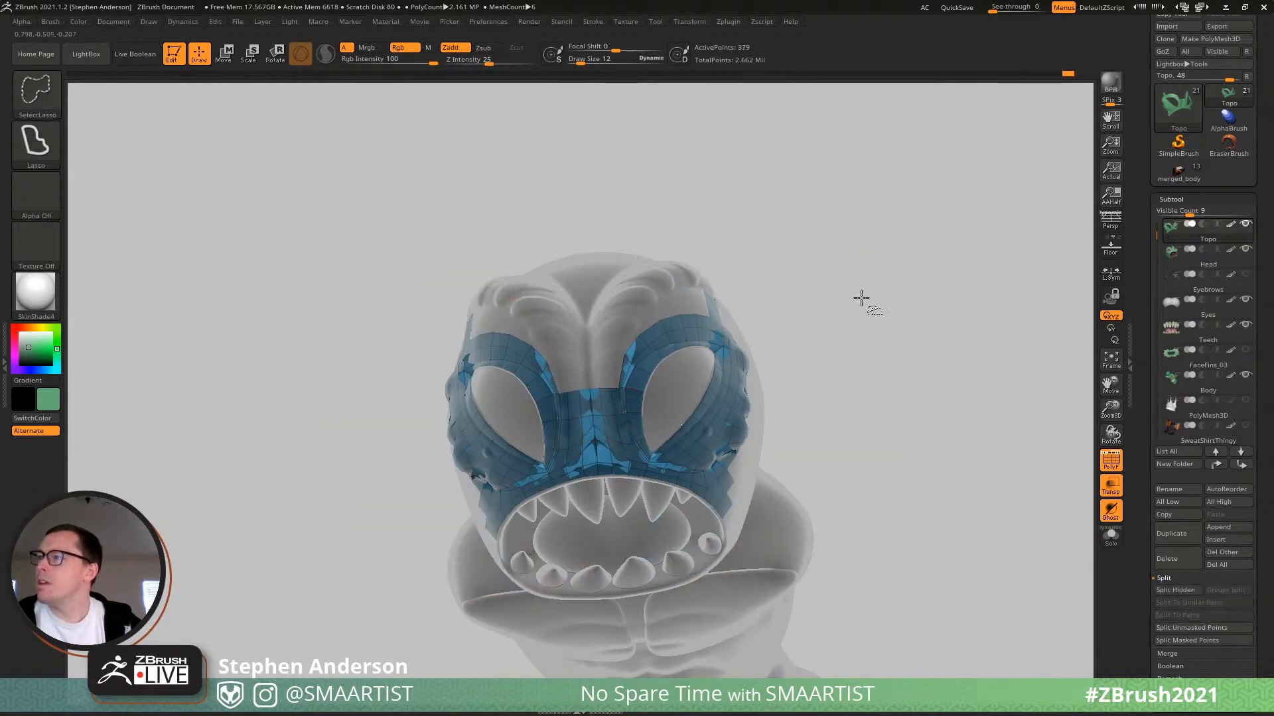
{"action": "left_click", "coordinate": [597, 428], "text": "ctrl+shift"}
{"action": "key", "text": "ctrl+w"}
{"action": "left_click", "coordinate": [945, 296], "text": "ctrl+shift"}
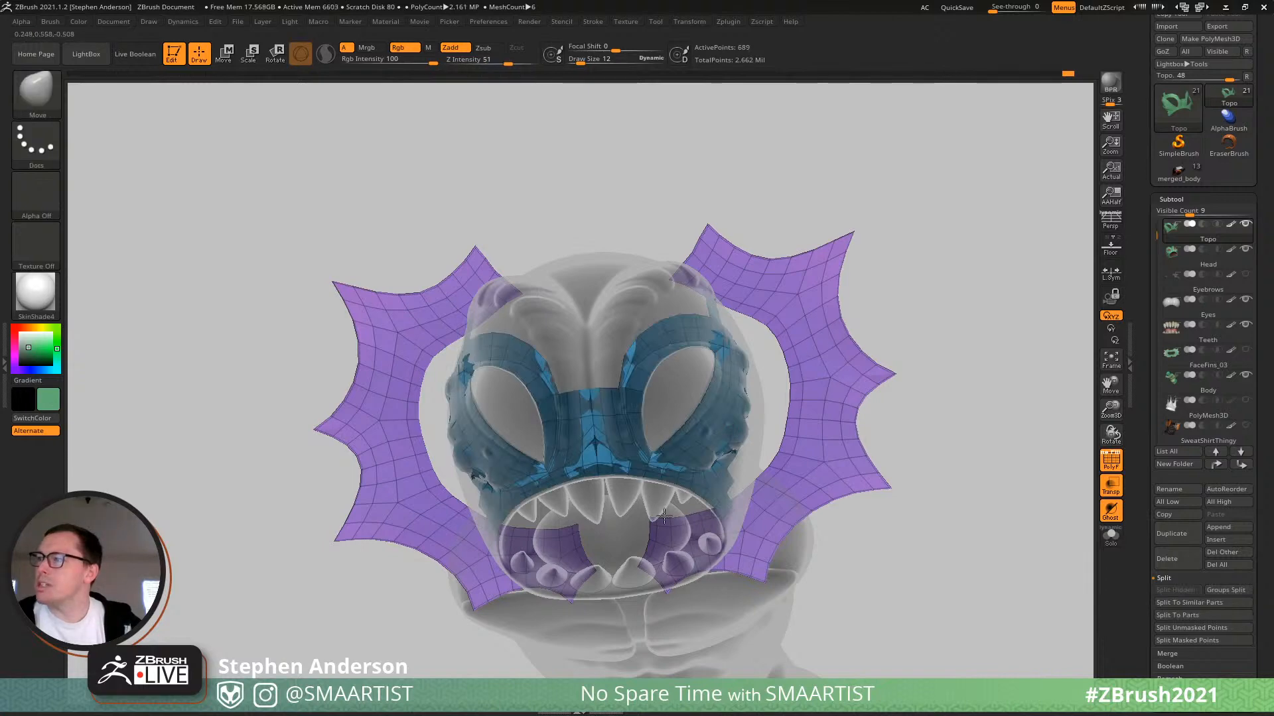
{"action": "left_click_drag", "start_coordinate": [945, 296], "coordinate": [1048, 284]}
Inspect the combined face and fin mesh with and without wireframe, and examine the creature's torso from several angles.
{"action": "key", "text": "shift+f"}
{"action": "mouse_move", "coordinate": [762, 424]}
{"action": "right_mouse_down"}
{"action": "mouse_move", "coordinate": [637, 457]}
{"action": "mouse_move", "coordinate": [555, 440]}
{"action": "right_mouse_up"}
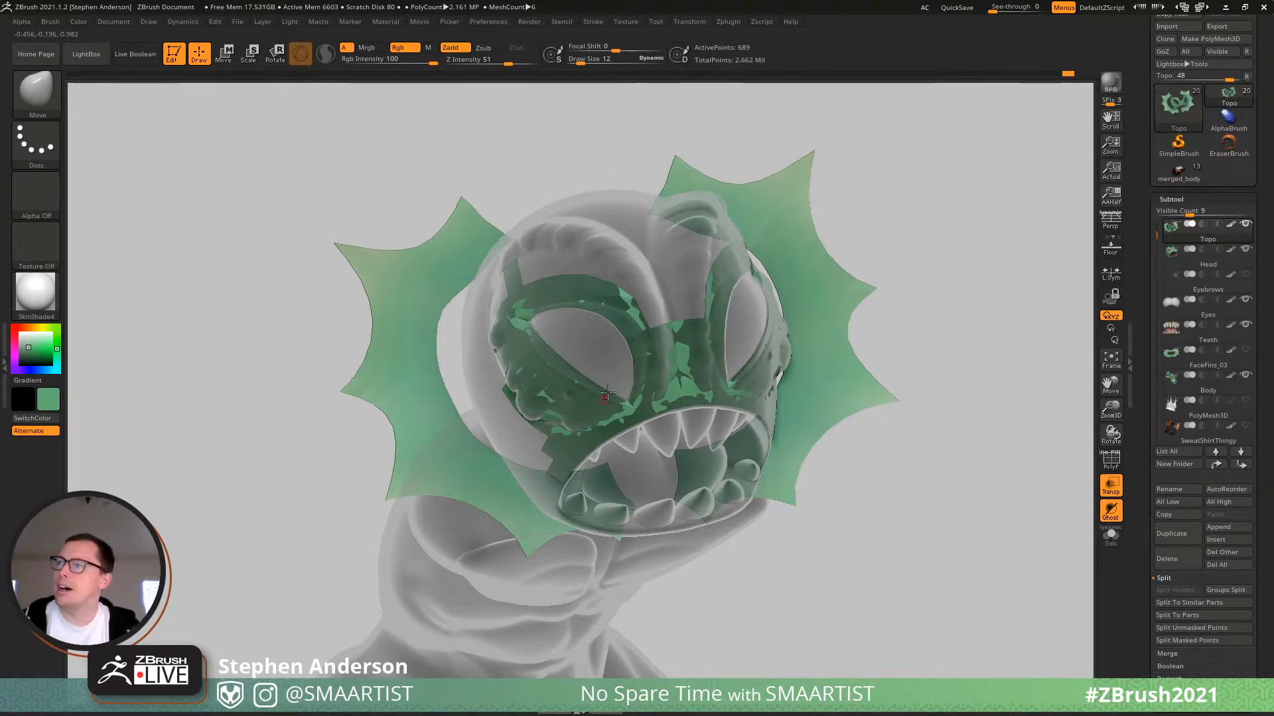
{"action": "right_click_drag", "start_coordinate": [689, 418], "coordinate": [665, 377]}
{"action": "key", "text": "shift+f"}
{"action": "right_click_drag", "start_coordinate": [599, 476], "coordinate": [595, 530], "text": "ctrl"}
{"action": "right_click_drag", "start_coordinate": [540, 458], "coordinate": [480, 475]}
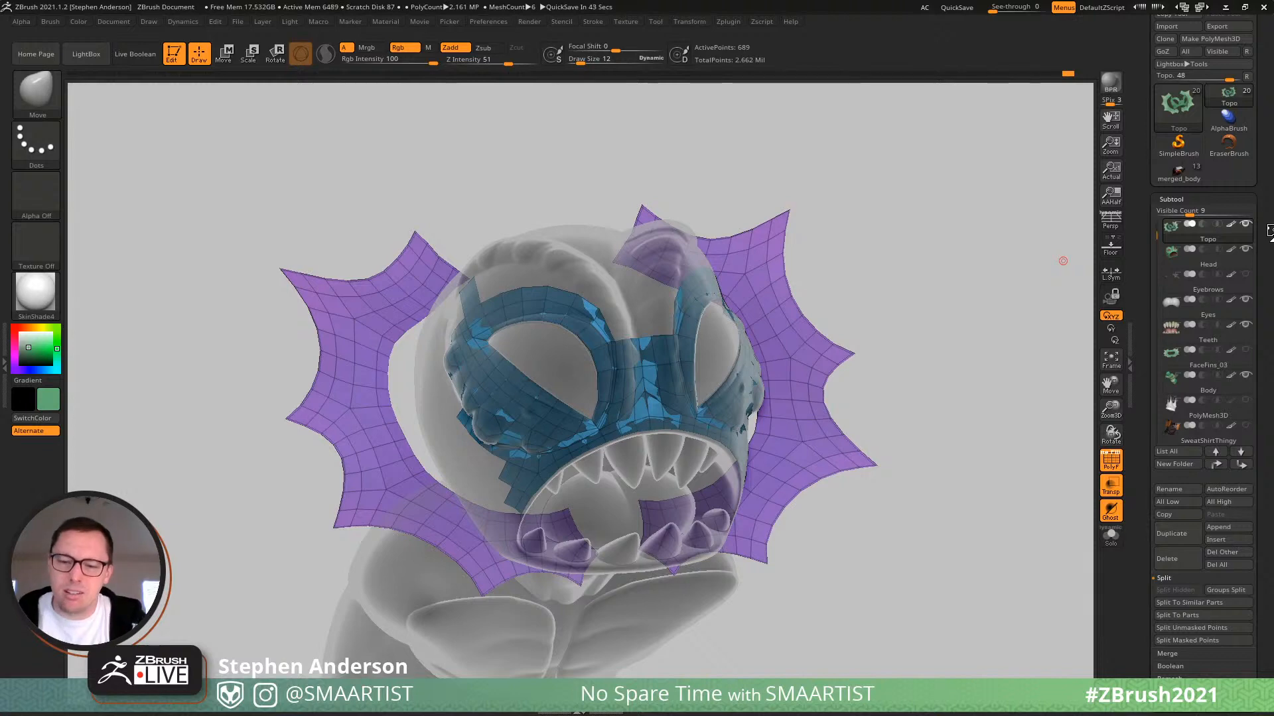
{"action": "mouse_move", "coordinate": [312, 488]}
{"action": "left_mouse_down"}
{"action": "mouse_move", "coordinate": [341, 488]}
{"action": "mouse_move", "coordinate": [276, 492]}
{"action": "mouse_move", "coordinate": [288, 494]}
{"action": "left_mouse_up"}
{"action": "left_click", "coordinate": [495, 431], "text": "ctrl+shift"}
{"action": "left_click", "coordinate": [517, 378], "text": "ctrl+shift"}
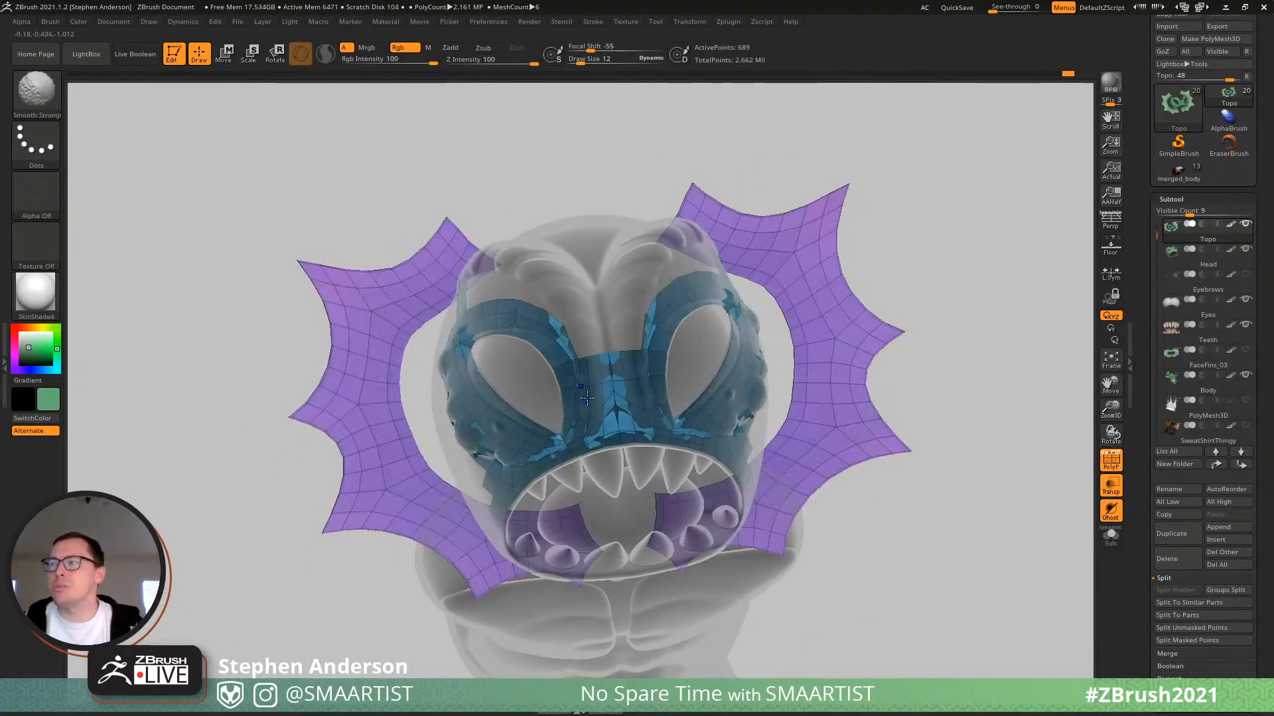
{"action": "left_click_drag", "start_coordinate": [508, 365], "coordinate": [616, 359]}
{"action": "mouse_move", "coordinate": [616, 359]}
{"action": "right_mouse_down"}
{"action": "mouse_move", "coordinate": [630, 352]}
{"action": "mouse_move", "coordinate": [627, 422]}
{"action": "mouse_move", "coordinate": [631, 352]}
{"action": "mouse_move", "coordinate": [612, 329]}
{"action": "right_mouse_up"}
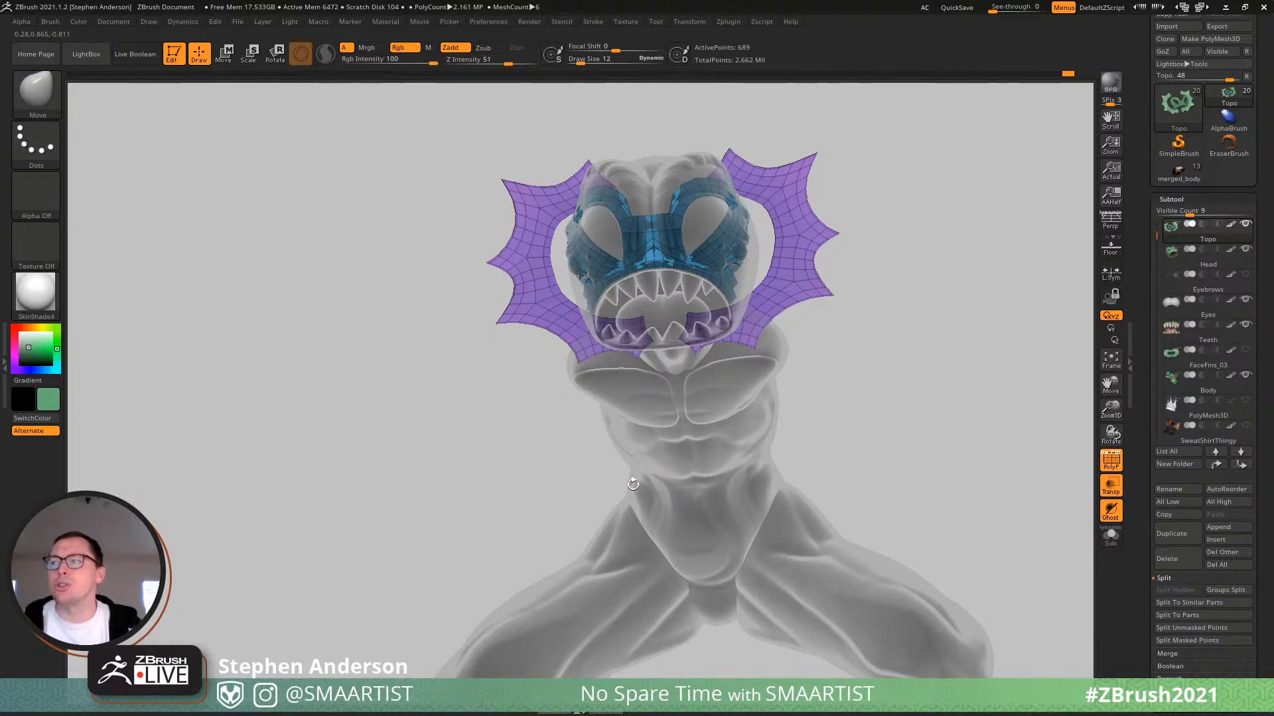
{"action": "mouse_move", "coordinate": [682, 471]}
{"action": "right_mouse_down"}
{"action": "mouse_move", "coordinate": [702, 560]}
{"action": "mouse_move", "coordinate": [708, 535]}
{"action": "mouse_move", "coordinate": [656, 382]}
{"action": "mouse_move", "coordinate": [688, 545]}
{"action": "mouse_move", "coordinate": [625, 425]}
{"action": "mouse_move", "coordinate": [625, 506]}
{"action": "mouse_move", "coordinate": [641, 474]}
{"action": "right_mouse_up"}
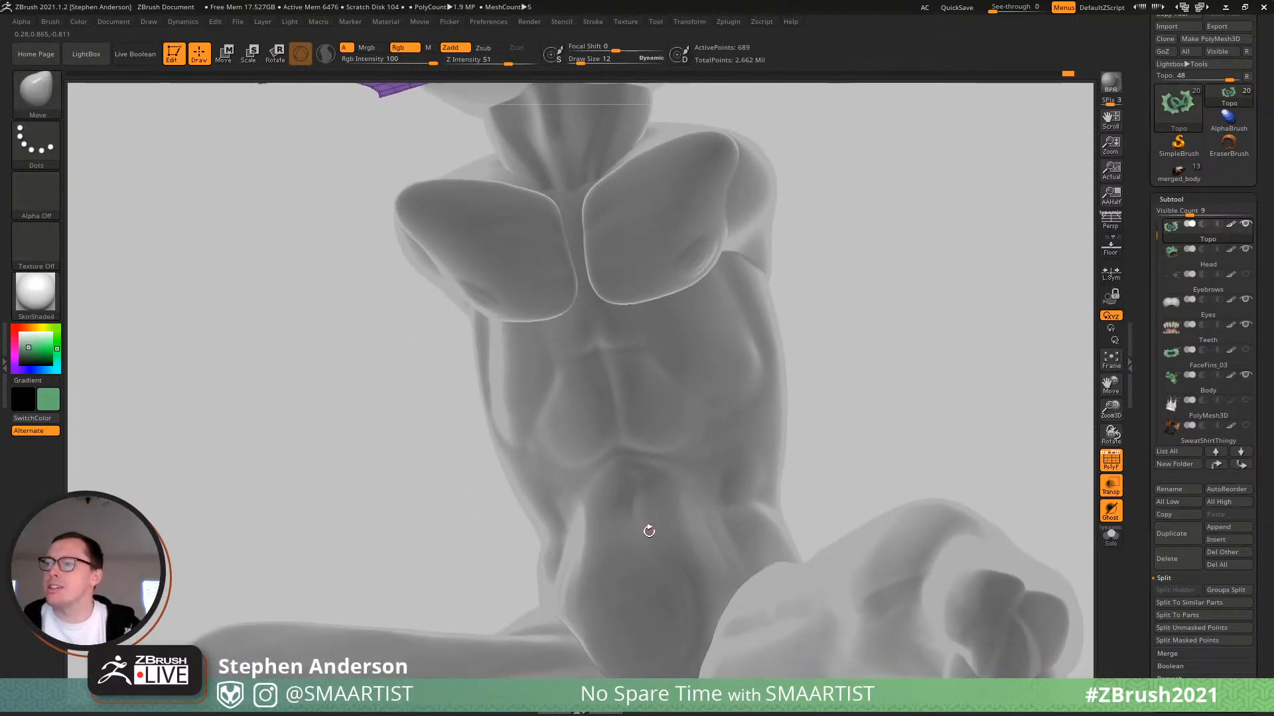
{"action": "right_click_drag", "start_coordinate": [648, 532], "coordinate": [658, 542]}
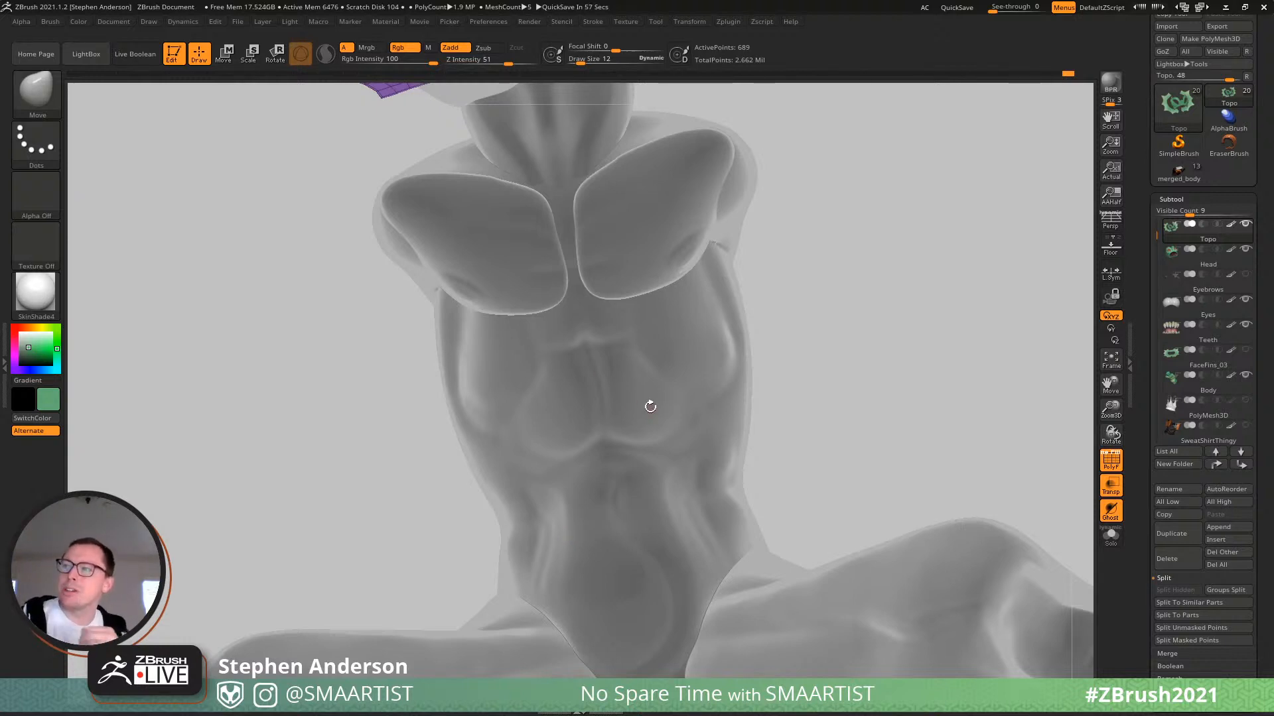
{"action": "right_click_drag", "start_coordinate": [603, 350], "coordinate": [605, 368]}
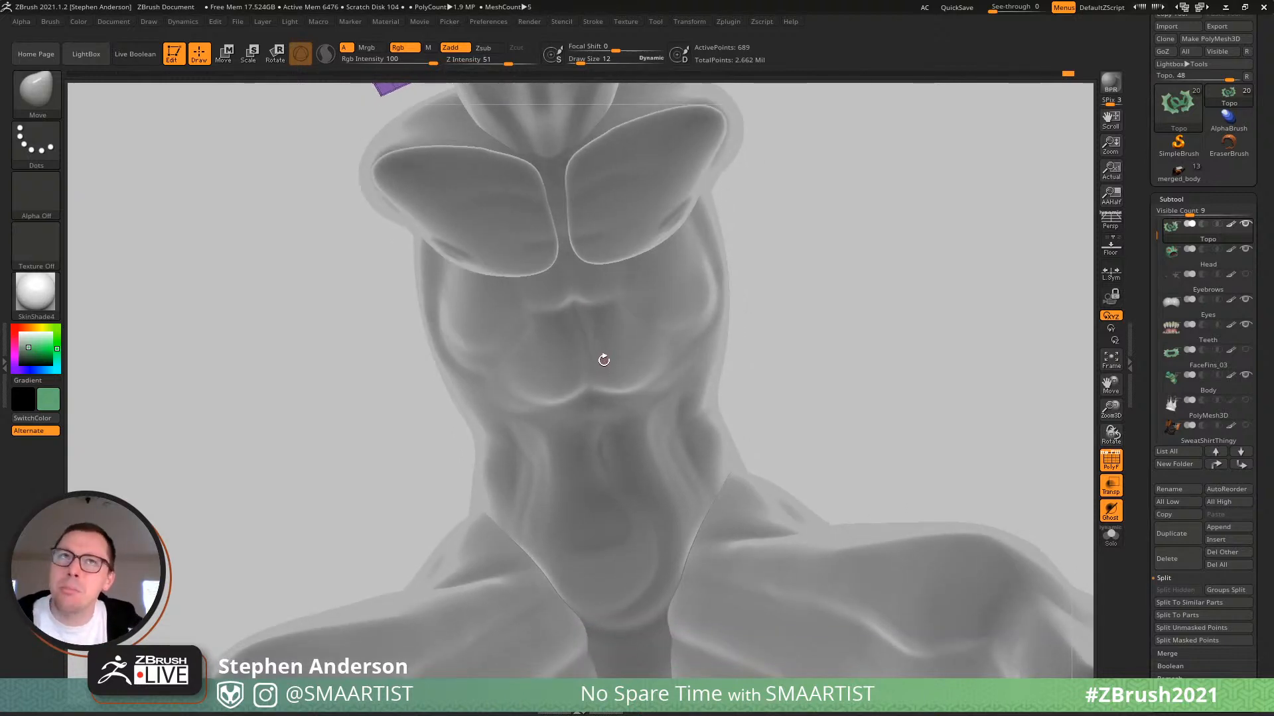
{"action": "mouse_move", "coordinate": [531, 341]}
{"action": "right_mouse_down", "text": "alt"}
{"action": "mouse_move", "coordinate": [519, 653]}
{"action": "mouse_move", "coordinate": [535, 395]}
{"action": "right_mouse_up", "text": "alt"}
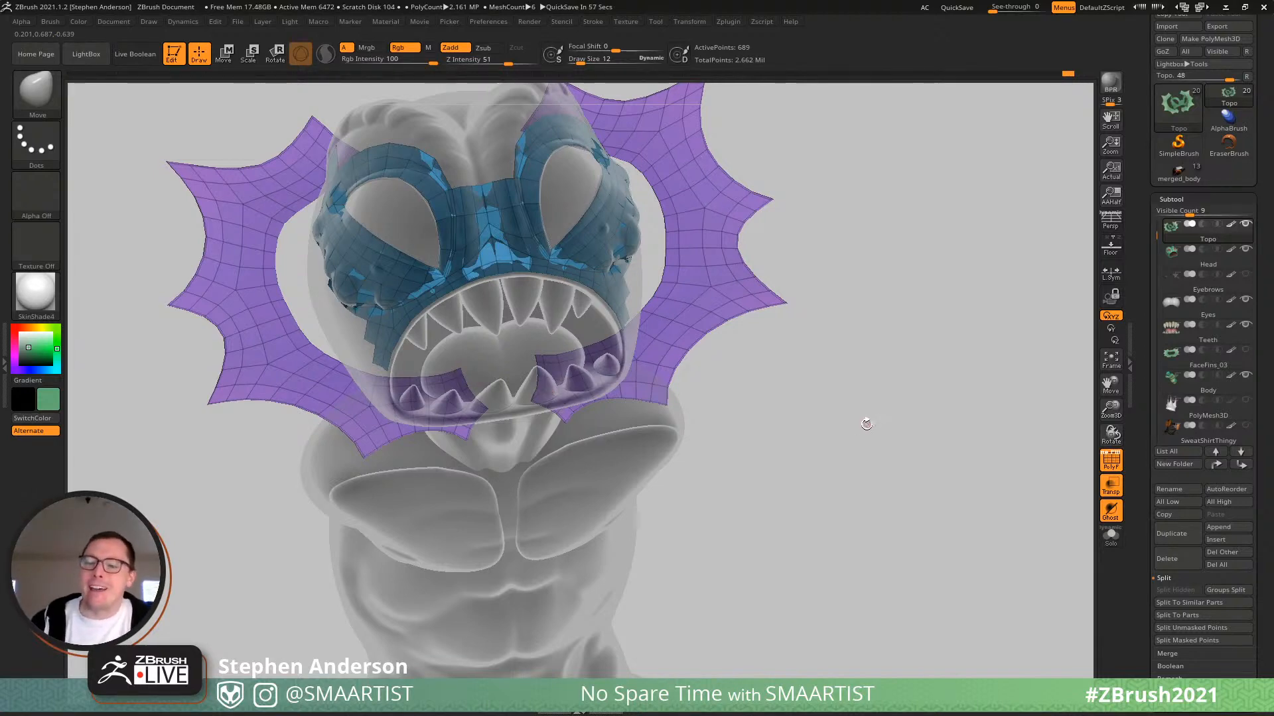
Switch to the ZModeler brush and close the gaps on both sides of the upright polygon above the eye.
{"action": "right_click_drag", "start_coordinate": [584, 335], "coordinate": [498, 478]}
{"action": "right_click_drag", "start_coordinate": [365, 229], "coordinate": [408, 478]}
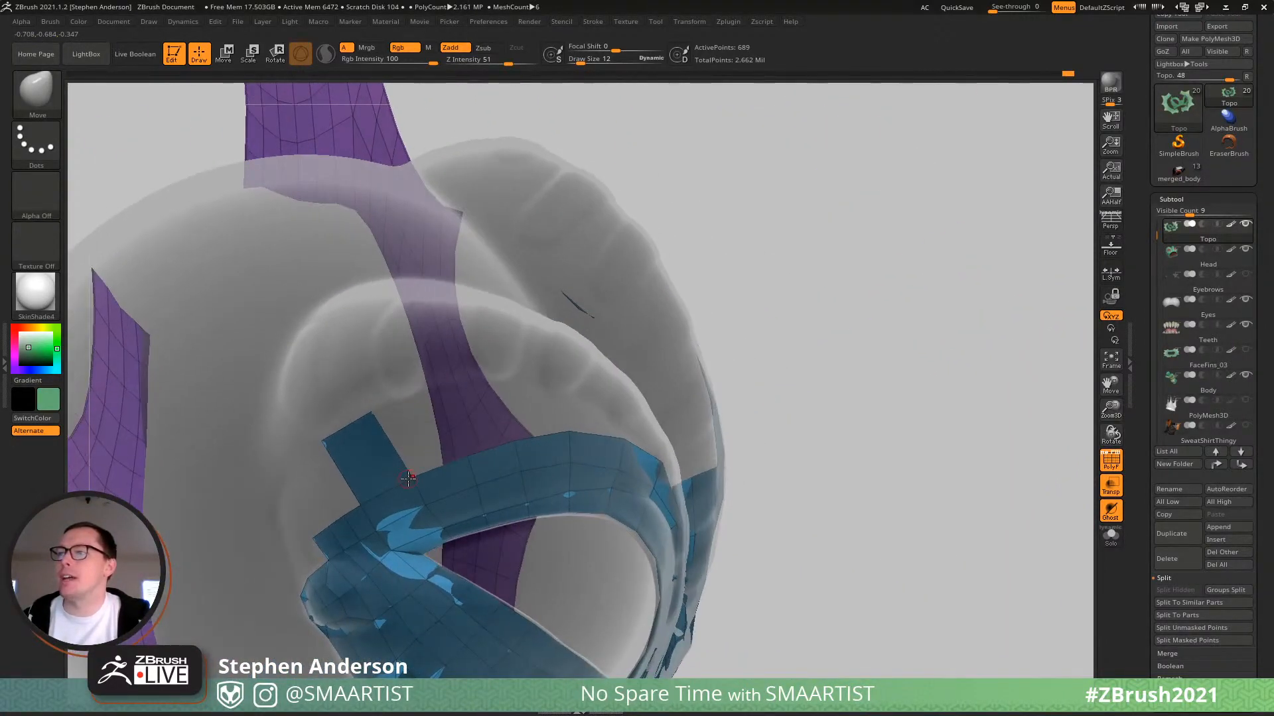
{"action": "key", "text": "b"}
{"action": "key", "text": "z"}
{"action": "key", "text": "m"}
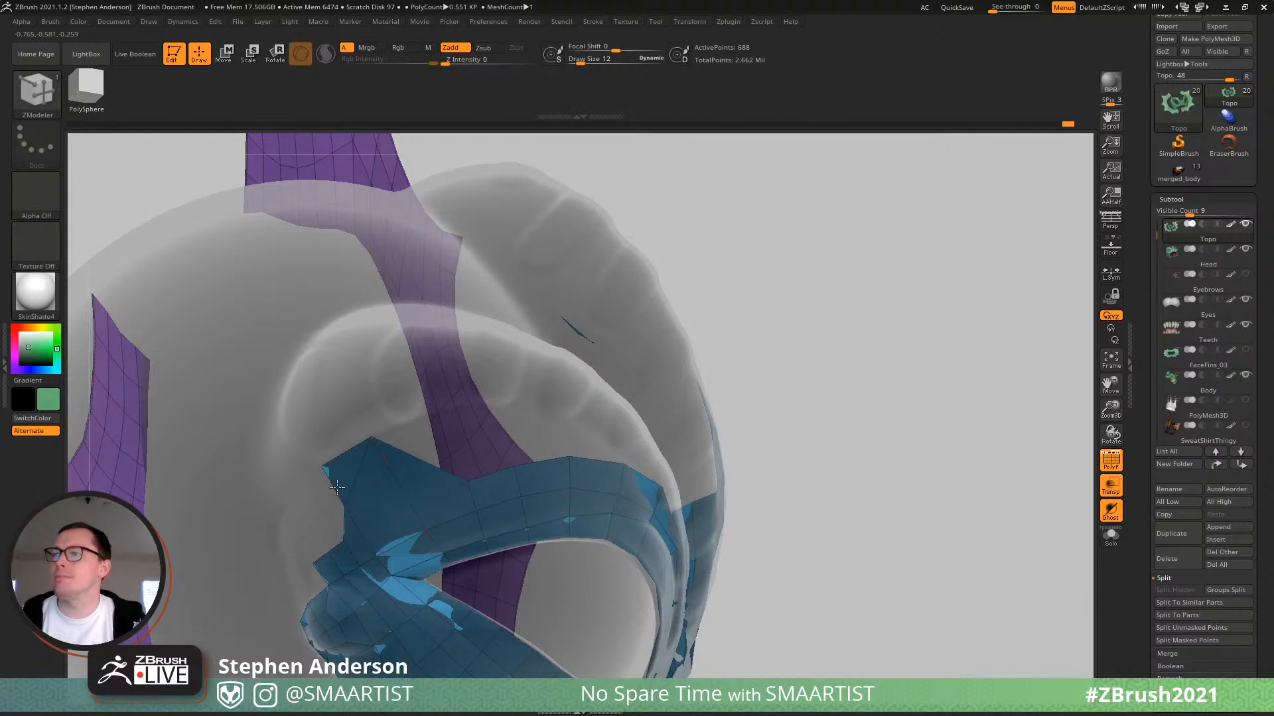
{"action": "right_click_drag", "start_coordinate": [417, 472], "coordinate": [325, 473]}
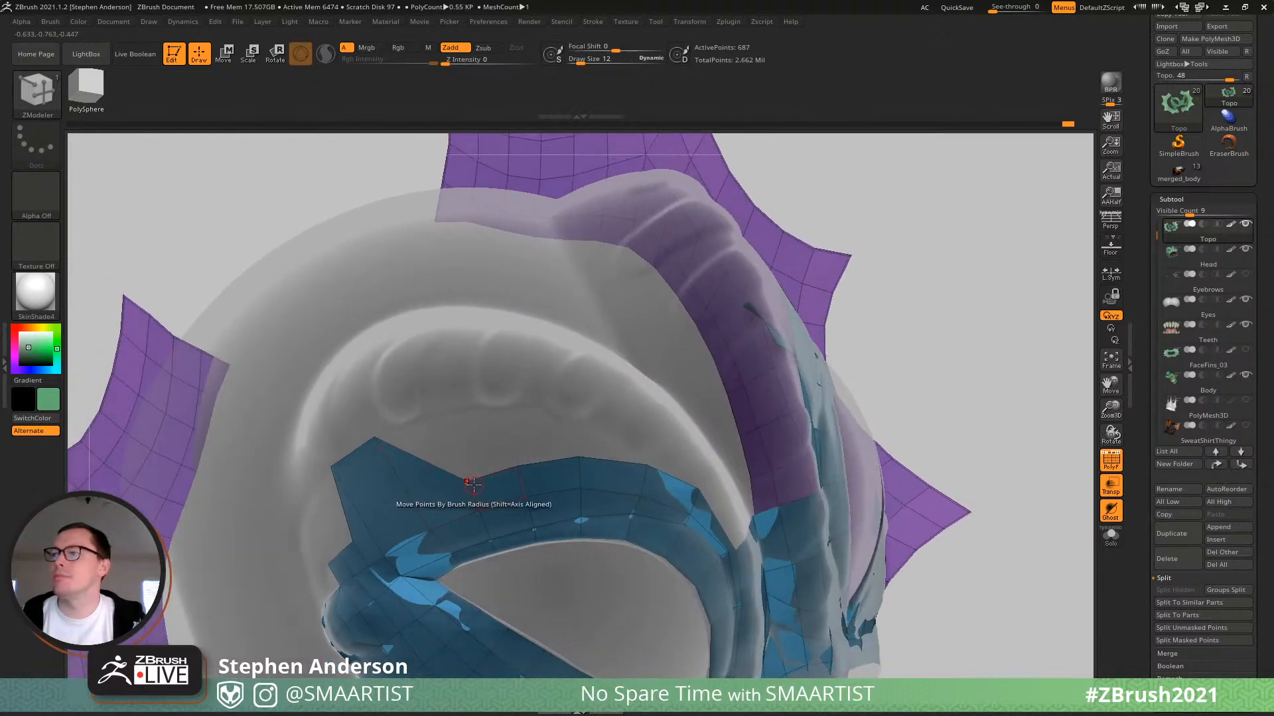
Move the upper edge points of the strip above the eye up to the eyebrow ridge and pull its outer corner outward.
{"action": "left_click_drag", "start_coordinate": [468, 483], "coordinate": [435, 413]}
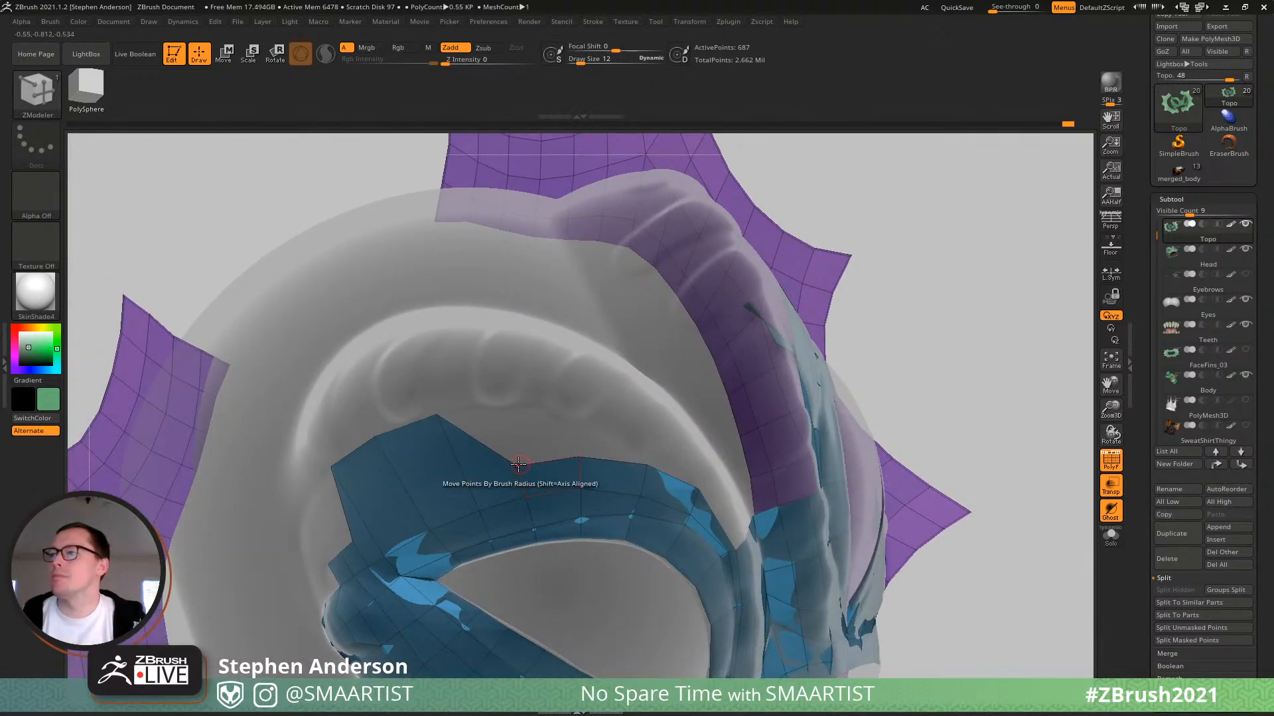
{"action": "left_click_drag", "start_coordinate": [514, 457], "coordinate": [506, 404]}
{"action": "right_click_drag", "start_coordinate": [551, 423], "coordinate": [657, 428]}
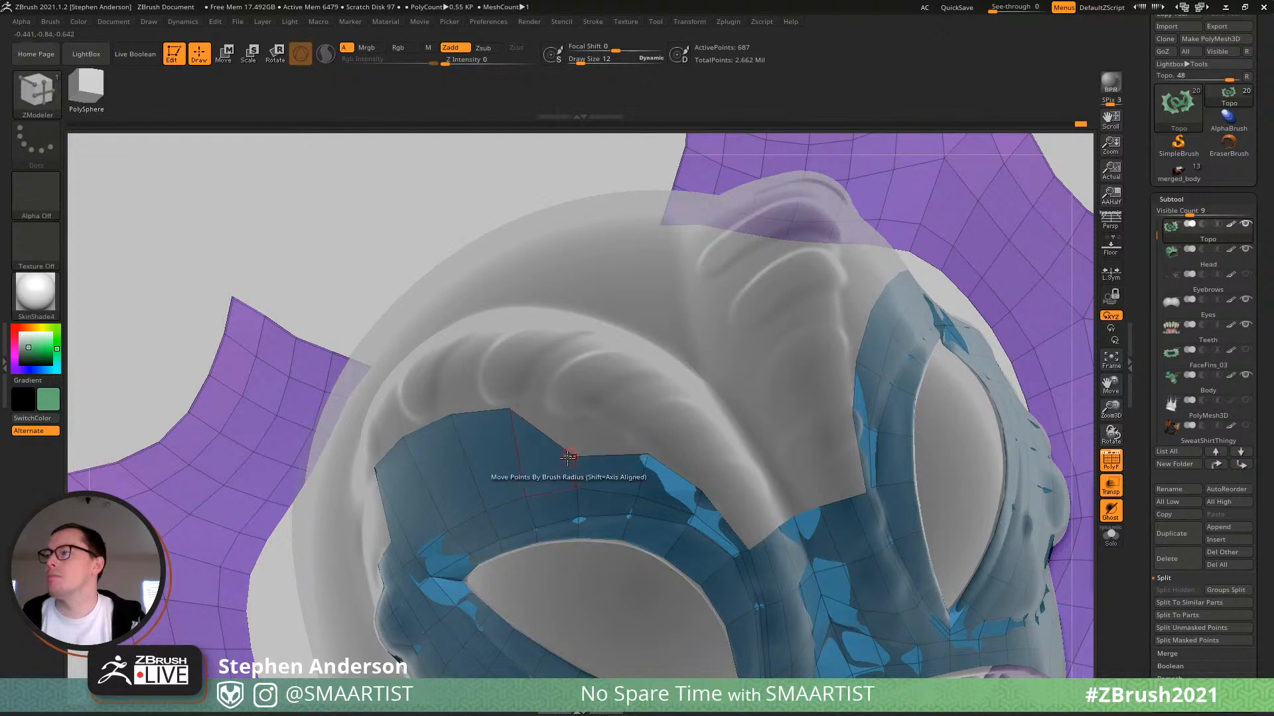
{"action": "left_click_drag", "start_coordinate": [568, 457], "coordinate": [581, 412]}
{"action": "right_click_drag", "start_coordinate": [577, 408], "coordinate": [343, 531]}
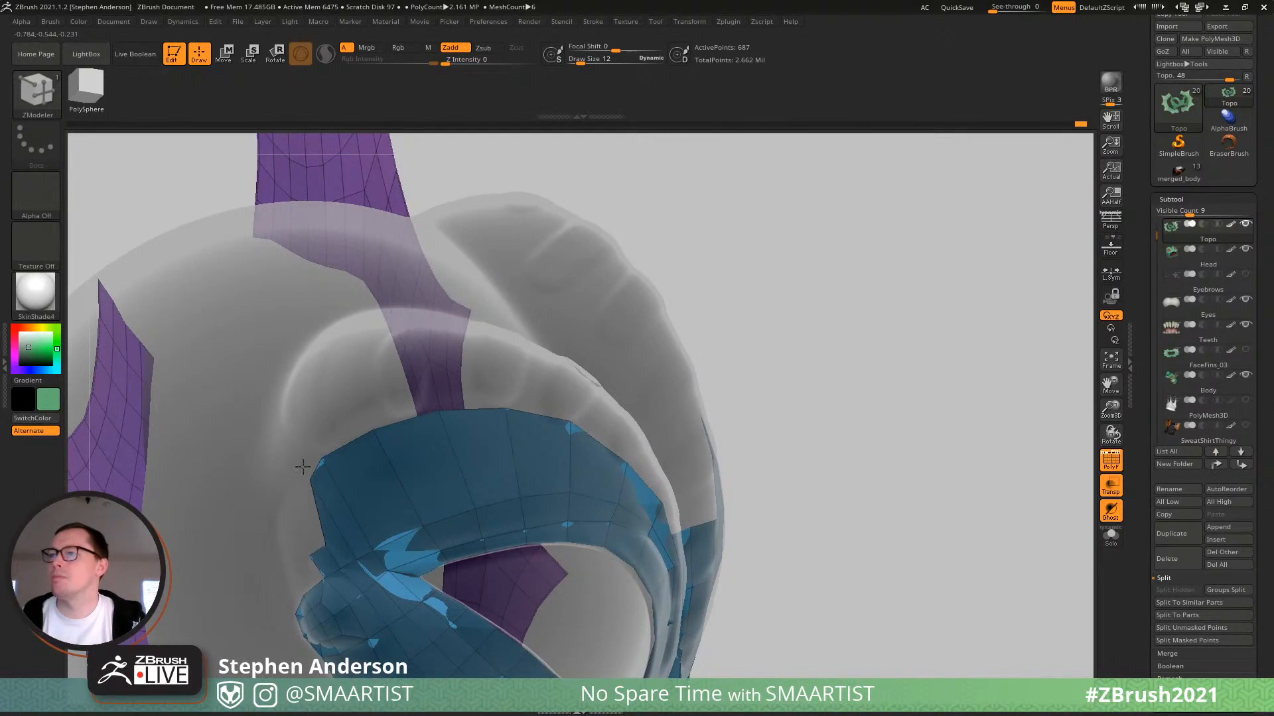
{"action": "left_click_drag", "start_coordinate": [299, 459], "coordinate": [287, 490]}
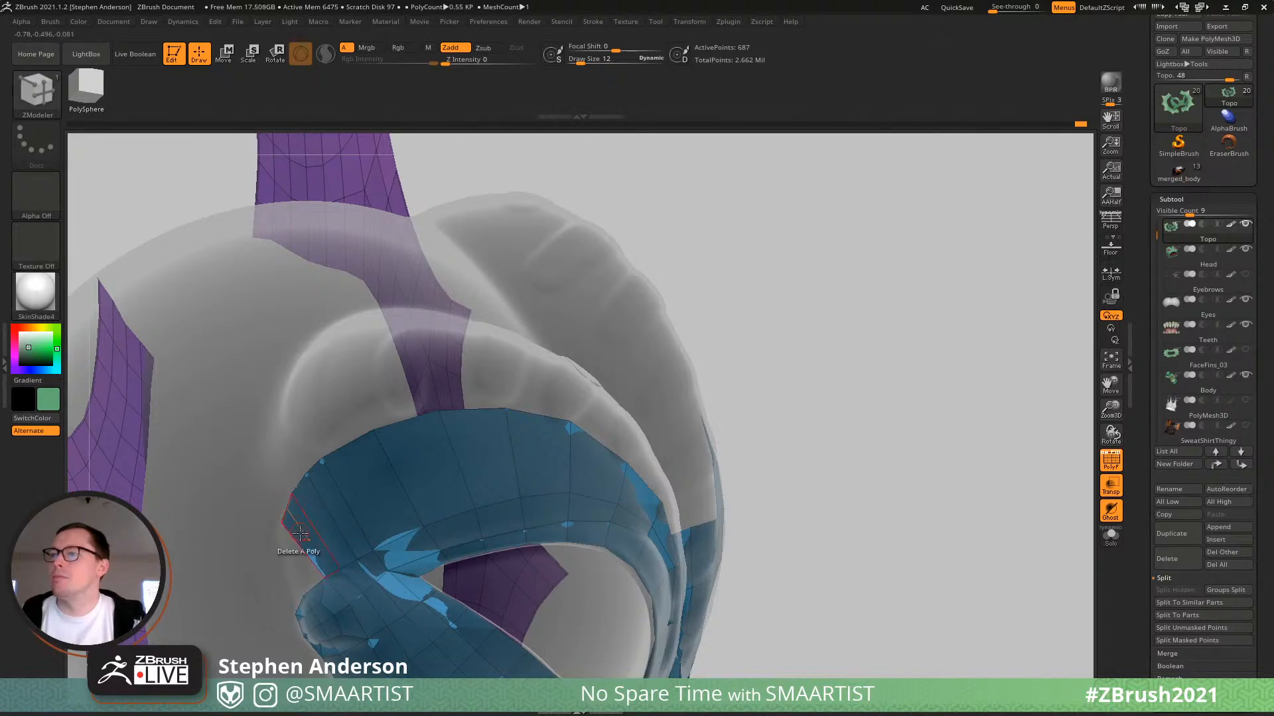
Shift the inner row of points above the eye upward to even out the polygons, and check the surface without wireframe.
{"action": "right_click_drag", "start_coordinate": [302, 534], "coordinate": [322, 567]}
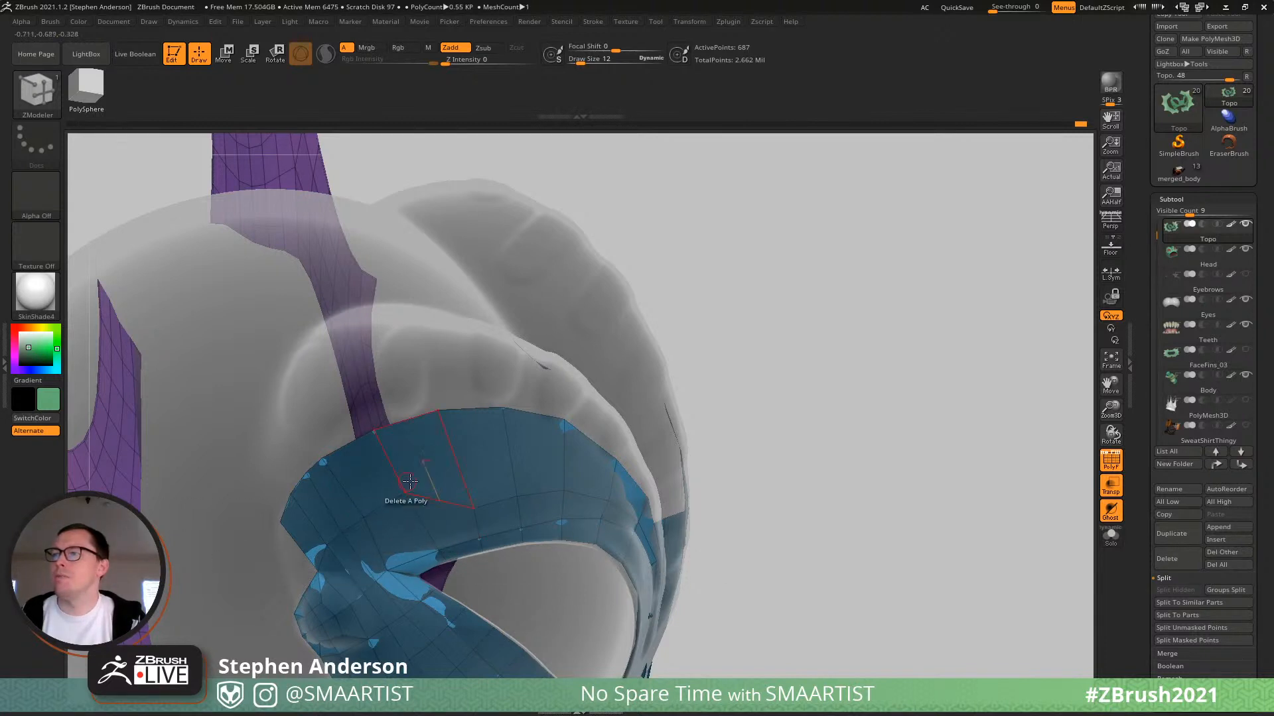
{"action": "right_click_drag", "start_coordinate": [506, 487], "coordinate": [428, 464]}
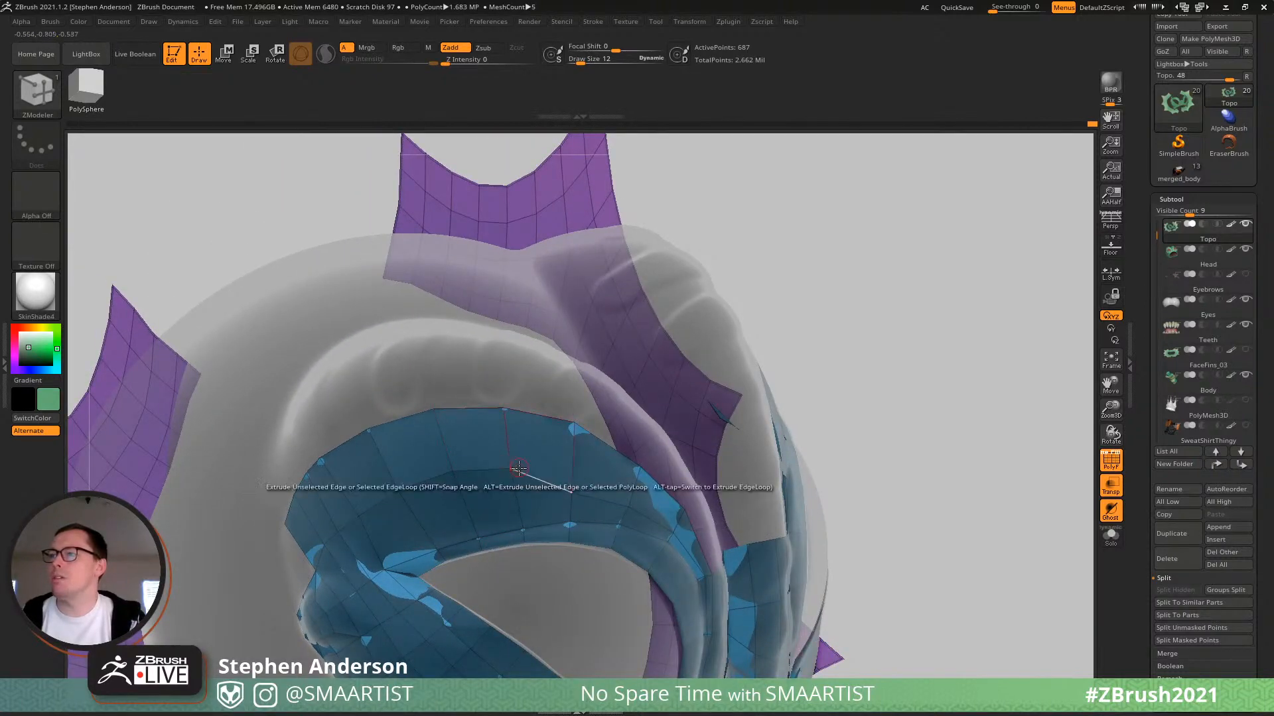
{"action": "right_click_drag", "start_coordinate": [507, 467], "coordinate": [577, 491]}
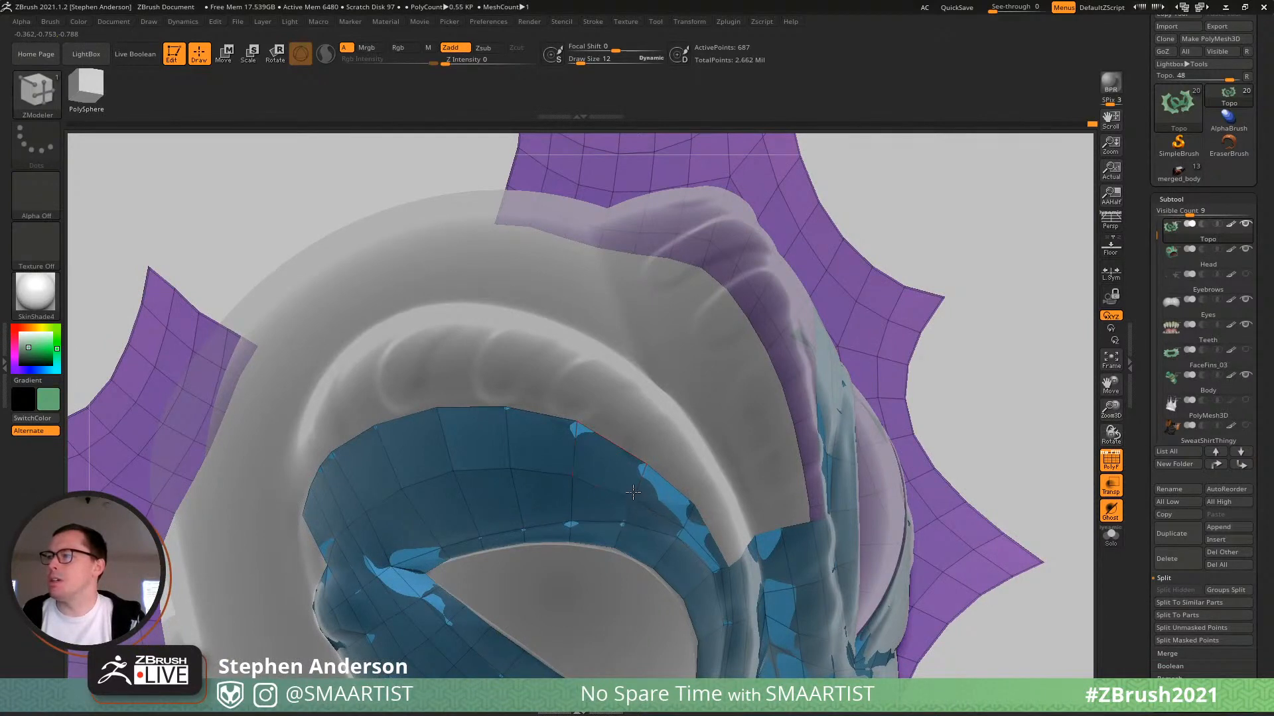
{"action": "right_click_drag", "start_coordinate": [502, 490], "coordinate": [530, 490]}
{"action": "key", "text": "shift+f"}
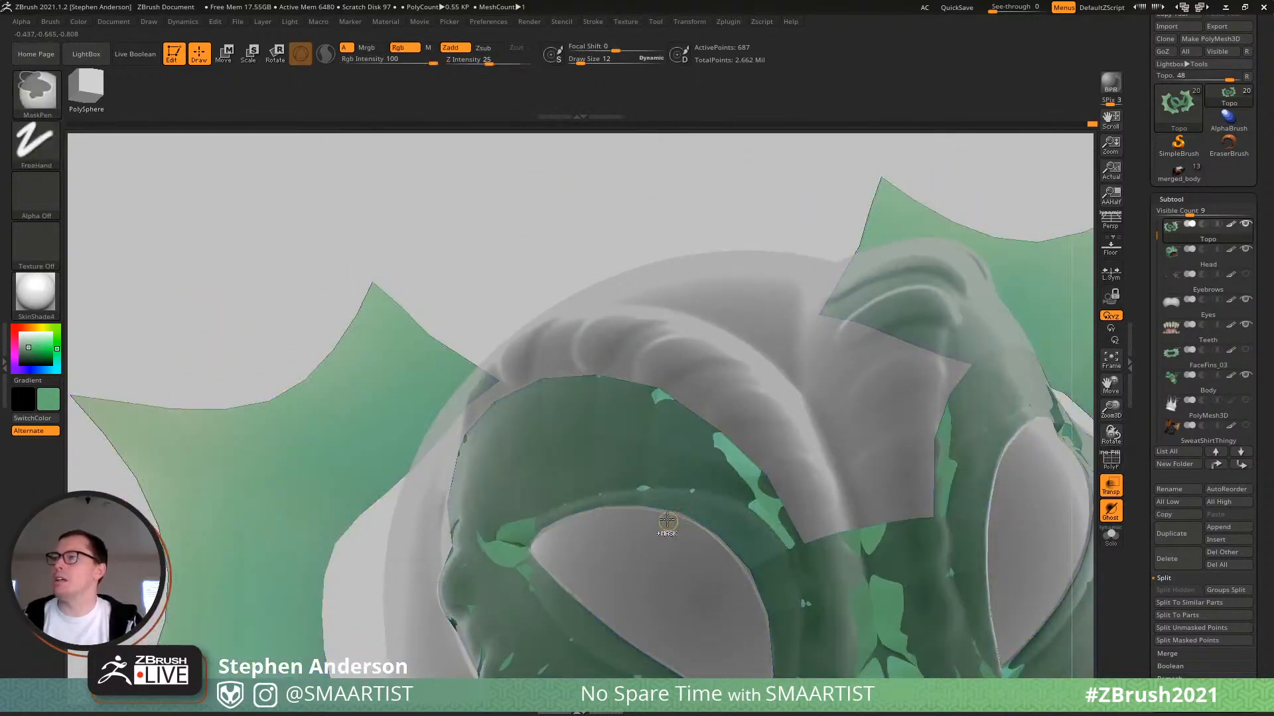
{"action": "right_click_drag", "start_coordinate": [668, 520], "coordinate": [663, 547], "text": "ctrl"}
{"action": "key", "text": "shift+f"}
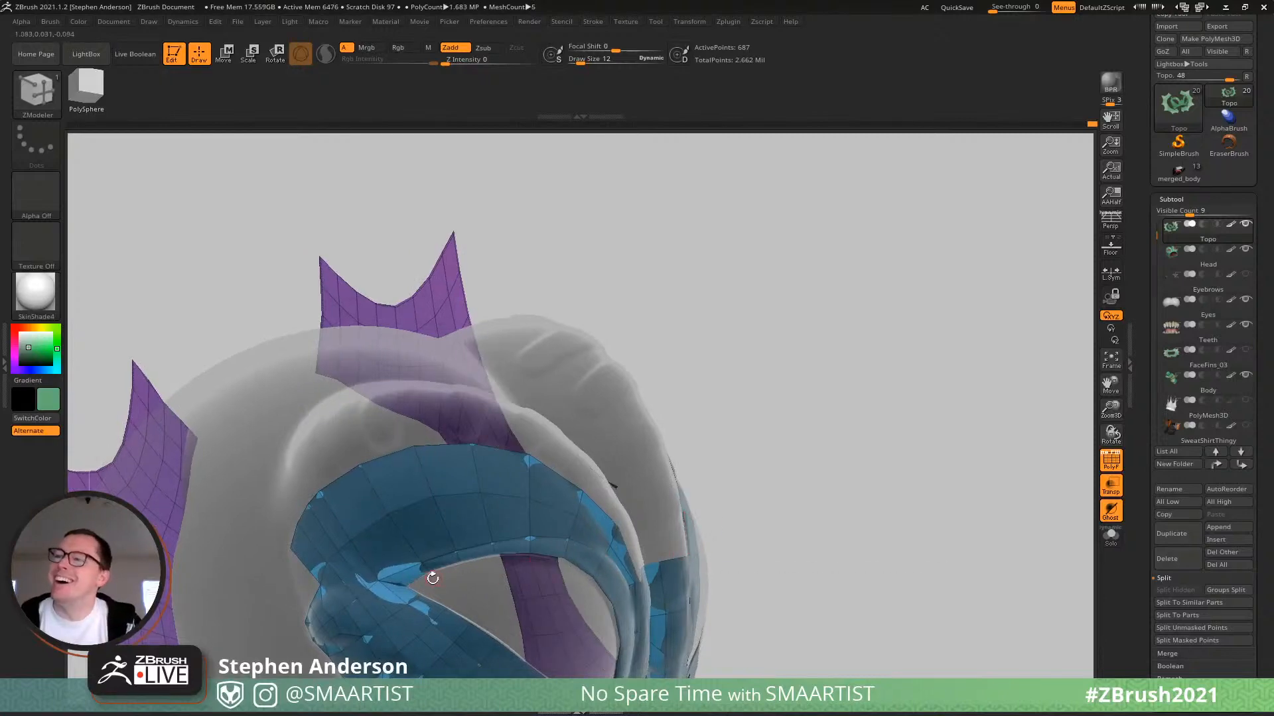
Extrude the first polygons of a new border strip from the edge beside the eye's outer corner, reducing the draw size to 26.
{"action": "mouse_move", "coordinate": [401, 504]}
{"action": "right_mouse_down"}
{"action": "mouse_move", "coordinate": [358, 458]}
{"action": "mouse_move", "coordinate": [325, 477]}
{"action": "mouse_move", "coordinate": [375, 483]}
{"action": "mouse_move", "coordinate": [332, 472]}
{"action": "right_mouse_up"}
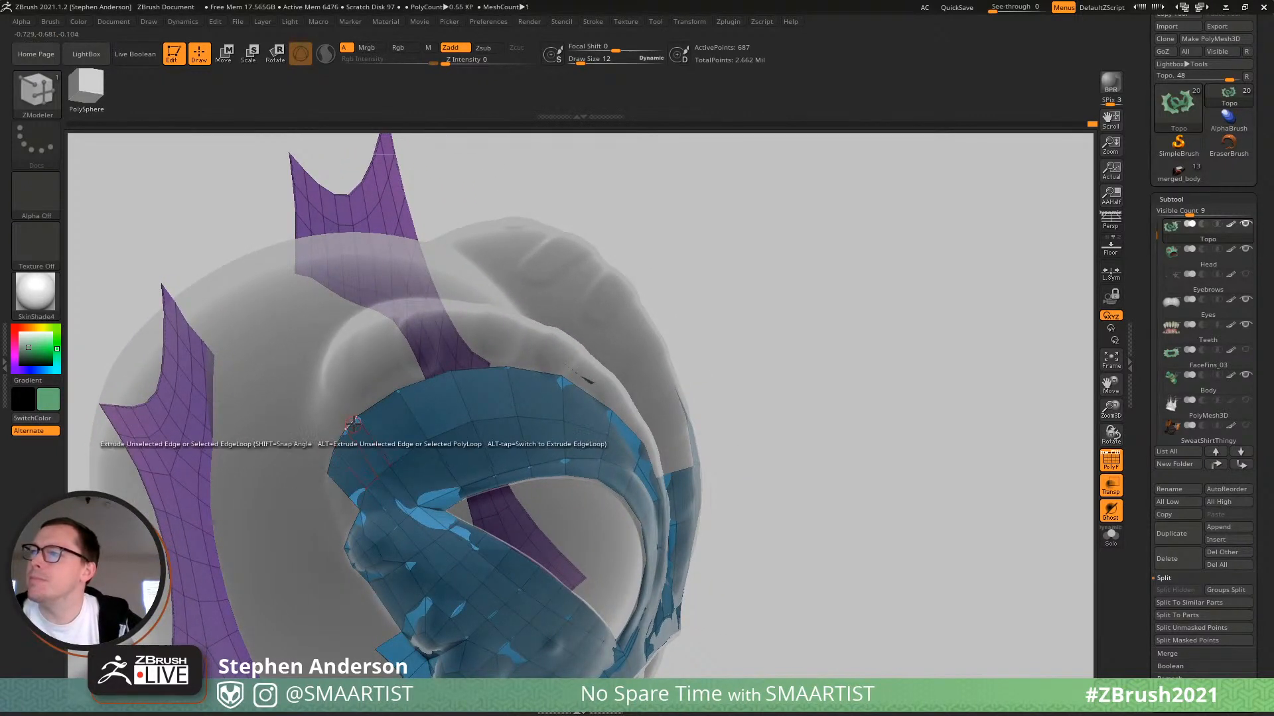
{"action": "key", "text": "s"}
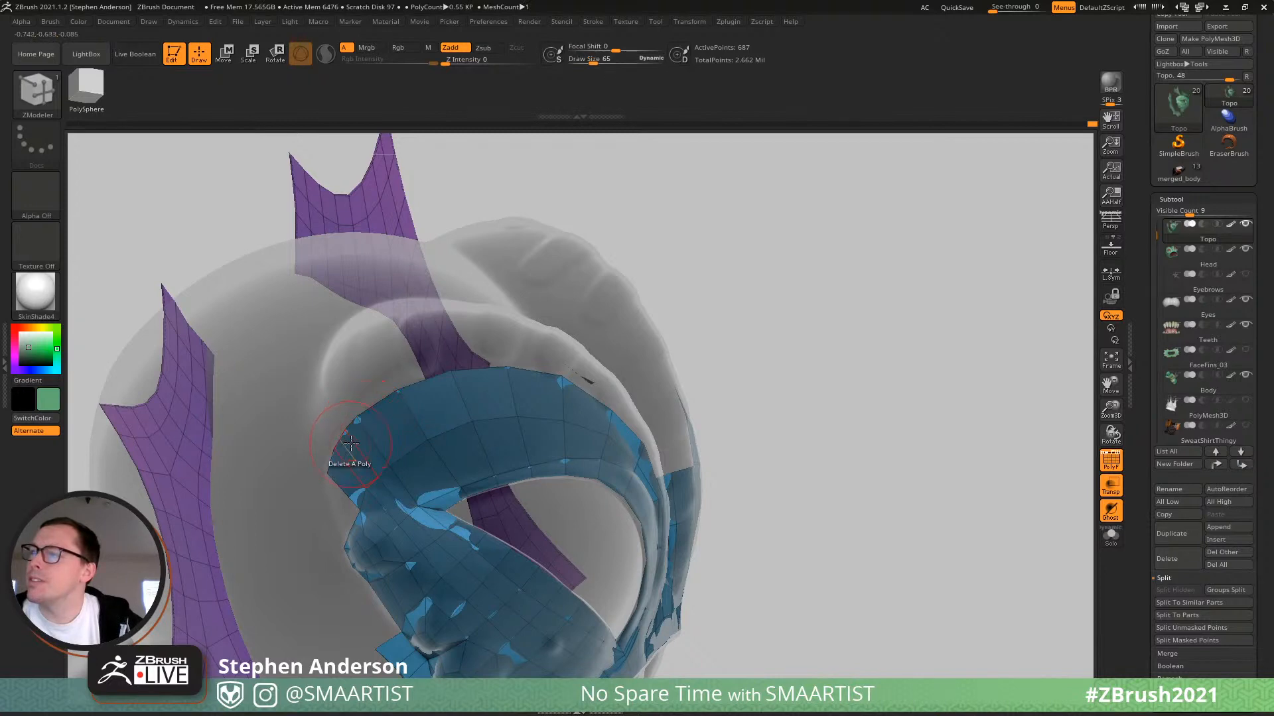
{"action": "right_click_drag", "start_coordinate": [380, 416], "coordinate": [326, 451]}
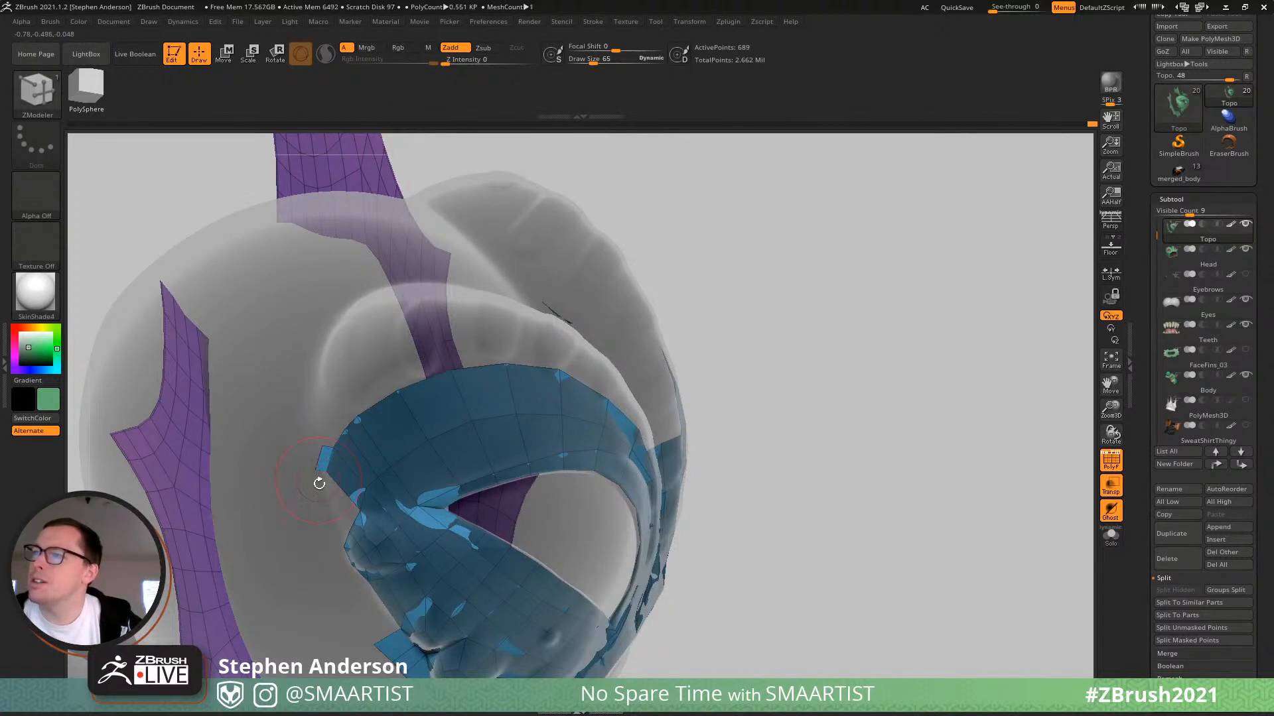
{"action": "key", "text": "s"}
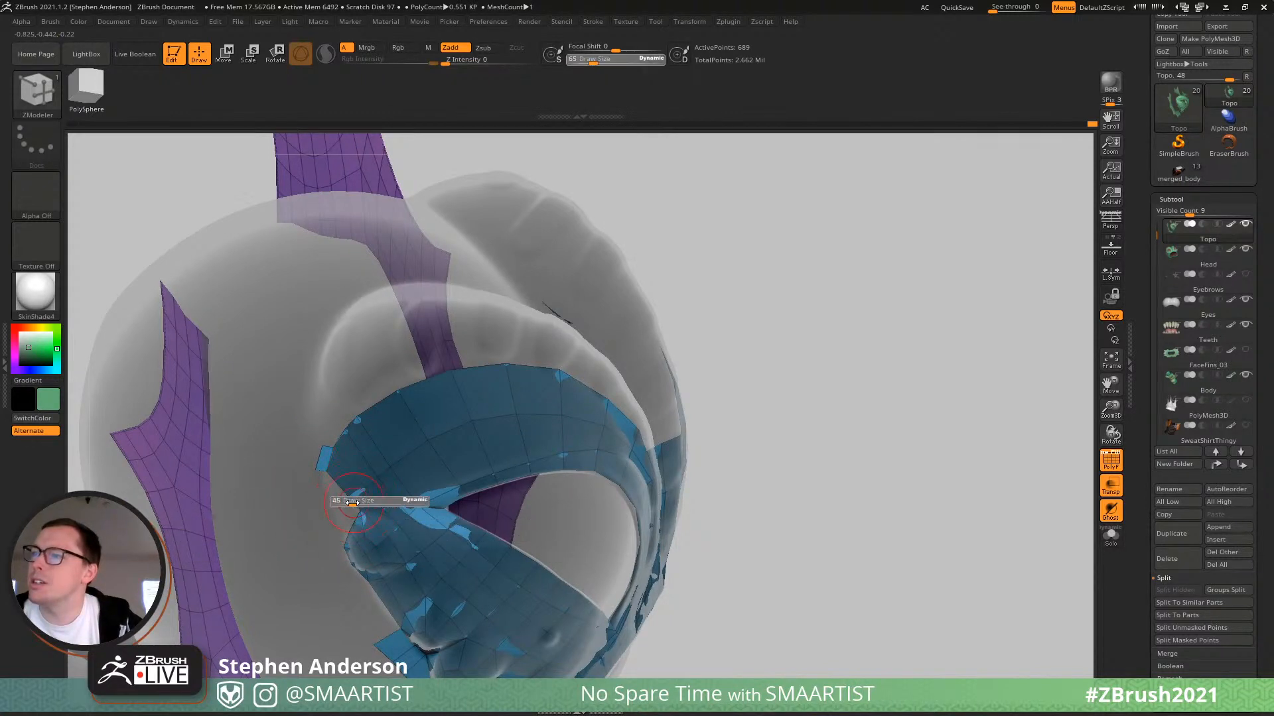
{"action": "left_click_drag", "start_coordinate": [356, 503], "coordinate": [348, 503]}
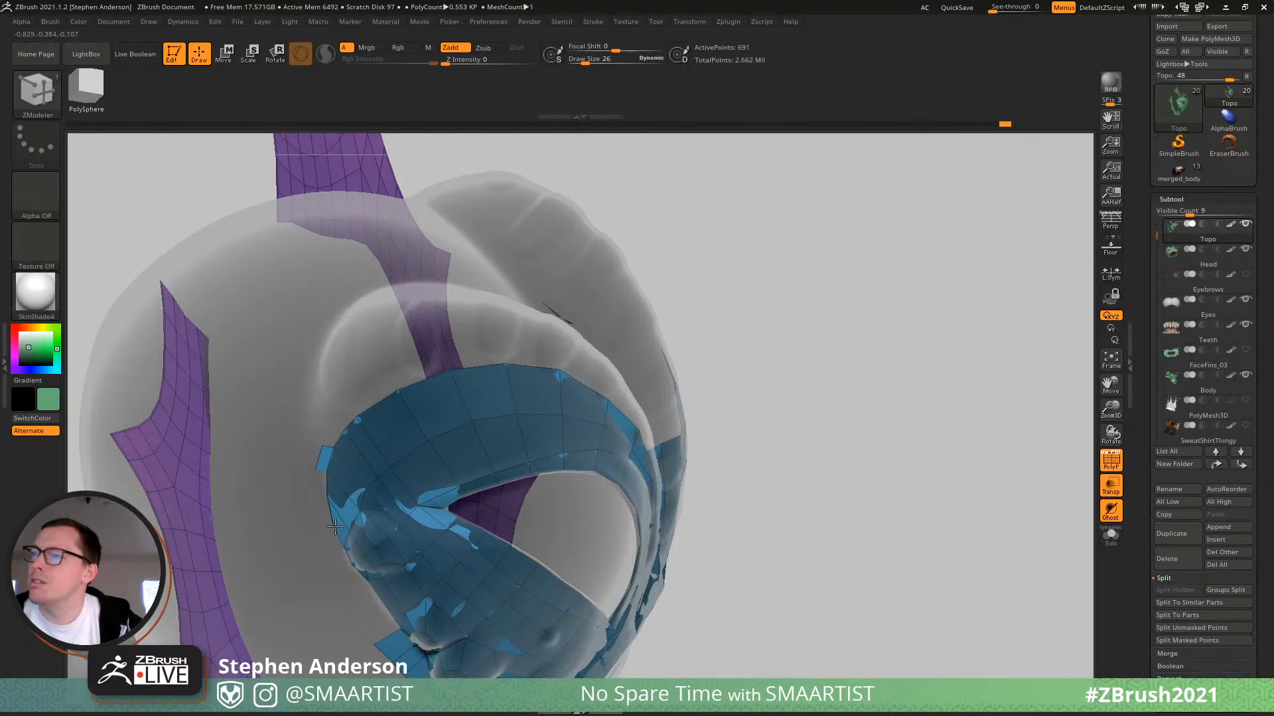
{"action": "left_click_drag", "start_coordinate": [327, 487], "coordinate": [323, 491]}
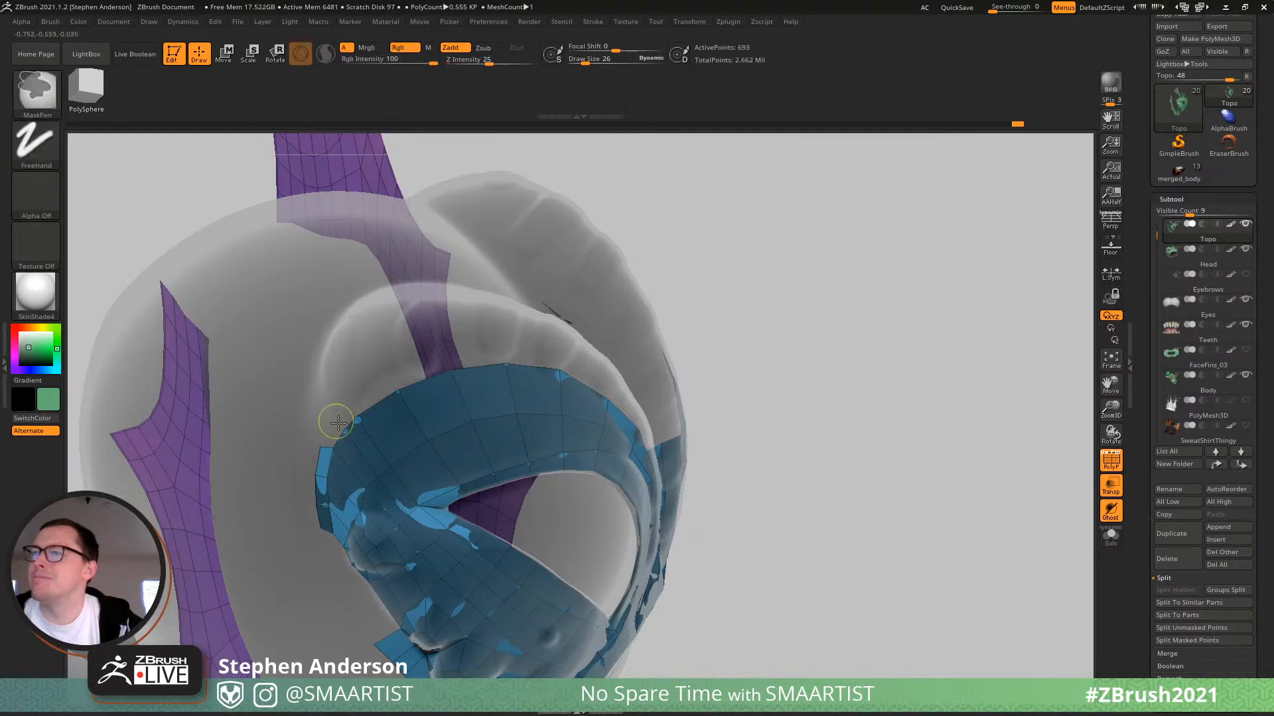
Extrude a polygon at the upper outer corner of the eye surface and join it to the border strip using draw size 14.
{"action": "right_click_drag", "start_coordinate": [335, 422], "coordinate": [378, 466], "text": "ctrl"}
{"action": "left_click_drag", "start_coordinate": [362, 429], "coordinate": [339, 426]}
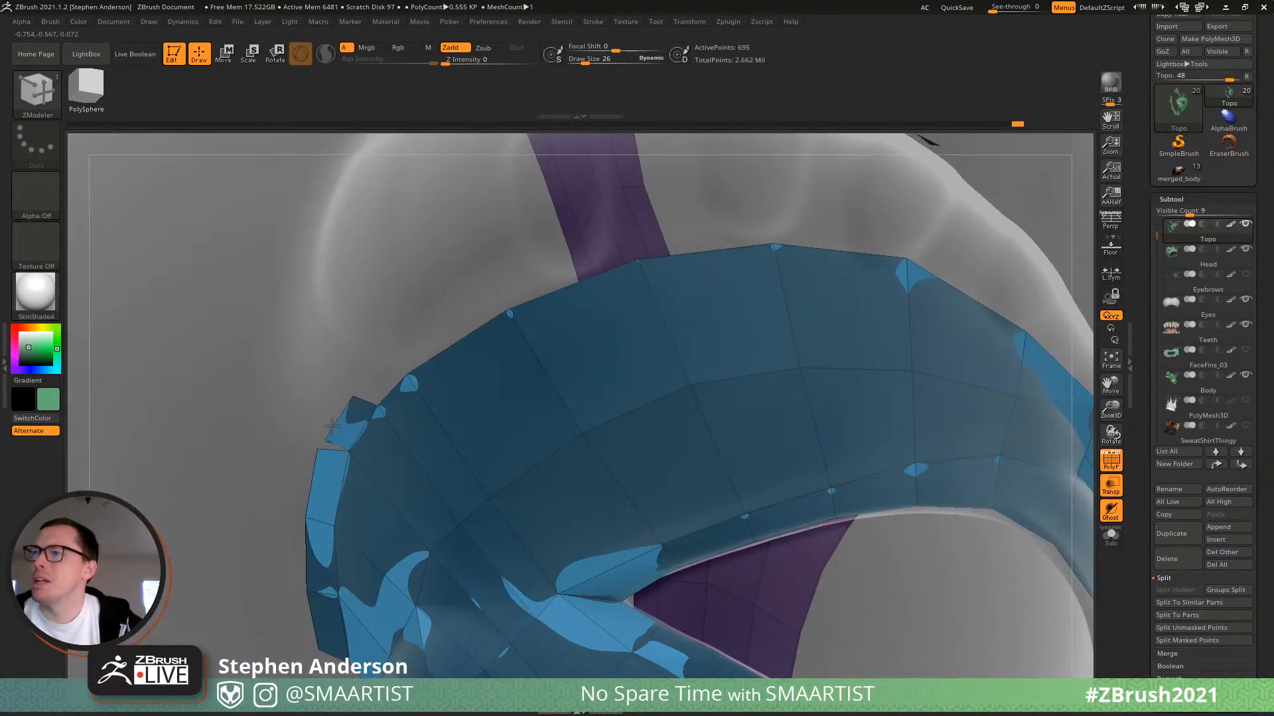
{"action": "key", "text": "ctrl+z"}
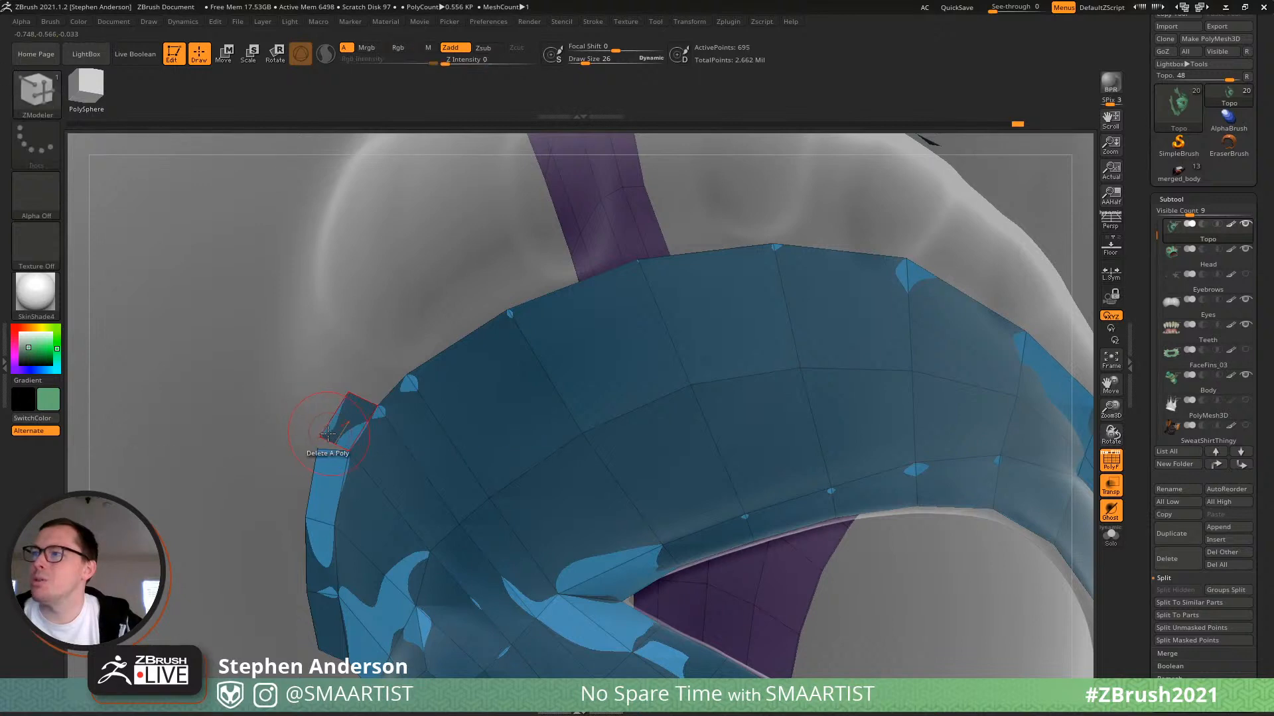
{"action": "key", "text": "s"}
{"action": "left_click_drag", "start_coordinate": [321, 437], "coordinate": [317, 438]}
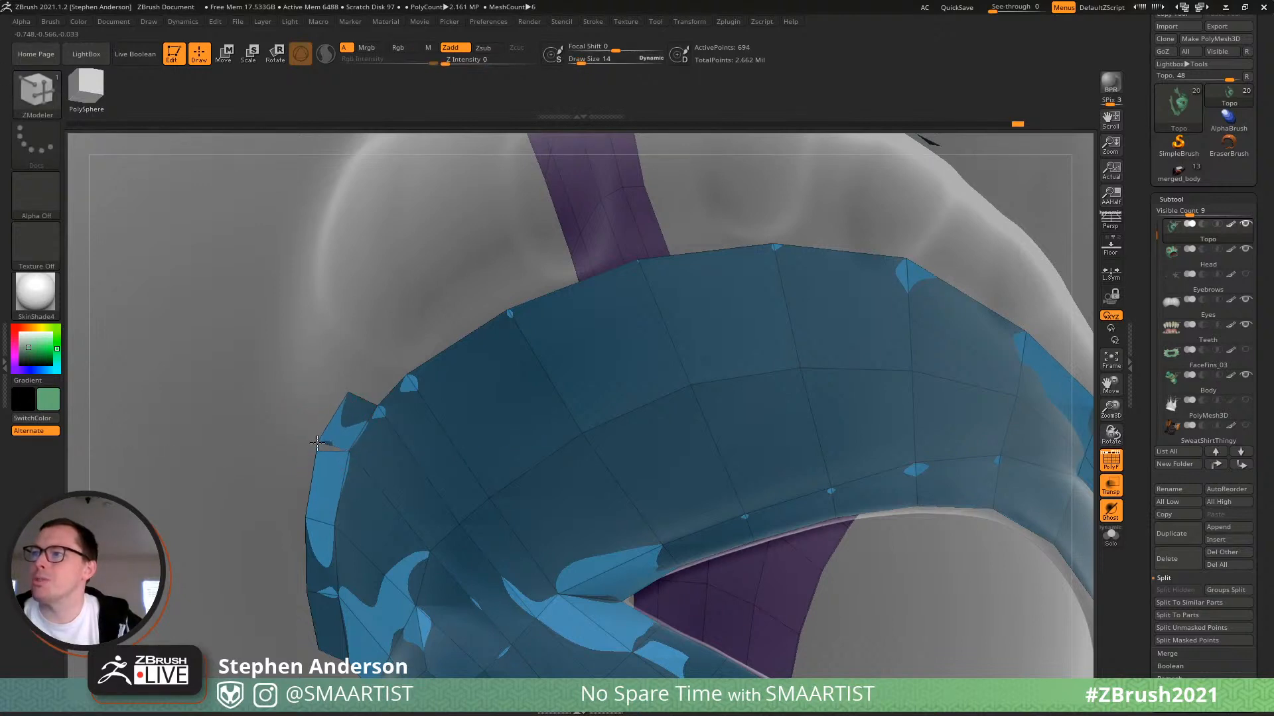
{"action": "left_click", "coordinate": [318, 448]}
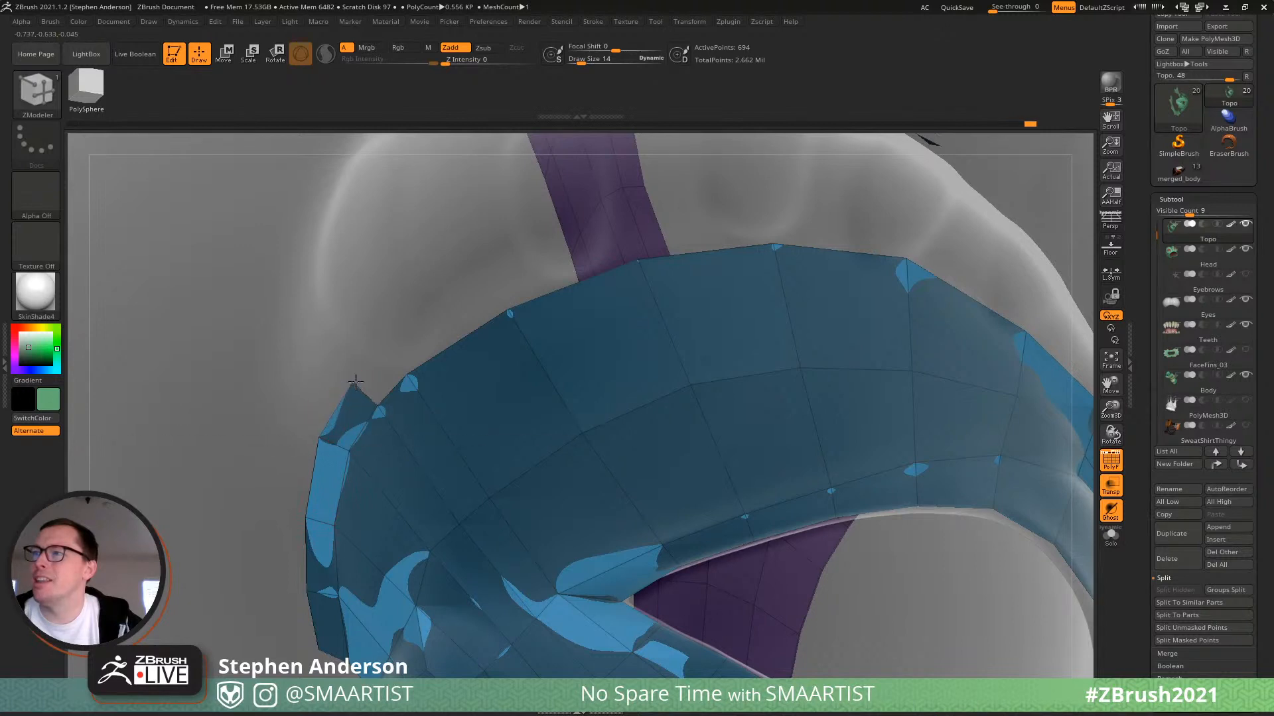
Continue the border strip up the outer curve above the eye, extruding adjoining polygons and aligning their corner points.
{"action": "left_click_drag", "start_coordinate": [355, 383], "coordinate": [379, 367]}
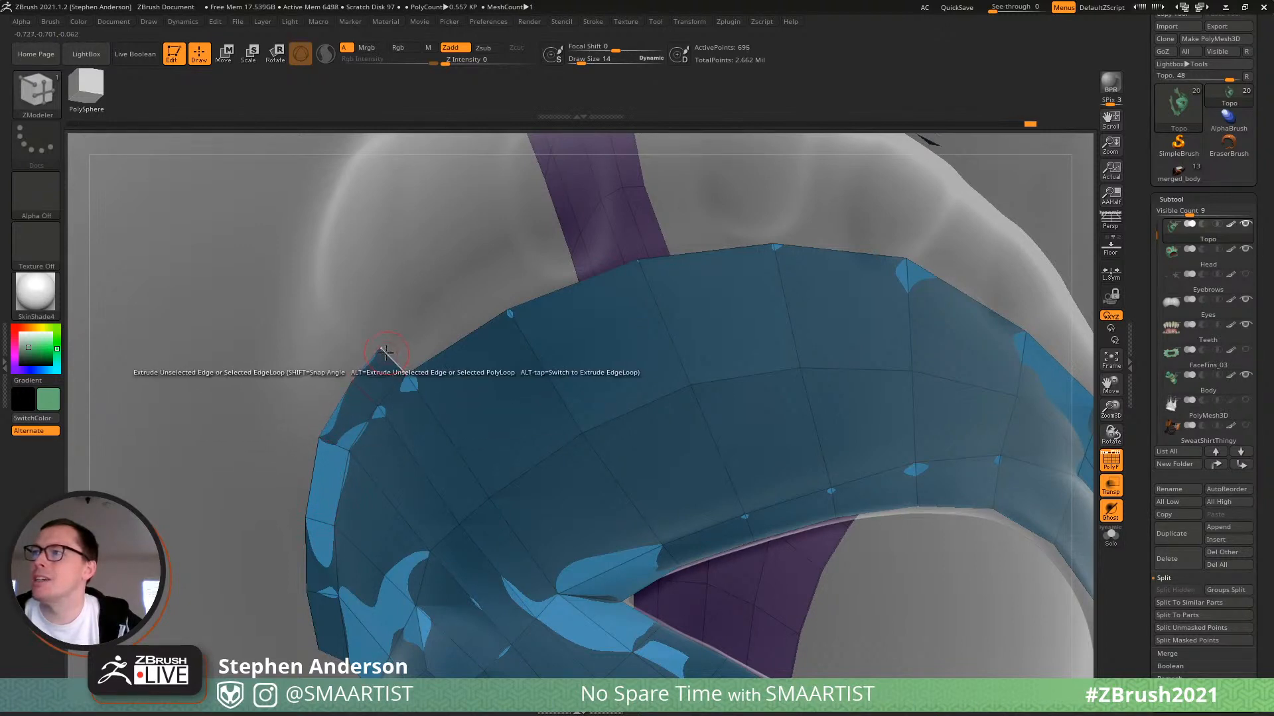
{"action": "left_click", "coordinate": [433, 327]}
{"action": "left_click_drag", "start_coordinate": [433, 328], "coordinate": [423, 314]}
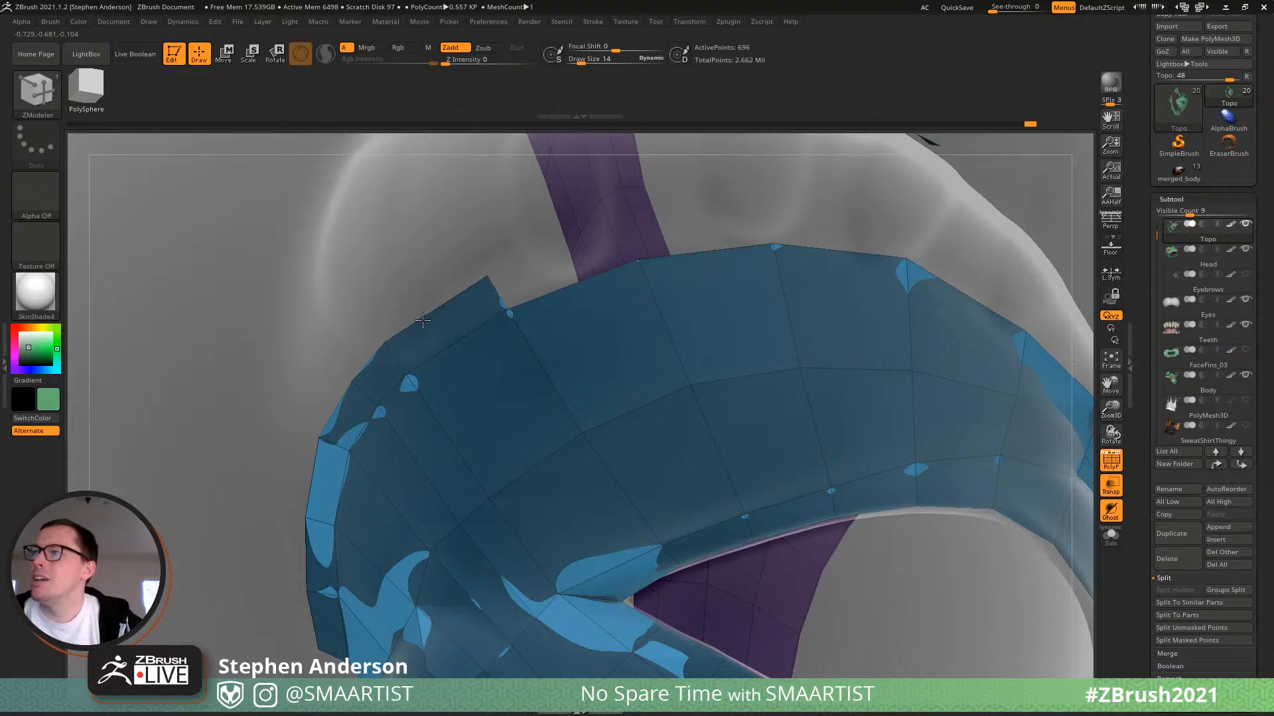
{"action": "right_click_drag", "start_coordinate": [496, 280], "coordinate": [413, 438], "text": "ctrl"}
{"action": "left_click_drag", "start_coordinate": [412, 439], "coordinate": [479, 404]}
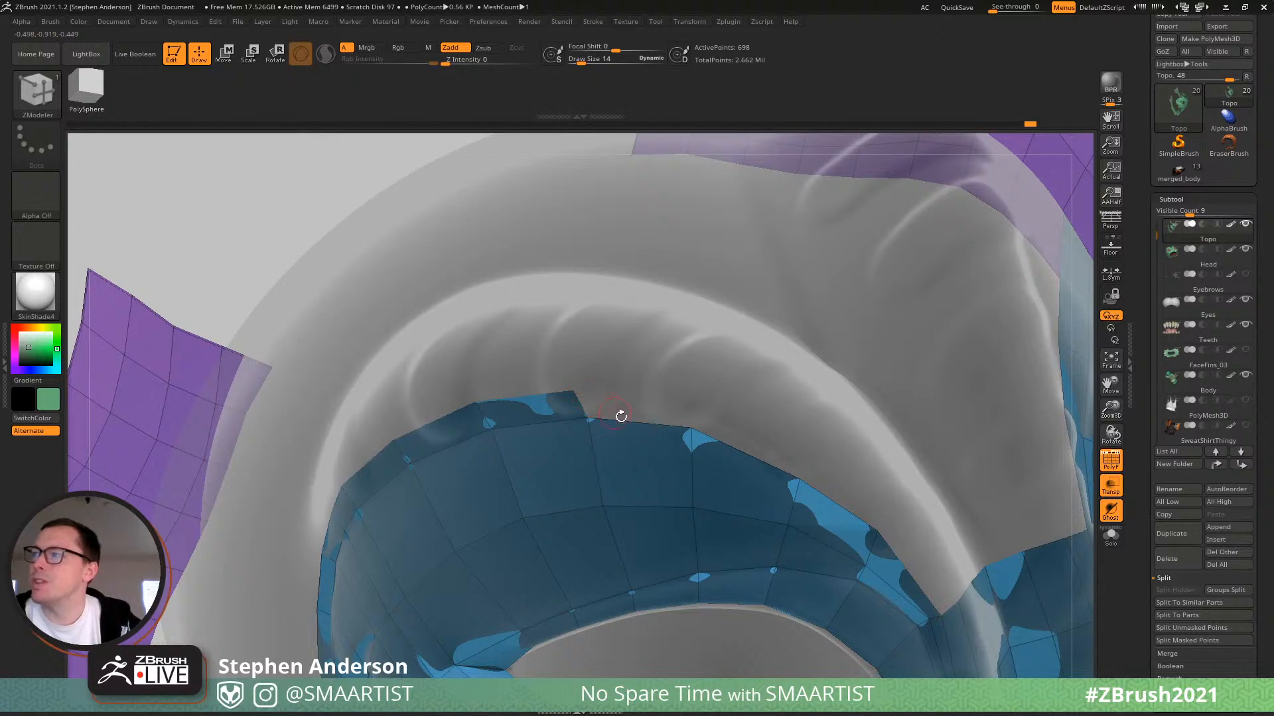
Extend the border strip across the top of the eye surface along the brow toward the nose bridge.
{"action": "right_click_drag", "start_coordinate": [621, 415], "coordinate": [478, 396]}
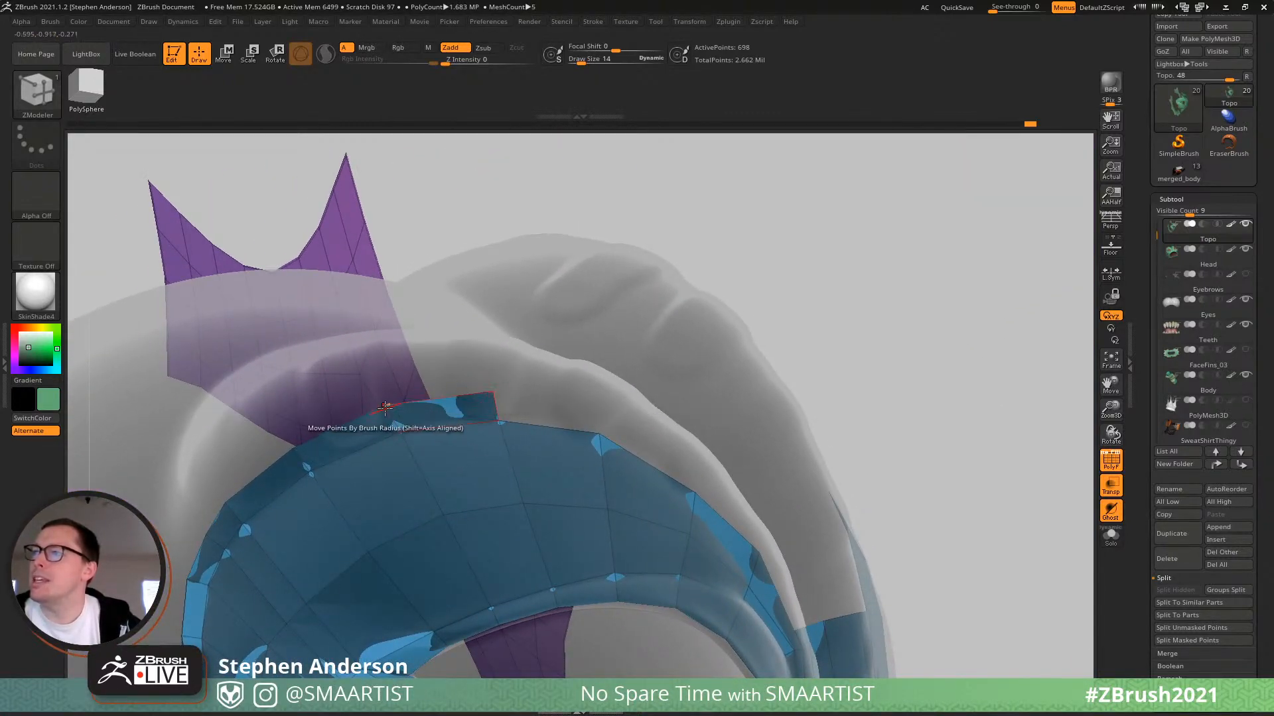
{"action": "right_click_drag", "start_coordinate": [523, 381], "coordinate": [599, 396]}
{"action": "left_click_drag", "start_coordinate": [550, 426], "coordinate": [553, 405]}
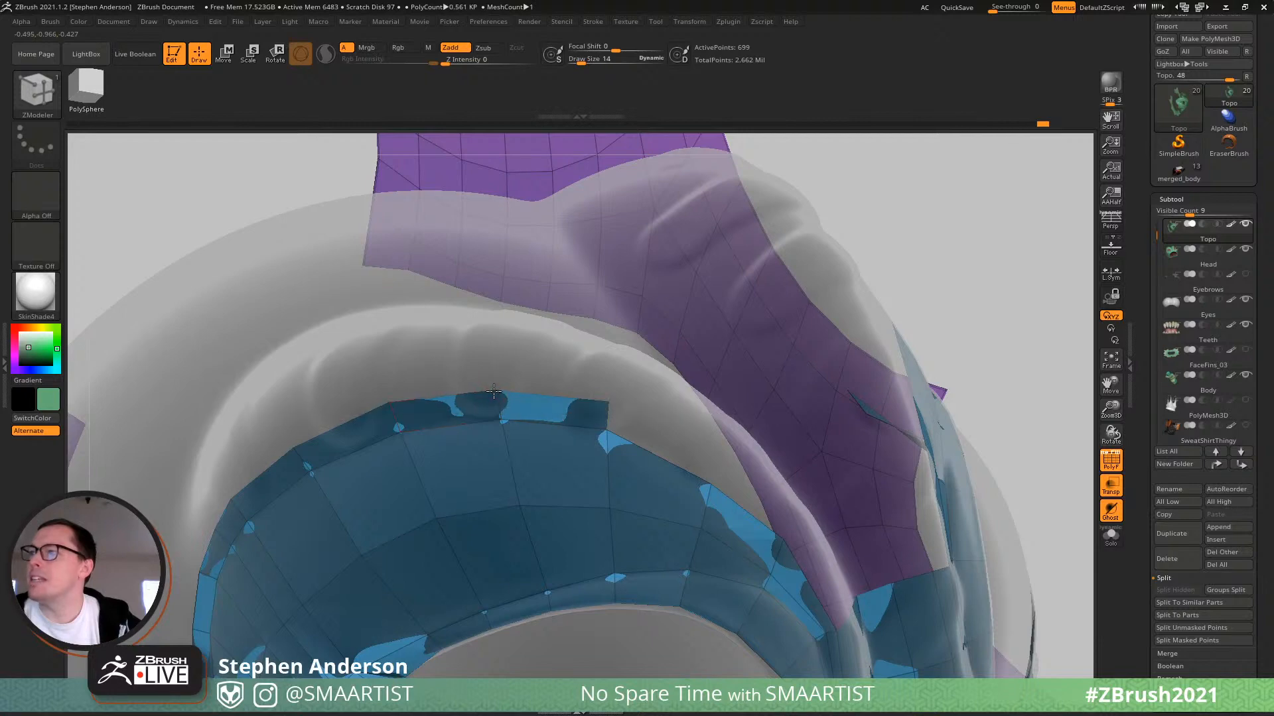
{"action": "right_click_drag", "start_coordinate": [521, 398], "coordinate": [551, 423]}
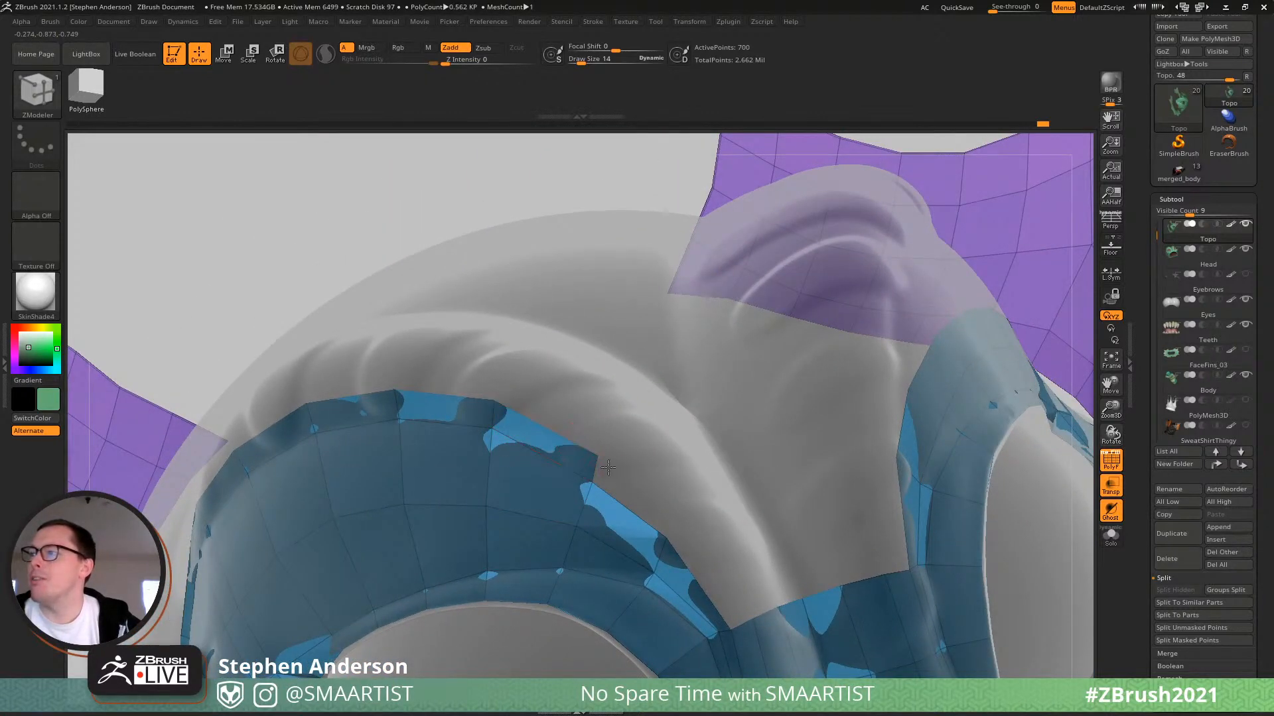
{"action": "right_click_drag", "start_coordinate": [609, 468], "coordinate": [564, 398]}
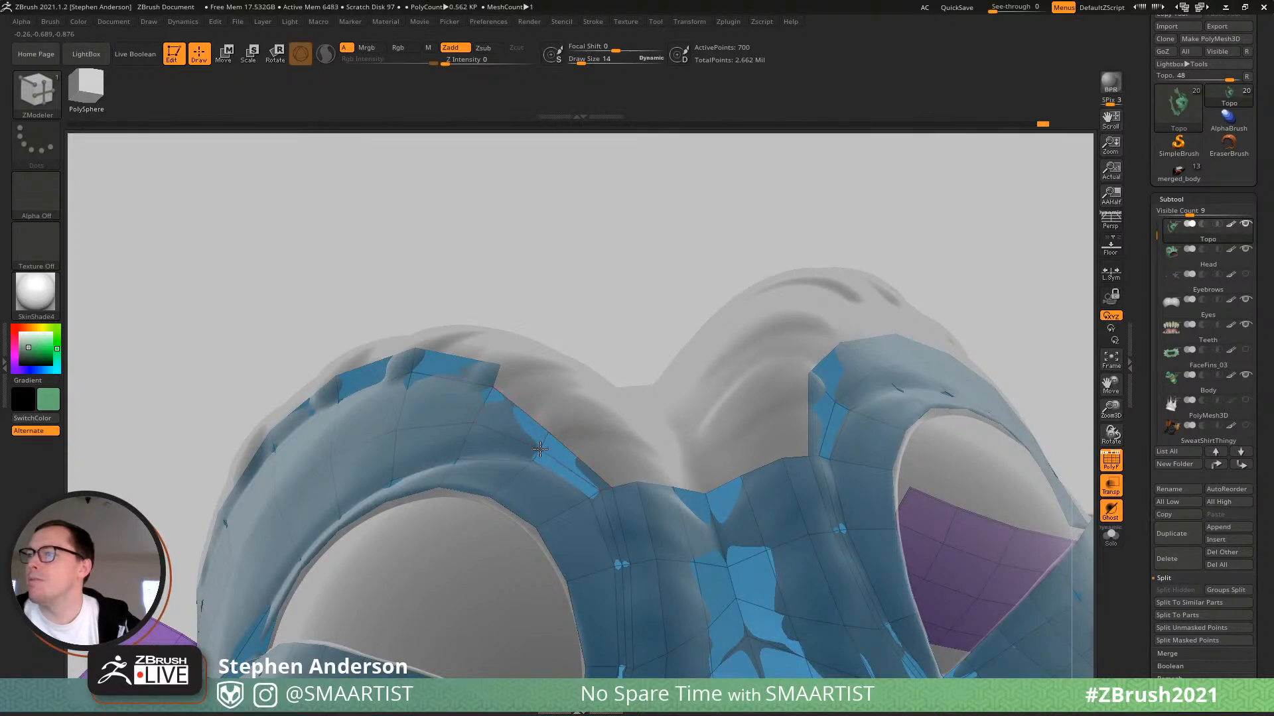
{"action": "right_click_drag", "start_coordinate": [547, 435], "coordinate": [498, 404]}
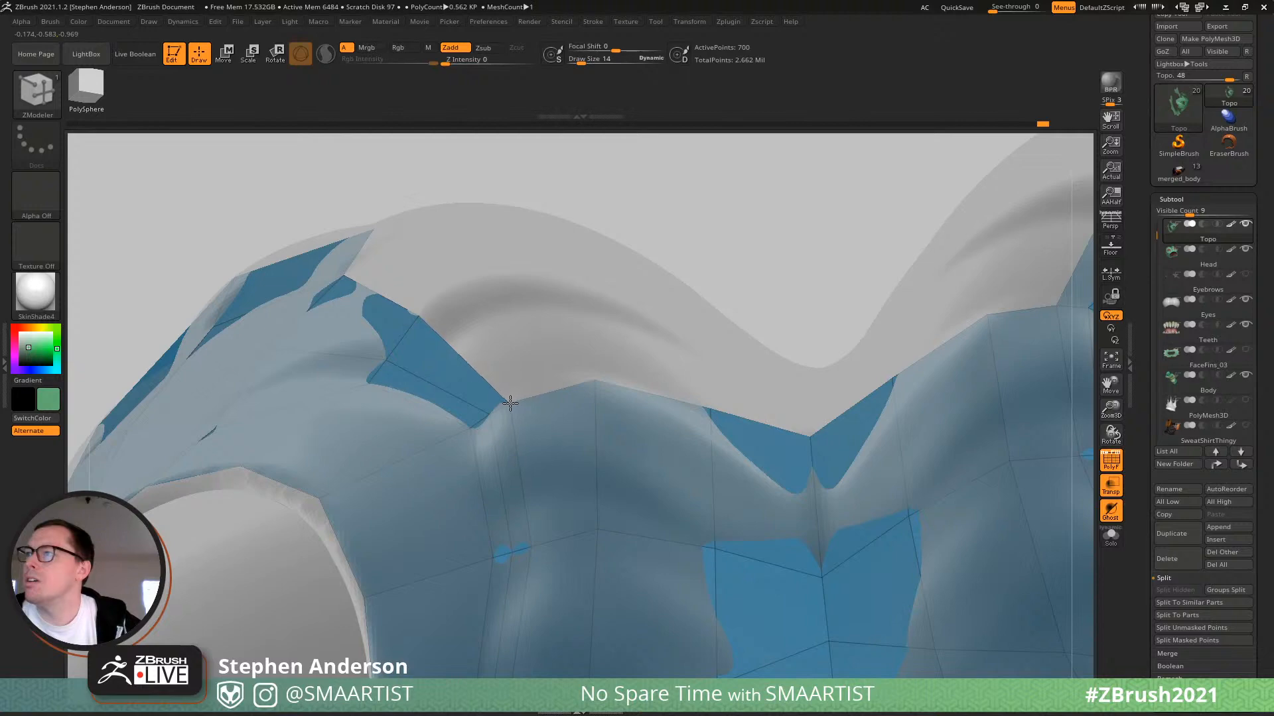
Extrude a polygon near the nose bridge and connect it to the brow strip to close the remaining gap above the eye.
{"action": "left_click_drag", "start_coordinate": [498, 302], "coordinate": [461, 303]}
{"action": "right_click_drag", "start_coordinate": [490, 280], "coordinate": [564, 475]}
{"action": "mouse_move", "coordinate": [405, 441]}
{"action": "right_mouse_down"}
{"action": "mouse_move", "coordinate": [452, 395]}
{"action": "mouse_move", "coordinate": [403, 443]}
{"action": "right_mouse_up"}
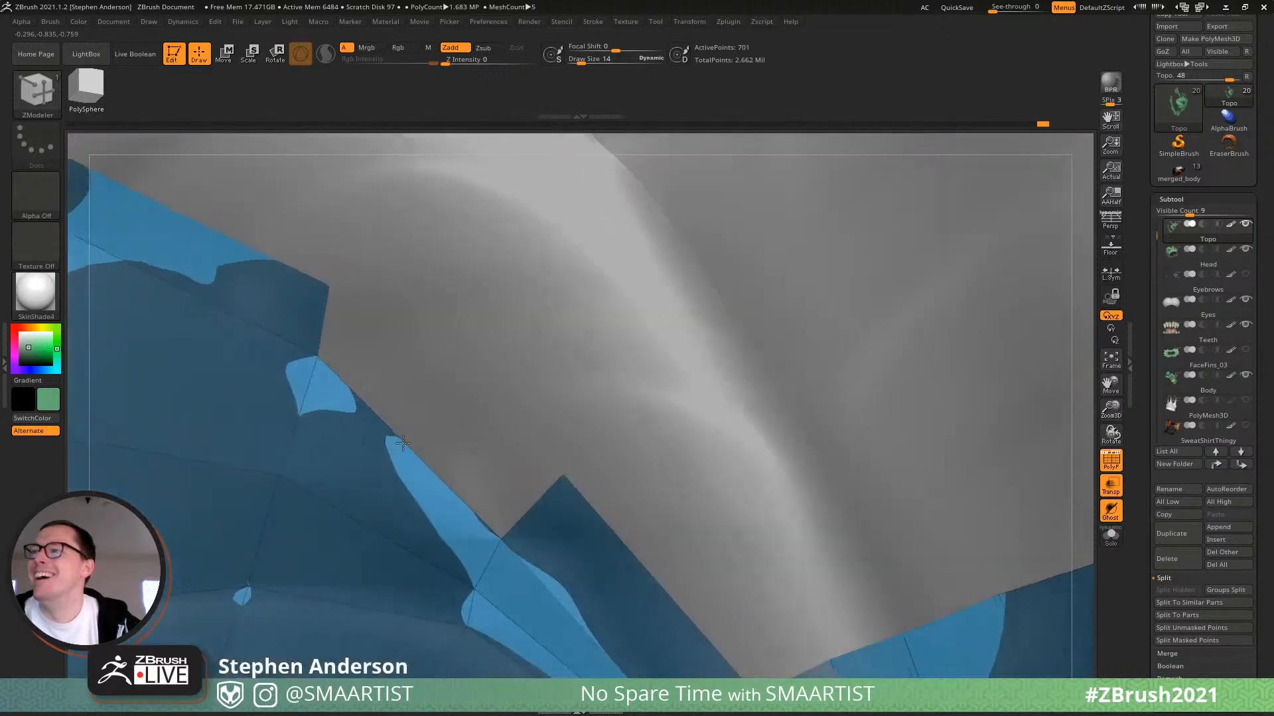
{"action": "left_click_drag", "start_coordinate": [403, 443], "coordinate": [370, 291]}
{"action": "mouse_move", "coordinate": [373, 303]}
{"action": "right_mouse_down", "text": "ctrl"}
{"action": "mouse_move", "coordinate": [371, 292]}
{"action": "mouse_move", "coordinate": [367, 304]}
{"action": "mouse_move", "coordinate": [498, 381]}
{"action": "mouse_move", "coordinate": [536, 472]}
{"action": "mouse_move", "coordinate": [498, 458]}
{"action": "right_mouse_up", "text": "ctrl"}
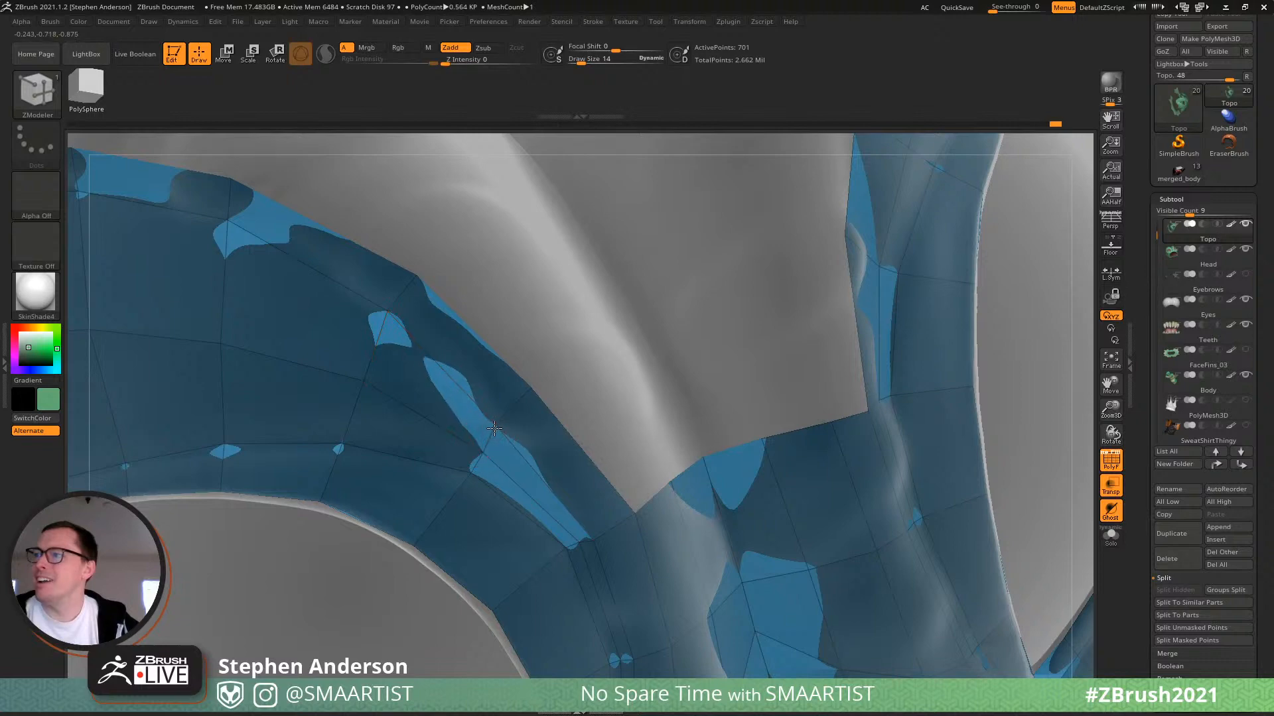
Extend the border strip down from the eye's outer corner and join it to the polygons beneath the lower eyelid.
{"action": "right_click_drag", "start_coordinate": [605, 465], "coordinate": [493, 385], "text": "ctrl"}
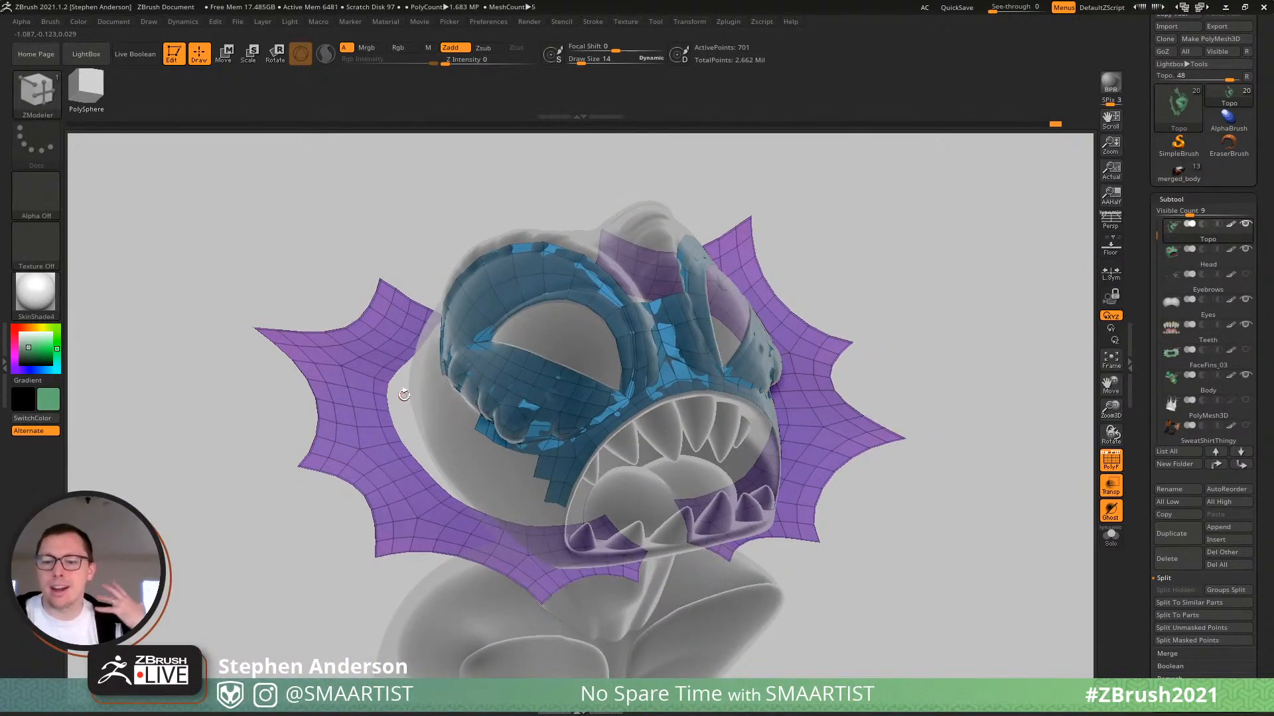
{"action": "right_click_drag", "start_coordinate": [446, 401], "coordinate": [435, 426]}
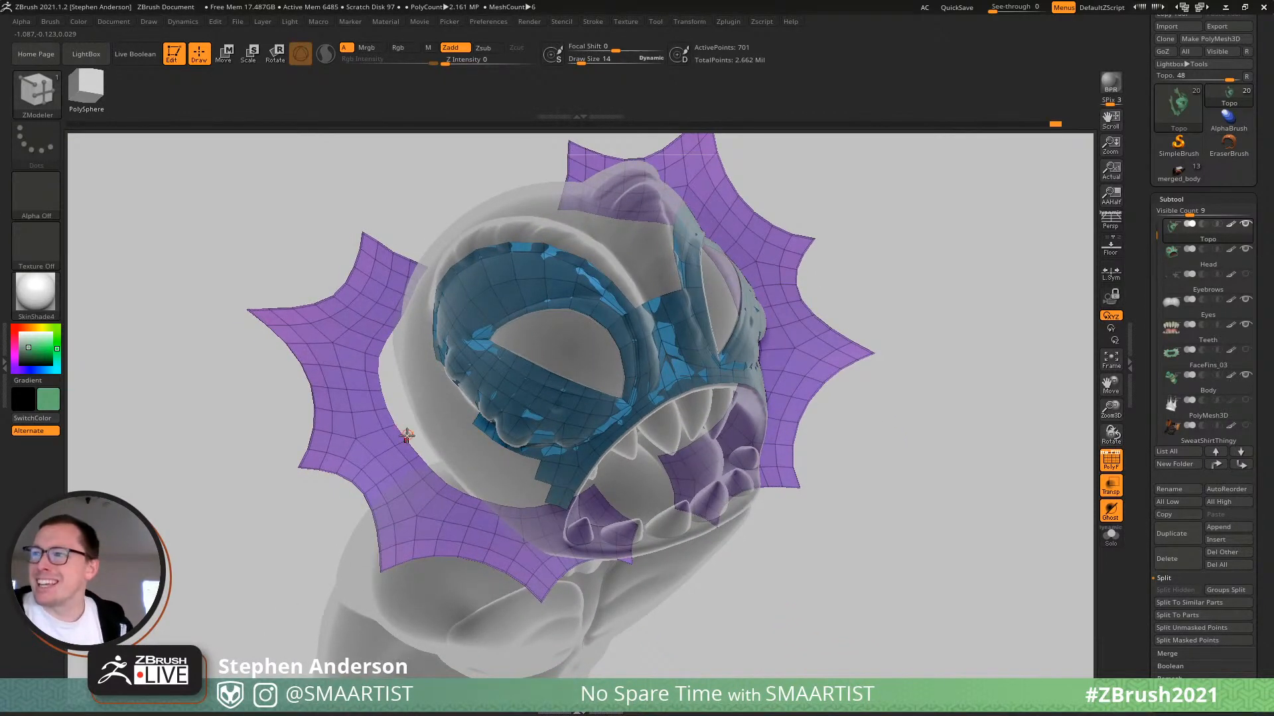
{"action": "mouse_move", "coordinate": [405, 460]}
{"action": "right_mouse_down"}
{"action": "mouse_move", "coordinate": [505, 438]}
{"action": "mouse_move", "coordinate": [434, 398]}
{"action": "mouse_move", "coordinate": [467, 367]}
{"action": "mouse_move", "coordinate": [552, 425]}
{"action": "mouse_move", "coordinate": [577, 424]}
{"action": "mouse_move", "coordinate": [418, 415]}
{"action": "mouse_move", "coordinate": [400, 399]}
{"action": "right_mouse_up"}
{"action": "left_click_drag", "start_coordinate": [398, 399], "coordinate": [371, 403]}
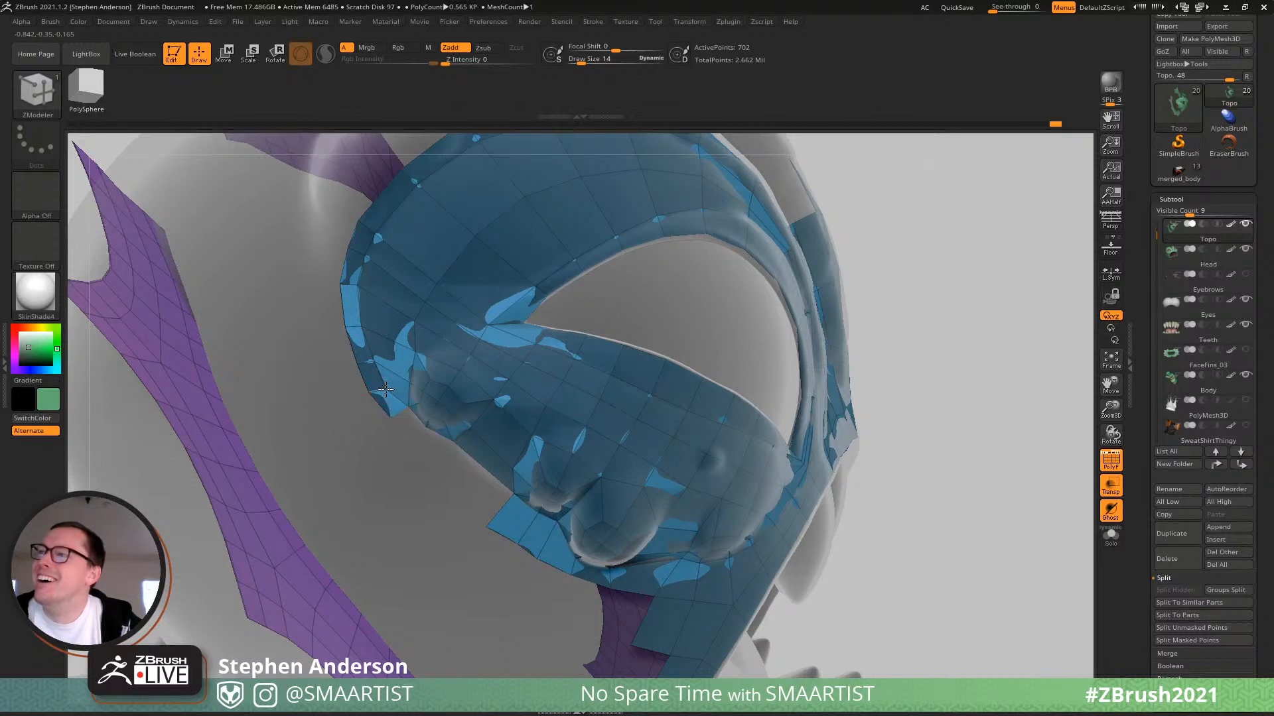
{"action": "left_click_drag", "start_coordinate": [370, 393], "coordinate": [480, 510]}
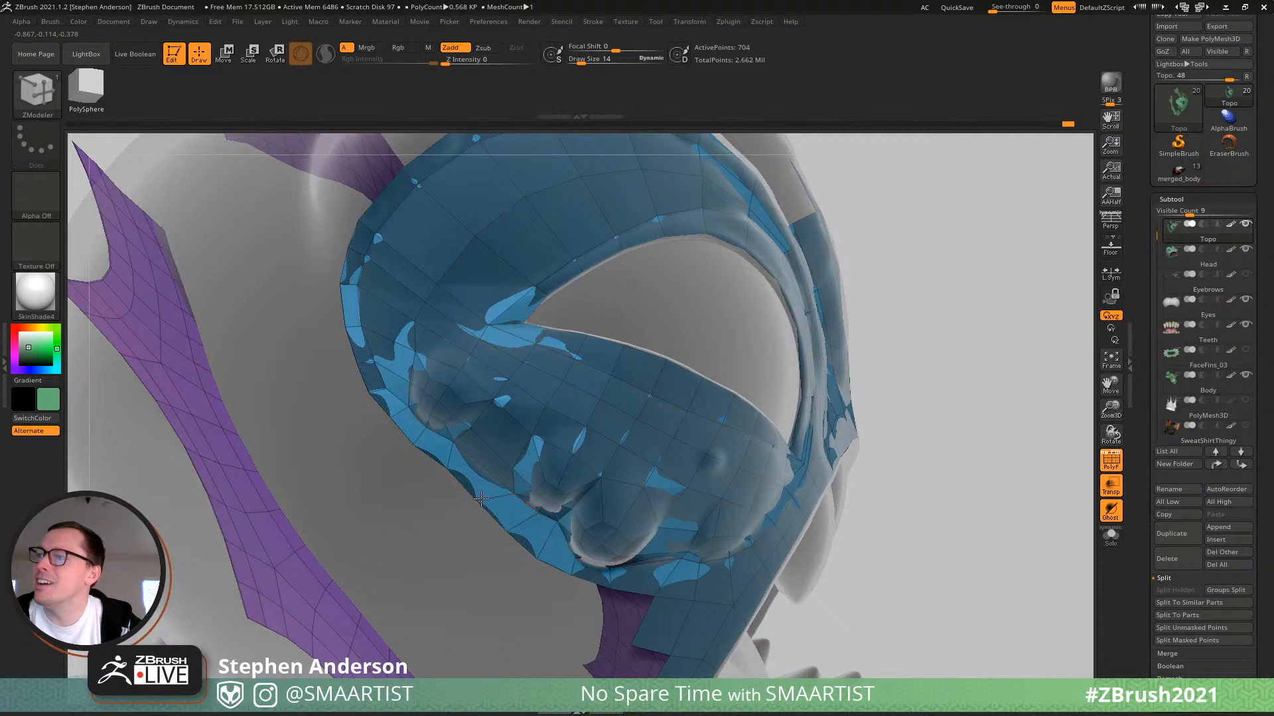
{"action": "mouse_move", "coordinate": [496, 486]}
{"action": "right_mouse_down"}
{"action": "mouse_move", "coordinate": [549, 401]}
{"action": "mouse_move", "coordinate": [522, 427]}
{"action": "mouse_move", "coordinate": [516, 369]}
{"action": "mouse_move", "coordinate": [523, 413]}
{"action": "right_mouse_up"}
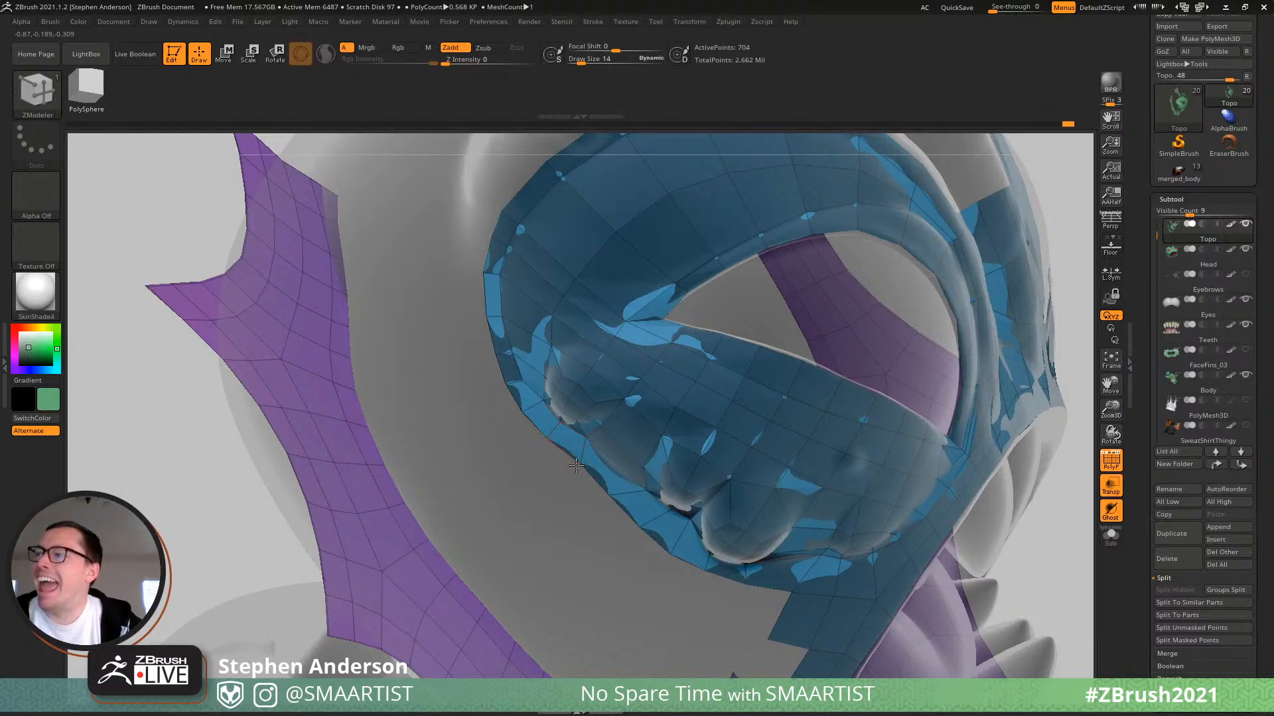
{"action": "mouse_move", "coordinate": [572, 466]}
{"action": "right_mouse_down"}
{"action": "mouse_move", "coordinate": [546, 446]}
{"action": "mouse_move", "coordinate": [523, 455]}
{"action": "mouse_move", "coordinate": [549, 475]}
{"action": "mouse_move", "coordinate": [473, 338]}
{"action": "mouse_move", "coordinate": [486, 336]}
{"action": "mouse_move", "coordinate": [587, 468]}
{"action": "right_mouse_up"}
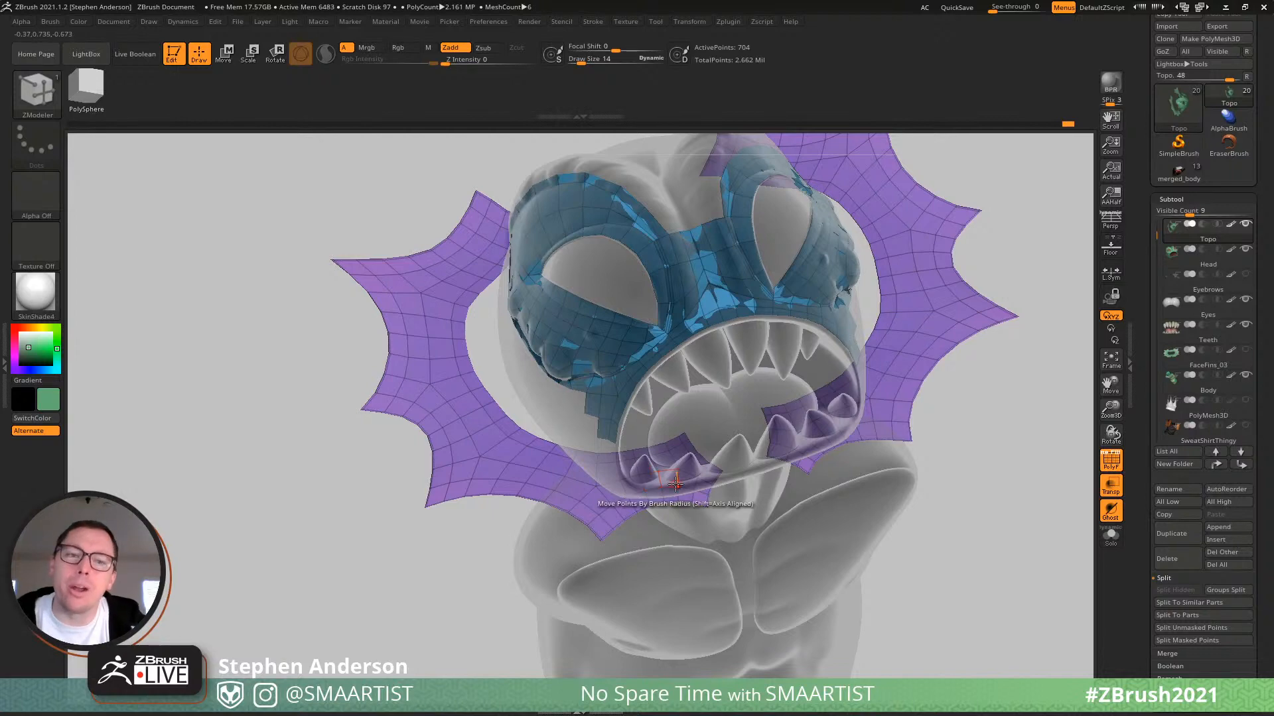
Adjust the unmasked fin mesh near the mouth corner with the Move brush at draw size 348, and clear the face mask.
{"action": "right_click_drag", "start_coordinate": [568, 421], "coordinate": [524, 434]}
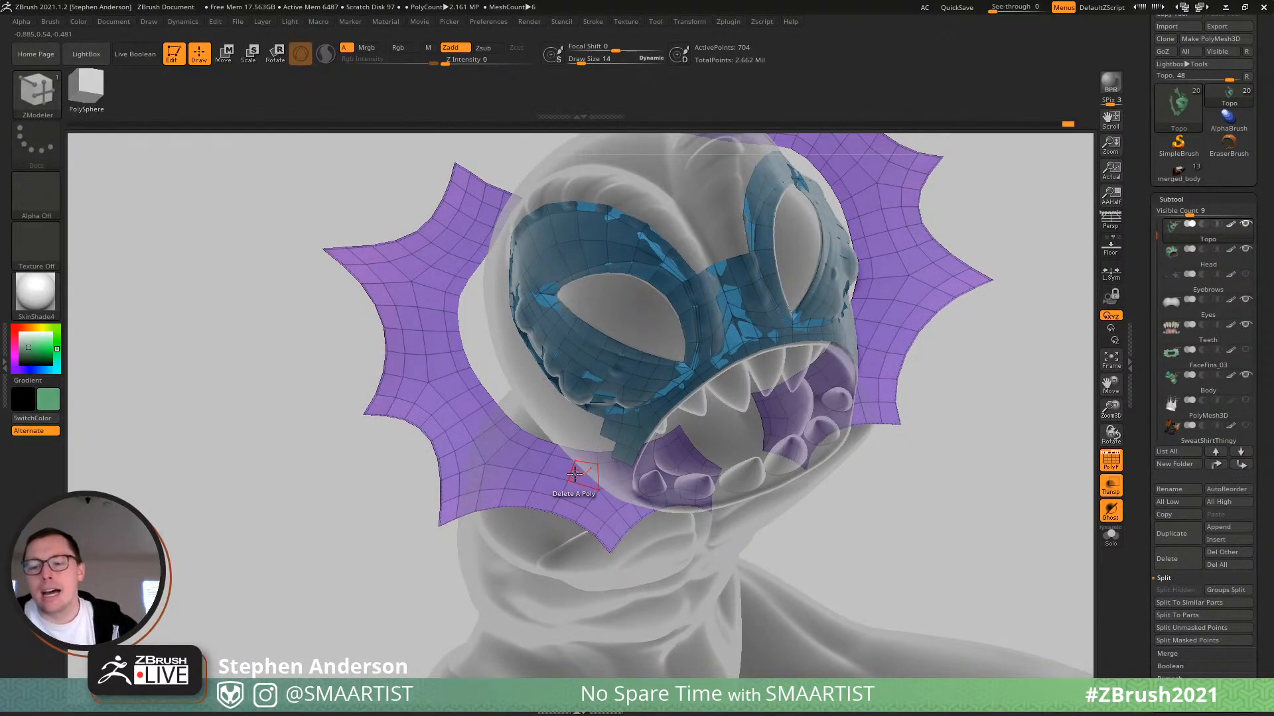
{"action": "right_click_drag", "start_coordinate": [604, 499], "coordinate": [598, 470]}
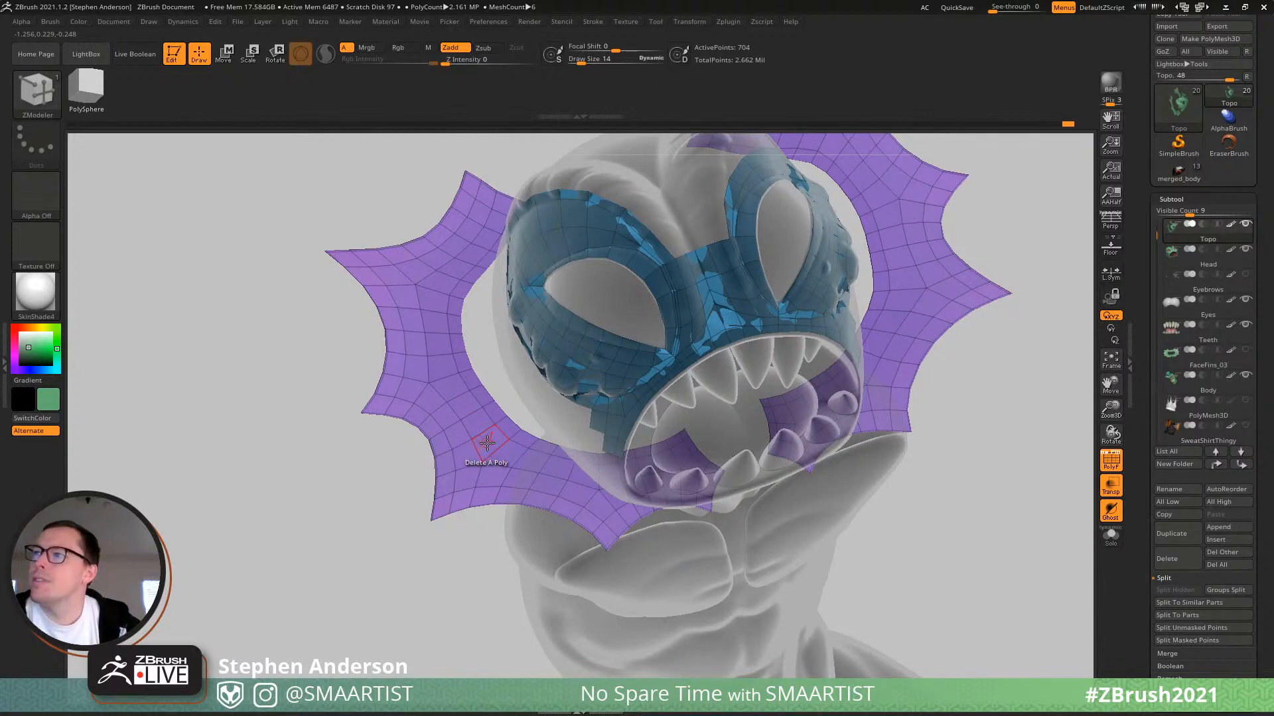
{"action": "right_click_drag", "start_coordinate": [493, 451], "coordinate": [508, 415]}
{"action": "key", "text": "w"}
{"action": "type", "text": "b"}
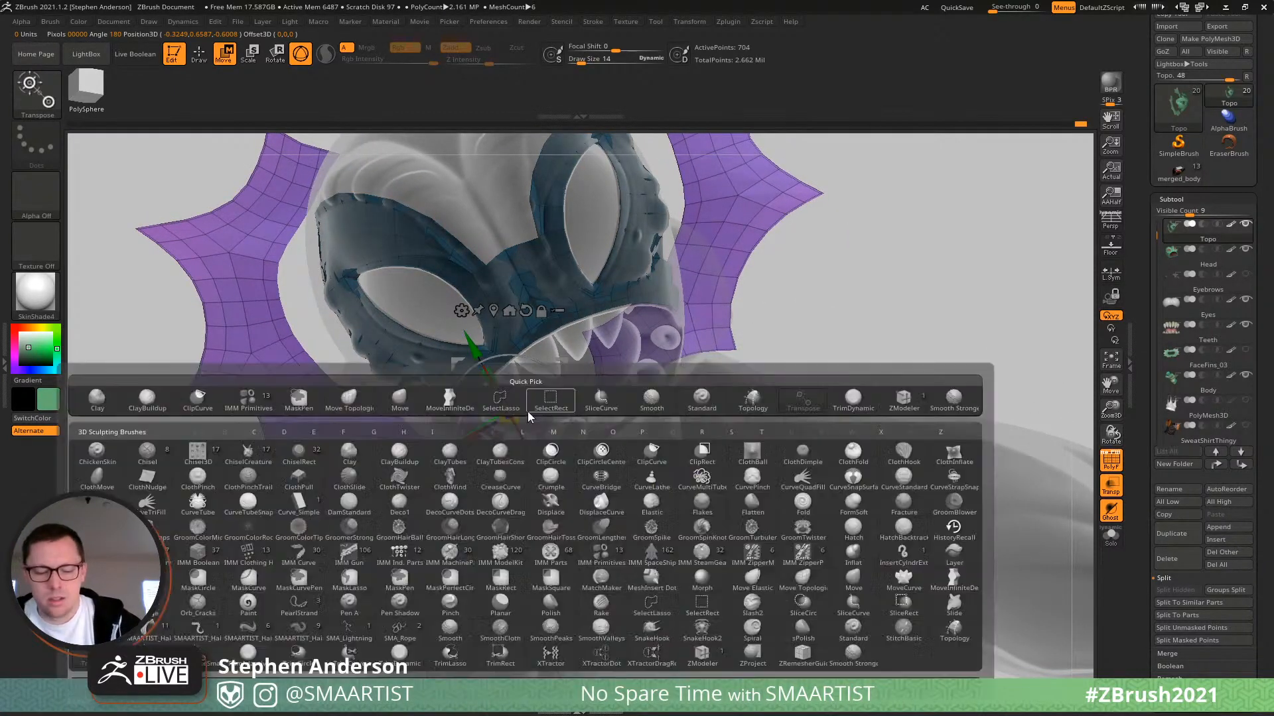
{"action": "type", "text": "mv348"}
{"action": "key", "text": "Return"}
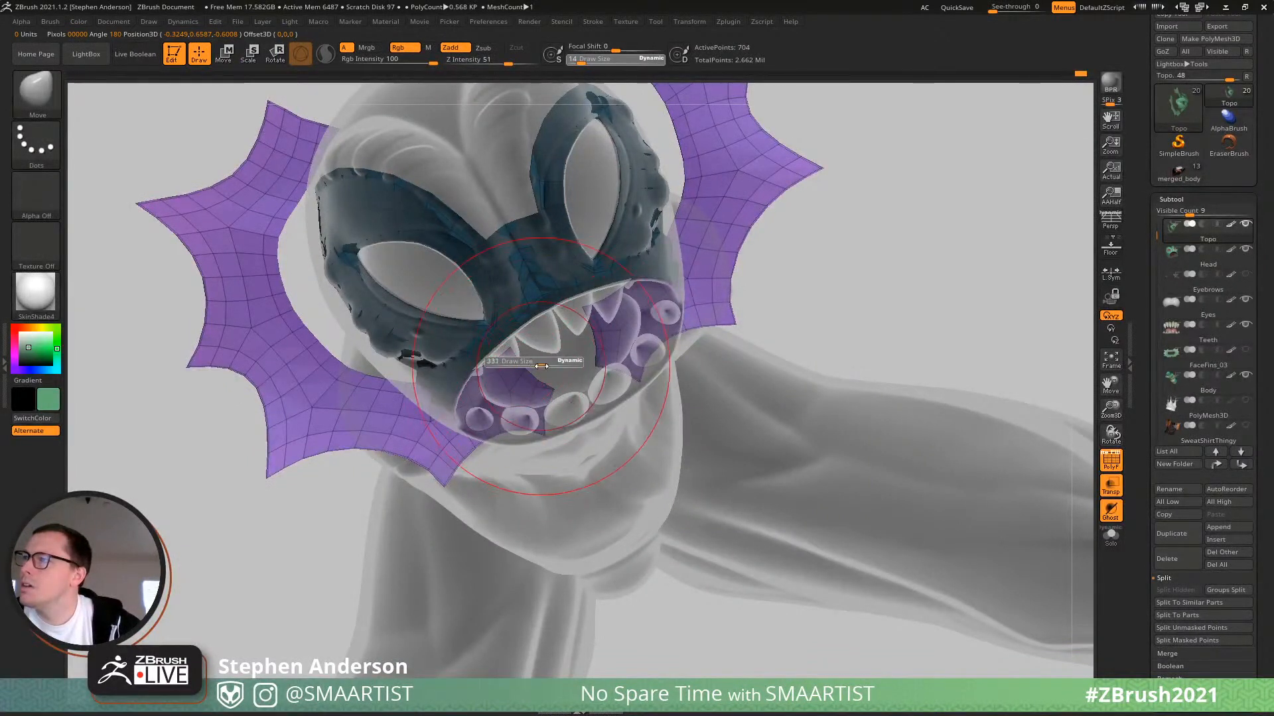
{"action": "left_click_drag", "start_coordinate": [495, 379], "coordinate": [500, 396]}
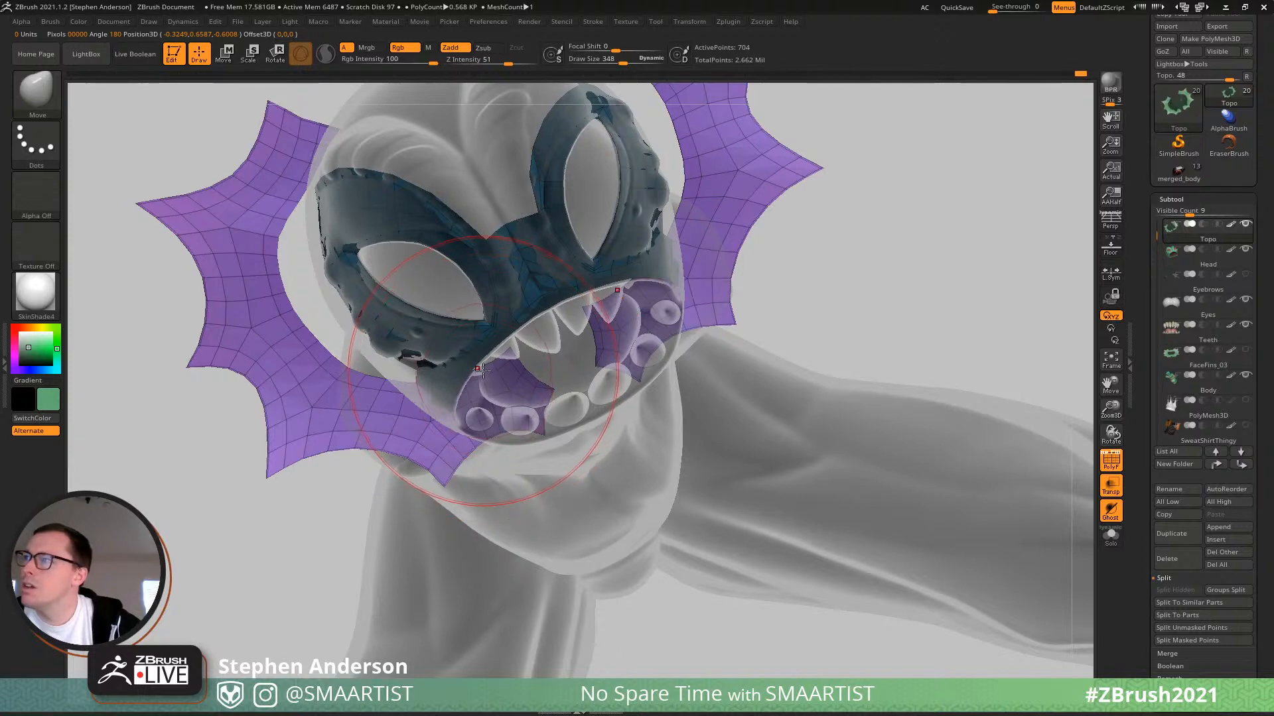
{"action": "left_click_drag", "start_coordinate": [484, 389], "coordinate": [497, 414]}
{"action": "left_click", "coordinate": [822, 337], "text": "ctrl"}
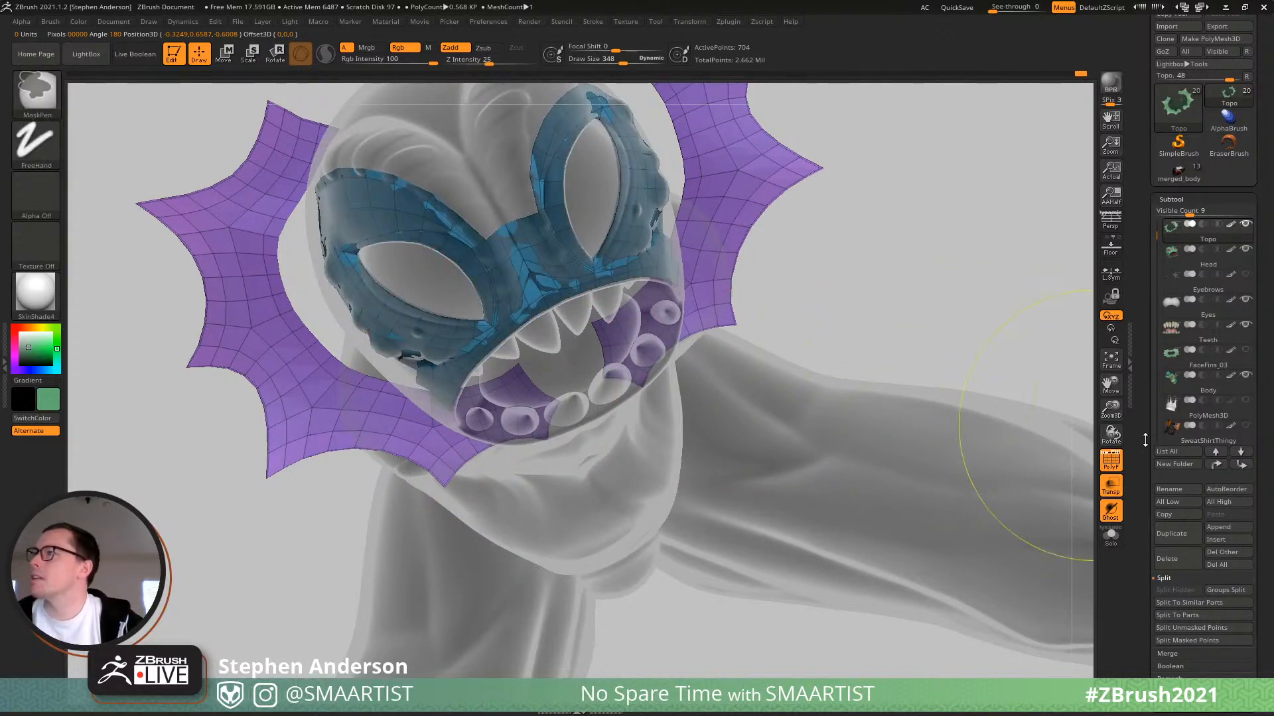
Mirror and weld the Topo mesh so both sides of the face share the same polygons.
{"action": "left_click_drag", "start_coordinate": [1260, 666], "coordinate": [1262, 593]}
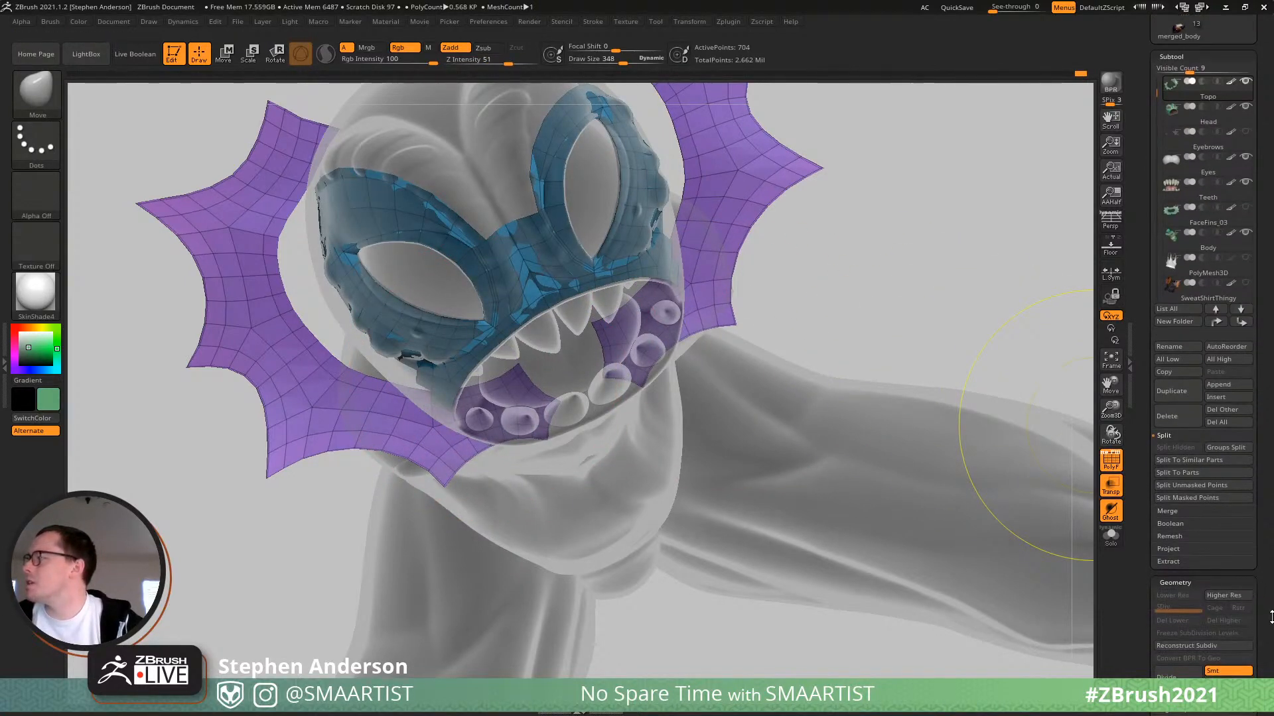
{"action": "left_click_drag", "start_coordinate": [1264, 643], "coordinate": [1269, 508]}
{"action": "left_click", "coordinate": [1198, 578]}
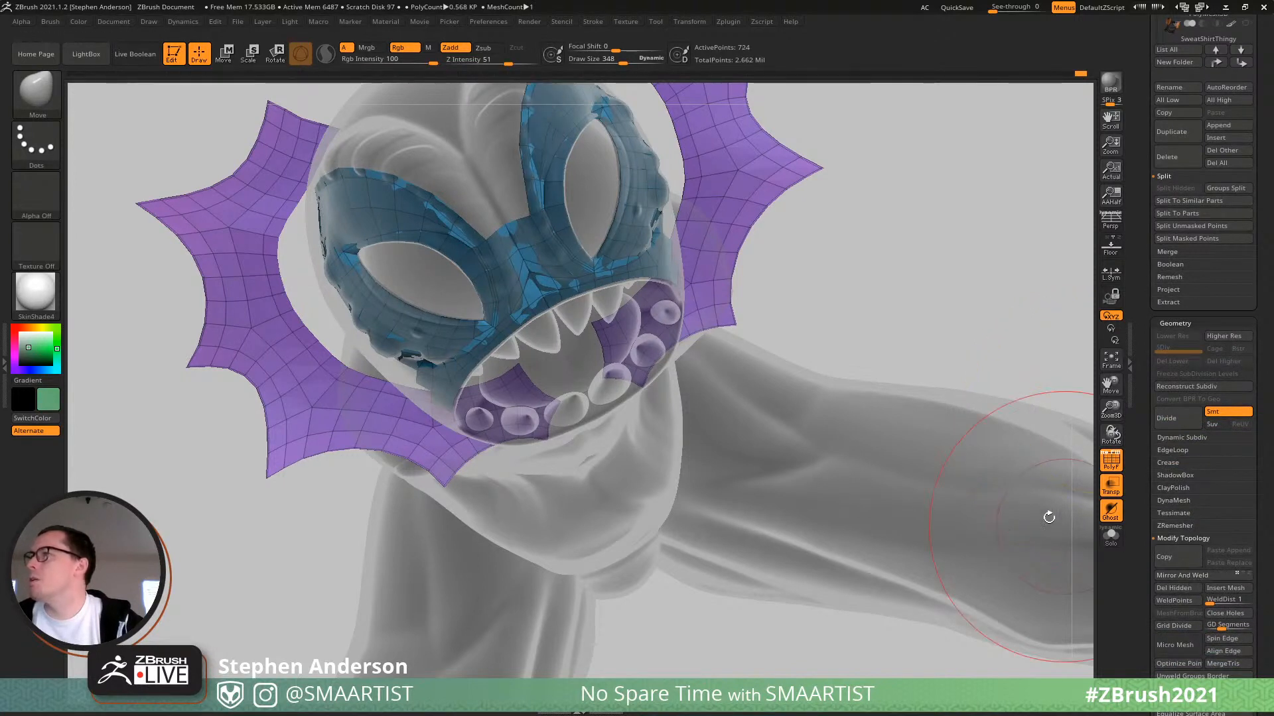
{"action": "right_click_drag", "start_coordinate": [496, 385], "coordinate": [540, 418], "text": "alt"}
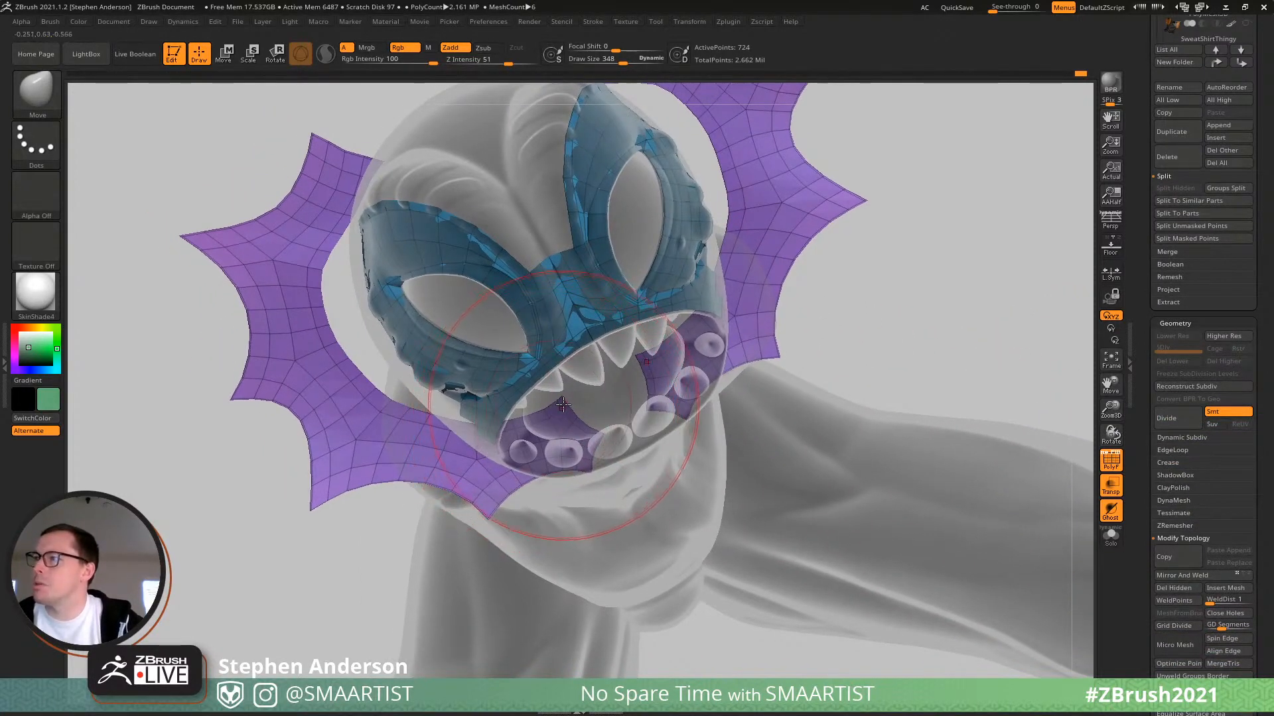
Mask the face mesh and reshape the unmasked fin around the lower mouth with the Move brush at draw size 195.
{"action": "key", "text": "w"}
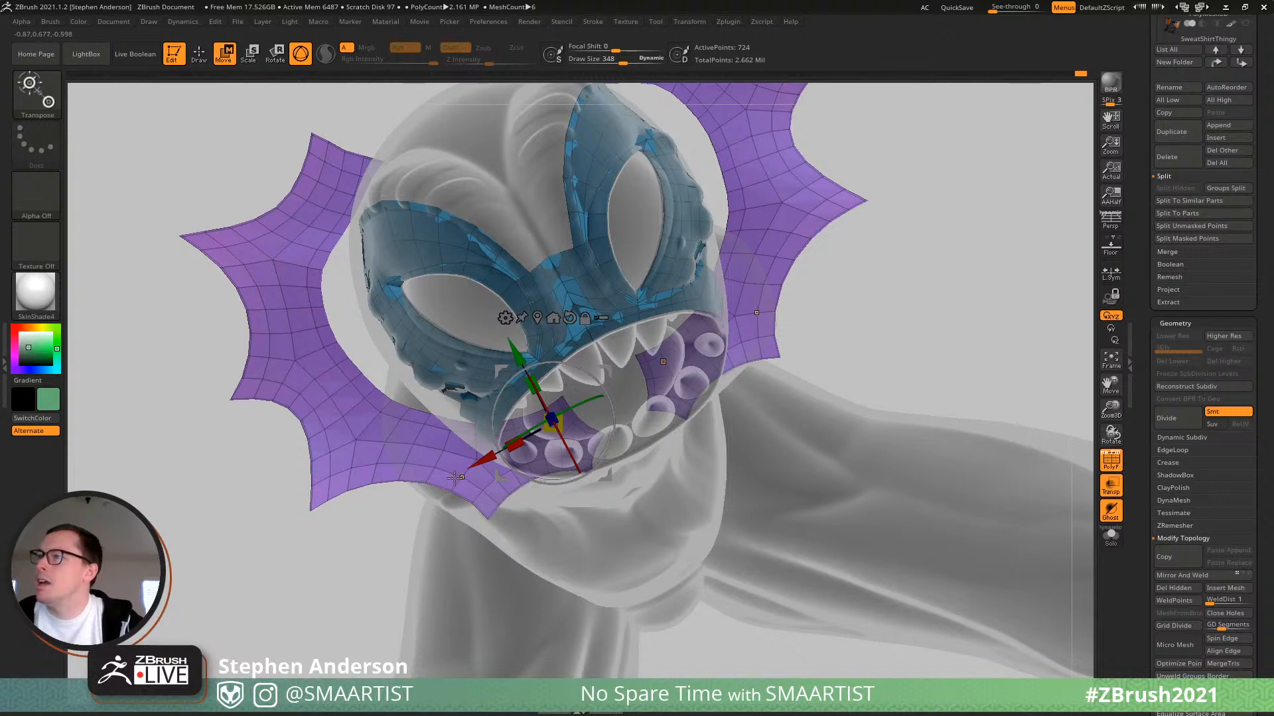
{"action": "key", "text": "b"}
{"action": "key", "text": "m"}
{"action": "key", "text": "v"}
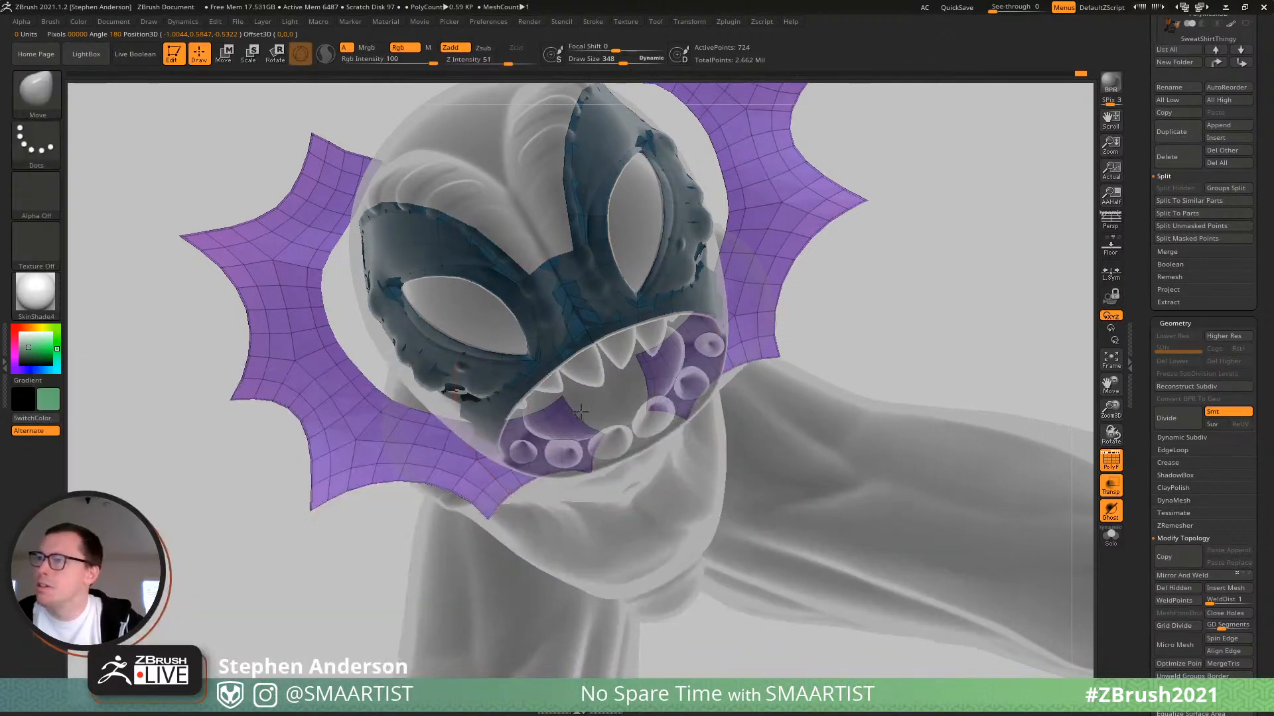
{"action": "key", "text": "s"}
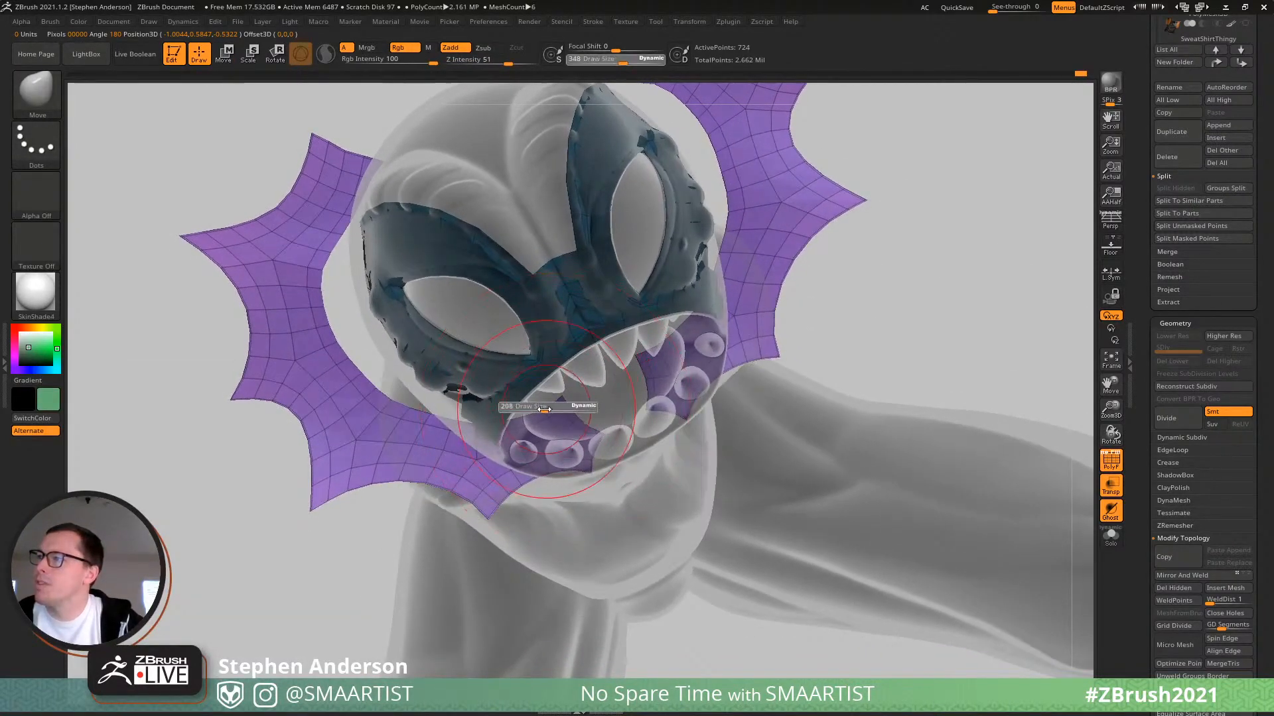
{"action": "mouse_move", "coordinate": [544, 410]}
{"action": "left_mouse_down"}
{"action": "mouse_move", "coordinate": [571, 423]}
{"action": "mouse_move", "coordinate": [466, 445]}
{"action": "mouse_move", "coordinate": [442, 432]}
{"action": "left_mouse_up"}
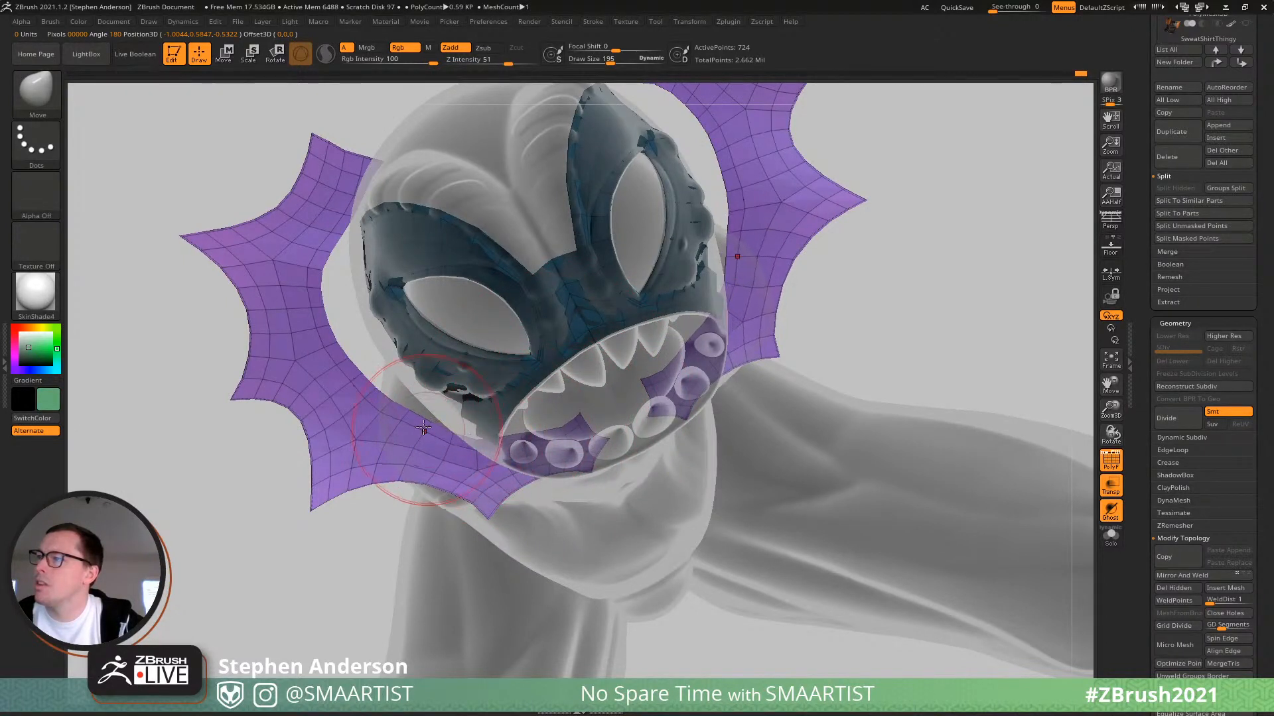
{"action": "mouse_move", "coordinate": [521, 438]}
{"action": "left_mouse_down"}
{"action": "mouse_move", "coordinate": [523, 451]}
{"action": "mouse_move", "coordinate": [511, 439]}
{"action": "left_mouse_up"}
{"action": "mouse_move", "coordinate": [531, 475]}
{"action": "right_mouse_down"}
{"action": "mouse_move", "coordinate": [521, 418]}
{"action": "mouse_move", "coordinate": [597, 476]}
{"action": "mouse_move", "coordinate": [571, 412]}
{"action": "mouse_move", "coordinate": [582, 427]}
{"action": "mouse_move", "coordinate": [570, 444]}
{"action": "mouse_move", "coordinate": [625, 459]}
{"action": "right_mouse_up"}
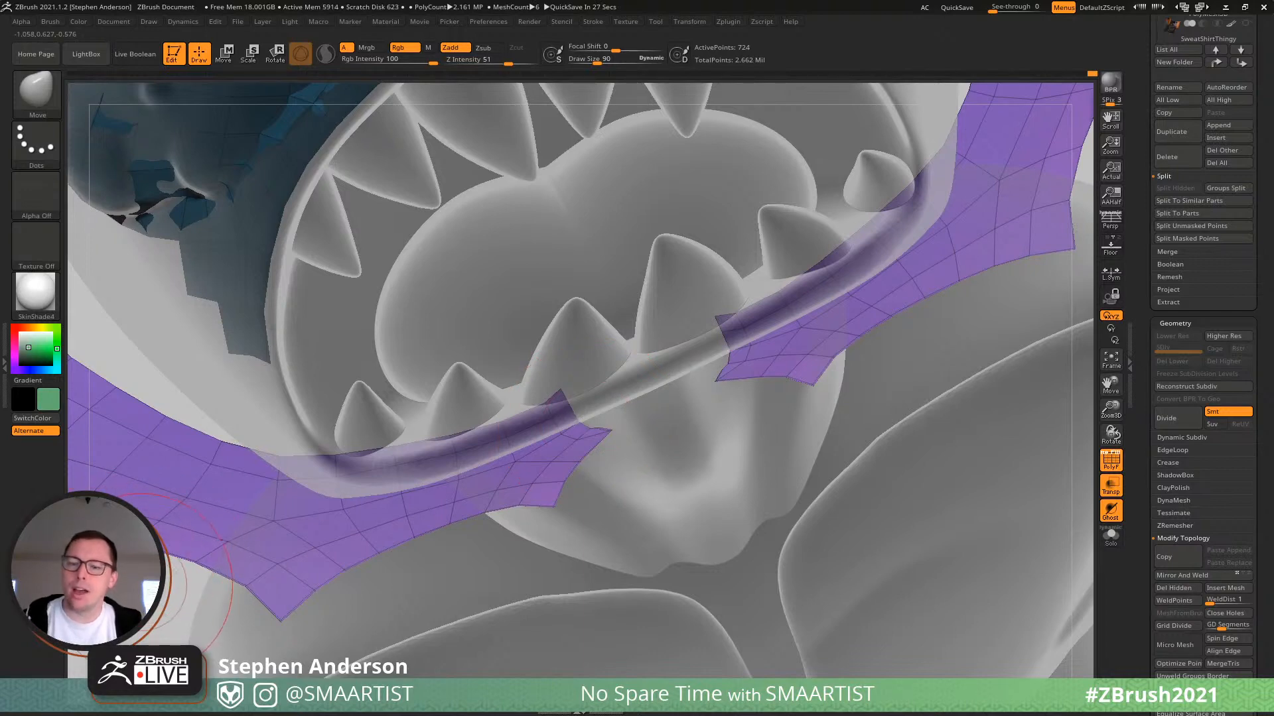
Clear the mask from the face mesh around the eyes and mouth corner.
{"action": "mouse_move", "coordinate": [332, 482]}
{"action": "right_mouse_down", "text": "ctrl"}
{"action": "mouse_move", "coordinate": [323, 462]}
{"action": "mouse_move", "coordinate": [333, 408]}
{"action": "mouse_move", "coordinate": [495, 508]}
{"action": "mouse_move", "coordinate": [499, 465]}
{"action": "mouse_move", "coordinate": [534, 406]}
{"action": "mouse_move", "coordinate": [510, 525]}
{"action": "right_mouse_up", "text": "ctrl"}
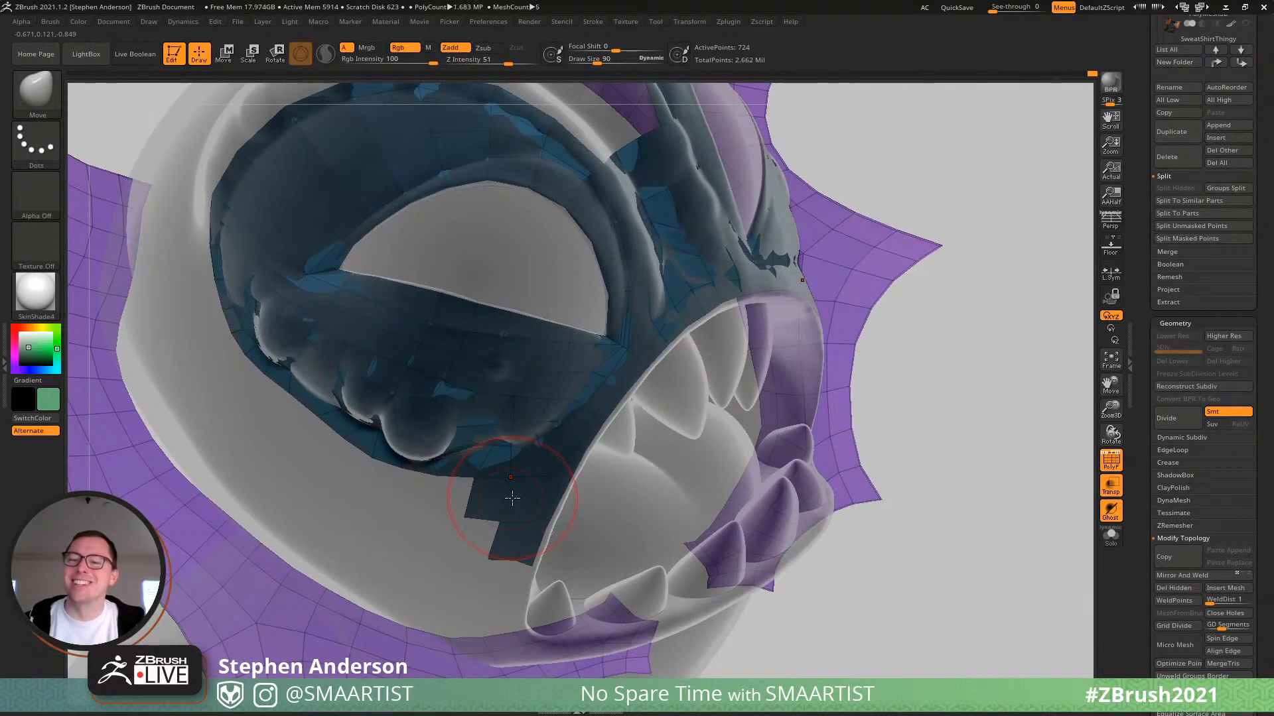
{"action": "right_click_drag", "start_coordinate": [484, 496], "coordinate": [479, 482]}
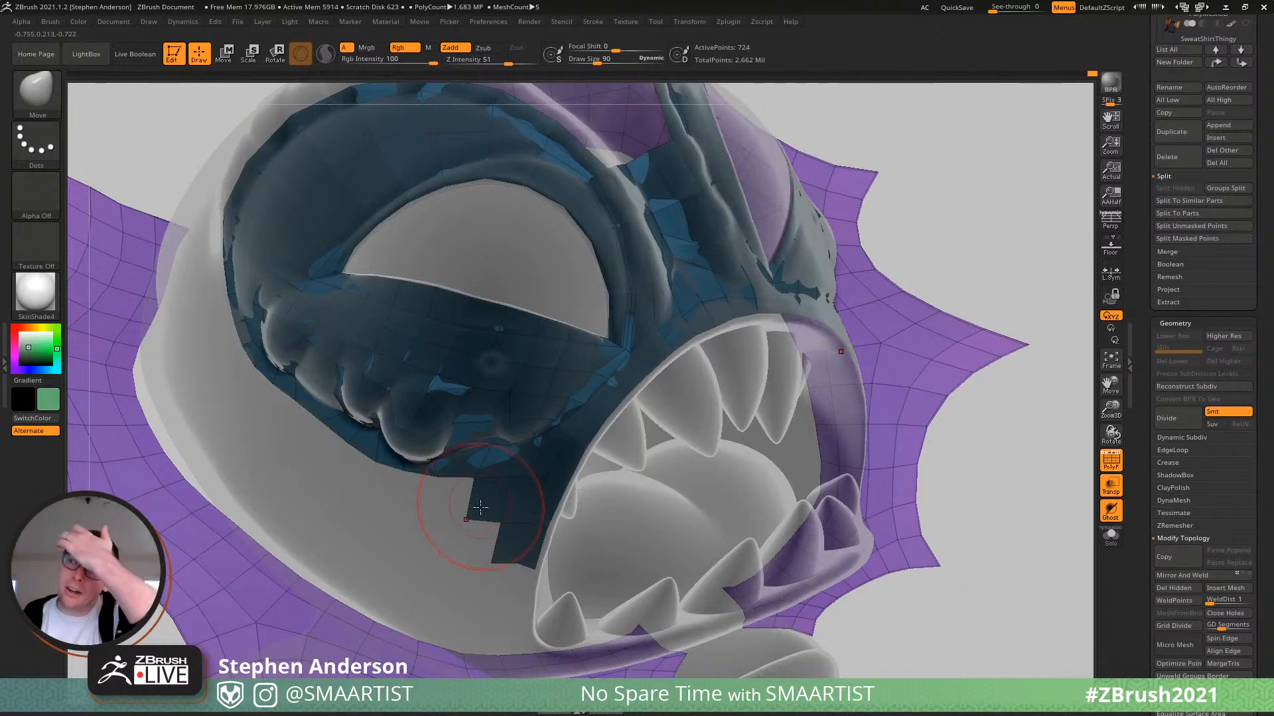
{"action": "right_click_drag", "start_coordinate": [483, 503], "coordinate": [484, 459]}
{"action": "left_click_drag", "start_coordinate": [986, 245], "coordinate": [1056, 324], "text": "ctrl"}
{"action": "right_click_drag", "start_coordinate": [496, 435], "coordinate": [540, 436]}
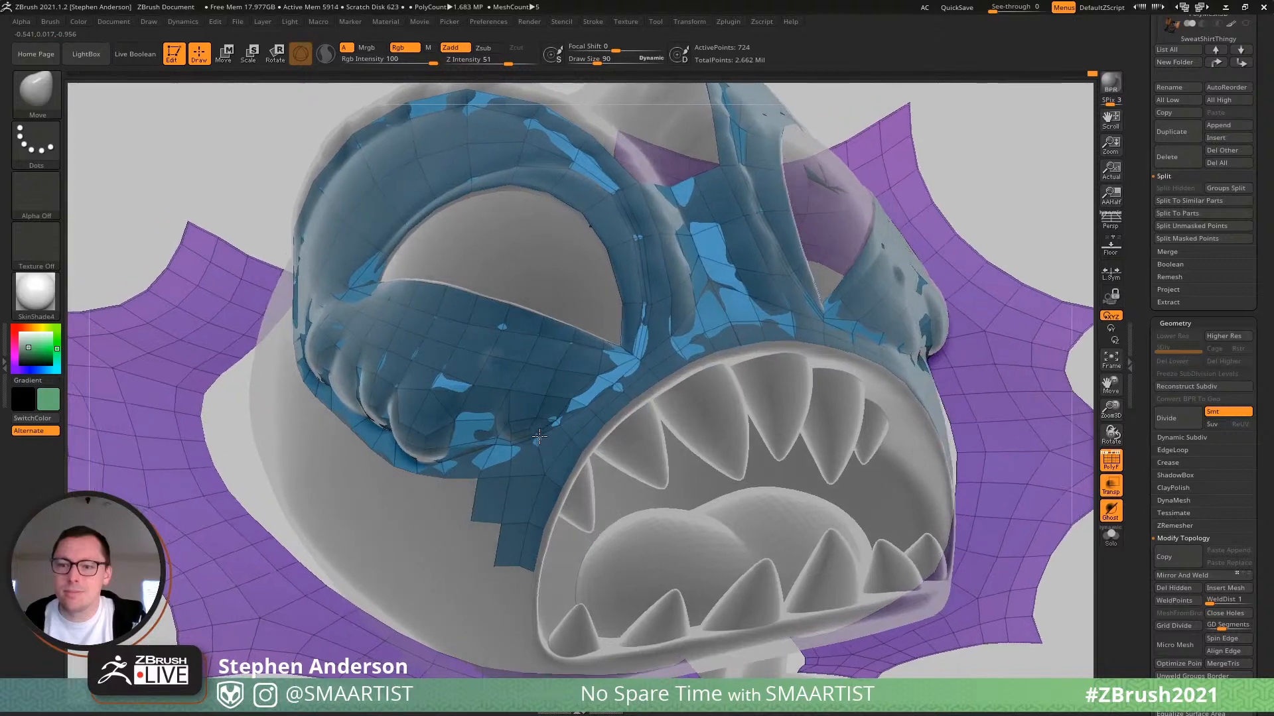
Extrude the lower edges of the face strip down toward the mouth corner with ZModeler at draw size 8.
{"action": "mouse_move", "coordinate": [523, 486]}
{"action": "right_mouse_down"}
{"action": "mouse_move", "coordinate": [498, 435]}
{"action": "mouse_move", "coordinate": [545, 523]}
{"action": "mouse_move", "coordinate": [534, 370]}
{"action": "right_mouse_up"}
{"action": "mouse_move", "coordinate": [641, 401]}
{"action": "right_mouse_down", "text": "ctrl"}
{"action": "mouse_move", "coordinate": [660, 429]}
{"action": "mouse_move", "coordinate": [723, 438]}
{"action": "mouse_move", "coordinate": [451, 459]}
{"action": "right_mouse_up", "text": "ctrl"}
{"action": "mouse_move", "coordinate": [567, 459]}
{"action": "right_mouse_down"}
{"action": "mouse_move", "coordinate": [563, 498]}
{"action": "mouse_move", "coordinate": [647, 490]}
{"action": "right_mouse_up"}
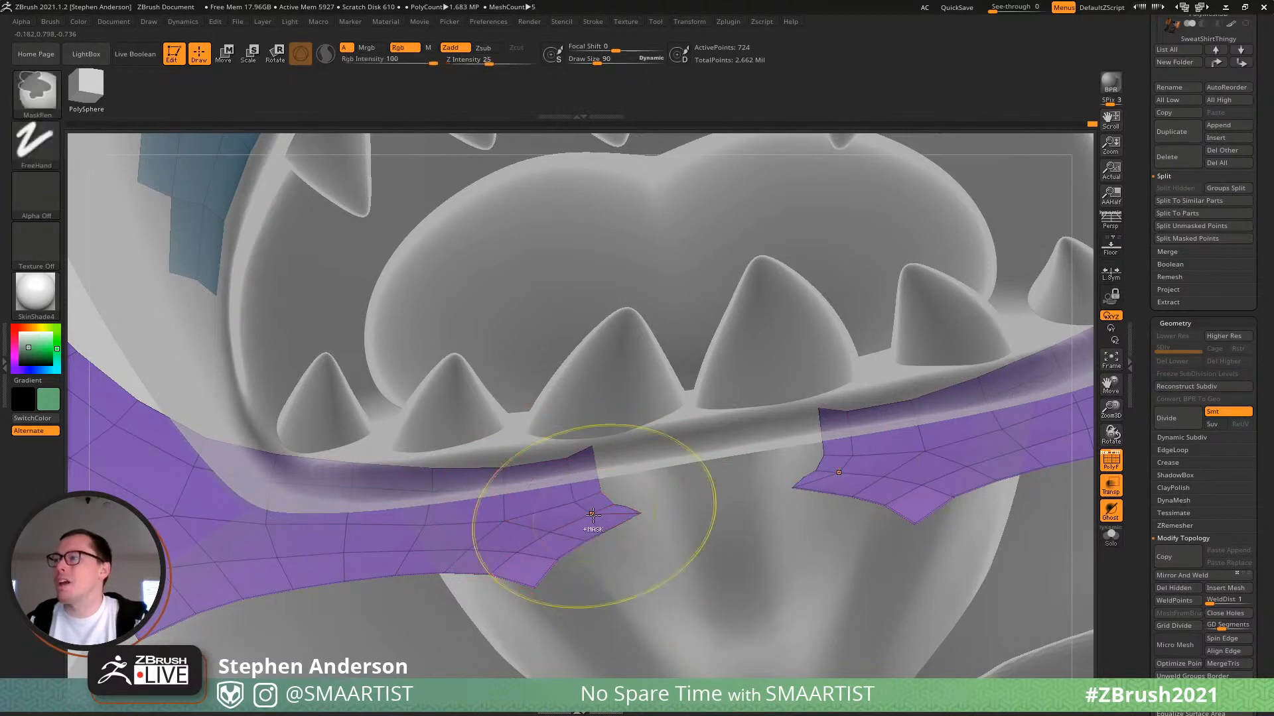
{"action": "right_click_drag", "start_coordinate": [584, 504], "coordinate": [610, 456]}
{"action": "mouse_move", "coordinate": [605, 459]}
{"action": "left_mouse_down"}
{"action": "mouse_move", "coordinate": [604, 501]}
{"action": "mouse_move", "coordinate": [570, 509]}
{"action": "mouse_move", "coordinate": [587, 516]}
{"action": "left_mouse_up"}
{"action": "key", "text": "s"}
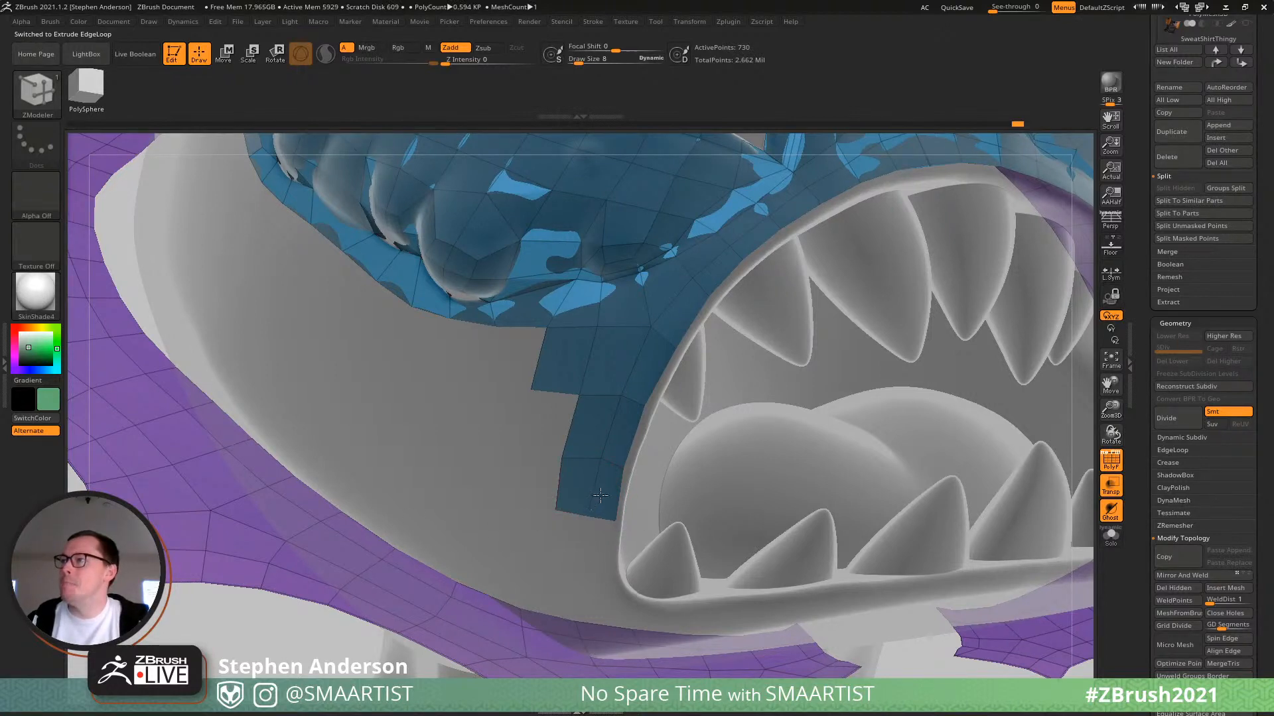
{"action": "right_click_drag", "start_coordinate": [600, 496], "coordinate": [563, 516]}
{"action": "left_click_drag", "start_coordinate": [555, 473], "coordinate": [548, 533]}
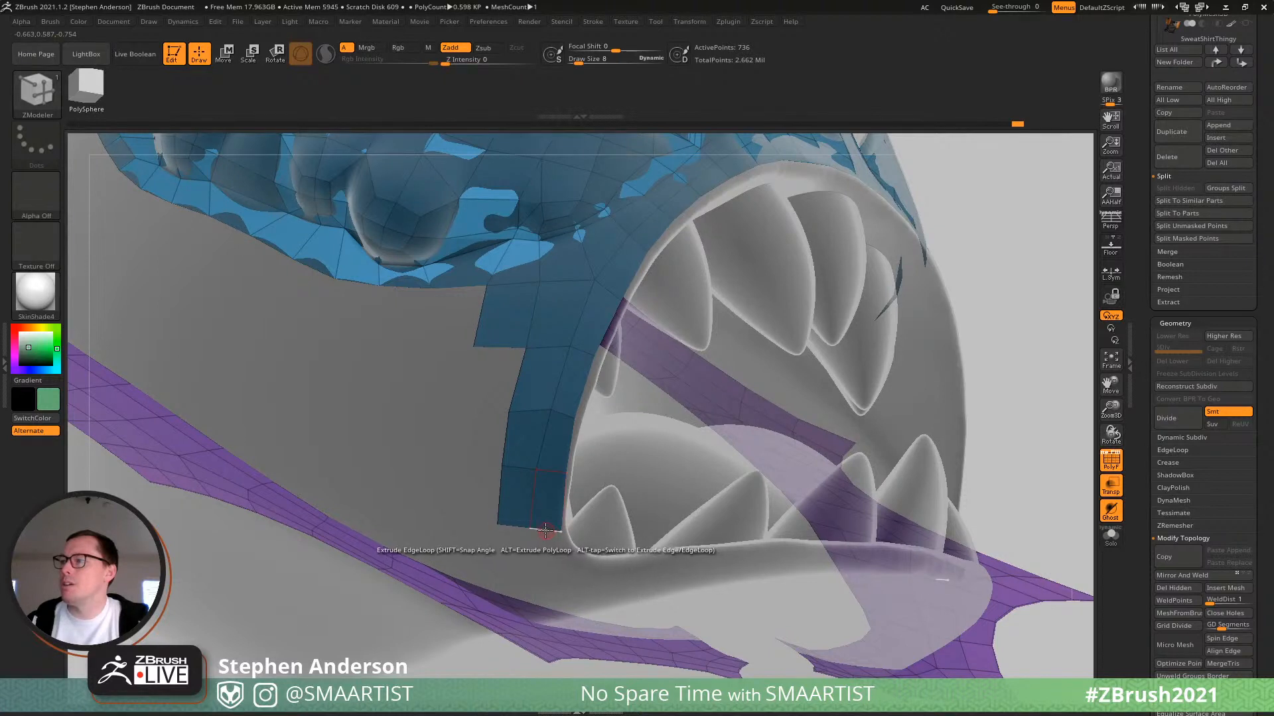
{"action": "left_click_drag", "start_coordinate": [548, 533], "coordinate": [555, 568]}
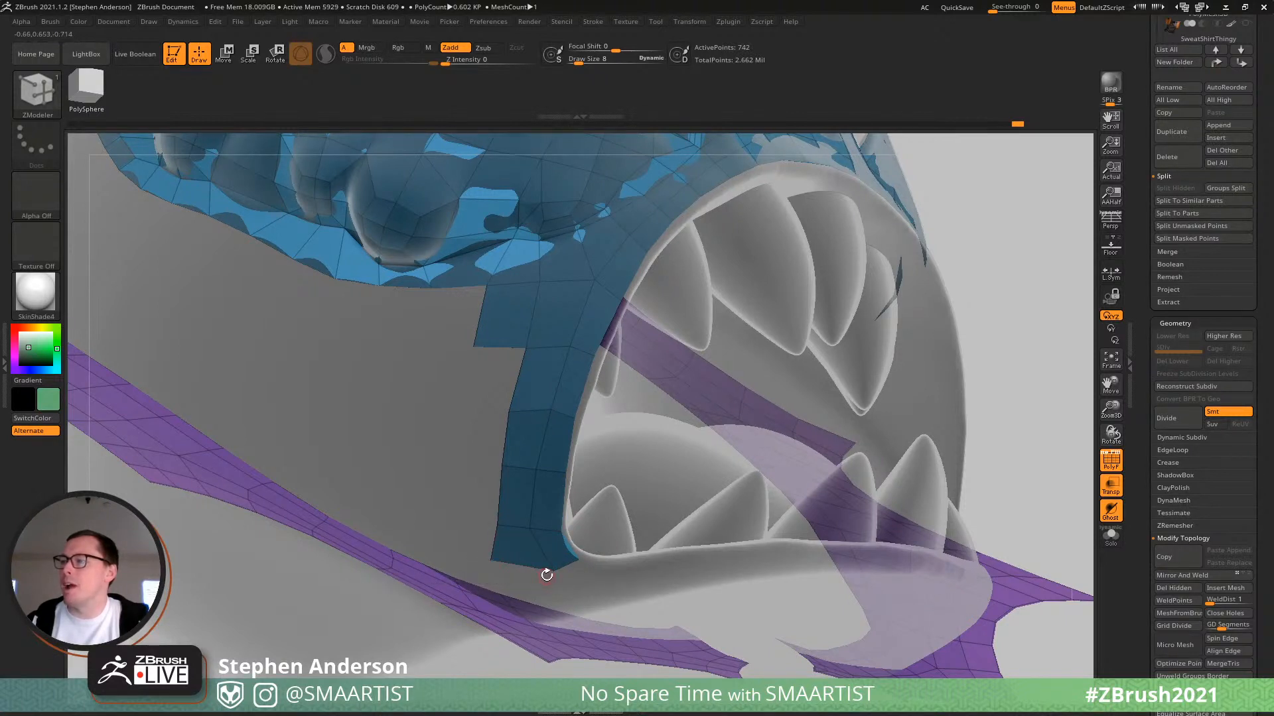
Continue extruding the strip around the mouth corner and along the start of the lower lip.
{"action": "key", "text": "ctrl+z"}
{"action": "key", "text": "ctrl+shift+z"}
{"action": "right_click_drag", "start_coordinate": [541, 569], "coordinate": [577, 561]}
{"action": "left_click_drag", "start_coordinate": [570, 557], "coordinate": [567, 599]}
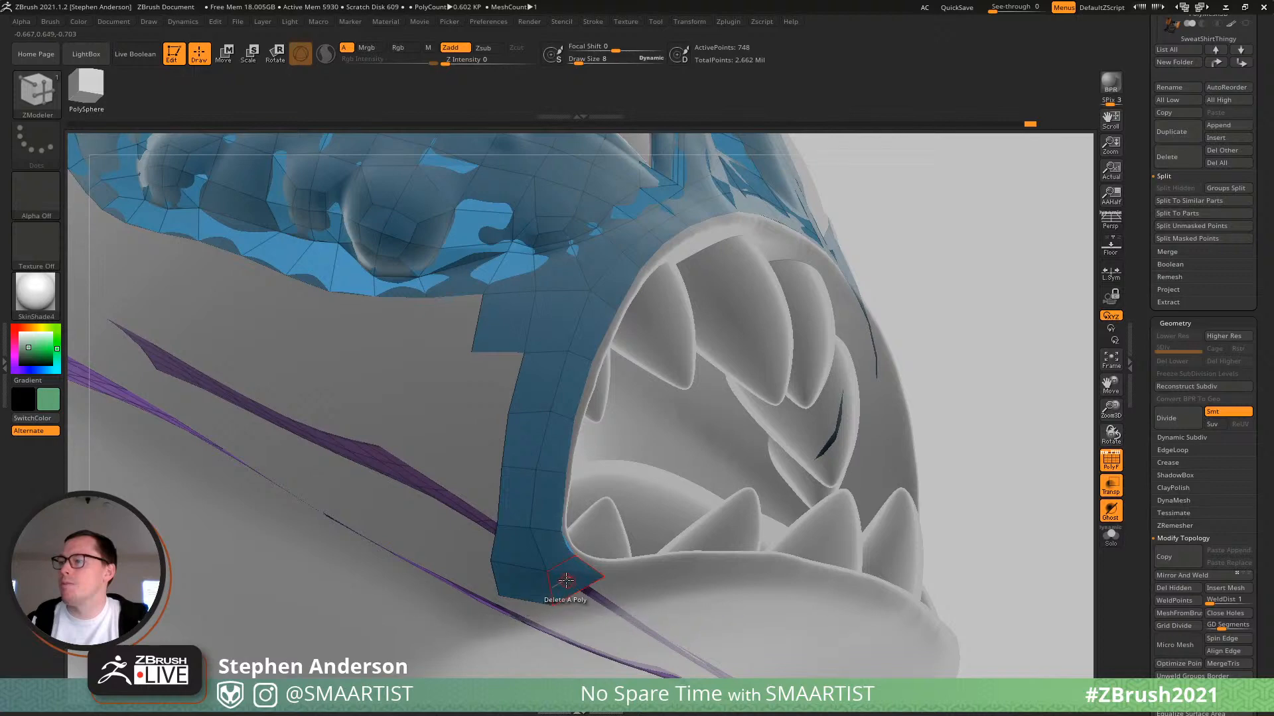
{"action": "right_click_drag", "start_coordinate": [624, 597], "coordinate": [582, 590]}
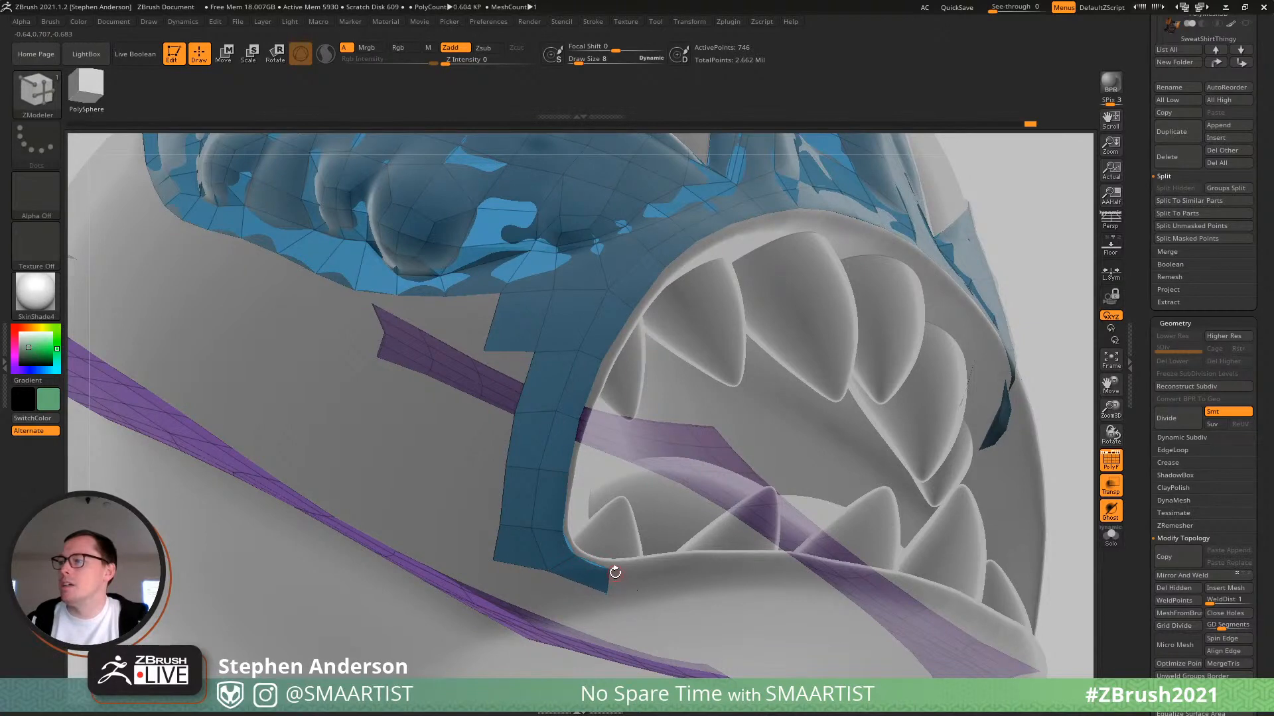
{"action": "right_click_drag", "start_coordinate": [611, 569], "coordinate": [586, 603]}
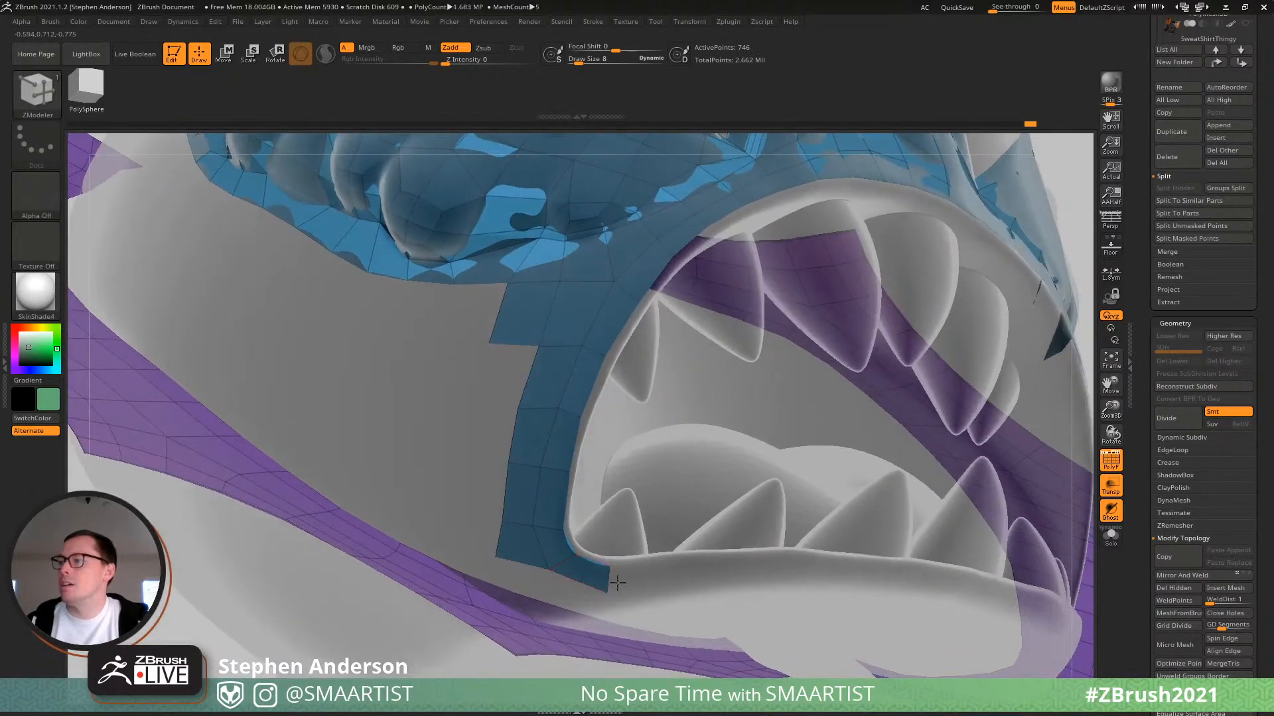
{"action": "left_click_drag", "start_coordinate": [609, 580], "coordinate": [676, 574]}
Extrude a second row of polygons beneath the lower lip strip and fill the outer corner below the mouth.
{"action": "right_click_drag", "start_coordinate": [675, 577], "coordinate": [738, 446]}
{"action": "mouse_move", "coordinate": [847, 387]}
{"action": "right_mouse_down"}
{"action": "mouse_move", "coordinate": [788, 386]}
{"action": "mouse_move", "coordinate": [791, 372]}
{"action": "mouse_move", "coordinate": [839, 369]}
{"action": "mouse_move", "coordinate": [857, 384]}
{"action": "right_mouse_up"}
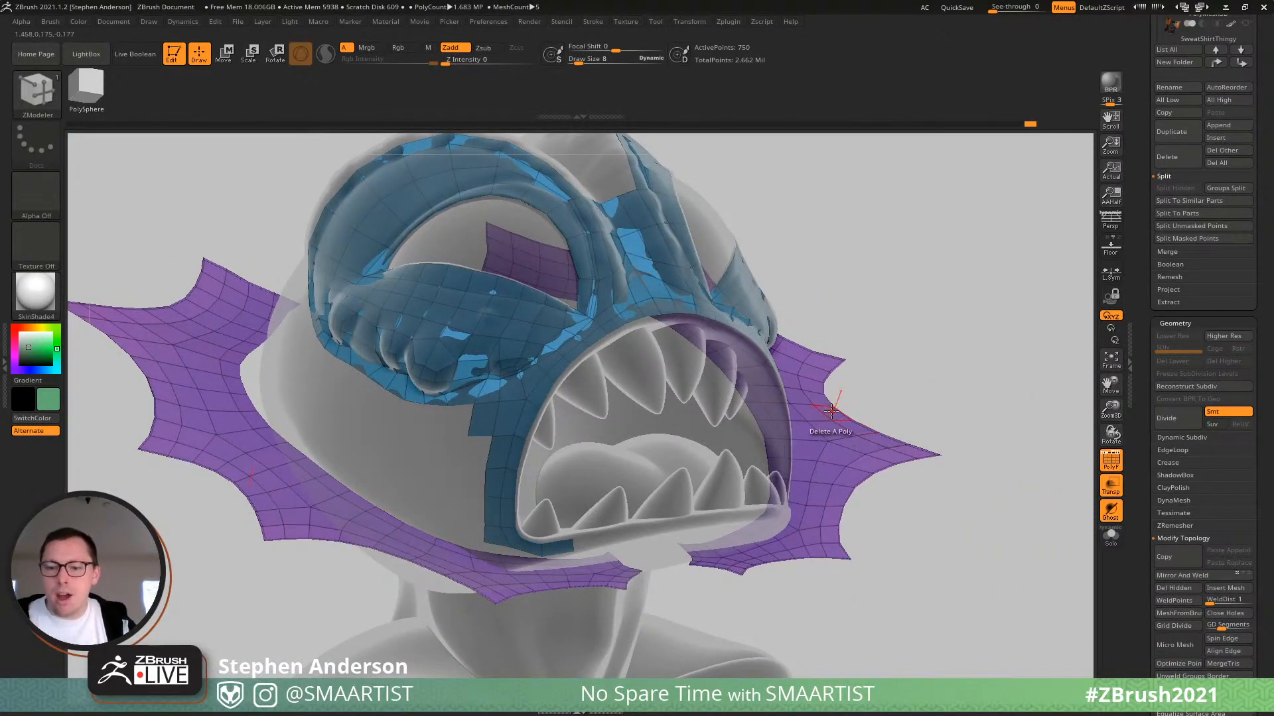
{"action": "right_click_drag", "start_coordinate": [689, 421], "coordinate": [488, 534]}
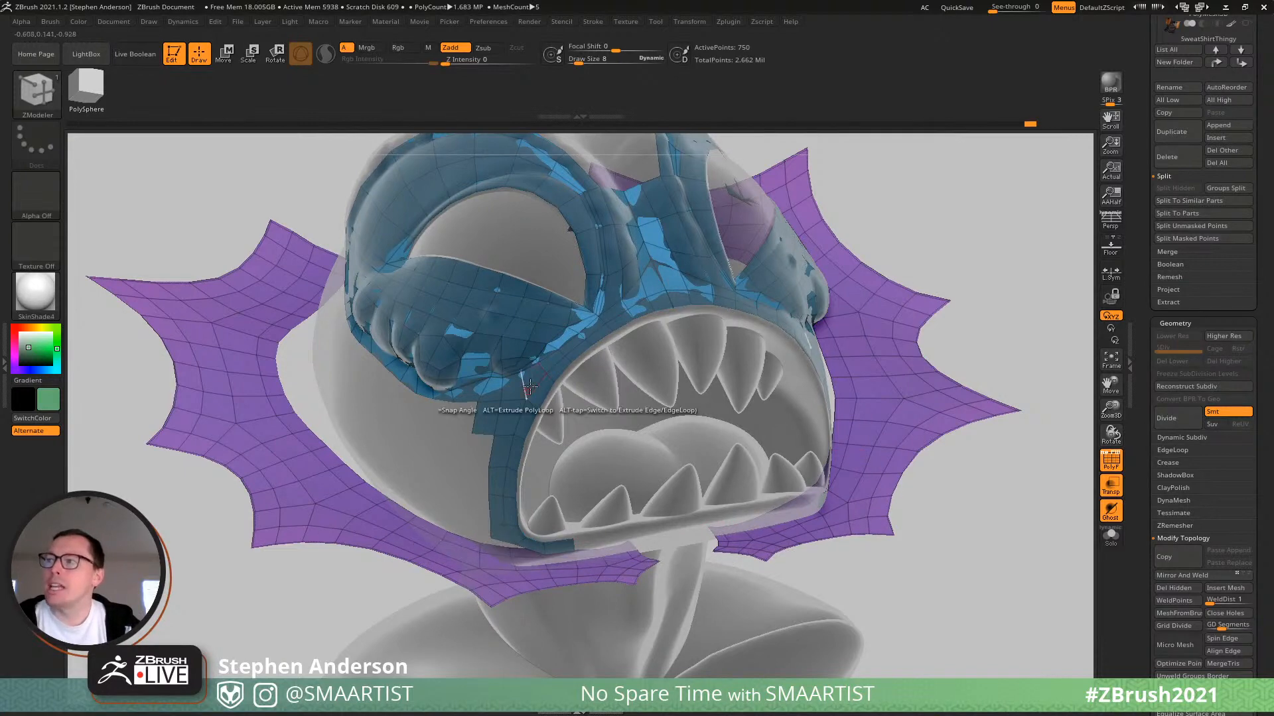
{"action": "right_click_drag", "start_coordinate": [694, 296], "coordinate": [672, 296]}
{"action": "right_click_drag", "start_coordinate": [556, 524], "coordinate": [568, 559]}
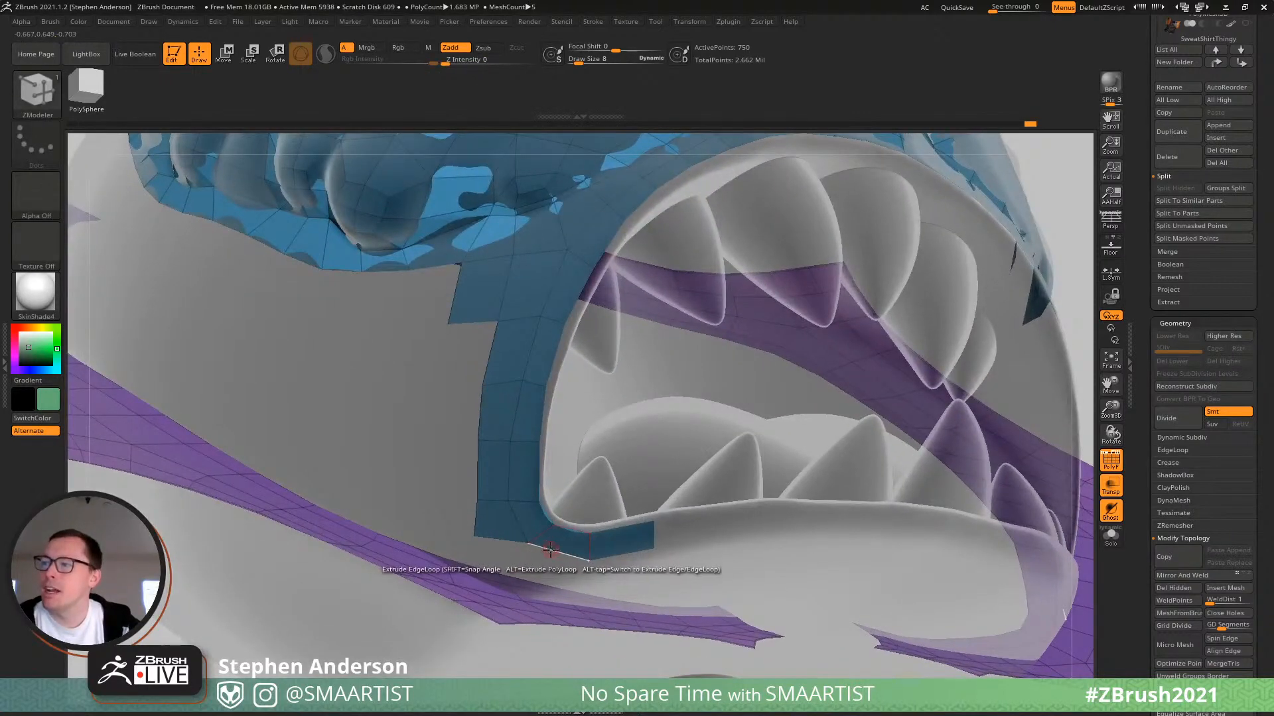
{"action": "left_click_drag", "start_coordinate": [567, 559], "coordinate": [546, 572]}
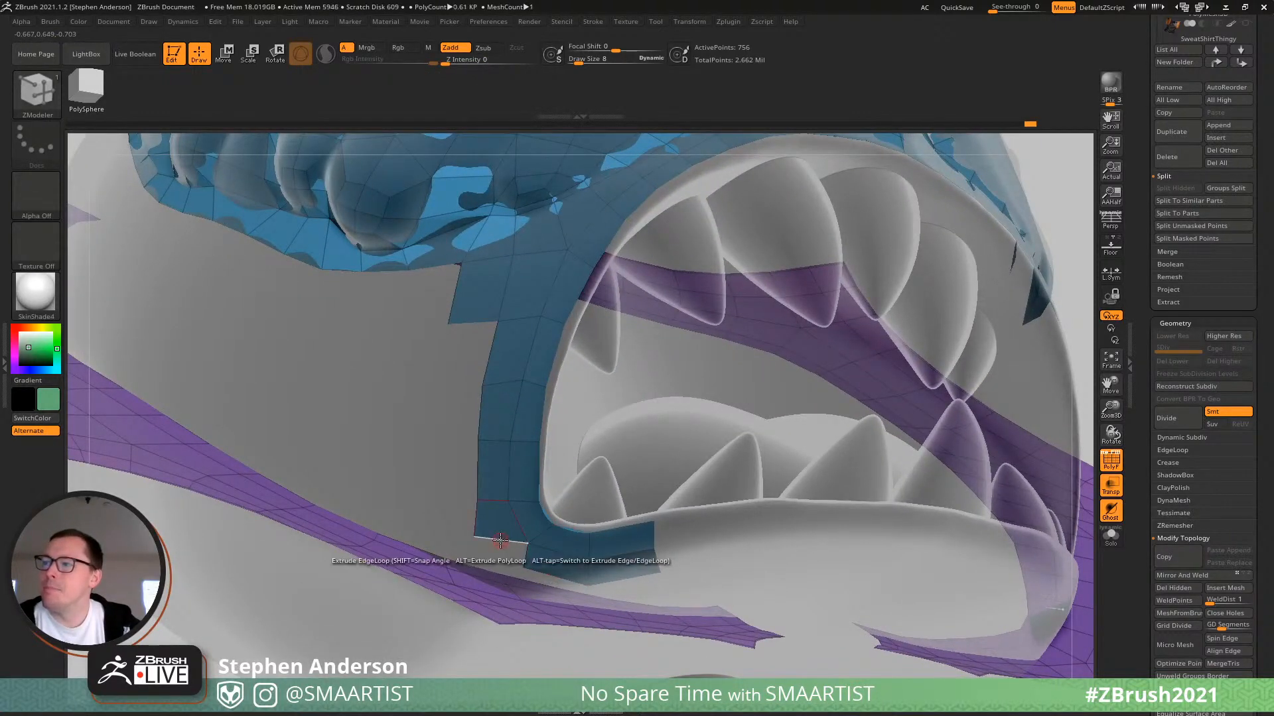
{"action": "left_click_drag", "start_coordinate": [498, 537], "coordinate": [494, 560]}
{"action": "right_click_drag", "start_coordinate": [495, 563], "coordinate": [531, 549]}
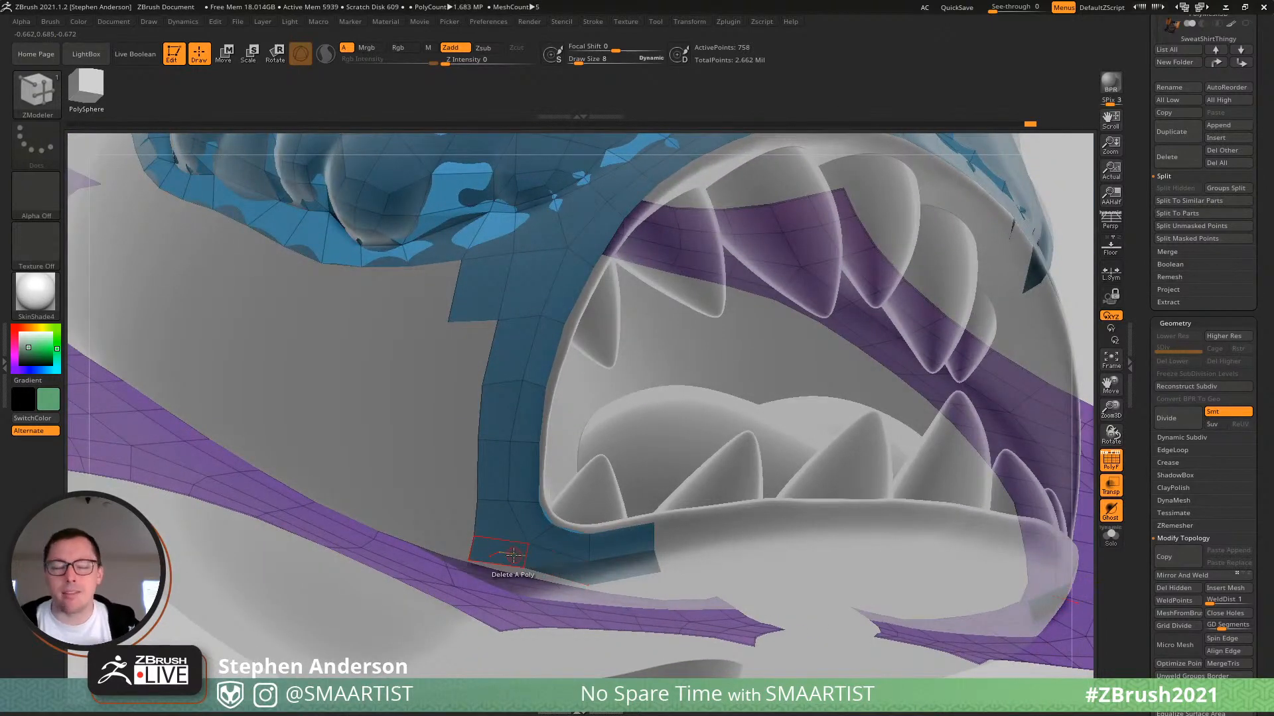
{"action": "right_click_drag", "start_coordinate": [554, 539], "coordinate": [552, 528]}
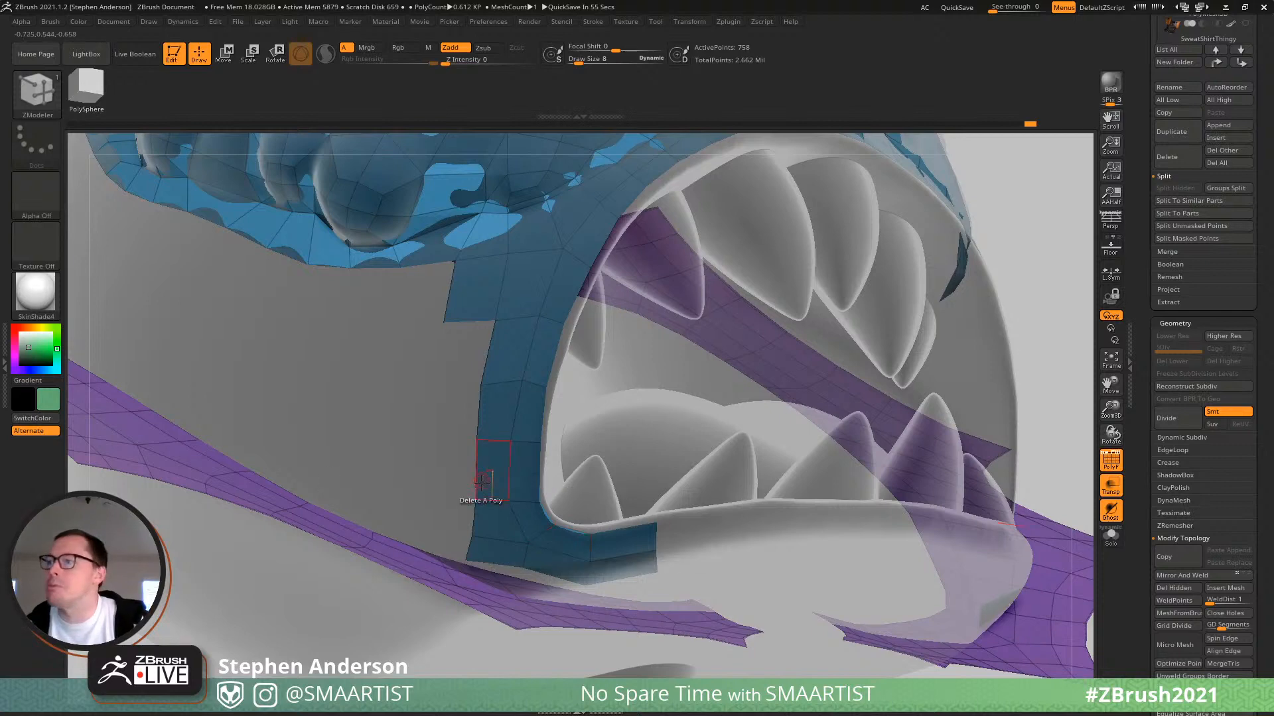
Mask the face strips and nudge the fin mesh beneath the mouth corner with the Move brush at draw size 65.
{"action": "left_click_drag", "start_coordinate": [469, 507], "coordinate": [423, 582]}
{"action": "key", "text": "w"}
{"action": "left_click", "coordinate": [448, 590]}
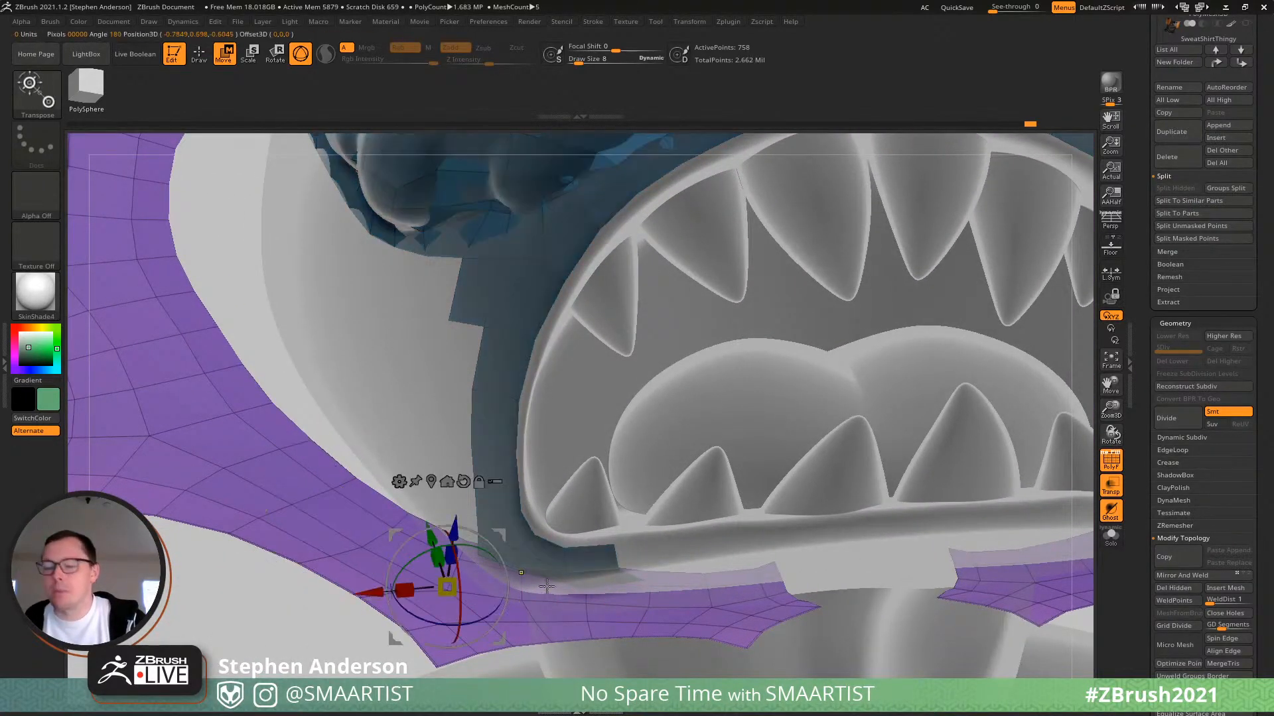
{"action": "key", "text": "b"}
{"action": "key", "text": "m"}
{"action": "key", "text": "v"}
{"action": "mouse_move", "coordinate": [528, 576]}
{"action": "left_mouse_down"}
{"action": "mouse_move", "coordinate": [743, 213]}
{"action": "mouse_move", "coordinate": [597, 457]}
{"action": "mouse_move", "coordinate": [629, 463]}
{"action": "left_mouse_up"}
{"action": "key", "text": "s"}
{"action": "mouse_move", "coordinate": [629, 462]}
{"action": "right_mouse_down"}
{"action": "mouse_move", "coordinate": [584, 487]}
{"action": "mouse_move", "coordinate": [634, 472]}
{"action": "right_mouse_up"}
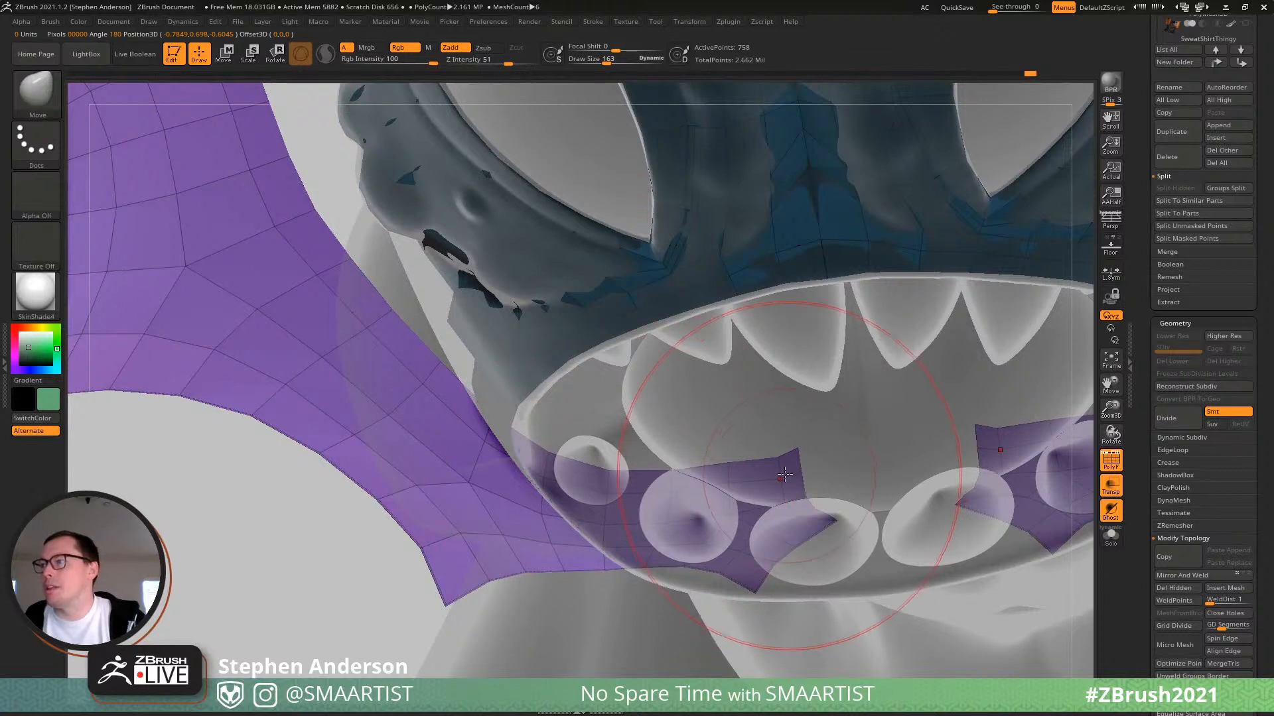
{"action": "key", "text": "s"}
{"action": "left_click_drag", "start_coordinate": [734, 477], "coordinate": [694, 475]}
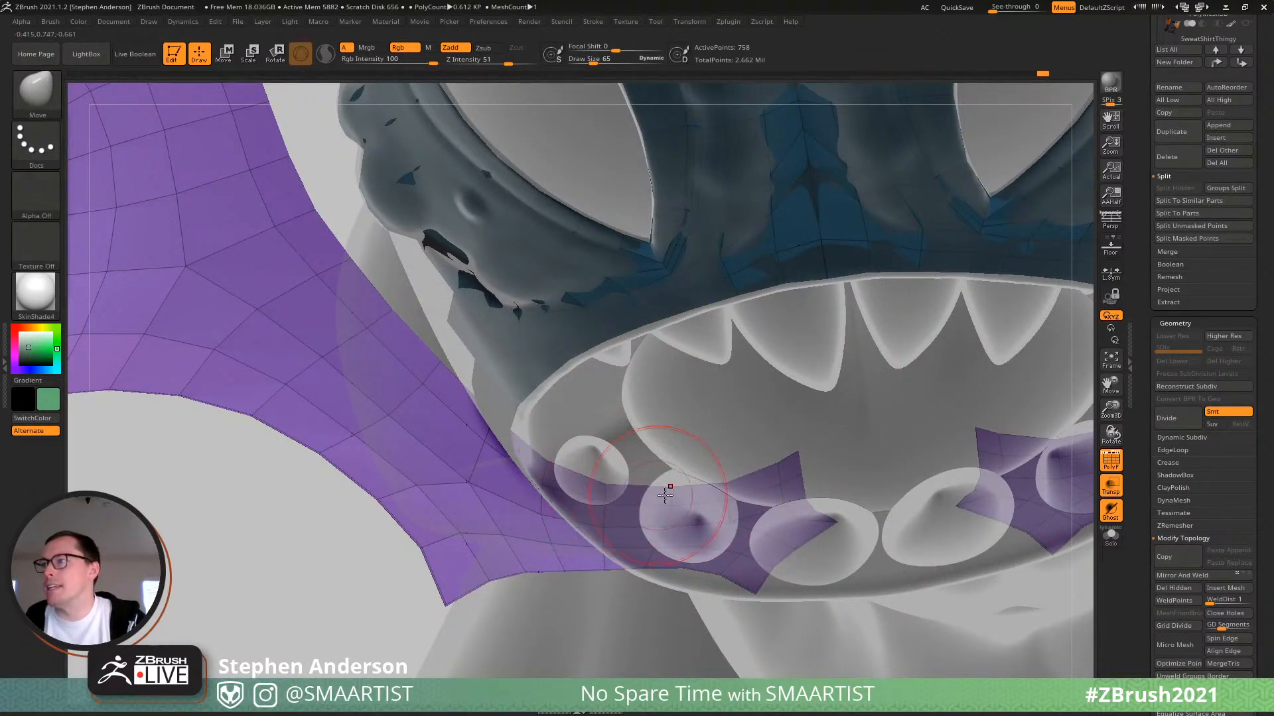
{"action": "mouse_move", "coordinate": [531, 449]}
{"action": "right_mouse_down"}
{"action": "mouse_move", "coordinate": [533, 336]}
{"action": "mouse_move", "coordinate": [532, 538]}
{"action": "mouse_move", "coordinate": [538, 582]}
{"action": "mouse_move", "coordinate": [552, 578]}
{"action": "right_mouse_up"}
Adjust the fin under the lower lip with the Move brush at draw sizes 169 and 42, and undo the last two strokes.
{"action": "key", "text": "s"}
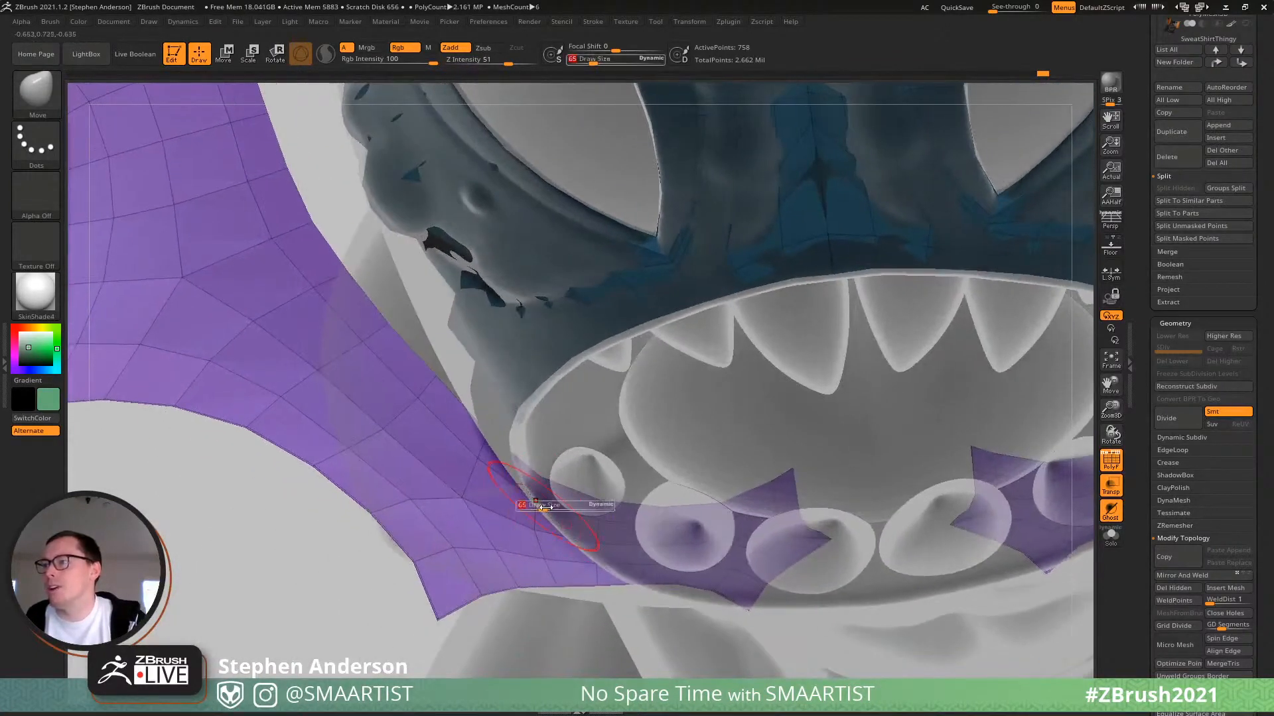
{"action": "mouse_move", "coordinate": [546, 507]}
{"action": "left_mouse_down"}
{"action": "mouse_move", "coordinate": [561, 507]}
{"action": "mouse_move", "coordinate": [535, 538]}
{"action": "left_mouse_up"}
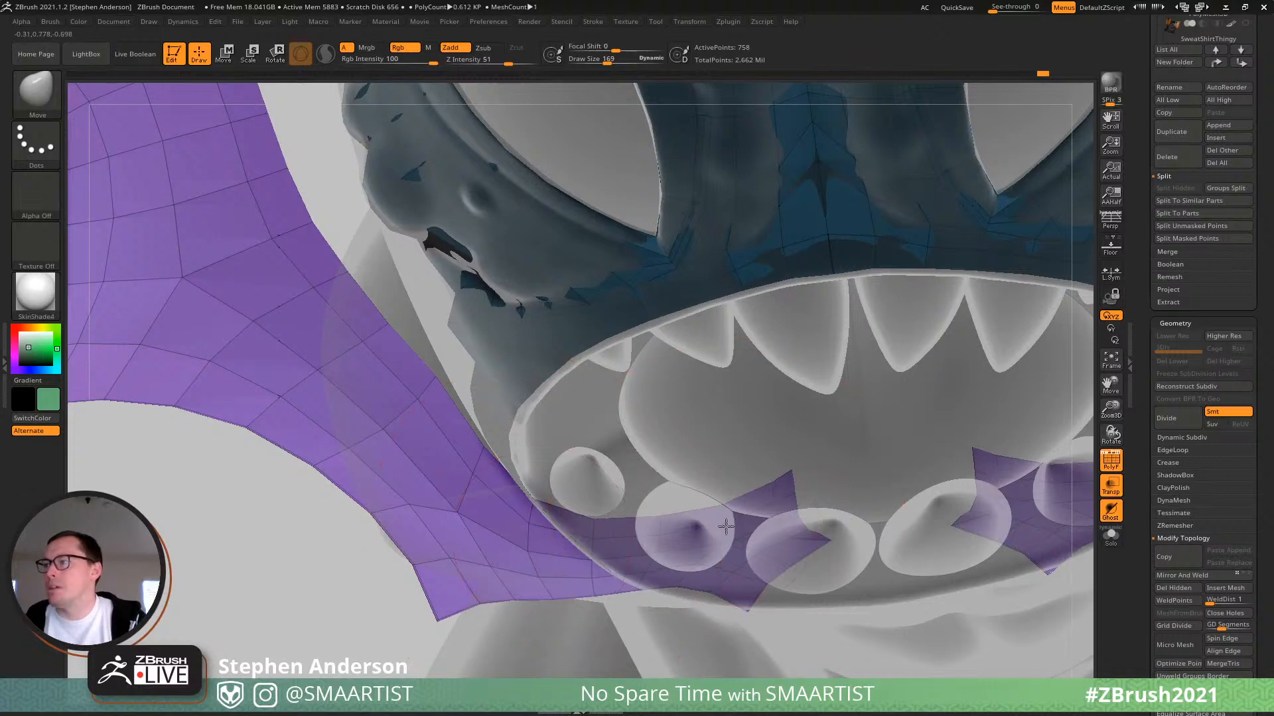
{"action": "left_click_drag", "start_coordinate": [725, 522], "coordinate": [721, 553]}
{"action": "key", "text": "s"}
{"action": "left_click_drag", "start_coordinate": [795, 500], "coordinate": [778, 501]}
{"action": "mouse_move", "coordinate": [787, 496]}
{"action": "left_mouse_down"}
{"action": "mouse_move", "coordinate": [777, 525]}
{"action": "mouse_move", "coordinate": [741, 522]}
{"action": "left_mouse_up"}
{"action": "mouse_move", "coordinate": [639, 619]}
{"action": "right_mouse_down"}
{"action": "mouse_move", "coordinate": [665, 497]}
{"action": "mouse_move", "coordinate": [661, 529]}
{"action": "right_mouse_up"}
{"action": "key", "text": "ctrl+z"}
{"action": "key", "text": "ctrl+z"}
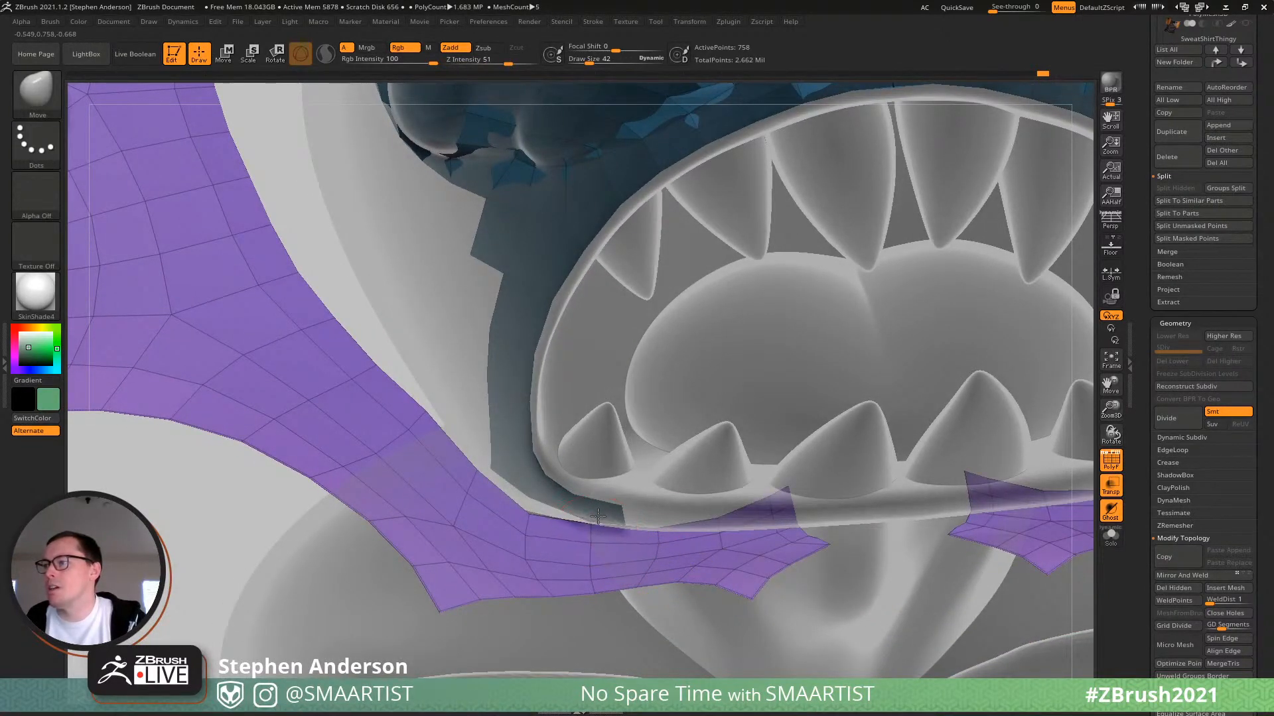
Join the fin's border points to the face strip's corner points below the mouth with ZModeler at draw size 12.
{"action": "mouse_move", "coordinate": [518, 521]}
{"action": "right_mouse_down"}
{"action": "mouse_move", "coordinate": [506, 518]}
{"action": "mouse_move", "coordinate": [542, 478]}
{"action": "mouse_move", "coordinate": [550, 512]}
{"action": "right_mouse_up"}
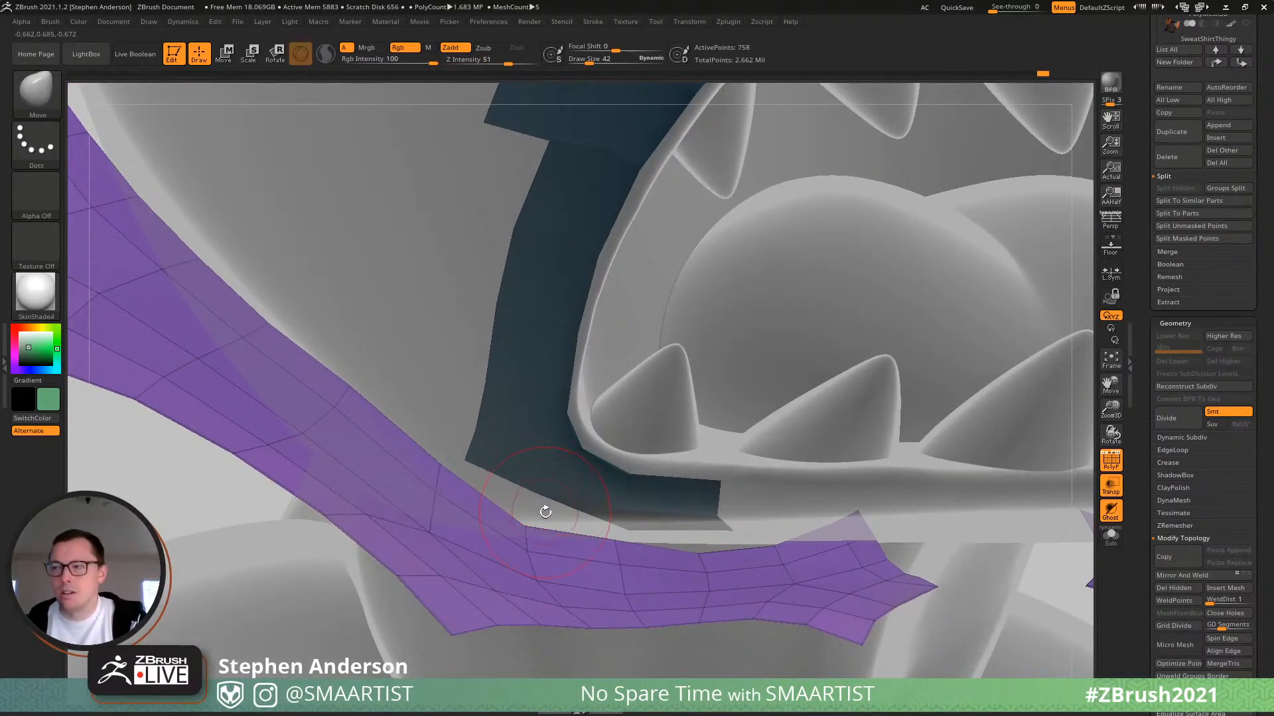
{"action": "key", "text": "b"}
{"action": "key", "text": "z"}
{"action": "key", "text": "m"}
{"action": "key", "text": "s"}
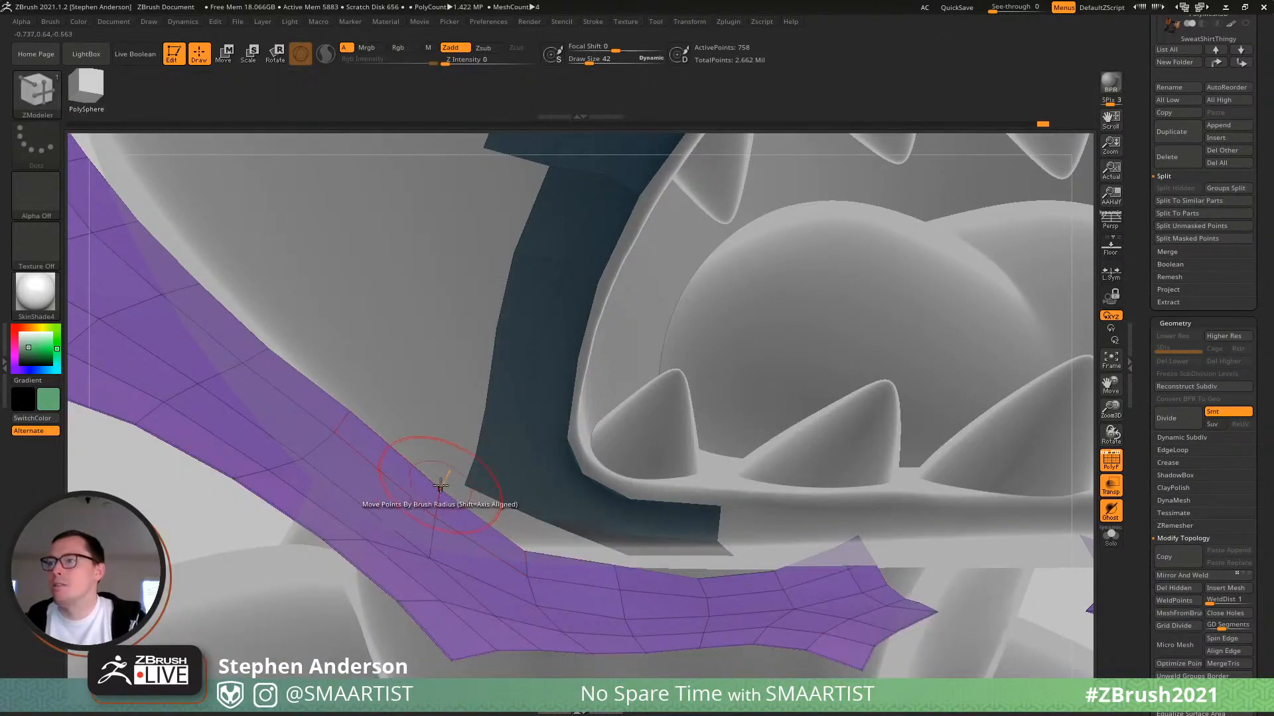
{"action": "left_click", "coordinate": [431, 487]}
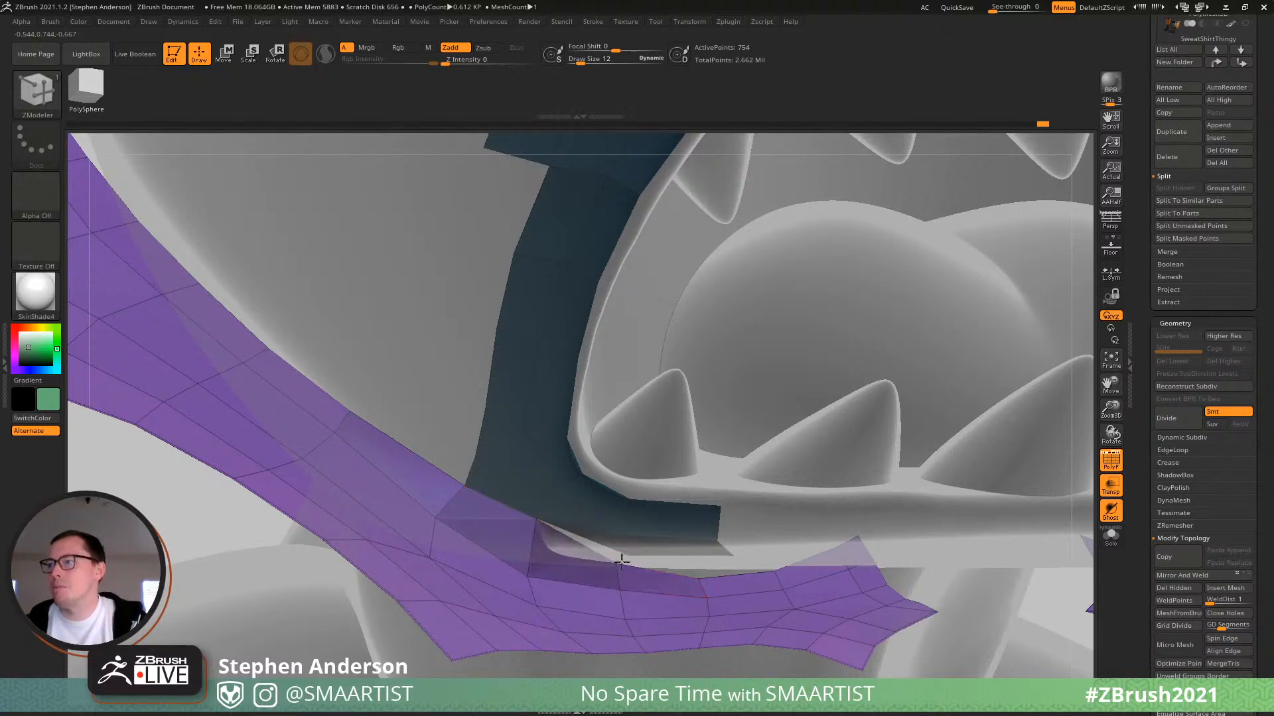
{"action": "right_click_drag", "start_coordinate": [627, 557], "coordinate": [631, 586]}
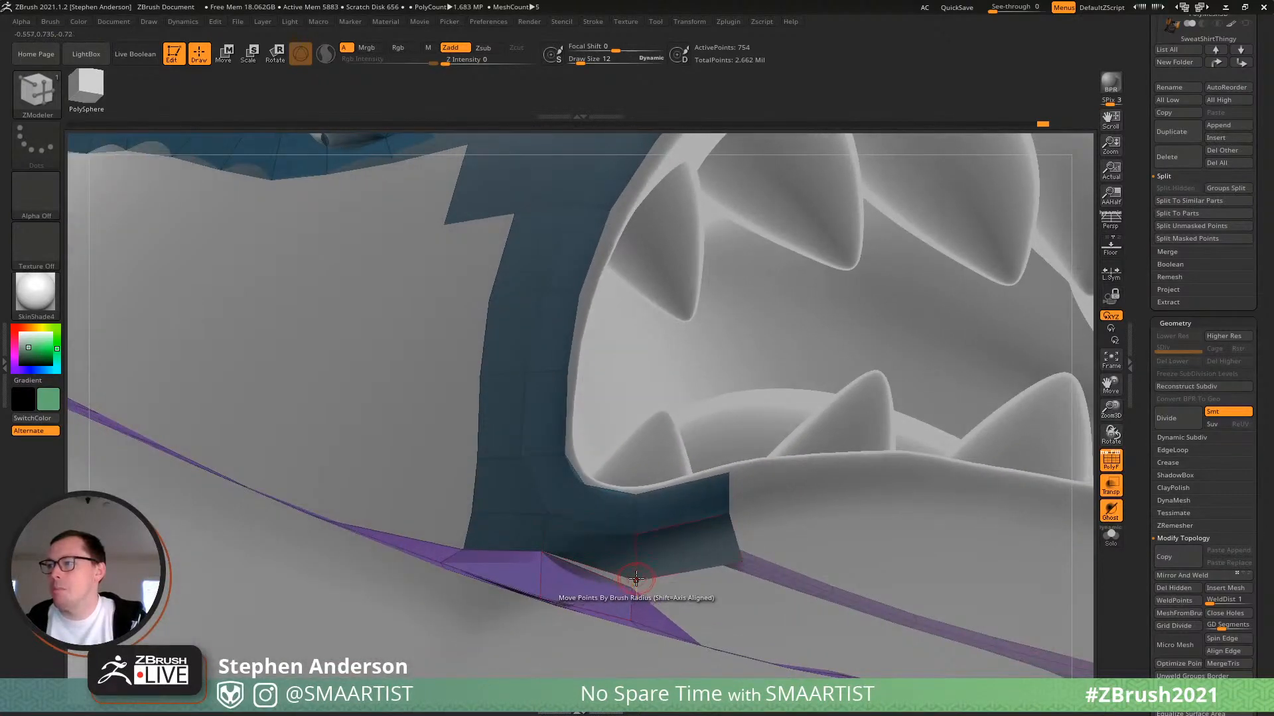
Clear the face mask and weld the neighbouring fin points to the lower edge of the lip strip.
{"action": "left_click_drag", "start_coordinate": [203, 567], "coordinate": [265, 622], "text": "ctrl"}
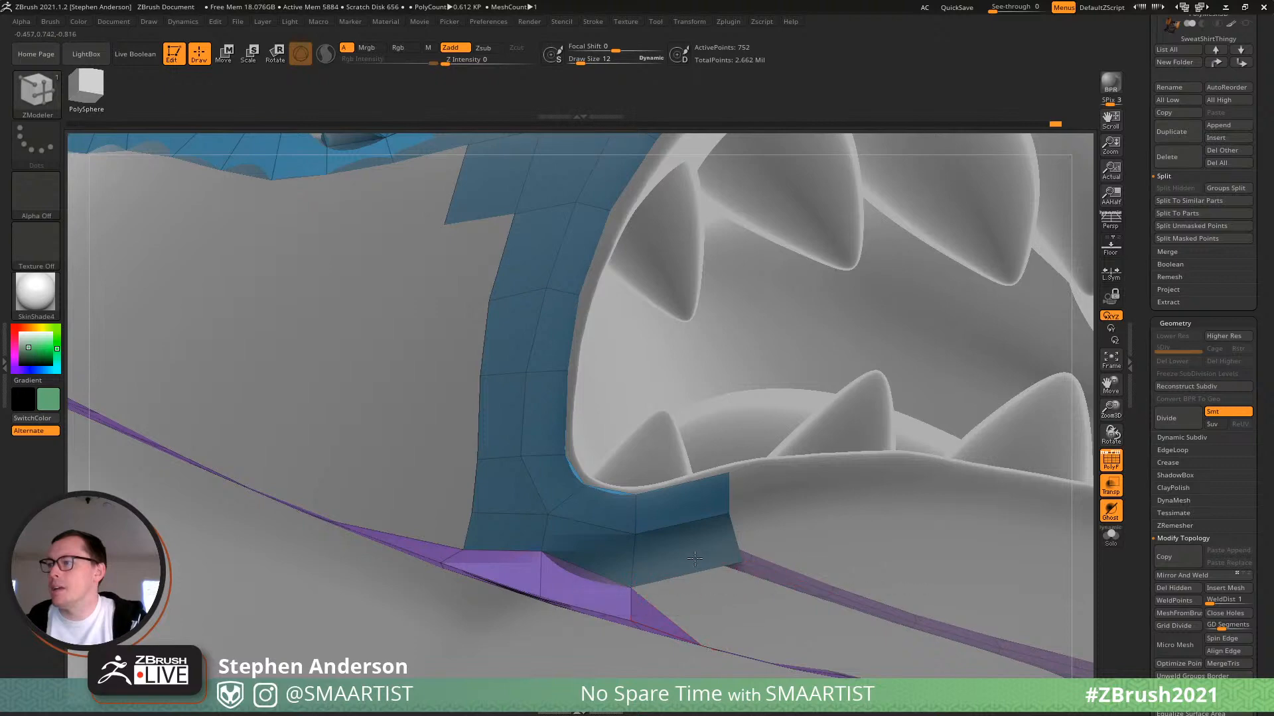
{"action": "right_click_drag", "start_coordinate": [694, 559], "coordinate": [634, 567]}
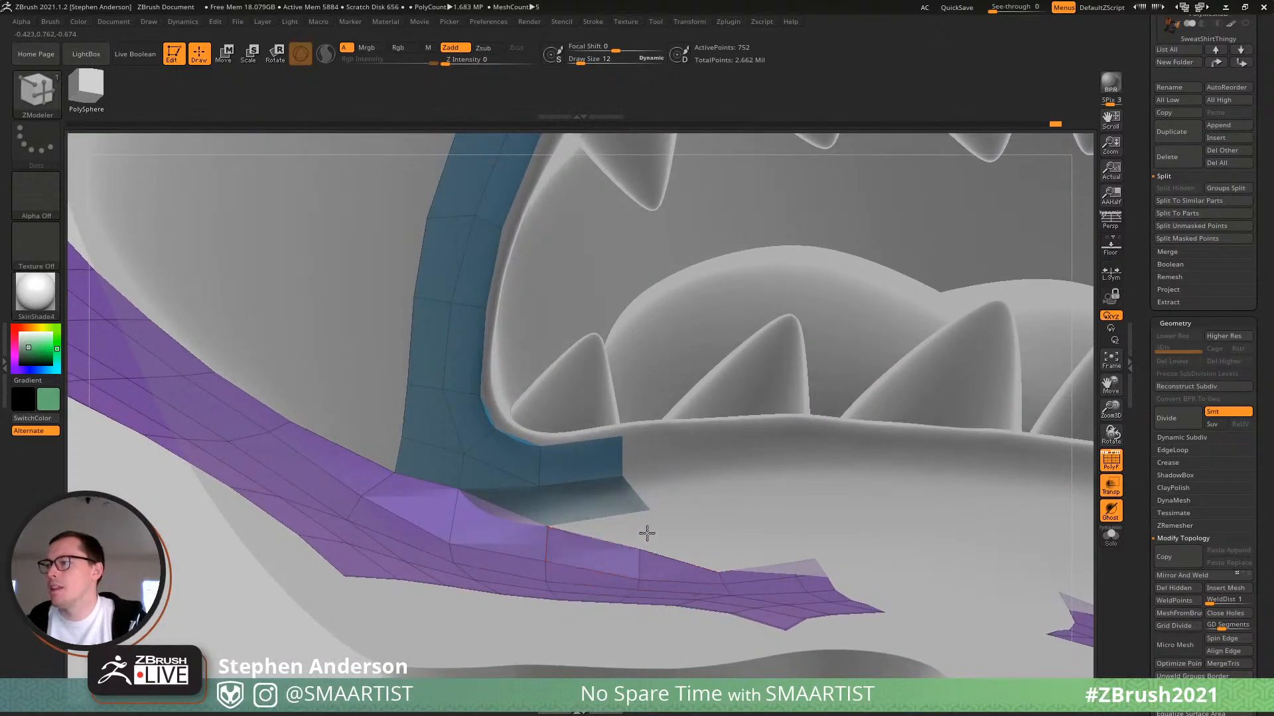
{"action": "mouse_move", "coordinate": [644, 511]}
{"action": "right_mouse_down"}
{"action": "mouse_move", "coordinate": [627, 531]}
{"action": "mouse_move", "coordinate": [648, 514]}
{"action": "right_mouse_up"}
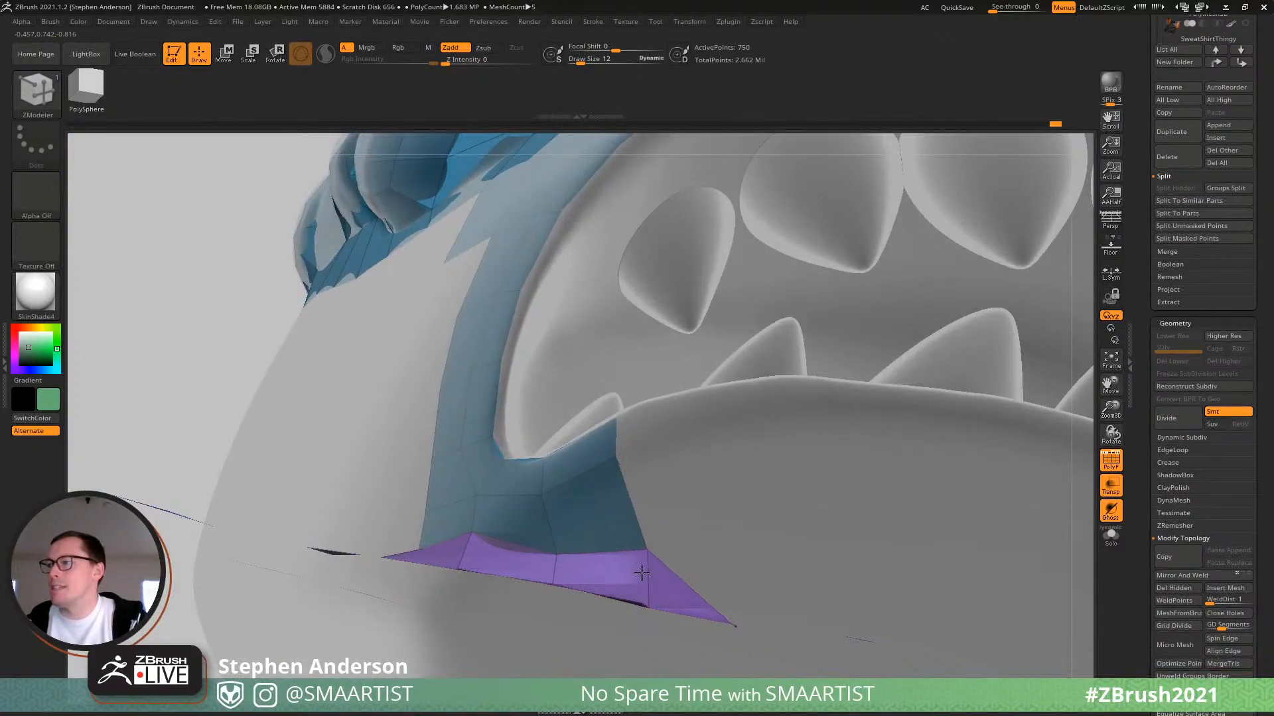
{"action": "right_click_drag", "start_coordinate": [612, 564], "coordinate": [442, 541]}
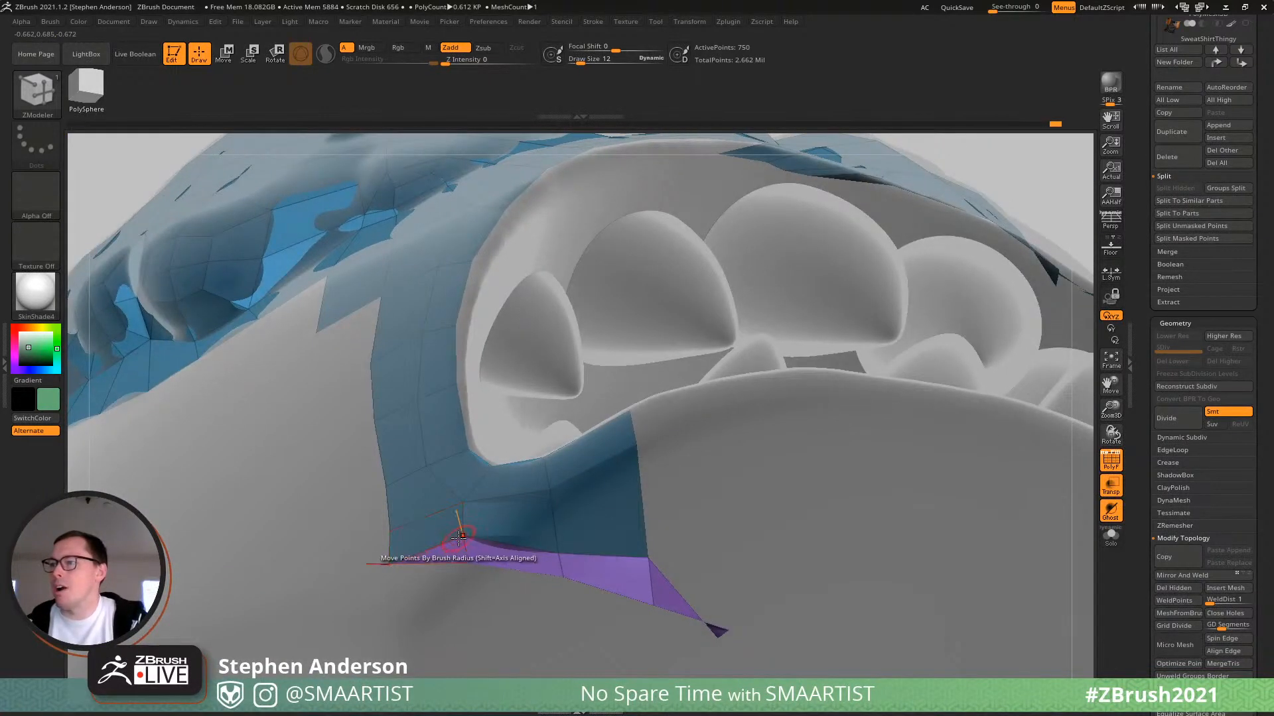
Examine how the face strips meet the fins around the mouth and cheek, and turn off the polyframe display to check the whole head.
{"action": "mouse_move", "coordinate": [657, 547]}
{"action": "right_mouse_down"}
{"action": "mouse_move", "coordinate": [608, 561]}
{"action": "mouse_move", "coordinate": [626, 567]}
{"action": "mouse_move", "coordinate": [591, 473]}
{"action": "mouse_move", "coordinate": [620, 540]}
{"action": "mouse_move", "coordinate": [634, 515]}
{"action": "mouse_move", "coordinate": [657, 563]}
{"action": "mouse_move", "coordinate": [621, 585]}
{"action": "mouse_move", "coordinate": [662, 553]}
{"action": "mouse_move", "coordinate": [578, 532]}
{"action": "mouse_move", "coordinate": [599, 603]}
{"action": "mouse_move", "coordinate": [551, 532]}
{"action": "mouse_move", "coordinate": [753, 600]}
{"action": "right_mouse_up"}
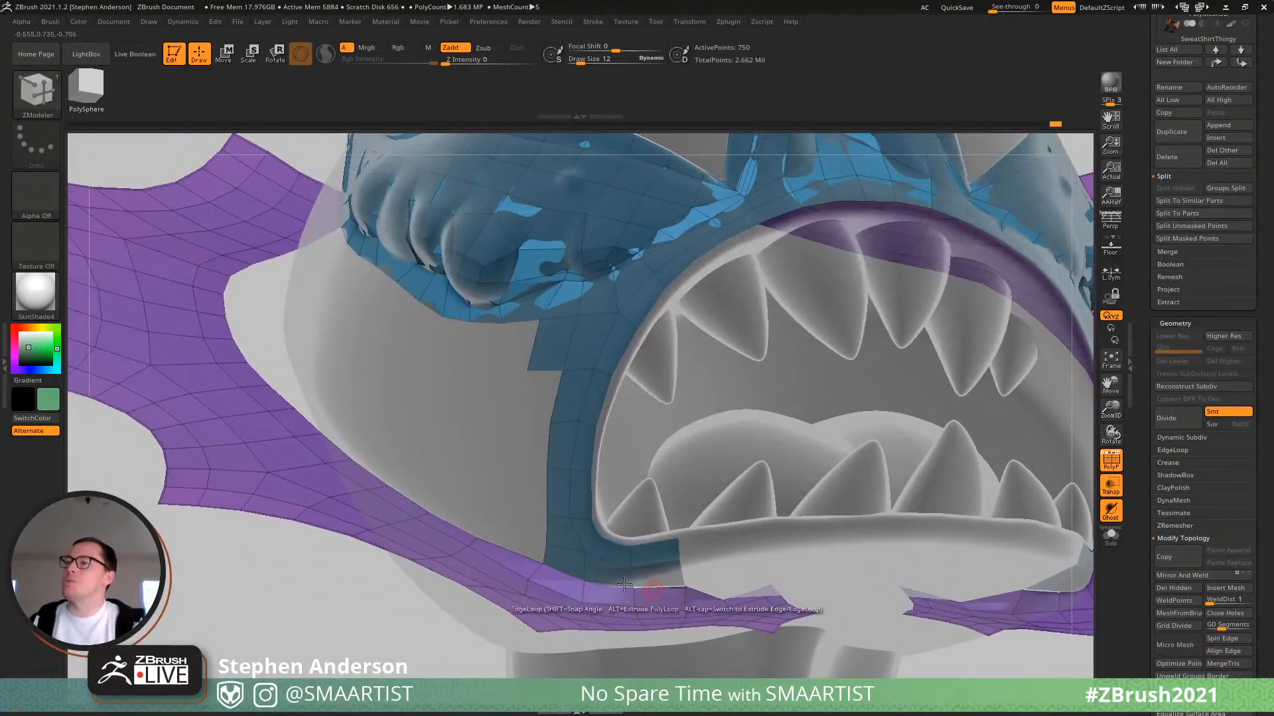
{"action": "mouse_move", "coordinate": [524, 551]}
{"action": "right_mouse_down"}
{"action": "mouse_move", "coordinate": [563, 548]}
{"action": "mouse_move", "coordinate": [597, 576]}
{"action": "mouse_move", "coordinate": [569, 561]}
{"action": "mouse_move", "coordinate": [580, 554]}
{"action": "right_mouse_up"}
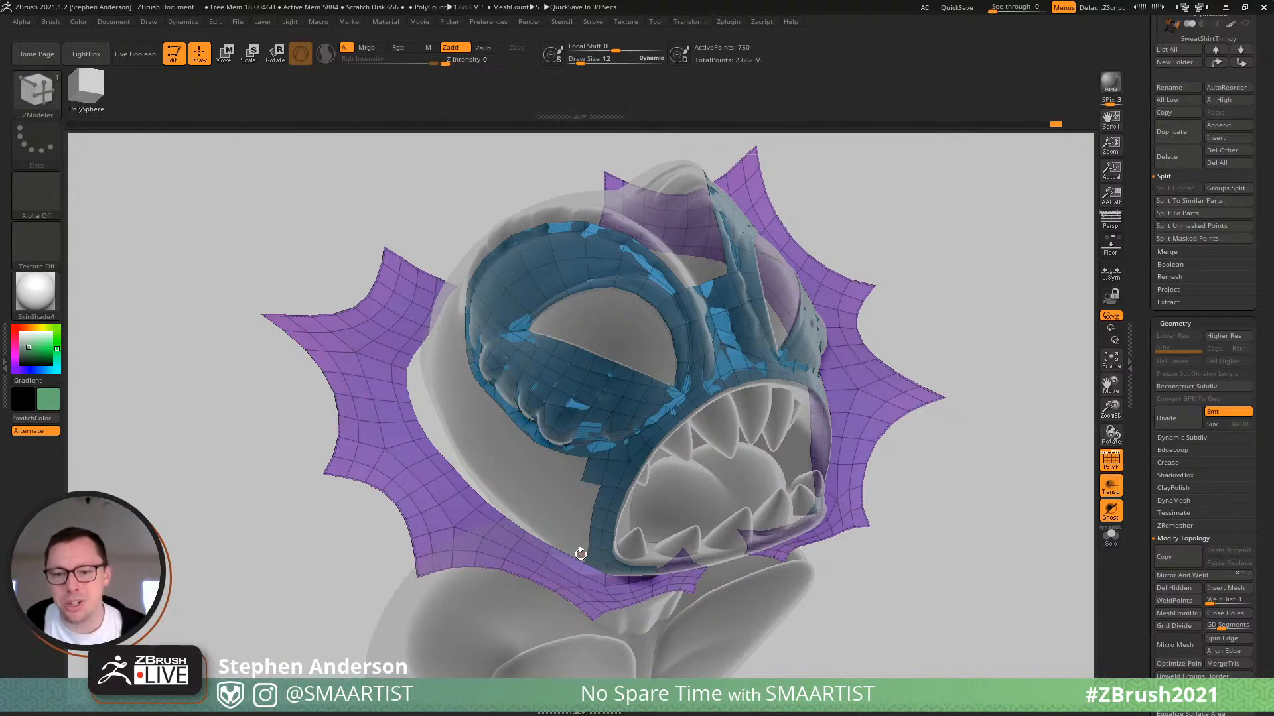
{"action": "right_click_drag", "start_coordinate": [546, 534], "coordinate": [537, 563]}
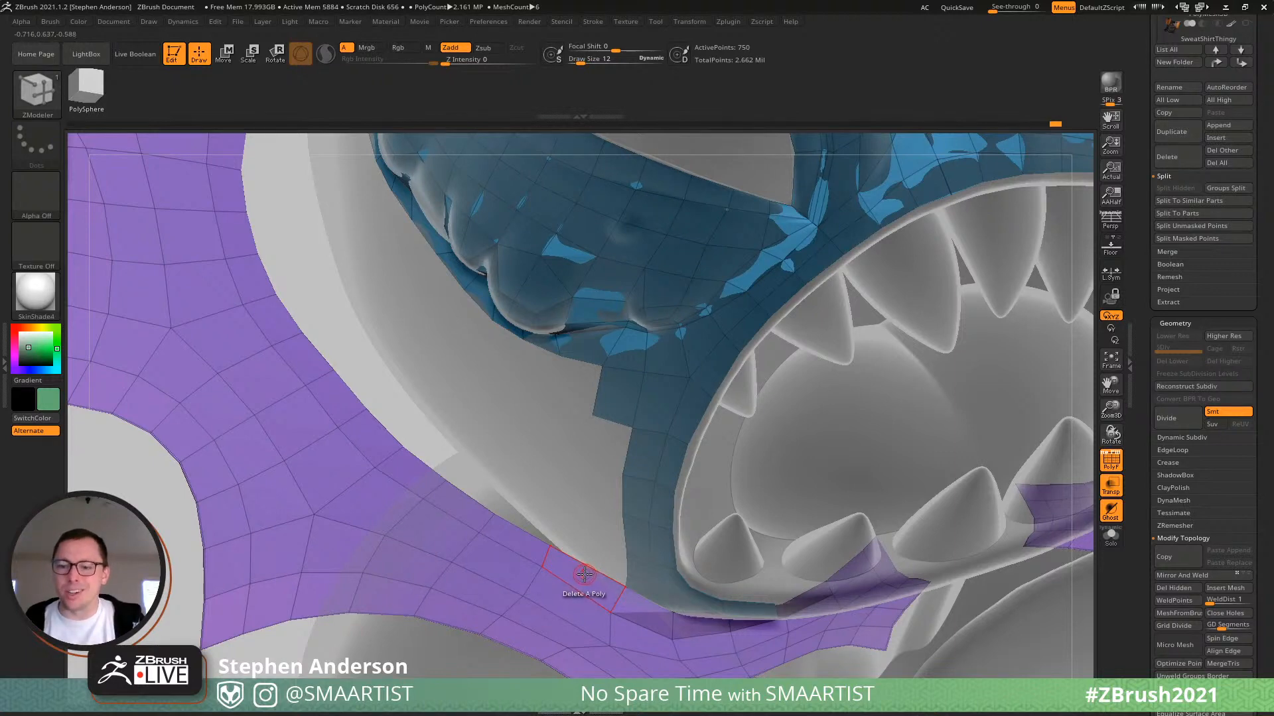
{"action": "mouse_move", "coordinate": [608, 555]}
{"action": "right_mouse_down"}
{"action": "mouse_move", "coordinate": [614, 529]}
{"action": "mouse_move", "coordinate": [641, 532]}
{"action": "mouse_move", "coordinate": [618, 500]}
{"action": "mouse_move", "coordinate": [600, 584]}
{"action": "mouse_move", "coordinate": [622, 595]}
{"action": "mouse_move", "coordinate": [553, 634]}
{"action": "right_mouse_up"}
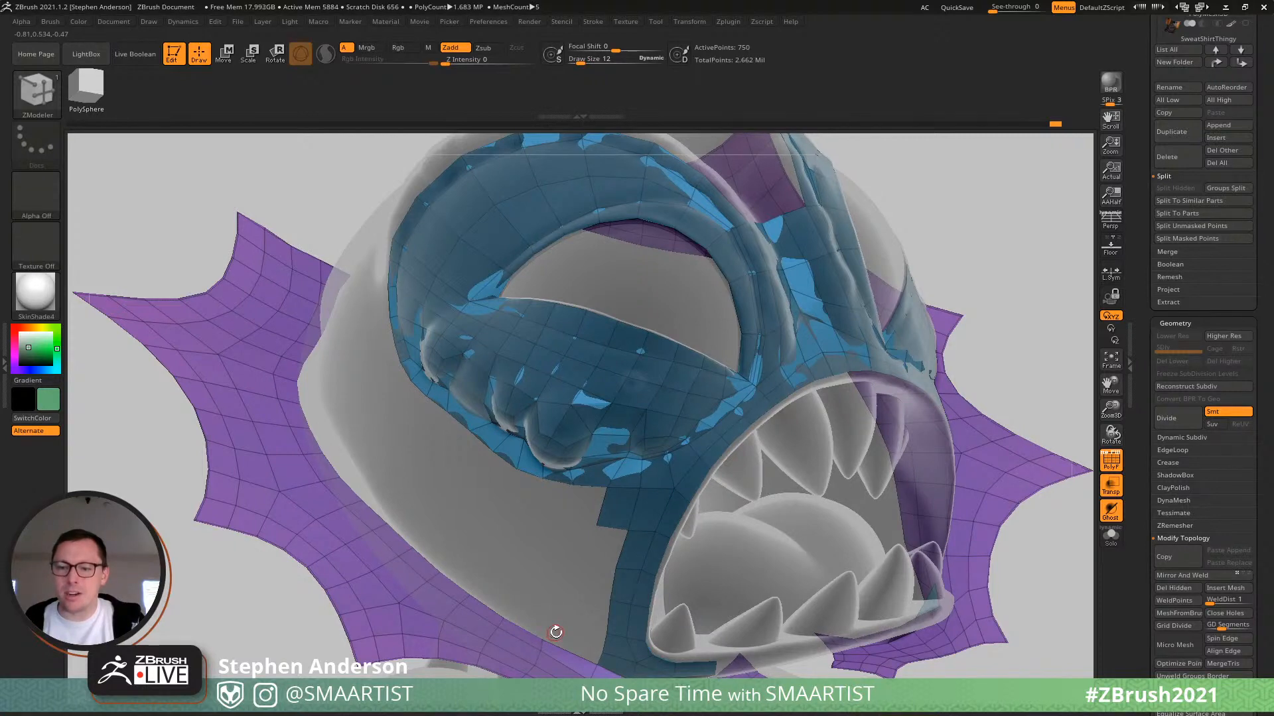
{"action": "key", "text": "shift+f"}
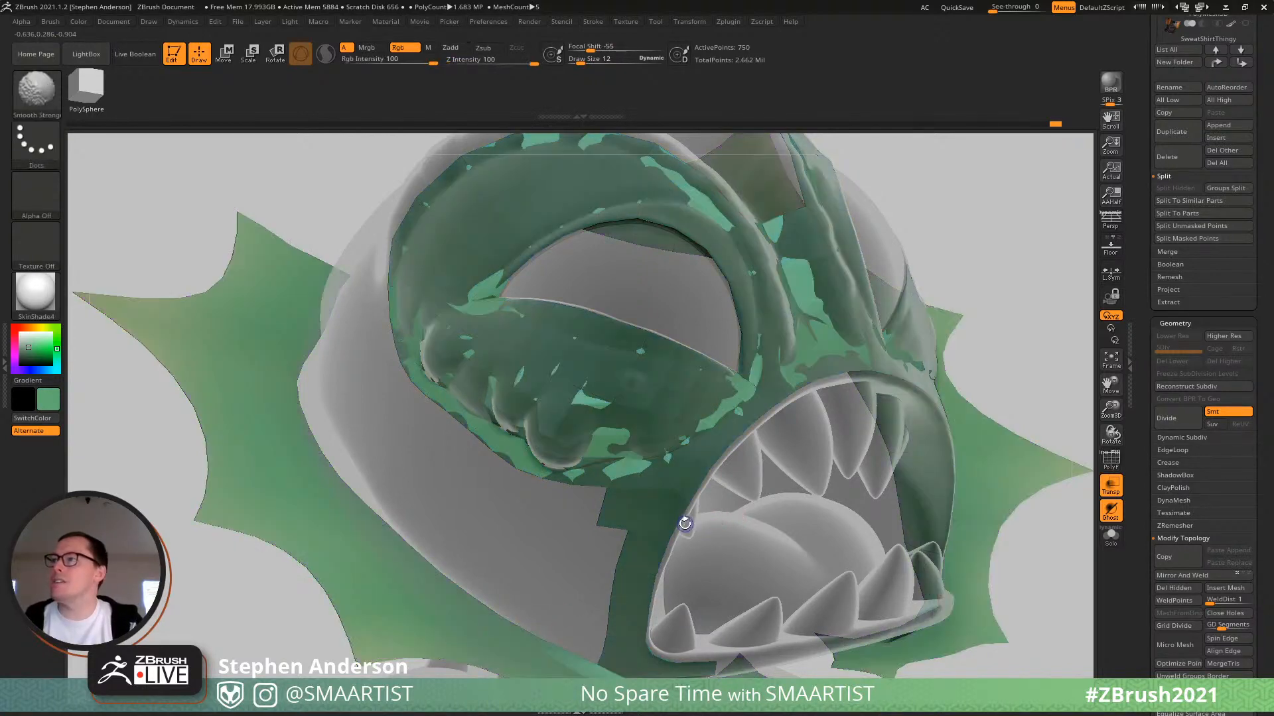
{"action": "right_click_drag", "start_coordinate": [683, 523], "coordinate": [668, 454], "text": "ctrl"}
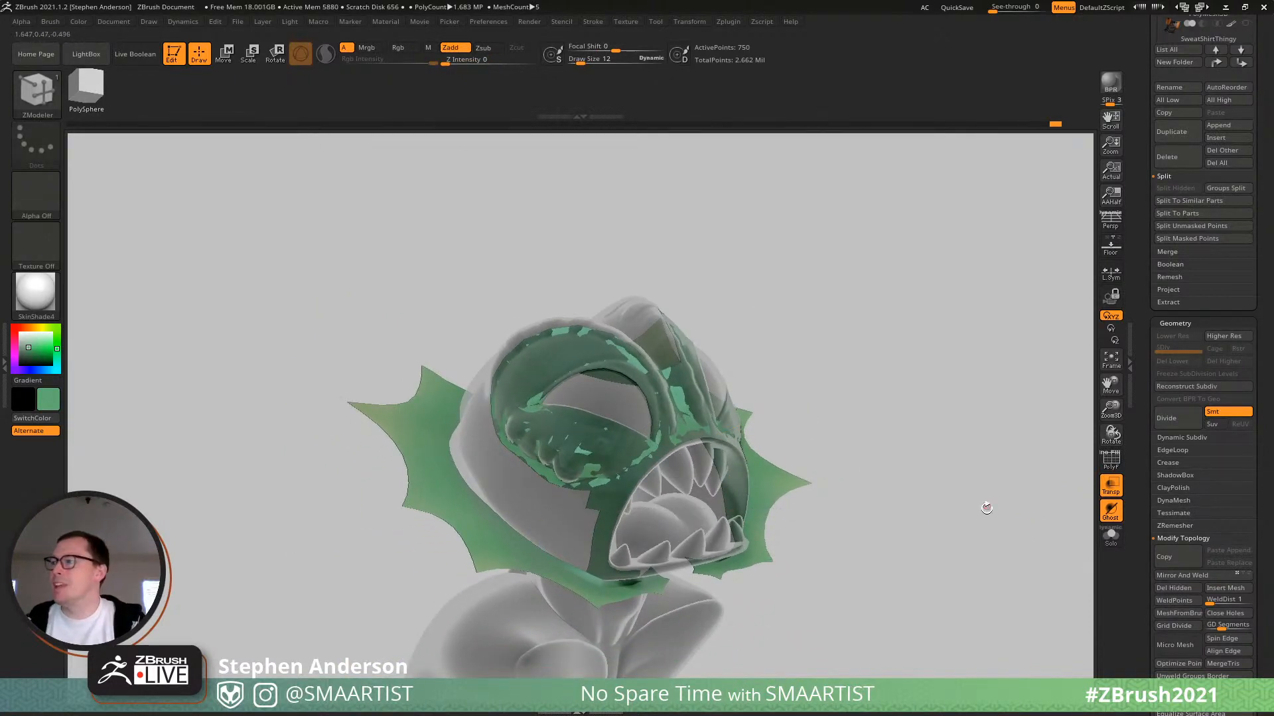
Turn off transparency and examine the creature's head as an opaque model from several angles.
{"action": "left_click", "coordinate": [1110, 489]}
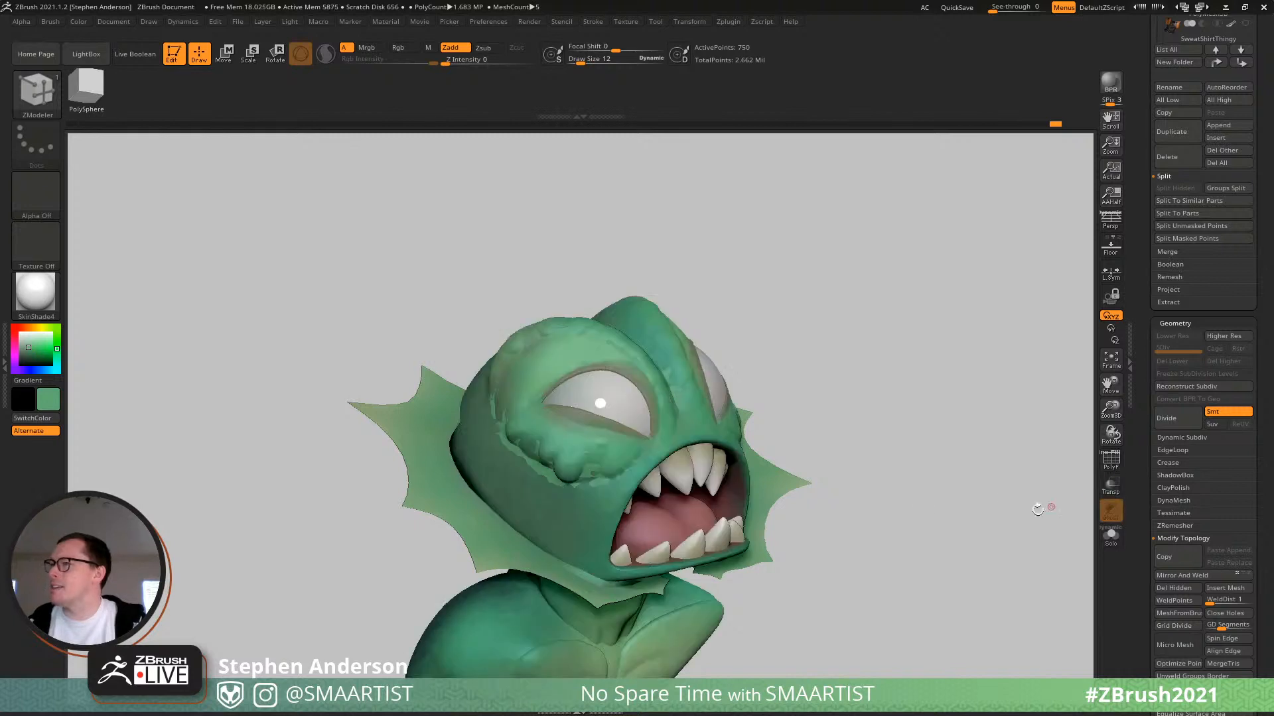
{"action": "left_click_drag", "start_coordinate": [967, 506], "coordinate": [816, 328]}
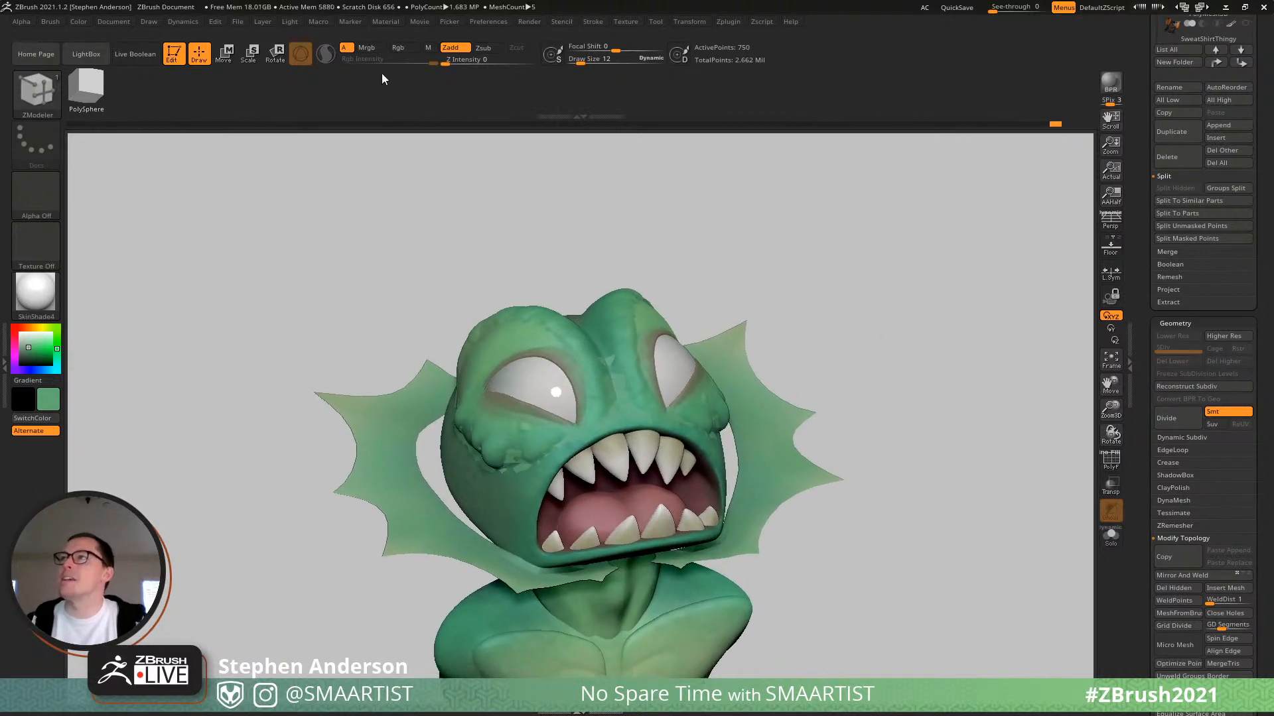
{"action": "left_click", "coordinate": [290, 21]}
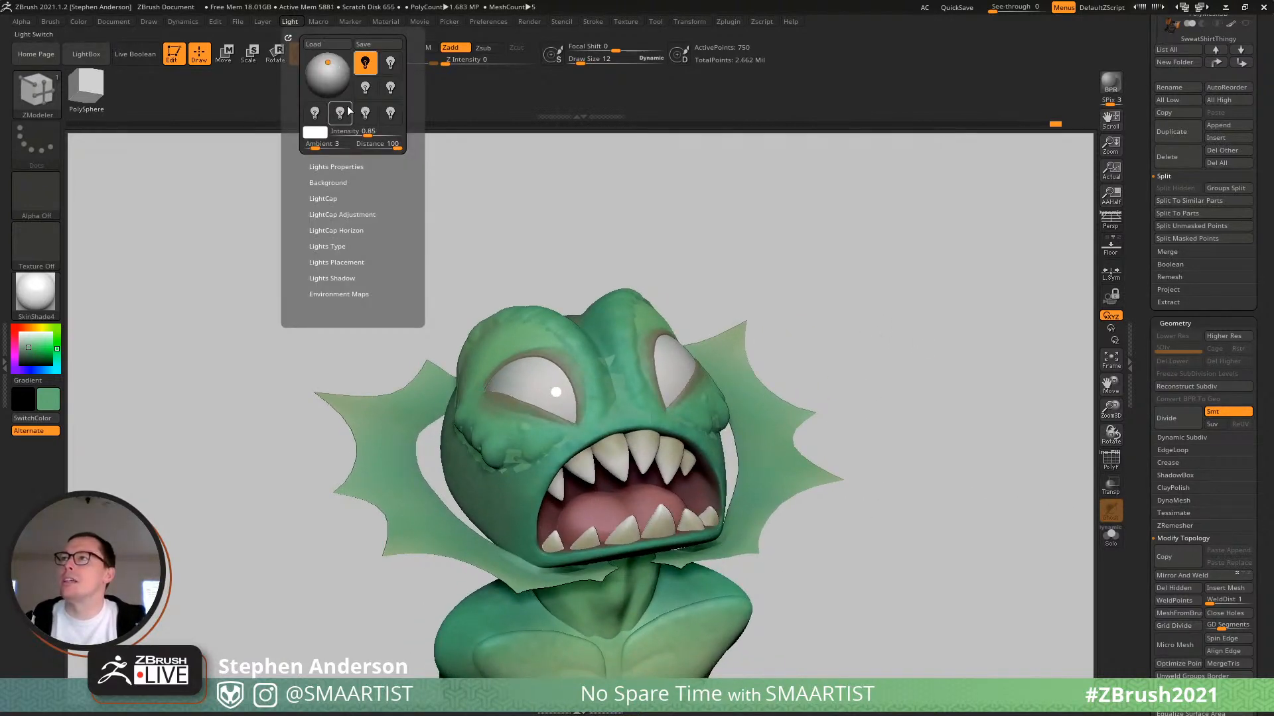
{"action": "left_click_drag", "start_coordinate": [896, 270], "coordinate": [877, 450]}
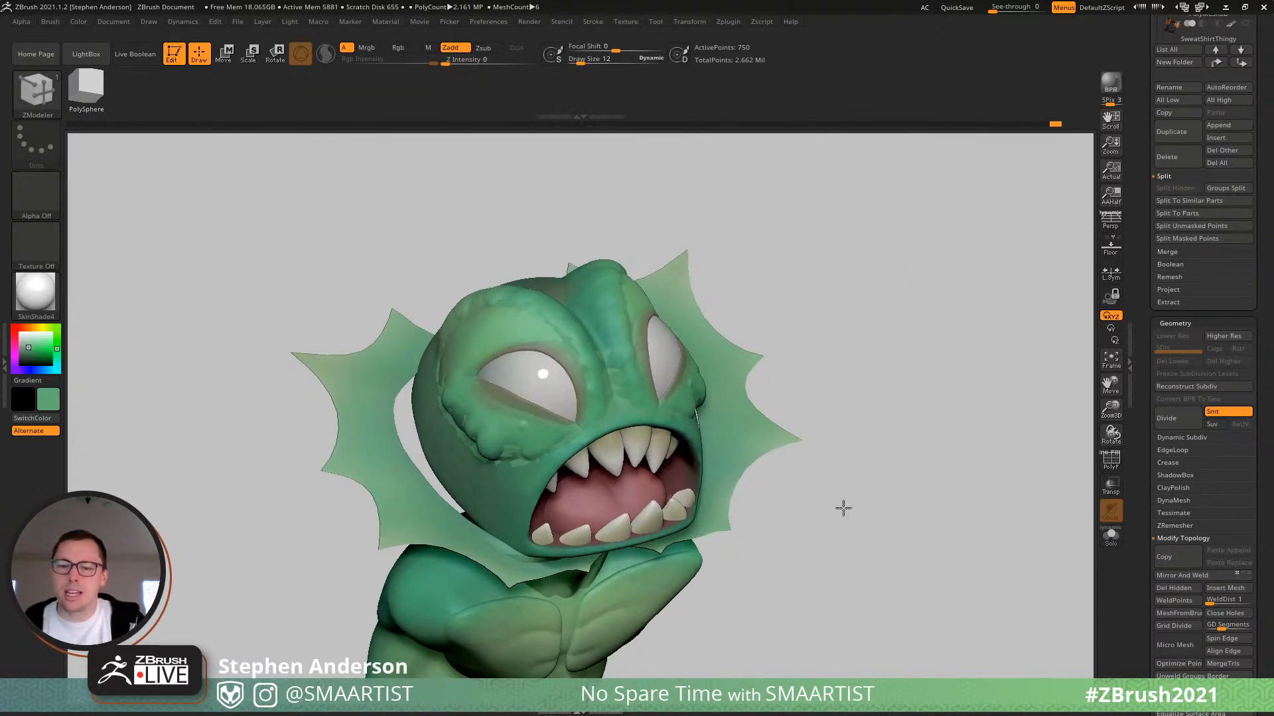
{"action": "mouse_move", "coordinate": [843, 508]}
{"action": "left_mouse_down"}
{"action": "mouse_move", "coordinate": [838, 529]}
{"action": "mouse_move", "coordinate": [839, 518]}
{"action": "mouse_move", "coordinate": [856, 526]}
{"action": "left_mouse_up"}
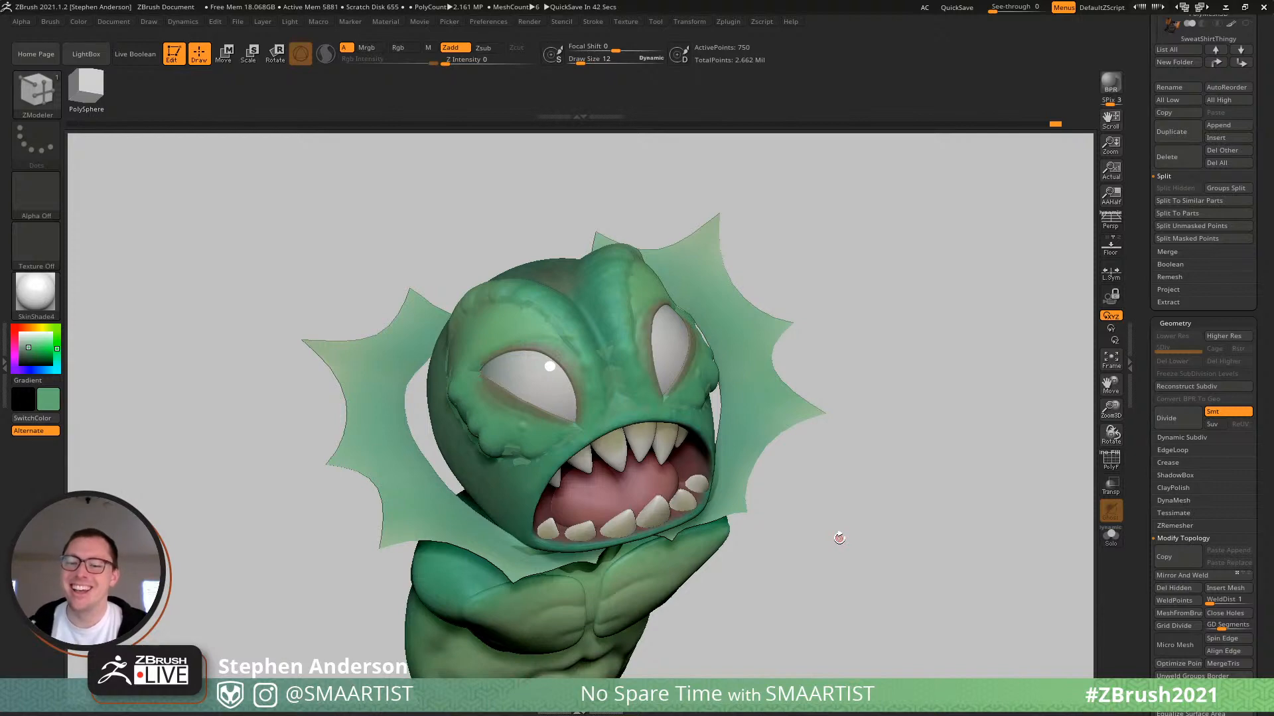
Display the retopology mesh with its wireframe and turn transparency on for the surrounding subtools.
{"action": "mouse_move", "coordinate": [834, 478]}
{"action": "right_mouse_down"}
{"action": "mouse_move", "coordinate": [816, 489]}
{"action": "mouse_move", "coordinate": [856, 471]}
{"action": "right_mouse_up"}
{"action": "right_click_drag", "start_coordinate": [561, 437], "coordinate": [587, 543], "text": "ctrl"}
{"action": "right_click_drag", "start_coordinate": [391, 510], "coordinate": [810, 520]}
{"action": "key", "text": "shift+f"}
{"action": "left_click", "coordinate": [1111, 496]}
Extrude edges outward from the retopology mesh at the outer corner of the eye.
{"action": "mouse_move", "coordinate": [862, 474]}
{"action": "right_mouse_down"}
{"action": "mouse_move", "coordinate": [509, 435]}
{"action": "mouse_move", "coordinate": [547, 451]}
{"action": "mouse_move", "coordinate": [616, 558]}
{"action": "mouse_move", "coordinate": [491, 494]}
{"action": "mouse_move", "coordinate": [532, 499]}
{"action": "mouse_move", "coordinate": [445, 490]}
{"action": "mouse_move", "coordinate": [562, 507]}
{"action": "mouse_move", "coordinate": [545, 510]}
{"action": "right_mouse_up"}
{"action": "right_click_drag", "start_coordinate": [545, 510], "coordinate": [583, 652], "text": "alt"}
{"action": "right_click_drag", "start_coordinate": [347, 432], "coordinate": [341, 469]}
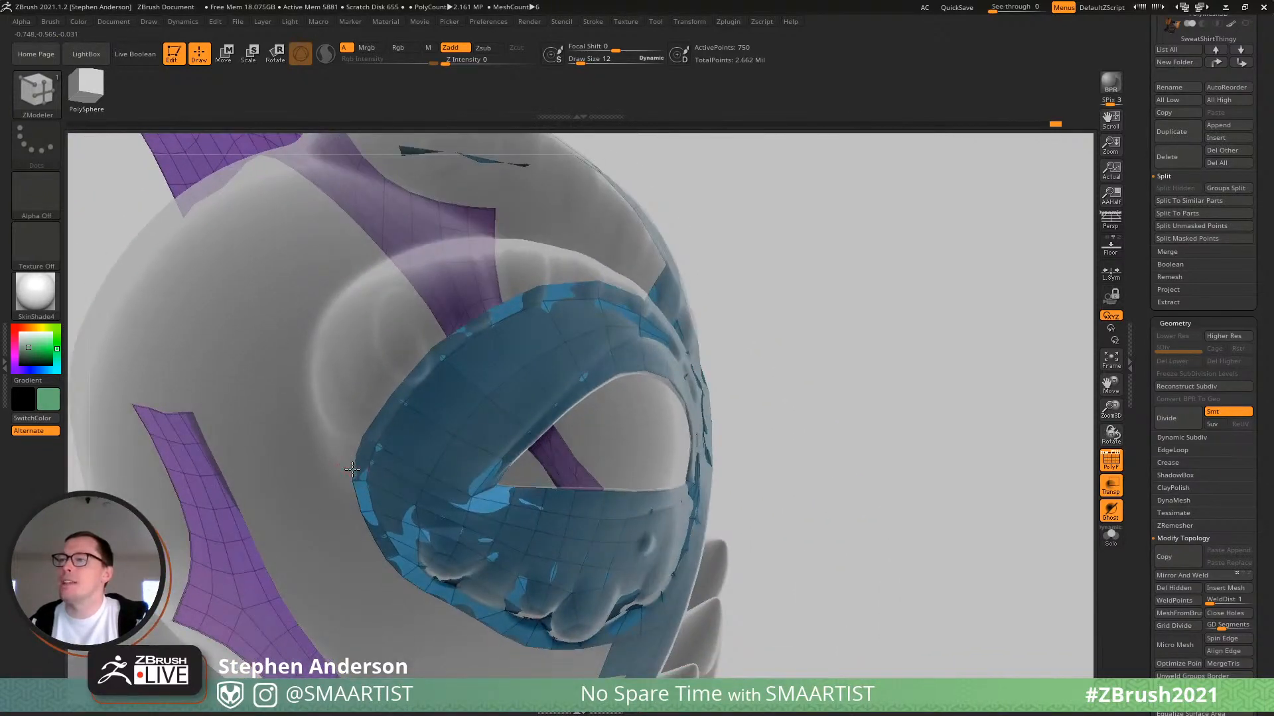
{"action": "left_click_drag", "start_coordinate": [352, 469], "coordinate": [337, 439]}
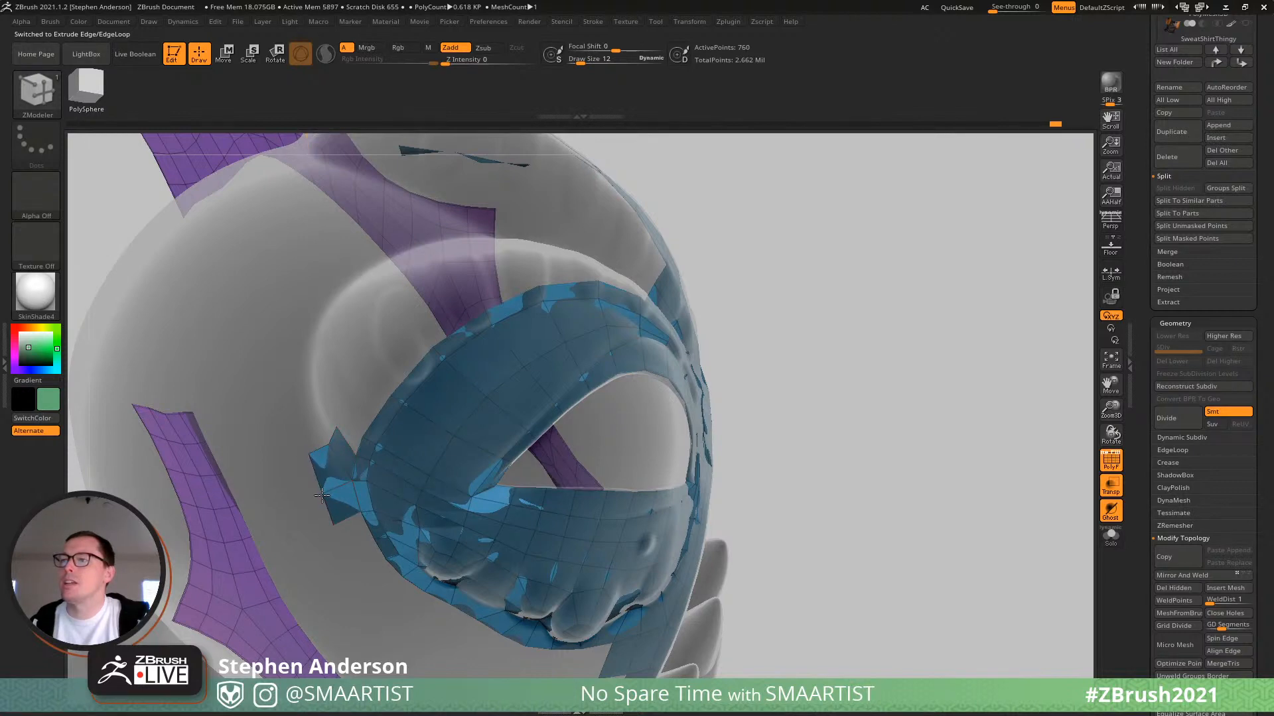
{"action": "mouse_move", "coordinate": [322, 495]}
{"action": "right_mouse_down"}
{"action": "mouse_move", "coordinate": [299, 464]}
{"action": "mouse_move", "coordinate": [312, 485]}
{"action": "right_mouse_up"}
{"action": "mouse_move", "coordinate": [329, 441]}
{"action": "right_mouse_down"}
{"action": "mouse_move", "coordinate": [600, 422]}
{"action": "mouse_move", "coordinate": [498, 459]}
{"action": "mouse_move", "coordinate": [489, 429]}
{"action": "mouse_move", "coordinate": [539, 373]}
{"action": "mouse_move", "coordinate": [529, 412]}
{"action": "mouse_move", "coordinate": [506, 432]}
{"action": "mouse_move", "coordinate": [701, 316]}
{"action": "right_mouse_up"}
{"action": "key", "text": "ctrl+z"}
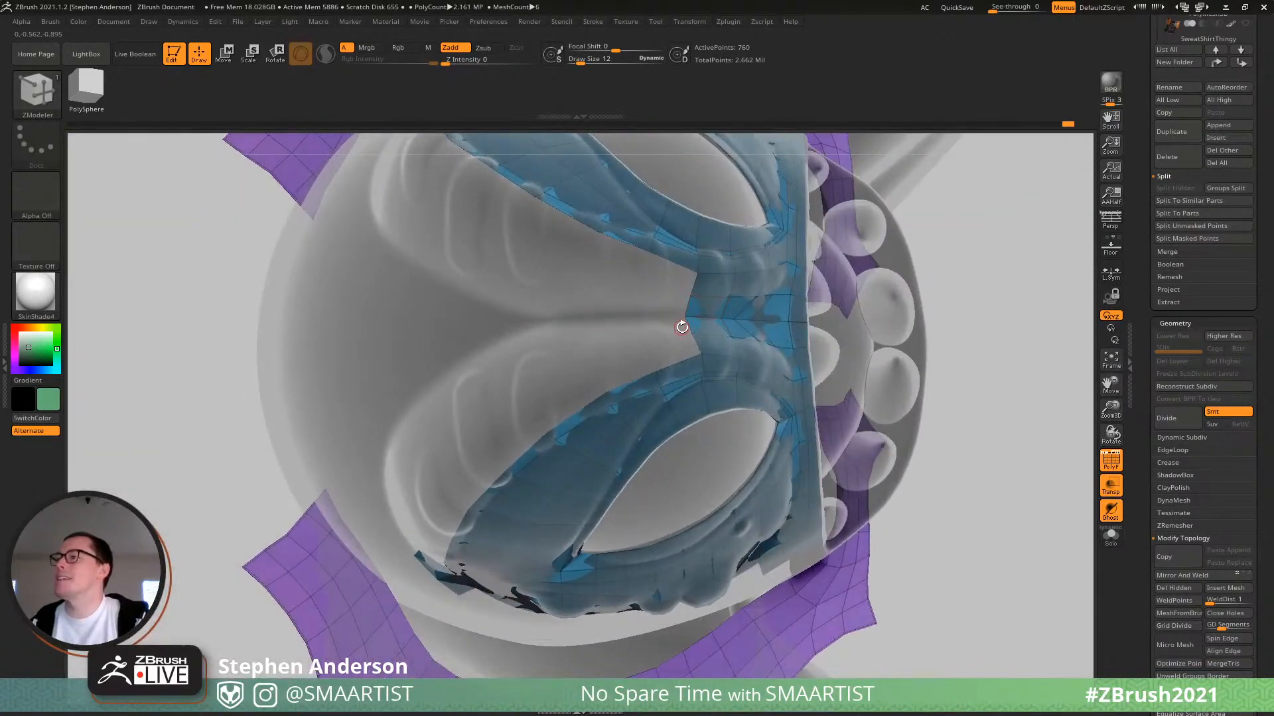
Extrude the edges between the brows backward into a symmetrical polygon strip along the forehead's centre line.
{"action": "right_click_drag", "start_coordinate": [427, 549], "coordinate": [649, 341]}
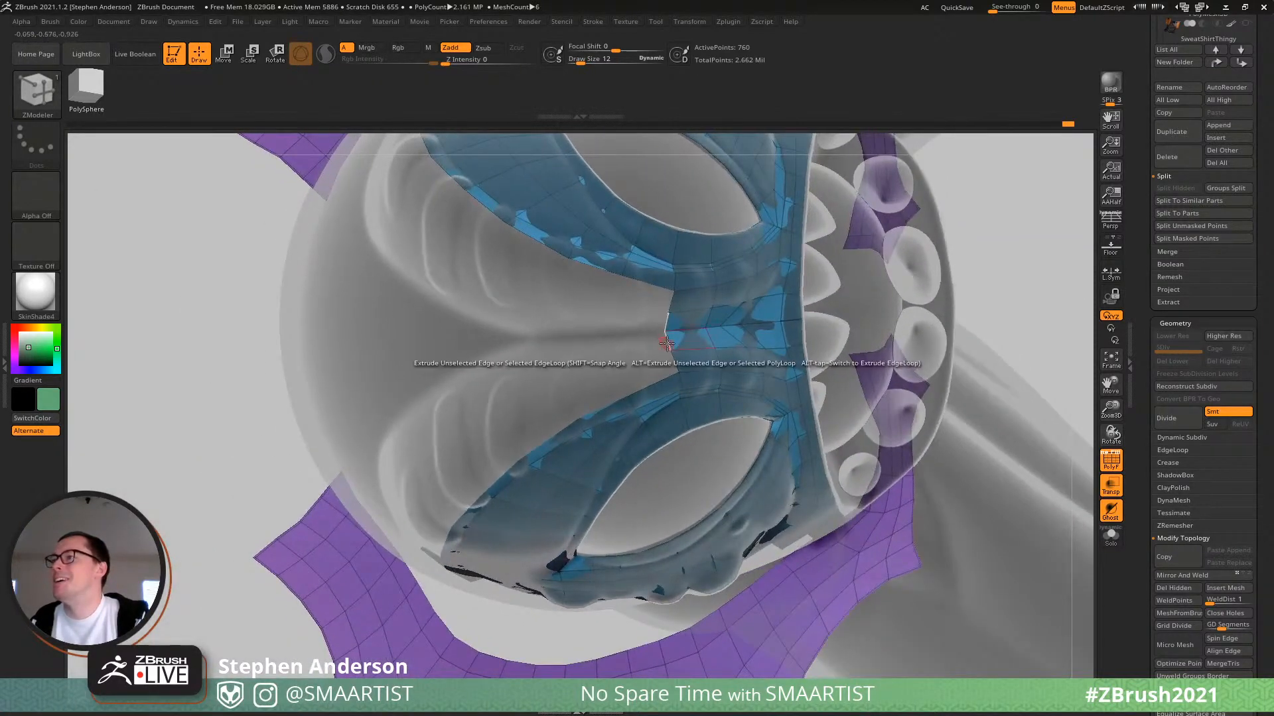
{"action": "left_click_drag", "start_coordinate": [623, 347], "coordinate": [640, 300]}
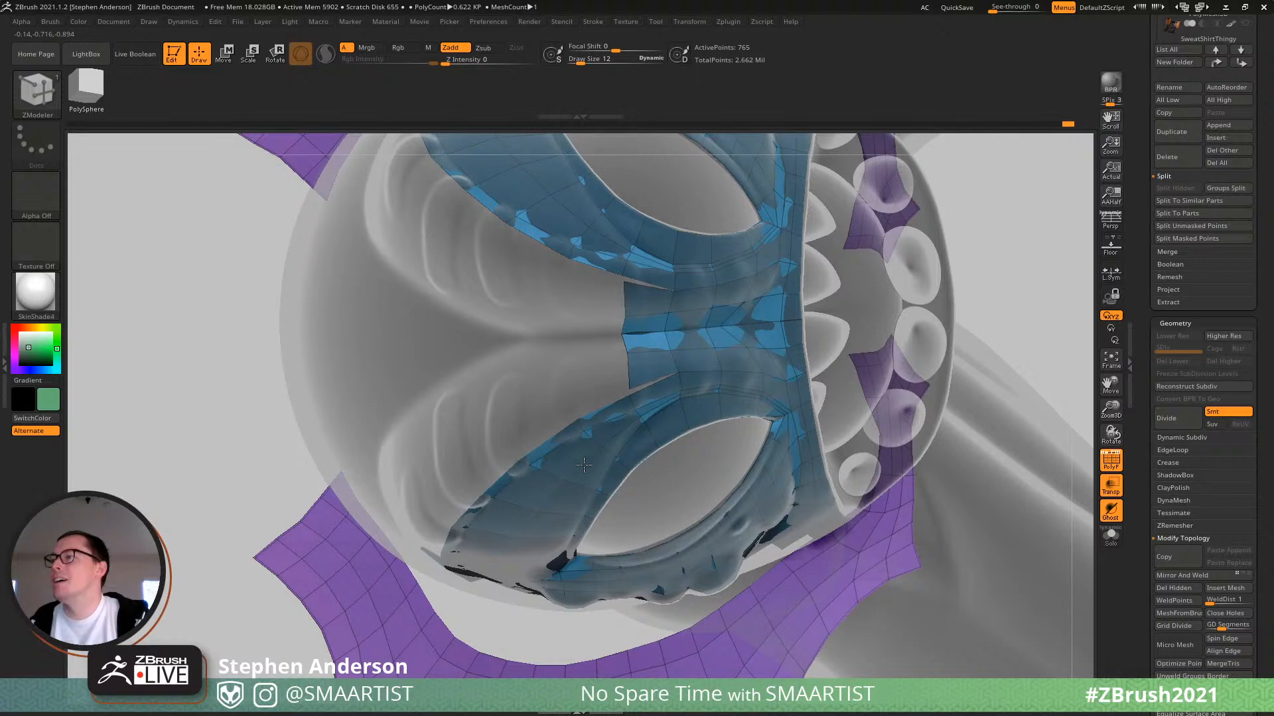
{"action": "left_click", "coordinate": [620, 367]}
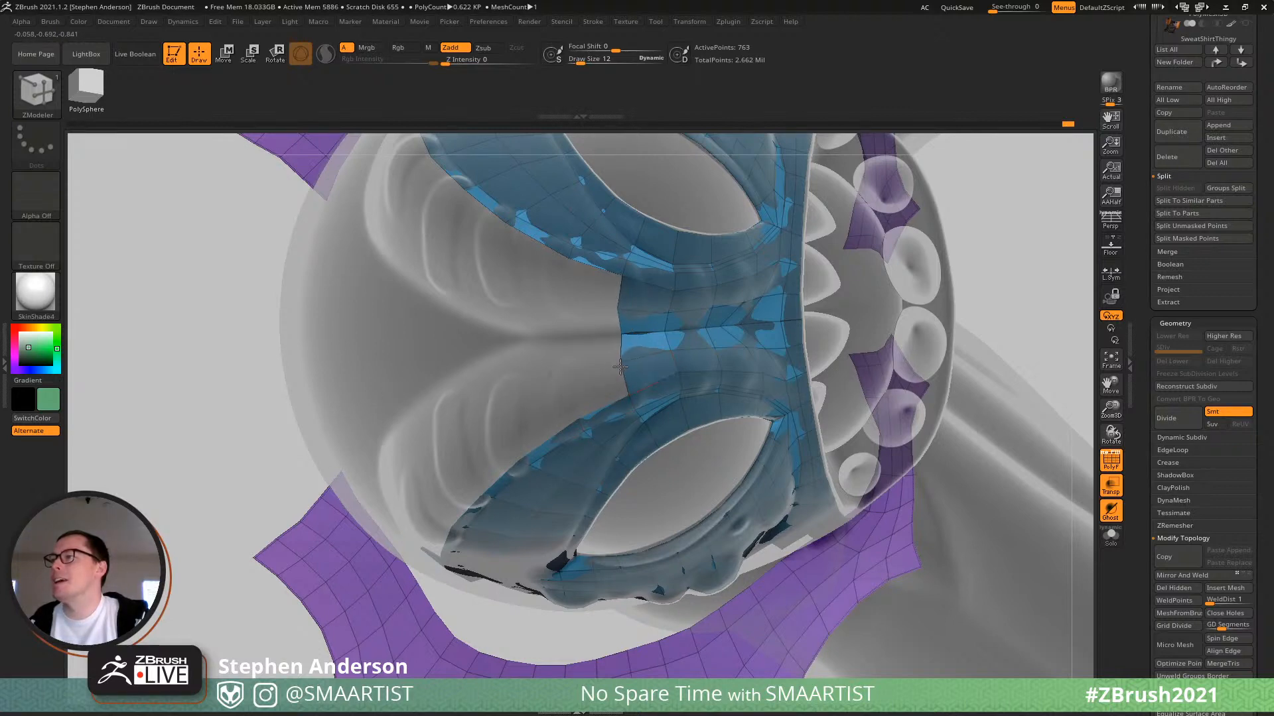
{"action": "left_click_drag", "start_coordinate": [406, 436], "coordinate": [516, 362]}
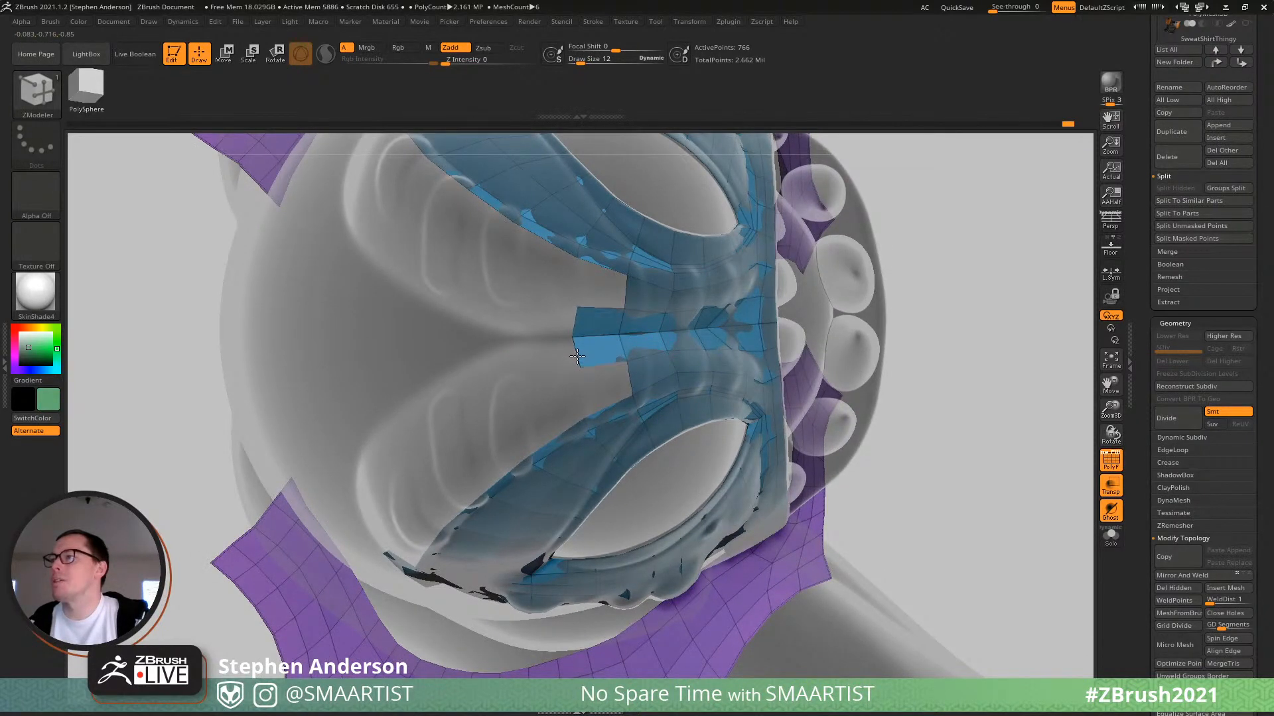
{"action": "left_click_drag", "start_coordinate": [577, 357], "coordinate": [523, 367]}
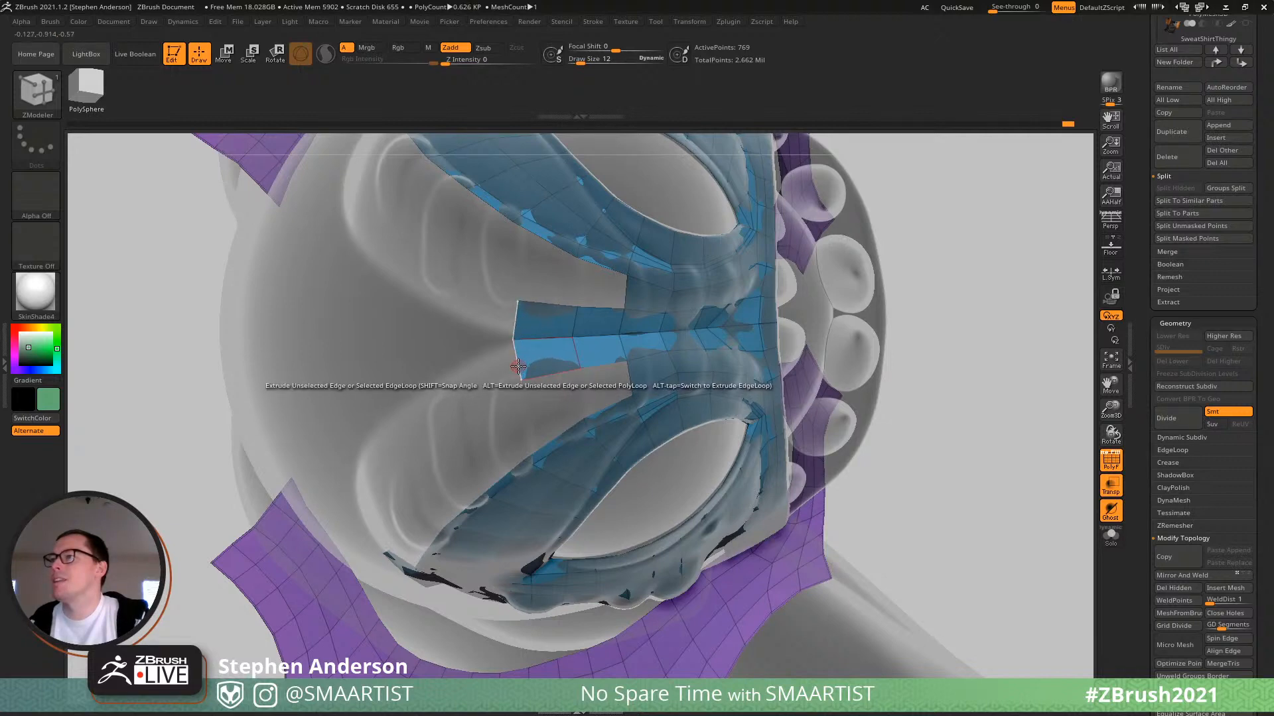
Extrude a polygon strip upward from the outer eye corner around the brow bulge and widen its base.
{"action": "left_click_drag", "start_coordinate": [513, 417], "coordinate": [385, 549]}
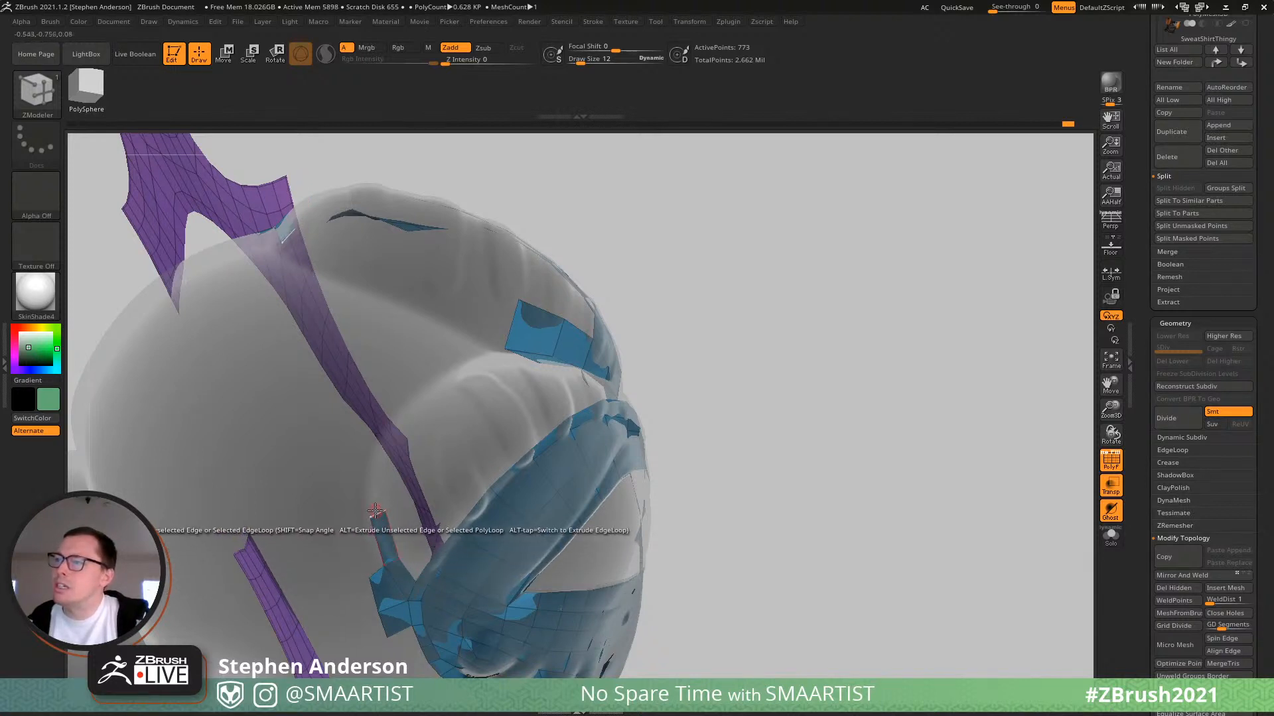
{"action": "left_click_drag", "start_coordinate": [378, 510], "coordinate": [383, 458]}
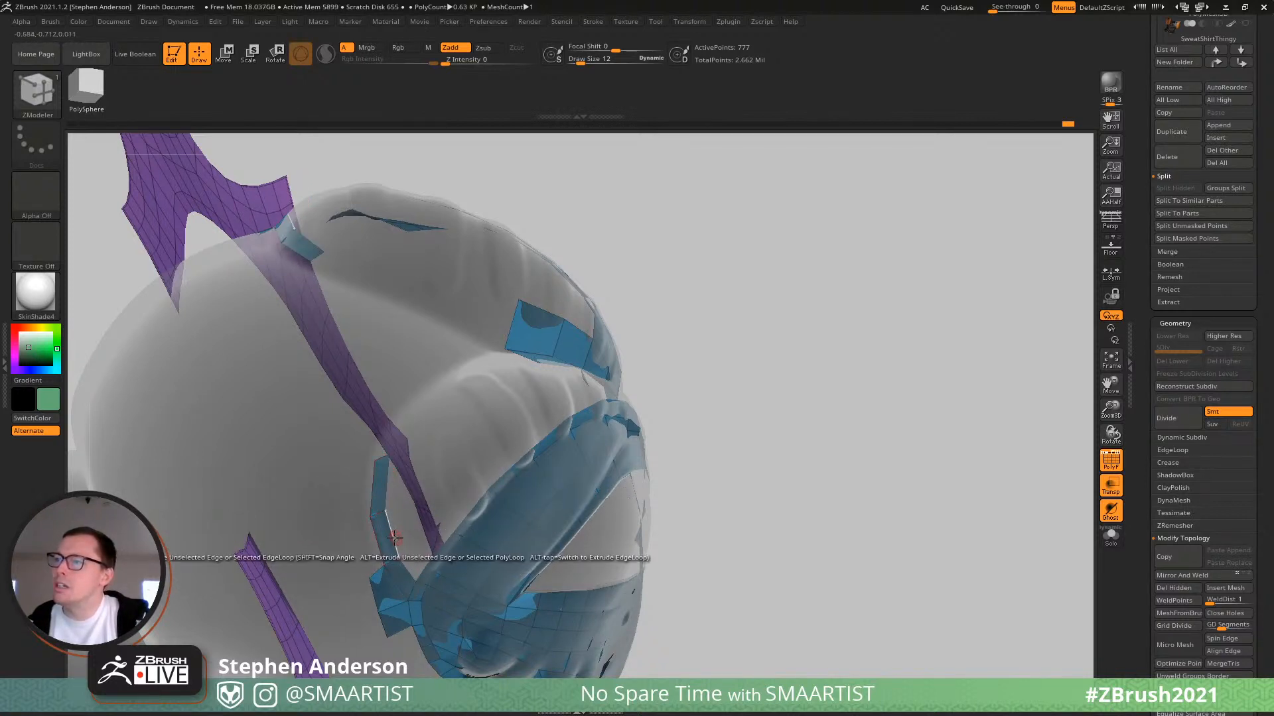
{"action": "left_click_drag", "start_coordinate": [409, 537], "coordinate": [413, 537]}
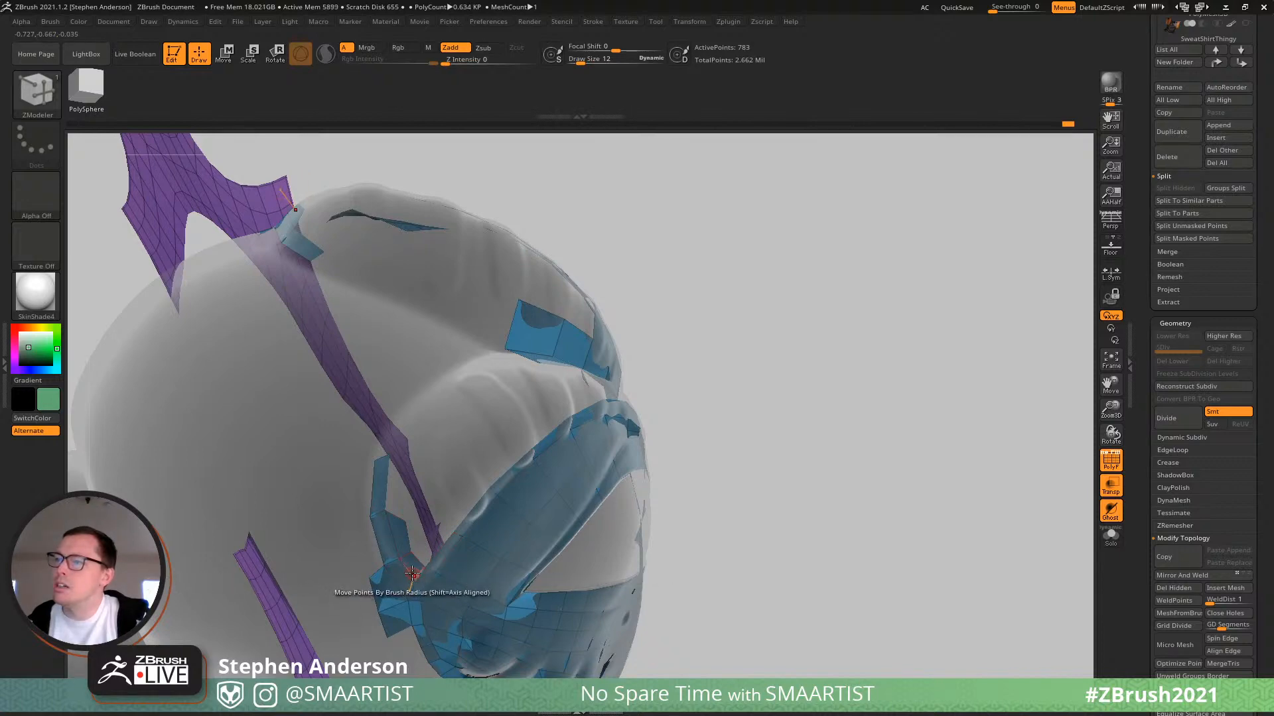
Extend the end of the brow strip with another polygon over the top of the brow bulge.
{"action": "mouse_move", "coordinate": [409, 552]}
{"action": "right_mouse_down"}
{"action": "mouse_move", "coordinate": [322, 549]}
{"action": "mouse_move", "coordinate": [405, 542]}
{"action": "mouse_move", "coordinate": [394, 564]}
{"action": "mouse_move", "coordinate": [409, 508]}
{"action": "mouse_move", "coordinate": [384, 569]}
{"action": "mouse_move", "coordinate": [463, 510]}
{"action": "mouse_move", "coordinate": [465, 530]}
{"action": "mouse_move", "coordinate": [446, 492]}
{"action": "right_mouse_up"}
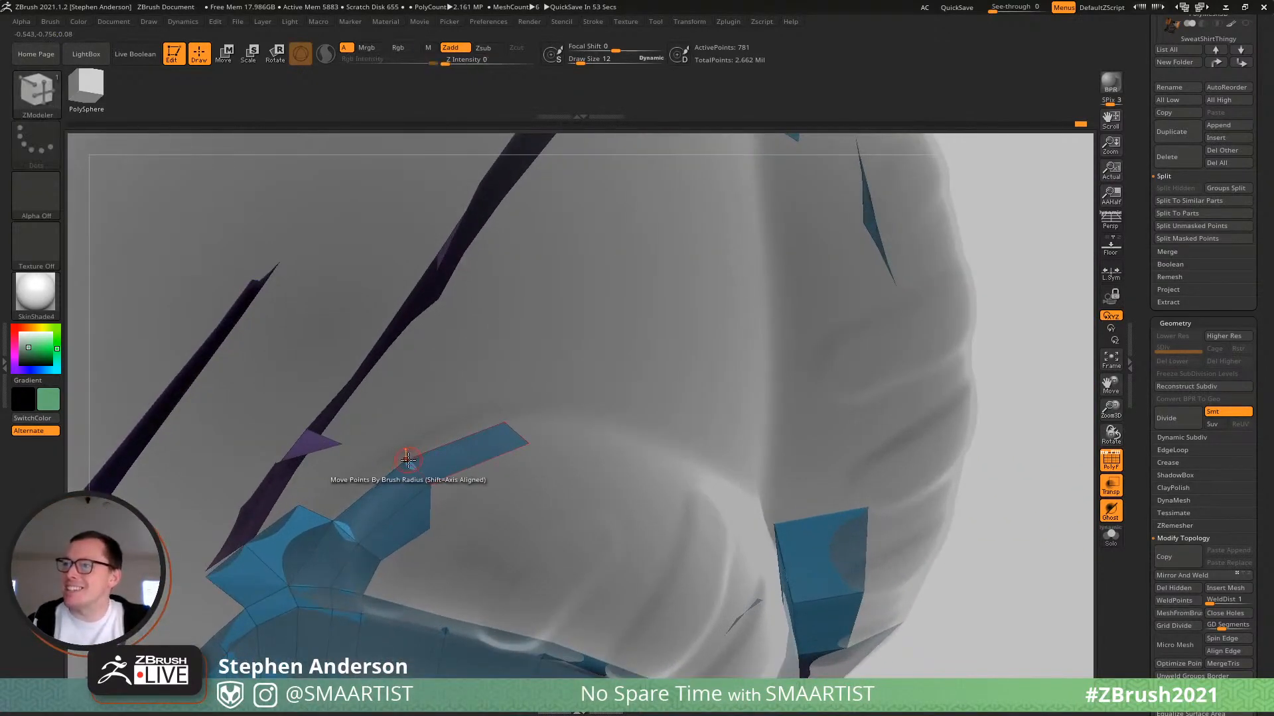
{"action": "right_click_drag", "start_coordinate": [506, 455], "coordinate": [523, 360]}
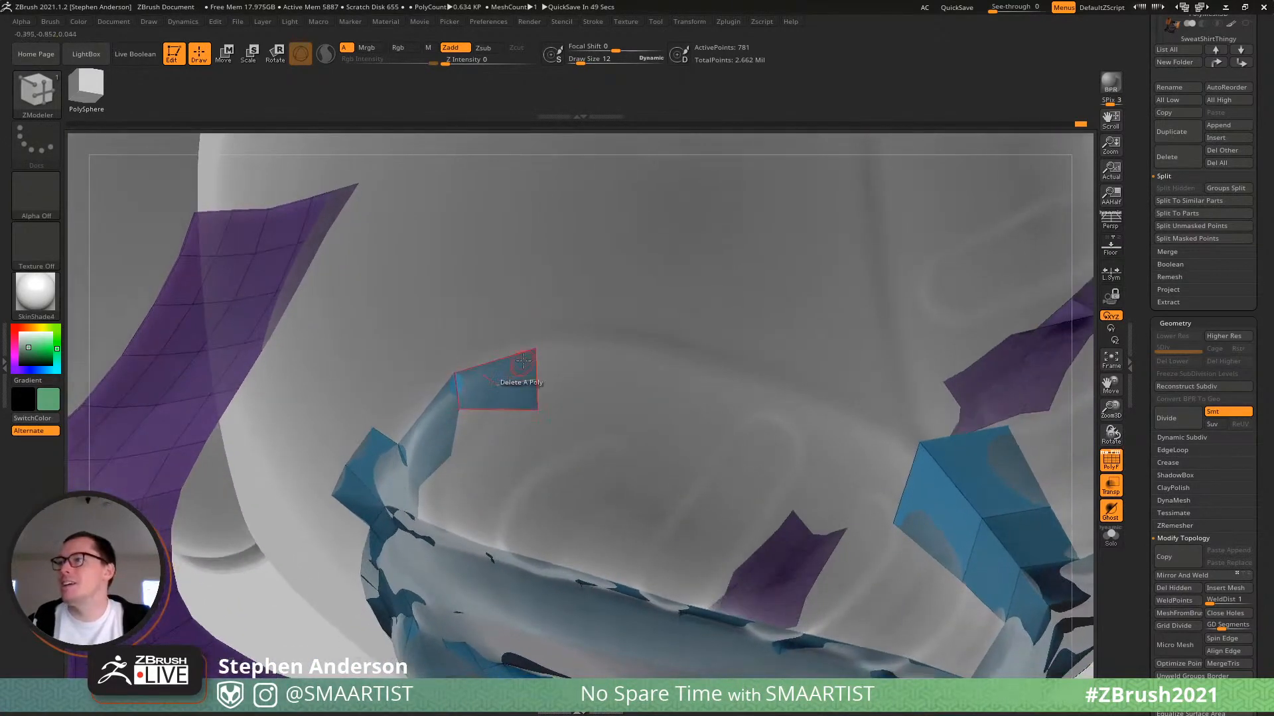
{"action": "left_click_drag", "start_coordinate": [535, 350], "coordinate": [682, 388]}
{"action": "right_click_drag", "start_coordinate": [681, 388], "coordinate": [448, 419]}
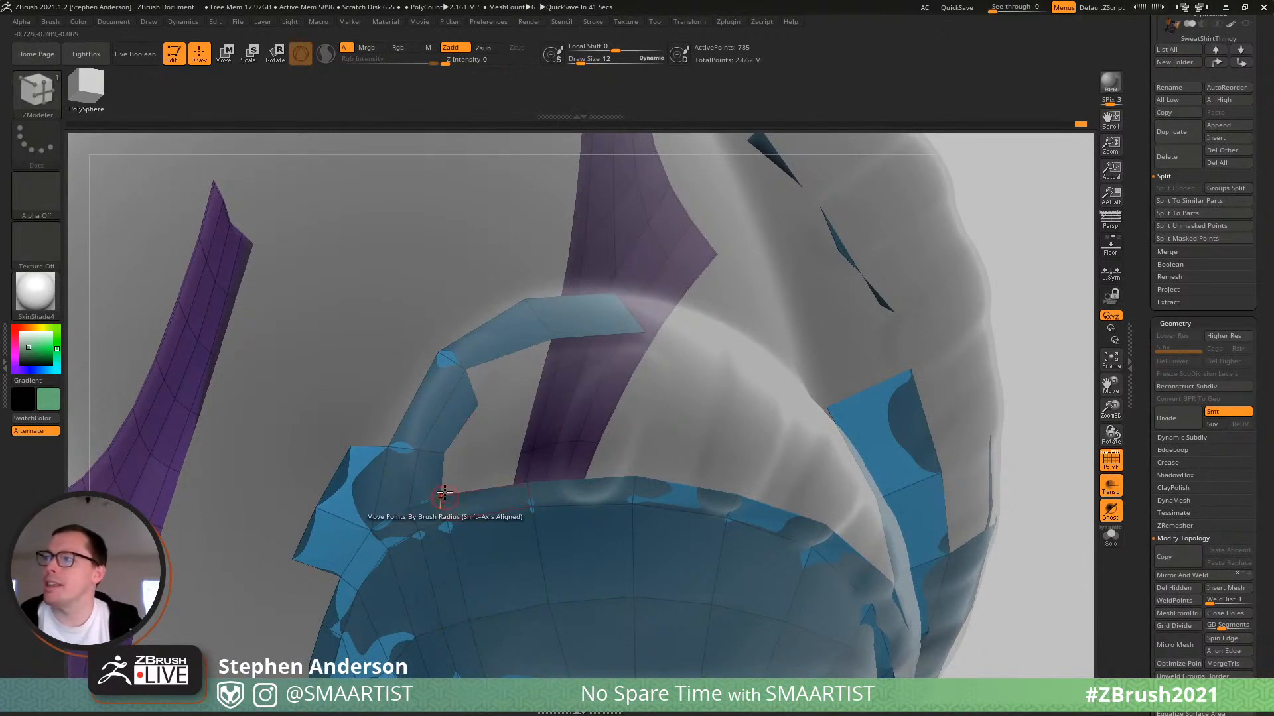
Widen the brow strip's lower section inward and join its points to the mesh edge above the eye.
{"action": "left_click", "coordinate": [450, 424]}
{"action": "right_click_drag", "start_coordinate": [450, 425], "coordinate": [422, 492]}
{"action": "left_click_drag", "start_coordinate": [422, 356], "coordinate": [384, 484]}
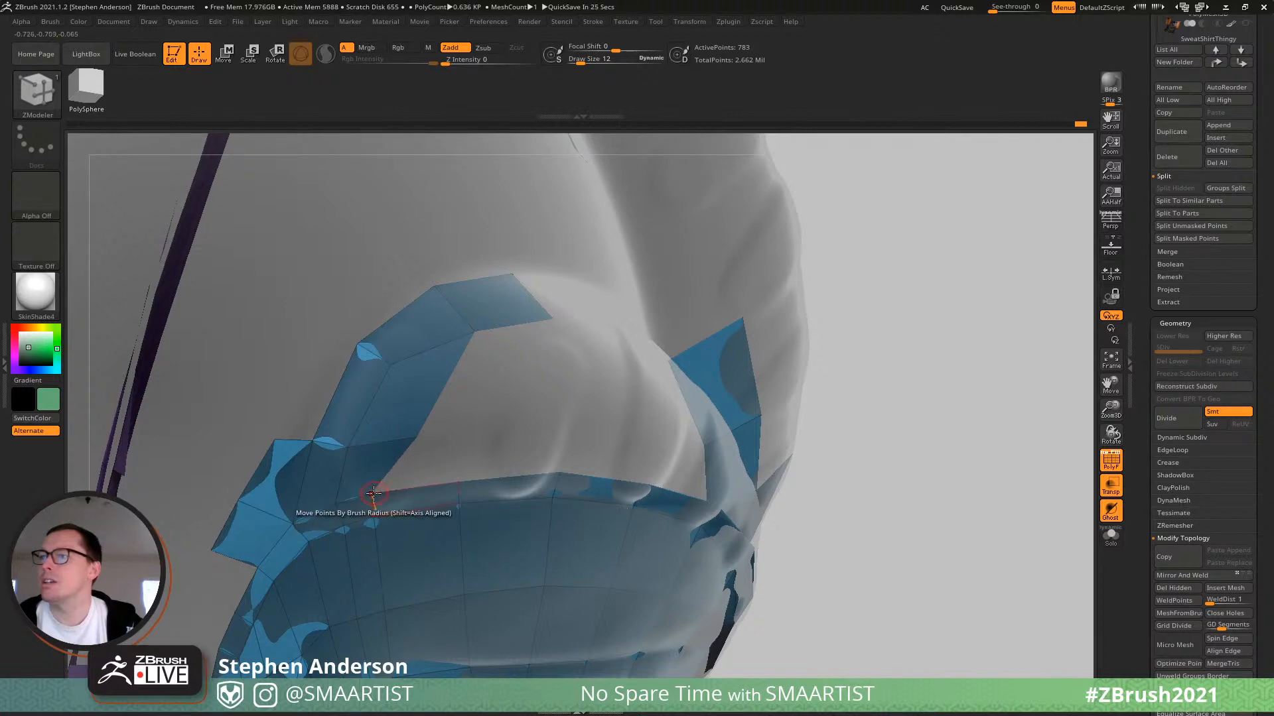
{"action": "mouse_move", "coordinate": [403, 514]}
{"action": "right_mouse_down"}
{"action": "mouse_move", "coordinate": [396, 491]}
{"action": "mouse_move", "coordinate": [425, 467]}
{"action": "mouse_move", "coordinate": [376, 449]}
{"action": "right_mouse_up"}
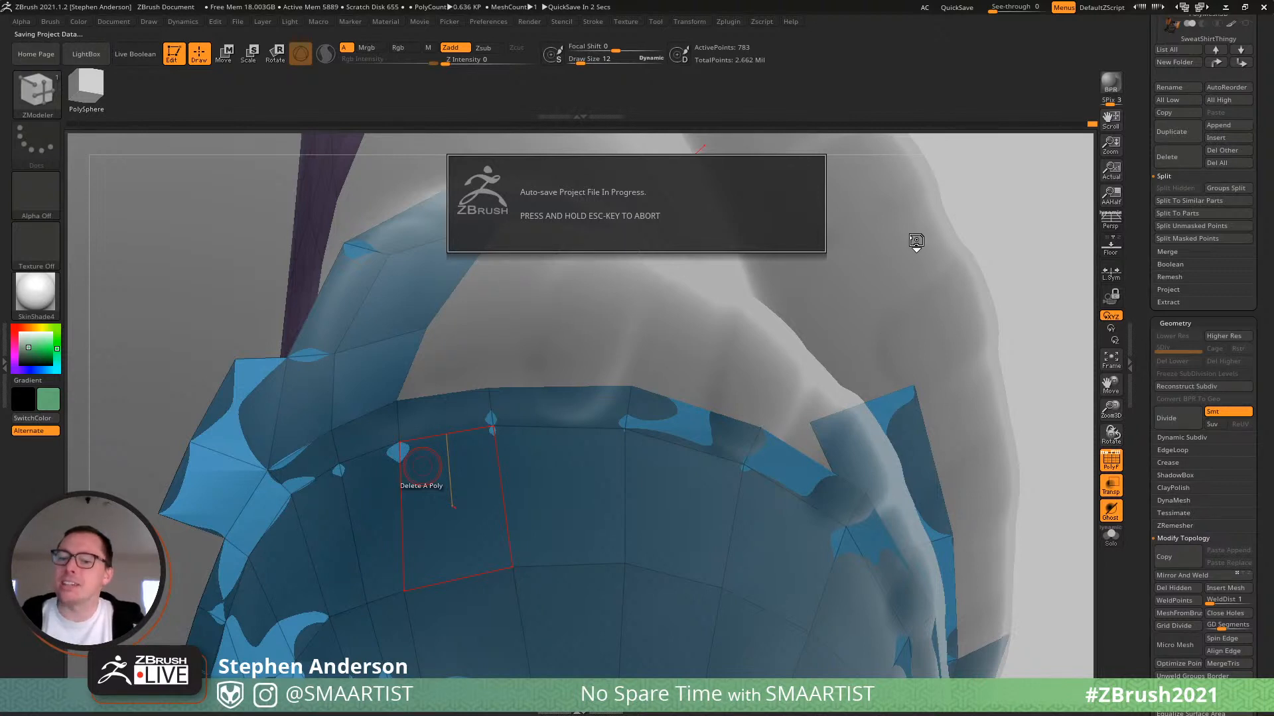
{"action": "left_click_drag", "start_coordinate": [1035, 243], "coordinate": [1028, 237]}
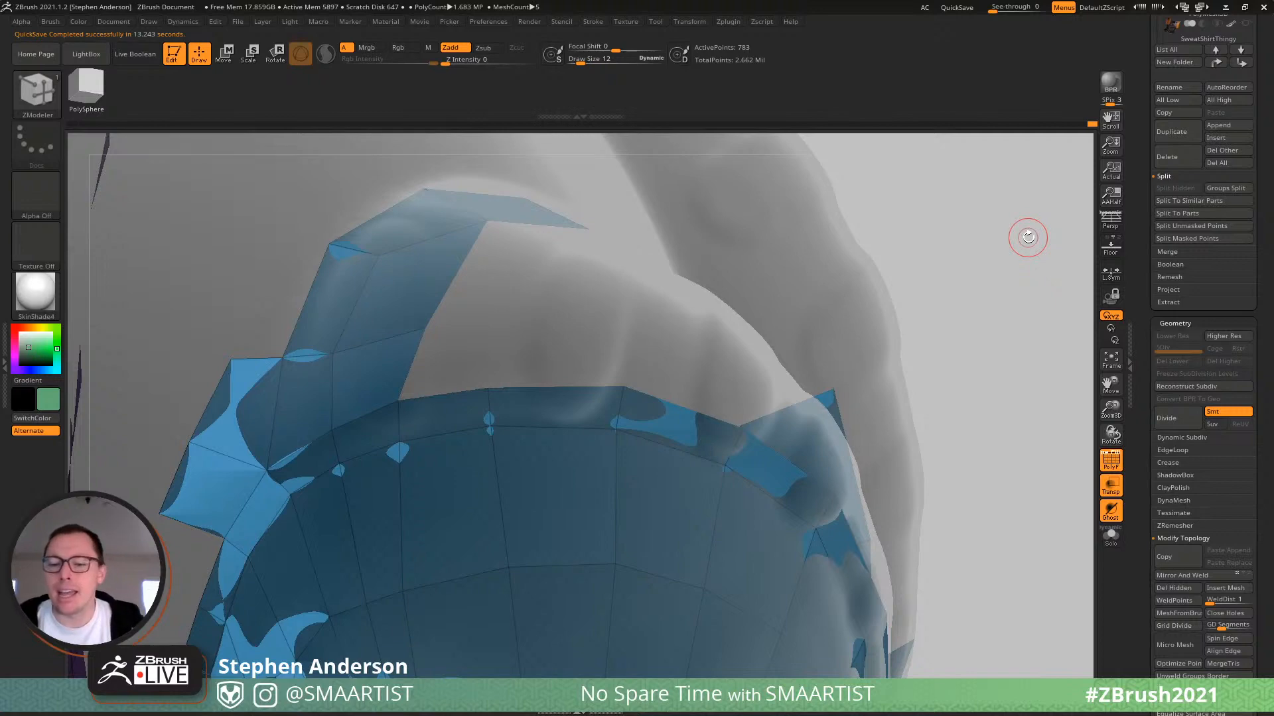
{"action": "left_click_drag", "start_coordinate": [507, 396], "coordinate": [706, 357]}
{"action": "right_click_drag", "start_coordinate": [706, 357], "coordinate": [431, 428]}
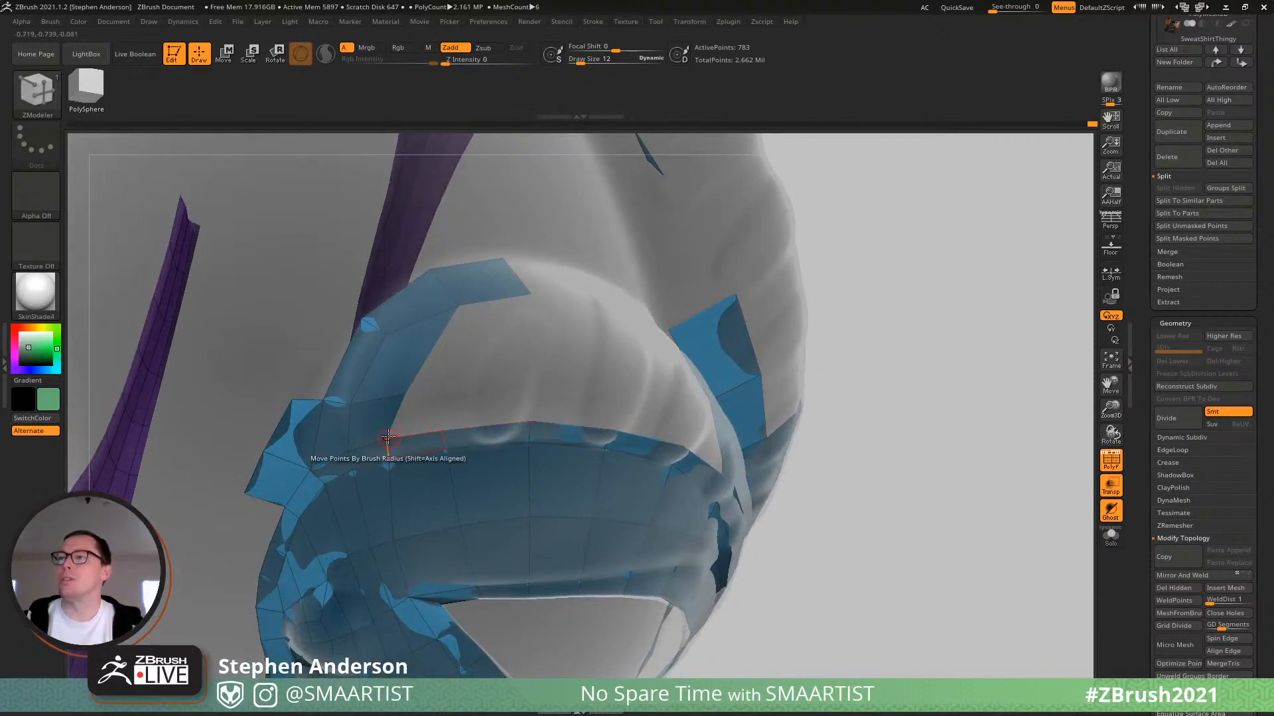
Merge the brow strip's lower outer points into the mesh at the outer eye corner.
{"action": "left_click", "coordinate": [400, 357]}
{"action": "right_click_drag", "start_coordinate": [400, 357], "coordinate": [306, 403]}
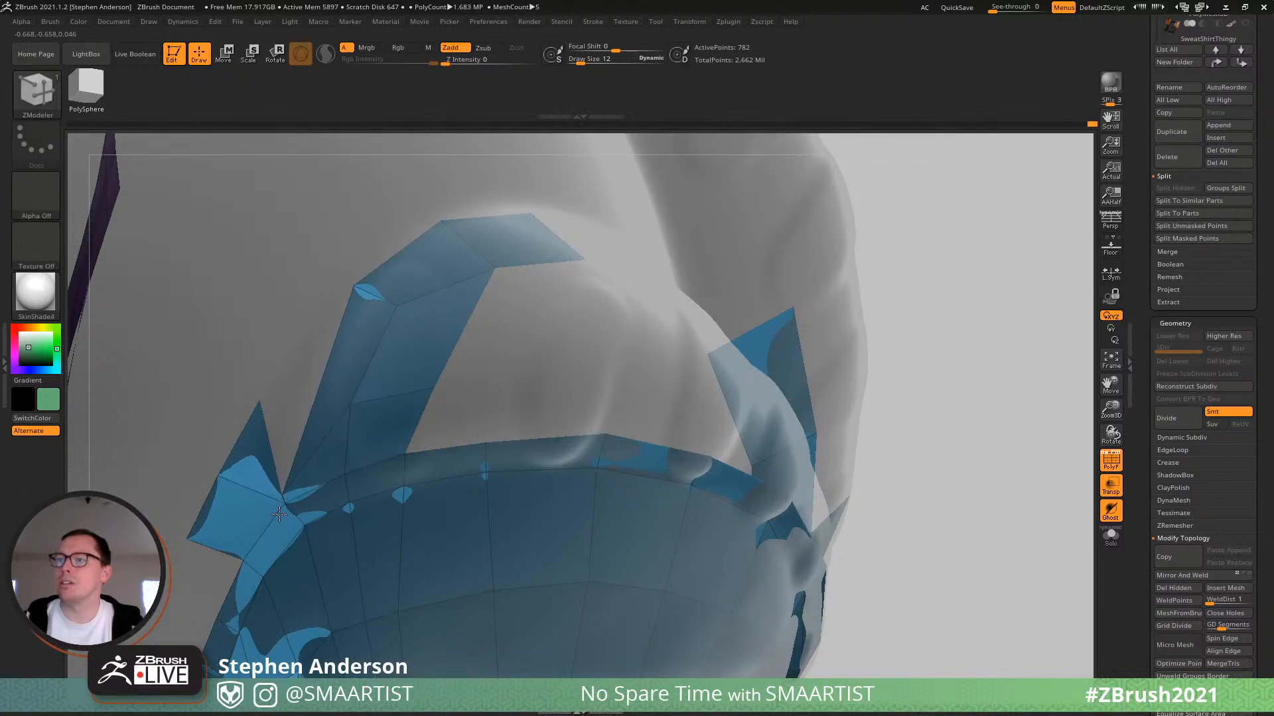
{"action": "right_click_drag", "start_coordinate": [285, 501], "coordinate": [284, 531]}
{"action": "left_click", "coordinate": [282, 495]}
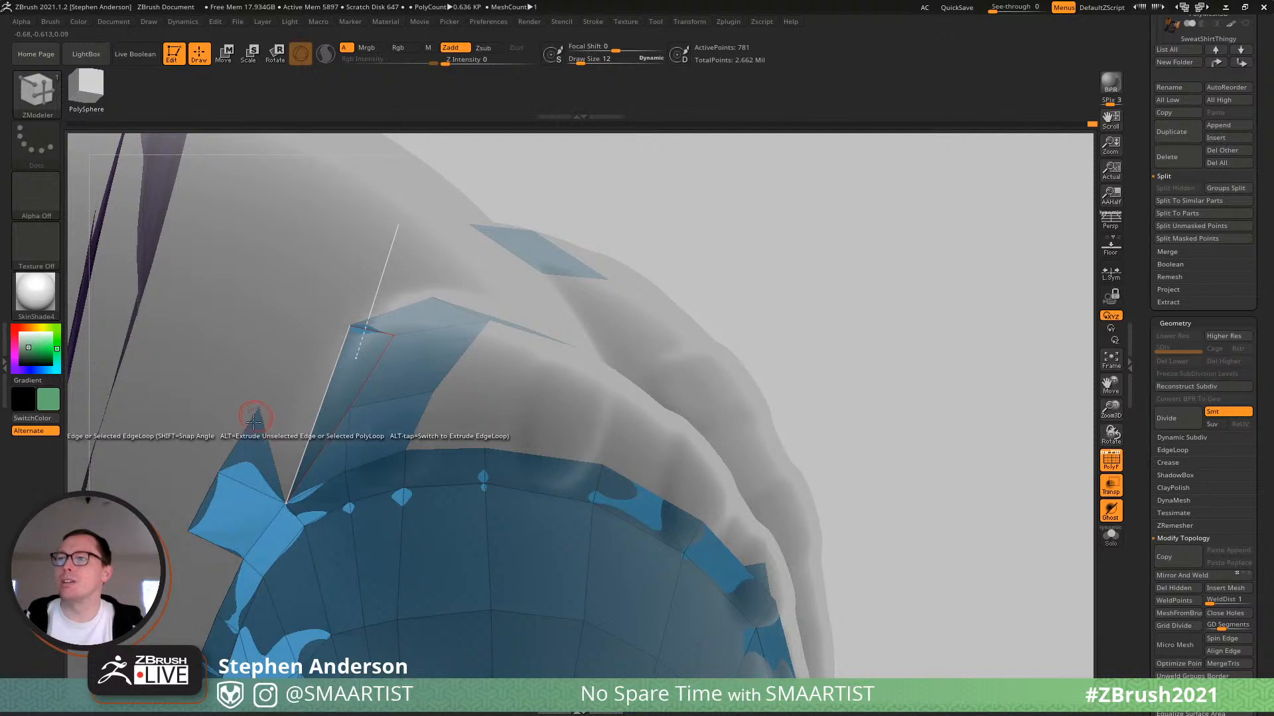
Delete the stray spiked polygons beside the brow strip at the outer eye corner.
{"action": "mouse_move", "coordinate": [258, 420]}
{"action": "right_mouse_down"}
{"action": "mouse_move", "coordinate": [253, 460]}
{"action": "mouse_move", "coordinate": [270, 432]}
{"action": "right_mouse_up"}
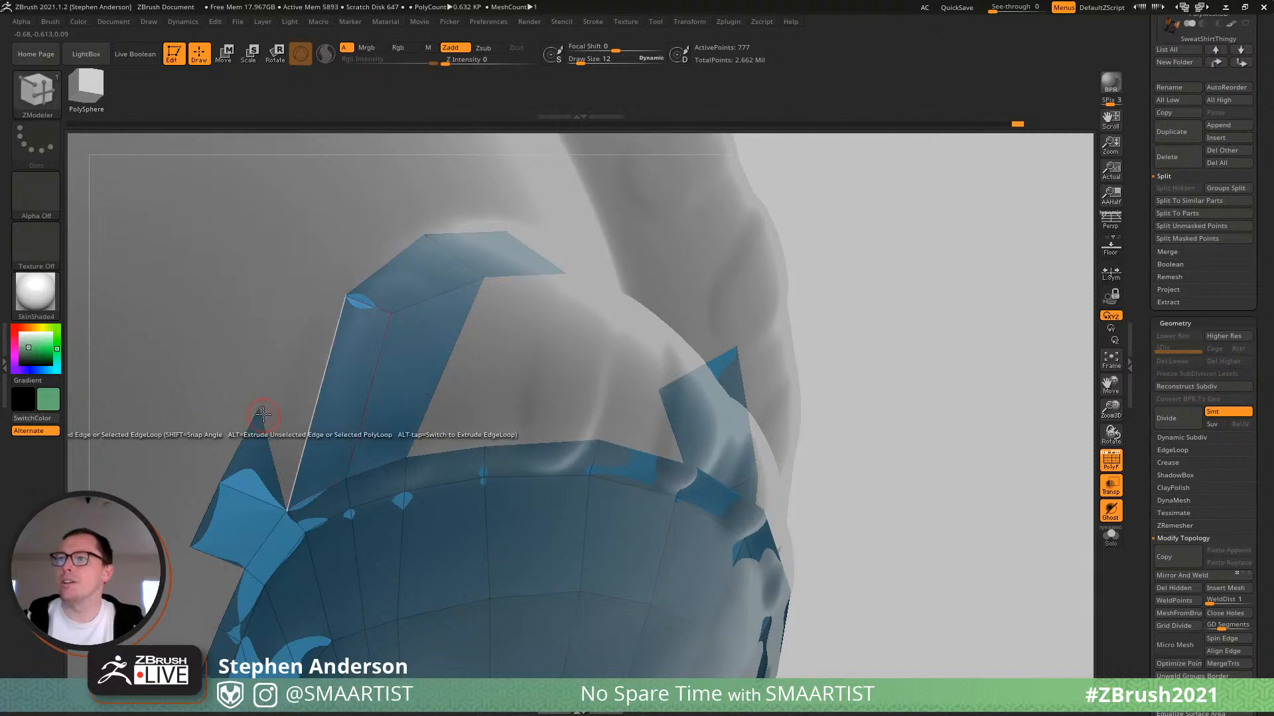
{"action": "left_click_drag", "start_coordinate": [209, 438], "coordinate": [251, 461]}
{"action": "left_click", "coordinate": [253, 462]}
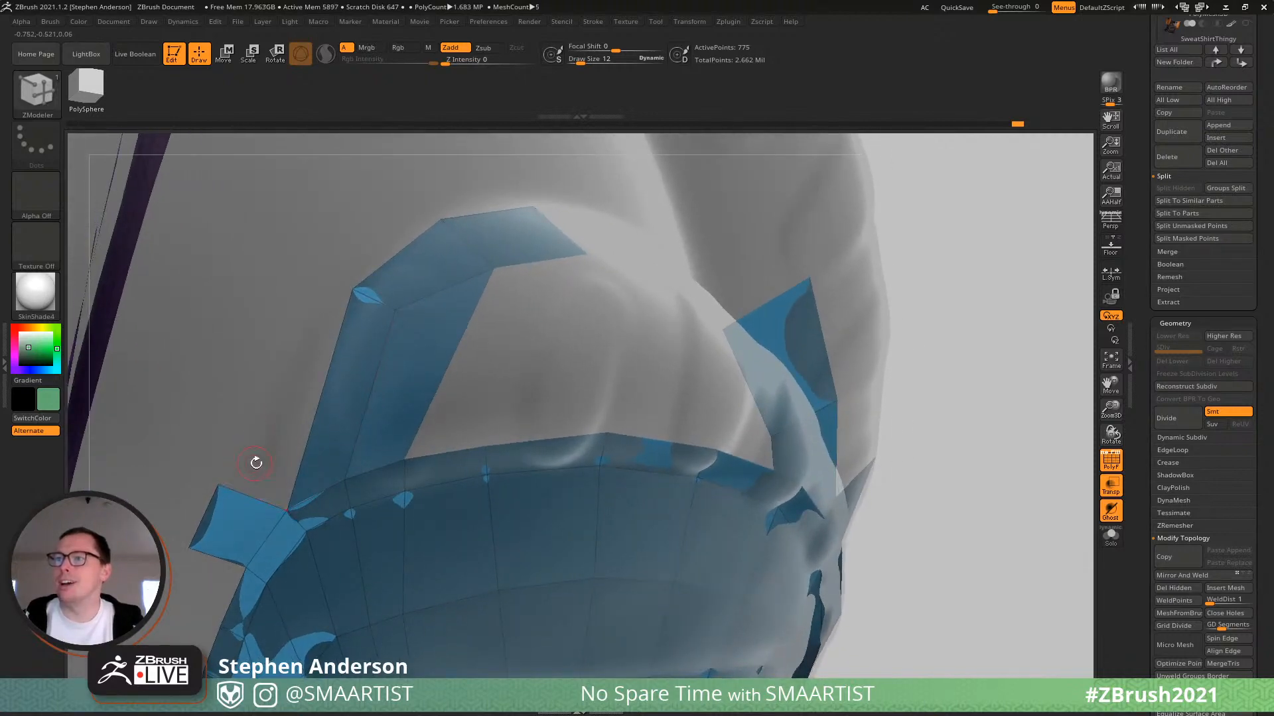
Extrude the brow strip's end edge by one more polygon along the crest of the brow bulge.
{"action": "mouse_move", "coordinate": [416, 438]}
{"action": "right_mouse_down"}
{"action": "mouse_move", "coordinate": [377, 415]}
{"action": "mouse_move", "coordinate": [387, 372]}
{"action": "right_mouse_up"}
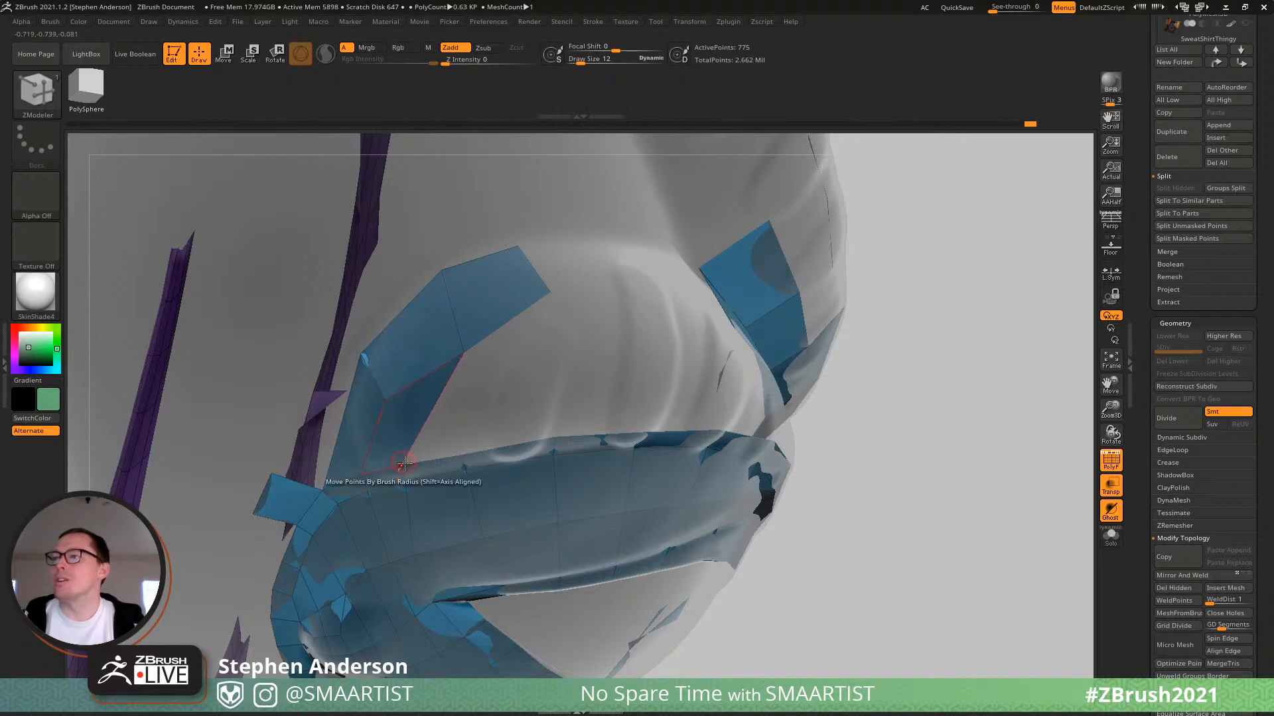
{"action": "right_click_drag", "start_coordinate": [404, 463], "coordinate": [335, 478], "text": "alt"}
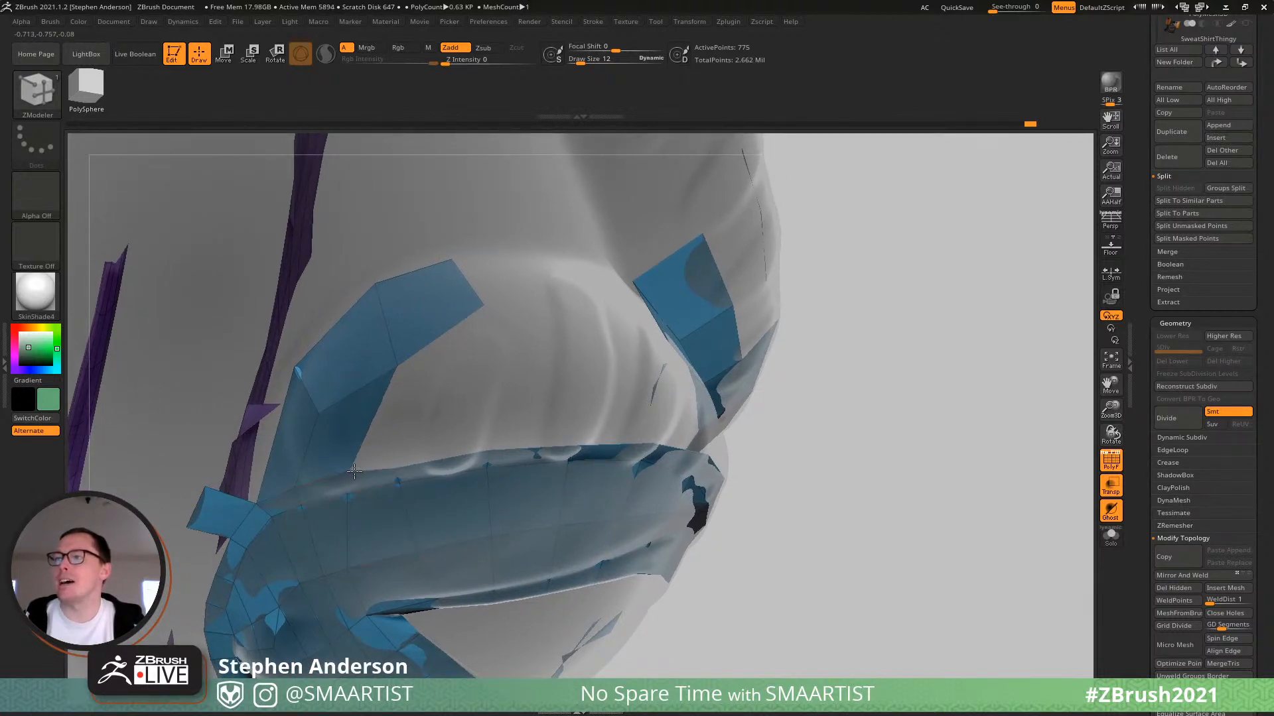
{"action": "right_click_drag", "start_coordinate": [336, 449], "coordinate": [412, 465]}
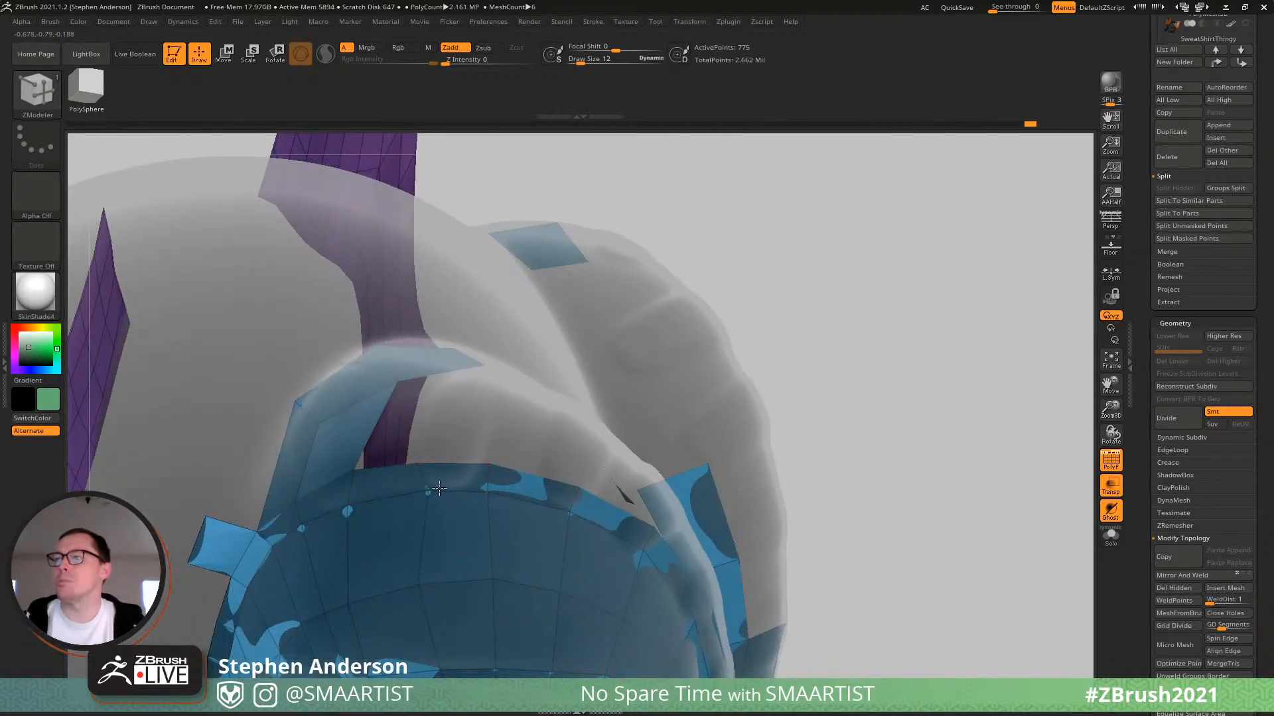
{"action": "right_click_drag", "start_coordinate": [416, 491], "coordinate": [363, 501]}
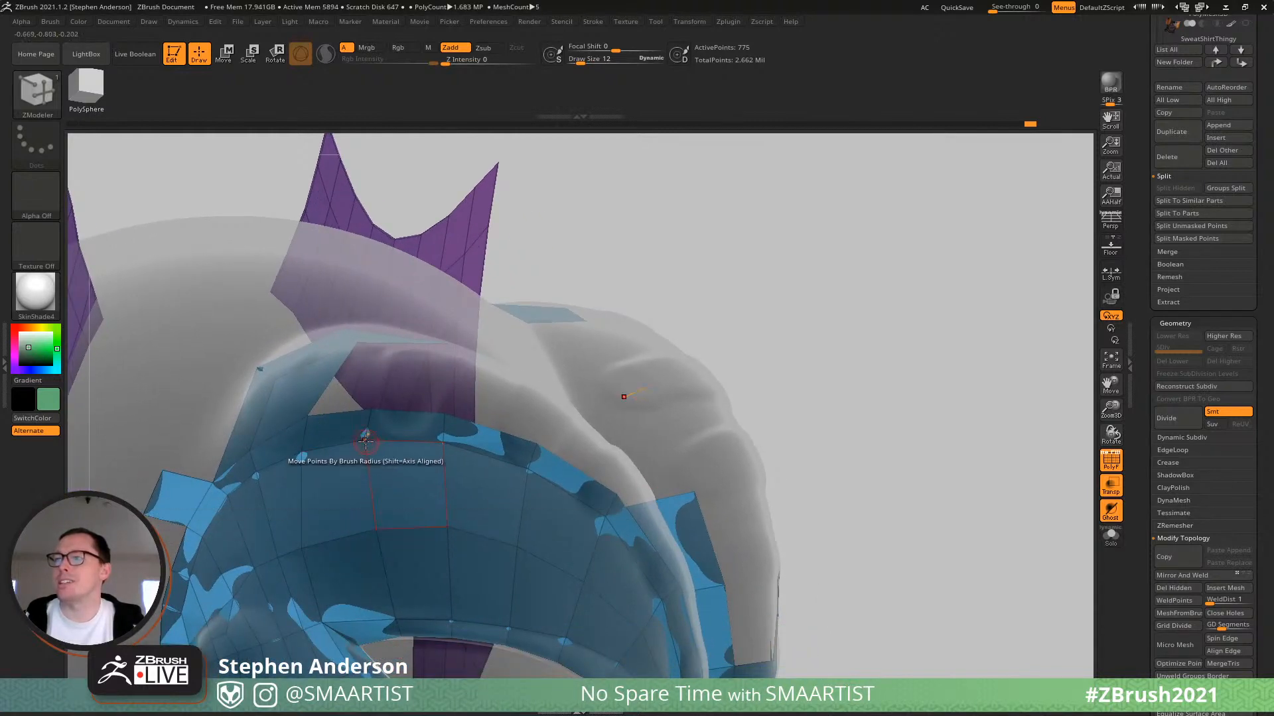
{"action": "right_click_drag", "start_coordinate": [372, 439], "coordinate": [368, 317]}
{"action": "left_click_drag", "start_coordinate": [370, 317], "coordinate": [476, 342]}
{"action": "right_click_drag", "start_coordinate": [473, 336], "coordinate": [378, 404]}
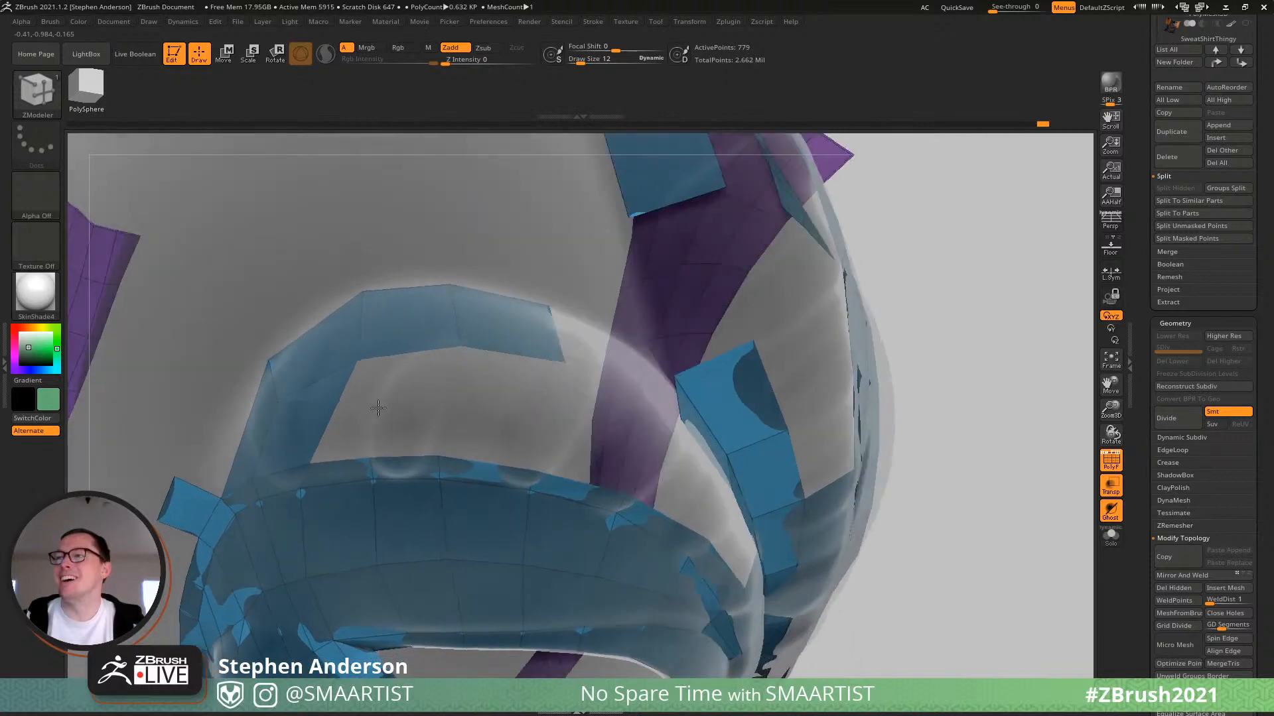
{"action": "right_click_drag", "start_coordinate": [337, 489], "coordinate": [288, 508]}
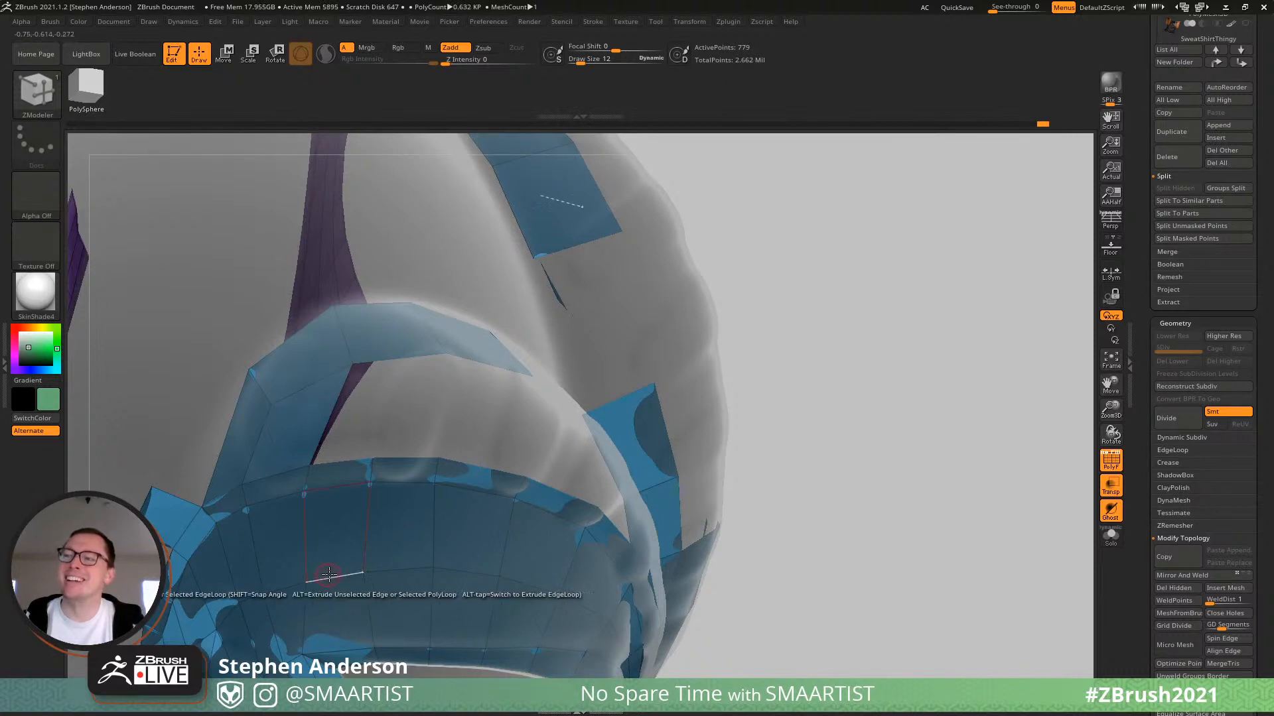
{"action": "right_click_drag", "start_coordinate": [313, 582], "coordinate": [293, 534]}
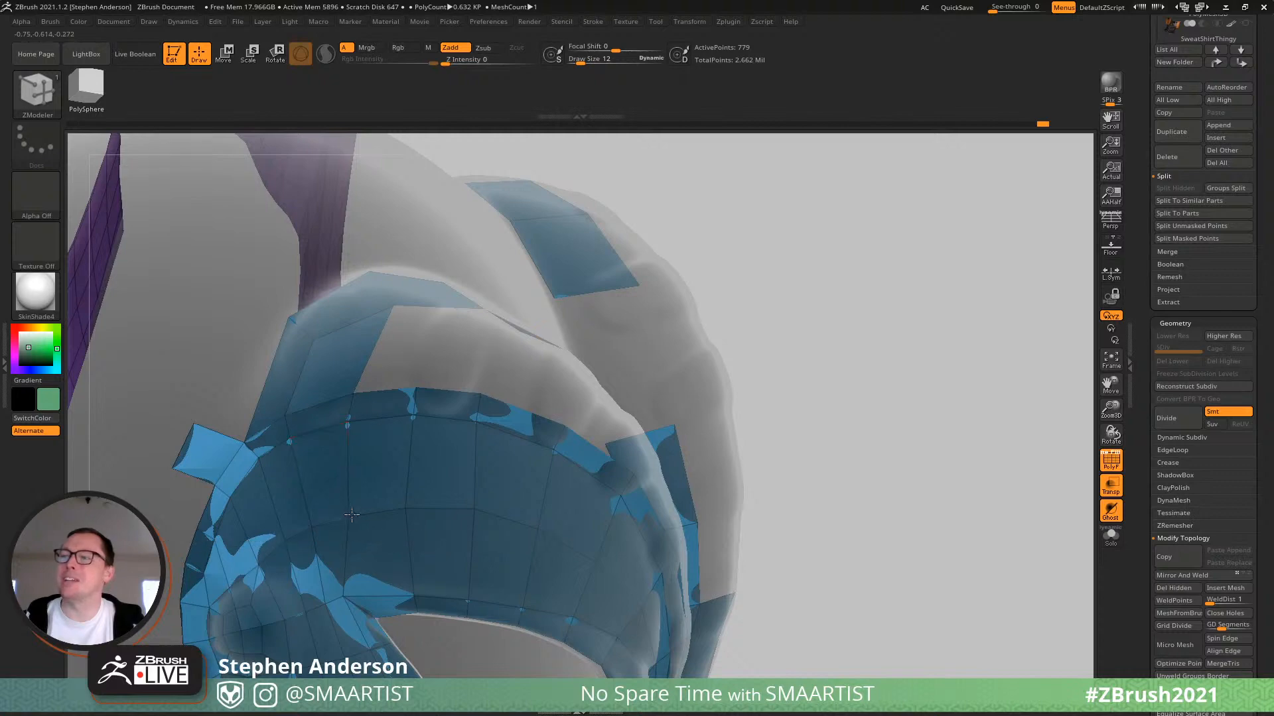
{"action": "right_click_drag", "start_coordinate": [421, 489], "coordinate": [342, 440]}
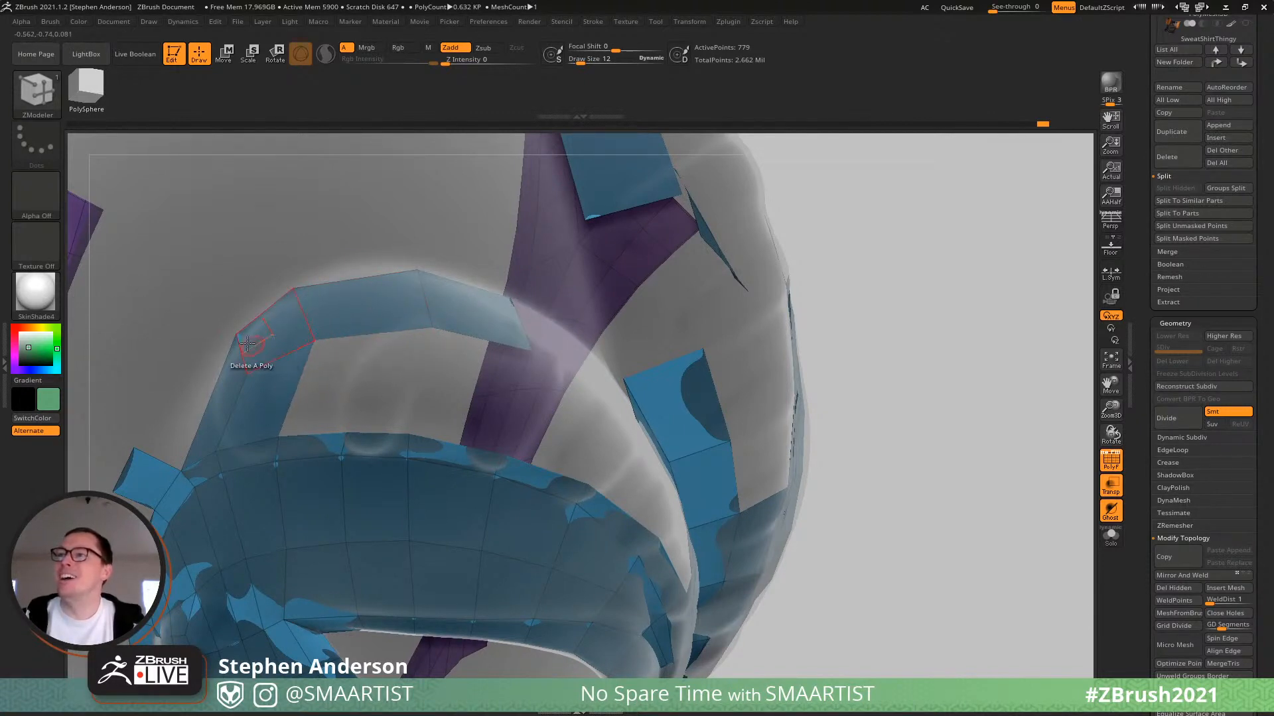
Insert an edge loop across the brow strip at its outer bend and reposition the surrounding points to round the curve.
{"action": "mouse_move", "coordinate": [203, 379]}
{"action": "left_mouse_down"}
{"action": "mouse_move", "coordinate": [249, 373]}
{"action": "mouse_move", "coordinate": [226, 366]}
{"action": "mouse_move", "coordinate": [248, 379]}
{"action": "mouse_move", "coordinate": [298, 356]}
{"action": "left_mouse_up"}
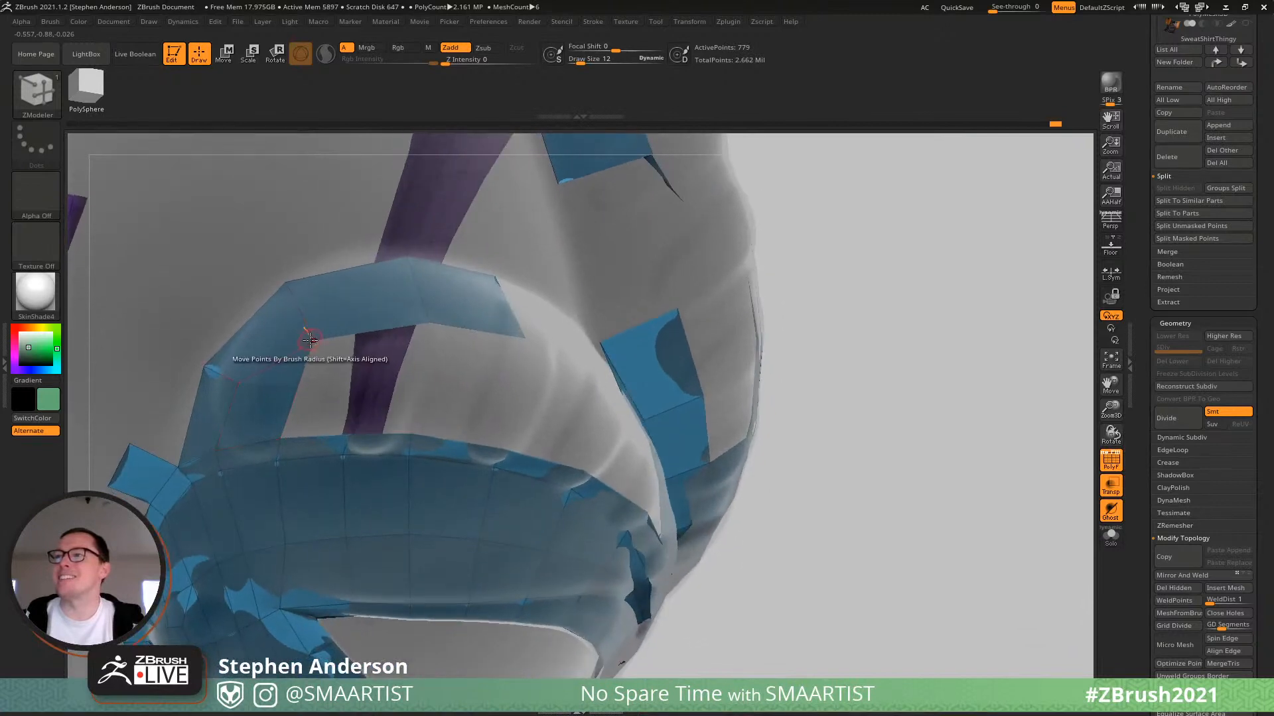
{"action": "right_click", "coordinate": [285, 287]}
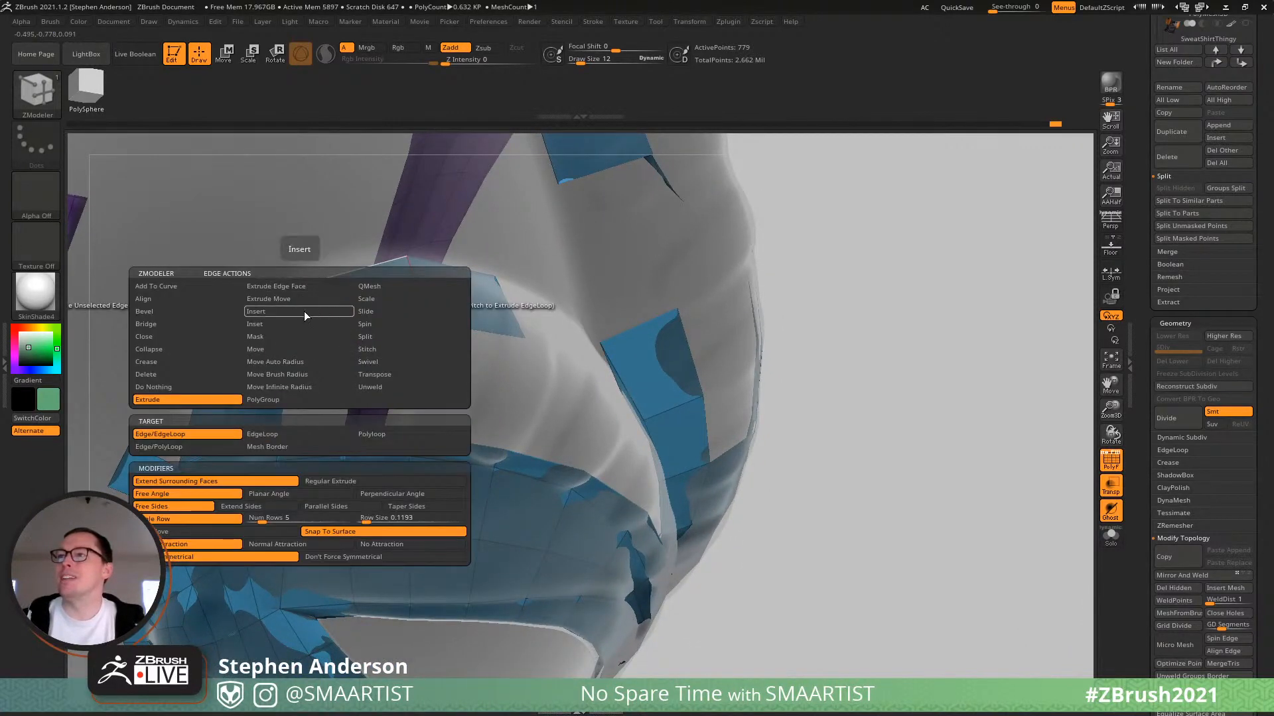
{"action": "left_click", "coordinate": [288, 311]}
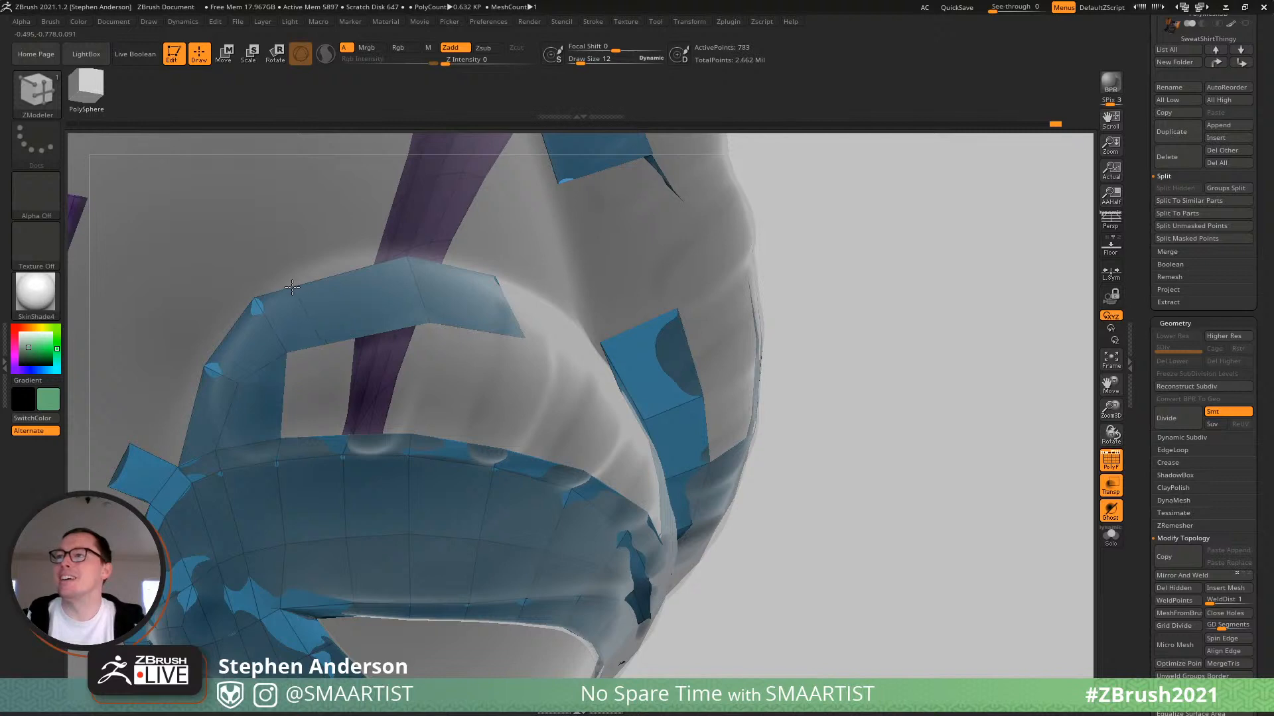
{"action": "left_click", "coordinate": [312, 280]}
{"action": "left_click_drag", "start_coordinate": [285, 357], "coordinate": [267, 356]}
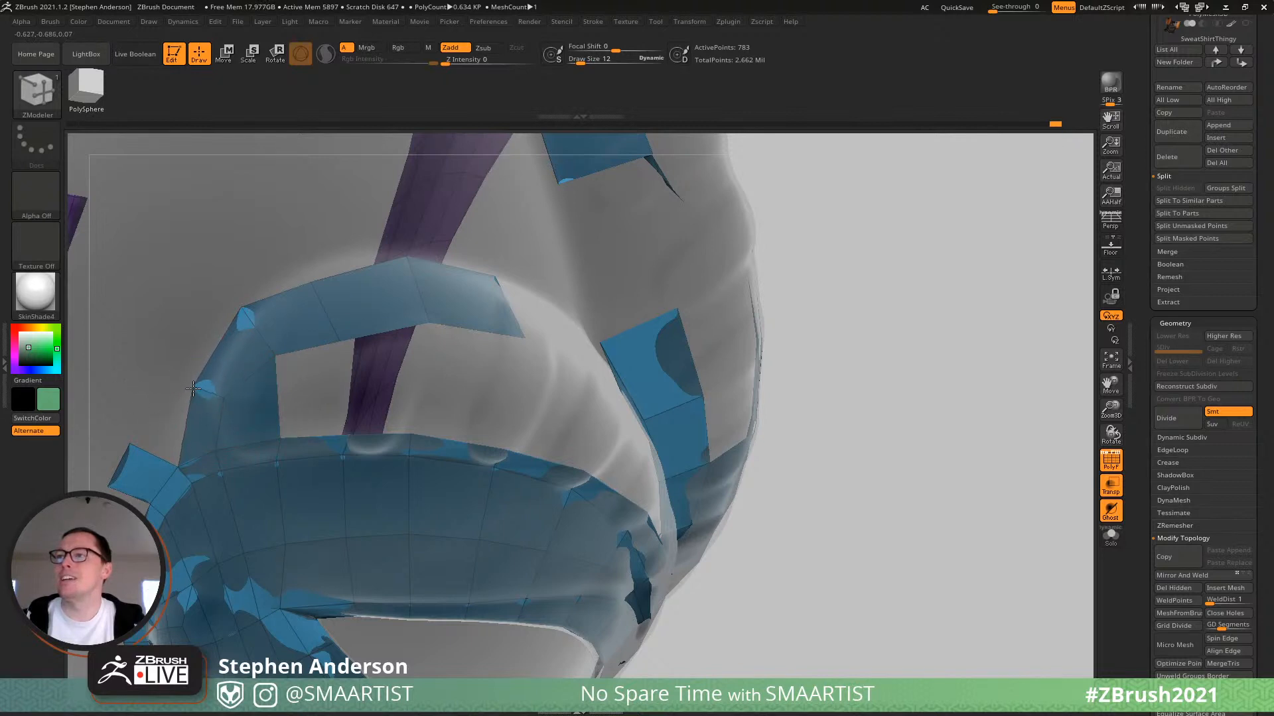
Extrude the brow strip's lower inner edge into polygons that fill the gap under the crest, snapping their upper points to the crest strip.
{"action": "key", "text": "space"}
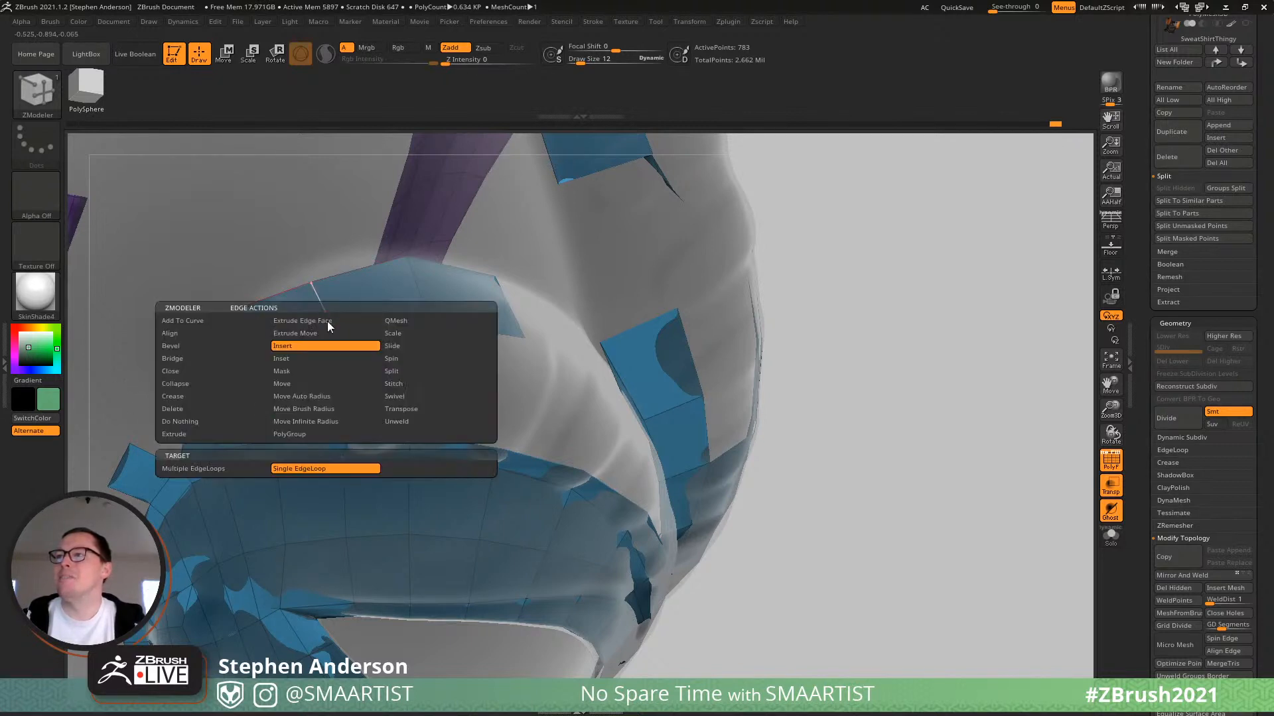
{"action": "left_click", "coordinate": [226, 432]}
{"action": "right_click_drag", "start_coordinate": [385, 313], "coordinate": [320, 316]}
{"action": "left_click_drag", "start_coordinate": [324, 346], "coordinate": [399, 345]}
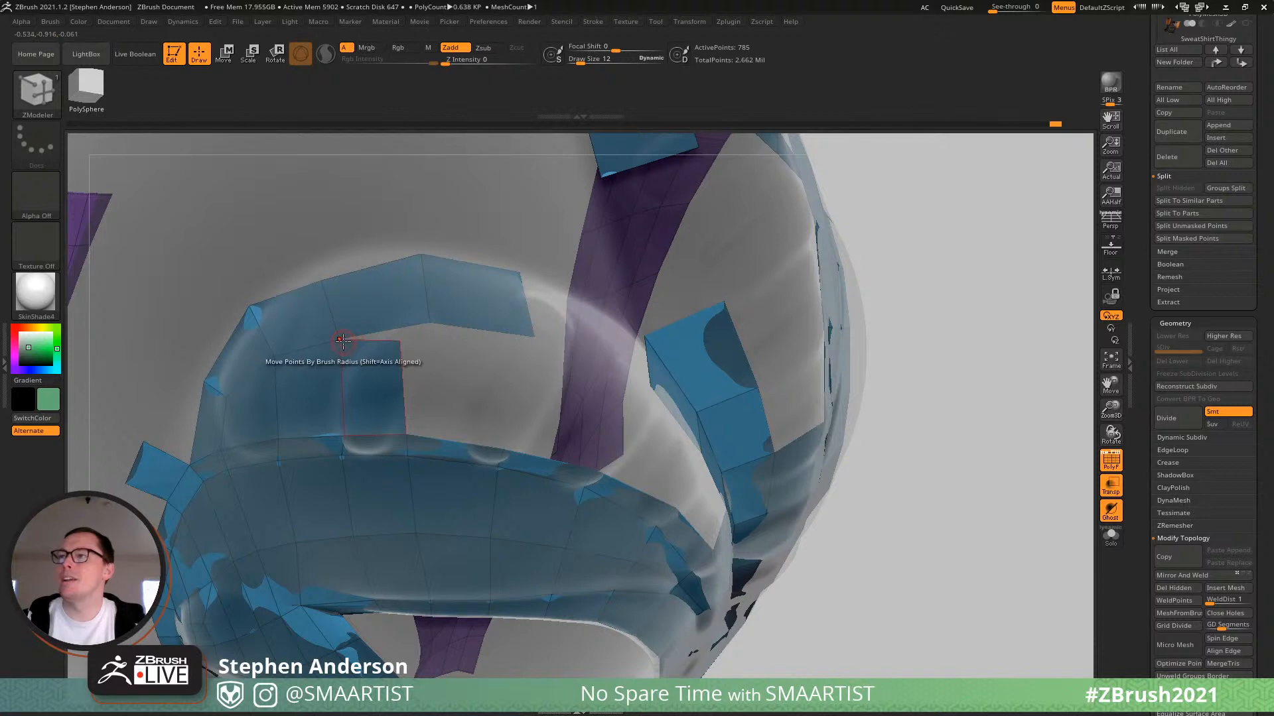
{"action": "left_click_drag", "start_coordinate": [430, 334], "coordinate": [434, 323]}
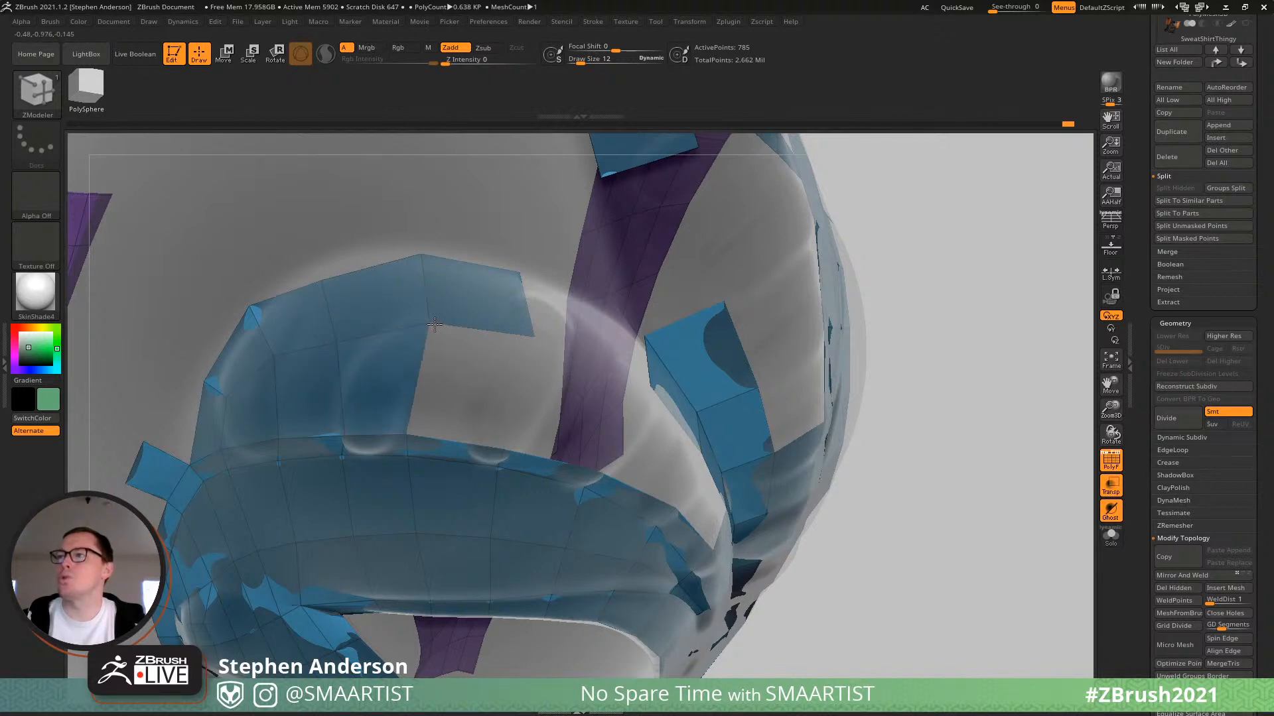
Extrude one more polygon beneath the end of the crest strip, weld it above and below, and adjust the strip's end points.
{"action": "right_click_drag", "start_coordinate": [420, 332], "coordinate": [317, 352], "text": "alt"}
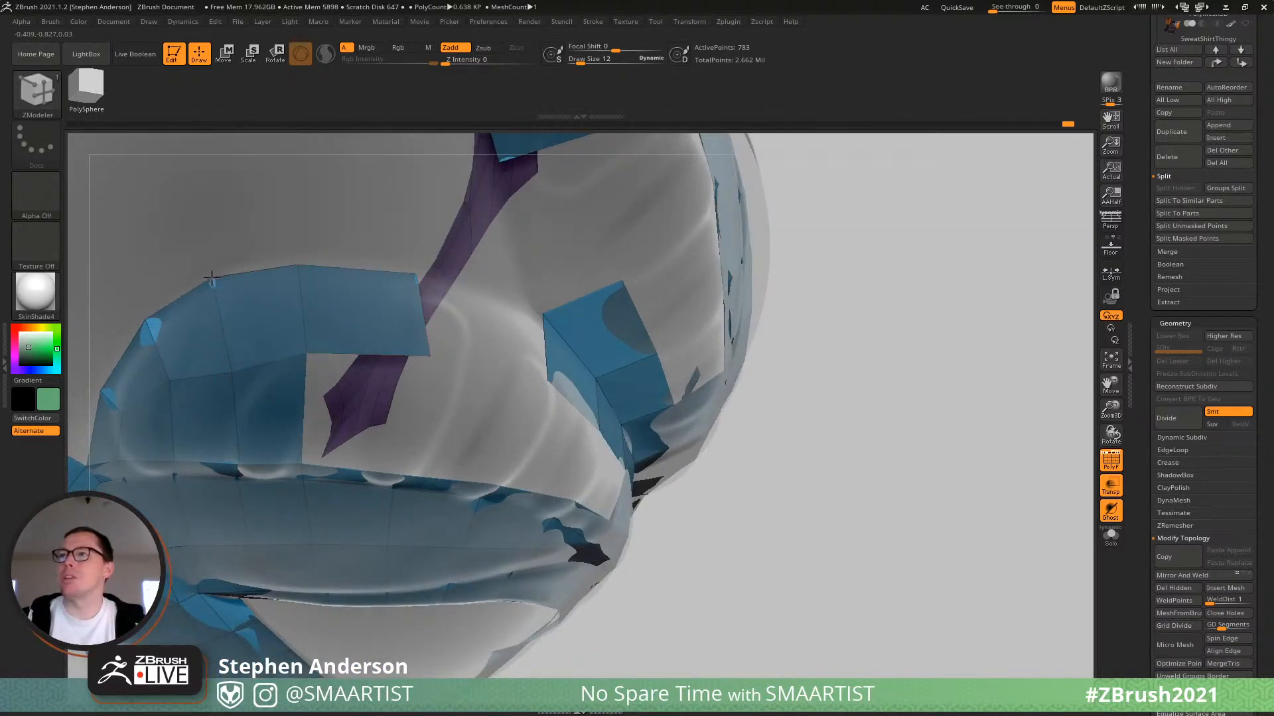
{"action": "right_click_drag", "start_coordinate": [269, 360], "coordinate": [279, 420], "text": "alt"}
{"action": "left_click_drag", "start_coordinate": [285, 440], "coordinate": [380, 270]}
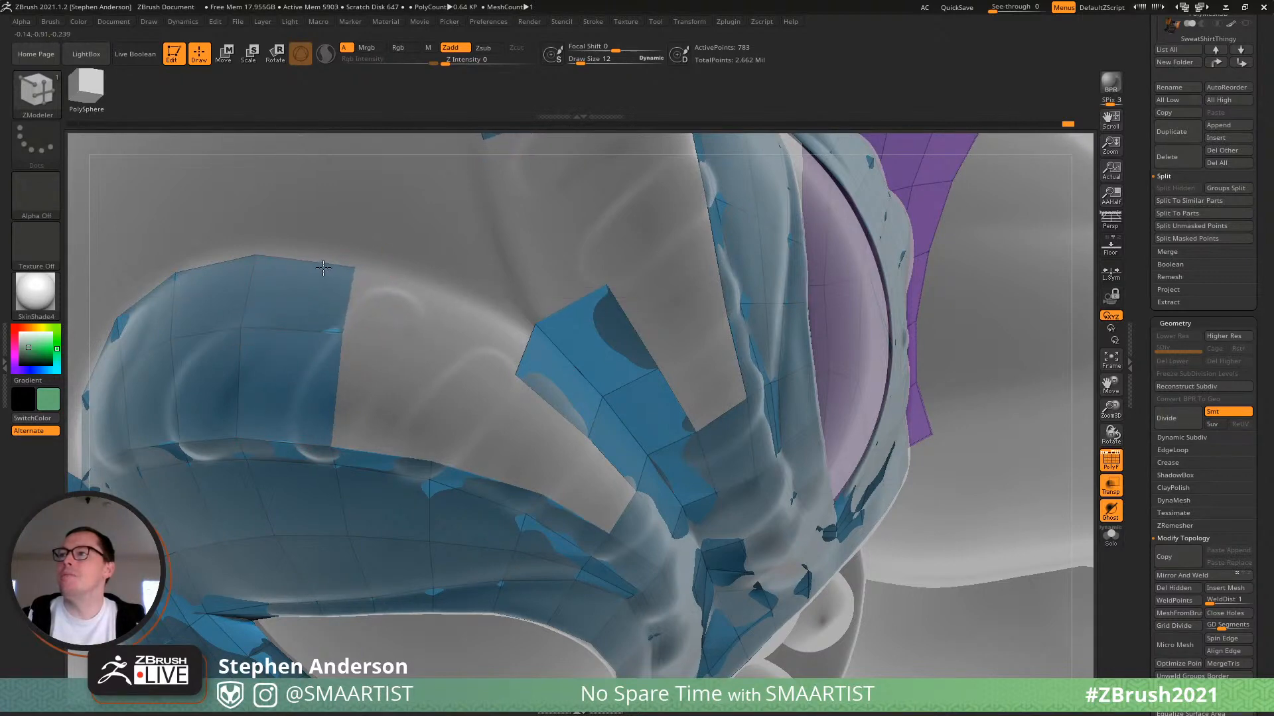
{"action": "mouse_move", "coordinate": [347, 285]}
{"action": "right_mouse_down"}
{"action": "mouse_move", "coordinate": [464, 298]}
{"action": "mouse_move", "coordinate": [351, 282]}
{"action": "right_mouse_up"}
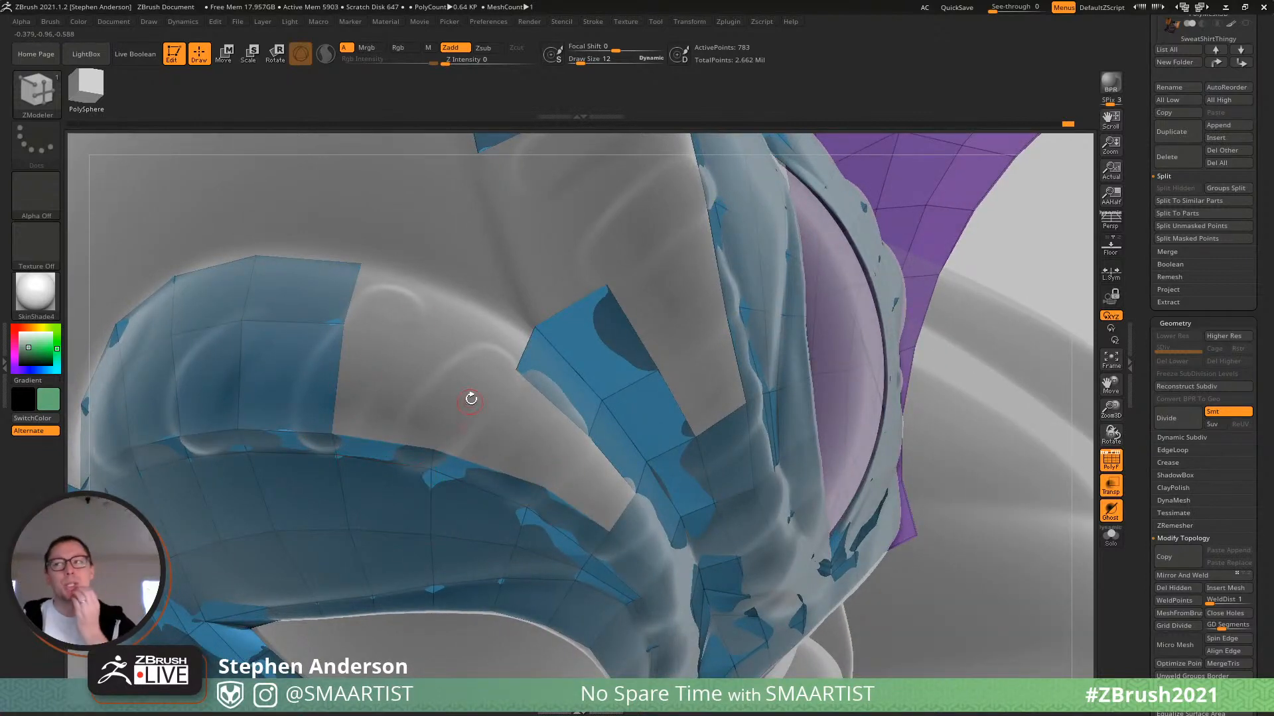
Extrude polygons upward from the inner end of the brow gap and merge them along the central strip between the brows.
{"action": "mouse_move", "coordinate": [410, 312]}
{"action": "right_mouse_down"}
{"action": "mouse_move", "coordinate": [518, 438]}
{"action": "mouse_move", "coordinate": [507, 415]}
{"action": "right_mouse_up"}
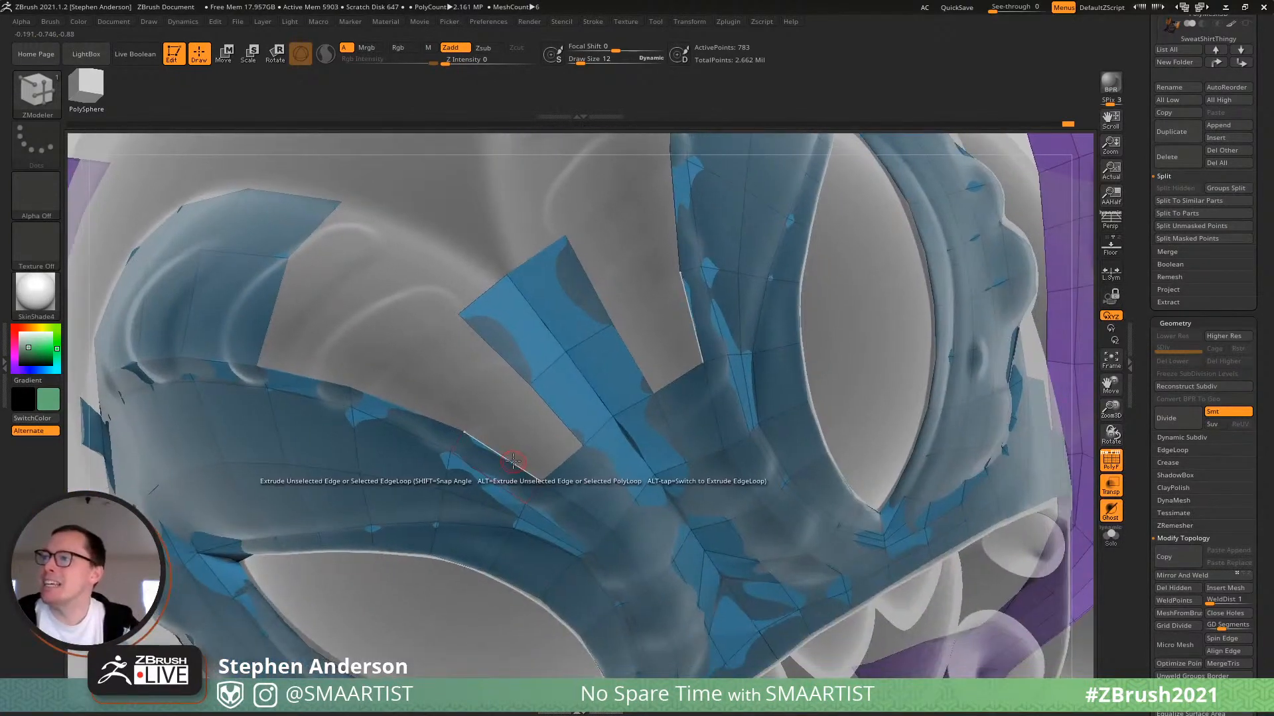
{"action": "left_click_drag", "start_coordinate": [512, 396], "coordinate": [526, 386]}
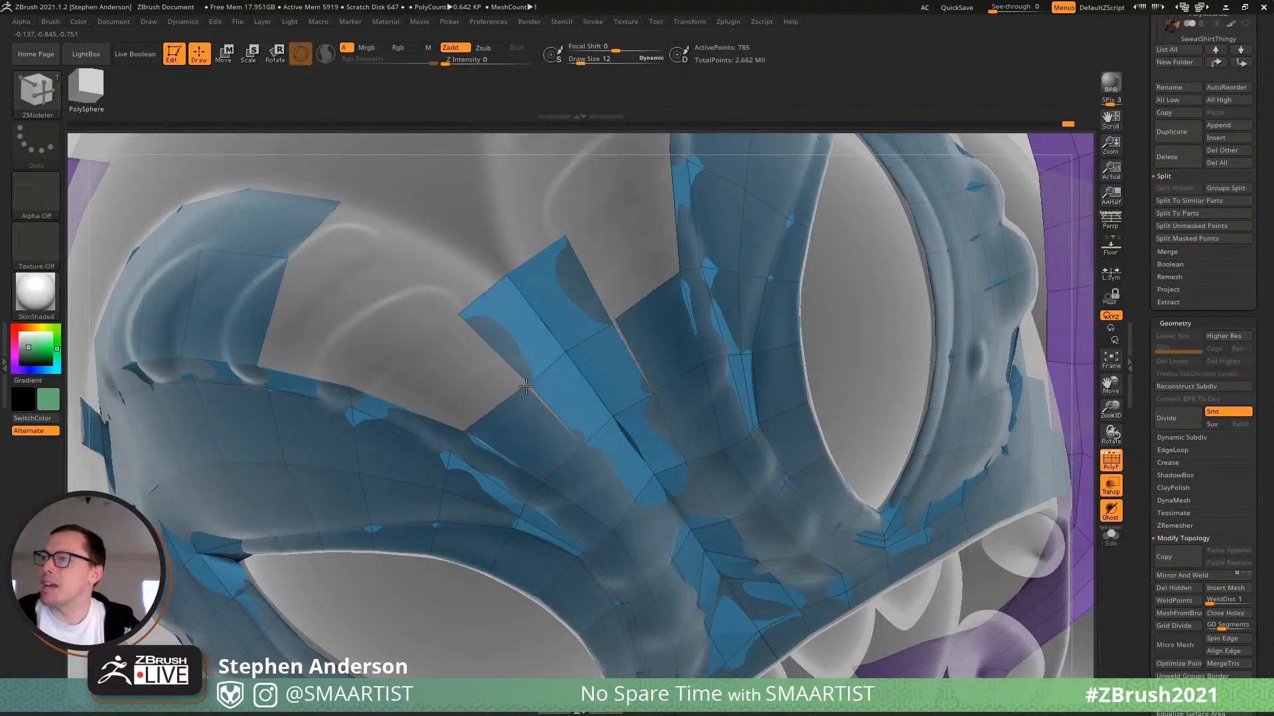
{"action": "right_click_drag", "start_coordinate": [454, 365], "coordinate": [394, 371]}
{"action": "left_click_drag", "start_coordinate": [354, 389], "coordinate": [449, 318]}
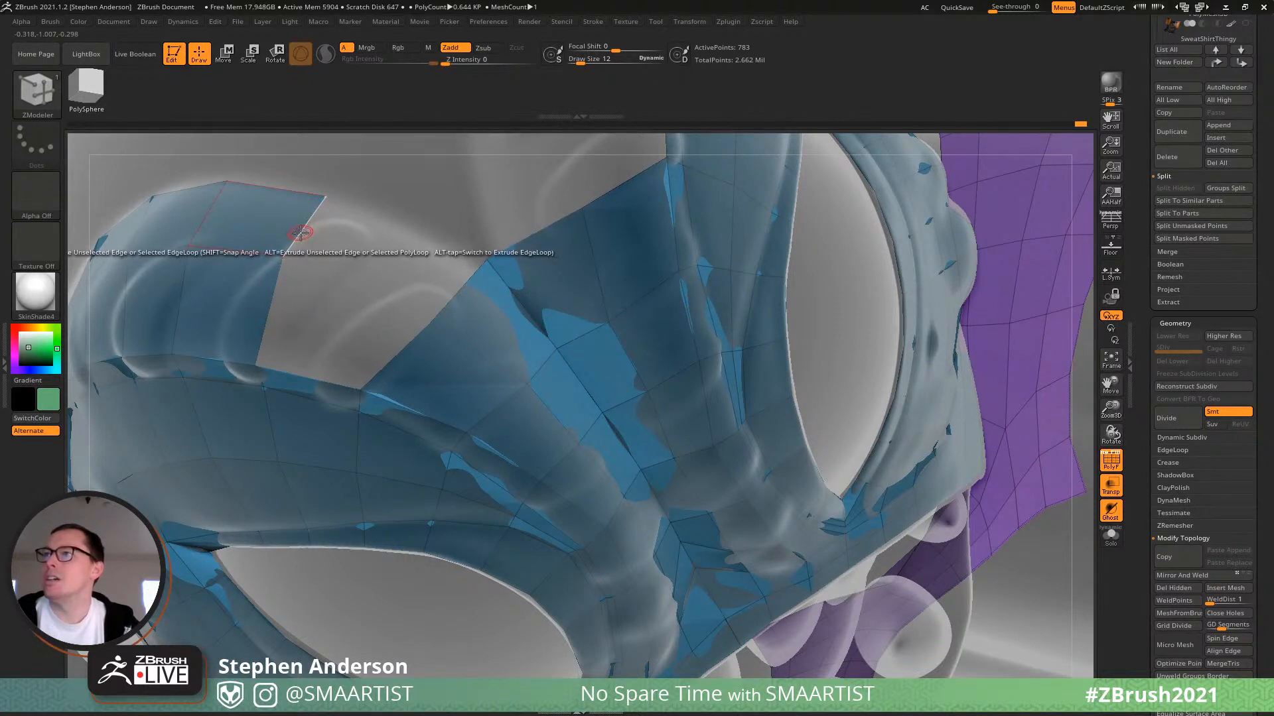
Close the remaining gap between the brow strip's end and the central strip with extruded polygons, welding the lower and upper rows.
{"action": "mouse_move", "coordinate": [383, 284]}
{"action": "right_mouse_down", "text": "ctrl"}
{"action": "mouse_move", "coordinate": [356, 245]}
{"action": "mouse_move", "coordinate": [384, 376]}
{"action": "right_mouse_up", "text": "ctrl"}
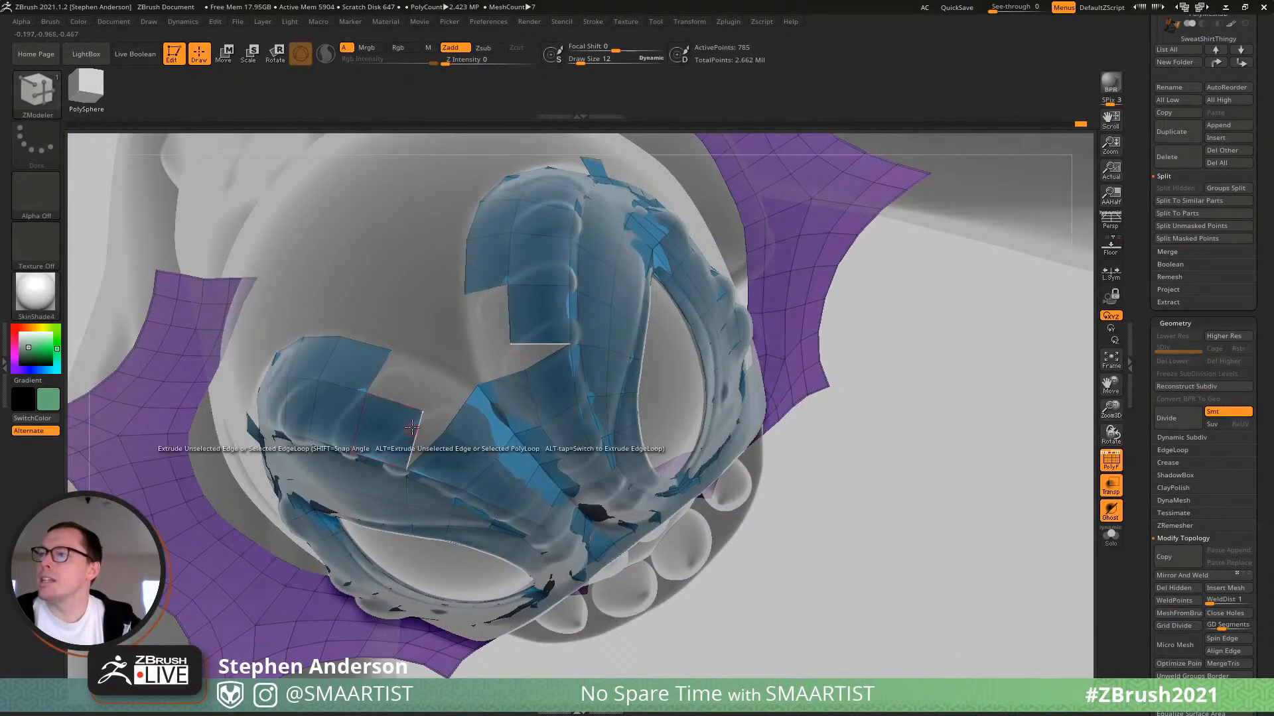
{"action": "left_click", "coordinate": [421, 412]}
{"action": "left_click", "coordinate": [441, 432]}
{"action": "right_click_drag", "start_coordinate": [437, 418], "coordinate": [444, 463]}
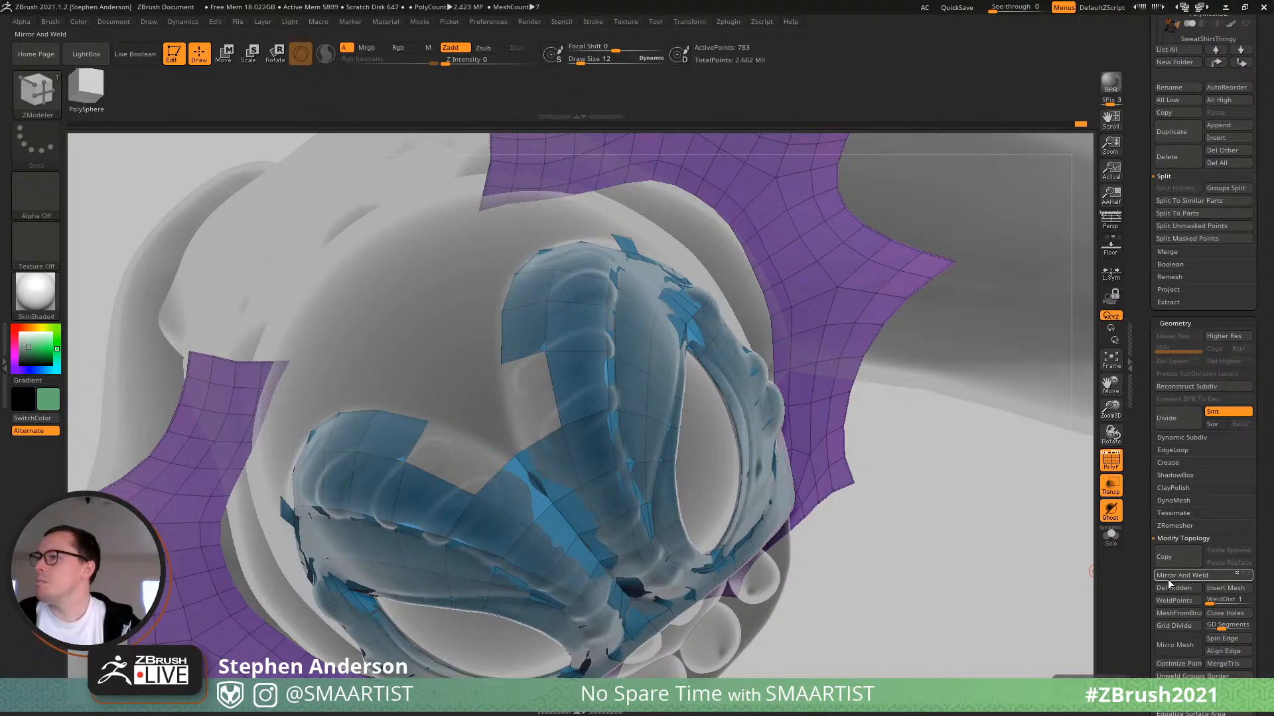
{"action": "right_click_drag", "start_coordinate": [540, 521], "coordinate": [464, 454]}
{"action": "left_click", "coordinate": [462, 450]}
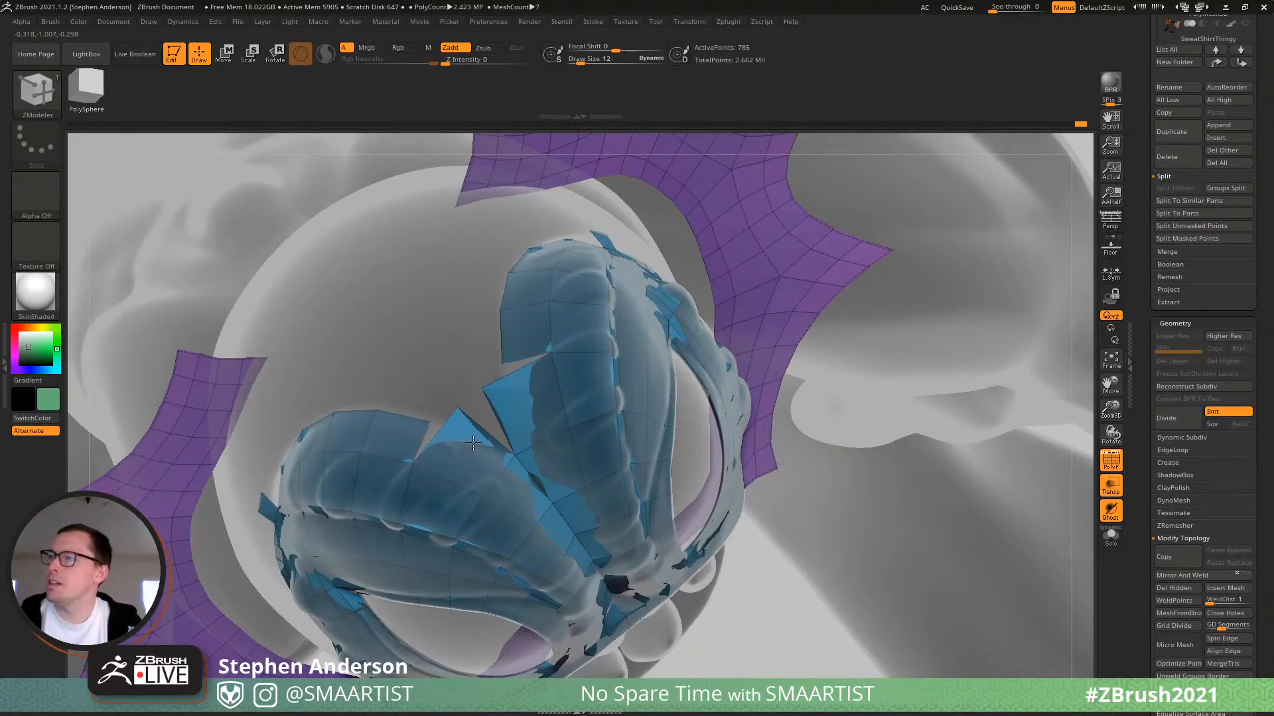
{"action": "left_click_drag", "start_coordinate": [446, 414], "coordinate": [420, 432]}
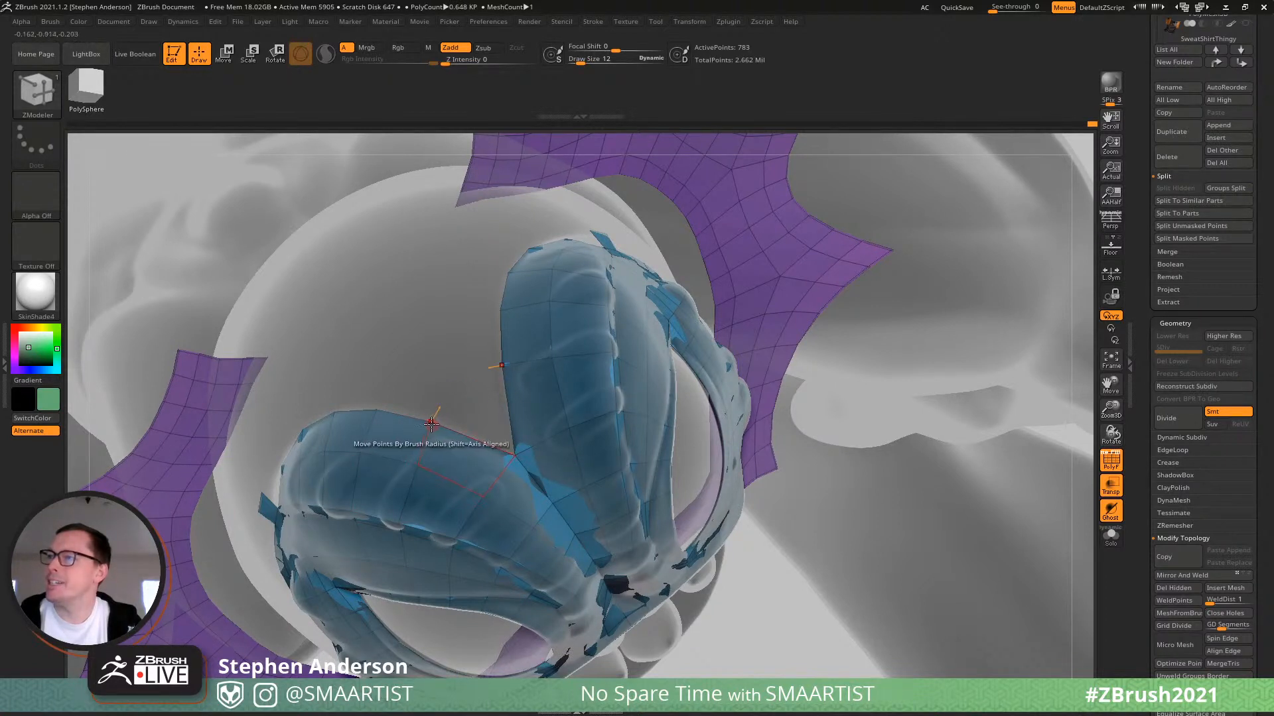
Extrude polygons from the brow bulges' inner border onto the forehead and weld them together at the centre line.
{"action": "right_click_drag", "start_coordinate": [439, 436], "coordinate": [363, 505]}
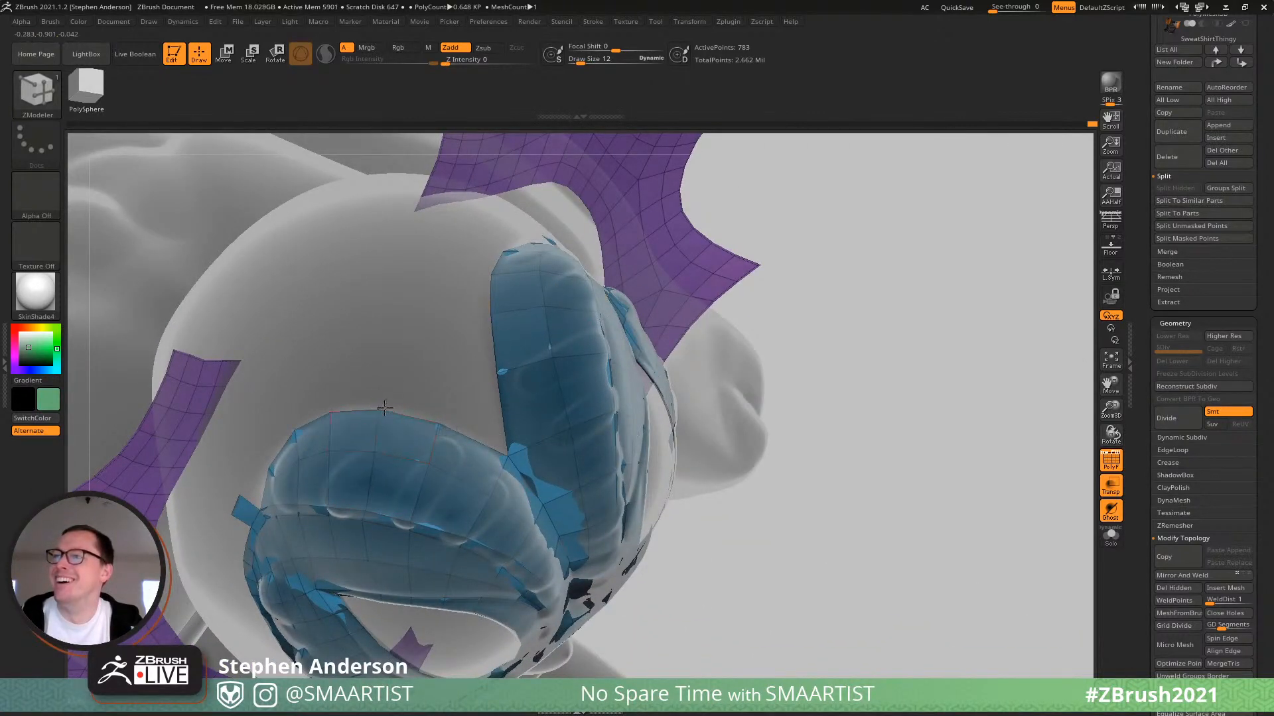
{"action": "mouse_move", "coordinate": [392, 408]}
{"action": "right_mouse_down"}
{"action": "mouse_move", "coordinate": [383, 536]}
{"action": "mouse_move", "coordinate": [372, 525]}
{"action": "mouse_move", "coordinate": [426, 432]}
{"action": "mouse_move", "coordinate": [366, 432]}
{"action": "right_mouse_up"}
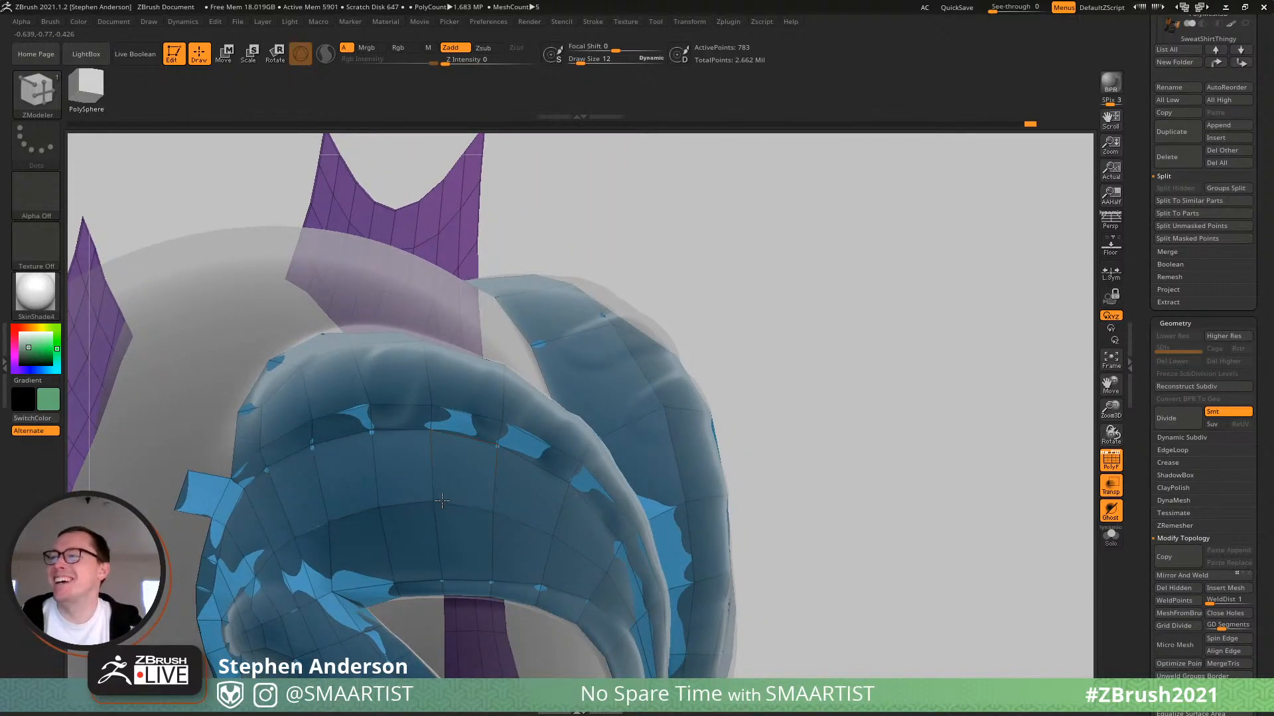
{"action": "right_click_drag", "start_coordinate": [428, 489], "coordinate": [376, 461]}
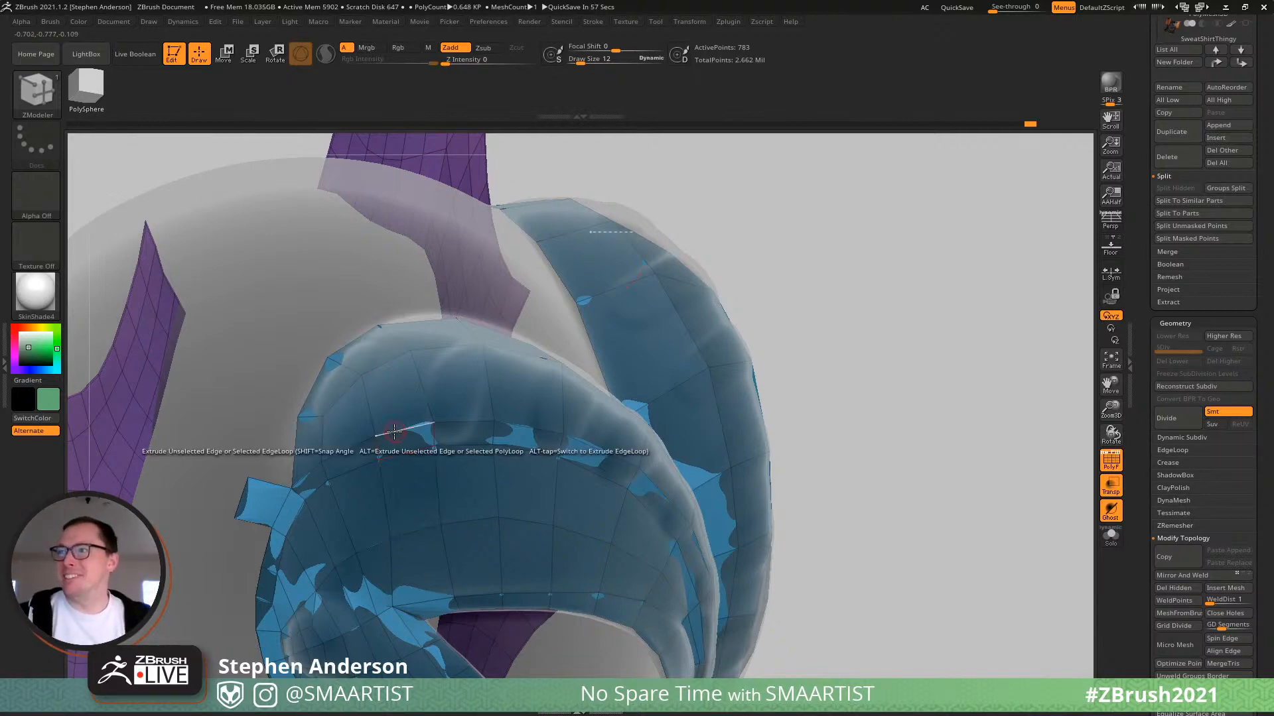
{"action": "right_click_drag", "start_coordinate": [395, 437], "coordinate": [476, 382]}
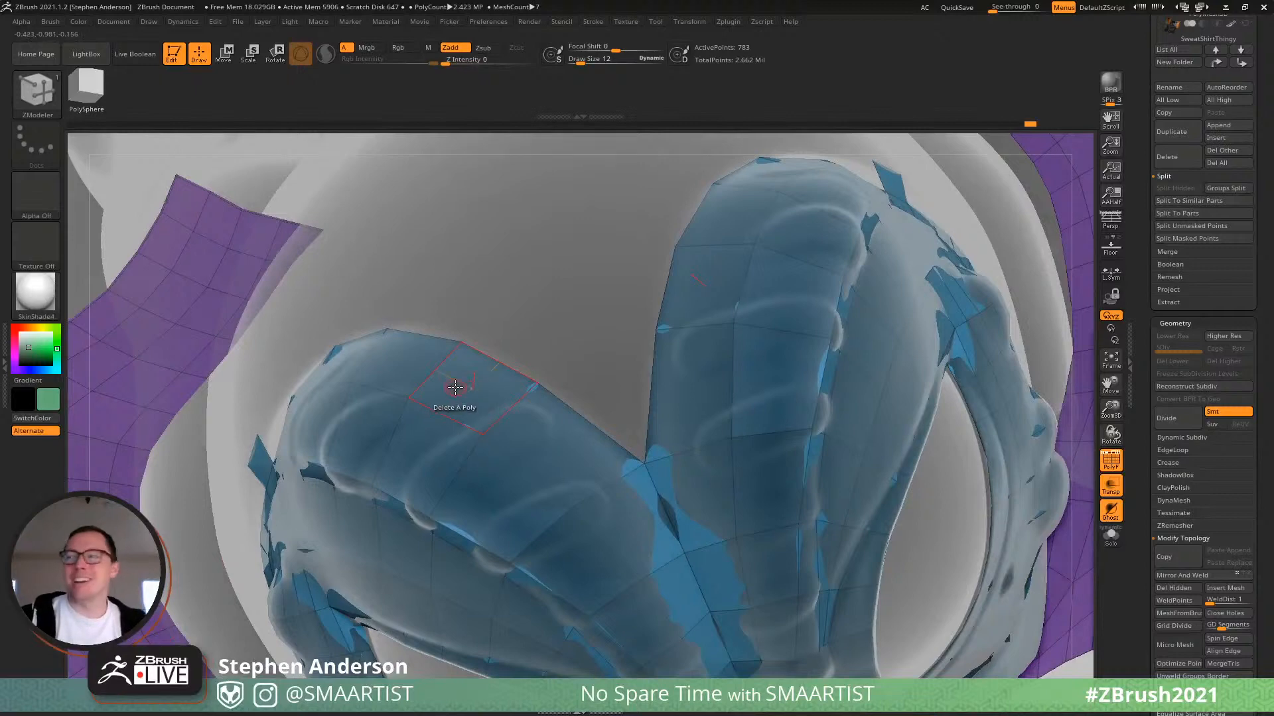
{"action": "right_click_drag", "start_coordinate": [489, 336], "coordinate": [463, 420]}
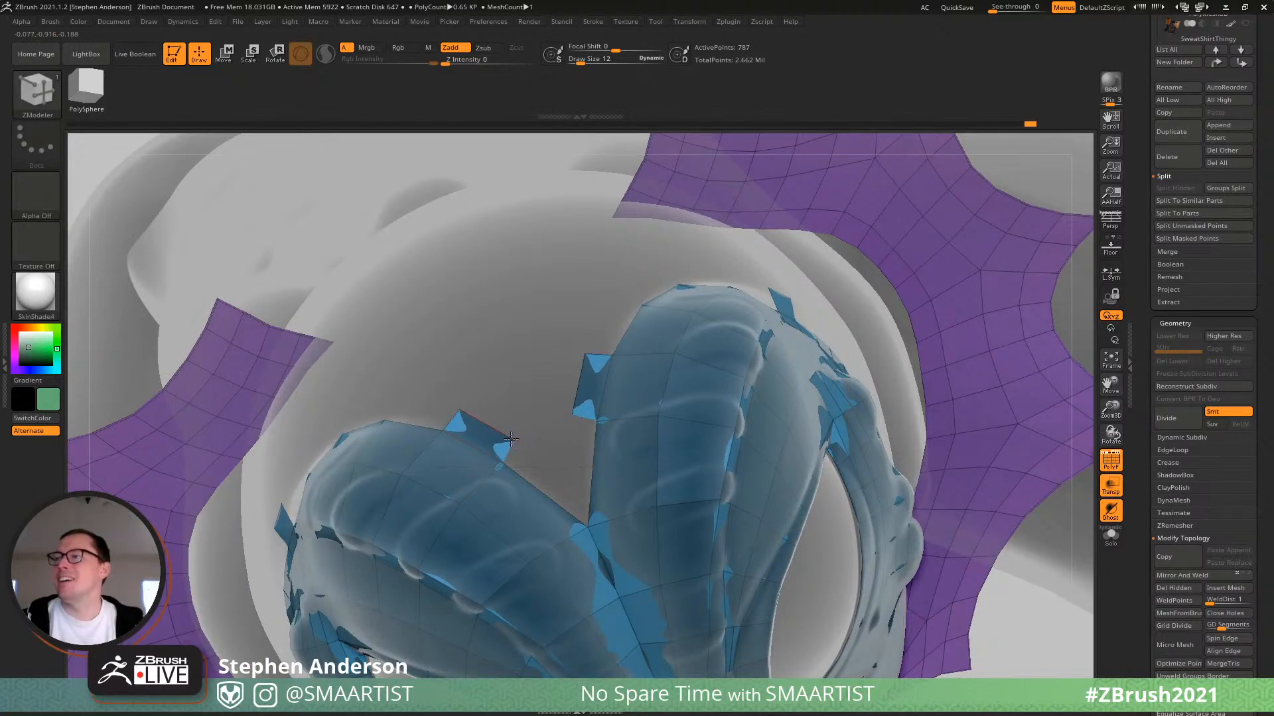
{"action": "left_click_drag", "start_coordinate": [517, 451], "coordinate": [535, 471]}
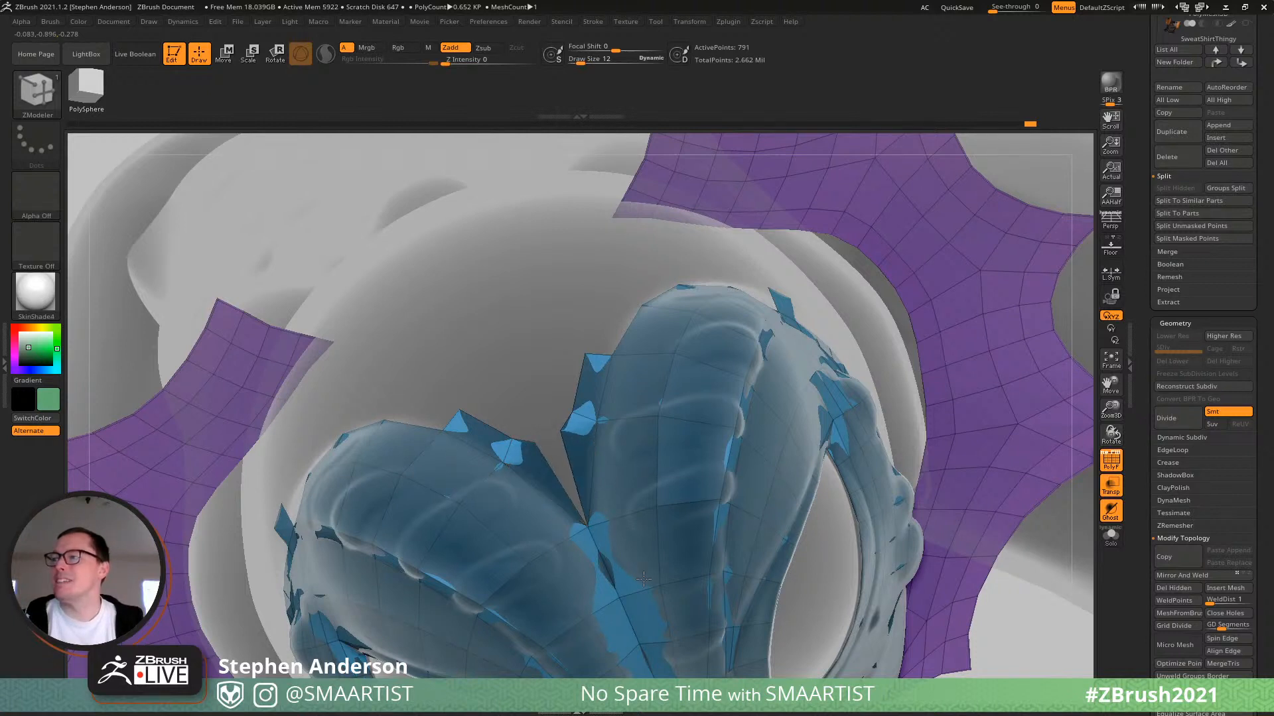
{"action": "left_click", "coordinate": [616, 588]}
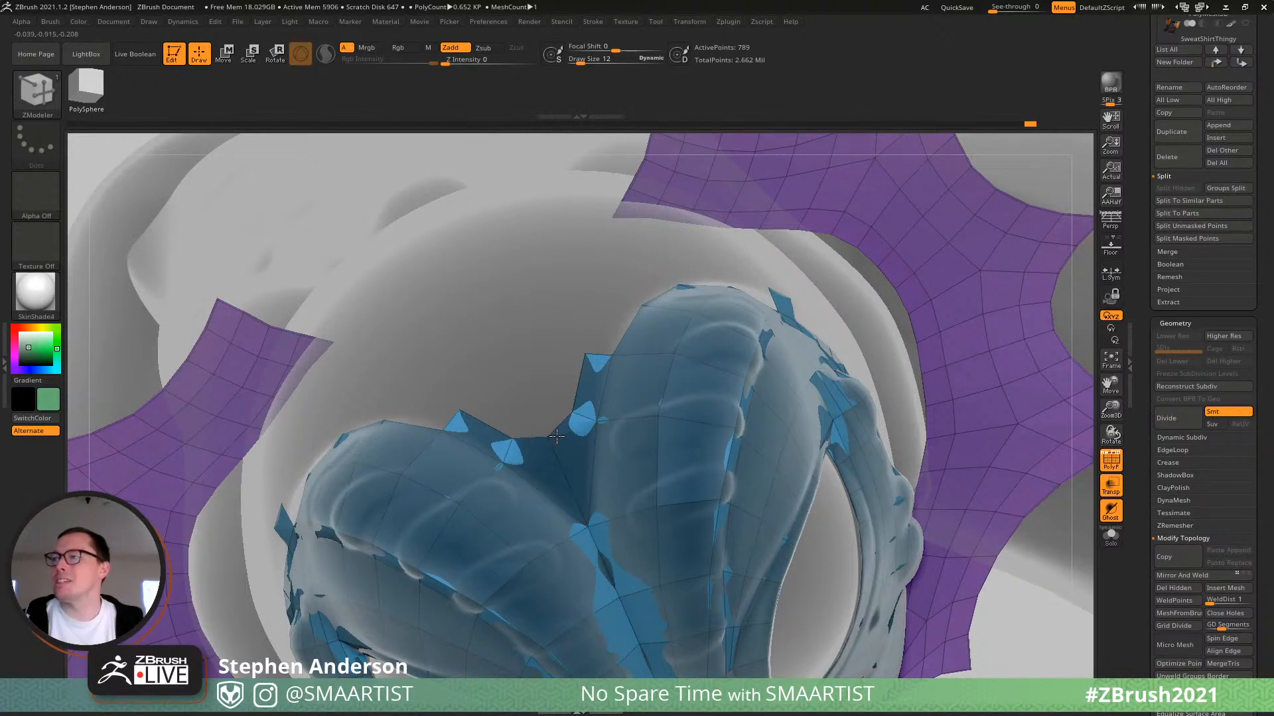
{"action": "left_click_drag", "start_coordinate": [556, 436], "coordinate": [561, 485]}
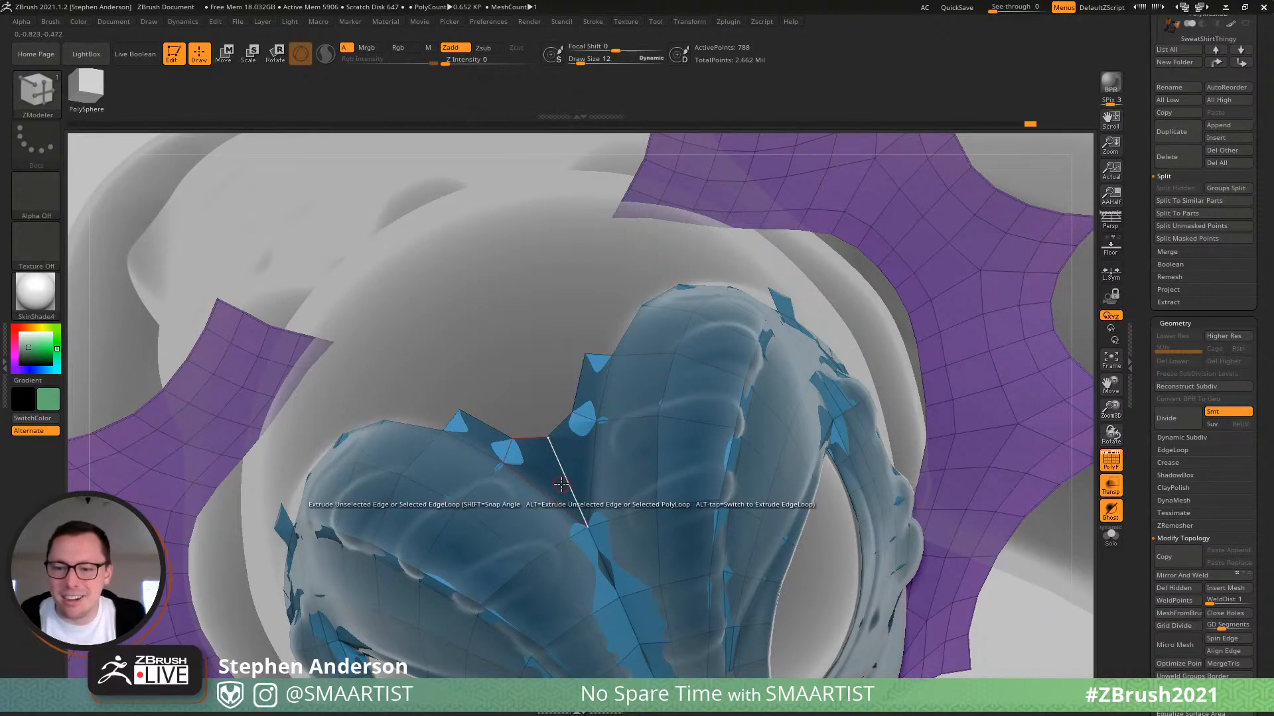
Extrude the forehead's centre edges upward and join the new polygons to the side polygons along both brow bulges.
{"action": "right_click_drag", "start_coordinate": [544, 452], "coordinate": [439, 402]}
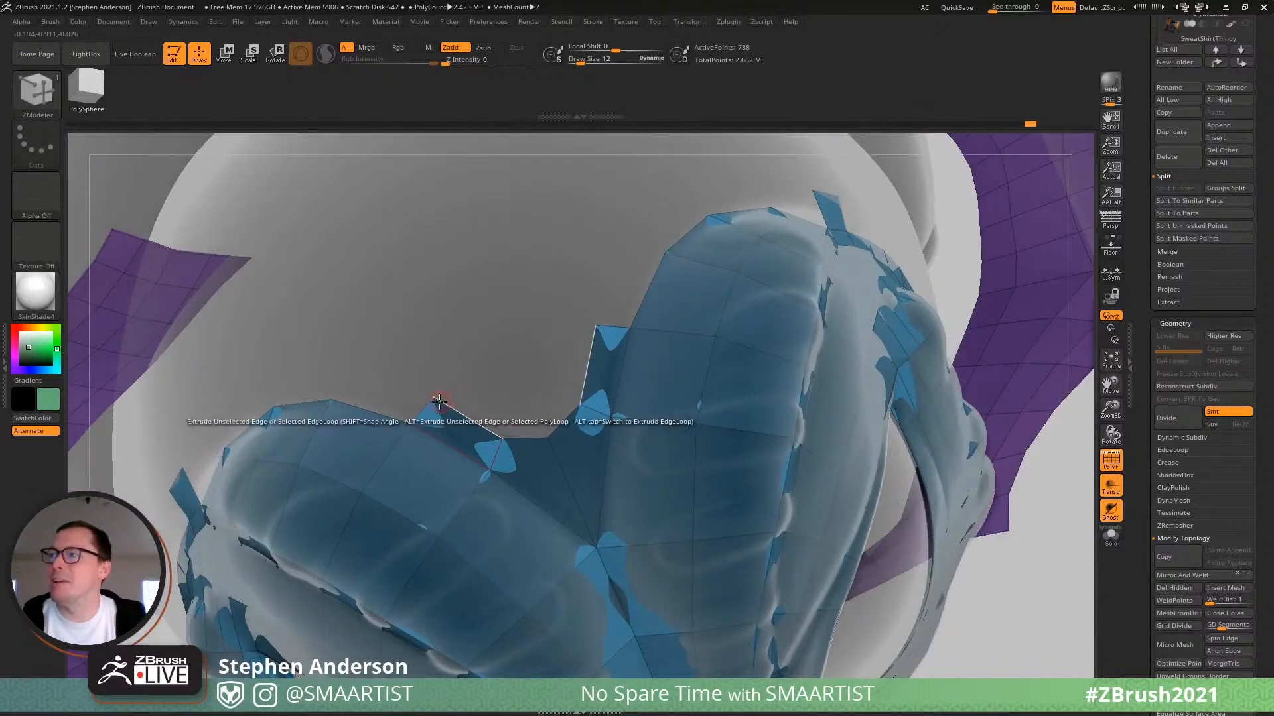
{"action": "left_click_drag", "start_coordinate": [479, 432], "coordinate": [468, 384]}
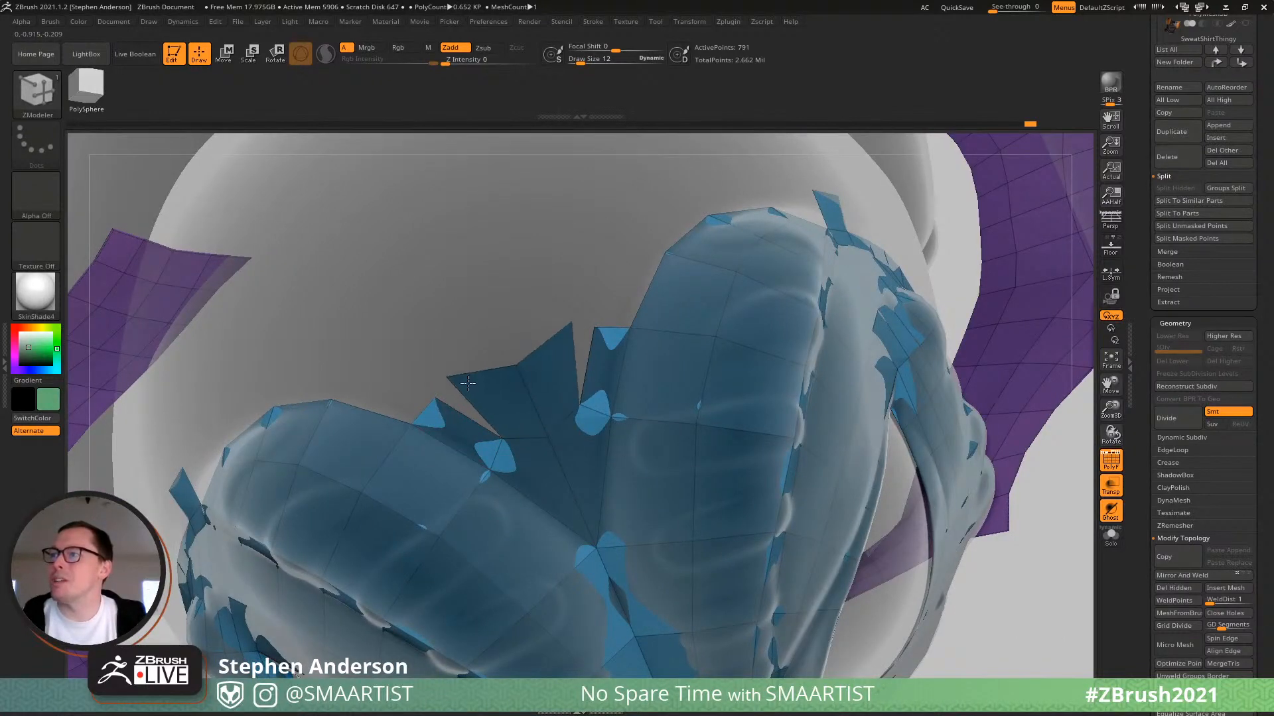
{"action": "key", "text": "ctrl+z"}
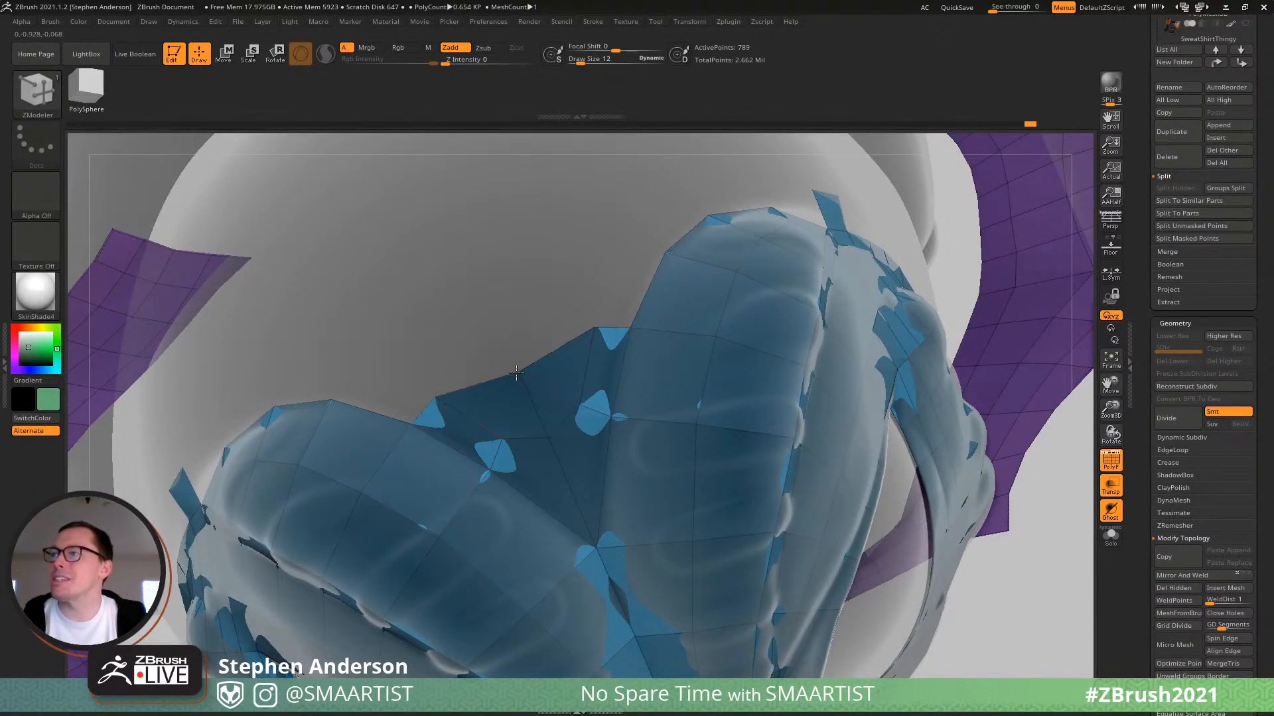
Extrude another forehead row upward at the centre and connect it to new polygons extruded along the brow bulges' upper edge.
{"action": "right_click_drag", "start_coordinate": [501, 404], "coordinate": [524, 506]}
{"action": "left_click_drag", "start_coordinate": [524, 505], "coordinate": [515, 436]}
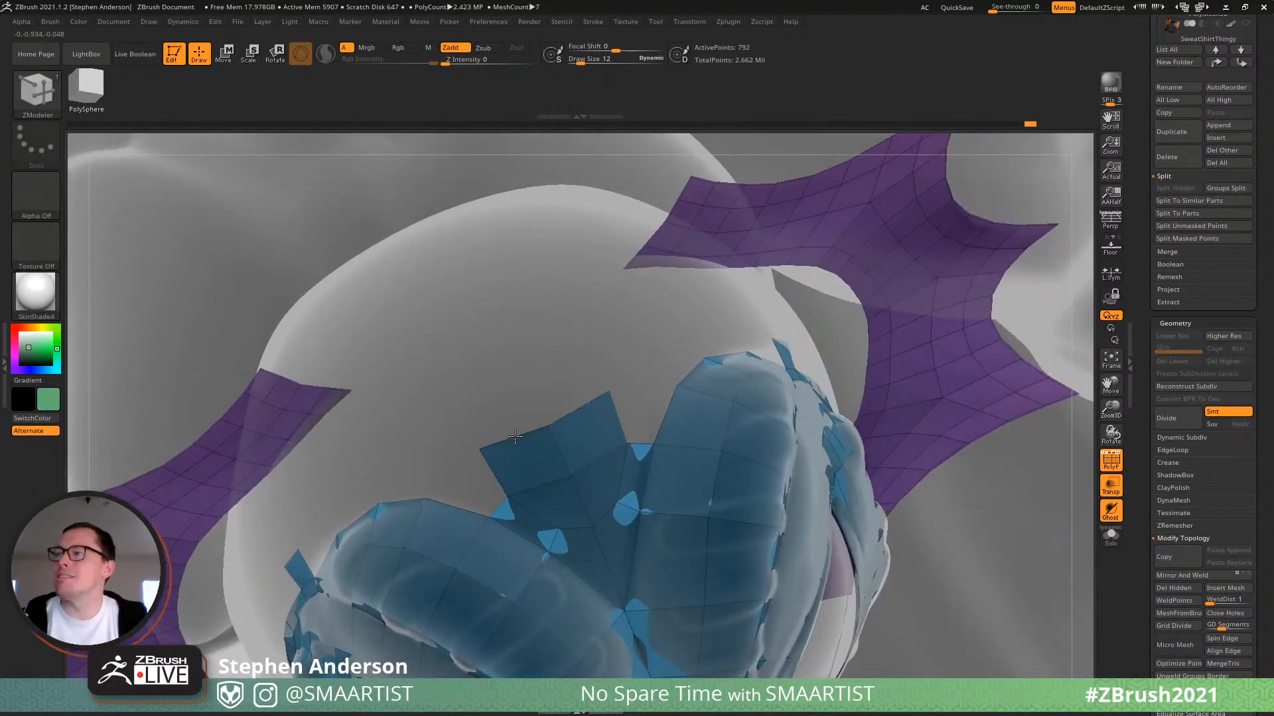
{"action": "left_click_drag", "start_coordinate": [487, 494], "coordinate": [447, 482]}
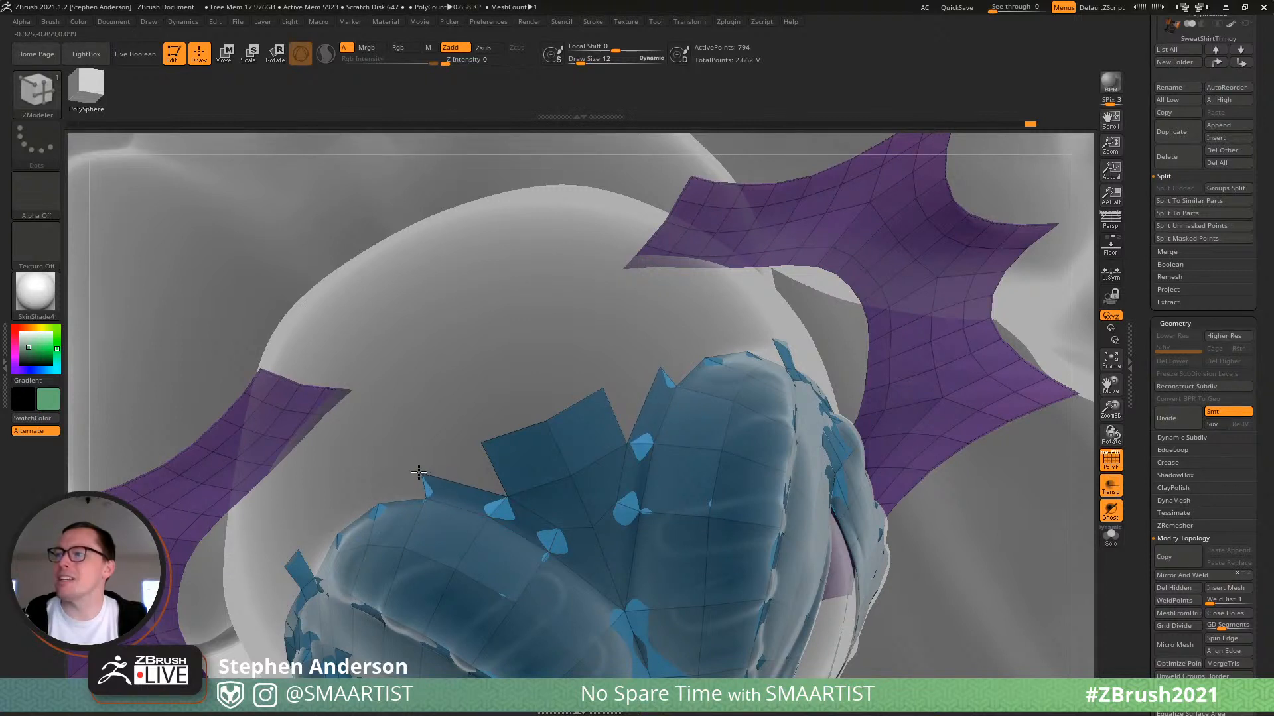
{"action": "left_click_drag", "start_coordinate": [420, 476], "coordinate": [439, 434]}
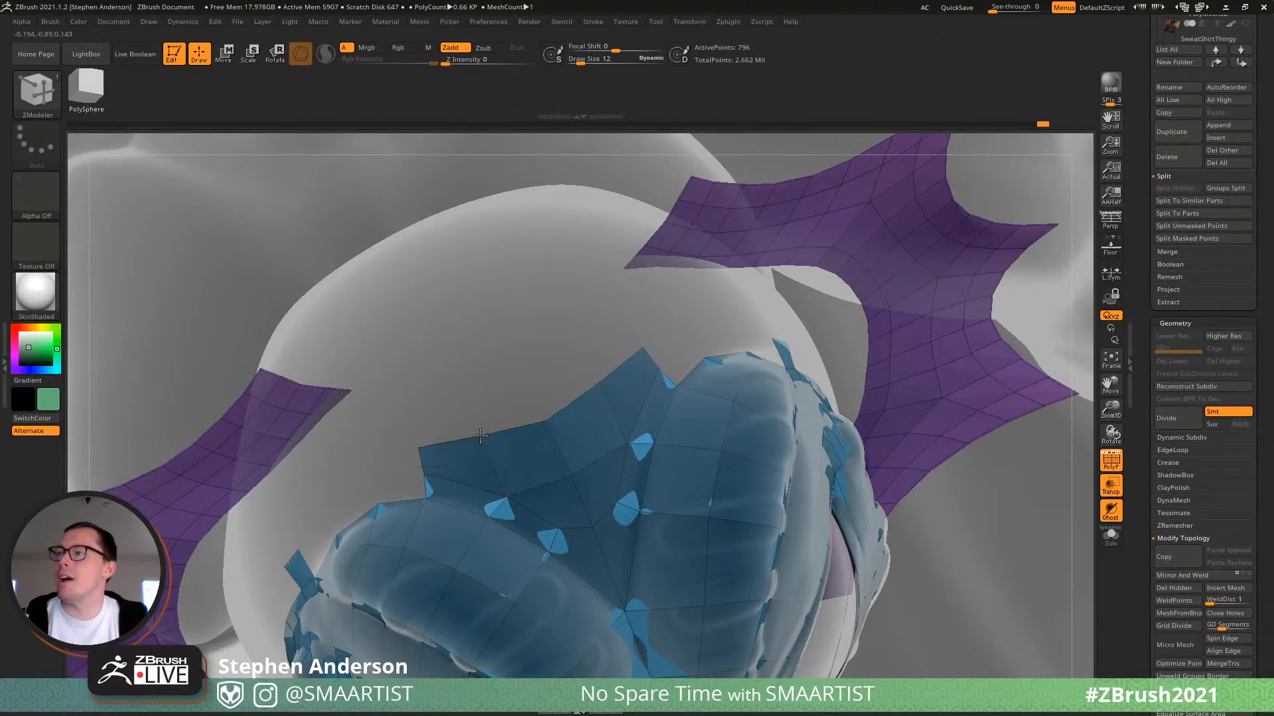
Extend the forehead strip by another polygon around the outer end of each brow bulge and weld it to the previous row.
{"action": "right_click_drag", "start_coordinate": [439, 458], "coordinate": [487, 510]}
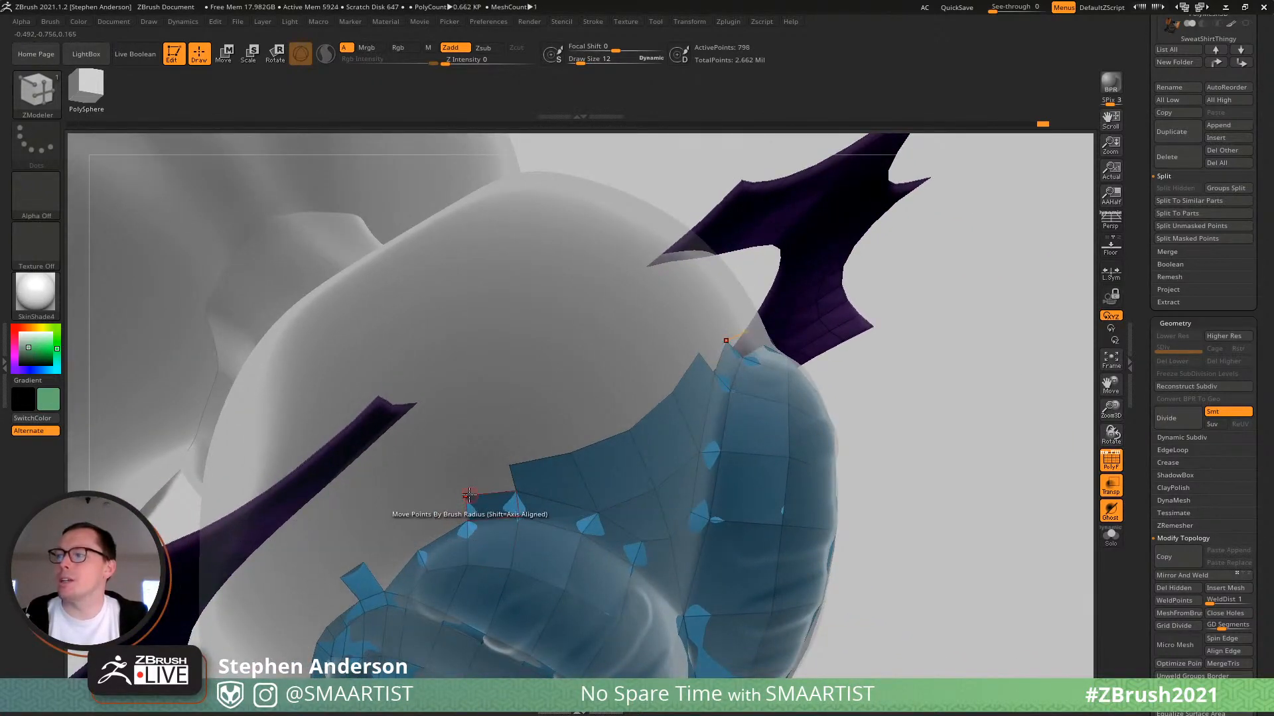
{"action": "left_click", "coordinate": [469, 494]}
{"action": "key", "text": "ctrl+z"}
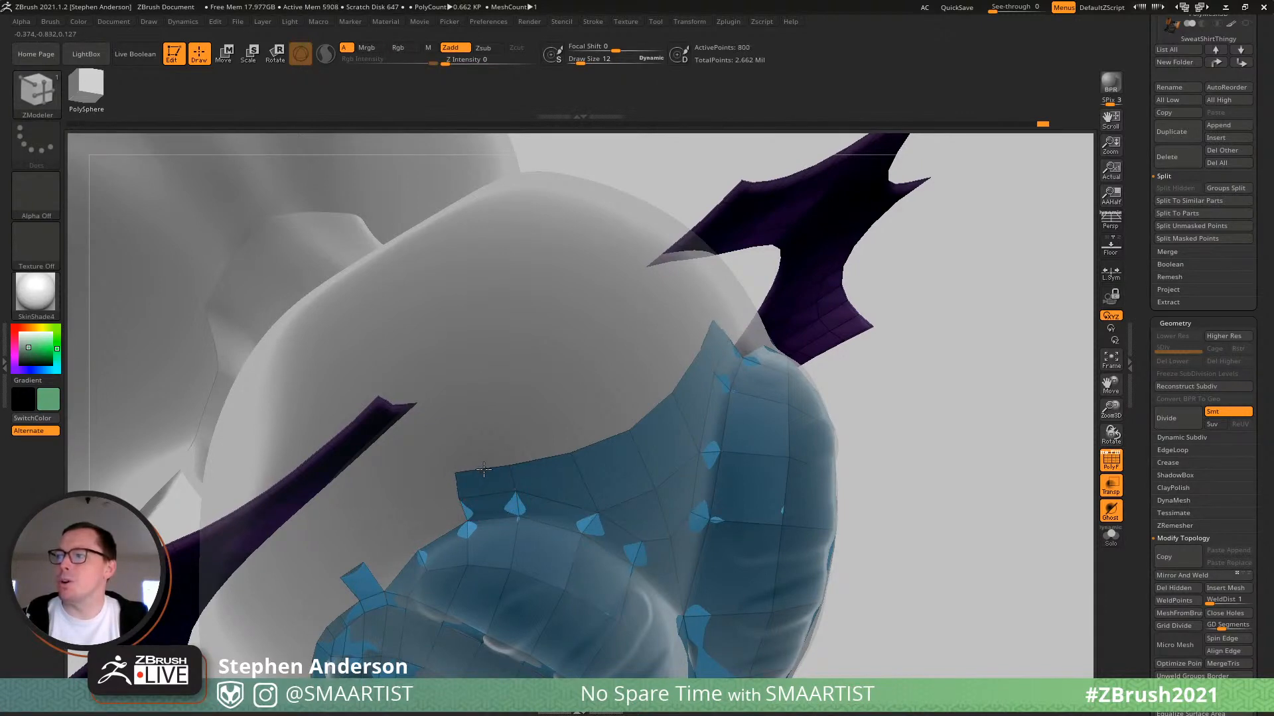
{"action": "right_click_drag", "start_coordinate": [483, 470], "coordinate": [523, 450]}
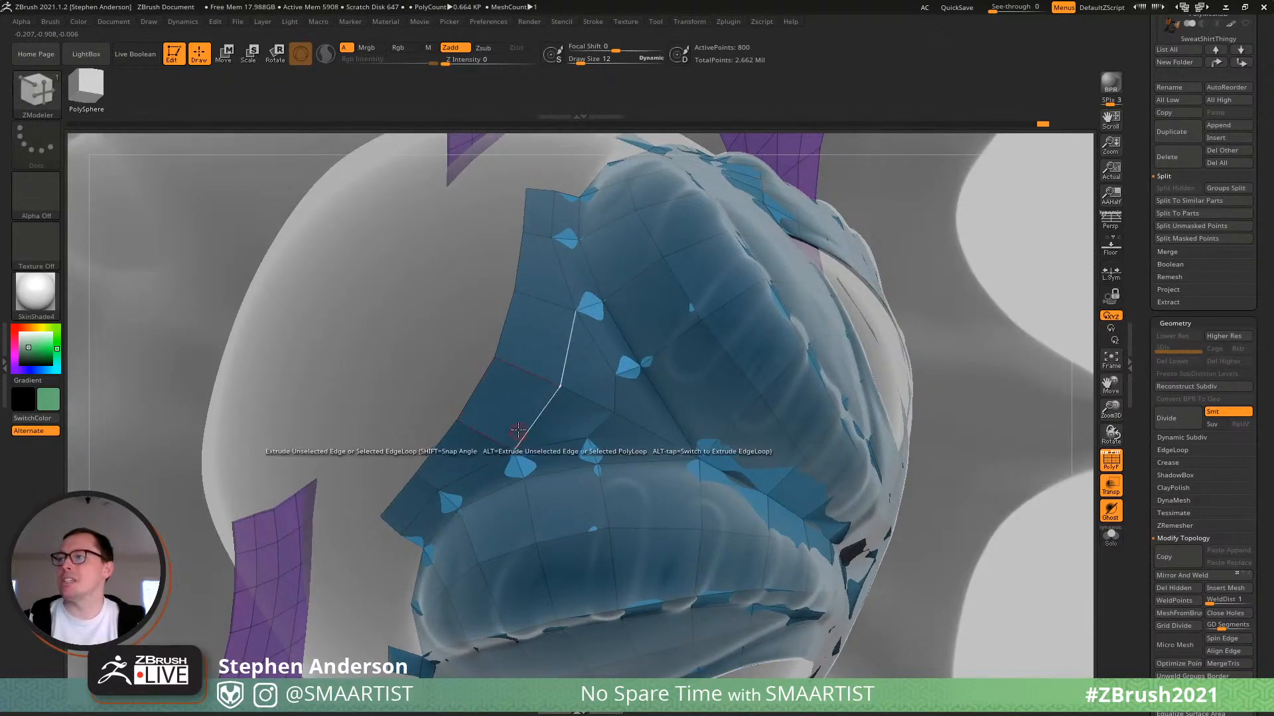
{"action": "right_click_drag", "start_coordinate": [544, 489], "coordinate": [506, 360]}
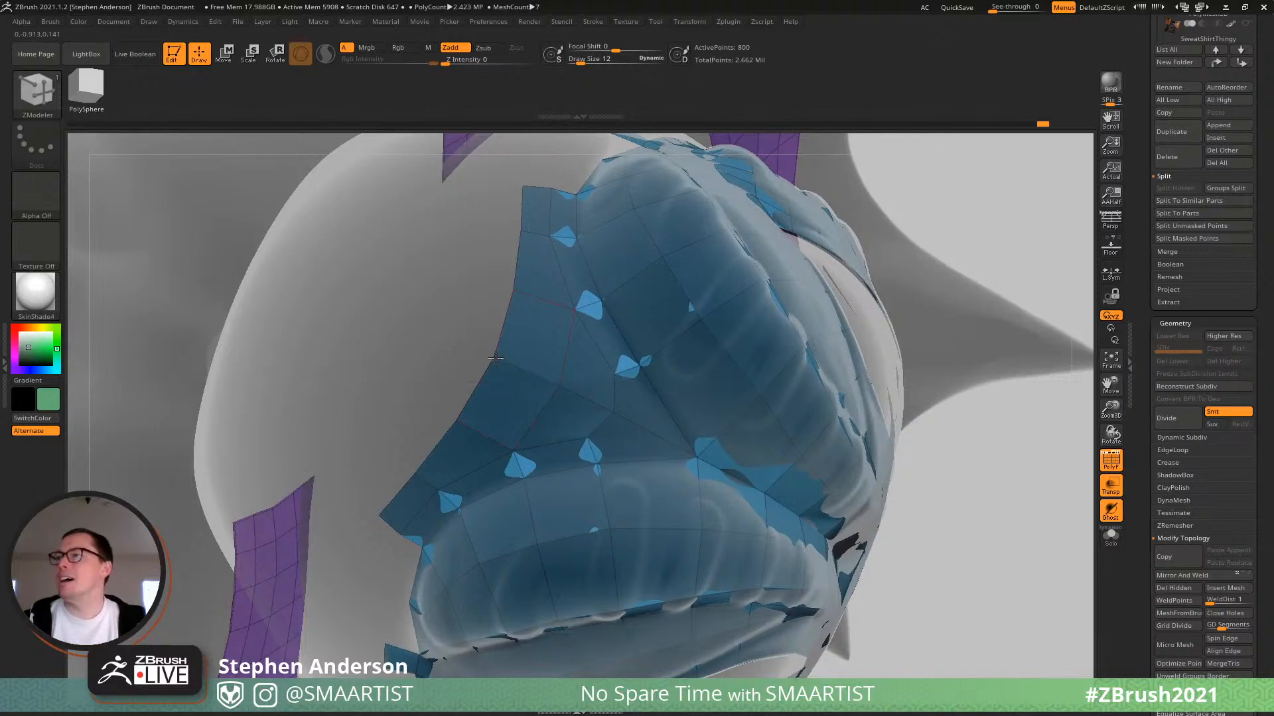
Select the purple side fin mesh and nudge its upper inner corner against the head with the Move brush.
{"action": "mouse_move", "coordinate": [455, 440]}
{"action": "right_mouse_down"}
{"action": "mouse_move", "coordinate": [463, 385]}
{"action": "mouse_move", "coordinate": [455, 434]}
{"action": "right_mouse_up"}
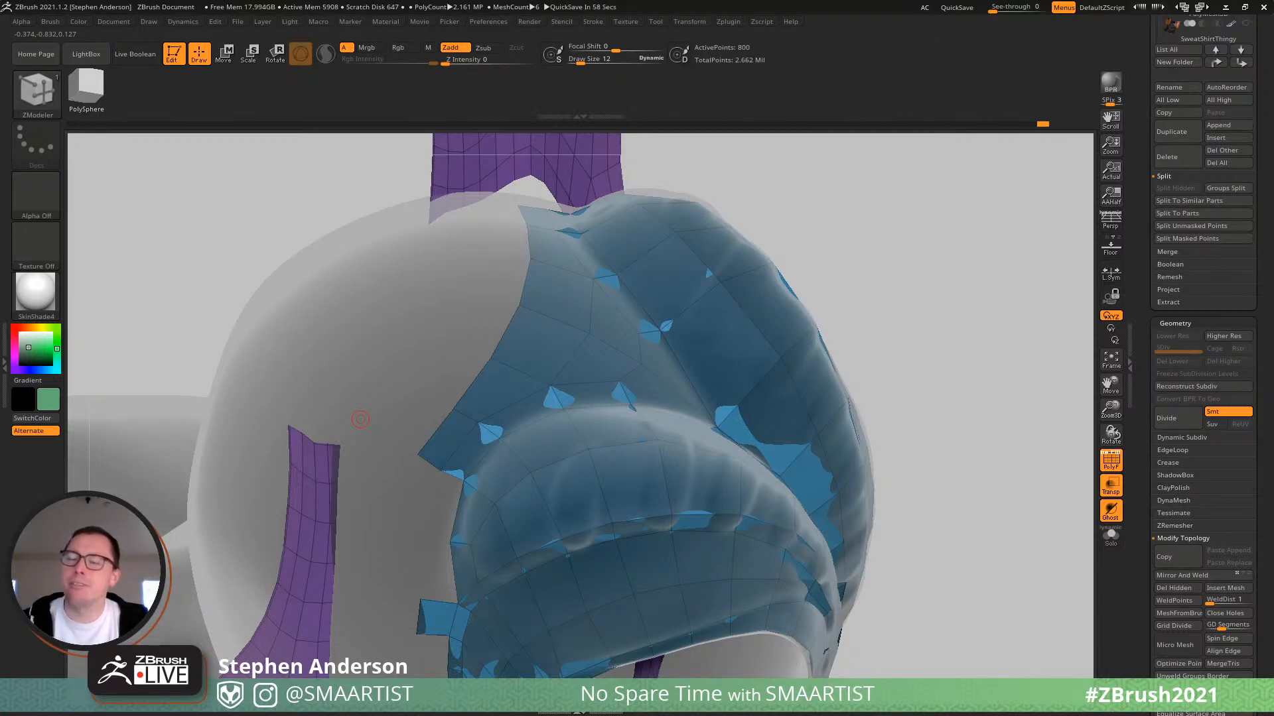
{"action": "left_click_drag", "start_coordinate": [216, 169], "coordinate": [382, 393]}
{"action": "key", "text": "w"}
{"action": "left_click", "coordinate": [382, 393], "text": "alt"}
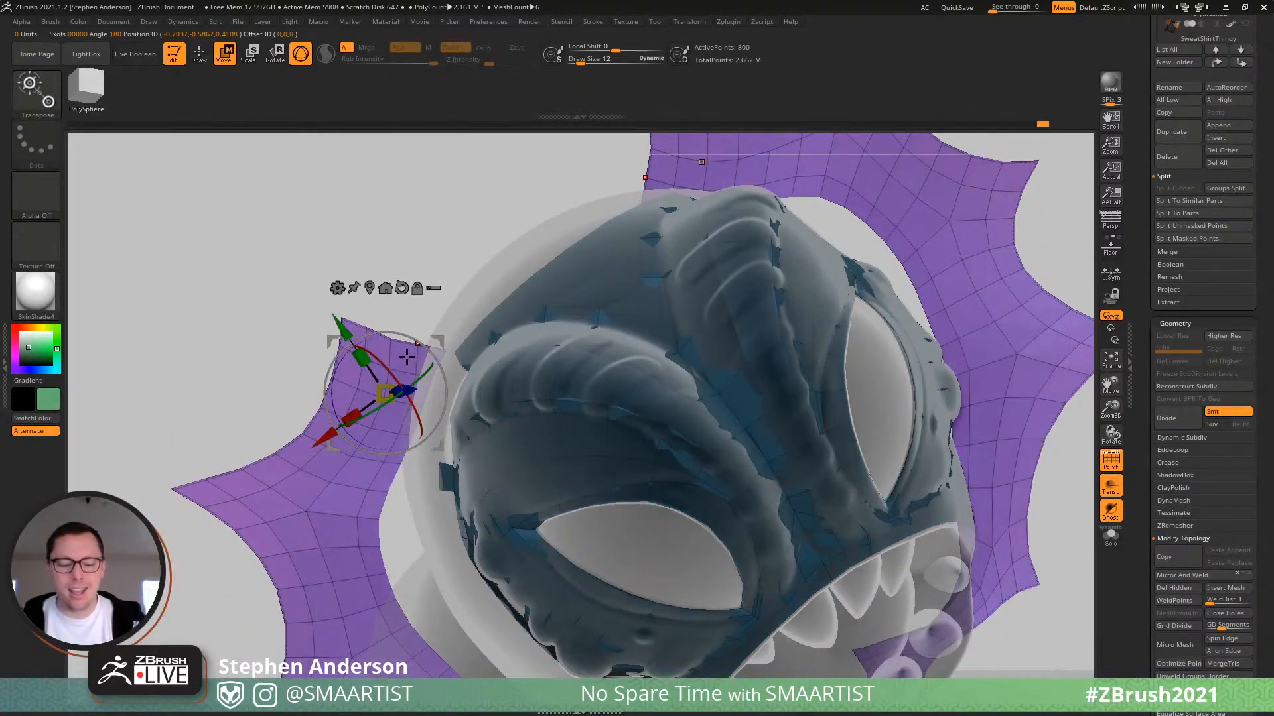
{"action": "key", "text": "b"}
{"action": "key", "text": "m"}
{"action": "key", "text": "v"}
{"action": "mouse_move", "coordinate": [434, 360]}
{"action": "left_mouse_down"}
{"action": "mouse_move", "coordinate": [431, 325]}
{"action": "mouse_move", "coordinate": [406, 326]}
{"action": "mouse_move", "coordinate": [432, 325]}
{"action": "mouse_move", "coordinate": [401, 318]}
{"action": "mouse_move", "coordinate": [428, 324]}
{"action": "mouse_move", "coordinate": [412, 316]}
{"action": "left_mouse_up"}
{"action": "key", "text": "s"}
{"action": "key", "text": "s"}
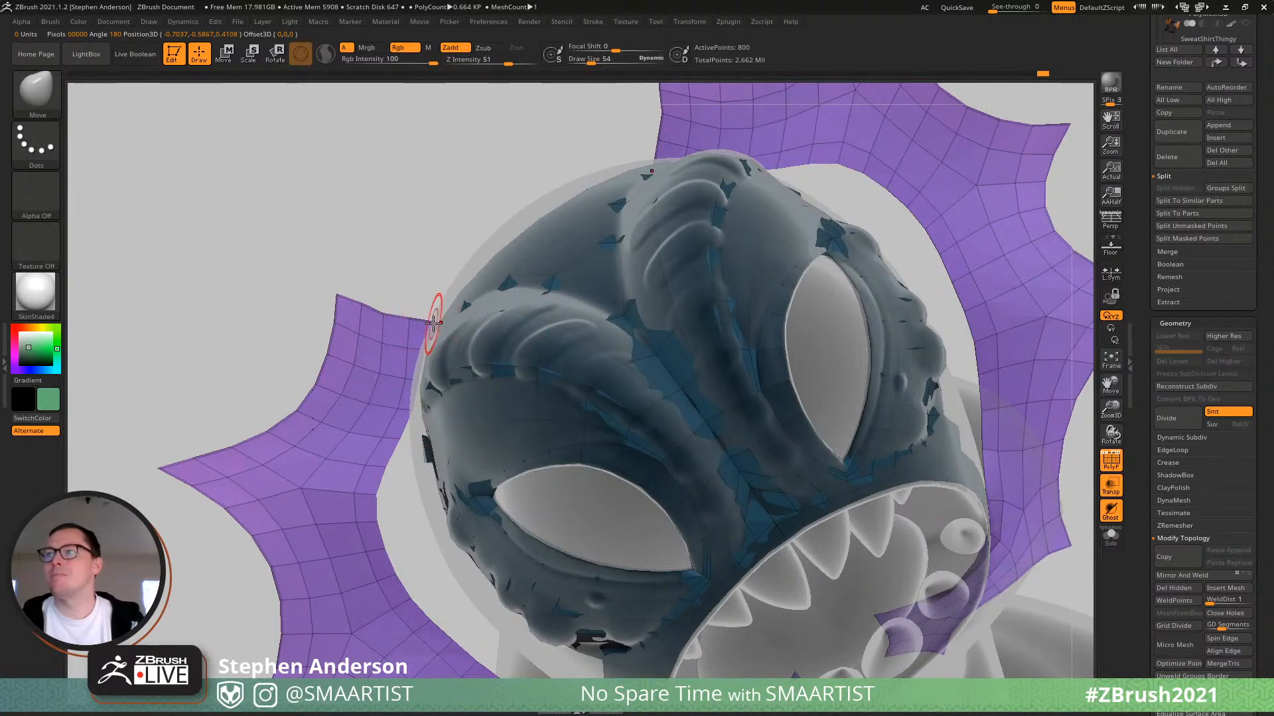
{"action": "key", "text": "s"}
{"action": "left_click_drag", "start_coordinate": [412, 371], "coordinate": [427, 370]}
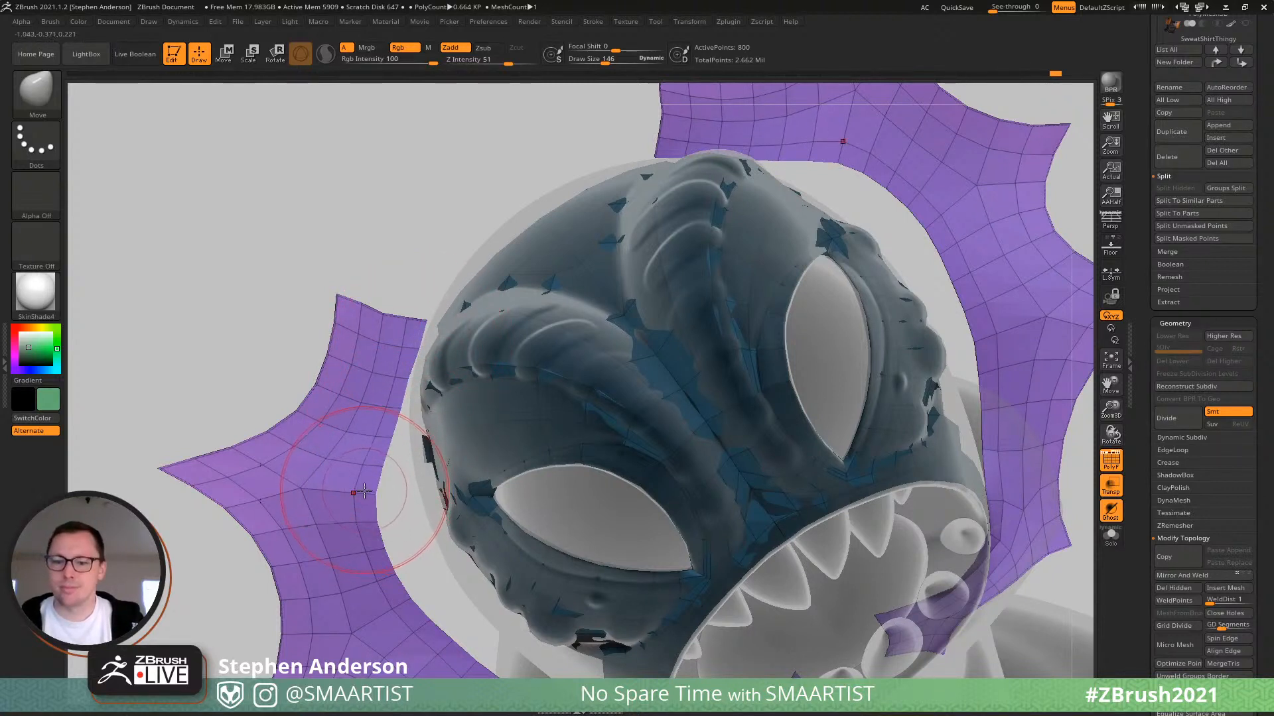
Pull the fin's inner edge beside the brow and eye inward to the head's side with the Move brush.
{"action": "key", "text": "s"}
{"action": "mouse_move", "coordinate": [374, 489]}
{"action": "left_mouse_down"}
{"action": "mouse_move", "coordinate": [359, 492]}
{"action": "mouse_move", "coordinate": [410, 496]}
{"action": "left_mouse_up"}
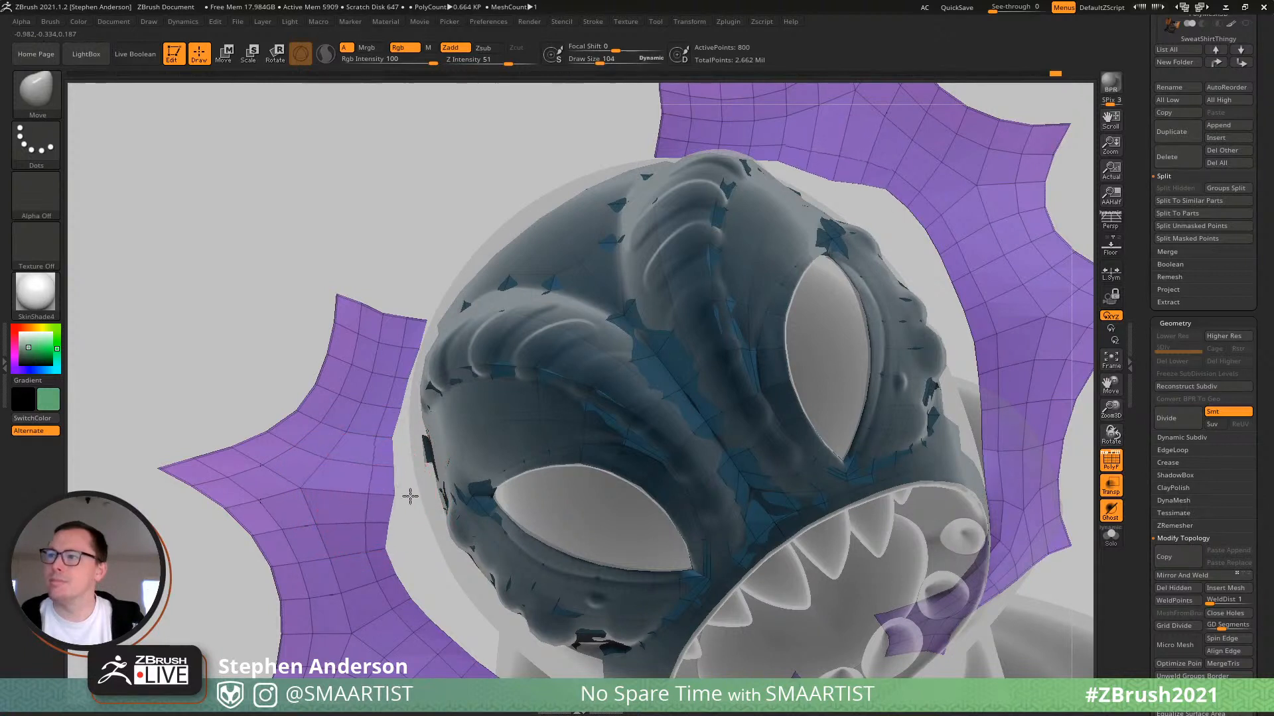
{"action": "left_click_drag", "start_coordinate": [403, 401], "coordinate": [414, 393]}
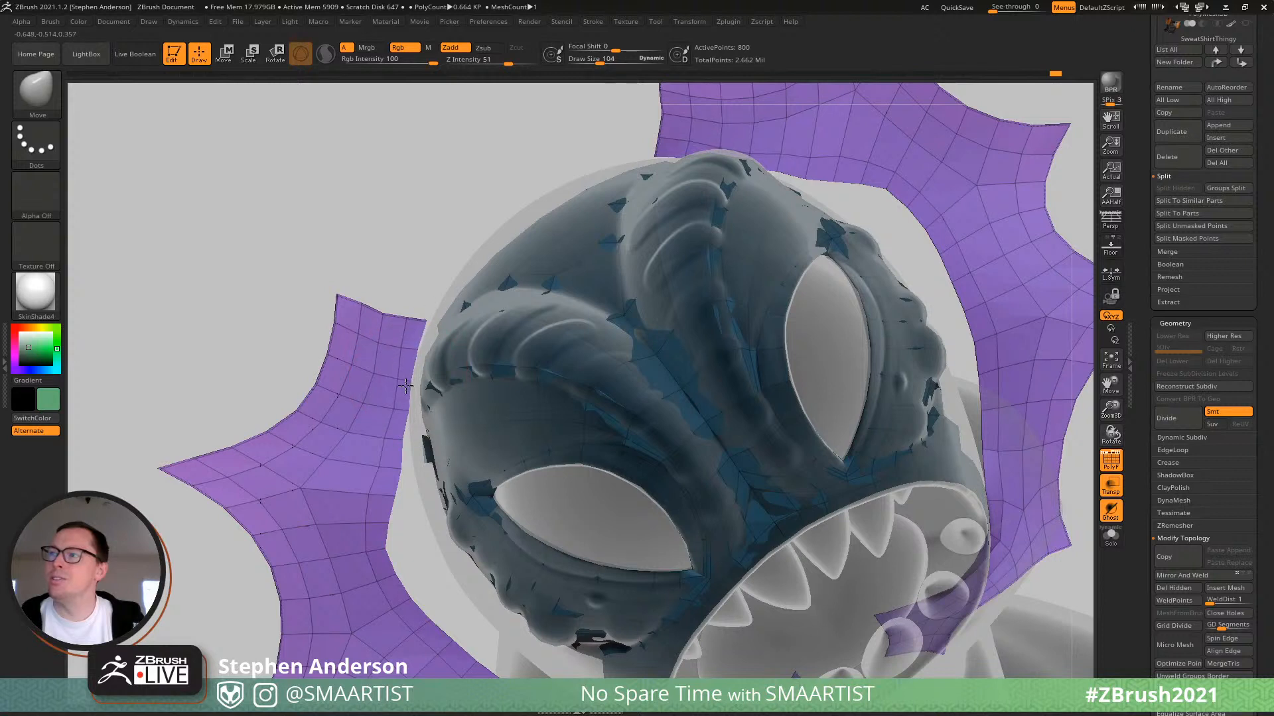
{"action": "left_click_drag", "start_coordinate": [392, 536], "coordinate": [418, 535]}
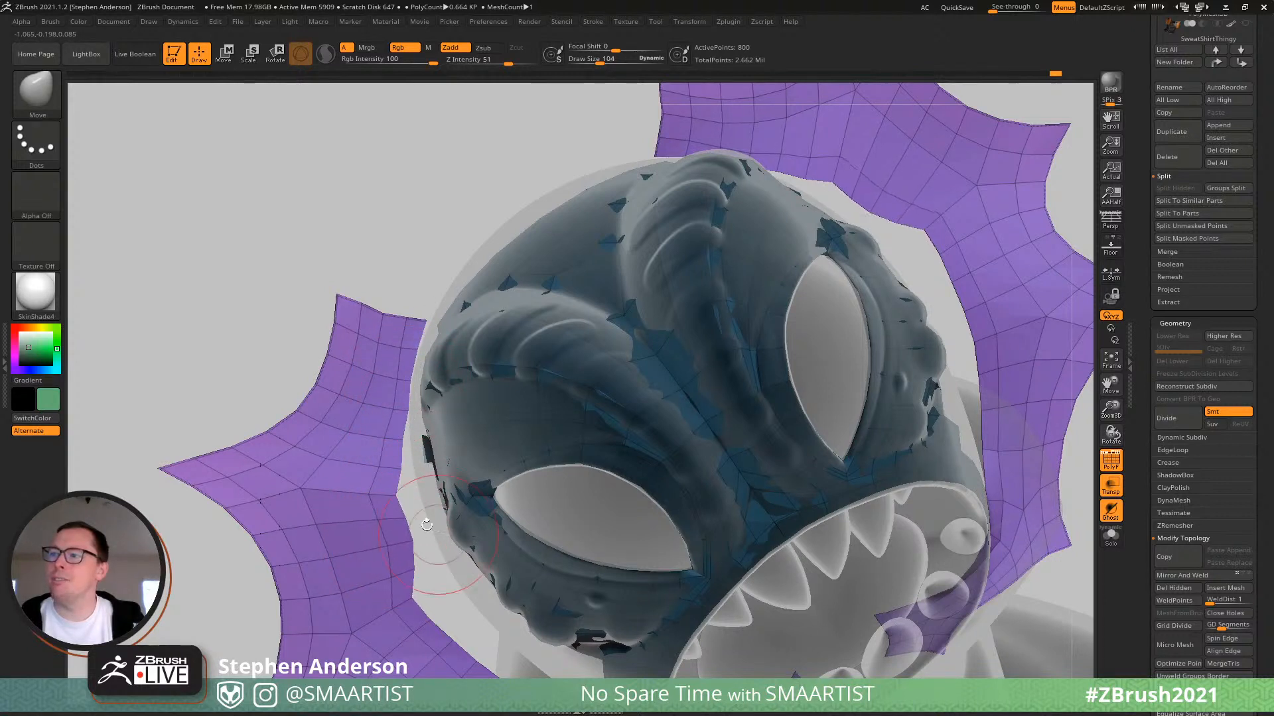
{"action": "left_click_drag", "start_coordinate": [405, 492], "coordinate": [421, 491]}
{"action": "left_click_drag", "start_coordinate": [402, 432], "coordinate": [393, 433]}
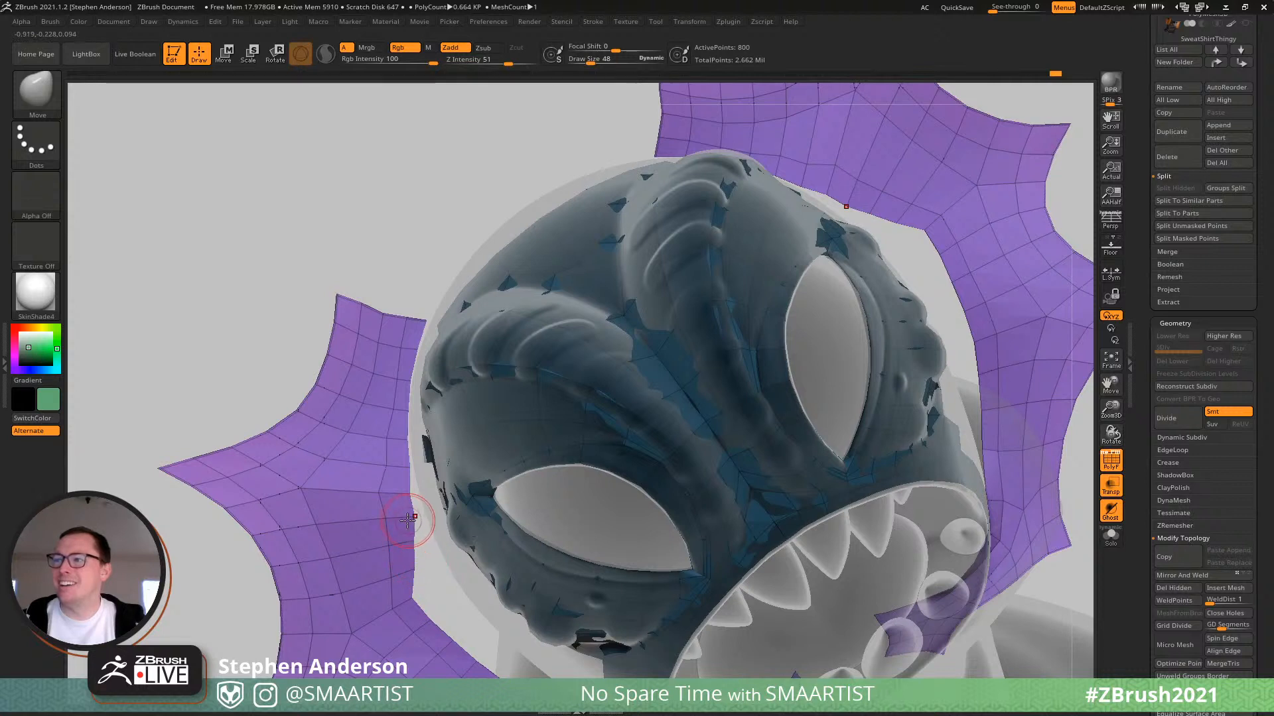
Pull the fin's inner edge beside the eye's outer corner and upper cheek onto the head with a smaller Move brush.
{"action": "key", "text": "s"}
{"action": "left_click_drag", "start_coordinate": [408, 498], "coordinate": [416, 496]}
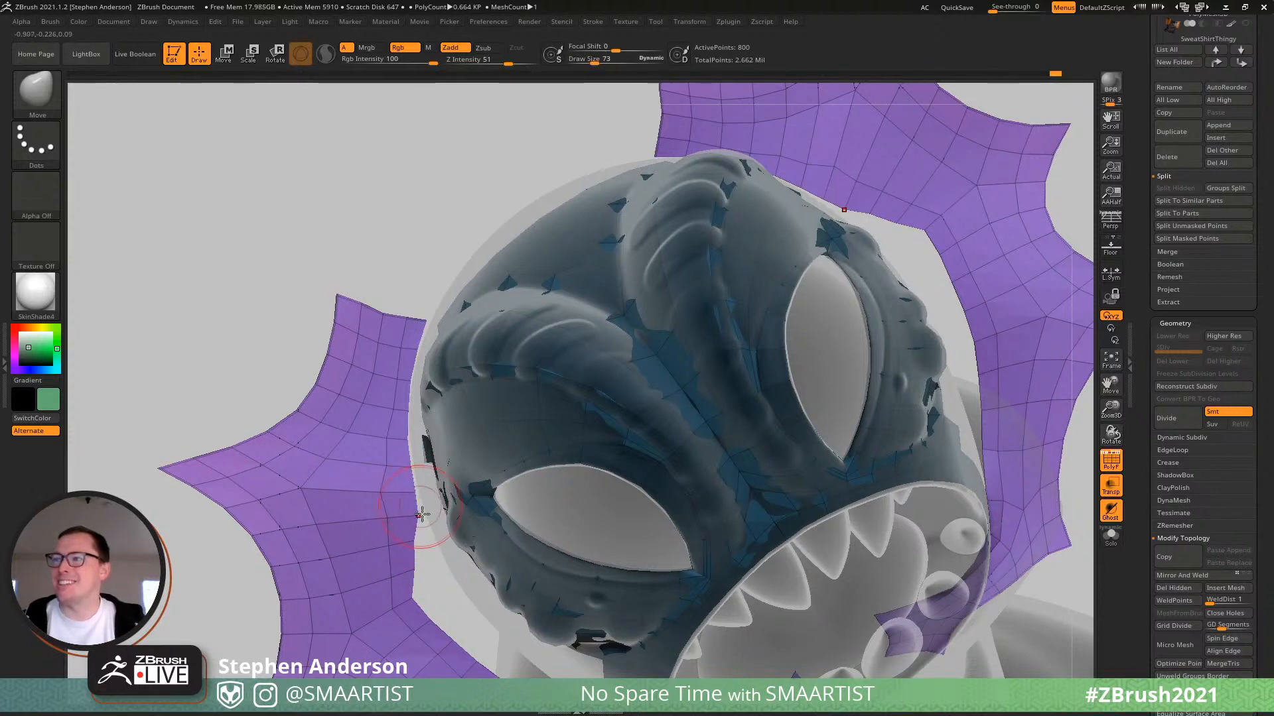
{"action": "mouse_move", "coordinate": [405, 581]}
{"action": "left_mouse_down"}
{"action": "mouse_move", "coordinate": [440, 574]}
{"action": "mouse_move", "coordinate": [438, 555]}
{"action": "left_mouse_up"}
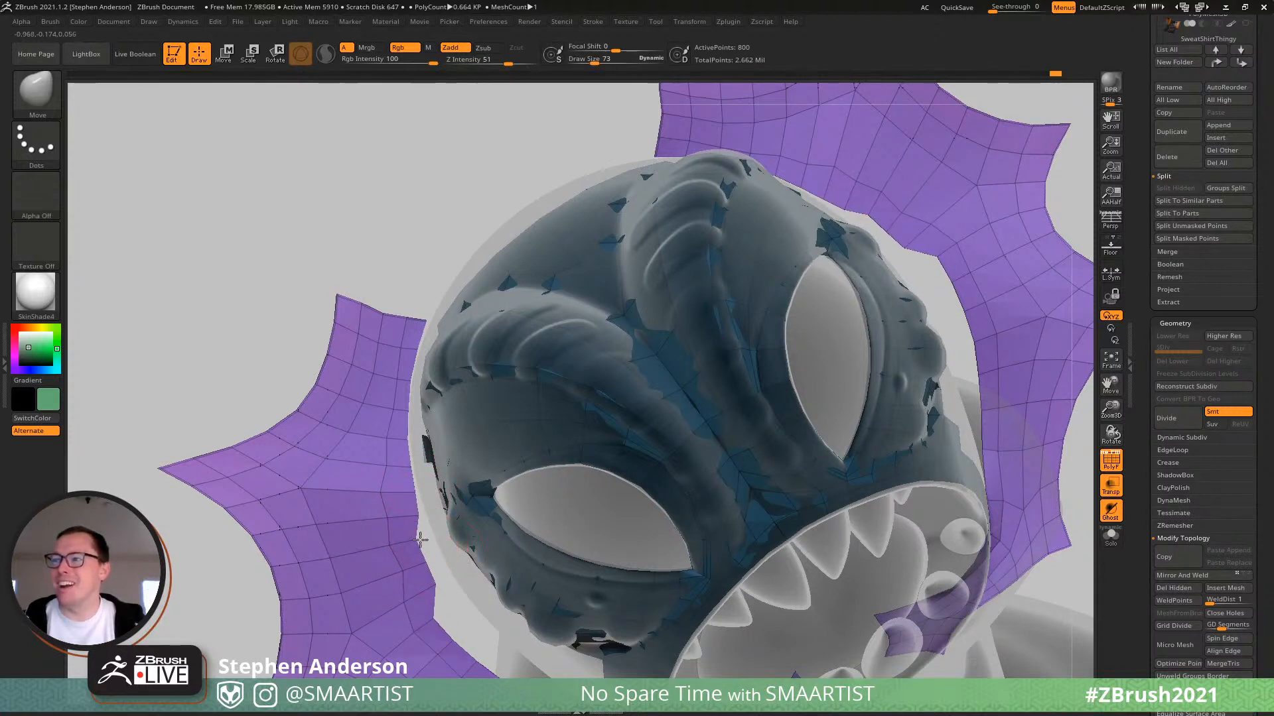
{"action": "left_click_drag", "start_coordinate": [434, 622], "coordinate": [486, 578]}
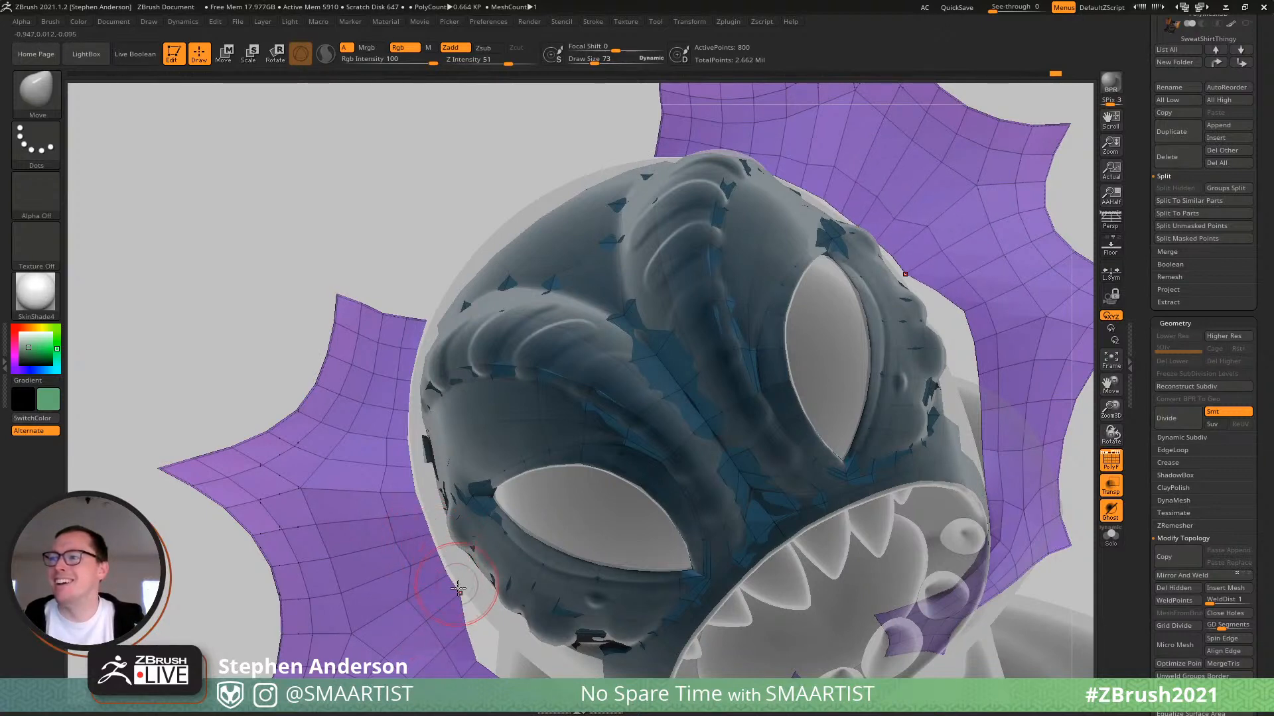
Fit the fin's inner edge along the lower cheek toward the jaw with the Move brush.
{"action": "right_click_drag", "start_coordinate": [462, 605], "coordinate": [371, 492], "text": "alt"}
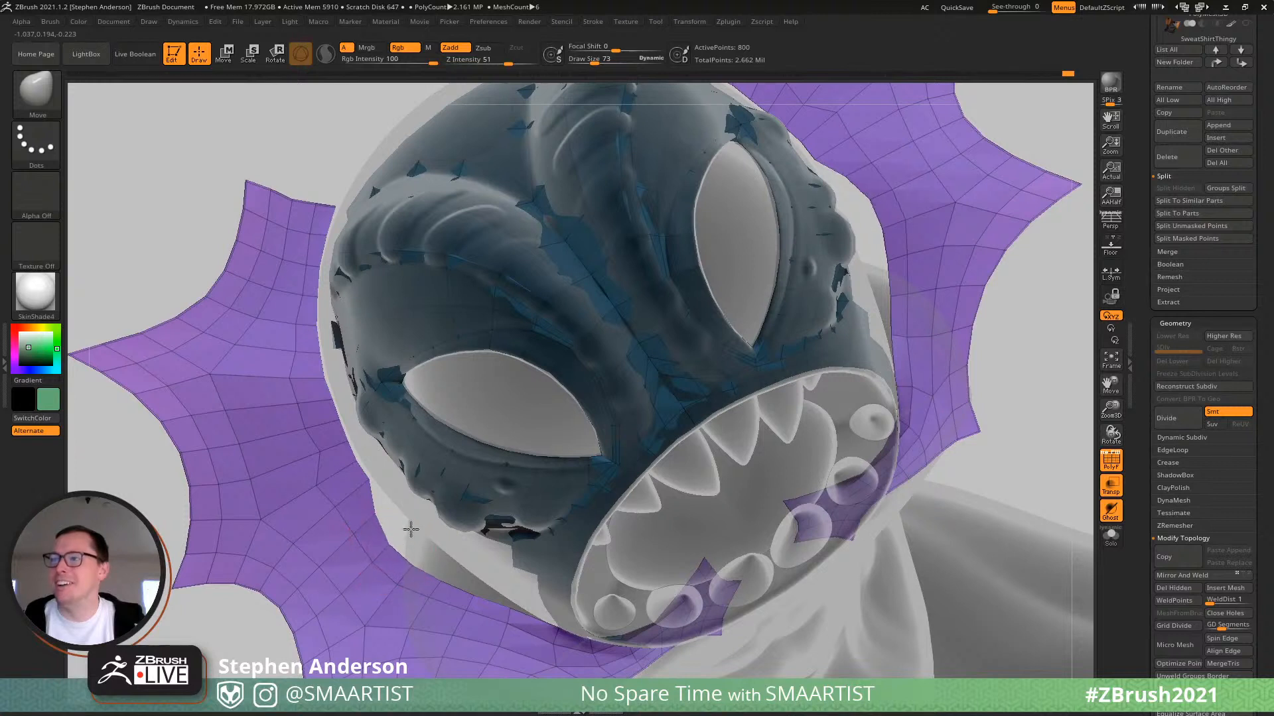
{"action": "left_click_drag", "start_coordinate": [410, 529], "coordinate": [392, 491]}
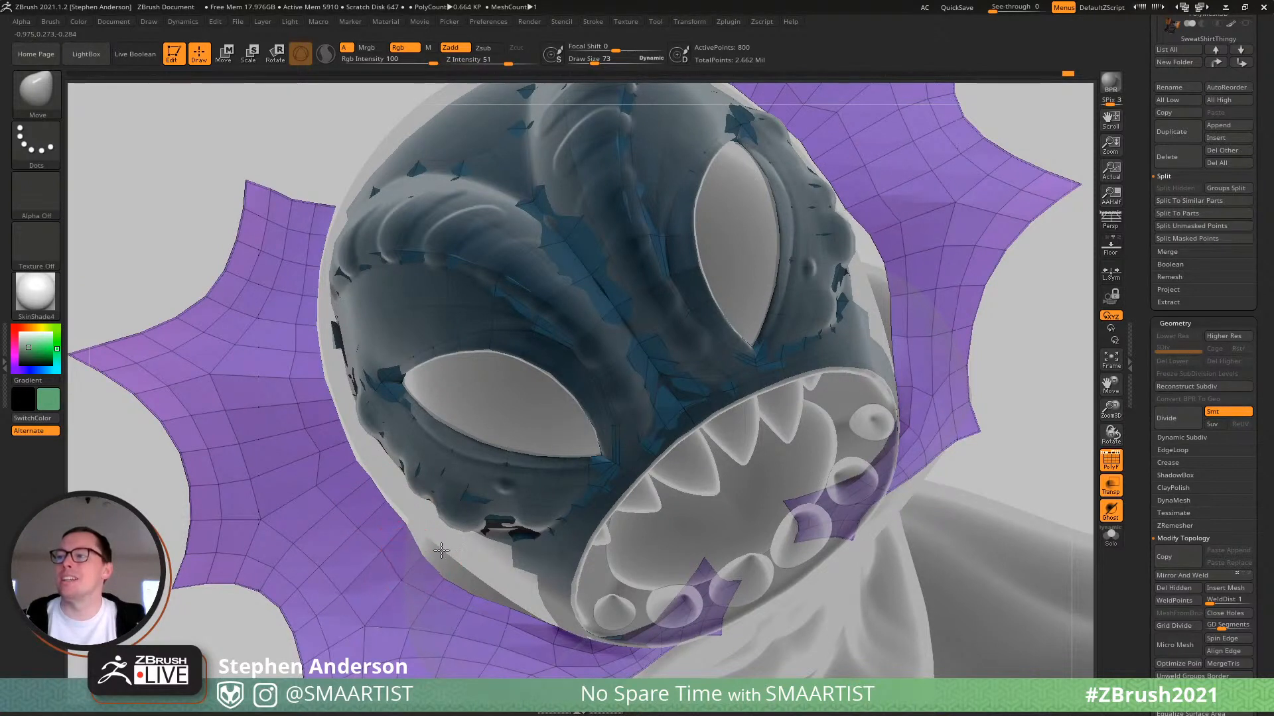
{"action": "mouse_move", "coordinate": [442, 550]}
{"action": "left_mouse_down"}
{"action": "mouse_move", "coordinate": [451, 542]}
{"action": "mouse_move", "coordinate": [446, 569]}
{"action": "mouse_move", "coordinate": [506, 557]}
{"action": "mouse_move", "coordinate": [498, 571]}
{"action": "mouse_move", "coordinate": [563, 581]}
{"action": "mouse_move", "coordinate": [542, 608]}
{"action": "mouse_move", "coordinate": [510, 614]}
{"action": "left_mouse_up"}
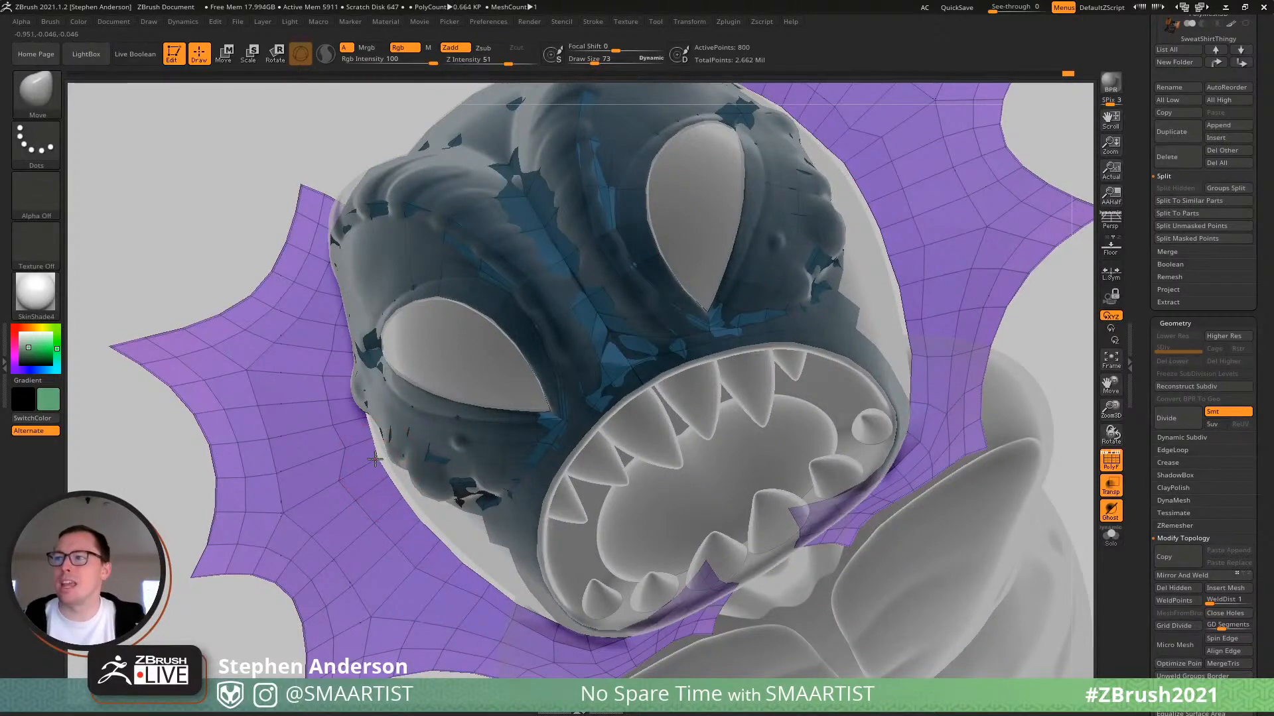
Refine the fin's inner edge from other angles so it follows the head's side behind the eye.
{"action": "left_click_drag", "start_coordinate": [385, 455], "coordinate": [378, 445]}
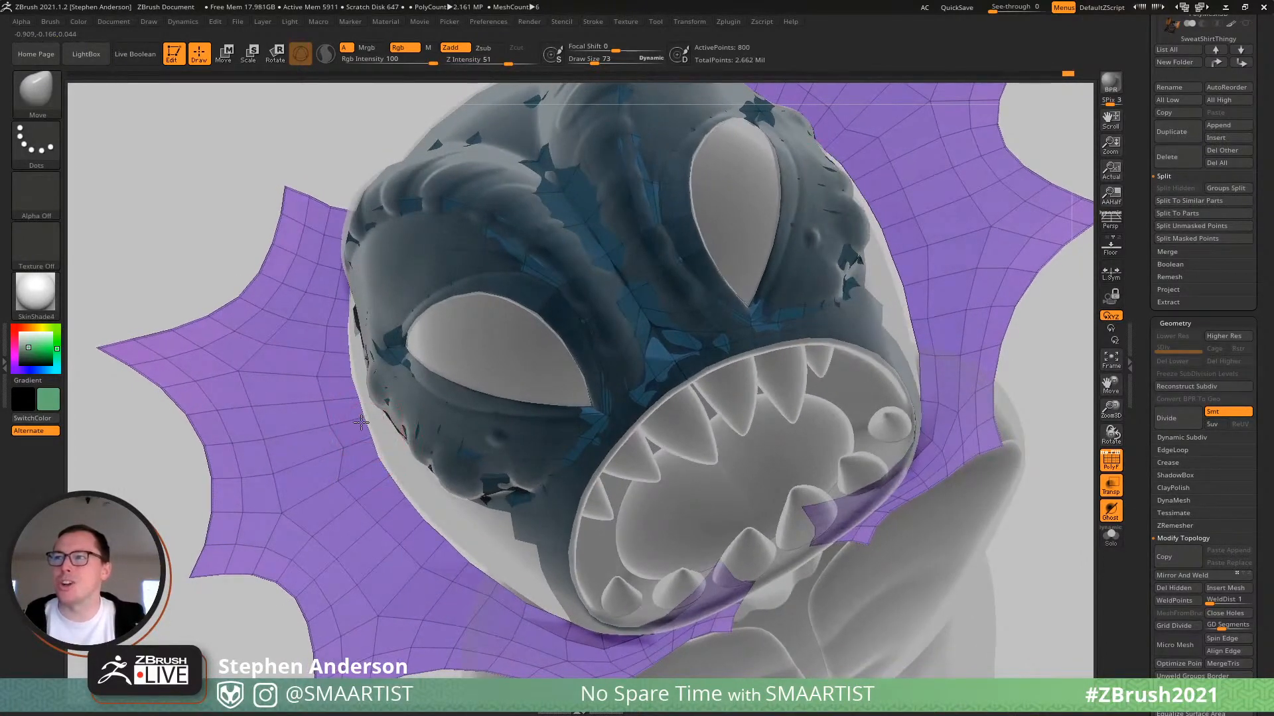
{"action": "left_click_drag", "start_coordinate": [359, 363], "coordinate": [375, 377]}
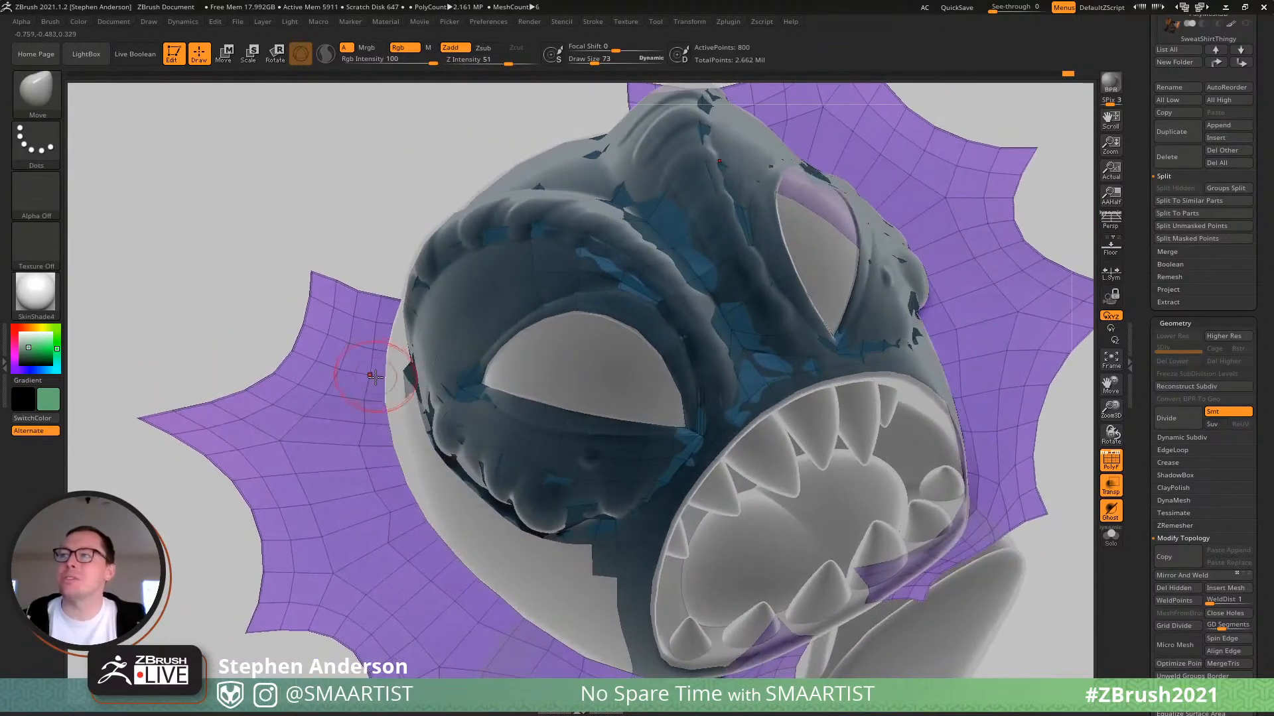
{"action": "left_click", "coordinate": [379, 380]}
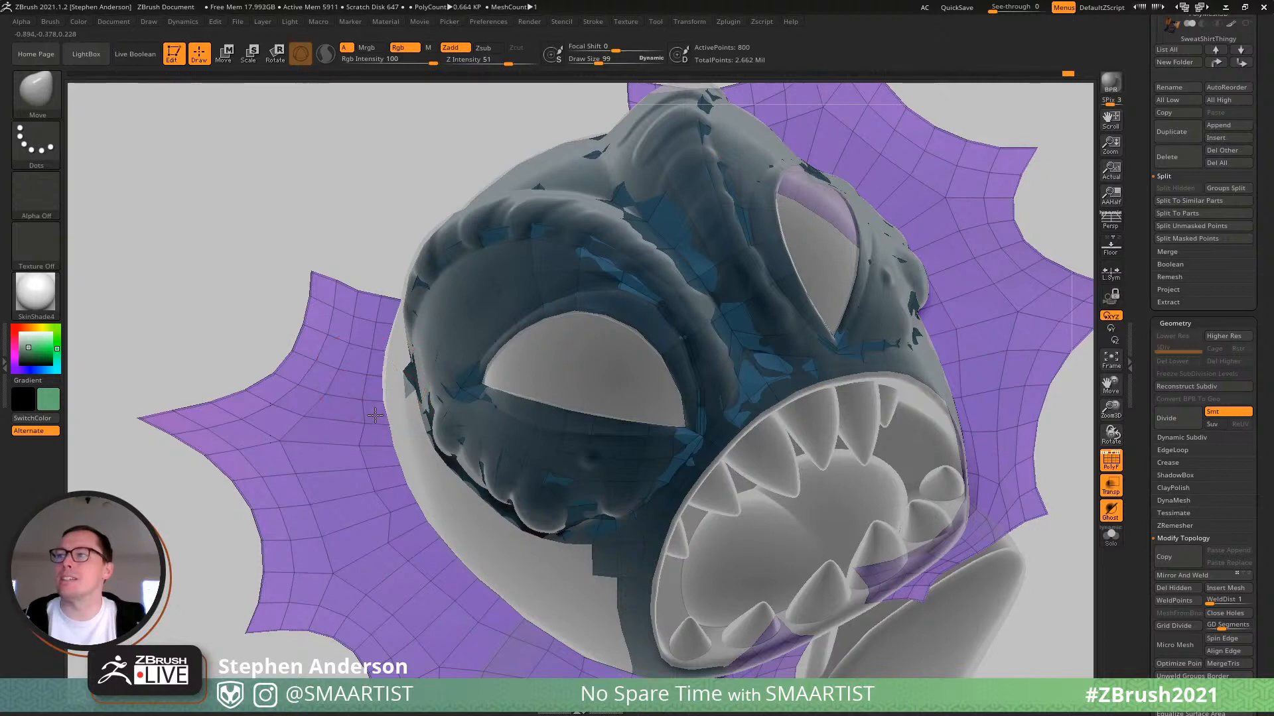
{"action": "left_click_drag", "start_coordinate": [364, 438], "coordinate": [387, 327]}
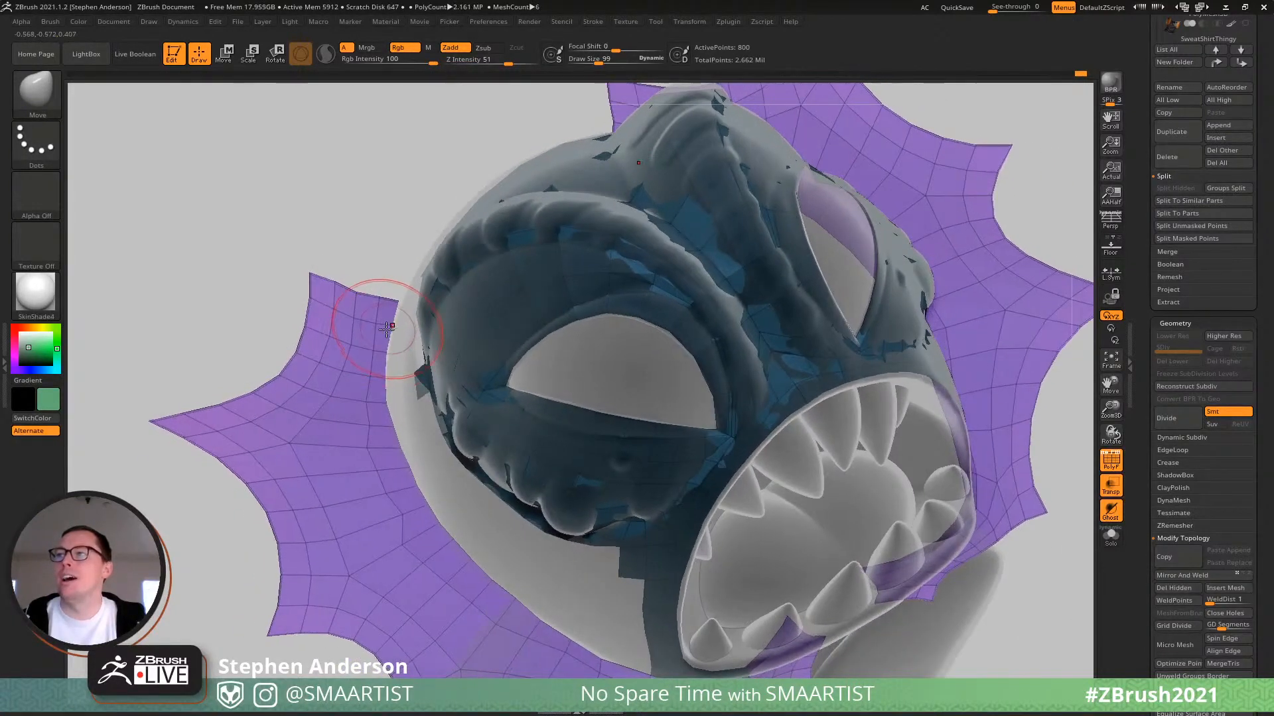
{"action": "mouse_move", "coordinate": [382, 402]}
{"action": "left_mouse_down"}
{"action": "mouse_move", "coordinate": [392, 495]}
{"action": "mouse_move", "coordinate": [458, 510]}
{"action": "mouse_move", "coordinate": [449, 449]}
{"action": "mouse_move", "coordinate": [450, 460]}
{"action": "left_mouse_up"}
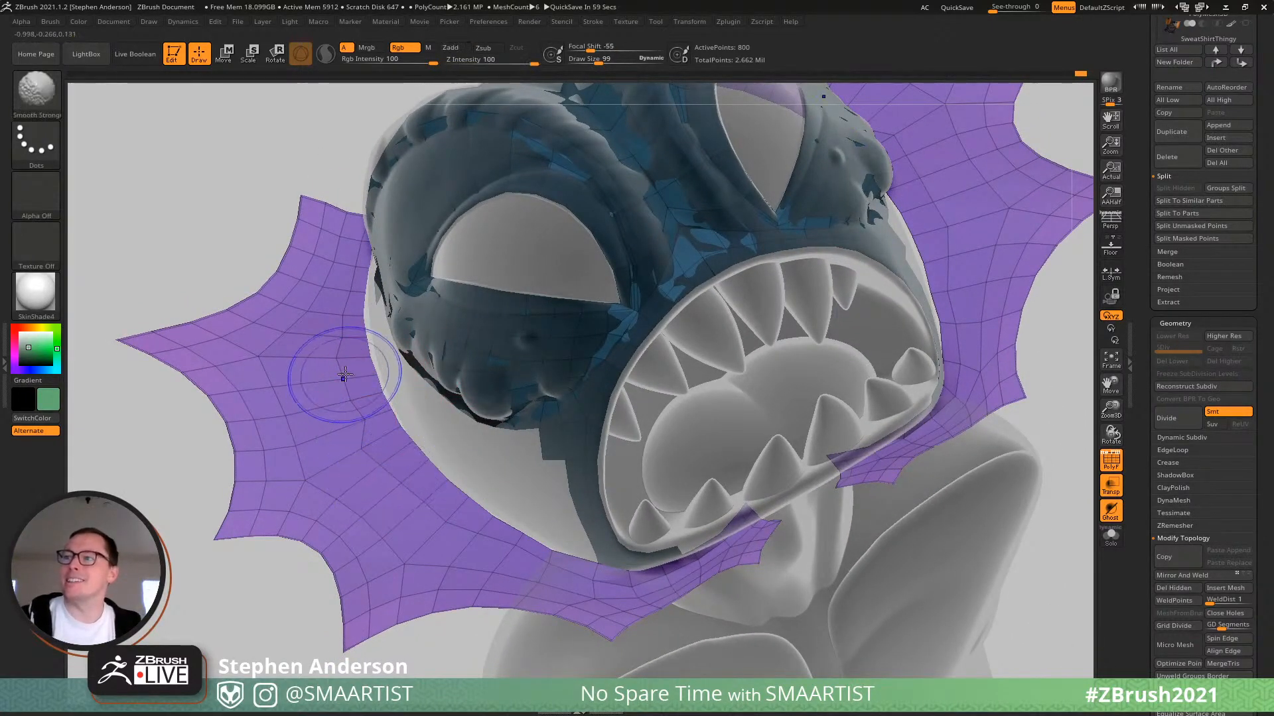
Smooth the fin's surface from beside the cheek down to the jaw, undoing a stroke along the way.
{"action": "mouse_move", "coordinate": [344, 375]}
{"action": "left_mouse_down", "text": "shift"}
{"action": "mouse_move", "coordinate": [365, 414]}
{"action": "mouse_move", "coordinate": [345, 409]}
{"action": "left_mouse_up", "text": "shift"}
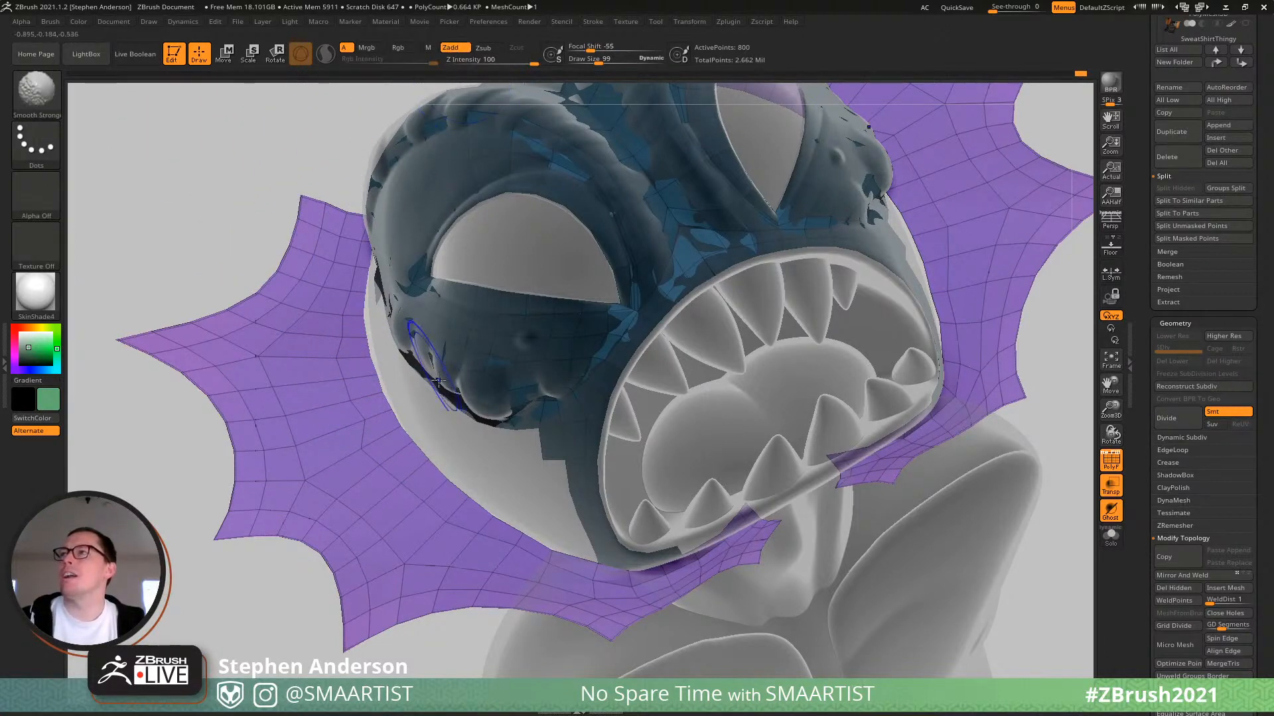
{"action": "key", "text": "shift+f"}
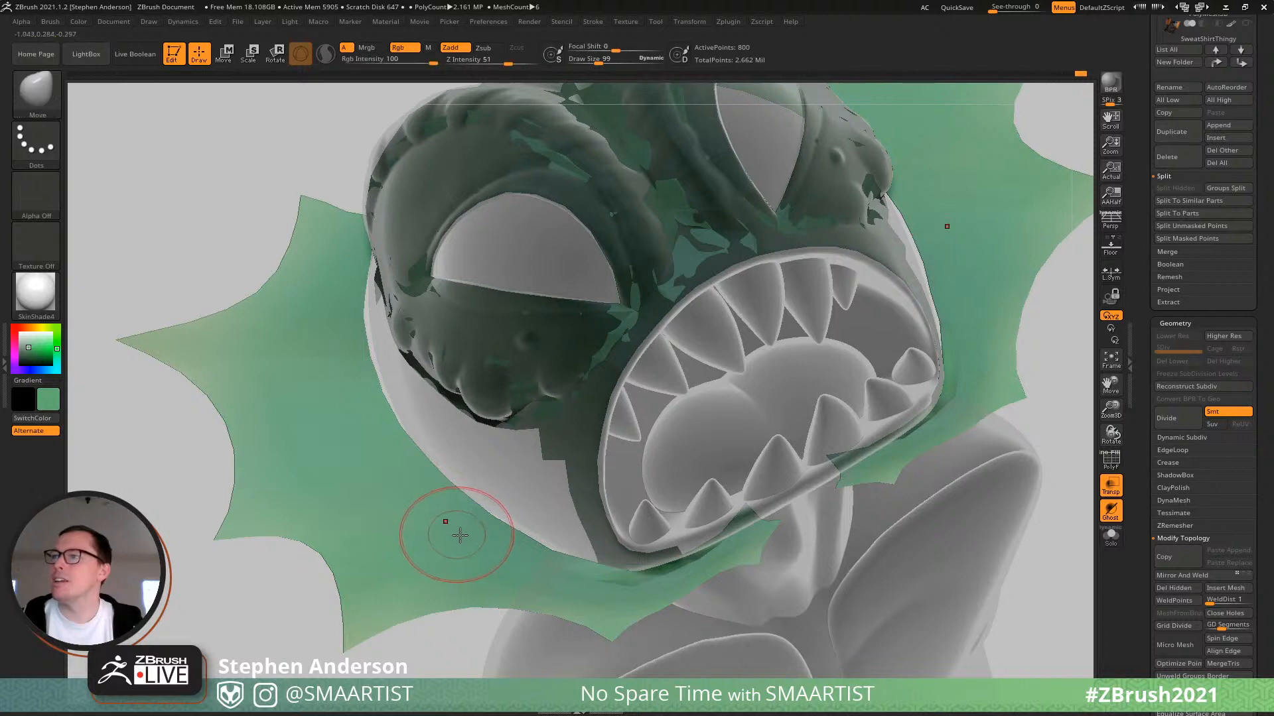
{"action": "key", "text": "ctrl+z"}
{"action": "left_click_drag", "start_coordinate": [383, 446], "coordinate": [412, 479], "text": "shift"}
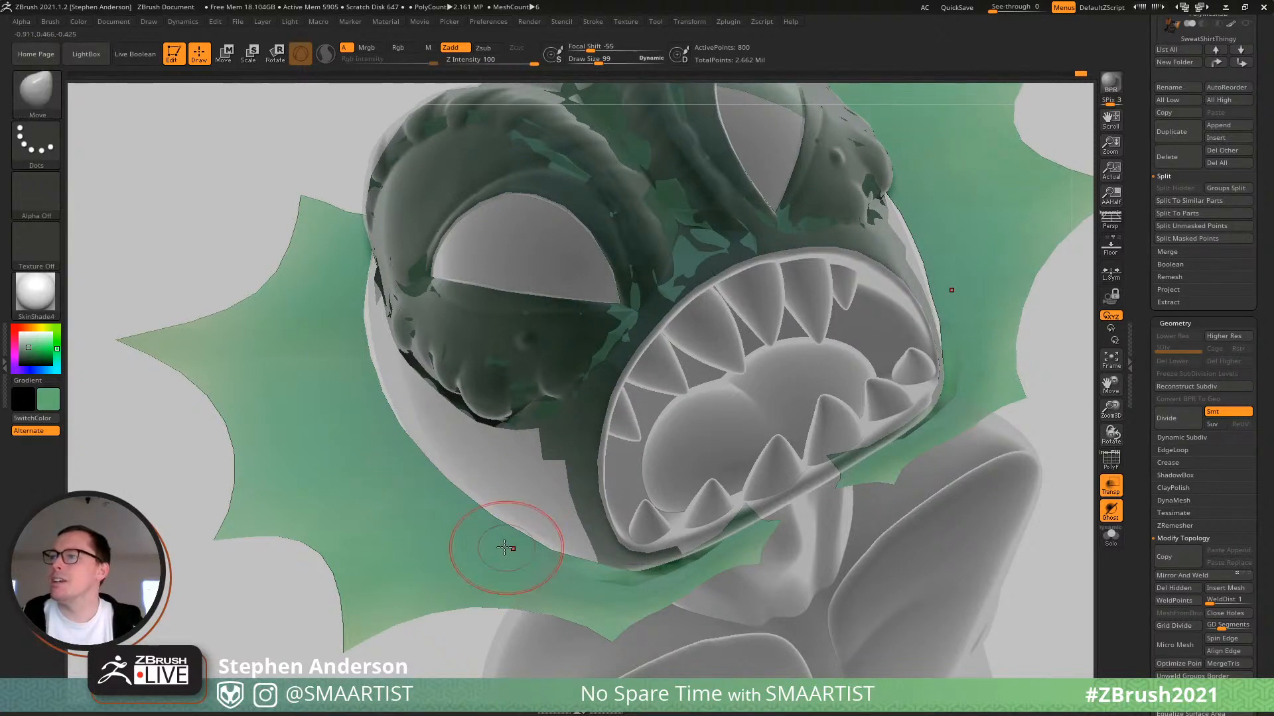
{"action": "key", "text": "shift+f"}
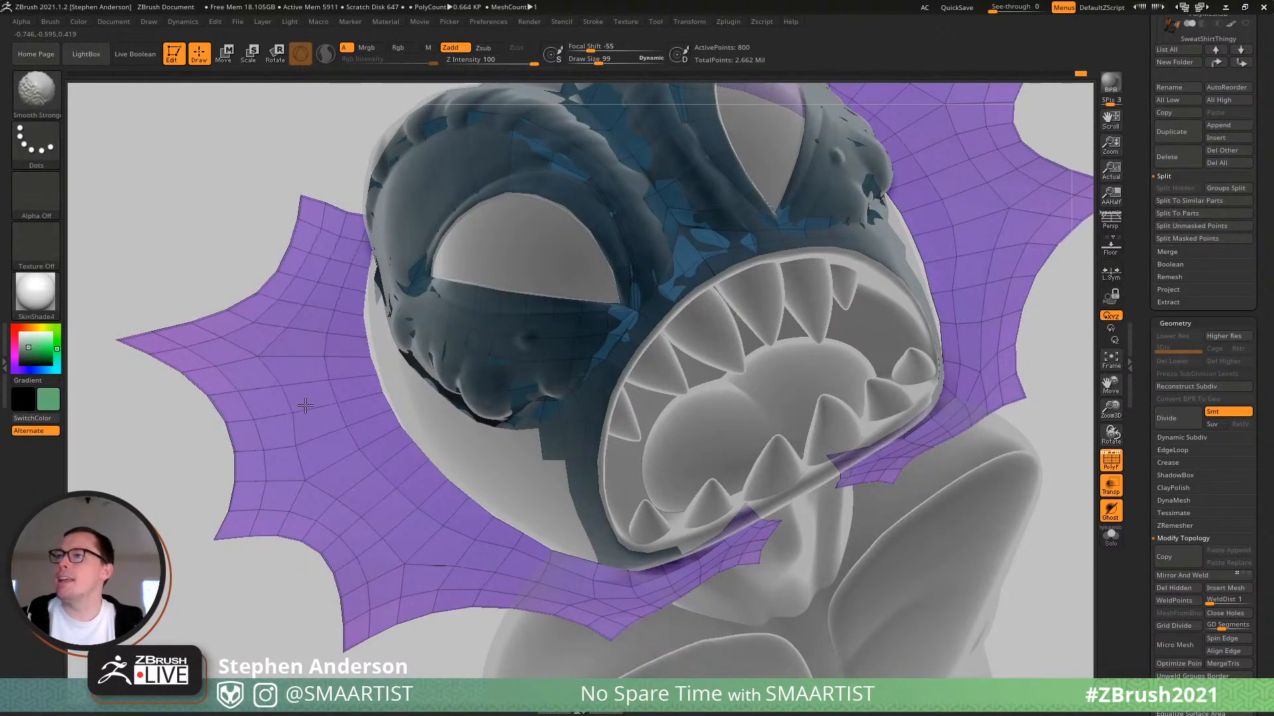
{"action": "mouse_move", "coordinate": [426, 546]}
{"action": "left_mouse_down", "text": "shift"}
{"action": "mouse_move", "coordinate": [611, 584]}
{"action": "mouse_move", "coordinate": [569, 582]}
{"action": "left_mouse_up", "text": "shift"}
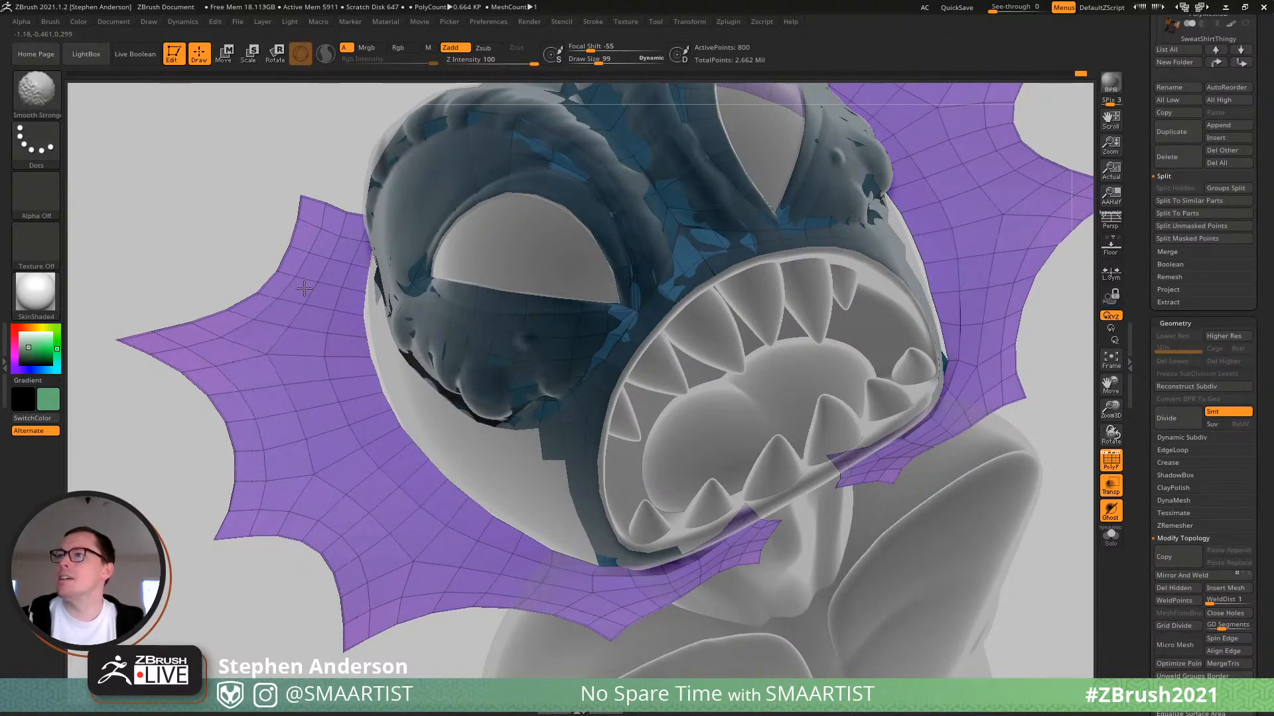
Touch up the fin's inner edge near the lower corner of the mouth with the Move brush.
{"action": "mouse_move", "coordinate": [333, 378]}
{"action": "right_mouse_down"}
{"action": "mouse_move", "coordinate": [444, 413]}
{"action": "mouse_move", "coordinate": [448, 359]}
{"action": "right_mouse_up"}
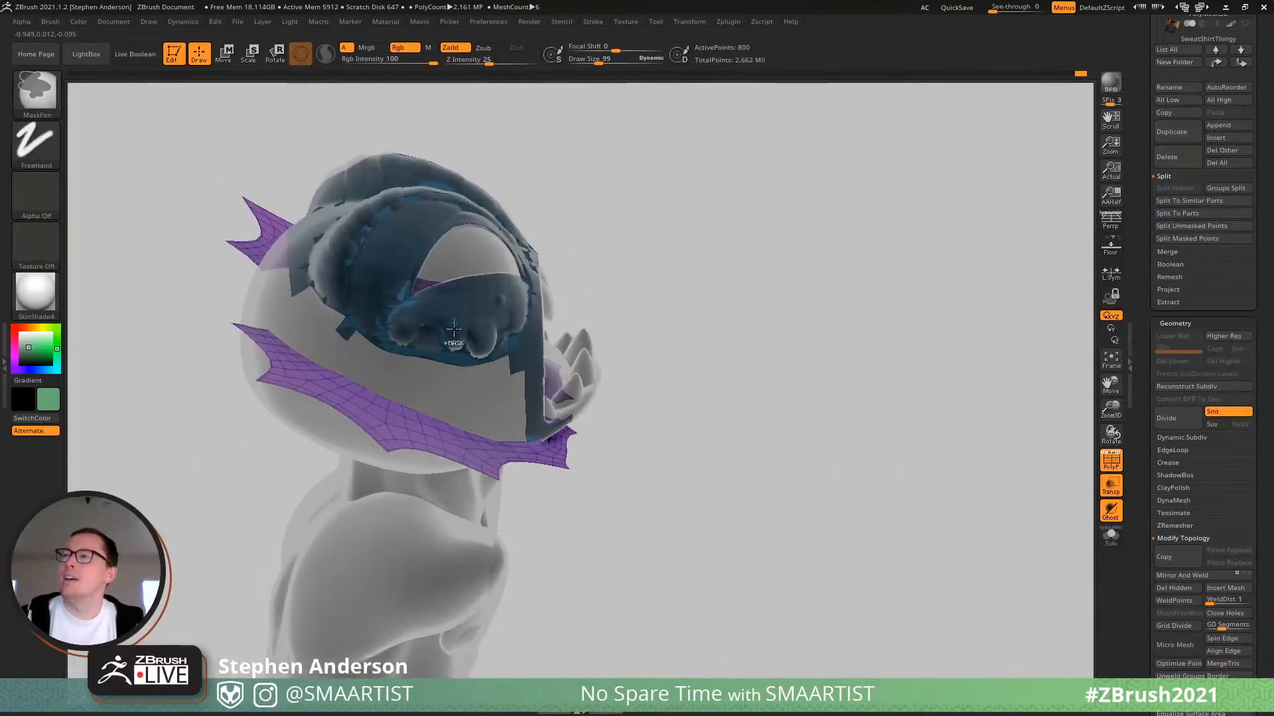
{"action": "right_click_drag", "start_coordinate": [642, 361], "coordinate": [561, 369]}
{"action": "mouse_move", "coordinate": [561, 369]}
{"action": "right_mouse_down", "text": "ctrl"}
{"action": "mouse_move", "coordinate": [564, 455]}
{"action": "mouse_move", "coordinate": [543, 512]}
{"action": "mouse_move", "coordinate": [528, 461]}
{"action": "right_mouse_up", "text": "ctrl"}
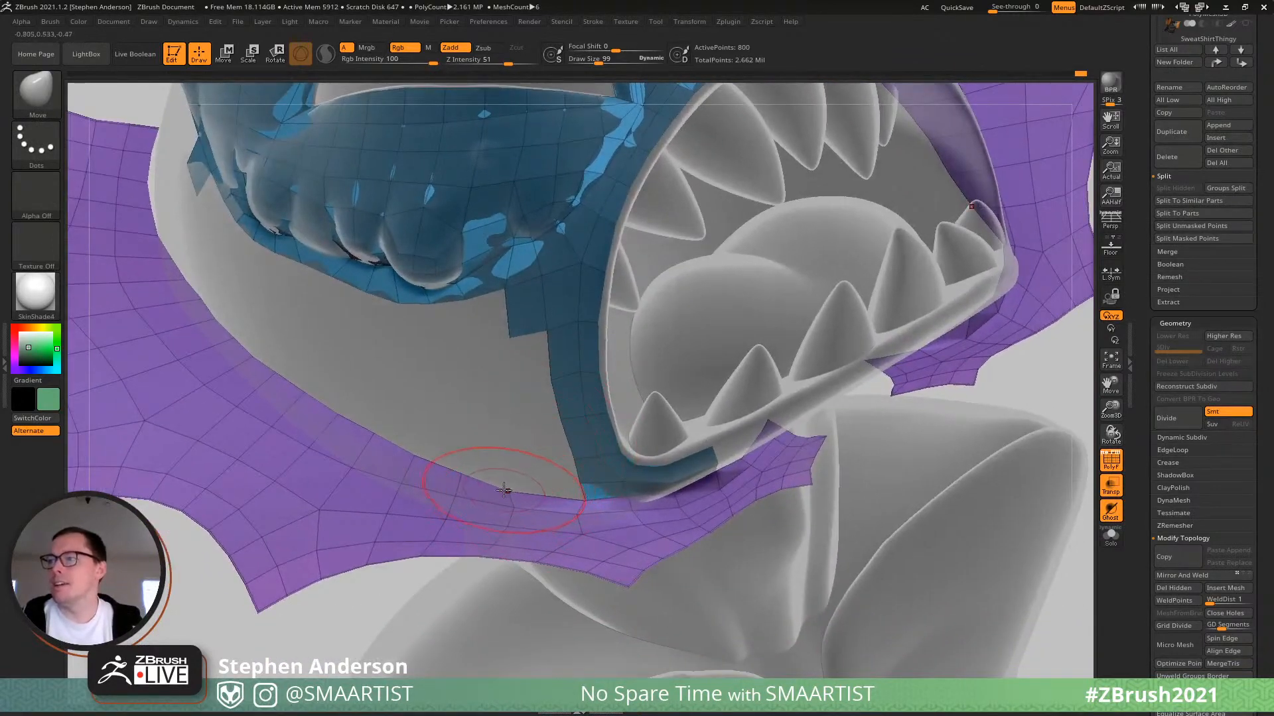
{"action": "key", "text": "s"}
{"action": "left_click_drag", "start_coordinate": [512, 491], "coordinate": [503, 491]}
{"action": "mouse_move", "coordinate": [506, 491]}
{"action": "right_mouse_down"}
{"action": "mouse_move", "coordinate": [550, 488]}
{"action": "mouse_move", "coordinate": [500, 483]}
{"action": "mouse_move", "coordinate": [512, 514]}
{"action": "right_mouse_up"}
Switch to ZModeler and examine the fin's fit along the cheek, jaw and underside of the mouth.
{"action": "key", "text": "s"}
{"action": "key", "text": "b"}
{"action": "key", "text": "z"}
{"action": "key", "text": "m"}
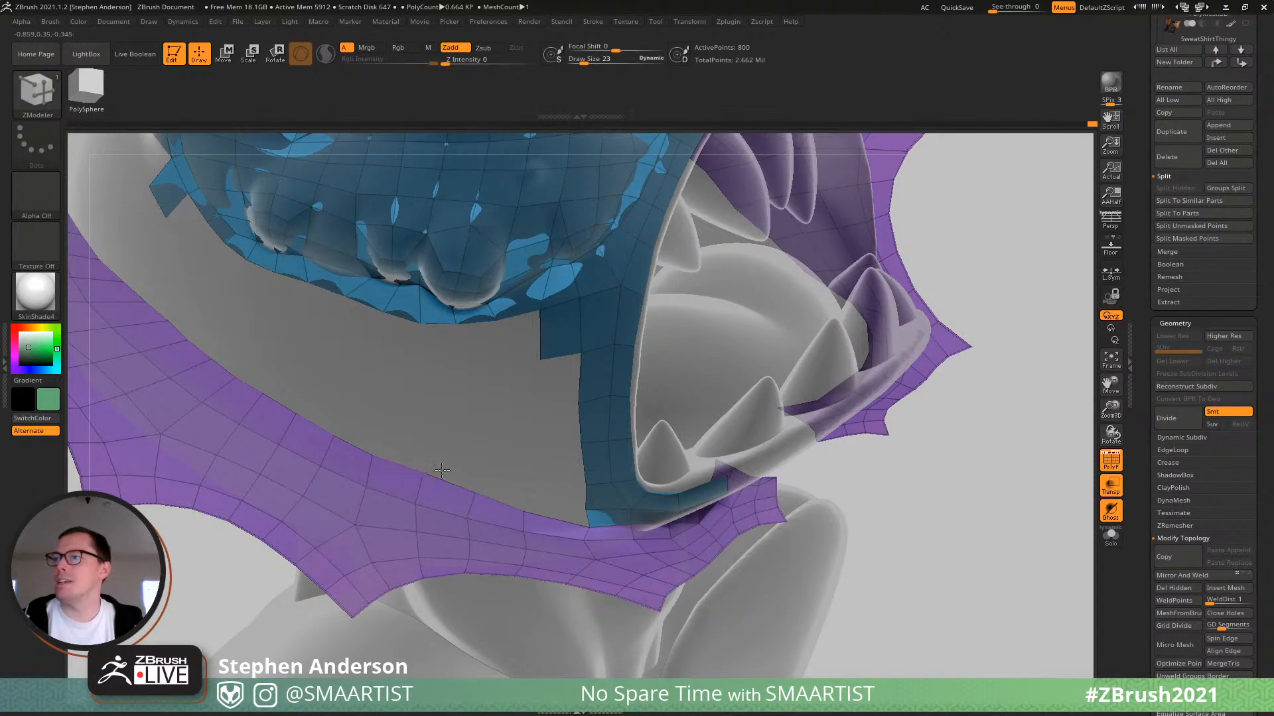
{"action": "right_click_drag", "start_coordinate": [441, 469], "coordinate": [540, 511], "text": "alt"}
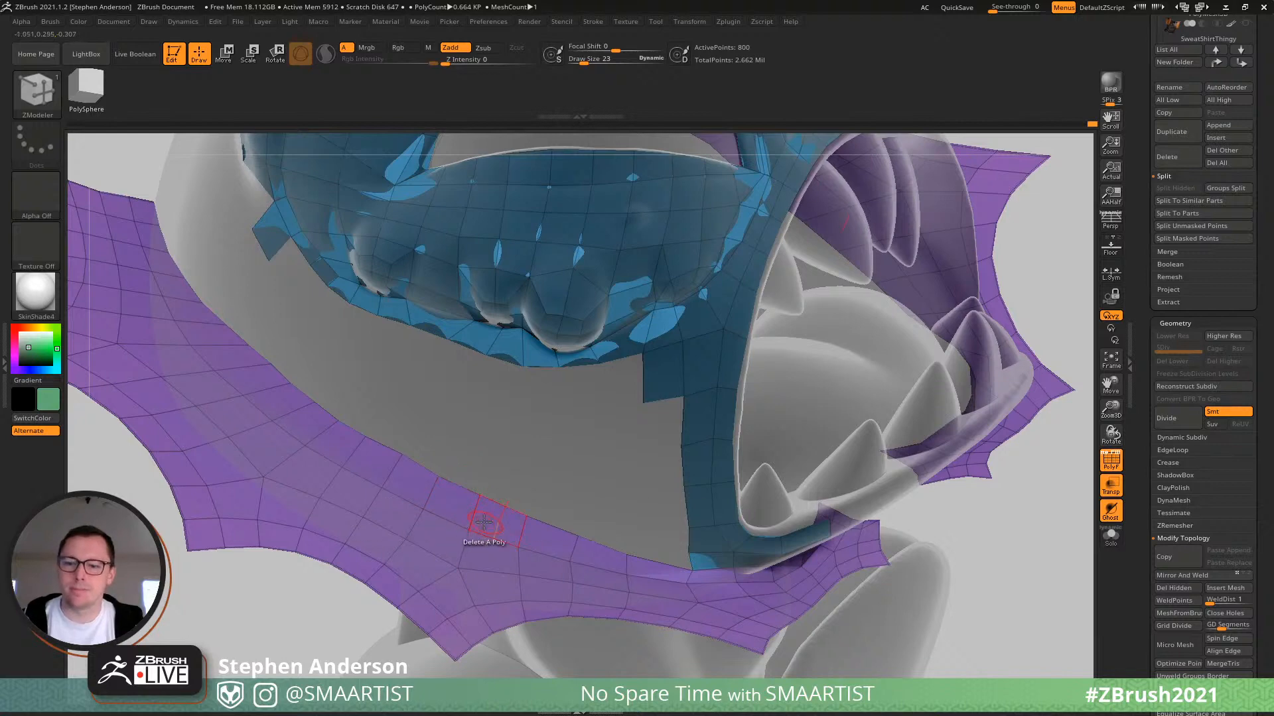
{"action": "right_click_drag", "start_coordinate": [482, 520], "coordinate": [455, 512]}
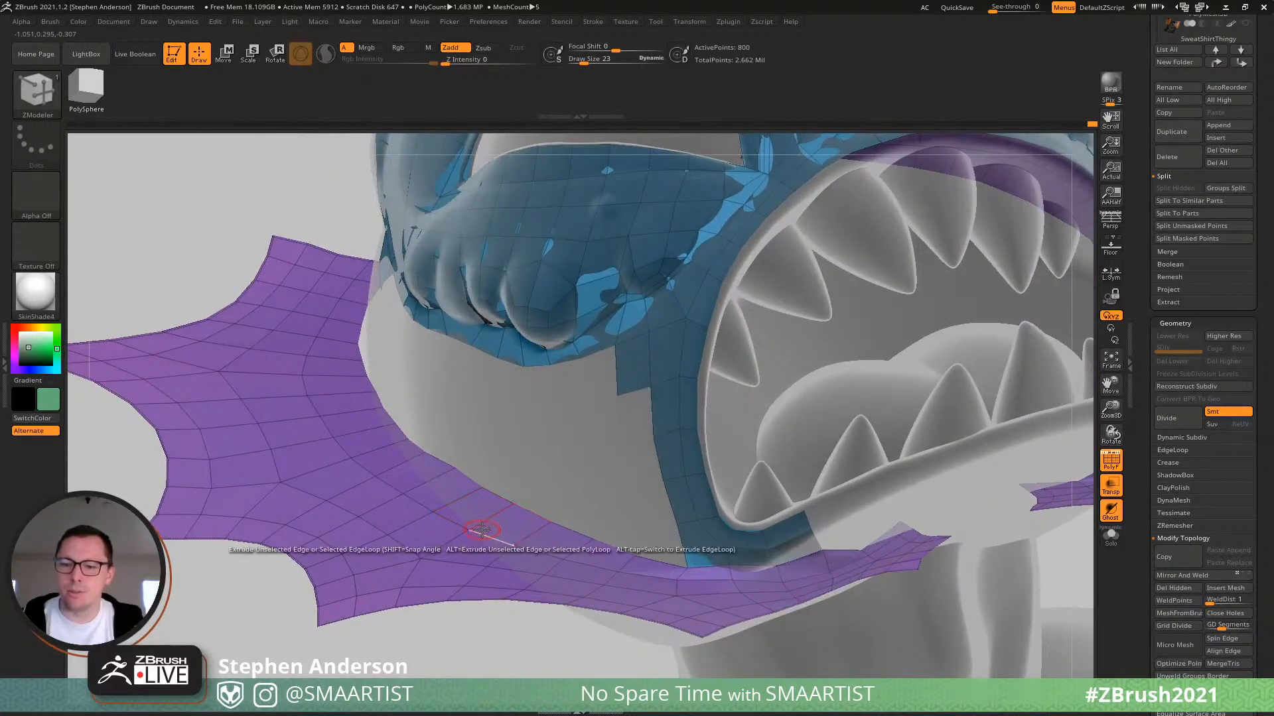
{"action": "key", "text": "f"}
{"action": "right_click_drag", "start_coordinate": [573, 416], "coordinate": [887, 415]}
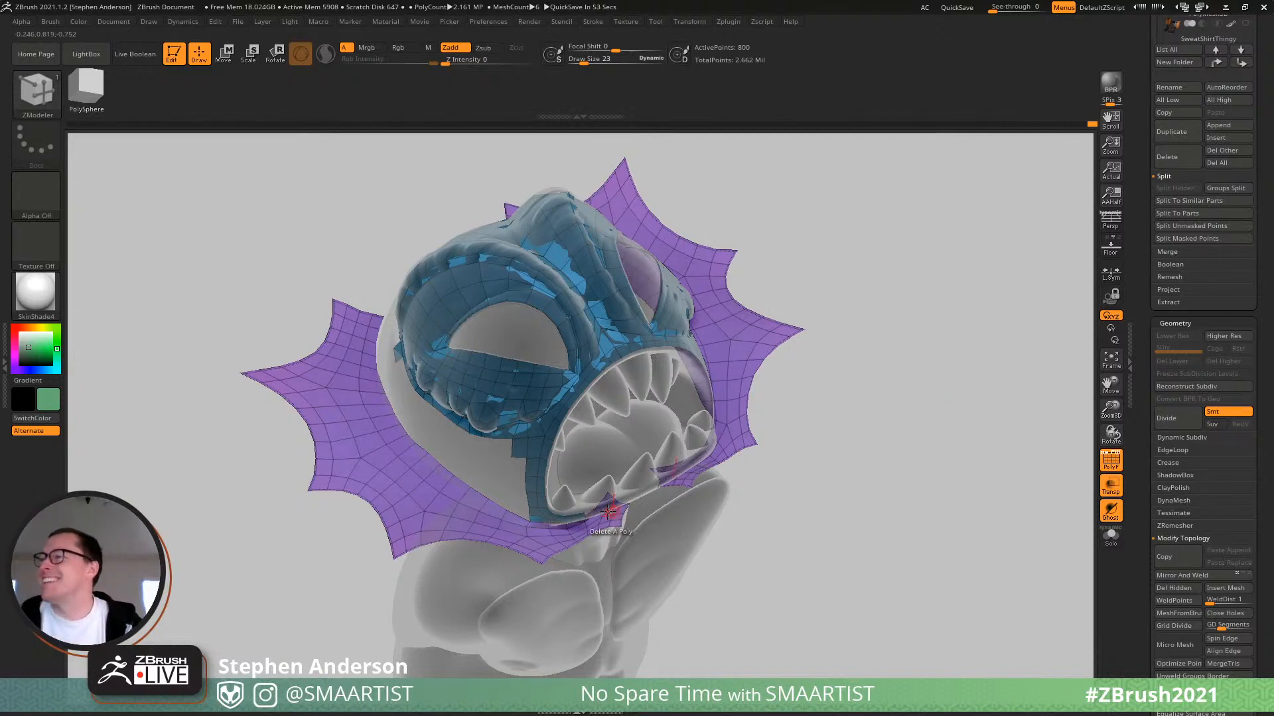
{"action": "mouse_move", "coordinate": [614, 537]}
{"action": "right_mouse_down"}
{"action": "mouse_move", "coordinate": [584, 528]}
{"action": "mouse_move", "coordinate": [625, 576]}
{"action": "right_mouse_up"}
{"action": "key", "text": "shift"}
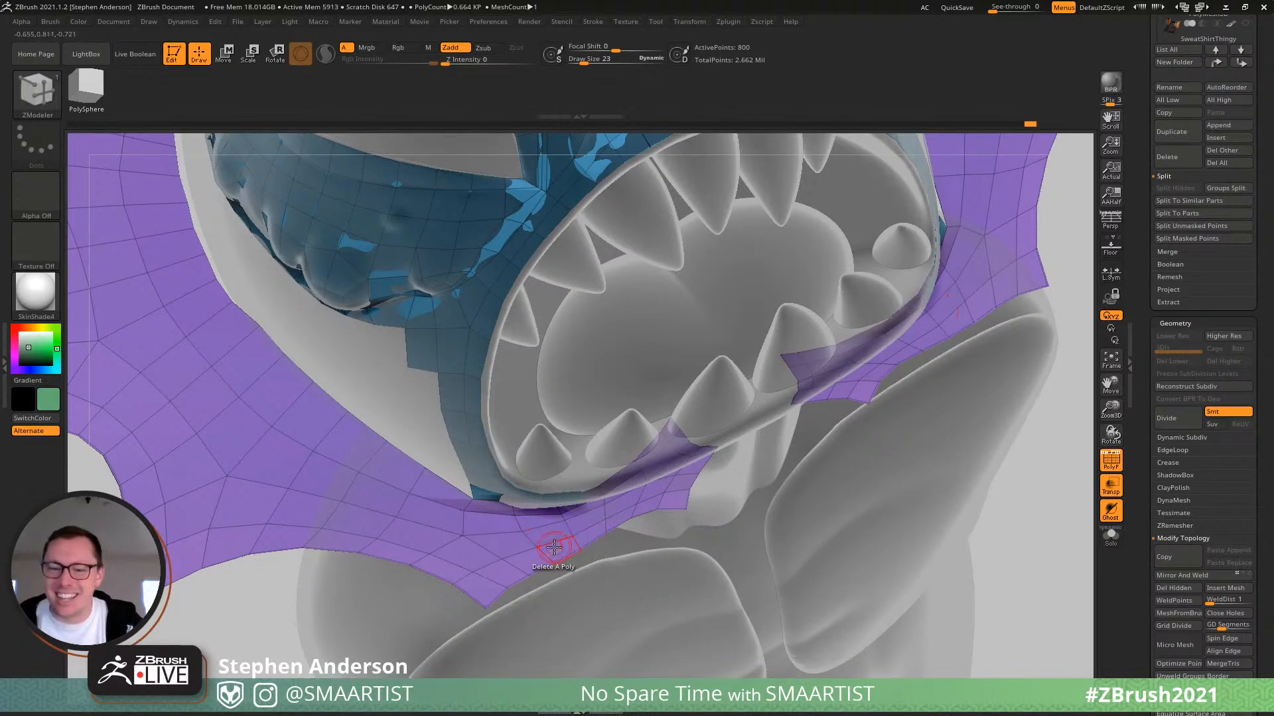
Even out the fin's lower outer edge beneath the mouth with the Move brush at a reduced size.
{"action": "key", "text": "b"}
{"action": "key", "text": "m"}
{"action": "key", "text": "v"}
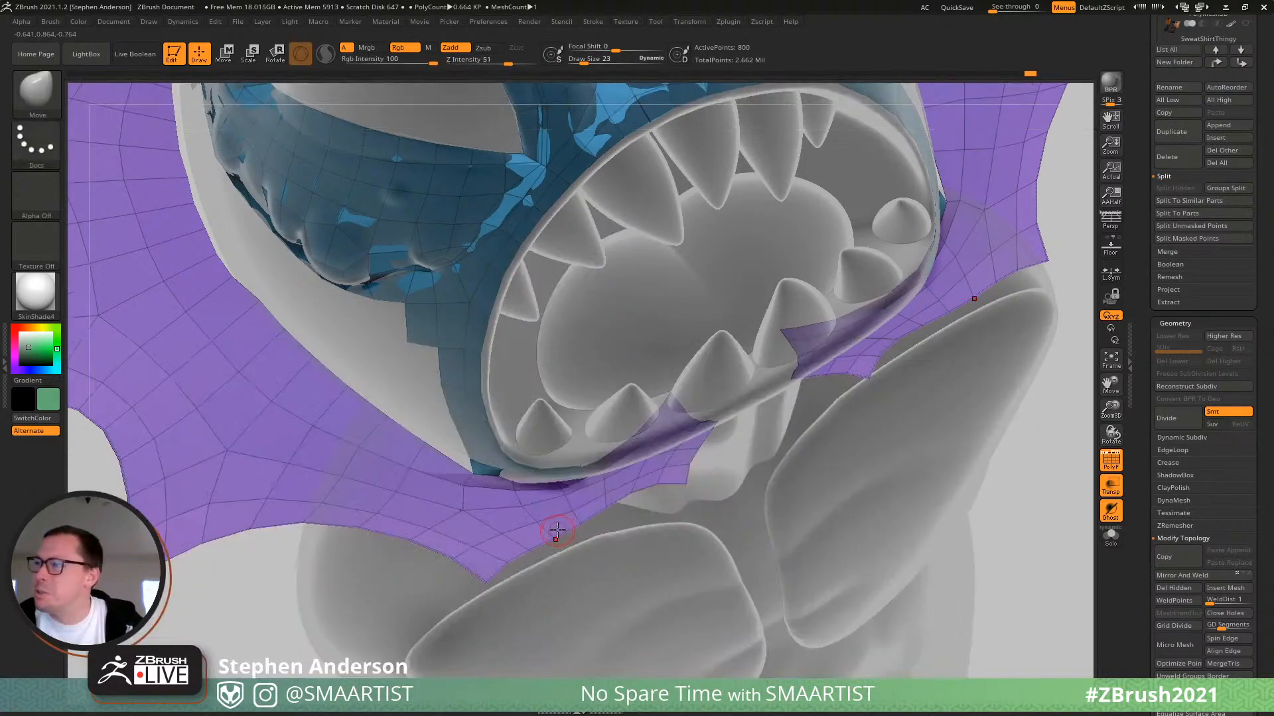
{"action": "key", "text": "s"}
{"action": "left_click_drag", "start_coordinate": [559, 531], "coordinate": [569, 529]}
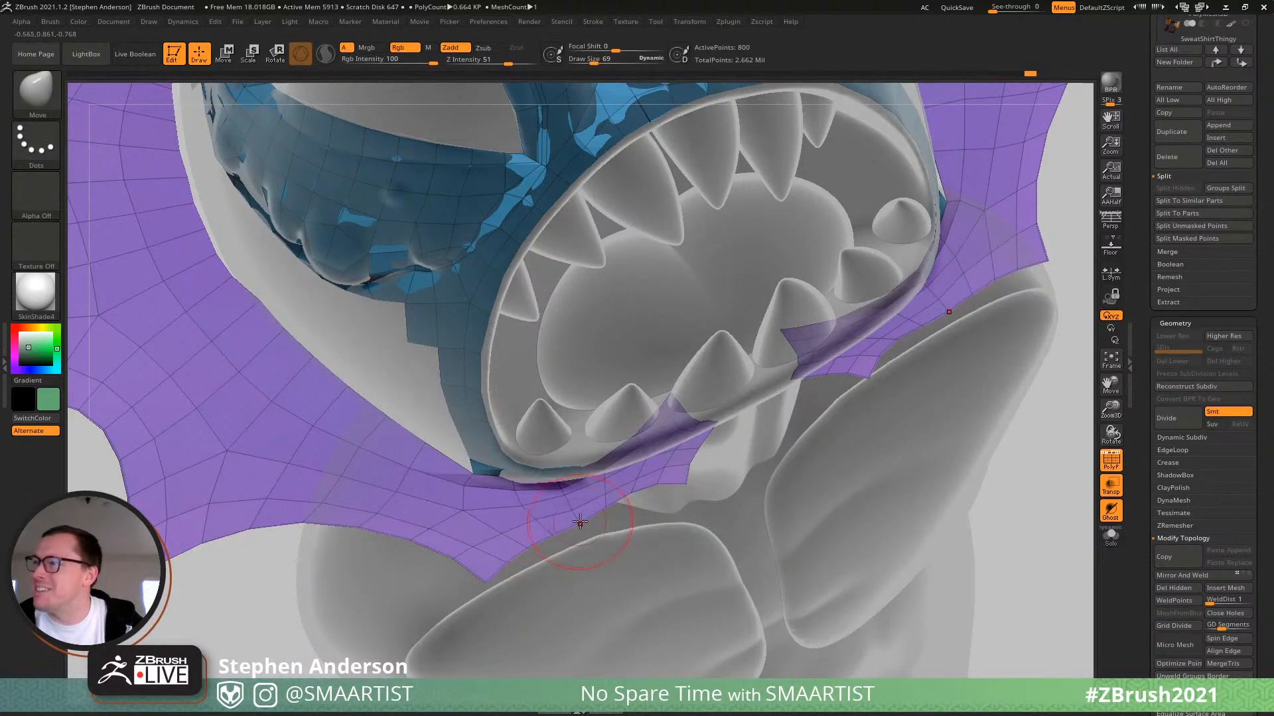
{"action": "key", "text": "shift"}
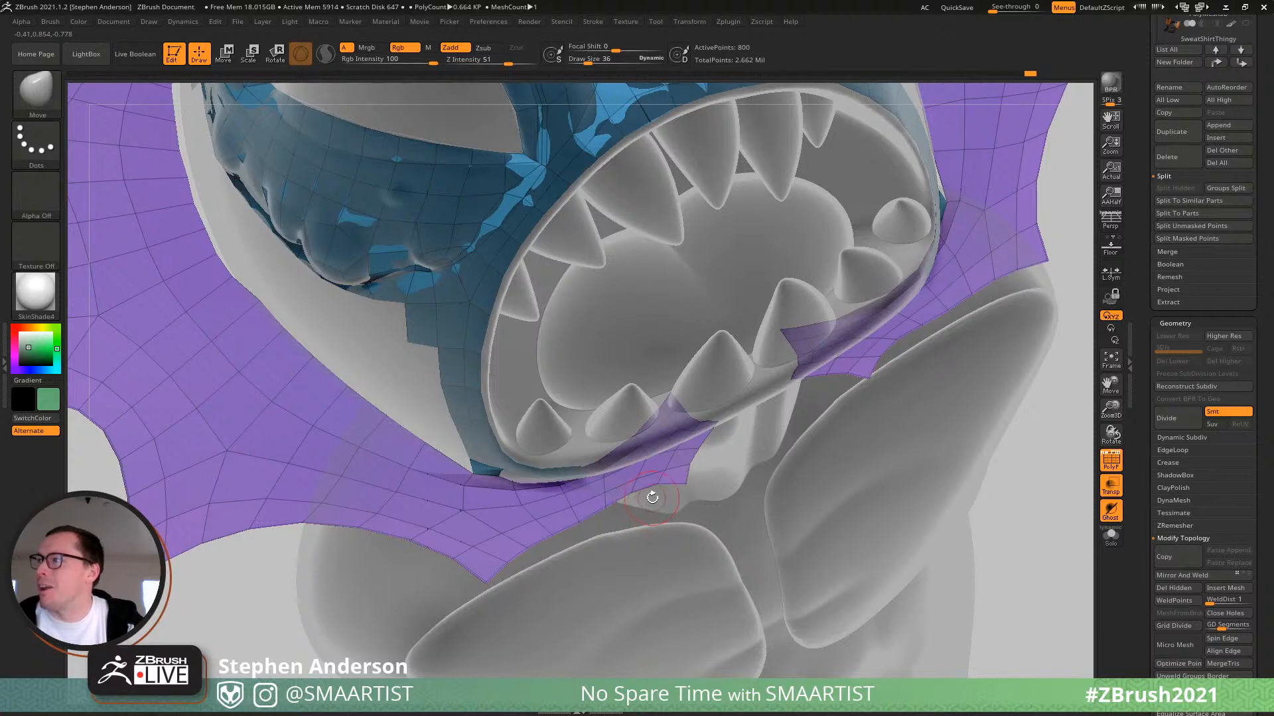
{"action": "left_click_drag", "start_coordinate": [888, 364], "coordinate": [886, 376]}
{"action": "key", "text": "b"}
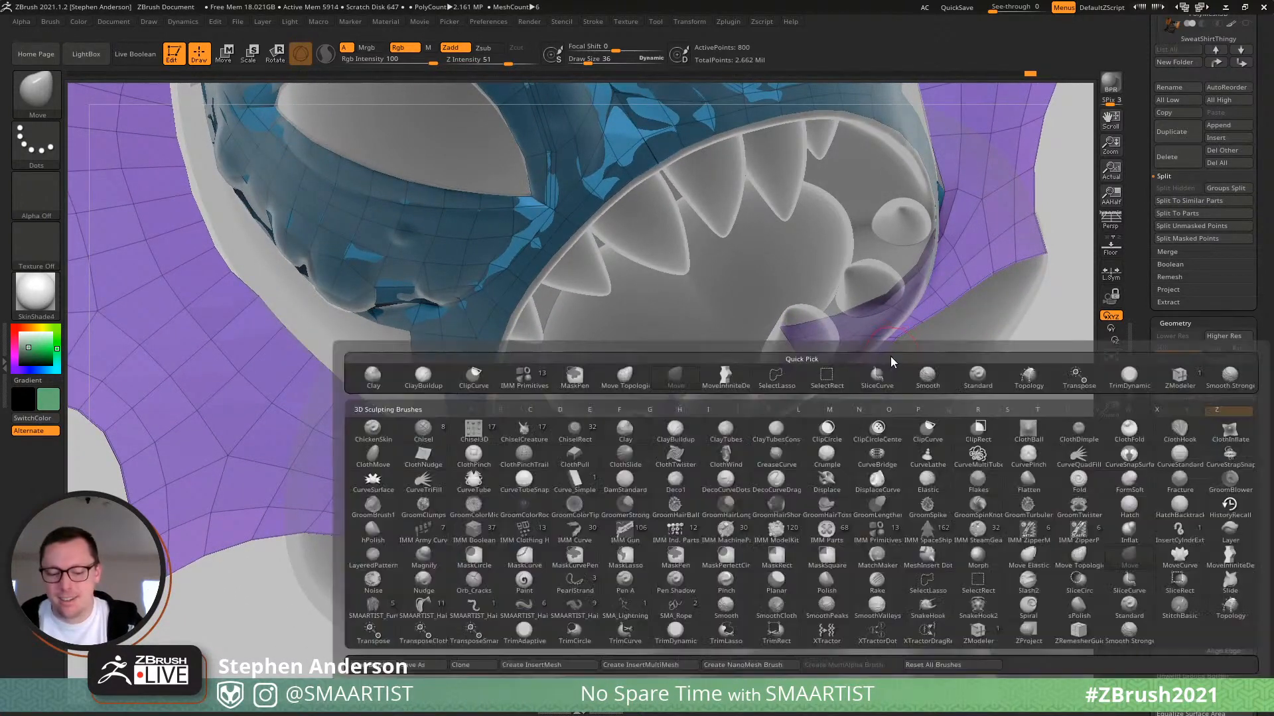
Switch to the Move brush at draw size 73 and examine the fin's fit beneath the mouth and along the cheek.
{"action": "key", "text": "m"}
{"action": "key", "text": "v"}
{"action": "mouse_move", "coordinate": [622, 489]}
{"action": "right_mouse_down"}
{"action": "mouse_move", "coordinate": [642, 500]}
{"action": "mouse_move", "coordinate": [592, 521]}
{"action": "right_mouse_up"}
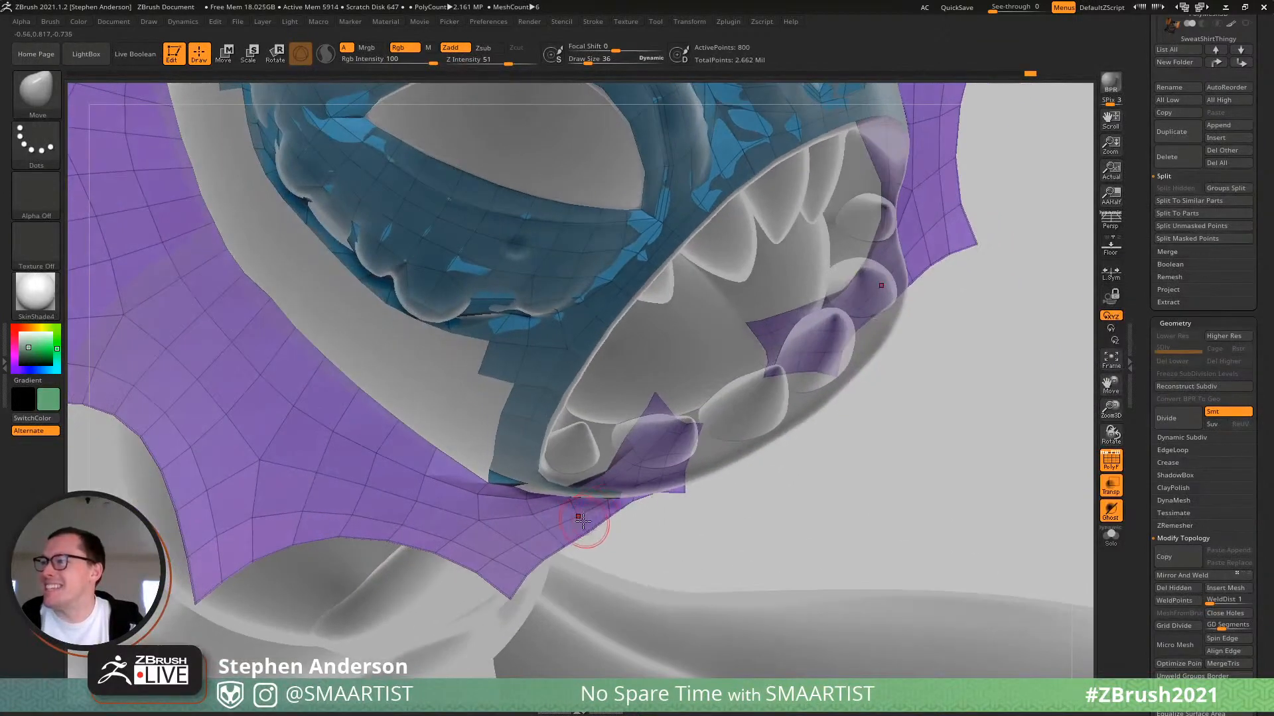
{"action": "key", "text": "s"}
{"action": "left_click_drag", "start_coordinate": [585, 528], "coordinate": [593, 531]}
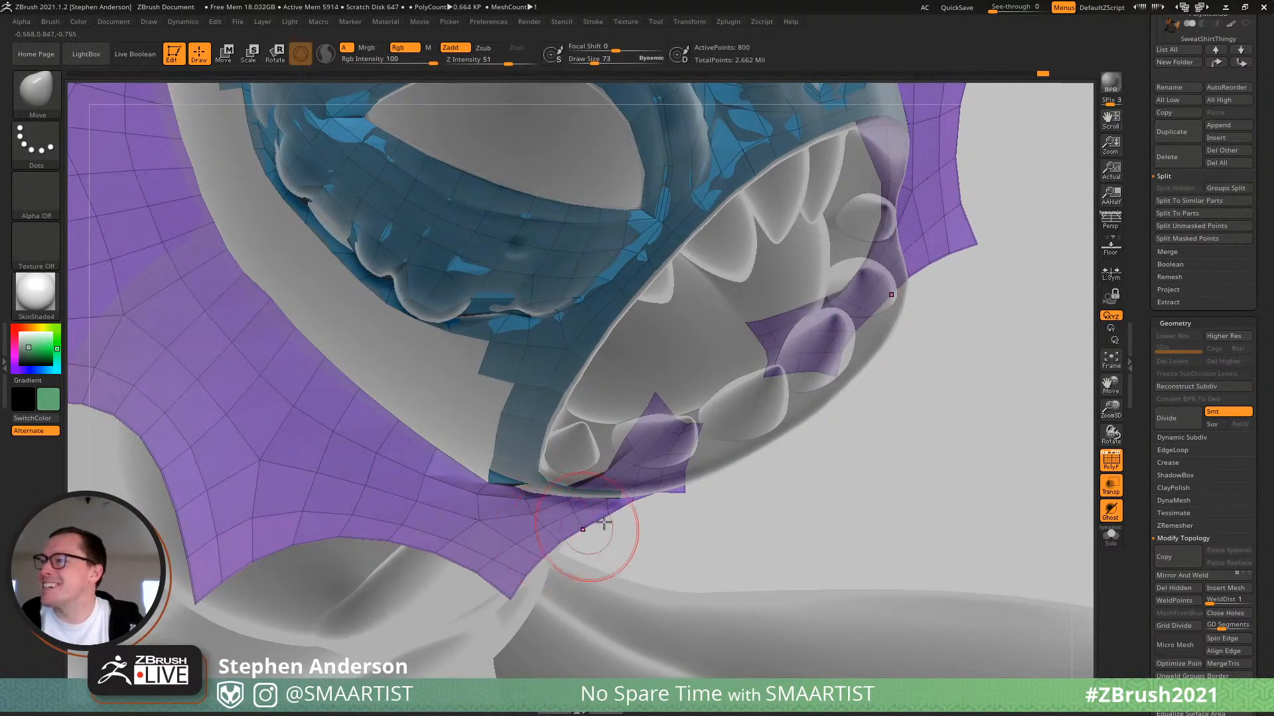
{"action": "right_click_drag", "start_coordinate": [458, 563], "coordinate": [422, 528]}
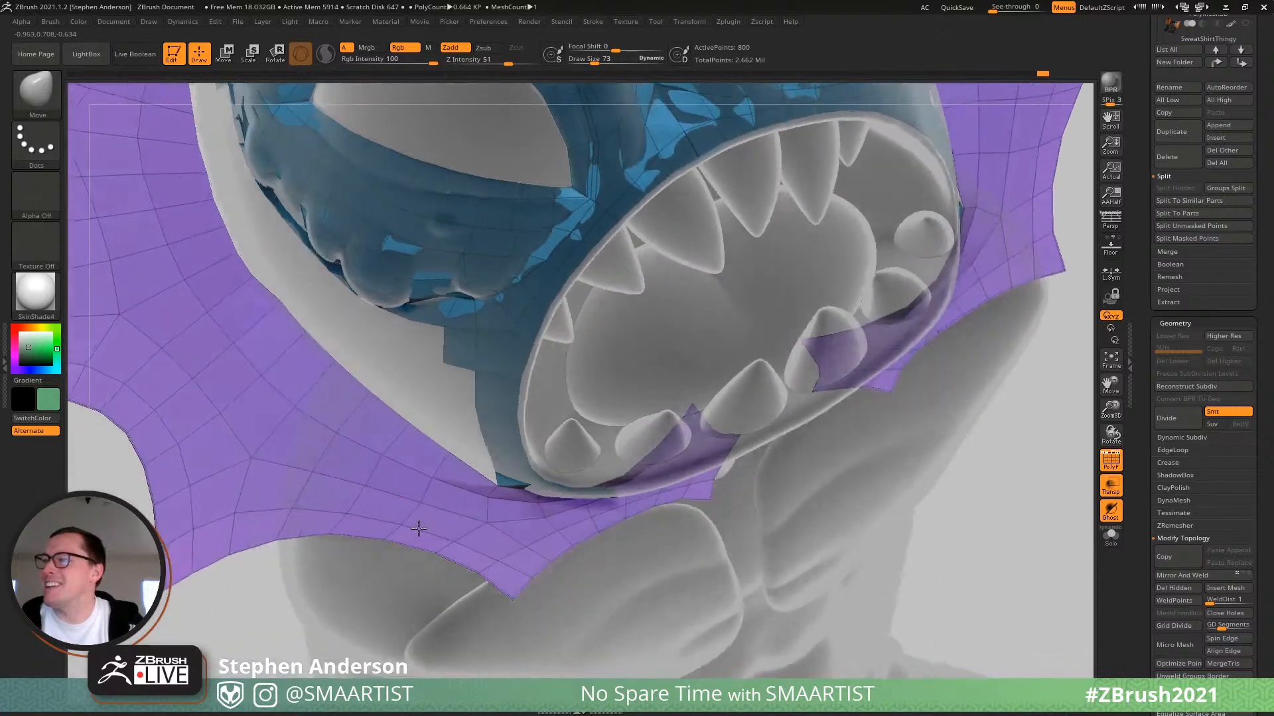
{"action": "mouse_move", "coordinate": [355, 494]}
{"action": "right_mouse_down", "text": "ctrl"}
{"action": "mouse_move", "coordinate": [337, 489]}
{"action": "mouse_move", "coordinate": [441, 506]}
{"action": "mouse_move", "coordinate": [420, 482]}
{"action": "right_mouse_up", "text": "ctrl"}
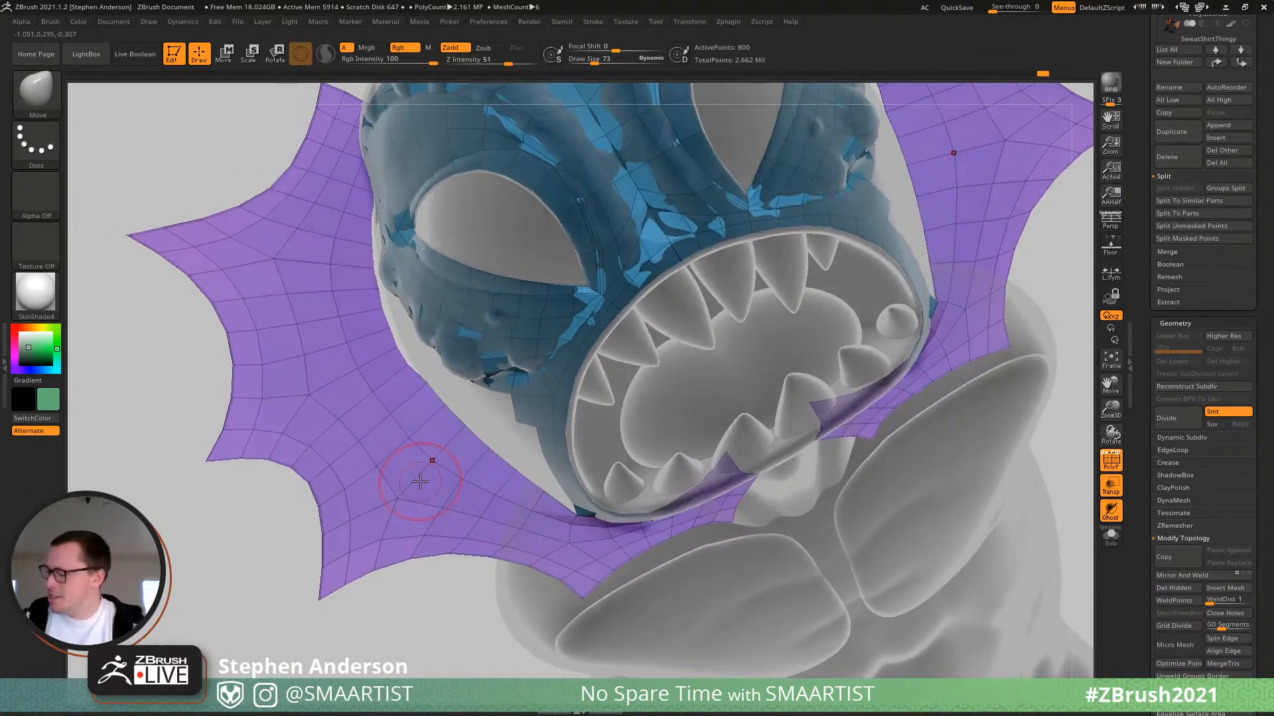
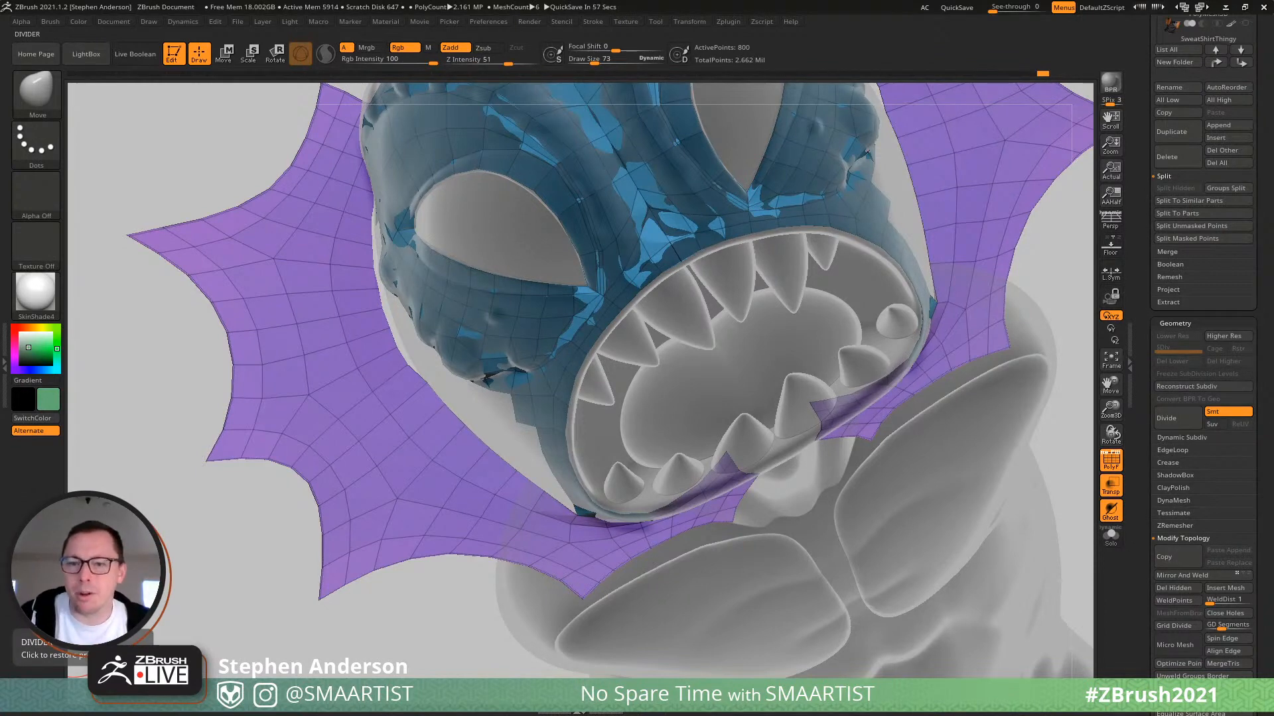
Bring up the live chat window to read the viewer messages and move it back off the screen.
{"action": "left_click_drag", "start_coordinate": [2, 139], "coordinate": [321, 141]}
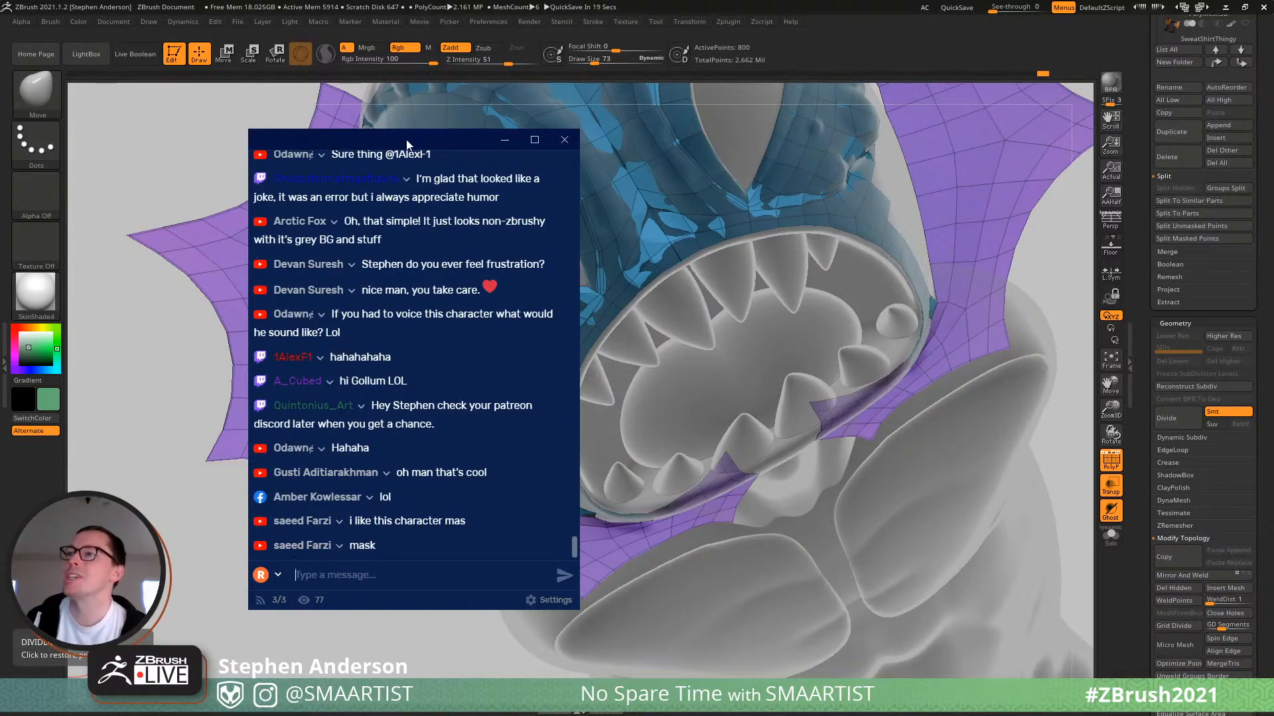
{"action": "left_click_drag", "start_coordinate": [407, 145], "coordinate": [0, 318]}
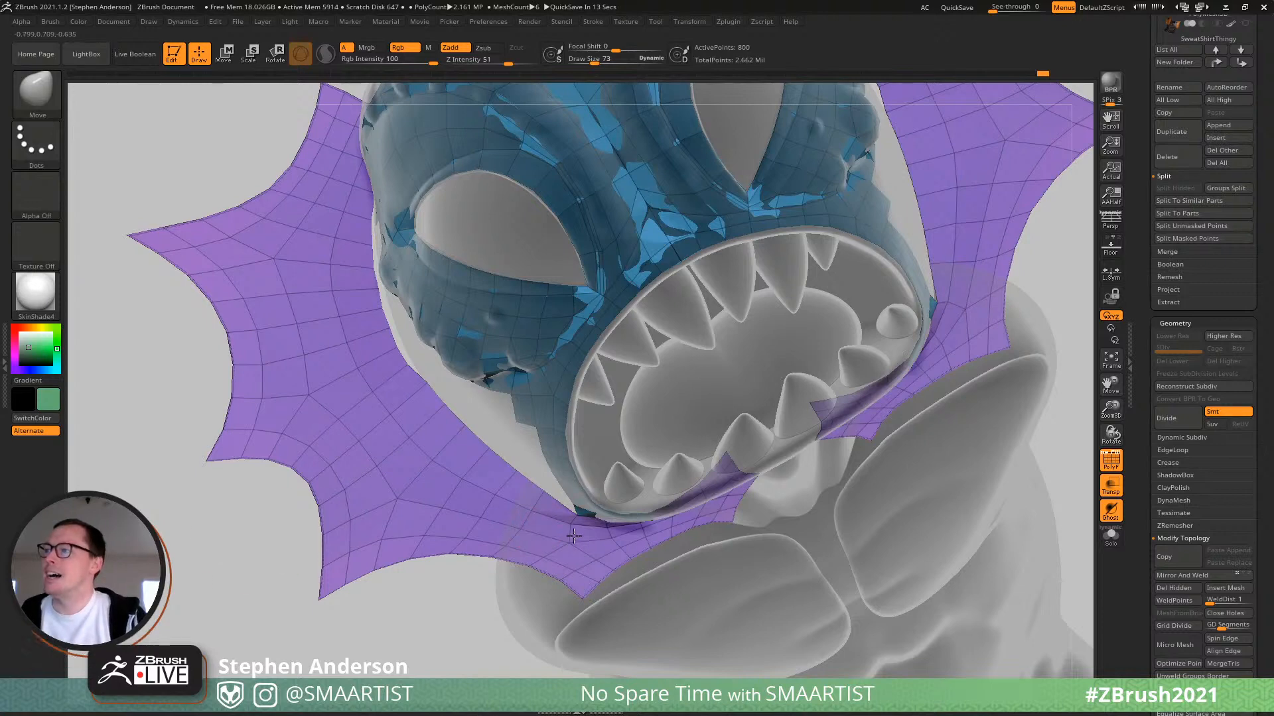
Switch to ZModeler and refit the mouth strip's lower outer corner point beside the fin, reducing the draw size to 12.
{"action": "mouse_move", "coordinate": [215, 553]}
{"action": "left_mouse_down"}
{"action": "mouse_move", "coordinate": [581, 496]}
{"action": "mouse_move", "coordinate": [574, 445]}
{"action": "left_mouse_up"}
{"action": "left_click_drag", "start_coordinate": [580, 498], "coordinate": [569, 493]}
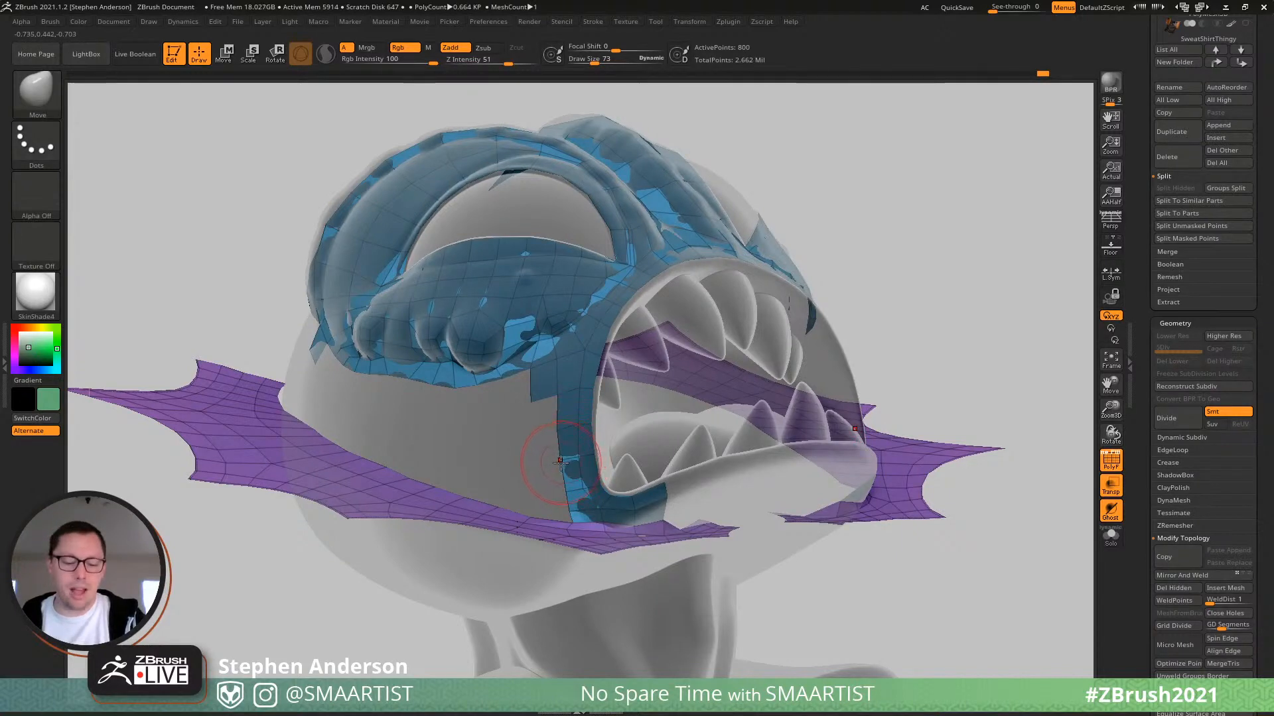
{"action": "key", "text": "b"}
{"action": "key", "text": "z"}
{"action": "key", "text": "m"}
{"action": "key", "text": "s"}
{"action": "left_click_drag", "start_coordinate": [577, 449], "coordinate": [572, 449]}
{"action": "right_click_drag", "start_coordinate": [562, 451], "coordinate": [584, 452]}
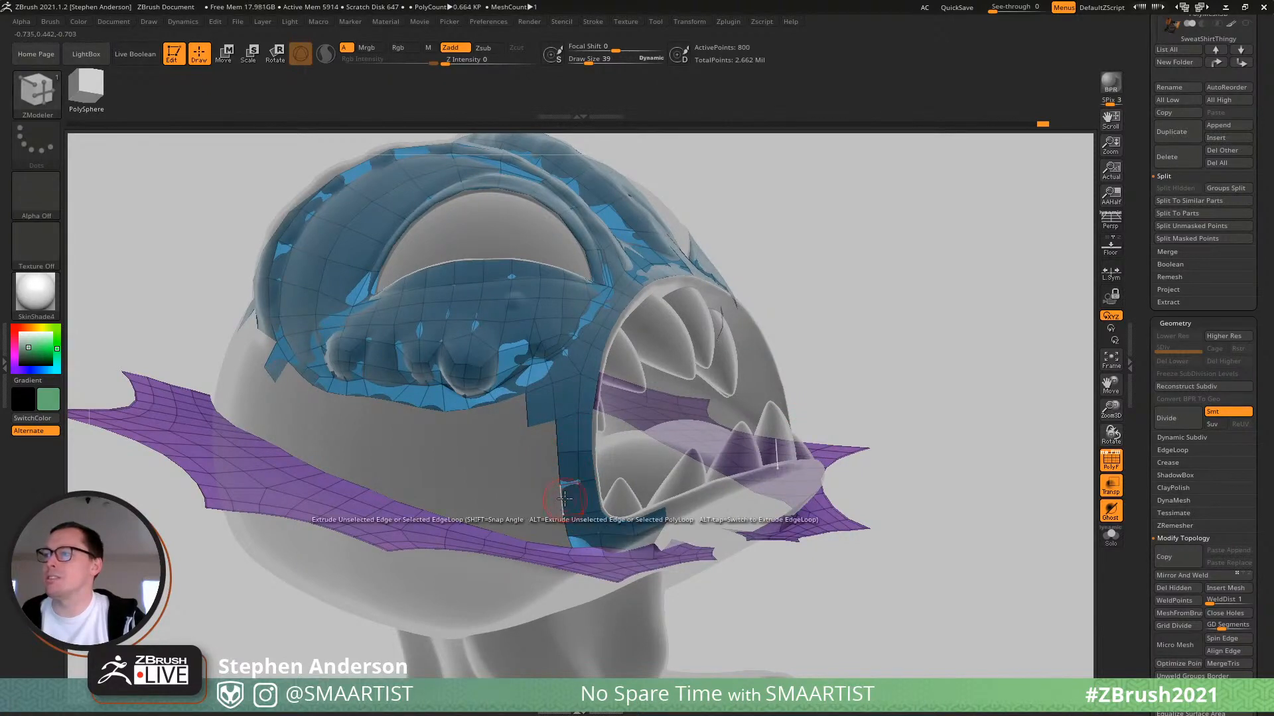
{"action": "left_click", "coordinate": [570, 550]}
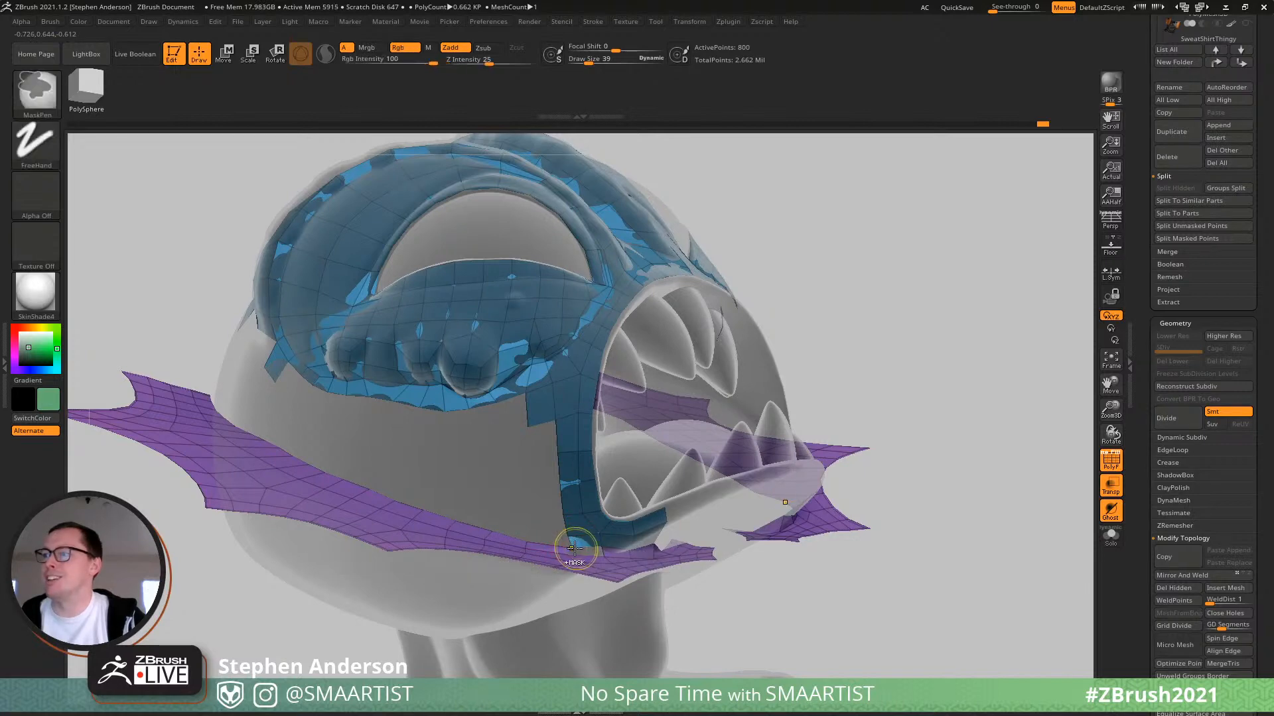
{"action": "right_click_drag", "start_coordinate": [567, 545], "coordinate": [578, 580], "text": "ctrl"}
{"action": "key", "text": "s"}
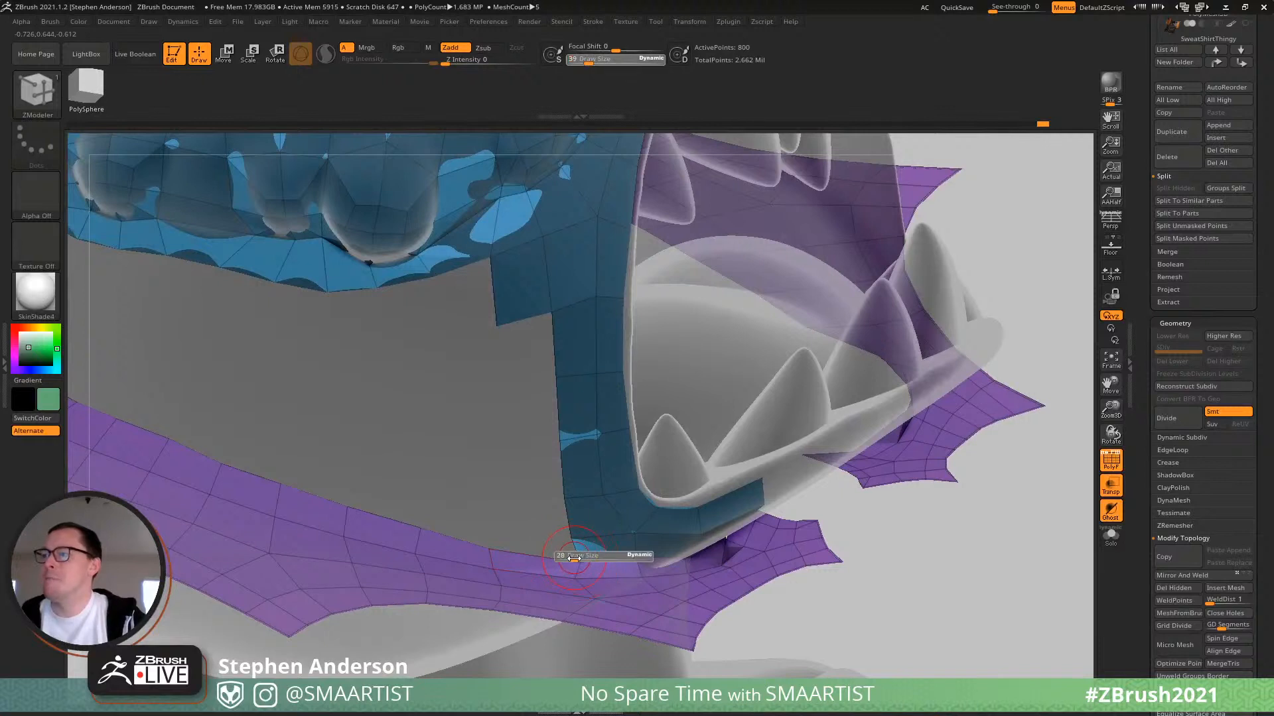
{"action": "left_click_drag", "start_coordinate": [568, 560], "coordinate": [568, 556]}
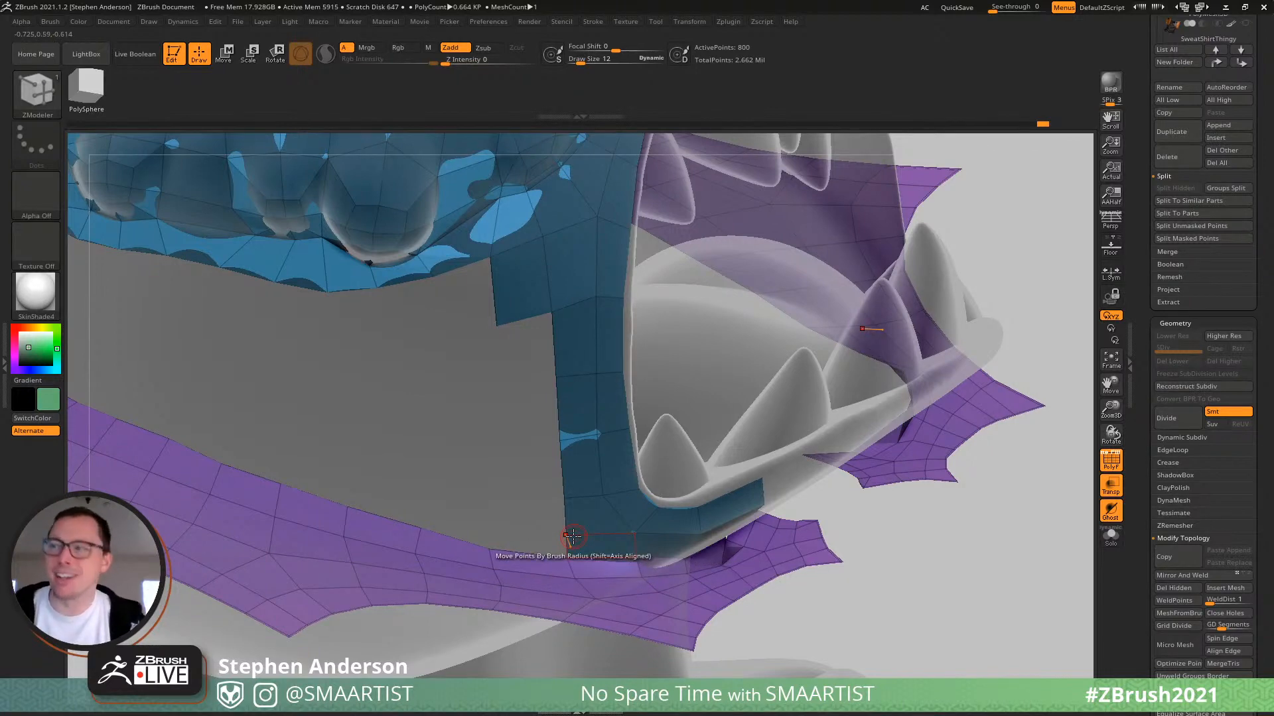
Review the retopology against the opaque coloured creature and isolated without its wireframe, and restore the transparent wireframe view.
{"action": "key", "text": "f"}
{"action": "left_click_drag", "start_coordinate": [799, 407], "coordinate": [1125, 518]}
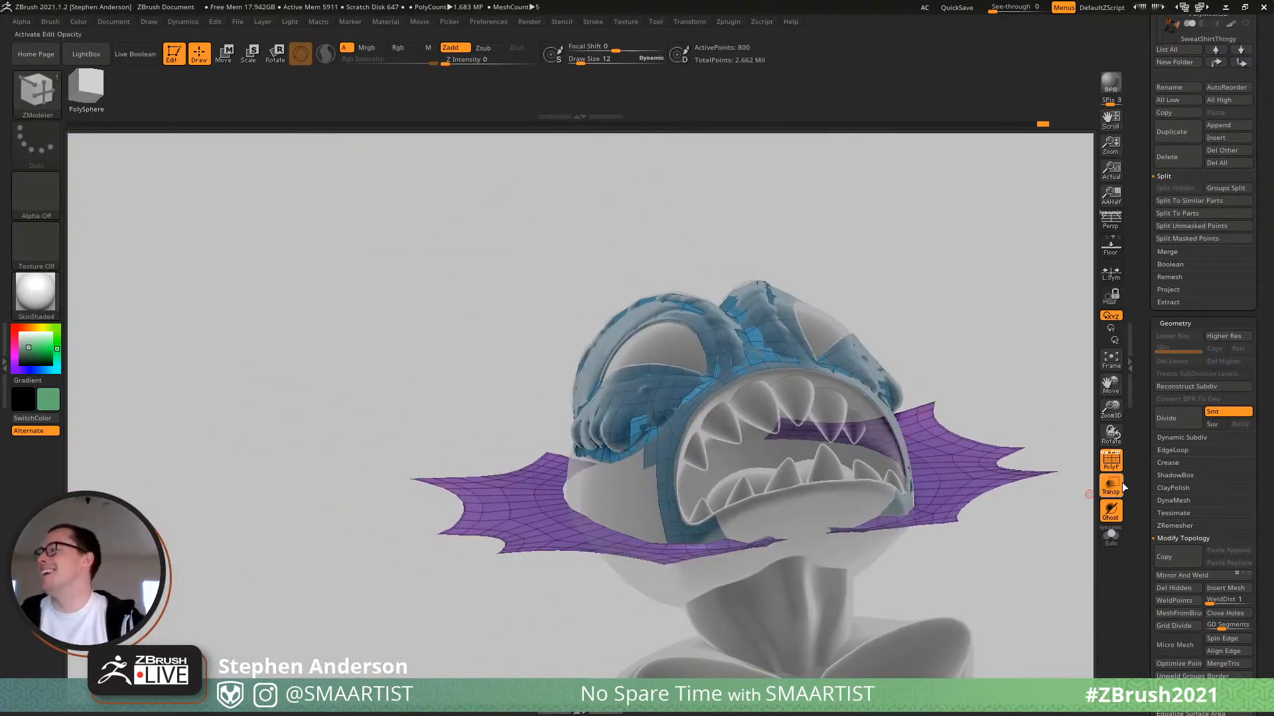
{"action": "left_click", "coordinate": [1115, 485]}
{"action": "left_click_drag", "start_coordinate": [950, 464], "coordinate": [922, 403]}
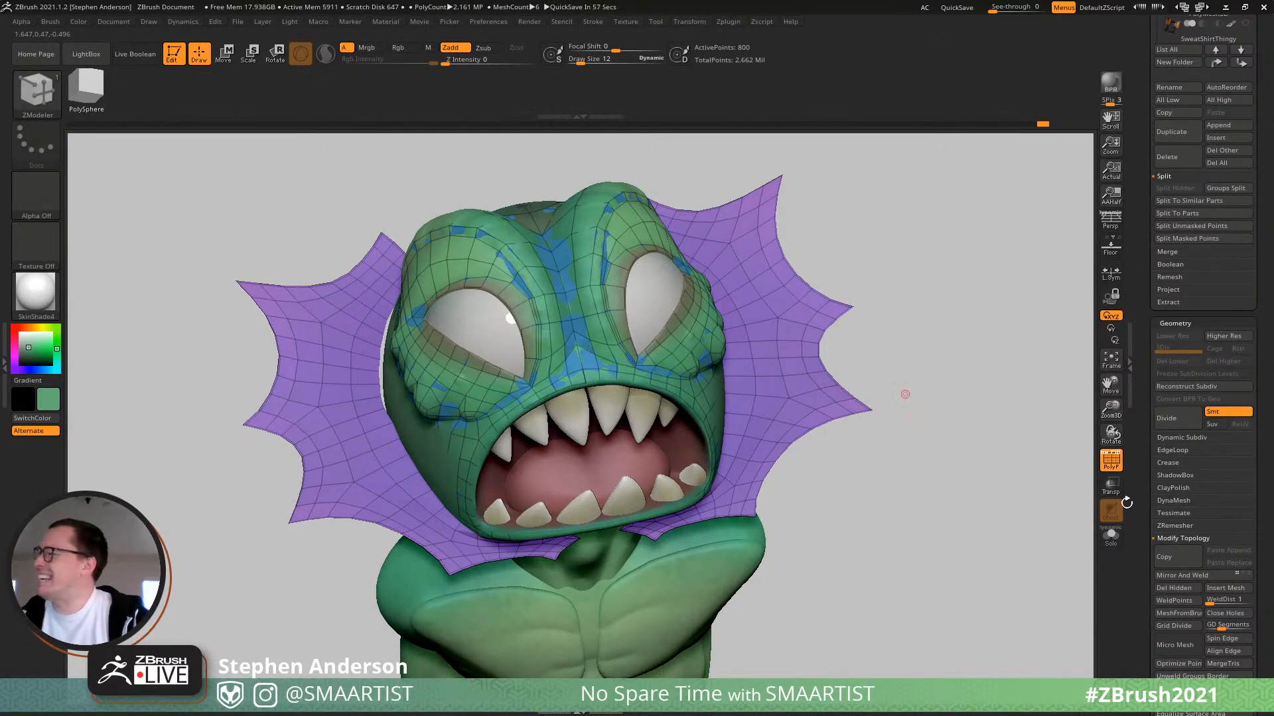
{"action": "left_click", "coordinate": [1110, 536]}
{"action": "key", "text": "shift+f"}
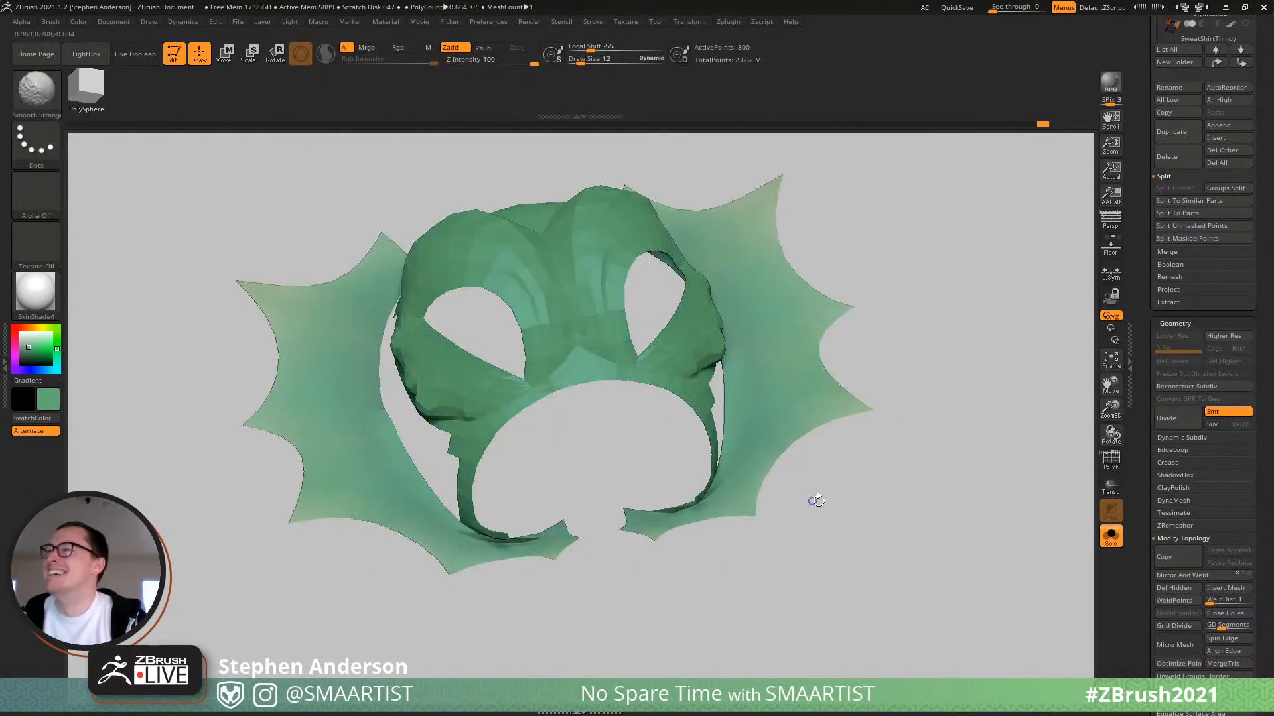
{"action": "key", "text": "shift+f"}
{"action": "left_click", "coordinate": [1110, 536]}
{"action": "left_click_drag", "start_coordinate": [1022, 531], "coordinate": [1061, 511]}
{"action": "left_click", "coordinate": [1109, 486]}
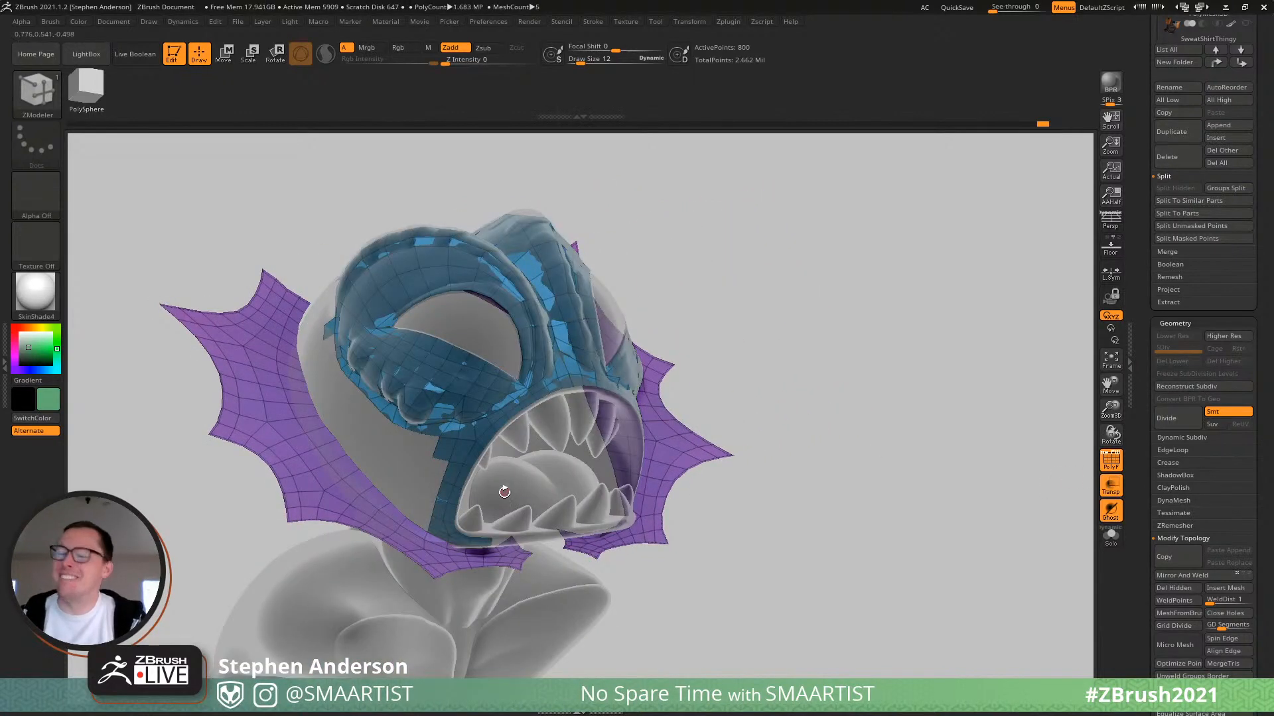
Extrude an additional outer polygon strip from the mouth strip beneath the cheek bumps and around the outer side of the eye.
{"action": "mouse_move", "coordinate": [406, 440]}
{"action": "right_mouse_down", "text": "ctrl"}
{"action": "mouse_move", "coordinate": [347, 461]}
{"action": "mouse_move", "coordinate": [524, 388]}
{"action": "right_mouse_up", "text": "ctrl"}
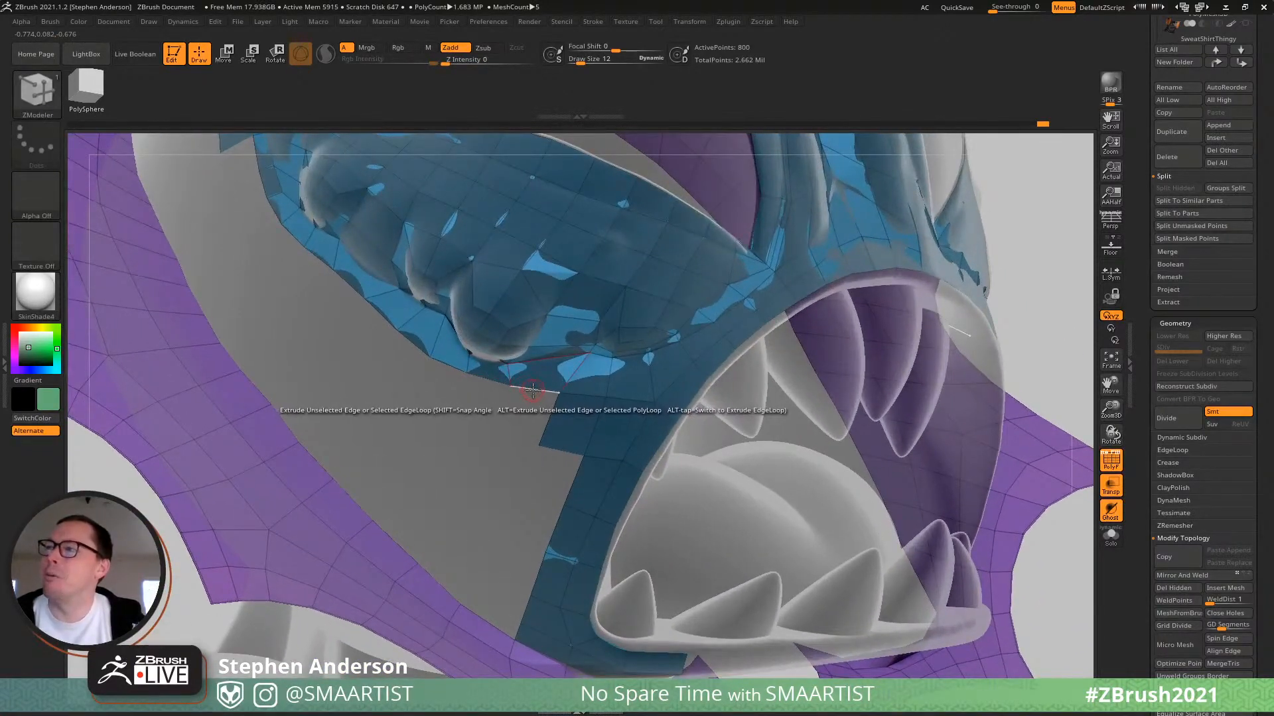
{"action": "left_click_drag", "start_coordinate": [525, 388], "coordinate": [502, 436]}
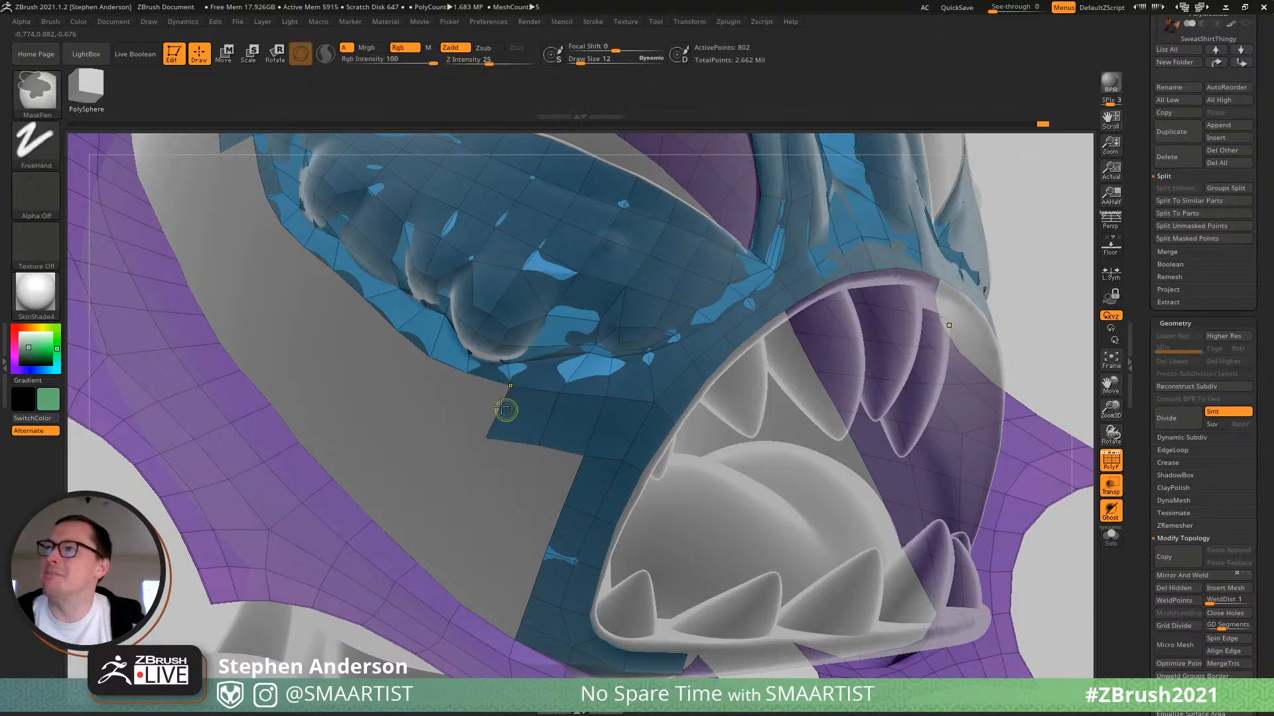
{"action": "mouse_move", "coordinate": [509, 409]}
{"action": "right_mouse_down", "text": "ctrl"}
{"action": "mouse_move", "coordinate": [487, 335]}
{"action": "mouse_move", "coordinate": [498, 315]}
{"action": "mouse_move", "coordinate": [502, 392]}
{"action": "right_mouse_up", "text": "ctrl"}
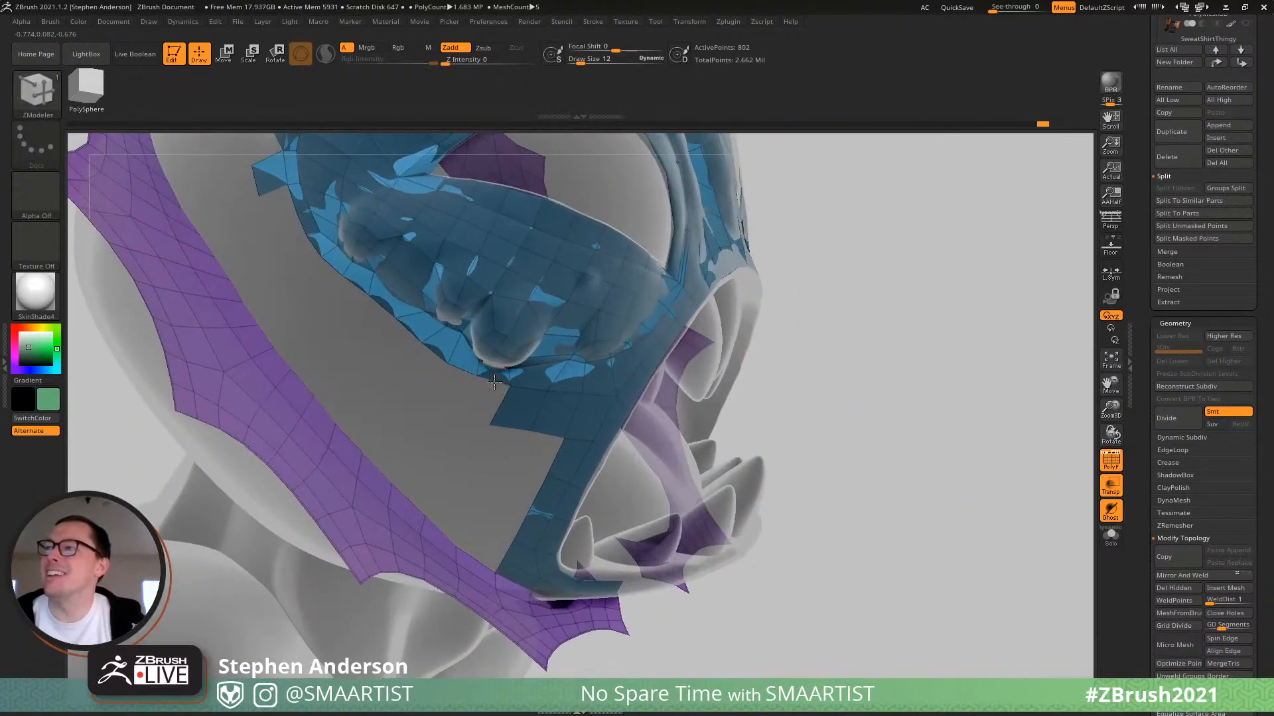
{"action": "left_click_drag", "start_coordinate": [483, 394], "coordinate": [477, 424]}
{"action": "right_click_drag", "start_coordinate": [476, 414], "coordinate": [552, 446], "text": "alt"}
{"action": "mouse_move", "coordinate": [382, 301]}
{"action": "left_mouse_down"}
{"action": "mouse_move", "coordinate": [398, 308]}
{"action": "mouse_move", "coordinate": [381, 277]}
{"action": "left_mouse_up"}
{"action": "right_click_drag", "start_coordinate": [390, 210], "coordinate": [462, 286], "text": "alt"}
{"action": "left_click_drag", "start_coordinate": [462, 287], "coordinate": [447, 291]}
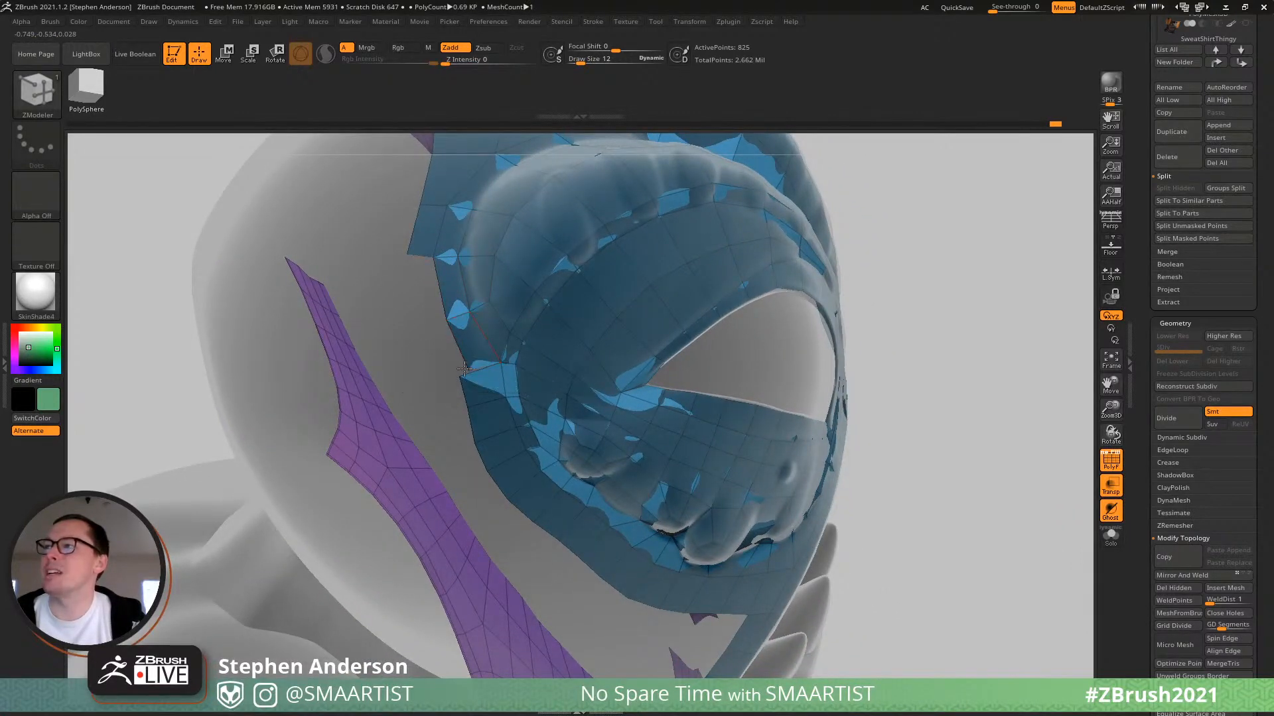
{"action": "left_click", "coordinate": [456, 375]}
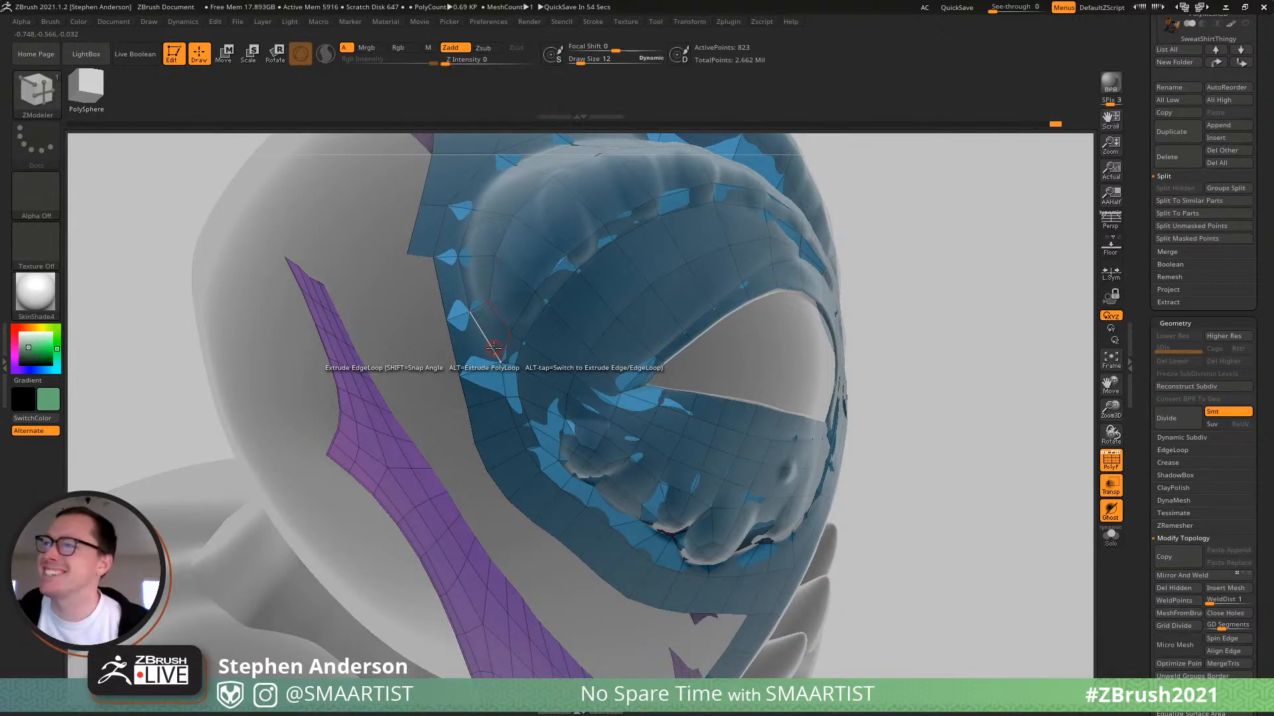
{"action": "left_click_drag", "start_coordinate": [432, 438], "coordinate": [472, 405]}
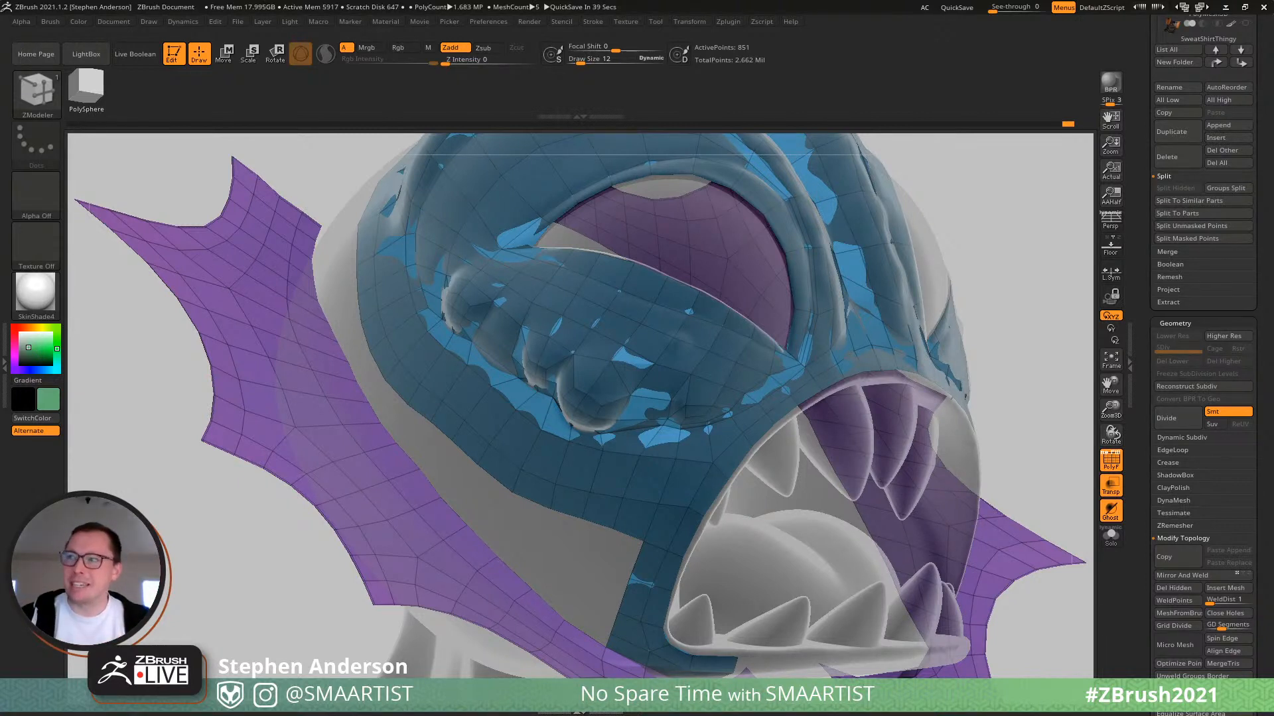
Even out the points of the outer strip around the eye and cheek with ZModeler at draw size 39.
{"action": "right_click_drag", "start_coordinate": [463, 418], "coordinate": [501, 456]}
{"action": "key", "text": "shift"}
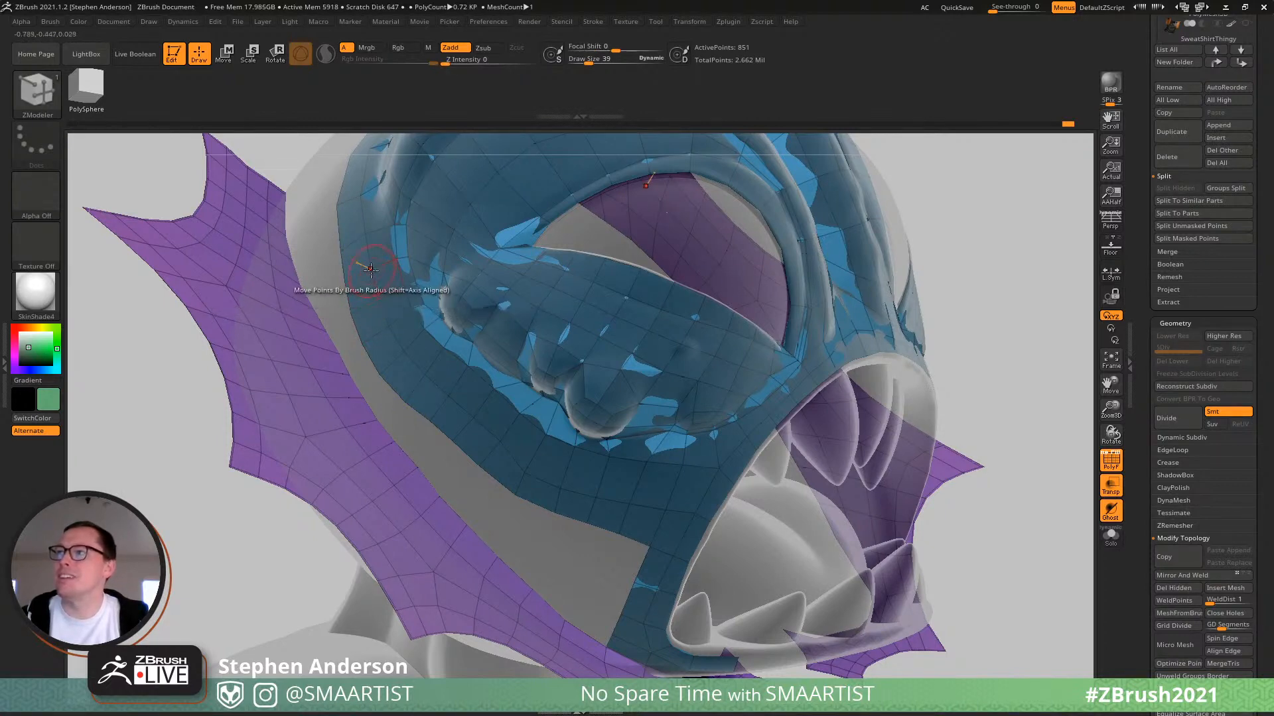
{"action": "mouse_move", "coordinate": [368, 265]}
{"action": "right_mouse_down"}
{"action": "mouse_move", "coordinate": [402, 235]}
{"action": "mouse_move", "coordinate": [365, 226]}
{"action": "right_mouse_up"}
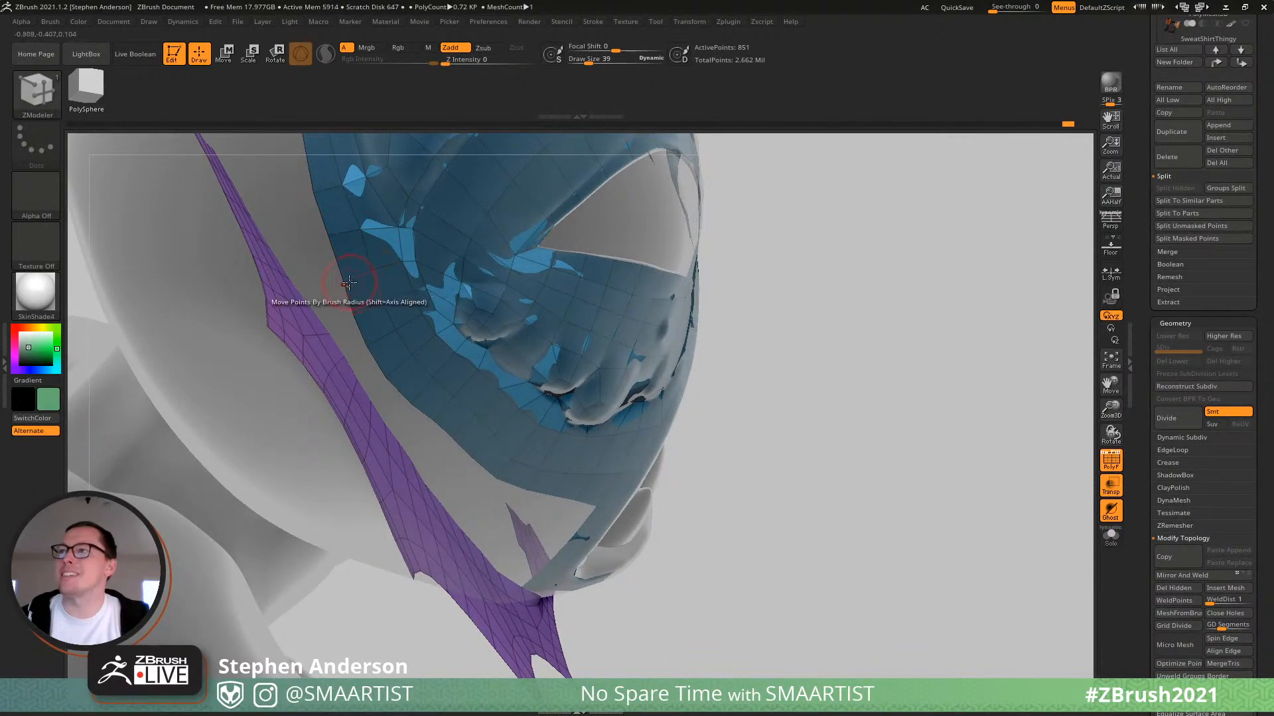
{"action": "right_click_drag", "start_coordinate": [428, 269], "coordinate": [347, 282]}
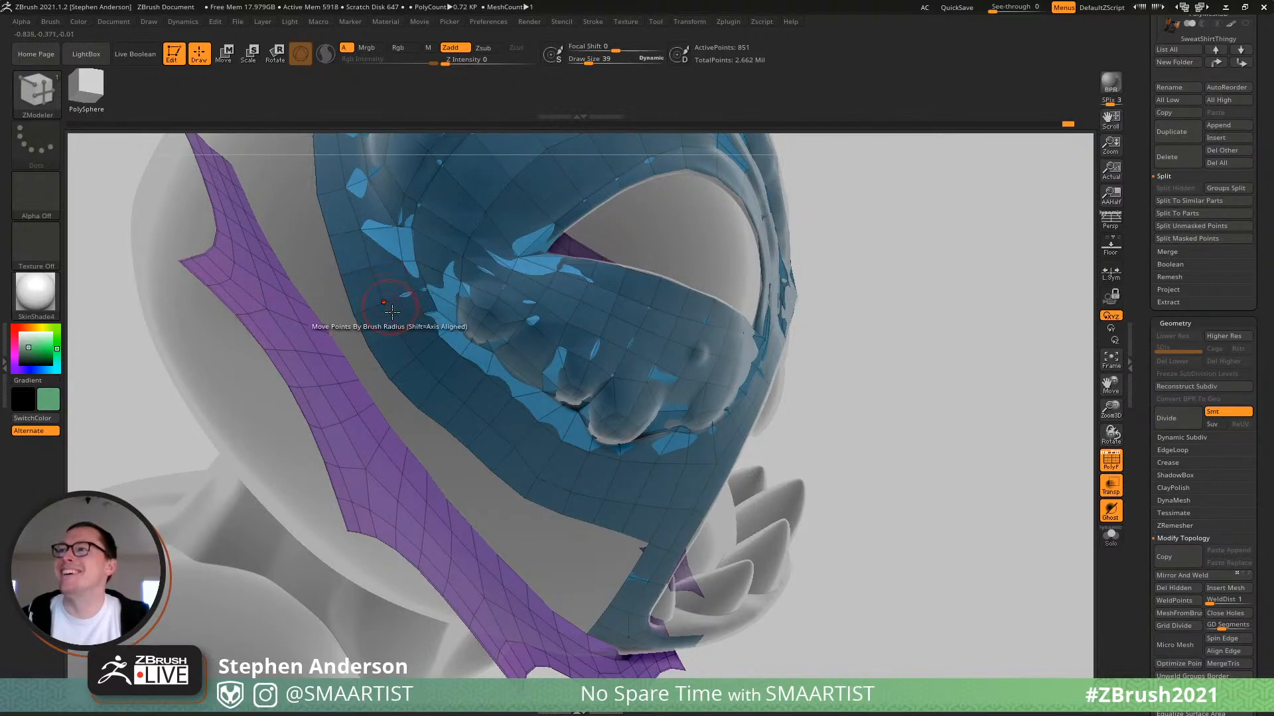
{"action": "right_click_drag", "start_coordinate": [477, 429], "coordinate": [440, 384]}
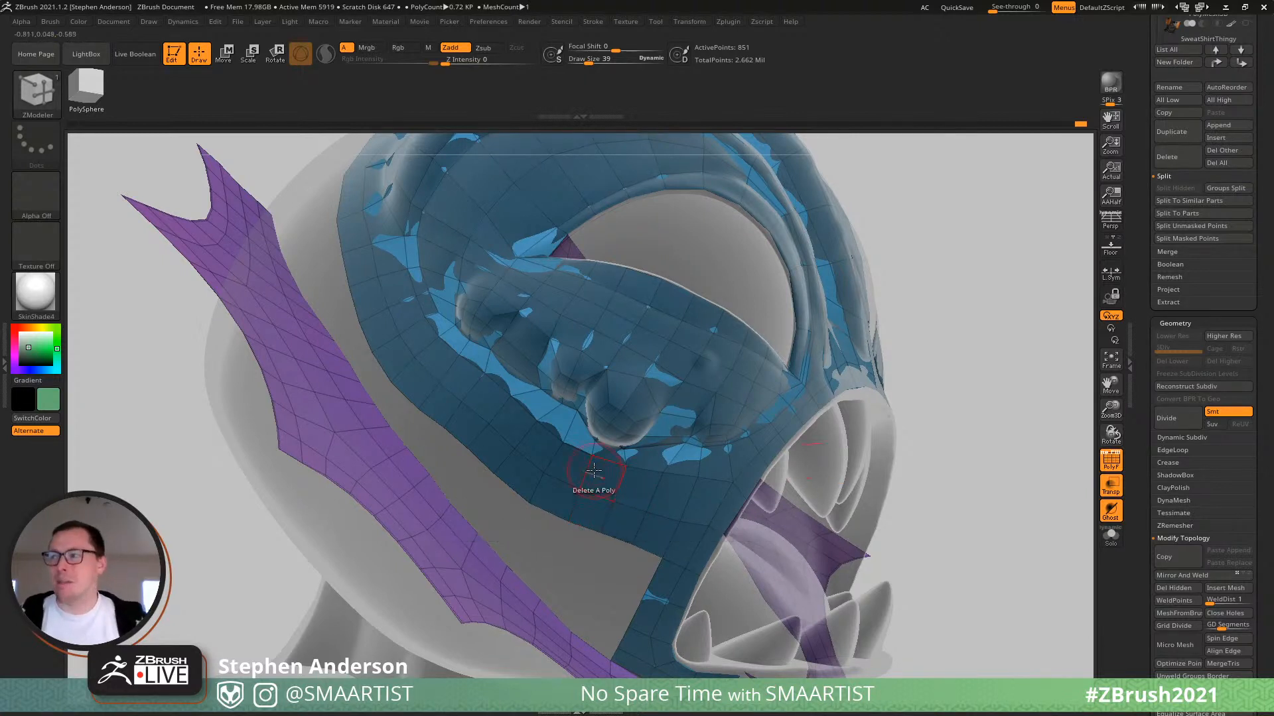
{"action": "right_click_drag", "start_coordinate": [530, 495], "coordinate": [512, 469]}
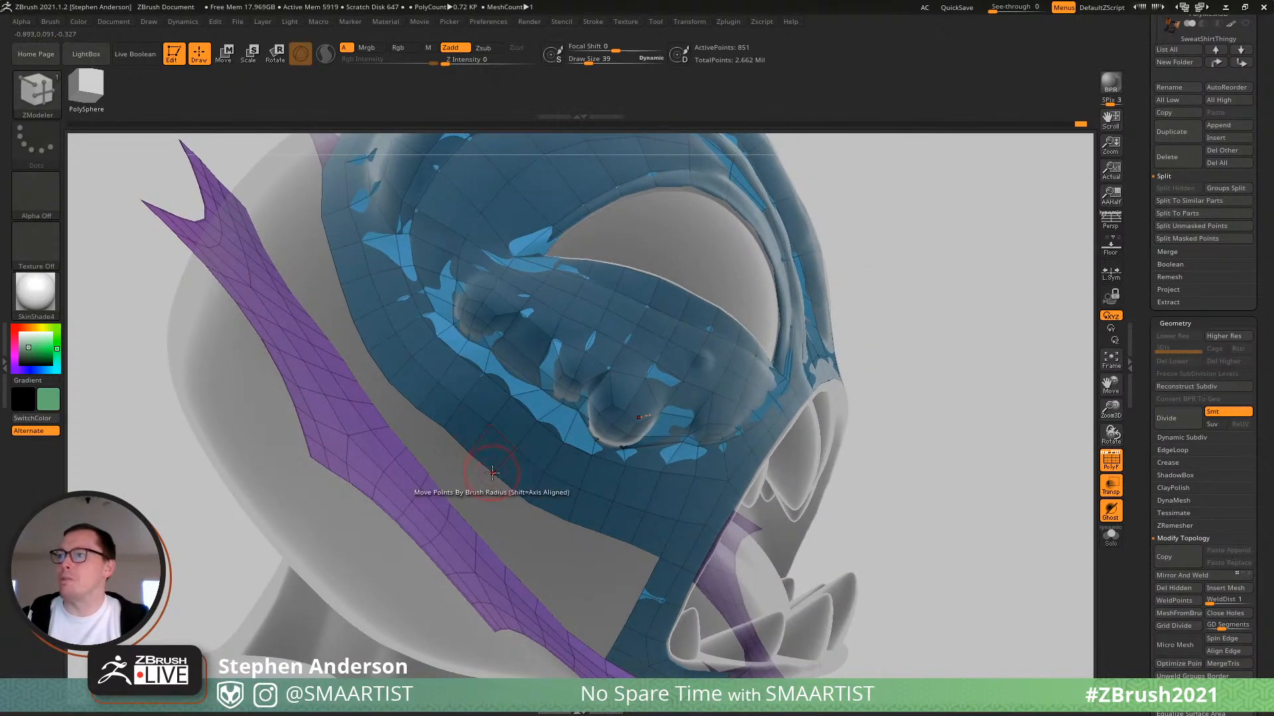
{"action": "right_click_drag", "start_coordinate": [540, 441], "coordinate": [531, 499]}
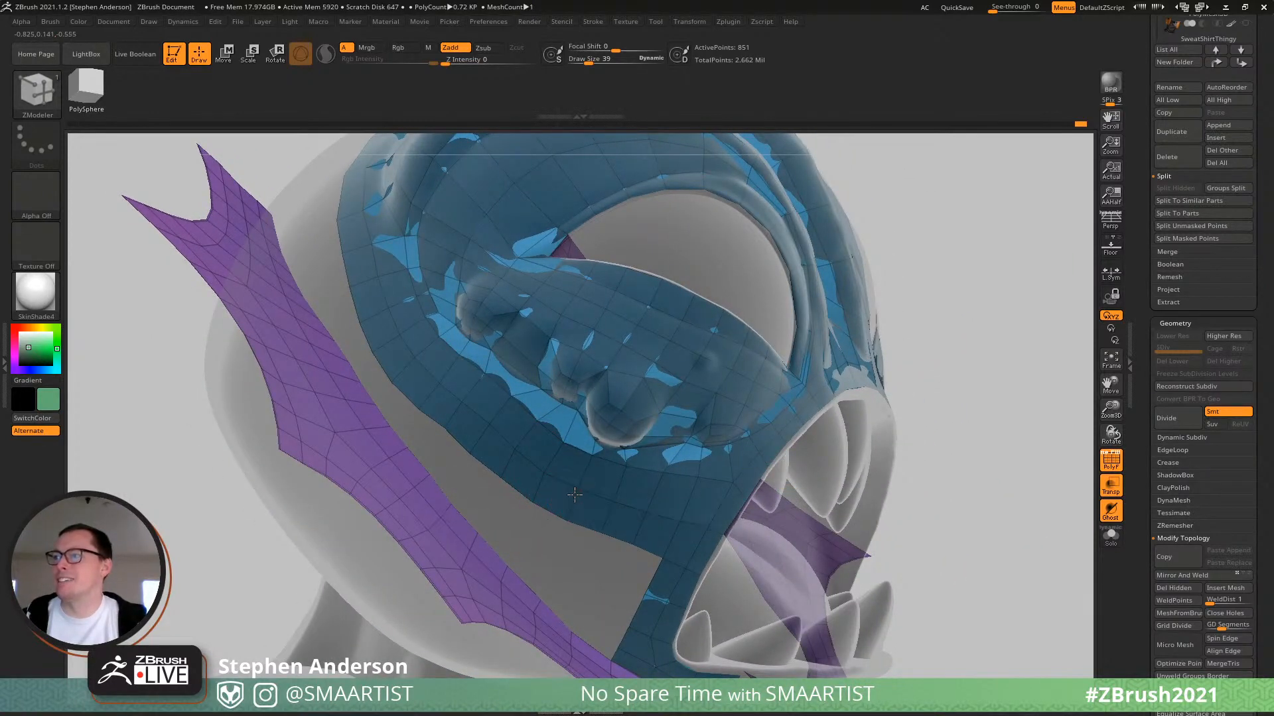
{"action": "right_click_drag", "start_coordinate": [627, 531], "coordinate": [635, 512]}
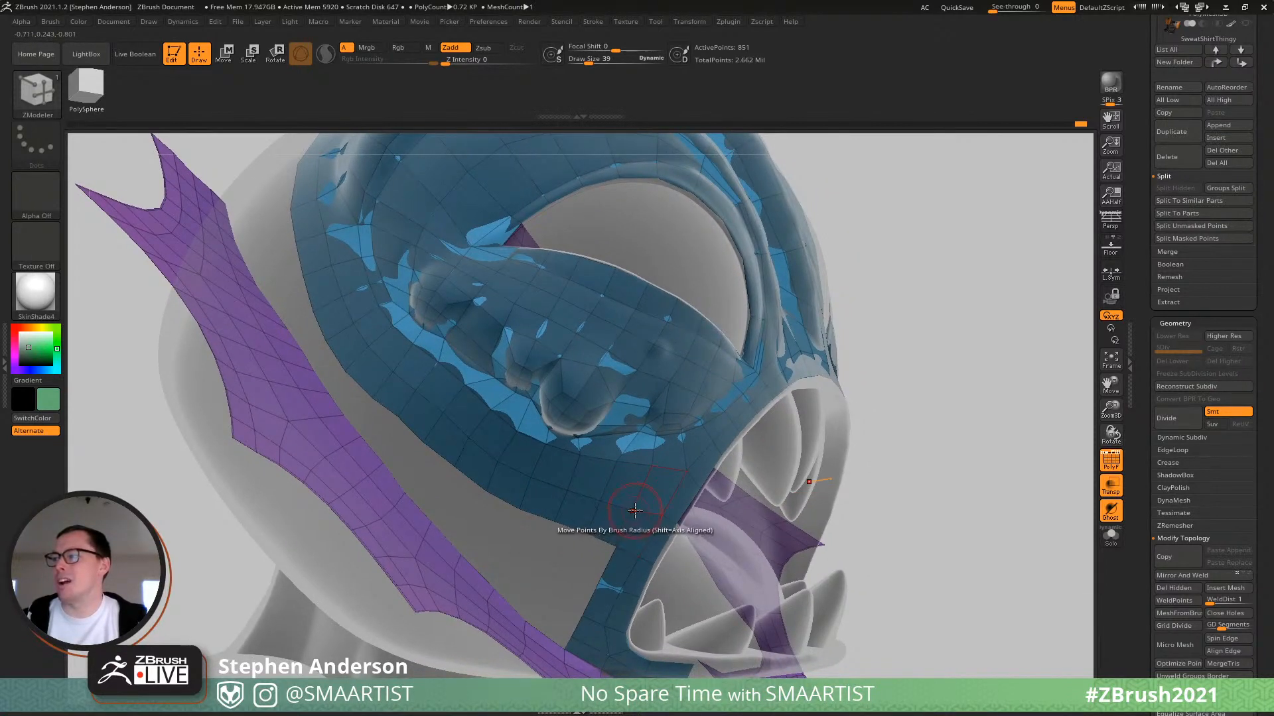
Widen the strip beside the mouth toward the fin and straighten its outer edge points at draw size 14.
{"action": "right_click_drag", "start_coordinate": [597, 494], "coordinate": [556, 489]}
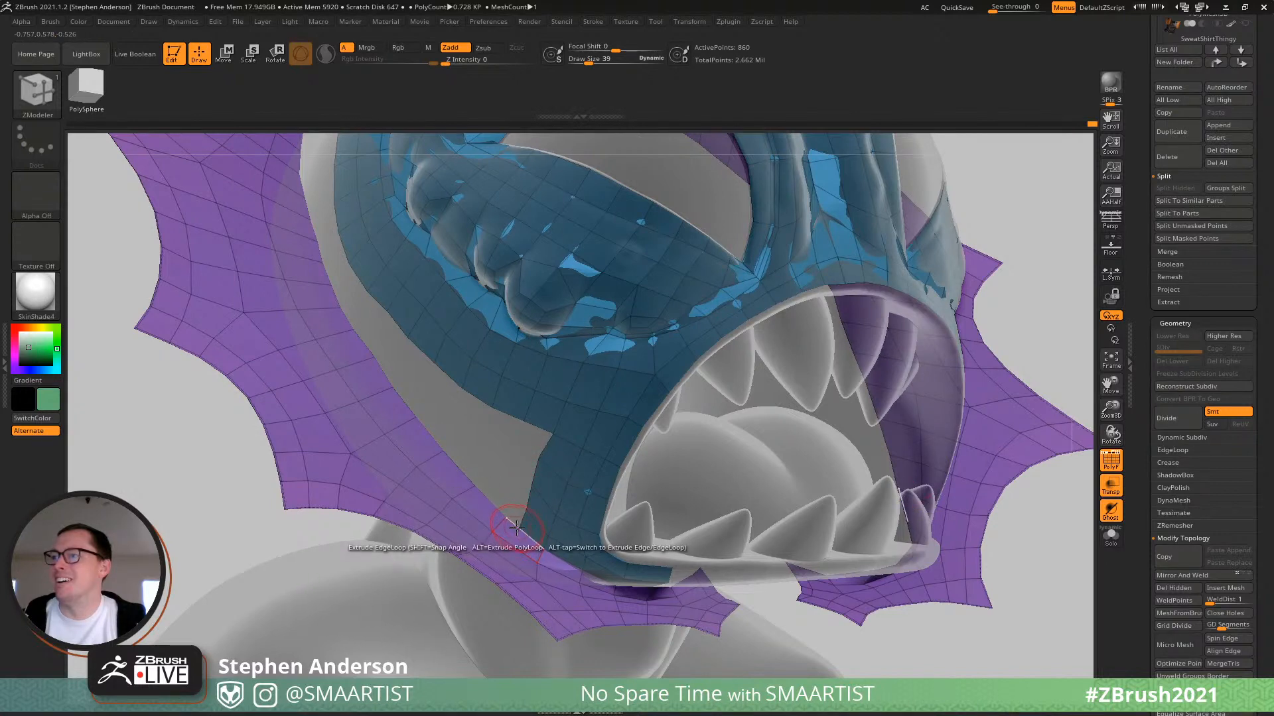
{"action": "right_click_drag", "start_coordinate": [503, 532], "coordinate": [527, 503]}
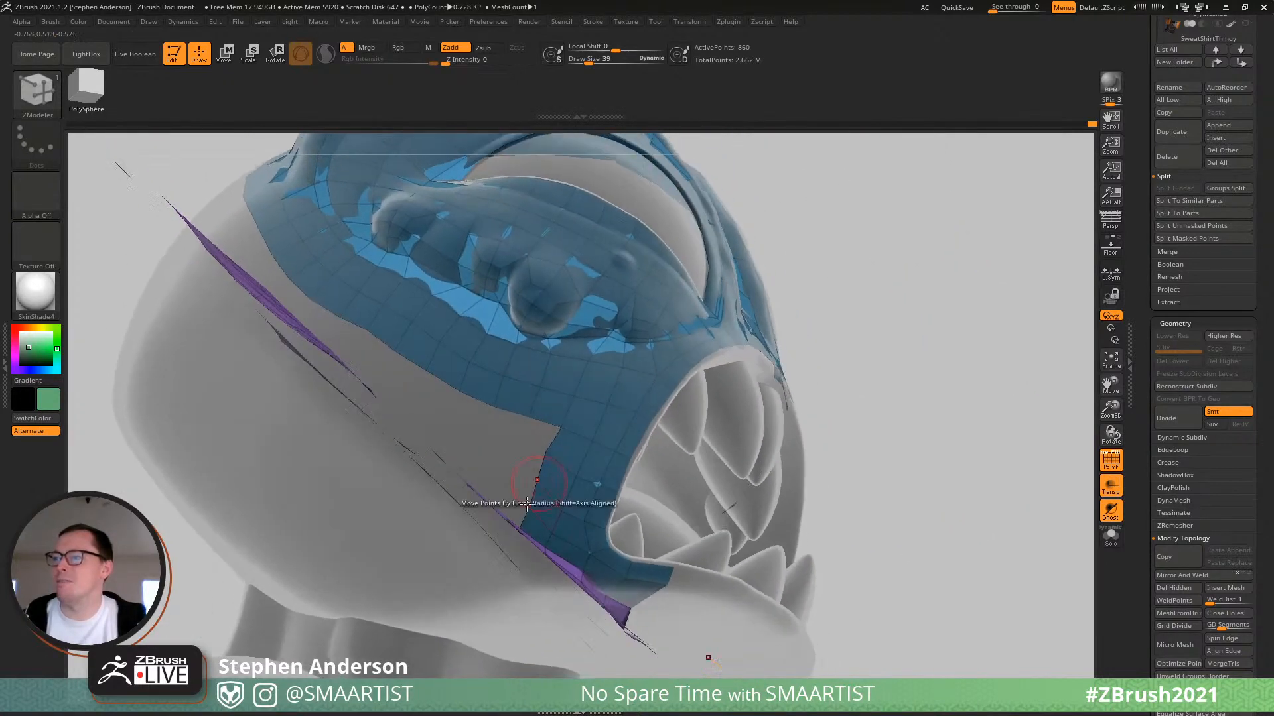
{"action": "scroll", "coordinate": [515, 540], "scroll_direction": "up", "scroll_amount": 5}
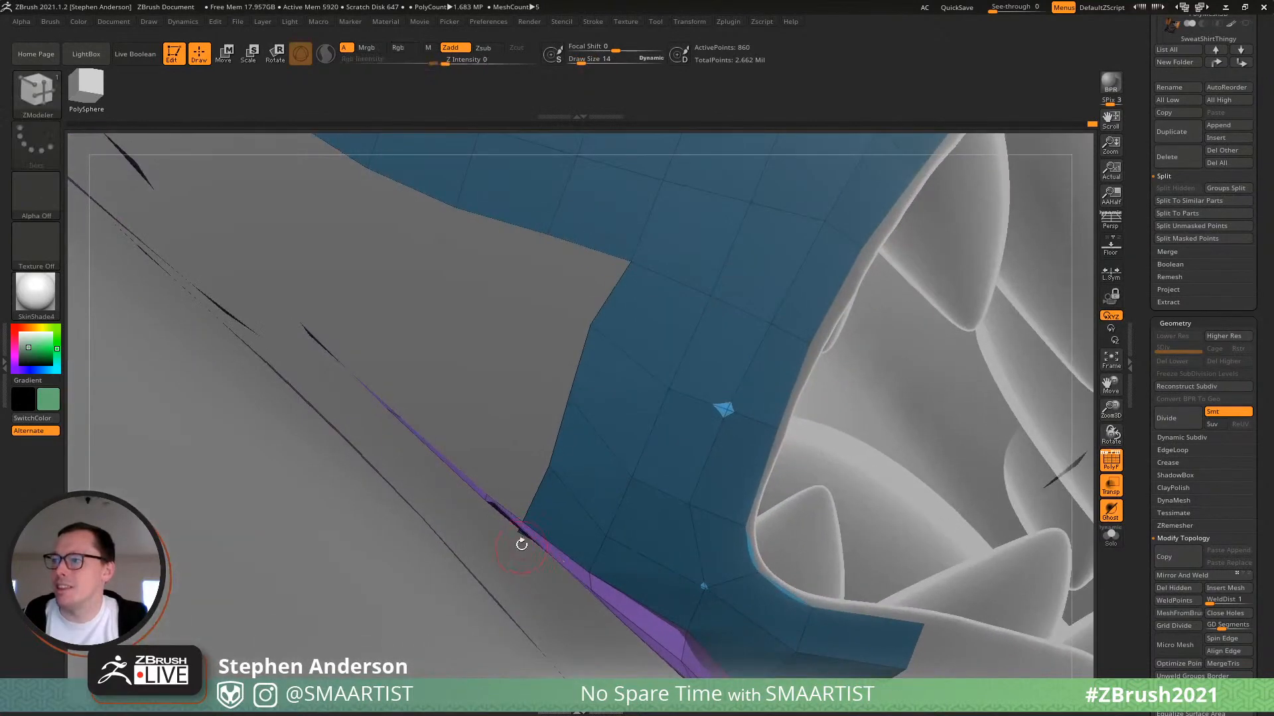
{"action": "right_click_drag", "start_coordinate": [519, 534], "coordinate": [514, 507]}
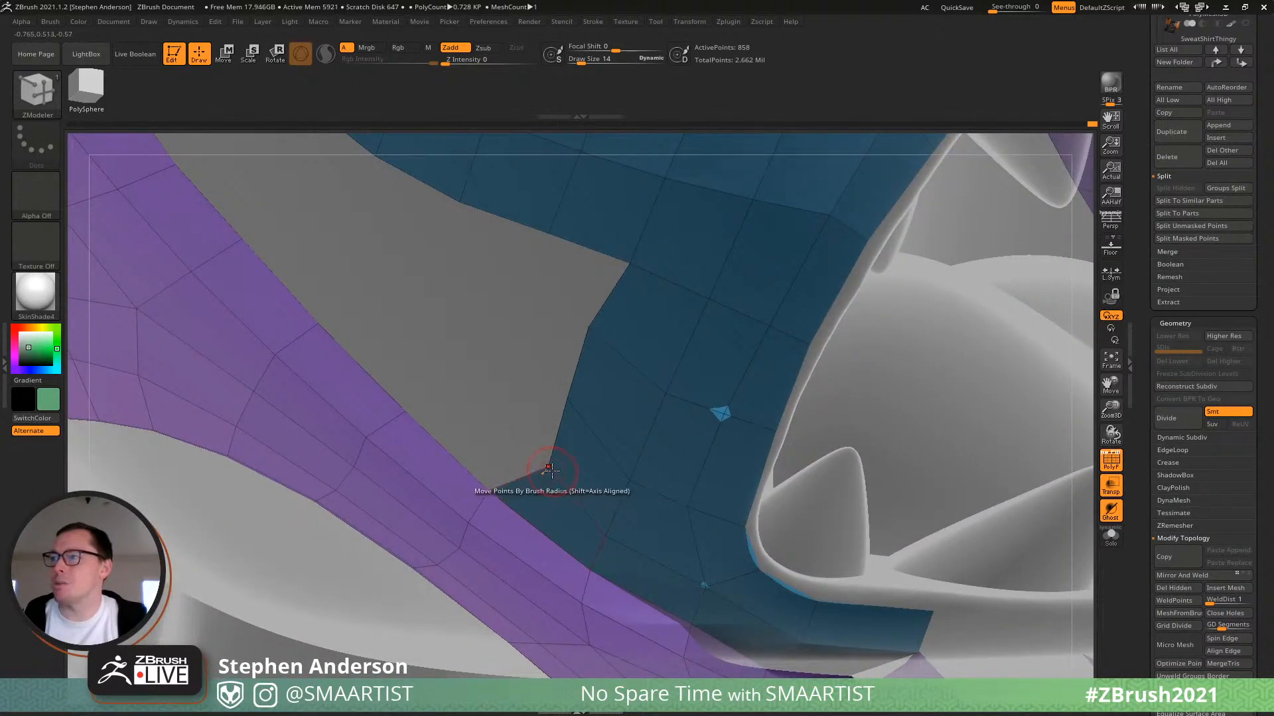
{"action": "left_click_drag", "start_coordinate": [550, 467], "coordinate": [514, 465]}
{"action": "left_click_drag", "start_coordinate": [568, 404], "coordinate": [545, 408]}
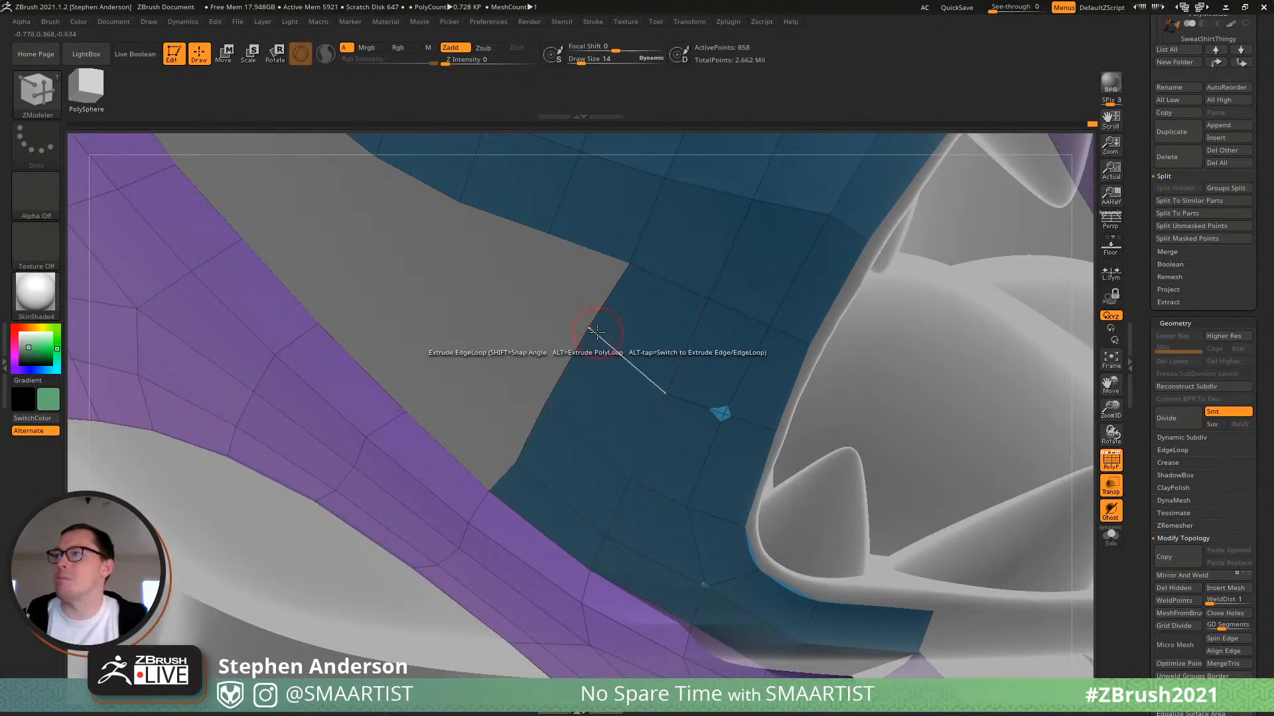
{"action": "right_click_drag", "start_coordinate": [594, 347], "coordinate": [673, 679], "text": "ctrl"}
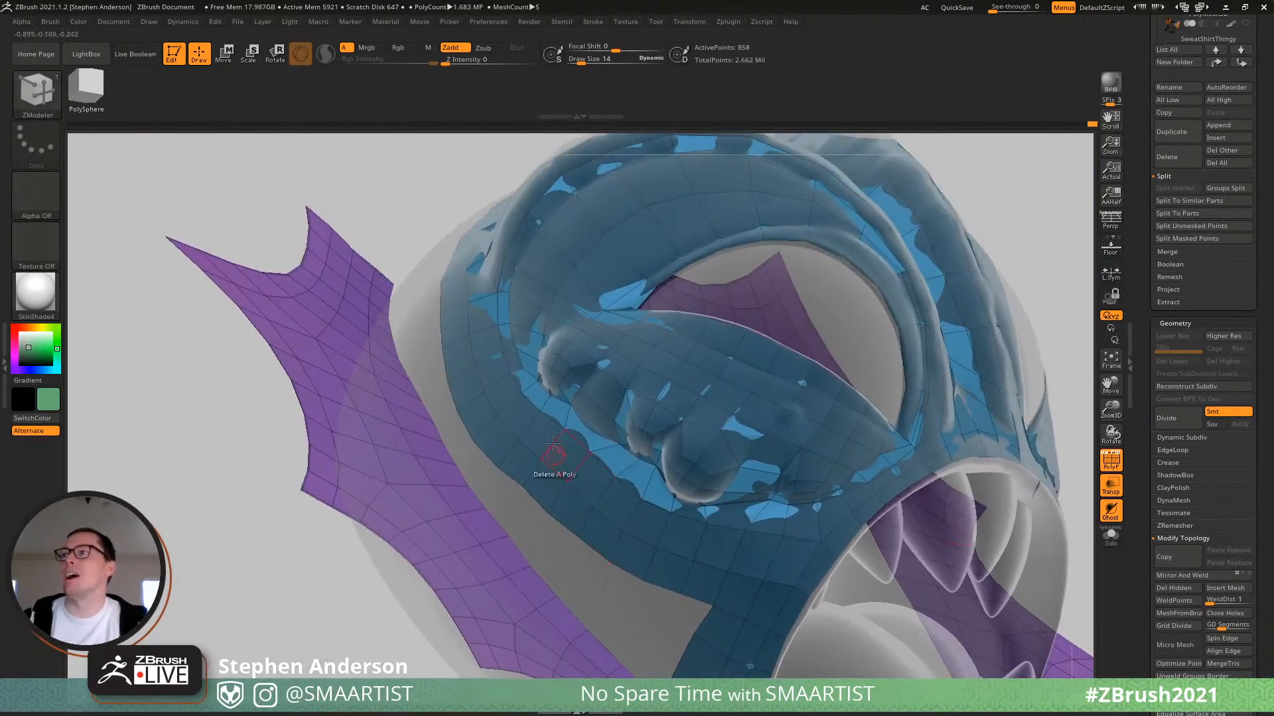
Reposition the strip's outer edge points from the outer eye corner up to the back of the head to even its contour.
{"action": "right_click_drag", "start_coordinate": [551, 455], "coordinate": [506, 432], "text": "ctrl"}
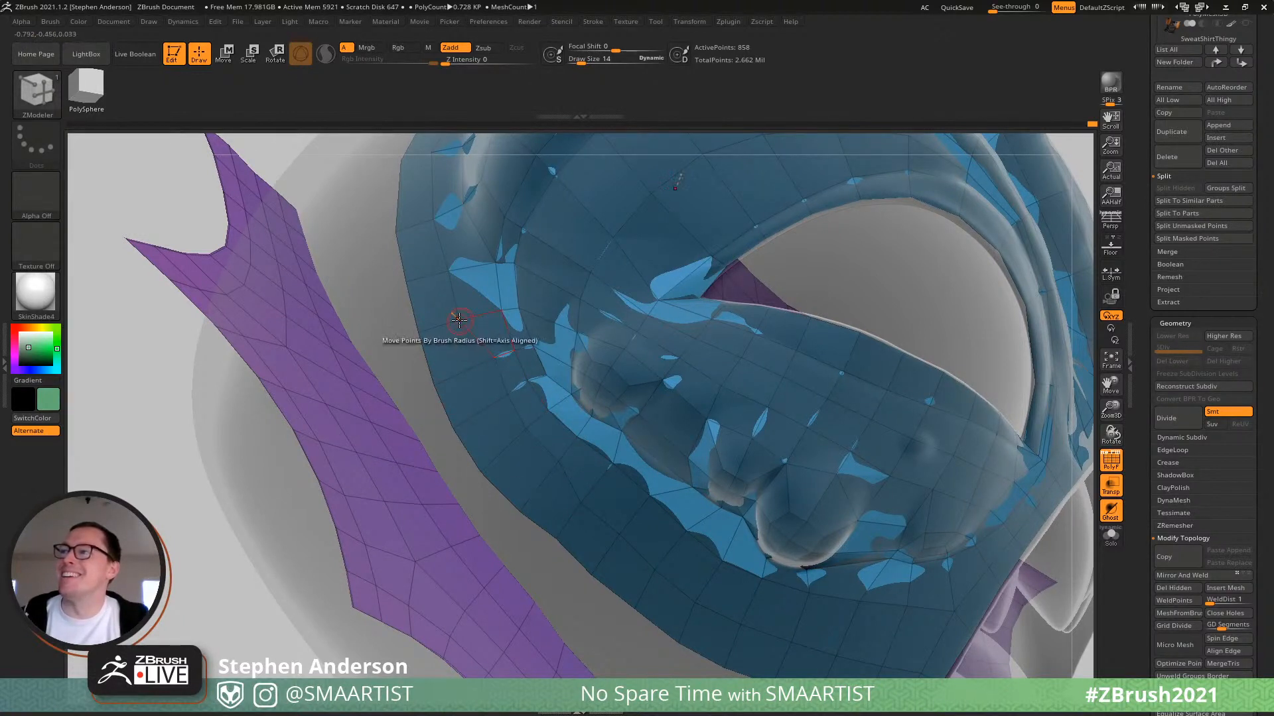
{"action": "left_click", "coordinate": [471, 281]}
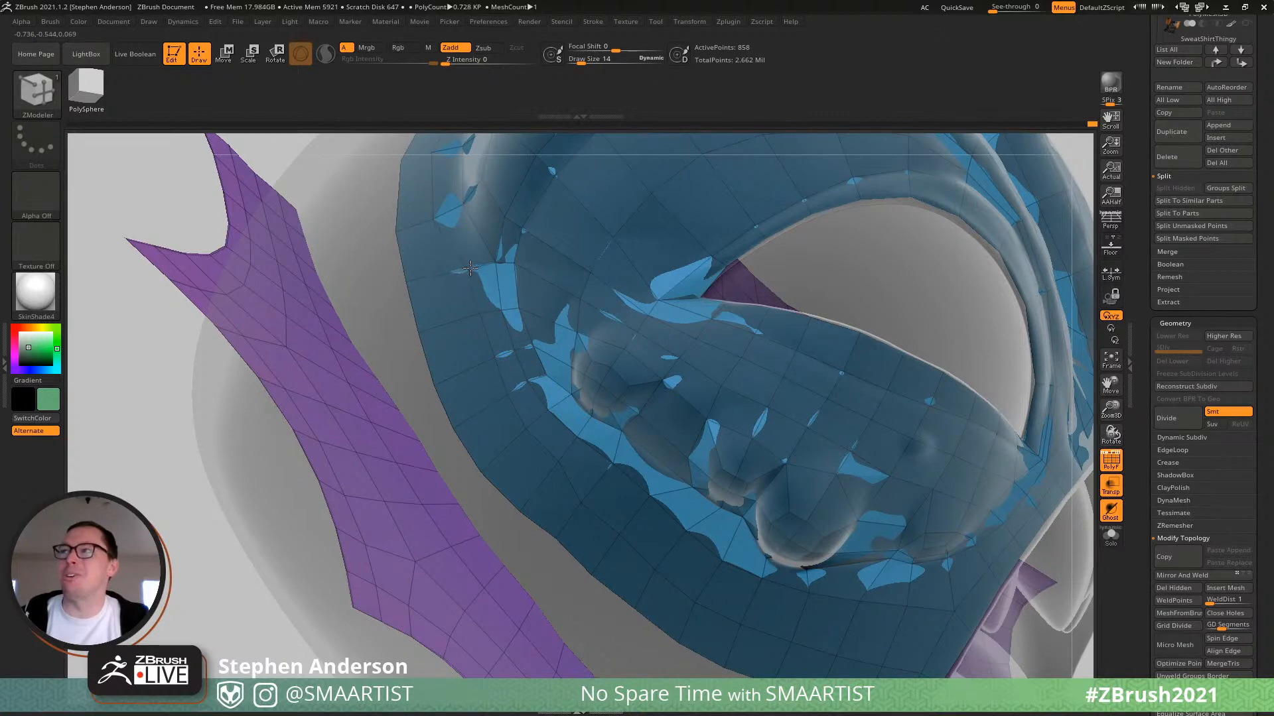
{"action": "mouse_move", "coordinate": [435, 212]}
{"action": "right_mouse_down", "text": "alt"}
{"action": "mouse_move", "coordinate": [448, 380]}
{"action": "mouse_move", "coordinate": [384, 381]}
{"action": "right_mouse_up", "text": "alt"}
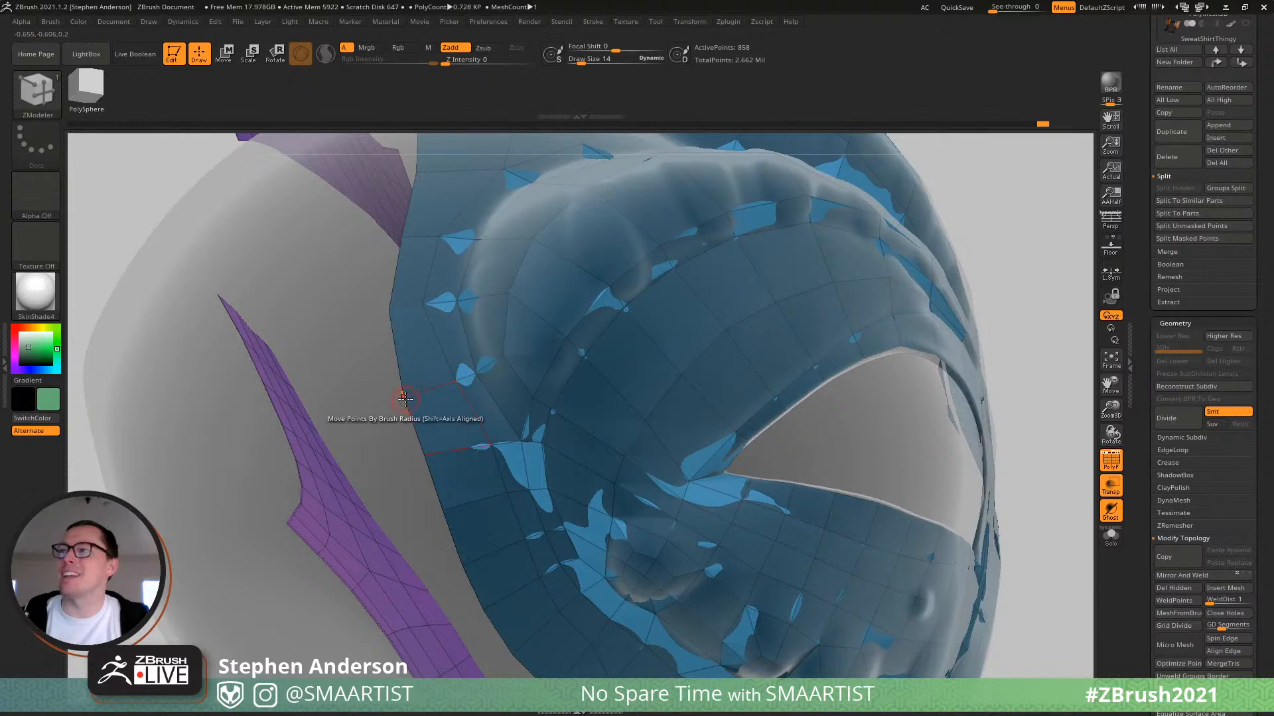
{"action": "left_click", "coordinate": [427, 397]}
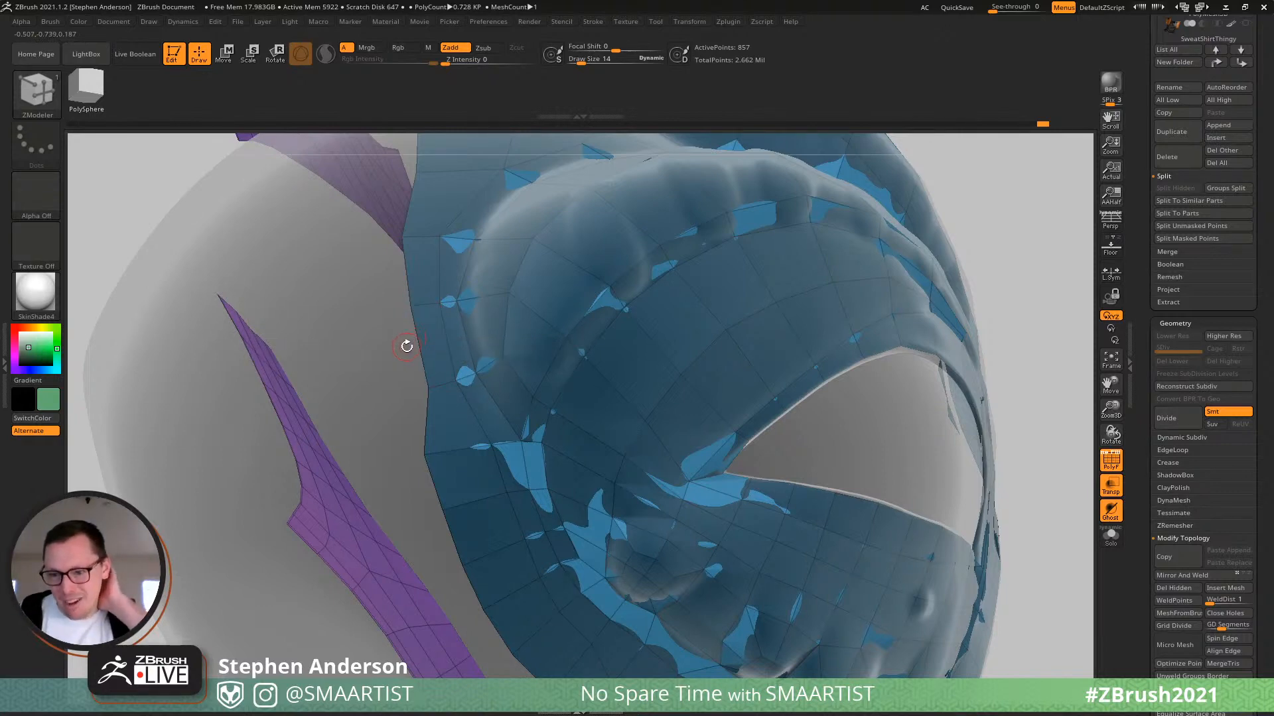
{"action": "right_click_drag", "start_coordinate": [452, 243], "coordinate": [461, 337], "text": "alt"}
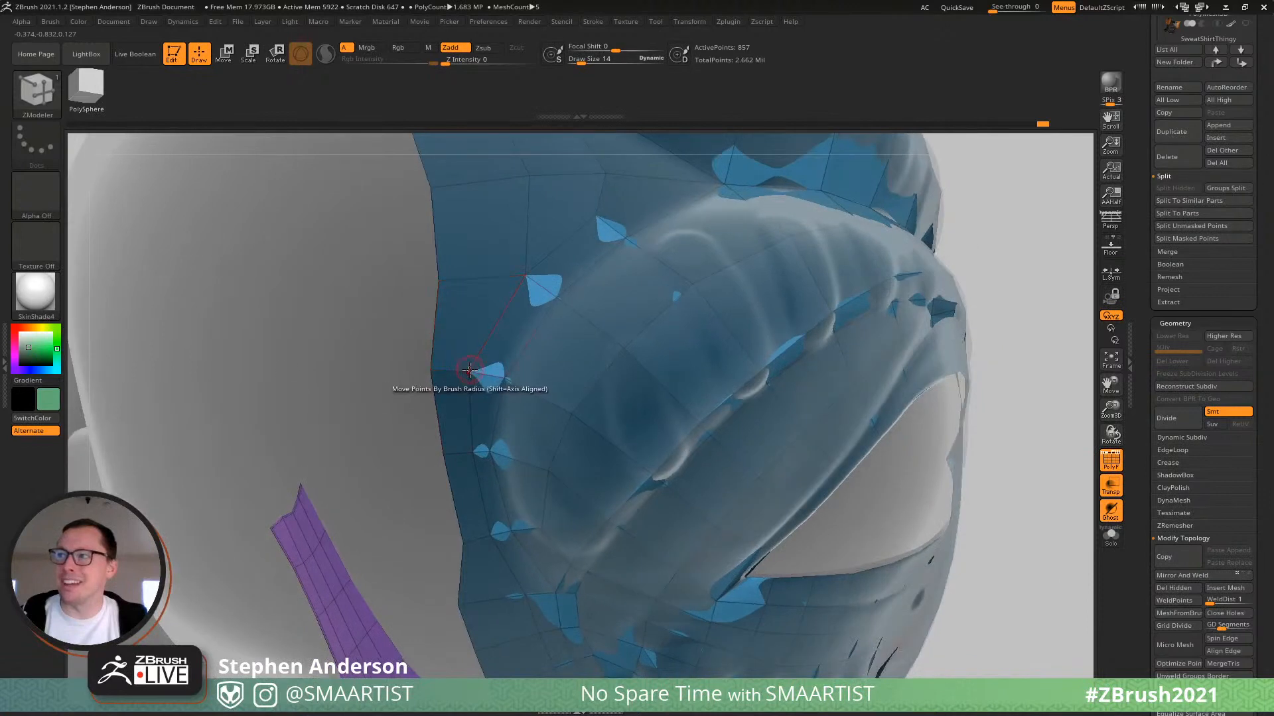
{"action": "left_click_drag", "start_coordinate": [437, 371], "coordinate": [449, 369]}
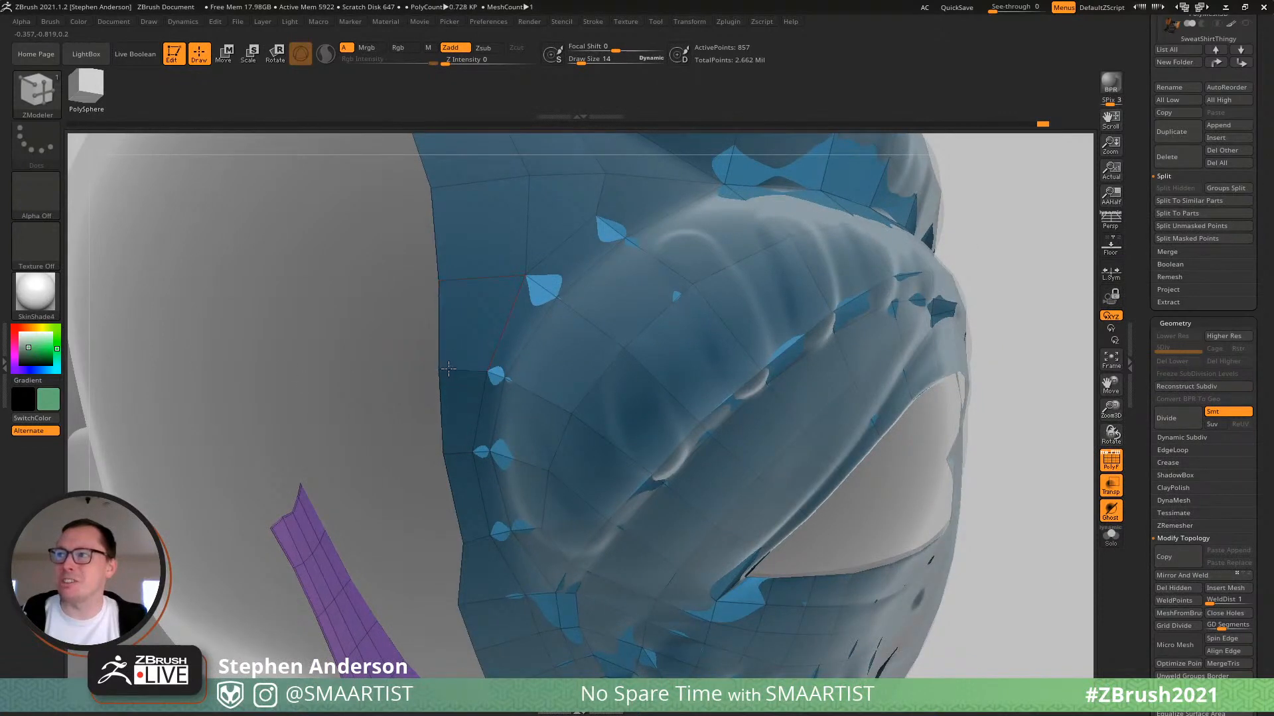
{"action": "left_click_drag", "start_coordinate": [438, 279], "coordinate": [448, 278]}
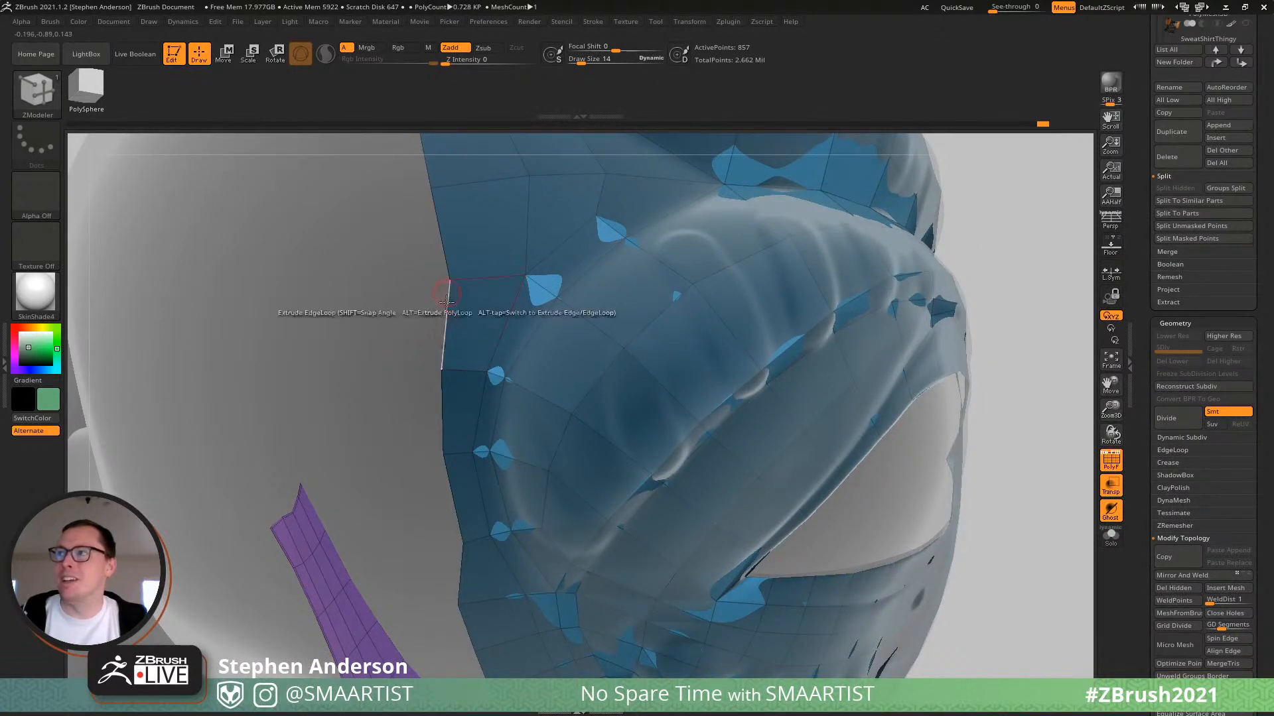
Pull the outer edge points level with the eye corner inward to smooth the strip's bulging outline.
{"action": "mouse_move", "coordinate": [454, 454]}
{"action": "right_mouse_down"}
{"action": "mouse_move", "coordinate": [451, 418]}
{"action": "mouse_move", "coordinate": [464, 451]}
{"action": "mouse_move", "coordinate": [455, 469]}
{"action": "mouse_move", "coordinate": [481, 498]}
{"action": "mouse_move", "coordinate": [418, 354]}
{"action": "right_mouse_up"}
{"action": "left_click_drag", "start_coordinate": [377, 419], "coordinate": [426, 411]}
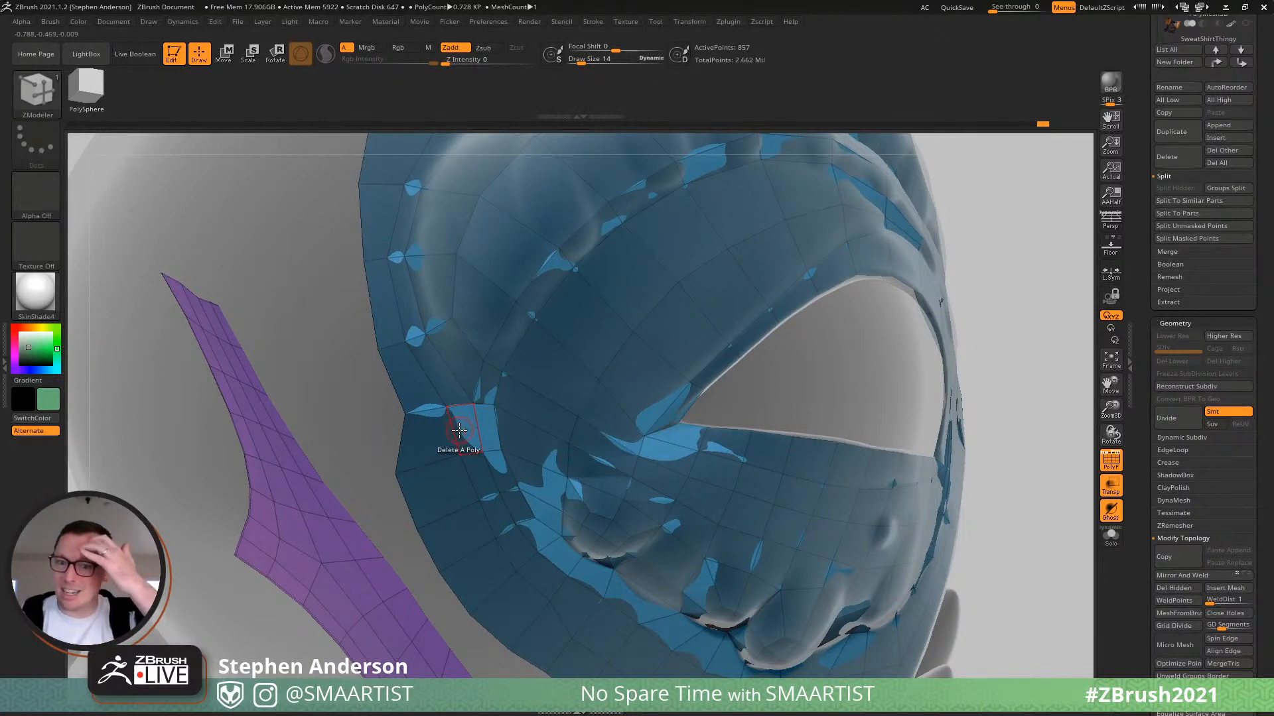
{"action": "right_click_drag", "start_coordinate": [443, 514], "coordinate": [398, 477]}
{"action": "left_click_drag", "start_coordinate": [397, 476], "coordinate": [432, 464]}
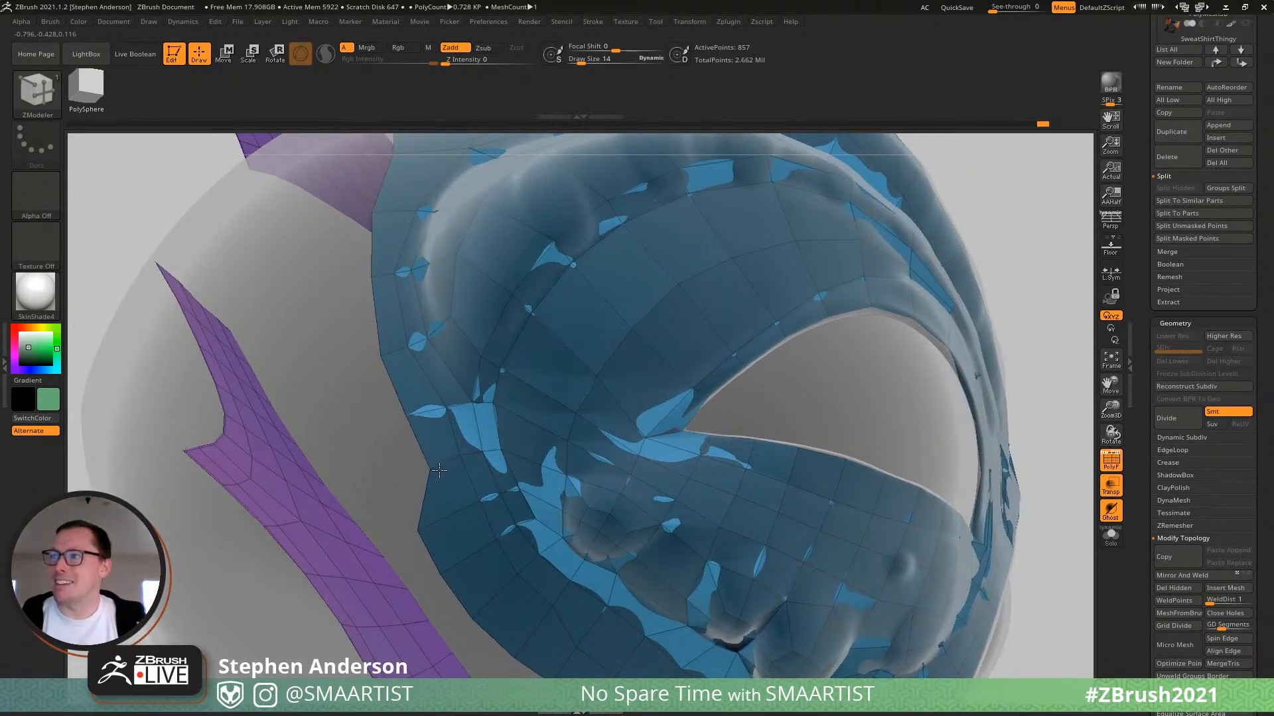
{"action": "mouse_move", "coordinate": [439, 469]}
{"action": "right_mouse_down"}
{"action": "mouse_move", "coordinate": [563, 569]}
{"action": "mouse_move", "coordinate": [557, 523]}
{"action": "mouse_move", "coordinate": [508, 487]}
{"action": "mouse_move", "coordinate": [485, 511]}
{"action": "right_mouse_up"}
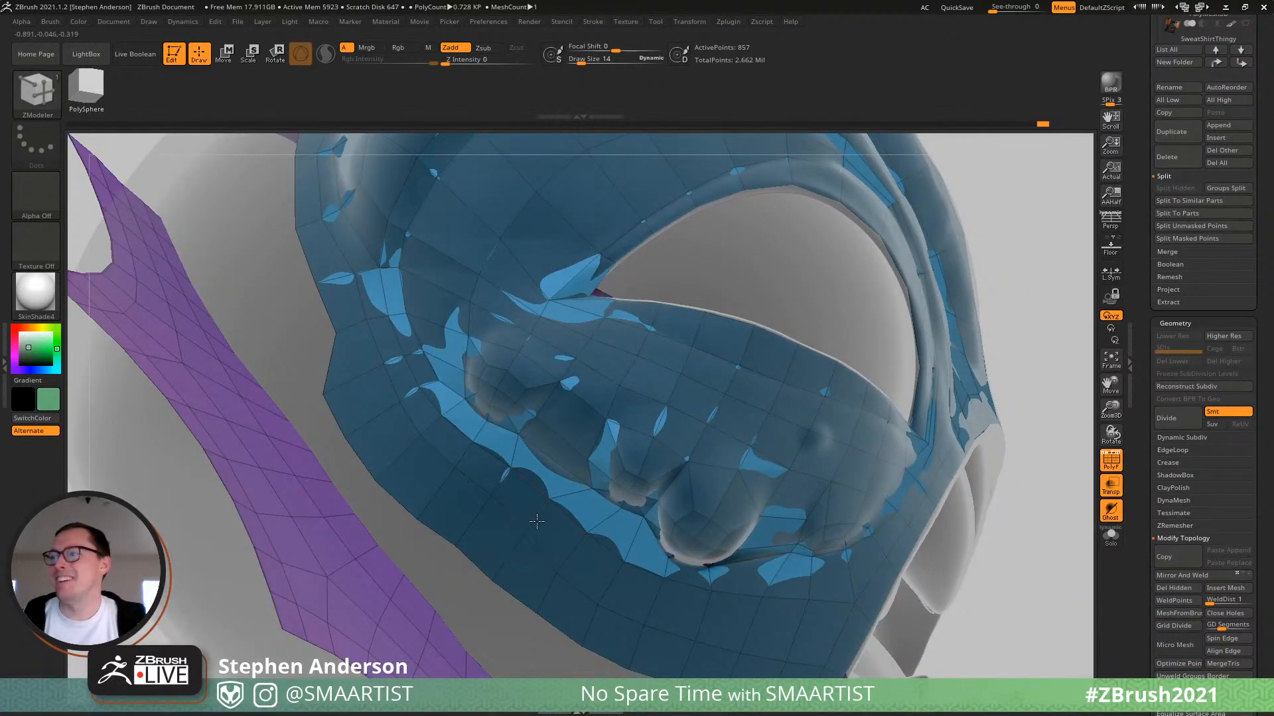
Narrow the strip beneath the cheek bumps by moving its outer edge points inward, from beside the mouth up to the eye corner.
{"action": "mouse_move", "coordinate": [570, 554]}
{"action": "right_mouse_down"}
{"action": "mouse_move", "coordinate": [563, 471]}
{"action": "mouse_move", "coordinate": [565, 483]}
{"action": "right_mouse_up"}
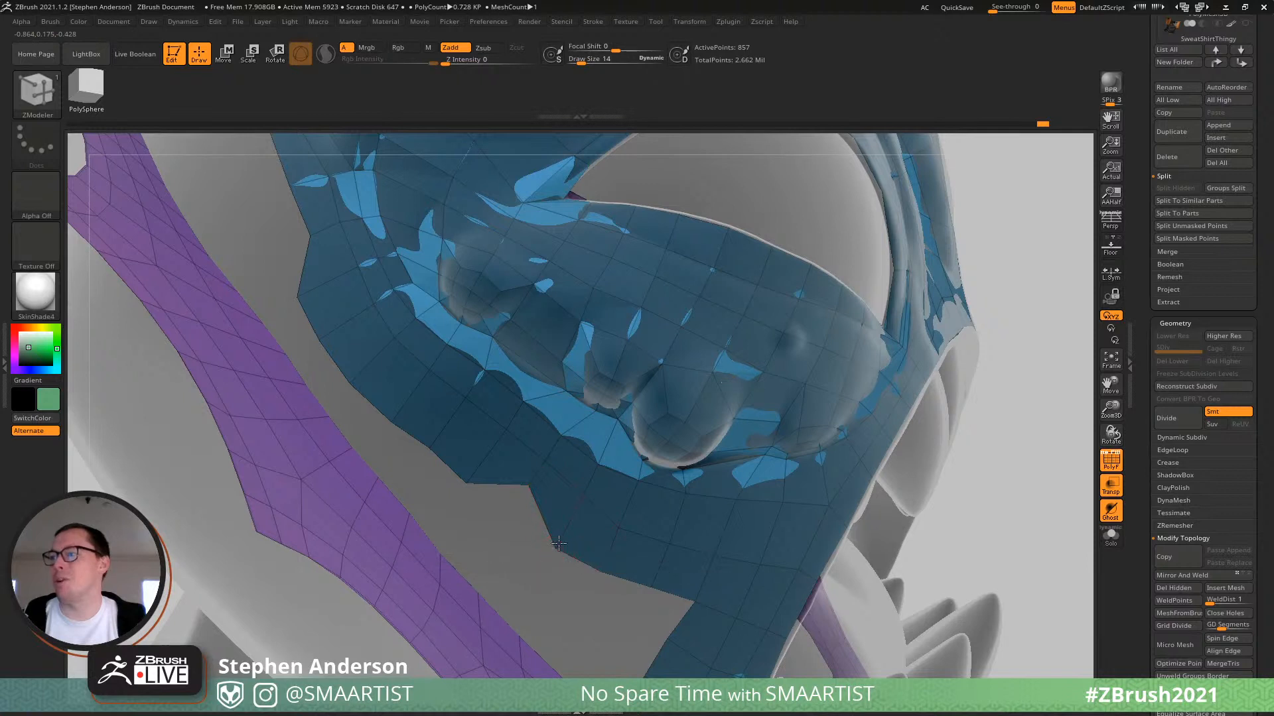
{"action": "left_click_drag", "start_coordinate": [566, 555], "coordinate": [572, 510]}
{"action": "left_click_drag", "start_coordinate": [601, 571], "coordinate": [607, 550]}
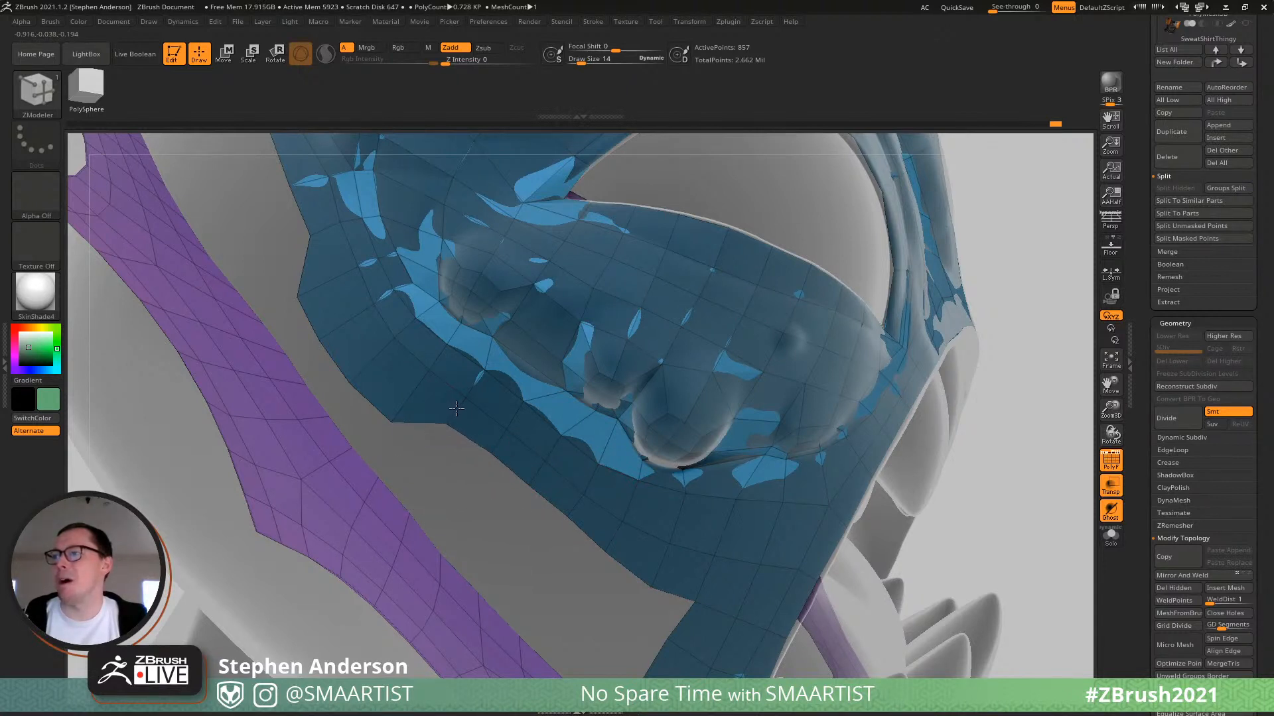
{"action": "right_click_drag", "start_coordinate": [456, 407], "coordinate": [488, 526]}
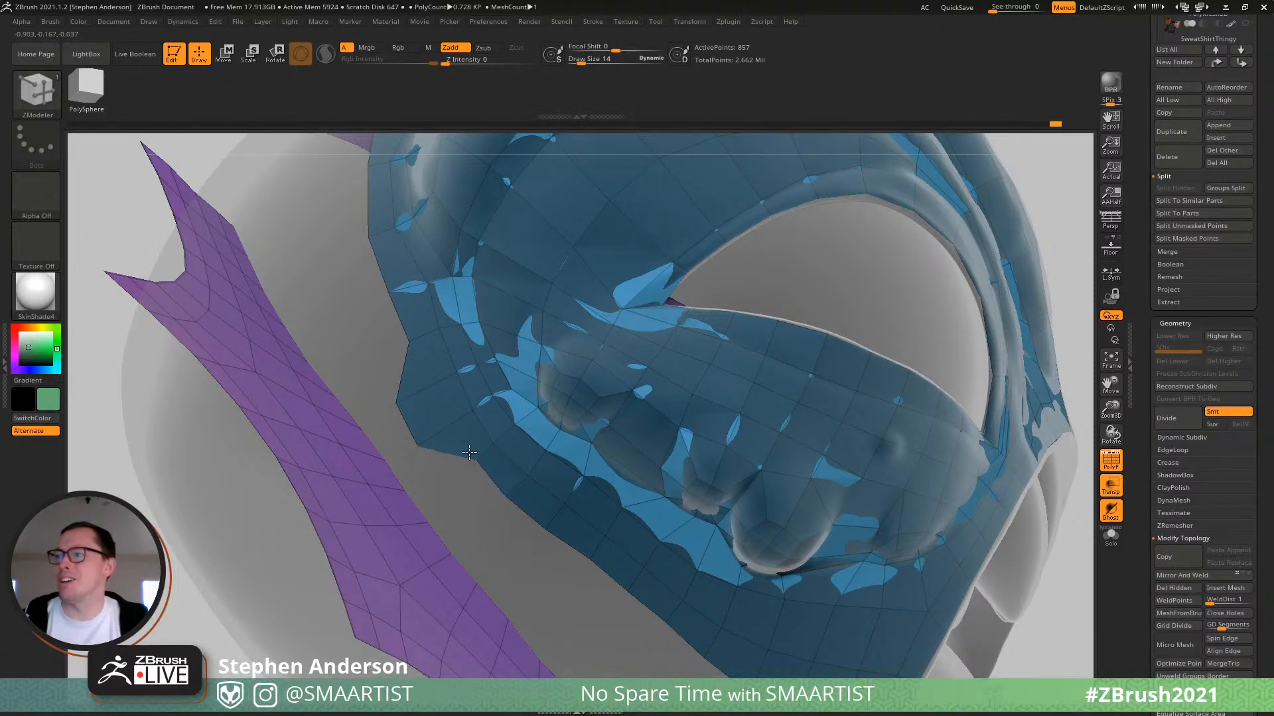
{"action": "left_click_drag", "start_coordinate": [445, 422], "coordinate": [411, 396]}
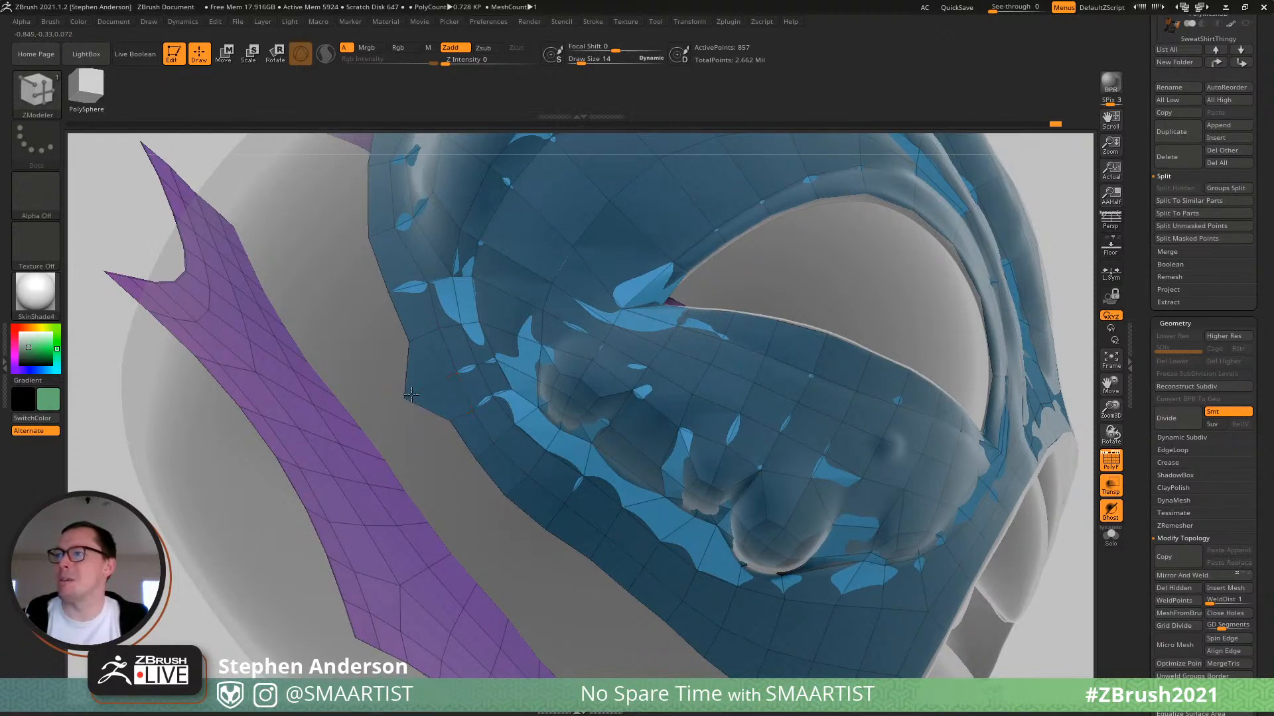
{"action": "mouse_move", "coordinate": [479, 418]}
{"action": "right_mouse_down"}
{"action": "mouse_move", "coordinate": [514, 447]}
{"action": "mouse_move", "coordinate": [427, 428]}
{"action": "mouse_move", "coordinate": [471, 461]}
{"action": "right_mouse_up"}
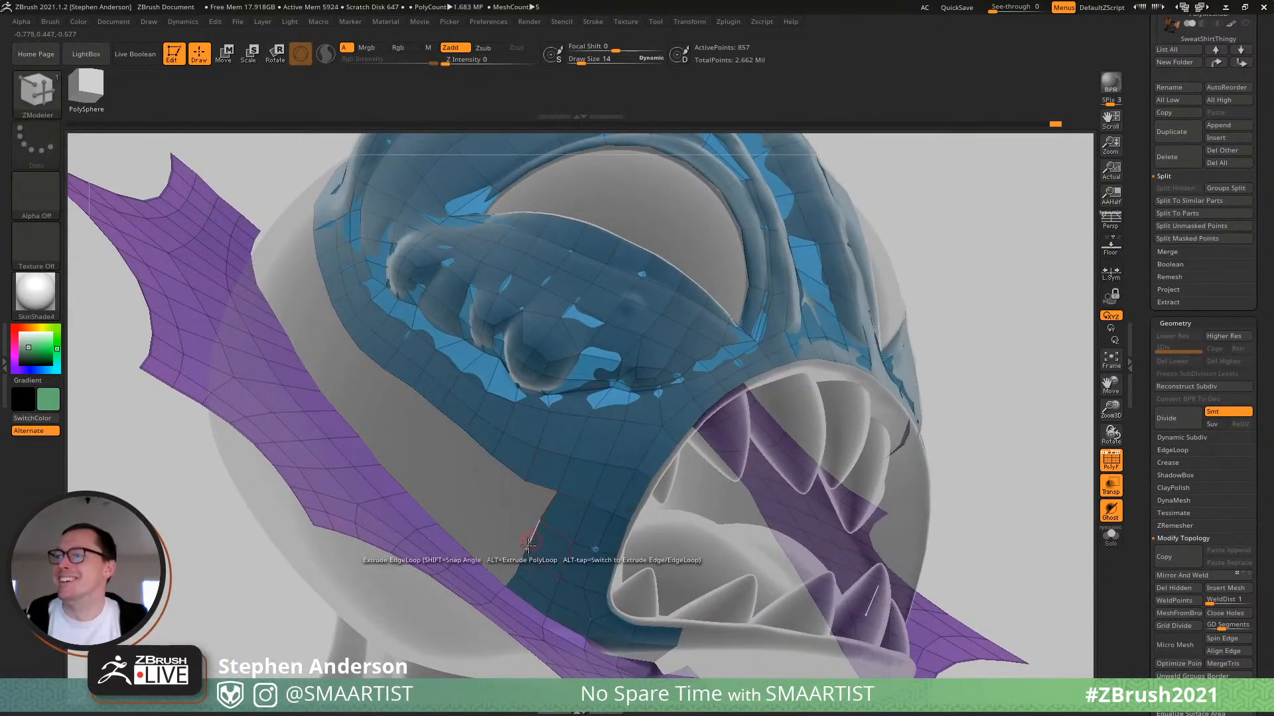
Extrude a polygon strip from the outer edge of the mouth strip toward the fin and merge its points with the neighbouring mesh.
{"action": "left_click_drag", "start_coordinate": [534, 539], "coordinate": [517, 532]}
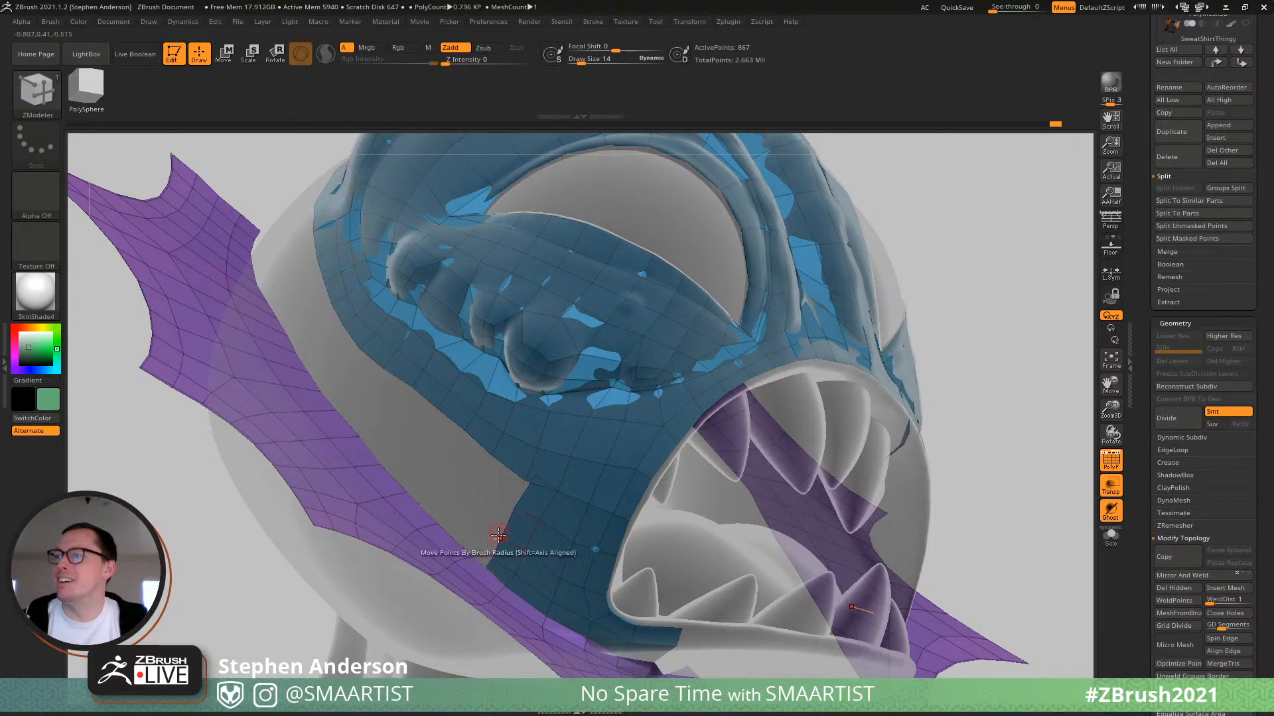
{"action": "right_click_drag", "start_coordinate": [497, 538], "coordinate": [486, 567], "text": "ctrl"}
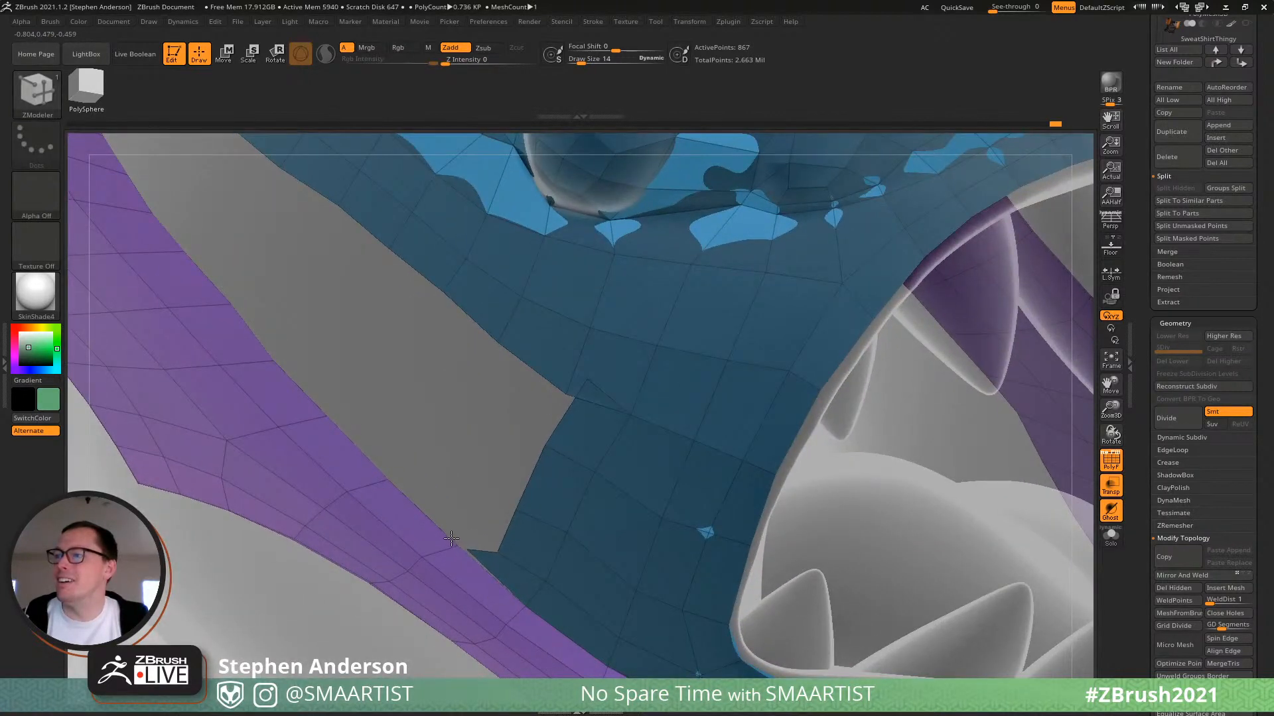
{"action": "left_click_drag", "start_coordinate": [451, 538], "coordinate": [524, 463]}
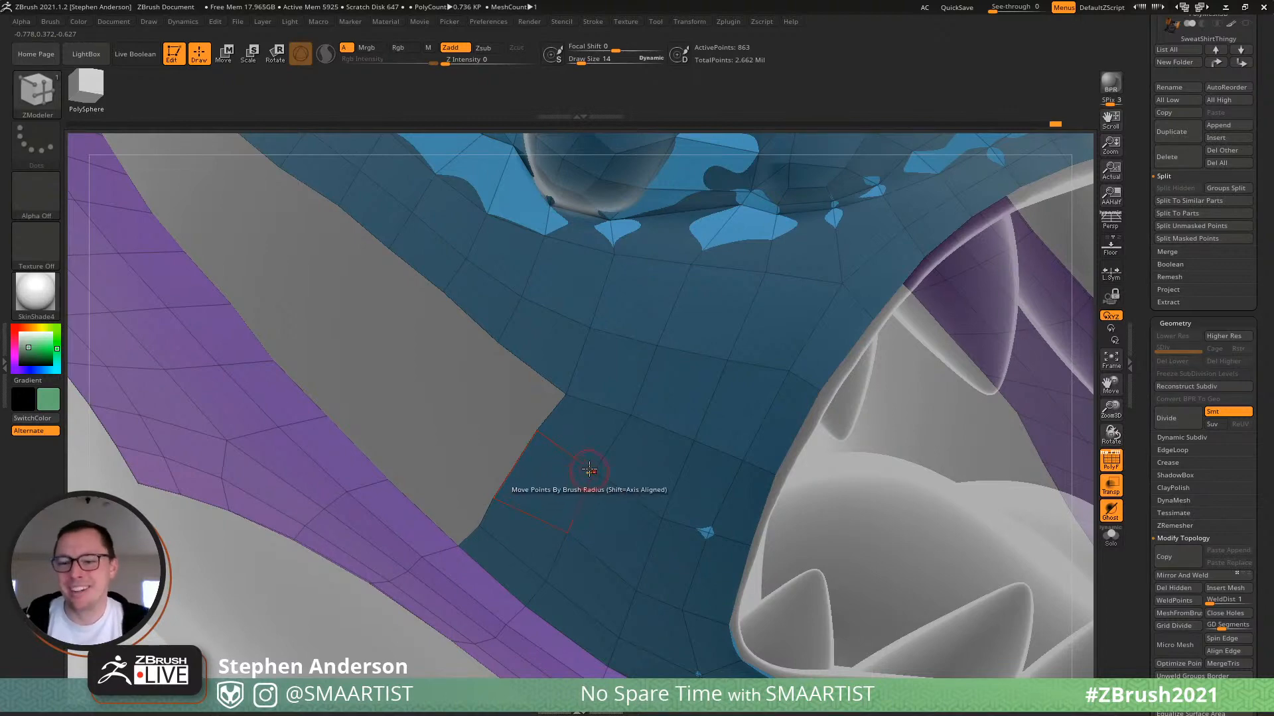
Extrude another strip from the mouth side into the gap beside the cheek and fit its corner points against the fin edge.
{"action": "right_click_drag", "start_coordinate": [606, 437], "coordinate": [577, 545]}
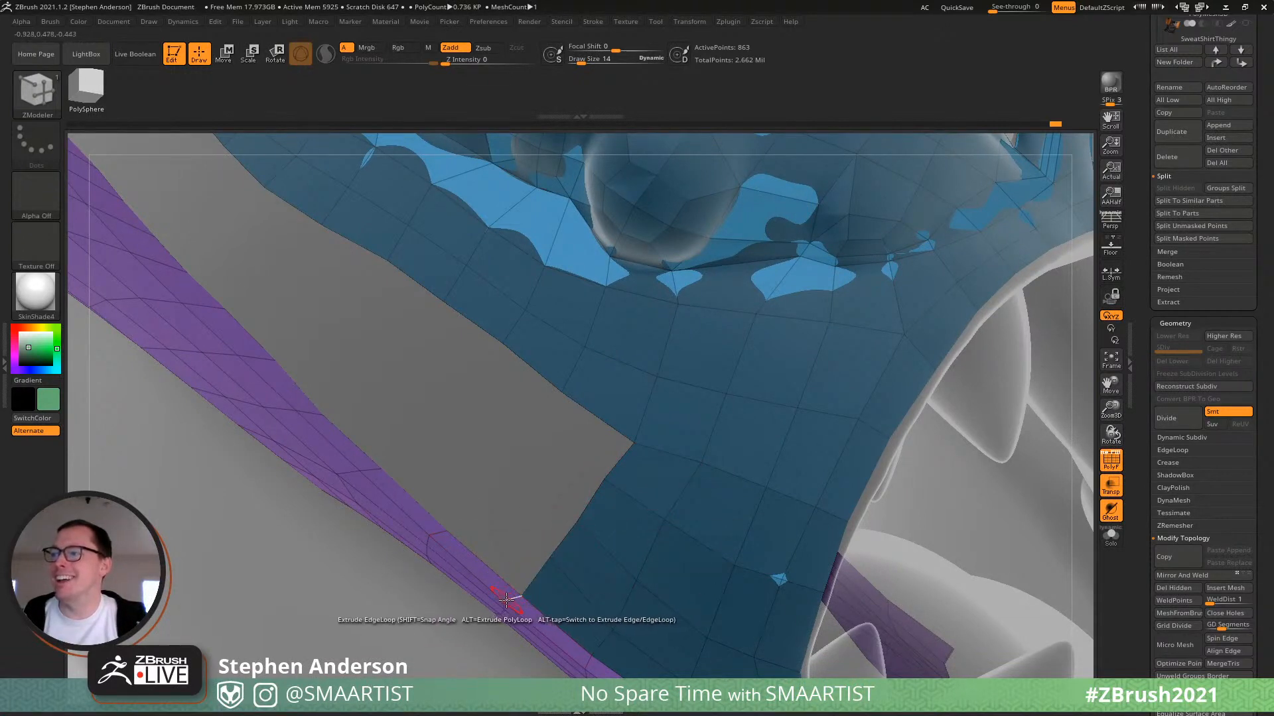
{"action": "right_click_drag", "start_coordinate": [514, 600], "coordinate": [587, 524]}
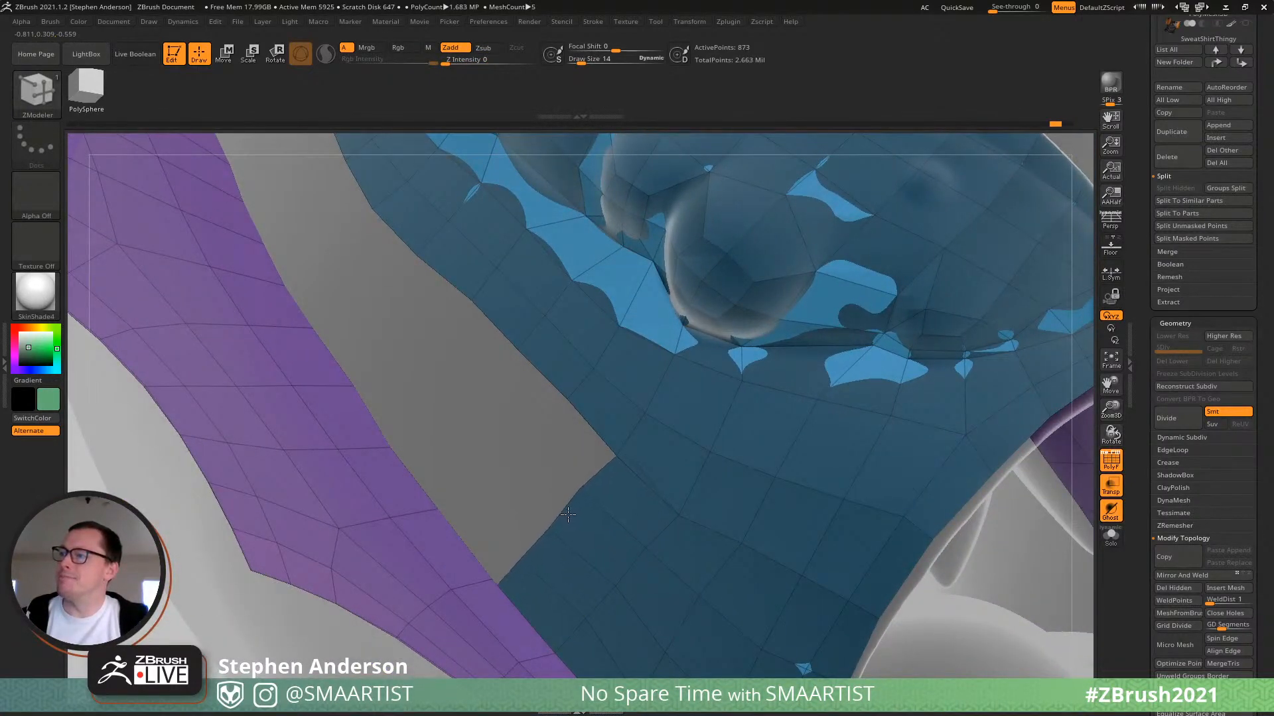
{"action": "mouse_move", "coordinate": [505, 578]}
{"action": "right_mouse_down"}
{"action": "mouse_move", "coordinate": [459, 591]}
{"action": "mouse_move", "coordinate": [490, 602]}
{"action": "mouse_move", "coordinate": [503, 571]}
{"action": "right_mouse_up"}
{"action": "left_click", "coordinate": [496, 582]}
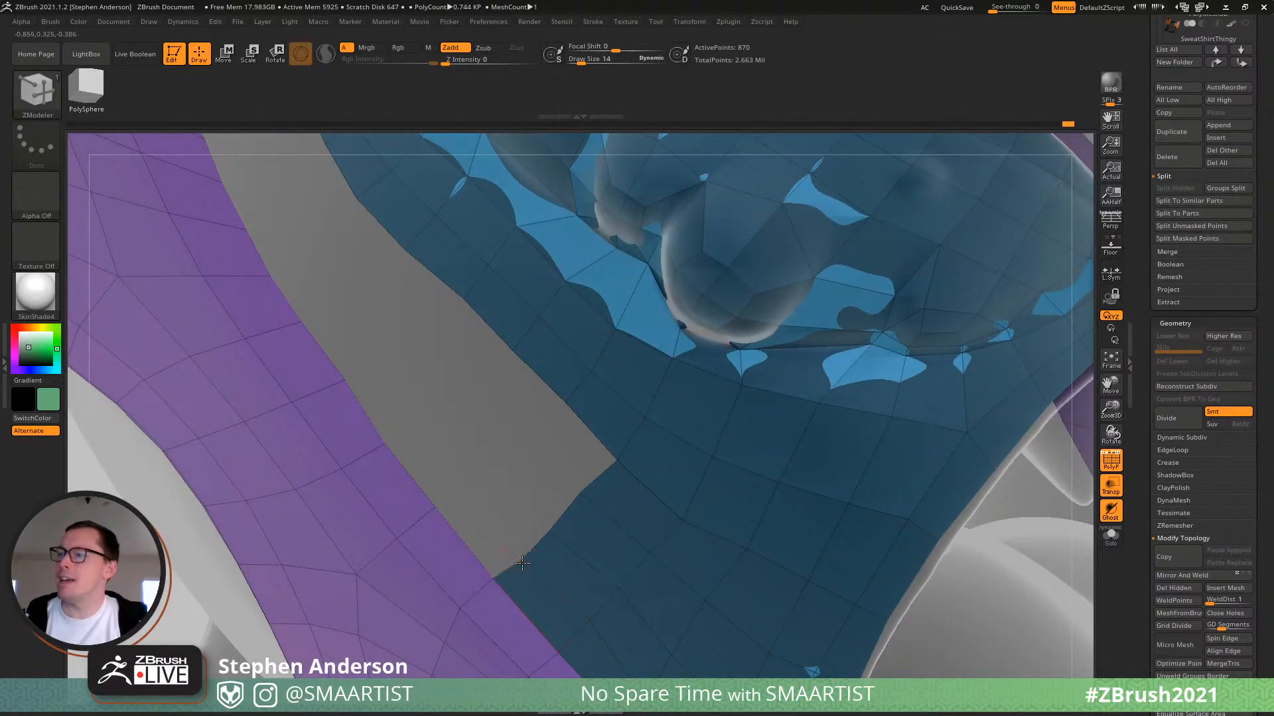
{"action": "right_click_drag", "start_coordinate": [554, 530], "coordinate": [582, 496]}
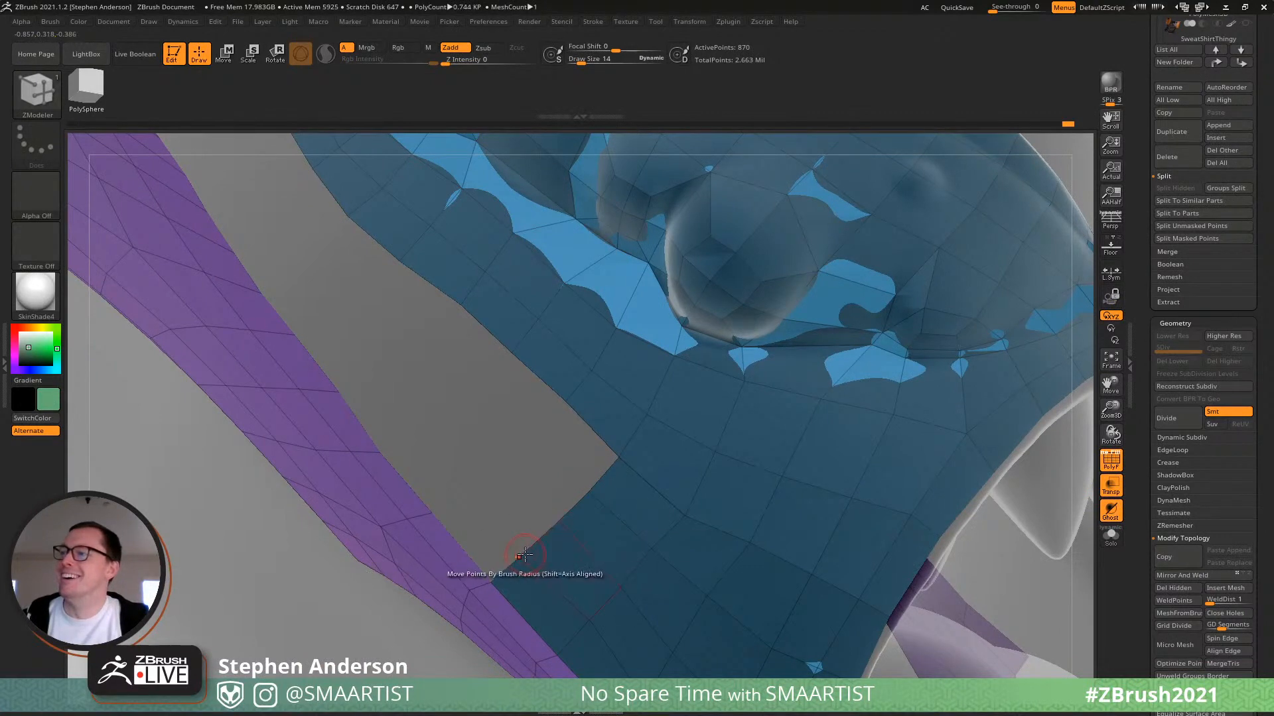
{"action": "right_click_drag", "start_coordinate": [558, 526], "coordinate": [564, 552], "text": "ctrl"}
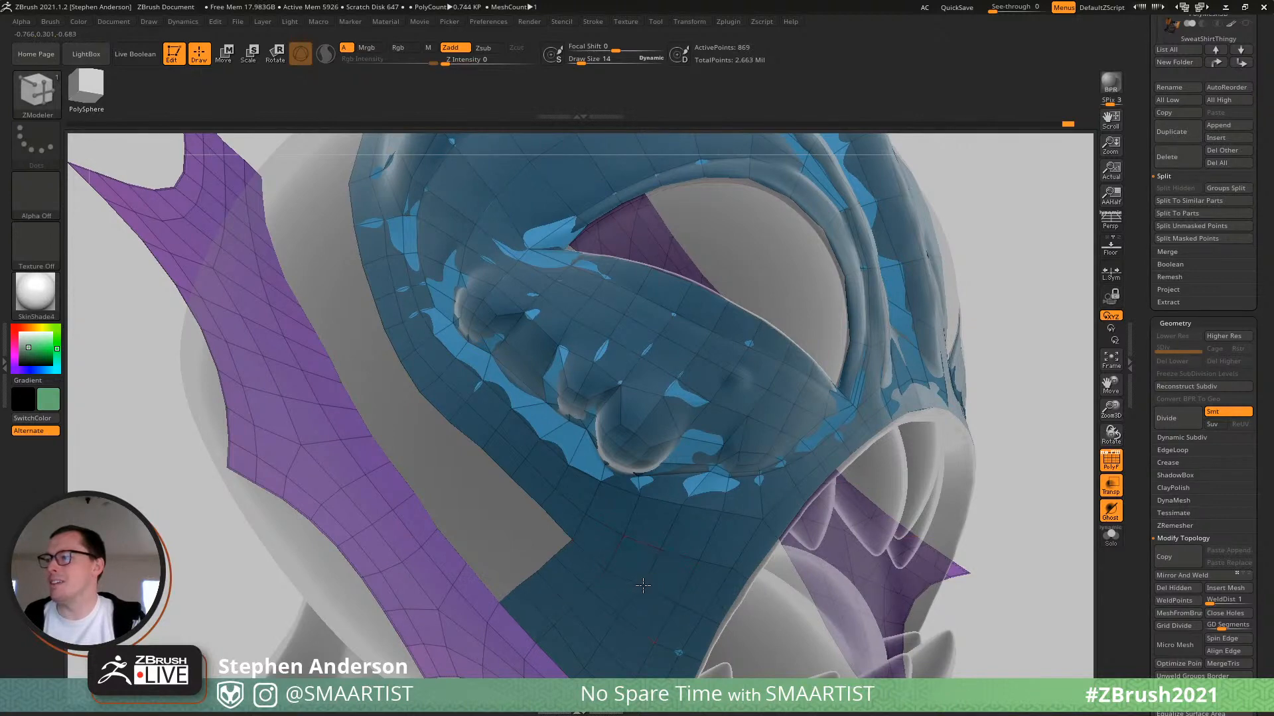
Preview the retopology with subdivision smoothing around the cheek and mouth, and return to the unsmoothed mesh.
{"action": "right_click_drag", "start_coordinate": [643, 585], "coordinate": [552, 498]}
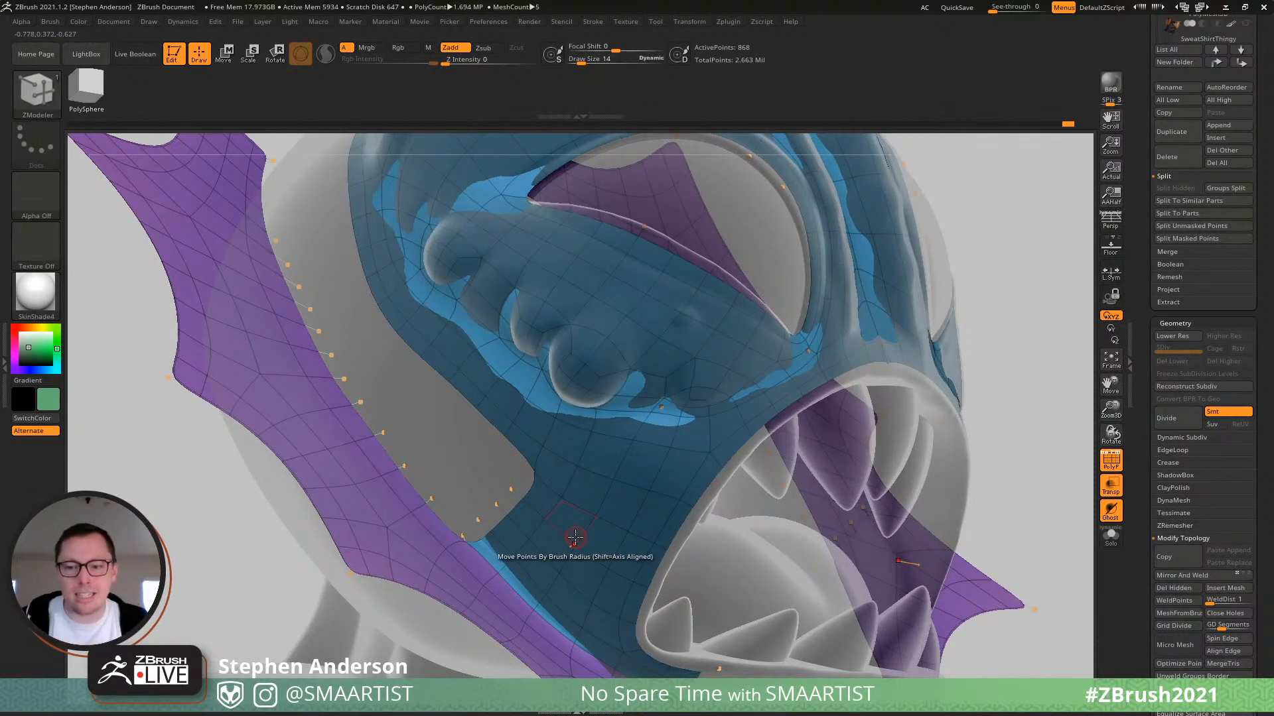
{"action": "mouse_move", "coordinate": [575, 537]}
{"action": "right_mouse_down"}
{"action": "mouse_move", "coordinate": [615, 524]}
{"action": "mouse_move", "coordinate": [598, 497]}
{"action": "right_mouse_up"}
{"action": "key", "text": "shift"}
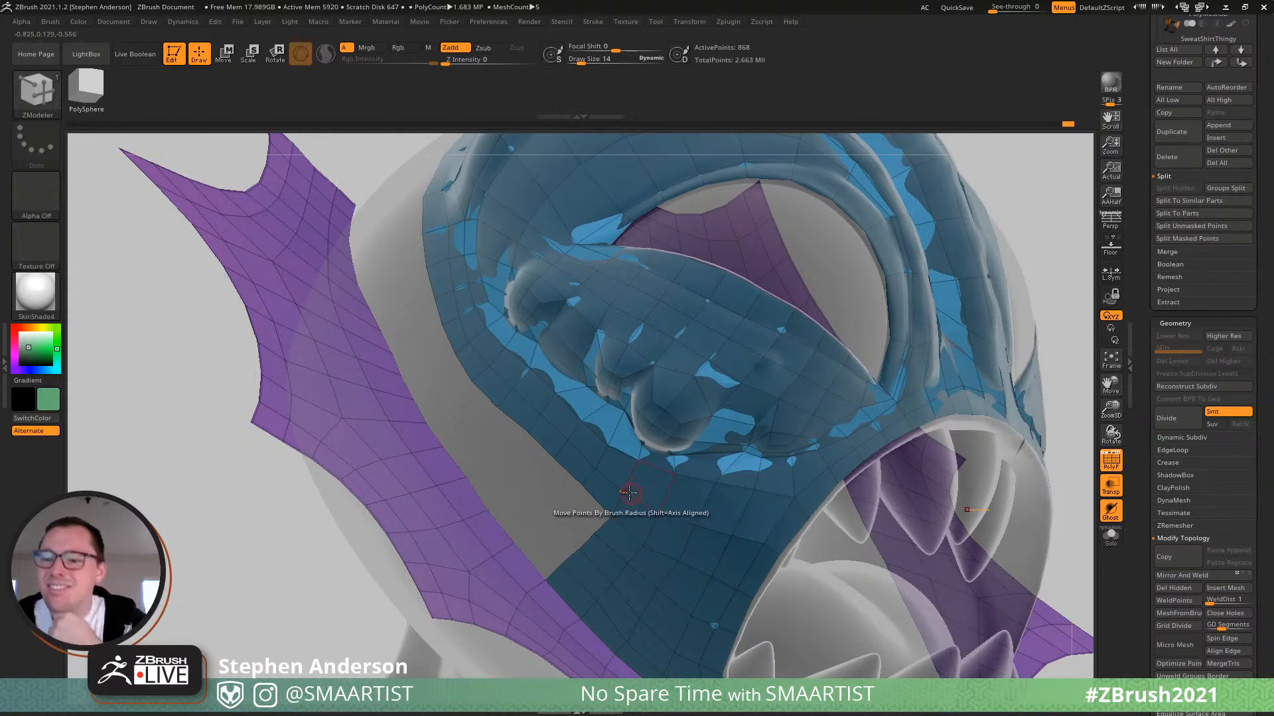
{"action": "right_click_drag", "start_coordinate": [431, 385], "coordinate": [474, 381]}
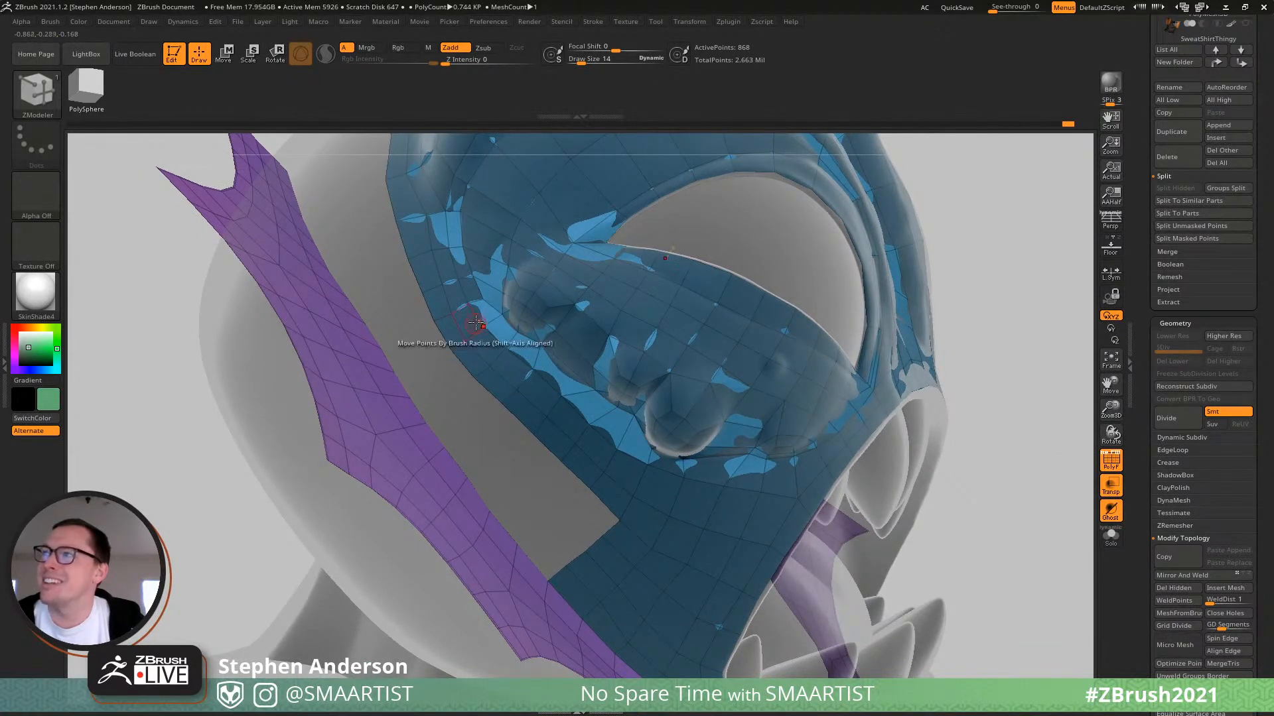
{"action": "right_click_drag", "start_coordinate": [476, 323], "coordinate": [438, 324]}
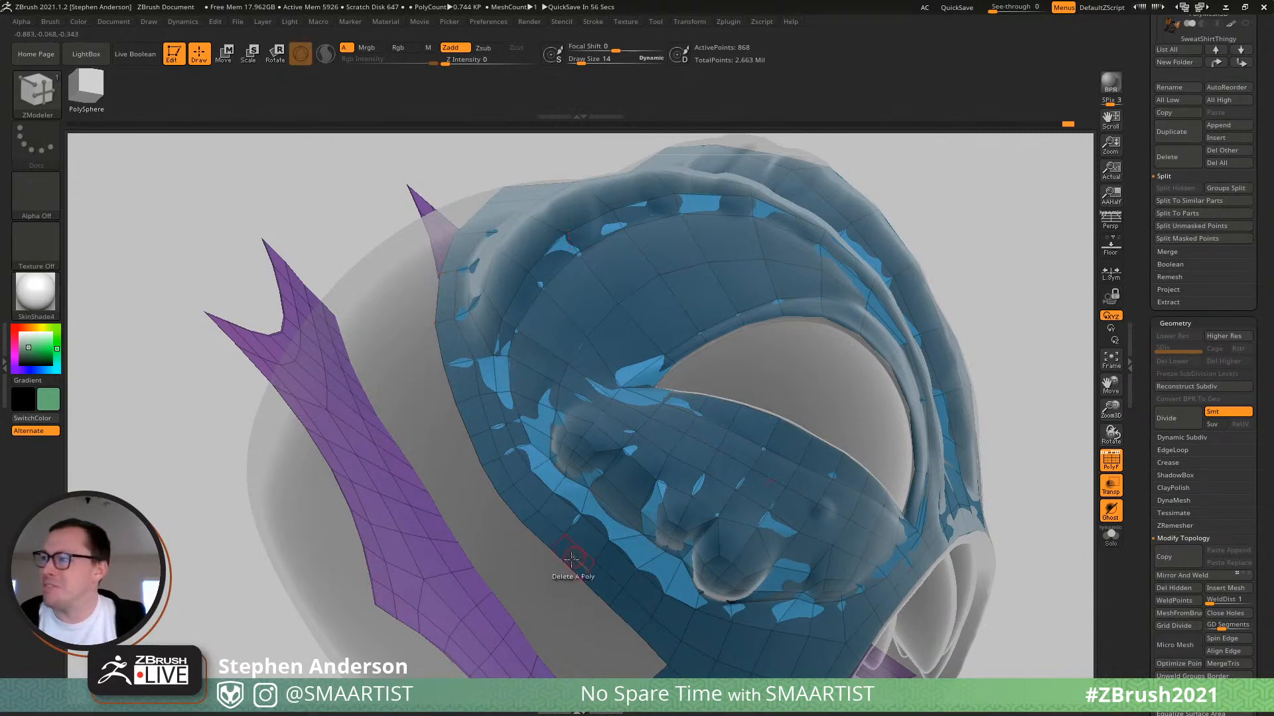
Extrude two additional polygon strips outward from the outer edge running beneath the cheek, around the eye and across the back of the head.
{"action": "right_click_drag", "start_coordinate": [572, 559], "coordinate": [545, 491]}
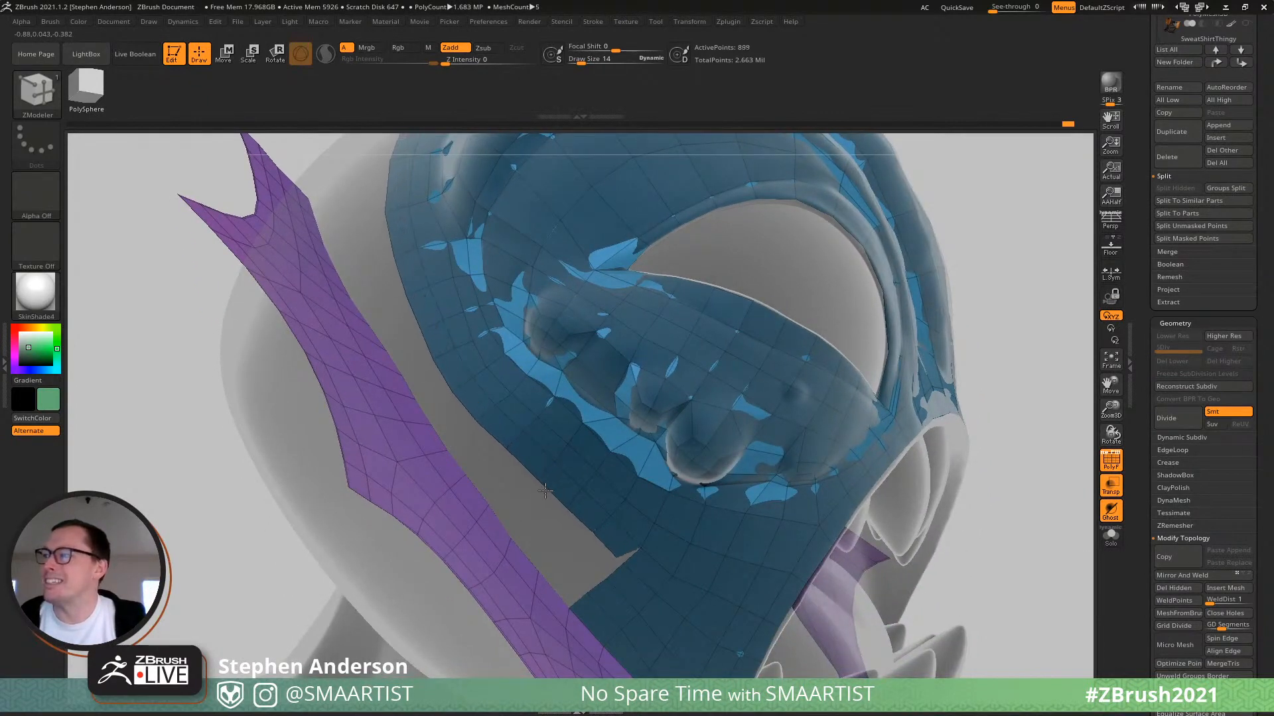
{"action": "left_click_drag", "start_coordinate": [542, 499], "coordinate": [533, 507]}
{"action": "right_click_drag", "start_coordinate": [541, 491], "coordinate": [531, 385]}
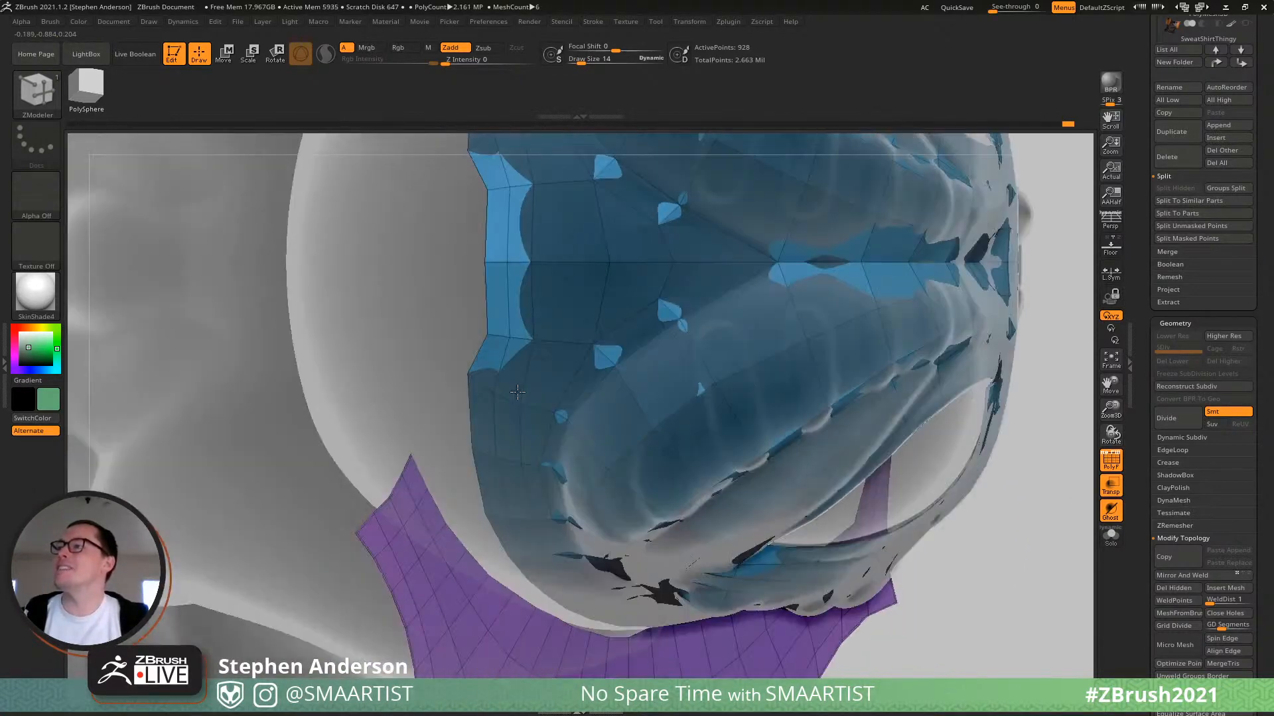
Pull the outer points of the new strips outward around the centreline at the back of the head, widening their narrow polygons.
{"action": "right_click_drag", "start_coordinate": [527, 332], "coordinate": [492, 335]}
{"action": "left_click_drag", "start_coordinate": [493, 336], "coordinate": [459, 339]}
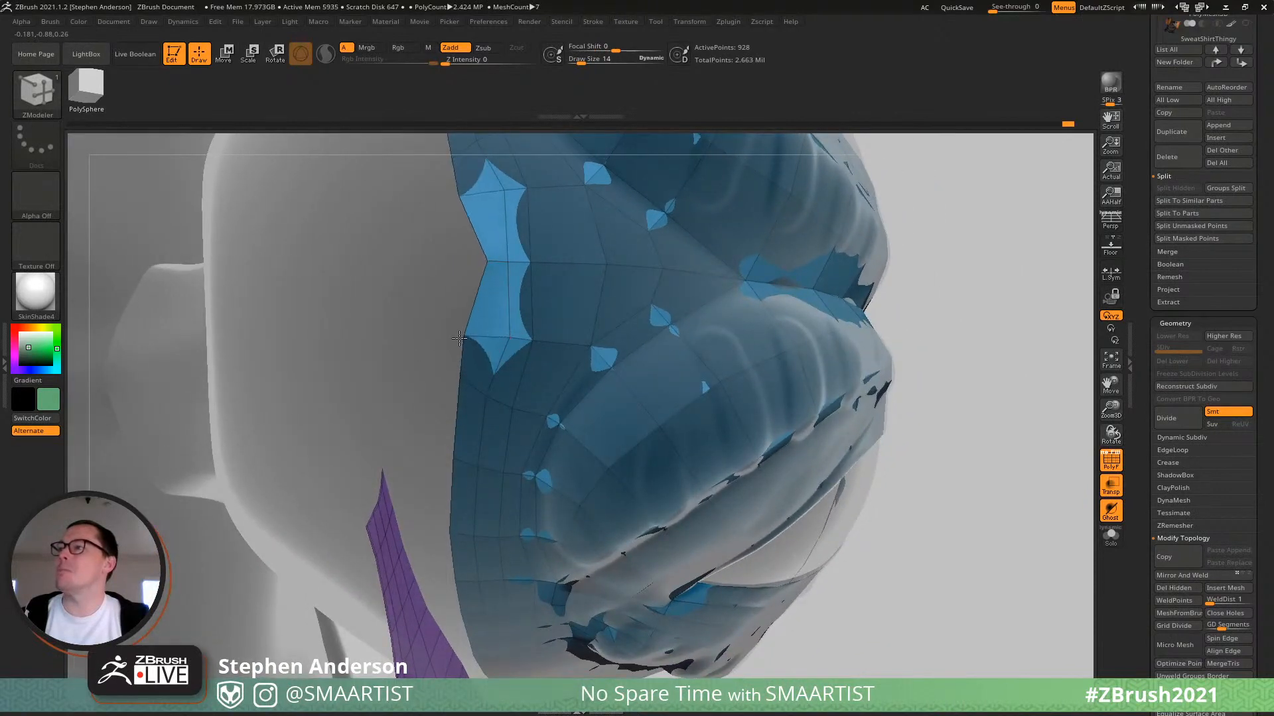
{"action": "left_click_drag", "start_coordinate": [489, 264], "coordinate": [446, 263]}
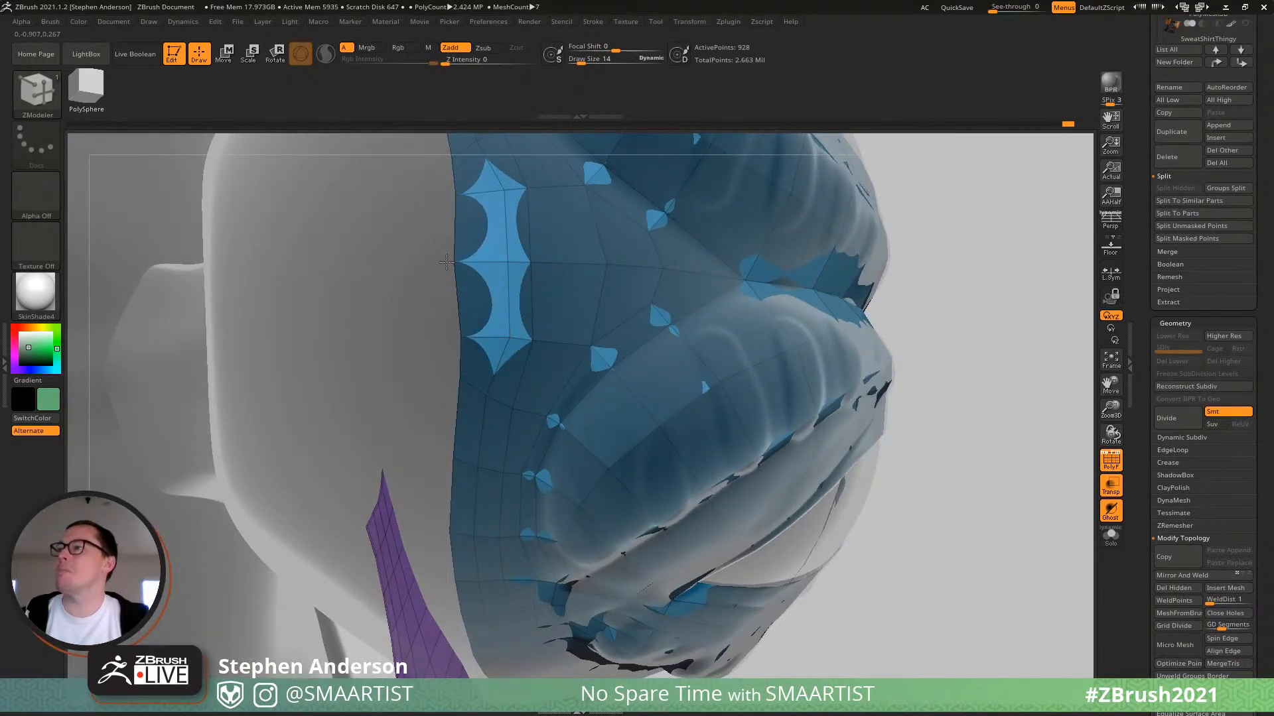
{"action": "left_click", "coordinate": [471, 368]}
{"action": "left_click_drag", "start_coordinate": [445, 335], "coordinate": [442, 336]}
{"action": "left_click_drag", "start_coordinate": [461, 380], "coordinate": [415, 391]}
{"action": "left_click_drag", "start_coordinate": [450, 335], "coordinate": [424, 335]}
{"action": "left_click_drag", "start_coordinate": [419, 268], "coordinate": [414, 269]}
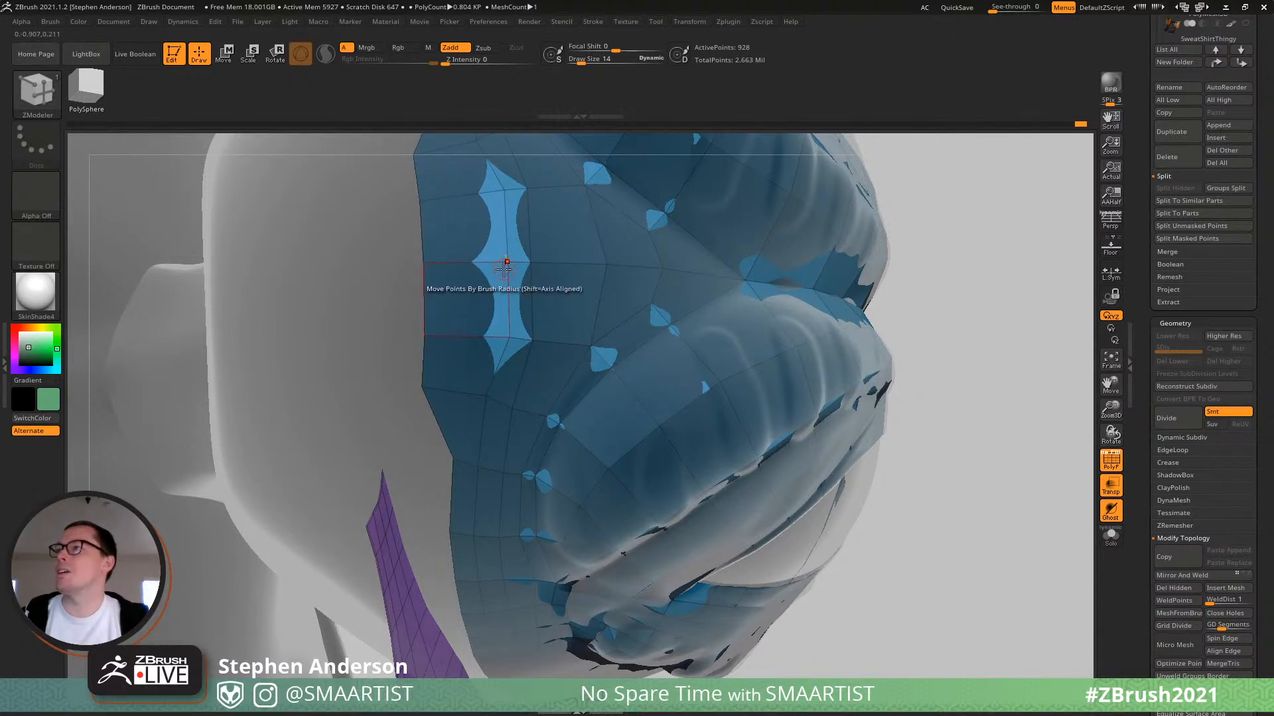
Shift the inner row of points outward near the head's centreline and extend the outer edge to match the row spacing.
{"action": "left_click_drag", "start_coordinate": [507, 268], "coordinate": [467, 268]}
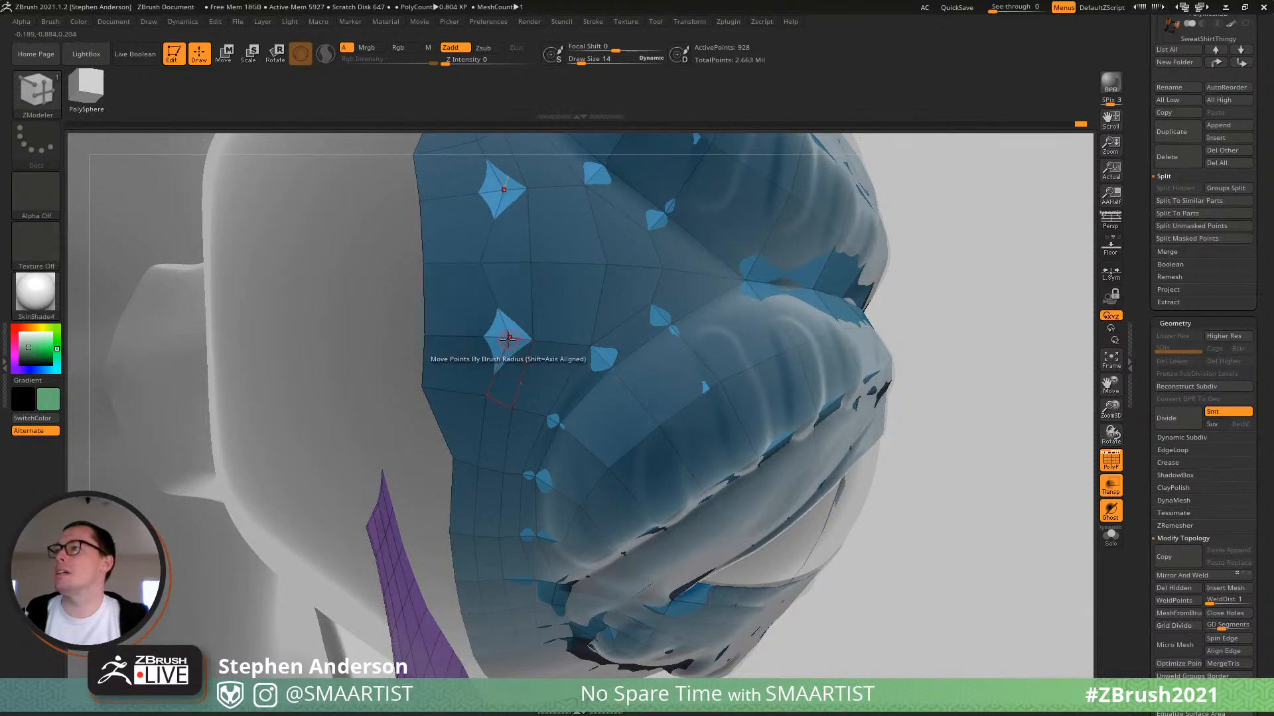
{"action": "left_click_drag", "start_coordinate": [506, 340], "coordinate": [468, 342]}
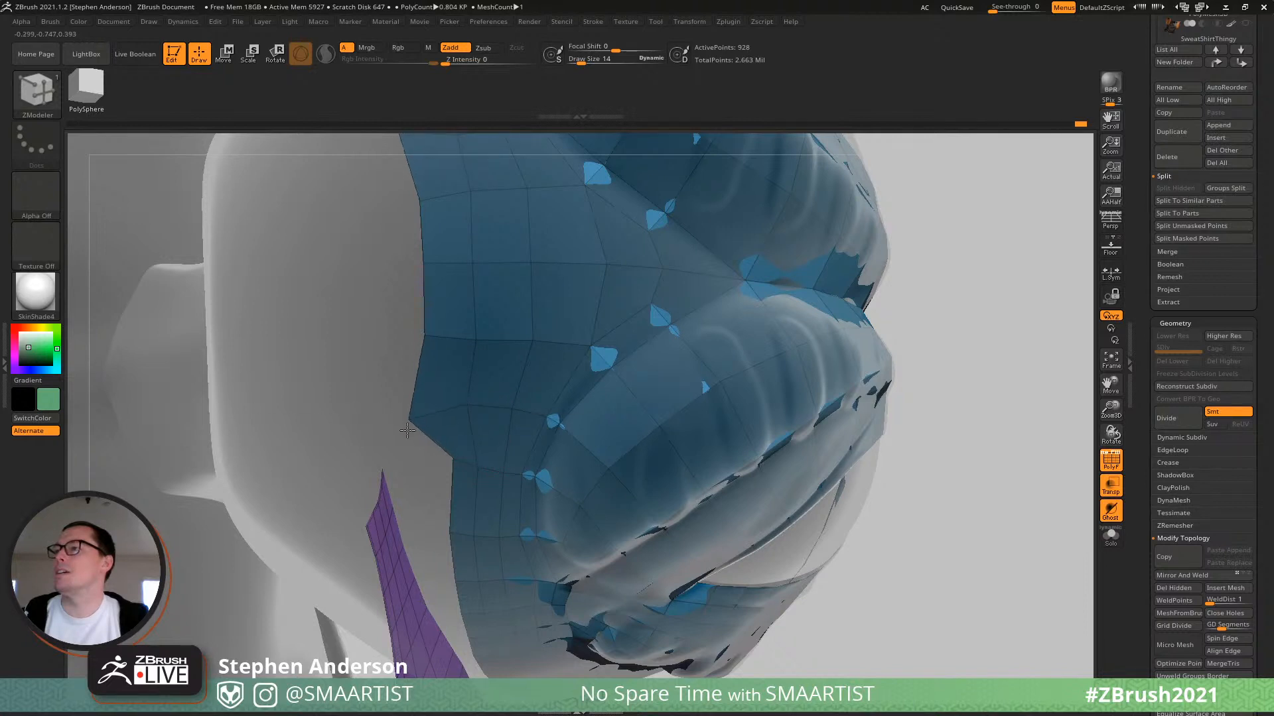
{"action": "left_click_drag", "start_coordinate": [424, 336], "coordinate": [398, 342]}
{"action": "left_click_drag", "start_coordinate": [422, 269], "coordinate": [360, 273]}
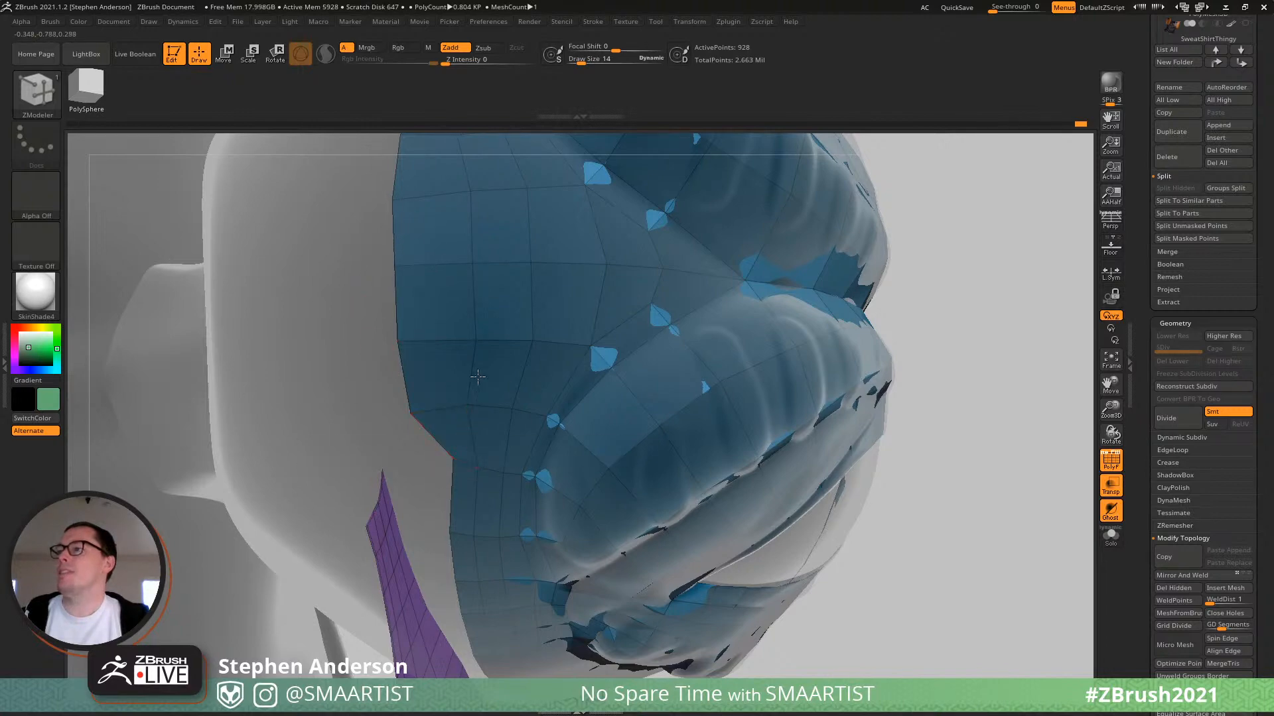
Bridge the fin's inner edges to the head's outer edge with polygons, working upward along the cheek.
{"action": "right_click_drag", "start_coordinate": [477, 376], "coordinate": [483, 336]}
{"action": "left_click_drag", "start_coordinate": [464, 390], "coordinate": [430, 400]}
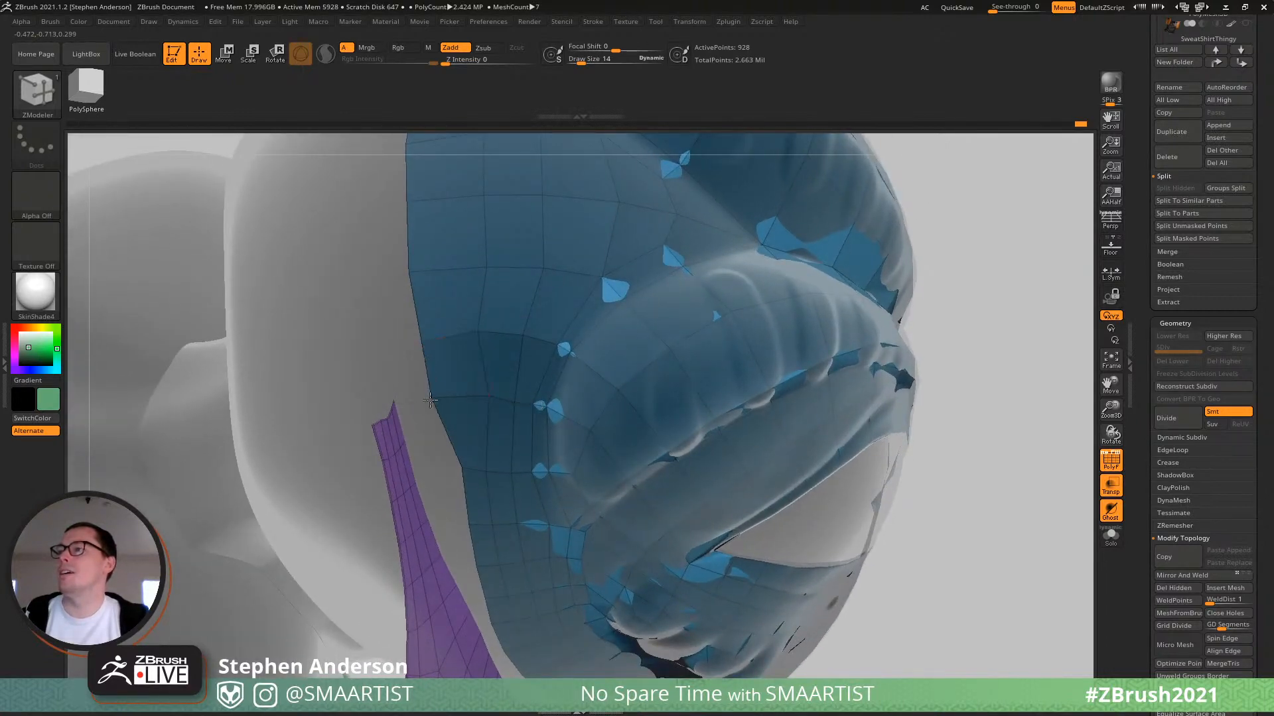
{"action": "right_click_drag", "start_coordinate": [486, 426], "coordinate": [465, 451]}
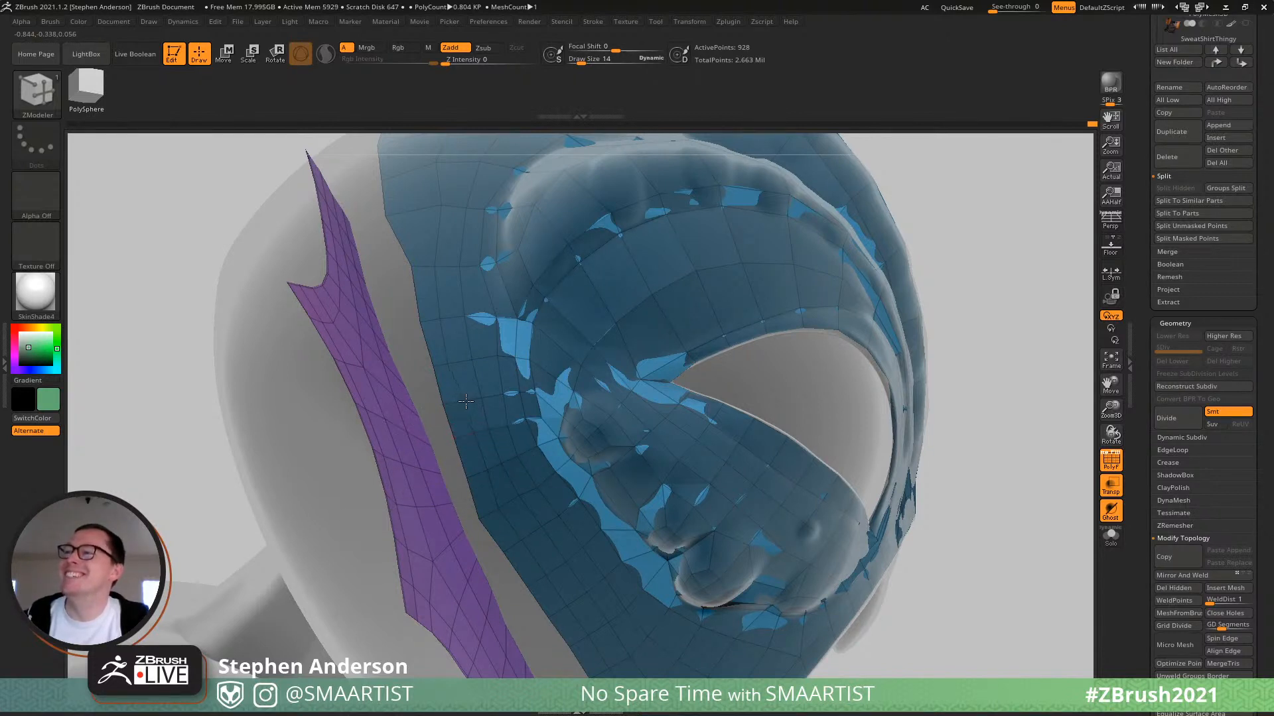
{"action": "right_click_drag", "start_coordinate": [498, 511], "coordinate": [481, 404], "text": "alt"}
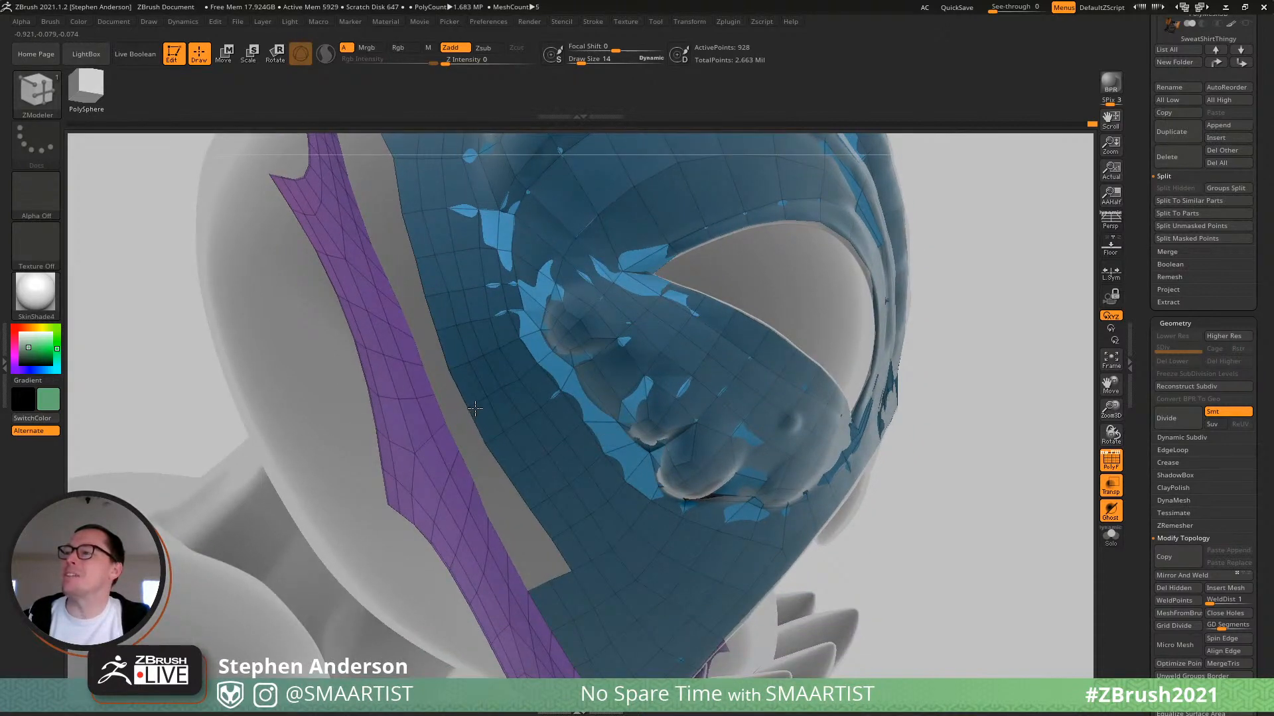
{"action": "right_click_drag", "start_coordinate": [502, 438], "coordinate": [540, 529]}
{"action": "key", "text": "space"}
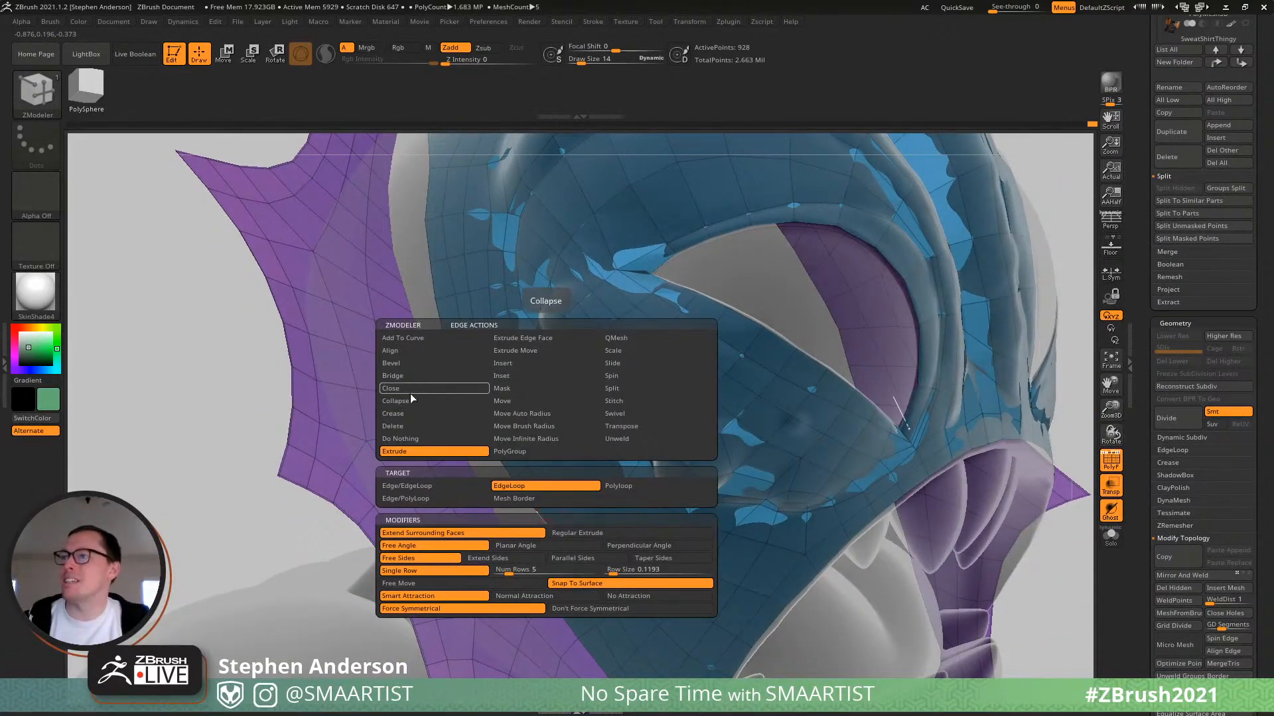
{"action": "left_click", "coordinate": [402, 377]}
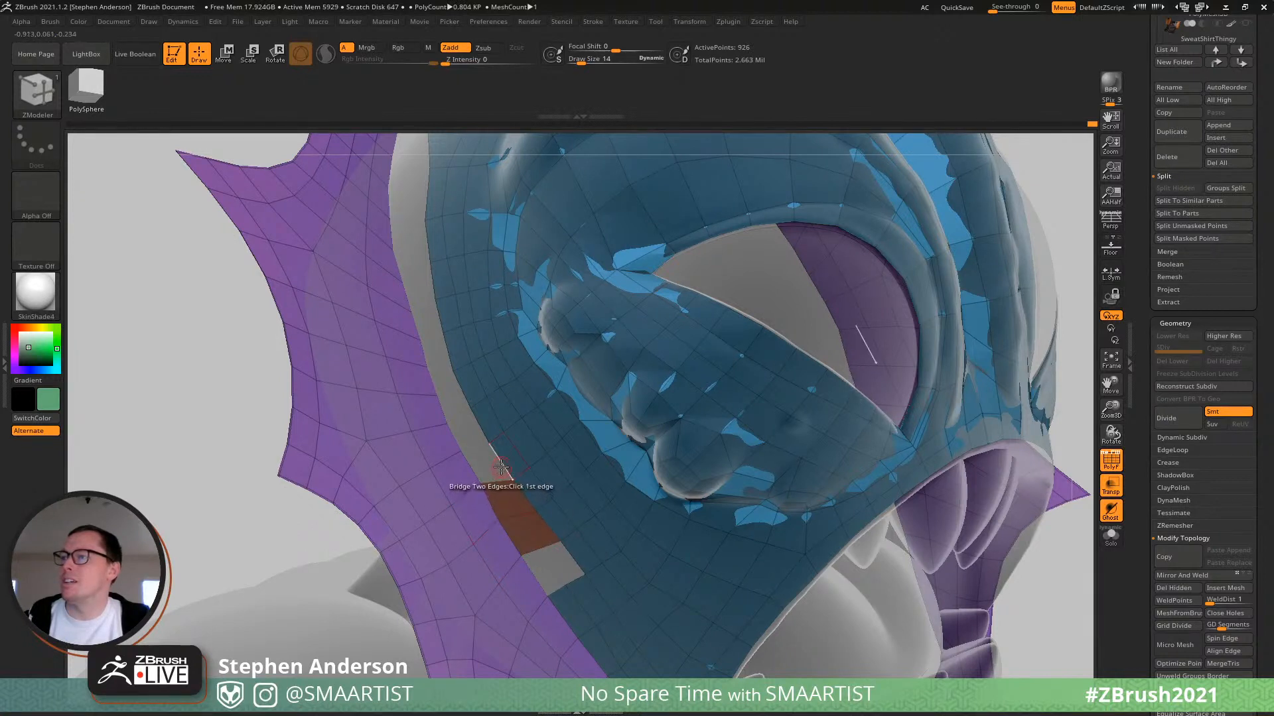
{"action": "left_click", "coordinate": [468, 470]}
{"action": "left_click", "coordinate": [451, 435]}
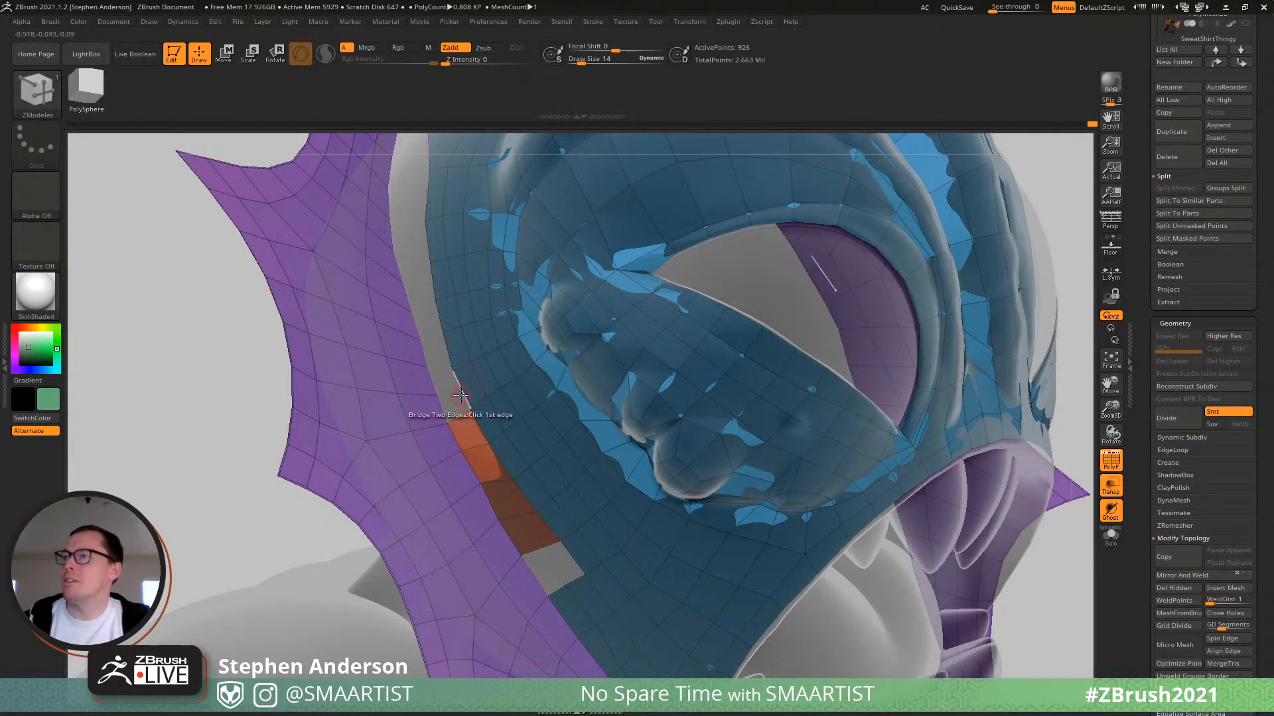
Continue bridging the gap between fin and head upward to the level beside the eye's outer corner.
{"action": "right_click_drag", "start_coordinate": [442, 405], "coordinate": [464, 454], "text": "alt"}
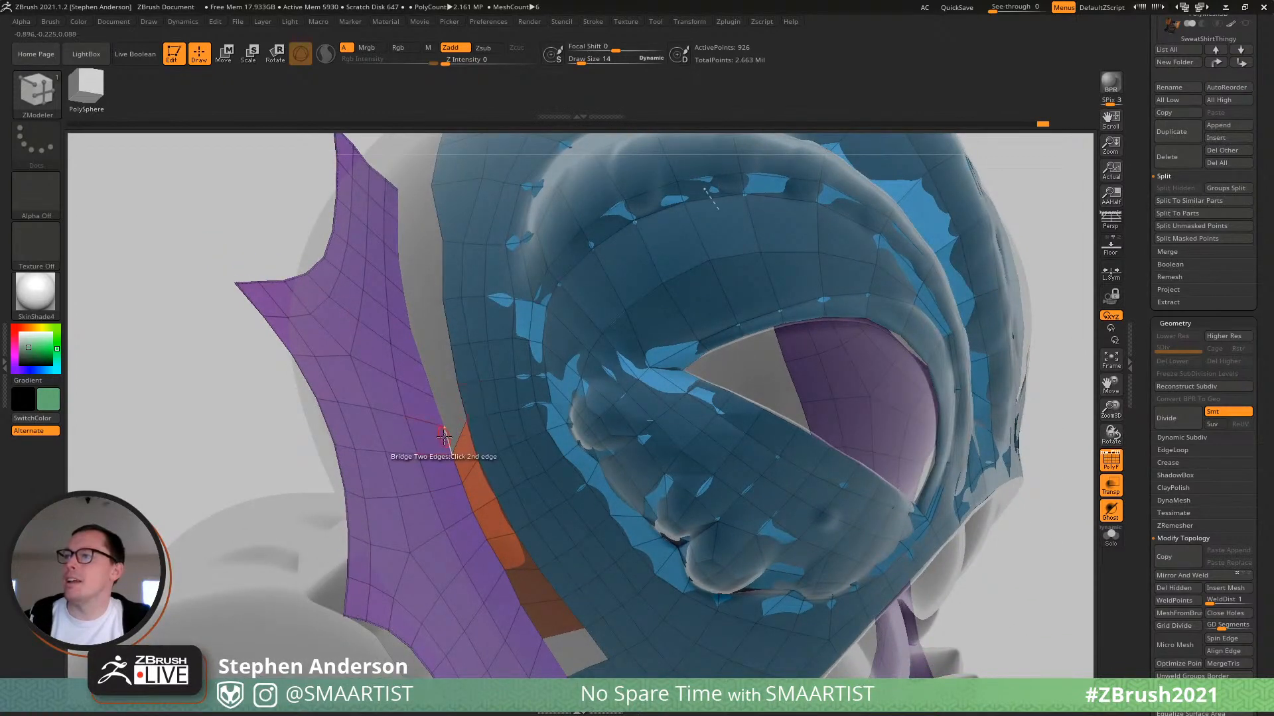
{"action": "left_click", "coordinate": [444, 437]}
{"action": "right_click_drag", "start_coordinate": [457, 371], "coordinate": [463, 434]}
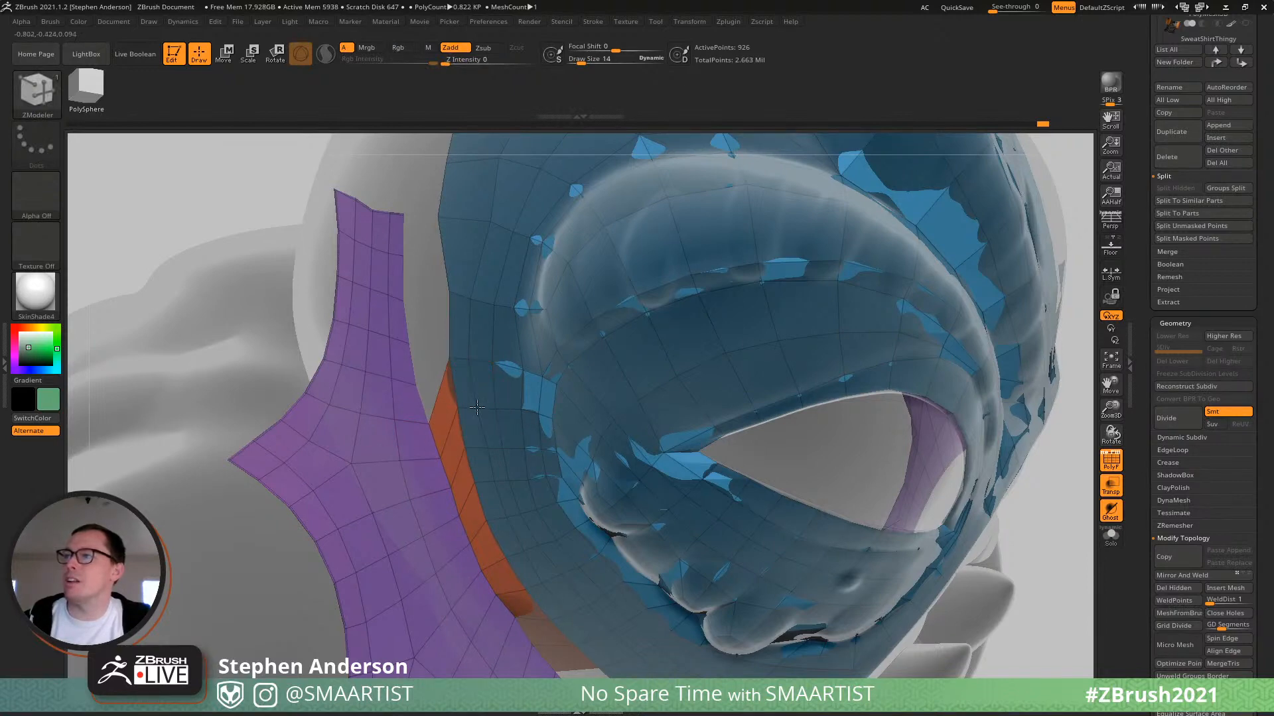
{"action": "right_click_drag", "start_coordinate": [477, 406], "coordinate": [433, 435]}
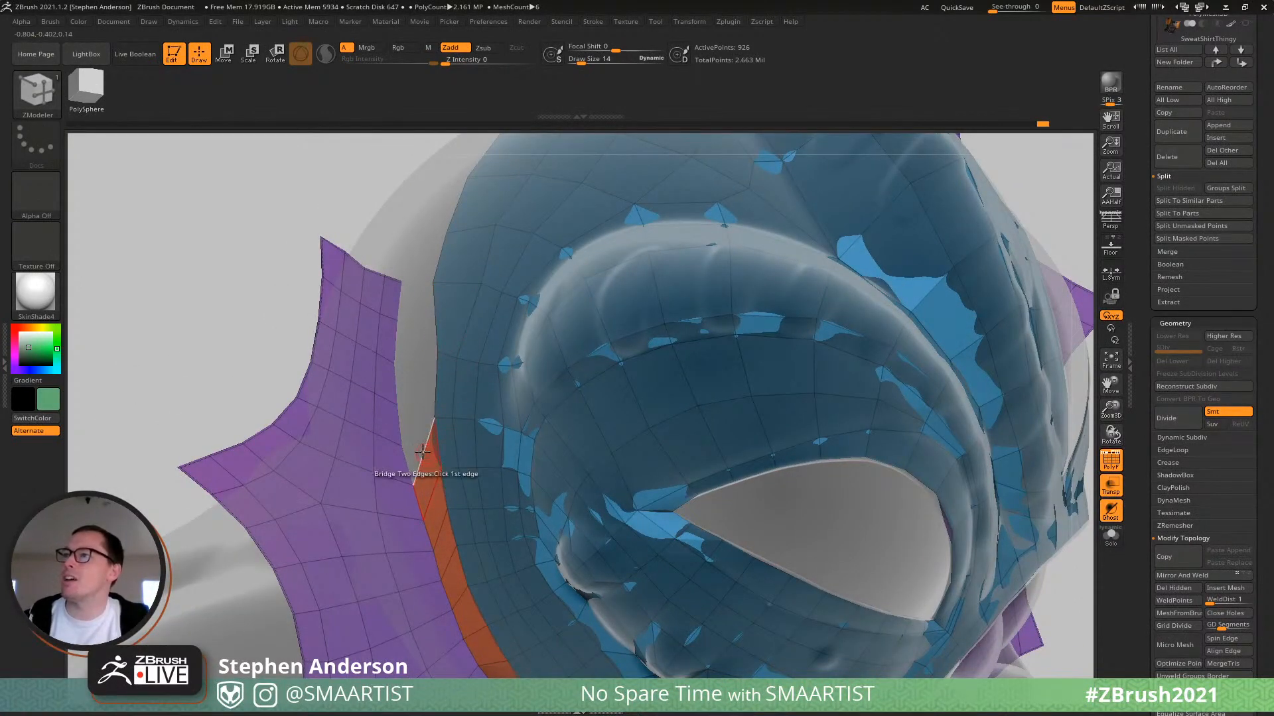
Smooth the newly bridged strip and the adjoining fin and head polygons beside the eye.
{"action": "right_click_drag", "start_coordinate": [423, 452], "coordinate": [344, 379]}
{"action": "right_click_drag", "start_coordinate": [389, 459], "coordinate": [377, 356], "text": "ctrl"}
{"action": "mouse_move", "coordinate": [367, 457]}
{"action": "right_mouse_down"}
{"action": "mouse_move", "coordinate": [444, 494]}
{"action": "mouse_move", "coordinate": [355, 458]}
{"action": "right_mouse_up"}
{"action": "key", "text": "b"}
{"action": "key", "text": "c"}
{"action": "key", "text": "t"}
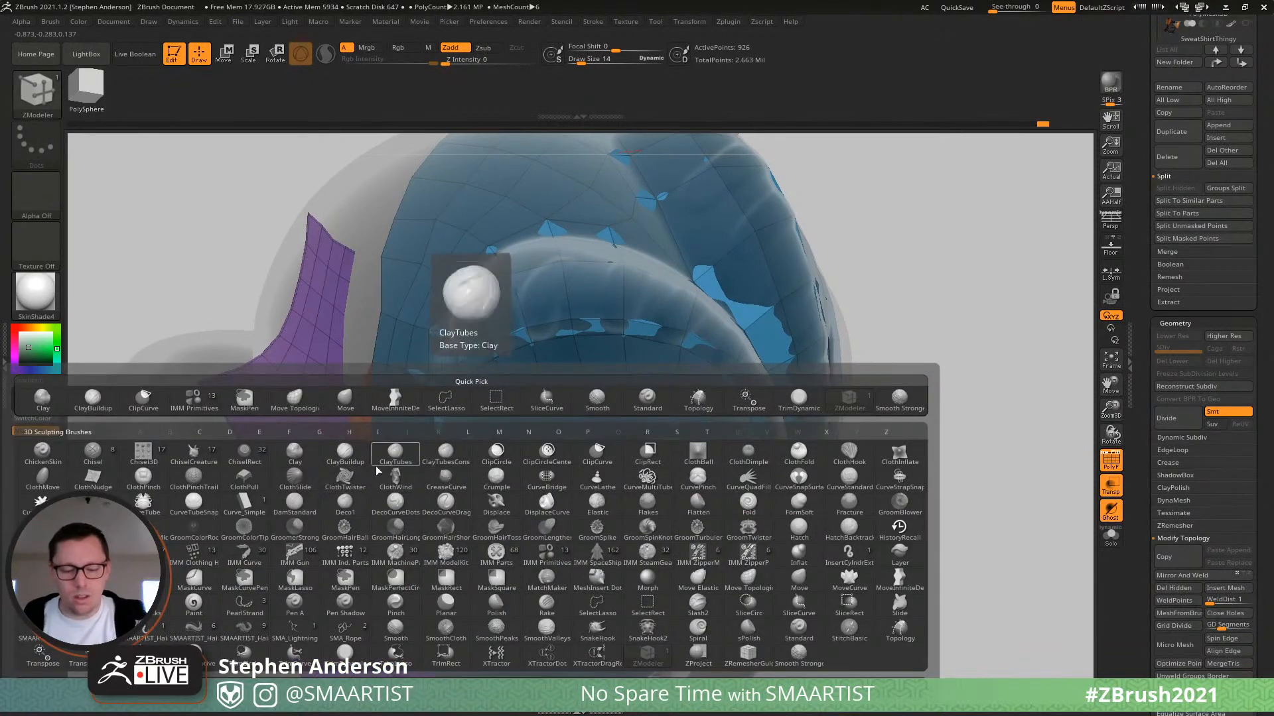
{"action": "left_click_drag", "start_coordinate": [395, 437], "coordinate": [388, 473]}
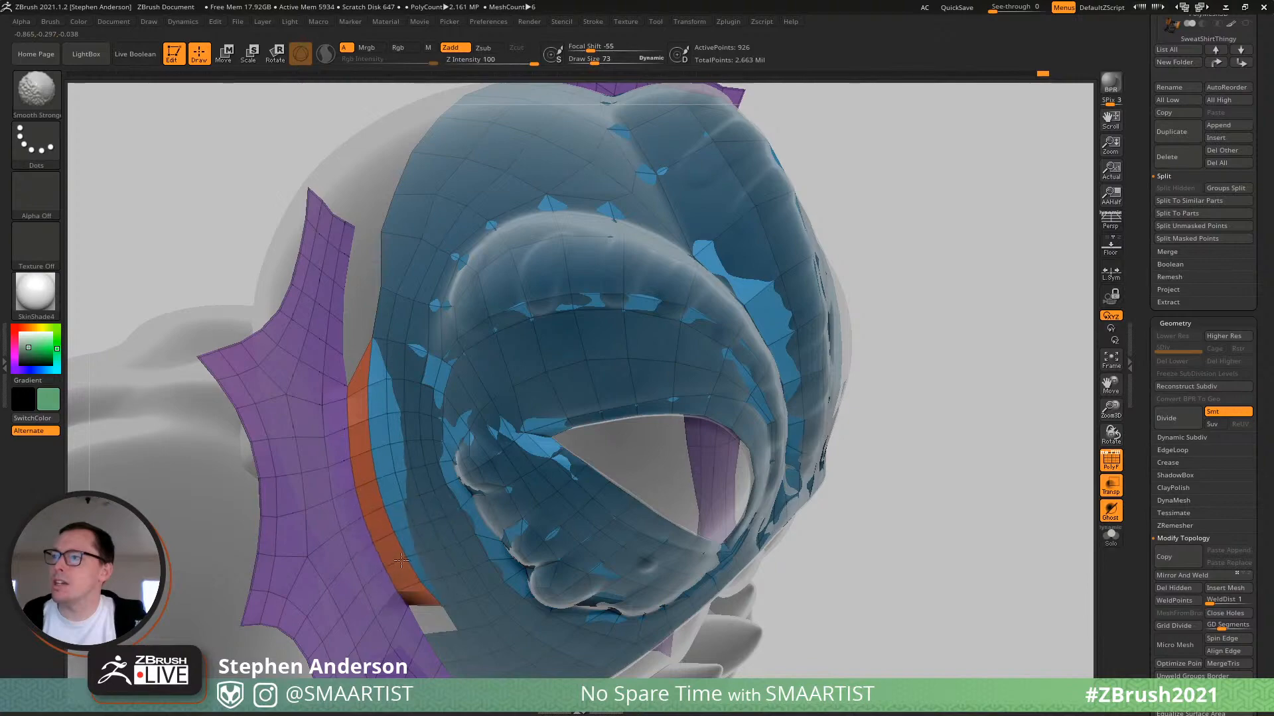
{"action": "mouse_move", "coordinate": [401, 560]}
{"action": "right_mouse_down"}
{"action": "mouse_move", "coordinate": [361, 487]}
{"action": "mouse_move", "coordinate": [379, 449]}
{"action": "mouse_move", "coordinate": [462, 545]}
{"action": "mouse_move", "coordinate": [441, 514]}
{"action": "right_mouse_up"}
{"action": "right_click_drag", "start_coordinate": [508, 570], "coordinate": [422, 507]}
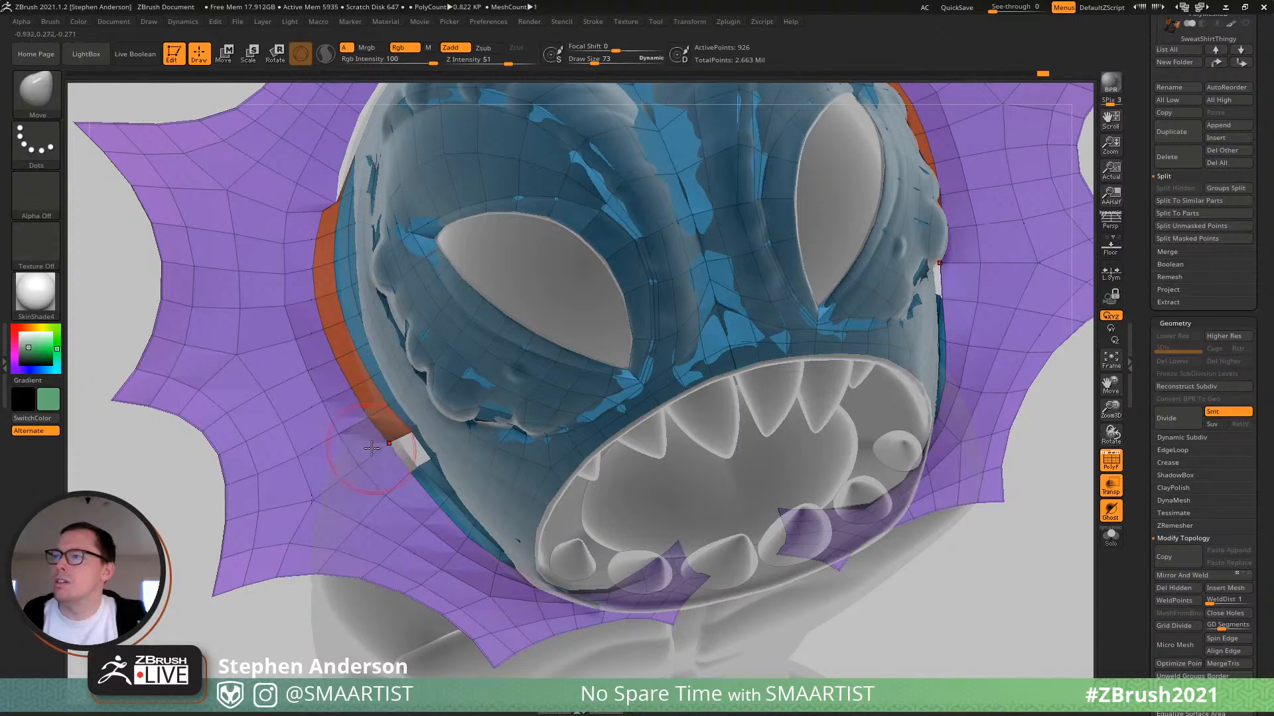
Adjust the points around the upper end of the bridge and the head's outer edge using a Move brush of size 23.
{"action": "mouse_move", "coordinate": [424, 469]}
{"action": "right_mouse_down"}
{"action": "mouse_move", "coordinate": [418, 490]}
{"action": "mouse_move", "coordinate": [455, 596]}
{"action": "mouse_move", "coordinate": [333, 358]}
{"action": "mouse_move", "coordinate": [347, 360]}
{"action": "mouse_move", "coordinate": [317, 293]}
{"action": "right_mouse_up"}
{"action": "key", "text": "s"}
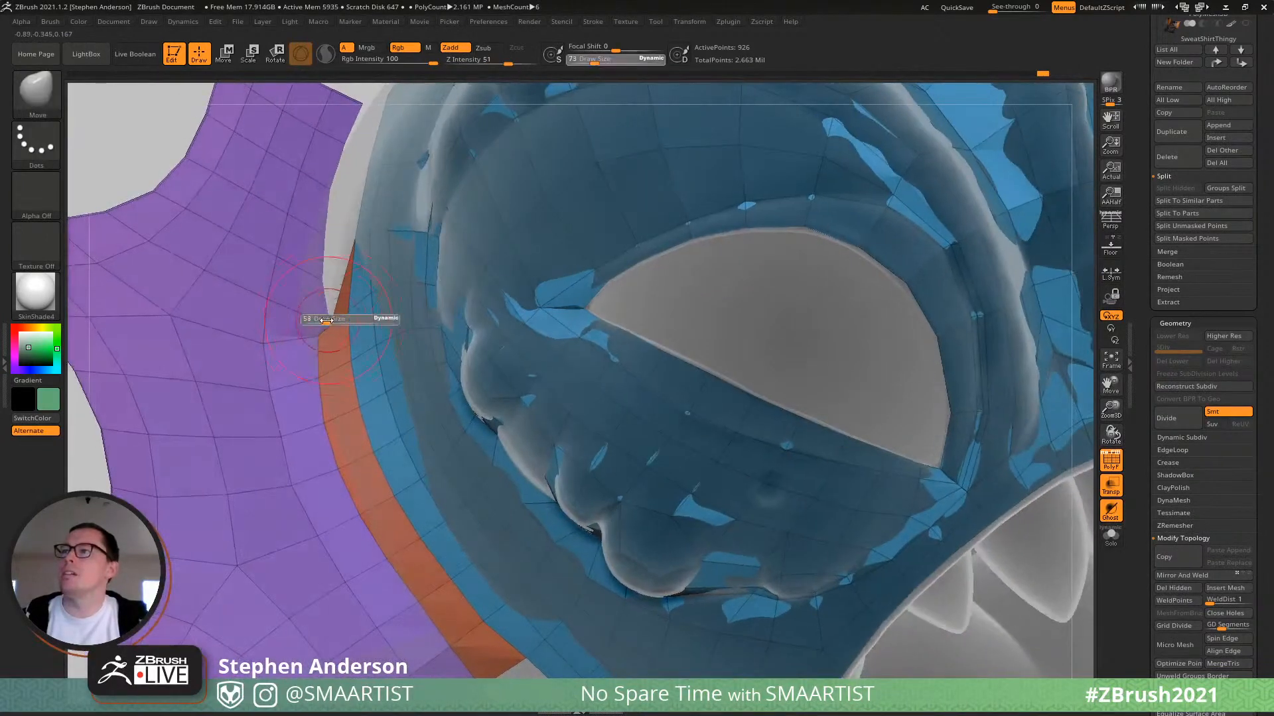
{"action": "left_click_drag", "start_coordinate": [330, 319], "coordinate": [322, 320]}
{"action": "mouse_move", "coordinate": [325, 305]}
{"action": "right_mouse_down"}
{"action": "mouse_move", "coordinate": [316, 315]}
{"action": "mouse_move", "coordinate": [339, 335]}
{"action": "mouse_move", "coordinate": [366, 439]}
{"action": "mouse_move", "coordinate": [312, 466]}
{"action": "right_mouse_up"}
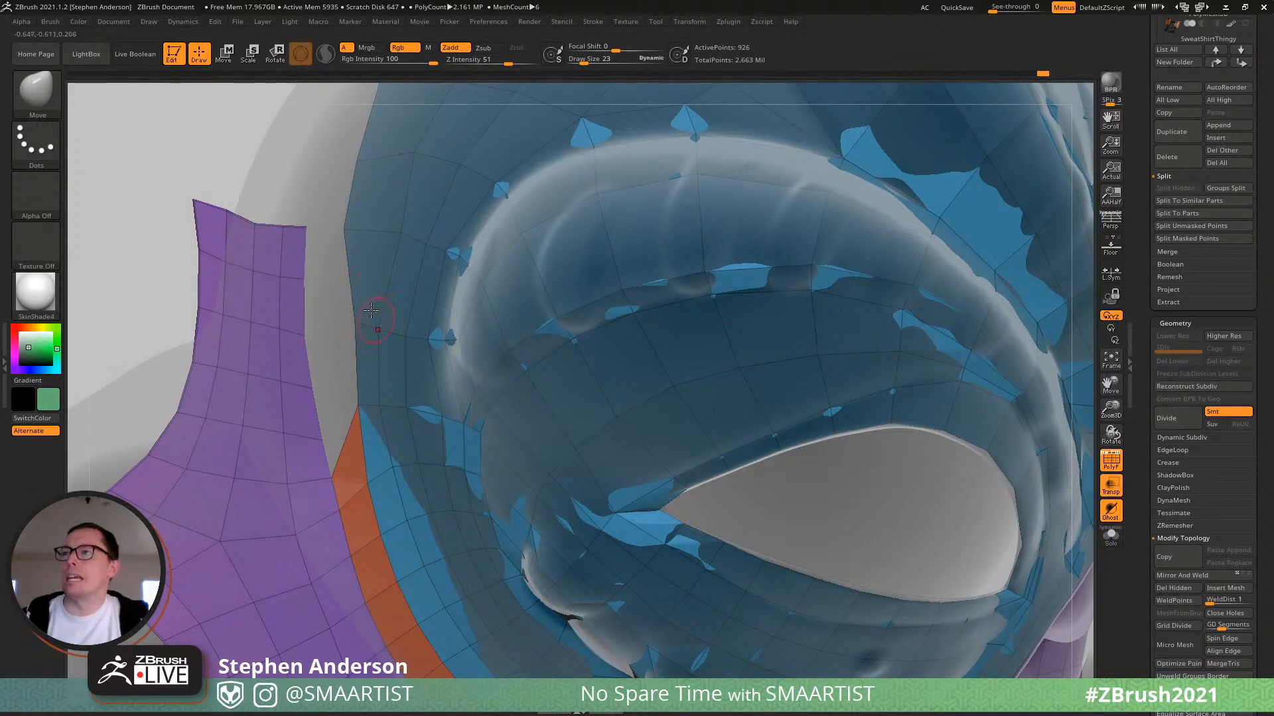
{"action": "mouse_move", "coordinate": [379, 306]}
{"action": "right_mouse_down"}
{"action": "mouse_move", "coordinate": [407, 341]}
{"action": "mouse_move", "coordinate": [464, 299]}
{"action": "mouse_move", "coordinate": [471, 329]}
{"action": "mouse_move", "coordinate": [451, 296]}
{"action": "mouse_move", "coordinate": [517, 278]}
{"action": "mouse_move", "coordinate": [538, 295]}
{"action": "mouse_move", "coordinate": [446, 314]}
{"action": "mouse_move", "coordinate": [493, 380]}
{"action": "right_mouse_up"}
{"action": "right_click_drag", "start_coordinate": [646, 237], "coordinate": [656, 197]}
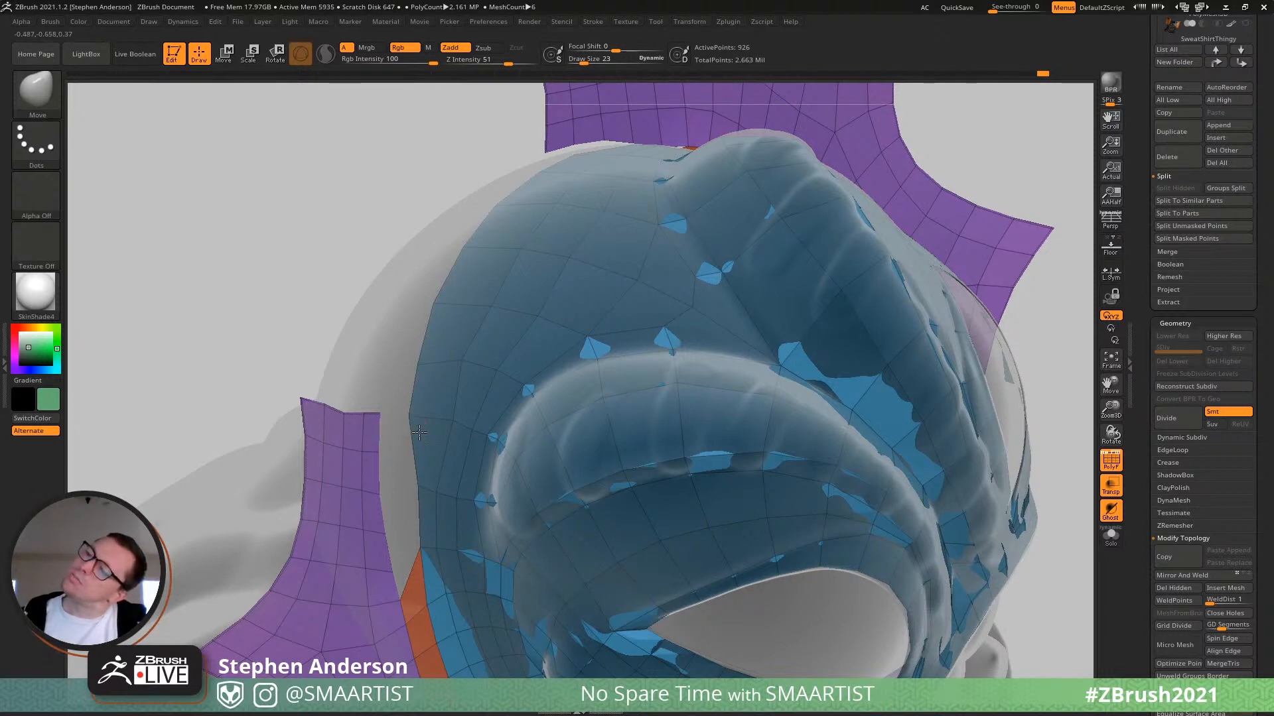
{"action": "mouse_move", "coordinate": [419, 433]}
{"action": "left_mouse_down"}
{"action": "mouse_move", "coordinate": [375, 425]}
{"action": "mouse_move", "coordinate": [410, 427]}
{"action": "left_mouse_up"}
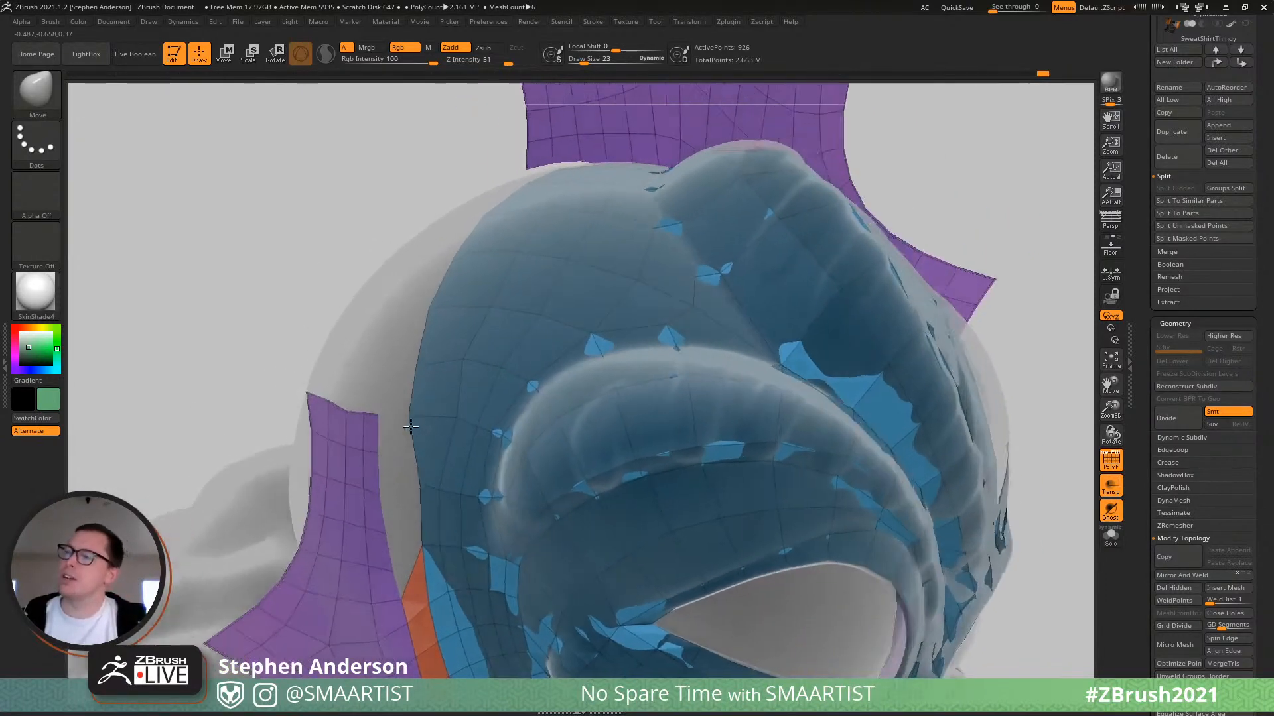
{"action": "right_click_drag", "start_coordinate": [410, 427], "coordinate": [406, 440]}
Delete two crosswise edge loops from the fin's upper arm to reduce its row count.
{"action": "right_click_drag", "start_coordinate": [327, 495], "coordinate": [356, 435], "text": "alt"}
{"action": "right_click_drag", "start_coordinate": [373, 495], "coordinate": [385, 371], "text": "ctrl"}
{"action": "mouse_move", "coordinate": [385, 371]}
{"action": "right_mouse_down"}
{"action": "mouse_move", "coordinate": [404, 318]}
{"action": "mouse_move", "coordinate": [335, 376]}
{"action": "mouse_move", "coordinate": [364, 464]}
{"action": "mouse_move", "coordinate": [347, 504]}
{"action": "mouse_move", "coordinate": [360, 410]}
{"action": "mouse_move", "coordinate": [377, 455]}
{"action": "right_mouse_up"}
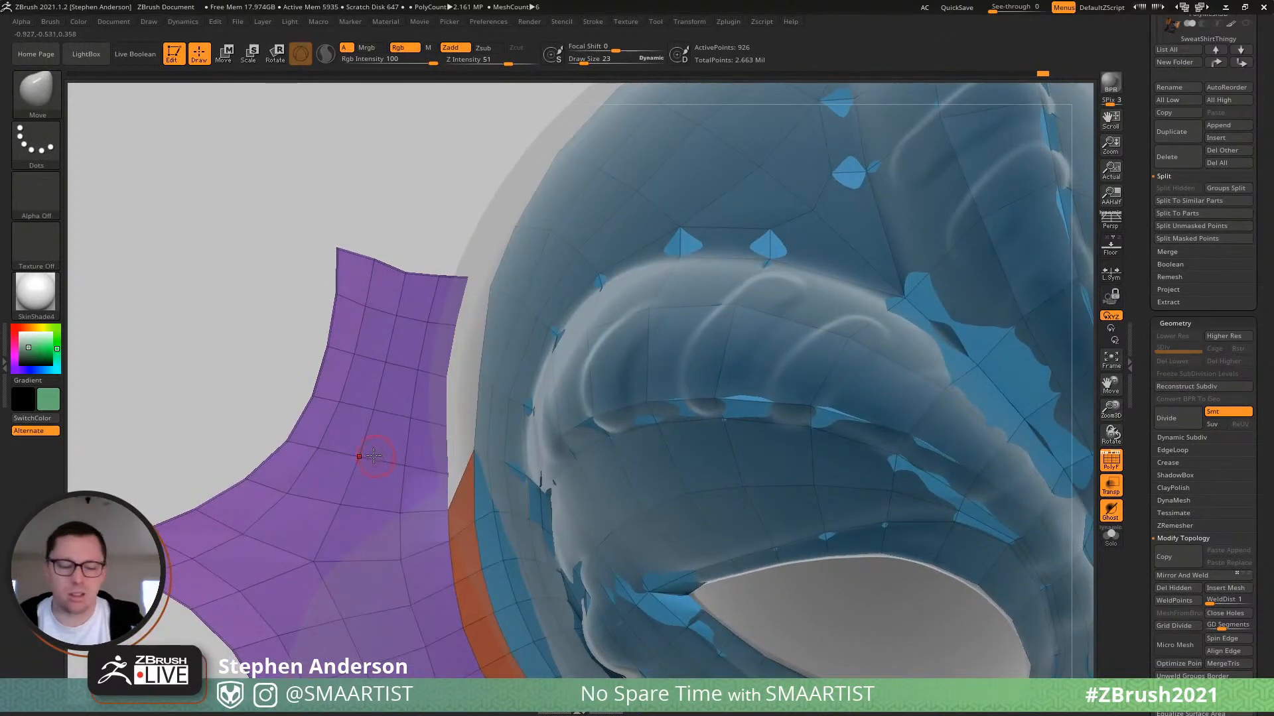
{"action": "key", "text": "b"}
{"action": "key", "text": "z"}
{"action": "key", "text": "m"}
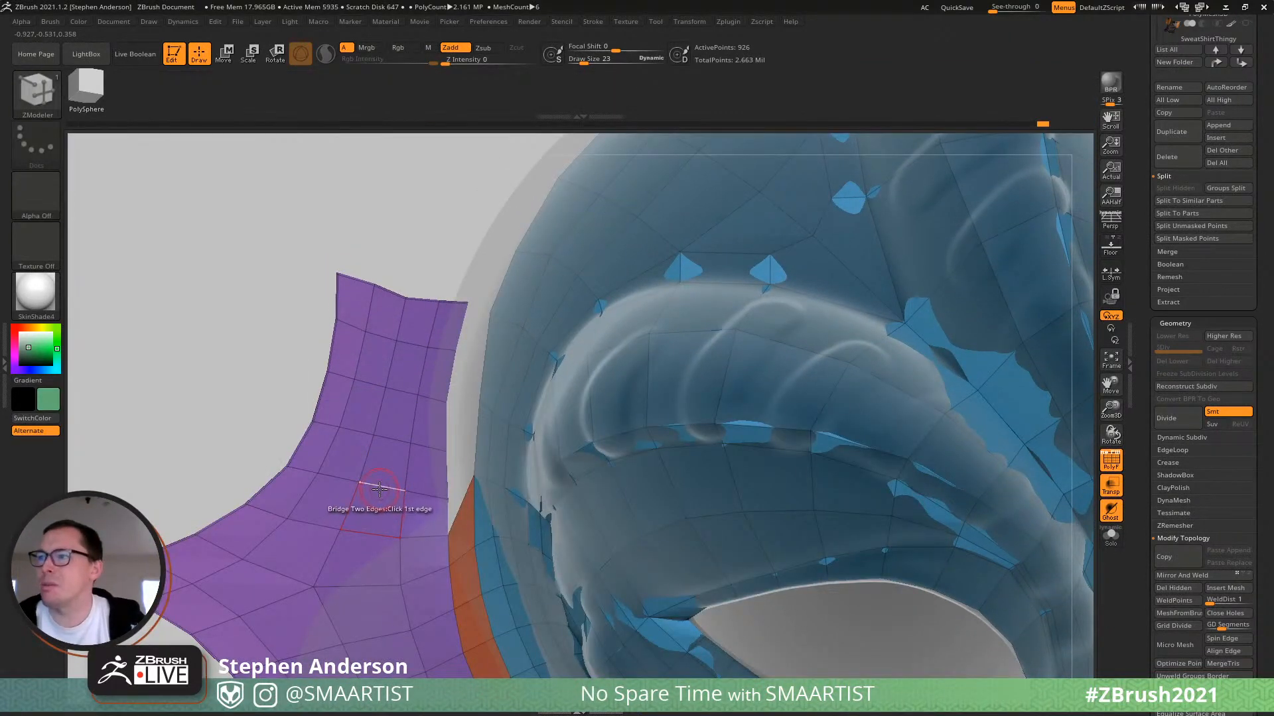
{"action": "key", "text": "space"}
{"action": "left_click", "coordinate": [357, 364]}
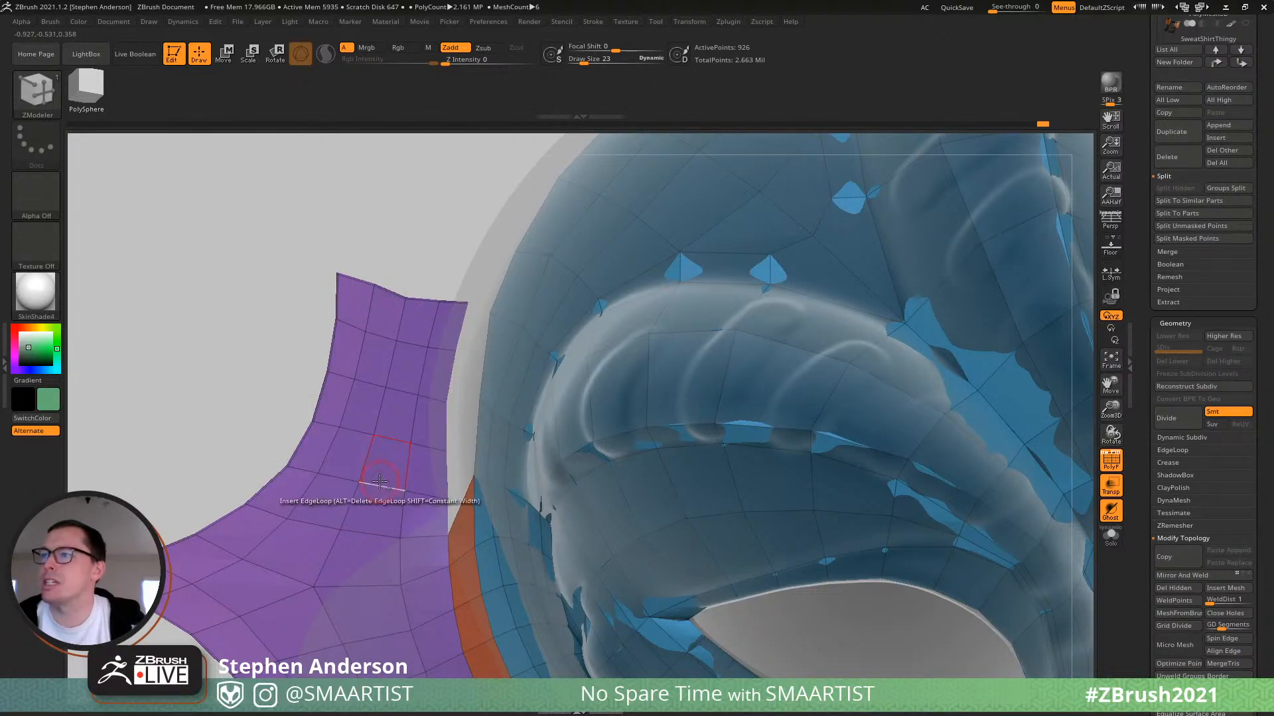
{"action": "left_click", "coordinate": [380, 483], "text": "alt"}
{"action": "left_click", "coordinate": [402, 390], "text": "alt"}
{"action": "right_click_drag", "start_coordinate": [394, 462], "coordinate": [392, 424]}
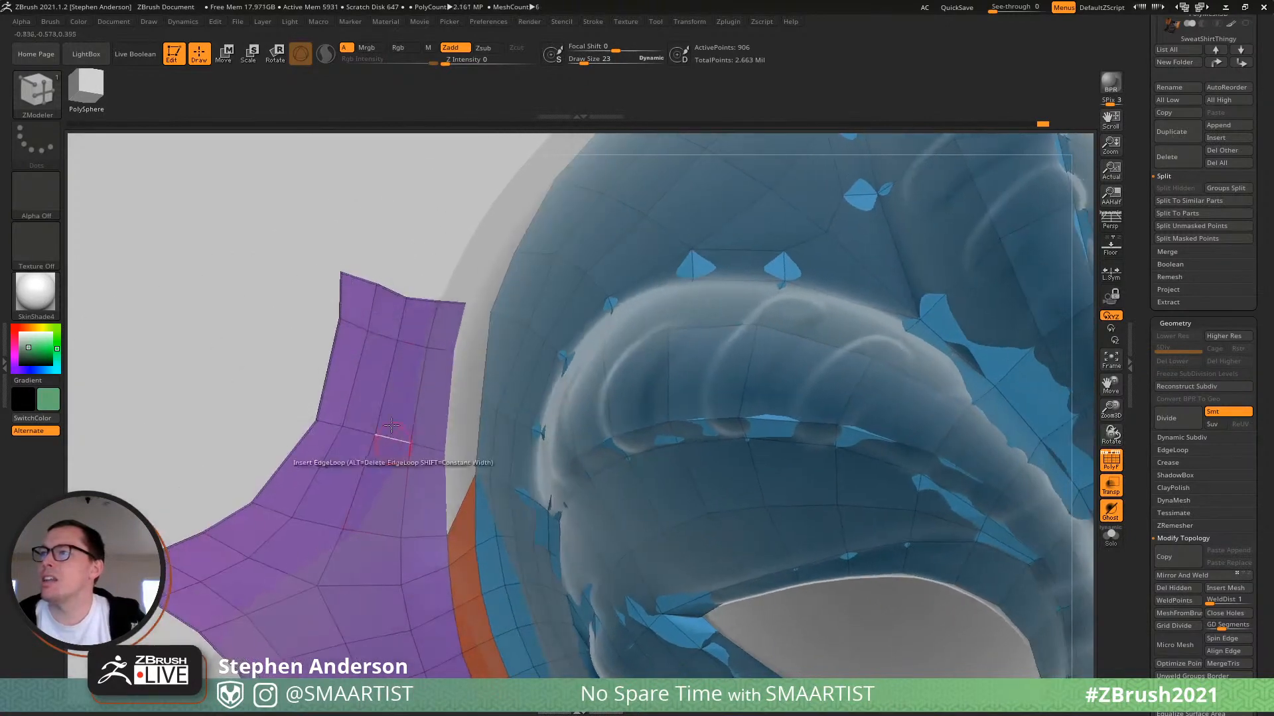
Reshape the fin's outer contour and level its pointed top edge using a Move brush of size 73.
{"action": "key", "text": "b"}
{"action": "key", "text": "m"}
{"action": "key", "text": "v"}
{"action": "right_click_drag", "start_coordinate": [329, 456], "coordinate": [301, 443]}
{"action": "key", "text": "s"}
{"action": "left_click_drag", "start_coordinate": [237, 477], "coordinate": [259, 445]}
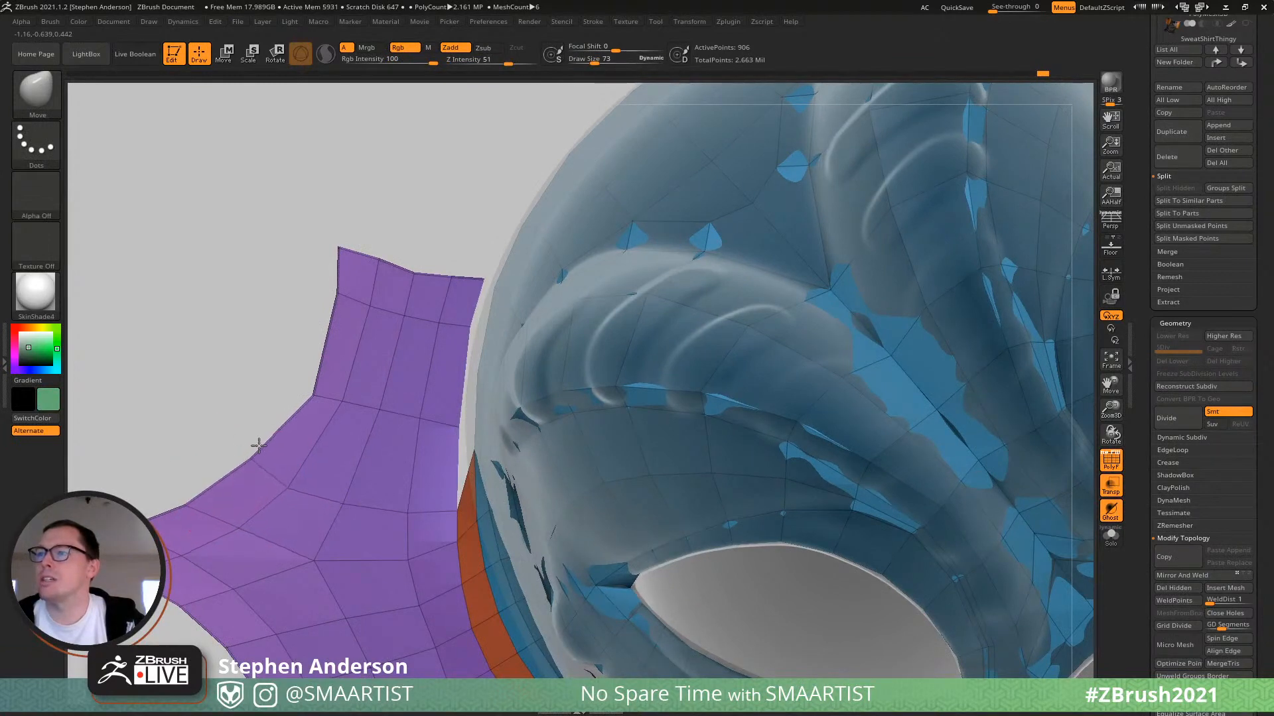
{"action": "right_click_drag", "start_coordinate": [306, 404], "coordinate": [272, 423]}
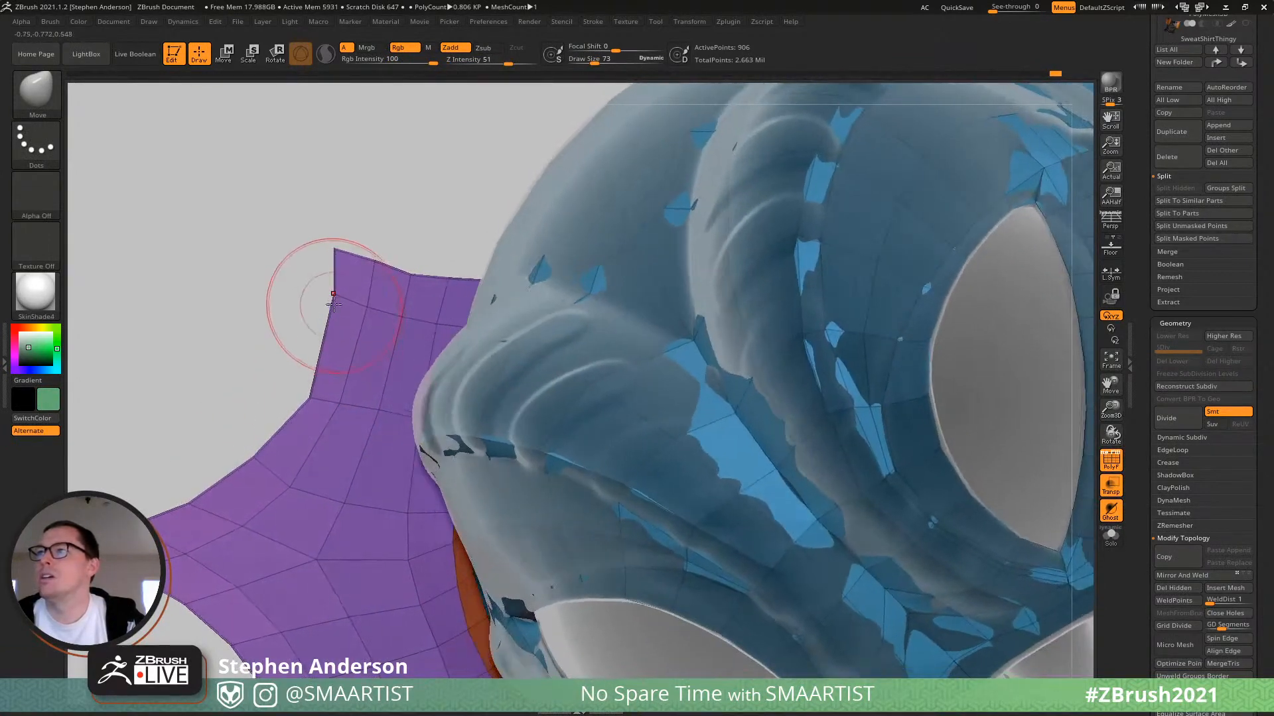
{"action": "left_click_drag", "start_coordinate": [334, 275], "coordinate": [336, 300]}
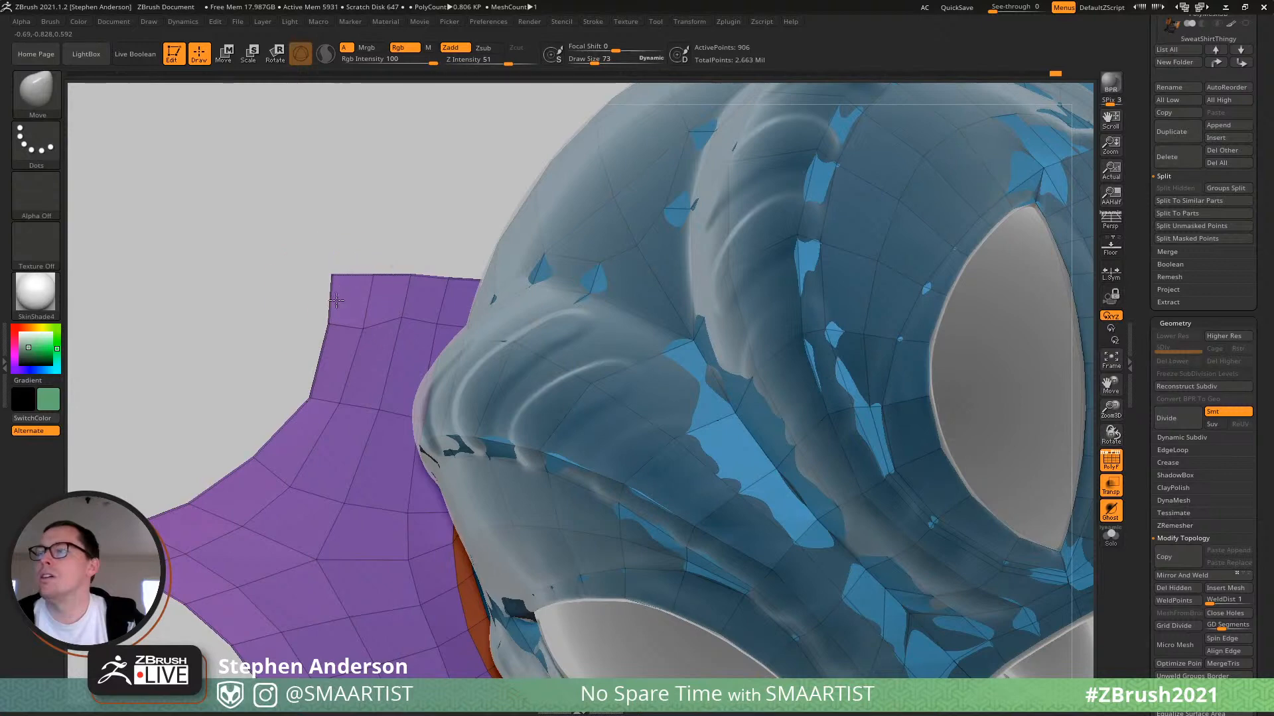
Refine the row spacing and outer contour of the fin's upper arm using a Move brush of size 36.
{"action": "right_click_drag", "start_coordinate": [336, 301], "coordinate": [406, 312]}
{"action": "key", "text": "s"}
{"action": "left_click_drag", "start_coordinate": [406, 312], "coordinate": [396, 325]}
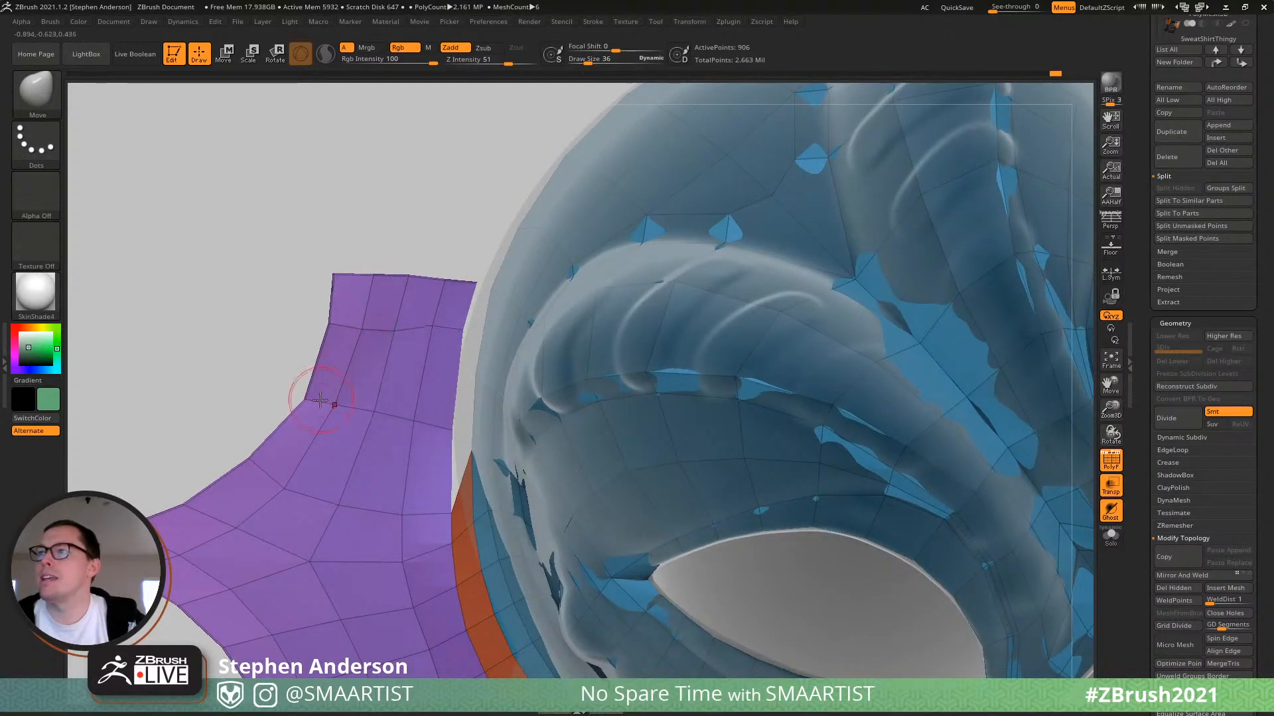
{"action": "right_click_drag", "start_coordinate": [320, 400], "coordinate": [174, 506]}
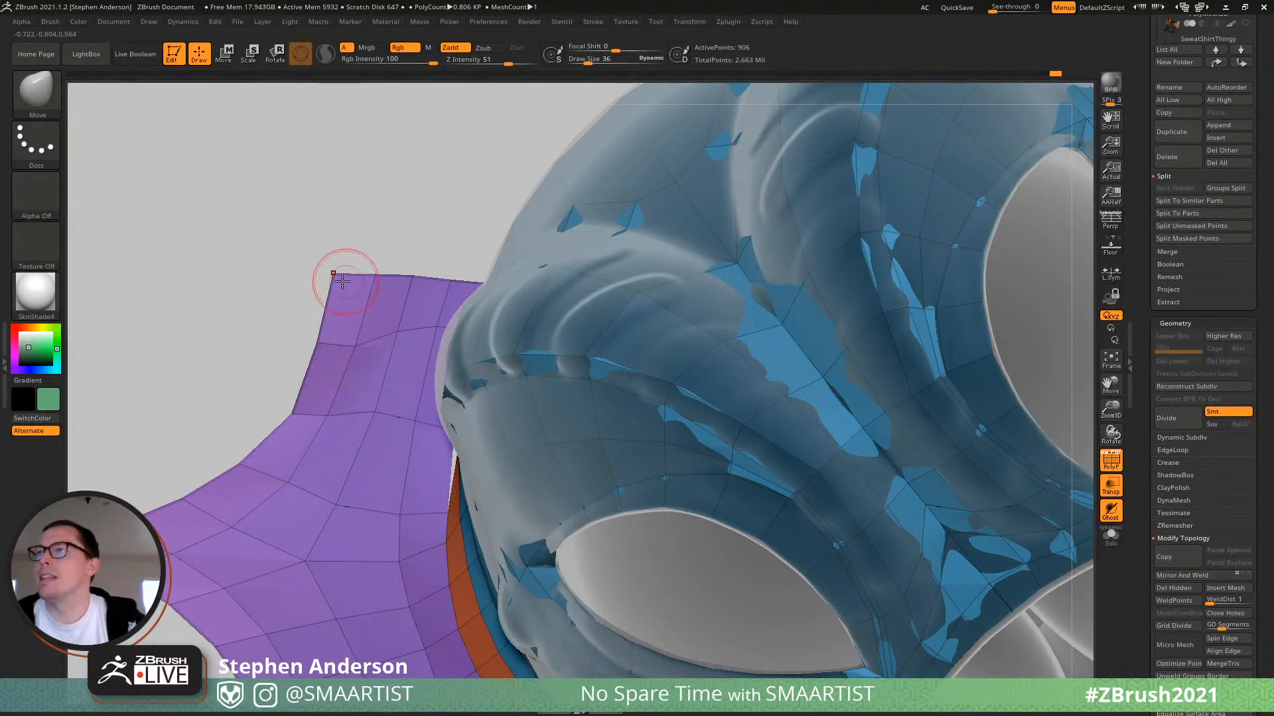
{"action": "right_click_drag", "start_coordinate": [353, 358], "coordinate": [378, 478]}
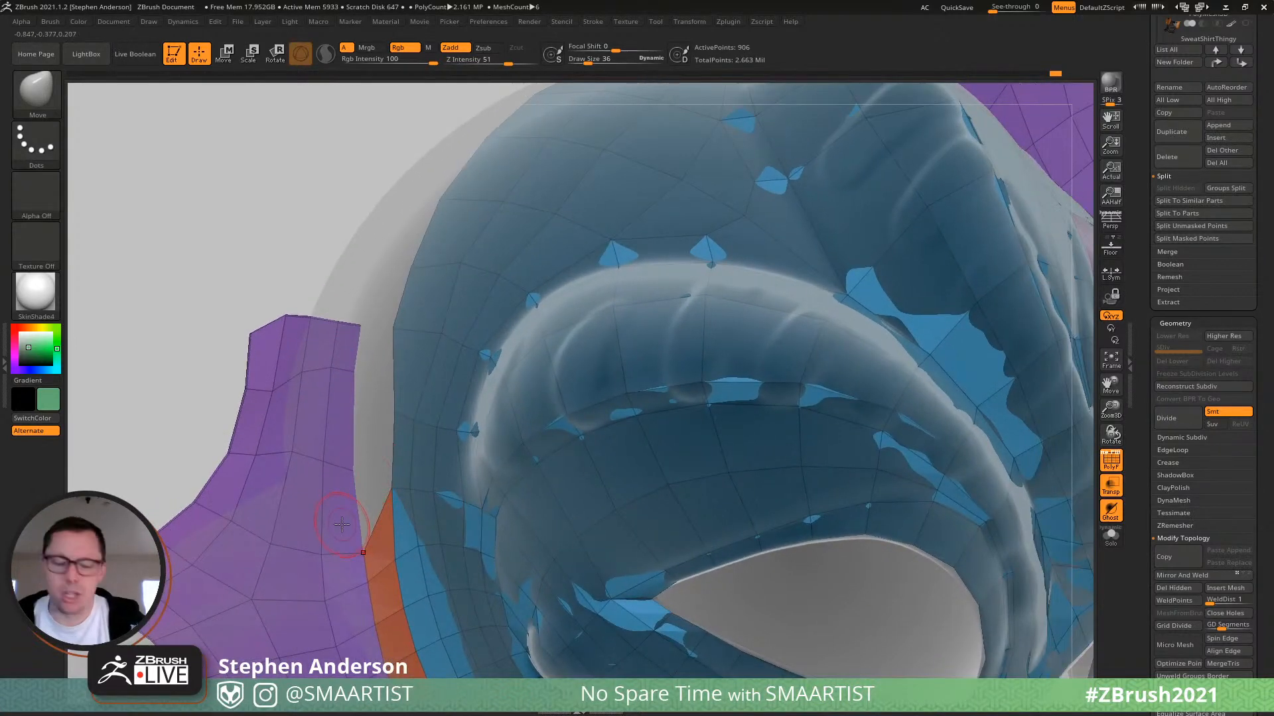
Bridge the remaining edges along the fin's upper arm to the head's outer edge.
{"action": "key", "text": "b"}
{"action": "key", "text": "z"}
{"action": "key", "text": "m"}
{"action": "right_click_drag", "start_coordinate": [349, 539], "coordinate": [360, 532]}
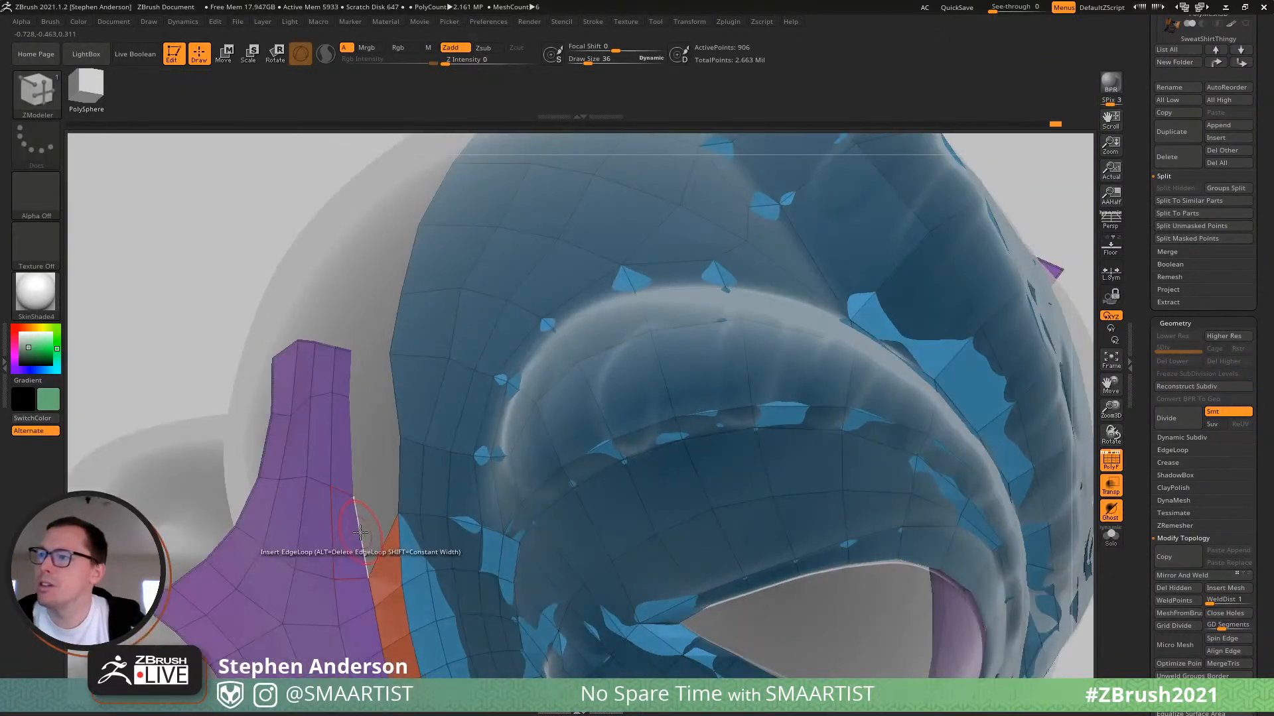
{"action": "key", "text": "space"}
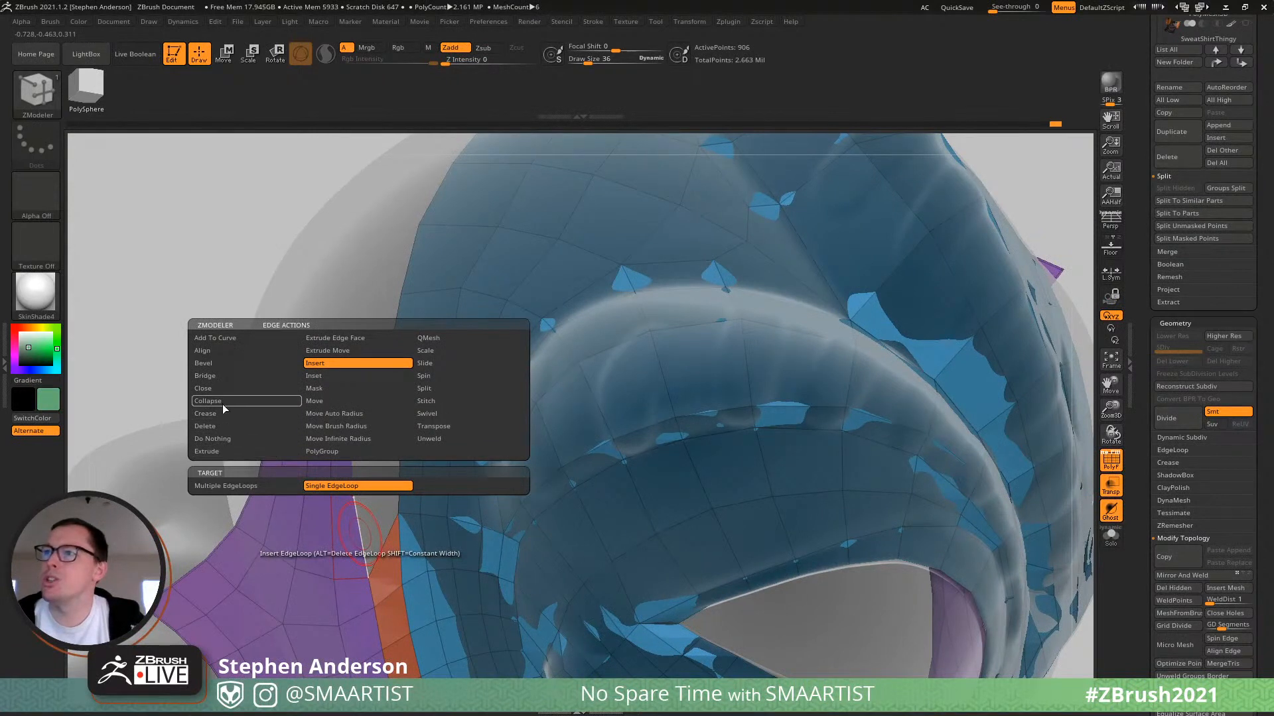
{"action": "left_click", "coordinate": [213, 376]}
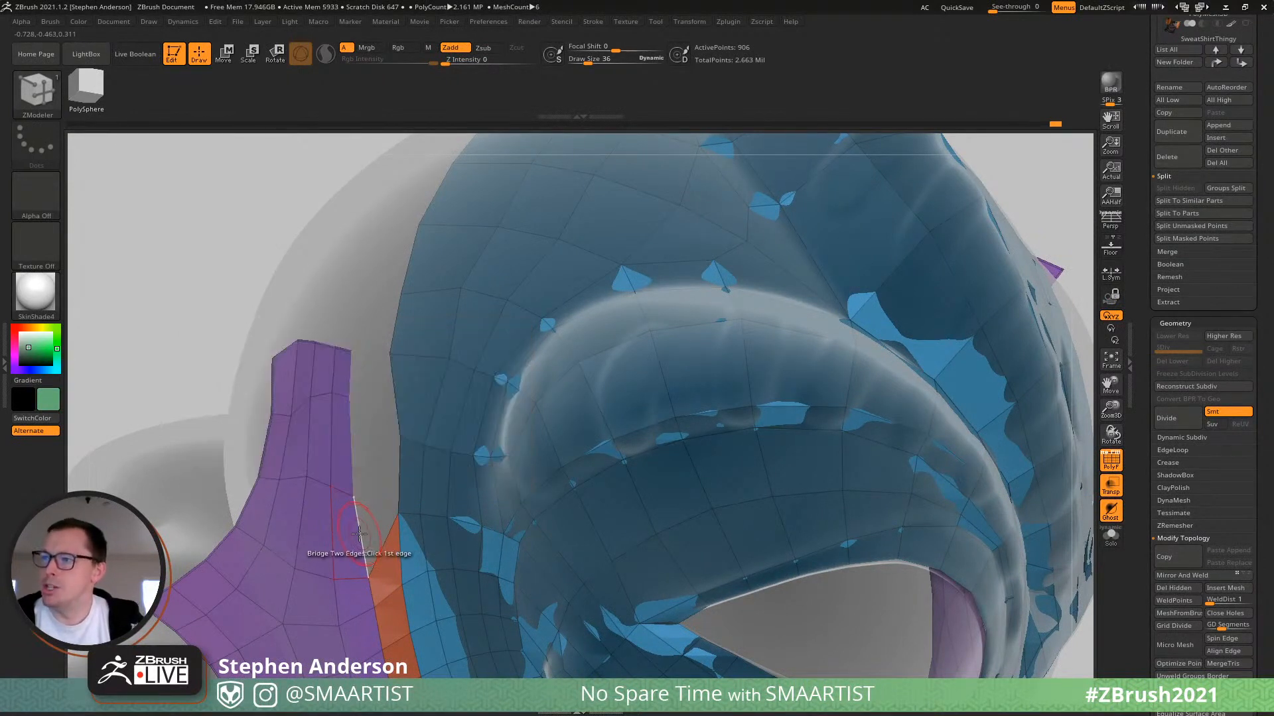
{"action": "left_click", "coordinate": [399, 466]}
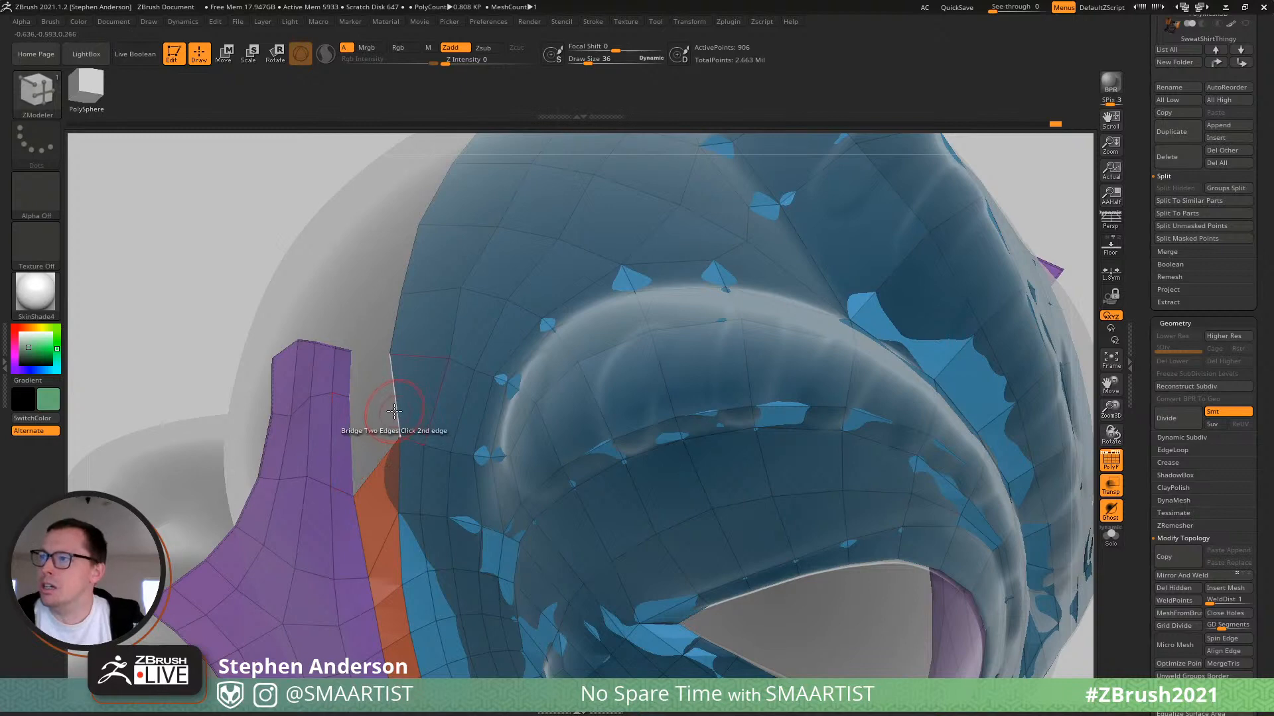
{"action": "left_click", "coordinate": [392, 339]}
Smooth the bridged strip with the neighbouring fin and head polygons, and check the surface with the wireframe display off and on.
{"action": "right_click_drag", "start_coordinate": [420, 325], "coordinate": [492, 369]}
{"action": "left_click_drag", "start_coordinate": [402, 453], "coordinate": [400, 443], "text": "shift"}
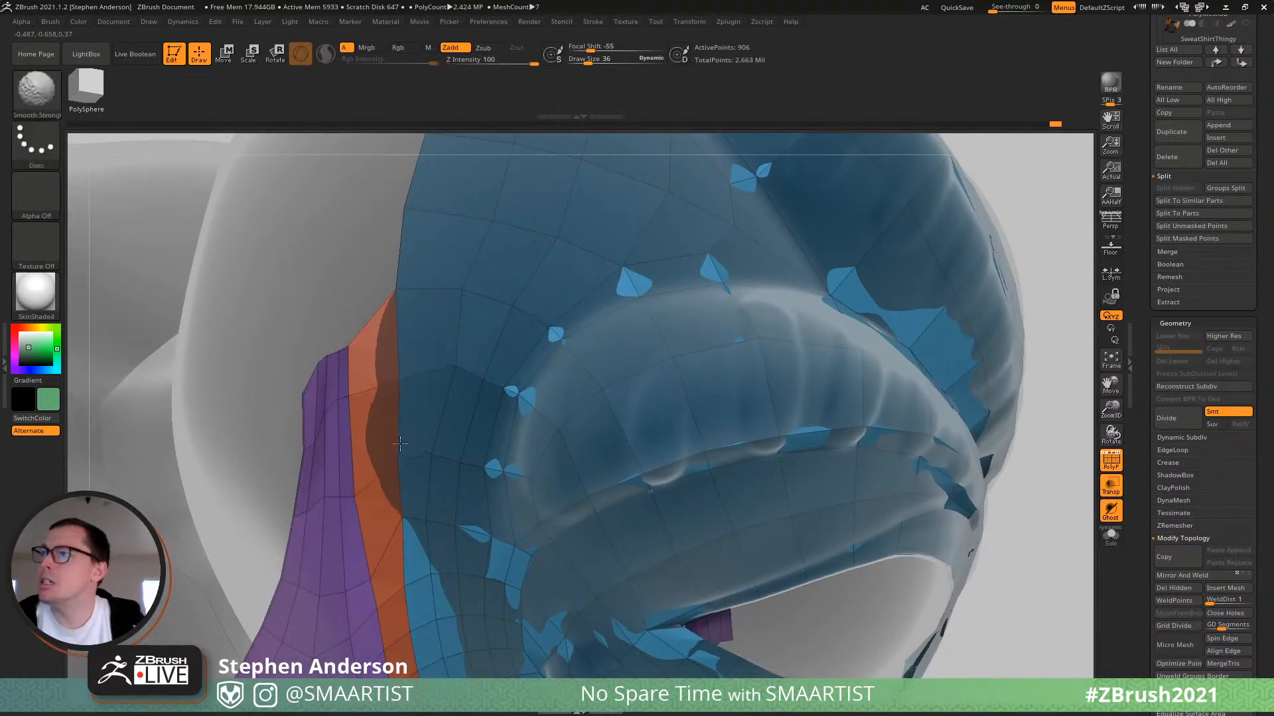
{"action": "right_click_drag", "start_coordinate": [368, 501], "coordinate": [418, 307]}
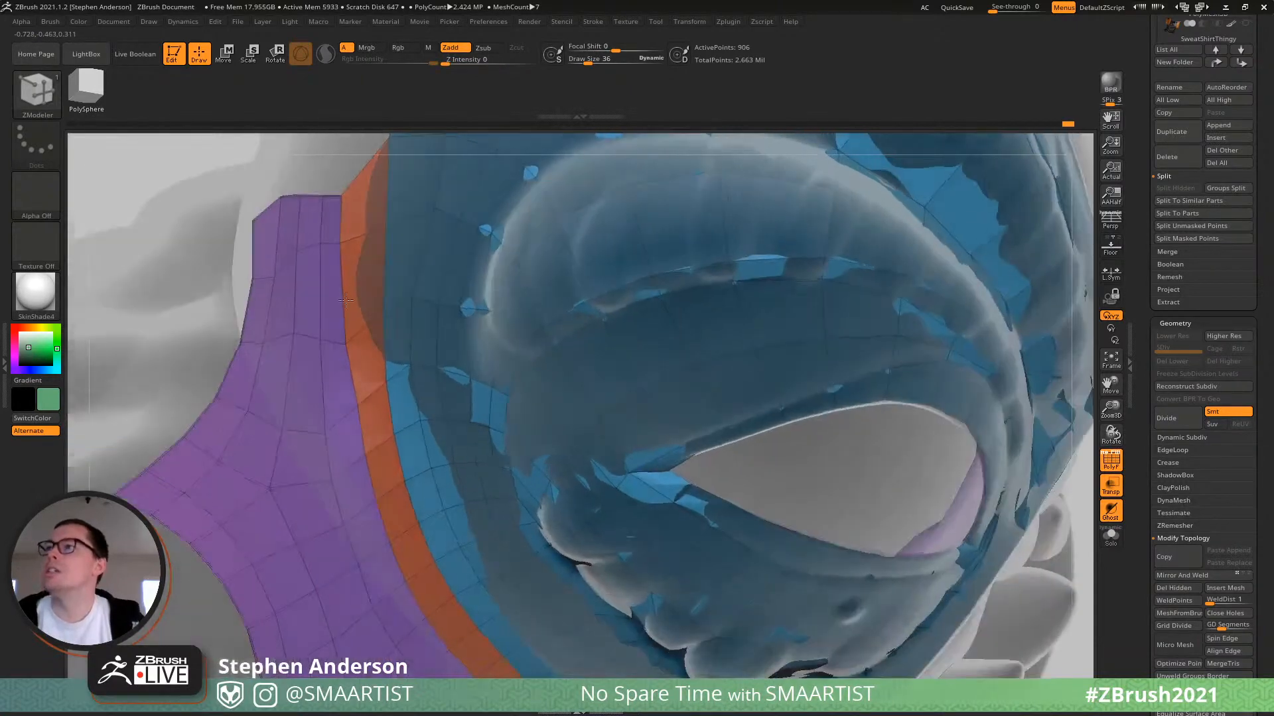
{"action": "left_click_drag", "start_coordinate": [349, 255], "coordinate": [342, 302], "text": "shift"}
{"action": "left_click_drag", "start_coordinate": [335, 394], "coordinate": [320, 313], "text": "shift"}
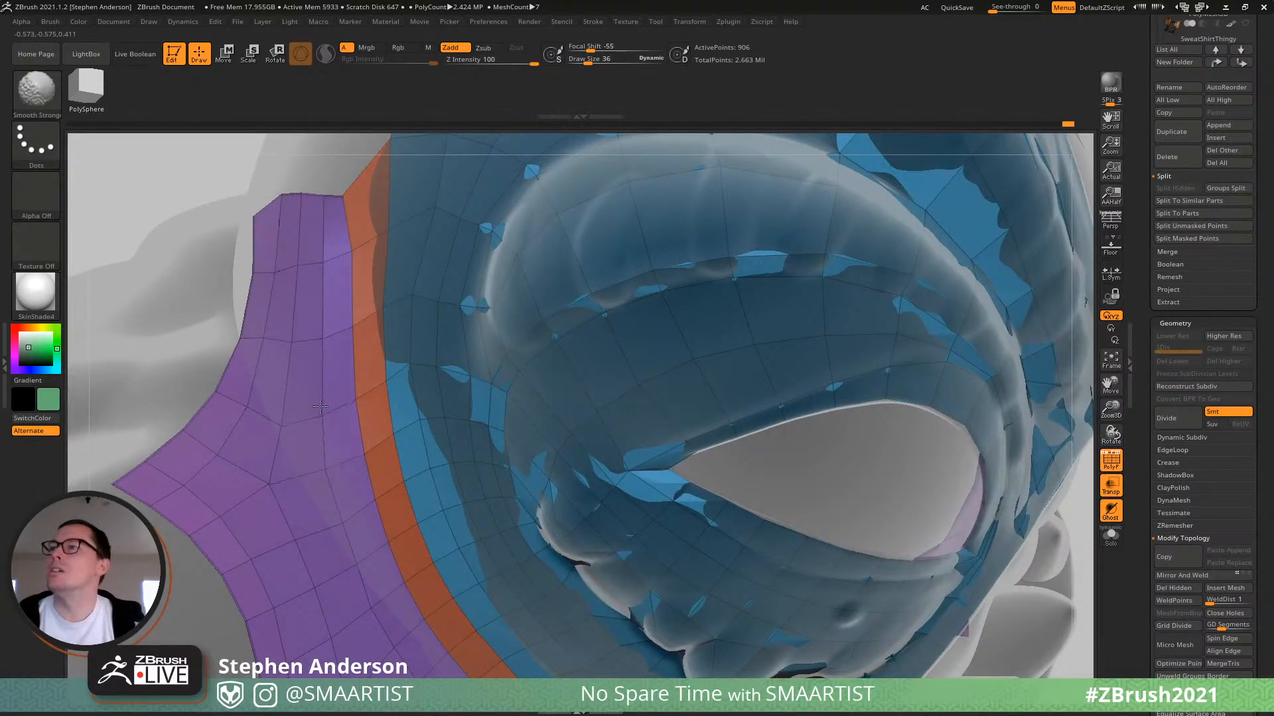
{"action": "left_click_drag", "start_coordinate": [390, 226], "coordinate": [379, 361], "text": "shift"}
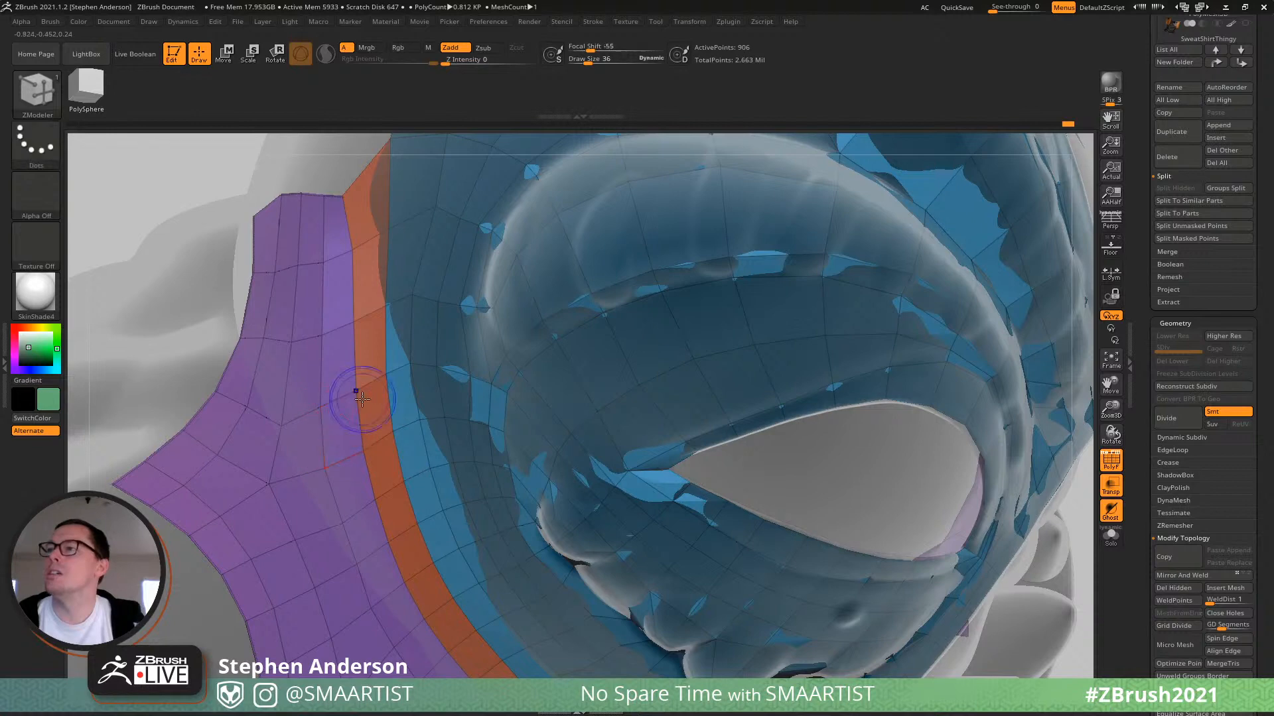
{"action": "key", "text": "shift+f"}
{"action": "right_click_drag", "start_coordinate": [343, 390], "coordinate": [385, 445], "text": "ctrl"}
{"action": "key", "text": "shift+f"}
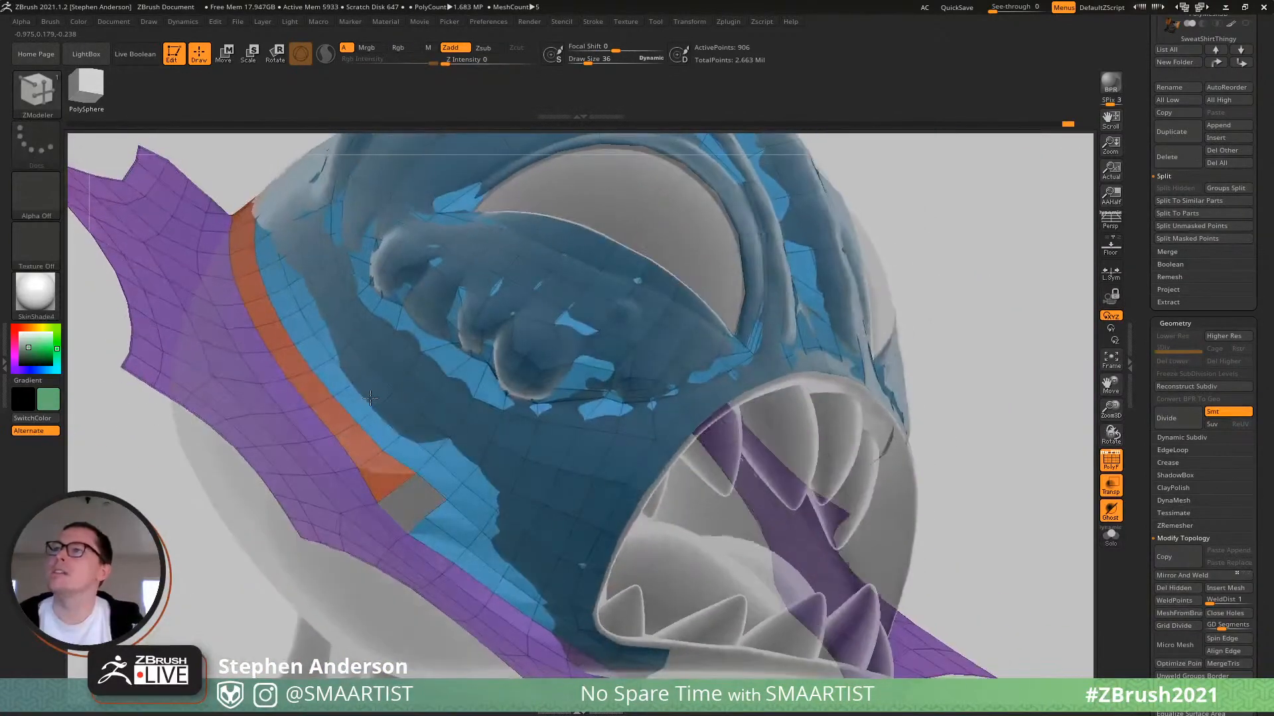
Insert a single edge loop along the middle of the orange bridged strip between the fin and the head.
{"action": "key", "text": "space"}
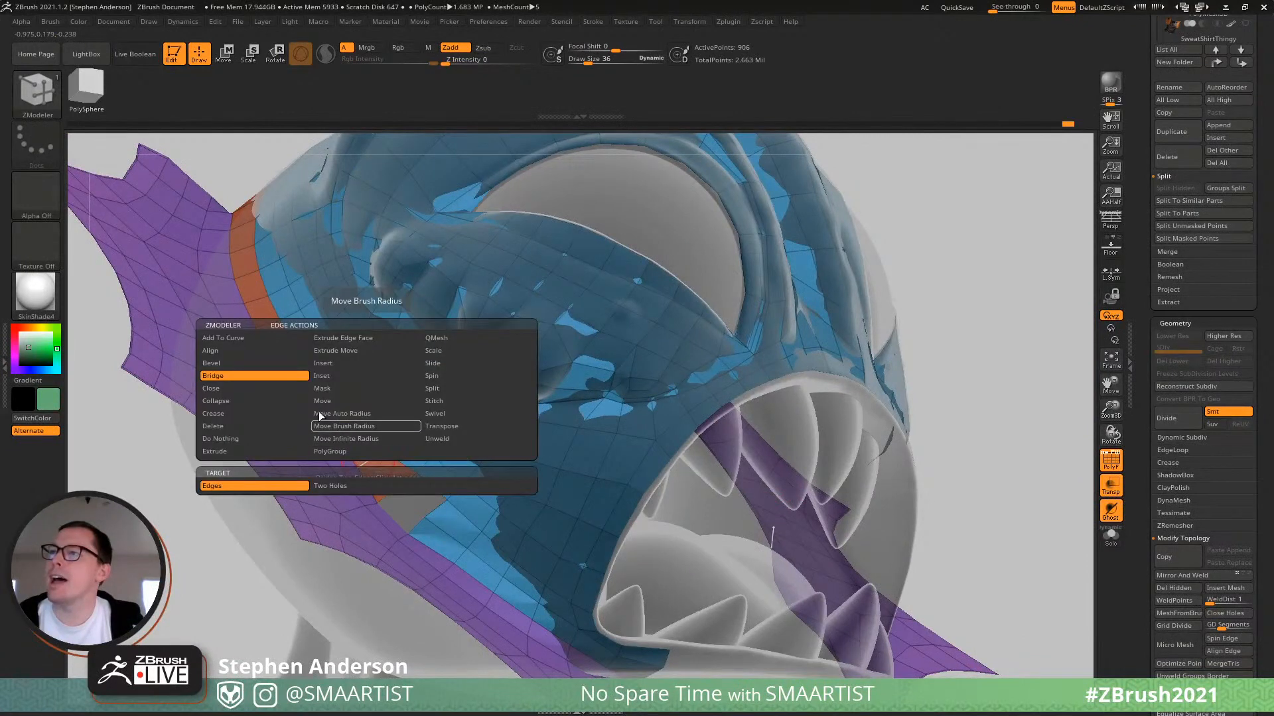
{"action": "left_click", "coordinate": [334, 373]}
{"action": "left_click", "coordinate": [389, 492]}
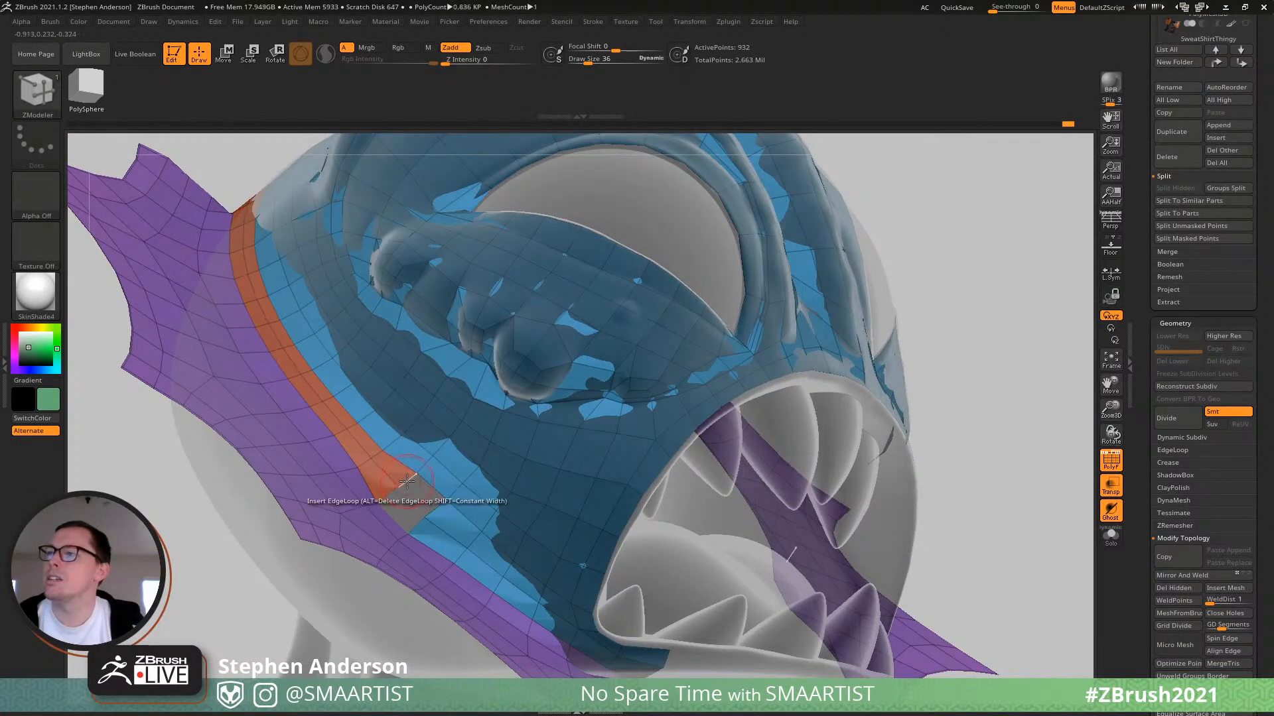
Bridge the open edges at the lower end of the orange strip to fill the gap between fin and head.
{"action": "key", "text": "space"}
{"action": "left_click", "coordinate": [273, 376]}
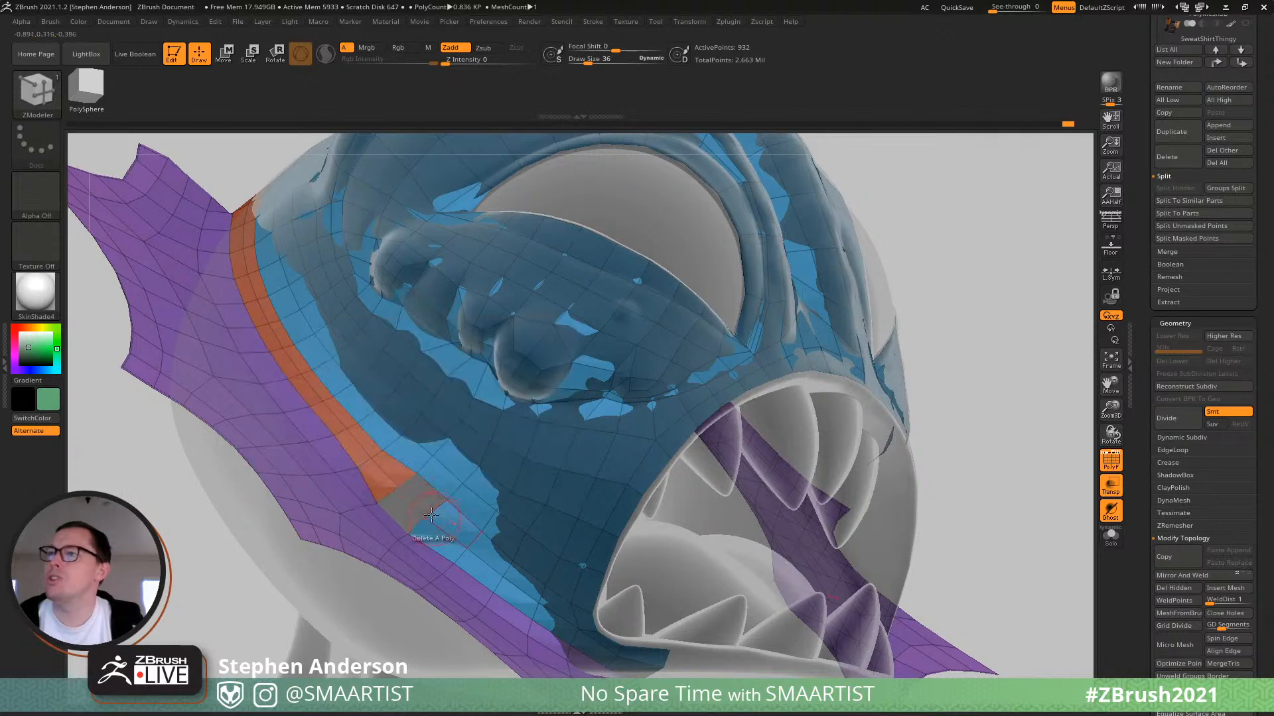
{"action": "left_click", "coordinate": [437, 511]}
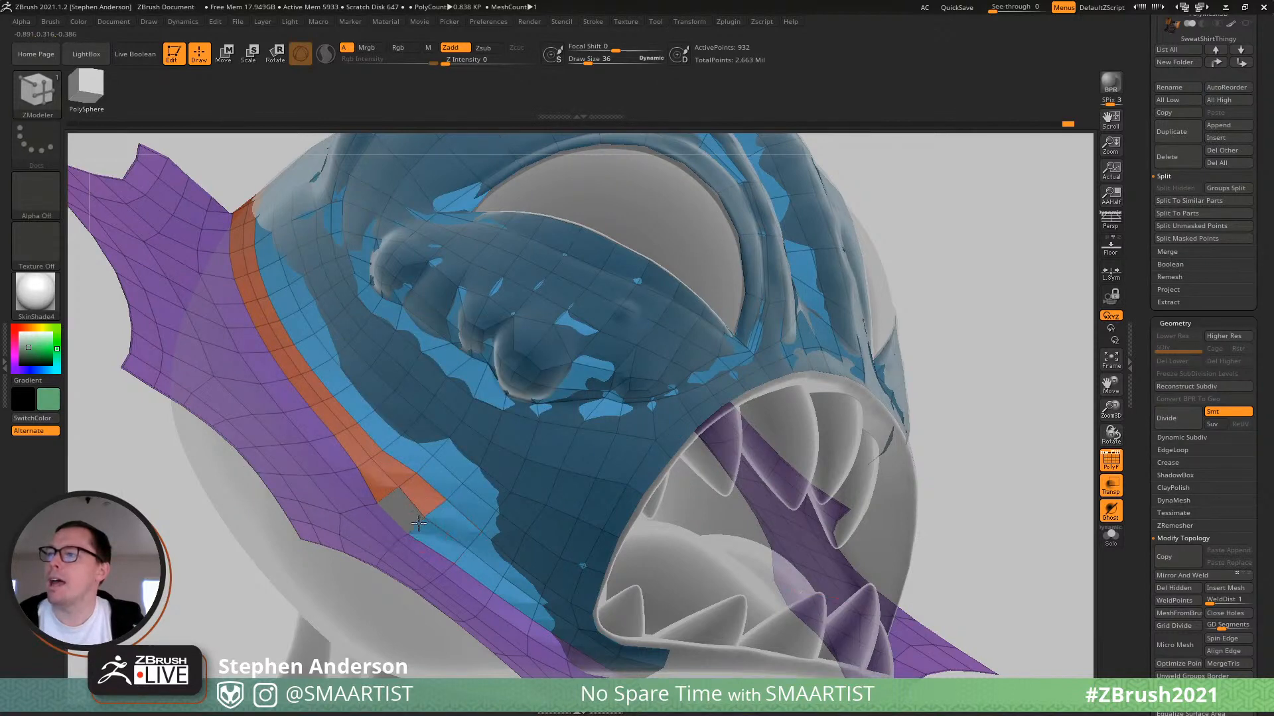
{"action": "left_click", "coordinate": [383, 495]}
{"action": "mouse_move", "coordinate": [383, 494]}
{"action": "right_mouse_down"}
{"action": "mouse_move", "coordinate": [365, 464]}
{"action": "mouse_move", "coordinate": [392, 497]}
{"action": "right_mouse_up"}
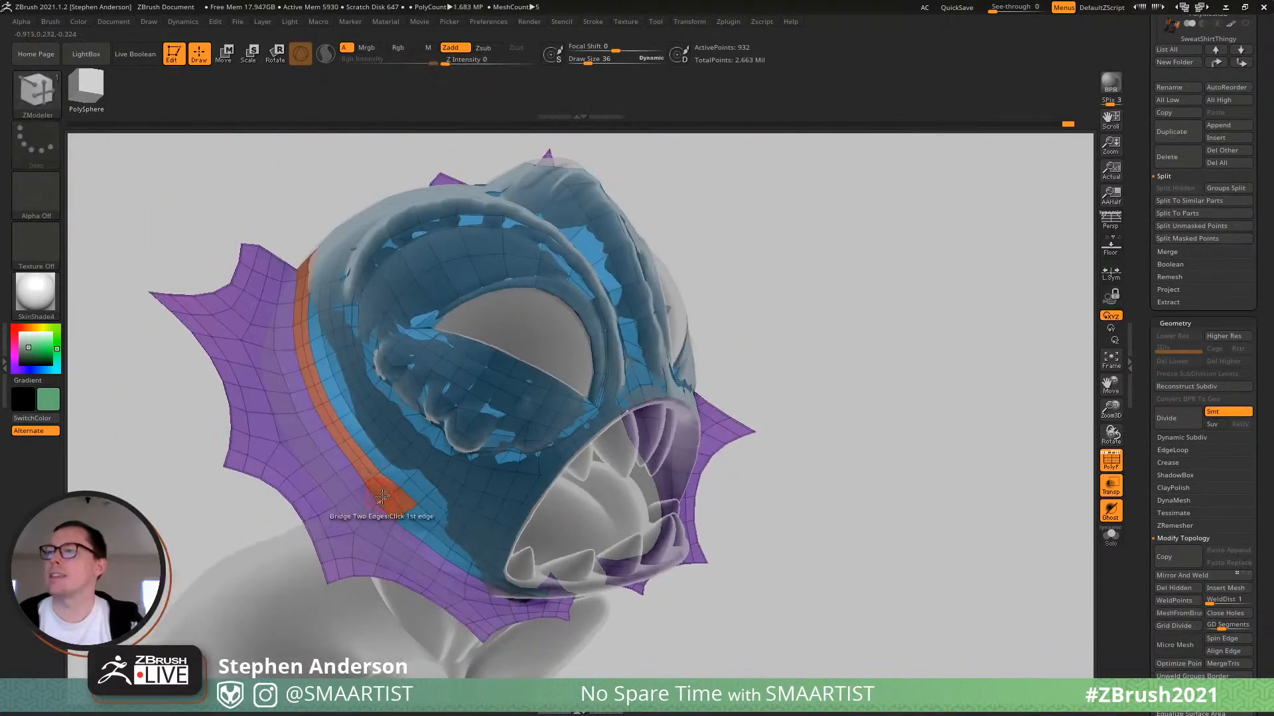
{"action": "left_click_drag", "start_coordinate": [392, 498], "coordinate": [406, 482], "text": "shift"}
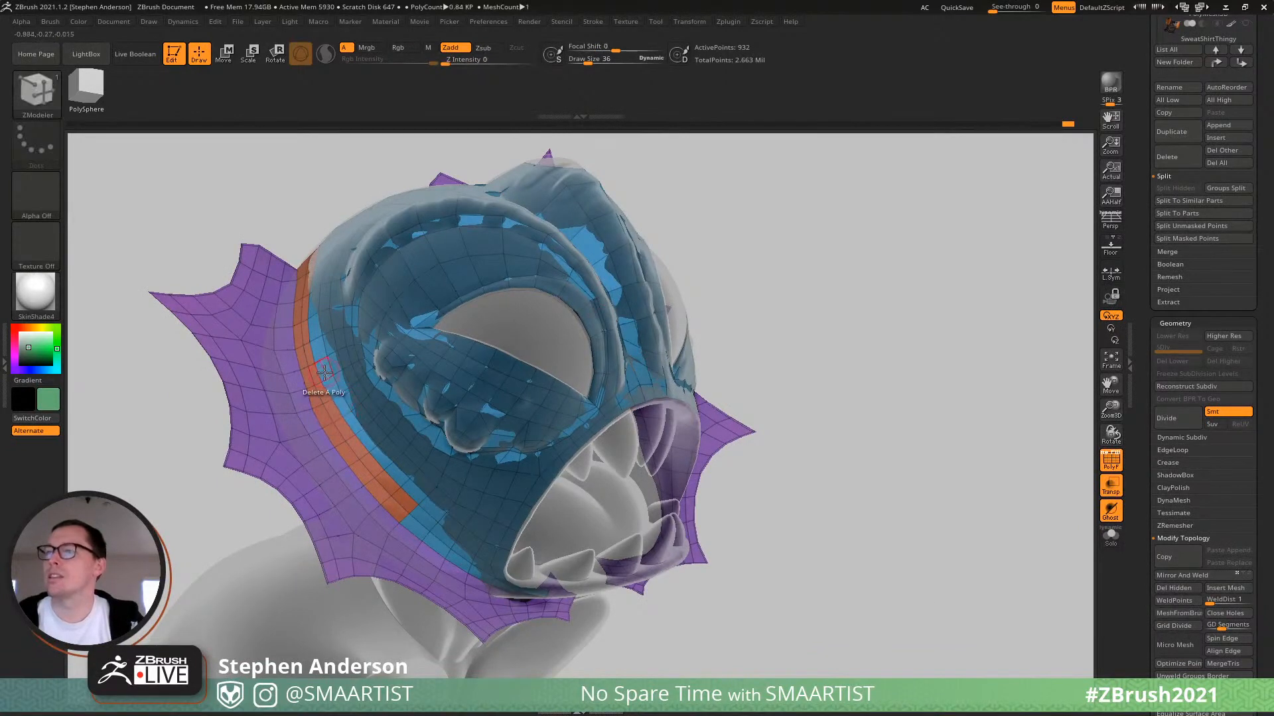
Reshape and smooth the two-row strip between the fin and the side of the head with a brush size of 86.
{"action": "key", "text": "b"}
{"action": "key", "text": "m"}
{"action": "key", "text": "v"}
{"action": "key", "text": "s"}
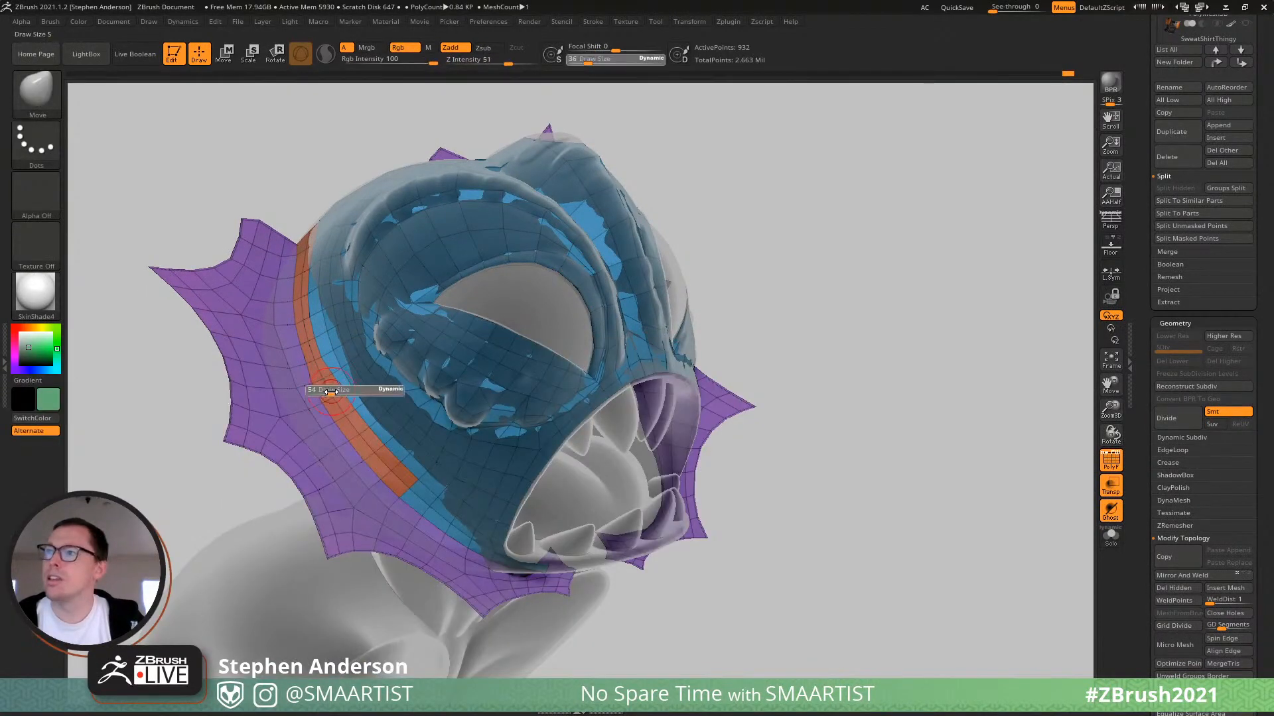
{"action": "left_click_drag", "start_coordinate": [328, 392], "coordinate": [339, 394]}
{"action": "left_click_drag", "start_coordinate": [310, 347], "coordinate": [303, 344]}
{"action": "mouse_move", "coordinate": [288, 263]}
{"action": "right_mouse_down", "text": "alt"}
{"action": "mouse_move", "coordinate": [301, 355]}
{"action": "mouse_move", "coordinate": [325, 402]}
{"action": "right_mouse_up", "text": "alt"}
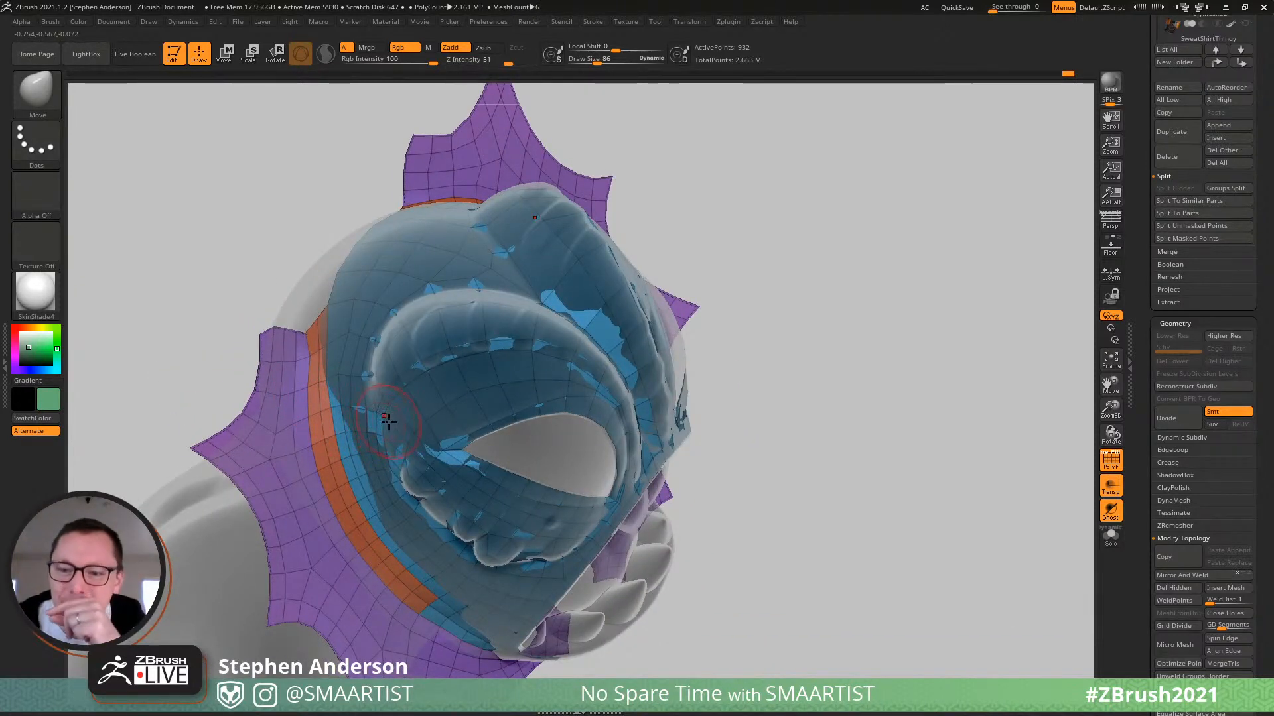
{"action": "right_click_drag", "start_coordinate": [366, 354], "coordinate": [310, 372]}
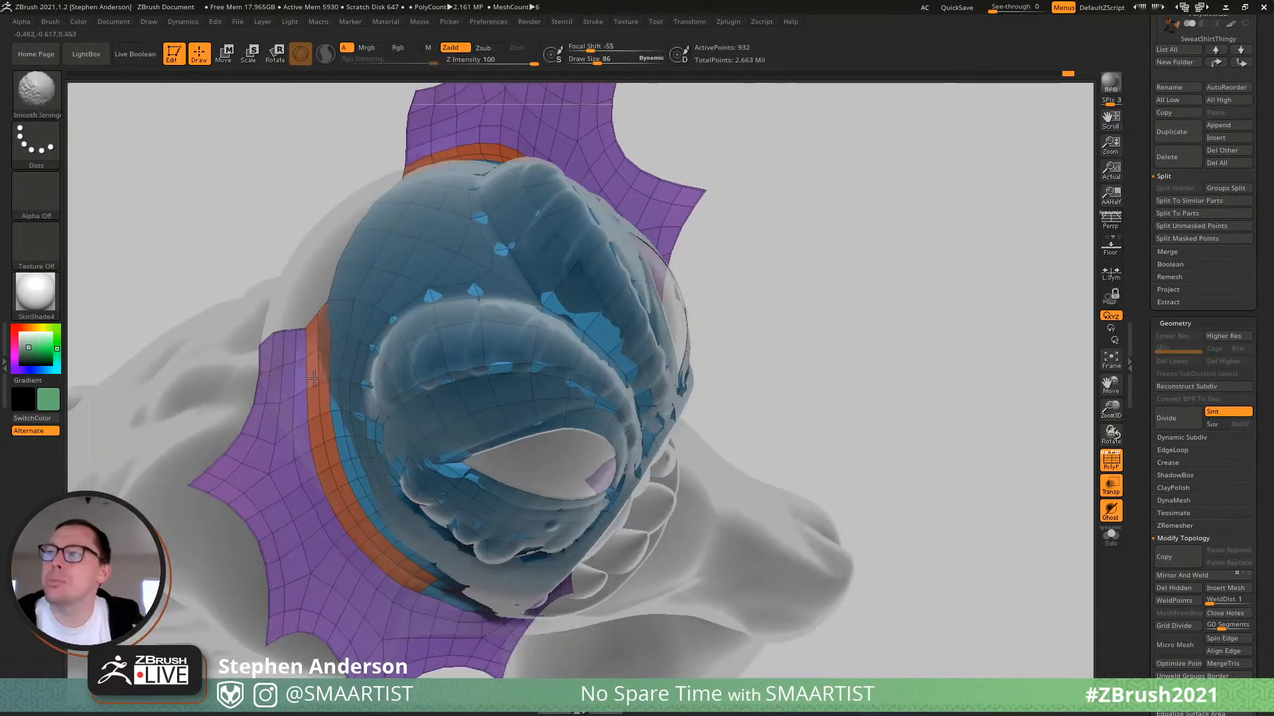
{"action": "mouse_move", "coordinate": [332, 285]}
{"action": "right_mouse_down"}
{"action": "mouse_move", "coordinate": [324, 312]}
{"action": "mouse_move", "coordinate": [338, 350]}
{"action": "mouse_move", "coordinate": [321, 413]}
{"action": "right_mouse_up"}
Refine the strip's upper end where it meets the head, using the Move brush at sizes 65 and 23.
{"action": "key", "text": "s"}
{"action": "left_click_drag", "start_coordinate": [329, 406], "coordinate": [323, 411]}
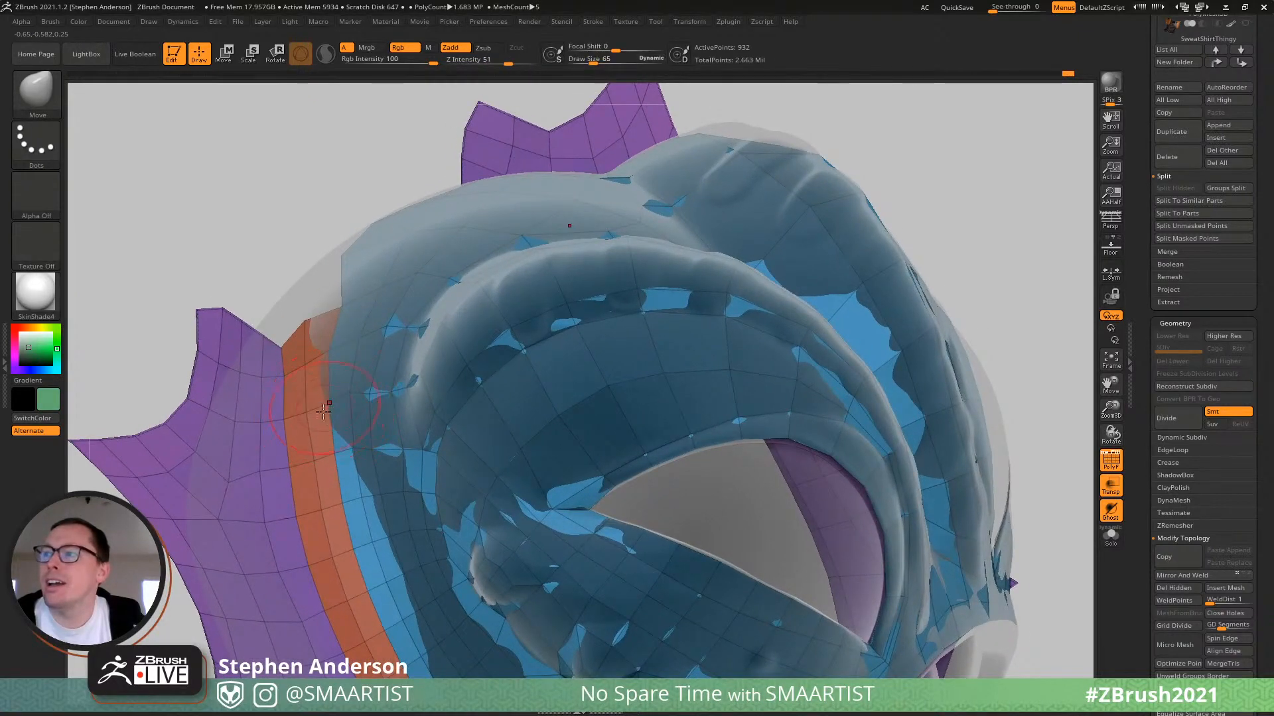
{"action": "mouse_move", "coordinate": [296, 392]}
{"action": "right_mouse_down"}
{"action": "mouse_move", "coordinate": [325, 309]}
{"action": "mouse_move", "coordinate": [317, 293]}
{"action": "right_mouse_up"}
{"action": "key", "text": "s"}
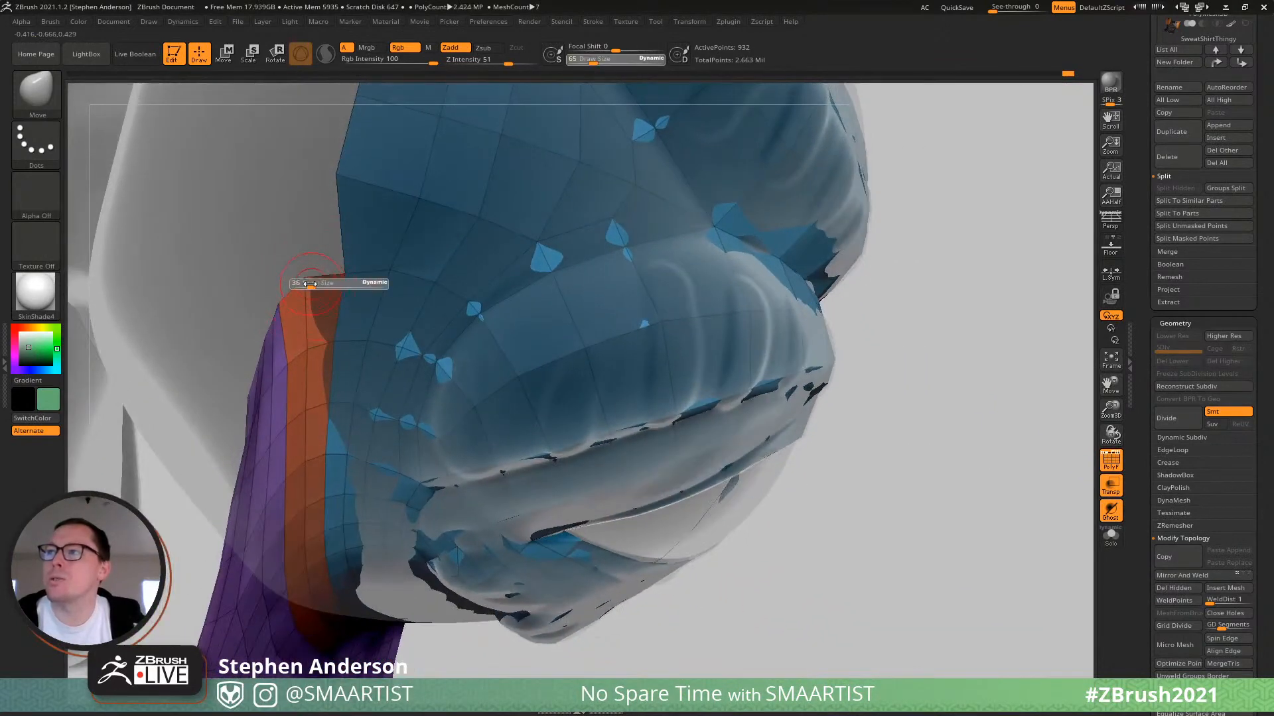
{"action": "left_click_drag", "start_coordinate": [314, 283], "coordinate": [305, 281]}
{"action": "left_click_drag", "start_coordinate": [304, 283], "coordinate": [307, 291]}
{"action": "right_click_drag", "start_coordinate": [305, 304], "coordinate": [239, 270]}
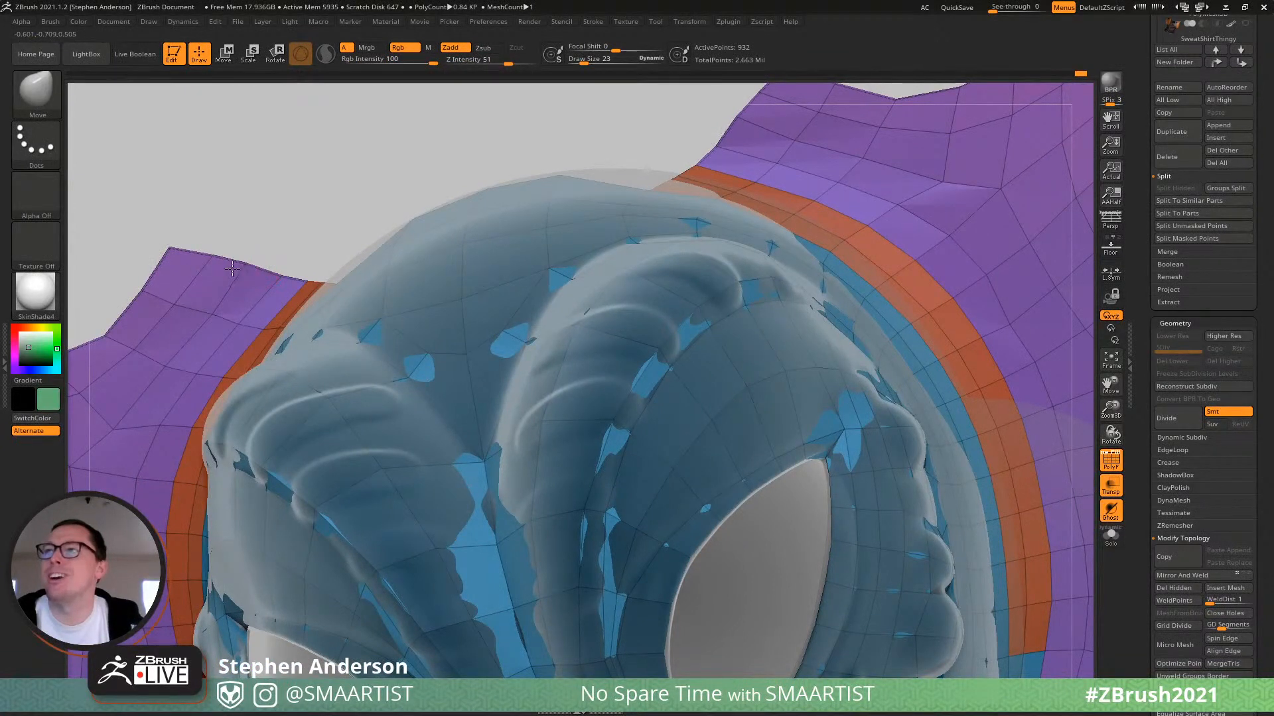
{"action": "right_click_drag", "start_coordinate": [281, 284], "coordinate": [320, 287]}
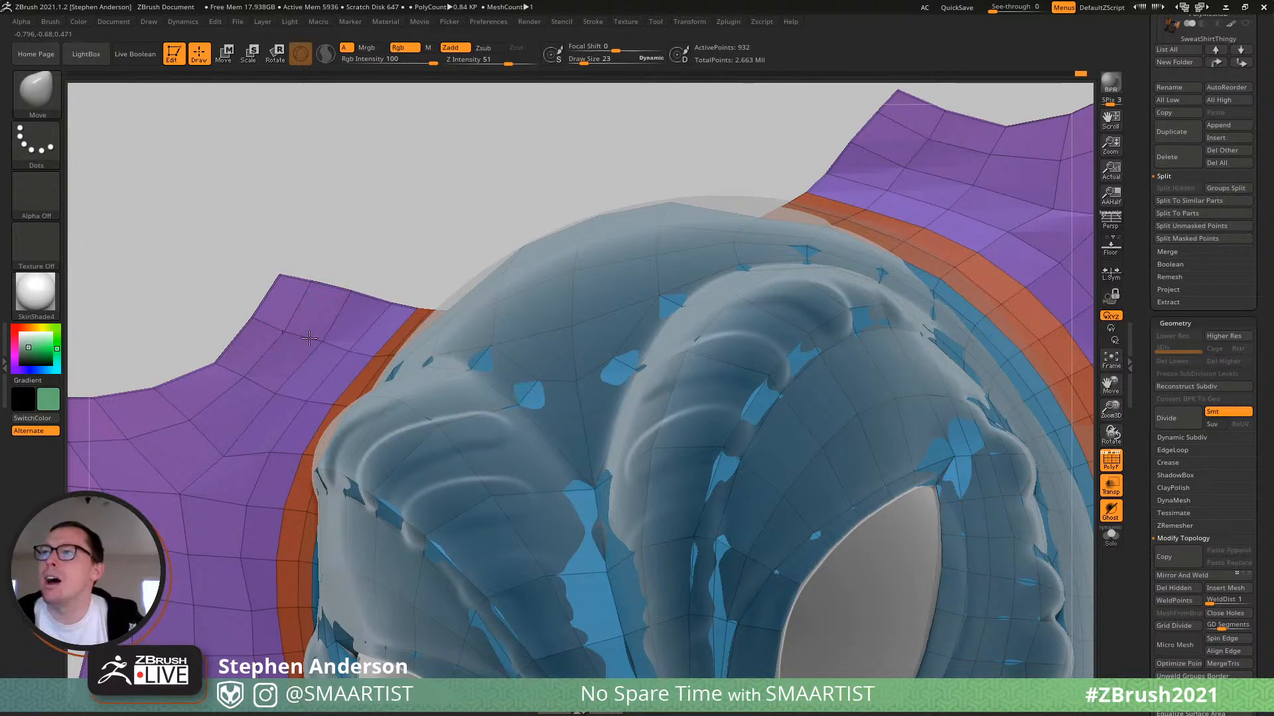
{"action": "mouse_move", "coordinate": [309, 338]}
{"action": "right_mouse_down"}
{"action": "mouse_move", "coordinate": [326, 342]}
{"action": "mouse_move", "coordinate": [238, 439]}
{"action": "right_mouse_up"}
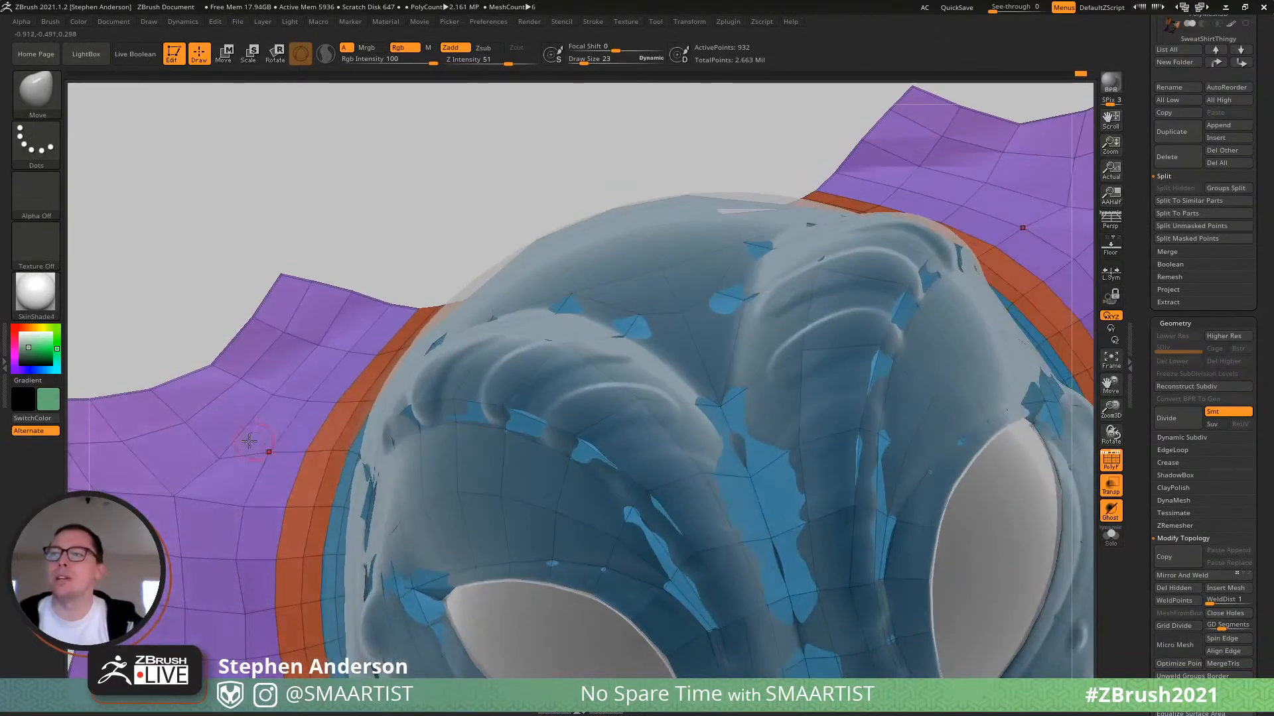
Even out the fin's upper polygons, smoothing at brush size 73 and moving points at size 39.
{"action": "key", "text": "s"}
{"action": "left_click_drag", "start_coordinate": [234, 442], "coordinate": [240, 443]}
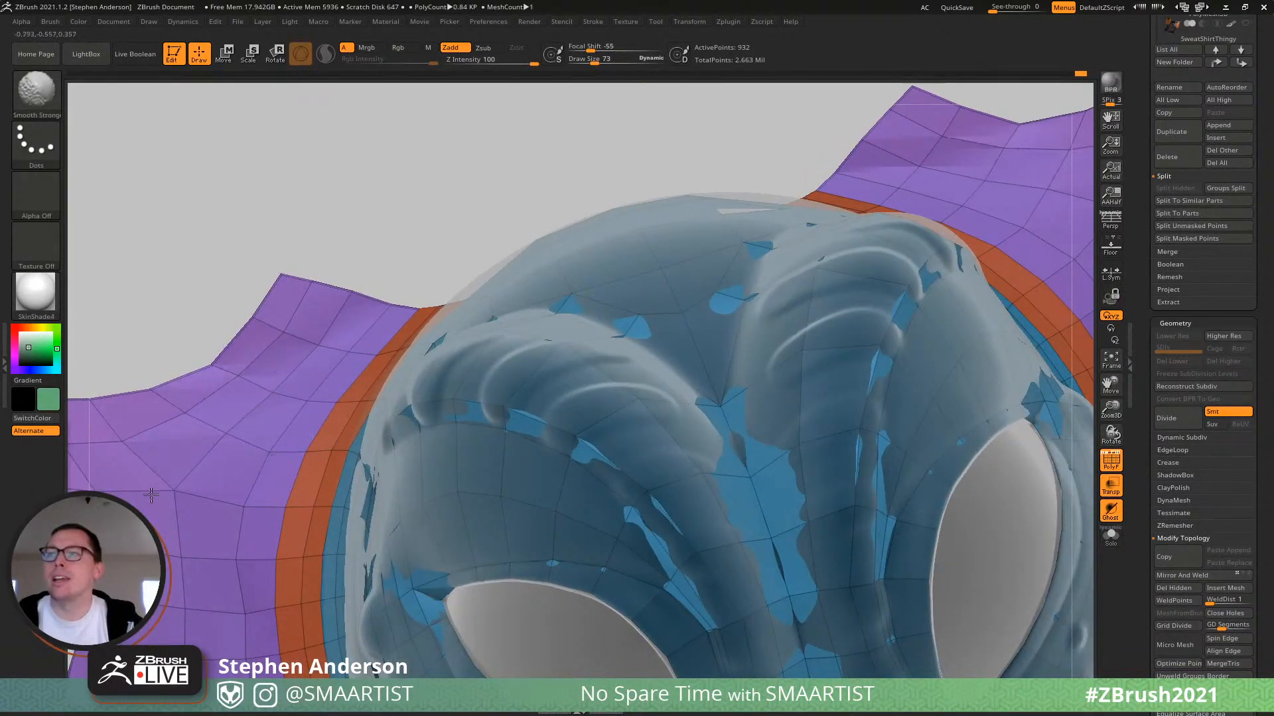
{"action": "right_click_drag", "start_coordinate": [280, 421], "coordinate": [354, 340]}
{"action": "key", "text": "s"}
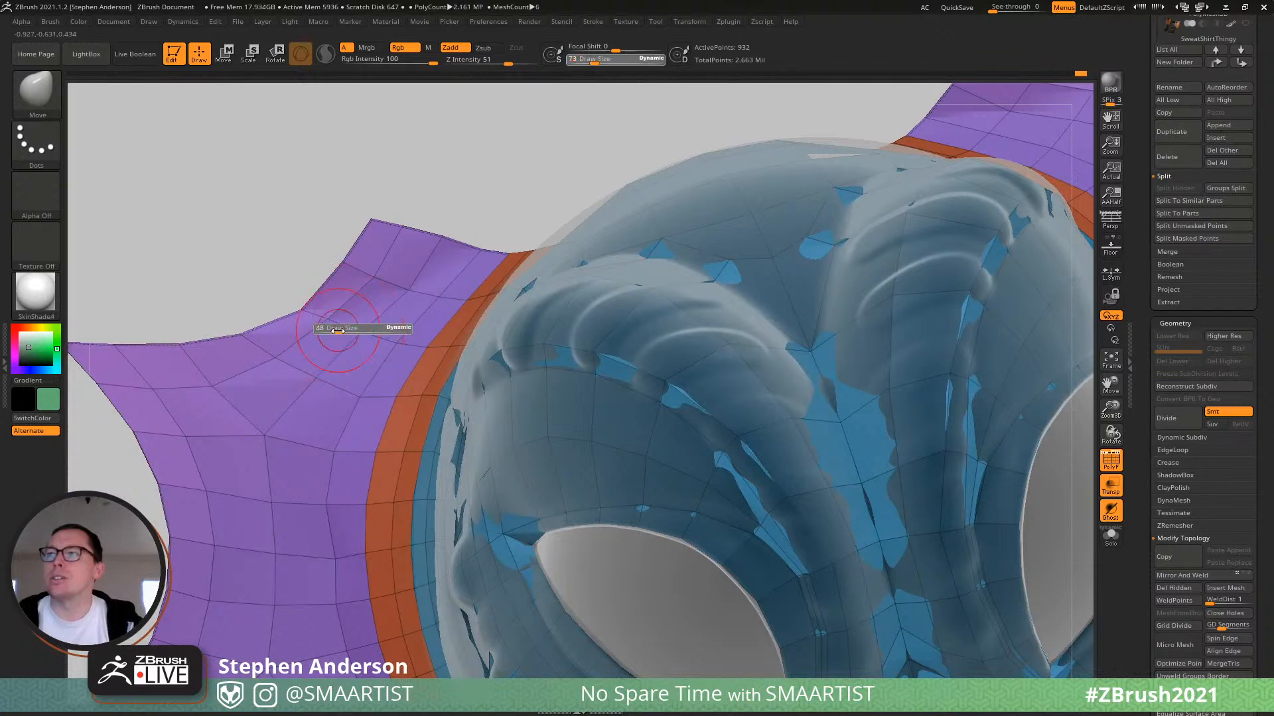
{"action": "left_click_drag", "start_coordinate": [343, 330], "coordinate": [335, 330]}
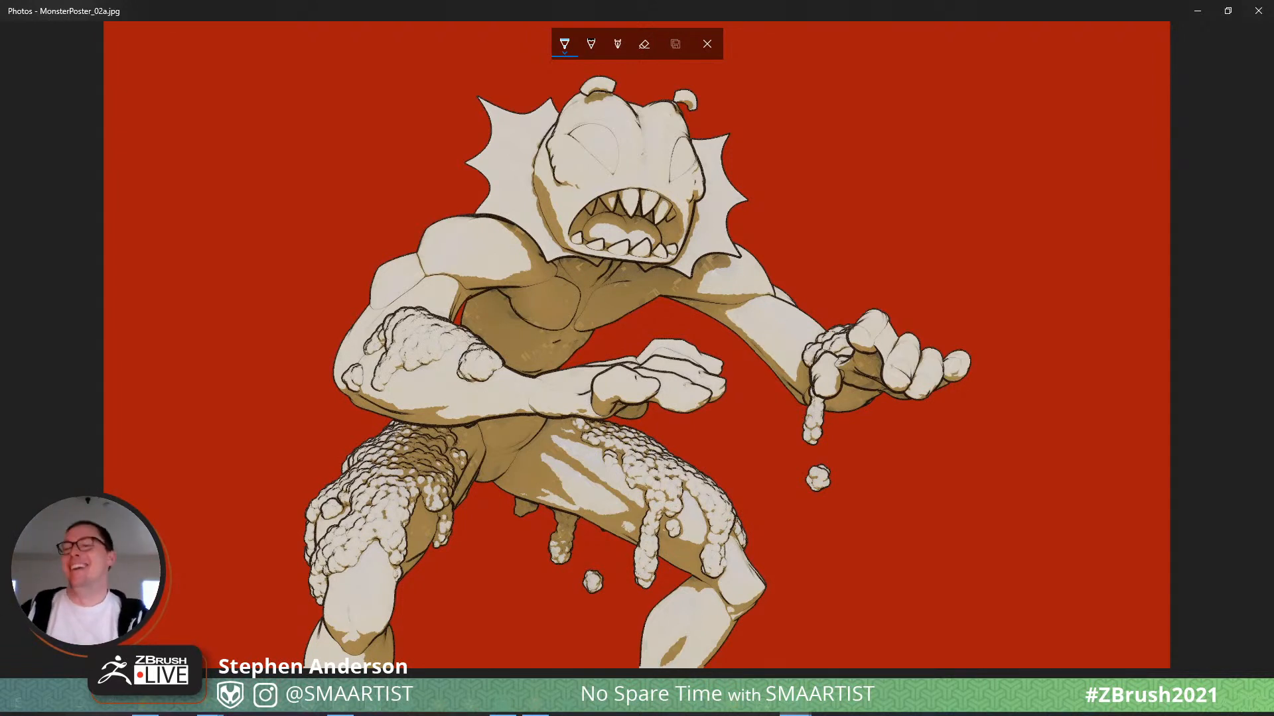
Compare the fin's silhouette in ZBrush with the MonsterPoster_02a.jpg reference drawing in Photos.
{"action": "key", "text": "alt+Tab"}
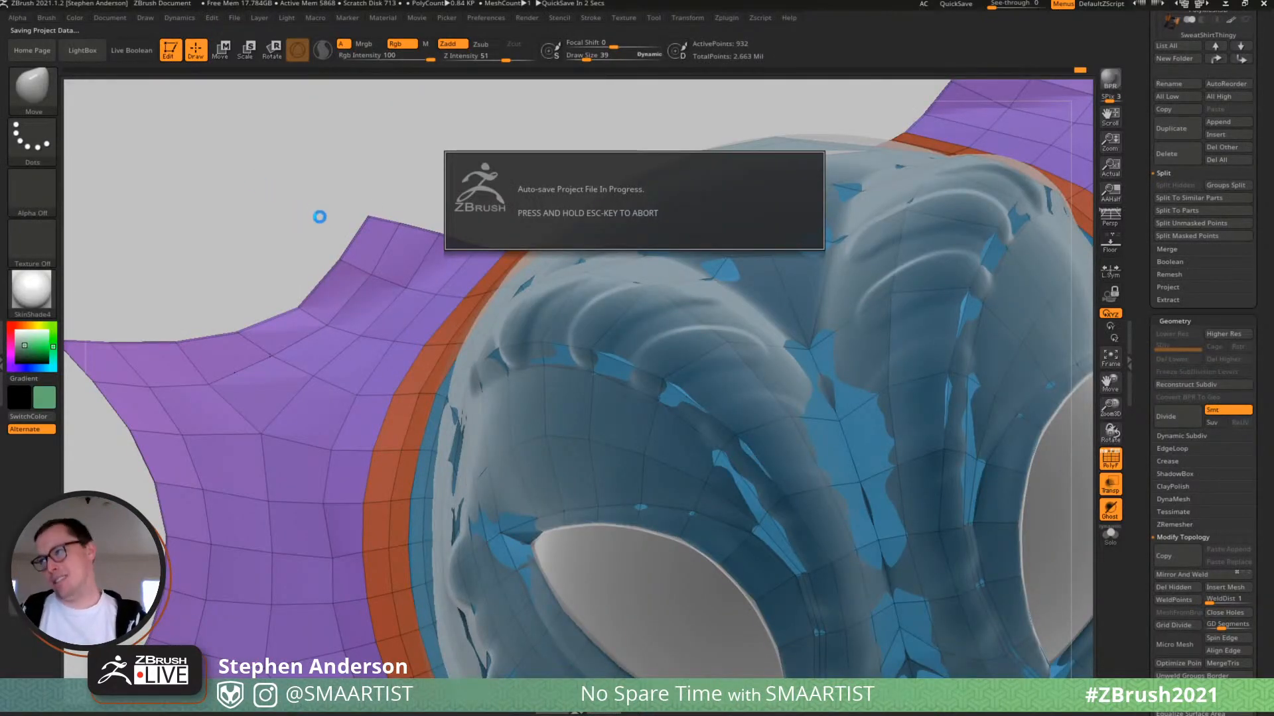
{"action": "key", "text": "alt+Tab"}
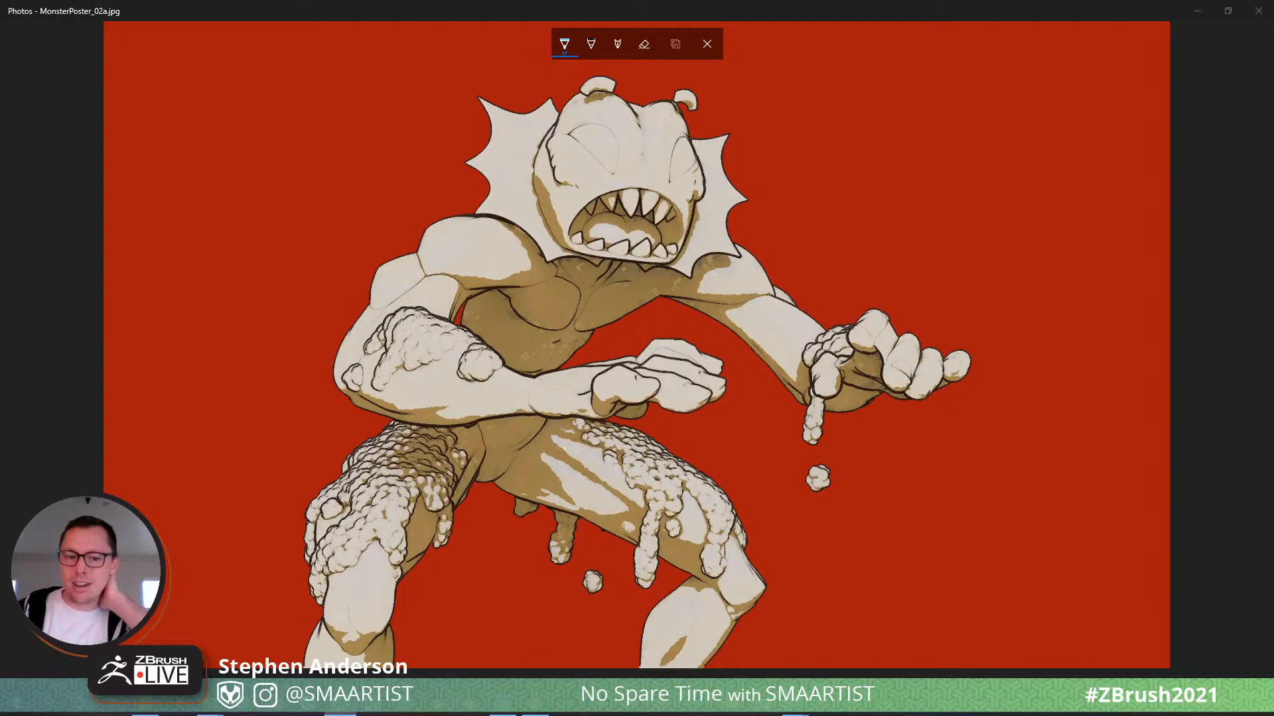
{"action": "key", "text": "alt+Tab"}
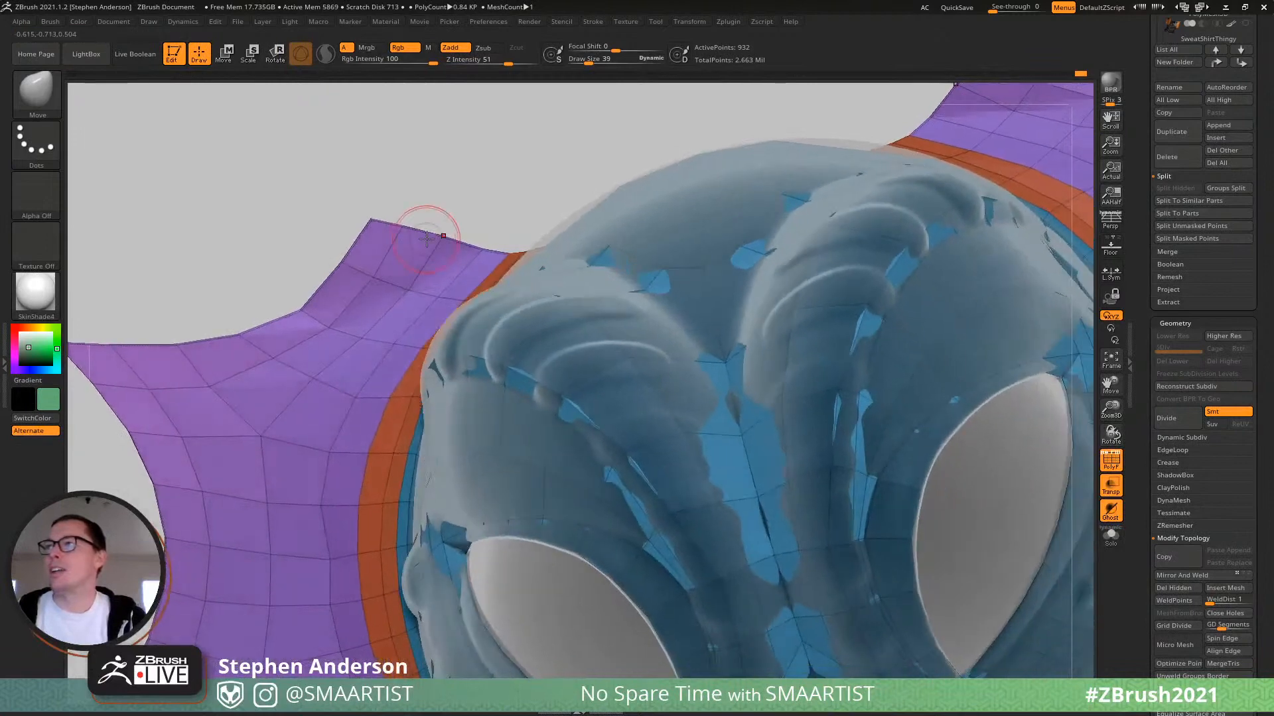
Reshape the fin's upper tip and smooth the polygons below it with a brush size of 42.
{"action": "key", "text": "s"}
{"action": "left_click_drag", "start_coordinate": [430, 237], "coordinate": [429, 244]}
{"action": "key", "text": "s"}
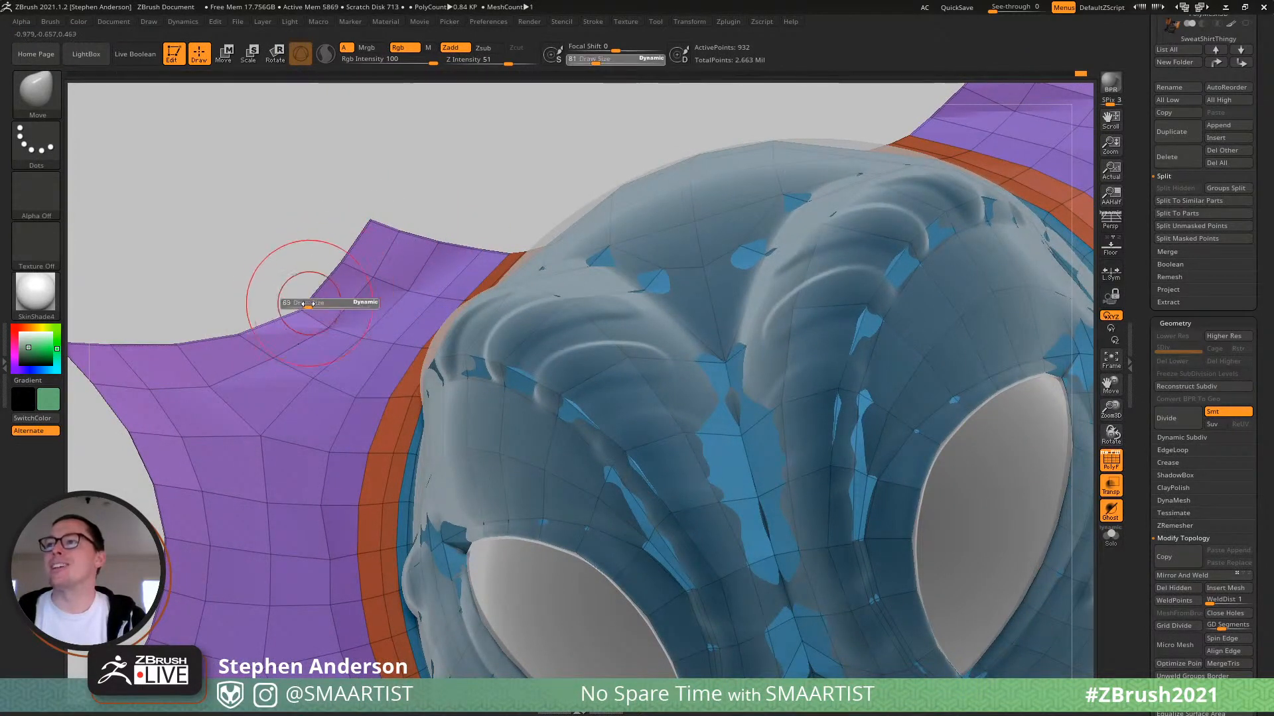
{"action": "mouse_move", "coordinate": [315, 304]}
{"action": "left_mouse_down"}
{"action": "mouse_move", "coordinate": [299, 302]}
{"action": "mouse_move", "coordinate": [366, 303]}
{"action": "mouse_move", "coordinate": [355, 302]}
{"action": "mouse_move", "coordinate": [361, 272]}
{"action": "mouse_move", "coordinate": [338, 282]}
{"action": "mouse_move", "coordinate": [342, 352]}
{"action": "mouse_move", "coordinate": [344, 336]}
{"action": "left_mouse_up"}
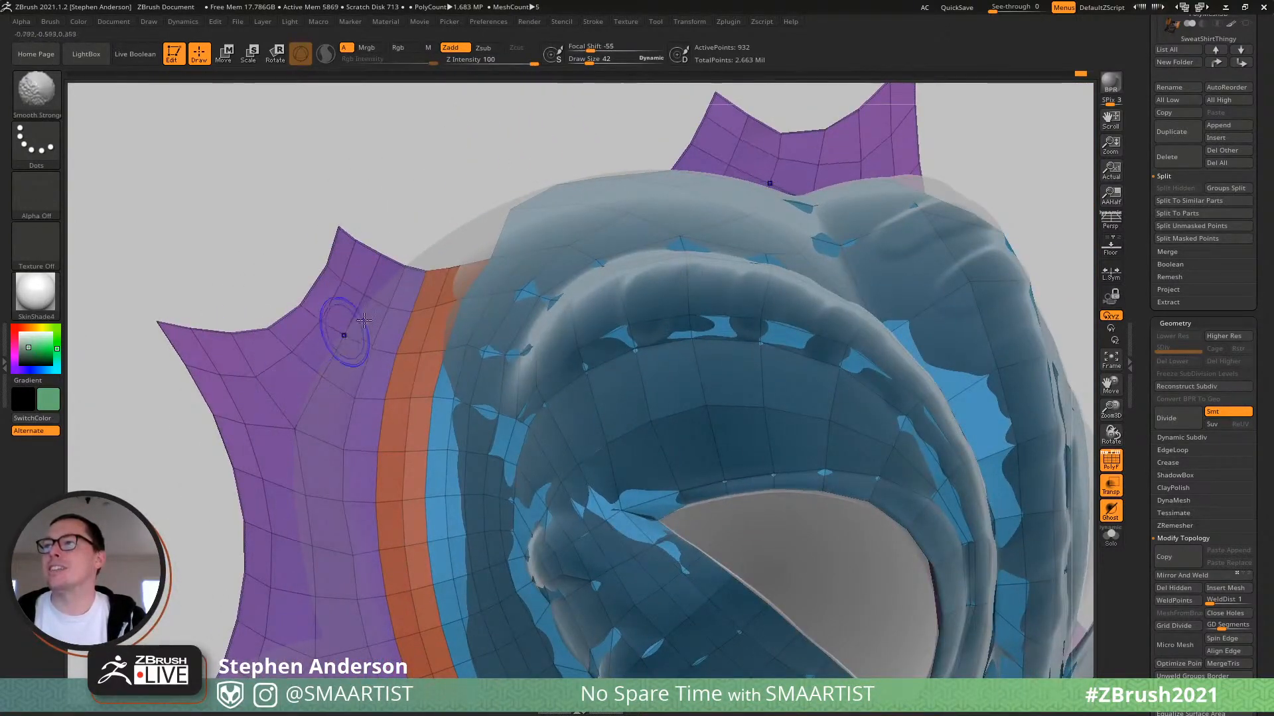
{"action": "mouse_move", "coordinate": [345, 336]}
{"action": "right_mouse_down"}
{"action": "mouse_move", "coordinate": [312, 383]}
{"action": "mouse_move", "coordinate": [296, 372]}
{"action": "right_mouse_up"}
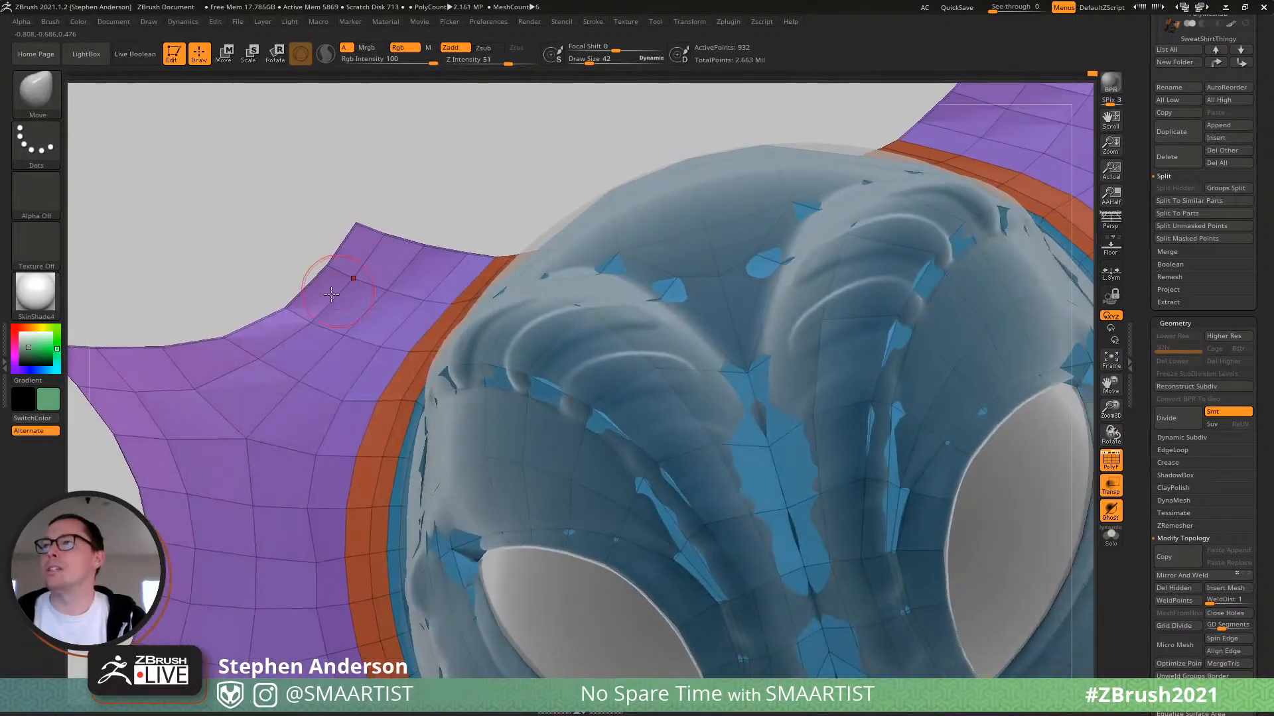
{"action": "right_click_drag", "start_coordinate": [301, 284], "coordinate": [332, 309]}
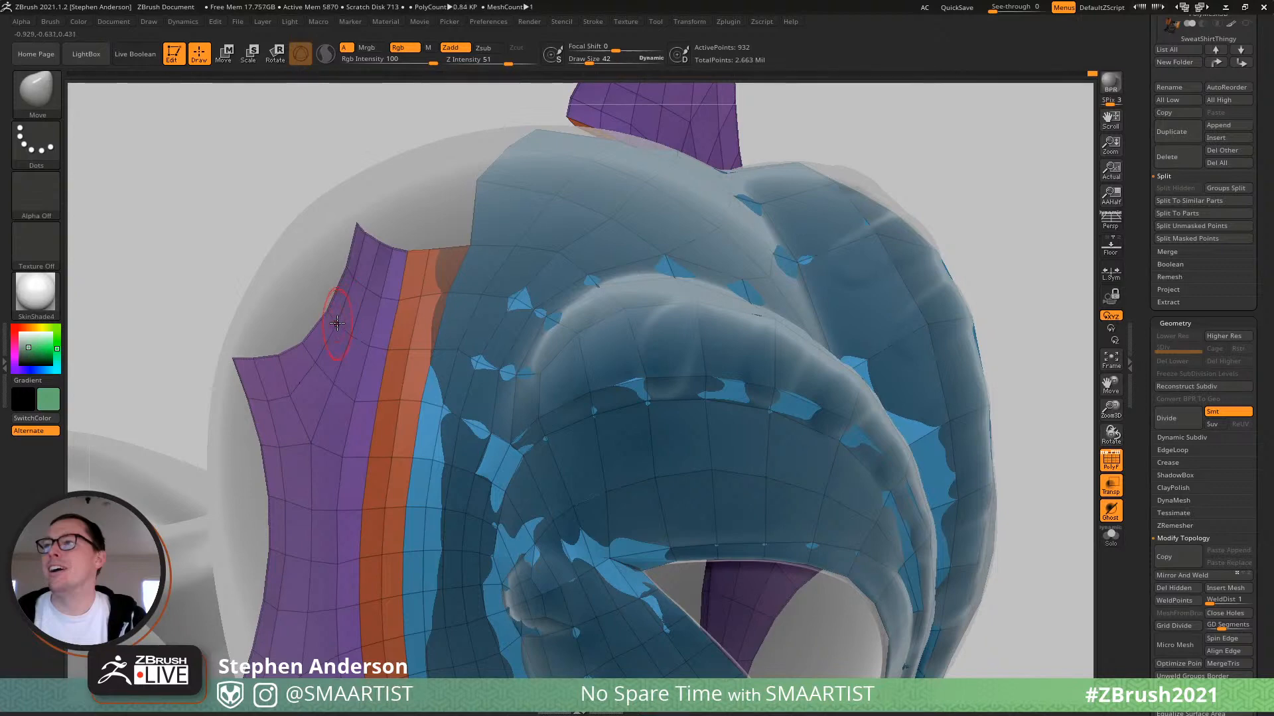
{"action": "mouse_move", "coordinate": [324, 311]}
{"action": "right_mouse_down"}
{"action": "mouse_move", "coordinate": [378, 227]}
{"action": "mouse_move", "coordinate": [351, 341]}
{"action": "mouse_move", "coordinate": [311, 364]}
{"action": "right_mouse_up"}
Save the creature as a ZTool file under the MonsterPoster_Creature name.
{"action": "key", "text": "ctrl+s"}
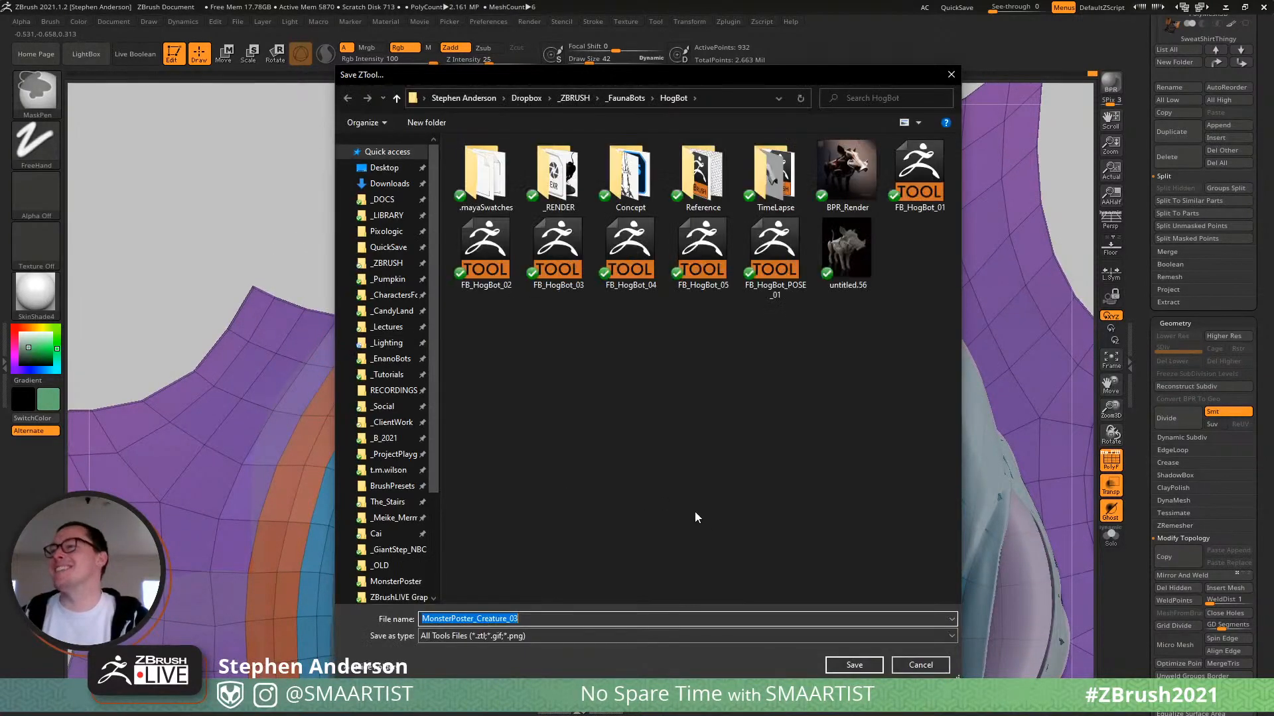
{"action": "left_click", "coordinate": [560, 616]}
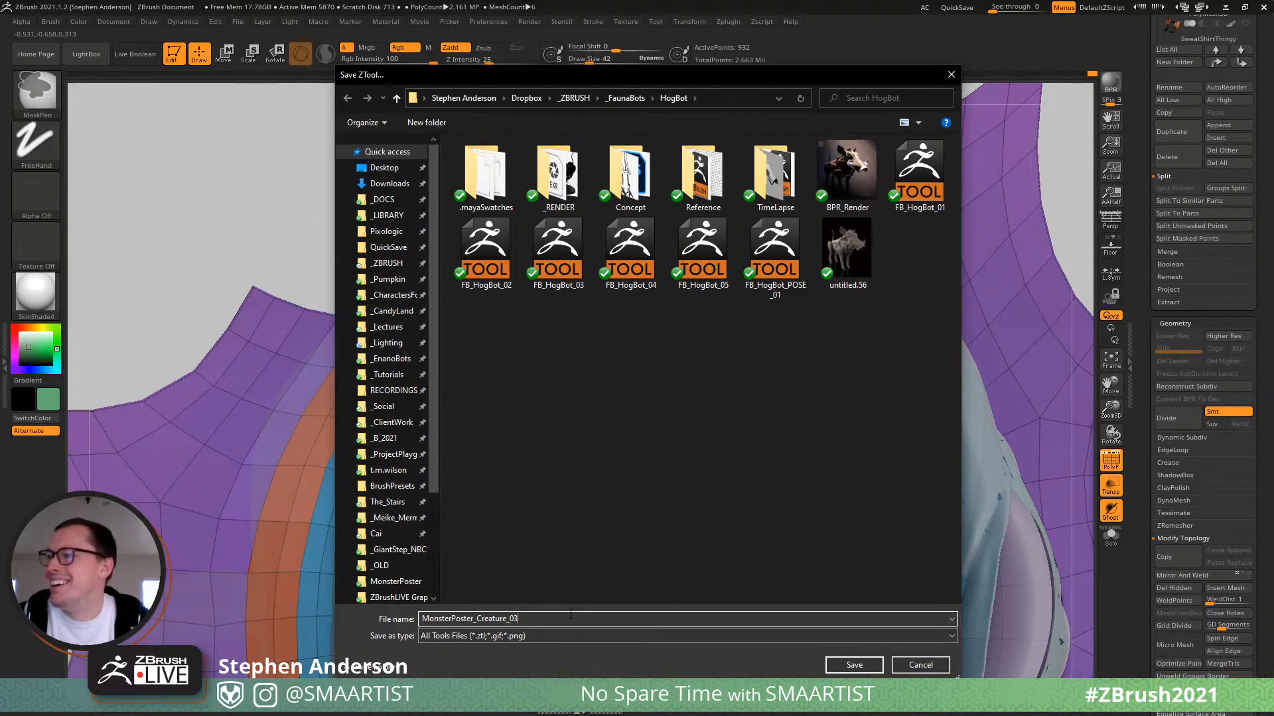
{"action": "key", "text": "Return"}
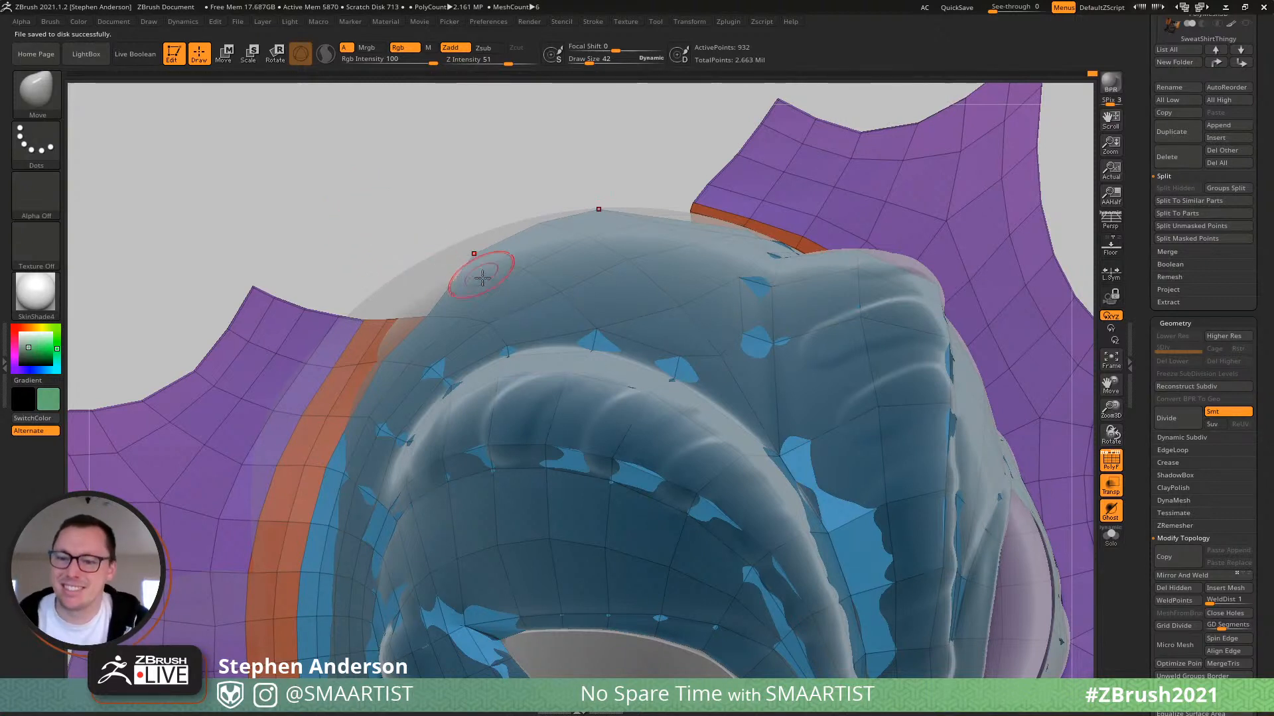
Adjust the head's open upper edge and the adjoining strip and fin using a Move brush of size 95.
{"action": "mouse_move", "coordinate": [491, 293]}
{"action": "right_mouse_down"}
{"action": "mouse_move", "coordinate": [502, 312]}
{"action": "mouse_move", "coordinate": [512, 278]}
{"action": "mouse_move", "coordinate": [486, 287]}
{"action": "mouse_move", "coordinate": [432, 373]}
{"action": "mouse_move", "coordinate": [448, 374]}
{"action": "right_mouse_up"}
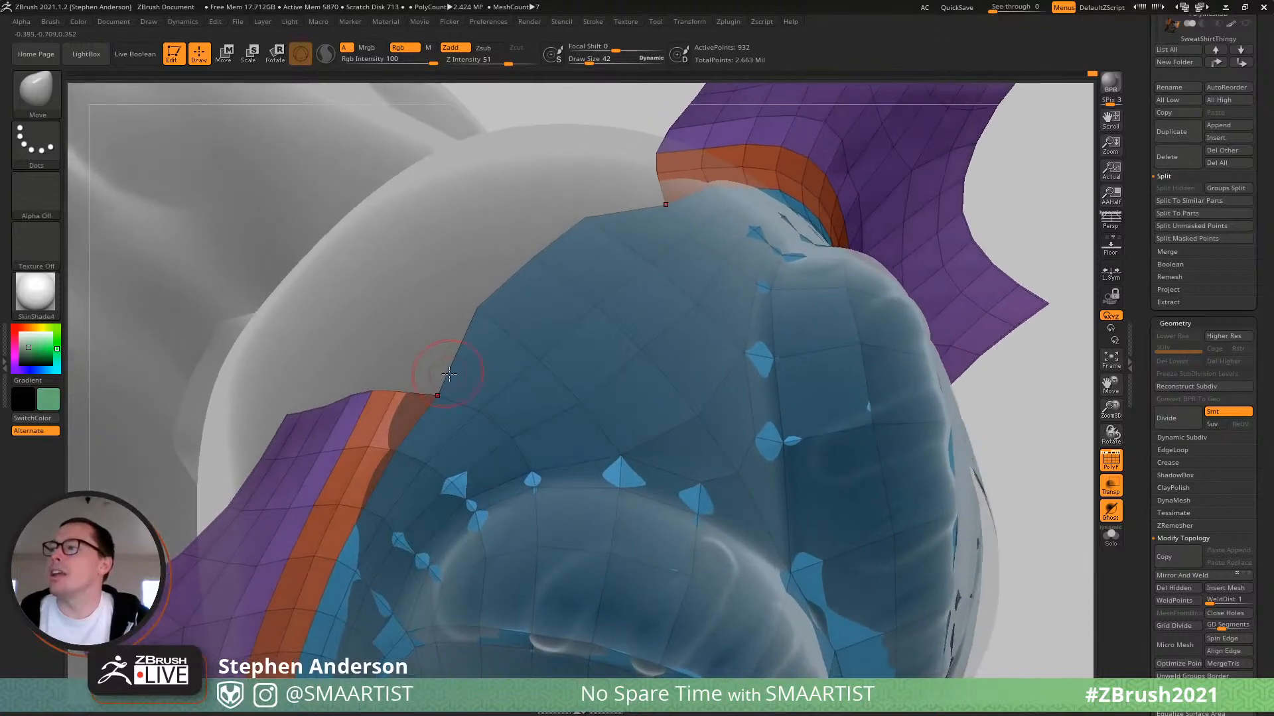
{"action": "mouse_move", "coordinate": [456, 329]}
{"action": "right_mouse_down"}
{"action": "mouse_move", "coordinate": [460, 345]}
{"action": "mouse_move", "coordinate": [433, 216]}
{"action": "mouse_move", "coordinate": [442, 342]}
{"action": "mouse_move", "coordinate": [585, 288]}
{"action": "right_mouse_up"}
{"action": "key", "text": "s"}
{"action": "left_click_drag", "start_coordinate": [445, 361], "coordinate": [457, 362]}
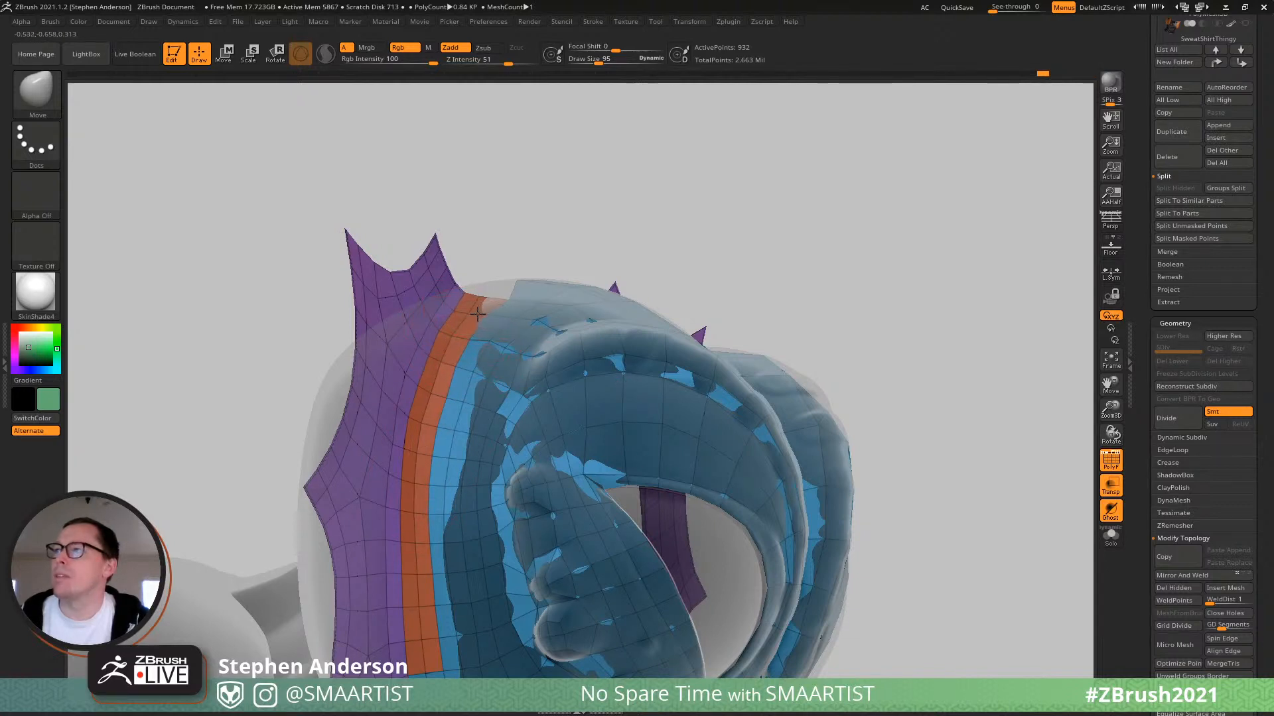
{"action": "right_click_drag", "start_coordinate": [468, 301], "coordinate": [479, 284]}
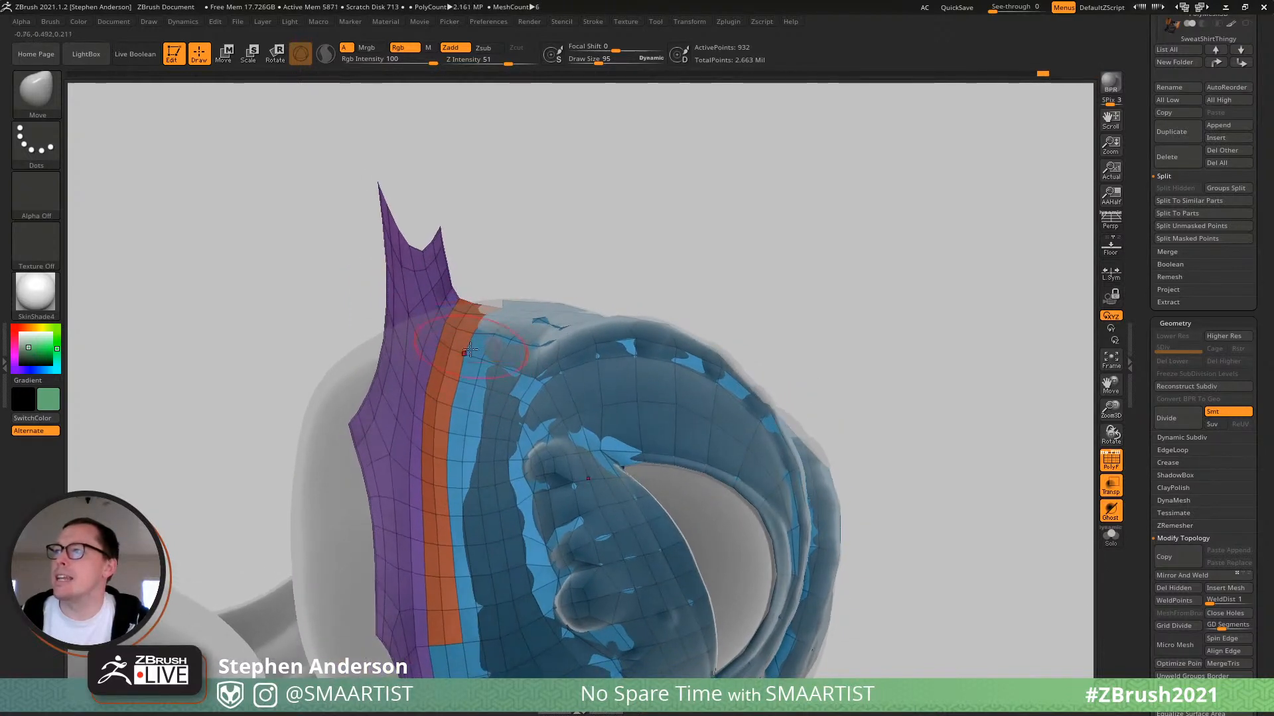
{"action": "mouse_move", "coordinate": [451, 381]}
{"action": "right_mouse_down"}
{"action": "mouse_move", "coordinate": [481, 365]}
{"action": "mouse_move", "coordinate": [453, 357]}
{"action": "right_mouse_up"}
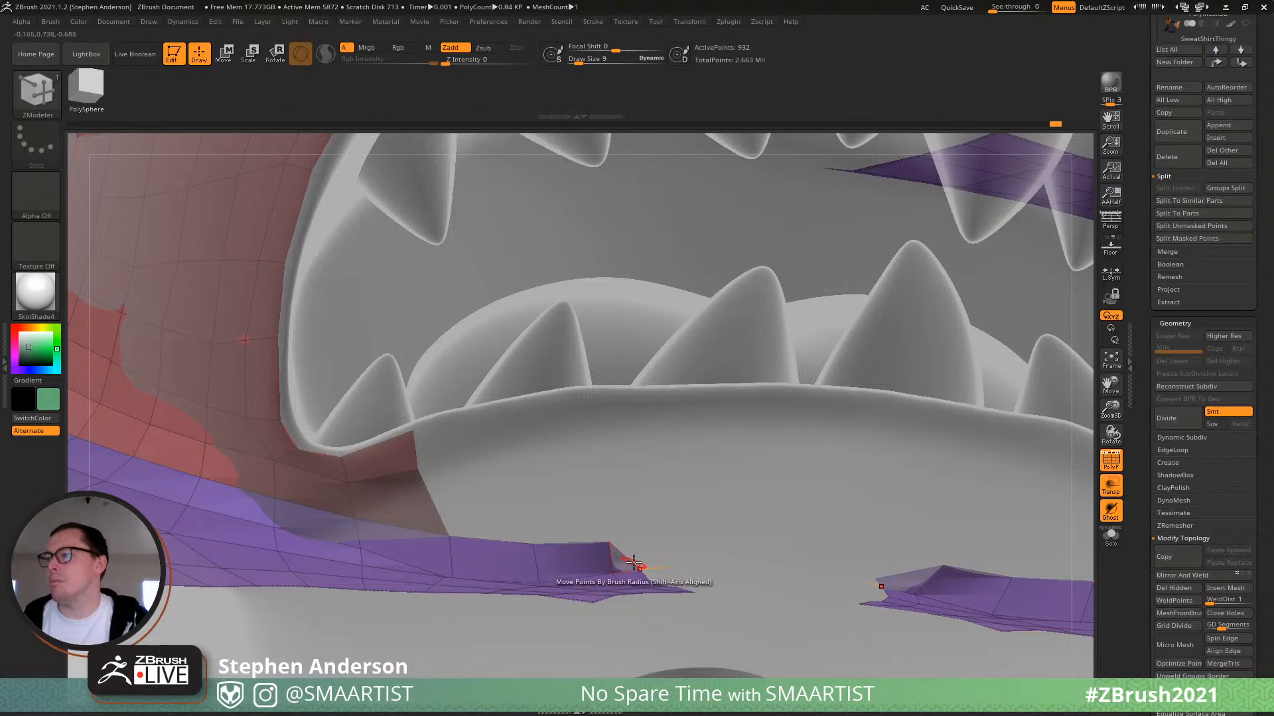
Extrude the head strip two polygons further along the lower lip, snapped to the surface, and extend the row beneath it toward the fin.
{"action": "mouse_move", "coordinate": [635, 564]}
{"action": "right_mouse_down"}
{"action": "mouse_move", "coordinate": [615, 566]}
{"action": "mouse_move", "coordinate": [629, 547]}
{"action": "right_mouse_up"}
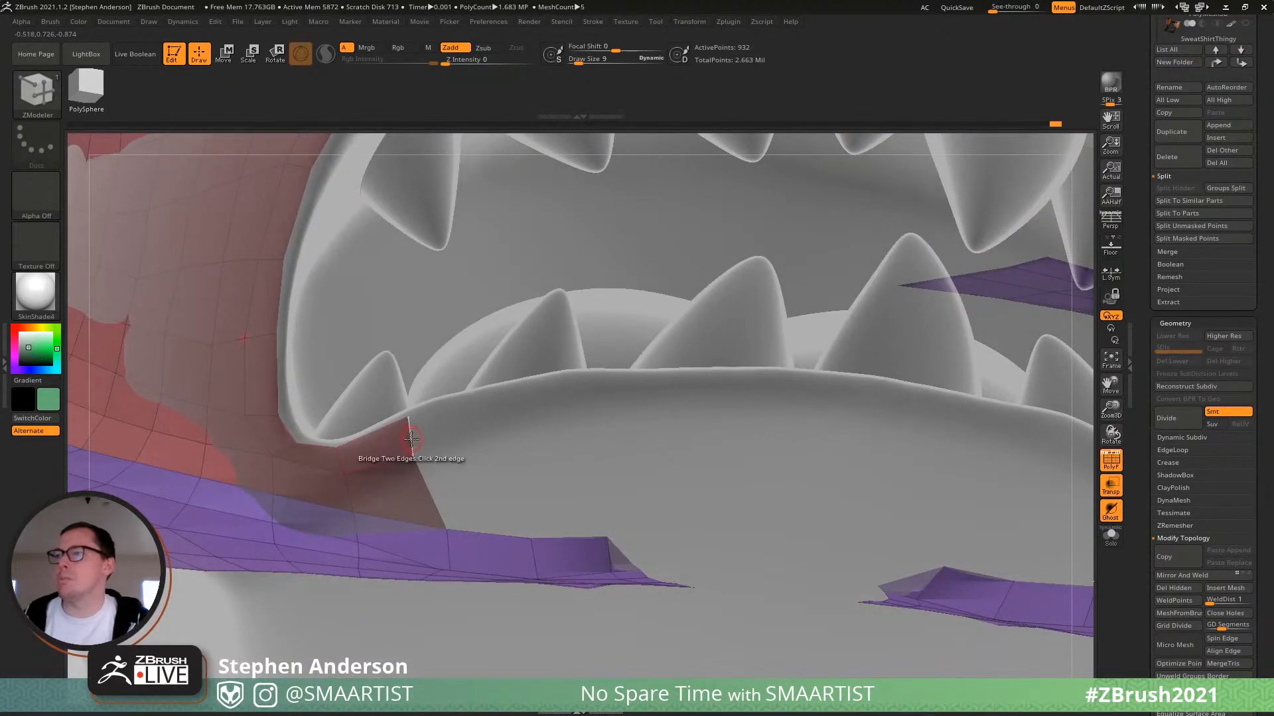
{"action": "key", "text": "space"}
{"action": "left_click", "coordinate": [333, 452]}
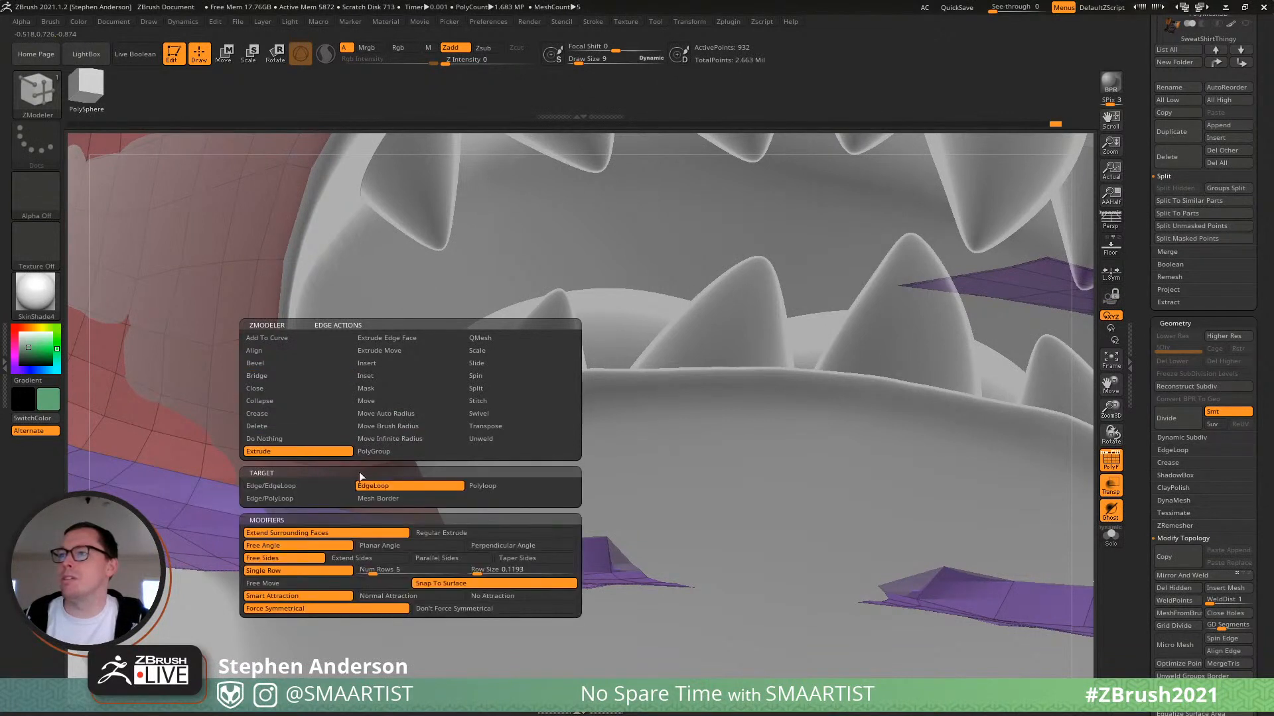
{"action": "left_click_drag", "start_coordinate": [417, 430], "coordinate": [616, 398]}
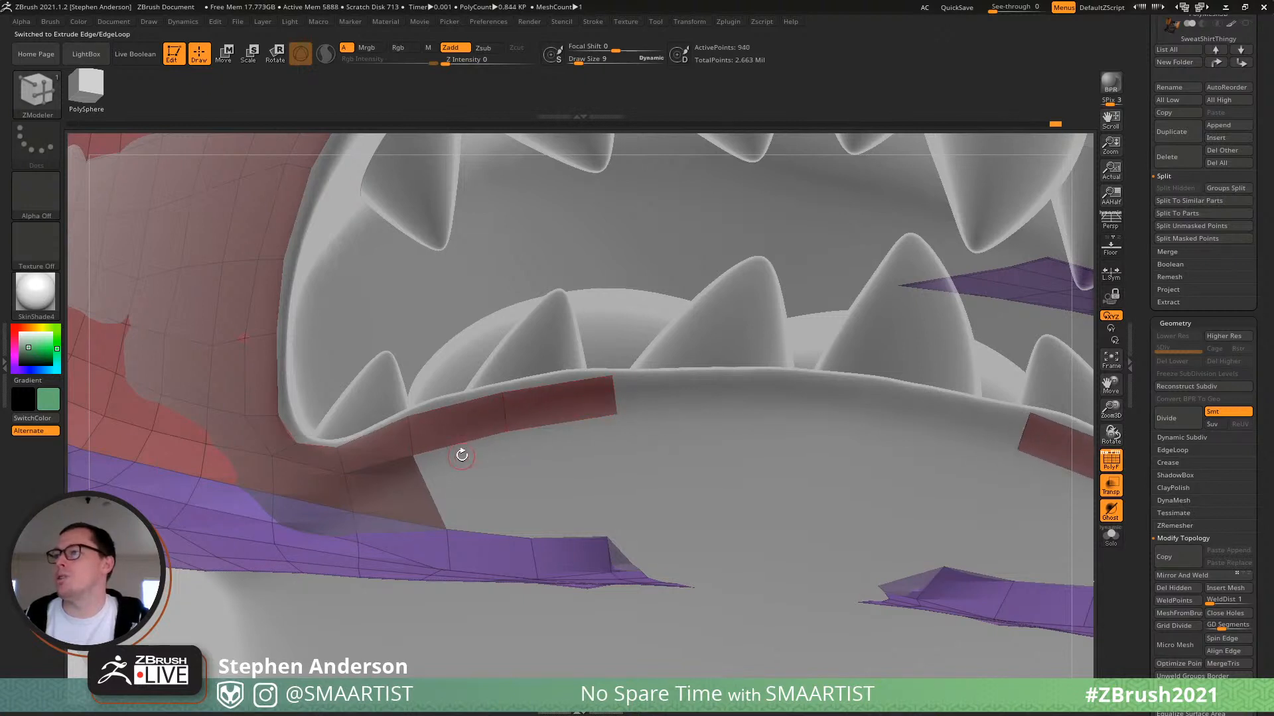
{"action": "left_click_drag", "start_coordinate": [460, 449], "coordinate": [523, 535]}
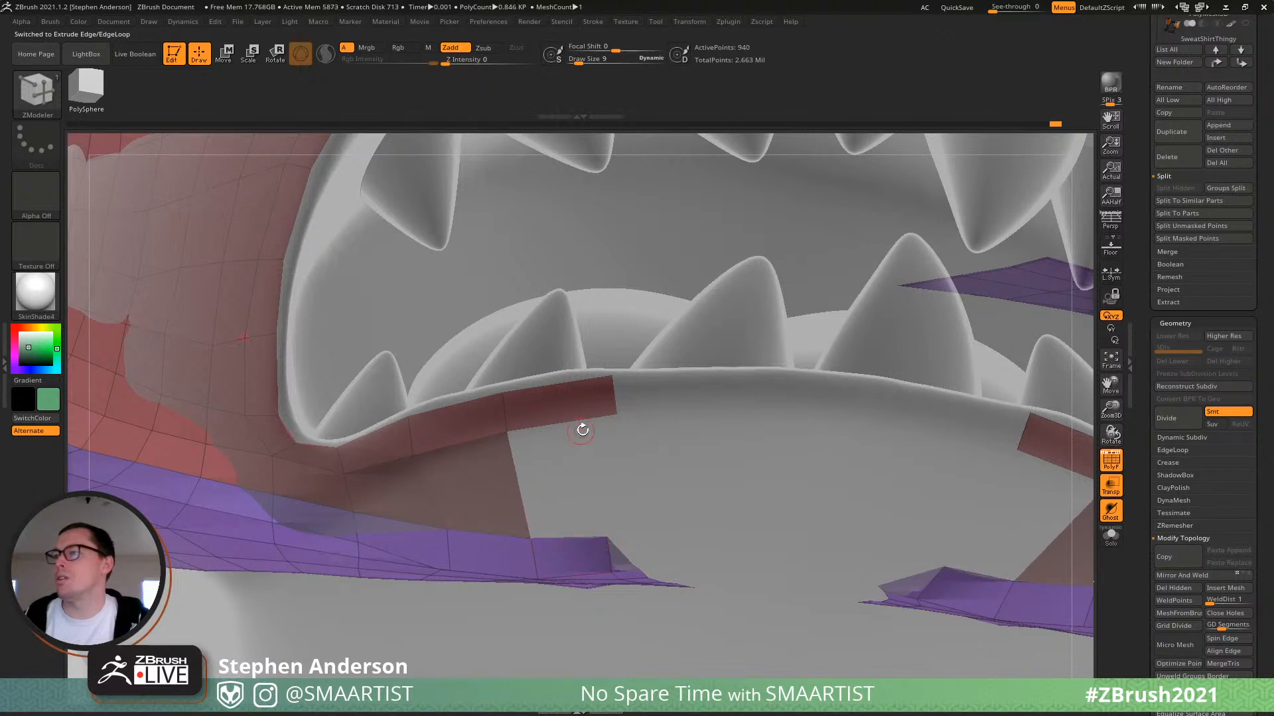
{"action": "left_click_drag", "start_coordinate": [581, 430], "coordinate": [539, 541]}
Join the free corner of the row below the lip to the fin's upper edge and pull in the fin's neighbouring point.
{"action": "key", "text": "ctrl+z"}
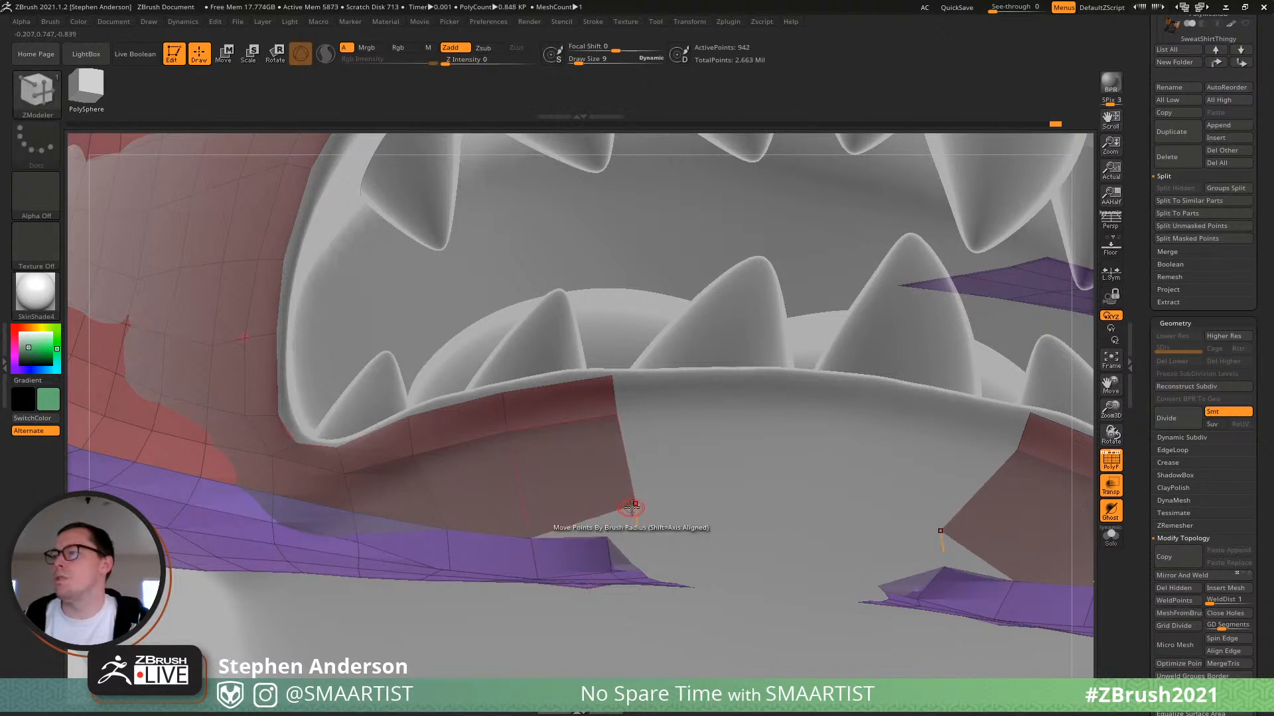
{"action": "left_click_drag", "start_coordinate": [632, 507], "coordinate": [599, 536]}
{"action": "mouse_move", "coordinate": [249, 335]}
{"action": "right_mouse_down"}
{"action": "mouse_move", "coordinate": [273, 316]}
{"action": "mouse_move", "coordinate": [298, 361]}
{"action": "mouse_move", "coordinate": [226, 351]}
{"action": "mouse_move", "coordinate": [236, 349]}
{"action": "right_mouse_up"}
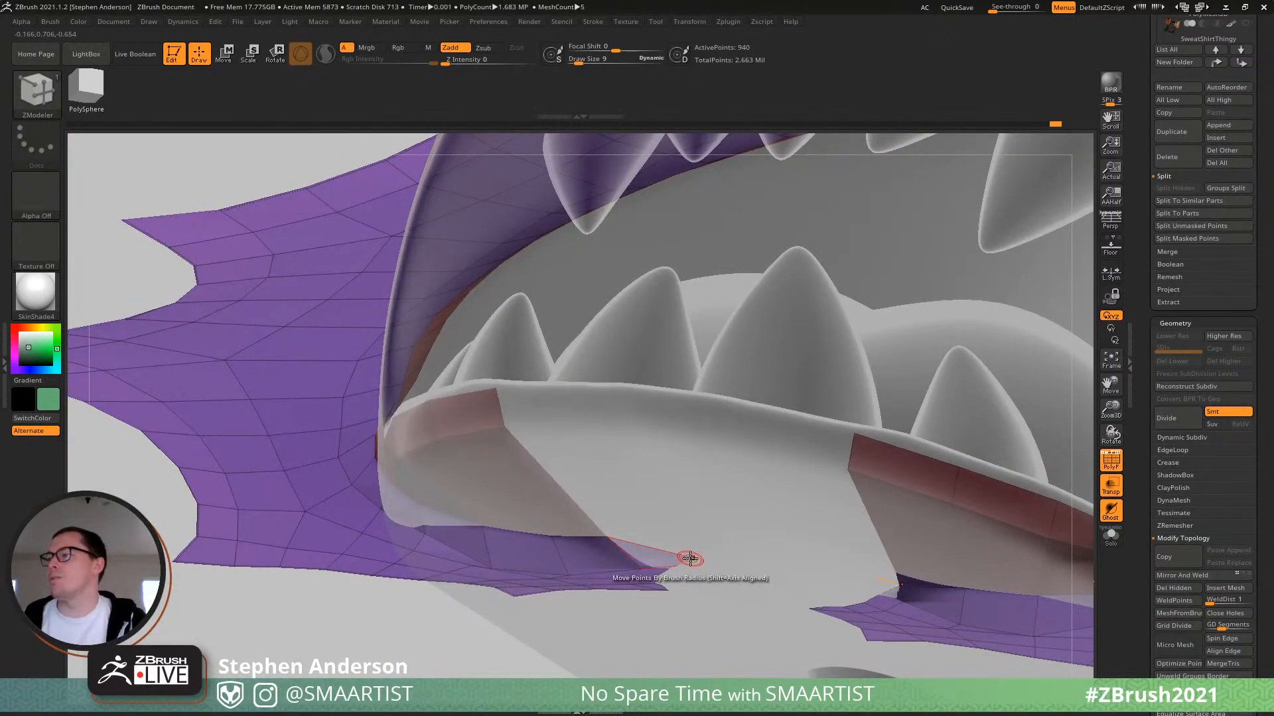
{"action": "left_click_drag", "start_coordinate": [689, 557], "coordinate": [654, 548]}
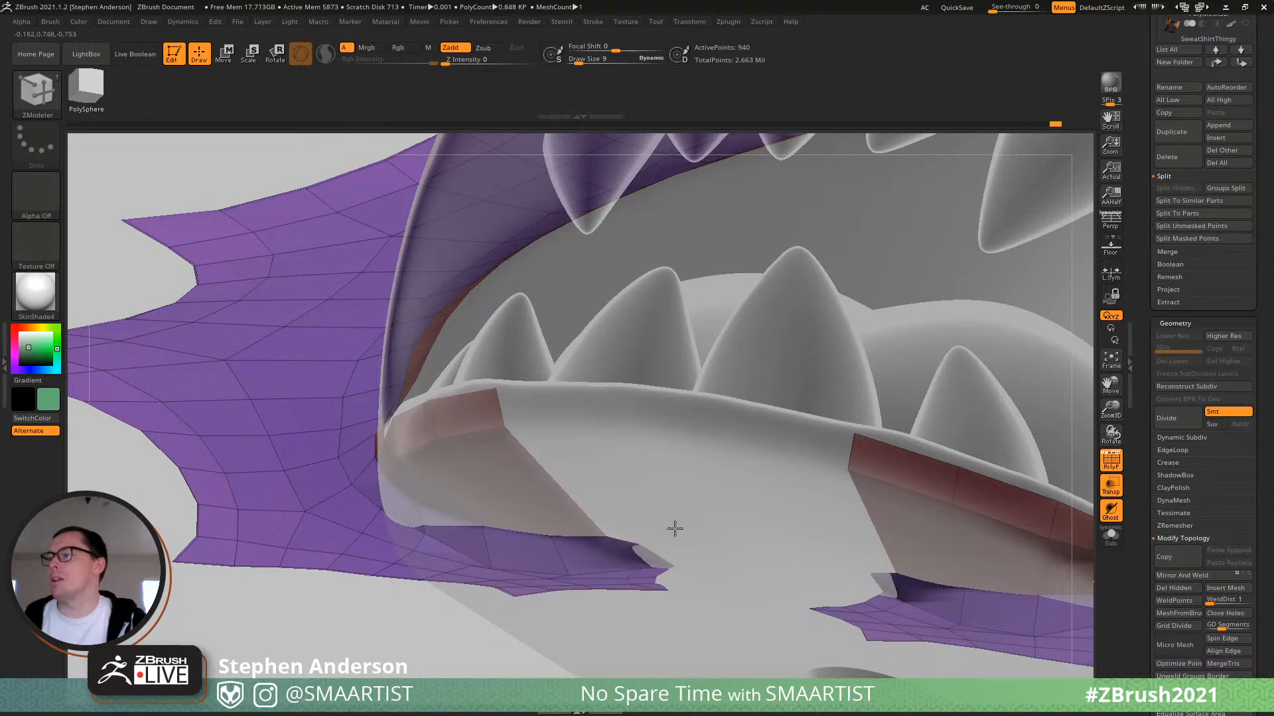
{"action": "right_click_drag", "start_coordinate": [675, 529], "coordinate": [700, 525]}
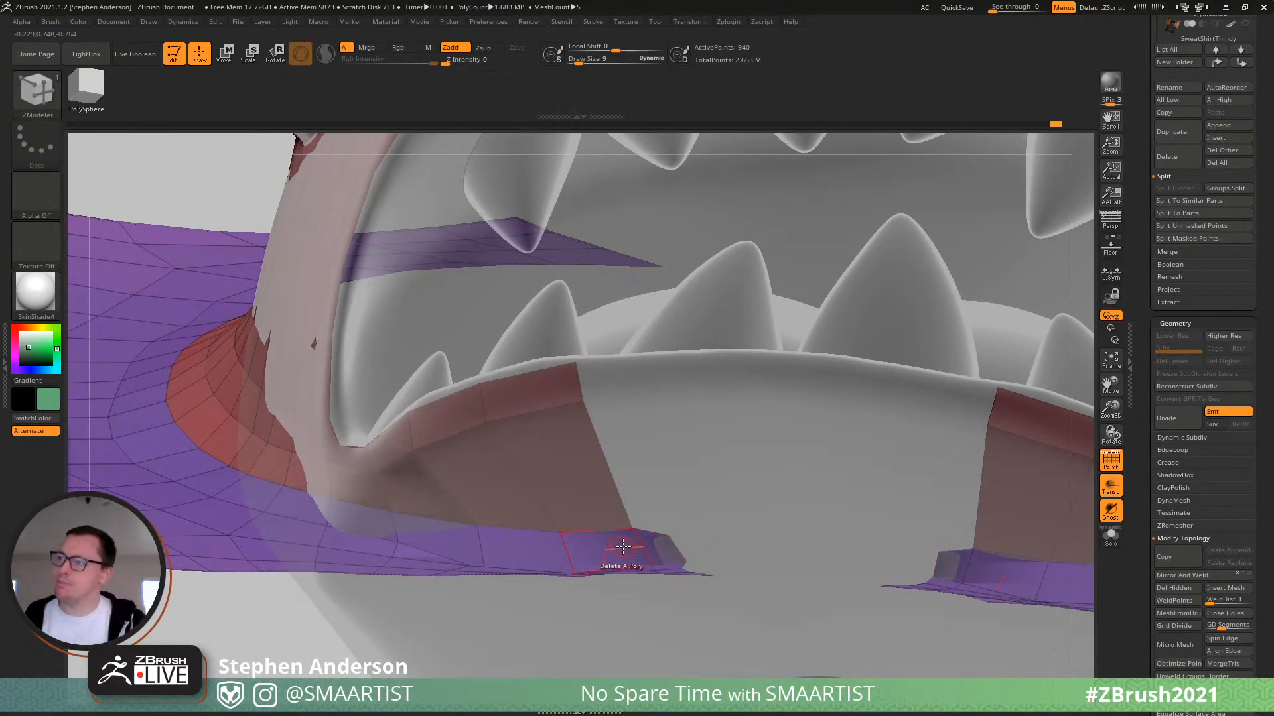
Pull the points of the fin's inner end up and inward beneath the mouth to close the notch with new-shaped polygons.
{"action": "mouse_move", "coordinate": [691, 576]}
{"action": "right_mouse_down", "text": "ctrl"}
{"action": "mouse_move", "coordinate": [467, 434]}
{"action": "mouse_move", "coordinate": [484, 558]}
{"action": "mouse_move", "coordinate": [558, 423]}
{"action": "mouse_move", "coordinate": [740, 563]}
{"action": "mouse_move", "coordinate": [764, 516]}
{"action": "mouse_move", "coordinate": [755, 528]}
{"action": "right_mouse_up", "text": "ctrl"}
{"action": "key", "text": "shift"}
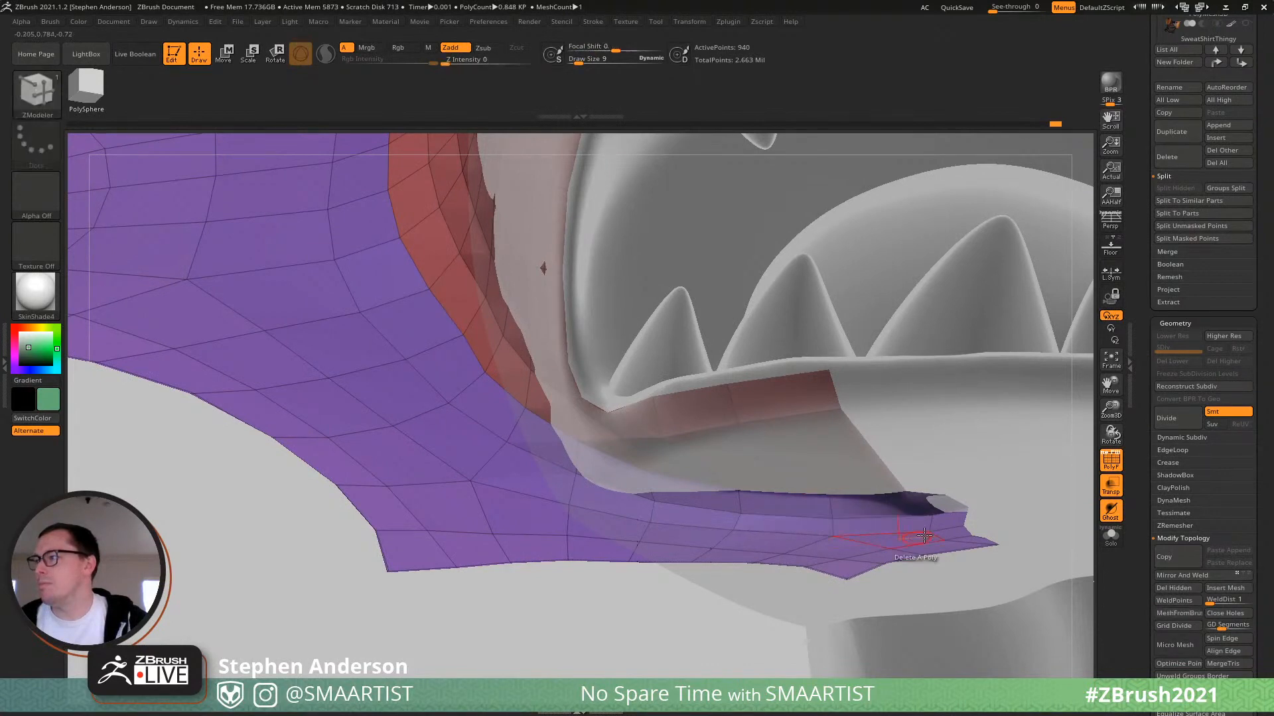
{"action": "mouse_move", "coordinate": [851, 530]}
{"action": "right_mouse_down"}
{"action": "mouse_move", "coordinate": [744, 486]}
{"action": "mouse_move", "coordinate": [741, 444]}
{"action": "mouse_move", "coordinate": [645, 553]}
{"action": "mouse_move", "coordinate": [668, 493]}
{"action": "mouse_move", "coordinate": [682, 530]}
{"action": "mouse_move", "coordinate": [671, 547]}
{"action": "mouse_move", "coordinate": [676, 518]}
{"action": "right_mouse_up"}
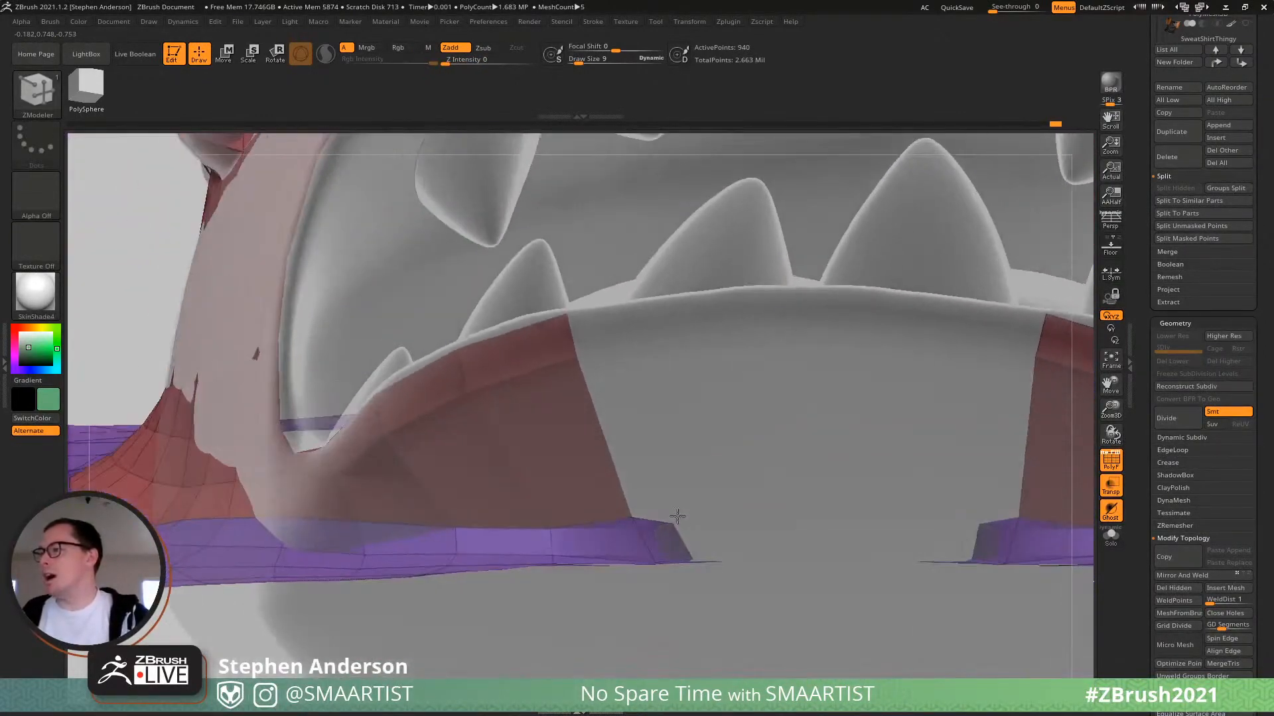
{"action": "right_click_drag", "start_coordinate": [796, 356], "coordinate": [718, 564]}
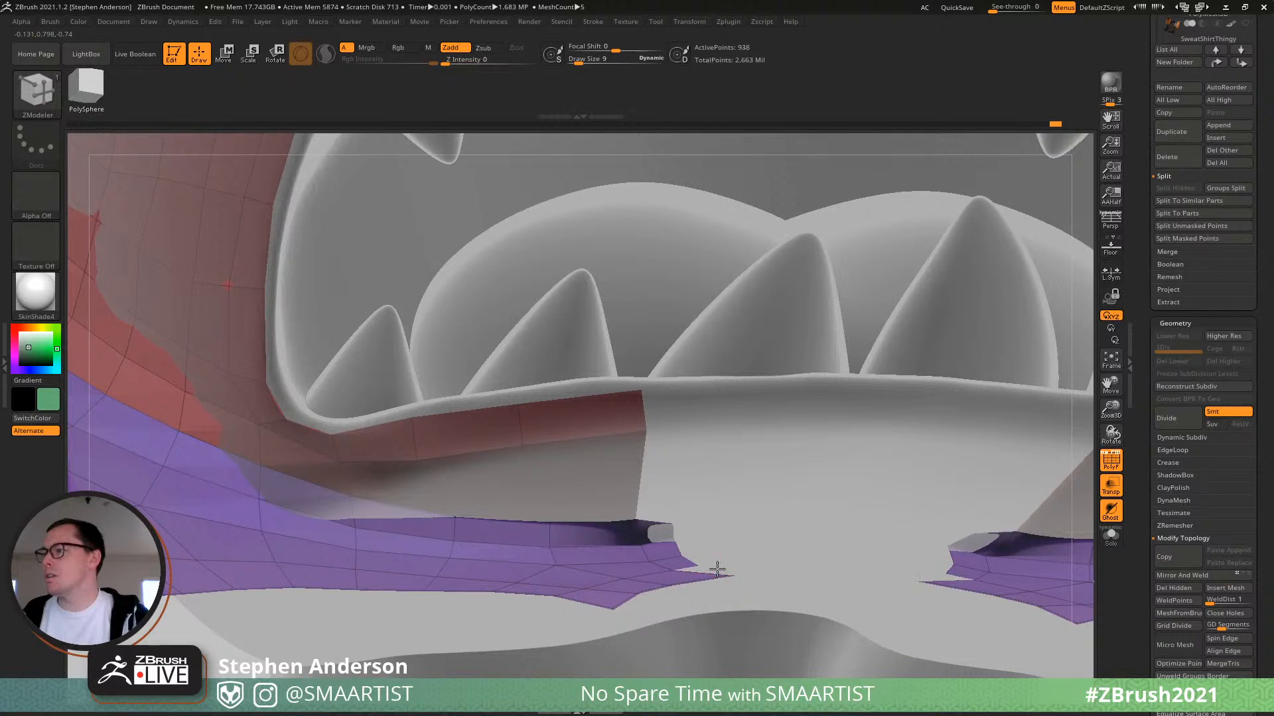
{"action": "key", "text": "ctrl+z"}
{"action": "right_click_drag", "start_coordinate": [717, 570], "coordinate": [744, 589], "text": "ctrl"}
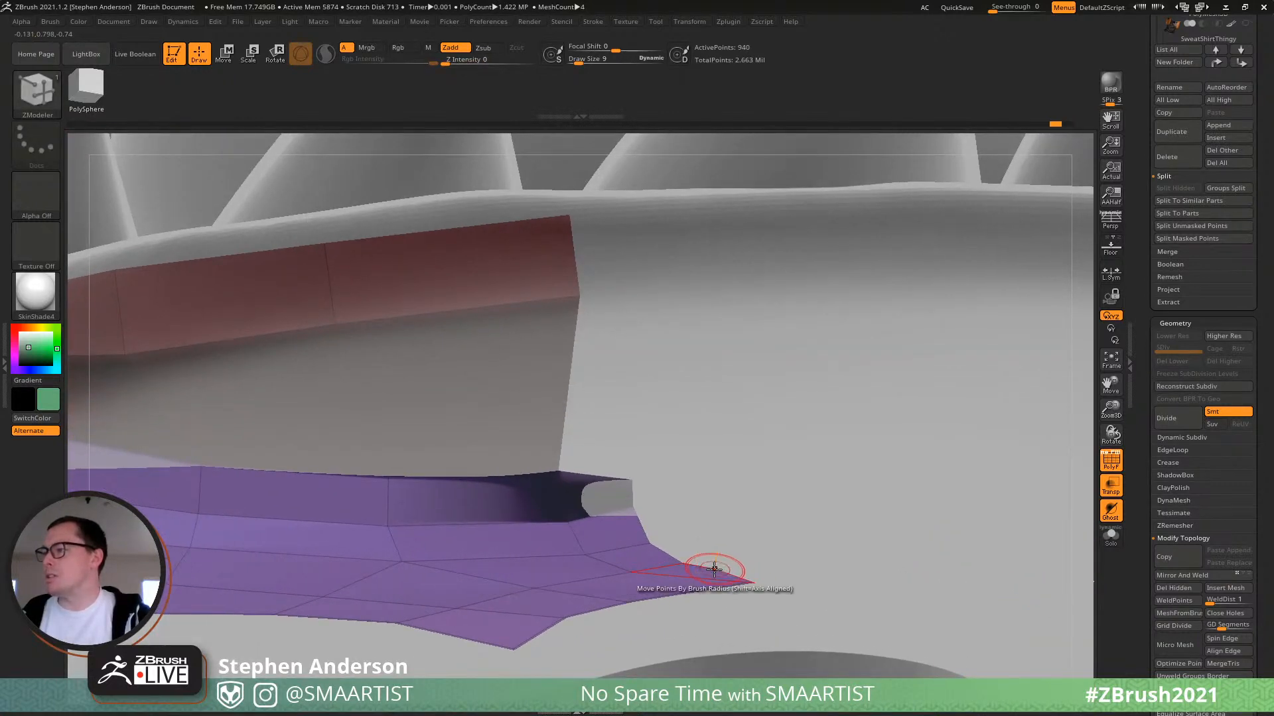
{"action": "left_click_drag", "start_coordinate": [710, 569], "coordinate": [828, 473]}
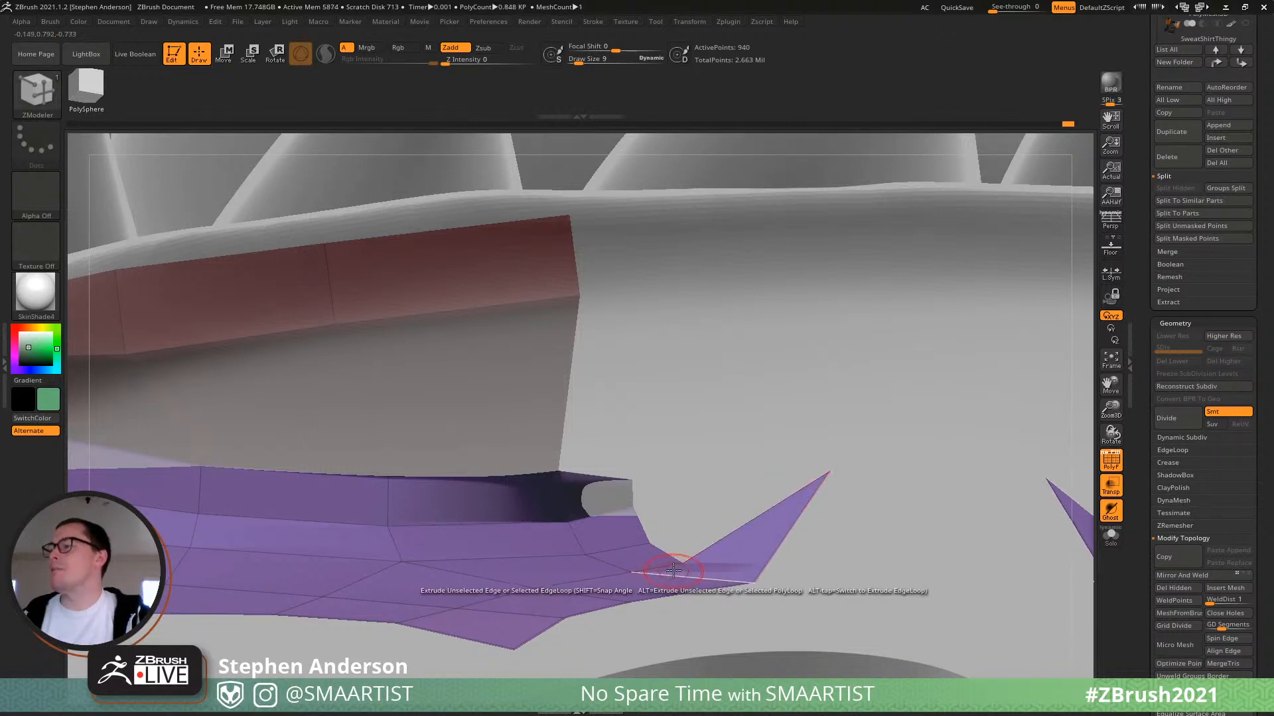
{"action": "left_click_drag", "start_coordinate": [680, 563], "coordinate": [751, 470]}
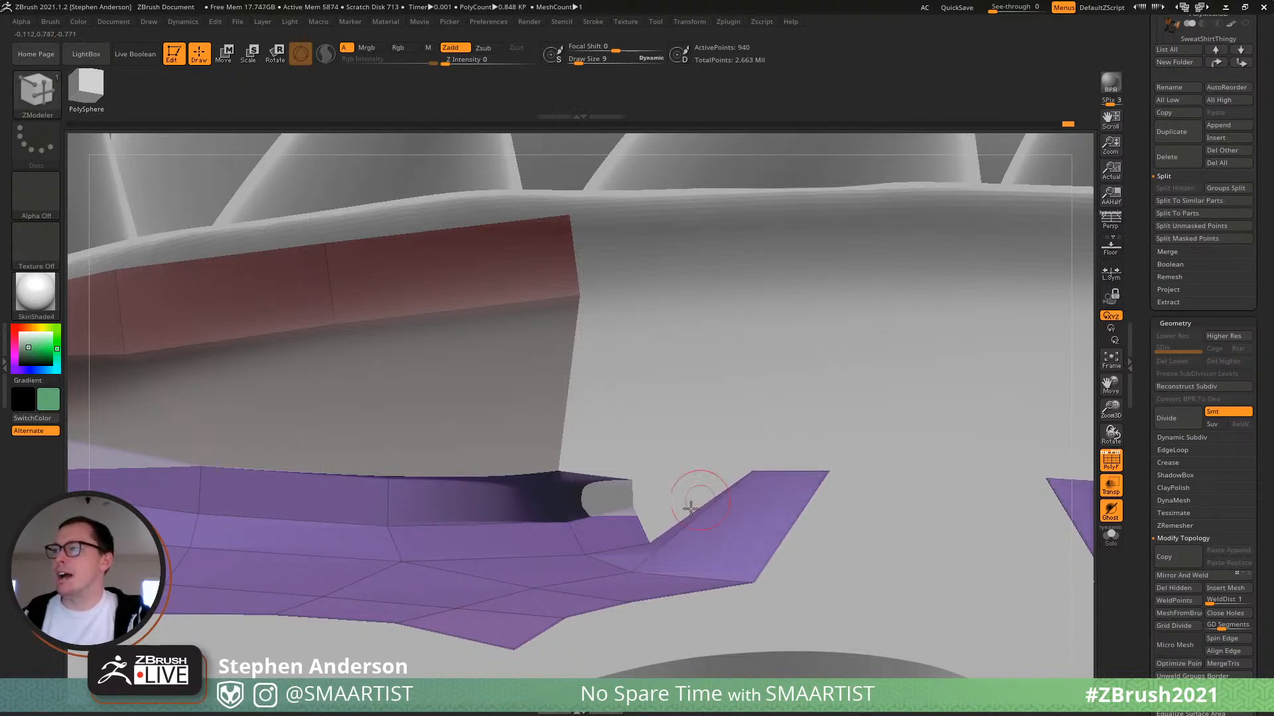
{"action": "left_click", "coordinate": [651, 540]}
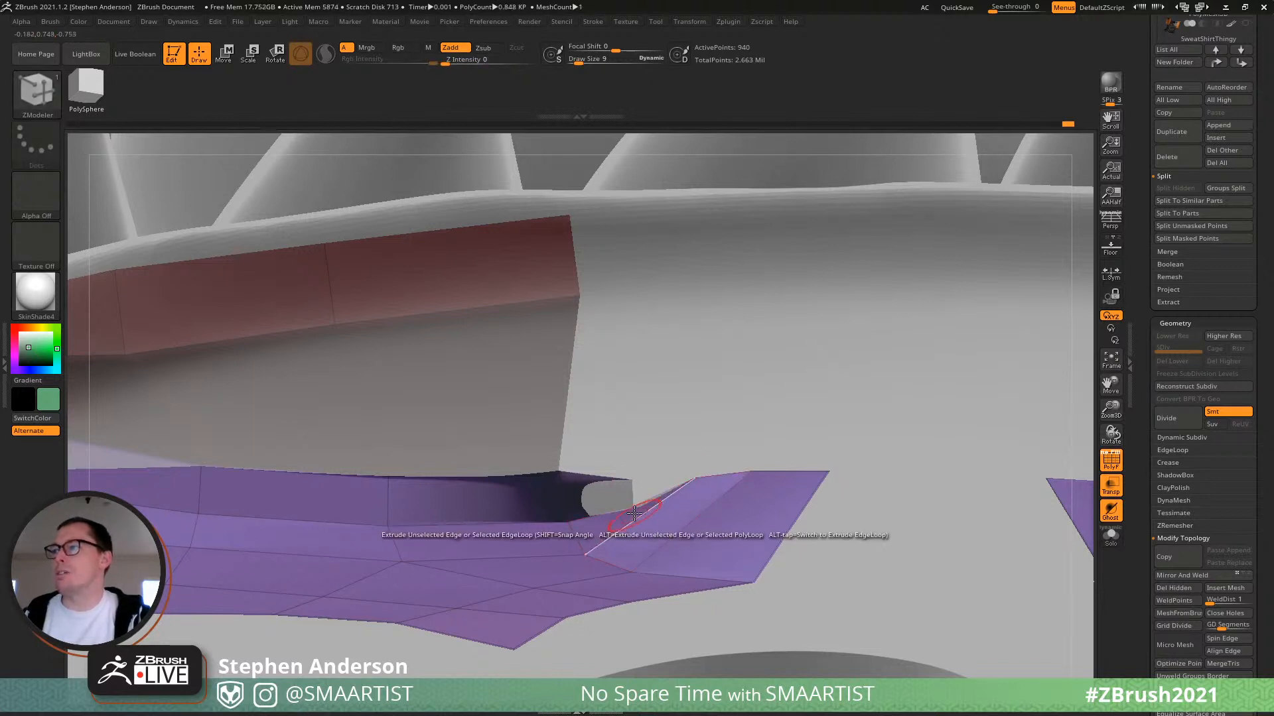
{"action": "mouse_move", "coordinate": [622, 473]}
{"action": "right_mouse_down"}
{"action": "mouse_move", "coordinate": [620, 443]}
{"action": "mouse_move", "coordinate": [614, 471]}
{"action": "right_mouse_up"}
{"action": "key", "text": "ctrl+z"}
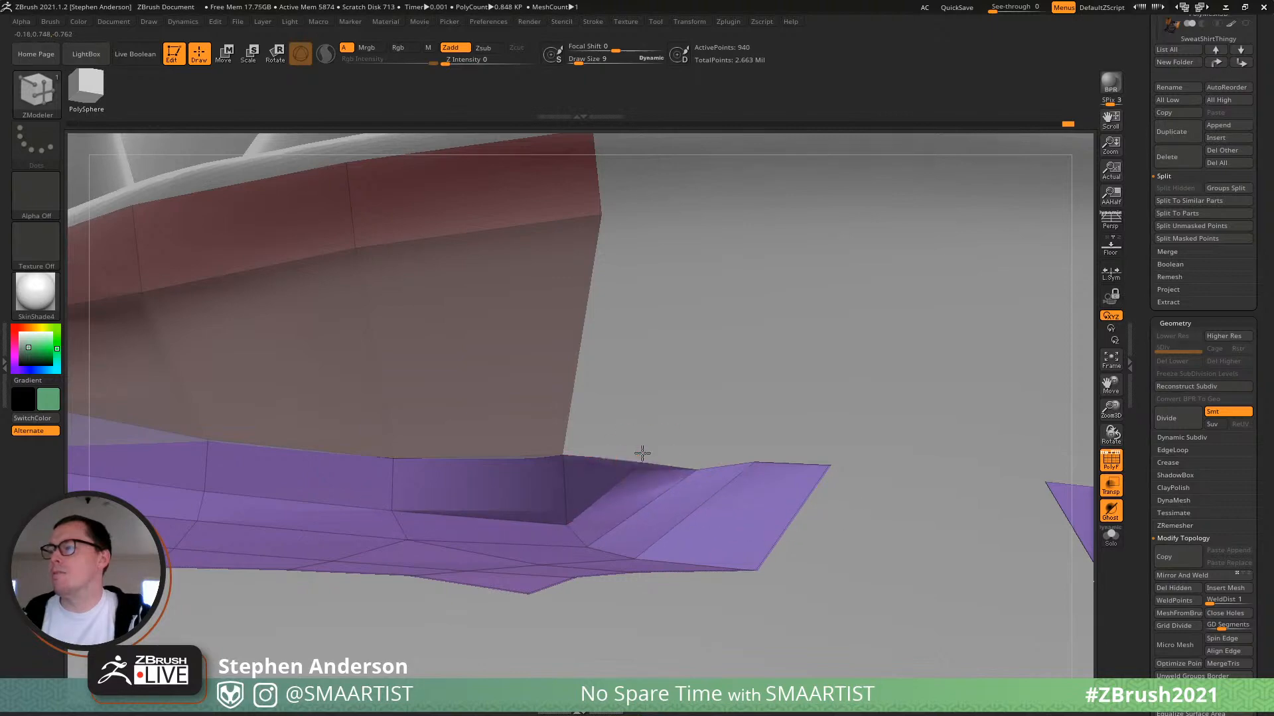
Smooth the fin polygons below the lower lip and even out their spacing with the Move brush.
{"action": "mouse_move", "coordinate": [643, 454]}
{"action": "right_mouse_down"}
{"action": "mouse_move", "coordinate": [659, 404]}
{"action": "mouse_move", "coordinate": [622, 467]}
{"action": "right_mouse_up"}
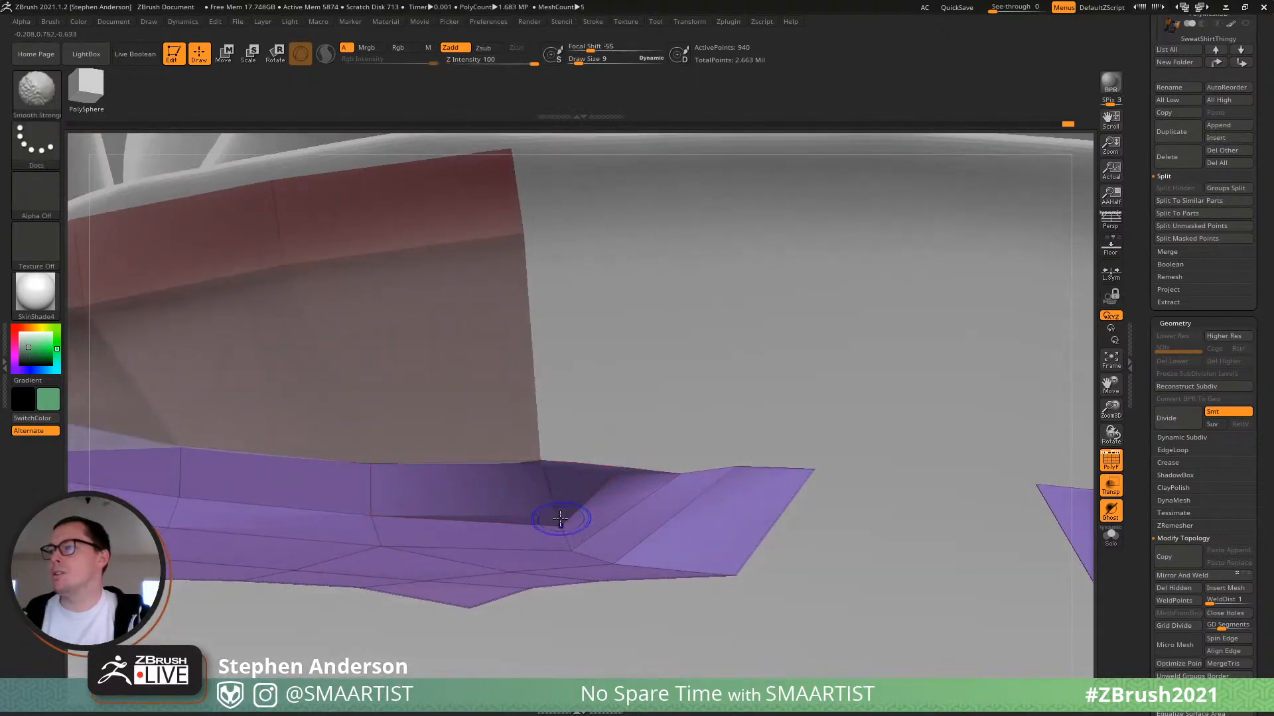
{"action": "right_click_drag", "start_coordinate": [547, 511], "coordinate": [519, 486]}
{"action": "key", "text": "b"}
{"action": "key", "text": "m"}
{"action": "key", "text": "v"}
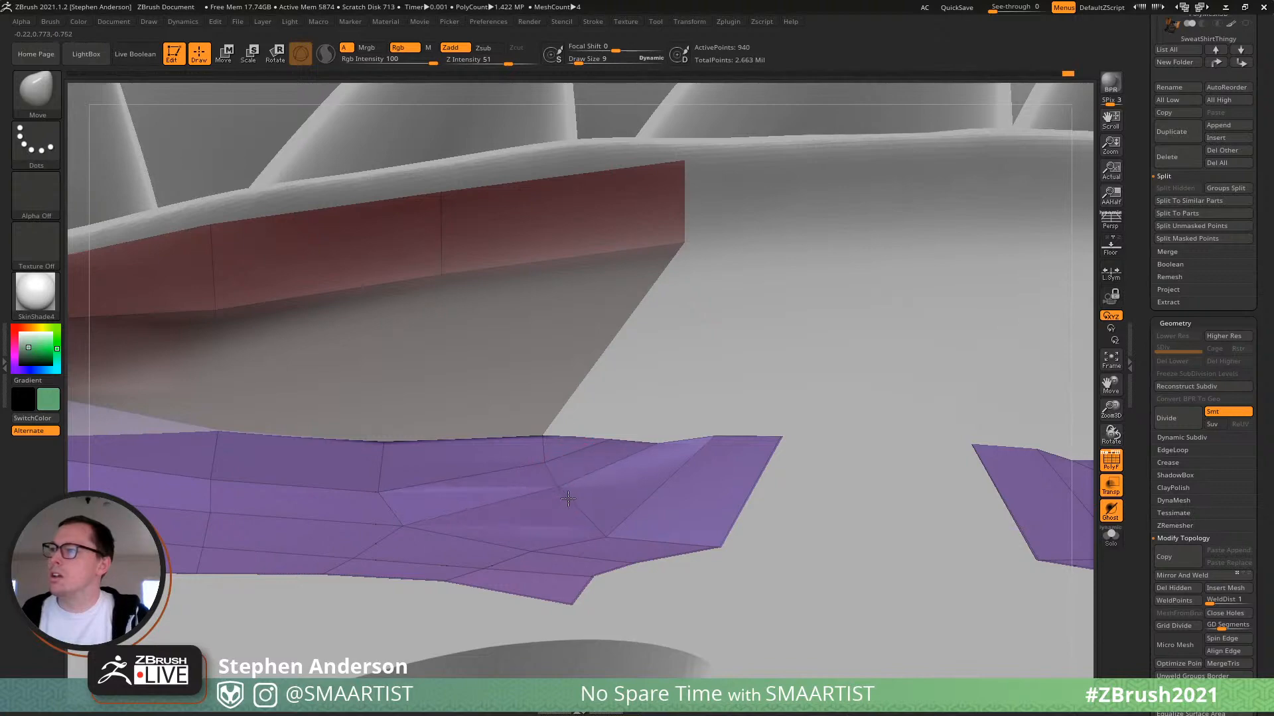
{"action": "right_click_drag", "start_coordinate": [635, 531], "coordinate": [713, 544]}
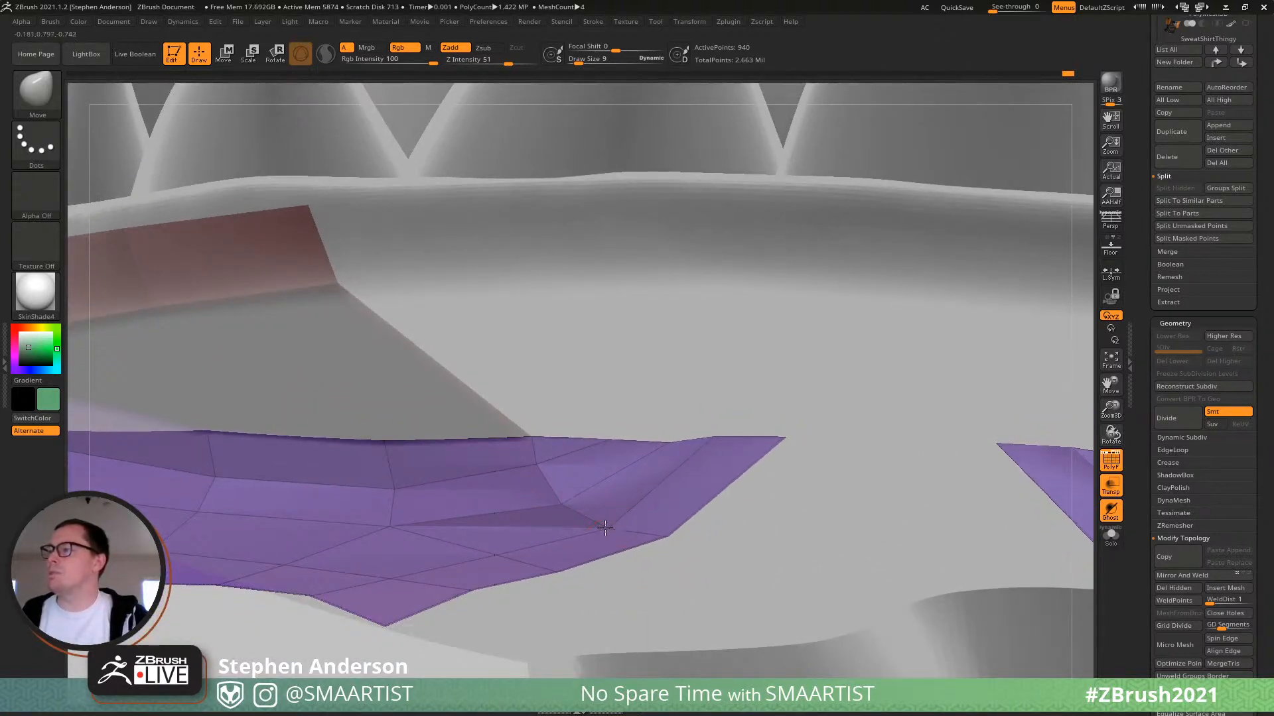
{"action": "mouse_move", "coordinate": [605, 527]}
{"action": "right_mouse_down"}
{"action": "mouse_move", "coordinate": [629, 420]}
{"action": "mouse_move", "coordinate": [672, 429]}
{"action": "mouse_move", "coordinate": [602, 465]}
{"action": "mouse_move", "coordinate": [600, 441]}
{"action": "mouse_move", "coordinate": [597, 515]}
{"action": "mouse_move", "coordinate": [529, 535]}
{"action": "mouse_move", "coordinate": [502, 462]}
{"action": "mouse_move", "coordinate": [568, 468]}
{"action": "mouse_move", "coordinate": [582, 484]}
{"action": "mouse_move", "coordinate": [589, 640]}
{"action": "right_mouse_up"}
{"action": "mouse_move", "coordinate": [405, 492]}
{"action": "right_mouse_down"}
{"action": "mouse_move", "coordinate": [412, 526]}
{"action": "mouse_move", "coordinate": [397, 497]}
{"action": "mouse_move", "coordinate": [431, 492]}
{"action": "mouse_move", "coordinate": [443, 564]}
{"action": "right_mouse_up"}
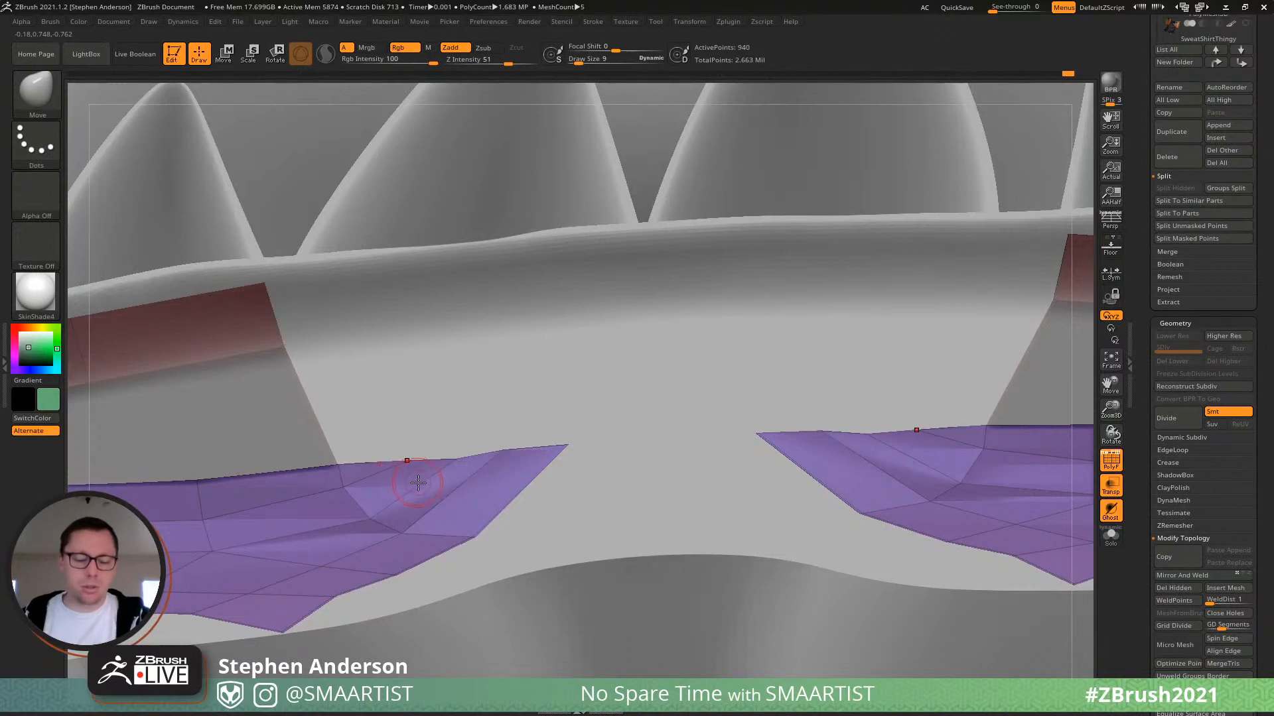
Delete the fin polygon spanning the notch below the lip with ZModeler and rework the small polygon beside the gap.
{"action": "key", "text": "b"}
{"action": "key", "text": "z"}
{"action": "key", "text": "m"}
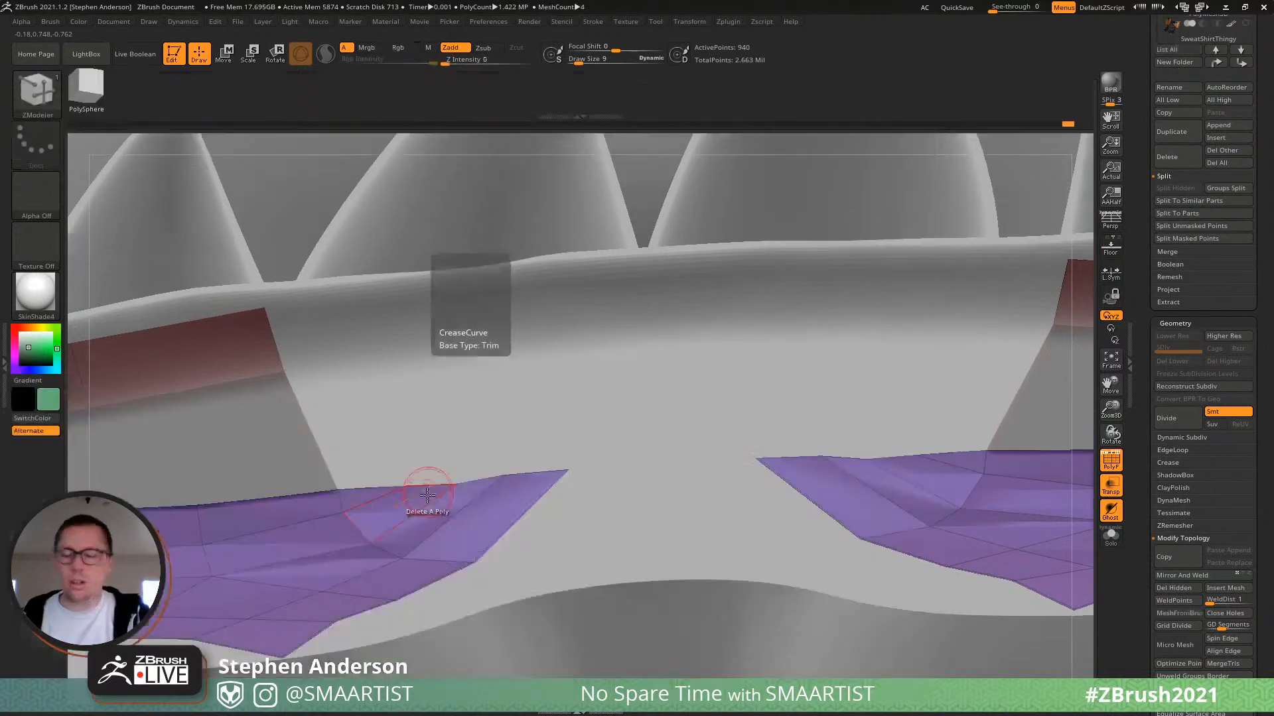
{"action": "left_click", "coordinate": [389, 508]}
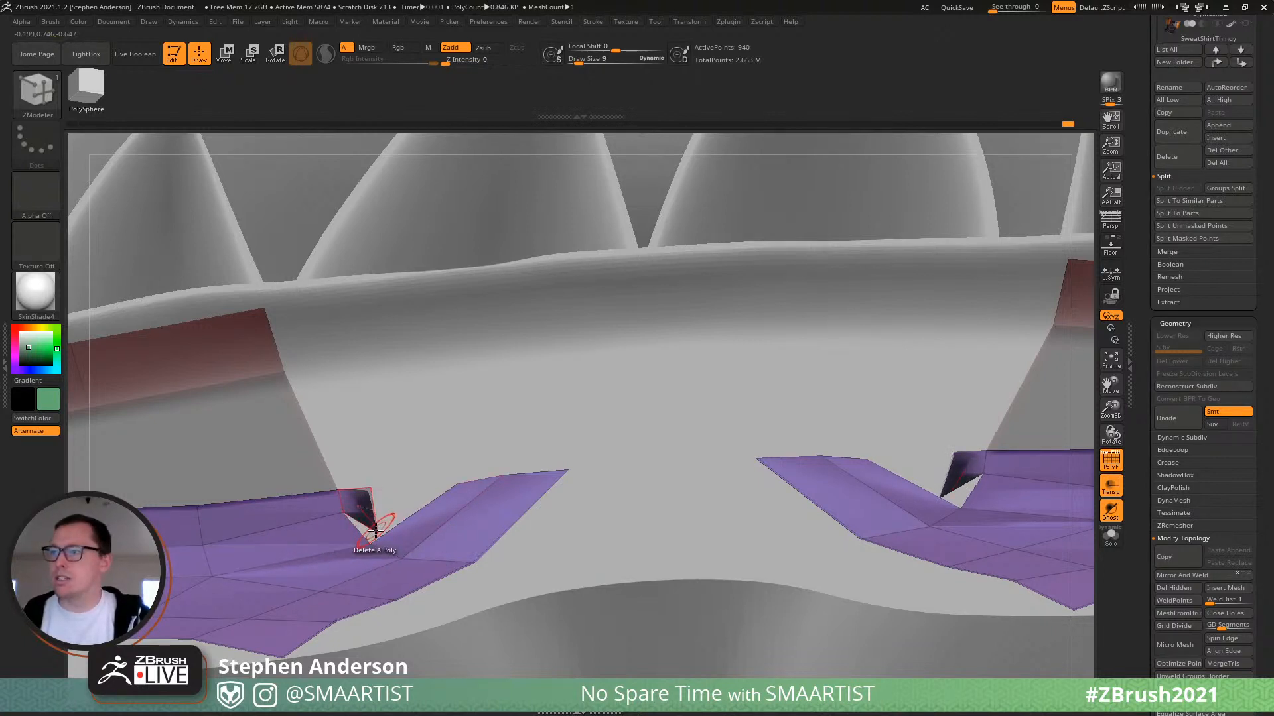
{"action": "mouse_move", "coordinate": [375, 529]}
{"action": "right_mouse_down"}
{"action": "mouse_move", "coordinate": [401, 551]}
{"action": "mouse_move", "coordinate": [422, 514]}
{"action": "mouse_move", "coordinate": [428, 529]}
{"action": "right_mouse_up"}
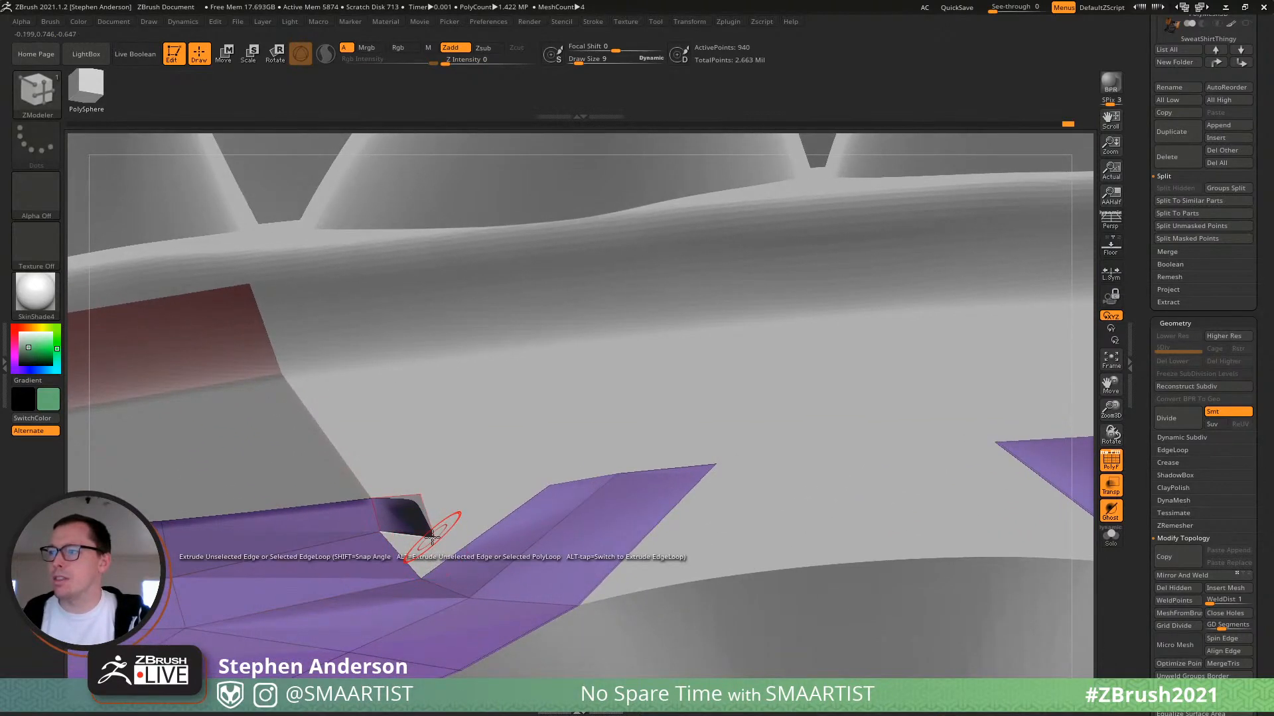
{"action": "key", "text": "ctrl+z"}
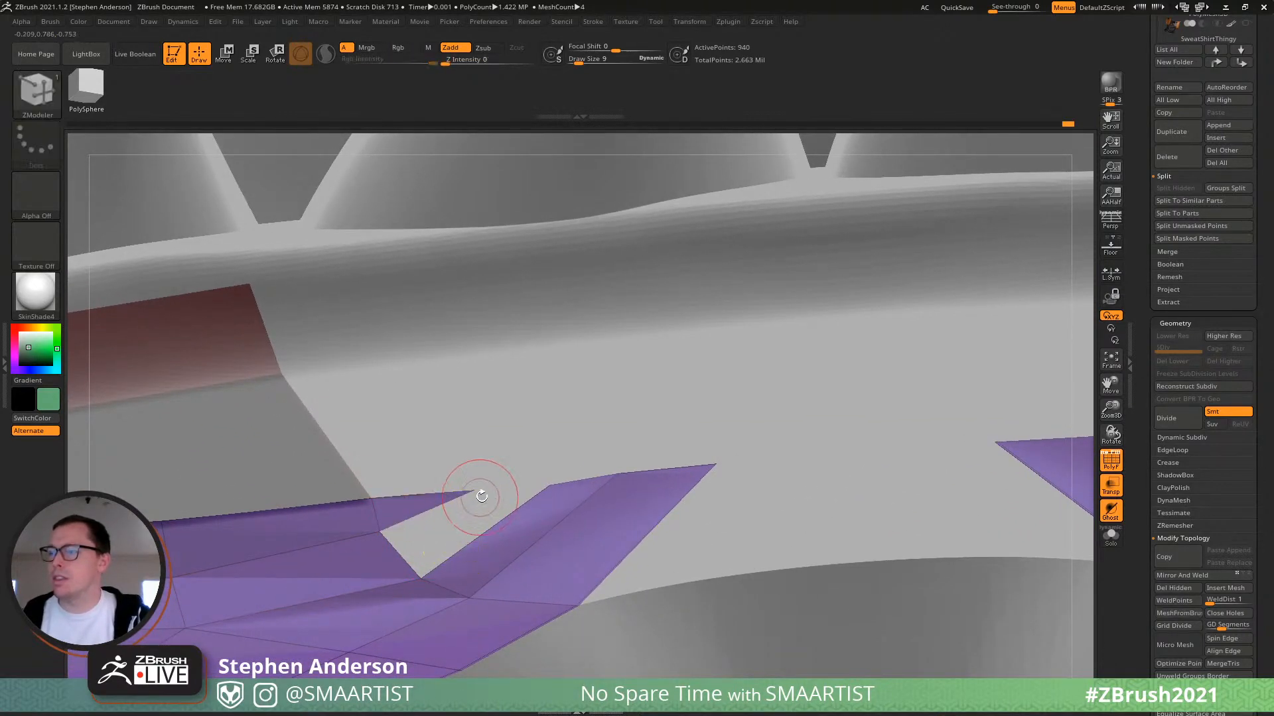
Stitch the loose fin points across the notch using the Two Points target with the To End Point modifier.
{"action": "key", "text": "space"}
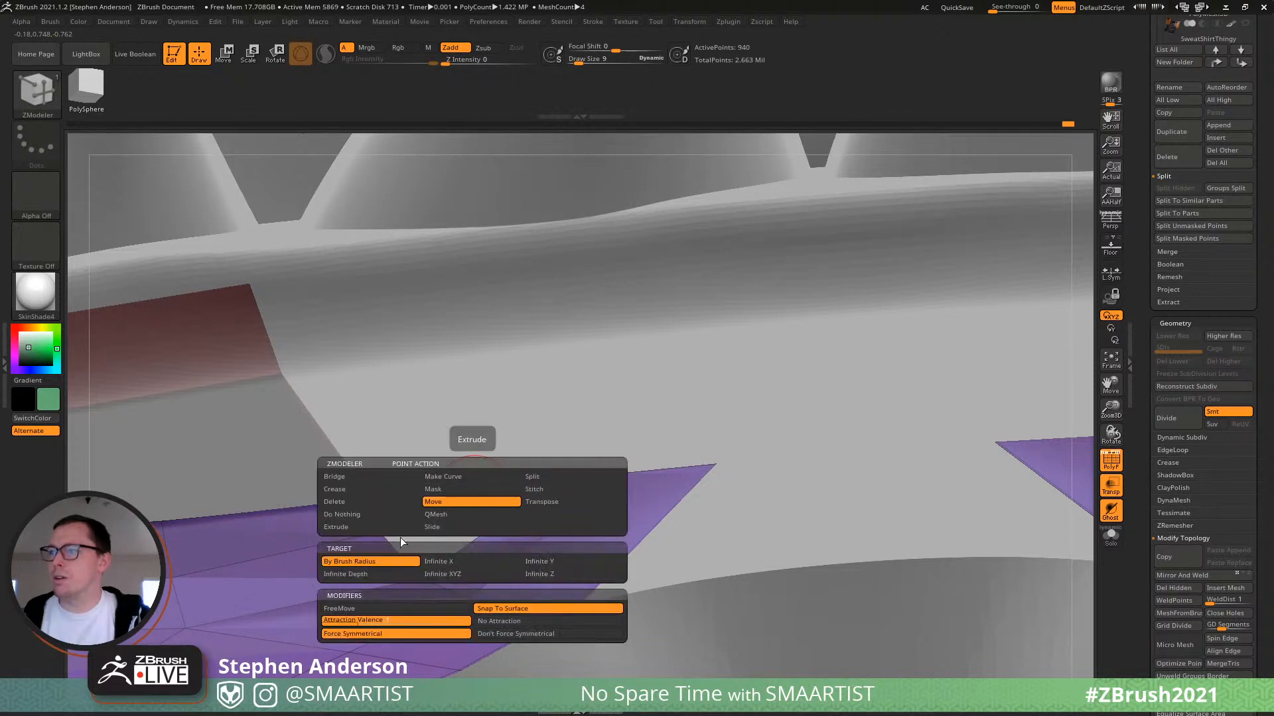
{"action": "left_click", "coordinate": [544, 489]}
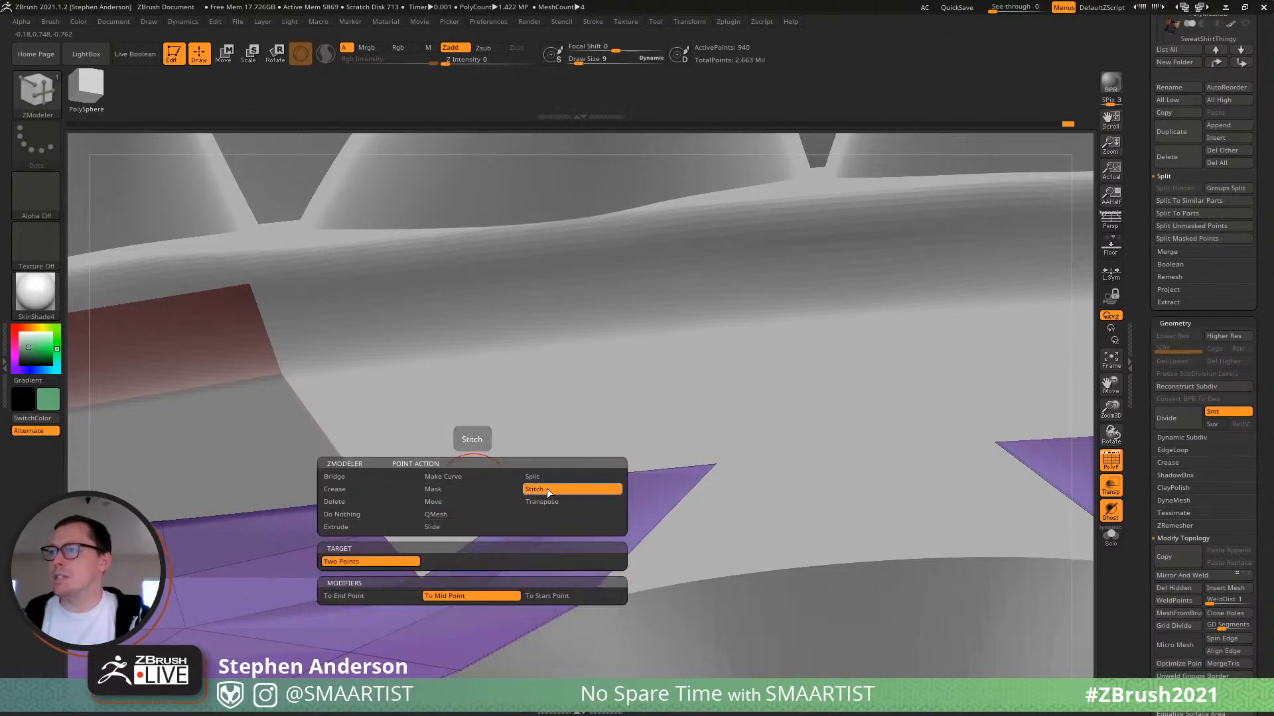
{"action": "left_click", "coordinate": [388, 595]}
{"action": "left_click", "coordinate": [471, 488]}
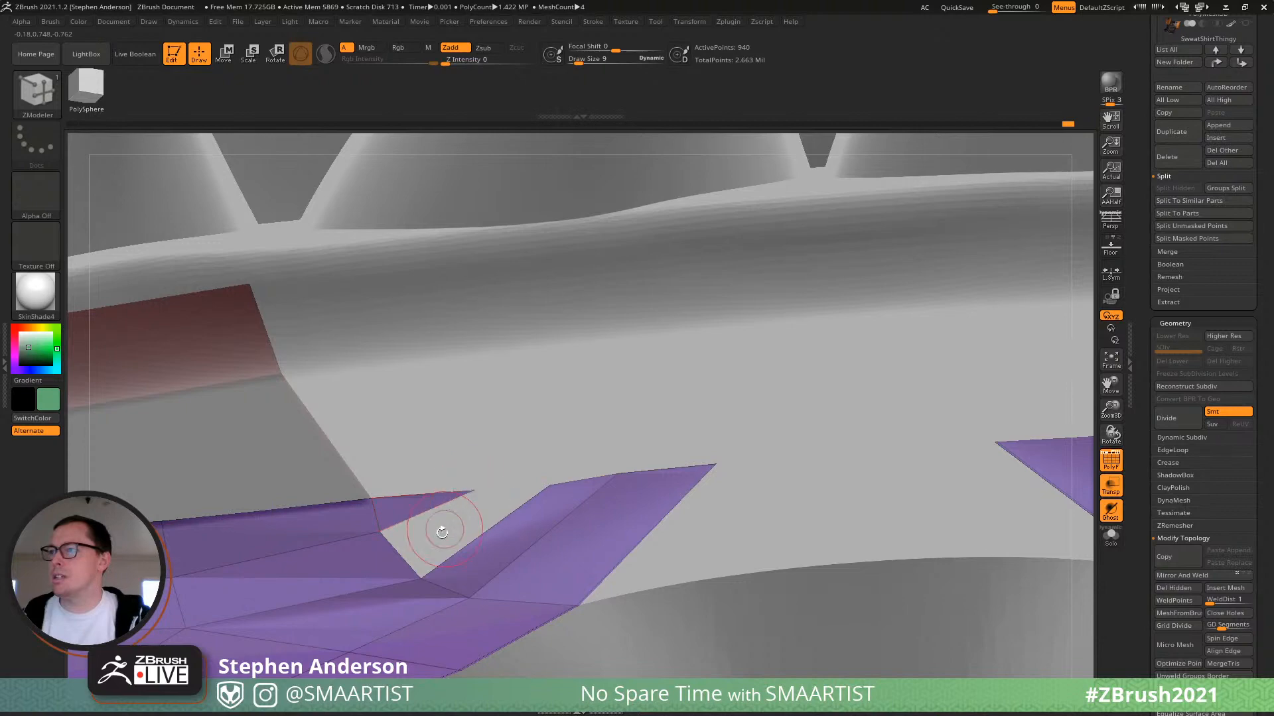
{"action": "left_click", "coordinate": [419, 577]}
{"action": "right_click_drag", "start_coordinate": [454, 522], "coordinate": [527, 489]}
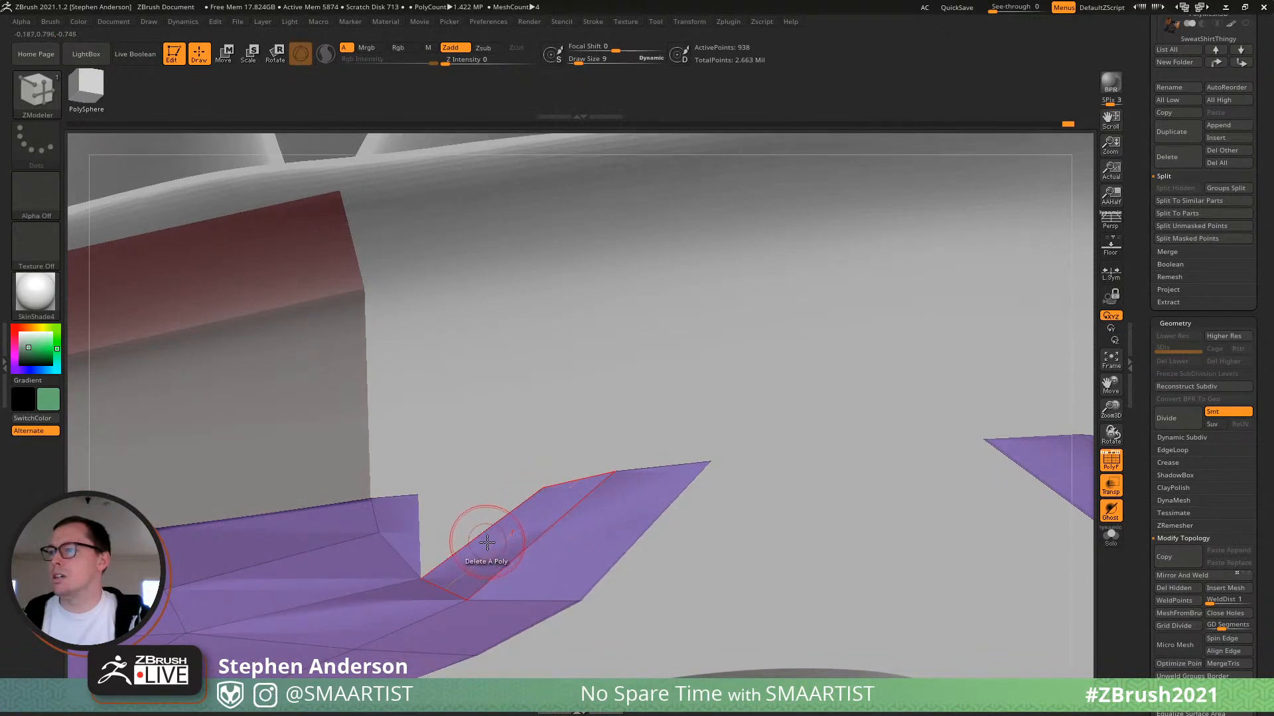
{"action": "left_click", "coordinate": [544, 489]}
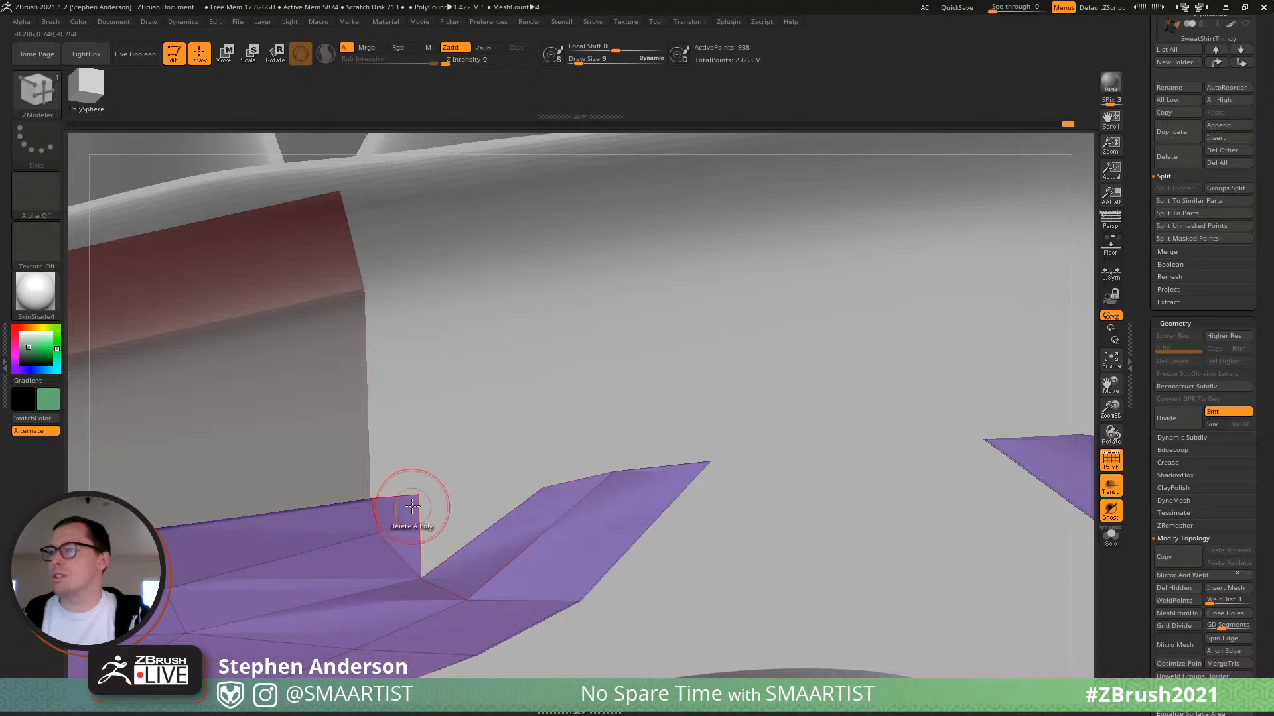
{"action": "left_click", "coordinate": [417, 496]}
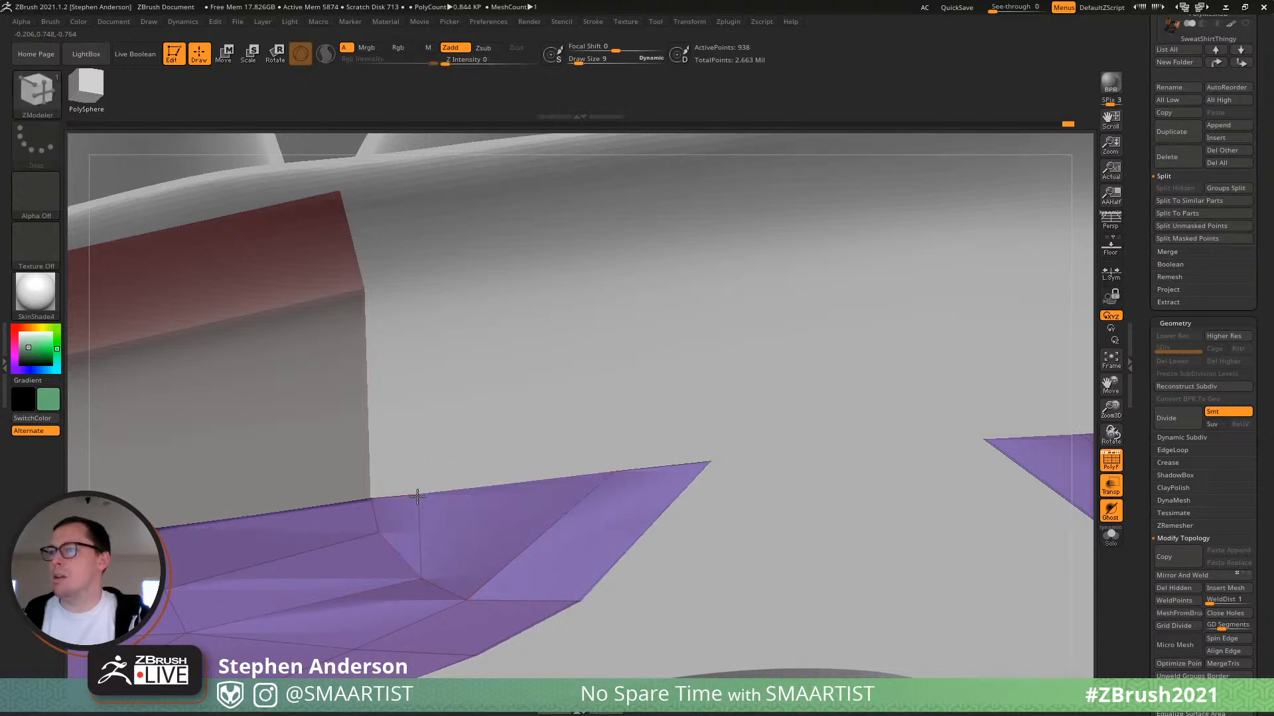
Move the stitched point farther inward along the fin's upper edge and smooth the polygons around it.
{"action": "key", "text": "space"}
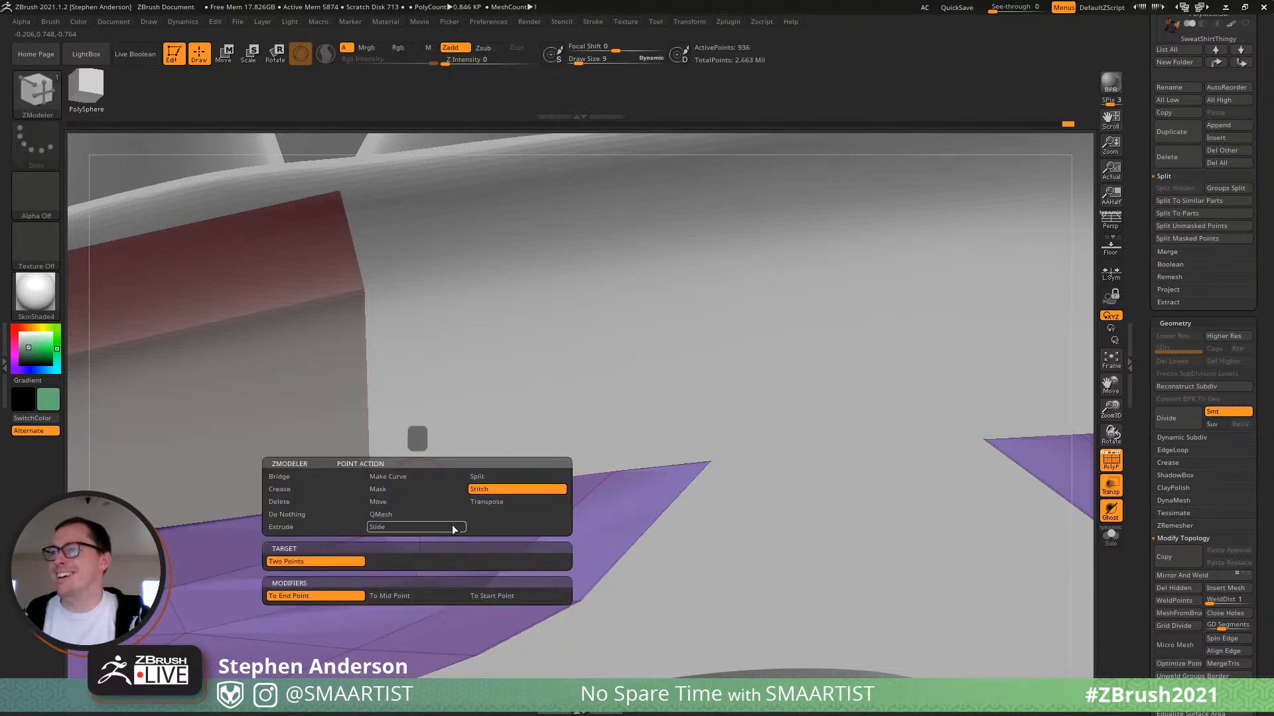
{"action": "left_click", "coordinate": [394, 502]}
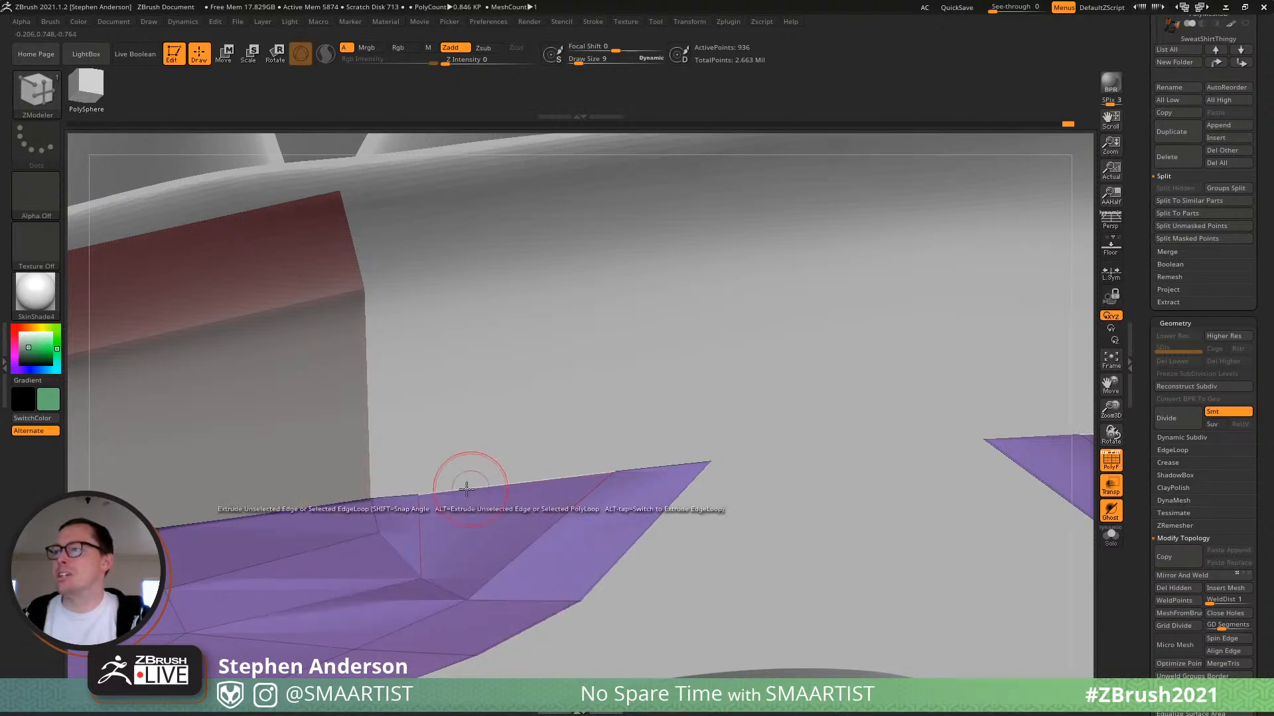
{"action": "left_click_drag", "start_coordinate": [486, 490], "coordinate": [487, 493]}
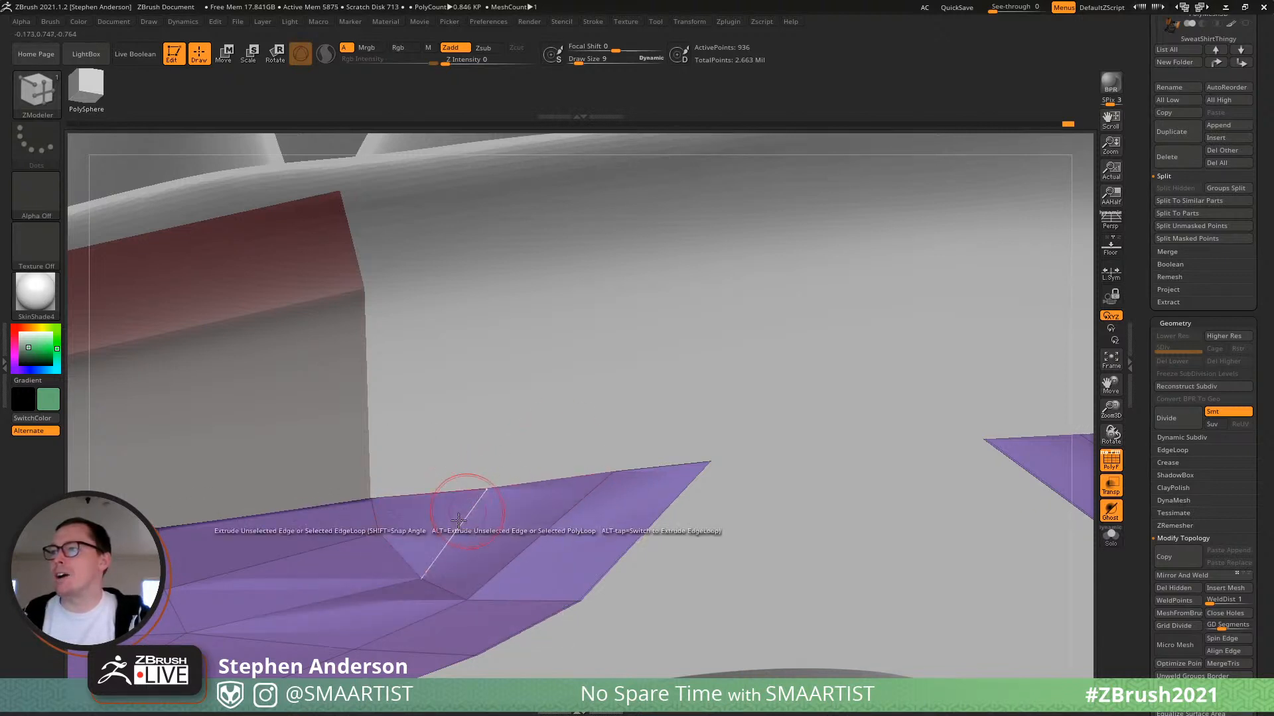
{"action": "left_click_drag", "start_coordinate": [378, 534], "coordinate": [375, 542]}
{"action": "key", "text": "ctrl+z"}
{"action": "key", "text": "ctrl+z"}
{"action": "mouse_move", "coordinate": [375, 545]}
{"action": "right_mouse_down"}
{"action": "mouse_move", "coordinate": [375, 492]}
{"action": "mouse_move", "coordinate": [364, 549]}
{"action": "right_mouse_up"}
{"action": "left_click_drag", "start_coordinate": [420, 572], "coordinate": [498, 590], "text": "shift"}
{"action": "right_click_drag", "start_coordinate": [617, 472], "coordinate": [603, 378], "text": "ctrl"}
{"action": "mouse_move", "coordinate": [601, 512]}
{"action": "right_mouse_down"}
{"action": "mouse_move", "coordinate": [640, 527]}
{"action": "mouse_move", "coordinate": [577, 521]}
{"action": "right_mouse_up"}
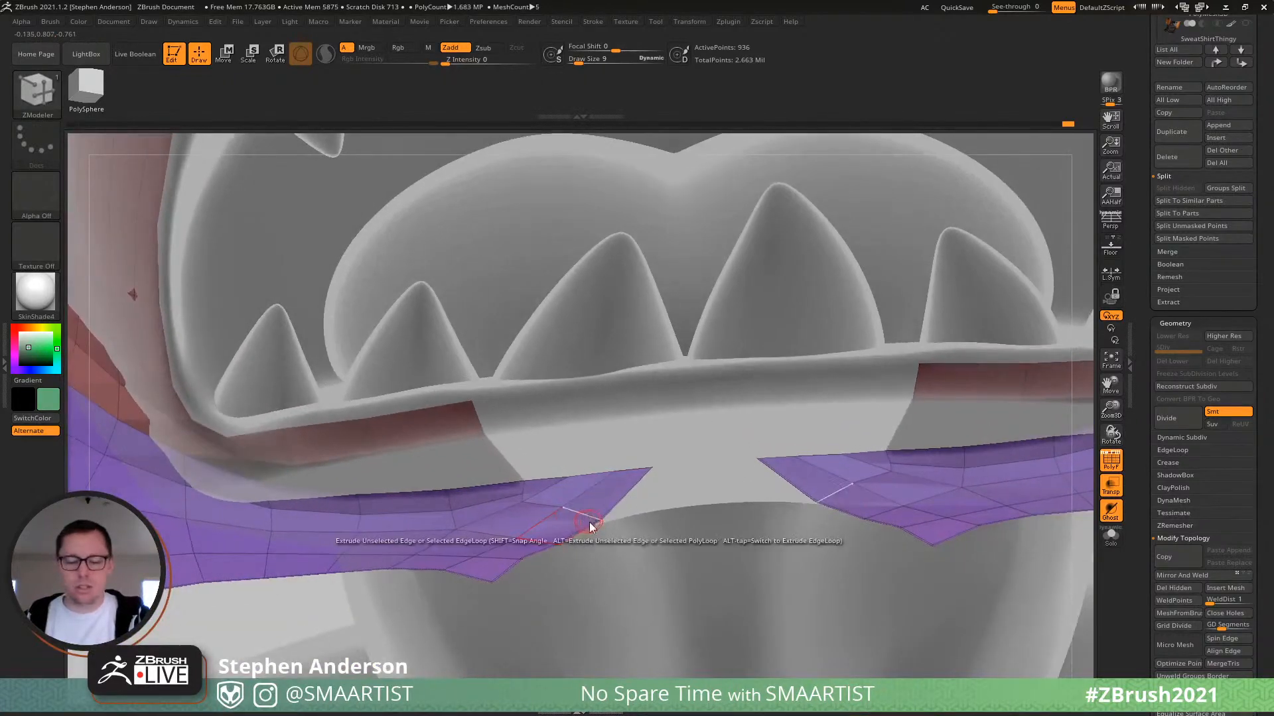
Even out the fin's upper edge below the lower lip with the Move brush at draw size 45 and smooth its polygons.
{"action": "key", "text": "b"}
{"action": "key", "text": "m"}
{"action": "key", "text": "v"}
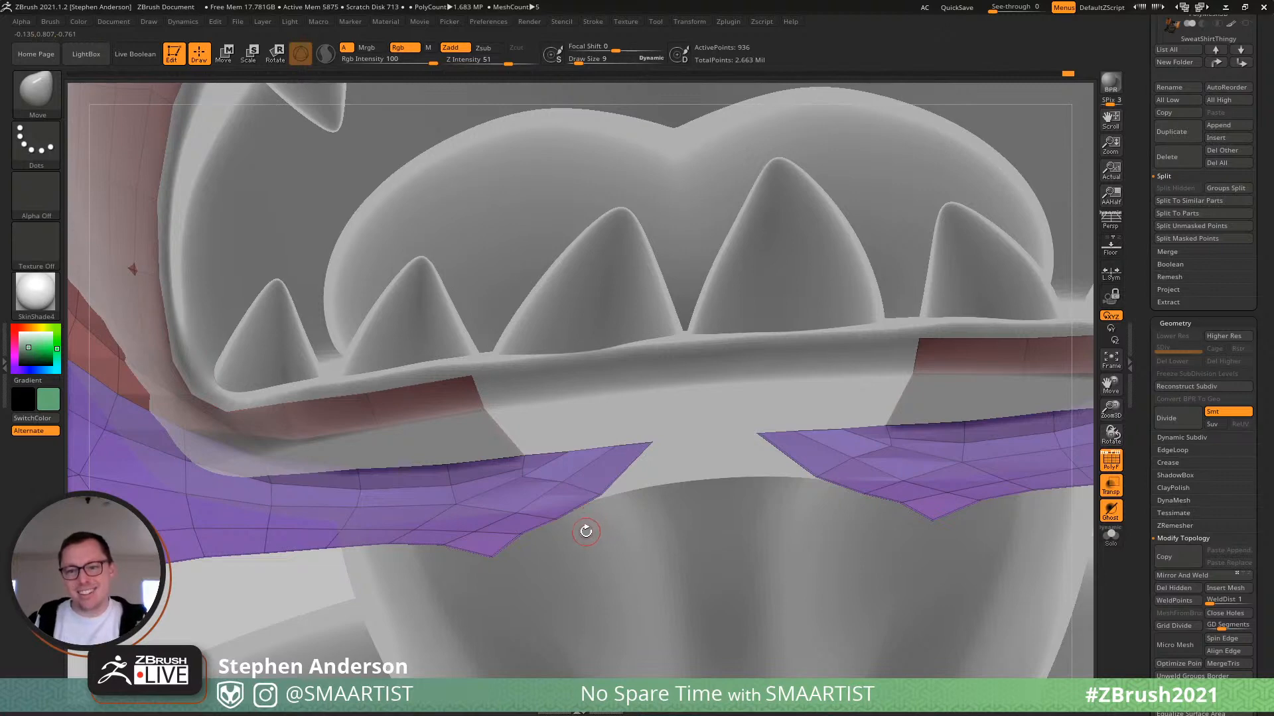
{"action": "mouse_move", "coordinate": [636, 489]}
{"action": "right_mouse_down"}
{"action": "mouse_move", "coordinate": [631, 469]}
{"action": "mouse_move", "coordinate": [627, 479]}
{"action": "right_mouse_up"}
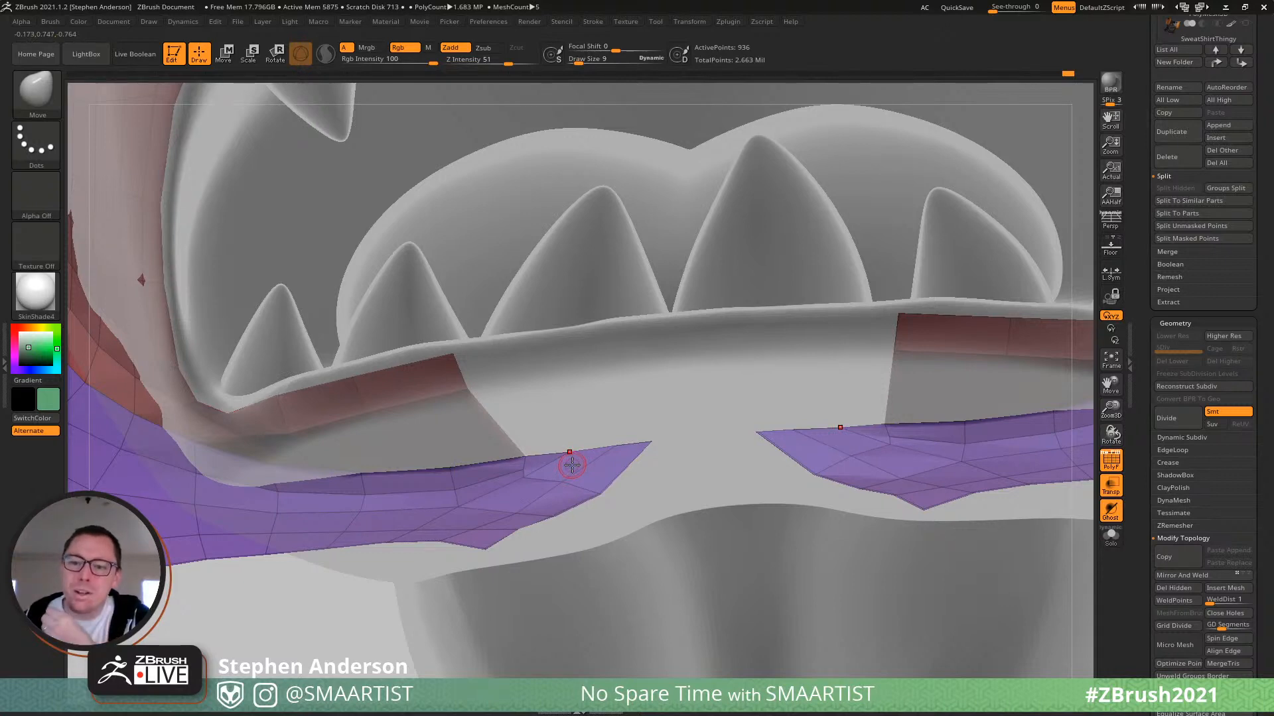
{"action": "mouse_move", "coordinate": [548, 474]}
{"action": "right_mouse_down"}
{"action": "mouse_move", "coordinate": [563, 427]}
{"action": "mouse_move", "coordinate": [564, 461]}
{"action": "mouse_move", "coordinate": [468, 468]}
{"action": "mouse_move", "coordinate": [520, 529]}
{"action": "mouse_move", "coordinate": [493, 500]}
{"action": "right_mouse_up"}
{"action": "key", "text": "s"}
{"action": "mouse_move", "coordinate": [493, 501]}
{"action": "left_mouse_down"}
{"action": "mouse_move", "coordinate": [506, 503]}
{"action": "mouse_move", "coordinate": [344, 524]}
{"action": "mouse_move", "coordinate": [490, 498]}
{"action": "left_mouse_up"}
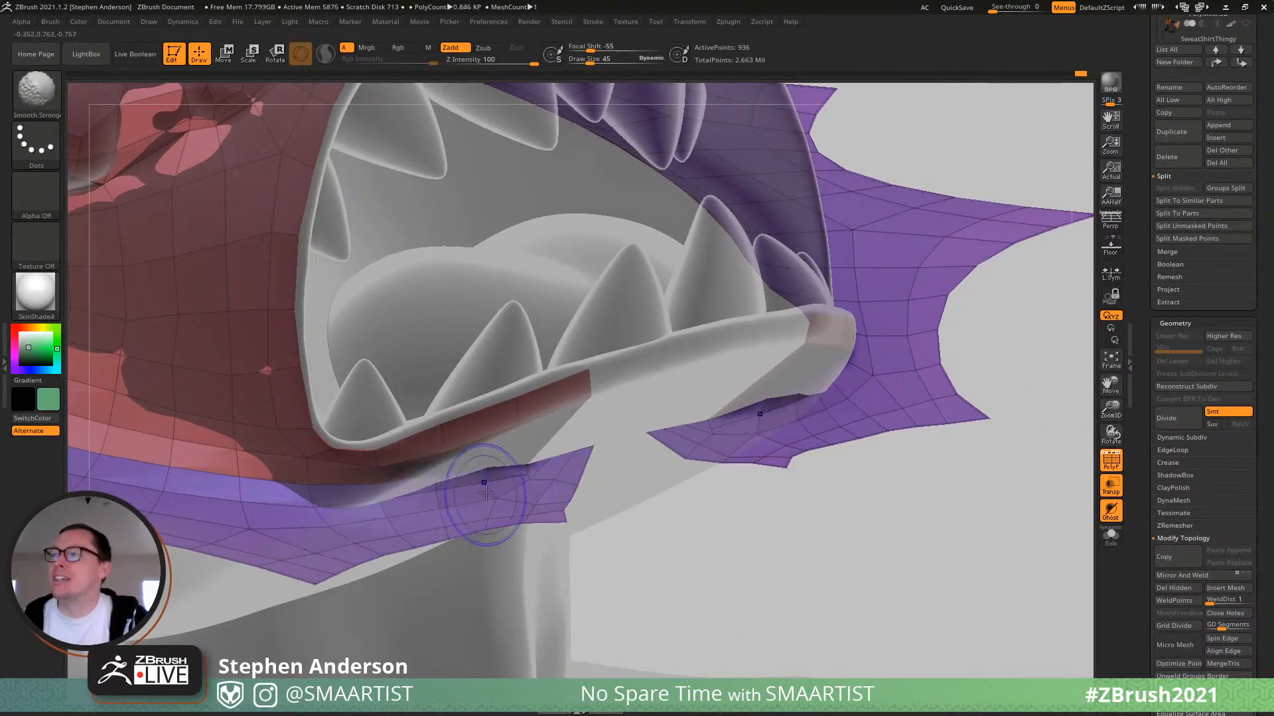
{"action": "mouse_move", "coordinate": [490, 497]}
{"action": "right_mouse_down"}
{"action": "mouse_move", "coordinate": [435, 474]}
{"action": "mouse_move", "coordinate": [439, 401]}
{"action": "mouse_move", "coordinate": [506, 471]}
{"action": "mouse_move", "coordinate": [568, 506]}
{"action": "mouse_move", "coordinate": [591, 483]}
{"action": "mouse_move", "coordinate": [593, 497]}
{"action": "right_mouse_up"}
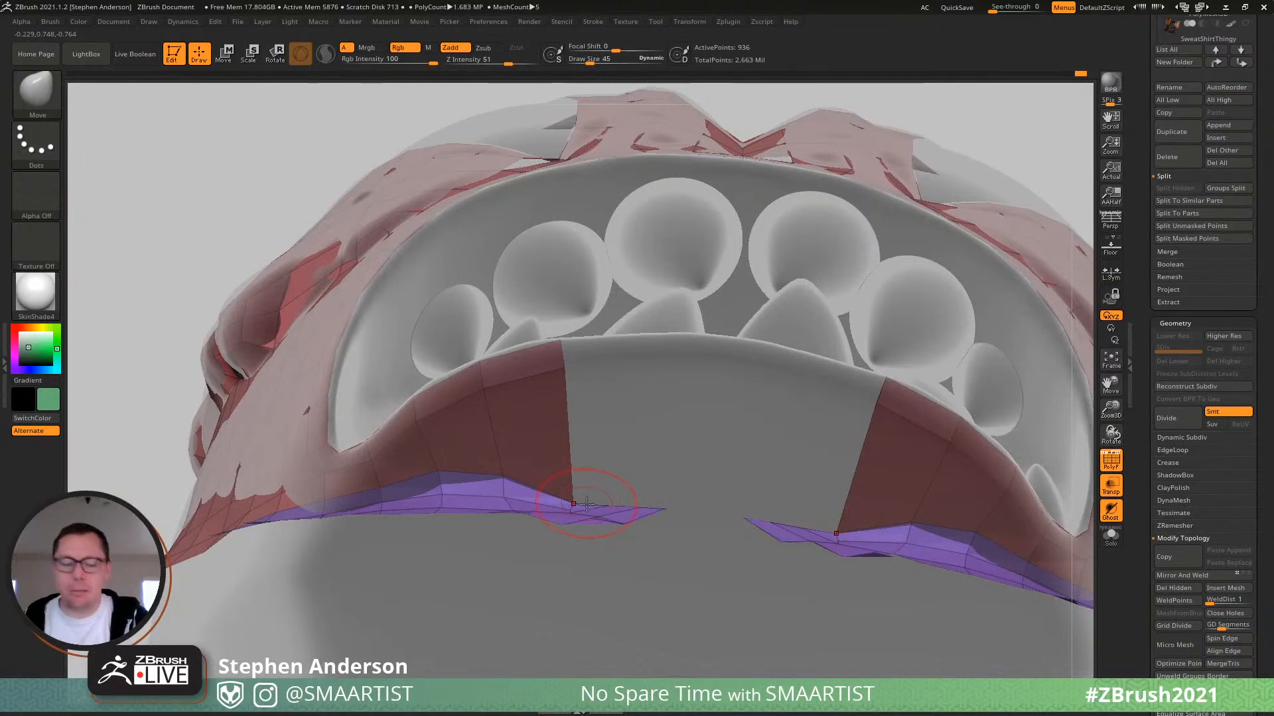
Extrude the fin's inner upper edge loop up toward the lower lip with ZModeler and set the draw size to 7.
{"action": "key", "text": "b"}
{"action": "key", "text": "z"}
{"action": "key", "text": "m"}
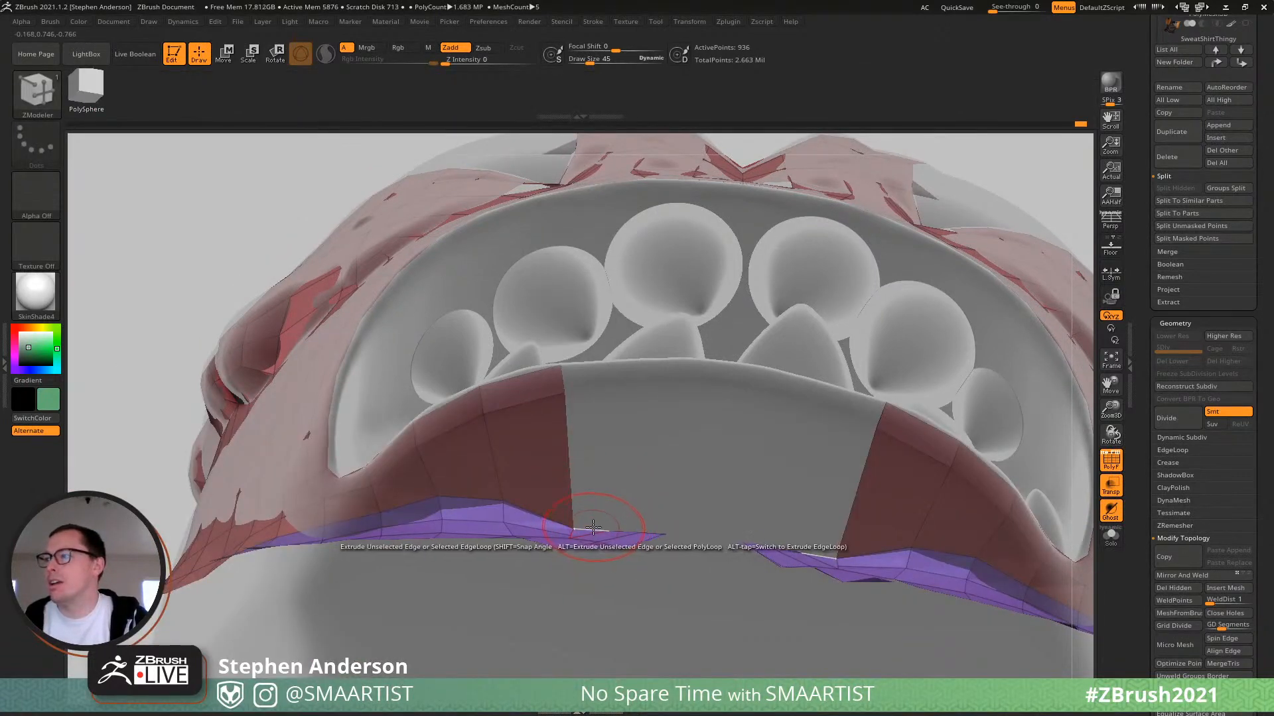
{"action": "key", "text": "alt"}
{"action": "left_click_drag", "start_coordinate": [593, 527], "coordinate": [607, 398]}
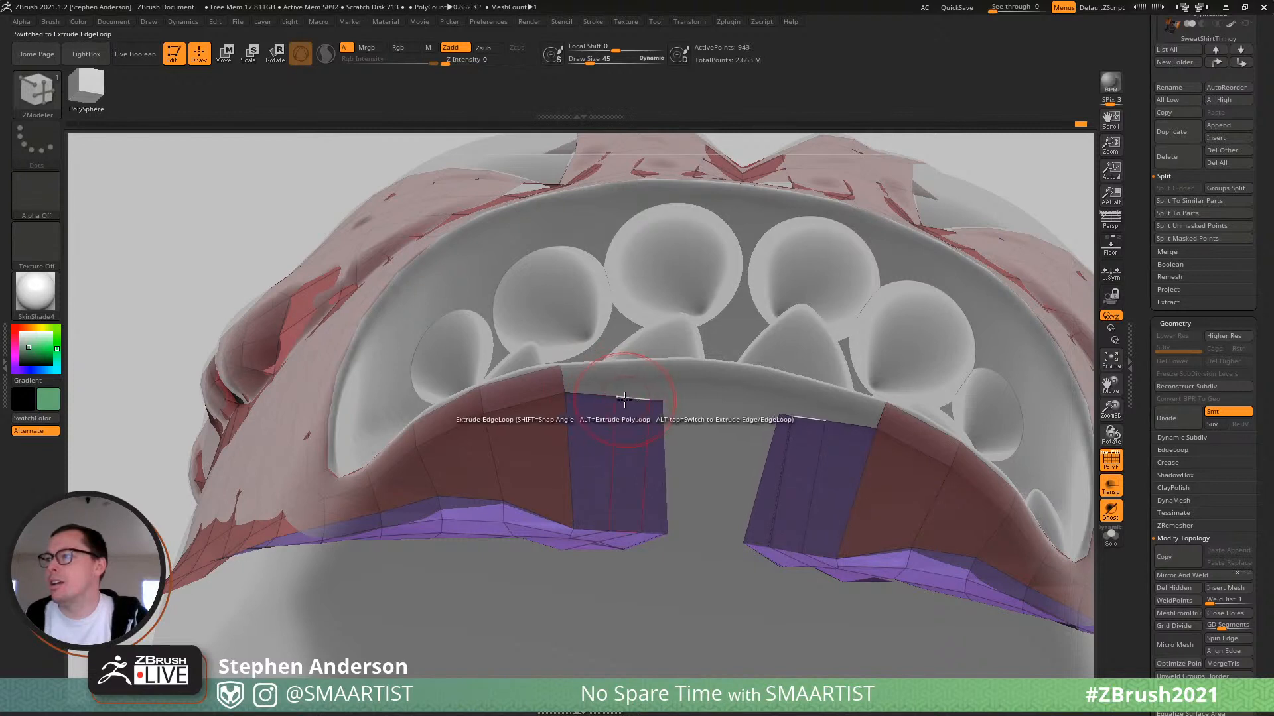
{"action": "type", "text": "s7"}
{"action": "key", "text": "Return"}
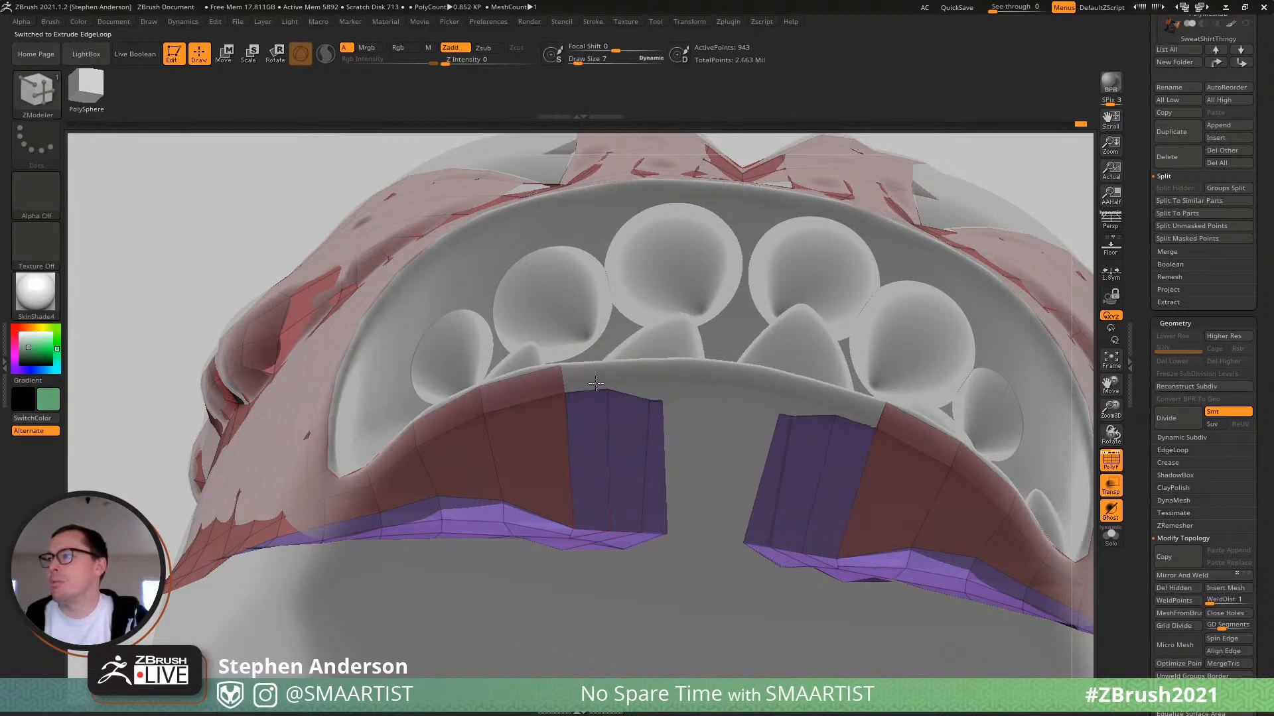
Delete the head polygon between the lip and the fin's upper edge and rework the fin edge beside it.
{"action": "right_click_drag", "start_coordinate": [632, 386], "coordinate": [337, 475]}
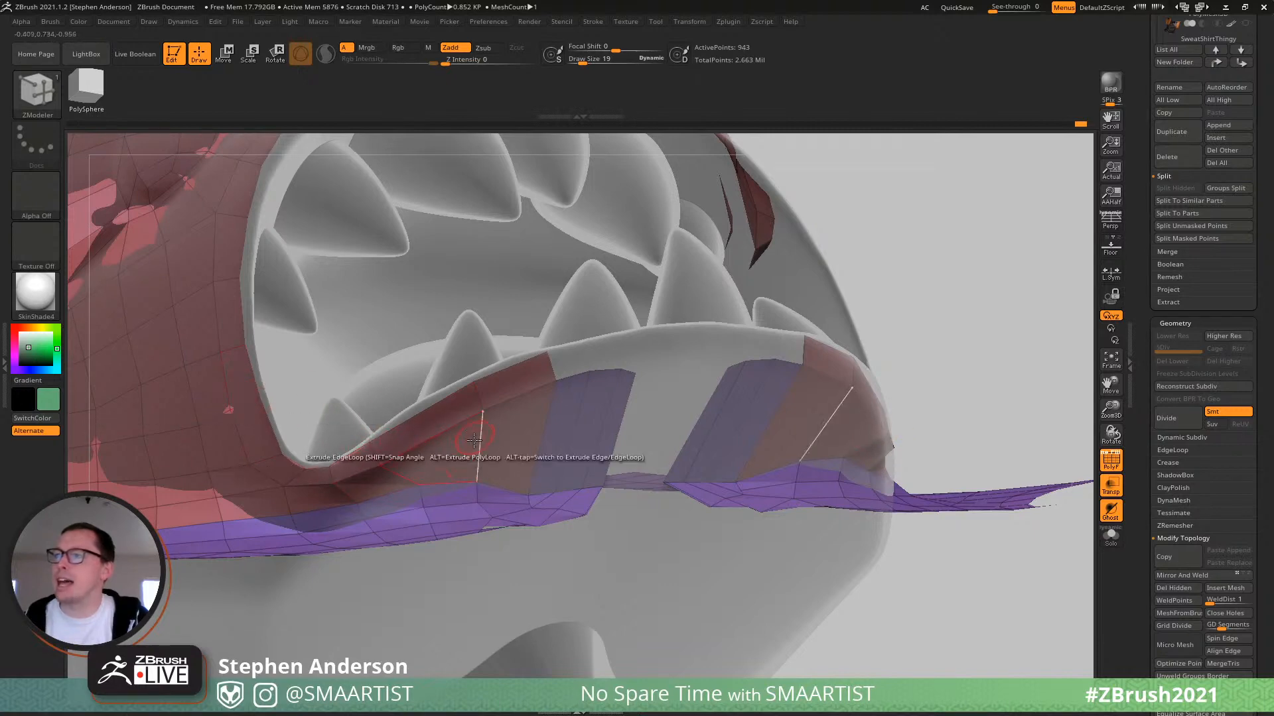
{"action": "right_click_drag", "start_coordinate": [413, 515], "coordinate": [365, 514]}
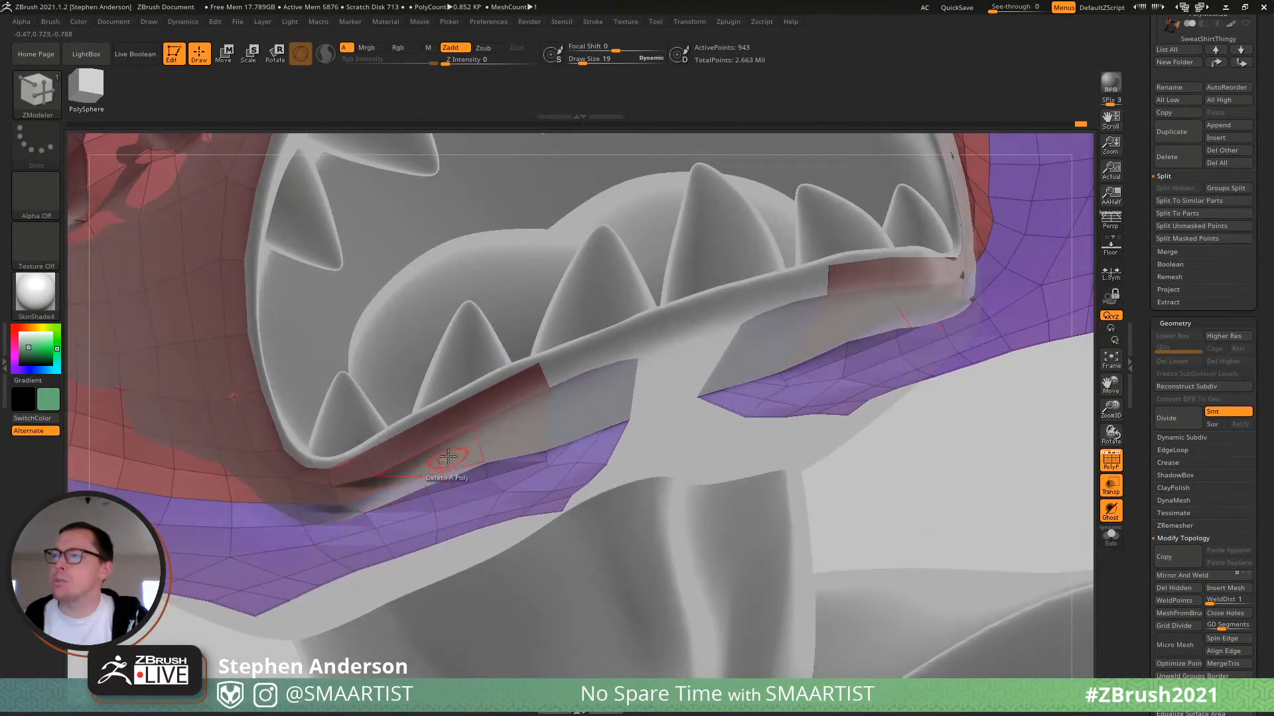
{"action": "right_click_drag", "start_coordinate": [448, 457], "coordinate": [463, 406]}
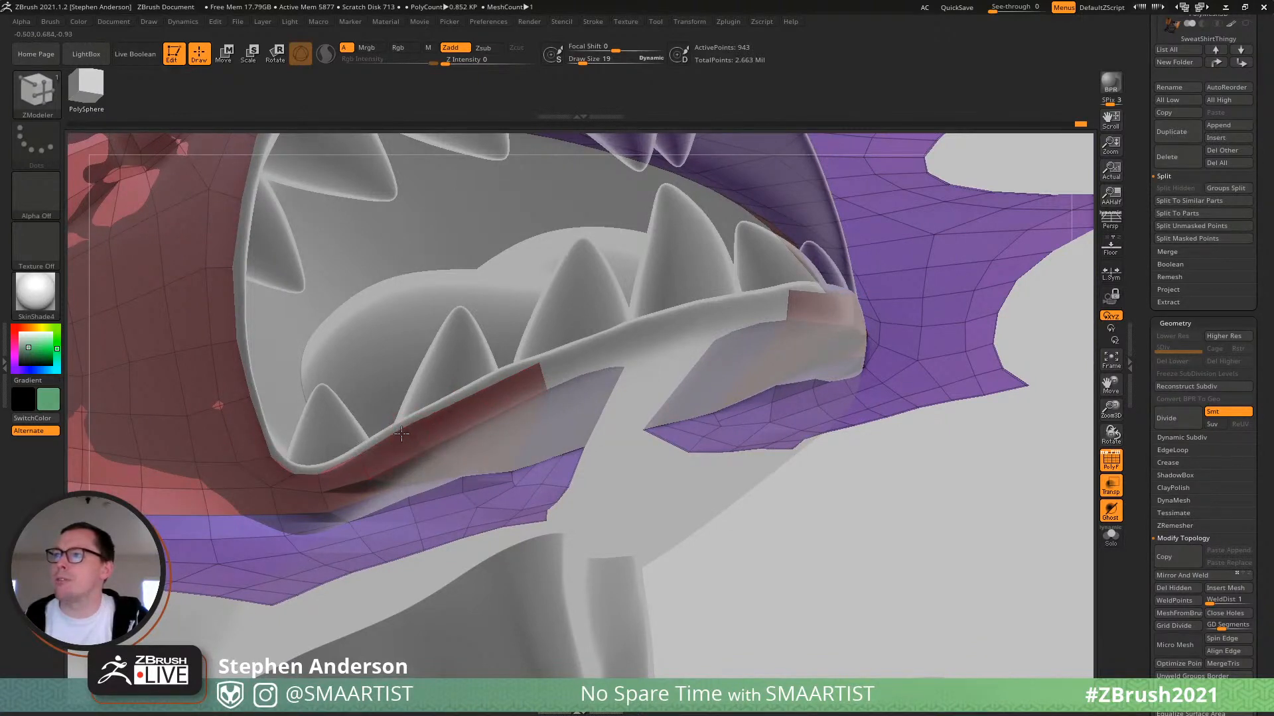
{"action": "right_click_drag", "start_coordinate": [402, 433], "coordinate": [417, 482]}
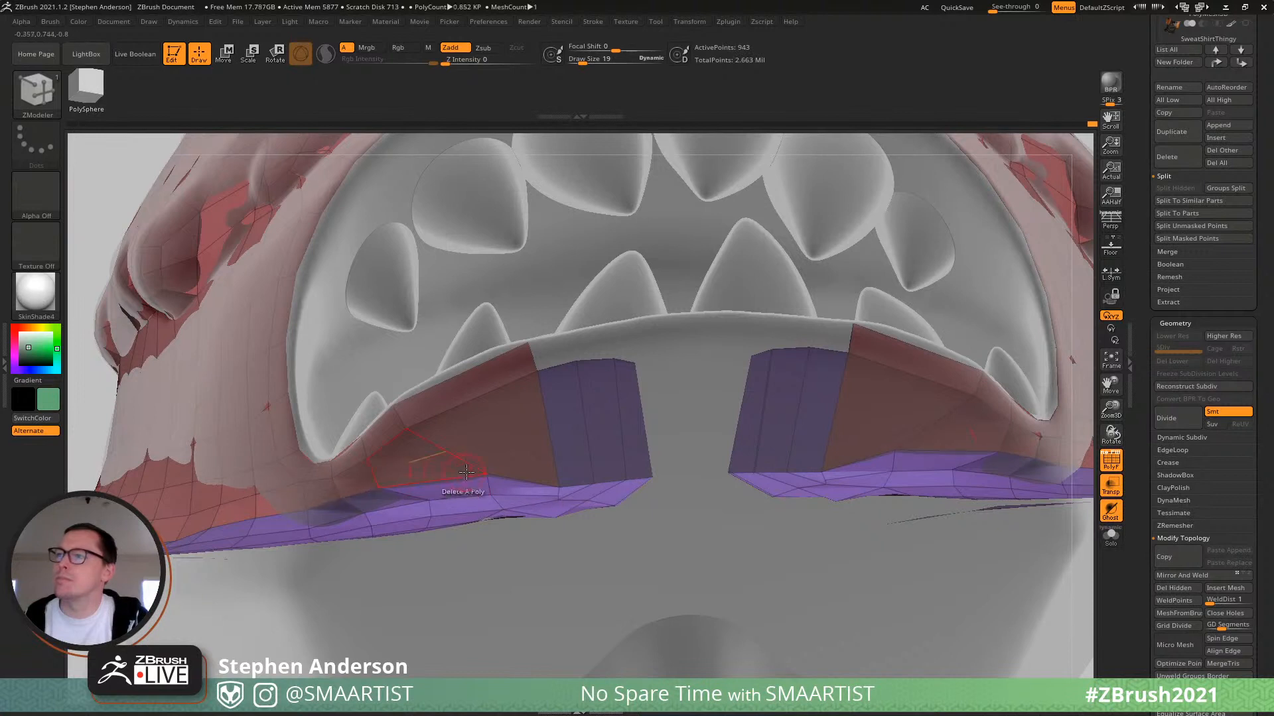
{"action": "left_click", "coordinate": [467, 471]}
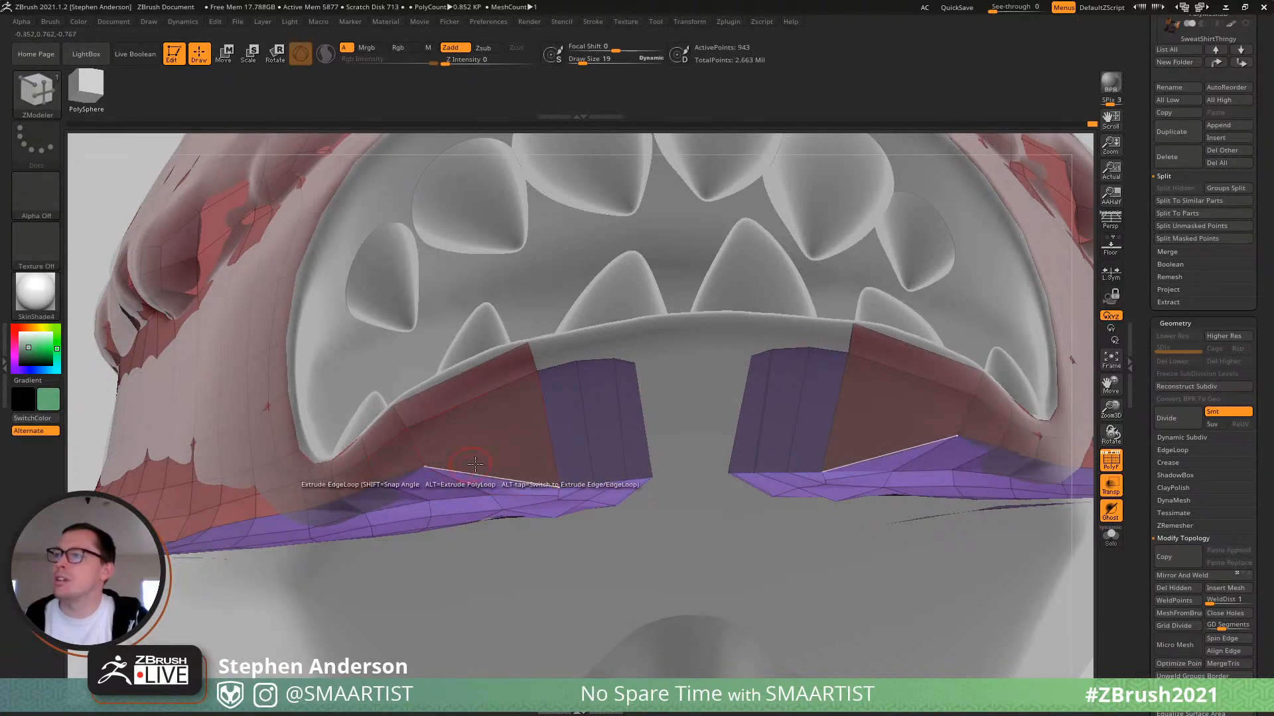
{"action": "left_click_drag", "start_coordinate": [475, 464], "coordinate": [510, 434]}
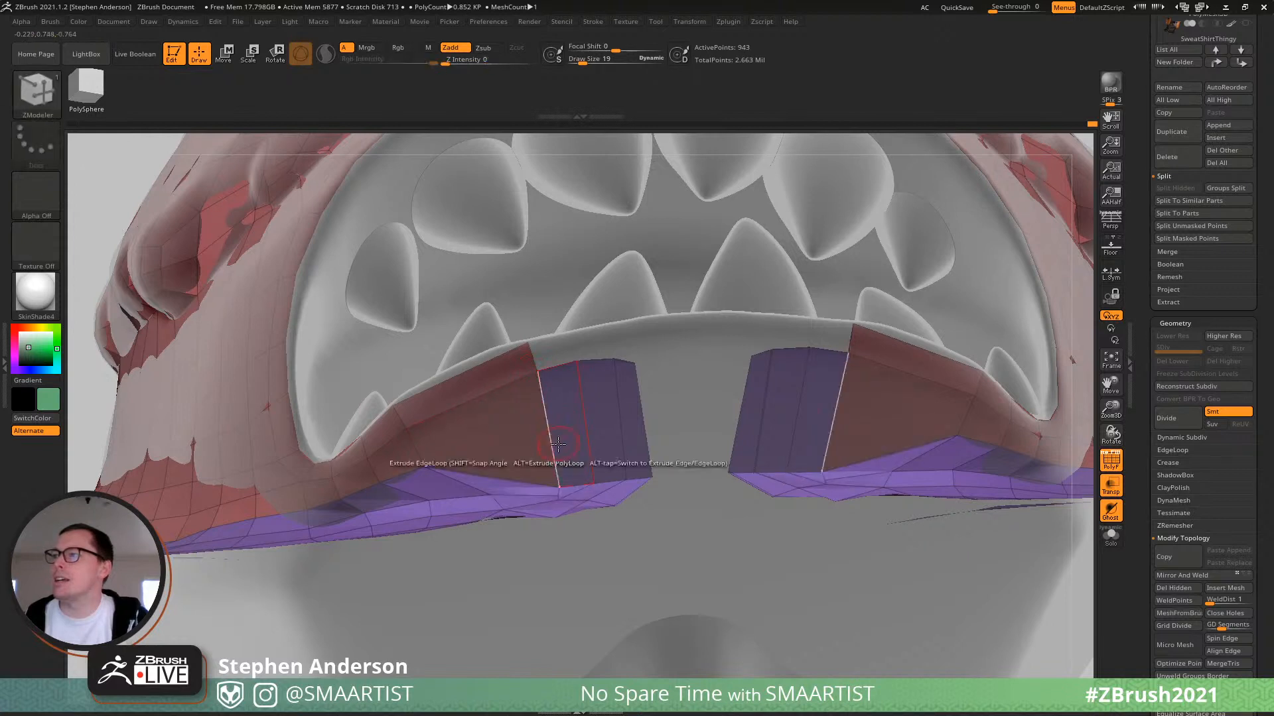
Move the fin and lip points around the extruded strip at draw size 5, raising the fin peak and shifting the lip edge toward the mouth corner.
{"action": "key", "text": "s"}
{"action": "left_click_drag", "start_coordinate": [556, 467], "coordinate": [553, 467]}
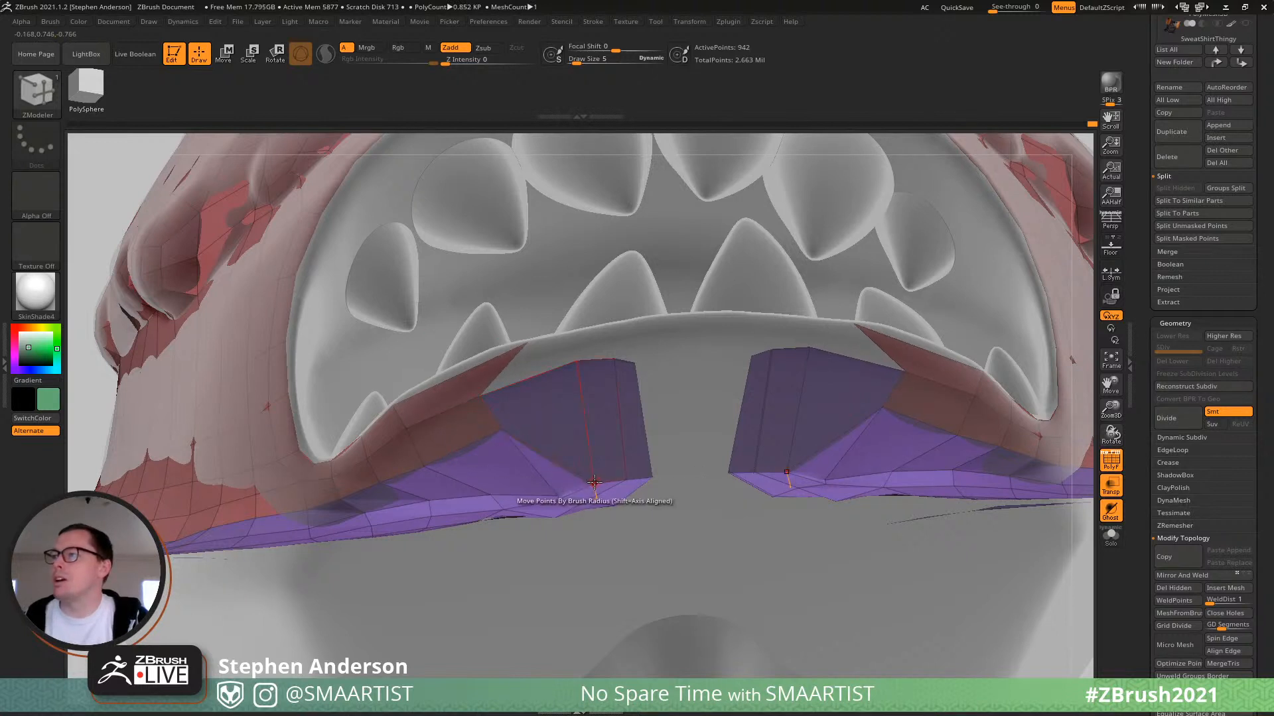
{"action": "left_click_drag", "start_coordinate": [594, 481], "coordinate": [547, 411]}
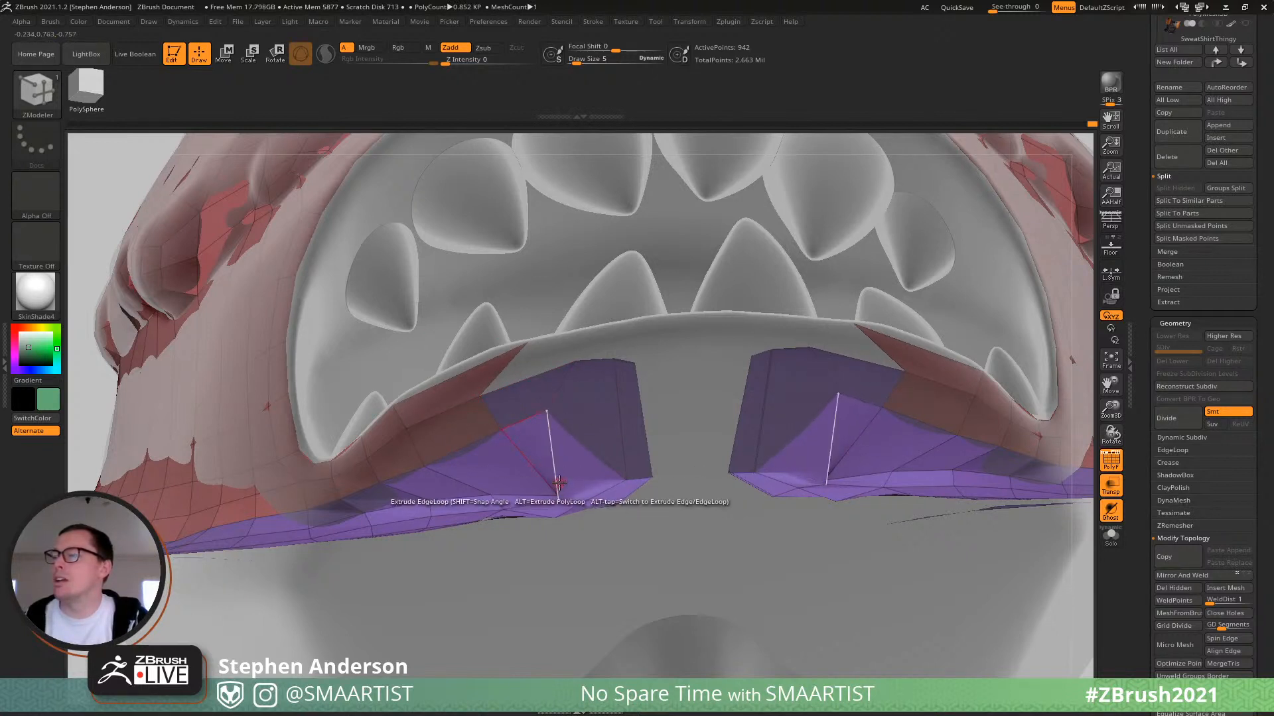
{"action": "left_click_drag", "start_coordinate": [549, 490], "coordinate": [538, 497]}
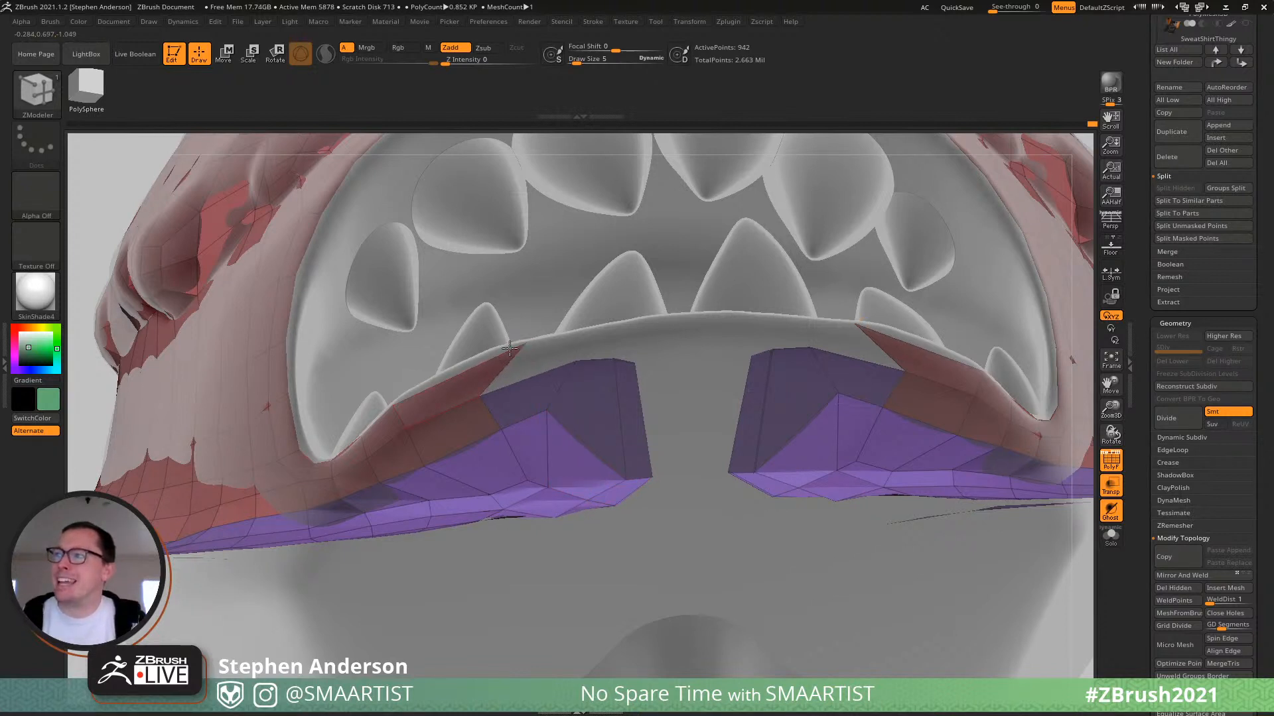
{"action": "left_click_drag", "start_coordinate": [528, 343], "coordinate": [484, 361]}
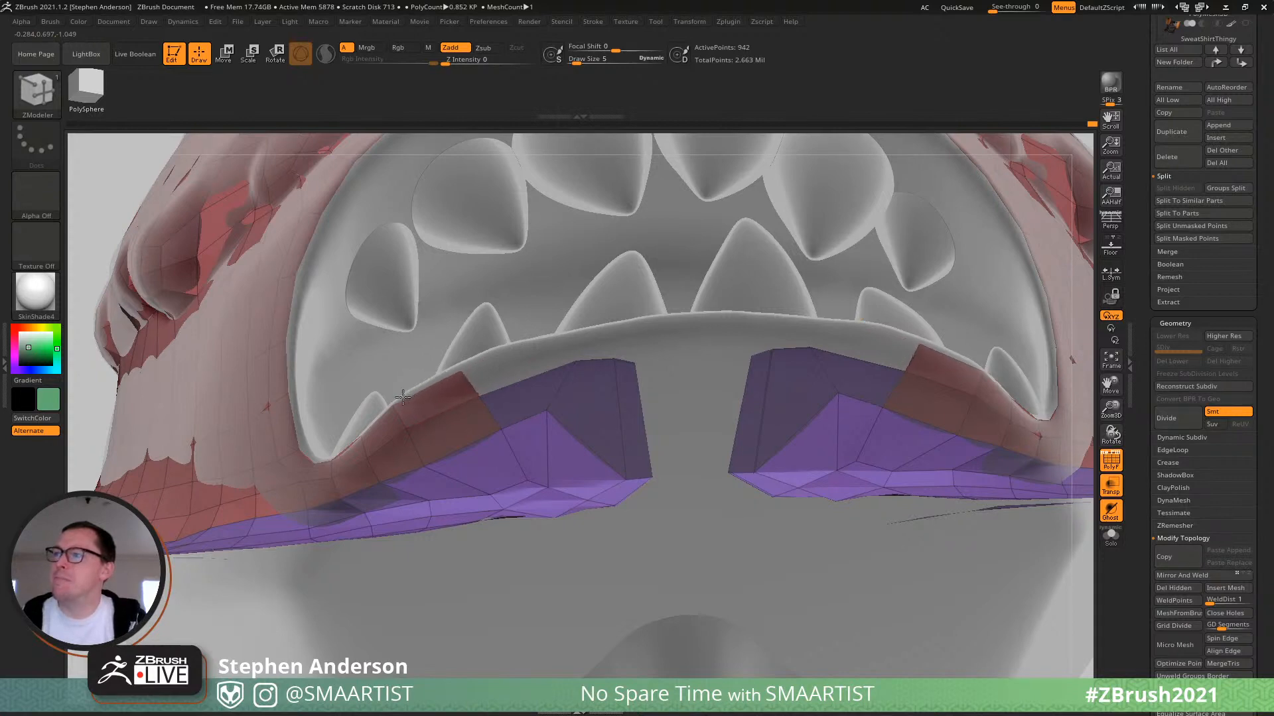
Smooth the fin polygons beneath the mouth corner using a draw size of 30.
{"action": "right_click_drag", "start_coordinate": [413, 406], "coordinate": [483, 396]}
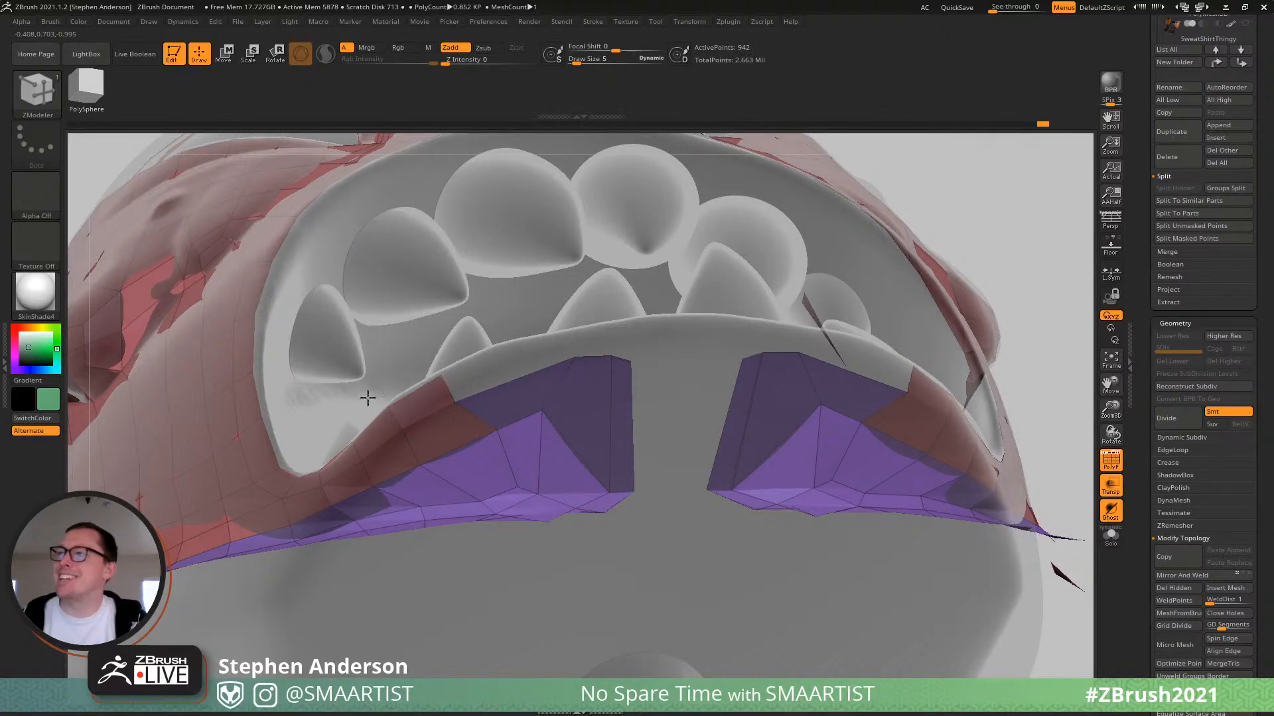
{"action": "right_click_drag", "start_coordinate": [367, 398], "coordinate": [561, 378]}
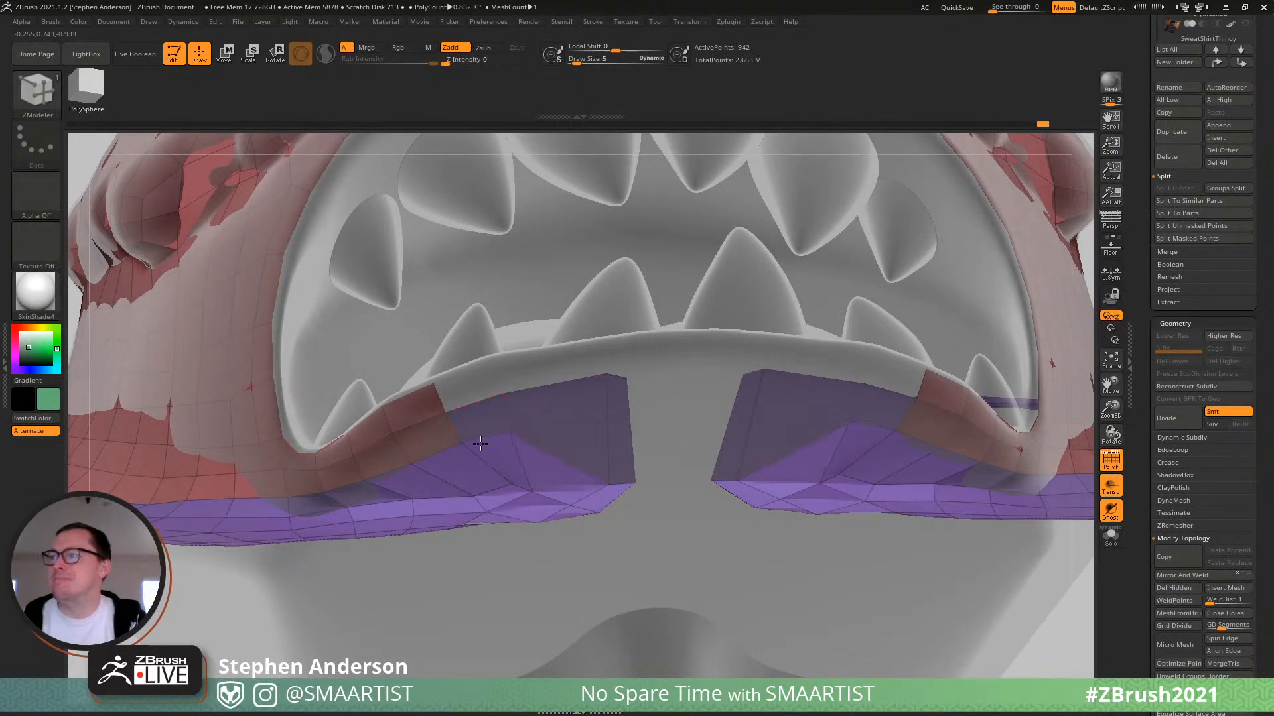
{"action": "key", "text": "shift"}
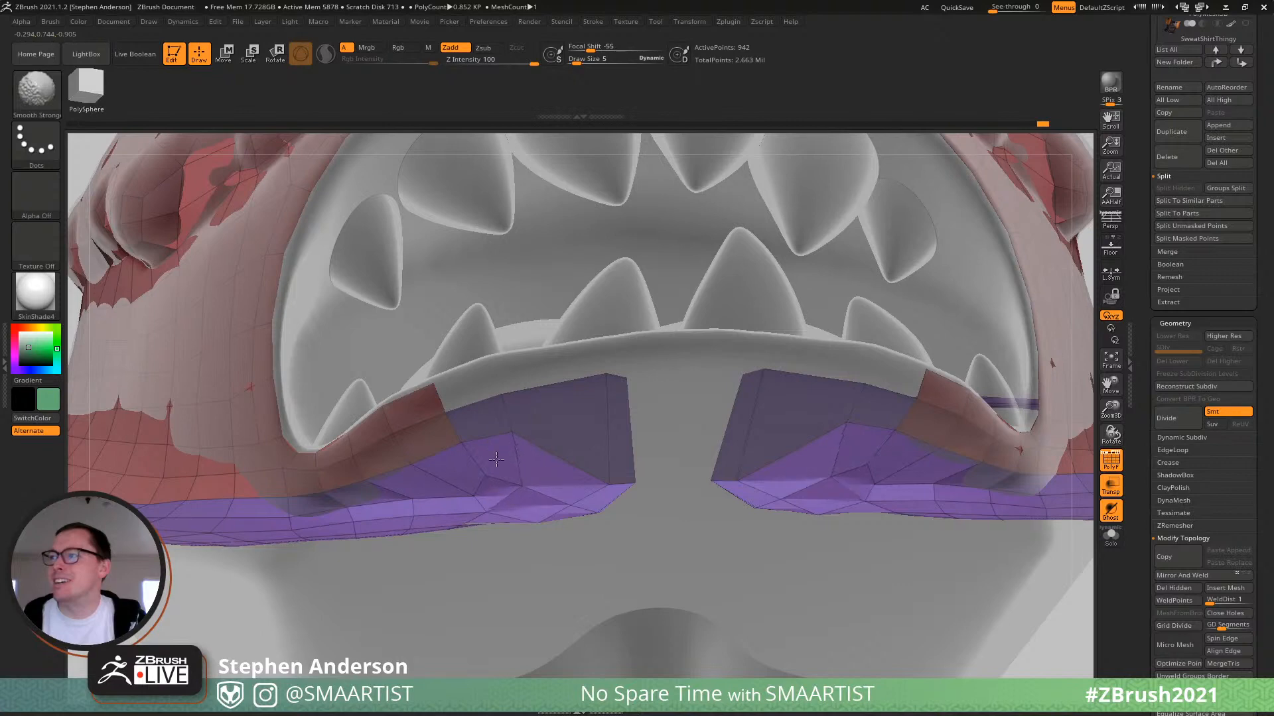
{"action": "mouse_move", "coordinate": [453, 496]}
{"action": "left_mouse_down", "text": "shift"}
{"action": "mouse_move", "coordinate": [460, 487]}
{"action": "mouse_move", "coordinate": [384, 506]}
{"action": "mouse_move", "coordinate": [372, 486]}
{"action": "left_mouse_up", "text": "shift"}
{"action": "key", "text": "s"}
{"action": "key", "text": "shift"}
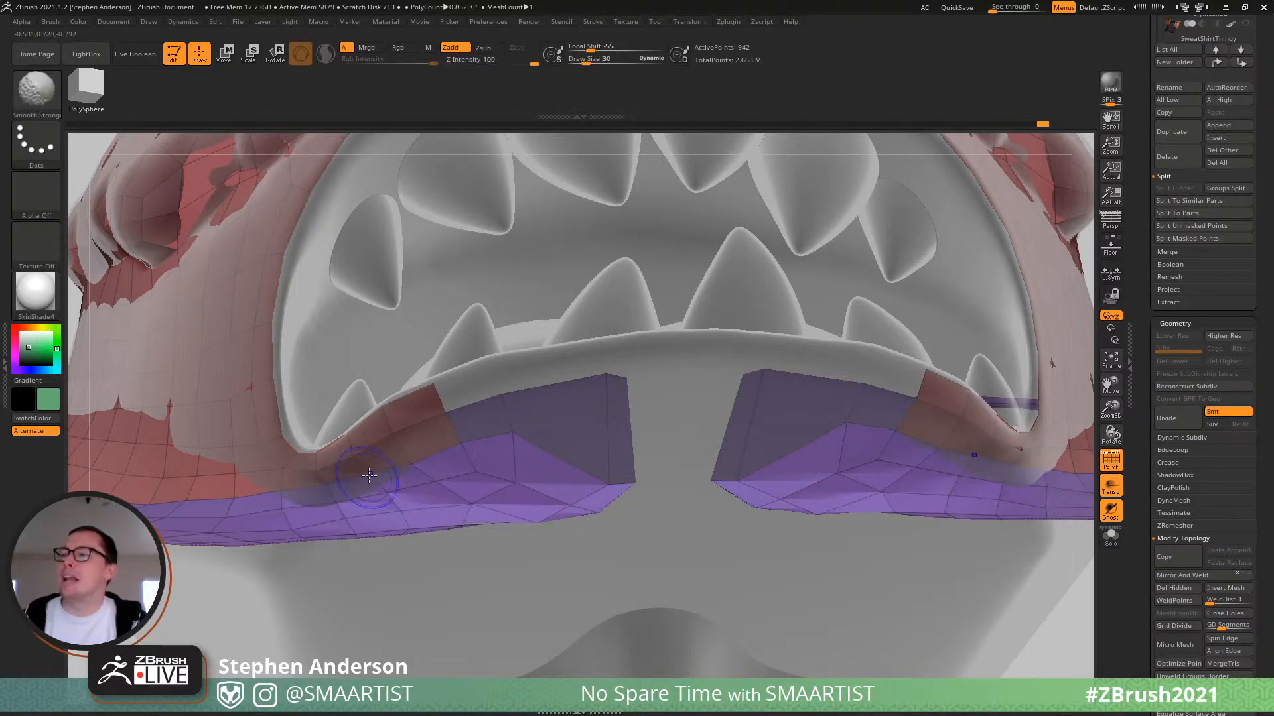
Reposition the head and fin points around the mouth corner with the Move brush, using draw sizes 15 and 36.
{"action": "mouse_move", "coordinate": [373, 467]}
{"action": "right_mouse_down"}
{"action": "mouse_move", "coordinate": [373, 484]}
{"action": "mouse_move", "coordinate": [311, 483]}
{"action": "mouse_move", "coordinate": [383, 491]}
{"action": "mouse_move", "coordinate": [344, 486]}
{"action": "right_mouse_up"}
{"action": "key", "text": "b"}
{"action": "key", "text": "m"}
{"action": "key", "text": "v"}
{"action": "key", "text": "s"}
{"action": "left_click_drag", "start_coordinate": [340, 469], "coordinate": [334, 469]}
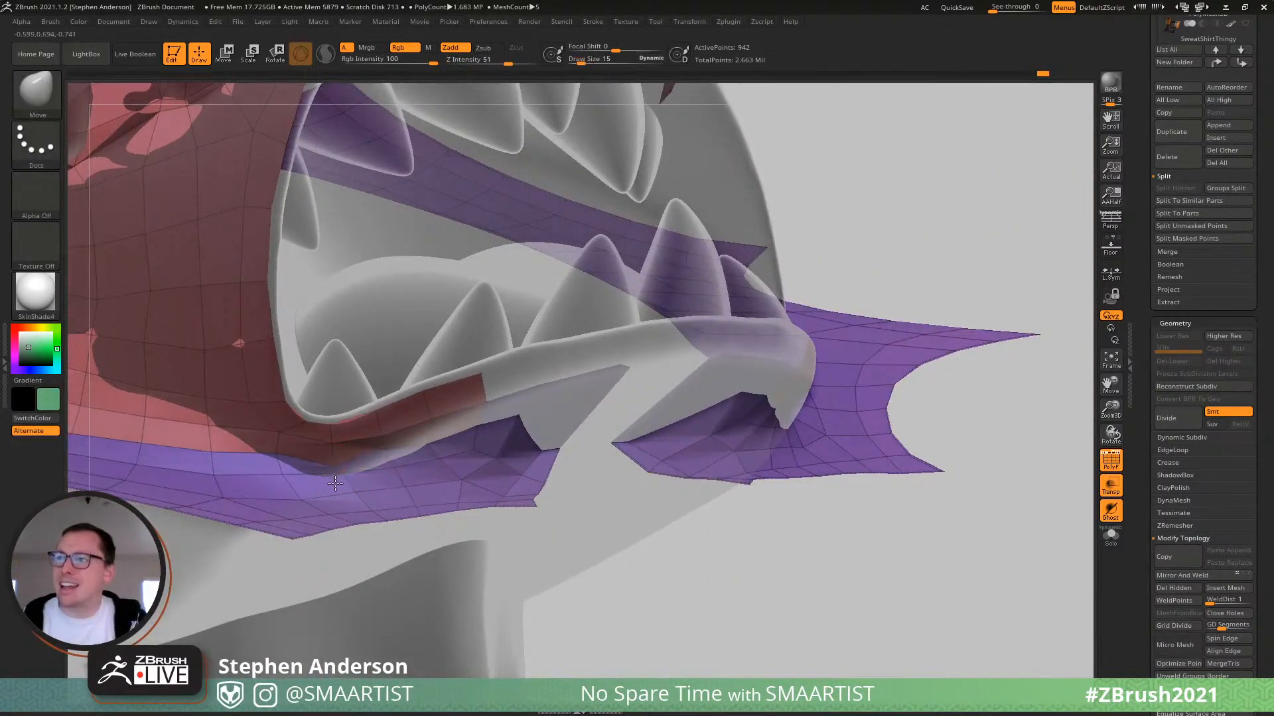
{"action": "mouse_move", "coordinate": [340, 473]}
{"action": "right_mouse_down"}
{"action": "mouse_move", "coordinate": [379, 448]}
{"action": "mouse_move", "coordinate": [328, 461]}
{"action": "mouse_move", "coordinate": [302, 451]}
{"action": "mouse_move", "coordinate": [322, 442]}
{"action": "mouse_move", "coordinate": [277, 433]}
{"action": "mouse_move", "coordinate": [577, 435]}
{"action": "mouse_move", "coordinate": [568, 414]}
{"action": "mouse_move", "coordinate": [497, 404]}
{"action": "mouse_move", "coordinate": [458, 416]}
{"action": "mouse_move", "coordinate": [436, 442]}
{"action": "right_mouse_up"}
{"action": "key", "text": "s"}
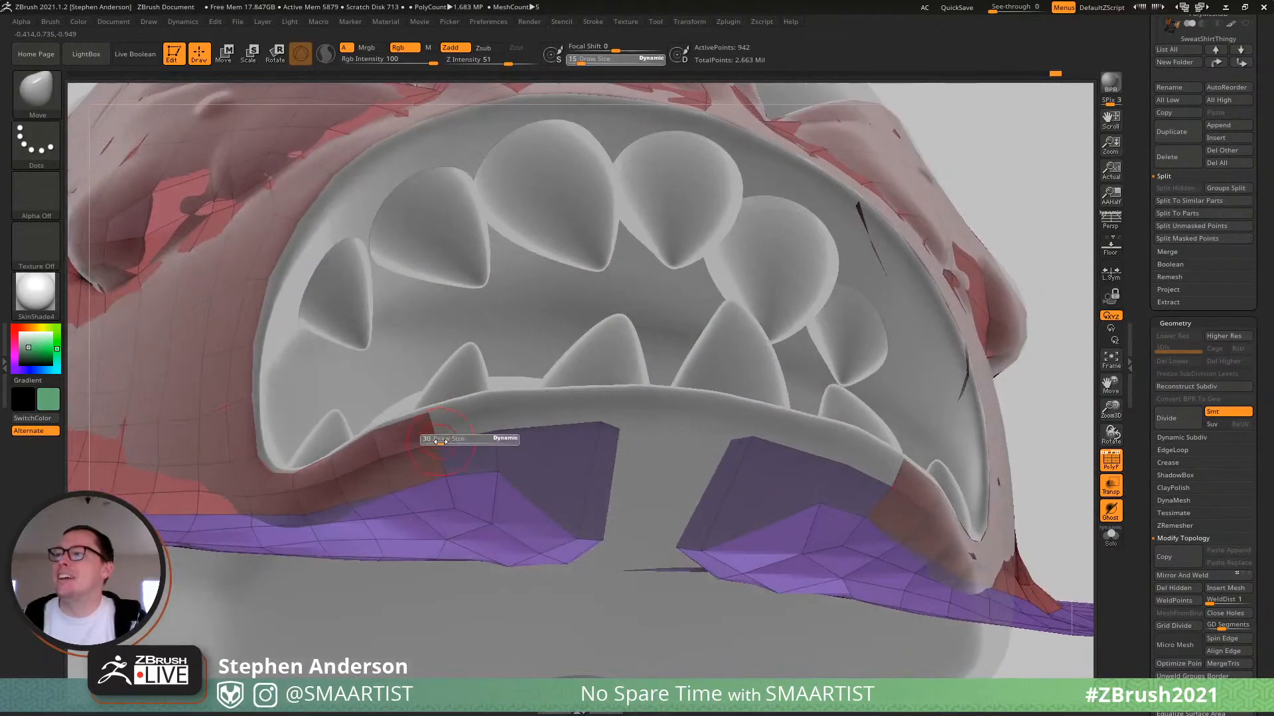
{"action": "left_click_drag", "start_coordinate": [436, 443], "coordinate": [441, 444]}
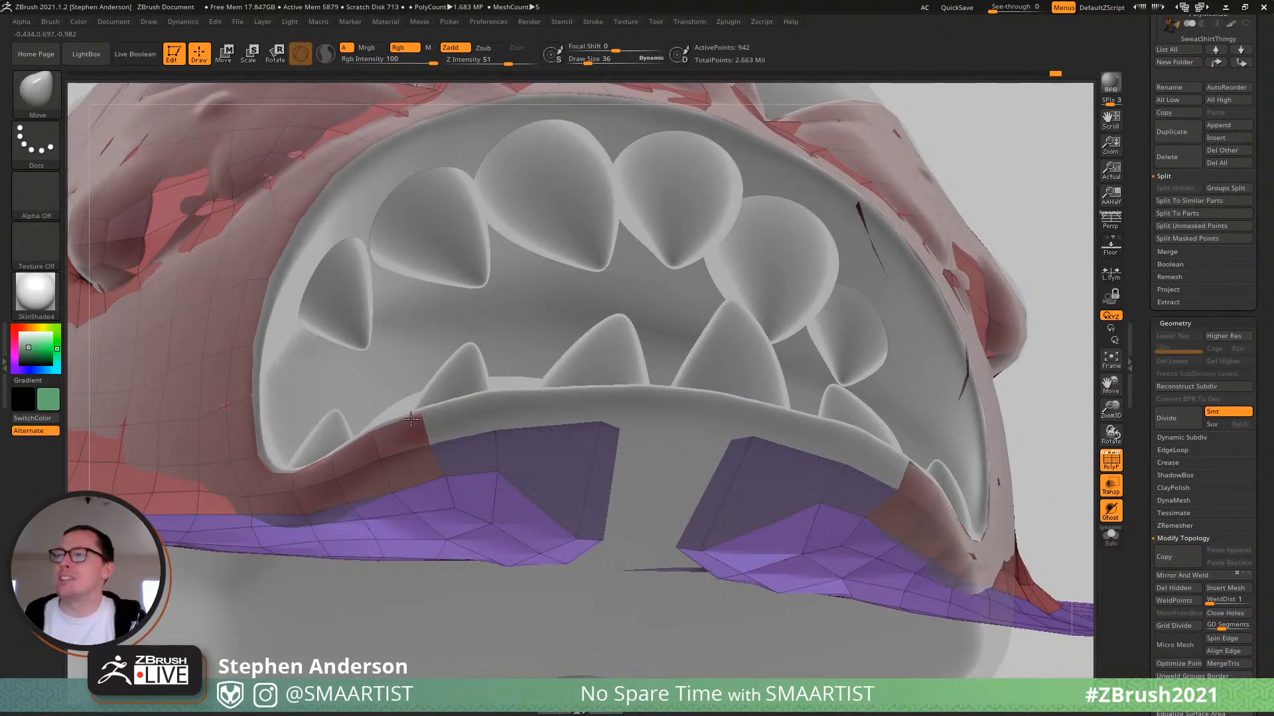
Extrude the strip's upper edge loop up to the rim of the lower lip with ZModeler and set the draw size to 10.
{"action": "mouse_move", "coordinate": [434, 444]}
{"action": "right_mouse_down"}
{"action": "mouse_move", "coordinate": [433, 386]}
{"action": "mouse_move", "coordinate": [425, 453]}
{"action": "mouse_move", "coordinate": [467, 460]}
{"action": "mouse_move", "coordinate": [460, 440]}
{"action": "mouse_move", "coordinate": [461, 453]}
{"action": "right_mouse_up"}
{"action": "key", "text": "b"}
{"action": "key", "text": "z"}
{"action": "key", "text": "m"}
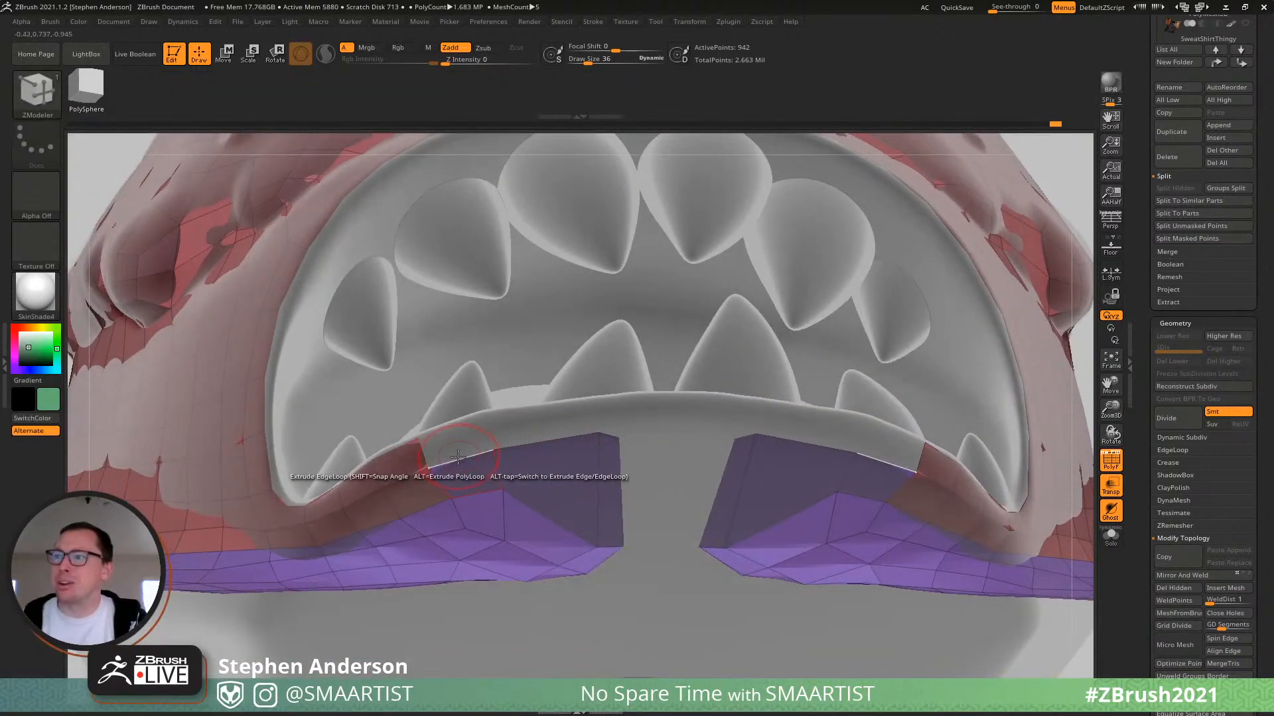
{"action": "mouse_move", "coordinate": [462, 455]}
{"action": "left_mouse_down"}
{"action": "mouse_move", "coordinate": [449, 427]}
{"action": "mouse_move", "coordinate": [480, 422]}
{"action": "left_mouse_up"}
{"action": "key", "text": "s"}
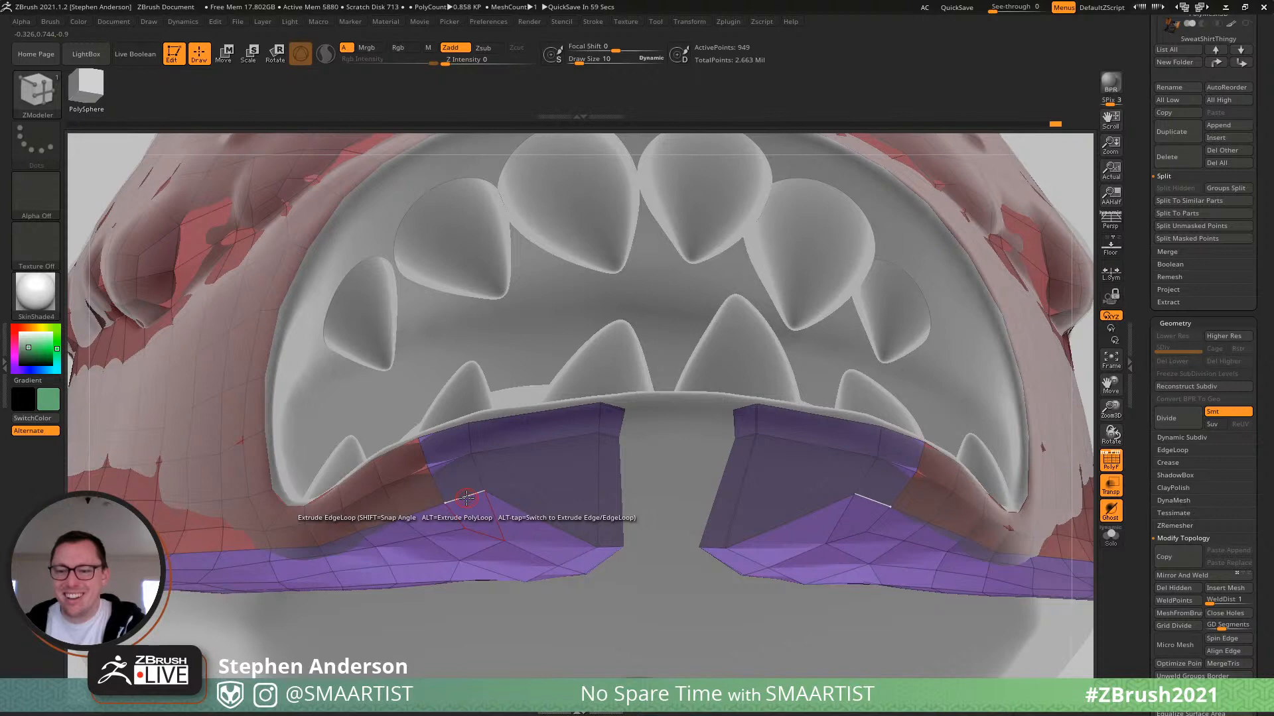
Pull the strip's inner corner points back along the lip toward the mouth corner and apply Crease PG.
{"action": "mouse_move", "coordinate": [556, 441]}
{"action": "right_mouse_down"}
{"action": "mouse_move", "coordinate": [556, 477]}
{"action": "mouse_move", "coordinate": [544, 439]}
{"action": "right_mouse_up"}
{"action": "key", "text": "shift"}
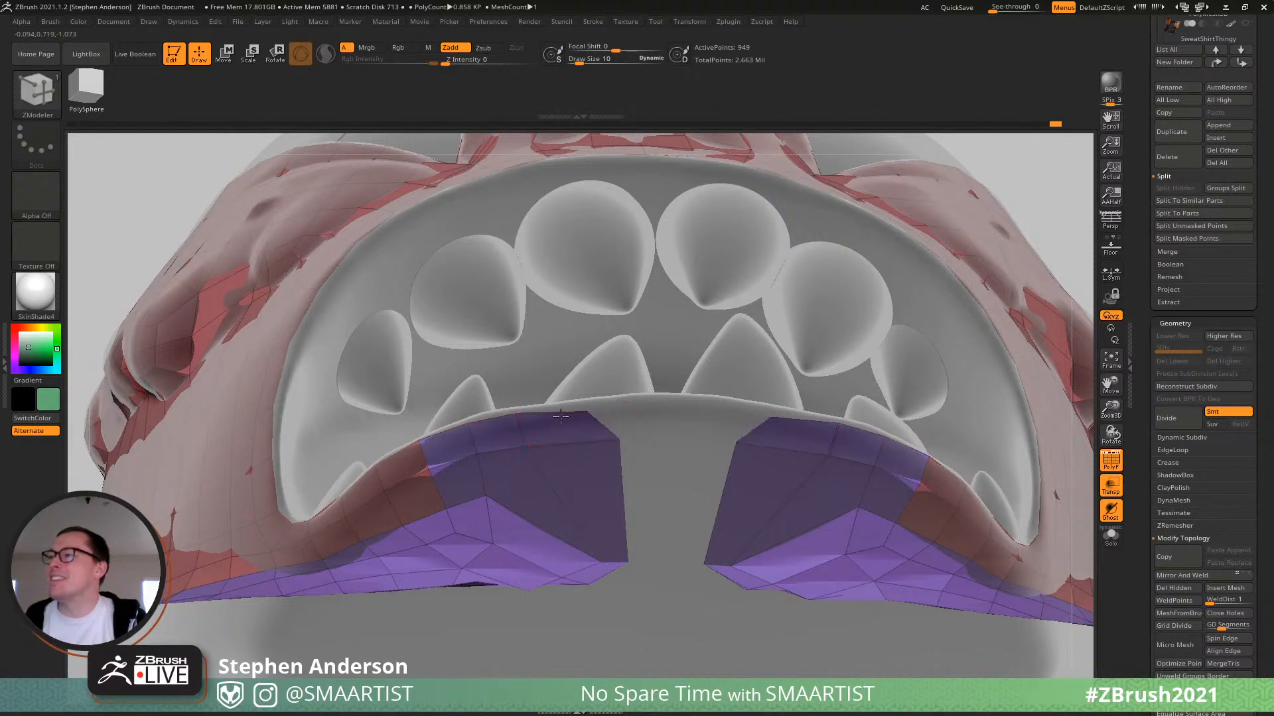
{"action": "left_click_drag", "start_coordinate": [619, 438], "coordinate": [581, 435]}
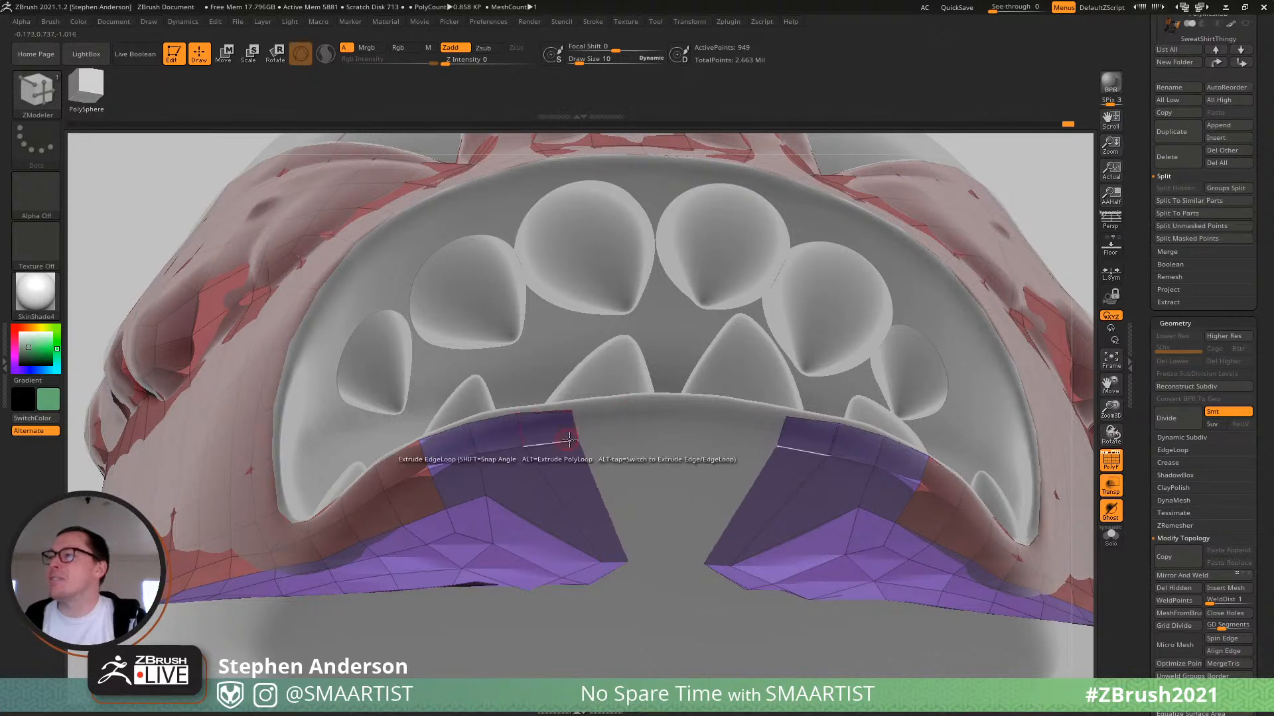
{"action": "left_click", "coordinate": [1174, 463]}
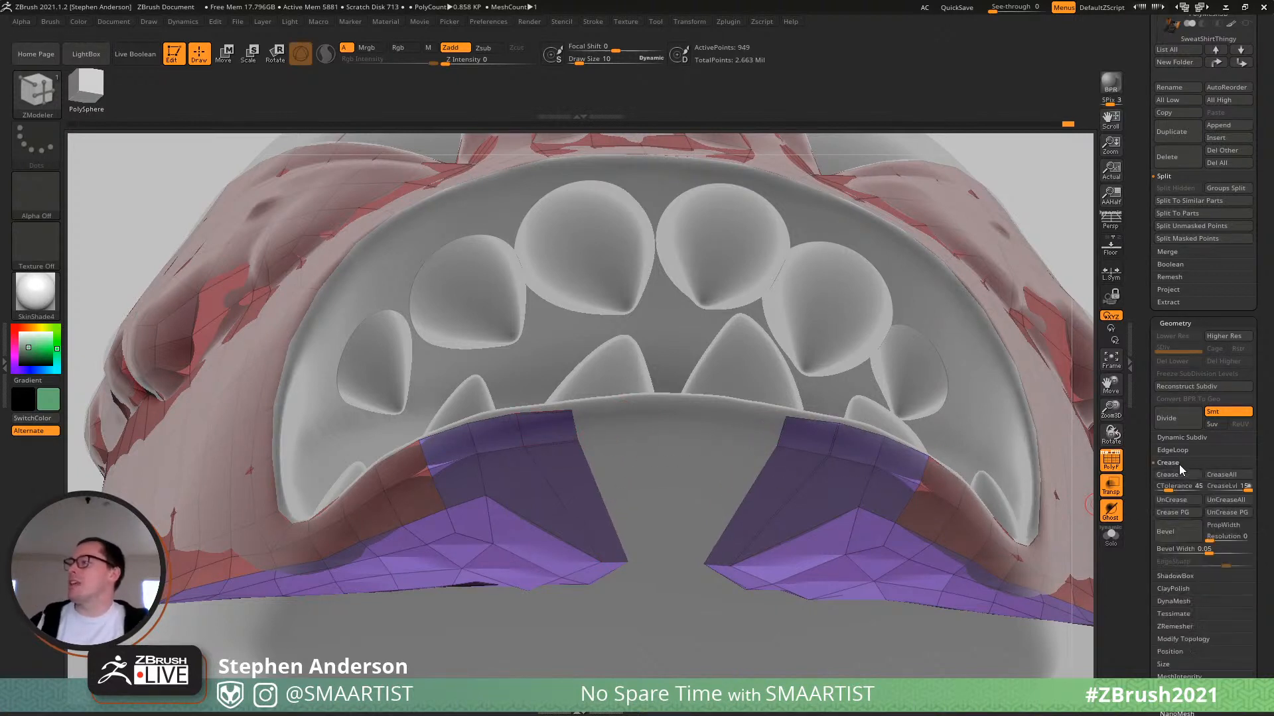
{"action": "left_click", "coordinate": [1177, 516]}
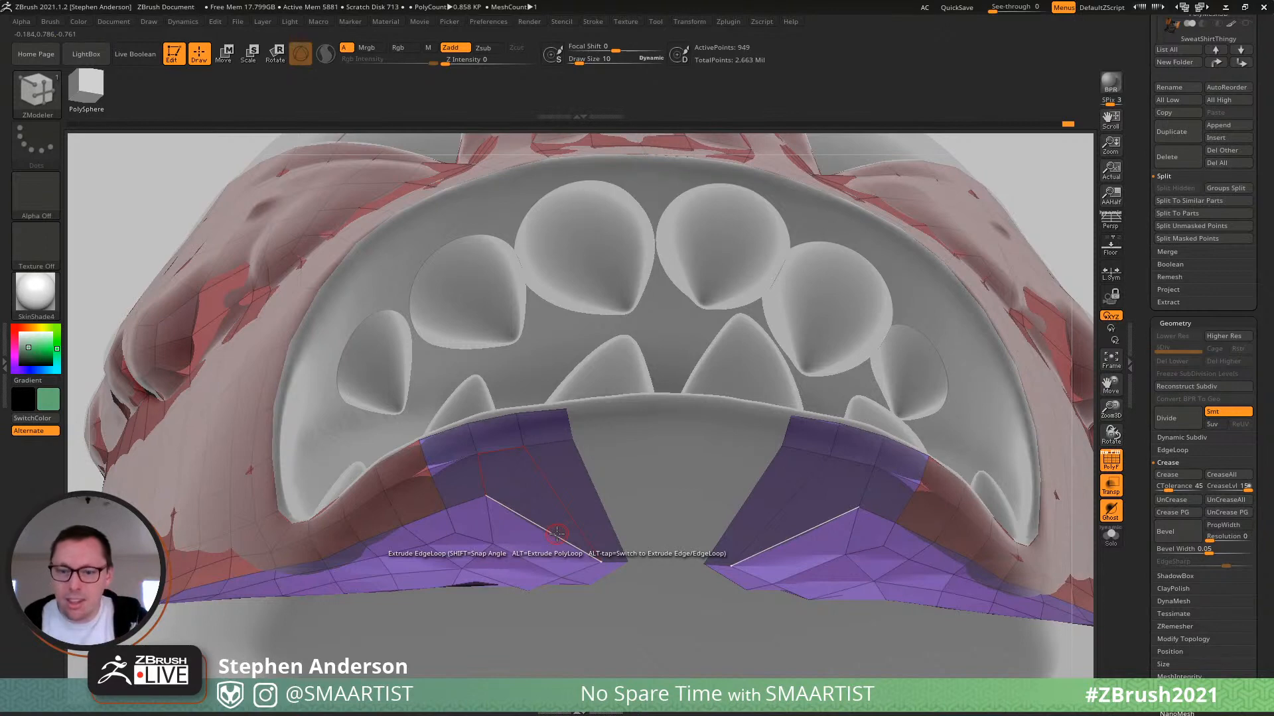
Switch to the Move brush and set the draw size to 36 for adjusting the fin beneath the mouth corner.
{"action": "right_click_drag", "start_coordinate": [603, 497], "coordinate": [572, 473]}
{"action": "right_click_drag", "start_coordinate": [620, 540], "coordinate": [335, 566]}
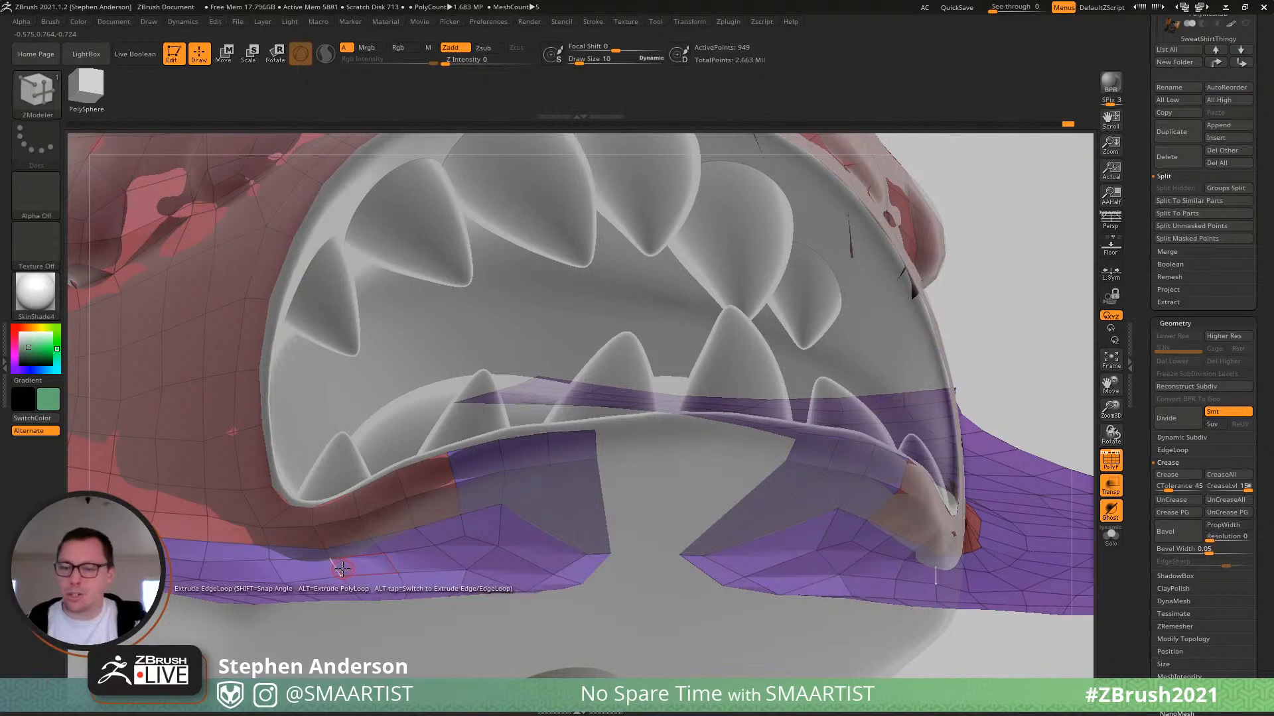
{"action": "key", "text": "b"}
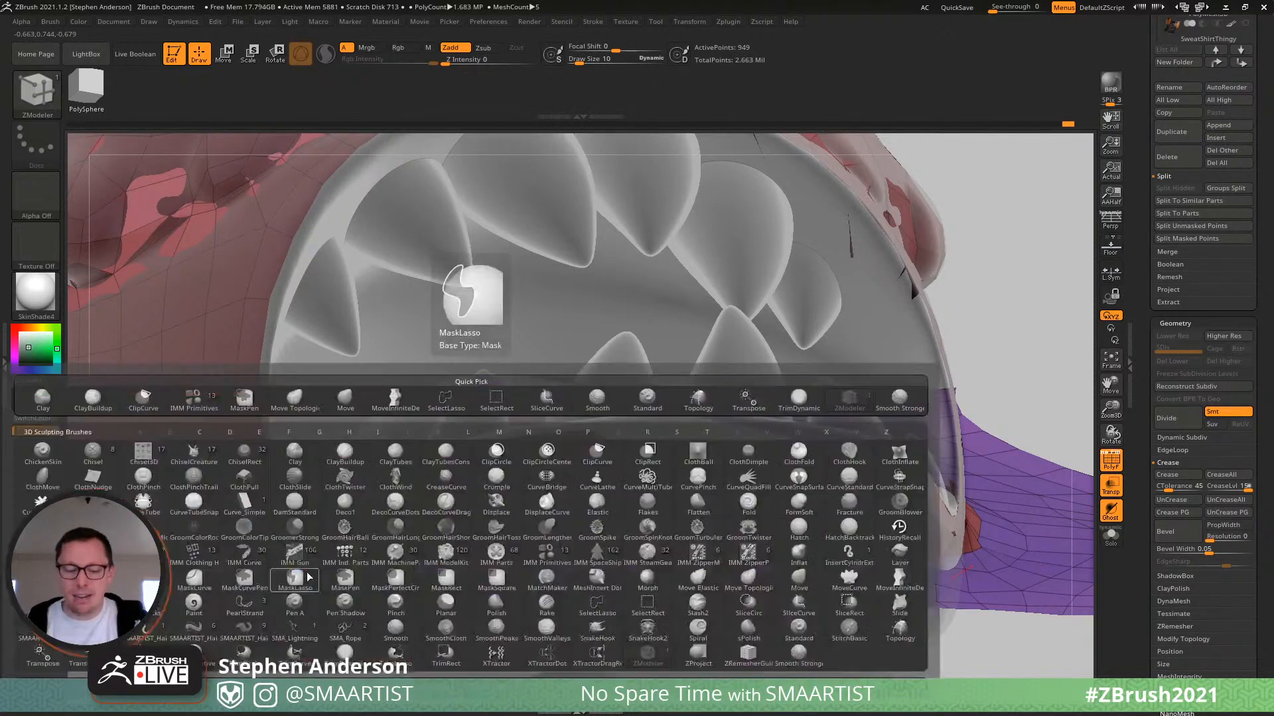
{"action": "key", "text": "m"}
{"action": "key", "text": "v"}
{"action": "right_click_drag", "start_coordinate": [290, 568], "coordinate": [273, 536]}
{"action": "key", "text": "s"}
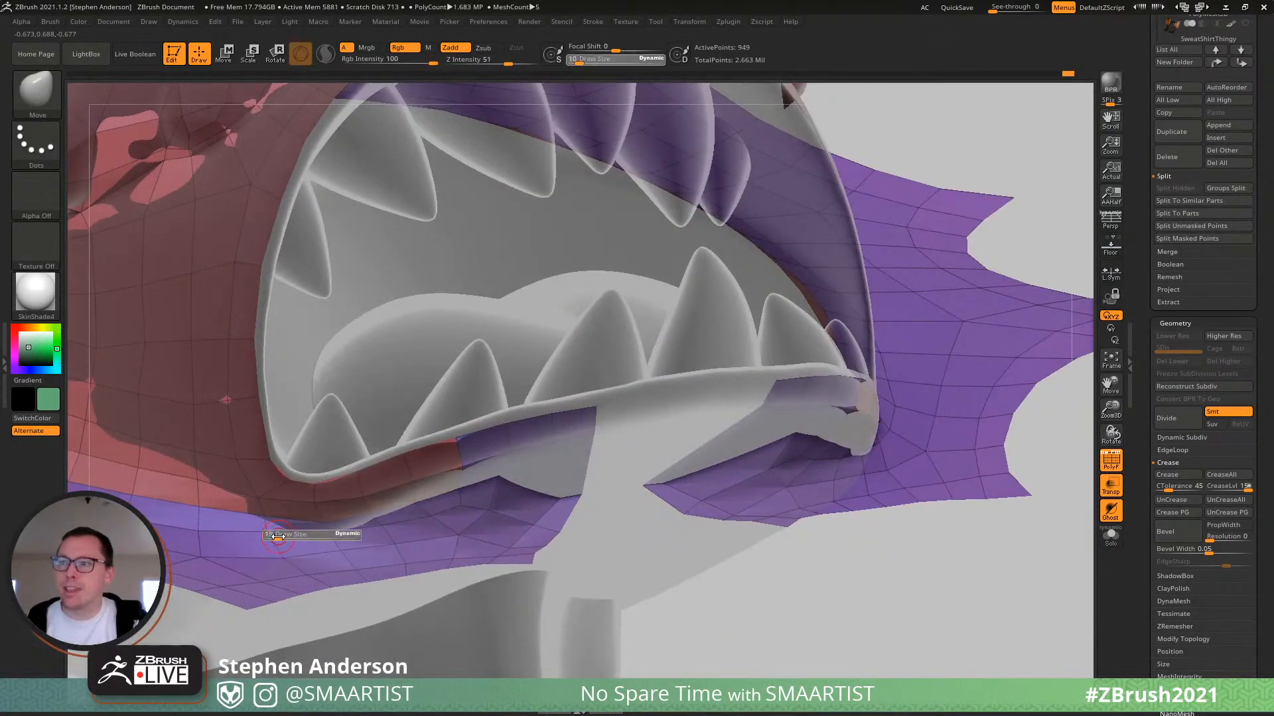
{"action": "left_click_drag", "start_coordinate": [274, 538], "coordinate": [257, 538]}
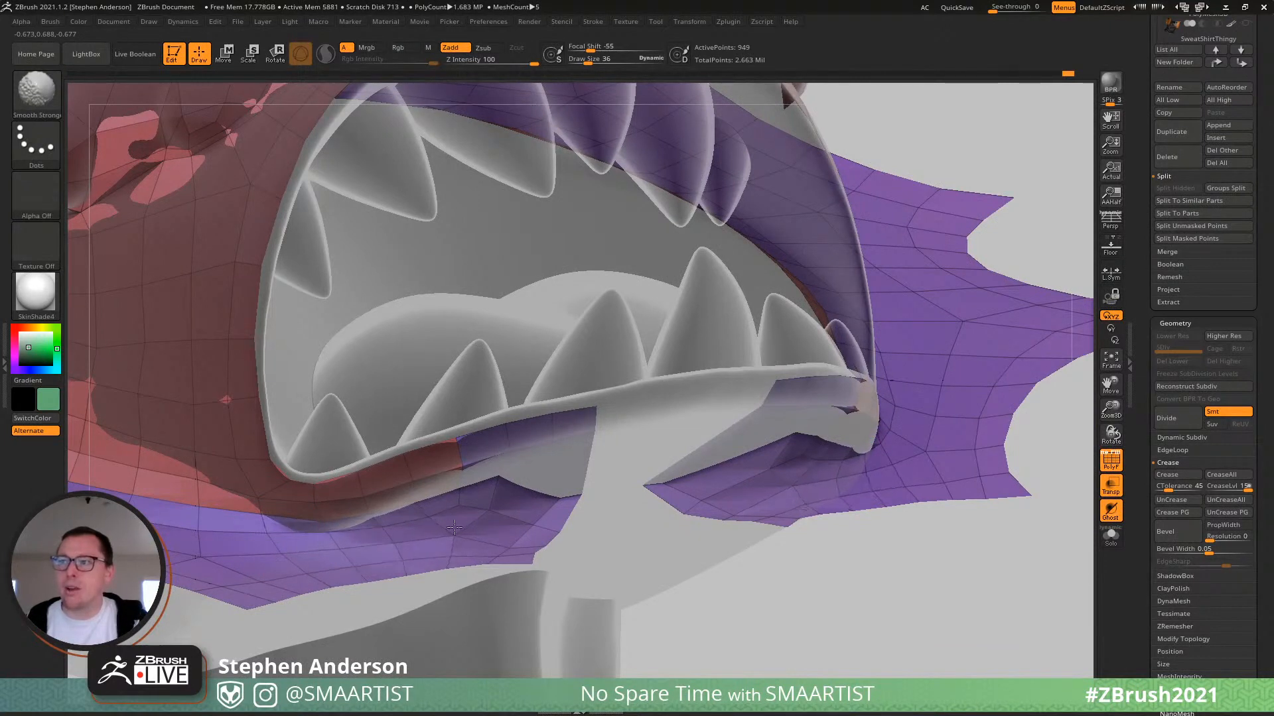
Smooth the fin polygons under the lower lip, from the mouth corner toward the fin's inner end.
{"action": "right_click_drag", "start_coordinate": [454, 527], "coordinate": [489, 511]}
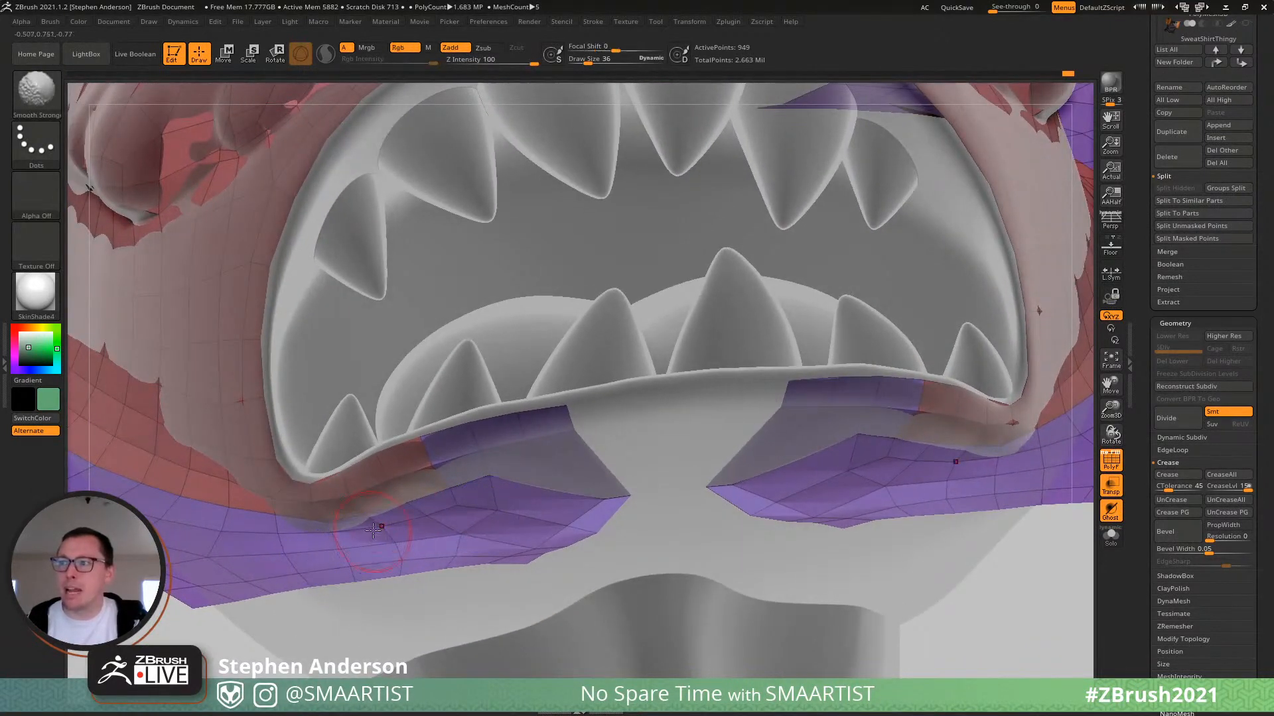
{"action": "mouse_move", "coordinate": [373, 530]}
{"action": "right_mouse_down"}
{"action": "mouse_move", "coordinate": [413, 507]}
{"action": "mouse_move", "coordinate": [573, 531]}
{"action": "right_mouse_up"}
{"action": "key", "text": "shift"}
{"action": "left_click_drag", "start_coordinate": [564, 532], "coordinate": [522, 531], "text": "shift"}
{"action": "mouse_move", "coordinate": [522, 524]}
{"action": "right_mouse_down"}
{"action": "mouse_move", "coordinate": [577, 494]}
{"action": "mouse_move", "coordinate": [550, 471]}
{"action": "mouse_move", "coordinate": [496, 474]}
{"action": "right_mouse_up"}
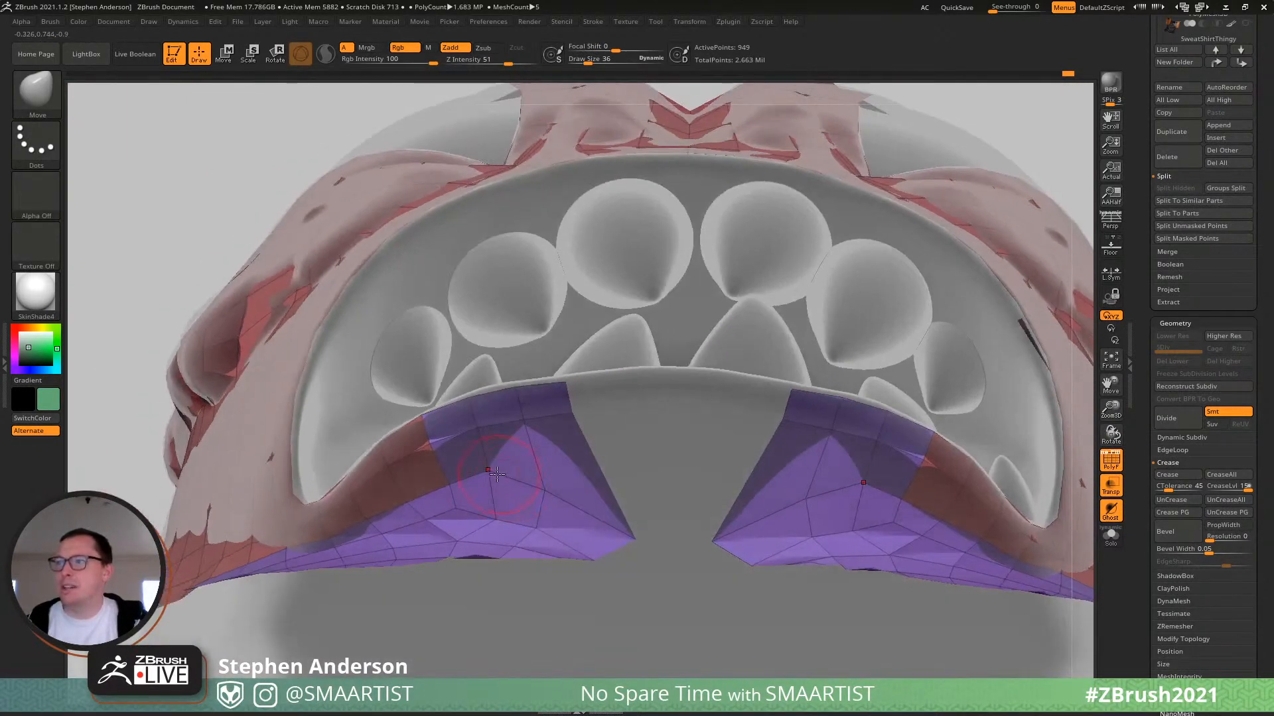
Set the draw size to 21 and even out the fin points below the lower lip.
{"action": "key", "text": "s"}
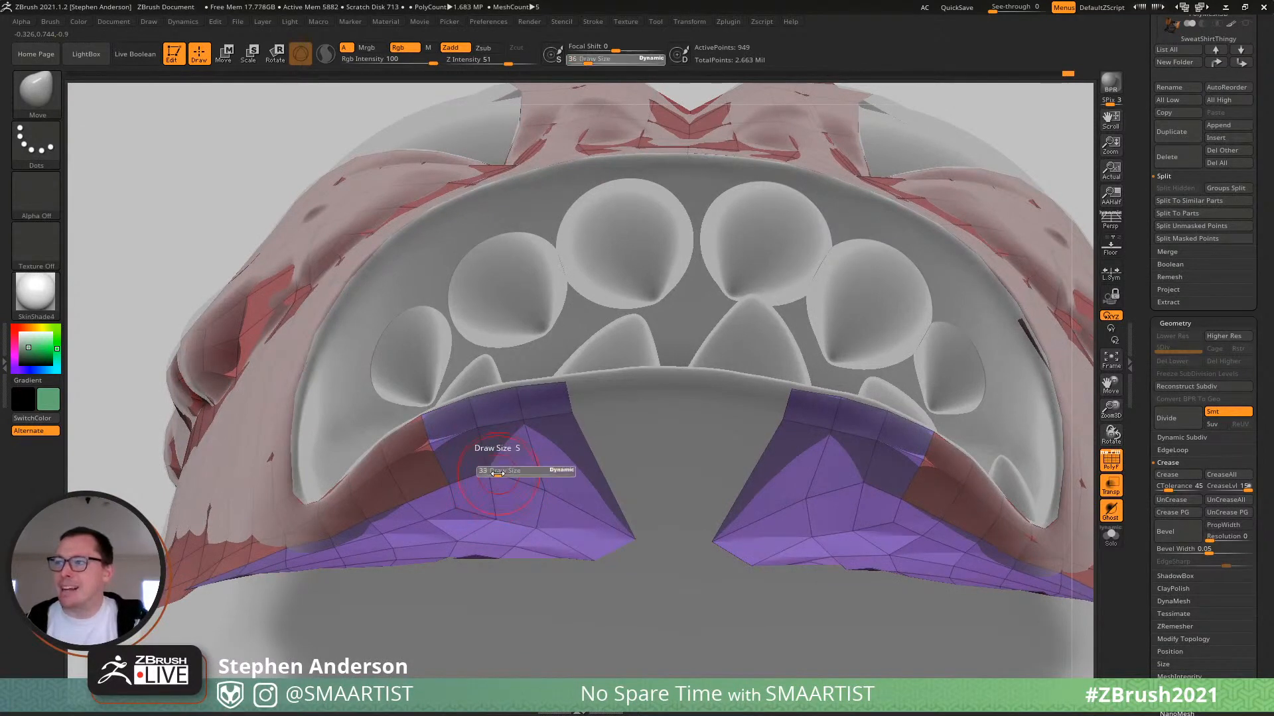
{"action": "left_click_drag", "start_coordinate": [495, 473], "coordinate": [490, 479]}
{"action": "mouse_move", "coordinate": [490, 479]}
{"action": "right_mouse_down"}
{"action": "mouse_move", "coordinate": [502, 518]}
{"action": "mouse_move", "coordinate": [465, 519]}
{"action": "mouse_move", "coordinate": [515, 603]}
{"action": "mouse_move", "coordinate": [499, 559]}
{"action": "right_mouse_up"}
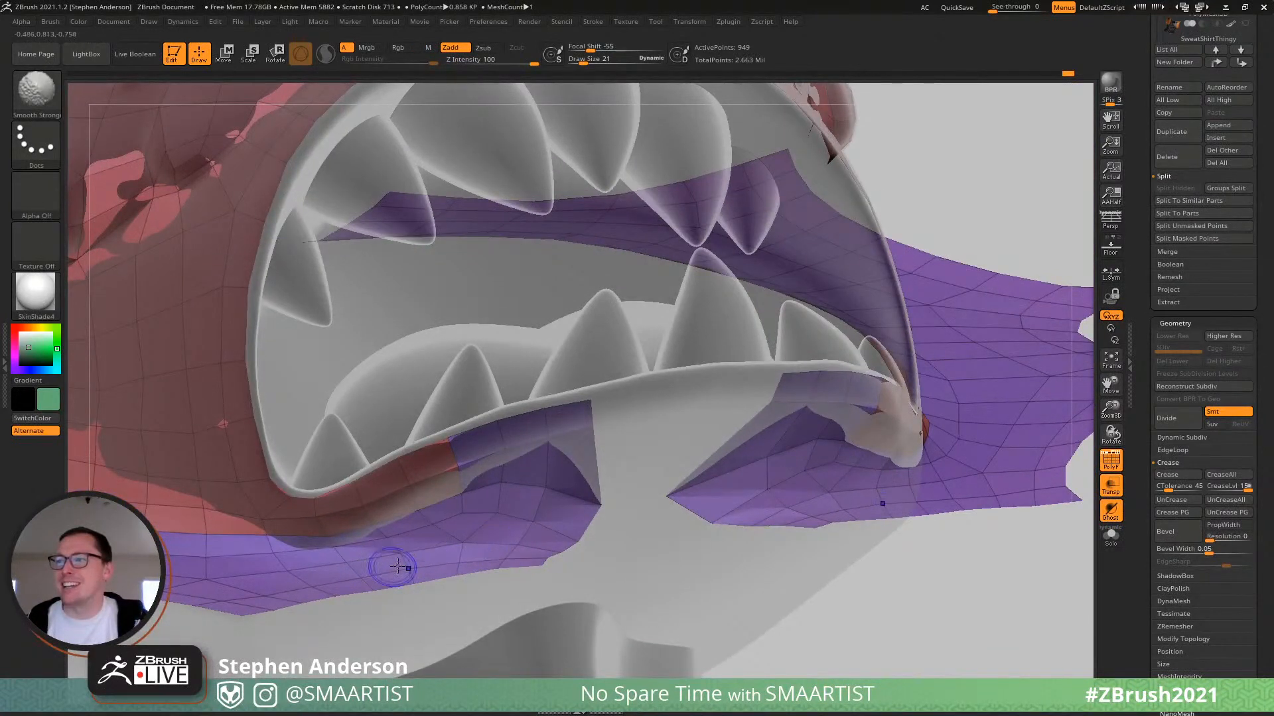
{"action": "right_click_drag", "start_coordinate": [338, 564], "coordinate": [450, 562], "text": "alt"}
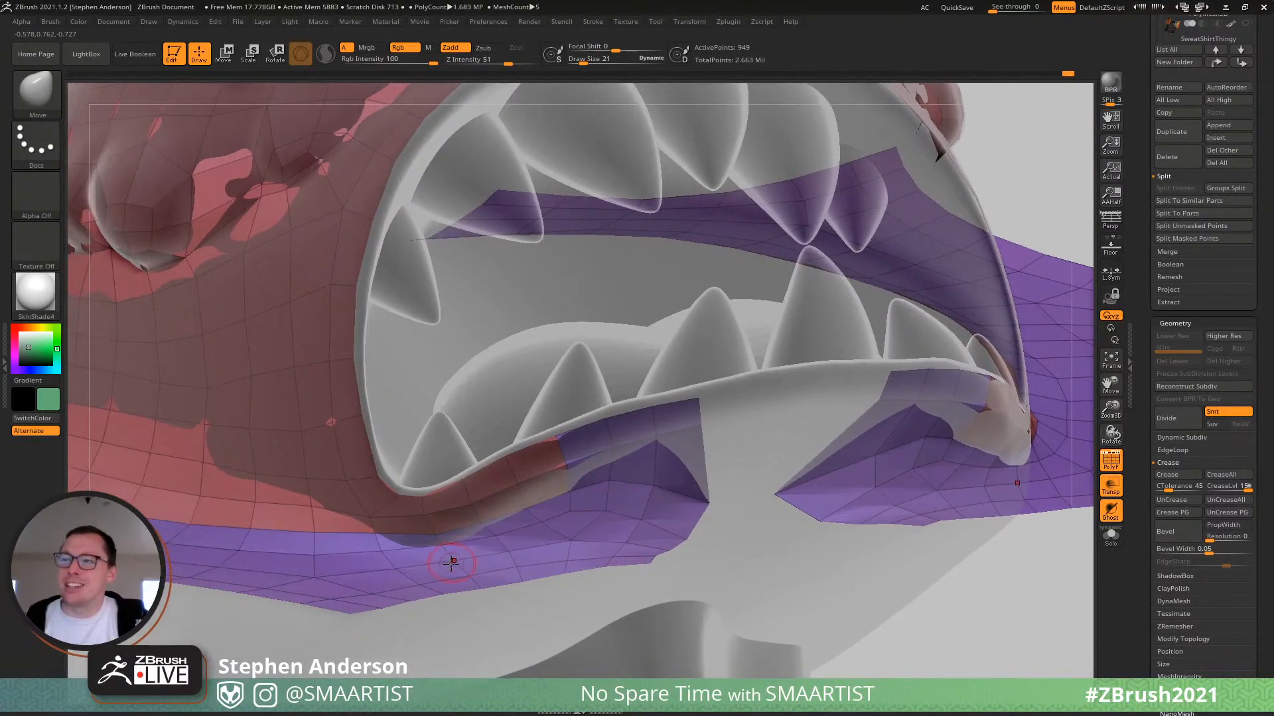
Pull and smooth the cheek polygons between the eye and the mouth corner, using draw sizes 58 and 104.
{"action": "mouse_move", "coordinate": [302, 449]}
{"action": "right_mouse_down"}
{"action": "mouse_move", "coordinate": [332, 428]}
{"action": "mouse_move", "coordinate": [305, 428]}
{"action": "right_mouse_up"}
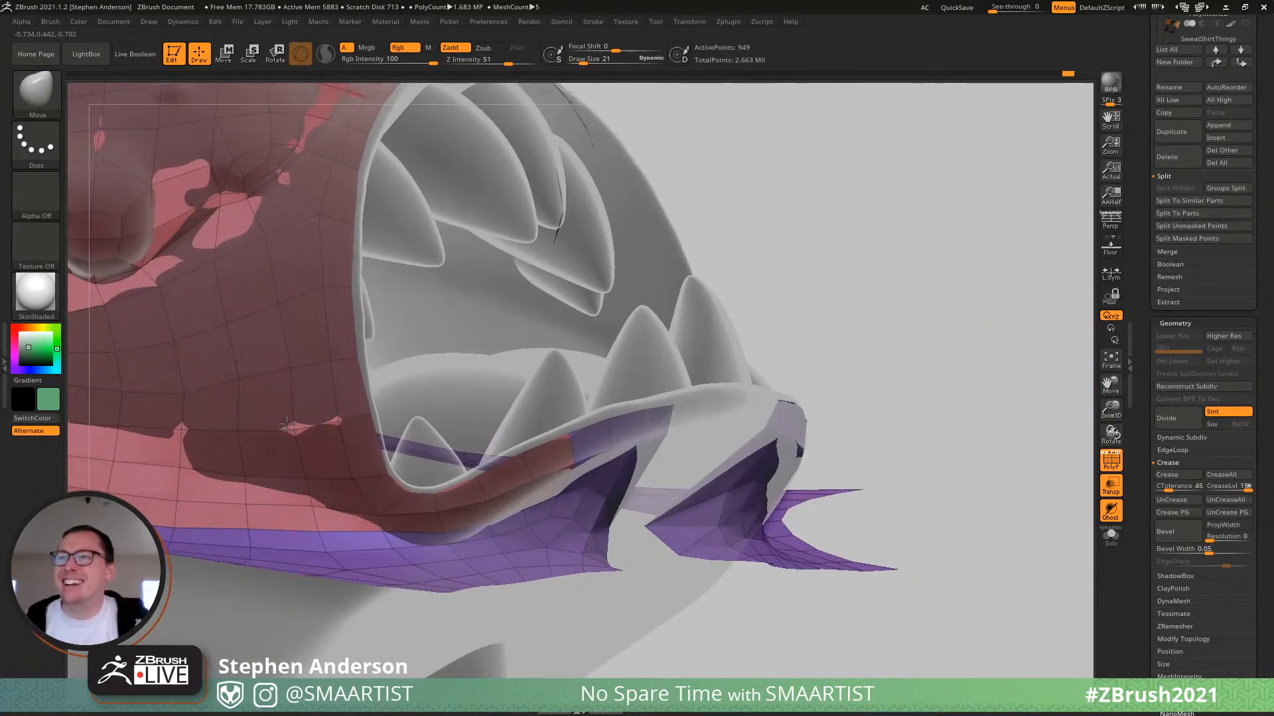
{"action": "right_click_drag", "start_coordinate": [270, 376], "coordinate": [406, 386], "text": "alt"}
{"action": "mouse_move", "coordinate": [310, 405]}
{"action": "left_mouse_down"}
{"action": "mouse_move", "coordinate": [313, 387]}
{"action": "mouse_move", "coordinate": [359, 393]}
{"action": "left_mouse_up"}
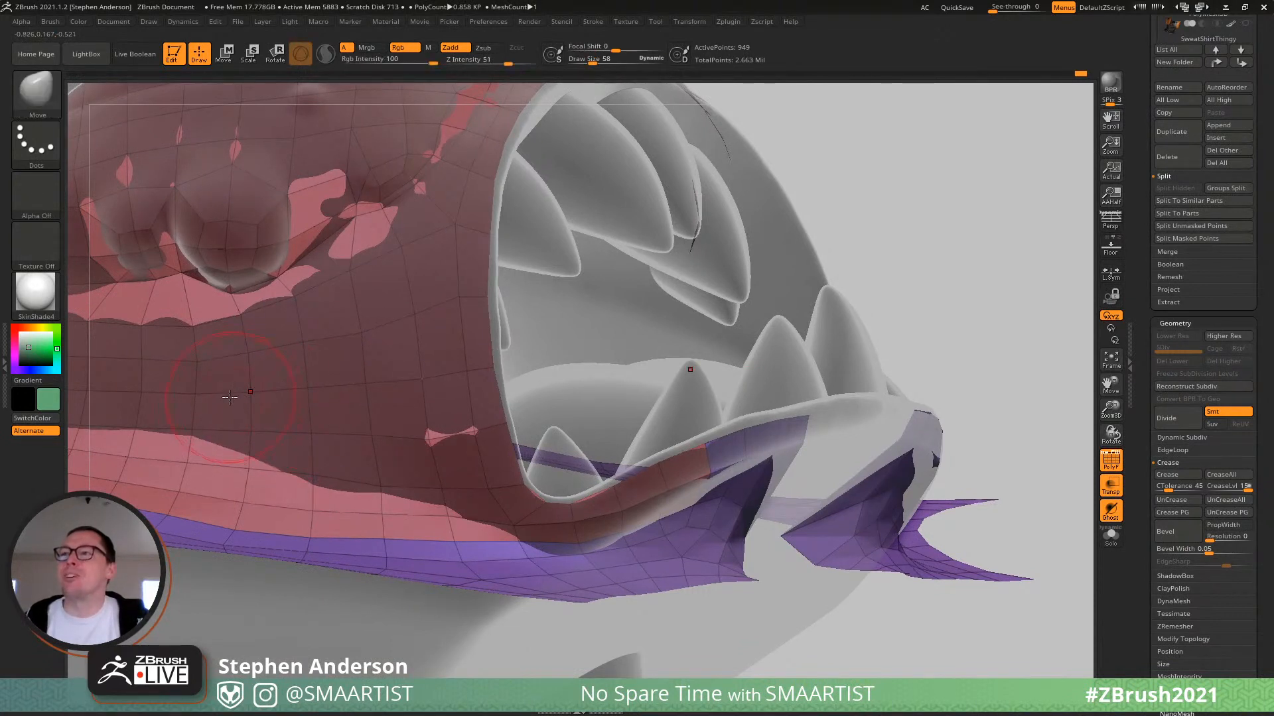
{"action": "left_click_drag", "start_coordinate": [229, 446], "coordinate": [198, 438], "text": "shift"}
{"action": "right_click_drag", "start_coordinate": [254, 397], "coordinate": [445, 435], "text": "alt"}
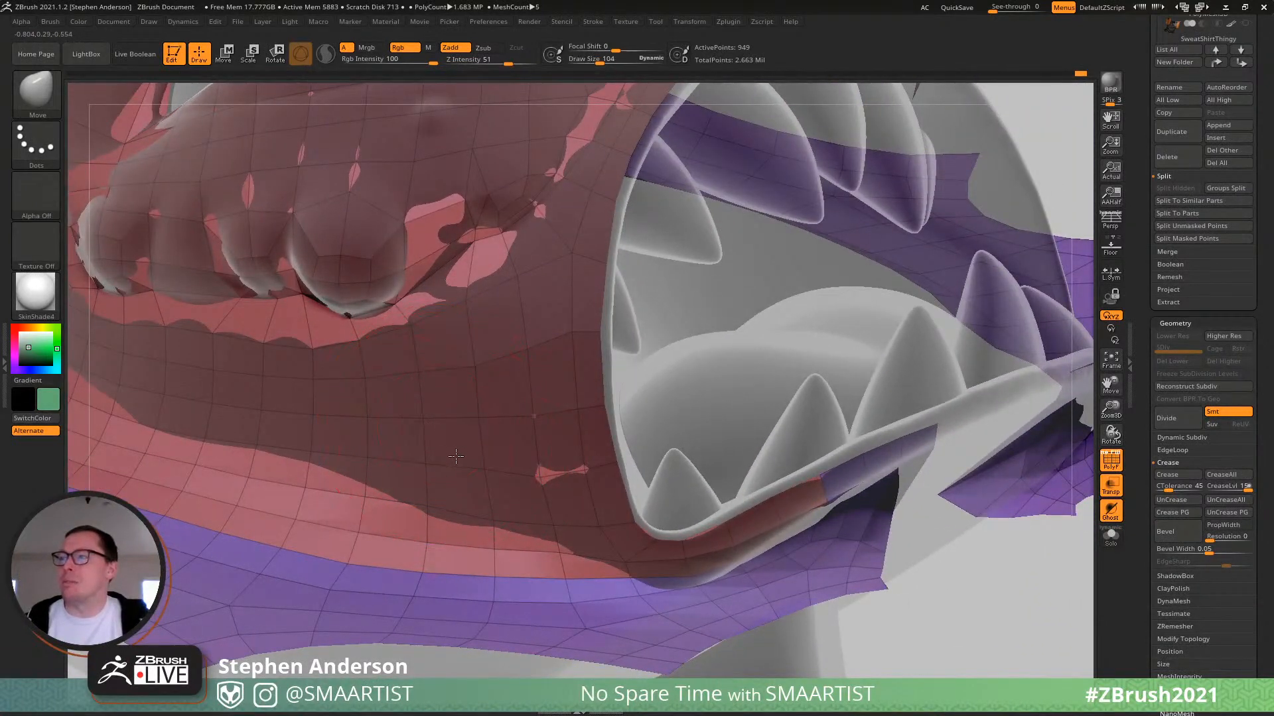
{"action": "mouse_move", "coordinate": [455, 456]}
{"action": "left_mouse_down"}
{"action": "mouse_move", "coordinate": [396, 432]}
{"action": "mouse_move", "coordinate": [453, 439]}
{"action": "mouse_move", "coordinate": [426, 450]}
{"action": "left_mouse_up"}
Set the draw size to 54 and smooth the cheek polygons down to the band above the side fin.
{"action": "key", "text": "s"}
{"action": "left_click_drag", "start_coordinate": [503, 412], "coordinate": [492, 414]}
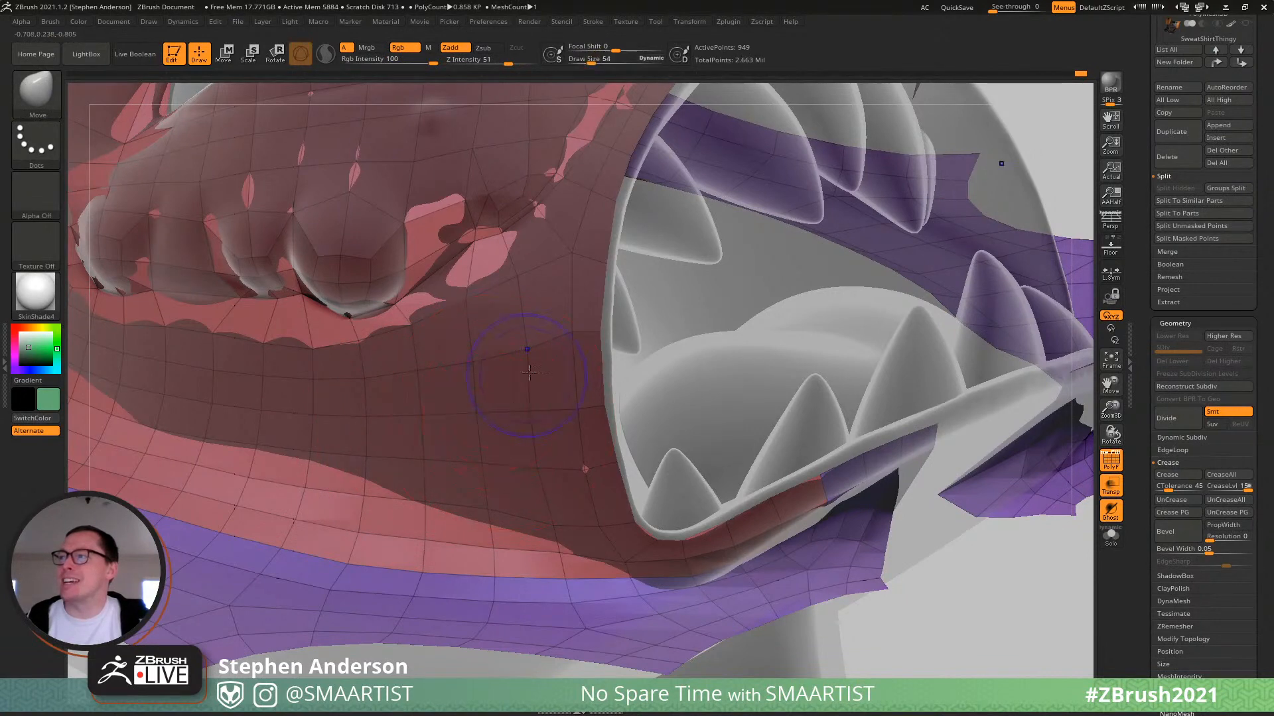
{"action": "left_click_drag", "start_coordinate": [536, 363], "coordinate": [513, 355], "text": "shift"}
{"action": "right_click_drag", "start_coordinate": [383, 425], "coordinate": [462, 420], "text": "alt"}
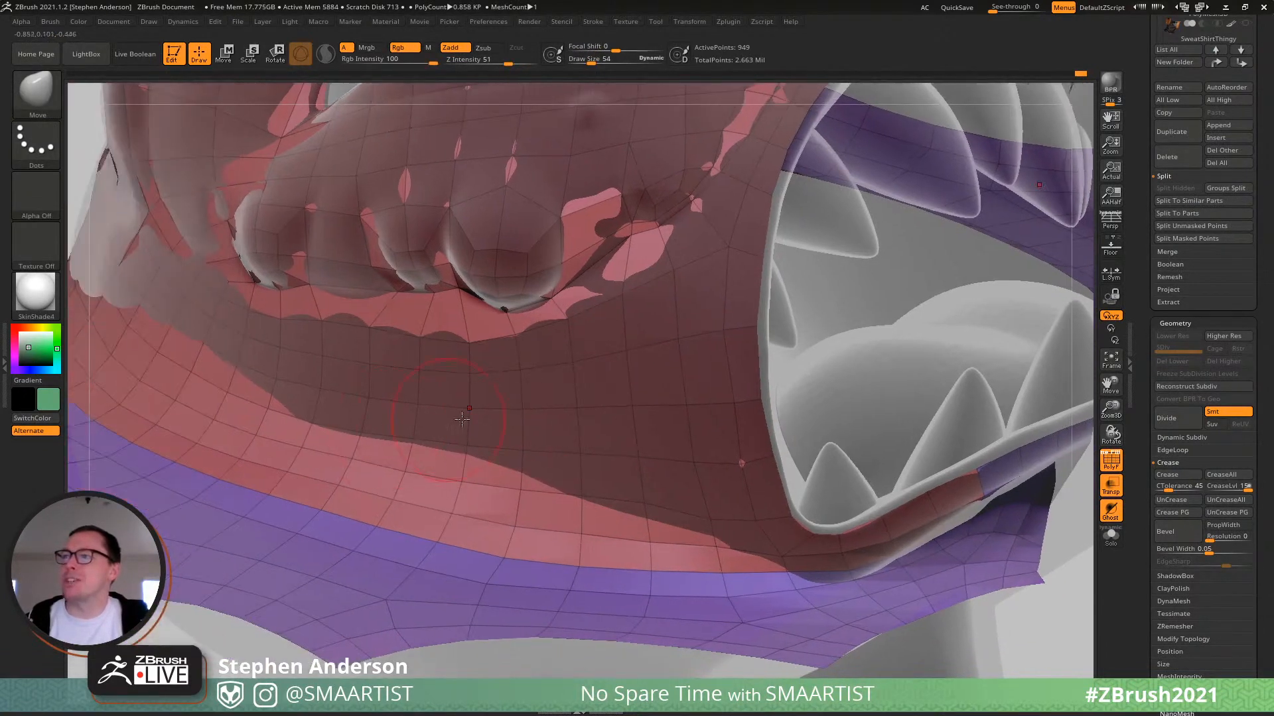
{"action": "mouse_move", "coordinate": [451, 441]}
{"action": "left_mouse_down", "text": "shift"}
{"action": "mouse_move", "coordinate": [345, 421]}
{"action": "mouse_move", "coordinate": [398, 433]}
{"action": "left_mouse_up", "text": "shift"}
{"action": "left_click_drag", "start_coordinate": [540, 452], "coordinate": [383, 474], "text": "shift"}
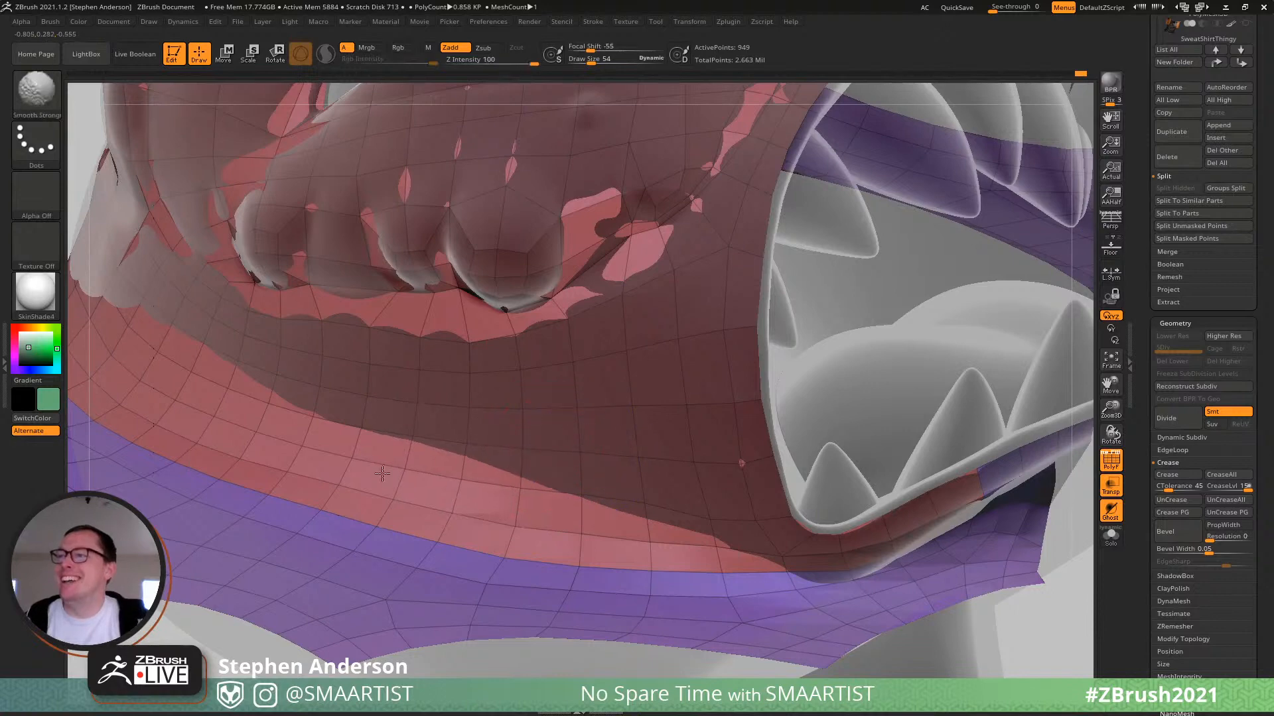
{"action": "left_click_drag", "start_coordinate": [639, 491], "coordinate": [723, 510], "text": "shift"}
Smooth the cheek polygons along the side of the mouth down to its corner.
{"action": "right_click_drag", "start_coordinate": [751, 504], "coordinate": [609, 499], "text": "alt"}
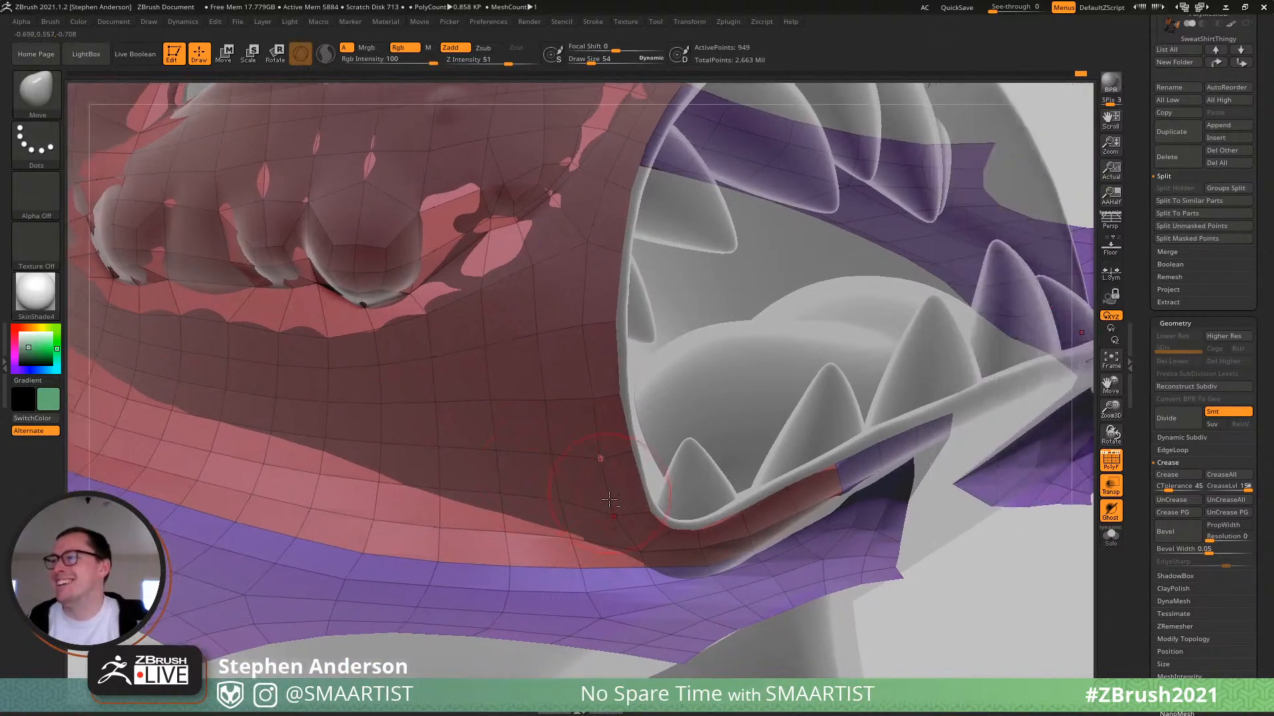
{"action": "left_click_drag", "start_coordinate": [588, 510], "coordinate": [531, 464], "text": "shift"}
{"action": "right_click_drag", "start_coordinate": [521, 454], "coordinate": [454, 441], "text": "alt"}
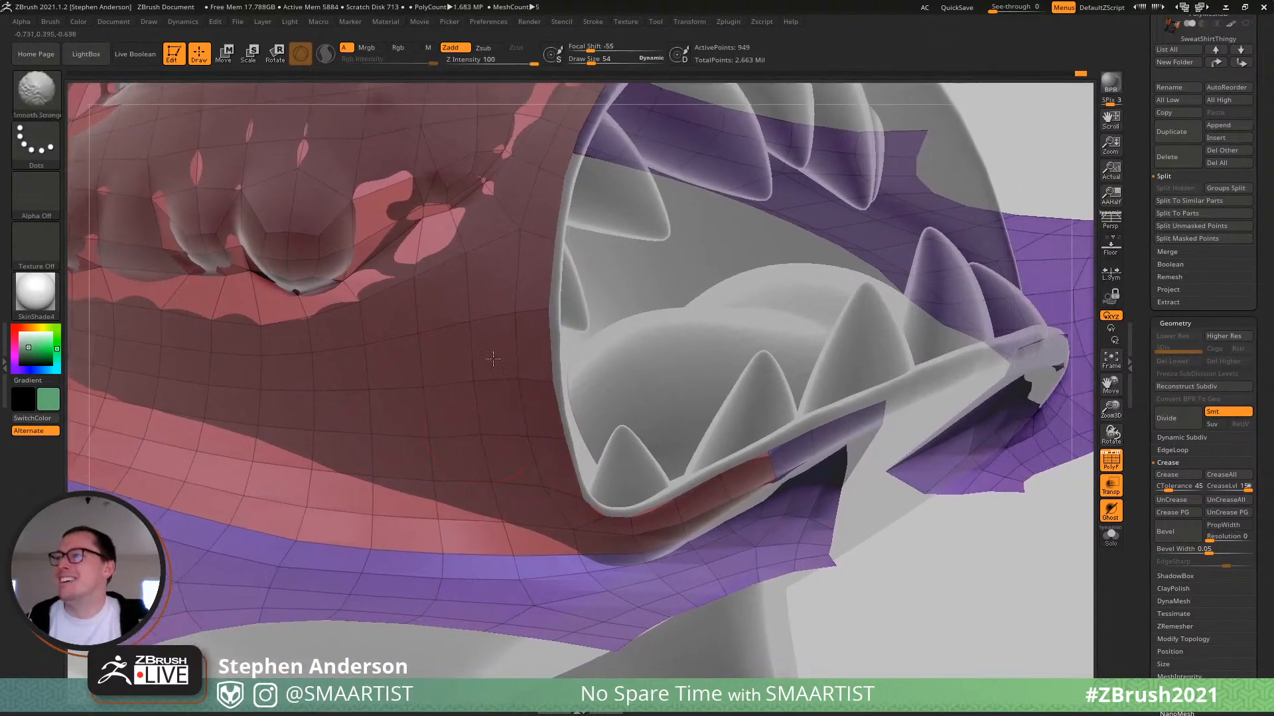
{"action": "left_click_drag", "start_coordinate": [493, 358], "coordinate": [484, 388], "text": "shift"}
{"action": "right_click_drag", "start_coordinate": [484, 389], "coordinate": [530, 479]}
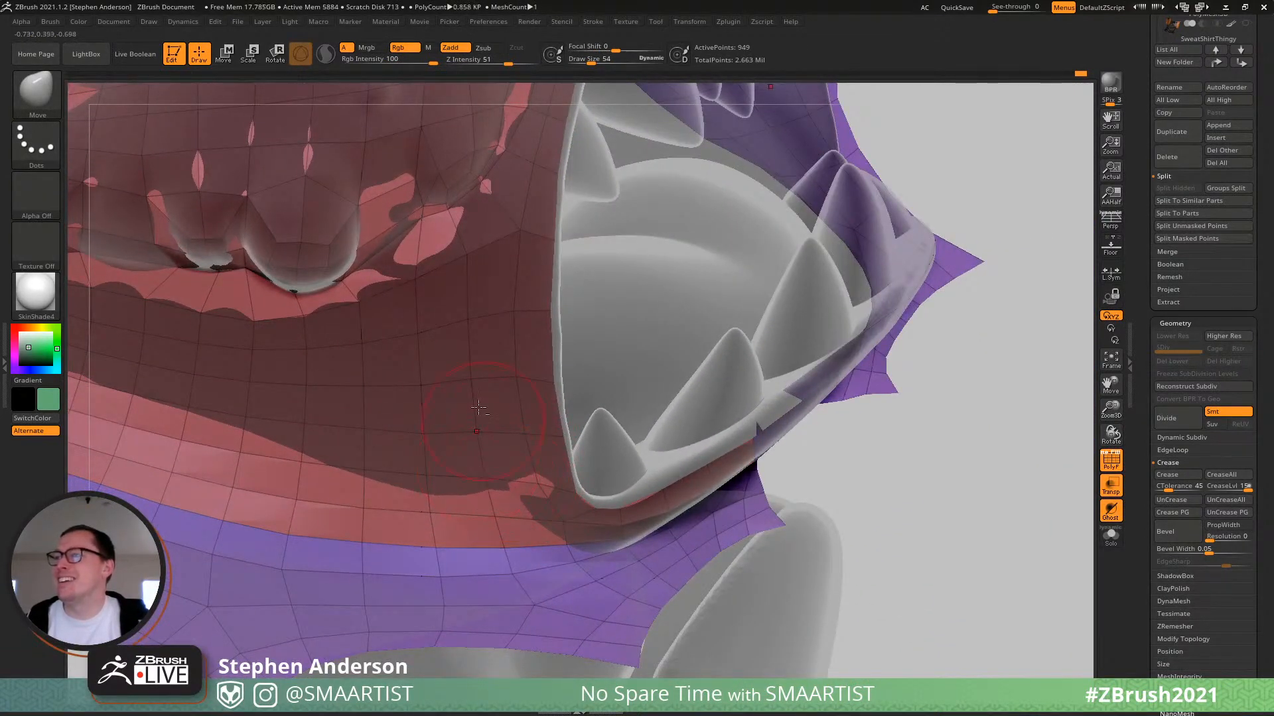
{"action": "mouse_move", "coordinate": [484, 412]}
{"action": "right_mouse_down"}
{"action": "mouse_move", "coordinate": [544, 454]}
{"action": "mouse_move", "coordinate": [499, 496]}
{"action": "right_mouse_up"}
Inspect the head retopology from several angles, including the mesh isolated without its polygon wireframe.
{"action": "right_click_drag", "start_coordinate": [356, 466], "coordinate": [485, 516]}
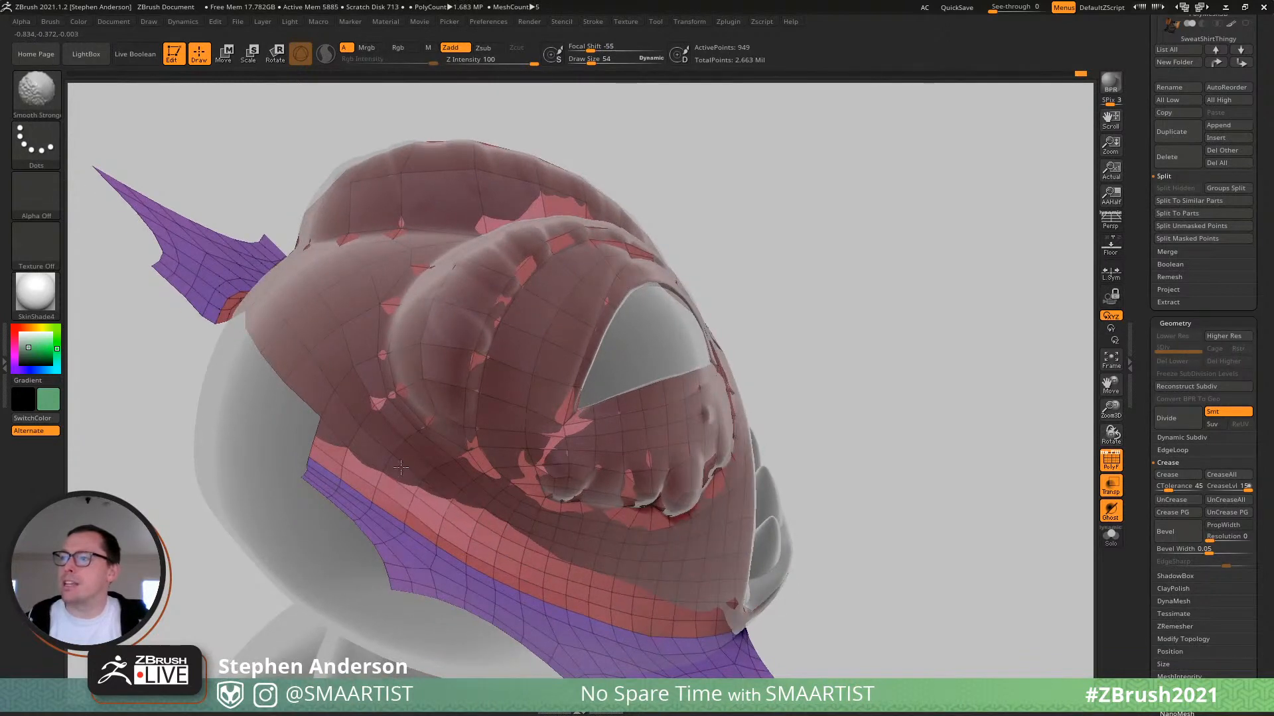
{"action": "right_click_drag", "start_coordinate": [401, 468], "coordinate": [413, 479]}
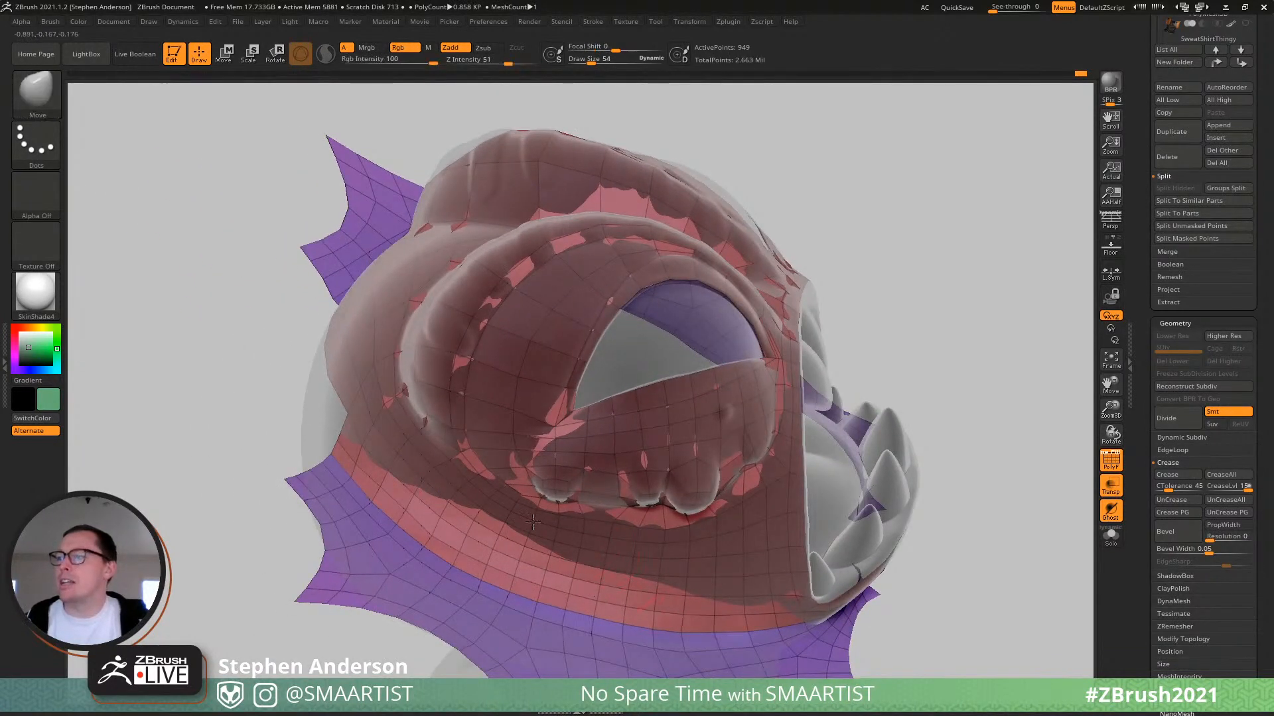
{"action": "right_click_drag", "start_coordinate": [534, 523], "coordinate": [364, 462]}
{"action": "mouse_move", "coordinate": [613, 556]}
{"action": "right_mouse_down"}
{"action": "mouse_move", "coordinate": [507, 484]}
{"action": "mouse_move", "coordinate": [487, 526]}
{"action": "mouse_move", "coordinate": [556, 496]}
{"action": "mouse_move", "coordinate": [491, 445]}
{"action": "mouse_move", "coordinate": [411, 412]}
{"action": "right_mouse_up"}
{"action": "key", "text": "shift+f"}
{"action": "left_click", "coordinate": [1110, 538]}
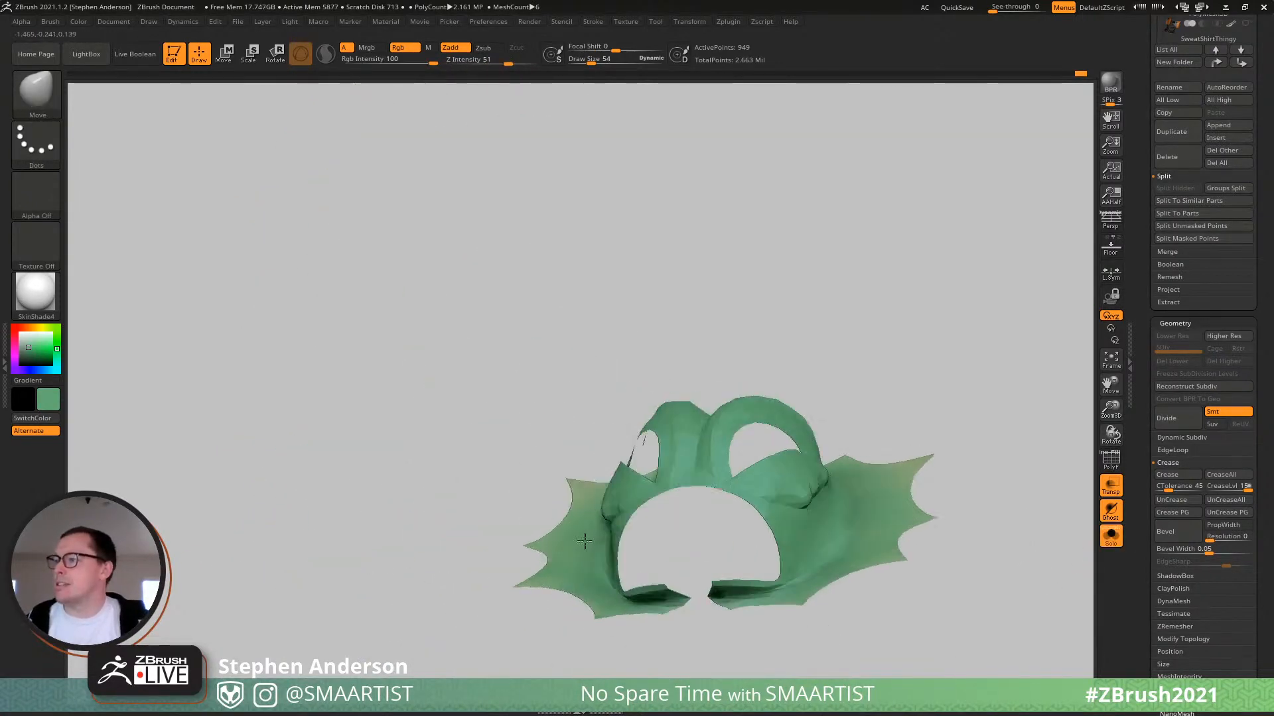
{"action": "right_click_drag", "start_coordinate": [730, 584], "coordinate": [489, 512]}
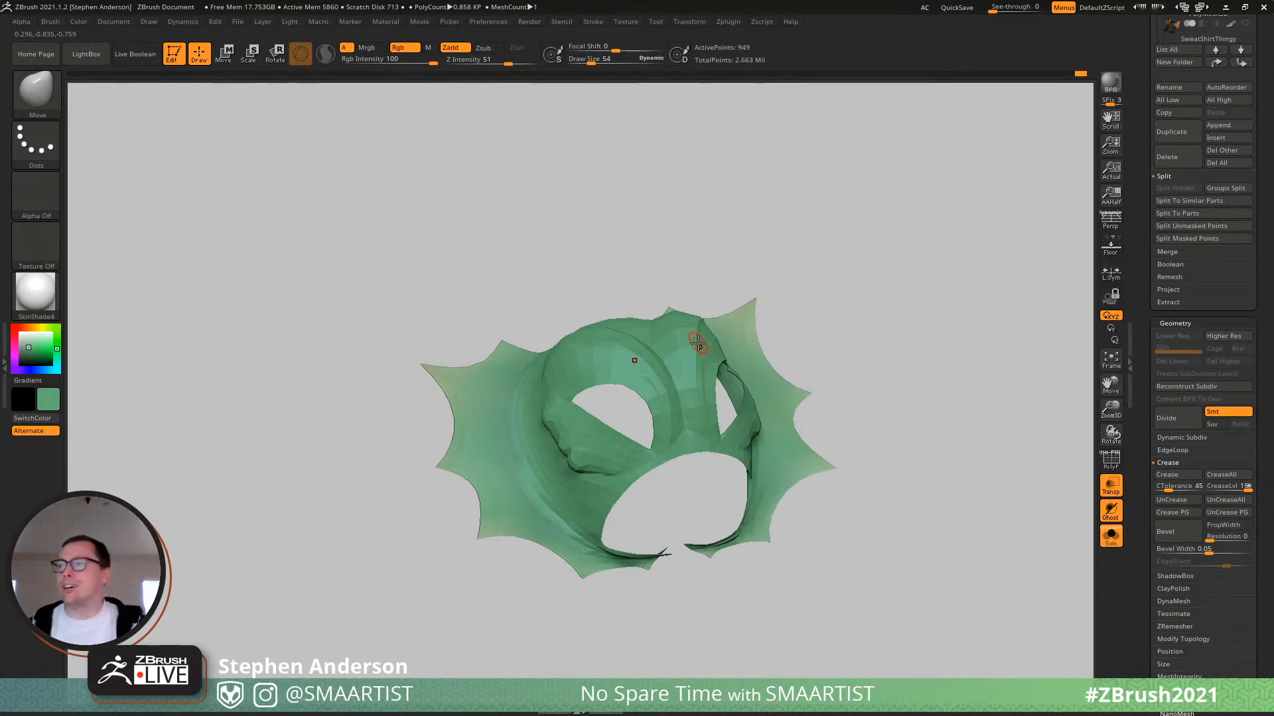
{"action": "left_click", "coordinate": [1111, 540]}
{"action": "right_click_drag", "start_coordinate": [569, 472], "coordinate": [664, 531]}
{"action": "mouse_move", "coordinate": [664, 530]}
{"action": "right_mouse_down", "text": "ctrl"}
{"action": "mouse_move", "coordinate": [730, 627]}
{"action": "mouse_move", "coordinate": [691, 455]}
{"action": "mouse_move", "coordinate": [648, 451]}
{"action": "mouse_move", "coordinate": [667, 488]}
{"action": "mouse_move", "coordinate": [708, 495]}
{"action": "mouse_move", "coordinate": [707, 527]}
{"action": "mouse_move", "coordinate": [729, 504]}
{"action": "mouse_move", "coordinate": [755, 502]}
{"action": "right_mouse_up", "text": "ctrl"}
{"action": "key", "text": "shift+f"}
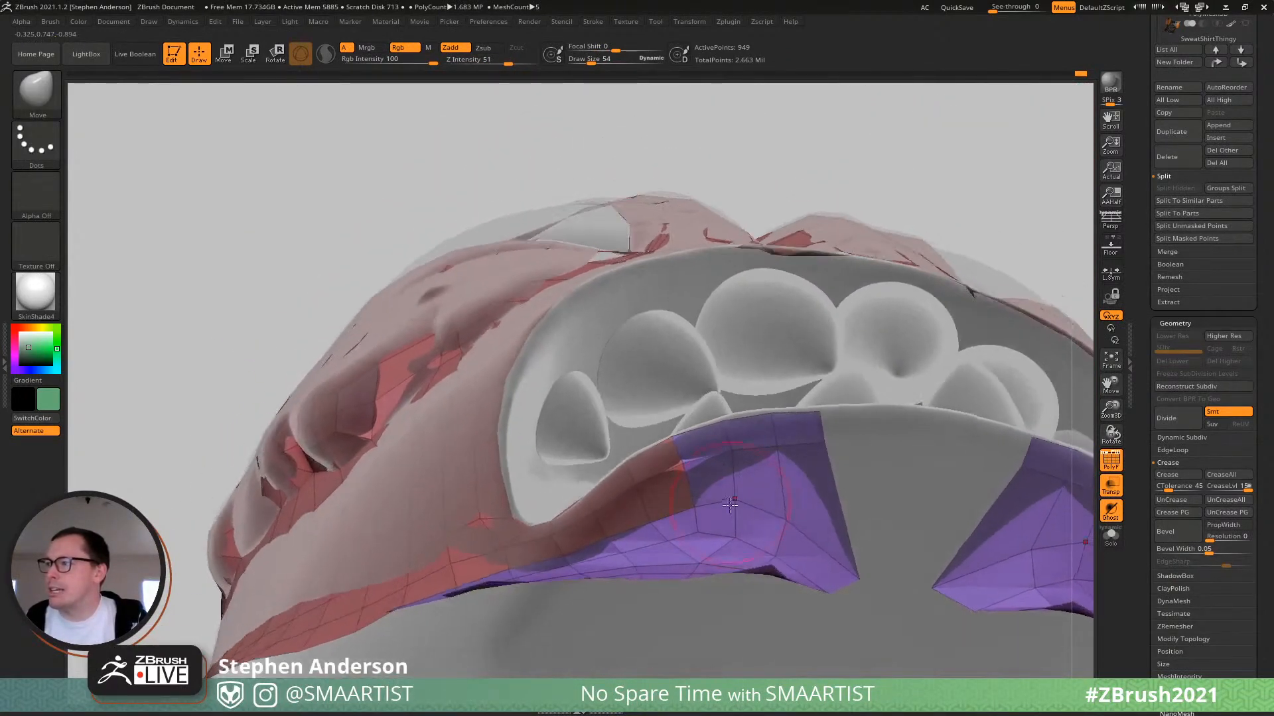
Set the draw size to 33 and move the seam points between strip and fin down the underside of the lower lip.
{"action": "key", "text": "s"}
{"action": "mouse_move", "coordinate": [754, 506]}
{"action": "left_mouse_down"}
{"action": "mouse_move", "coordinate": [716, 491]}
{"action": "mouse_move", "coordinate": [773, 524]}
{"action": "mouse_move", "coordinate": [773, 541]}
{"action": "left_mouse_up"}
{"action": "mouse_move", "coordinate": [696, 520]}
{"action": "left_mouse_down"}
{"action": "mouse_move", "coordinate": [701, 532]}
{"action": "mouse_move", "coordinate": [555, 568]}
{"action": "left_mouse_up"}
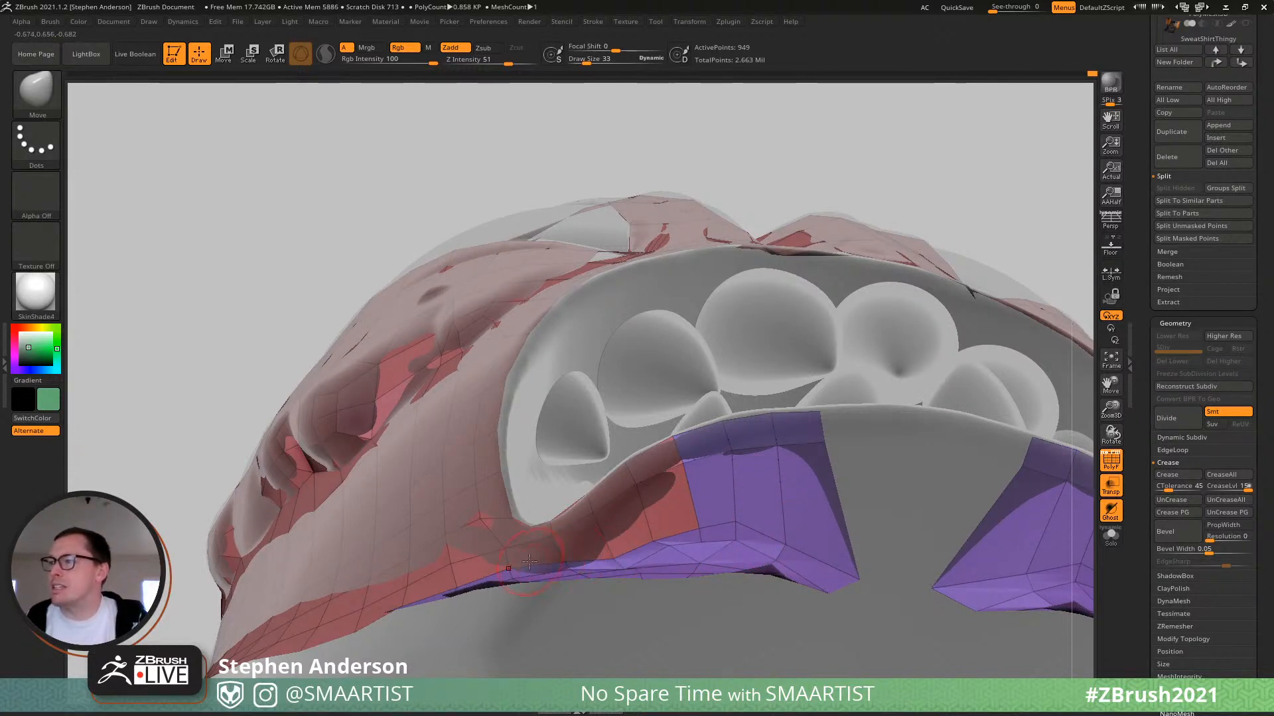
{"action": "right_click_drag", "start_coordinate": [633, 550], "coordinate": [578, 546]}
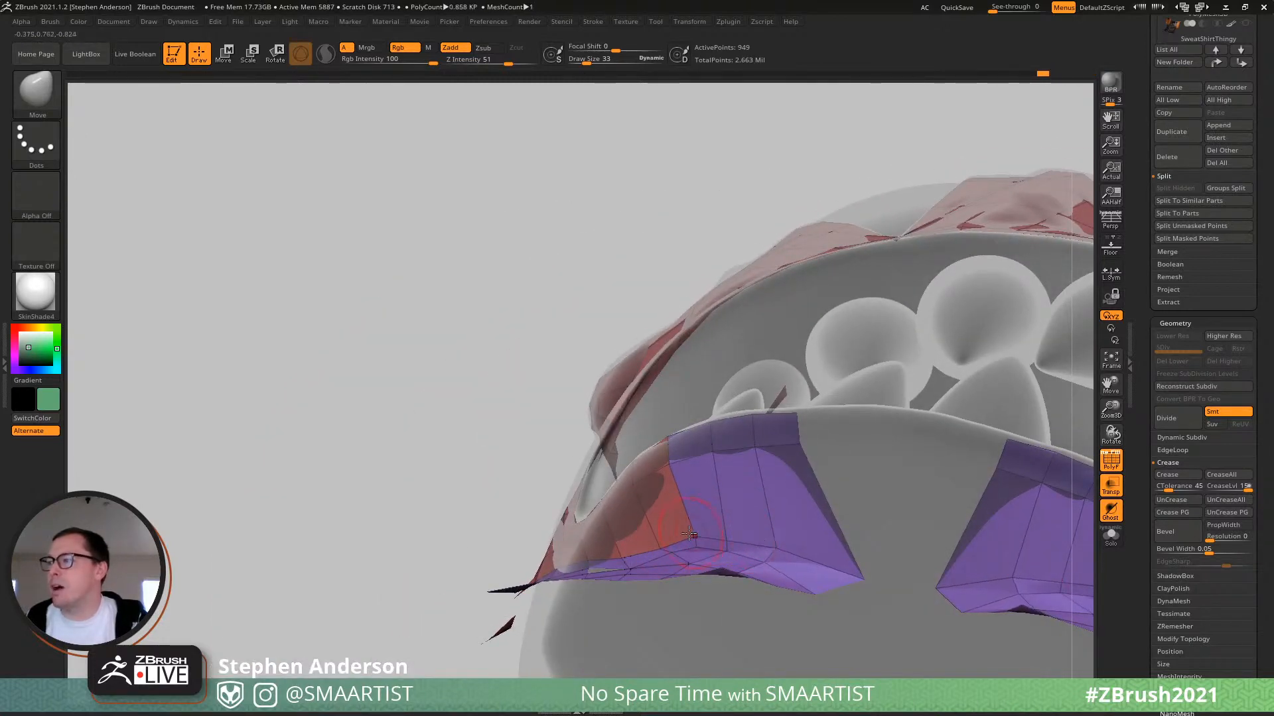
{"action": "mouse_move", "coordinate": [688, 533]}
{"action": "left_mouse_down"}
{"action": "mouse_move", "coordinate": [703, 547]}
{"action": "mouse_move", "coordinate": [663, 550]}
{"action": "left_mouse_up"}
Shape the strip's lower edge and inner corner around the chin with the Move brush, using draw sizes 15 and 48.
{"action": "mouse_move", "coordinate": [619, 556]}
{"action": "right_mouse_down"}
{"action": "mouse_move", "coordinate": [743, 554]}
{"action": "mouse_move", "coordinate": [534, 534]}
{"action": "right_mouse_up"}
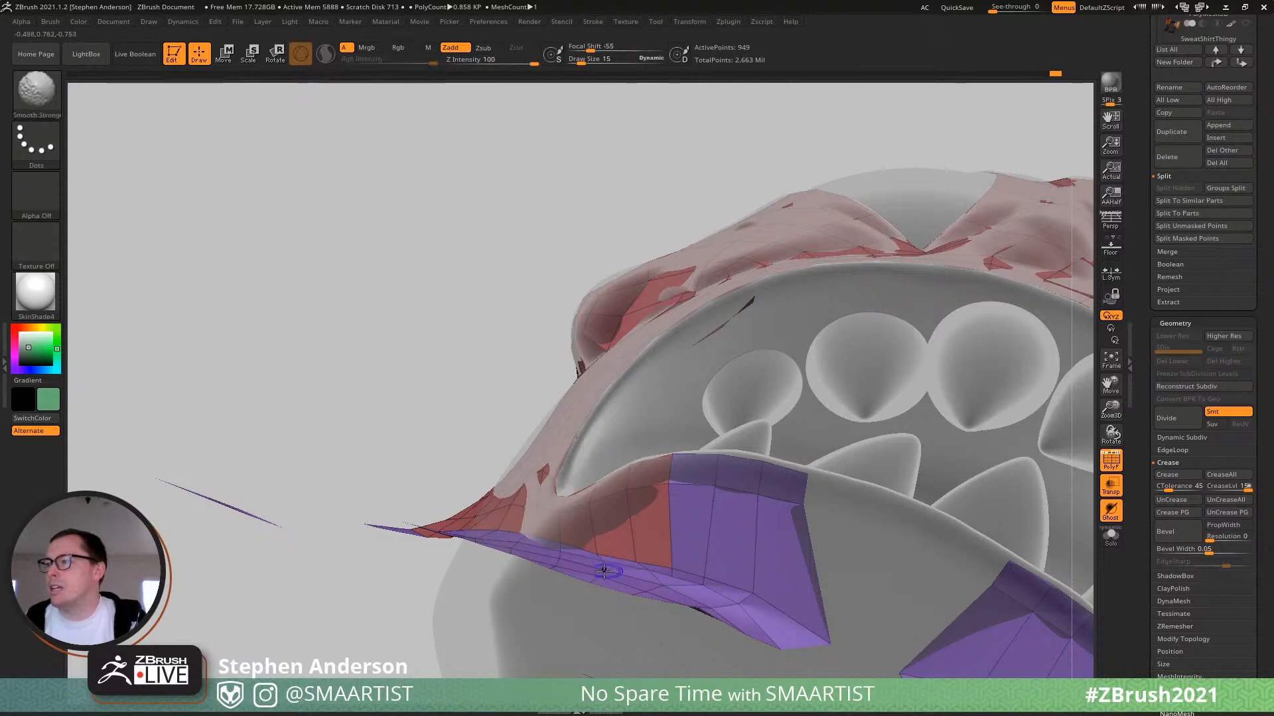
{"action": "mouse_move", "coordinate": [608, 569]}
{"action": "right_mouse_down"}
{"action": "mouse_move", "coordinate": [584, 564]}
{"action": "mouse_move", "coordinate": [624, 553]}
{"action": "right_mouse_up"}
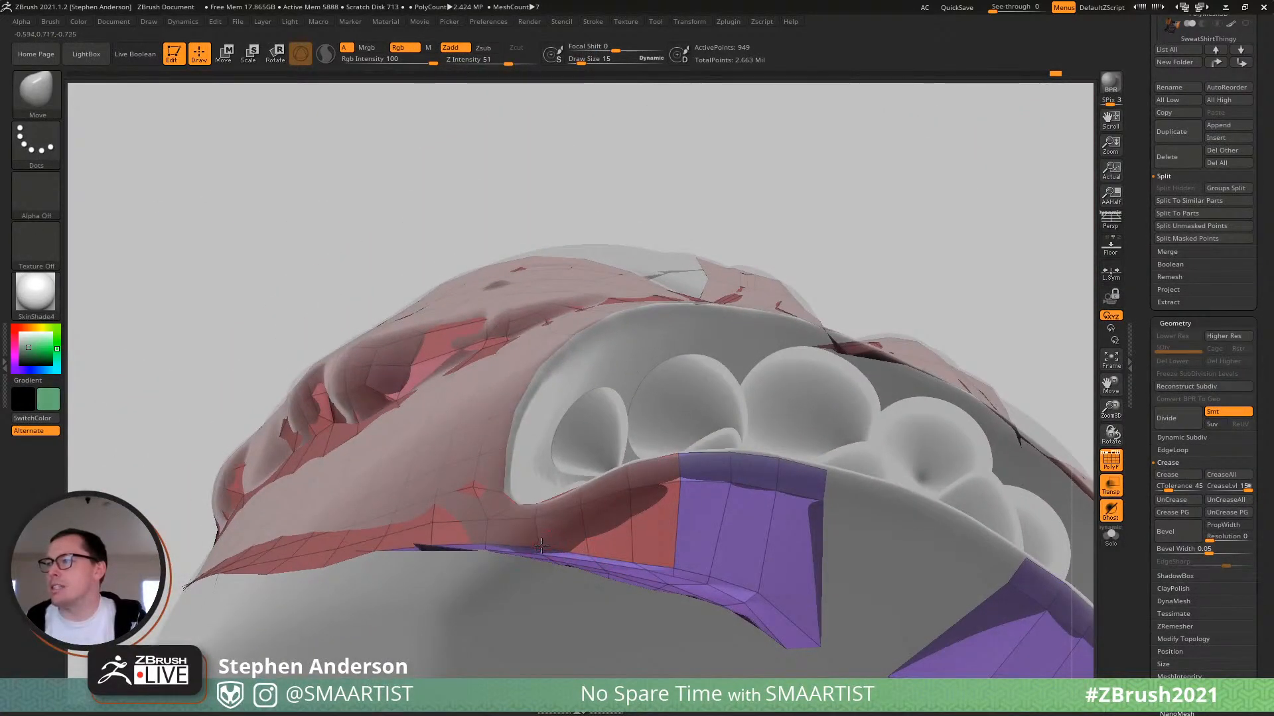
{"action": "right_click_drag", "start_coordinate": [541, 545], "coordinate": [662, 546]}
{"action": "key", "text": "s"}
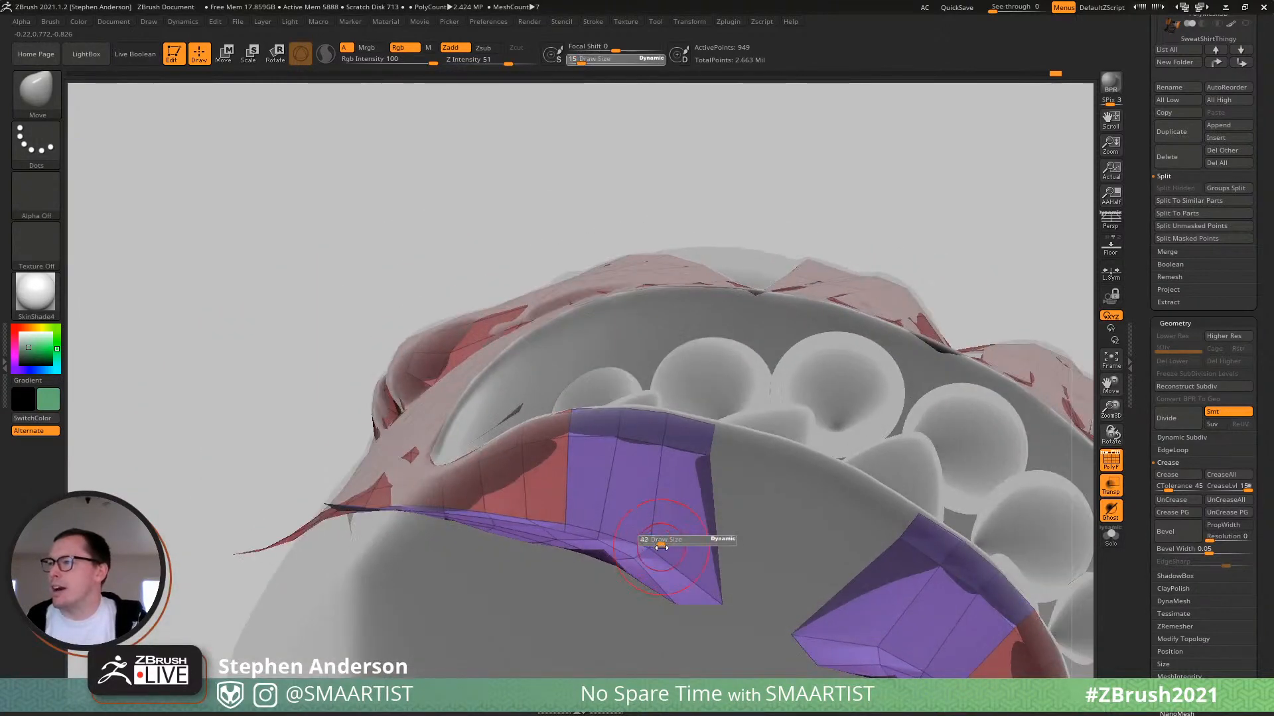
{"action": "left_click_drag", "start_coordinate": [661, 547], "coordinate": [664, 547]}
{"action": "mouse_move", "coordinate": [663, 547]}
{"action": "right_mouse_down"}
{"action": "mouse_move", "coordinate": [676, 471]}
{"action": "mouse_move", "coordinate": [674, 498]}
{"action": "right_mouse_up"}
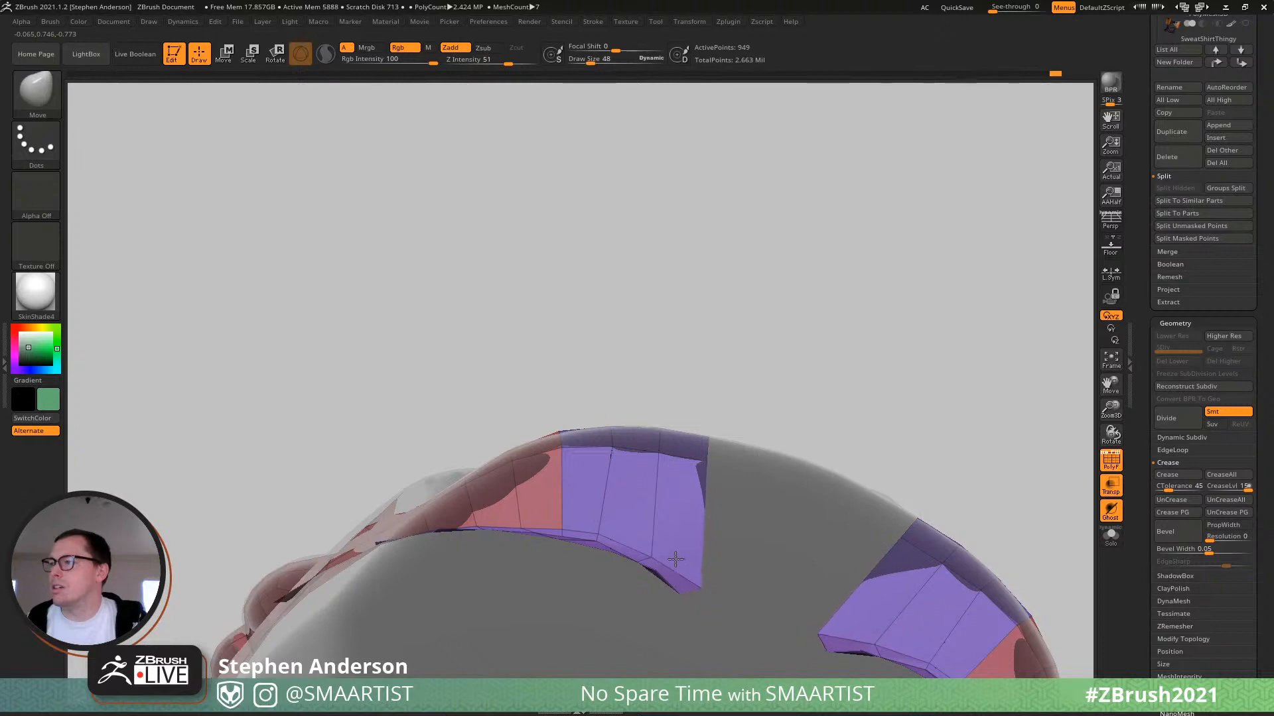
{"action": "mouse_move", "coordinate": [683, 540]}
{"action": "right_mouse_down"}
{"action": "mouse_move", "coordinate": [705, 461]}
{"action": "mouse_move", "coordinate": [654, 561]}
{"action": "mouse_move", "coordinate": [685, 586]}
{"action": "right_mouse_up"}
Set the draw size to 26 and reposition the strip's inner corner points where they meet the fin.
{"action": "key", "text": "s"}
{"action": "left_click_drag", "start_coordinate": [686, 585], "coordinate": [680, 585]}
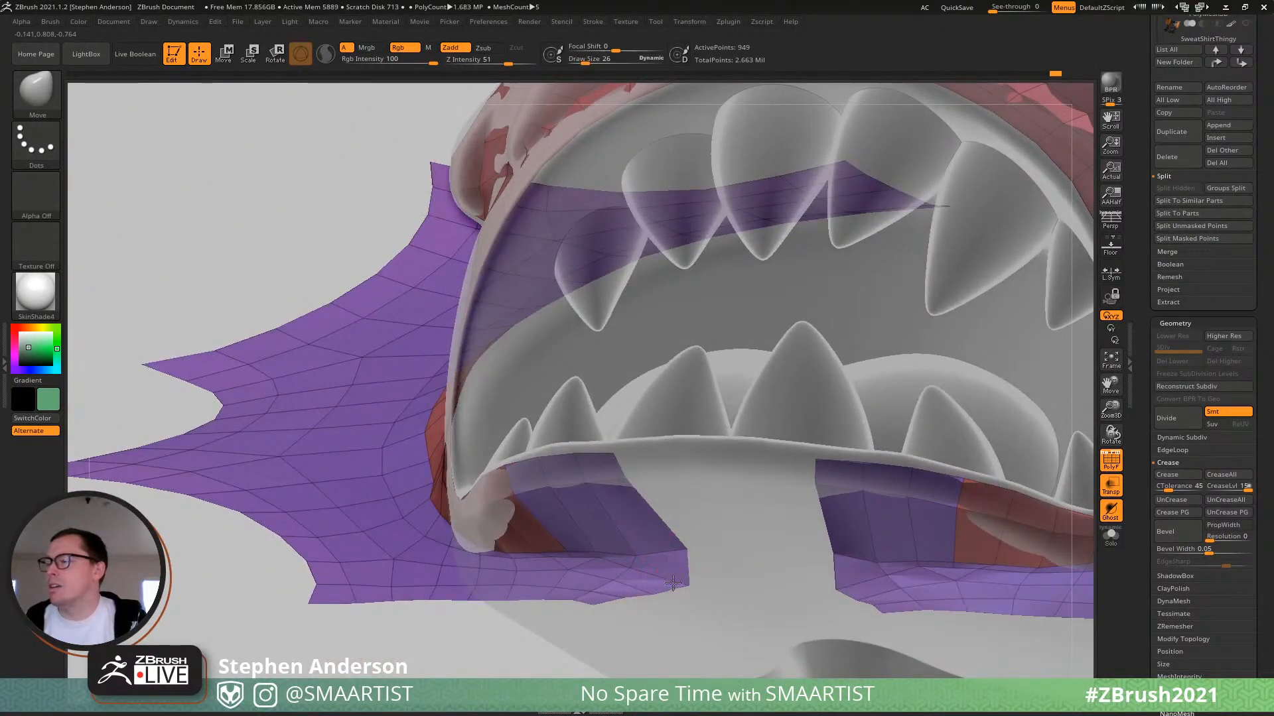
{"action": "mouse_move", "coordinate": [680, 585]}
{"action": "right_mouse_down"}
{"action": "mouse_move", "coordinate": [652, 581]}
{"action": "mouse_move", "coordinate": [710, 589]}
{"action": "mouse_move", "coordinate": [670, 569]}
{"action": "mouse_move", "coordinate": [688, 540]}
{"action": "mouse_move", "coordinate": [631, 555]}
{"action": "right_mouse_up"}
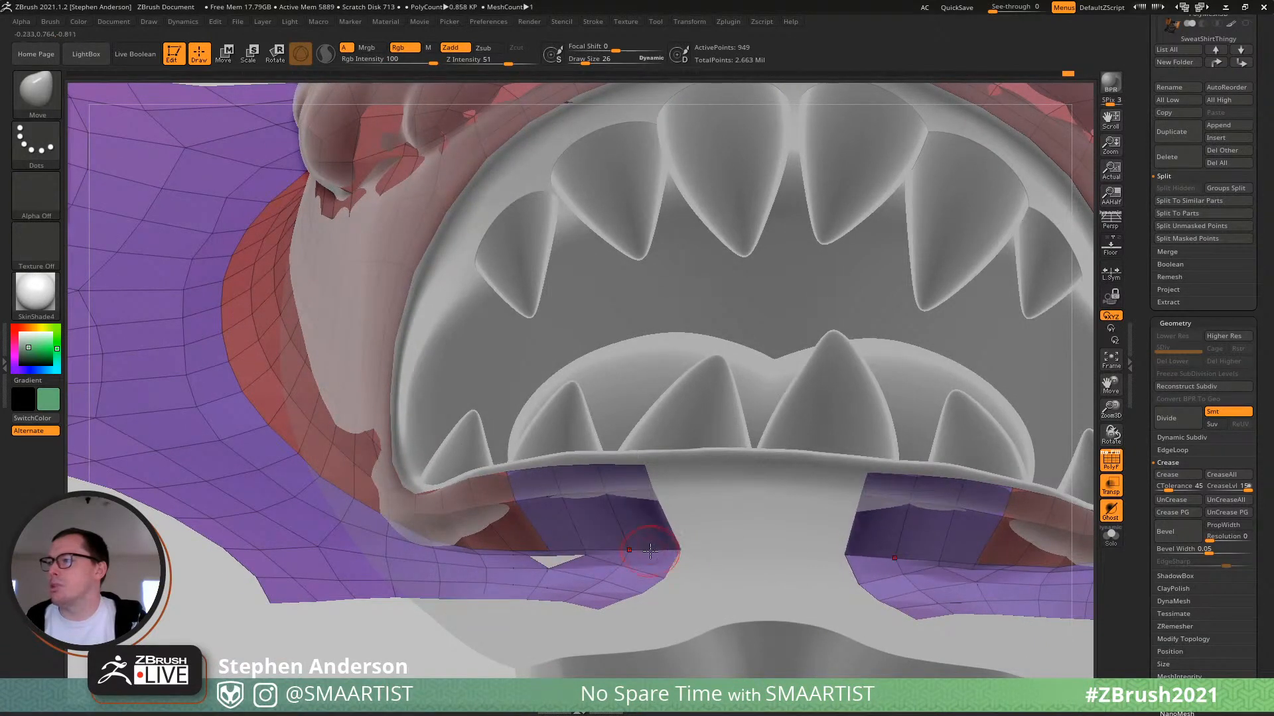
Adjust the seam between strip and fin under the lower lip with the Move brush, using draw sizes 26 and 51.
{"action": "right_click_drag", "start_coordinate": [671, 551], "coordinate": [550, 550]}
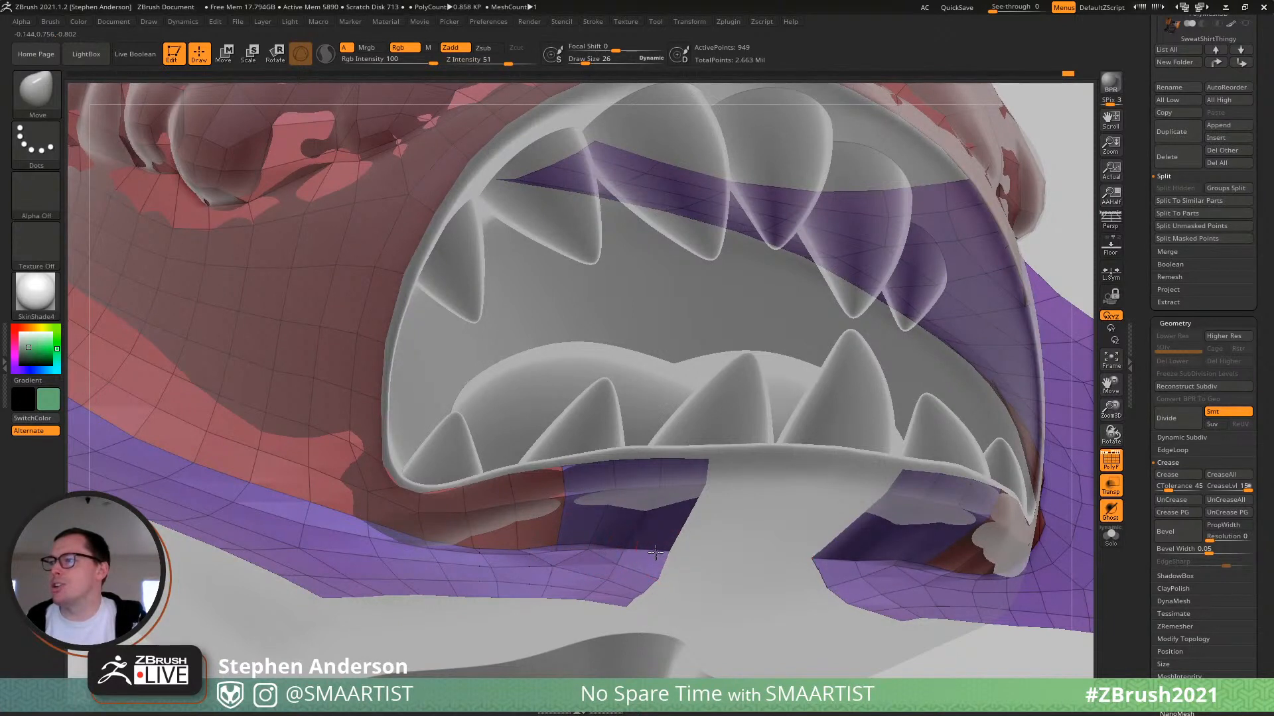
{"action": "left_click_drag", "start_coordinate": [655, 553], "coordinate": [653, 547]}
{"action": "mouse_move", "coordinate": [524, 550]}
{"action": "left_mouse_down"}
{"action": "mouse_move", "coordinate": [517, 536]}
{"action": "mouse_move", "coordinate": [462, 544]}
{"action": "left_mouse_up"}
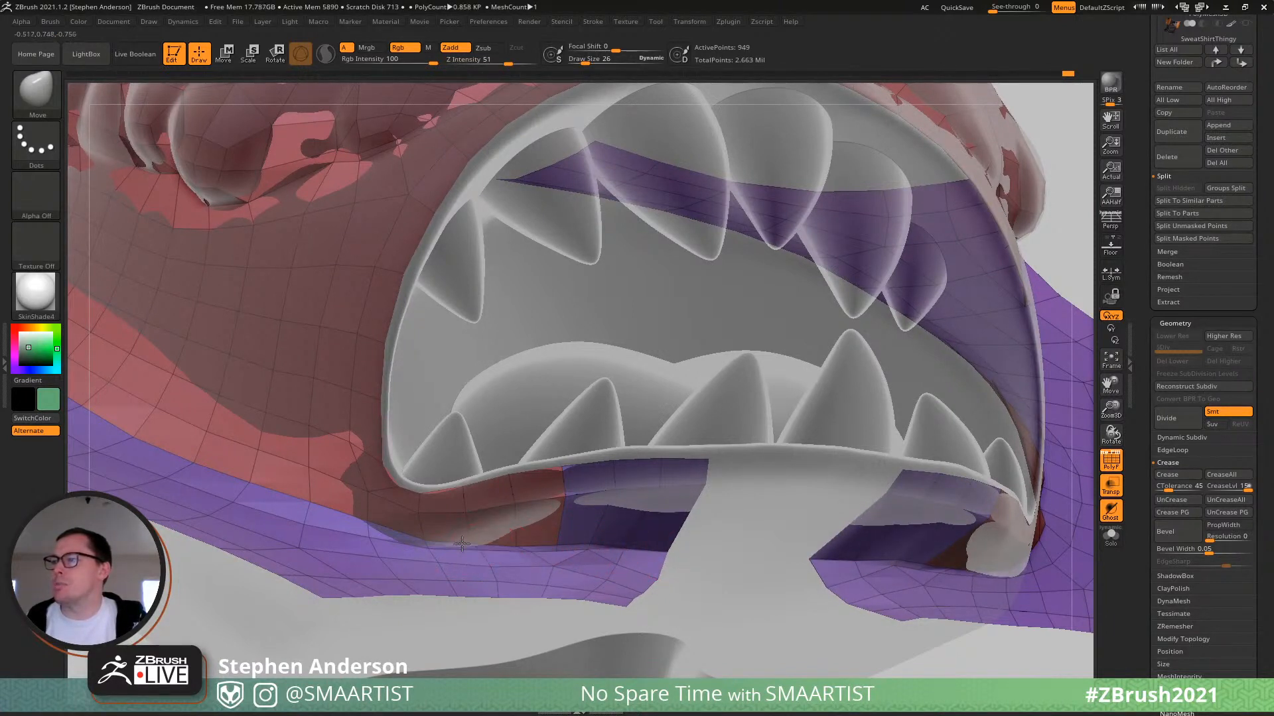
{"action": "right_click_drag", "start_coordinate": [462, 544], "coordinate": [553, 542]}
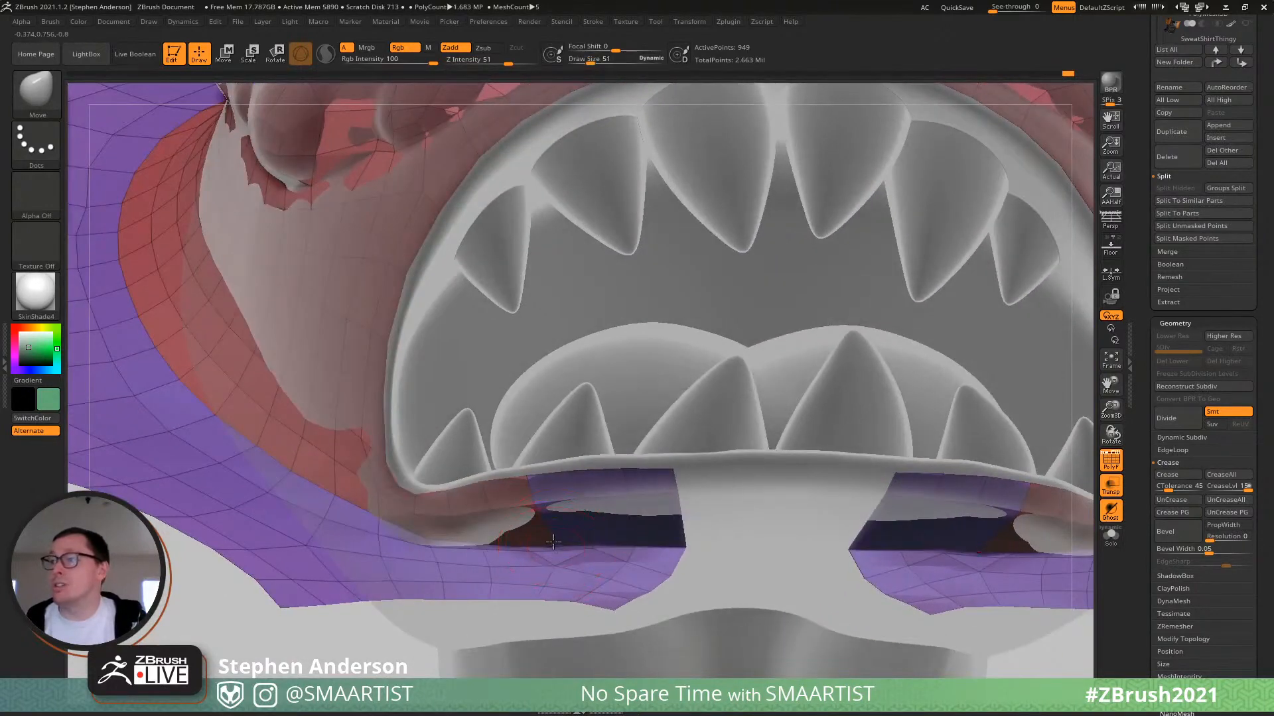
{"action": "left_click_drag", "start_coordinate": [553, 542], "coordinate": [673, 544]}
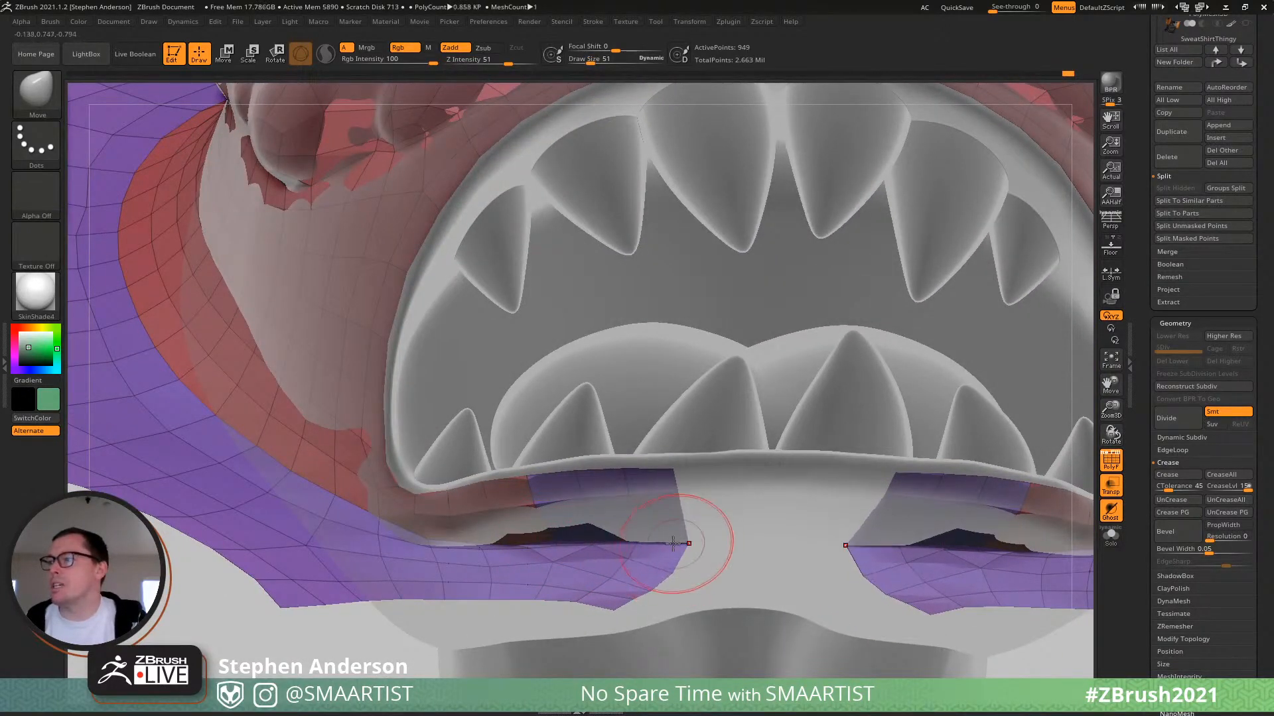
Refine the strip's inner end and lower edge along the fin under the lower lip with the Move brush, ending at draw size 51.
{"action": "right_click_drag", "start_coordinate": [673, 544], "coordinate": [607, 523]}
{"action": "key", "text": "s"}
{"action": "left_click_drag", "start_coordinate": [599, 524], "coordinate": [589, 524]}
{"action": "mouse_move", "coordinate": [590, 523]}
{"action": "right_mouse_down"}
{"action": "mouse_move", "coordinate": [565, 480]}
{"action": "mouse_move", "coordinate": [570, 455]}
{"action": "right_mouse_up"}
{"action": "left_click_drag", "start_coordinate": [556, 534], "coordinate": [594, 534]}
{"action": "mouse_move", "coordinate": [615, 529]}
{"action": "right_mouse_down"}
{"action": "mouse_move", "coordinate": [605, 498]}
{"action": "mouse_move", "coordinate": [615, 527]}
{"action": "right_mouse_up"}
{"action": "key", "text": "s"}
{"action": "left_click_drag", "start_coordinate": [624, 539], "coordinate": [633, 538]}
{"action": "right_click_drag", "start_coordinate": [654, 523], "coordinate": [647, 545]}
{"action": "left_click_drag", "start_coordinate": [648, 545], "coordinate": [673, 536]}
{"action": "mouse_move", "coordinate": [653, 528]}
{"action": "right_mouse_down"}
{"action": "mouse_move", "coordinate": [669, 542]}
{"action": "mouse_move", "coordinate": [653, 598]}
{"action": "mouse_move", "coordinate": [603, 548]}
{"action": "mouse_move", "coordinate": [426, 540]}
{"action": "right_mouse_up"}
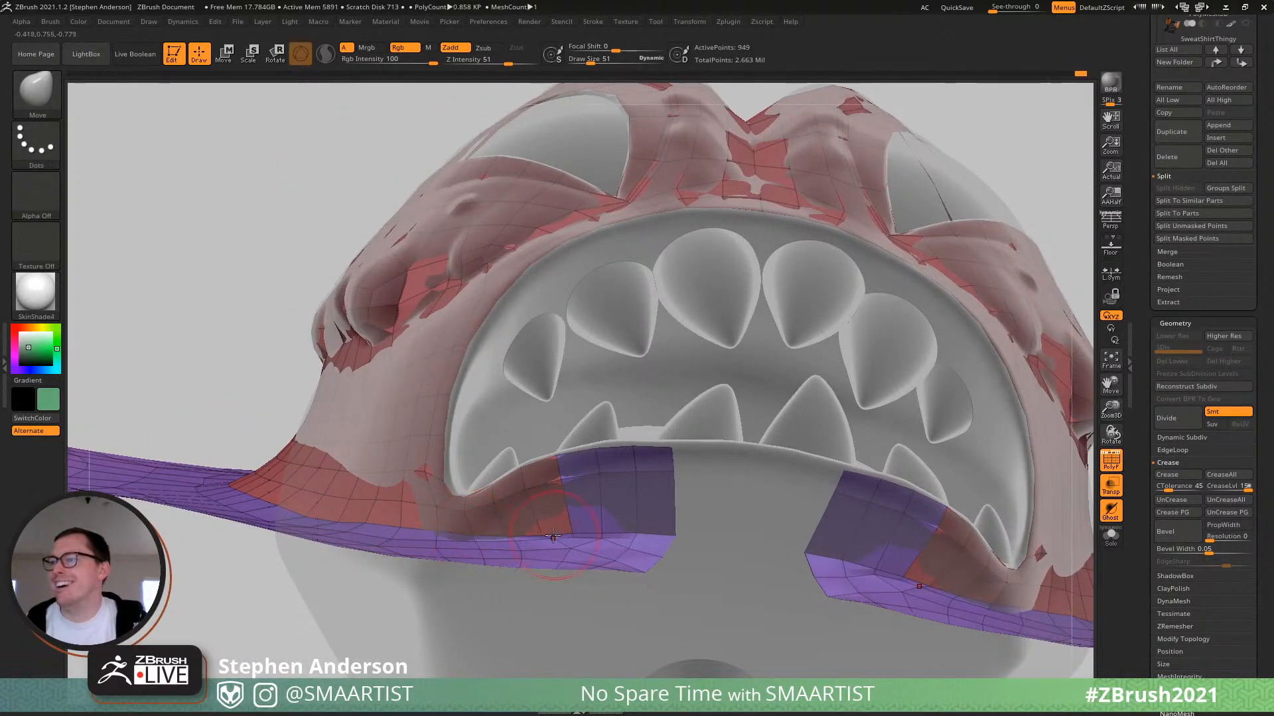
Try to extrude the strip's inner border edges toward the centre of the chin with the ZModeler brush at draw size 15.
{"action": "right_click_drag", "start_coordinate": [553, 536], "coordinate": [577, 560]}
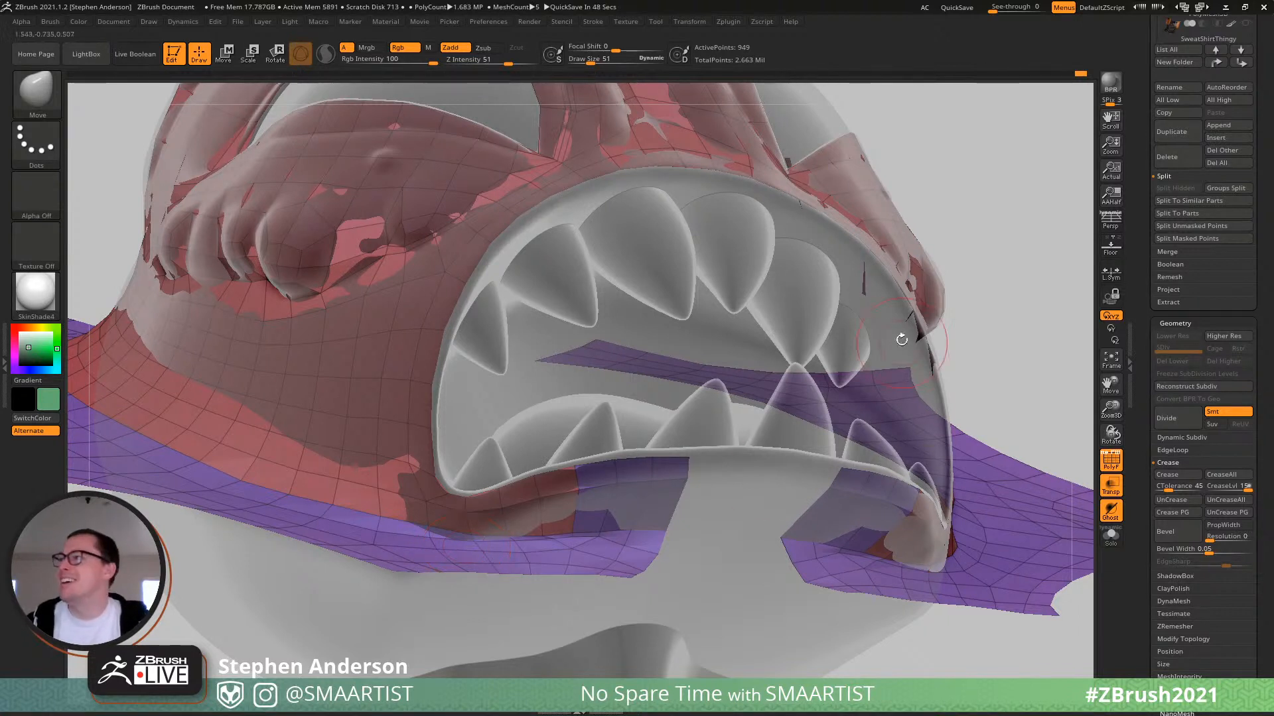
{"action": "left_click_drag", "start_coordinate": [1009, 295], "coordinate": [1019, 297]}
{"action": "mouse_move", "coordinate": [658, 544]}
{"action": "right_mouse_down"}
{"action": "mouse_move", "coordinate": [667, 451]}
{"action": "mouse_move", "coordinate": [693, 511]}
{"action": "mouse_move", "coordinate": [691, 478]}
{"action": "mouse_move", "coordinate": [659, 491]}
{"action": "mouse_move", "coordinate": [668, 464]}
{"action": "mouse_move", "coordinate": [643, 529]}
{"action": "mouse_move", "coordinate": [591, 562]}
{"action": "mouse_move", "coordinate": [514, 554]}
{"action": "mouse_move", "coordinate": [581, 563]}
{"action": "right_mouse_up"}
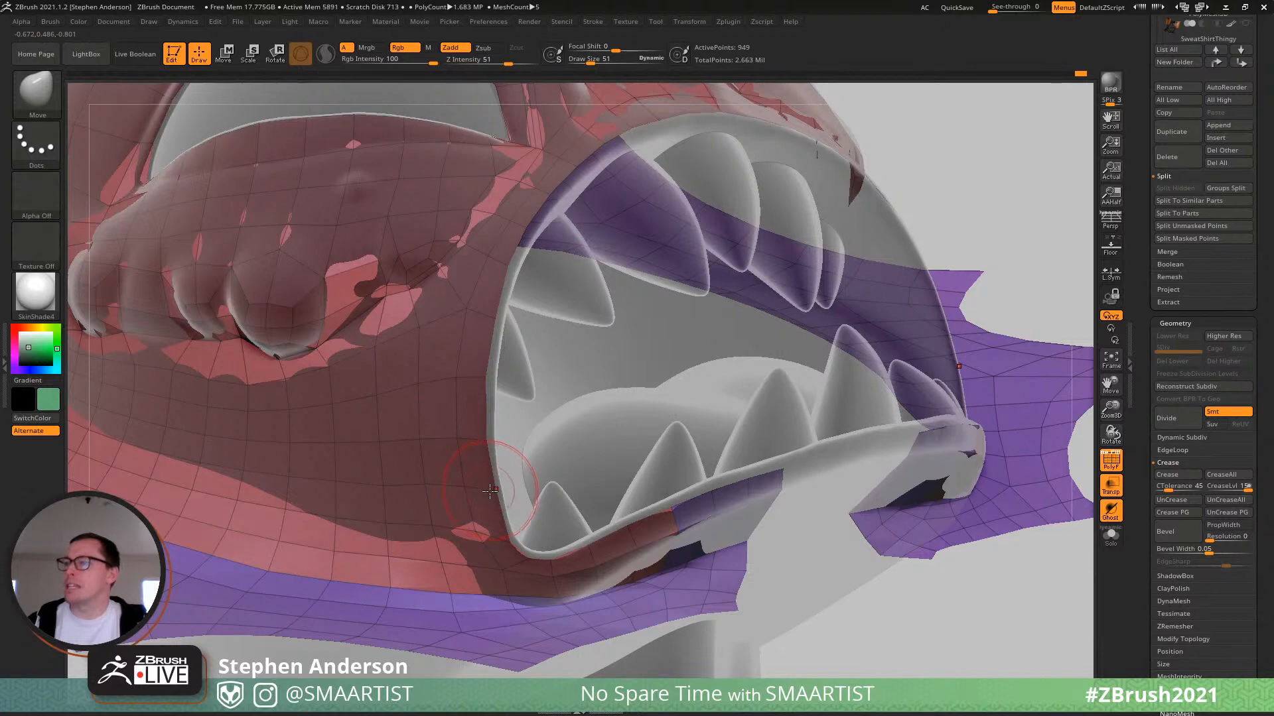
{"action": "key", "text": "s"}
{"action": "left_click_drag", "start_coordinate": [508, 541], "coordinate": [499, 541]}
{"action": "mouse_move", "coordinate": [516, 575]}
{"action": "right_mouse_down"}
{"action": "mouse_move", "coordinate": [499, 542]}
{"action": "mouse_move", "coordinate": [584, 556]}
{"action": "right_mouse_up"}
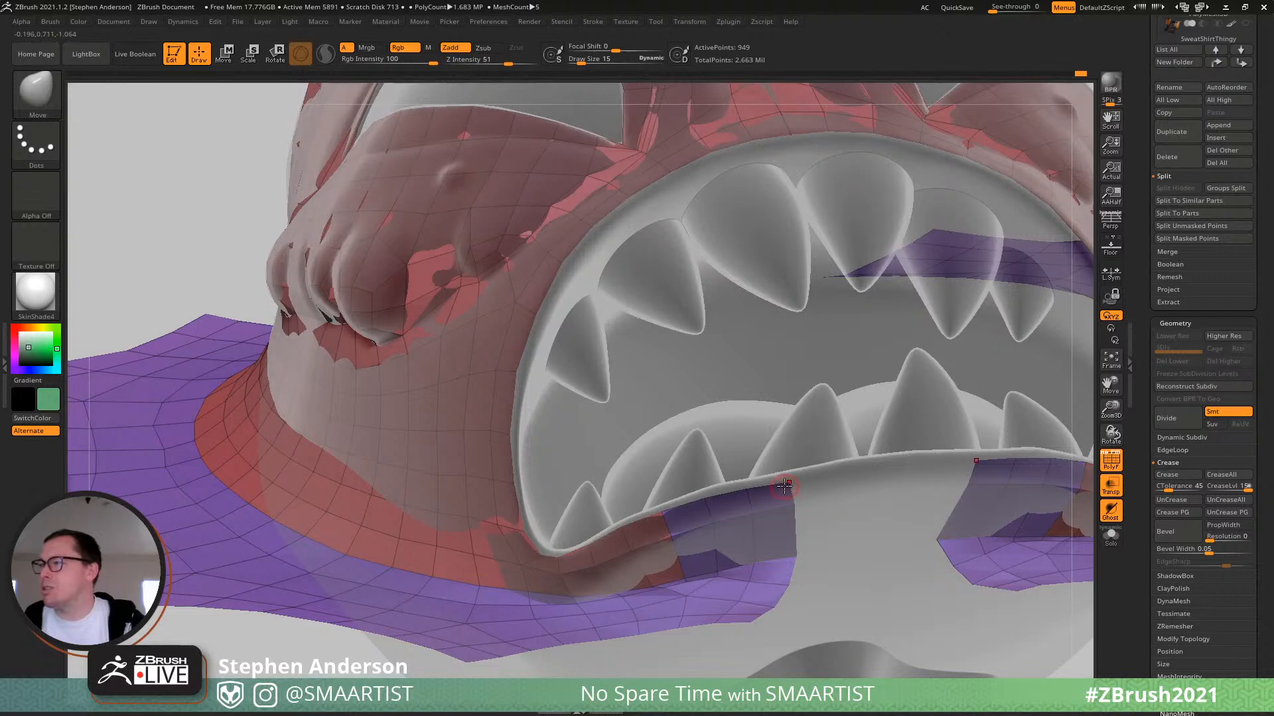
{"action": "right_click_drag", "start_coordinate": [813, 499], "coordinate": [703, 504]}
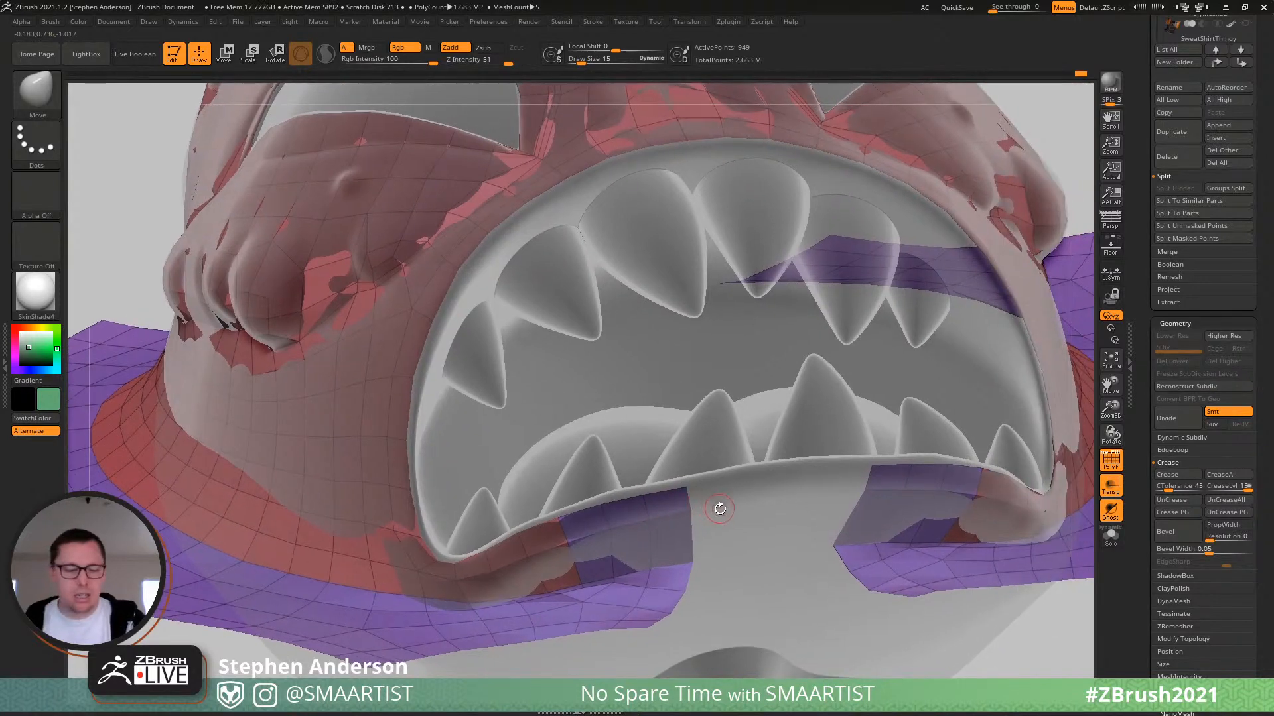
{"action": "key", "text": "b"}
{"action": "key", "text": "z"}
{"action": "key", "text": "m"}
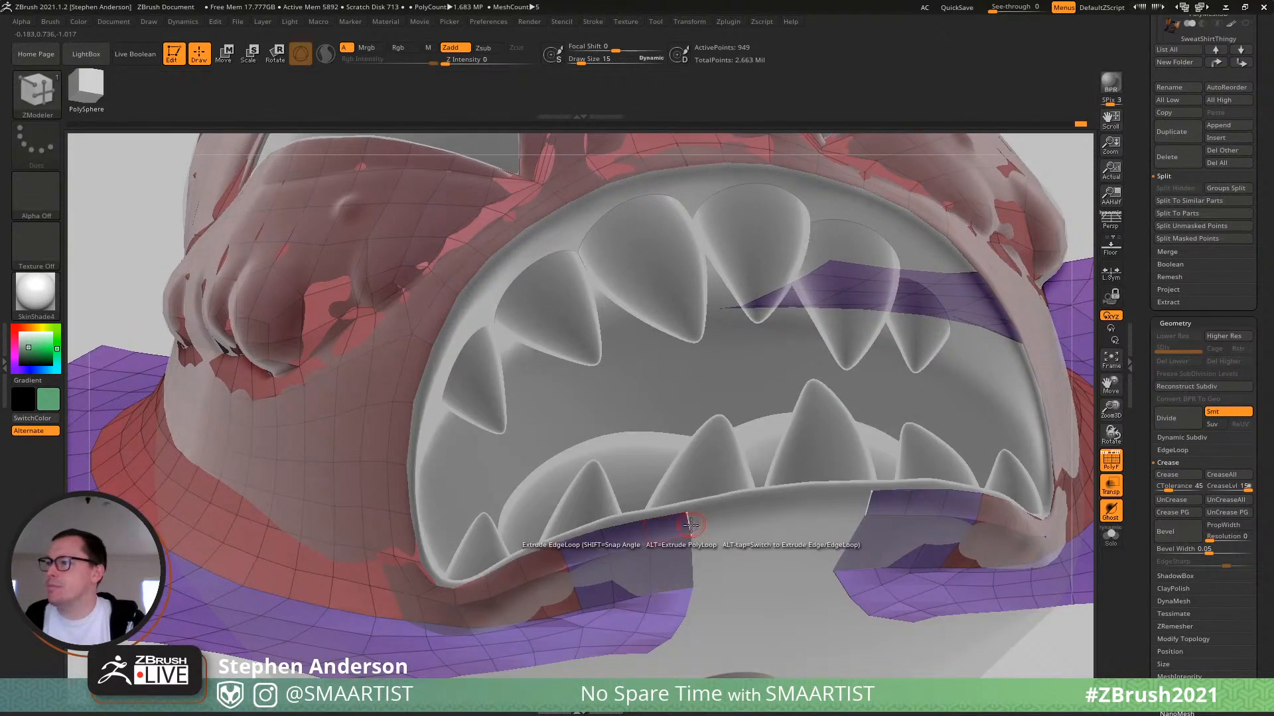
{"action": "left_click_drag", "start_coordinate": [690, 524], "coordinate": [708, 523]}
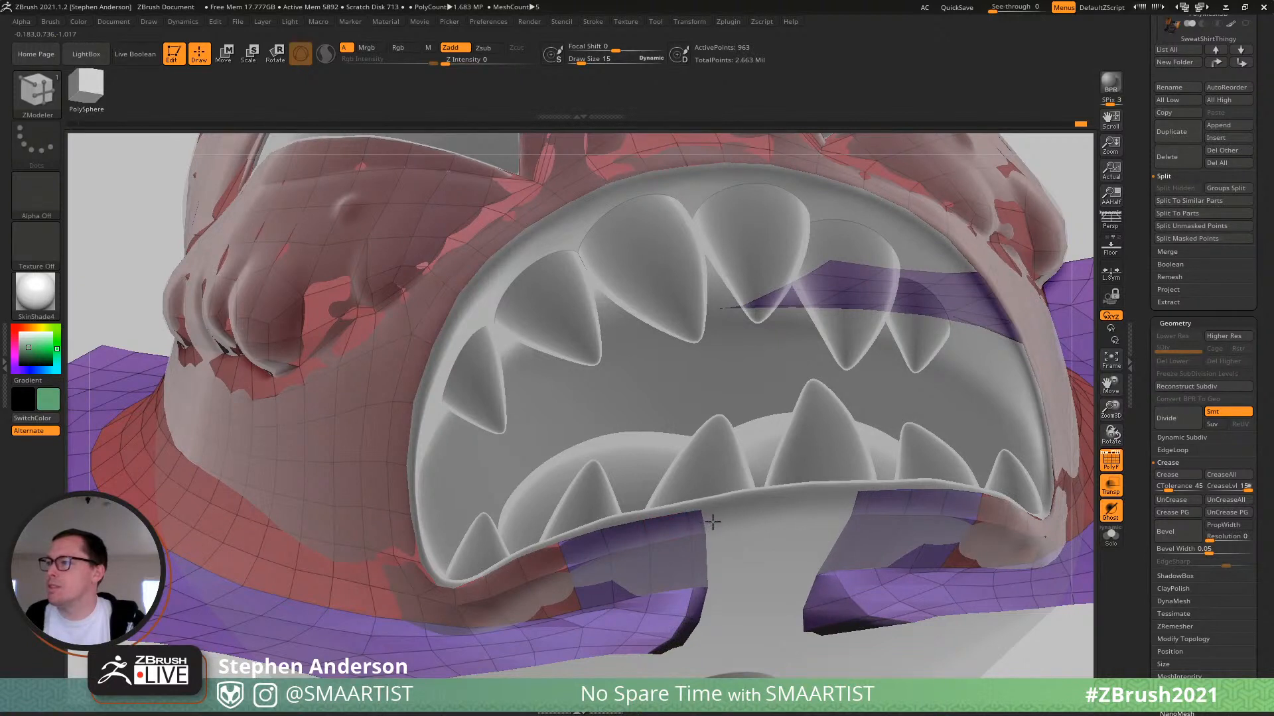
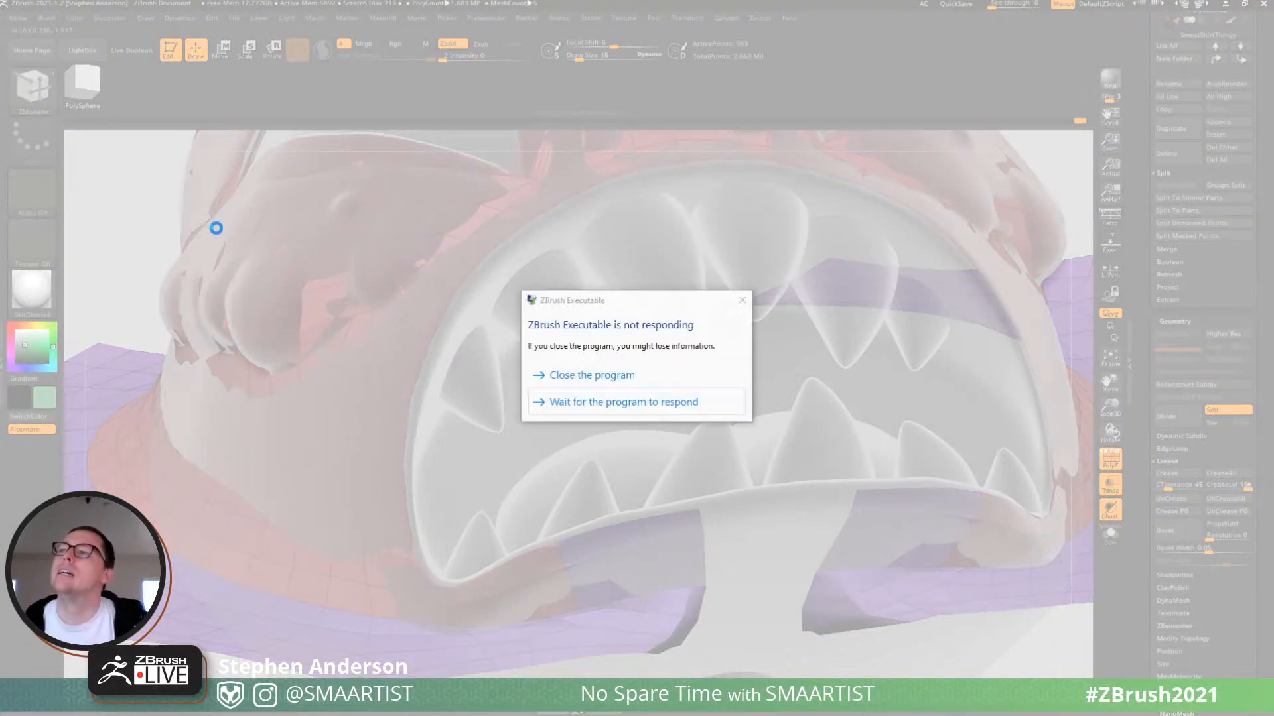
Close the unresponsive program, dismiss the restart note and open Recovered_Tool.ztl from the QuickSave files in edit mode.
{"action": "left_click", "coordinate": [620, 403]}
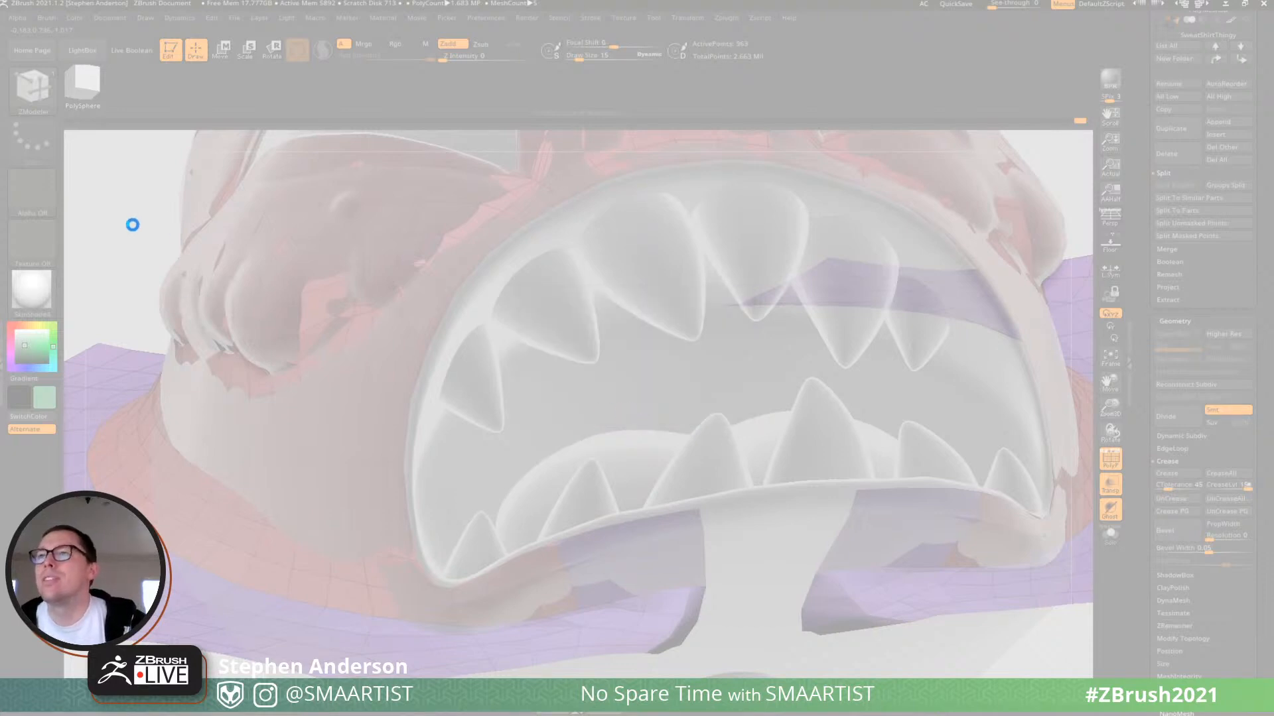
{"action": "left_click", "coordinate": [583, 372]}
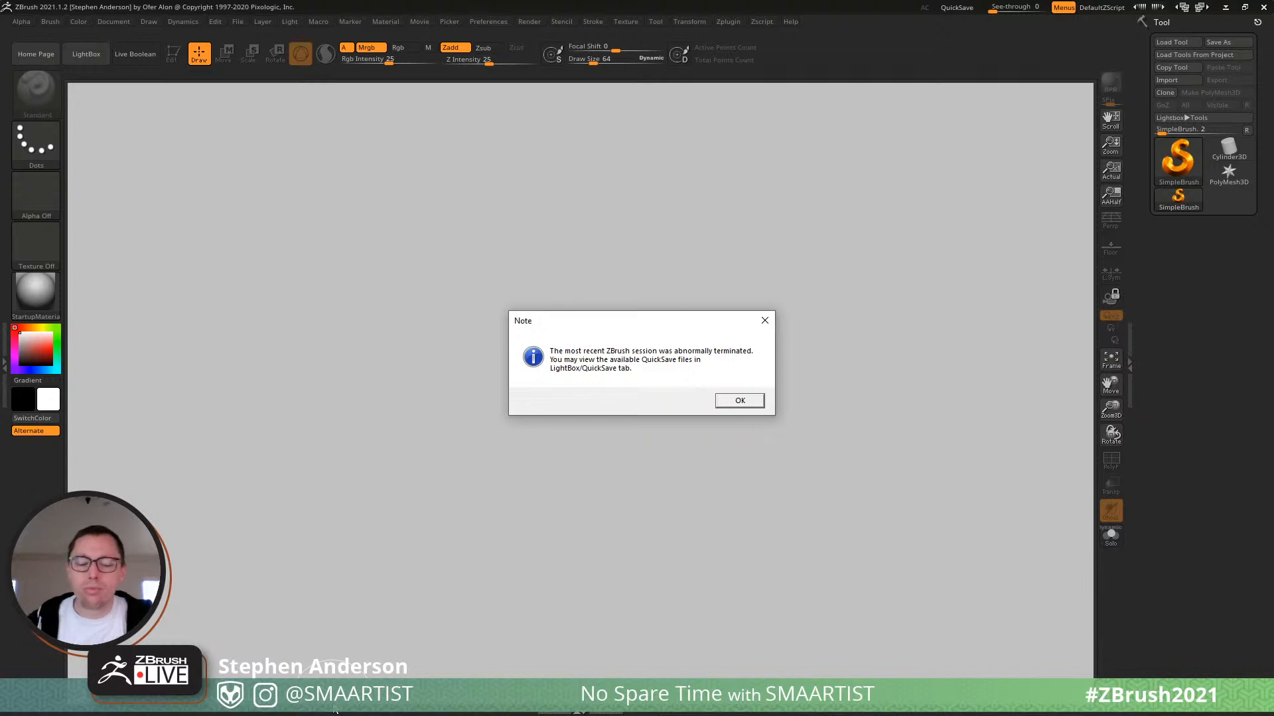
{"action": "left_click", "coordinate": [740, 401]}
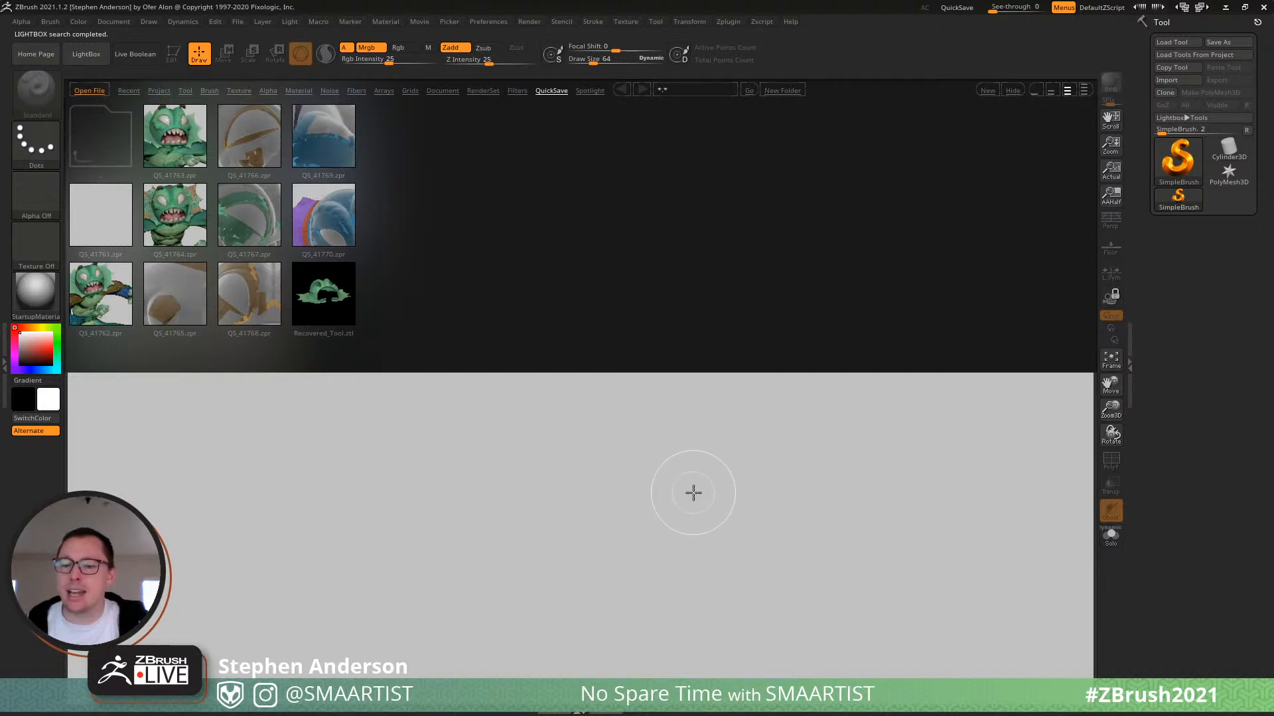
{"action": "double_click", "coordinate": [324, 301]}
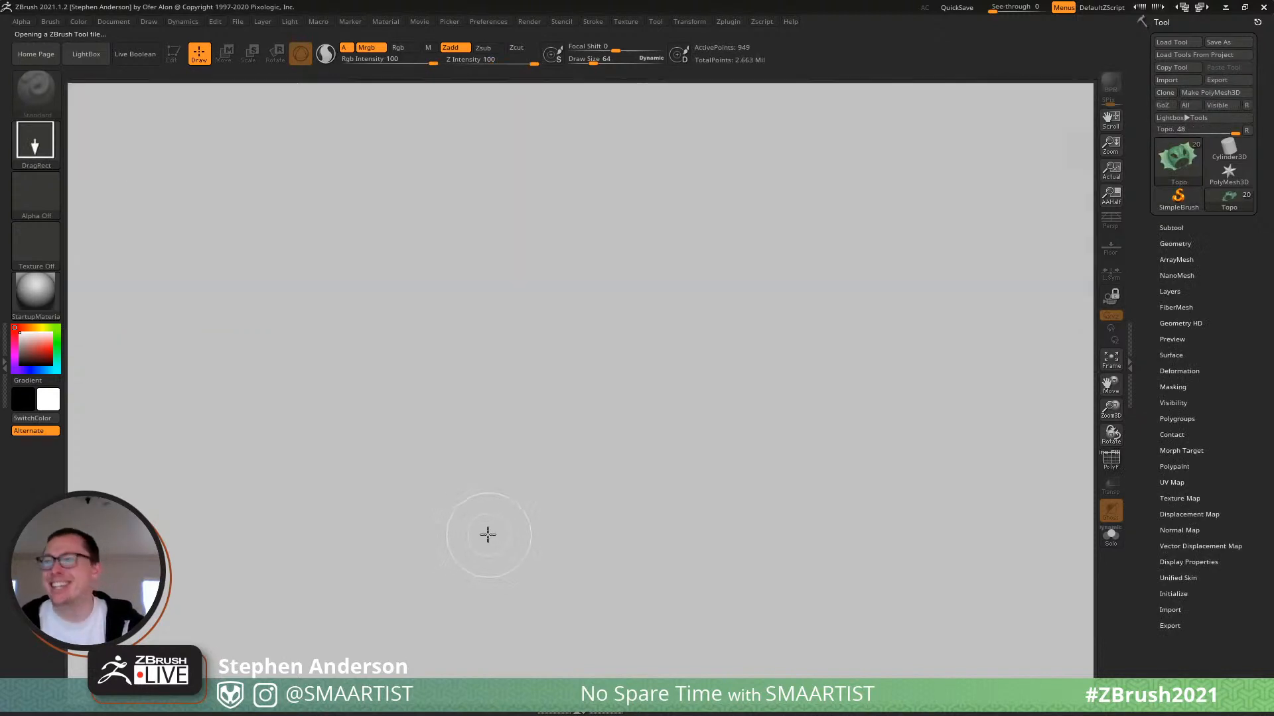
{"action": "key", "text": "f"}
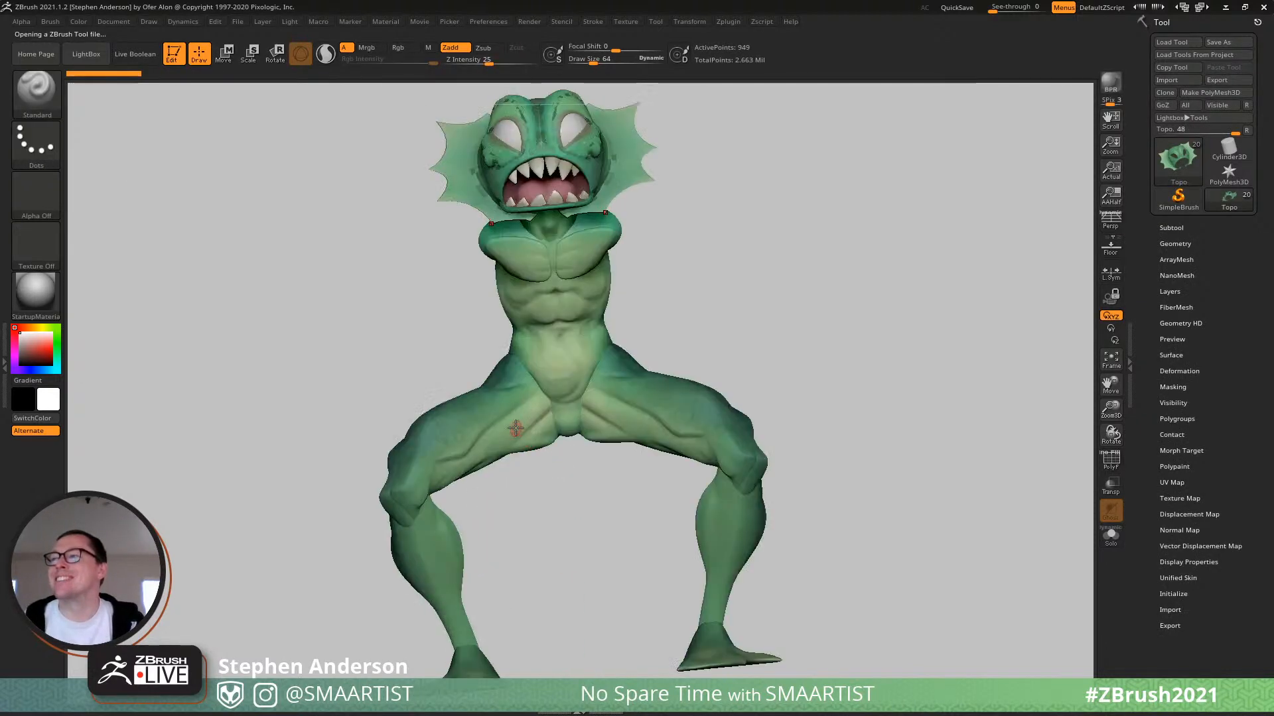
Turn on transparency for the Topo mesh and frame the open gap below the creature's lower lip.
{"action": "left_click", "coordinate": [1111, 538]}
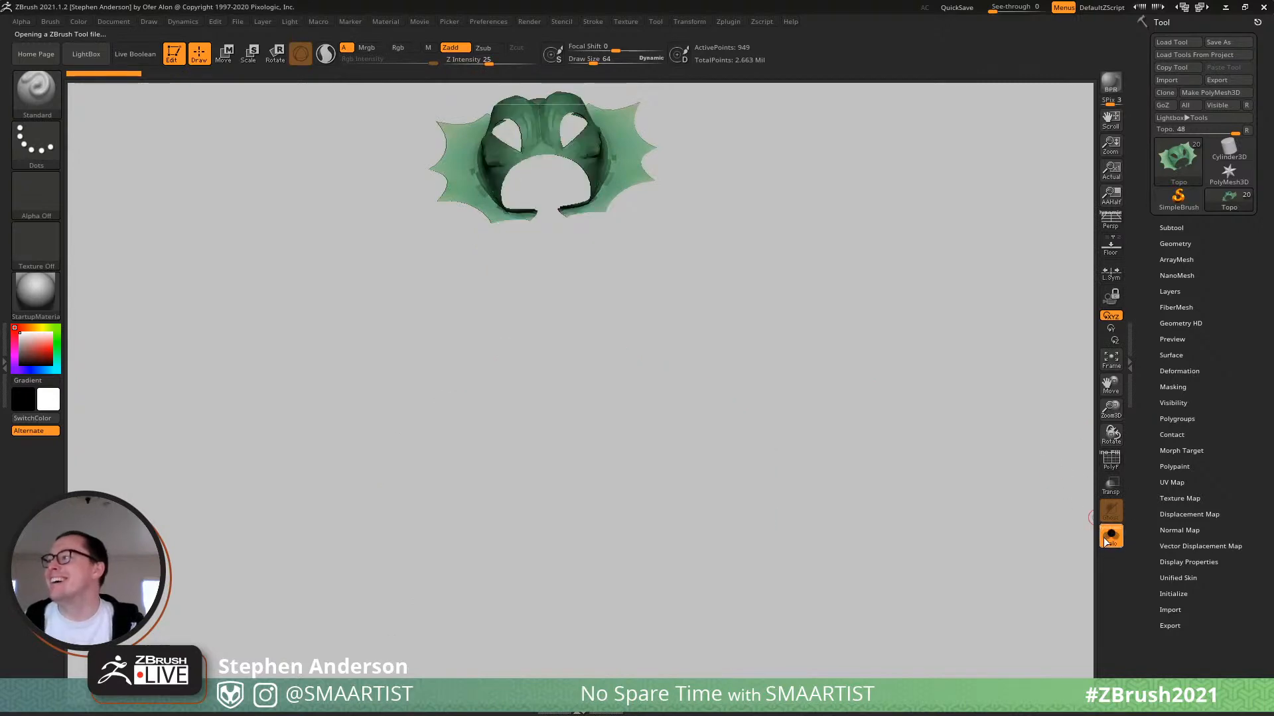
{"action": "left_click", "coordinate": [1112, 538]}
{"action": "left_click", "coordinate": [1111, 486]}
{"action": "right_click_drag", "start_coordinate": [611, 205], "coordinate": [936, 706], "text": "ctrl"}
{"action": "right_click_drag", "start_coordinate": [514, 524], "coordinate": [547, 458]}
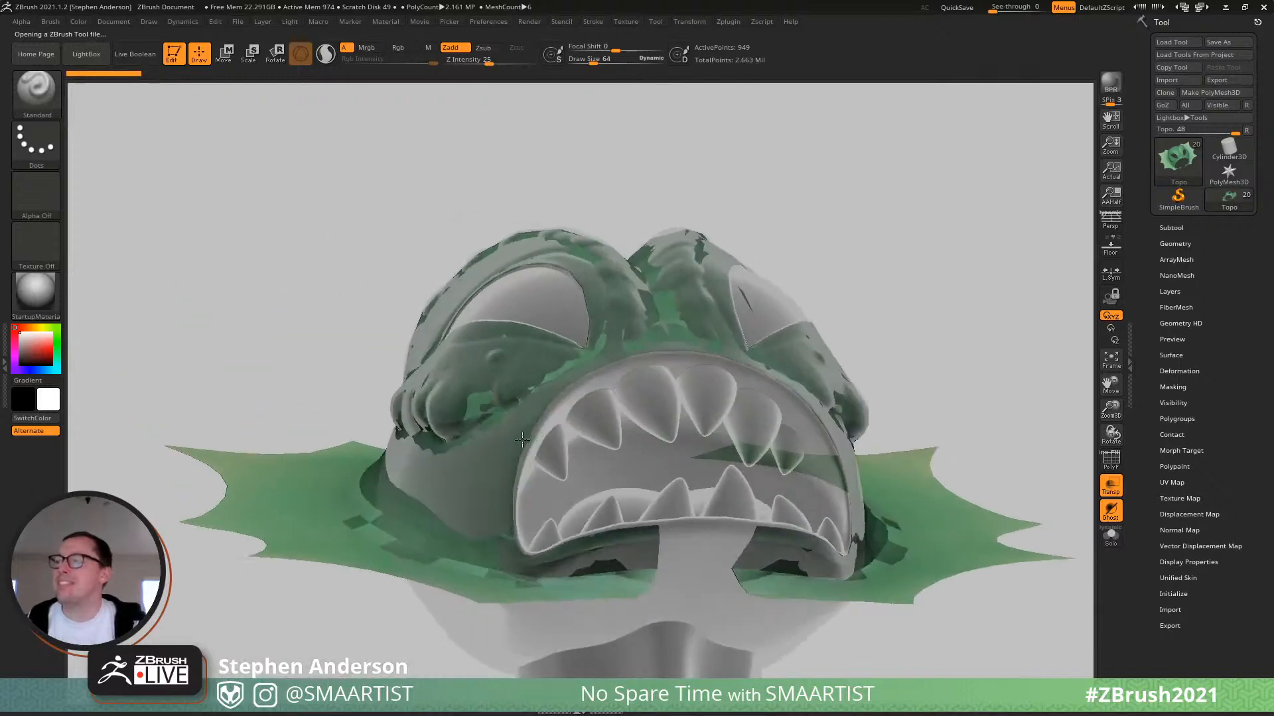
{"action": "mouse_move", "coordinate": [270, 390]}
{"action": "right_mouse_down"}
{"action": "mouse_move", "coordinate": [603, 436]}
{"action": "mouse_move", "coordinate": [600, 494]}
{"action": "mouse_move", "coordinate": [708, 586]}
{"action": "mouse_move", "coordinate": [589, 505]}
{"action": "mouse_move", "coordinate": [600, 569]}
{"action": "mouse_move", "coordinate": [584, 597]}
{"action": "mouse_move", "coordinate": [587, 531]}
{"action": "right_mouse_up"}
Start saving the tool, and close the MonsterPoster_02a.jpg and MonsterPoster.jpg reference images in Photos.
{"action": "key", "text": "ctrl"}
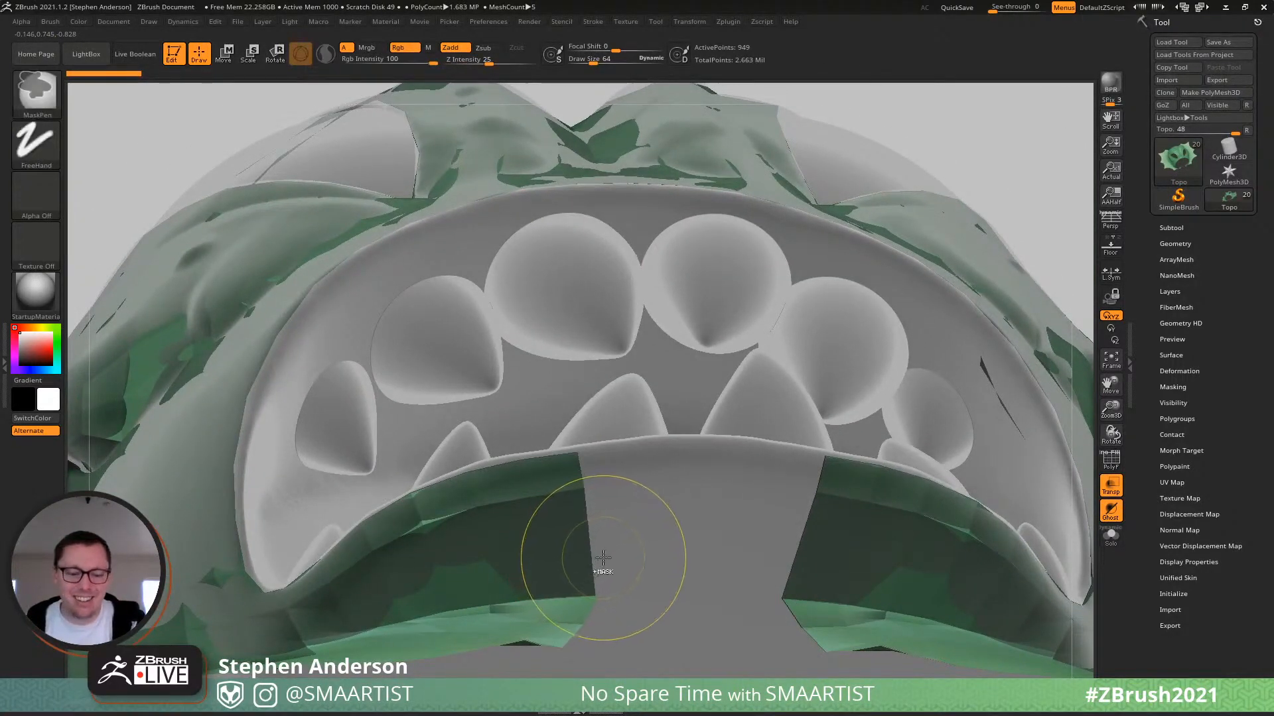
{"action": "key", "text": "ctrl+s"}
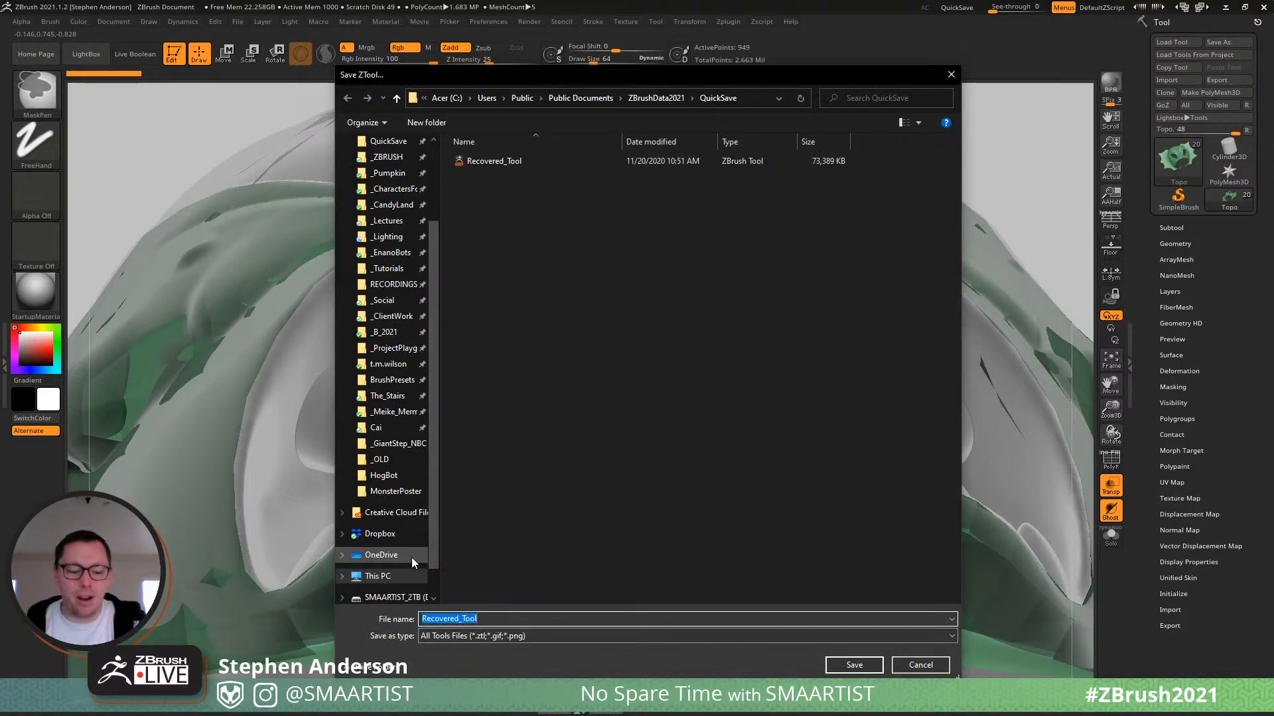
{"action": "key", "text": "alt+Tab"}
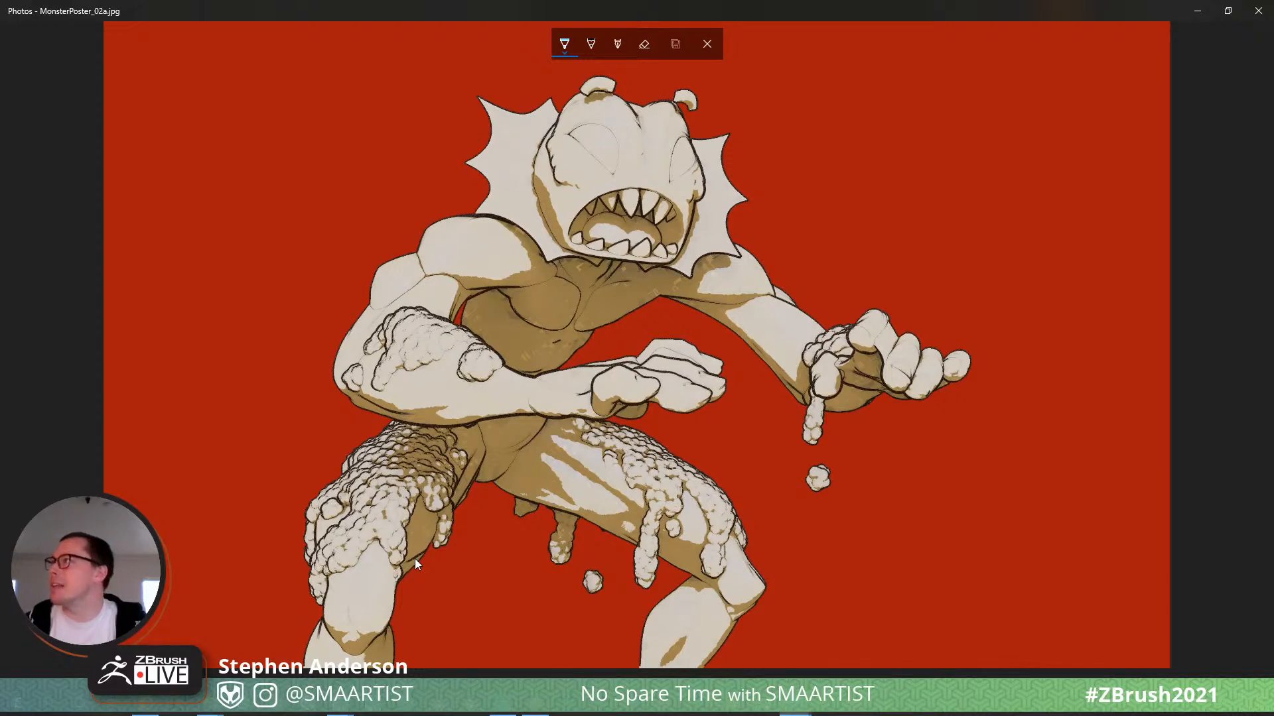
{"action": "left_click", "coordinate": [1258, 13]}
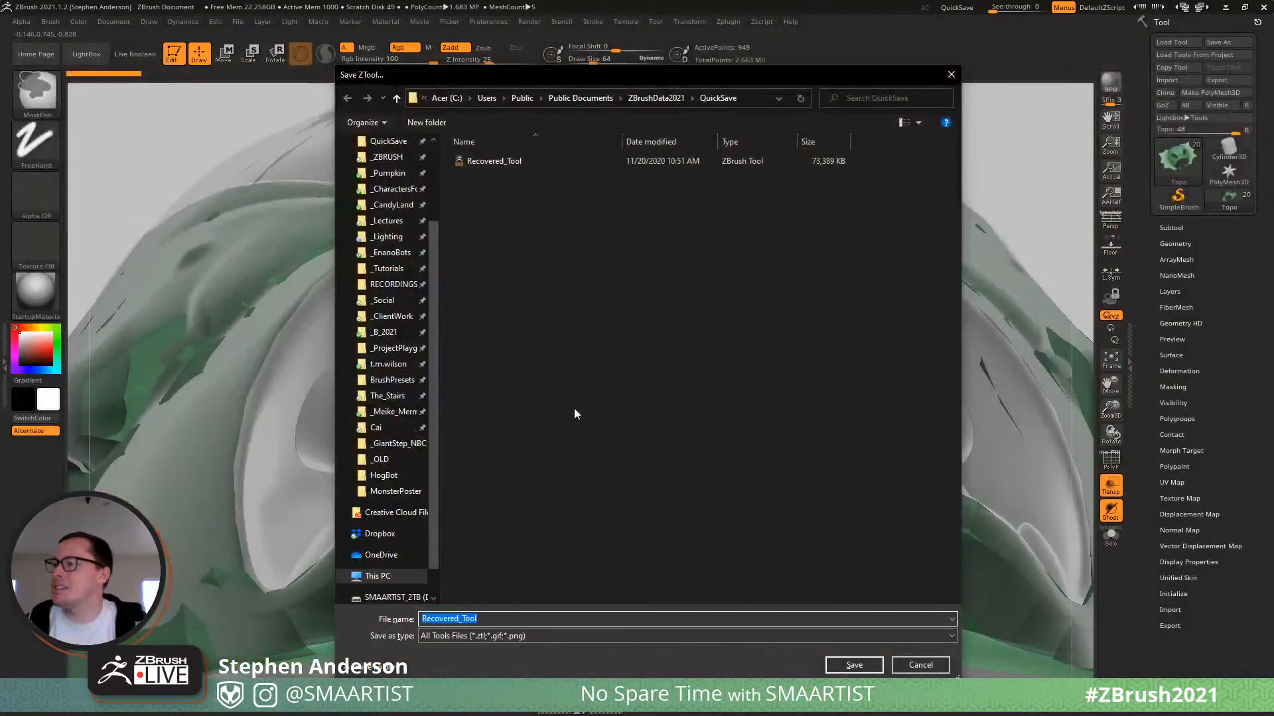
{"action": "key", "text": "alt+Tab"}
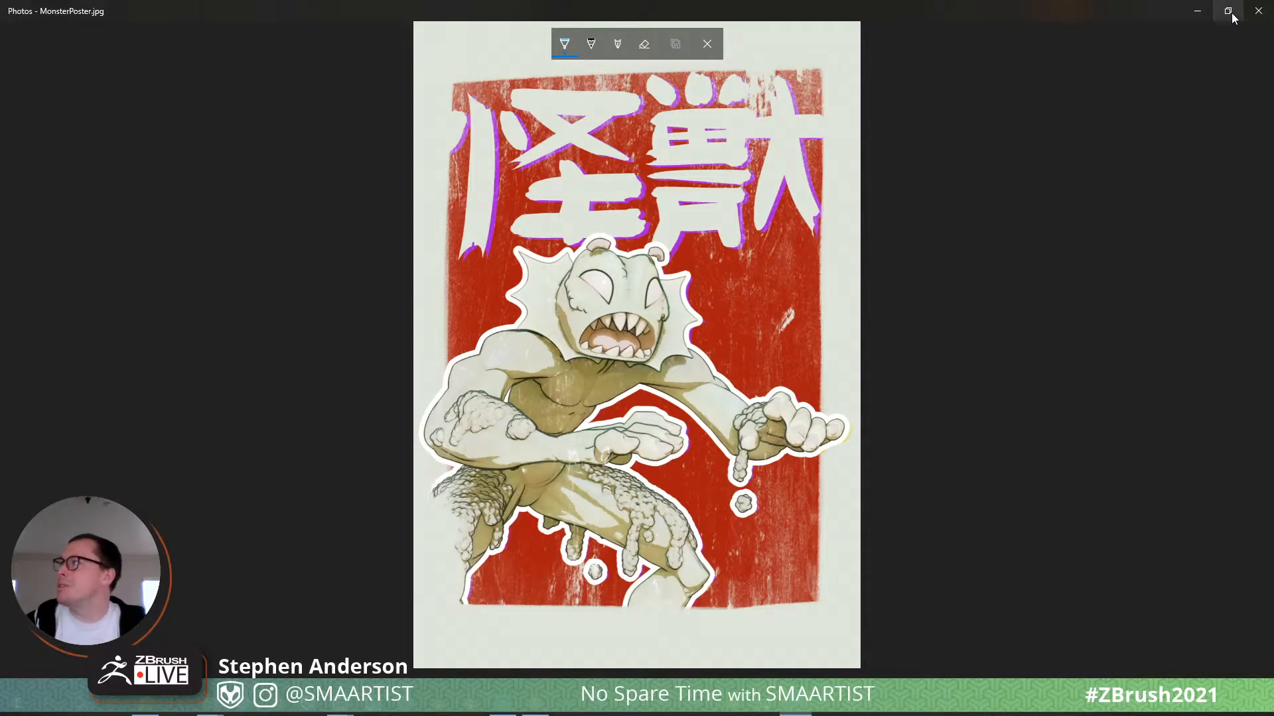
{"action": "left_click", "coordinate": [1258, 12]}
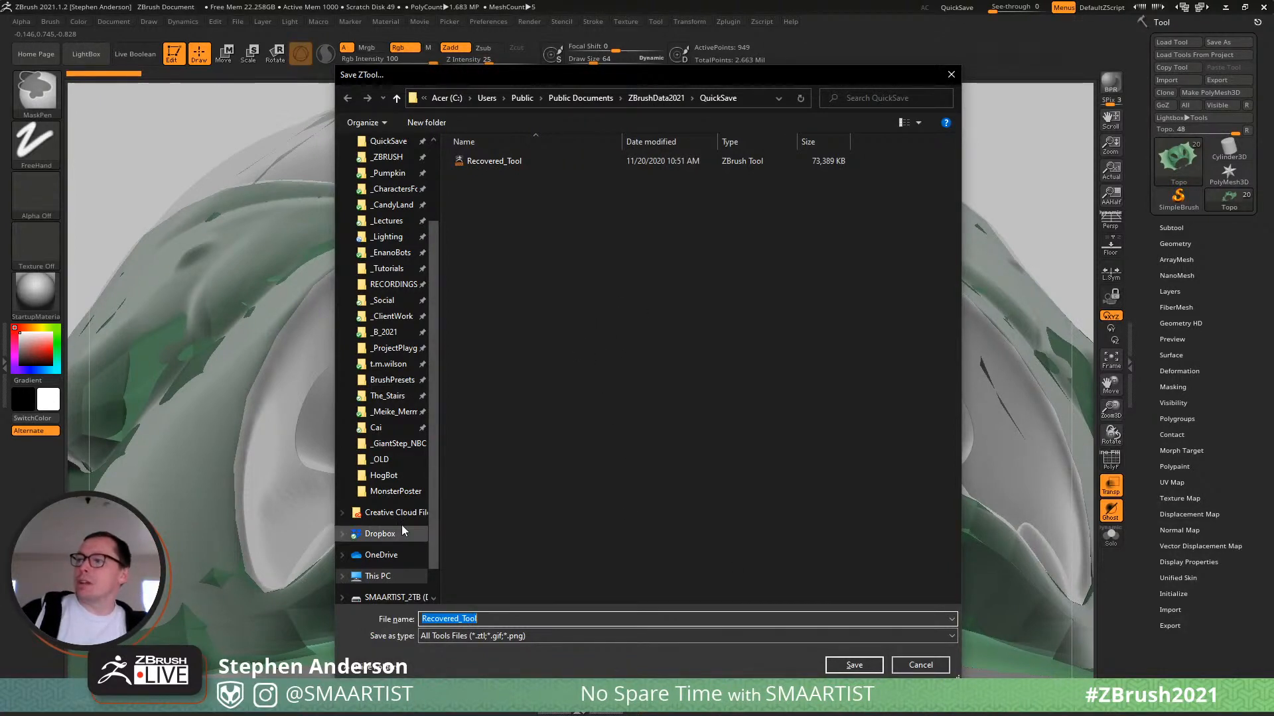
Save the recovered tool in the MonsterPoster folder as MonsterPoster_Creature_04.
{"action": "left_click", "coordinate": [395, 491]}
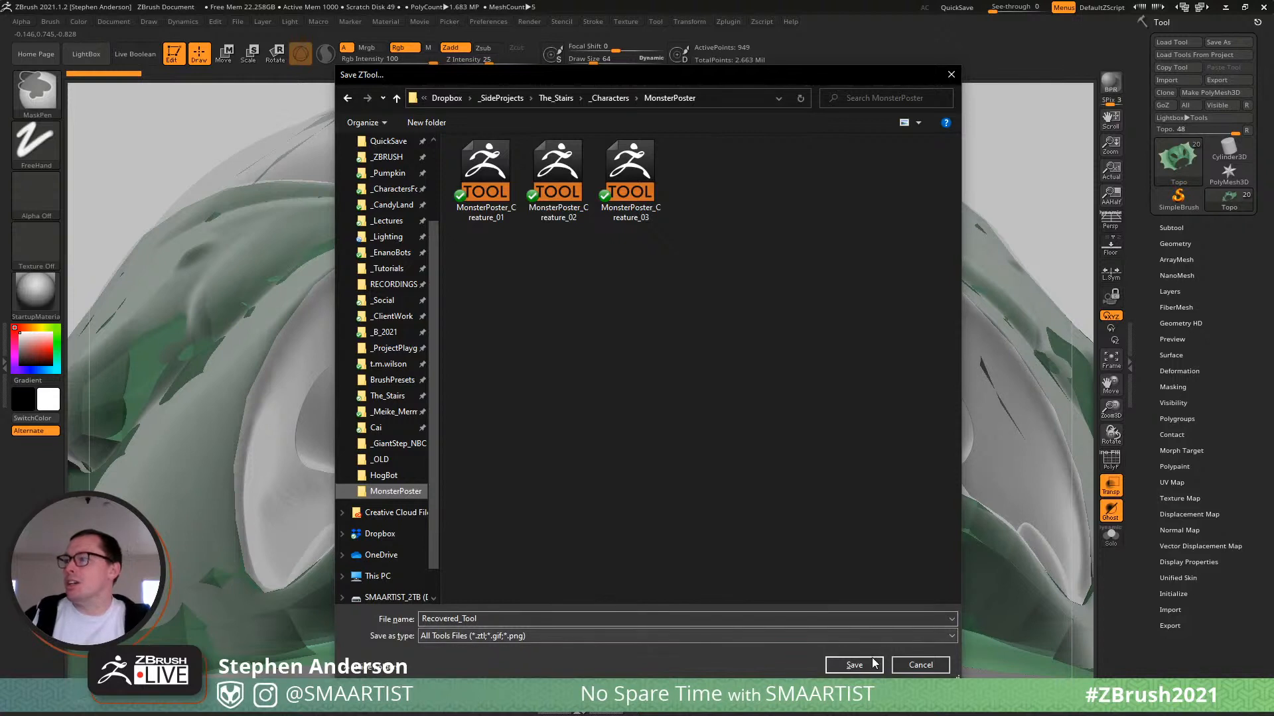
{"action": "left_click", "coordinate": [661, 221]}
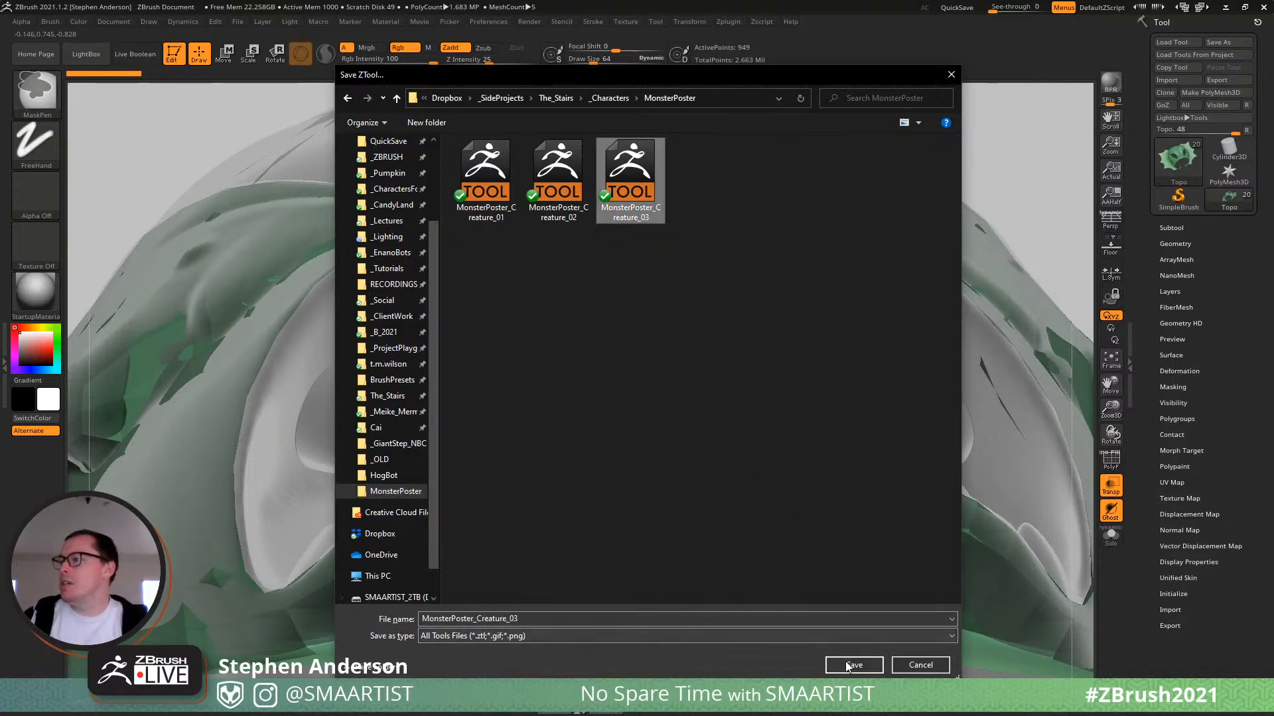
{"action": "left_click", "coordinate": [803, 618]}
{"action": "key", "text": "End"}
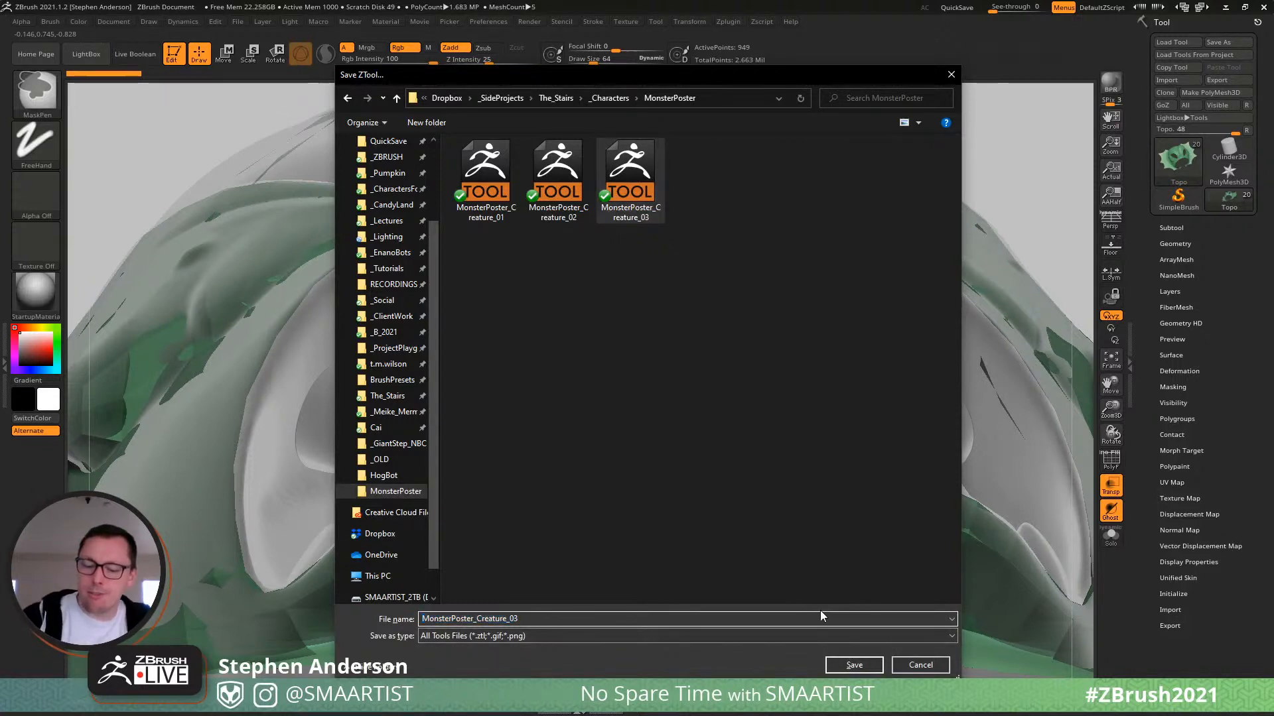
{"action": "key", "text": "BackSpace"}
{"action": "type", "text": "4"}
{"action": "key", "text": "Return"}
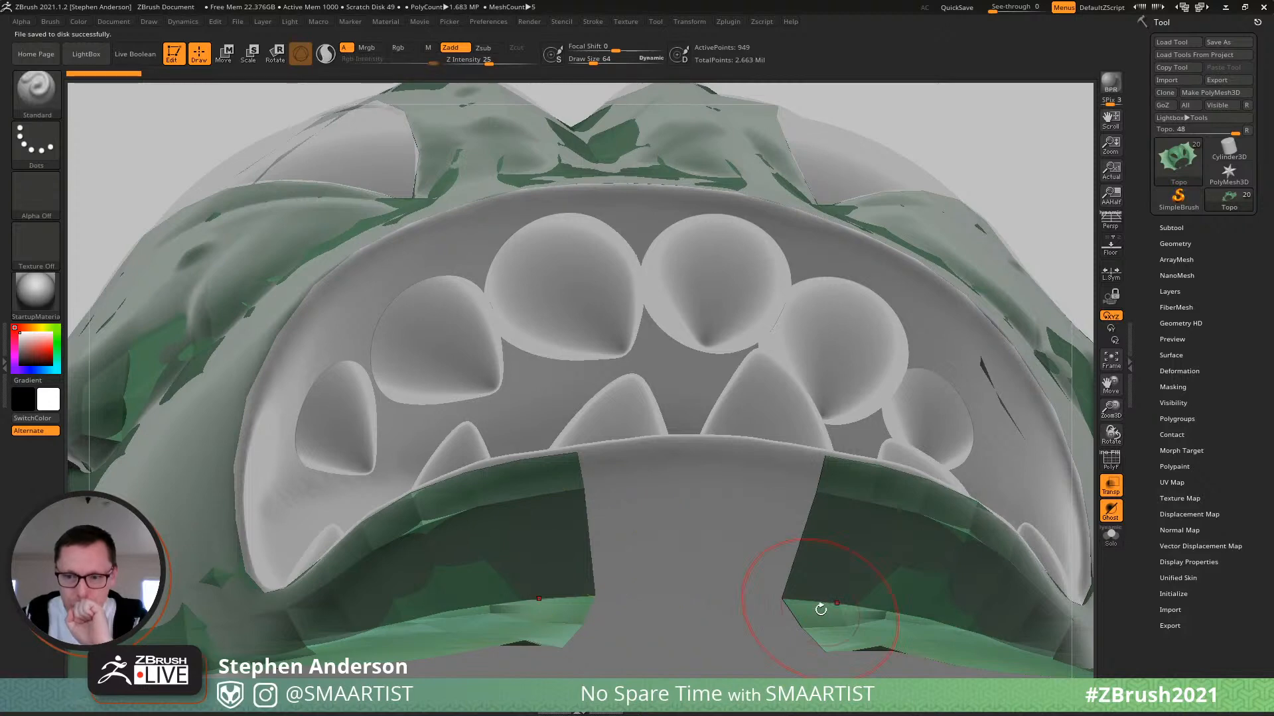
Switch to the ZModeler brush and set the edge action to Extrude and the point action to Move, both with Snap To Surface.
{"action": "left_click_drag", "start_coordinate": [1007, 189], "coordinate": [1006, 180]}
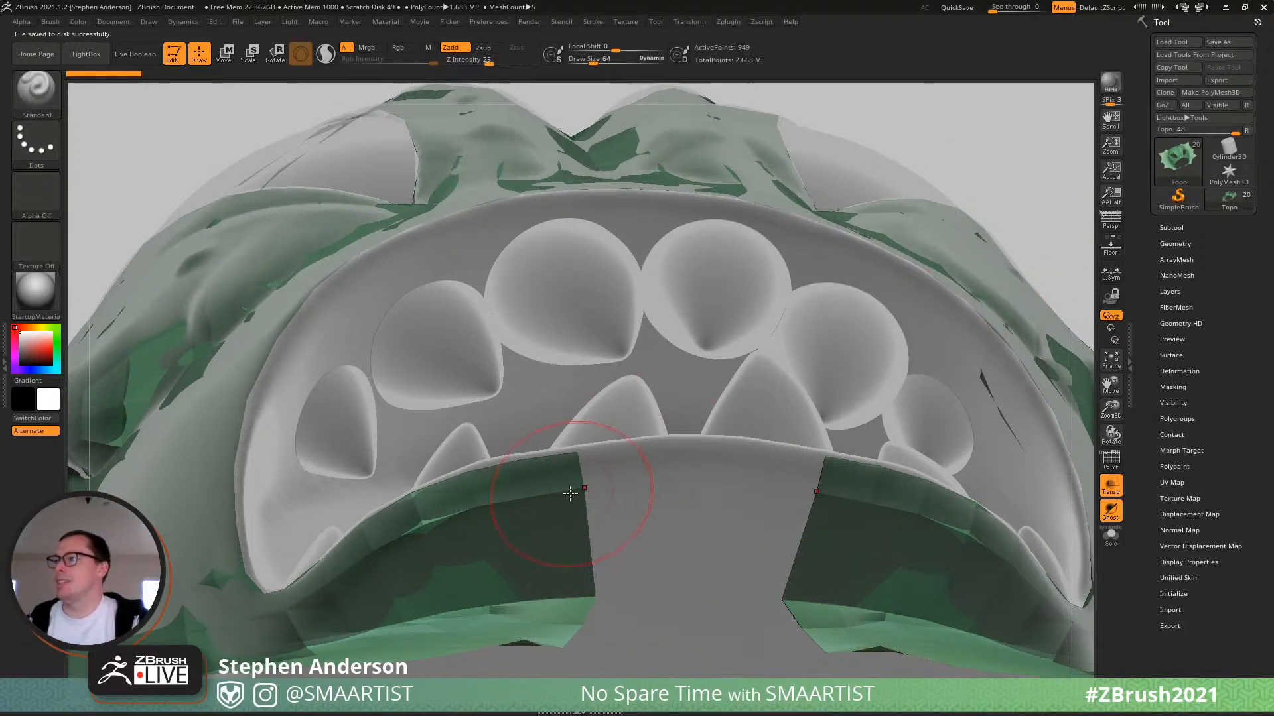
{"action": "key", "text": "b"}
{"action": "key", "text": "z"}
{"action": "key", "text": "m"}
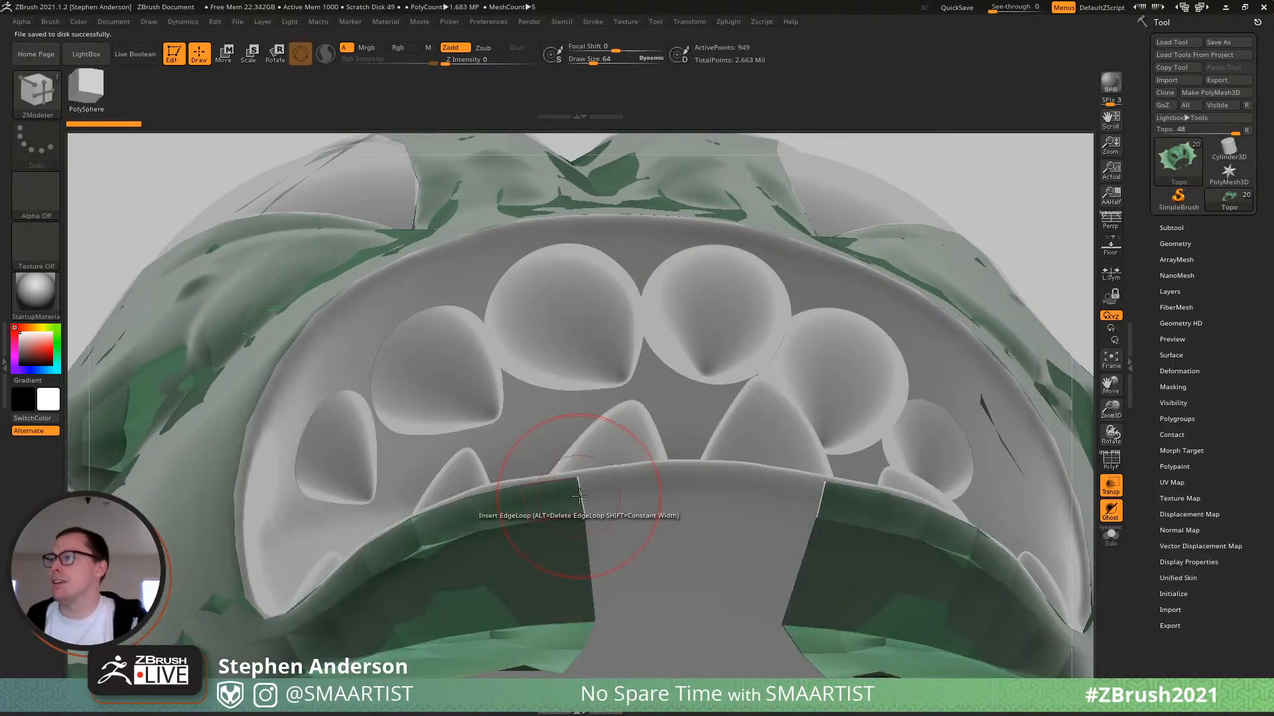
{"action": "key", "text": "space"}
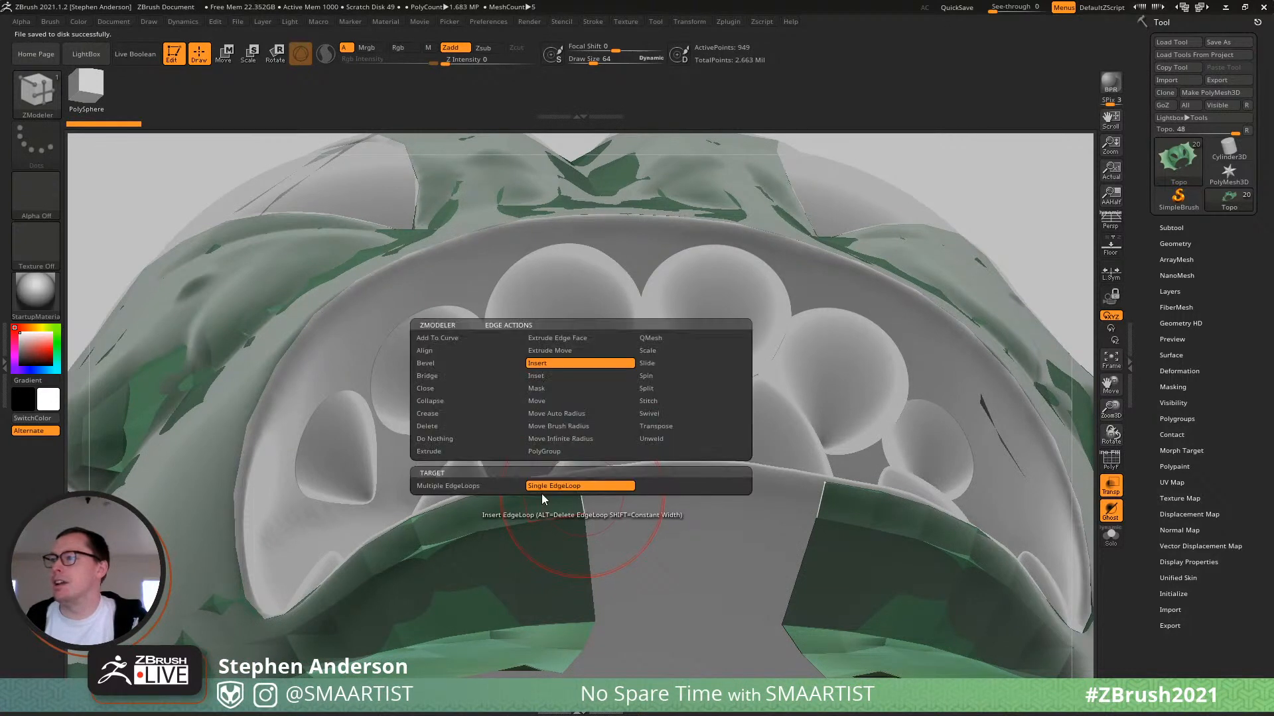
{"action": "left_click", "coordinate": [442, 451]}
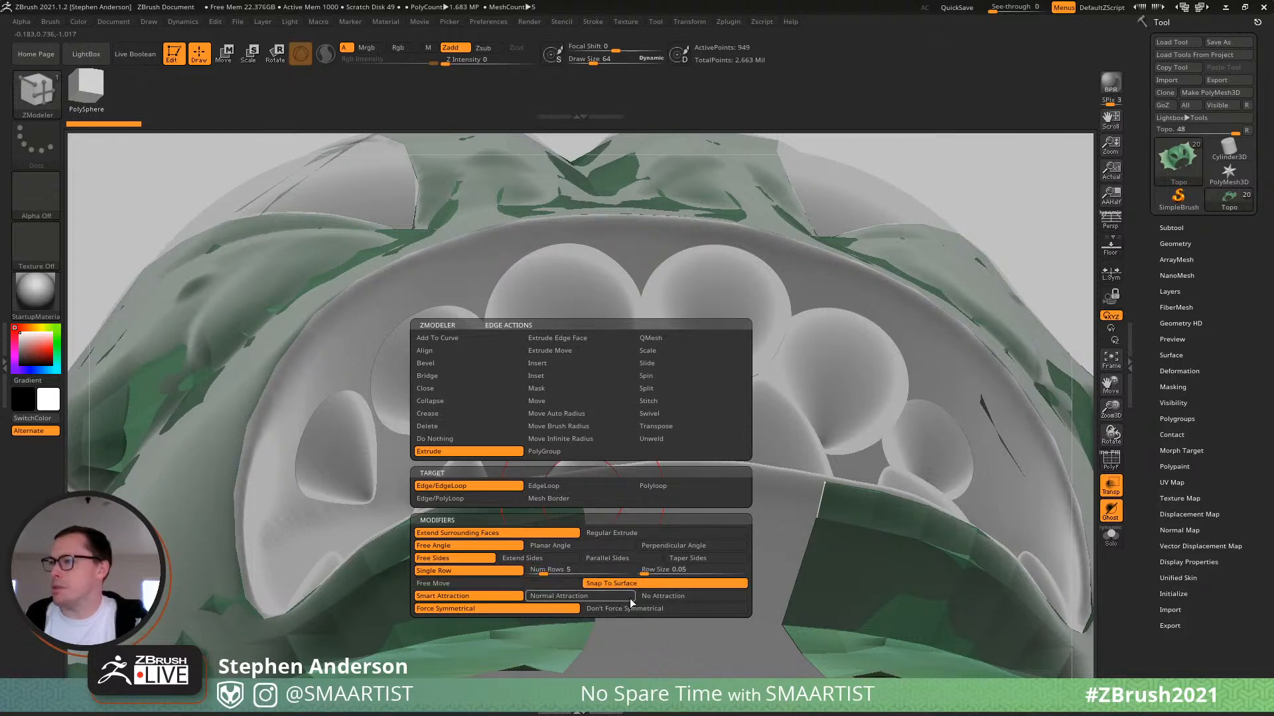
{"action": "key", "text": "space"}
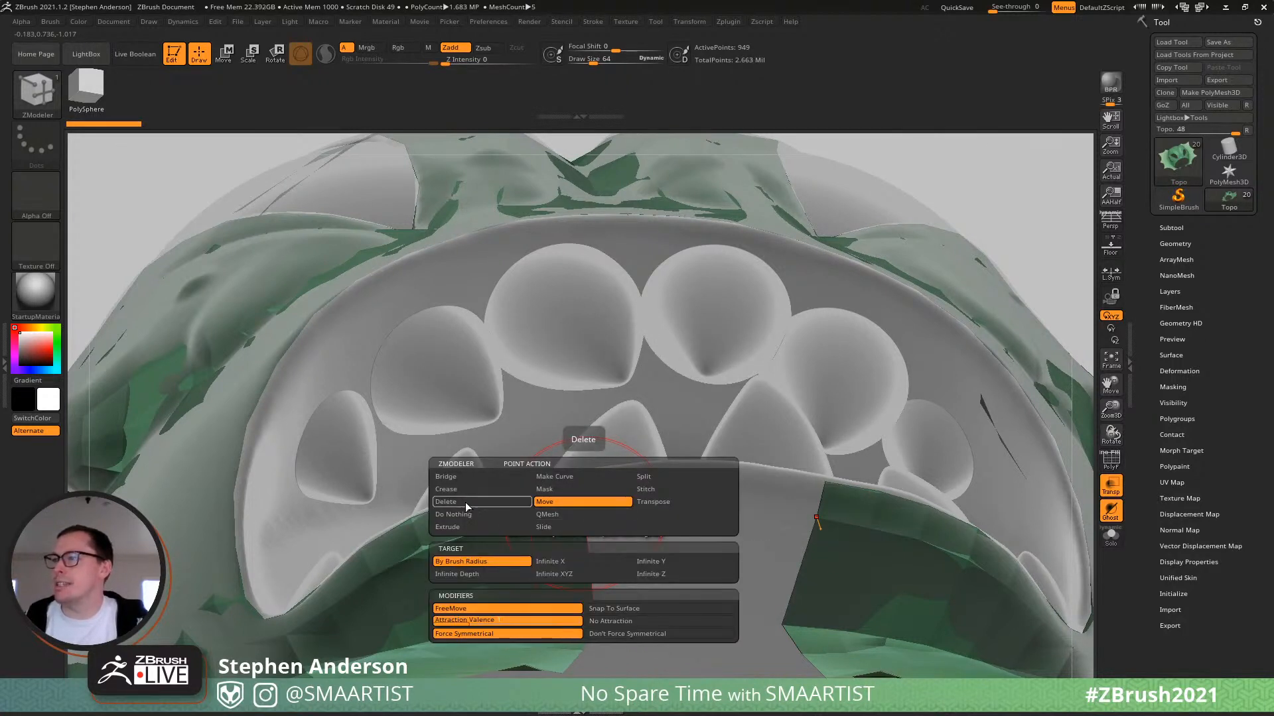
{"action": "left_click", "coordinate": [638, 610]}
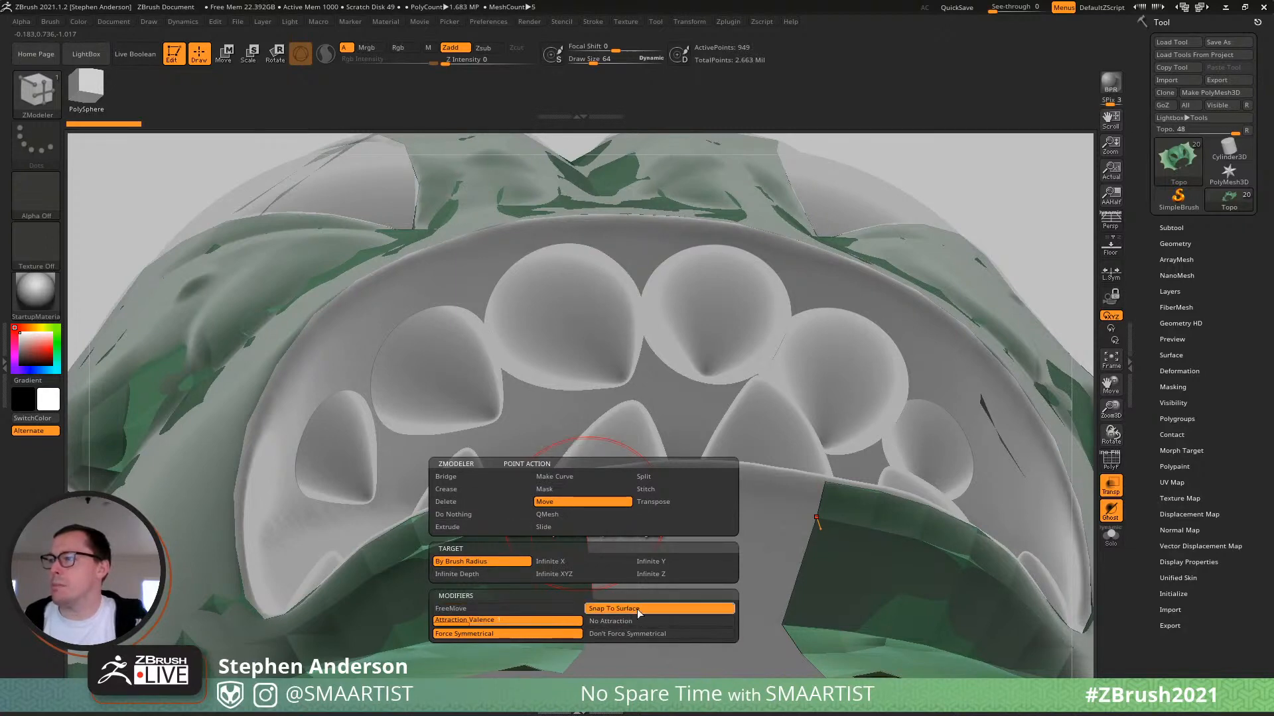
Show the polyframe, set the draw size to 26 and extrude the lower edge of the strip's inner end toward the chin's centre.
{"action": "key", "text": "s"}
{"action": "left_click_drag", "start_coordinate": [593, 533], "coordinate": [584, 533]}
{"action": "key", "text": "shift+f"}
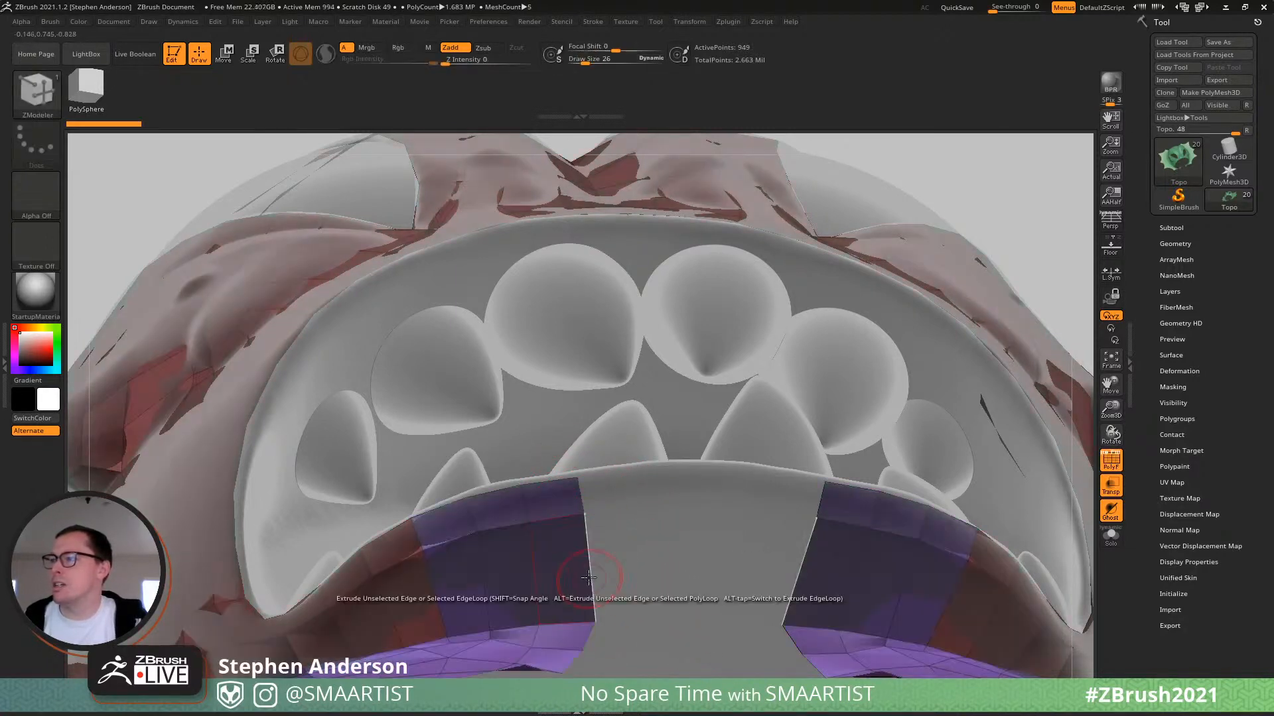
{"action": "mouse_move", "coordinate": [588, 578]}
{"action": "right_mouse_down"}
{"action": "mouse_move", "coordinate": [571, 542]}
{"action": "mouse_move", "coordinate": [578, 556]}
{"action": "right_mouse_up"}
{"action": "mouse_move", "coordinate": [579, 555]}
{"action": "left_mouse_down"}
{"action": "mouse_move", "coordinate": [633, 517]}
{"action": "mouse_move", "coordinate": [626, 499]}
{"action": "left_mouse_up"}
Set the draw size to 19 and move the extruded polygon's two inner corner points slightly away from the chin's centre.
{"action": "key", "text": "s"}
{"action": "left_click_drag", "start_coordinate": [626, 499], "coordinate": [633, 498]}
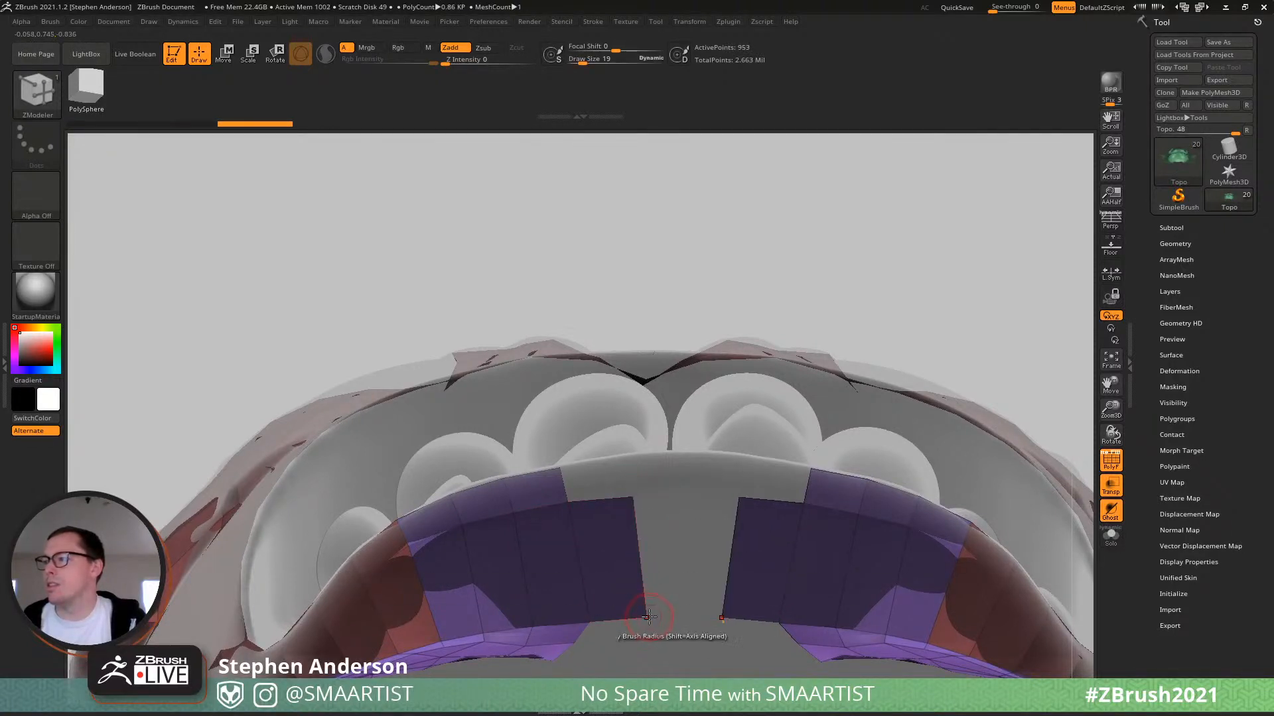
{"action": "left_click_drag", "start_coordinate": [649, 617], "coordinate": [640, 617]}
{"action": "left_click_drag", "start_coordinate": [633, 498], "coordinate": [623, 498]}
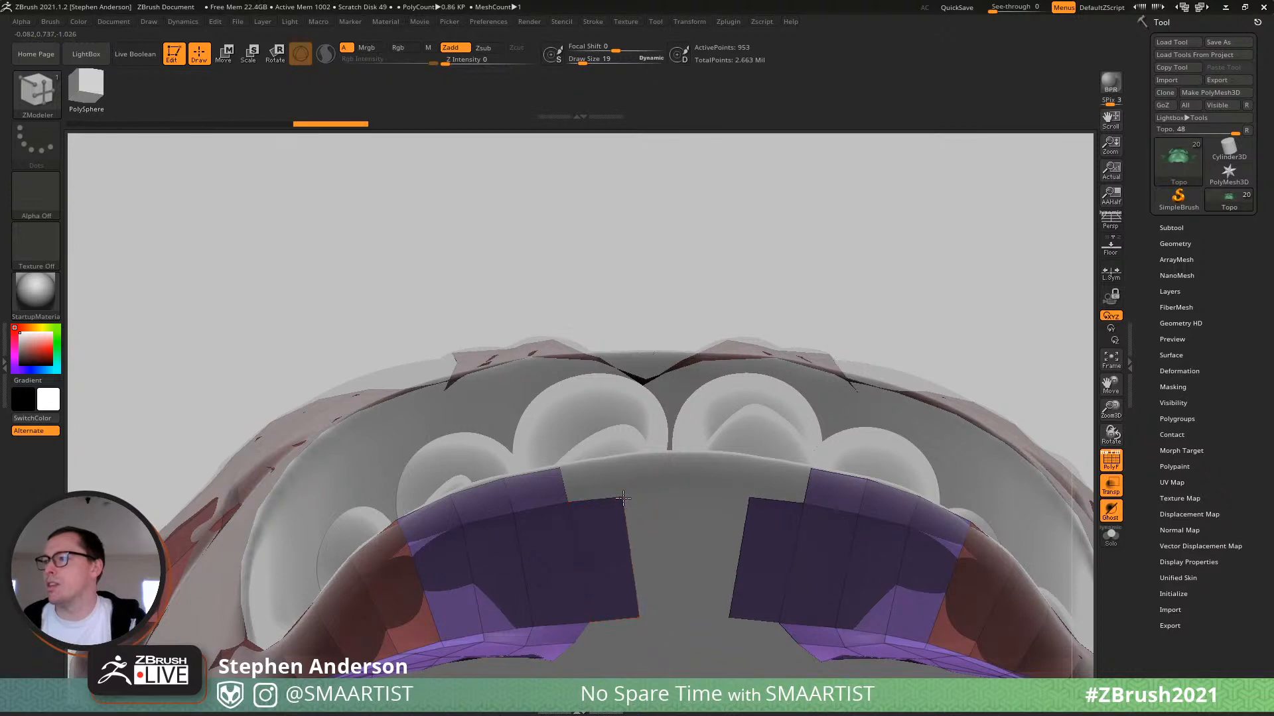
{"action": "left_click_drag", "start_coordinate": [642, 619], "coordinate": [633, 619]}
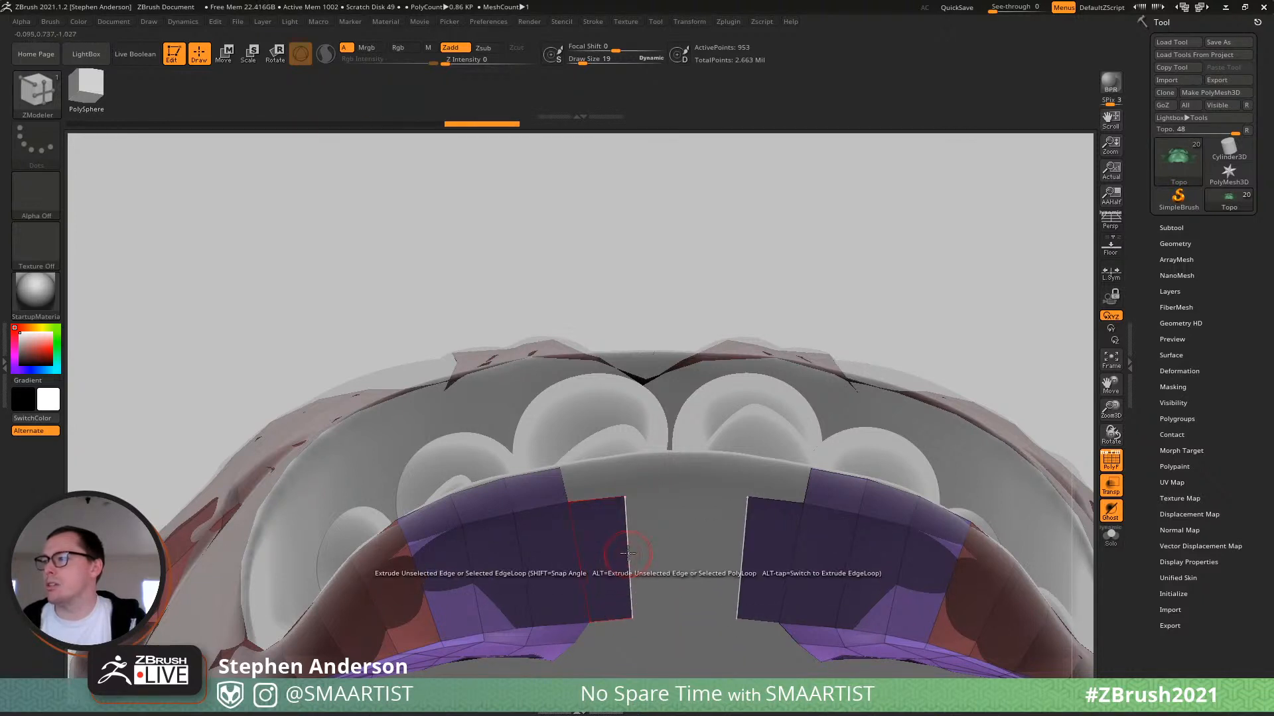
Extrude the inner end edge of the lower-lip strip to the chin's centre line and join both halves with Mirror And Weld.
{"action": "left_click_drag", "start_coordinate": [627, 553], "coordinate": [683, 550]}
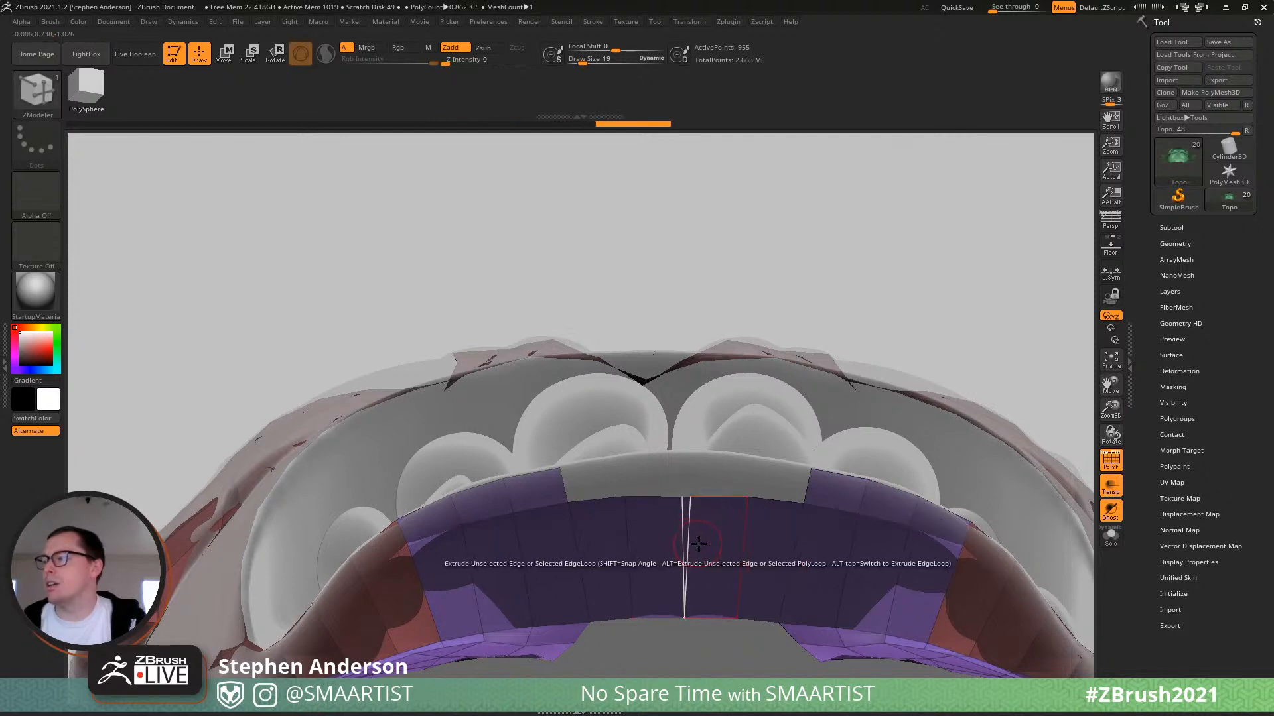
{"action": "left_click", "coordinate": [1175, 244]}
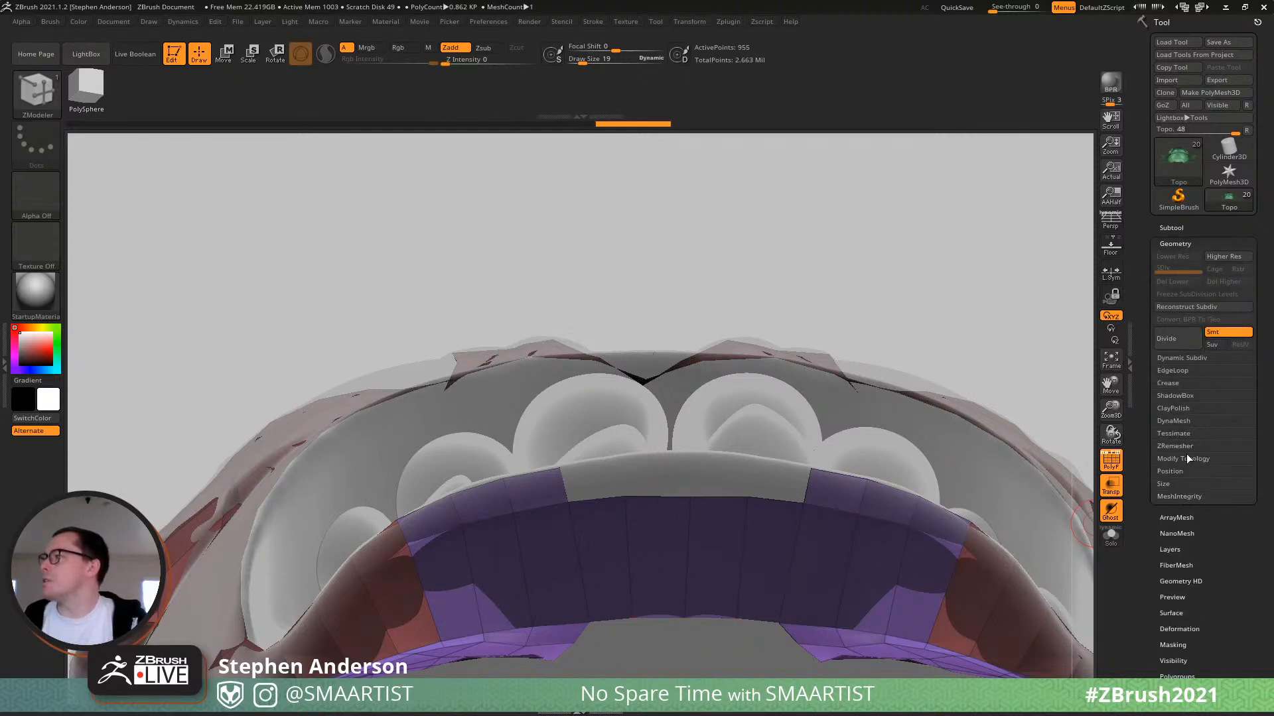
{"action": "left_click", "coordinate": [1188, 458]}
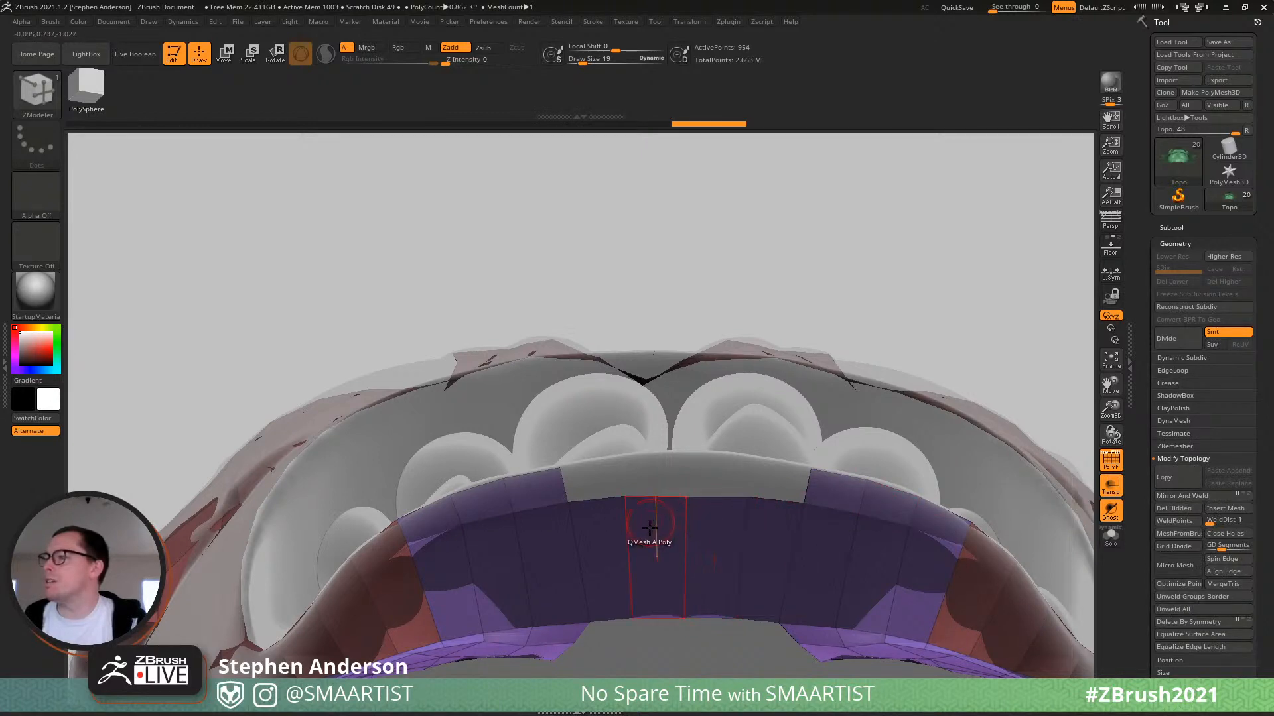
Extrude the upper edge of the central chin polygons up to the lower lip's rim and mirror and weld the resulting mesh.
{"action": "right_click_drag", "start_coordinate": [649, 527], "coordinate": [664, 500]}
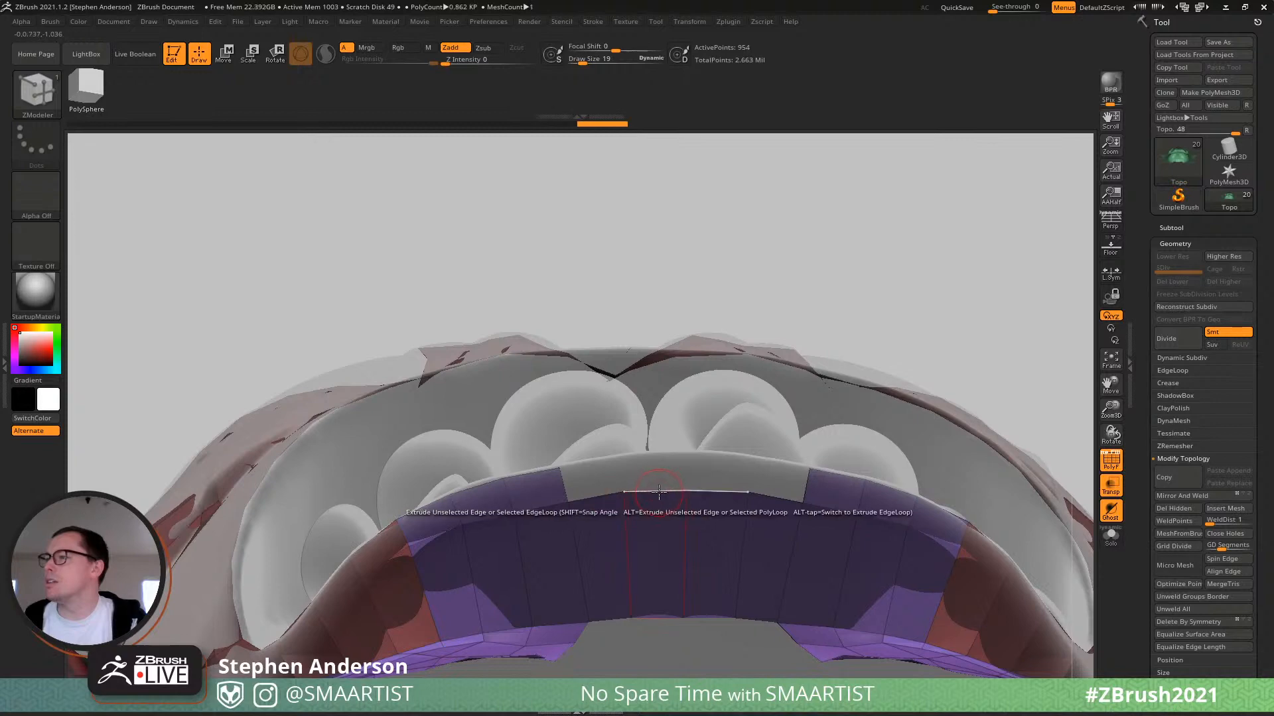
{"action": "left_click_drag", "start_coordinate": [625, 491], "coordinate": [647, 457]}
{"action": "right_click_drag", "start_coordinate": [647, 457], "coordinate": [685, 447]}
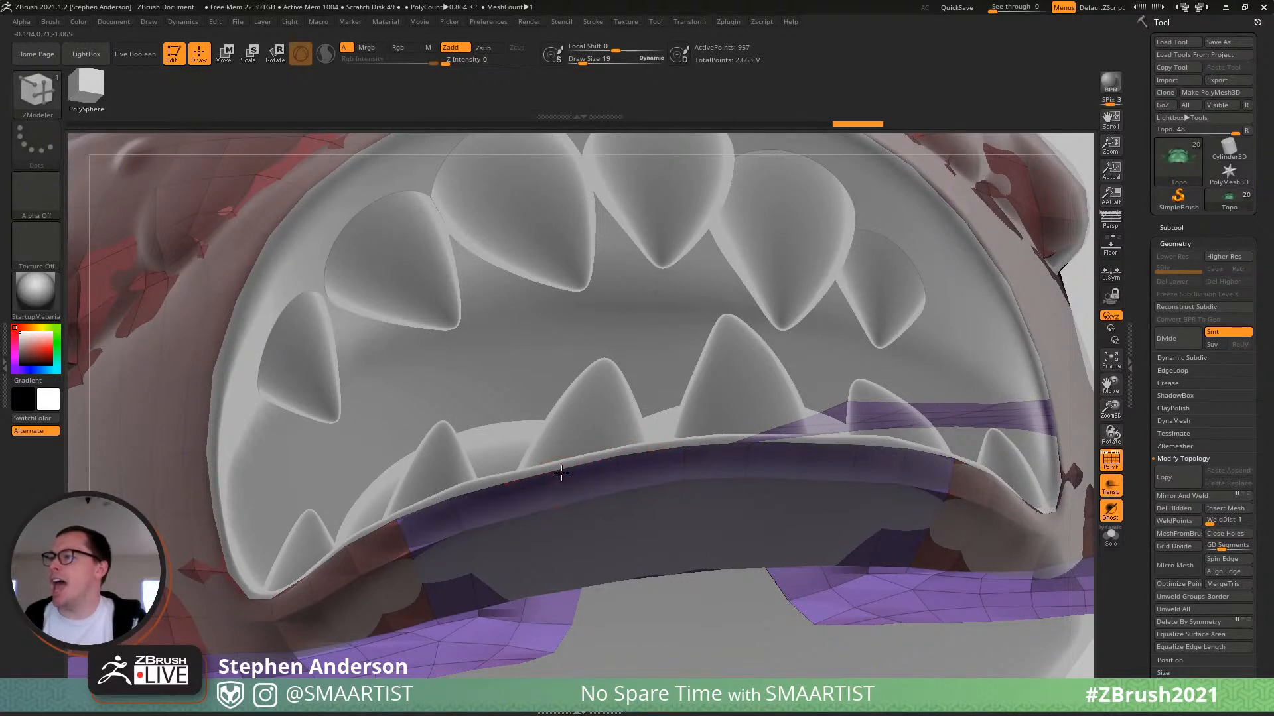
{"action": "right_click_drag", "start_coordinate": [620, 458], "coordinate": [603, 419]}
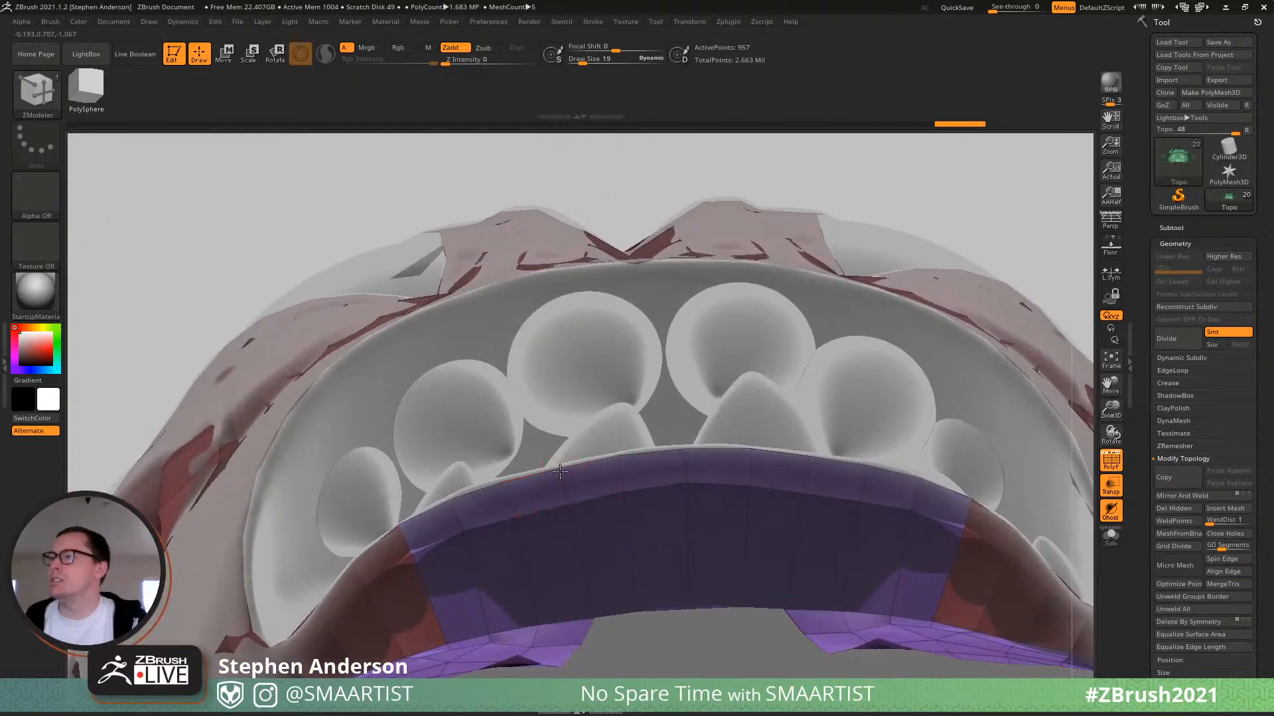
{"action": "right_click_drag", "start_coordinate": [562, 478], "coordinate": [413, 557]}
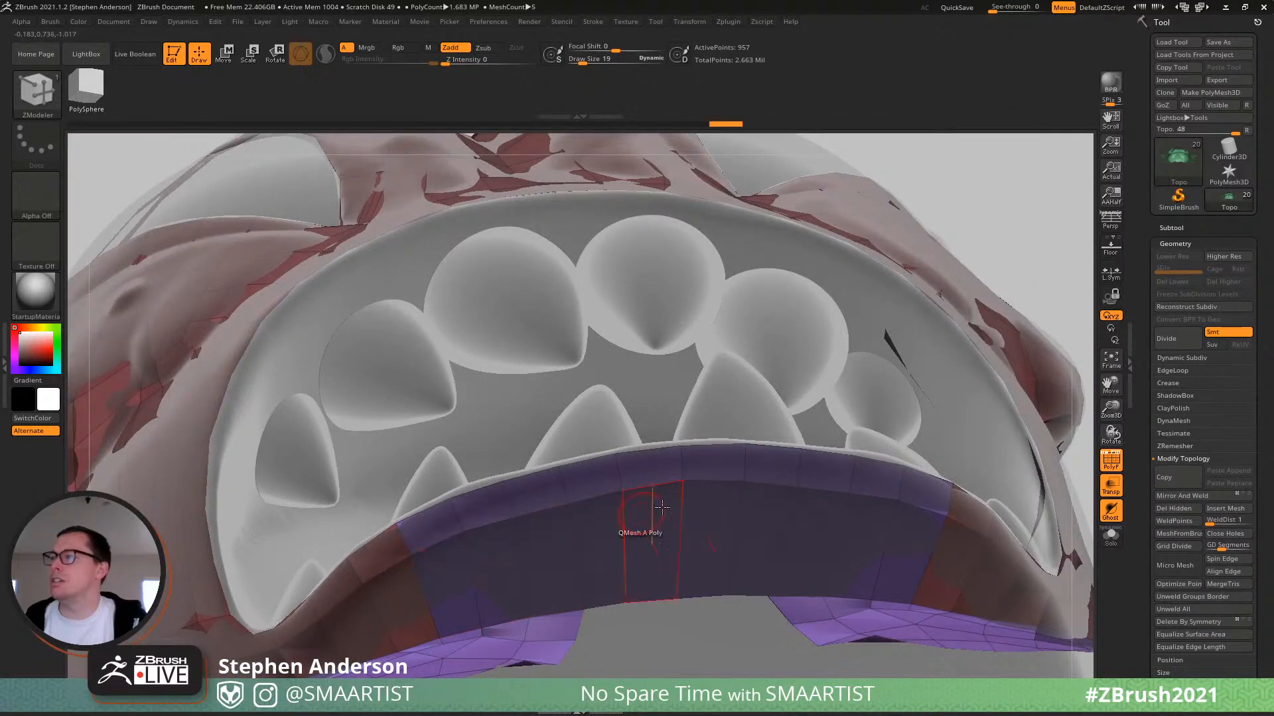
{"action": "left_click", "coordinate": [1196, 496]}
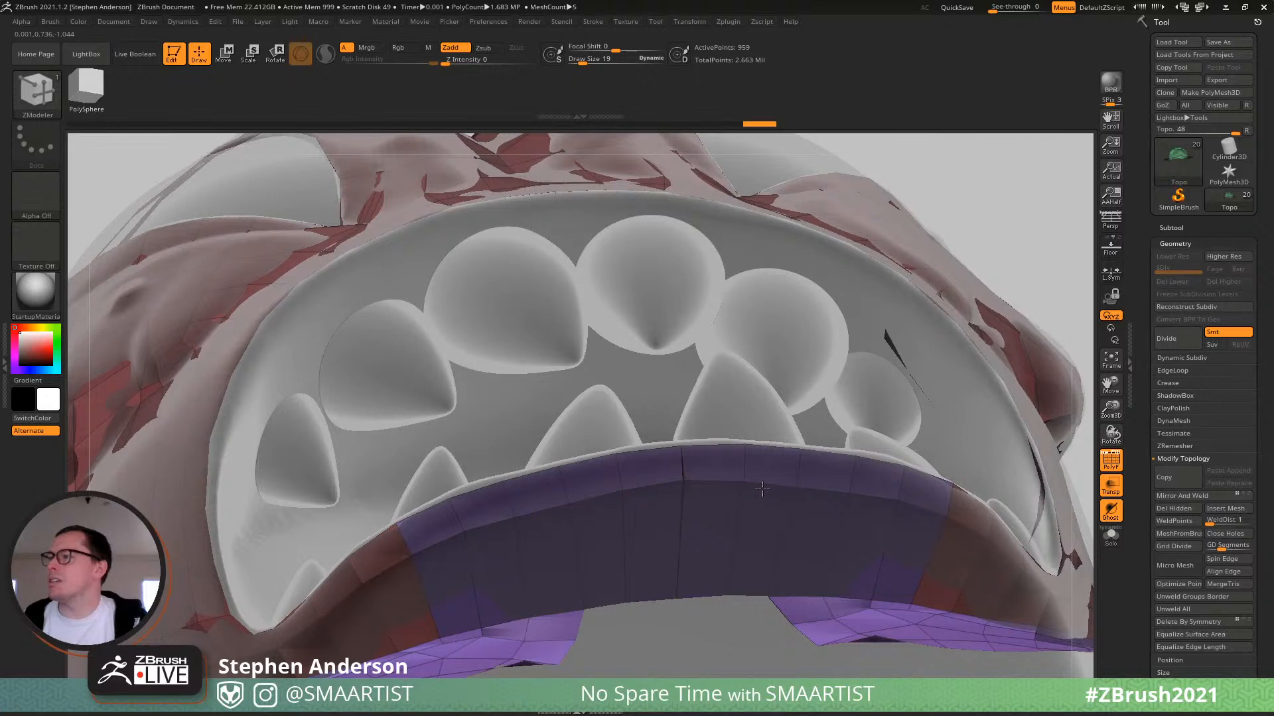
Preview the mesh with Dynamic Subdiv, always allowing its auto-activation, and turn the smoothing preview off again.
{"action": "key", "text": "d"}
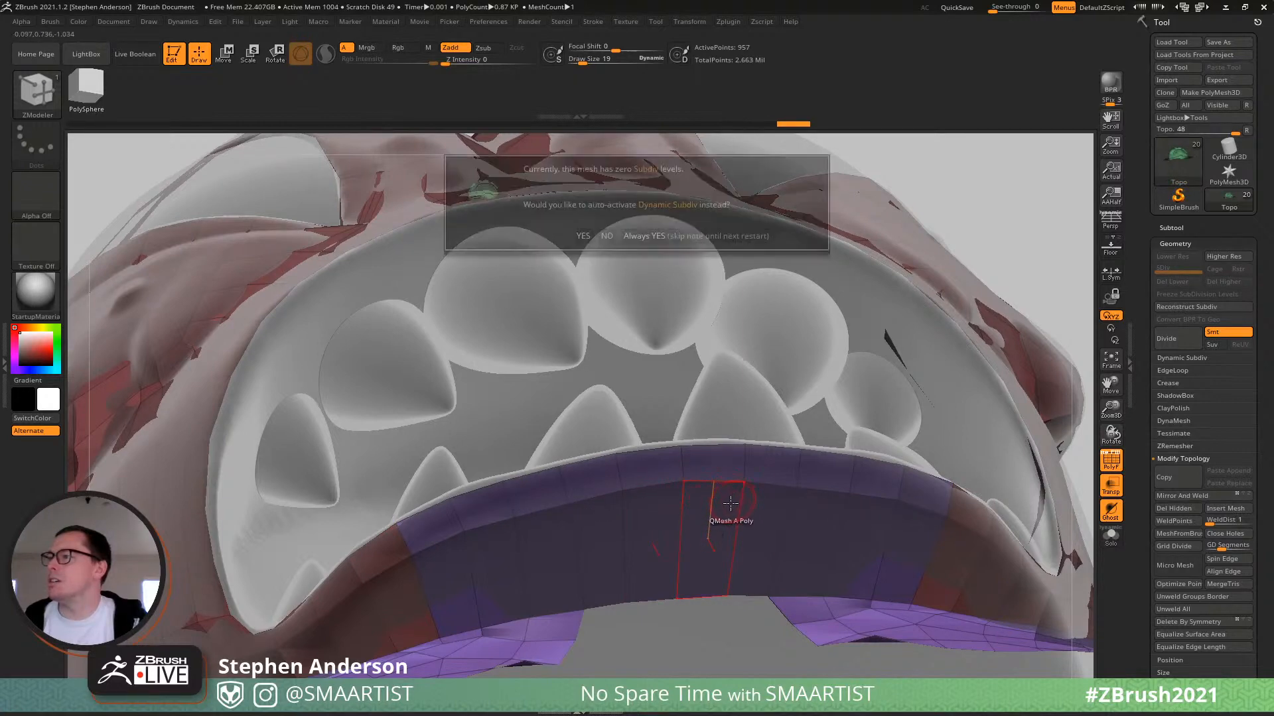
{"action": "left_click", "coordinate": [696, 239]}
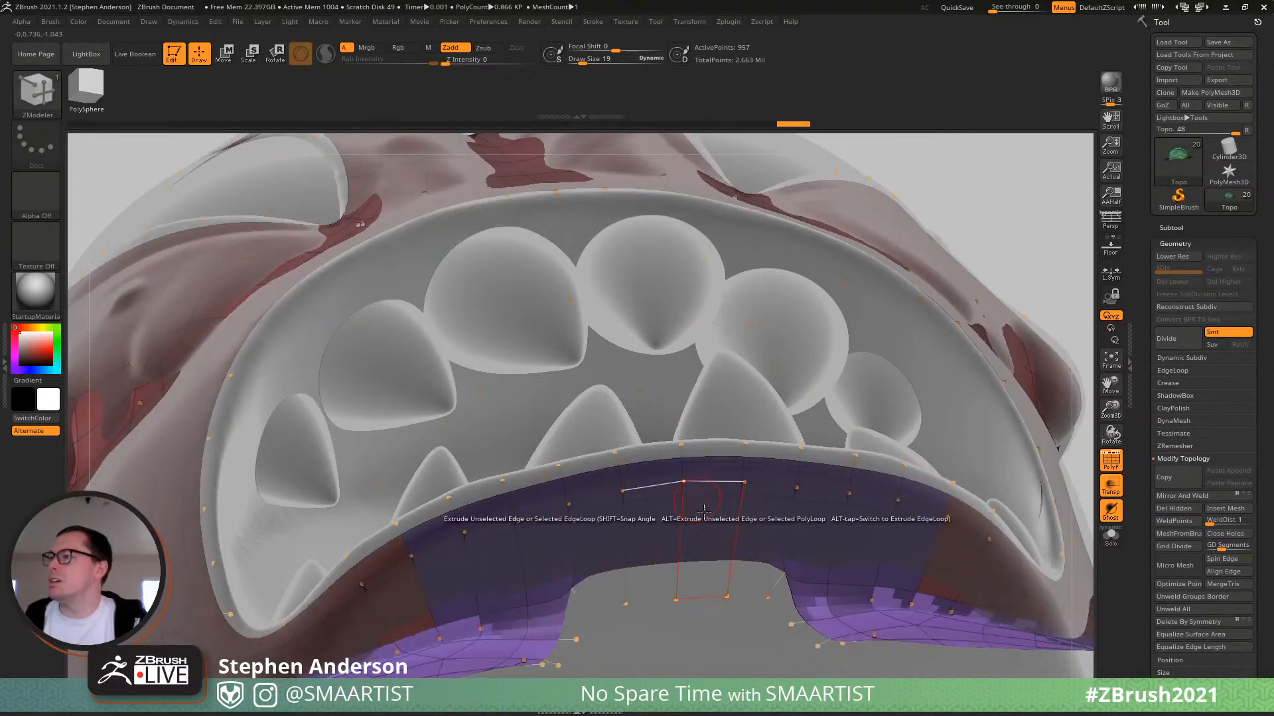
{"action": "mouse_move", "coordinate": [703, 517]}
{"action": "right_mouse_down"}
{"action": "mouse_move", "coordinate": [743, 598]}
{"action": "mouse_move", "coordinate": [716, 531]}
{"action": "mouse_move", "coordinate": [683, 552]}
{"action": "mouse_move", "coordinate": [702, 559]}
{"action": "mouse_move", "coordinate": [670, 513]}
{"action": "mouse_move", "coordinate": [661, 320]}
{"action": "right_mouse_up"}
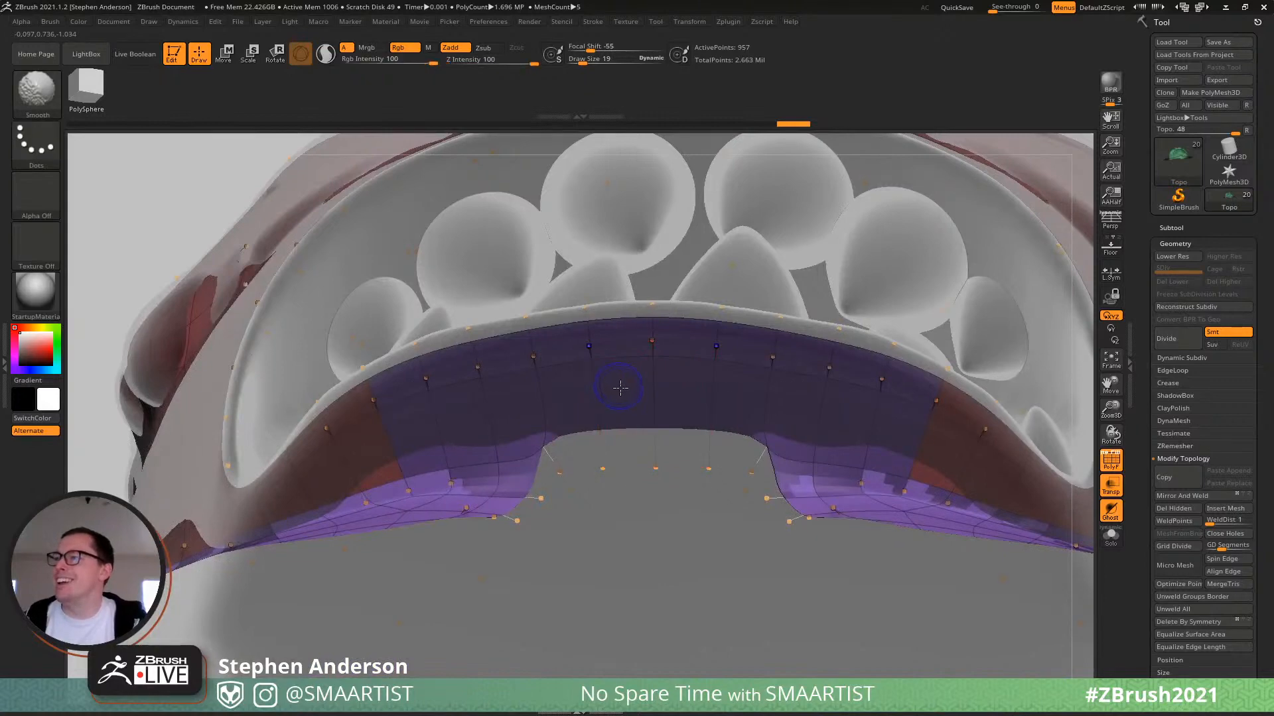
{"action": "key", "text": "shift+d"}
{"action": "right_click_drag", "start_coordinate": [615, 392], "coordinate": [592, 468]}
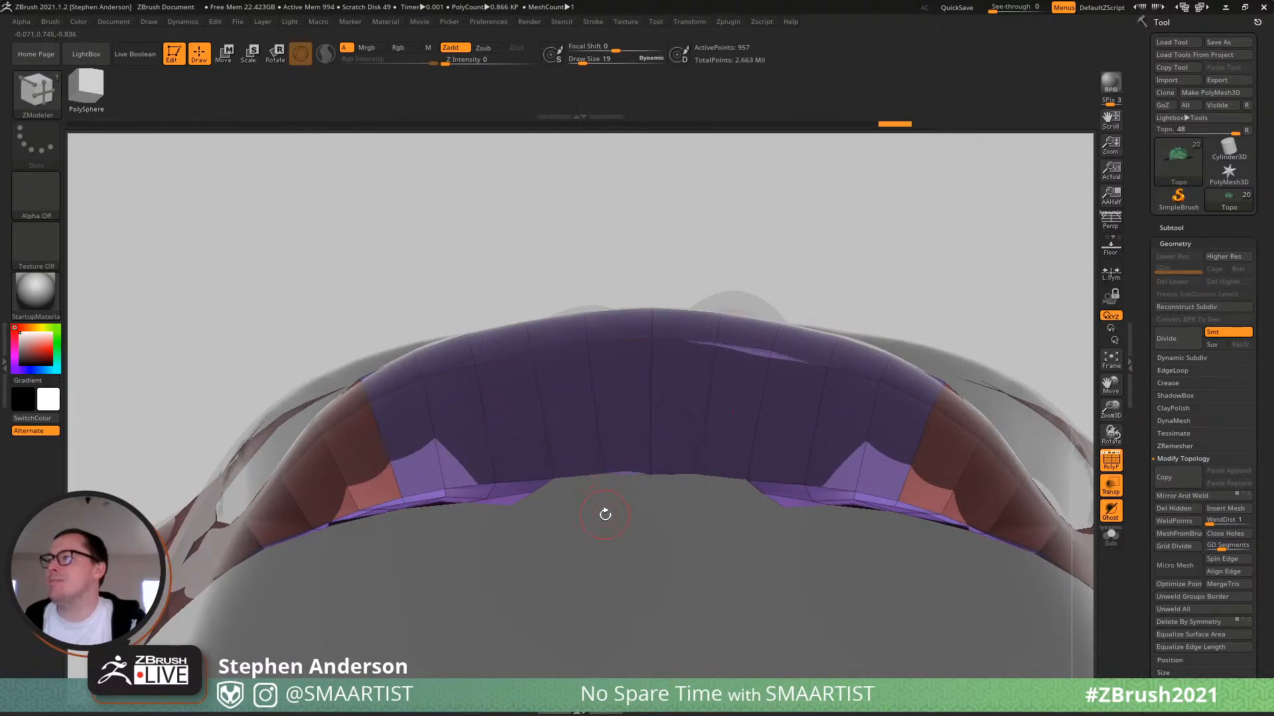
Extrude the open edges beneath the middle of the lower lip and move the corner points of the new faces.
{"action": "left_click_drag", "start_coordinate": [624, 474], "coordinate": [625, 522]}
{"action": "left_click_drag", "start_coordinate": [574, 480], "coordinate": [570, 497]}
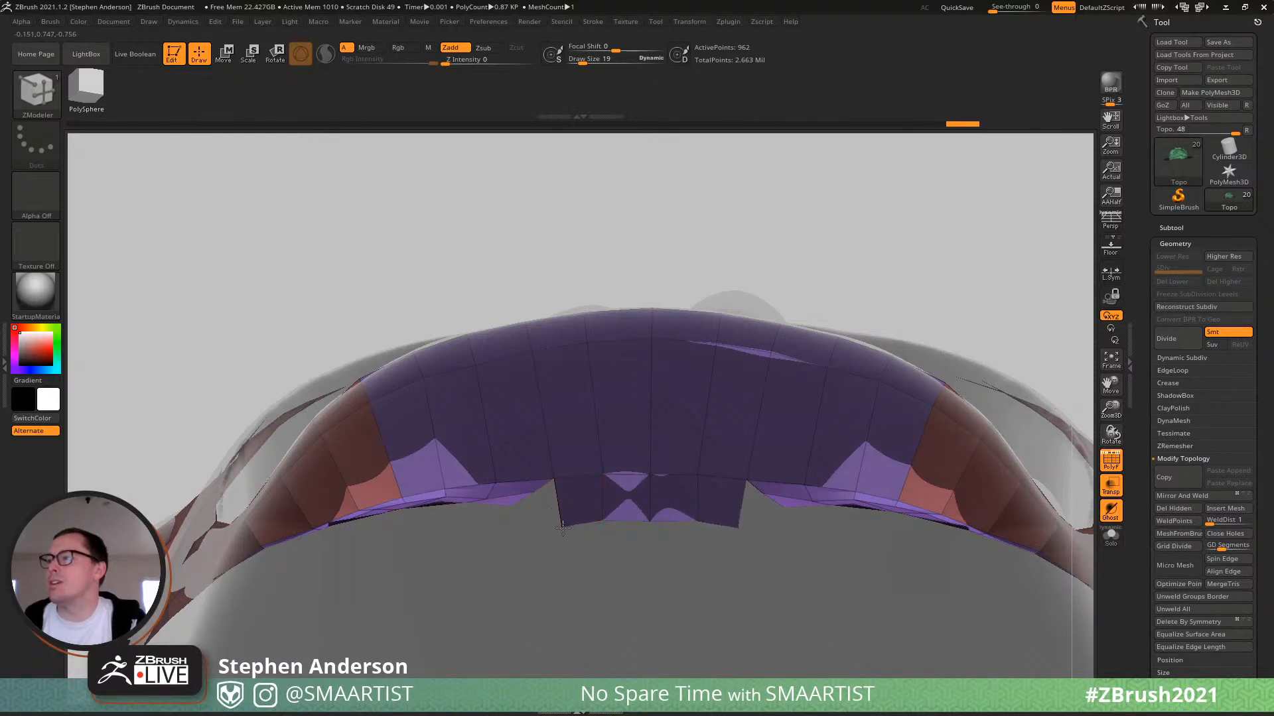
{"action": "left_click_drag", "start_coordinate": [563, 525], "coordinate": [609, 473]}
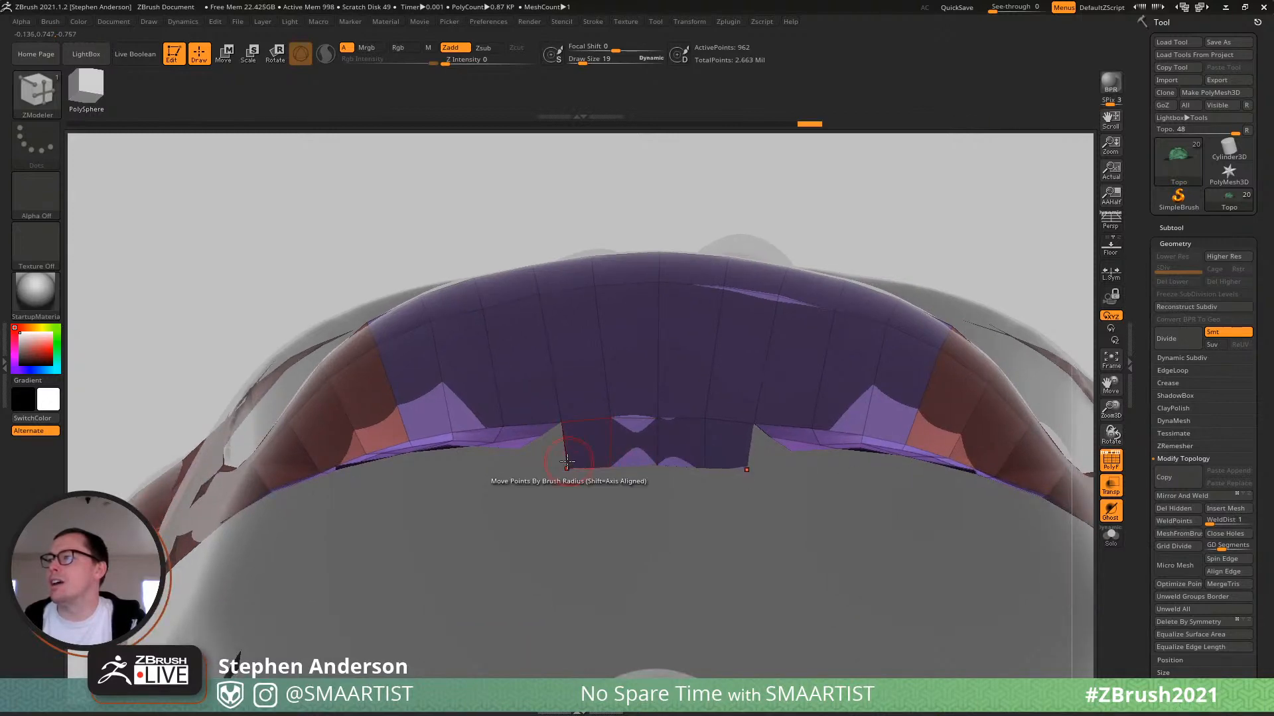
{"action": "left_click_drag", "start_coordinate": [551, 479], "coordinate": [710, 441]}
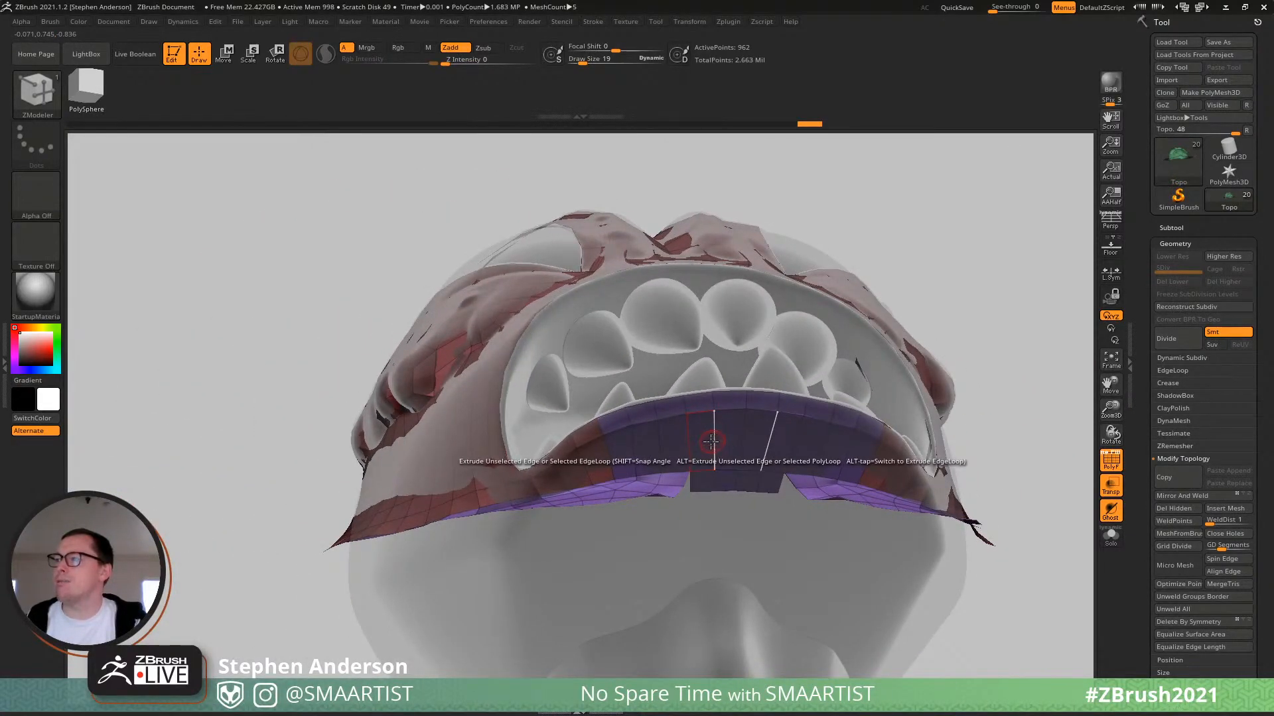
Set the ZModeler edge action to Insert with a single edge loop and add a loop across the lower-lip strip.
{"action": "mouse_move", "coordinate": [712, 441]}
{"action": "right_mouse_down"}
{"action": "mouse_move", "coordinate": [712, 471]}
{"action": "mouse_move", "coordinate": [703, 435]}
{"action": "right_mouse_up"}
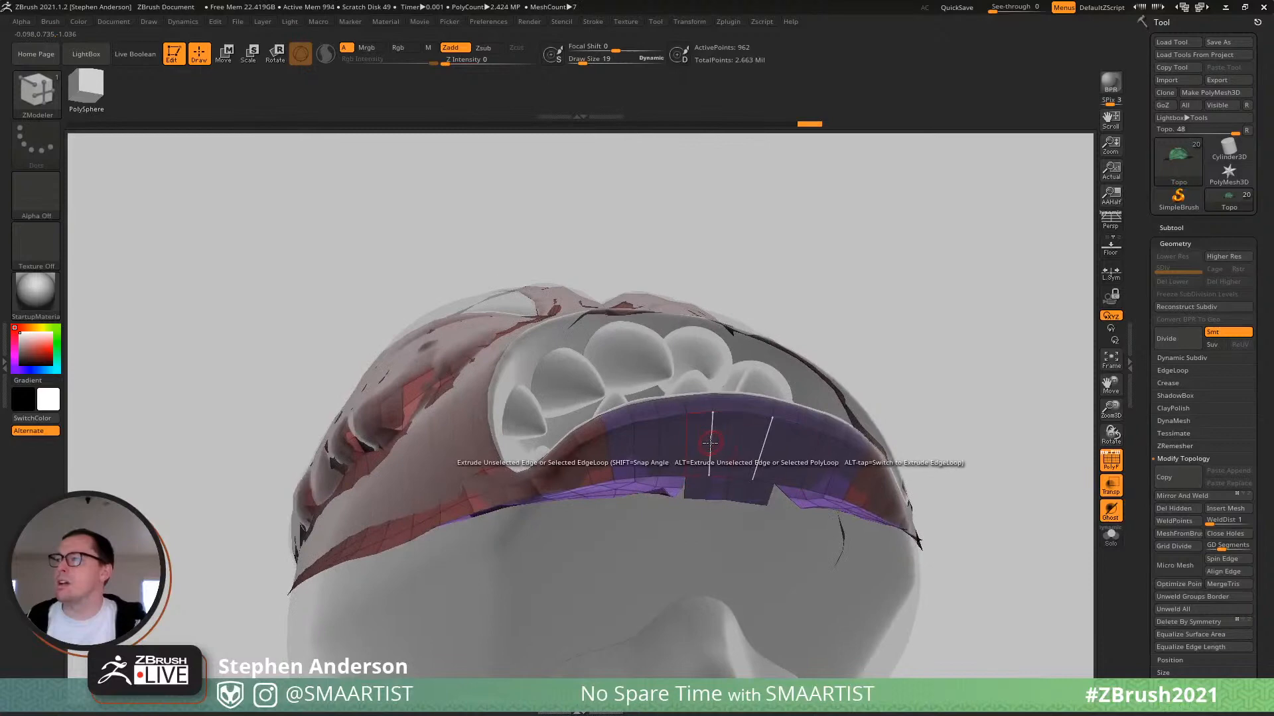
{"action": "key", "text": "space"}
{"action": "left_click", "coordinate": [683, 364]}
{"action": "left_click", "coordinate": [698, 465]}
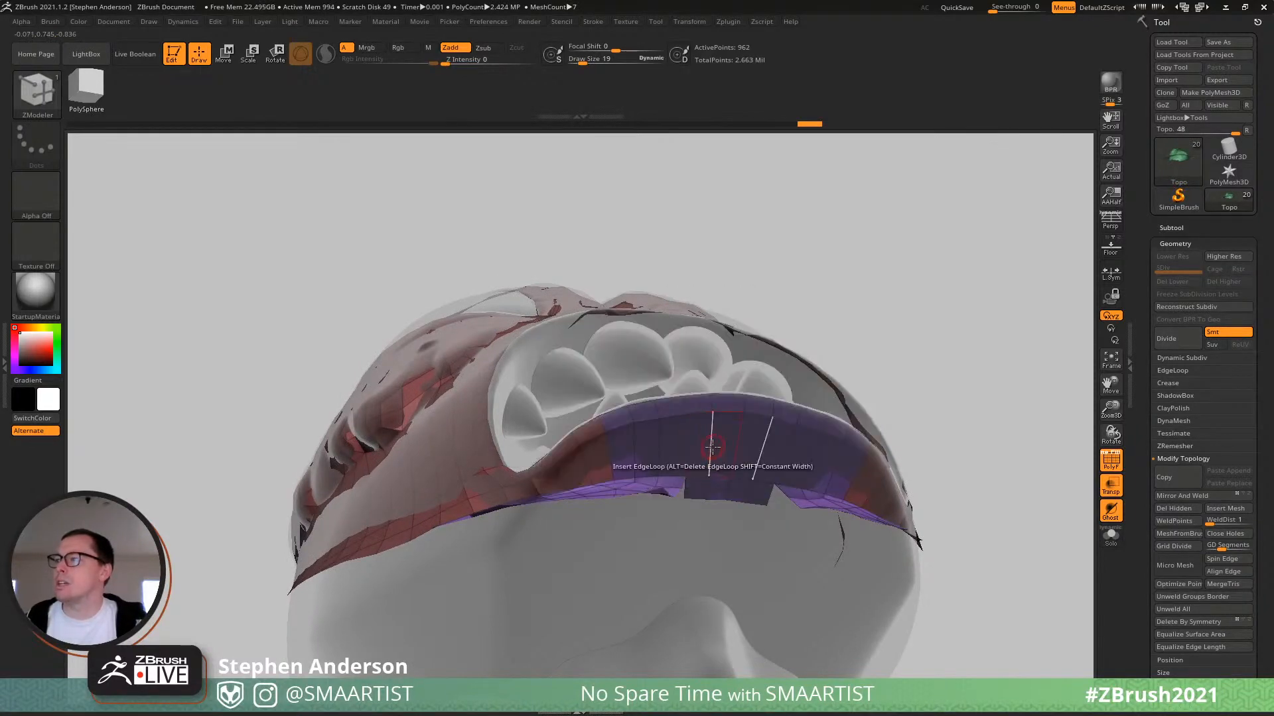
{"action": "right_click_drag", "start_coordinate": [670, 432], "coordinate": [650, 482]}
Switch to the Move brush, smooth the head strip along the side frill, and set the draw size to 26.
{"action": "key", "text": "b"}
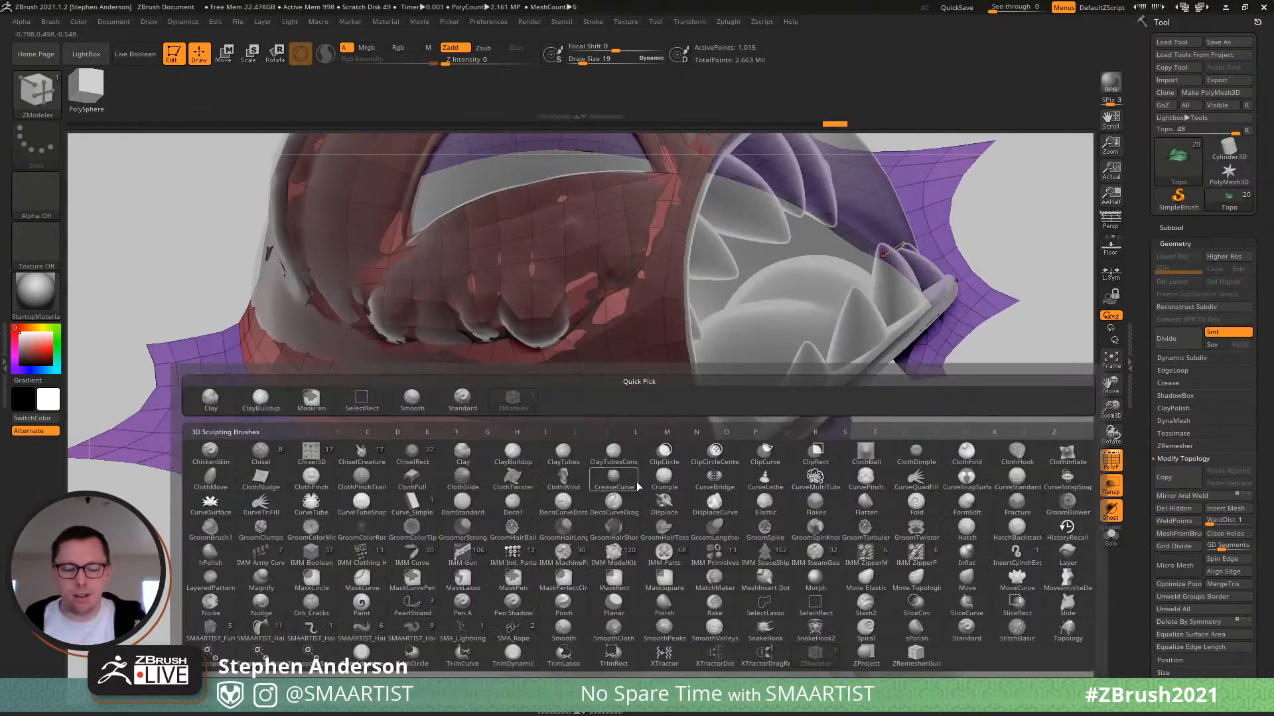
{"action": "key", "text": "m"}
{"action": "key", "text": "v"}
{"action": "key", "text": "s"}
{"action": "left_click", "coordinate": [650, 461]}
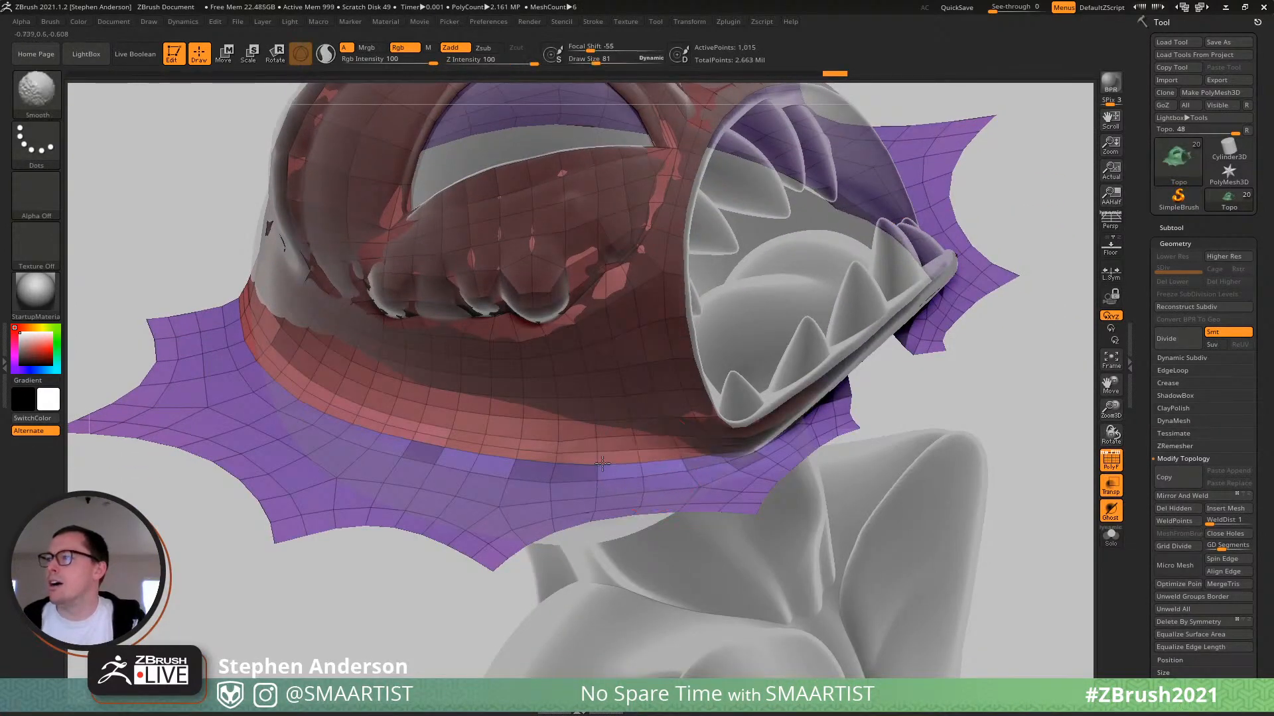
{"action": "mouse_move", "coordinate": [307, 360]}
{"action": "right_mouse_down", "text": "alt"}
{"action": "mouse_move", "coordinate": [468, 461]}
{"action": "mouse_move", "coordinate": [517, 515]}
{"action": "right_mouse_up", "text": "alt"}
{"action": "left_click_drag", "start_coordinate": [422, 412], "coordinate": [394, 351], "text": "shift"}
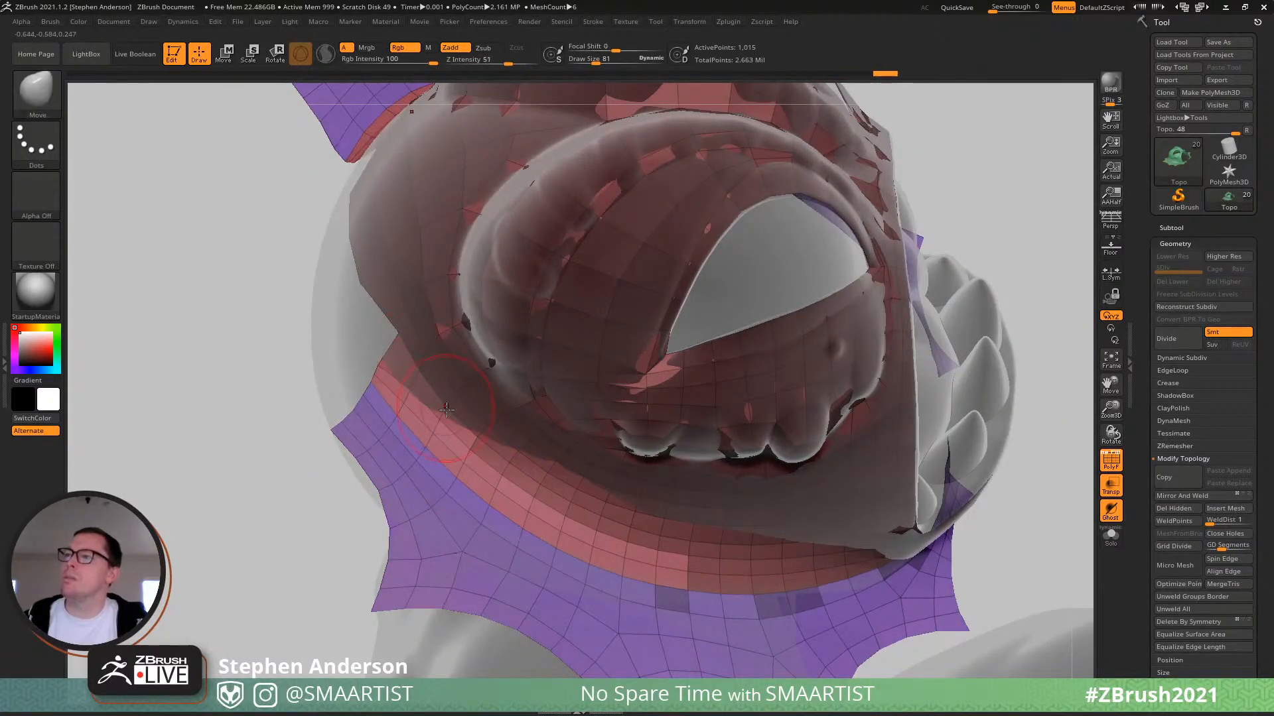
{"action": "right_click_drag", "start_coordinate": [427, 395], "coordinate": [383, 363]}
{"action": "key", "text": "s"}
{"action": "left_click_drag", "start_coordinate": [375, 363], "coordinate": [373, 363]}
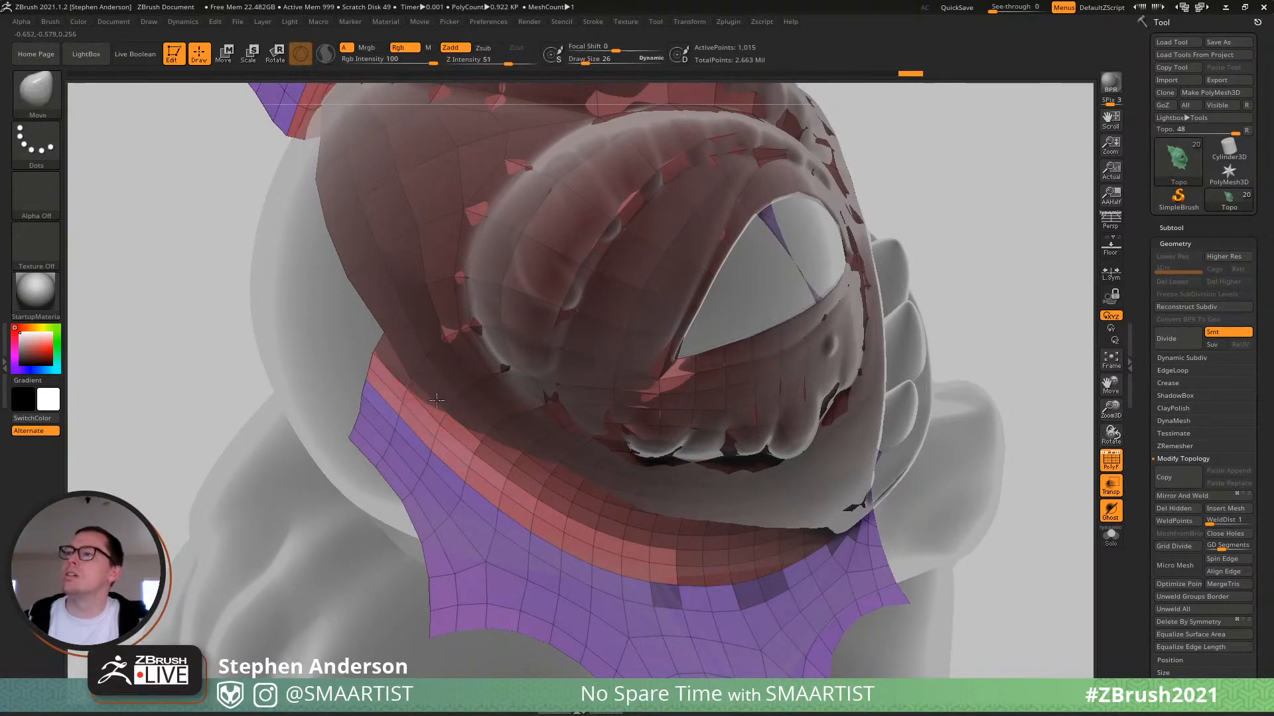
Switch to ZModeler with the edge action Extrude and extend the open rear edge of the head shell between the frills.
{"action": "right_click_drag", "start_coordinate": [436, 413], "coordinate": [398, 337]}
{"action": "key", "text": "b"}
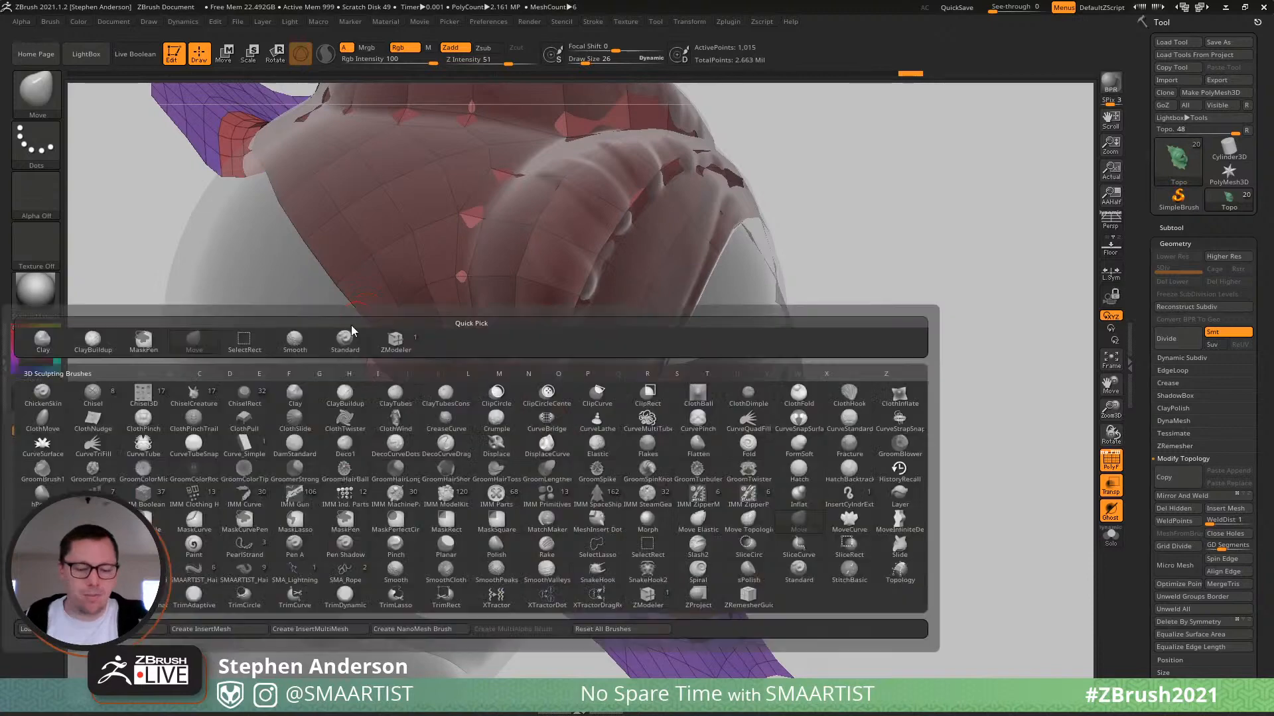
{"action": "key", "text": "z"}
{"action": "key", "text": "m"}
{"action": "right_click", "coordinate": [358, 337]}
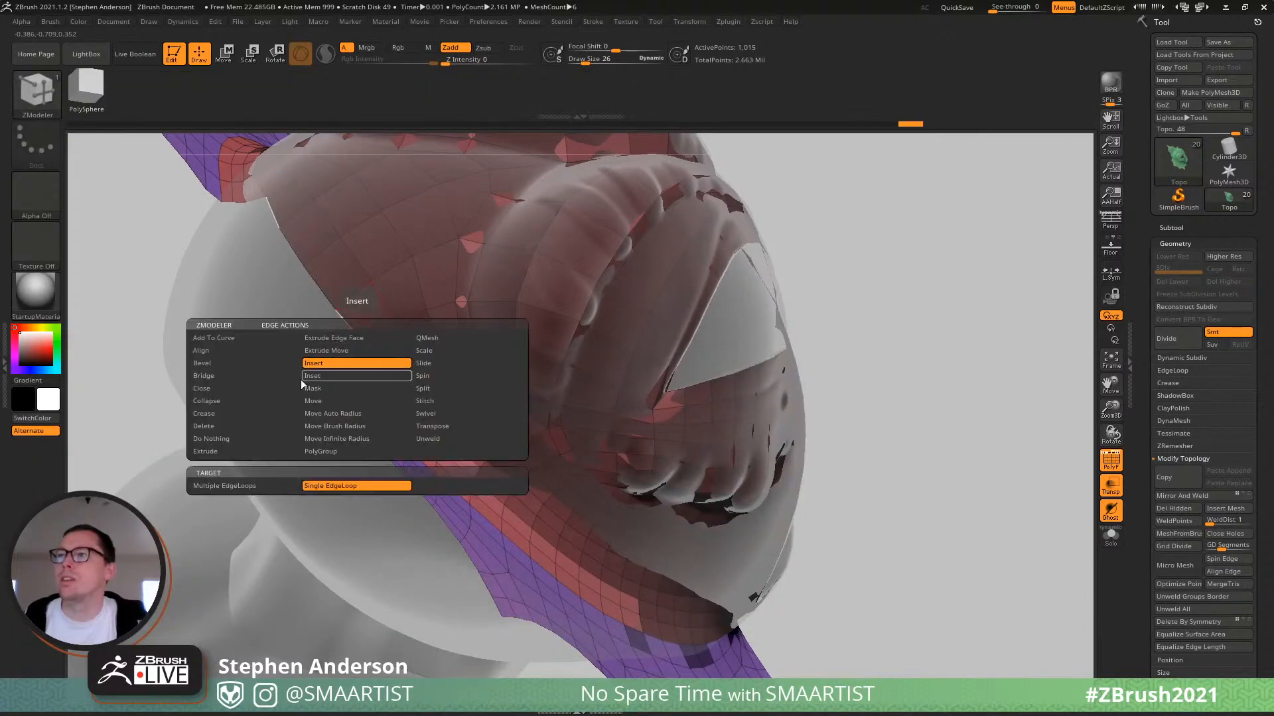
{"action": "left_click", "coordinate": [206, 451]}
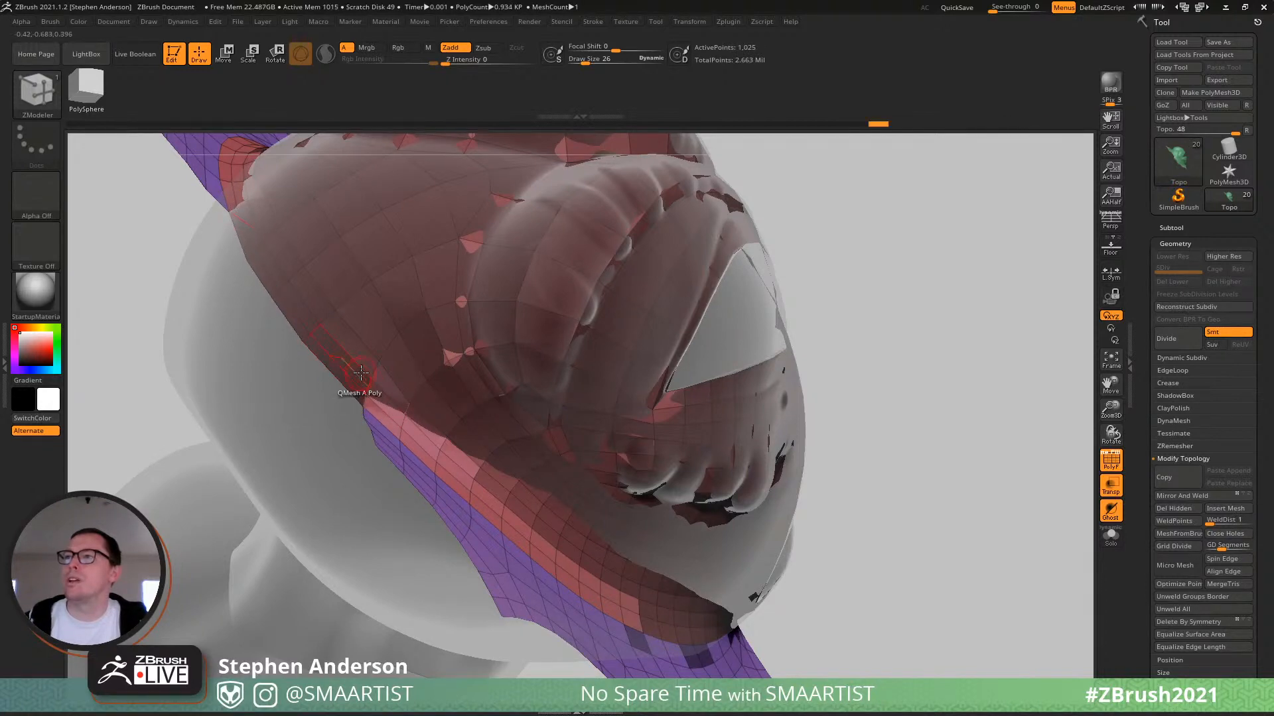
{"action": "mouse_move", "coordinate": [400, 415]}
{"action": "right_mouse_down"}
{"action": "mouse_move", "coordinate": [419, 443]}
{"action": "mouse_move", "coordinate": [401, 458]}
{"action": "mouse_move", "coordinate": [446, 451]}
{"action": "mouse_move", "coordinate": [515, 471]}
{"action": "mouse_move", "coordinate": [531, 451]}
{"action": "mouse_move", "coordinate": [535, 477]}
{"action": "mouse_move", "coordinate": [517, 463]}
{"action": "right_mouse_up"}
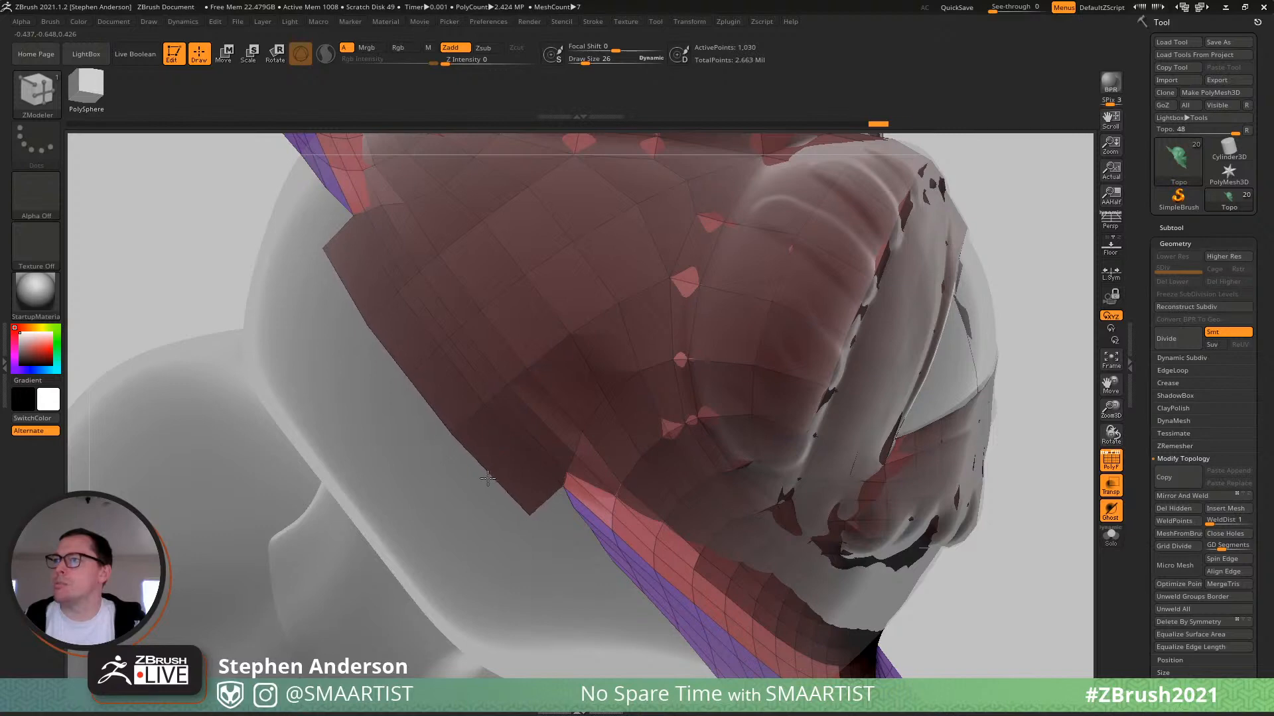
{"action": "right_click_drag", "start_coordinate": [488, 478], "coordinate": [472, 456]}
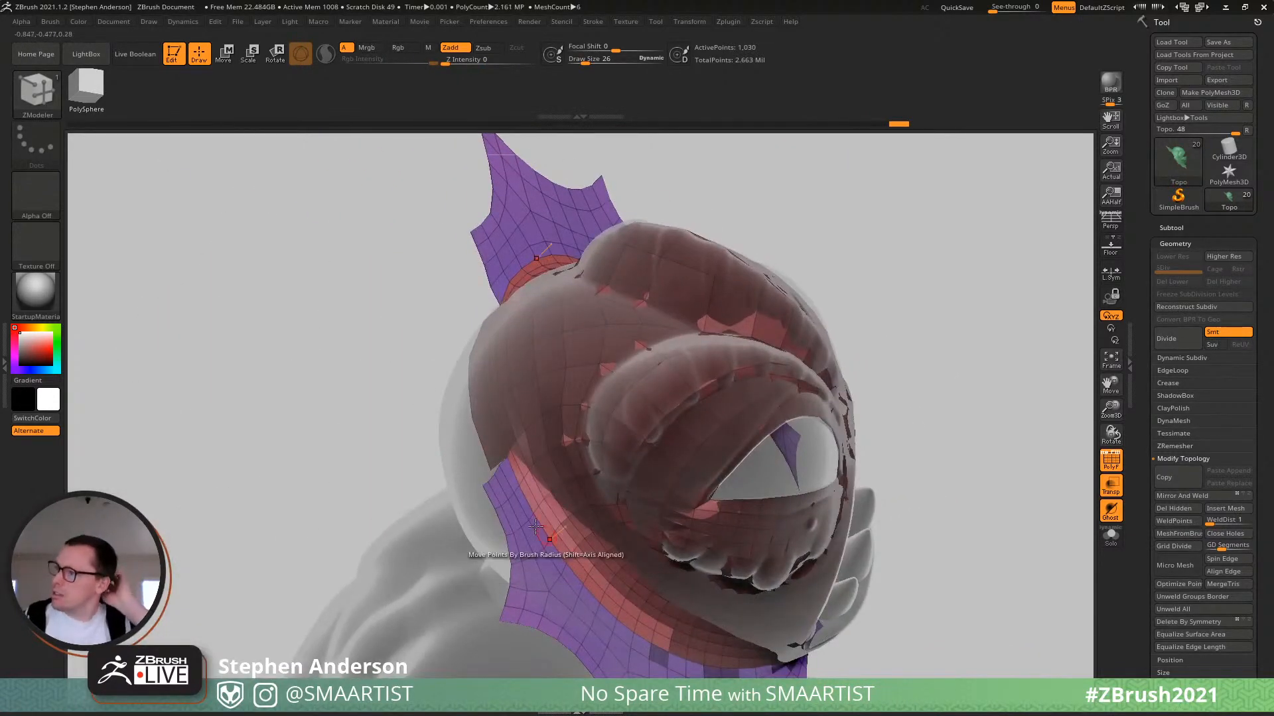
Set the ZModeler polygon action to Extrude with Polygroup Island as its target.
{"action": "mouse_move", "coordinate": [536, 526]}
{"action": "right_mouse_down"}
{"action": "mouse_move", "coordinate": [565, 544]}
{"action": "mouse_move", "coordinate": [558, 425]}
{"action": "mouse_move", "coordinate": [476, 474]}
{"action": "mouse_move", "coordinate": [461, 346]}
{"action": "right_mouse_up"}
{"action": "right_click", "coordinate": [461, 328]}
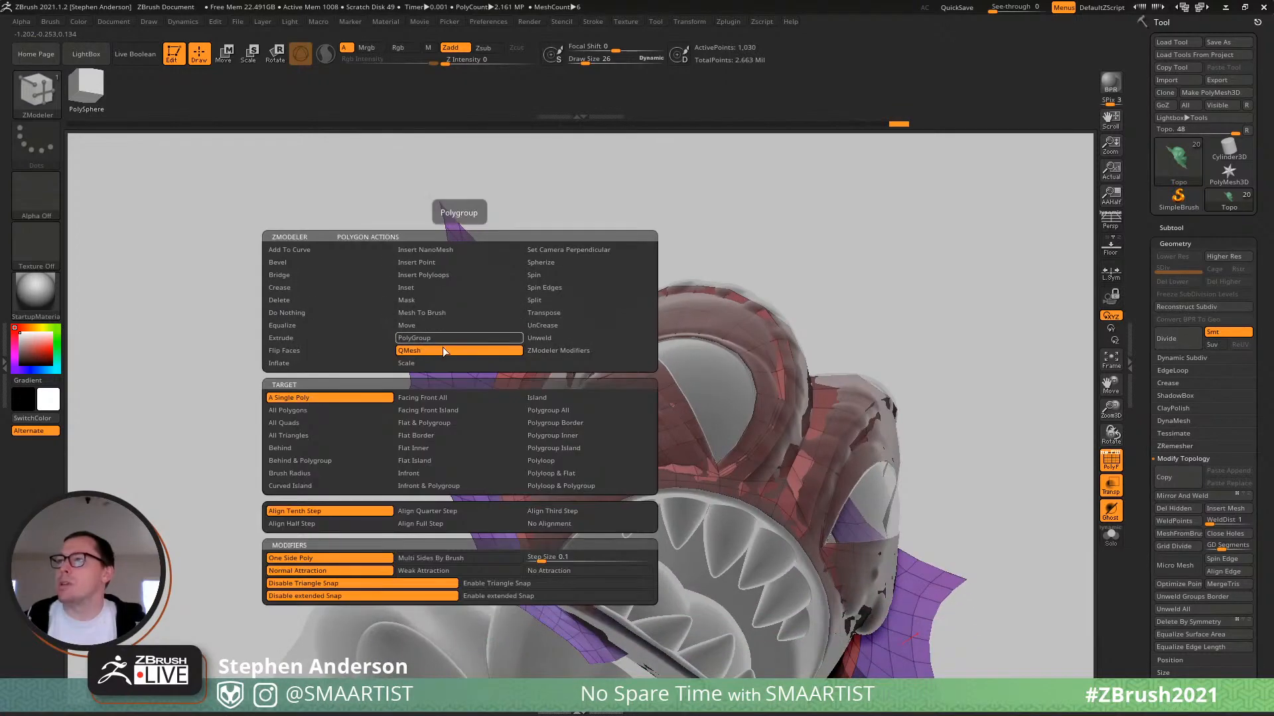
{"action": "left_click", "coordinate": [309, 339]}
{"action": "left_click", "coordinate": [587, 454]}
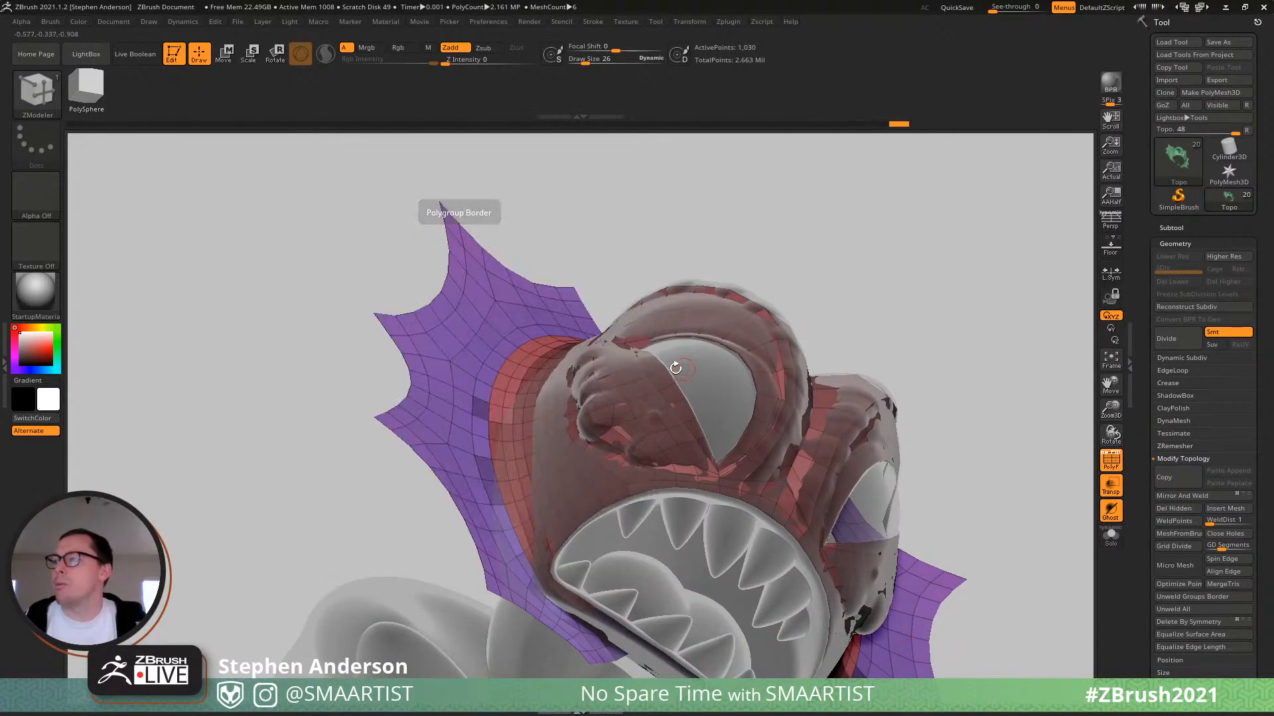
Isolate the polygroup containing the side frills and show the topology mesh in Solo mode.
{"action": "right_click_drag", "start_coordinate": [577, 443], "coordinate": [548, 233]}
{"action": "left_click", "coordinate": [462, 394], "text": "ctrl+shift"}
{"action": "left_click", "coordinate": [1117, 545]}
{"action": "mouse_move", "coordinate": [703, 471]}
{"action": "right_mouse_down"}
{"action": "mouse_move", "coordinate": [680, 412]}
{"action": "mouse_move", "coordinate": [712, 494]}
{"action": "right_mouse_up"}
{"action": "mouse_move", "coordinate": [575, 403]}
{"action": "right_mouse_down"}
{"action": "mouse_move", "coordinate": [583, 370]}
{"action": "mouse_move", "coordinate": [584, 396]}
{"action": "mouse_move", "coordinate": [588, 384]}
{"action": "right_mouse_up"}
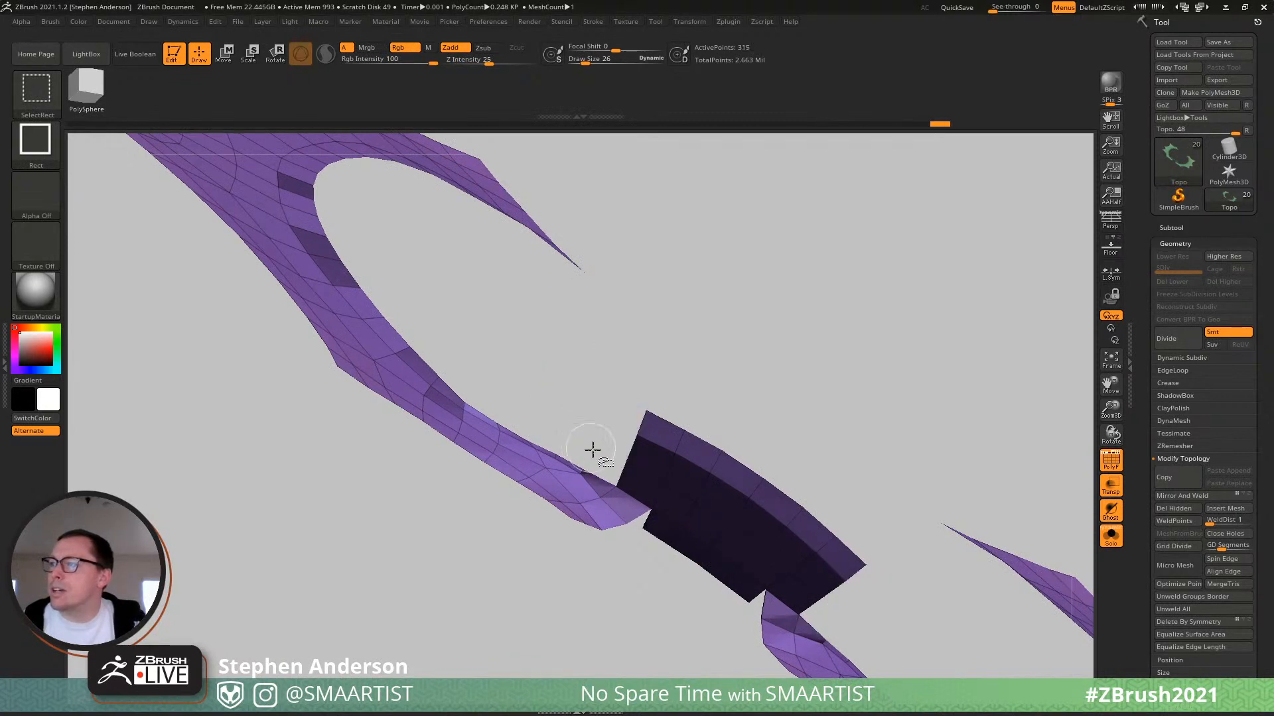
Hide the lower-lip faces, assign the remaining frill faces to one polygroup, and unhide the whole mesh.
{"action": "left_click_drag", "start_coordinate": [661, 496], "coordinate": [661, 496], "text": "ctrl+alt+shift"}
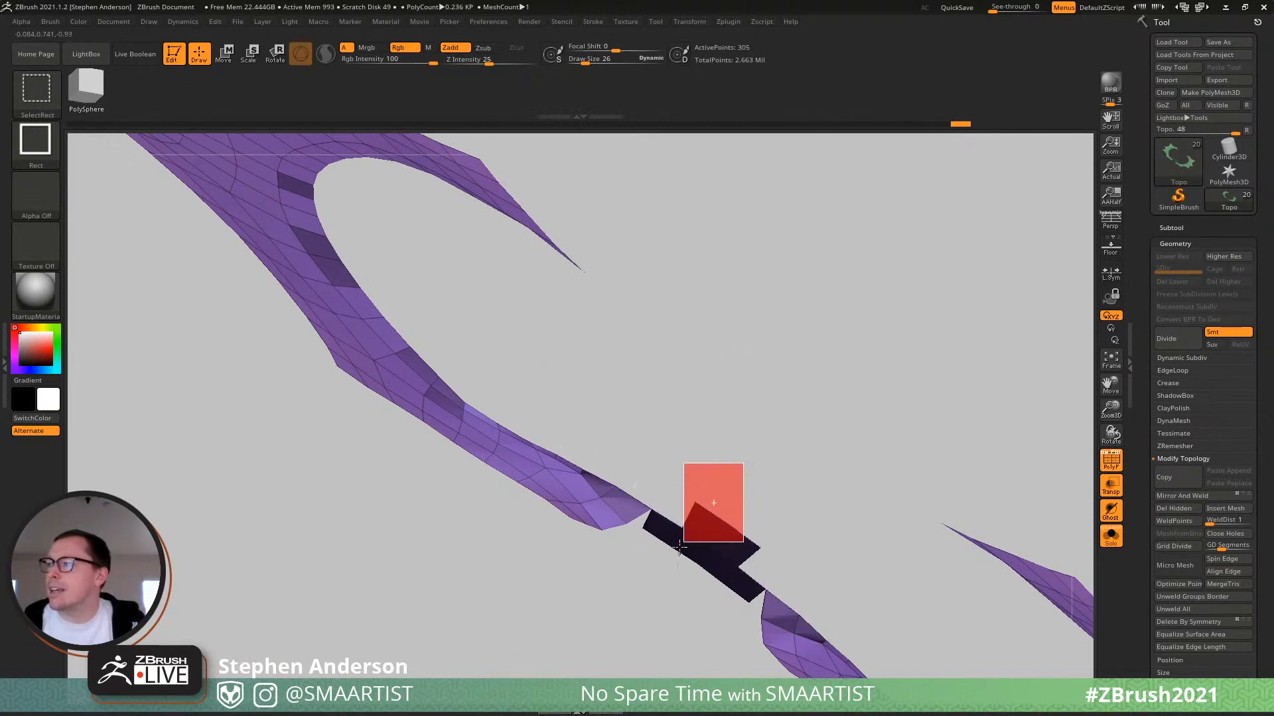
{"action": "right_click_drag", "start_coordinate": [627, 471], "coordinate": [706, 486]}
{"action": "key", "text": "ctrl+w"}
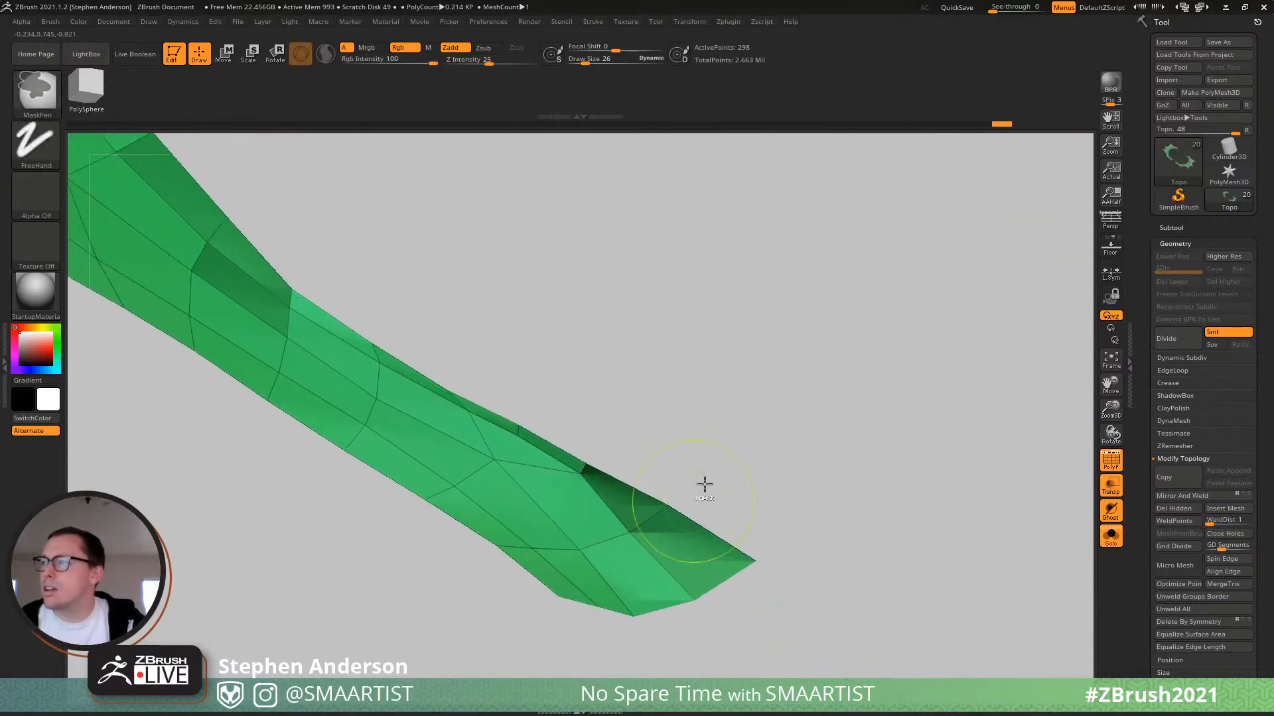
{"action": "left_click", "coordinate": [705, 486], "text": "ctrl+shift"}
{"action": "mouse_move", "coordinate": [596, 502]}
{"action": "right_mouse_down"}
{"action": "mouse_move", "coordinate": [607, 514]}
{"action": "mouse_move", "coordinate": [607, 451]}
{"action": "mouse_move", "coordinate": [641, 483]}
{"action": "right_mouse_up"}
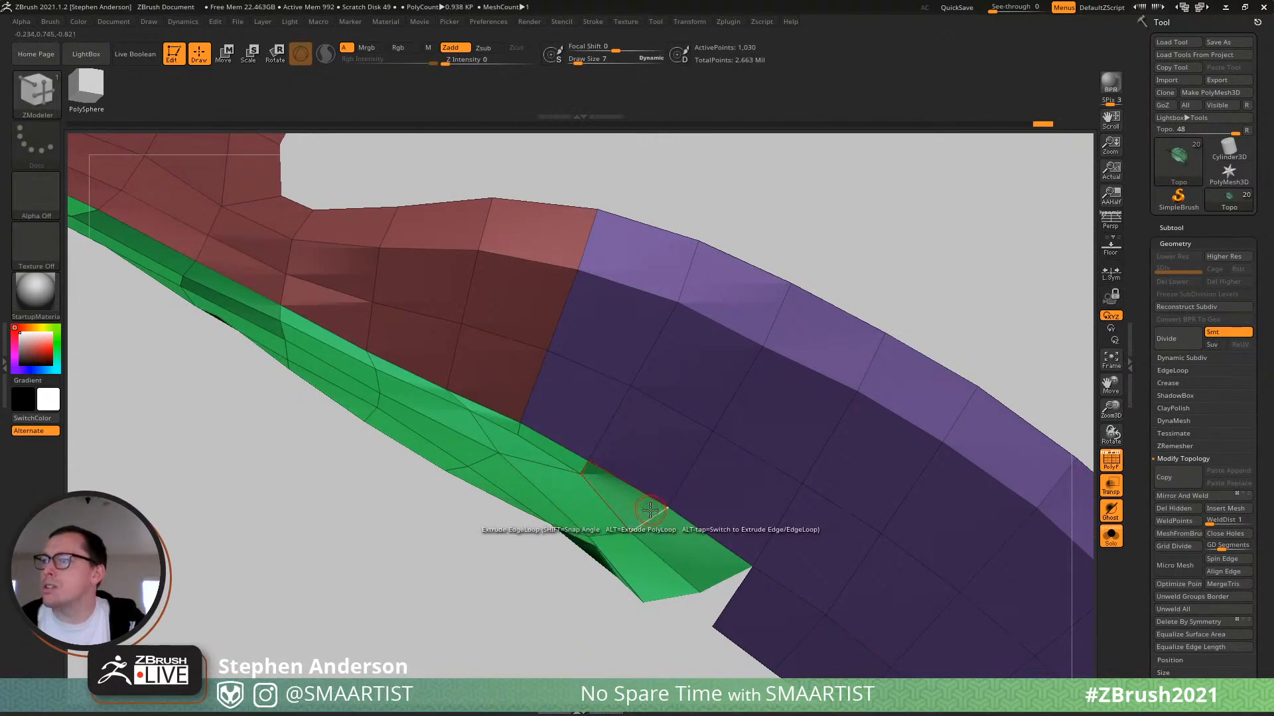
Check the junction of frill and lower lip with the subdivision preview and return to the unsmoothed mesh.
{"action": "key", "text": "ctrl+d"}
{"action": "right_click_drag", "start_coordinate": [658, 511], "coordinate": [679, 439]}
{"action": "key", "text": "shift+d"}
{"action": "right_click_drag", "start_coordinate": [602, 465], "coordinate": [571, 363], "text": "ctrl"}
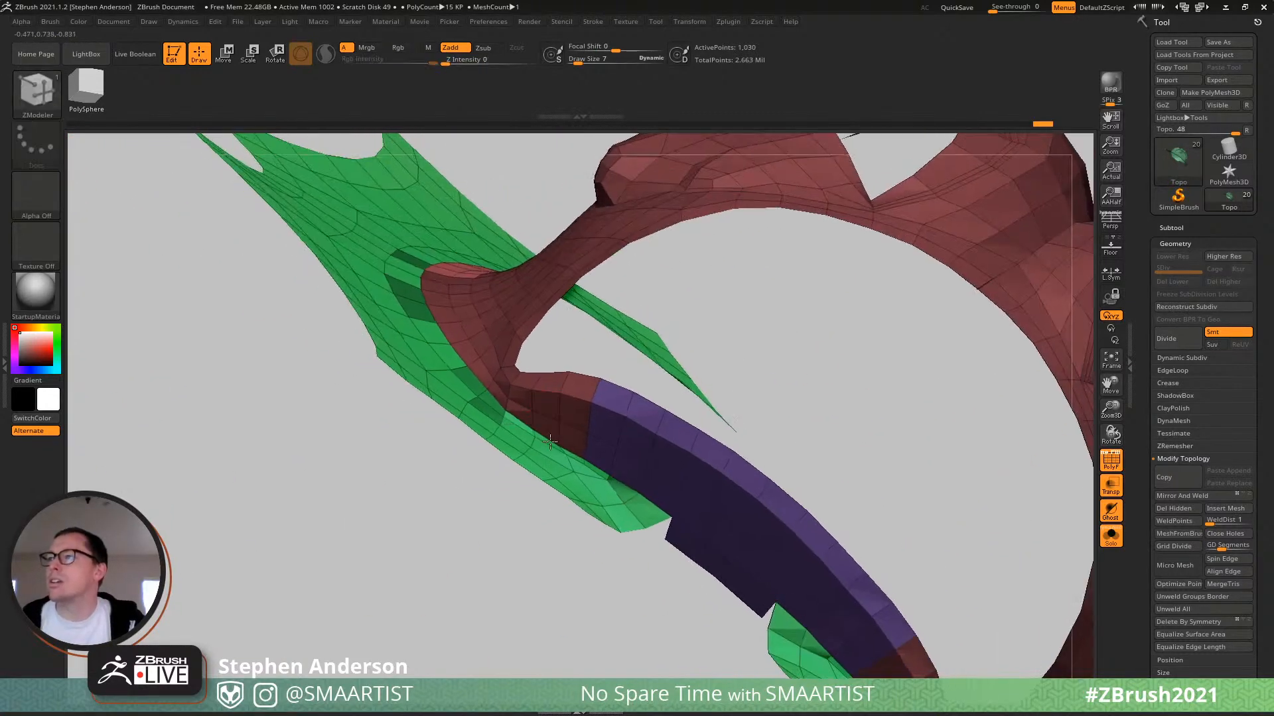
Hide the frills, merge the remaining head and lip faces into one polygroup, and show the full mesh again.
{"action": "mouse_move", "coordinate": [436, 308]}
{"action": "right_mouse_down", "text": "alt"}
{"action": "mouse_move", "coordinate": [524, 476]}
{"action": "mouse_move", "coordinate": [518, 563]}
{"action": "mouse_move", "coordinate": [505, 422]}
{"action": "mouse_move", "coordinate": [470, 285]}
{"action": "right_mouse_up", "text": "alt"}
{"action": "right_click_drag", "start_coordinate": [470, 286], "coordinate": [689, 360]}
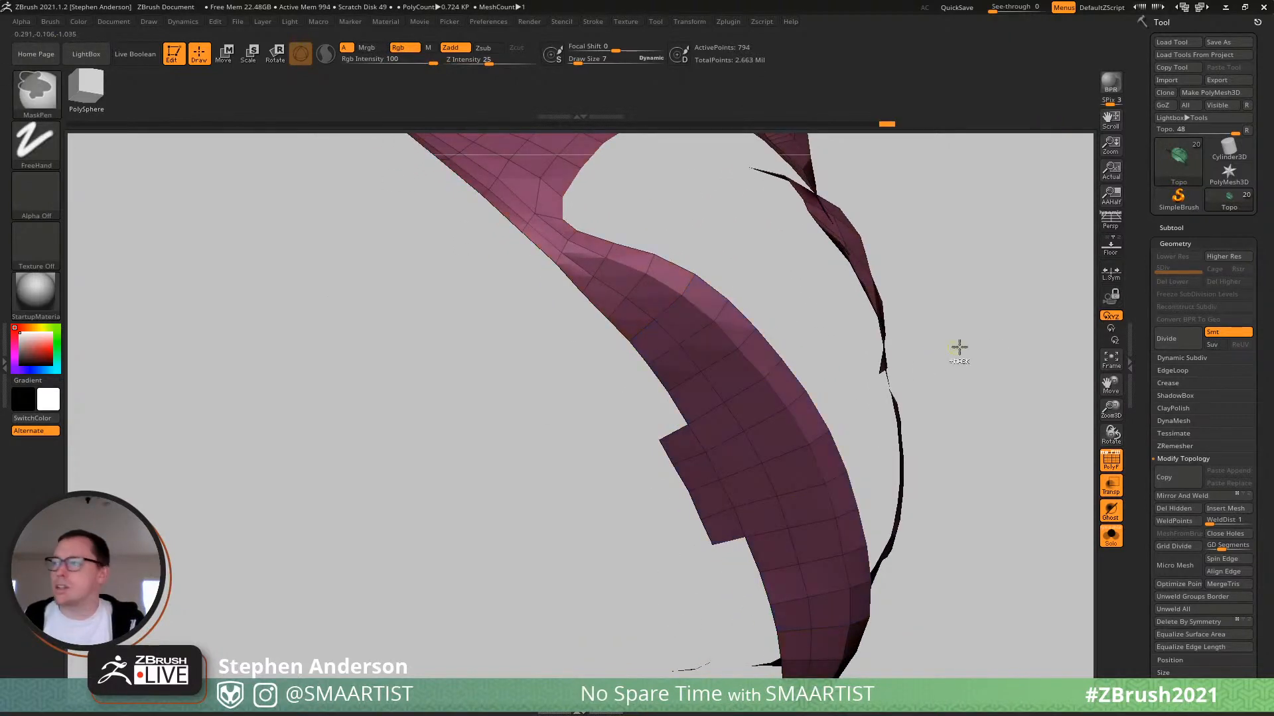
{"action": "right_click_drag", "start_coordinate": [927, 373], "coordinate": [627, 494], "text": "ctrl"}
{"action": "right_click_drag", "start_coordinate": [627, 494], "coordinate": [610, 415], "text": "ctrl"}
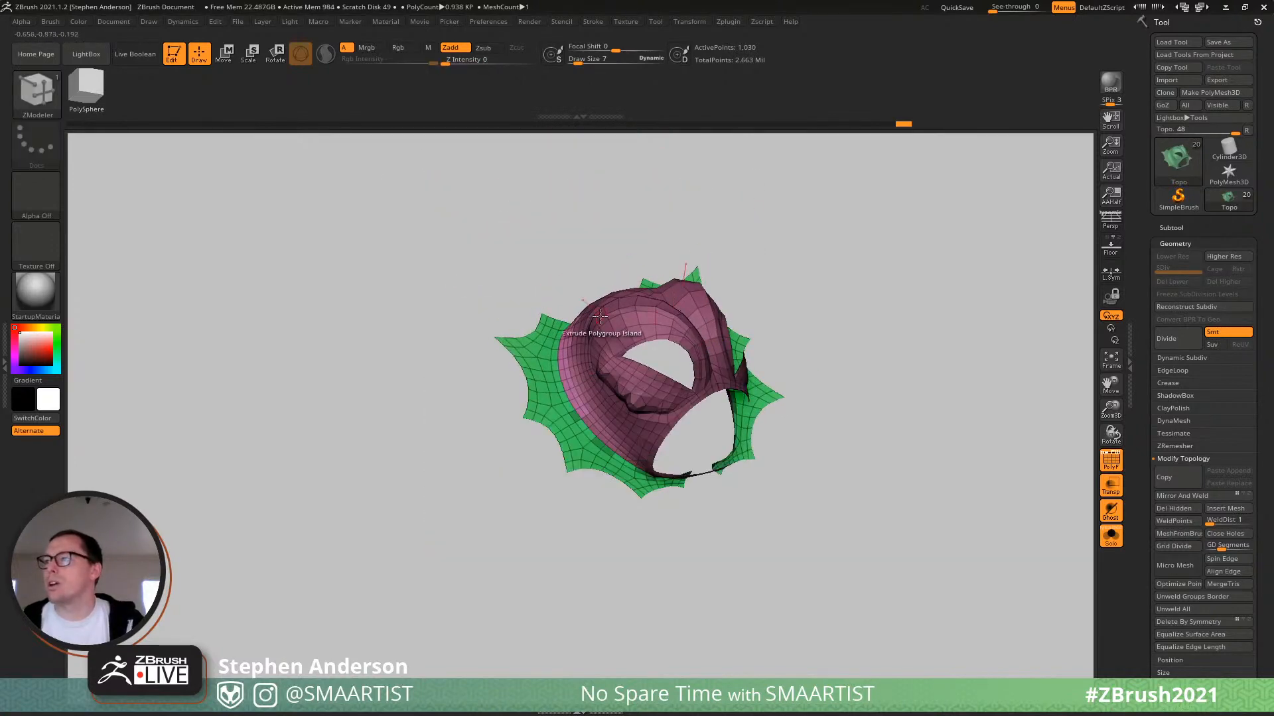
Extrude the frill polygroup island to give the frills thickness.
{"action": "right_click_drag", "start_coordinate": [599, 318], "coordinate": [557, 479], "text": "ctrl"}
{"action": "right_click", "coordinate": [548, 449]}
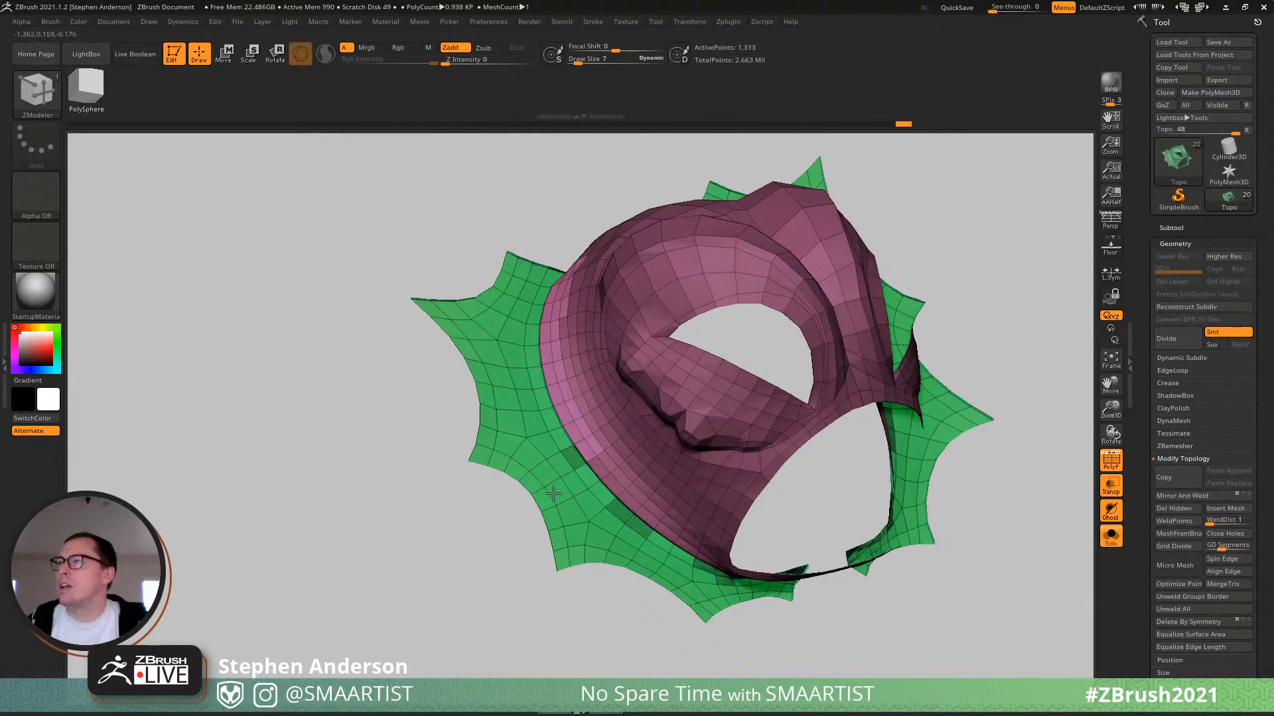
{"action": "right_click_drag", "start_coordinate": [543, 490], "coordinate": [599, 436]}
Set the polygon action to Delete with Polygroup Island and remove the extruded frill's surplus face island.
{"action": "key", "text": "space"}
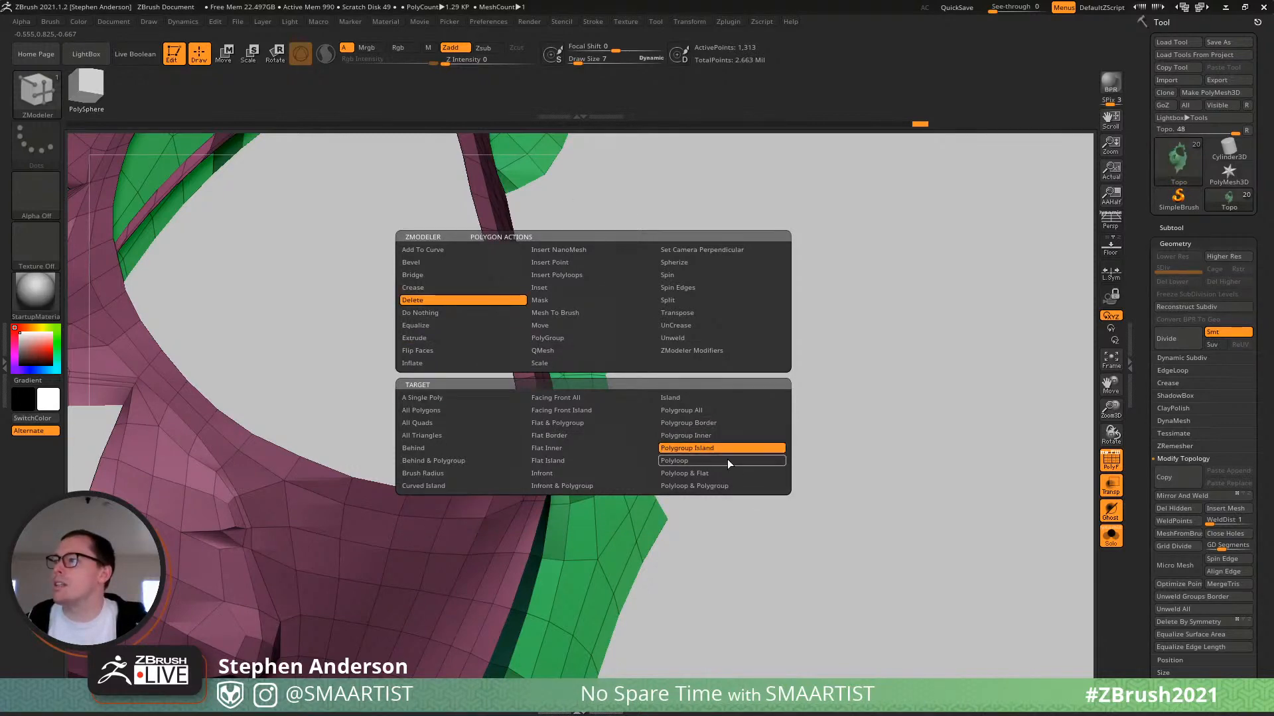
{"action": "left_click", "coordinate": [603, 507]}
{"action": "mouse_move", "coordinate": [603, 507]}
{"action": "right_mouse_down"}
{"action": "mouse_move", "coordinate": [611, 393]}
{"action": "mouse_move", "coordinate": [604, 470]}
{"action": "mouse_move", "coordinate": [646, 517]}
{"action": "mouse_move", "coordinate": [673, 431]}
{"action": "mouse_move", "coordinate": [654, 376]}
{"action": "mouse_move", "coordinate": [658, 422]}
{"action": "mouse_move", "coordinate": [635, 393]}
{"action": "mouse_move", "coordinate": [583, 457]}
{"action": "mouse_move", "coordinate": [623, 489]}
{"action": "mouse_move", "coordinate": [677, 486]}
{"action": "mouse_move", "coordinate": [692, 537]}
{"action": "mouse_move", "coordinate": [668, 420]}
{"action": "mouse_move", "coordinate": [607, 362]}
{"action": "mouse_move", "coordinate": [603, 318]}
{"action": "mouse_move", "coordinate": [508, 401]}
{"action": "right_mouse_up"}
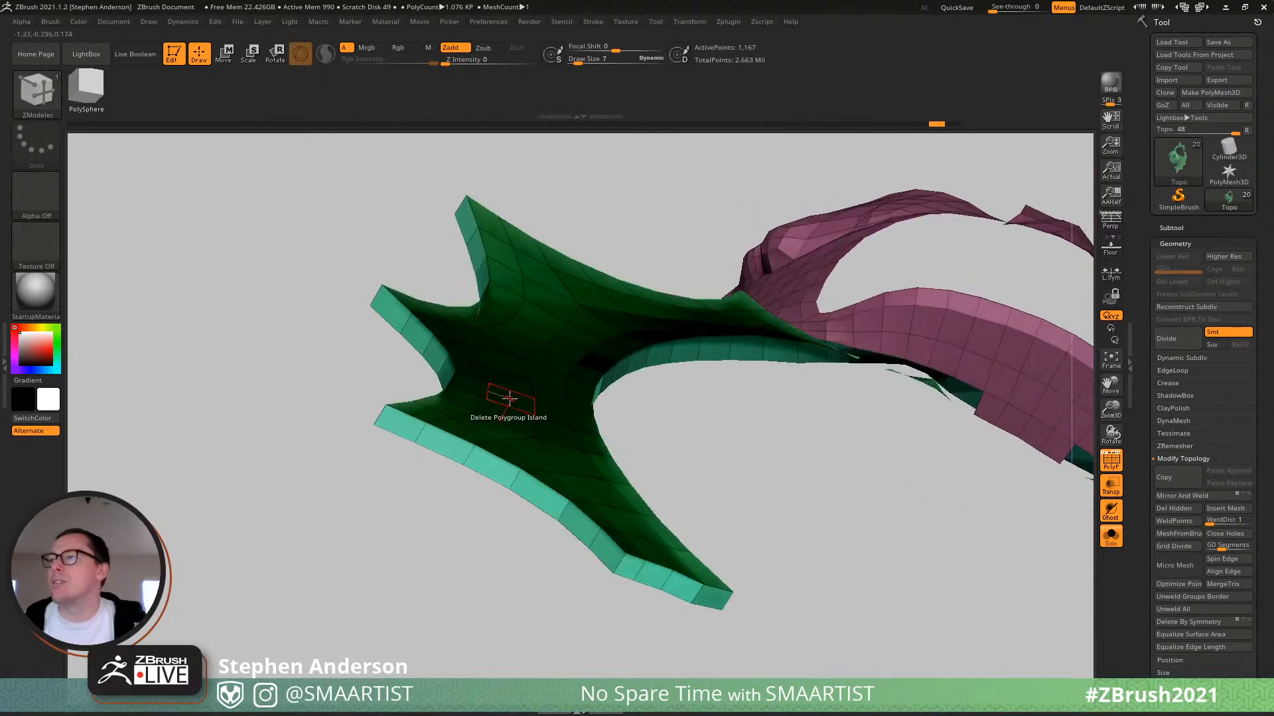
Try to flip the faces of the frill's polygroup island with the Flip Faces polygon action.
{"action": "key", "text": "space"}
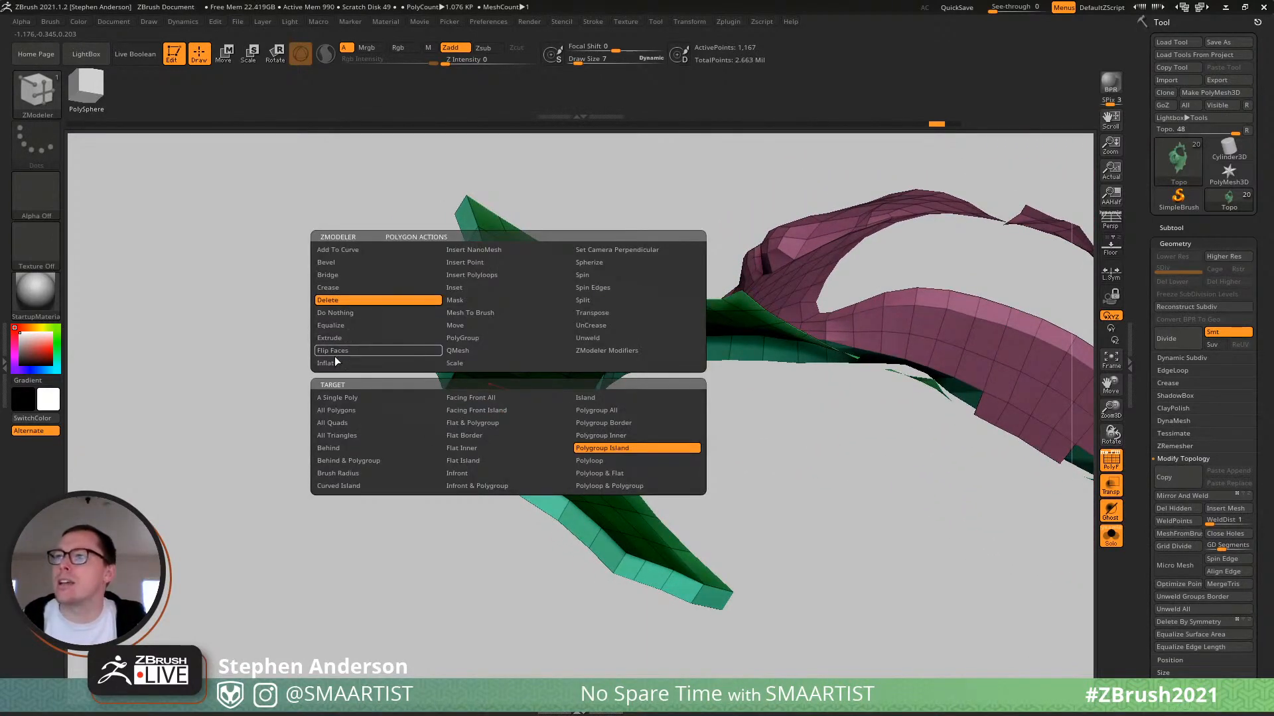
{"action": "left_click", "coordinate": [641, 449]}
{"action": "left_click", "coordinate": [563, 416]}
{"action": "right_click_drag", "start_coordinate": [563, 387], "coordinate": [593, 430]}
{"action": "right_click_drag", "start_coordinate": [498, 285], "coordinate": [501, 248]}
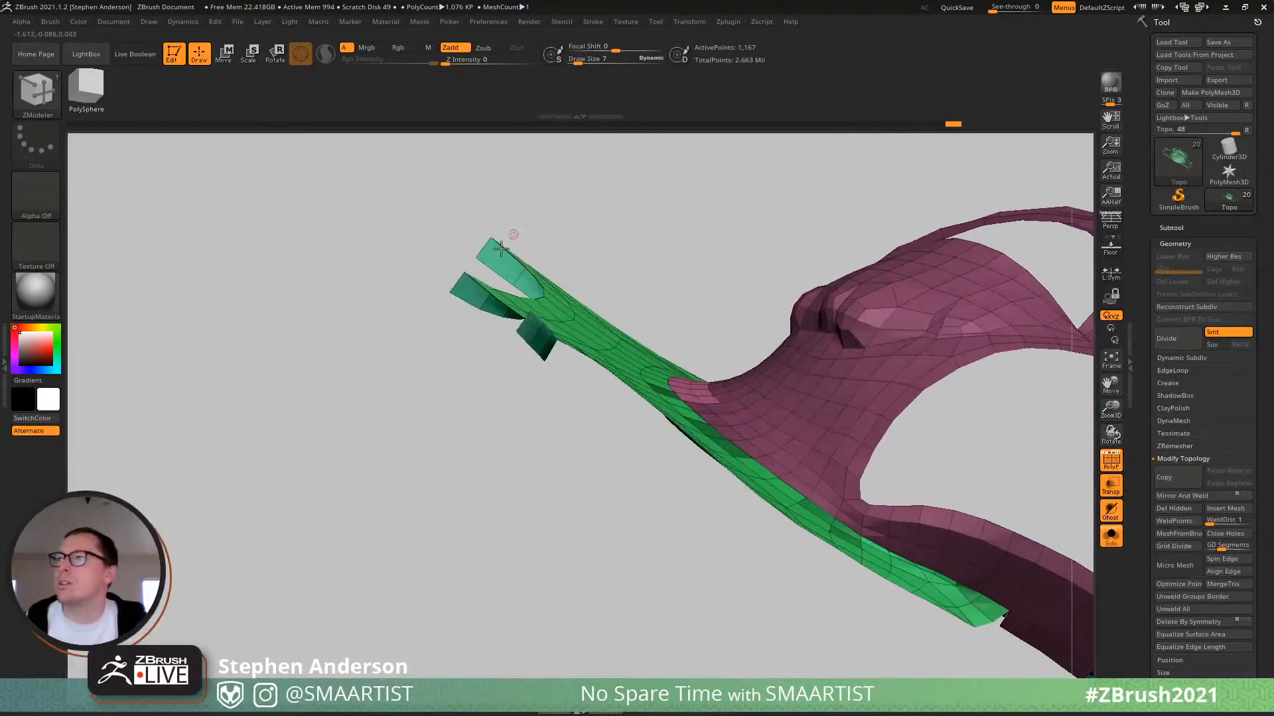
{"action": "right_click_drag", "start_coordinate": [467, 292], "coordinate": [816, 476]}
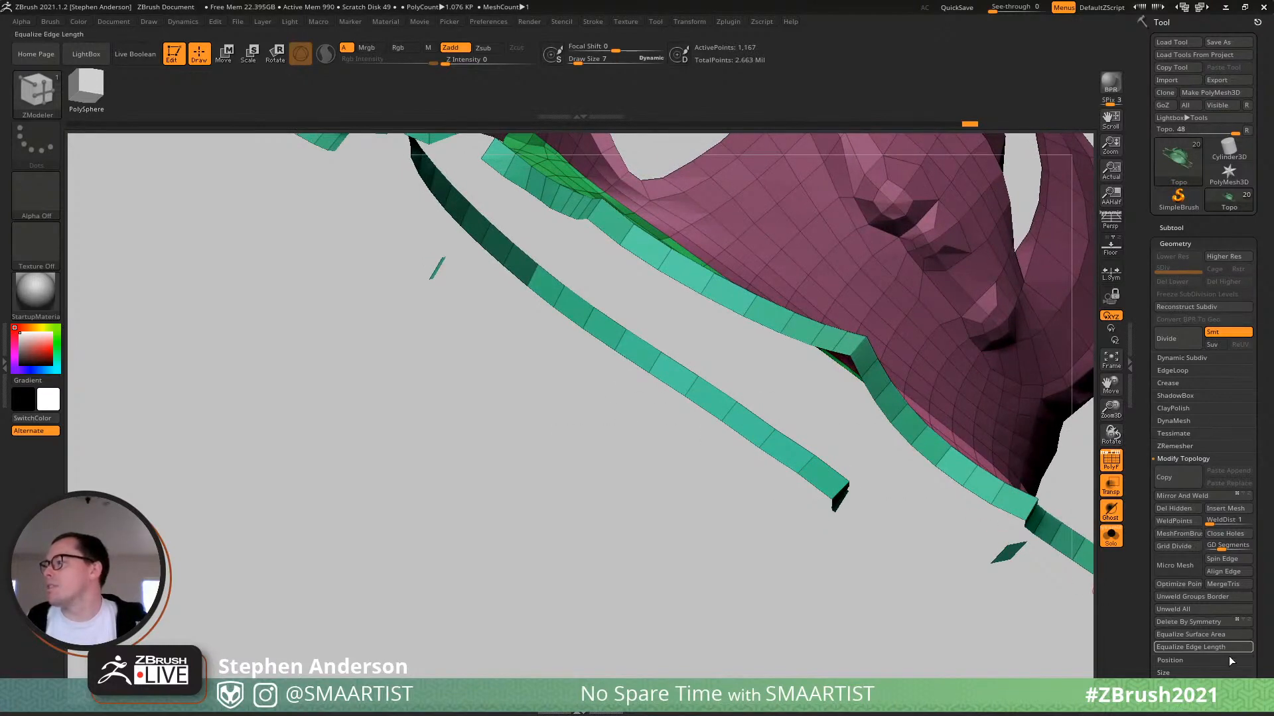
Try to flip the normals of the entire mesh in its Display Properties and inspect the frills.
{"action": "scroll", "coordinate": [1228, 656], "scroll_direction": "down", "scroll_amount": 5}
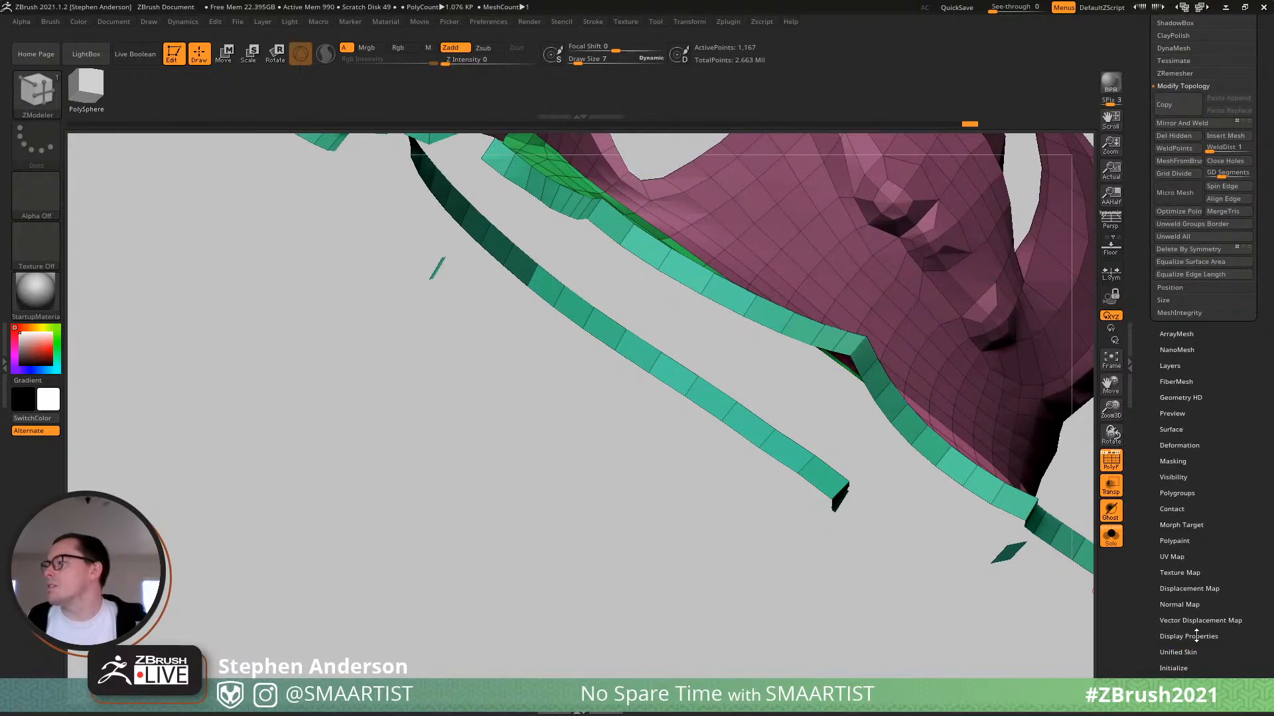
{"action": "left_click", "coordinate": [1196, 637]}
{"action": "left_click", "coordinate": [1216, 232]}
{"action": "mouse_move", "coordinate": [929, 332]}
{"action": "right_mouse_down"}
{"action": "mouse_move", "coordinate": [588, 353]}
{"action": "mouse_move", "coordinate": [584, 339]}
{"action": "mouse_move", "coordinate": [621, 464]}
{"action": "mouse_move", "coordinate": [594, 520]}
{"action": "mouse_move", "coordinate": [600, 350]}
{"action": "mouse_move", "coordinate": [539, 341]}
{"action": "mouse_move", "coordinate": [623, 506]}
{"action": "right_mouse_up"}
Undo the recent face-flipping operations on the frill mesh.
{"action": "key", "text": "ctrl+z"}
{"action": "key", "text": "ctrl+z"}
{"action": "key", "text": "ctrl+z"}
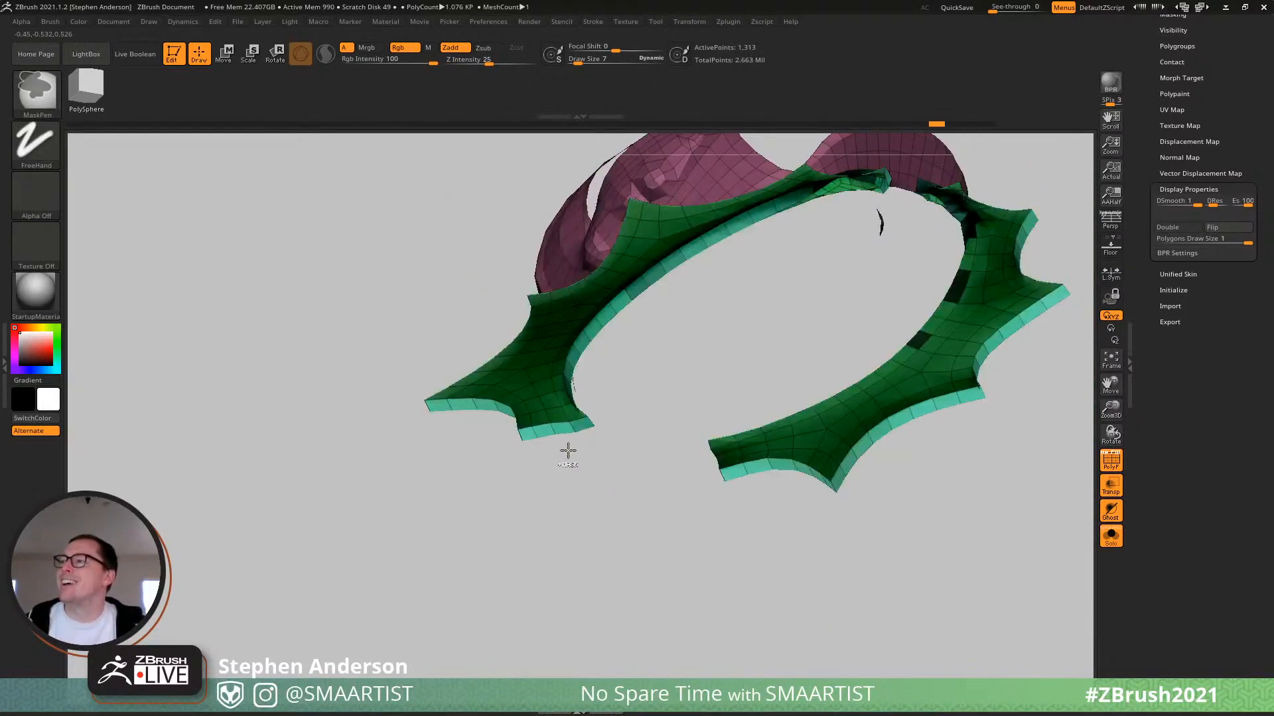
{"action": "key", "text": "ctrl+z"}
{"action": "key", "text": "ctrl+z"}
{"action": "mouse_move", "coordinate": [604, 262]}
{"action": "right_mouse_down"}
{"action": "mouse_move", "coordinate": [603, 373]}
{"action": "mouse_move", "coordinate": [584, 315]}
{"action": "mouse_move", "coordinate": [601, 237]}
{"action": "mouse_move", "coordinate": [600, 390]}
{"action": "right_mouse_up"}
{"action": "key", "text": "ctrl+shift+z"}
{"action": "key", "text": "ctrl+shift+z"}
{"action": "key", "text": "space"}
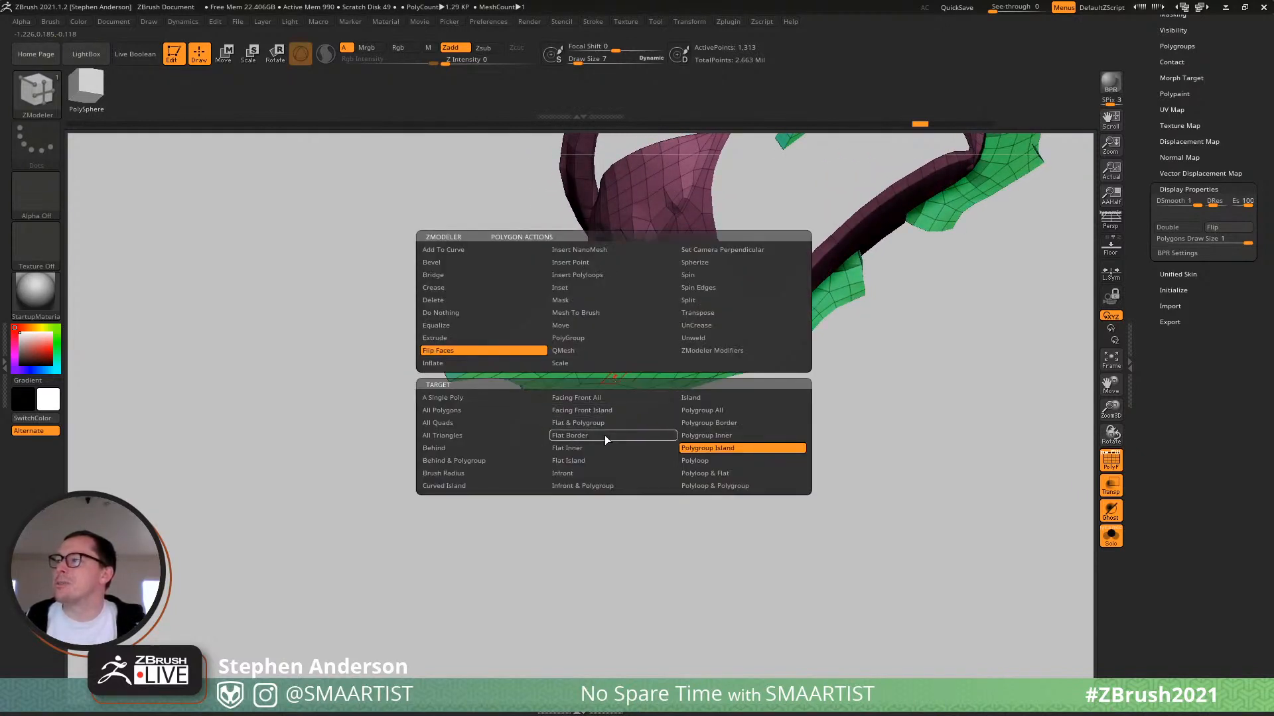
Set the polygon action to PolyGroup with Polygroup Island and assign a new polygroup to the frills' inner face island.
{"action": "right_click_drag", "start_coordinate": [616, 377], "coordinate": [562, 411]}
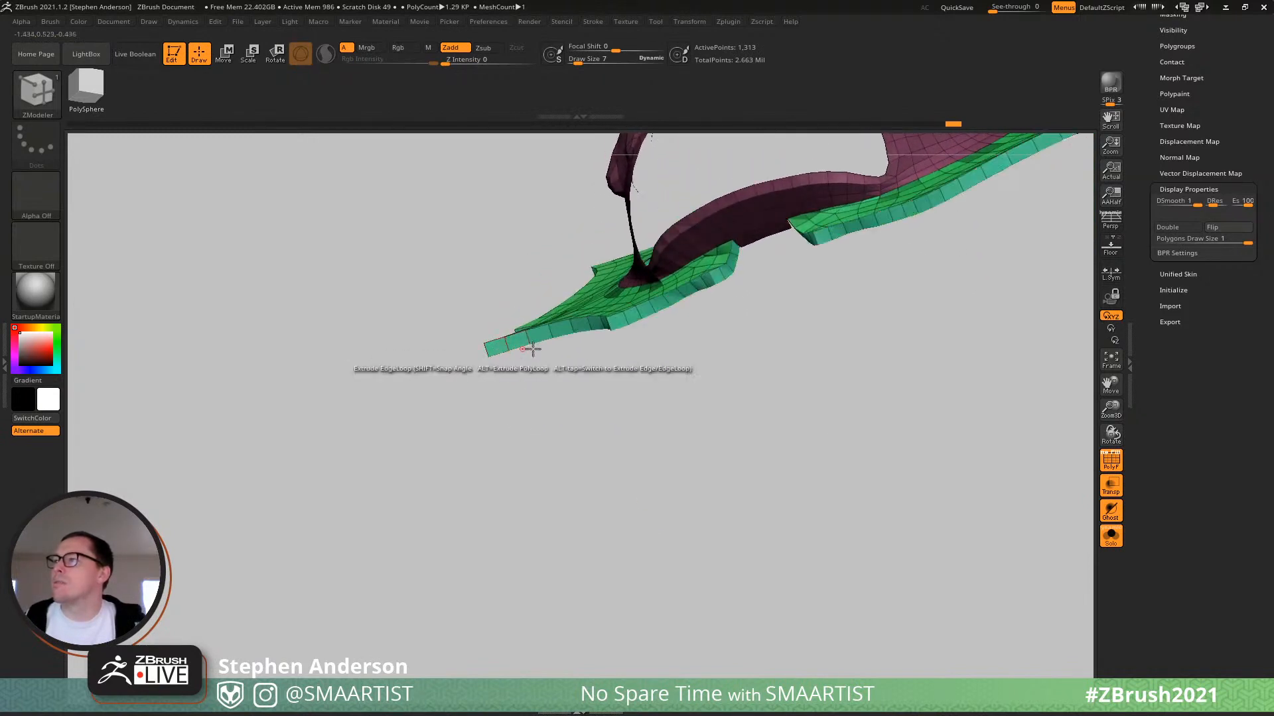
{"action": "mouse_move", "coordinate": [532, 349]}
{"action": "right_mouse_down"}
{"action": "mouse_move", "coordinate": [529, 321]}
{"action": "mouse_move", "coordinate": [459, 312]}
{"action": "mouse_move", "coordinate": [513, 344]}
{"action": "mouse_move", "coordinate": [505, 311]}
{"action": "right_mouse_up"}
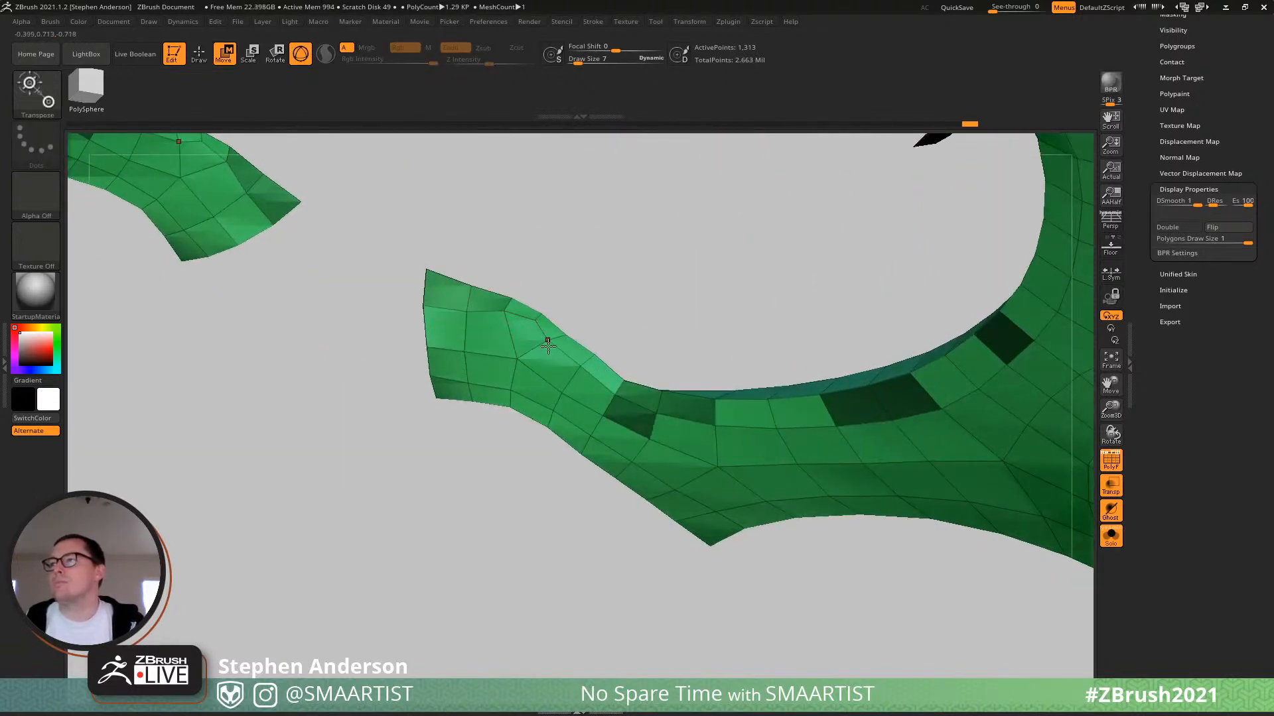
{"action": "key", "text": "space"}
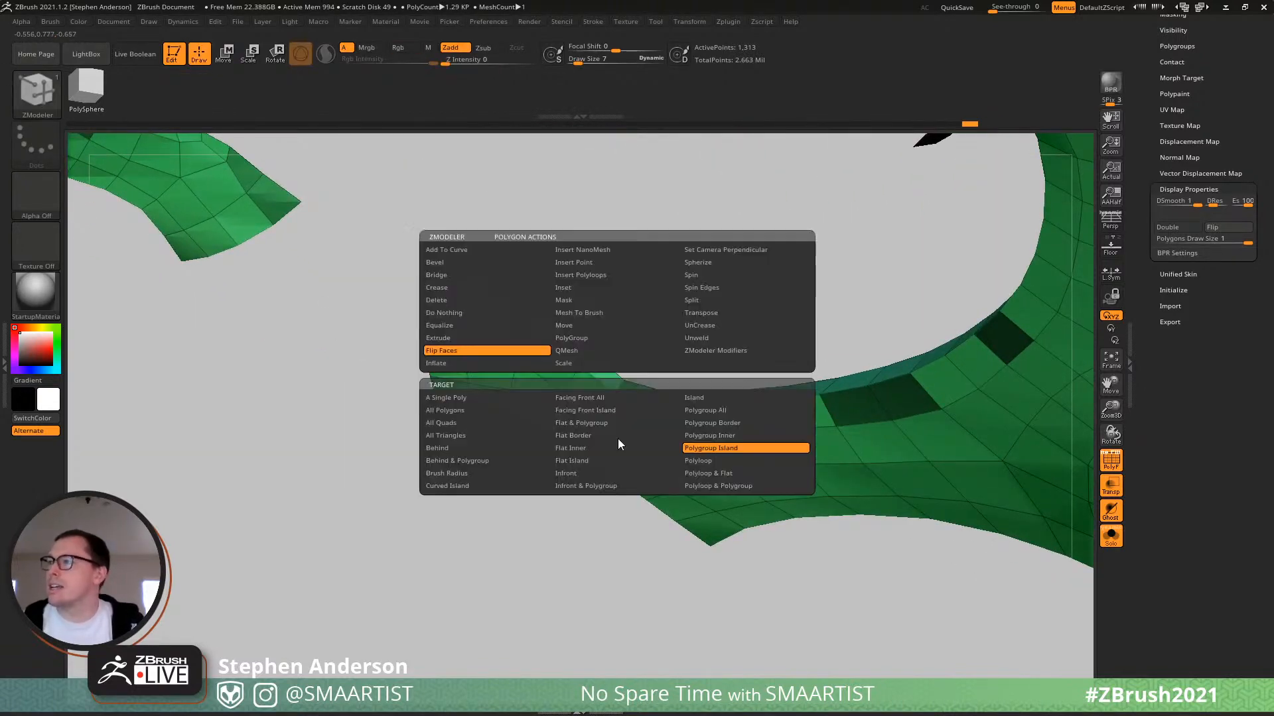
{"action": "left_click", "coordinate": [574, 337]}
{"action": "left_click", "coordinate": [725, 454]}
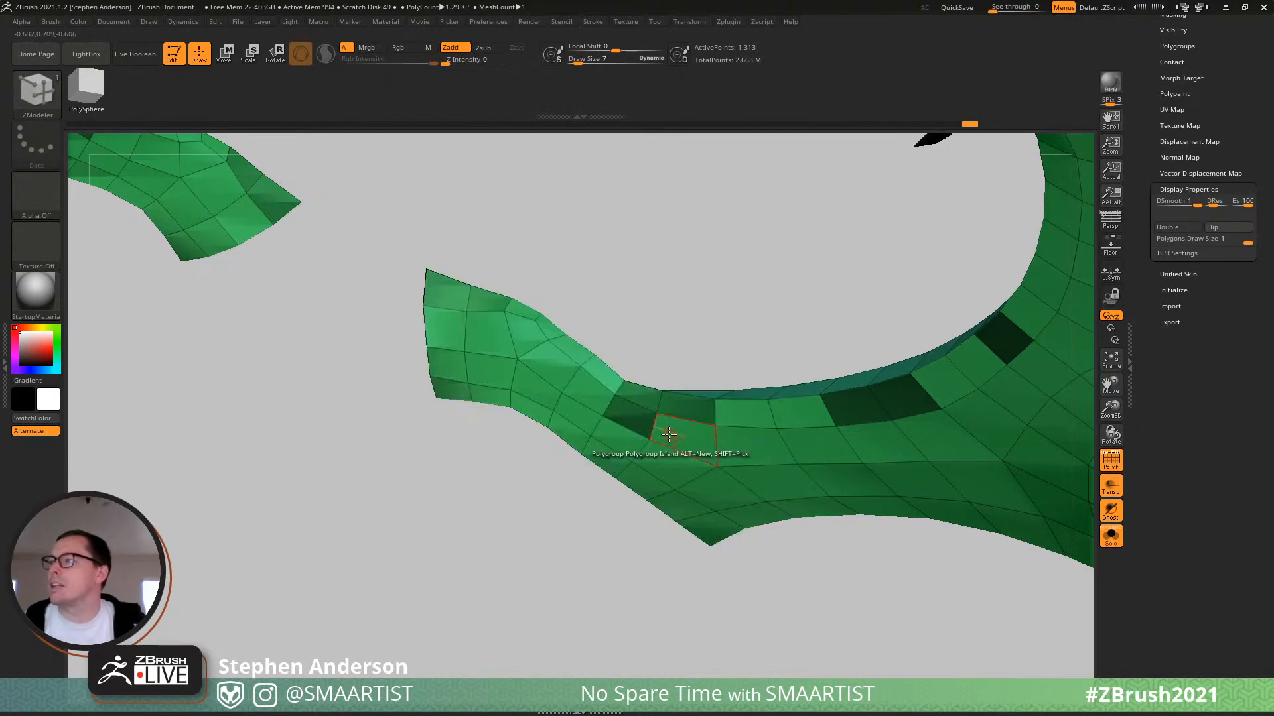
{"action": "left_click", "coordinate": [677, 437]}
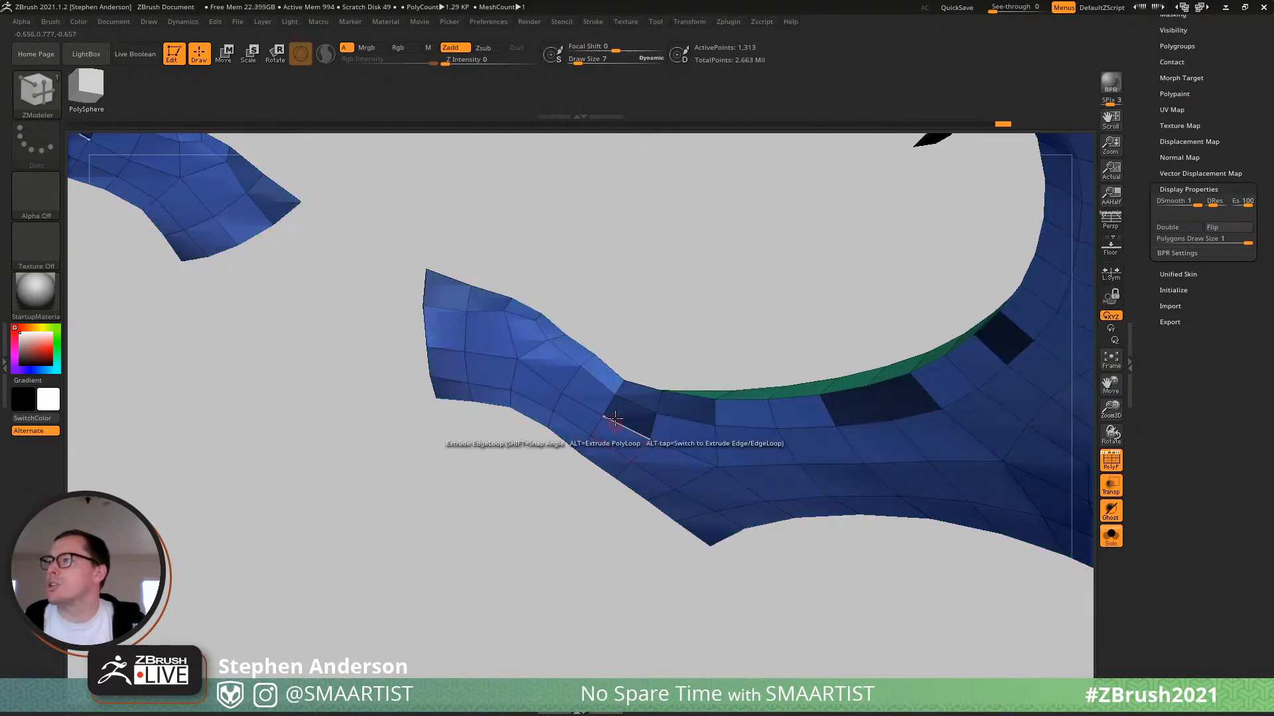
{"action": "right_click_drag", "start_coordinate": [615, 419], "coordinate": [579, 373]}
{"action": "right_click_drag", "start_coordinate": [471, 308], "coordinate": [486, 249]}
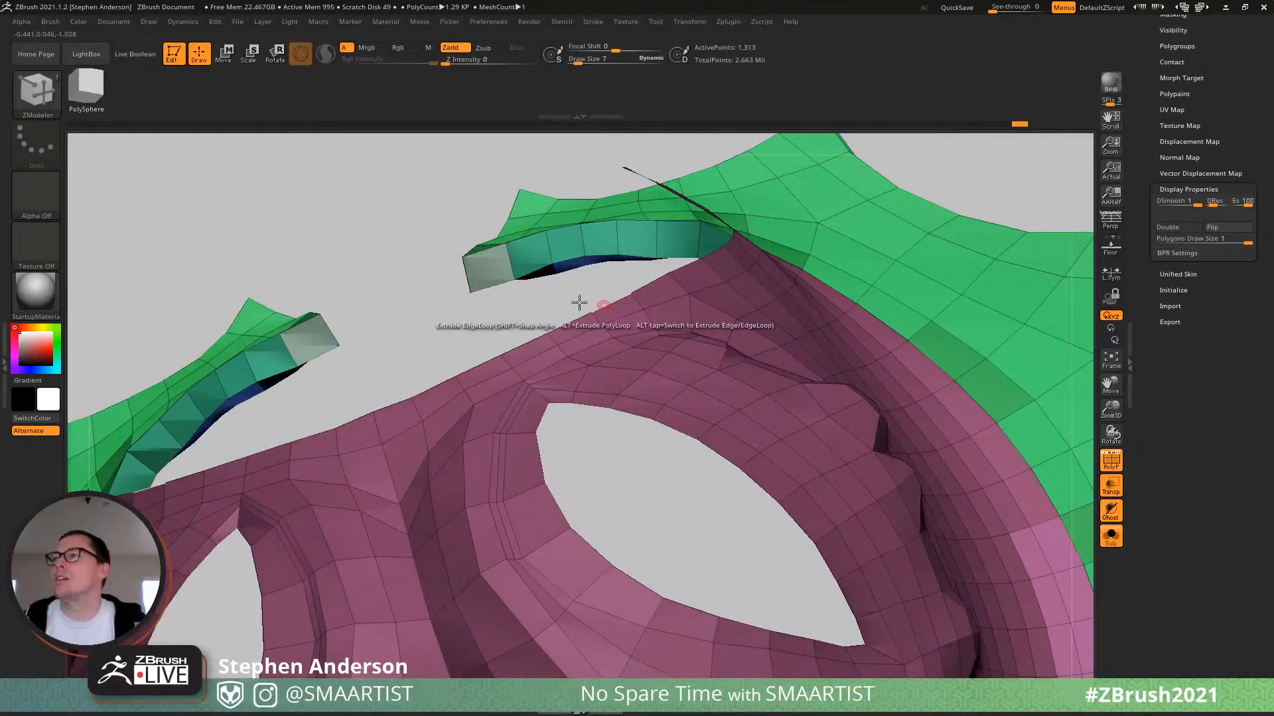
Delete the end polygon of the frill's rim as A Single Poly, and remove the surplus inner-edge strip with Delete Polygroup Island.
{"action": "right_click_drag", "start_coordinate": [579, 303], "coordinate": [811, 420]}
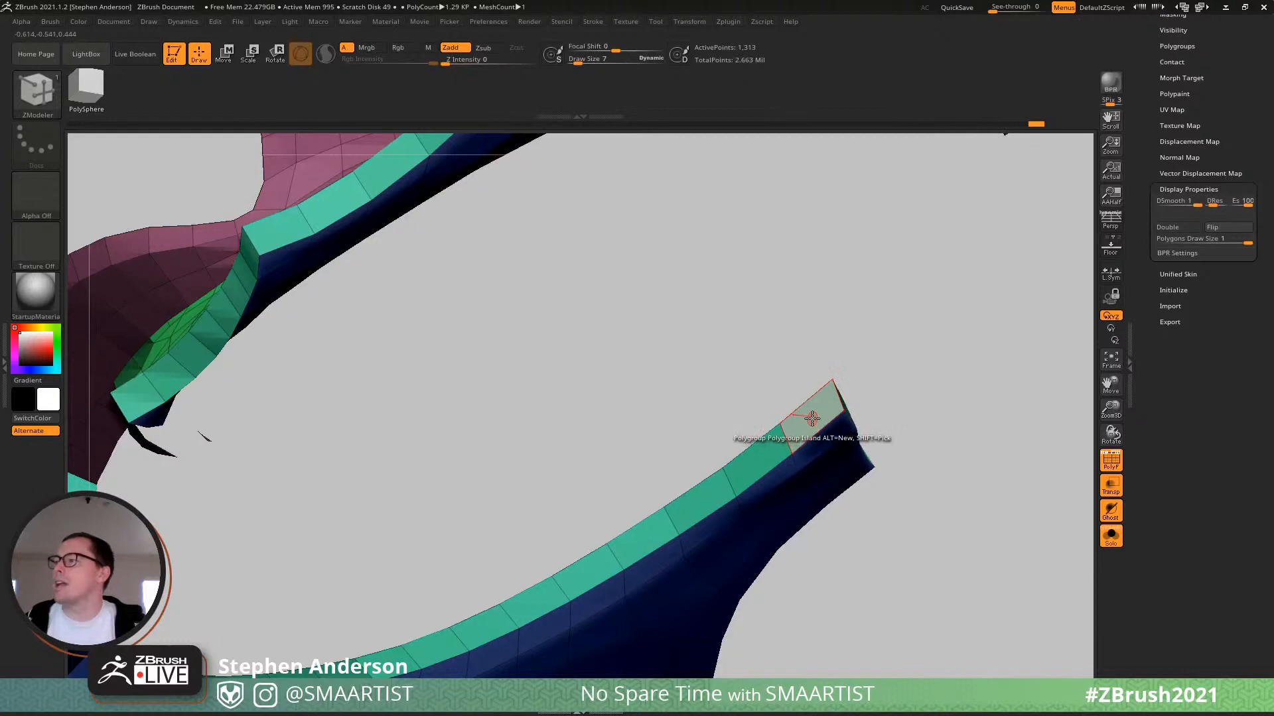
{"action": "key", "text": "space"}
{"action": "left_click", "coordinate": [642, 300]}
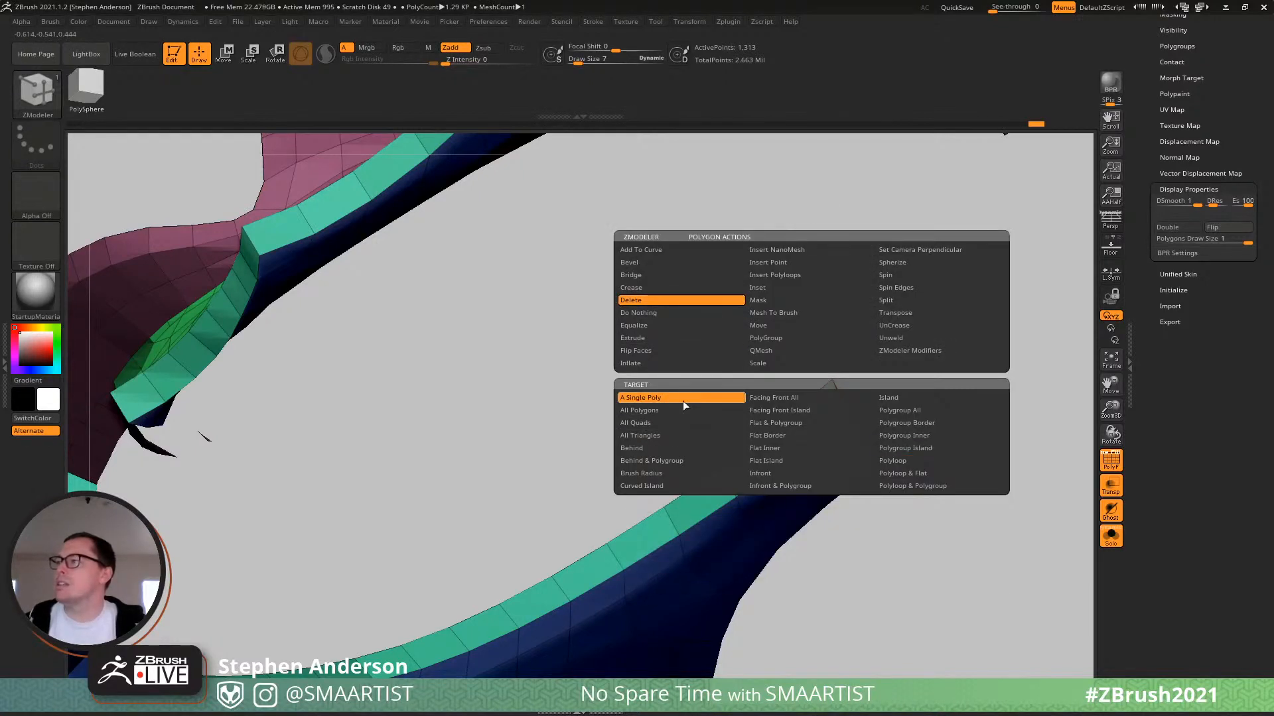
{"action": "left_click", "coordinate": [683, 402]}
{"action": "left_click", "coordinate": [760, 453]}
{"action": "key", "text": "space"}
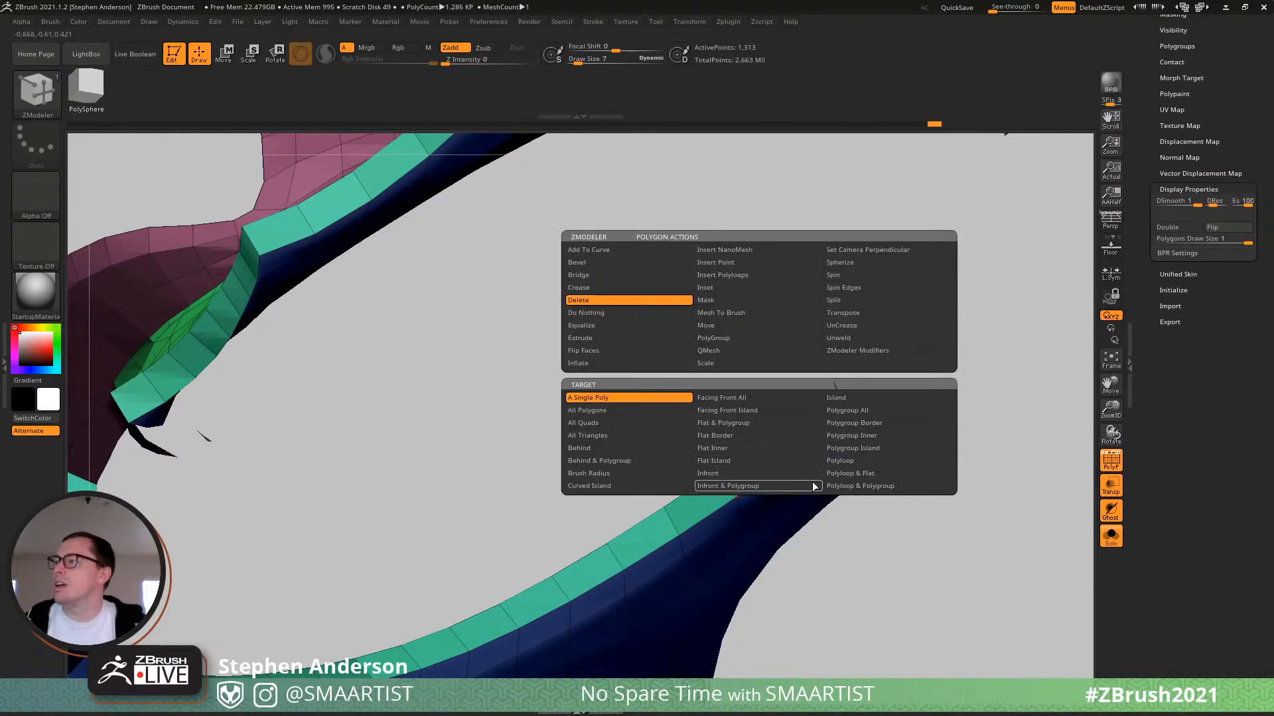
{"action": "left_click", "coordinate": [878, 453]}
{"action": "left_click", "coordinate": [771, 464]}
{"action": "right_click_drag", "start_coordinate": [813, 507], "coordinate": [689, 519], "text": "ctrl"}
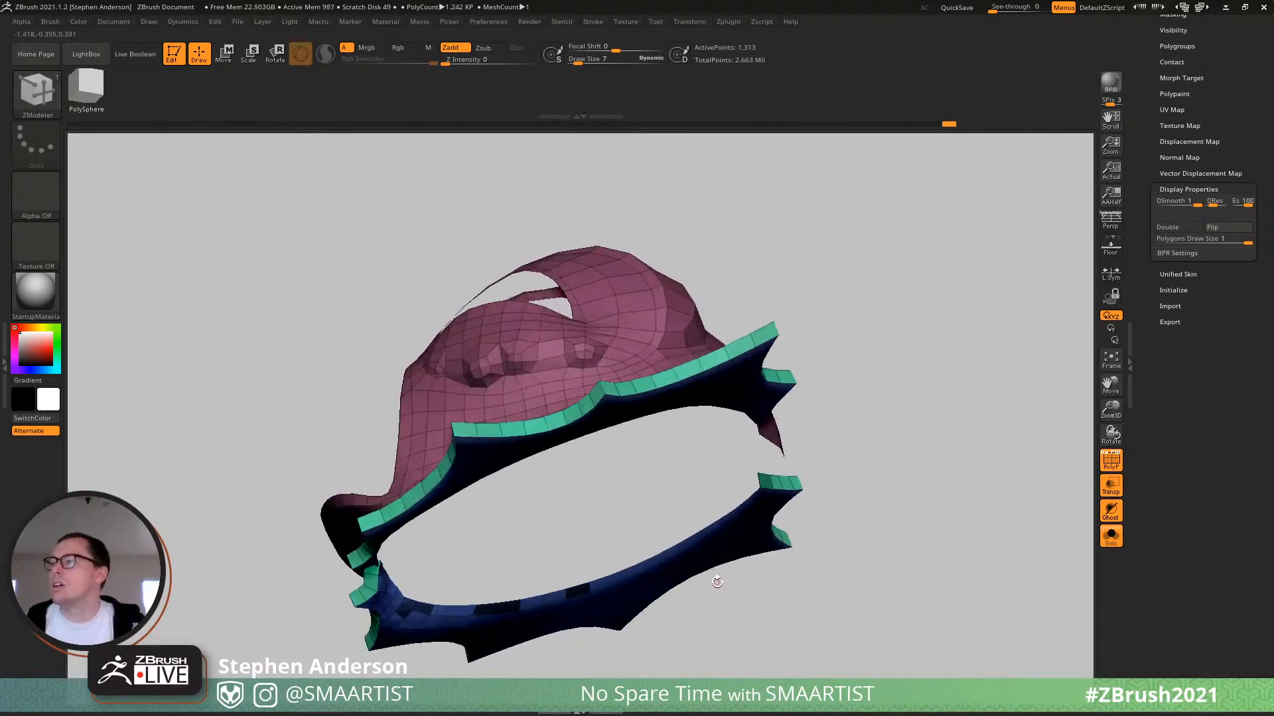
Inspect the frill ends from several angles, temporarily hide the inner face polygroup, and show the whole mesh again.
{"action": "right_click_drag", "start_coordinate": [717, 582], "coordinate": [707, 468]}
{"action": "key", "text": "space"}
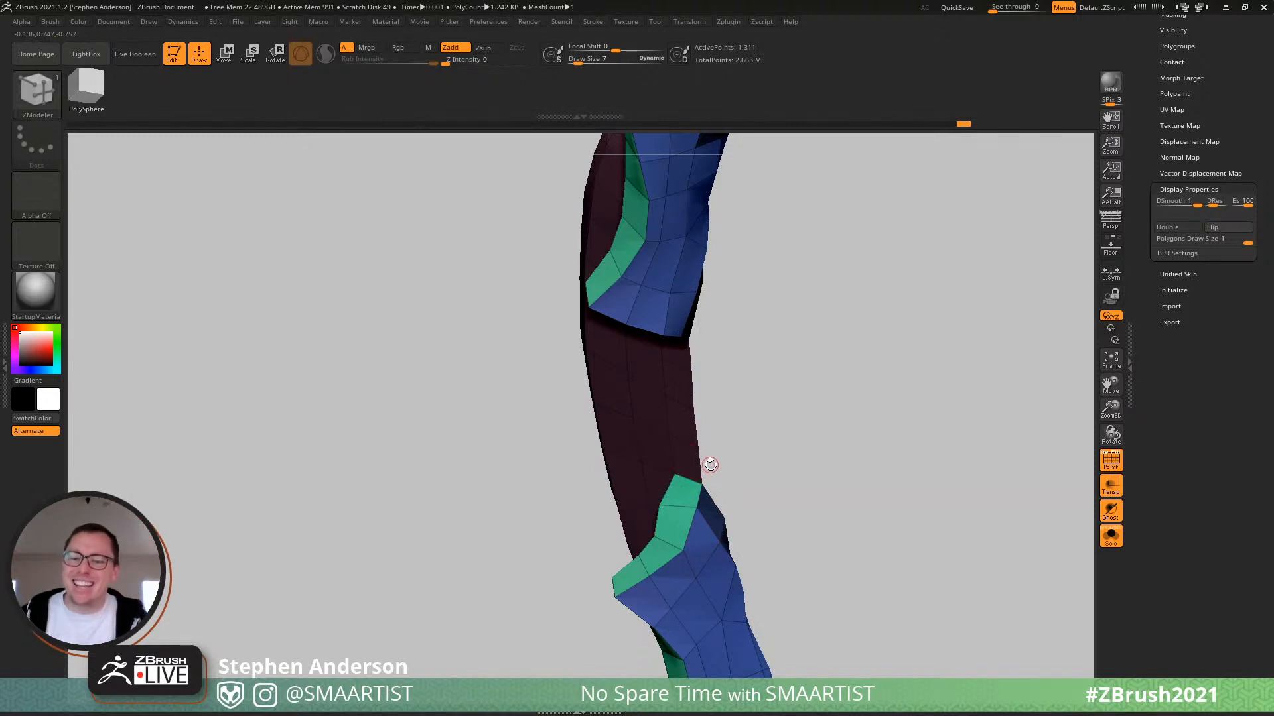
{"action": "right_click_drag", "start_coordinate": [668, 440], "coordinate": [542, 333]}
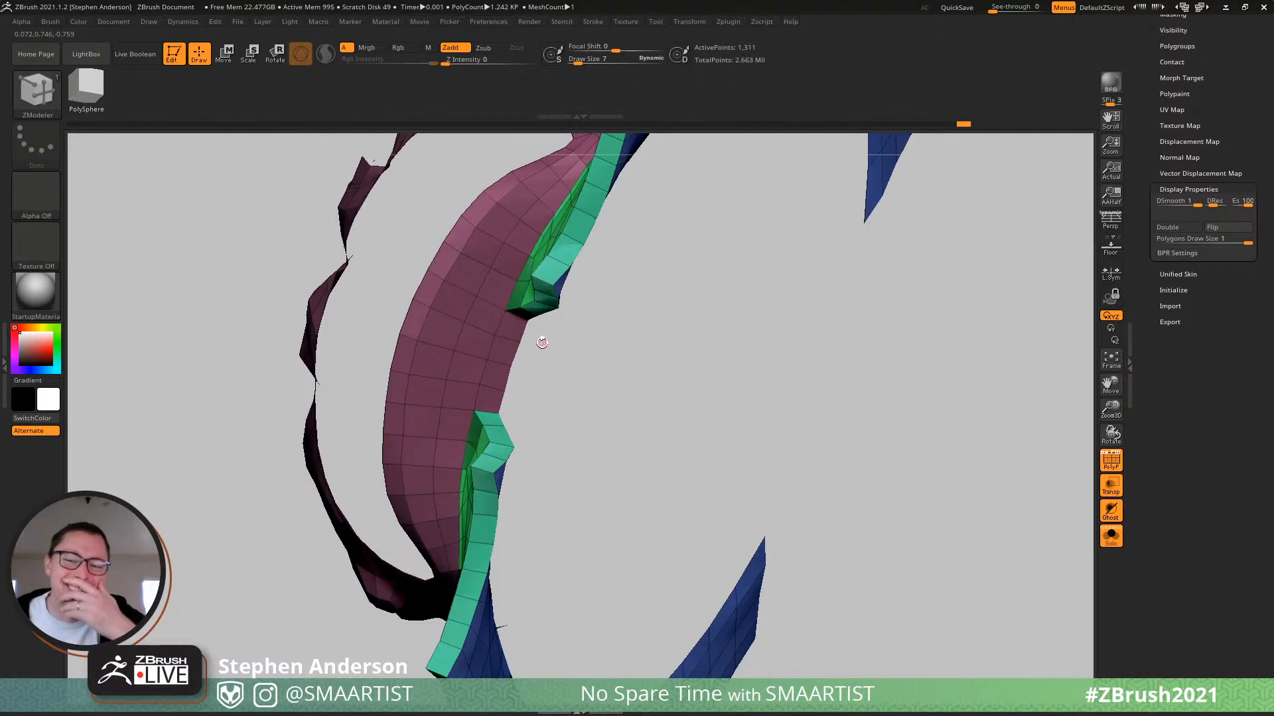
{"action": "right_click_drag", "start_coordinate": [526, 369], "coordinate": [493, 395]}
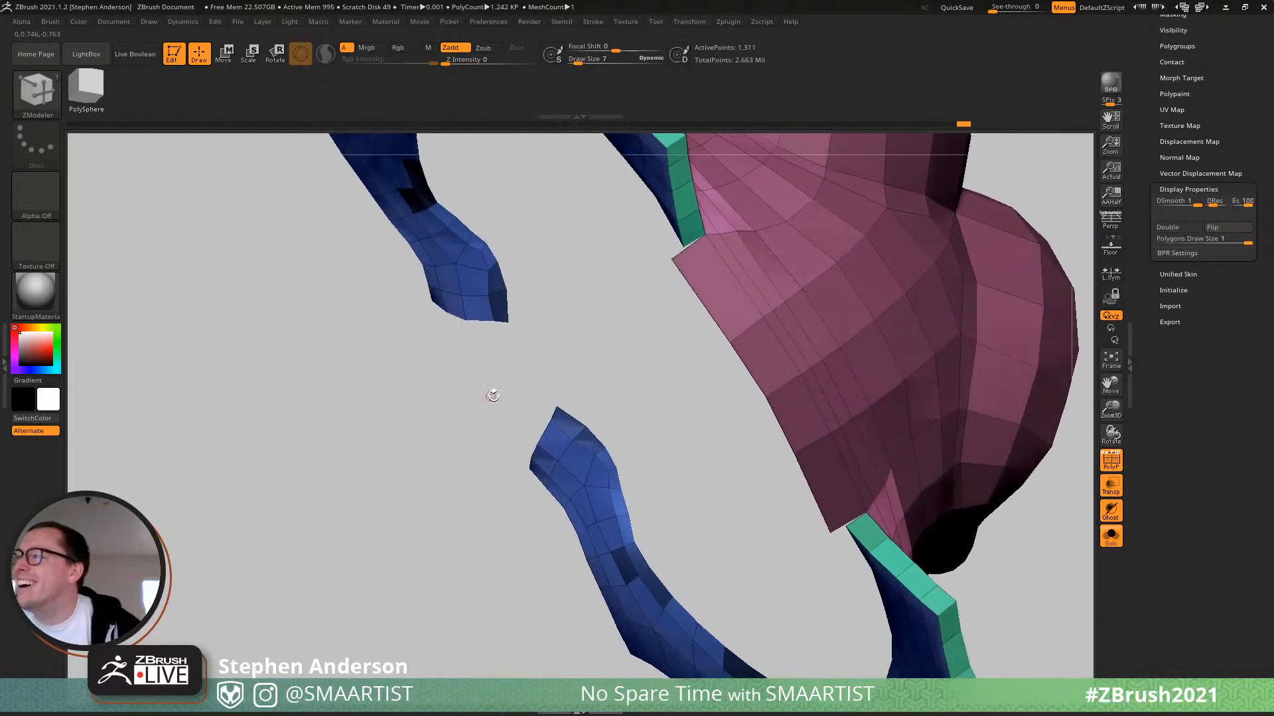
{"action": "mouse_move", "coordinate": [588, 476]}
{"action": "right_mouse_down"}
{"action": "mouse_move", "coordinate": [601, 468]}
{"action": "mouse_move", "coordinate": [584, 449]}
{"action": "mouse_move", "coordinate": [585, 475]}
{"action": "right_mouse_up"}
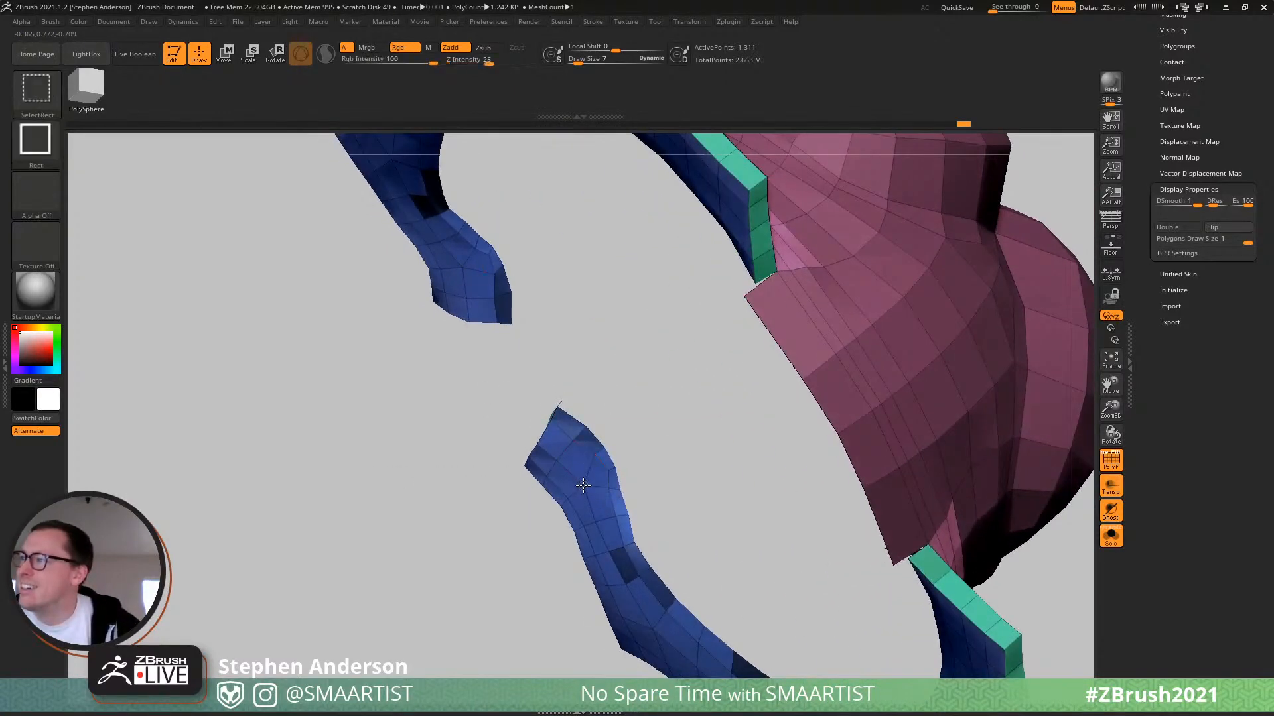
{"action": "left_click", "coordinate": [583, 480], "text": "ctrl+shift"}
{"action": "left_click_drag", "start_coordinate": [396, 477], "coordinate": [412, 569], "text": "ctrl+shift"}
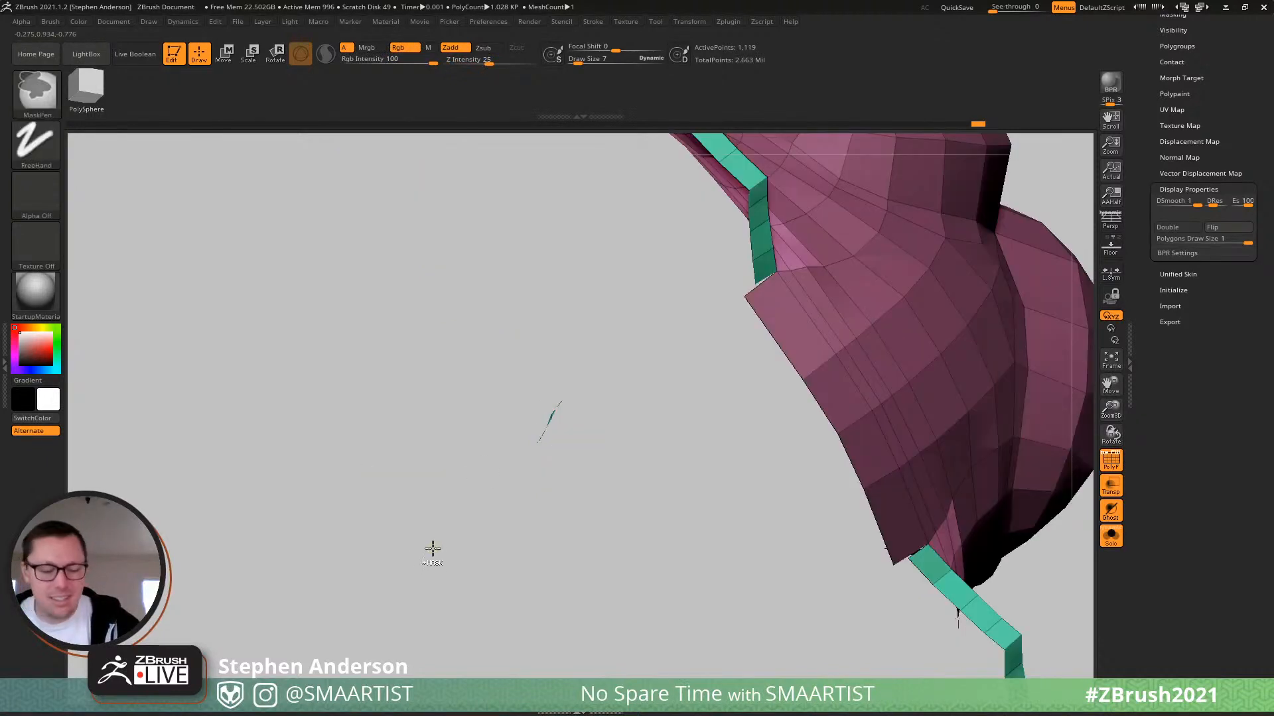
{"action": "left_click", "coordinate": [424, 551], "text": "ctrl+shift"}
Narrow the inner face of the frill's end with the Move brush at draw size 65 and smooth its polygons.
{"action": "key", "text": "b"}
{"action": "key", "text": "m"}
{"action": "key", "text": "v"}
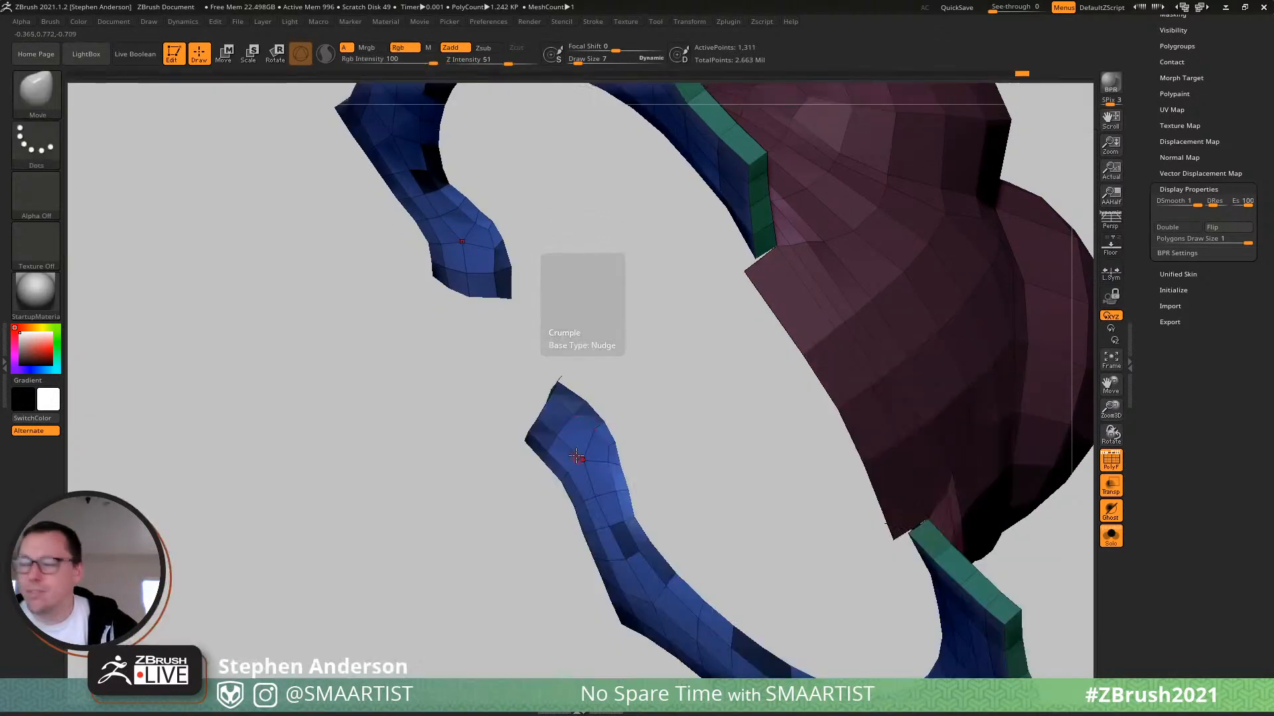
{"action": "left_click_drag", "start_coordinate": [614, 448], "coordinate": [588, 444]}
{"action": "key", "text": "s"}
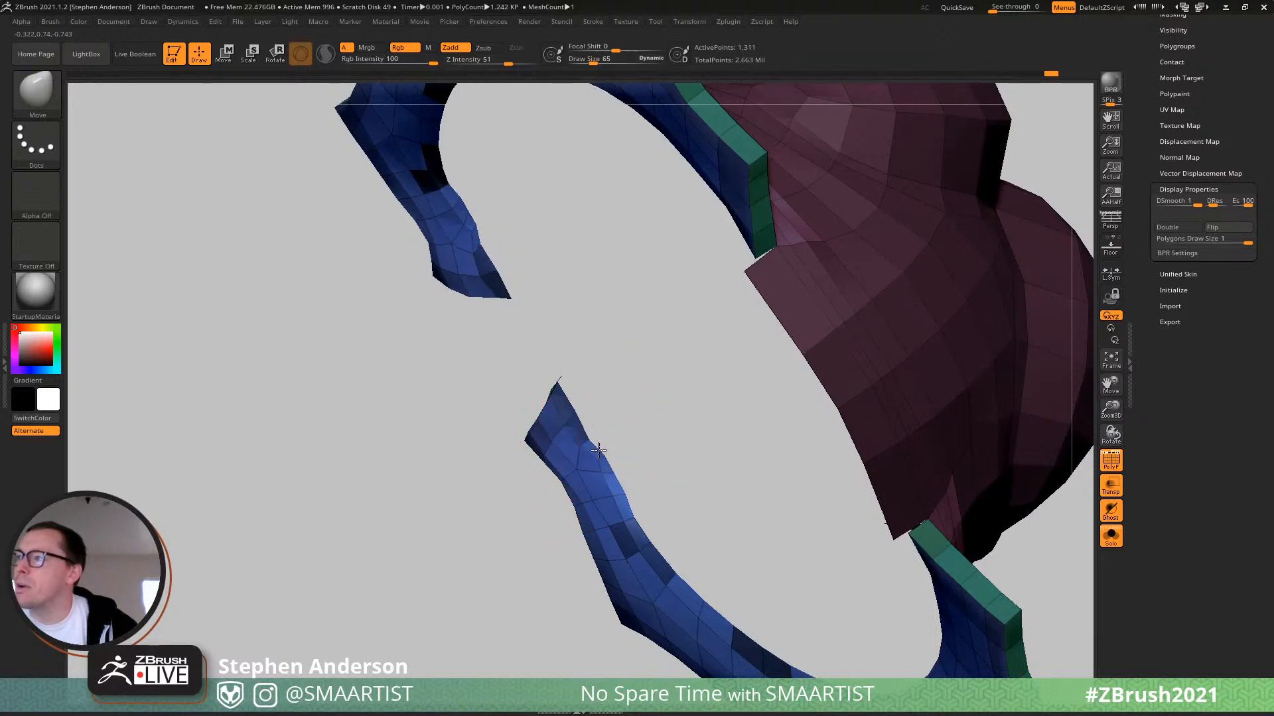
{"action": "mouse_move", "coordinate": [589, 485]}
{"action": "right_mouse_down"}
{"action": "mouse_move", "coordinate": [583, 432]}
{"action": "mouse_move", "coordinate": [579, 458]}
{"action": "right_mouse_up"}
{"action": "left_click_drag", "start_coordinate": [576, 454], "coordinate": [565, 451], "text": "shift"}
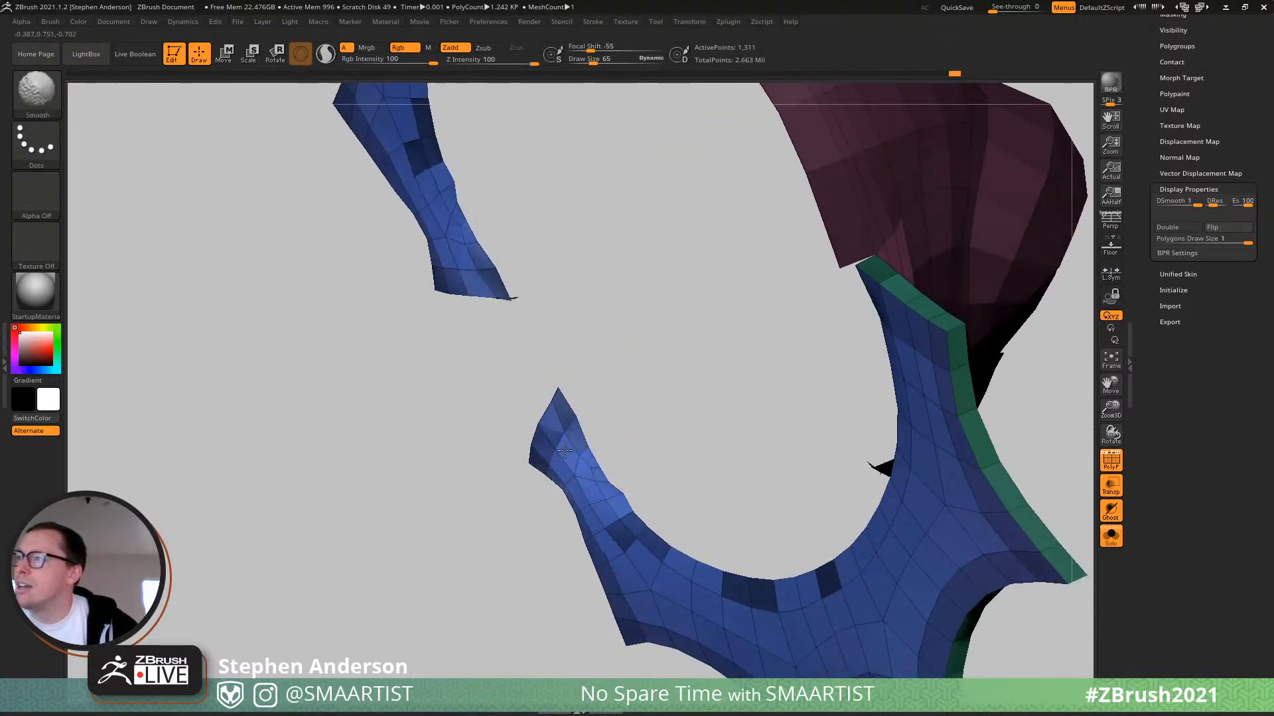
Adjust the frill's end at draw size 90 and refine its inner polygons by smoothing at draw size 36.
{"action": "mouse_move", "coordinate": [560, 443]}
{"action": "right_mouse_down"}
{"action": "mouse_move", "coordinate": [628, 455]}
{"action": "mouse_move", "coordinate": [572, 460]}
{"action": "mouse_move", "coordinate": [591, 473]}
{"action": "right_mouse_up"}
{"action": "key", "text": "s"}
{"action": "mouse_move", "coordinate": [598, 477]}
{"action": "left_mouse_down"}
{"action": "mouse_move", "coordinate": [584, 479]}
{"action": "mouse_move", "coordinate": [590, 434]}
{"action": "left_mouse_up"}
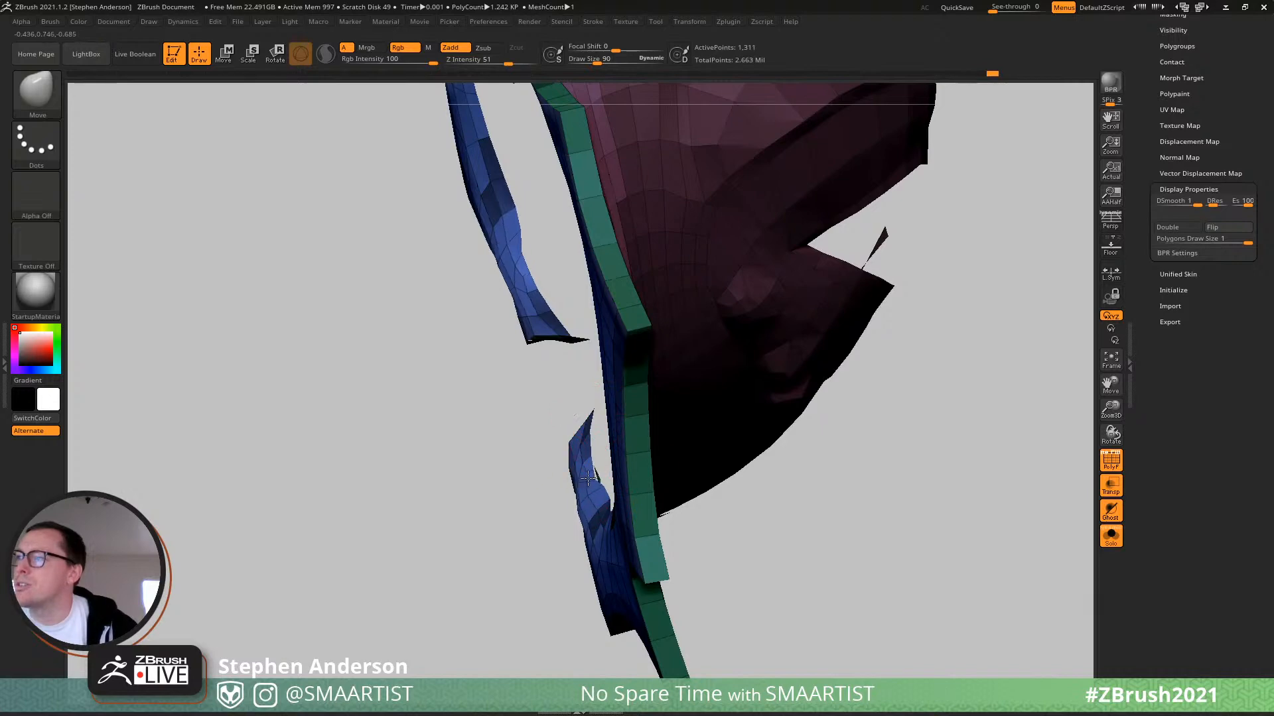
{"action": "mouse_move", "coordinate": [590, 494]}
{"action": "right_mouse_down"}
{"action": "mouse_move", "coordinate": [556, 459]}
{"action": "mouse_move", "coordinate": [512, 497]}
{"action": "mouse_move", "coordinate": [465, 462]}
{"action": "mouse_move", "coordinate": [468, 438]}
{"action": "mouse_move", "coordinate": [526, 365]}
{"action": "mouse_move", "coordinate": [560, 358]}
{"action": "mouse_move", "coordinate": [523, 350]}
{"action": "mouse_move", "coordinate": [465, 434]}
{"action": "mouse_move", "coordinate": [431, 382]}
{"action": "mouse_move", "coordinate": [404, 371]}
{"action": "mouse_move", "coordinate": [461, 376]}
{"action": "mouse_move", "coordinate": [409, 353]}
{"action": "mouse_move", "coordinate": [440, 327]}
{"action": "mouse_move", "coordinate": [475, 378]}
{"action": "mouse_move", "coordinate": [367, 321]}
{"action": "right_mouse_up"}
{"action": "key", "text": "s"}
{"action": "key", "text": "shift"}
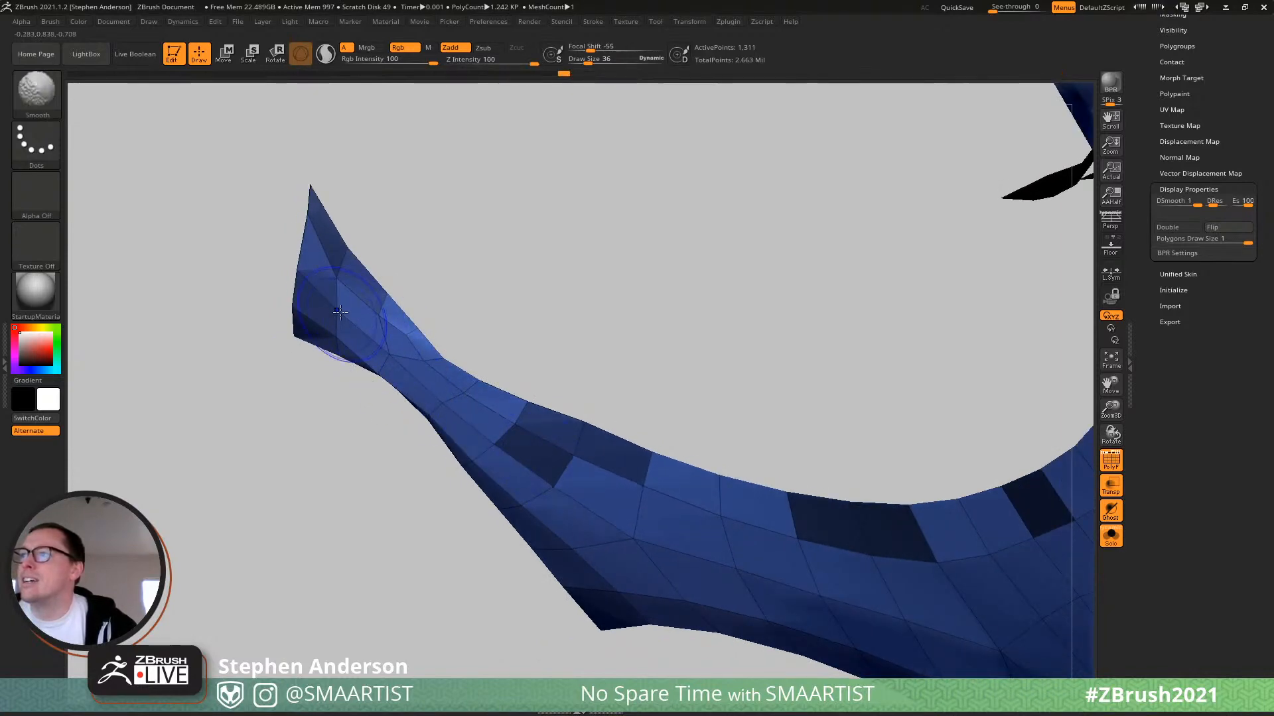
{"action": "mouse_move", "coordinate": [502, 441]}
{"action": "right_mouse_down"}
{"action": "mouse_move", "coordinate": [526, 384]}
{"action": "mouse_move", "coordinate": [484, 364]}
{"action": "mouse_move", "coordinate": [458, 399]}
{"action": "mouse_move", "coordinate": [441, 386]}
{"action": "mouse_move", "coordinate": [506, 449]}
{"action": "mouse_move", "coordinate": [486, 515]}
{"action": "mouse_move", "coordinate": [432, 364]}
{"action": "mouse_move", "coordinate": [1058, 543]}
{"action": "right_mouse_up"}
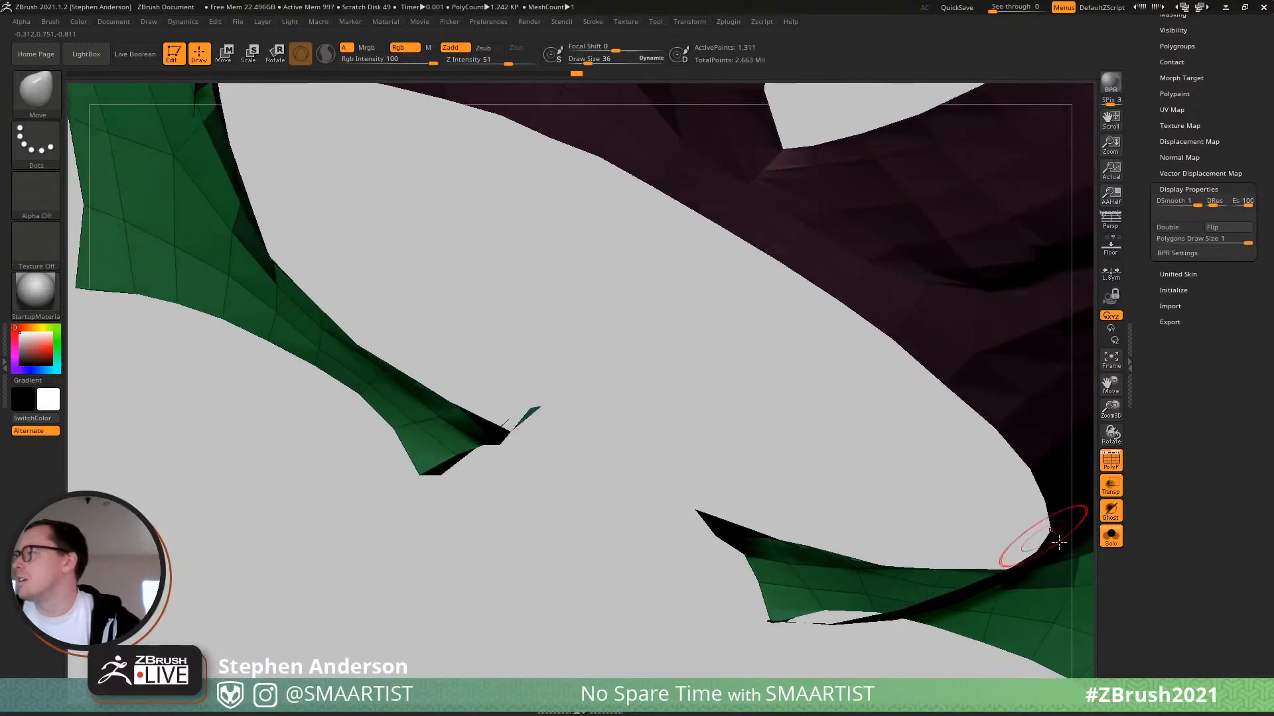
Turn on double-sided display and examine how the frills' inner faces sit against the head's rear edge.
{"action": "left_click", "coordinate": [1173, 227]}
{"action": "mouse_move", "coordinate": [398, 307]}
{"action": "right_mouse_down"}
{"action": "mouse_move", "coordinate": [426, 319]}
{"action": "mouse_move", "coordinate": [410, 323]}
{"action": "mouse_move", "coordinate": [400, 265]}
{"action": "mouse_move", "coordinate": [410, 353]}
{"action": "mouse_move", "coordinate": [423, 327]}
{"action": "right_mouse_up"}
{"action": "key", "text": "s"}
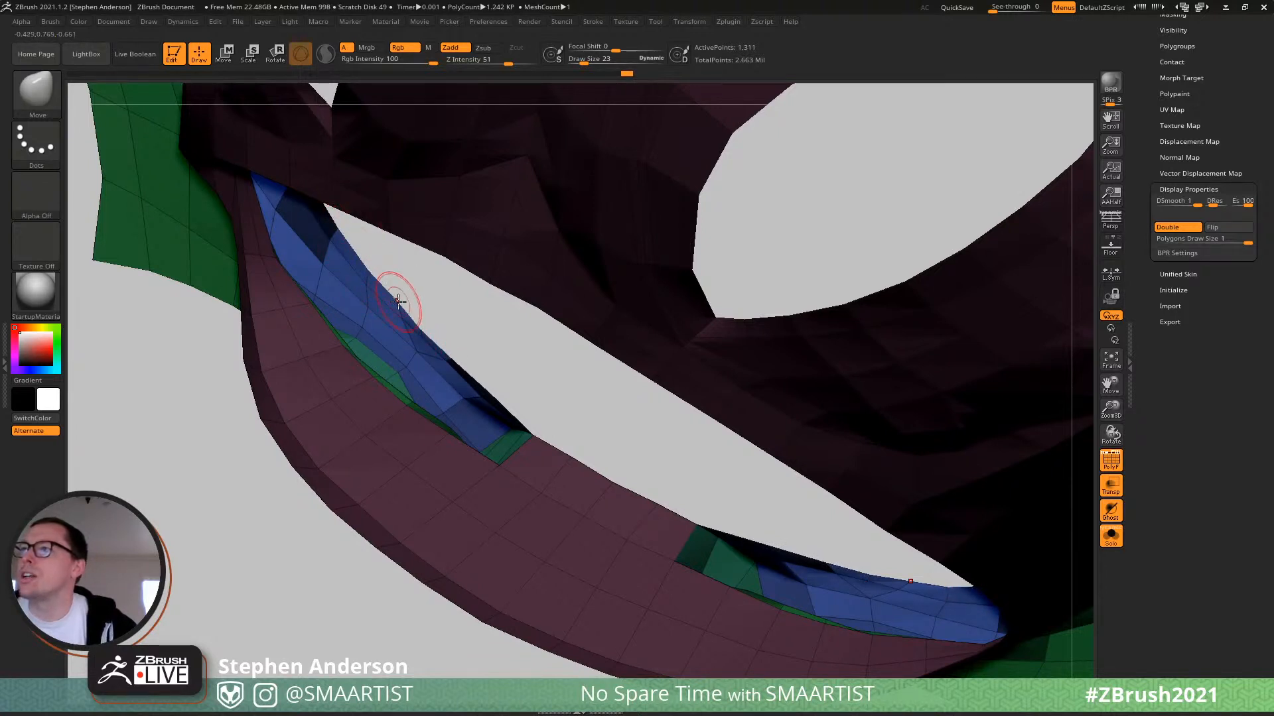
{"action": "mouse_move", "coordinate": [370, 253]}
{"action": "right_mouse_down"}
{"action": "mouse_move", "coordinate": [477, 370]}
{"action": "mouse_move", "coordinate": [491, 341]}
{"action": "mouse_move", "coordinate": [523, 324]}
{"action": "mouse_move", "coordinate": [510, 348]}
{"action": "mouse_move", "coordinate": [599, 383]}
{"action": "right_mouse_up"}
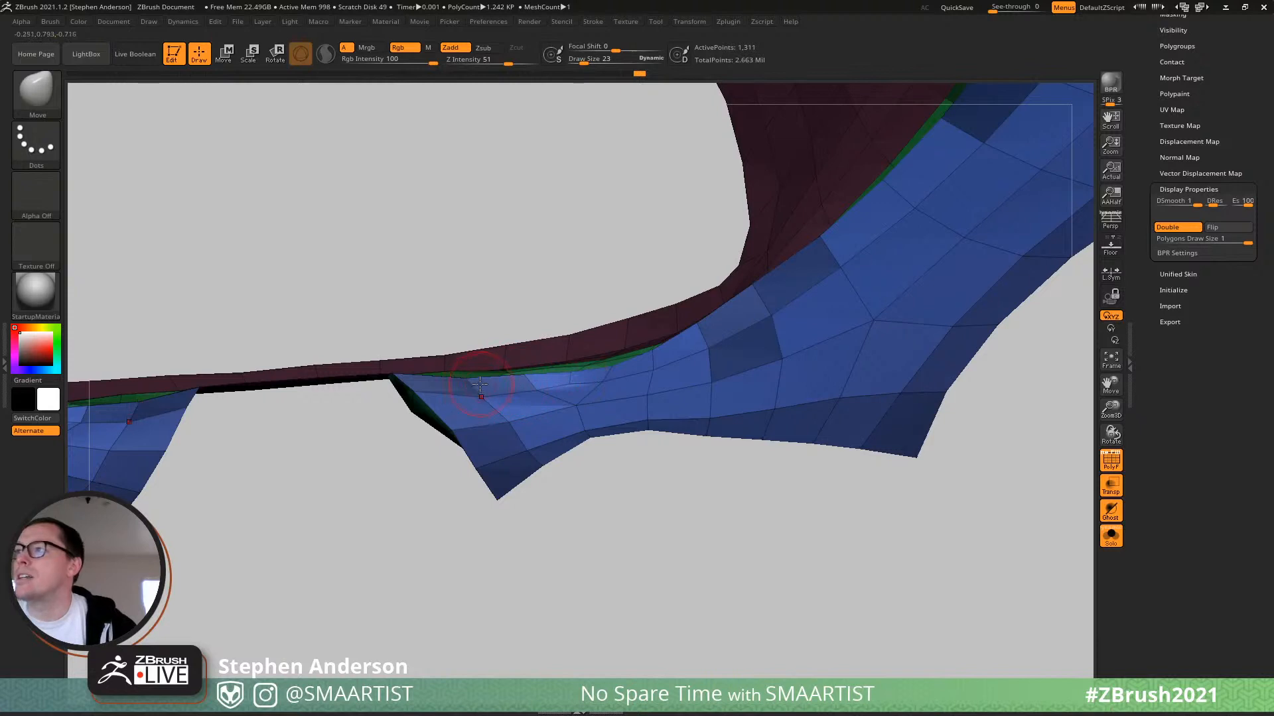
{"action": "right_click_drag", "start_coordinate": [557, 386], "coordinate": [607, 304]}
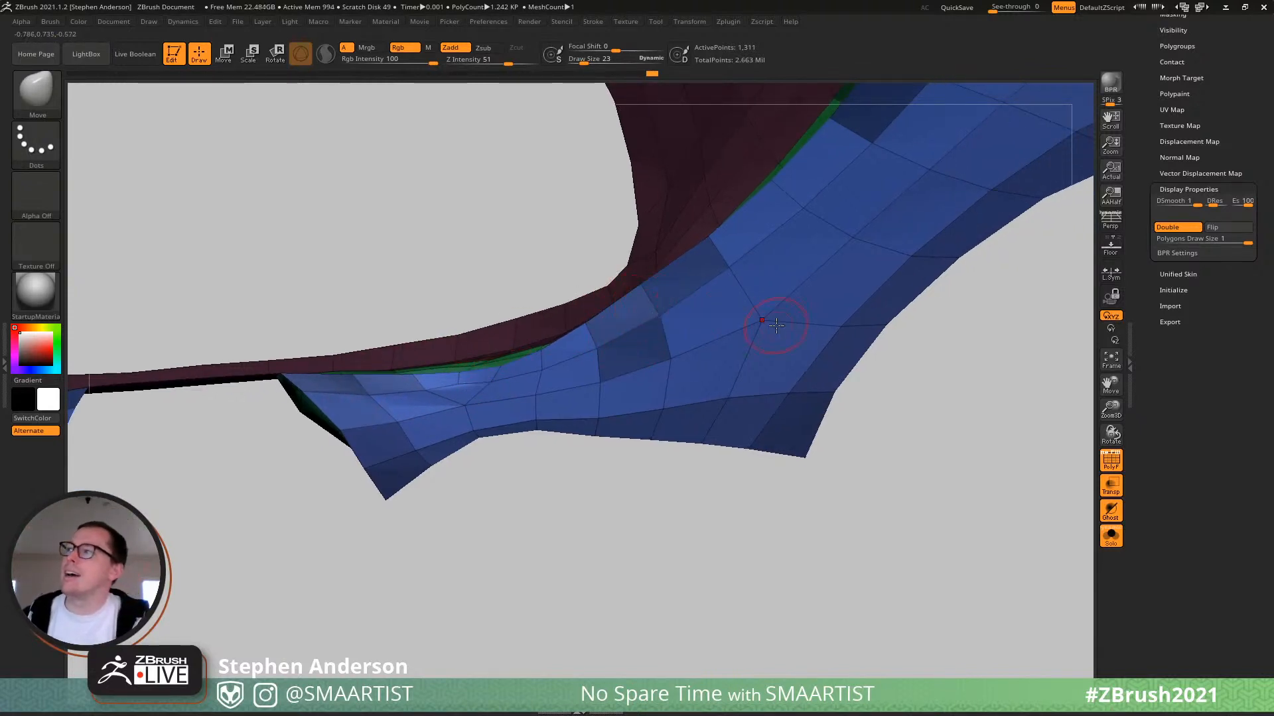
{"action": "right_click_drag", "start_coordinate": [759, 350], "coordinate": [654, 359]}
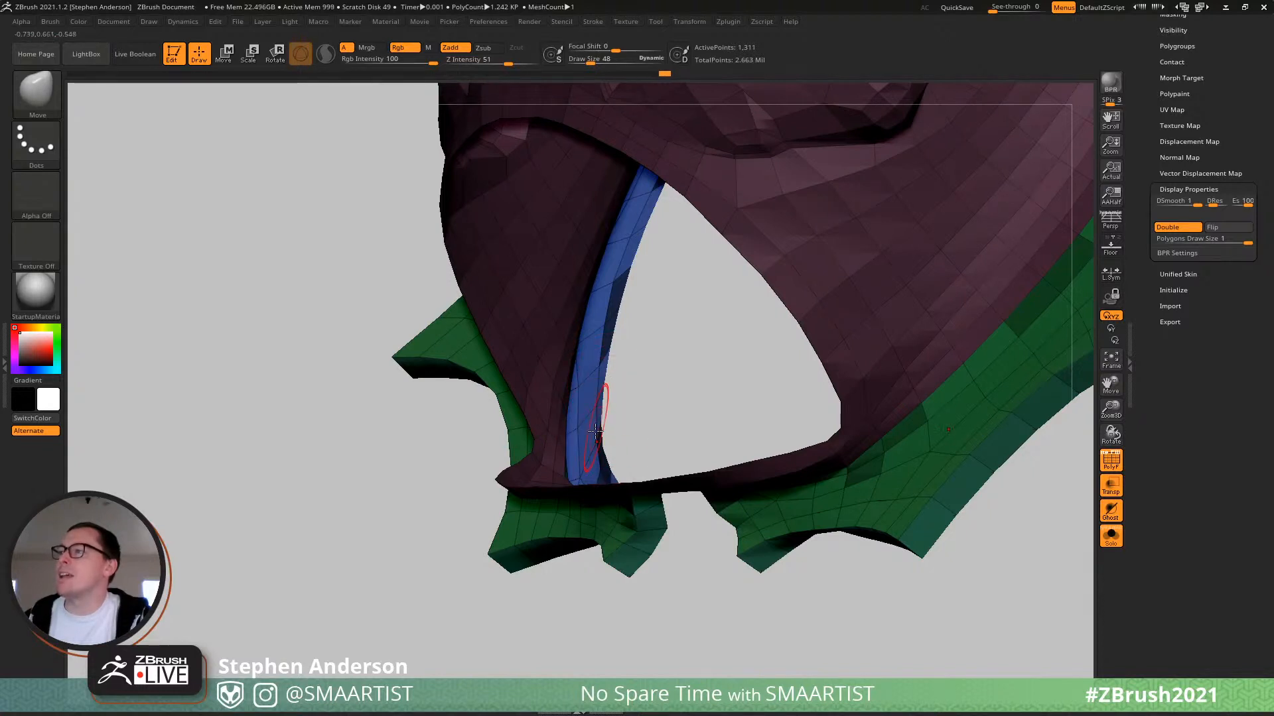
{"action": "mouse_move", "coordinate": [572, 417]}
{"action": "right_mouse_down"}
{"action": "mouse_move", "coordinate": [595, 437]}
{"action": "mouse_move", "coordinate": [700, 324]}
{"action": "mouse_move", "coordinate": [663, 345]}
{"action": "mouse_move", "coordinate": [648, 412]}
{"action": "mouse_move", "coordinate": [678, 337]}
{"action": "mouse_move", "coordinate": [765, 484]}
{"action": "mouse_move", "coordinate": [941, 306]}
{"action": "right_mouse_up"}
Check the frills with the polyframe hidden, turn off double-sided display, and show the polyframe again.
{"action": "key", "text": "shift+f"}
{"action": "left_click_drag", "start_coordinate": [1237, 120], "coordinate": [1192, 322]}
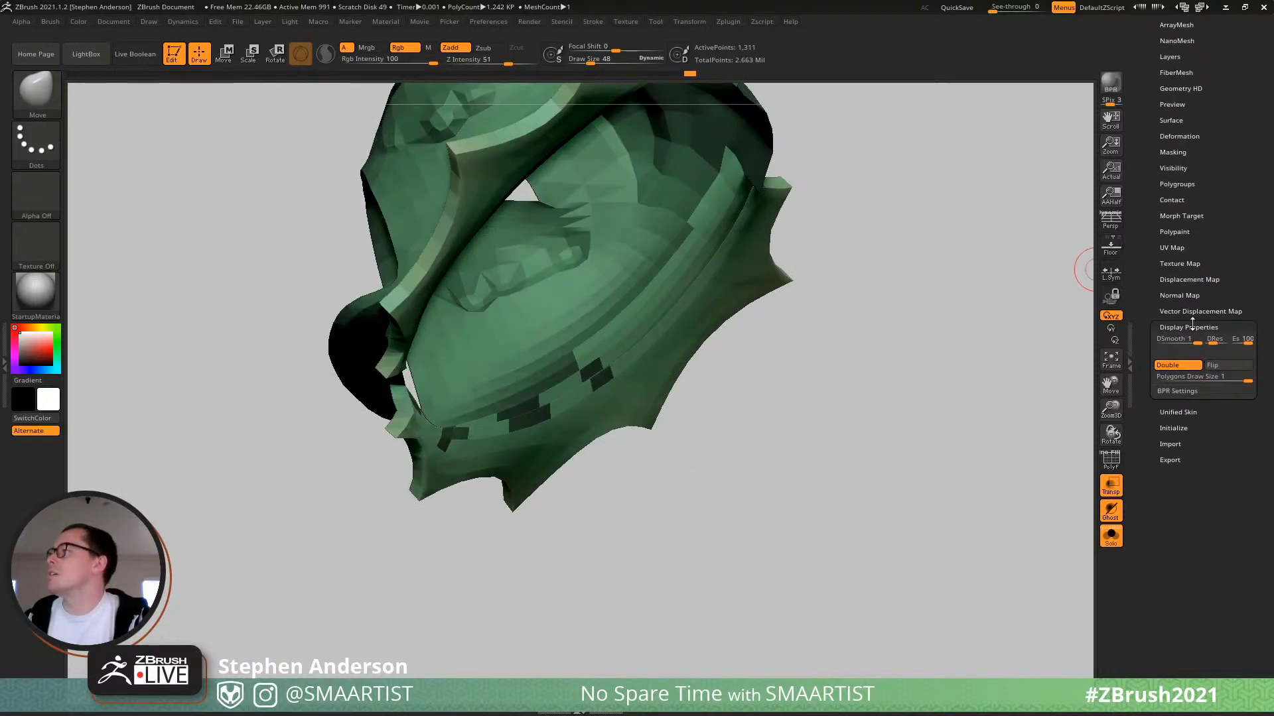
{"action": "left_click", "coordinate": [1184, 364]}
{"action": "right_click_drag", "start_coordinate": [627, 344], "coordinate": [636, 392]}
{"action": "key", "text": "shift+f"}
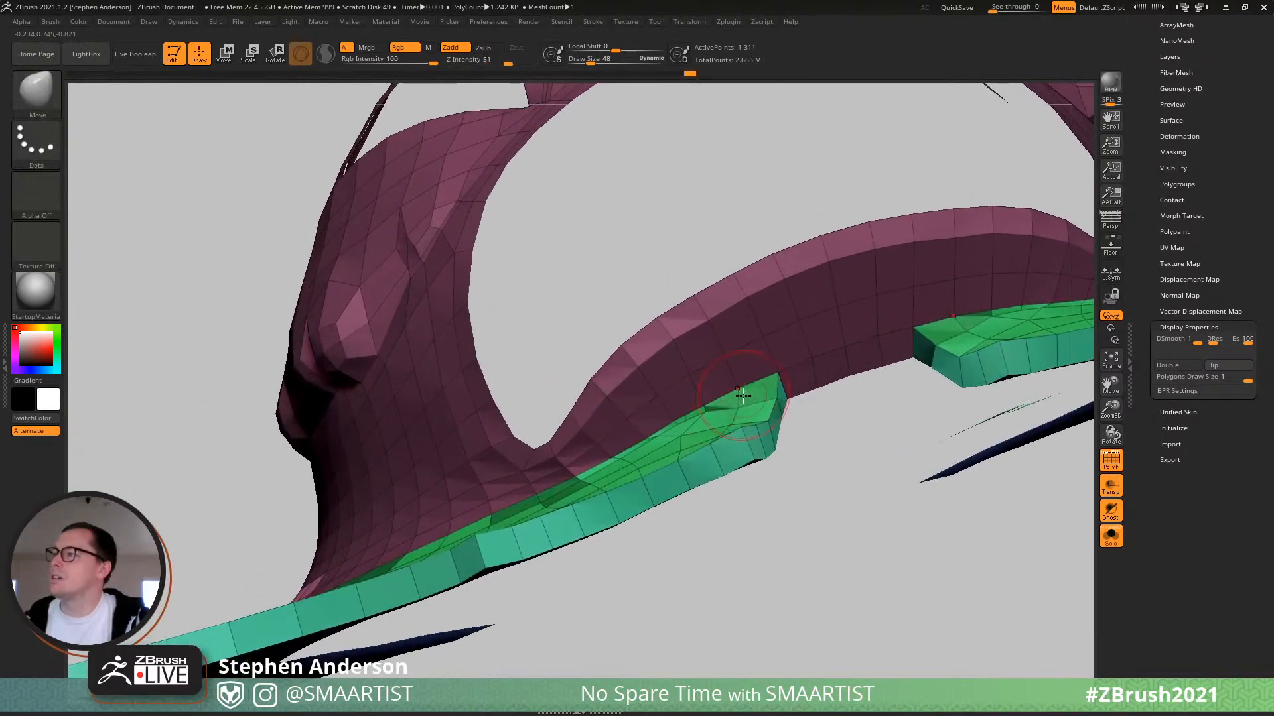
Temporarily hide the frills' face polygroup to examine the rim strip, and restore full mesh visibility.
{"action": "left_click", "coordinate": [684, 438], "text": "ctrl+shift"}
{"action": "left_click", "coordinate": [678, 436], "text": "ctrl+shift"}
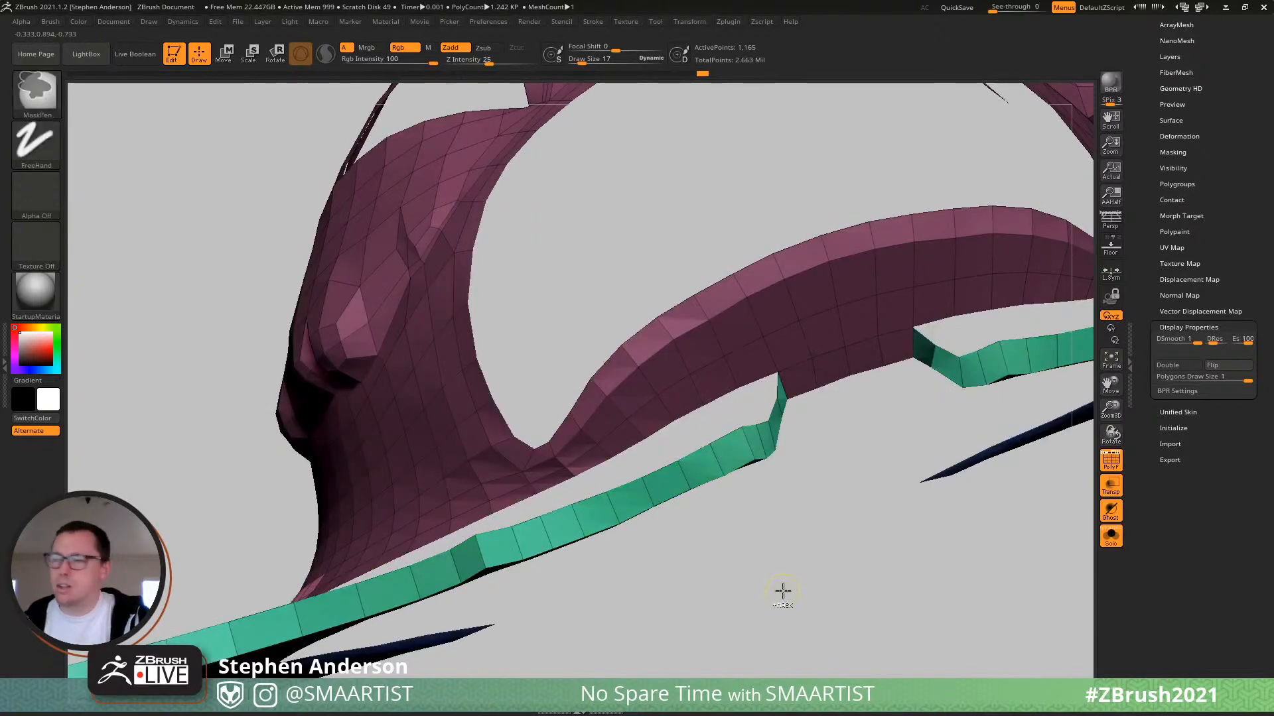
{"action": "left_click", "coordinate": [783, 591], "text": "ctrl"}
{"action": "left_click", "coordinate": [804, 599], "text": "ctrl+shift"}
Even out the face polygons at the frill's end by smoothing them at draw size 45.
{"action": "mouse_move", "coordinate": [692, 434]}
{"action": "right_mouse_down"}
{"action": "mouse_move", "coordinate": [710, 457]}
{"action": "mouse_move", "coordinate": [704, 446]}
{"action": "right_mouse_up"}
{"action": "key", "text": "s"}
{"action": "left_click_drag", "start_coordinate": [694, 419], "coordinate": [697, 420]}
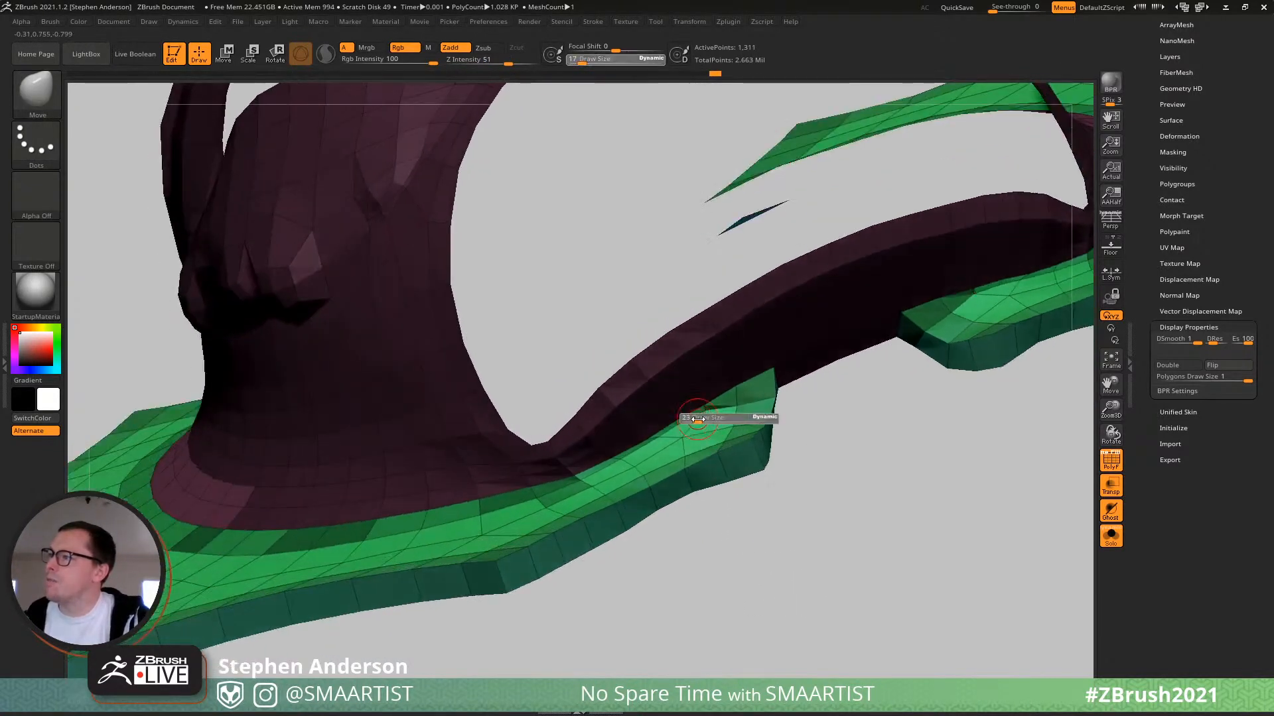
{"action": "key", "text": "shift"}
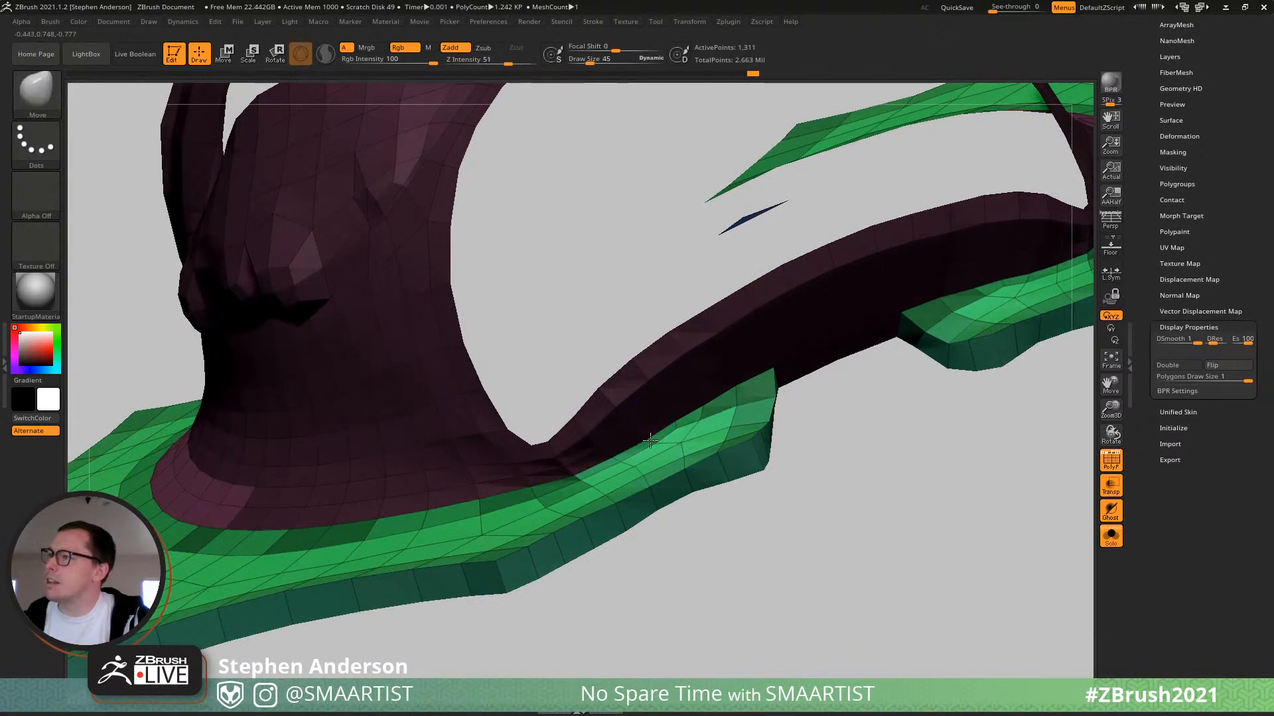
{"action": "mouse_move", "coordinate": [650, 440]}
{"action": "right_mouse_down"}
{"action": "mouse_move", "coordinate": [664, 464]}
{"action": "mouse_move", "coordinate": [653, 474]}
{"action": "right_mouse_up"}
{"action": "left_click_drag", "start_coordinate": [738, 400], "coordinate": [727, 411], "text": "shift"}
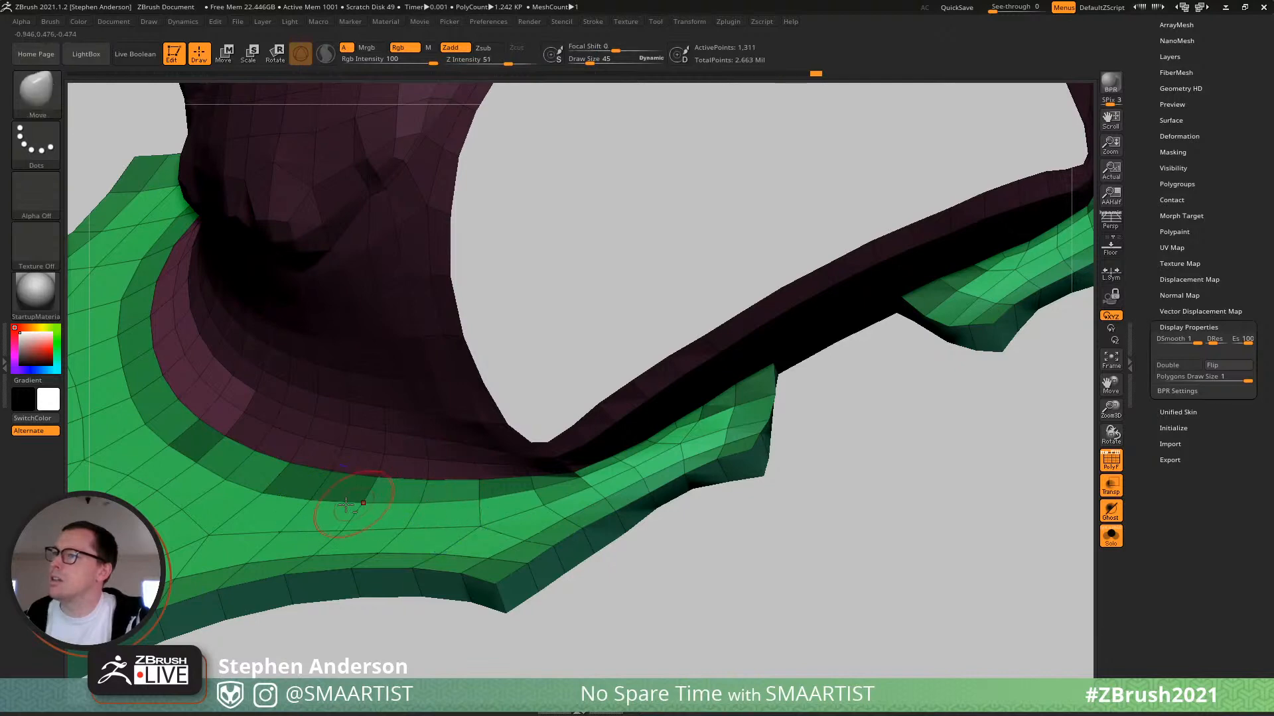
Hide the polyframe and review the thickened frills around the whole head.
{"action": "right_click_drag", "start_coordinate": [371, 507], "coordinate": [580, 517], "text": "alt"}
{"action": "key", "text": "shift+f"}
{"action": "right_click_drag", "start_coordinate": [916, 584], "coordinate": [783, 431], "text": "ctrl"}
{"action": "mouse_move", "coordinate": [606, 472]}
{"action": "right_mouse_down"}
{"action": "mouse_move", "coordinate": [688, 353]}
{"action": "mouse_move", "coordinate": [756, 327]}
{"action": "mouse_move", "coordinate": [842, 345]}
{"action": "right_mouse_up"}
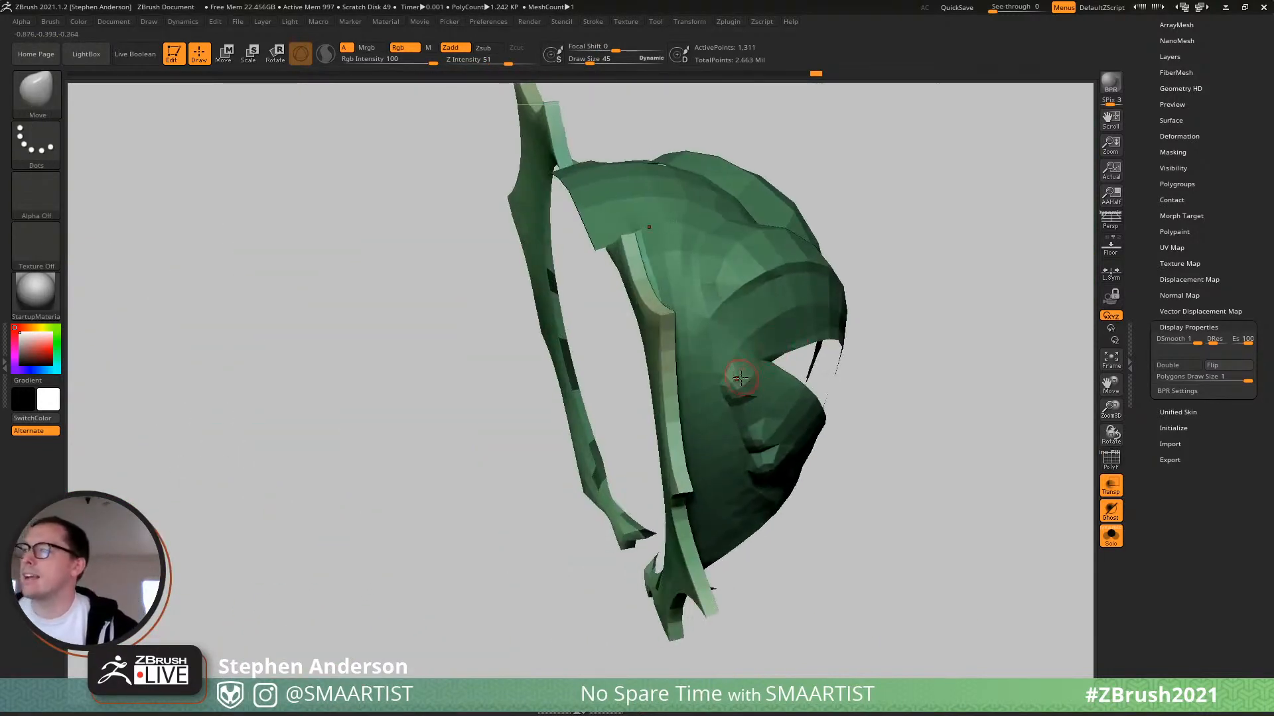
Switch the brush to material-only painting and select the Flat Color material.
{"action": "mouse_move", "coordinate": [734, 378]}
{"action": "right_mouse_down"}
{"action": "mouse_move", "coordinate": [683, 464]}
{"action": "mouse_move", "coordinate": [660, 372]}
{"action": "mouse_move", "coordinate": [706, 439]}
{"action": "mouse_move", "coordinate": [750, 419]}
{"action": "mouse_move", "coordinate": [763, 351]}
{"action": "mouse_move", "coordinate": [758, 427]}
{"action": "mouse_move", "coordinate": [773, 423]}
{"action": "right_mouse_up"}
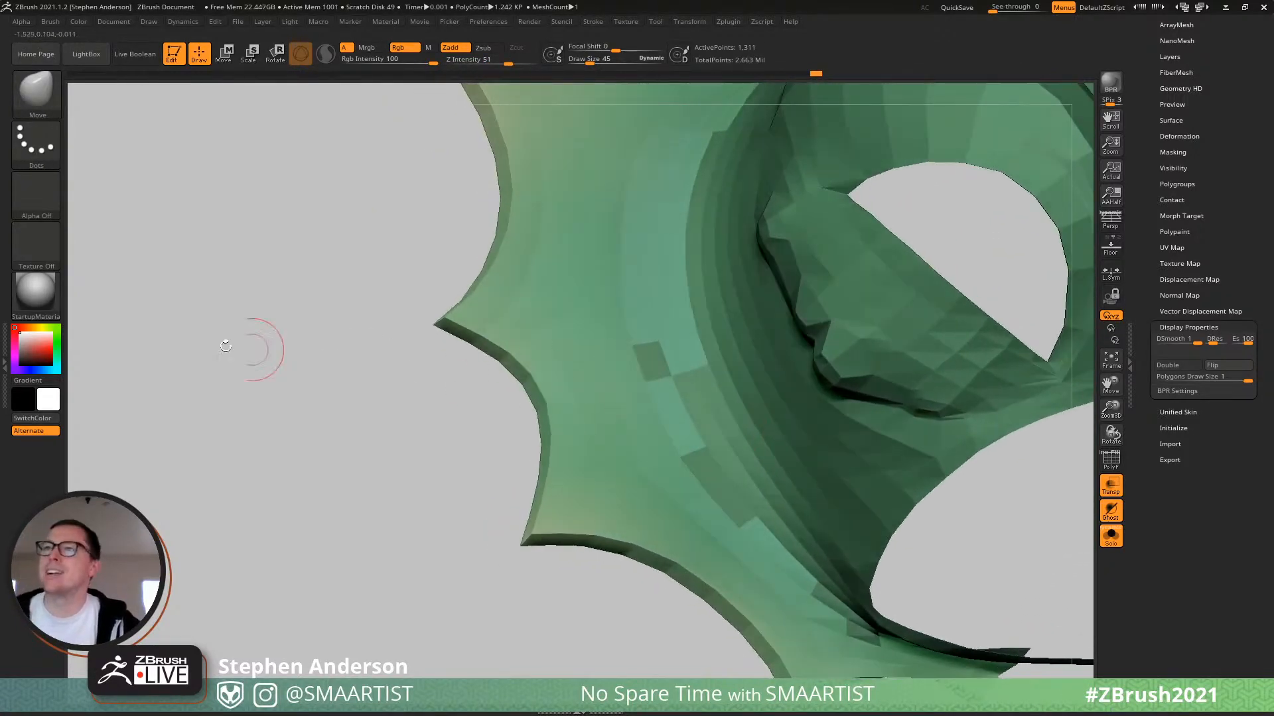
{"action": "left_click", "coordinate": [429, 48]}
{"action": "left_click_drag", "start_coordinate": [52, 304], "coordinate": [222, 307]}
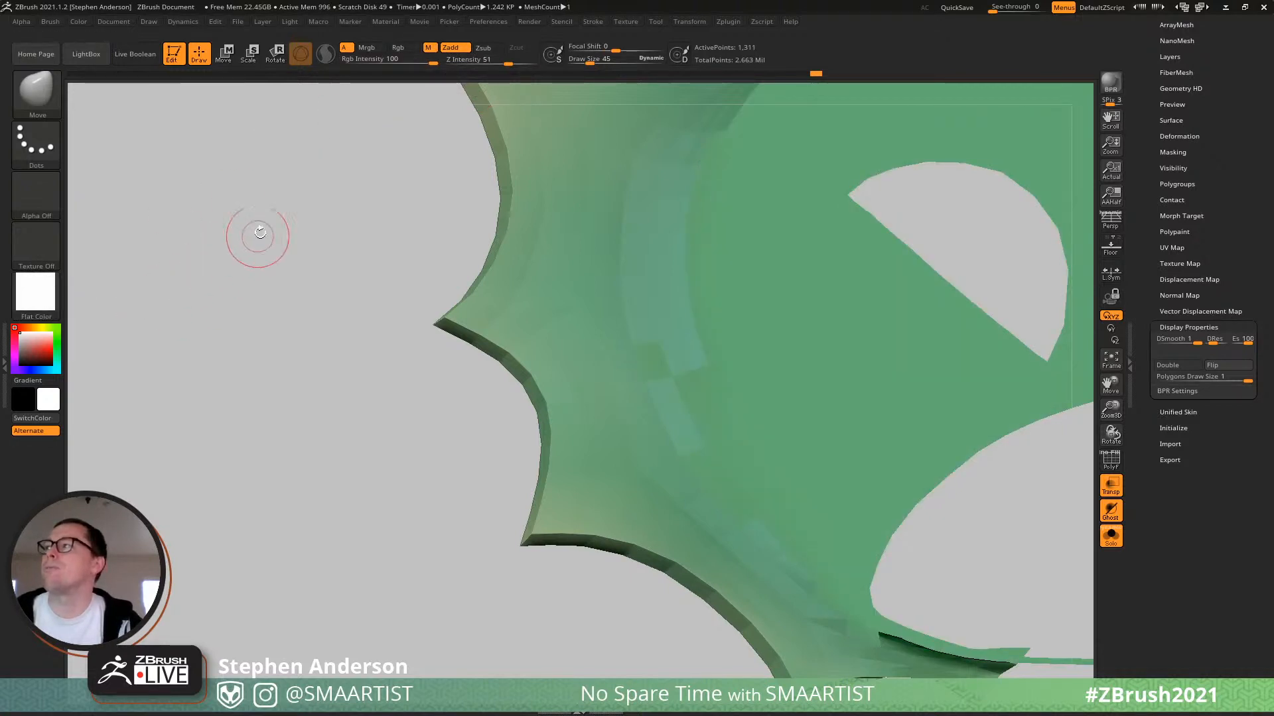
Fill the whole head with the Flat Color material and switch the active material to StartupMaterial.
{"action": "right_click_drag", "start_coordinate": [714, 348], "coordinate": [458, 225]}
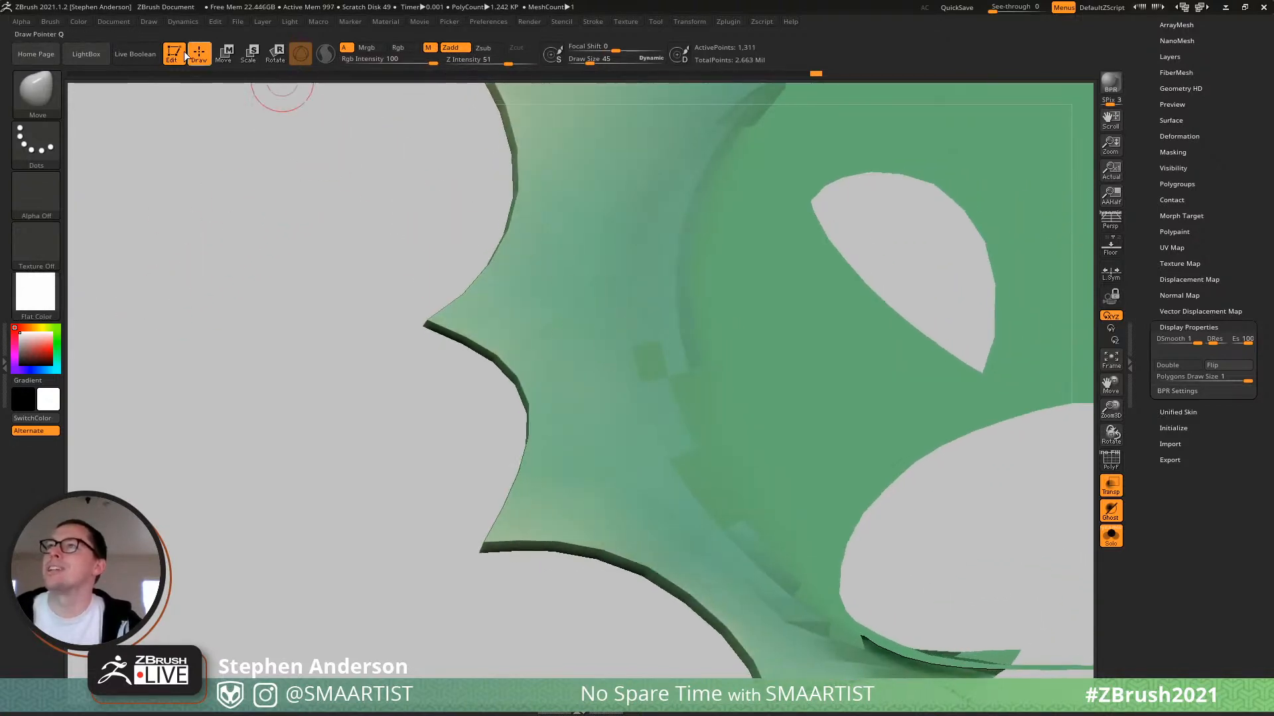
{"action": "left_click", "coordinate": [78, 21]}
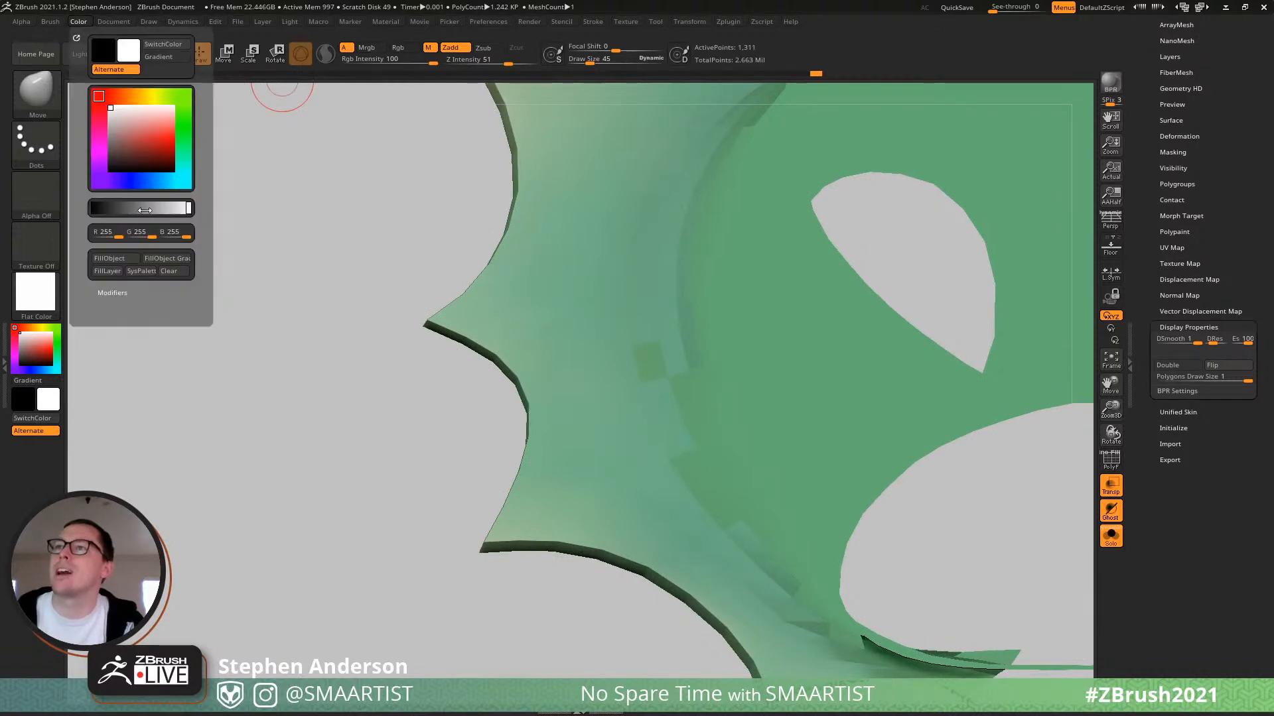
{"action": "left_click", "coordinate": [121, 256]}
{"action": "mouse_move", "coordinate": [543, 360]}
{"action": "right_mouse_down", "text": "ctrl"}
{"action": "mouse_move", "coordinate": [384, 267]}
{"action": "mouse_move", "coordinate": [551, 286]}
{"action": "mouse_move", "coordinate": [520, 300]}
{"action": "mouse_move", "coordinate": [533, 302]}
{"action": "mouse_move", "coordinate": [566, 254]}
{"action": "right_mouse_up", "text": "ctrl"}
{"action": "left_click", "coordinate": [51, 303]}
{"action": "left_click", "coordinate": [202, 310]}
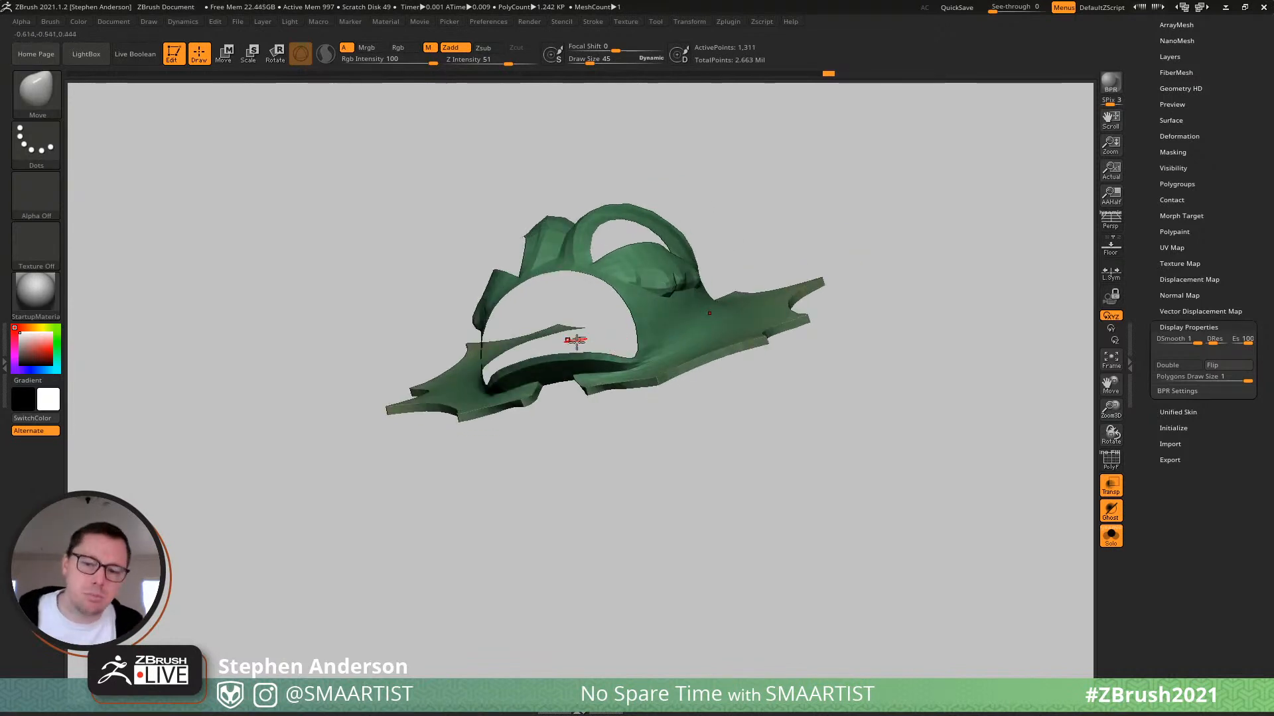
{"action": "left_click", "coordinate": [41, 306]}
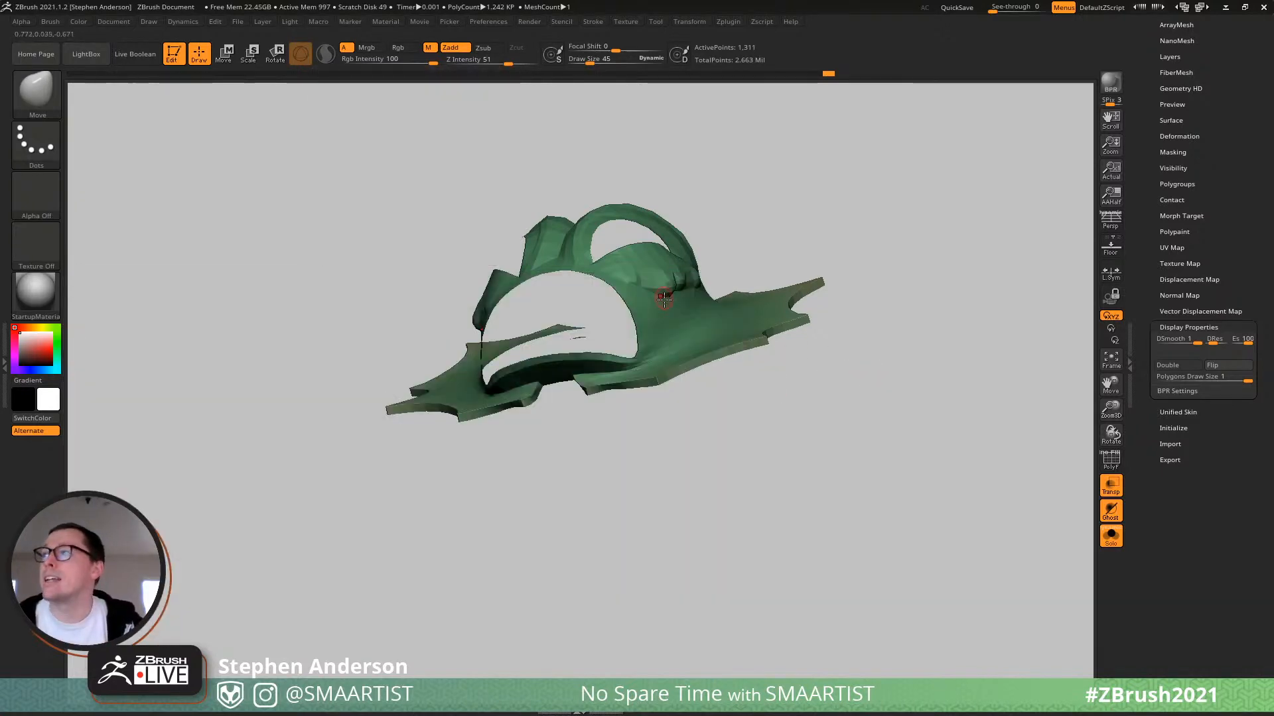
Preview the head with dynamic subdivision and inspect the frills and face, with and without the polyframe.
{"action": "mouse_move", "coordinate": [664, 299]}
{"action": "right_mouse_down"}
{"action": "mouse_move", "coordinate": [674, 401]}
{"action": "mouse_move", "coordinate": [686, 276]}
{"action": "mouse_move", "coordinate": [535, 321]}
{"action": "mouse_move", "coordinate": [607, 287]}
{"action": "mouse_move", "coordinate": [621, 325]}
{"action": "mouse_move", "coordinate": [598, 346]}
{"action": "mouse_move", "coordinate": [617, 336]}
{"action": "right_mouse_up"}
{"action": "key", "text": "d"}
{"action": "key", "text": "shift+f"}
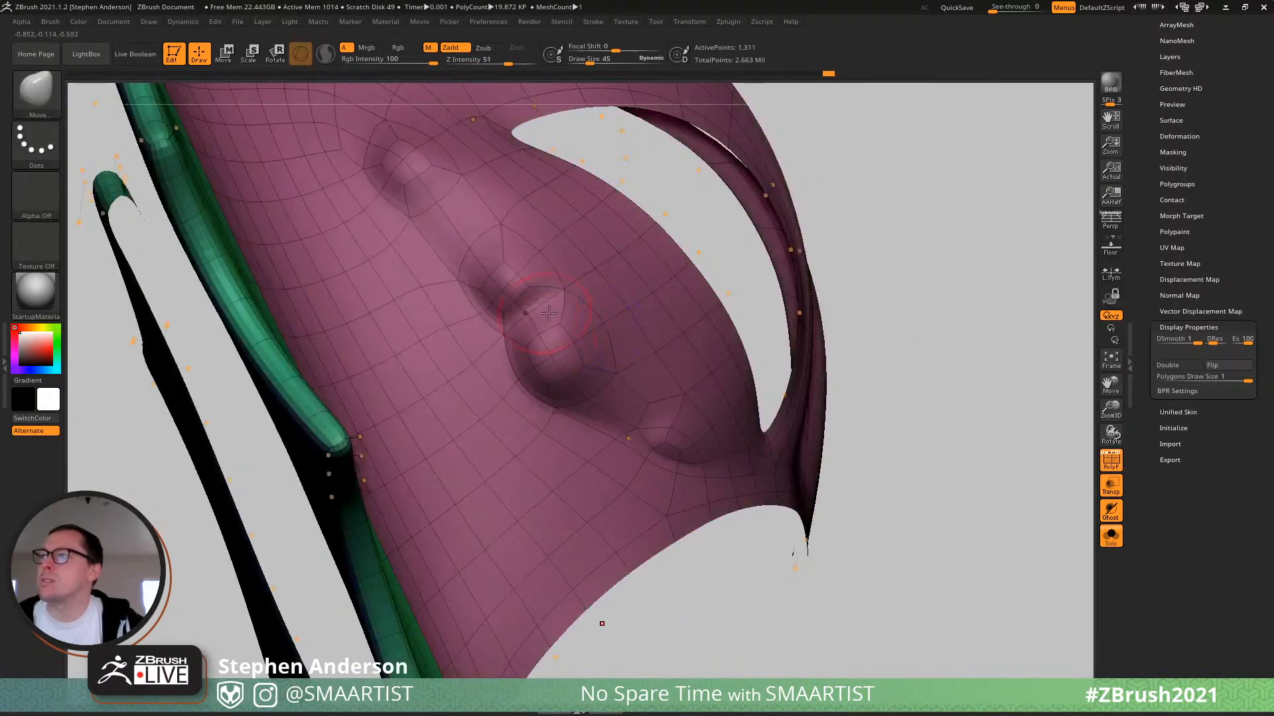
{"action": "mouse_move", "coordinate": [541, 308]}
{"action": "right_mouse_down"}
{"action": "mouse_move", "coordinate": [624, 376]}
{"action": "mouse_move", "coordinate": [532, 321]}
{"action": "mouse_move", "coordinate": [641, 345]}
{"action": "right_mouse_up"}
{"action": "key", "text": "shift+f"}
{"action": "key", "text": "f"}
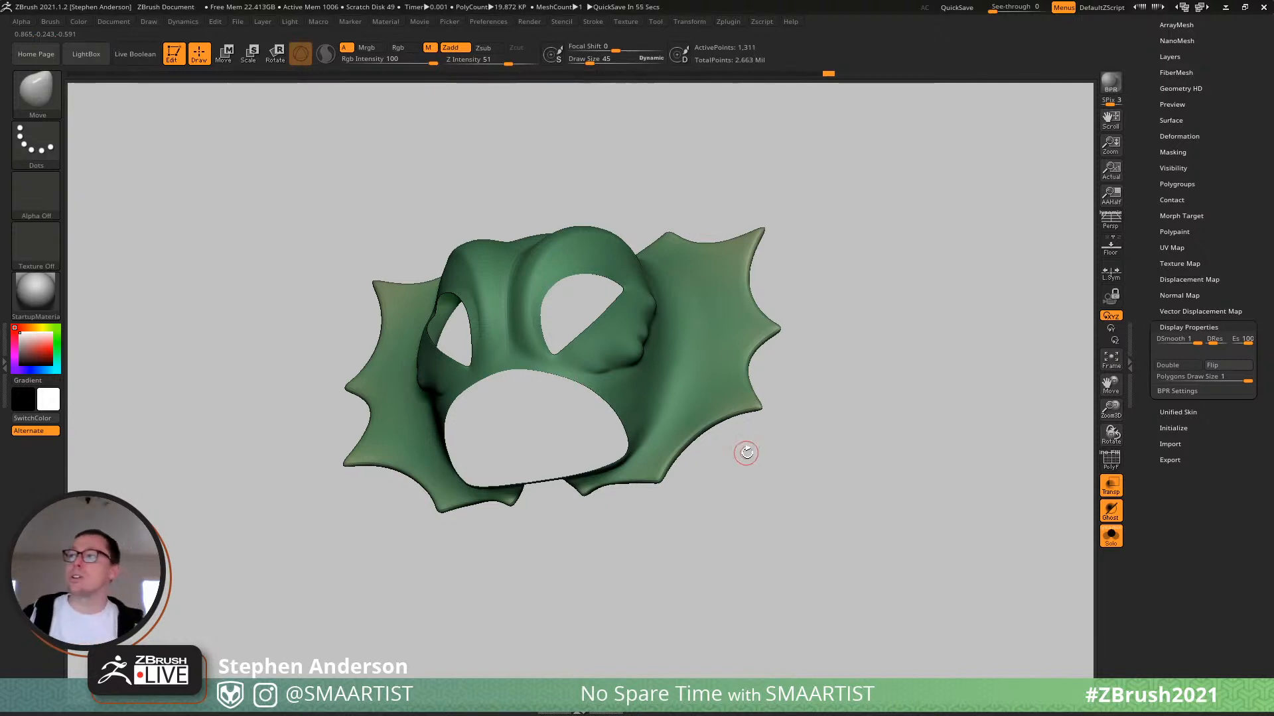
{"action": "right_click_drag", "start_coordinate": [609, 356], "coordinate": [421, 386]}
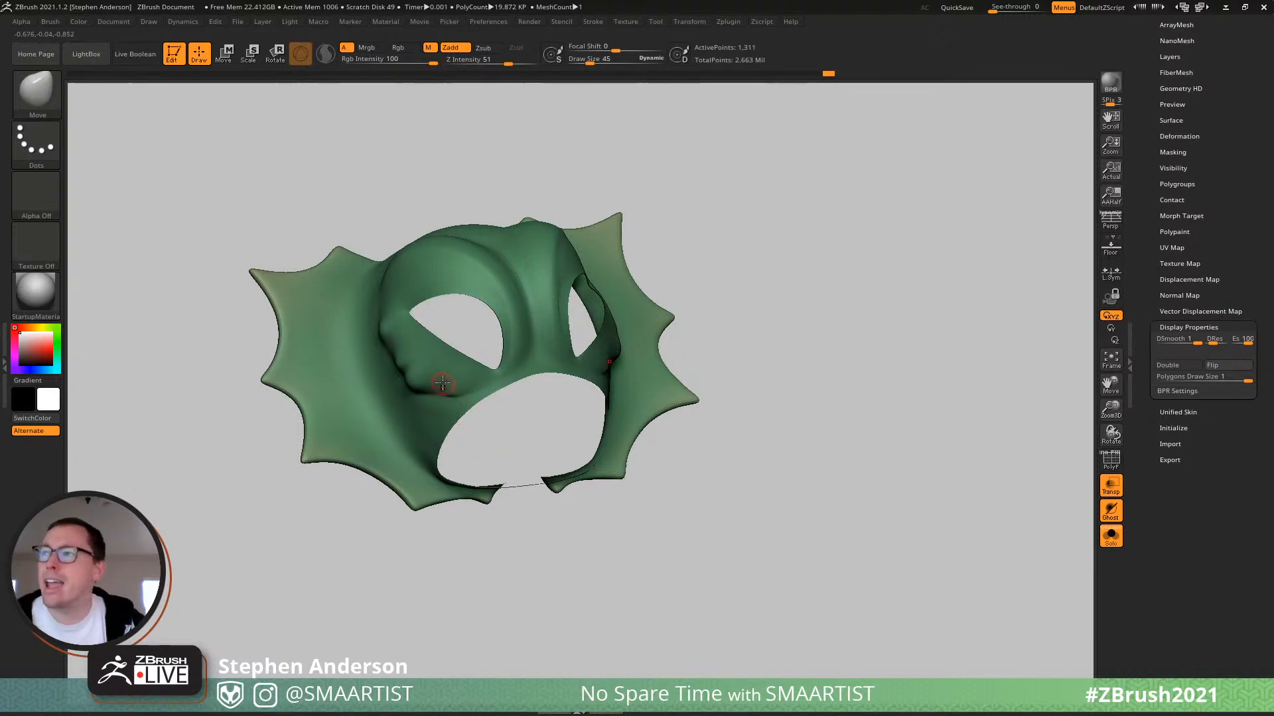
{"action": "right_click_drag", "start_coordinate": [442, 383], "coordinate": [414, 365]}
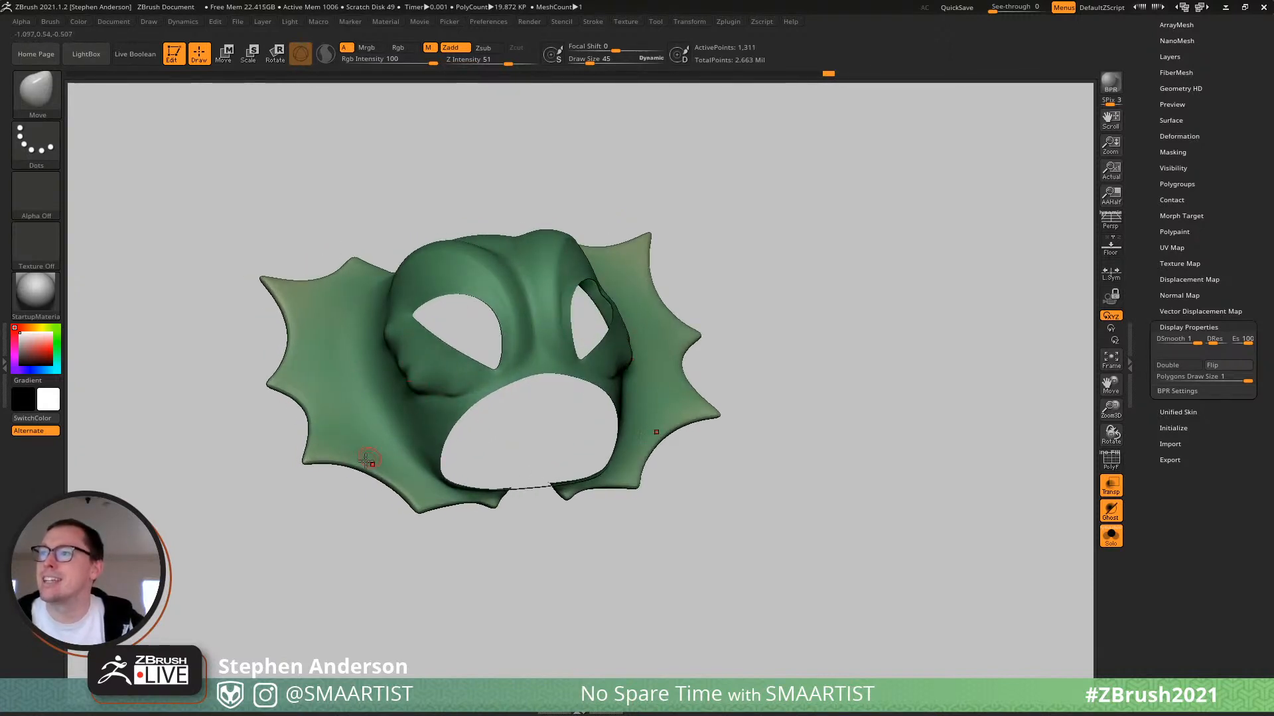
{"action": "right_click_drag", "start_coordinate": [367, 461], "coordinate": [498, 479]}
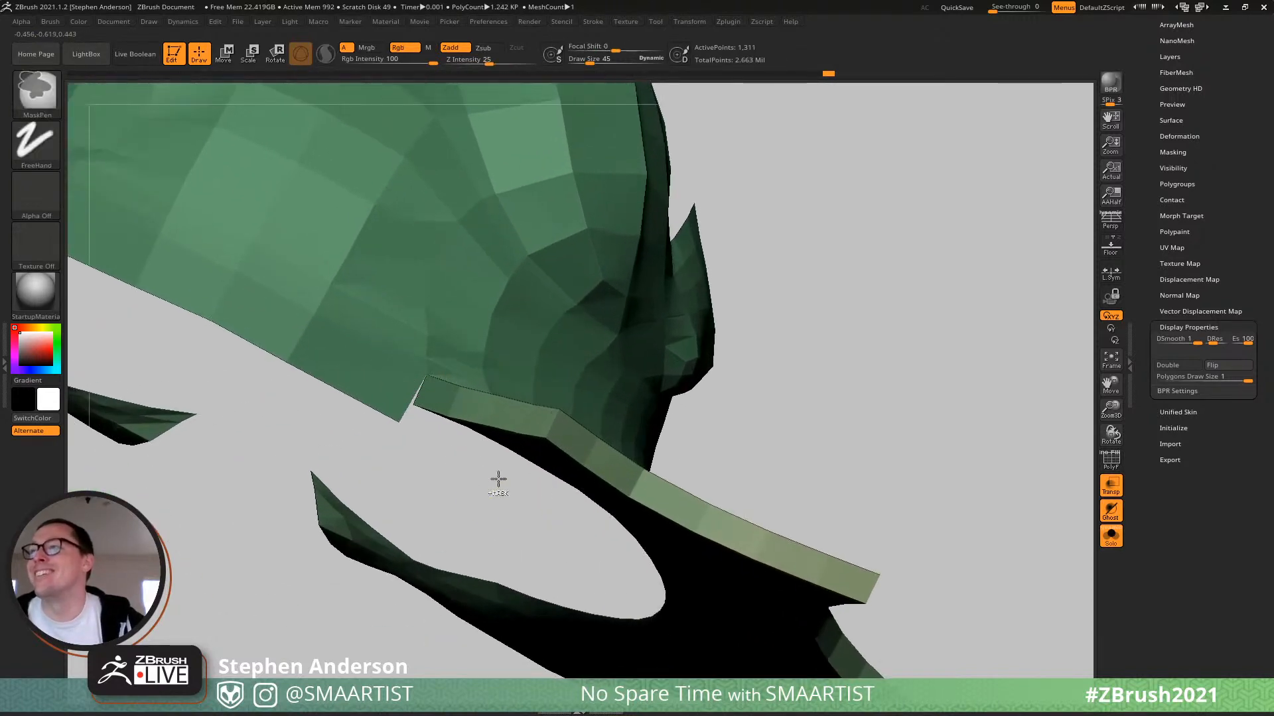
Show the polyframe and join the open corner point at the frill's end to the neighbouring head point using ZModeler at draw size 15.
{"action": "key", "text": "shift+f"}
{"action": "left_click_drag", "start_coordinate": [415, 399], "coordinate": [407, 400]}
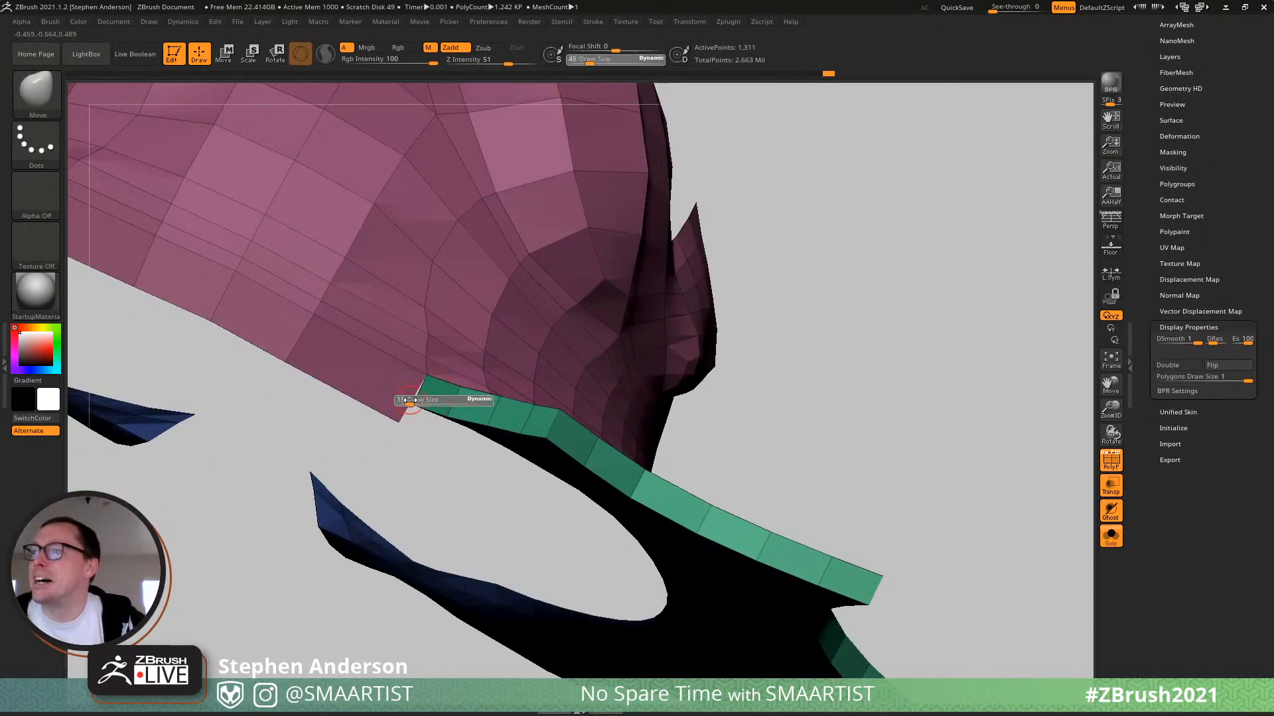
{"action": "mouse_move", "coordinate": [425, 410]}
{"action": "right_mouse_down"}
{"action": "mouse_move", "coordinate": [412, 409]}
{"action": "mouse_move", "coordinate": [423, 379]}
{"action": "right_mouse_up"}
{"action": "key", "text": "b"}
{"action": "key", "text": "z"}
{"action": "key", "text": "m"}
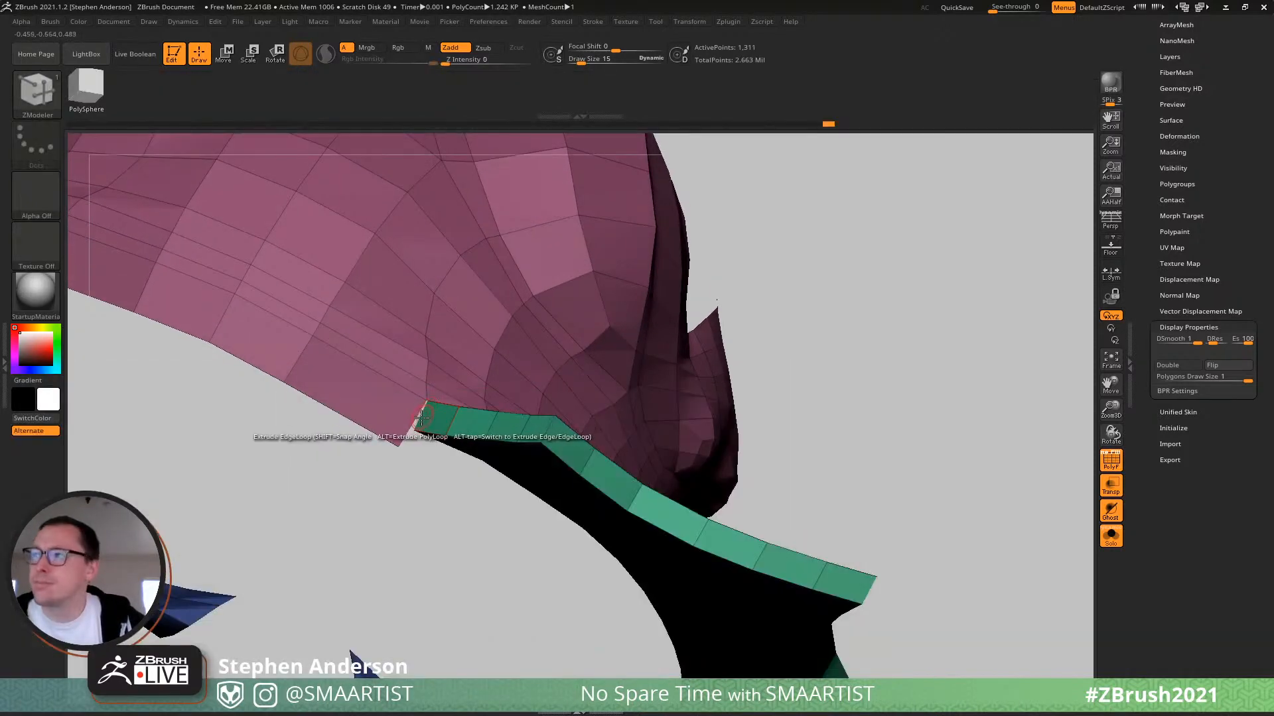
{"action": "mouse_move", "coordinate": [414, 429]}
{"action": "right_mouse_down"}
{"action": "mouse_move", "coordinate": [407, 392]}
{"action": "mouse_move", "coordinate": [415, 437]}
{"action": "mouse_move", "coordinate": [487, 456]}
{"action": "right_mouse_up"}
{"action": "left_click", "coordinate": [414, 430]}
{"action": "left_click", "coordinate": [398, 448]}
{"action": "right_click_drag", "start_coordinate": [487, 456], "coordinate": [444, 376], "text": "alt"}
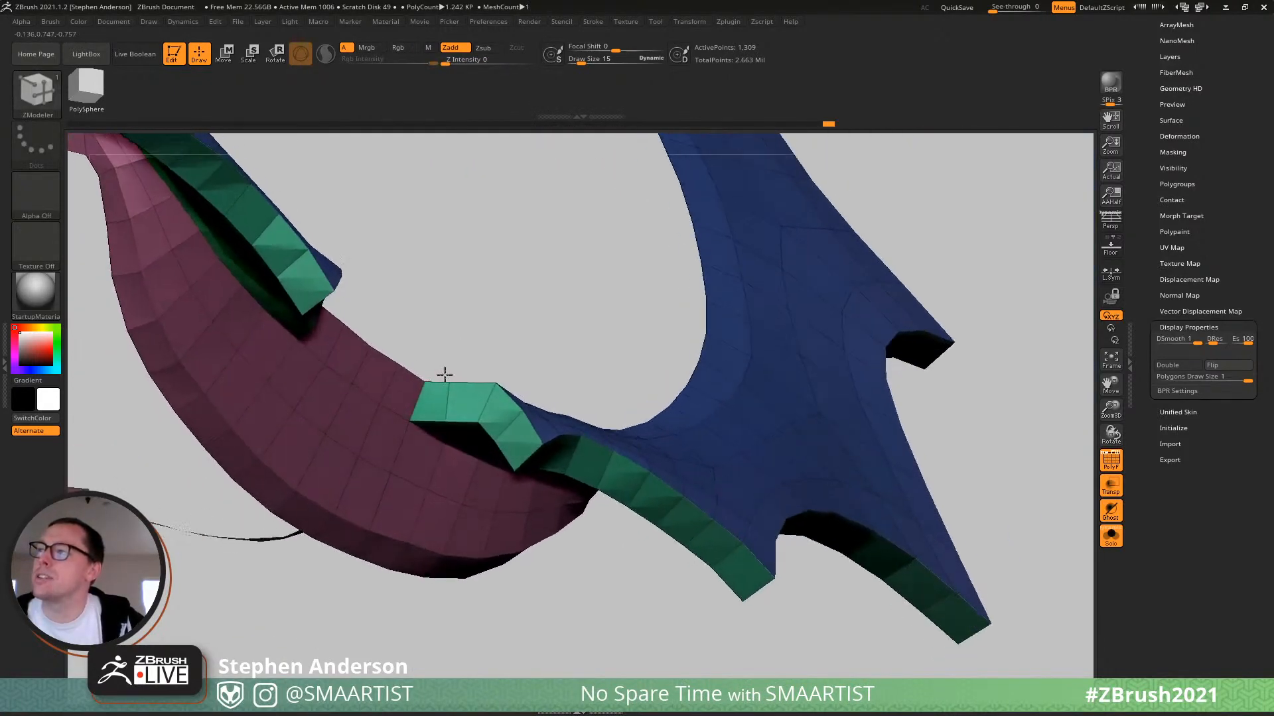
Select the Move brush, temporarily isolate the frills' blue polygroup to examine its inner edge, and restore full mesh visibility.
{"action": "key", "text": "b"}
{"action": "key", "text": "m"}
{"action": "key", "text": "v"}
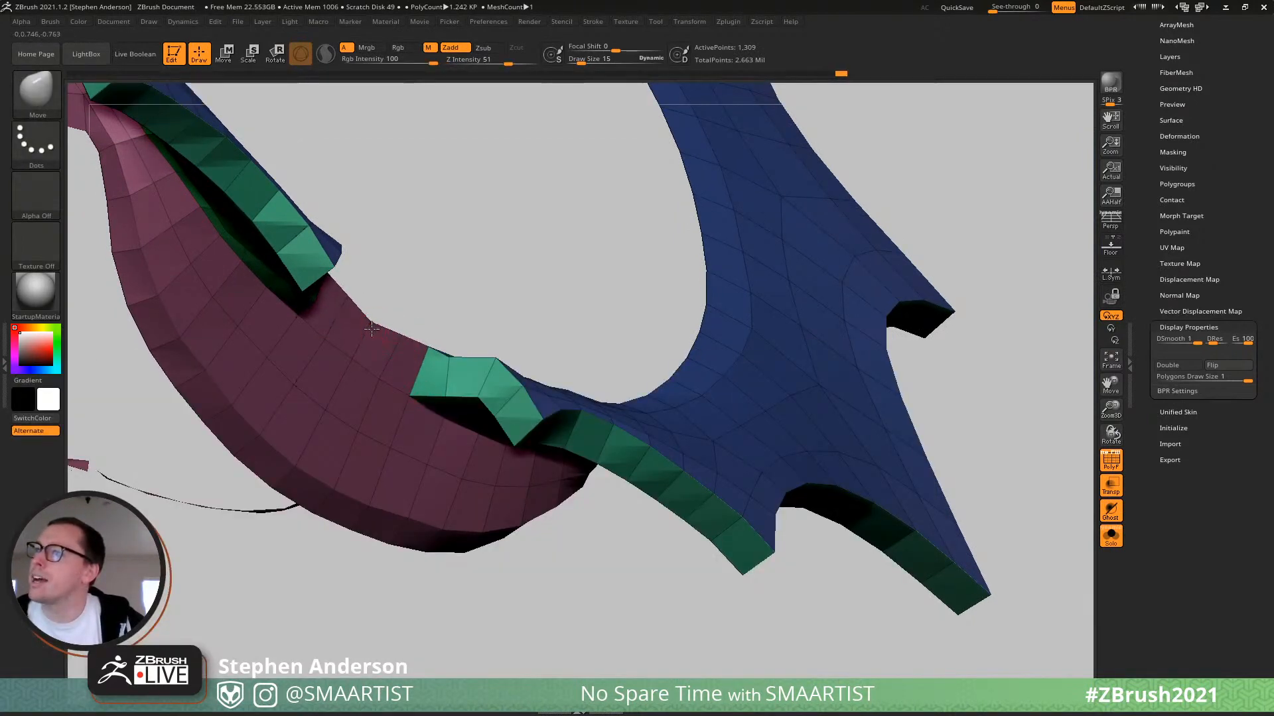
{"action": "right_click_drag", "start_coordinate": [419, 360], "coordinate": [401, 407]}
{"action": "mouse_move", "coordinate": [370, 407]}
{"action": "right_mouse_down"}
{"action": "mouse_move", "coordinate": [440, 390]}
{"action": "mouse_move", "coordinate": [486, 327]}
{"action": "mouse_move", "coordinate": [458, 355]}
{"action": "right_mouse_up"}
{"action": "left_click", "coordinate": [467, 362], "text": "ctrl+shift"}
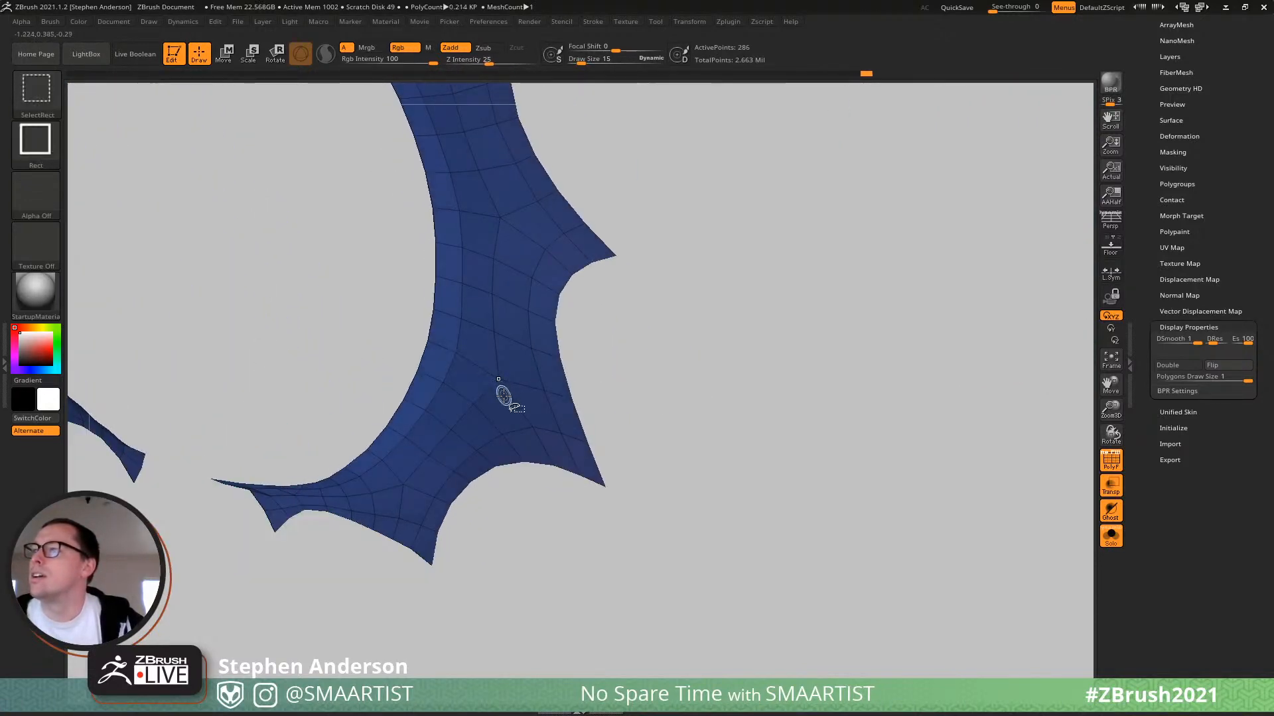
{"action": "right_click_drag", "start_coordinate": [296, 463], "coordinate": [321, 510]}
{"action": "left_click", "coordinate": [526, 534], "text": "ctrl+shift"}
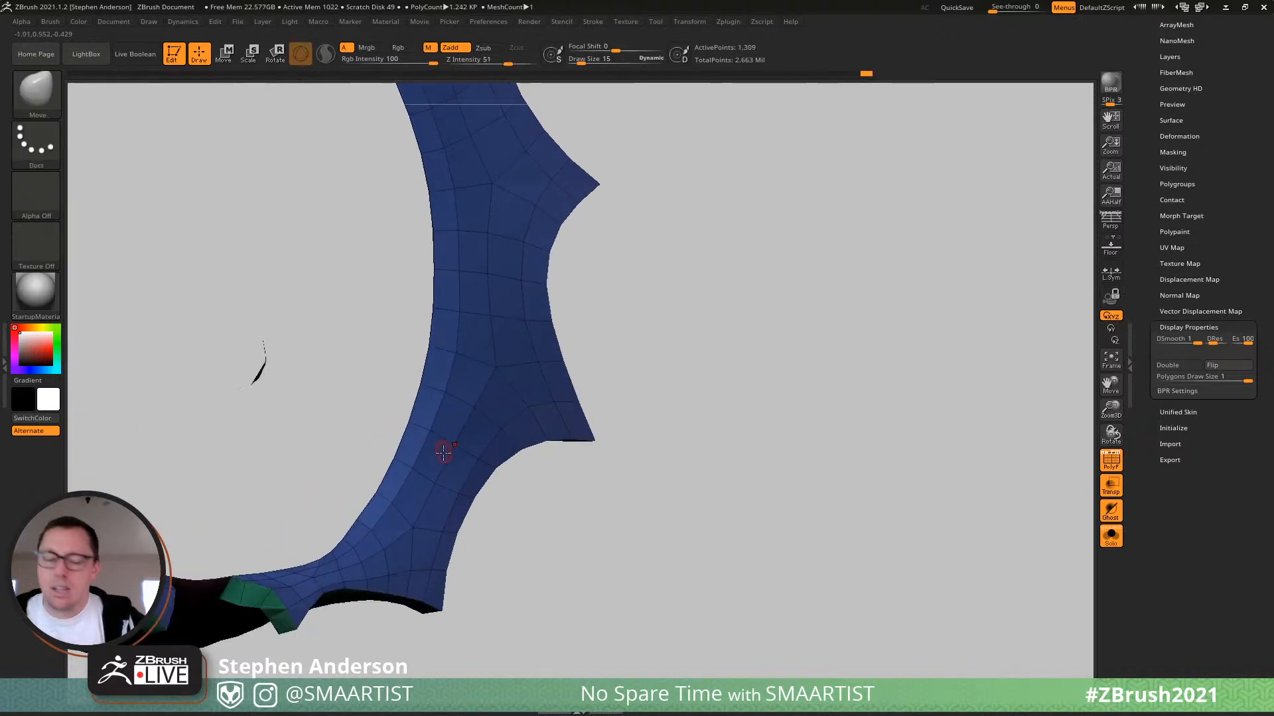
Mask the frill's inner border edge with ZModeler's Mask edge action set to EdgeLoop Partial, and invert the mask.
{"action": "key", "text": "b"}
{"action": "key", "text": "z"}
{"action": "key", "text": "m"}
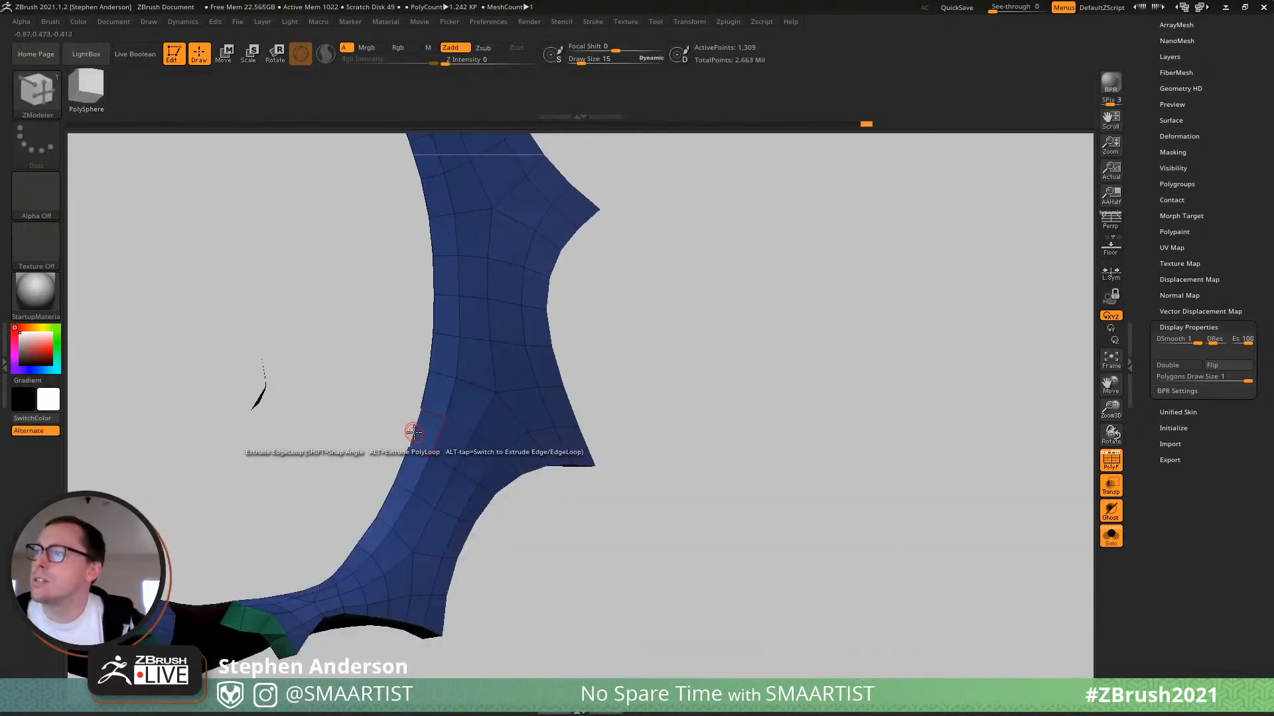
{"action": "key", "text": "space"}
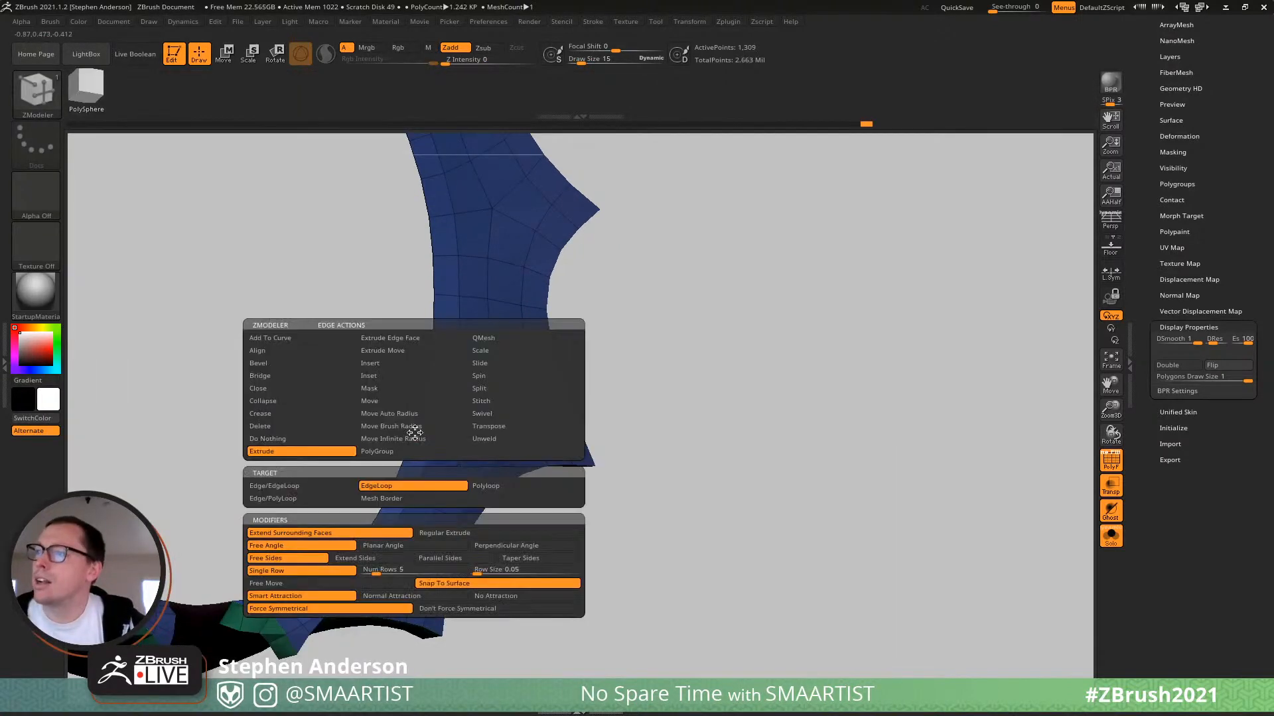
{"action": "left_click", "coordinate": [398, 390]}
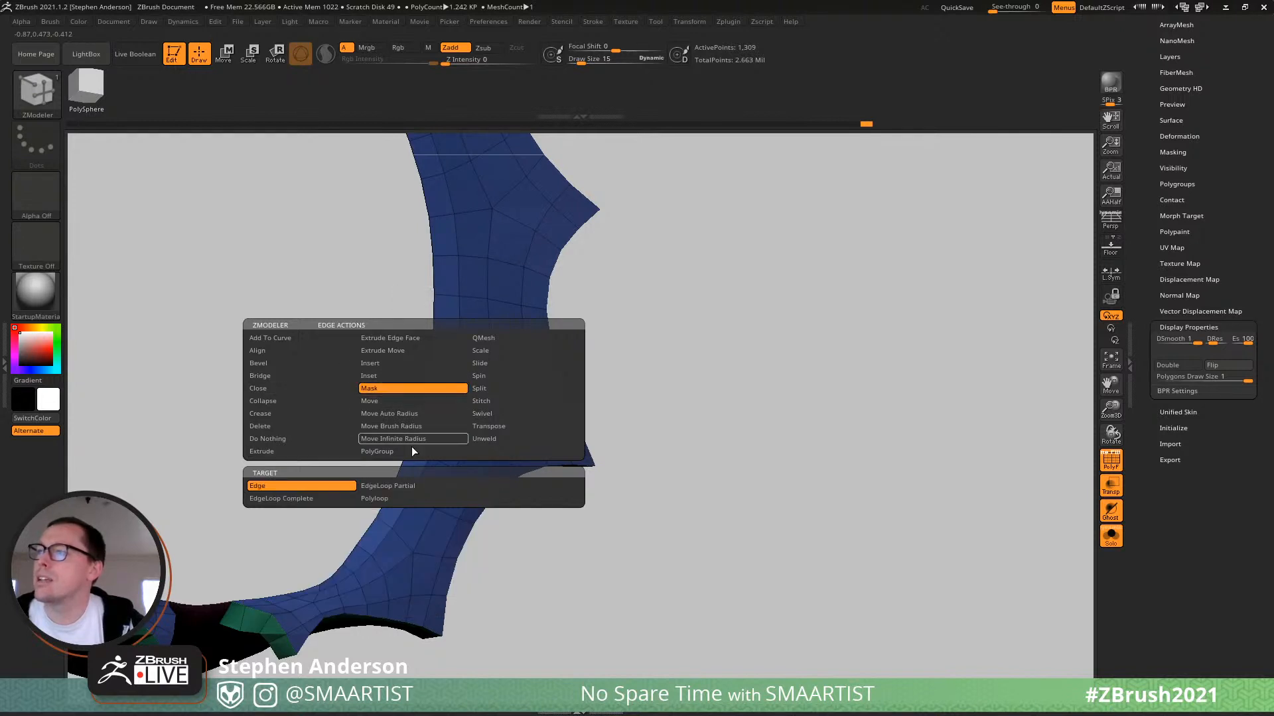
{"action": "left_click", "coordinate": [413, 486]}
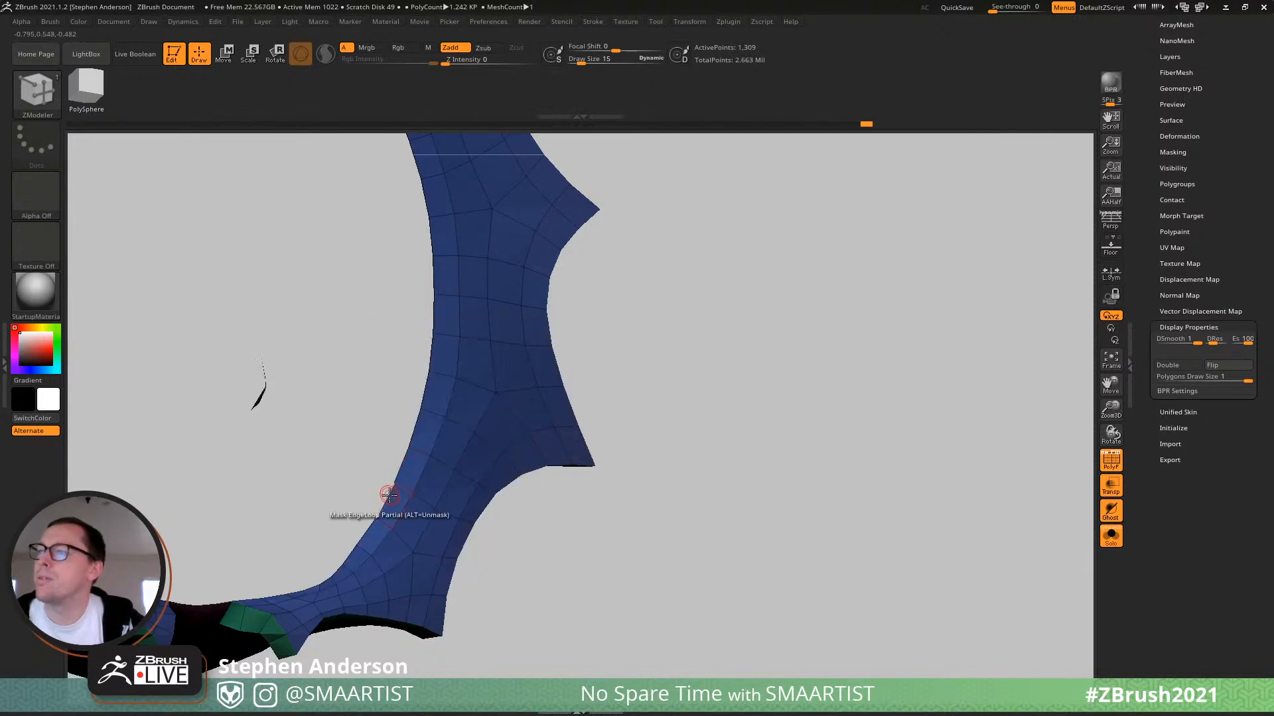
{"action": "right_click_drag", "start_coordinate": [437, 502], "coordinate": [522, 349], "text": "ctrl"}
{"action": "left_click", "coordinate": [565, 356], "text": "ctrl"}
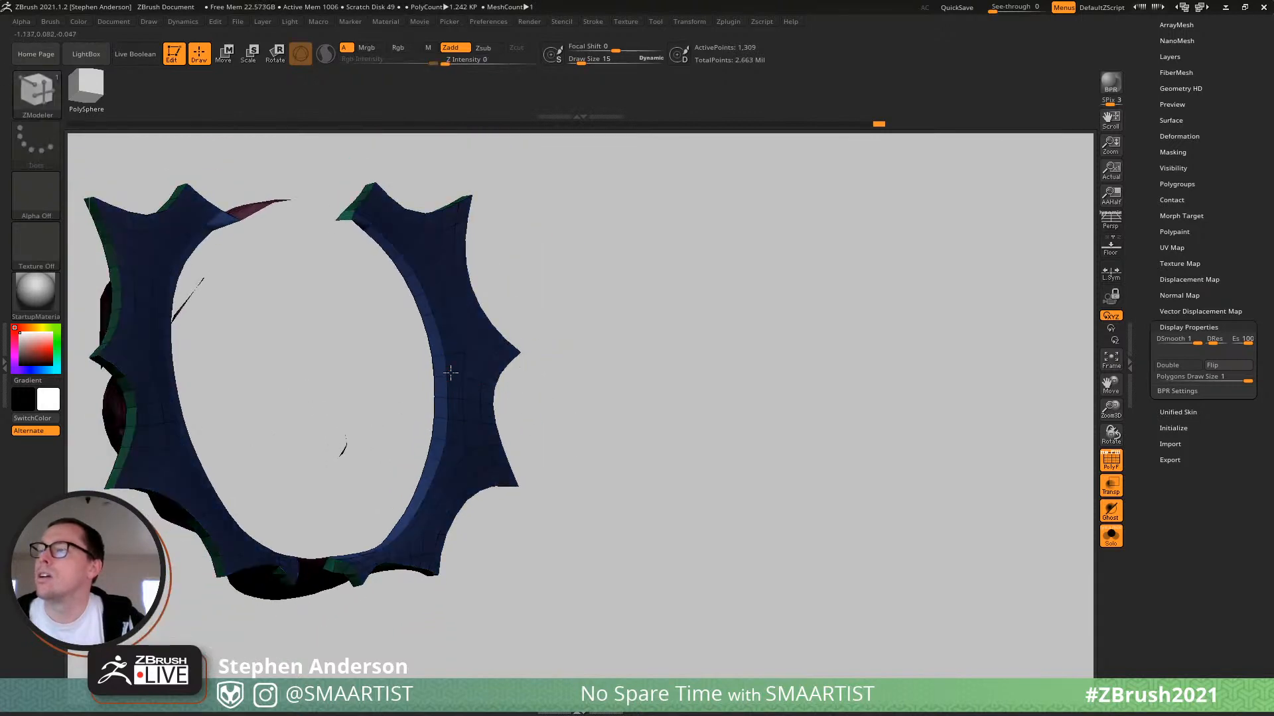
{"action": "right_click_drag", "start_coordinate": [450, 376], "coordinate": [466, 386]}
Return to the Move brush and extend the mask over the isolated head polygroup, keeping the frills' inner edge free, and show the full mesh.
{"action": "key", "text": "b"}
{"action": "key", "text": "m"}
{"action": "key", "text": "v"}
{"action": "mouse_move", "coordinate": [463, 434]}
{"action": "right_mouse_down"}
{"action": "mouse_move", "coordinate": [399, 511]}
{"action": "mouse_move", "coordinate": [384, 507]}
{"action": "mouse_move", "coordinate": [352, 591]}
{"action": "right_mouse_up"}
{"action": "left_click_drag", "start_coordinate": [261, 675], "coordinate": [194, 577], "text": "ctrl"}
{"action": "mouse_move", "coordinate": [312, 587]}
{"action": "right_mouse_down"}
{"action": "mouse_move", "coordinate": [317, 391]}
{"action": "mouse_move", "coordinate": [288, 364]}
{"action": "right_mouse_up"}
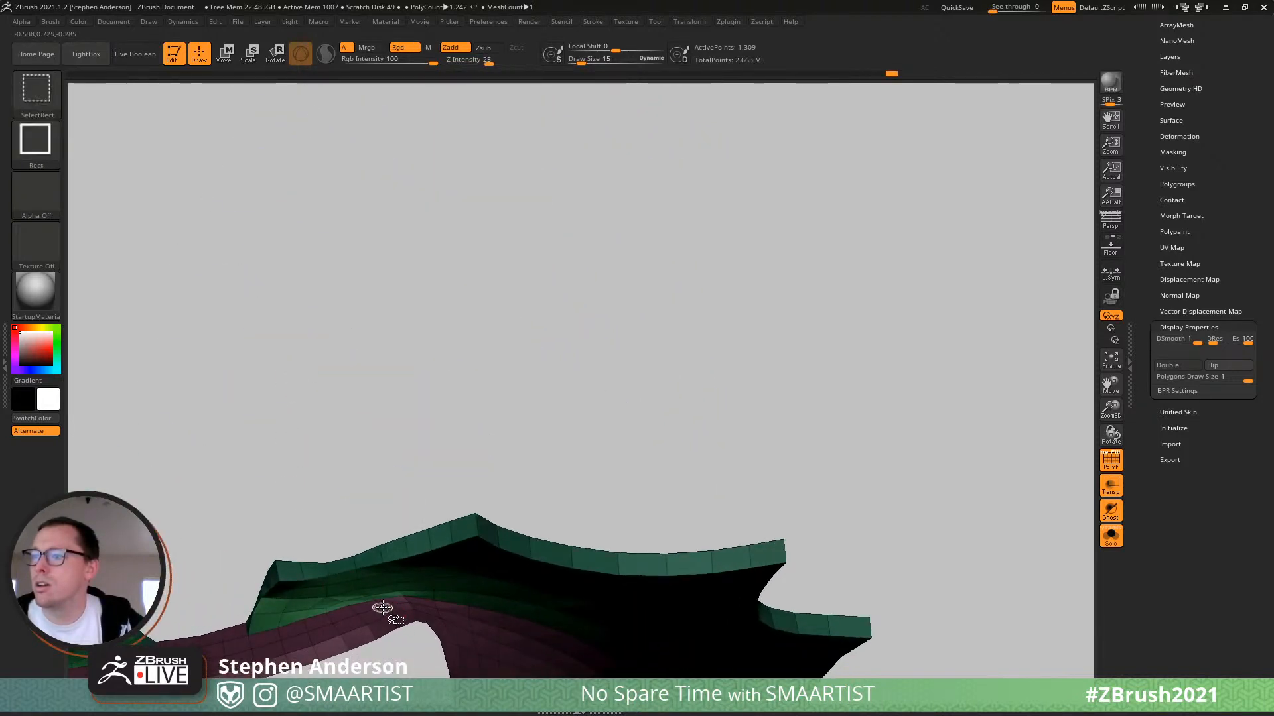
{"action": "left_click", "coordinate": [382, 607], "text": "ctrl+shift"}
{"action": "left_click", "coordinate": [398, 514], "text": "ctrl+shift"}
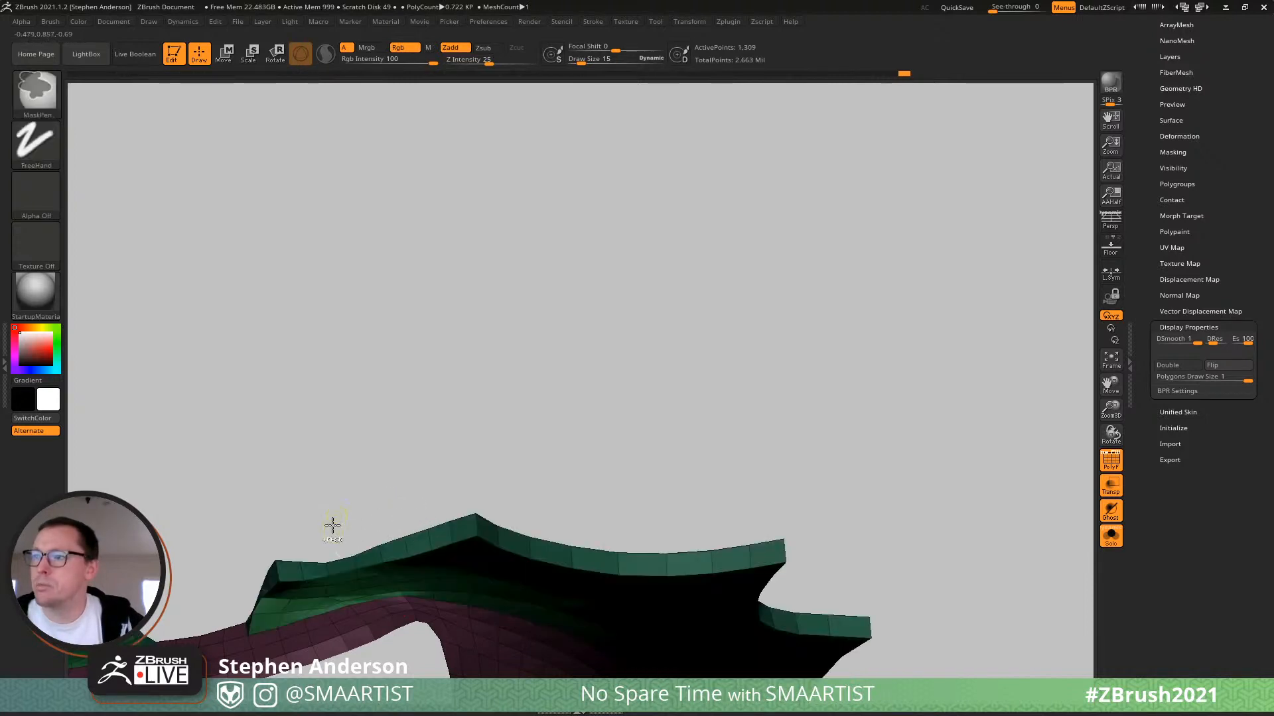
Try to pull the unmasked inner frill edge with the Move brush at draw size 169.
{"action": "mouse_move", "coordinate": [333, 525]}
{"action": "right_mouse_down"}
{"action": "mouse_move", "coordinate": [331, 598]}
{"action": "mouse_move", "coordinate": [318, 584]}
{"action": "mouse_move", "coordinate": [347, 495]}
{"action": "mouse_move", "coordinate": [391, 540]}
{"action": "mouse_move", "coordinate": [407, 605]}
{"action": "mouse_move", "coordinate": [372, 407]}
{"action": "mouse_move", "coordinate": [371, 210]}
{"action": "mouse_move", "coordinate": [441, 242]}
{"action": "mouse_move", "coordinate": [426, 292]}
{"action": "mouse_move", "coordinate": [415, 250]}
{"action": "mouse_move", "coordinate": [405, 265]}
{"action": "mouse_move", "coordinate": [418, 338]}
{"action": "right_mouse_up"}
{"action": "key", "text": "s"}
{"action": "mouse_move", "coordinate": [414, 367]}
{"action": "left_mouse_down"}
{"action": "mouse_move", "coordinate": [439, 372]}
{"action": "mouse_move", "coordinate": [427, 394]}
{"action": "left_mouse_up"}
{"action": "mouse_move", "coordinate": [427, 394]}
{"action": "right_mouse_down"}
{"action": "mouse_move", "coordinate": [430, 415]}
{"action": "mouse_move", "coordinate": [446, 421]}
{"action": "right_mouse_up"}
{"action": "key", "text": "ctrl+z"}
Shift the frills' unmasked inner edge along the gizmo's Z axis to widen the inner strip, and clear the mask.
{"action": "key", "text": "w"}
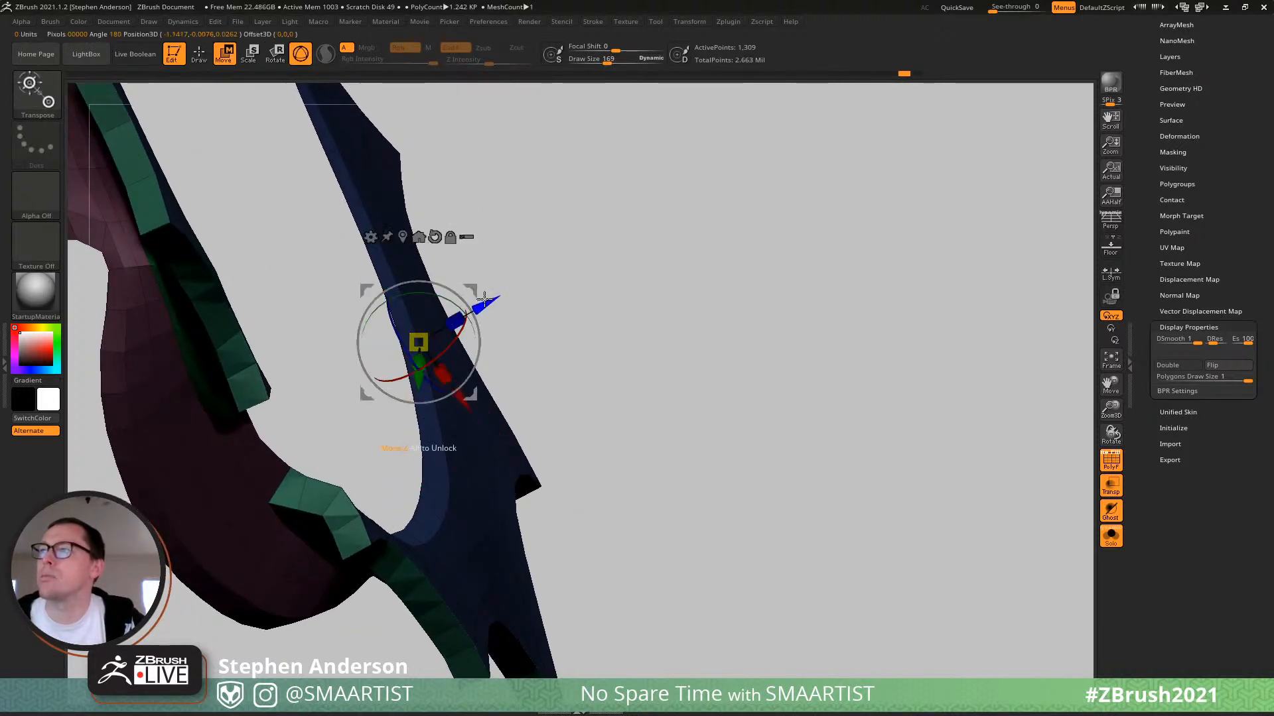
{"action": "left_click_drag", "start_coordinate": [484, 299], "coordinate": [502, 288]}
{"action": "right_click_drag", "start_coordinate": [498, 290], "coordinate": [449, 243], "text": "ctrl"}
{"action": "right_click_drag", "start_coordinate": [450, 243], "coordinate": [453, 415], "text": "alt"}
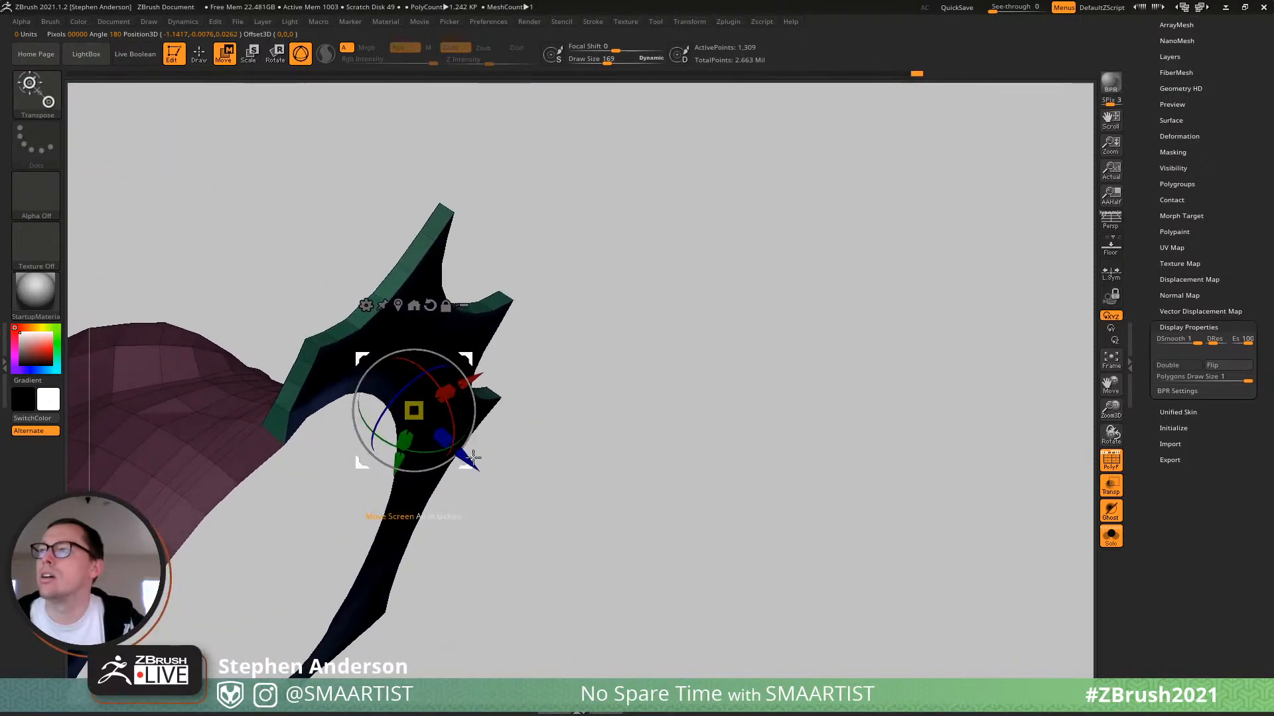
{"action": "left_click_drag", "start_coordinate": [473, 458], "coordinate": [478, 464]}
{"action": "right_click_drag", "start_coordinate": [344, 391], "coordinate": [556, 427], "text": "alt"}
{"action": "right_click_drag", "start_coordinate": [628, 506], "coordinate": [614, 464]}
{"action": "right_click_drag", "start_coordinate": [614, 464], "coordinate": [614, 564], "text": "ctrl"}
Realign the head's border points between the two frill ends using the Move brush at draw size 28.
{"action": "mouse_move", "coordinate": [517, 398]}
{"action": "right_mouse_down"}
{"action": "mouse_move", "coordinate": [439, 364]}
{"action": "mouse_move", "coordinate": [430, 385]}
{"action": "mouse_move", "coordinate": [397, 359]}
{"action": "right_mouse_up"}
{"action": "key", "text": "b"}
{"action": "key", "text": "v"}
{"action": "key", "text": "s"}
{"action": "left_click_drag", "start_coordinate": [398, 359], "coordinate": [381, 360]}
{"action": "key", "text": "q"}
{"action": "key", "text": "s"}
{"action": "left_click_drag", "start_coordinate": [388, 360], "coordinate": [411, 274]}
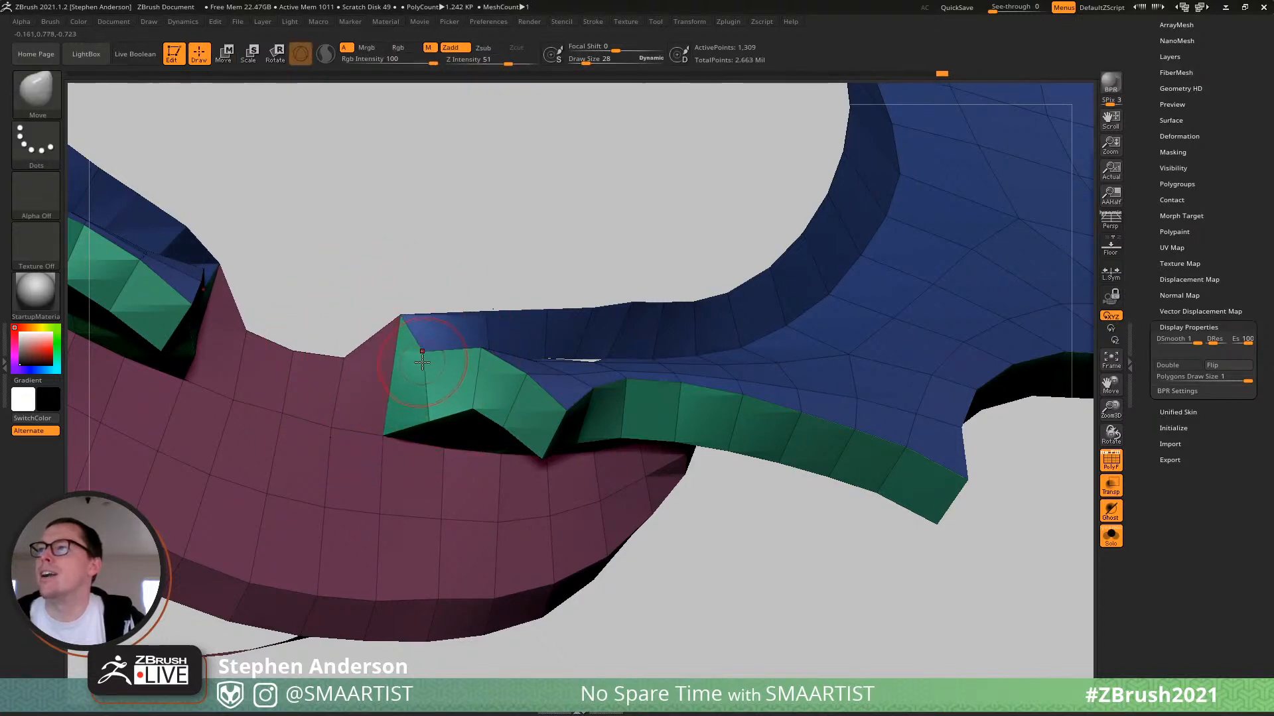
{"action": "left_click_drag", "start_coordinate": [352, 324], "coordinate": [365, 270]}
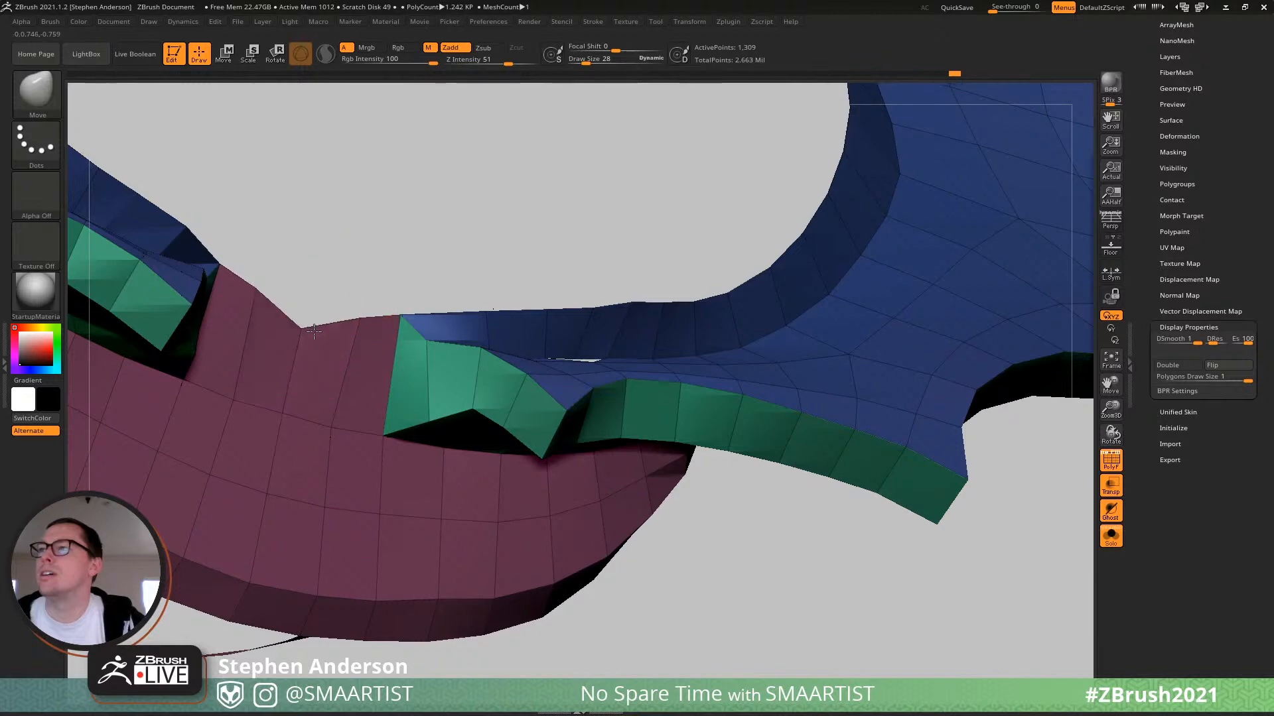
Straighten the green rim points at the frill's end using the Move brush at draw size 14.
{"action": "right_click_drag", "start_coordinate": [439, 344], "coordinate": [265, 362], "text": "alt"}
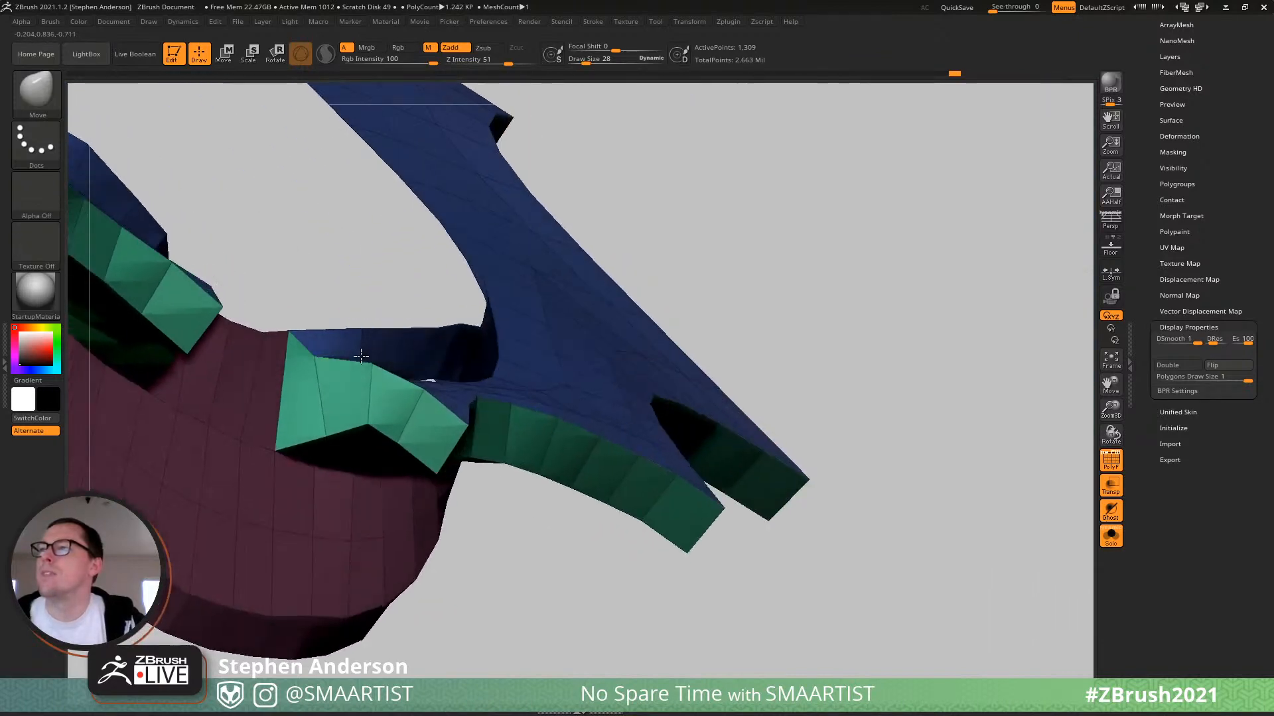
{"action": "key", "text": "s"}
{"action": "left_click_drag", "start_coordinate": [320, 362], "coordinate": [315, 361]}
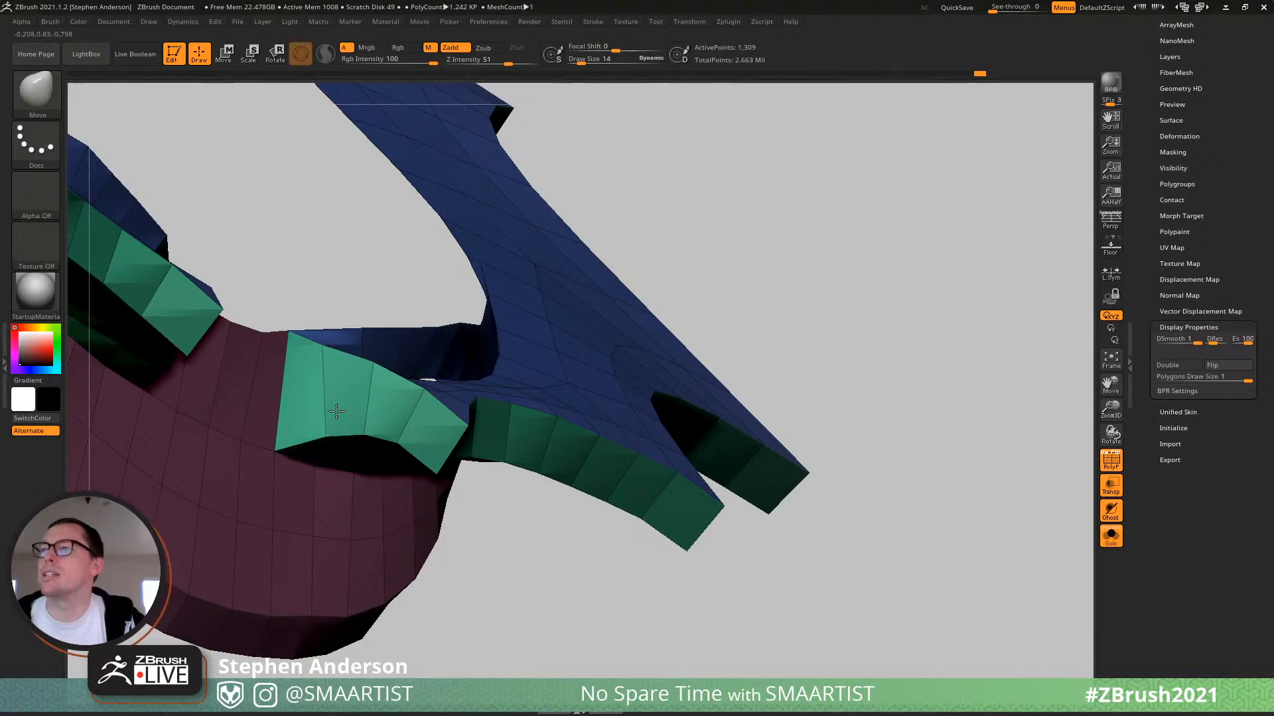
Even out the blue inner border near the frill's end with the Move brush, enlarging the draw size to 69.
{"action": "right_click_drag", "start_coordinate": [336, 411], "coordinate": [457, 373]}
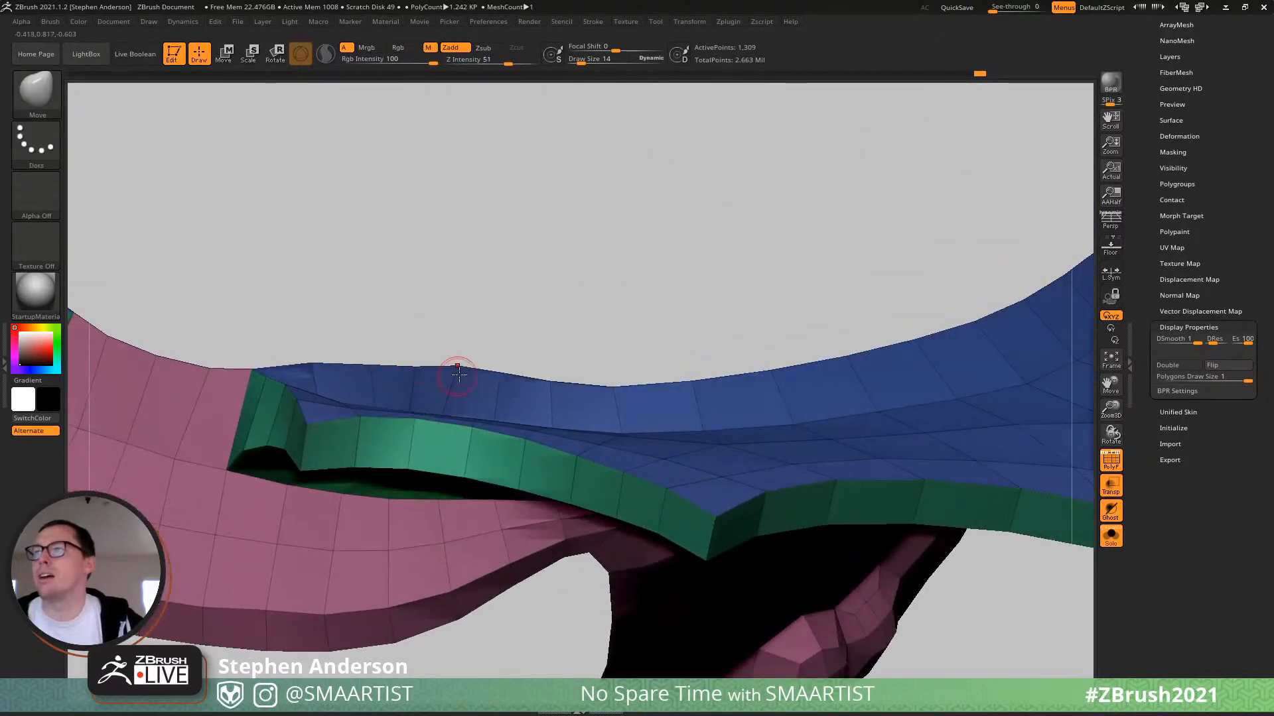
{"action": "key", "text": "s"}
{"action": "left_click_drag", "start_coordinate": [459, 374], "coordinate": [456, 376]}
{"action": "mouse_move", "coordinate": [419, 367]}
{"action": "right_mouse_down", "text": "ctrl"}
{"action": "mouse_move", "coordinate": [394, 353]}
{"action": "mouse_move", "coordinate": [324, 378]}
{"action": "mouse_move", "coordinate": [318, 428]}
{"action": "right_mouse_up", "text": "ctrl"}
{"action": "key", "text": "s"}
{"action": "left_click_drag", "start_coordinate": [315, 439], "coordinate": [323, 432]}
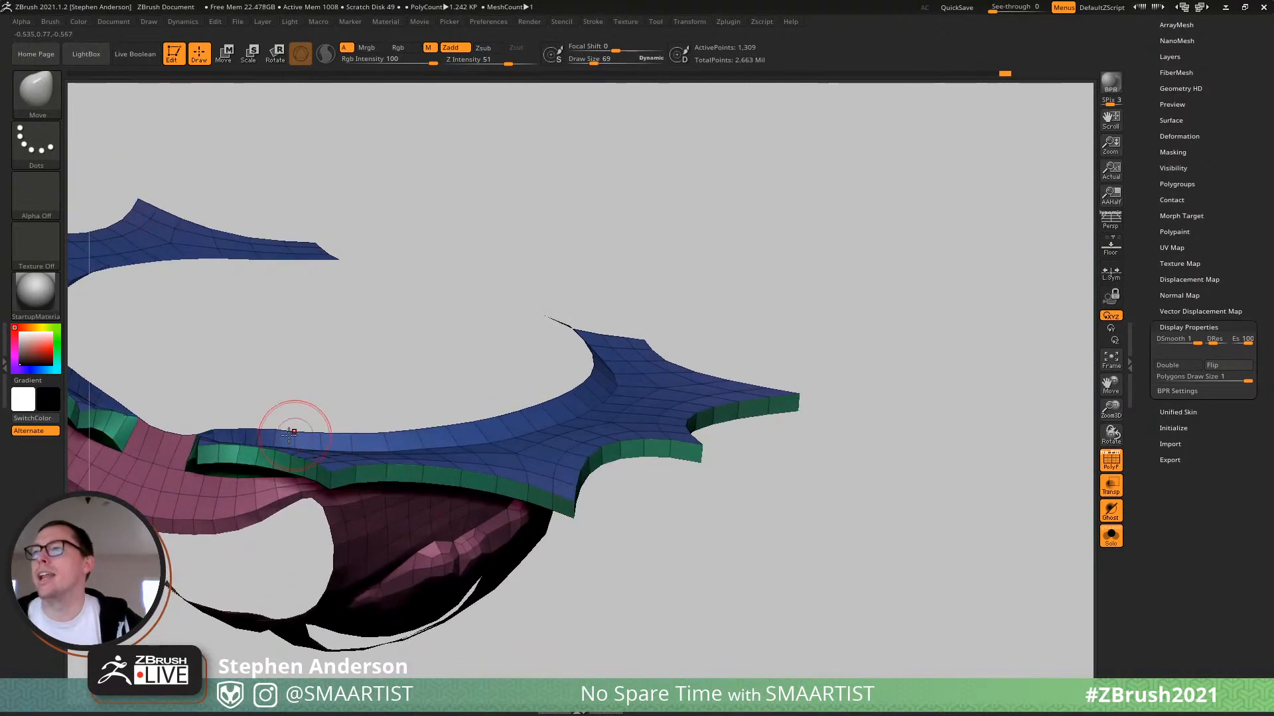
Refine the curve of the frill's inner border with the Move Topological brush at draw size 114.
{"action": "right_click_drag", "start_coordinate": [375, 432], "coordinate": [555, 396]}
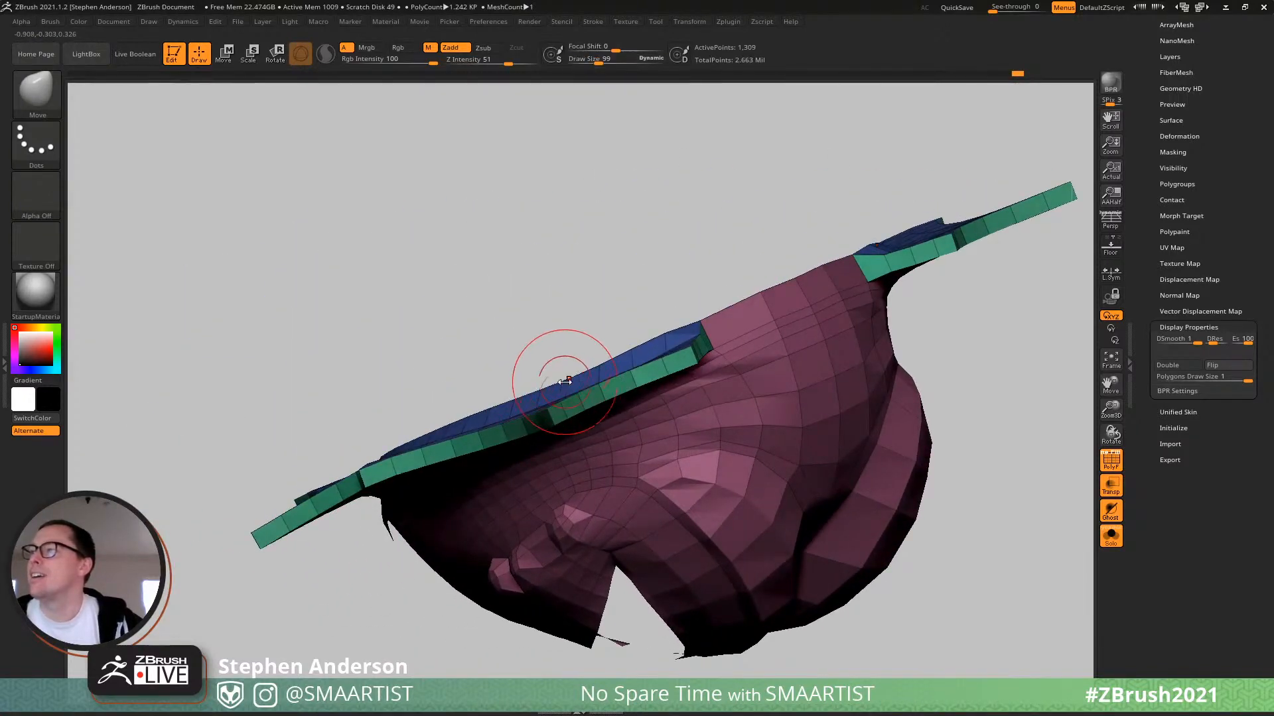
{"action": "key", "text": "b"}
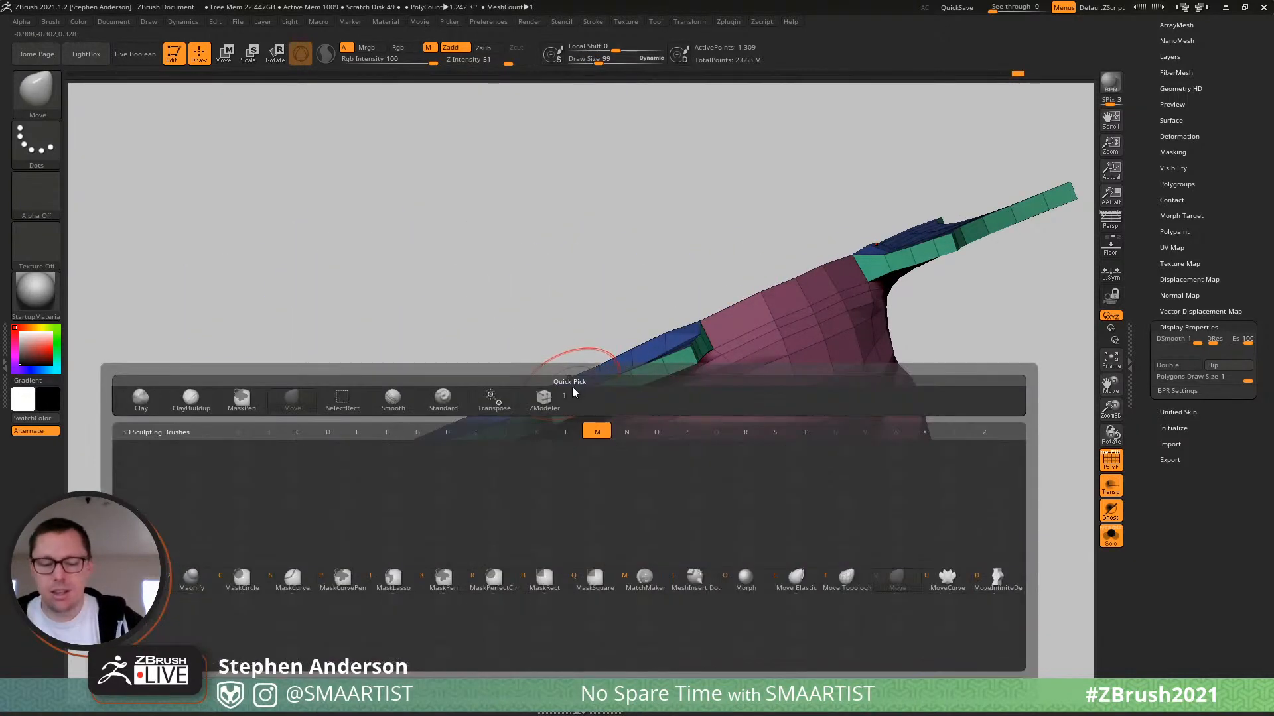
{"action": "key", "text": "m"}
{"action": "key", "text": "t"}
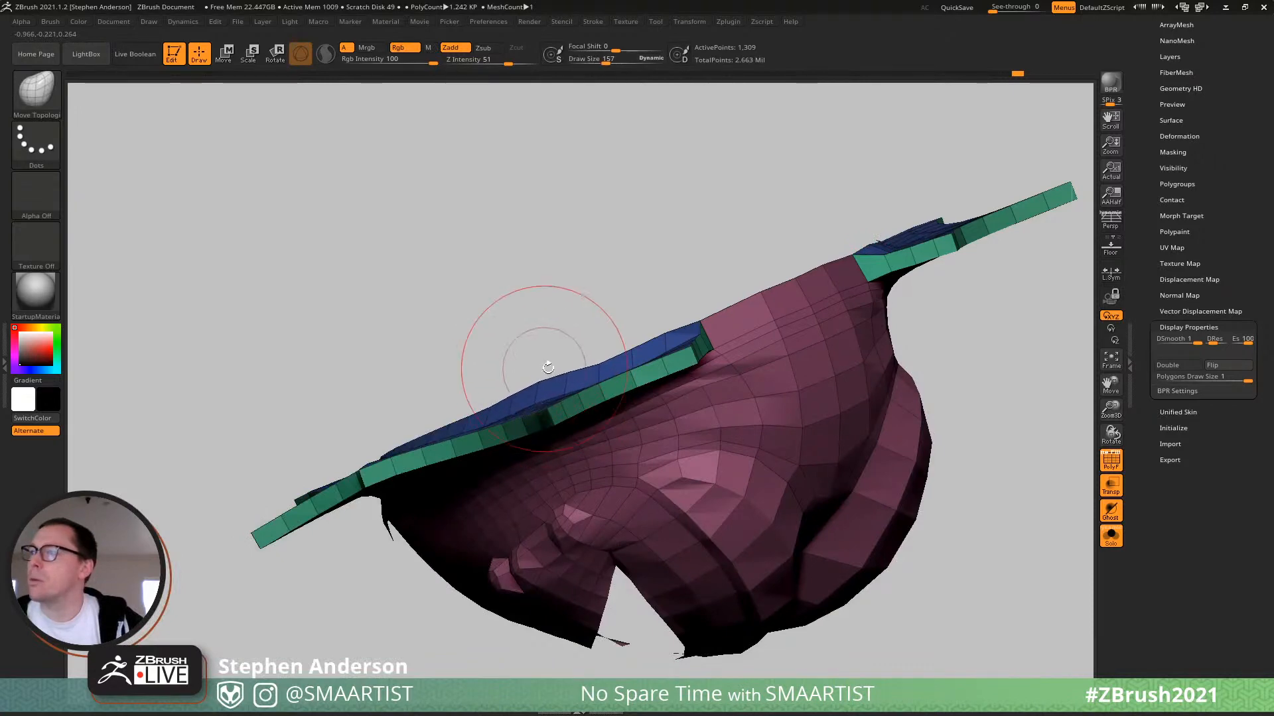
{"action": "left_click_drag", "start_coordinate": [596, 362], "coordinate": [591, 363]}
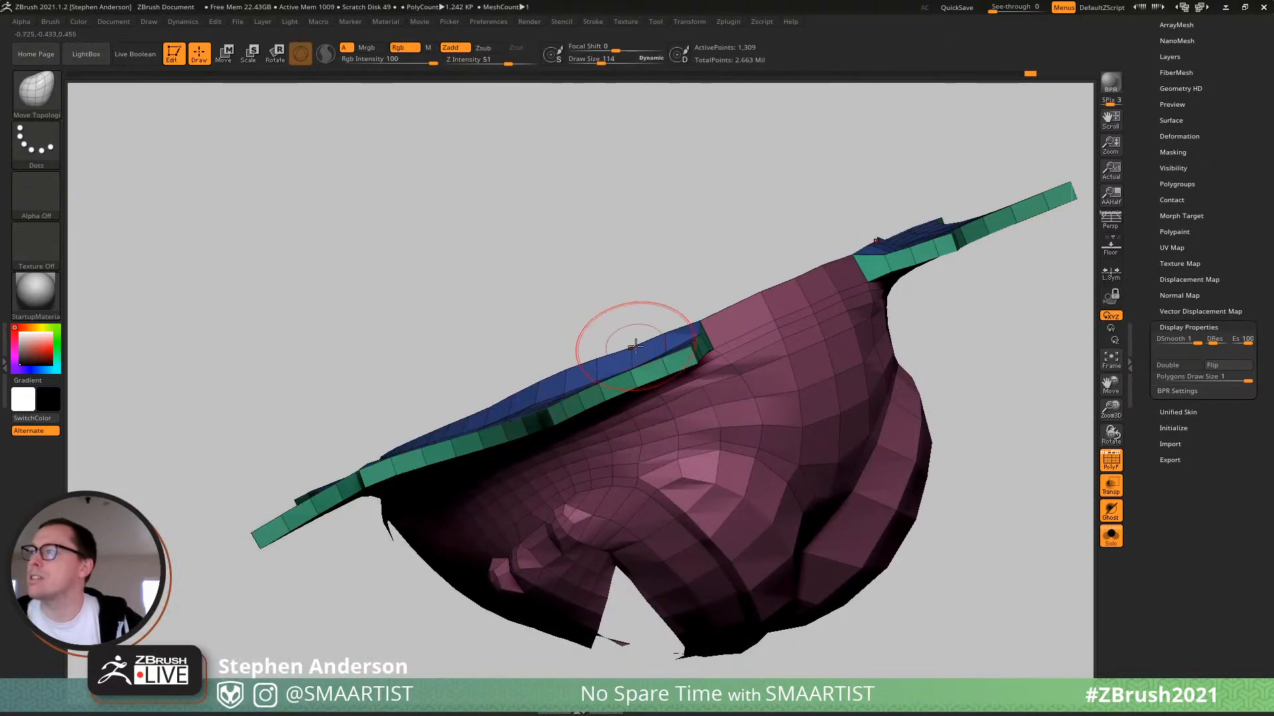
{"action": "right_click_drag", "start_coordinate": [541, 385], "coordinate": [487, 408]}
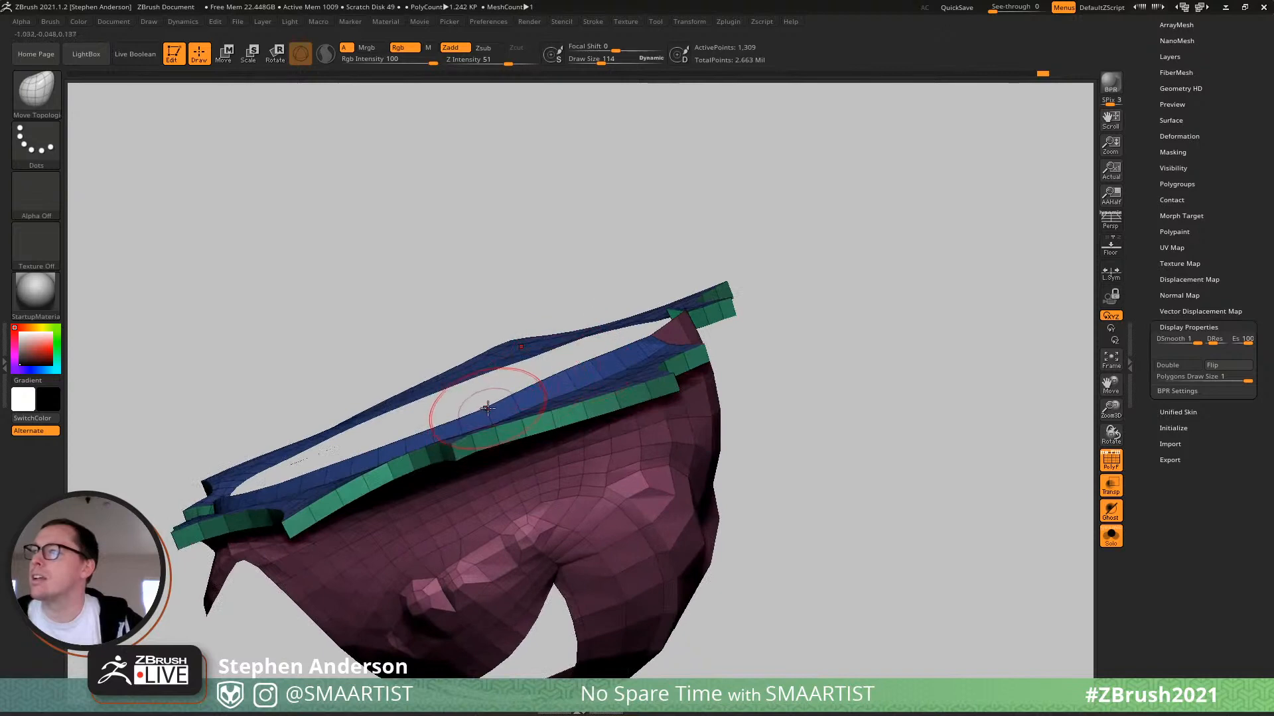
Inspect the frill's shape by isolating the blue polygroup, inverting the visibility, and showing the whole mesh again.
{"action": "mouse_move", "coordinate": [536, 373]}
{"action": "right_mouse_down"}
{"action": "mouse_move", "coordinate": [559, 332]}
{"action": "mouse_move", "coordinate": [541, 361]}
{"action": "right_mouse_up"}
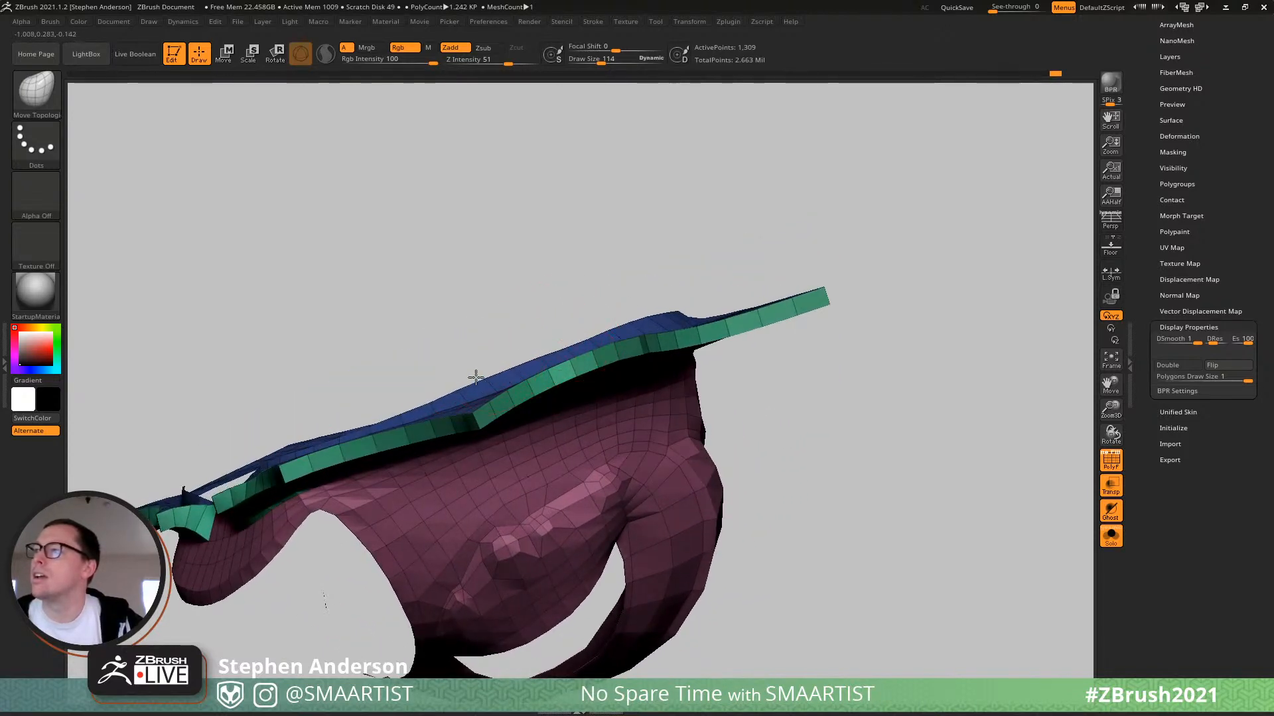
{"action": "right_click_drag", "start_coordinate": [436, 398], "coordinate": [485, 416]}
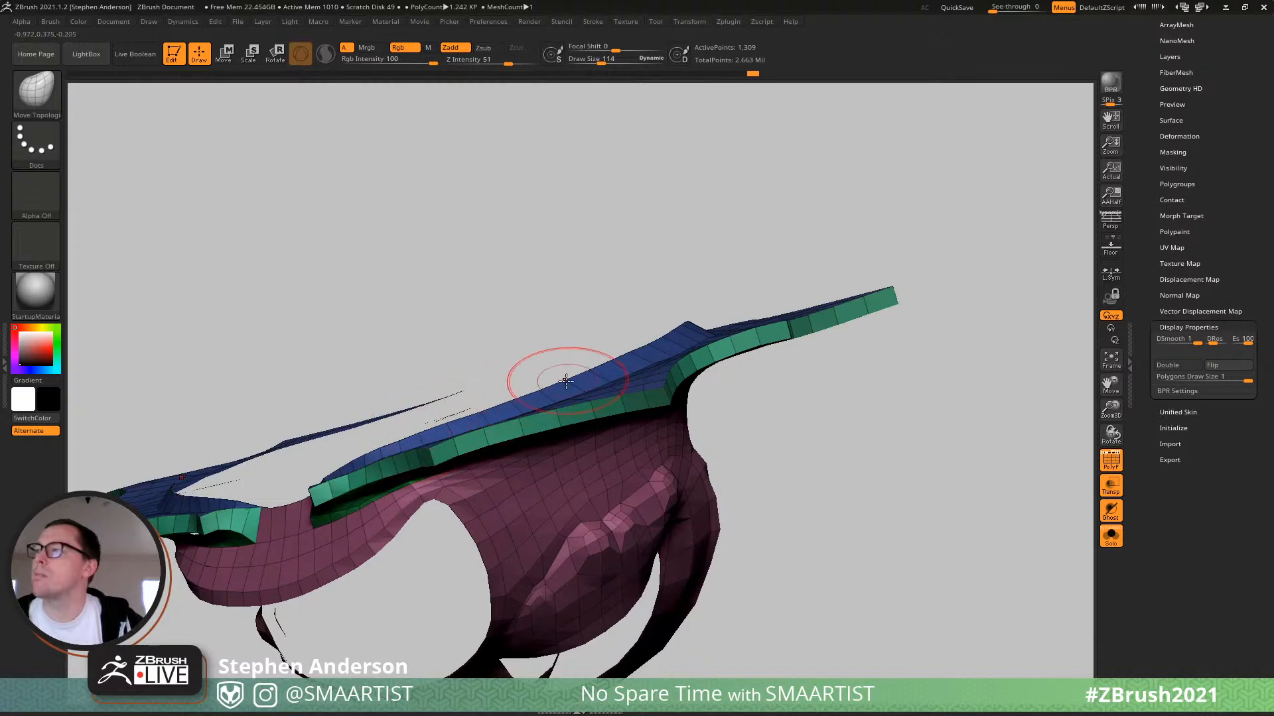
{"action": "right_click_drag", "start_coordinate": [554, 370], "coordinate": [526, 384]}
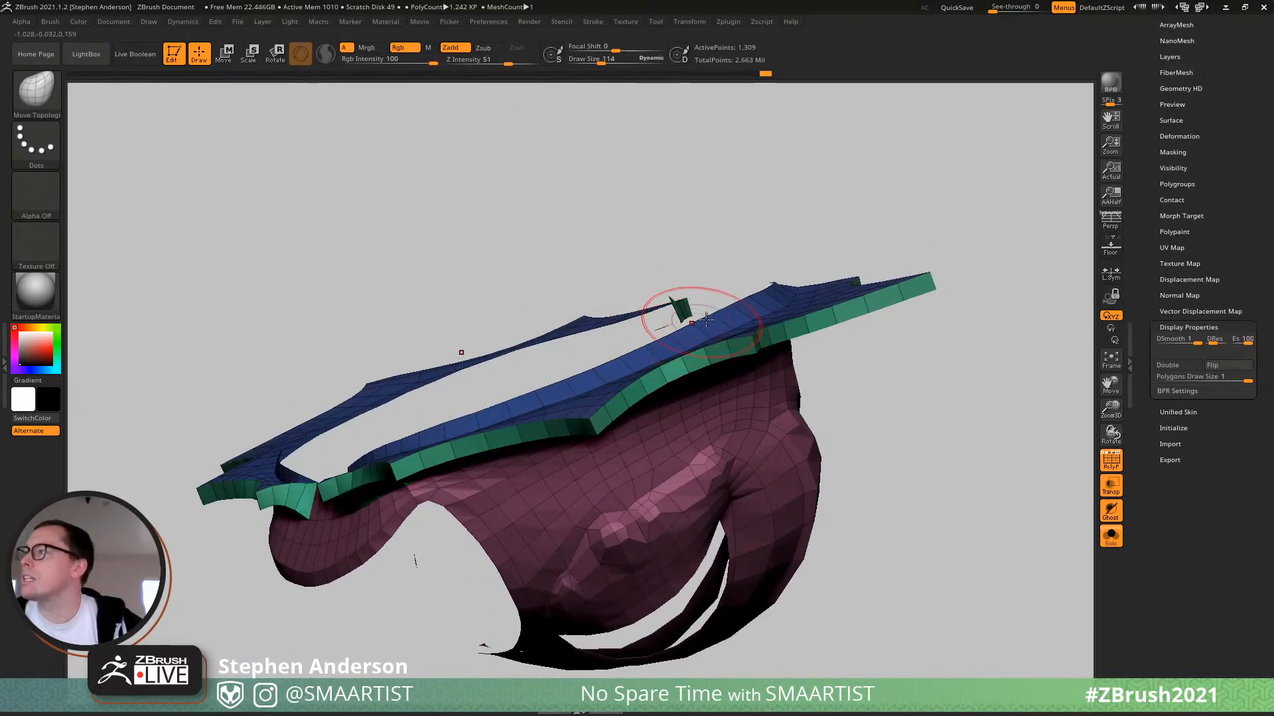
{"action": "right_click_drag", "start_coordinate": [743, 303], "coordinate": [739, 376]}
{"action": "left_click", "coordinate": [757, 348], "text": "ctrl+shift"}
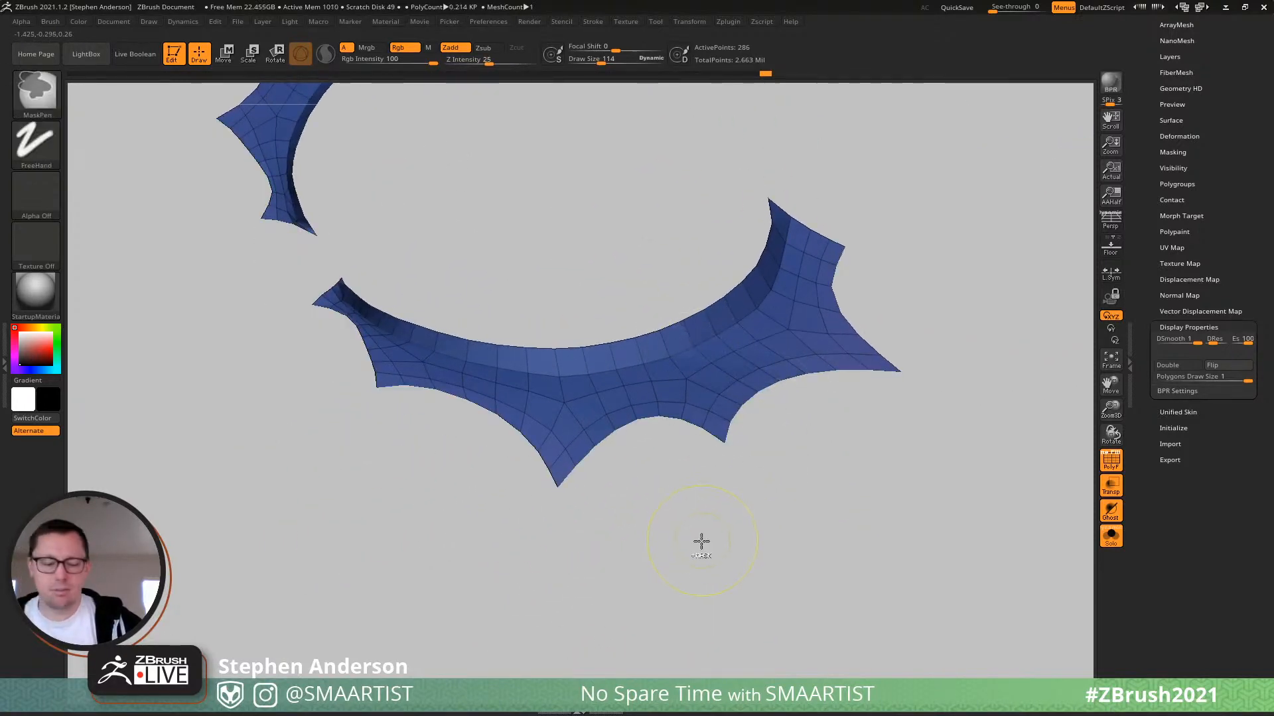
{"action": "left_click_drag", "start_coordinate": [705, 560], "coordinate": [787, 615], "text": "ctrl+shift"}
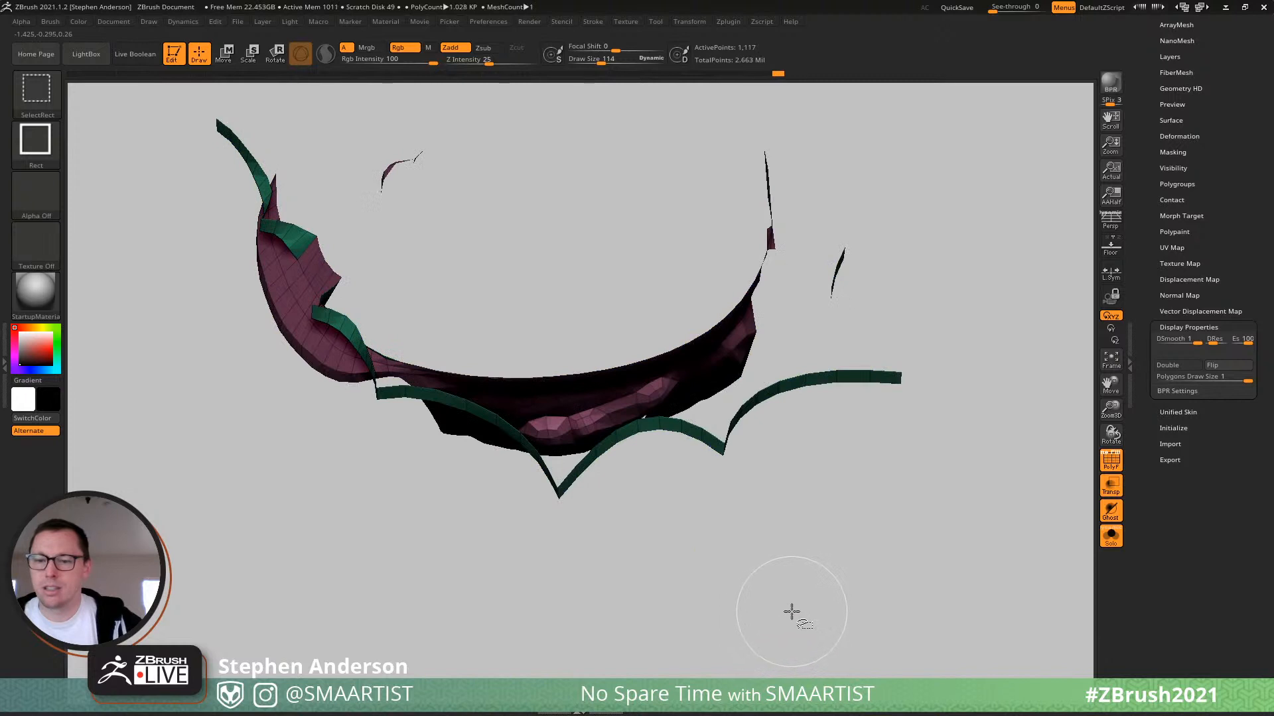
{"action": "left_click", "coordinate": [793, 609], "text": "ctrl+shift"}
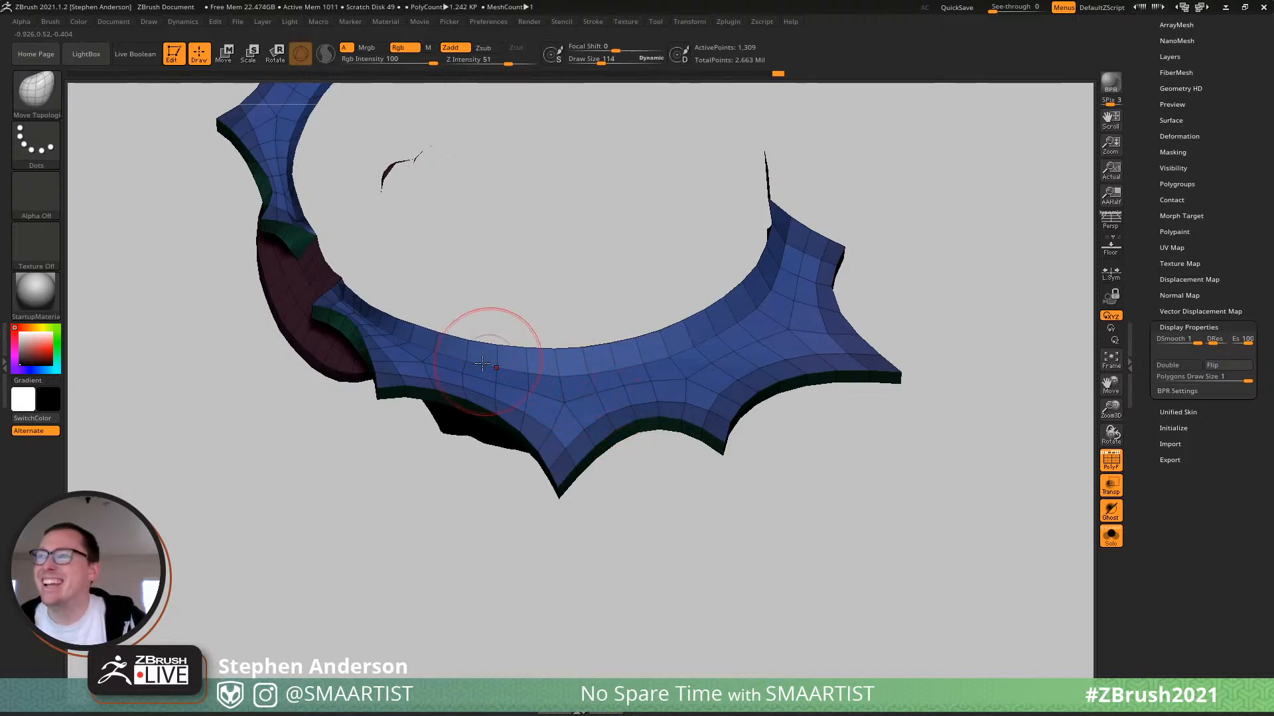
Even out the blue side of the frill along its inner border with the Smooth brush at draw size 114.
{"action": "mouse_move", "coordinate": [464, 349]}
{"action": "right_mouse_down"}
{"action": "mouse_move", "coordinate": [363, 304]}
{"action": "mouse_move", "coordinate": [363, 337]}
{"action": "right_mouse_up"}
{"action": "mouse_move", "coordinate": [325, 295]}
{"action": "left_mouse_down", "text": "shift"}
{"action": "mouse_move", "coordinate": [390, 343]}
{"action": "mouse_move", "coordinate": [492, 356]}
{"action": "left_mouse_up", "text": "shift"}
{"action": "right_click_drag", "start_coordinate": [495, 357], "coordinate": [485, 308]}
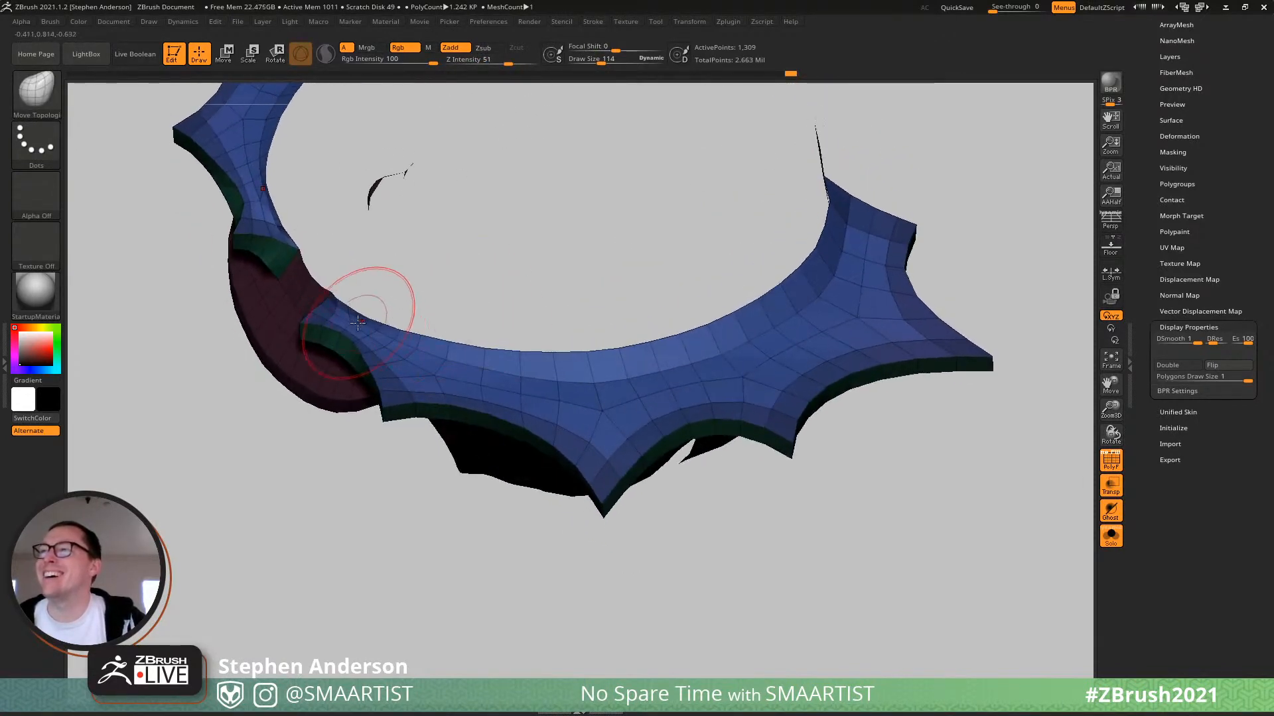
{"action": "right_click_drag", "start_coordinate": [365, 304], "coordinate": [379, 333]}
{"action": "mouse_move", "coordinate": [523, 381]}
{"action": "left_mouse_down", "text": "shift"}
{"action": "mouse_move", "coordinate": [490, 377]}
{"action": "mouse_move", "coordinate": [670, 393]}
{"action": "mouse_move", "coordinate": [821, 295]}
{"action": "mouse_move", "coordinate": [838, 222]}
{"action": "left_mouse_up", "text": "shift"}
{"action": "mouse_move", "coordinate": [799, 232]}
{"action": "right_mouse_down"}
{"action": "mouse_move", "coordinate": [816, 162]}
{"action": "mouse_move", "coordinate": [829, 199]}
{"action": "right_mouse_up"}
{"action": "mouse_move", "coordinate": [844, 213]}
{"action": "left_mouse_down", "text": "shift"}
{"action": "mouse_move", "coordinate": [861, 237]}
{"action": "mouse_move", "coordinate": [637, 395]}
{"action": "left_mouse_up", "text": "shift"}
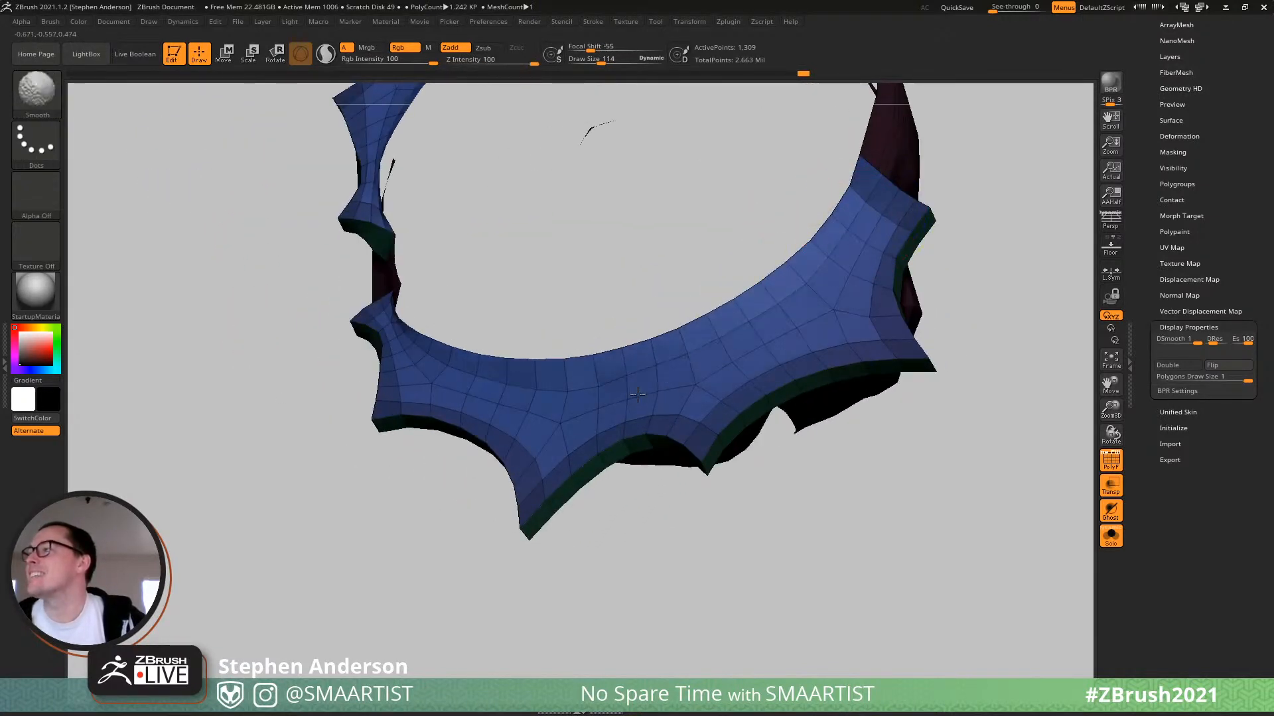
{"action": "mouse_move", "coordinate": [516, 403]}
{"action": "right_mouse_down"}
{"action": "mouse_move", "coordinate": [489, 350]}
{"action": "mouse_move", "coordinate": [506, 347]}
{"action": "right_mouse_up"}
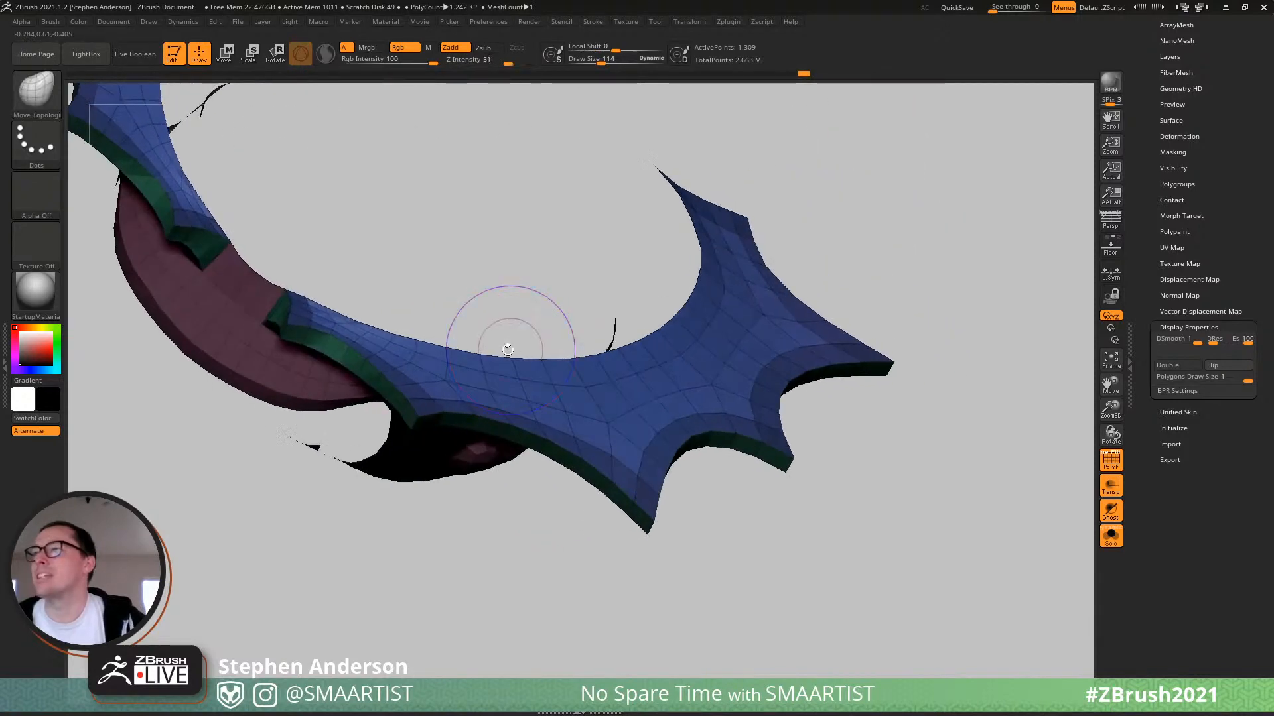
Check the blue frill surface near the gap with the polyframe display toggled off and on.
{"action": "key", "text": "shift+f"}
{"action": "mouse_move", "coordinate": [398, 351]}
{"action": "right_mouse_down"}
{"action": "mouse_move", "coordinate": [332, 361]}
{"action": "mouse_move", "coordinate": [322, 400]}
{"action": "mouse_move", "coordinate": [359, 352]}
{"action": "mouse_move", "coordinate": [319, 345]}
{"action": "mouse_move", "coordinate": [338, 330]}
{"action": "mouse_move", "coordinate": [338, 347]}
{"action": "mouse_move", "coordinate": [350, 319]}
{"action": "mouse_move", "coordinate": [397, 284]}
{"action": "mouse_move", "coordinate": [420, 230]}
{"action": "mouse_move", "coordinate": [407, 228]}
{"action": "mouse_move", "coordinate": [336, 369]}
{"action": "mouse_move", "coordinate": [424, 347]}
{"action": "mouse_move", "coordinate": [754, 506]}
{"action": "mouse_move", "coordinate": [560, 373]}
{"action": "mouse_move", "coordinate": [394, 350]}
{"action": "mouse_move", "coordinate": [336, 469]}
{"action": "mouse_move", "coordinate": [440, 441]}
{"action": "mouse_move", "coordinate": [426, 469]}
{"action": "mouse_move", "coordinate": [506, 464]}
{"action": "mouse_move", "coordinate": [457, 468]}
{"action": "mouse_move", "coordinate": [470, 479]}
{"action": "right_mouse_up"}
{"action": "key", "text": "shift+f"}
{"action": "key", "text": "shift+f"}
{"action": "key", "text": "shift+f"}
Hide the outer blue polygon loop at the frill's end with SelectLasso, mask the remaining mesh, and show everything again.
{"action": "key", "text": "s"}
{"action": "key", "text": "ctrl+shift"}
{"action": "left_click", "coordinate": [36, 92]}
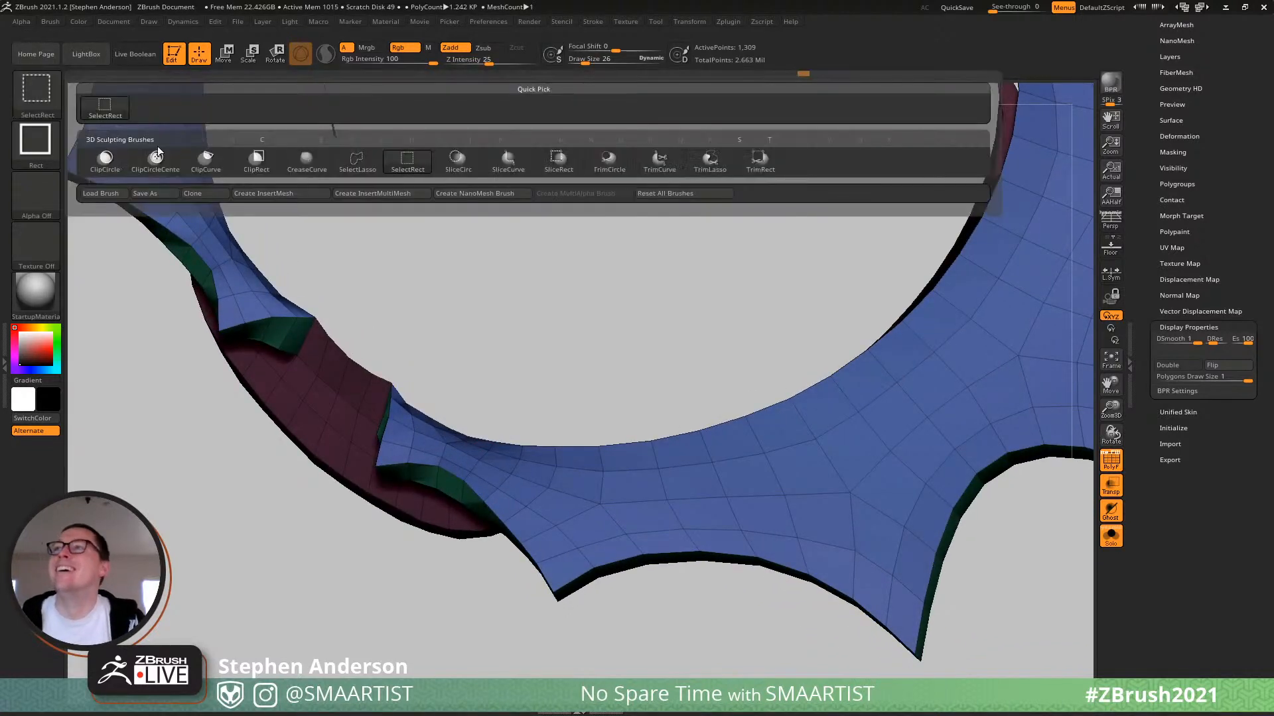
{"action": "left_click", "coordinate": [349, 166]}
{"action": "left_click", "coordinate": [471, 479], "text": "ctrl+shift"}
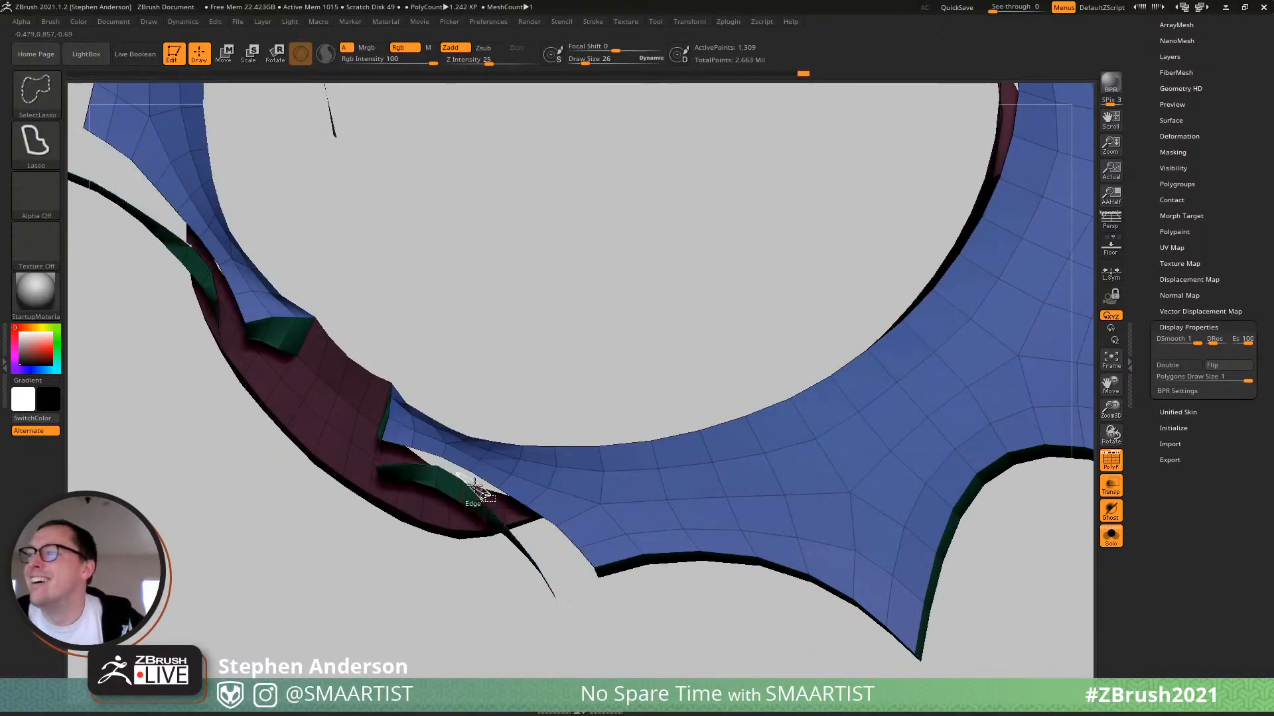
{"action": "left_click", "coordinate": [464, 492], "text": "ctrl+shift"}
{"action": "left_click_drag", "start_coordinate": [521, 551], "coordinate": [475, 478]}
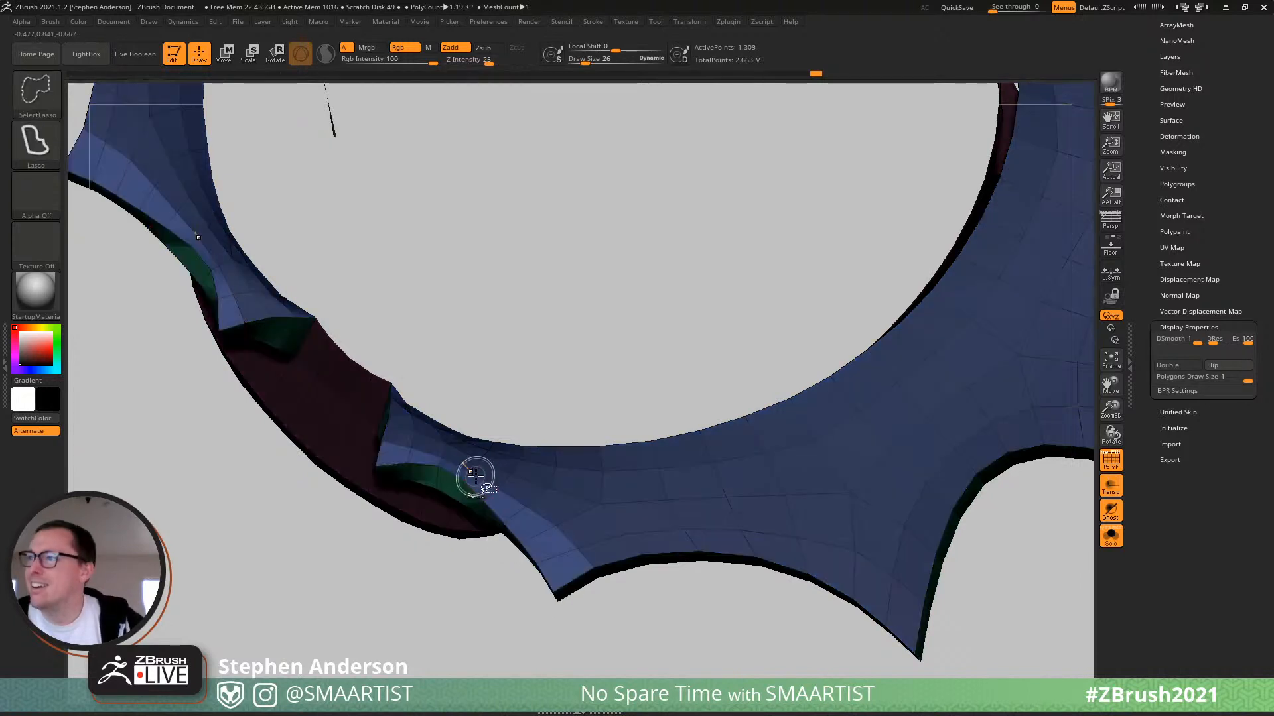
{"action": "key", "text": "ctrl+shift+z"}
Adjust the unmasked rim strip near the frill's end with the Move Topological brush at draw size 90.
{"action": "left_click_drag", "start_coordinate": [487, 534], "coordinate": [450, 505]}
{"action": "key", "text": "s"}
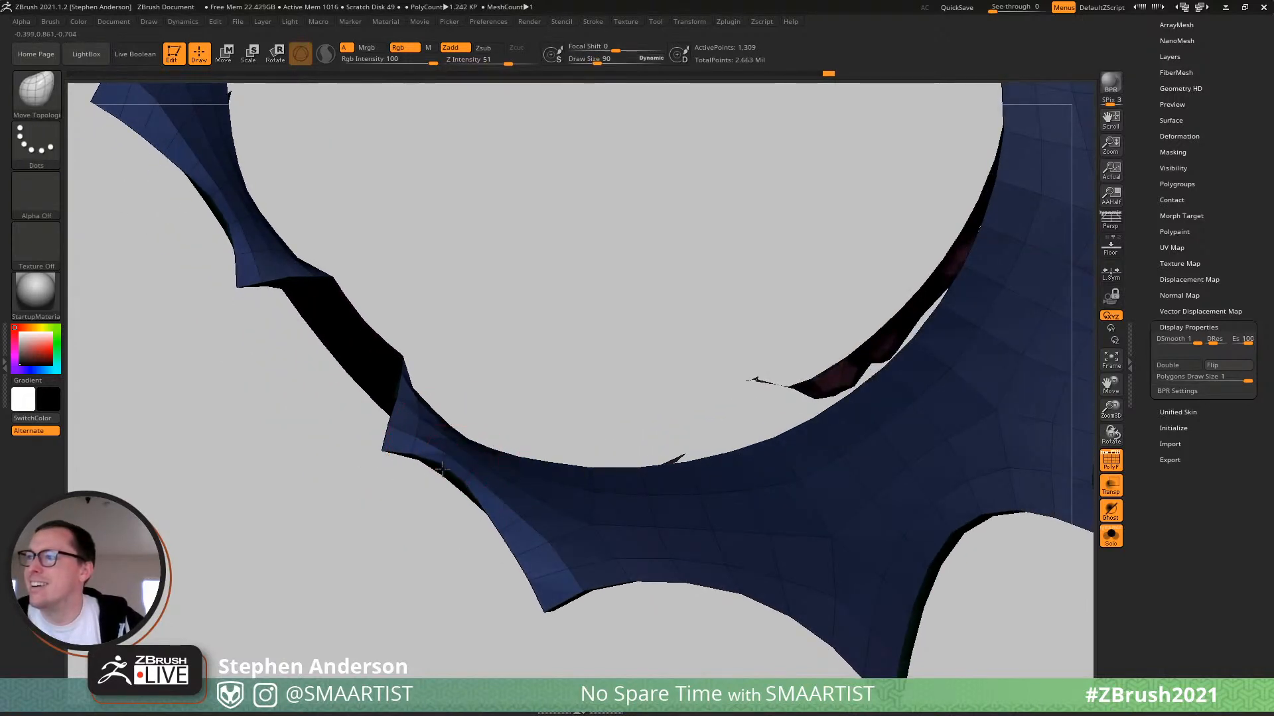
{"action": "mouse_move", "coordinate": [443, 467]}
{"action": "left_mouse_down"}
{"action": "mouse_move", "coordinate": [469, 455]}
{"action": "mouse_move", "coordinate": [537, 313]}
{"action": "mouse_move", "coordinate": [493, 304]}
{"action": "mouse_move", "coordinate": [432, 412]}
{"action": "left_mouse_up"}
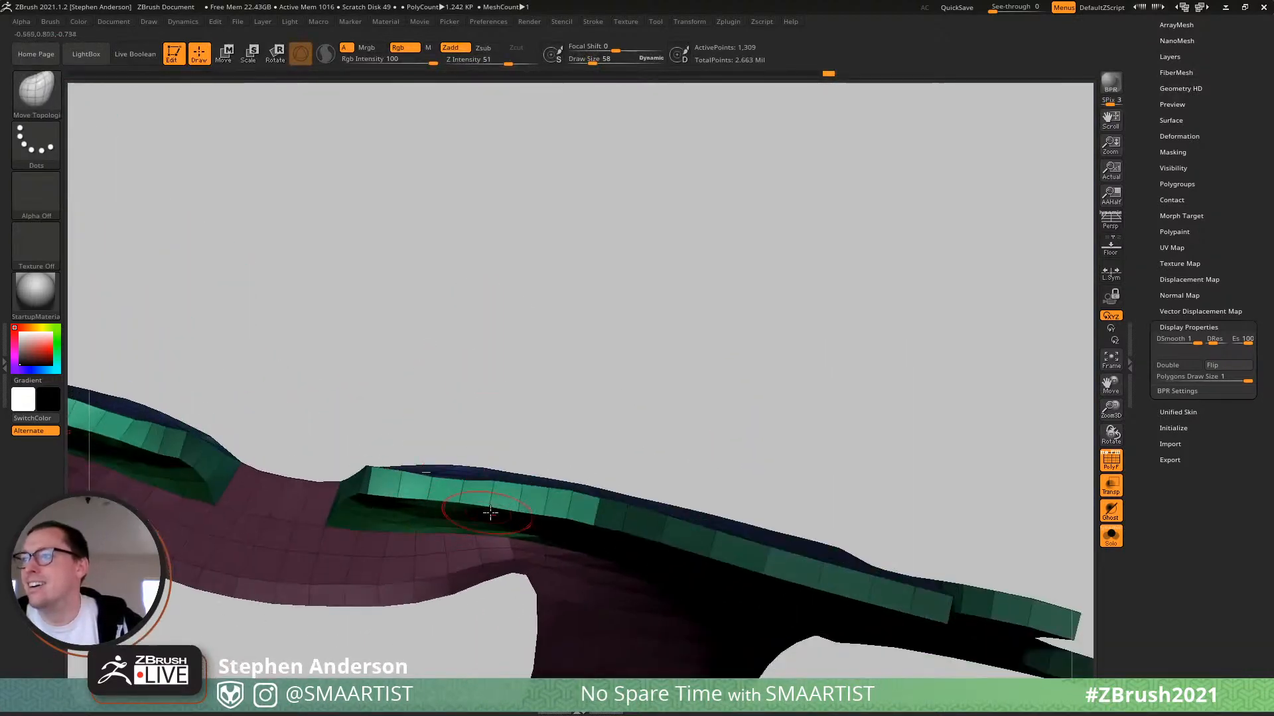
Choose the MaskLasso brush and lasso a mask across the green rim at the frill's end.
{"action": "key", "text": "ctrl"}
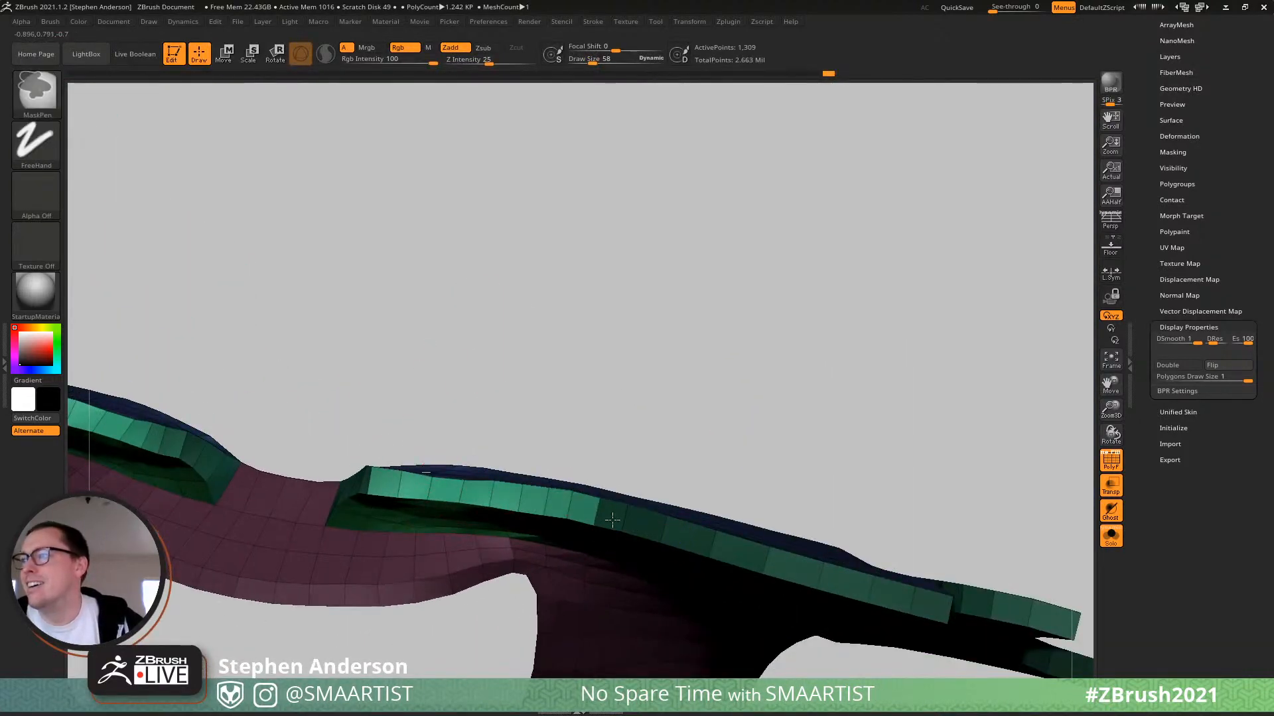
{"action": "left_click", "coordinate": [21, 83]}
{"action": "left_click", "coordinate": [257, 160]}
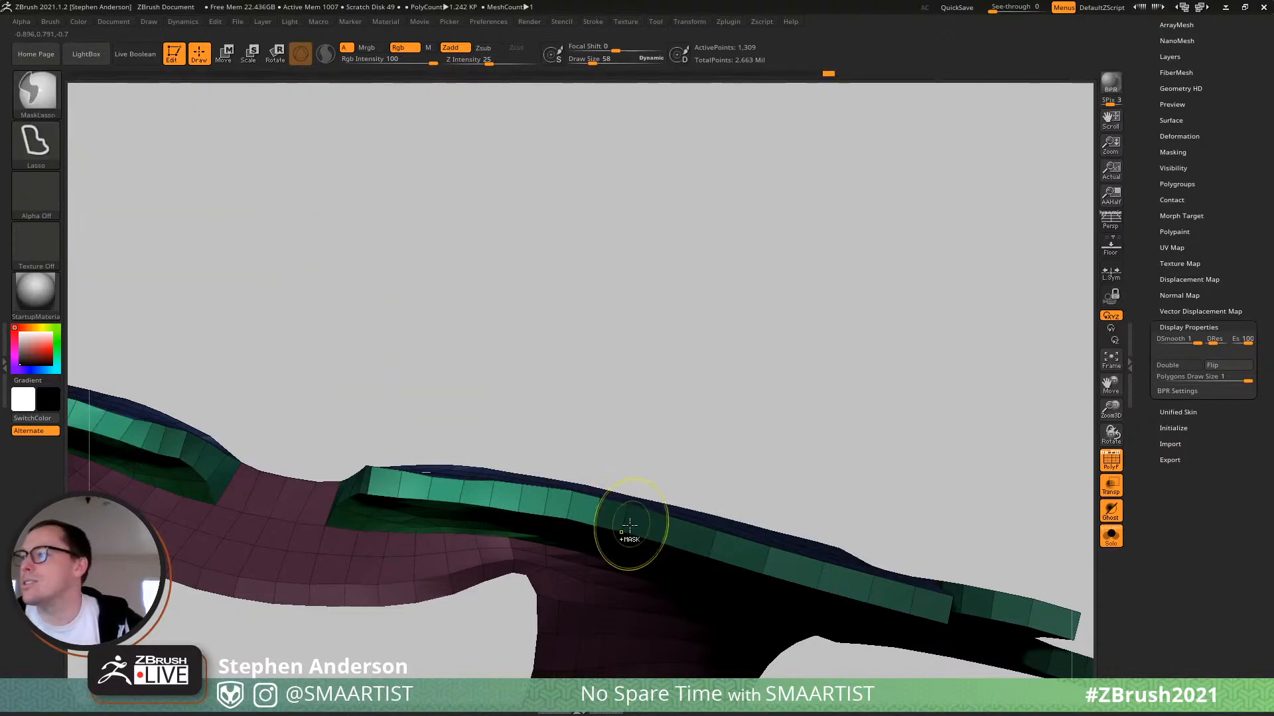
{"action": "mouse_move", "coordinate": [434, 490]}
{"action": "left_mouse_down", "text": "ctrl"}
{"action": "mouse_move", "coordinate": [460, 615]}
{"action": "mouse_move", "coordinate": [476, 605]}
{"action": "left_mouse_up", "text": "ctrl"}
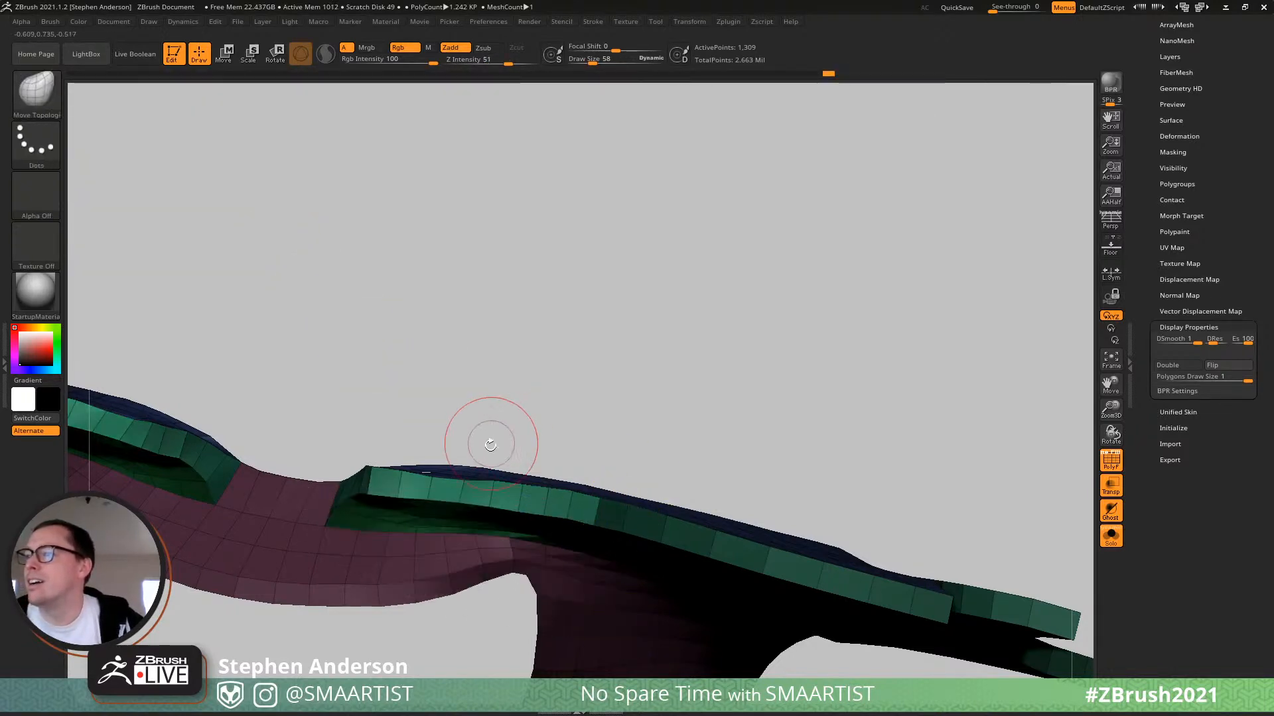
Pull the unmasked blue rim outward with the Move Topological brush at draw size 73 and clear the mask.
{"action": "mouse_move", "coordinate": [490, 440]}
{"action": "left_mouse_down"}
{"action": "mouse_move", "coordinate": [489, 589]}
{"action": "mouse_move", "coordinate": [472, 629]}
{"action": "left_mouse_up"}
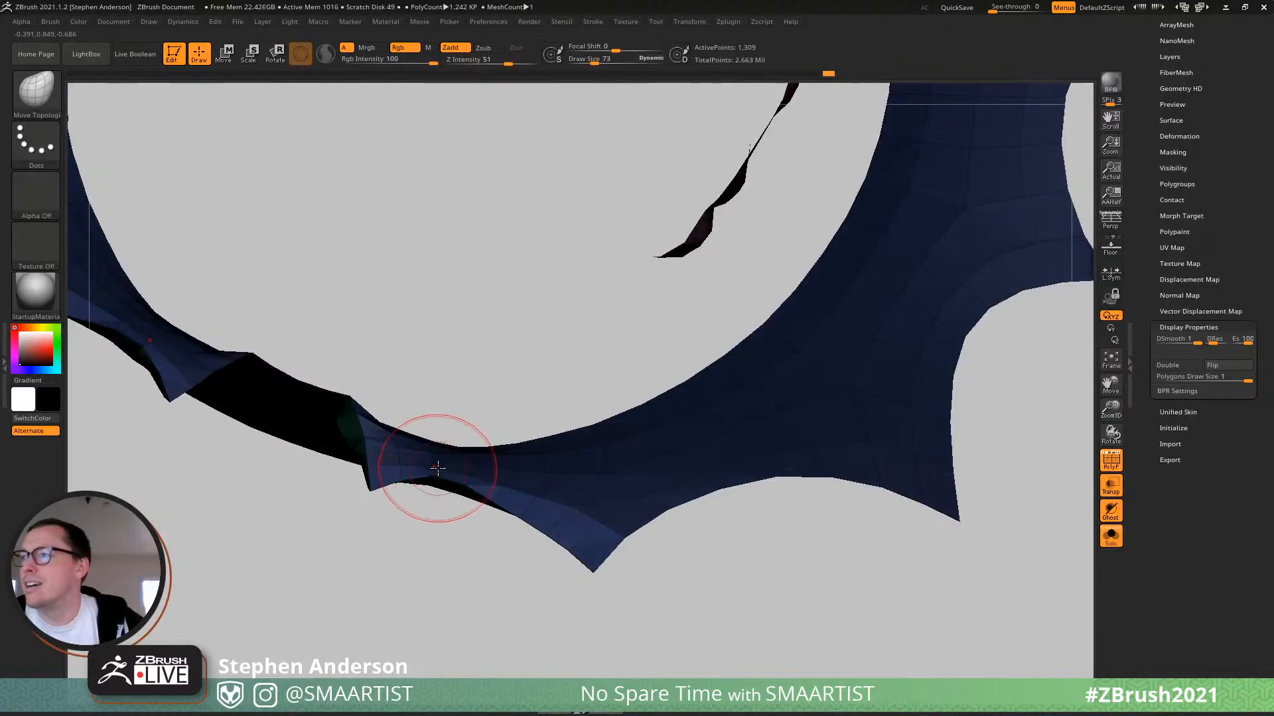
{"action": "left_click_drag", "start_coordinate": [437, 467], "coordinate": [422, 483]}
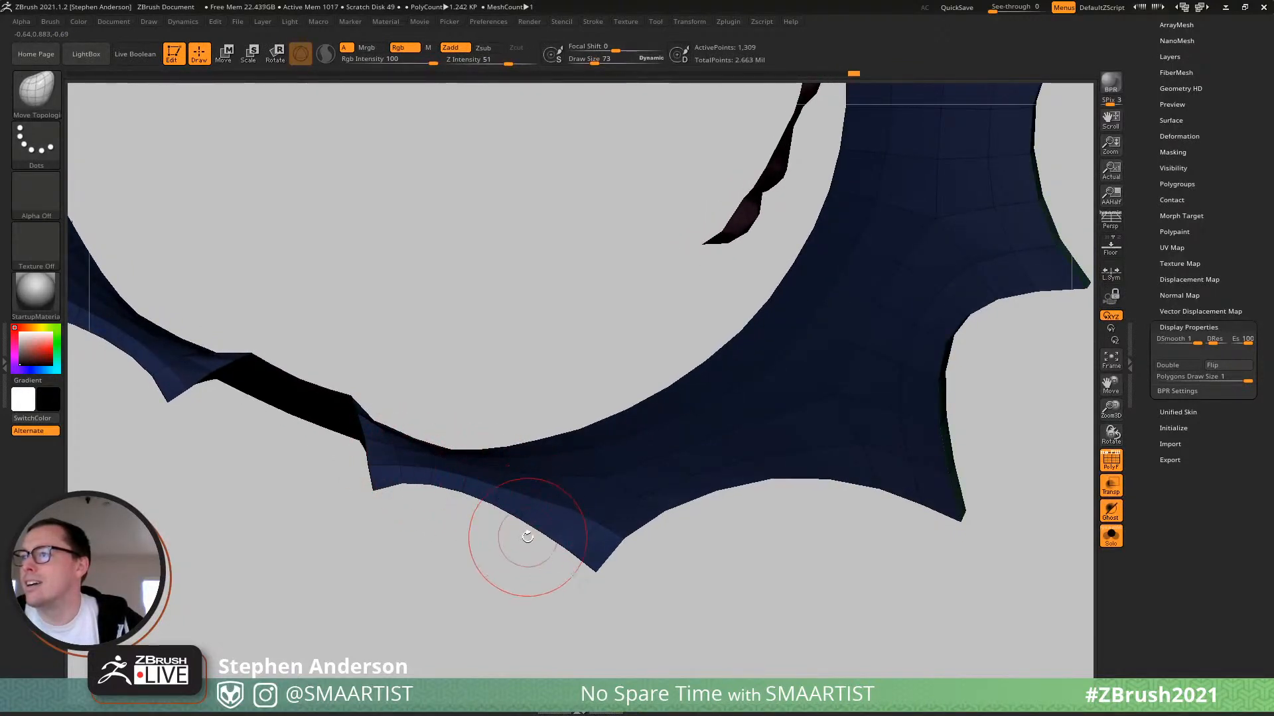
{"action": "left_click_drag", "start_coordinate": [498, 554], "coordinate": [478, 538], "text": "ctrl"}
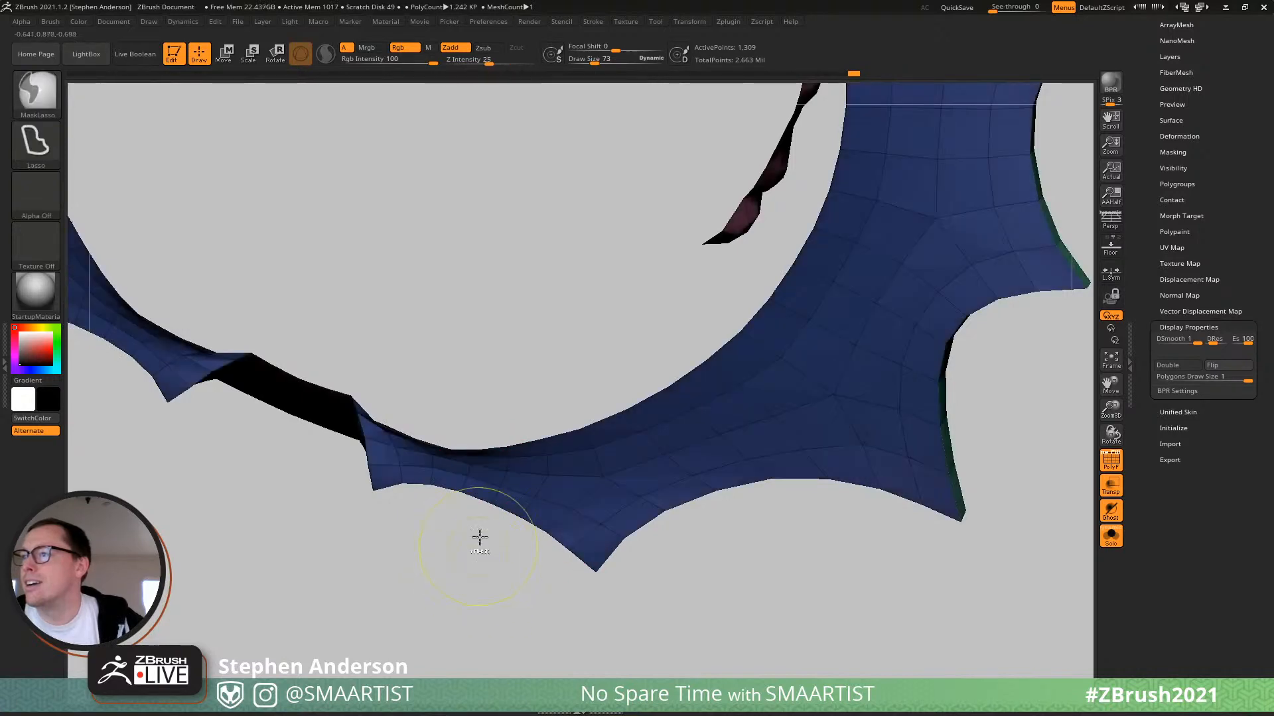
Refine the green side of the frill near its narrow end with the Move Topological brush at draw size 45.
{"action": "mouse_move", "coordinate": [458, 497]}
{"action": "right_mouse_down"}
{"action": "mouse_move", "coordinate": [468, 479]}
{"action": "mouse_move", "coordinate": [508, 481]}
{"action": "mouse_move", "coordinate": [557, 423]}
{"action": "right_mouse_up"}
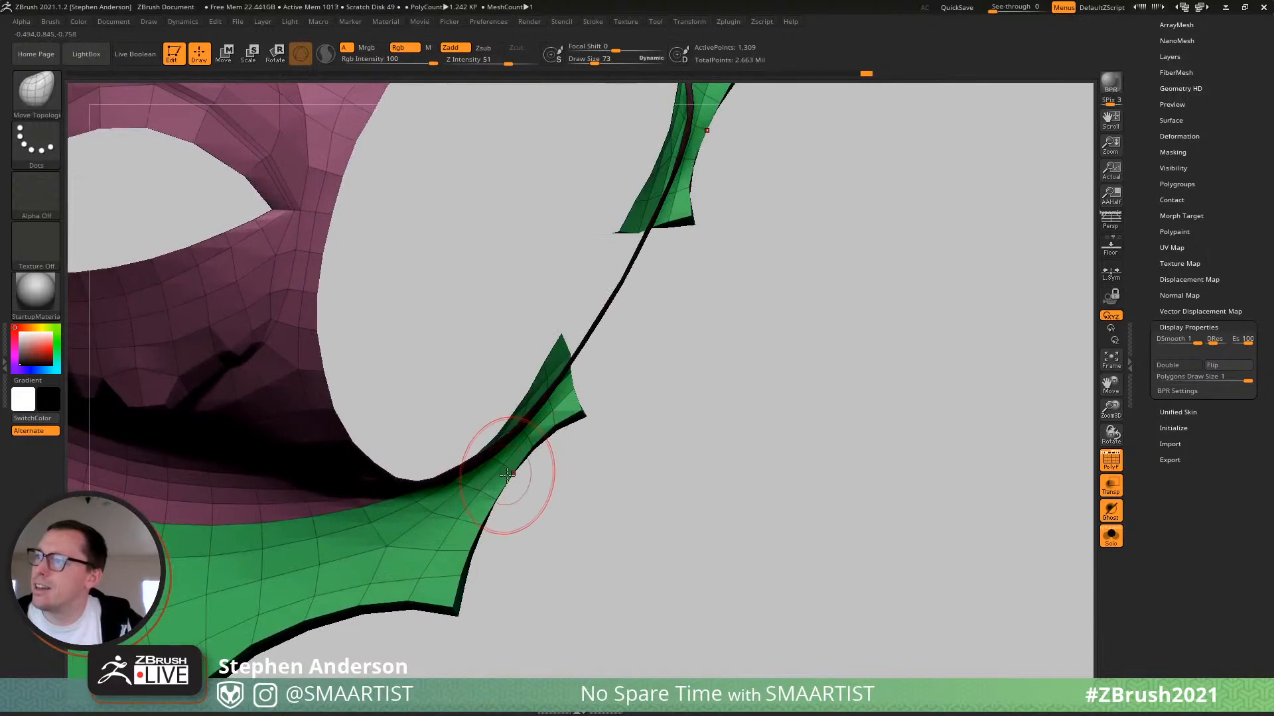
{"action": "mouse_move", "coordinate": [501, 475]}
{"action": "right_mouse_down"}
{"action": "mouse_move", "coordinate": [495, 434]}
{"action": "mouse_move", "coordinate": [531, 457]}
{"action": "right_mouse_up"}
{"action": "key", "text": "s"}
{"action": "left_click_drag", "start_coordinate": [507, 473], "coordinate": [507, 473]}
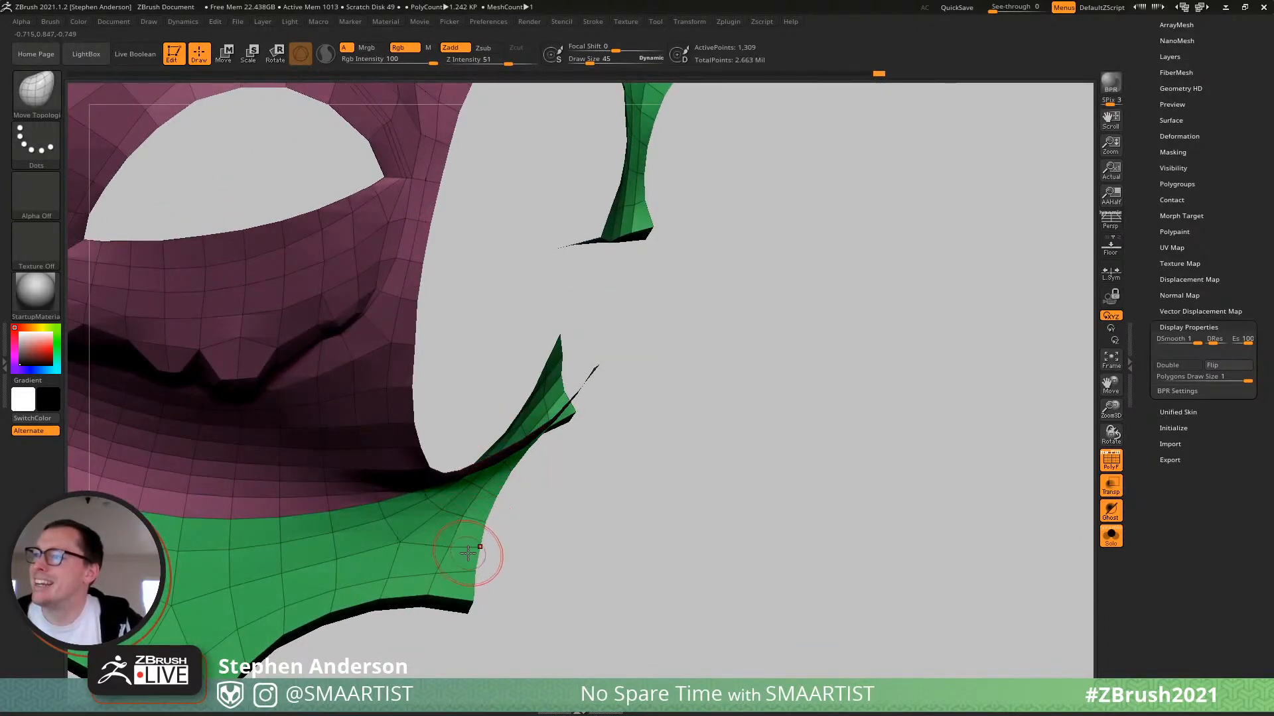
{"action": "mouse_move", "coordinate": [461, 515]}
{"action": "right_mouse_down"}
{"action": "mouse_move", "coordinate": [449, 447]}
{"action": "mouse_move", "coordinate": [507, 488]}
{"action": "mouse_move", "coordinate": [431, 511]}
{"action": "right_mouse_up"}
{"action": "key", "text": "shift"}
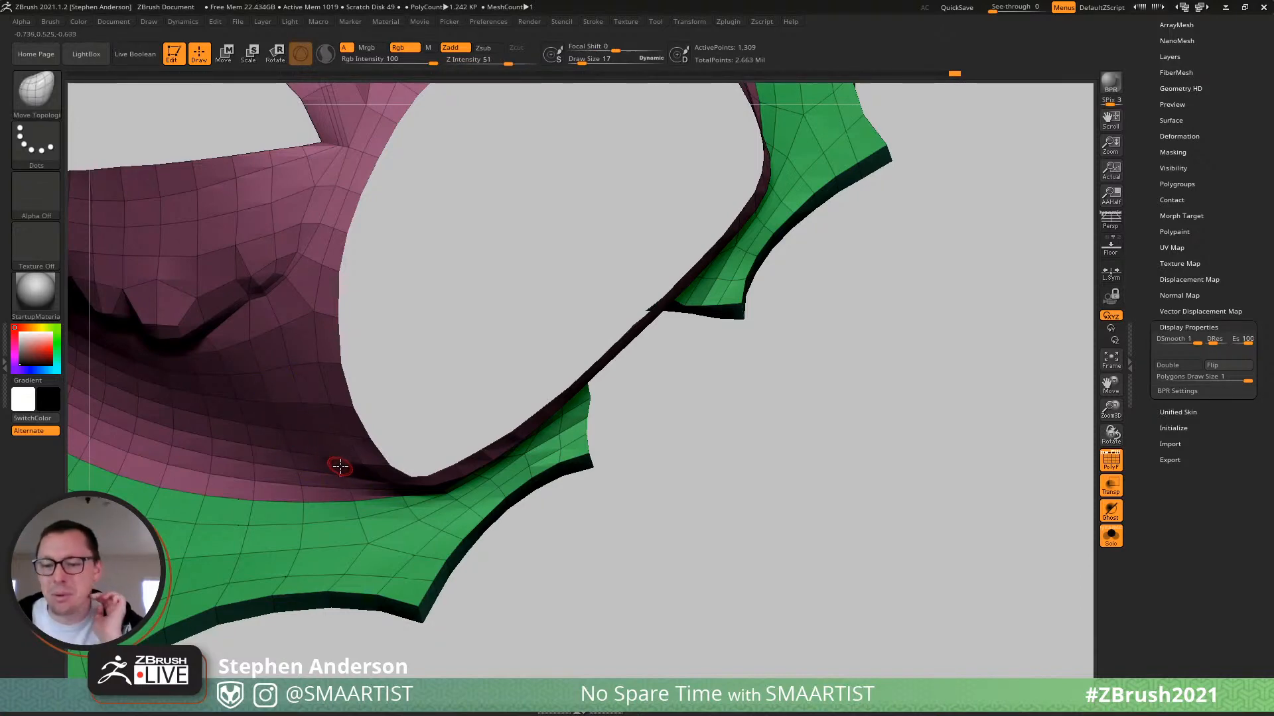
Even out the green surface of the frill's end beside the gap with the Smooth brush at draw size 26.
{"action": "right_click_drag", "start_coordinate": [363, 464], "coordinate": [335, 476]}
{"action": "mouse_move", "coordinate": [306, 488]}
{"action": "right_mouse_down"}
{"action": "mouse_move", "coordinate": [415, 503]}
{"action": "mouse_move", "coordinate": [319, 487]}
{"action": "mouse_move", "coordinate": [409, 447]}
{"action": "mouse_move", "coordinate": [447, 489]}
{"action": "mouse_move", "coordinate": [497, 406]}
{"action": "mouse_move", "coordinate": [398, 358]}
{"action": "mouse_move", "coordinate": [473, 405]}
{"action": "mouse_move", "coordinate": [518, 481]}
{"action": "mouse_move", "coordinate": [411, 429]}
{"action": "mouse_move", "coordinate": [398, 465]}
{"action": "mouse_move", "coordinate": [463, 428]}
{"action": "mouse_move", "coordinate": [483, 383]}
{"action": "mouse_move", "coordinate": [533, 384]}
{"action": "mouse_move", "coordinate": [555, 357]}
{"action": "mouse_move", "coordinate": [530, 357]}
{"action": "right_mouse_up"}
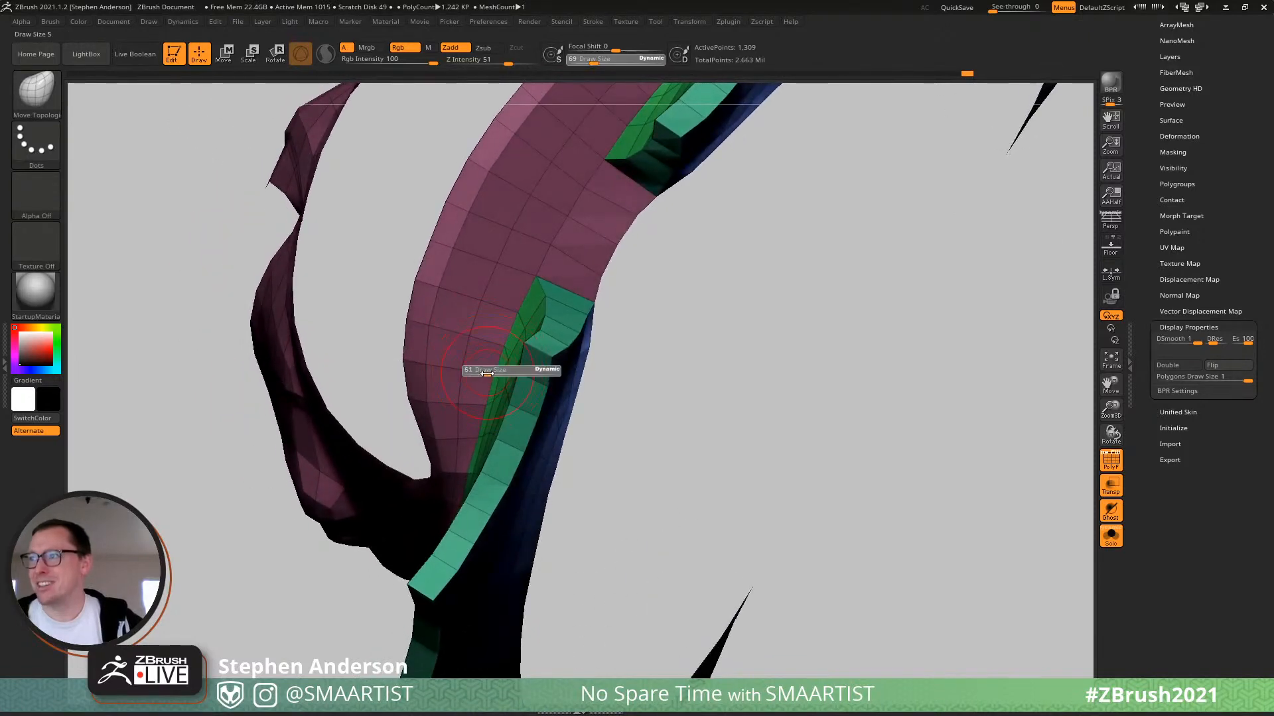
{"action": "left_click_drag", "start_coordinate": [488, 373], "coordinate": [484, 376]}
{"action": "mouse_move", "coordinate": [499, 350]}
{"action": "right_mouse_down"}
{"action": "mouse_move", "coordinate": [511, 372]}
{"action": "mouse_move", "coordinate": [491, 396]}
{"action": "mouse_move", "coordinate": [485, 369]}
{"action": "mouse_move", "coordinate": [489, 450]}
{"action": "mouse_move", "coordinate": [500, 423]}
{"action": "mouse_move", "coordinate": [464, 458]}
{"action": "mouse_move", "coordinate": [483, 395]}
{"action": "mouse_move", "coordinate": [526, 388]}
{"action": "right_mouse_up"}
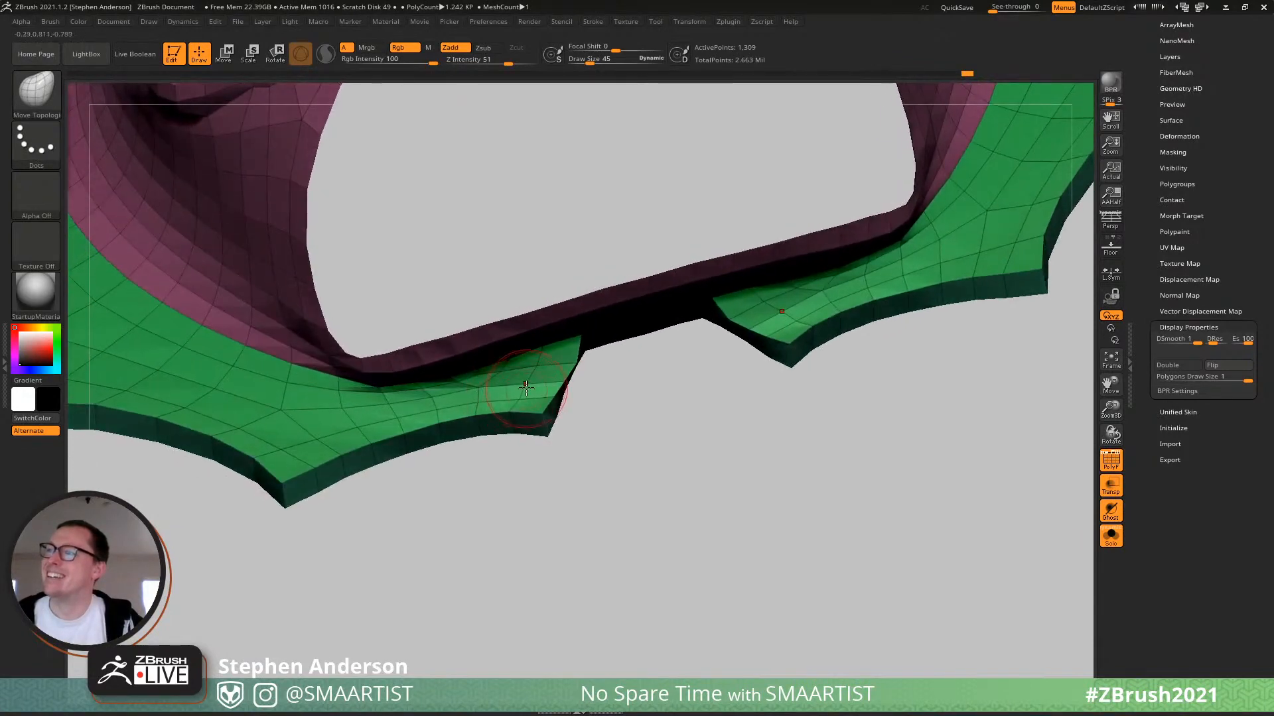
{"action": "key", "text": "shift"}
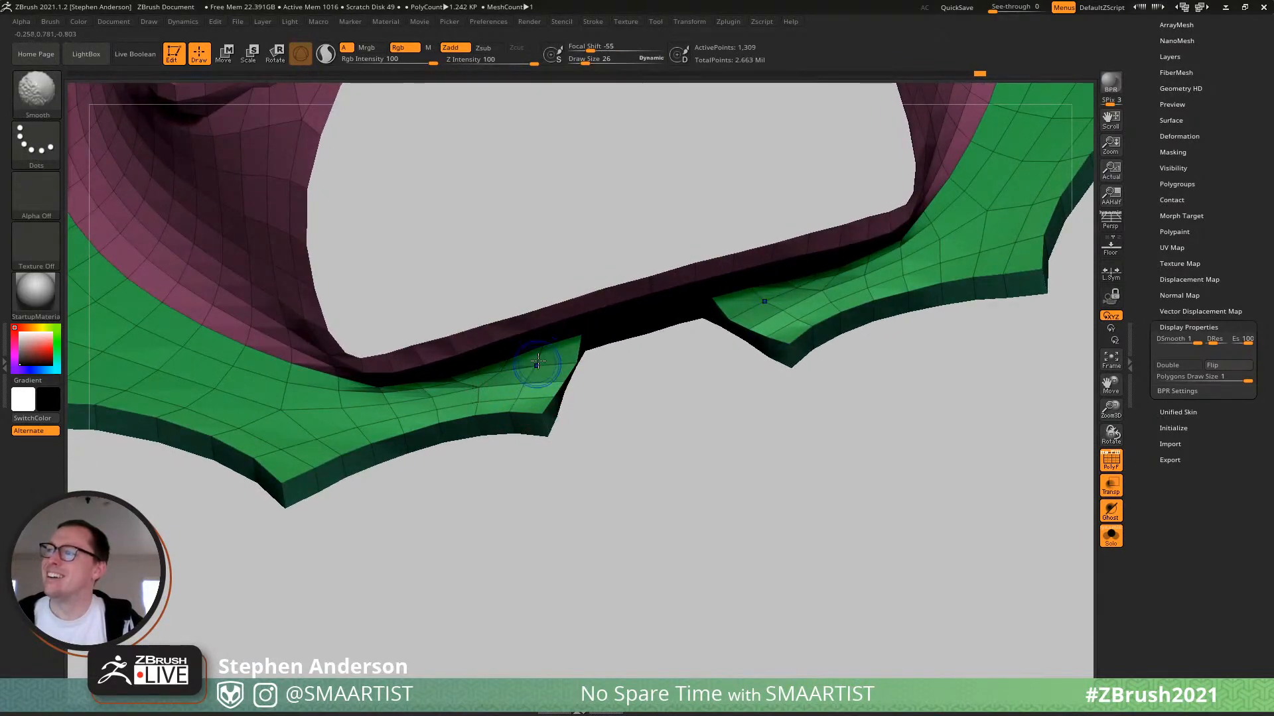
{"action": "right_click_drag", "start_coordinate": [459, 401], "coordinate": [446, 404]}
{"action": "key", "text": "shift"}
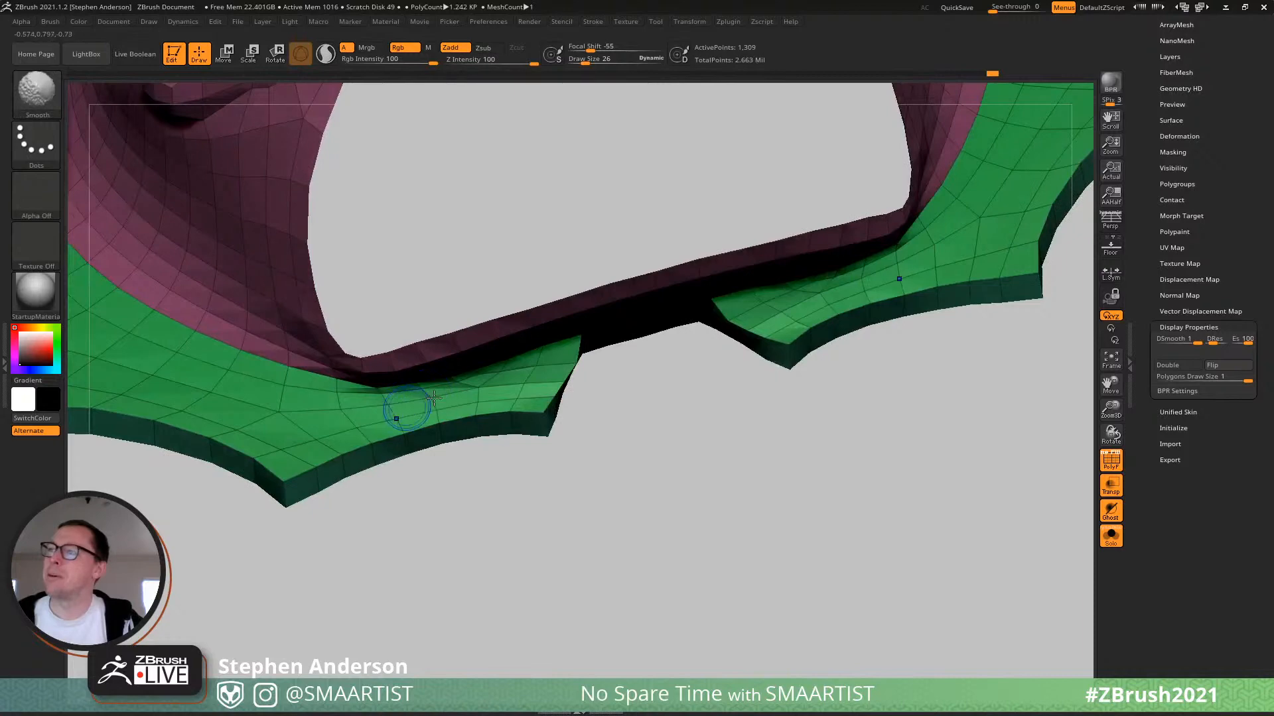
Straighten the rim points at the green frill's end with the Move Topological brush at draw size 28.
{"action": "mouse_move", "coordinate": [336, 398]}
{"action": "right_mouse_down", "text": "ctrl"}
{"action": "mouse_move", "coordinate": [325, 359]}
{"action": "mouse_move", "coordinate": [304, 403]}
{"action": "mouse_move", "coordinate": [275, 378]}
{"action": "mouse_move", "coordinate": [253, 279]}
{"action": "mouse_move", "coordinate": [268, 249]}
{"action": "right_mouse_up", "text": "ctrl"}
{"action": "right_click_drag", "start_coordinate": [356, 352], "coordinate": [398, 379], "text": "ctrl"}
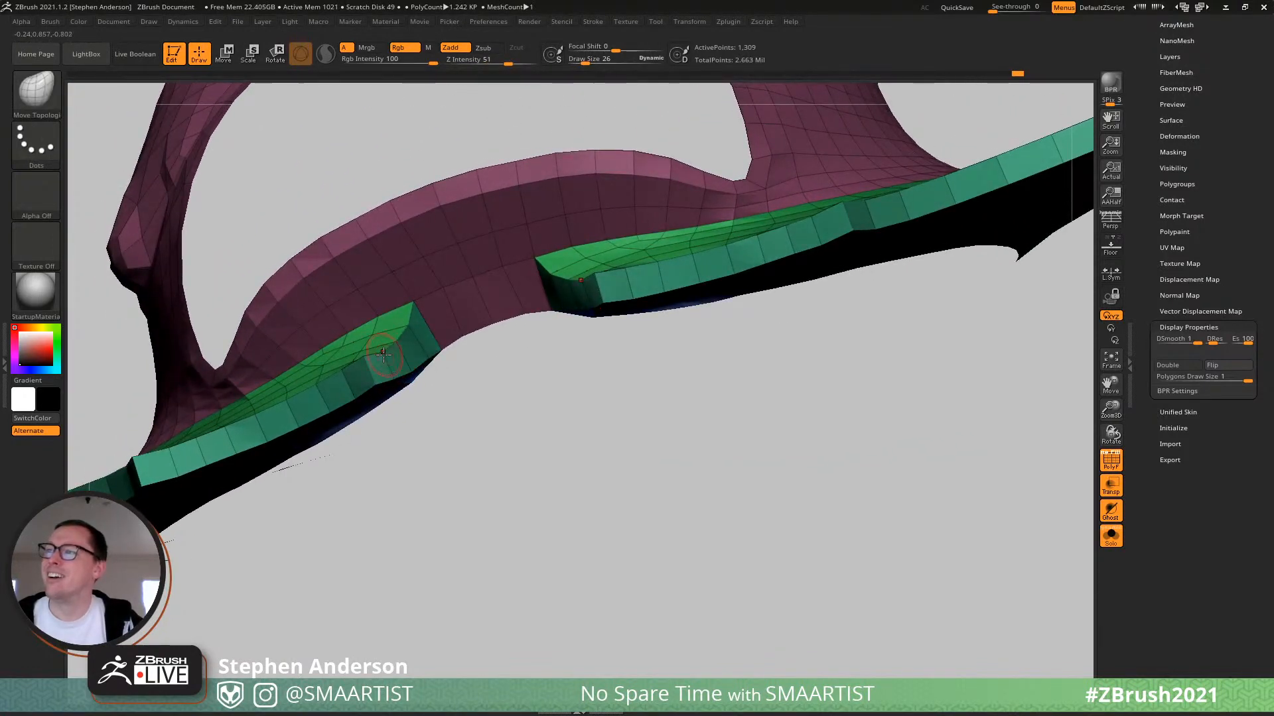
{"action": "mouse_move", "coordinate": [365, 363]}
{"action": "right_mouse_down"}
{"action": "mouse_move", "coordinate": [544, 342]}
{"action": "mouse_move", "coordinate": [535, 337]}
{"action": "right_mouse_up"}
{"action": "right_click_drag", "start_coordinate": [535, 337], "coordinate": [486, 348], "text": "ctrl"}
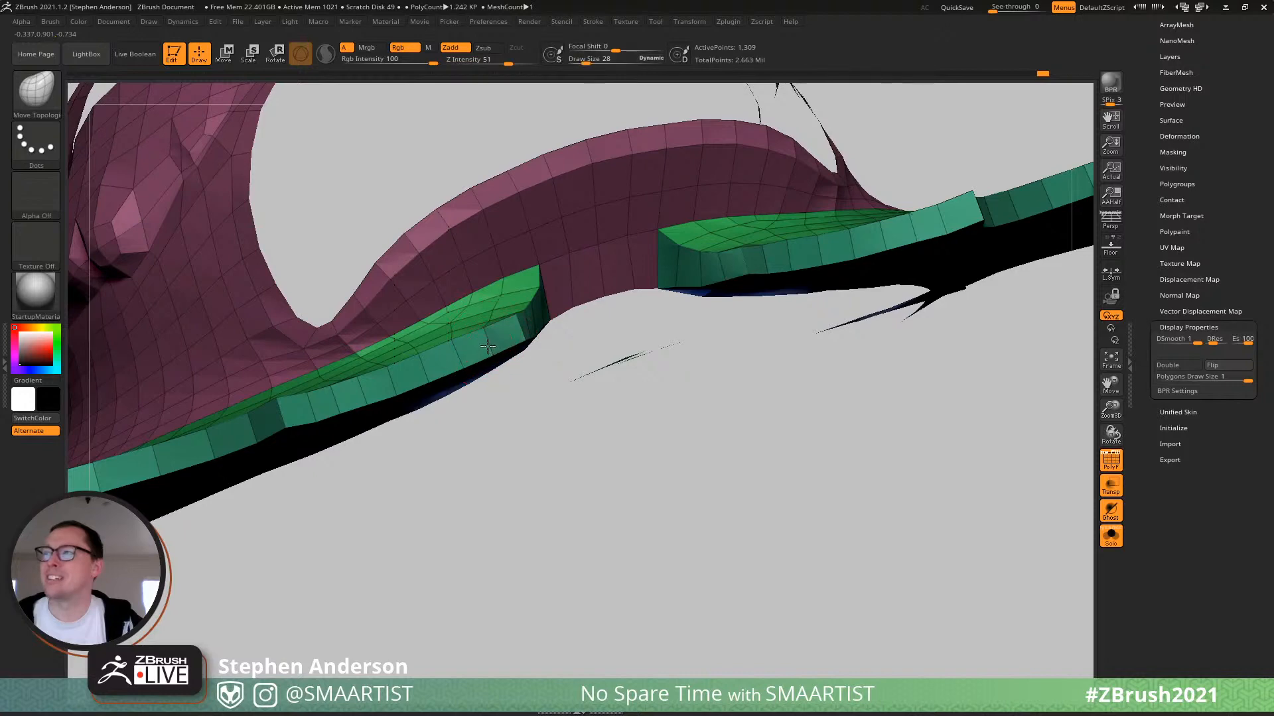
{"action": "mouse_move", "coordinate": [399, 390]}
{"action": "right_mouse_down", "text": "ctrl"}
{"action": "mouse_move", "coordinate": [404, 361]}
{"action": "mouse_move", "coordinate": [412, 378]}
{"action": "right_mouse_up", "text": "ctrl"}
Smooth the pink head polygons between the frill ends with the Smooth brush at draw size 114.
{"action": "right_click_drag", "start_coordinate": [411, 378], "coordinate": [524, 385], "text": "ctrl"}
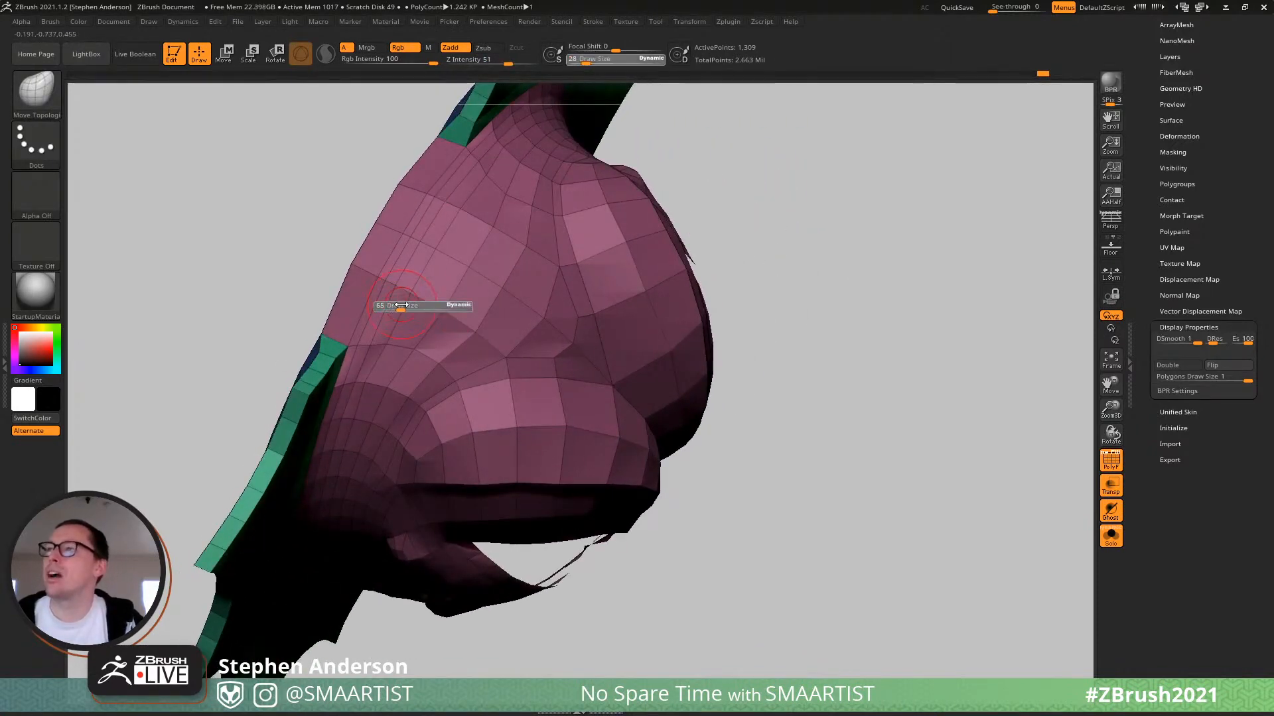
{"action": "mouse_move", "coordinate": [401, 305]}
{"action": "left_mouse_down"}
{"action": "mouse_move", "coordinate": [421, 298]}
{"action": "mouse_move", "coordinate": [407, 281]}
{"action": "left_mouse_up"}
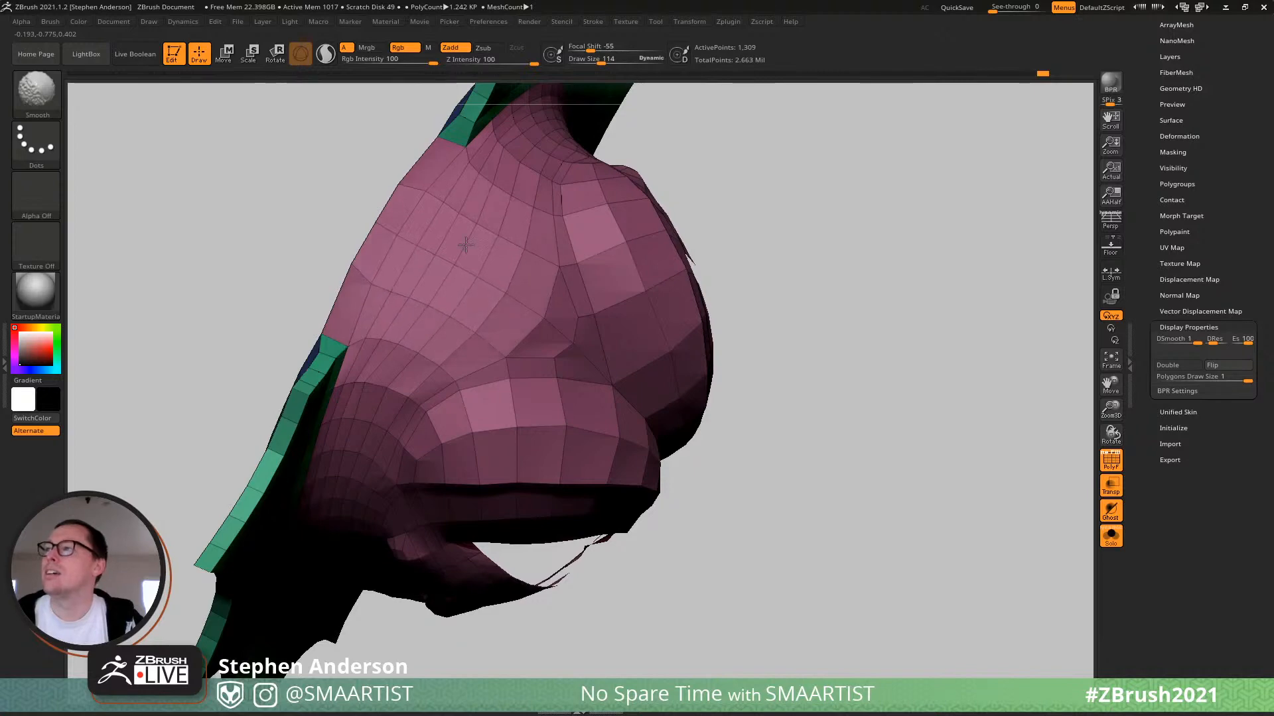
{"action": "mouse_move", "coordinate": [422, 266]}
{"action": "right_mouse_down"}
{"action": "mouse_move", "coordinate": [423, 202]}
{"action": "mouse_move", "coordinate": [447, 207]}
{"action": "right_mouse_up"}
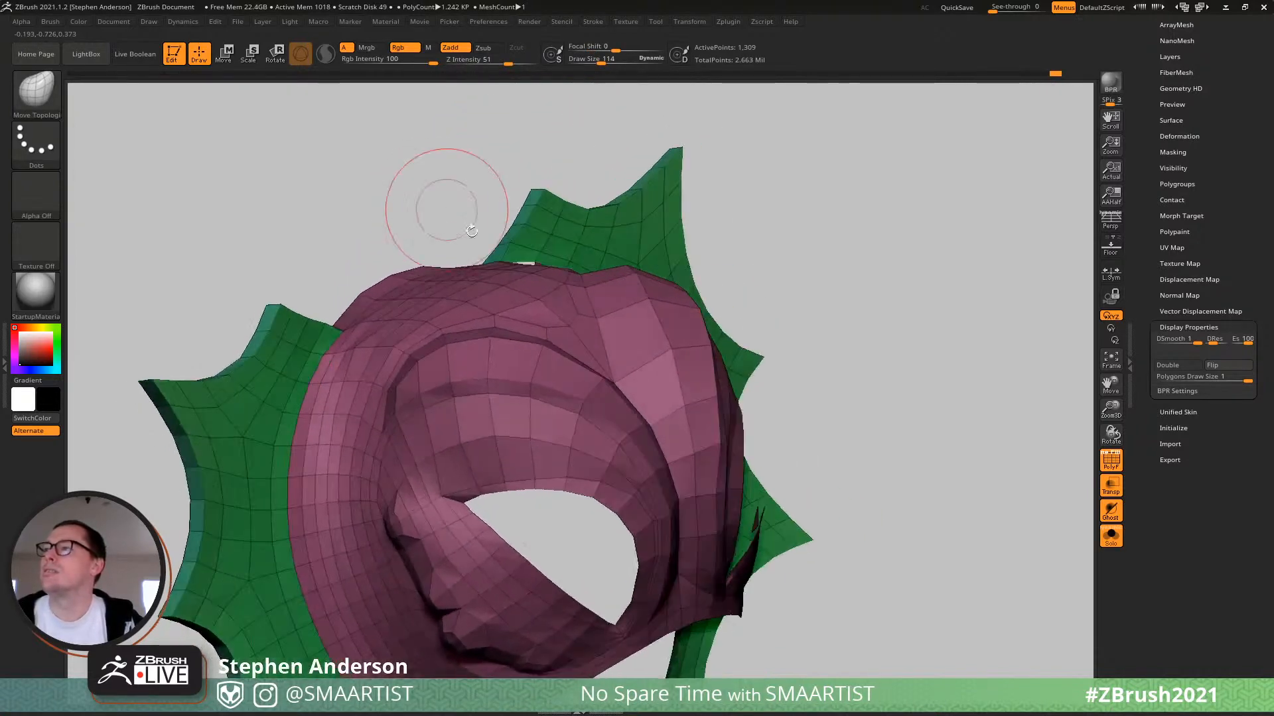
Turn off Solo and pull the upper head surface toward the sculpt with the Move Topological brush at draw size 163.
{"action": "left_click", "coordinate": [1115, 544]}
{"action": "right_click_drag", "start_coordinate": [389, 256], "coordinate": [421, 296], "text": "ctrl"}
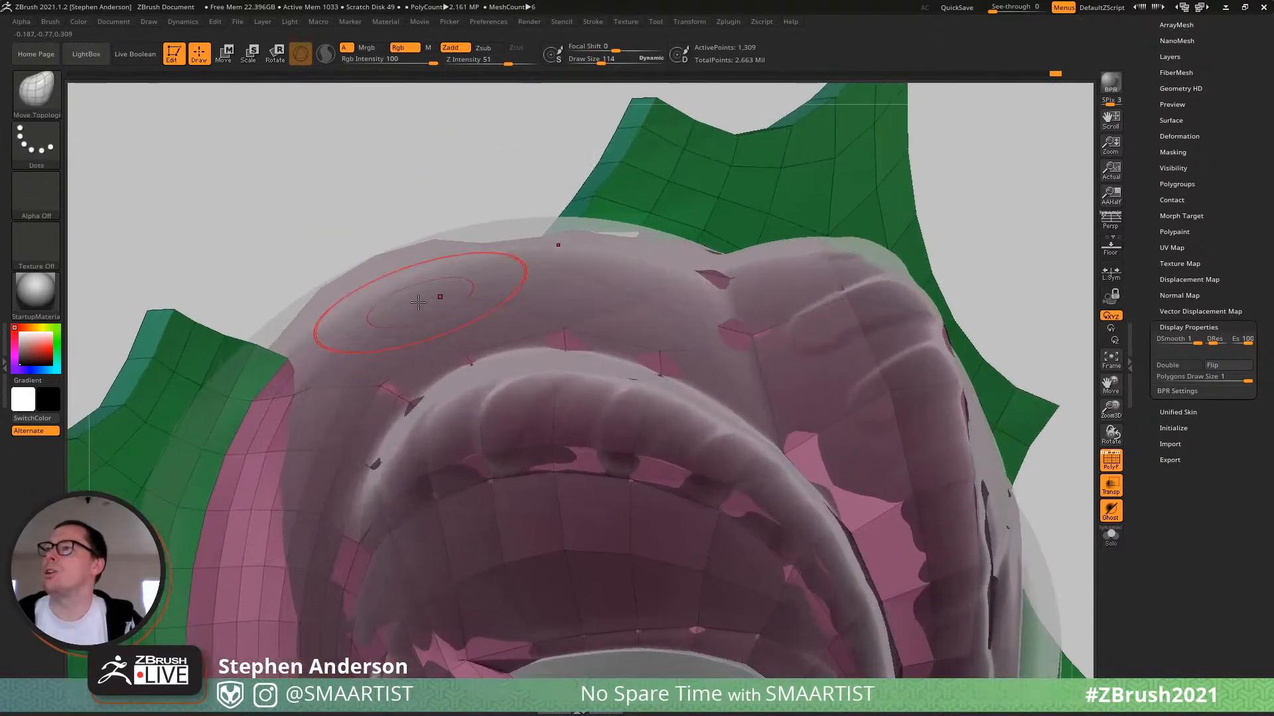
{"action": "key", "text": "s"}
{"action": "left_click_drag", "start_coordinate": [417, 304], "coordinate": [425, 305]}
{"action": "left_click_drag", "start_coordinate": [345, 321], "coordinate": [328, 302]}
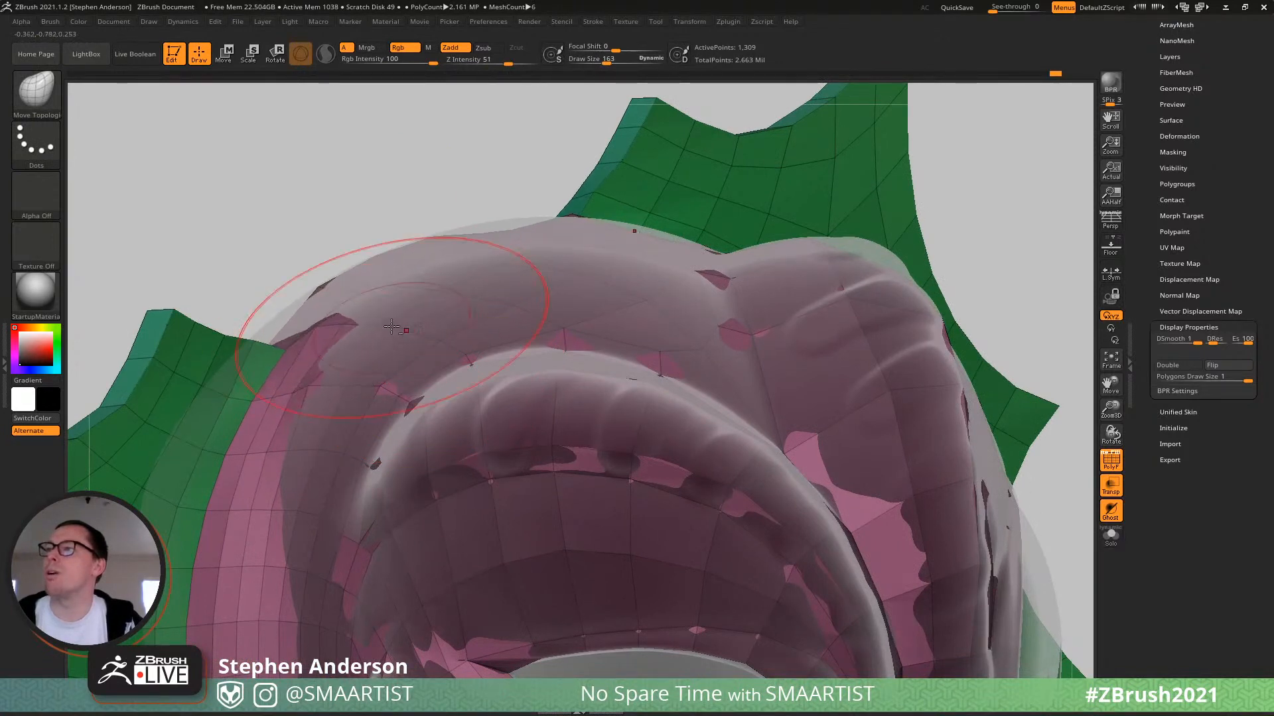
{"action": "right_click_drag", "start_coordinate": [483, 262], "coordinate": [452, 286]}
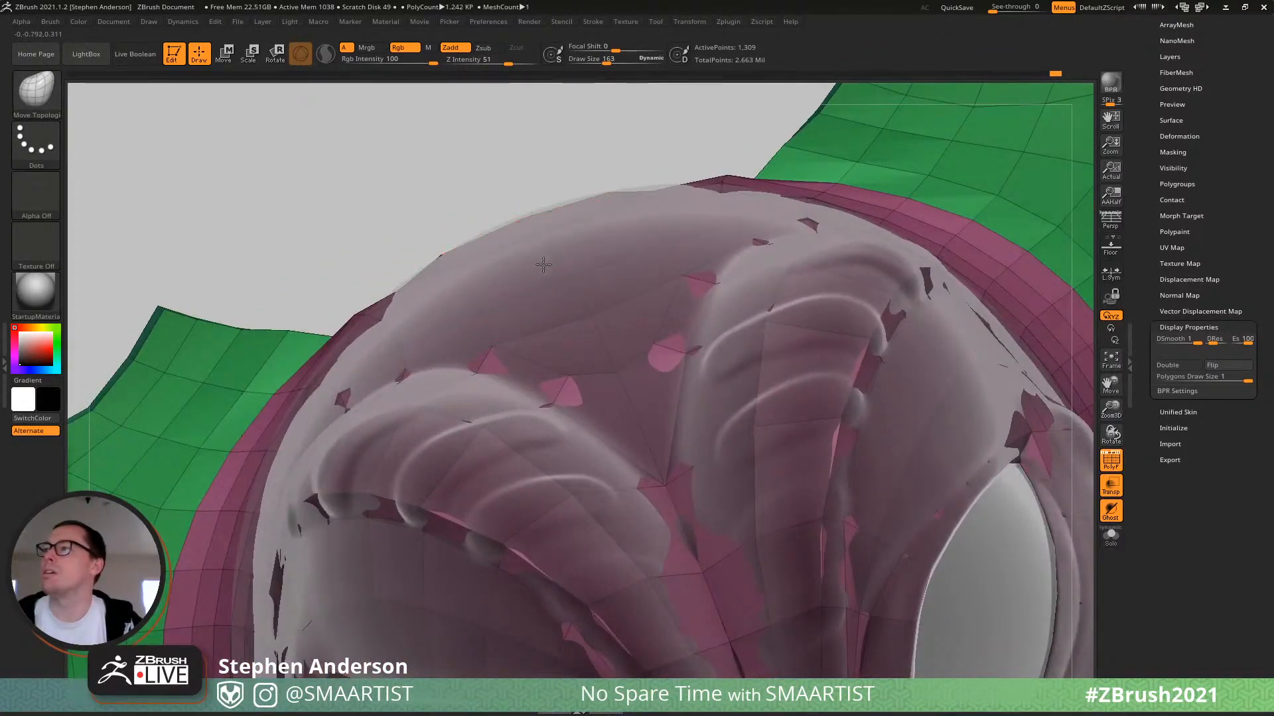
{"action": "right_click_drag", "start_coordinate": [583, 284], "coordinate": [421, 194]}
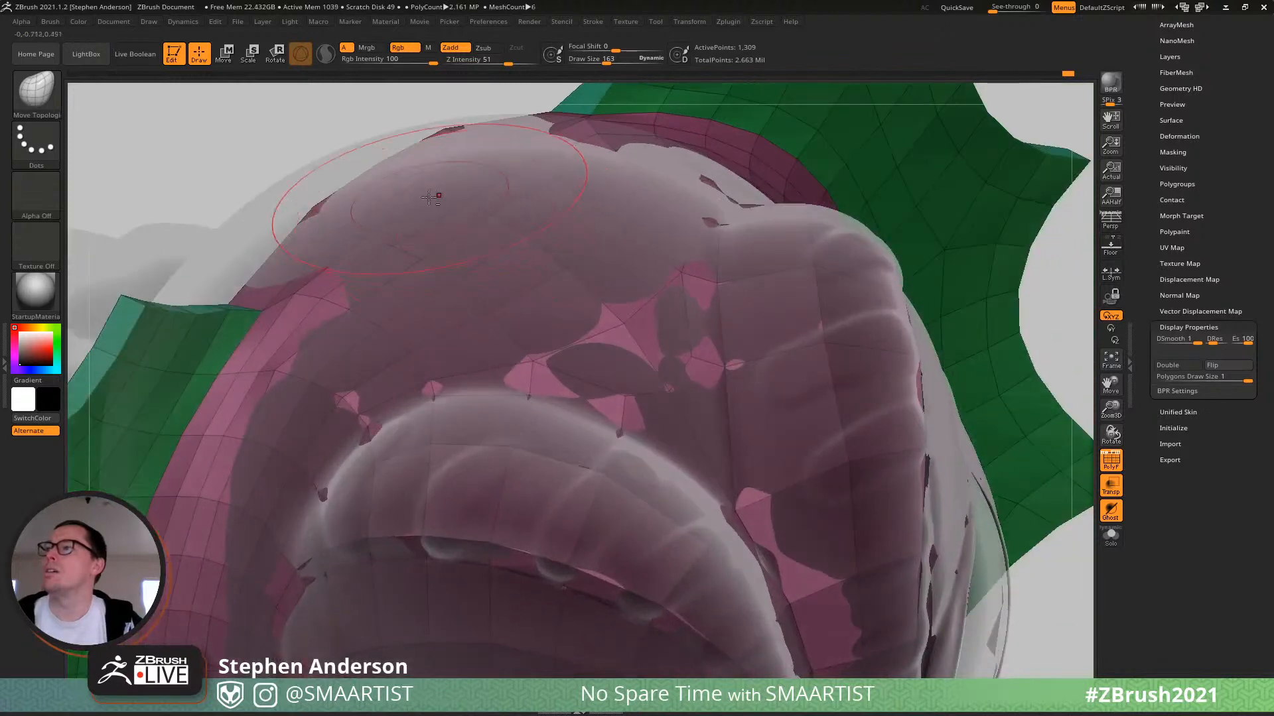
Fit the crown polygons between the frills more closely to the sculpt with the Move Topological brush at draw size 90.
{"action": "right_click_drag", "start_coordinate": [349, 178], "coordinate": [491, 233], "text": "alt"}
{"action": "key", "text": "s"}
{"action": "left_click_drag", "start_coordinate": [506, 232], "coordinate": [497, 235]}
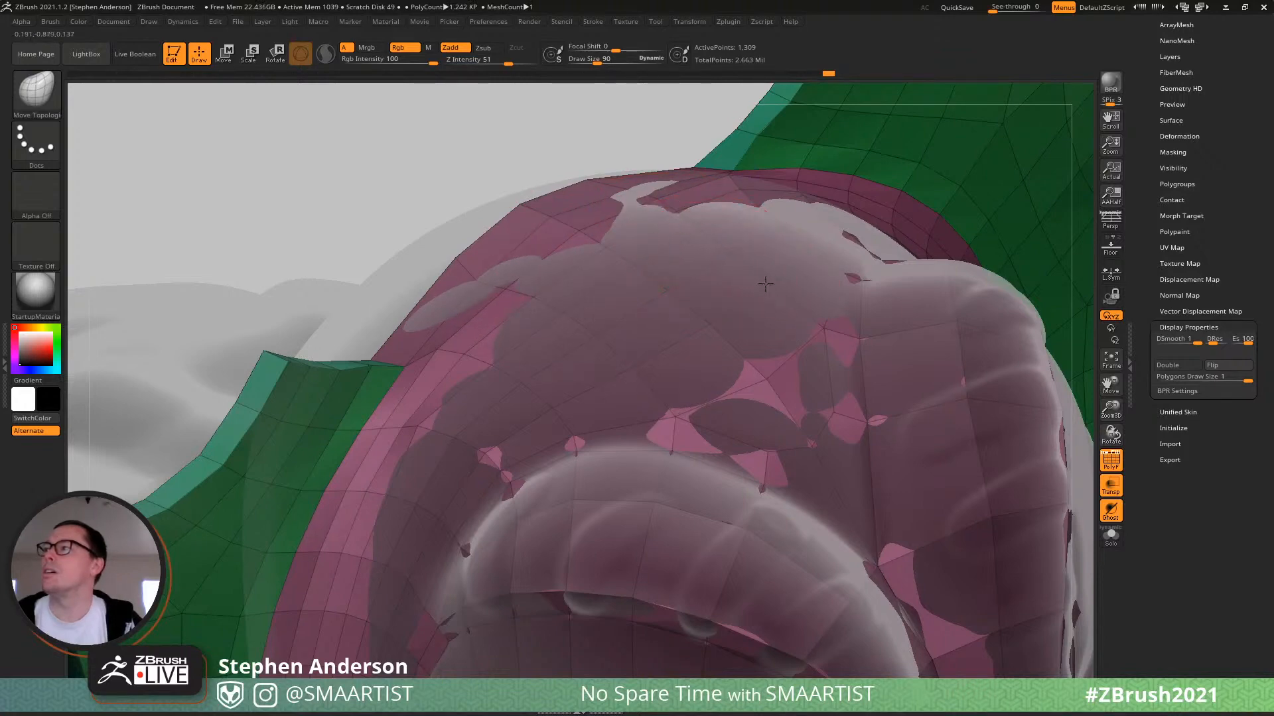
{"action": "right_click_drag", "start_coordinate": [714, 256], "coordinate": [734, 258]}
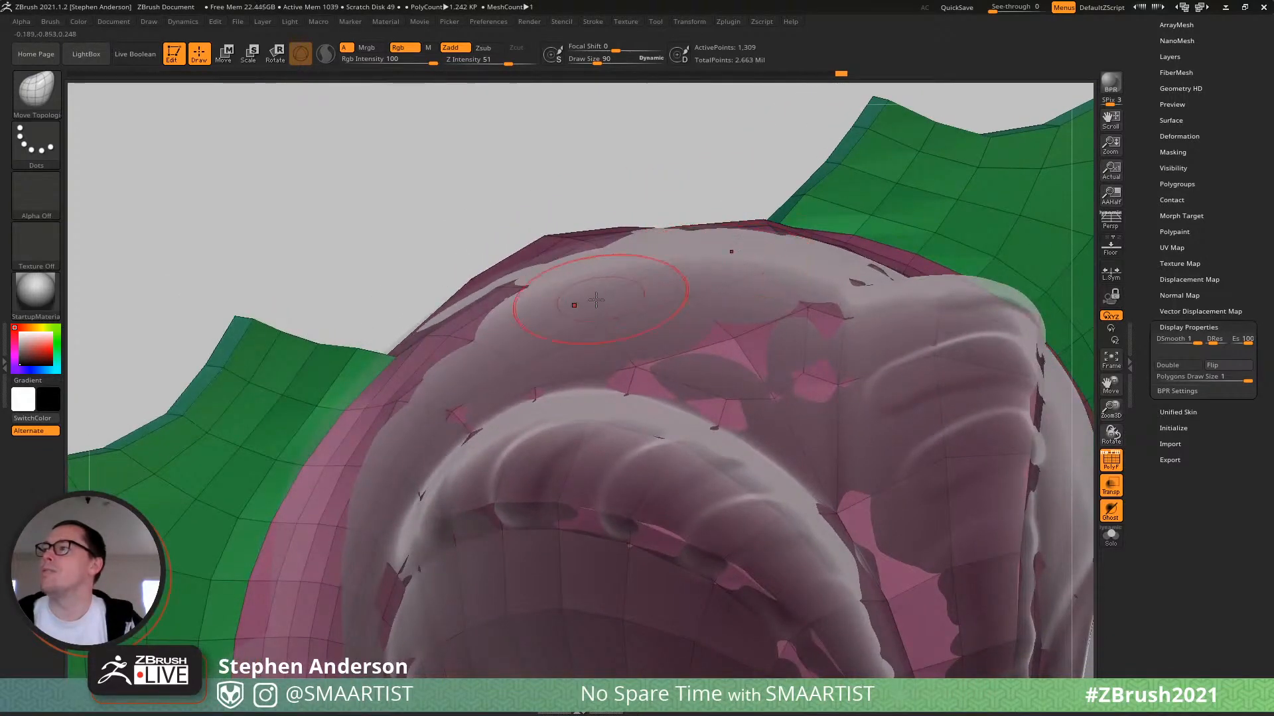
Refine the frill's end where it meets the head with the Move Topological brush at draw size 42.
{"action": "mouse_move", "coordinate": [451, 339]}
{"action": "right_mouse_down"}
{"action": "mouse_move", "coordinate": [414, 273]}
{"action": "mouse_move", "coordinate": [401, 331]}
{"action": "right_mouse_up"}
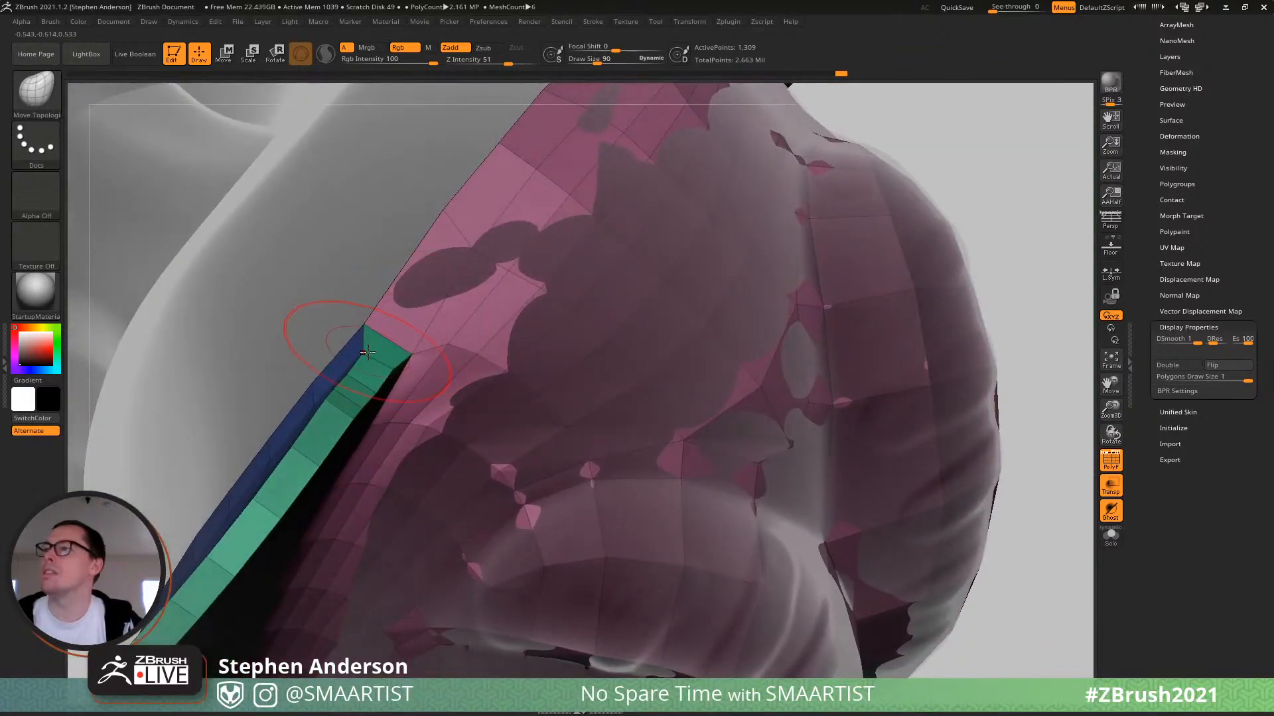
{"action": "key", "text": "s"}
{"action": "left_click_drag", "start_coordinate": [369, 347], "coordinate": [362, 351]}
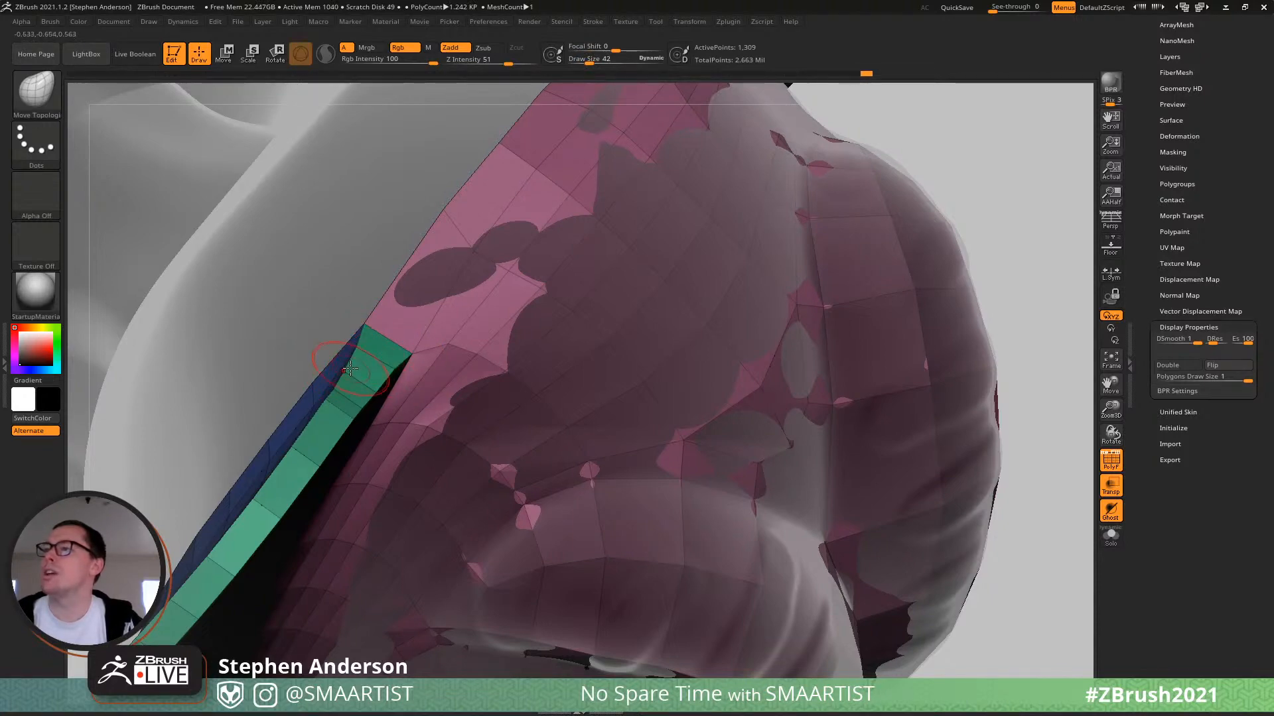
Mask the outer rim along the upper and side spikes of the frills with the MaskLasso brush.
{"action": "right_click_drag", "start_coordinate": [356, 363], "coordinate": [370, 272]}
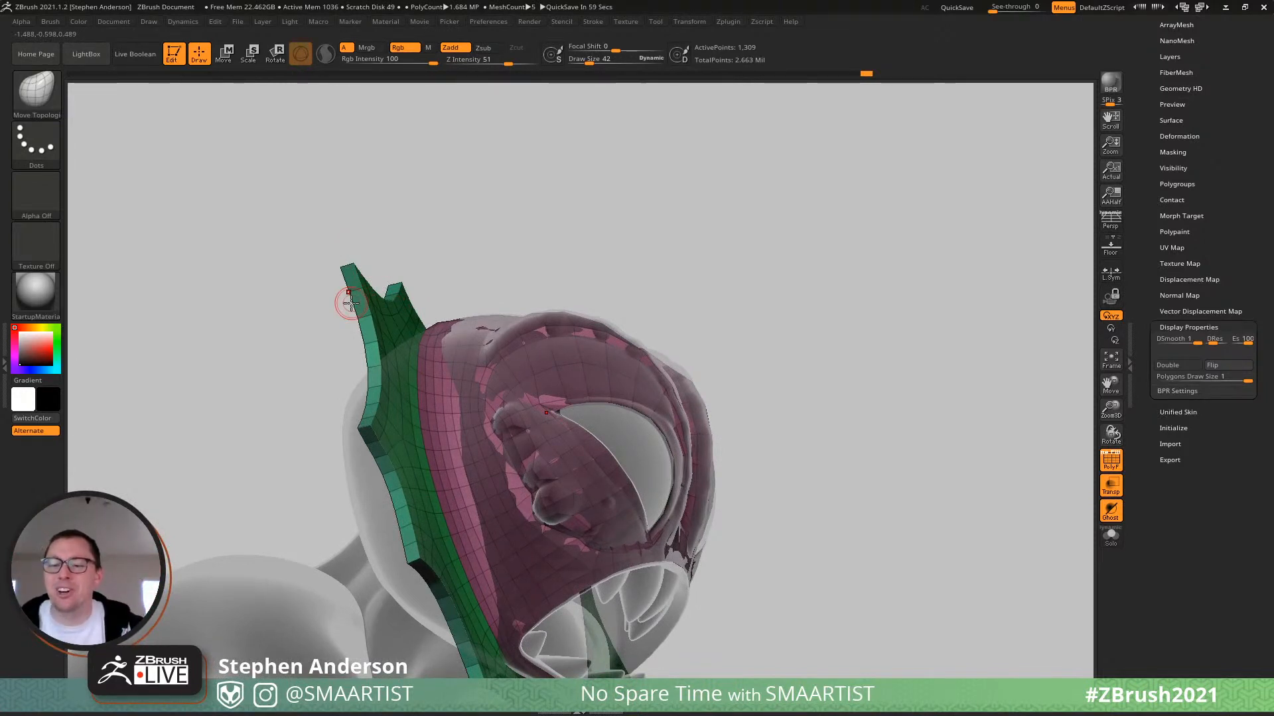
{"action": "mouse_move", "coordinate": [461, 371]}
{"action": "right_mouse_down"}
{"action": "mouse_move", "coordinate": [451, 375]}
{"action": "mouse_move", "coordinate": [469, 401]}
{"action": "mouse_move", "coordinate": [515, 352]}
{"action": "mouse_move", "coordinate": [441, 367]}
{"action": "mouse_move", "coordinate": [444, 407]}
{"action": "mouse_move", "coordinate": [464, 384]}
{"action": "right_mouse_up"}
{"action": "key", "text": "ctrl"}
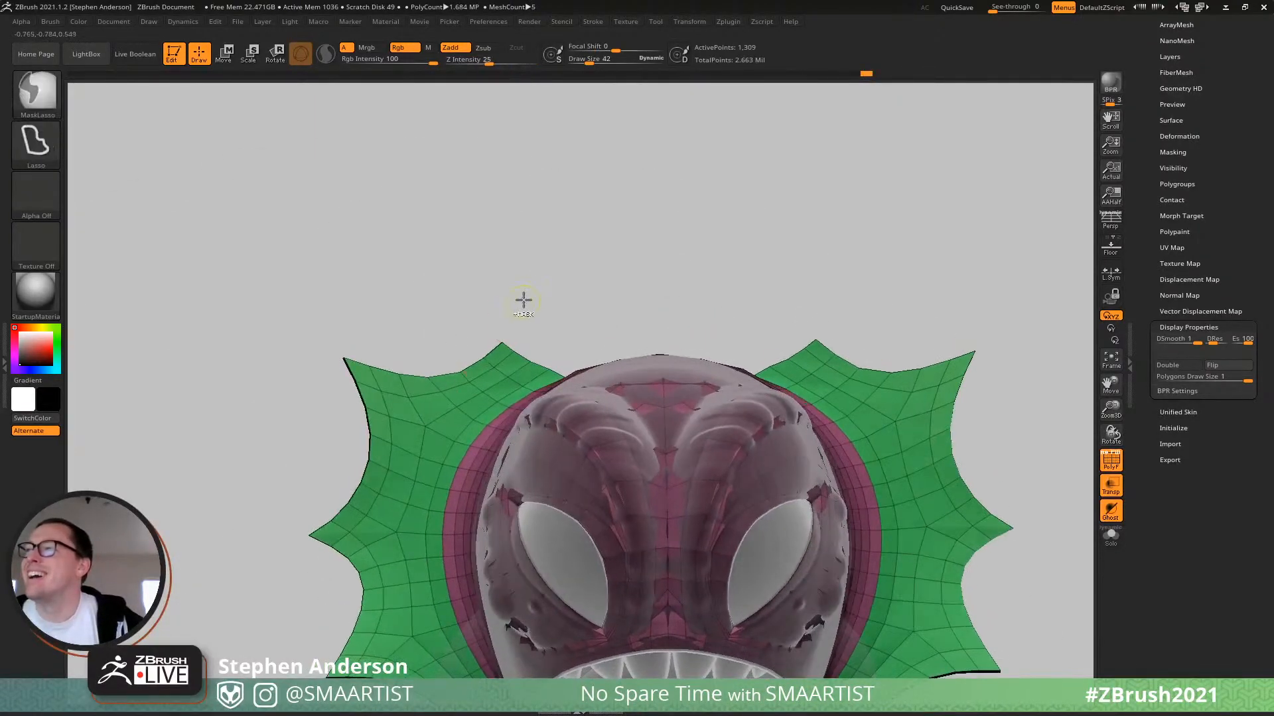
{"action": "mouse_move", "coordinate": [423, 383]}
{"action": "left_mouse_down", "text": "ctrl"}
{"action": "mouse_move", "coordinate": [336, 364]}
{"action": "mouse_move", "coordinate": [233, 301]}
{"action": "mouse_move", "coordinate": [347, 323]}
{"action": "left_mouse_up", "text": "ctrl"}
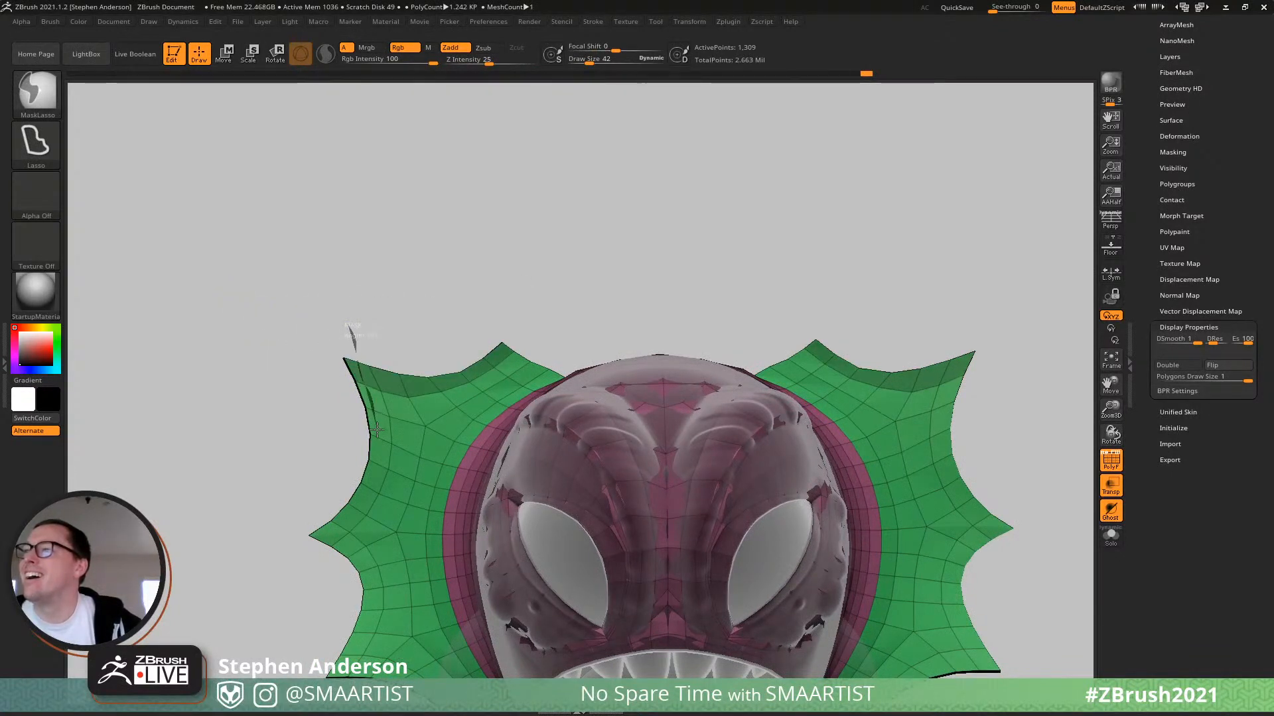
{"action": "mouse_move", "coordinate": [367, 483]}
{"action": "left_mouse_down", "text": "ctrl"}
{"action": "mouse_move", "coordinate": [325, 532]}
{"action": "mouse_move", "coordinate": [261, 561]}
{"action": "left_mouse_up", "text": "ctrl"}
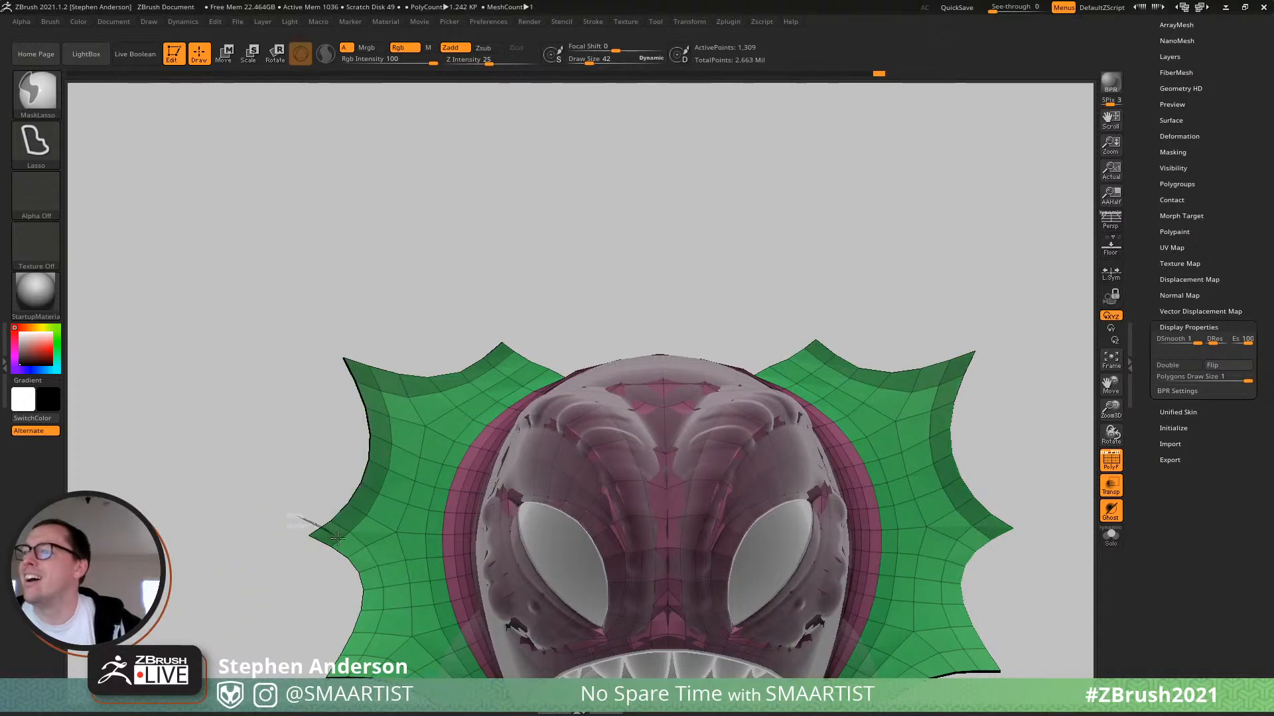
{"action": "mouse_move", "coordinate": [361, 645]}
{"action": "left_mouse_down", "text": "ctrl"}
{"action": "mouse_move", "coordinate": [295, 682]}
{"action": "mouse_move", "coordinate": [284, 670]}
{"action": "left_mouse_up", "text": "ctrl"}
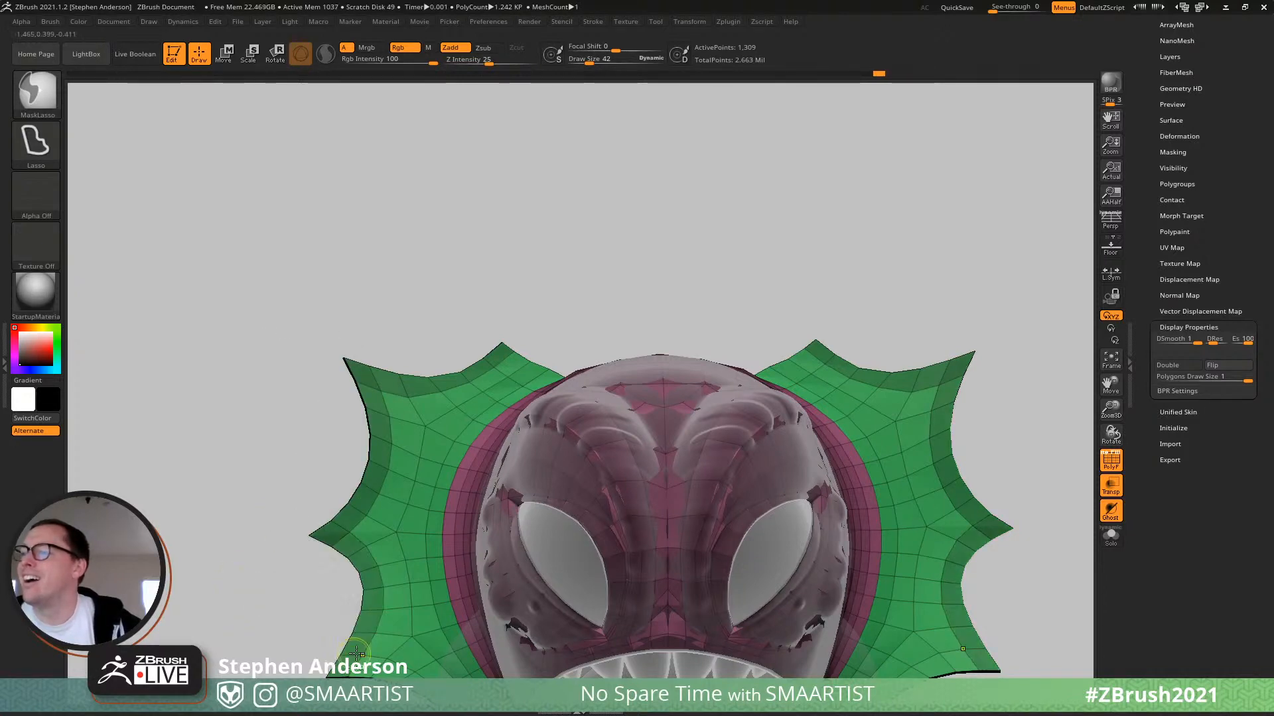
Extend the lasso mask along the lower rim of the frills to the tips below the mouth.
{"action": "left_click_drag", "start_coordinate": [360, 679], "coordinate": [279, 447], "text": "alt"}
{"action": "key", "text": "ctrl"}
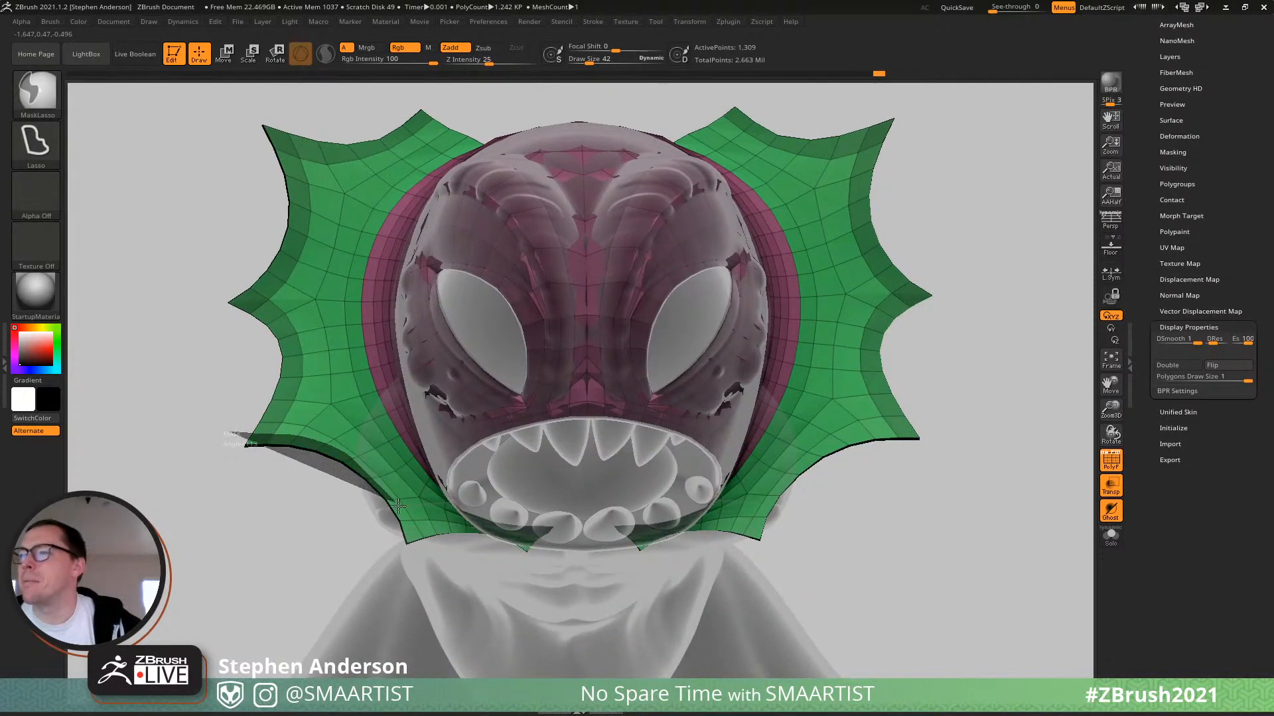
{"action": "mouse_move", "coordinate": [413, 536]}
{"action": "left_mouse_down", "text": "ctrl"}
{"action": "mouse_move", "coordinate": [404, 633]}
{"action": "mouse_move", "coordinate": [466, 543]}
{"action": "left_mouse_up", "text": "ctrl"}
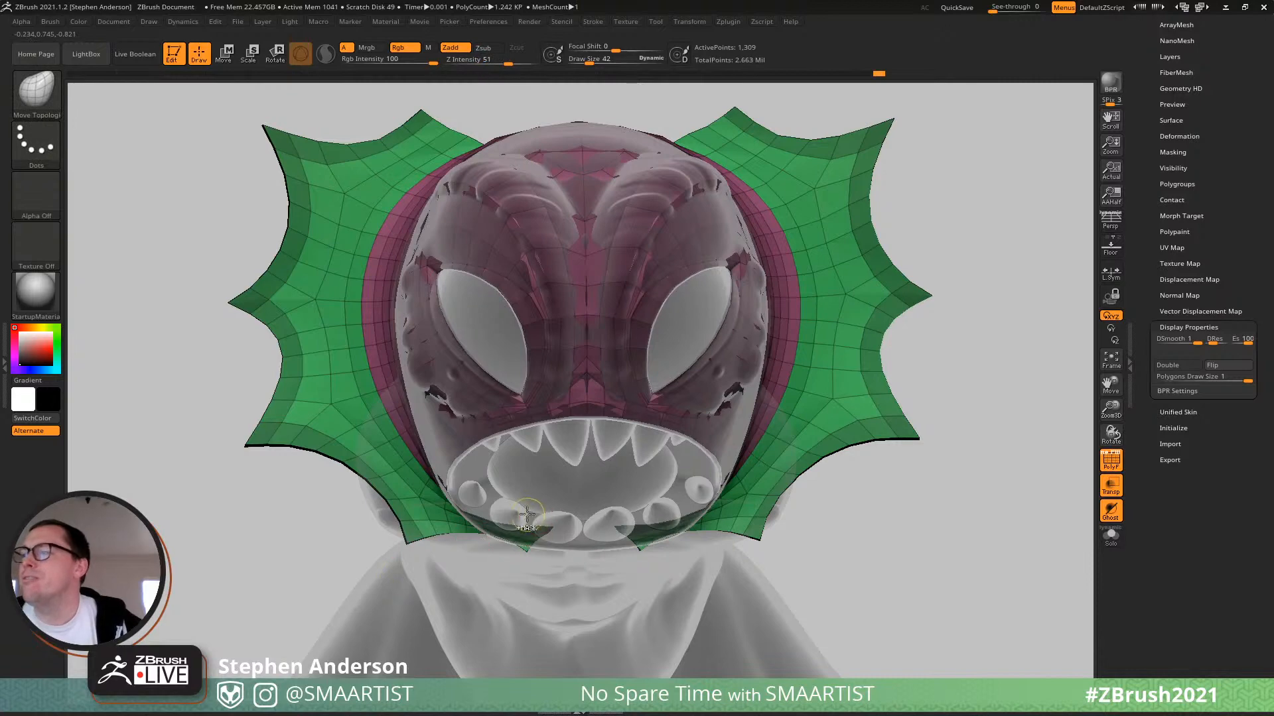
{"action": "mouse_move", "coordinate": [527, 514]}
{"action": "right_mouse_down", "text": "ctrl"}
{"action": "mouse_move", "coordinate": [641, 642]}
{"action": "mouse_move", "coordinate": [514, 489]}
{"action": "right_mouse_up", "text": "ctrl"}
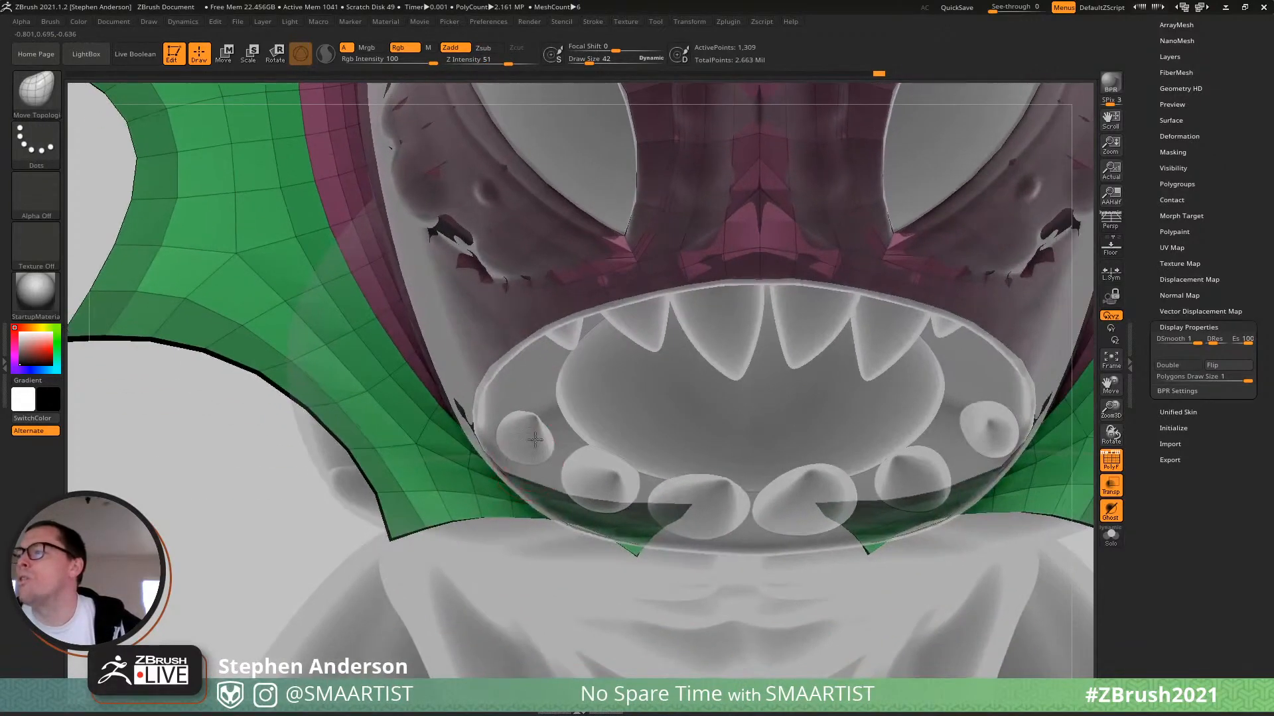
{"action": "mouse_move", "coordinate": [535, 440]}
{"action": "right_mouse_down"}
{"action": "mouse_move", "coordinate": [540, 365]}
{"action": "mouse_move", "coordinate": [546, 393]}
{"action": "right_mouse_up"}
{"action": "key", "text": "ctrl"}
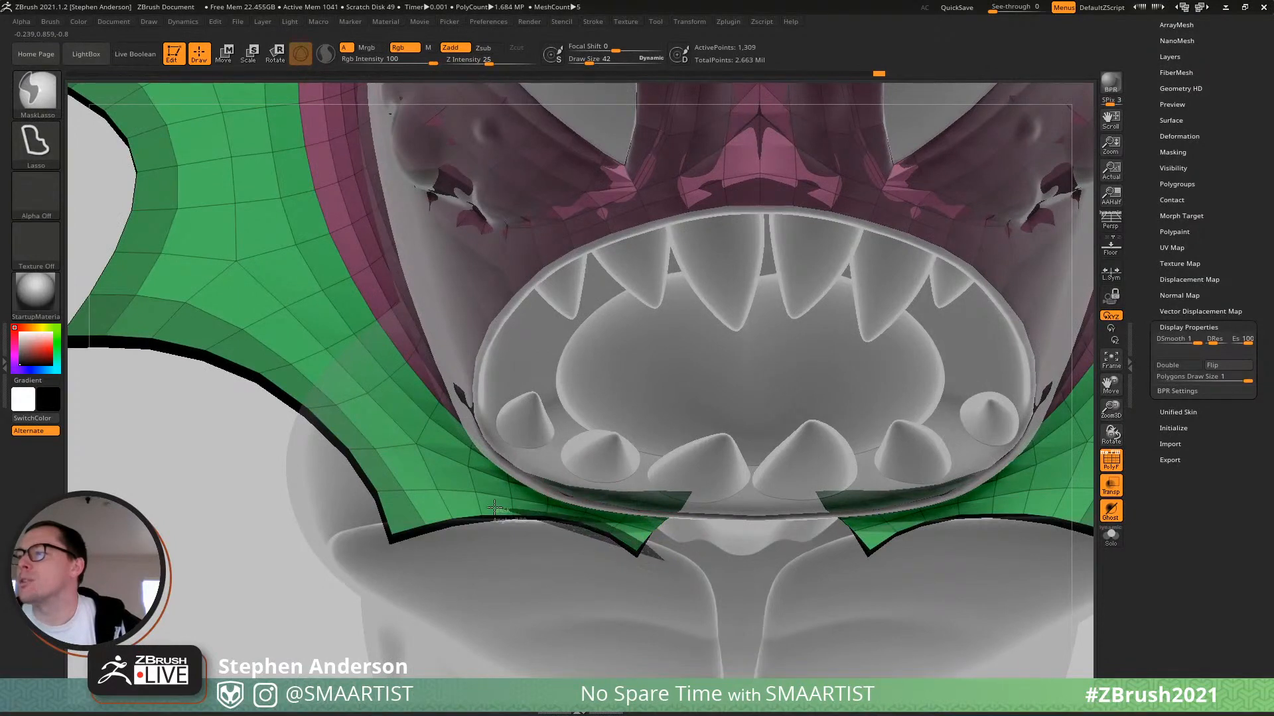
{"action": "mouse_move", "coordinate": [494, 508]}
{"action": "left_mouse_down", "text": "ctrl"}
{"action": "mouse_move", "coordinate": [355, 510]}
{"action": "mouse_move", "coordinate": [364, 540]}
{"action": "left_mouse_up", "text": "ctrl"}
Try to group the masked outer rim of the frills into a new polygroup.
{"action": "mouse_move", "coordinate": [367, 539]}
{"action": "right_mouse_down"}
{"action": "mouse_move", "coordinate": [532, 408]}
{"action": "mouse_move", "coordinate": [580, 389]}
{"action": "mouse_move", "coordinate": [569, 384]}
{"action": "mouse_move", "coordinate": [637, 398]}
{"action": "right_mouse_up"}
{"action": "key", "text": "ctrl"}
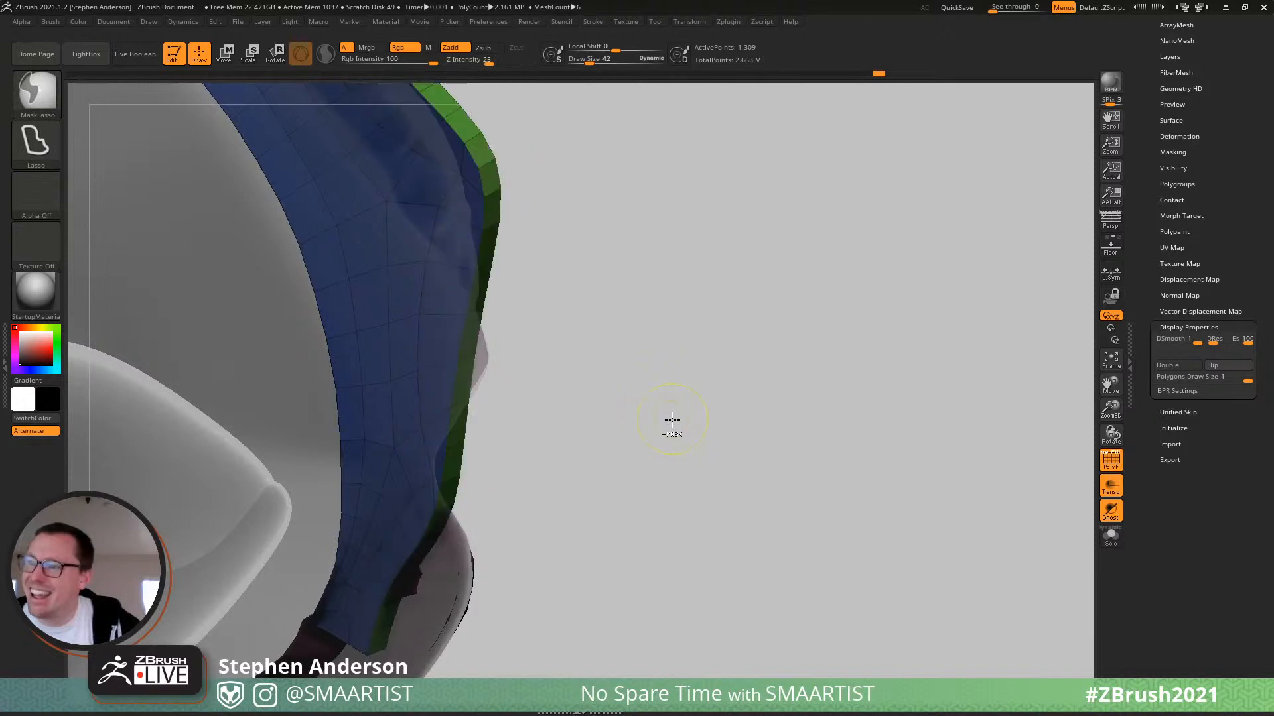
{"action": "key", "text": "ctrl+z"}
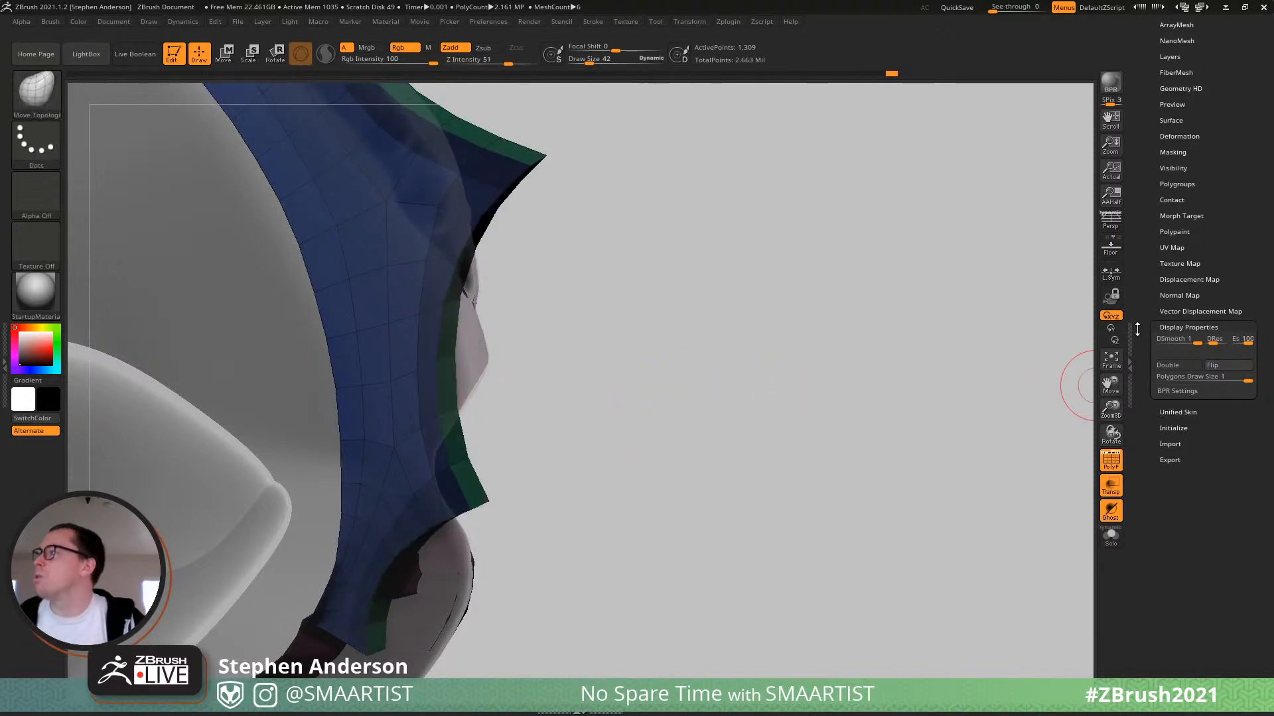
Assign the masked frill rim to its own polygroup and clear the mask.
{"action": "scroll", "coordinate": [1190, 199], "scroll_direction": "up", "scroll_amount": 3}
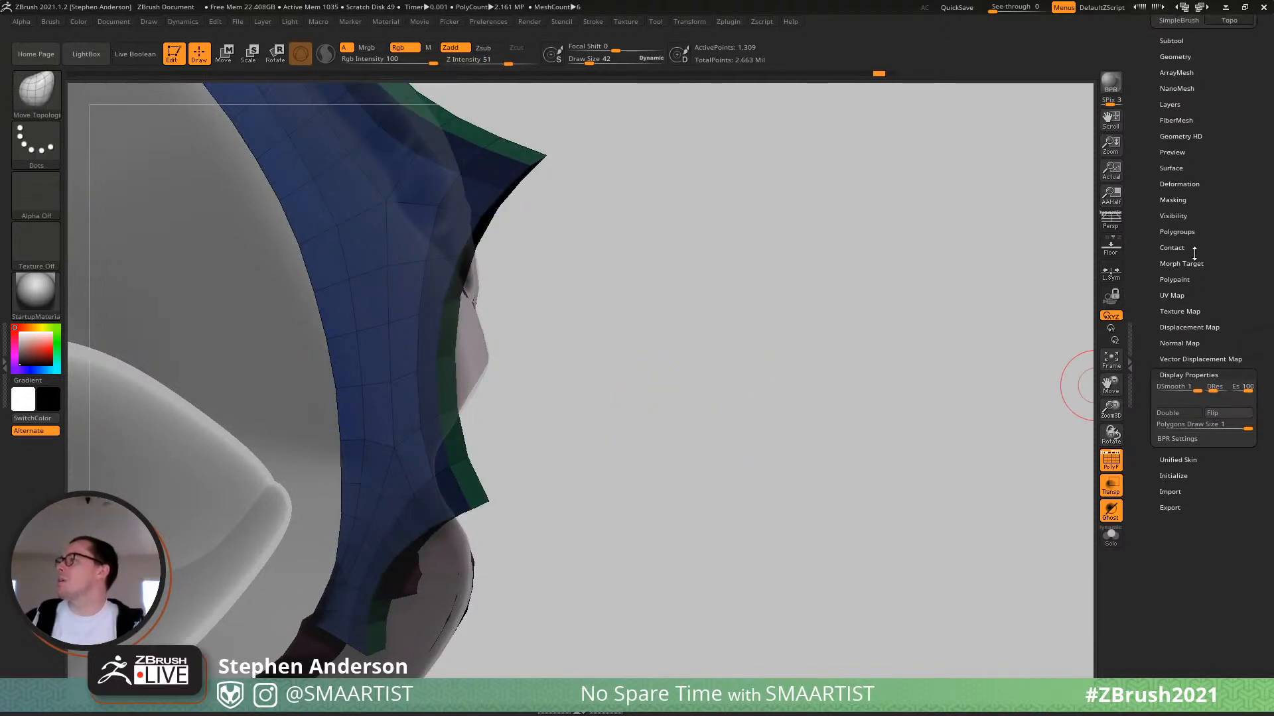
{"action": "left_click", "coordinate": [1177, 232]}
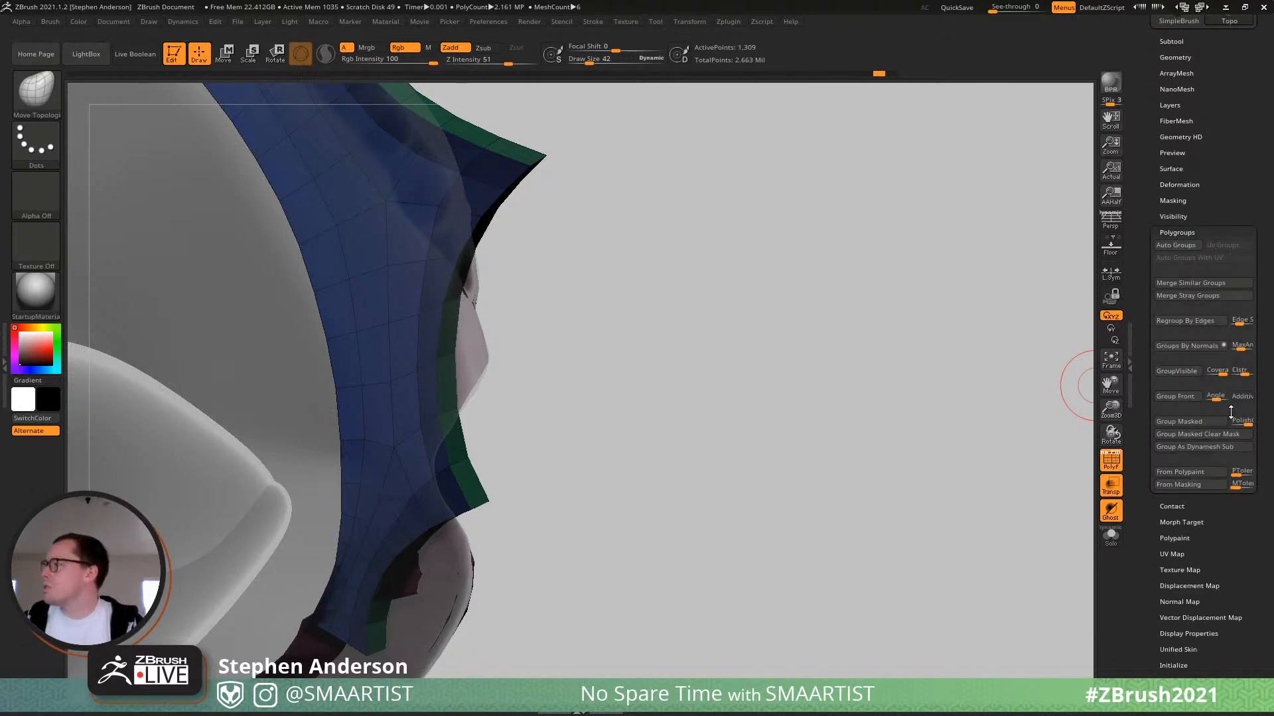
{"action": "left_click", "coordinate": [1183, 431]}
Mask the yellow rim using ZModeler's Mask action with the Polygroup Island target, and invert the mask to isolate the rim.
{"action": "mouse_move", "coordinate": [649, 427]}
{"action": "left_mouse_down"}
{"action": "mouse_move", "coordinate": [575, 296]}
{"action": "mouse_move", "coordinate": [546, 193]}
{"action": "mouse_move", "coordinate": [594, 238]}
{"action": "mouse_move", "coordinate": [584, 276]}
{"action": "mouse_move", "coordinate": [523, 227]}
{"action": "mouse_move", "coordinate": [612, 282]}
{"action": "mouse_move", "coordinate": [485, 228]}
{"action": "mouse_move", "coordinate": [487, 258]}
{"action": "left_mouse_up"}
{"action": "key", "text": "ctrl"}
{"action": "key", "text": "b"}
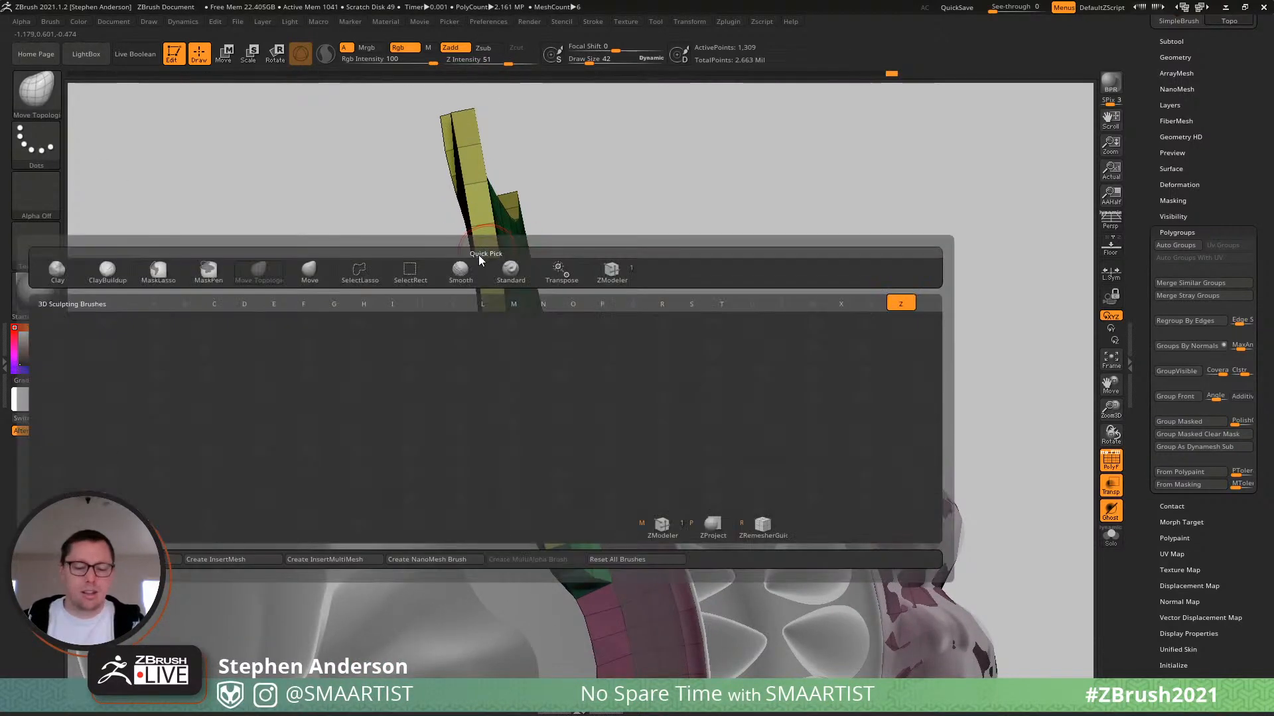
{"action": "key", "text": "z"}
{"action": "key", "text": "m"}
{"action": "key", "text": "space"}
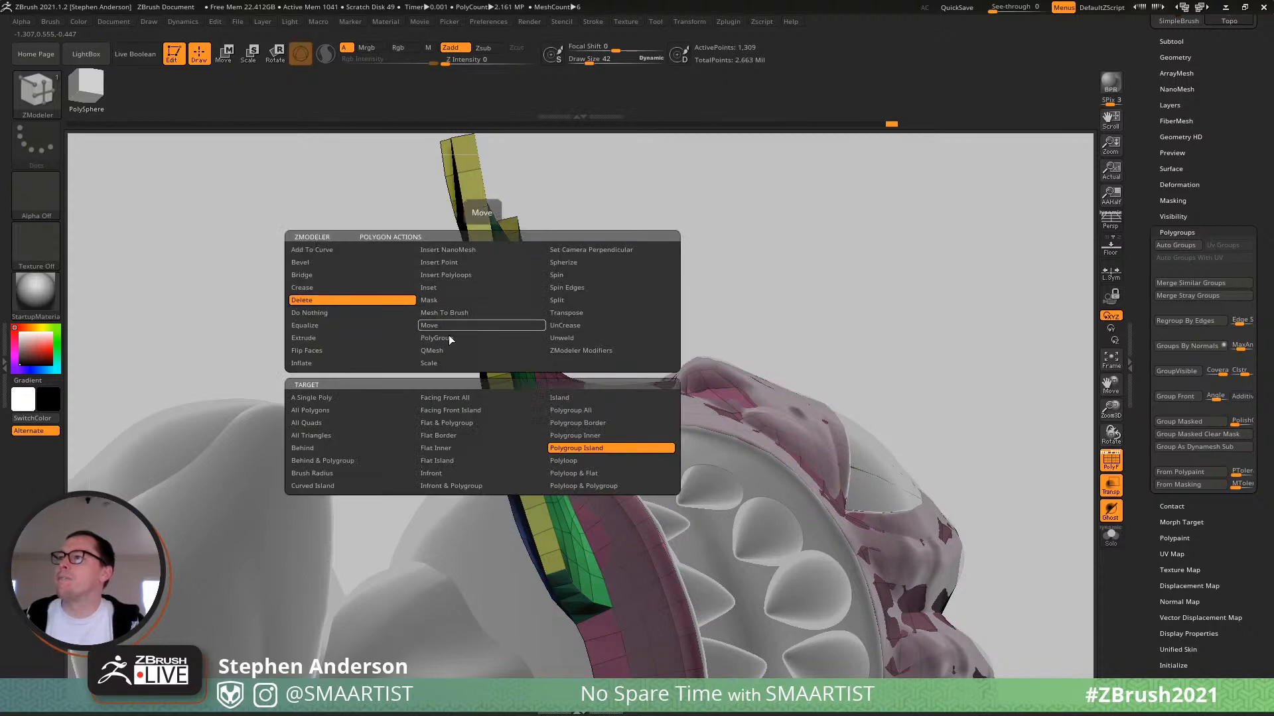
{"action": "left_click", "coordinate": [440, 300]}
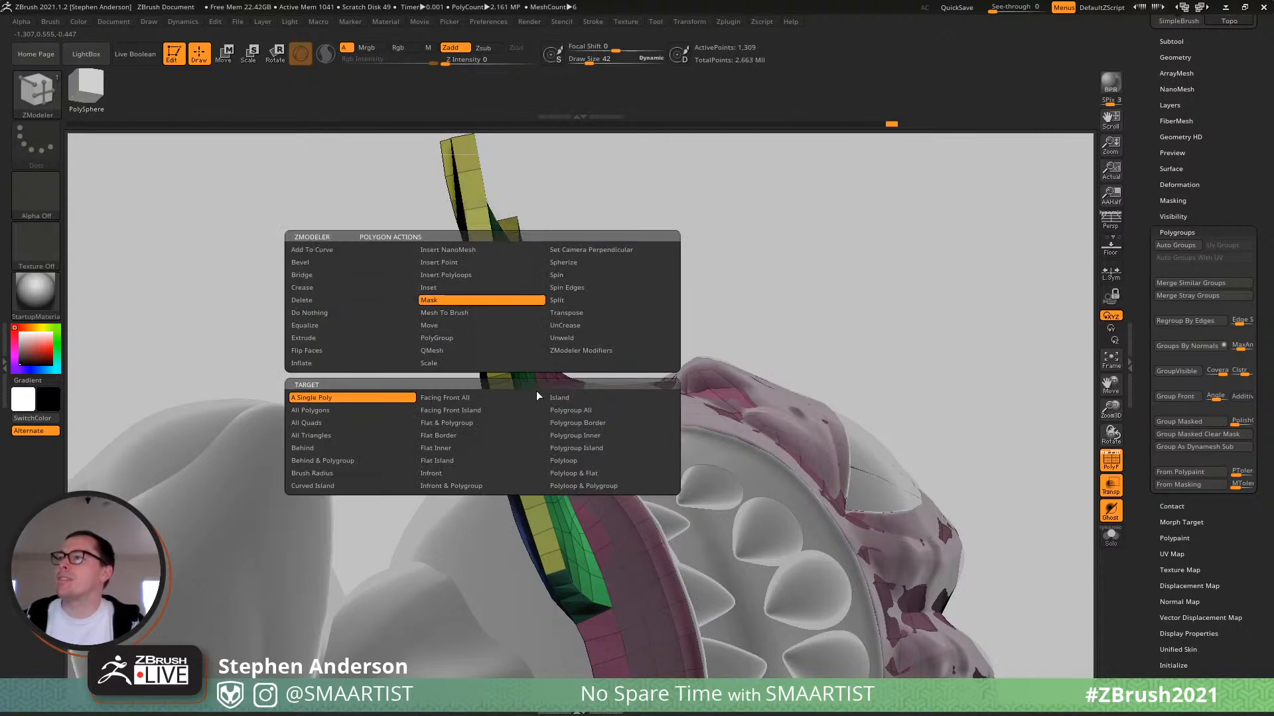
{"action": "left_click", "coordinate": [613, 447]}
{"action": "left_click", "coordinate": [492, 280]}
{"action": "right_click_drag", "start_coordinate": [539, 266], "coordinate": [623, 229]}
{"action": "left_click", "coordinate": [676, 236], "text": "ctrl"}
Place the Move gizmo on the unmasked frill rim and scale the rim thinner across its thickness.
{"action": "mouse_move", "coordinate": [418, 315]}
{"action": "right_mouse_down"}
{"action": "mouse_move", "coordinate": [372, 308]}
{"action": "mouse_move", "coordinate": [378, 293]}
{"action": "mouse_move", "coordinate": [364, 321]}
{"action": "right_mouse_up"}
{"action": "key", "text": "w"}
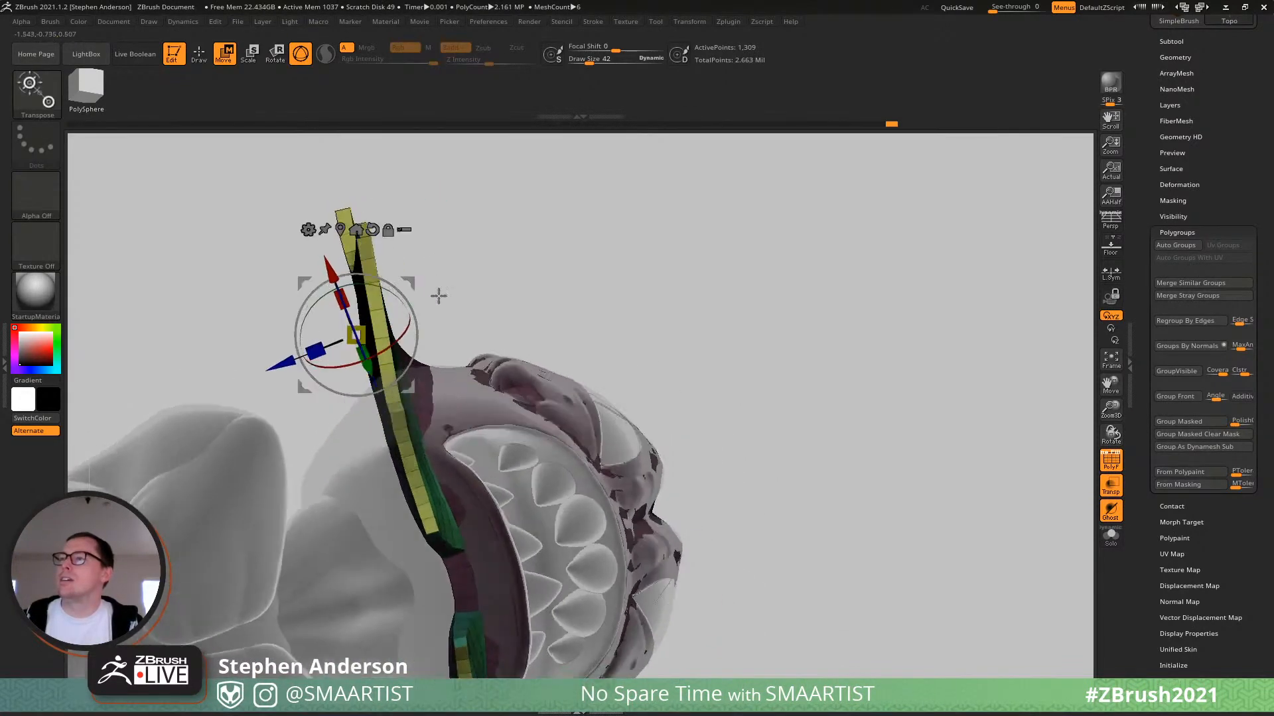
{"action": "right_click_drag", "start_coordinate": [439, 295], "coordinate": [472, 259]}
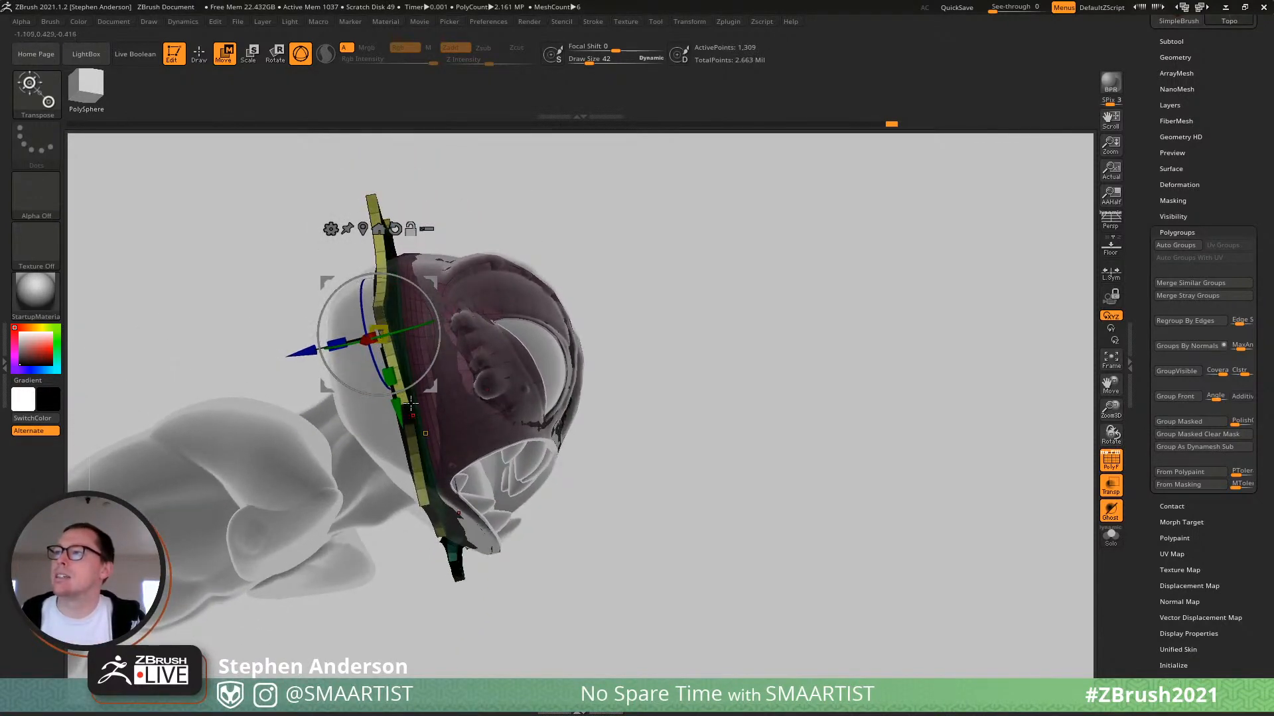
{"action": "left_click", "coordinate": [409, 403], "text": "alt"}
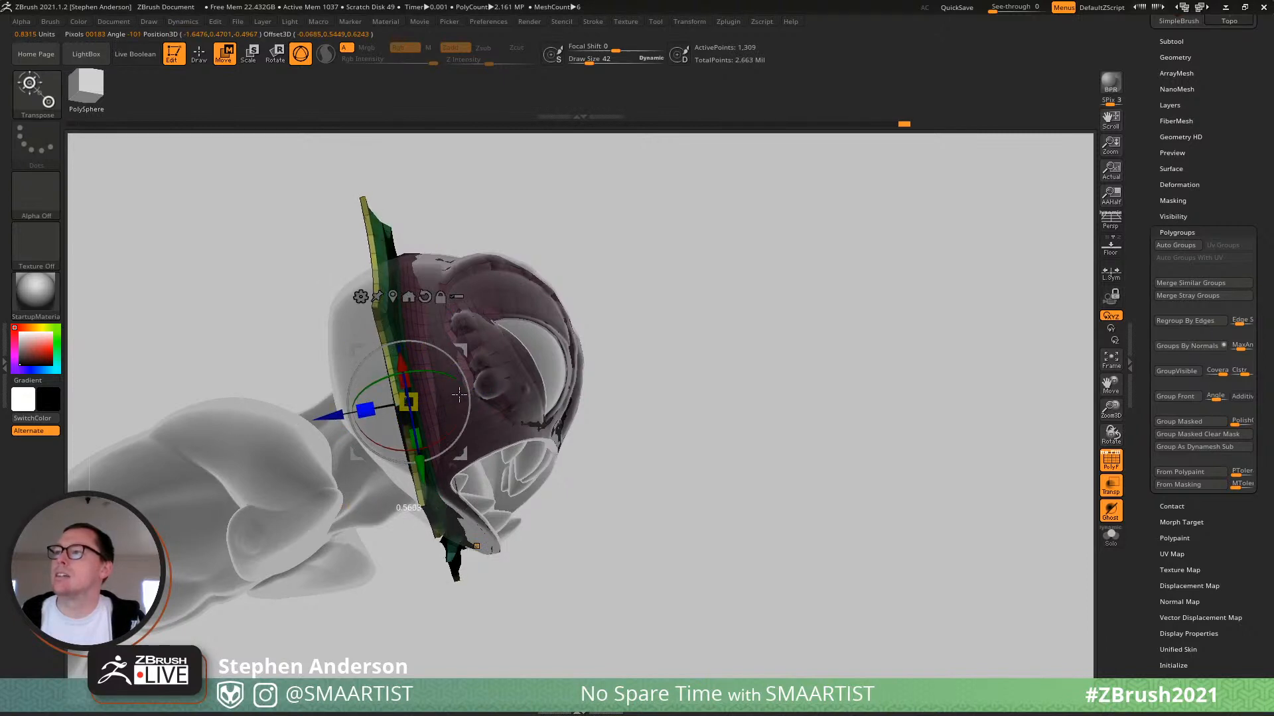
{"action": "right_click_drag", "start_coordinate": [490, 345], "coordinate": [456, 280]}
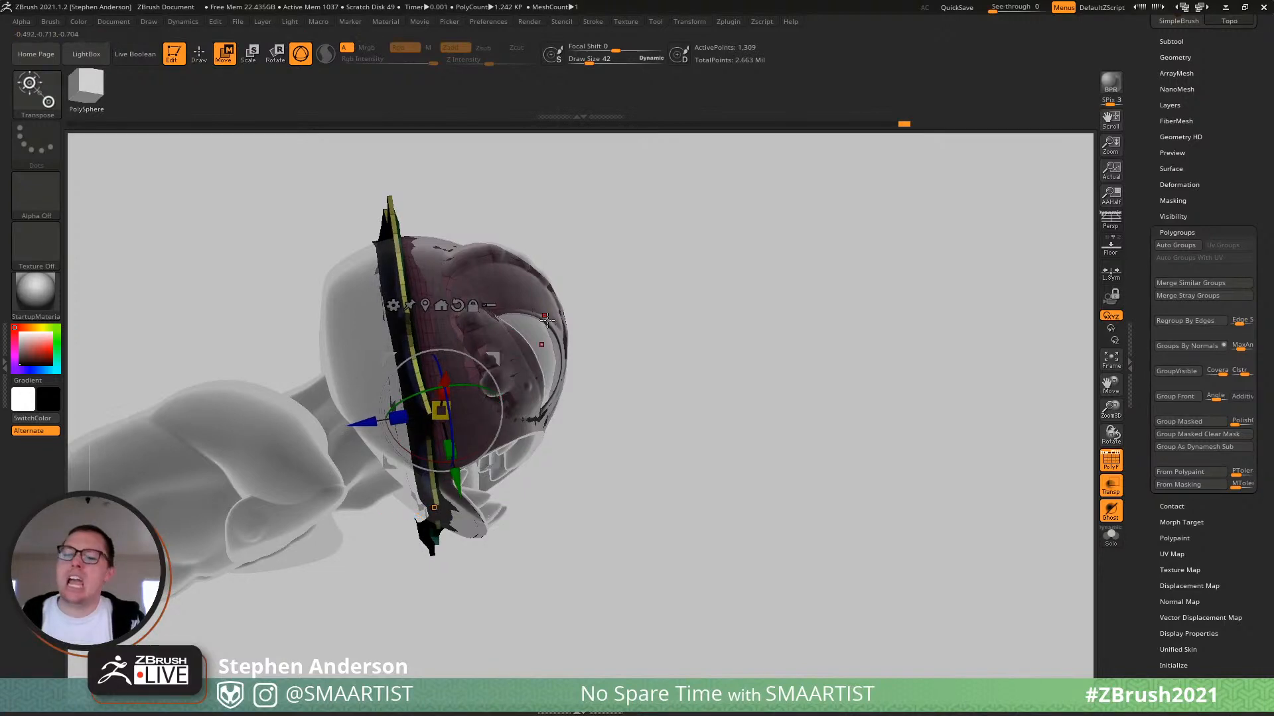
{"action": "mouse_move", "coordinate": [564, 285]}
{"action": "right_mouse_down"}
{"action": "mouse_move", "coordinate": [517, 270]}
{"action": "mouse_move", "coordinate": [552, 258]}
{"action": "mouse_move", "coordinate": [584, 269]}
{"action": "mouse_move", "coordinate": [602, 174]}
{"action": "mouse_move", "coordinate": [617, 188]}
{"action": "mouse_move", "coordinate": [605, 219]}
{"action": "right_mouse_up"}
{"action": "key", "text": "q"}
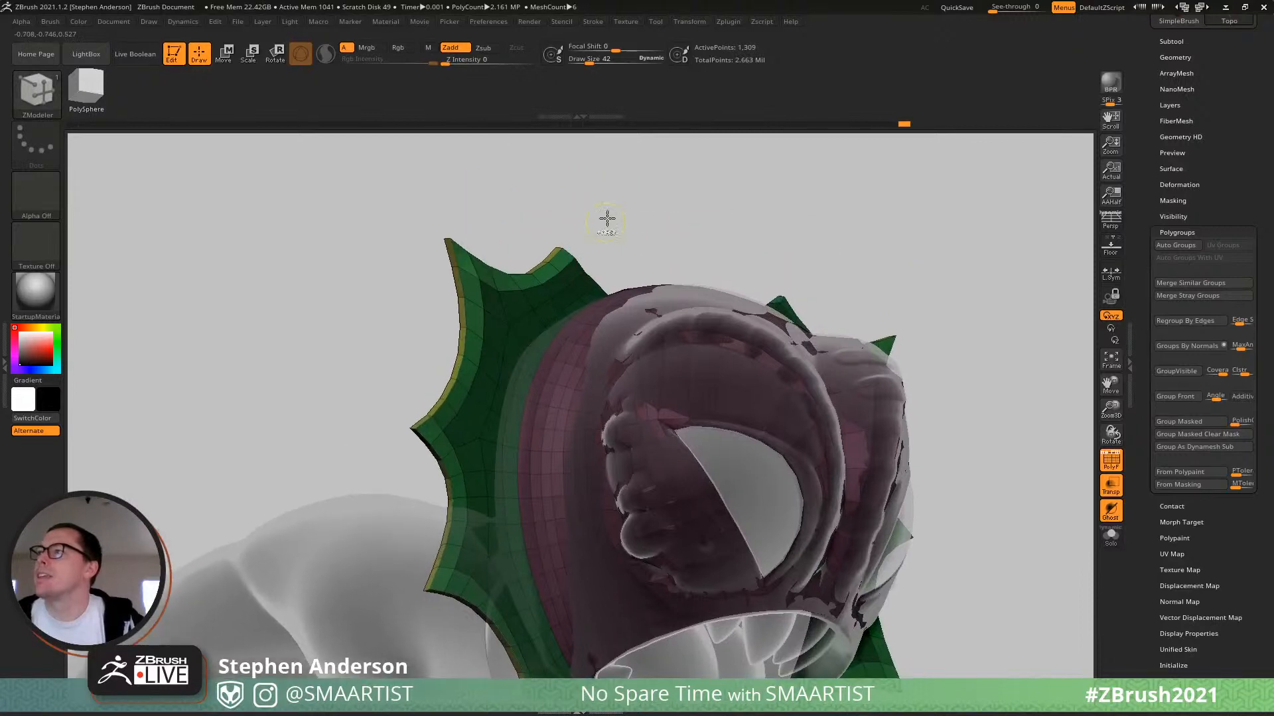
Clear the mask from the frills and head mesh and return to Draw mode.
{"action": "left_click", "coordinate": [610, 191], "text": "ctrl"}
{"action": "key", "text": "w"}
{"action": "left_click", "coordinate": [494, 318], "text": "ctrl"}
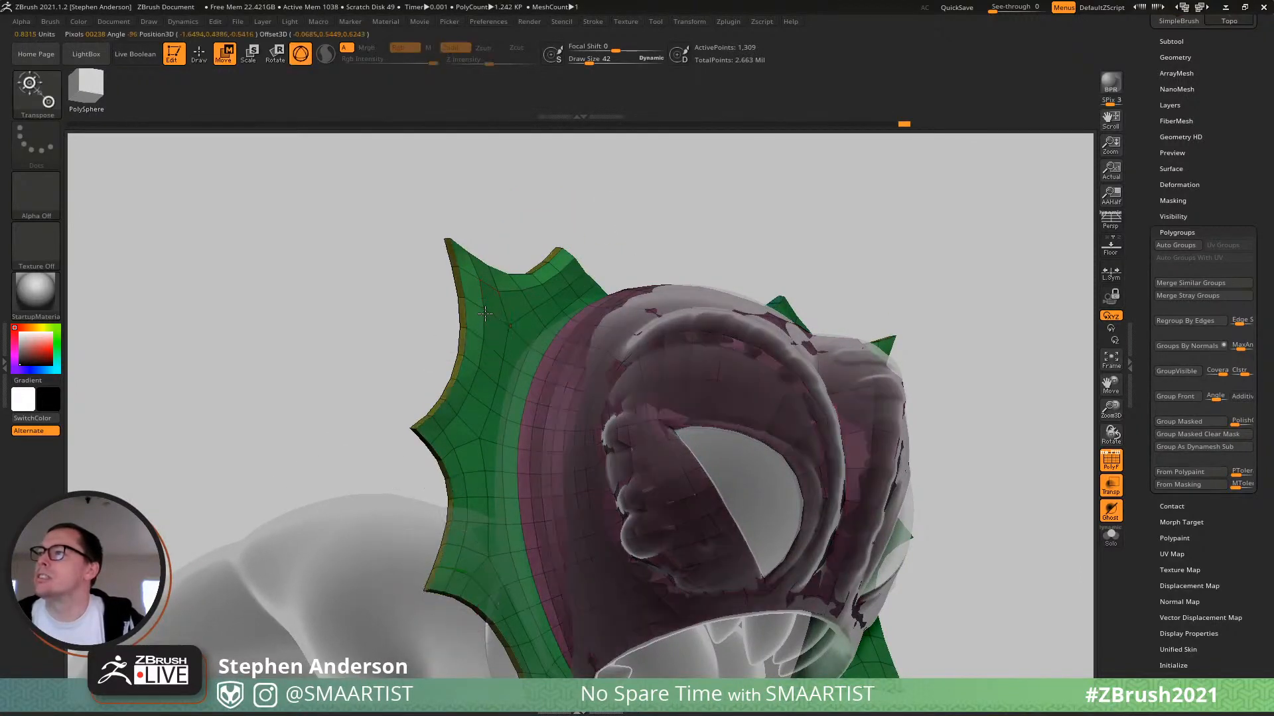
{"action": "key", "text": "q"}
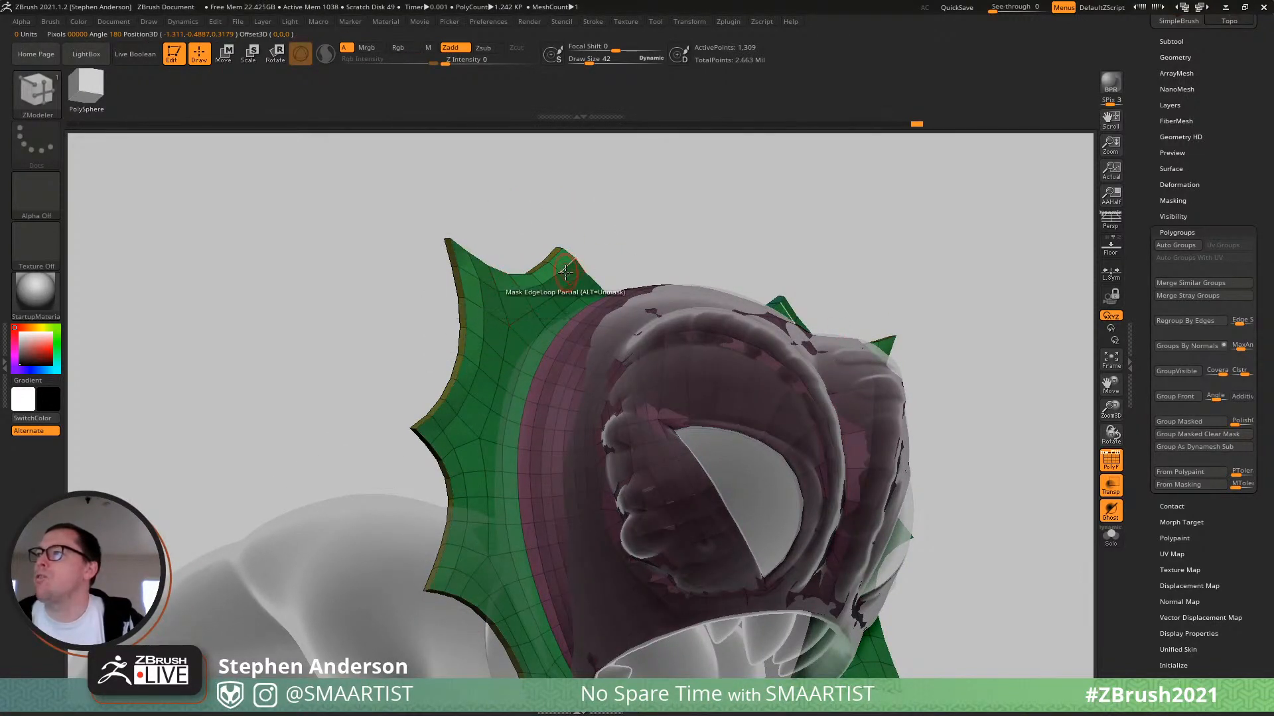
Switch to the Move brush, set the draw size to 51, and clear the remaining mask from the frills and head mesh.
{"action": "mouse_move", "coordinate": [566, 272]}
{"action": "right_mouse_down"}
{"action": "mouse_move", "coordinate": [560, 245]}
{"action": "mouse_move", "coordinate": [529, 264]}
{"action": "mouse_move", "coordinate": [577, 294]}
{"action": "mouse_move", "coordinate": [574, 270]}
{"action": "mouse_move", "coordinate": [550, 282]}
{"action": "mouse_move", "coordinate": [585, 257]}
{"action": "right_mouse_up"}
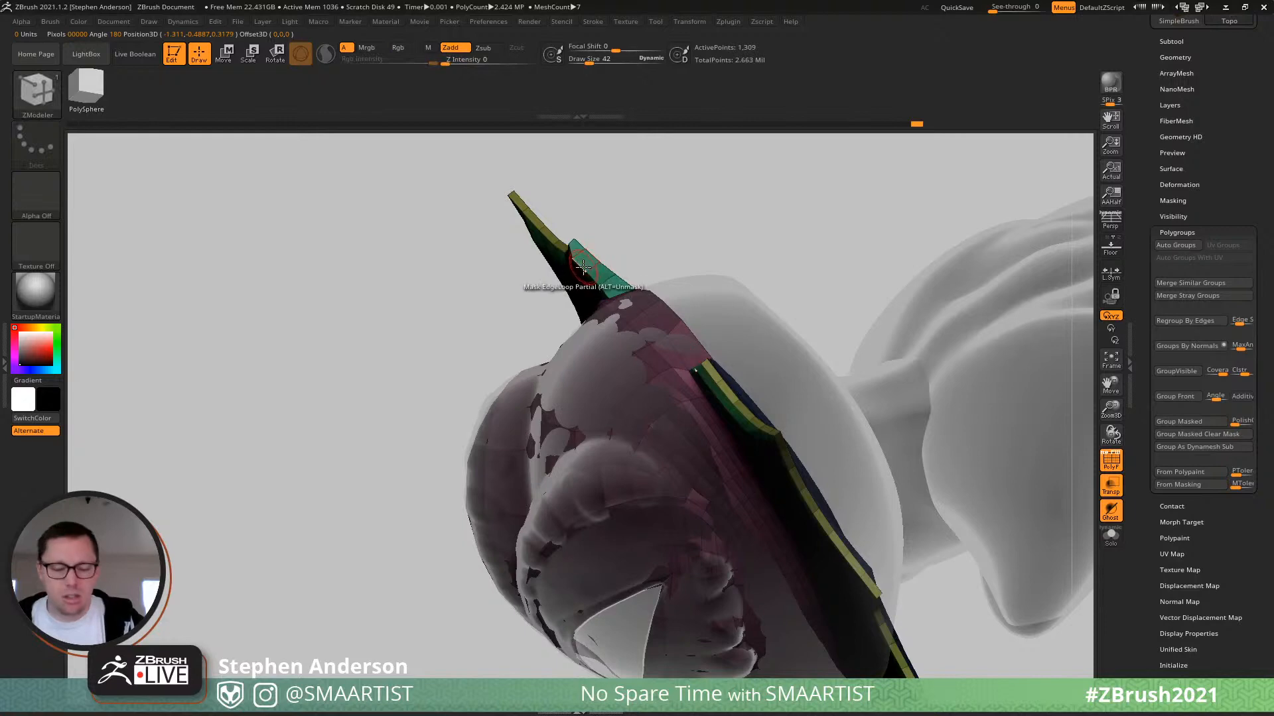
{"action": "key", "text": "b"}
{"action": "key", "text": "m"}
{"action": "key", "text": "v"}
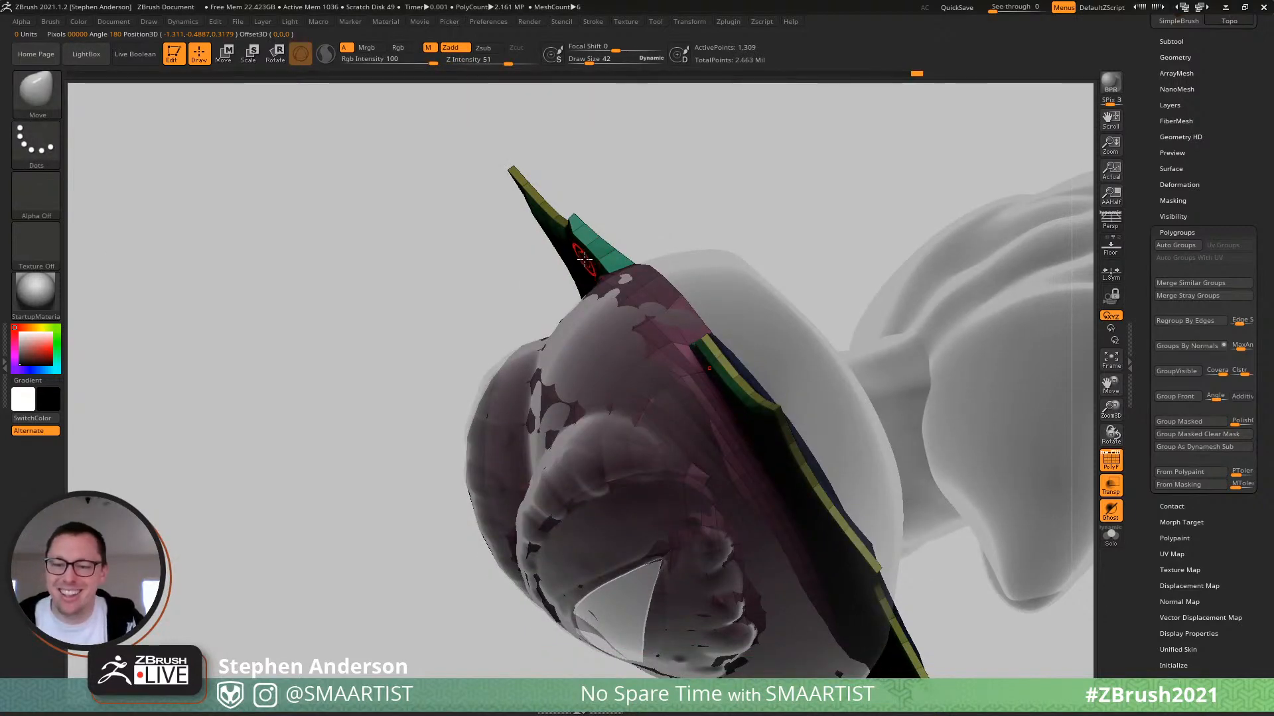
{"action": "right_click_drag", "start_coordinate": [584, 259], "coordinate": [586, 284]}
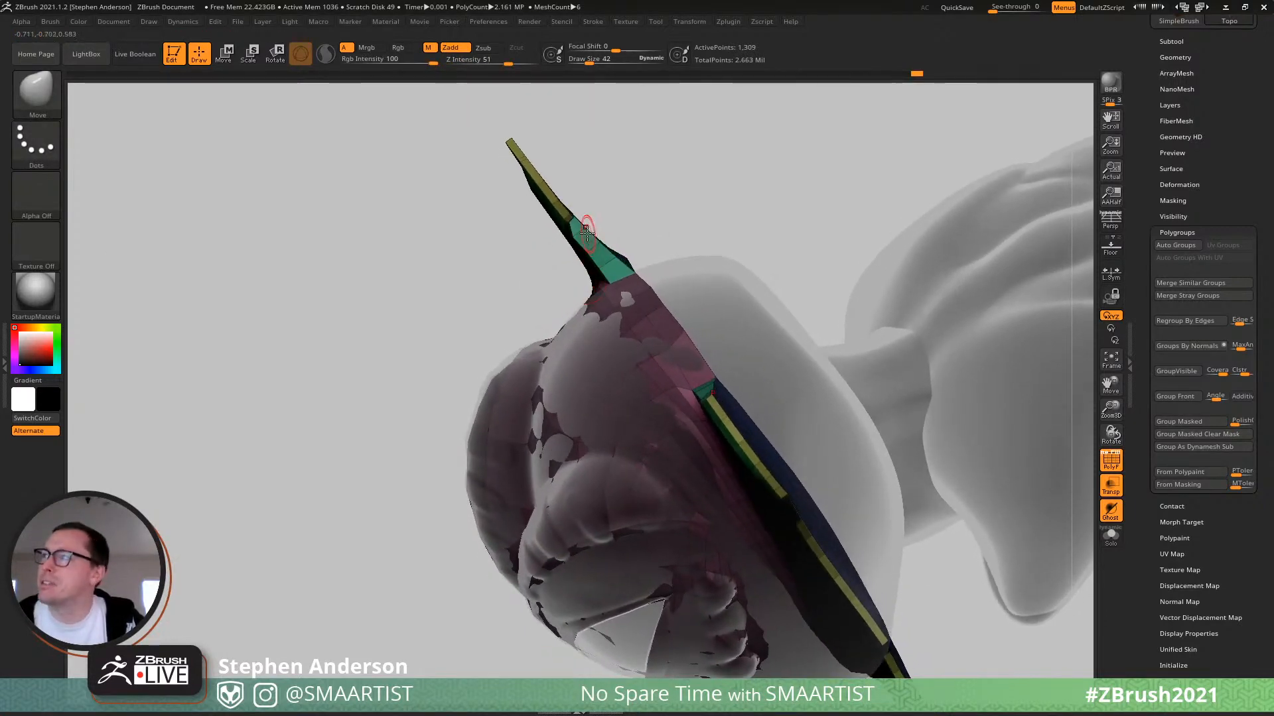
{"action": "right_click_drag", "start_coordinate": [585, 229], "coordinate": [575, 236]}
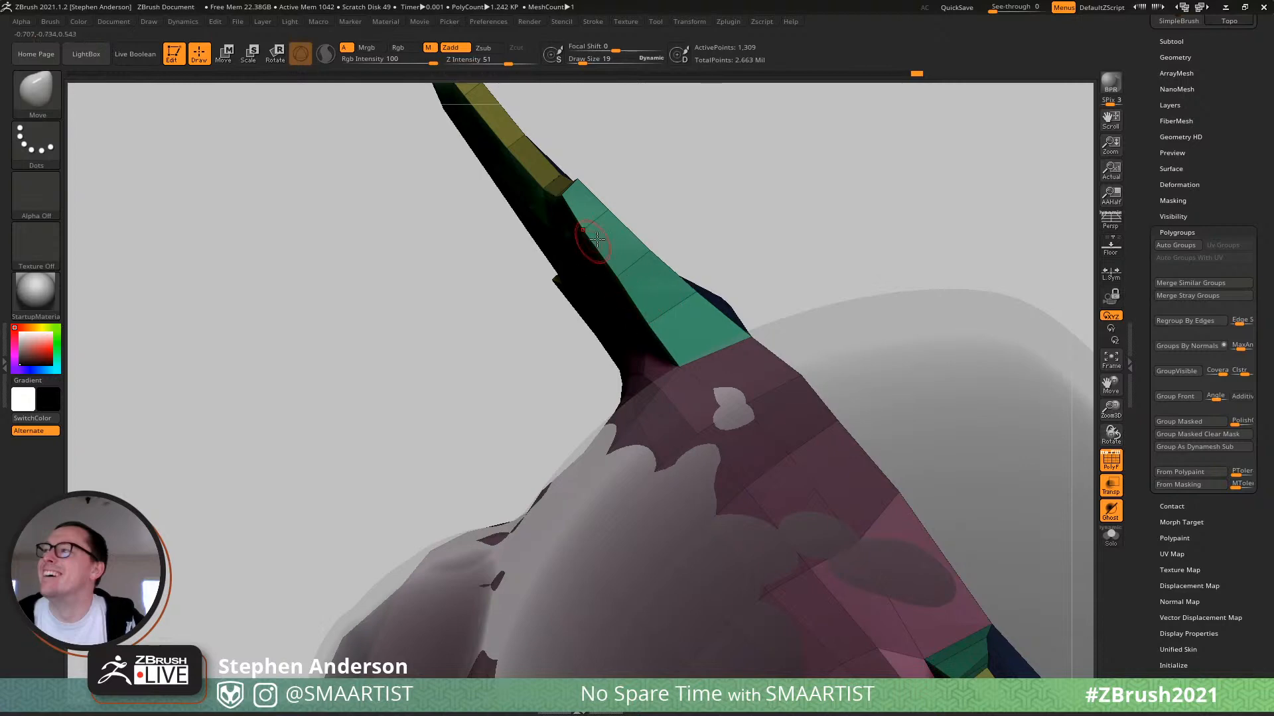
{"action": "mouse_move", "coordinate": [597, 239]}
{"action": "right_mouse_down"}
{"action": "mouse_move", "coordinate": [637, 222]}
{"action": "mouse_move", "coordinate": [557, 279]}
{"action": "mouse_move", "coordinate": [489, 258]}
{"action": "mouse_move", "coordinate": [571, 239]}
{"action": "mouse_move", "coordinate": [560, 273]}
{"action": "mouse_move", "coordinate": [629, 370]}
{"action": "mouse_move", "coordinate": [589, 330]}
{"action": "mouse_move", "coordinate": [541, 238]}
{"action": "mouse_move", "coordinate": [575, 248]}
{"action": "right_mouse_up"}
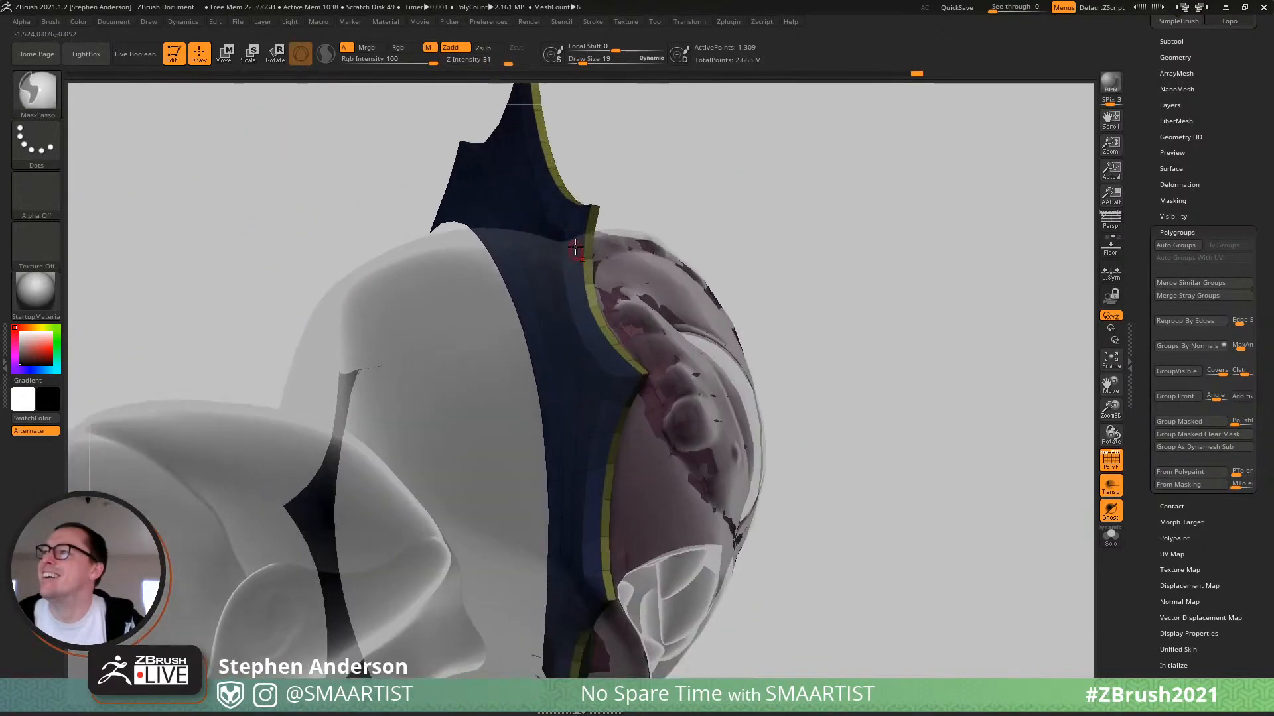
{"action": "key", "text": "s"}
{"action": "key", "text": "shift"}
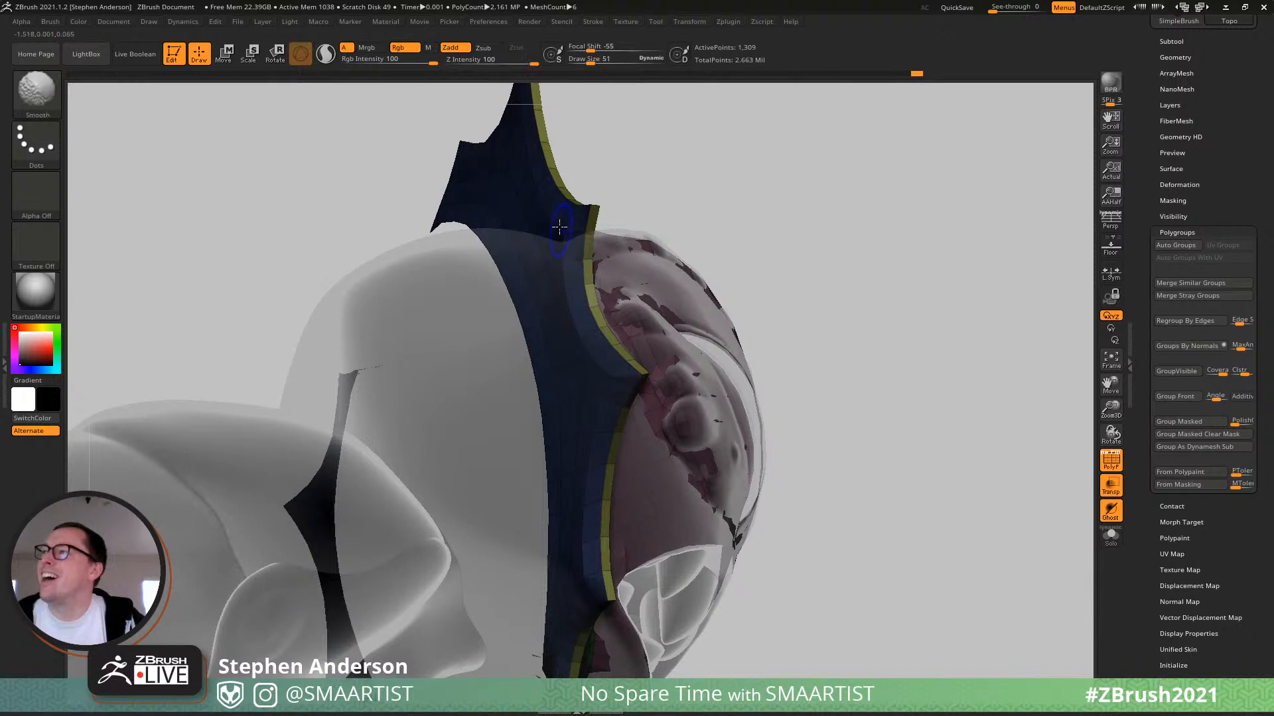
{"action": "left_click_drag", "start_coordinate": [663, 156], "coordinate": [684, 196], "text": "ctrl"}
Smooth the back surface of the side frill from its outer lobes down to its jaw end.
{"action": "key", "text": "shift"}
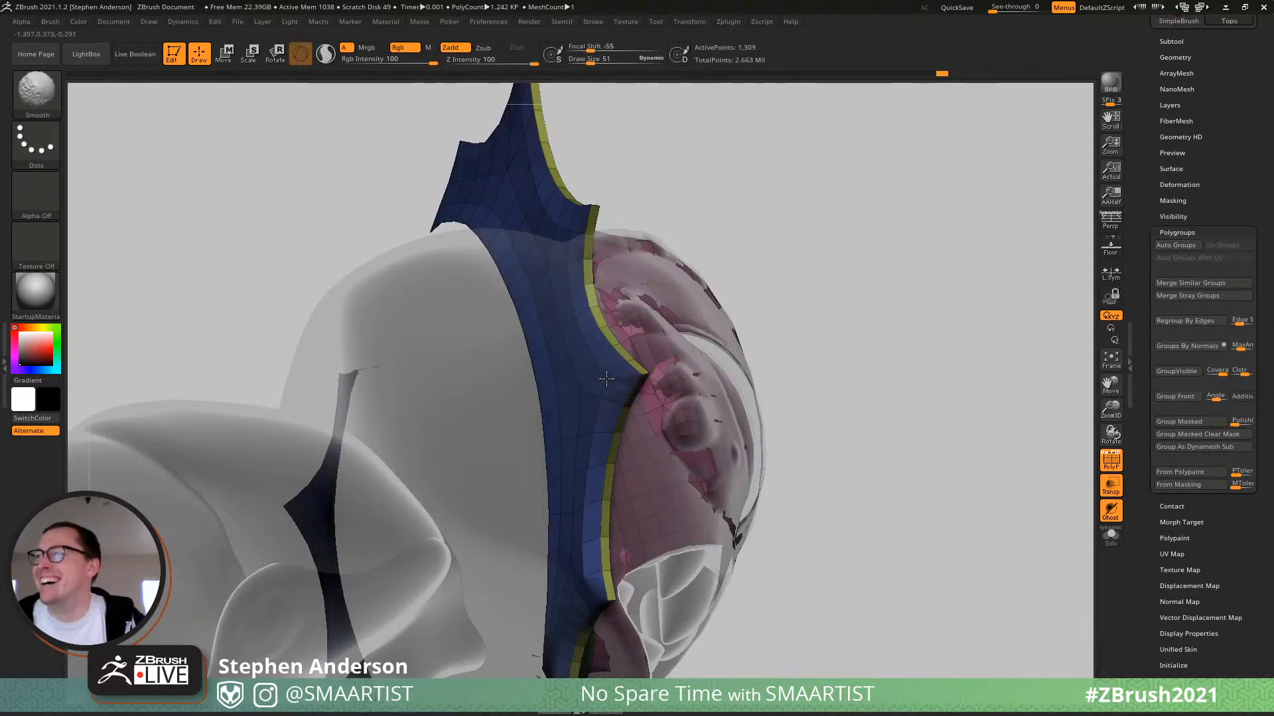
{"action": "mouse_move", "coordinate": [583, 365]}
{"action": "right_mouse_down"}
{"action": "mouse_move", "coordinate": [578, 232]}
{"action": "mouse_move", "coordinate": [587, 279]}
{"action": "right_mouse_up"}
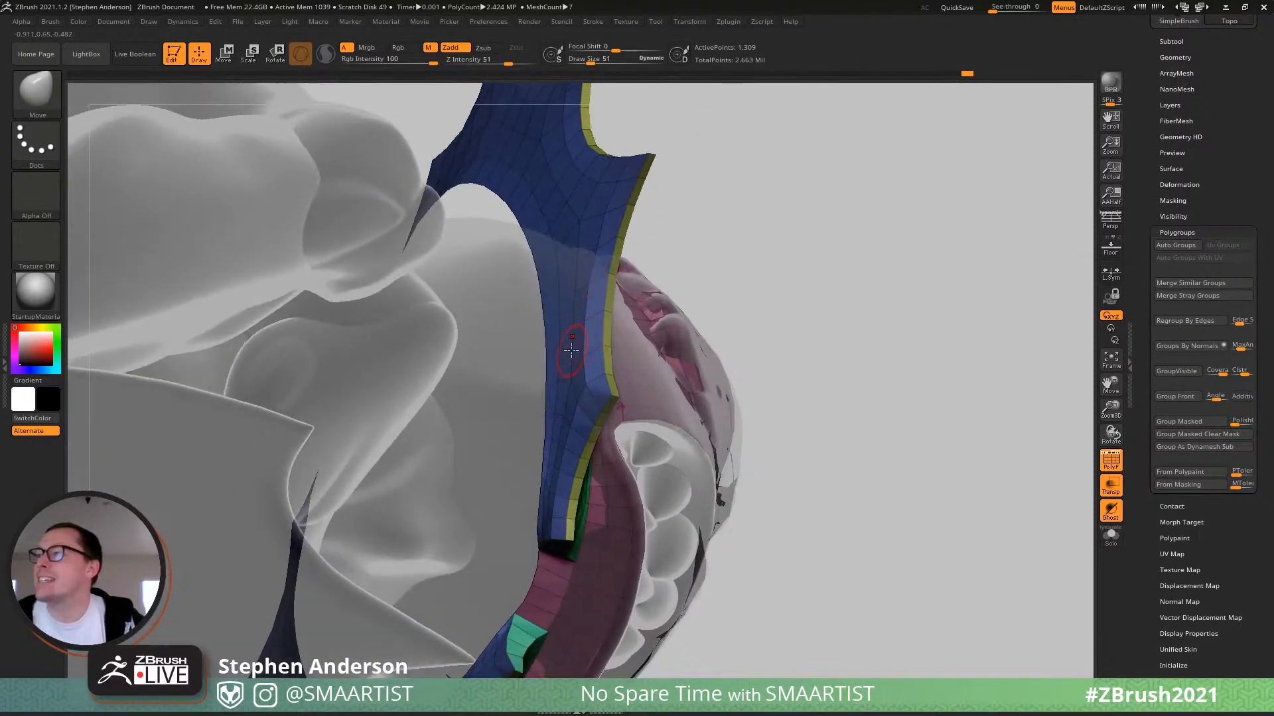
{"action": "mouse_move", "coordinate": [571, 350]}
{"action": "right_mouse_down"}
{"action": "mouse_move", "coordinate": [540, 327]}
{"action": "mouse_move", "coordinate": [560, 280]}
{"action": "mouse_move", "coordinate": [580, 339]}
{"action": "right_mouse_up"}
{"action": "key", "text": "shift"}
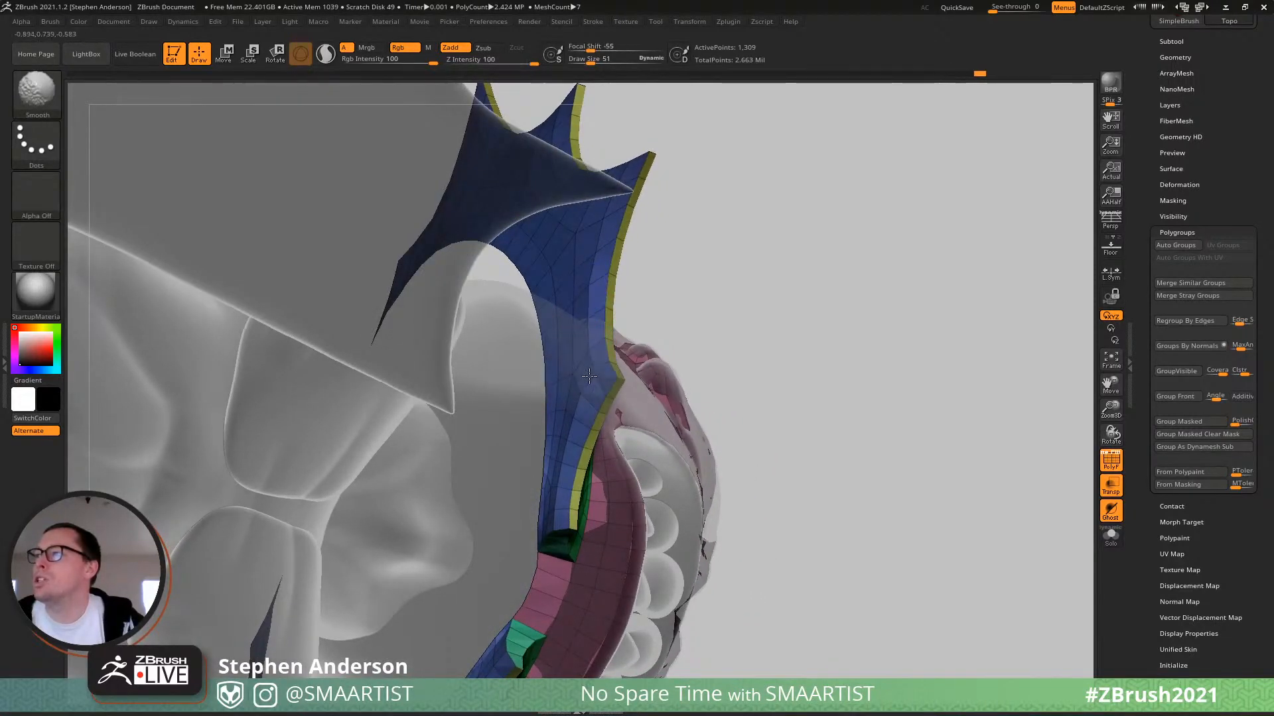
{"action": "left_click_drag", "start_coordinate": [567, 419], "coordinate": [572, 438], "text": "shift"}
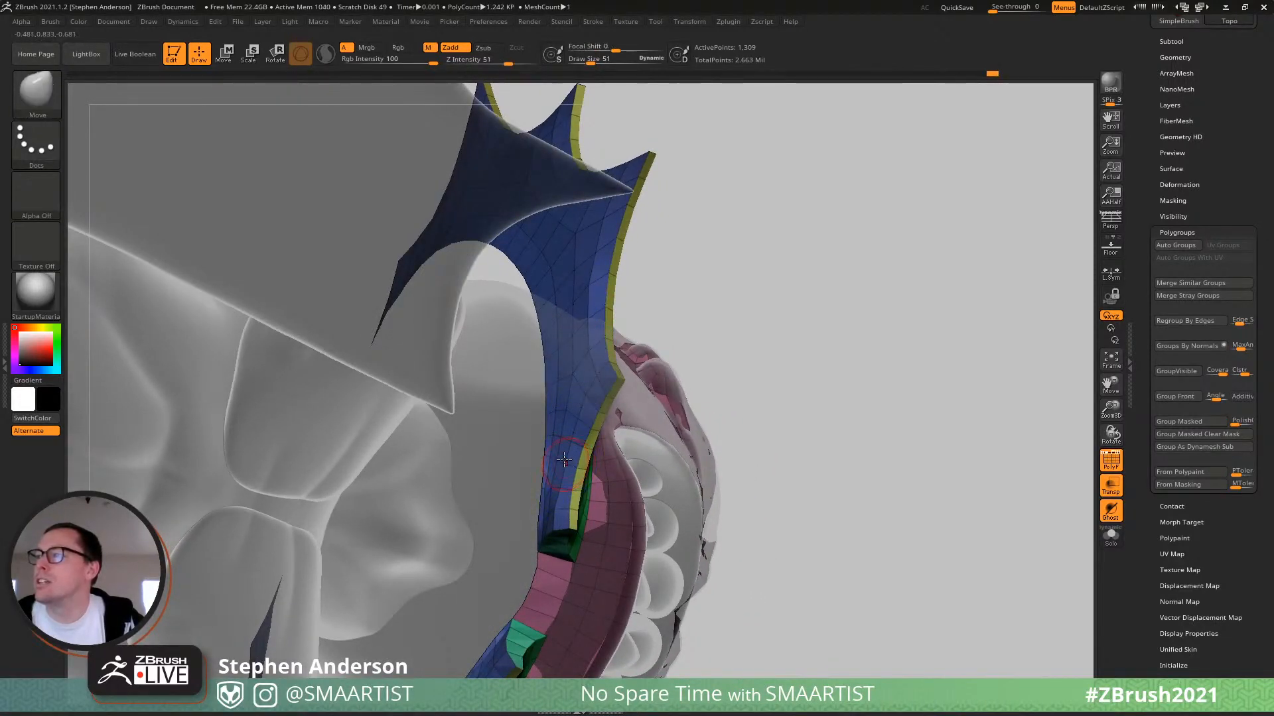
Reduce the draw size to 36 and adjust the frill's corner at the jaw end with the Move brush.
{"action": "mouse_move", "coordinate": [562, 464]}
{"action": "right_mouse_down"}
{"action": "mouse_move", "coordinate": [564, 503]}
{"action": "mouse_move", "coordinate": [603, 506]}
{"action": "mouse_move", "coordinate": [628, 528]}
{"action": "mouse_move", "coordinate": [633, 424]}
{"action": "mouse_move", "coordinate": [635, 438]}
{"action": "mouse_move", "coordinate": [555, 383]}
{"action": "right_mouse_up"}
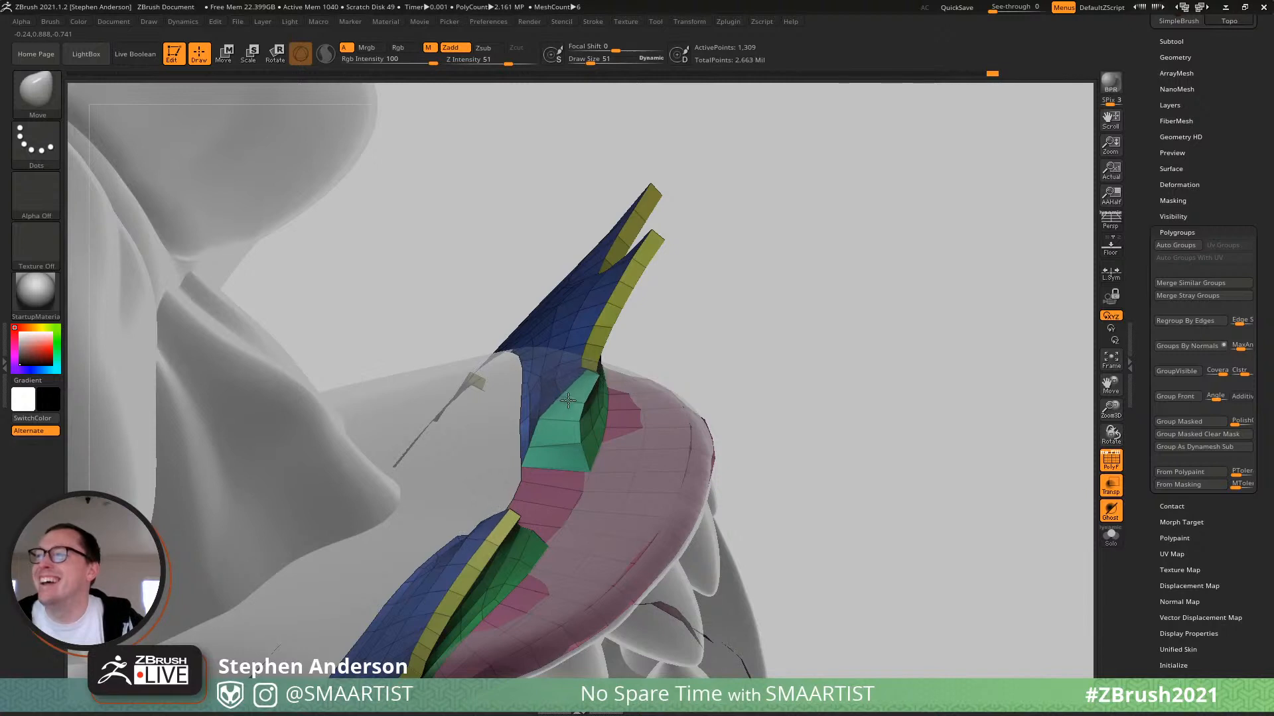
{"action": "key", "text": "s"}
{"action": "left_click_drag", "start_coordinate": [550, 420], "coordinate": [555, 420]}
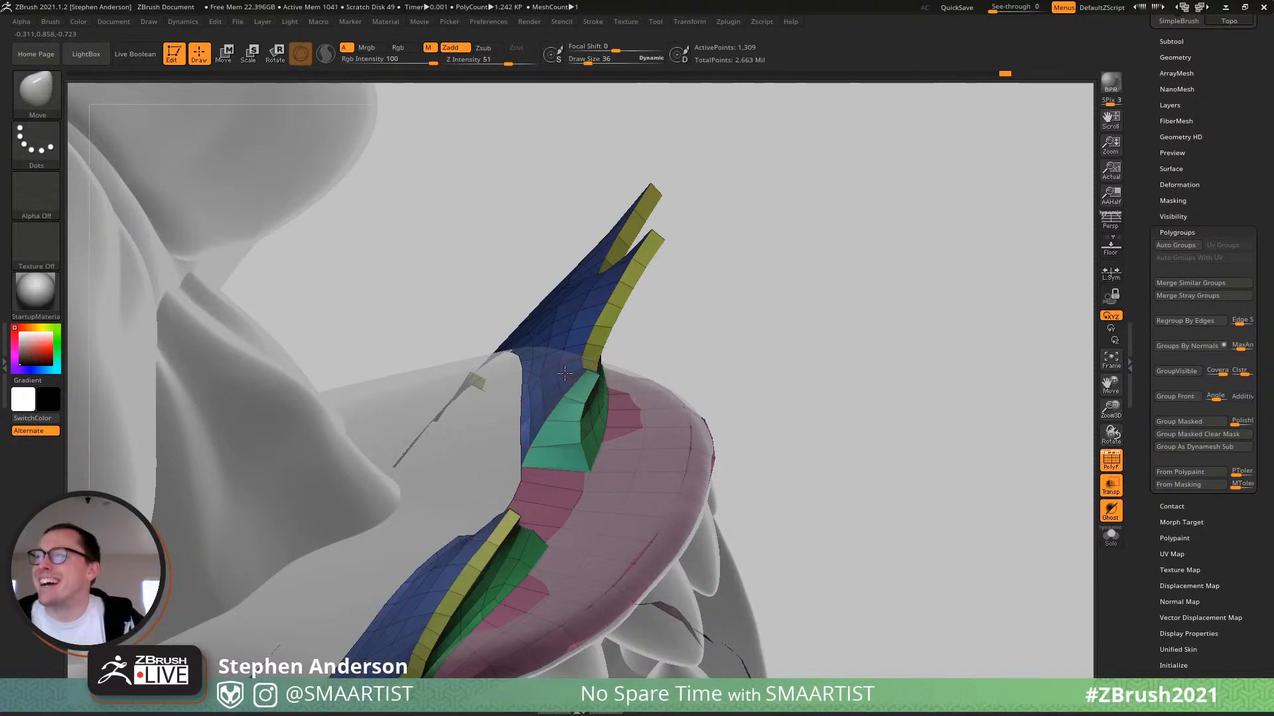
{"action": "right_click_drag", "start_coordinate": [565, 373], "coordinate": [586, 369]}
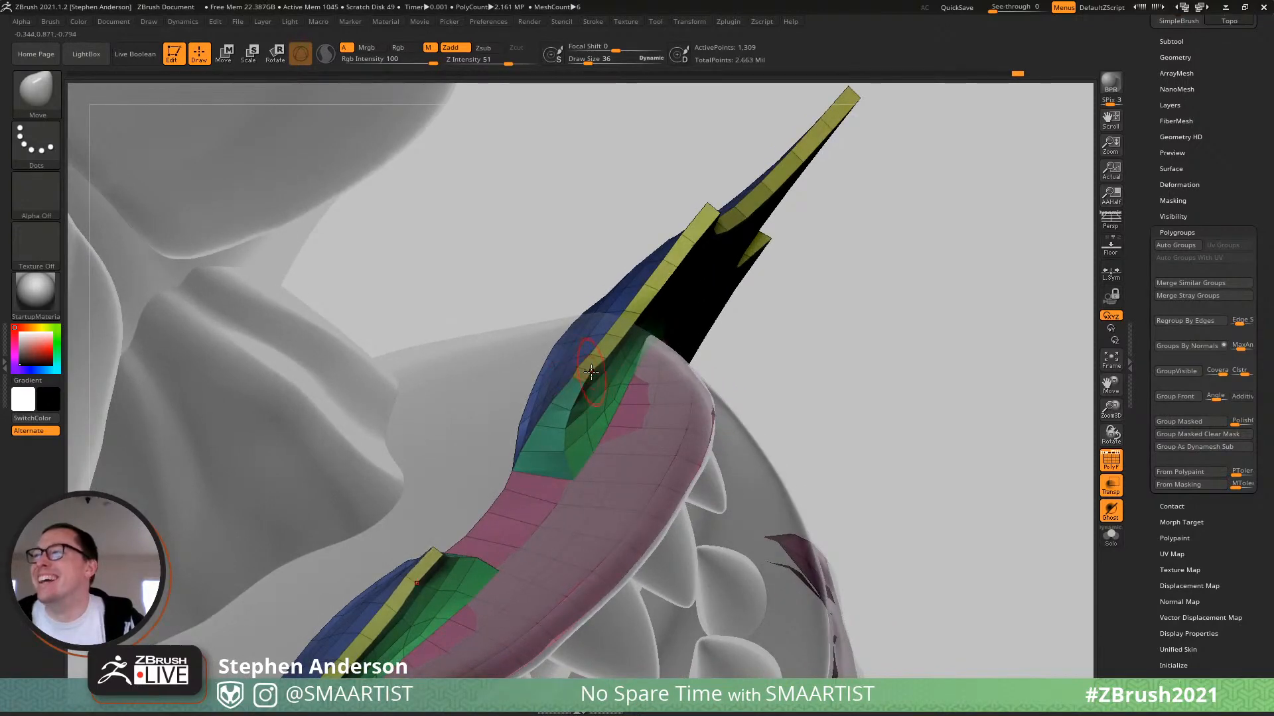
{"action": "left_click_drag", "start_coordinate": [594, 375], "coordinate": [602, 357]}
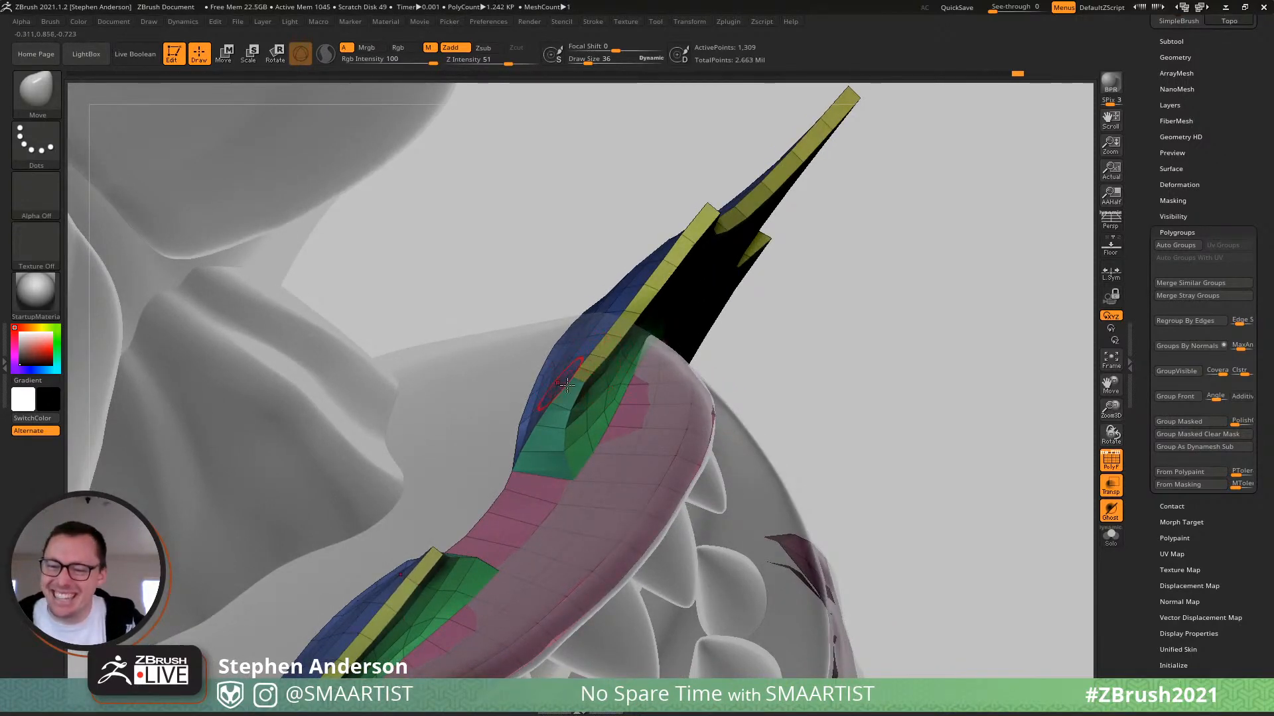
{"action": "mouse_move", "coordinate": [616, 350]}
{"action": "right_mouse_down"}
{"action": "mouse_move", "coordinate": [560, 298]}
{"action": "mouse_move", "coordinate": [588, 292]}
{"action": "mouse_move", "coordinate": [583, 280]}
{"action": "right_mouse_up"}
Smooth the front surface of the frill along the lobes beside the jaw.
{"action": "key", "text": "shift"}
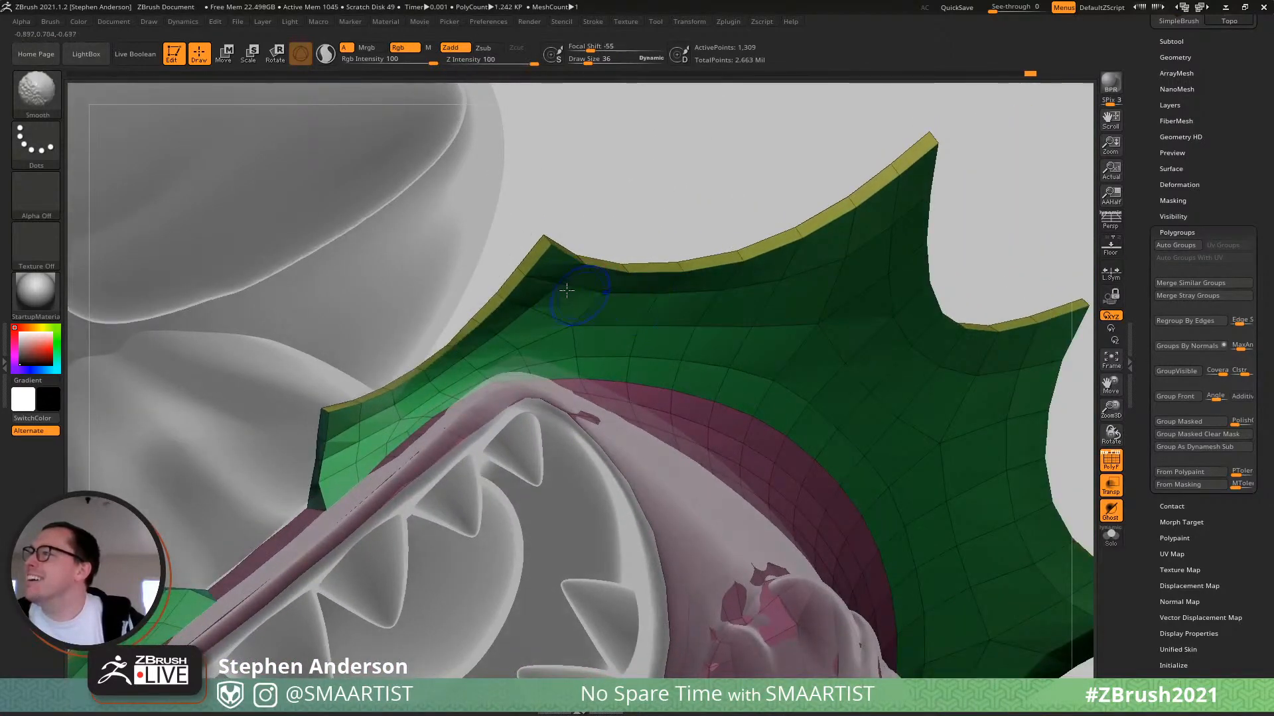
{"action": "left_click_drag", "start_coordinate": [557, 299], "coordinate": [486, 350], "text": "shift"}
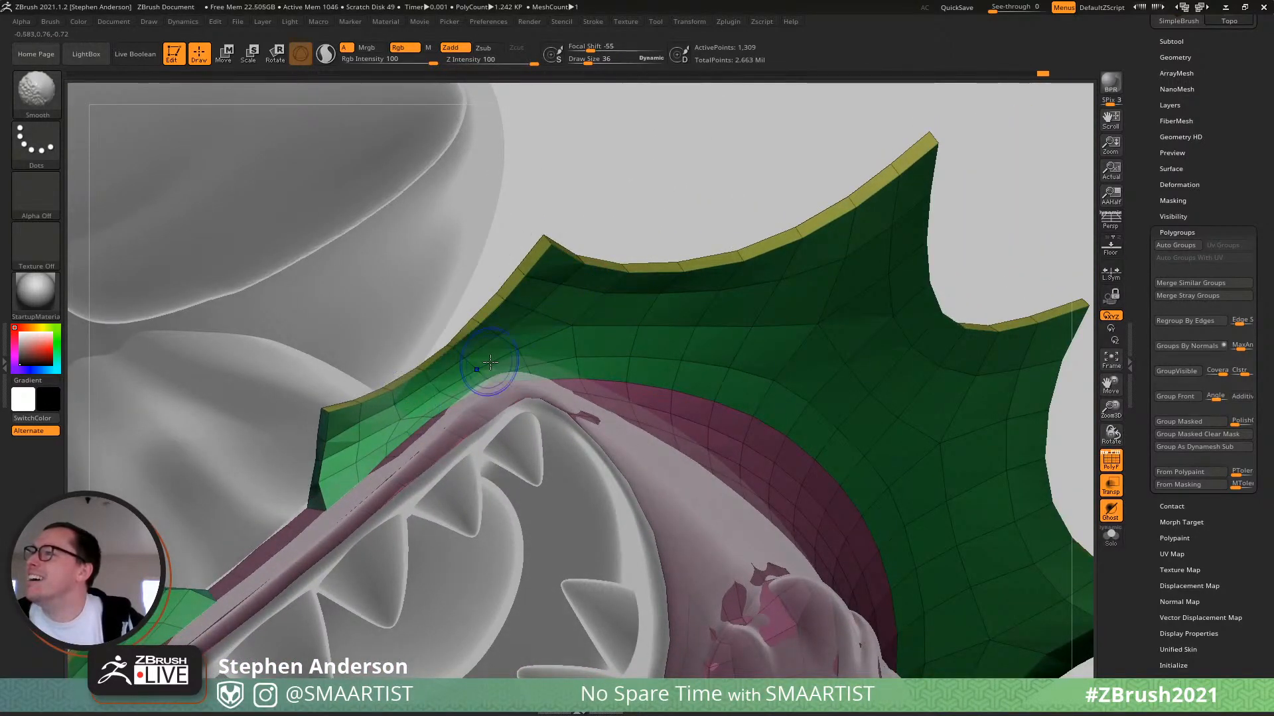
{"action": "right_click_drag", "start_coordinate": [631, 293], "coordinate": [577, 305]}
{"action": "key", "text": "shift"}
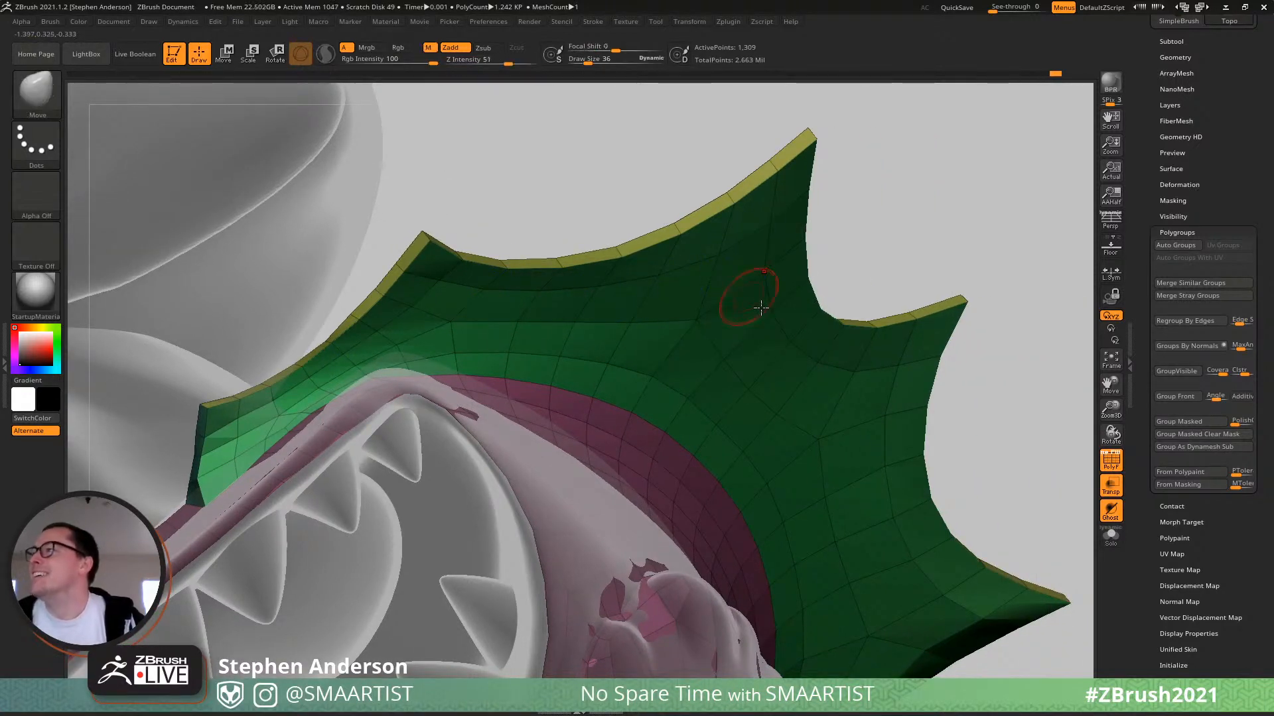
{"action": "right_click_drag", "start_coordinate": [749, 292], "coordinate": [692, 253]}
{"action": "key", "text": "shift"}
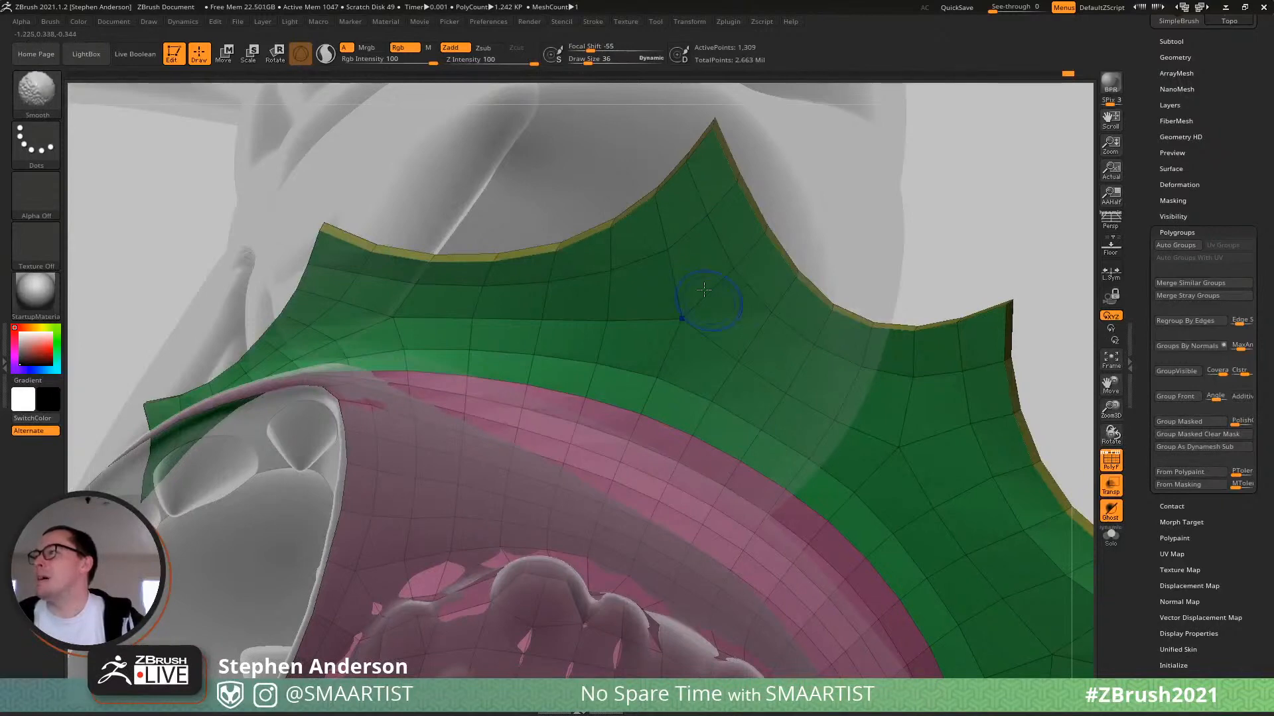
{"action": "right_click_drag", "start_coordinate": [853, 398], "coordinate": [801, 380], "text": "alt"}
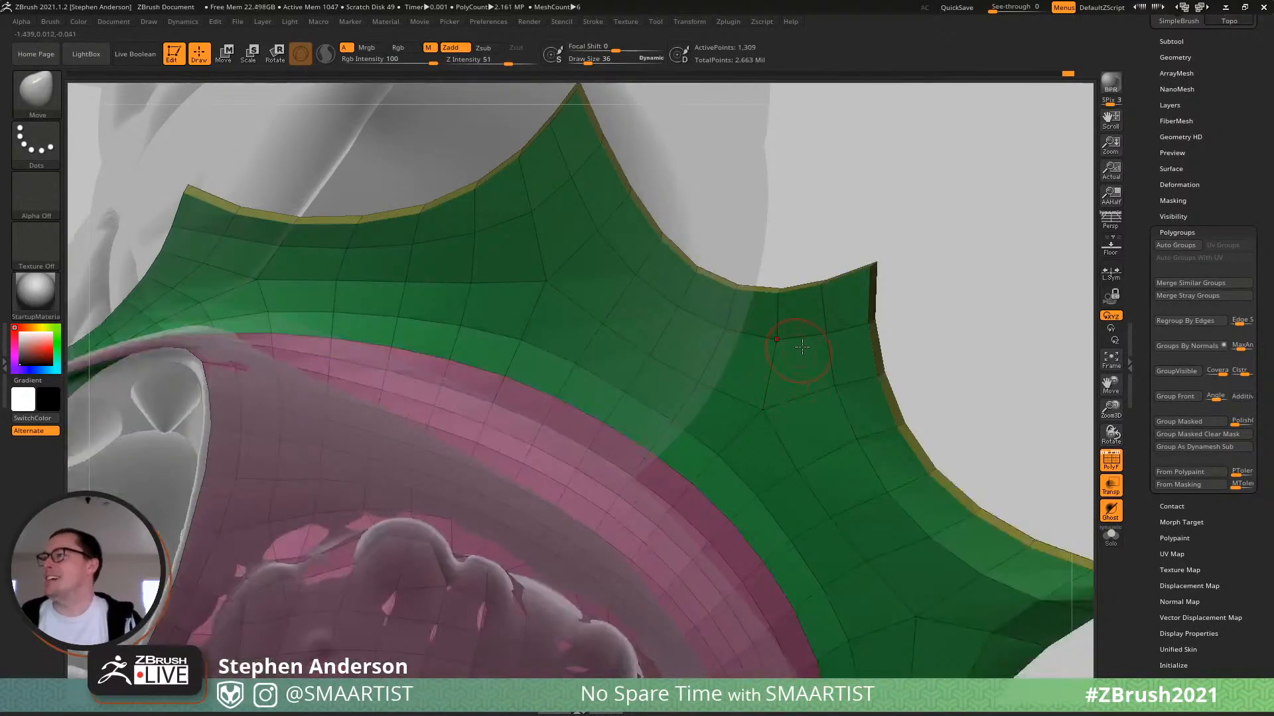
Smooth the front surface of the frill across its middle lobes beside the eye.
{"action": "mouse_move", "coordinate": [799, 337]}
{"action": "right_mouse_down"}
{"action": "mouse_move", "coordinate": [788, 307]}
{"action": "mouse_move", "coordinate": [763, 418]}
{"action": "mouse_move", "coordinate": [826, 332]}
{"action": "right_mouse_up"}
{"action": "key", "text": "shift"}
{"action": "left_click_drag", "start_coordinate": [810, 403], "coordinate": [845, 454], "text": "shift"}
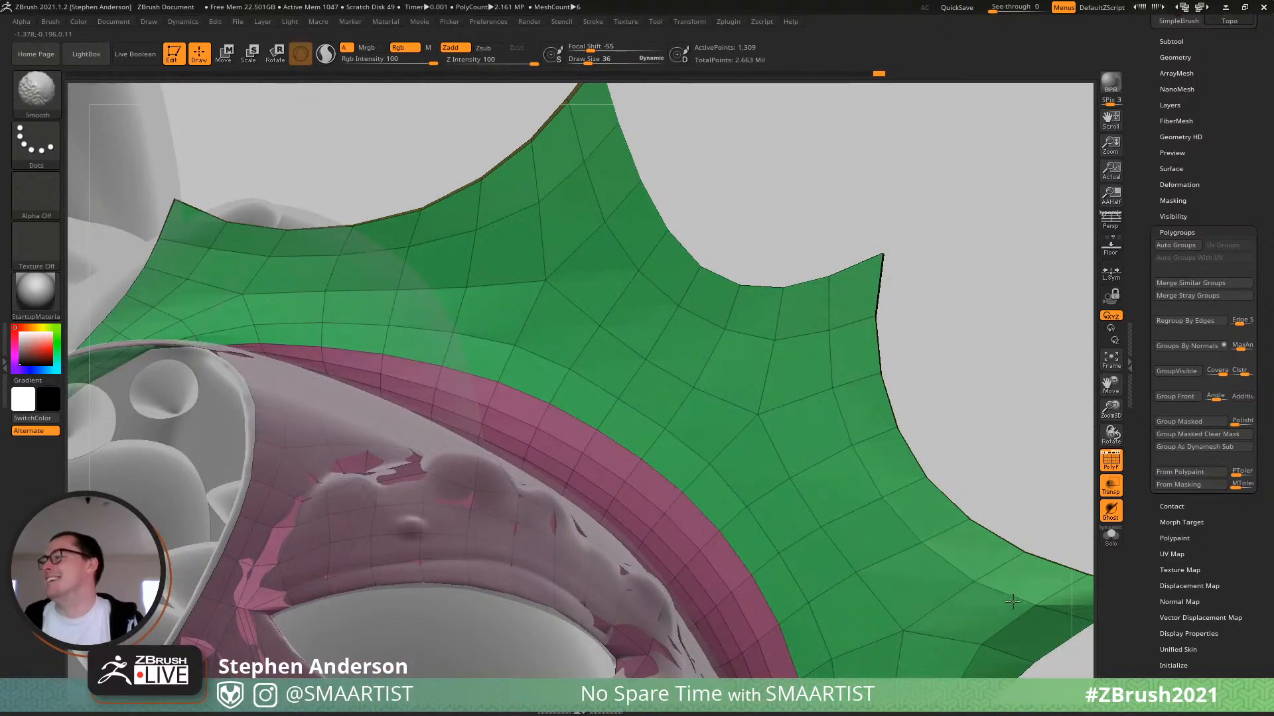
{"action": "left_click_drag", "start_coordinate": [1012, 602], "coordinate": [1021, 601], "text": "shift"}
{"action": "right_click_drag", "start_coordinate": [1021, 599], "coordinate": [864, 453], "text": "alt"}
{"action": "left_click_drag", "start_coordinate": [806, 517], "coordinate": [786, 546], "text": "shift"}
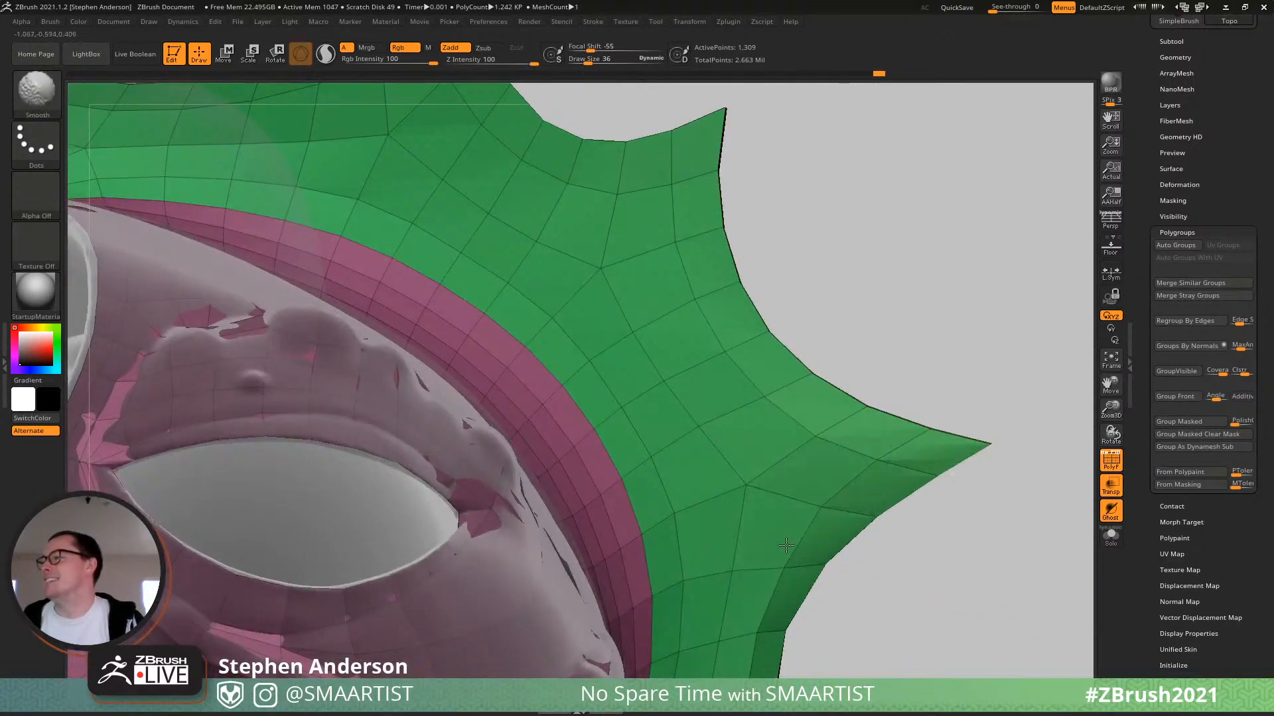
{"action": "left_click_drag", "start_coordinate": [750, 633], "coordinate": [756, 617], "text": "shift"}
Even out the front surface of the frill's last lobe toward the end at the top of the head.
{"action": "mouse_move", "coordinate": [776, 564]}
{"action": "right_mouse_down"}
{"action": "mouse_move", "coordinate": [707, 497]}
{"action": "mouse_move", "coordinate": [799, 469]}
{"action": "right_mouse_up"}
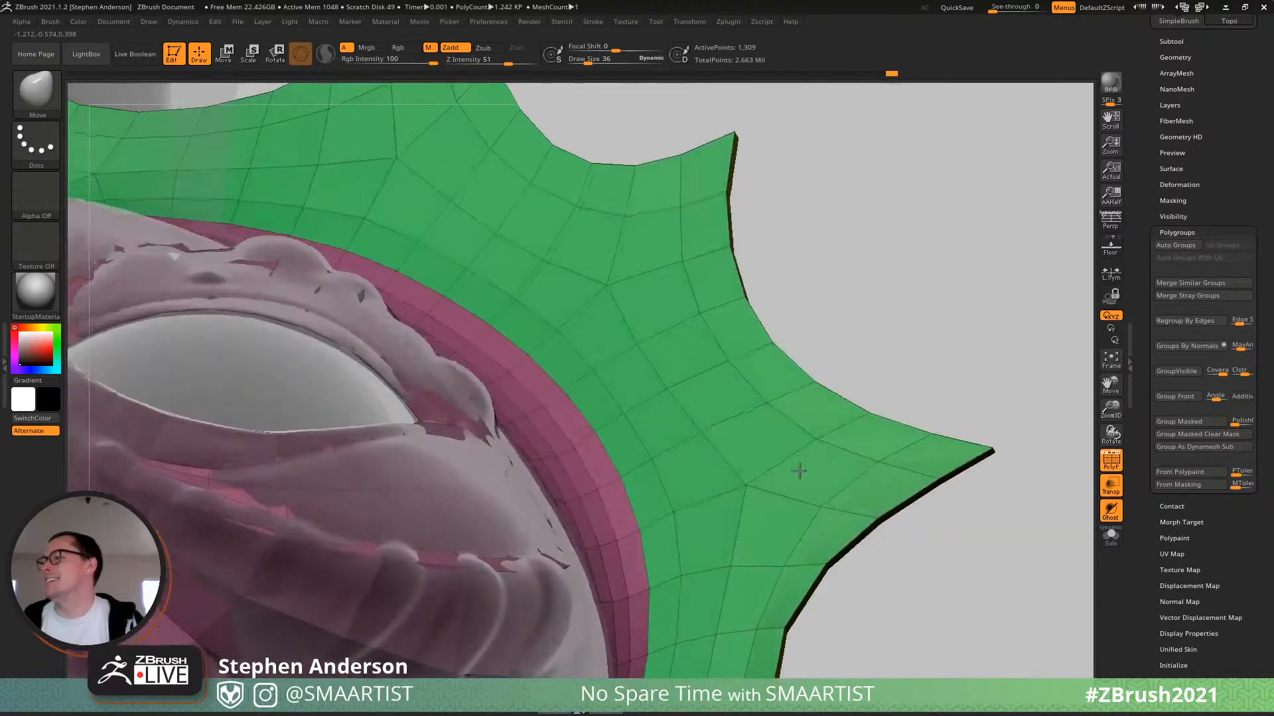
{"action": "left_click_drag", "start_coordinate": [829, 473], "coordinate": [739, 606], "text": "shift"}
{"action": "mouse_move", "coordinate": [731, 645]}
{"action": "right_mouse_down", "text": "alt"}
{"action": "mouse_move", "coordinate": [755, 579]}
{"action": "mouse_move", "coordinate": [775, 408]}
{"action": "right_mouse_up", "text": "alt"}
{"action": "left_click_drag", "start_coordinate": [738, 516], "coordinate": [749, 515]}
{"action": "right_click_drag", "start_coordinate": [749, 515], "coordinate": [758, 543]}
{"action": "left_click_drag", "start_coordinate": [743, 538], "coordinate": [739, 515]}
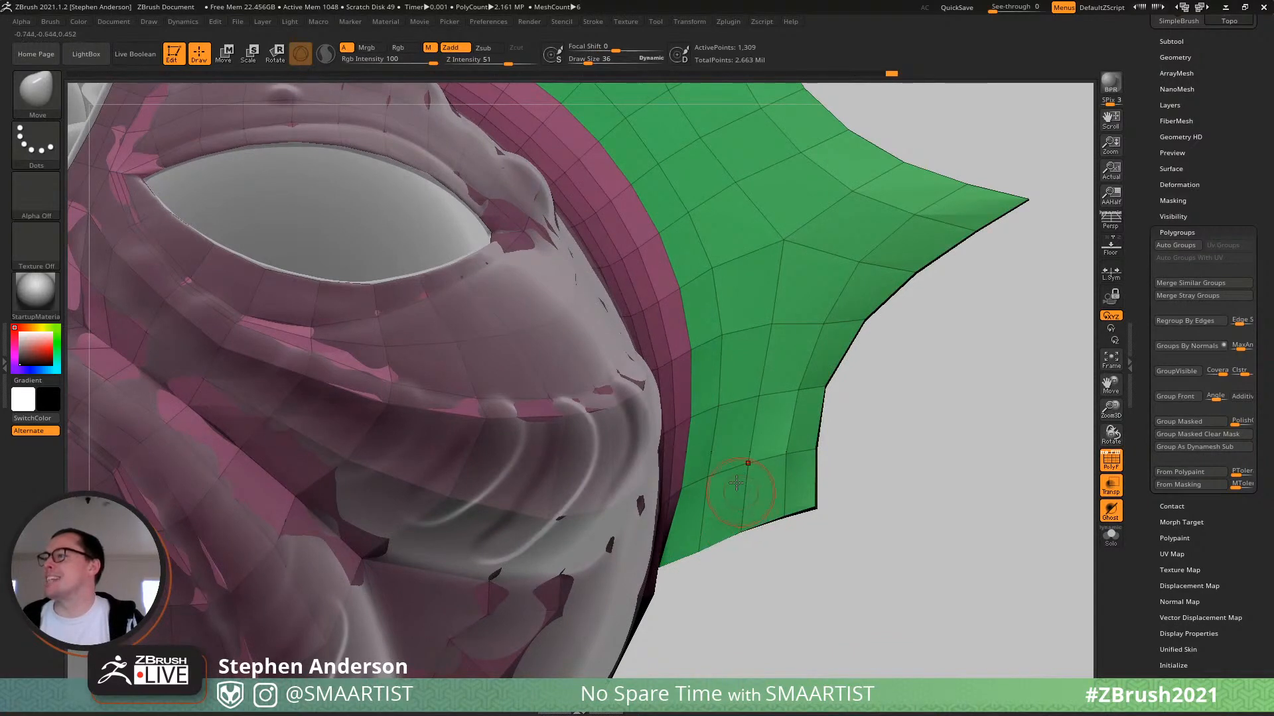
Set the draw size to 45 and smooth the frill around its end at the top of the head.
{"action": "mouse_move", "coordinate": [736, 483]}
{"action": "right_mouse_down"}
{"action": "mouse_move", "coordinate": [749, 441]}
{"action": "mouse_move", "coordinate": [776, 438]}
{"action": "mouse_move", "coordinate": [768, 458]}
{"action": "right_mouse_up"}
{"action": "key", "text": "s"}
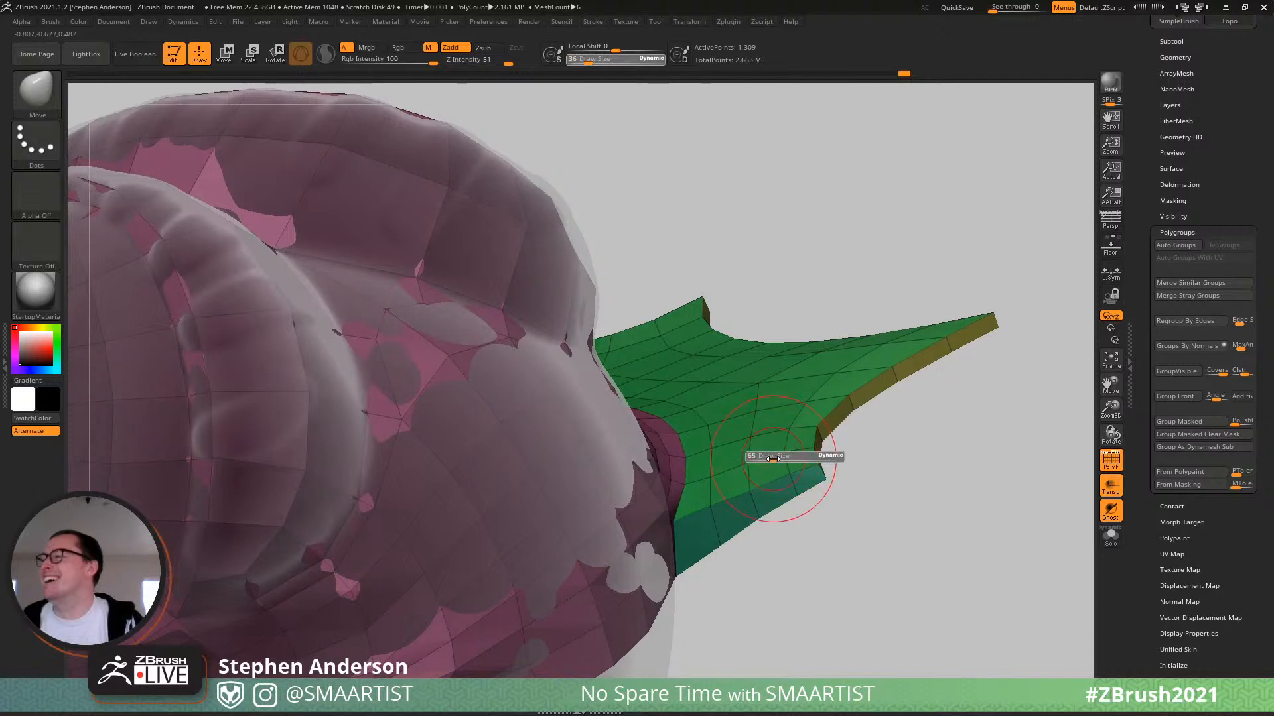
{"action": "left_click_drag", "start_coordinate": [773, 457], "coordinate": [779, 476]}
{"action": "key", "text": "s"}
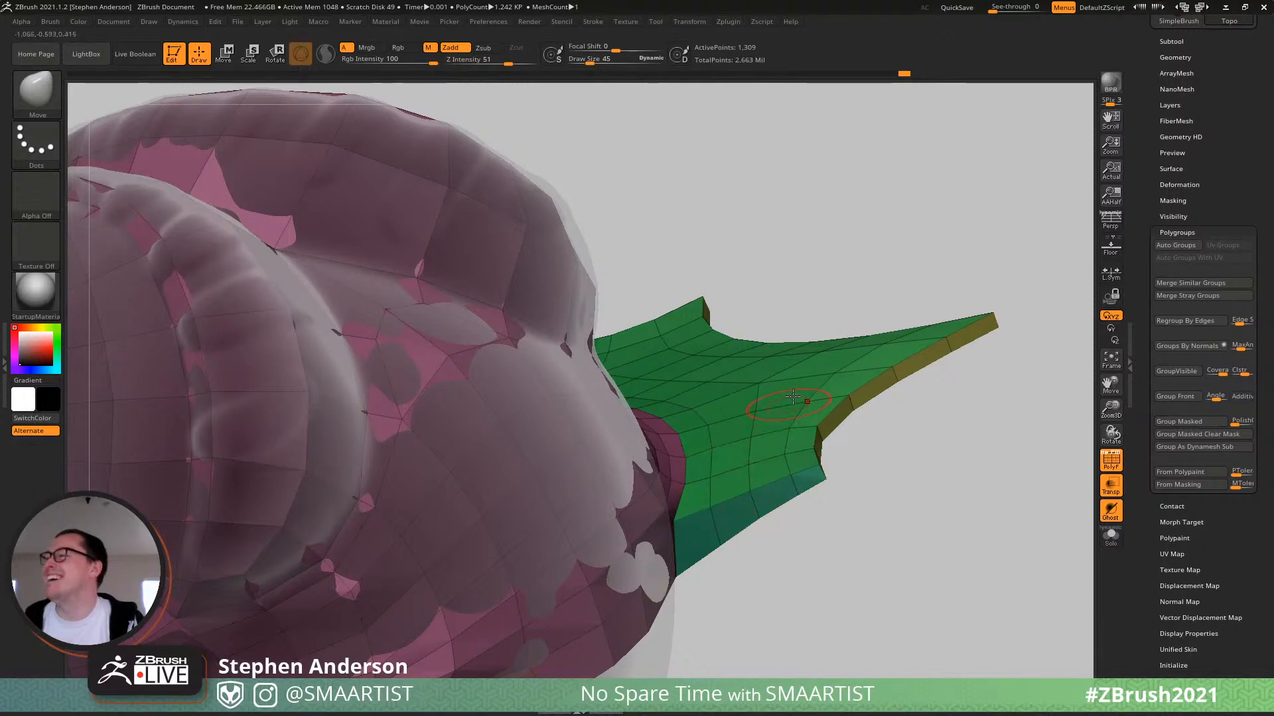
{"action": "mouse_move", "coordinate": [793, 397]}
{"action": "right_mouse_down"}
{"action": "mouse_move", "coordinate": [739, 404]}
{"action": "mouse_move", "coordinate": [737, 428]}
{"action": "right_mouse_up"}
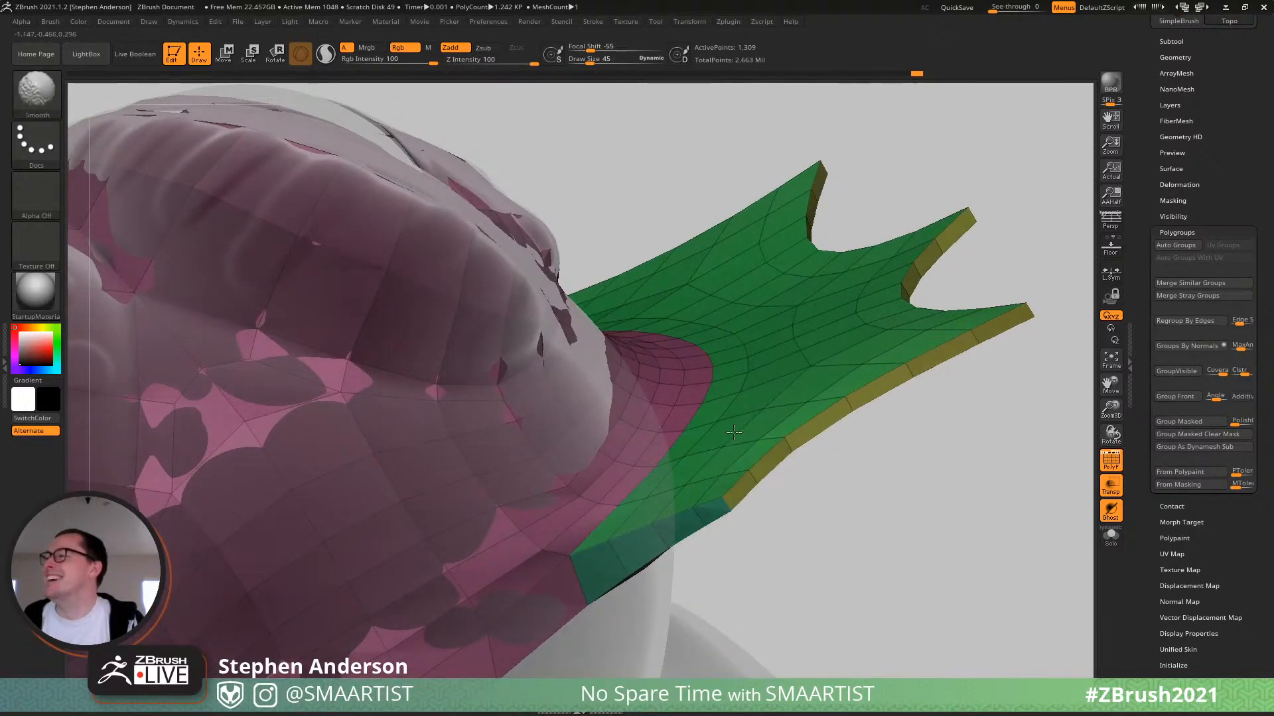
{"action": "mouse_move", "coordinate": [842, 352]}
{"action": "right_mouse_down"}
{"action": "mouse_move", "coordinate": [859, 307]}
{"action": "mouse_move", "coordinate": [880, 318]}
{"action": "mouse_move", "coordinate": [753, 406]}
{"action": "right_mouse_up"}
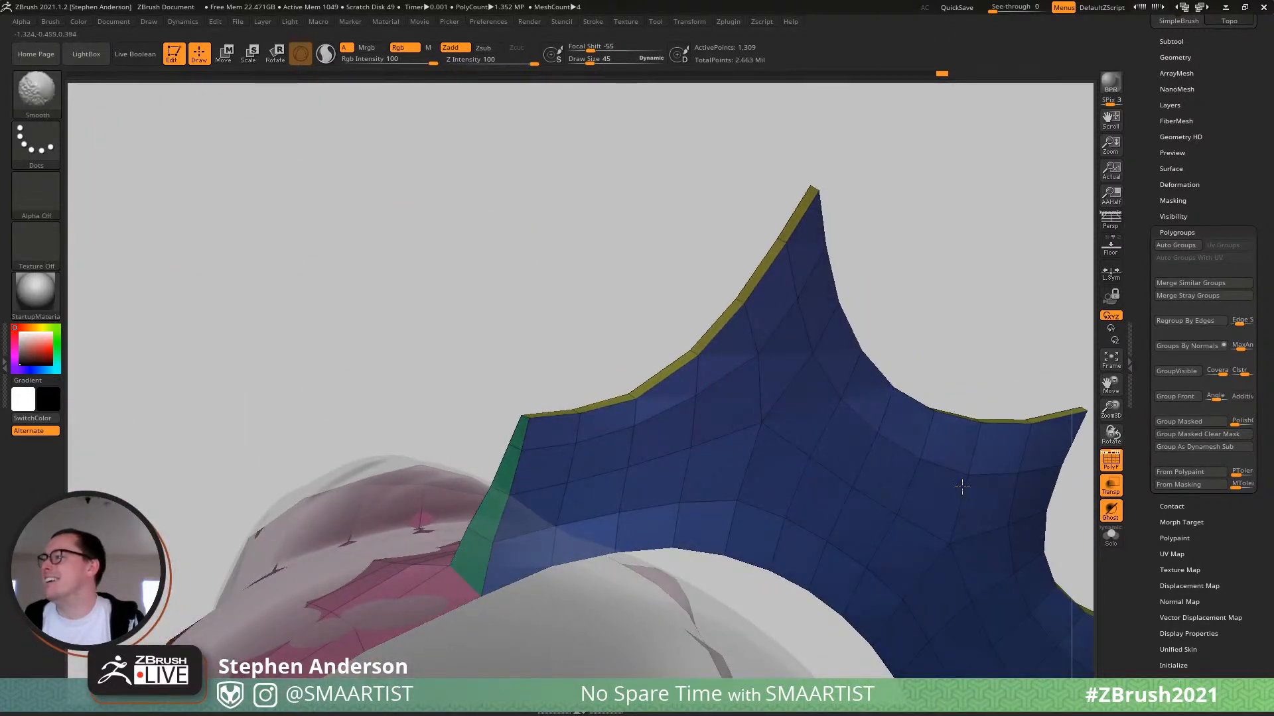
Smooth the back surface of the frill from its crown end around the outer lobes.
{"action": "right_click_drag", "start_coordinate": [819, 359], "coordinate": [725, 335]}
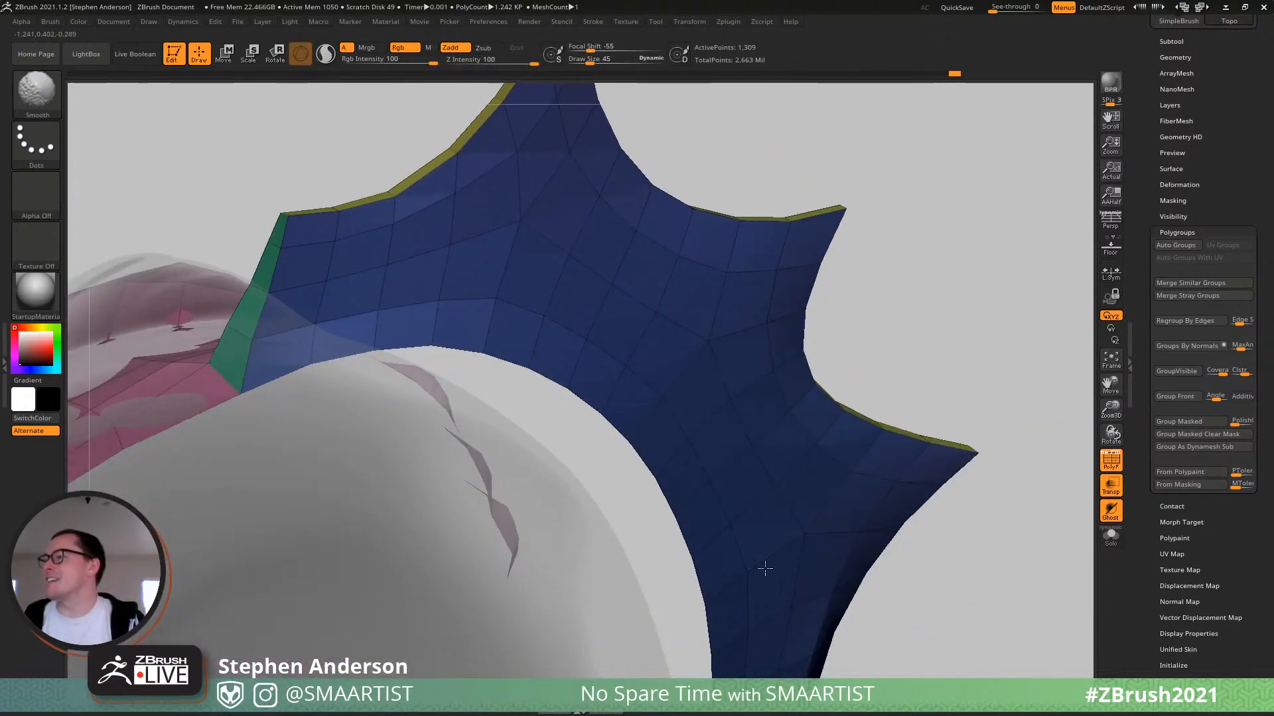
{"action": "mouse_move", "coordinate": [765, 568]}
{"action": "right_mouse_down", "text": "ctrl"}
{"action": "mouse_move", "coordinate": [729, 439]}
{"action": "mouse_move", "coordinate": [739, 491]}
{"action": "right_mouse_up", "text": "ctrl"}
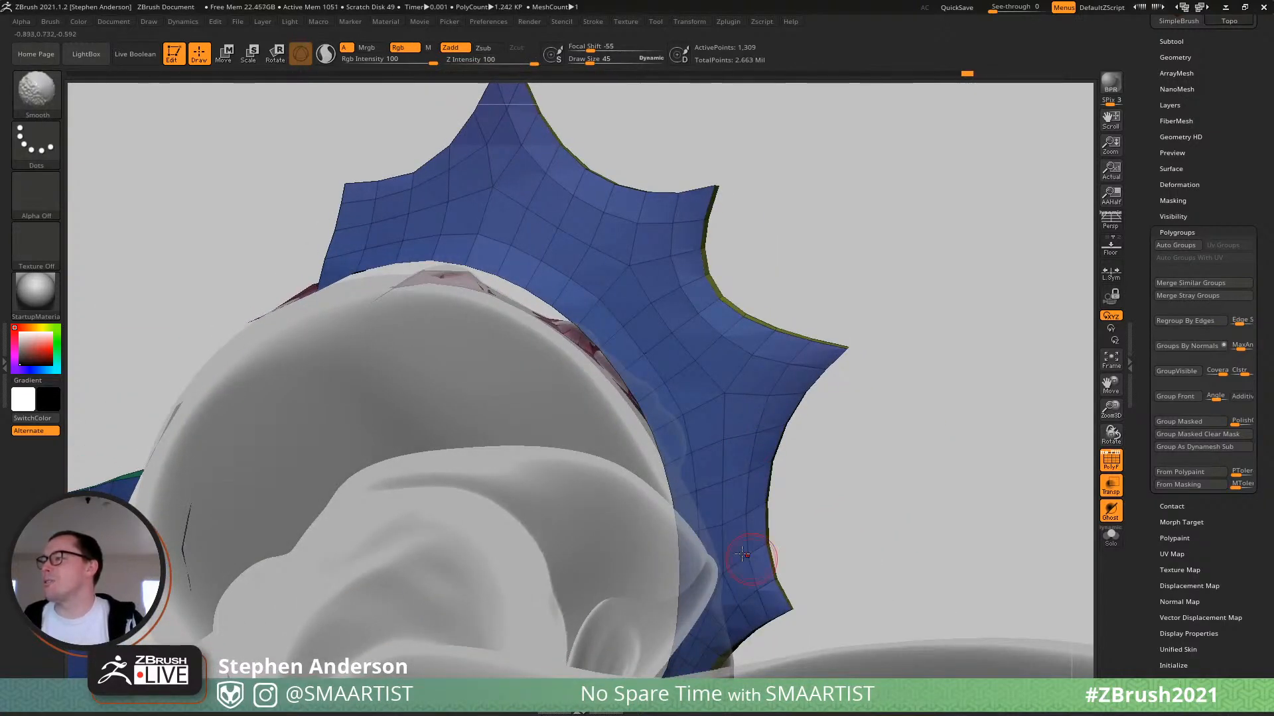
{"action": "right_click_drag", "start_coordinate": [742, 555], "coordinate": [752, 585]}
{"action": "right_click_drag", "start_coordinate": [712, 653], "coordinate": [722, 407]}
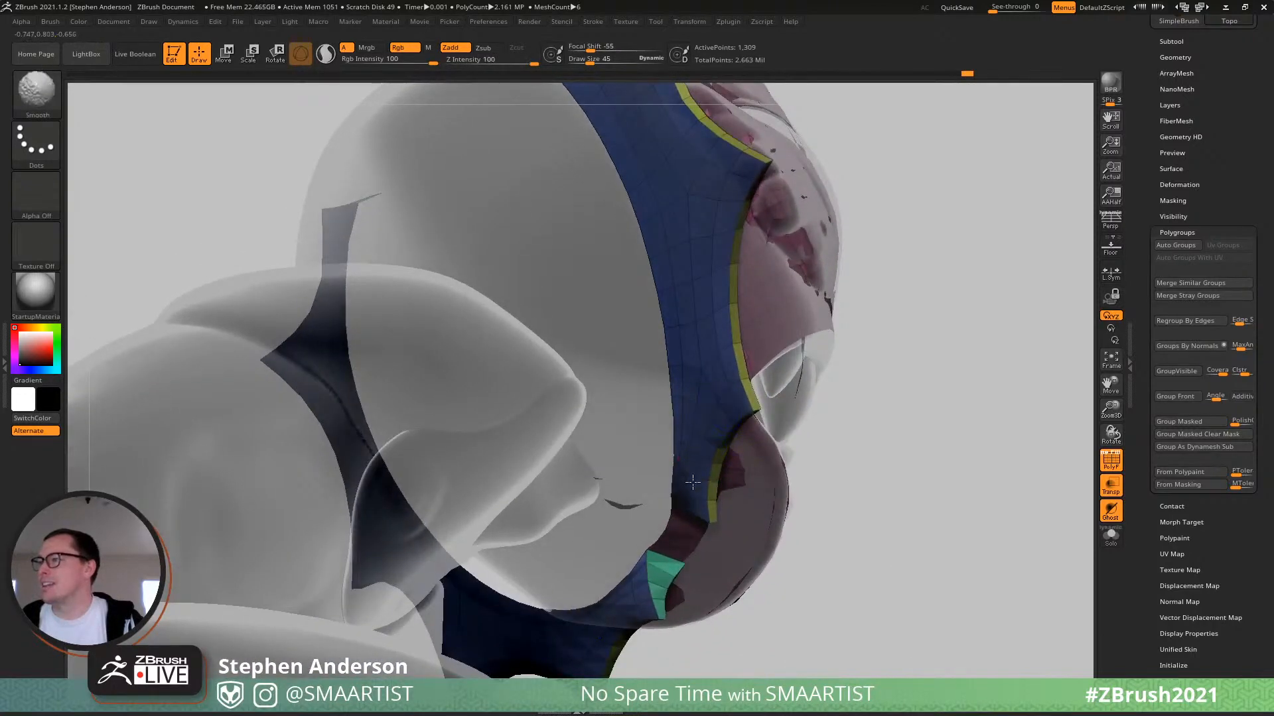
Reduce the draw size to 26 and smooth the back of the frill near its jaw end.
{"action": "mouse_move", "coordinate": [696, 484]}
{"action": "right_mouse_down", "text": "ctrl"}
{"action": "mouse_move", "coordinate": [720, 515]}
{"action": "mouse_move", "coordinate": [669, 499]}
{"action": "right_mouse_up", "text": "ctrl"}
{"action": "key", "text": "shift"}
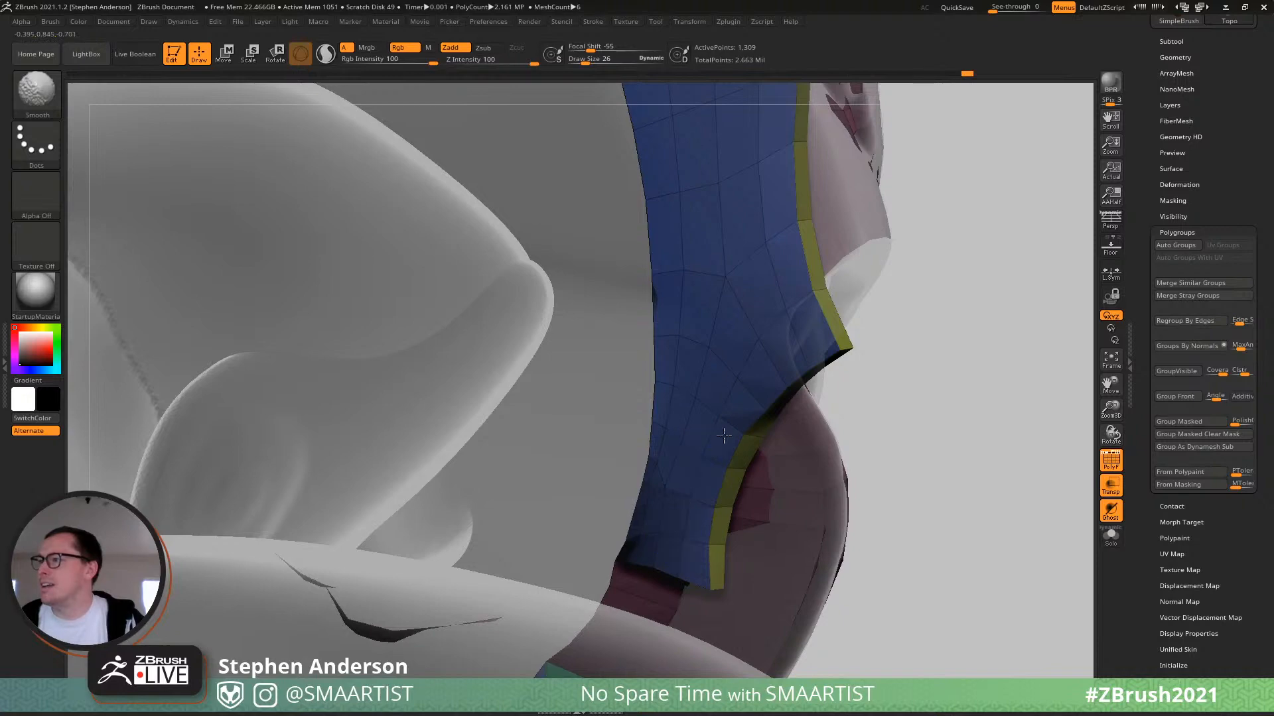
{"action": "mouse_move", "coordinate": [727, 398]}
{"action": "right_mouse_down", "text": "ctrl"}
{"action": "mouse_move", "coordinate": [701, 341]}
{"action": "mouse_move", "coordinate": [698, 408]}
{"action": "mouse_move", "coordinate": [702, 332]}
{"action": "mouse_move", "coordinate": [627, 290]}
{"action": "mouse_move", "coordinate": [584, 206]}
{"action": "mouse_move", "coordinate": [504, 215]}
{"action": "mouse_move", "coordinate": [470, 290]}
{"action": "right_mouse_up", "text": "ctrl"}
{"action": "right_click_drag", "start_coordinate": [335, 320], "coordinate": [483, 341], "text": "alt"}
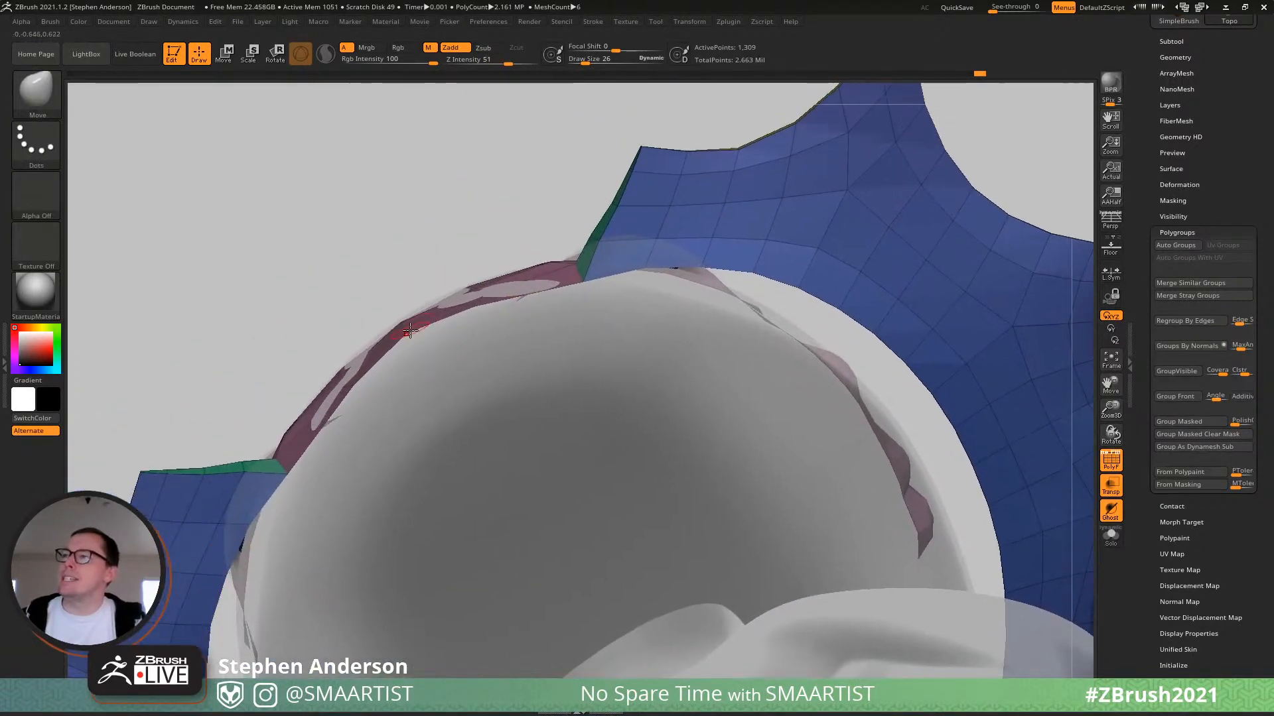
Set the Move brush's draw size to 62 and reshape the head's rear rim between the two frills to follow the sculpt.
{"action": "key", "text": "s"}
{"action": "left_click_drag", "start_coordinate": [410, 333], "coordinate": [416, 333]}
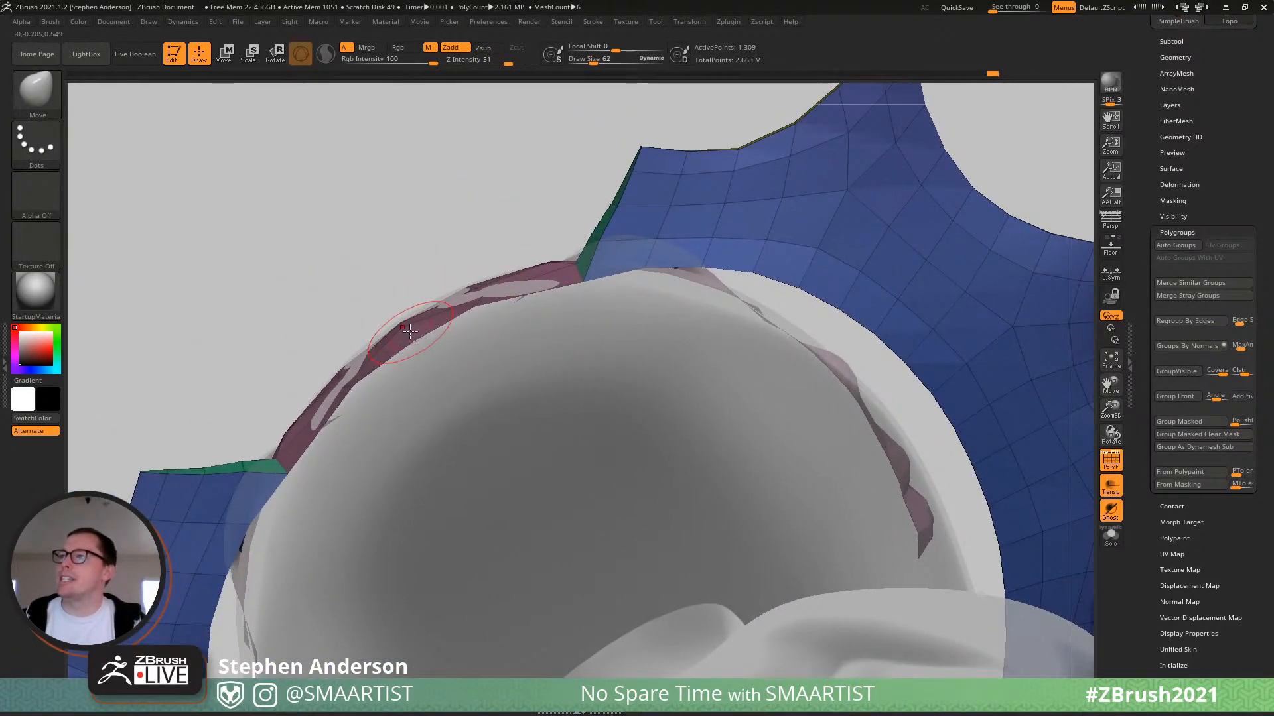
{"action": "key", "text": "ctrl"}
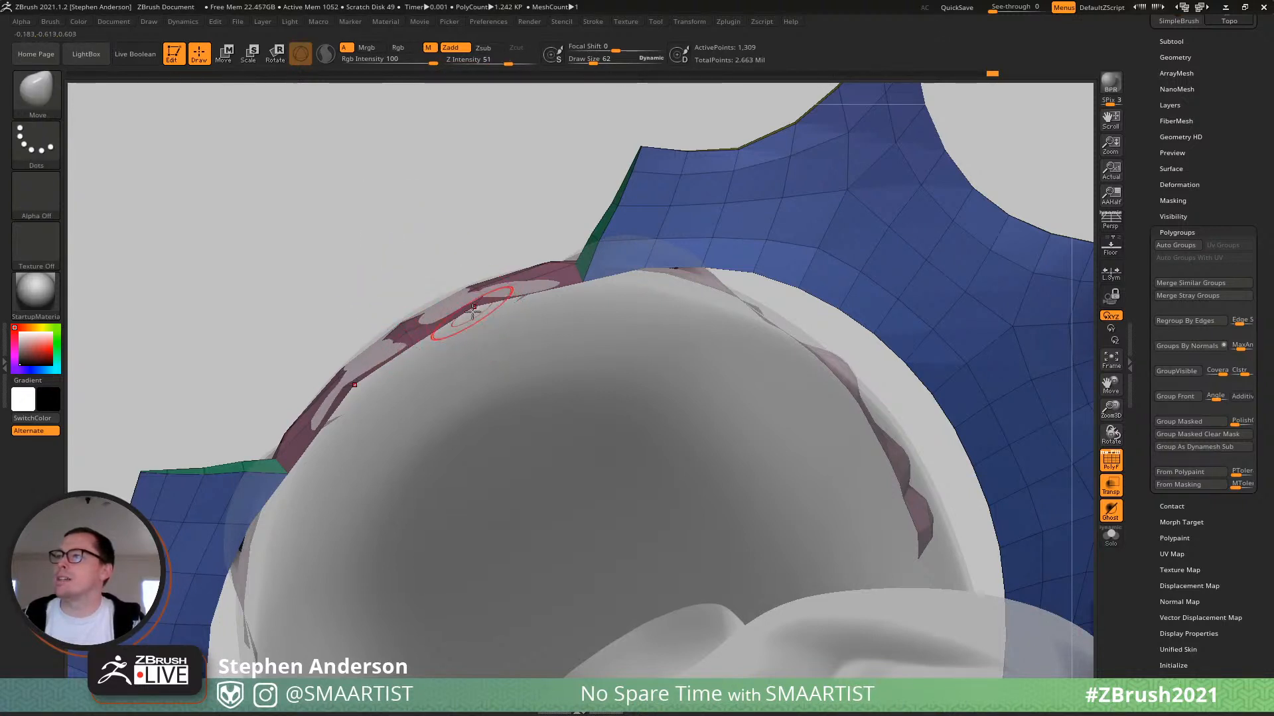
{"action": "left_click_drag", "start_coordinate": [473, 313], "coordinate": [508, 308]}
{"action": "mouse_move", "coordinate": [508, 308]}
{"action": "right_mouse_down"}
{"action": "mouse_move", "coordinate": [511, 333]}
{"action": "mouse_move", "coordinate": [466, 294]}
{"action": "mouse_move", "coordinate": [484, 315]}
{"action": "mouse_move", "coordinate": [557, 327]}
{"action": "mouse_move", "coordinate": [583, 245]}
{"action": "mouse_move", "coordinate": [622, 257]}
{"action": "right_mouse_up"}
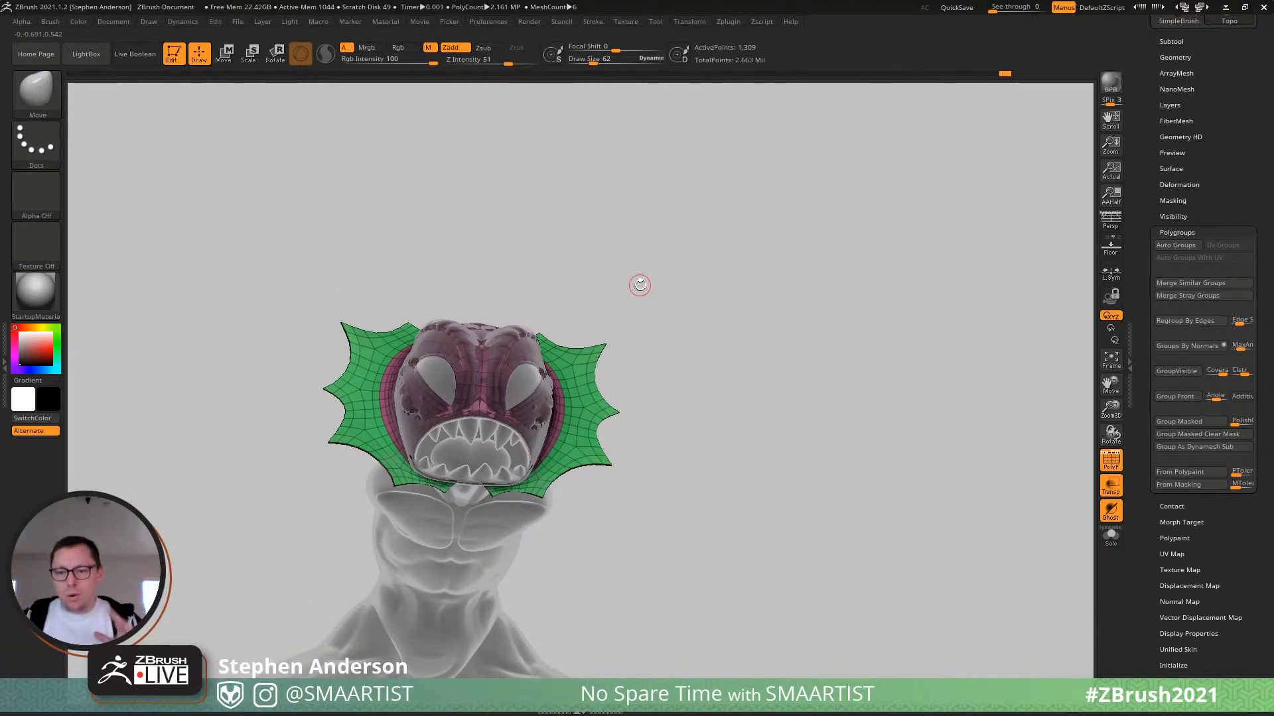
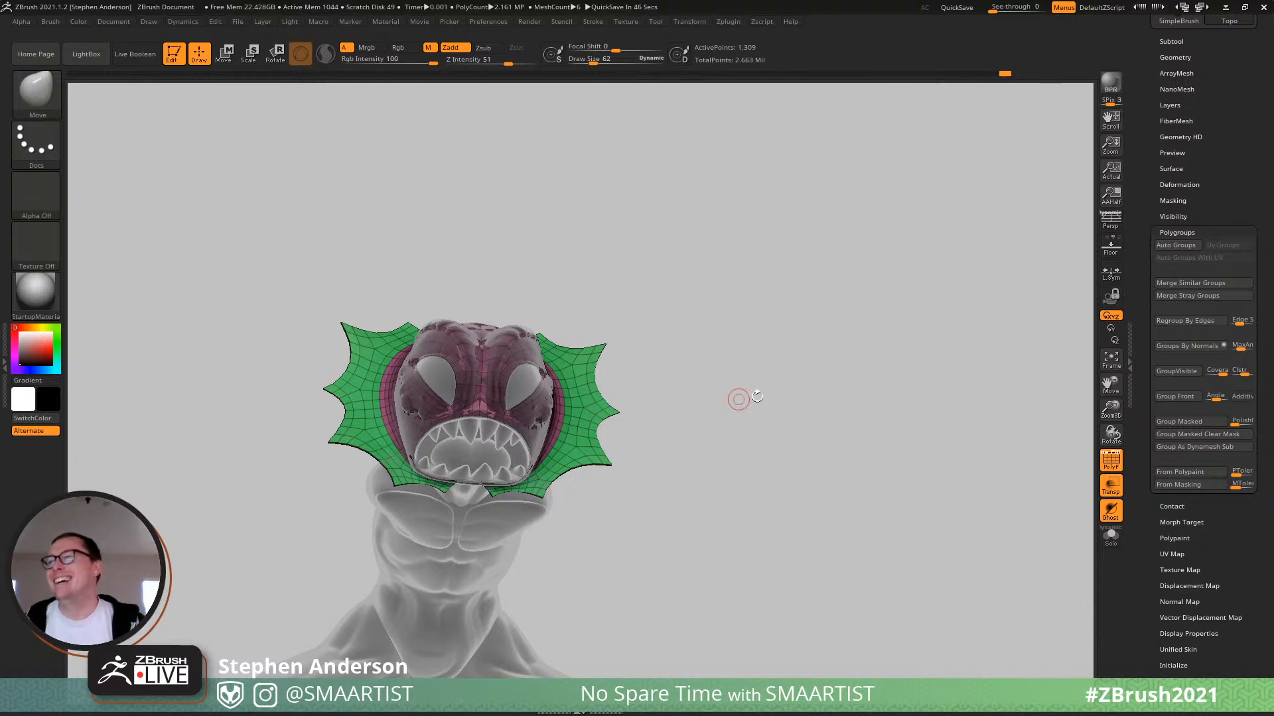
Set the Move brush's draw size to 39 and adjust the frill's uppermost tip beside the crown.
{"action": "right_click_drag", "start_coordinate": [615, 359], "coordinate": [668, 418]}
{"action": "right_click_drag", "start_coordinate": [510, 349], "coordinate": [601, 386], "text": "alt"}
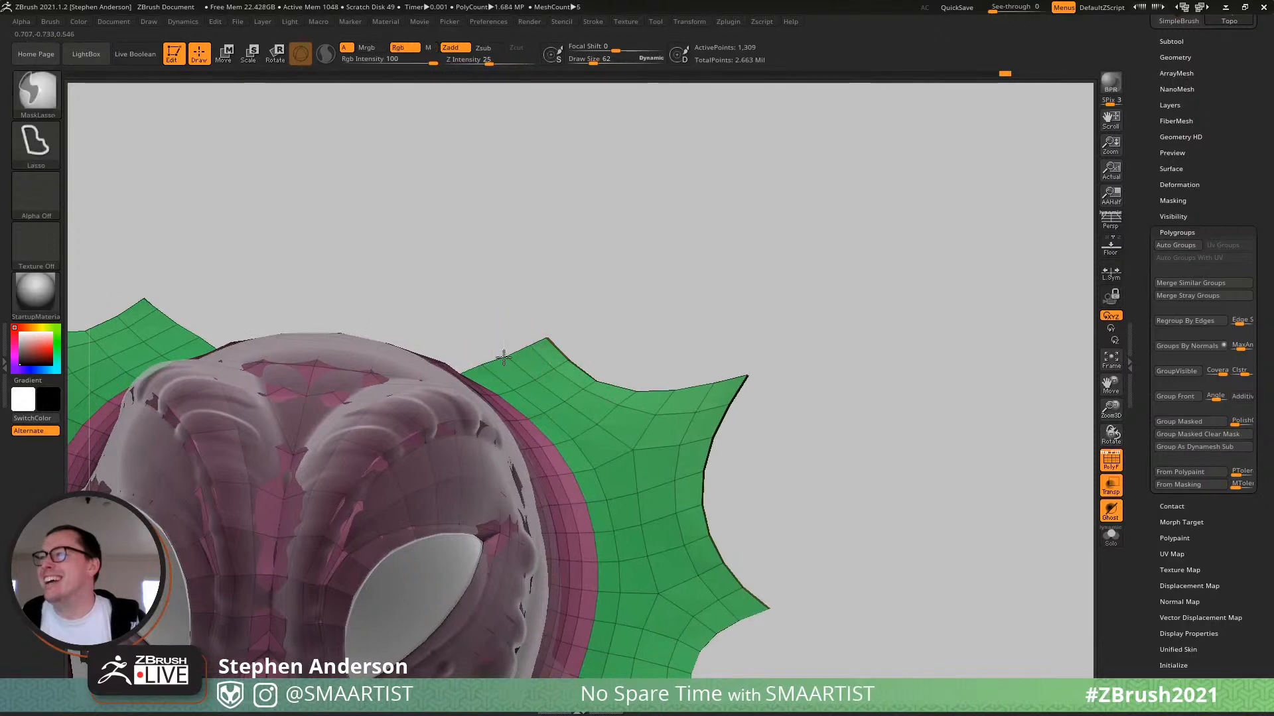
{"action": "right_click_drag", "start_coordinate": [507, 358], "coordinate": [421, 337], "text": "ctrl"}
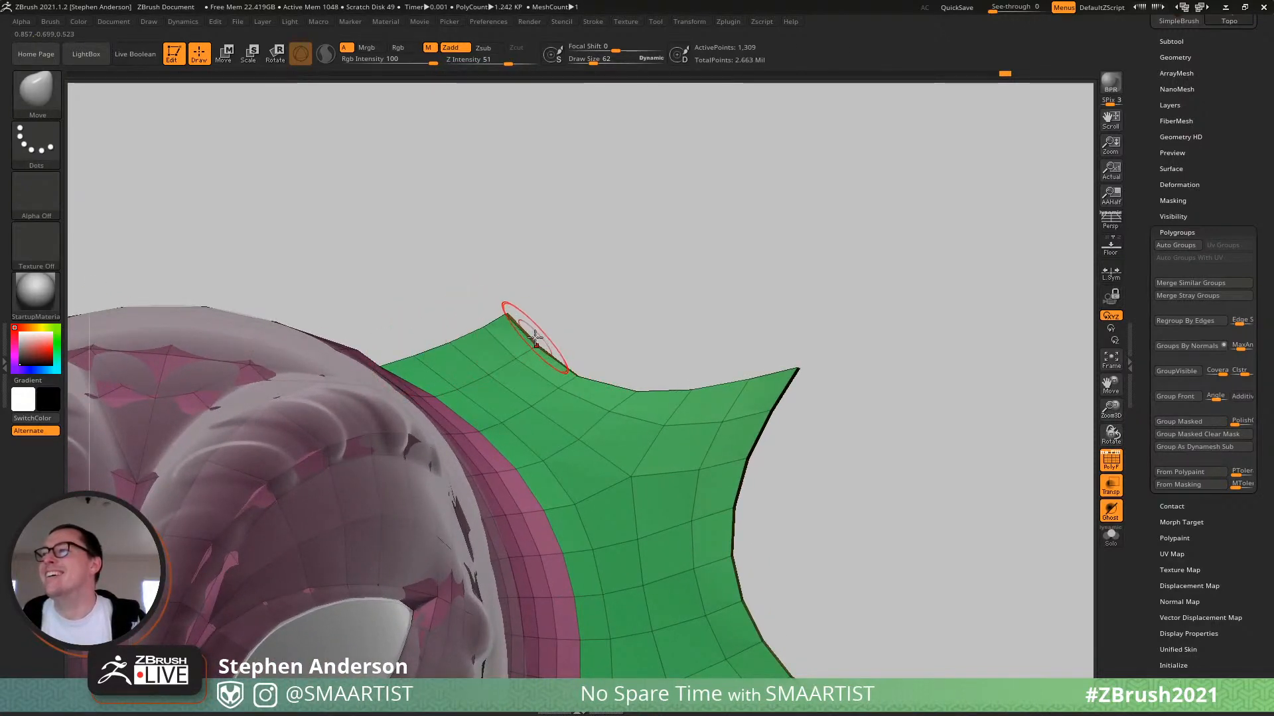
{"action": "mouse_move", "coordinate": [545, 337]}
{"action": "right_mouse_down"}
{"action": "mouse_move", "coordinate": [554, 355]}
{"action": "mouse_move", "coordinate": [547, 332]}
{"action": "right_mouse_up"}
{"action": "key", "text": "s"}
{"action": "left_click_drag", "start_coordinate": [422, 342], "coordinate": [422, 359]}
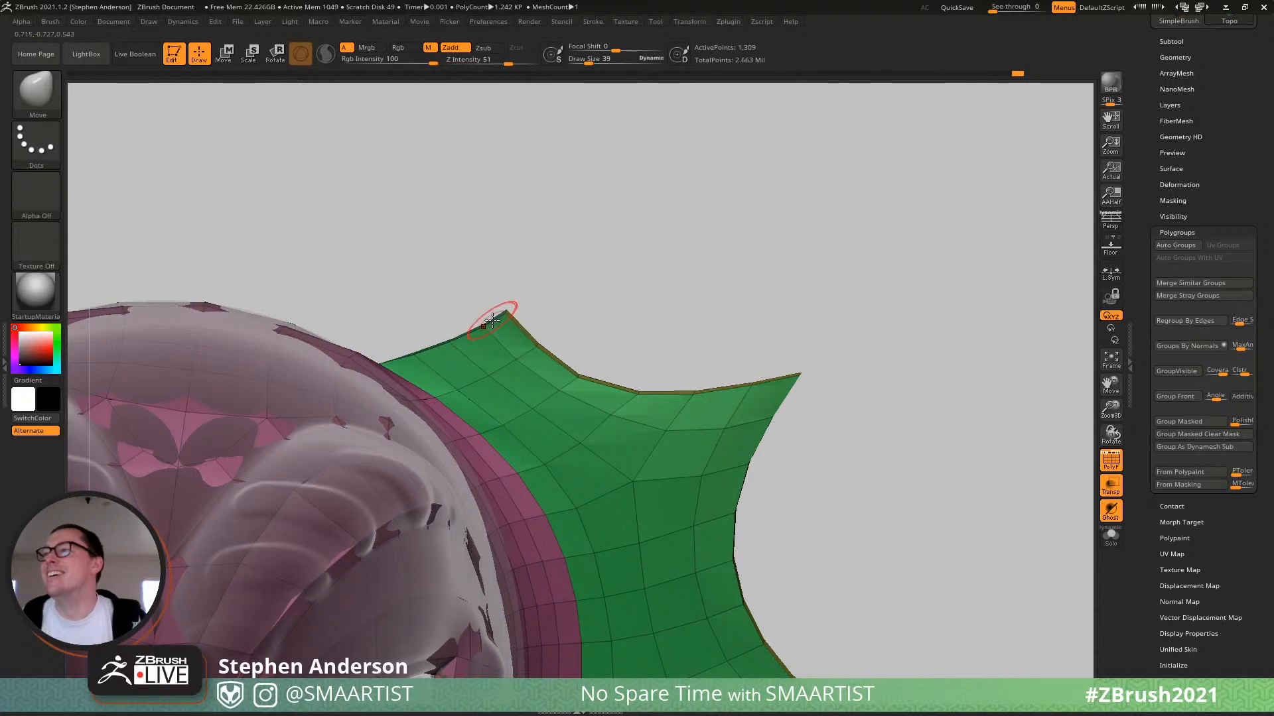
{"action": "right_click_drag", "start_coordinate": [525, 315], "coordinate": [816, 368], "text": "ctrl"}
{"action": "right_click_drag", "start_coordinate": [332, 344], "coordinate": [483, 357]}
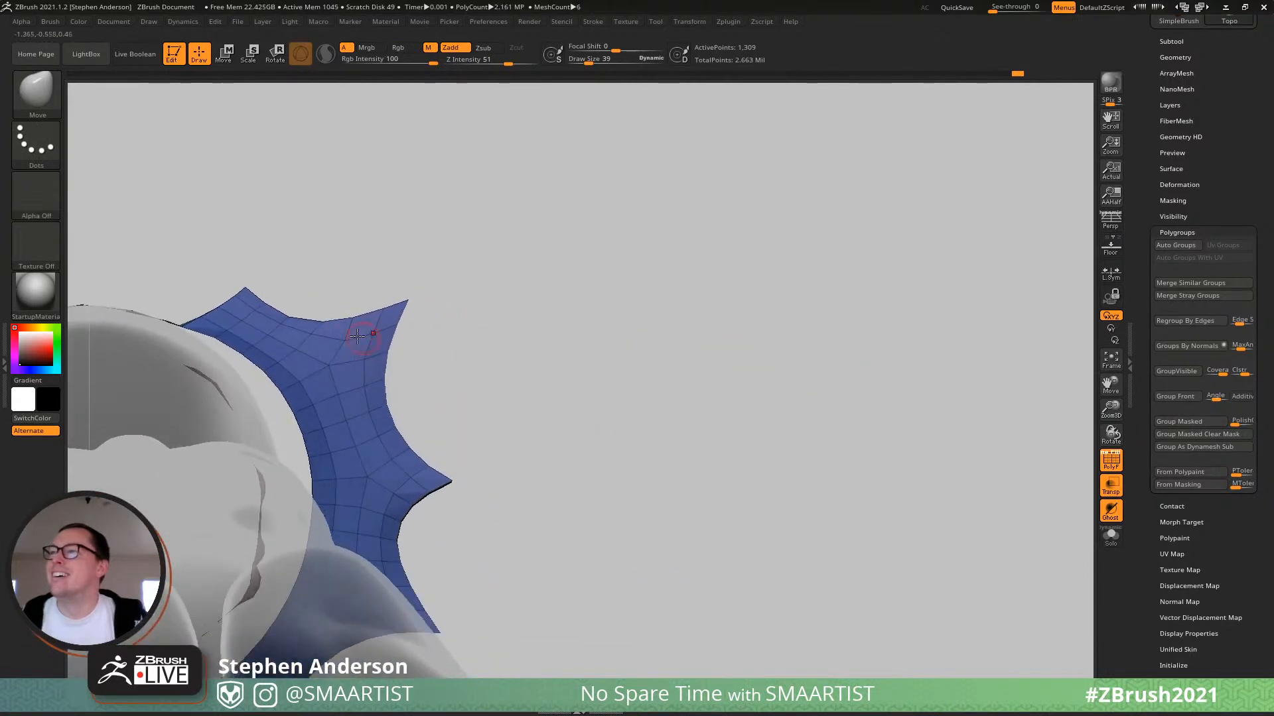
Adjust the frill's back surface between its two upper points with the Move brush.
{"action": "mouse_move", "coordinate": [366, 336]}
{"action": "right_mouse_down"}
{"action": "mouse_move", "coordinate": [326, 350]}
{"action": "mouse_move", "coordinate": [297, 321]}
{"action": "right_mouse_up"}
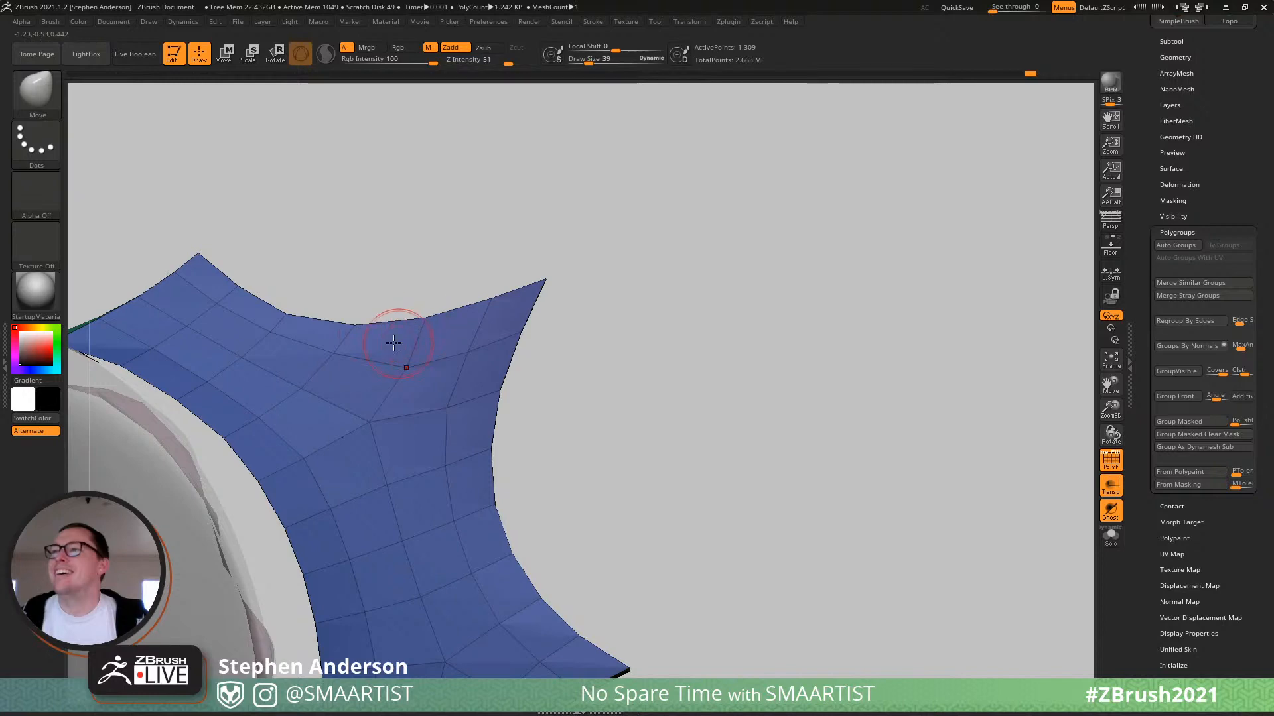
{"action": "right_click_drag", "start_coordinate": [290, 358], "coordinate": [528, 324], "text": "alt"}
{"action": "left_click_drag", "start_coordinate": [527, 324], "coordinate": [528, 330]}
{"action": "right_click_drag", "start_coordinate": [546, 358], "coordinate": [627, 378]}
{"action": "left_click_drag", "start_coordinate": [536, 331], "coordinate": [538, 346]}
{"action": "right_click_drag", "start_coordinate": [538, 346], "coordinate": [483, 349]}
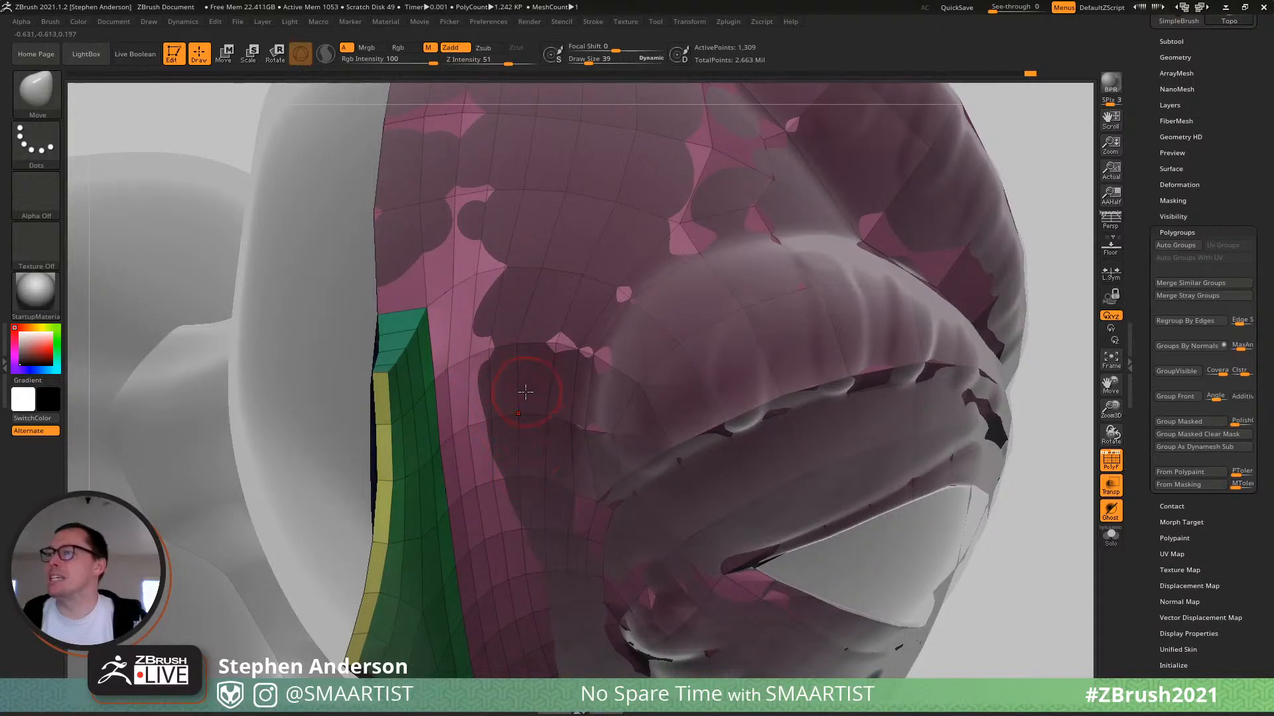
Try to smooth the head surface alongside the frill's base at intensity 100, and undo the smoothing.
{"action": "left_click_drag", "start_coordinate": [504, 346], "coordinate": [469, 367], "text": "shift"}
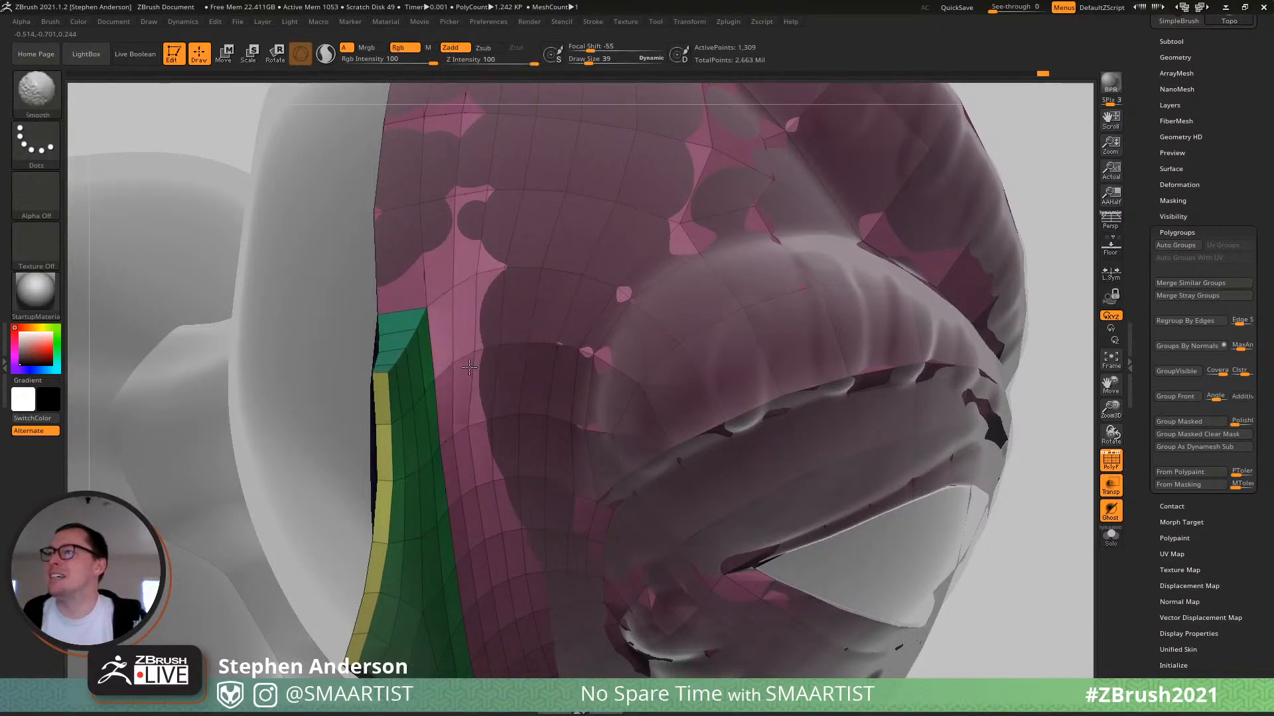
{"action": "mouse_move", "coordinate": [496, 432]}
{"action": "left_mouse_down", "text": "shift"}
{"action": "mouse_move", "coordinate": [479, 414]}
{"action": "mouse_move", "coordinate": [469, 478]}
{"action": "left_mouse_up", "text": "shift"}
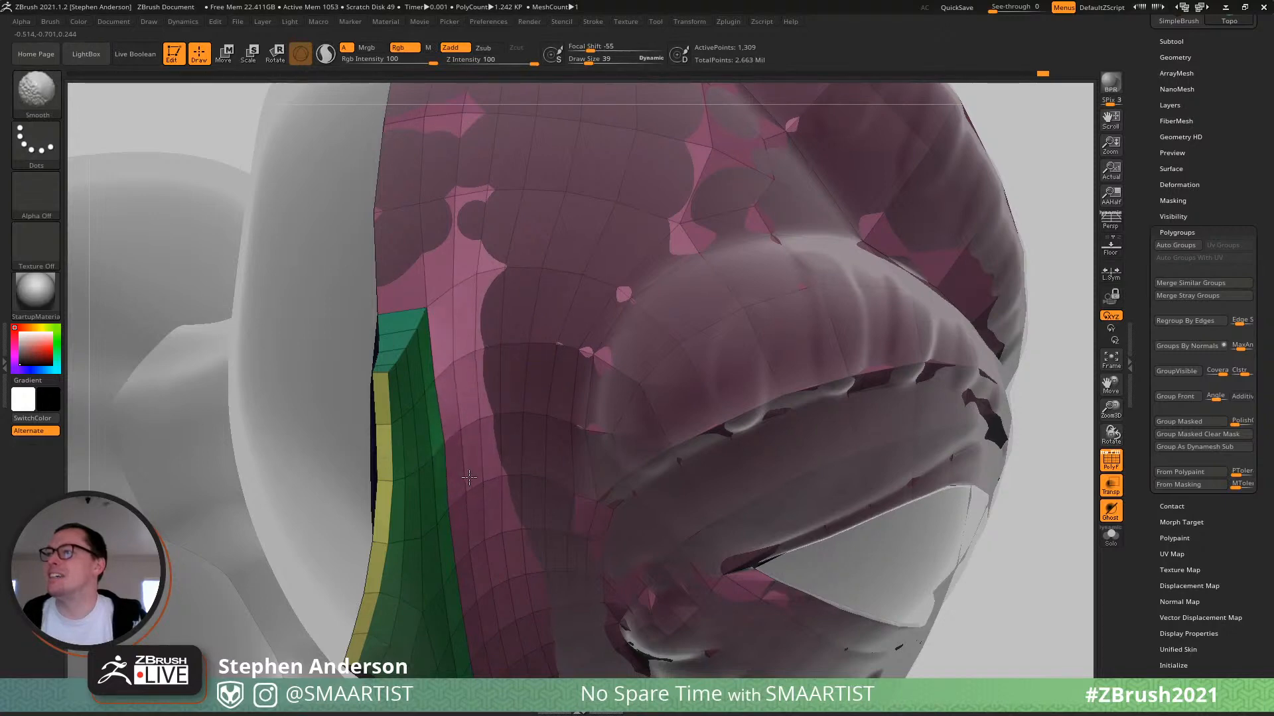
{"action": "left_click_drag", "start_coordinate": [461, 369], "coordinate": [475, 500], "text": "shift"}
{"action": "right_click_drag", "start_coordinate": [488, 543], "coordinate": [449, 408], "text": "alt"}
{"action": "key", "text": "ctrl+z"}
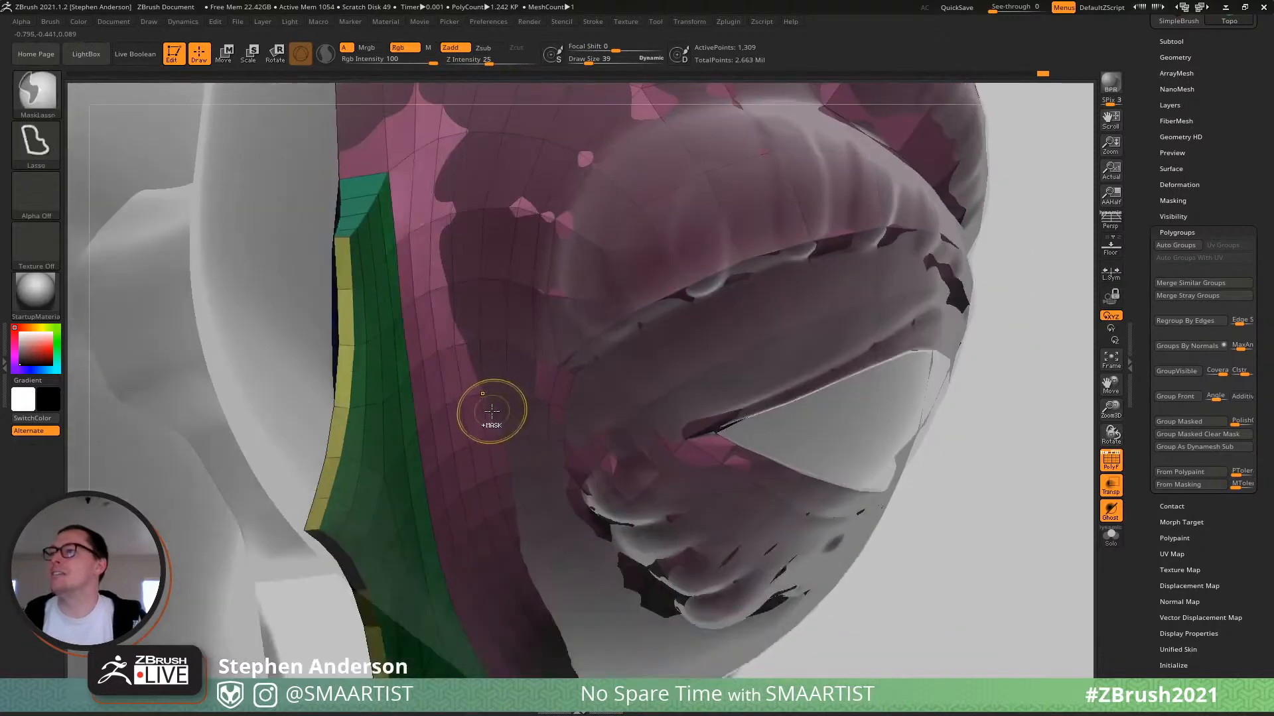
Set the draw size to 65 and the Smooth intensity to 11, and smooth the head surface along the frill's base.
{"action": "right_click_drag", "start_coordinate": [472, 338], "coordinate": [468, 266]}
{"action": "key", "text": "s"}
{"action": "left_click_drag", "start_coordinate": [469, 265], "coordinate": [475, 268]}
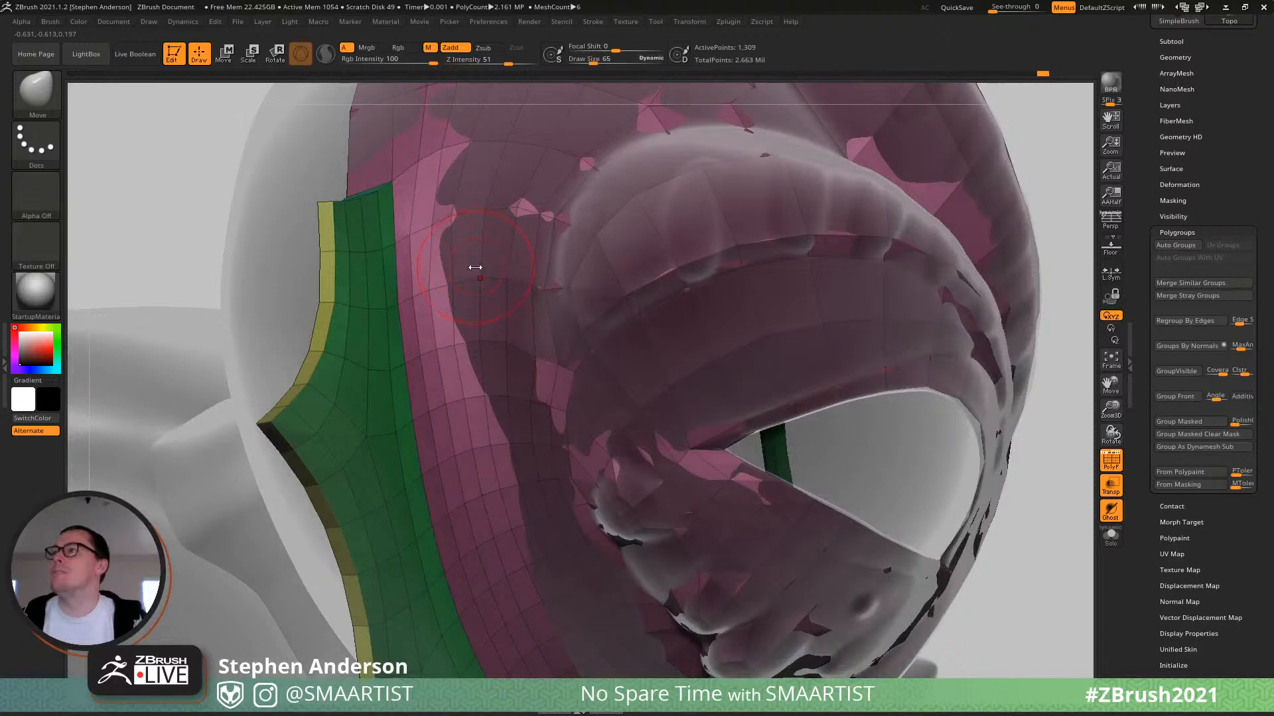
{"action": "left_click_drag", "start_coordinate": [486, 65], "coordinate": [475, 65], "text": "shift"}
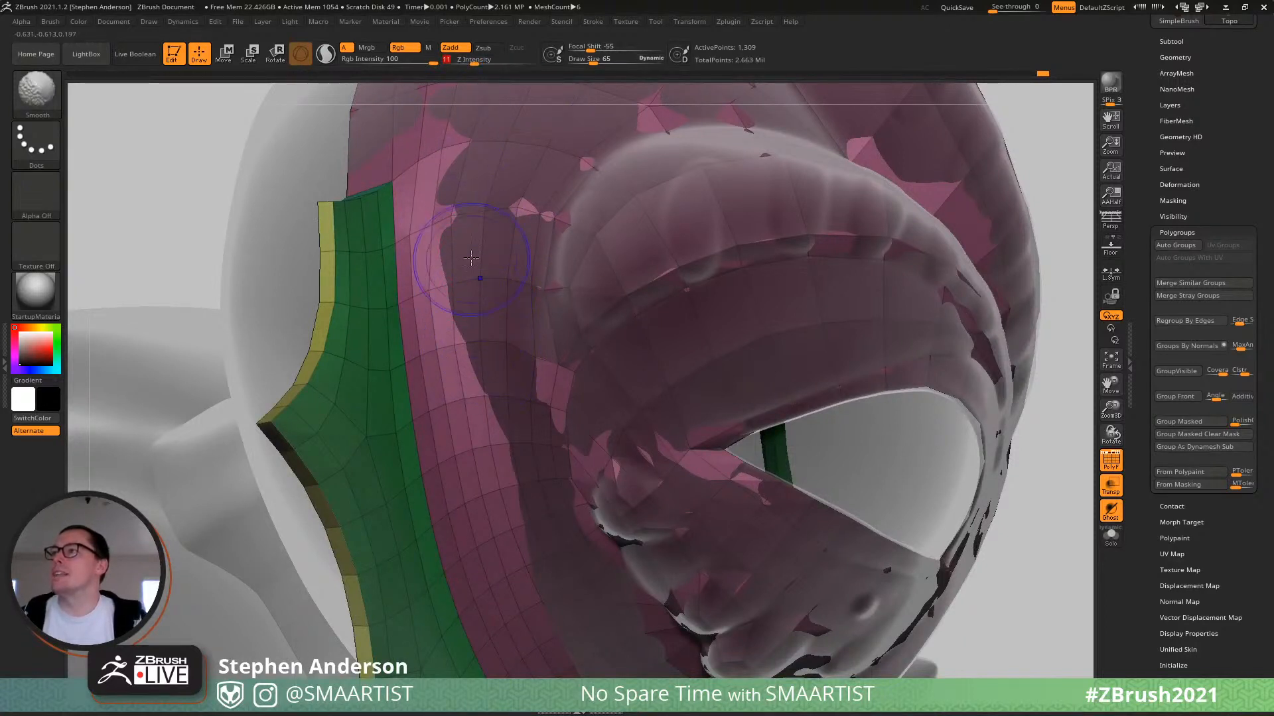
{"action": "mouse_move", "coordinate": [476, 214]}
{"action": "left_mouse_down", "text": "shift"}
{"action": "mouse_move", "coordinate": [460, 223]}
{"action": "mouse_move", "coordinate": [445, 356]}
{"action": "left_mouse_up", "text": "shift"}
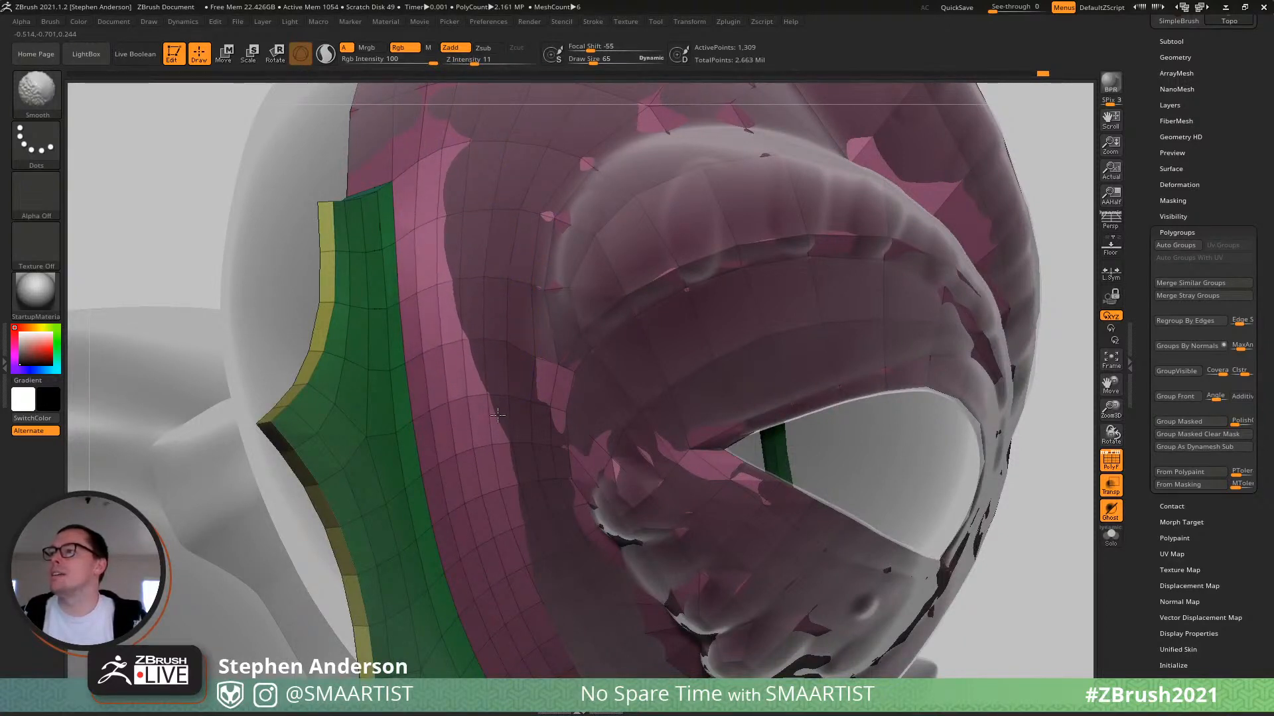
{"action": "mouse_move", "coordinate": [551, 605]}
{"action": "right_mouse_down", "text": "alt"}
{"action": "mouse_move", "coordinate": [512, 430]}
{"action": "mouse_move", "coordinate": [580, 397]}
{"action": "right_mouse_up", "text": "alt"}
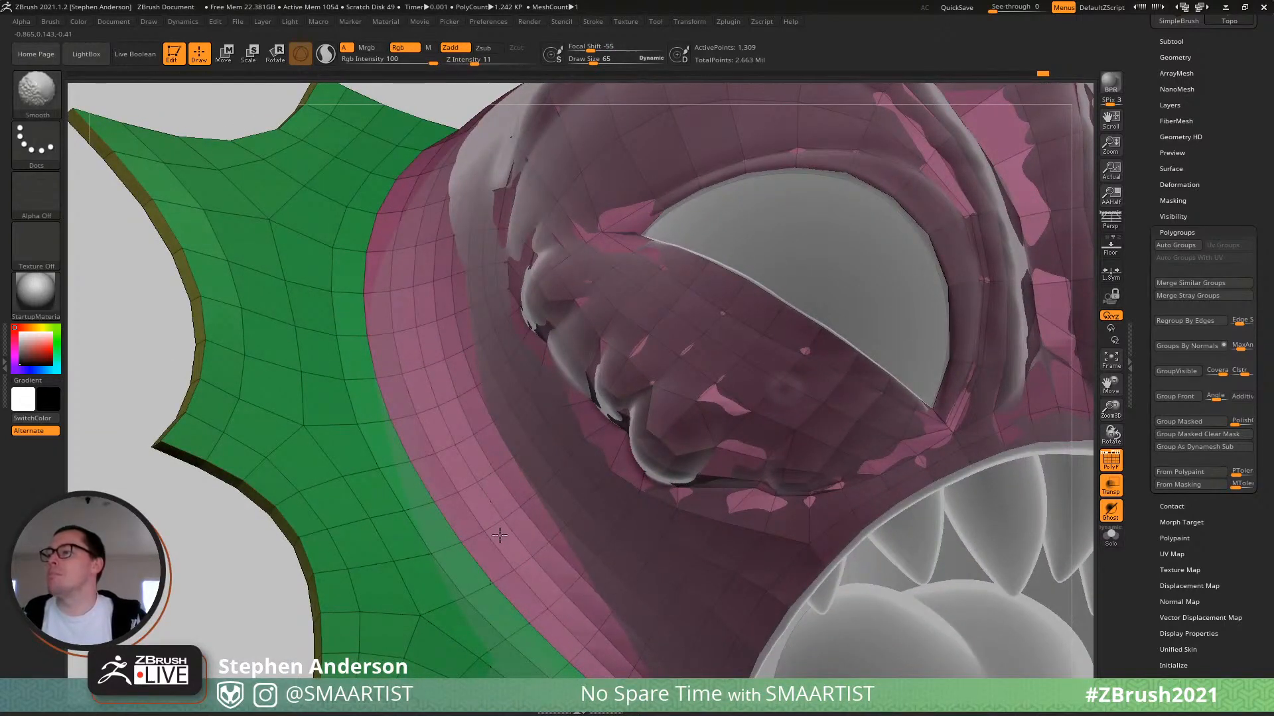
{"action": "right_click_drag", "start_coordinate": [402, 297], "coordinate": [494, 425]}
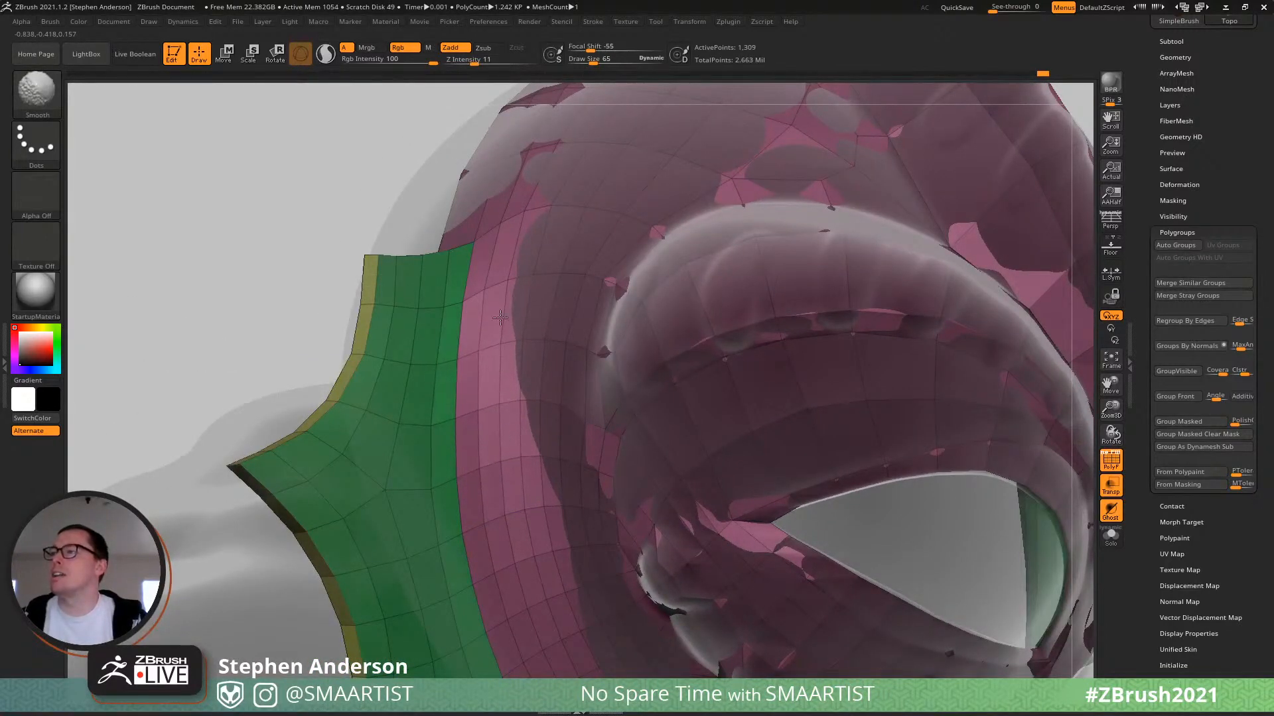
{"action": "right_click_drag", "start_coordinate": [541, 351], "coordinate": [524, 292]}
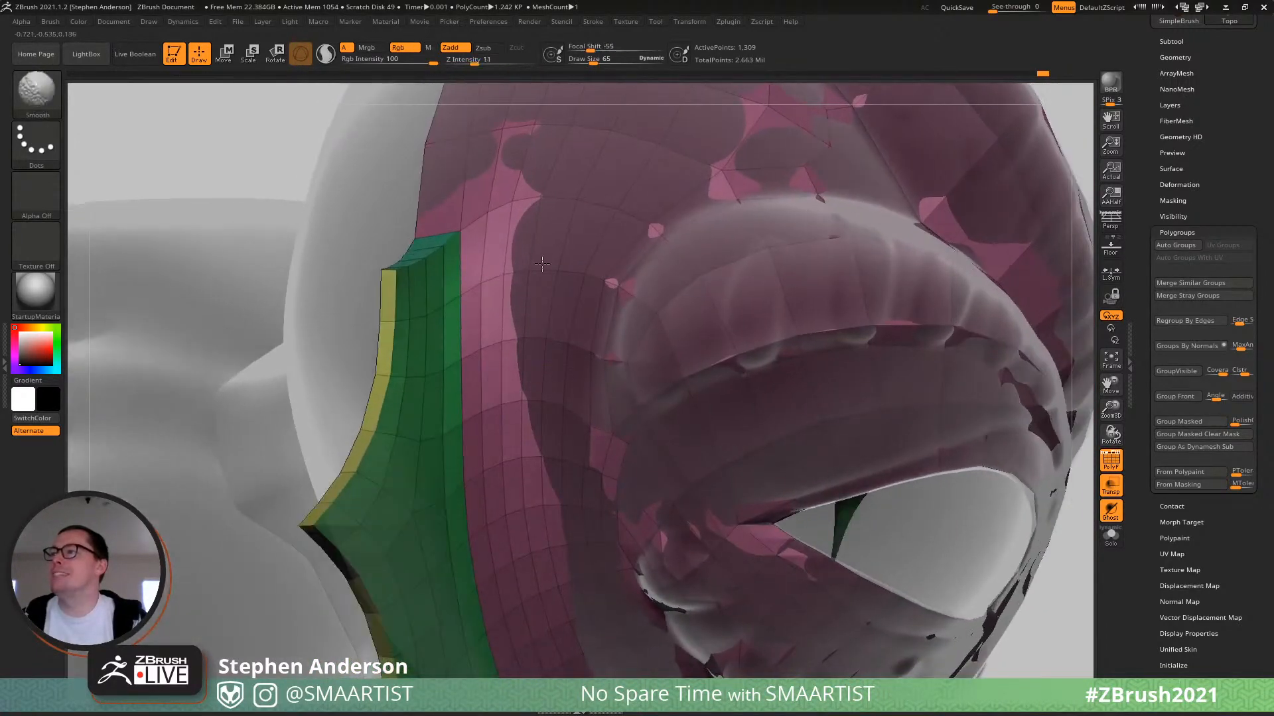
{"action": "mouse_move", "coordinate": [551, 229]}
{"action": "right_mouse_down"}
{"action": "mouse_move", "coordinate": [574, 350]}
{"action": "mouse_move", "coordinate": [587, 353]}
{"action": "mouse_move", "coordinate": [542, 307]}
{"action": "mouse_move", "coordinate": [564, 320]}
{"action": "right_mouse_up"}
Fit the crown surface to the sculpt with the Move brush at draw size 114, and reduce the draw size to 54.
{"action": "right_click_drag", "start_coordinate": [567, 332], "coordinate": [544, 365], "text": "ctrl"}
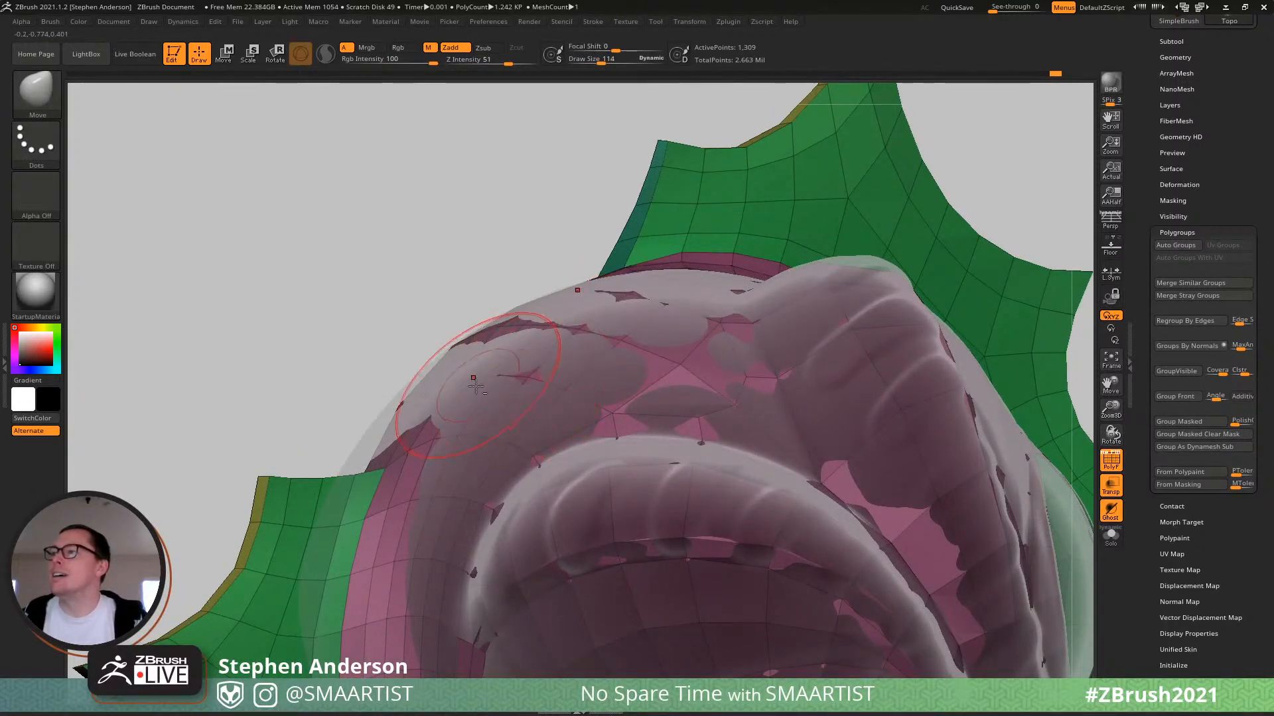
{"action": "mouse_move", "coordinate": [464, 388]}
{"action": "left_mouse_down"}
{"action": "mouse_move", "coordinate": [451, 381]}
{"action": "mouse_move", "coordinate": [438, 418]}
{"action": "mouse_move", "coordinate": [521, 459]}
{"action": "mouse_move", "coordinate": [488, 498]}
{"action": "left_mouse_up"}
{"action": "left_click_drag", "start_coordinate": [499, 441], "coordinate": [502, 455], "text": "alt"}
{"action": "key", "text": "s"}
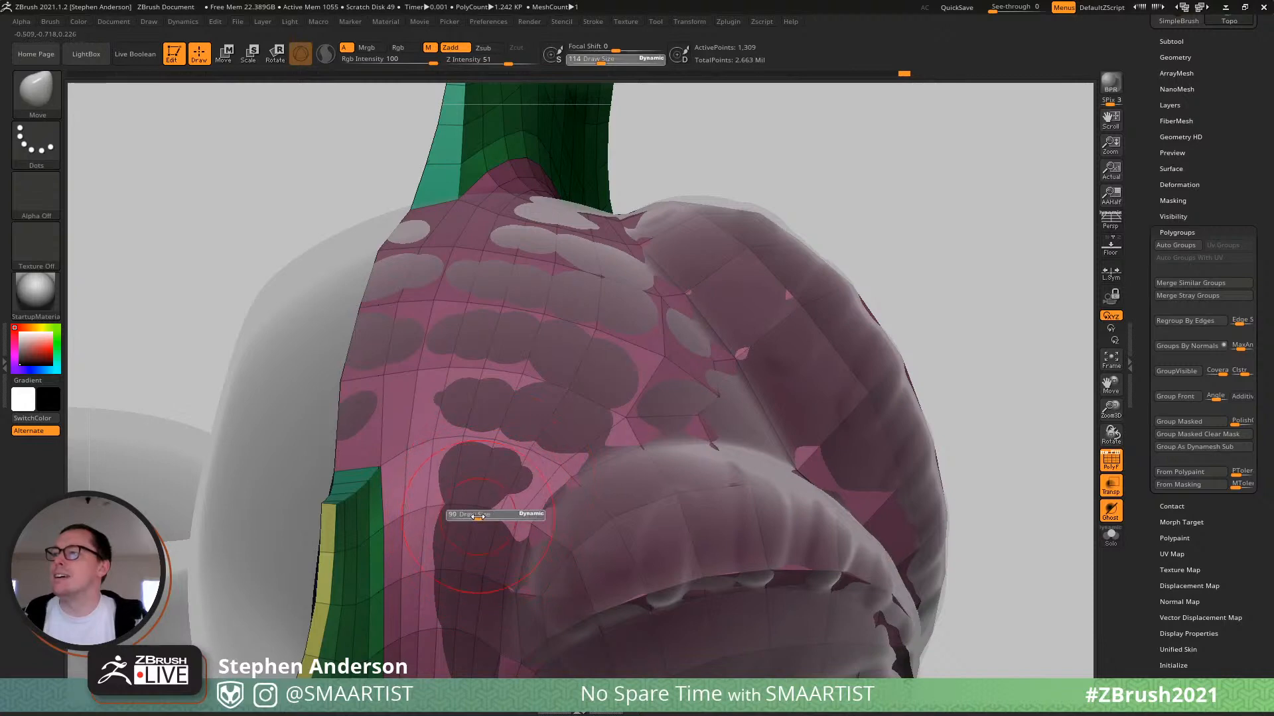
{"action": "left_click_drag", "start_coordinate": [480, 517], "coordinate": [473, 515]}
{"action": "mouse_move", "coordinate": [471, 579]}
{"action": "right_mouse_down"}
{"action": "mouse_move", "coordinate": [424, 491]}
{"action": "mouse_move", "coordinate": [412, 356]}
{"action": "mouse_move", "coordinate": [459, 361]}
{"action": "mouse_move", "coordinate": [446, 451]}
{"action": "mouse_move", "coordinate": [458, 399]}
{"action": "mouse_move", "coordinate": [518, 454]}
{"action": "right_mouse_up"}
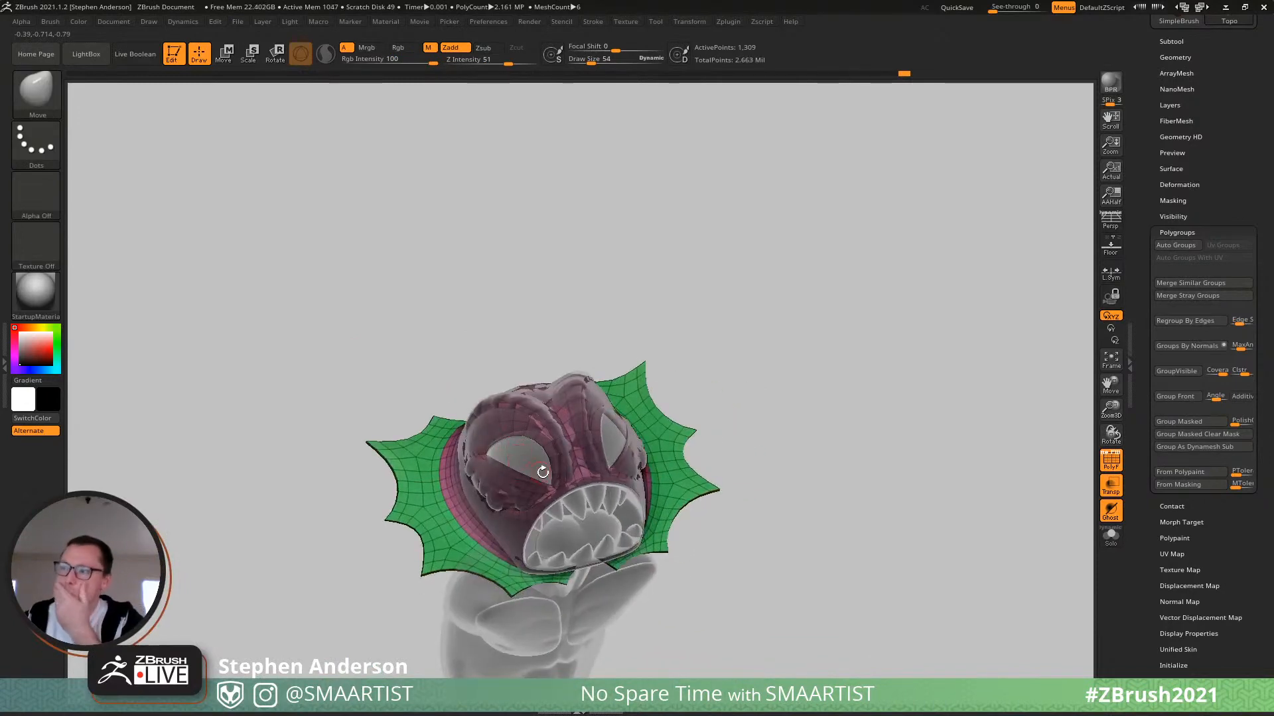
Isolate the retopologized head and use ZModeler to mark the row of polygons along the upper and side rim of the mouth opening.
{"action": "mouse_move", "coordinate": [682, 548]}
{"action": "right_mouse_down"}
{"action": "mouse_move", "coordinate": [577, 390]}
{"action": "mouse_move", "coordinate": [597, 476]}
{"action": "mouse_move", "coordinate": [584, 524]}
{"action": "mouse_move", "coordinate": [591, 597]}
{"action": "mouse_move", "coordinate": [491, 411]}
{"action": "mouse_move", "coordinate": [517, 359]}
{"action": "mouse_move", "coordinate": [491, 358]}
{"action": "mouse_move", "coordinate": [509, 342]}
{"action": "mouse_move", "coordinate": [540, 364]}
{"action": "mouse_move", "coordinate": [567, 292]}
{"action": "right_mouse_up"}
{"action": "left_click", "coordinate": [1112, 540]}
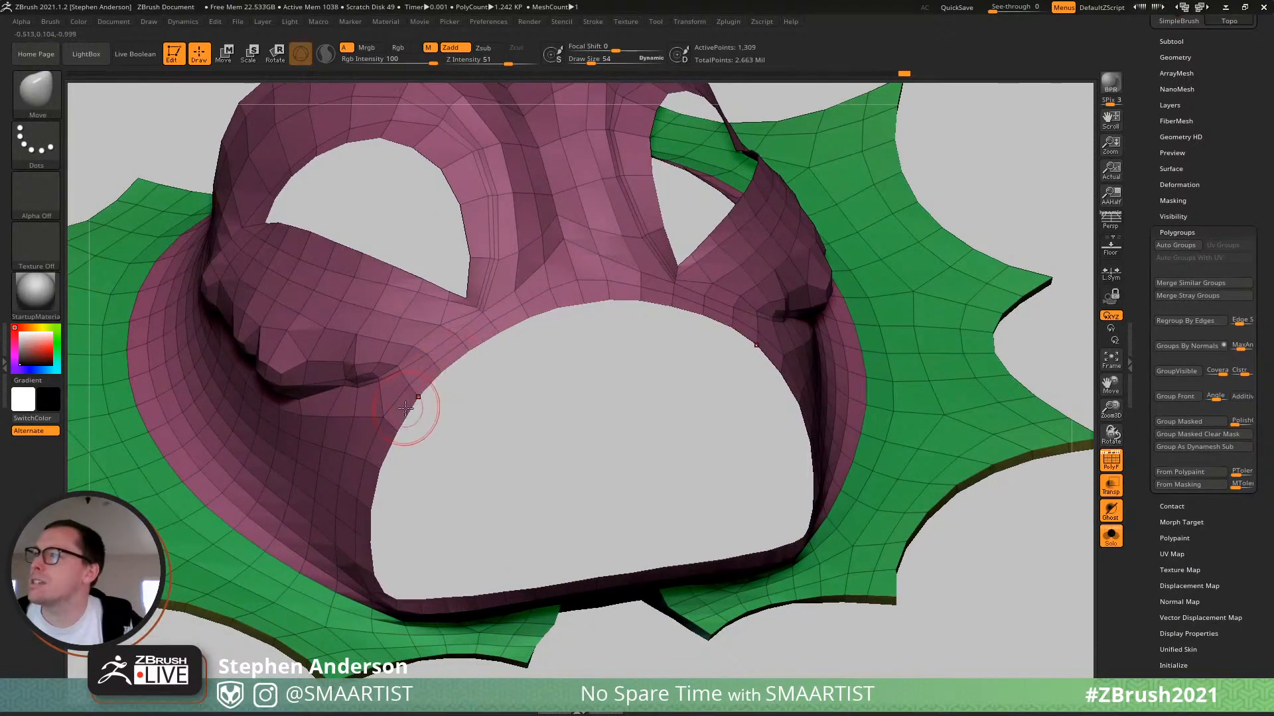
{"action": "key", "text": "b"}
{"action": "key", "text": "z"}
{"action": "key", "text": "m"}
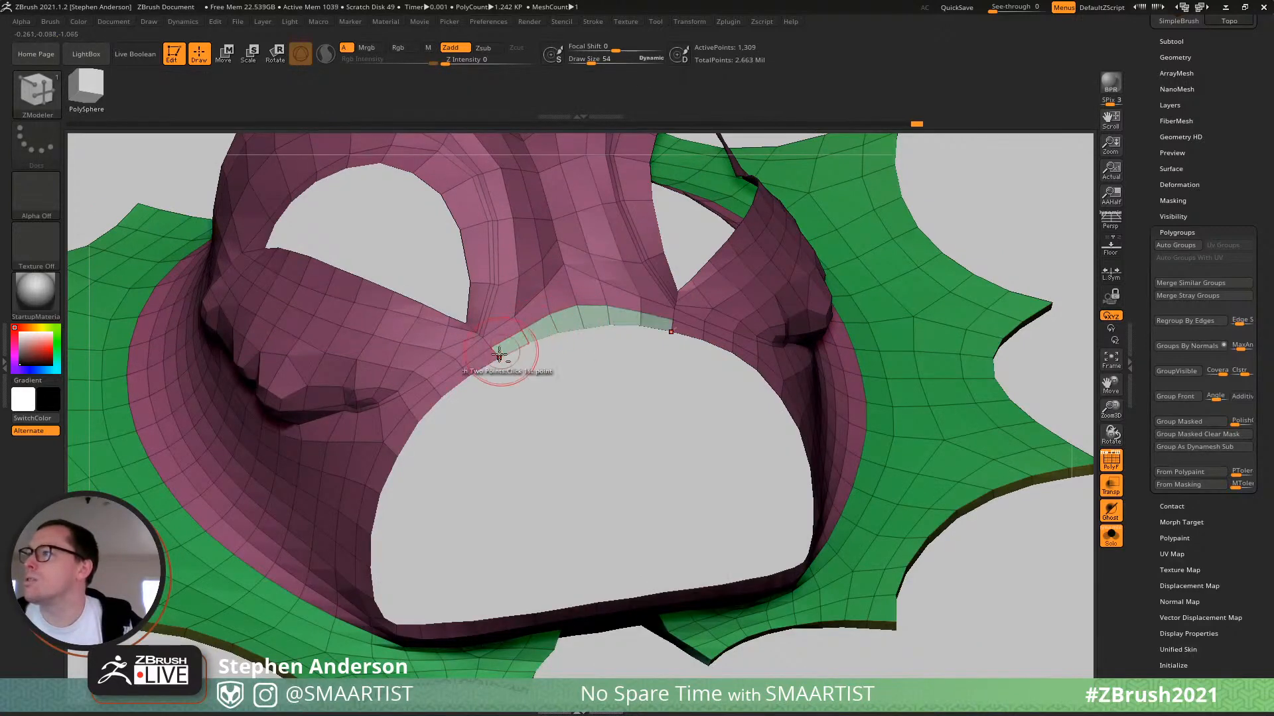
{"action": "left_click_drag", "start_coordinate": [427, 405], "coordinate": [381, 488], "text": "alt"}
{"action": "mouse_move", "coordinate": [390, 541]}
{"action": "left_mouse_down"}
{"action": "mouse_move", "coordinate": [424, 521]}
{"action": "mouse_move", "coordinate": [392, 490]}
{"action": "left_mouse_up"}
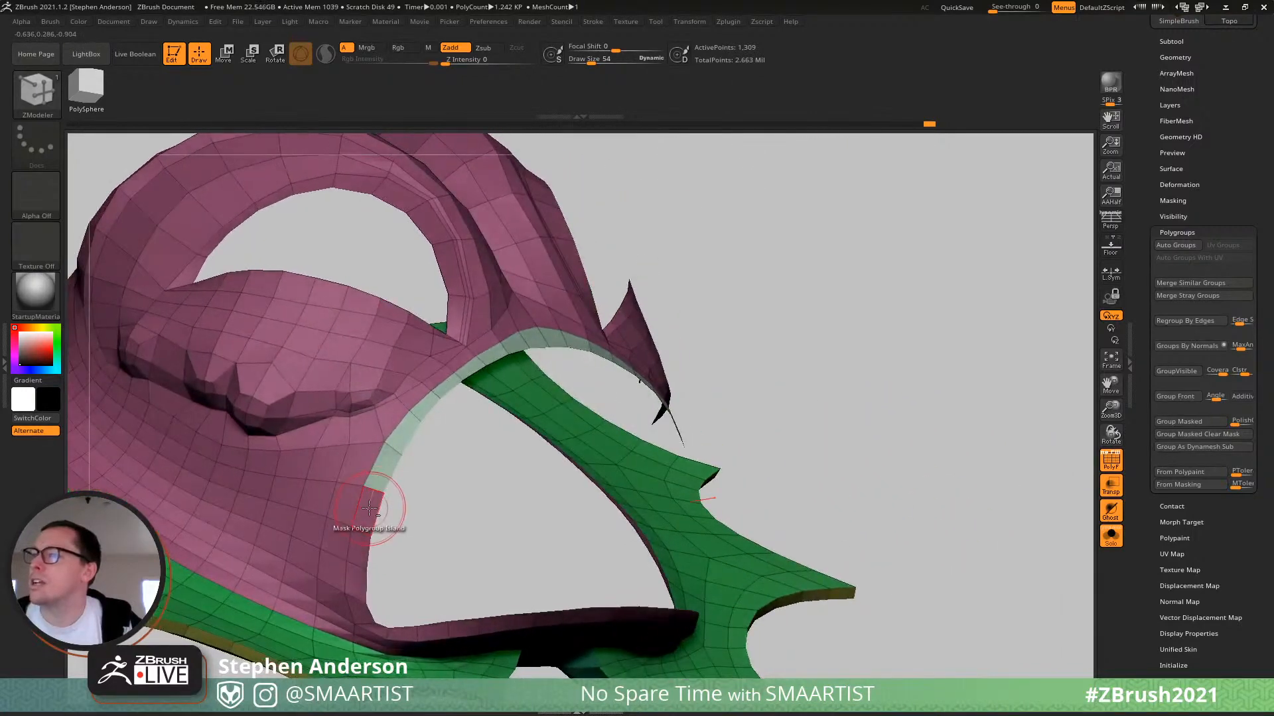
{"action": "left_click_drag", "start_coordinate": [379, 595], "coordinate": [403, 509], "text": "alt"}
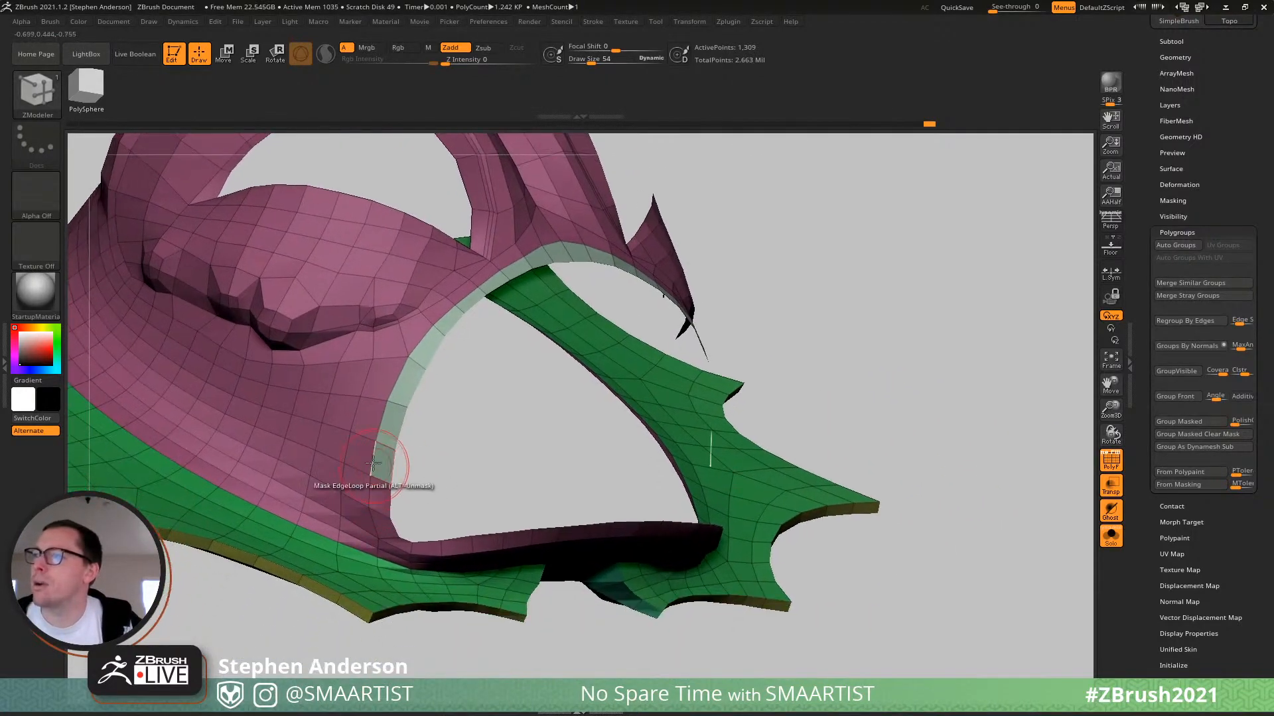
Try to delete an edge loop near the lower corner of the mouth with ZModeler's Insert EdgeLoop action, and undo the changes.
{"action": "right_click_drag", "start_coordinate": [384, 467], "coordinate": [394, 428]}
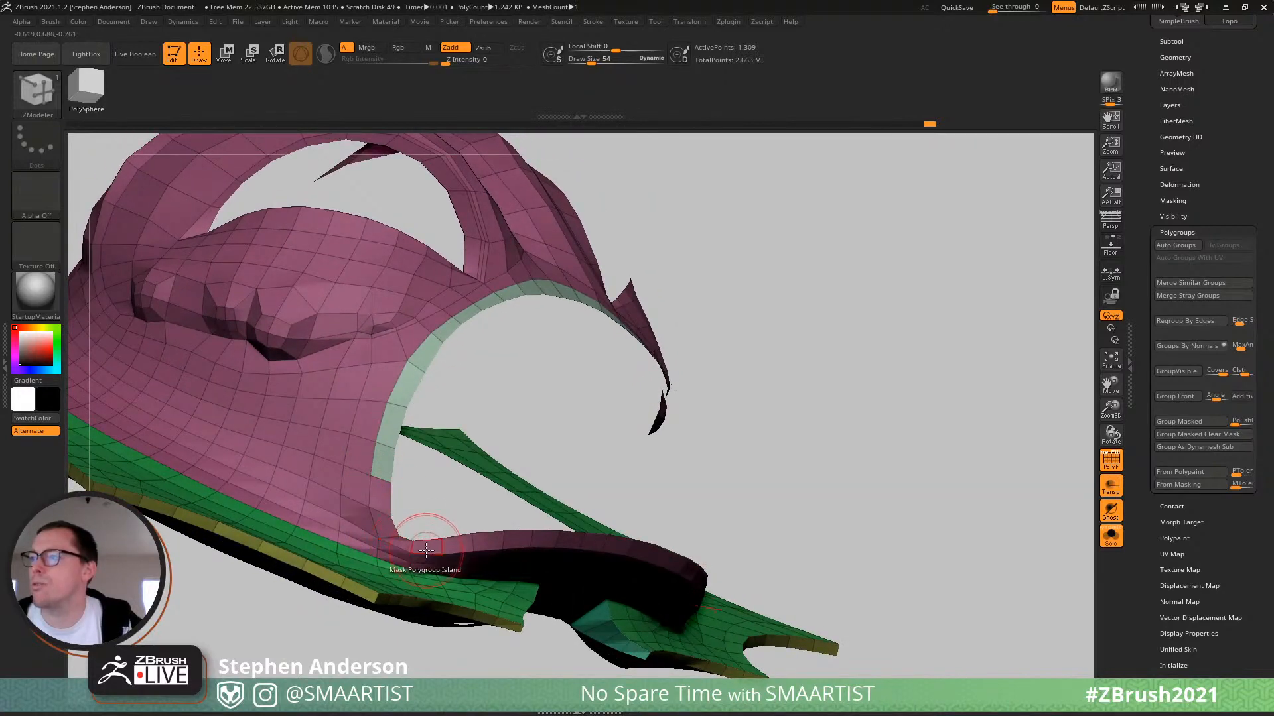
{"action": "right_click_drag", "start_coordinate": [458, 511], "coordinate": [413, 514]}
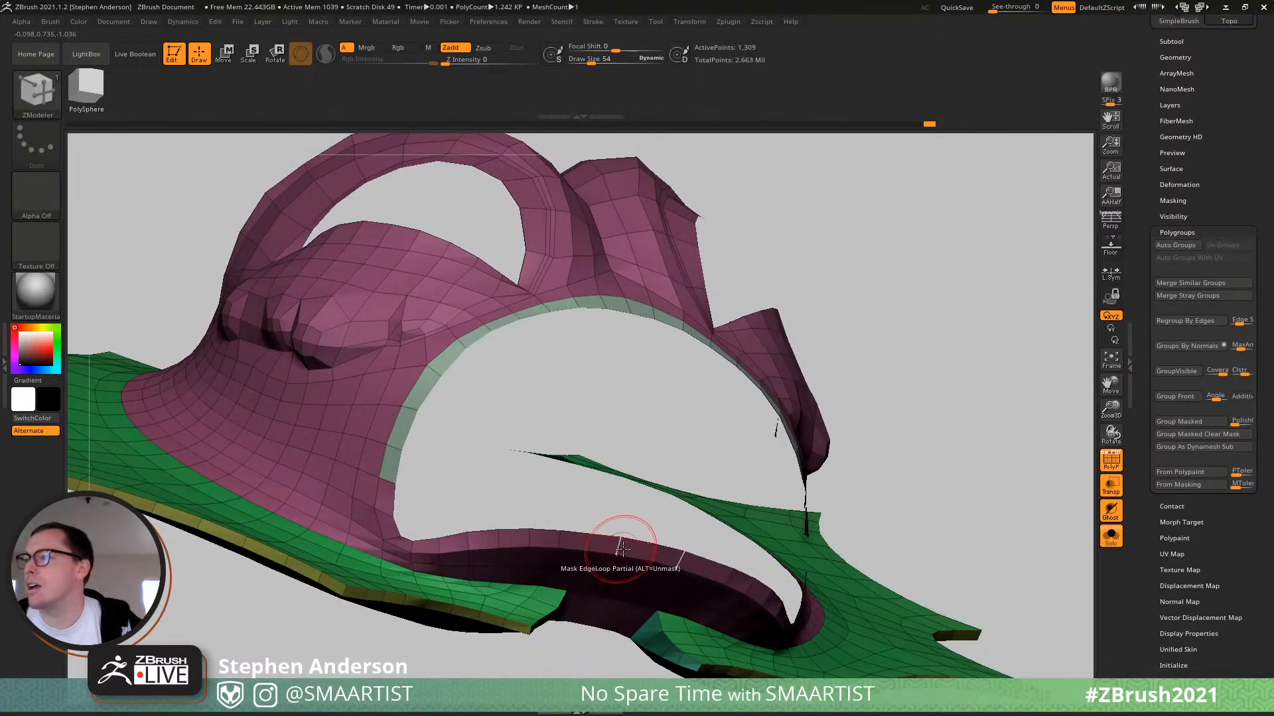
{"action": "mouse_move", "coordinate": [414, 548]}
{"action": "right_mouse_down"}
{"action": "mouse_move", "coordinate": [453, 559]}
{"action": "mouse_move", "coordinate": [421, 564]}
{"action": "right_mouse_up"}
{"action": "right_click_drag", "start_coordinate": [418, 517], "coordinate": [387, 477]}
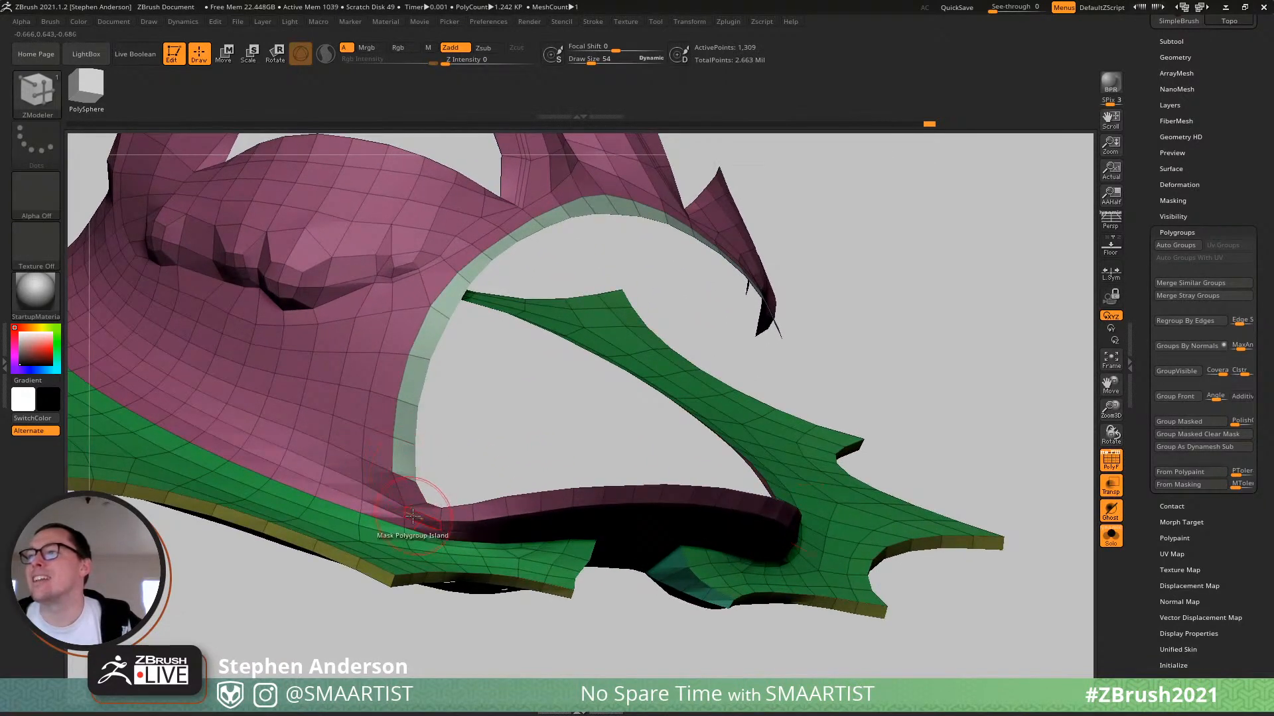
{"action": "mouse_move", "coordinate": [414, 488]}
{"action": "right_mouse_down", "text": "ctrl"}
{"action": "mouse_move", "coordinate": [372, 433]}
{"action": "mouse_move", "coordinate": [390, 435]}
{"action": "mouse_move", "coordinate": [412, 477]}
{"action": "right_mouse_up", "text": "ctrl"}
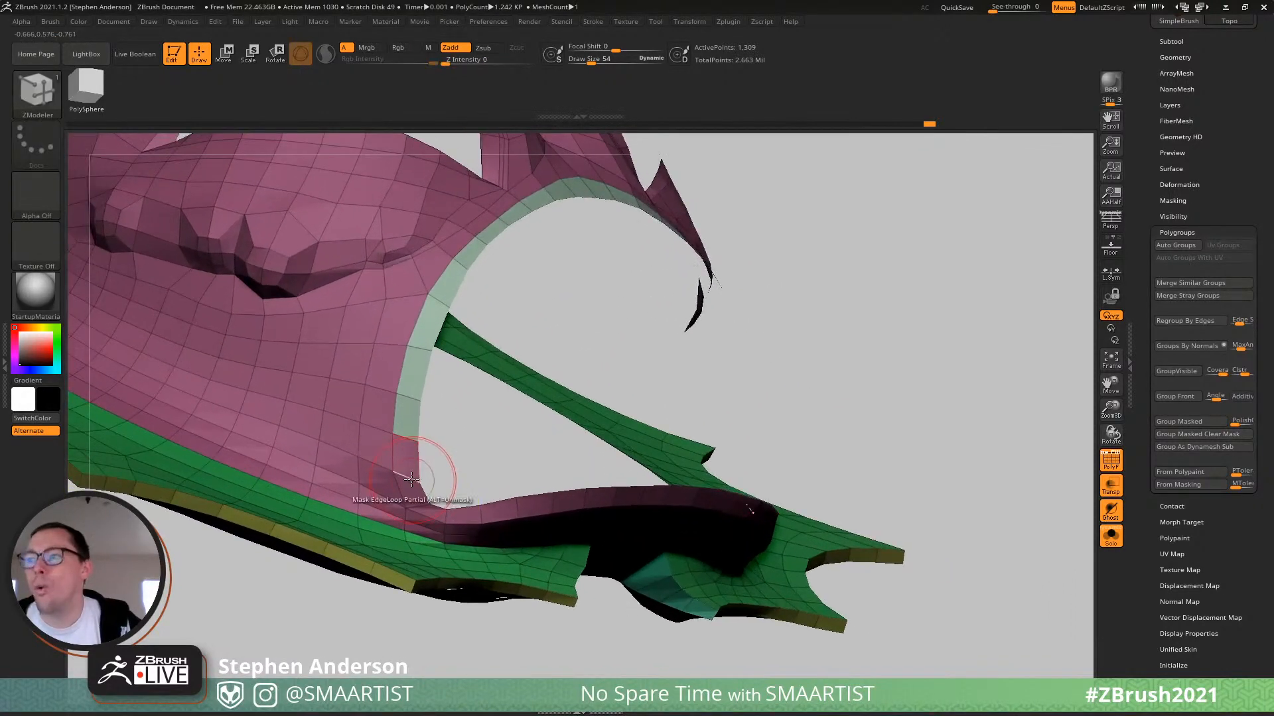
{"action": "key", "text": "space"}
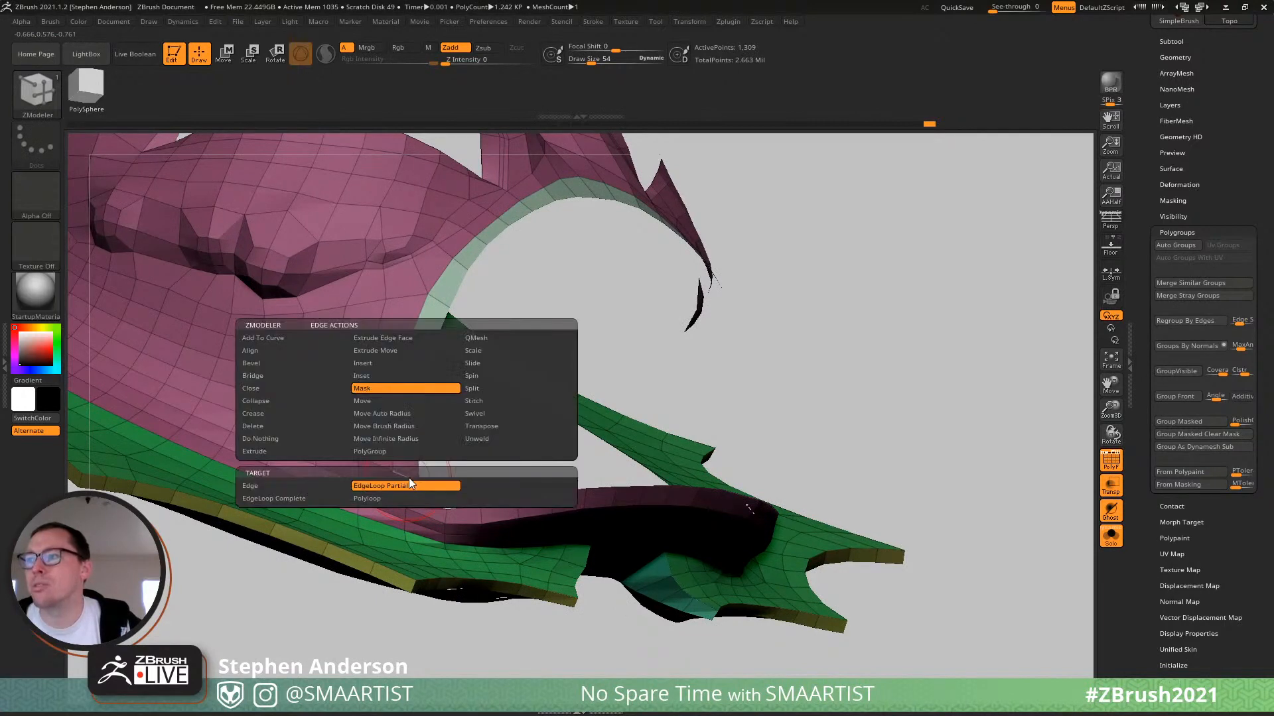
{"action": "left_click", "coordinate": [369, 363]}
{"action": "right_click_drag", "start_coordinate": [378, 487], "coordinate": [444, 512], "text": "ctrl"}
{"action": "right_click_drag", "start_coordinate": [445, 513], "coordinate": [398, 488]}
{"action": "right_click_drag", "start_coordinate": [398, 487], "coordinate": [441, 534], "text": "ctrl"}
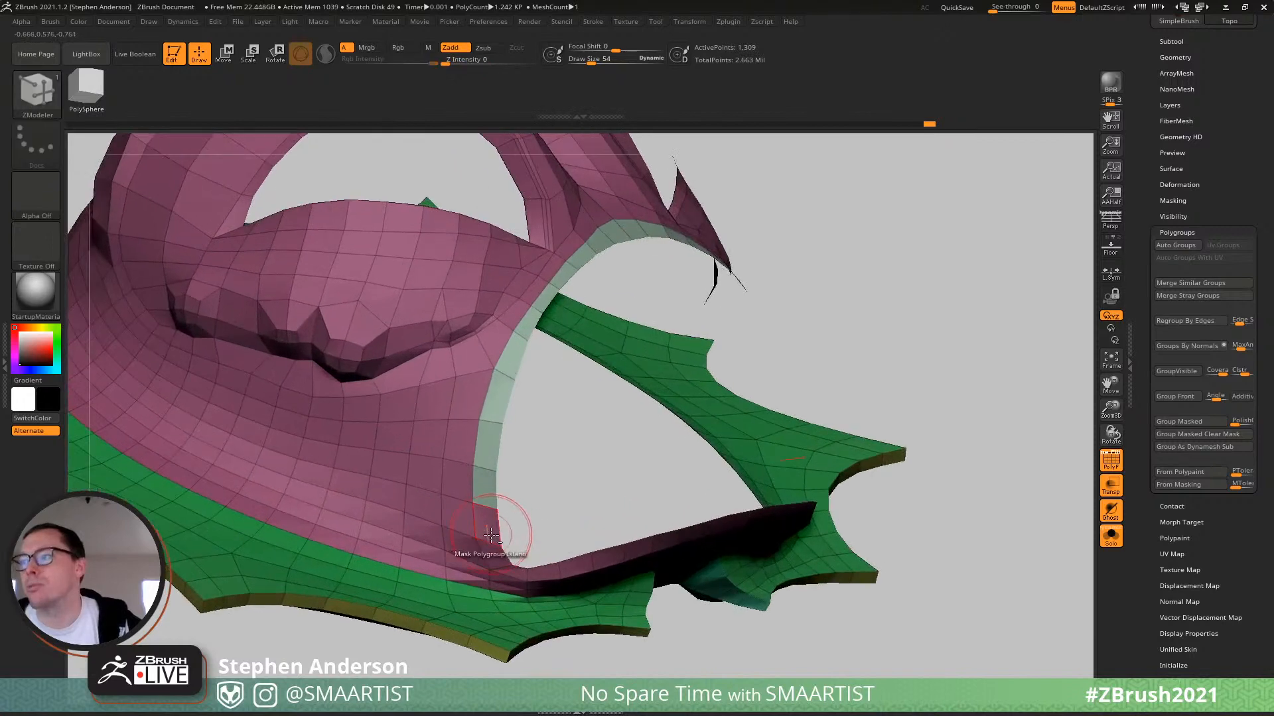
{"action": "left_click", "coordinate": [491, 542], "text": "alt"}
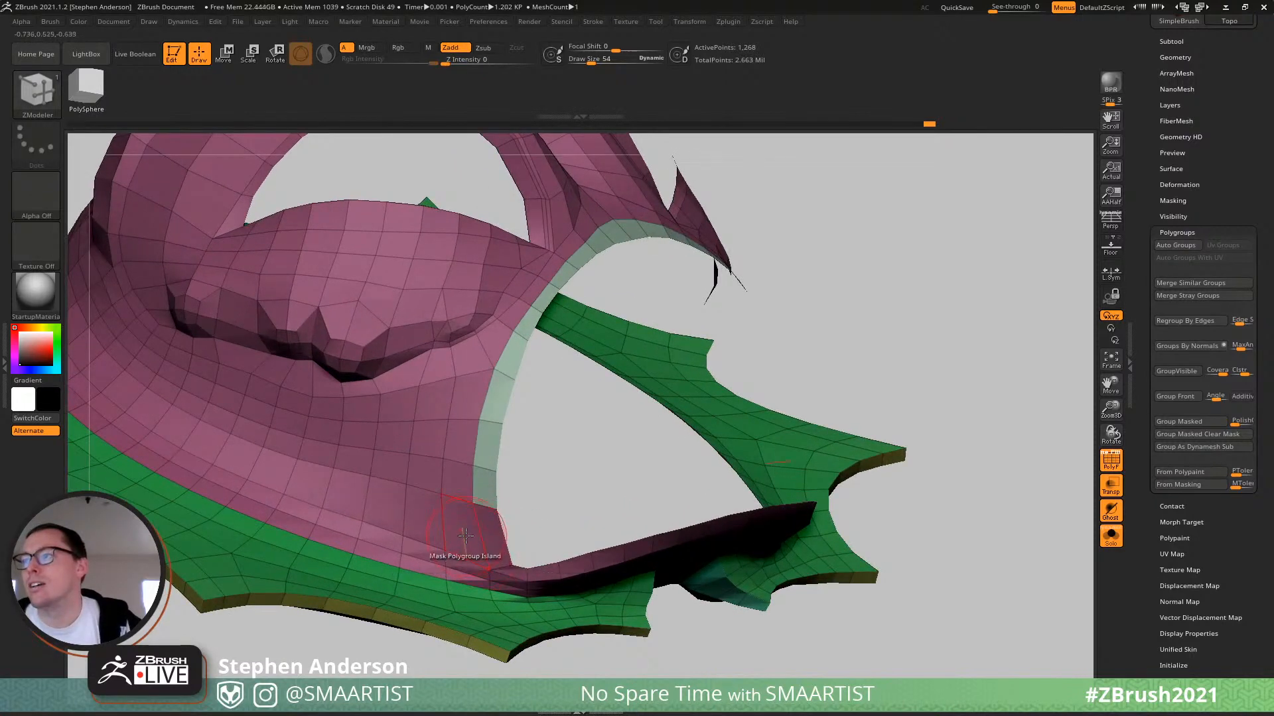
{"action": "mouse_move", "coordinate": [461, 514]}
{"action": "right_mouse_down"}
{"action": "mouse_move", "coordinate": [424, 481]}
{"action": "mouse_move", "coordinate": [455, 524]}
{"action": "right_mouse_up"}
{"action": "key", "text": "ctrl+z"}
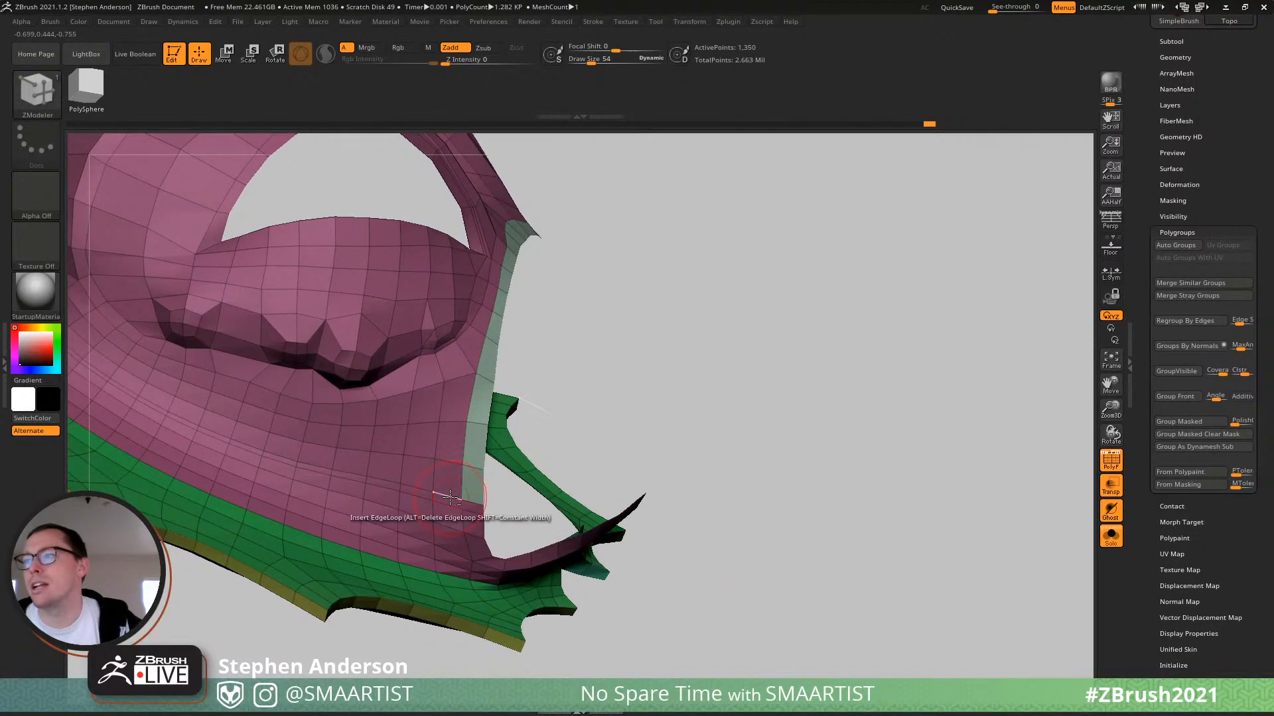
{"action": "key", "text": "ctrl+z"}
Set ZModeler's edge action to Collapse Polyloop and collapse two polygon loops near the lower corner of the mouth.
{"action": "right_click_drag", "start_coordinate": [452, 540], "coordinate": [477, 506], "text": "alt"}
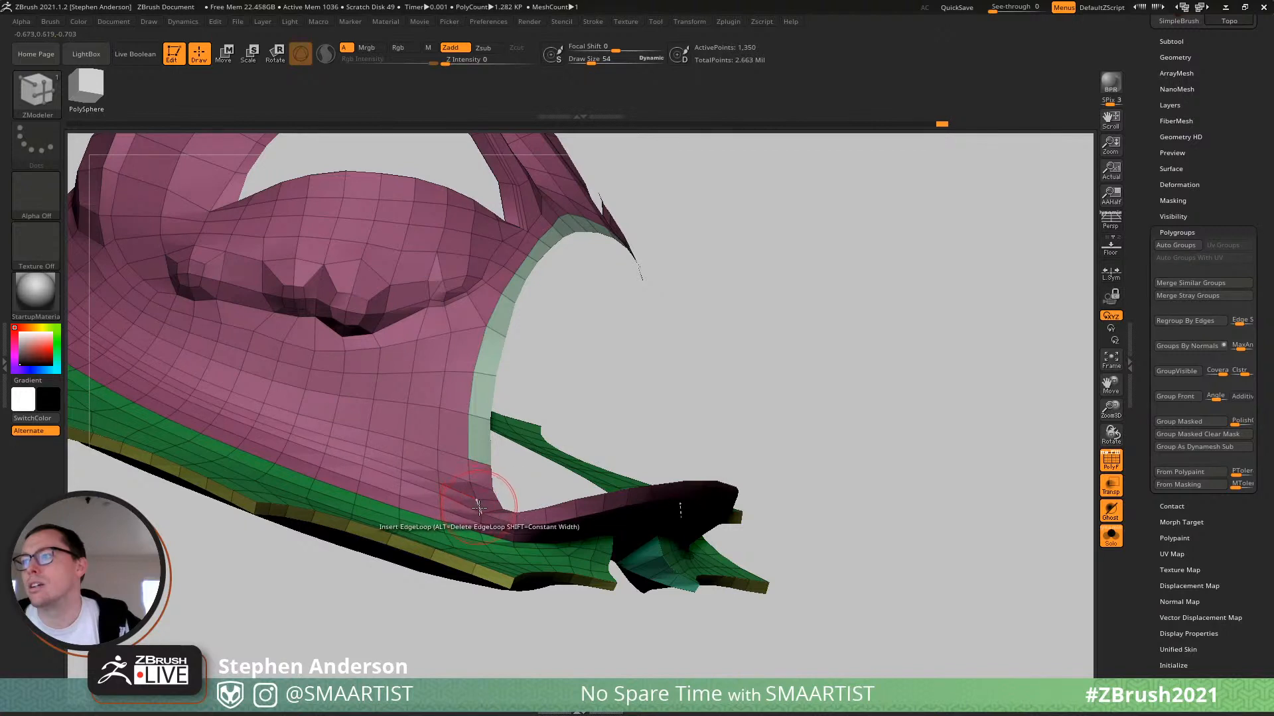
{"action": "key", "text": "space"}
{"action": "left_click", "coordinate": [354, 402]}
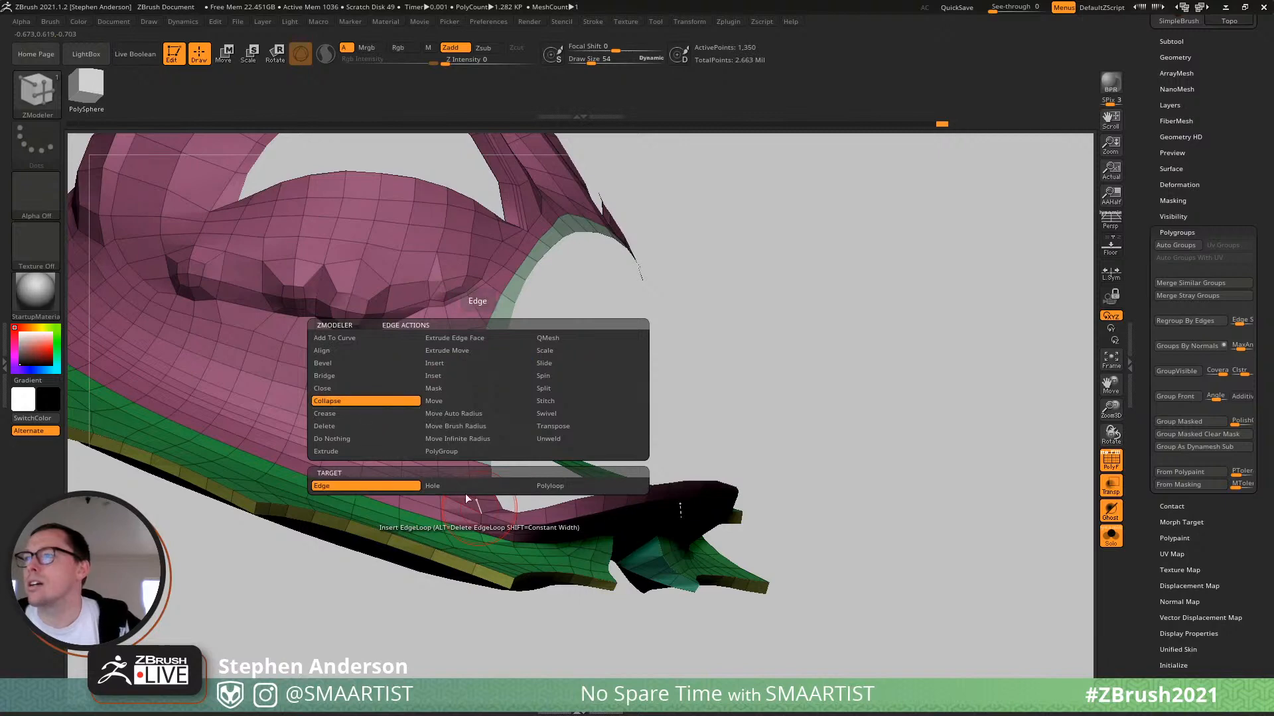
{"action": "left_click", "coordinate": [548, 486]}
{"action": "right_click_drag", "start_coordinate": [472, 499], "coordinate": [491, 521], "text": "ctrl"}
{"action": "left_click", "coordinate": [485, 521]}
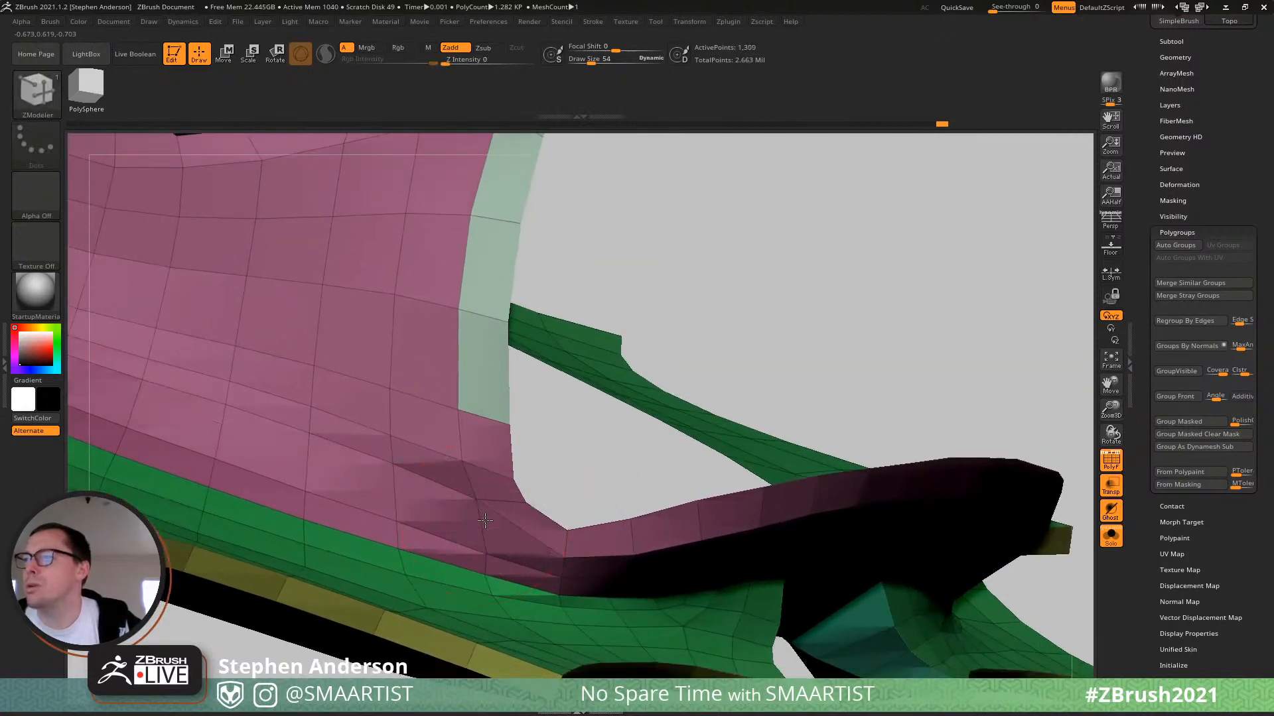
{"action": "left_click", "coordinate": [461, 452]}
{"action": "right_click_drag", "start_coordinate": [500, 498], "coordinate": [667, 258], "text": "ctrl"}
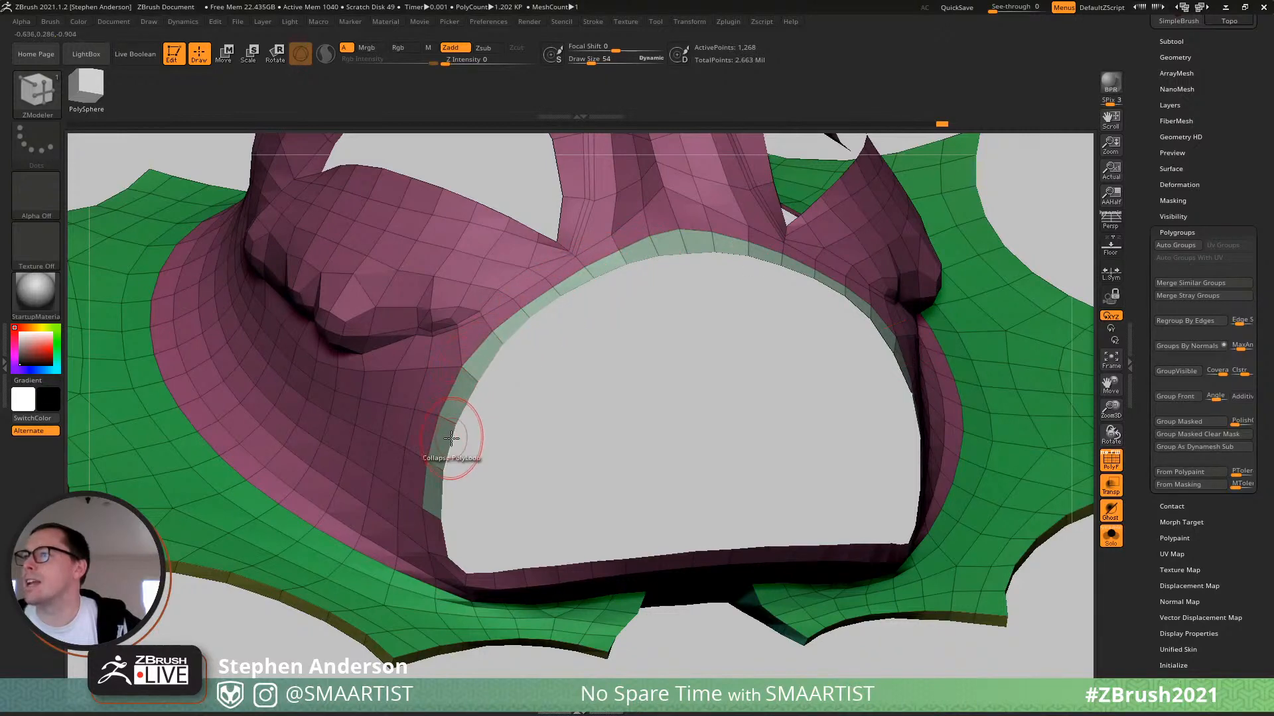
Reduce the draw size to 26 and switch from ZModeler to the Move brush for the cheek area beside the mouth.
{"action": "right_click_drag", "start_coordinate": [420, 515], "coordinate": [436, 519]}
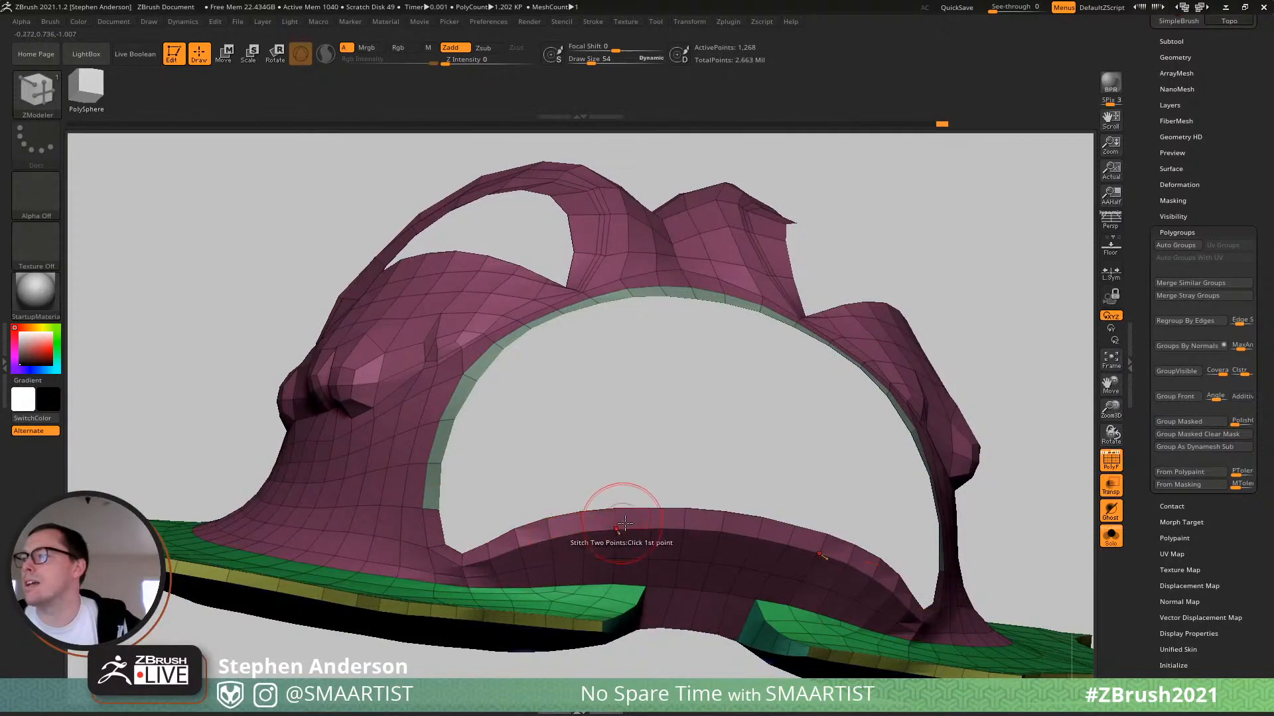
{"action": "right_click_drag", "start_coordinate": [713, 539], "coordinate": [597, 592]}
{"action": "left_click_drag", "start_coordinate": [590, 590], "coordinate": [584, 591]}
{"action": "mouse_move", "coordinate": [596, 589]}
{"action": "right_mouse_down"}
{"action": "mouse_move", "coordinate": [575, 574]}
{"action": "mouse_move", "coordinate": [595, 584]}
{"action": "right_mouse_up"}
{"action": "key", "text": "space"}
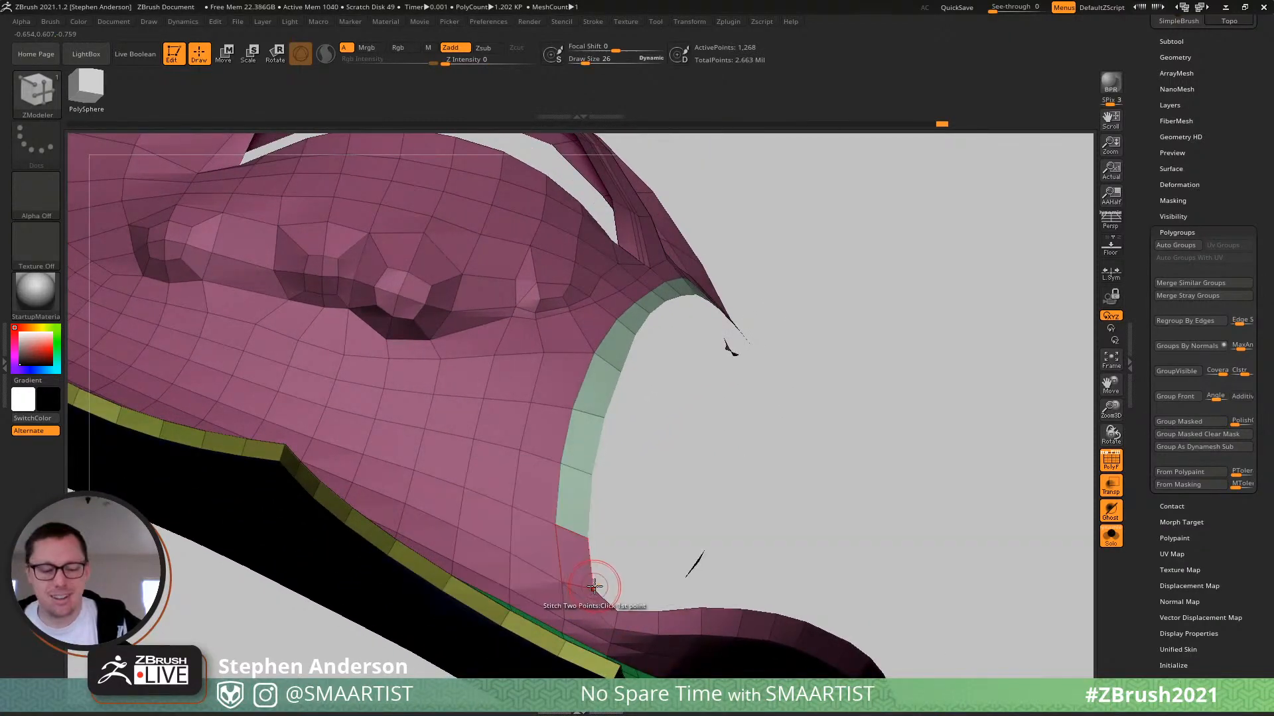
{"action": "key", "text": "b"}
{"action": "key", "text": "m"}
{"action": "key", "text": "v"}
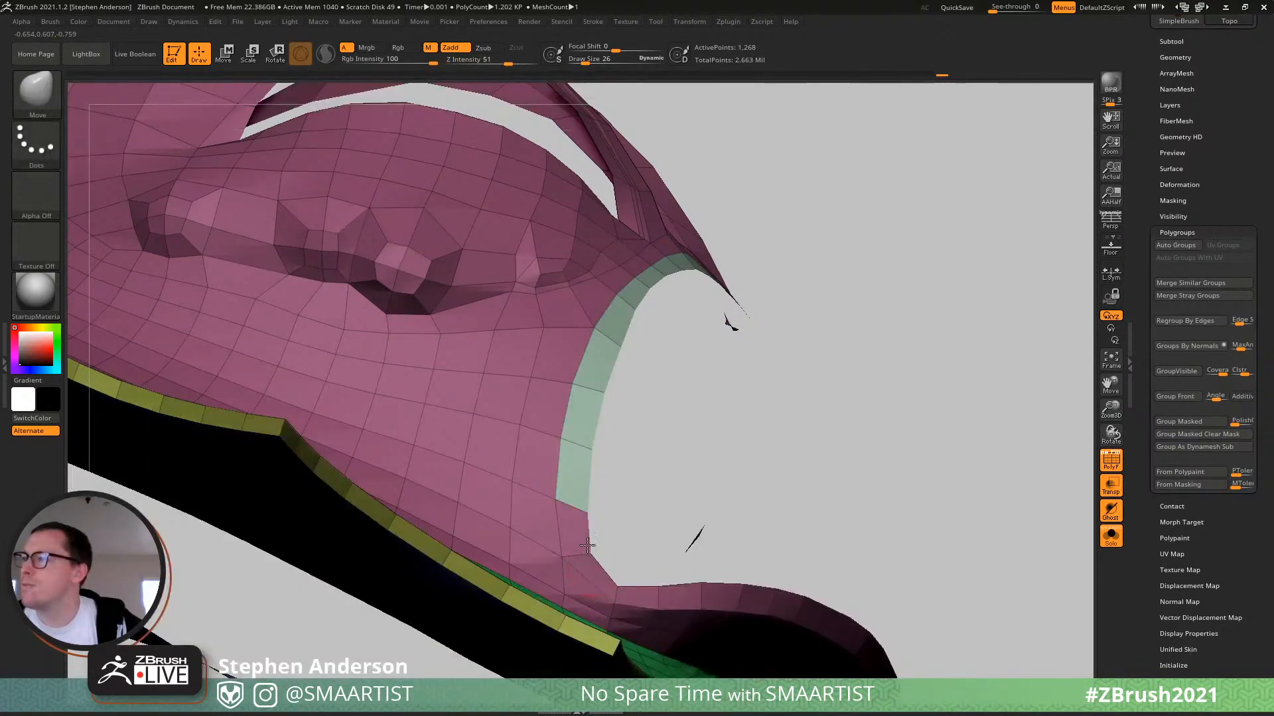
{"action": "right_click_drag", "start_coordinate": [595, 541], "coordinate": [548, 417]}
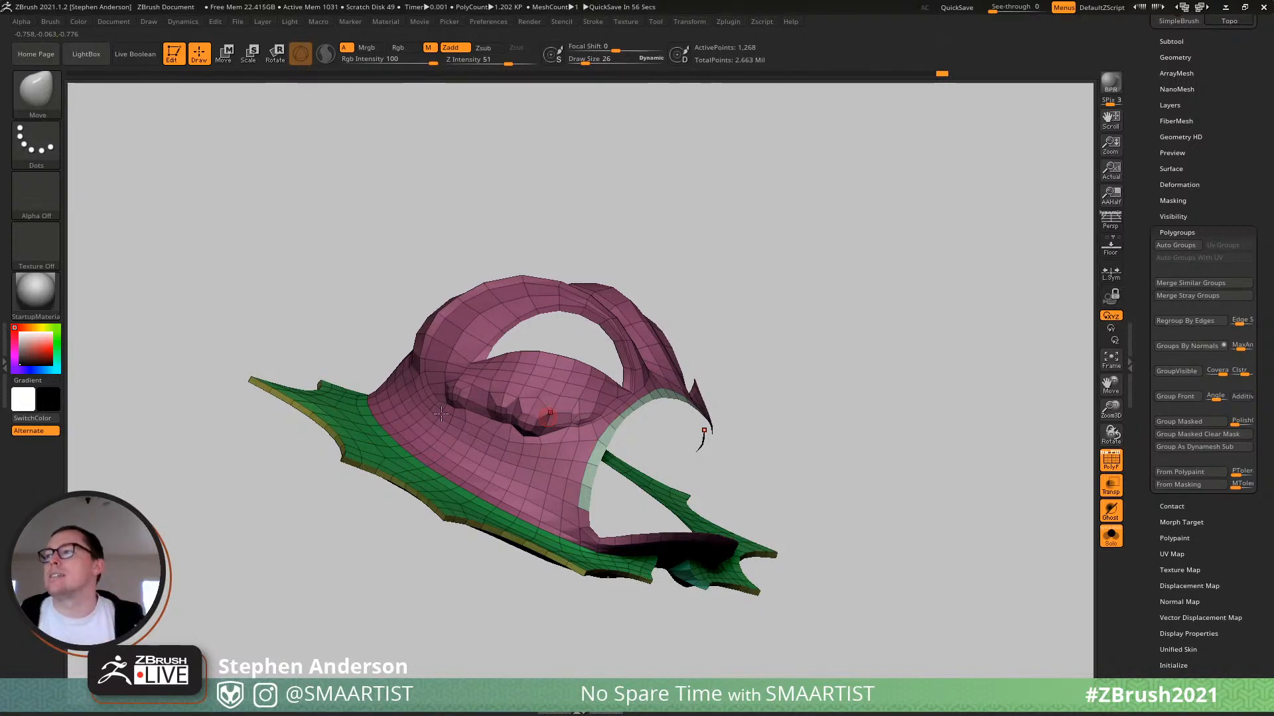
{"action": "mouse_move", "coordinate": [613, 406]}
{"action": "right_mouse_down"}
{"action": "mouse_move", "coordinate": [632, 441]}
{"action": "mouse_move", "coordinate": [590, 415]}
{"action": "right_mouse_up"}
{"action": "right_click_drag", "start_coordinate": [464, 427], "coordinate": [517, 458], "text": "ctrl"}
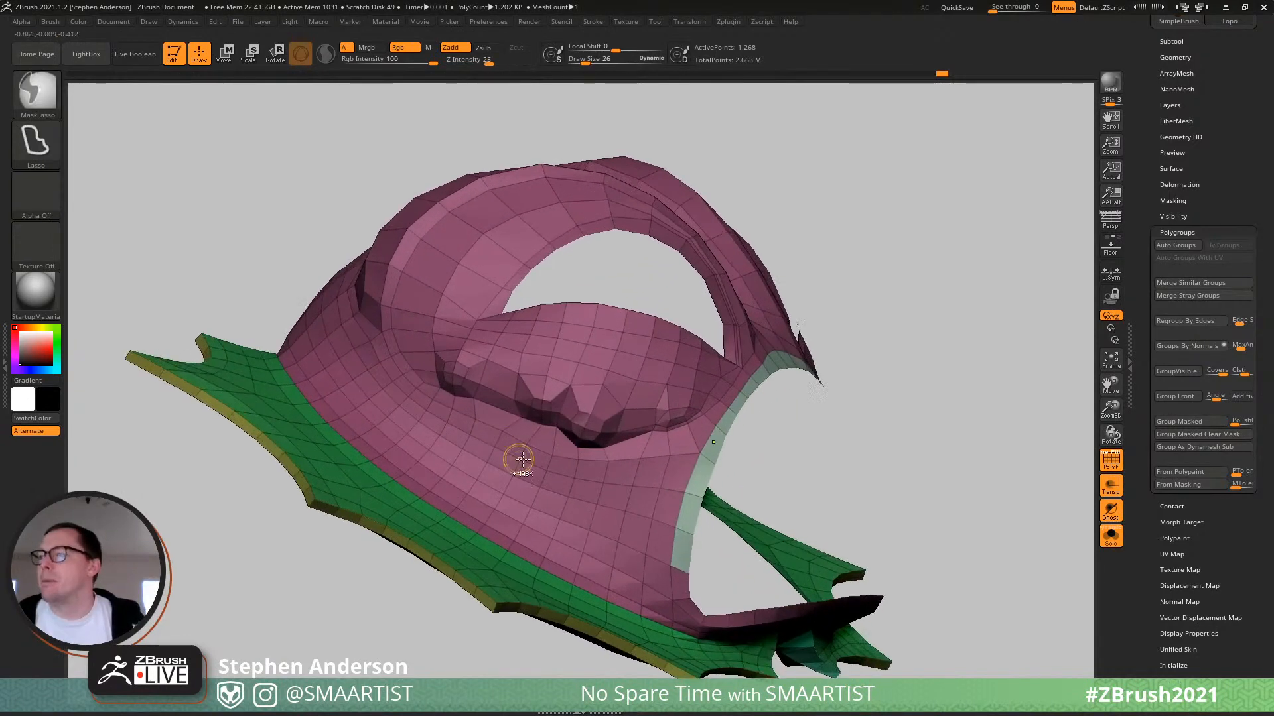
Set the draw size to 51 and smooth the cheek surface below the eye bulge.
{"action": "key", "text": "b"}
{"action": "key", "text": "m"}
{"action": "key", "text": "v"}
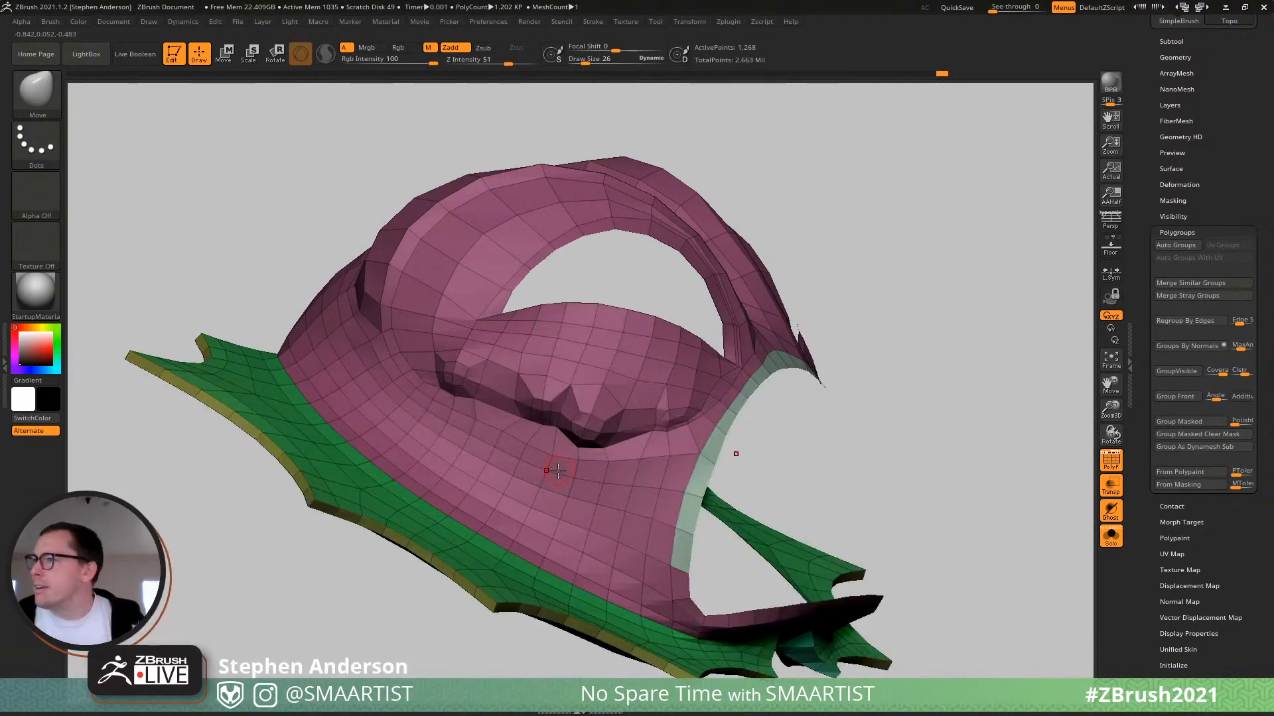
{"action": "key", "text": "s"}
{"action": "left_click_drag", "start_coordinate": [549, 473], "coordinate": [556, 473]}
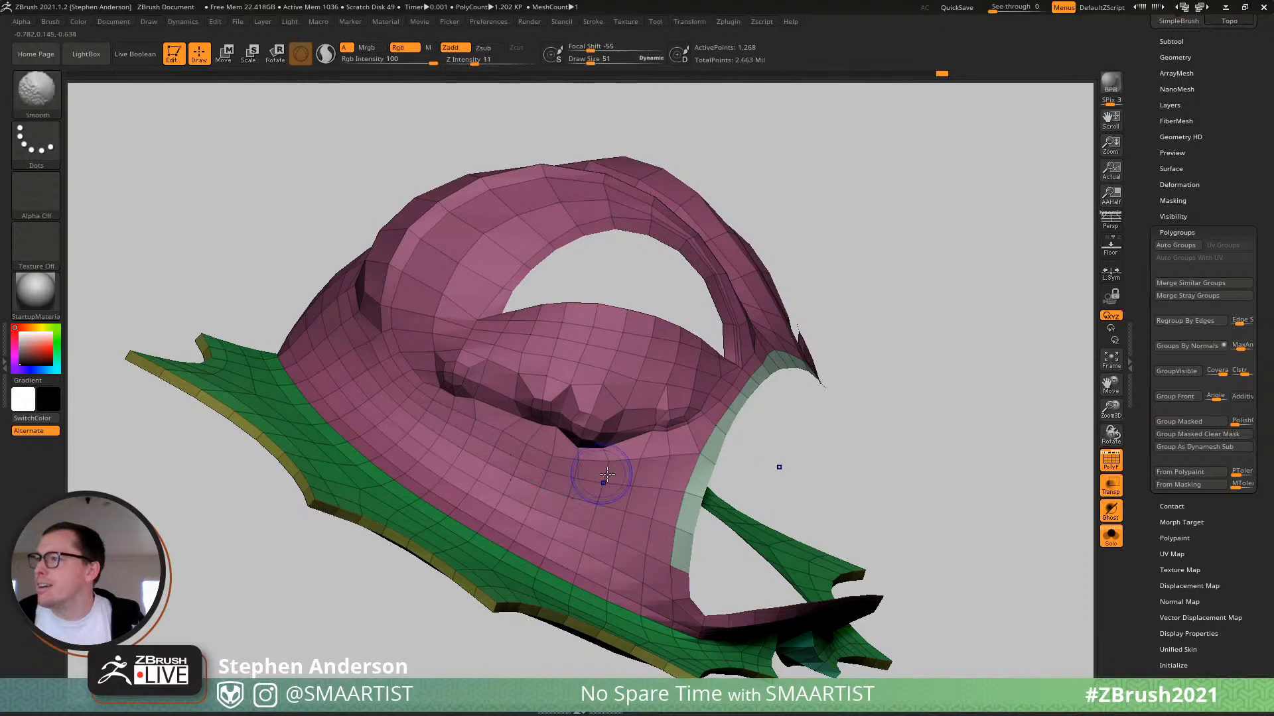
{"action": "key", "text": "shift"}
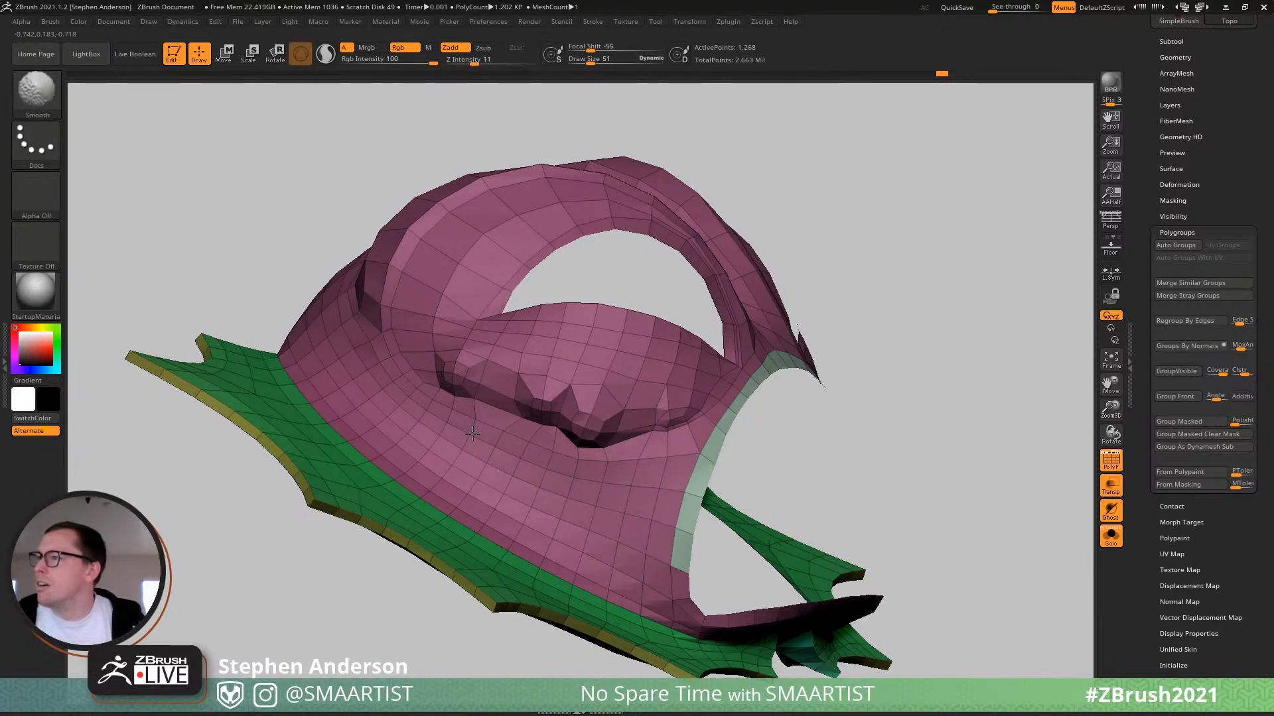
Smooth the side and back of the head beside the frill, enlarging the draw size to 188.
{"action": "right_click_drag", "start_coordinate": [380, 380], "coordinate": [415, 421]}
{"action": "key", "text": "shift"}
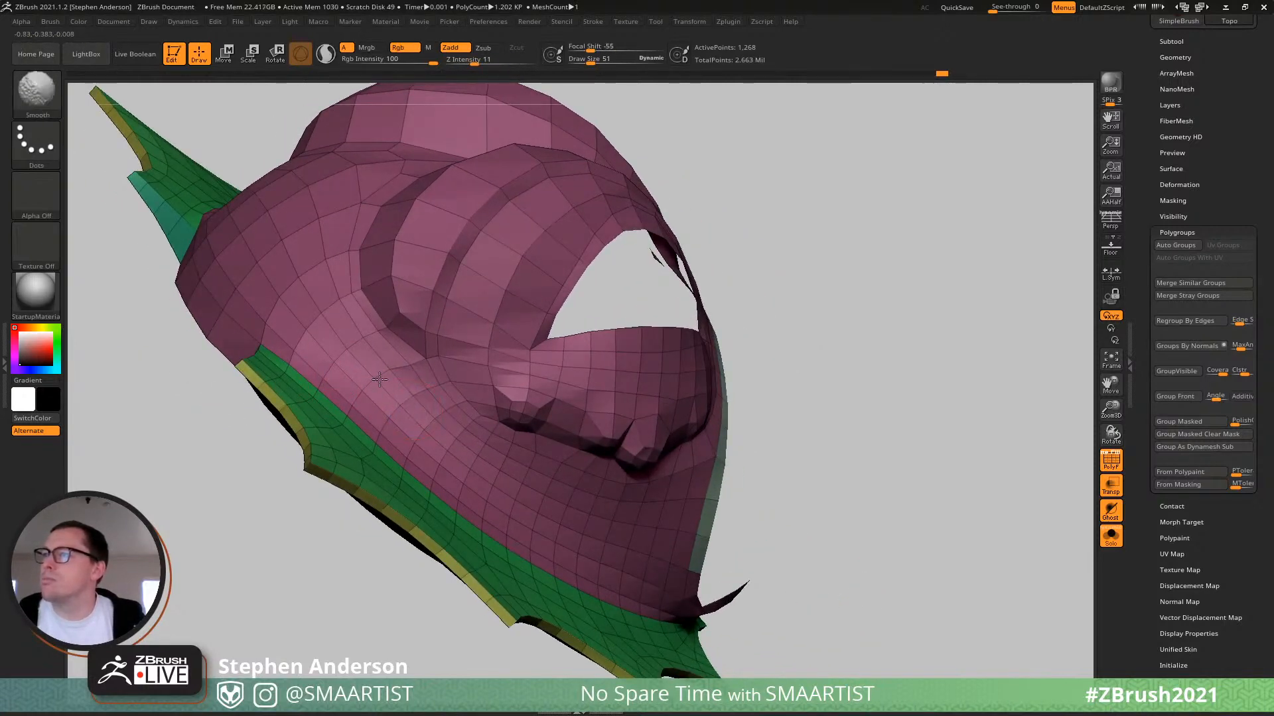
{"action": "mouse_move", "coordinate": [323, 312]}
{"action": "right_mouse_down", "text": "alt"}
{"action": "mouse_move", "coordinate": [362, 345]}
{"action": "mouse_move", "coordinate": [380, 390]}
{"action": "right_mouse_up", "text": "alt"}
{"action": "key", "text": "shift"}
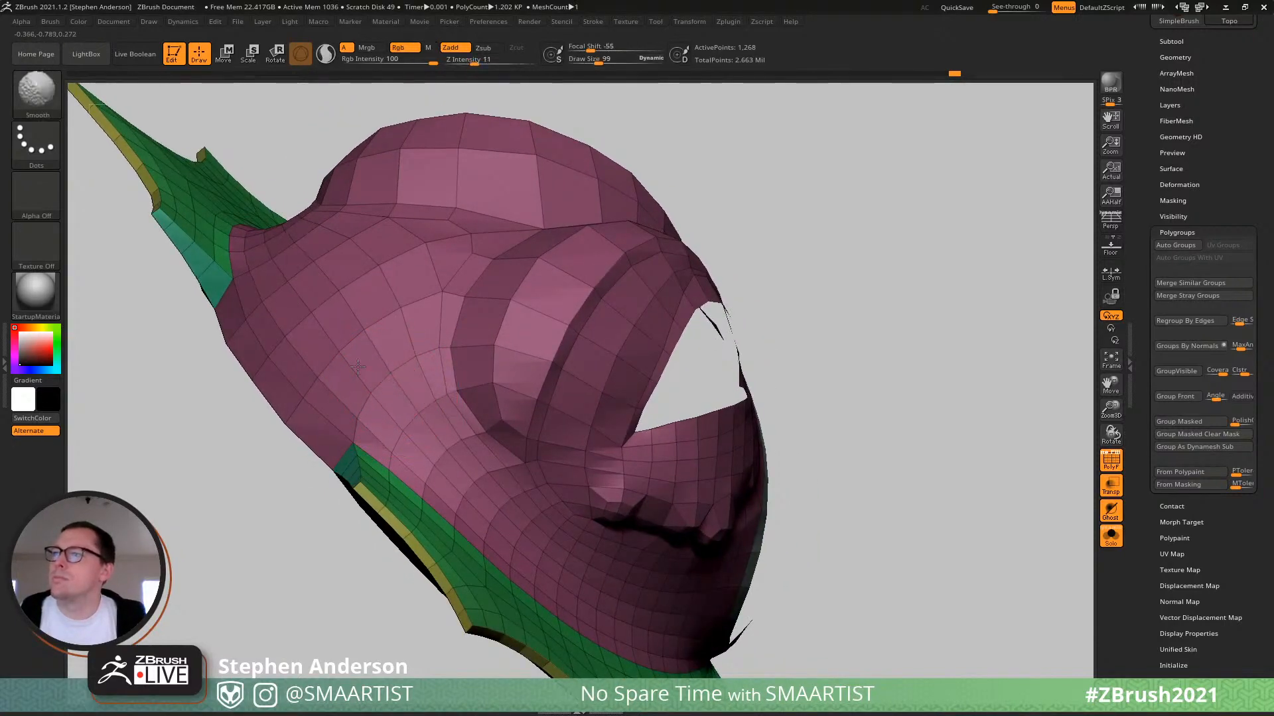
{"action": "mouse_move", "coordinate": [398, 272]}
{"action": "right_mouse_down"}
{"action": "mouse_move", "coordinate": [441, 216]}
{"action": "mouse_move", "coordinate": [416, 238]}
{"action": "right_mouse_up"}
{"action": "key", "text": "shift"}
{"action": "right_click_drag", "start_coordinate": [371, 324], "coordinate": [350, 189]}
{"action": "key", "text": "s"}
{"action": "left_click", "coordinate": [347, 332]}
Assign the marked row of polygons along the upper and side rim of the mouth to its own polygroup.
{"action": "right_click_drag", "start_coordinate": [359, 345], "coordinate": [529, 287]}
{"action": "key", "text": "shift+f"}
{"action": "key", "text": "shift+f"}
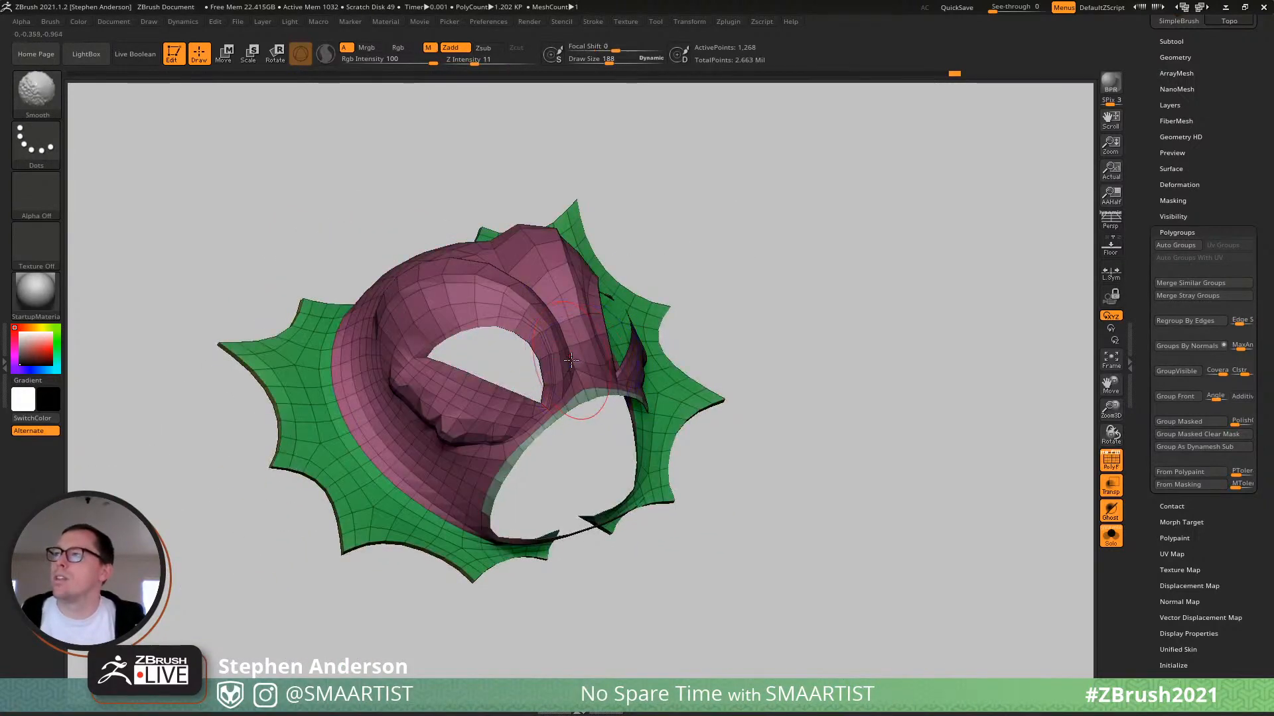
{"action": "mouse_move", "coordinate": [583, 404]}
{"action": "right_mouse_down"}
{"action": "mouse_move", "coordinate": [494, 361]}
{"action": "mouse_move", "coordinate": [530, 312]}
{"action": "mouse_move", "coordinate": [570, 327]}
{"action": "mouse_move", "coordinate": [568, 364]}
{"action": "mouse_move", "coordinate": [556, 306]}
{"action": "right_mouse_up"}
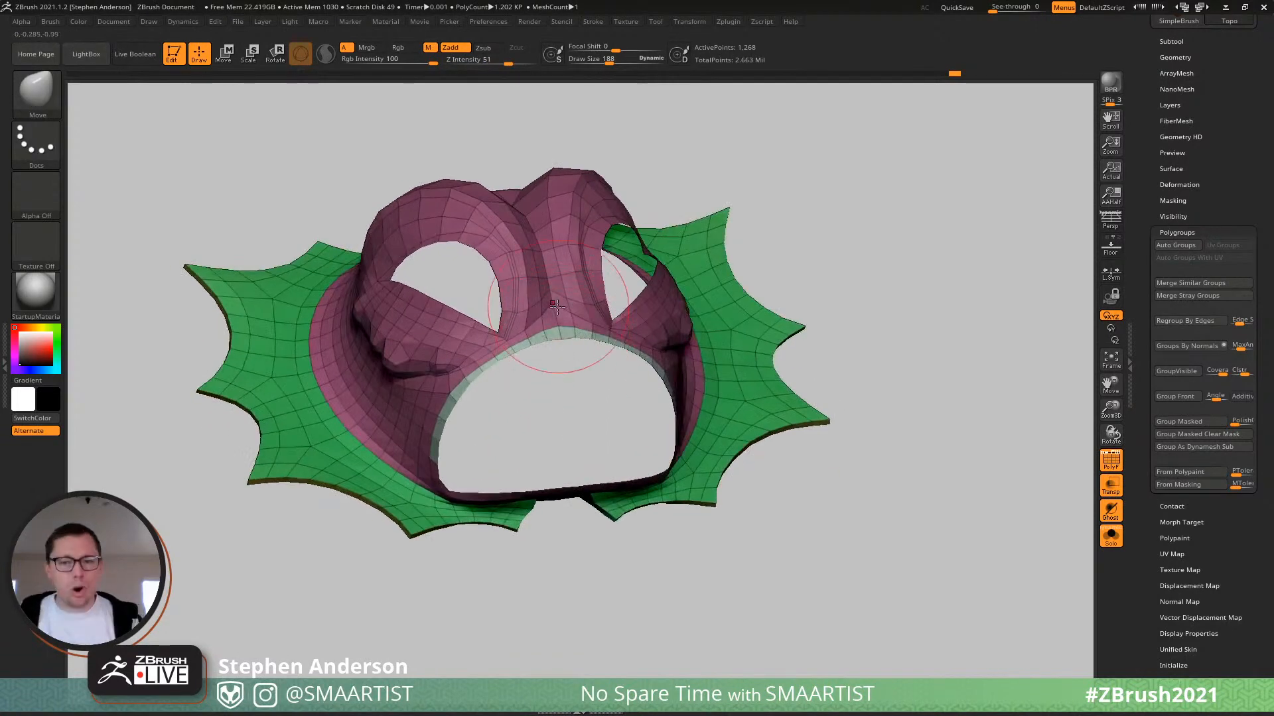
{"action": "left_click", "coordinate": [551, 342], "text": "ctrl+shift"}
{"action": "left_click", "coordinate": [712, 311], "text": "ctrl+shift"}
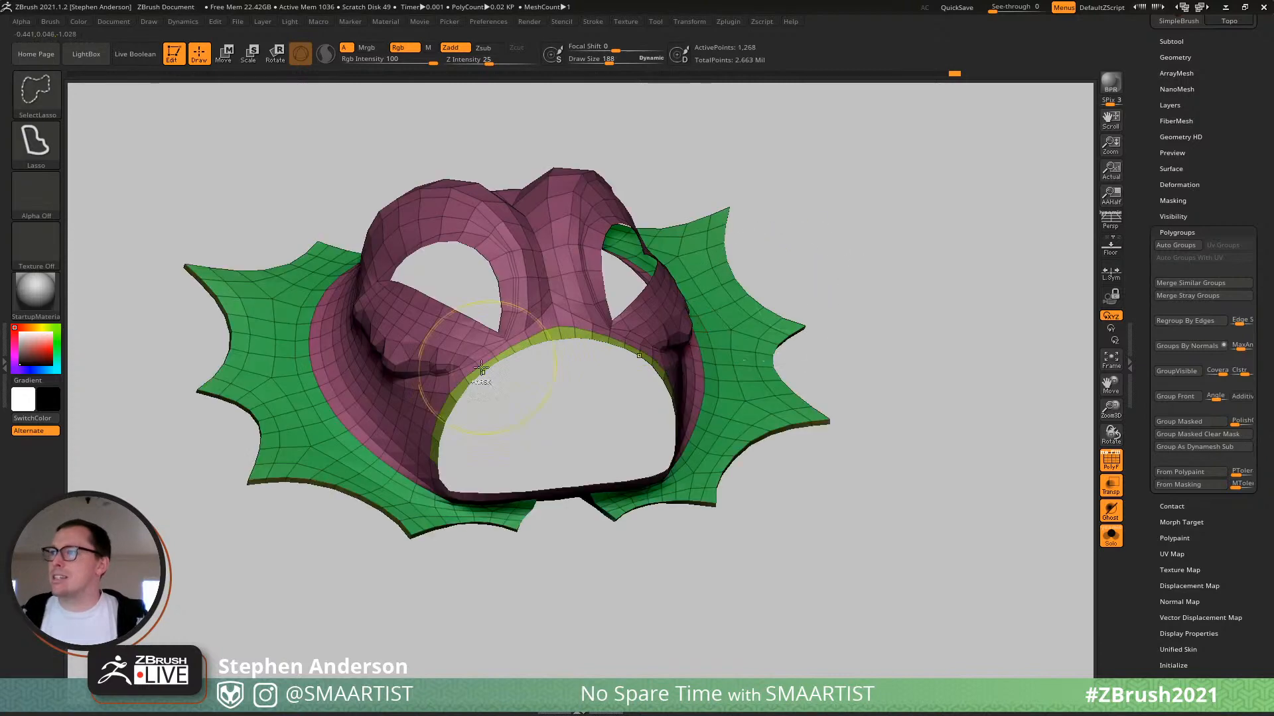
Mark the polygons along the lower rim of the mouth with ZModeler and assign them to a separate polygroup.
{"action": "right_click_drag", "start_coordinate": [478, 378], "coordinate": [457, 493], "text": "ctrl"}
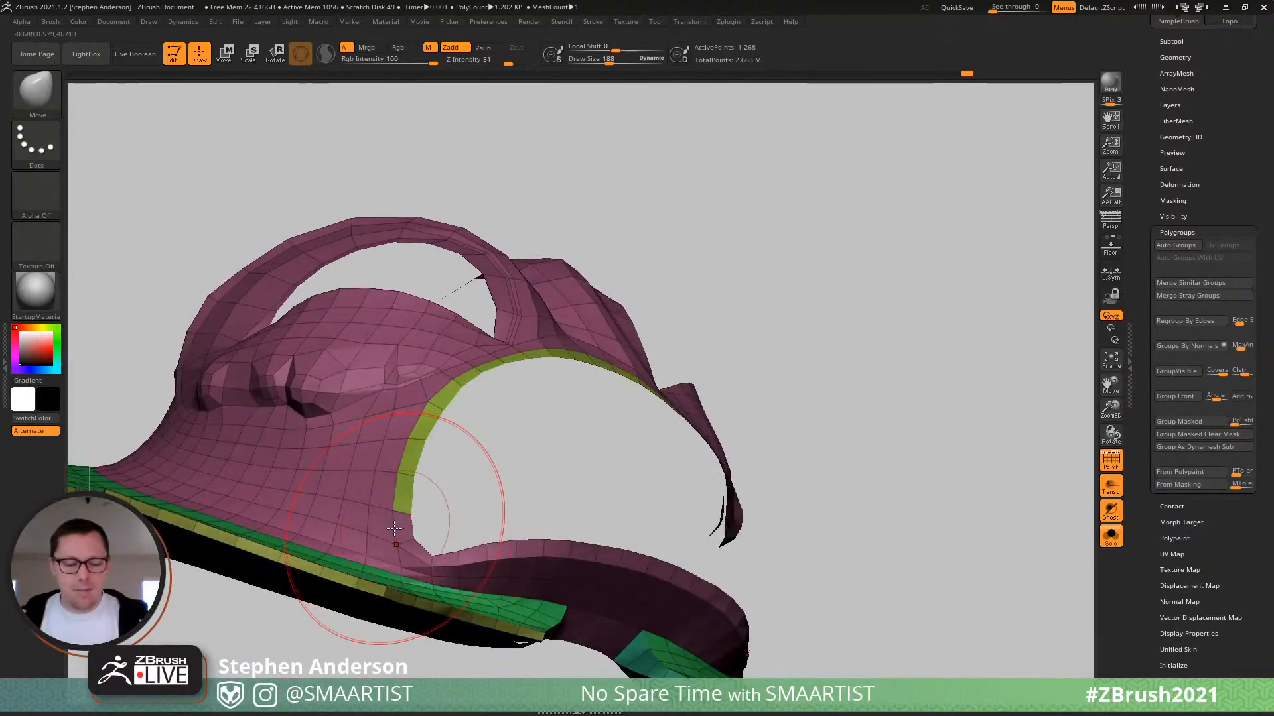
{"action": "key", "text": "b"}
{"action": "key", "text": "z"}
{"action": "key", "text": "m"}
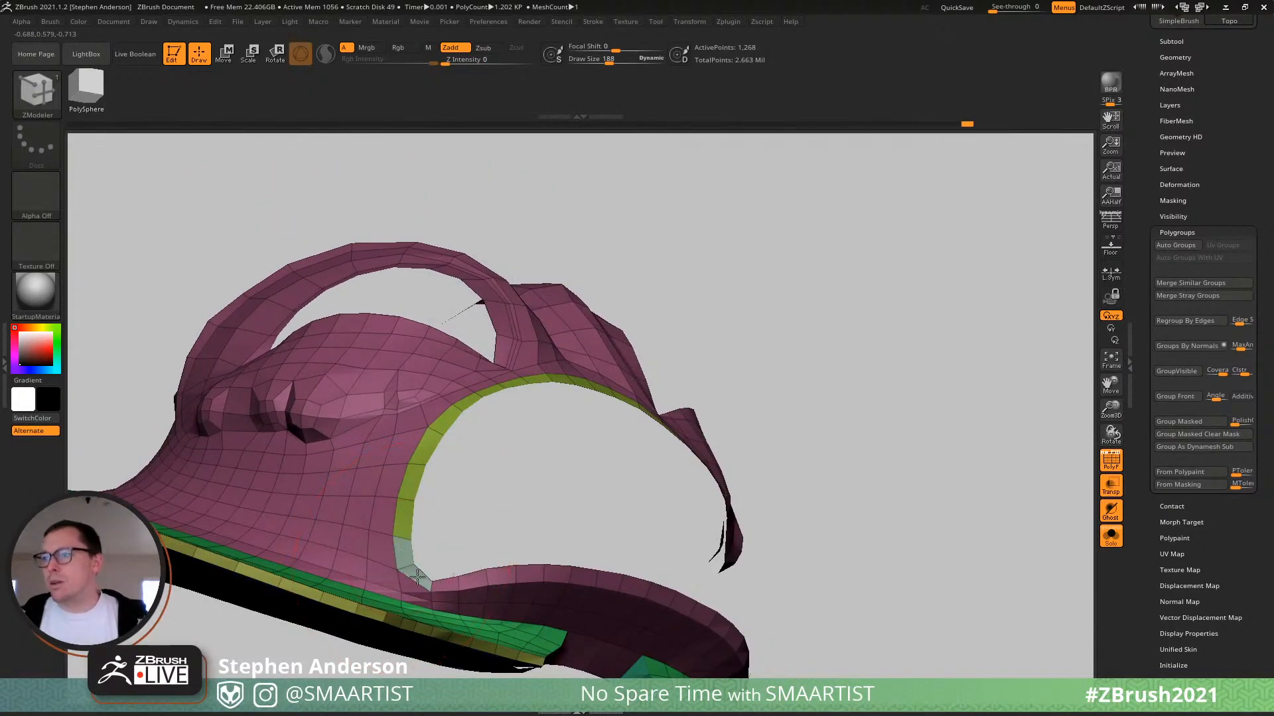
{"action": "left_click", "coordinate": [610, 581], "text": "ctrl+shift"}
{"action": "key", "text": "ctrl+w"}
{"action": "left_click", "coordinate": [856, 533], "text": "ctrl+shift"}
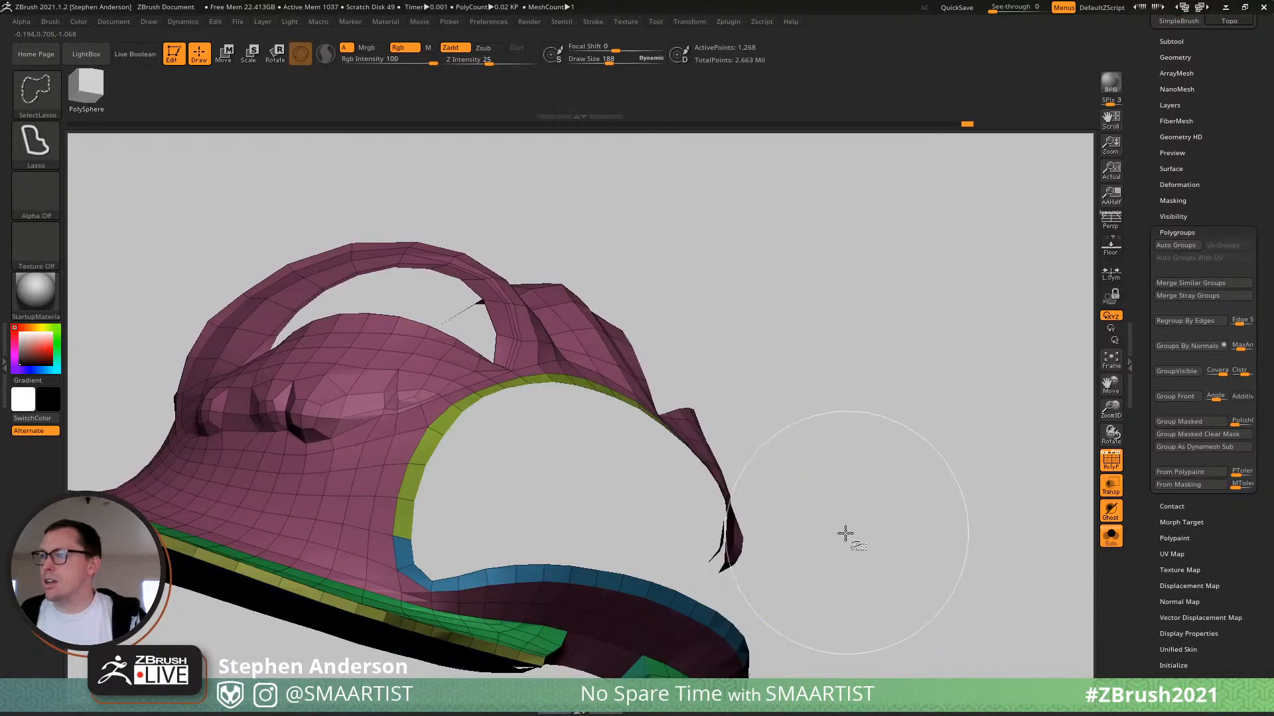
Mark the row of polygons along the upper rim of the eye opening and give it its own polygroup.
{"action": "mouse_move", "coordinate": [844, 535]}
{"action": "right_mouse_down", "text": "ctrl"}
{"action": "mouse_move", "coordinate": [719, 427]}
{"action": "mouse_move", "coordinate": [660, 502]}
{"action": "mouse_move", "coordinate": [365, 350]}
{"action": "mouse_move", "coordinate": [484, 456]}
{"action": "mouse_move", "coordinate": [537, 413]}
{"action": "mouse_move", "coordinate": [524, 451]}
{"action": "mouse_move", "coordinate": [546, 426]}
{"action": "mouse_move", "coordinate": [441, 484]}
{"action": "right_mouse_up", "text": "ctrl"}
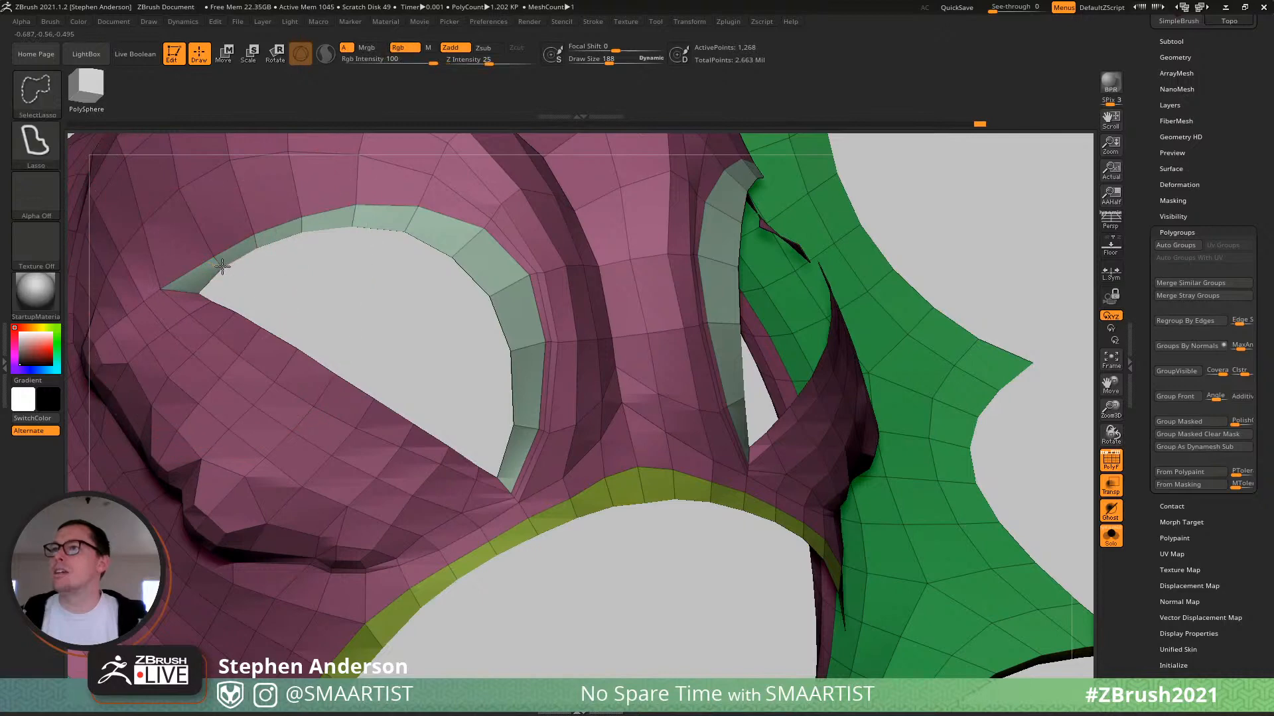
{"action": "left_click", "coordinate": [219, 262], "text": "ctrl+shift"}
{"action": "left_click", "coordinate": [277, 286], "text": "ctrl+shift"}
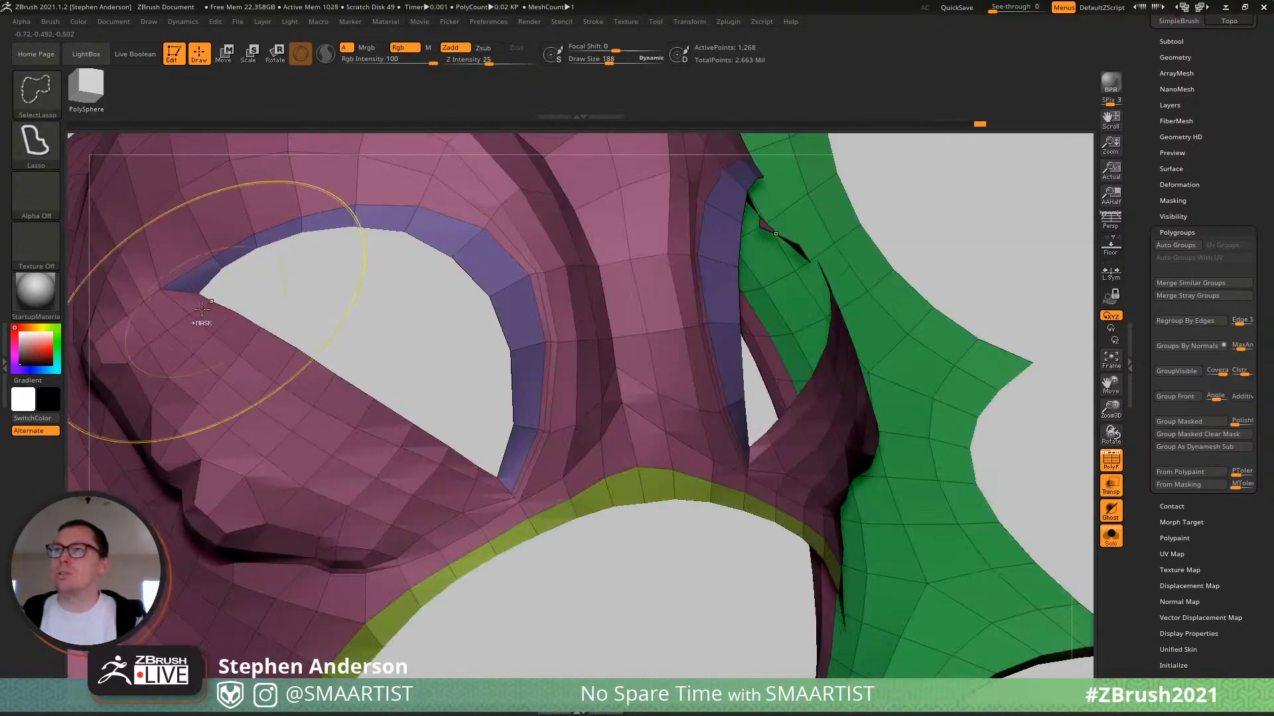
Mark the polygons along the lower rim of the eye opening, isolate them and assign a new polygroup.
{"action": "left_click_drag", "start_coordinate": [244, 343], "coordinate": [366, 407]}
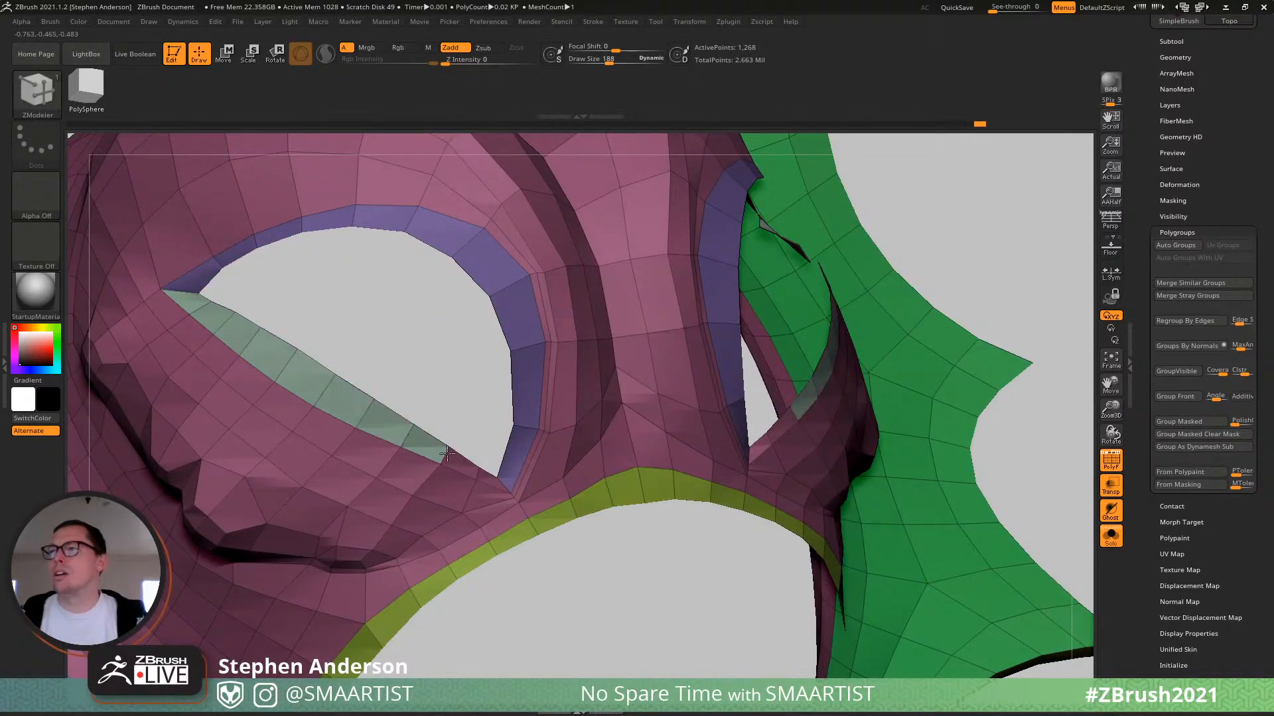
{"action": "left_click", "coordinate": [420, 426], "text": "ctrl+shift"}
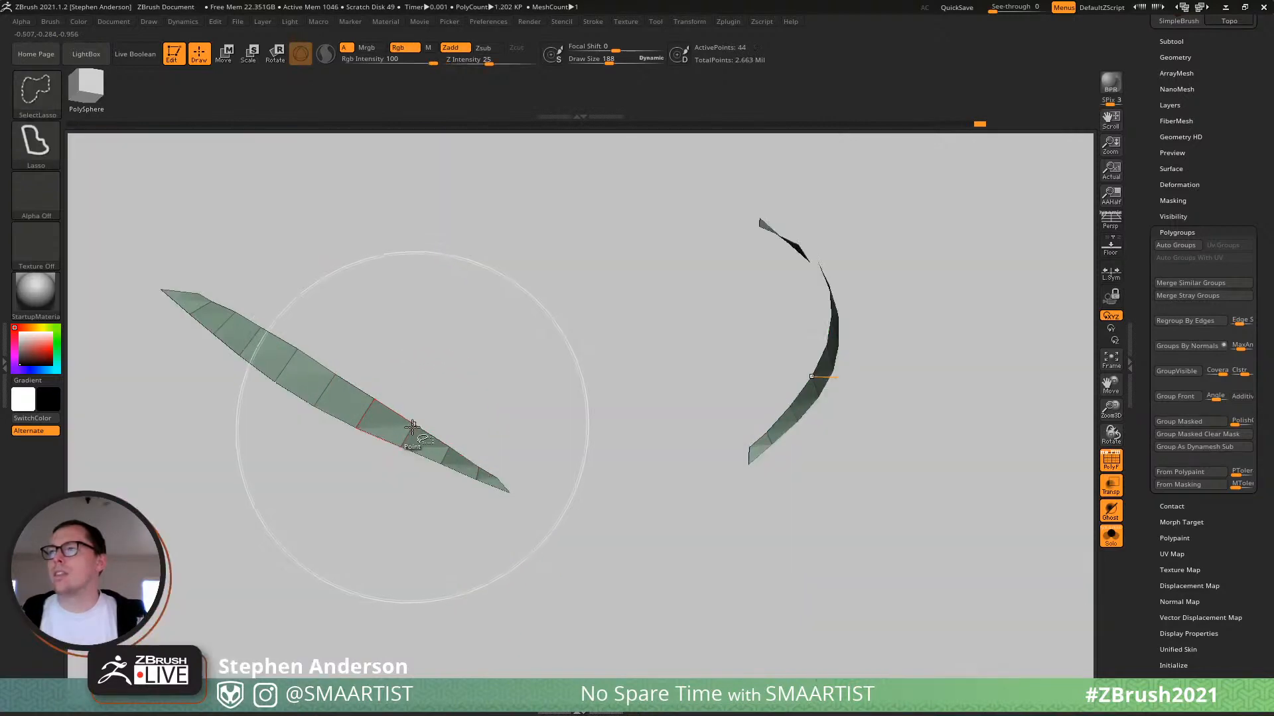
{"action": "key", "text": "ctrl+w"}
{"action": "left_click", "coordinate": [452, 385], "text": "ctrl+shift"}
{"action": "right_click_drag", "start_coordinate": [435, 432], "coordinate": [424, 398], "text": "ctrl"}
Collapse polygon loops crossing the lumpy bulge under the eye opening with ZModeler's Collapse Polyloop action.
{"action": "right_click_drag", "start_coordinate": [425, 398], "coordinate": [443, 460]}
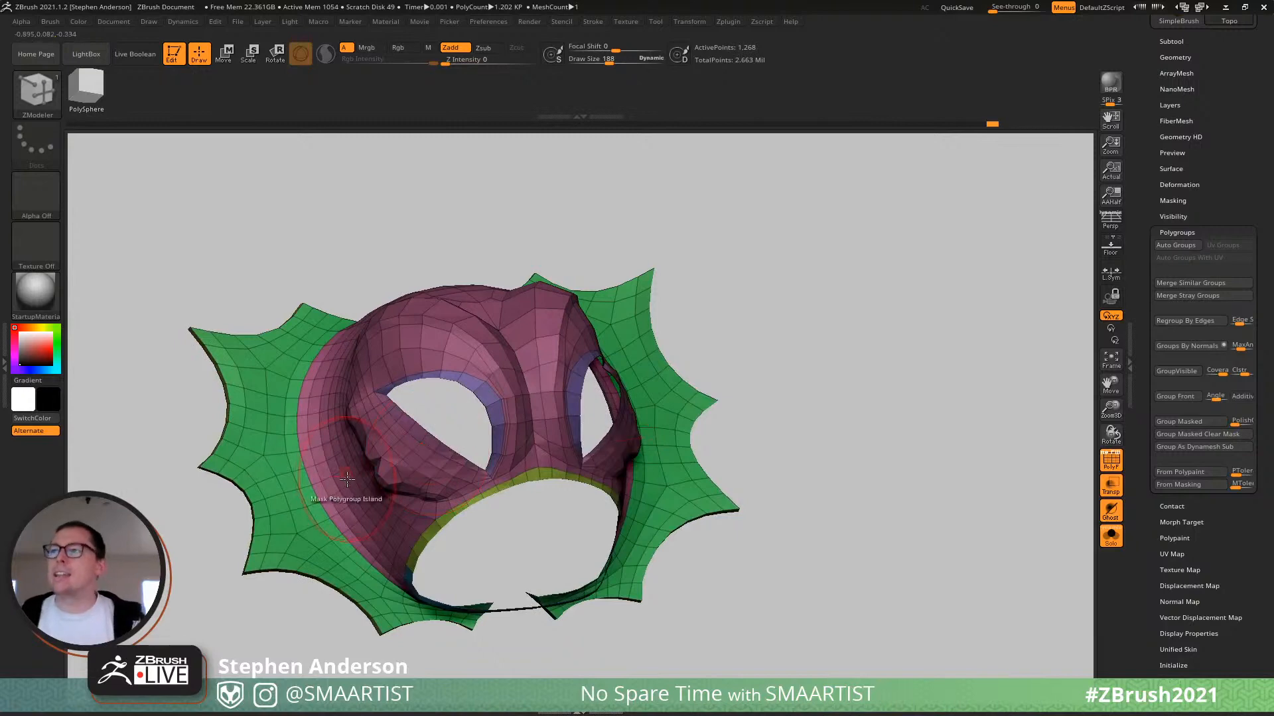
{"action": "mouse_move", "coordinate": [347, 479]}
{"action": "right_mouse_down"}
{"action": "mouse_move", "coordinate": [393, 446]}
{"action": "mouse_move", "coordinate": [406, 515]}
{"action": "mouse_move", "coordinate": [425, 475]}
{"action": "mouse_move", "coordinate": [426, 497]}
{"action": "right_mouse_up"}
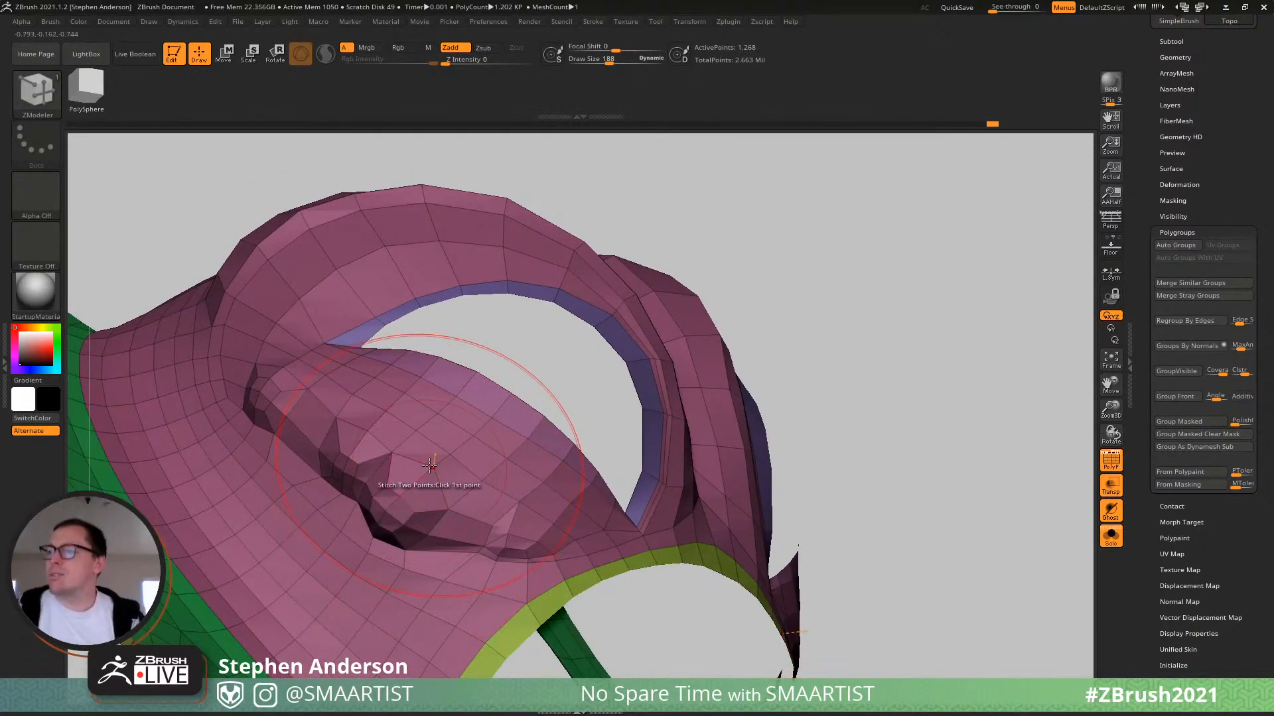
{"action": "mouse_move", "coordinate": [584, 557]}
{"action": "right_mouse_down"}
{"action": "mouse_move", "coordinate": [562, 542]}
{"action": "mouse_move", "coordinate": [468, 545]}
{"action": "mouse_move", "coordinate": [381, 510]}
{"action": "right_mouse_up"}
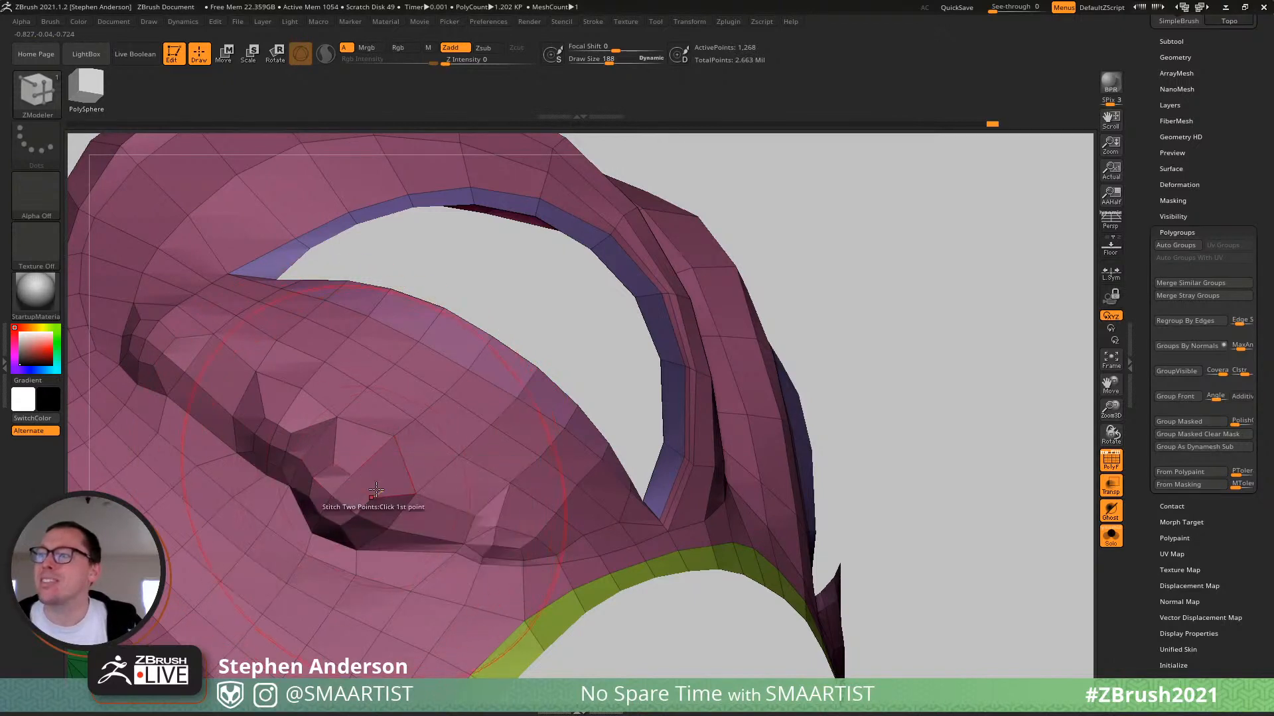
{"action": "key", "text": "space"}
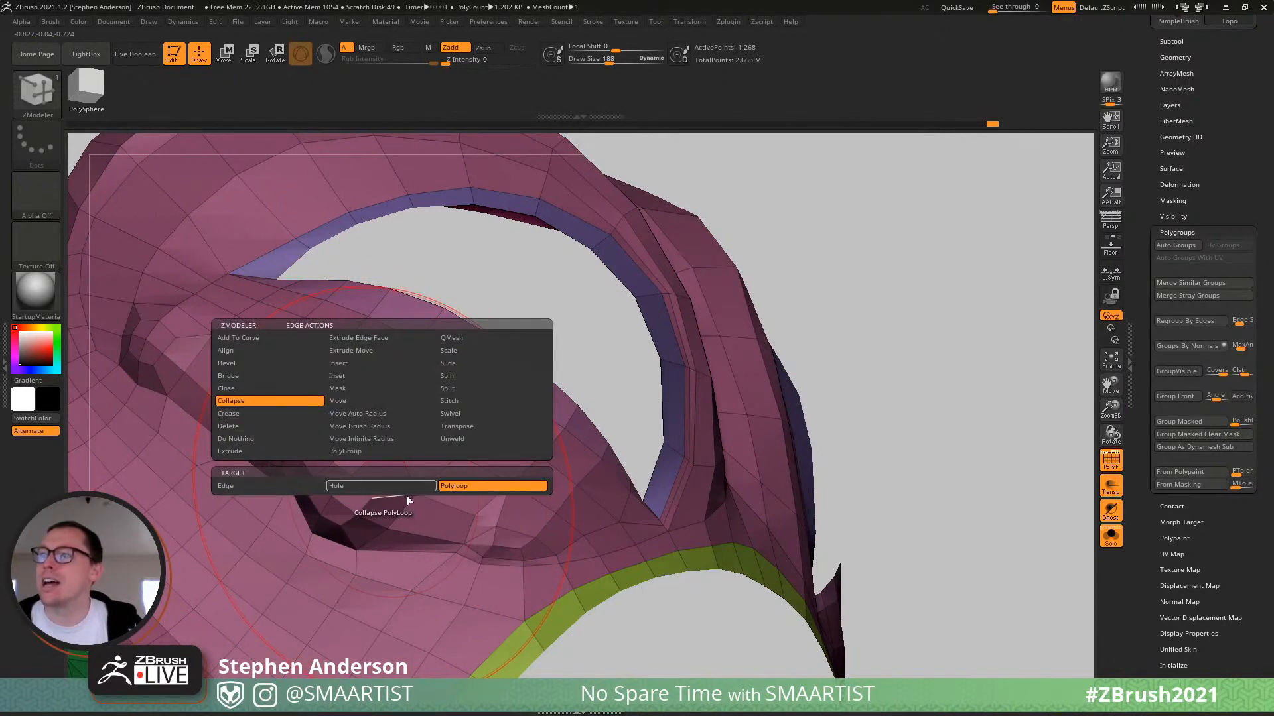
{"action": "left_click", "coordinate": [375, 503]}
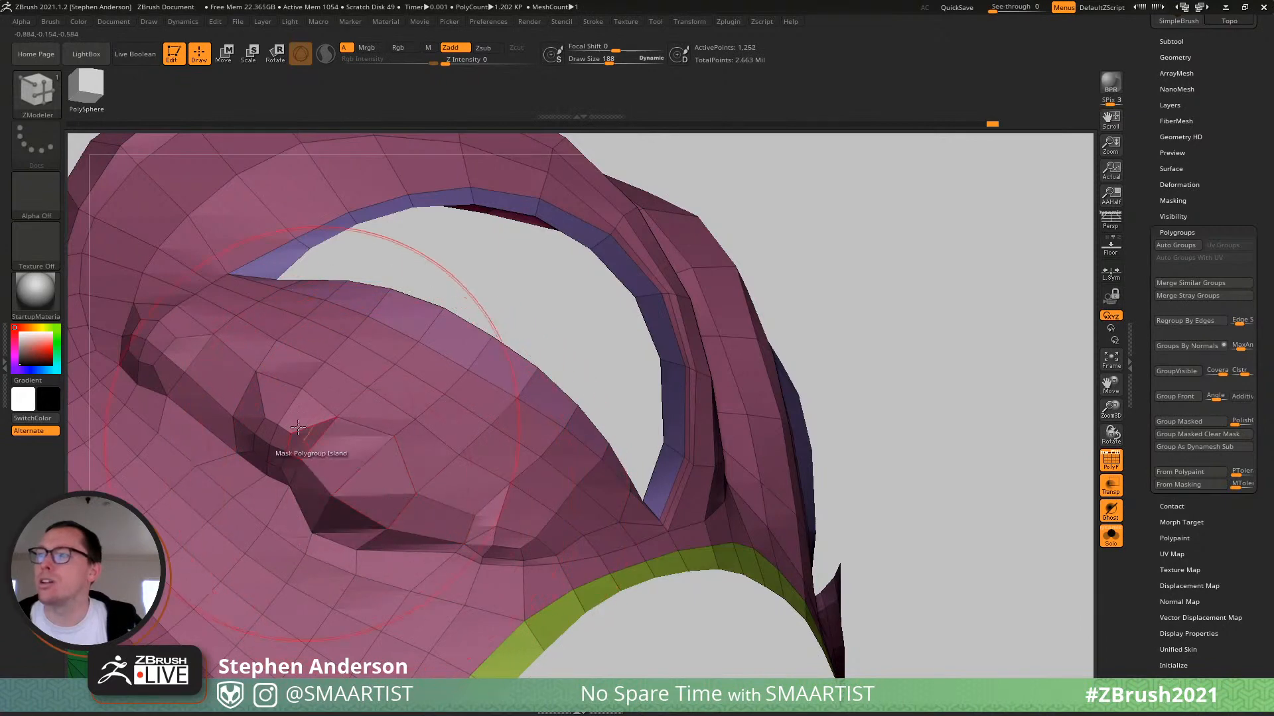
{"action": "left_click", "coordinate": [270, 417]}
{"action": "right_click_drag", "start_coordinate": [270, 418], "coordinate": [444, 479]}
{"action": "left_click", "coordinate": [415, 456]}
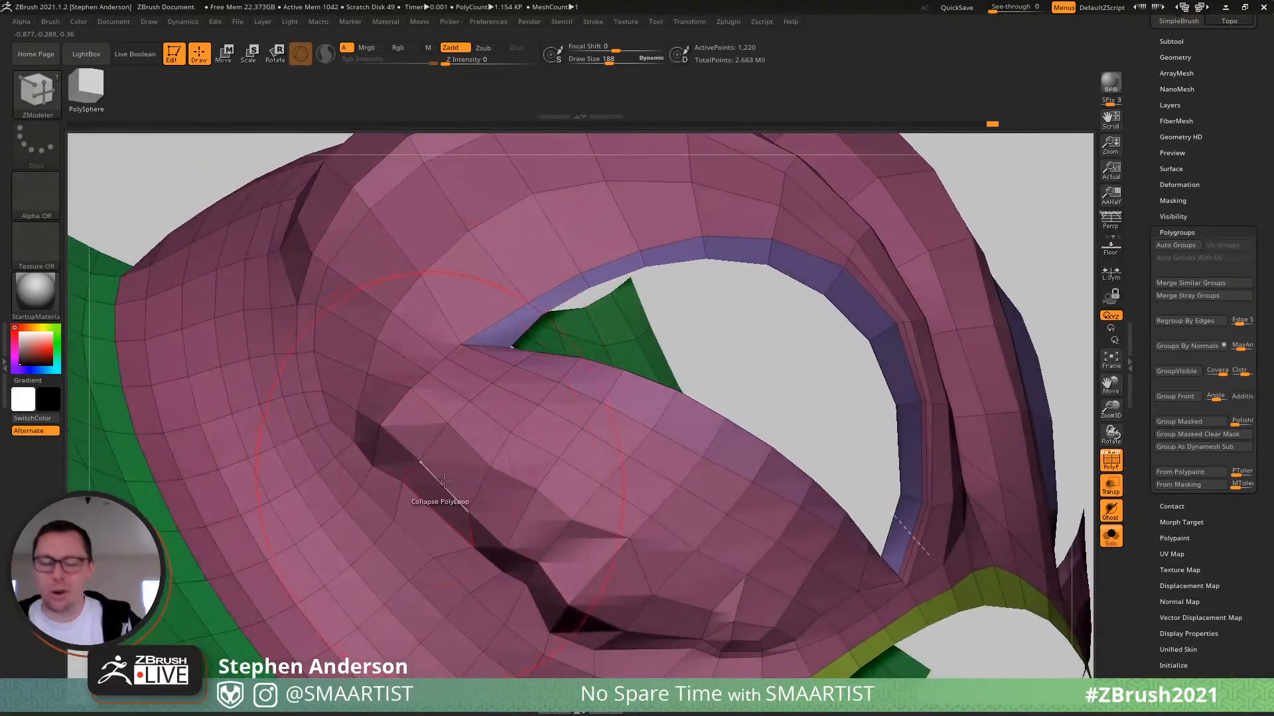
Switch to the Move brush, reduce the draw size to 48 and smooth out the lumps along the bulge under the eye.
{"action": "key", "text": "b"}
{"action": "key", "text": "m"}
{"action": "key", "text": "v"}
{"action": "key", "text": "s"}
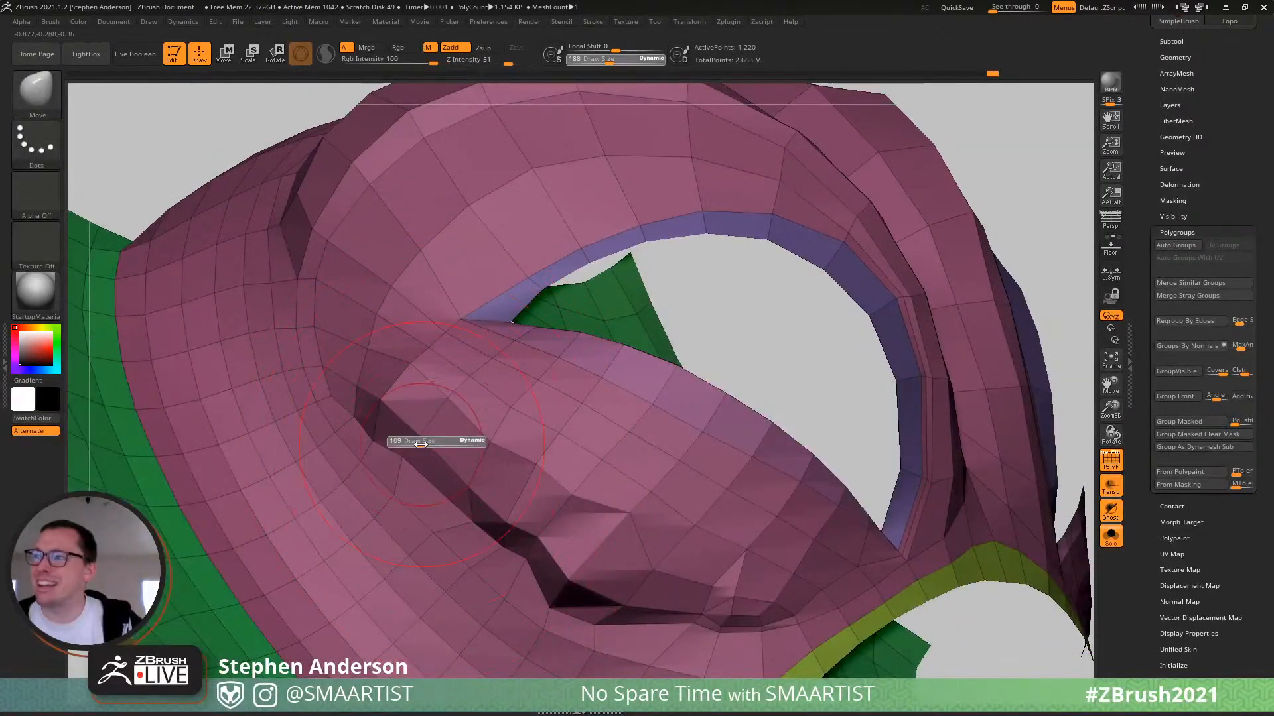
{"action": "left_click_drag", "start_coordinate": [426, 443], "coordinate": [410, 443]}
{"action": "mouse_move", "coordinate": [398, 397]}
{"action": "left_mouse_down"}
{"action": "mouse_move", "coordinate": [425, 422]}
{"action": "mouse_move", "coordinate": [438, 400]}
{"action": "left_mouse_up"}
{"action": "key", "text": "ctrl+z"}
{"action": "mouse_move", "coordinate": [442, 435]}
{"action": "right_mouse_down"}
{"action": "mouse_move", "coordinate": [482, 444]}
{"action": "mouse_move", "coordinate": [458, 432]}
{"action": "right_mouse_up"}
{"action": "mouse_move", "coordinate": [458, 432]}
{"action": "left_mouse_down", "text": "shift"}
{"action": "mouse_move", "coordinate": [611, 571]}
{"action": "mouse_move", "coordinate": [581, 565]}
{"action": "left_mouse_up", "text": "shift"}
{"action": "mouse_move", "coordinate": [581, 565]}
{"action": "right_mouse_down"}
{"action": "mouse_move", "coordinate": [530, 470]}
{"action": "mouse_move", "coordinate": [358, 418]}
{"action": "mouse_move", "coordinate": [320, 428]}
{"action": "right_mouse_up"}
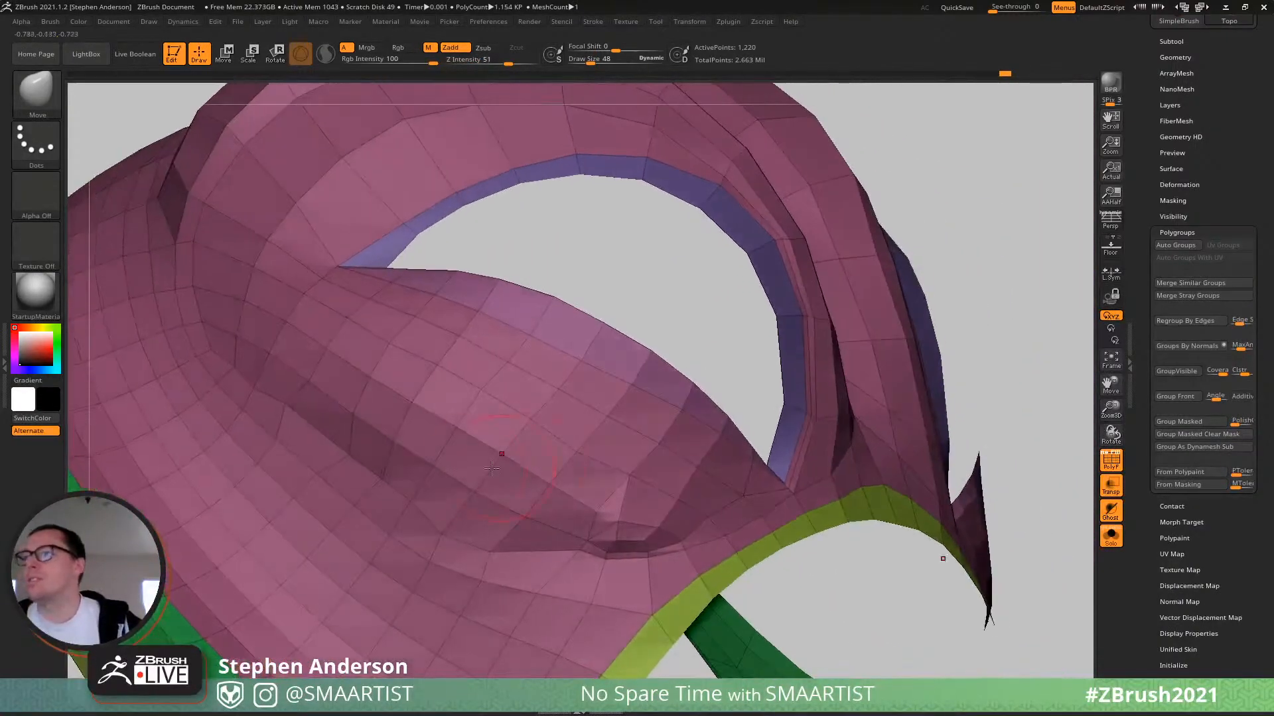
{"action": "key", "text": "shift"}
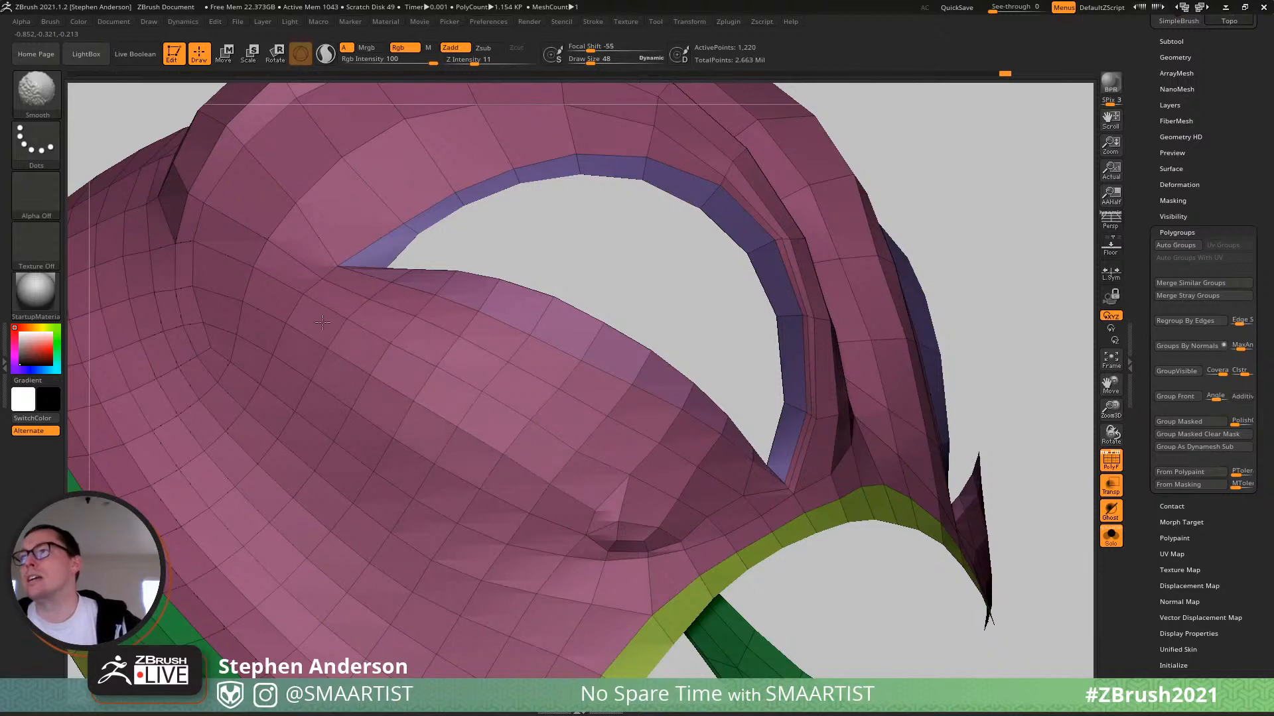
{"action": "left_click_drag", "start_coordinate": [631, 453], "coordinate": [622, 497], "text": "shift"}
Set ZModeler's edge action to Collapse Edge at draw size 17 and collapse the short edges in the pinched area between eye and mouth.
{"action": "mouse_move", "coordinate": [710, 508]}
{"action": "right_mouse_down", "text": "alt"}
{"action": "mouse_move", "coordinate": [594, 412]}
{"action": "mouse_move", "coordinate": [554, 405]}
{"action": "mouse_move", "coordinate": [561, 468]}
{"action": "mouse_move", "coordinate": [488, 473]}
{"action": "right_mouse_up", "text": "alt"}
{"action": "key", "text": "b"}
{"action": "key", "text": "z"}
{"action": "key", "text": "m"}
{"action": "key", "text": "s"}
{"action": "left_click_drag", "start_coordinate": [484, 469], "coordinate": [473, 469]}
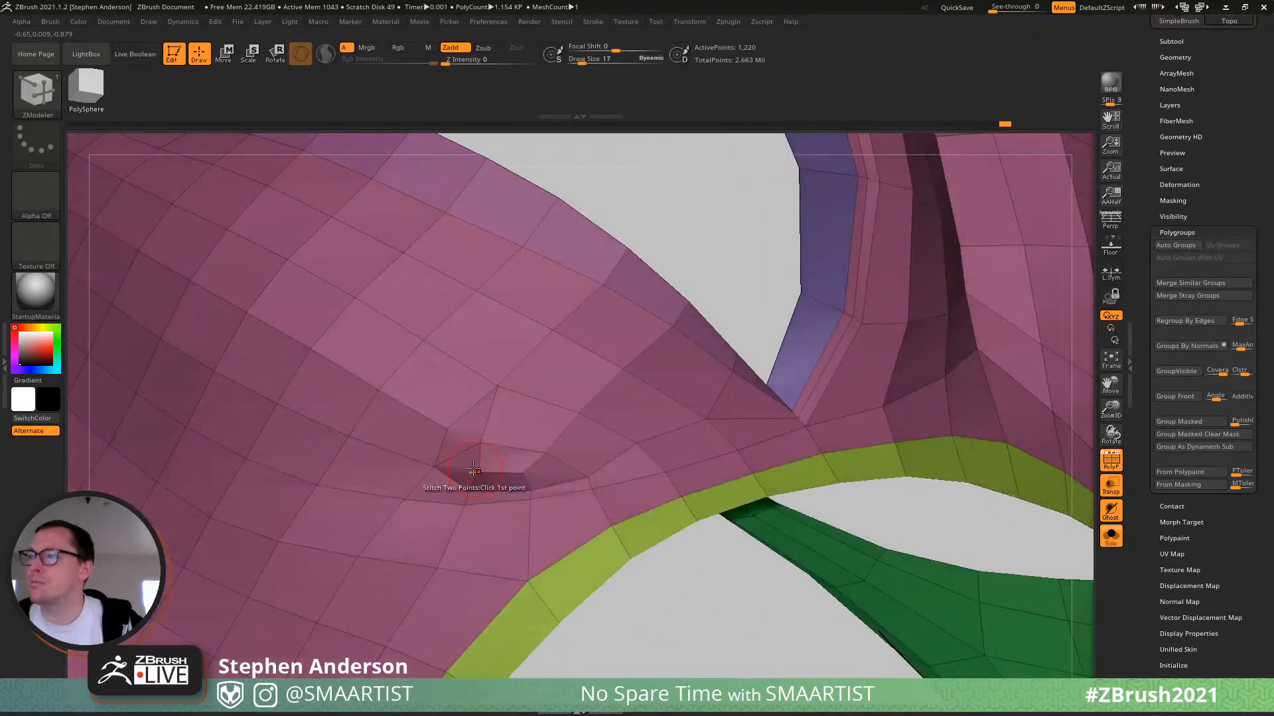
{"action": "key", "text": "space"}
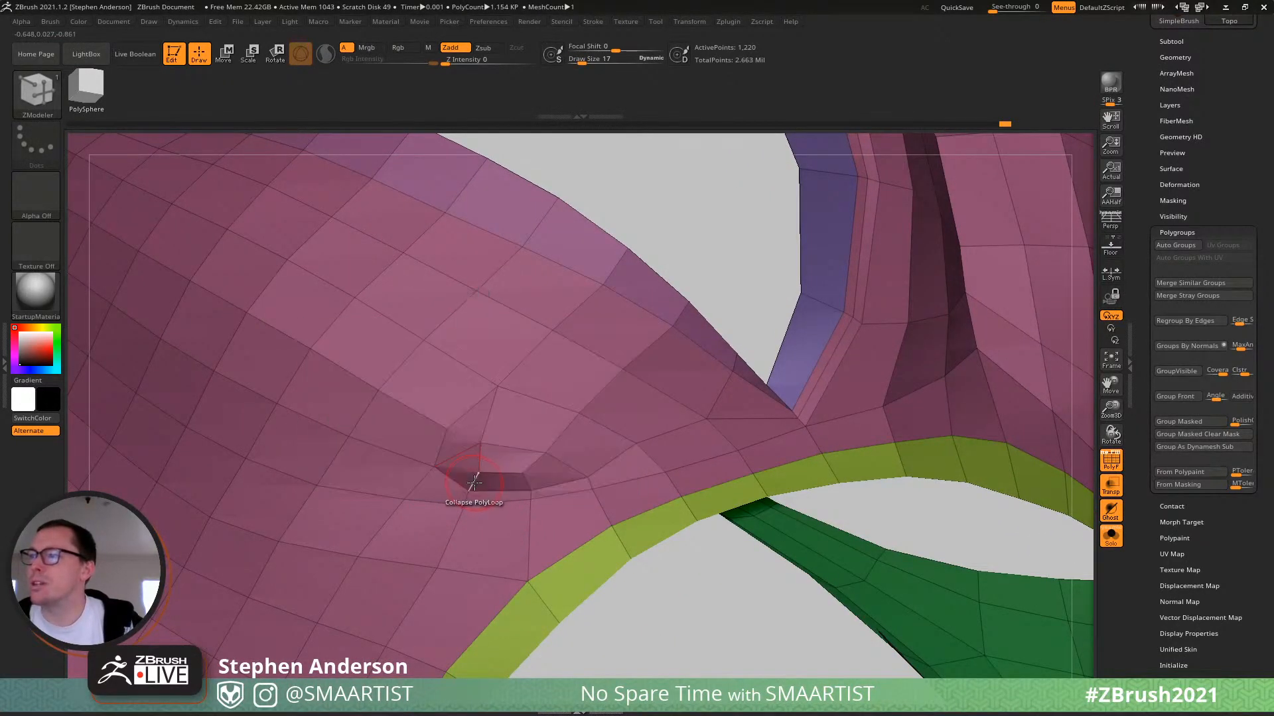
{"action": "key", "text": "space"}
{"action": "left_click", "coordinate": [356, 484]}
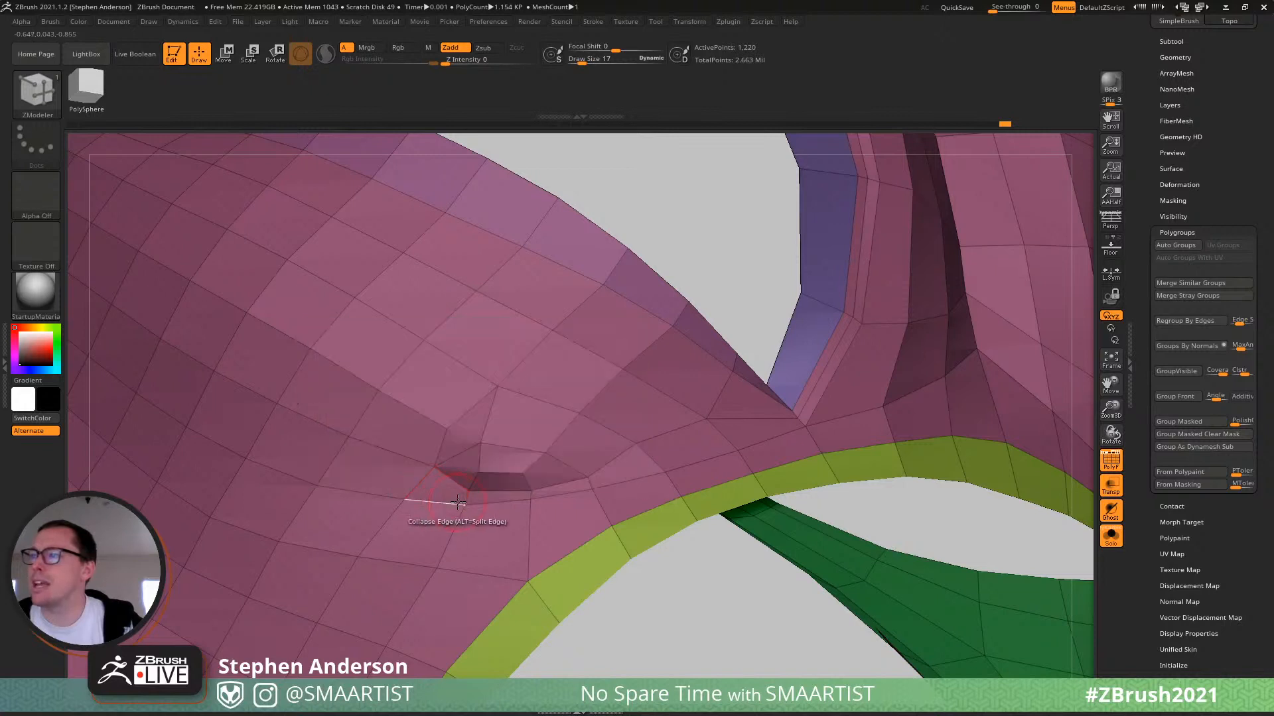
{"action": "left_click", "coordinate": [471, 484]}
{"action": "left_click", "coordinate": [480, 462]}
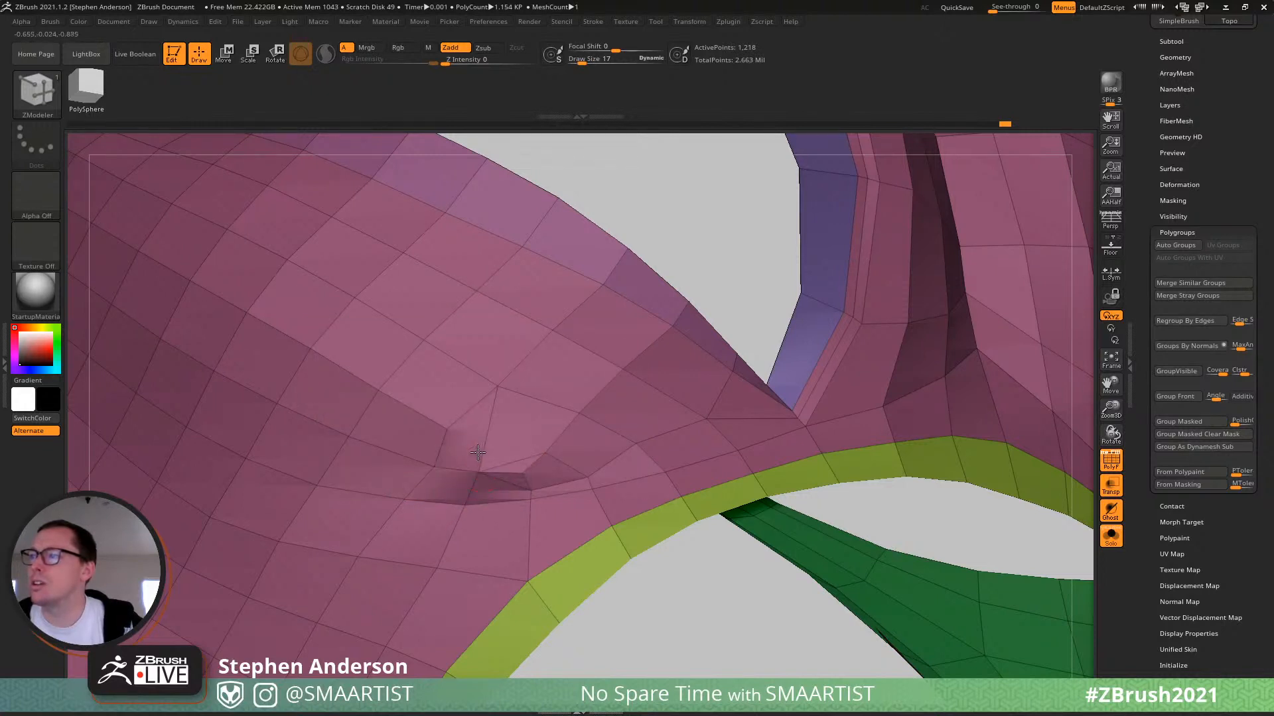
{"action": "left_click", "coordinate": [524, 480]}
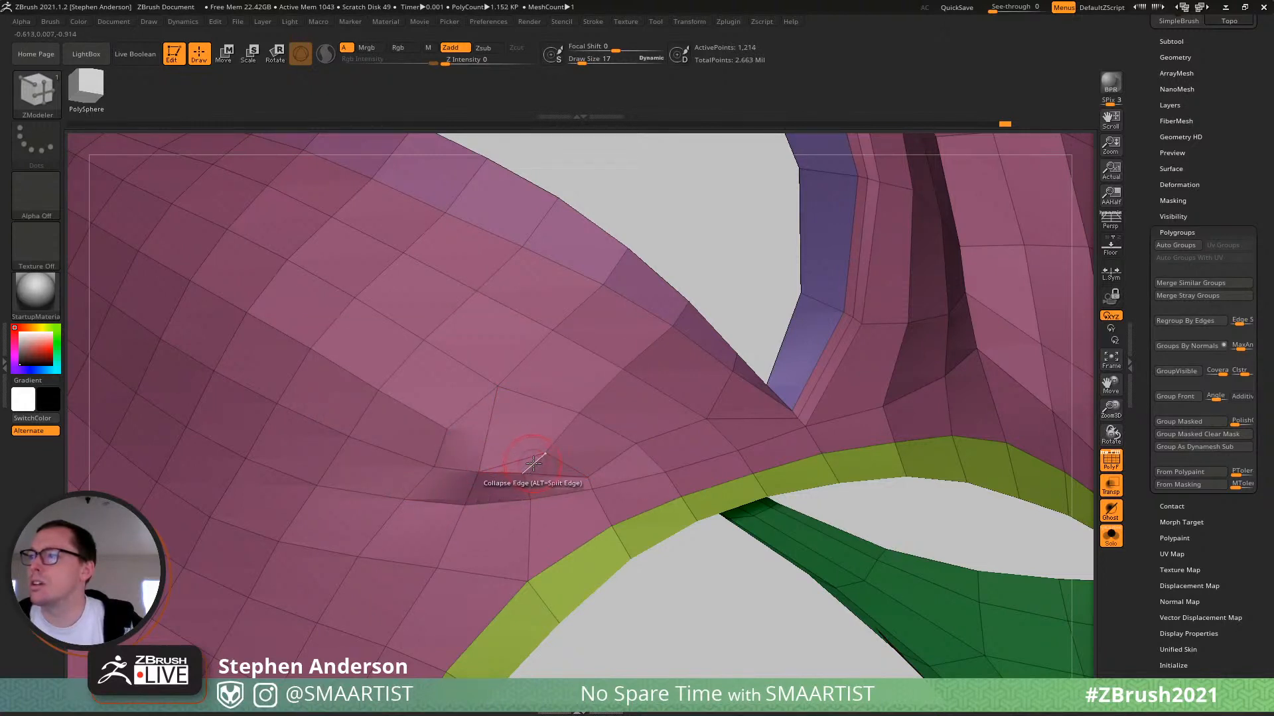
{"action": "left_click", "coordinate": [533, 464]}
{"action": "right_click_drag", "start_coordinate": [527, 486], "coordinate": [480, 449]}
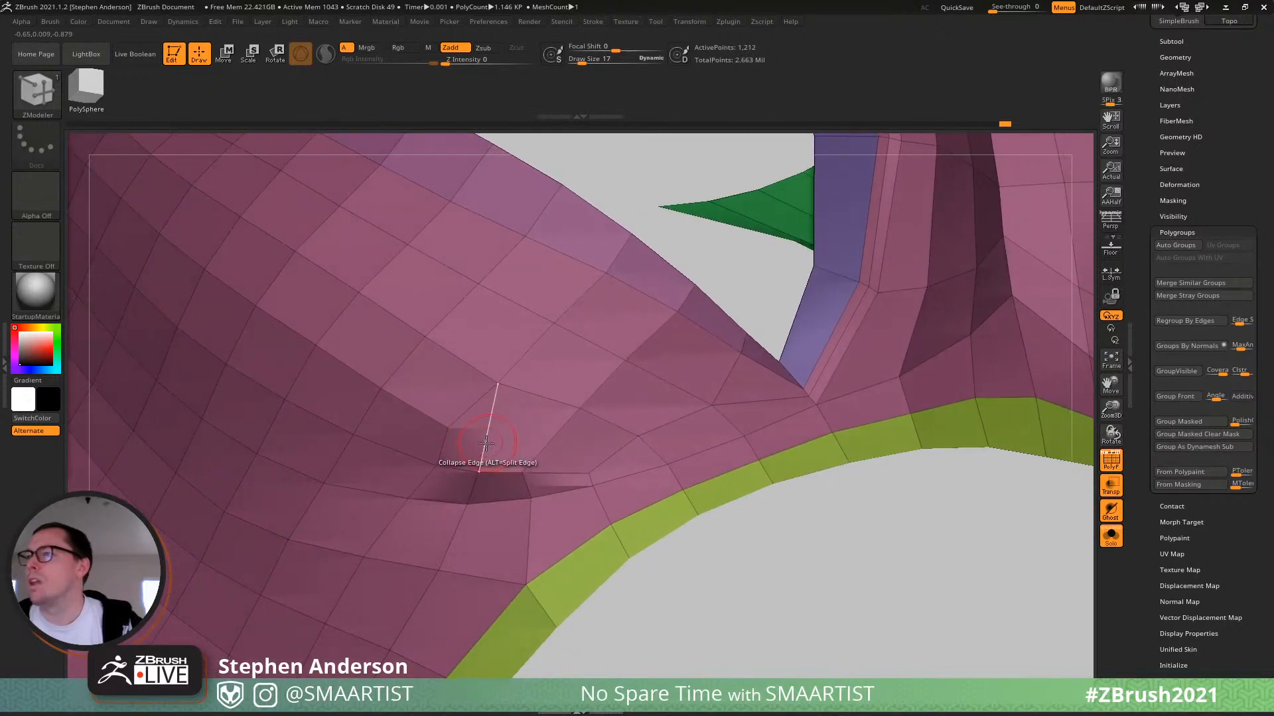
Set ZModeler's polygon action to Delete A Single Poly and delete the pinched polygons between the eye bulge and the mouth rim.
{"action": "key", "text": "space"}
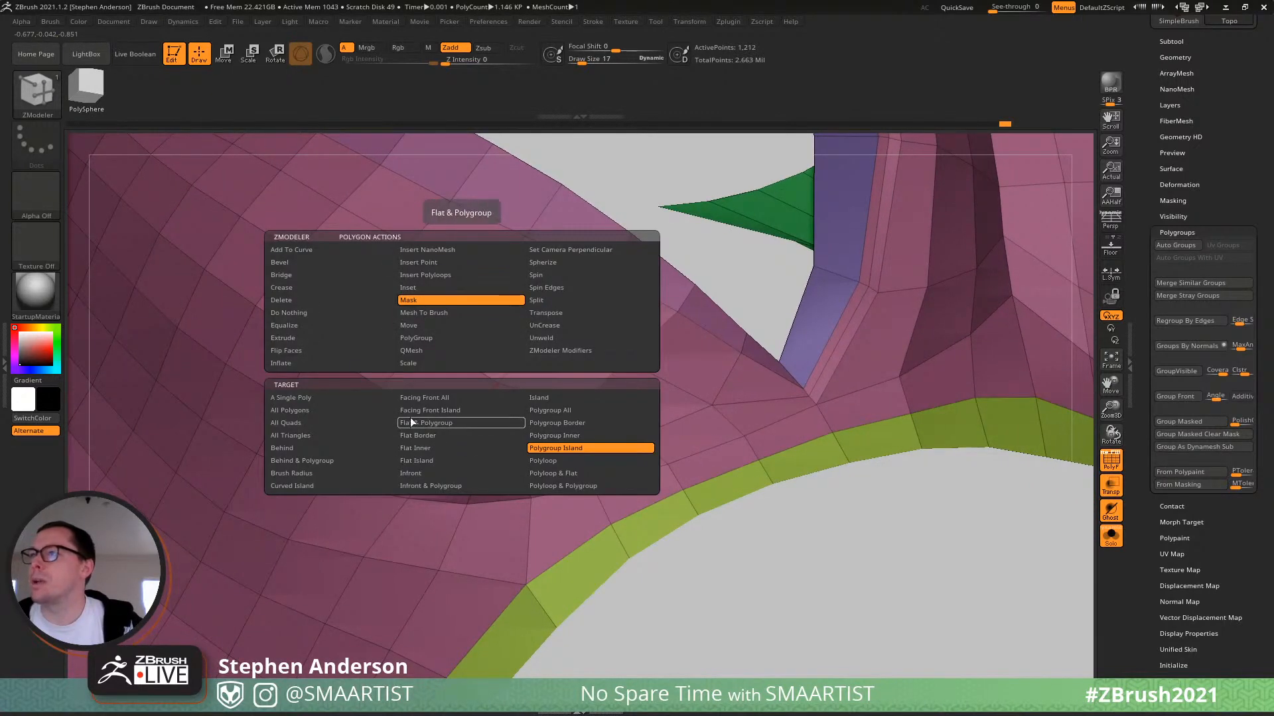
{"action": "left_click", "coordinate": [305, 301]}
{"action": "left_click", "coordinate": [305, 399]}
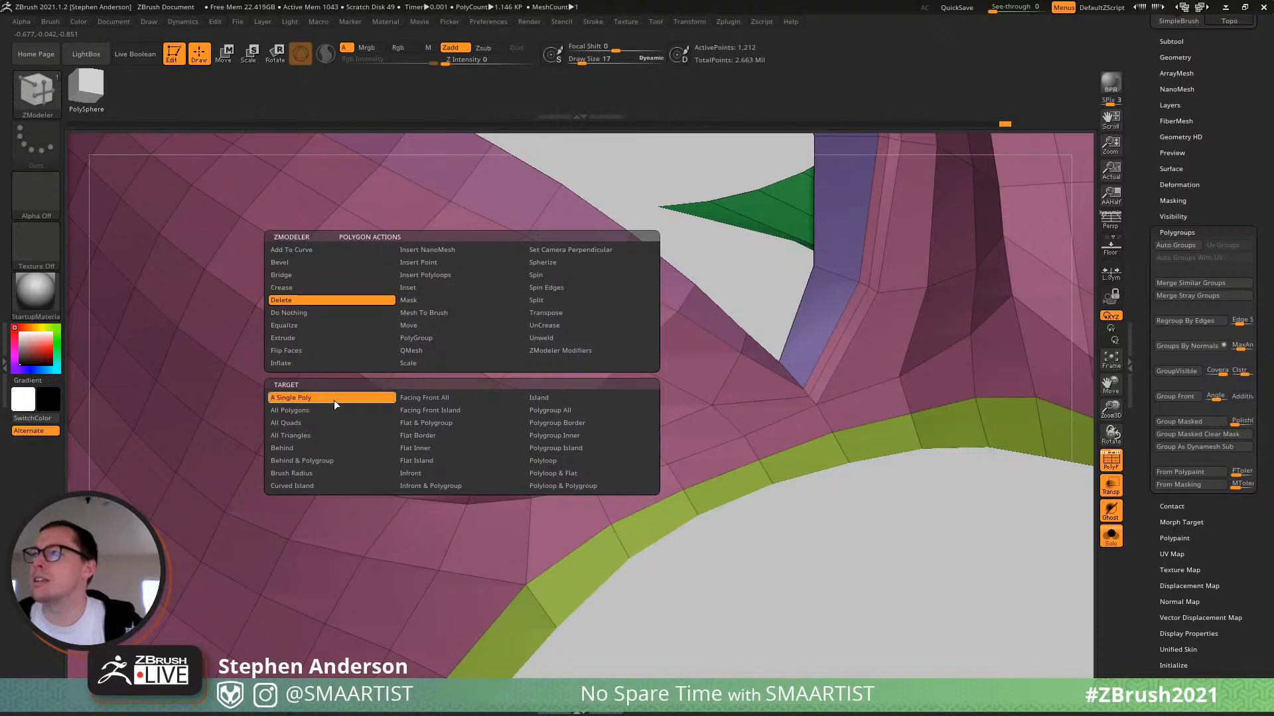
{"action": "left_click", "coordinate": [517, 441]}
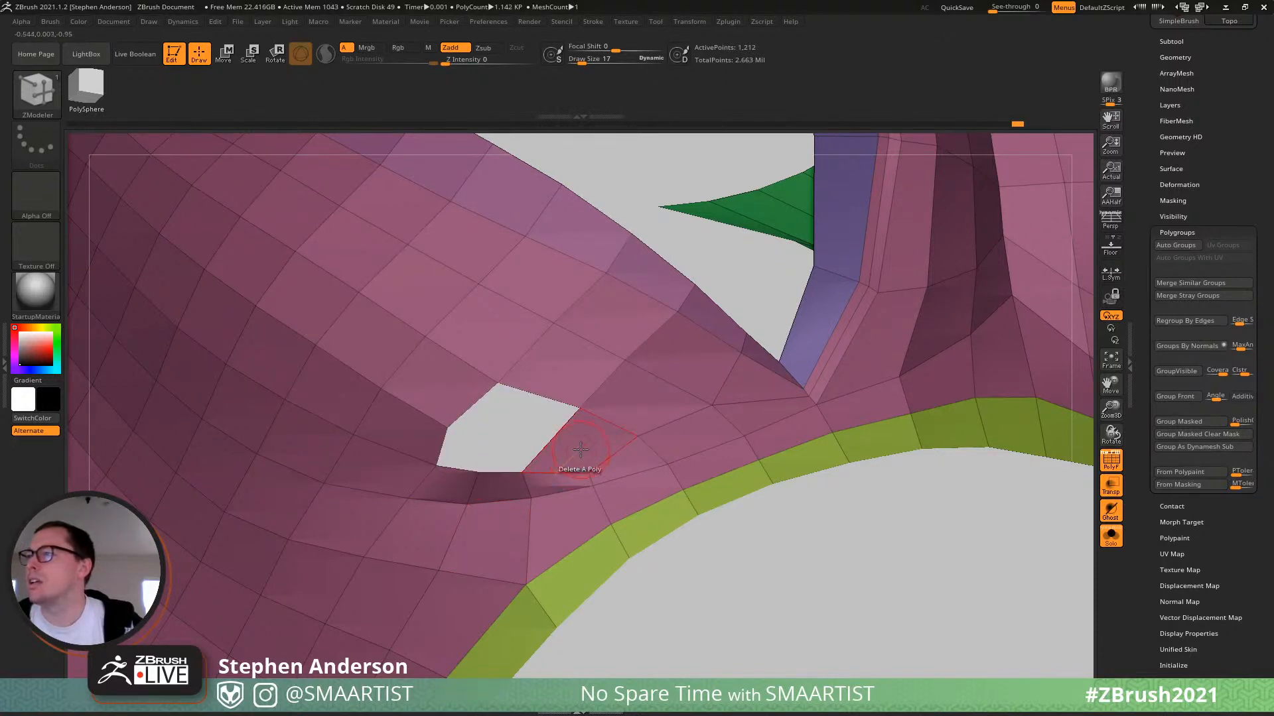
{"action": "left_click", "coordinate": [580, 450]}
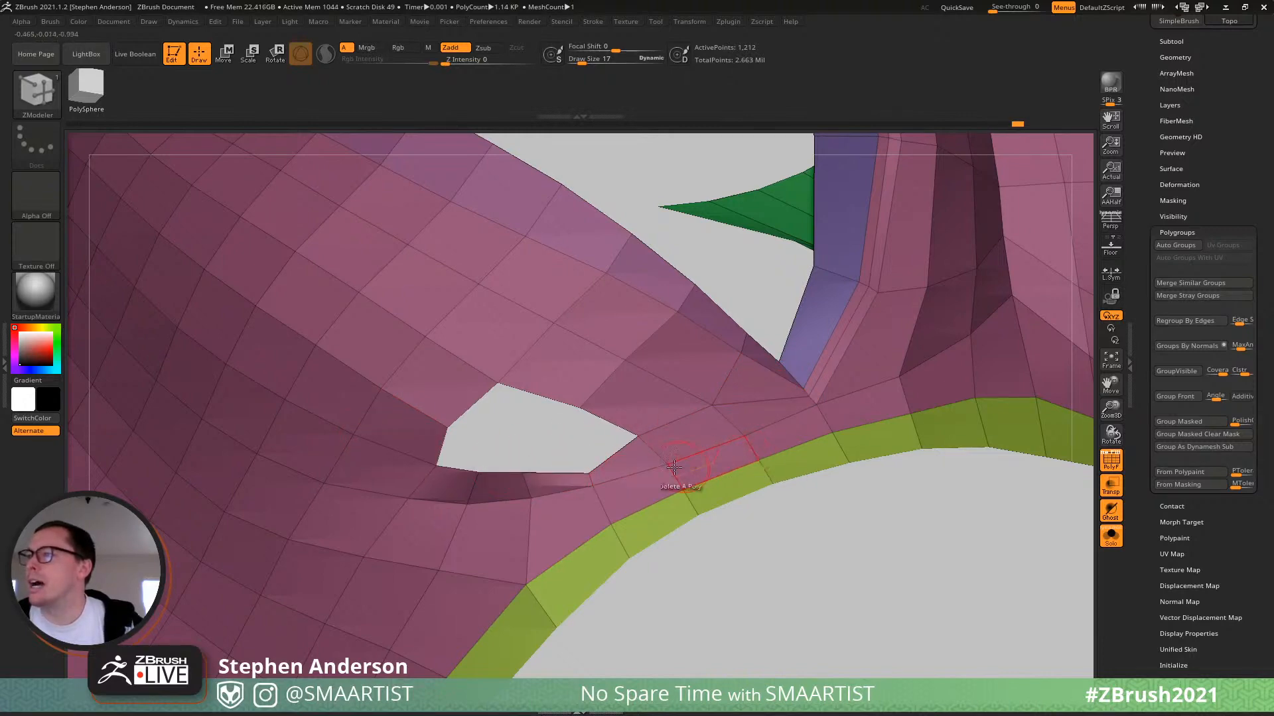
{"action": "mouse_move", "coordinate": [518, 472]}
{"action": "right_mouse_down"}
{"action": "mouse_move", "coordinate": [523, 444]}
{"action": "mouse_move", "coordinate": [519, 496]}
{"action": "right_mouse_up"}
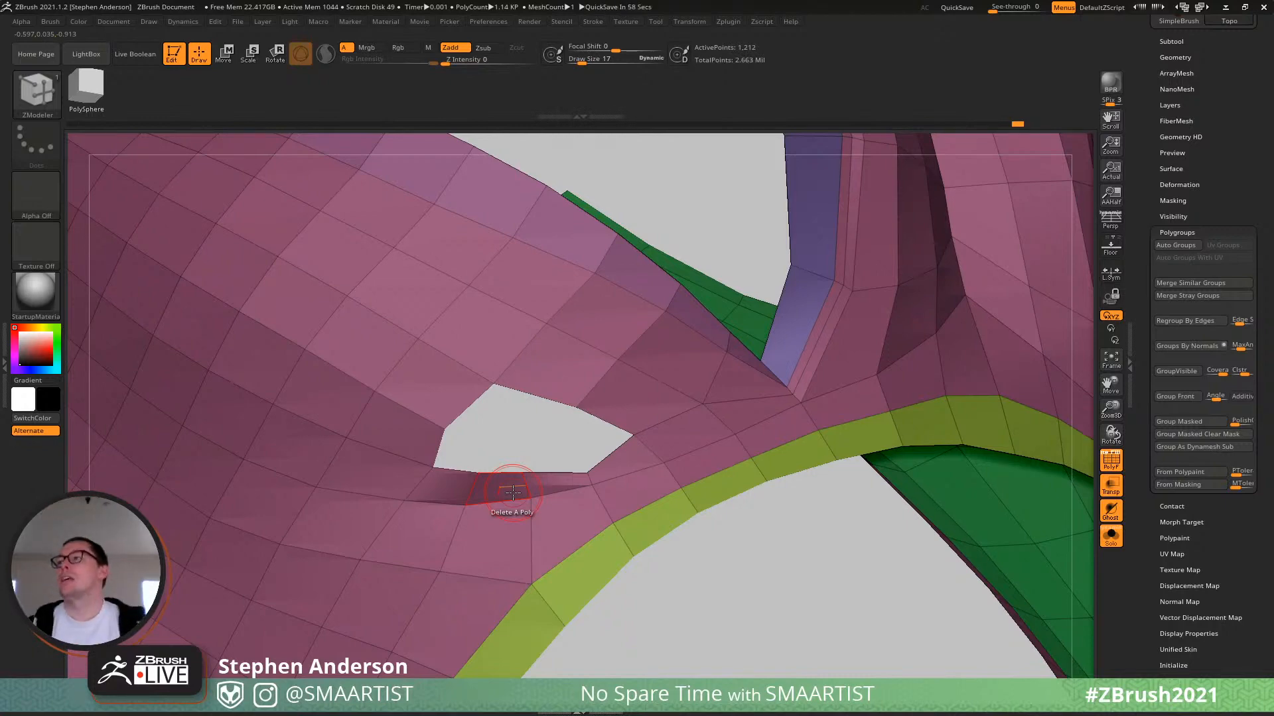
Compare the retopologized mesh with the sculpted Head subtool around the eye and the bulge beneath it.
{"action": "right_click_drag", "start_coordinate": [554, 580], "coordinate": [414, 488], "text": "ctrl"}
{"action": "right_click_drag", "start_coordinate": [414, 489], "coordinate": [584, 418]}
{"action": "key", "text": "shift+f"}
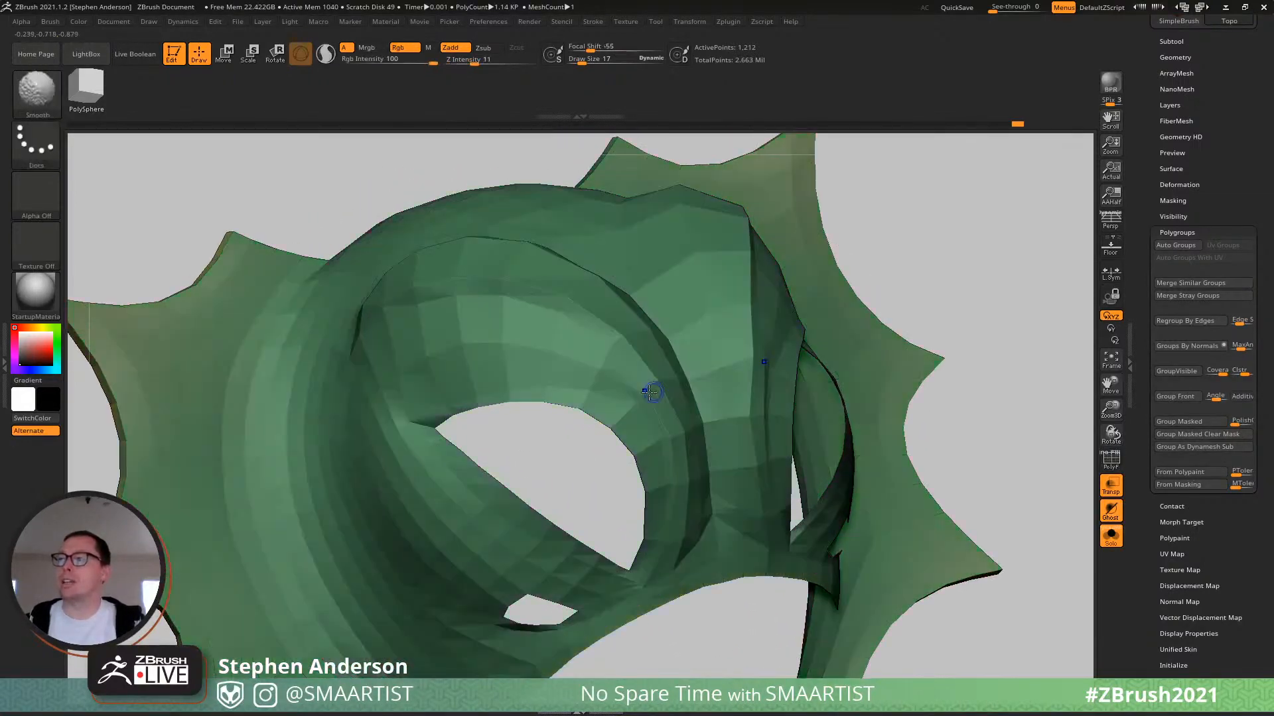
{"action": "mouse_move", "coordinate": [576, 368]}
{"action": "right_mouse_down", "text": "ctrl"}
{"action": "mouse_move", "coordinate": [472, 317]}
{"action": "mouse_move", "coordinate": [538, 374]}
{"action": "right_mouse_up", "text": "ctrl"}
{"action": "key", "text": "b"}
{"action": "key", "text": "z"}
{"action": "key", "text": "m"}
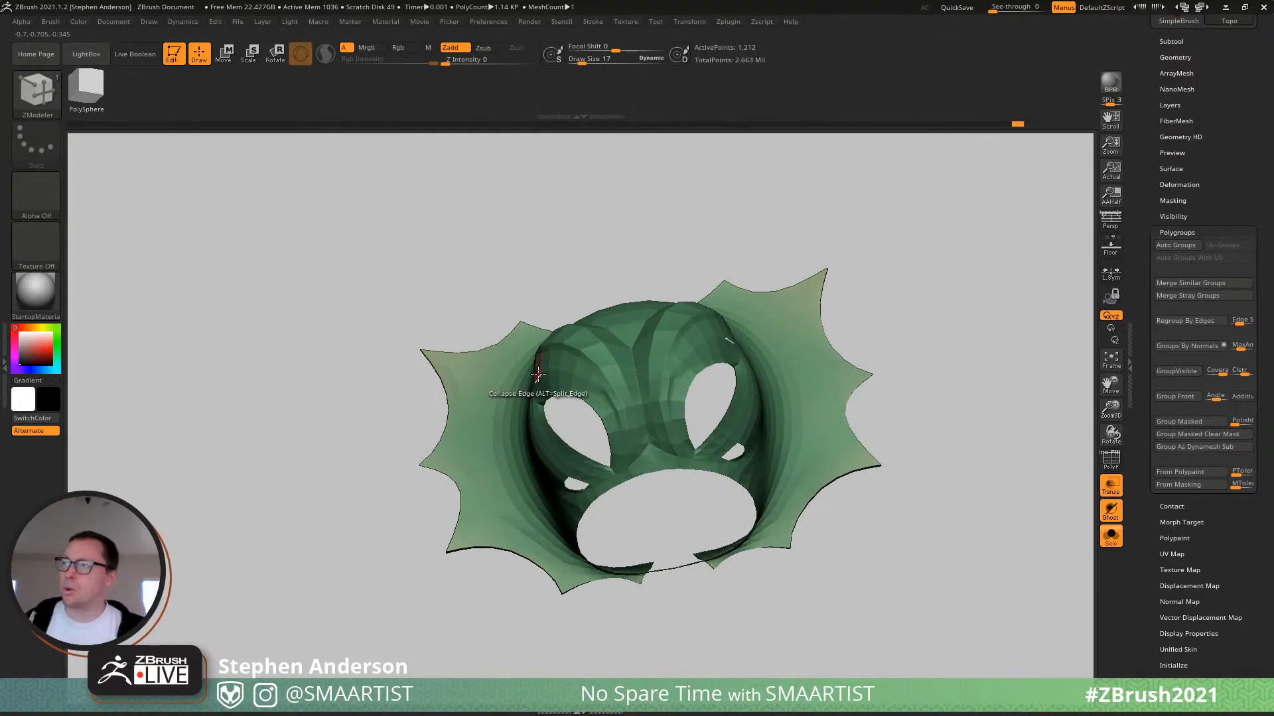
{"action": "right_click_drag", "start_coordinate": [537, 374], "coordinate": [572, 258]}
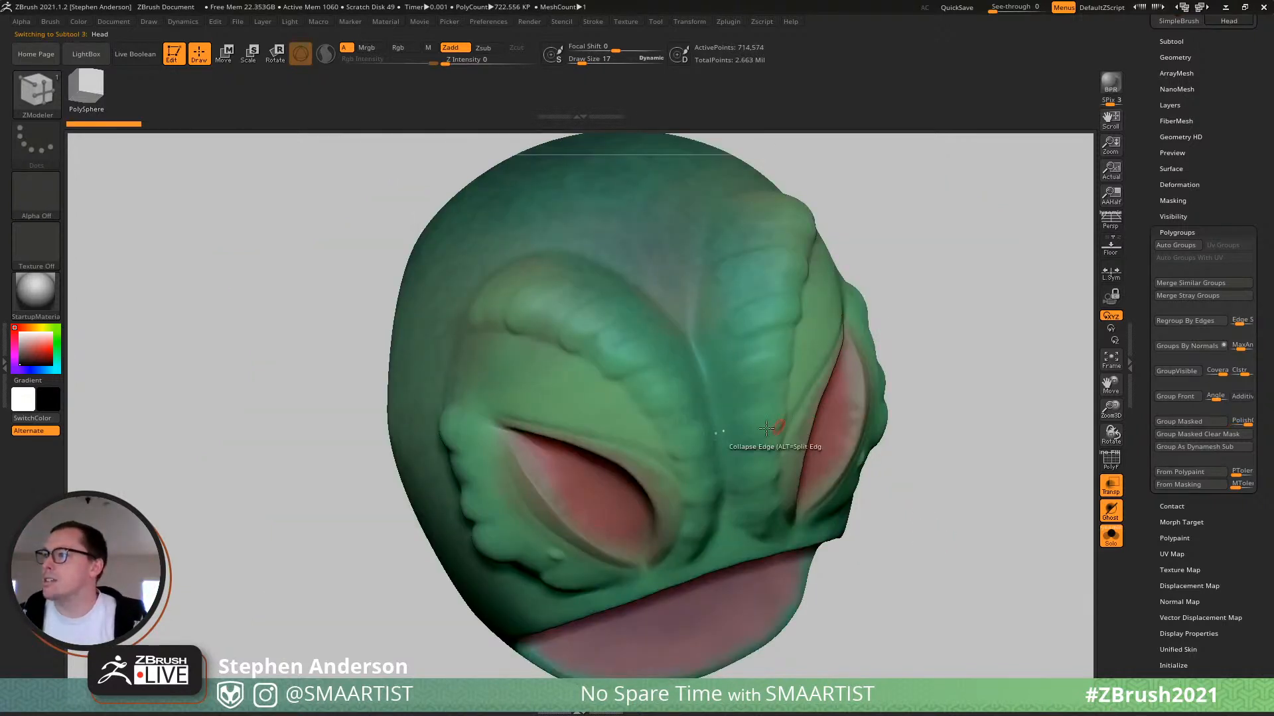
{"action": "mouse_move", "coordinate": [767, 428]}
{"action": "right_mouse_down"}
{"action": "mouse_move", "coordinate": [683, 361]}
{"action": "mouse_move", "coordinate": [503, 298]}
{"action": "right_mouse_up"}
{"action": "mouse_move", "coordinate": [686, 539]}
{"action": "right_mouse_down"}
{"action": "mouse_move", "coordinate": [569, 506]}
{"action": "mouse_move", "coordinate": [563, 530]}
{"action": "right_mouse_up"}
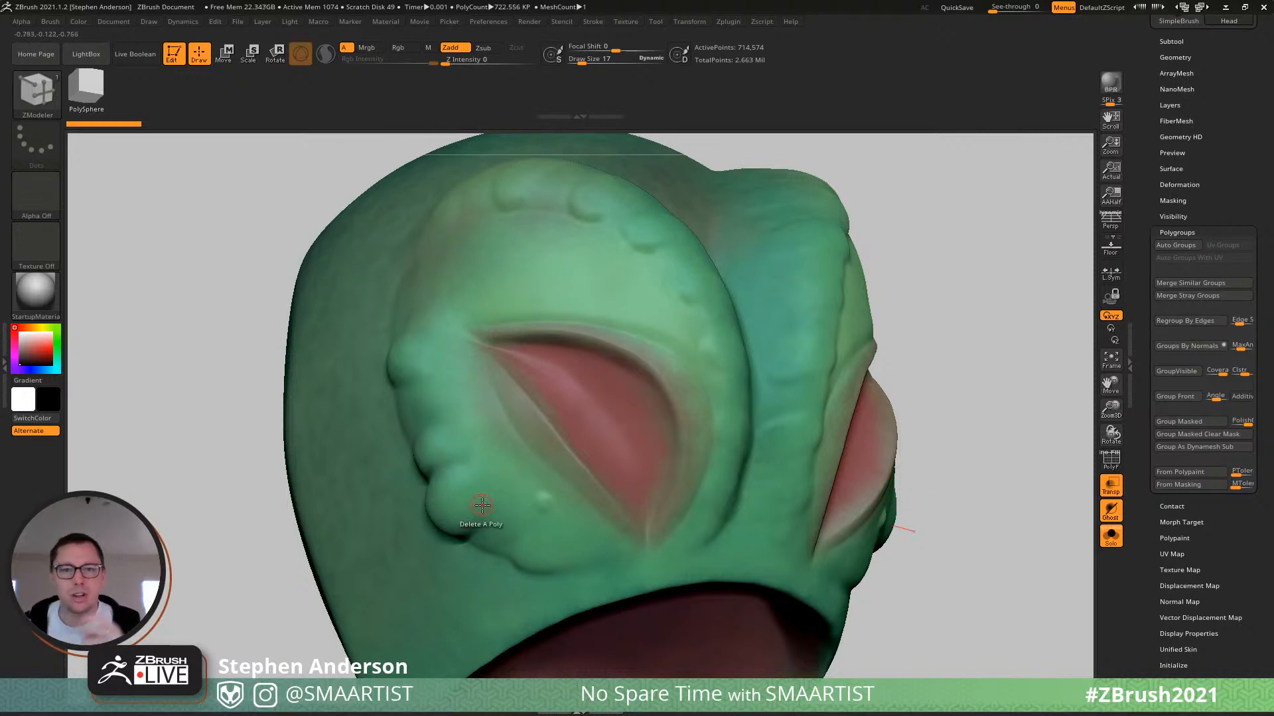
{"action": "left_click", "coordinate": [556, 490], "text": "alt"}
{"action": "mouse_move", "coordinate": [551, 549]}
{"action": "right_mouse_down"}
{"action": "mouse_move", "coordinate": [507, 521]}
{"action": "mouse_move", "coordinate": [522, 560]}
{"action": "mouse_move", "coordinate": [454, 515]}
{"action": "mouse_move", "coordinate": [471, 518]}
{"action": "right_mouse_up"}
{"action": "key", "text": "shift+f"}
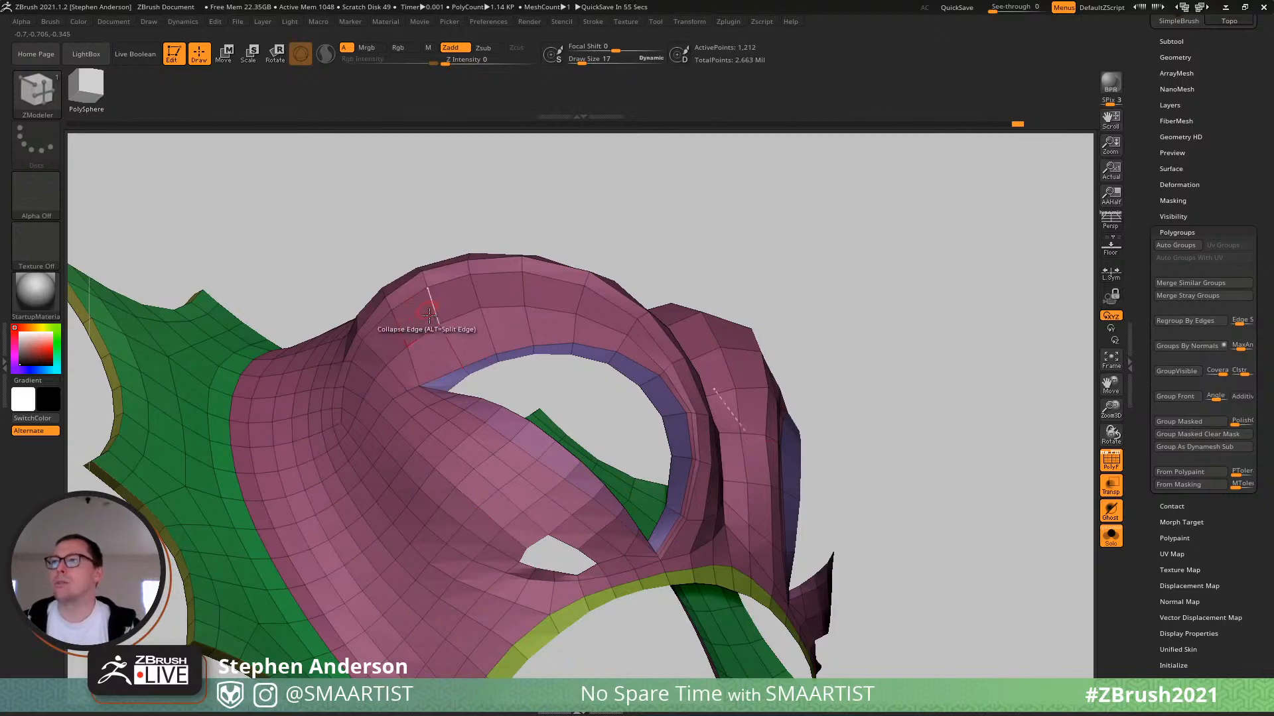
{"action": "right_click_drag", "start_coordinate": [423, 355], "coordinate": [617, 501]}
{"action": "right_click_drag", "start_coordinate": [538, 504], "coordinate": [581, 491]}
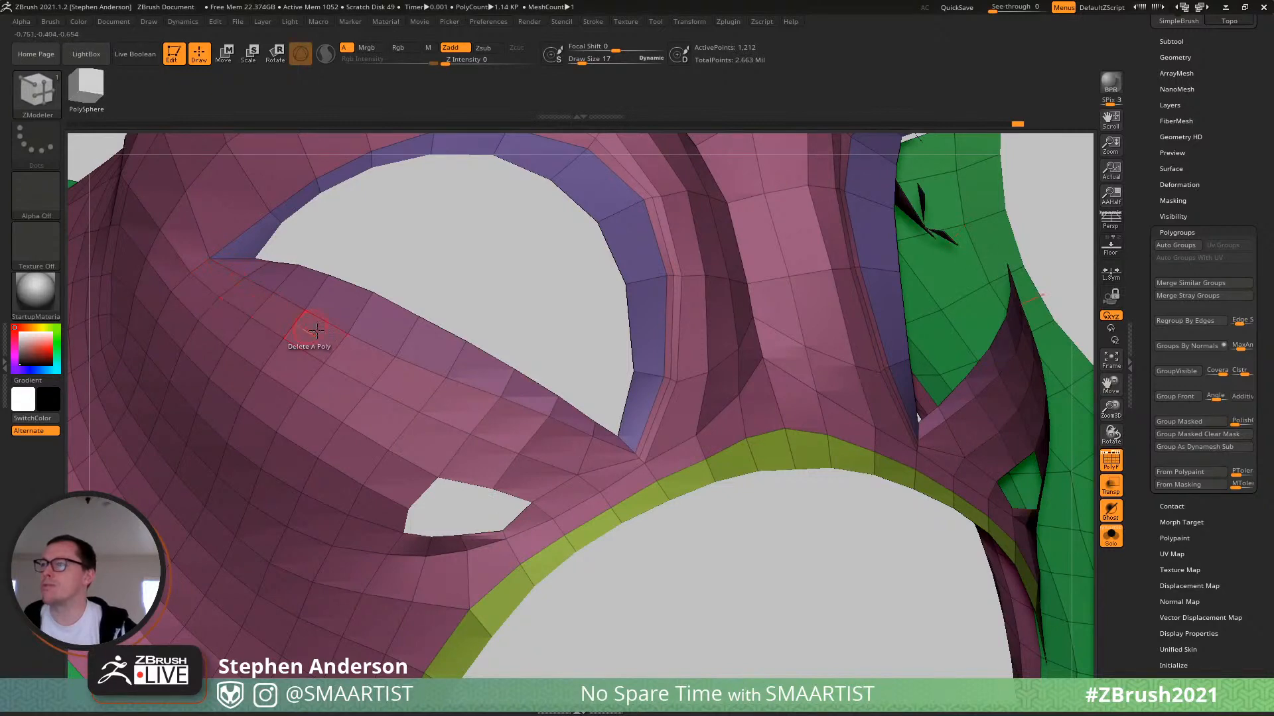
Set ZModeler's point action to Slide at draw size 6 and reshape the corner points of the hole under the eye bulge.
{"action": "mouse_move", "coordinate": [316, 329]}
{"action": "right_mouse_down"}
{"action": "mouse_move", "coordinate": [459, 409]}
{"action": "mouse_move", "coordinate": [426, 421]}
{"action": "mouse_move", "coordinate": [469, 462]}
{"action": "mouse_move", "coordinate": [370, 413]}
{"action": "mouse_move", "coordinate": [413, 418]}
{"action": "mouse_move", "coordinate": [412, 440]}
{"action": "mouse_move", "coordinate": [362, 458]}
{"action": "mouse_move", "coordinate": [380, 432]}
{"action": "mouse_move", "coordinate": [595, 418]}
{"action": "mouse_move", "coordinate": [571, 419]}
{"action": "right_mouse_up"}
{"action": "key", "text": "space"}
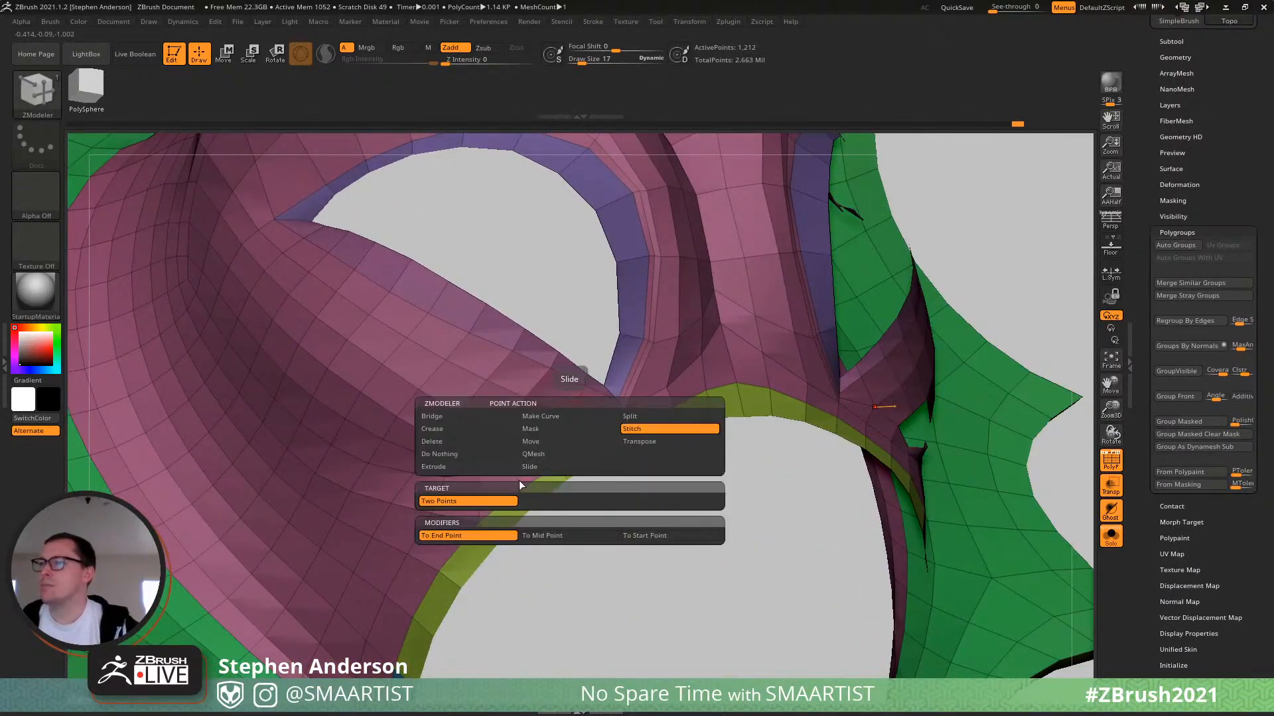
{"action": "left_click", "coordinate": [540, 469]}
{"action": "right_click_drag", "start_coordinate": [546, 483], "coordinate": [588, 383], "text": "ctrl"}
{"action": "key", "text": "s"}
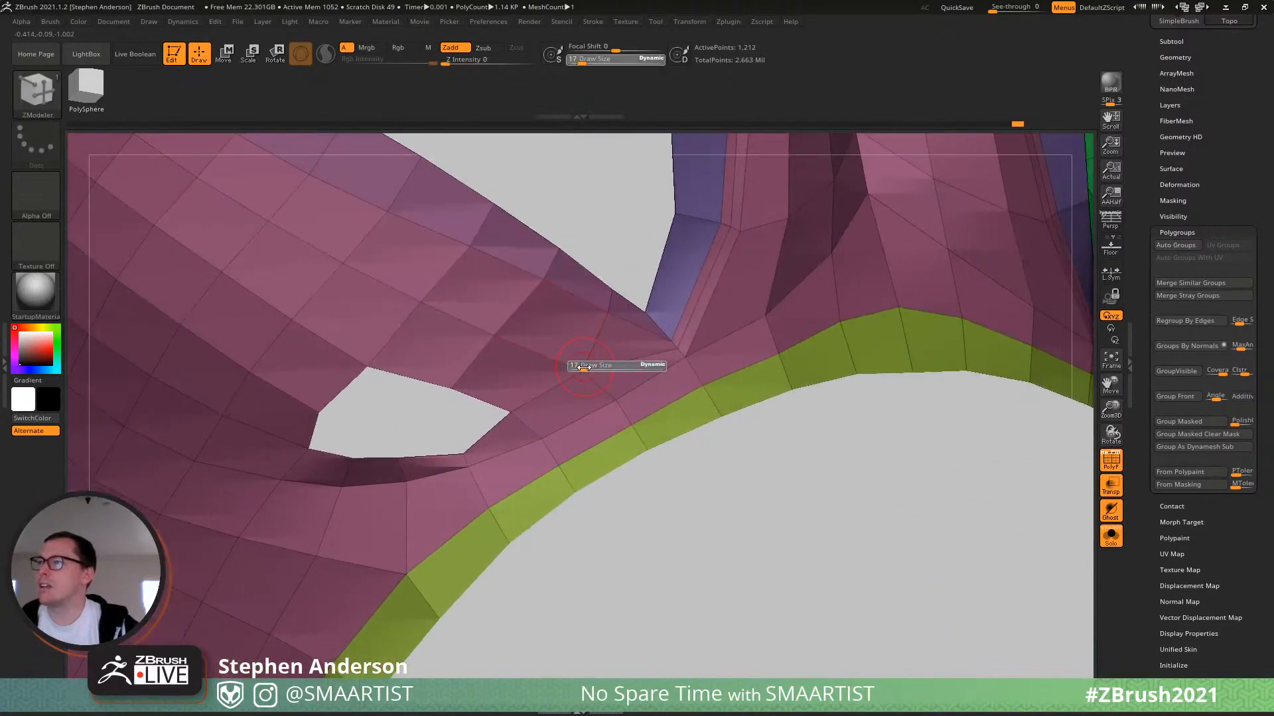
{"action": "left_click_drag", "start_coordinate": [585, 367], "coordinate": [579, 367]}
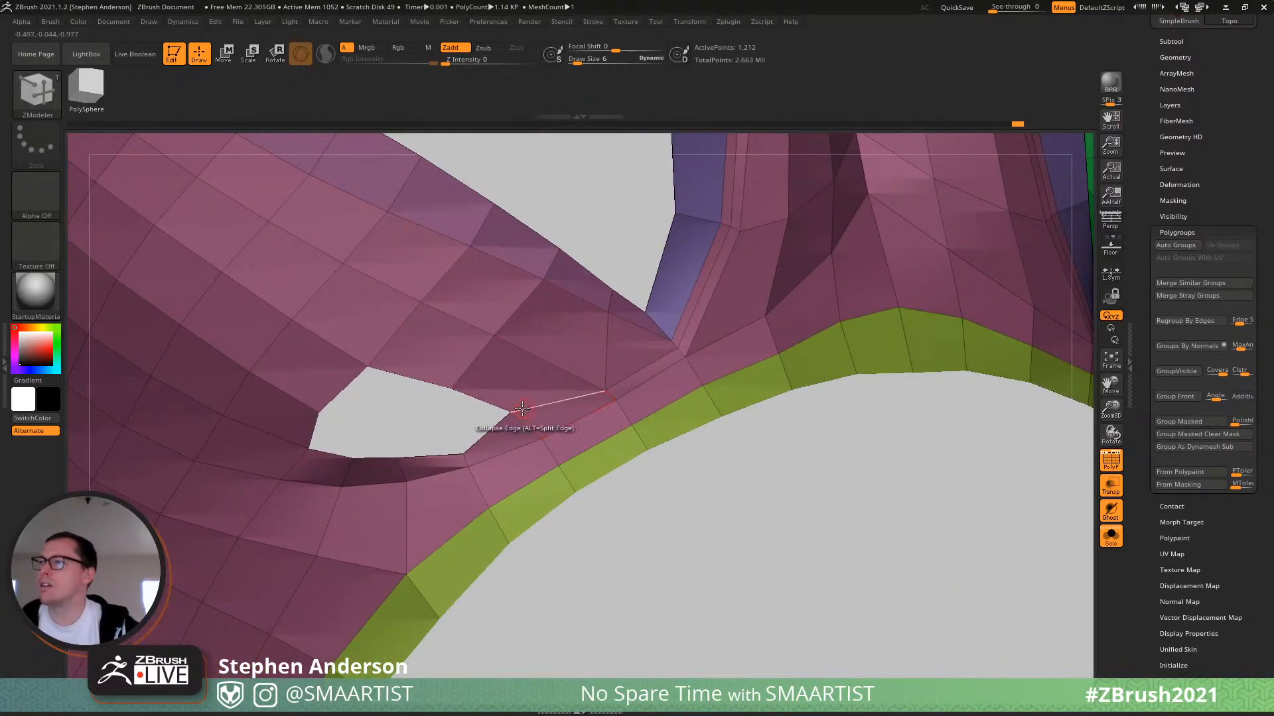
{"action": "right_click_drag", "start_coordinate": [294, 455], "coordinate": [561, 404], "text": "alt"}
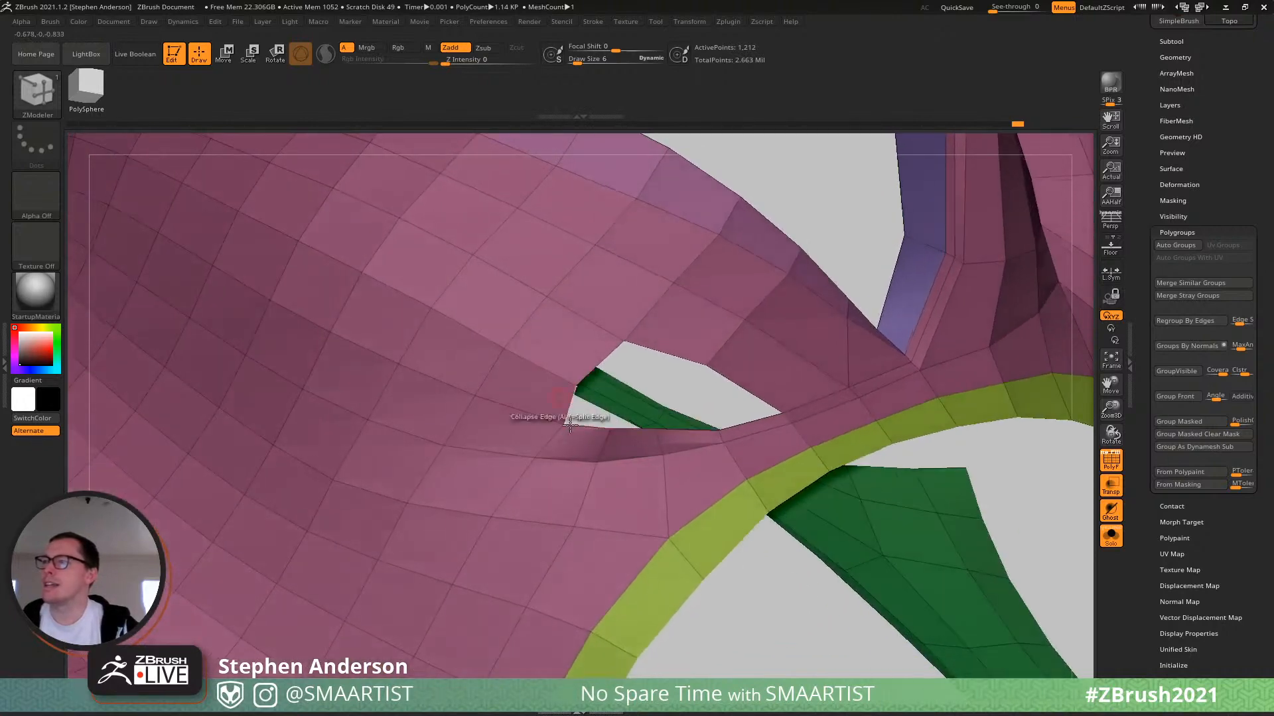
{"action": "left_click", "coordinate": [631, 443]}
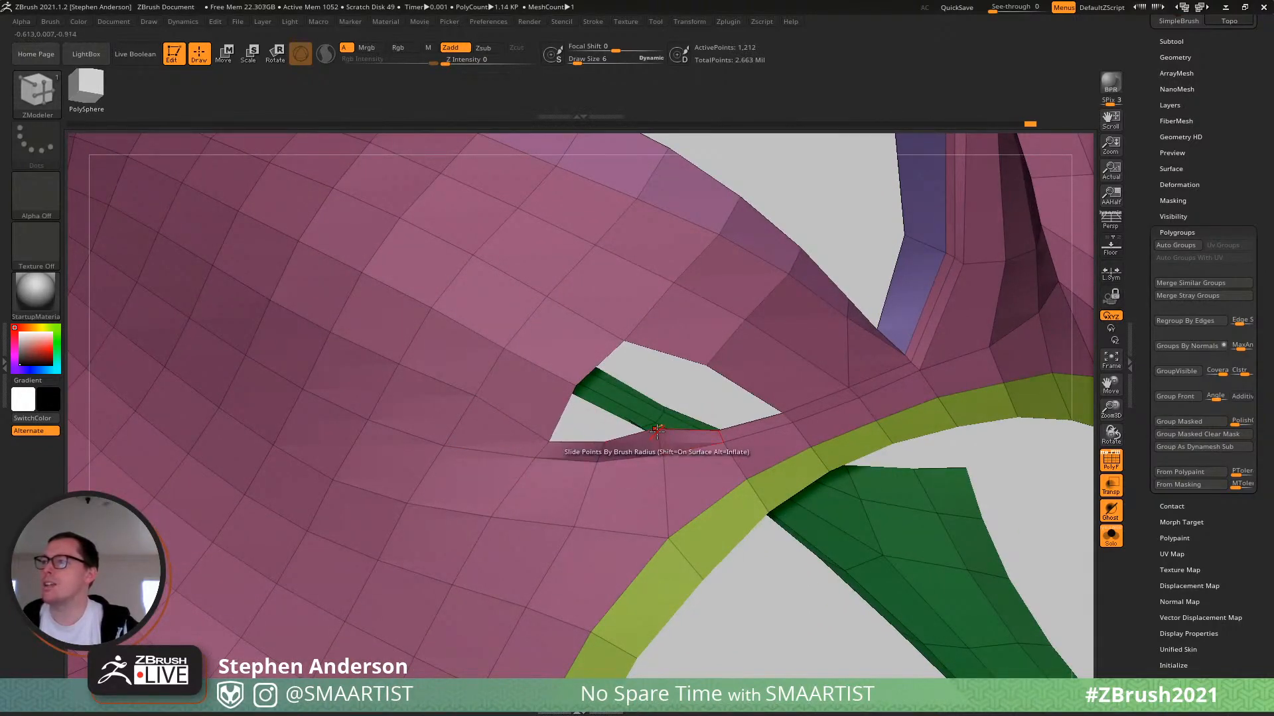
{"action": "right_click_drag", "start_coordinate": [631, 455], "coordinate": [597, 474]}
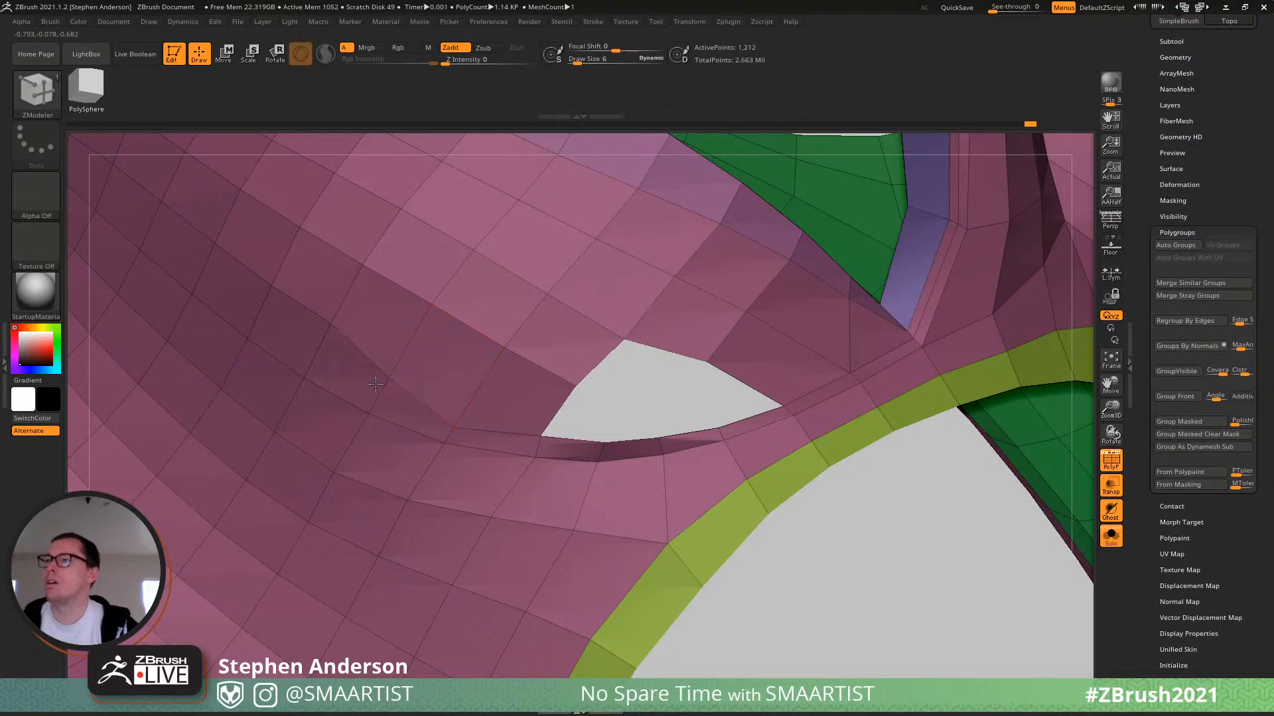
Slide points along the outer side of the eye bulge and the cheek below it to even out the edge flow.
{"action": "right_click_drag", "start_coordinate": [367, 396], "coordinate": [663, 506]}
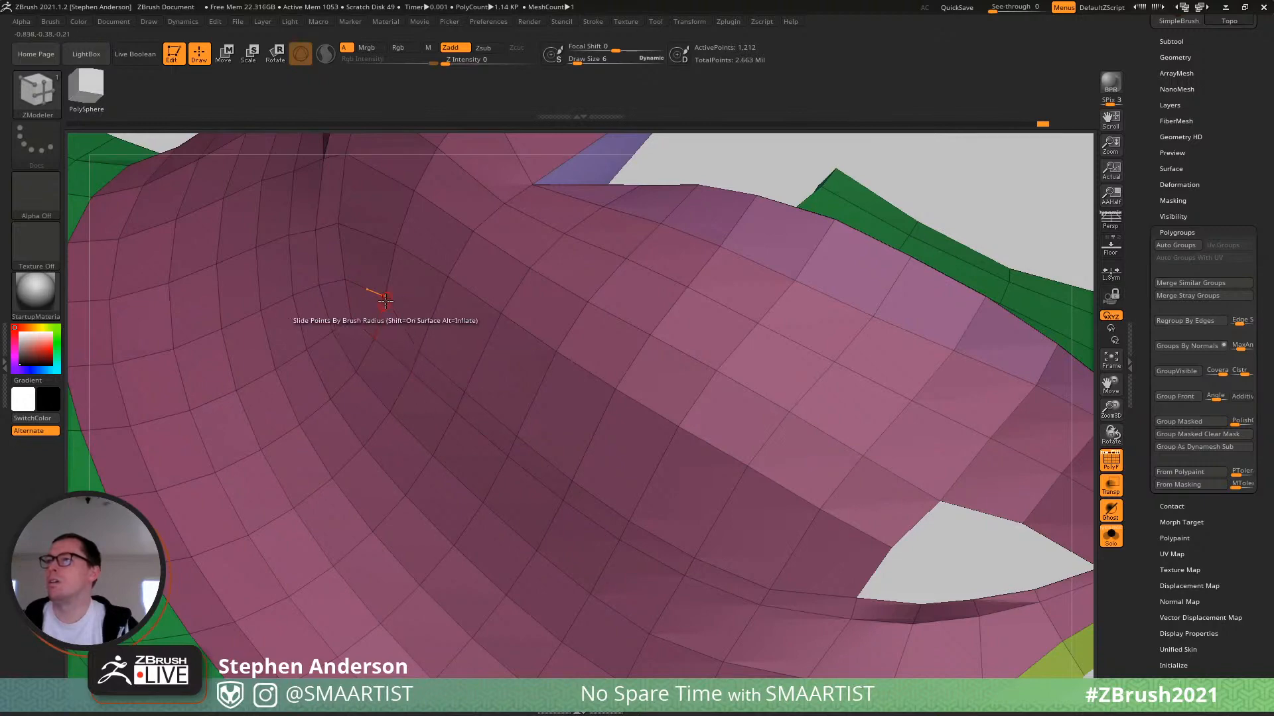
{"action": "right_click_drag", "start_coordinate": [361, 349], "coordinate": [459, 396]}
{"action": "mouse_move", "coordinate": [430, 394]}
{"action": "right_mouse_down", "text": "alt"}
{"action": "mouse_move", "coordinate": [510, 428]}
{"action": "mouse_move", "coordinate": [412, 426]}
{"action": "mouse_move", "coordinate": [452, 428]}
{"action": "right_mouse_up", "text": "alt"}
{"action": "right_click_drag", "start_coordinate": [316, 364], "coordinate": [357, 385]}
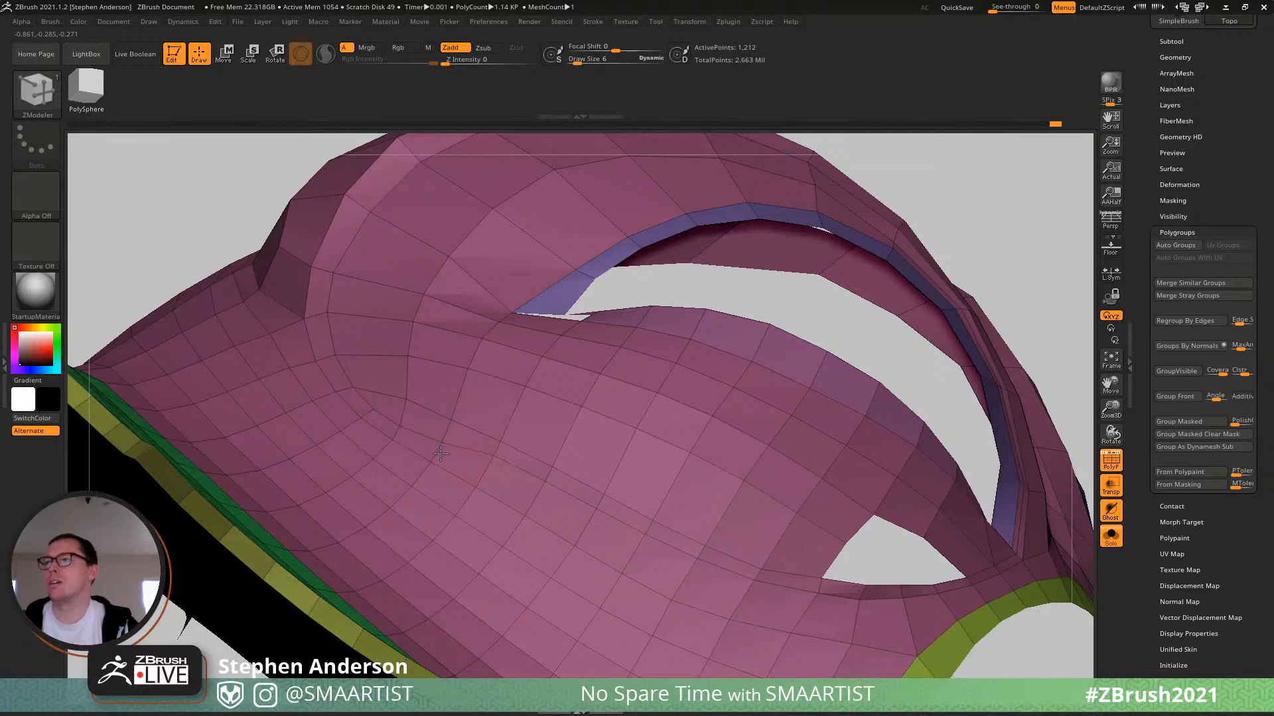
{"action": "key", "text": "shift"}
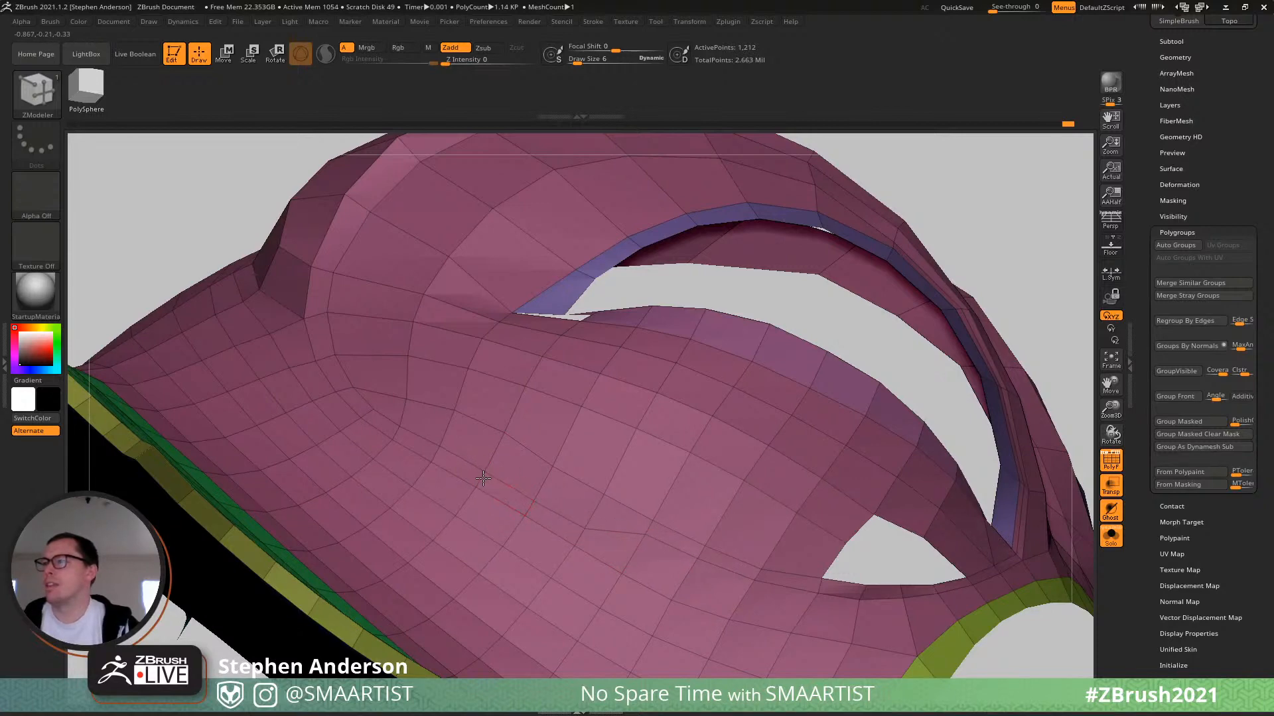
{"action": "right_click_drag", "start_coordinate": [513, 459], "coordinate": [455, 446]}
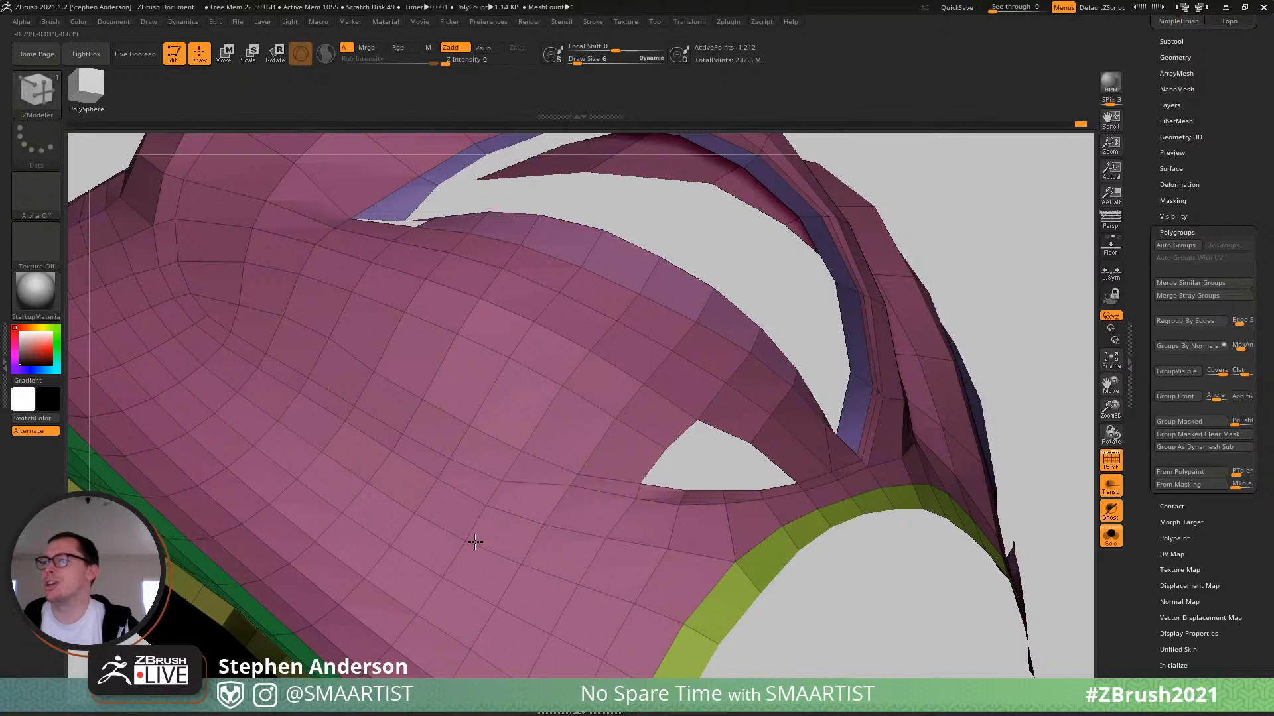
{"action": "right_click_drag", "start_coordinate": [475, 542], "coordinate": [456, 470]}
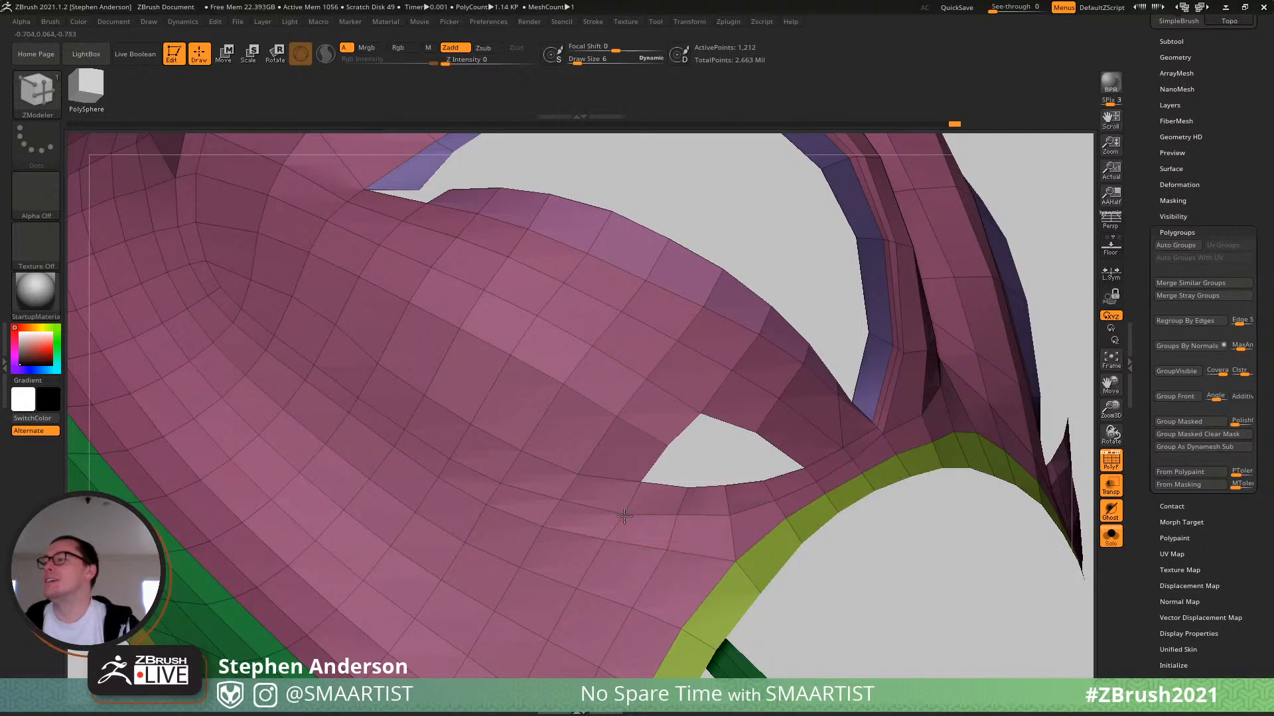
{"action": "mouse_move", "coordinate": [617, 513]}
{"action": "right_mouse_down"}
{"action": "mouse_move", "coordinate": [653, 509]}
{"action": "mouse_move", "coordinate": [627, 468]}
{"action": "mouse_move", "coordinate": [544, 458]}
{"action": "mouse_move", "coordinate": [477, 384]}
{"action": "mouse_move", "coordinate": [486, 415]}
{"action": "mouse_move", "coordinate": [466, 404]}
{"action": "mouse_move", "coordinate": [583, 526]}
{"action": "right_mouse_up"}
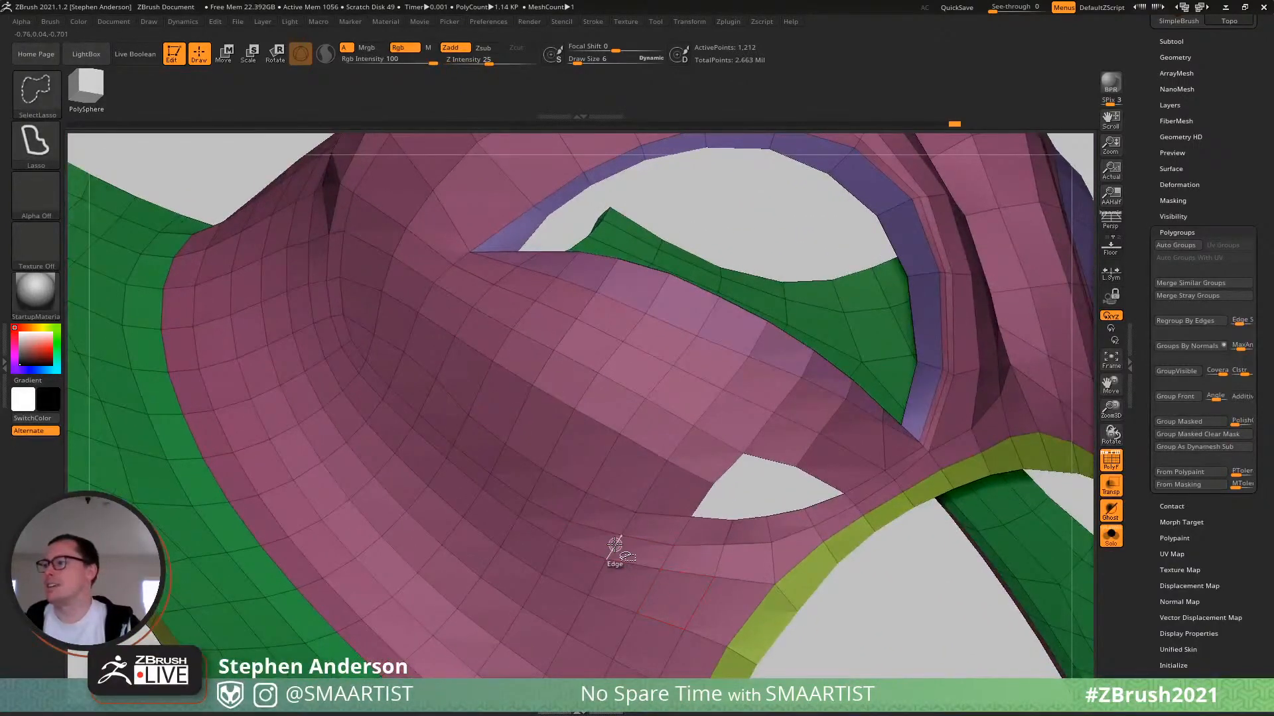
Isolate the polygon loop running around the underside of the eye bulge, mask it and show the whole mesh again.
{"action": "left_click", "coordinate": [634, 553], "text": "ctrl+shift"}
{"action": "left_click", "coordinate": [777, 558], "text": "ctrl+shift"}
{"action": "right_click_drag", "start_coordinate": [776, 559], "coordinate": [743, 544], "text": "ctrl"}
{"action": "mouse_move", "coordinate": [1016, 260]}
{"action": "left_mouse_down", "text": "ctrl+shift"}
{"action": "mouse_move", "coordinate": [1055, 318]}
{"action": "mouse_move", "coordinate": [1066, 307]}
{"action": "left_mouse_up", "text": "ctrl+shift"}
{"action": "left_click", "coordinate": [1046, 327], "text": "ctrl"}
{"action": "right_click_drag", "start_coordinate": [697, 494], "coordinate": [744, 548], "text": "ctrl"}
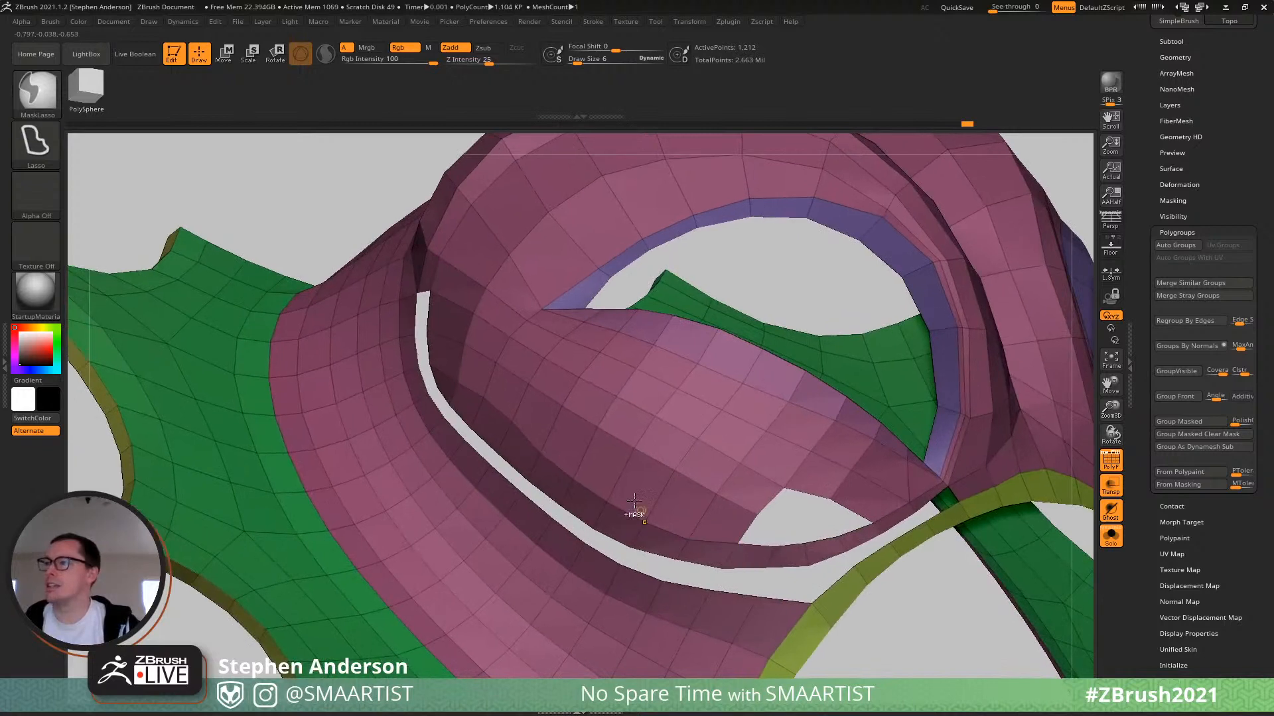
{"action": "left_click", "coordinate": [288, 196], "text": "ctrl+shift"}
Switch to the Move brush at draw size 58 and smooth the surface of the bulge beside the masked loop.
{"action": "key", "text": "b"}
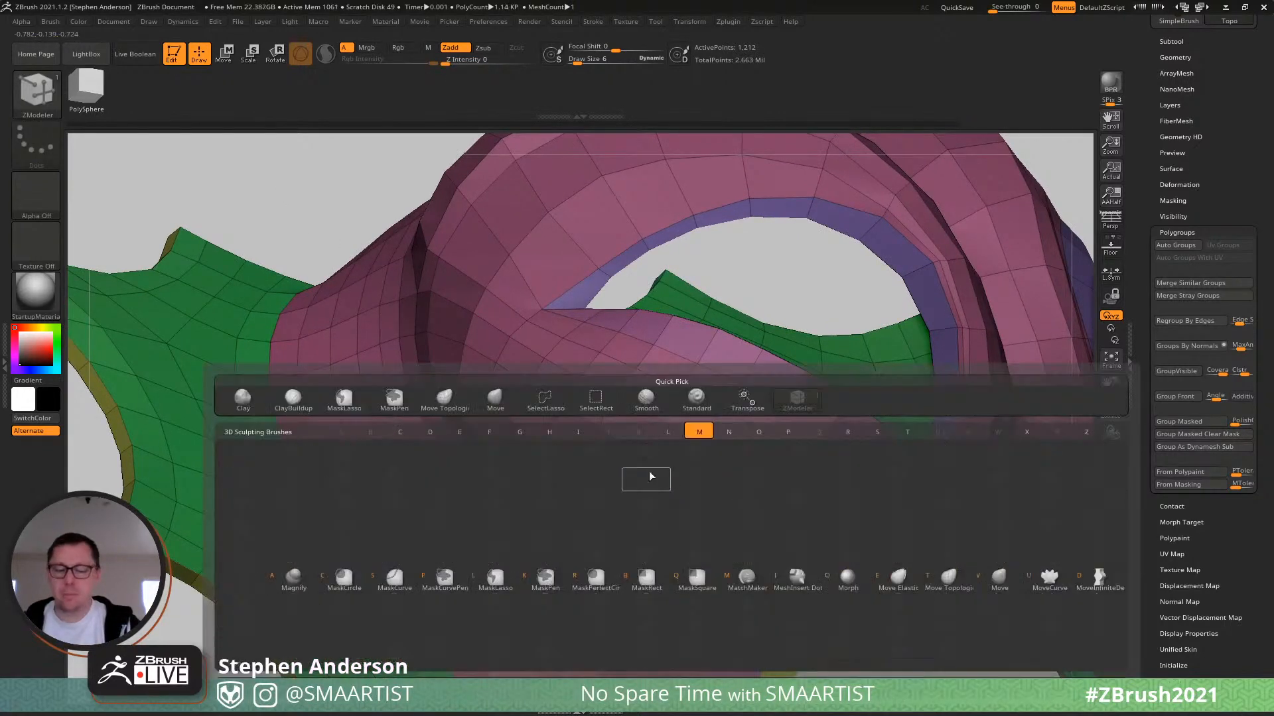
{"action": "key", "text": "m"}
{"action": "key", "text": "v"}
{"action": "key", "text": "s"}
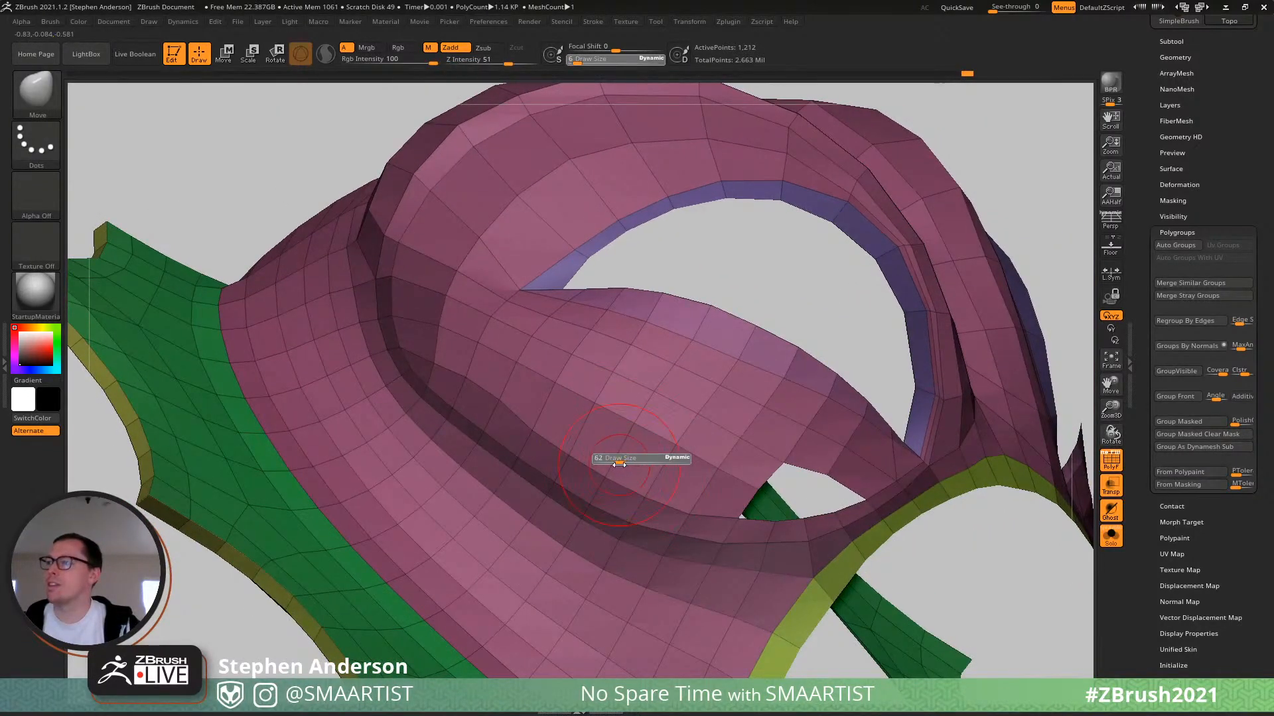
{"action": "left_click_drag", "start_coordinate": [619, 465], "coordinate": [618, 465]}
{"action": "mouse_move", "coordinate": [643, 451]}
{"action": "left_mouse_down", "text": "shift"}
{"action": "mouse_move", "coordinate": [666, 481]}
{"action": "mouse_move", "coordinate": [580, 452]}
{"action": "mouse_move", "coordinate": [640, 420]}
{"action": "left_mouse_up", "text": "shift"}
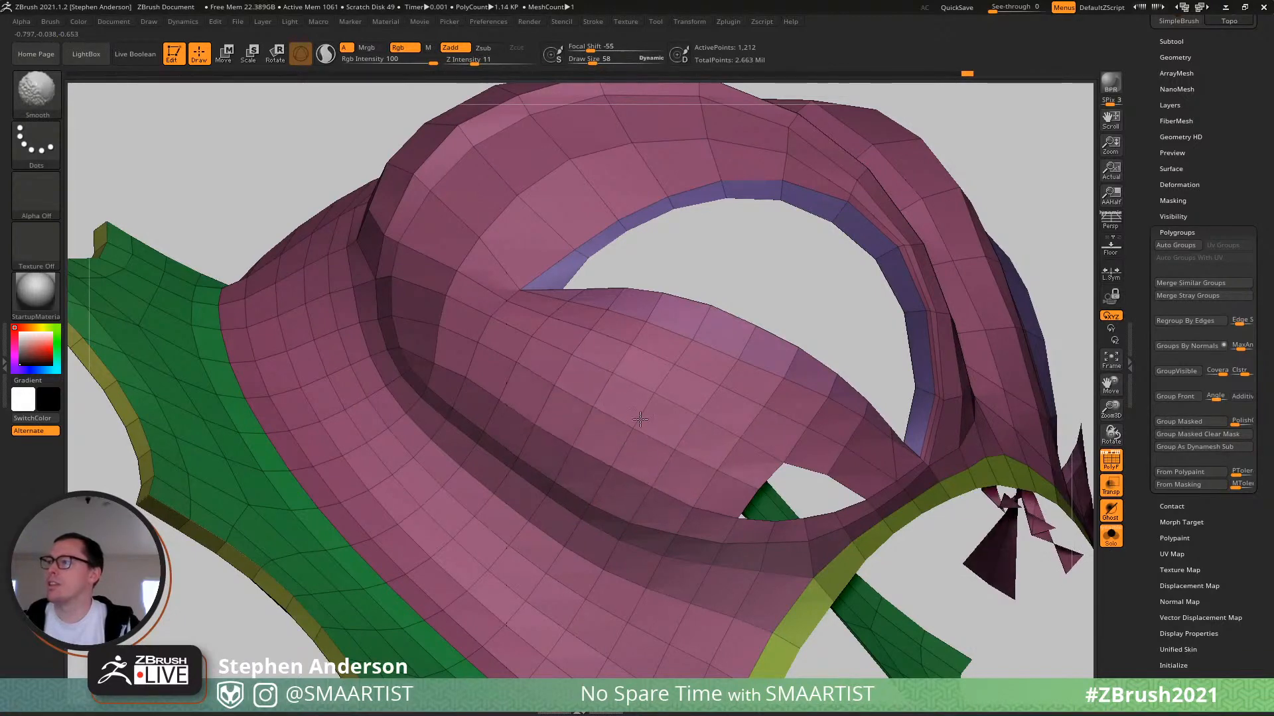
{"action": "mouse_move", "coordinate": [588, 402]}
{"action": "right_mouse_down"}
{"action": "mouse_move", "coordinate": [653, 438]}
{"action": "mouse_move", "coordinate": [745, 361]}
{"action": "mouse_move", "coordinate": [609, 393]}
{"action": "mouse_move", "coordinate": [707, 420]}
{"action": "mouse_move", "coordinate": [829, 425]}
{"action": "right_mouse_up"}
{"action": "right_click_drag", "start_coordinate": [481, 443], "coordinate": [469, 465], "text": "ctrl"}
{"action": "mouse_move", "coordinate": [312, 459]}
{"action": "right_mouse_down"}
{"action": "mouse_move", "coordinate": [388, 461]}
{"action": "mouse_move", "coordinate": [361, 476]}
{"action": "right_mouse_up"}
{"action": "left_click_drag", "start_coordinate": [317, 418], "coordinate": [331, 428], "text": "shift"}
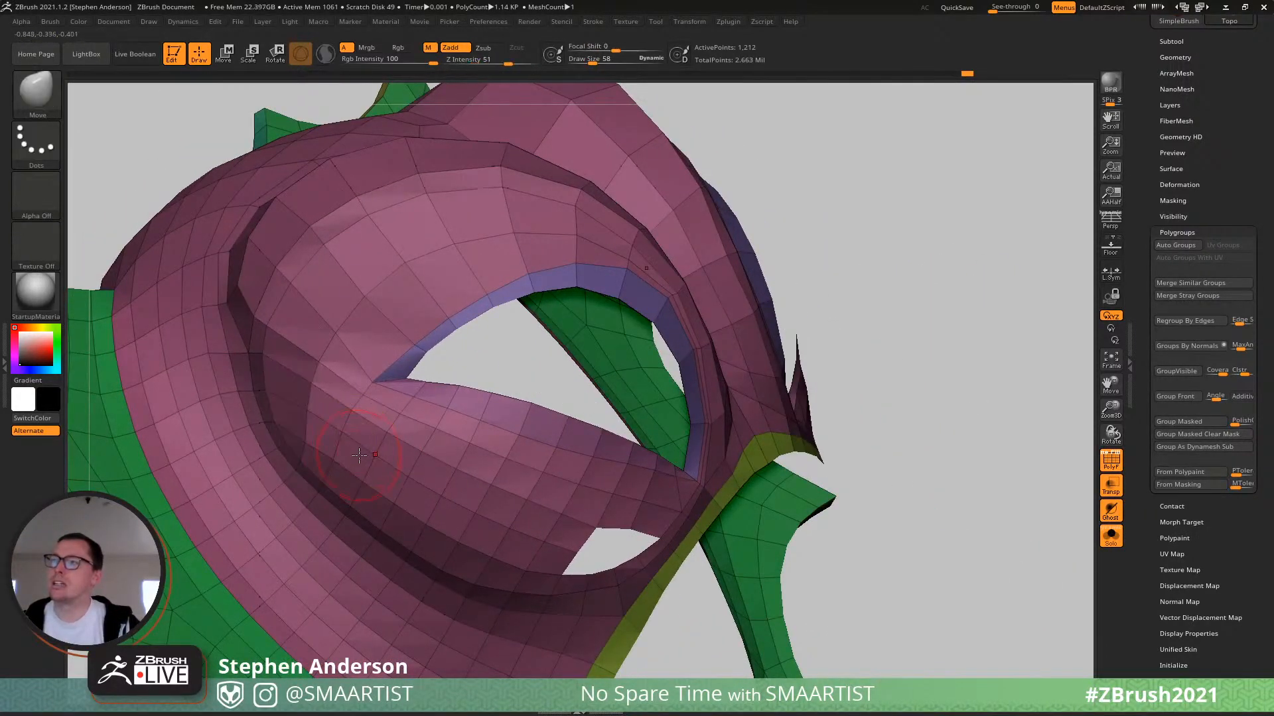
{"action": "right_click_drag", "start_coordinate": [355, 474], "coordinate": [387, 429]}
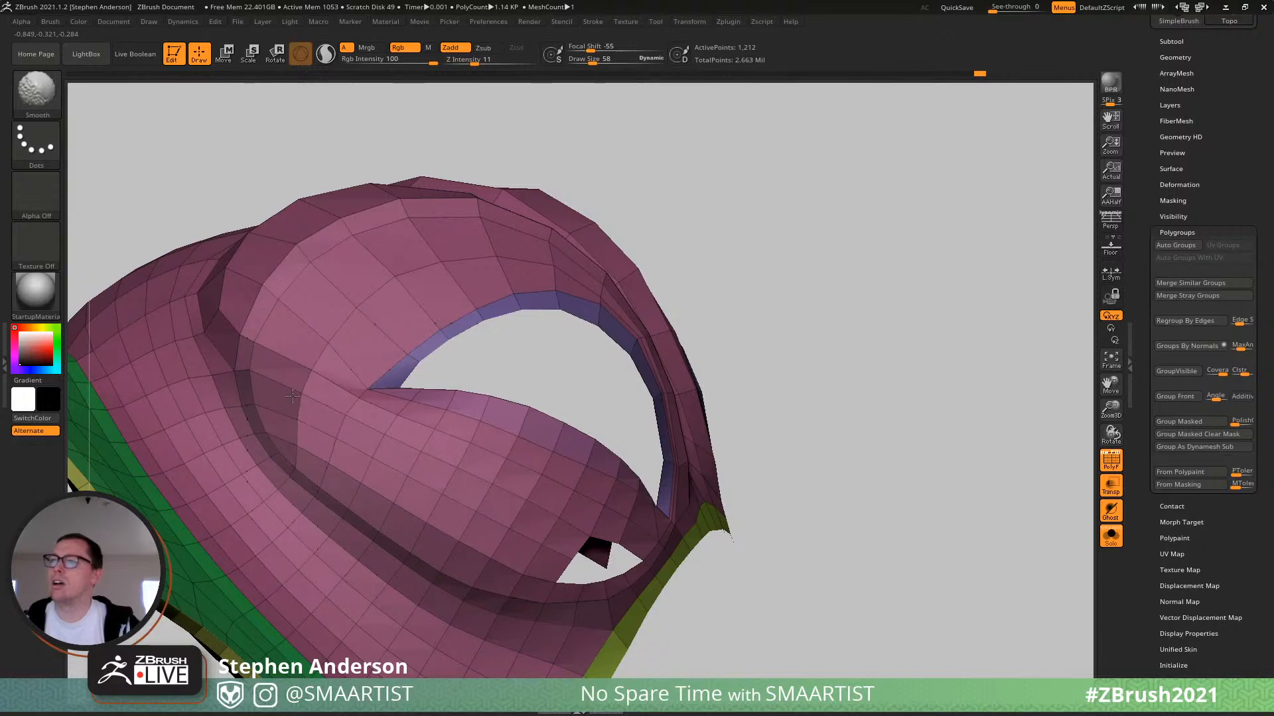
{"action": "mouse_move", "coordinate": [318, 426]}
{"action": "right_mouse_down"}
{"action": "mouse_move", "coordinate": [320, 377]}
{"action": "mouse_move", "coordinate": [328, 407]}
{"action": "mouse_move", "coordinate": [374, 454]}
{"action": "mouse_move", "coordinate": [356, 426]}
{"action": "mouse_move", "coordinate": [369, 401]}
{"action": "mouse_move", "coordinate": [464, 478]}
{"action": "mouse_move", "coordinate": [478, 406]}
{"action": "right_mouse_up"}
Switch to ZModeler, set the edge action to Extrude EdgeLoop with Free Move, and extrude a polygon from the hole's upper edge.
{"action": "key", "text": "b"}
{"action": "key", "text": "z"}
{"action": "key", "text": "m"}
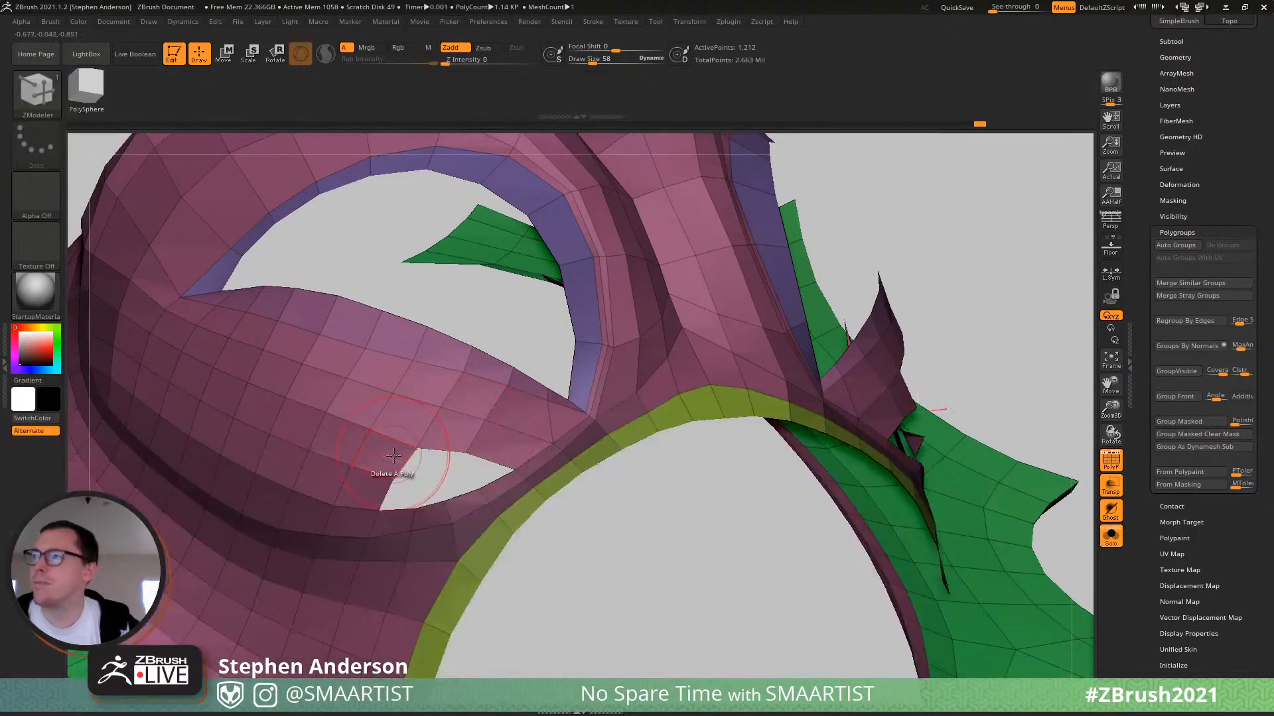
{"action": "key", "text": "space"}
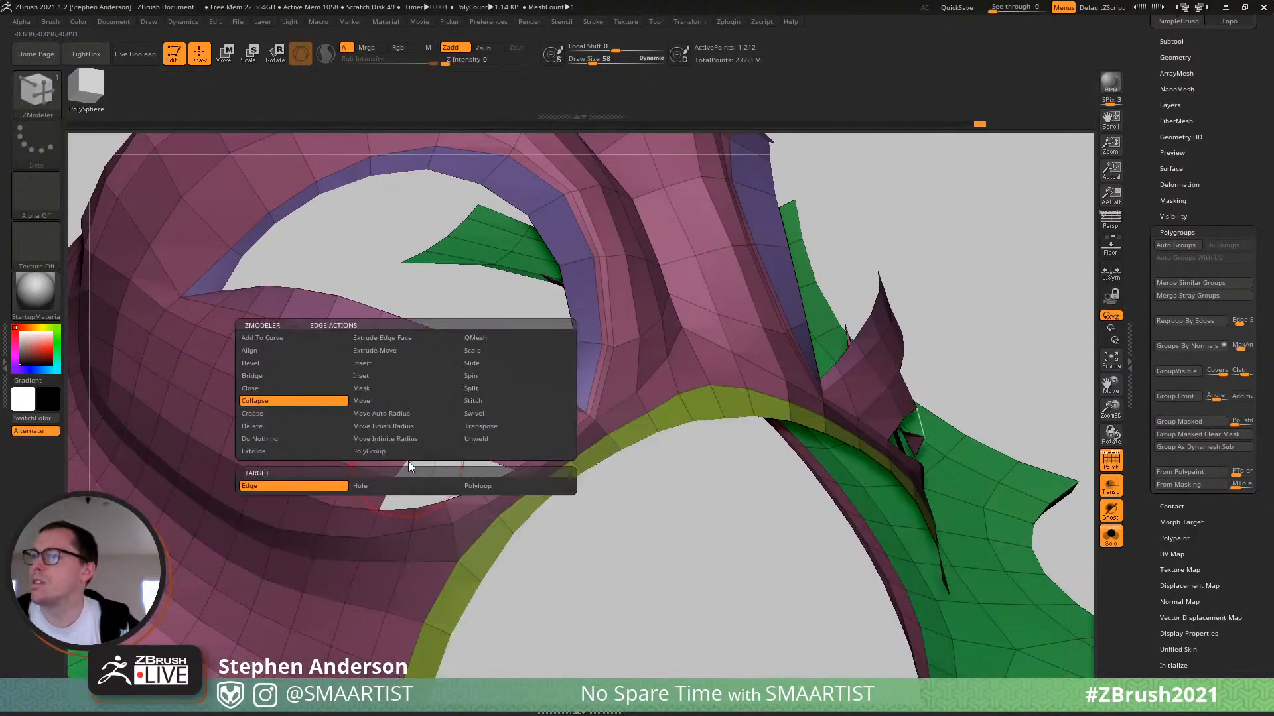
{"action": "left_click", "coordinate": [272, 452]}
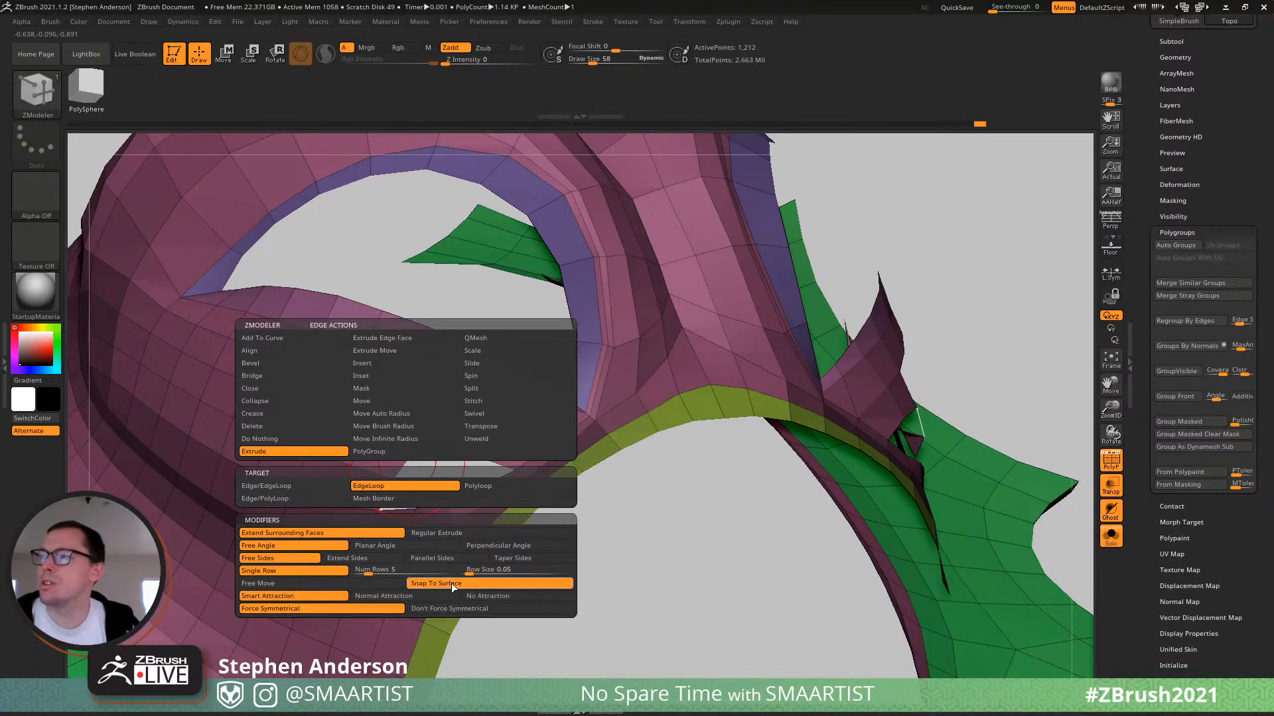
{"action": "left_click", "coordinate": [386, 583]}
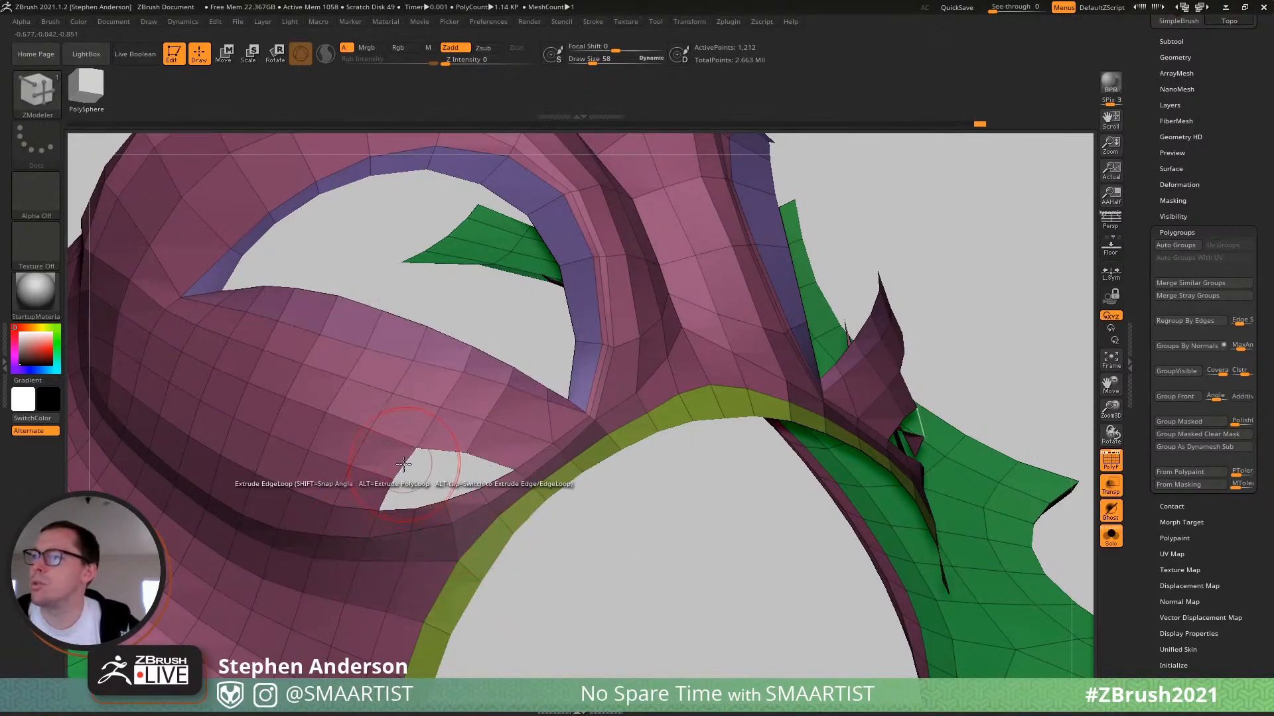
{"action": "left_click_drag", "start_coordinate": [443, 464], "coordinate": [436, 477]}
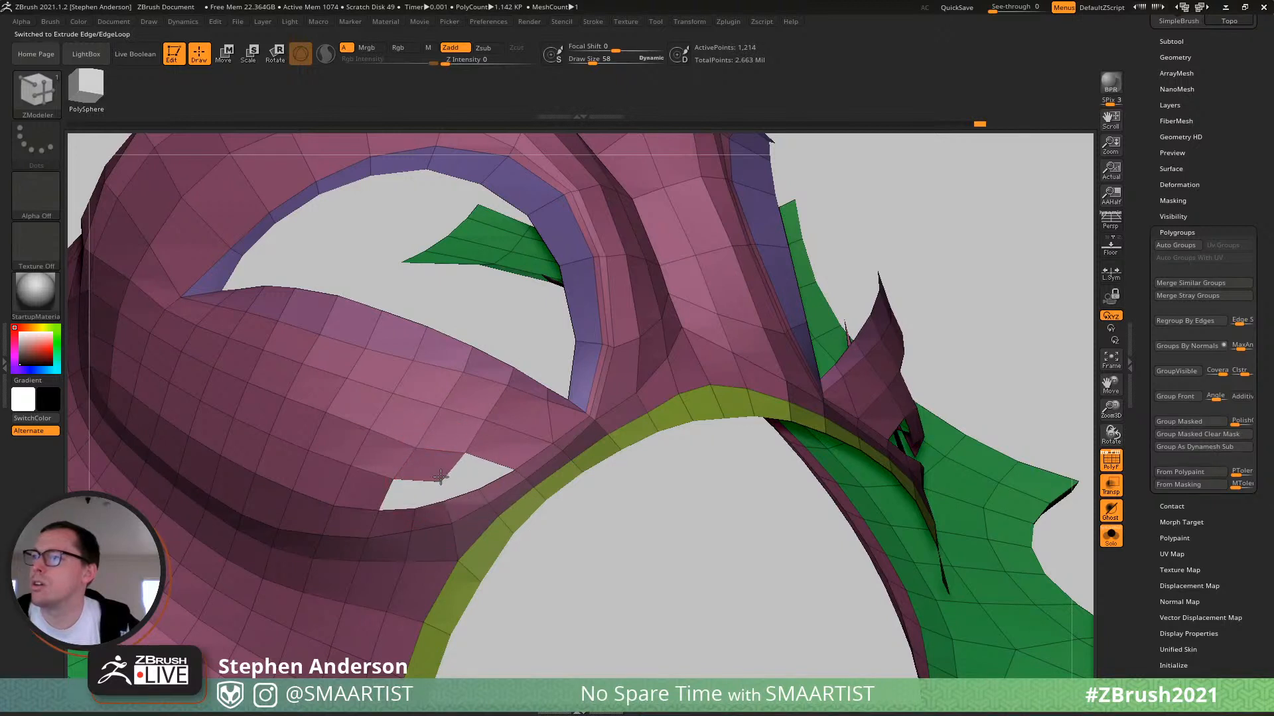
Reduce the draw size to 19 and extrude a second polygon across the hole under the eye bulge.
{"action": "key", "text": "s"}
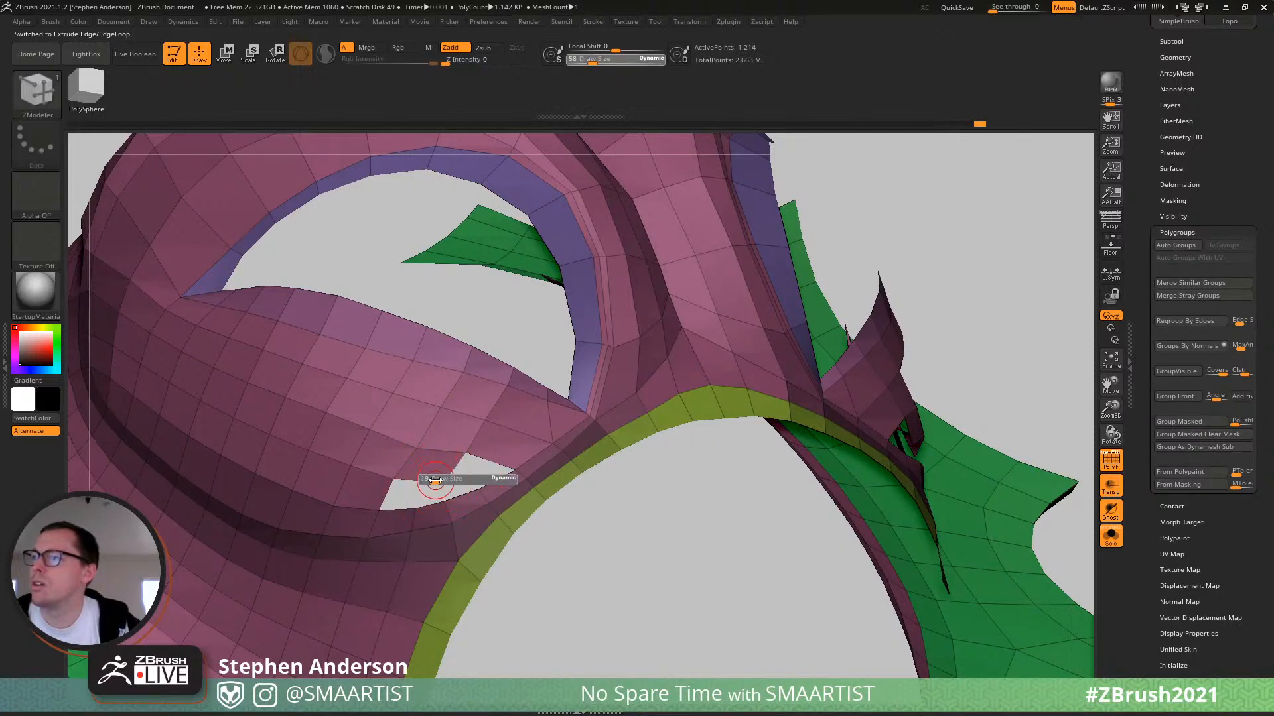
{"action": "left_click_drag", "start_coordinate": [435, 480], "coordinate": [497, 425]}
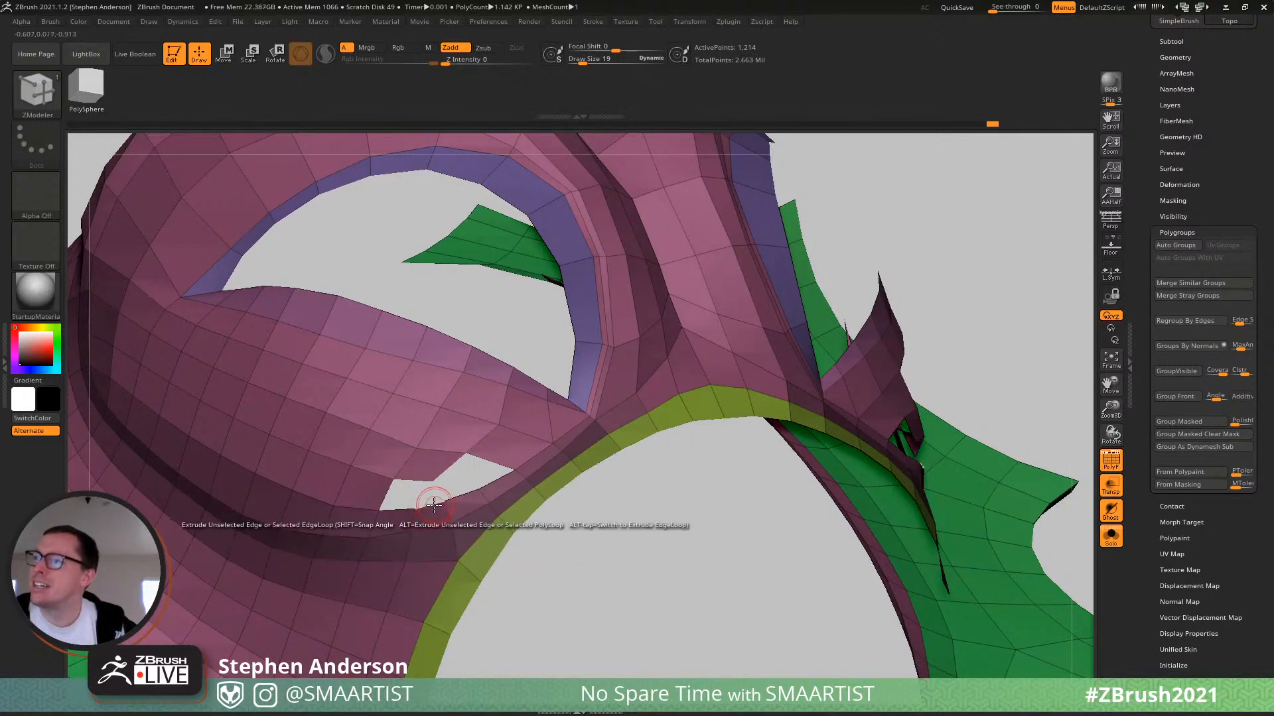
{"action": "left_click_drag", "start_coordinate": [451, 482], "coordinate": [465, 481]}
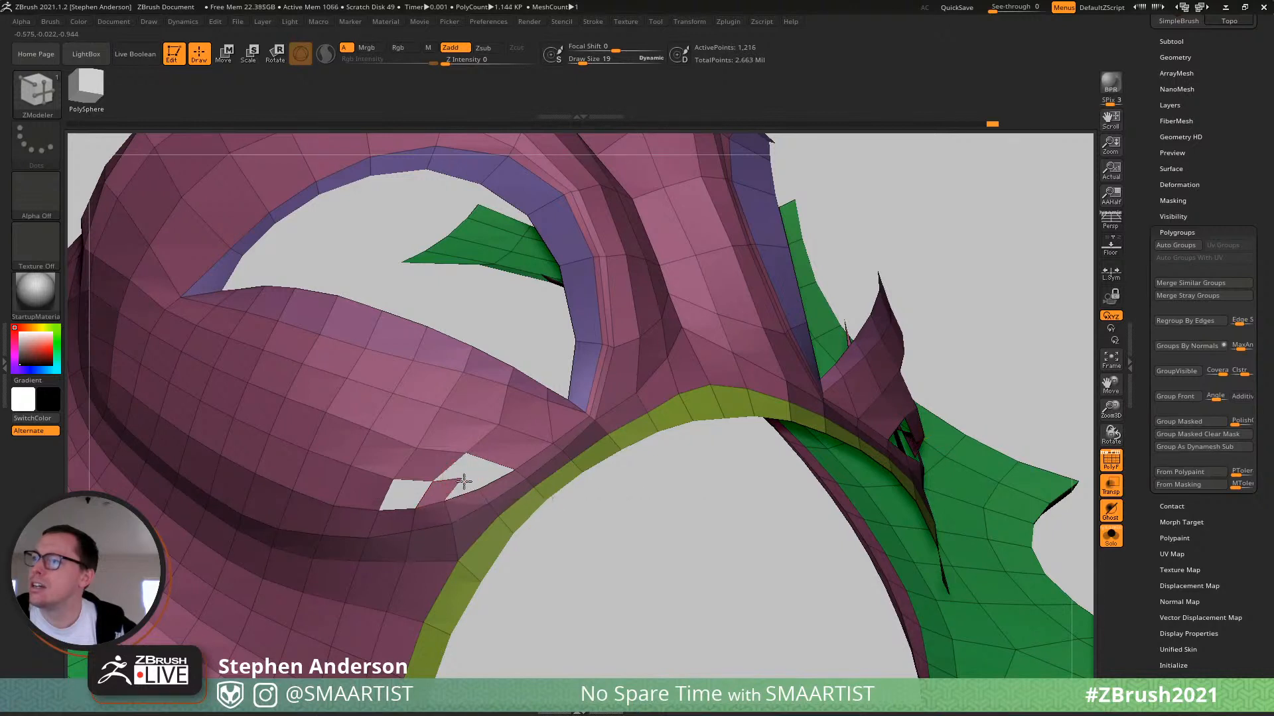
Set ZModeler's point action to Move with FreeMove and reposition the extruded polygon's loose corner near the hole's lower rim.
{"action": "key", "text": "space"}
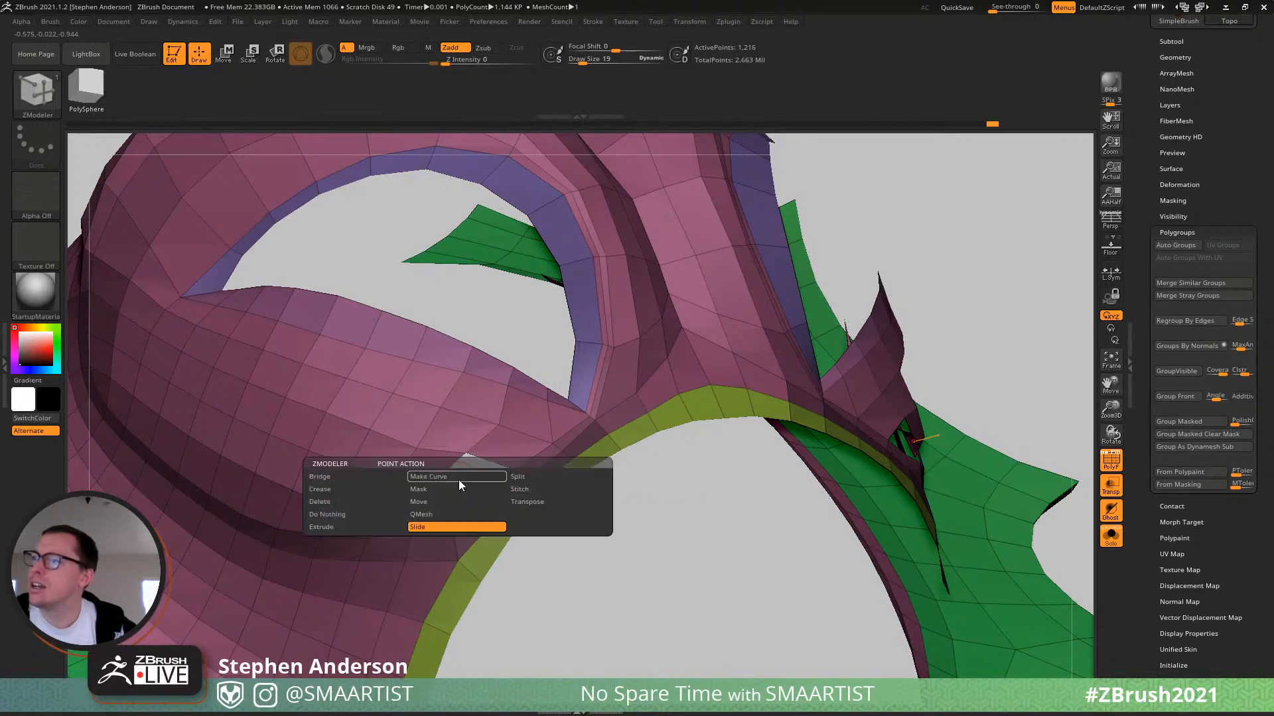
{"action": "left_click", "coordinate": [431, 502]}
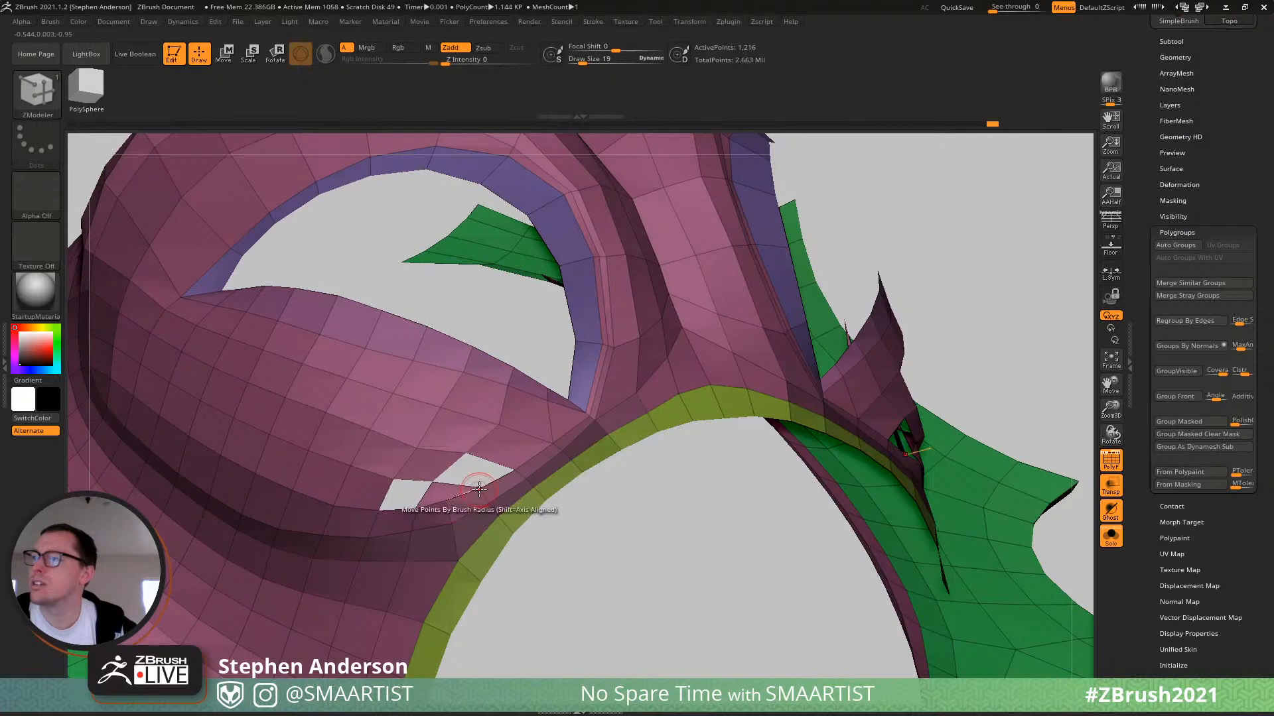
{"action": "key", "text": "space"}
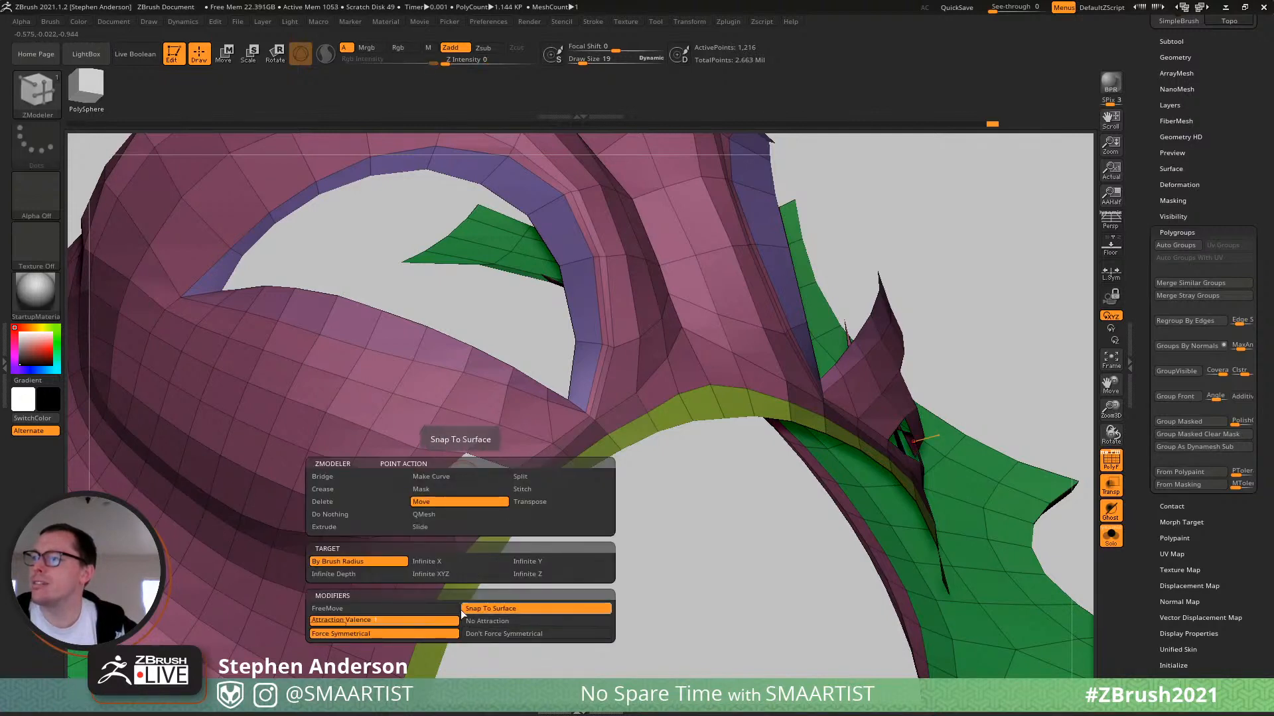
{"action": "left_click", "coordinate": [440, 607]}
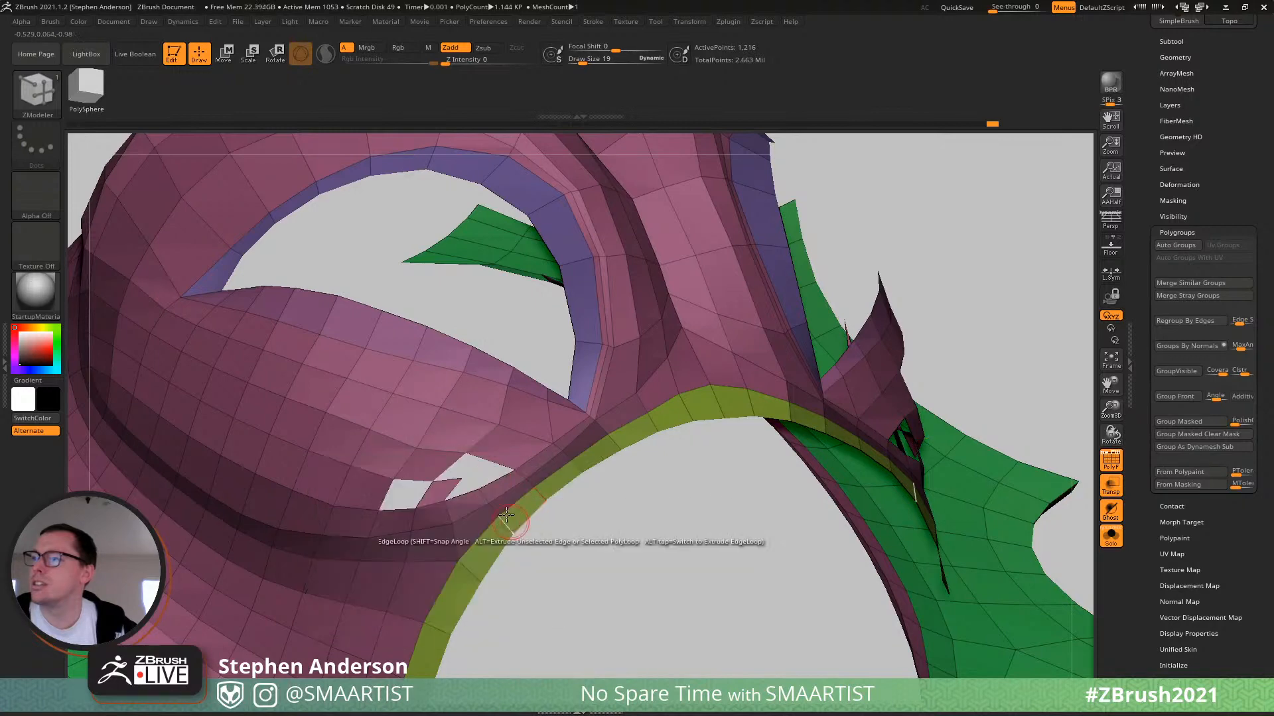
{"action": "left_click_drag", "start_coordinate": [462, 478], "coordinate": [465, 482]}
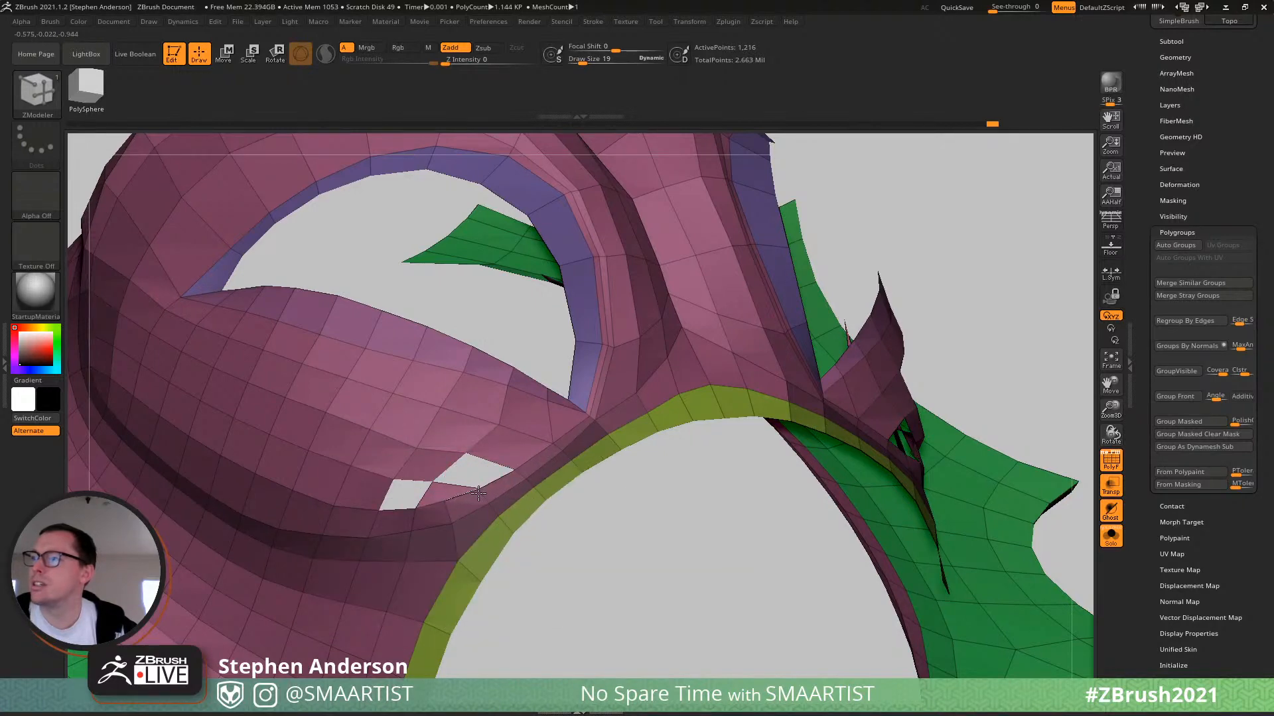
Stitch the extruded polygon's loose corner point to the neighbouring point on the hole's rim.
{"action": "right_click_drag", "start_coordinate": [477, 491], "coordinate": [506, 414], "text": "ctrl"}
{"action": "key", "text": "space"}
{"action": "left_click", "coordinate": [535, 495]}
{"action": "left_click", "coordinate": [628, 420]}
{"action": "left_click", "coordinate": [641, 434]}
Bridge the opposite edges of the two remaining gaps under the eye bulge to fill them with polygons.
{"action": "key", "text": "space"}
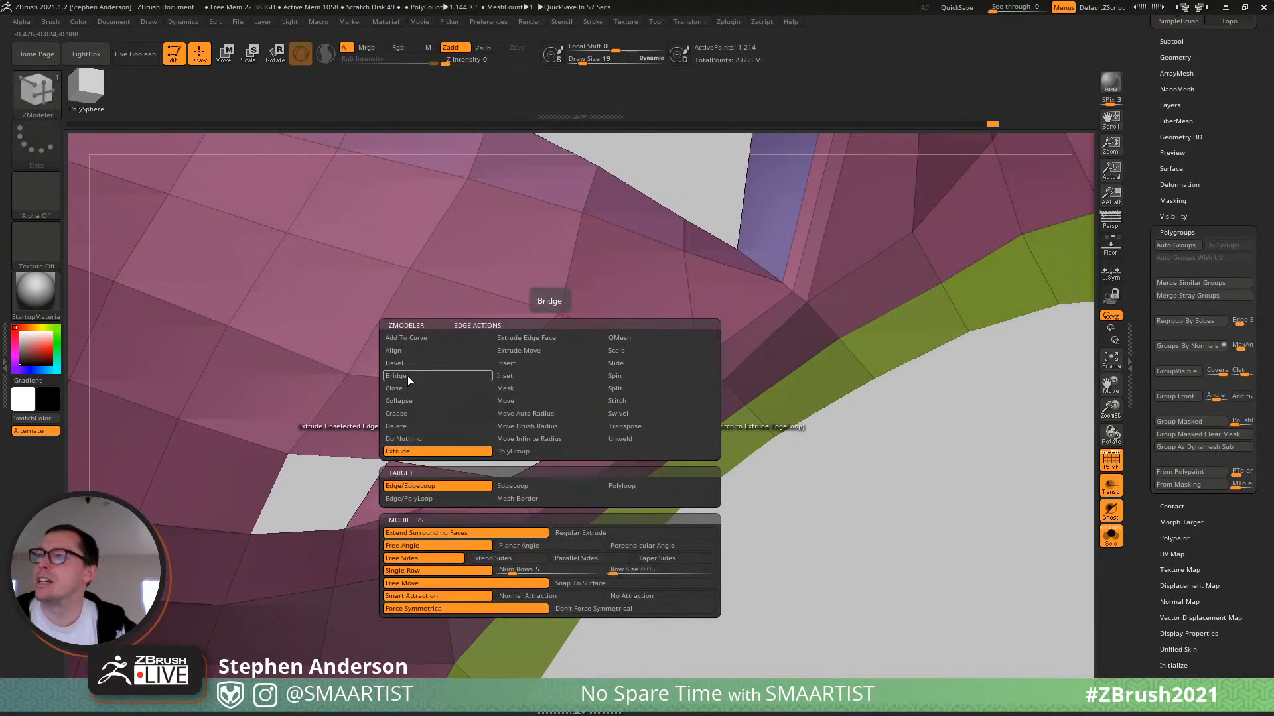
{"action": "left_click", "coordinate": [407, 375]}
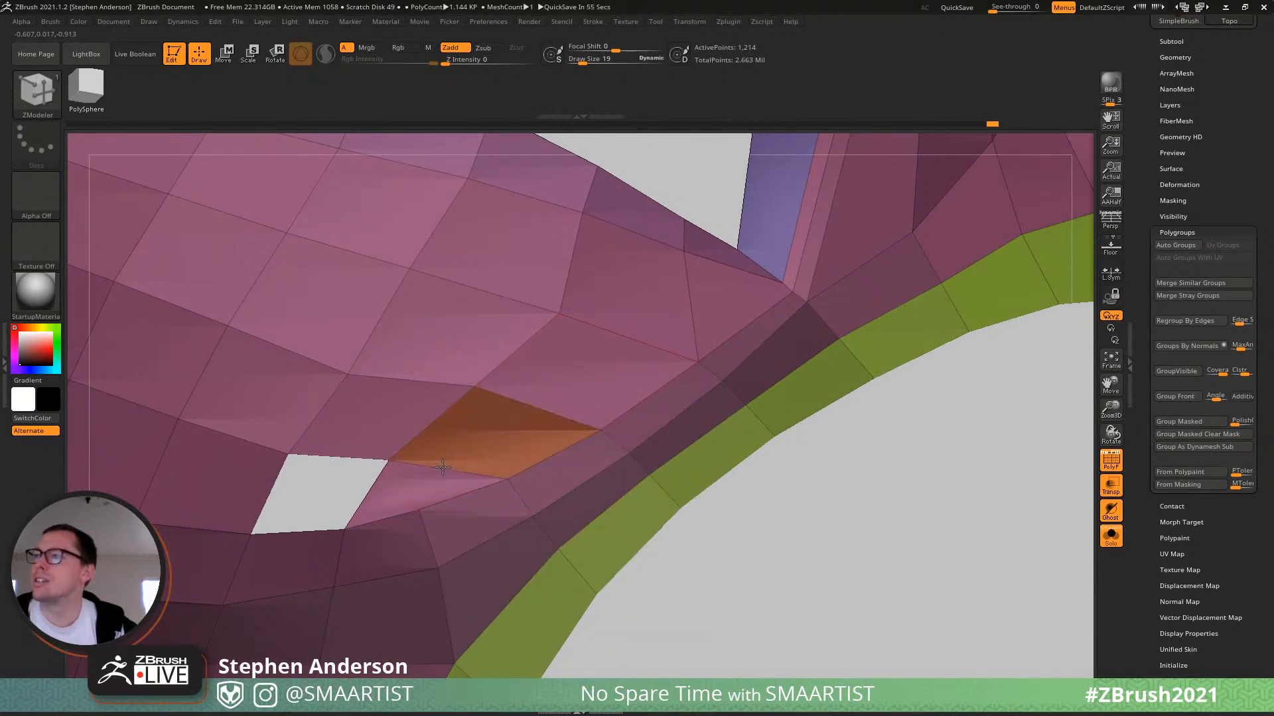
{"action": "left_click", "coordinate": [337, 455]}
{"action": "left_click", "coordinate": [300, 534]}
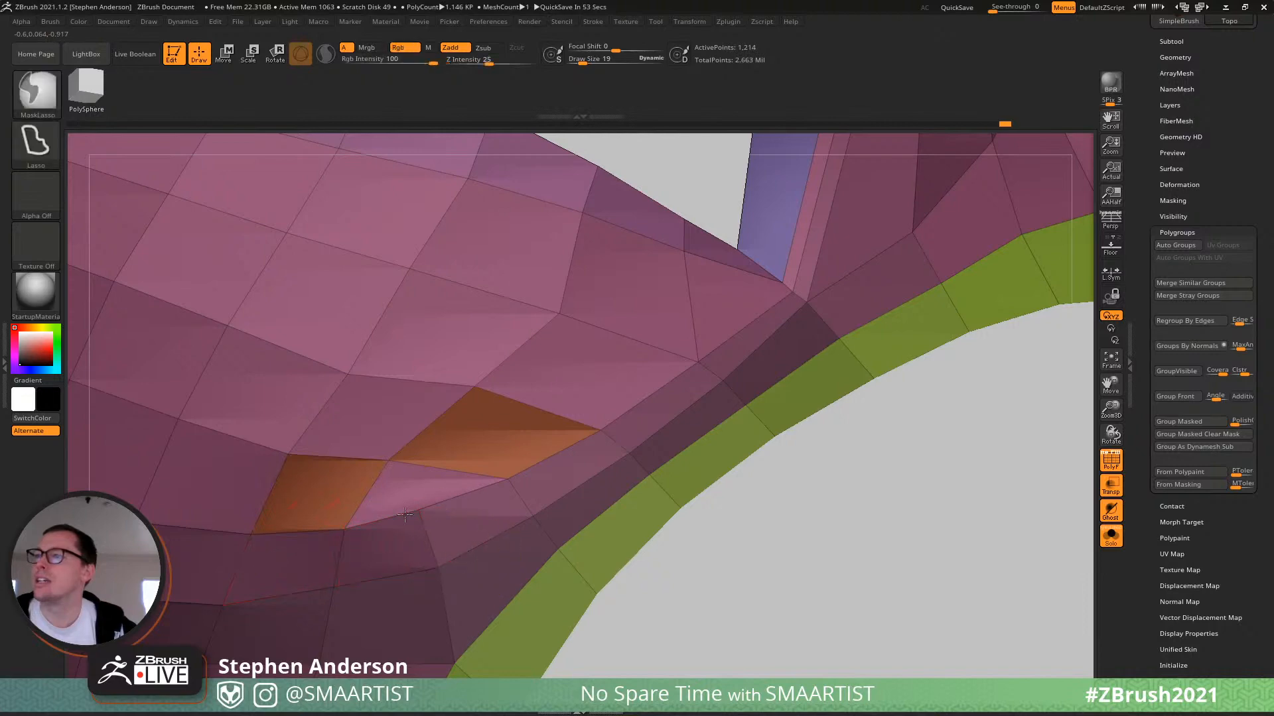
Smooth the surface around the newly bridged polygons with the Smooth brush at draw size 45.
{"action": "mouse_move", "coordinate": [437, 563]}
{"action": "right_mouse_down", "text": "ctrl"}
{"action": "mouse_move", "coordinate": [359, 487]}
{"action": "mouse_move", "coordinate": [510, 508]}
{"action": "mouse_move", "coordinate": [476, 515]}
{"action": "right_mouse_up", "text": "ctrl"}
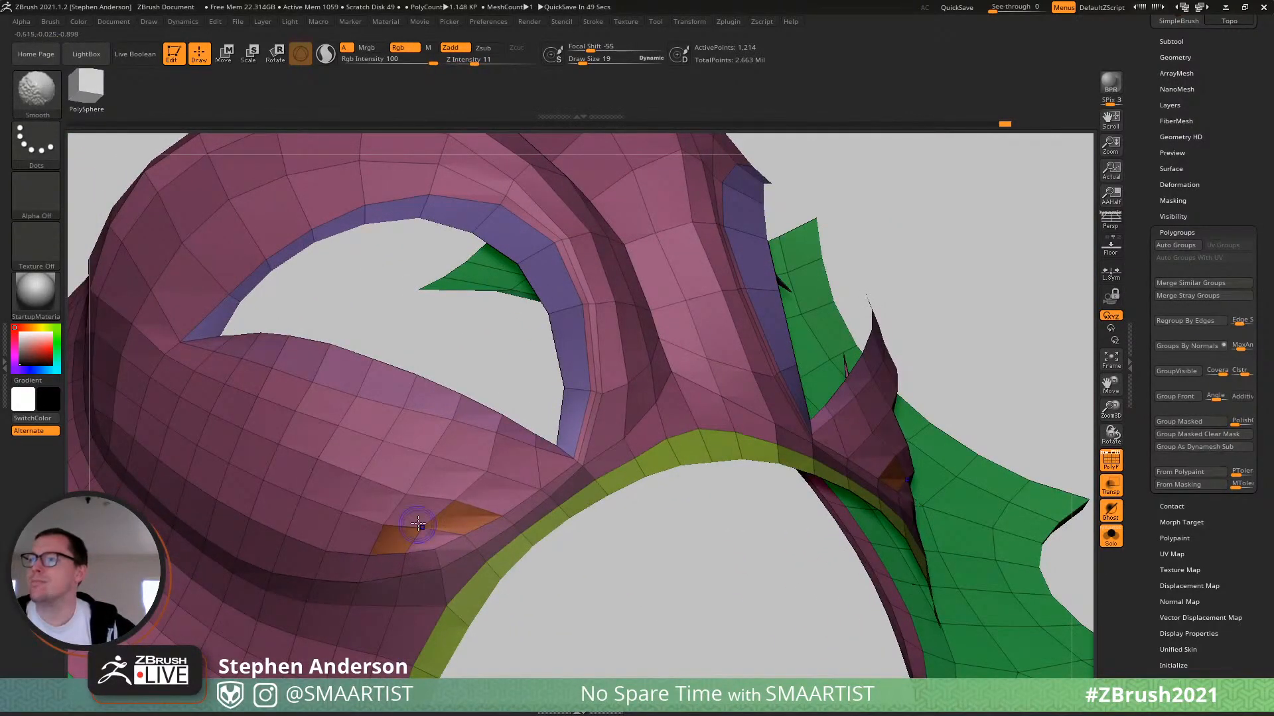
{"action": "key", "text": "s"}
{"action": "left_click_drag", "start_coordinate": [418, 505], "coordinate": [461, 511]}
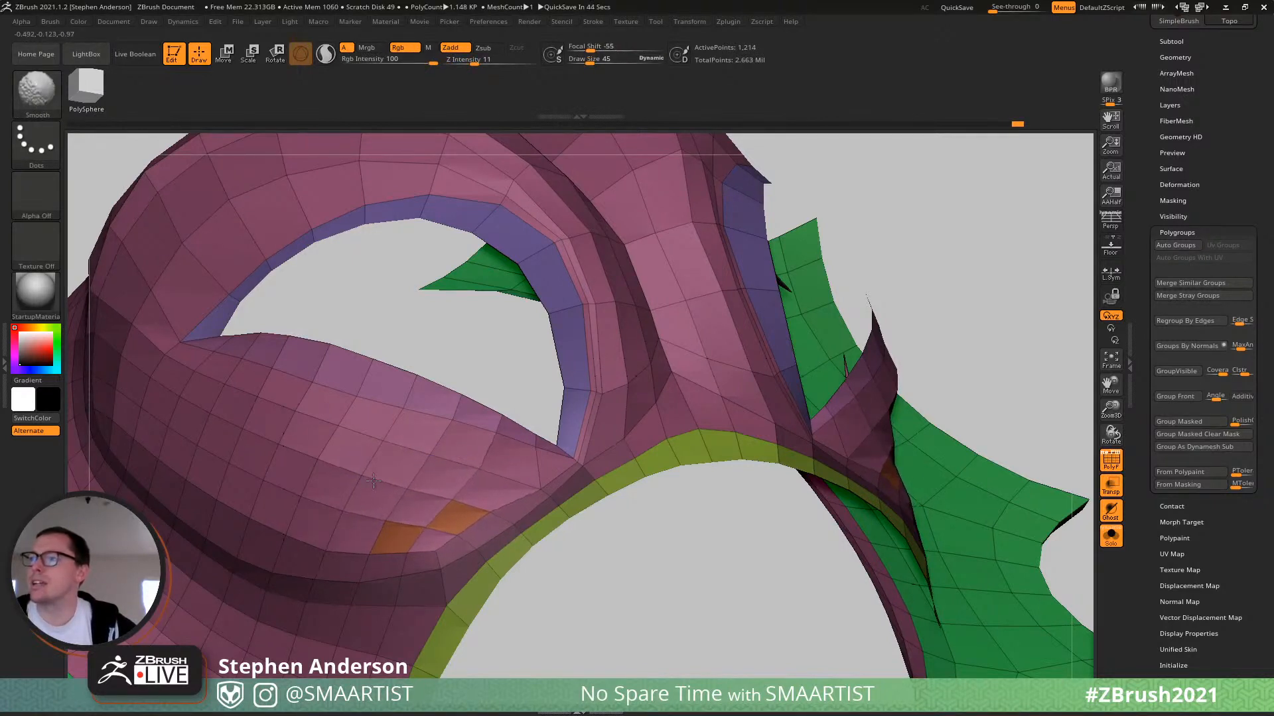
{"action": "key", "text": "shift"}
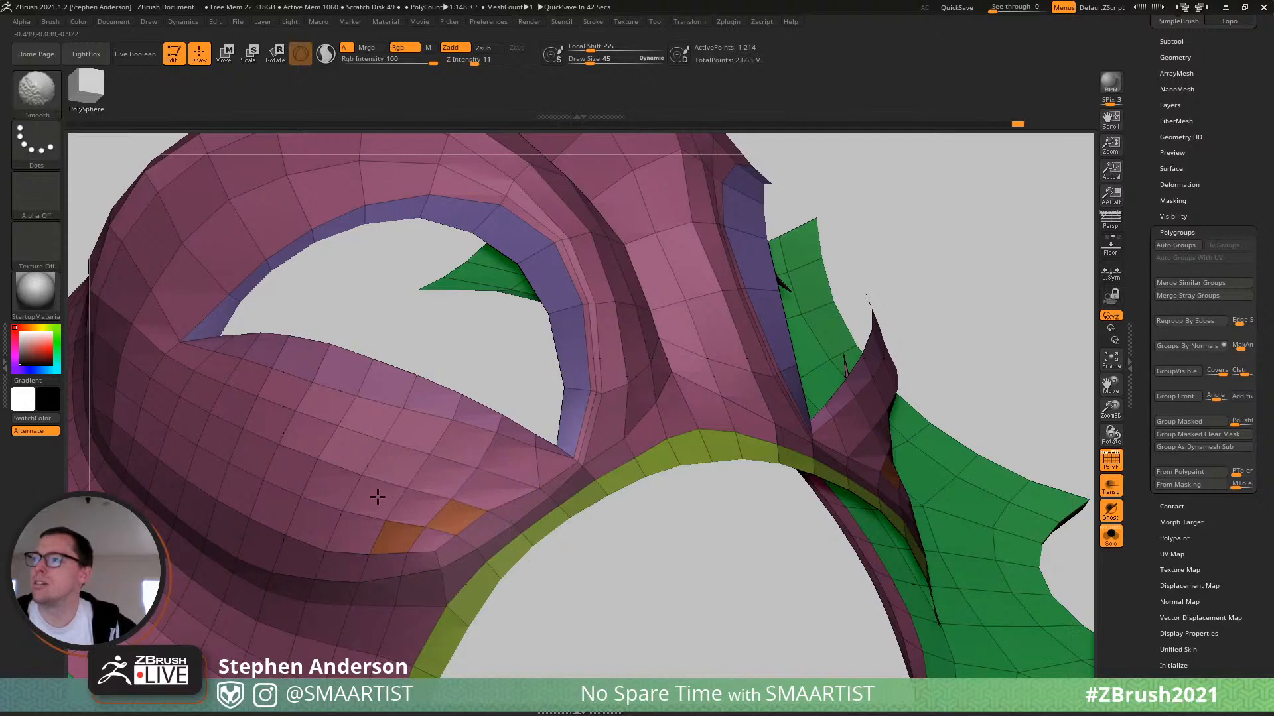
Switch to the Move brush at draw size 26 and even out the polygons beside the bridged patches, smoothing along the lower bulge.
{"action": "key", "text": "b"}
{"action": "key", "text": "m"}
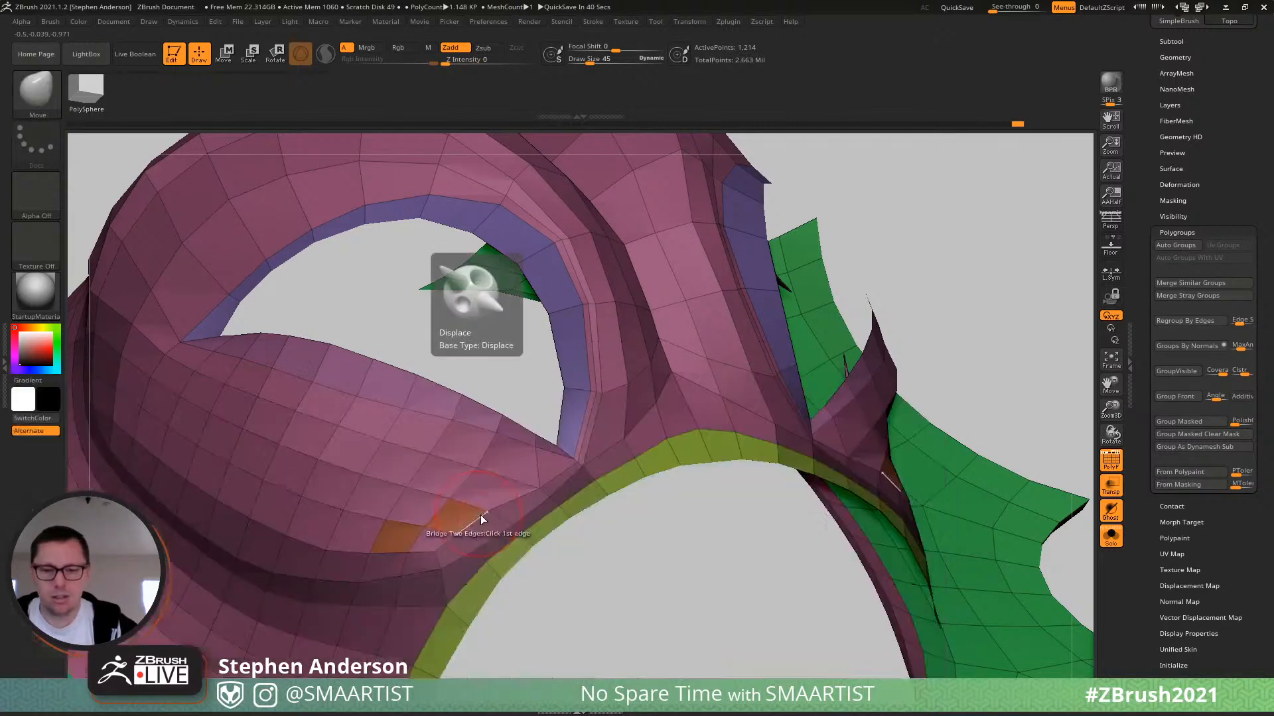
{"action": "key", "text": "v"}
{"action": "key", "text": "s"}
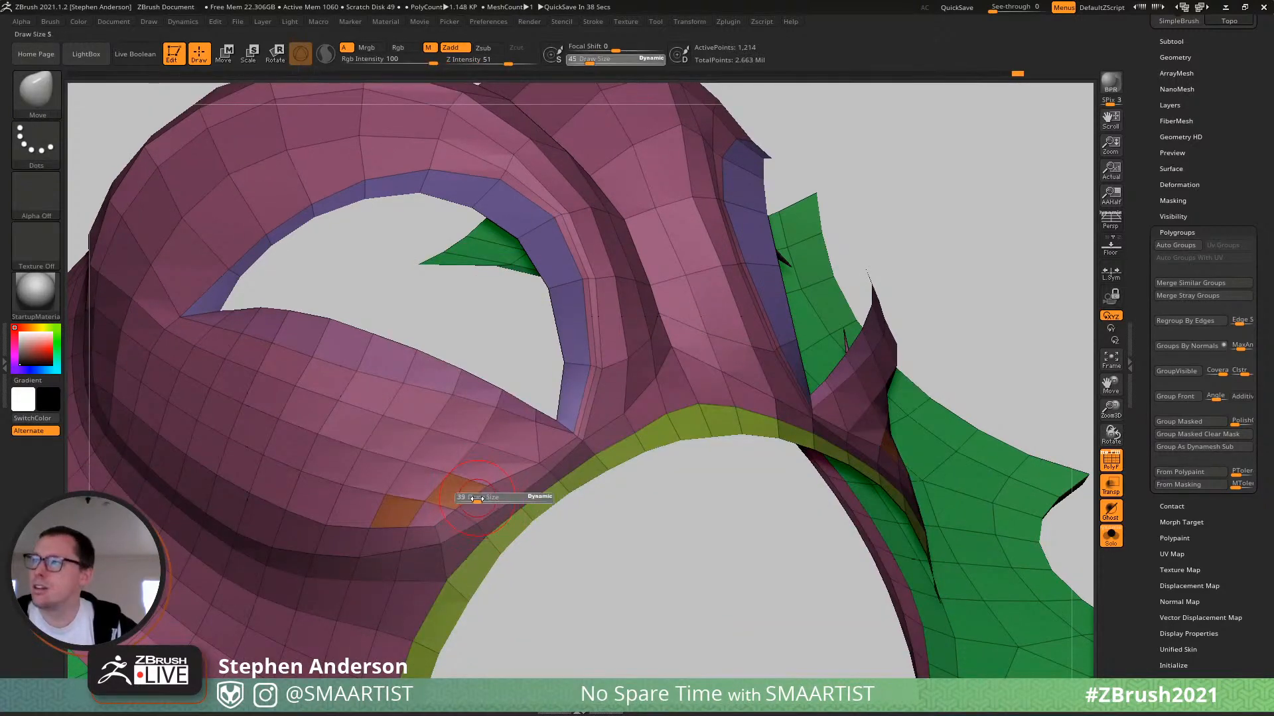
{"action": "mouse_move", "coordinate": [475, 496]}
{"action": "right_mouse_down"}
{"action": "mouse_move", "coordinate": [489, 503]}
{"action": "mouse_move", "coordinate": [463, 510]}
{"action": "mouse_move", "coordinate": [485, 504]}
{"action": "right_mouse_up"}
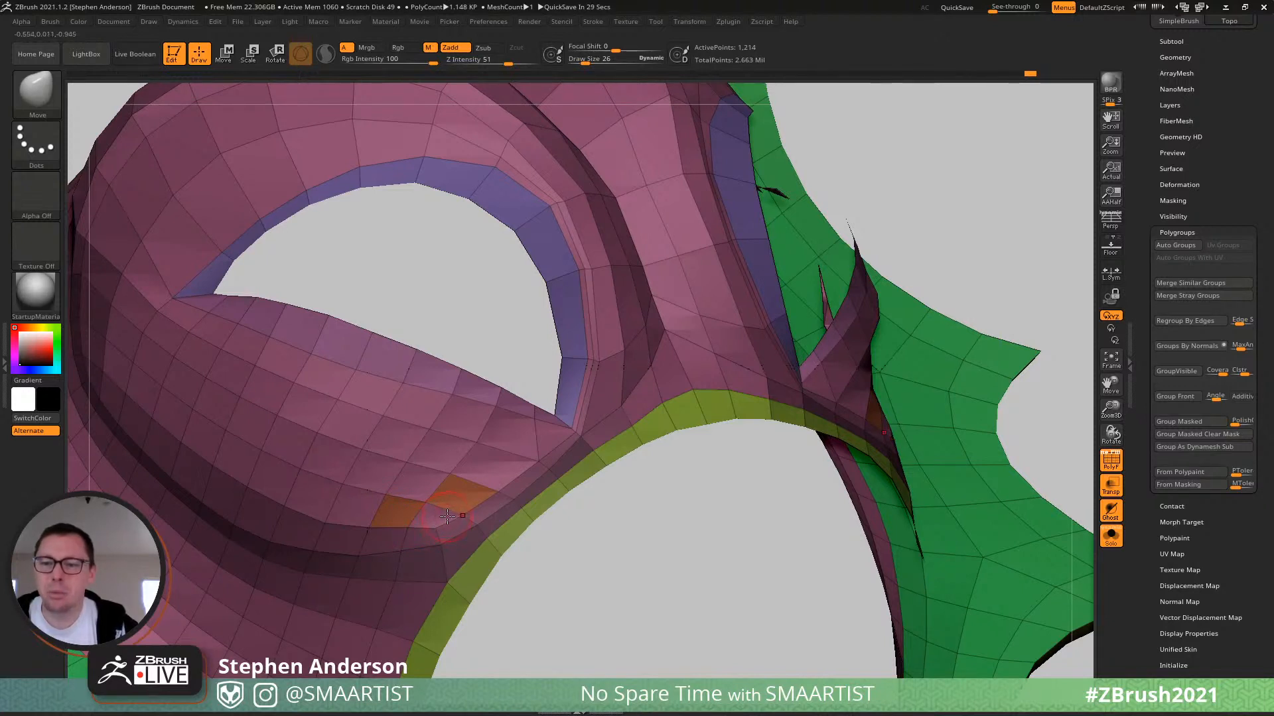
{"action": "right_click_drag", "start_coordinate": [419, 502], "coordinate": [428, 479]}
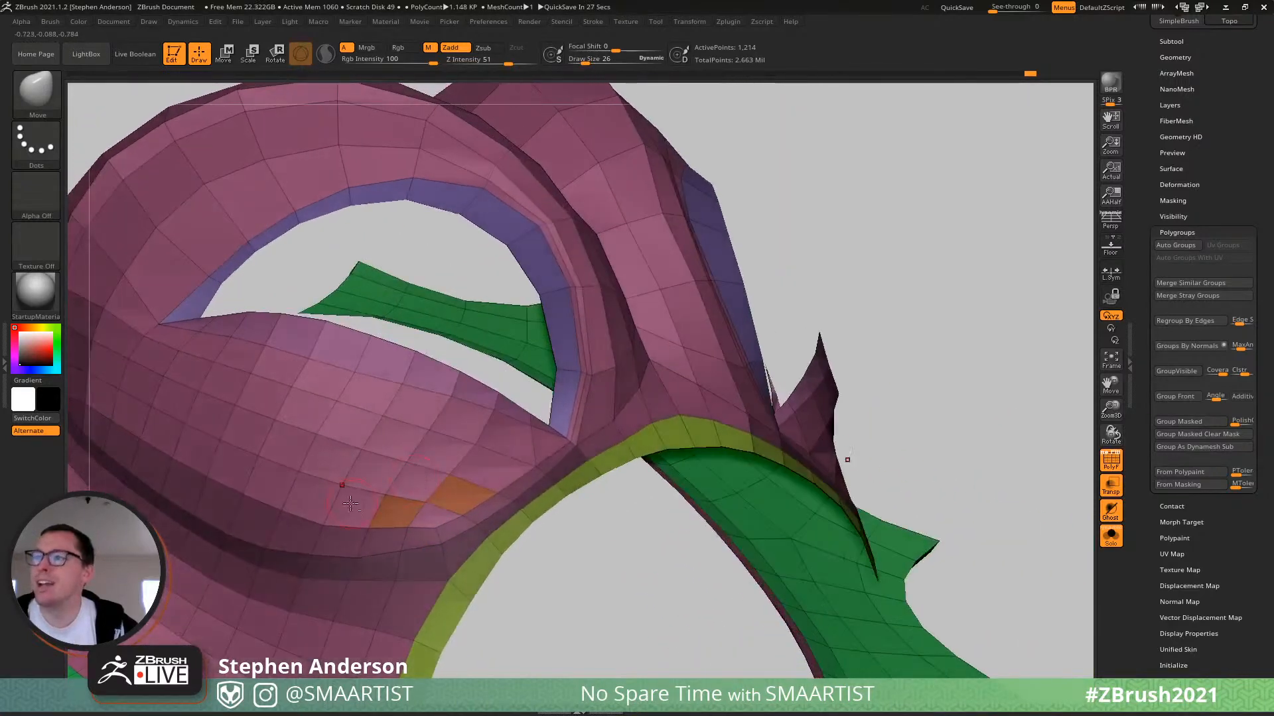
{"action": "right_click_drag", "start_coordinate": [373, 514], "coordinate": [421, 515], "text": "alt"}
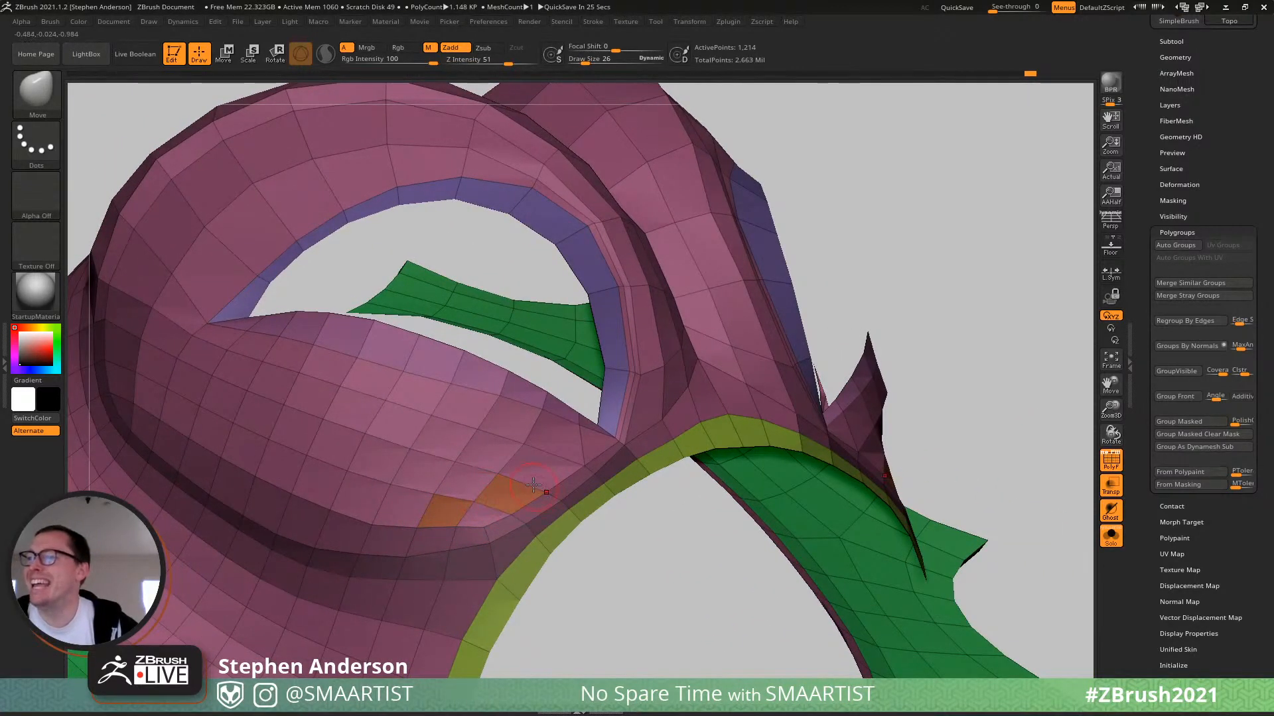
{"action": "right_click_drag", "start_coordinate": [554, 460], "coordinate": [562, 476]}
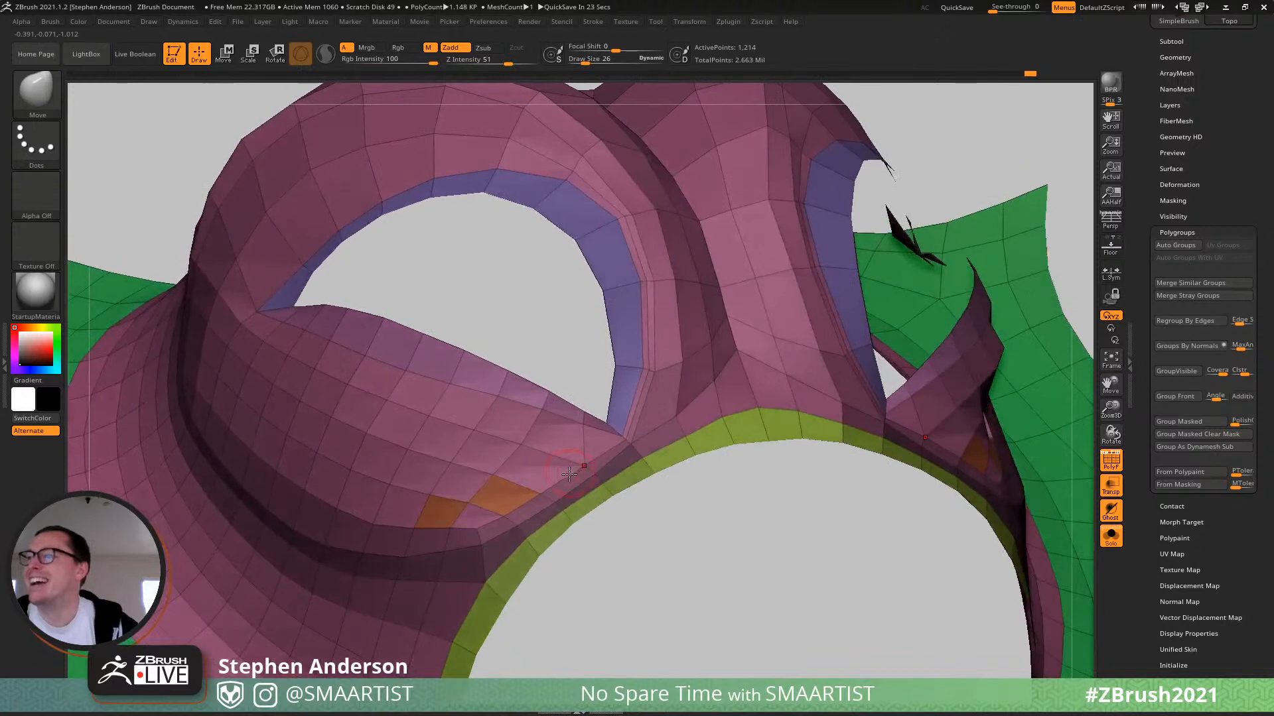
{"action": "key", "text": "shift"}
{"action": "left_click_drag", "start_coordinate": [559, 476], "coordinate": [524, 466], "text": "shift"}
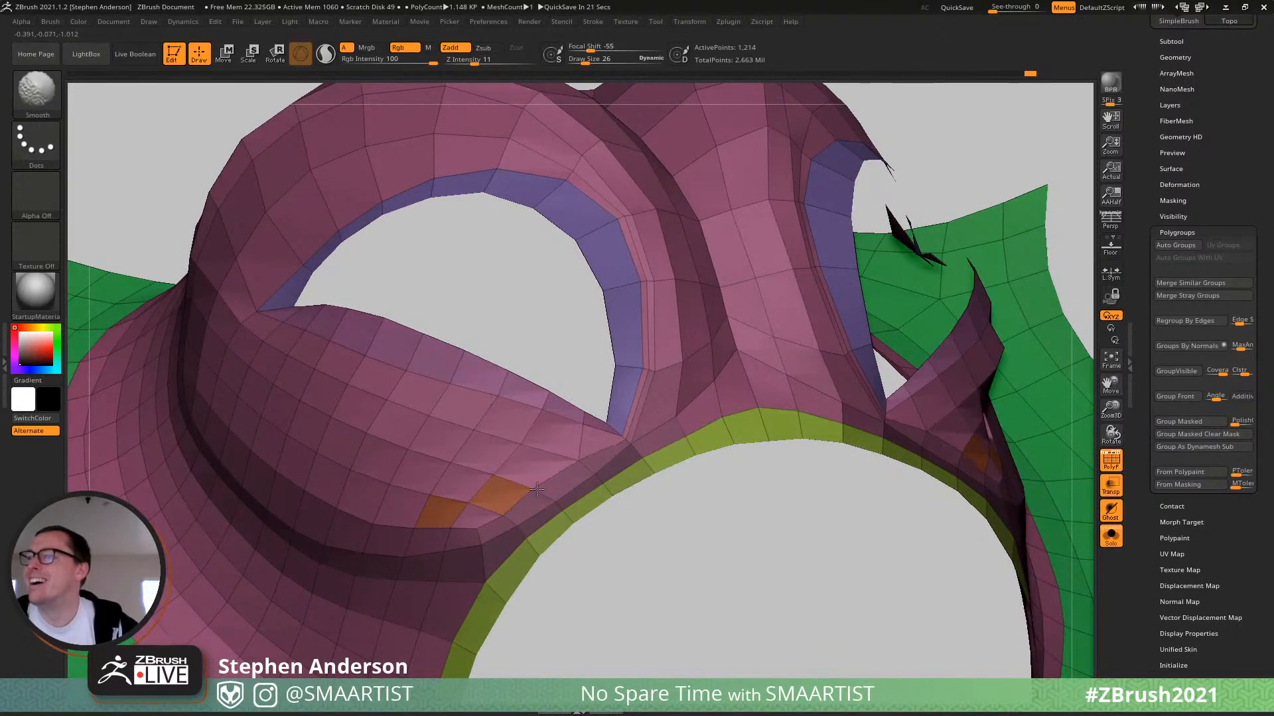
{"action": "left_click_drag", "start_coordinate": [415, 524], "coordinate": [352, 518], "text": "shift"}
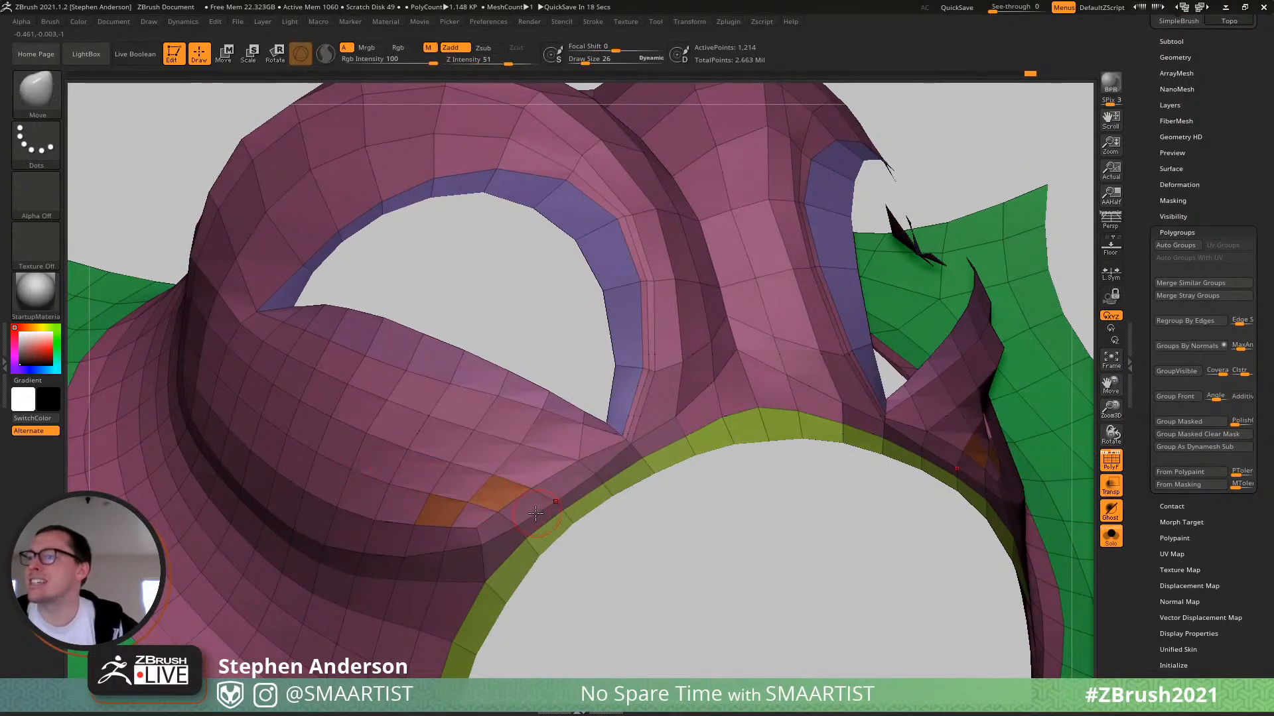
Isolate the head surface with its bridged patches, regroup it as a single polygroup and show the whole mesh again.
{"action": "left_click", "coordinate": [469, 507], "text": "ctrl+shift"}
{"action": "key", "text": "f"}
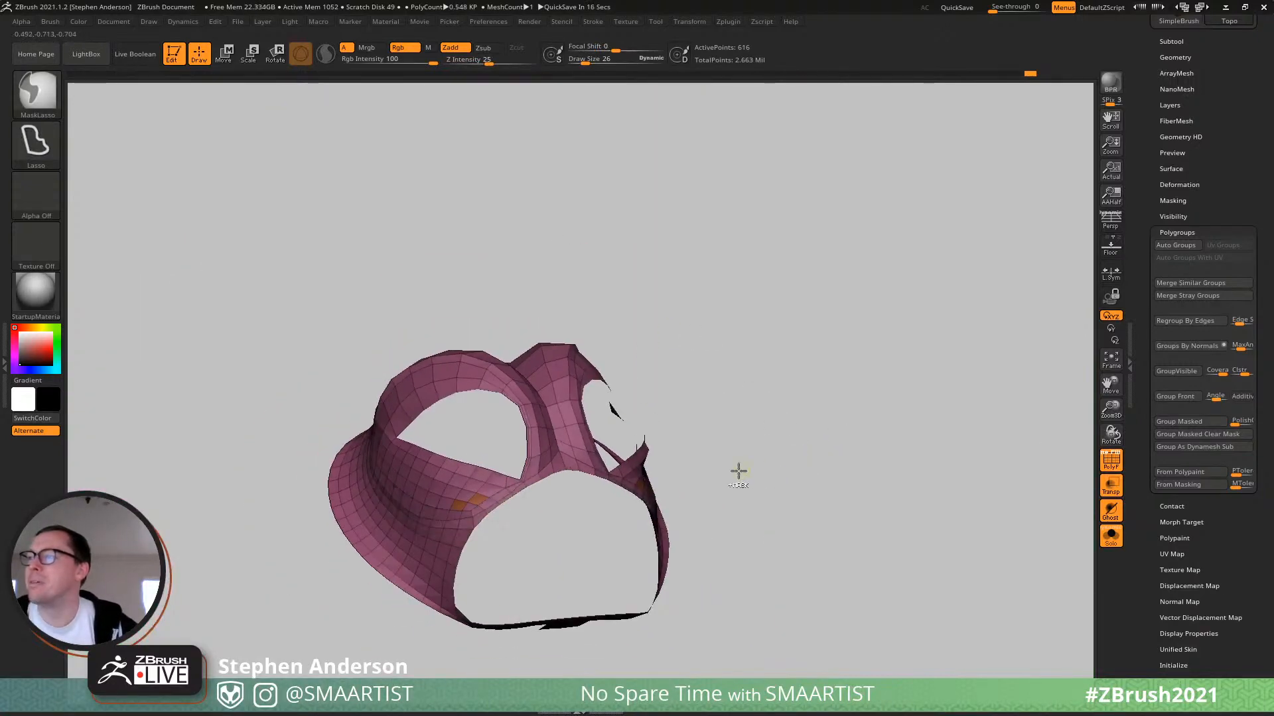
{"action": "mouse_move", "coordinate": [739, 471]}
{"action": "left_mouse_down"}
{"action": "mouse_move", "coordinate": [571, 486]}
{"action": "mouse_move", "coordinate": [664, 484]}
{"action": "left_mouse_up"}
{"action": "left_click", "coordinate": [688, 484], "text": "ctrl+shift"}
{"action": "left_click_drag", "start_coordinate": [768, 441], "coordinate": [763, 382]}
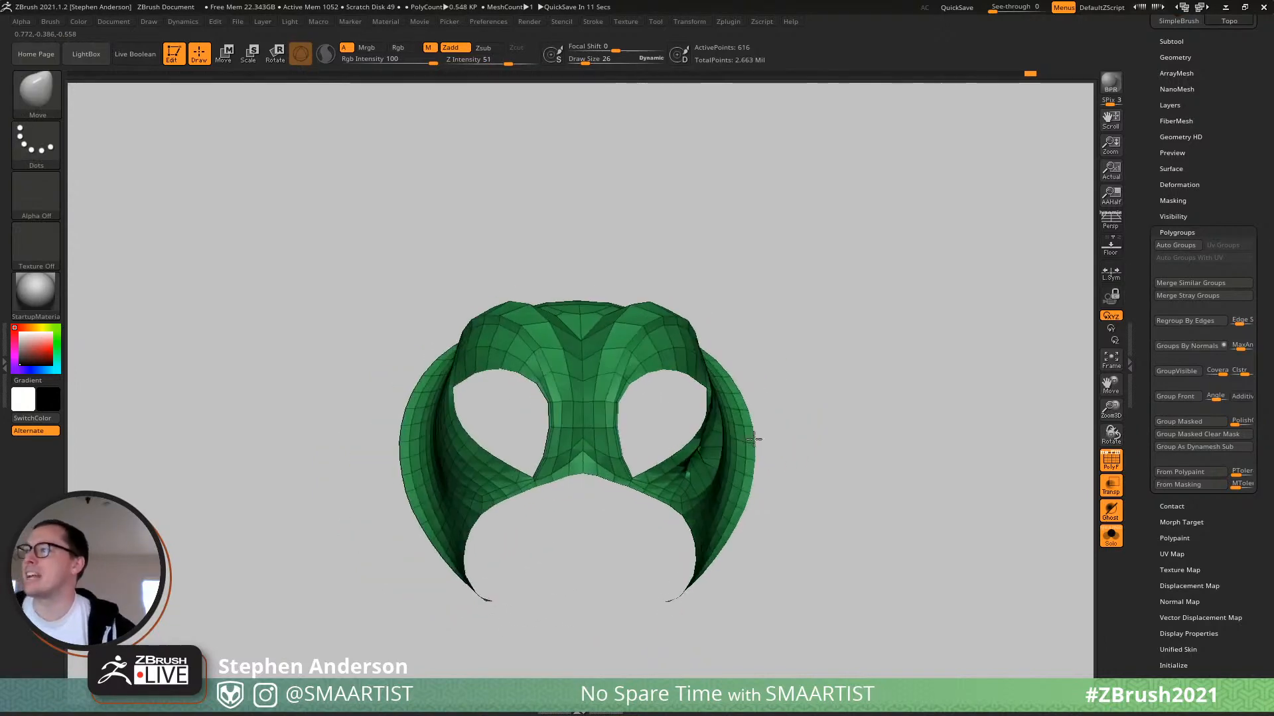
{"action": "left_click", "coordinate": [826, 335], "text": "ctrl+shift"}
{"action": "left_click_drag", "start_coordinate": [932, 428], "coordinate": [952, 397]}
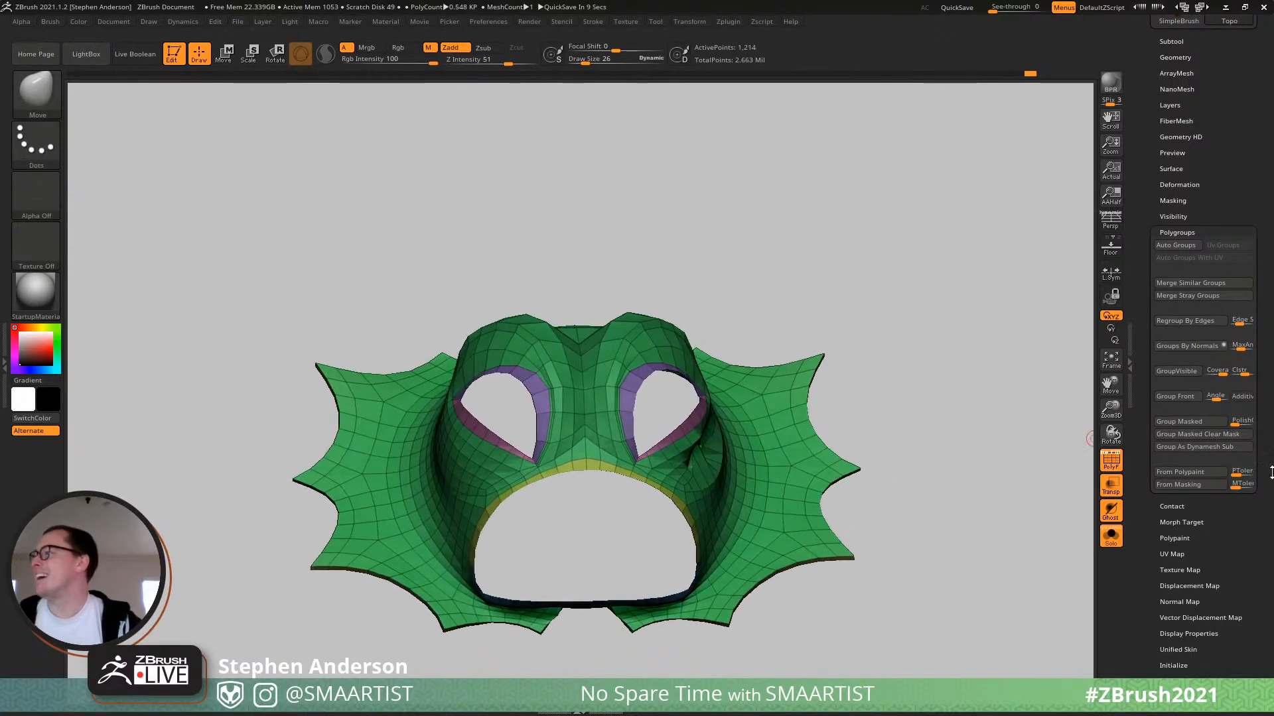
Mirror and weld the mesh with the Modify Topology geometry options to rebuild the other half of the head.
{"action": "left_click", "coordinate": [1175, 58]}
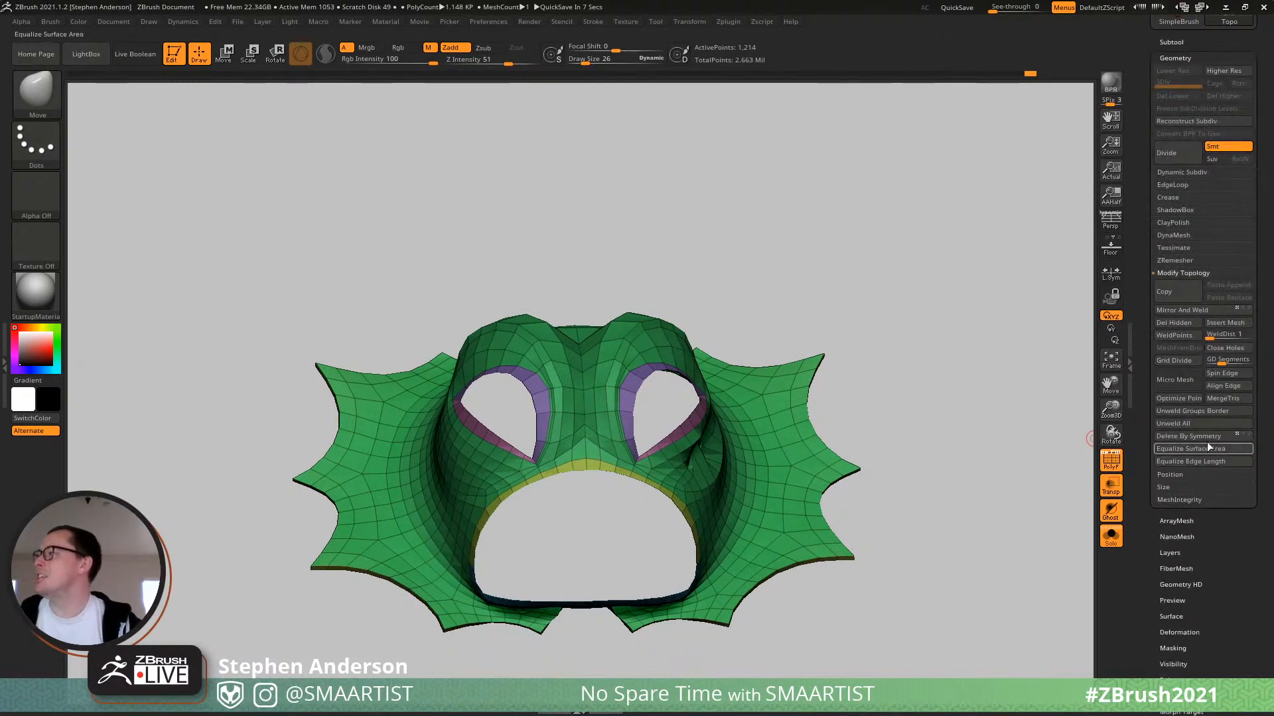
{"action": "left_click_drag", "start_coordinate": [755, 345], "coordinate": [711, 361]}
{"action": "right_click_drag", "start_coordinate": [677, 392], "coordinate": [705, 397]}
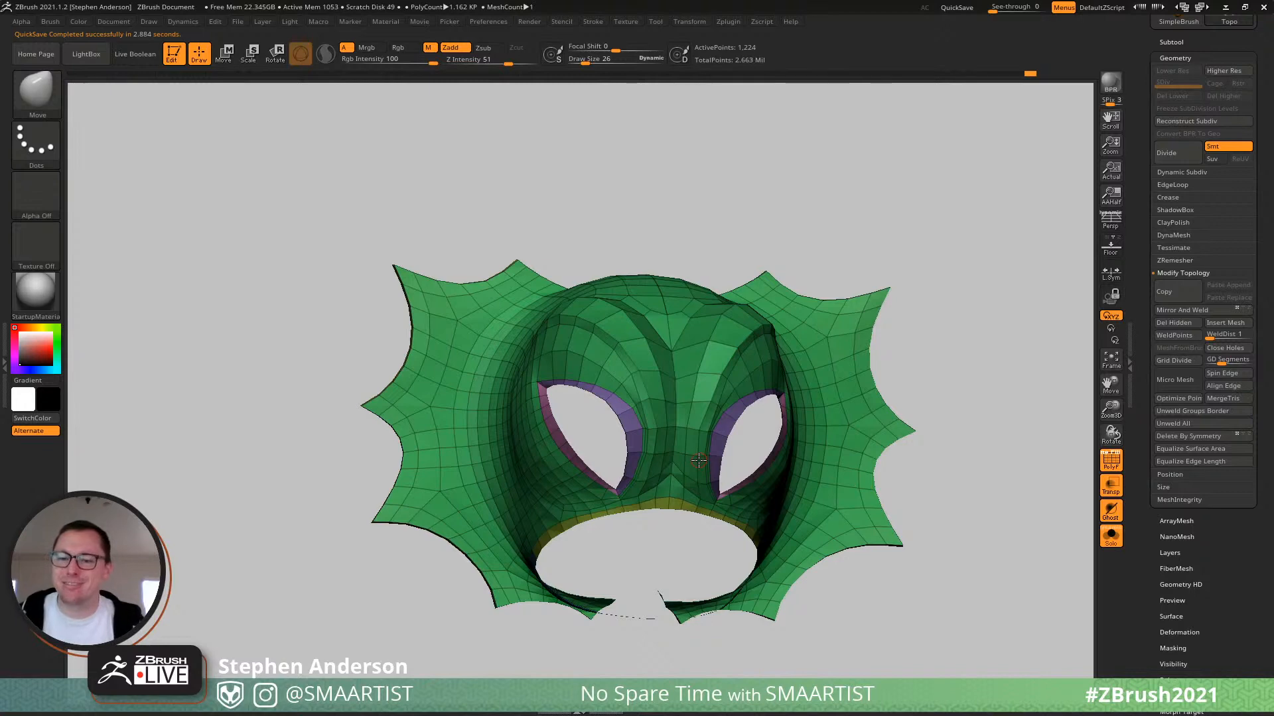
Isolate the polygon band under the eye bulge and mask everything on the mesh except that band.
{"action": "left_click_drag", "start_coordinate": [358, 512], "coordinate": [496, 377]}
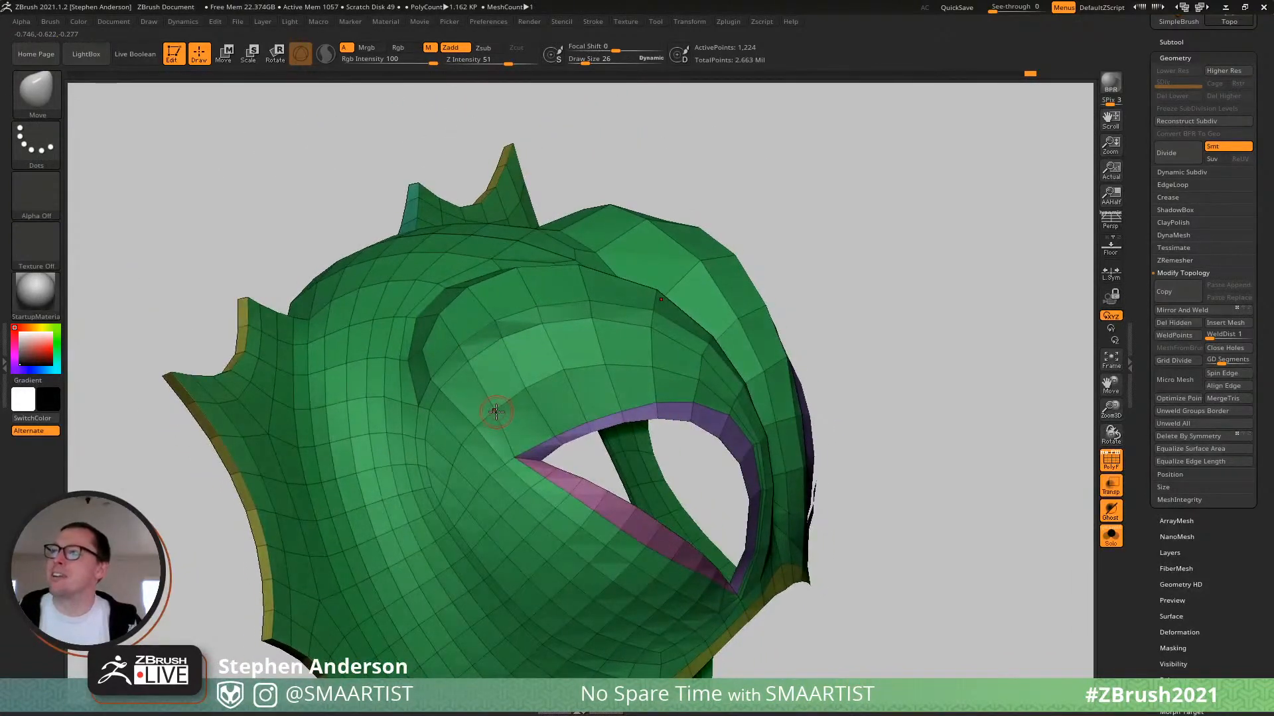
{"action": "left_click_drag", "start_coordinate": [485, 420], "coordinate": [502, 433]}
{"action": "mouse_move", "coordinate": [502, 432]}
{"action": "right_mouse_down"}
{"action": "mouse_move", "coordinate": [563, 570]}
{"action": "mouse_move", "coordinate": [464, 443]}
{"action": "mouse_move", "coordinate": [483, 461]}
{"action": "mouse_move", "coordinate": [476, 434]}
{"action": "mouse_move", "coordinate": [511, 569]}
{"action": "mouse_move", "coordinate": [498, 542]}
{"action": "mouse_move", "coordinate": [520, 575]}
{"action": "right_mouse_up"}
{"action": "left_click", "coordinate": [496, 576], "text": "ctrl+shift"}
{"action": "mouse_move", "coordinate": [292, 405]}
{"action": "right_mouse_down", "text": "alt"}
{"action": "mouse_move", "coordinate": [466, 483]}
{"action": "mouse_move", "coordinate": [412, 420]}
{"action": "mouse_move", "coordinate": [455, 460]}
{"action": "right_mouse_up", "text": "alt"}
{"action": "key", "text": "ctrl+a"}
{"action": "left_click", "coordinate": [289, 281], "text": "ctrl+shift"}
Reshape the crease under the eye bulge with the Move brush, using draw size 140 and a smaller draw size of 95.
{"action": "key", "text": "bracketright"}
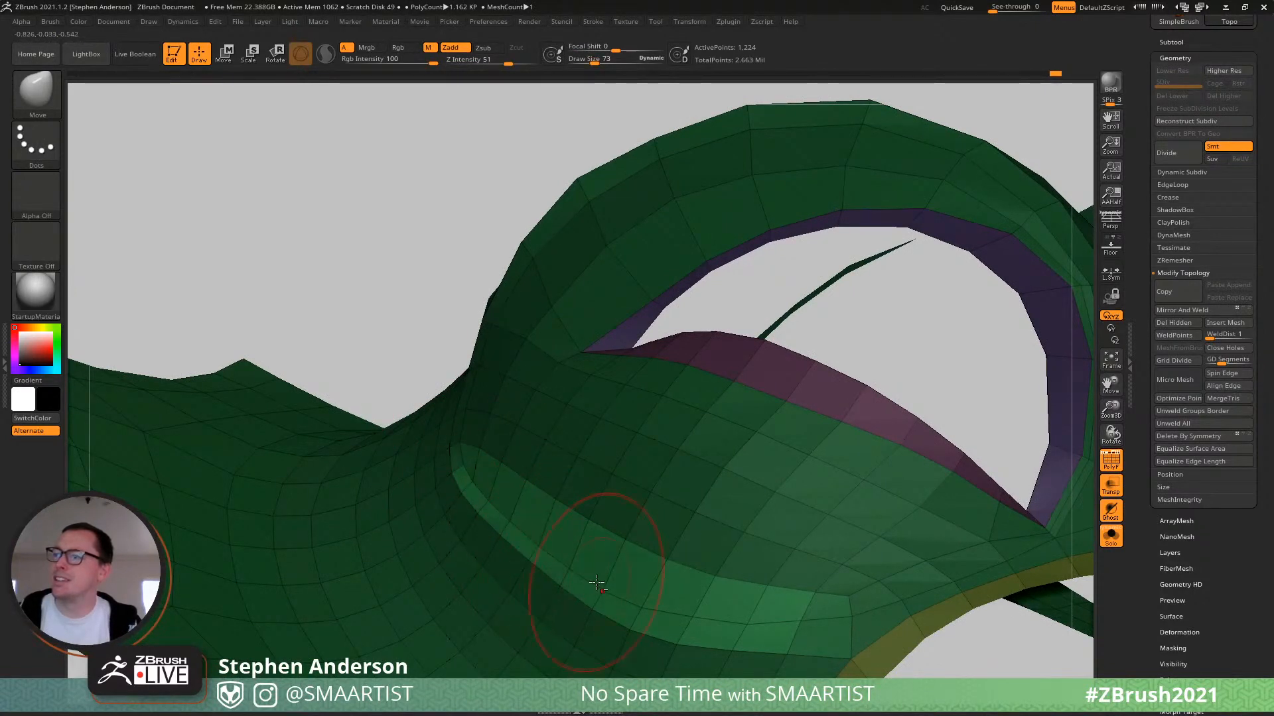
{"action": "right_click_drag", "start_coordinate": [597, 583], "coordinate": [597, 573]}
{"action": "key", "text": "s"}
{"action": "left_click_drag", "start_coordinate": [598, 575], "coordinate": [612, 577]}
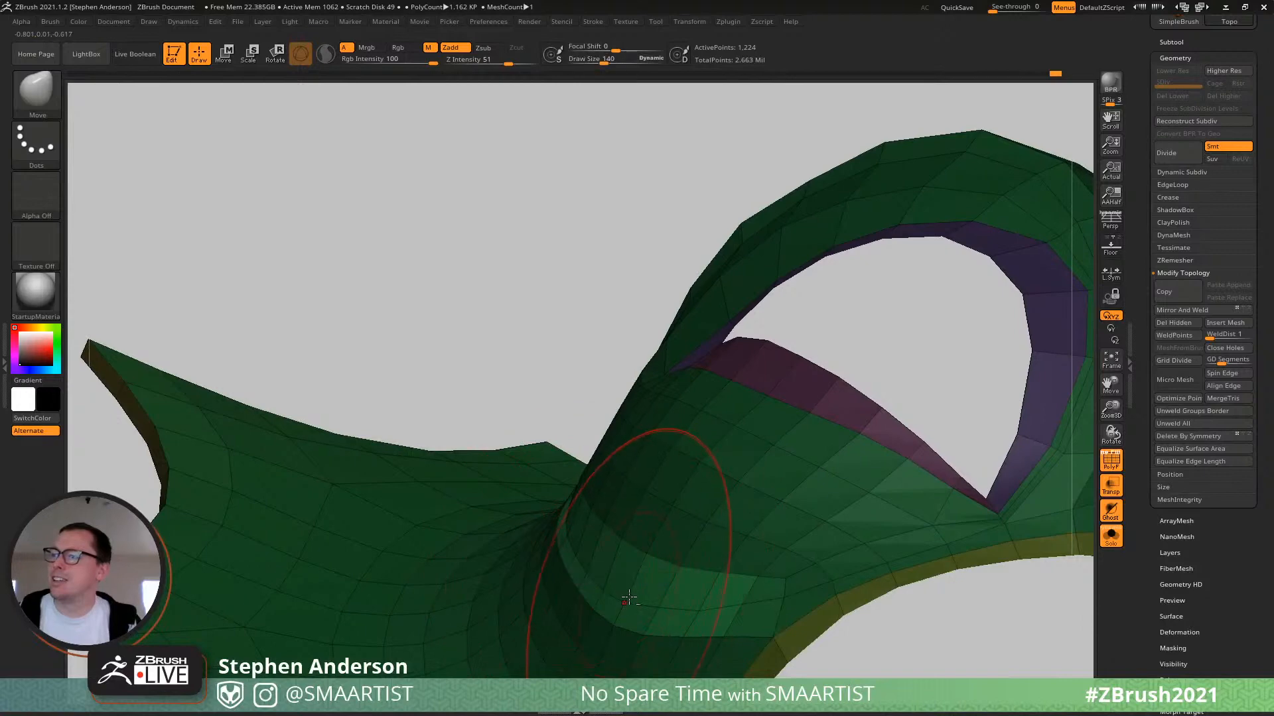
{"action": "mouse_move", "coordinate": [649, 599]}
{"action": "right_mouse_down"}
{"action": "mouse_move", "coordinate": [710, 613]}
{"action": "mouse_move", "coordinate": [540, 455]}
{"action": "right_mouse_up"}
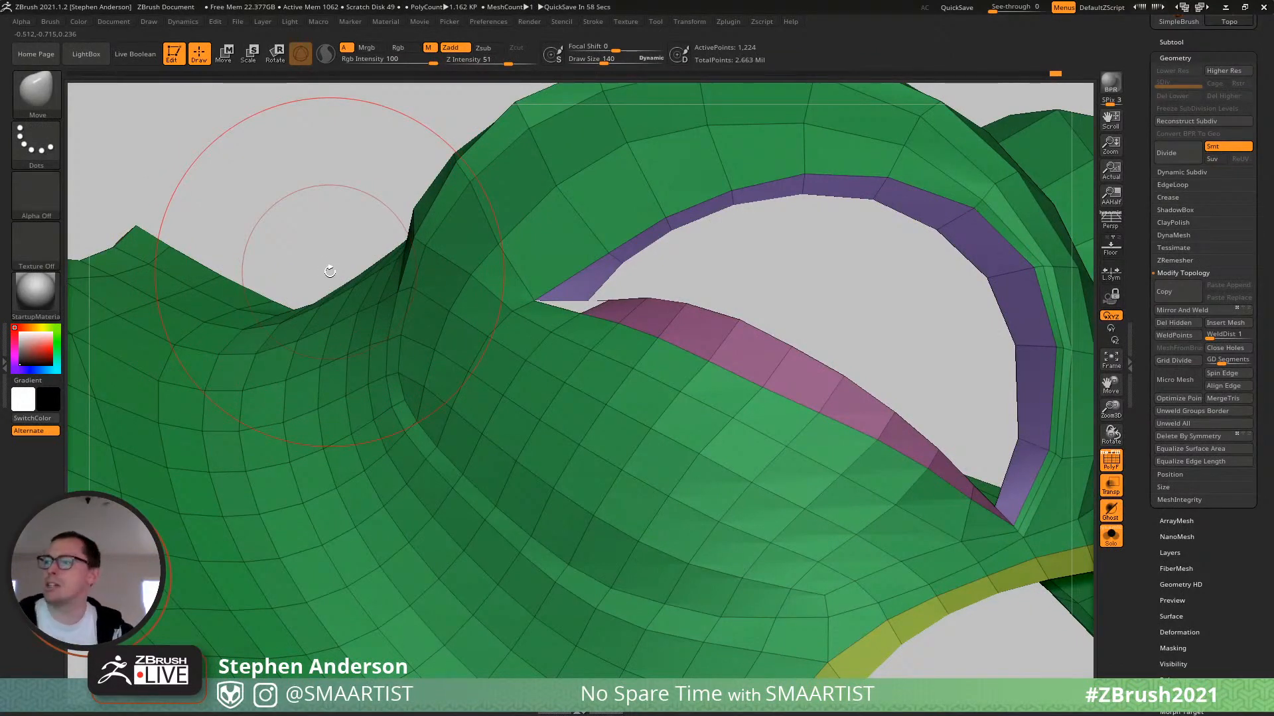
{"action": "mouse_move", "coordinate": [637, 591]}
{"action": "right_mouse_down", "text": "alt"}
{"action": "mouse_move", "coordinate": [579, 482]}
{"action": "mouse_move", "coordinate": [605, 490]}
{"action": "mouse_move", "coordinate": [576, 459]}
{"action": "mouse_move", "coordinate": [597, 451]}
{"action": "right_mouse_up", "text": "alt"}
{"action": "key", "text": "s"}
{"action": "left_click_drag", "start_coordinate": [585, 423], "coordinate": [577, 423]}
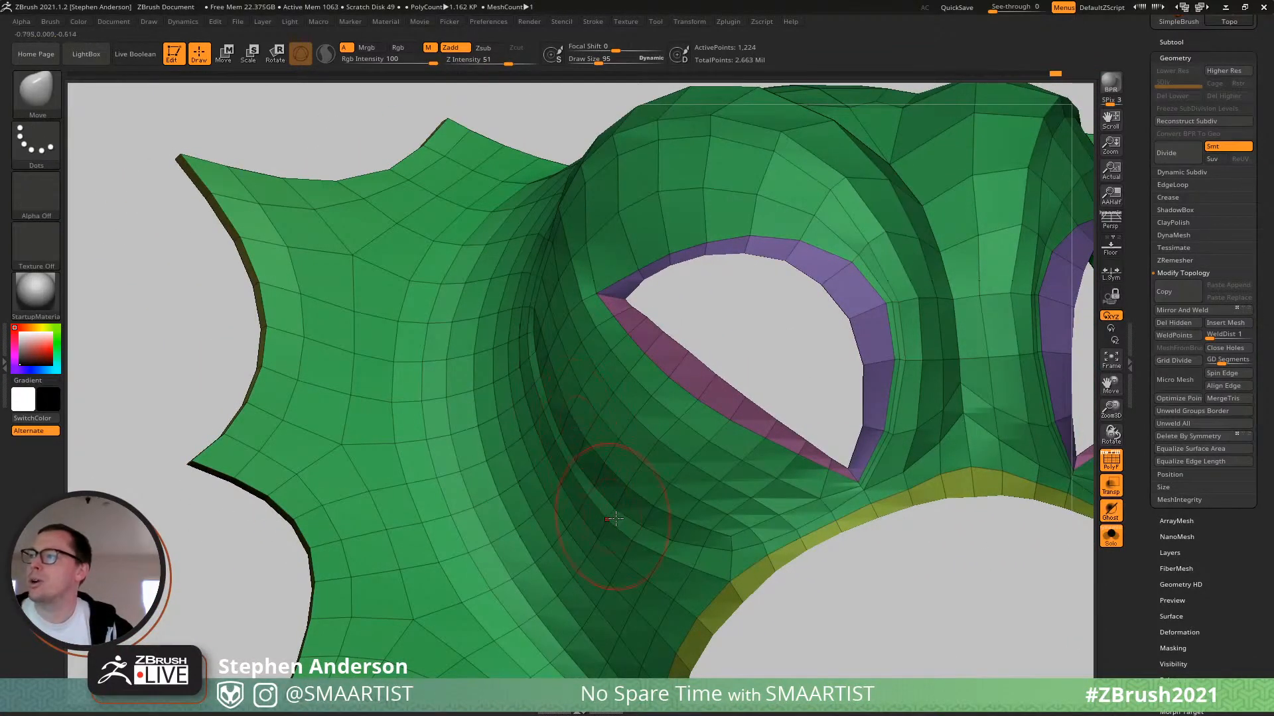
Smooth the crowded polygons along the outer side of the eye bulge and reposition them with the Move brush at draw size 62.
{"action": "key", "text": "shift"}
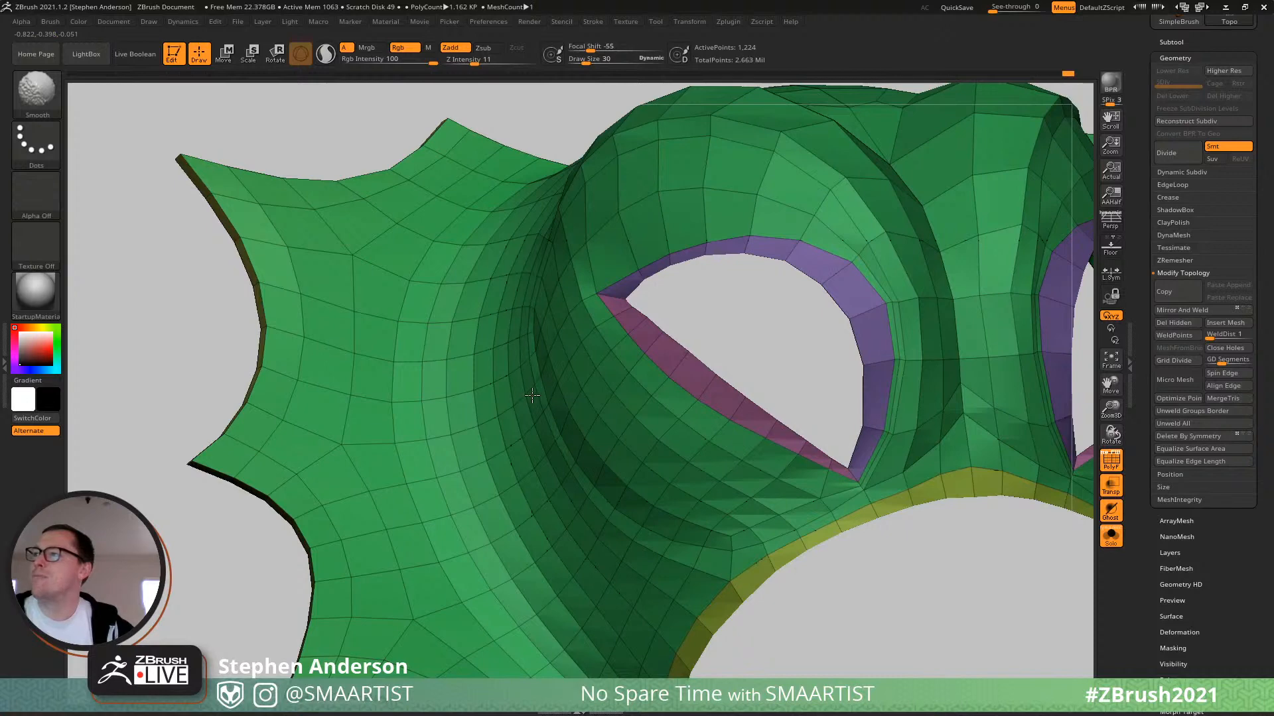
{"action": "mouse_move", "coordinate": [545, 479]}
{"action": "right_mouse_down"}
{"action": "mouse_move", "coordinate": [630, 451]}
{"action": "mouse_move", "coordinate": [540, 415]}
{"action": "right_mouse_up"}
{"action": "key", "text": "s"}
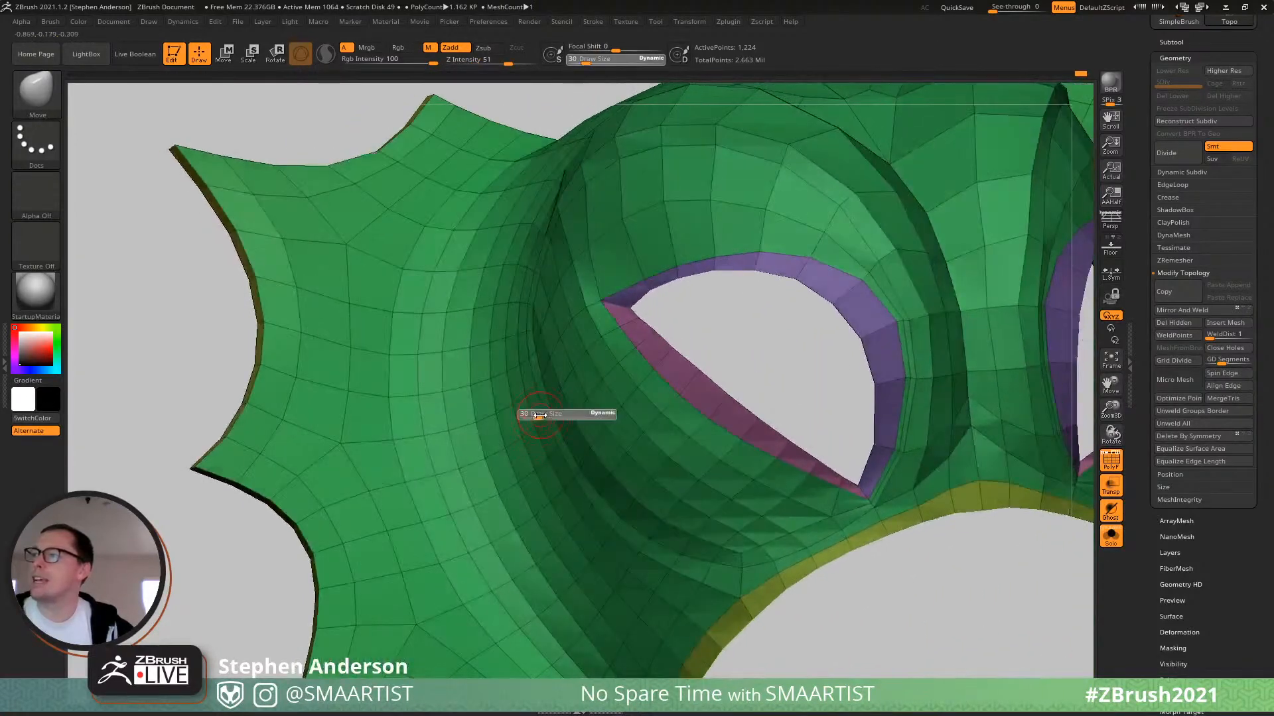
{"action": "left_click_drag", "start_coordinate": [544, 417], "coordinate": [545, 416]}
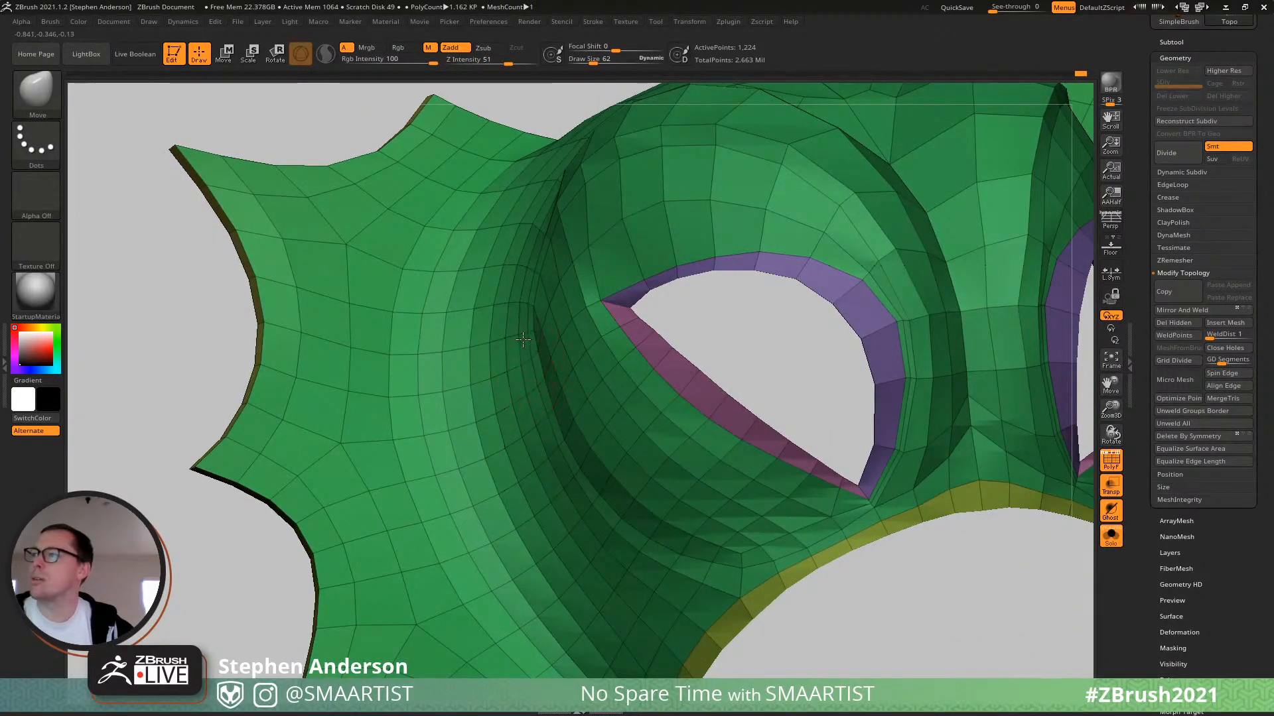
{"action": "right_click_drag", "start_coordinate": [519, 321], "coordinate": [524, 255], "text": "ctrl"}
{"action": "mouse_move", "coordinate": [524, 255]}
{"action": "right_mouse_down"}
{"action": "mouse_move", "coordinate": [563, 292]}
{"action": "mouse_move", "coordinate": [563, 376]}
{"action": "mouse_move", "coordinate": [559, 359]}
{"action": "mouse_move", "coordinate": [577, 355]}
{"action": "mouse_move", "coordinate": [612, 400]}
{"action": "mouse_move", "coordinate": [611, 455]}
{"action": "mouse_move", "coordinate": [616, 417]}
{"action": "right_mouse_up"}
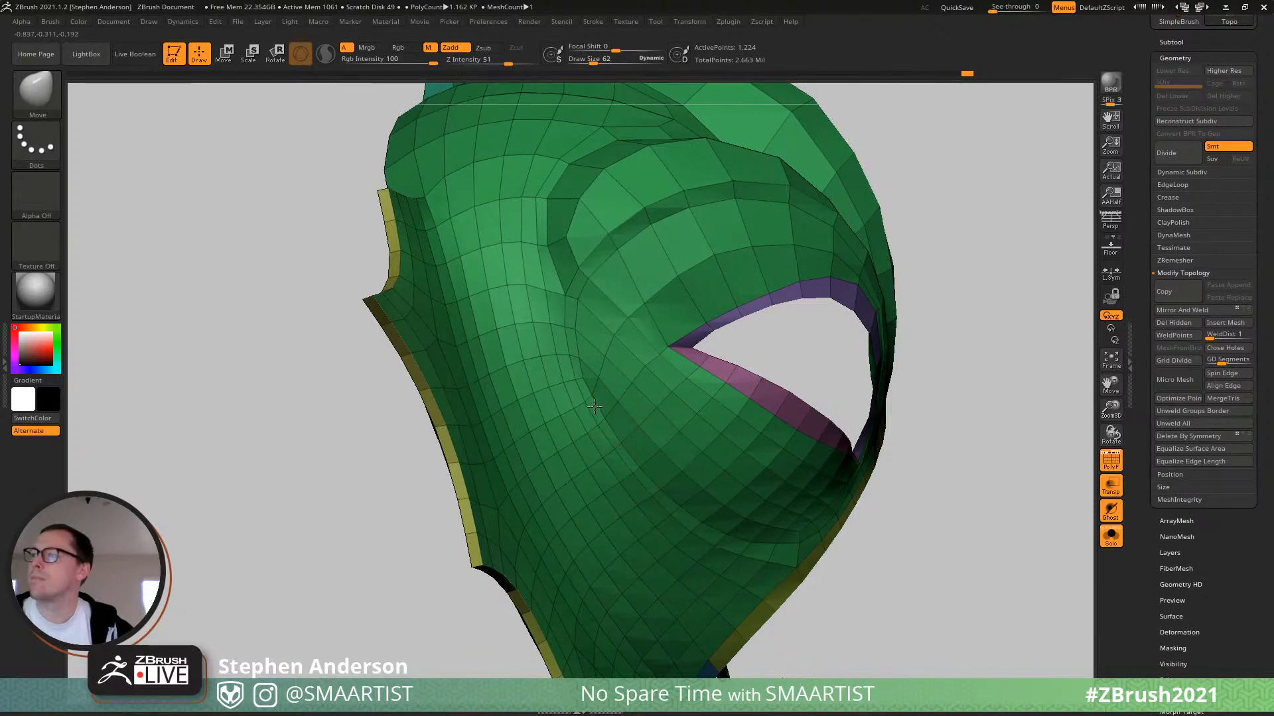
Examine the head surface with and without its wireframe, and show the sculpted creature to compare the mesh around the mouth.
{"action": "key", "text": "shift+f"}
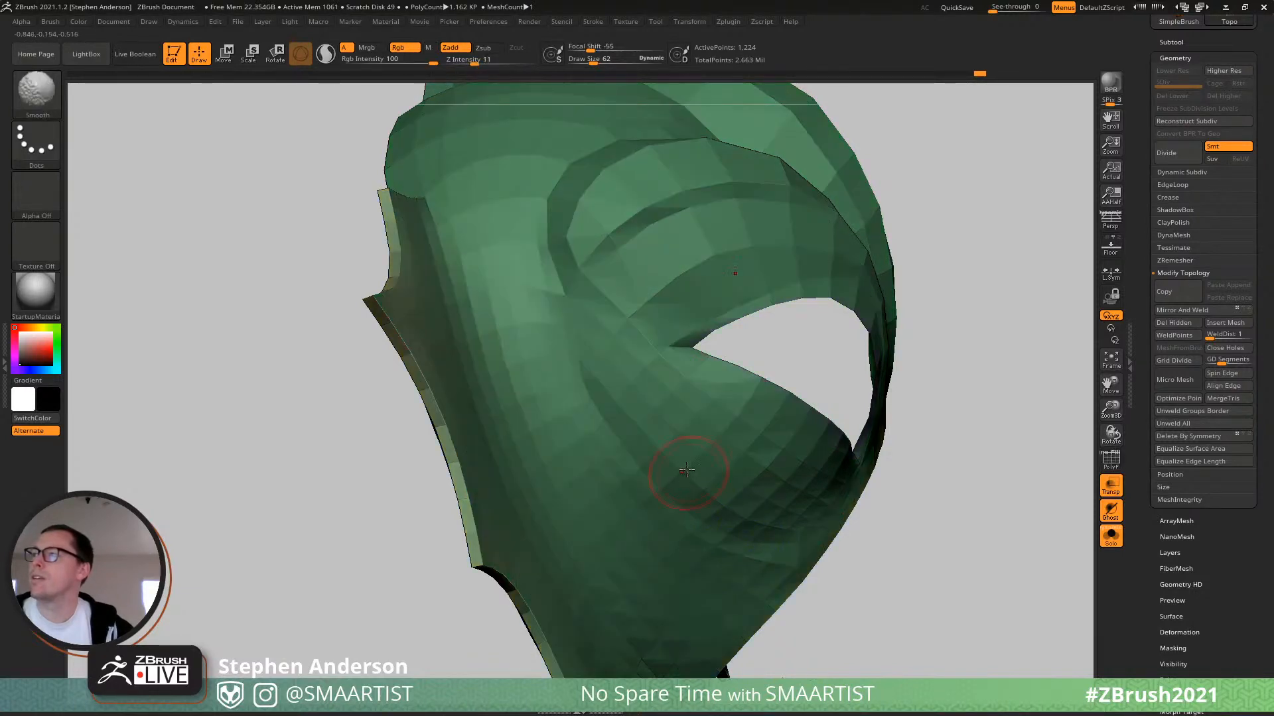
{"action": "mouse_move", "coordinate": [688, 469]}
{"action": "right_mouse_down", "text": "ctrl"}
{"action": "mouse_move", "coordinate": [719, 378]}
{"action": "mouse_move", "coordinate": [709, 425]}
{"action": "mouse_move", "coordinate": [653, 366]}
{"action": "mouse_move", "coordinate": [625, 462]}
{"action": "mouse_move", "coordinate": [642, 477]}
{"action": "mouse_move", "coordinate": [622, 458]}
{"action": "right_mouse_up", "text": "ctrl"}
{"action": "key", "text": "shift+f"}
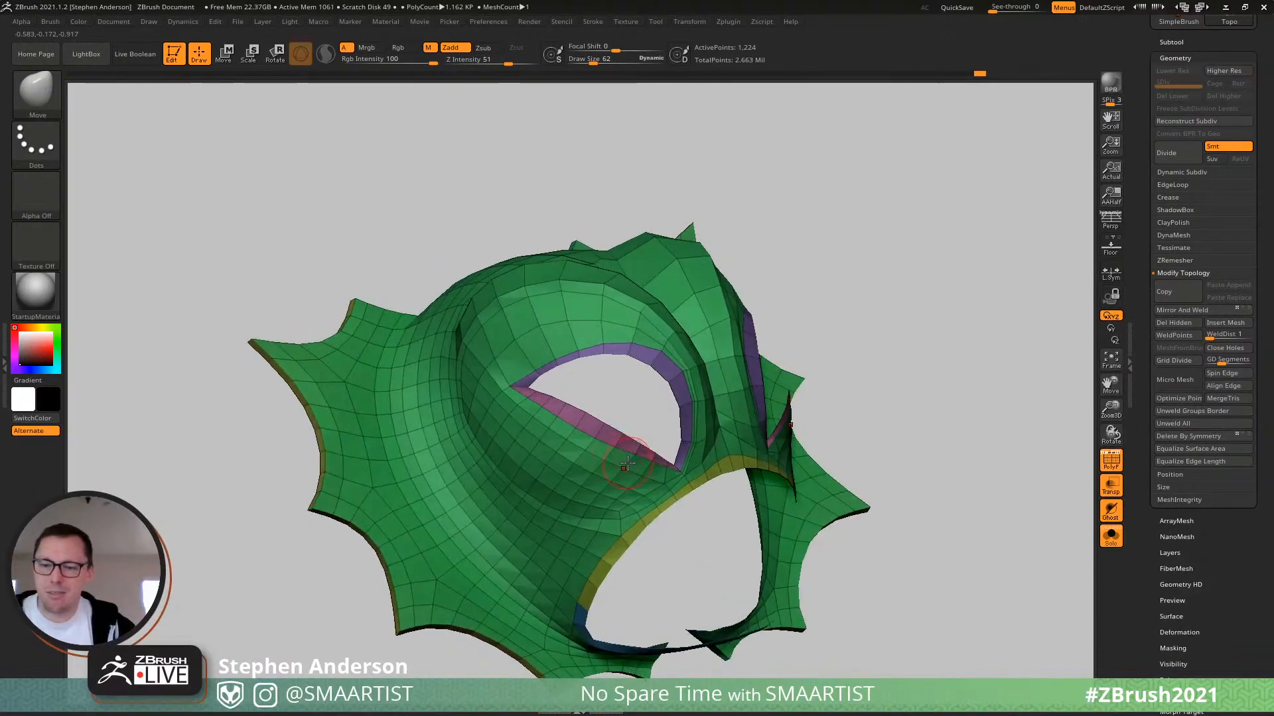
{"action": "mouse_move", "coordinate": [563, 379]}
{"action": "right_mouse_down", "text": "ctrl"}
{"action": "mouse_move", "coordinate": [500, 401]}
{"action": "mouse_move", "coordinate": [497, 203]}
{"action": "mouse_move", "coordinate": [548, 359]}
{"action": "mouse_move", "coordinate": [531, 375]}
{"action": "mouse_move", "coordinate": [579, 378]}
{"action": "right_mouse_up", "text": "ctrl"}
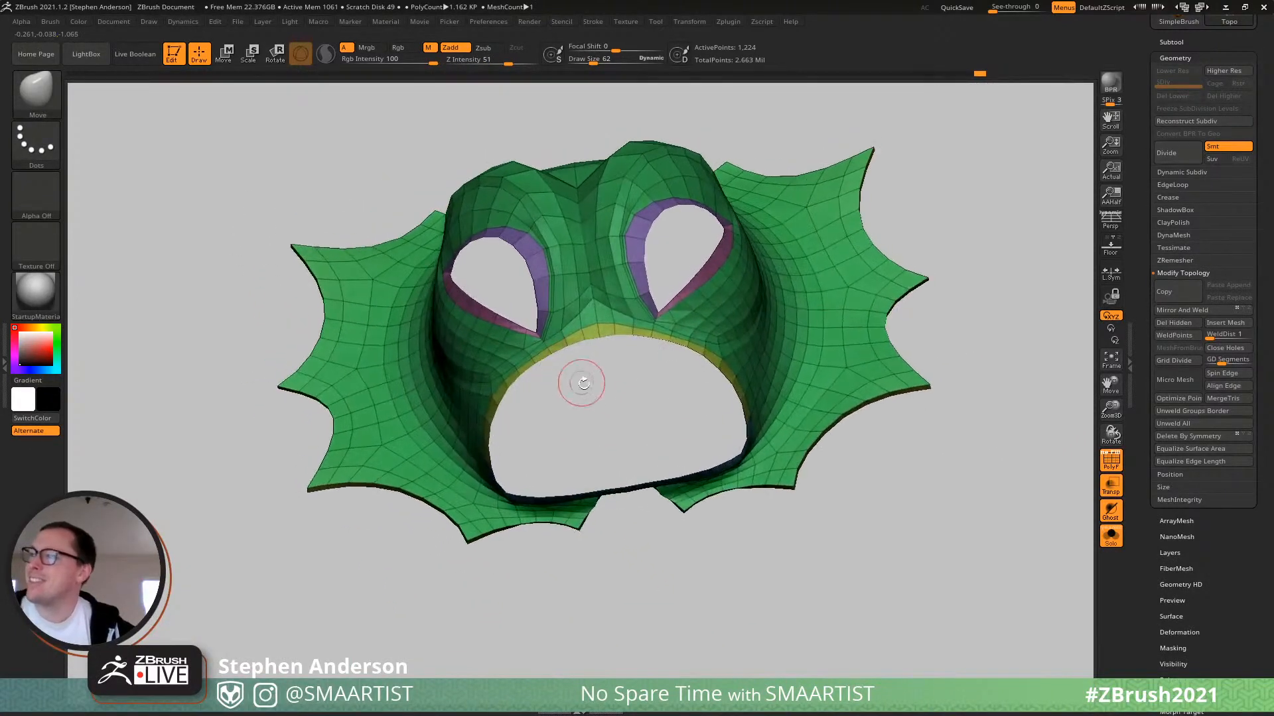
{"action": "left_click", "coordinate": [1116, 543]}
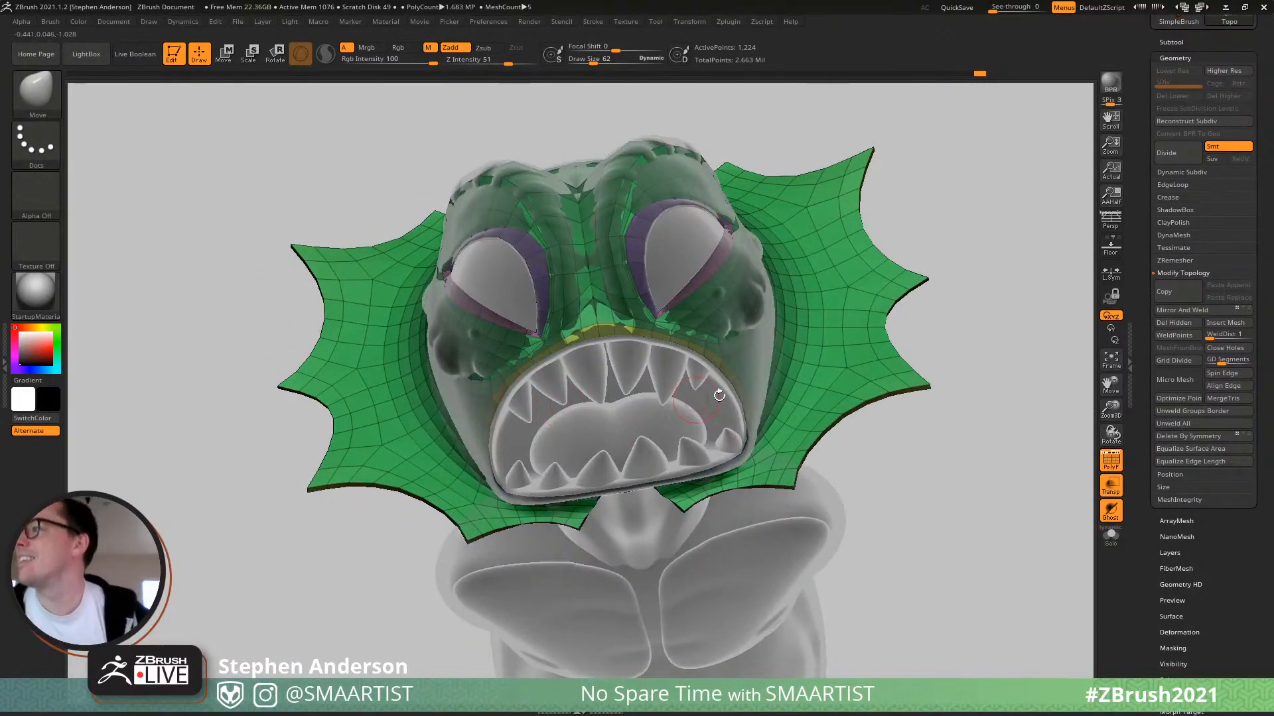
{"action": "right_click_drag", "start_coordinate": [570, 334], "coordinate": [616, 372], "text": "ctrl"}
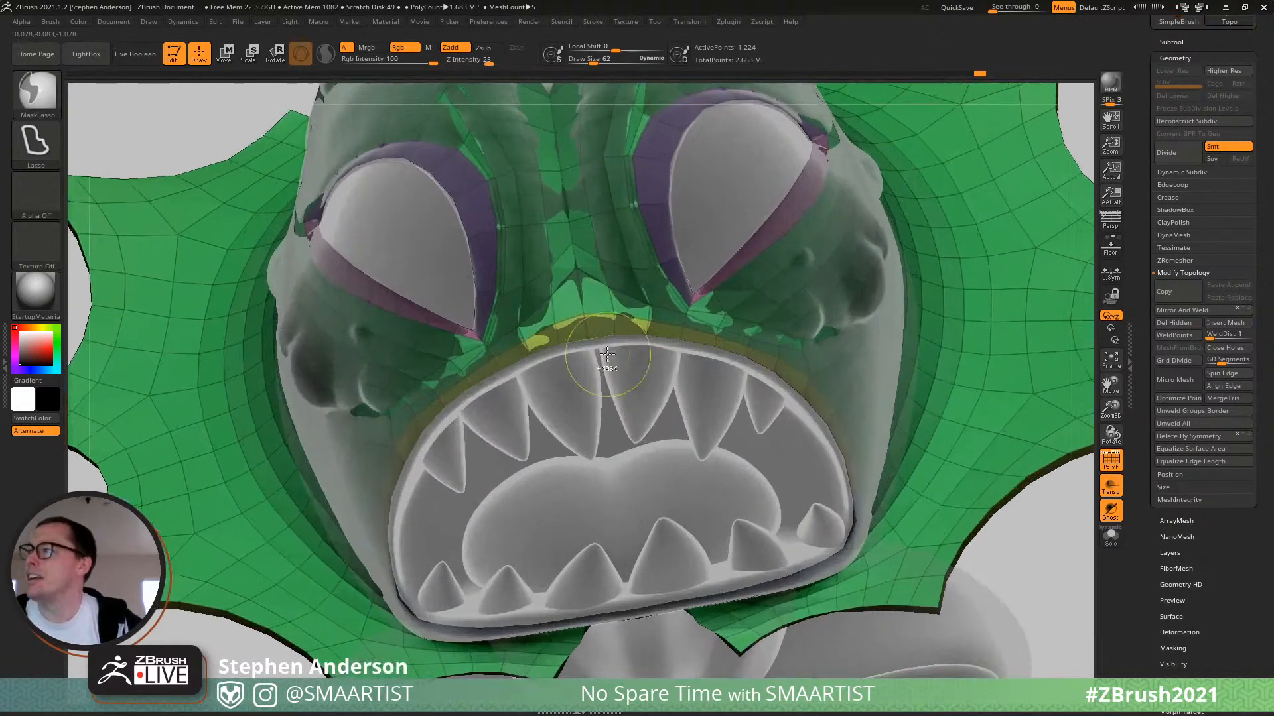
{"action": "right_click_drag", "start_coordinate": [557, 432], "coordinate": [568, 392]}
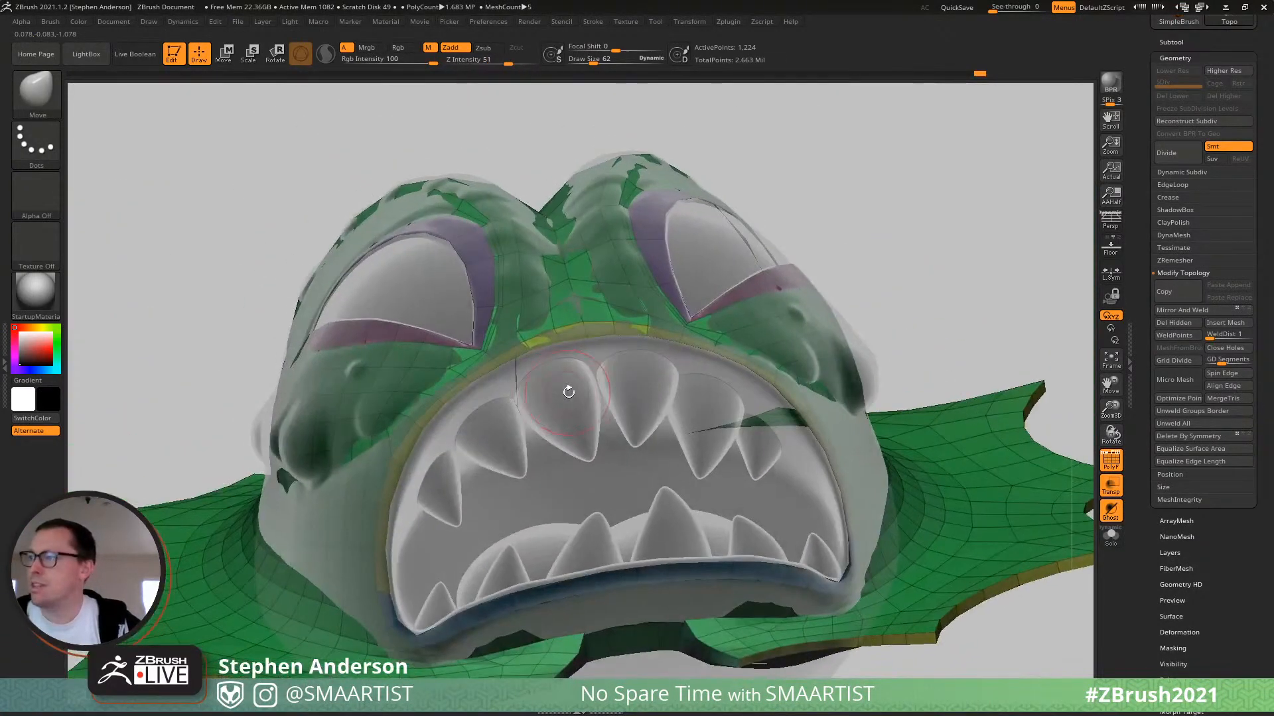
Adjust the centre of the lower lip strip with the Move brush at draw size 42, and mirror and weld the head mesh.
{"action": "right_click_drag", "start_coordinate": [843, 553], "coordinate": [583, 384], "text": "ctrl"}
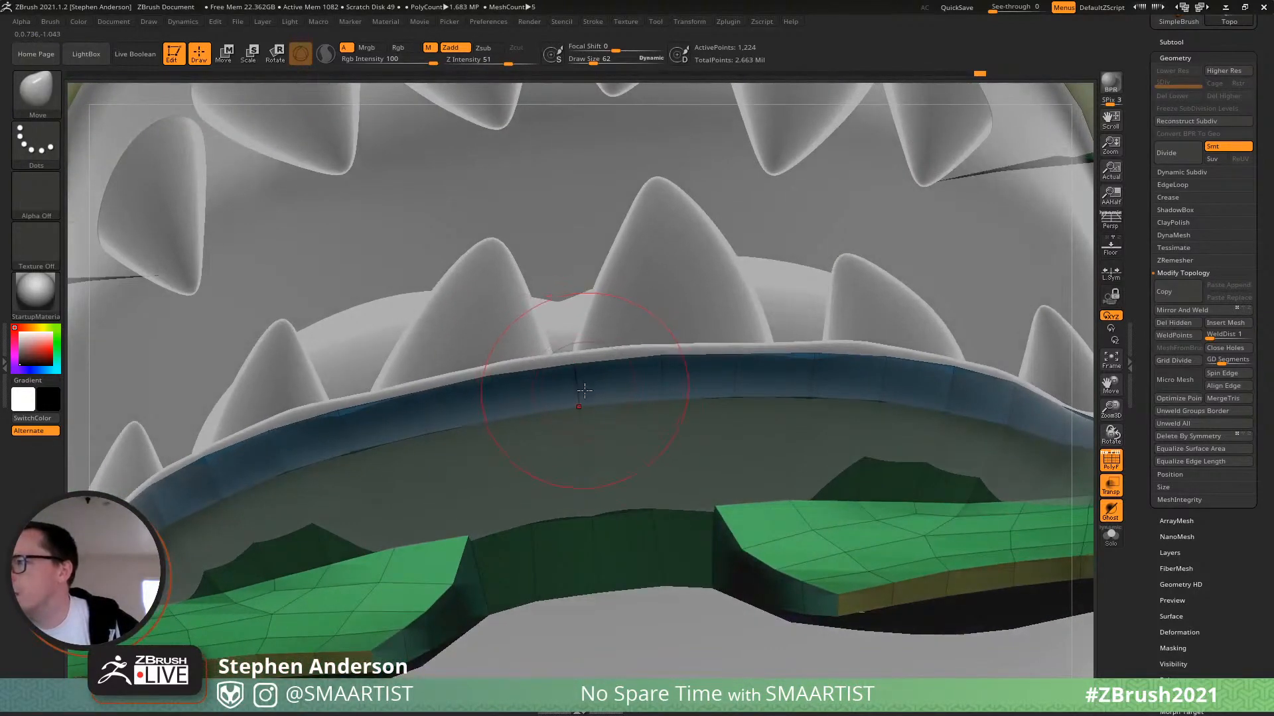
{"action": "key", "text": "s"}
{"action": "left_click_drag", "start_coordinate": [585, 393], "coordinate": [592, 398]}
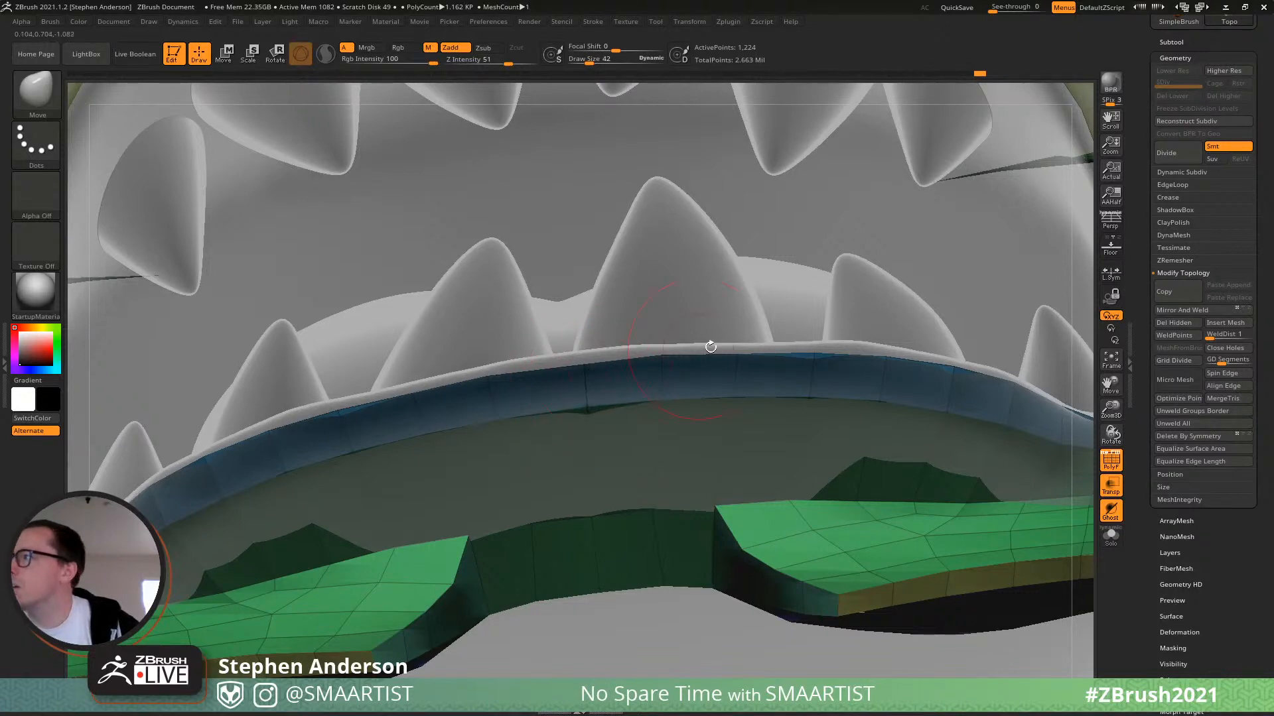
{"action": "left_click", "coordinate": [1195, 309]}
Preview the head with smooth subdivision, isolate it from the sculpt and examine the eyes, mouth rim and forehead centreline.
{"action": "mouse_move", "coordinate": [556, 392]}
{"action": "right_mouse_down", "text": "ctrl"}
{"action": "mouse_move", "coordinate": [528, 321]}
{"action": "mouse_move", "coordinate": [662, 261]}
{"action": "right_mouse_up", "text": "ctrl"}
{"action": "key", "text": "d"}
{"action": "right_click_drag", "start_coordinate": [740, 216], "coordinate": [730, 264], "text": "alt"}
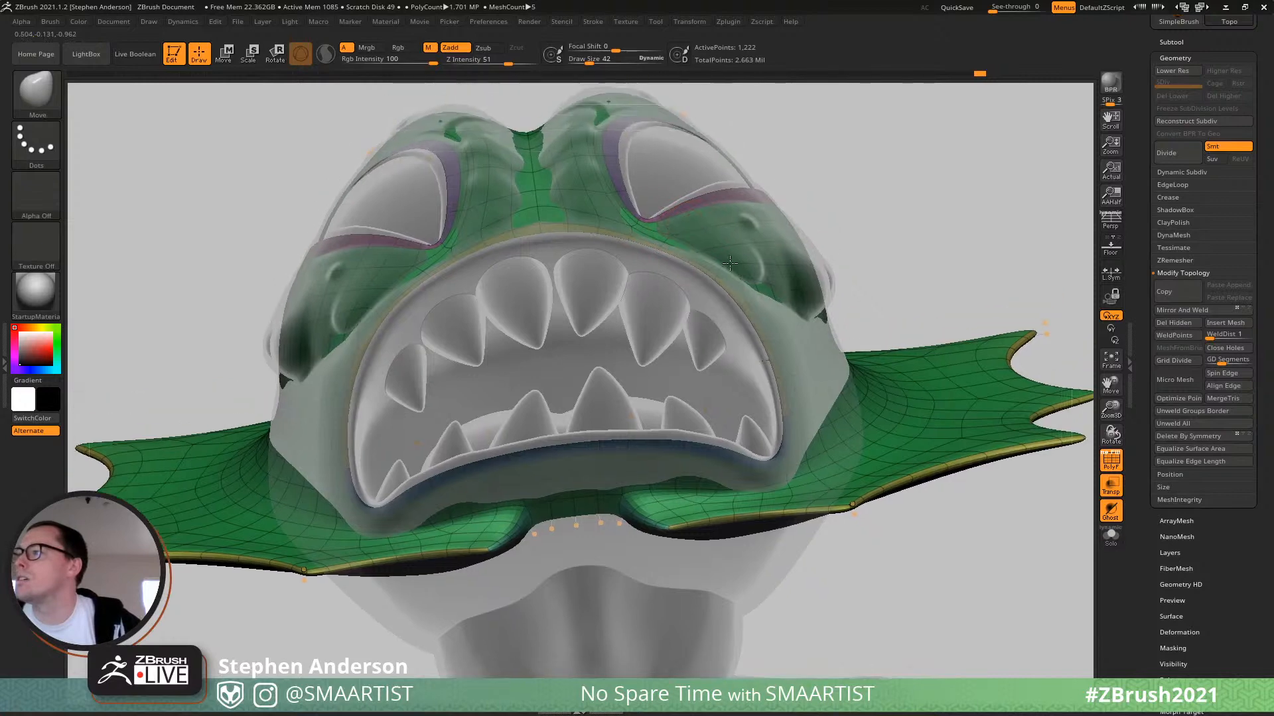
{"action": "left_click", "coordinate": [1110, 536]}
{"action": "right_click_drag", "start_coordinate": [1061, 525], "coordinate": [774, 486], "text": "alt"}
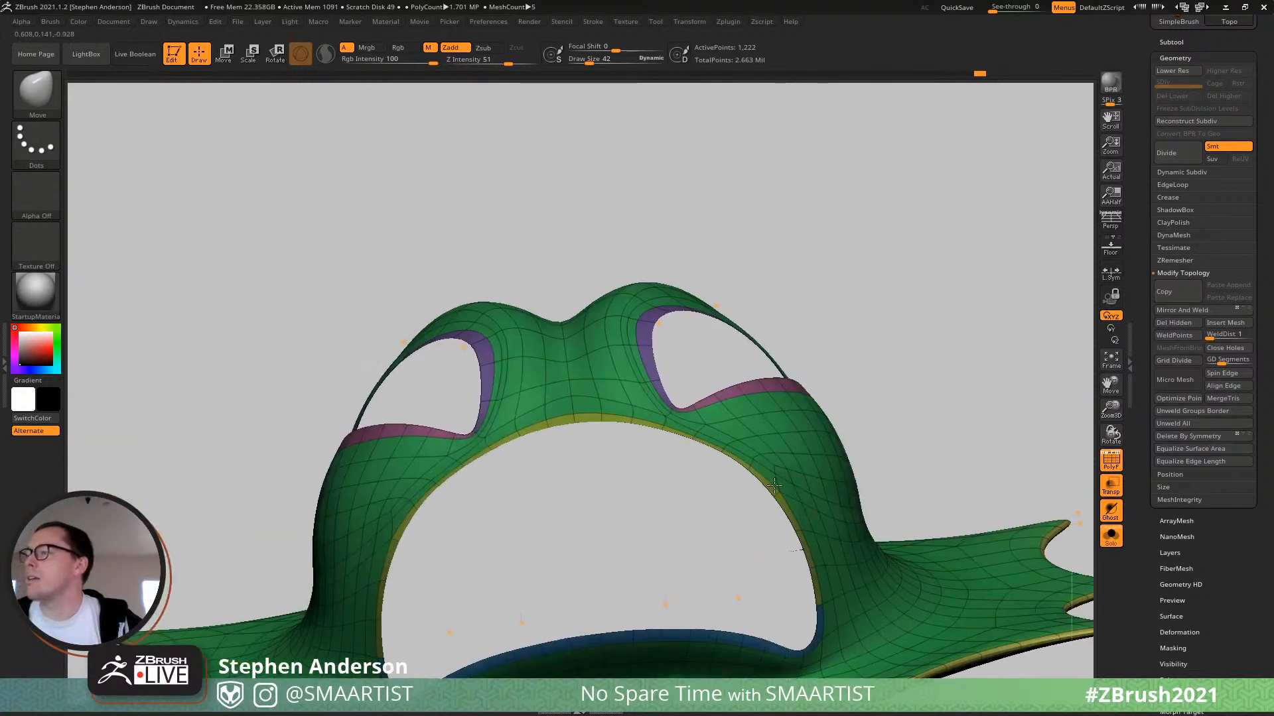
{"action": "right_click_drag", "start_coordinate": [654, 312], "coordinate": [606, 478]}
{"action": "mouse_move", "coordinate": [580, 146]}
{"action": "right_mouse_down", "text": "alt"}
{"action": "mouse_move", "coordinate": [575, 331]}
{"action": "mouse_move", "coordinate": [617, 238]}
{"action": "mouse_move", "coordinate": [622, 292]}
{"action": "right_mouse_up", "text": "alt"}
{"action": "right_click_drag", "start_coordinate": [623, 239], "coordinate": [596, 336], "text": "alt"}
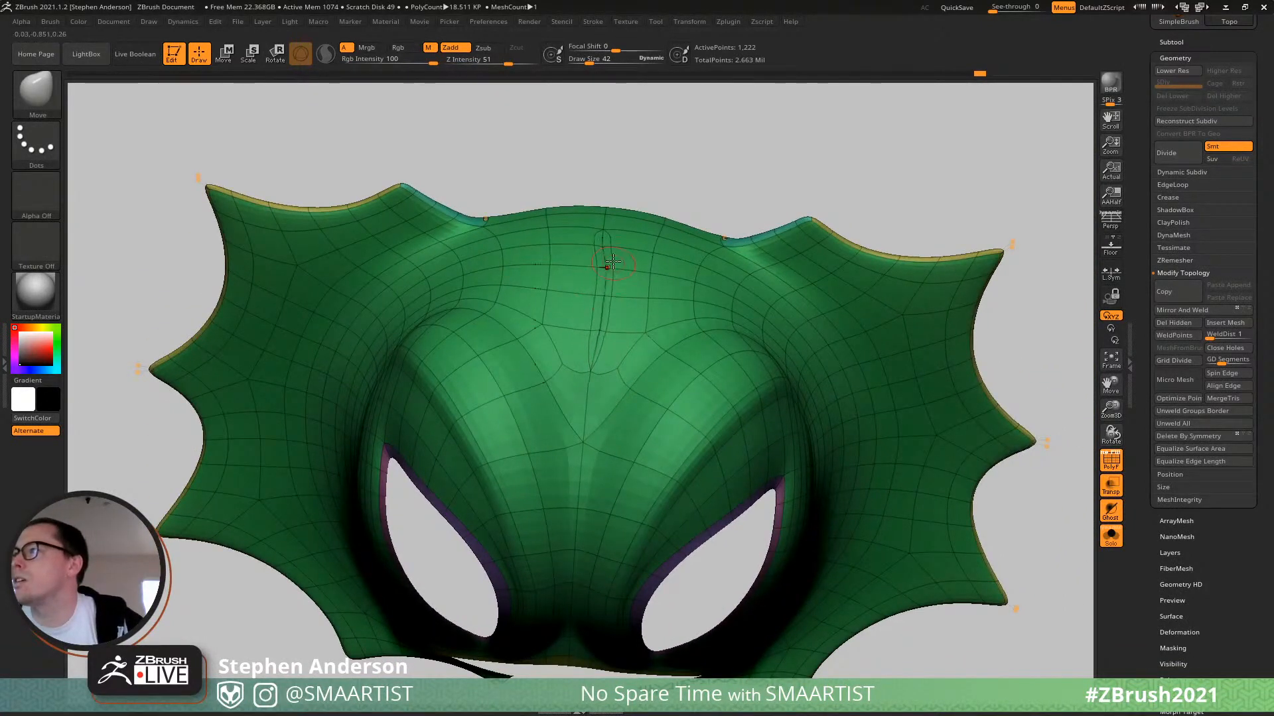
Mirror and weld the head again to clean up the forehead centreline, and return to the unsubdivided mesh.
{"action": "left_click", "coordinate": [1182, 310]}
{"action": "mouse_move", "coordinate": [601, 372]}
{"action": "right_mouse_down"}
{"action": "mouse_move", "coordinate": [566, 306]}
{"action": "mouse_move", "coordinate": [578, 245]}
{"action": "mouse_move", "coordinate": [600, 434]}
{"action": "mouse_move", "coordinate": [590, 392]}
{"action": "mouse_move", "coordinate": [536, 325]}
{"action": "mouse_move", "coordinate": [576, 351]}
{"action": "mouse_move", "coordinate": [609, 349]}
{"action": "mouse_move", "coordinate": [599, 416]}
{"action": "mouse_move", "coordinate": [564, 363]}
{"action": "right_mouse_up"}
{"action": "mouse_move", "coordinate": [496, 452]}
{"action": "right_mouse_down"}
{"action": "mouse_move", "coordinate": [507, 427]}
{"action": "mouse_move", "coordinate": [563, 449]}
{"action": "mouse_move", "coordinate": [579, 397]}
{"action": "mouse_move", "coordinate": [569, 381]}
{"action": "right_mouse_up"}
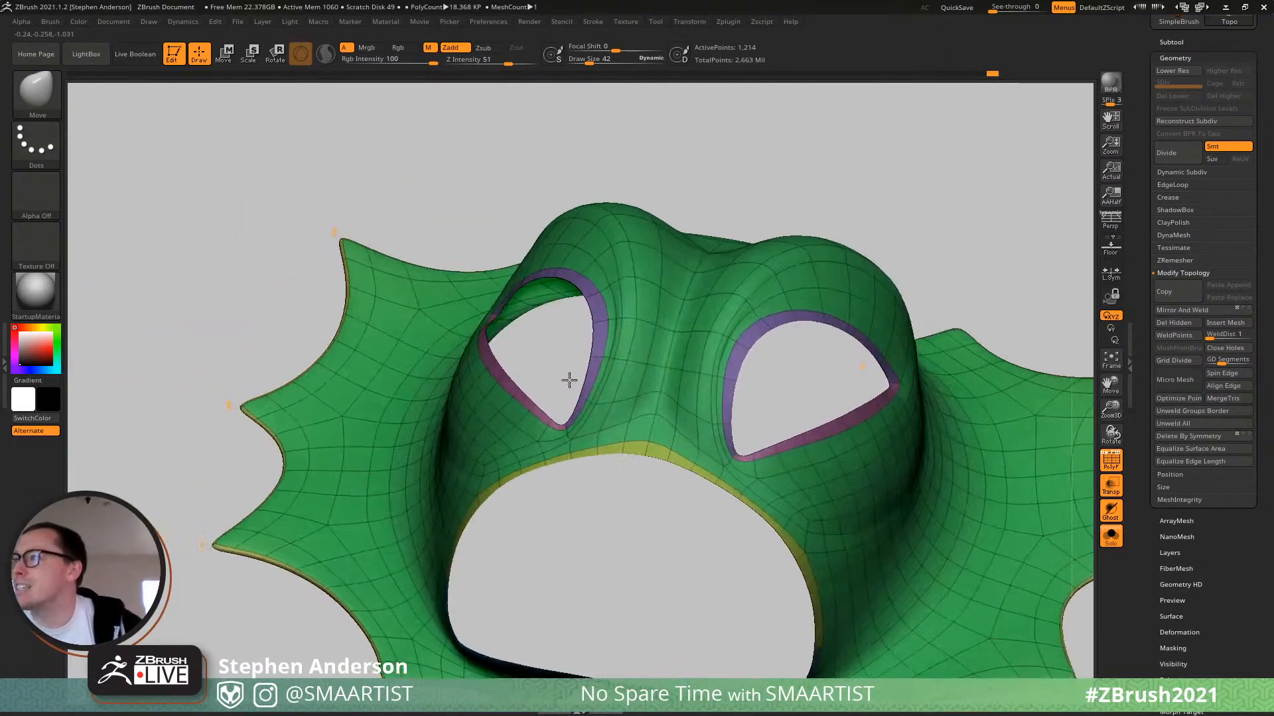
{"action": "key", "text": "shift+d"}
{"action": "mouse_move", "coordinate": [568, 430]}
{"action": "right_mouse_down"}
{"action": "mouse_move", "coordinate": [590, 425]}
{"action": "mouse_move", "coordinate": [555, 423]}
{"action": "mouse_move", "coordinate": [587, 376]}
{"action": "mouse_move", "coordinate": [522, 392]}
{"action": "mouse_move", "coordinate": [498, 475]}
{"action": "mouse_move", "coordinate": [466, 493]}
{"action": "right_mouse_up"}
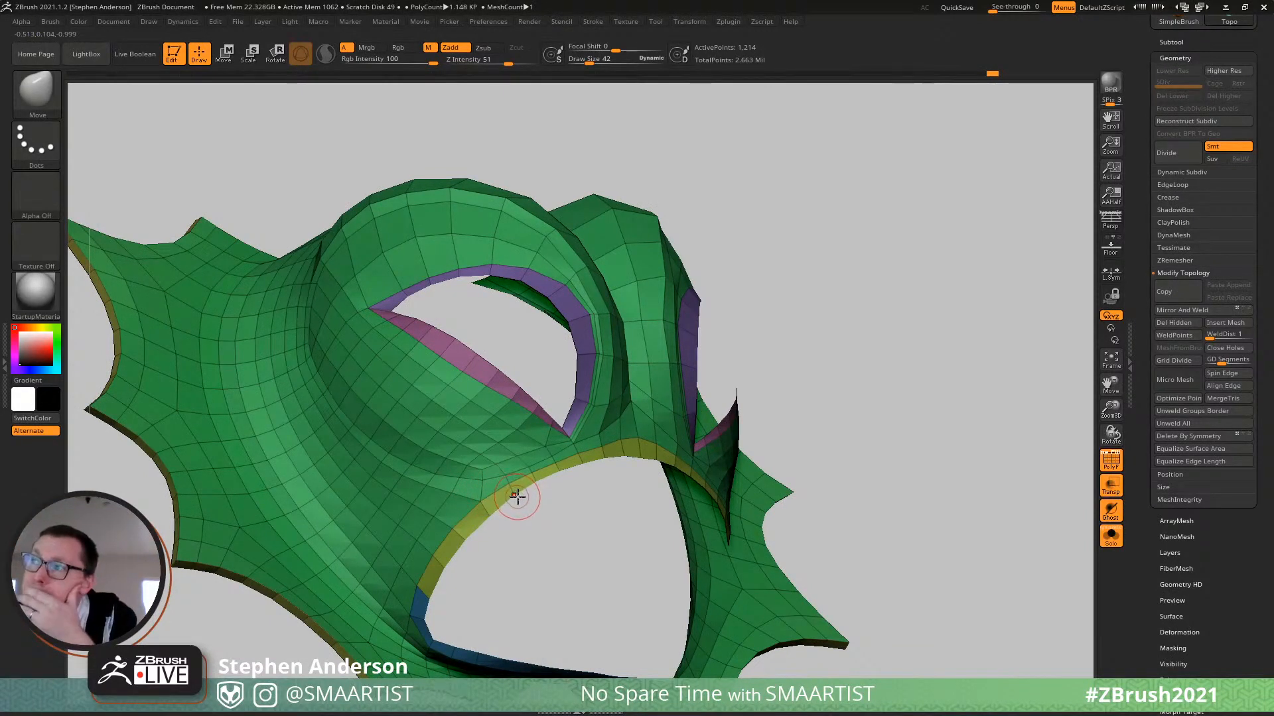
{"action": "right_click_drag", "start_coordinate": [518, 499], "coordinate": [546, 405]}
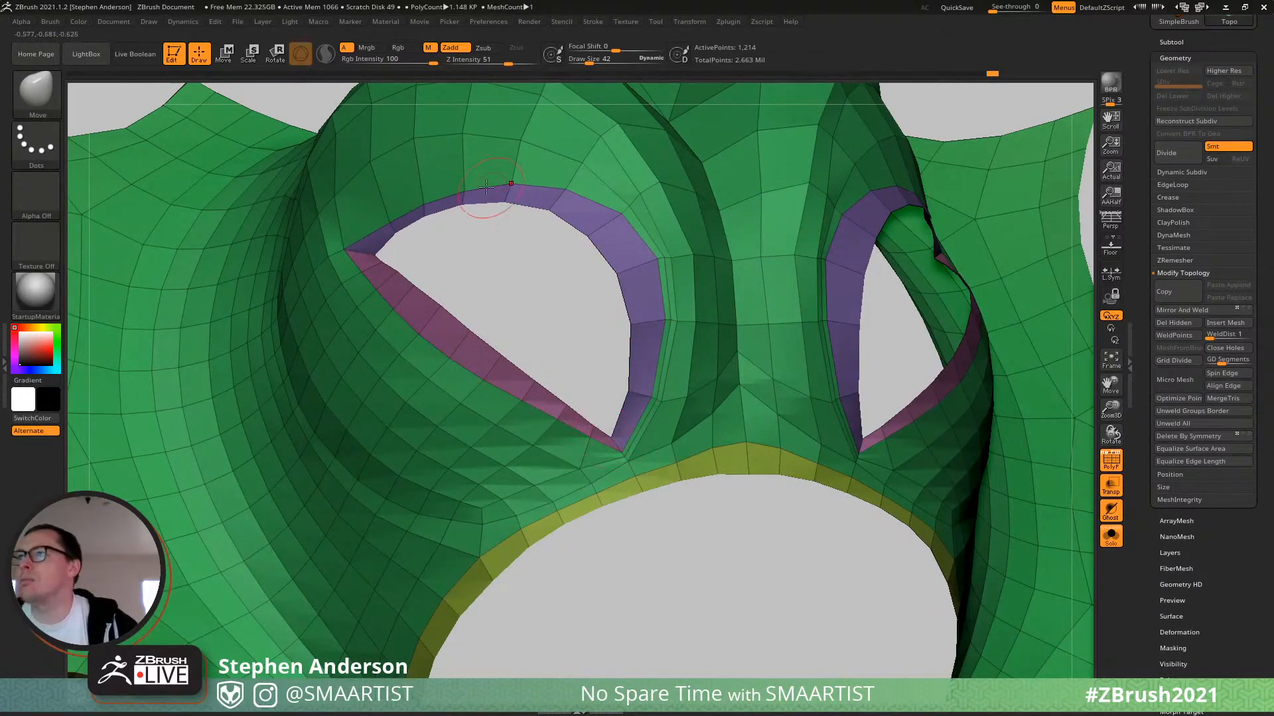
{"action": "right_click_drag", "start_coordinate": [654, 425], "coordinate": [560, 466], "text": "ctrl"}
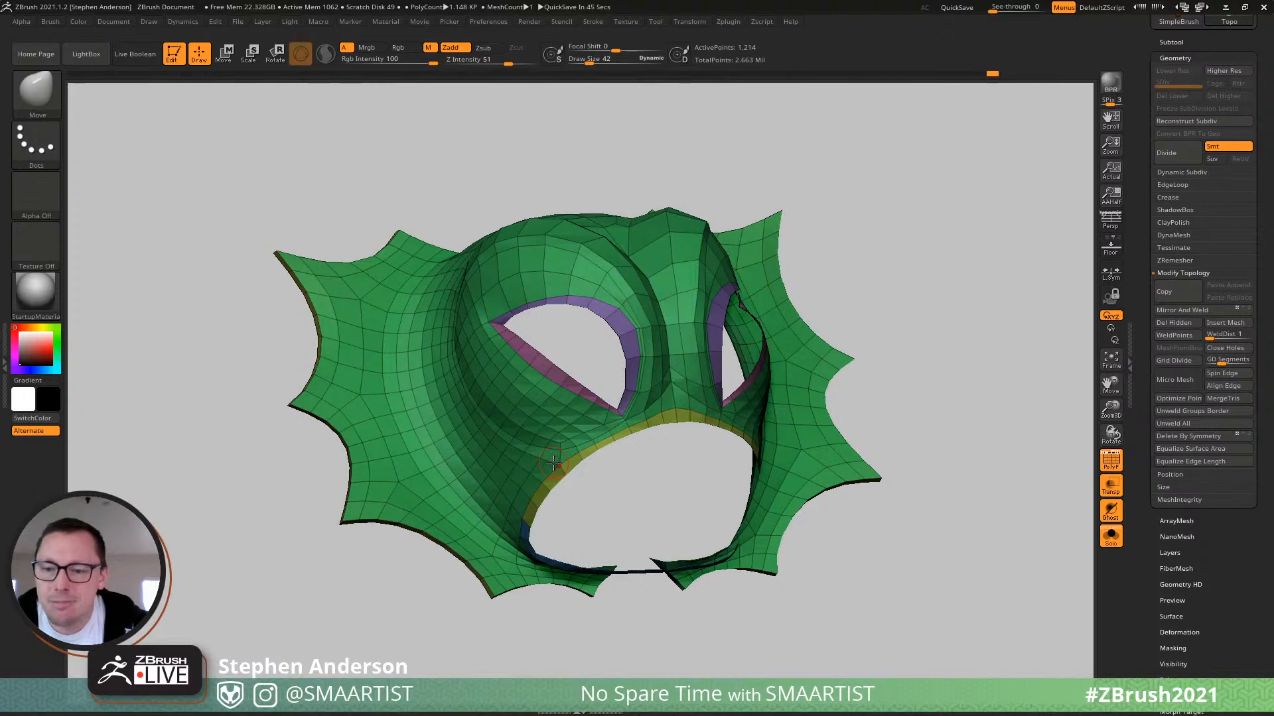
Set the ZModeler polygon action to Flip Faces with the Polygroup Island target and flip the green head surface.
{"action": "mouse_move", "coordinate": [447, 442]}
{"action": "right_mouse_down"}
{"action": "mouse_move", "coordinate": [540, 418]}
{"action": "mouse_move", "coordinate": [478, 407]}
{"action": "mouse_move", "coordinate": [451, 420]}
{"action": "mouse_move", "coordinate": [471, 381]}
{"action": "mouse_move", "coordinate": [451, 458]}
{"action": "mouse_move", "coordinate": [456, 398]}
{"action": "mouse_move", "coordinate": [441, 412]}
{"action": "mouse_move", "coordinate": [473, 412]}
{"action": "mouse_move", "coordinate": [464, 395]}
{"action": "mouse_move", "coordinate": [480, 387]}
{"action": "mouse_move", "coordinate": [522, 438]}
{"action": "mouse_move", "coordinate": [472, 405]}
{"action": "mouse_move", "coordinate": [454, 409]}
{"action": "right_mouse_up"}
{"action": "key", "text": "b"}
{"action": "key", "text": "z"}
{"action": "key", "text": "m"}
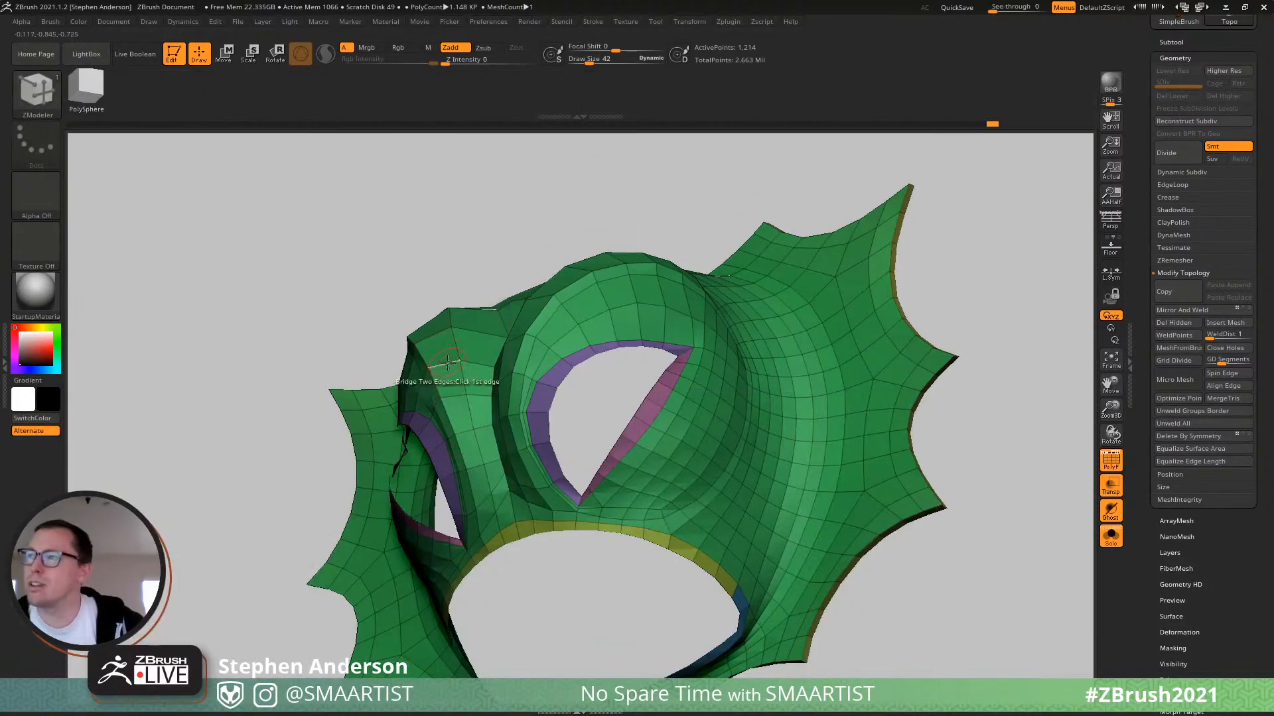
{"action": "key", "text": "space"}
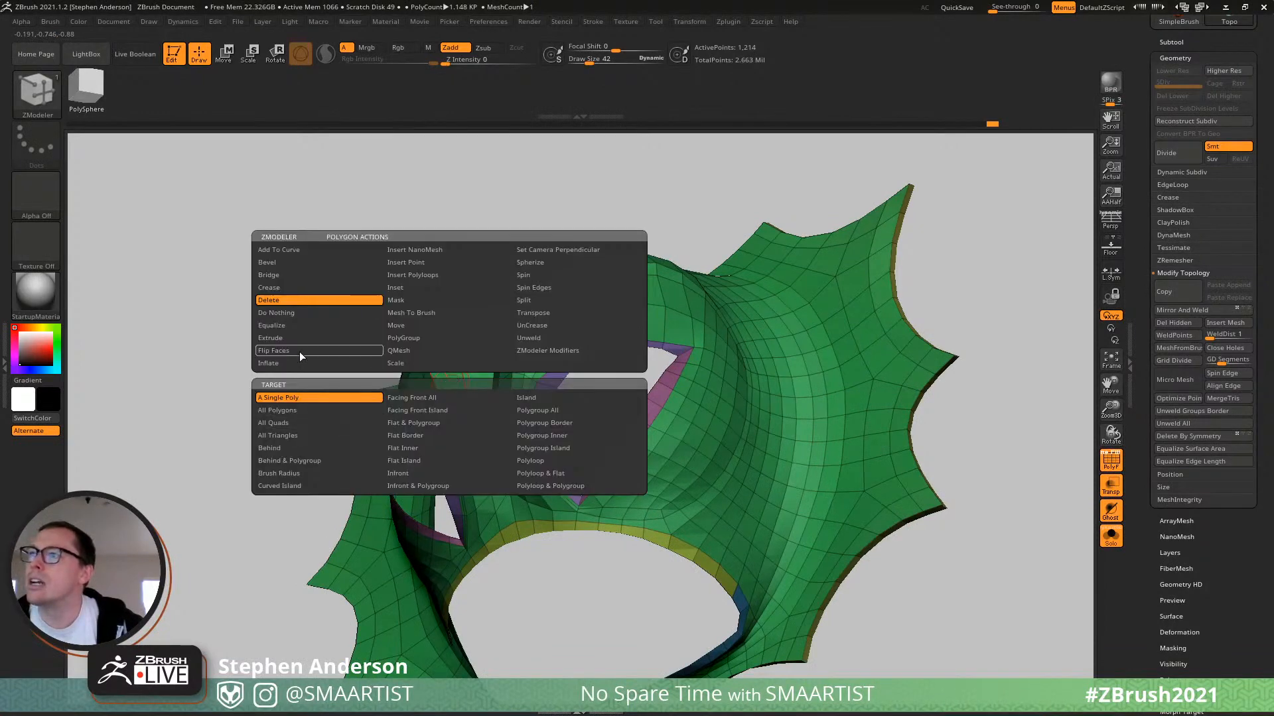
{"action": "left_click", "coordinate": [300, 351]}
{"action": "left_click", "coordinate": [544, 438]}
{"action": "left_click", "coordinate": [450, 378]}
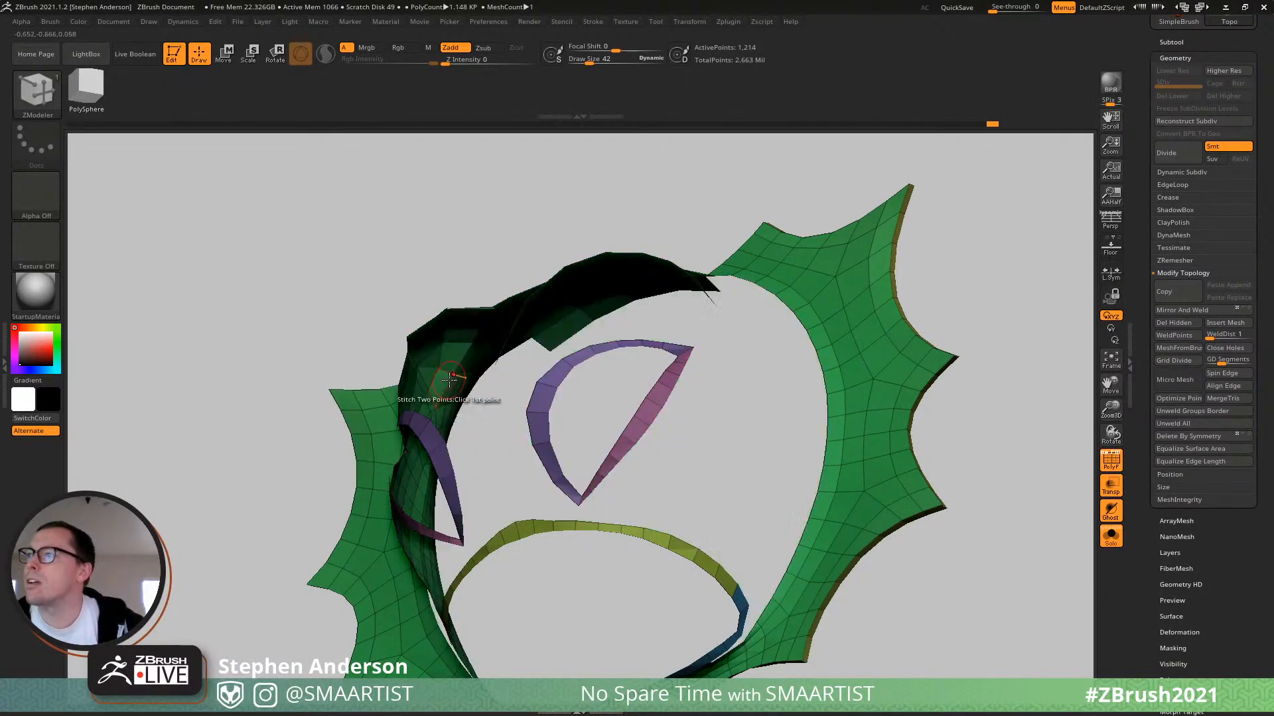
{"action": "left_click_drag", "start_coordinate": [450, 378], "coordinate": [513, 396]}
{"action": "left_click_drag", "start_coordinate": [511, 364], "coordinate": [395, 350]}
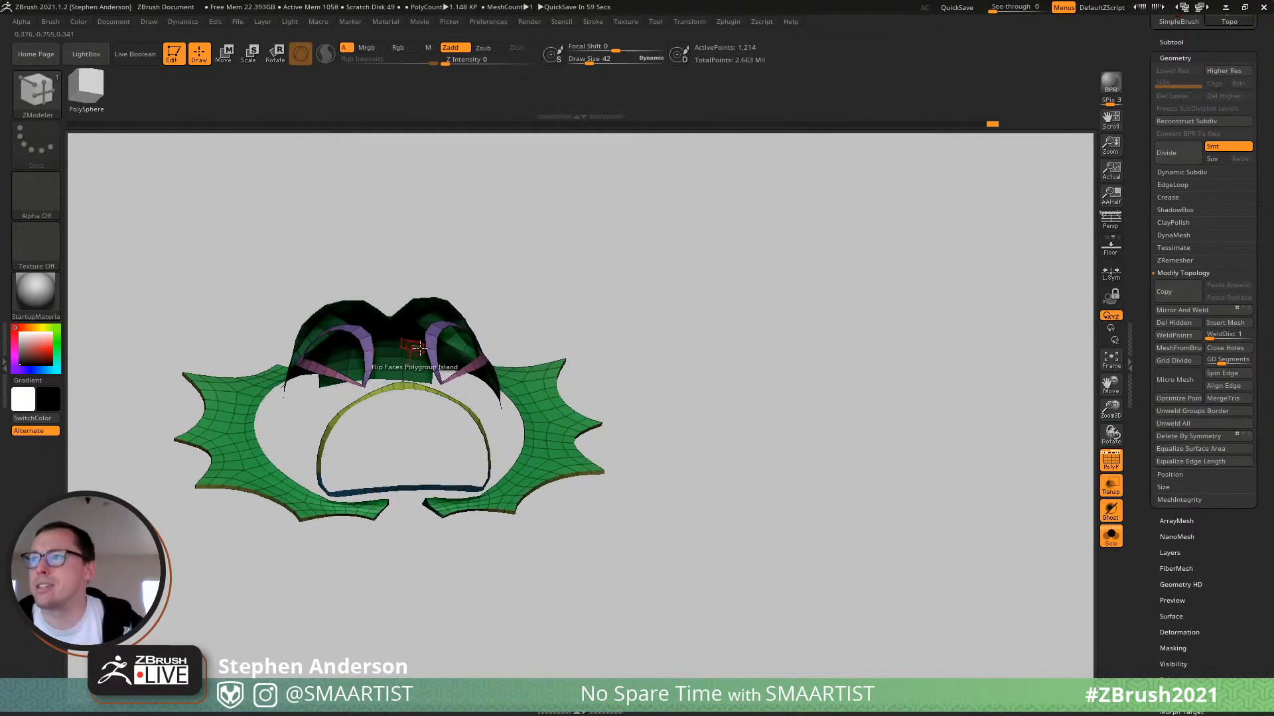
Reselect the Polygroup Island target for Flip Faces and turn the head surface's polygons outward again.
{"action": "mouse_move", "coordinate": [419, 348]}
{"action": "right_mouse_down"}
{"action": "mouse_move", "coordinate": [419, 337]}
{"action": "mouse_move", "coordinate": [434, 378]}
{"action": "right_mouse_up"}
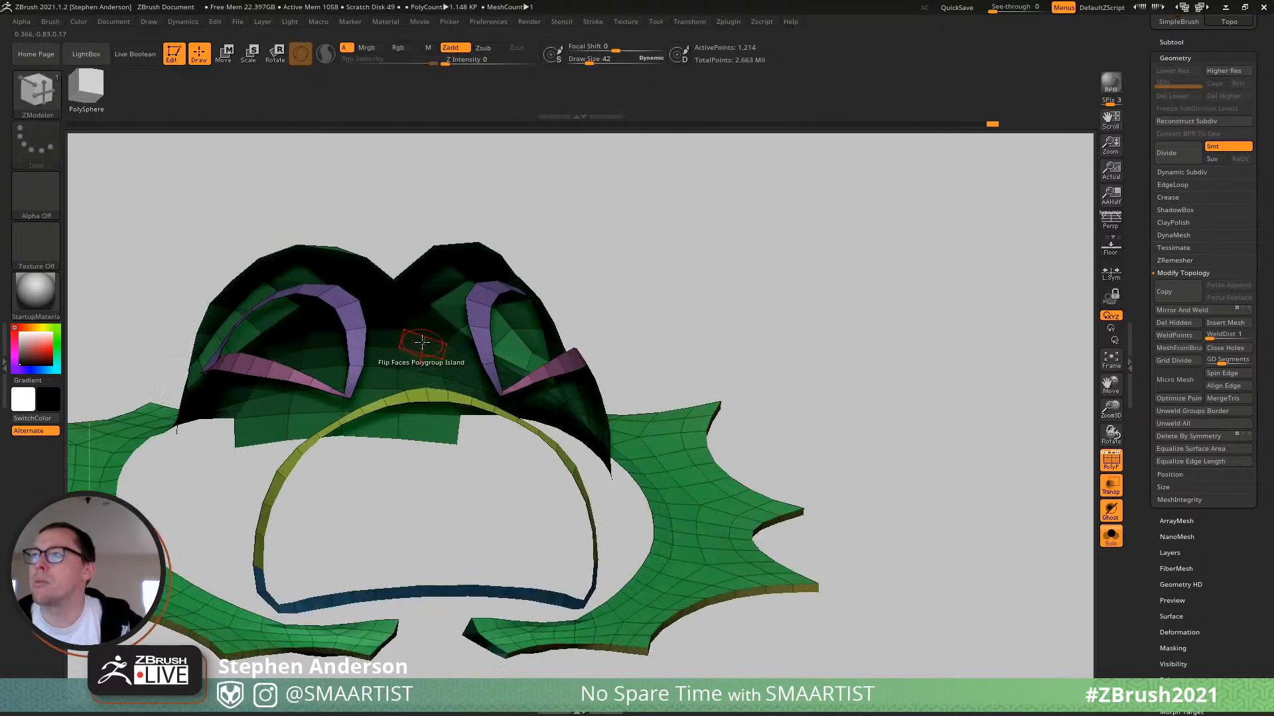
{"action": "key", "text": "space"}
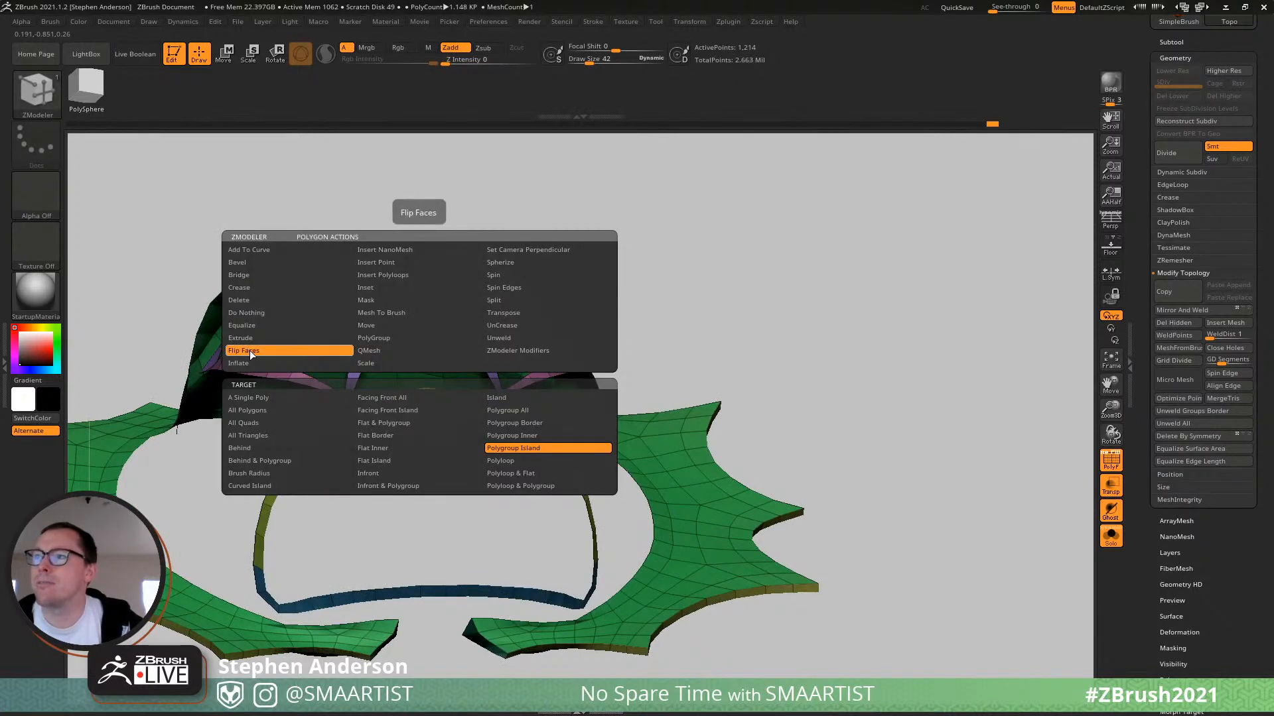
{"action": "left_click", "coordinate": [524, 449]}
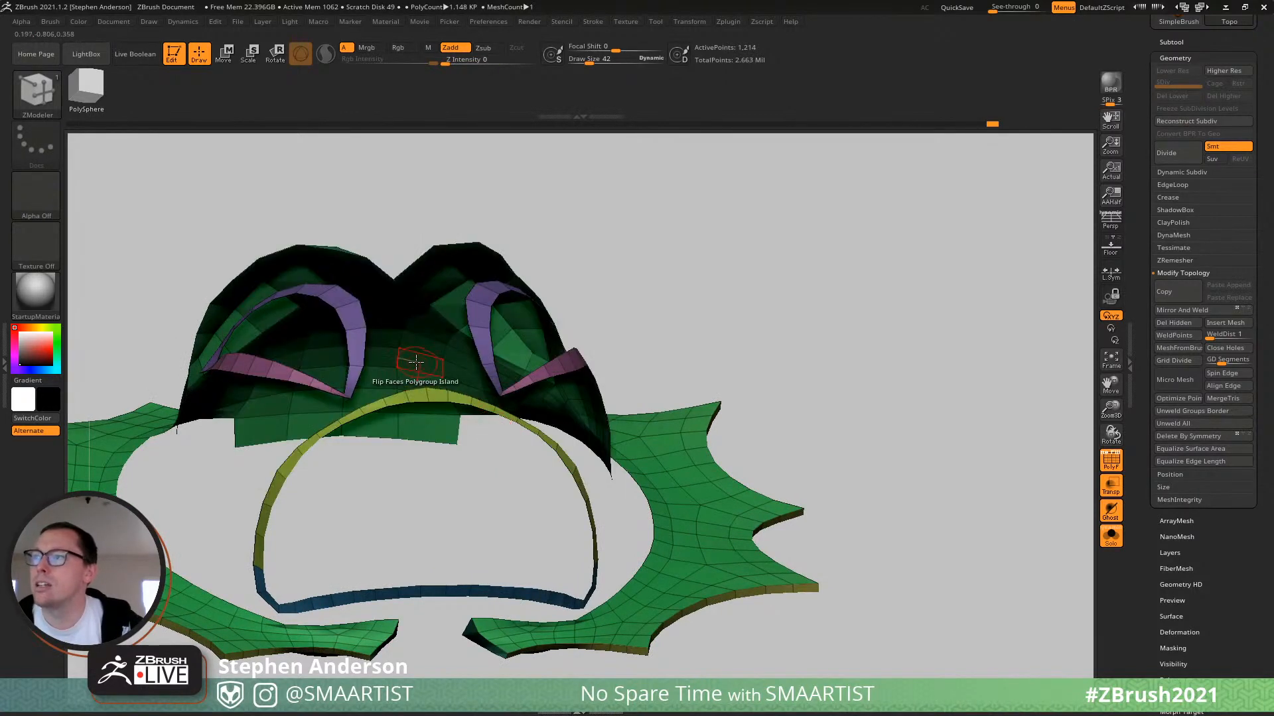
{"action": "right_click_drag", "start_coordinate": [453, 339], "coordinate": [493, 428]}
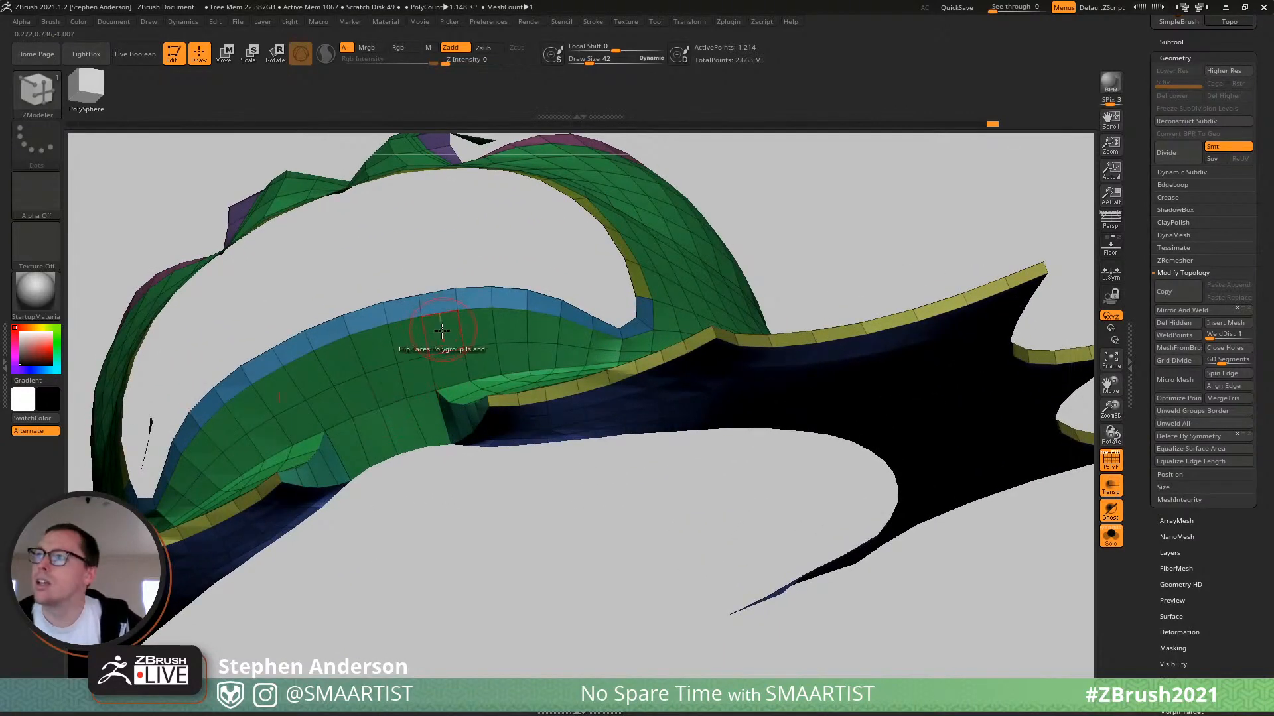
{"action": "right_click_drag", "start_coordinate": [442, 331], "coordinate": [654, 391]}
{"action": "mouse_move", "coordinate": [504, 371]}
{"action": "right_mouse_down"}
{"action": "mouse_move", "coordinate": [451, 388]}
{"action": "mouse_move", "coordinate": [568, 471]}
{"action": "right_mouse_up"}
Switch to the Move brush at draw size 19 and refine the edge loops along the crease under the eye.
{"action": "key", "text": "b"}
{"action": "key", "text": "m"}
{"action": "key", "text": "v"}
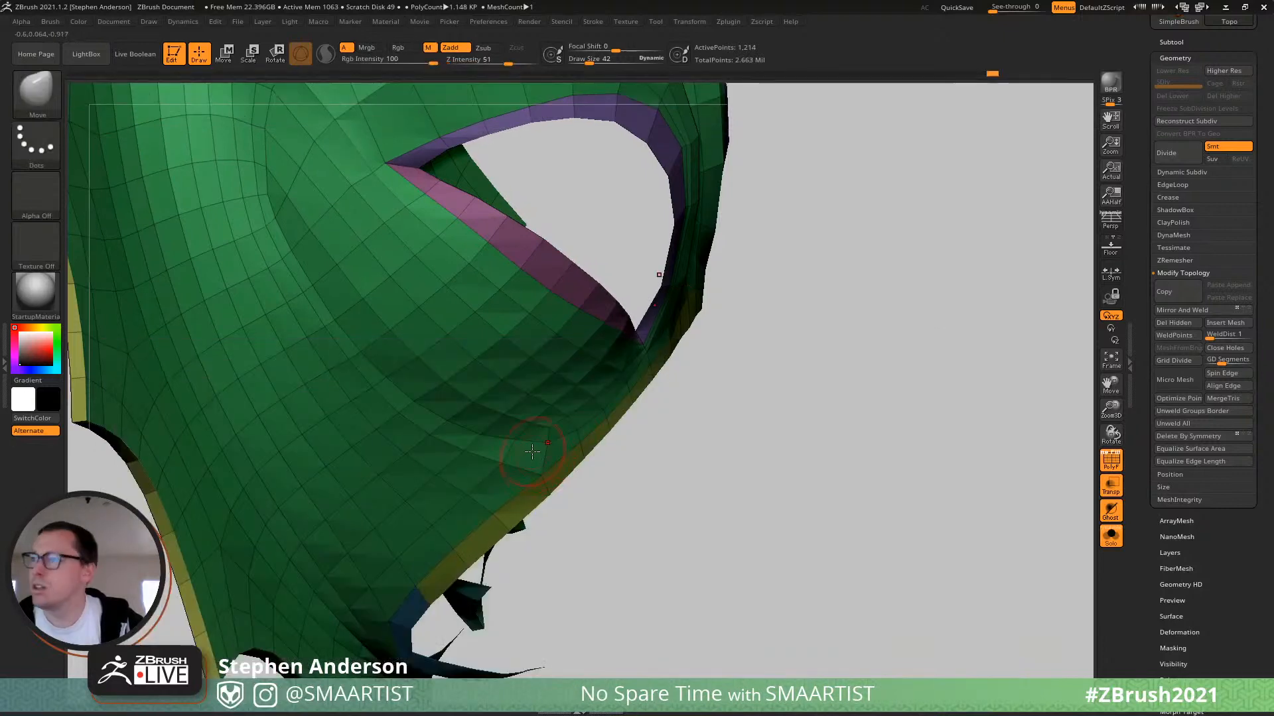
{"action": "key", "text": "s"}
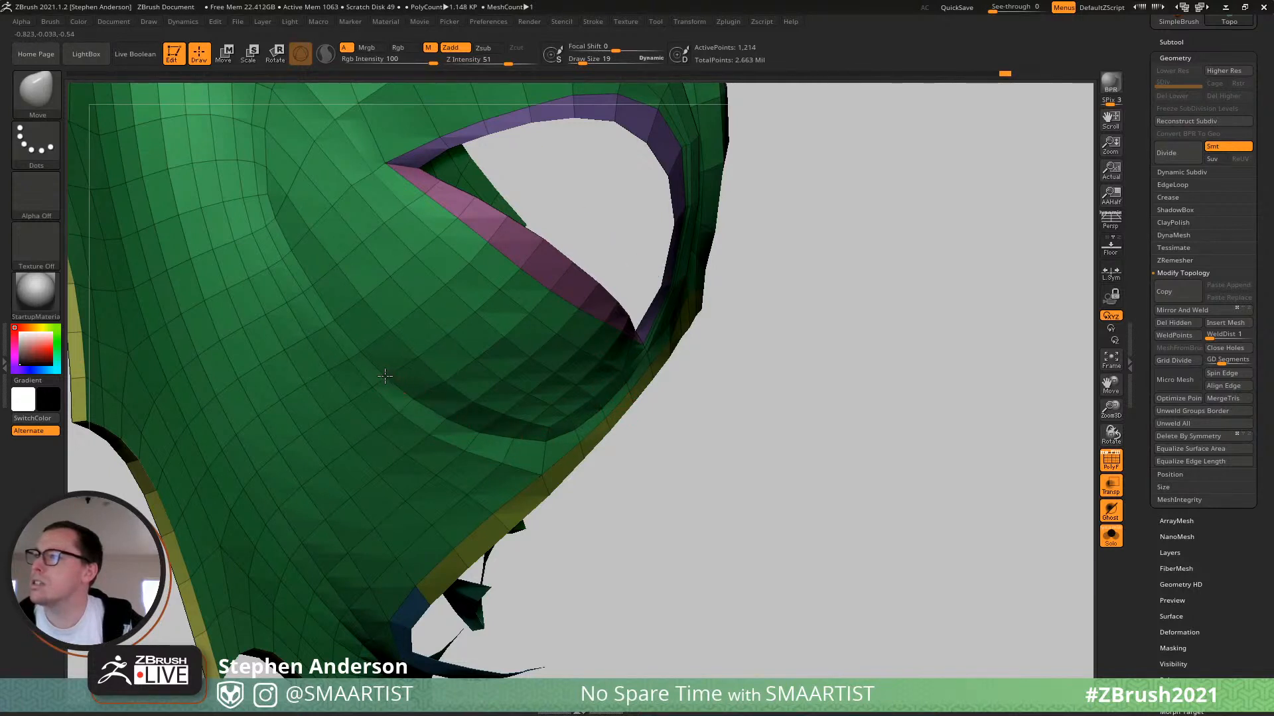
{"action": "right_click_drag", "start_coordinate": [359, 325], "coordinate": [322, 289]}
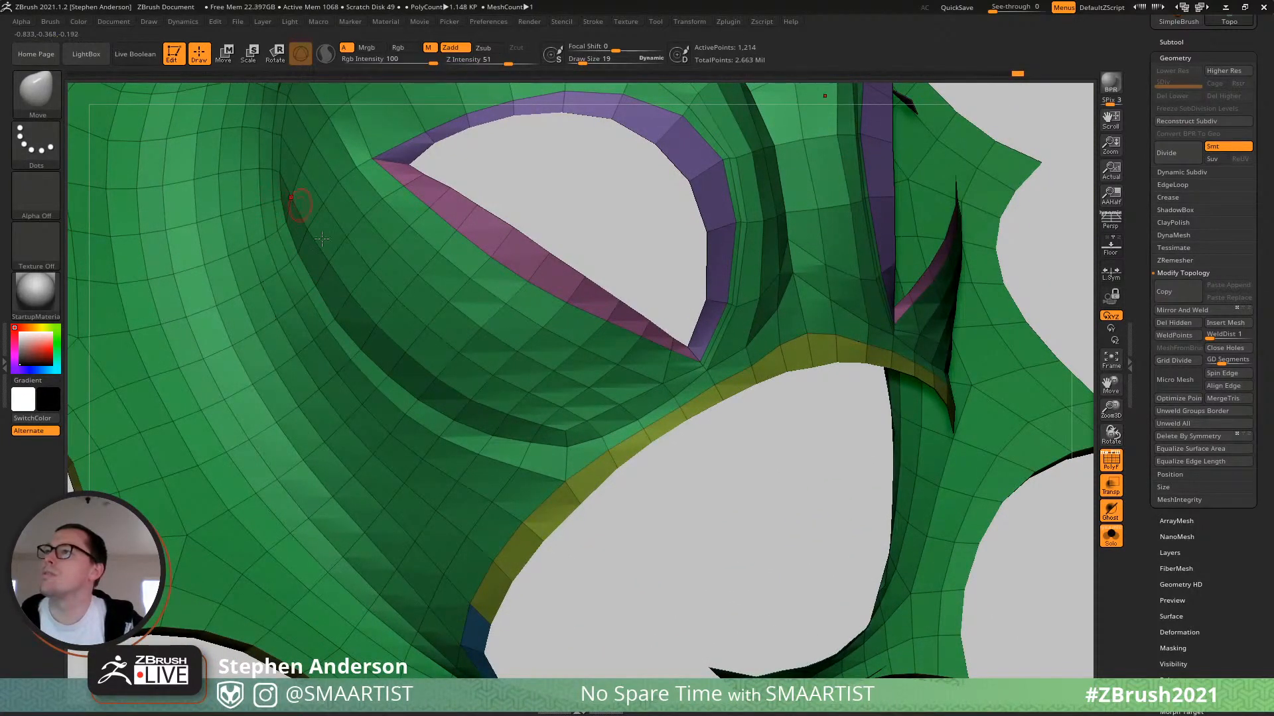
{"action": "right_click_drag", "start_coordinate": [322, 238], "coordinate": [403, 350]}
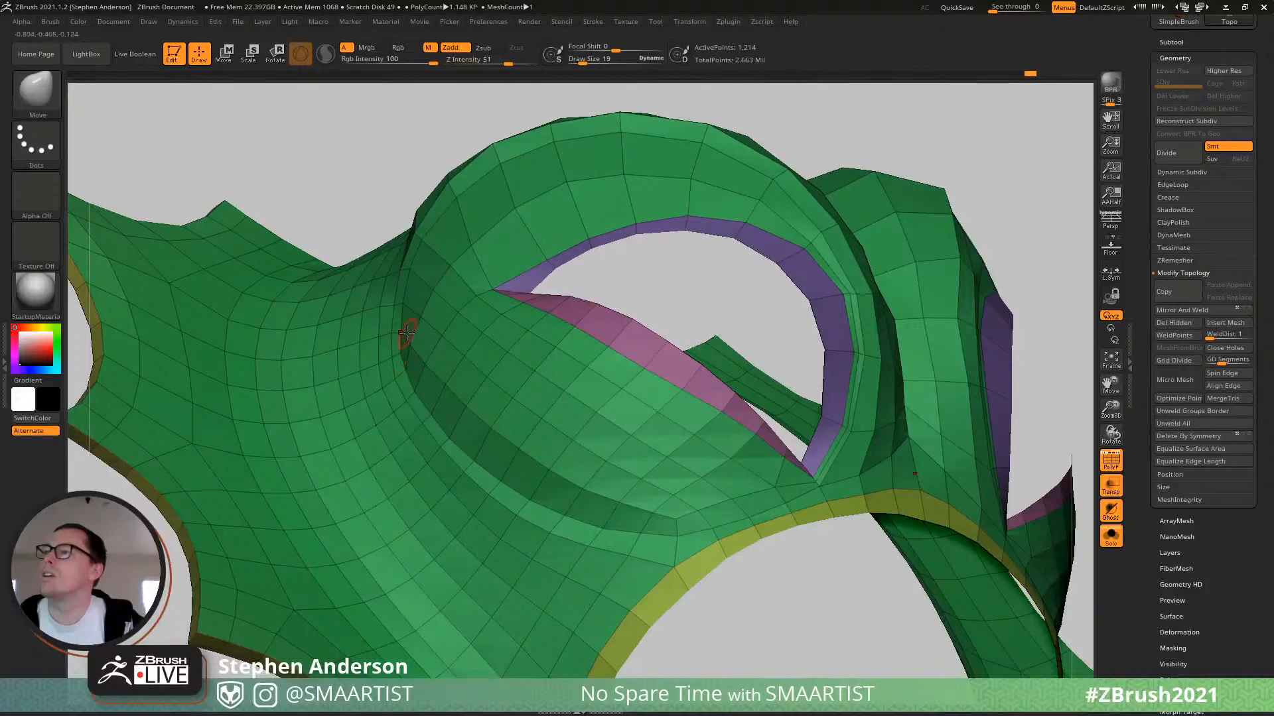
Refine the edge loops along the crease and underside of the eye bulge with the Move brush at draw sizes 45 and 65.
{"action": "right_click_drag", "start_coordinate": [403, 297], "coordinate": [405, 414]}
{"action": "key", "text": "s"}
{"action": "left_click_drag", "start_coordinate": [405, 419], "coordinate": [408, 418]}
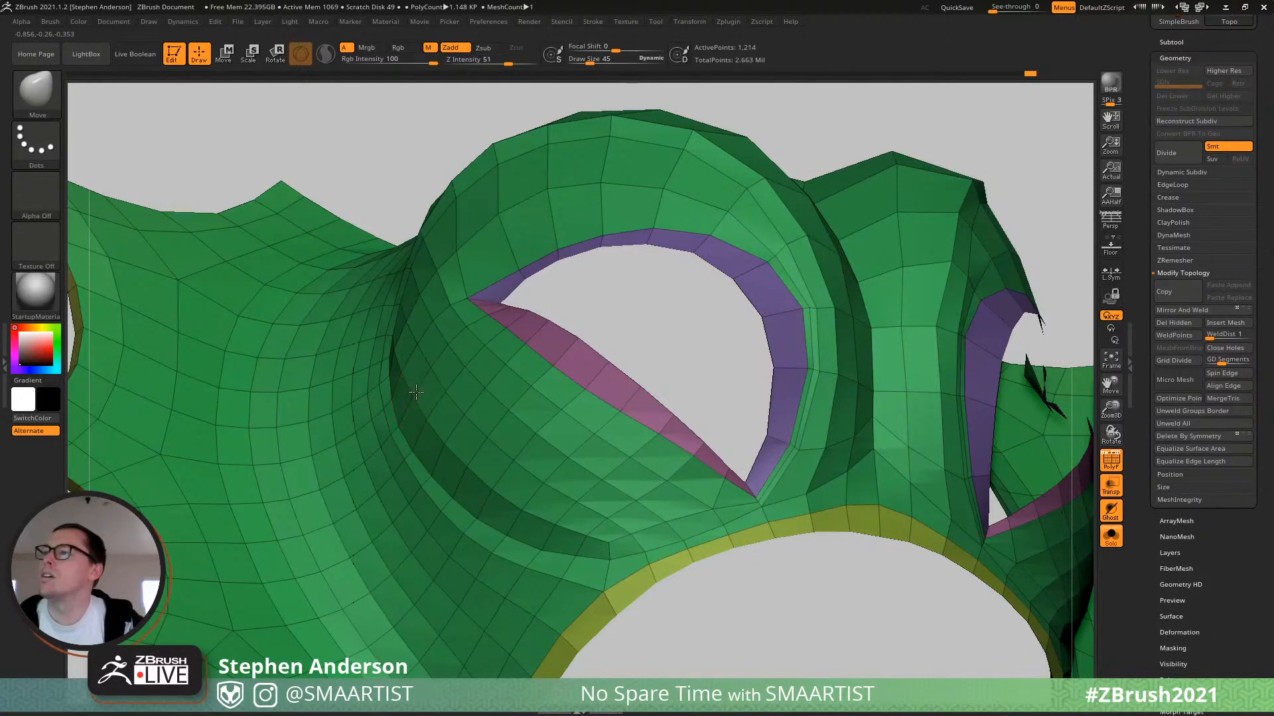
{"action": "mouse_move", "coordinate": [421, 370]}
{"action": "right_mouse_down"}
{"action": "mouse_move", "coordinate": [422, 398]}
{"action": "mouse_move", "coordinate": [425, 369]}
{"action": "mouse_move", "coordinate": [514, 413]}
{"action": "mouse_move", "coordinate": [484, 449]}
{"action": "right_mouse_up"}
{"action": "key", "text": "s"}
{"action": "left_click_drag", "start_coordinate": [476, 452], "coordinate": [480, 452]}
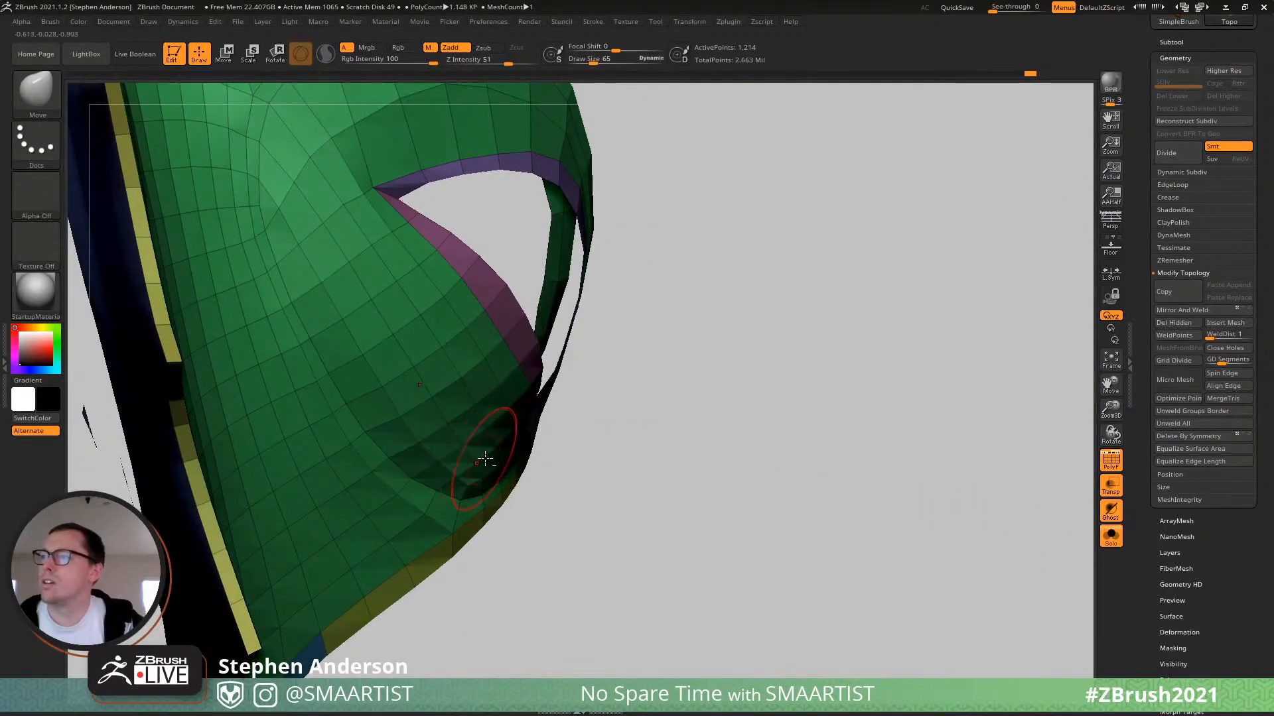
Reduce the Move brush to draw size 26 and adjust the surface between the inner eye corner and the yellow rim.
{"action": "right_click_drag", "start_coordinate": [506, 450], "coordinate": [520, 463]}
{"action": "mouse_move", "coordinate": [642, 451]}
{"action": "right_mouse_down"}
{"action": "mouse_move", "coordinate": [614, 453]}
{"action": "mouse_move", "coordinate": [643, 447]}
{"action": "right_mouse_up"}
{"action": "key", "text": "s"}
{"action": "left_click_drag", "start_coordinate": [644, 432], "coordinate": [636, 431]}
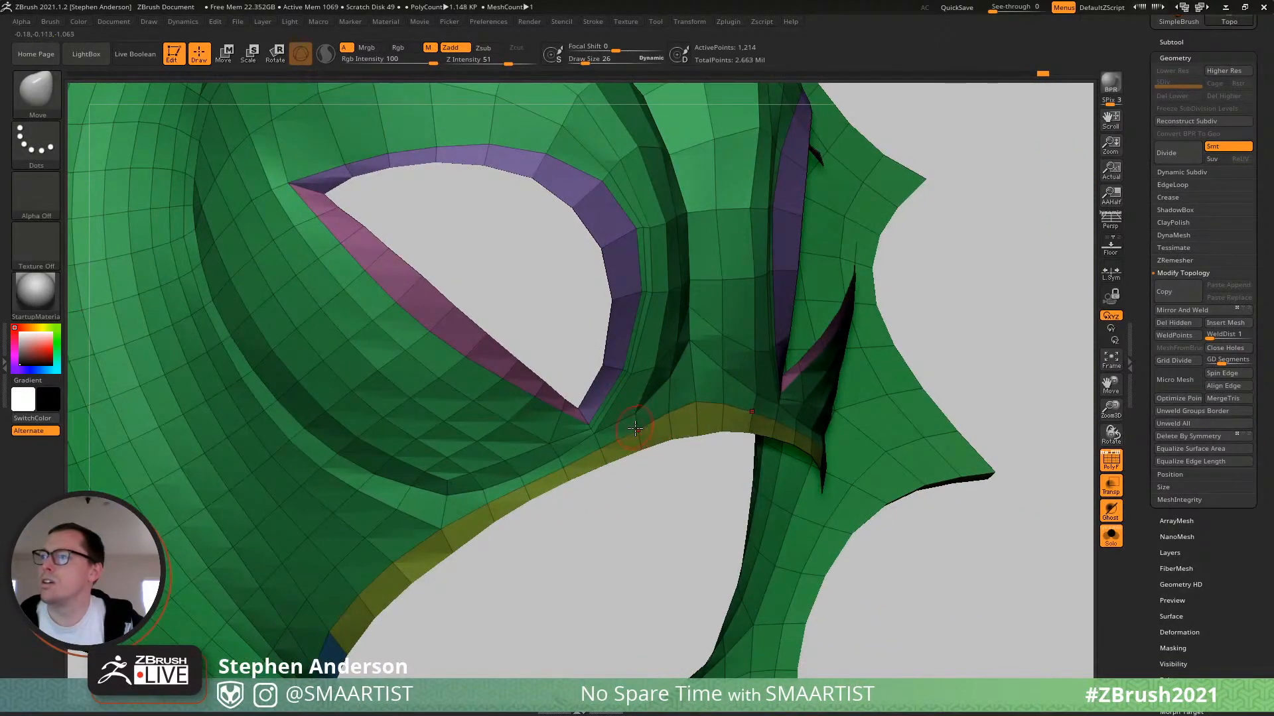
Switch to the ZModeler brush and set its edge action to Bridge with the Edges target.
{"action": "right_click_drag", "start_coordinate": [636, 429], "coordinate": [744, 373]}
{"action": "right_click_drag", "start_coordinate": [744, 373], "coordinate": [737, 457], "text": "ctrl"}
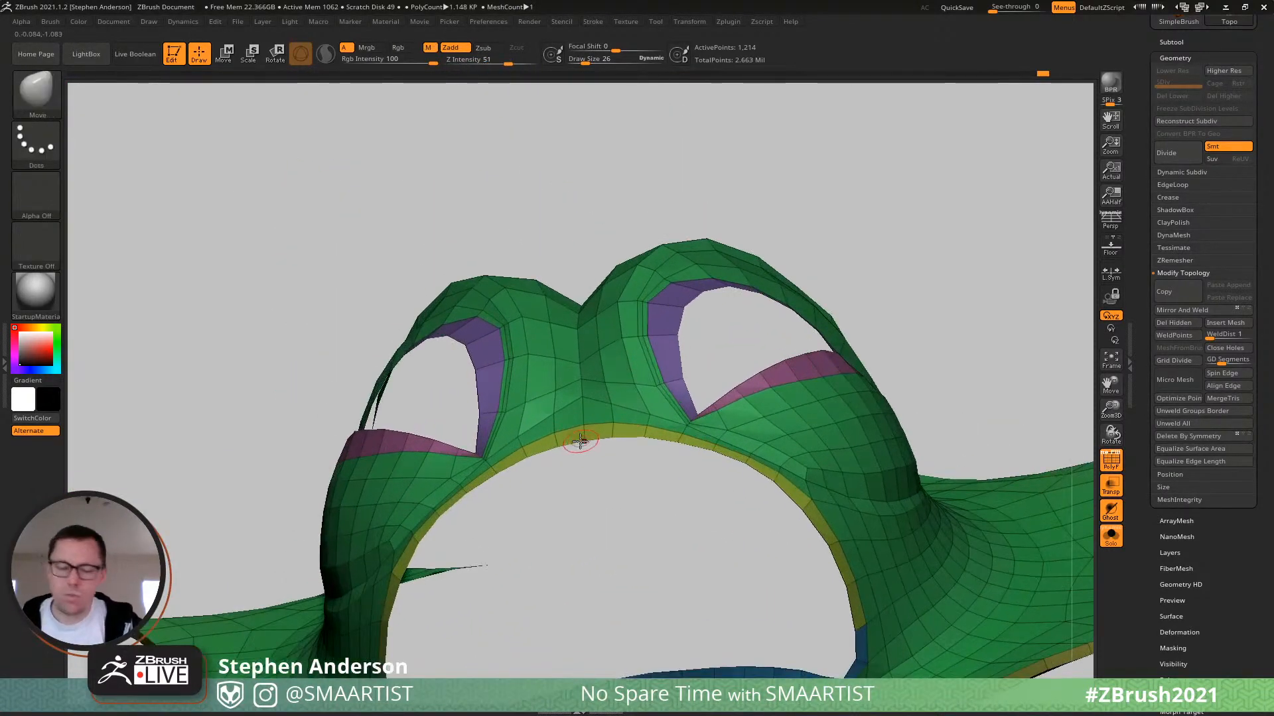
{"action": "right_click_drag", "start_coordinate": [593, 442], "coordinate": [581, 343], "text": "alt"}
{"action": "key", "text": "b"}
{"action": "key", "text": "z"}
{"action": "key", "text": "m"}
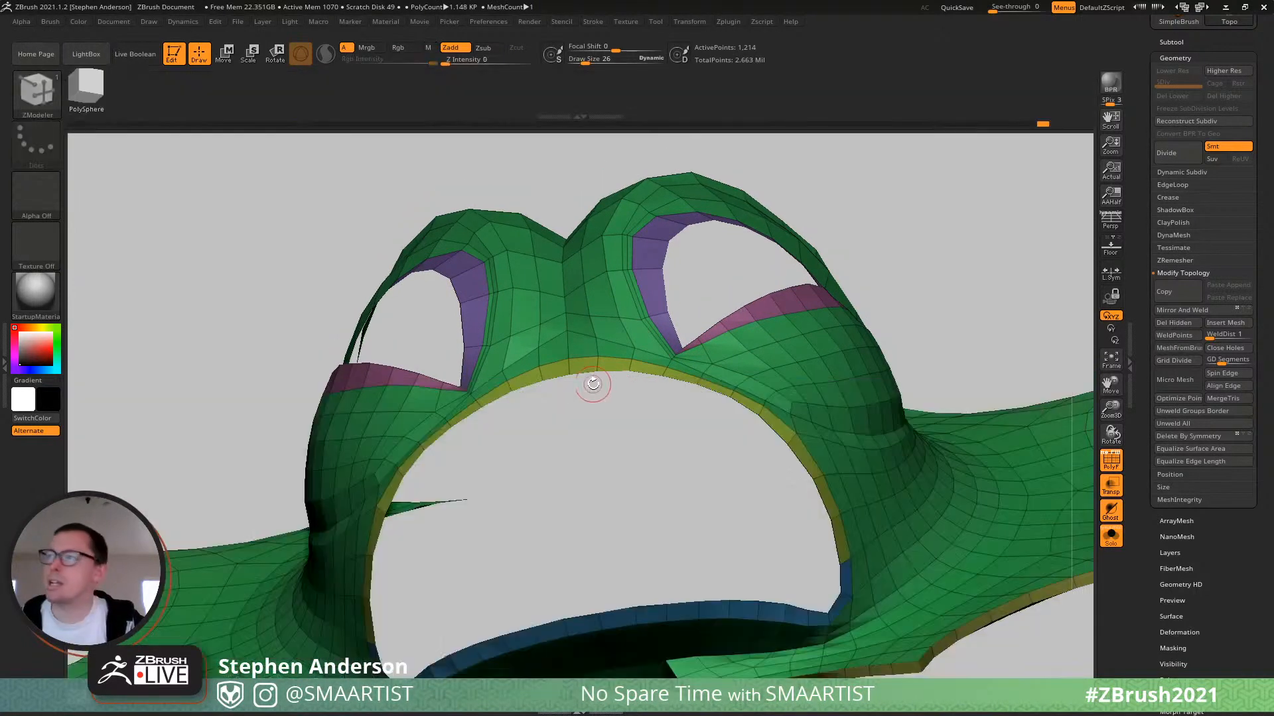
{"action": "key", "text": "space"}
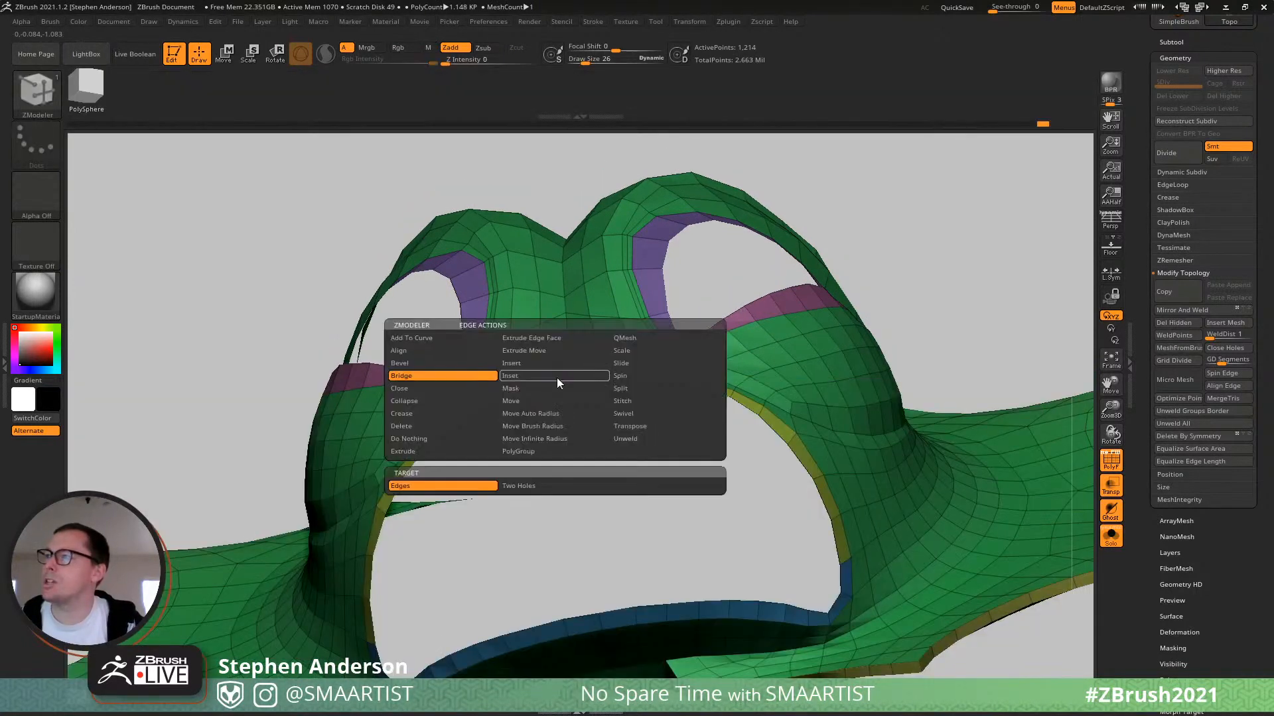
{"action": "left_click", "coordinate": [468, 486]}
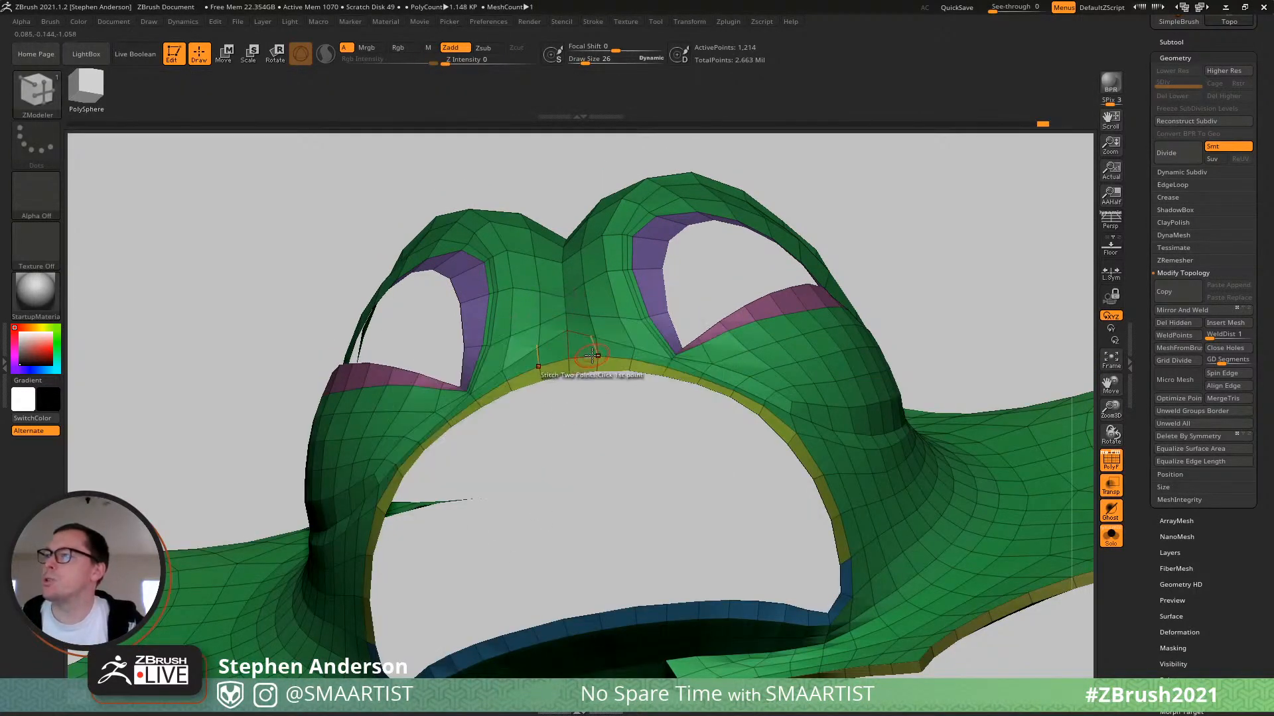
Bridge the yellow upper rim to the blue lower rim of the large front opening, working outward from the centre to five mirrored strips per side.
{"action": "left_click", "coordinate": [581, 618]}
{"action": "right_click_drag", "start_coordinate": [569, 541], "coordinate": [562, 351]}
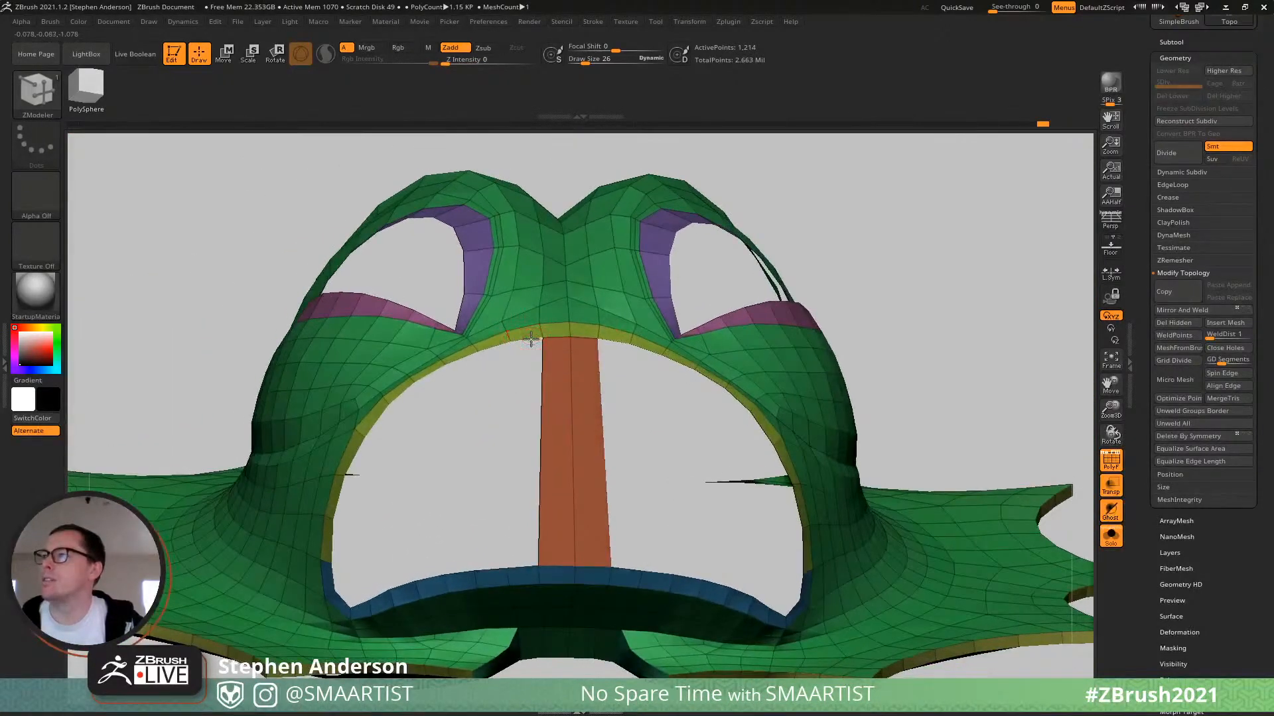
{"action": "left_click", "coordinate": [528, 564]}
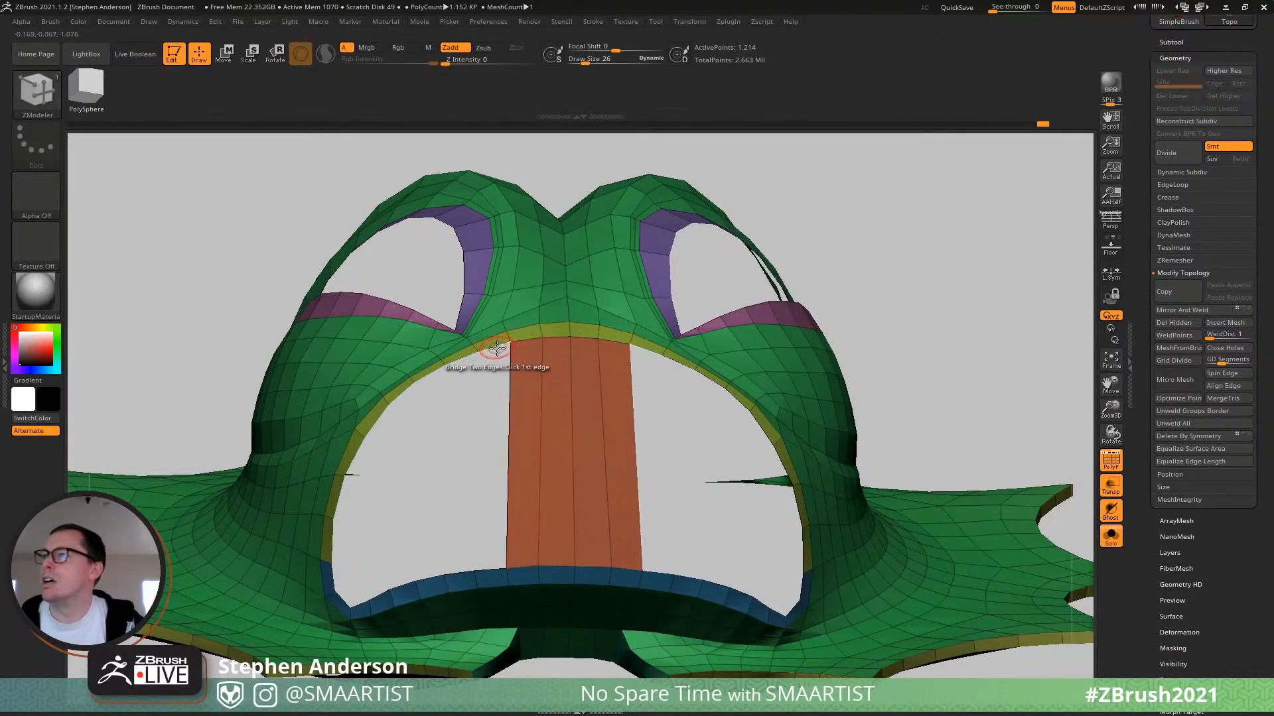
{"action": "left_click", "coordinate": [489, 572]}
{"action": "right_click_drag", "start_coordinate": [530, 504], "coordinate": [574, 547]}
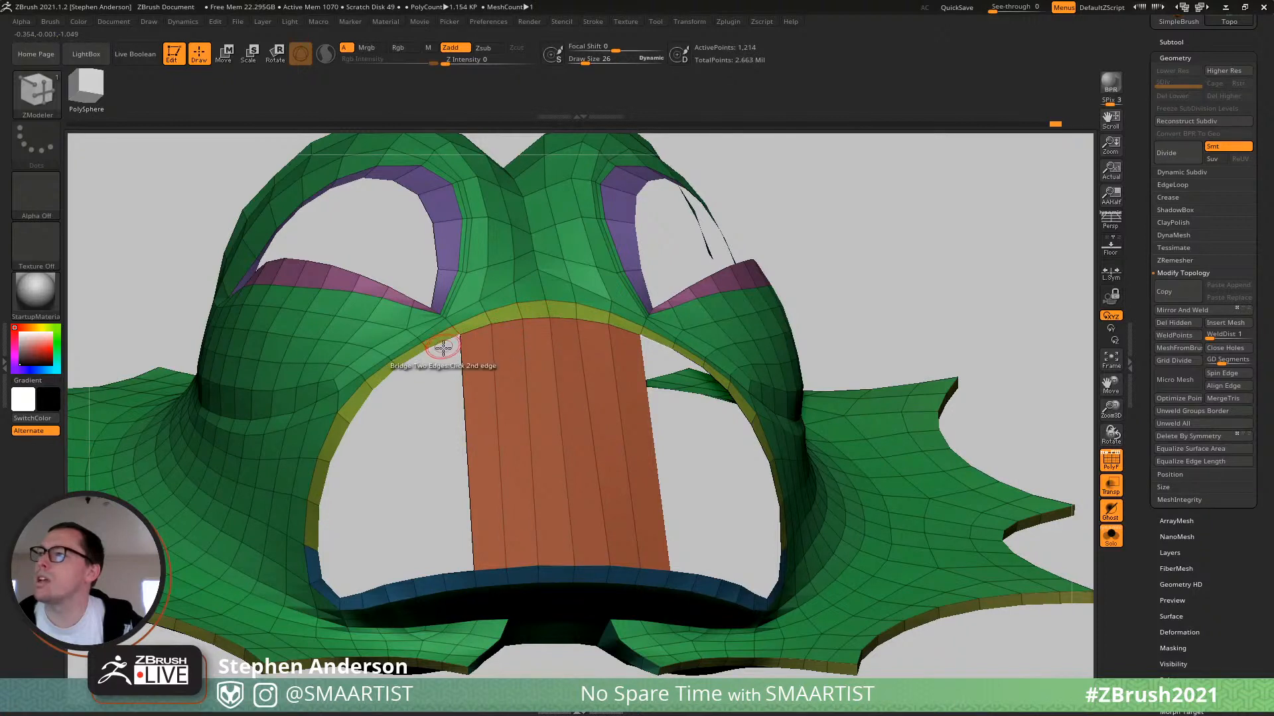
{"action": "left_click", "coordinate": [458, 572]}
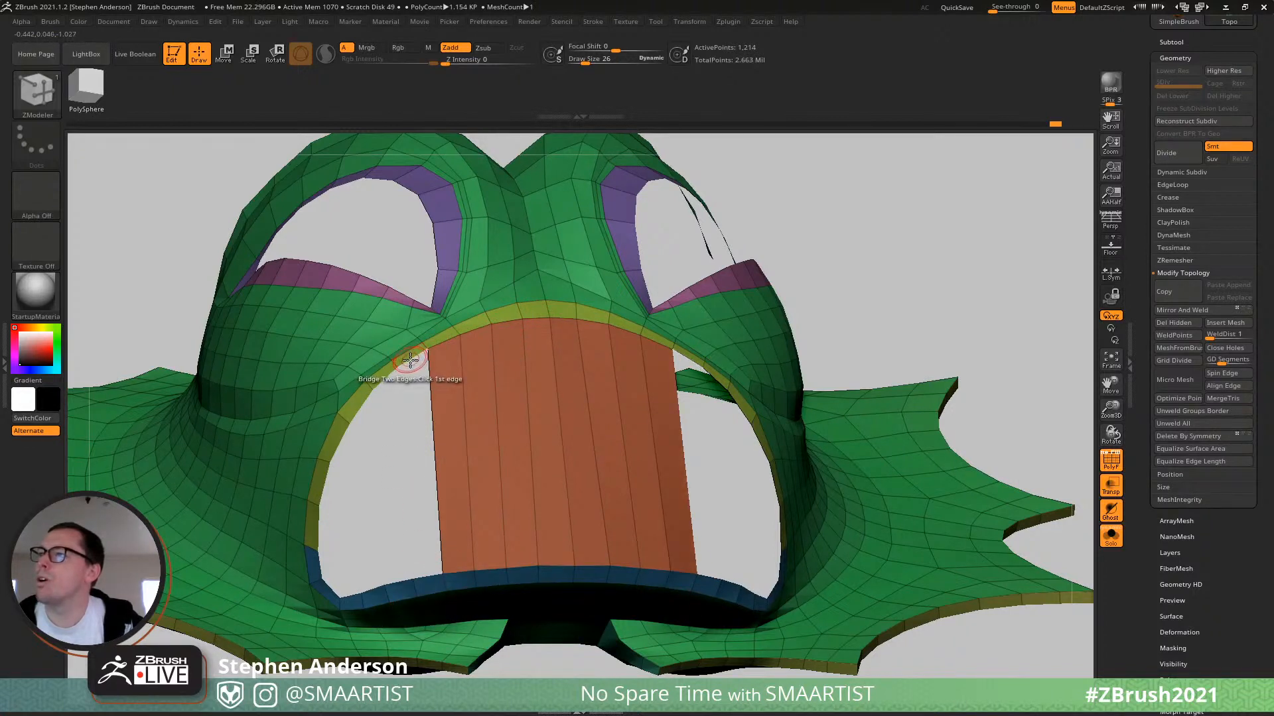
{"action": "left_click", "coordinate": [429, 575]}
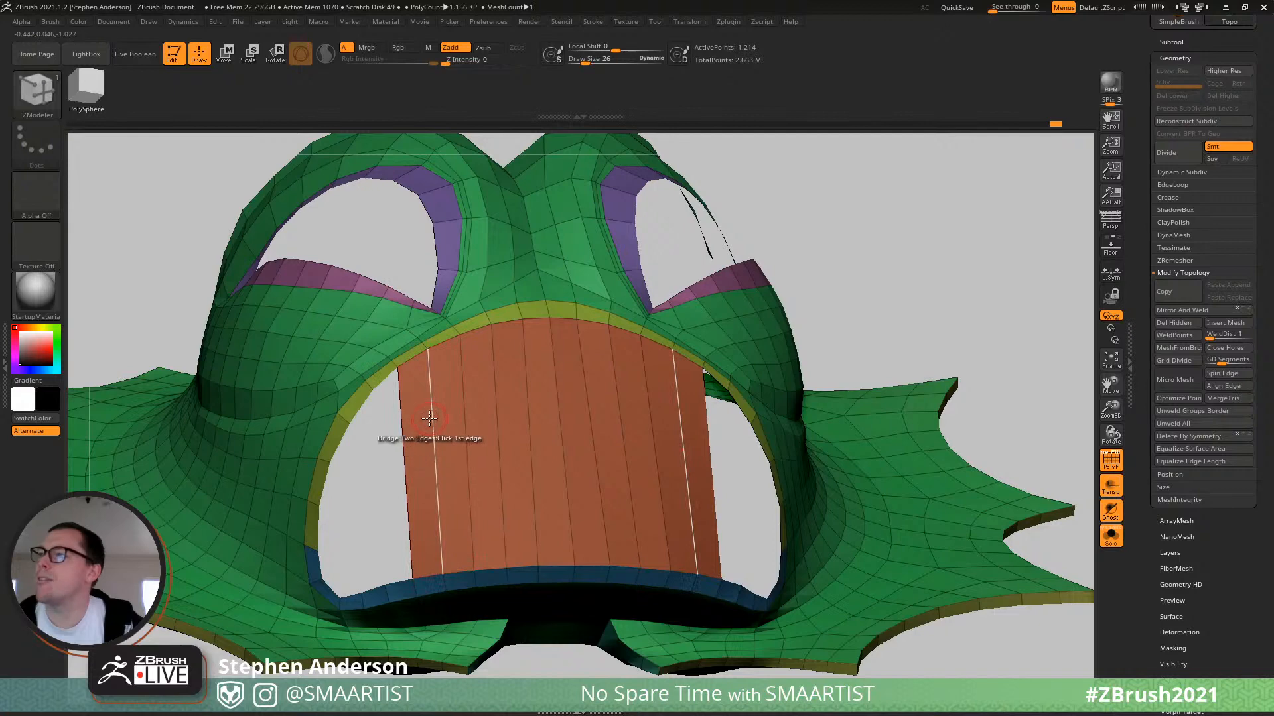
Set the ZModeler edge action to Insert for adding edge loops across the bridged strips.
{"action": "key", "text": "space"}
{"action": "left_click", "coordinate": [400, 371]}
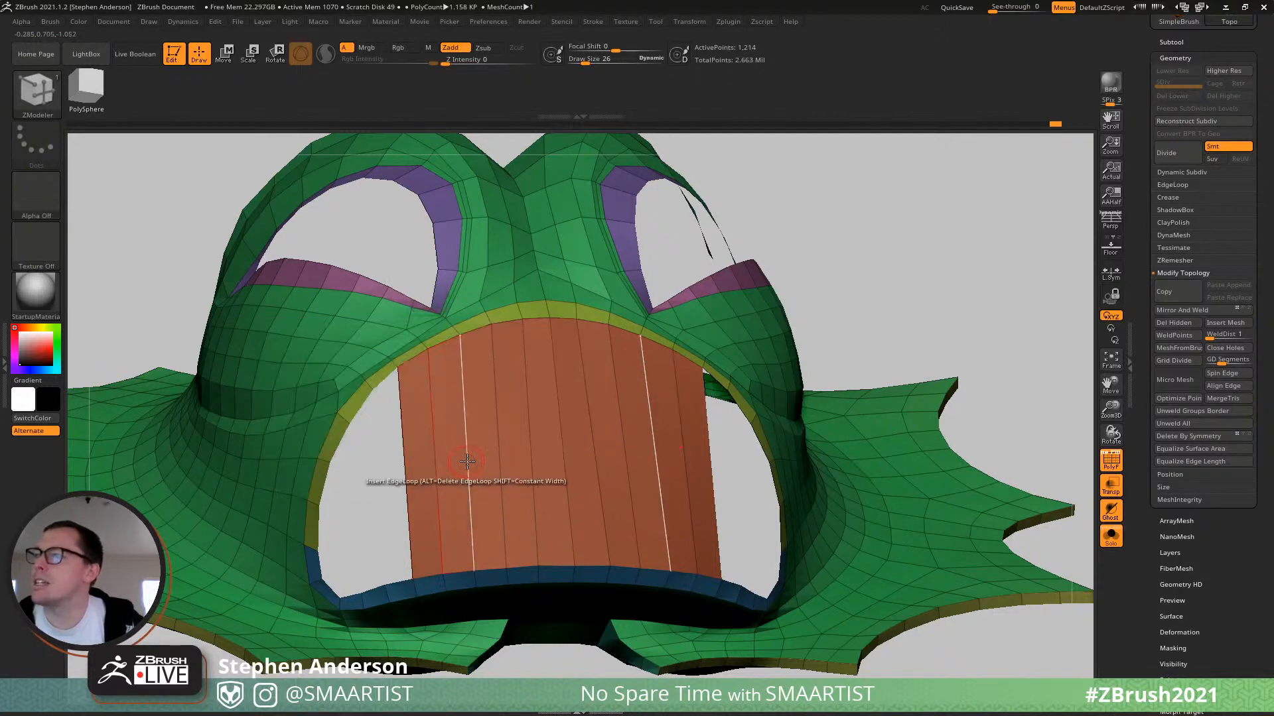
Insert a horizontal edge loop midway across the orange mouth strip and pull its ends inward with the Move Topological brush at draw size 129.
{"action": "mouse_move", "coordinate": [470, 454]}
{"action": "left_mouse_down"}
{"action": "mouse_move", "coordinate": [466, 472]}
{"action": "mouse_move", "coordinate": [477, 447]}
{"action": "mouse_move", "coordinate": [451, 439]}
{"action": "left_mouse_up"}
{"action": "key", "text": "b"}
{"action": "key", "text": "m"}
{"action": "key", "text": "t"}
{"action": "key", "text": "s"}
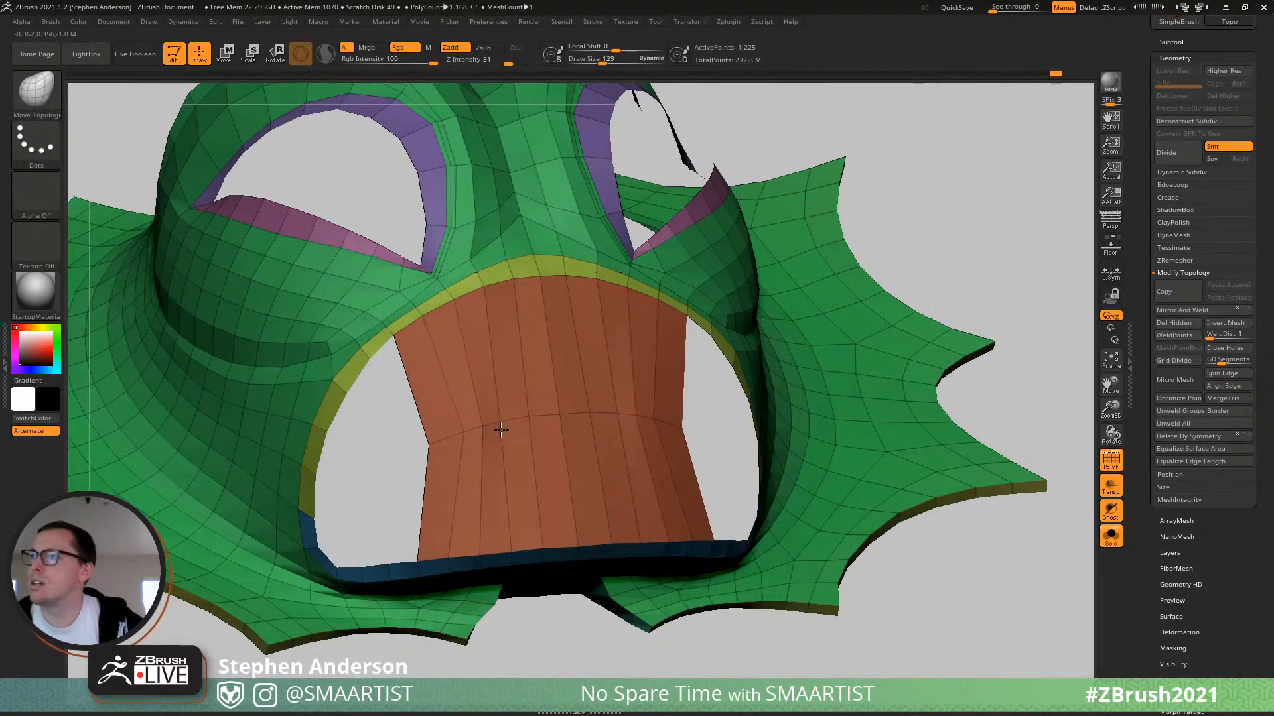
{"action": "left_click_drag", "start_coordinate": [541, 420], "coordinate": [546, 419]}
{"action": "left_click_drag", "start_coordinate": [439, 444], "coordinate": [463, 439]}
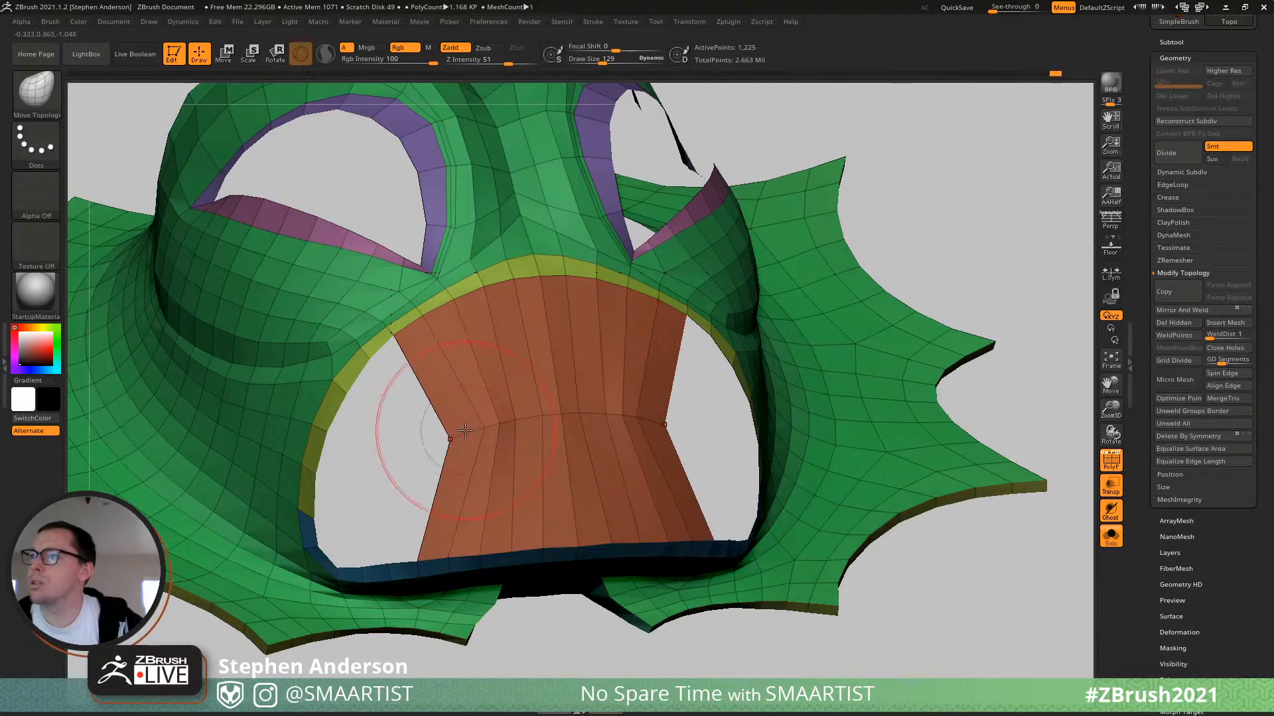
Insert one ZModeler edge loop across the upper half and one across the lower half of the orange mouth strip.
{"action": "key", "text": "b"}
{"action": "key", "text": "z"}
{"action": "key", "text": "m"}
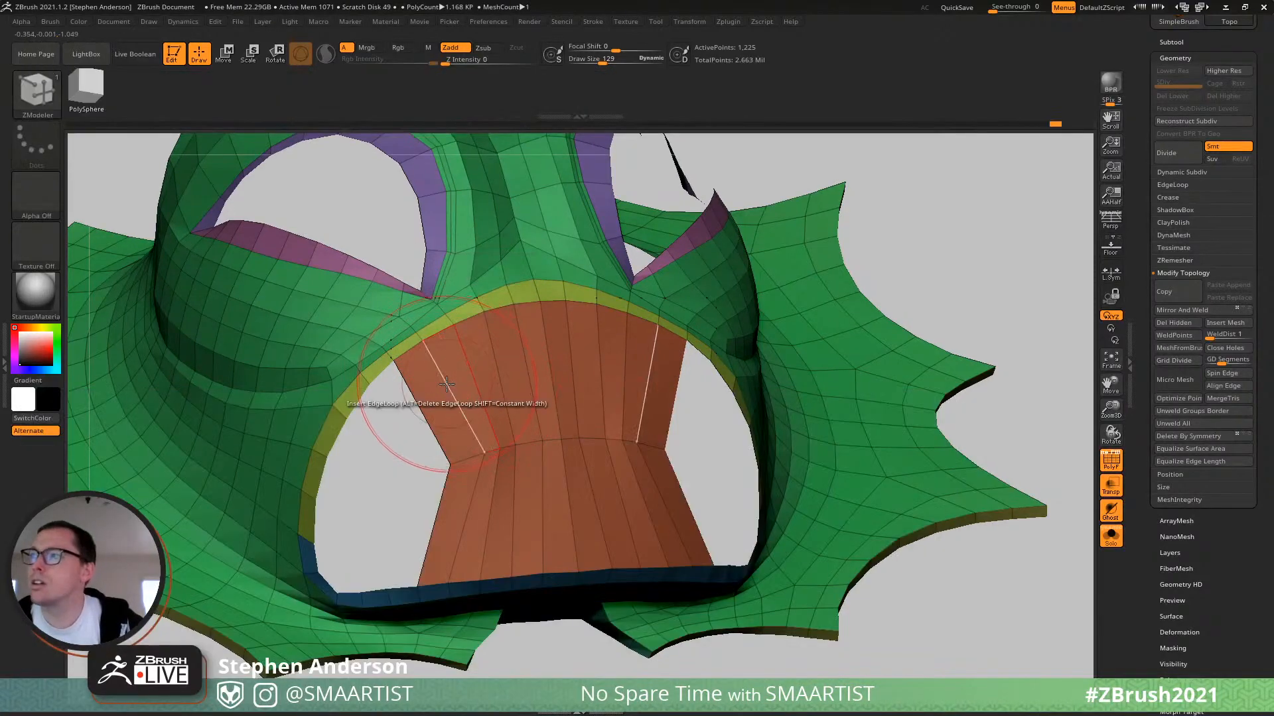
{"action": "left_click", "coordinate": [460, 534]}
Adjust the side points of the strip's upper and lower loops using the Move brush at draw size 51.
{"action": "key", "text": "b"}
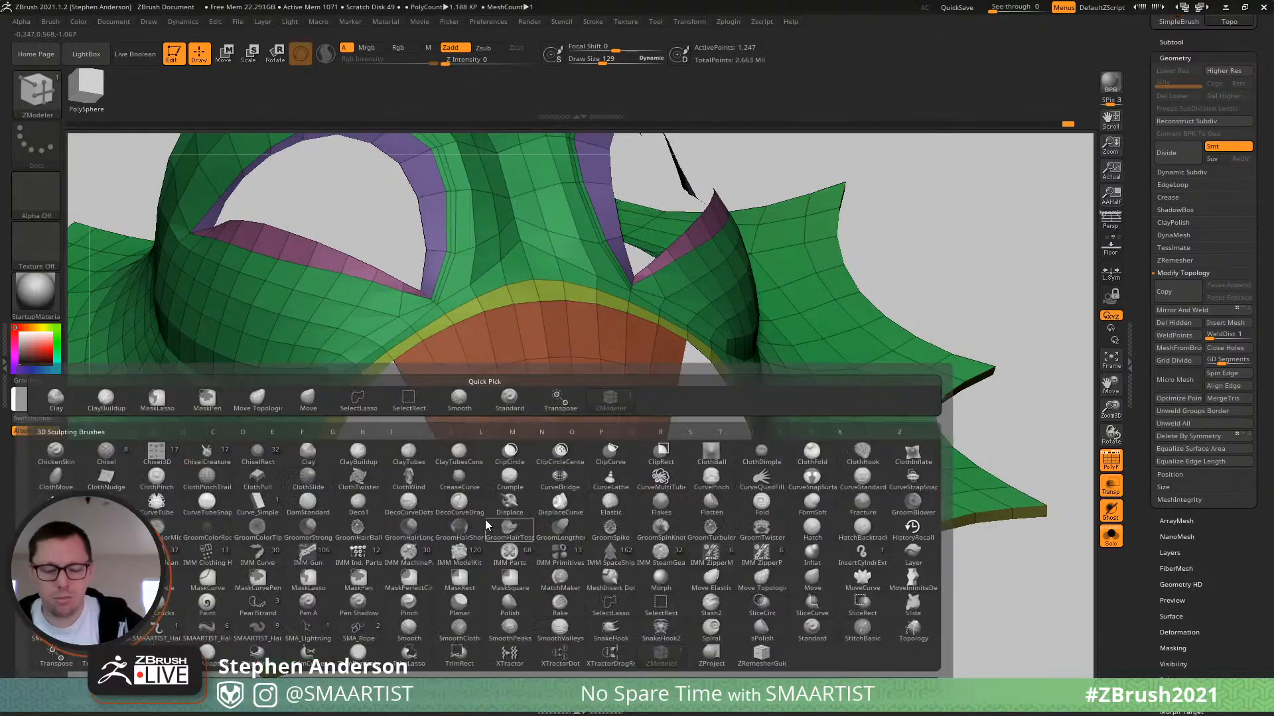
{"action": "key", "text": "m"}
{"action": "key", "text": "v"}
{"action": "key", "text": "s"}
{"action": "left_click_drag", "start_coordinate": [447, 513], "coordinate": [431, 512]}
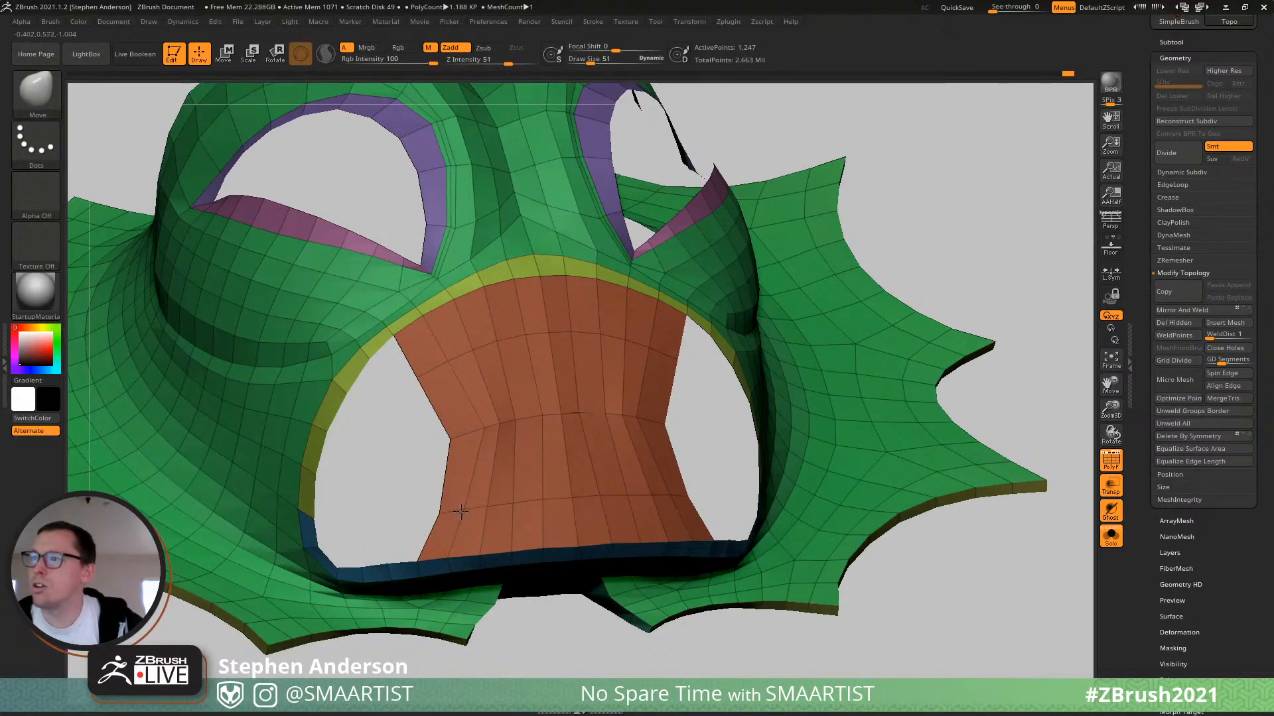
{"action": "left_click_drag", "start_coordinate": [430, 376], "coordinate": [432, 368]}
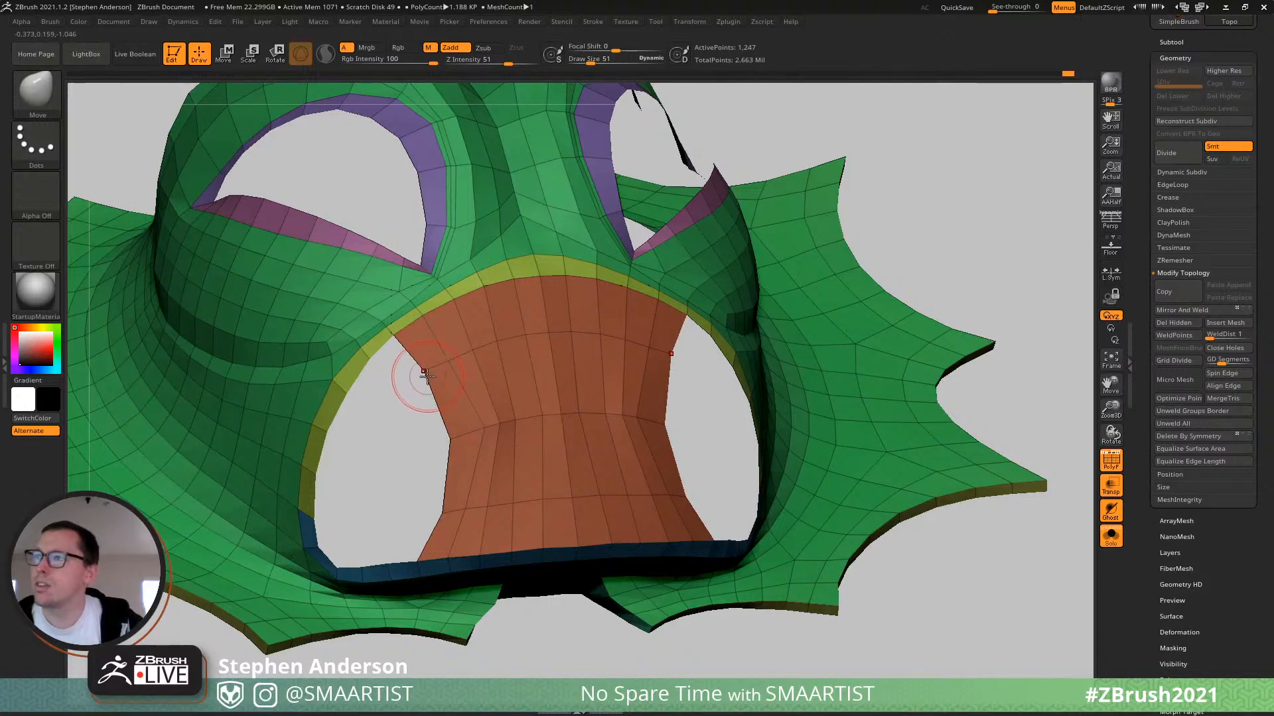
{"action": "mouse_move", "coordinate": [407, 367]}
{"action": "left_mouse_down"}
{"action": "mouse_move", "coordinate": [446, 360]}
{"action": "mouse_move", "coordinate": [414, 371]}
{"action": "mouse_move", "coordinate": [420, 390]}
{"action": "left_mouse_up"}
Bridge the two middle side edges of the orange strip to the mouth rim near its corner with the ZModeler edge Bridge action.
{"action": "key", "text": "b"}
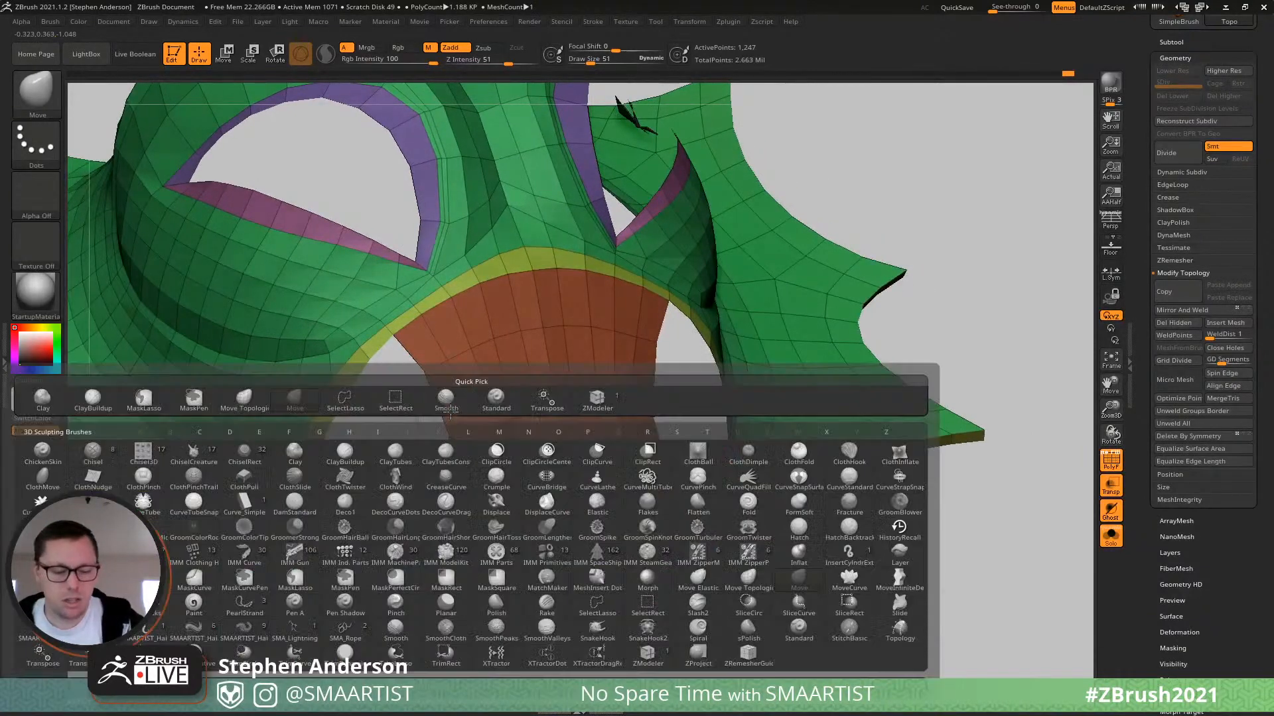
{"action": "key", "text": "z"}
{"action": "key", "text": "m"}
{"action": "key", "text": "space"}
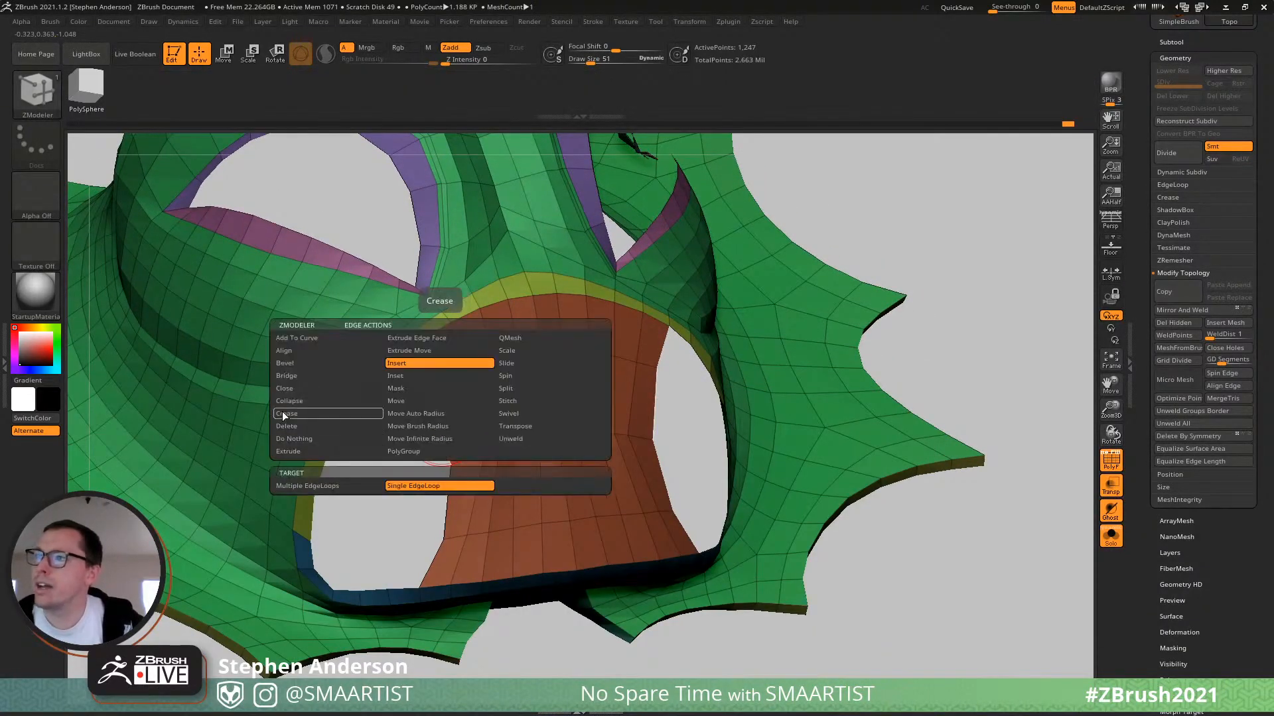
{"action": "left_click", "coordinate": [290, 388]}
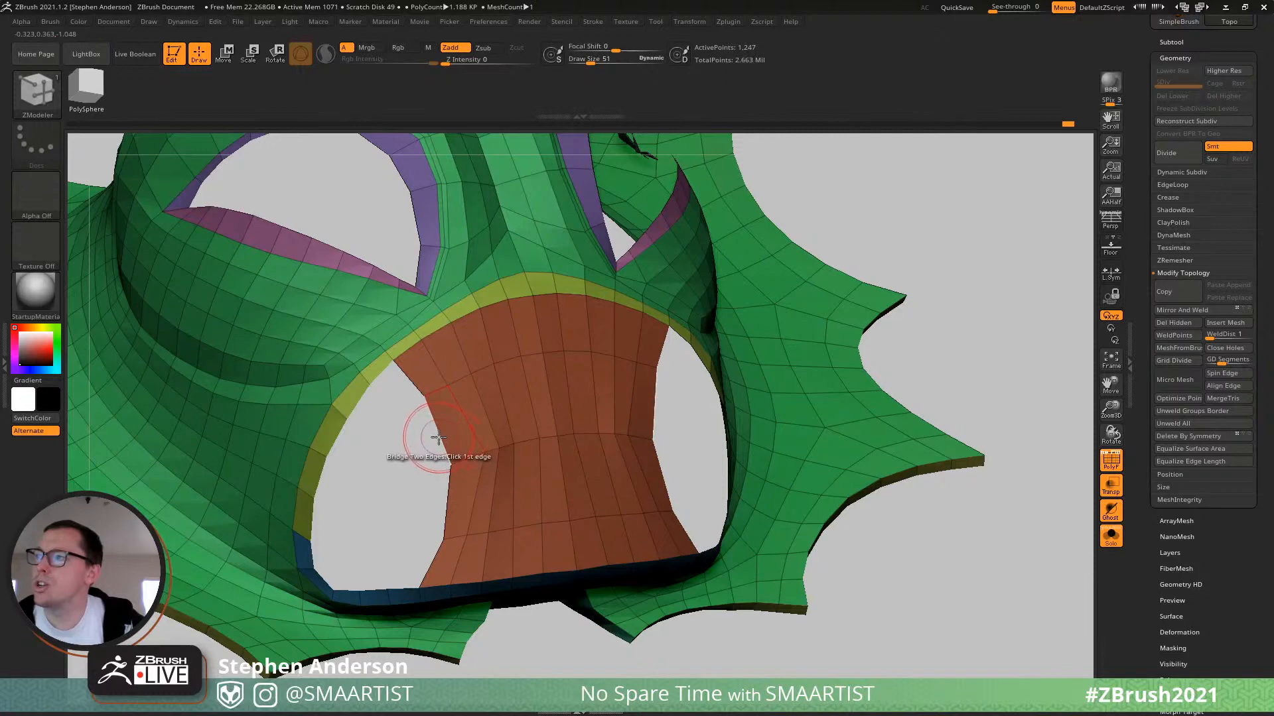
{"action": "left_click", "coordinate": [314, 538]}
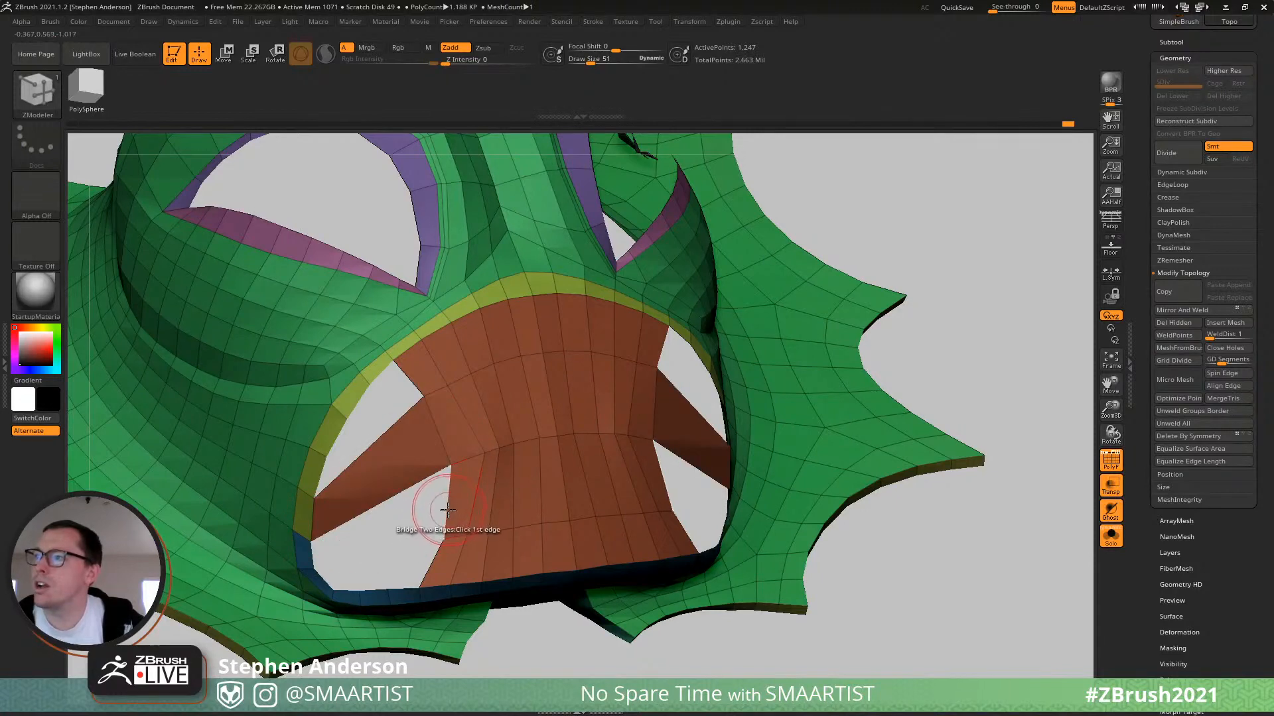
{"action": "left_click", "coordinate": [445, 511]}
{"action": "left_click", "coordinate": [313, 555]}
{"action": "mouse_move", "coordinate": [337, 489]}
{"action": "right_mouse_down"}
{"action": "mouse_move", "coordinate": [395, 483]}
{"action": "mouse_move", "coordinate": [345, 451]}
{"action": "right_mouse_up"}
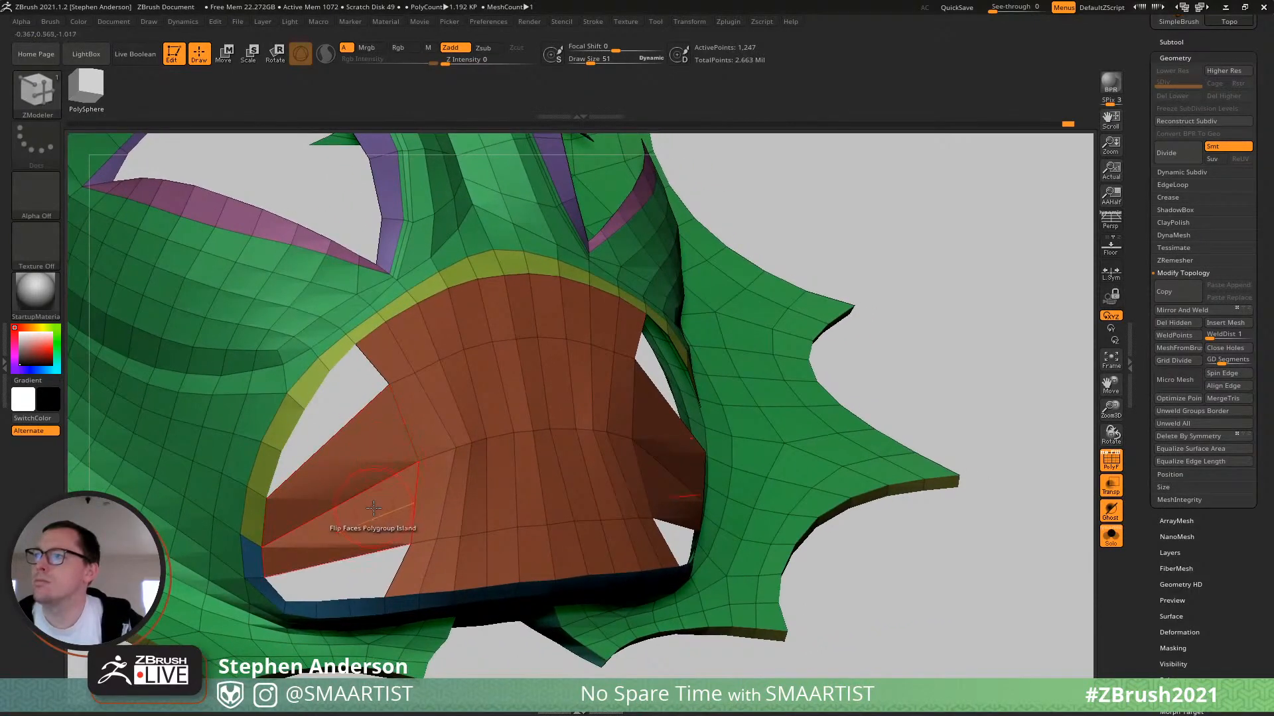
Slide the strip's upper side point down and inward toward the bridge with the ZModeler point action at draw size 12.
{"action": "key", "text": "space"}
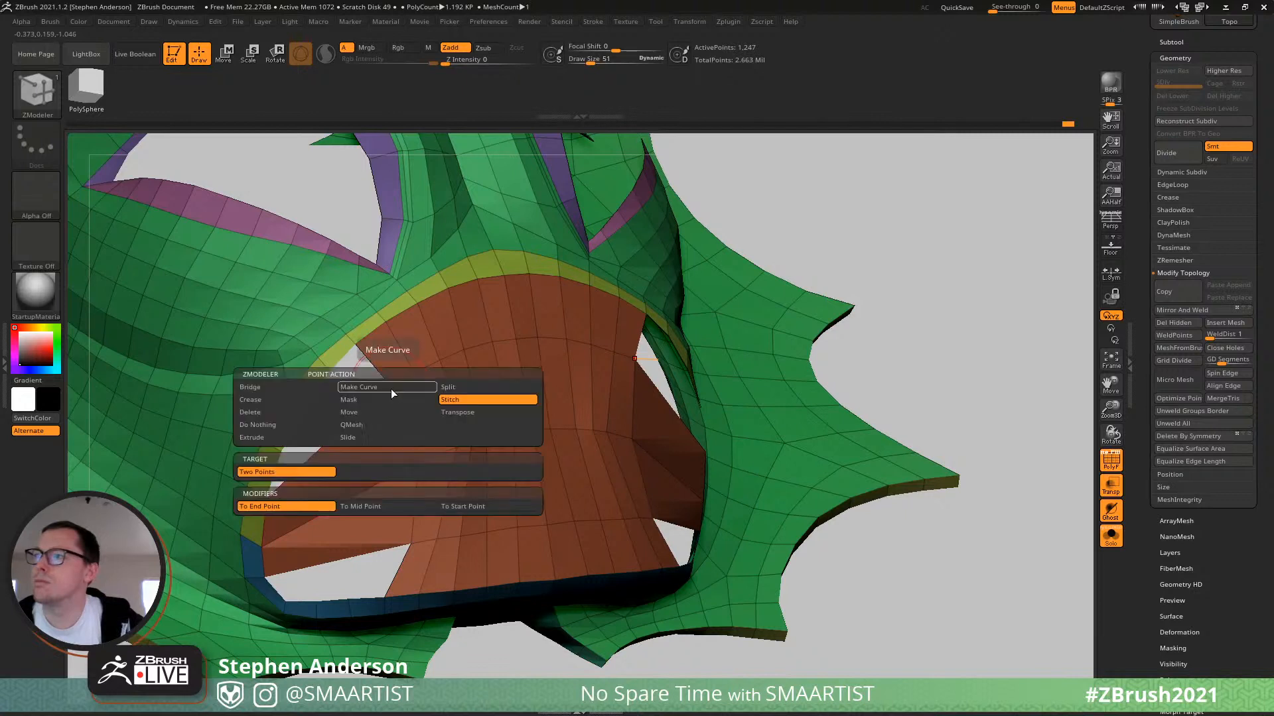
{"action": "left_click", "coordinate": [384, 424]}
{"action": "key", "text": "s"}
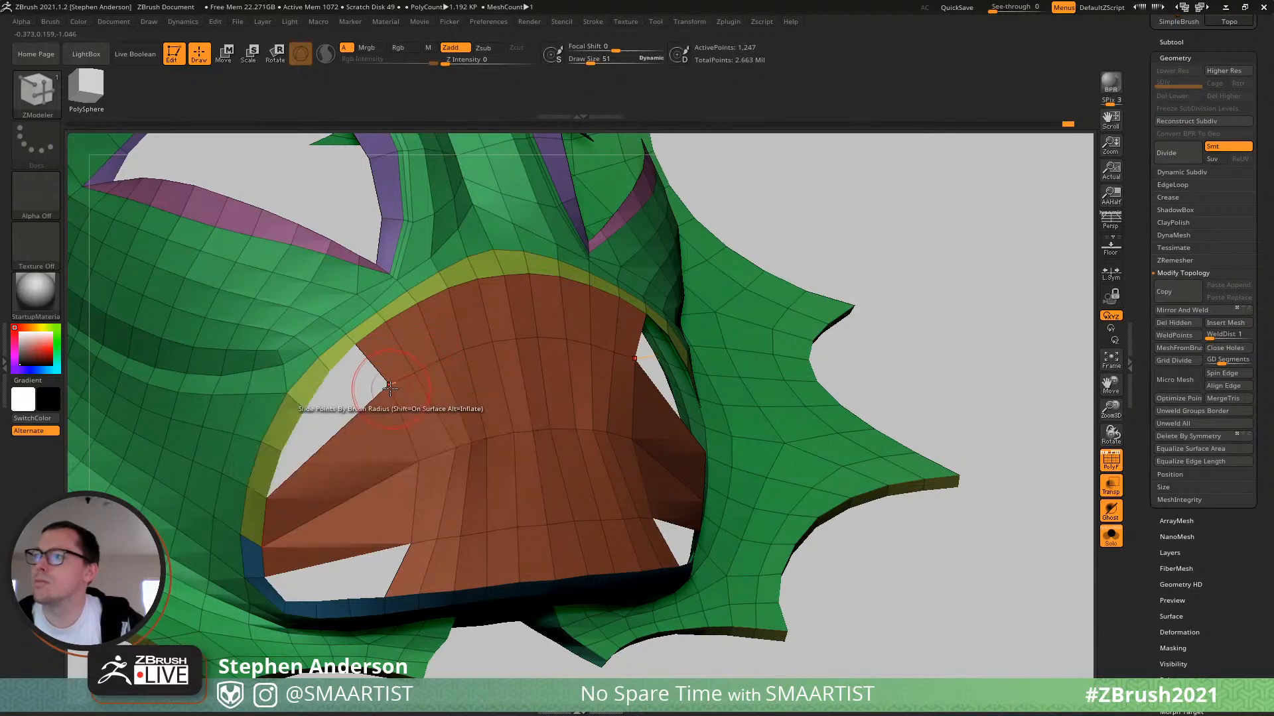
{"action": "left_click_drag", "start_coordinate": [386, 391], "coordinate": [405, 410]}
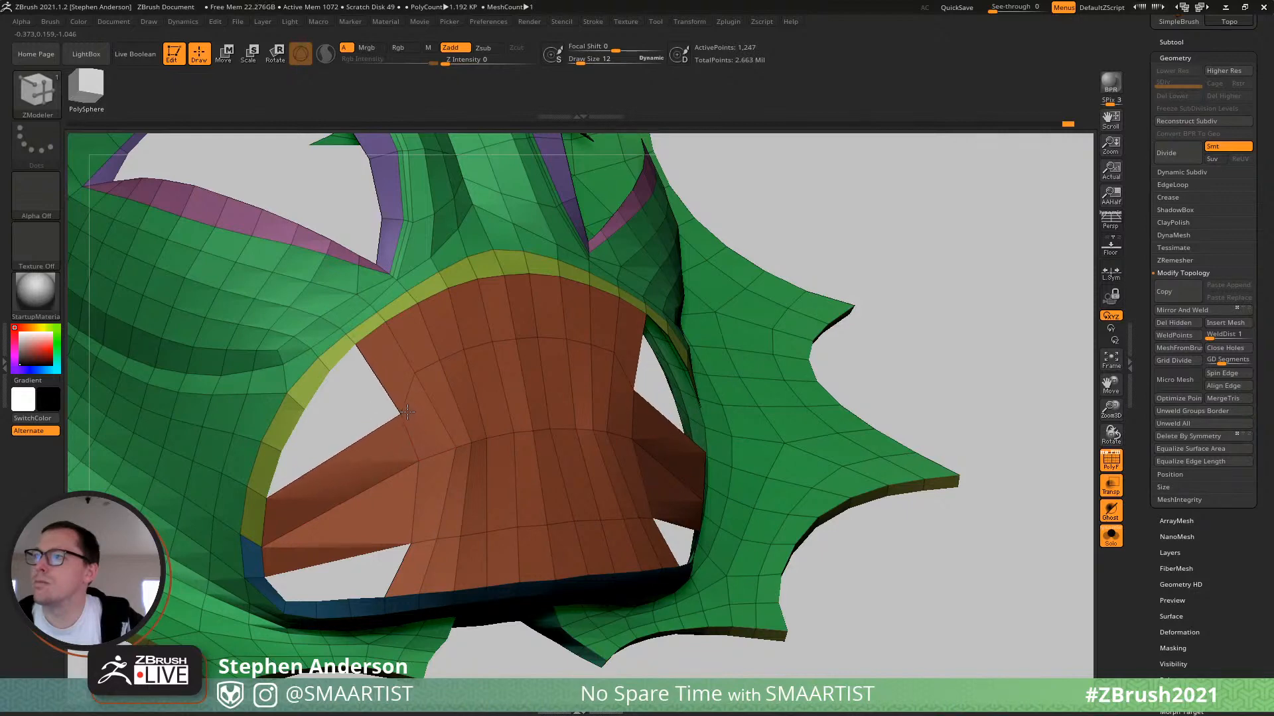
{"action": "right_click_drag", "start_coordinate": [393, 408], "coordinate": [378, 409]}
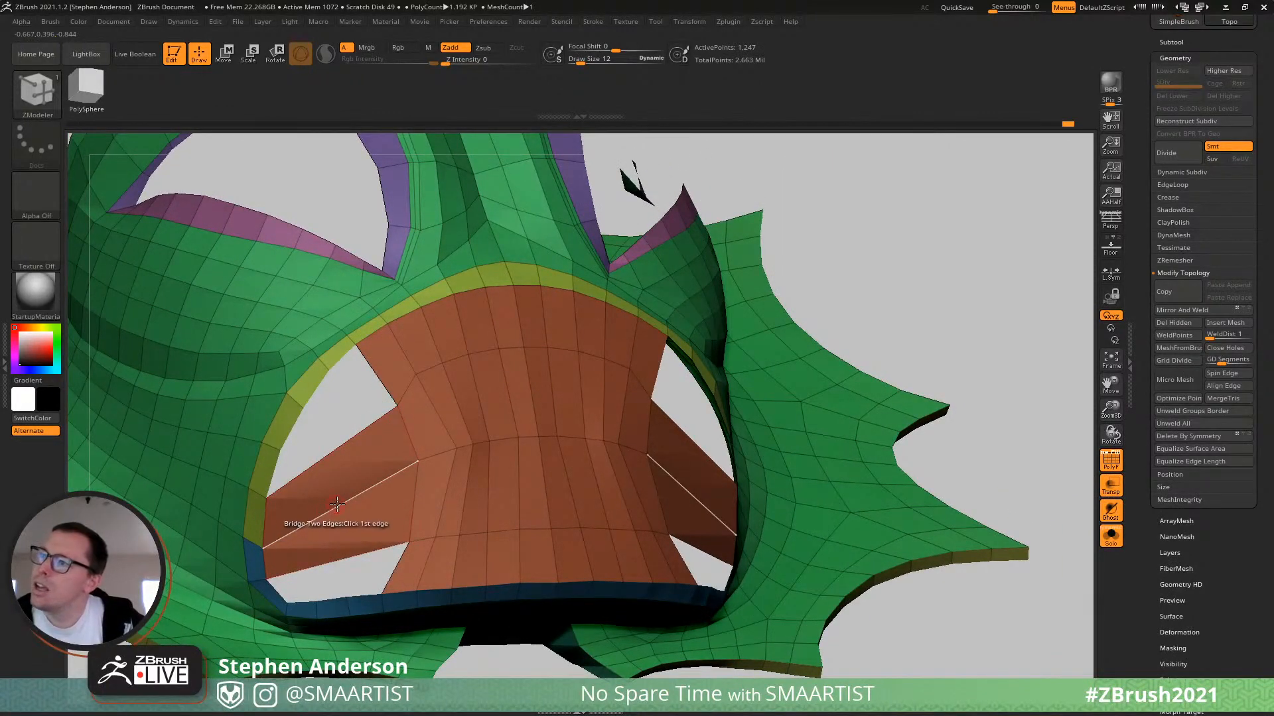
Try to insert a single edge loop through the side bridges and lower row of the mouth fill, and undo it.
{"action": "key", "text": "space"}
{"action": "left_click", "coordinate": [333, 366]}
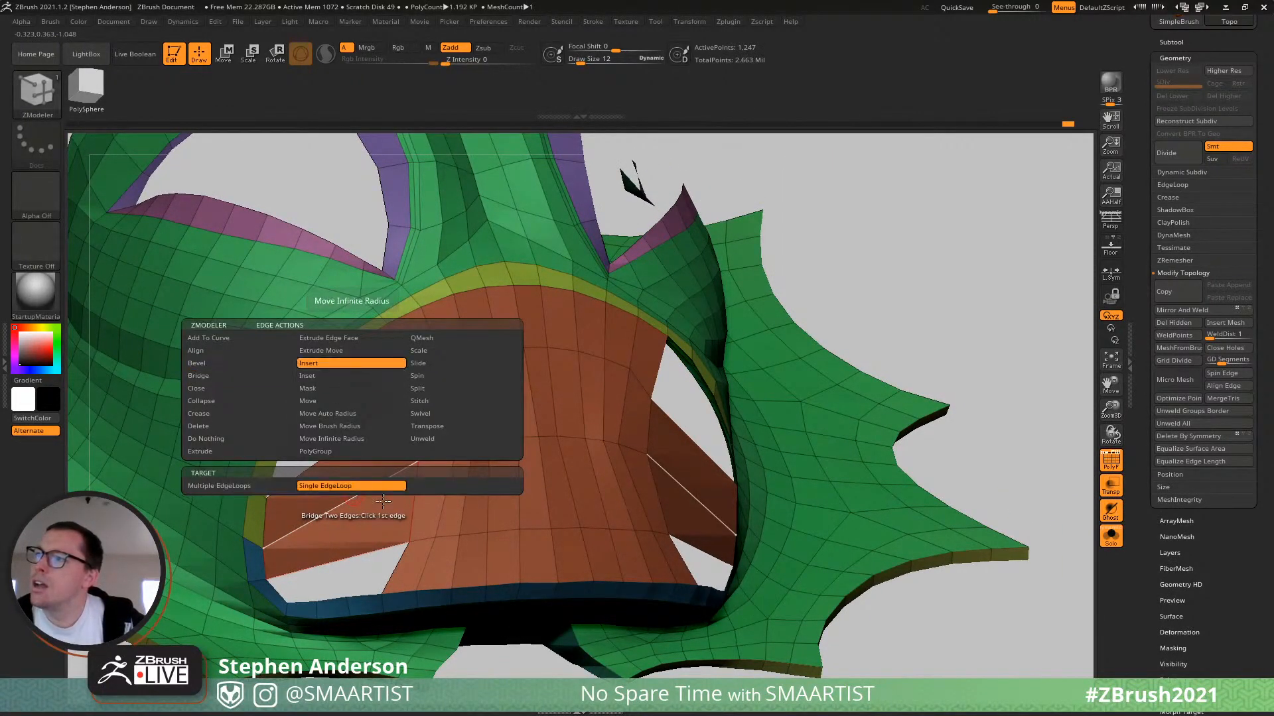
{"action": "left_click", "coordinate": [378, 483]}
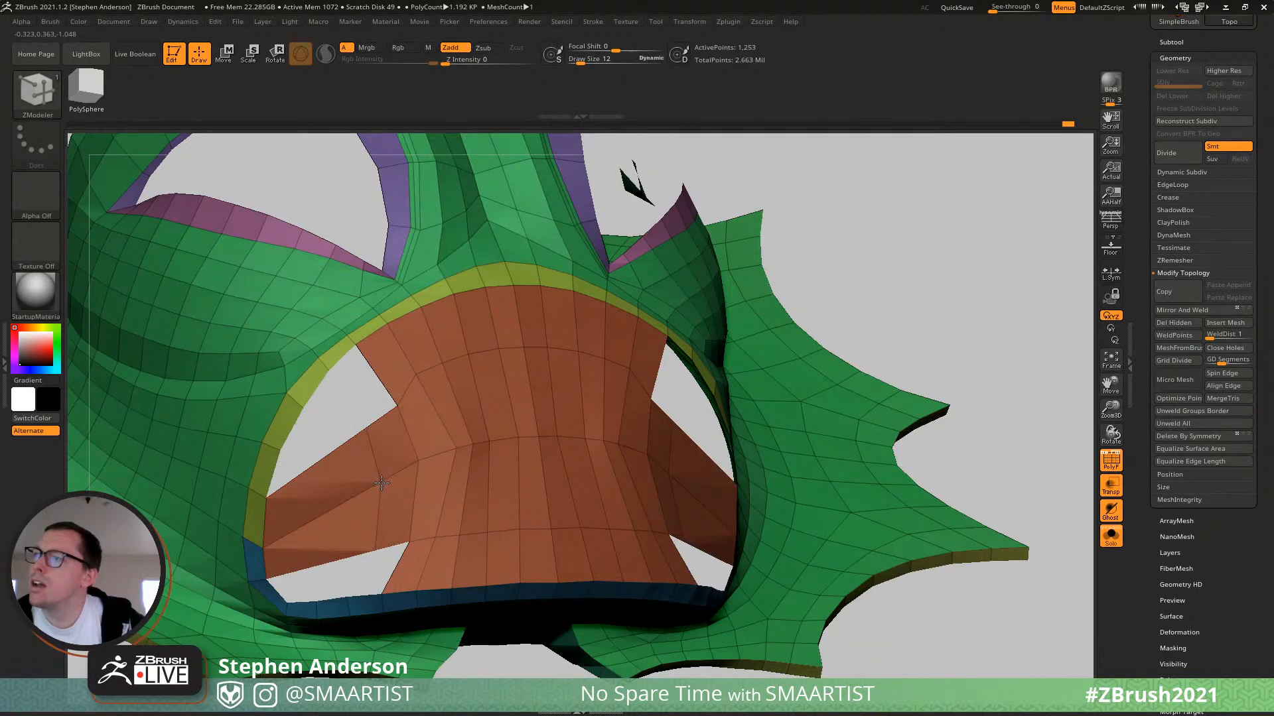
{"action": "right_click_drag", "start_coordinate": [385, 481], "coordinate": [458, 455]}
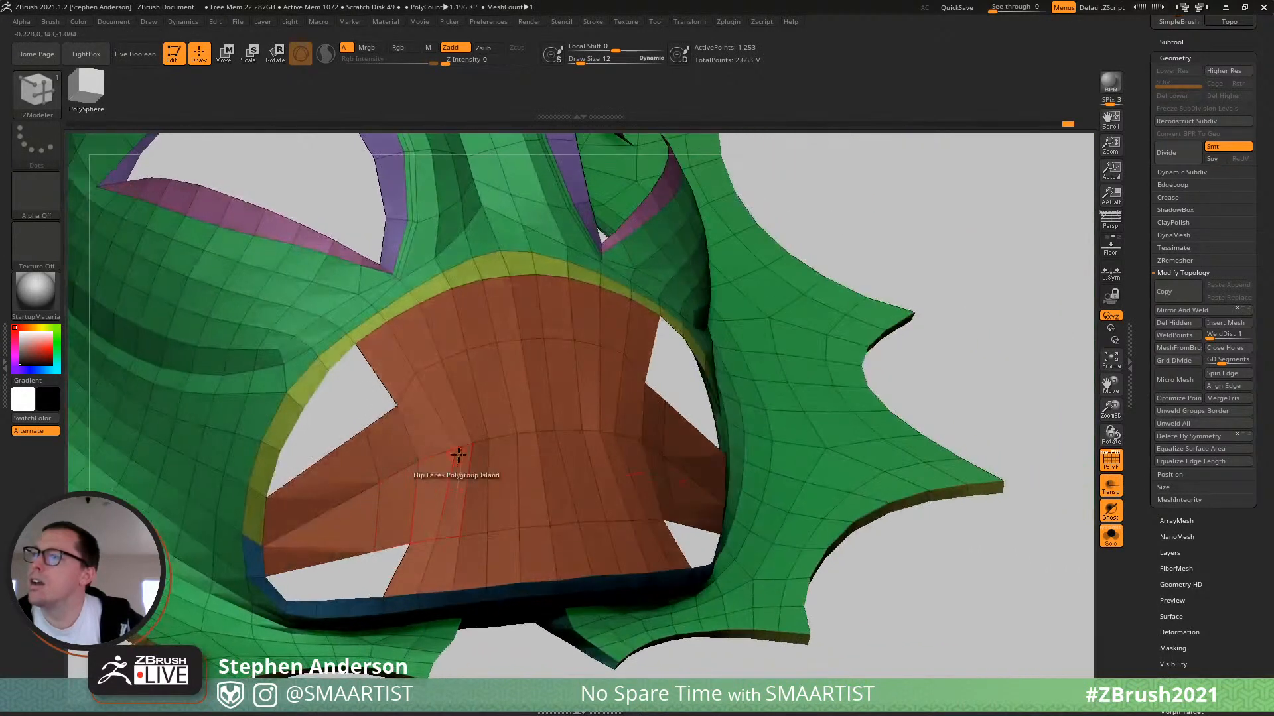
{"action": "key", "text": "ctrl+z"}
Pull the strip's upper edge row down and its lower edge row up toward the central row using the Move brush at draw size 73.
{"action": "key", "text": "b"}
{"action": "key", "text": "m"}
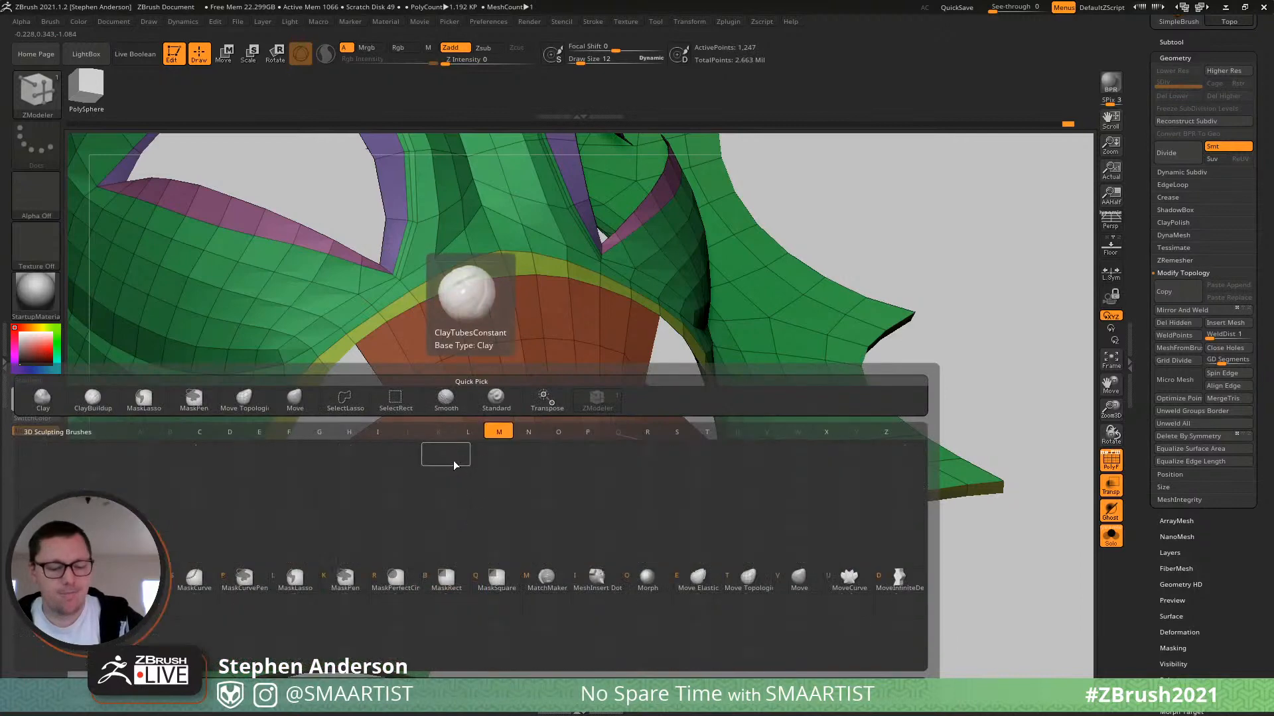
{"action": "key", "text": "v"}
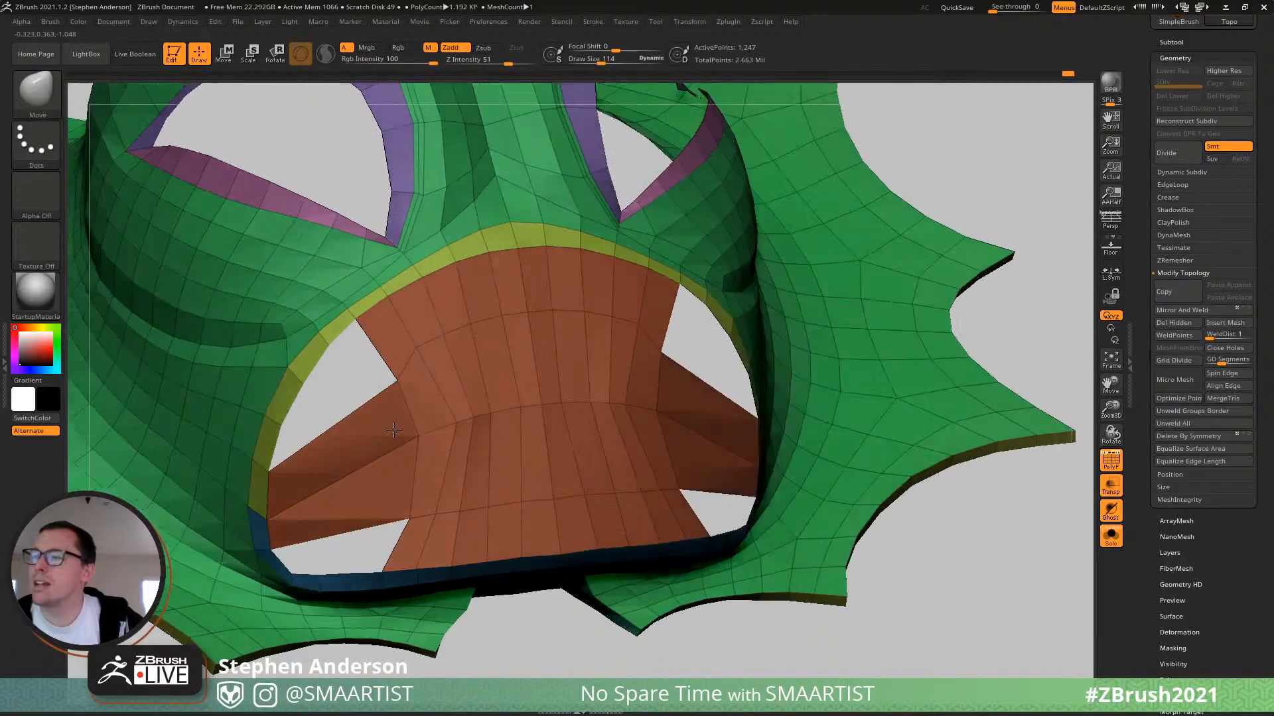
{"action": "right_click_drag", "start_coordinate": [394, 430], "coordinate": [374, 412]}
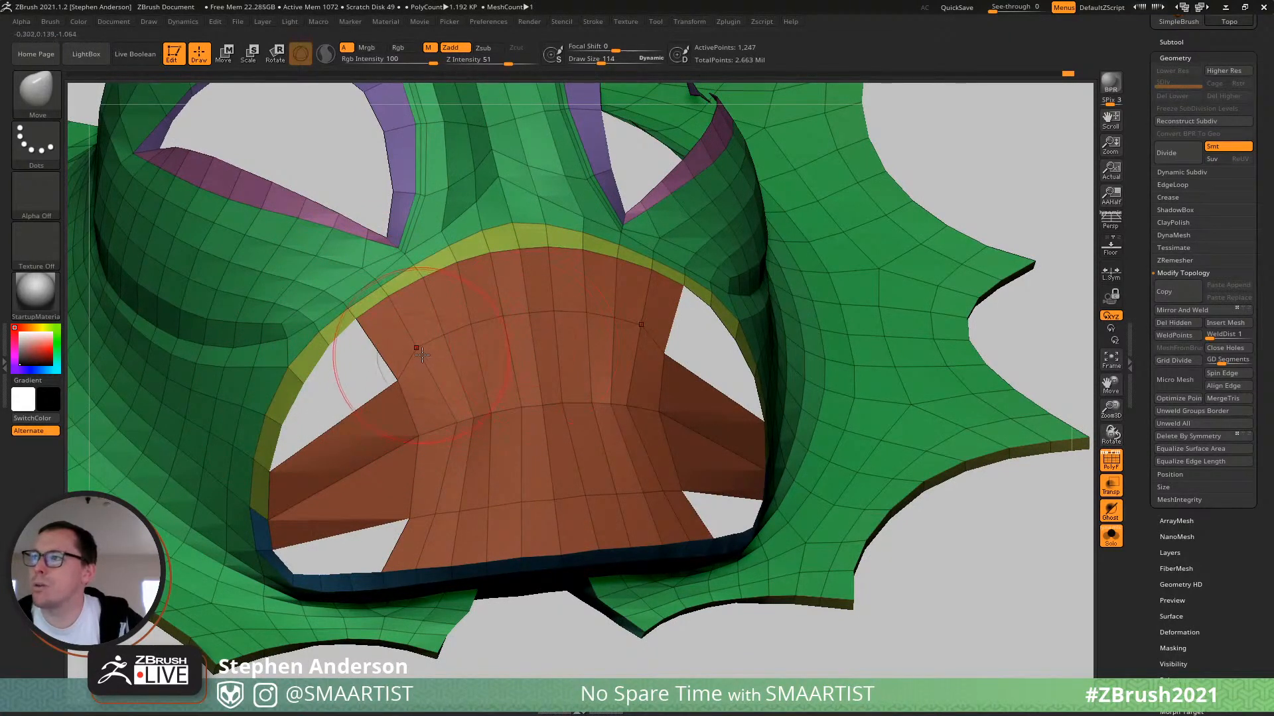
{"action": "key", "text": "s"}
{"action": "left_click_drag", "start_coordinate": [422, 355], "coordinate": [430, 432]}
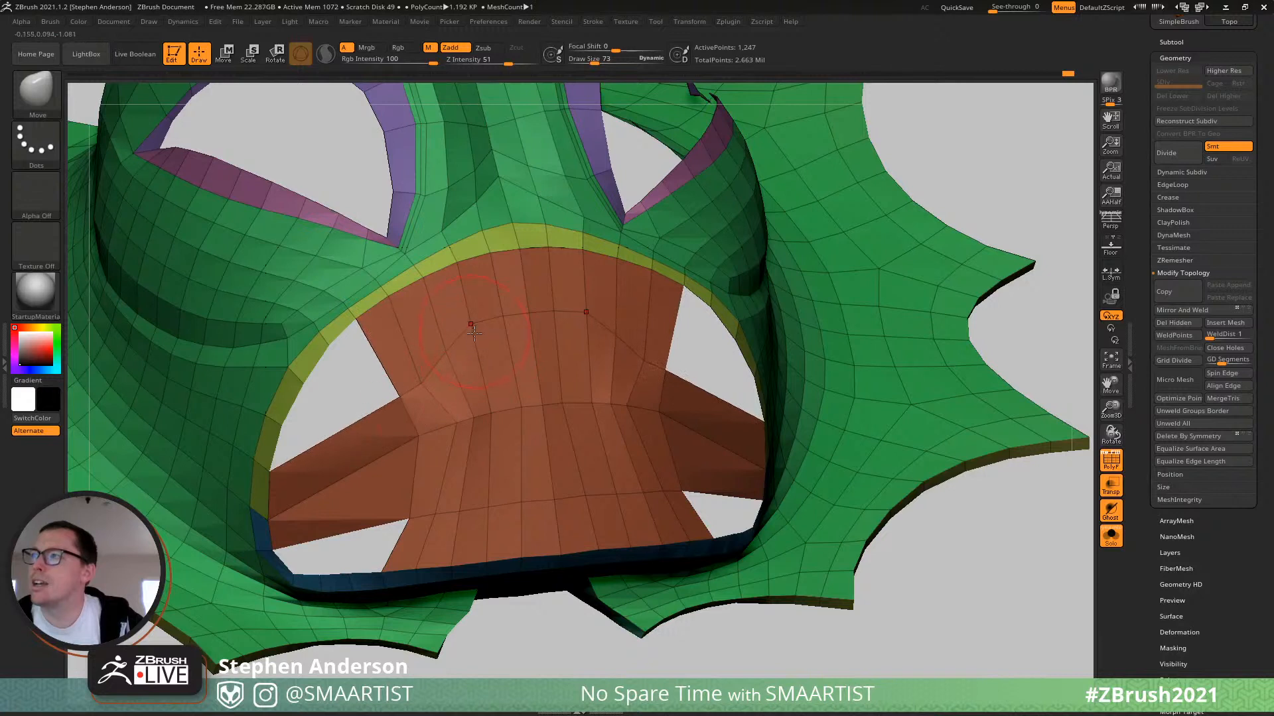
{"action": "left_click_drag", "start_coordinate": [441, 383], "coordinate": [498, 358]}
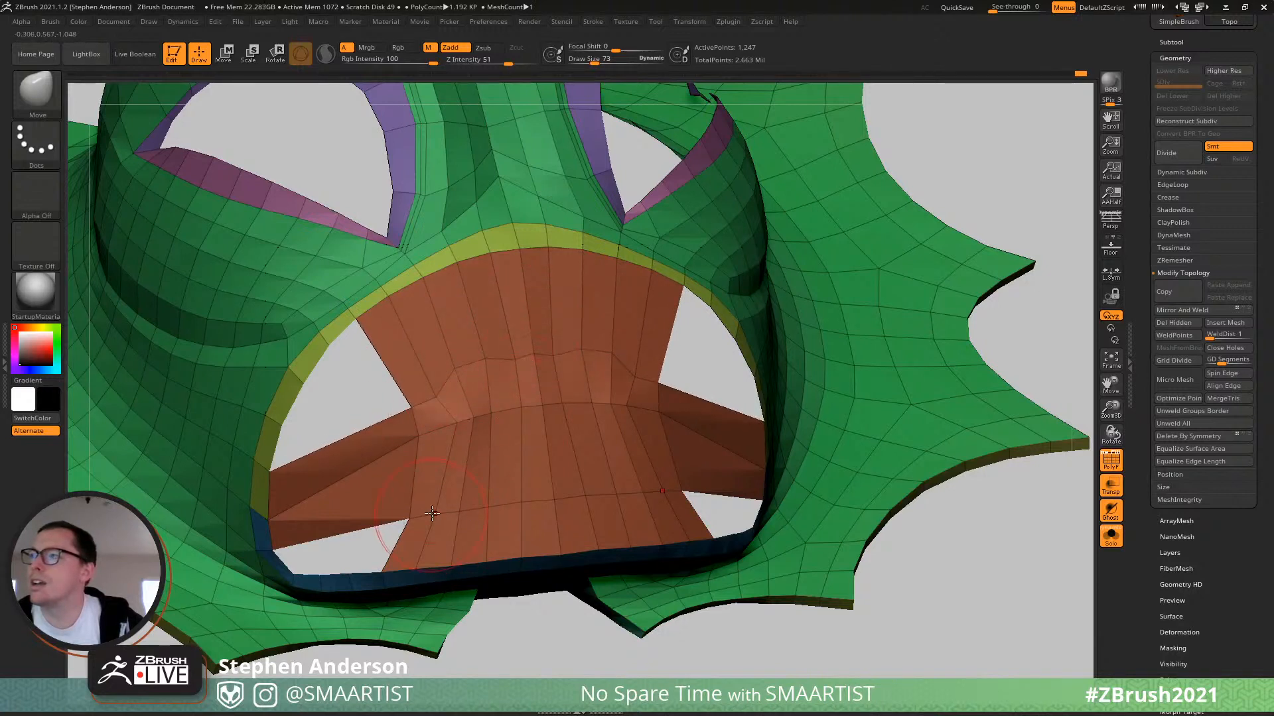
{"action": "left_click_drag", "start_coordinate": [432, 513], "coordinate": [435, 441]}
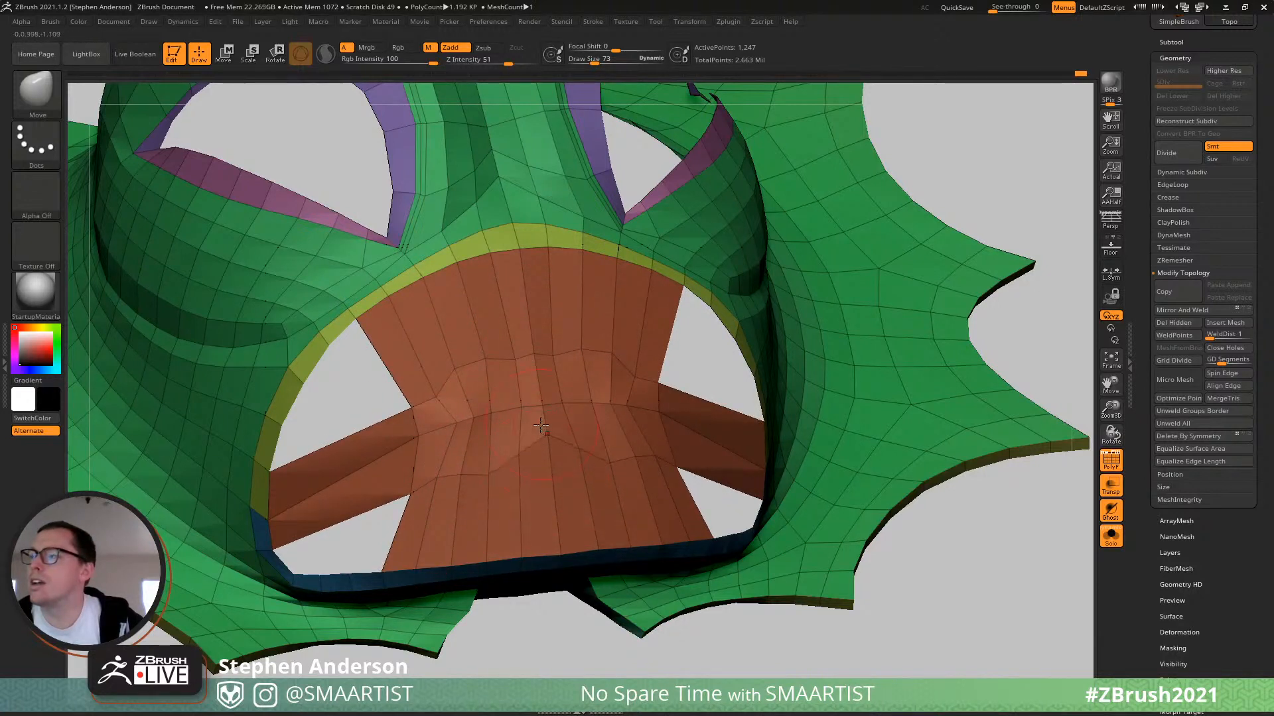
{"action": "left_click_drag", "start_coordinate": [451, 457], "coordinate": [407, 445]}
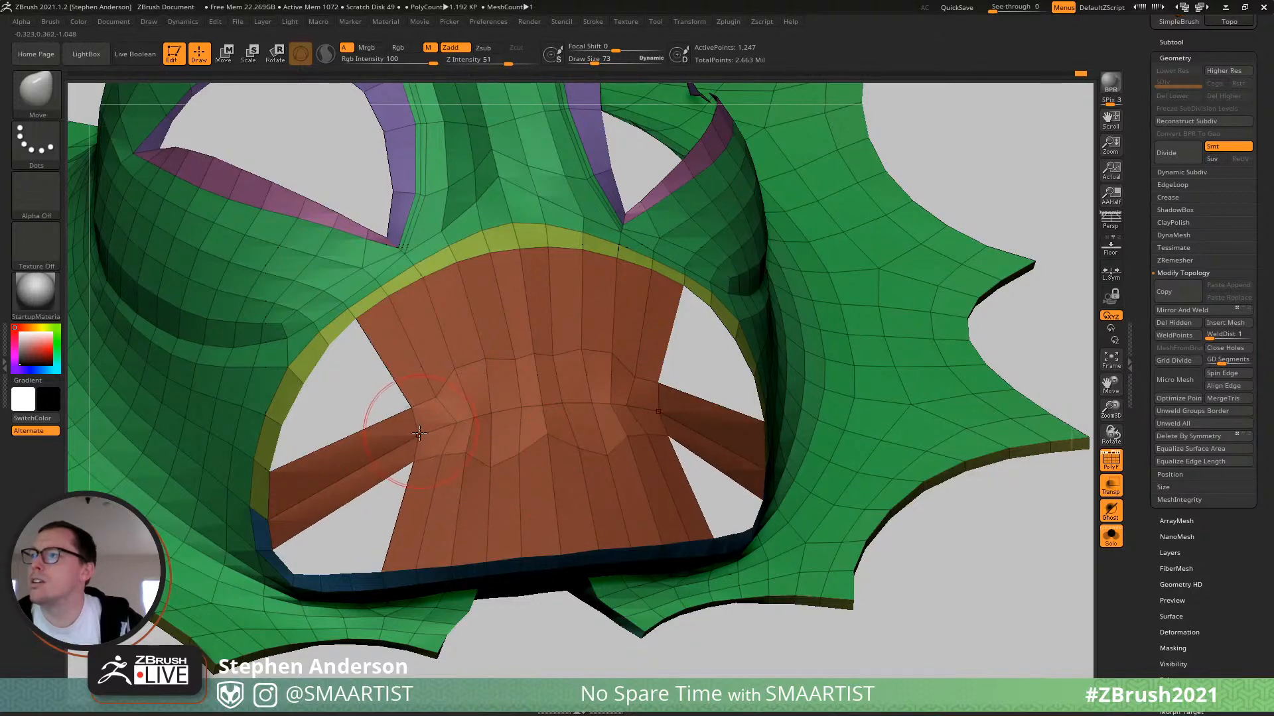
Insert additional ZModeler edge loops across the tall upper and lower sections of the orange mouth strip.
{"action": "key", "text": "b"}
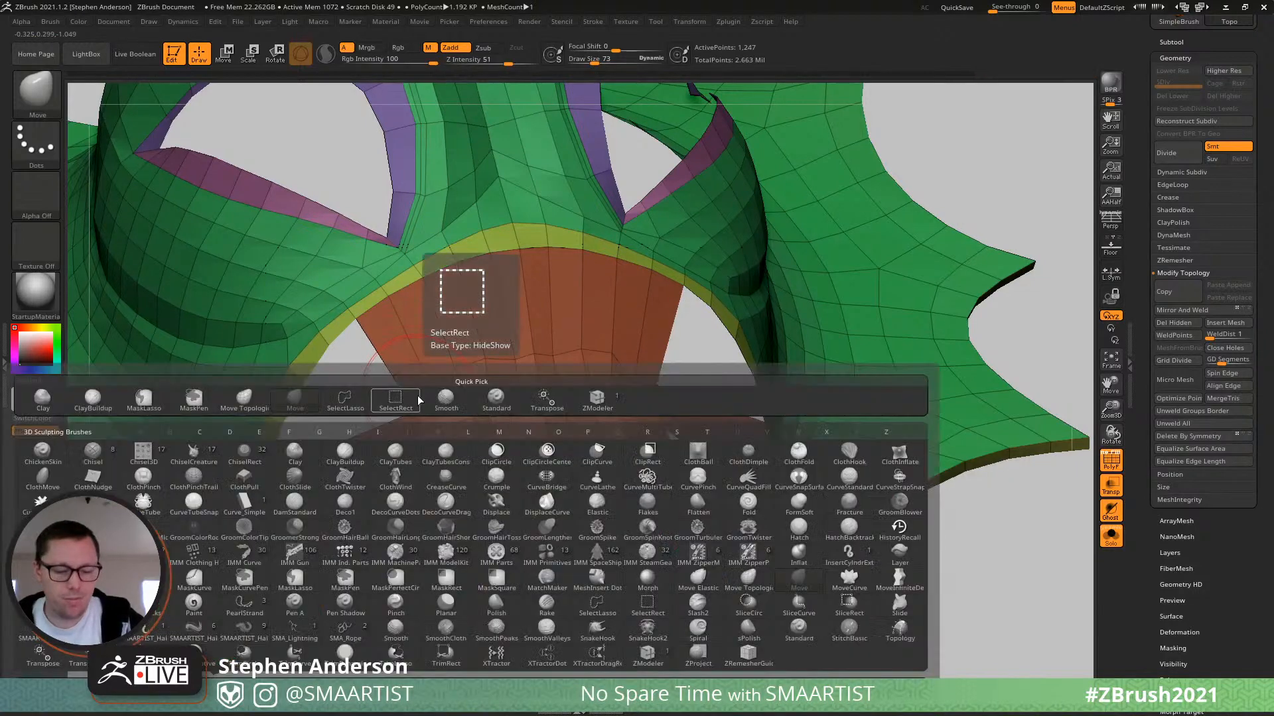
{"action": "key", "text": "z"}
{"action": "key", "text": "m"}
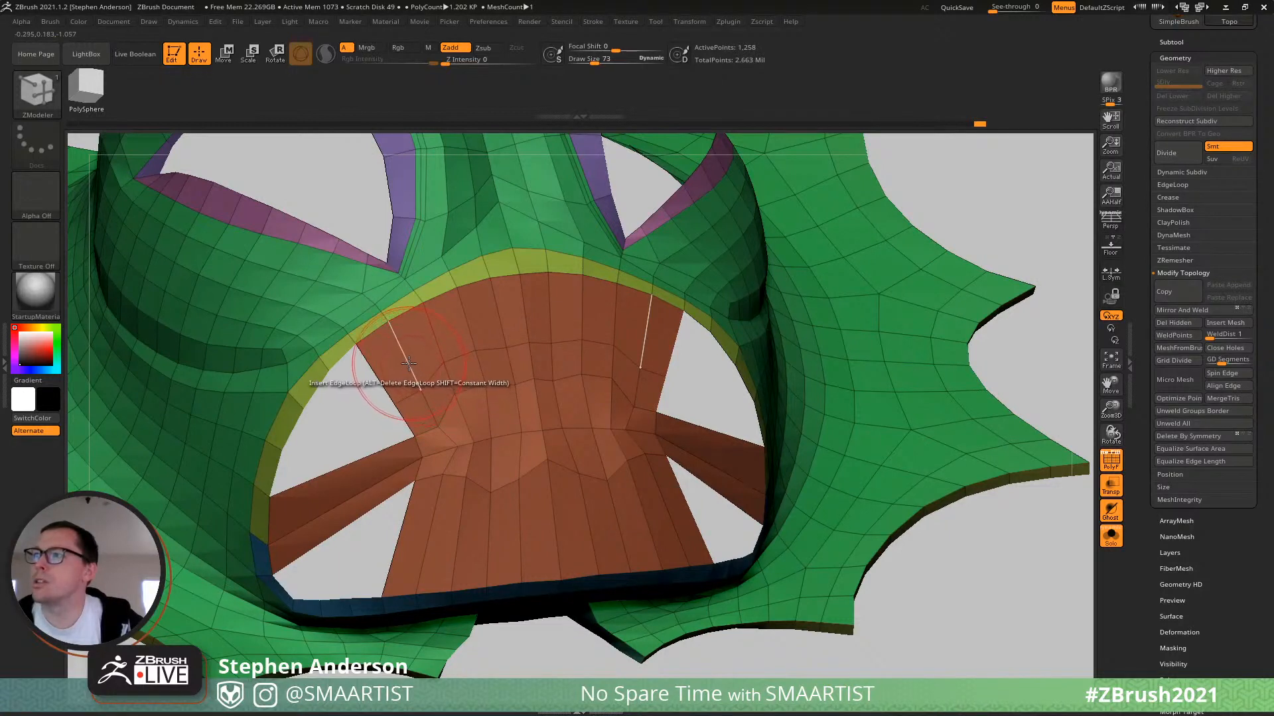
{"action": "left_click", "coordinate": [413, 380]}
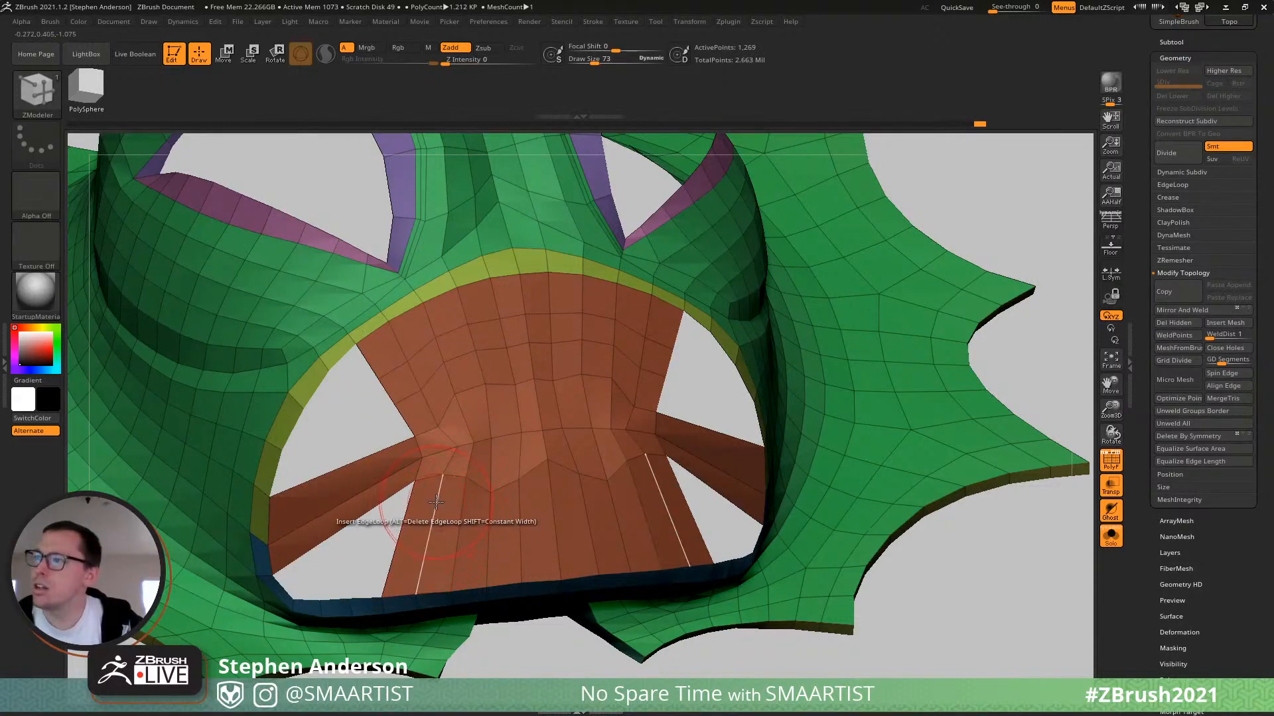
{"action": "left_click", "coordinate": [428, 528]}
Bridge the strip's lower side edges to the mouth rim around its lower corner with the ZModeler edge Bridge action.
{"action": "key", "text": "space"}
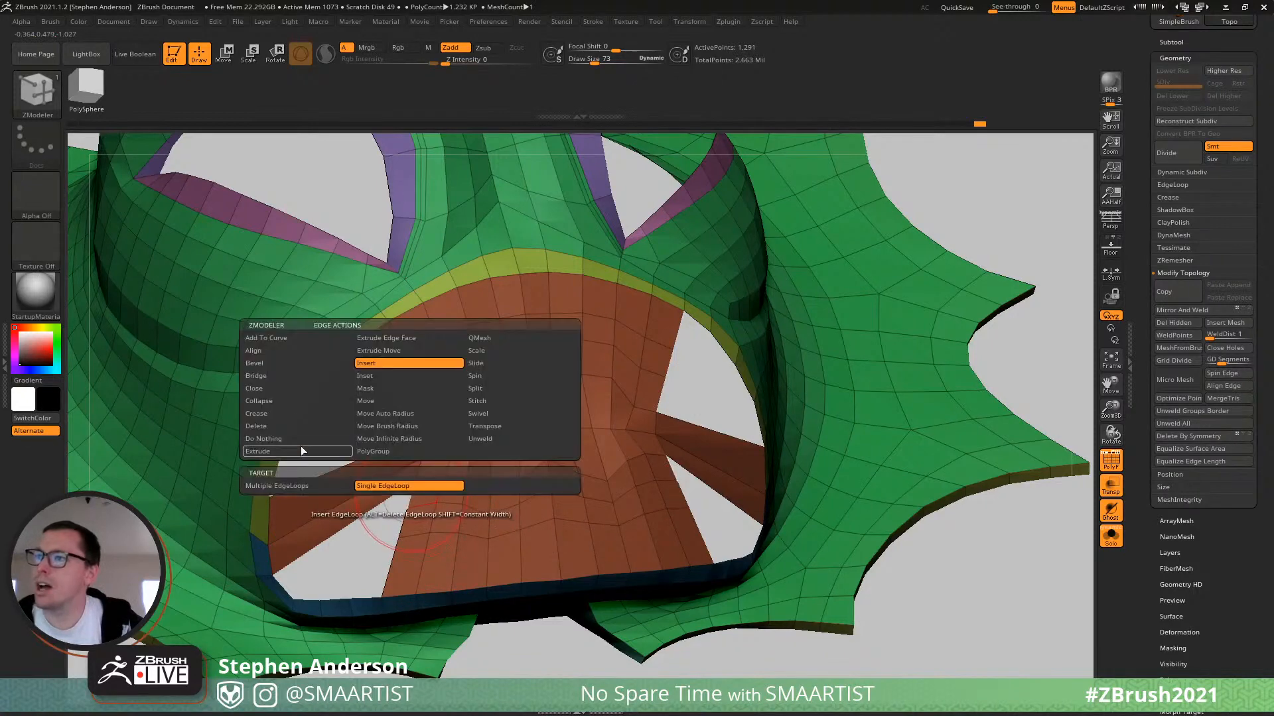
{"action": "left_click", "coordinate": [270, 377]}
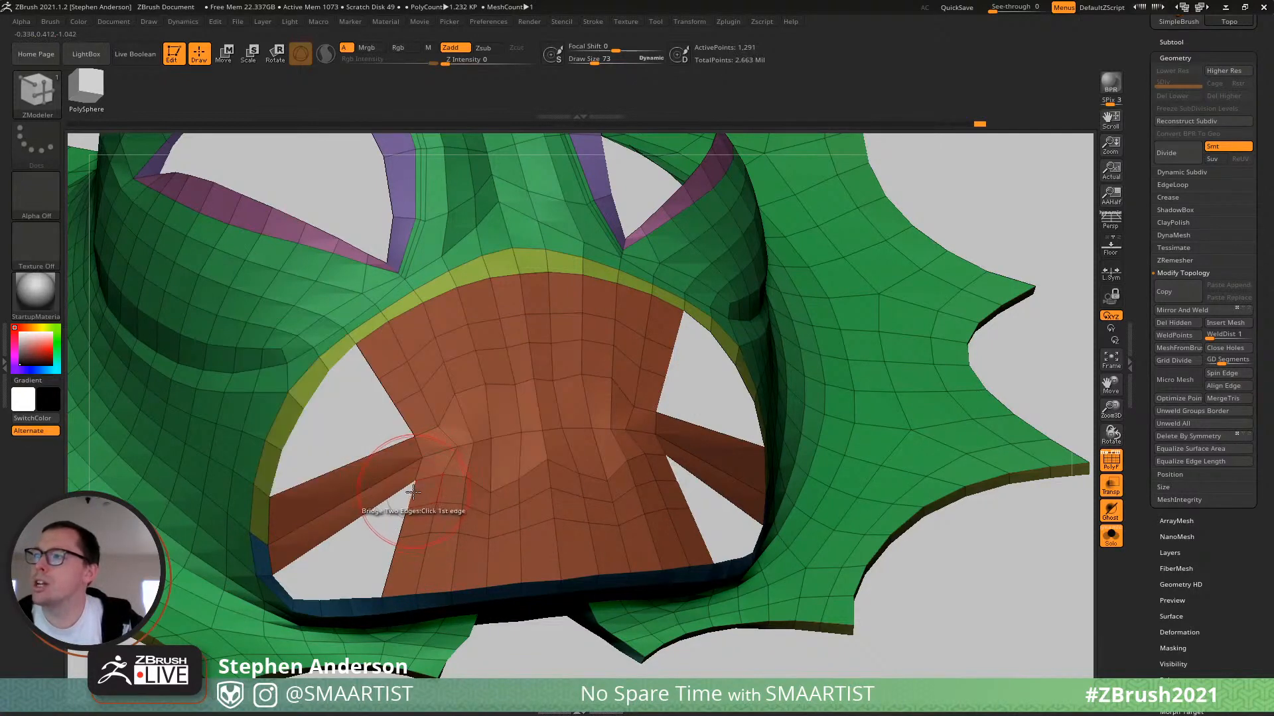
{"action": "left_click", "coordinate": [288, 598]}
{"action": "key", "text": "ctrl+z"}
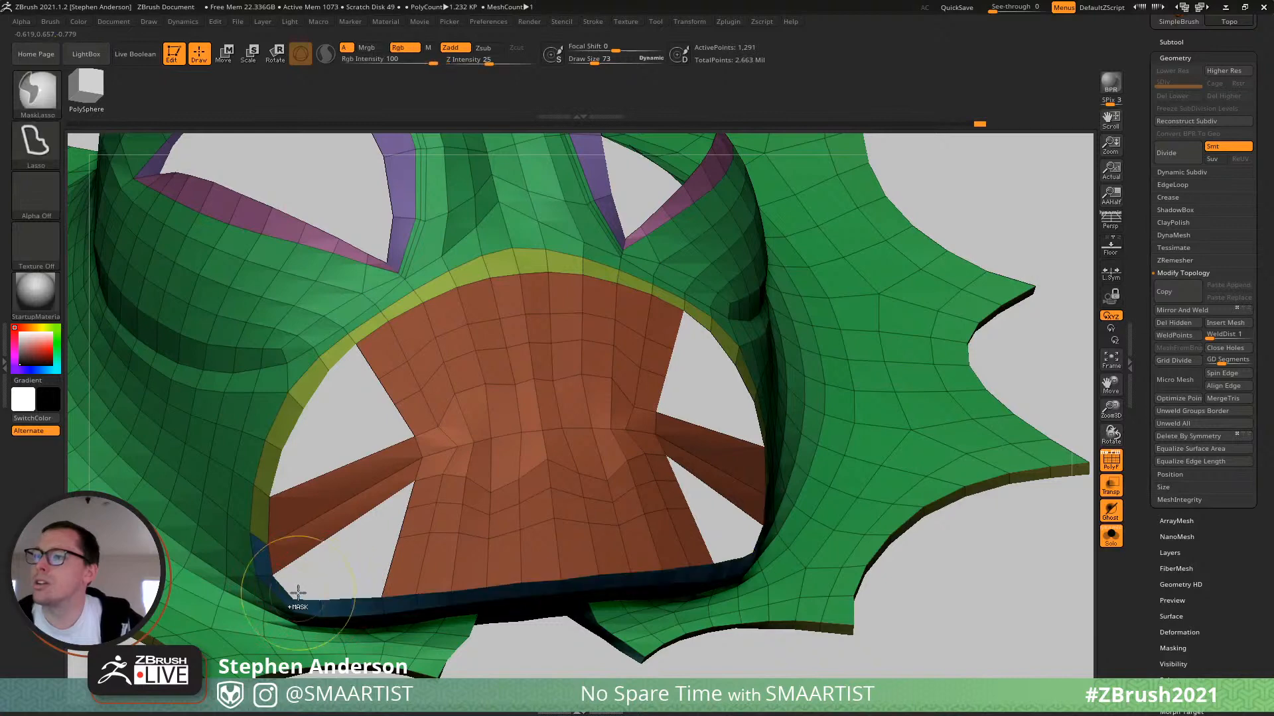
{"action": "right_click_drag", "start_coordinate": [295, 595], "coordinate": [311, 550]}
{"action": "left_click", "coordinate": [292, 592]}
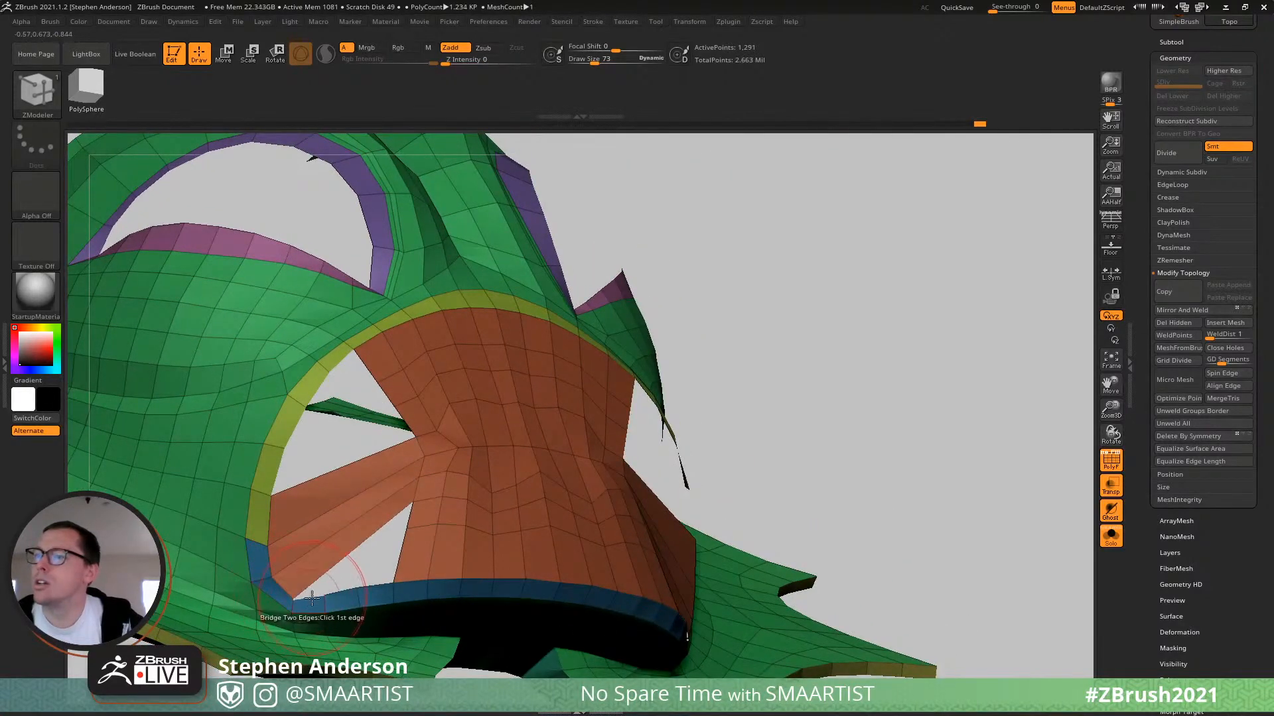
{"action": "left_click", "coordinate": [412, 516]}
Bridge the strip's upper side edges to the yellow mouth rim to close the gap above the existing bridges.
{"action": "right_click_drag", "start_coordinate": [356, 440], "coordinate": [398, 432]}
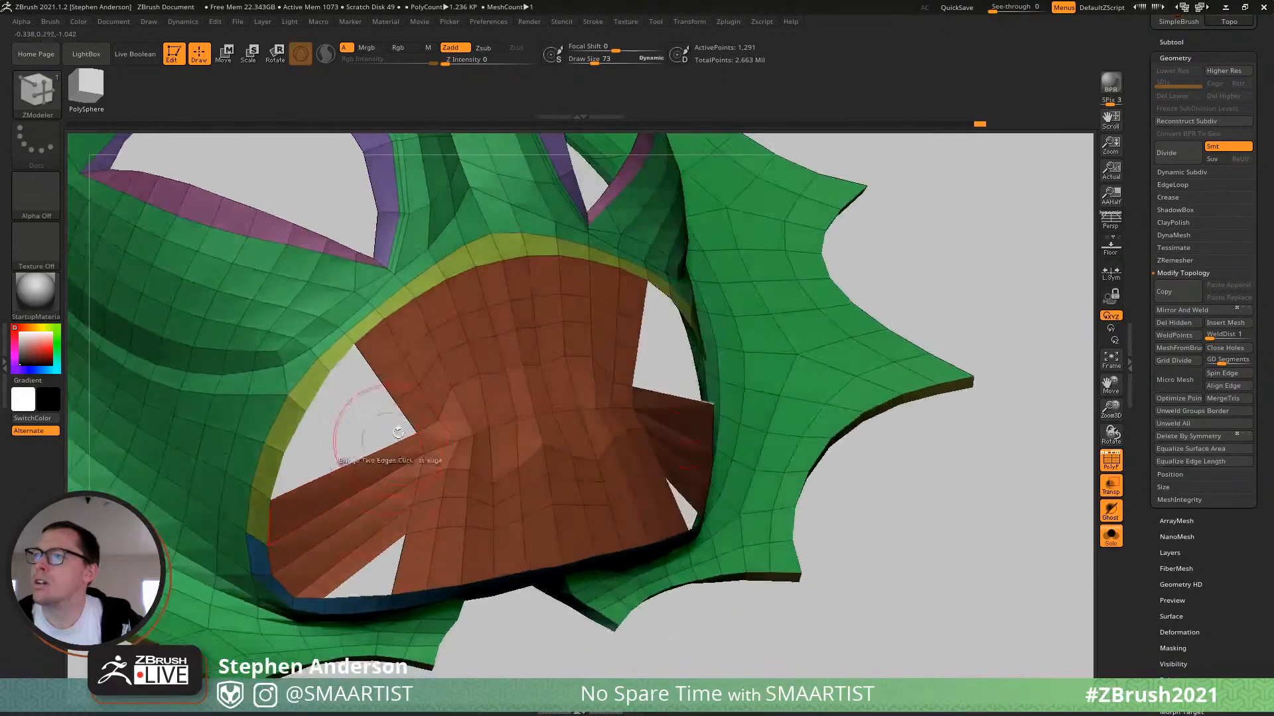
{"action": "left_click", "coordinate": [274, 465]}
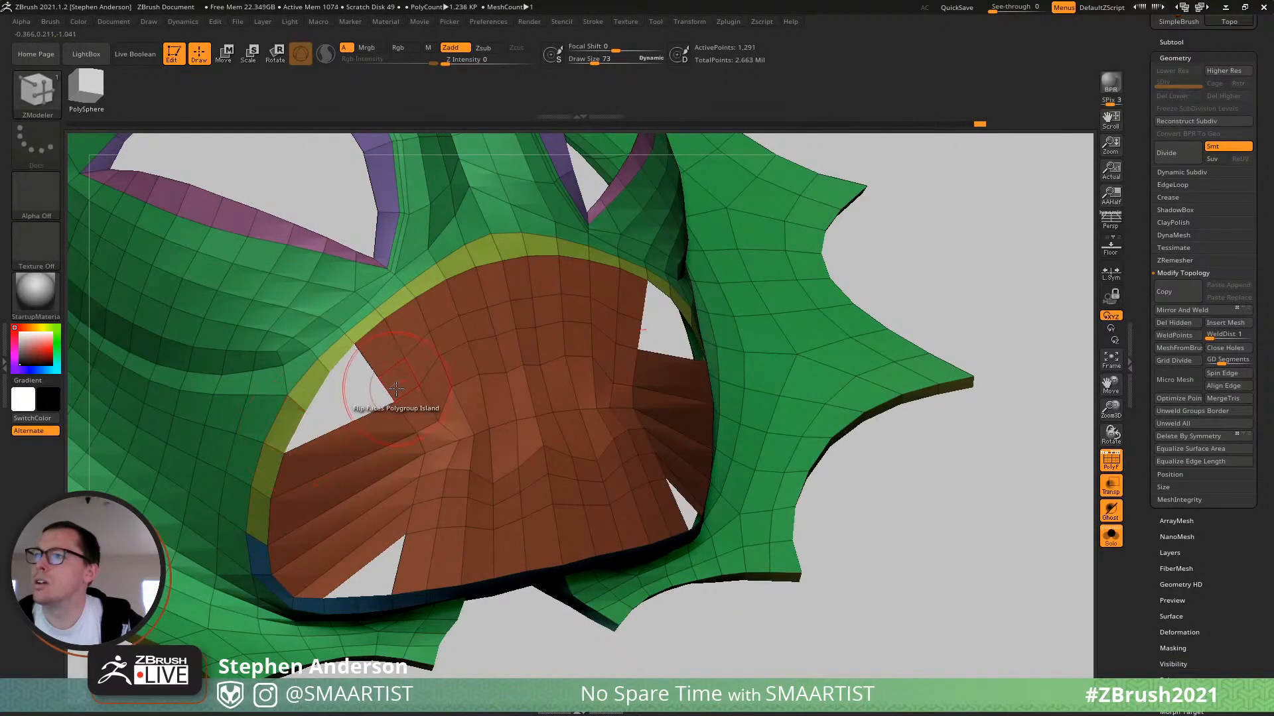
{"action": "right_click_drag", "start_coordinate": [392, 383], "coordinate": [380, 374]}
{"action": "right_click_drag", "start_coordinate": [380, 354], "coordinate": [369, 365]}
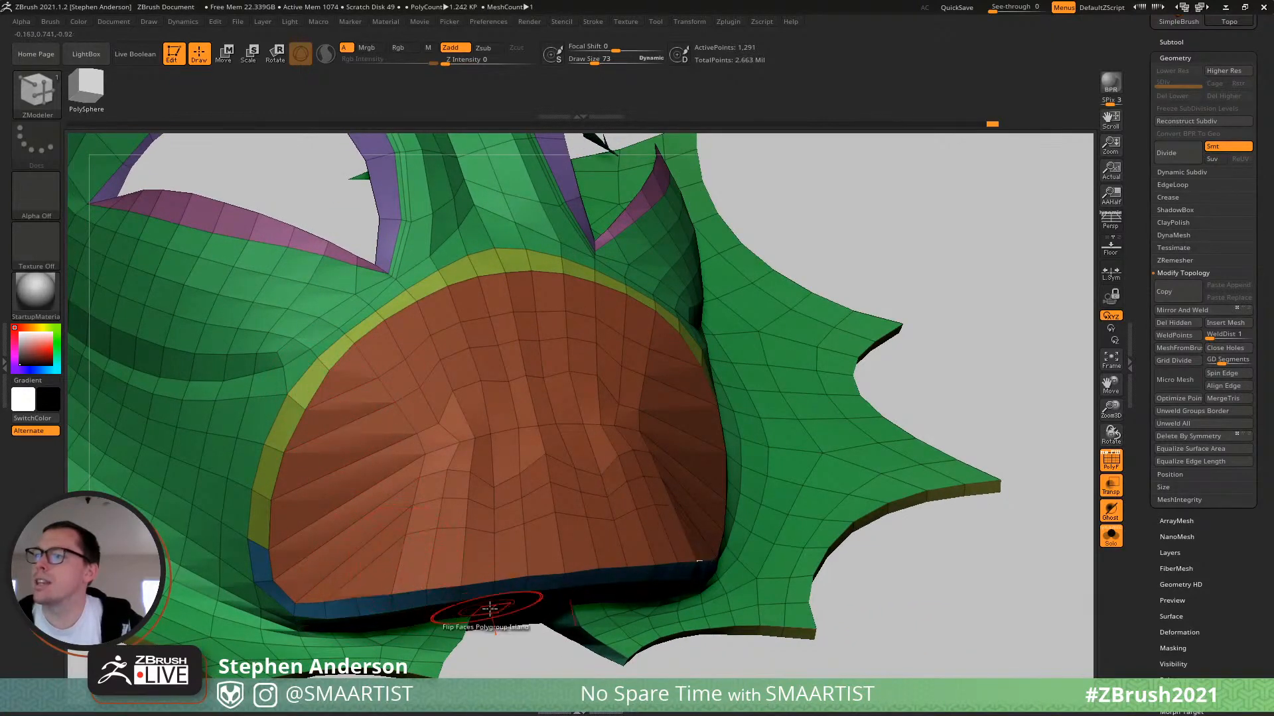
Mask the whole head mesh except the orange mouth polygroup.
{"action": "mouse_move", "coordinate": [426, 483]}
{"action": "right_mouse_down"}
{"action": "mouse_move", "coordinate": [409, 473]}
{"action": "mouse_move", "coordinate": [443, 456]}
{"action": "right_mouse_up"}
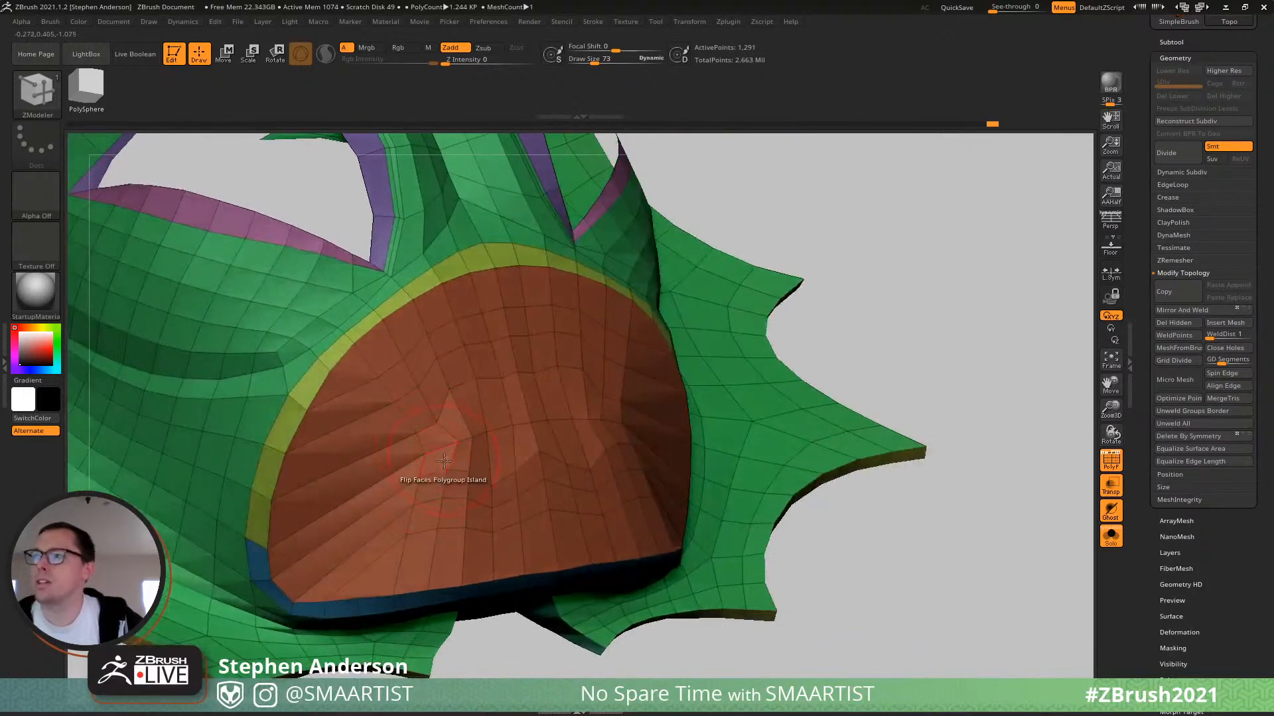
{"action": "left_click", "coordinate": [428, 456], "text": "ctrl+shift"}
{"action": "left_click", "coordinate": [928, 416], "text": "ctrl+shift"}
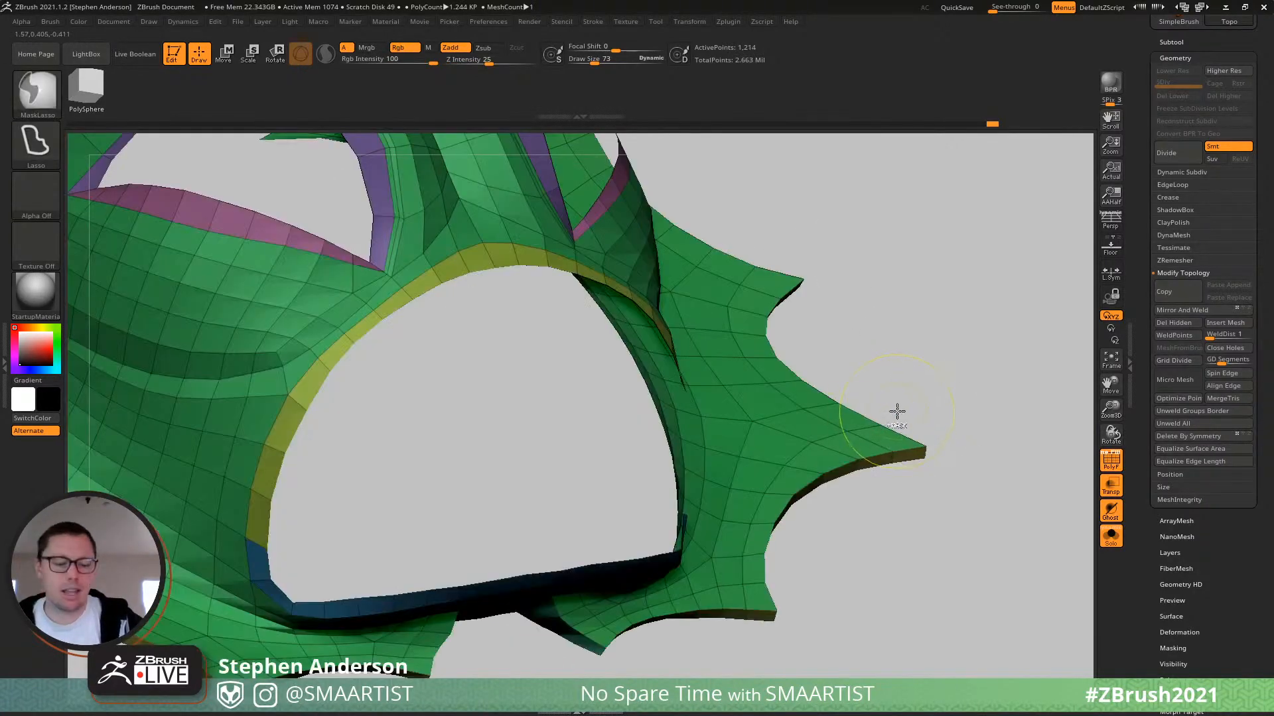
{"action": "left_click", "coordinate": [896, 414], "text": "ctrl"}
{"action": "left_click", "coordinate": [894, 316], "text": "ctrl+shift"}
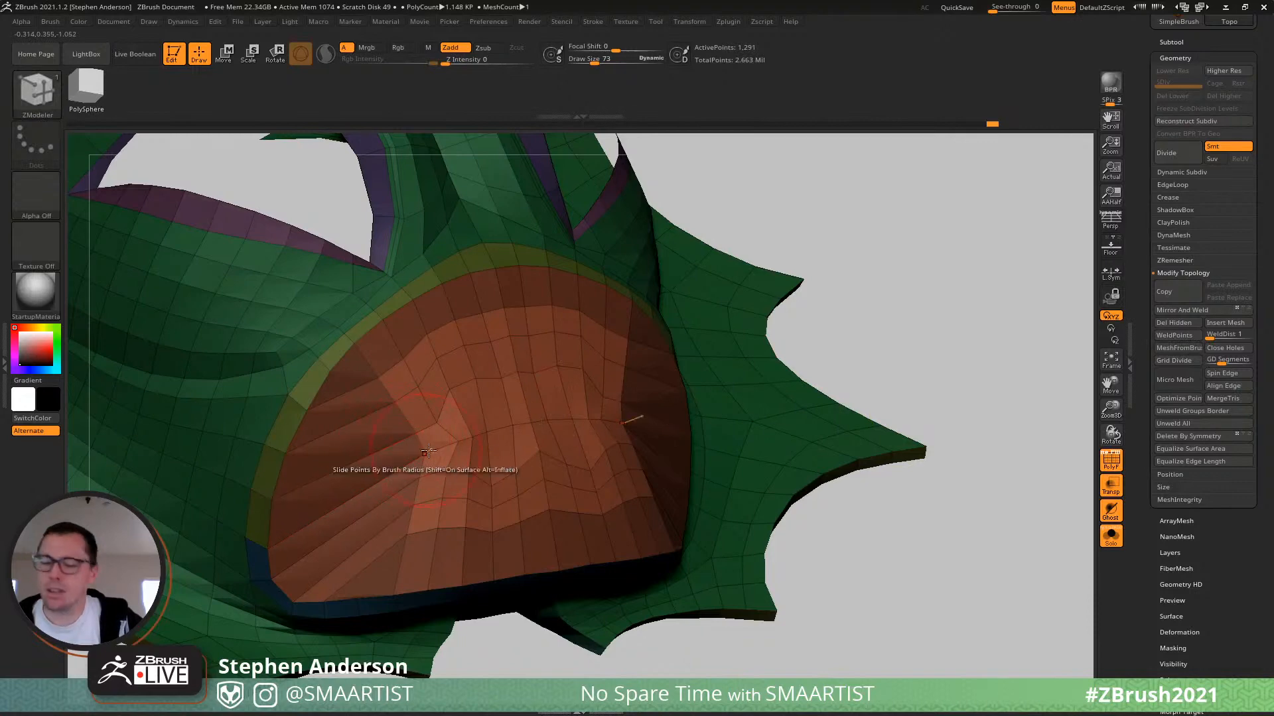
Smooth the unmasked orange mouth surface into an even grid at draw size 201.
{"action": "key", "text": "b"}
{"action": "key", "text": "m"}
{"action": "key", "text": "v"}
{"action": "right_click_drag", "start_coordinate": [440, 416], "coordinate": [422, 430]}
{"action": "key", "text": "s"}
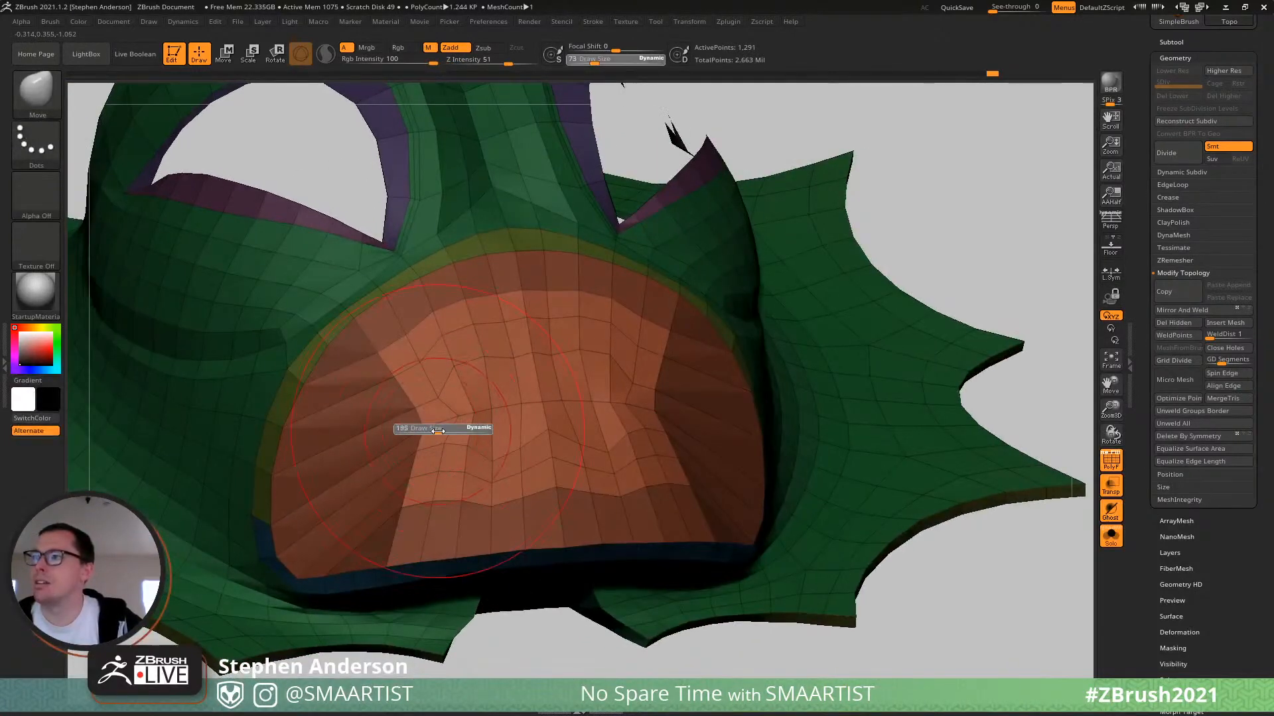
{"action": "left_click_drag", "start_coordinate": [459, 423], "coordinate": [506, 402], "text": "shift"}
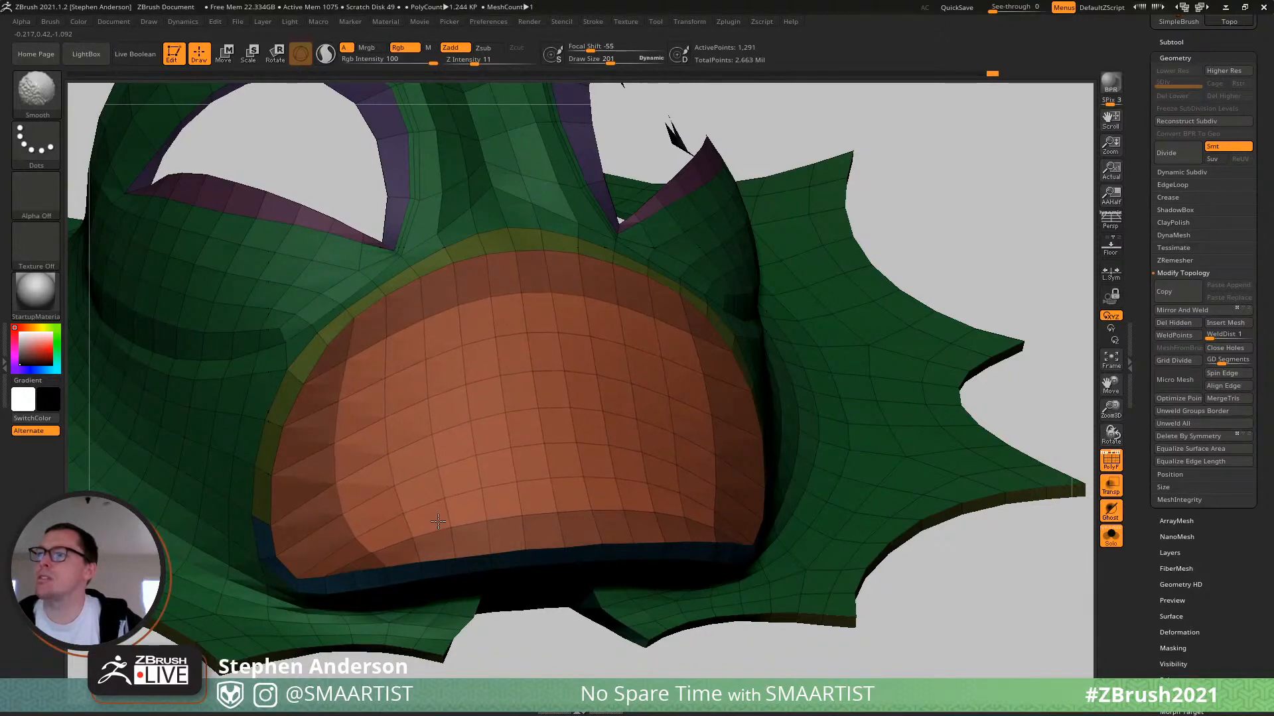
Extrude the orange mouth patch straight back into the head with the Move gizmo and scale it down.
{"action": "mouse_move", "coordinate": [425, 444]}
{"action": "right_mouse_down"}
{"action": "mouse_move", "coordinate": [450, 437]}
{"action": "mouse_move", "coordinate": [420, 389]}
{"action": "mouse_move", "coordinate": [559, 364]}
{"action": "right_mouse_up"}
{"action": "key", "text": "w"}
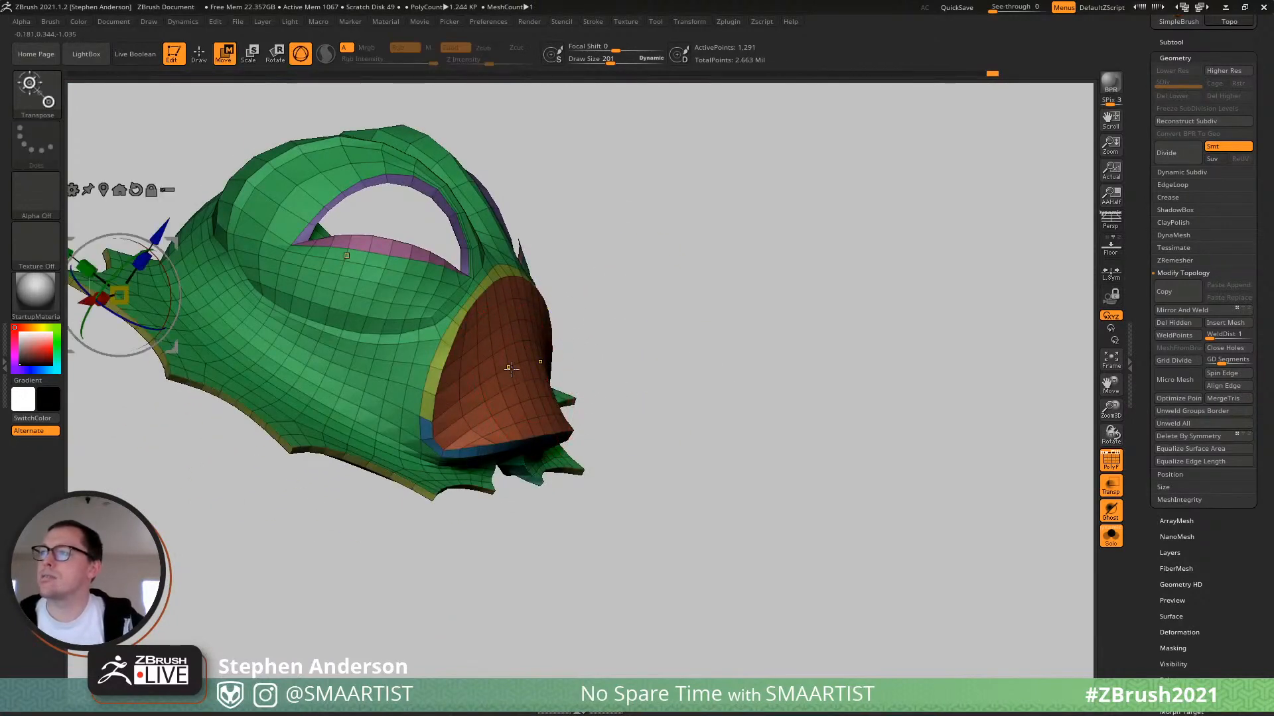
{"action": "left_click", "coordinate": [511, 369], "text": "ctrl"}
{"action": "right_click_drag", "start_coordinate": [629, 296], "coordinate": [685, 315], "text": "shift"}
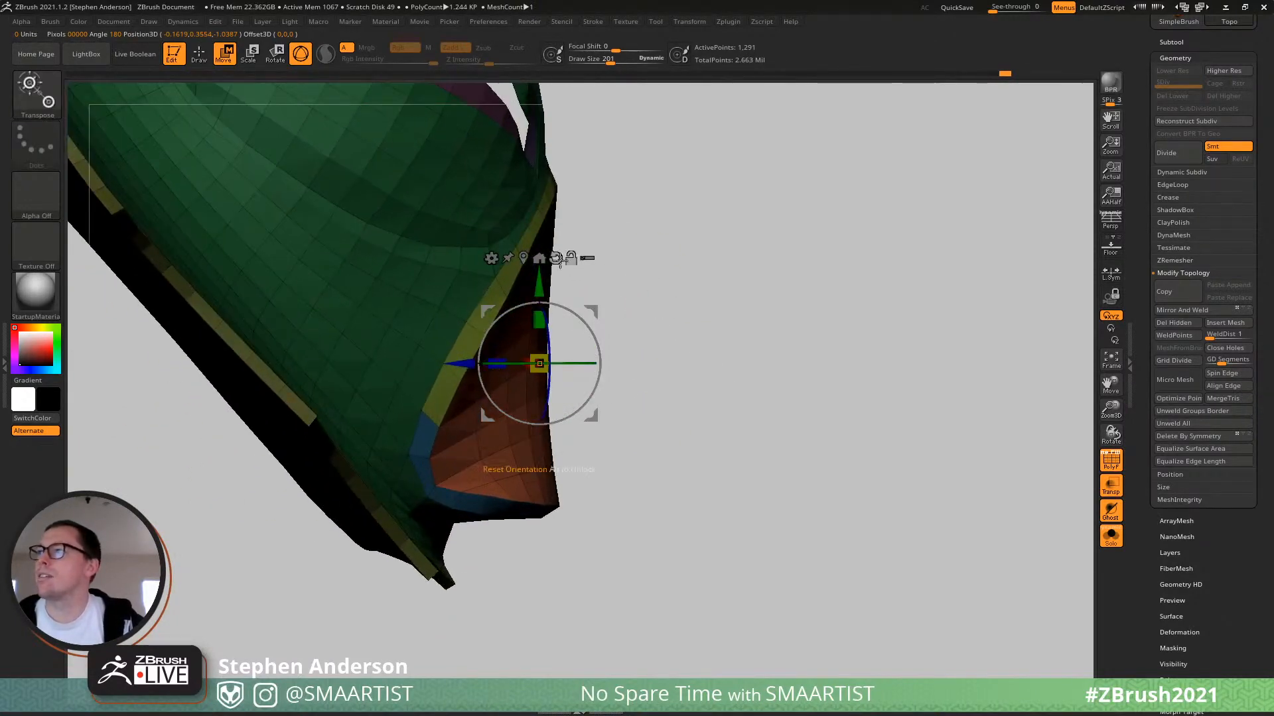
{"action": "left_click_drag", "start_coordinate": [619, 362], "coordinate": [548, 363], "text": "ctrl"}
{"action": "right_click_drag", "start_coordinate": [710, 318], "coordinate": [695, 378]}
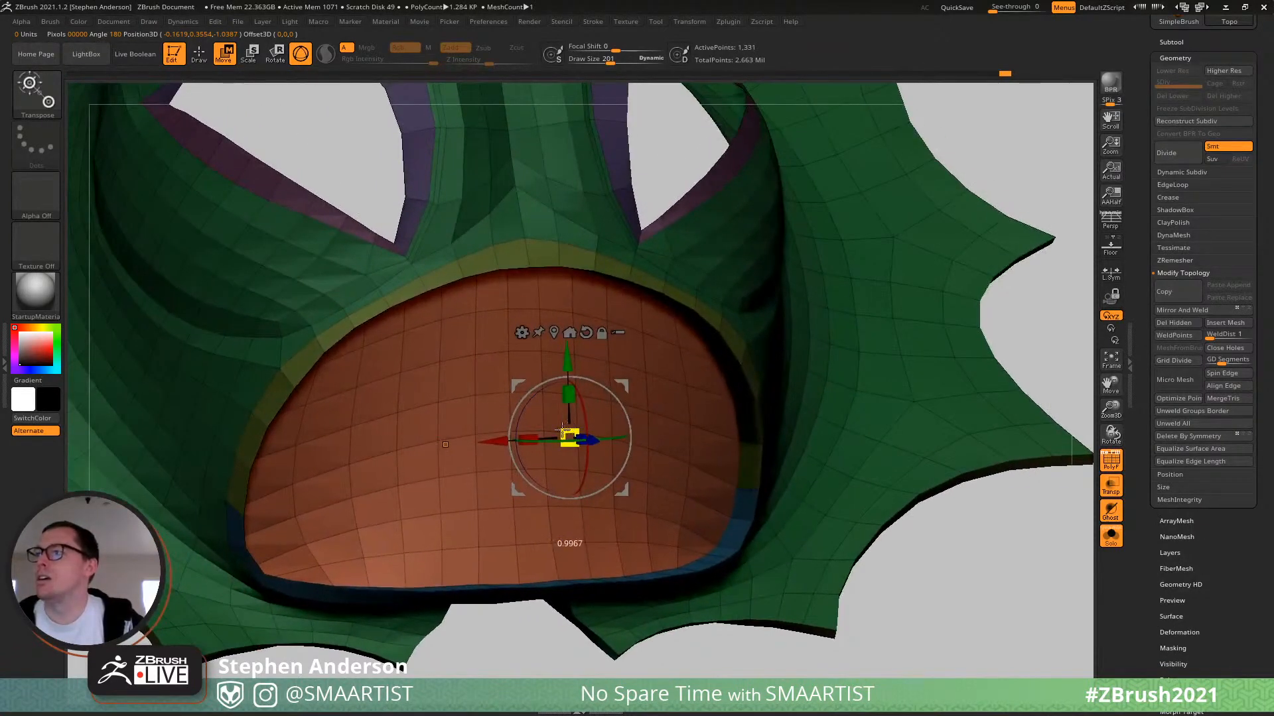
{"action": "left_click_drag", "start_coordinate": [562, 430], "coordinate": [422, 493]}
{"action": "right_click_drag", "start_coordinate": [419, 494], "coordinate": [456, 479]}
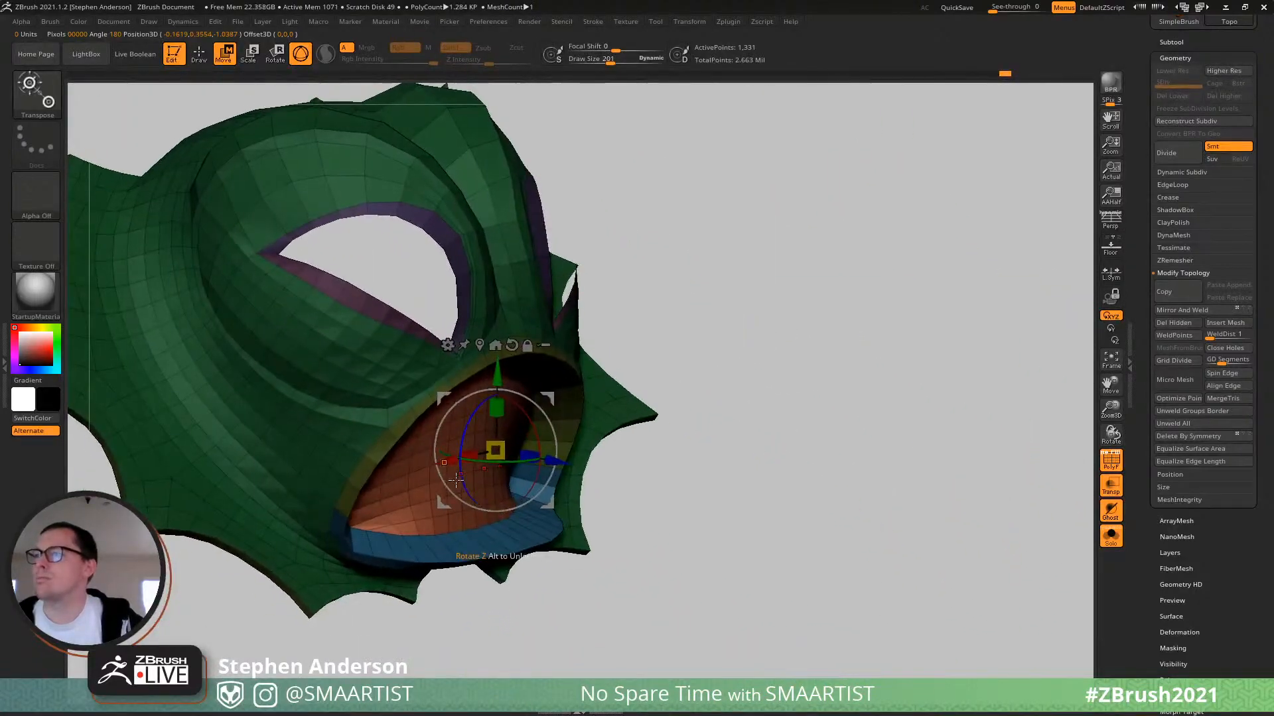
Examine the depth and shape of the recessed mouth from several angles, with the polygroup wireframe hidden and shown.
{"action": "right_click_drag", "start_coordinate": [564, 435], "coordinate": [635, 415], "text": "alt"}
{"action": "key", "text": "q"}
{"action": "key", "text": "shift+f"}
{"action": "mouse_move", "coordinate": [851, 449]}
{"action": "right_mouse_down", "text": "ctrl"}
{"action": "mouse_move", "coordinate": [763, 362]}
{"action": "mouse_move", "coordinate": [754, 296]}
{"action": "mouse_move", "coordinate": [588, 418]}
{"action": "right_mouse_up", "text": "ctrl"}
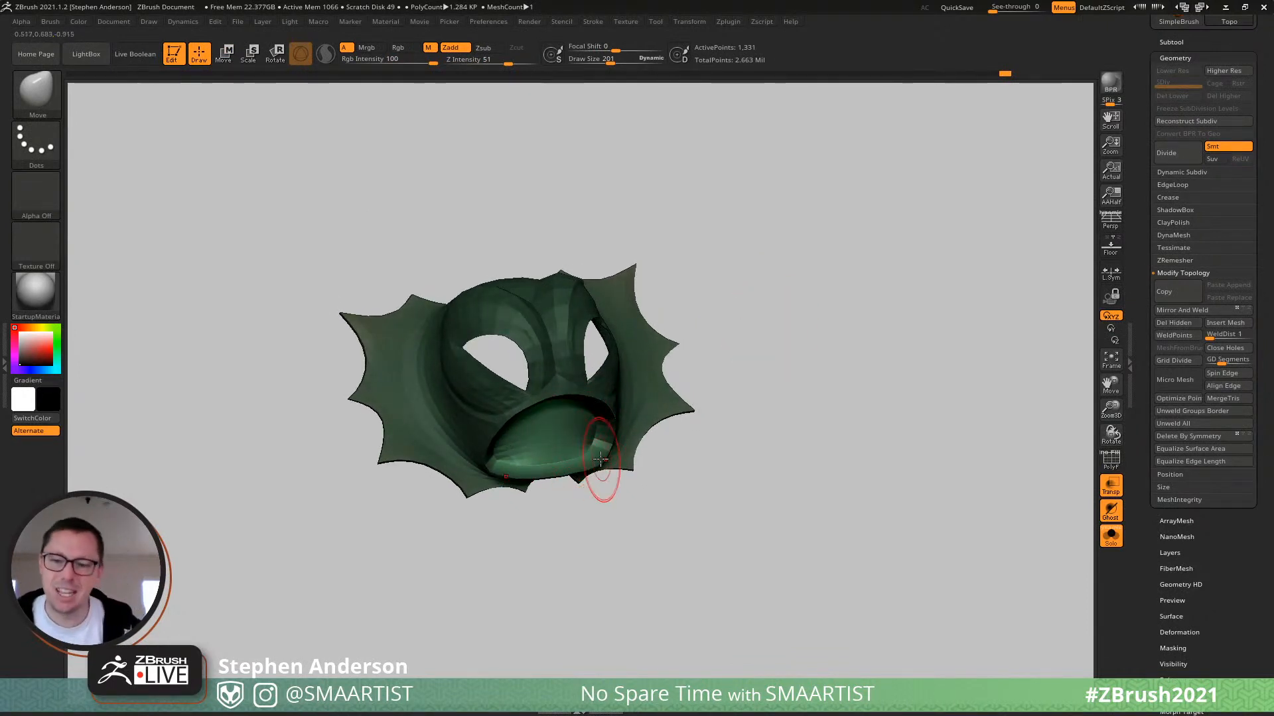
{"action": "mouse_move", "coordinate": [600, 459]}
{"action": "right_mouse_down"}
{"action": "mouse_move", "coordinate": [569, 443]}
{"action": "mouse_move", "coordinate": [560, 420]}
{"action": "mouse_move", "coordinate": [614, 472]}
{"action": "mouse_move", "coordinate": [579, 423]}
{"action": "mouse_move", "coordinate": [602, 483]}
{"action": "right_mouse_up"}
{"action": "key", "text": "w"}
{"action": "right_click_drag", "start_coordinate": [684, 433], "coordinate": [707, 446]}
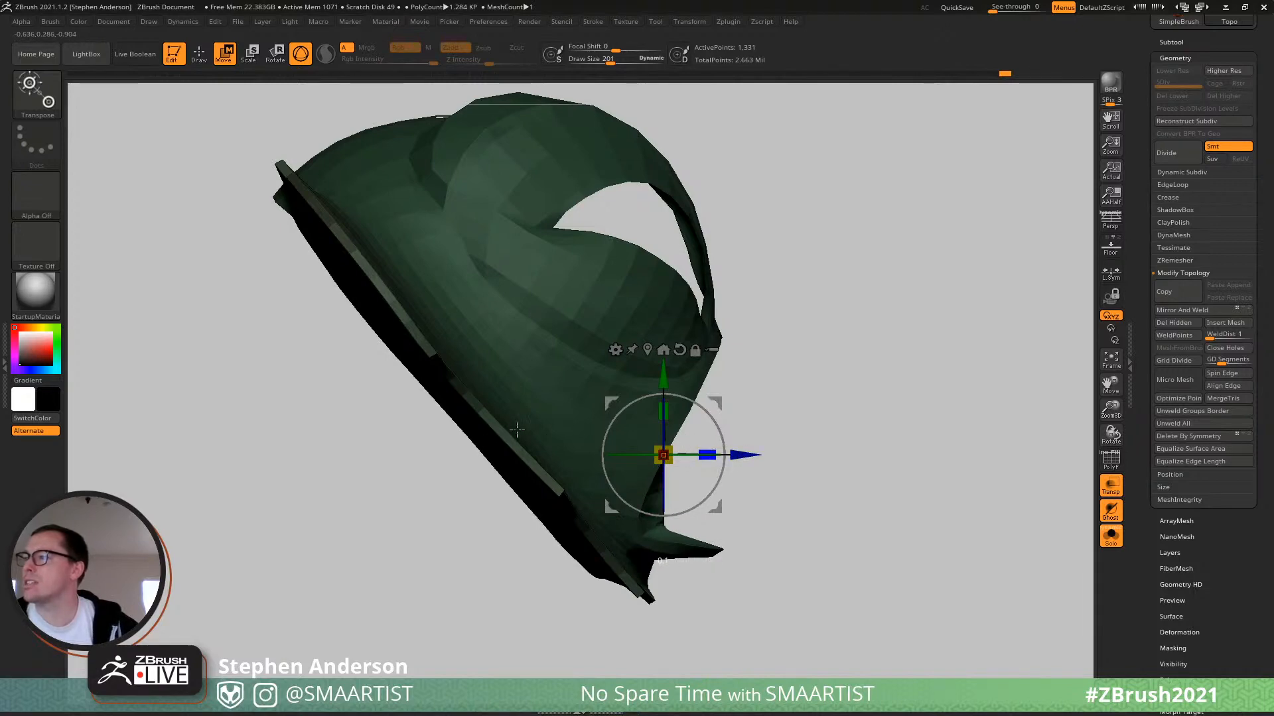
{"action": "right_click_drag", "start_coordinate": [786, 402], "coordinate": [731, 404]}
{"action": "key", "text": "q"}
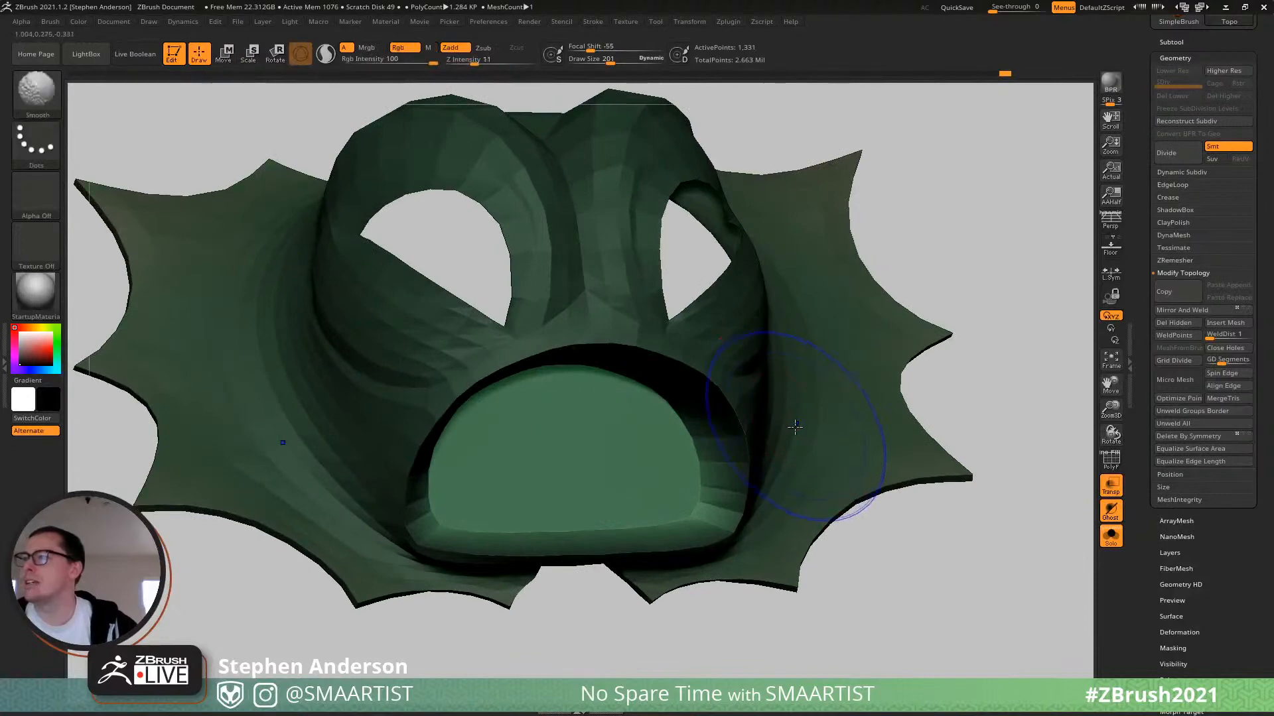
{"action": "key", "text": "shift+f"}
{"action": "mouse_move", "coordinate": [806, 443]}
{"action": "right_mouse_down", "text": "ctrl"}
{"action": "mouse_move", "coordinate": [657, 342]}
{"action": "mouse_move", "coordinate": [640, 352]}
{"action": "right_mouse_up", "text": "ctrl"}
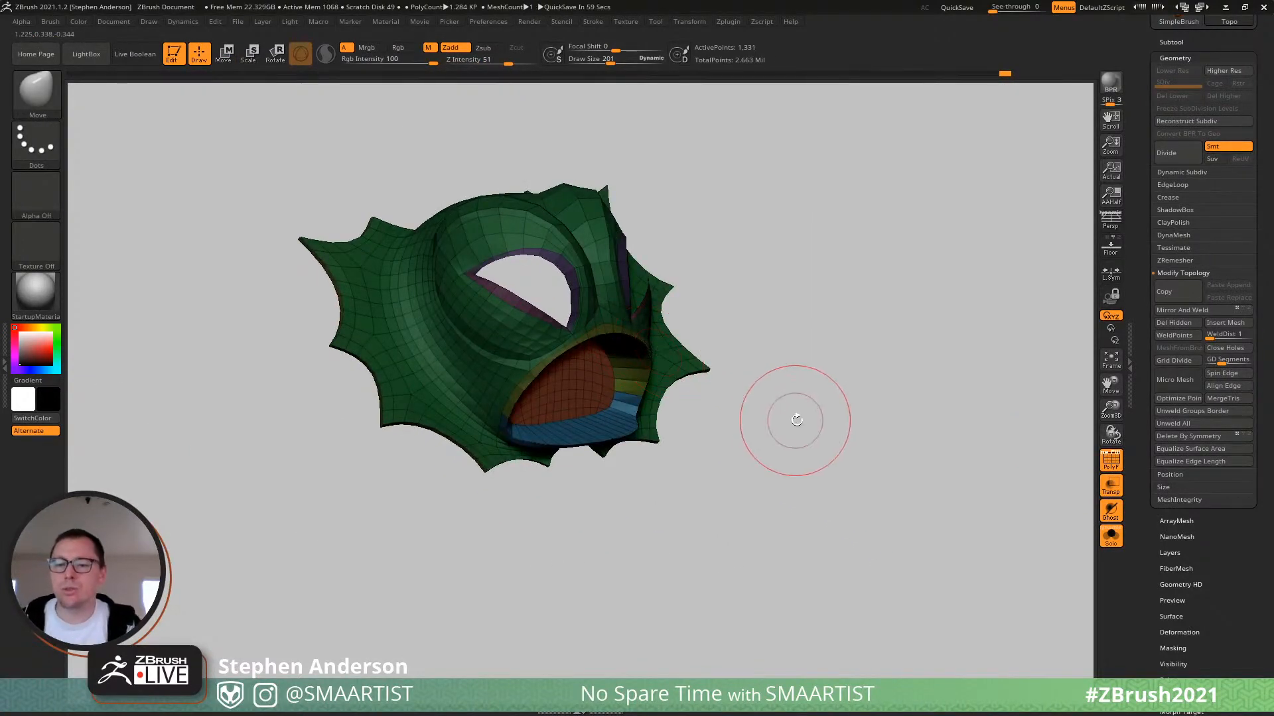
{"action": "right_click_drag", "start_coordinate": [659, 349], "coordinate": [538, 398]}
{"action": "right_click_drag", "start_coordinate": [538, 398], "coordinate": [647, 405], "text": "alt"}
{"action": "right_click_drag", "start_coordinate": [647, 405], "coordinate": [730, 418]}
Show the other subtools and scale the orange back wall of the mouth down to about 0.857 with the gizmo.
{"action": "left_click", "coordinate": [1119, 545]}
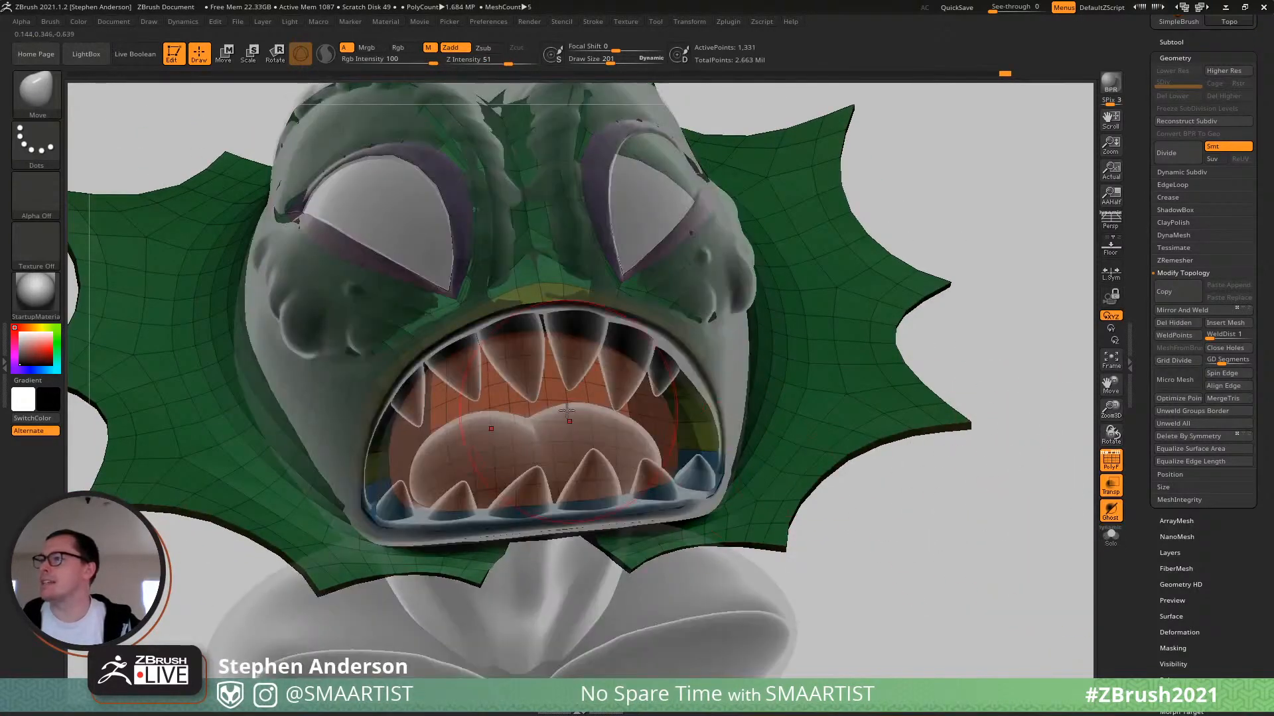
{"action": "mouse_move", "coordinate": [597, 398]}
{"action": "right_mouse_down"}
{"action": "mouse_move", "coordinate": [549, 401]}
{"action": "mouse_move", "coordinate": [527, 430]}
{"action": "right_mouse_up"}
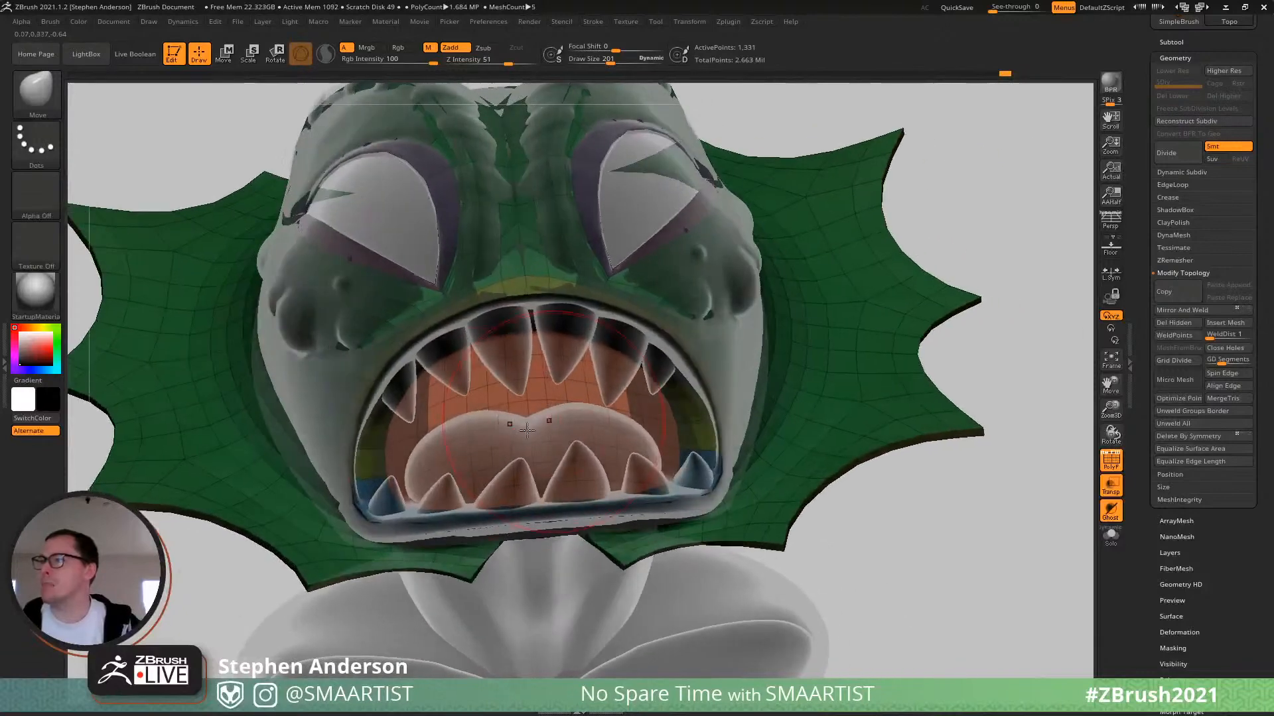
{"action": "key", "text": "r"}
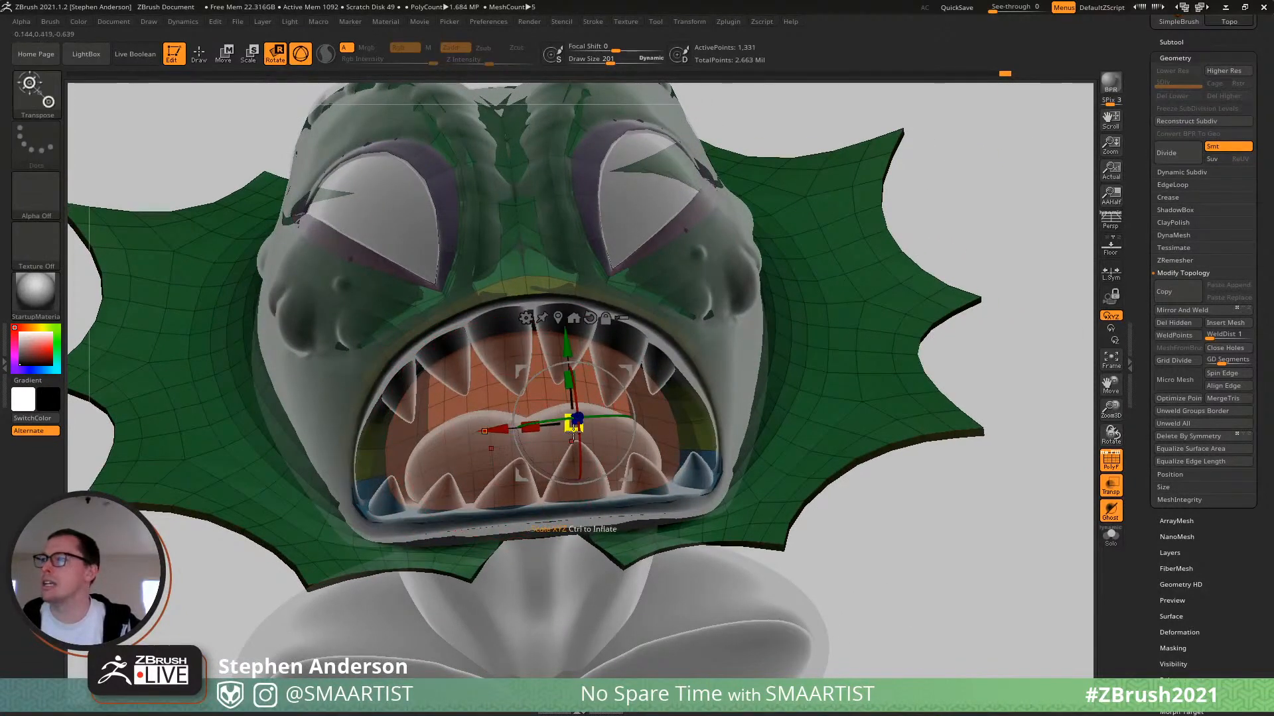
{"action": "left_click_drag", "start_coordinate": [563, 432], "coordinate": [587, 422]}
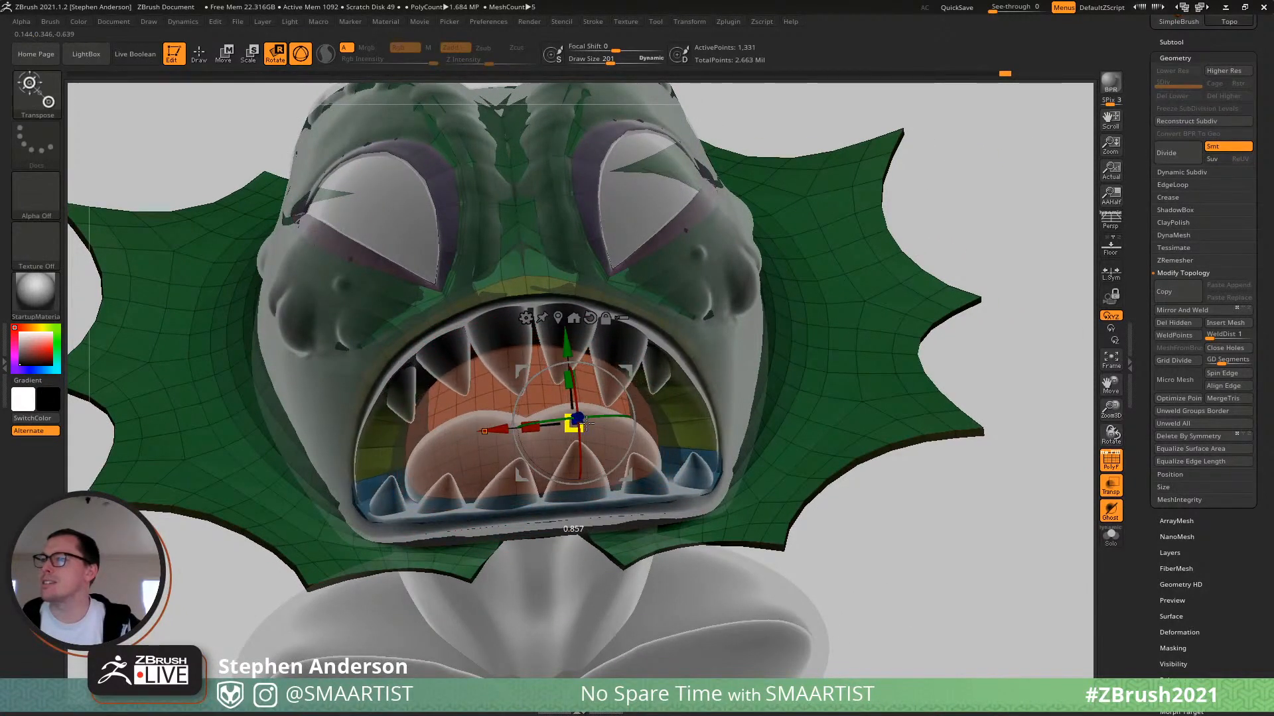
Insert three ZModeler edge loops around the inner mouth walls between the rim and the orange back wall.
{"action": "mouse_move", "coordinate": [645, 386]}
{"action": "right_mouse_down"}
{"action": "mouse_move", "coordinate": [688, 406]}
{"action": "mouse_move", "coordinate": [607, 392]}
{"action": "mouse_move", "coordinate": [635, 383]}
{"action": "mouse_move", "coordinate": [658, 410]}
{"action": "mouse_move", "coordinate": [693, 395]}
{"action": "mouse_move", "coordinate": [702, 413]}
{"action": "mouse_move", "coordinate": [677, 388]}
{"action": "mouse_move", "coordinate": [678, 403]}
{"action": "right_mouse_up"}
{"action": "key", "text": "q"}
{"action": "key", "text": "b"}
{"action": "key", "text": "z"}
{"action": "key", "text": "m"}
{"action": "key", "text": "space"}
{"action": "left_click", "coordinate": [619, 365]}
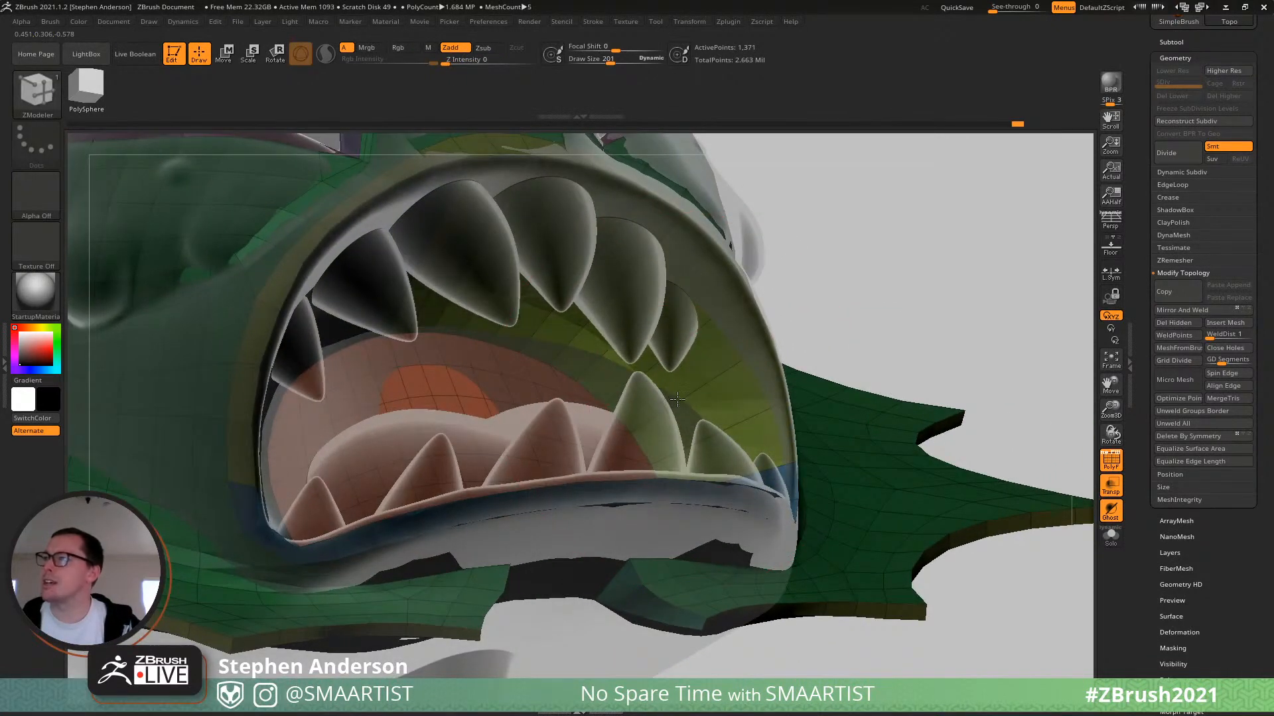
{"action": "left_click", "coordinate": [714, 372]}
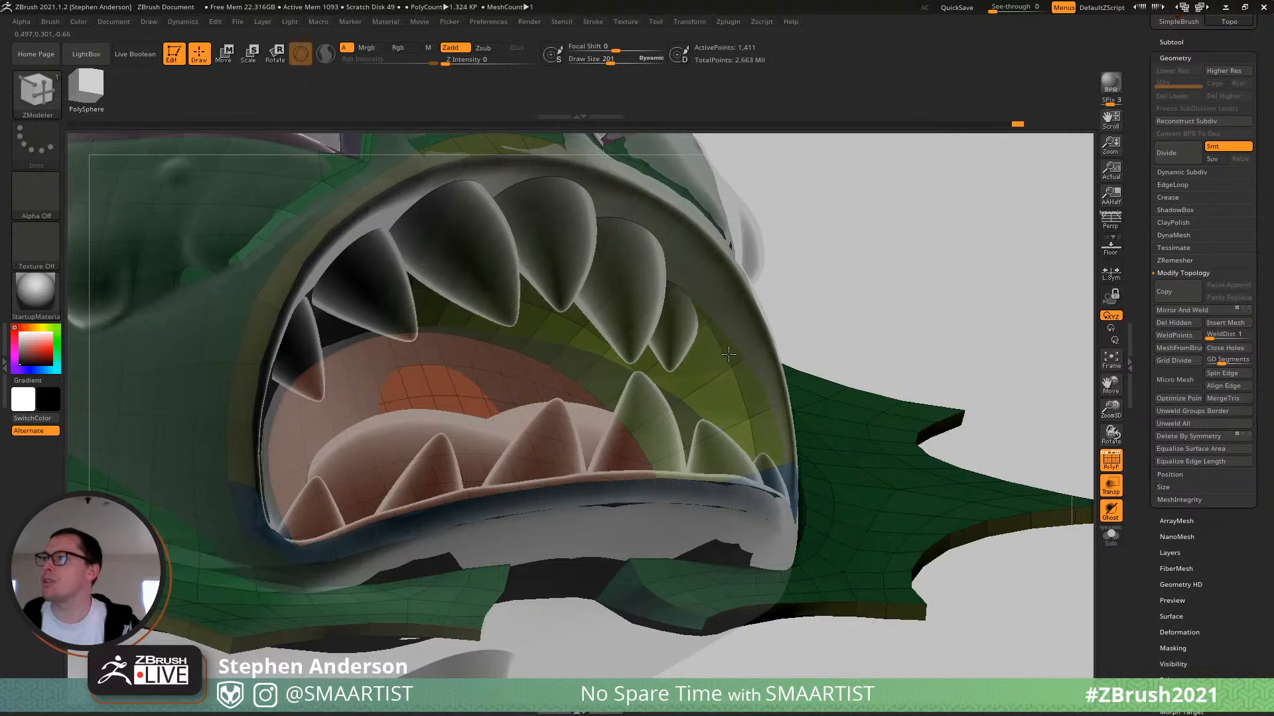
{"action": "left_click", "coordinate": [707, 380]}
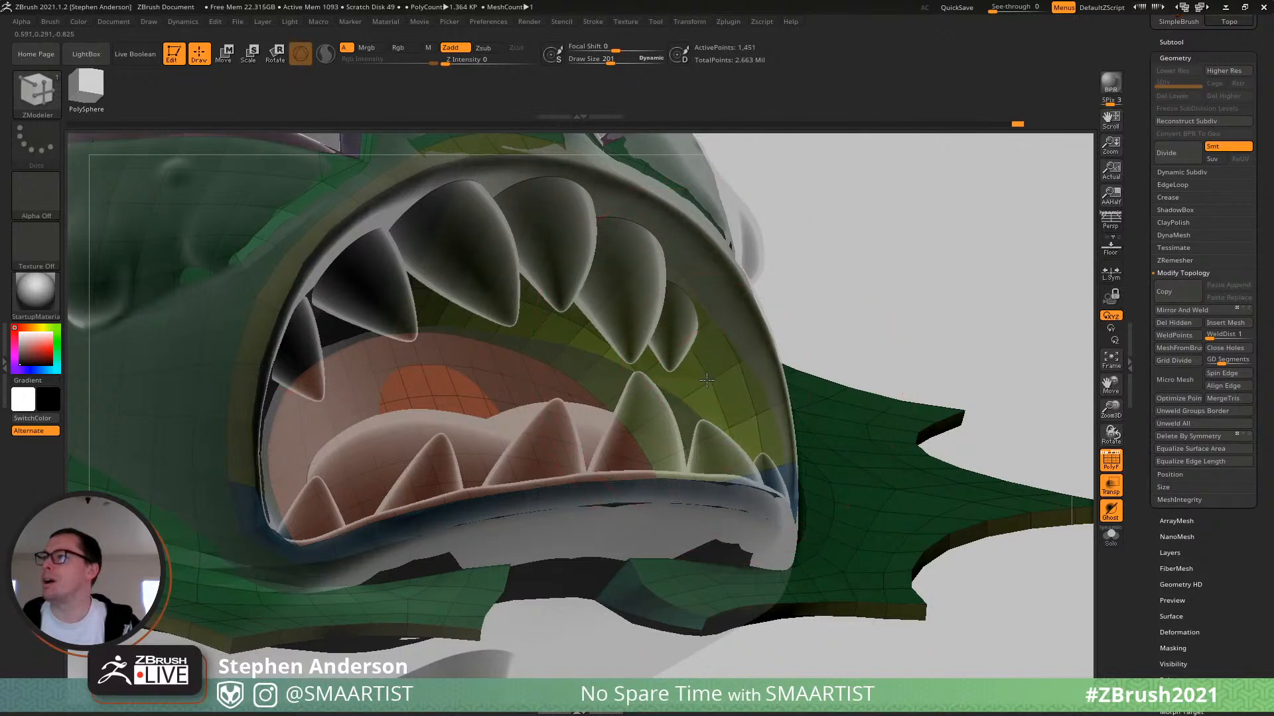
Solo the head mesh and isolate the inner wall faces of the mouth, leaving the orange back wall hidden.
{"action": "left_click", "coordinate": [1110, 488]}
{"action": "left_click", "coordinate": [1111, 537]}
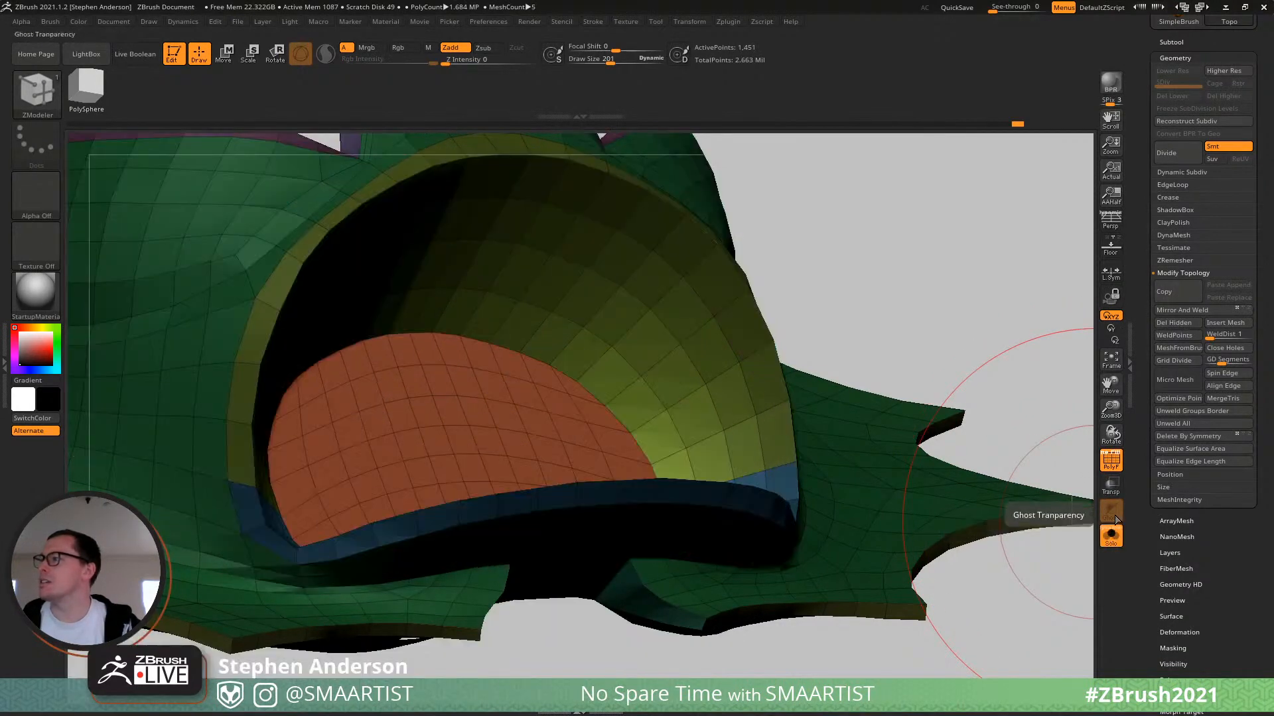
{"action": "left_click", "coordinate": [1110, 486]}
{"action": "left_click_drag", "start_coordinate": [715, 340], "coordinate": [612, 141]}
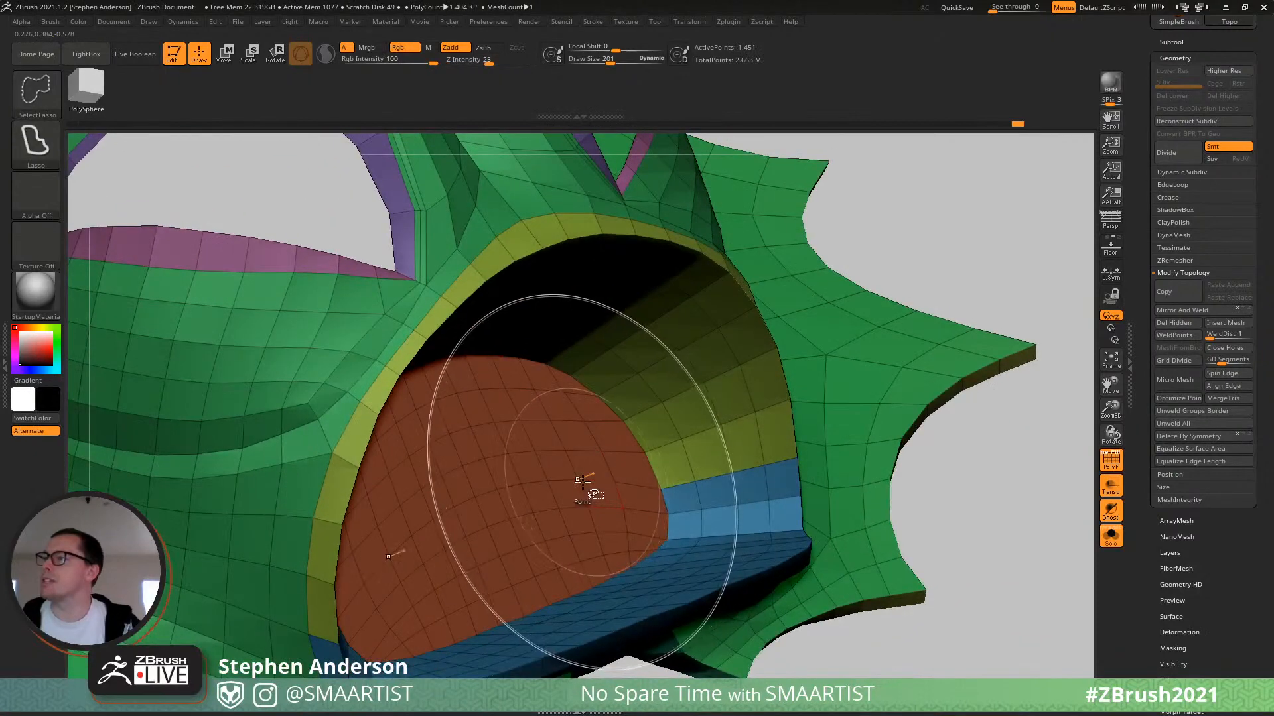
{"action": "left_click", "coordinate": [628, 473], "text": "ctrl+shift"}
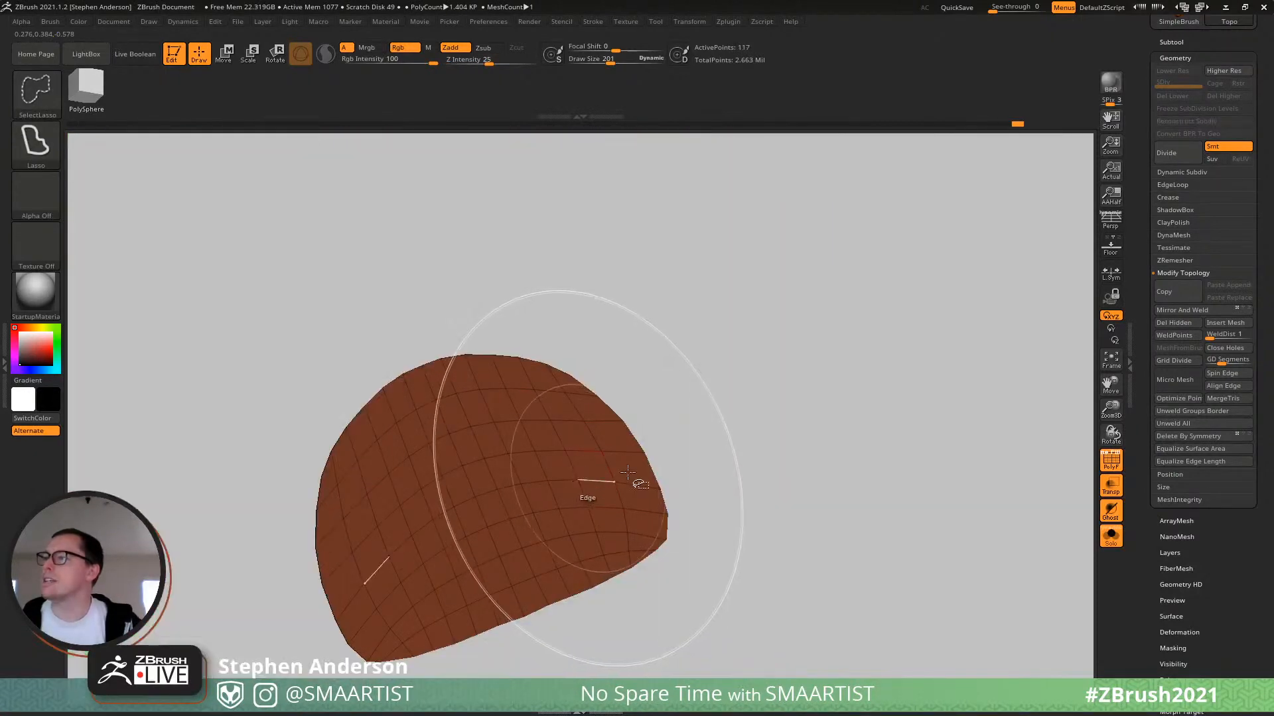
{"action": "left_click", "coordinate": [800, 412], "text": "ctrl+shift"}
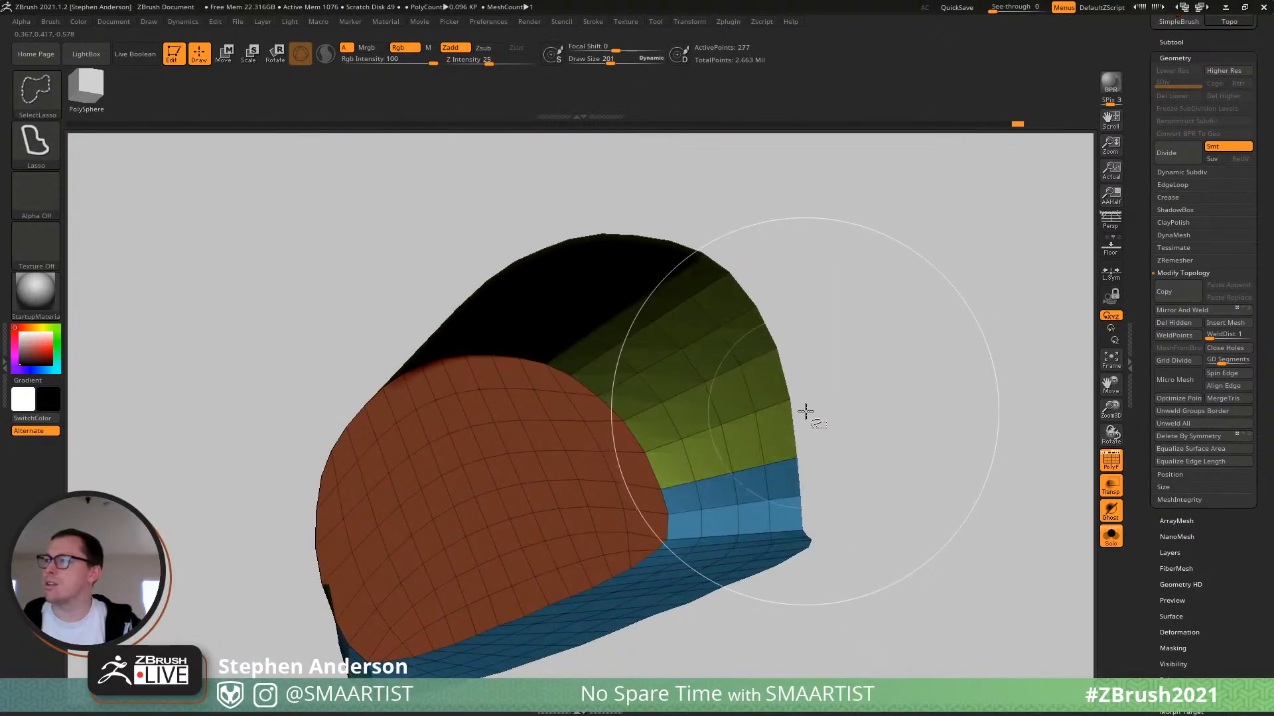
{"action": "left_click", "coordinate": [610, 481], "text": "ctrl+shift"}
Assign the isolated inner mouth walls to a single new polygroup and show the whole mesh again.
{"action": "left_click_drag", "start_coordinate": [547, 475], "coordinate": [606, 428], "text": "ctrl"}
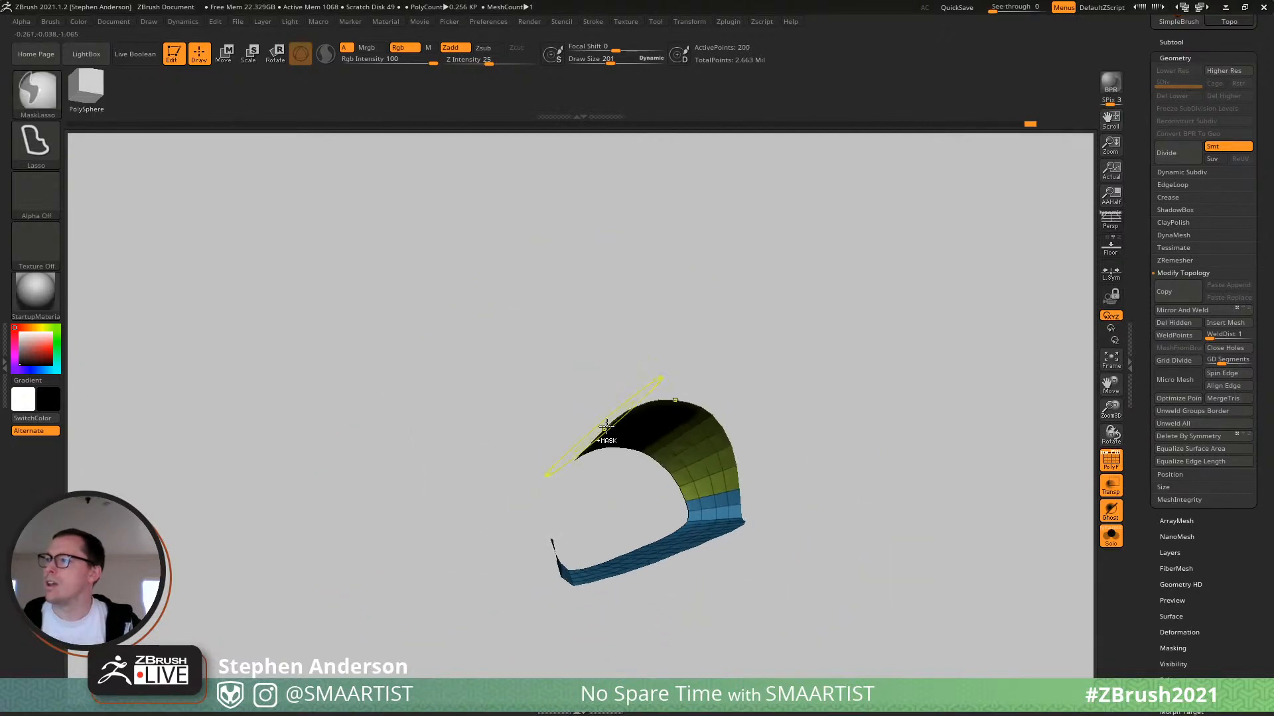
{"action": "key", "text": "ctrl+w"}
{"action": "left_click", "coordinate": [844, 472], "text": "ctrl+shift"}
{"action": "left_click_drag", "start_coordinate": [845, 470], "coordinate": [683, 509]}
{"action": "mouse_move", "coordinate": [683, 510]}
{"action": "right_mouse_down"}
{"action": "mouse_move", "coordinate": [590, 521]}
{"action": "mouse_move", "coordinate": [641, 564]}
{"action": "mouse_move", "coordinate": [713, 488]}
{"action": "mouse_move", "coordinate": [668, 506]}
{"action": "mouse_move", "coordinate": [617, 584]}
{"action": "right_mouse_up"}
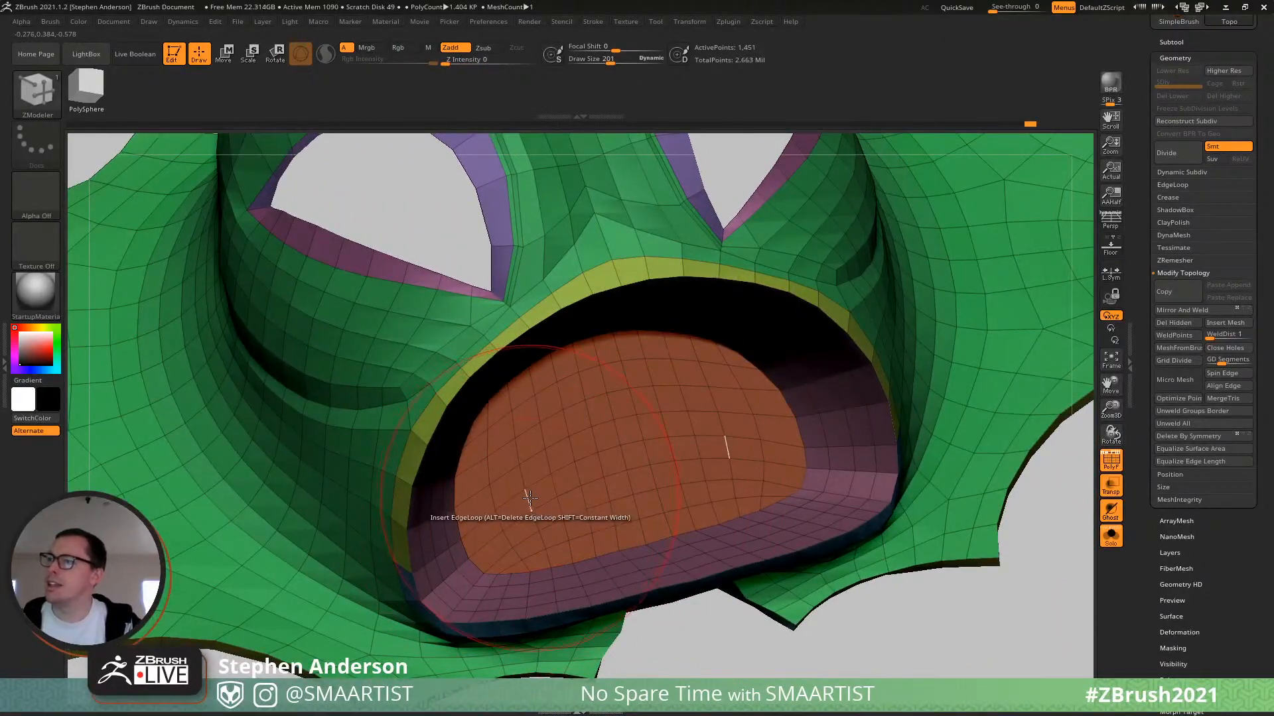
Mask the outer head and mouth rim polygroups, leaving only the purple inner walls and orange back wall unmasked.
{"action": "key", "text": "w"}
{"action": "key", "text": "q"}
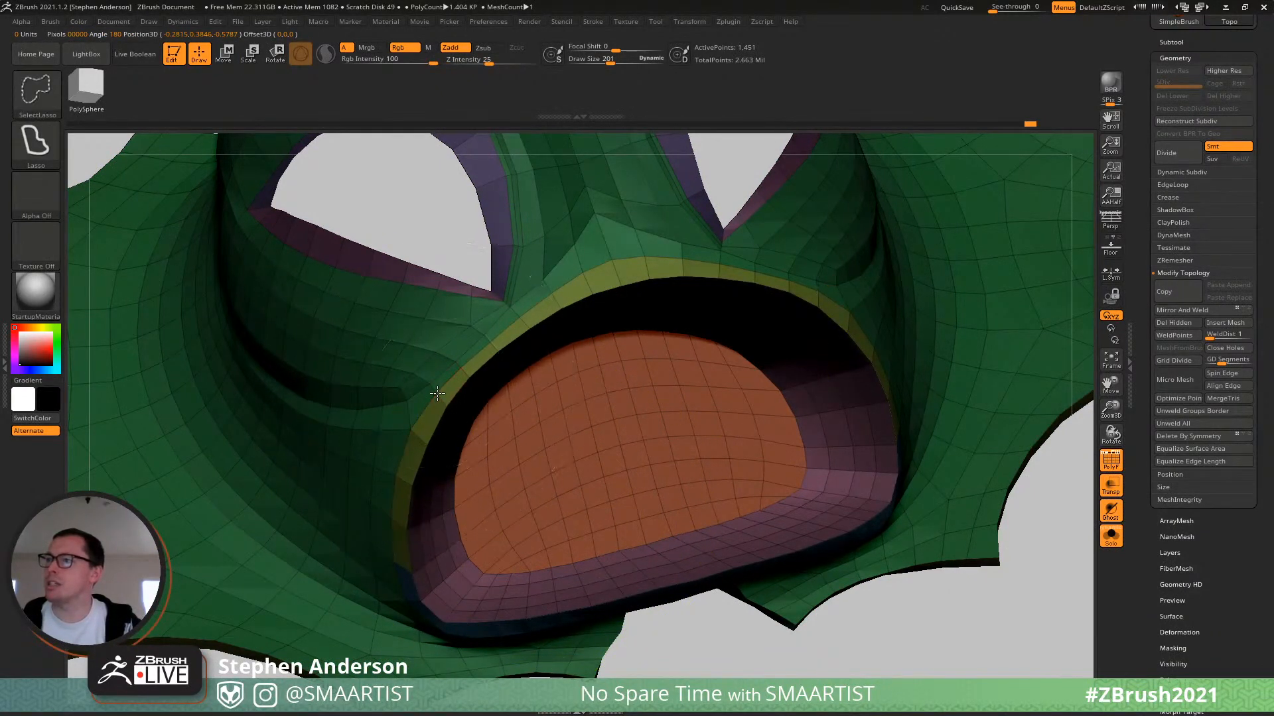
{"action": "left_click", "coordinate": [362, 617], "text": "ctrl+alt+shift"}
{"action": "left_click", "coordinate": [393, 567], "text": "ctrl+alt+shift"}
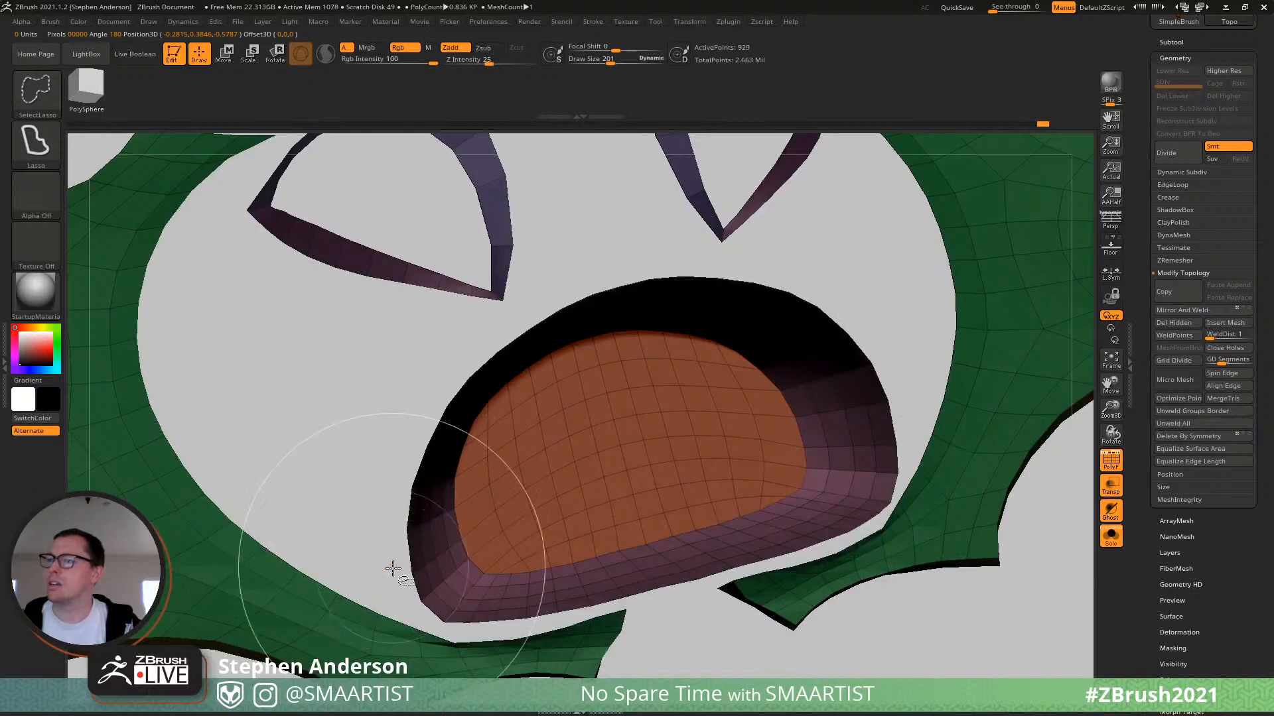
{"action": "left_click_drag", "start_coordinate": [345, 574], "coordinate": [348, 529], "text": "alt"}
{"action": "left_click", "coordinate": [386, 600], "text": "ctrl+alt+shift"}
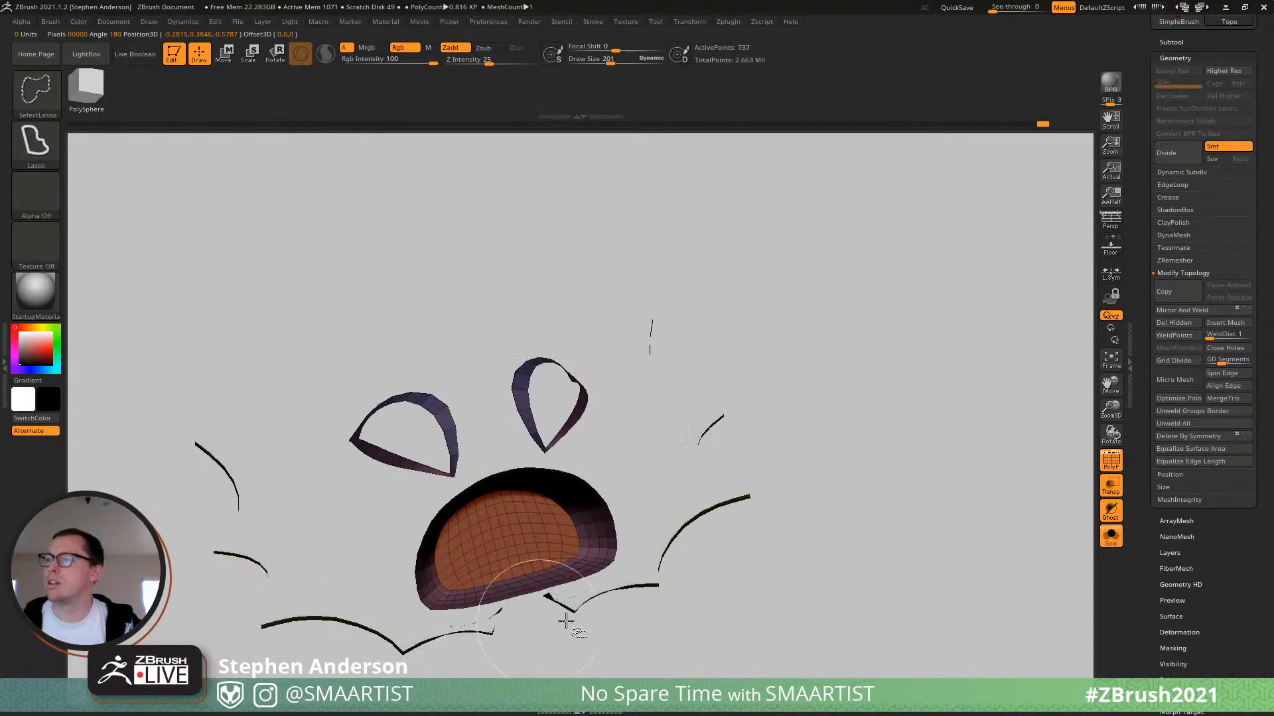
{"action": "left_click_drag", "start_coordinate": [827, 553], "coordinate": [910, 612], "text": "ctrl+shift"}
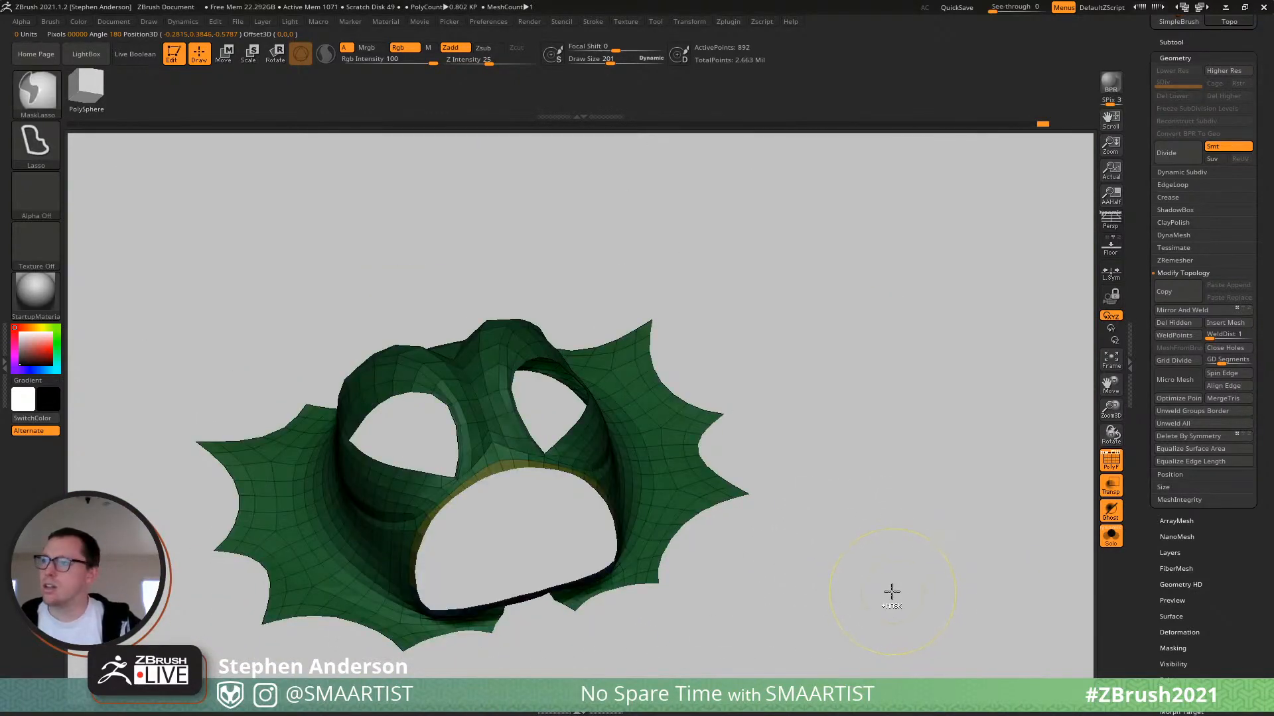
{"action": "left_click", "coordinate": [891, 591], "text": "ctrl+shift"}
{"action": "right_click_drag", "start_coordinate": [564, 511], "coordinate": [456, 379], "text": "ctrl"}
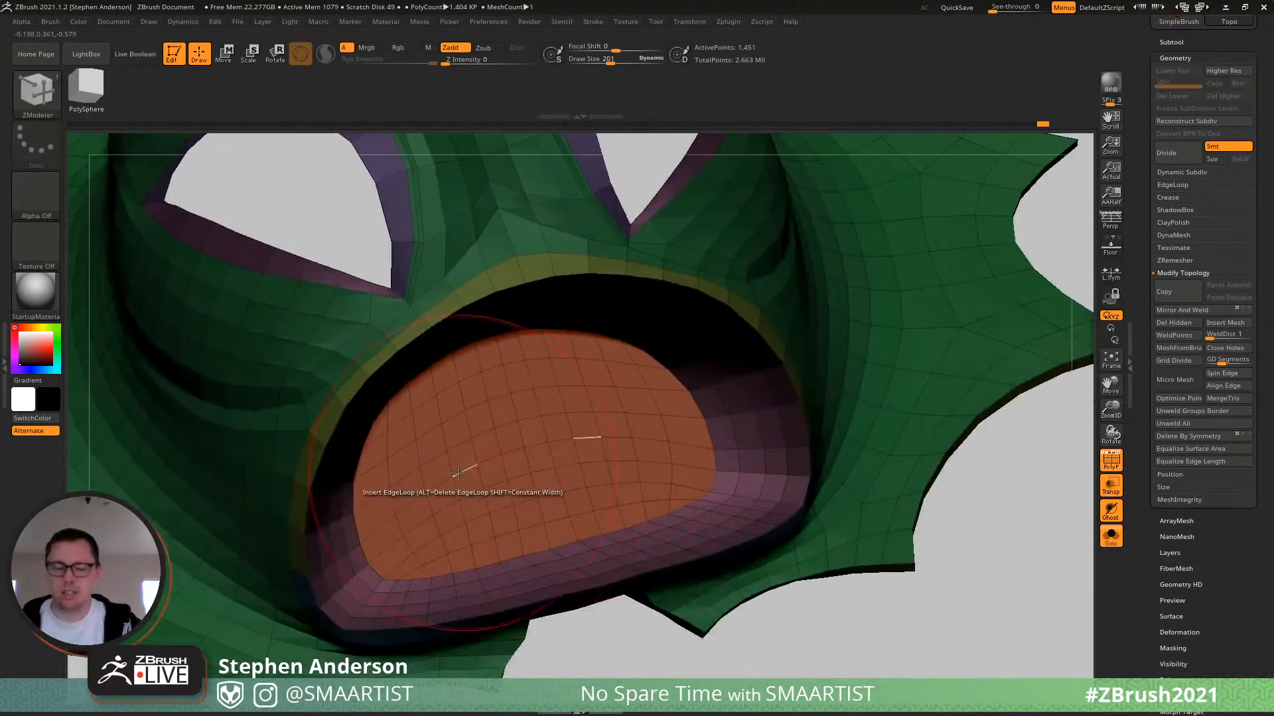
Smooth the orange back wall and purple inner walls into a rounded mouth cavity at draw size 201.
{"action": "mouse_move", "coordinate": [451, 524]}
{"action": "left_mouse_down", "text": "shift"}
{"action": "mouse_move", "coordinate": [491, 531]}
{"action": "mouse_move", "coordinate": [465, 464]}
{"action": "mouse_move", "coordinate": [529, 530]}
{"action": "left_mouse_up", "text": "shift"}
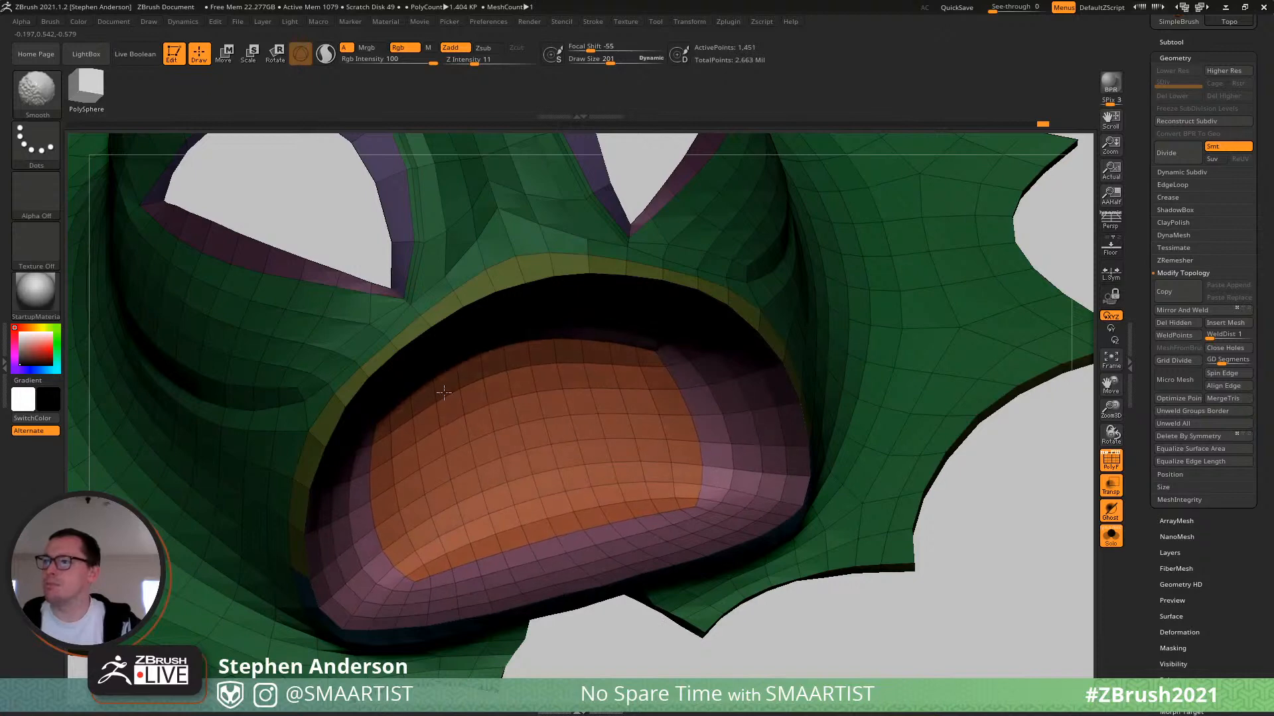
{"action": "right_click_drag", "start_coordinate": [462, 387], "coordinate": [594, 460]}
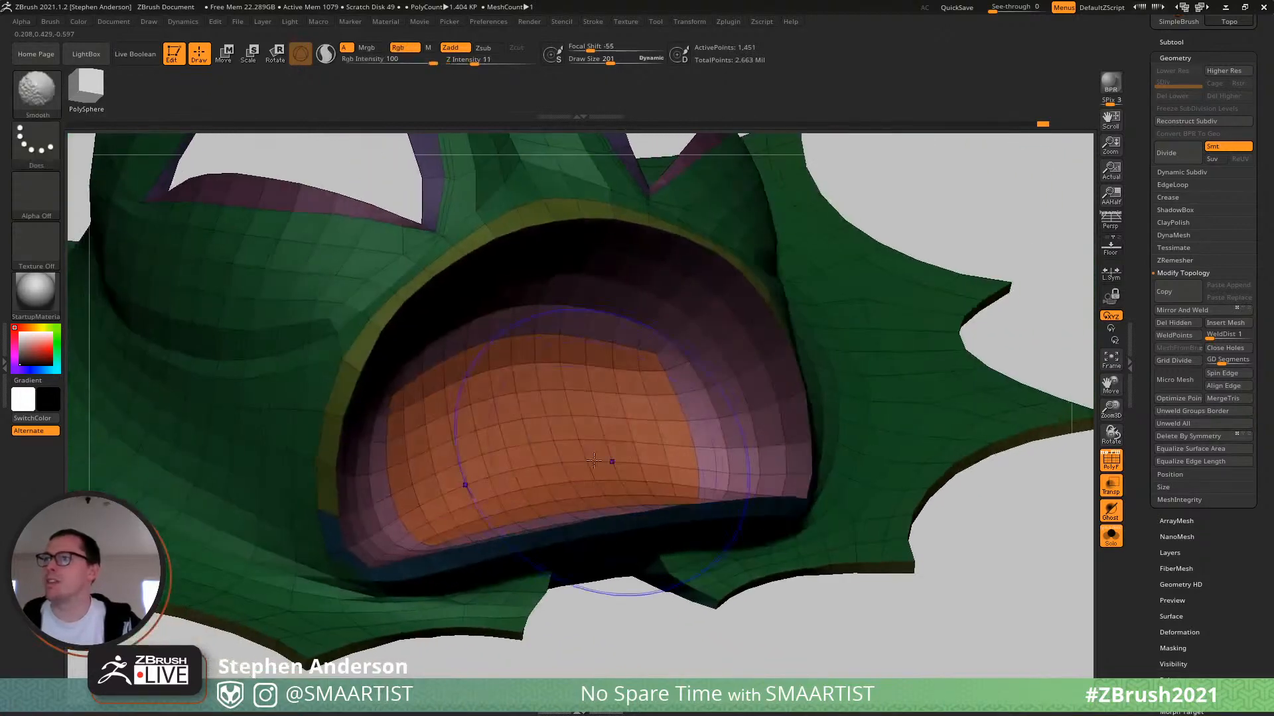
{"action": "key", "text": "shift+f"}
{"action": "mouse_move", "coordinate": [611, 372]}
{"action": "right_mouse_down"}
{"action": "mouse_move", "coordinate": [532, 420]}
{"action": "mouse_move", "coordinate": [592, 468]}
{"action": "mouse_move", "coordinate": [878, 319]}
{"action": "mouse_move", "coordinate": [703, 518]}
{"action": "mouse_move", "coordinate": [785, 500]}
{"action": "mouse_move", "coordinate": [747, 515]}
{"action": "right_mouse_up"}
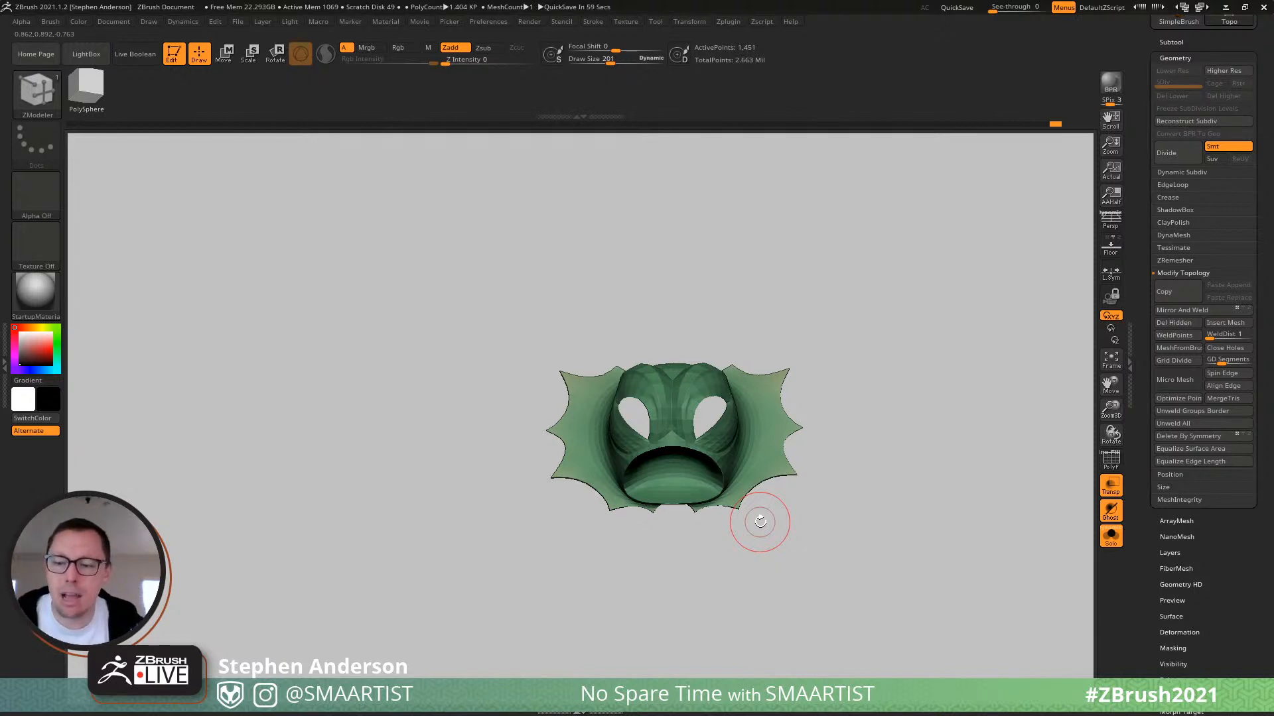
{"action": "mouse_move", "coordinate": [370, 559]}
{"action": "right_mouse_down"}
{"action": "mouse_move", "coordinate": [455, 500]}
{"action": "mouse_move", "coordinate": [631, 455]}
{"action": "mouse_move", "coordinate": [688, 512]}
{"action": "mouse_move", "coordinate": [594, 438]}
{"action": "mouse_move", "coordinate": [562, 350]}
{"action": "right_mouse_up"}
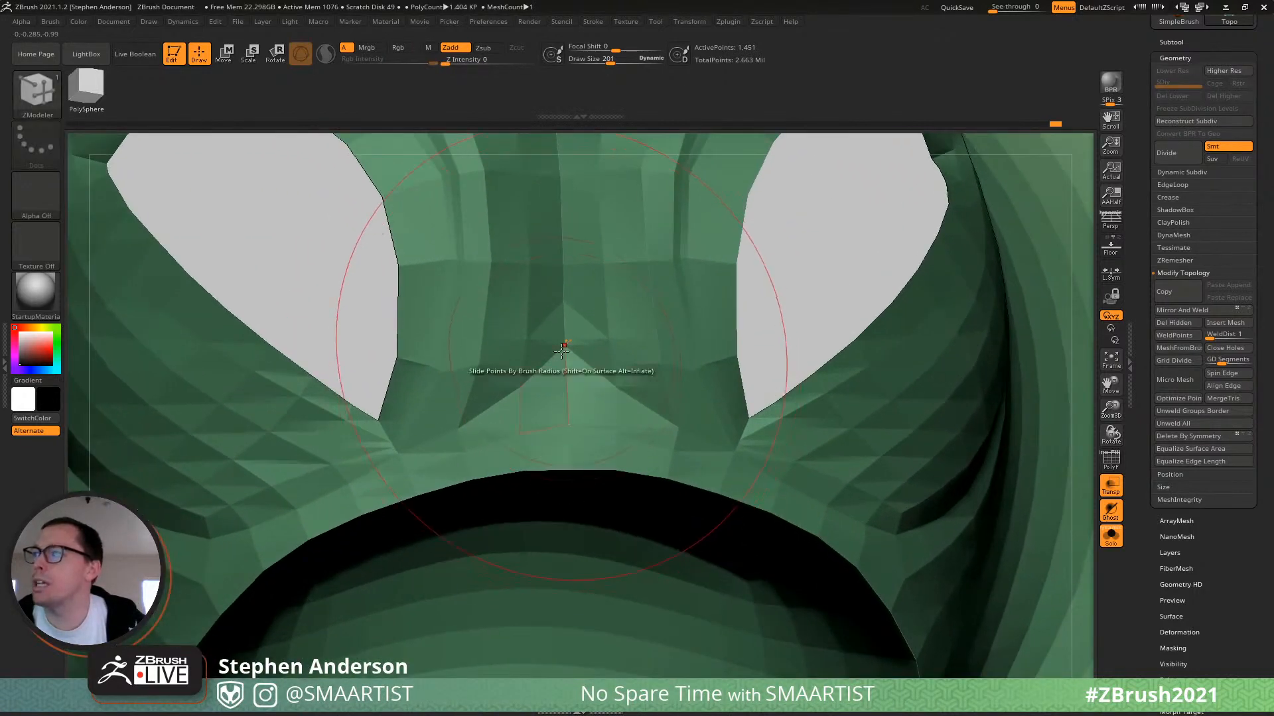
Set the ZModeler point action to Move by Brush Radius with the Snap To Surface modifier.
{"action": "key", "text": "space"}
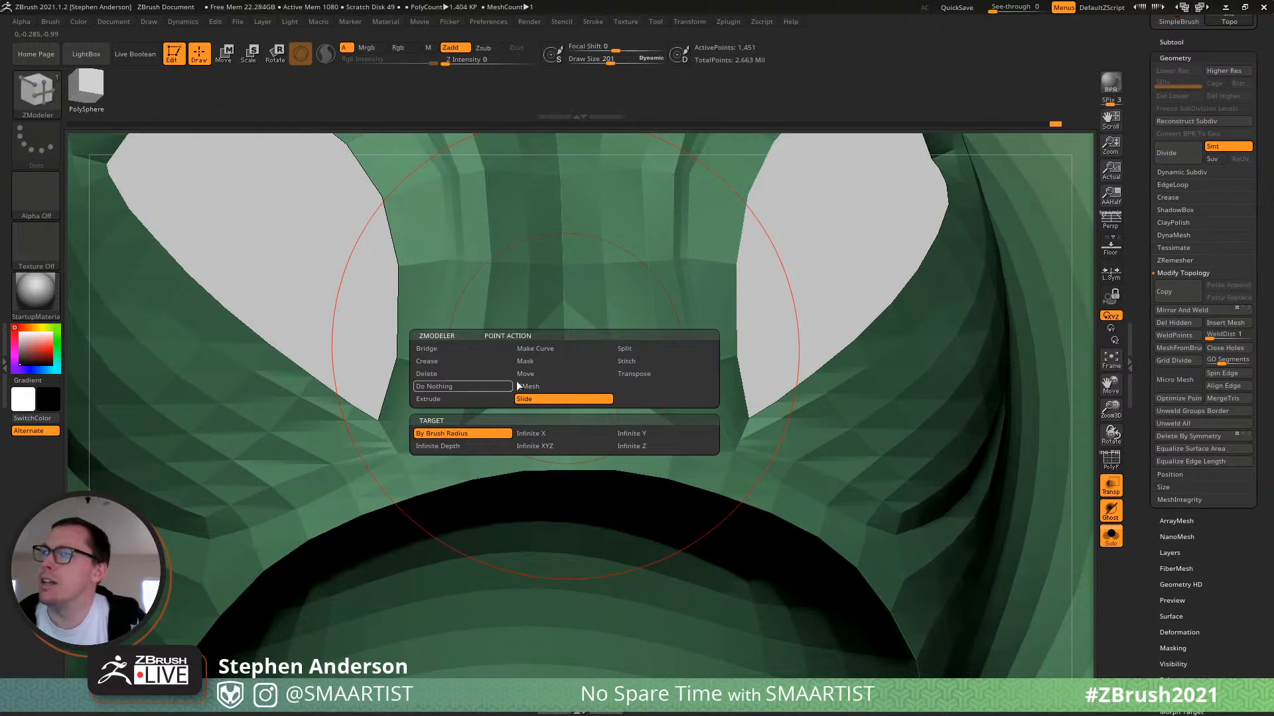
{"action": "left_click", "coordinate": [536, 372]}
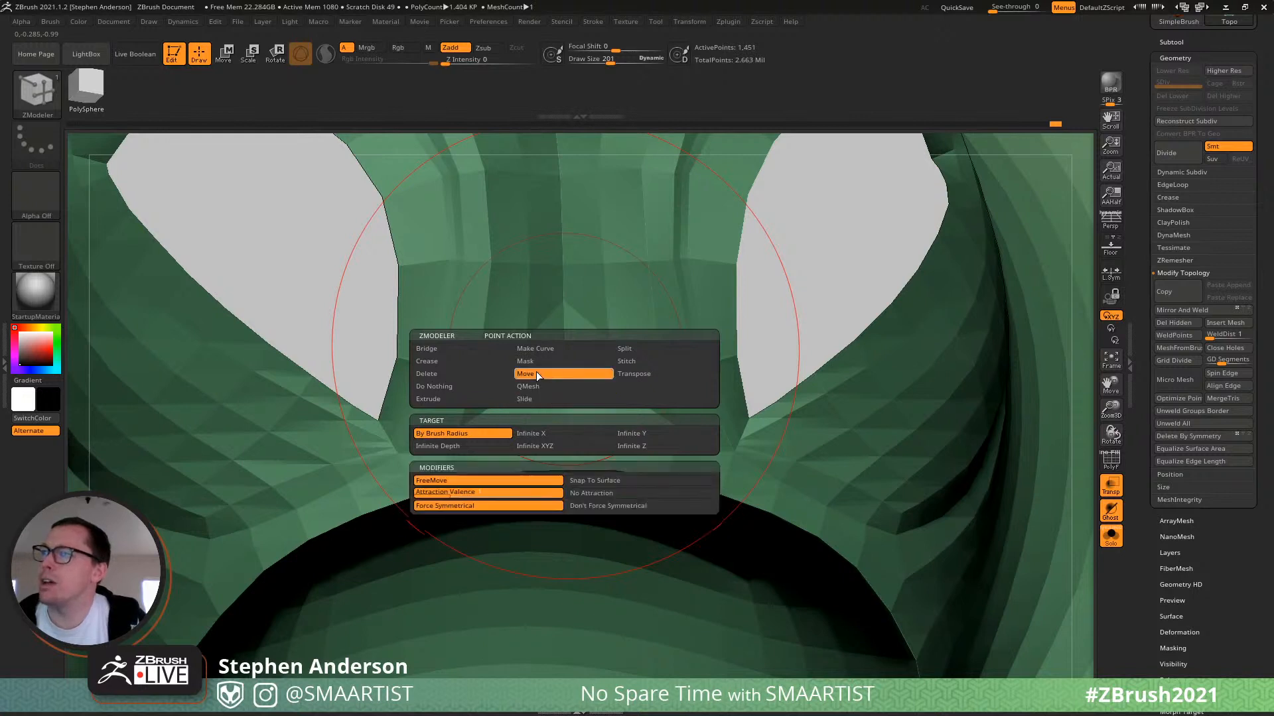
{"action": "left_click", "coordinate": [595, 481]}
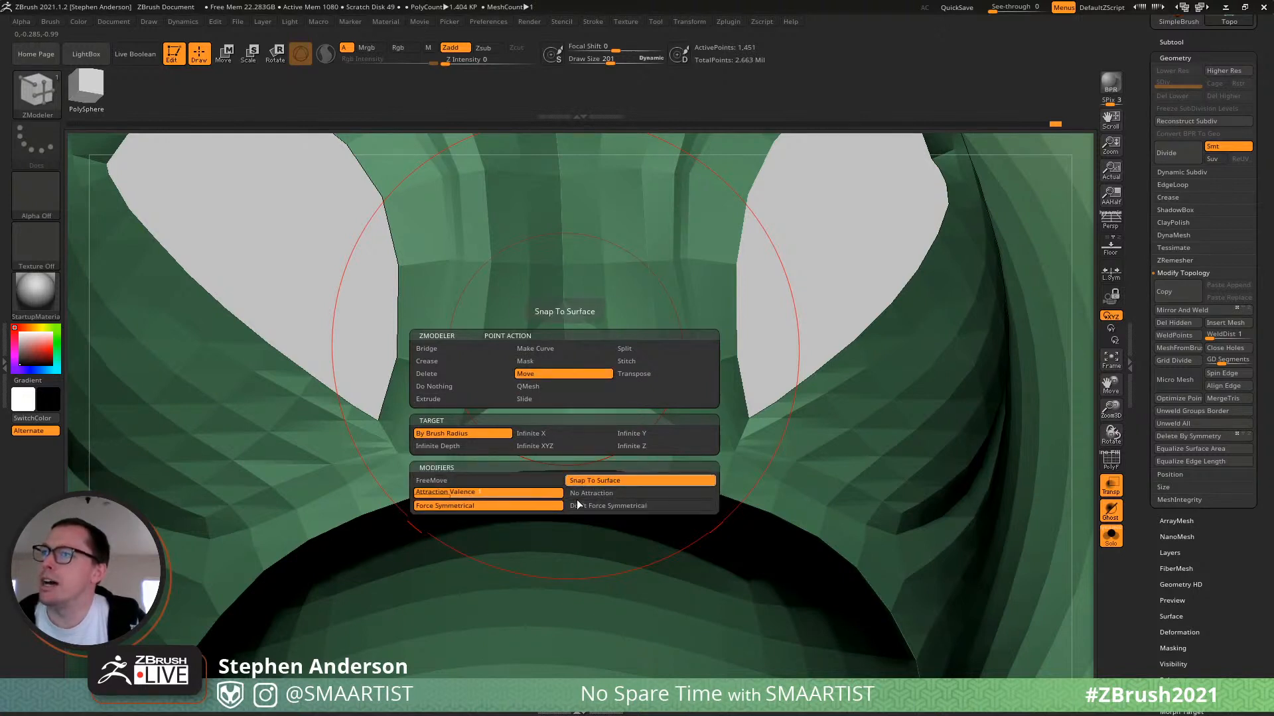
Reduce the draw size to 39 and smooth the green surface just outside the mouth corner.
{"action": "mouse_move", "coordinate": [518, 266]}
{"action": "right_mouse_down", "text": "ctrl"}
{"action": "mouse_move", "coordinate": [498, 403]}
{"action": "mouse_move", "coordinate": [472, 379]}
{"action": "mouse_move", "coordinate": [631, 489]}
{"action": "mouse_move", "coordinate": [566, 484]}
{"action": "mouse_move", "coordinate": [464, 405]}
{"action": "mouse_move", "coordinate": [483, 343]}
{"action": "mouse_move", "coordinate": [504, 402]}
{"action": "mouse_move", "coordinate": [507, 385]}
{"action": "mouse_move", "coordinate": [475, 377]}
{"action": "mouse_move", "coordinate": [506, 478]}
{"action": "right_mouse_up", "text": "ctrl"}
{"action": "key", "text": "shift+f"}
{"action": "key", "text": "s"}
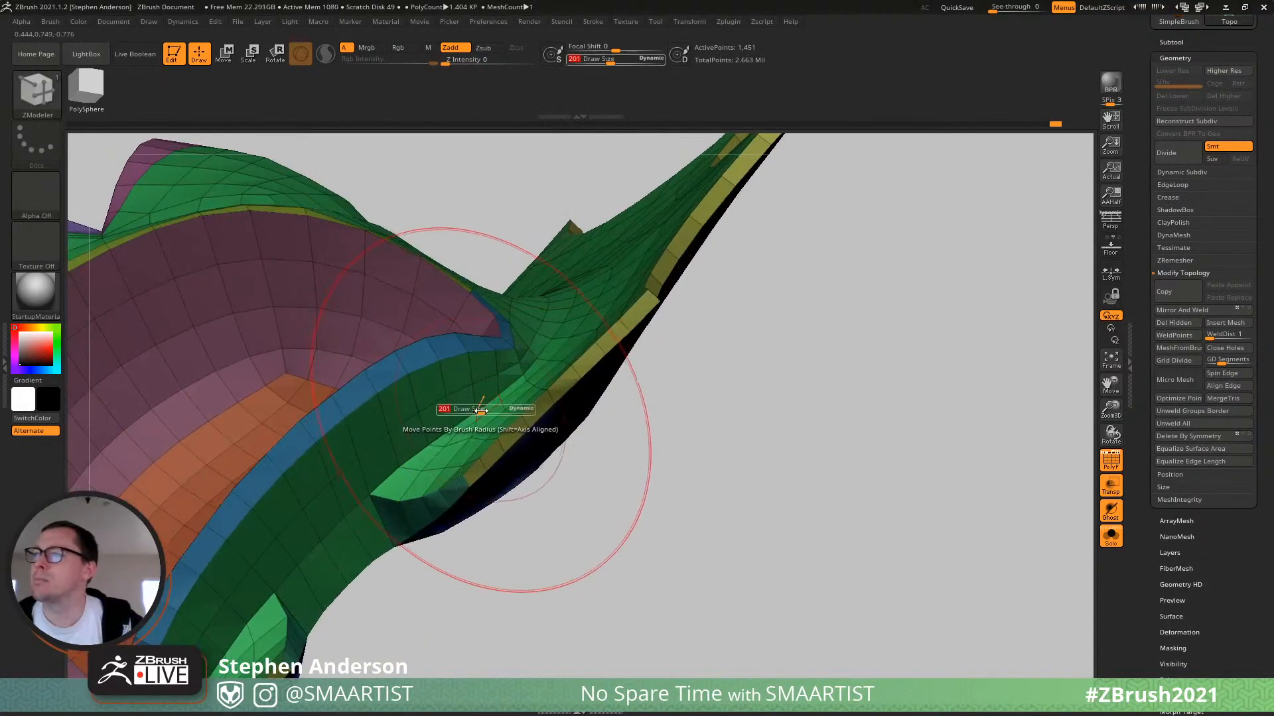
{"action": "left_click_drag", "start_coordinate": [480, 416], "coordinate": [458, 419]}
{"action": "left_click_drag", "start_coordinate": [495, 396], "coordinate": [529, 372], "text": "shift"}
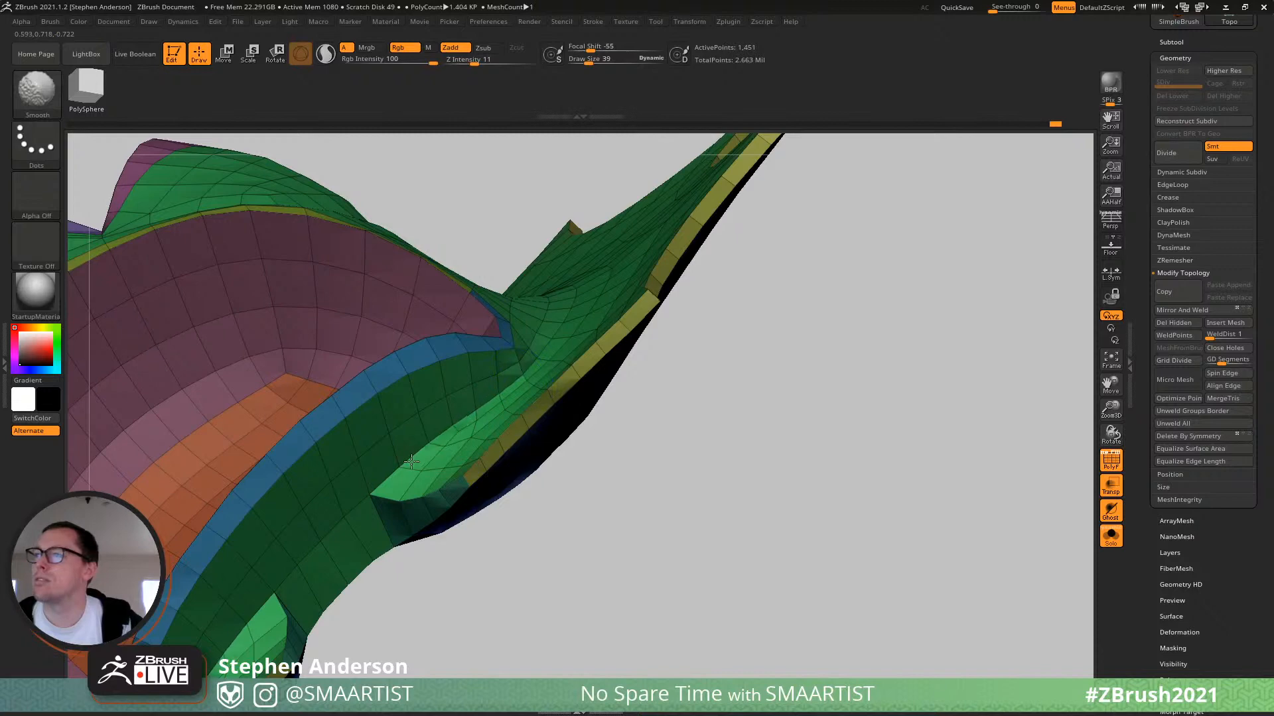
{"action": "mouse_move", "coordinate": [479, 410]}
{"action": "right_mouse_down"}
{"action": "mouse_move", "coordinate": [422, 461]}
{"action": "mouse_move", "coordinate": [474, 423]}
{"action": "mouse_move", "coordinate": [456, 369]}
{"action": "mouse_move", "coordinate": [420, 407]}
{"action": "mouse_move", "coordinate": [476, 411]}
{"action": "right_mouse_up"}
{"action": "key", "text": "shift+f"}
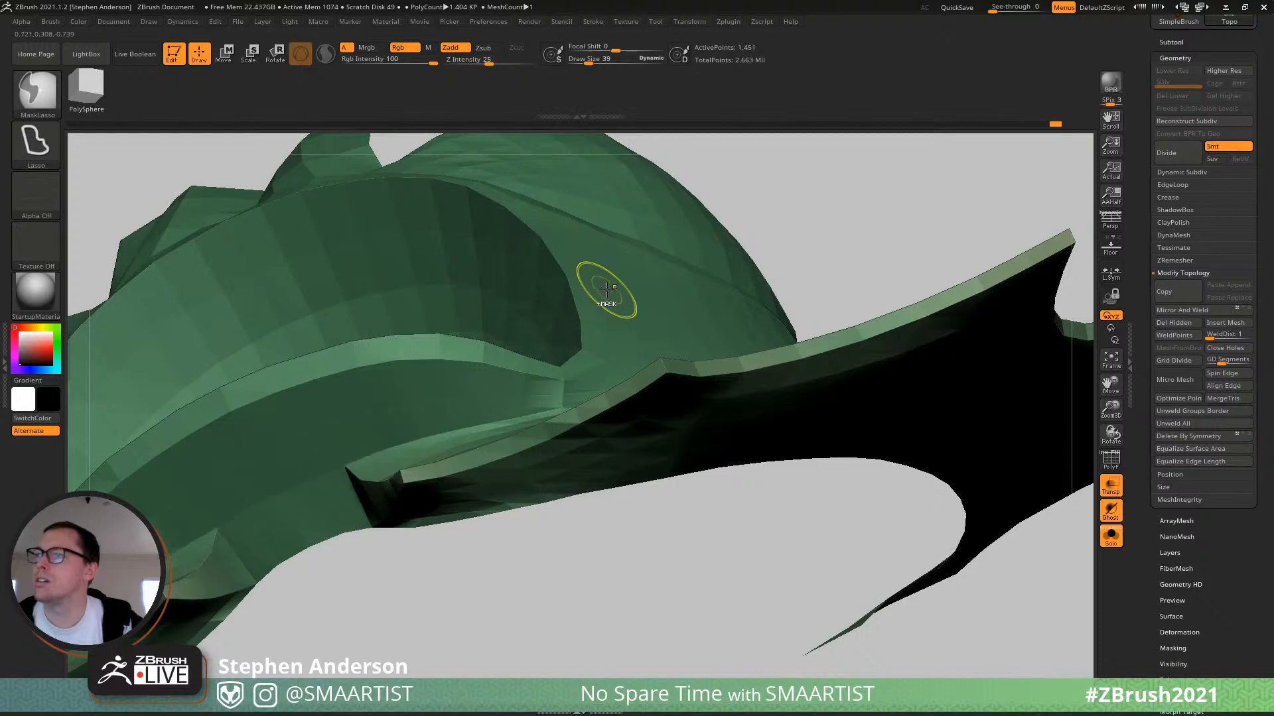
{"action": "right_click_drag", "start_coordinate": [604, 292], "coordinate": [610, 400]}
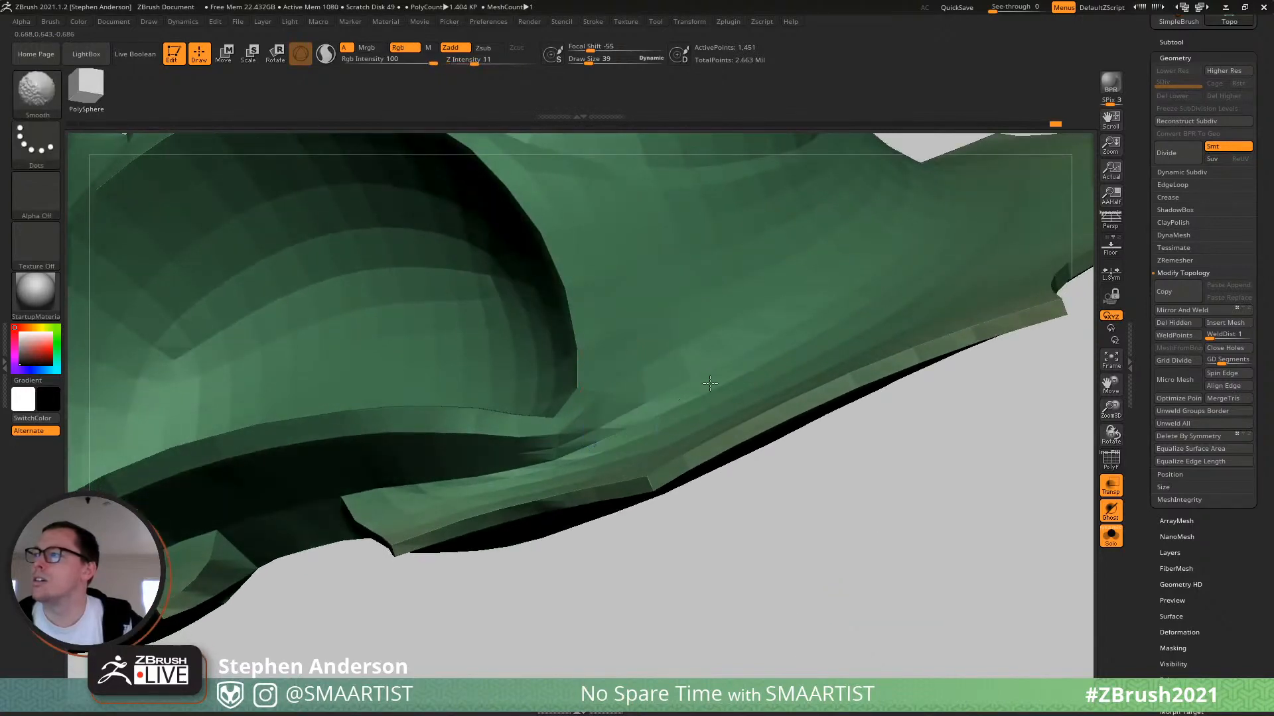
{"action": "right_click_drag", "start_coordinate": [852, 312], "coordinate": [776, 292], "text": "ctrl"}
{"action": "mouse_move", "coordinate": [776, 292]}
{"action": "right_mouse_down", "text": "ctrl"}
{"action": "mouse_move", "coordinate": [768, 264]}
{"action": "mouse_move", "coordinate": [579, 366]}
{"action": "mouse_move", "coordinate": [600, 332]}
{"action": "mouse_move", "coordinate": [620, 335]}
{"action": "mouse_move", "coordinate": [587, 320]}
{"action": "mouse_move", "coordinate": [601, 322]}
{"action": "mouse_move", "coordinate": [571, 264]}
{"action": "mouse_move", "coordinate": [587, 325]}
{"action": "mouse_move", "coordinate": [558, 271]}
{"action": "mouse_move", "coordinate": [583, 296]}
{"action": "mouse_move", "coordinate": [489, 336]}
{"action": "mouse_move", "coordinate": [551, 345]}
{"action": "mouse_move", "coordinate": [561, 405]}
{"action": "mouse_move", "coordinate": [531, 392]}
{"action": "mouse_move", "coordinate": [611, 367]}
{"action": "mouse_move", "coordinate": [631, 345]}
{"action": "mouse_move", "coordinate": [631, 378]}
{"action": "mouse_move", "coordinate": [564, 374]}
{"action": "mouse_move", "coordinate": [549, 332]}
{"action": "right_mouse_up", "text": "ctrl"}
{"action": "key", "text": "shift+f"}
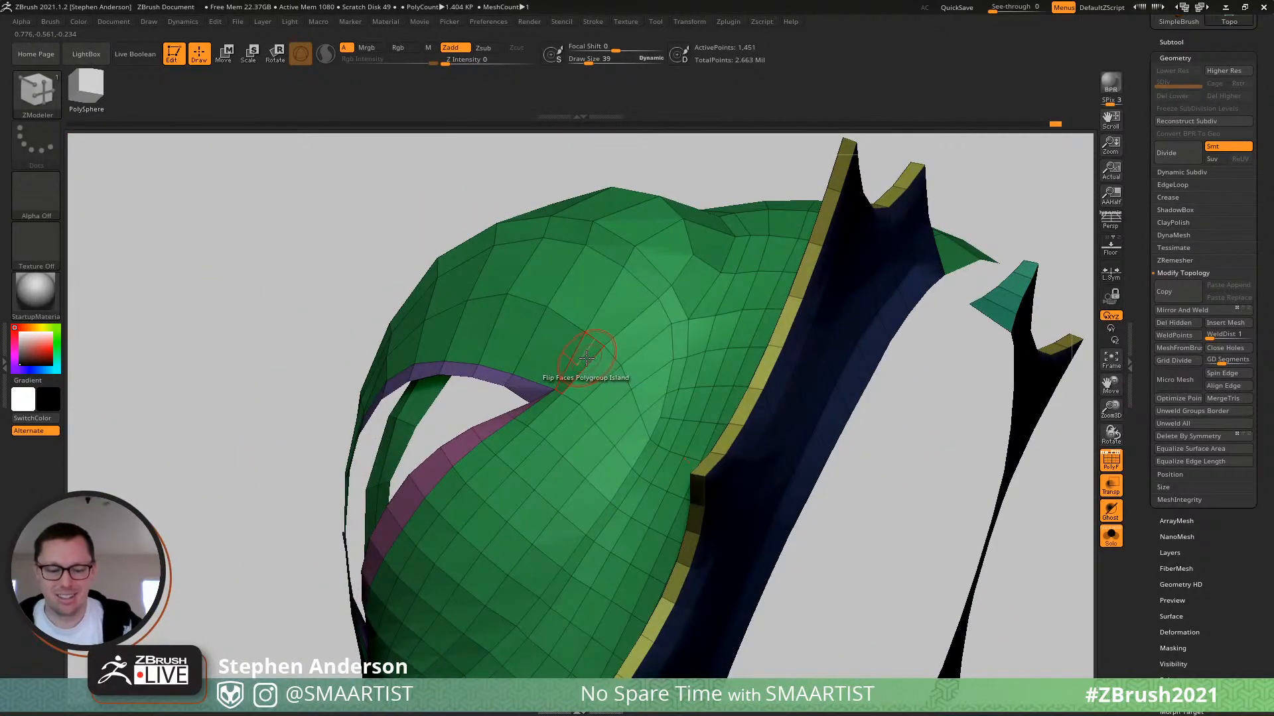
Switch to the Move brush and nudge the surface between the eye opening and mouth rim at draw size 23.
{"action": "key", "text": "b"}
{"action": "key", "text": "m"}
{"action": "key", "text": "v"}
{"action": "mouse_move", "coordinate": [587, 358]}
{"action": "right_mouse_down"}
{"action": "mouse_move", "coordinate": [544, 359]}
{"action": "mouse_move", "coordinate": [561, 390]}
{"action": "mouse_move", "coordinate": [548, 375]}
{"action": "right_mouse_up"}
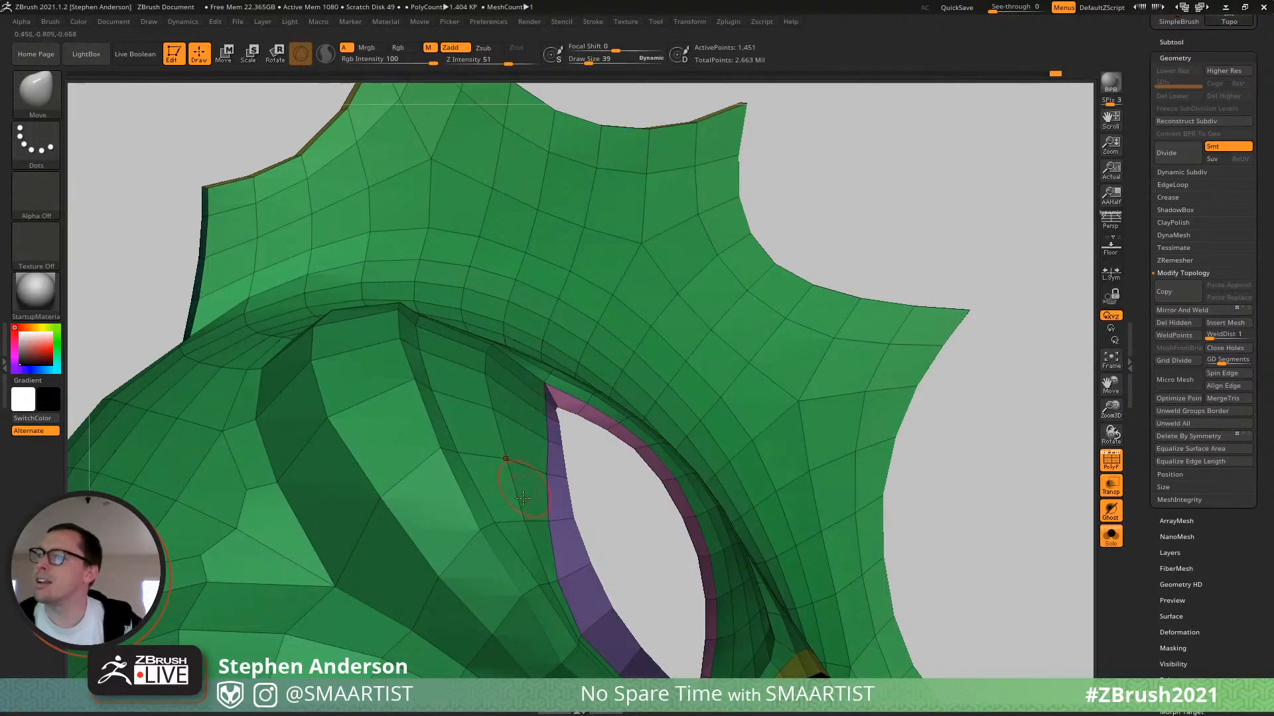
{"action": "right_click_drag", "start_coordinate": [551, 426], "coordinate": [560, 313]}
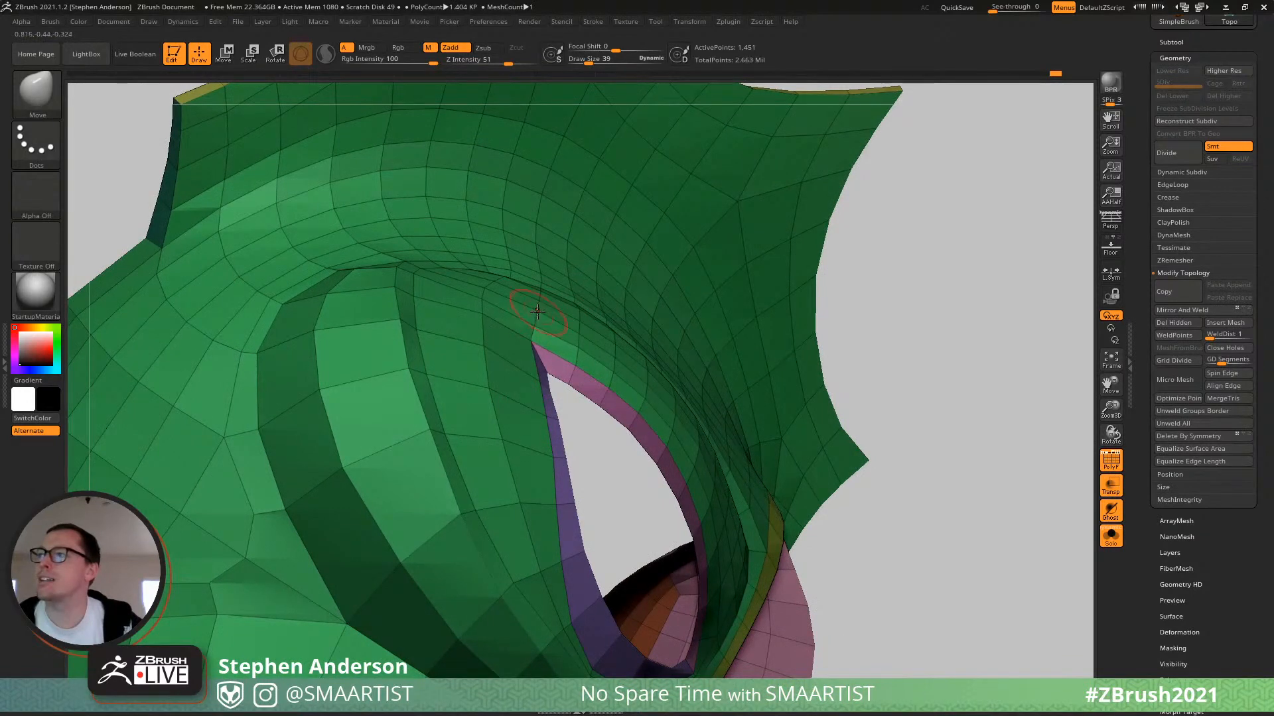
{"action": "mouse_move", "coordinate": [483, 294]}
{"action": "right_mouse_down"}
{"action": "mouse_move", "coordinate": [456, 325]}
{"action": "mouse_move", "coordinate": [629, 337]}
{"action": "mouse_move", "coordinate": [548, 344]}
{"action": "right_mouse_up"}
{"action": "key", "text": "s"}
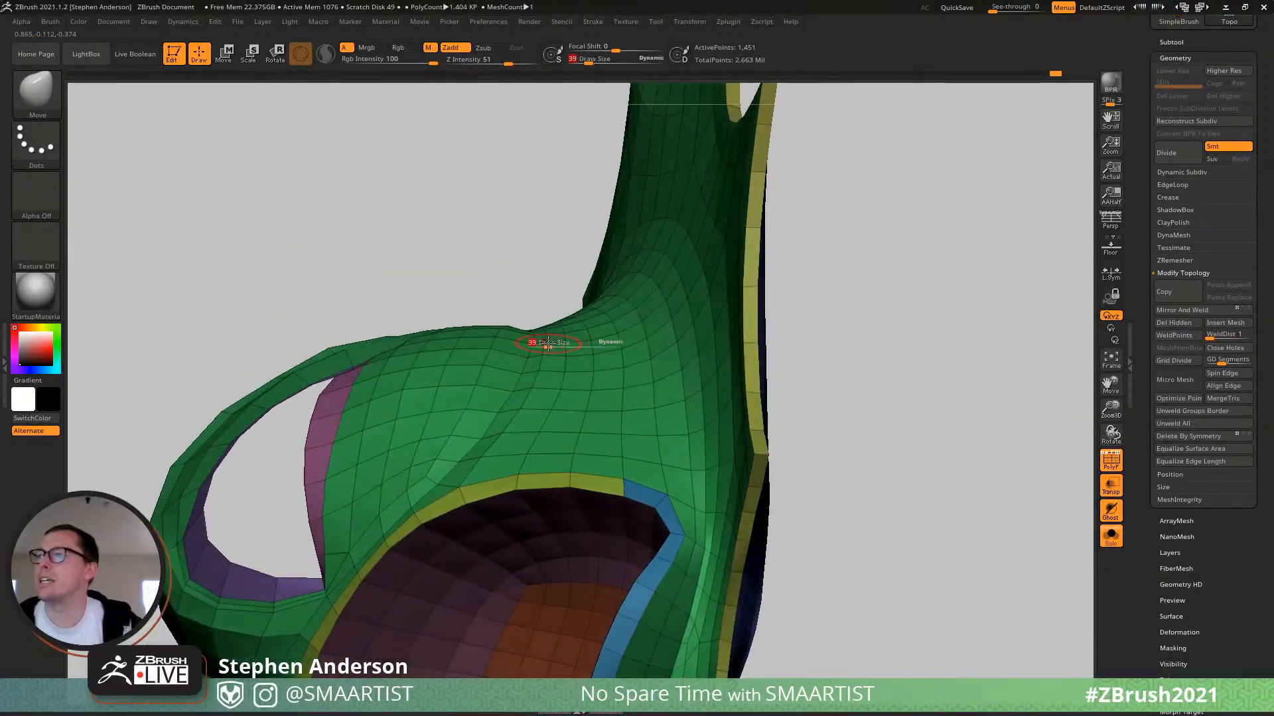
{"action": "left_click_drag", "start_coordinate": [544, 343], "coordinate": [544, 343]}
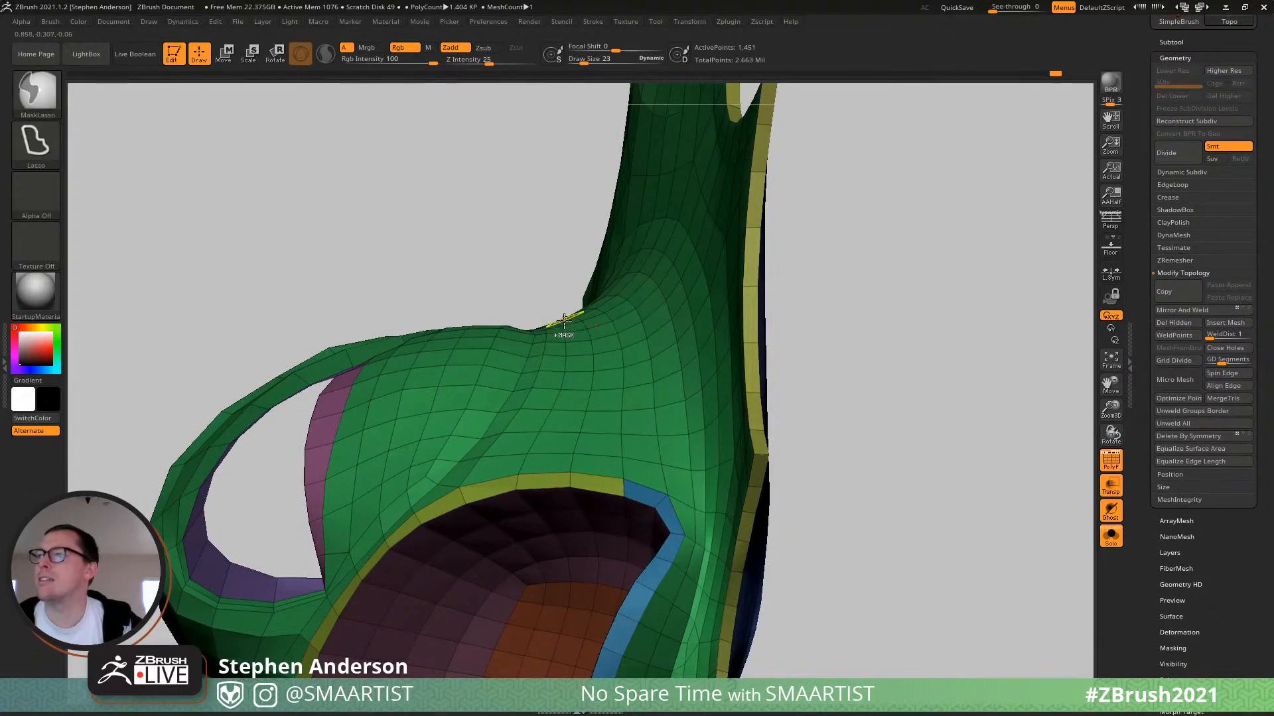
{"action": "right_click_drag", "start_coordinate": [563, 324], "coordinate": [569, 394], "text": "ctrl"}
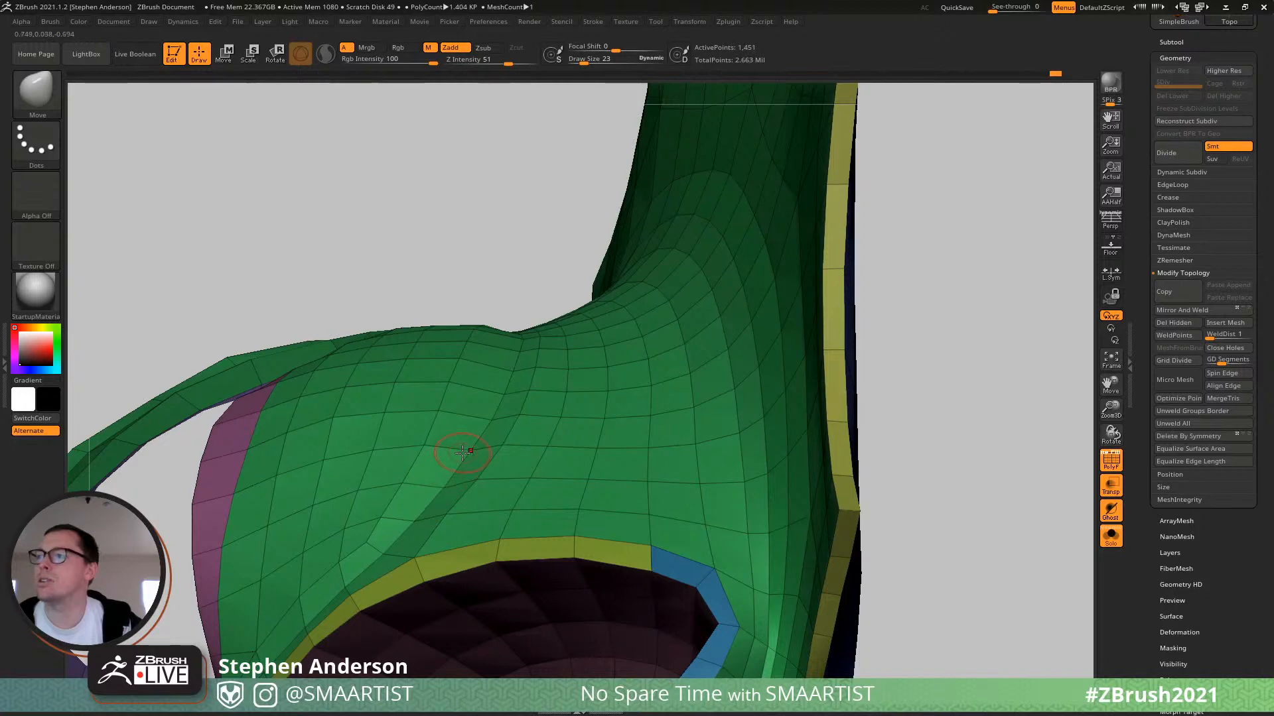
{"action": "right_click_drag", "start_coordinate": [385, 498], "coordinate": [420, 475]}
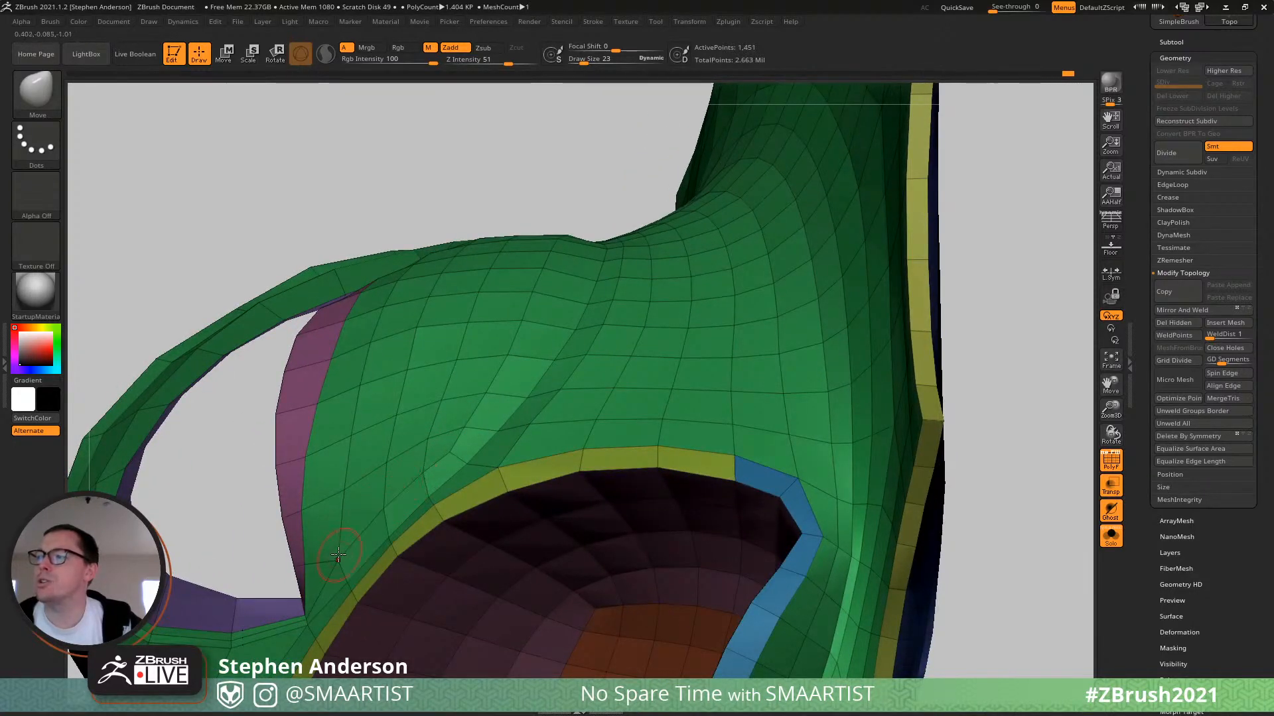
Set the Move brush draw size to 45 and check the surface behind the eye opening.
{"action": "mouse_move", "coordinate": [380, 485]}
{"action": "right_mouse_down"}
{"action": "mouse_move", "coordinate": [376, 472]}
{"action": "mouse_move", "coordinate": [415, 443]}
{"action": "mouse_move", "coordinate": [554, 360]}
{"action": "right_mouse_up"}
{"action": "key", "text": "s"}
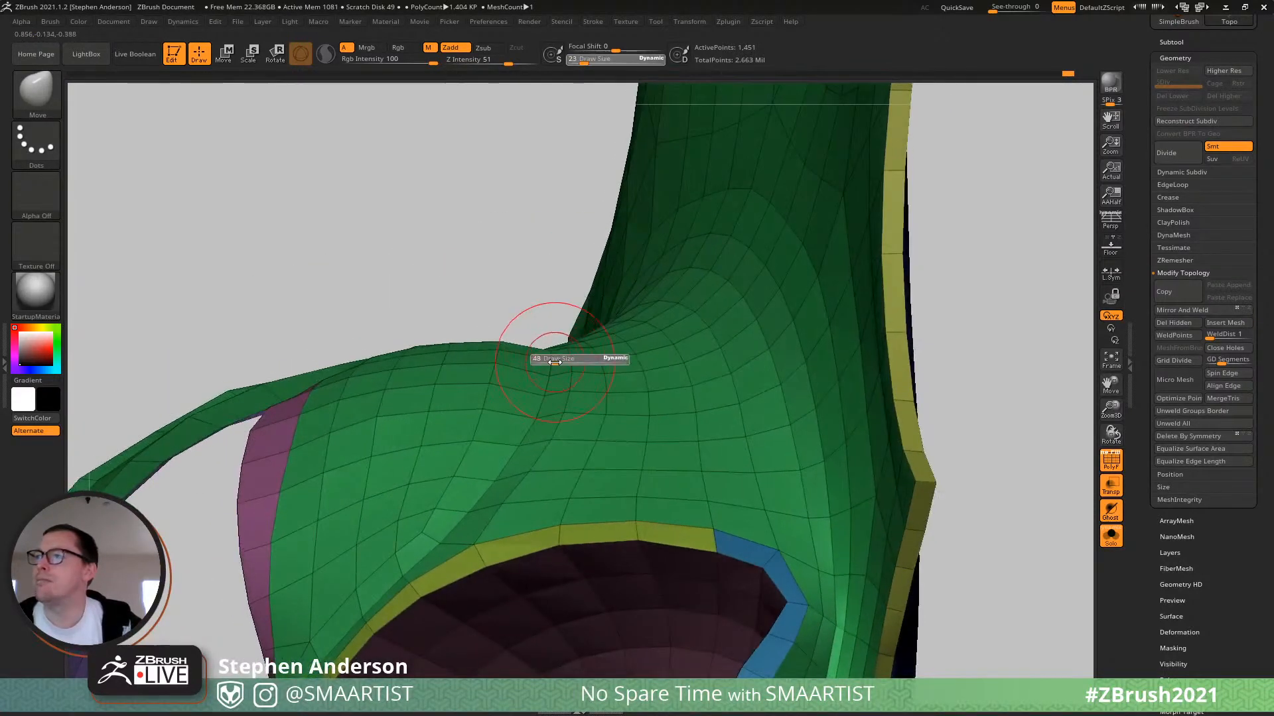
{"action": "left_click_drag", "start_coordinate": [554, 362], "coordinate": [553, 362]}
{"action": "right_click_drag", "start_coordinate": [486, 365], "coordinate": [514, 417]}
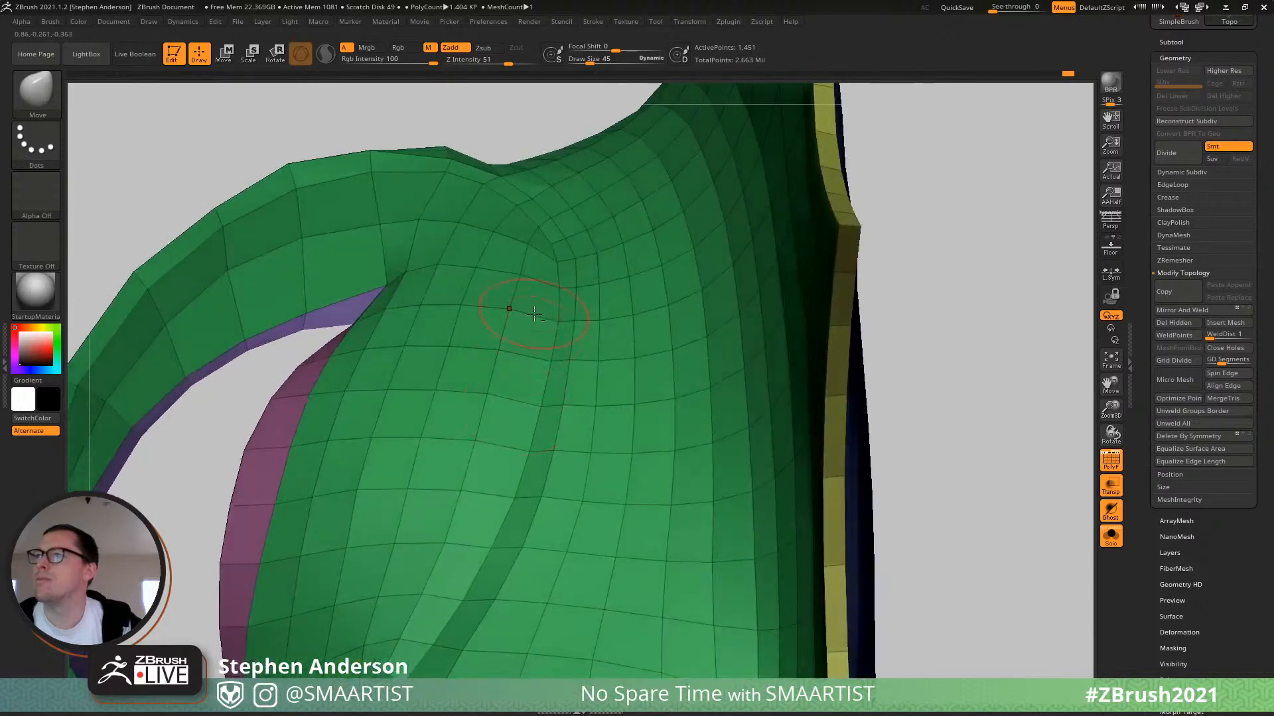
{"action": "mouse_move", "coordinate": [532, 312]}
{"action": "right_mouse_down", "text": "alt"}
{"action": "mouse_move", "coordinate": [497, 404]}
{"action": "mouse_move", "coordinate": [379, 340]}
{"action": "mouse_move", "coordinate": [361, 299]}
{"action": "mouse_move", "coordinate": [347, 310]}
{"action": "mouse_move", "coordinate": [427, 352]}
{"action": "mouse_move", "coordinate": [438, 398]}
{"action": "right_mouse_up", "text": "alt"}
{"action": "mouse_move", "coordinate": [438, 398]}
{"action": "right_mouse_down", "text": "ctrl"}
{"action": "mouse_move", "coordinate": [454, 465]}
{"action": "mouse_move", "coordinate": [372, 324]}
{"action": "mouse_move", "coordinate": [335, 335]}
{"action": "mouse_move", "coordinate": [420, 329]}
{"action": "mouse_move", "coordinate": [434, 415]}
{"action": "right_mouse_up", "text": "ctrl"}
{"action": "right_click_drag", "start_coordinate": [340, 469], "coordinate": [315, 455]}
{"action": "mouse_move", "coordinate": [387, 428]}
{"action": "right_mouse_down"}
{"action": "mouse_move", "coordinate": [353, 421]}
{"action": "mouse_move", "coordinate": [392, 418]}
{"action": "mouse_move", "coordinate": [395, 402]}
{"action": "mouse_move", "coordinate": [376, 461]}
{"action": "mouse_move", "coordinate": [411, 486]}
{"action": "mouse_move", "coordinate": [423, 480]}
{"action": "mouse_move", "coordinate": [413, 469]}
{"action": "right_mouse_up"}
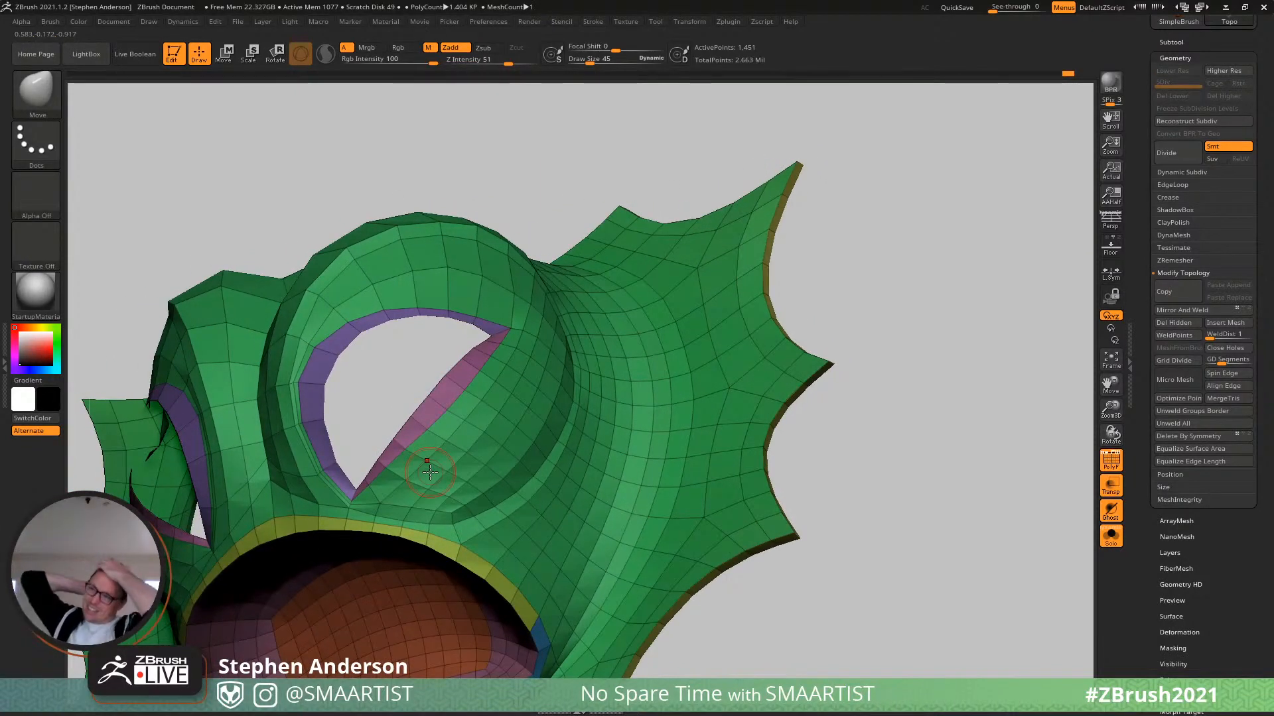
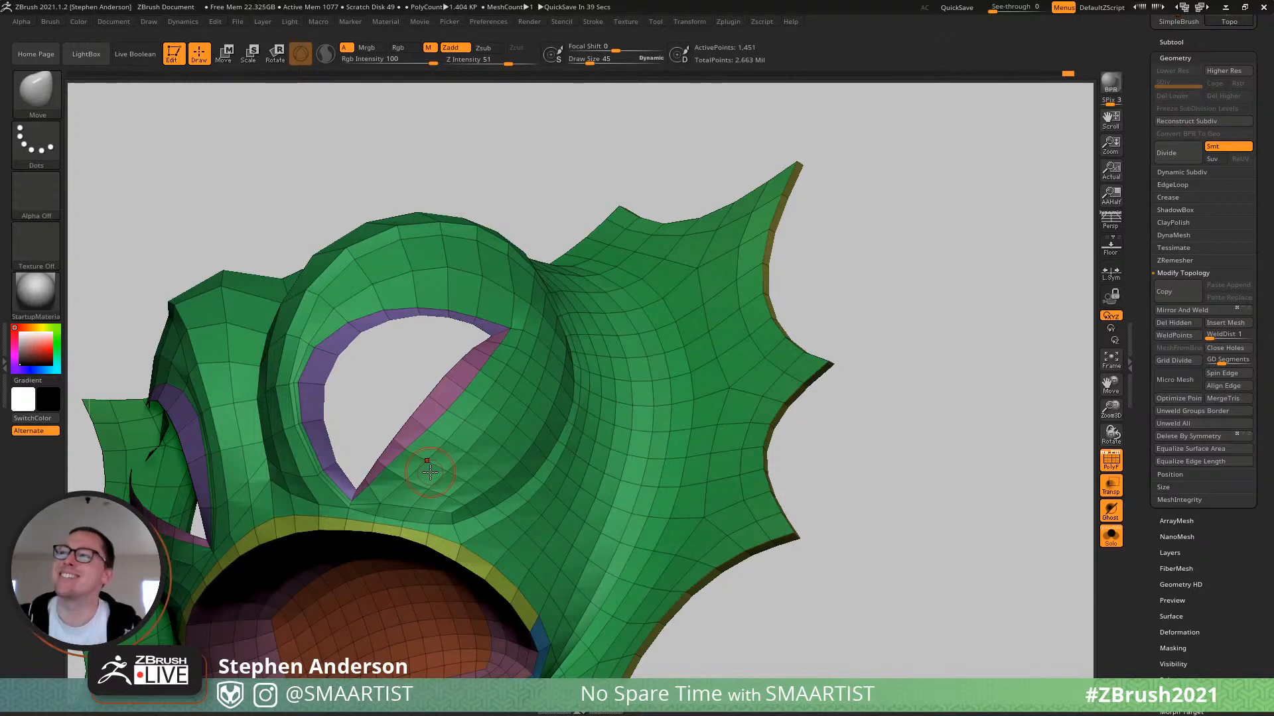
Try to thicken the whole head mesh with the Inflate deformation.
{"action": "left_click_drag", "start_coordinate": [856, 276], "coordinate": [878, 296]}
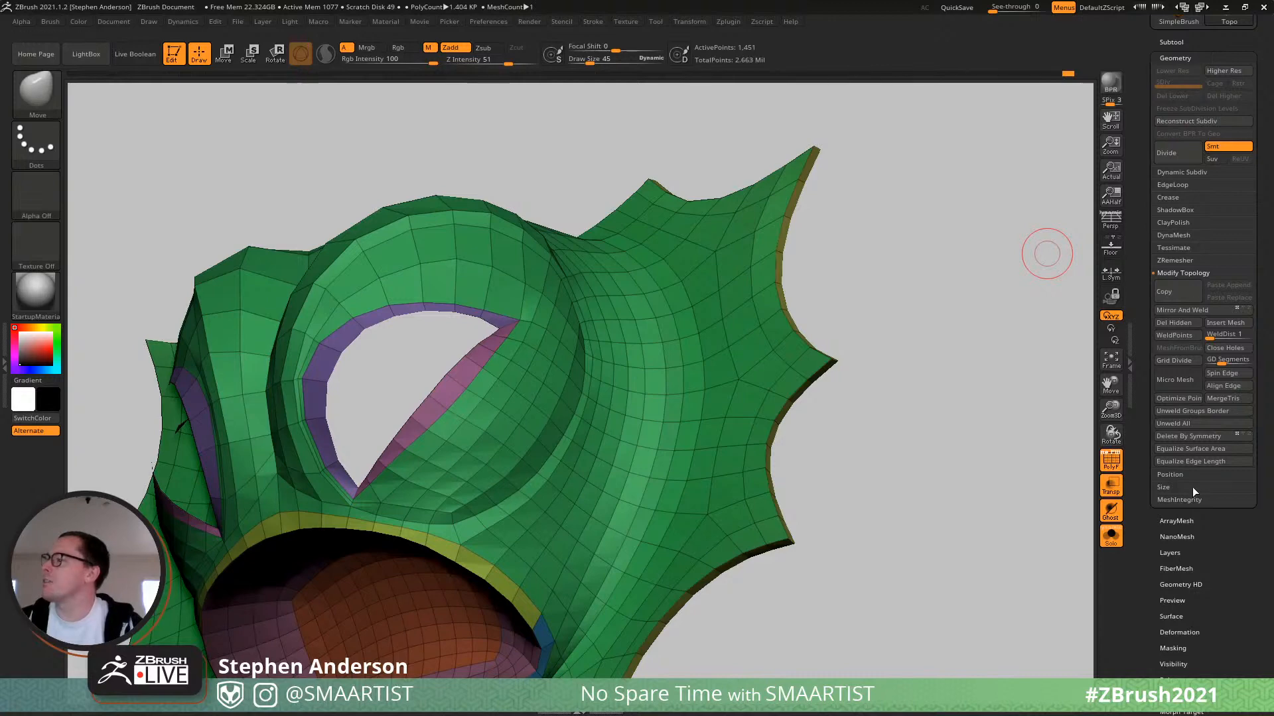
{"action": "left_click", "coordinate": [1180, 632]}
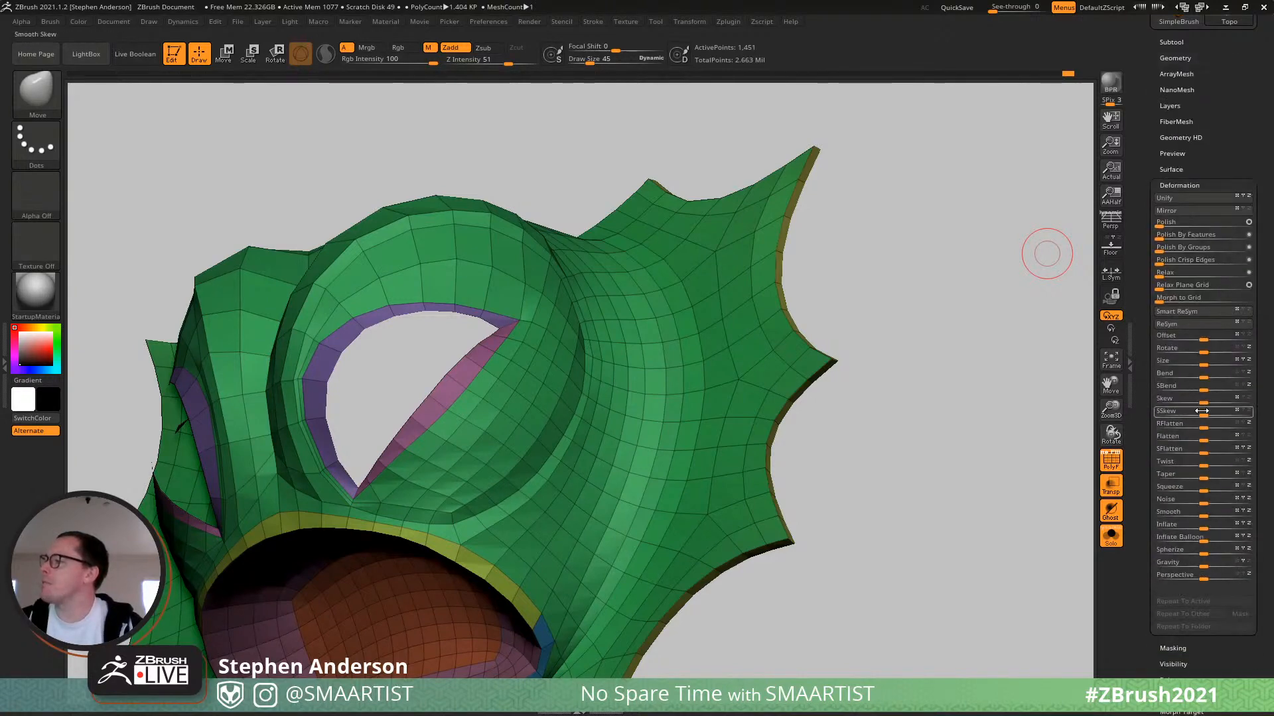
{"action": "left_click", "coordinate": [1166, 525]}
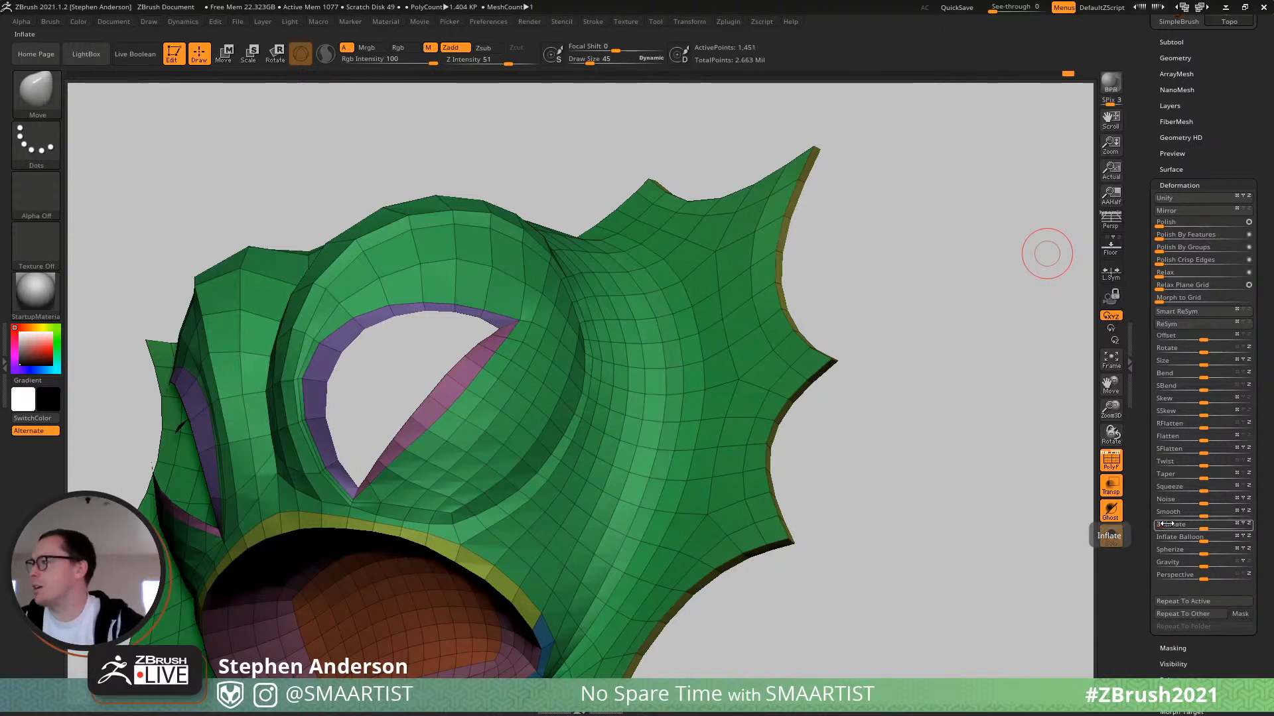
{"action": "left_click_drag", "start_coordinate": [1171, 525], "coordinate": [1176, 527]}
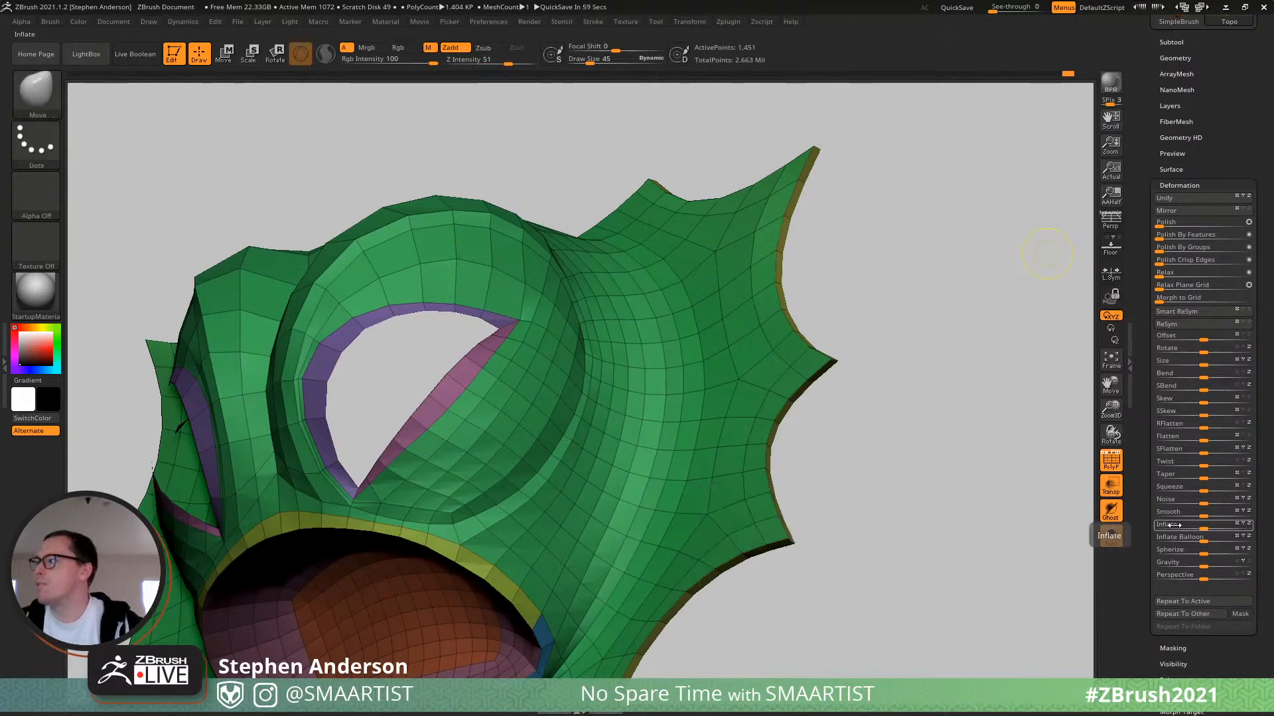
{"action": "left_click_drag", "start_coordinate": [1174, 526], "coordinate": [1169, 524]}
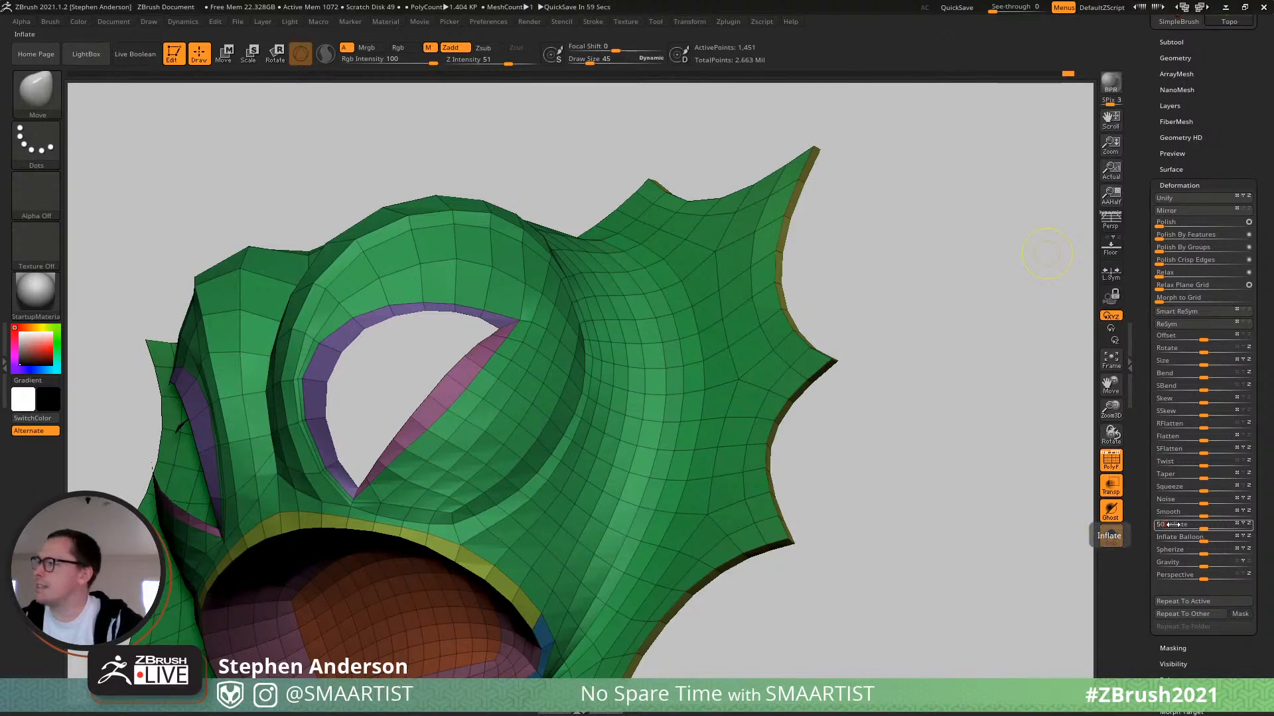
{"action": "left_click_drag", "start_coordinate": [1169, 525], "coordinate": [1171, 525]}
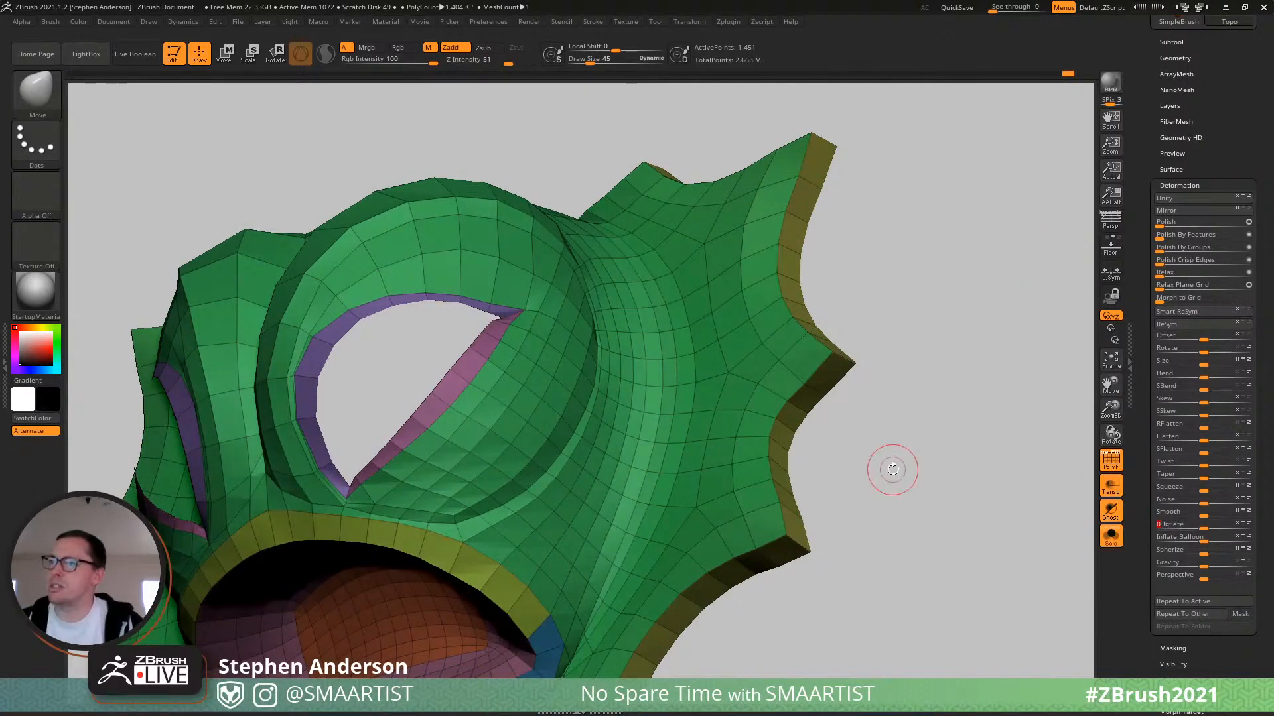
{"action": "right_click_drag", "start_coordinate": [684, 502], "coordinate": [929, 504], "text": "ctrl"}
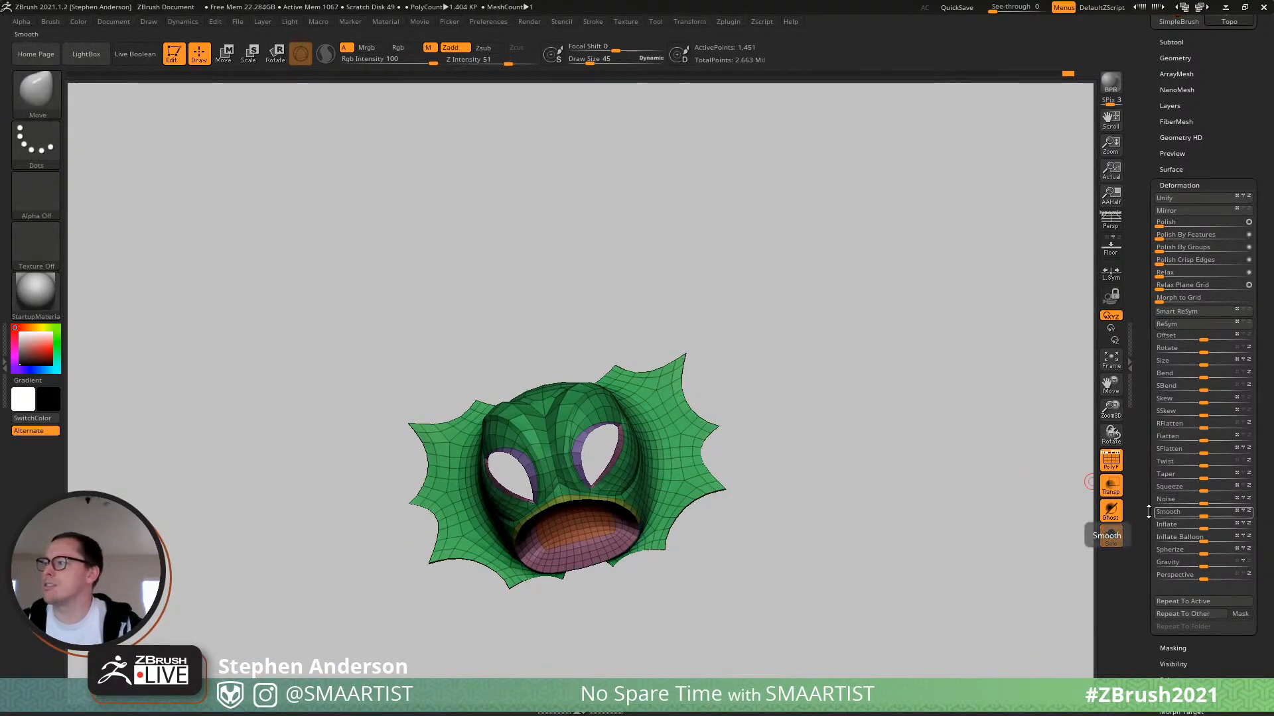
Switch to ZModeler, set its polygon action to delete a single poly, and remove the polygon beside the outer eye corner.
{"action": "right_click_drag", "start_coordinate": [763, 524], "coordinate": [693, 540]}
{"action": "right_click_drag", "start_coordinate": [693, 541], "coordinate": [666, 443]}
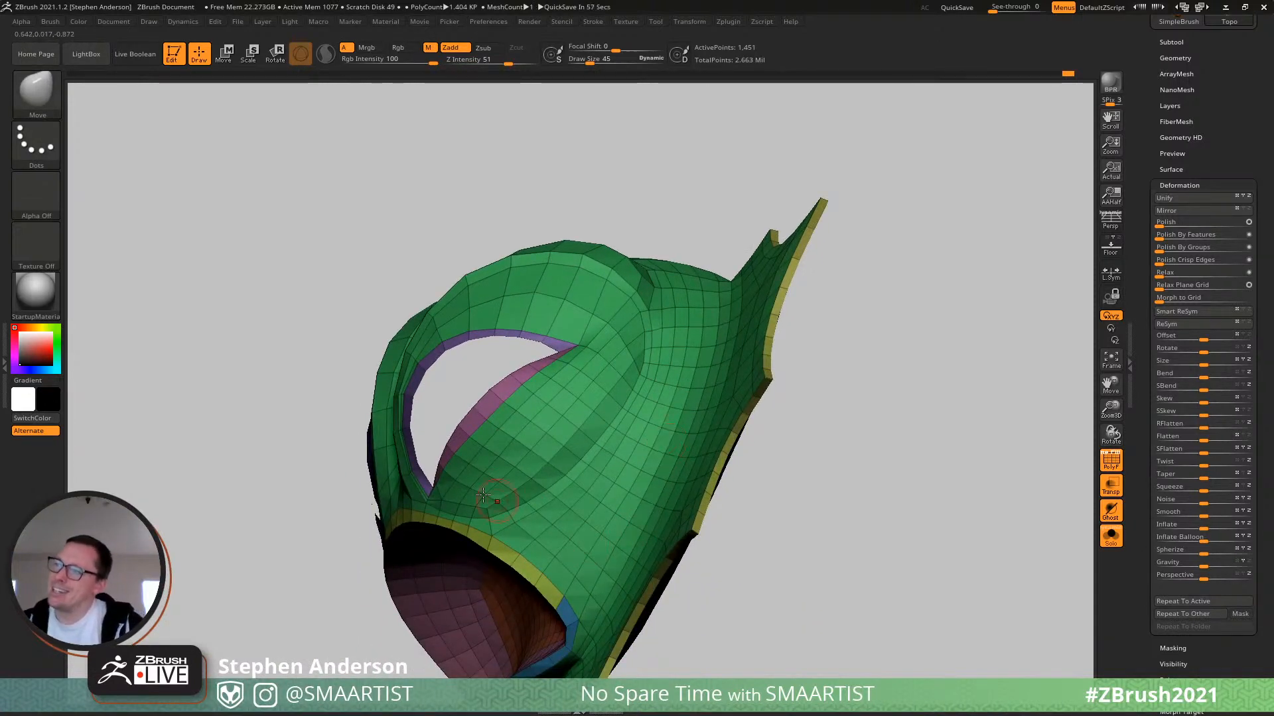
{"action": "mouse_move", "coordinate": [577, 370]}
{"action": "right_mouse_down"}
{"action": "mouse_move", "coordinate": [474, 418]}
{"action": "mouse_move", "coordinate": [654, 411]}
{"action": "mouse_move", "coordinate": [723, 398]}
{"action": "mouse_move", "coordinate": [580, 396]}
{"action": "mouse_move", "coordinate": [737, 388]}
{"action": "mouse_move", "coordinate": [581, 363]}
{"action": "mouse_move", "coordinate": [630, 337]}
{"action": "mouse_move", "coordinate": [574, 369]}
{"action": "mouse_move", "coordinate": [556, 359]}
{"action": "mouse_move", "coordinate": [568, 353]}
{"action": "mouse_move", "coordinate": [532, 372]}
{"action": "mouse_move", "coordinate": [572, 382]}
{"action": "right_mouse_up"}
{"action": "key", "text": "b"}
{"action": "key", "text": "z"}
{"action": "key", "text": "m"}
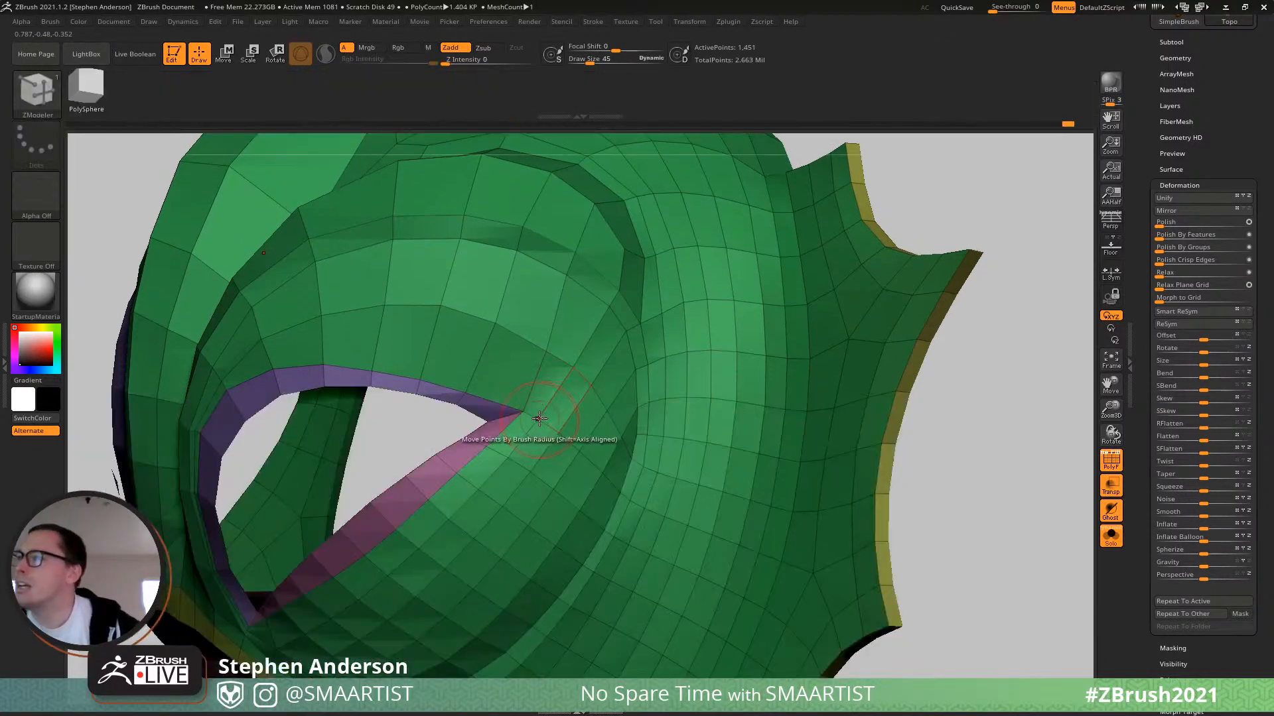
{"action": "key", "text": "space"}
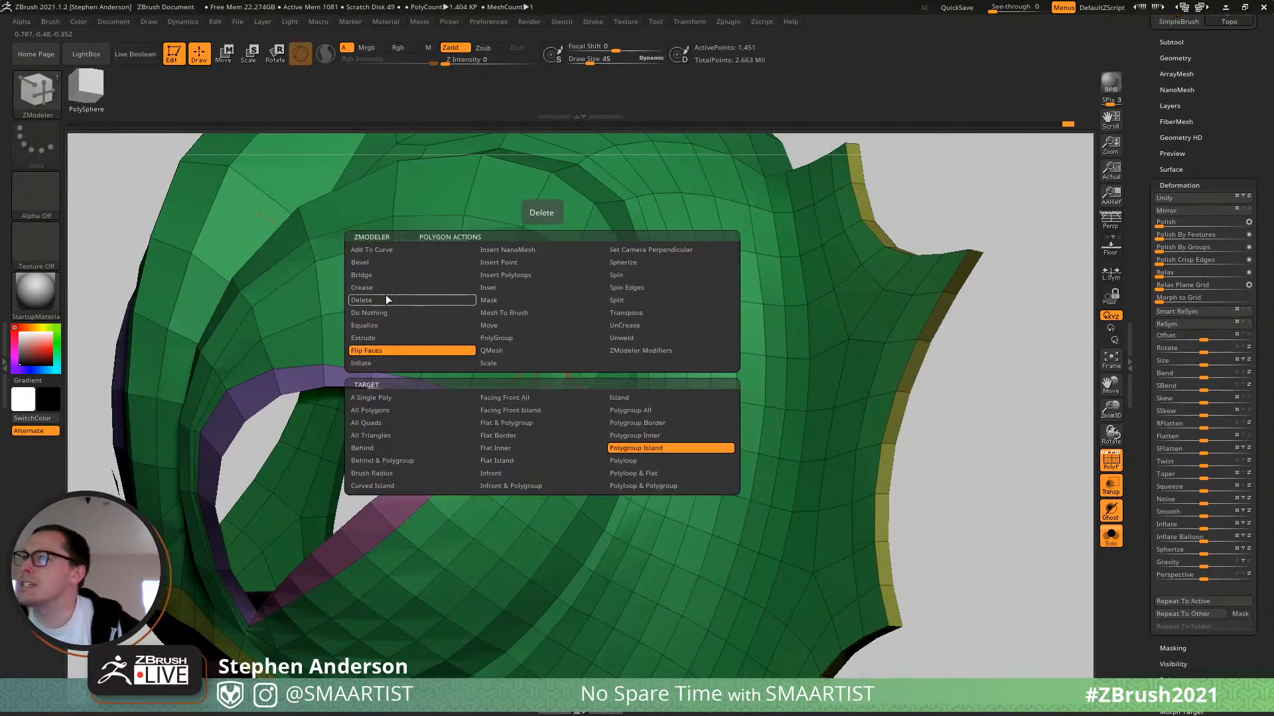
{"action": "left_click", "coordinate": [387, 296]}
{"action": "left_click", "coordinate": [456, 368]}
{"action": "left_click", "coordinate": [559, 396]}
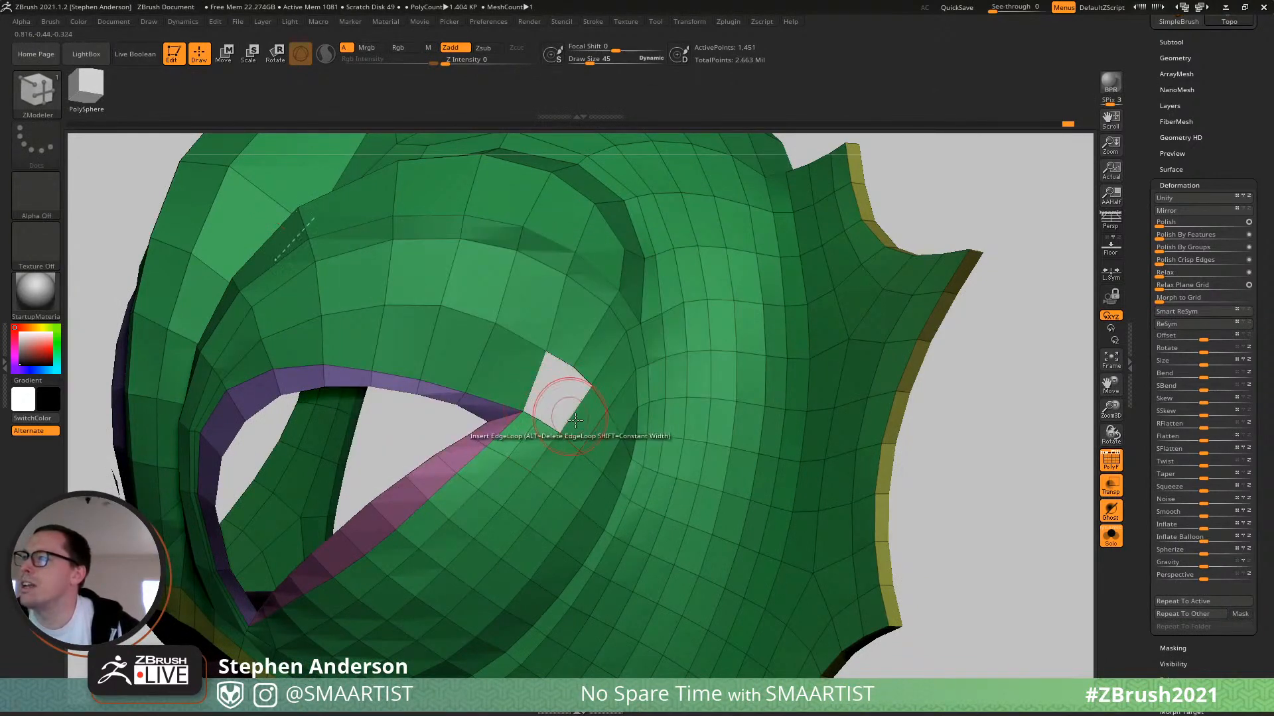
Delete further single polygons below and behind the outer eye corner to extend the gap toward the lower cheek.
{"action": "mouse_move", "coordinate": [611, 426]}
{"action": "right_mouse_down"}
{"action": "mouse_move", "coordinate": [631, 401]}
{"action": "mouse_move", "coordinate": [491, 398]}
{"action": "mouse_move", "coordinate": [552, 406]}
{"action": "right_mouse_up"}
{"action": "right_click_drag", "start_coordinate": [422, 507], "coordinate": [511, 538]}
{"action": "right_click_drag", "start_coordinate": [507, 486], "coordinate": [428, 478]}
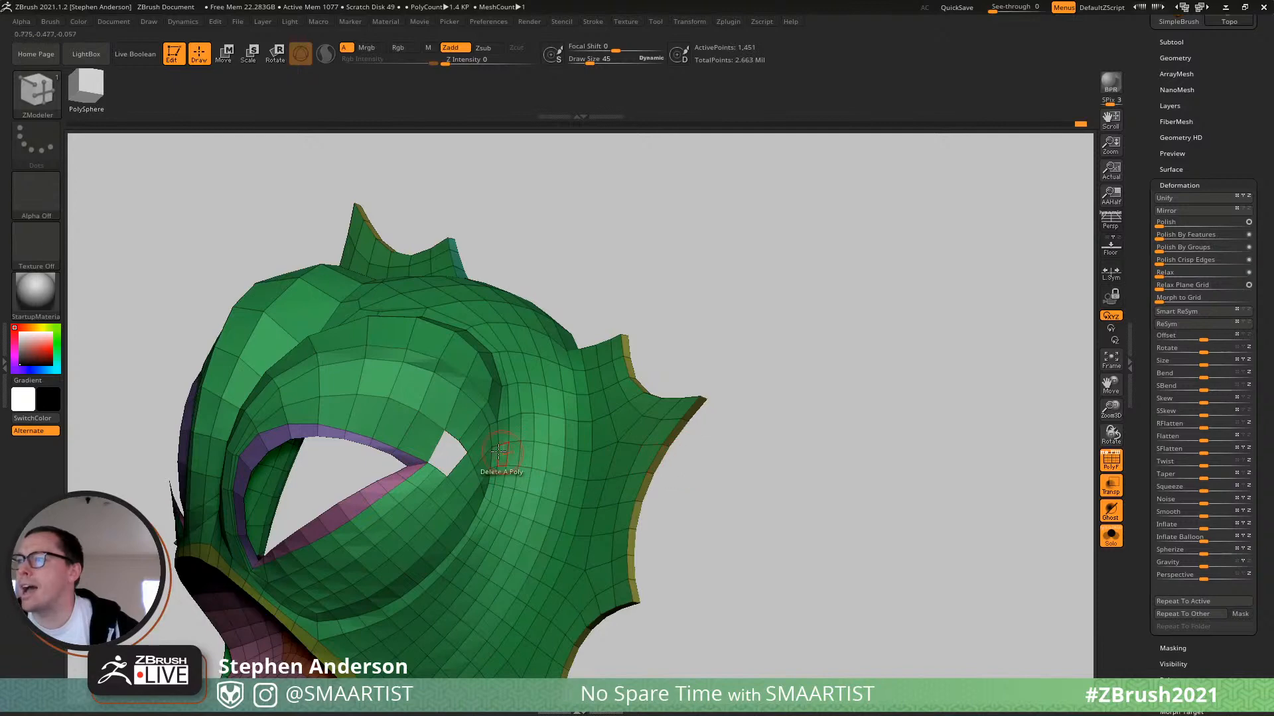
{"action": "right_click_drag", "start_coordinate": [499, 452], "coordinate": [555, 483], "text": "ctrl"}
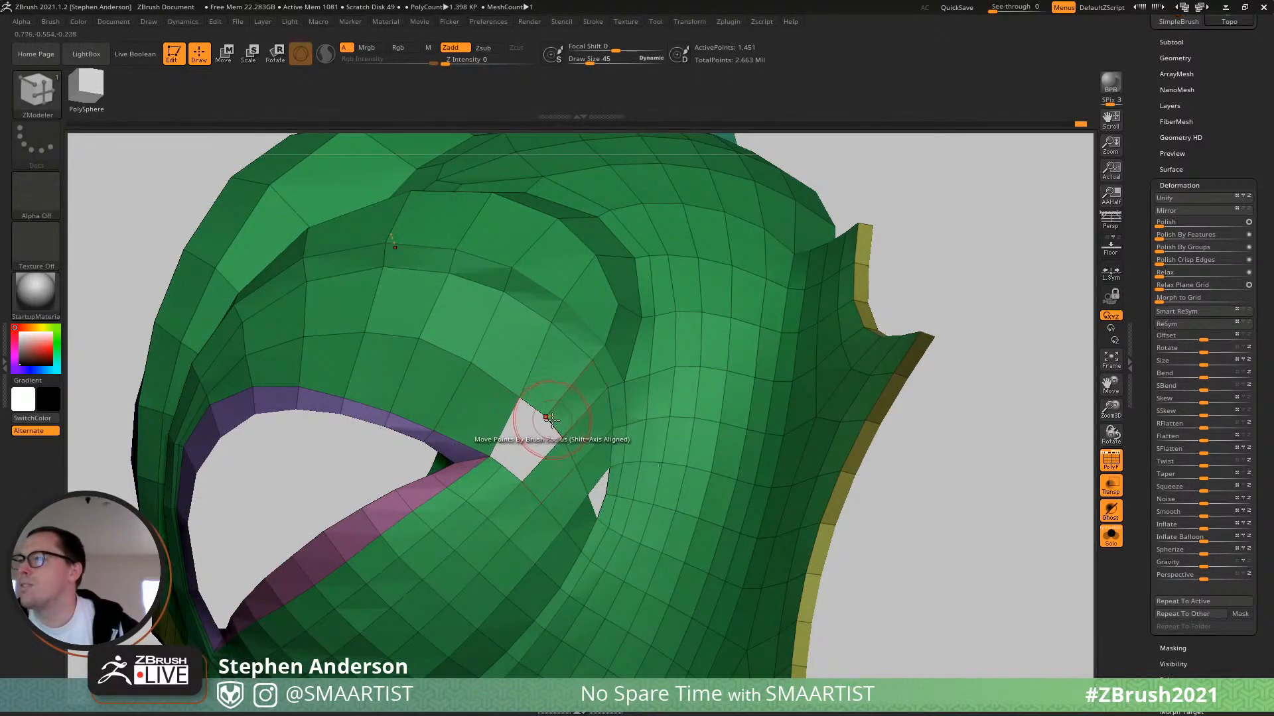
{"action": "mouse_move", "coordinate": [583, 434]}
{"action": "right_mouse_down"}
{"action": "mouse_move", "coordinate": [520, 451]}
{"action": "mouse_move", "coordinate": [597, 458]}
{"action": "mouse_move", "coordinate": [568, 466]}
{"action": "right_mouse_up"}
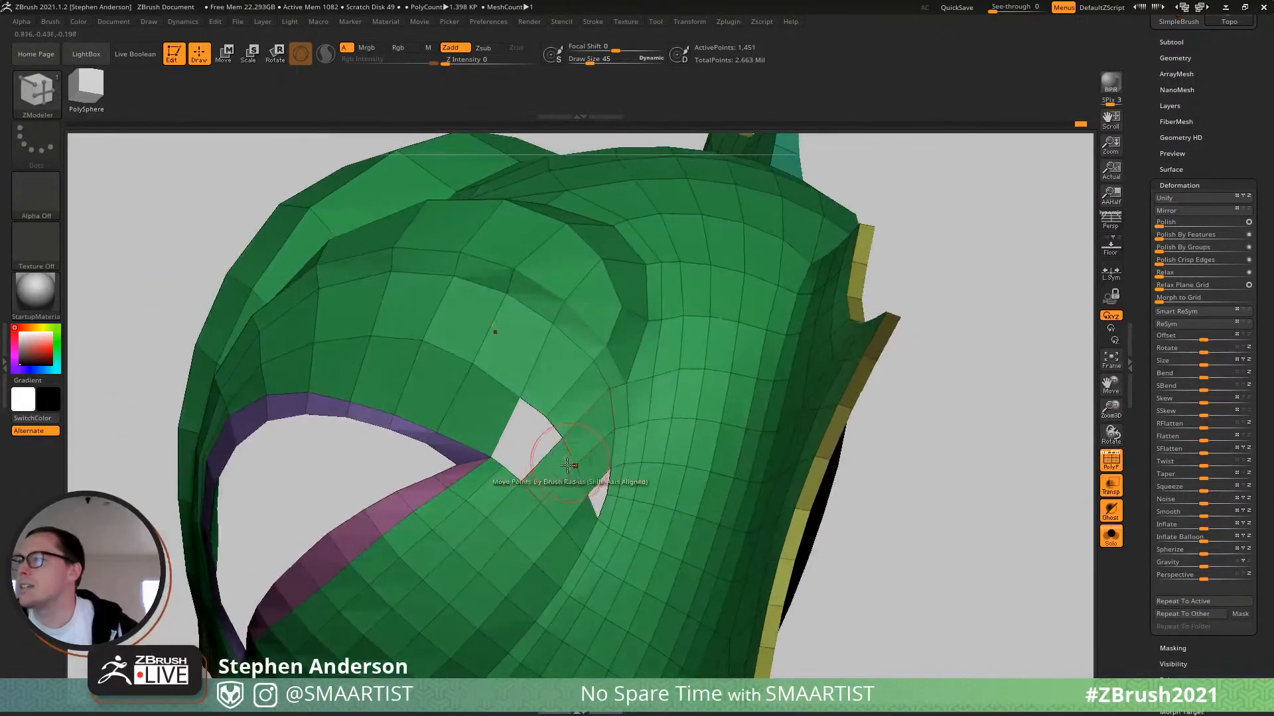
{"action": "left_click", "coordinate": [496, 475]}
{"action": "left_click", "coordinate": [525, 510]}
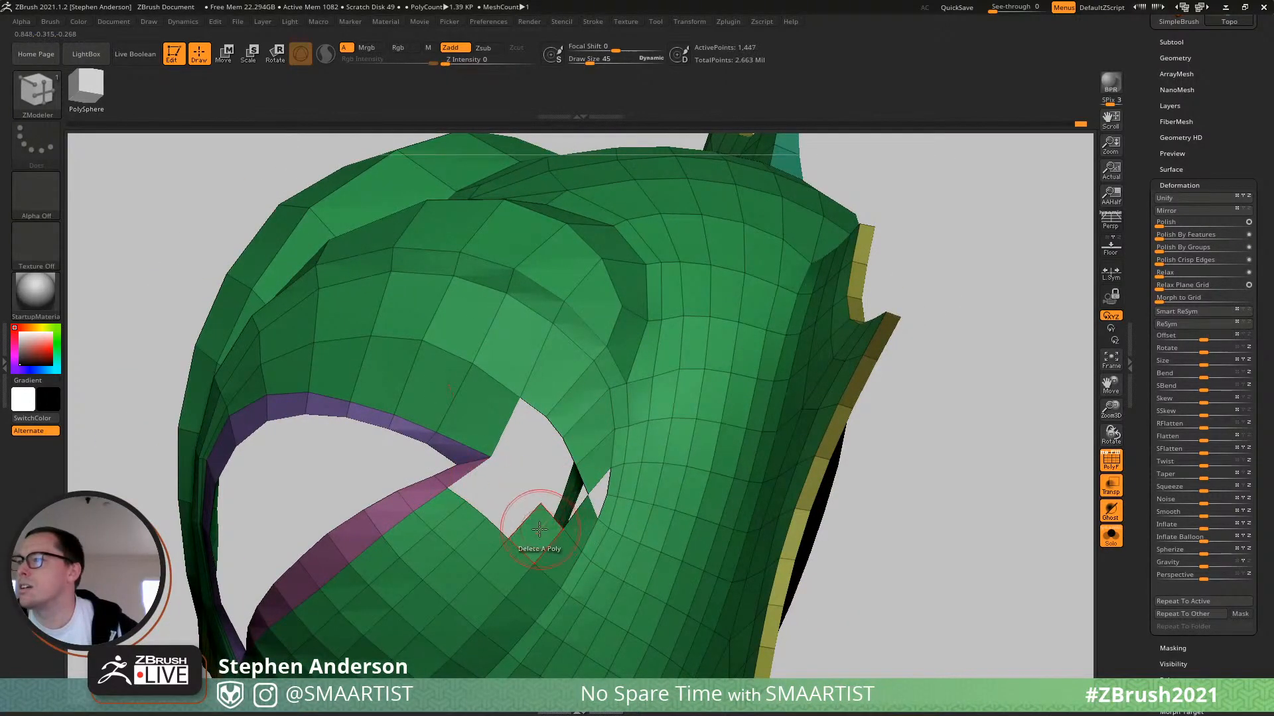
{"action": "left_click", "coordinate": [539, 529]}
Delete the remaining polygons behind the outer eye corner so the gap reaches the crease around the eye bulge.
{"action": "right_click_drag", "start_coordinate": [528, 514], "coordinate": [562, 377]}
{"action": "left_click", "coordinate": [594, 469]}
{"action": "left_click", "coordinate": [585, 439]}
{"action": "left_click", "coordinate": [575, 422]}
{"action": "left_click", "coordinate": [560, 376]}
{"action": "mouse_move", "coordinate": [673, 403]}
{"action": "right_mouse_down"}
{"action": "mouse_move", "coordinate": [666, 383]}
{"action": "mouse_move", "coordinate": [654, 398]}
{"action": "right_mouse_up"}
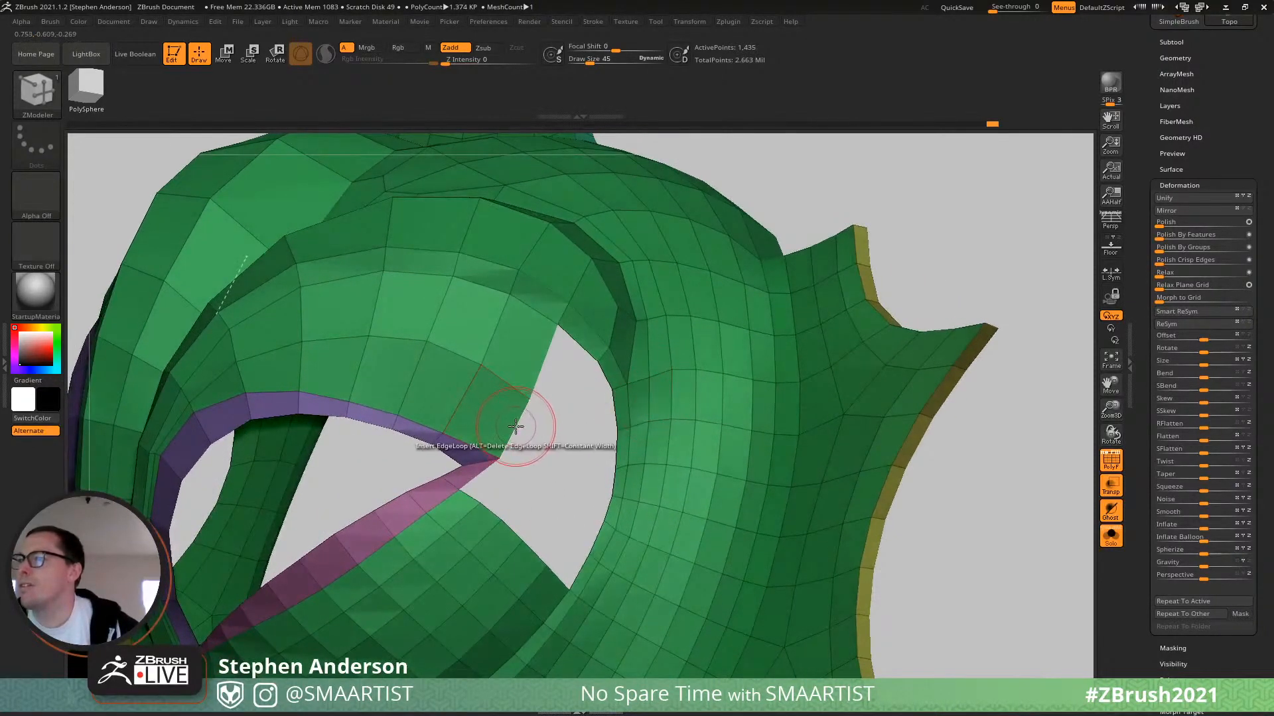
{"action": "mouse_move", "coordinate": [513, 427]}
{"action": "right_mouse_down"}
{"action": "mouse_move", "coordinate": [535, 430]}
{"action": "mouse_move", "coordinate": [513, 430]}
{"action": "right_mouse_up"}
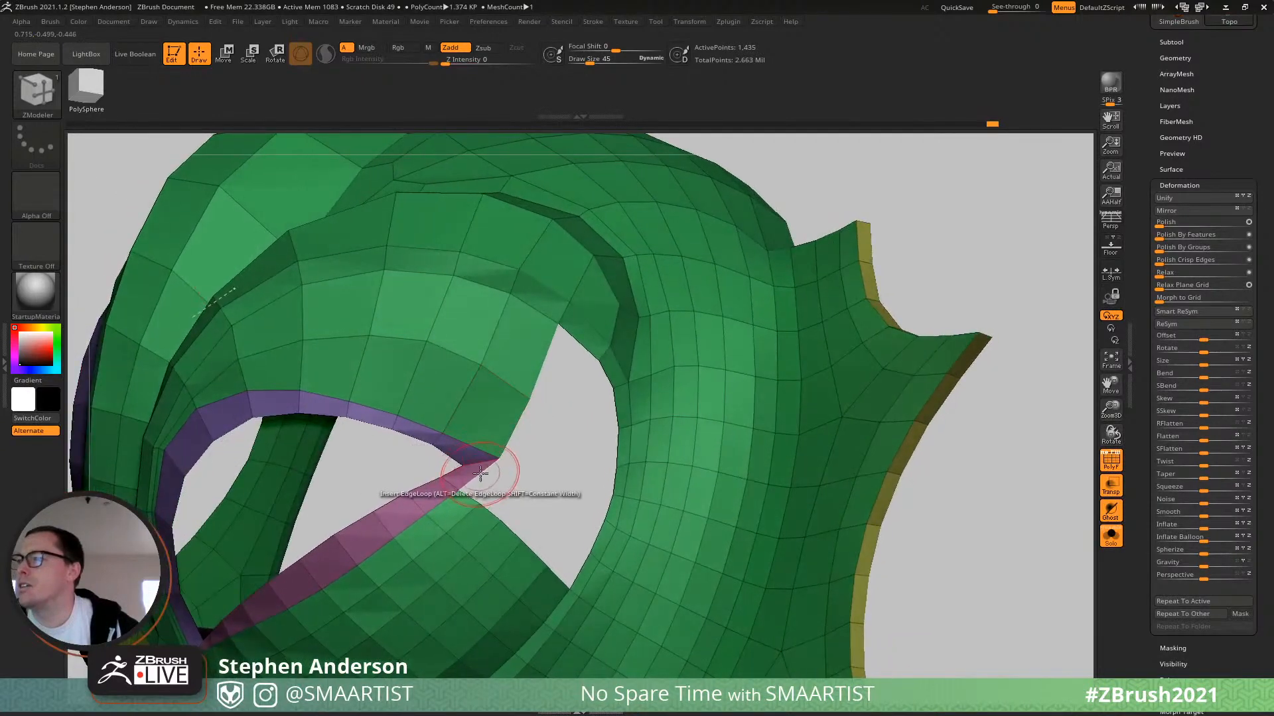
Set the ZModeler edge action to Extrude with the EdgeLoop target and extrude the lower eyelid's open edge into the outer-corner gap.
{"action": "key", "text": "space"}
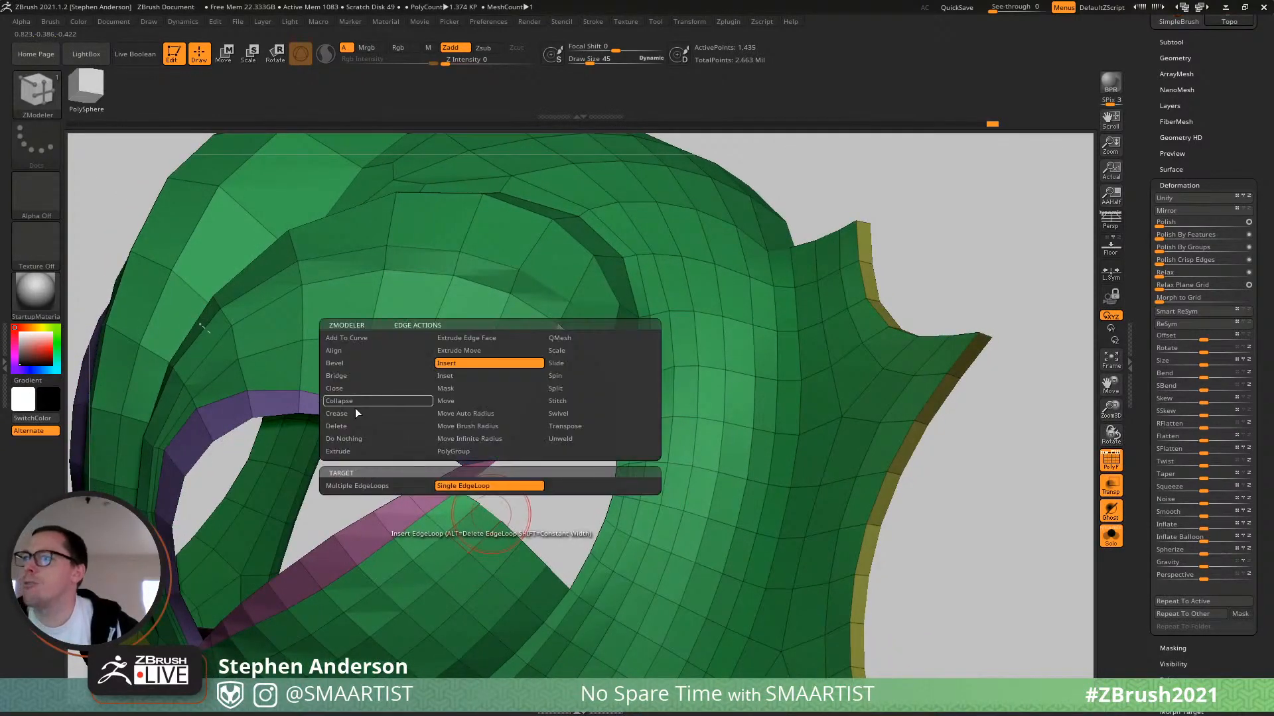
{"action": "left_click", "coordinate": [361, 451]}
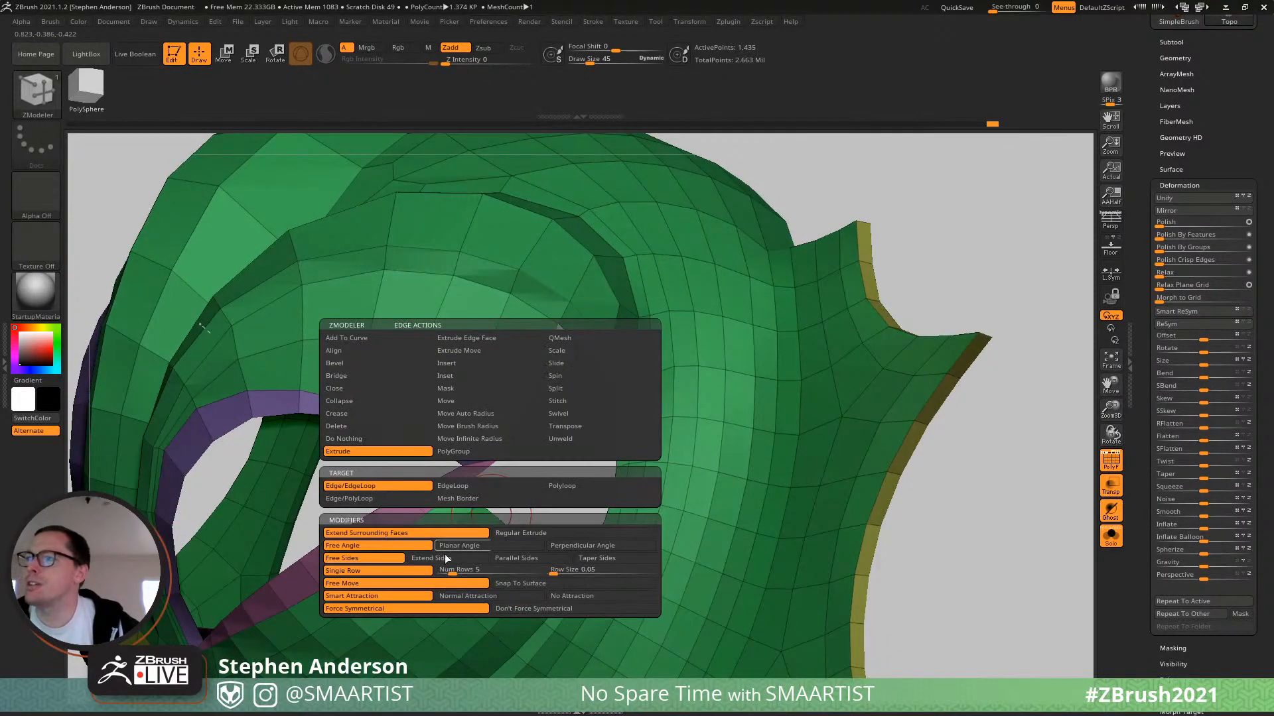
{"action": "left_click", "coordinate": [477, 484]}
{"action": "left_click_drag", "start_coordinate": [512, 533], "coordinate": [532, 502]}
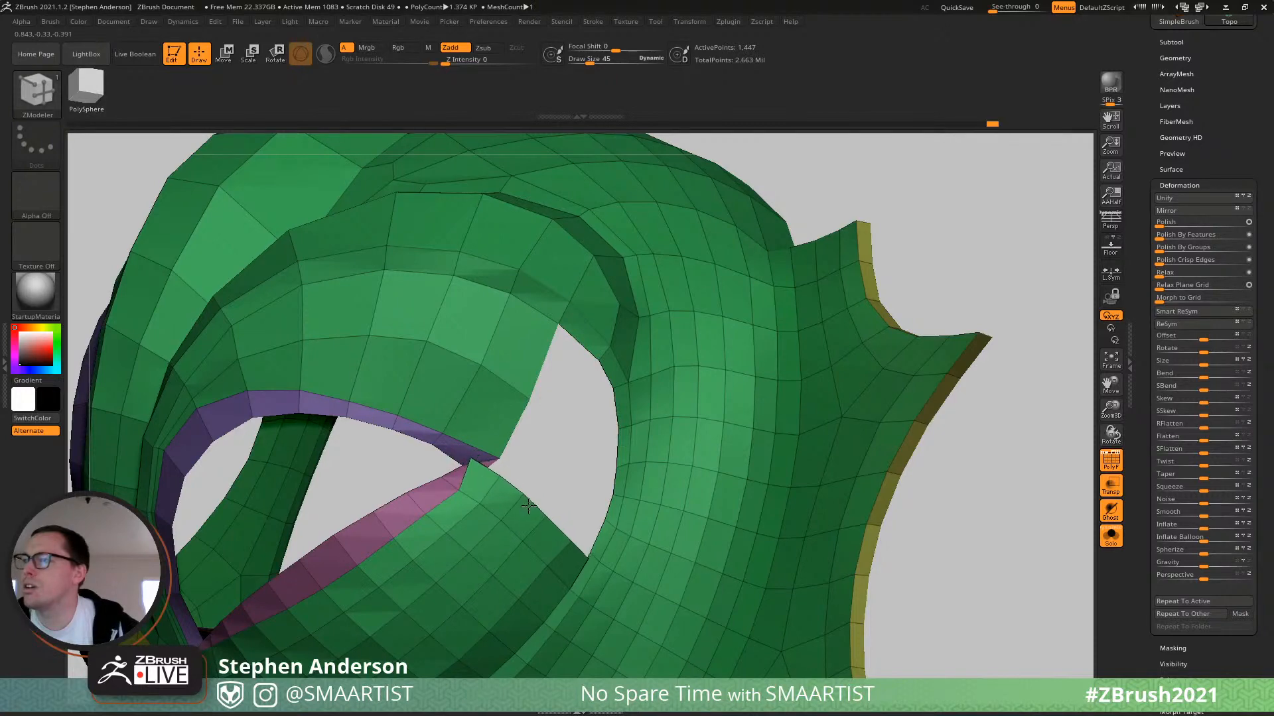
Set the draw size to 7 and move the extruded strip's lower-end point against the cheek edge, with Solo turned off.
{"action": "key", "text": "s"}
{"action": "left_click_drag", "start_coordinate": [586, 563], "coordinate": [574, 564]}
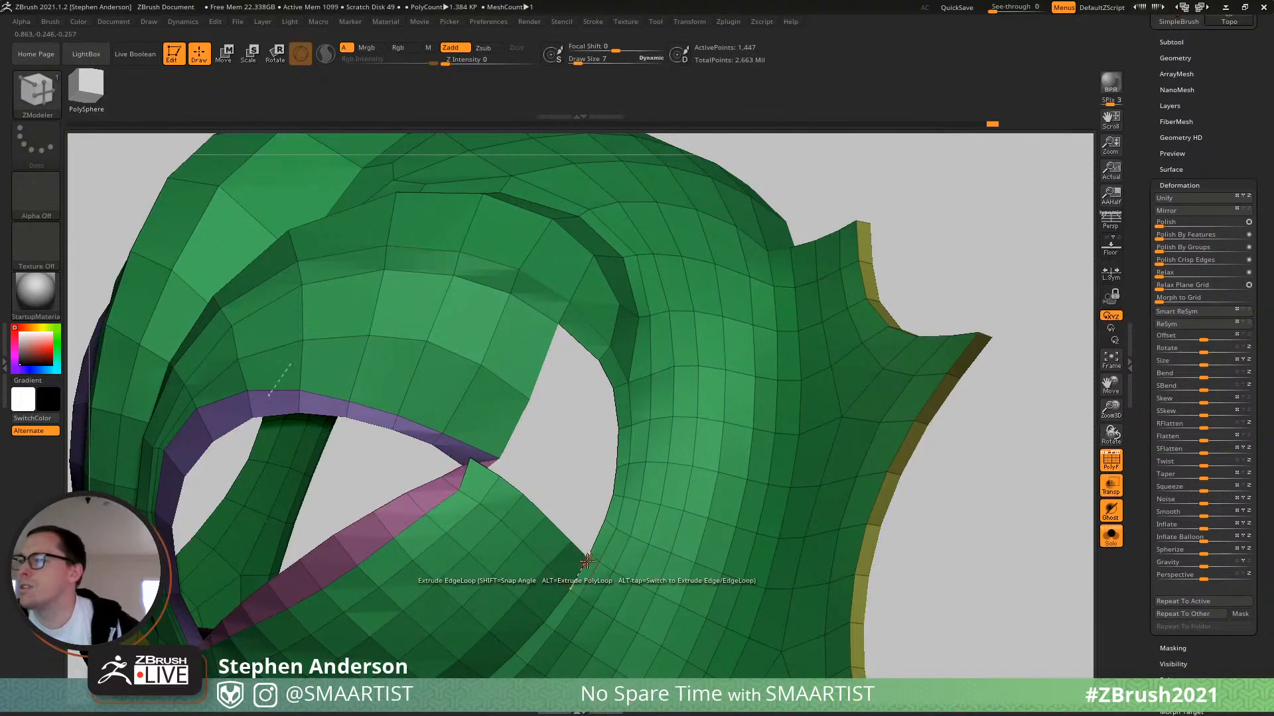
{"action": "mouse_move", "coordinate": [552, 560]}
{"action": "right_mouse_down", "text": "ctrl"}
{"action": "mouse_move", "coordinate": [369, 471]}
{"action": "mouse_move", "coordinate": [484, 487]}
{"action": "mouse_move", "coordinate": [643, 452]}
{"action": "right_mouse_up", "text": "ctrl"}
{"action": "mouse_move", "coordinate": [451, 444]}
{"action": "right_mouse_down", "text": "ctrl"}
{"action": "mouse_move", "coordinate": [464, 535]}
{"action": "mouse_move", "coordinate": [427, 514]}
{"action": "mouse_move", "coordinate": [425, 471]}
{"action": "mouse_move", "coordinate": [378, 469]}
{"action": "right_mouse_up", "text": "ctrl"}
{"action": "left_click_drag", "start_coordinate": [415, 470], "coordinate": [395, 451]}
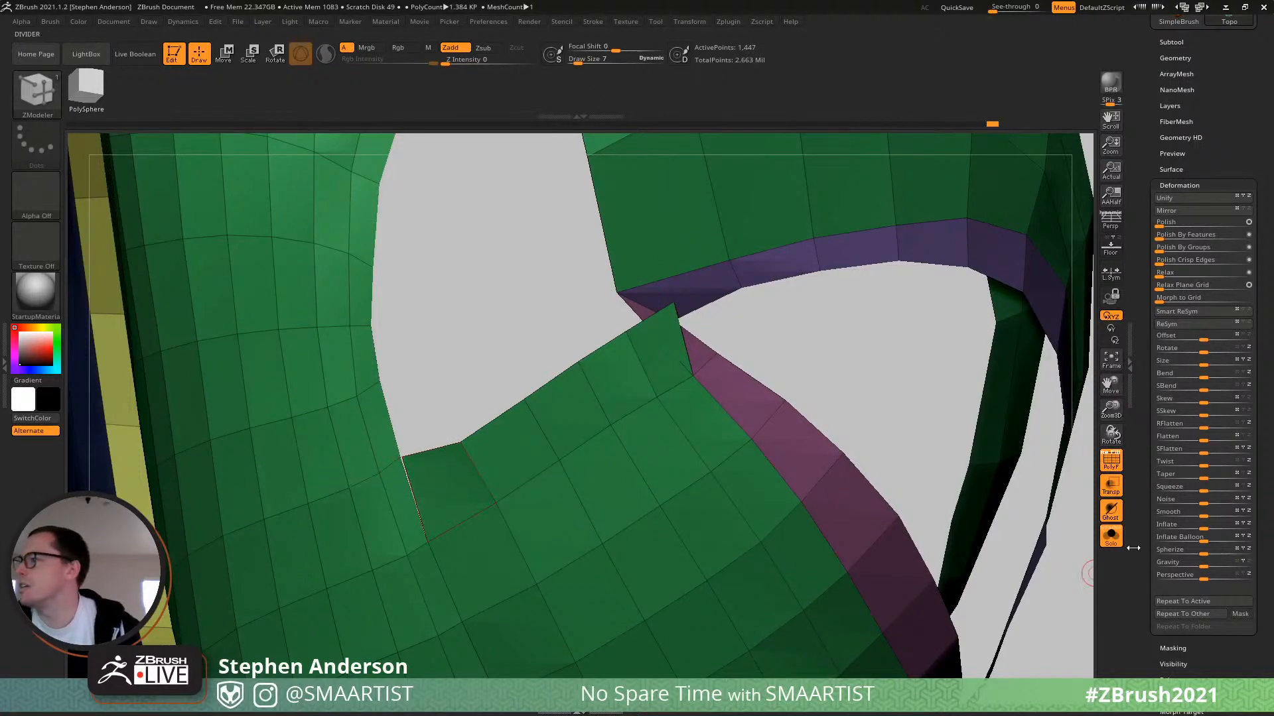
{"action": "left_click", "coordinate": [1110, 536]}
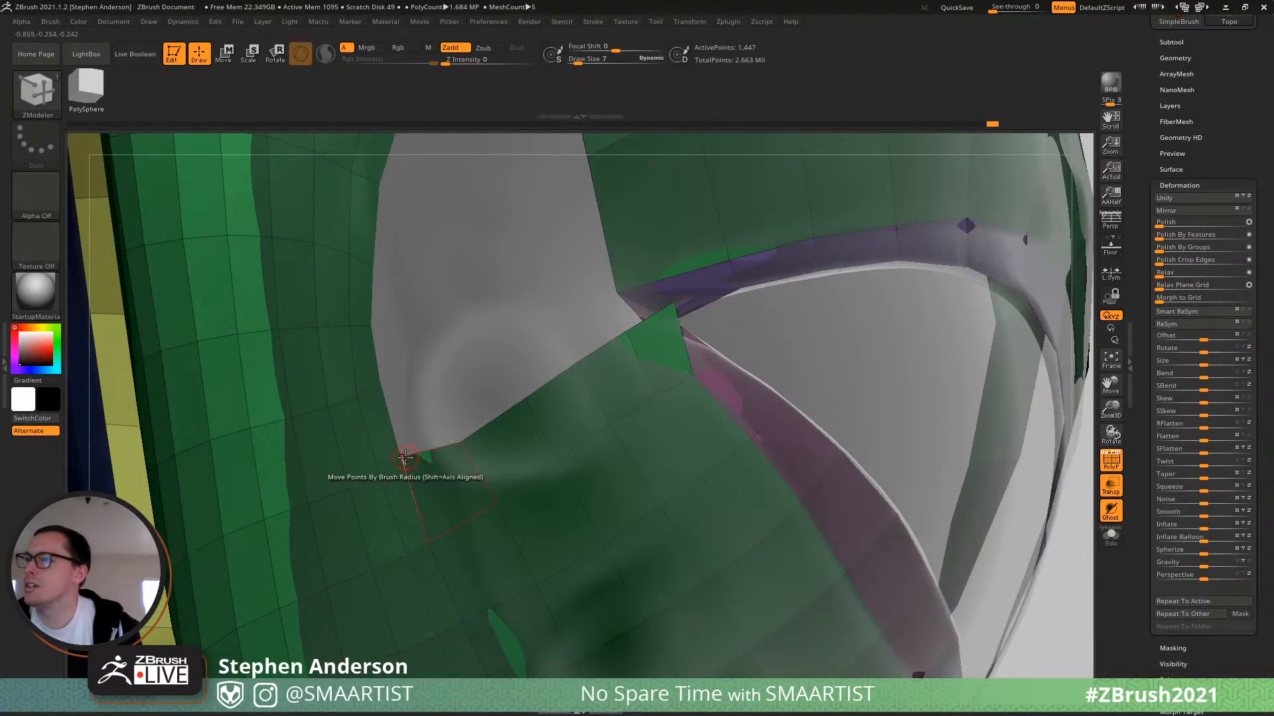
{"action": "key", "text": "space"}
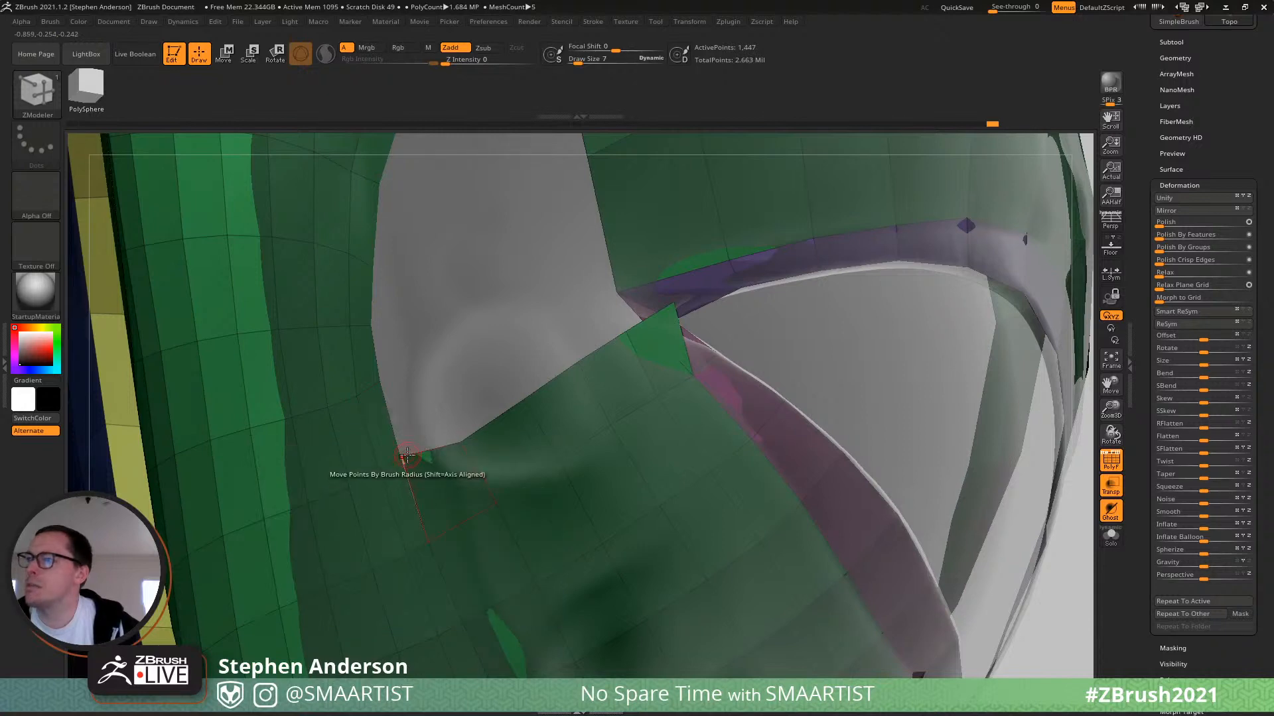
{"action": "mouse_move", "coordinate": [402, 455]}
{"action": "right_mouse_down"}
{"action": "mouse_move", "coordinate": [351, 371]}
{"action": "mouse_move", "coordinate": [386, 451]}
{"action": "right_mouse_up"}
Move the extruded strip's upper-end points onto the outer eye corner to merge them, and isolate the head mesh again.
{"action": "right_click_drag", "start_coordinate": [672, 328], "coordinate": [699, 300]}
{"action": "left_click_drag", "start_coordinate": [699, 300], "coordinate": [601, 291]}
{"action": "left_click_drag", "start_coordinate": [632, 334], "coordinate": [561, 324]}
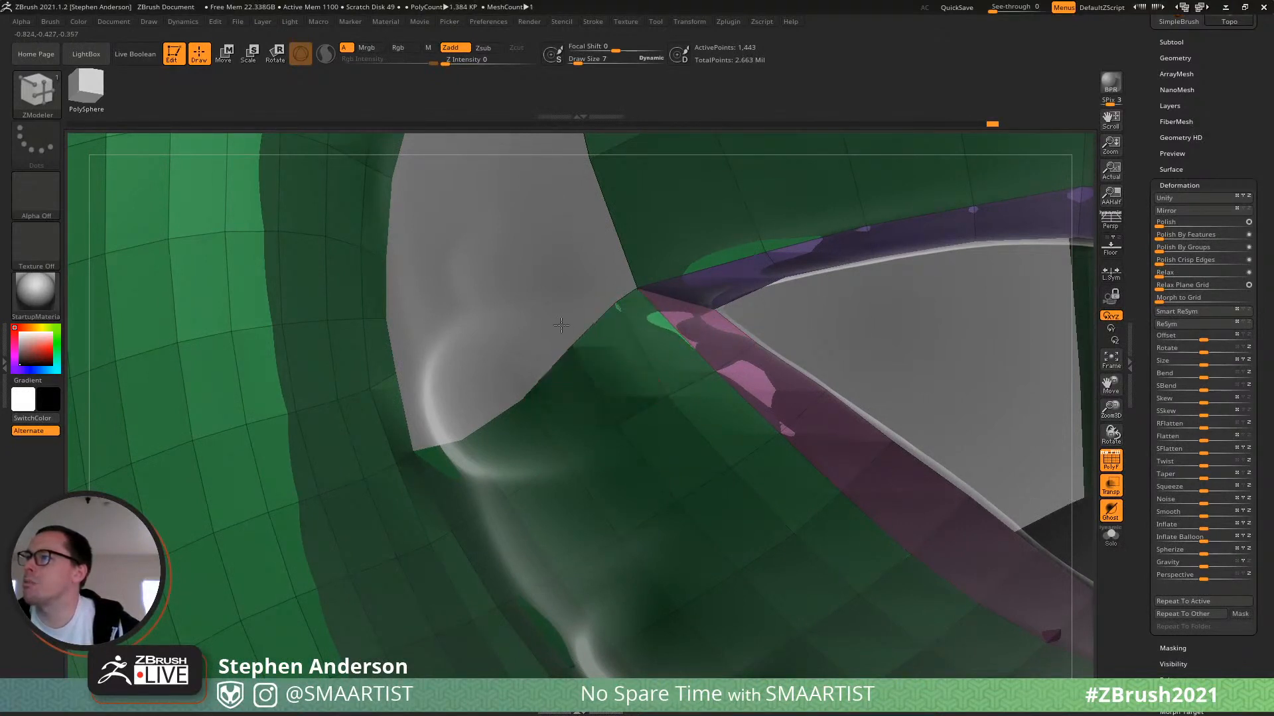
{"action": "right_click_drag", "start_coordinate": [522, 382], "coordinate": [584, 454], "text": "ctrl"}
{"action": "right_click_drag", "start_coordinate": [588, 384], "coordinate": [468, 378], "text": "alt"}
{"action": "right_click_drag", "start_coordinate": [837, 355], "coordinate": [765, 359], "text": "alt"}
{"action": "left_click", "coordinate": [1111, 536]}
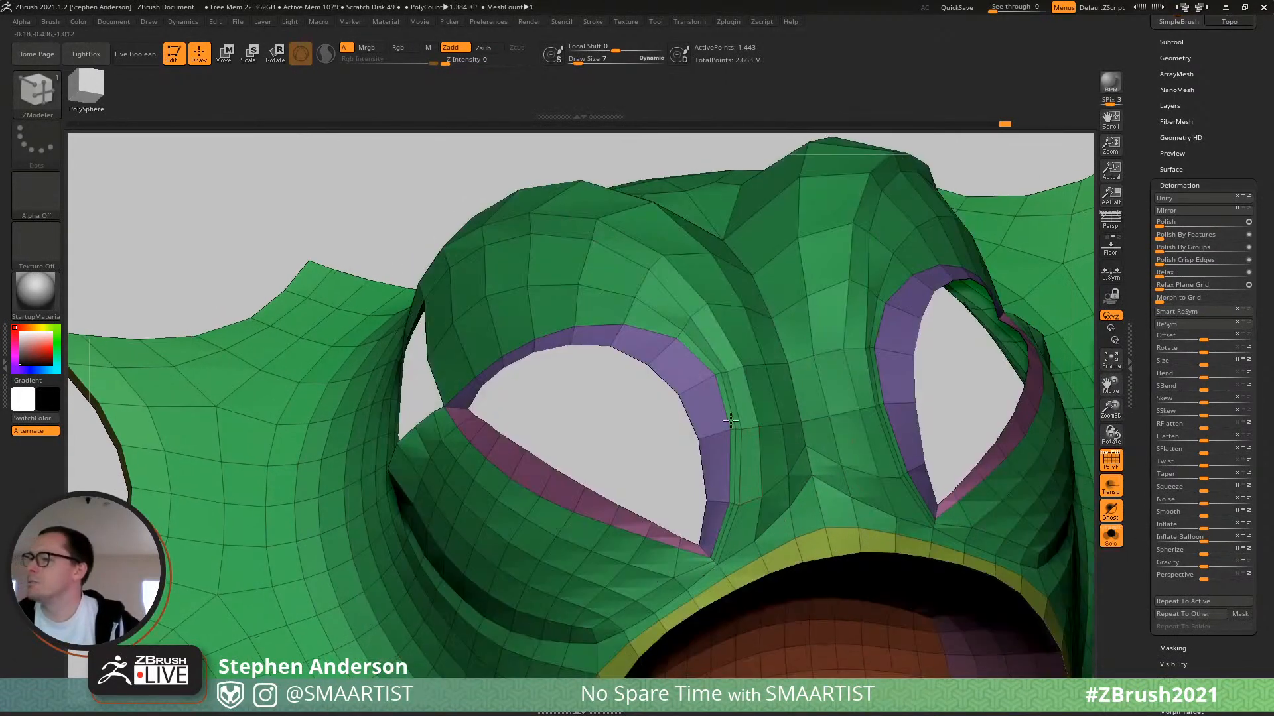
Delete the narrow polygon and its wider neighbor beside the inner eye corner, above the mouth rim.
{"action": "mouse_move", "coordinate": [730, 420]}
{"action": "right_mouse_down"}
{"action": "mouse_move", "coordinate": [733, 404]}
{"action": "mouse_move", "coordinate": [747, 480]}
{"action": "mouse_move", "coordinate": [731, 472]}
{"action": "mouse_move", "coordinate": [732, 520]}
{"action": "right_mouse_up"}
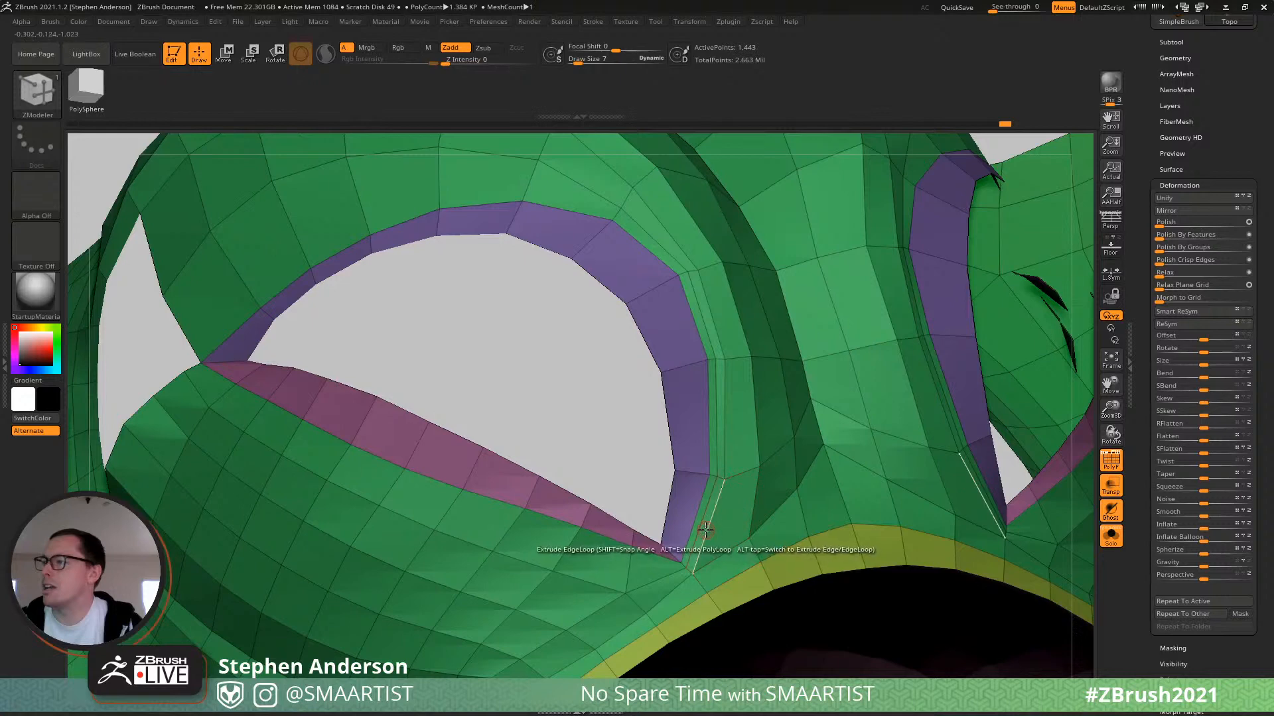
{"action": "right_click_drag", "start_coordinate": [728, 541], "coordinate": [748, 508], "text": "ctrl"}
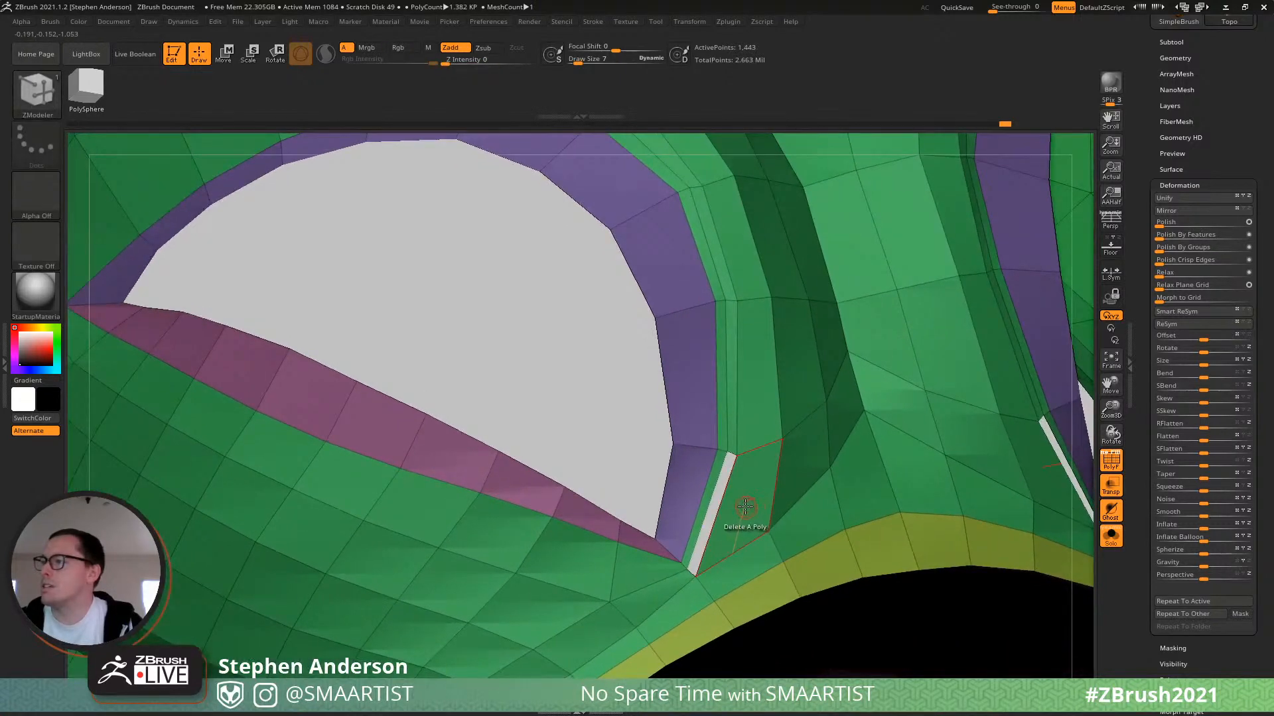
{"action": "left_click", "coordinate": [760, 472]}
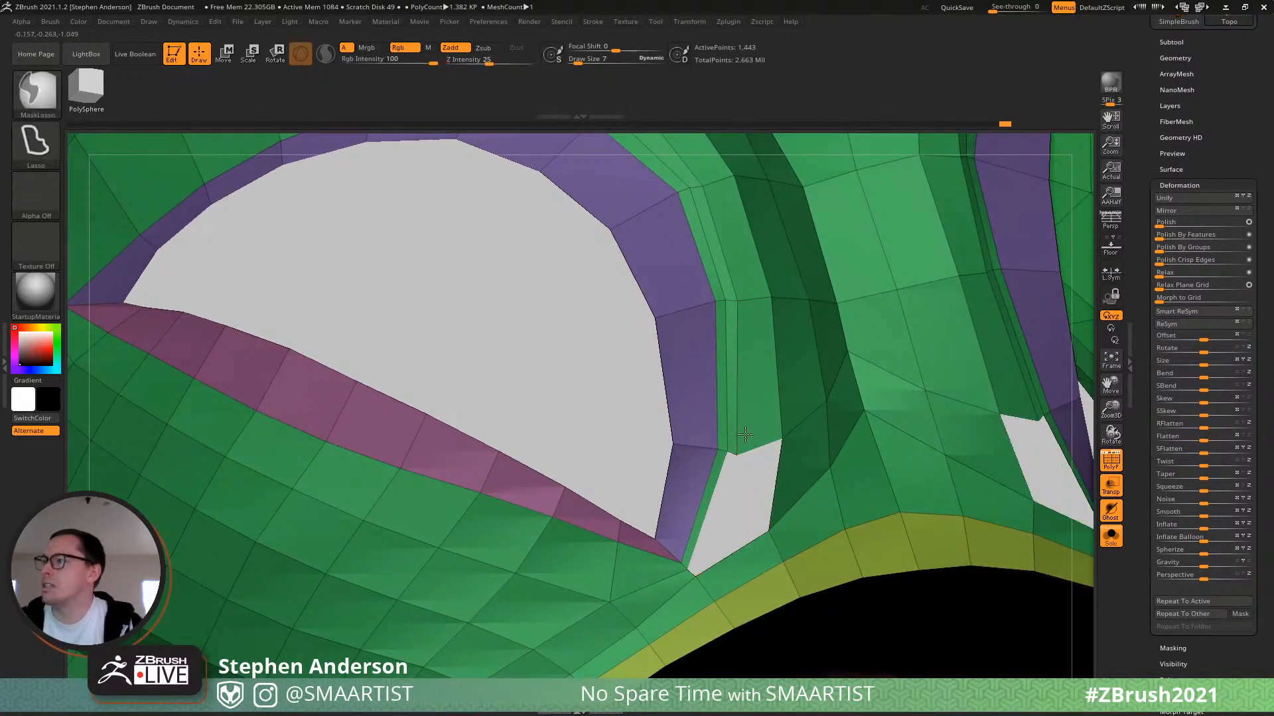
{"action": "right_click_drag", "start_coordinate": [762, 475], "coordinate": [758, 410], "text": "ctrl"}
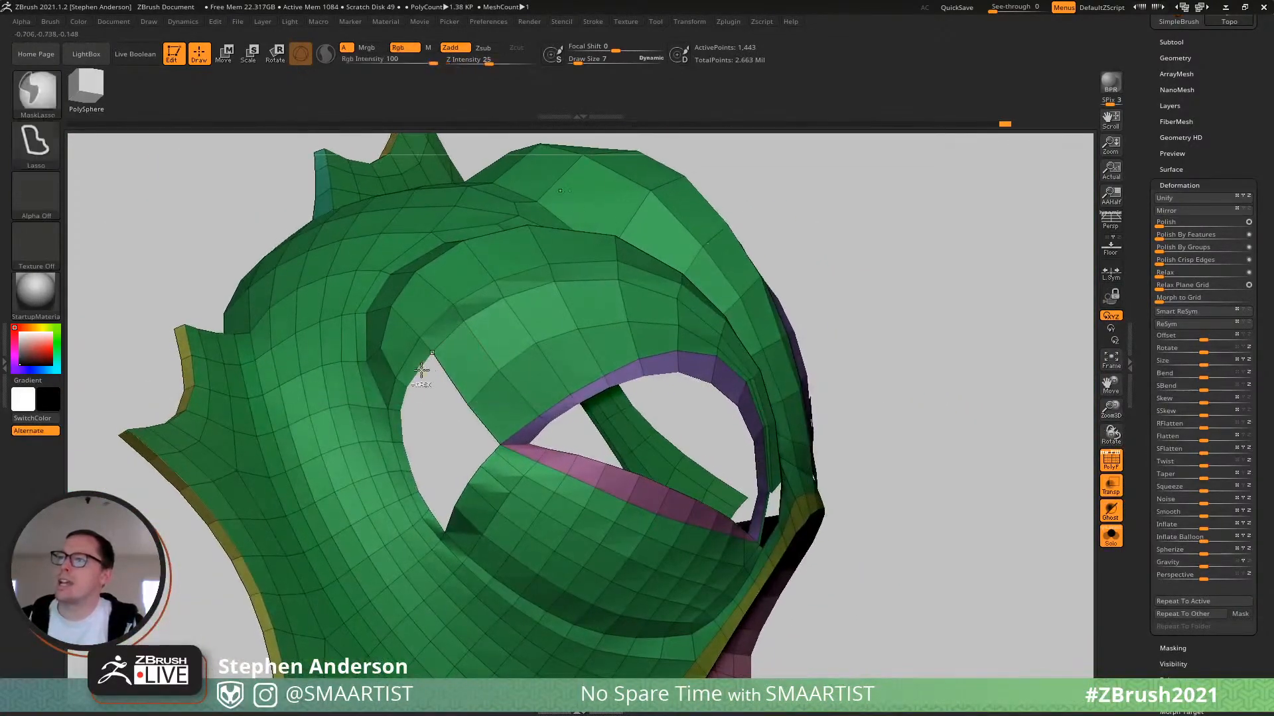
Set the point action to Slide and the edge action to Insert, and add a single edge loop around the upper eyelid.
{"action": "right_click_drag", "start_coordinate": [422, 368], "coordinate": [482, 422], "text": "ctrl"}
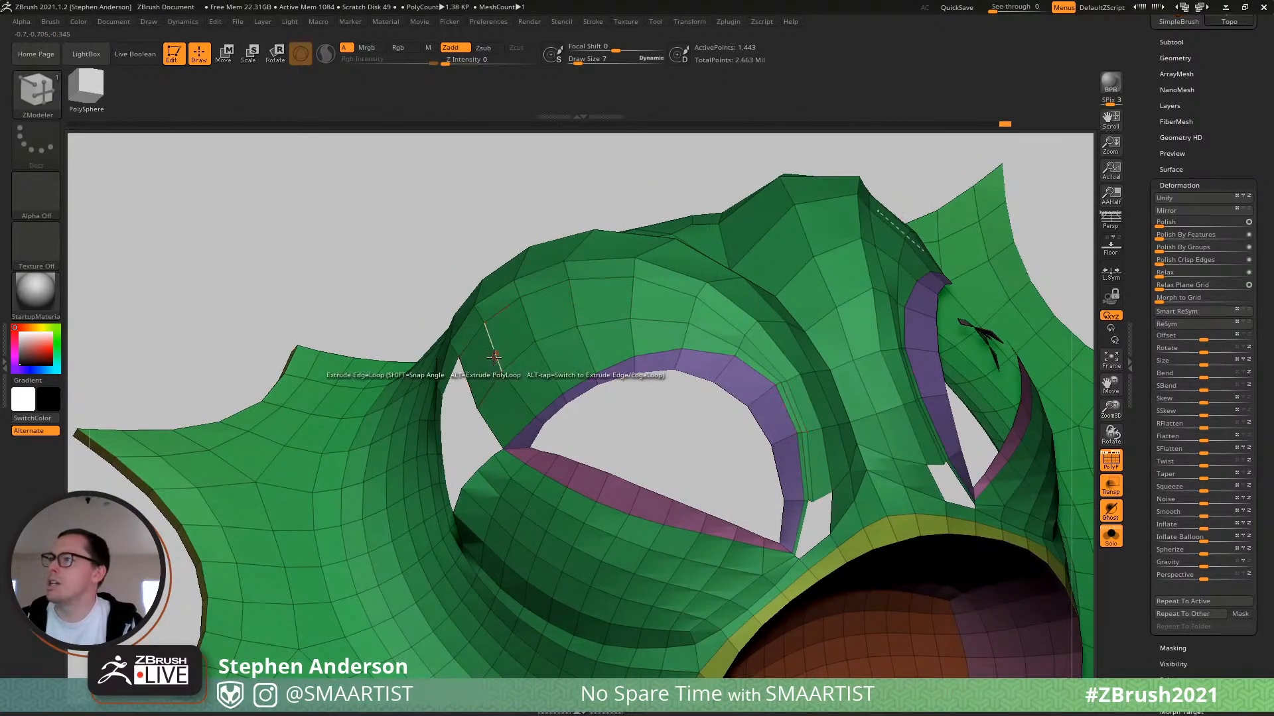
{"action": "mouse_move", "coordinate": [483, 355]}
{"action": "right_mouse_down"}
{"action": "mouse_move", "coordinate": [508, 380]}
{"action": "mouse_move", "coordinate": [527, 341]}
{"action": "mouse_move", "coordinate": [554, 368]}
{"action": "right_mouse_up"}
{"action": "key", "text": "ctrl"}
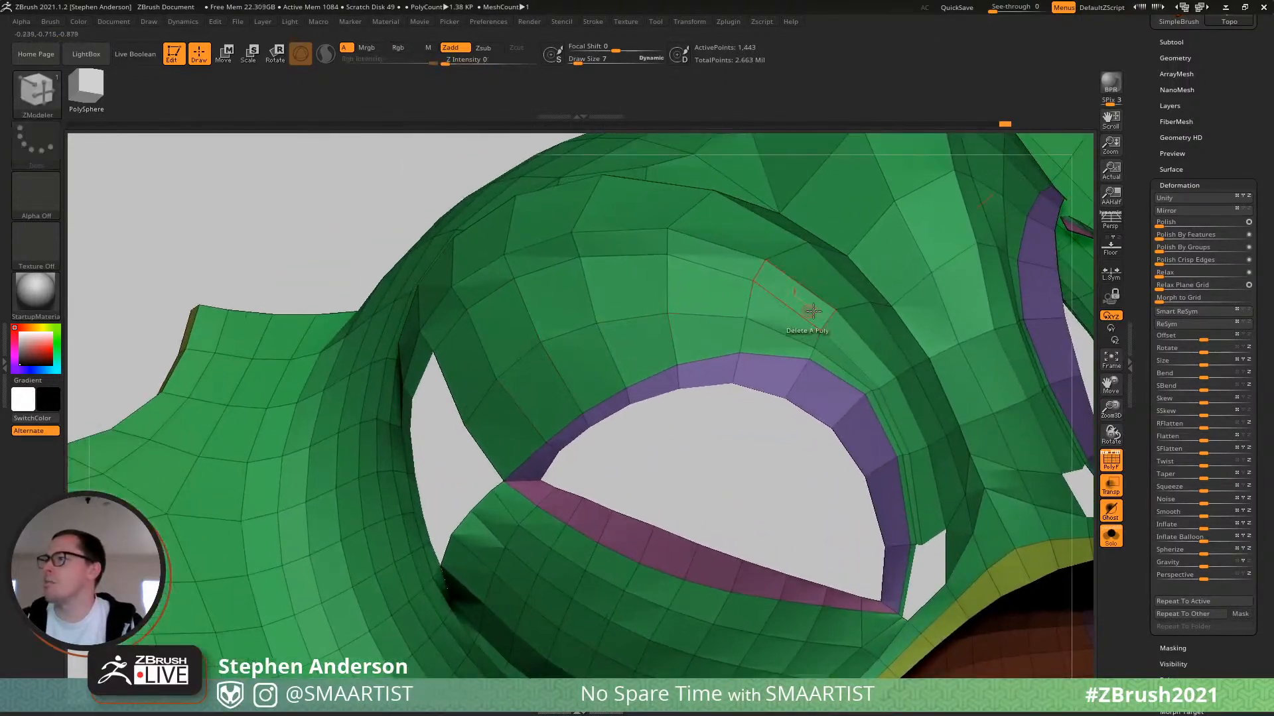
{"action": "key", "text": "space"}
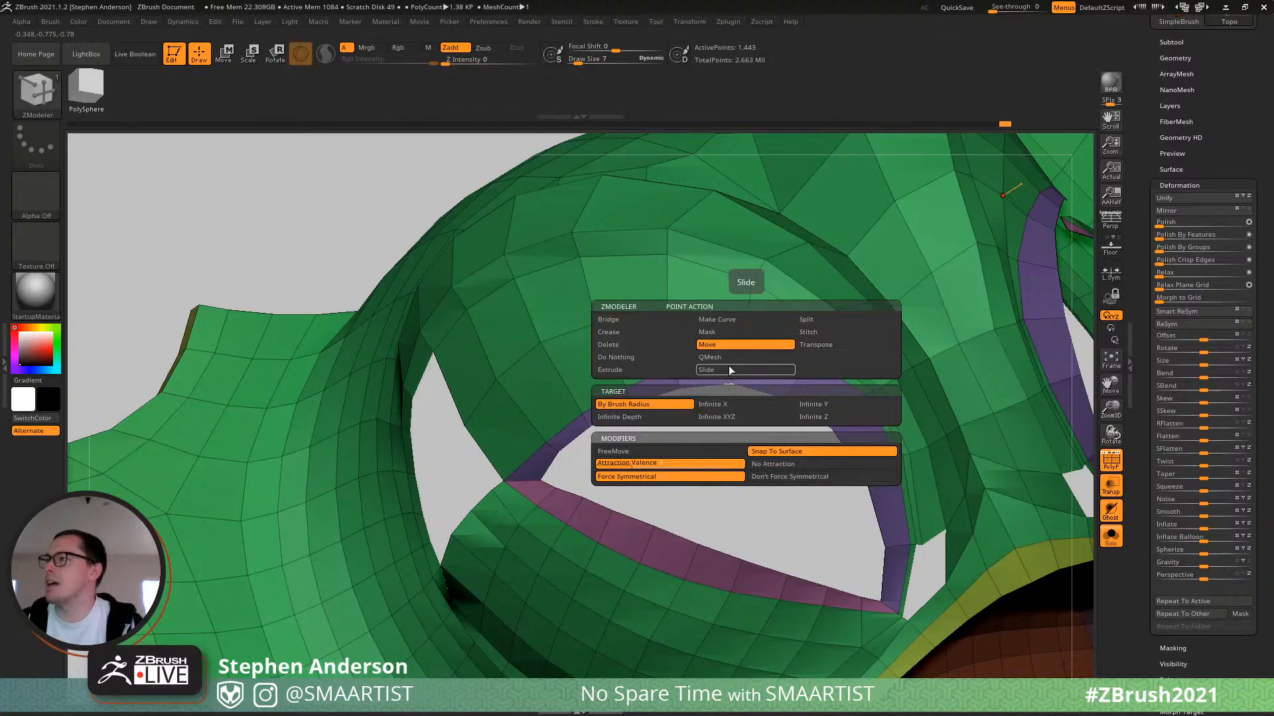
{"action": "left_click", "coordinate": [729, 371]}
{"action": "right_click_drag", "start_coordinate": [587, 345], "coordinate": [534, 337]}
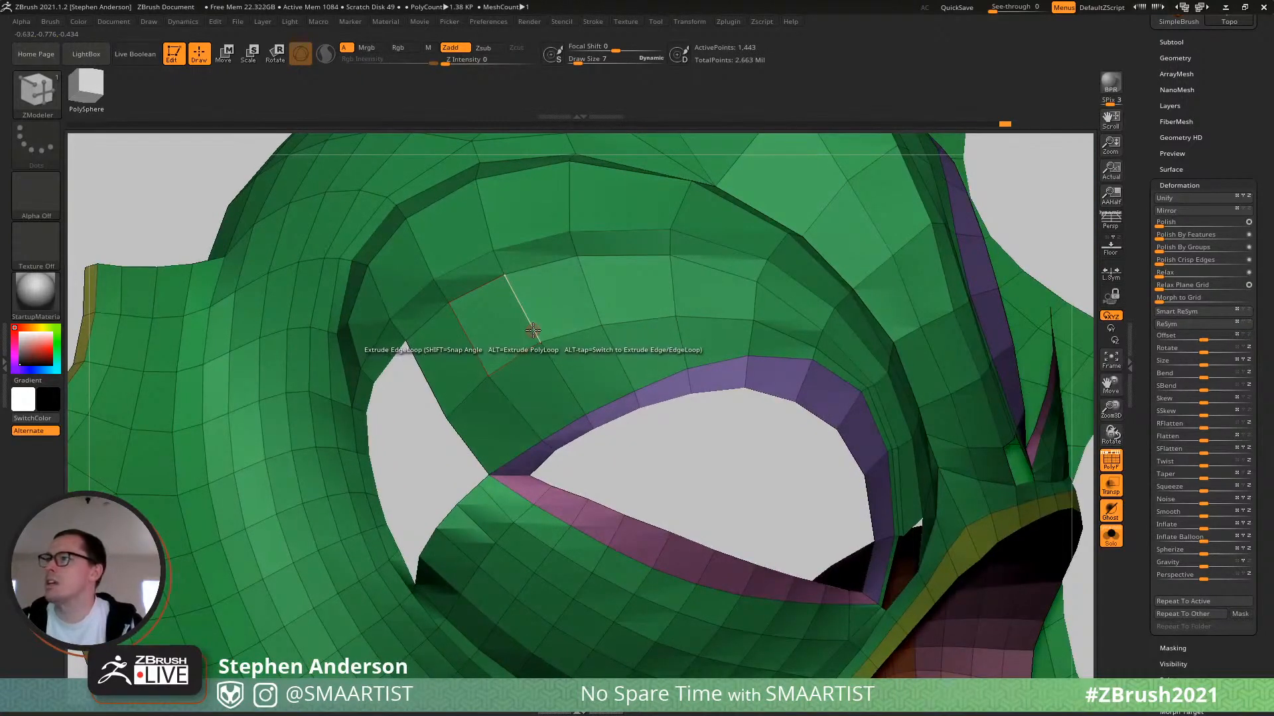
{"action": "key", "text": "space"}
{"action": "left_click", "coordinate": [512, 357]}
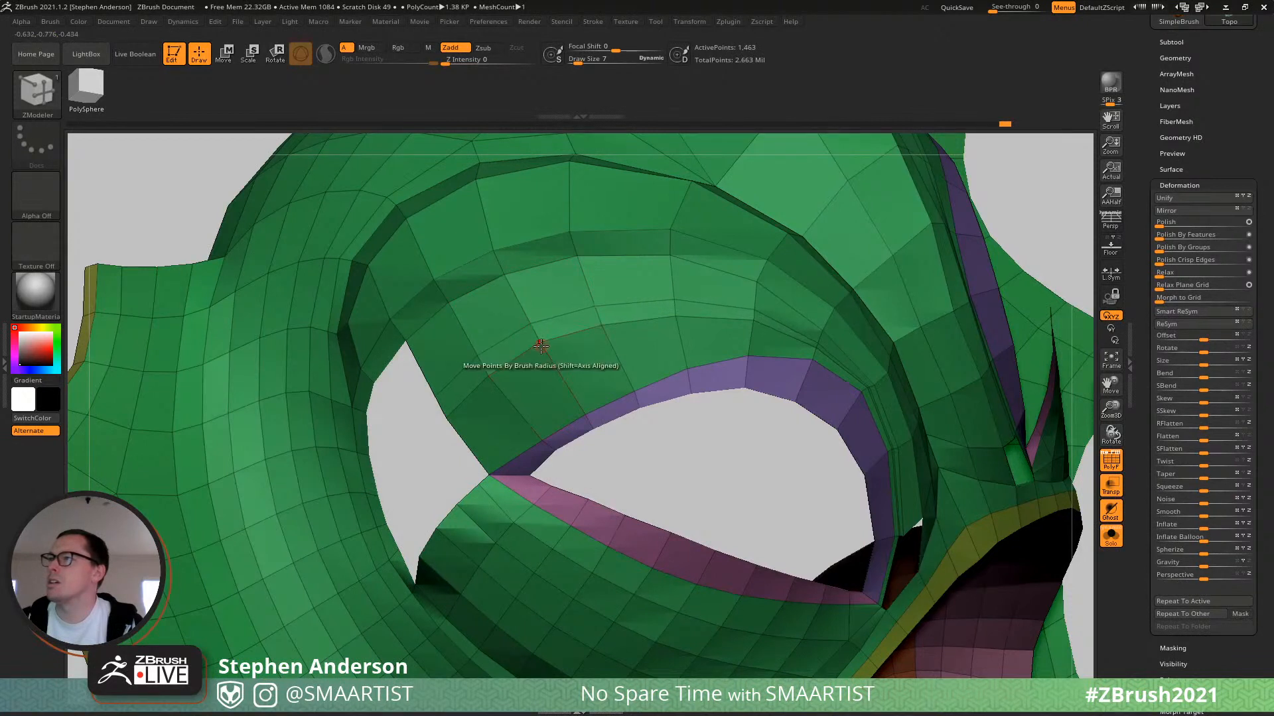
Slide the points of the new edge loop by brush radius to even out the polygons across the upper eyelid.
{"action": "key", "text": "space"}
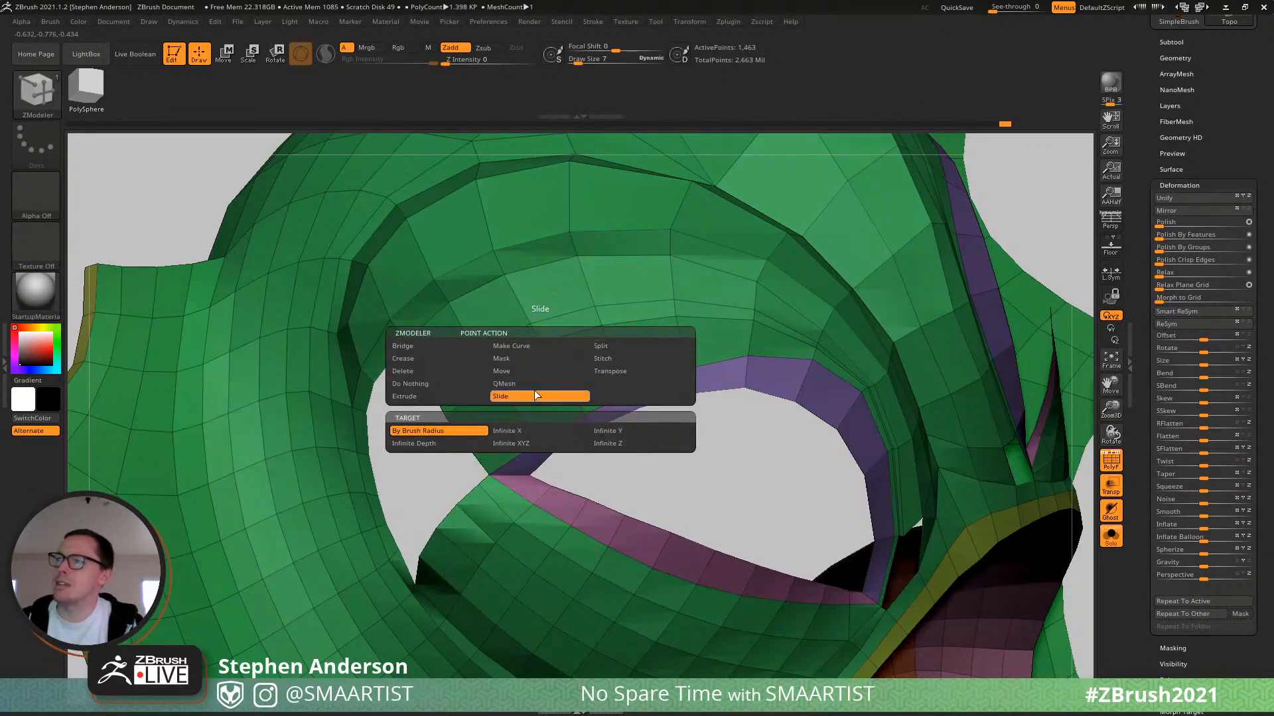
{"action": "left_click", "coordinate": [535, 393]}
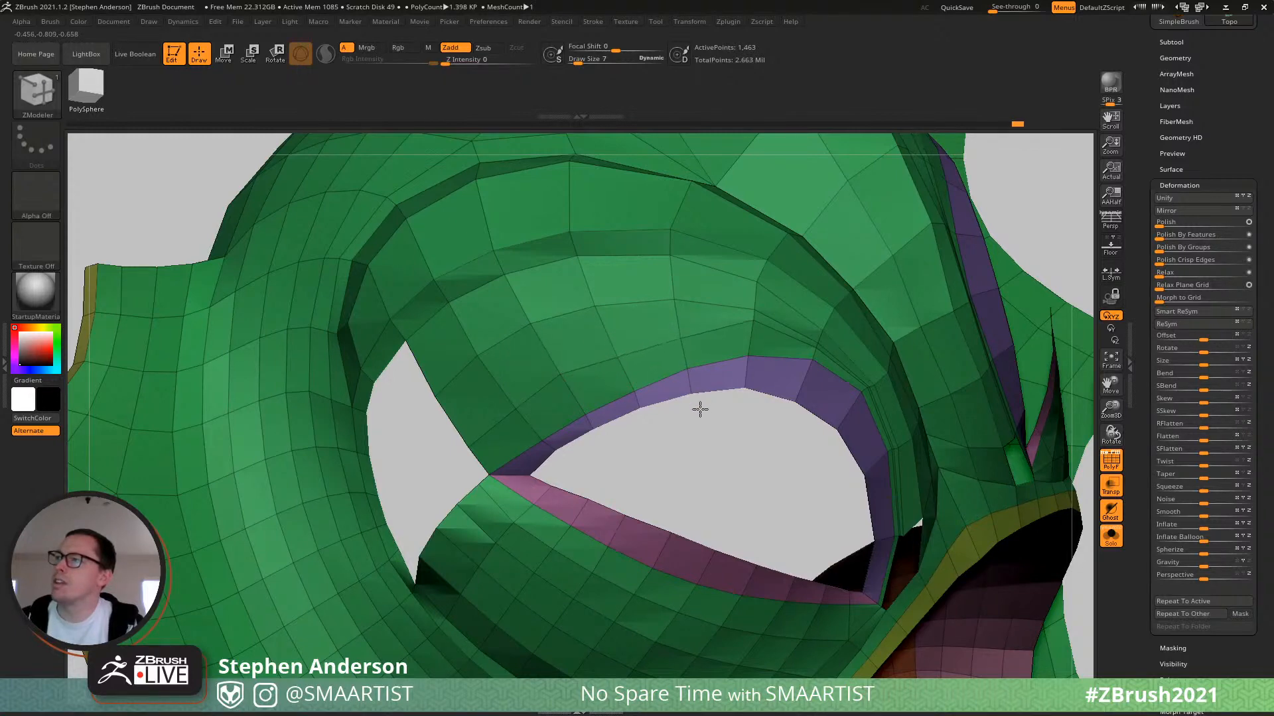
{"action": "right_click_drag", "start_coordinate": [761, 345], "coordinate": [748, 330]}
{"action": "left_click_drag", "start_coordinate": [753, 322], "coordinate": [759, 361]}
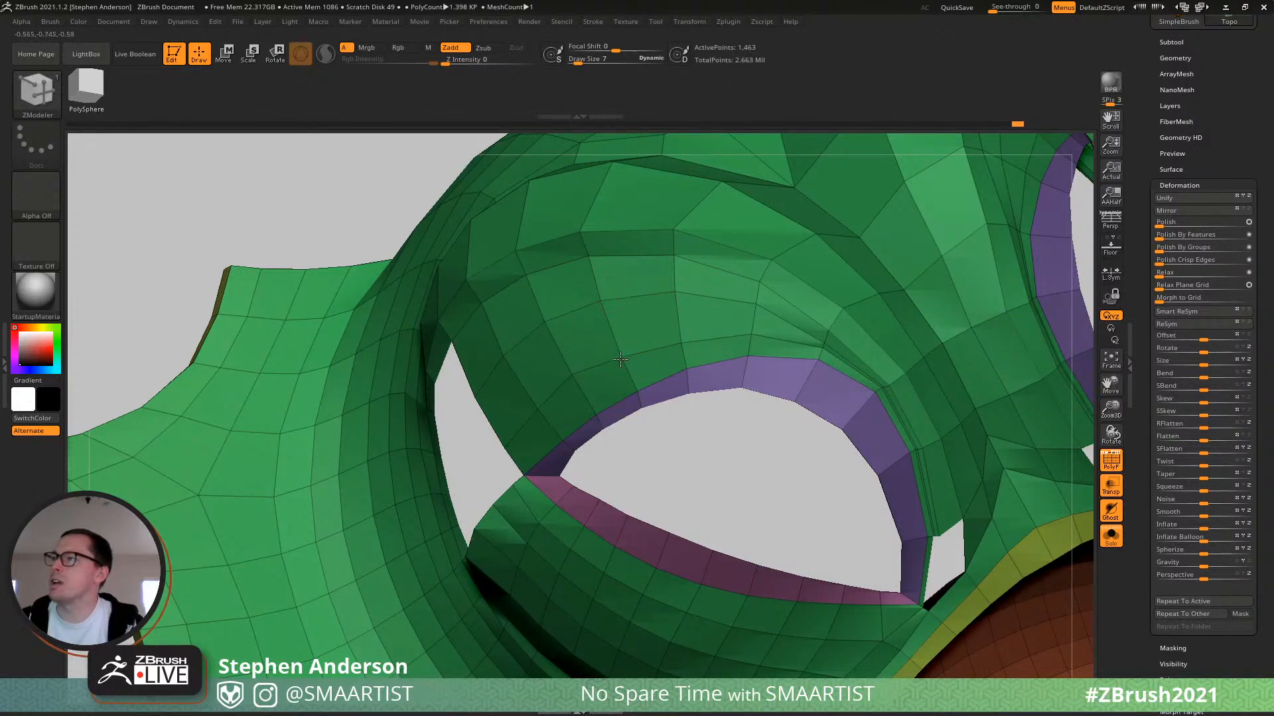
{"action": "left_click_drag", "start_coordinate": [832, 432], "coordinate": [695, 398], "text": "alt"}
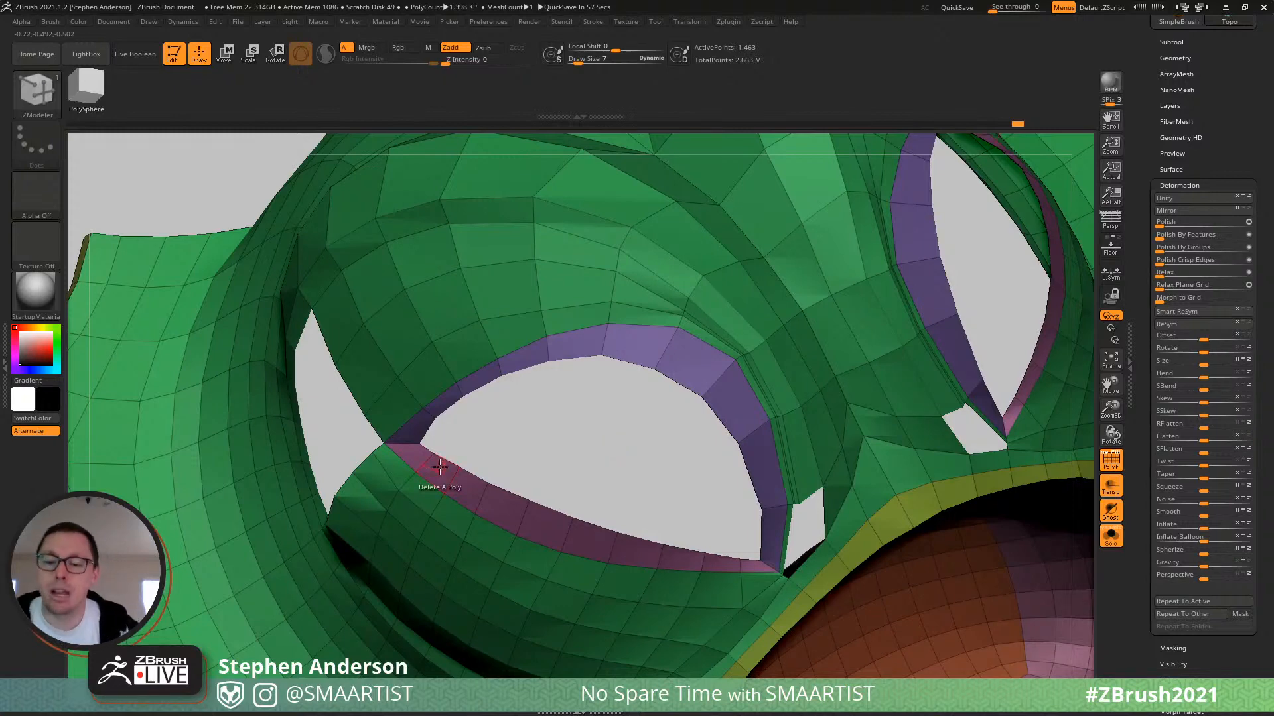
{"action": "mouse_move", "coordinate": [476, 431]}
{"action": "left_mouse_down"}
{"action": "mouse_move", "coordinate": [457, 362]}
{"action": "mouse_move", "coordinate": [481, 382]}
{"action": "left_mouse_up"}
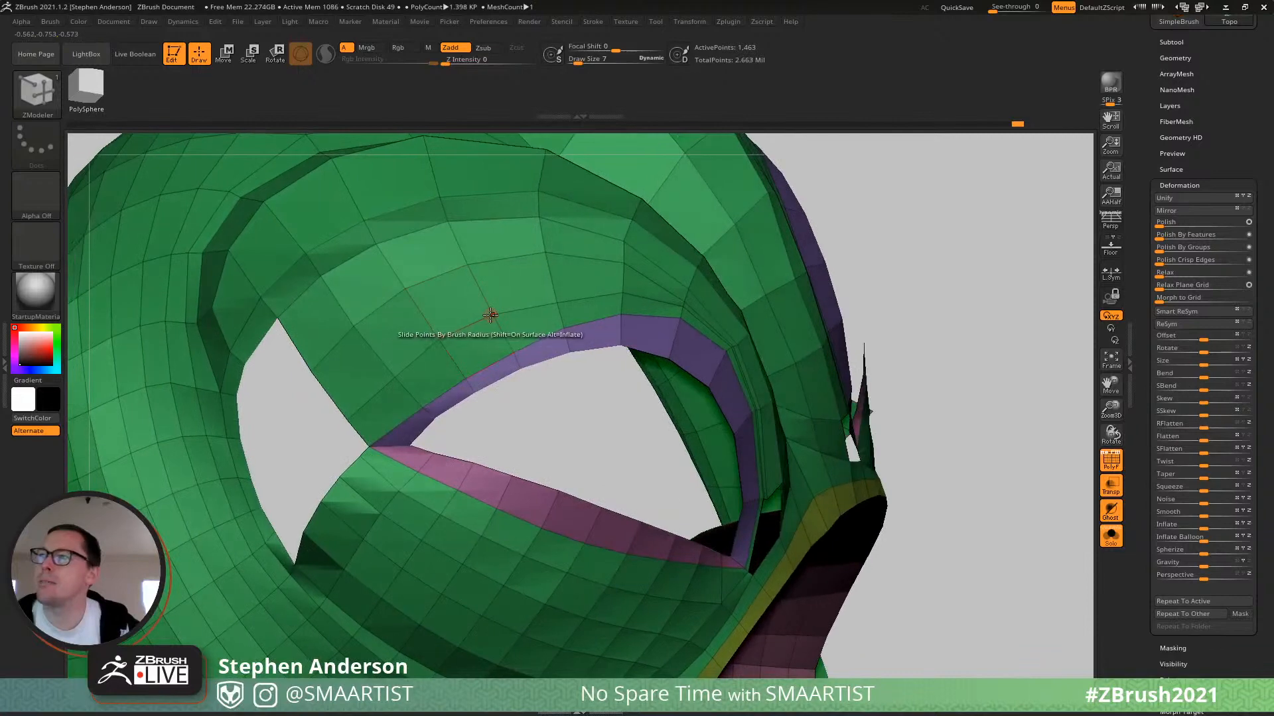
{"action": "left_click_drag", "start_coordinate": [501, 311], "coordinate": [499, 316]}
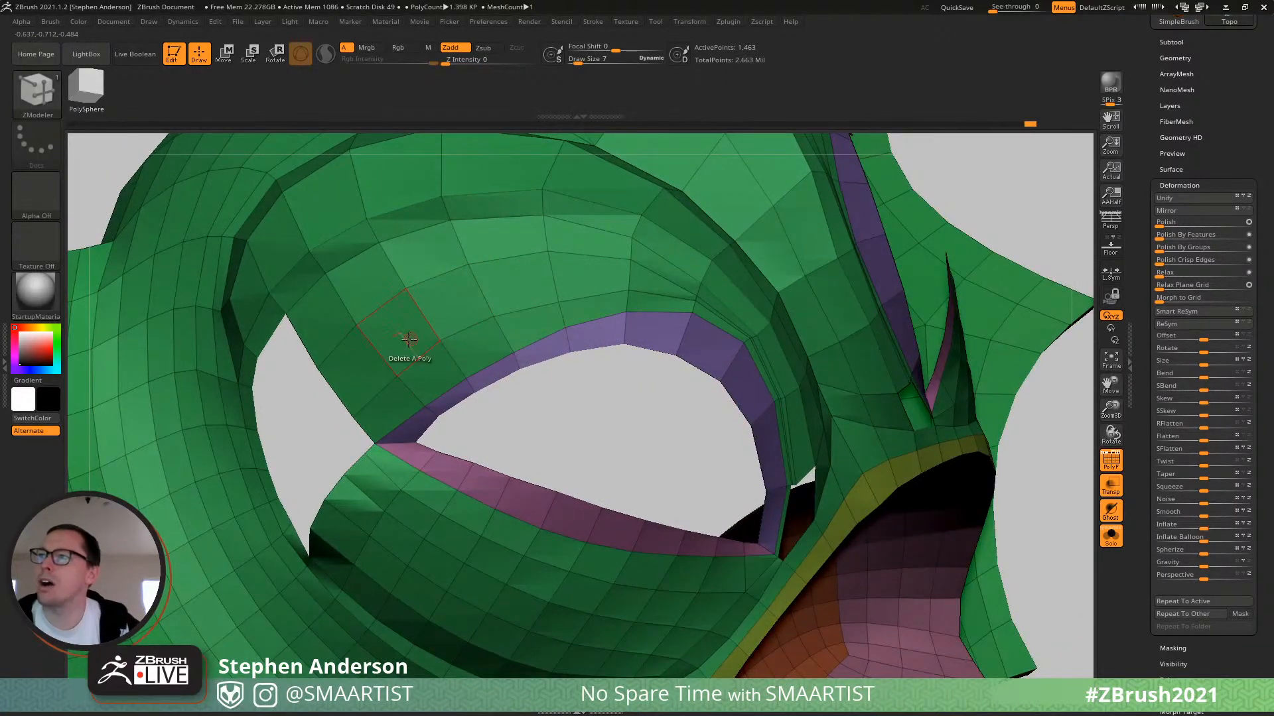
{"action": "mouse_move", "coordinate": [440, 345]}
{"action": "left_mouse_down"}
{"action": "mouse_move", "coordinate": [425, 345]}
{"action": "mouse_move", "coordinate": [439, 325]}
{"action": "left_mouse_up"}
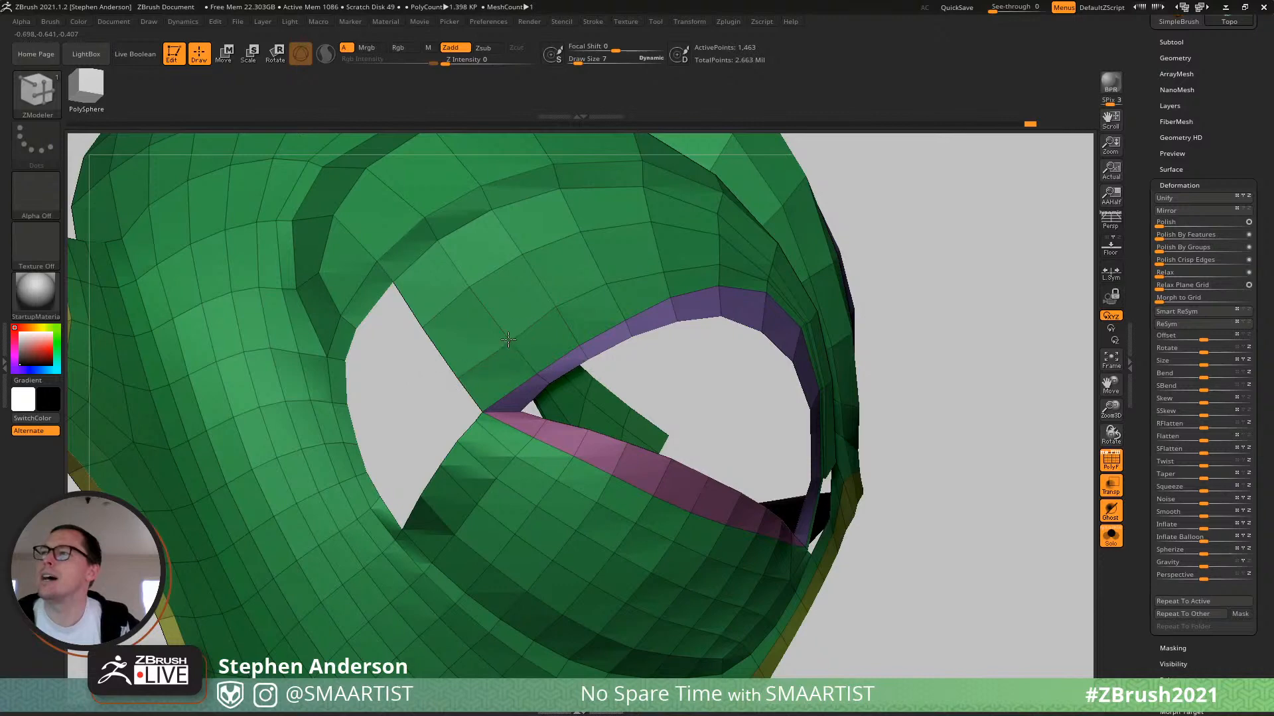
Set the edge action to Bridge and bridge the upper and nose-side edges of the inner eye corner gap.
{"action": "mouse_move", "coordinate": [568, 285]}
{"action": "right_mouse_down"}
{"action": "mouse_move", "coordinate": [584, 298]}
{"action": "mouse_move", "coordinate": [558, 305]}
{"action": "mouse_move", "coordinate": [520, 271]}
{"action": "mouse_move", "coordinate": [539, 323]}
{"action": "mouse_move", "coordinate": [532, 375]}
{"action": "mouse_move", "coordinate": [617, 441]}
{"action": "mouse_move", "coordinate": [589, 437]}
{"action": "mouse_move", "coordinate": [583, 411]}
{"action": "right_mouse_up"}
{"action": "key", "text": "ctrl"}
{"action": "mouse_move", "coordinate": [584, 411]}
{"action": "right_mouse_down", "text": "ctrl"}
{"action": "mouse_move", "coordinate": [594, 432]}
{"action": "mouse_move", "coordinate": [583, 425]}
{"action": "right_mouse_up", "text": "ctrl"}
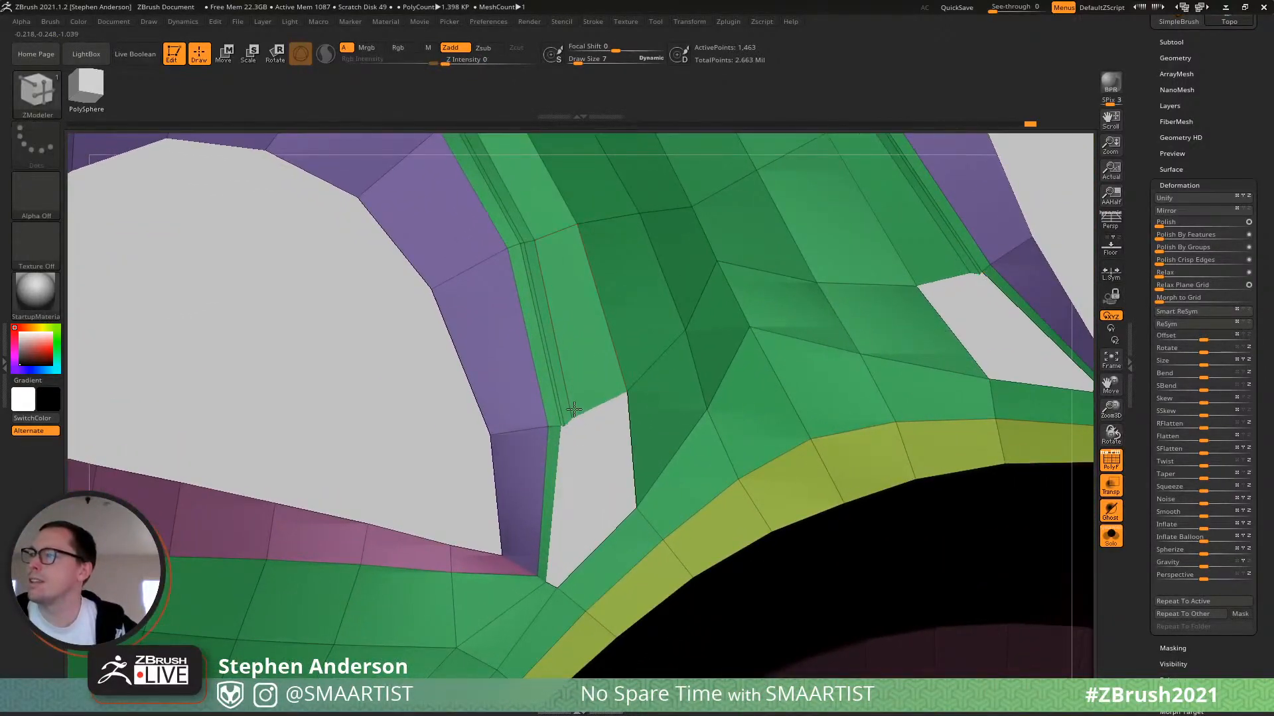
{"action": "key", "text": "space"}
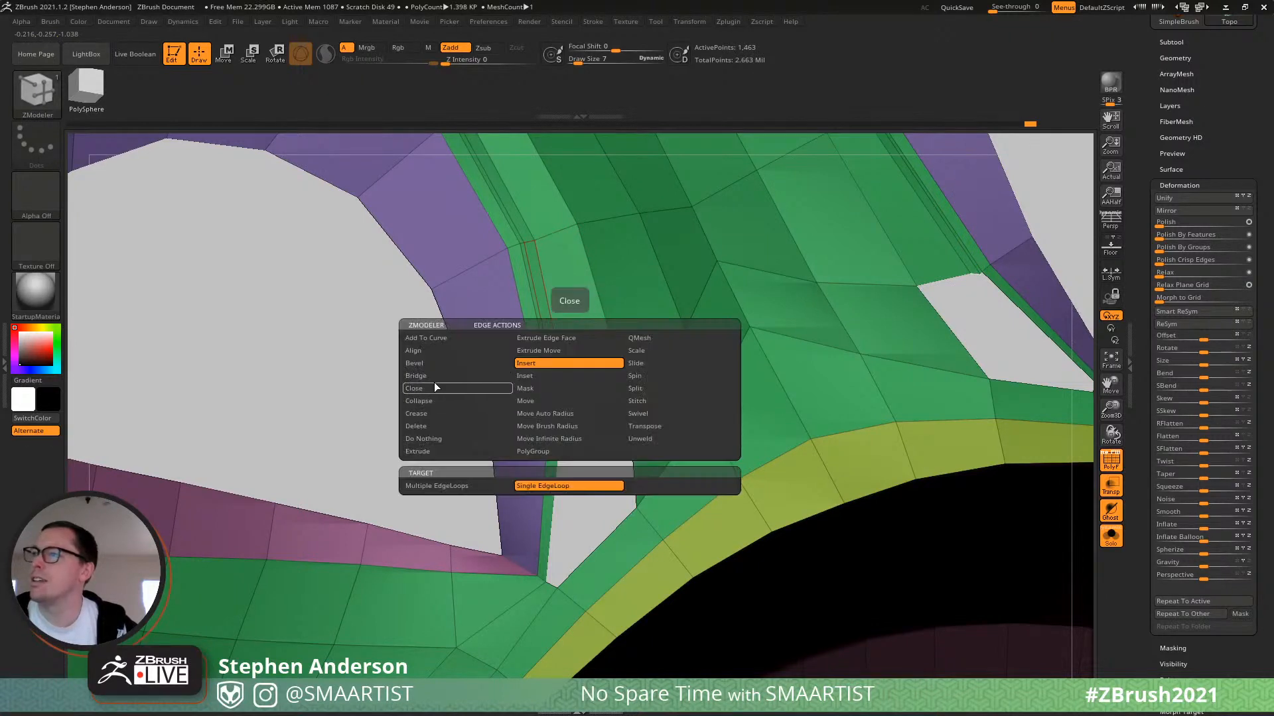
{"action": "left_click", "coordinate": [421, 370]}
{"action": "left_click", "coordinate": [571, 427]}
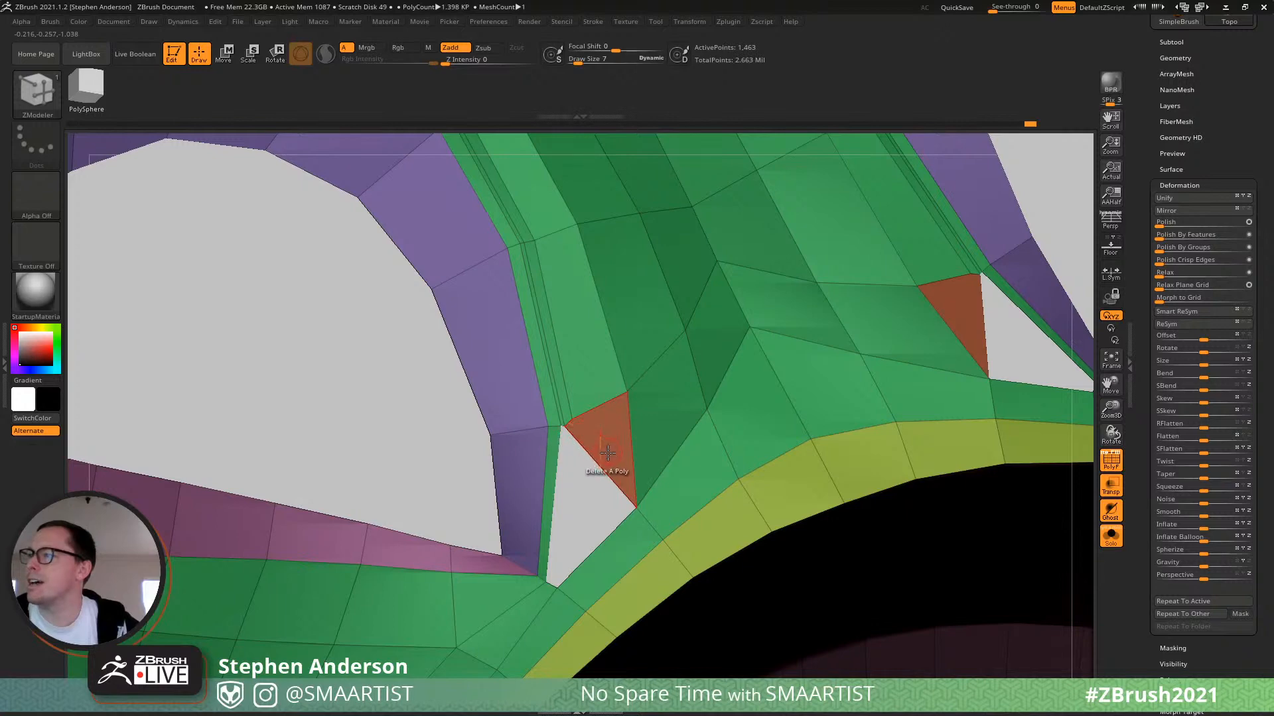
Bridge the eyelid-side edge to the short lower edge of the inner-corner gap, and reposition a corner point to shape the opening.
{"action": "right_click_drag", "start_coordinate": [566, 429], "coordinate": [589, 456], "text": "ctrl"}
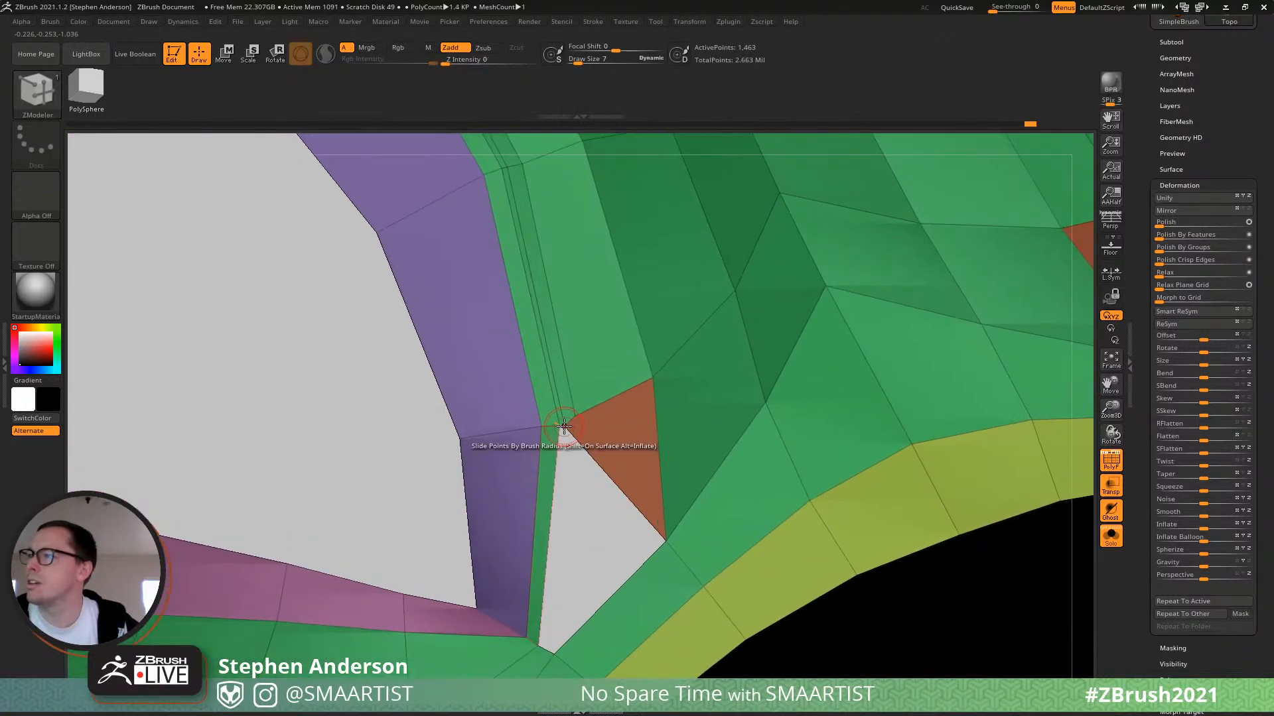
{"action": "left_click", "coordinate": [546, 646]}
{"action": "left_click", "coordinate": [542, 635]}
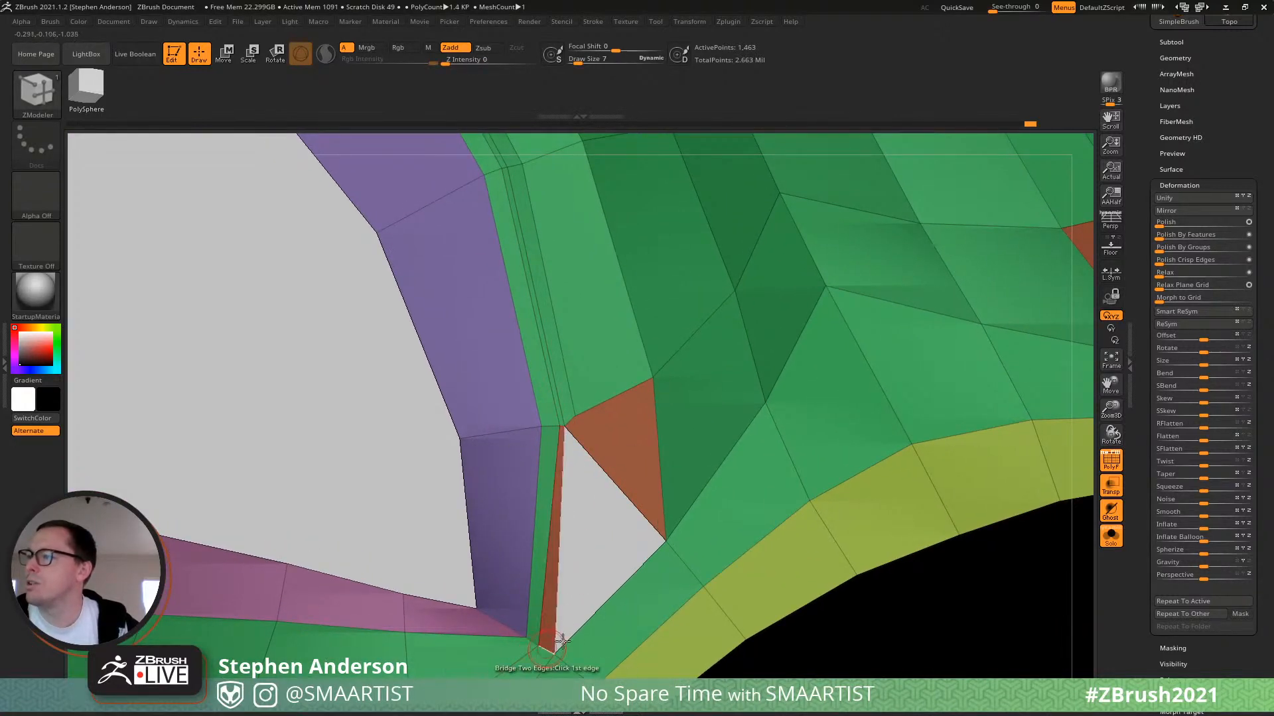
{"action": "right_click_drag", "start_coordinate": [559, 638], "coordinate": [504, 424], "text": "ctrl"}
{"action": "mouse_move", "coordinate": [542, 498]}
{"action": "right_mouse_down", "text": "ctrl"}
{"action": "mouse_move", "coordinate": [531, 481]}
{"action": "mouse_move", "coordinate": [498, 496]}
{"action": "mouse_move", "coordinate": [572, 508]}
{"action": "right_mouse_up", "text": "ctrl"}
{"action": "left_click_drag", "start_coordinate": [573, 500], "coordinate": [536, 597]}
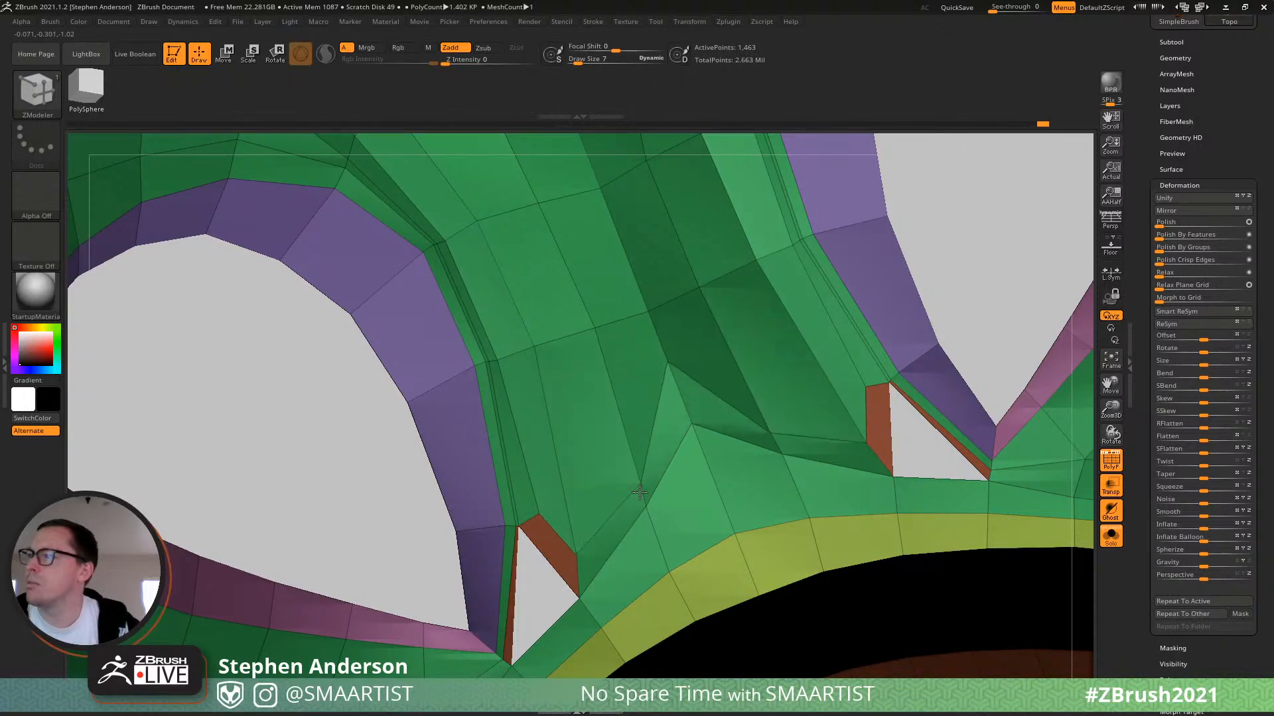
{"action": "mouse_move", "coordinate": [637, 430]}
{"action": "right_mouse_down"}
{"action": "mouse_move", "coordinate": [663, 372]}
{"action": "mouse_move", "coordinate": [637, 325]}
{"action": "mouse_move", "coordinate": [597, 312]}
{"action": "mouse_move", "coordinate": [661, 311]}
{"action": "mouse_move", "coordinate": [441, 449]}
{"action": "mouse_move", "coordinate": [411, 416]}
{"action": "mouse_move", "coordinate": [423, 430]}
{"action": "right_mouse_up"}
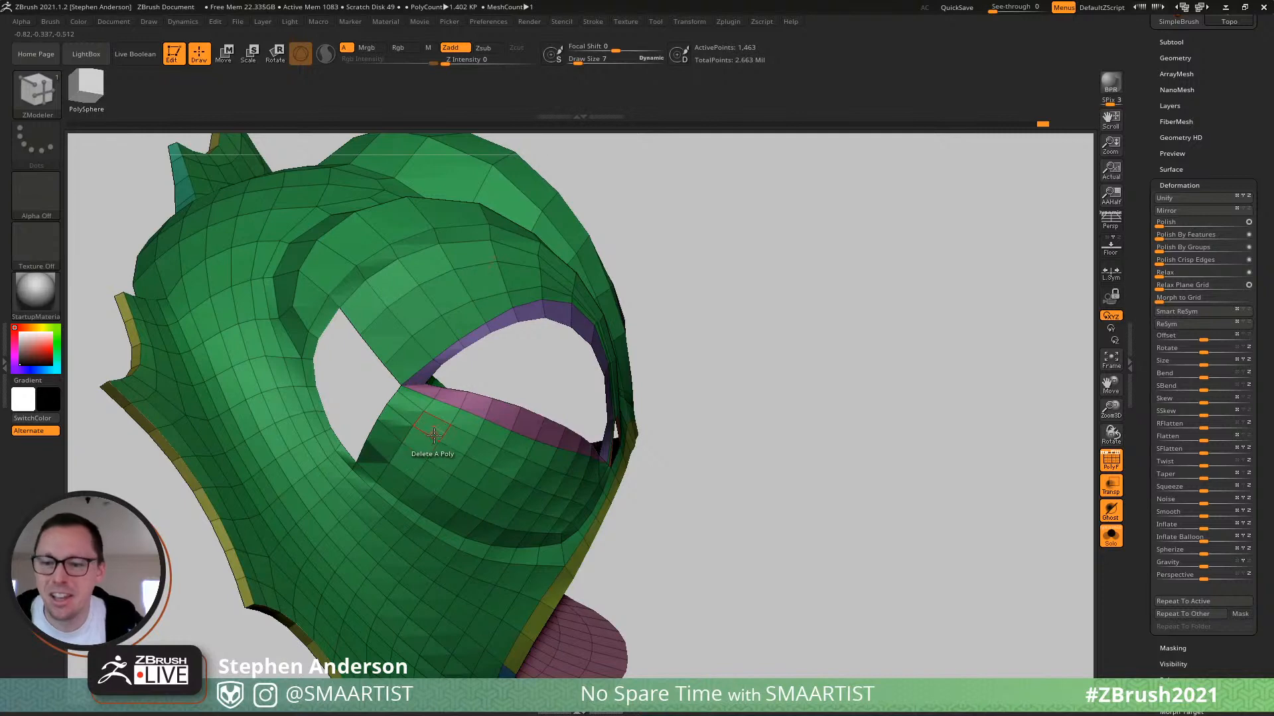
{"action": "right_click_drag", "start_coordinate": [437, 441], "coordinate": [429, 453]}
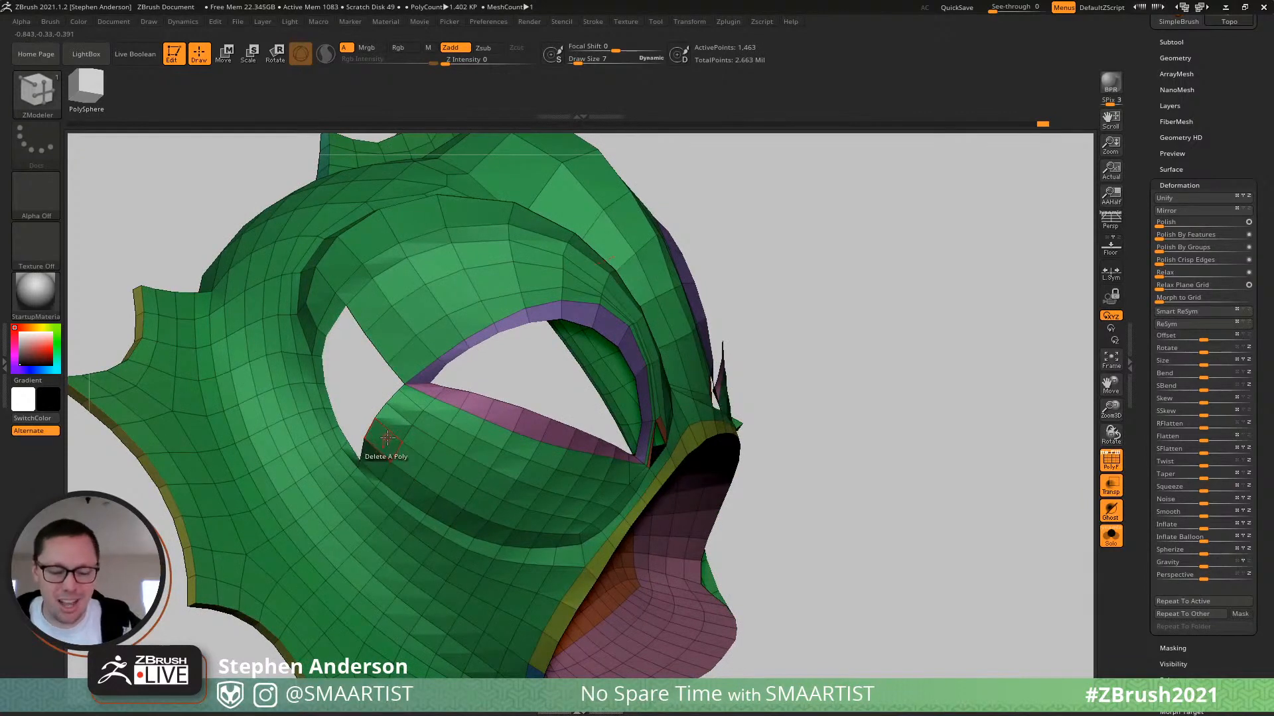
{"action": "right_click_drag", "start_coordinate": [391, 433], "coordinate": [502, 346]}
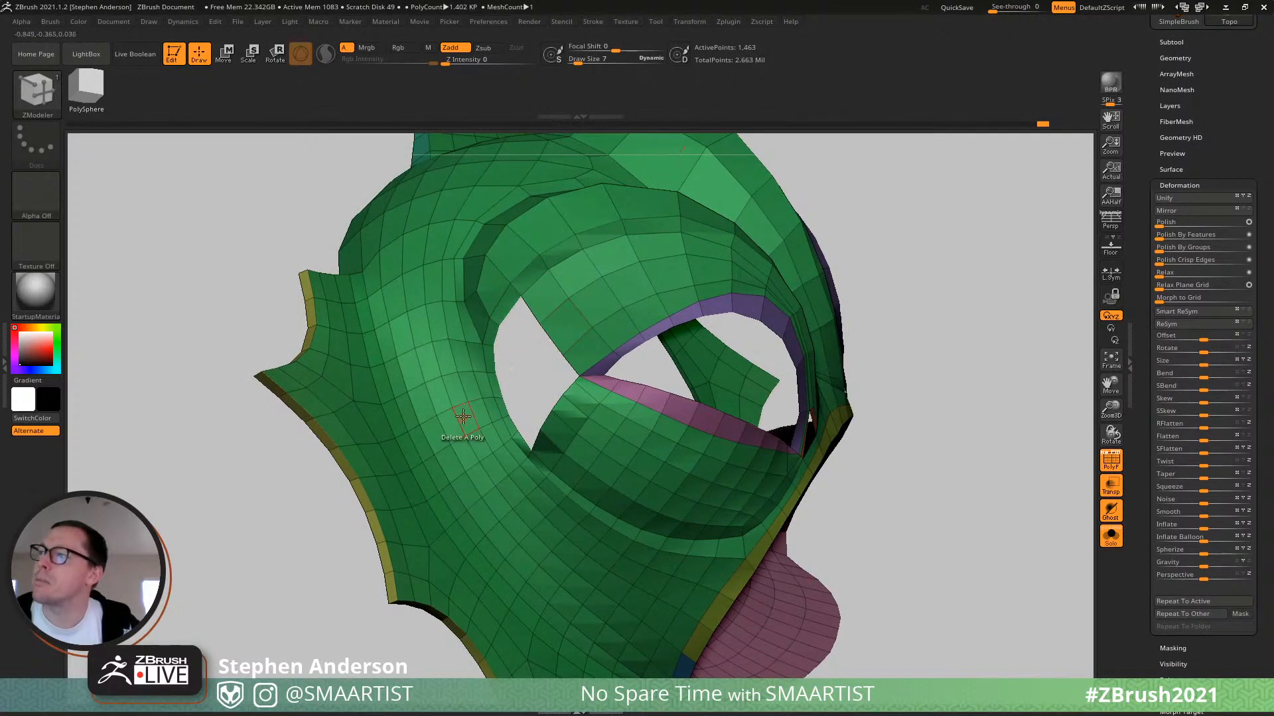
{"action": "mouse_move", "coordinate": [464, 376]}
{"action": "right_mouse_down", "text": "ctrl"}
{"action": "mouse_move", "coordinate": [491, 393]}
{"action": "mouse_move", "coordinate": [462, 402]}
{"action": "right_mouse_up", "text": "ctrl"}
{"action": "mouse_move", "coordinate": [503, 341]}
{"action": "right_mouse_down"}
{"action": "mouse_move", "coordinate": [512, 329]}
{"action": "mouse_move", "coordinate": [558, 333]}
{"action": "mouse_move", "coordinate": [576, 299]}
{"action": "mouse_move", "coordinate": [511, 348]}
{"action": "right_mouse_up"}
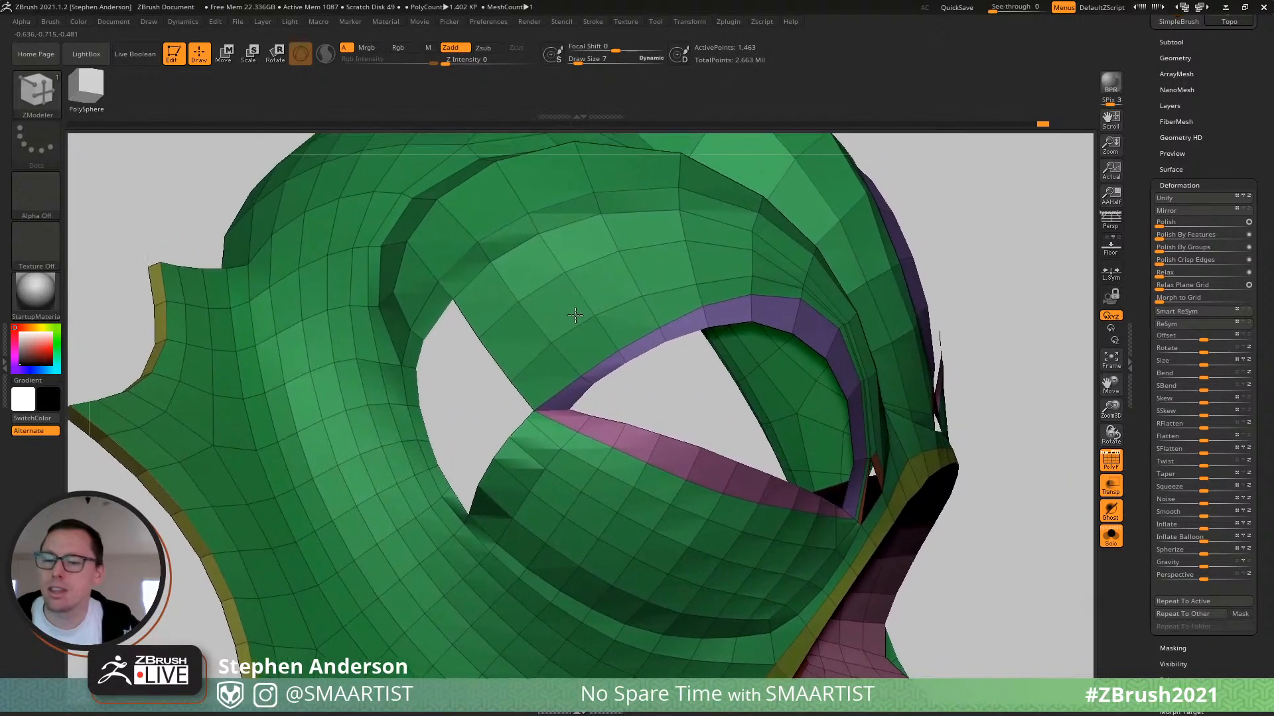
{"action": "key", "text": "space"}
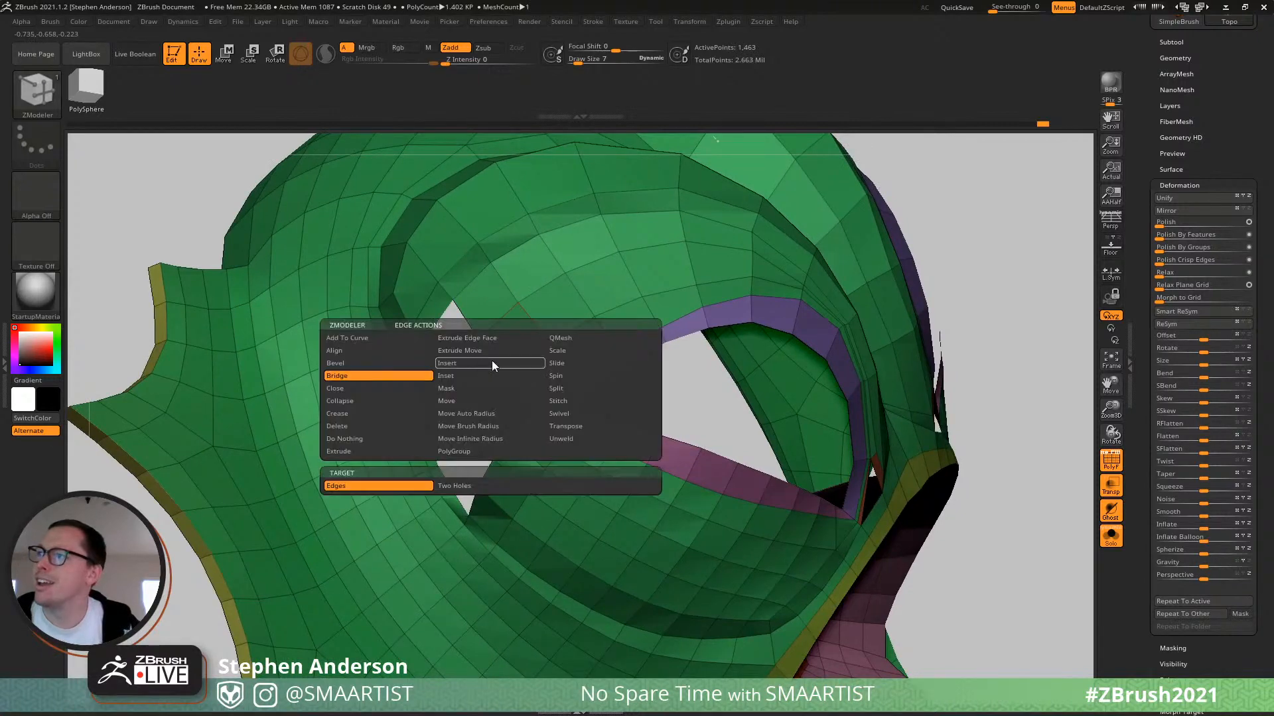
{"action": "left_click", "coordinate": [366, 451]}
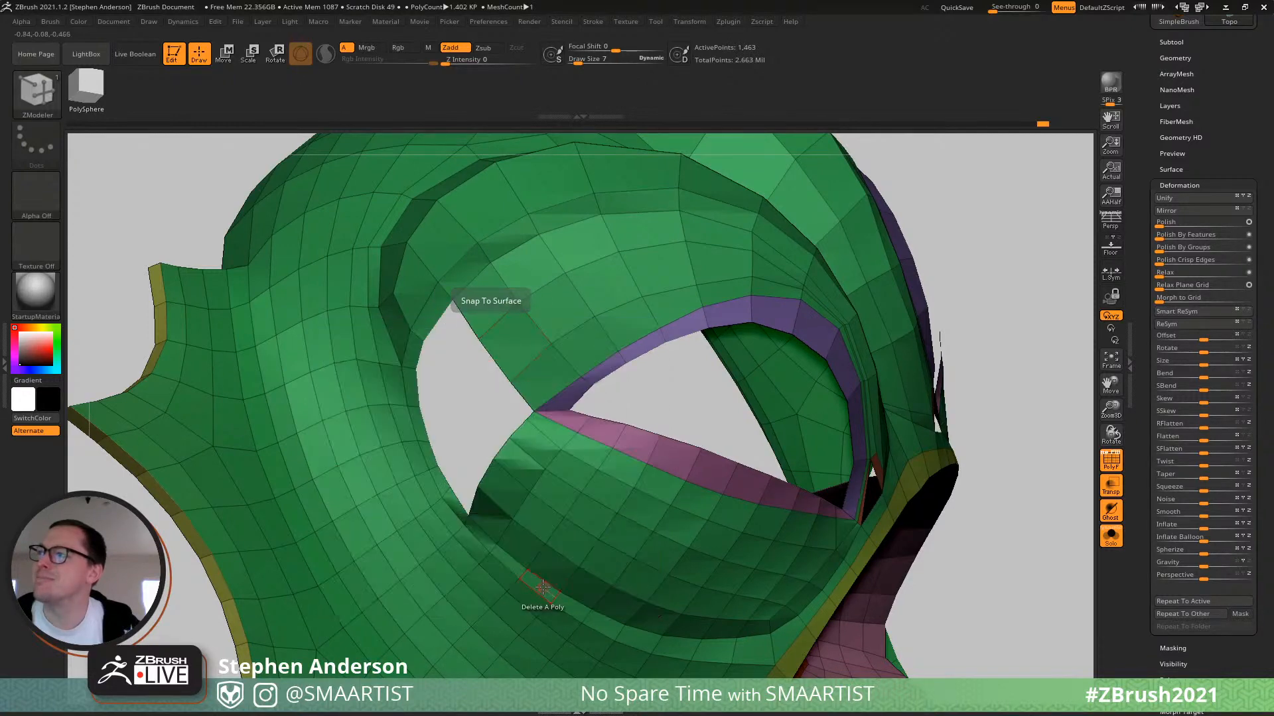
{"action": "left_click_drag", "start_coordinate": [483, 364], "coordinate": [501, 370]}
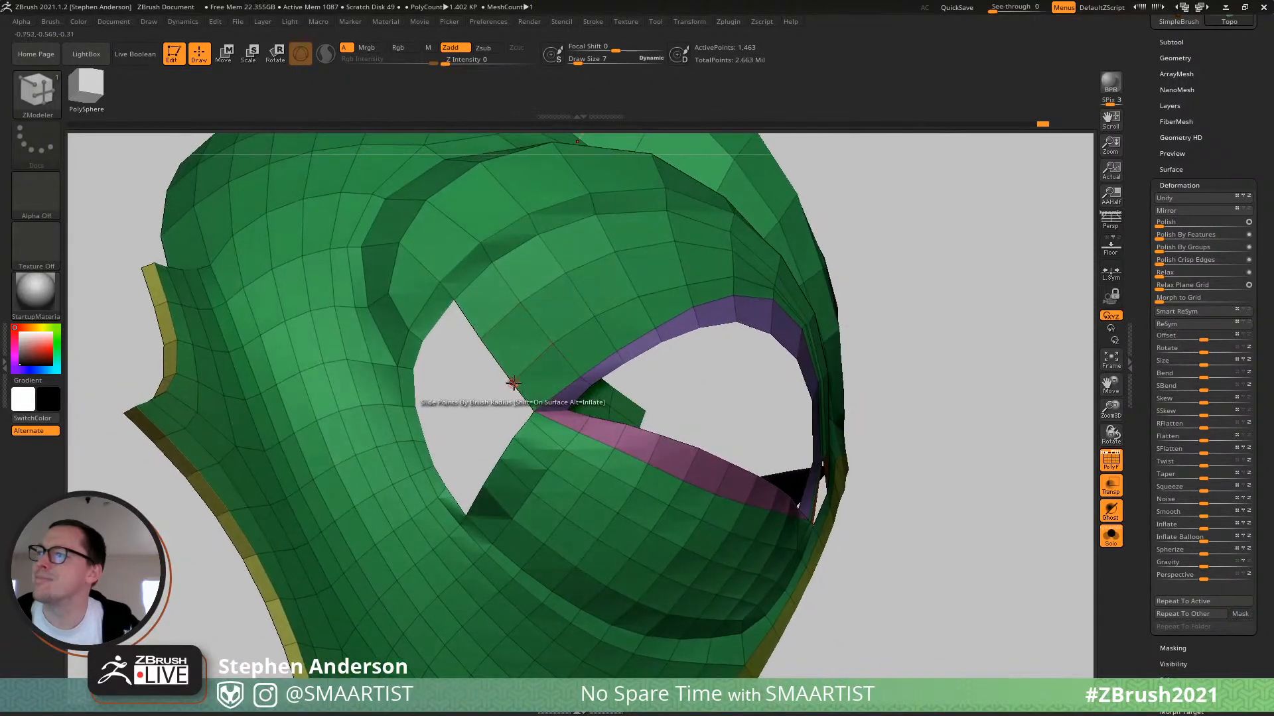
Set the edge action to Bridge and bridge an upper eyelid edge to a socket edge across the outer eye corner gap.
{"action": "key", "text": "space"}
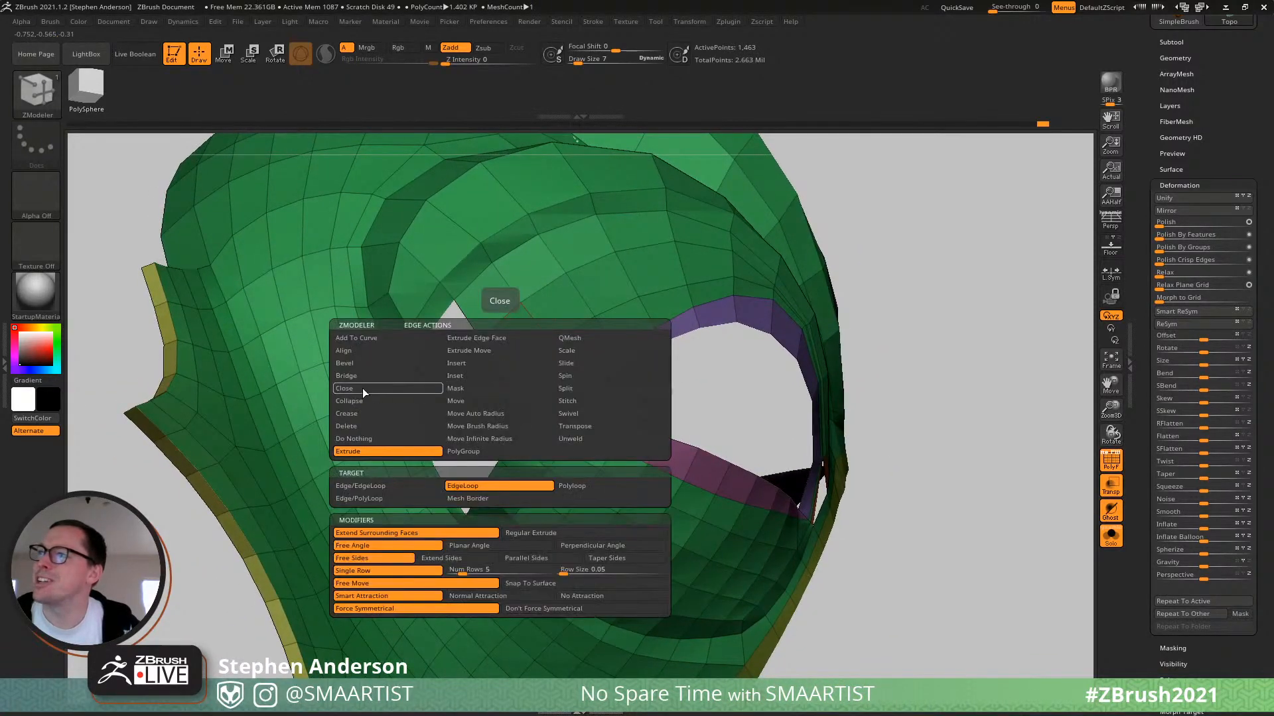
{"action": "left_click", "coordinate": [368, 373]}
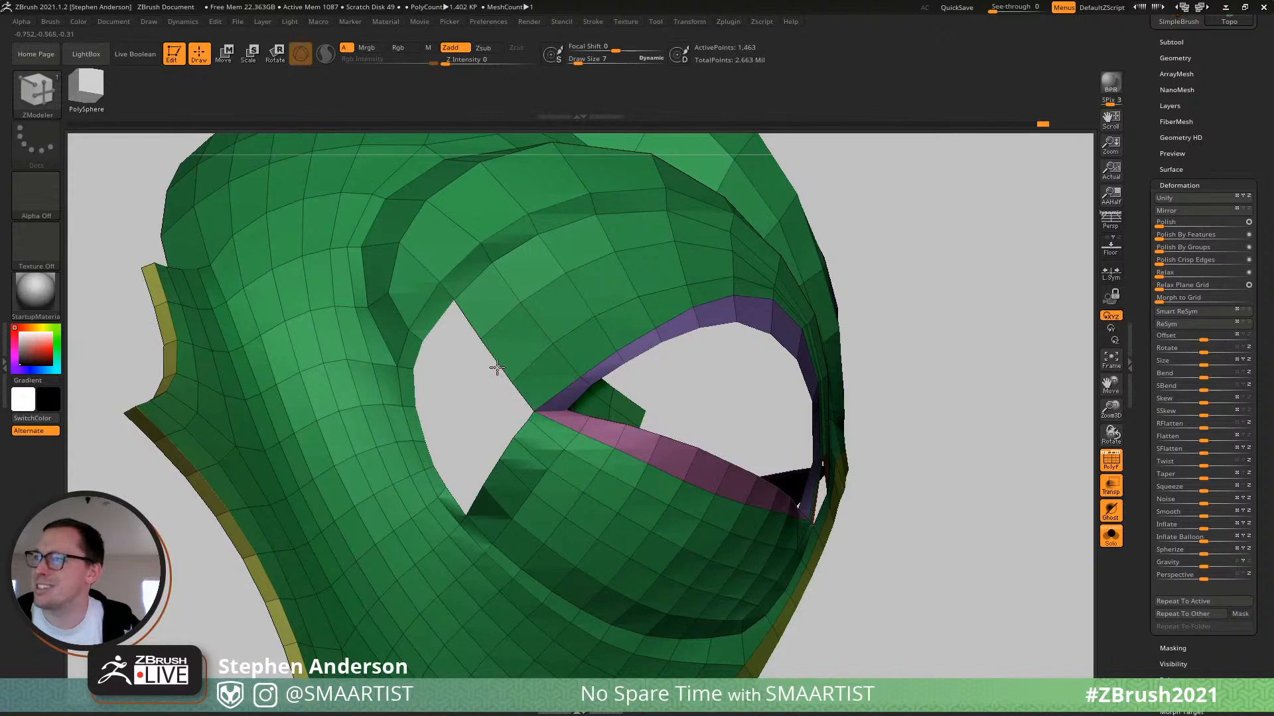
{"action": "left_click", "coordinate": [437, 489]}
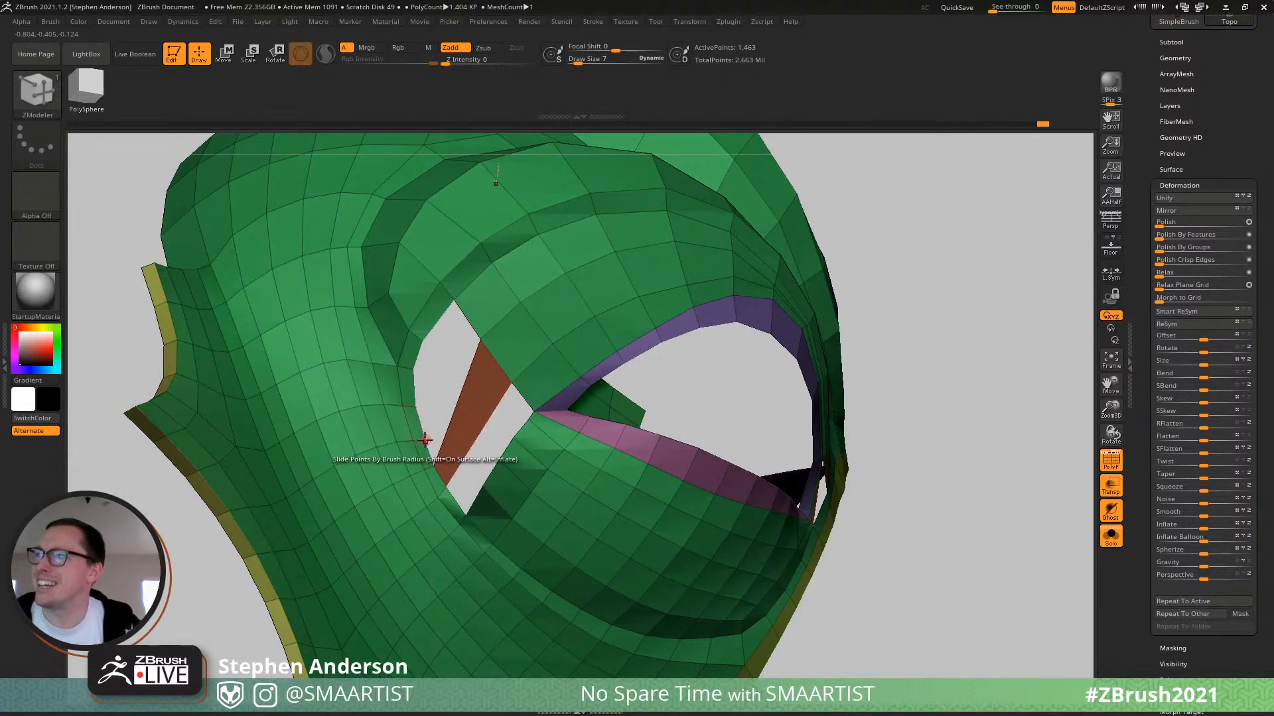
{"action": "right_click_drag", "start_coordinate": [412, 421], "coordinate": [398, 407]}
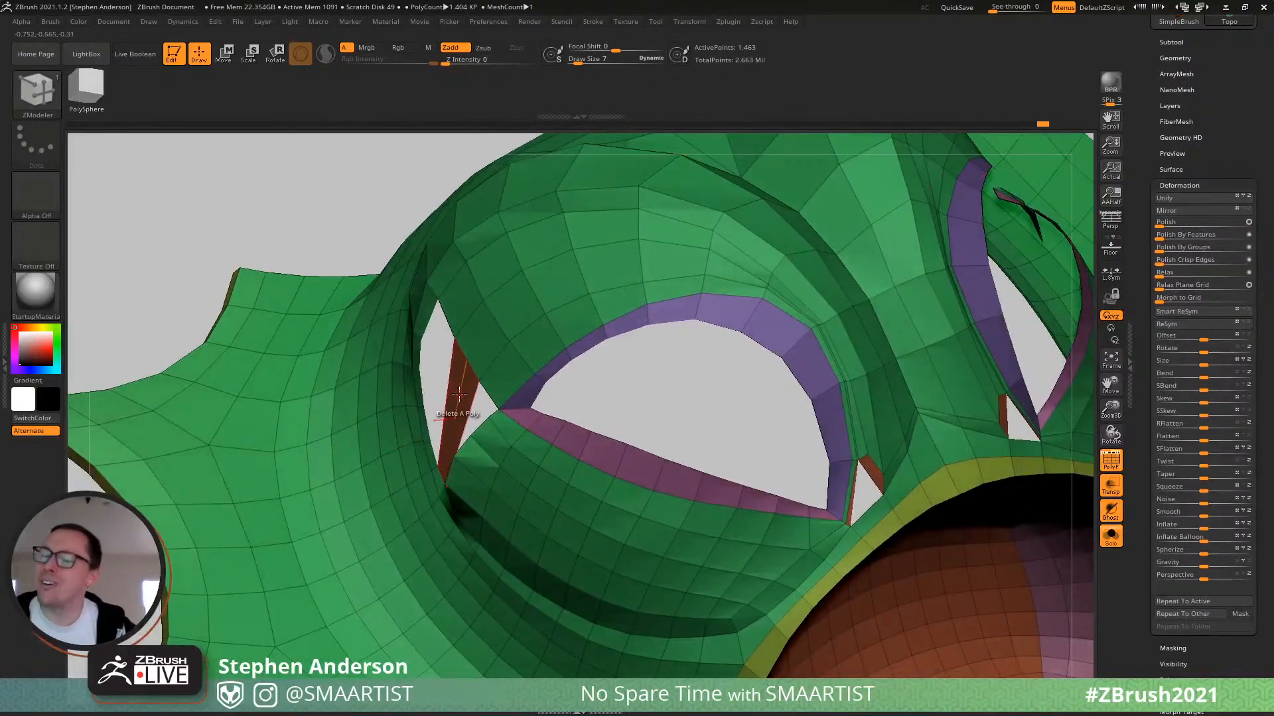
Delete the bridge polygon across the upper part of the inner eye corner gap, keeping the thin strip beside the eyelid.
{"action": "mouse_move", "coordinate": [773, 386]}
{"action": "right_mouse_down"}
{"action": "mouse_move", "coordinate": [597, 347]}
{"action": "mouse_move", "coordinate": [564, 392]}
{"action": "mouse_move", "coordinate": [610, 359]}
{"action": "mouse_move", "coordinate": [714, 418]}
{"action": "mouse_move", "coordinate": [682, 398]}
{"action": "mouse_move", "coordinate": [776, 372]}
{"action": "mouse_move", "coordinate": [668, 313]}
{"action": "right_mouse_up"}
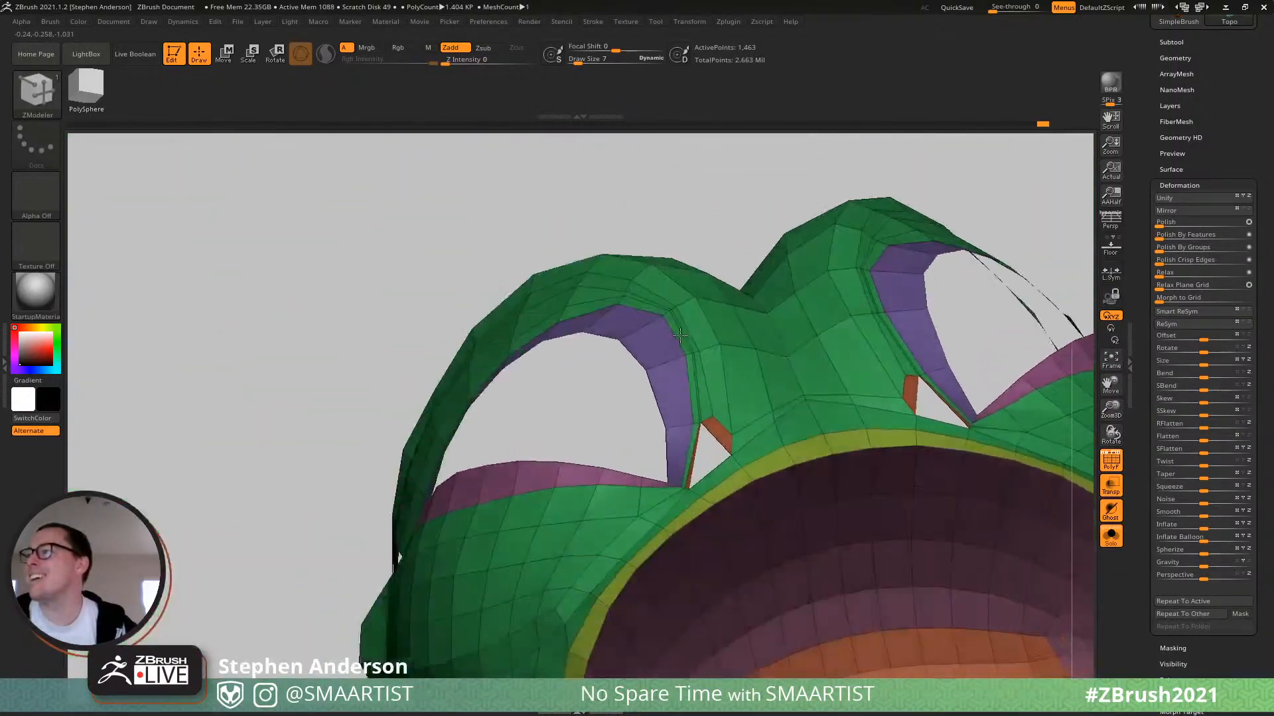
{"action": "right_click_drag", "start_coordinate": [708, 371], "coordinate": [723, 458]}
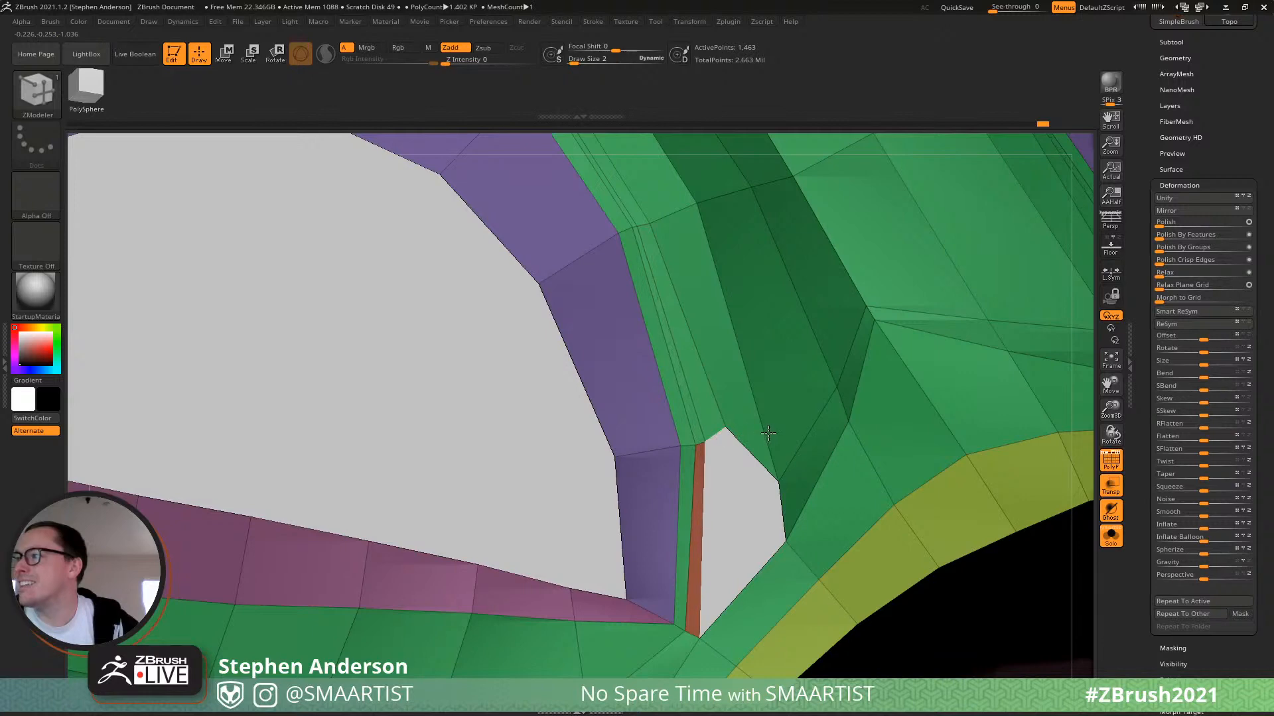
{"action": "mouse_move", "coordinate": [769, 431]}
{"action": "right_mouse_down", "text": "ctrl"}
{"action": "mouse_move", "coordinate": [717, 372]}
{"action": "mouse_move", "coordinate": [603, 292]}
{"action": "mouse_move", "coordinate": [749, 398]}
{"action": "mouse_move", "coordinate": [659, 323]}
{"action": "mouse_move", "coordinate": [716, 290]}
{"action": "mouse_move", "coordinate": [705, 285]}
{"action": "mouse_move", "coordinate": [729, 302]}
{"action": "right_mouse_up", "text": "ctrl"}
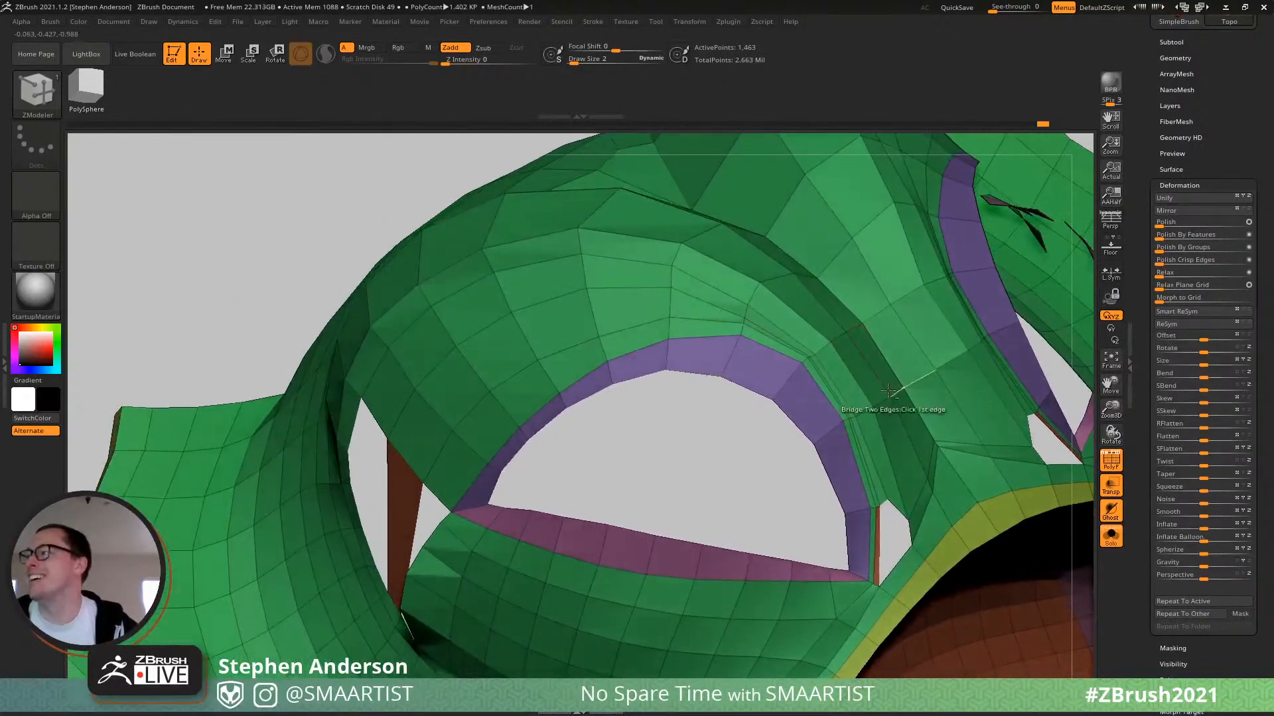
Set the edge action to Collapse and collapse the short edges of the leftover bridge strip at the inner eye corner.
{"action": "right_click_drag", "start_coordinate": [898, 391], "coordinate": [718, 344], "text": "alt"}
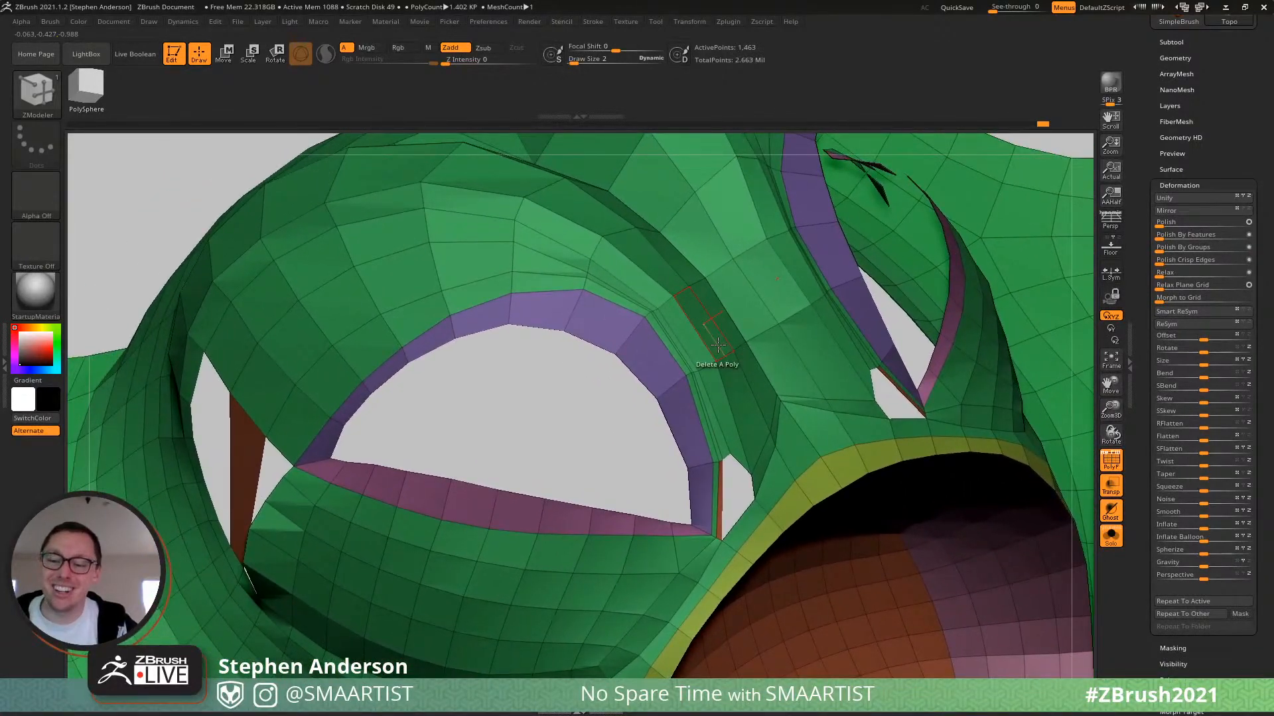
{"action": "mouse_move", "coordinate": [656, 304]}
{"action": "right_mouse_down"}
{"action": "mouse_move", "coordinate": [680, 309]}
{"action": "mouse_move", "coordinate": [644, 305]}
{"action": "right_mouse_up"}
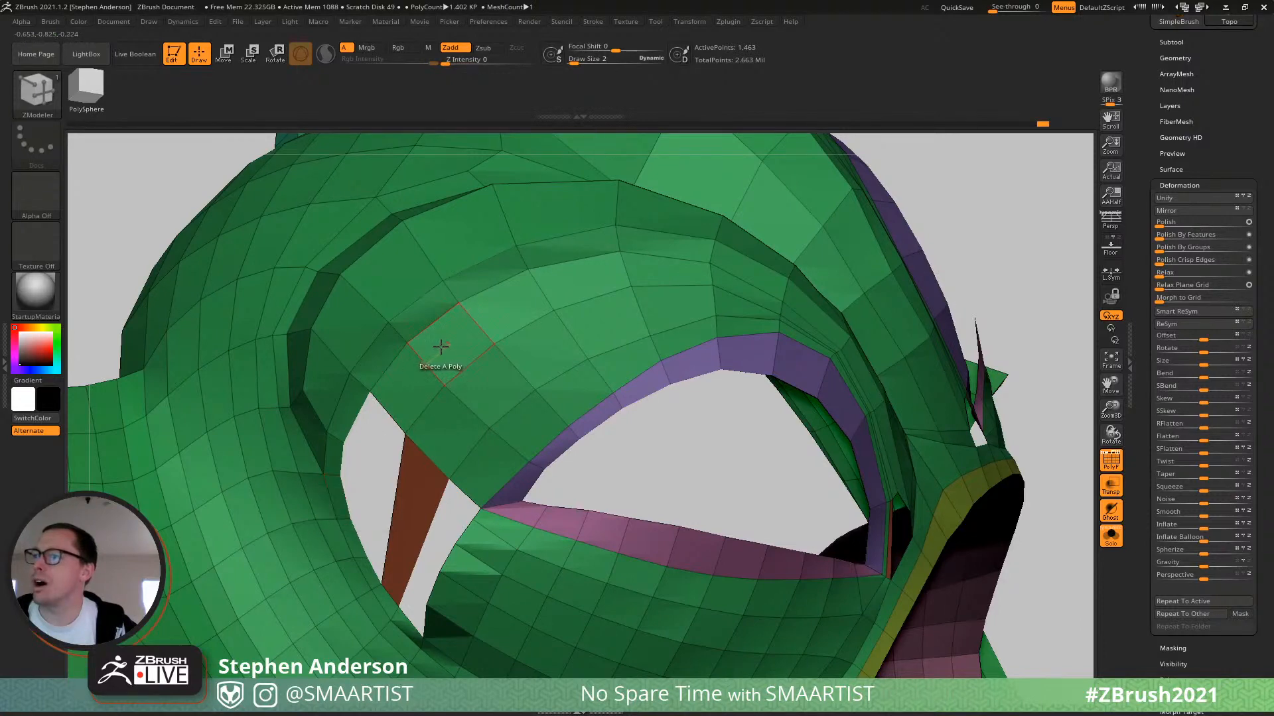
{"action": "mouse_move", "coordinate": [442, 347]}
{"action": "right_mouse_down"}
{"action": "mouse_move", "coordinate": [477, 465]}
{"action": "mouse_move", "coordinate": [465, 460]}
{"action": "mouse_move", "coordinate": [458, 451]}
{"action": "mouse_move", "coordinate": [735, 617]}
{"action": "right_mouse_up"}
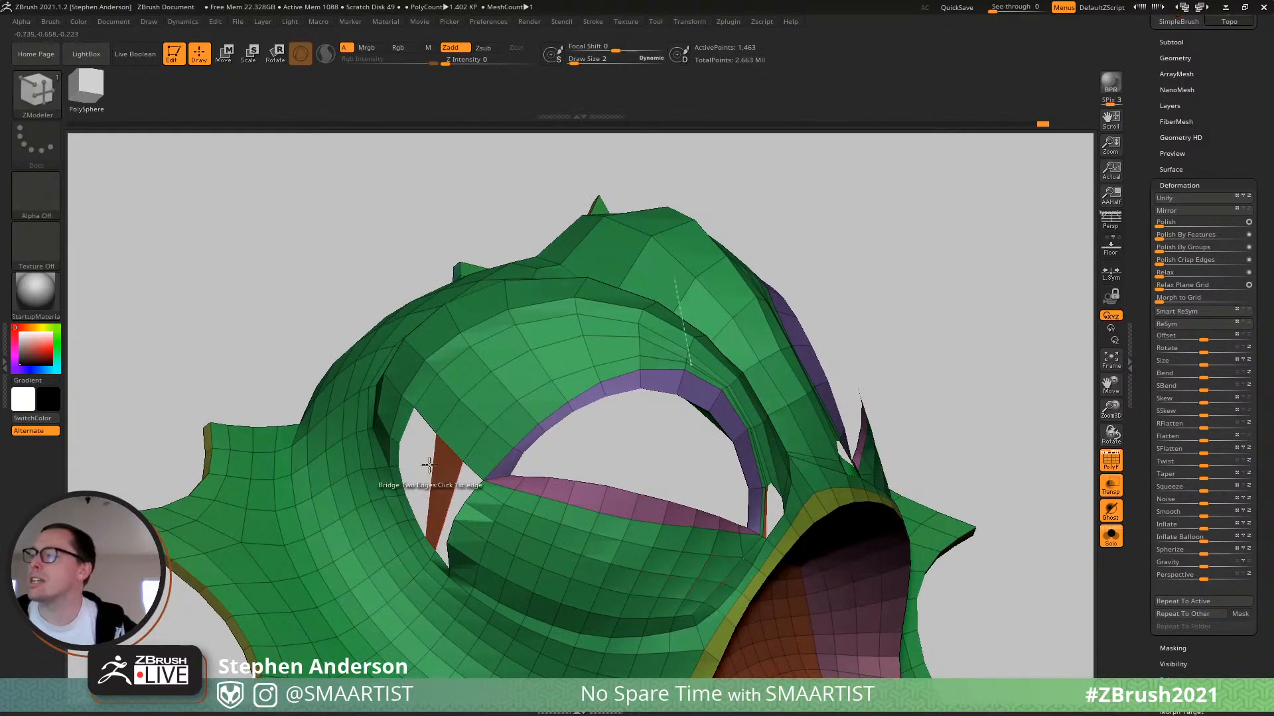
{"action": "mouse_move", "coordinate": [648, 585]}
{"action": "right_mouse_down"}
{"action": "mouse_move", "coordinate": [567, 523]}
{"action": "mouse_move", "coordinate": [586, 514]}
{"action": "mouse_move", "coordinate": [428, 528]}
{"action": "mouse_move", "coordinate": [601, 492]}
{"action": "right_mouse_up"}
{"action": "key", "text": "ctrl"}
{"action": "right_click_drag", "start_coordinate": [601, 492], "coordinate": [594, 475], "text": "ctrl"}
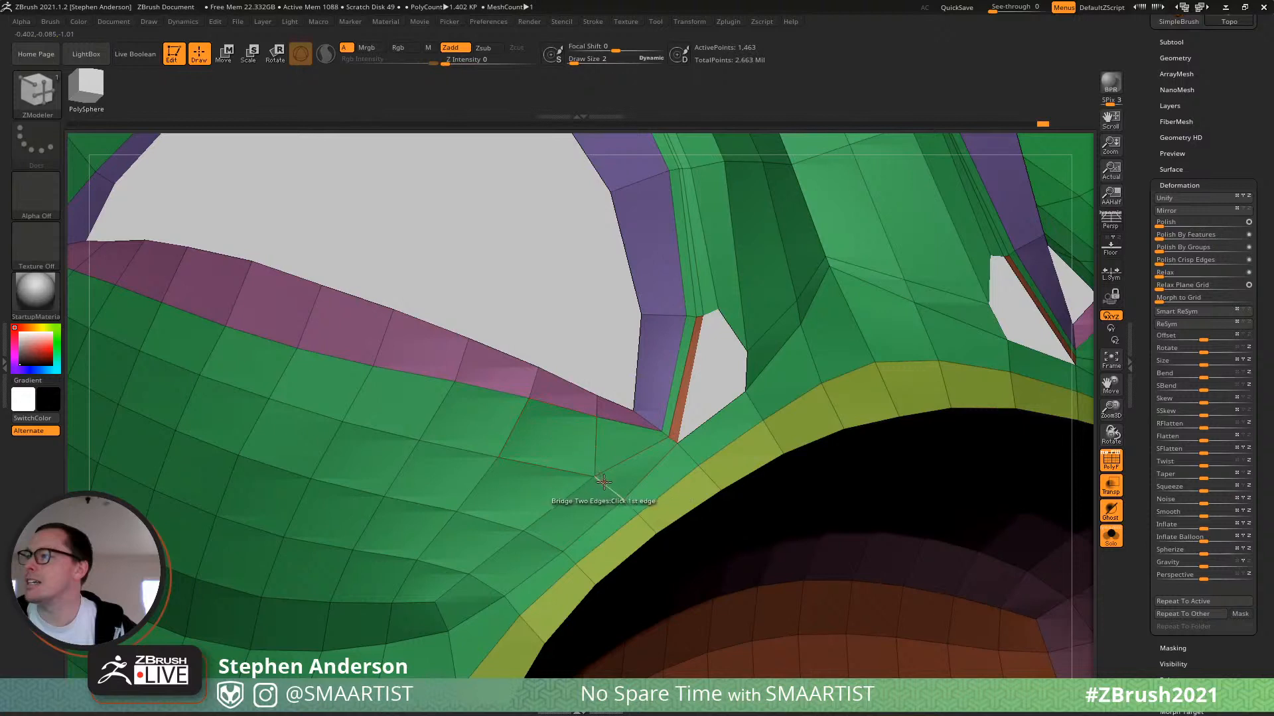
{"action": "key", "text": "space"}
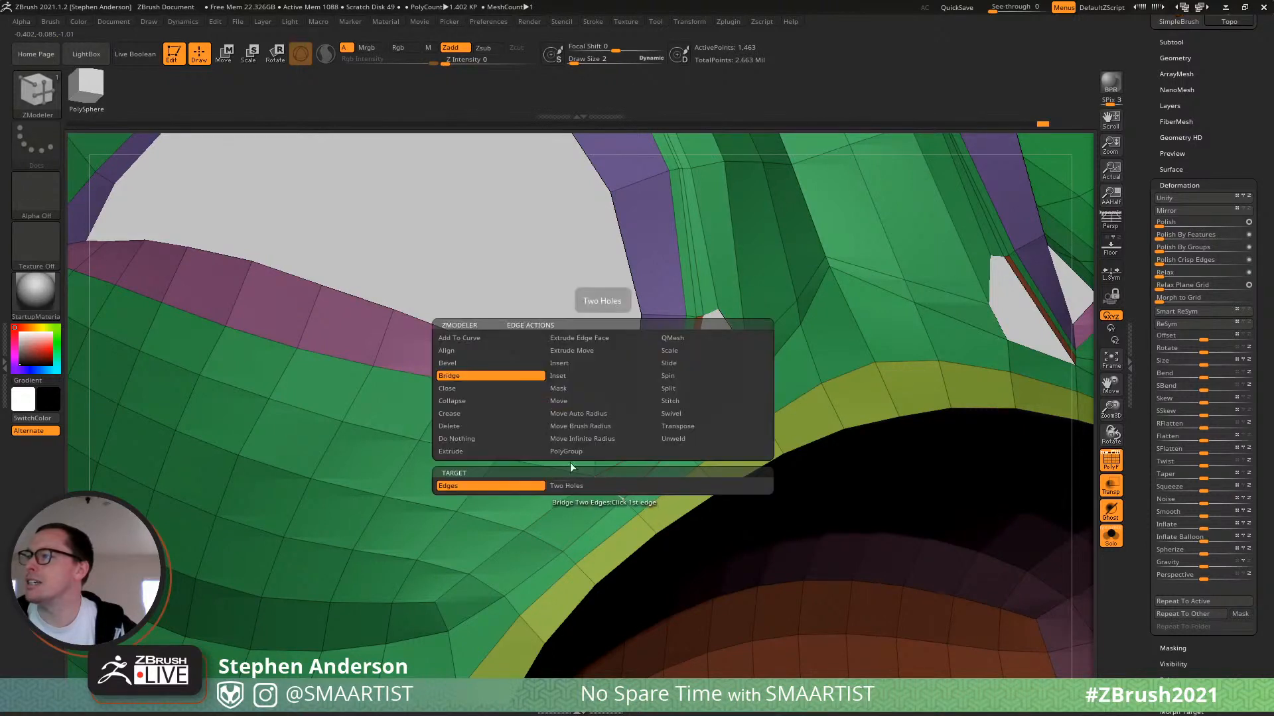
{"action": "left_click", "coordinate": [462, 401]}
{"action": "left_click", "coordinate": [604, 480]}
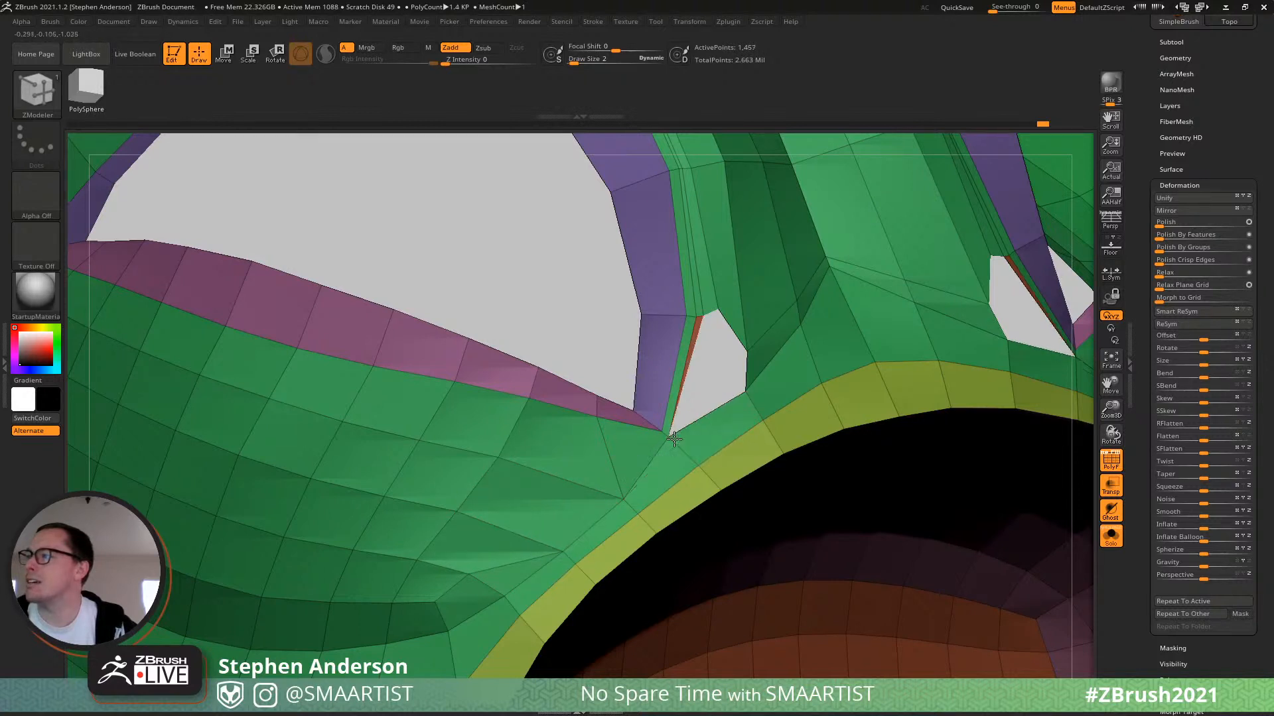
{"action": "key", "text": "ctrl+z"}
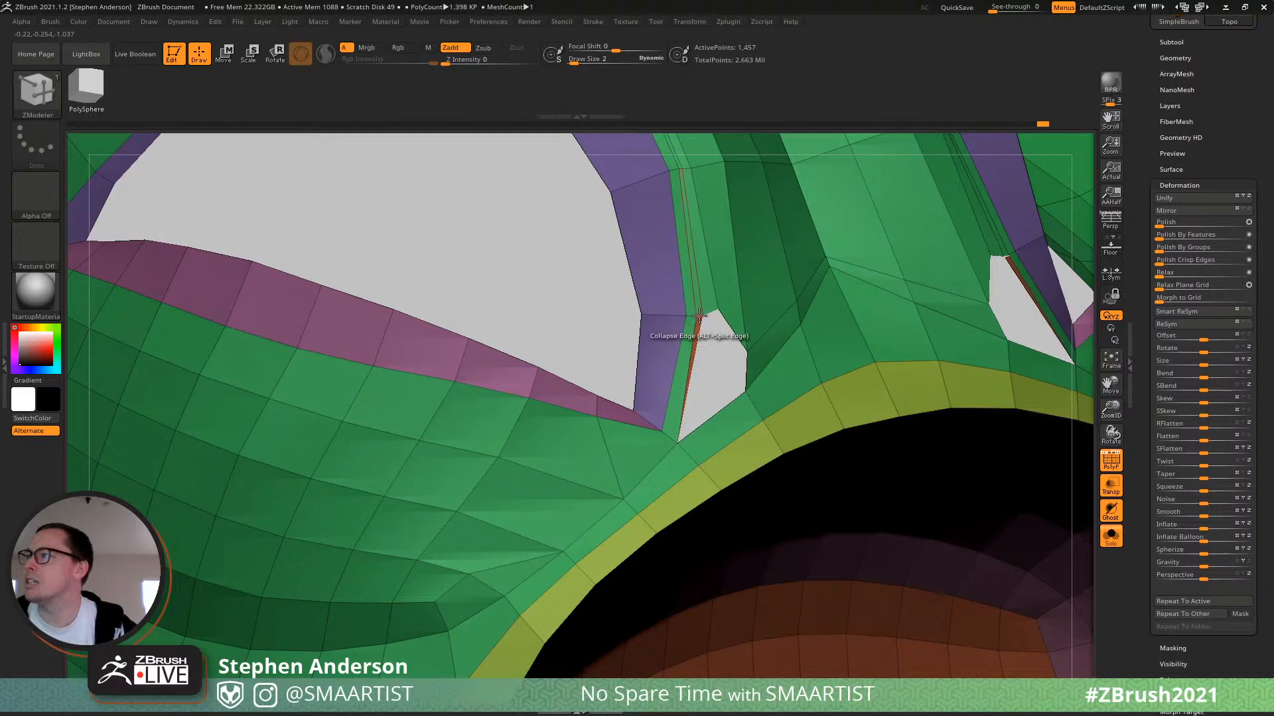
{"action": "right_click_drag", "start_coordinate": [686, 214], "coordinate": [695, 447], "text": "alt"}
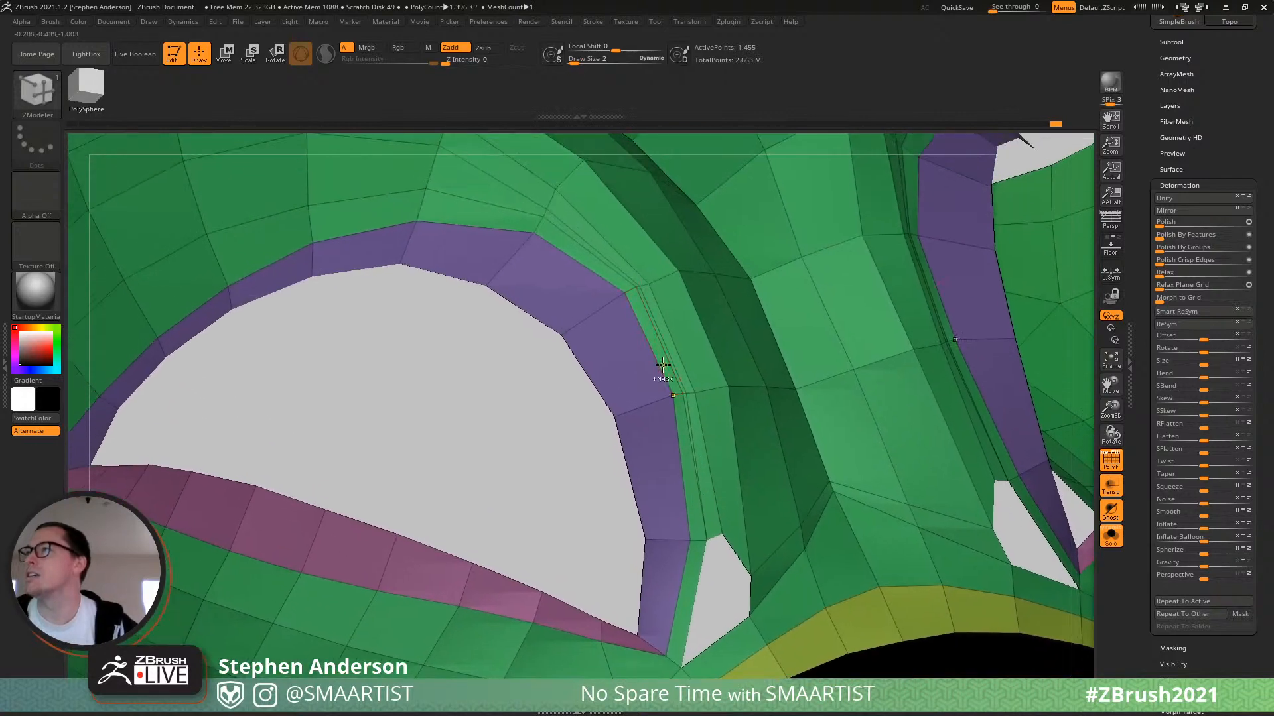
Try to collapse the short edges between the thin edge loops along the nose side of the eyelid.
{"action": "right_click_drag", "start_coordinate": [663, 379], "coordinate": [612, 355], "text": "ctrl"}
{"action": "right_click_drag", "start_coordinate": [687, 391], "coordinate": [699, 440], "text": "ctrl"}
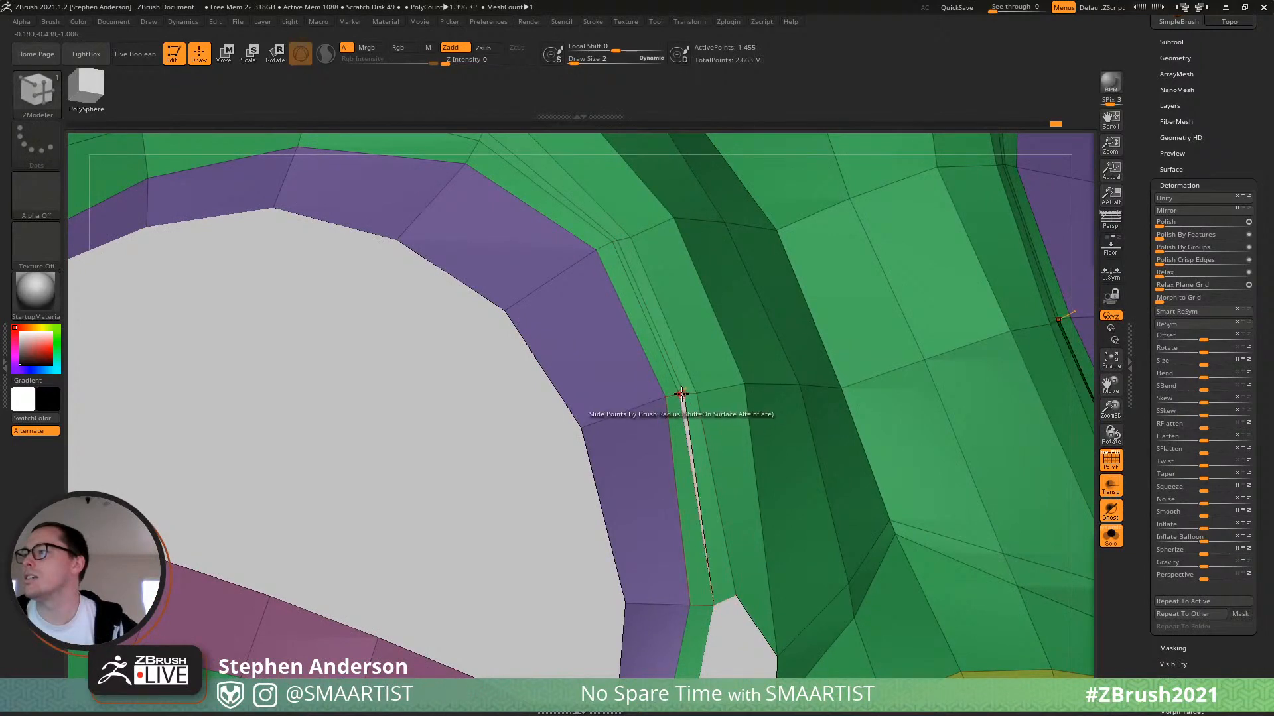
{"action": "mouse_move", "coordinate": [684, 397]}
{"action": "right_mouse_down", "text": "ctrl"}
{"action": "mouse_move", "coordinate": [735, 432]}
{"action": "mouse_move", "coordinate": [654, 340]}
{"action": "mouse_move", "coordinate": [287, 435]}
{"action": "right_mouse_up", "text": "ctrl"}
{"action": "left_click", "coordinate": [287, 435]}
{"action": "mouse_move", "coordinate": [361, 361]}
{"action": "right_mouse_down"}
{"action": "mouse_move", "coordinate": [381, 352]}
{"action": "mouse_move", "coordinate": [420, 364]}
{"action": "mouse_move", "coordinate": [572, 323]}
{"action": "mouse_move", "coordinate": [473, 316]}
{"action": "right_mouse_up"}
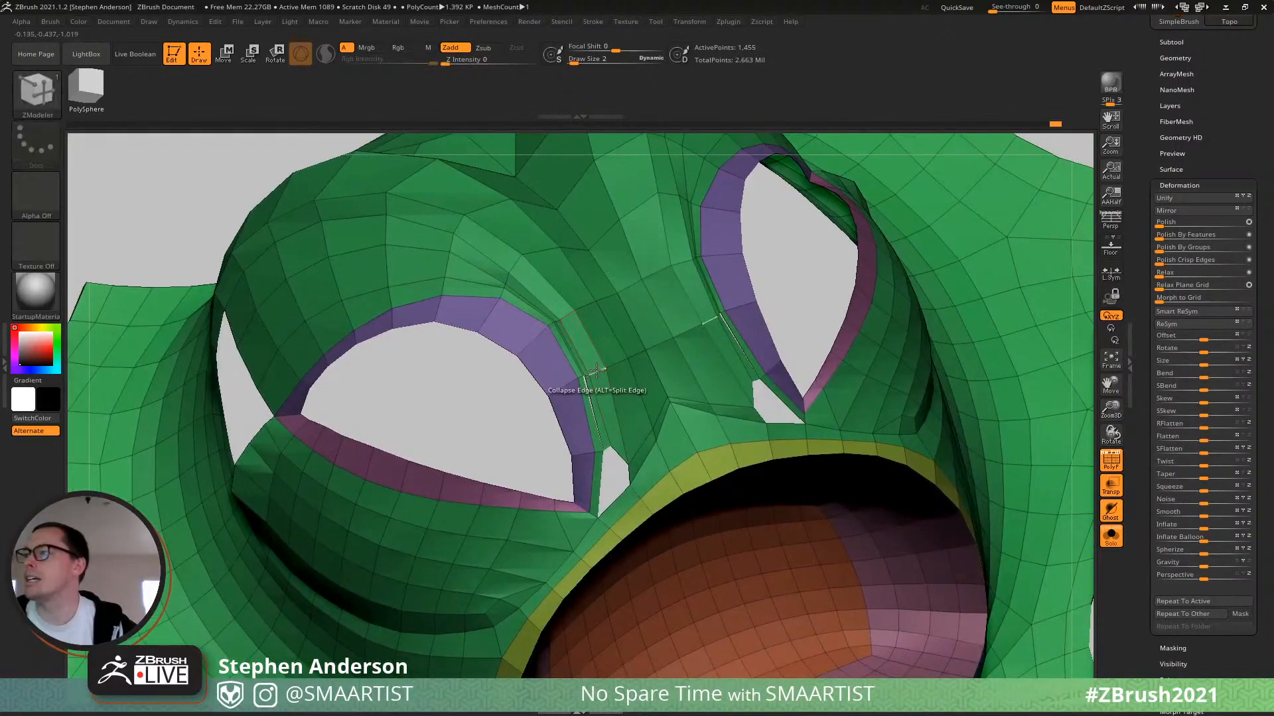
{"action": "mouse_move", "coordinate": [602, 374]}
{"action": "right_mouse_down", "text": "alt"}
{"action": "mouse_move", "coordinate": [651, 443]}
{"action": "mouse_move", "coordinate": [647, 425]}
{"action": "mouse_move", "coordinate": [635, 446]}
{"action": "right_mouse_up", "text": "alt"}
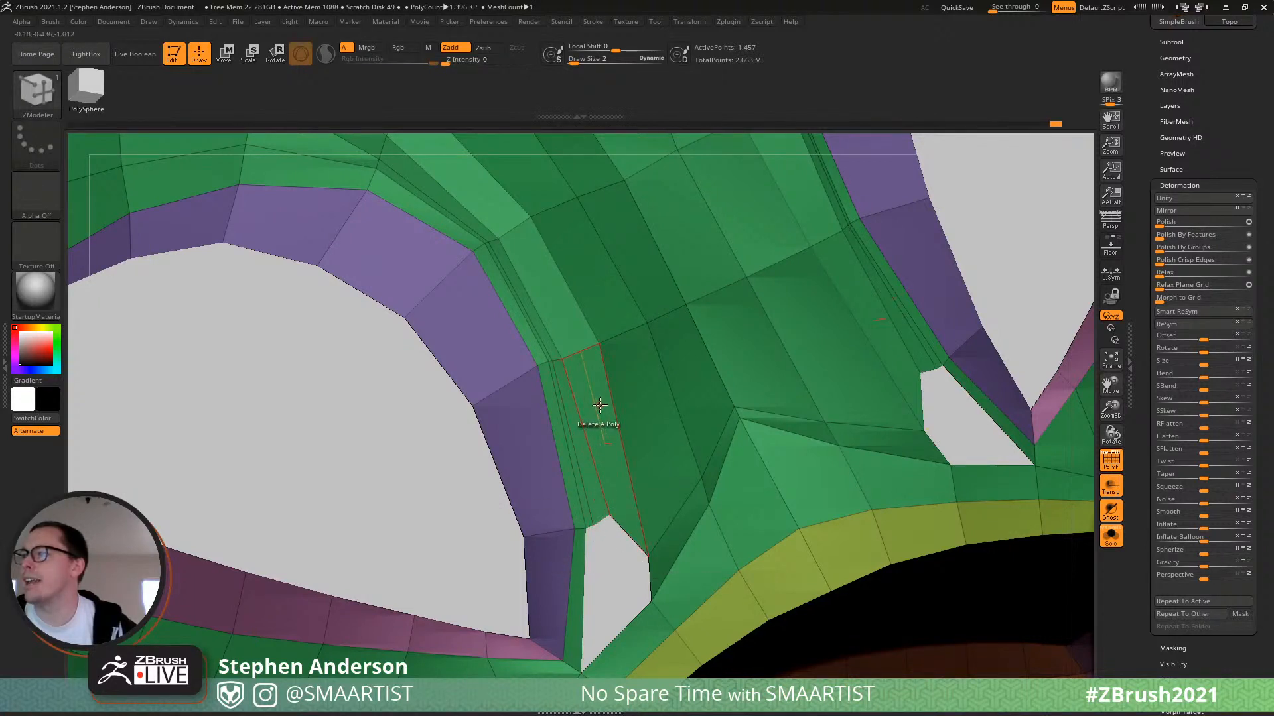
{"action": "right_click_drag", "start_coordinate": [599, 406], "coordinate": [612, 471], "text": "alt"}
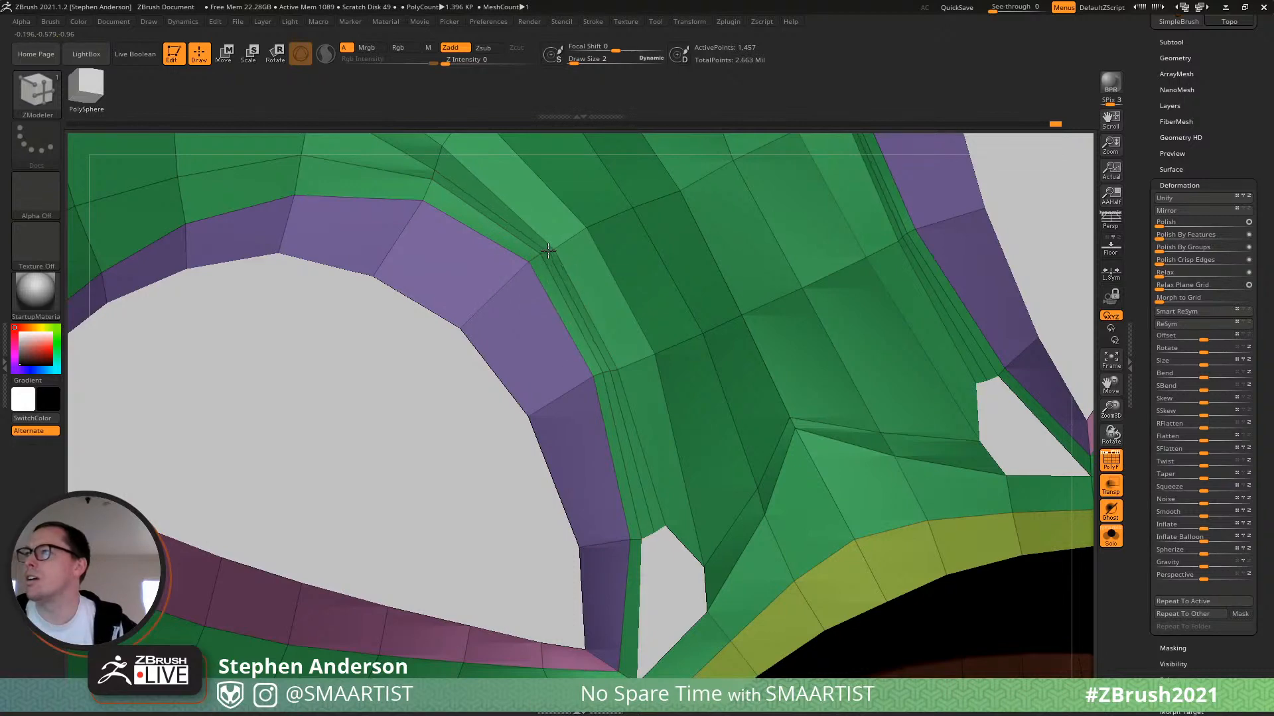
Delete the bridge polygon spanning the outer eye corner gap to reopen the hole.
{"action": "mouse_move", "coordinate": [504, 227]}
{"action": "right_mouse_down"}
{"action": "mouse_move", "coordinate": [620, 427]}
{"action": "mouse_move", "coordinate": [606, 370]}
{"action": "mouse_move", "coordinate": [740, 471]}
{"action": "right_mouse_up"}
{"action": "key", "text": "ctrl"}
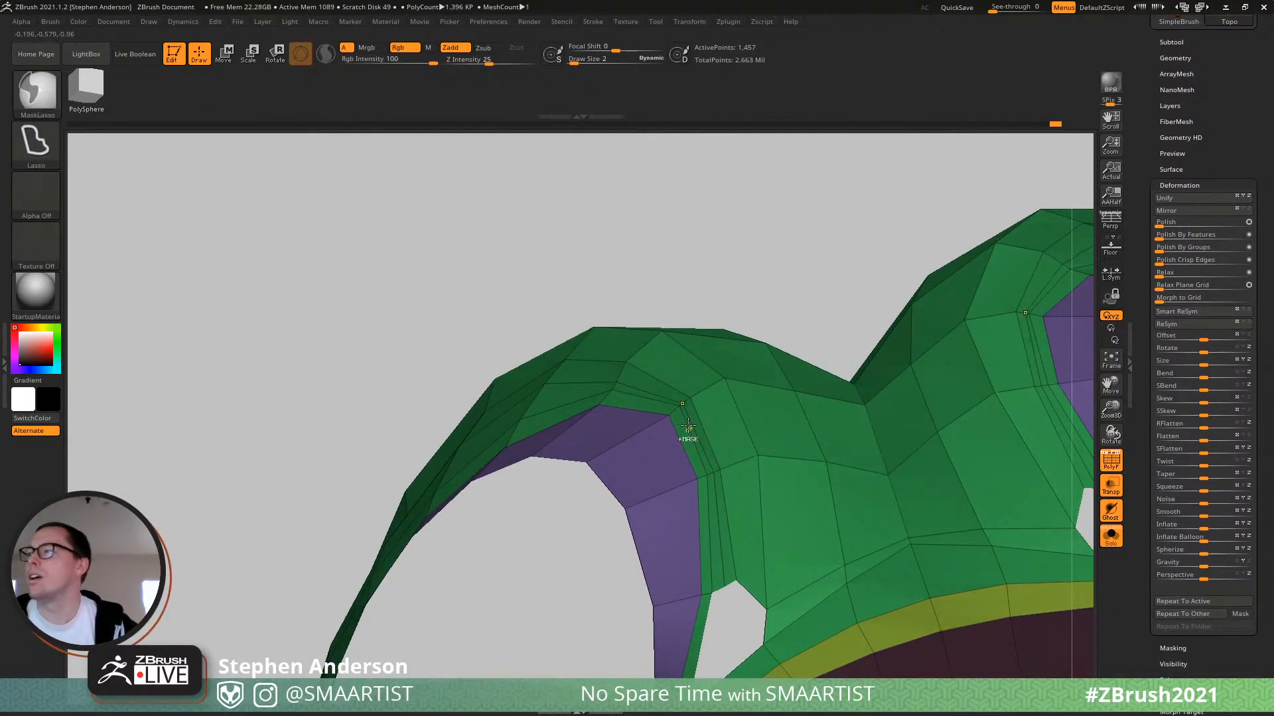
{"action": "mouse_move", "coordinate": [678, 407]}
{"action": "right_mouse_down", "text": "ctrl"}
{"action": "mouse_move", "coordinate": [653, 404]}
{"action": "mouse_move", "coordinate": [668, 380]}
{"action": "right_mouse_up", "text": "ctrl"}
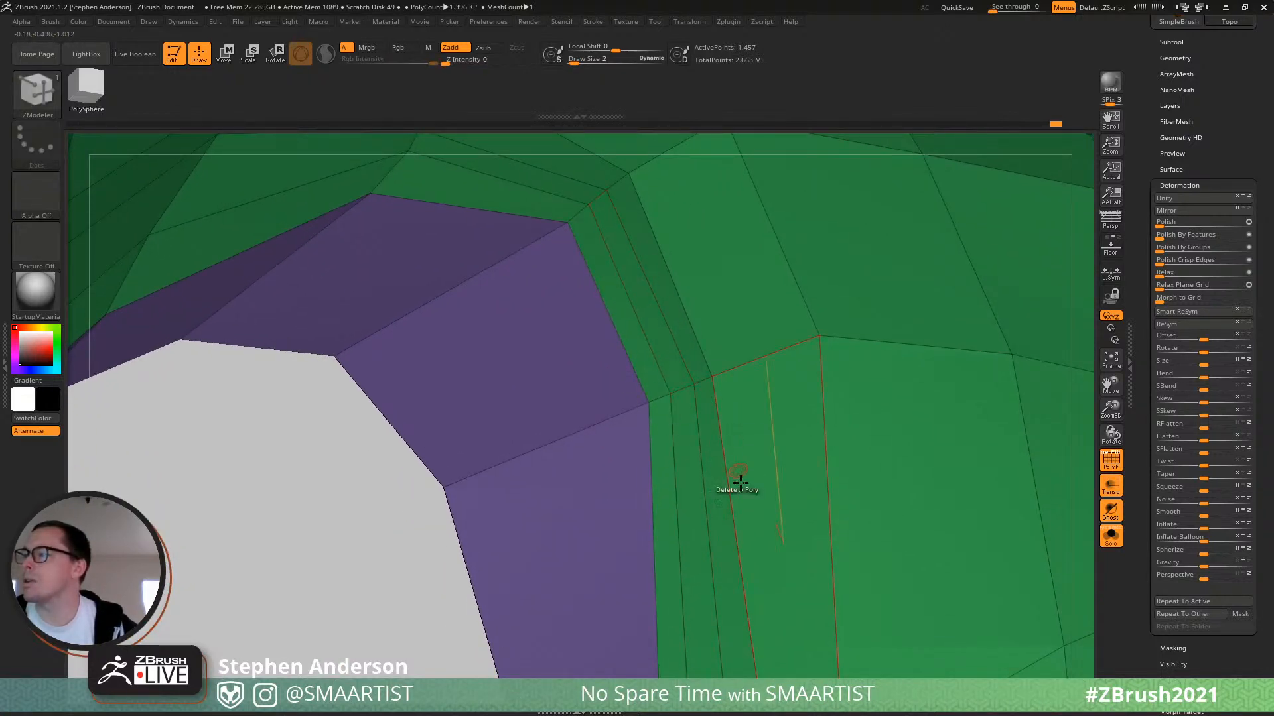
{"action": "right_click_drag", "start_coordinate": [740, 484], "coordinate": [611, 352], "text": "ctrl"}
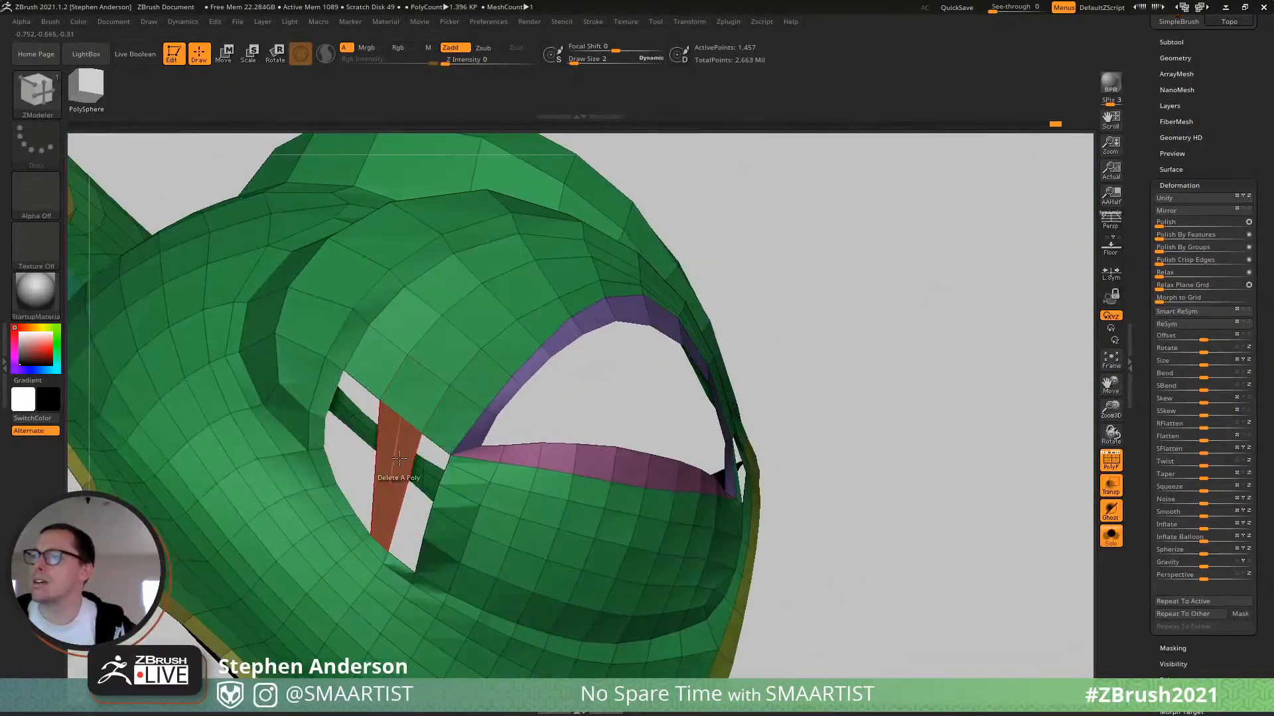
{"action": "left_click", "coordinate": [399, 457]}
{"action": "mouse_move", "coordinate": [399, 458]}
{"action": "right_mouse_down"}
{"action": "mouse_move", "coordinate": [480, 394]}
{"action": "mouse_move", "coordinate": [483, 441]}
{"action": "mouse_move", "coordinate": [475, 398]}
{"action": "mouse_move", "coordinate": [483, 415]}
{"action": "mouse_move", "coordinate": [469, 413]}
{"action": "mouse_move", "coordinate": [465, 434]}
{"action": "right_mouse_up"}
Set the edge action to Insert and add a single edge loop through the fold above the outer eye corner.
{"action": "key", "text": "ctrl"}
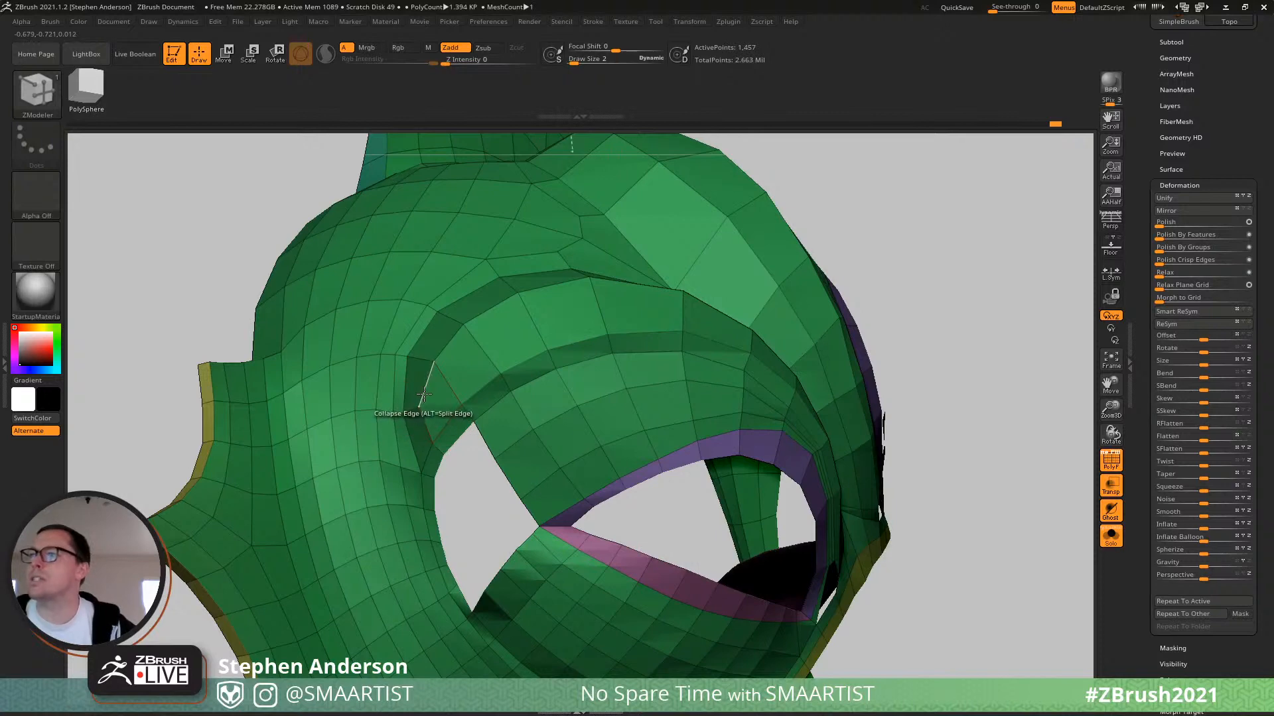
{"action": "key", "text": "space"}
{"action": "left_click", "coordinate": [389, 365]}
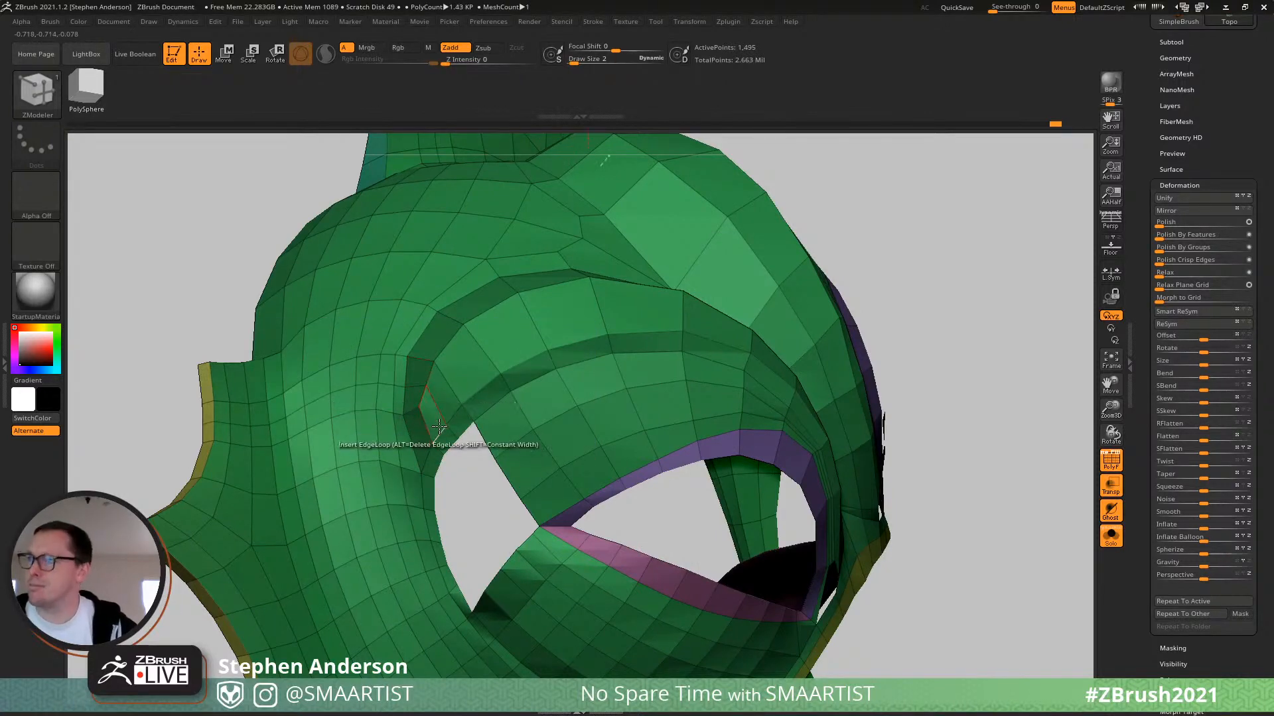
{"action": "right_click_drag", "start_coordinate": [439, 428], "coordinate": [430, 404]}
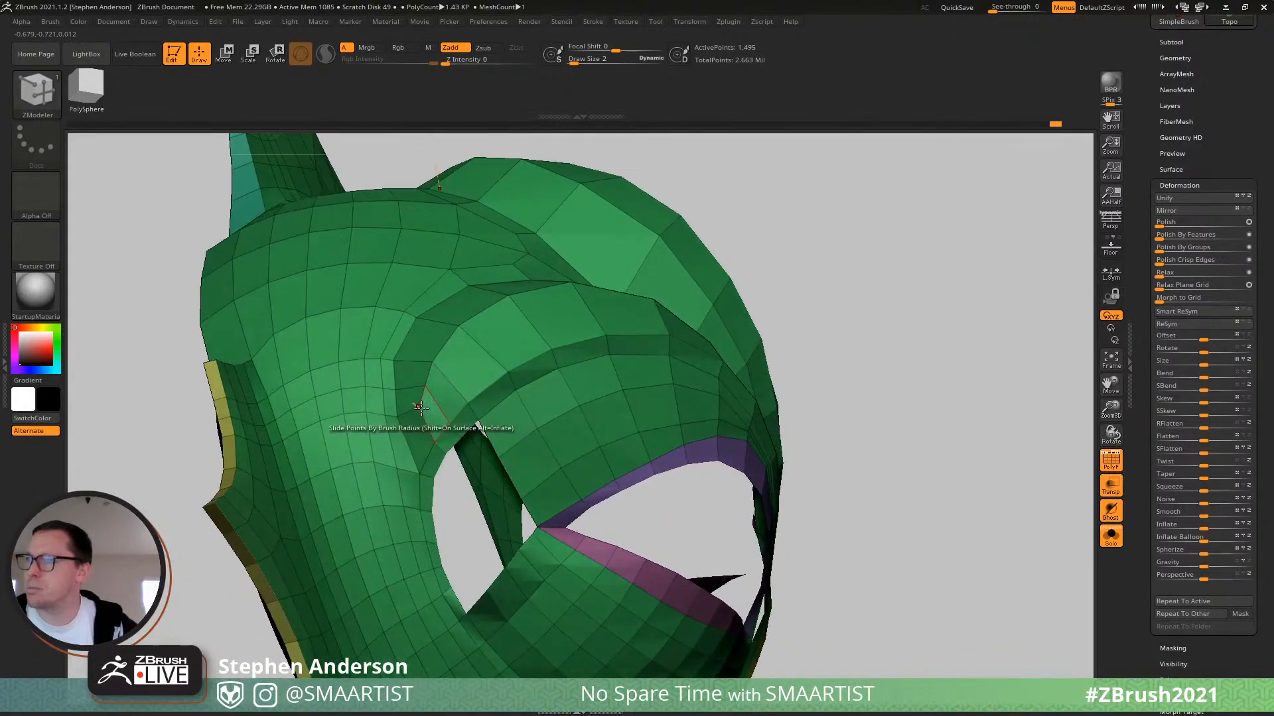
Set the draw size to 23 and slide the points around the new loop by brush radius to even out the outer socket.
{"action": "key", "text": "s"}
{"action": "left_click", "coordinate": [423, 409]}
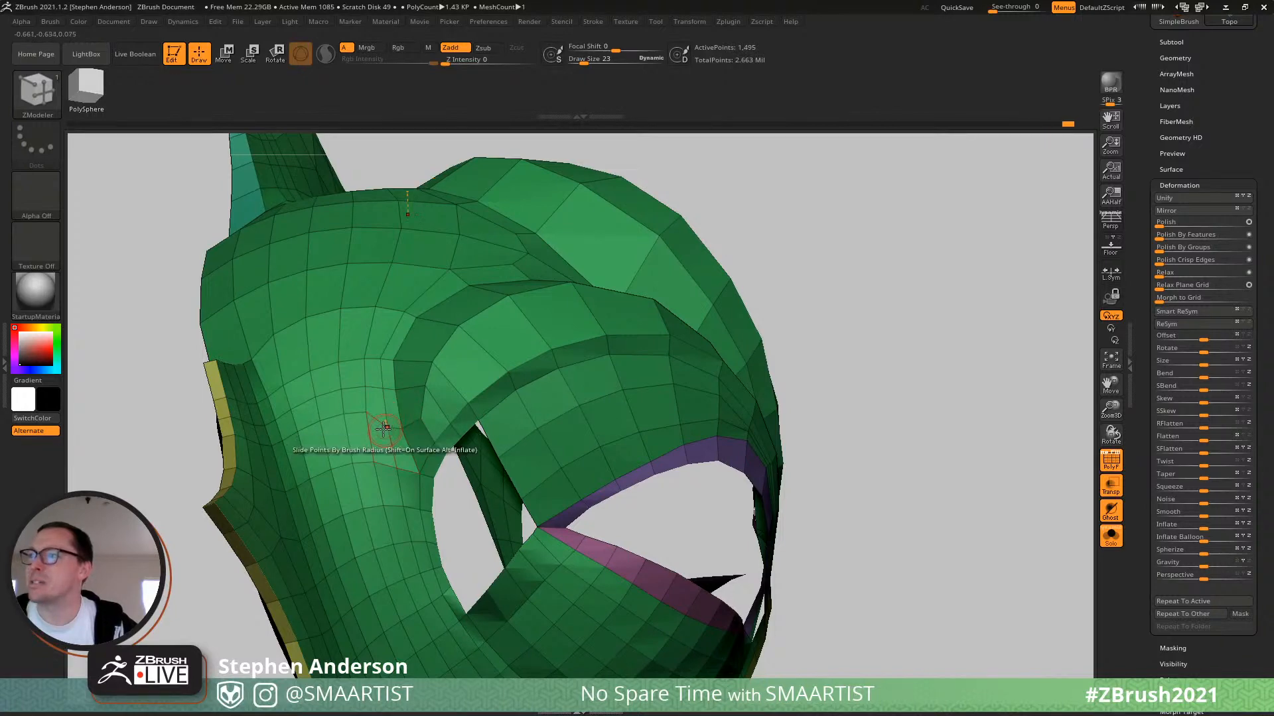
{"action": "mouse_move", "coordinate": [357, 420]}
{"action": "right_mouse_down"}
{"action": "mouse_move", "coordinate": [296, 436]}
{"action": "mouse_move", "coordinate": [347, 417]}
{"action": "right_mouse_up"}
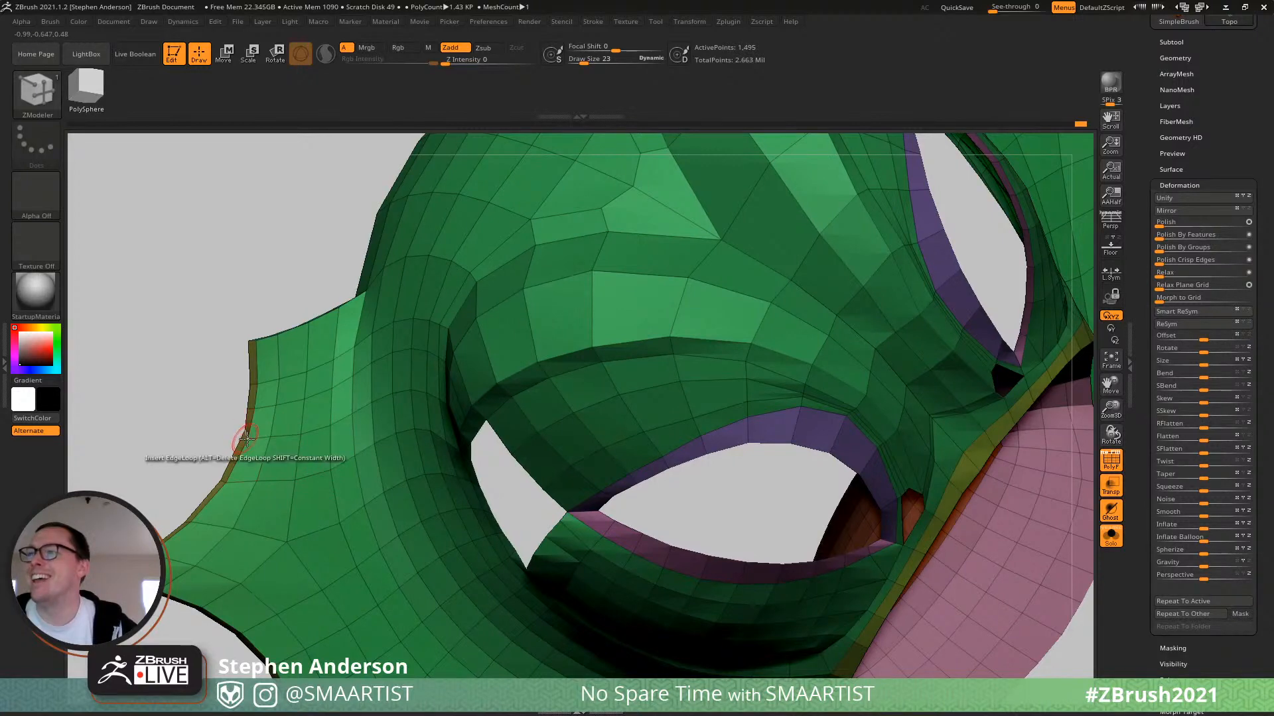
Slide points by brush radius on the side frill behind the eye to even out its polygon rows.
{"action": "right_click_drag", "start_coordinate": [252, 434], "coordinate": [540, 398]}
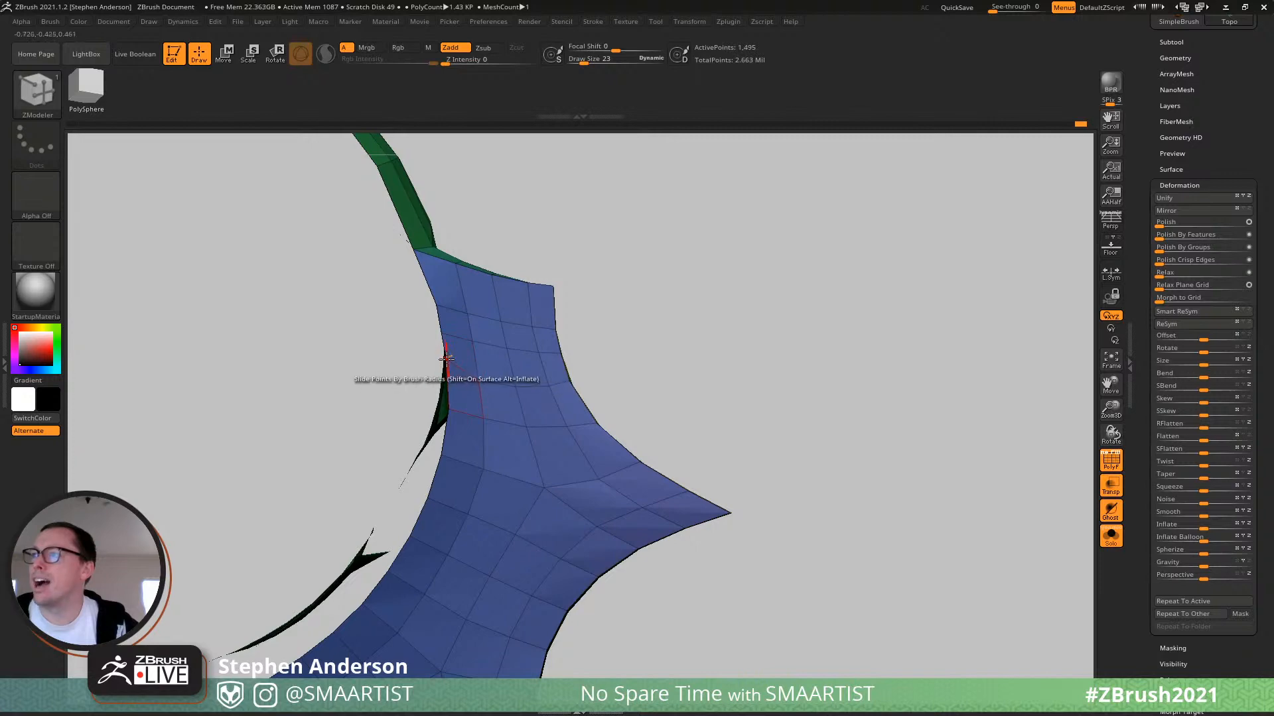
{"action": "right_click_drag", "start_coordinate": [505, 349], "coordinate": [388, 333]}
{"action": "right_click_drag", "start_coordinate": [587, 312], "coordinate": [687, 326]}
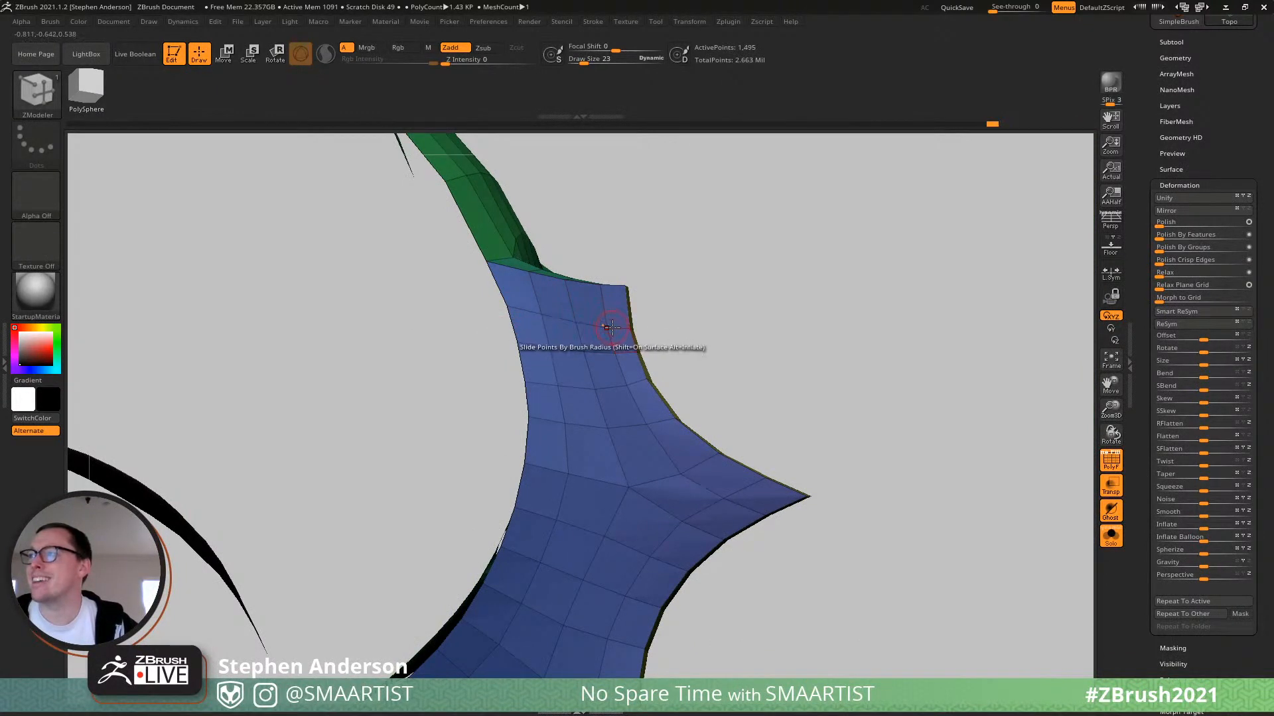
{"action": "mouse_move", "coordinate": [628, 328]}
{"action": "right_mouse_down"}
{"action": "mouse_move", "coordinate": [555, 330]}
{"action": "mouse_move", "coordinate": [641, 326]}
{"action": "right_mouse_up"}
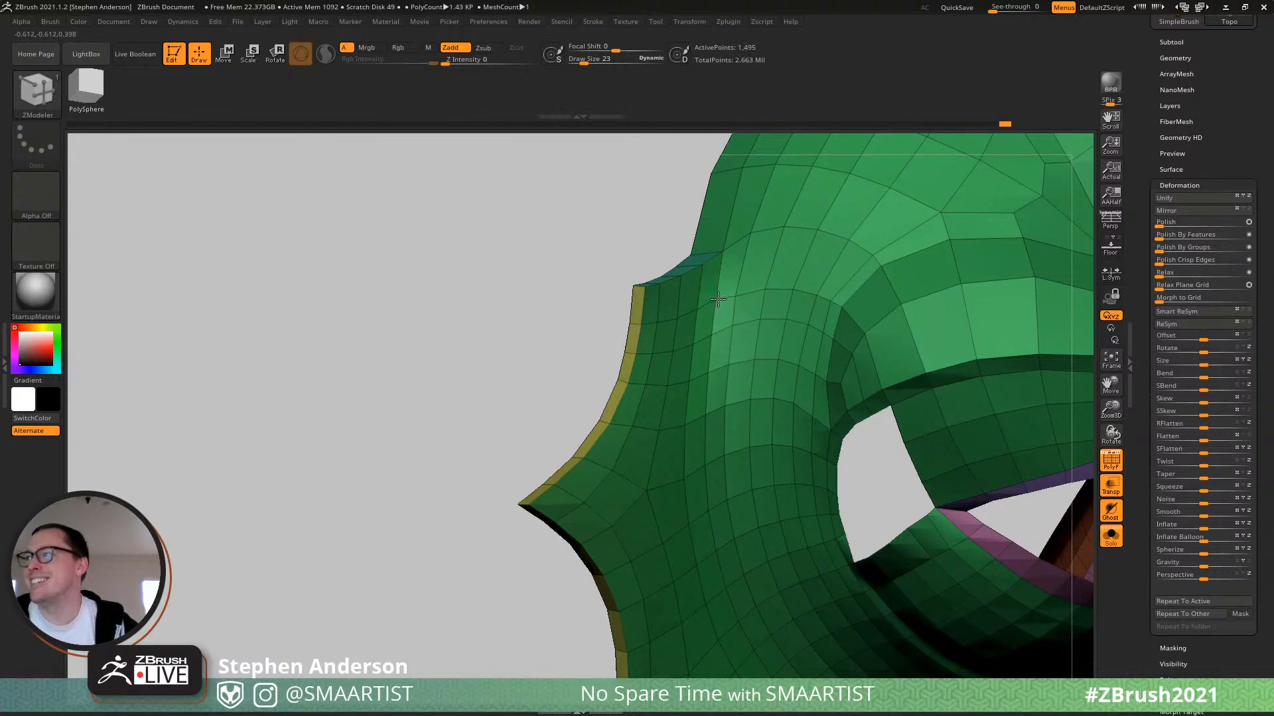
Try to delete the polygon in the fold just above the outer eye corner gap.
{"action": "mouse_move", "coordinate": [718, 299]}
{"action": "right_mouse_down", "text": "ctrl"}
{"action": "mouse_move", "coordinate": [630, 282]}
{"action": "mouse_move", "coordinate": [668, 270]}
{"action": "mouse_move", "coordinate": [689, 297]}
{"action": "mouse_move", "coordinate": [658, 300]}
{"action": "mouse_move", "coordinate": [677, 296]}
{"action": "mouse_move", "coordinate": [663, 373]}
{"action": "mouse_move", "coordinate": [640, 377]}
{"action": "mouse_move", "coordinate": [643, 399]}
{"action": "right_mouse_up", "text": "ctrl"}
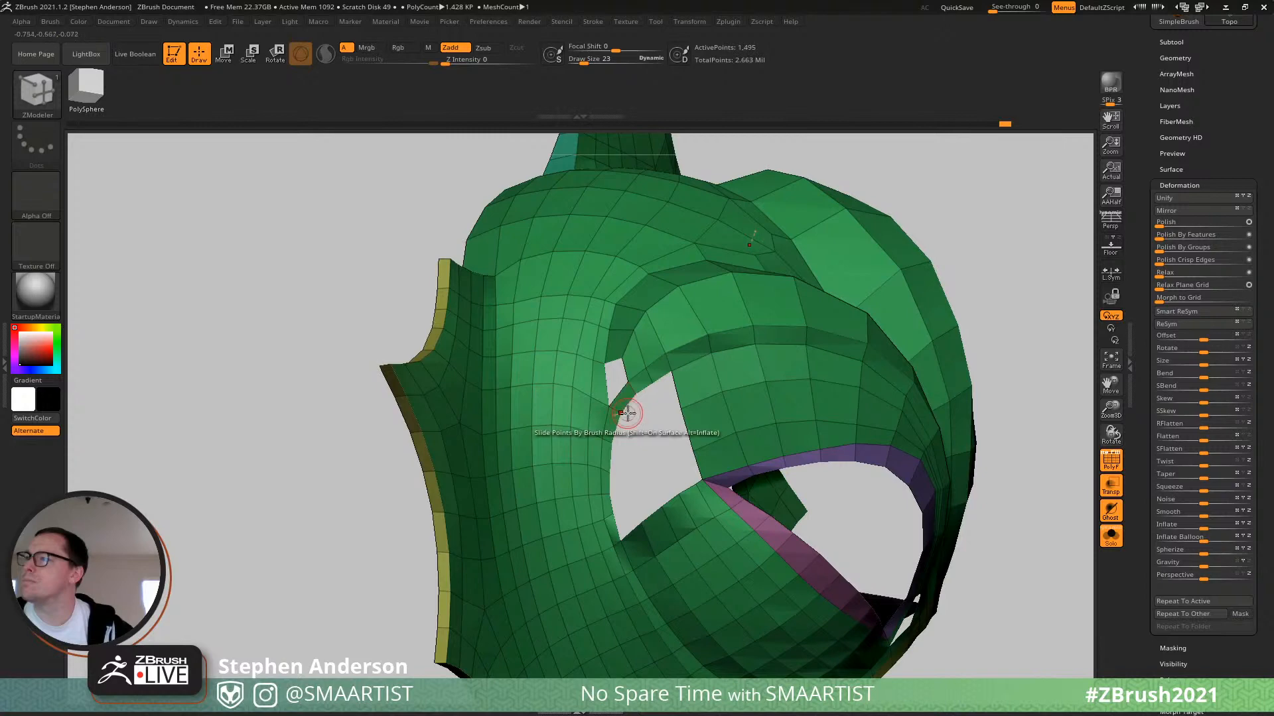
{"action": "mouse_move", "coordinate": [645, 369]}
{"action": "right_mouse_down"}
{"action": "mouse_move", "coordinate": [649, 382]}
{"action": "mouse_move", "coordinate": [647, 367]}
{"action": "mouse_move", "coordinate": [626, 393]}
{"action": "mouse_move", "coordinate": [556, 378]}
{"action": "mouse_move", "coordinate": [600, 413]}
{"action": "mouse_move", "coordinate": [644, 383]}
{"action": "right_mouse_up"}
{"action": "right_click_drag", "start_coordinate": [683, 426], "coordinate": [674, 490]}
Bridge the fold edge above the outer eye corner gap to the lower lid edge and insert edge loops across the new strip.
{"action": "key", "text": "space"}
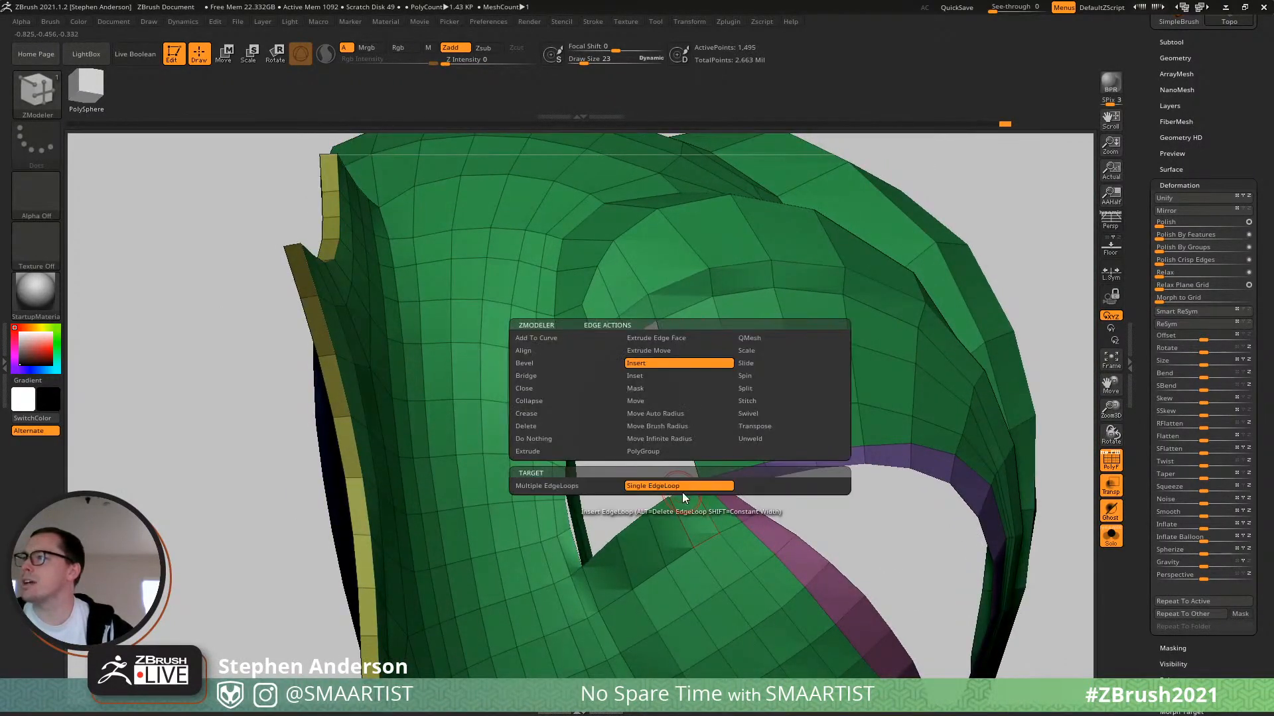
{"action": "left_click", "coordinate": [544, 375]}
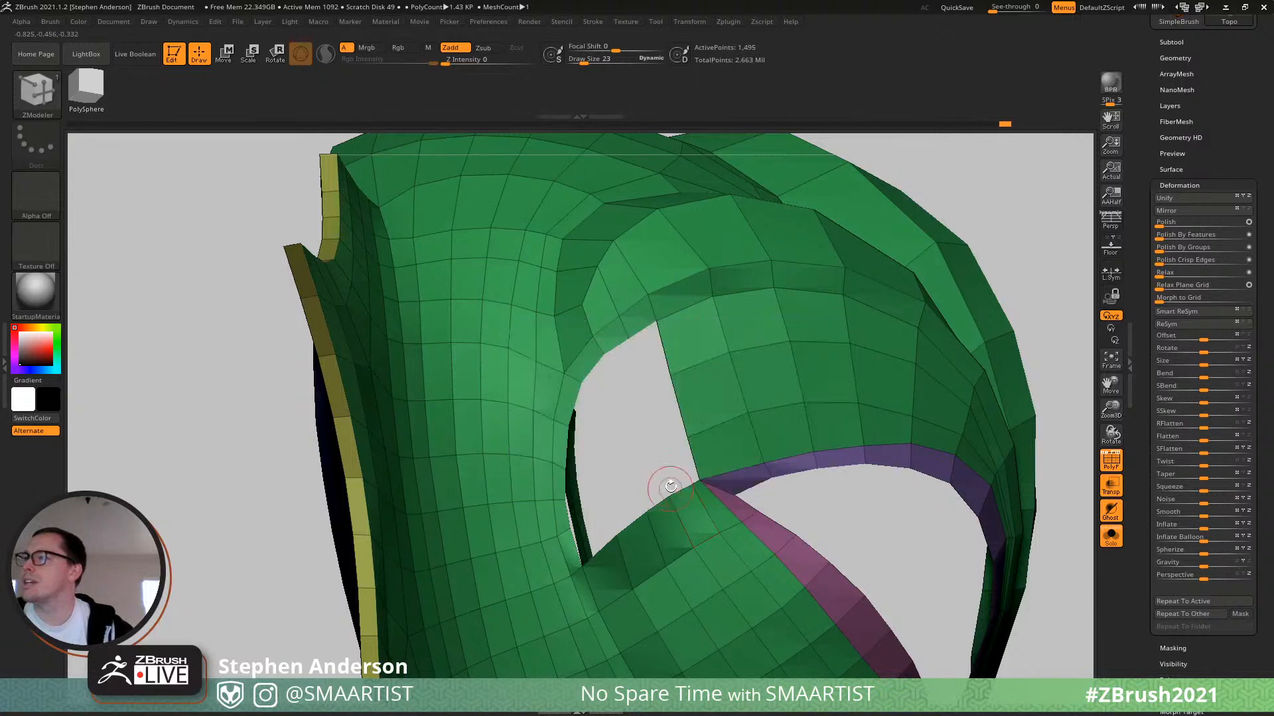
{"action": "left_click", "coordinate": [628, 339]}
{"action": "key", "text": "space"}
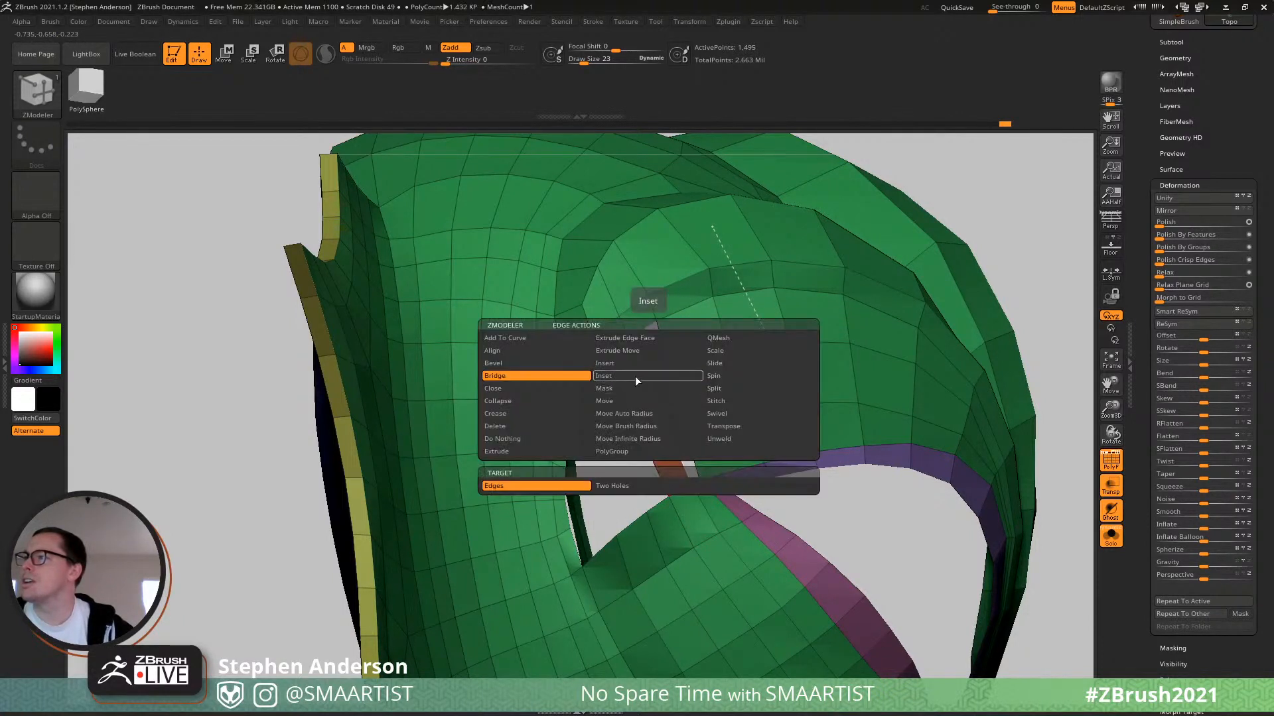
{"action": "left_click", "coordinate": [615, 366]}
{"action": "left_click_drag", "start_coordinate": [644, 377], "coordinate": [662, 421]}
Bridge the opposing edges of the new strip and the upper eyelid border to fill the narrow gap between them.
{"action": "key", "text": "space"}
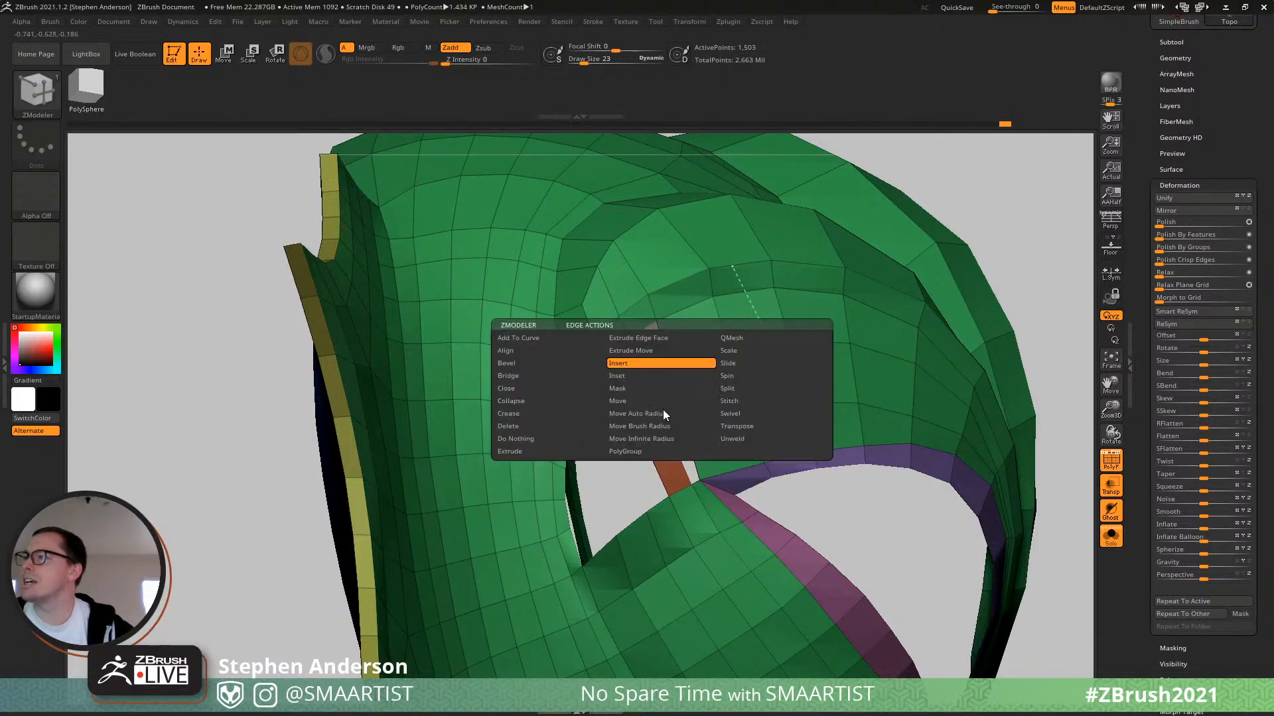
{"action": "left_click", "coordinate": [516, 376]}
{"action": "left_click", "coordinate": [641, 356]}
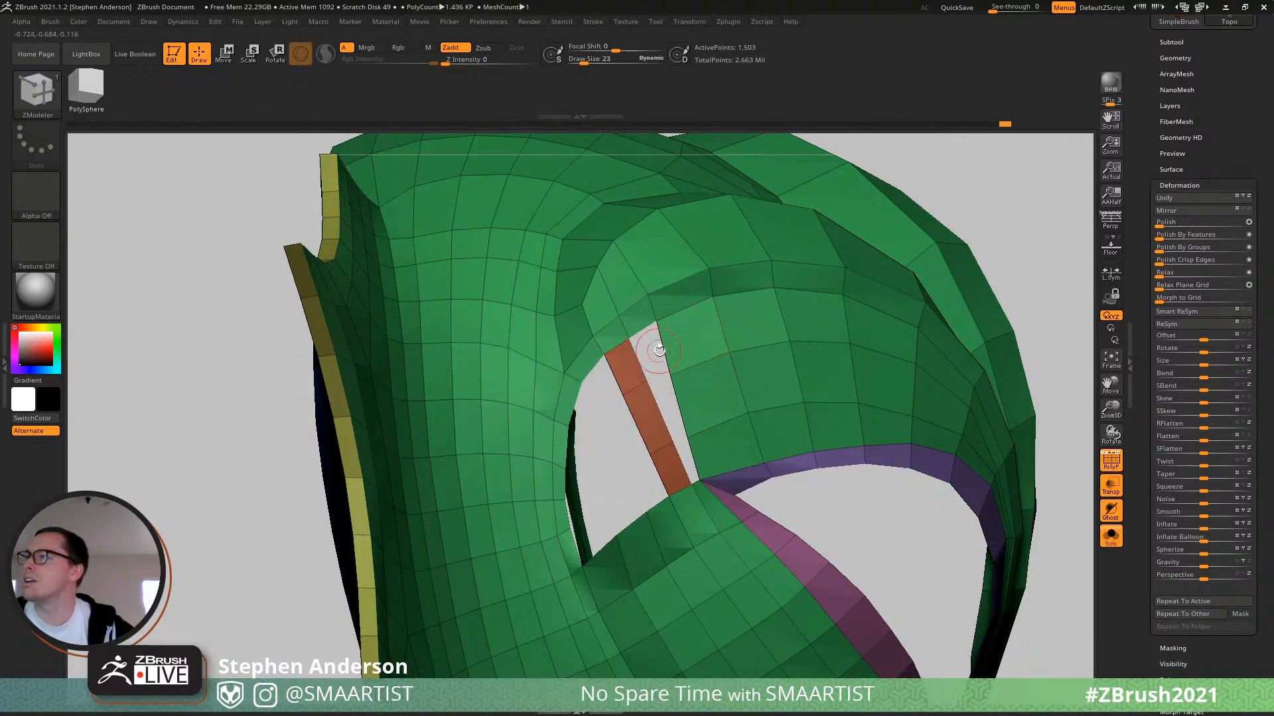
{"action": "left_click", "coordinate": [663, 355]}
{"action": "left_click", "coordinate": [674, 406]}
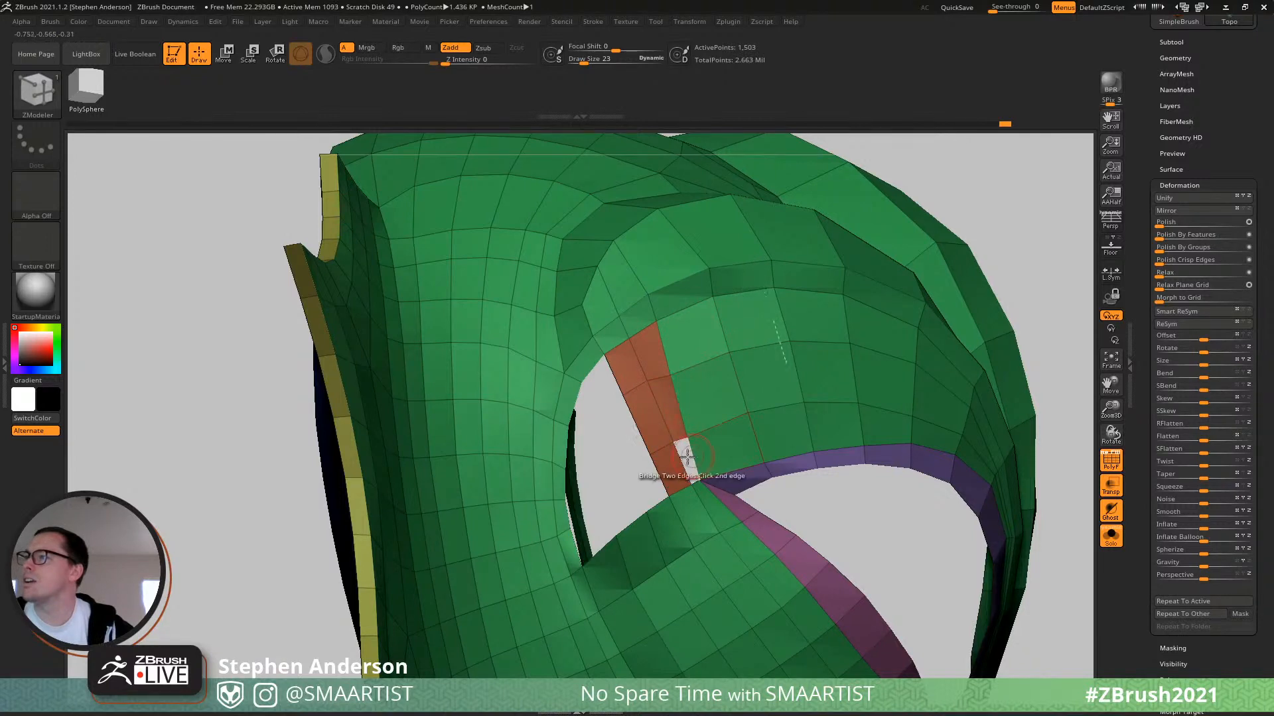
{"action": "left_click", "coordinate": [683, 457]}
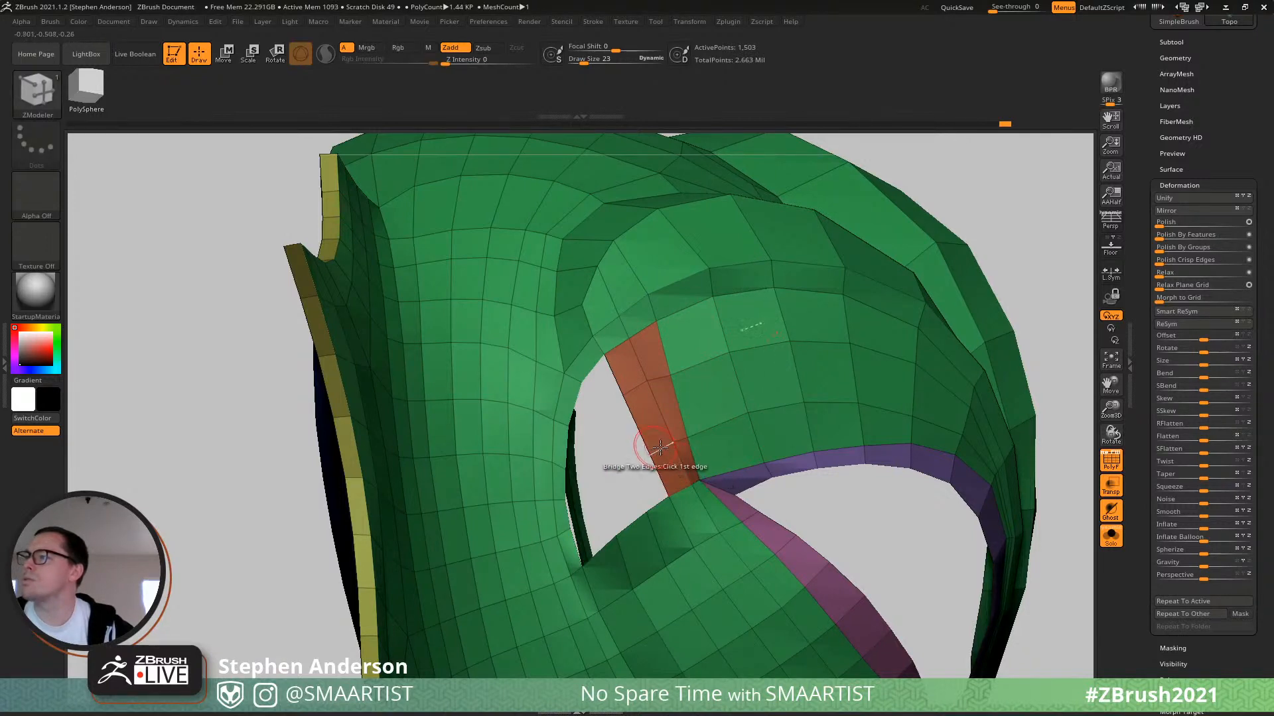
Remove the bridged strip of polygons from the outer eye corner gap.
{"action": "mouse_move", "coordinate": [661, 447]}
{"action": "right_mouse_down"}
{"action": "mouse_move", "coordinate": [644, 456]}
{"action": "mouse_move", "coordinate": [631, 444]}
{"action": "mouse_move", "coordinate": [656, 438]}
{"action": "mouse_move", "coordinate": [610, 389]}
{"action": "mouse_move", "coordinate": [593, 384]}
{"action": "mouse_move", "coordinate": [595, 402]}
{"action": "mouse_move", "coordinate": [583, 380]}
{"action": "mouse_move", "coordinate": [626, 423]}
{"action": "mouse_move", "coordinate": [595, 393]}
{"action": "mouse_move", "coordinate": [644, 425]}
{"action": "mouse_move", "coordinate": [670, 416]}
{"action": "mouse_move", "coordinate": [631, 380]}
{"action": "mouse_move", "coordinate": [647, 380]}
{"action": "mouse_move", "coordinate": [618, 388]}
{"action": "right_mouse_up"}
{"action": "key", "text": "b"}
{"action": "key", "text": "m"}
{"action": "key", "text": "v"}
{"action": "key", "text": "ctrl"}
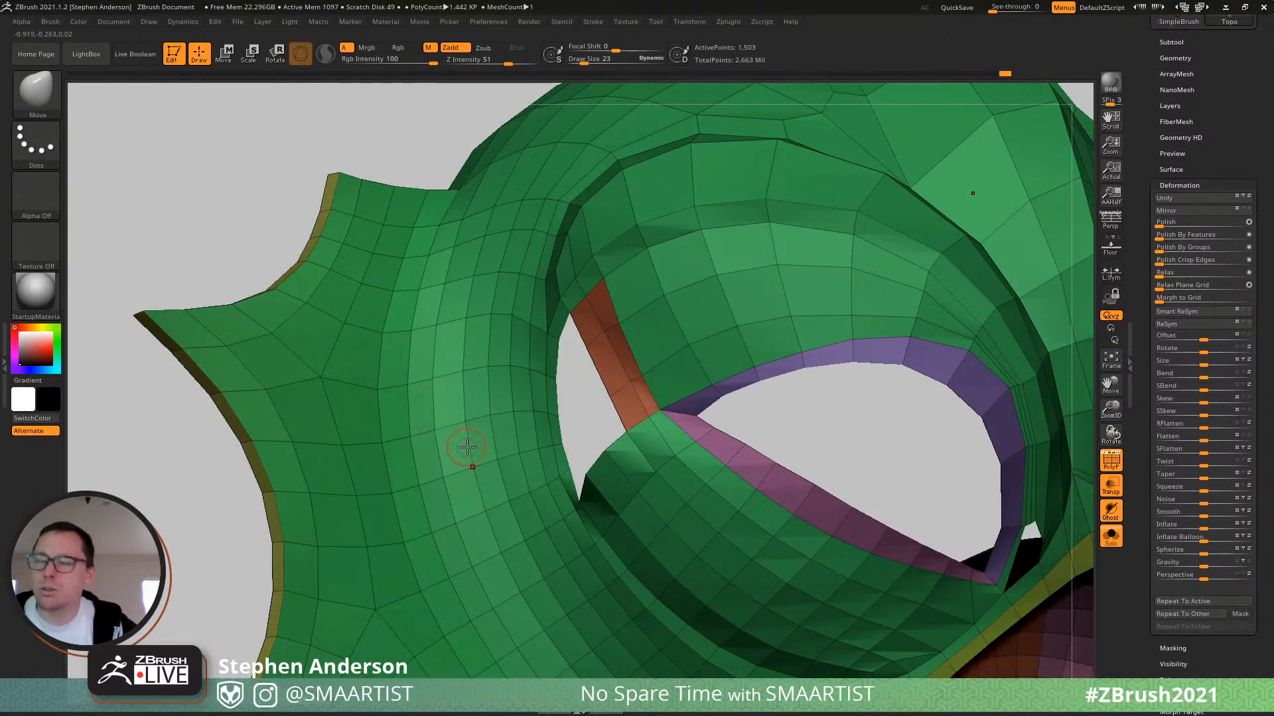
{"action": "right_click_drag", "start_coordinate": [467, 448], "coordinate": [474, 383]}
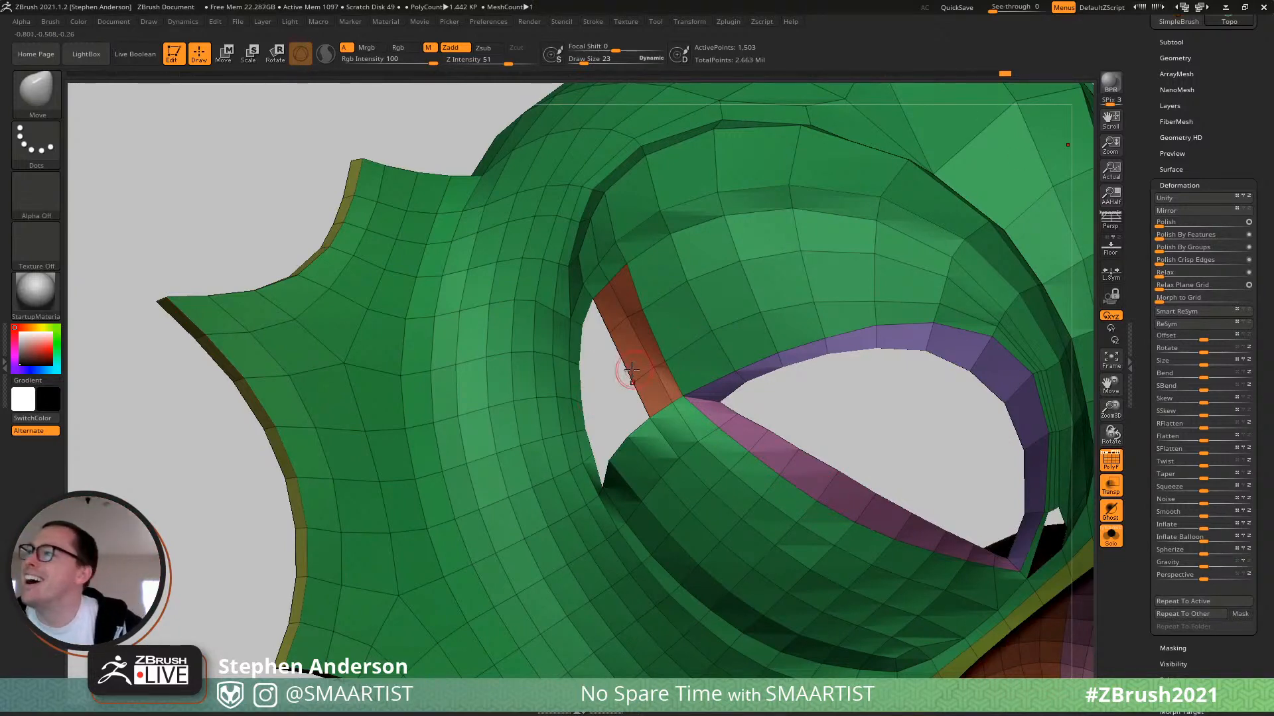
{"action": "mouse_move", "coordinate": [634, 319]}
{"action": "right_mouse_down"}
{"action": "mouse_move", "coordinate": [680, 332]}
{"action": "mouse_move", "coordinate": [641, 336]}
{"action": "mouse_move", "coordinate": [654, 308]}
{"action": "mouse_move", "coordinate": [640, 303]}
{"action": "mouse_move", "coordinate": [644, 320]}
{"action": "mouse_move", "coordinate": [620, 325]}
{"action": "mouse_move", "coordinate": [608, 308]}
{"action": "right_mouse_up"}
{"action": "key", "text": "b"}
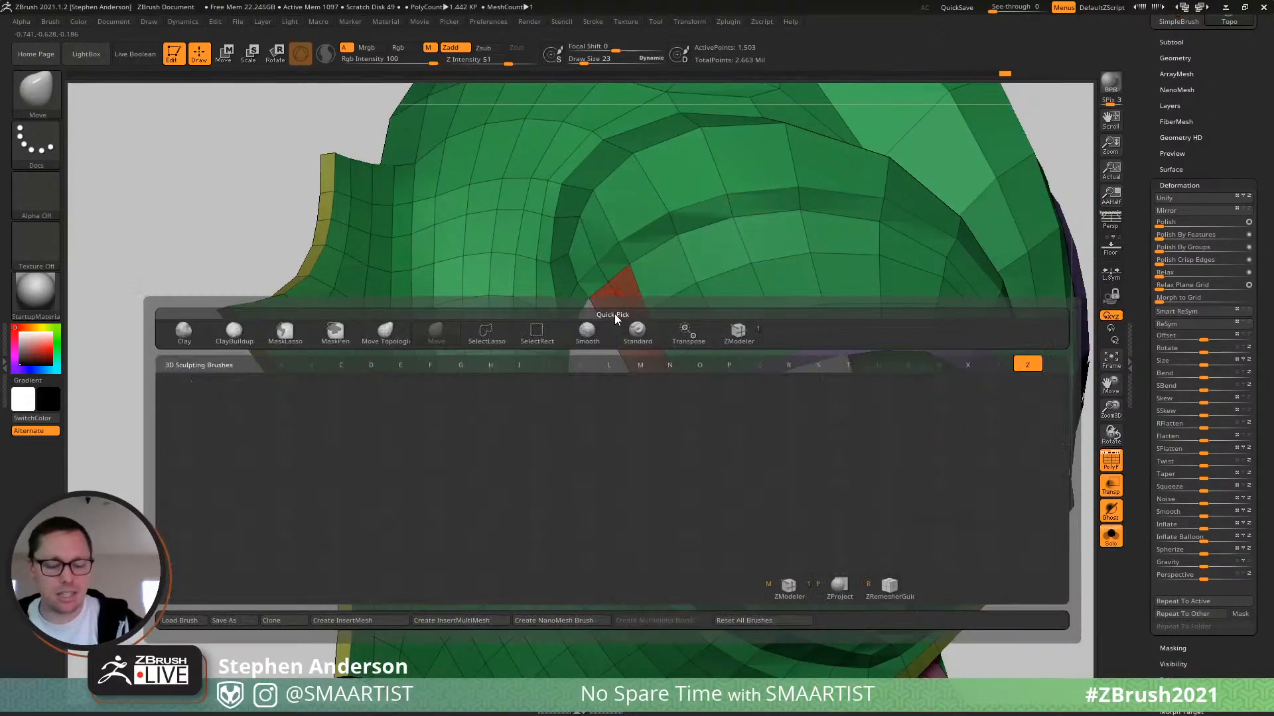
{"action": "key", "text": "z"}
{"action": "key", "text": "m"}
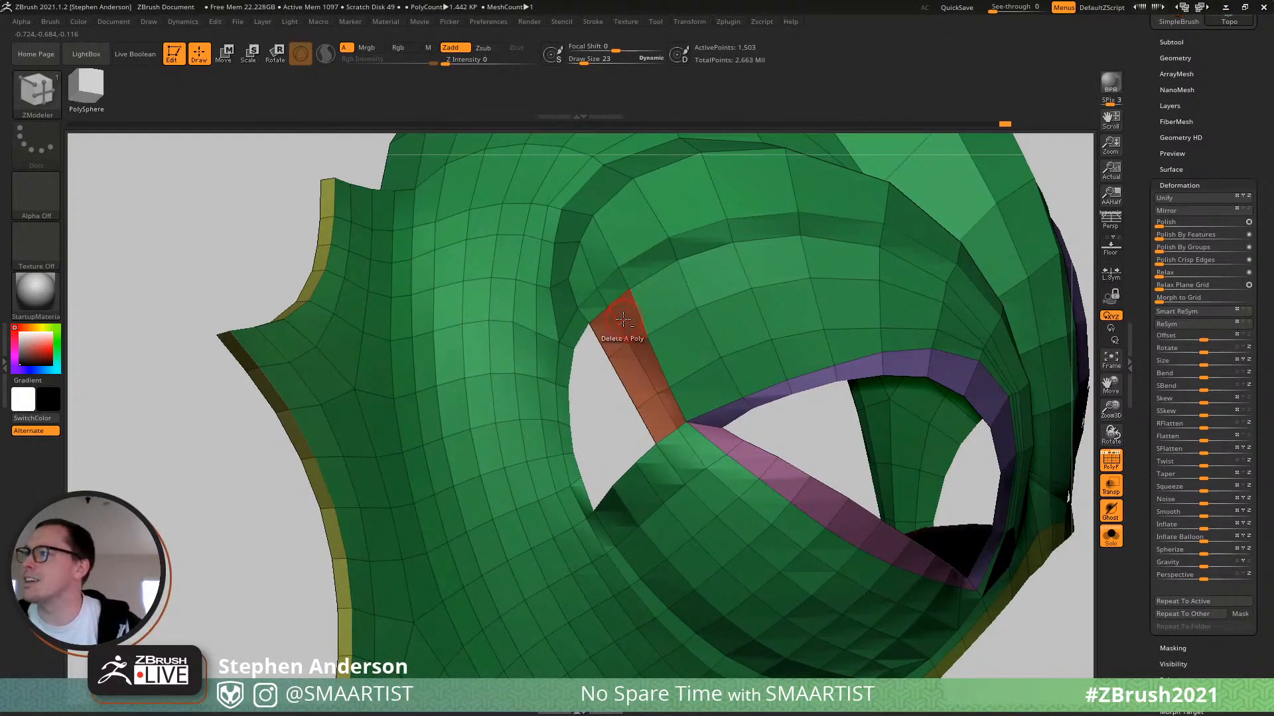
{"action": "left_click", "coordinate": [604, 335]}
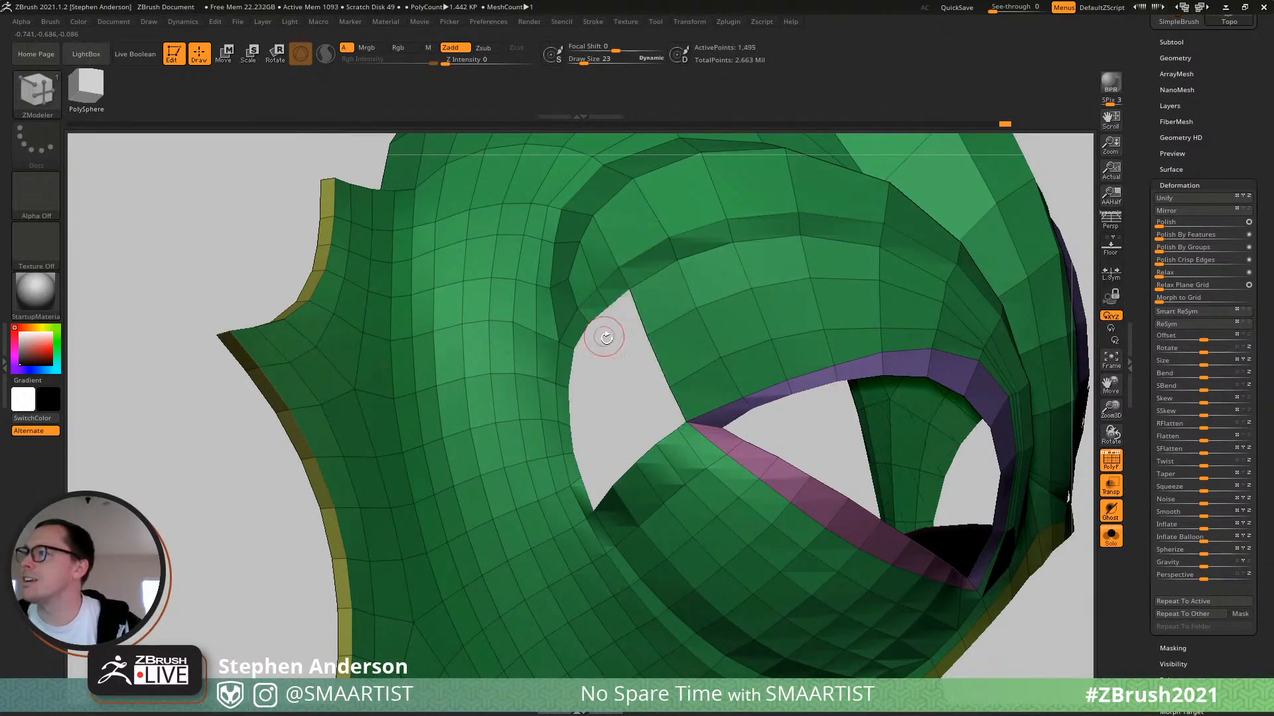
Set the edge action to Collapse and collapse edges along the polygon row between the side frill and the outer eye corner gap.
{"action": "right_click_drag", "start_coordinate": [603, 336], "coordinate": [691, 365]}
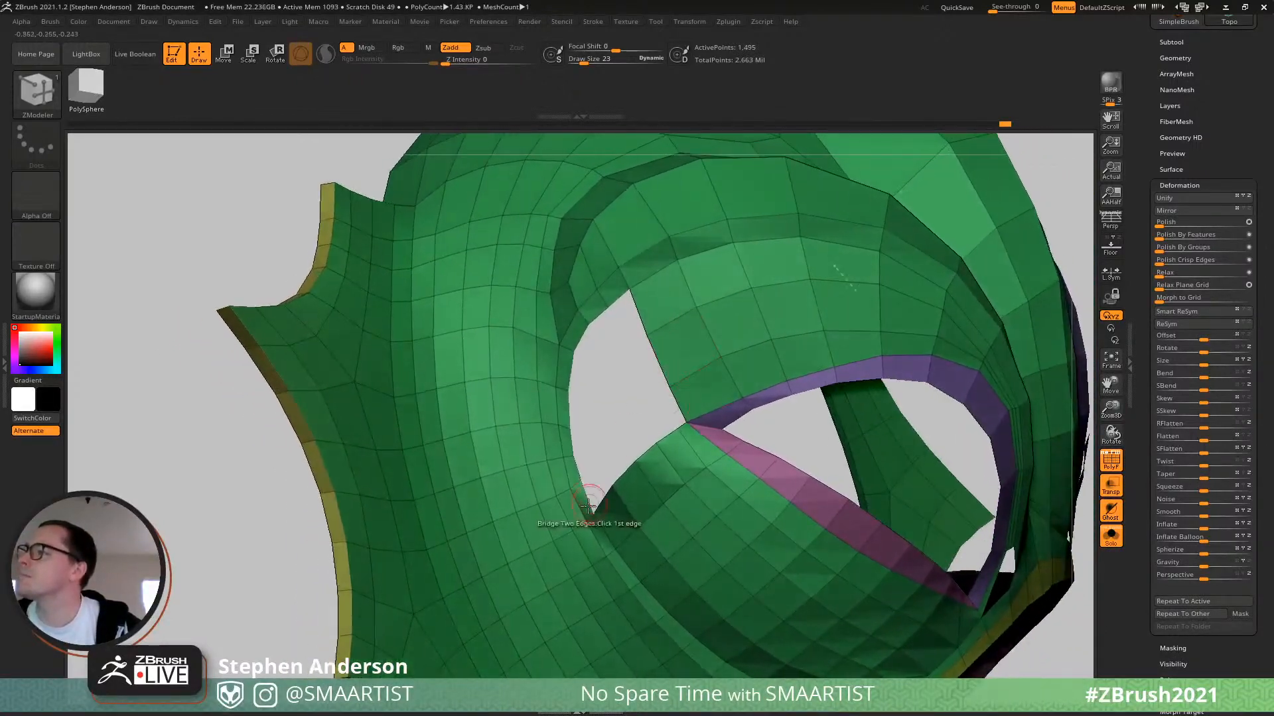
{"action": "mouse_move", "coordinate": [588, 516]}
{"action": "right_mouse_down"}
{"action": "mouse_move", "coordinate": [609, 517]}
{"action": "mouse_move", "coordinate": [572, 519]}
{"action": "right_mouse_up"}
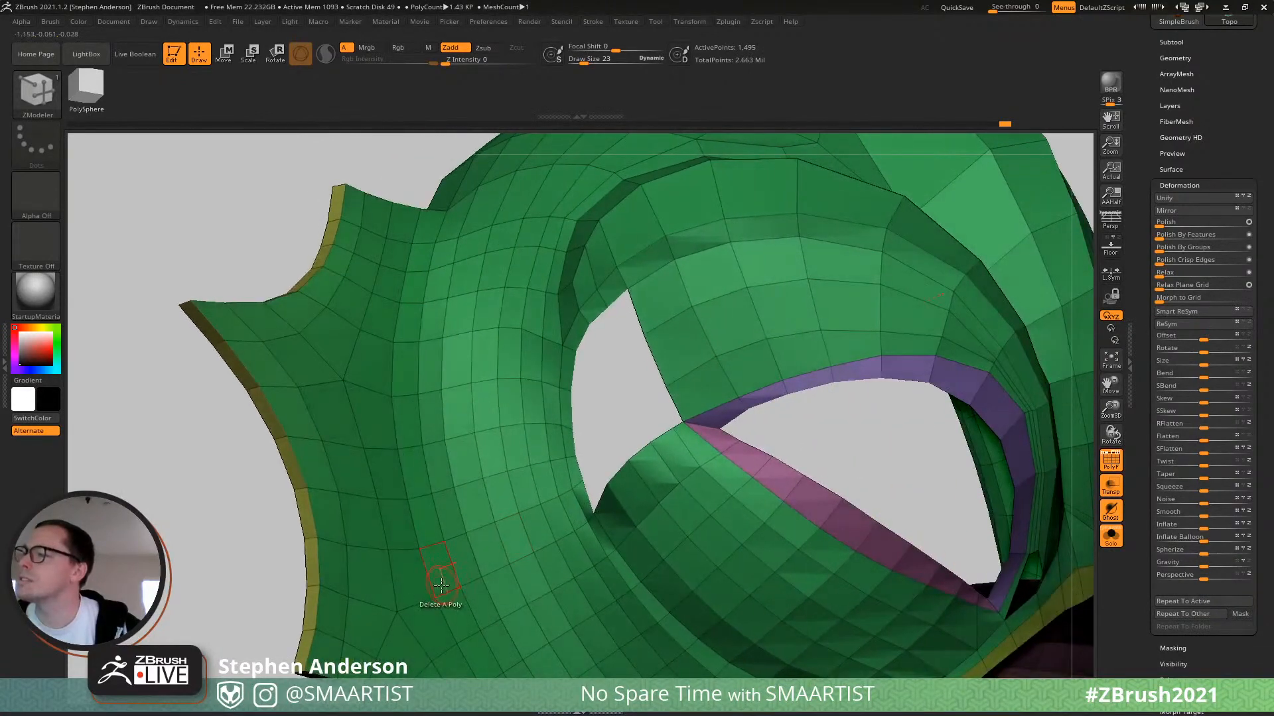
{"action": "right_click_drag", "start_coordinate": [442, 587], "coordinate": [423, 593]}
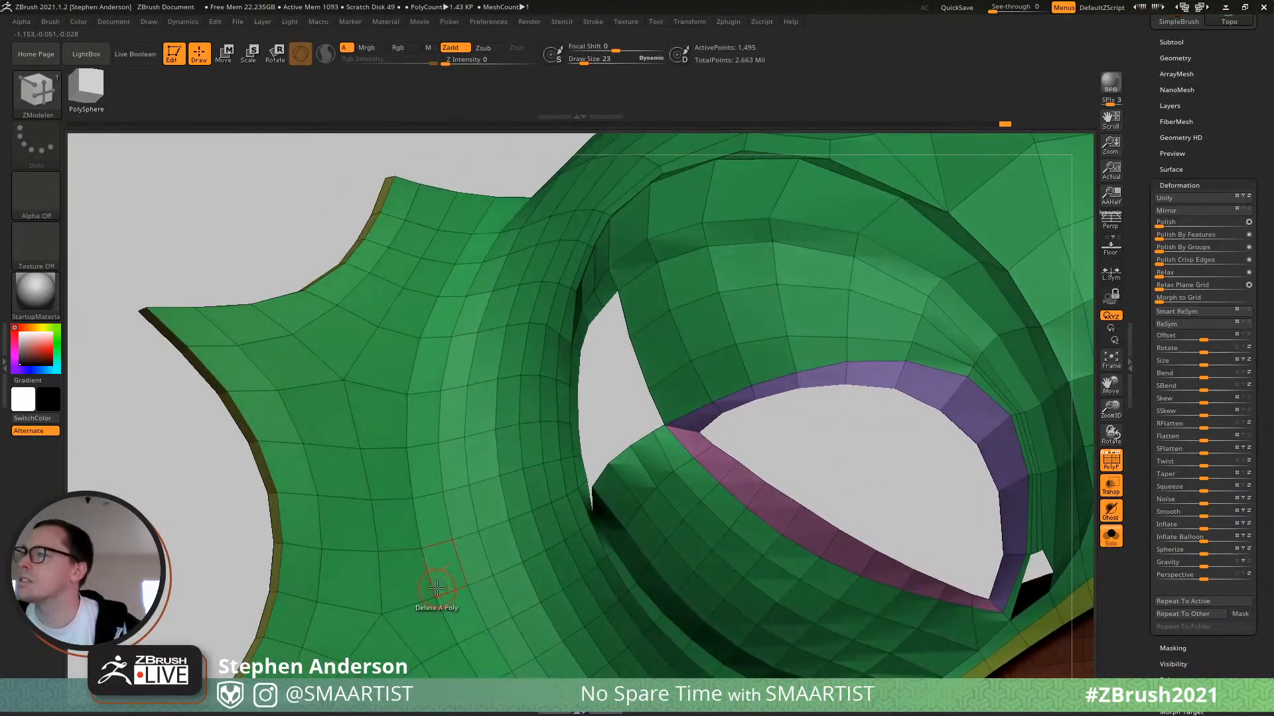
{"action": "key", "text": "space"}
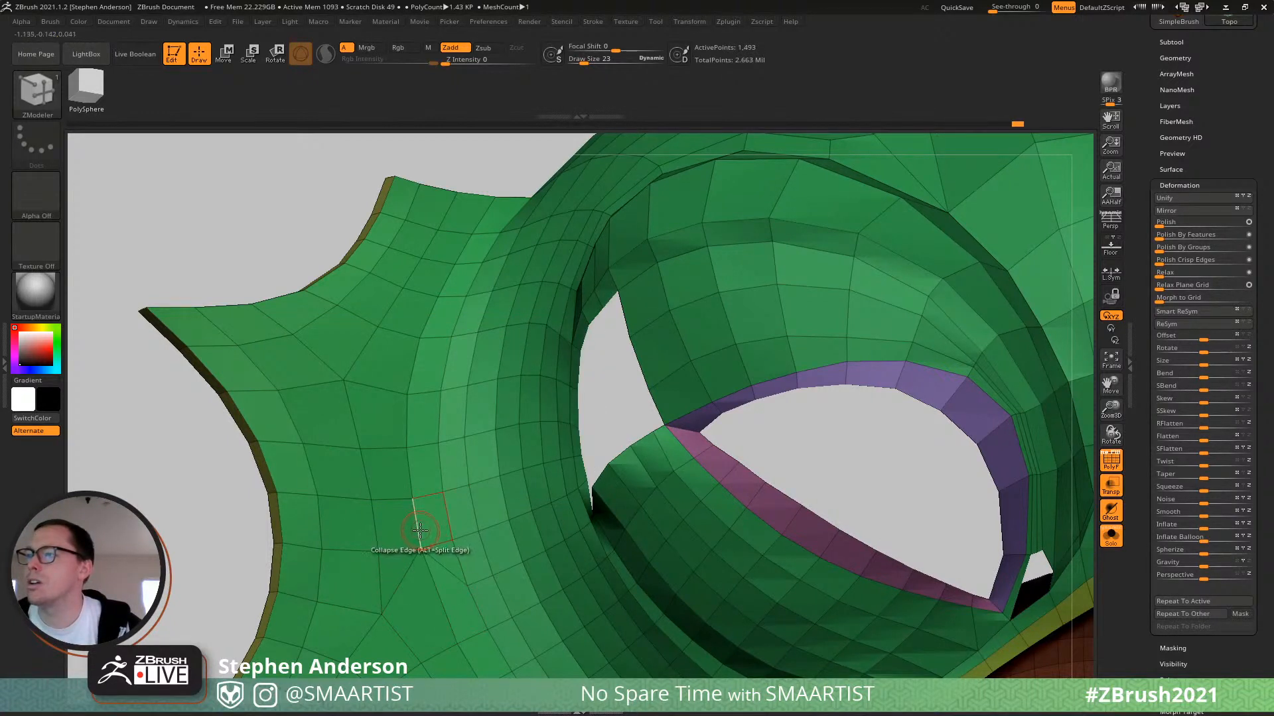
{"action": "key", "text": "ctrl+z"}
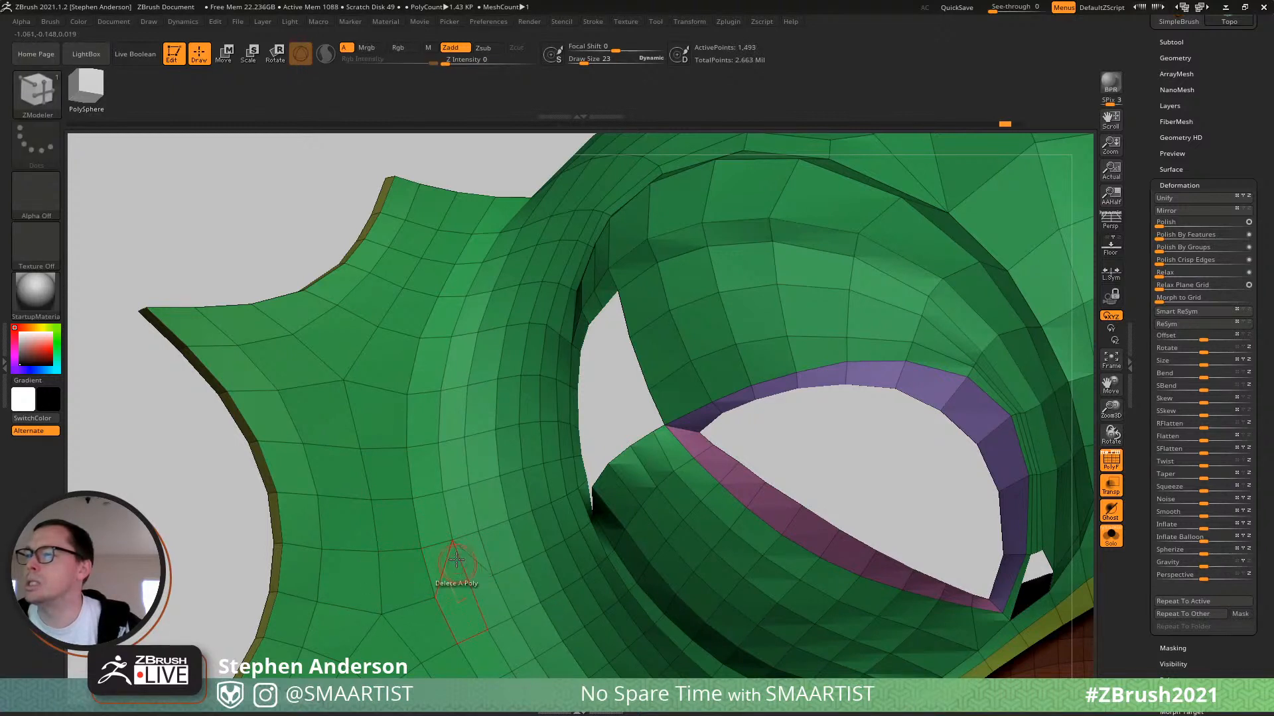
{"action": "left_click", "coordinate": [466, 400]}
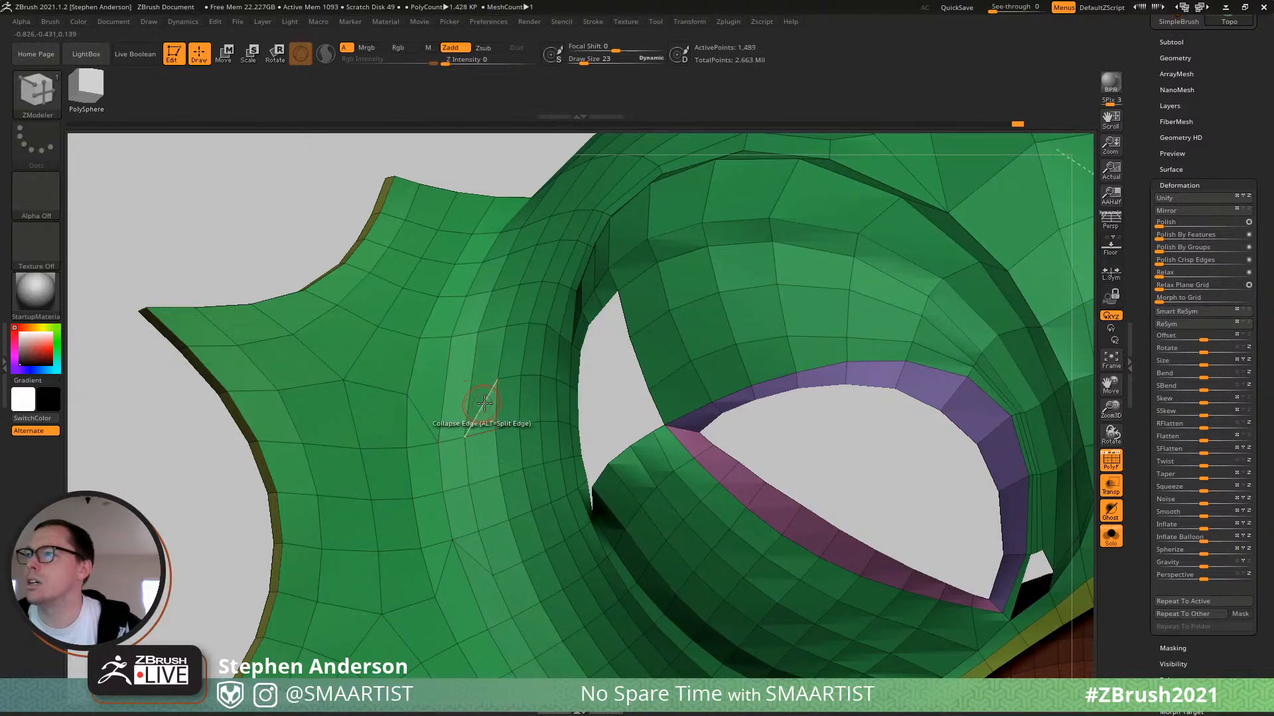
{"action": "left_click", "coordinate": [495, 396]}
{"action": "left_click", "coordinate": [520, 392]}
Collapse the edges of the lower polygon row that runs from the side frill to the gap's lower corner.
{"action": "right_click_drag", "start_coordinate": [520, 392], "coordinate": [469, 580]}
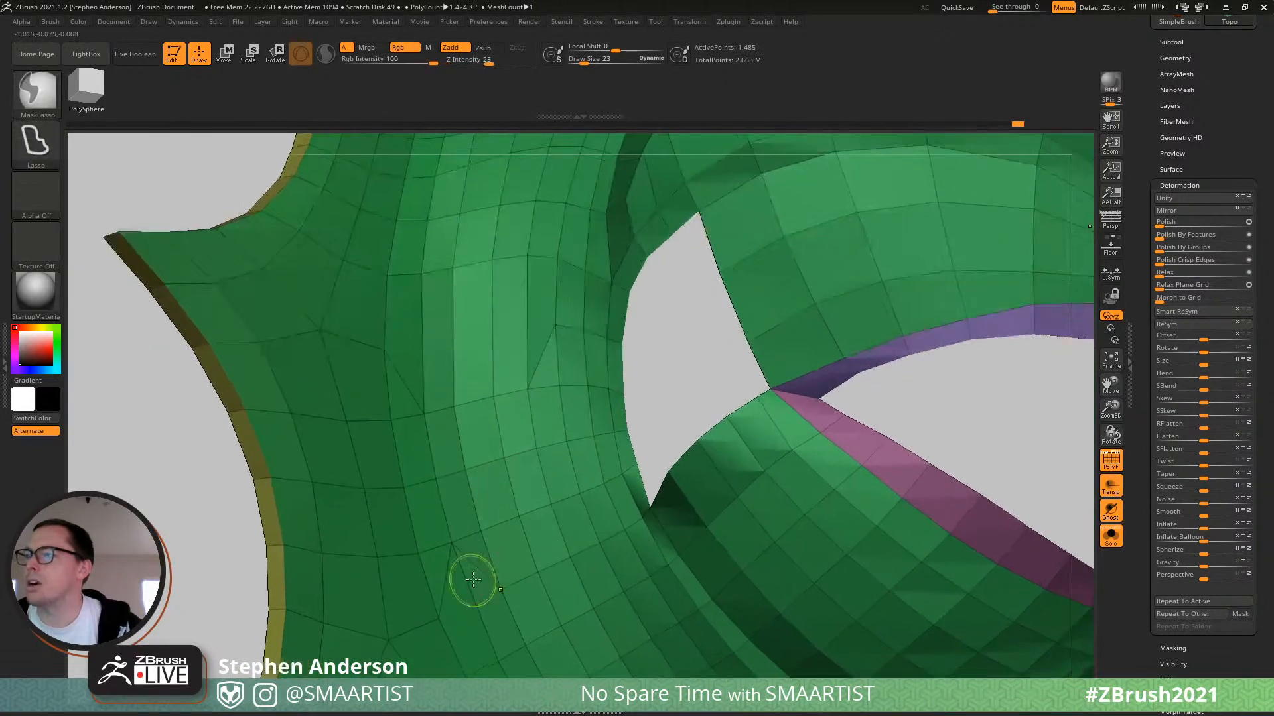
{"action": "left_click", "coordinate": [530, 554]}
{"action": "left_click", "coordinate": [612, 540]}
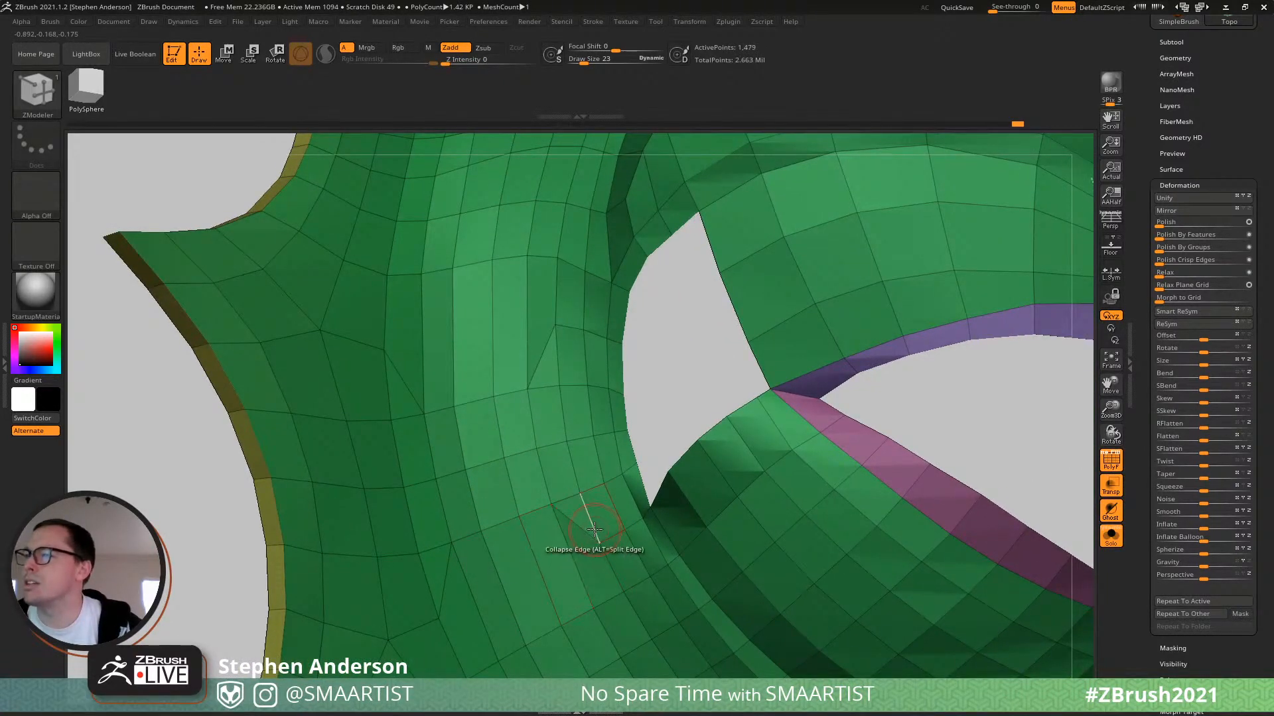
{"action": "left_click", "coordinate": [611, 518]}
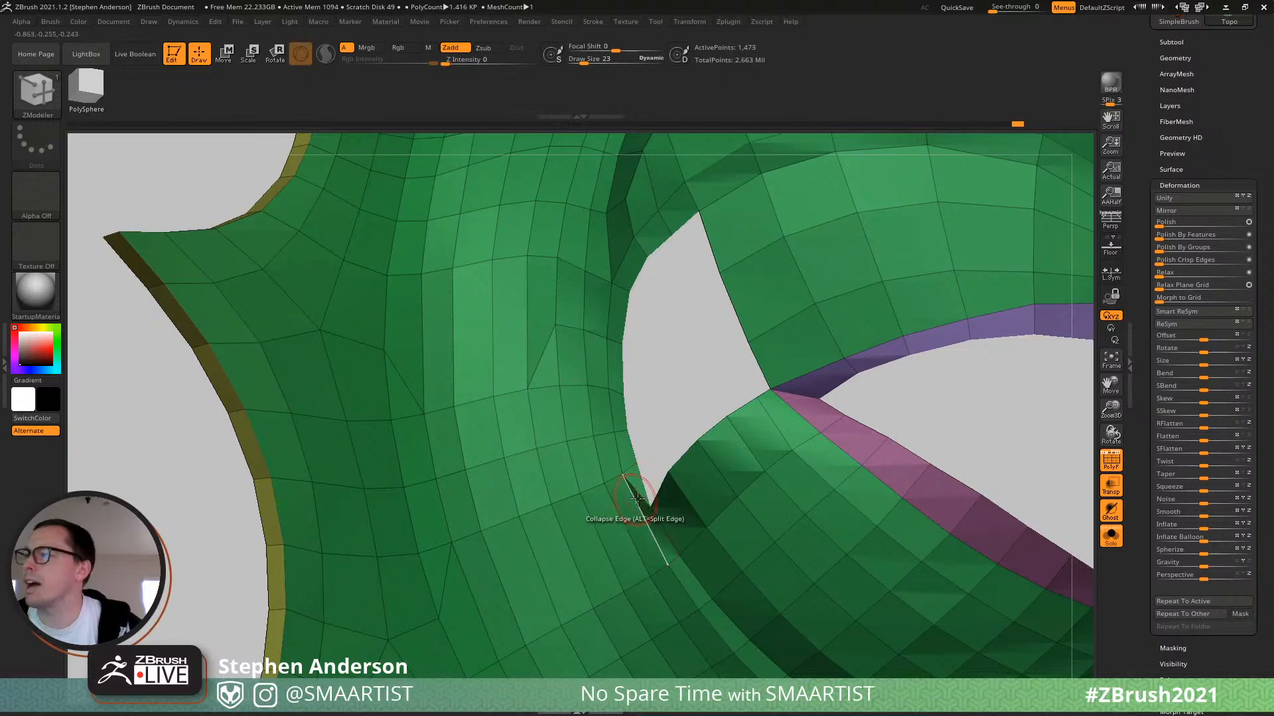
{"action": "left_click", "coordinate": [637, 497]}
Collapse the remaining edges of the partial polygon row directly behind the gap, up to its open border.
{"action": "right_click_drag", "start_coordinate": [637, 498], "coordinate": [611, 512]}
{"action": "left_click", "coordinate": [576, 399]}
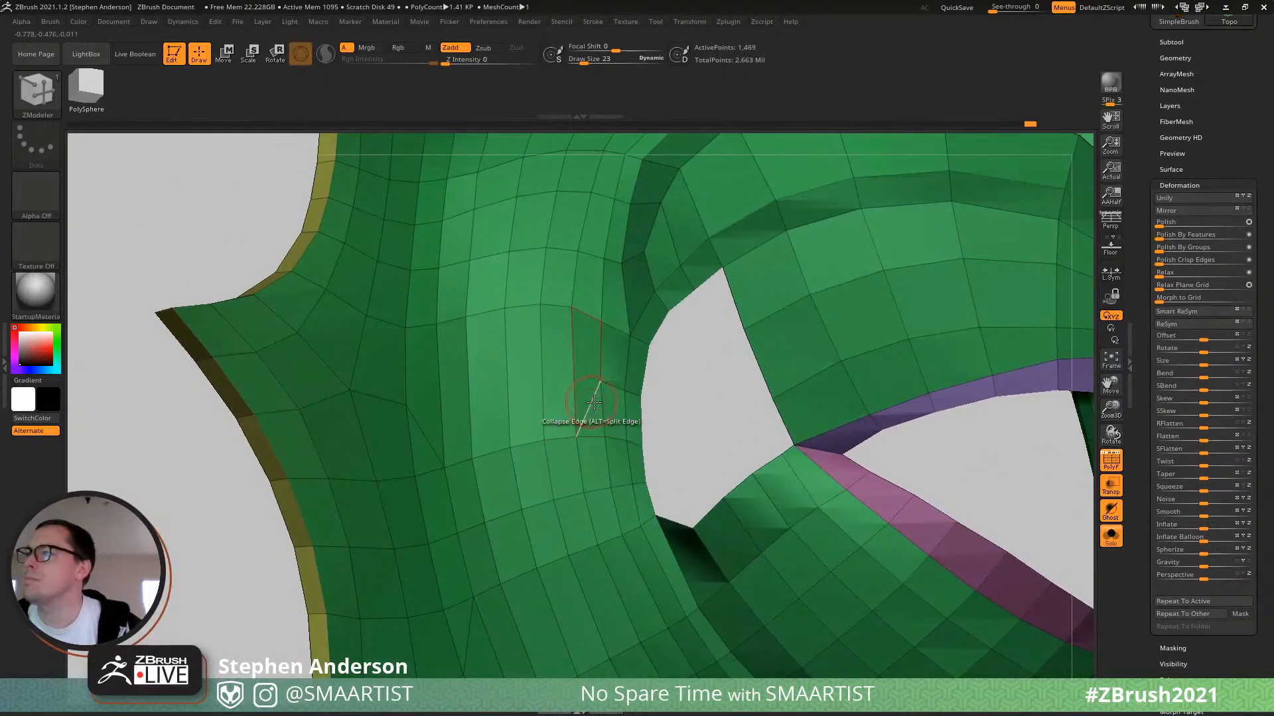
{"action": "left_click", "coordinate": [604, 401]}
{"action": "left_click", "coordinate": [629, 408]}
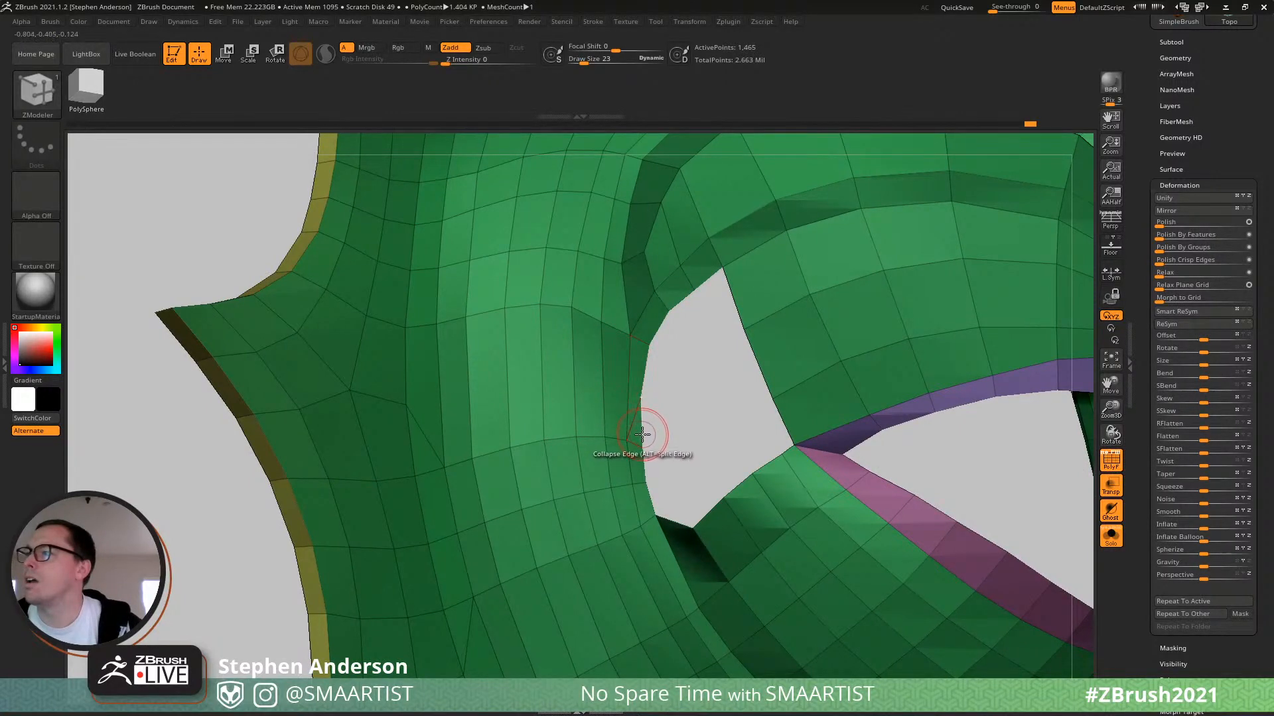
Set the point action to Stitch, Two Points, To Mid Point and stitch the upper and lower eyelid points at the outer eye corner.
{"action": "right_click_drag", "start_coordinate": [646, 451], "coordinate": [740, 370], "text": "ctrl"}
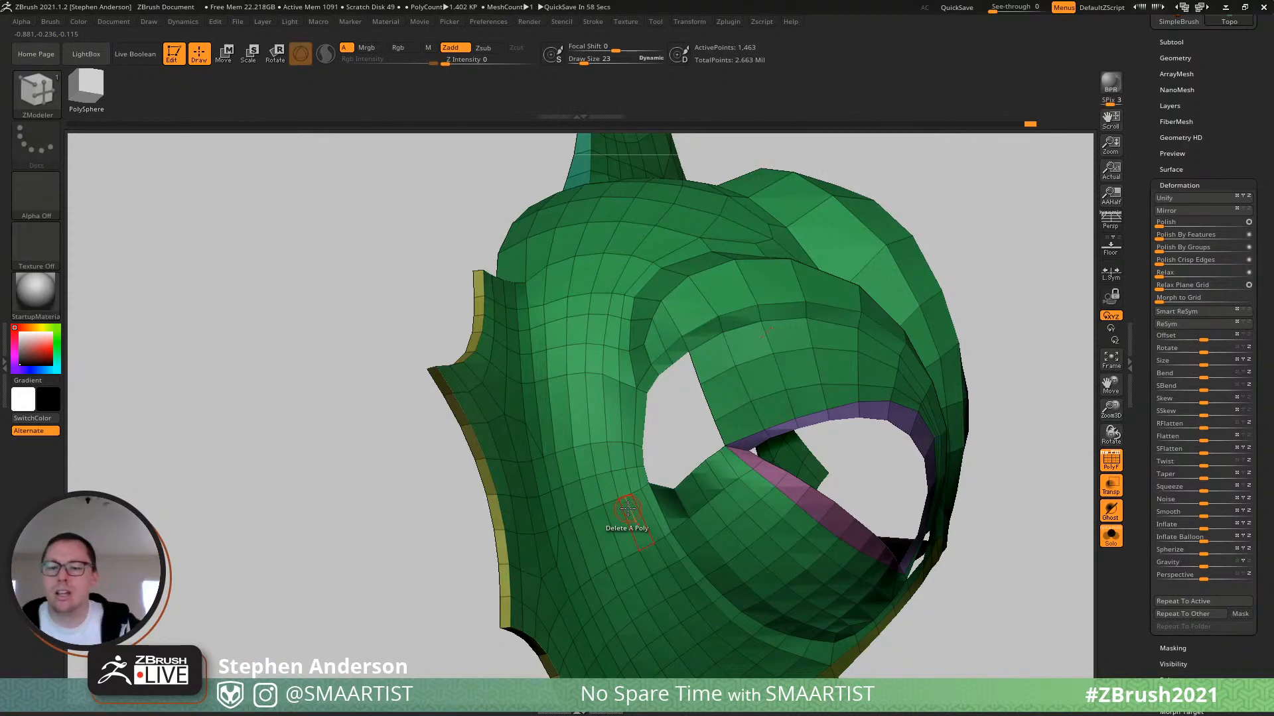
{"action": "right_click_drag", "start_coordinate": [711, 427], "coordinate": [603, 432]}
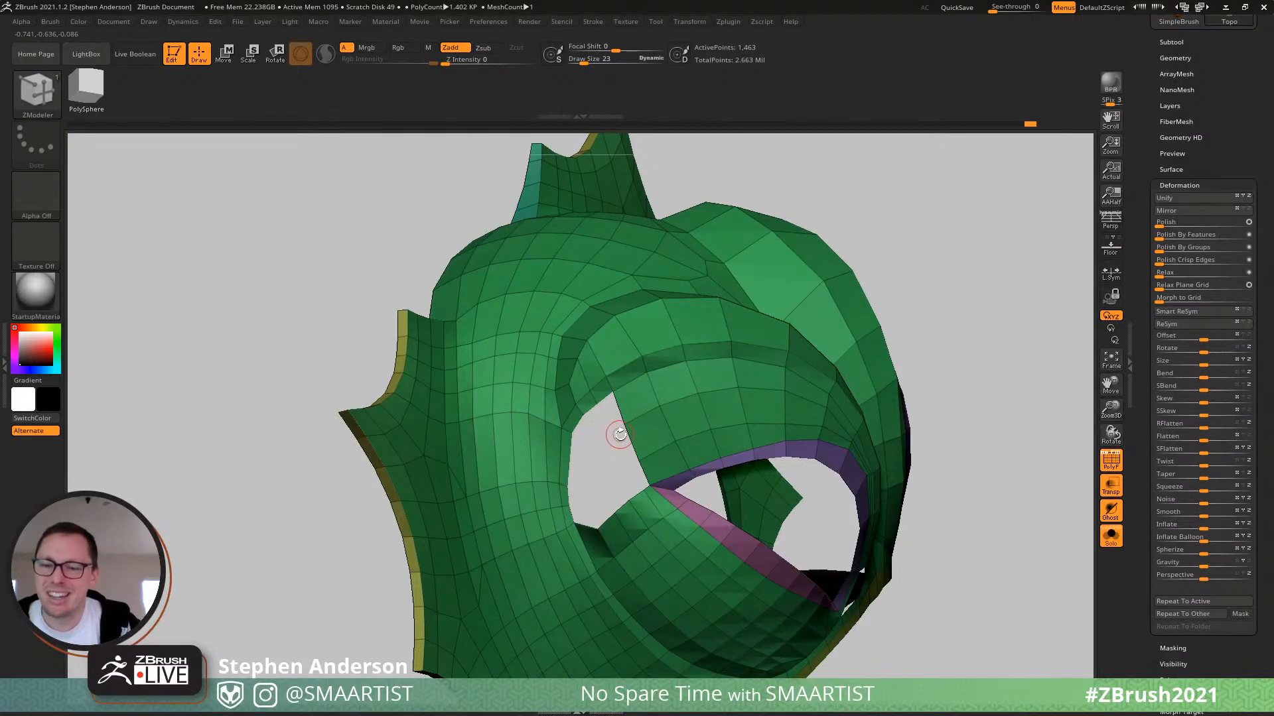
{"action": "right_click_drag", "start_coordinate": [620, 435], "coordinate": [594, 452]}
{"action": "key", "text": "space"}
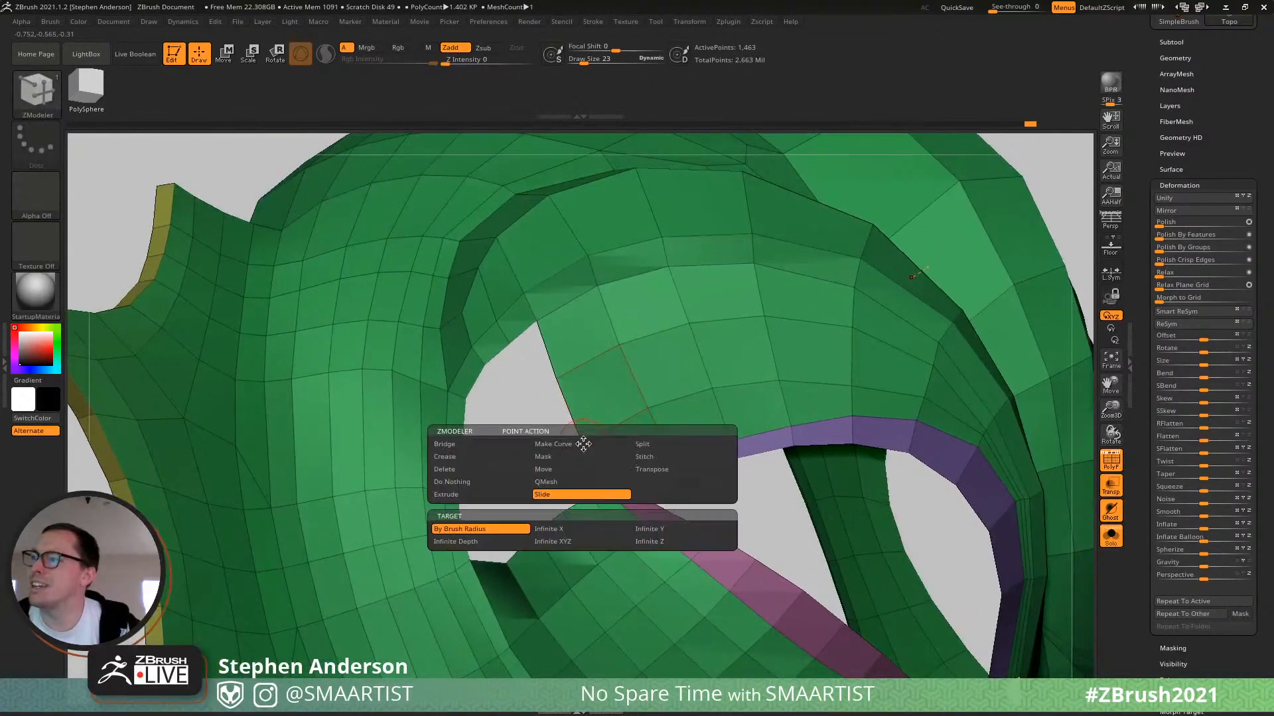
{"action": "left_click", "coordinate": [655, 458]}
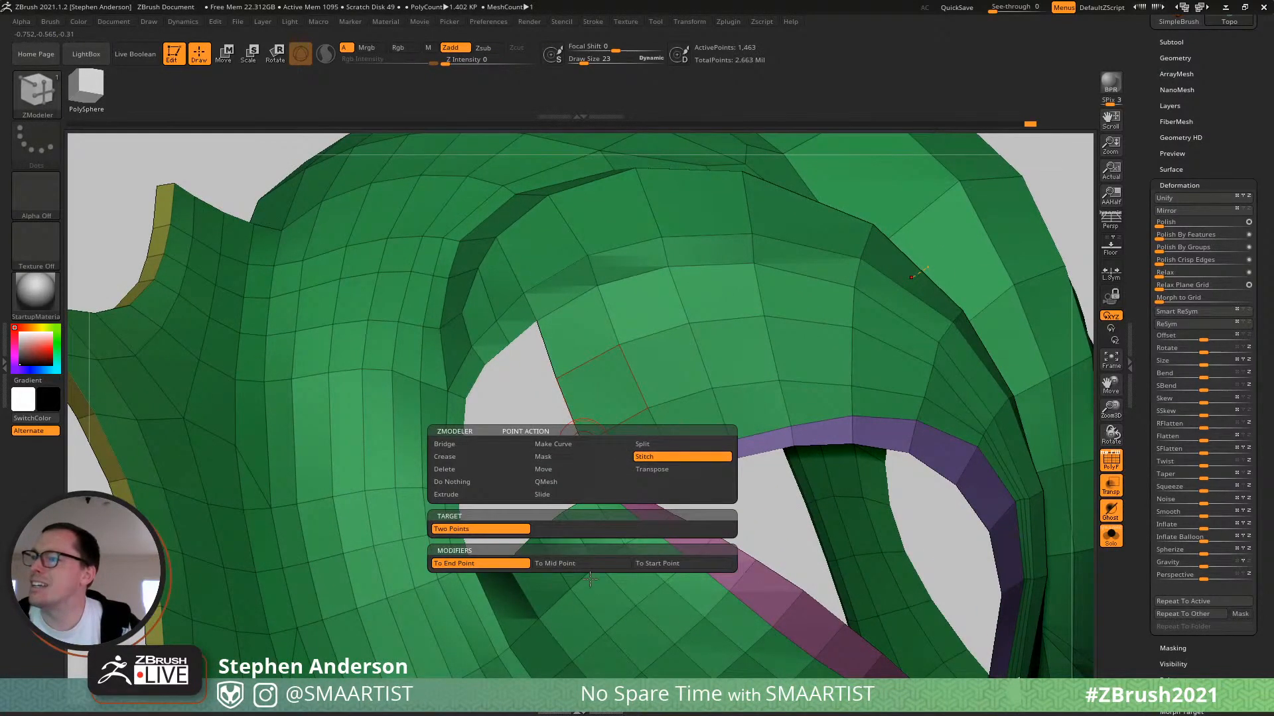
{"action": "key", "text": "space"}
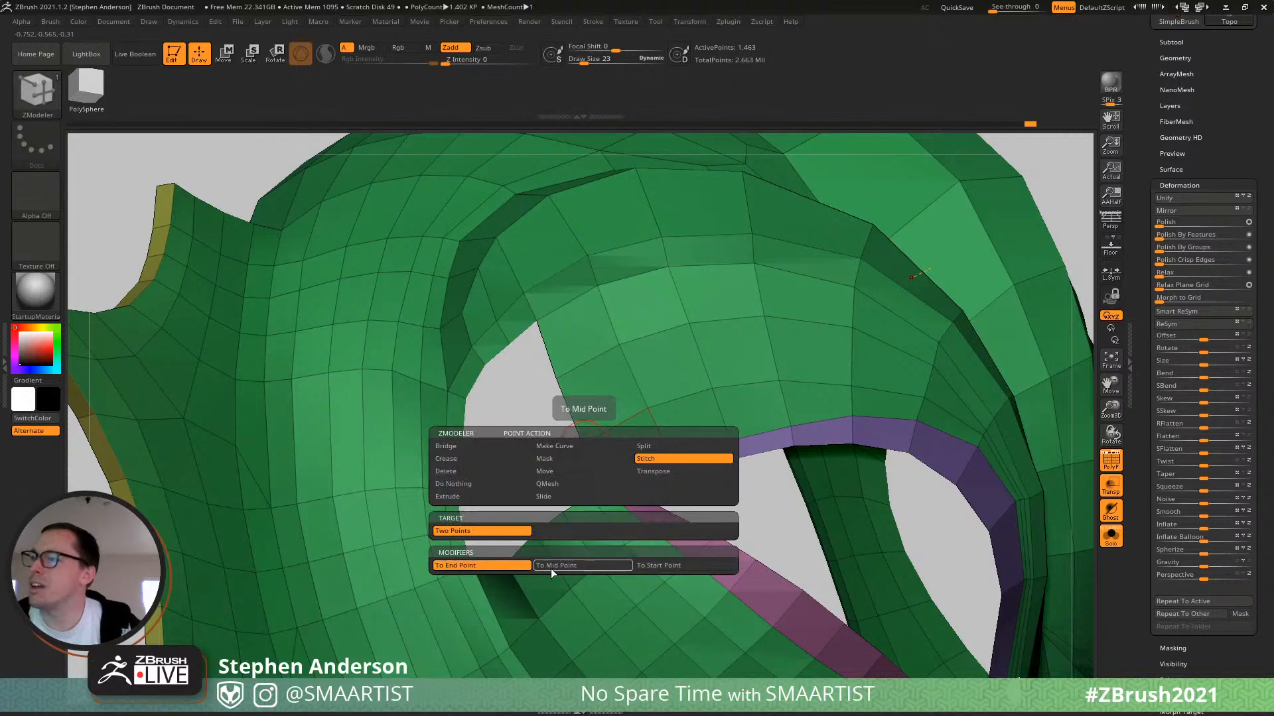
{"action": "left_click", "coordinate": [551, 568]}
{"action": "left_click", "coordinate": [583, 445]}
{"action": "left_click", "coordinate": [583, 492]}
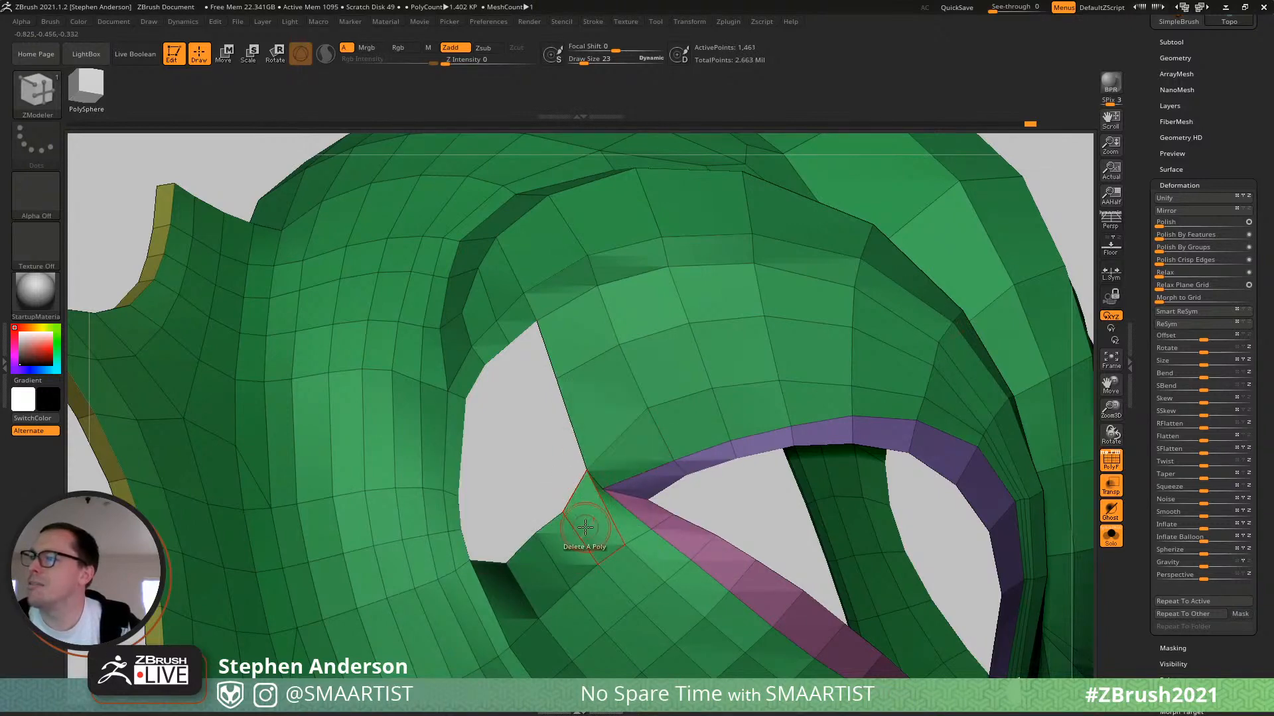
Switch to the Move brush and reposition the stitched point at the outer eye corner.
{"action": "mouse_move", "coordinate": [618, 486]}
{"action": "right_mouse_down"}
{"action": "mouse_move", "coordinate": [654, 487]}
{"action": "mouse_move", "coordinate": [607, 507]}
{"action": "right_mouse_up"}
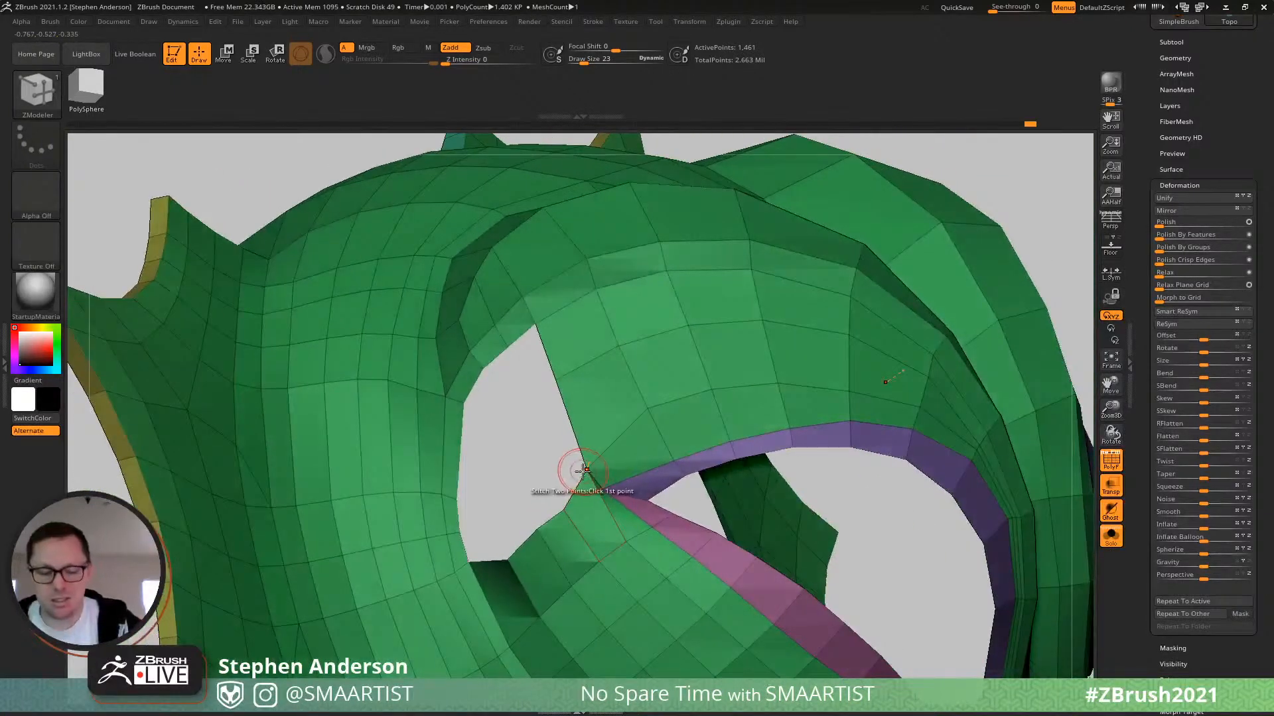
{"action": "key", "text": "b"}
{"action": "key", "text": "m"}
{"action": "key", "text": "v"}
{"action": "right_click_drag", "start_coordinate": [579, 459], "coordinate": [581, 466]}
{"action": "left_click_drag", "start_coordinate": [587, 458], "coordinate": [575, 487]}
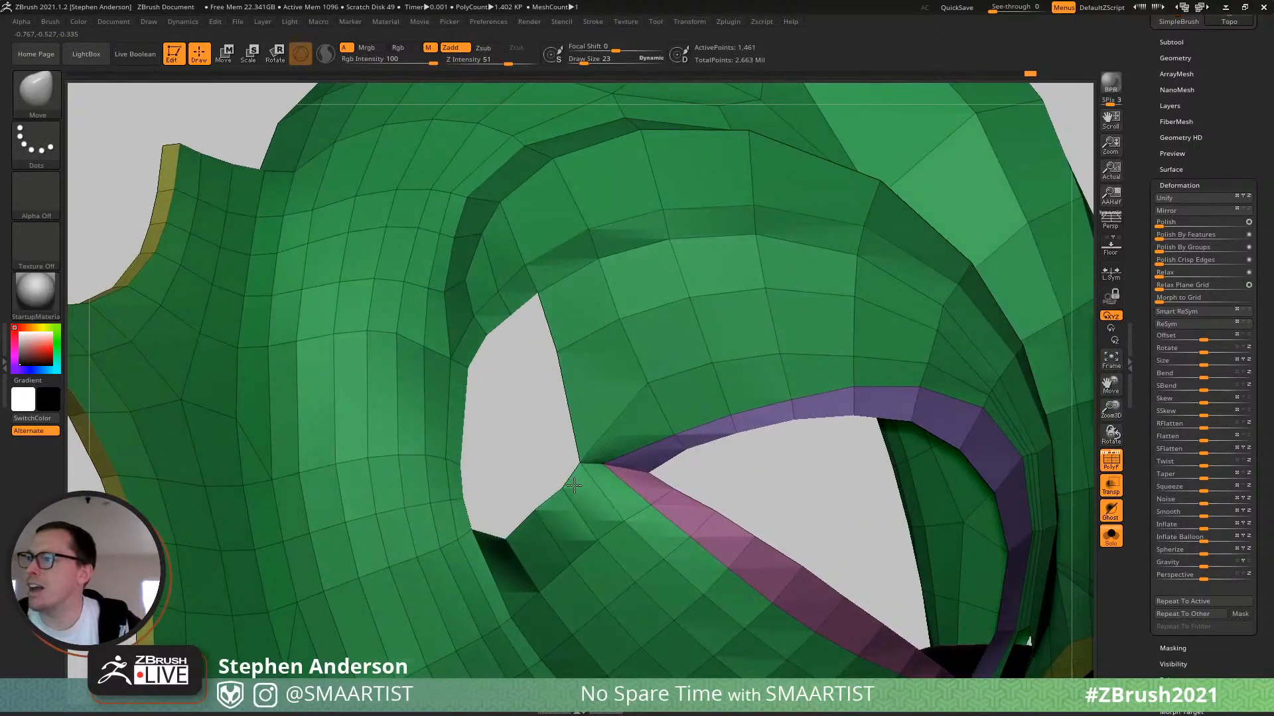
Set the draw size to 54 and pull the upper eyelid's open border outward to narrow the gap at the outer eye corner.
{"action": "right_click_drag", "start_coordinate": [584, 465], "coordinate": [494, 457]}
{"action": "key", "text": "s"}
{"action": "left_click_drag", "start_coordinate": [631, 377], "coordinate": [605, 393]}
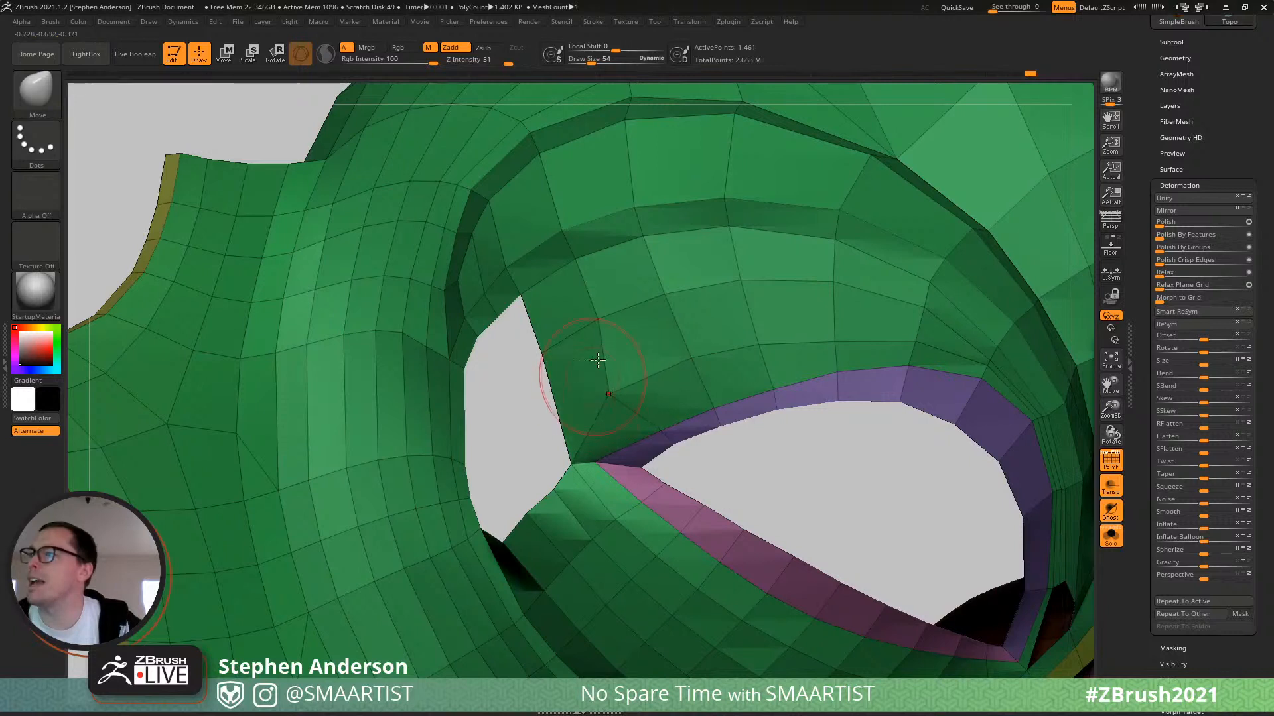
{"action": "mouse_move", "coordinate": [583, 324]}
{"action": "left_mouse_down"}
{"action": "mouse_move", "coordinate": [520, 378]}
{"action": "mouse_move", "coordinate": [508, 440]}
{"action": "left_mouse_up"}
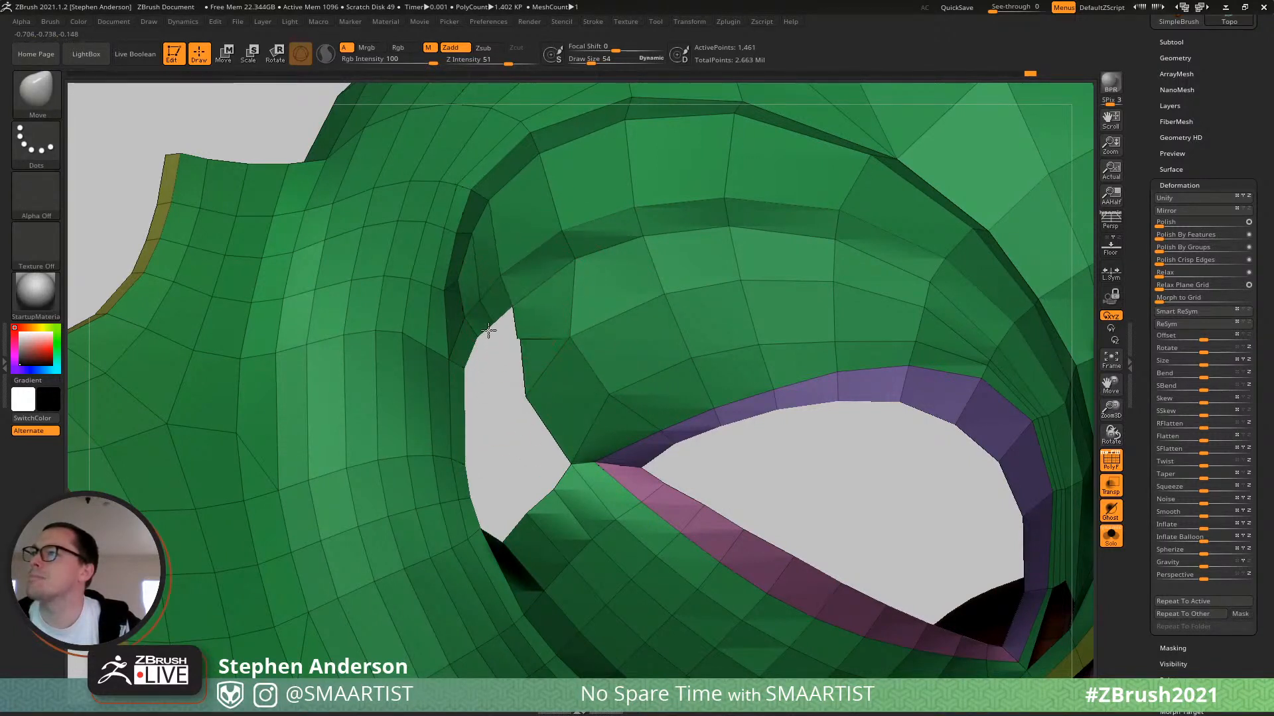
{"action": "left_click_drag", "start_coordinate": [495, 344], "coordinate": [561, 342]}
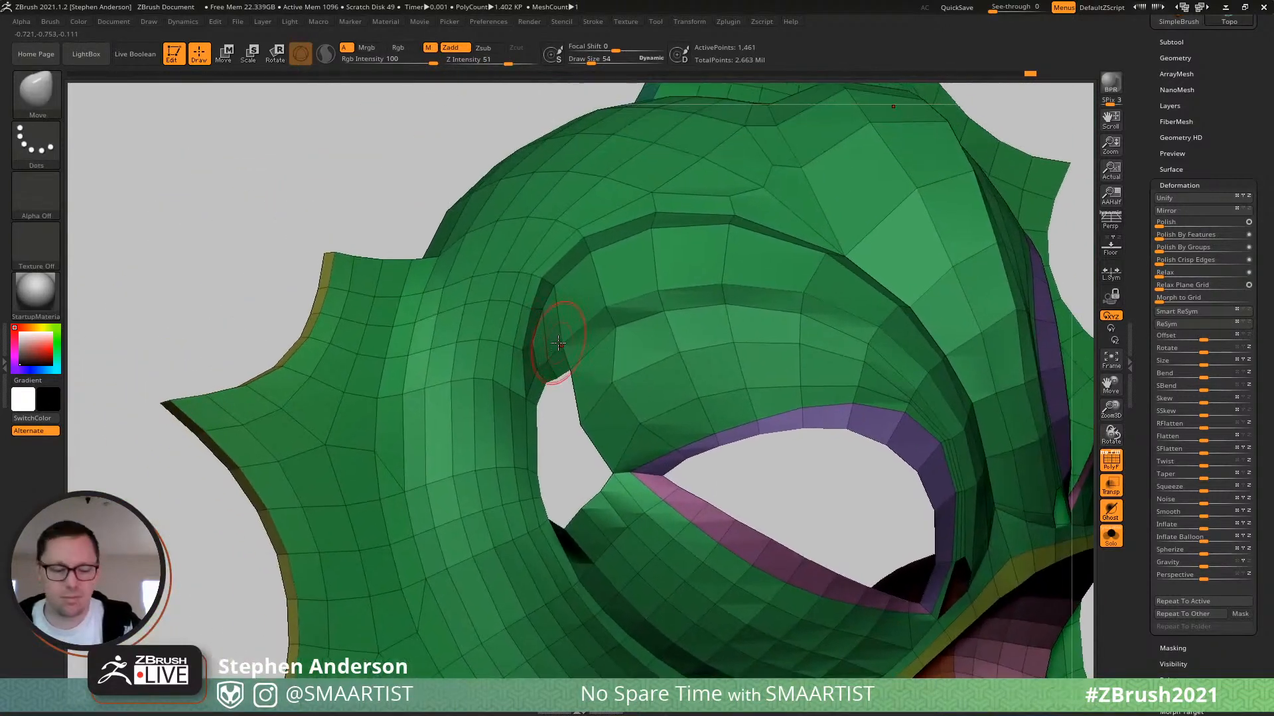
Switch to the ZModeler brush and delete the edge loop running through the polygons directly behind the upper end of the gap.
{"action": "key", "text": "b"}
{"action": "key", "text": "z"}
{"action": "key", "text": "m"}
{"action": "right_click_drag", "start_coordinate": [523, 353], "coordinate": [506, 355]}
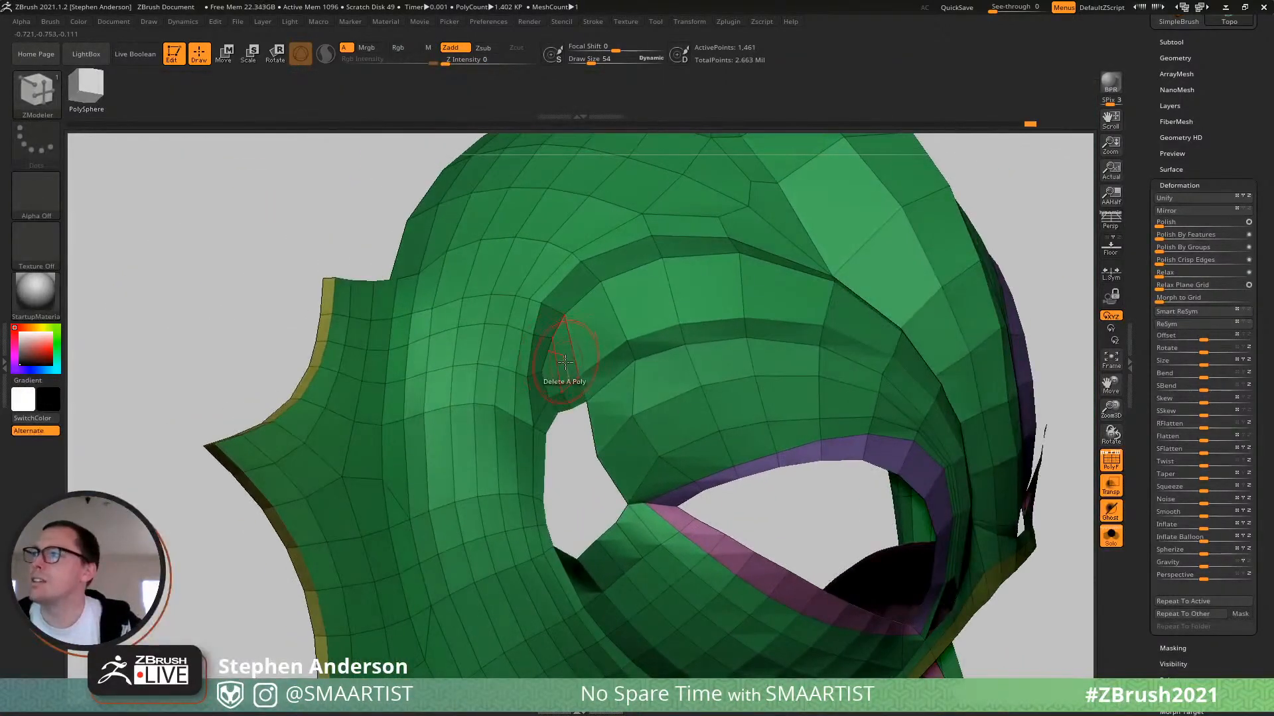
{"action": "key", "text": "space"}
{"action": "left_click", "coordinate": [540, 368]}
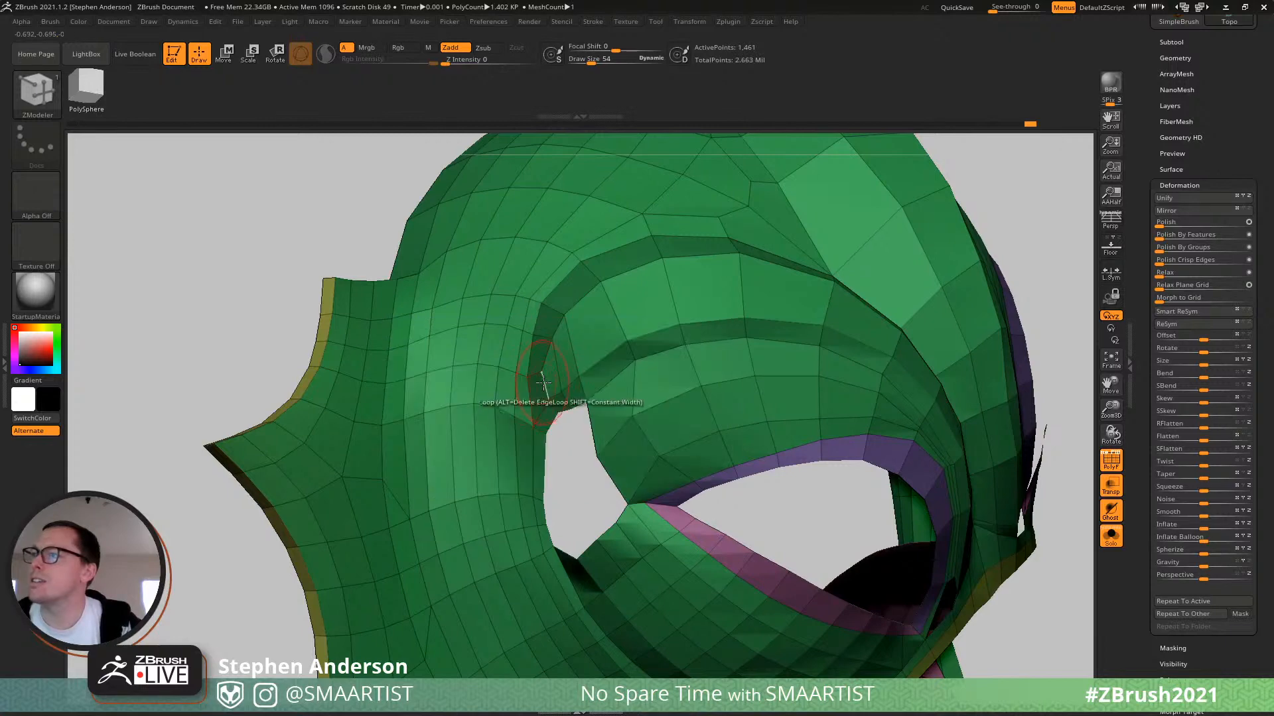
{"action": "left_click", "coordinate": [559, 369], "text": "alt"}
{"action": "right_click_drag", "start_coordinate": [537, 444], "coordinate": [567, 514]}
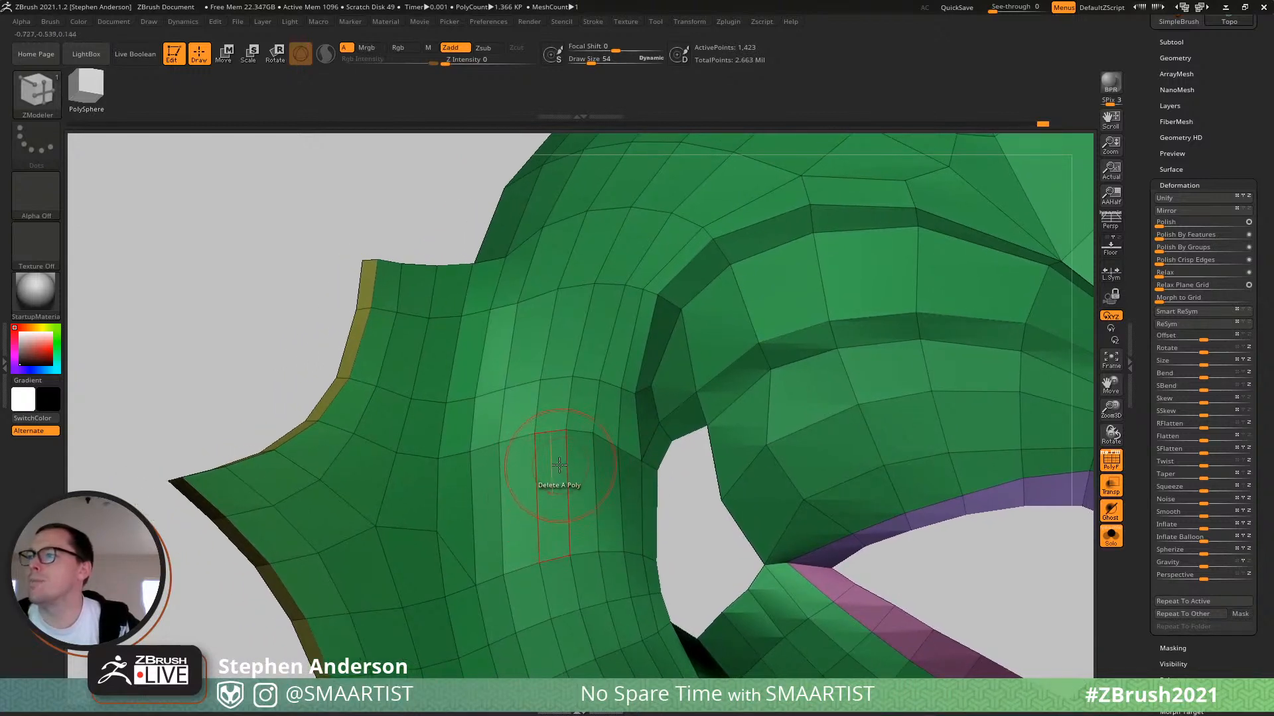
Set the edge action to Collapse with the PolyLoop target and collapse one poly loop on the head behind the gap.
{"action": "key", "text": "space"}
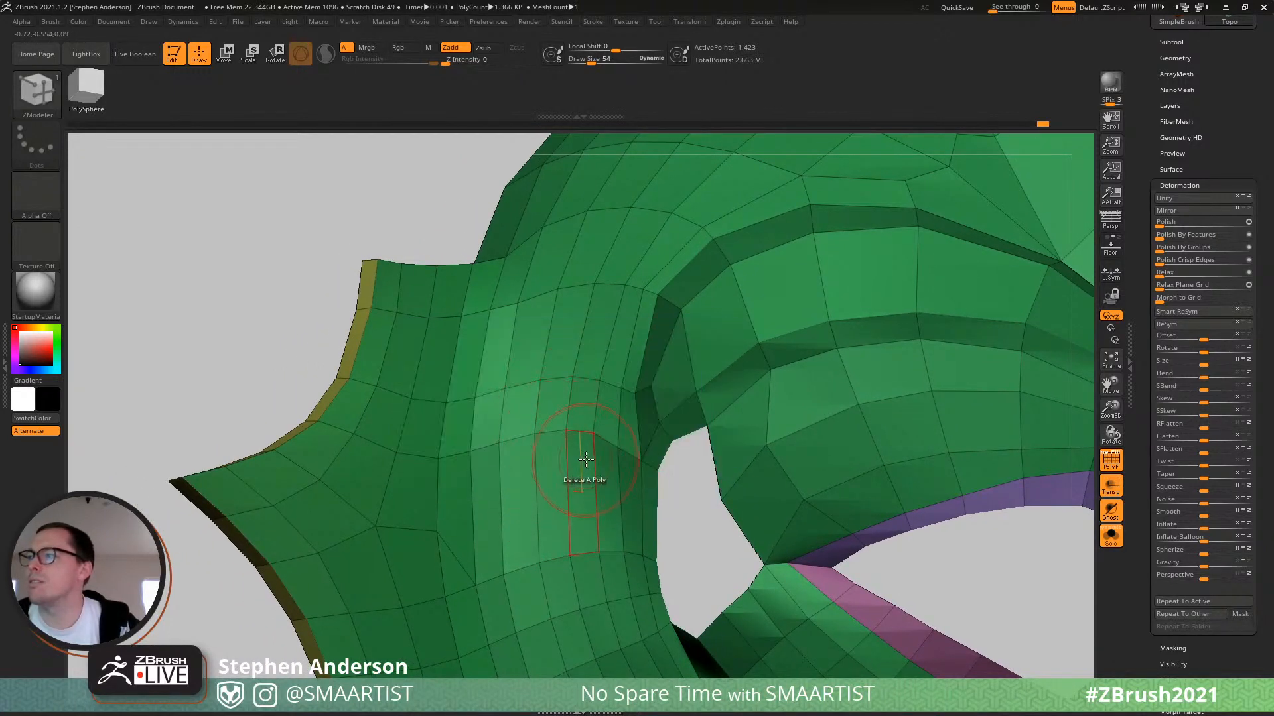
{"action": "left_click", "coordinate": [584, 433]}
{"action": "key", "text": "ctrl+z"}
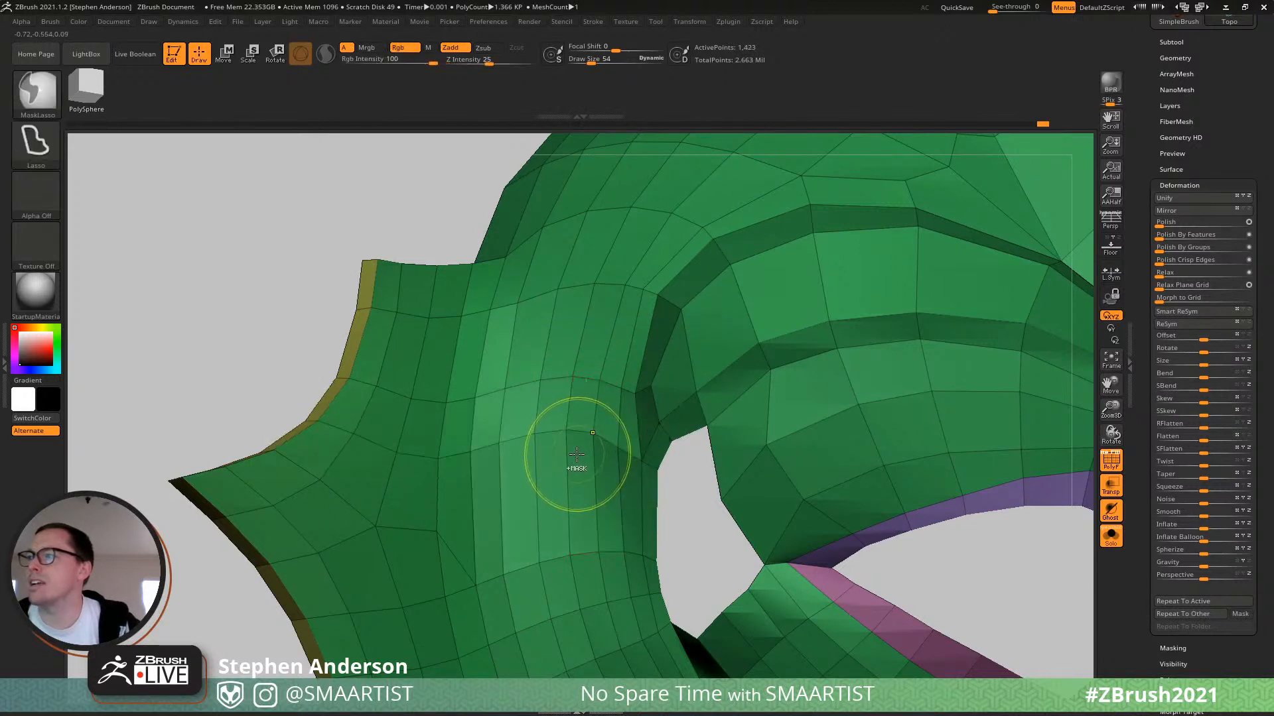
{"action": "key", "text": "space"}
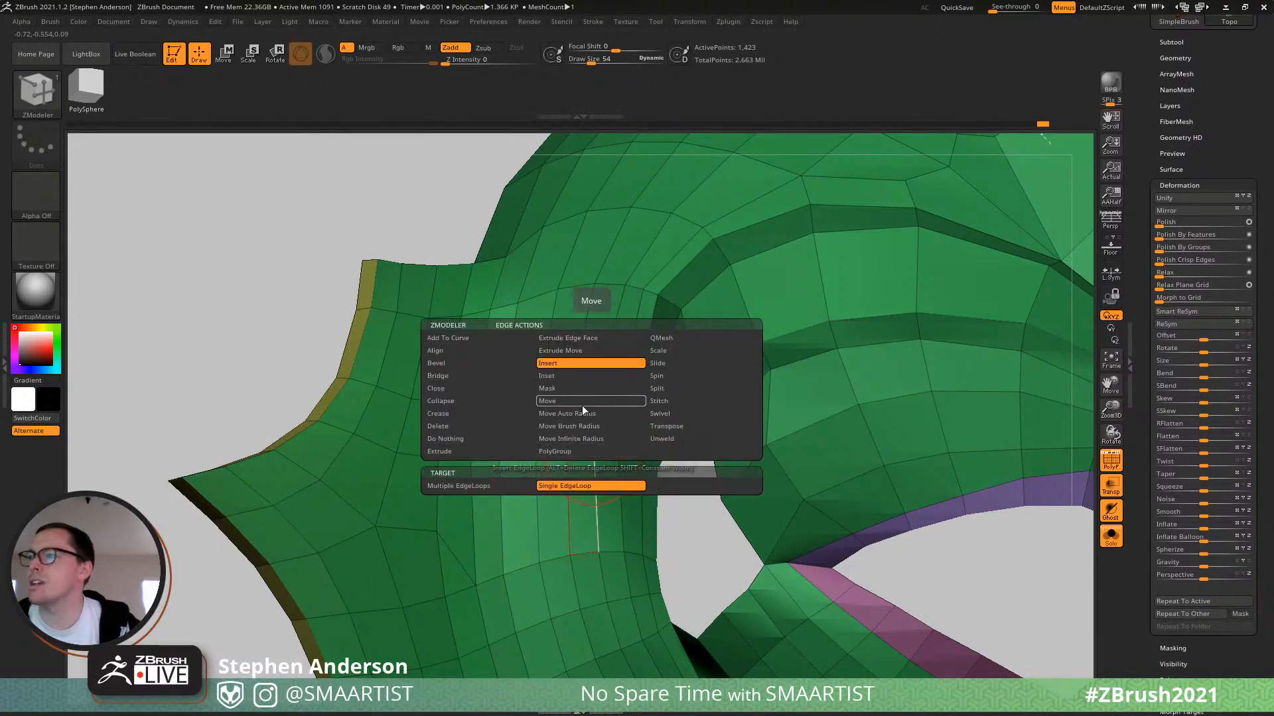
{"action": "left_click", "coordinate": [468, 399]}
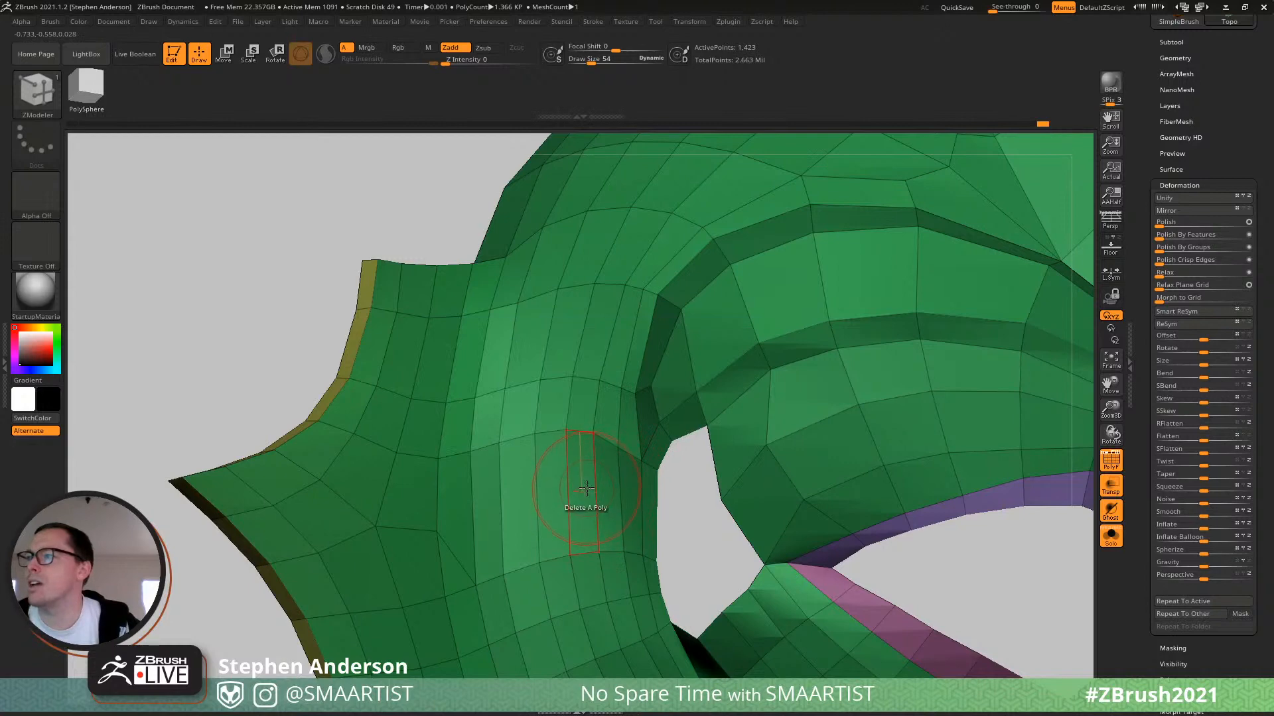
{"action": "key", "text": "space"}
{"action": "left_click", "coordinate": [658, 487]}
{"action": "left_click", "coordinate": [595, 487]}
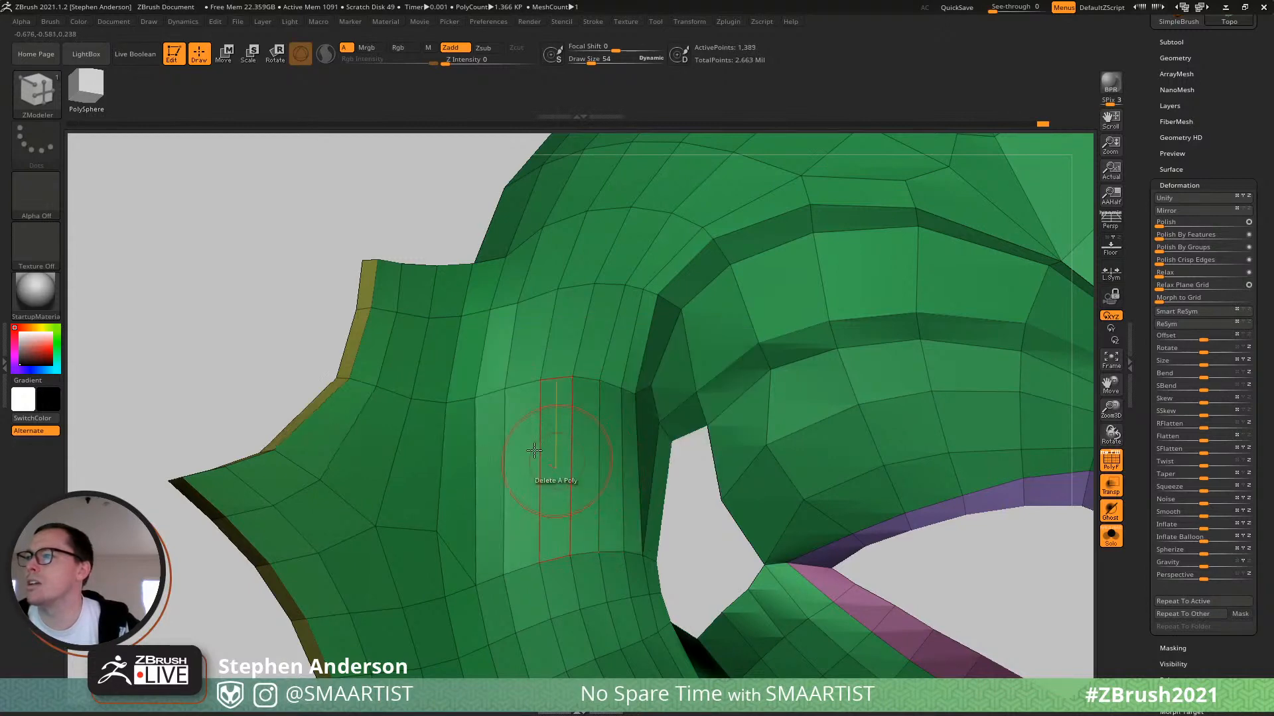
Switch to the Move brush, set the draw size to 28 and reposition the points along the upper border of the gap.
{"action": "right_click_drag", "start_coordinate": [535, 460], "coordinate": [552, 347]}
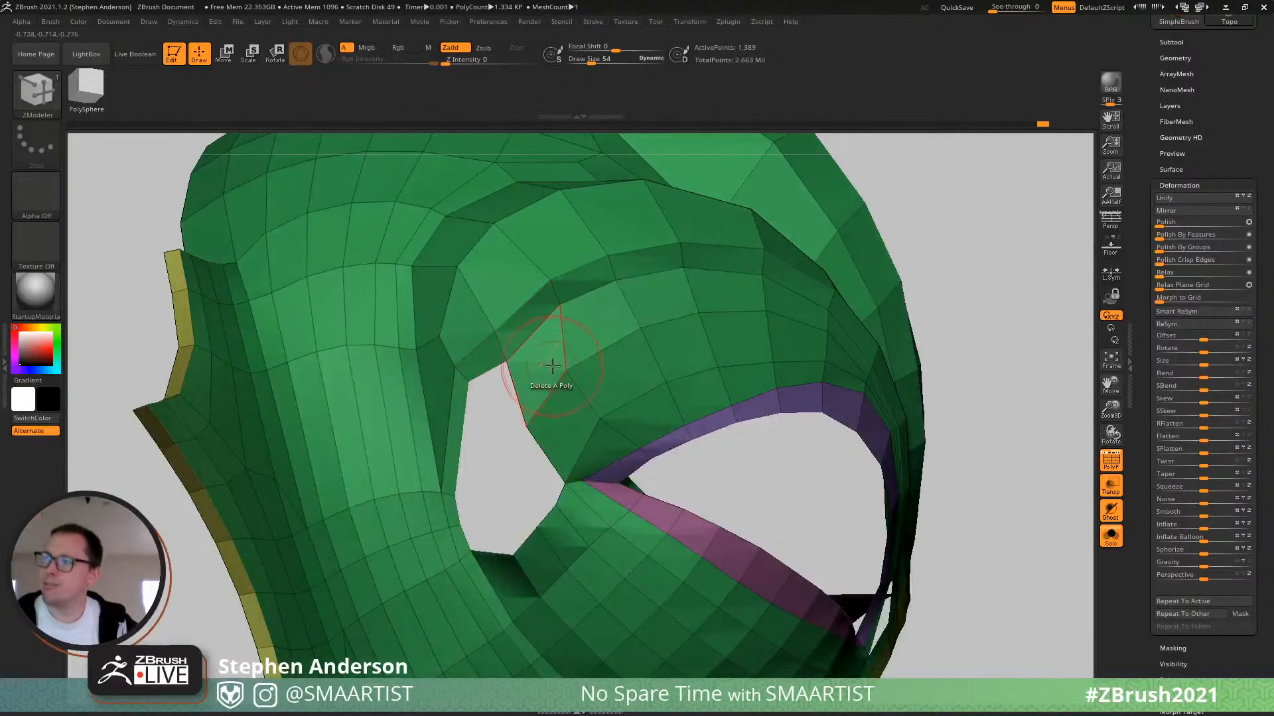
{"action": "key", "text": "b"}
{"action": "key", "text": "m"}
{"action": "key", "text": "v"}
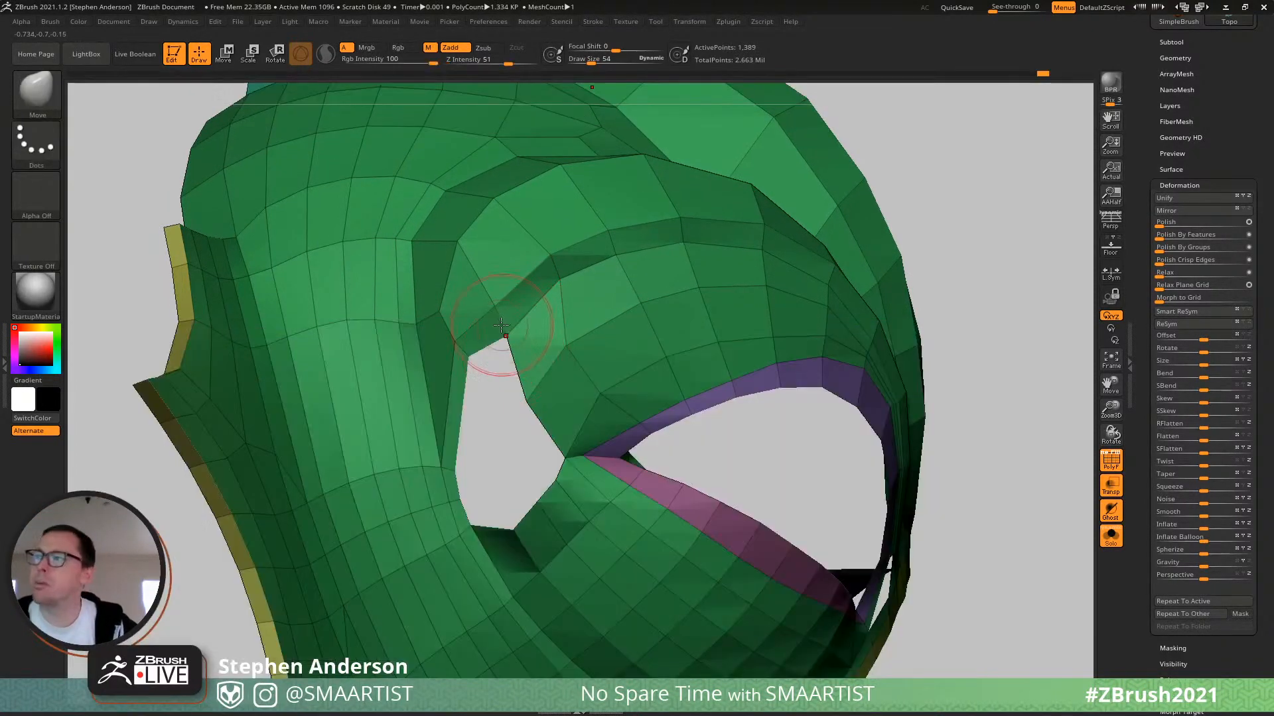
{"action": "right_click_drag", "start_coordinate": [497, 358], "coordinate": [442, 323]}
{"action": "left_click_drag", "start_coordinate": [430, 317], "coordinate": [431, 318]}
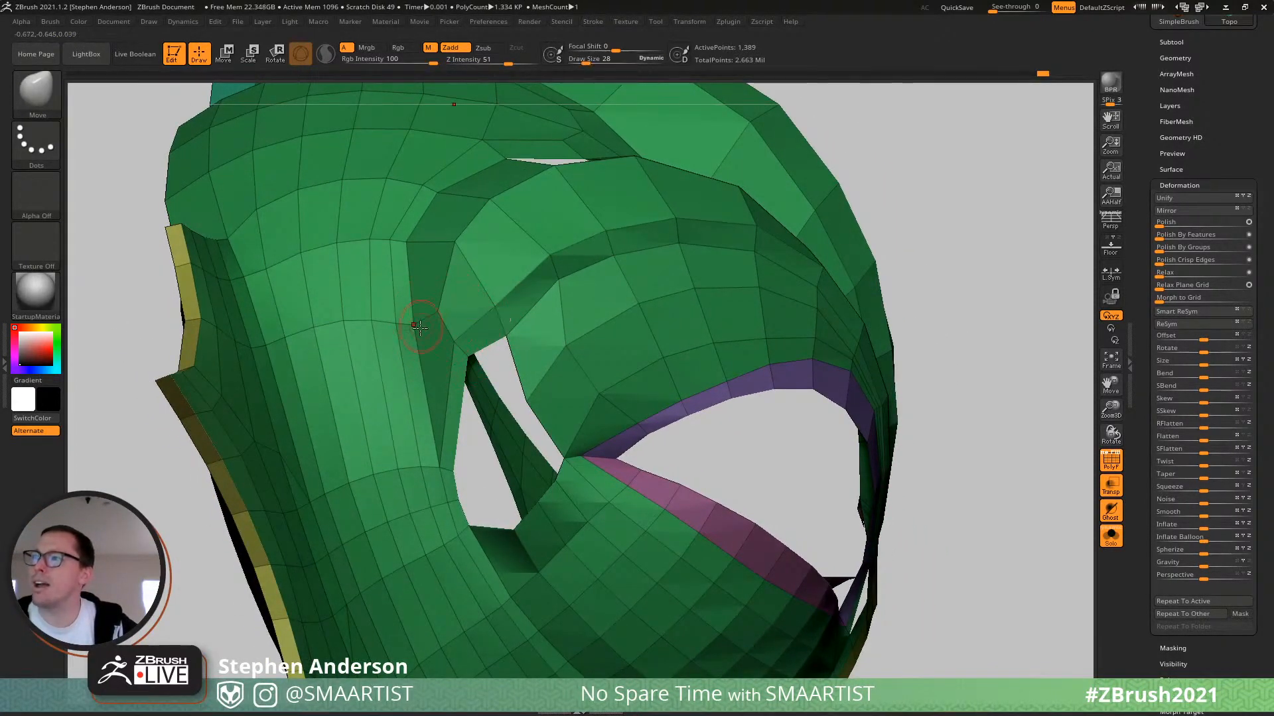
{"action": "mouse_move", "coordinate": [461, 327]}
{"action": "right_mouse_down"}
{"action": "mouse_move", "coordinate": [434, 324]}
{"action": "mouse_move", "coordinate": [435, 344]}
{"action": "mouse_move", "coordinate": [477, 341]}
{"action": "mouse_move", "coordinate": [534, 277]}
{"action": "mouse_move", "coordinate": [517, 283]}
{"action": "right_mouse_up"}
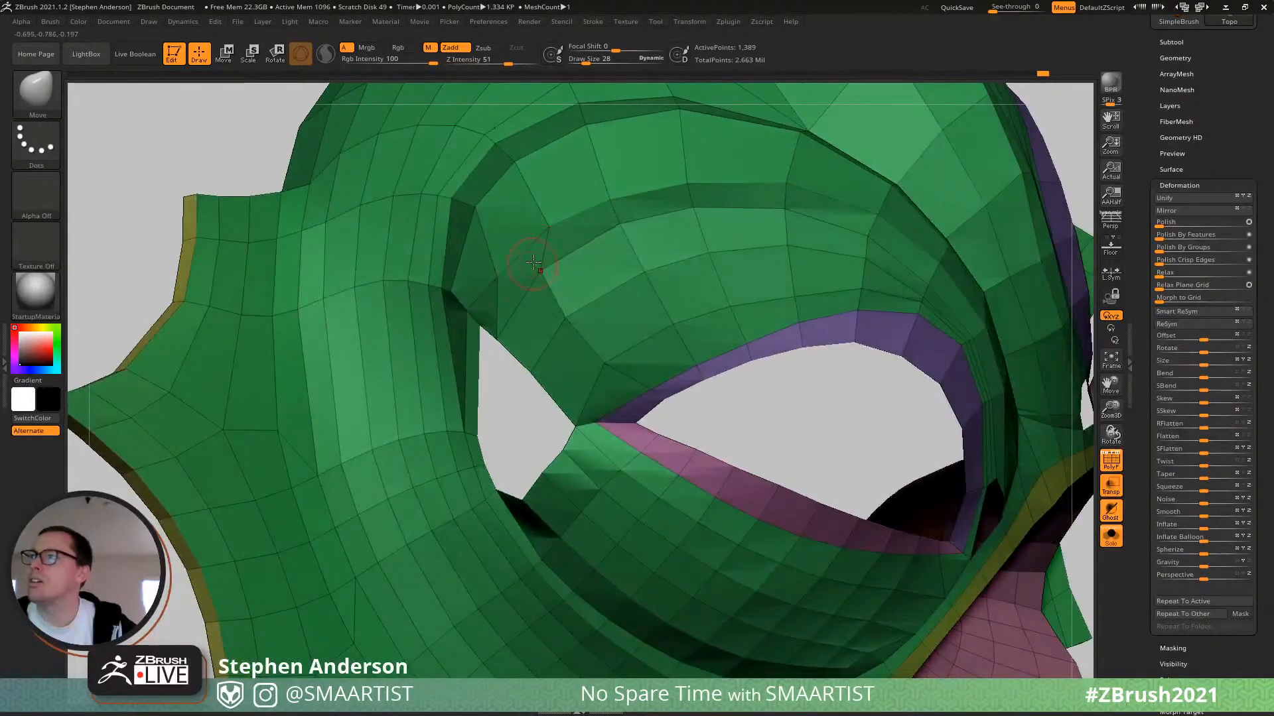
Set the draw size to 146 and reshape the surface around the outer part of the brow above the gap.
{"action": "right_click_drag", "start_coordinate": [623, 209], "coordinate": [538, 282]}
{"action": "key", "text": "s"}
{"action": "left_click_drag", "start_coordinate": [537, 282], "coordinate": [499, 284]}
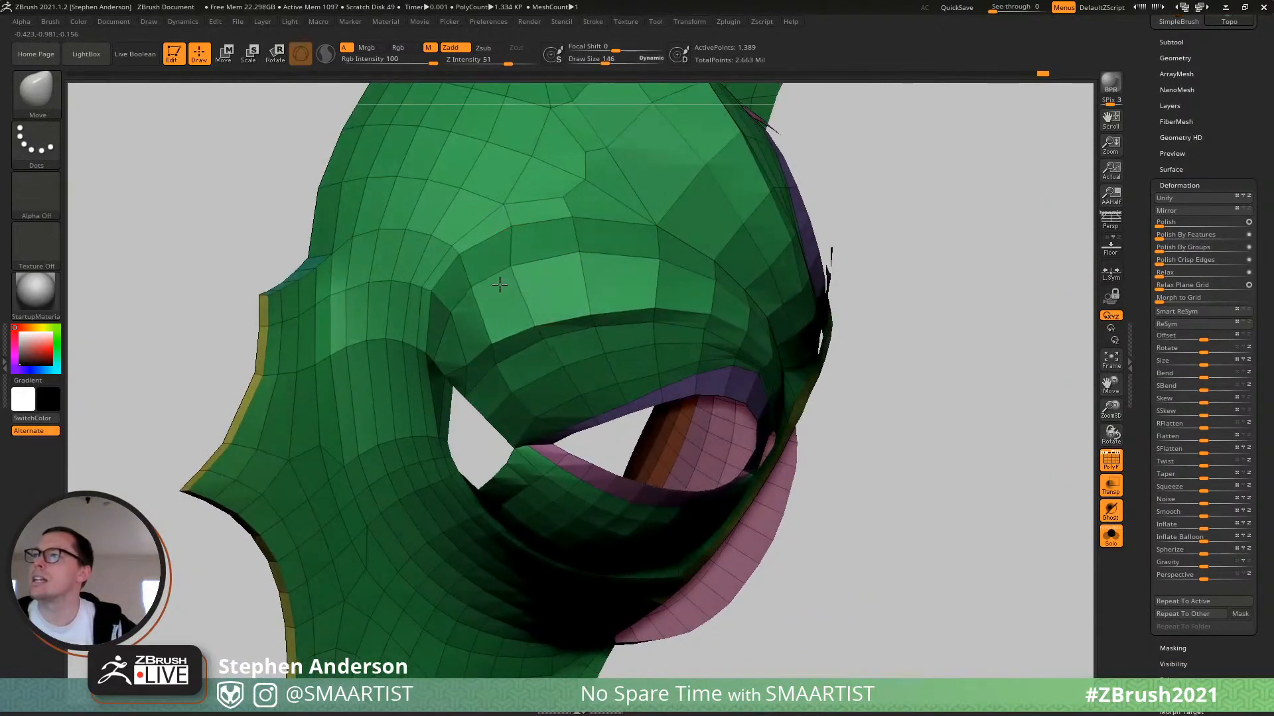
{"action": "mouse_move", "coordinate": [446, 320]}
{"action": "right_mouse_down"}
{"action": "mouse_move", "coordinate": [458, 317]}
{"action": "mouse_move", "coordinate": [443, 326]}
{"action": "right_mouse_up"}
Set the draw size to 33 and pull the upper eyelid's open border down toward the lower eyelid at the outer eye corner.
{"action": "key", "text": "s"}
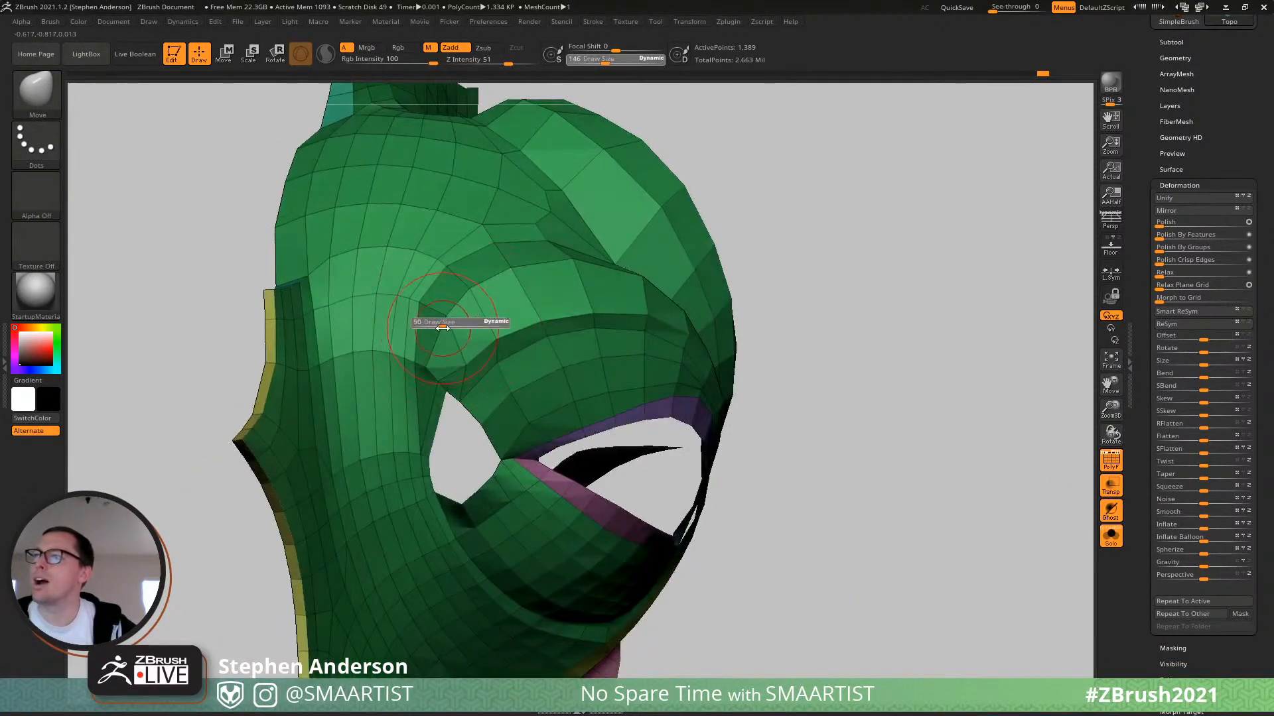
{"action": "key", "text": "s"}
{"action": "left_click_drag", "start_coordinate": [459, 359], "coordinate": [447, 363]}
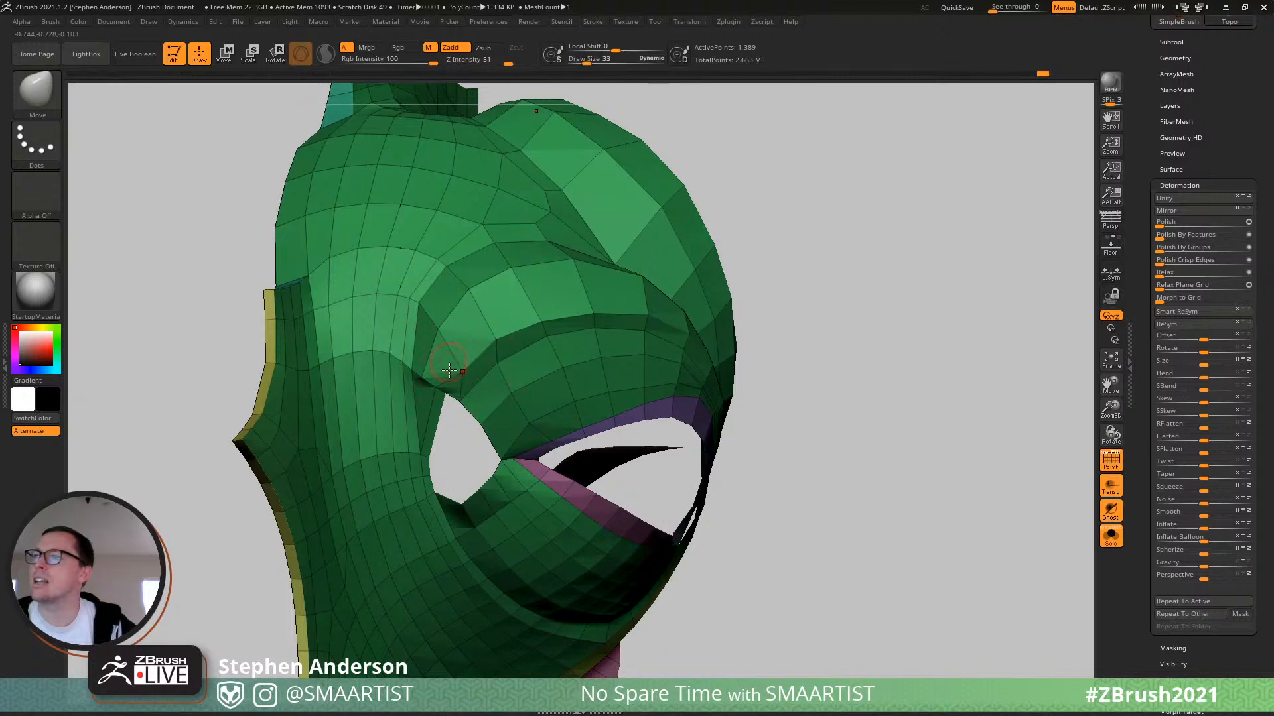
{"action": "mouse_move", "coordinate": [451, 418]}
{"action": "right_mouse_down"}
{"action": "mouse_move", "coordinate": [428, 442]}
{"action": "mouse_move", "coordinate": [461, 418]}
{"action": "right_mouse_up"}
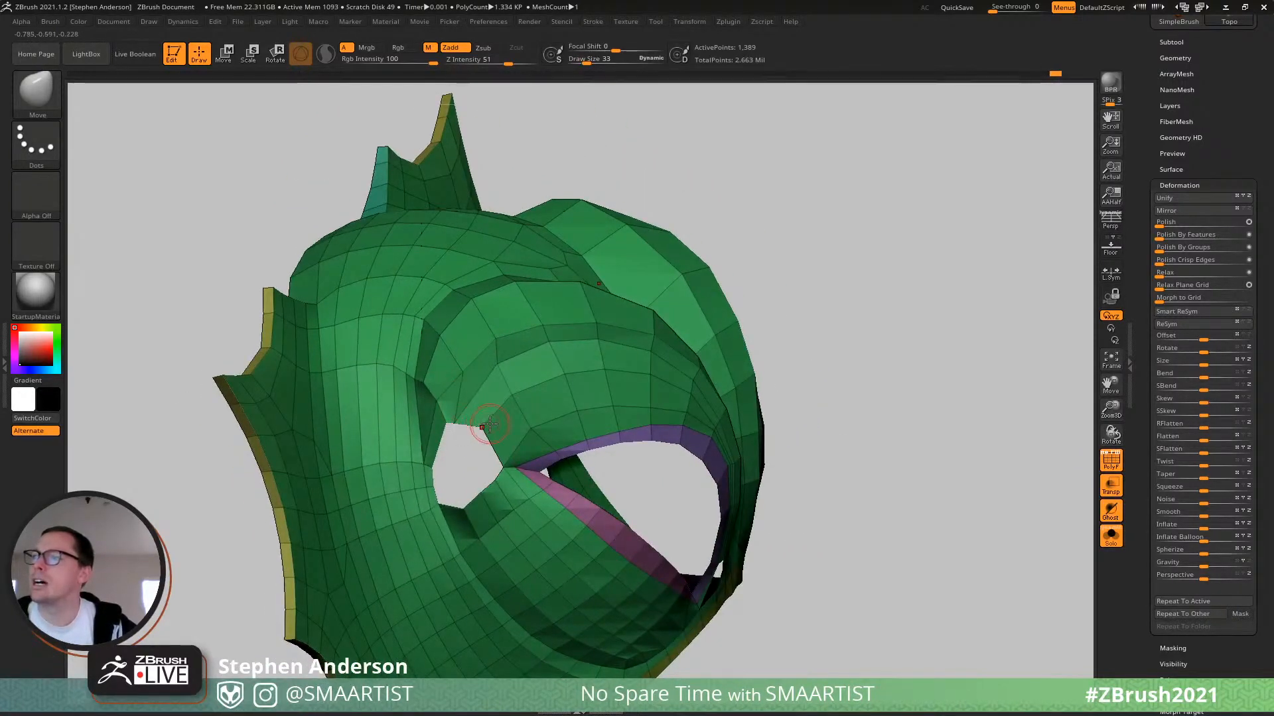
{"action": "mouse_move", "coordinate": [503, 481]}
{"action": "right_mouse_down"}
{"action": "mouse_move", "coordinate": [478, 467]}
{"action": "mouse_move", "coordinate": [504, 504]}
{"action": "right_mouse_up"}
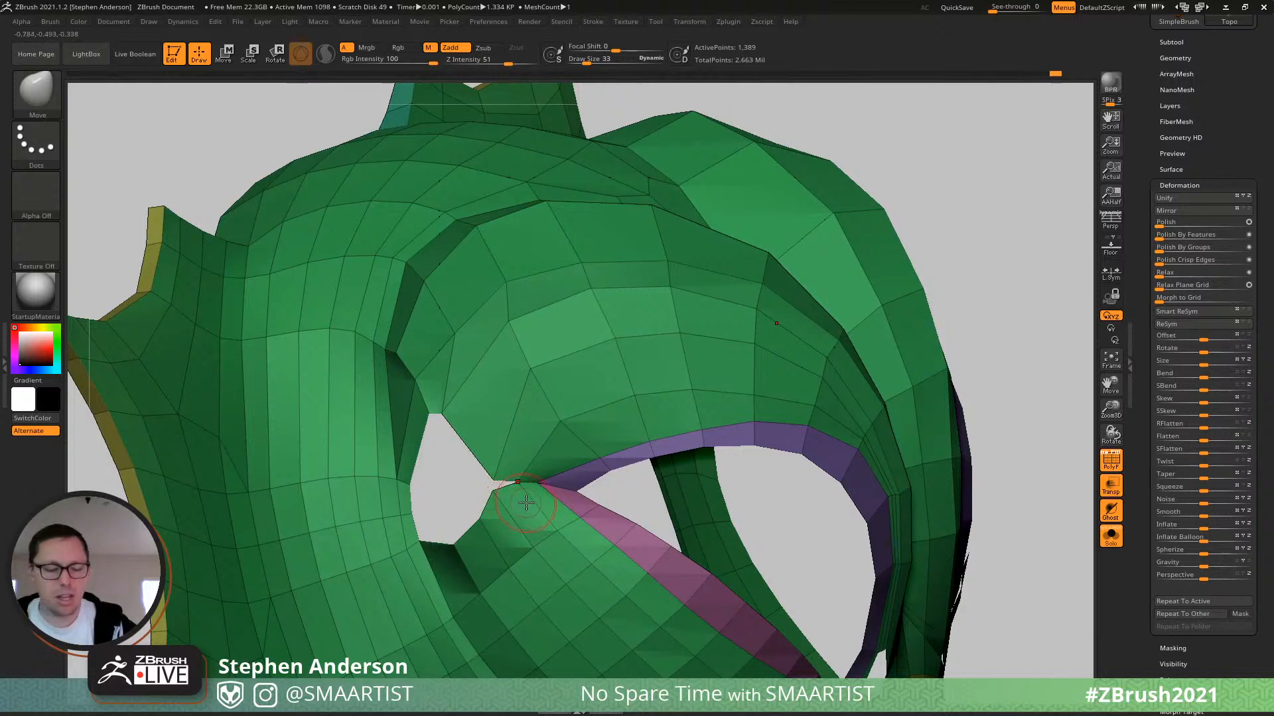
Switch to the ZModeler brush and stitch the upper eyelid's border point to the lower eyelid's point beside the outer eye corner.
{"action": "key", "text": "b"}
{"action": "key", "text": "z"}
{"action": "key", "text": "m"}
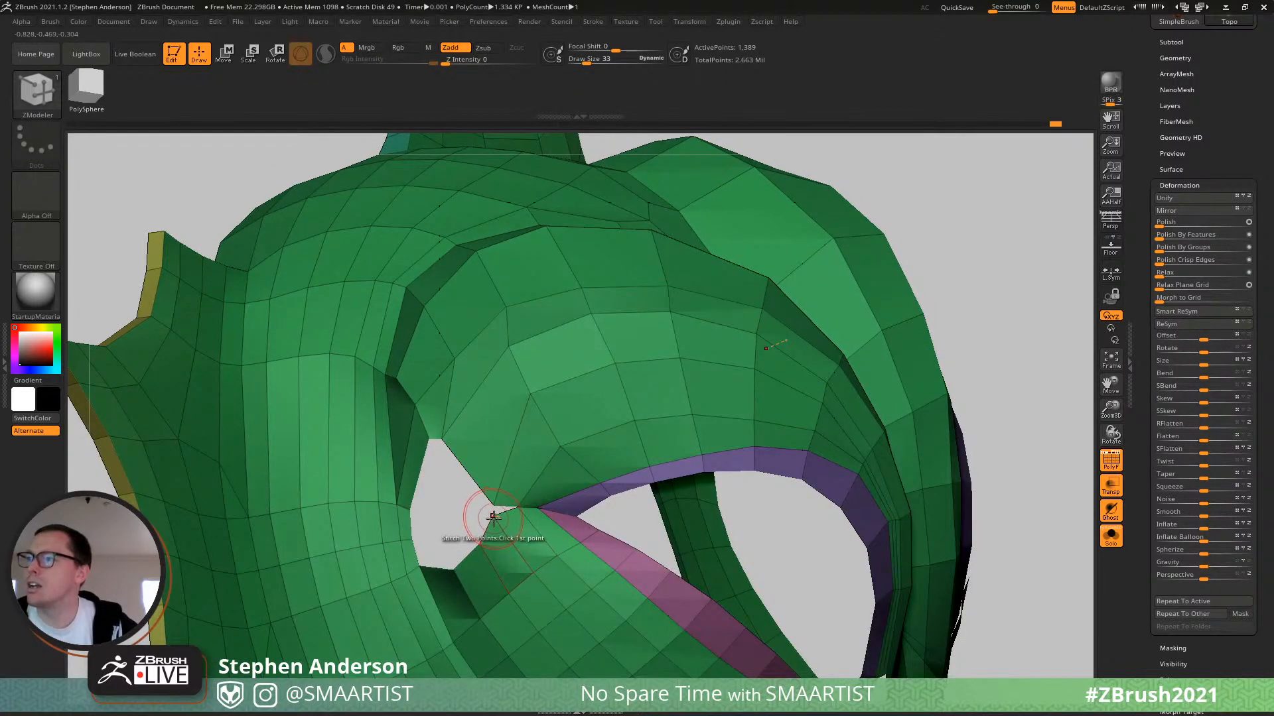
{"action": "left_click", "coordinate": [495, 506]}
{"action": "mouse_move", "coordinate": [483, 519]}
{"action": "right_mouse_down"}
{"action": "mouse_move", "coordinate": [485, 443]}
{"action": "mouse_move", "coordinate": [428, 445]}
{"action": "mouse_move", "coordinate": [495, 439]}
{"action": "right_mouse_up"}
{"action": "key", "text": "space"}
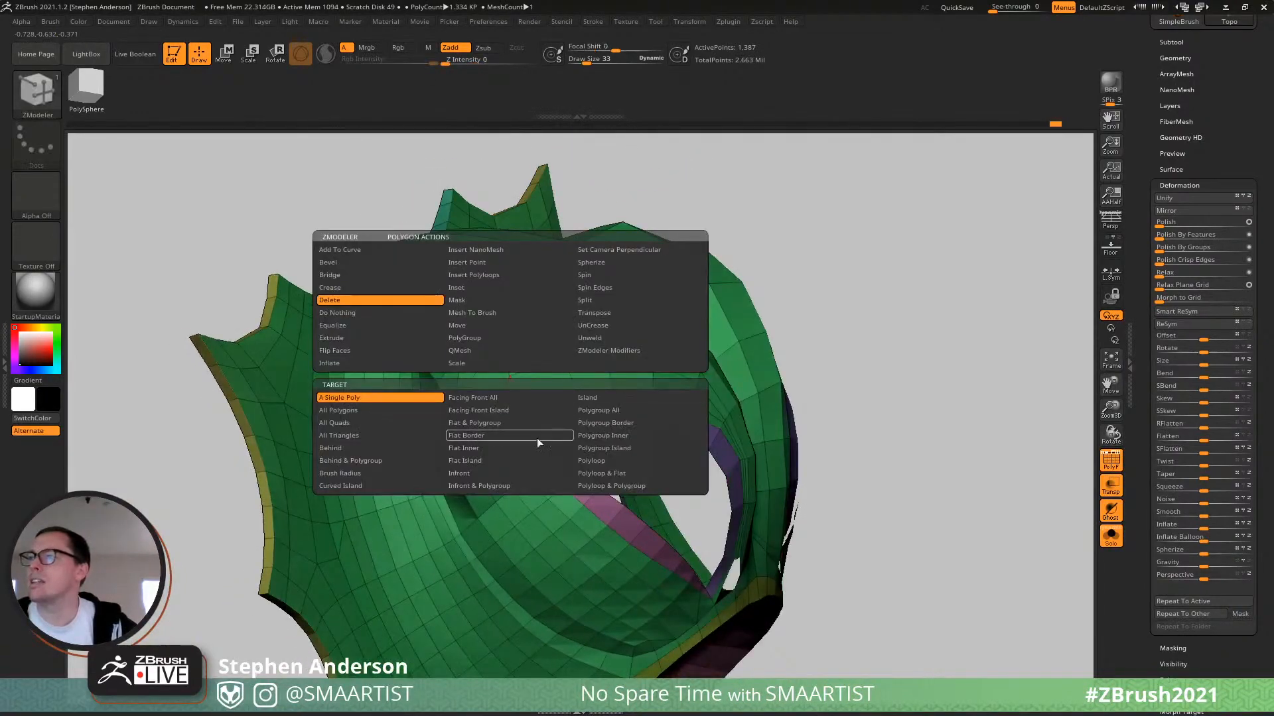
{"action": "key", "text": "shift"}
{"action": "mouse_move", "coordinate": [556, 386]}
{"action": "right_mouse_down"}
{"action": "mouse_move", "coordinate": [527, 418]}
{"action": "mouse_move", "coordinate": [572, 371]}
{"action": "mouse_move", "coordinate": [495, 395]}
{"action": "right_mouse_up"}
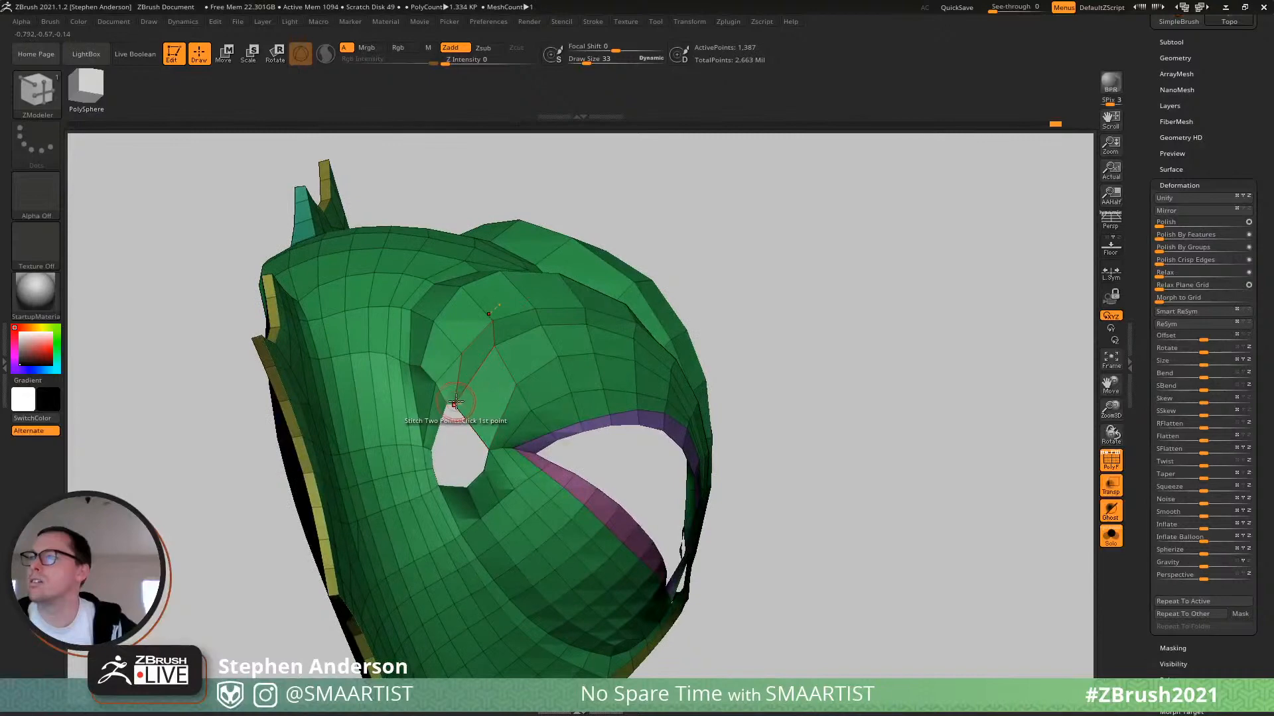
Switch to the Move brush and adjust the points around the top of the remaining gap behind the eye.
{"action": "key", "text": "b"}
{"action": "key", "text": "m"}
{"action": "key", "text": "v"}
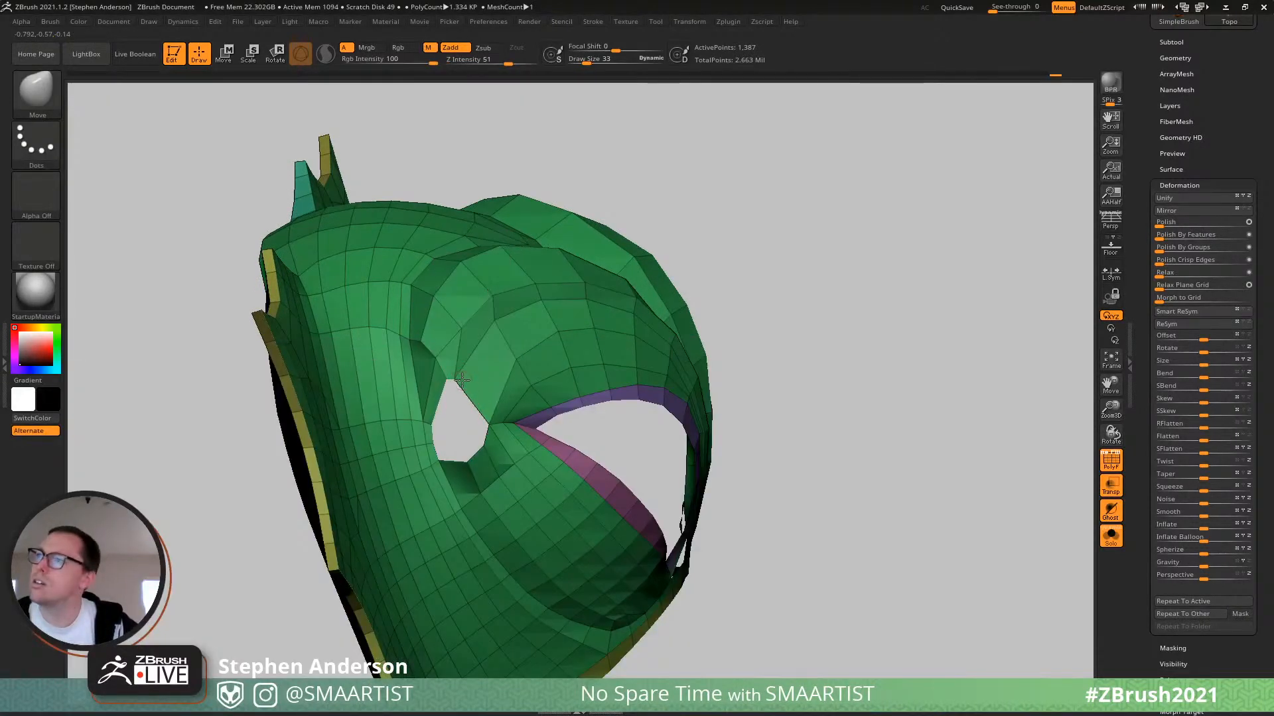
{"action": "right_click_drag", "start_coordinate": [464, 350], "coordinate": [461, 324]}
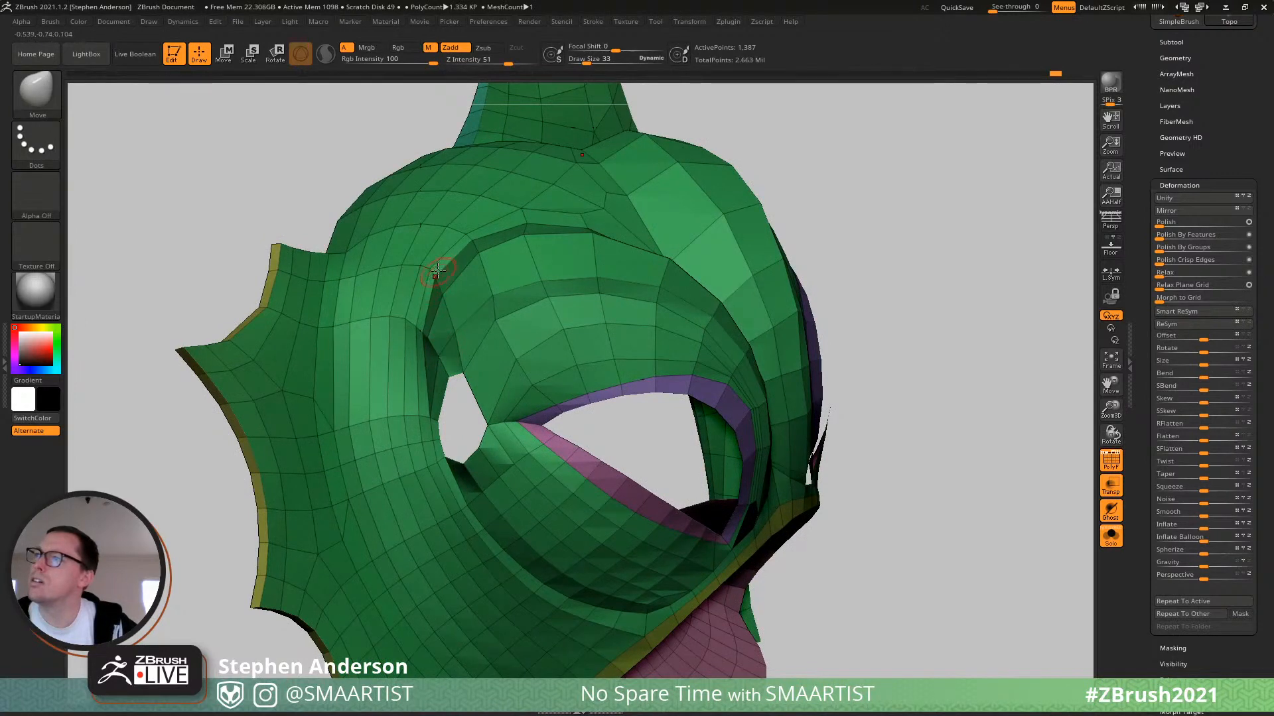
Switch to the ZModeler brush and delete single polygons between the lower eyelid's inner end and the upper mouth rim.
{"action": "mouse_move", "coordinate": [437, 270]}
{"action": "right_mouse_down"}
{"action": "mouse_move", "coordinate": [487, 307]}
{"action": "mouse_move", "coordinate": [510, 265]}
{"action": "mouse_move", "coordinate": [486, 279]}
{"action": "mouse_move", "coordinate": [481, 303]}
{"action": "mouse_move", "coordinate": [492, 377]}
{"action": "mouse_move", "coordinate": [450, 421]}
{"action": "mouse_move", "coordinate": [492, 472]}
{"action": "mouse_move", "coordinate": [483, 406]}
{"action": "mouse_move", "coordinate": [482, 438]}
{"action": "mouse_move", "coordinate": [409, 374]}
{"action": "mouse_move", "coordinate": [417, 471]}
{"action": "right_mouse_up"}
{"action": "right_click_drag", "start_coordinate": [614, 515], "coordinate": [587, 452], "text": "alt"}
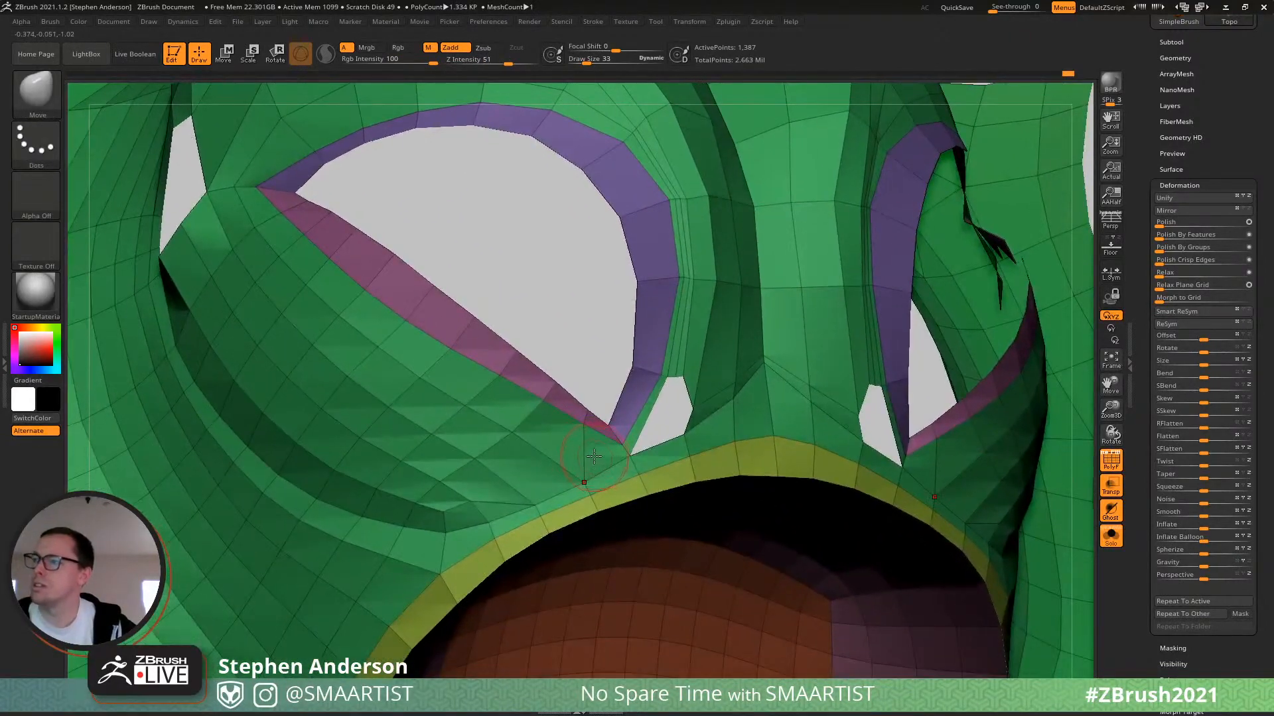
{"action": "key", "text": "b"}
{"action": "key", "text": "z"}
{"action": "key", "text": "m"}
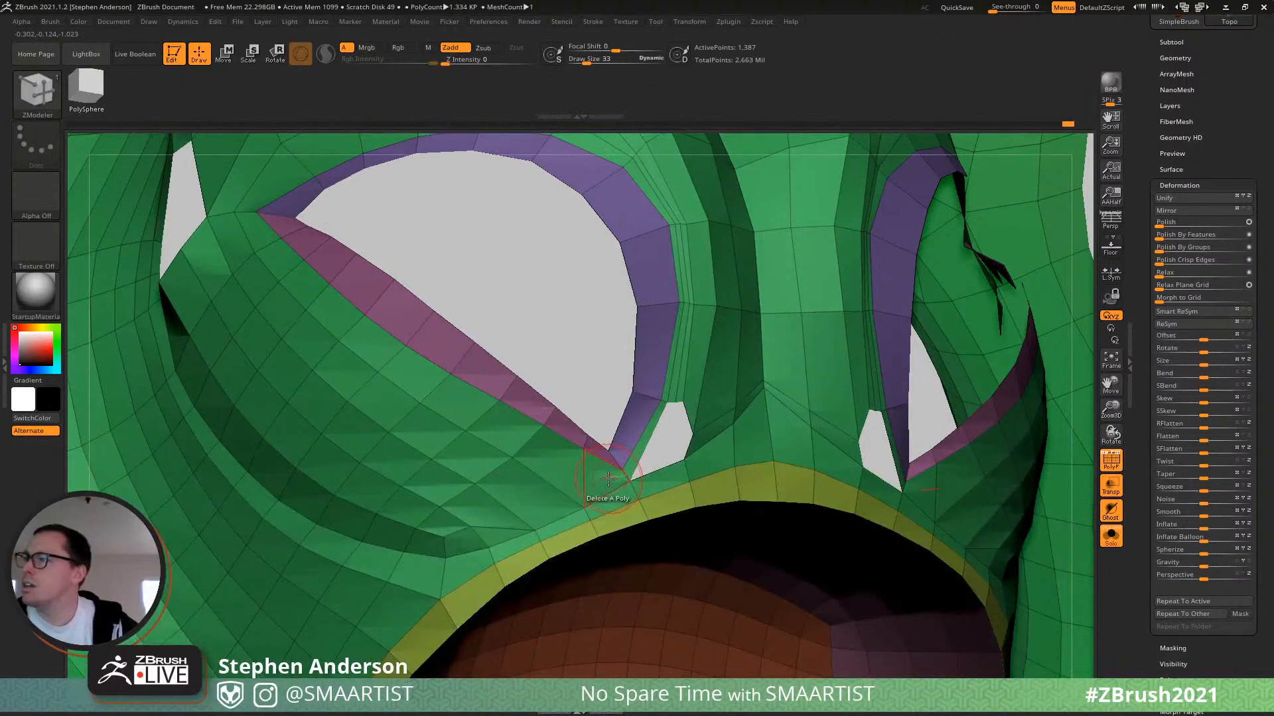
{"action": "left_click", "coordinate": [609, 480]}
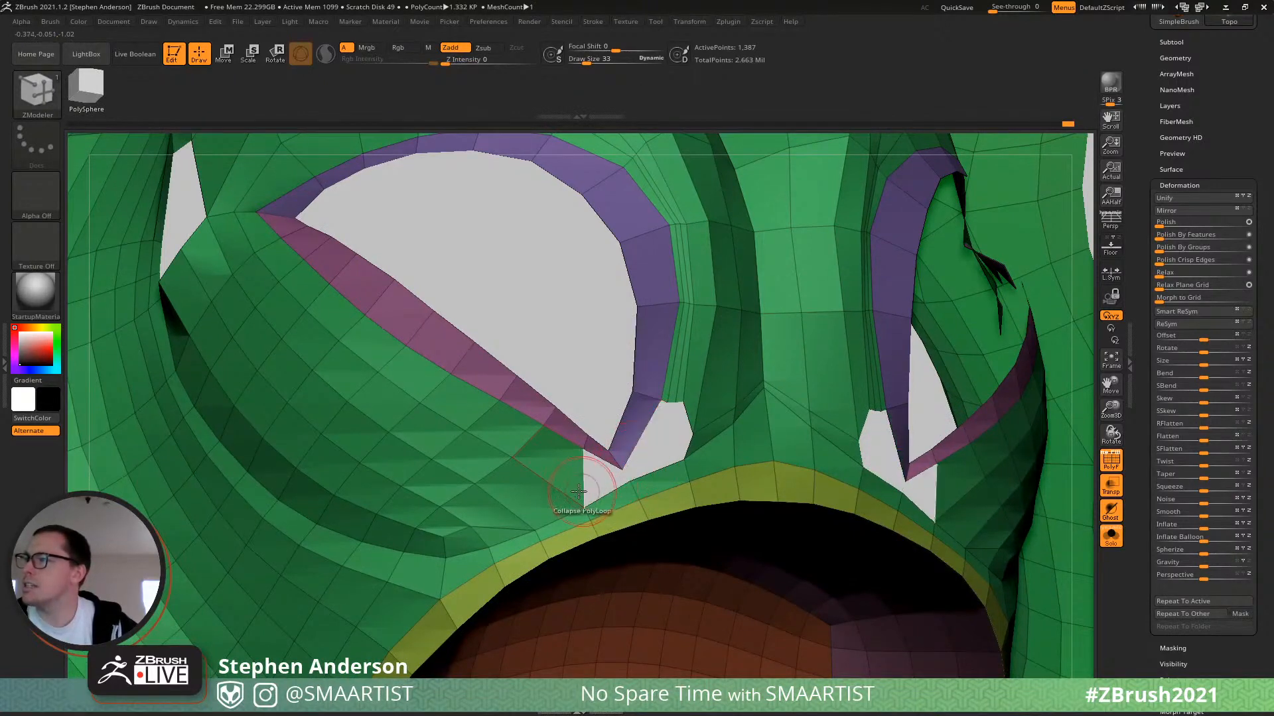
{"action": "key", "text": "ctrl"}
{"action": "right_click_drag", "start_coordinate": [574, 483], "coordinate": [583, 524], "text": "ctrl"}
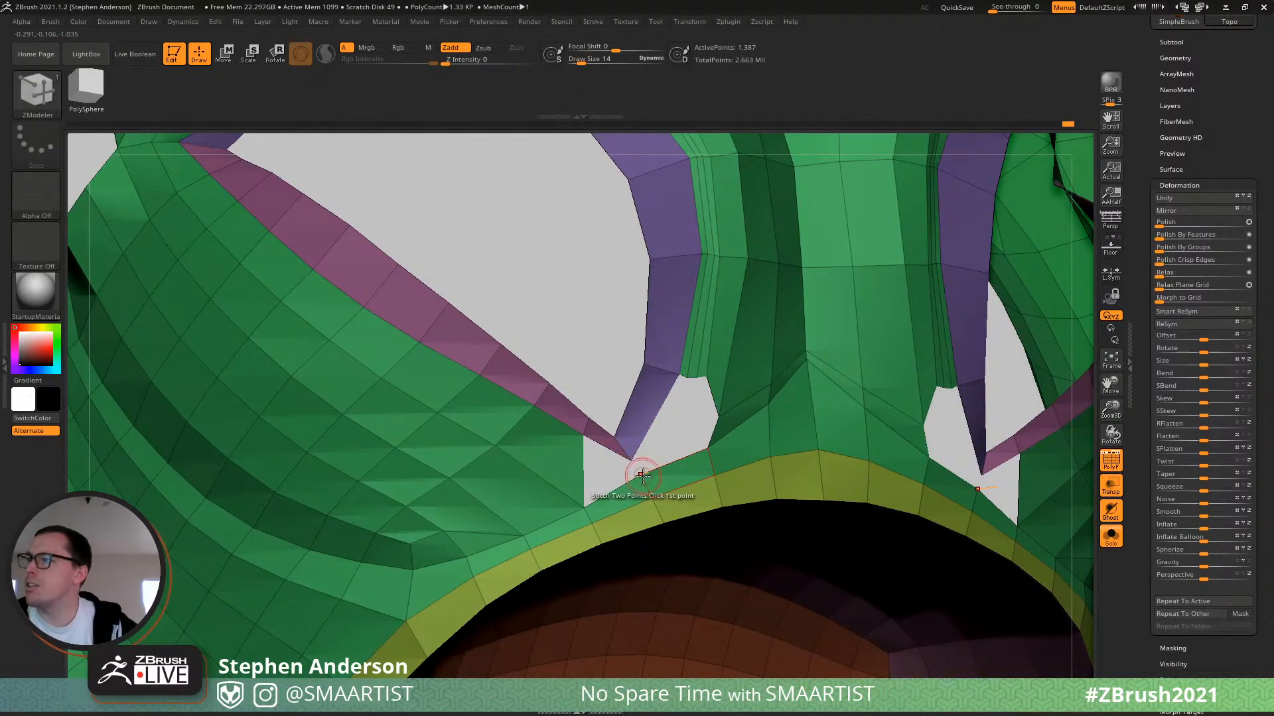
{"action": "key", "text": "space"}
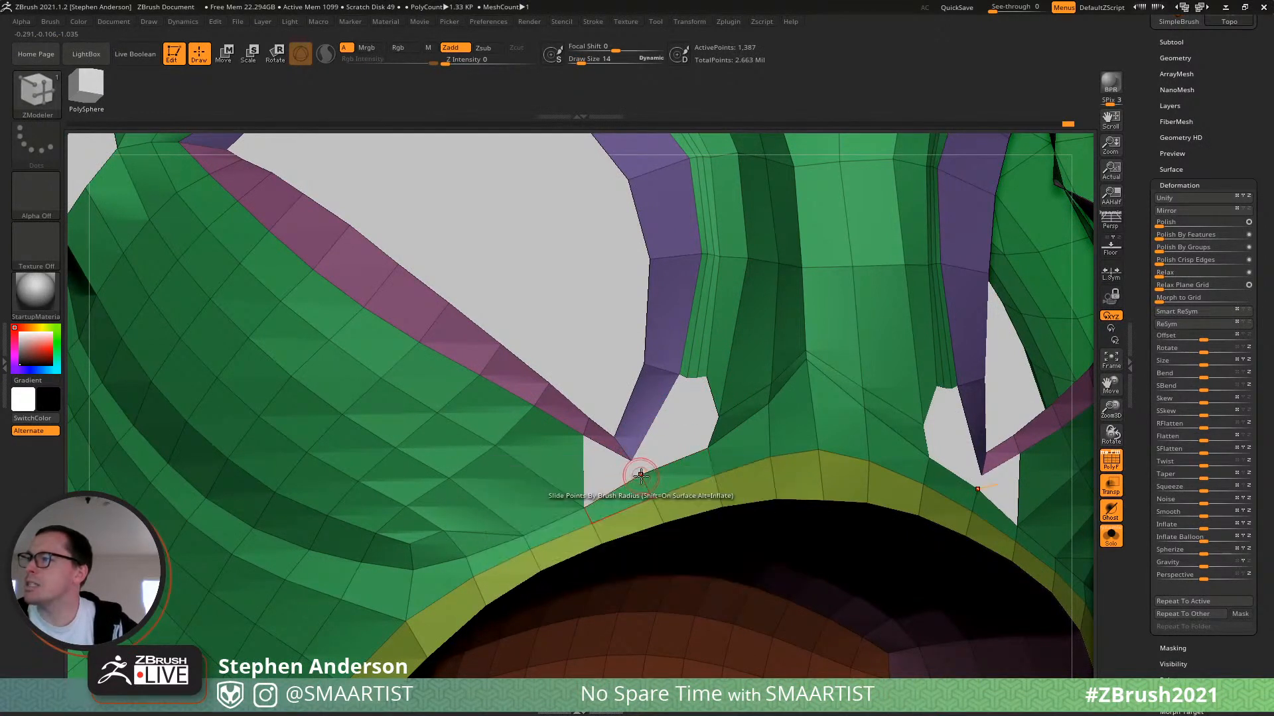
{"action": "right_click_drag", "start_coordinate": [581, 491], "coordinate": [520, 525], "text": "ctrl"}
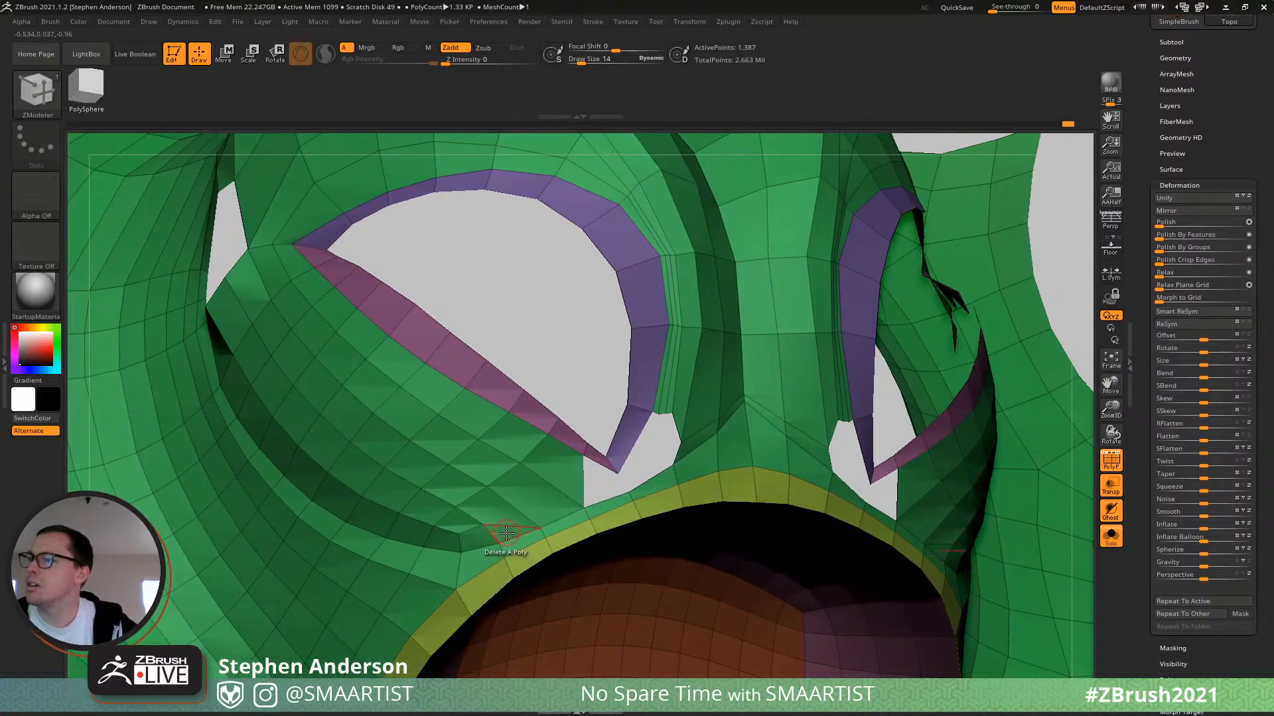
{"action": "left_click", "coordinate": [512, 518]}
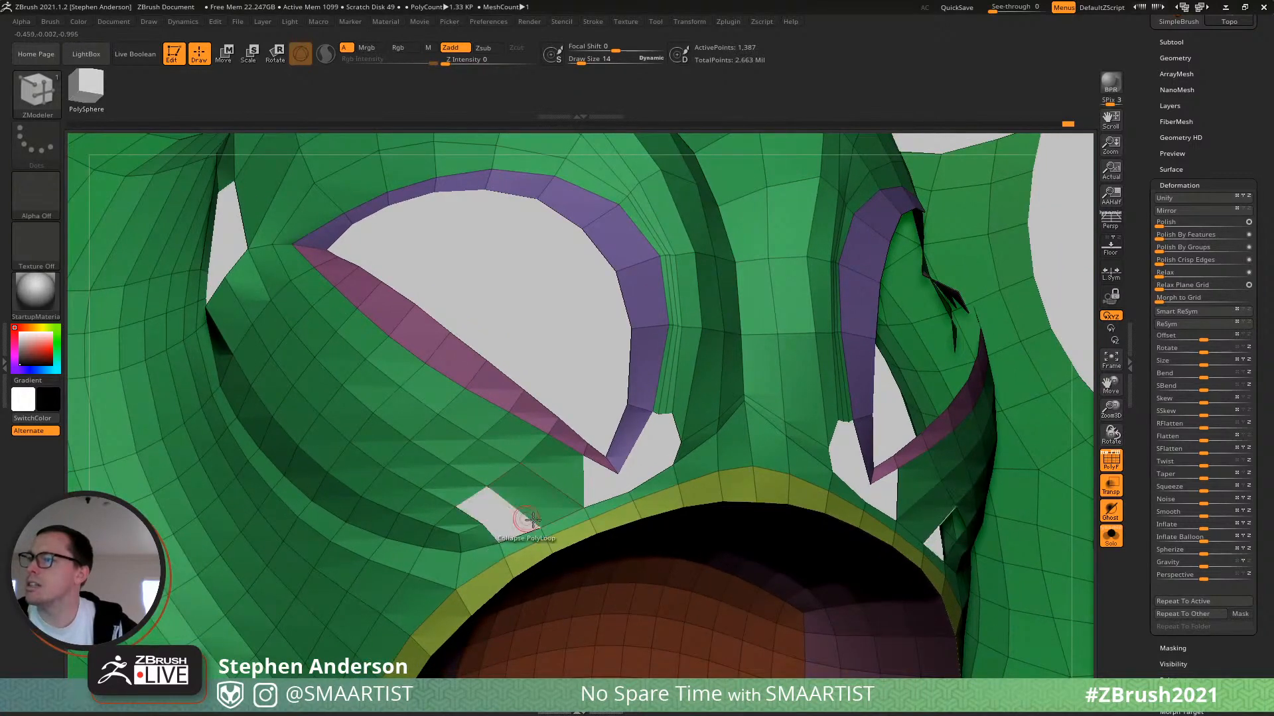
{"action": "left_click", "coordinate": [572, 486]}
Set the edge action to Insert and add an edge loop across the polygon strip between the two new openings.
{"action": "key", "text": "space"}
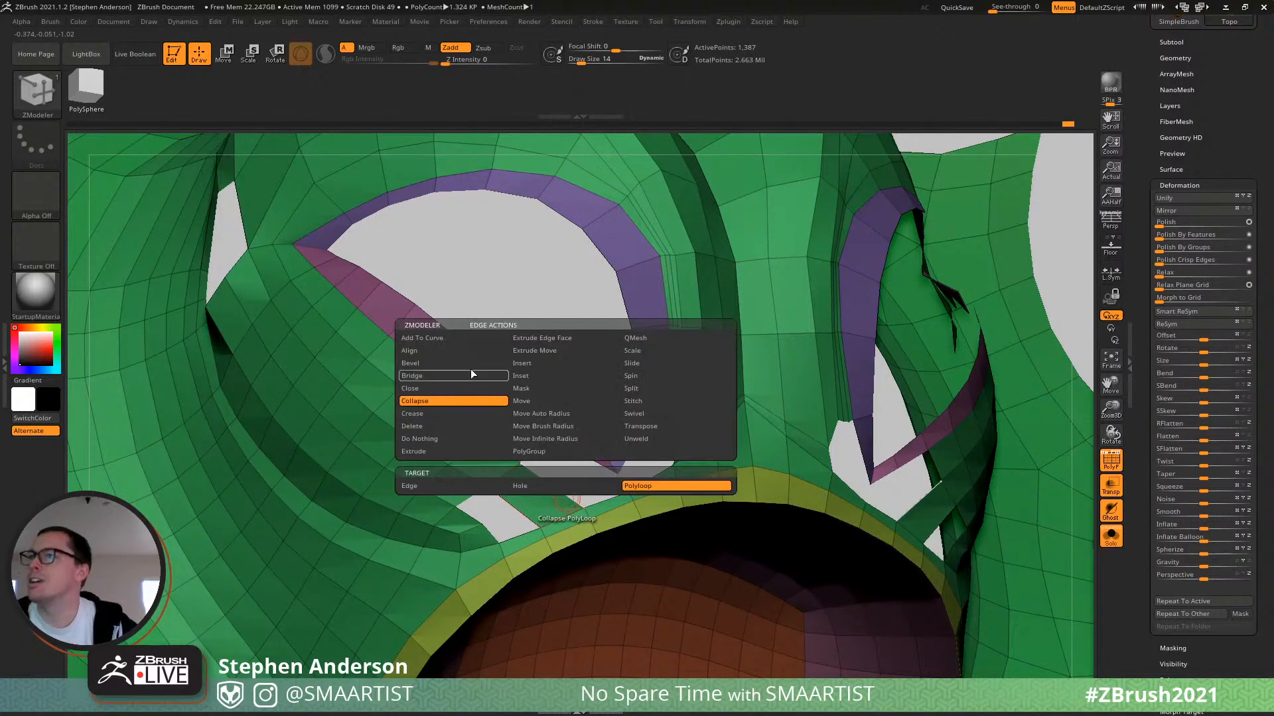
{"action": "left_click", "coordinate": [536, 363]}
{"action": "left_click", "coordinate": [568, 497]}
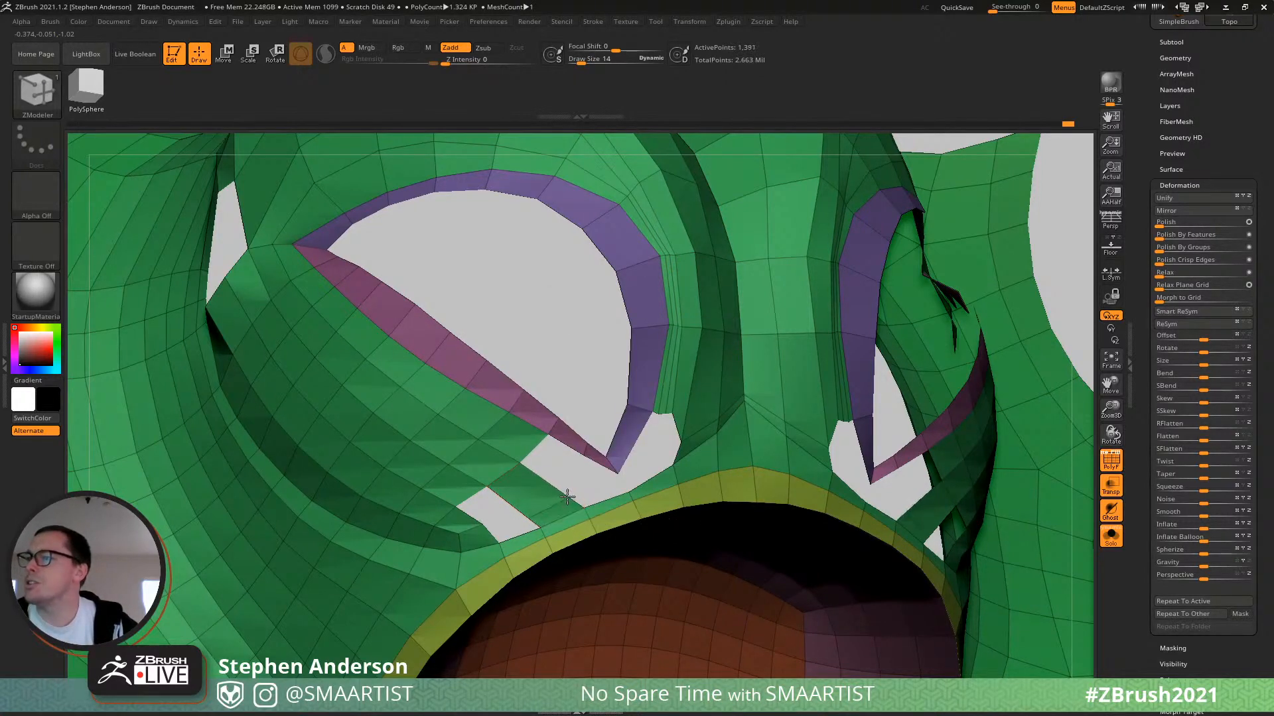
Set the edge action to Bridge with the Edges target and fill the small opening above the mouth rim with two polygons.
{"action": "key", "text": "space"}
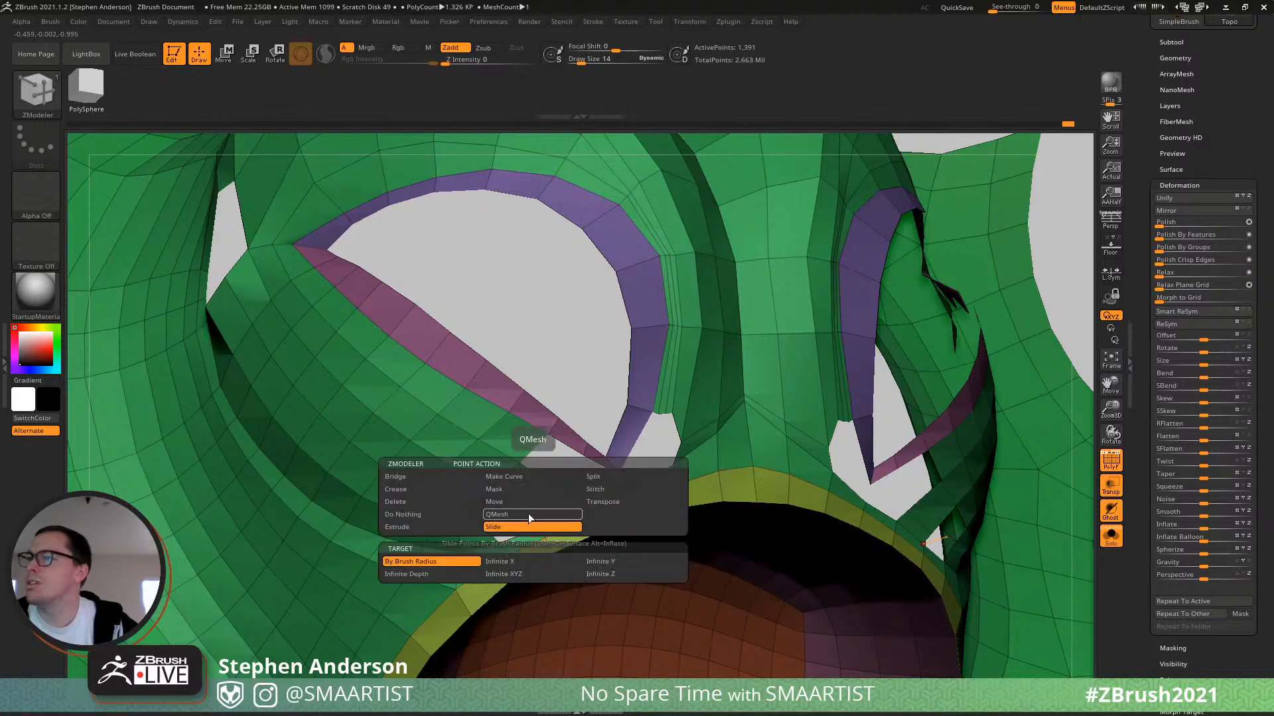
{"action": "right_click_drag", "start_coordinate": [500, 502], "coordinate": [519, 510], "text": "ctrl"}
{"action": "key", "text": "space"}
{"action": "left_click", "coordinate": [382, 380]}
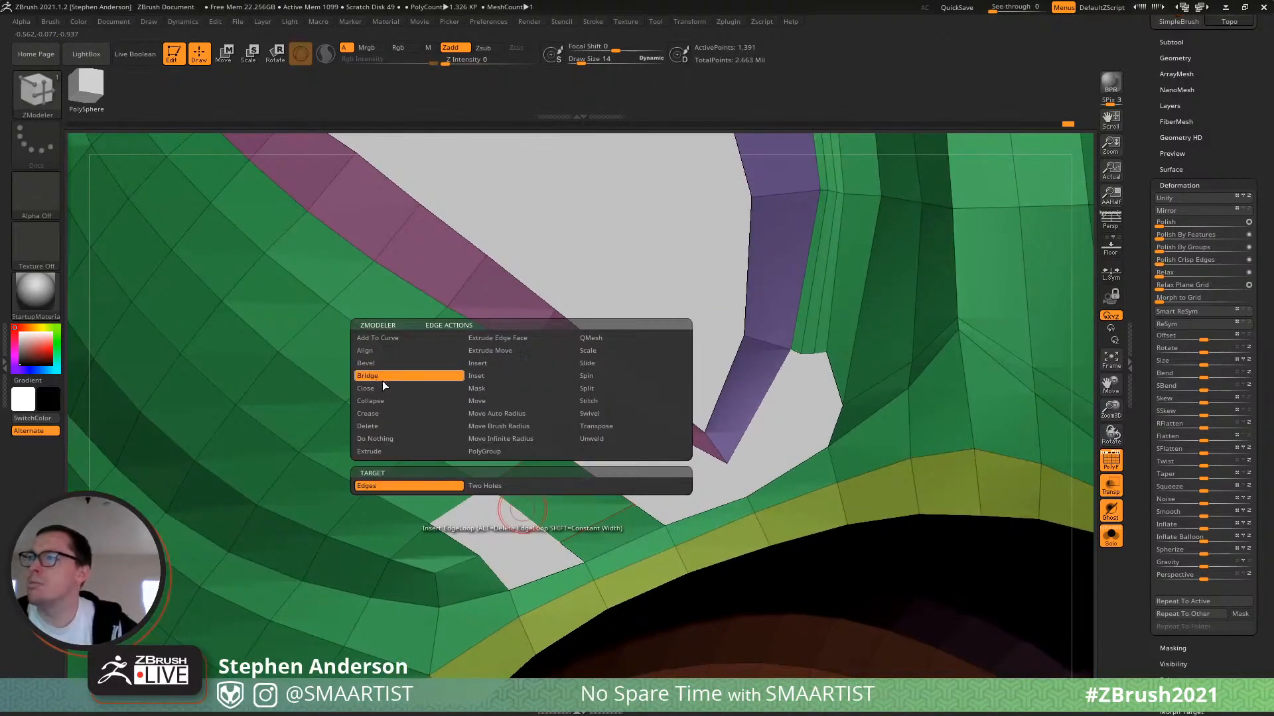
{"action": "left_click", "coordinate": [502, 570]}
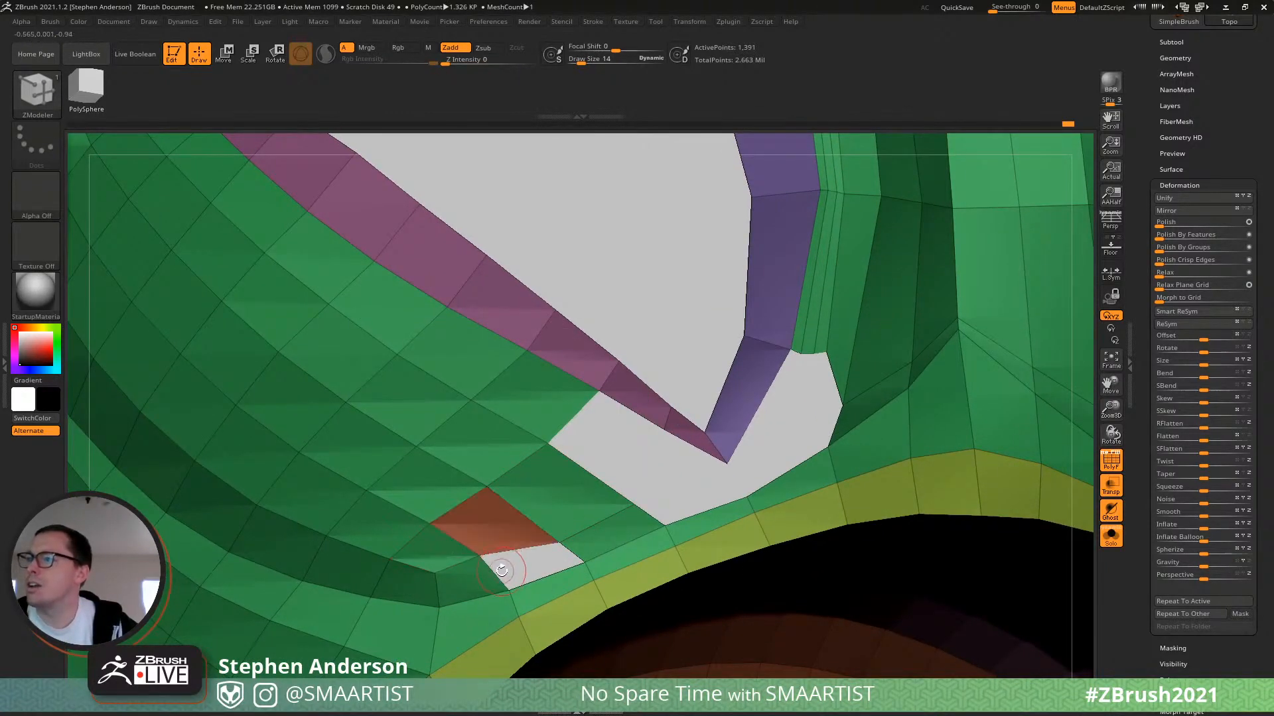
{"action": "left_click", "coordinate": [574, 552]}
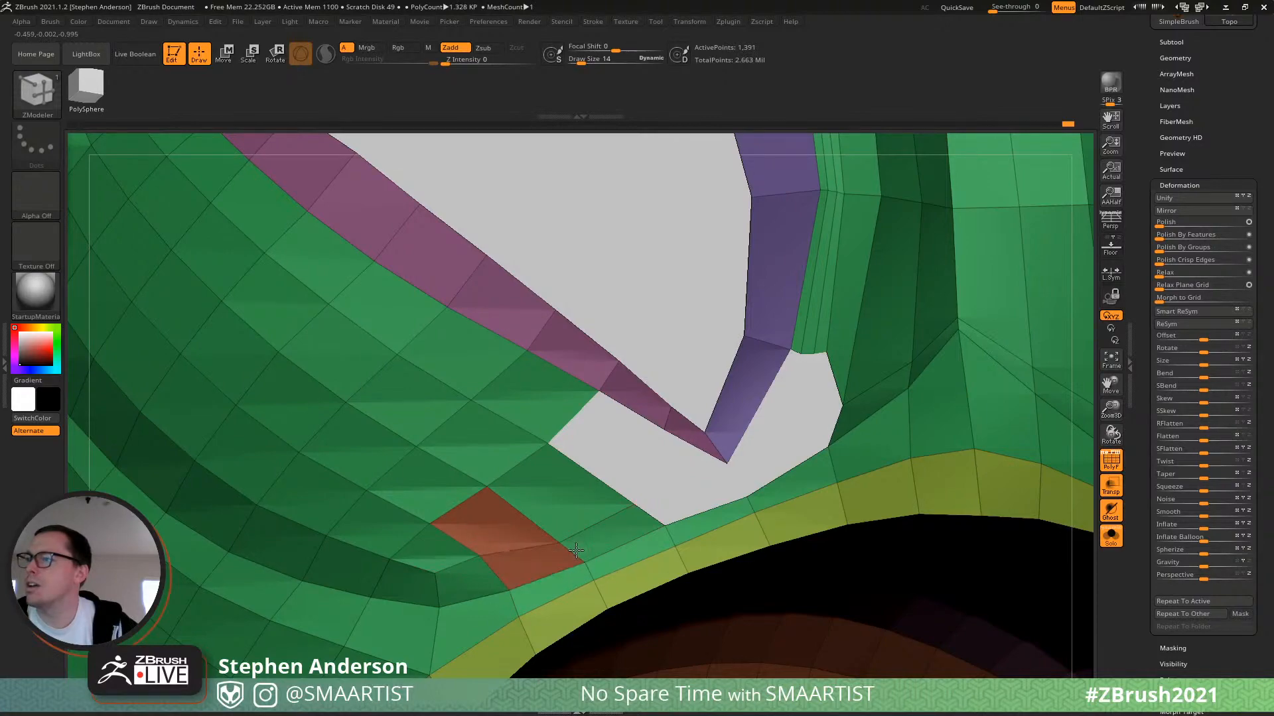
Bridge edge pairs around the inner eye corner to span the opening between the eyelids and the upper mouth rim.
{"action": "right_click_drag", "start_coordinate": [580, 554], "coordinate": [420, 472], "text": "ctrl"}
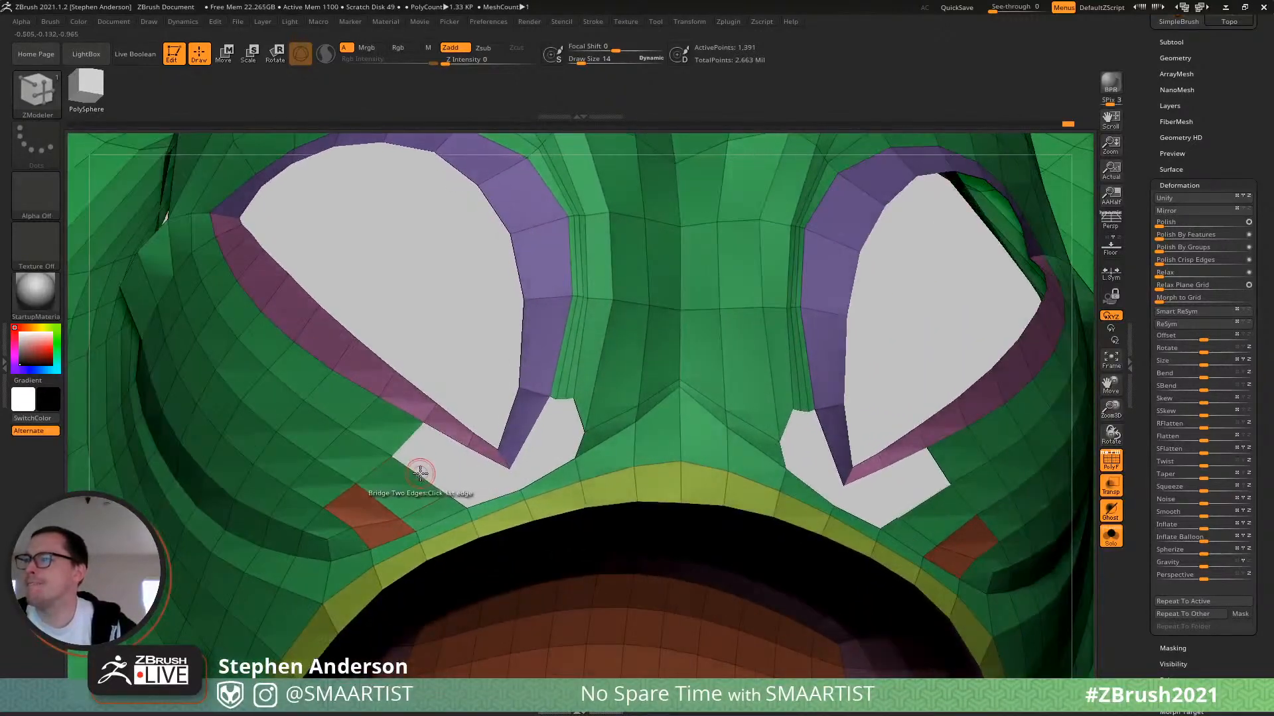
{"action": "left_click", "coordinate": [446, 439]}
{"action": "right_click_drag", "start_coordinate": [516, 474], "coordinate": [469, 440], "text": "alt"}
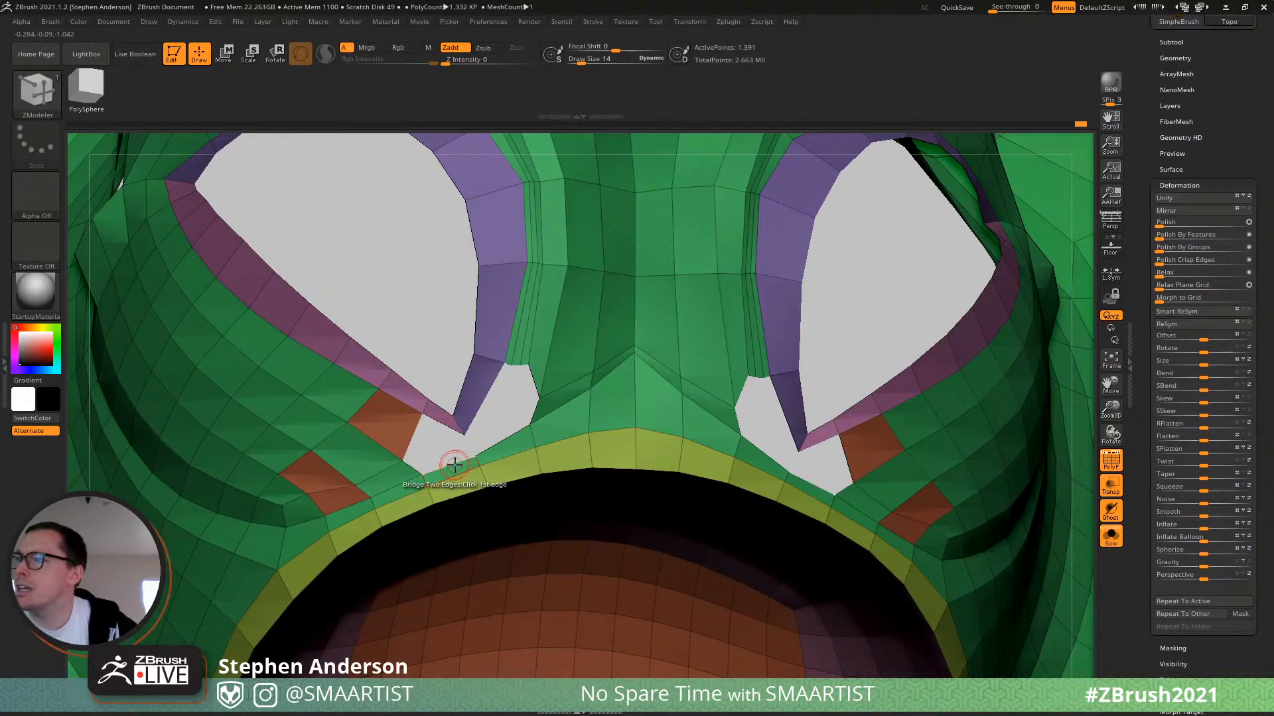
{"action": "left_click", "coordinate": [445, 428]}
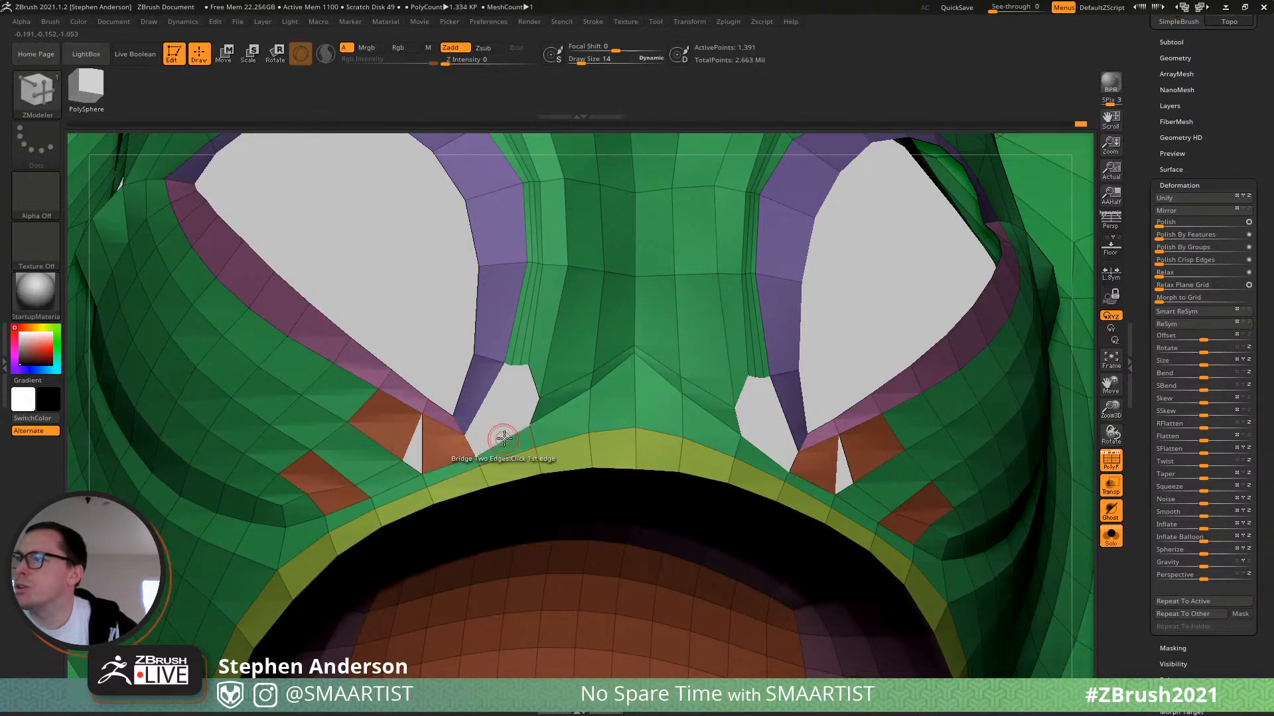
{"action": "left_click", "coordinate": [484, 410]}
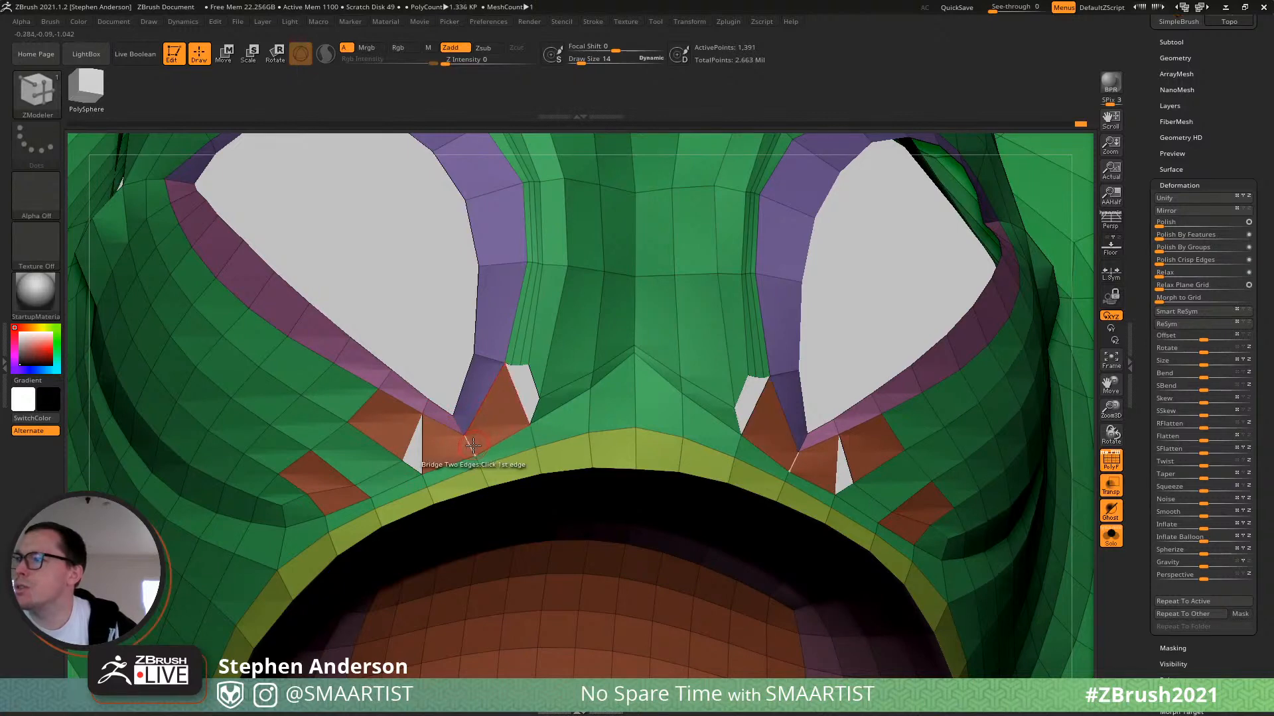
Set the edge action to Insert and add an edge loop through the new polygons below the inner eye corner.
{"action": "key", "text": "space"}
{"action": "left_click", "coordinate": [459, 360]}
{"action": "left_click", "coordinate": [452, 468]}
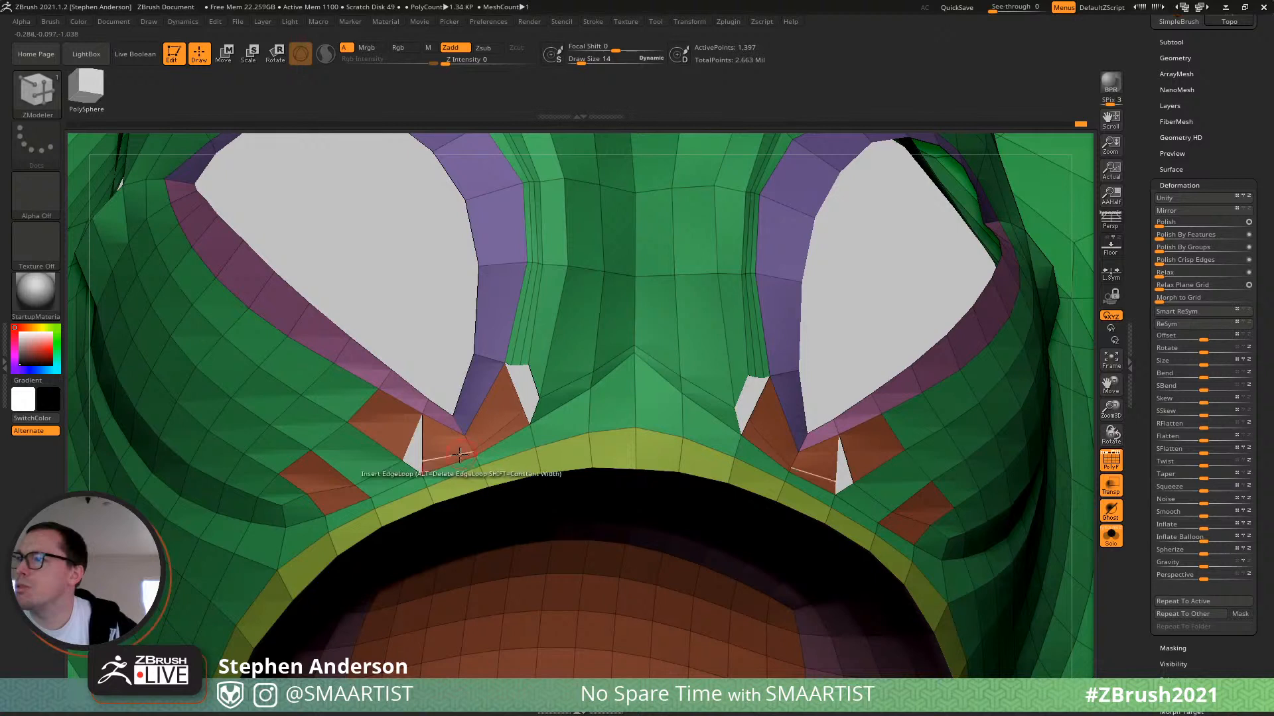
Set the point action to Stitch and weld the two points that close the sliver below the lower eyelid.
{"action": "key", "text": "space"}
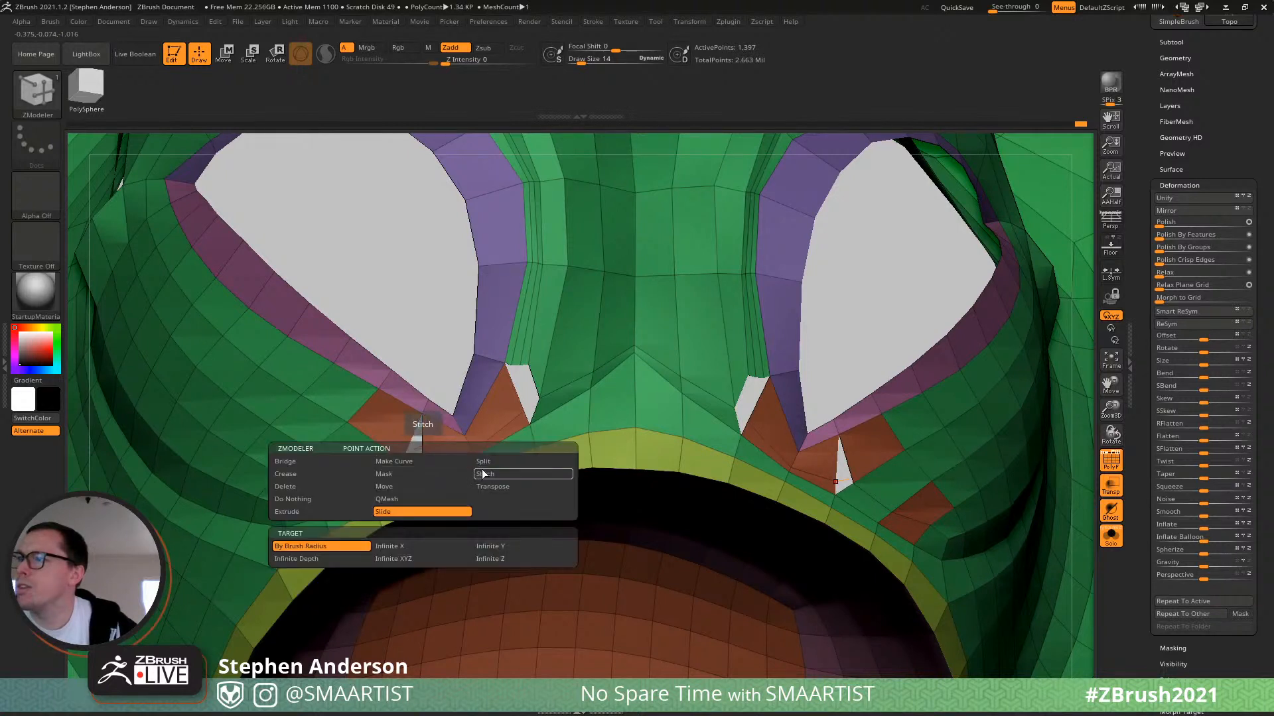
{"action": "left_click", "coordinate": [484, 474]}
{"action": "left_click", "coordinate": [404, 462]}
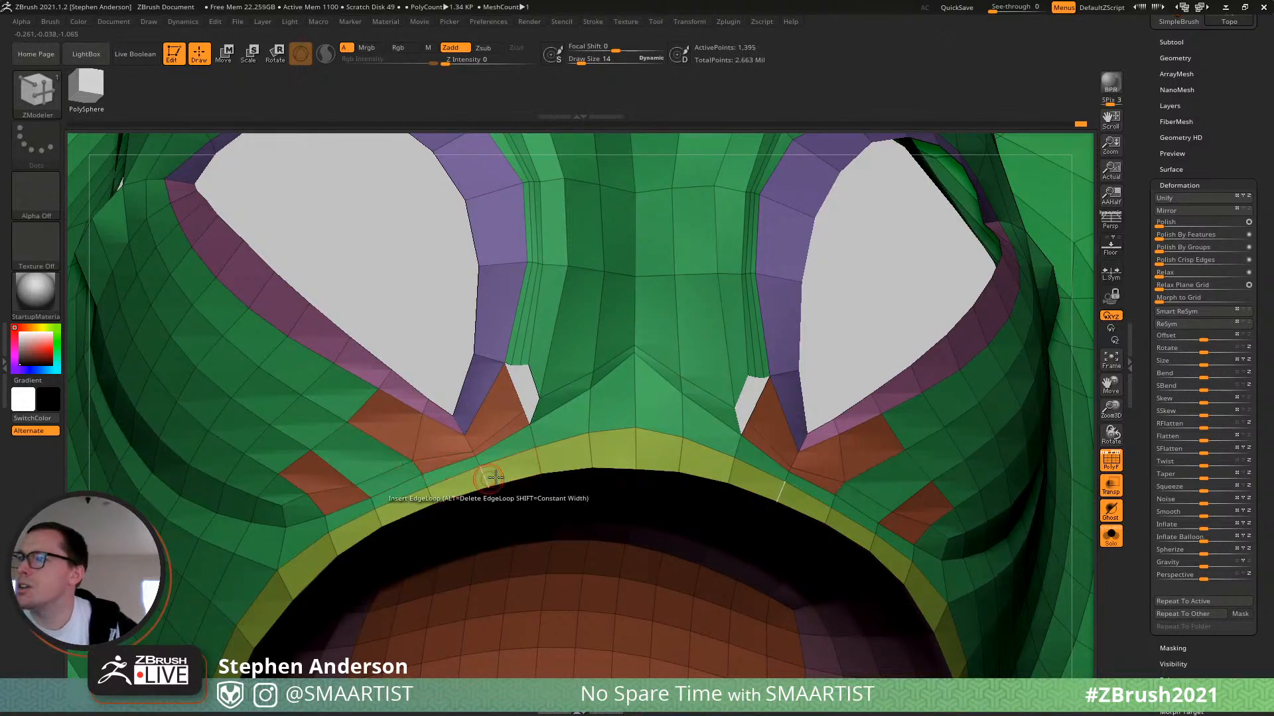
Try to stitch two points across the remaining gap beside the nose bridge, and undo it.
{"action": "left_click", "coordinate": [521, 413]}
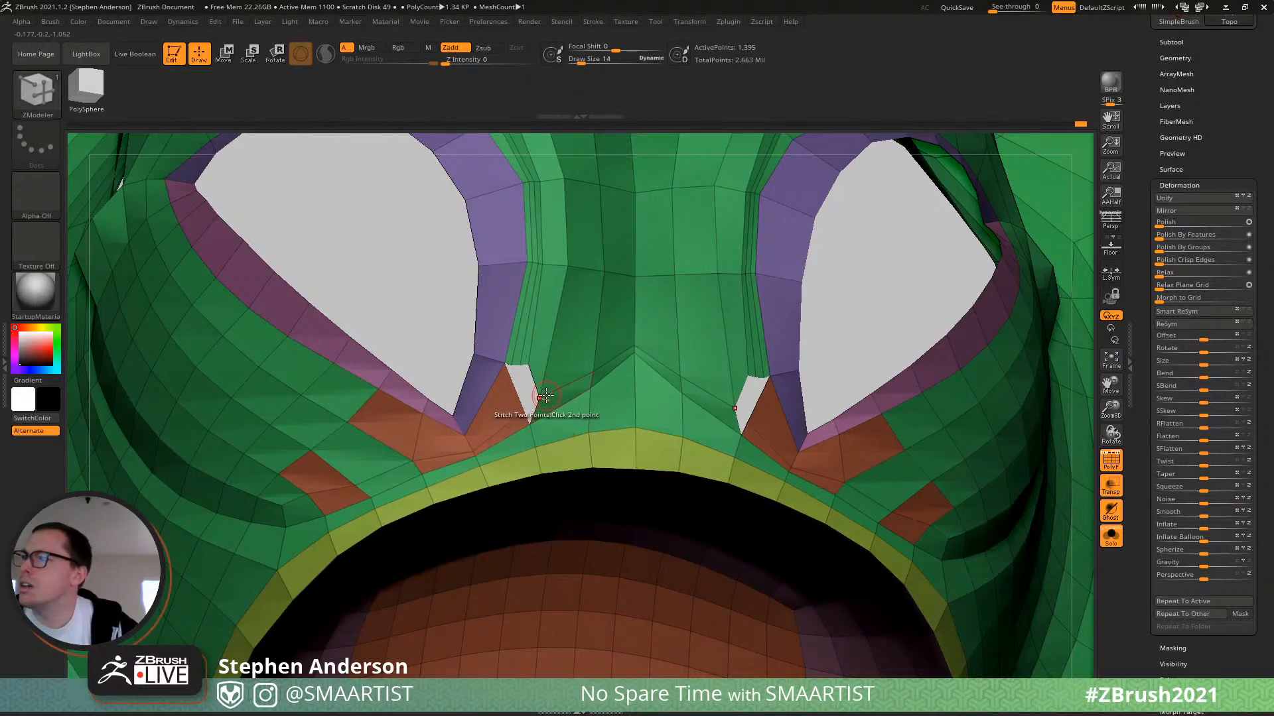
{"action": "left_click", "coordinate": [544, 399]}
{"action": "right_click_drag", "start_coordinate": [580, 421], "coordinate": [686, 478], "text": "ctrl"}
{"action": "key", "text": "ctrl+z"}
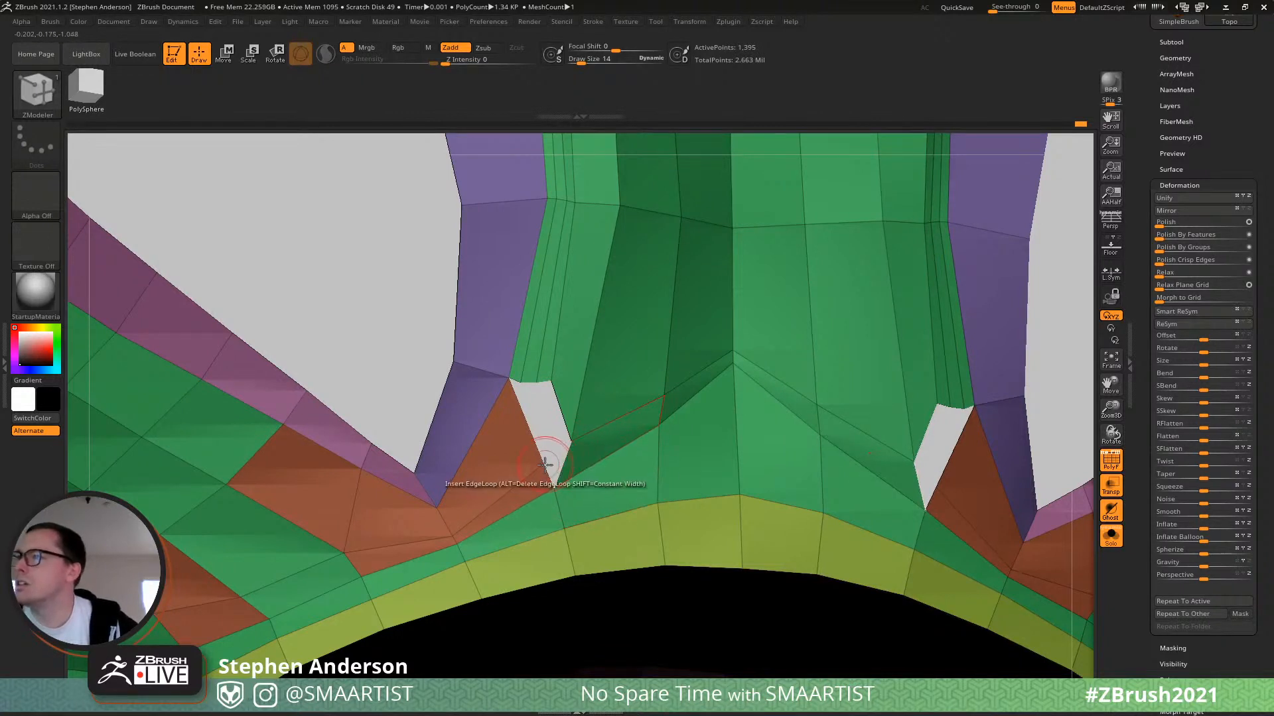
Set the edge action to Bridge with the Edges target and partly fill the gap beside the nose bridge with a polygon.
{"action": "key", "text": "space"}
{"action": "left_click", "coordinate": [428, 375]}
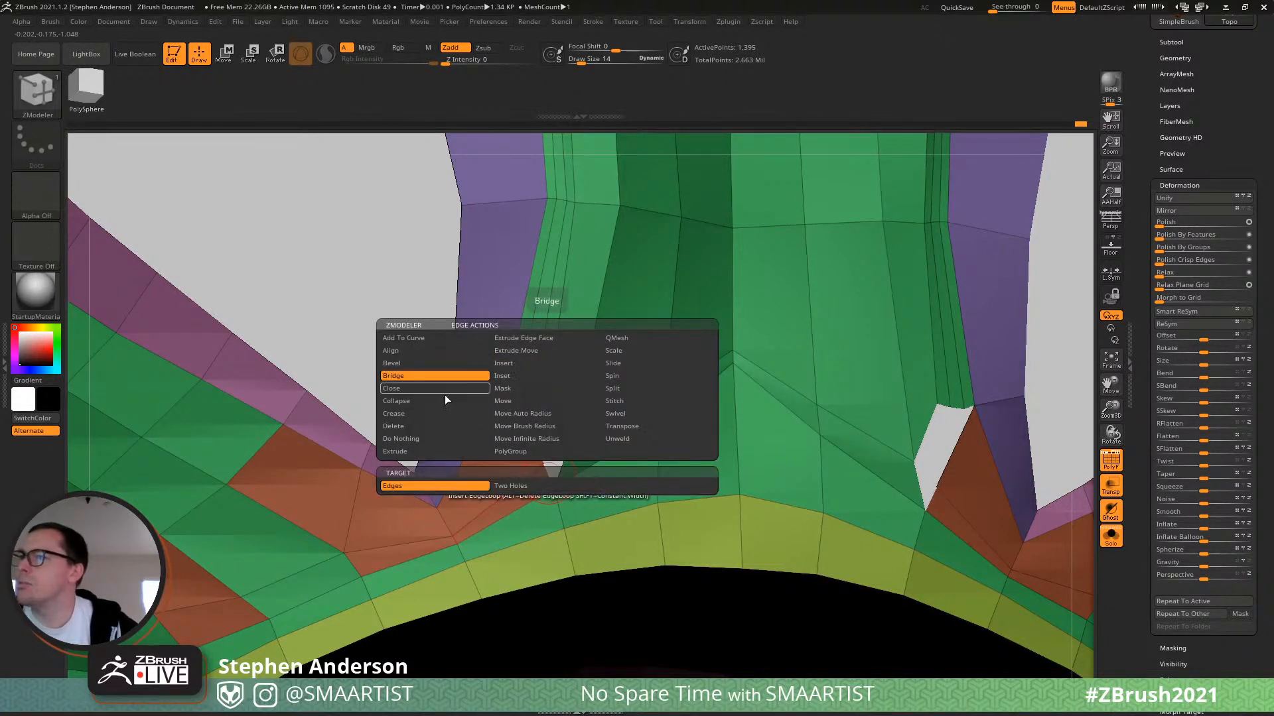
{"action": "left_click", "coordinate": [561, 411]}
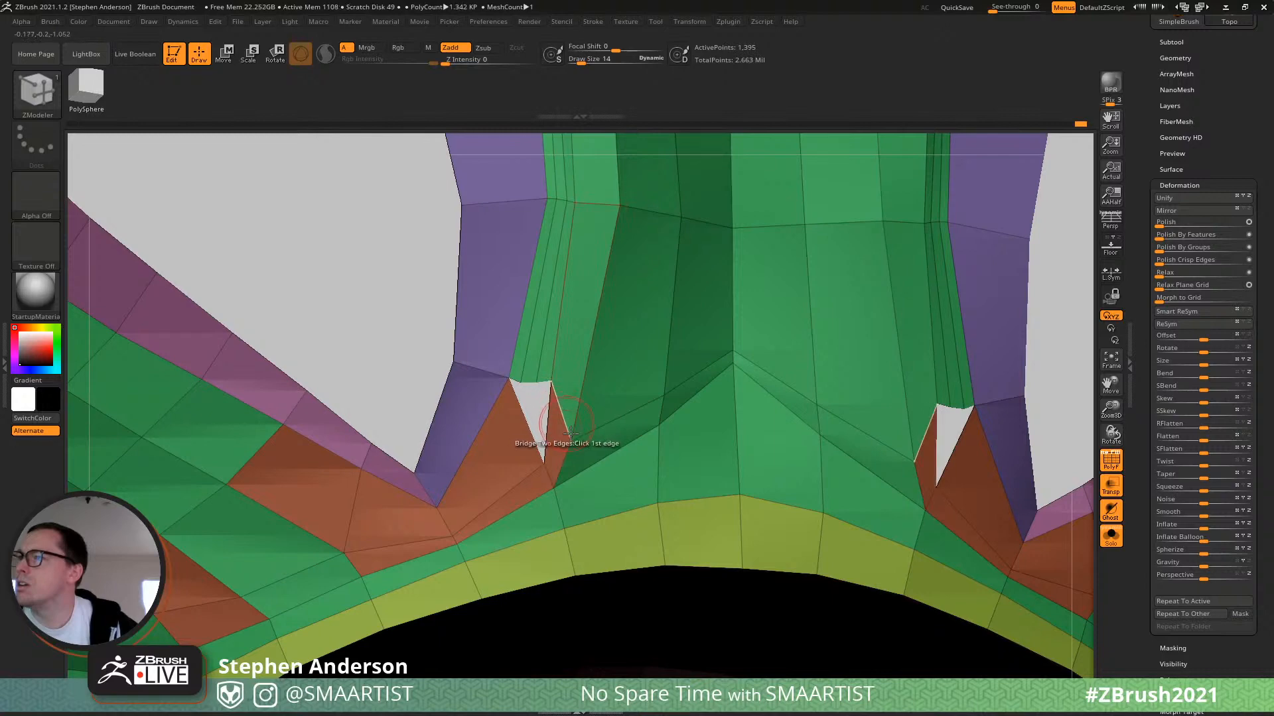
{"action": "right_click_drag", "start_coordinate": [549, 451], "coordinate": [475, 397], "text": "ctrl"}
{"action": "right_click_drag", "start_coordinate": [571, 392], "coordinate": [576, 475]}
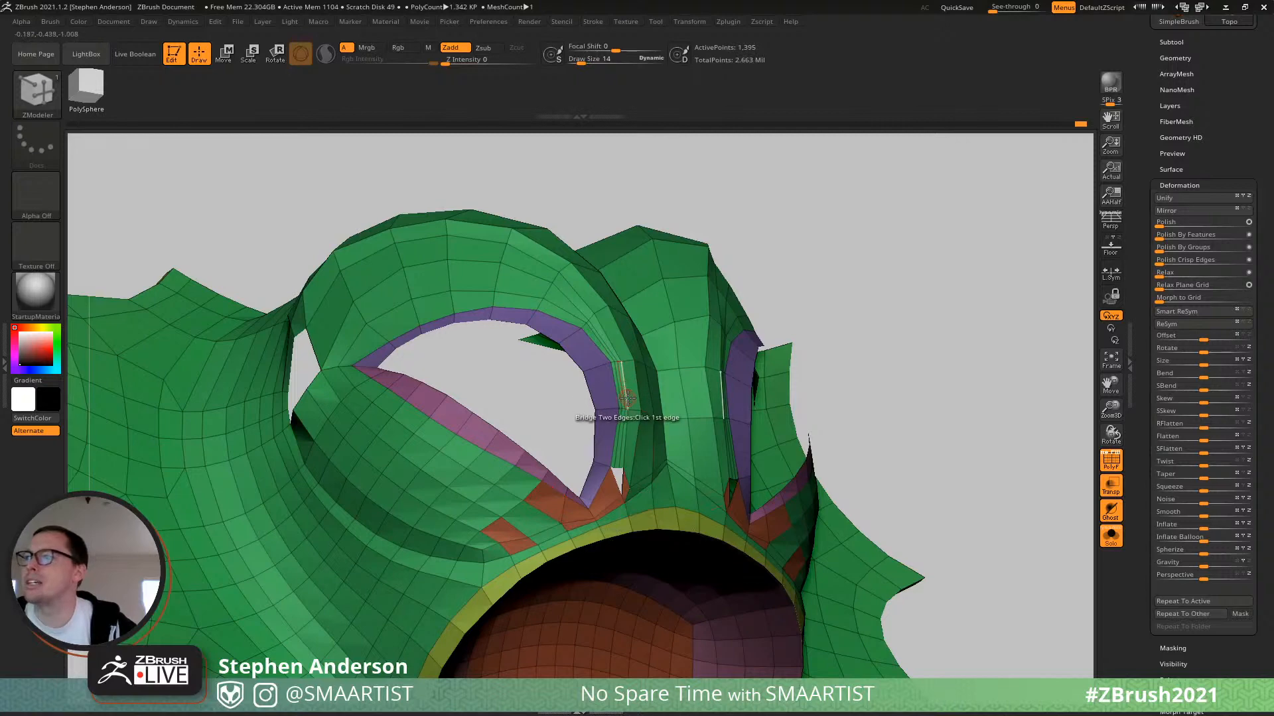
{"action": "right_click_drag", "start_coordinate": [629, 507], "coordinate": [679, 507], "text": "ctrl"}
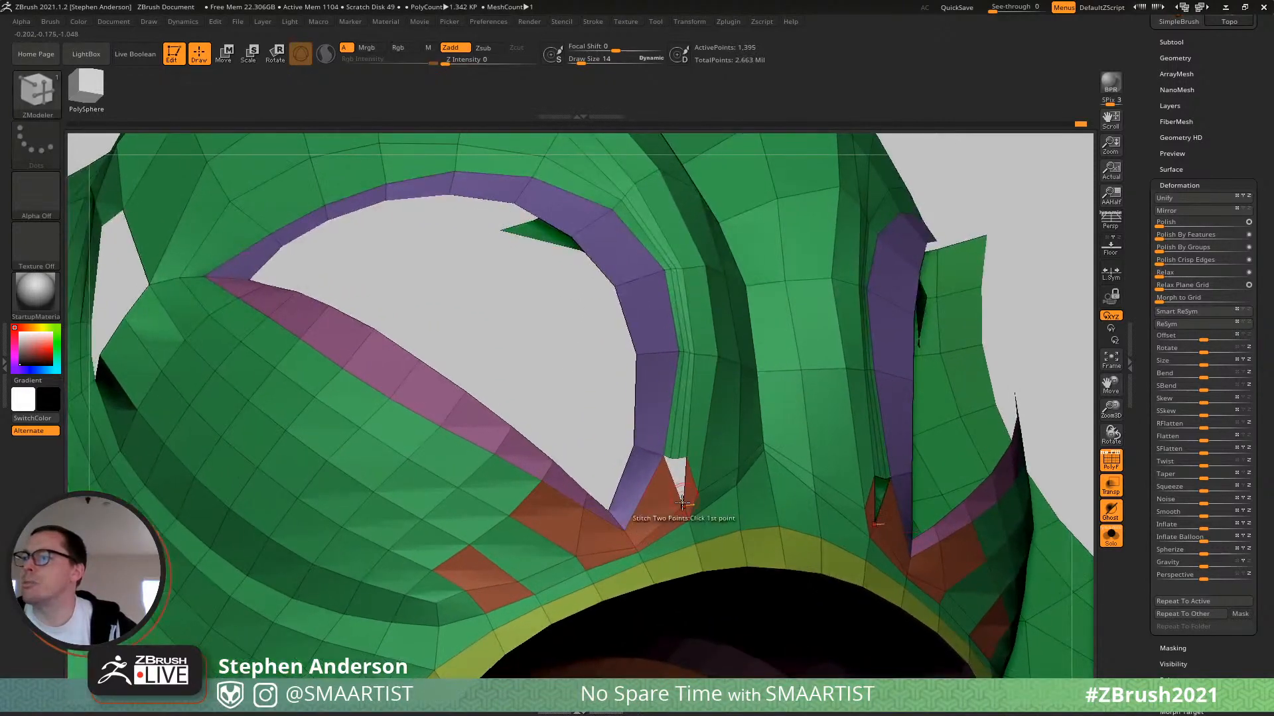
{"action": "right_click_drag", "start_coordinate": [605, 450], "coordinate": [575, 431], "text": "alt"}
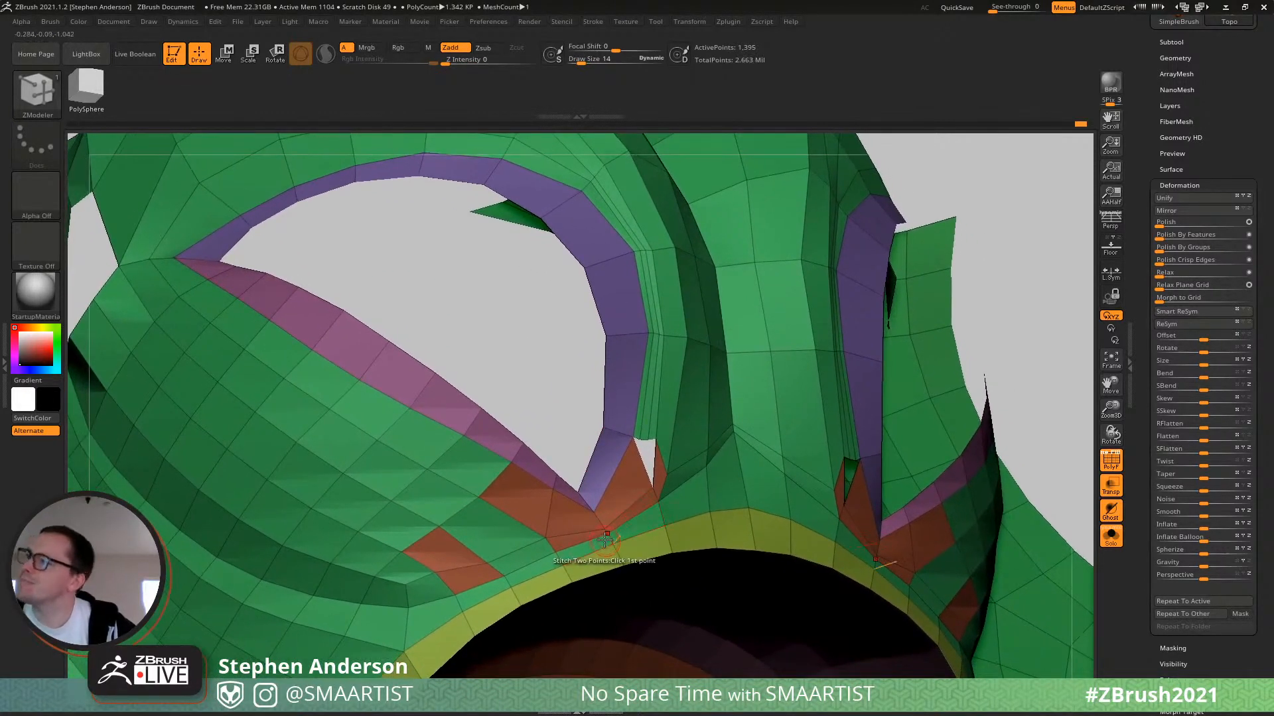
{"action": "right_click_drag", "start_coordinate": [599, 532], "coordinate": [544, 523], "text": "ctrl"}
{"action": "right_click_drag", "start_coordinate": [544, 523], "coordinate": [565, 480], "text": "alt"}
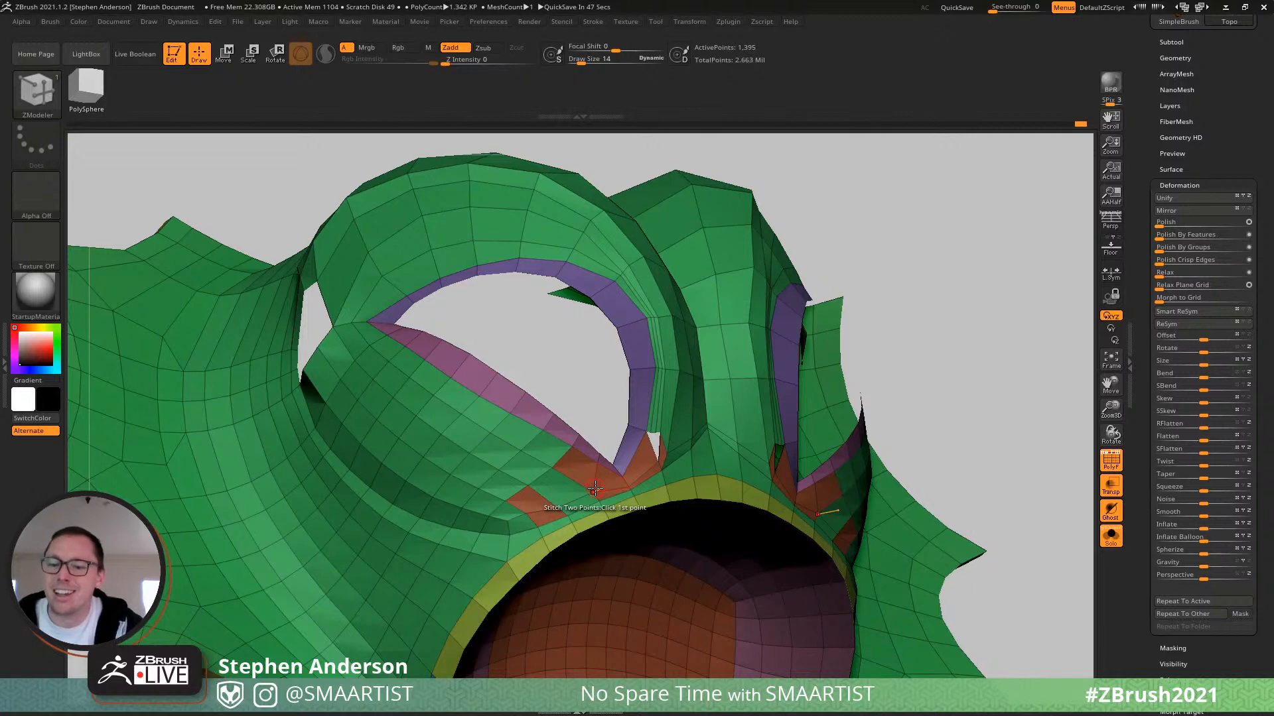
Isolate the green head surface together with the orange polygons and combine them into one polygroup.
{"action": "right_click_drag", "start_coordinate": [443, 484], "coordinate": [473, 496]}
{"action": "left_click", "coordinate": [531, 496], "text": "ctrl+shift"}
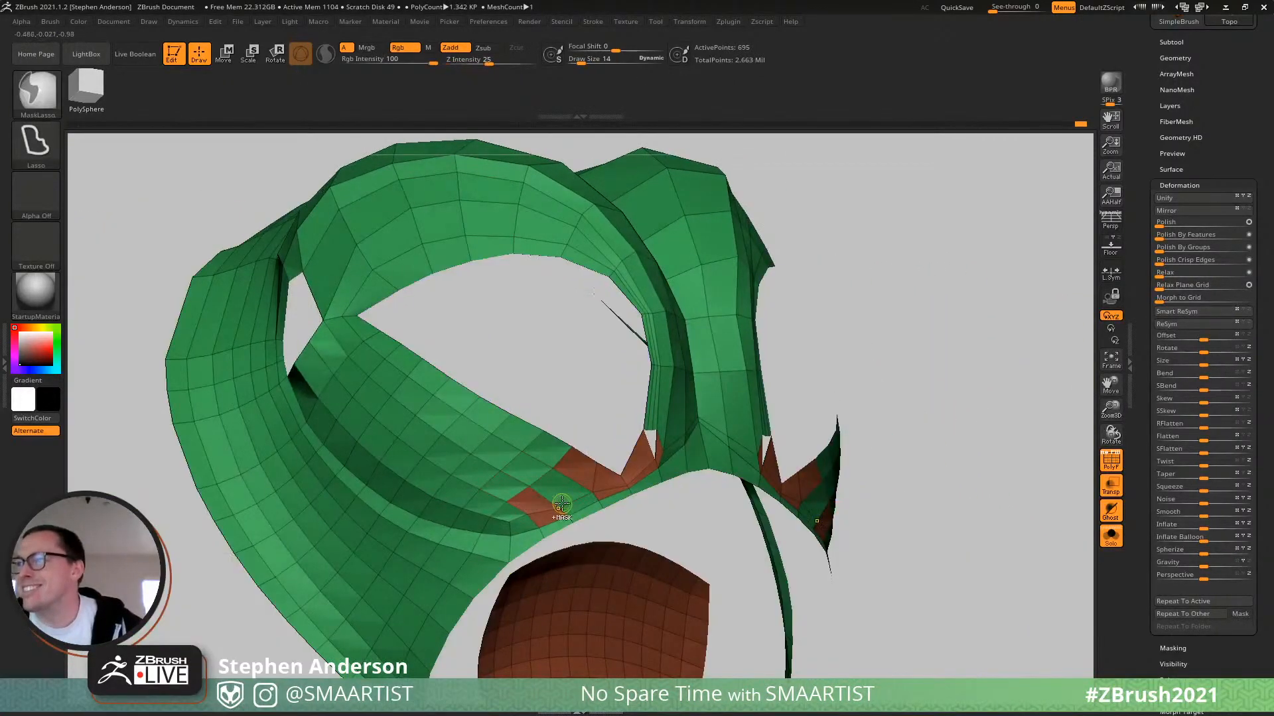
{"action": "right_click_drag", "start_coordinate": [560, 503], "coordinate": [568, 432], "text": "ctrl"}
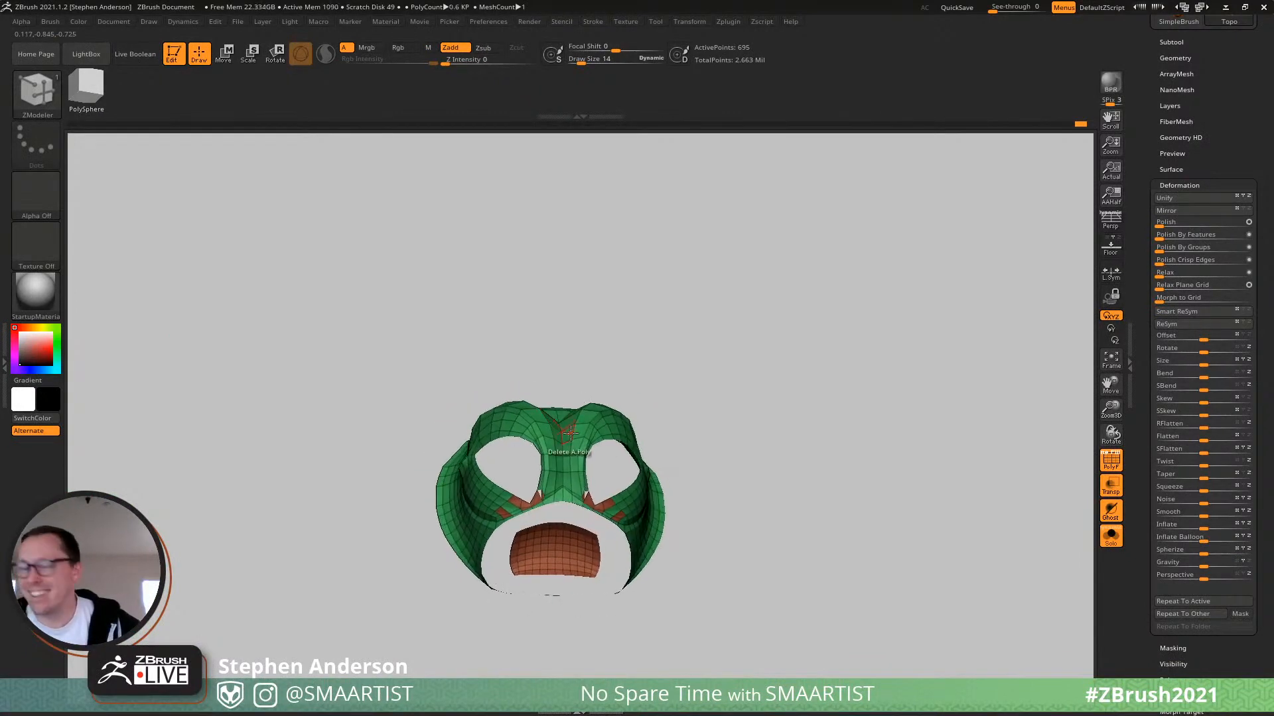
{"action": "key", "text": "ctrl+w"}
{"action": "mouse_move", "coordinate": [580, 507]}
{"action": "right_mouse_down", "text": "ctrl"}
{"action": "mouse_move", "coordinate": [559, 572]}
{"action": "mouse_move", "coordinate": [617, 556]}
{"action": "right_mouse_up", "text": "ctrl"}
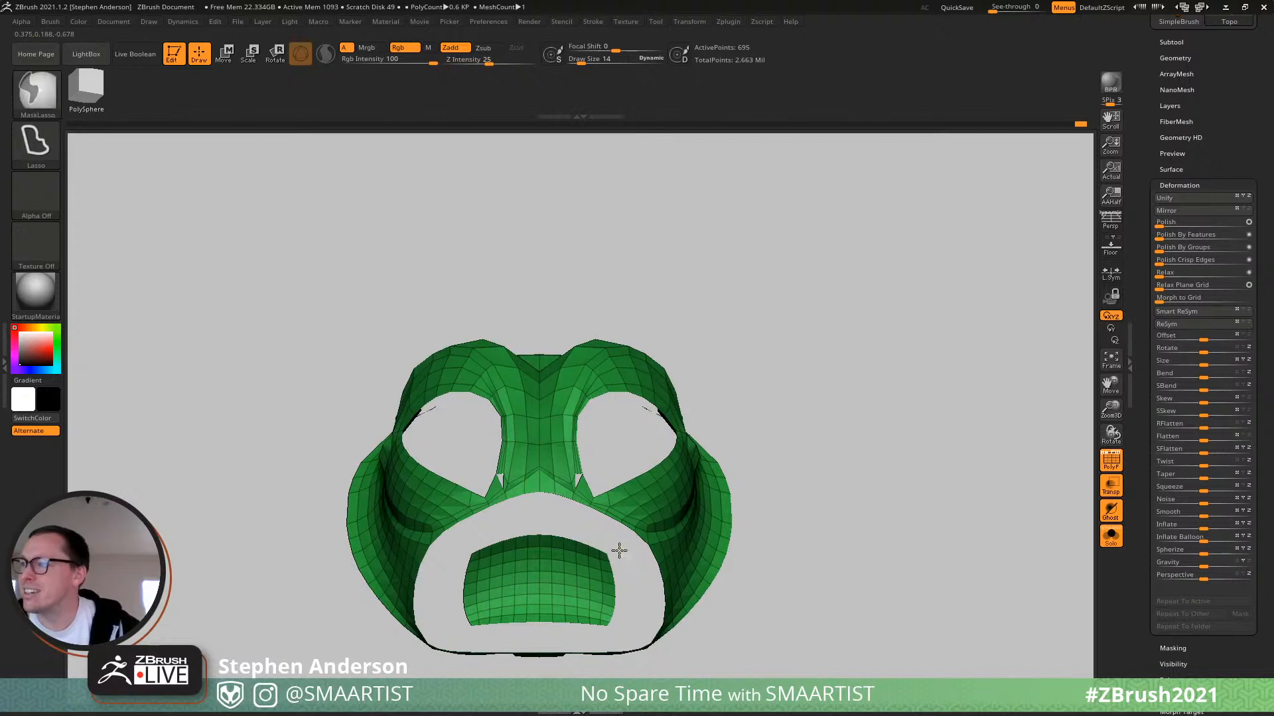
Isolate the inner mouth patch, assign it its own polygroup, and show the whole head again.
{"action": "mouse_move", "coordinate": [447, 582]}
{"action": "left_mouse_down", "text": "ctrl+shift"}
{"action": "mouse_move", "coordinate": [544, 649]}
{"action": "mouse_move", "coordinate": [647, 640]}
{"action": "mouse_move", "coordinate": [647, 625]}
{"action": "left_mouse_up", "text": "ctrl+shift"}
{"action": "key", "text": "ctrl+w"}
{"action": "left_click", "coordinate": [794, 628], "text": "ctrl+shift"}
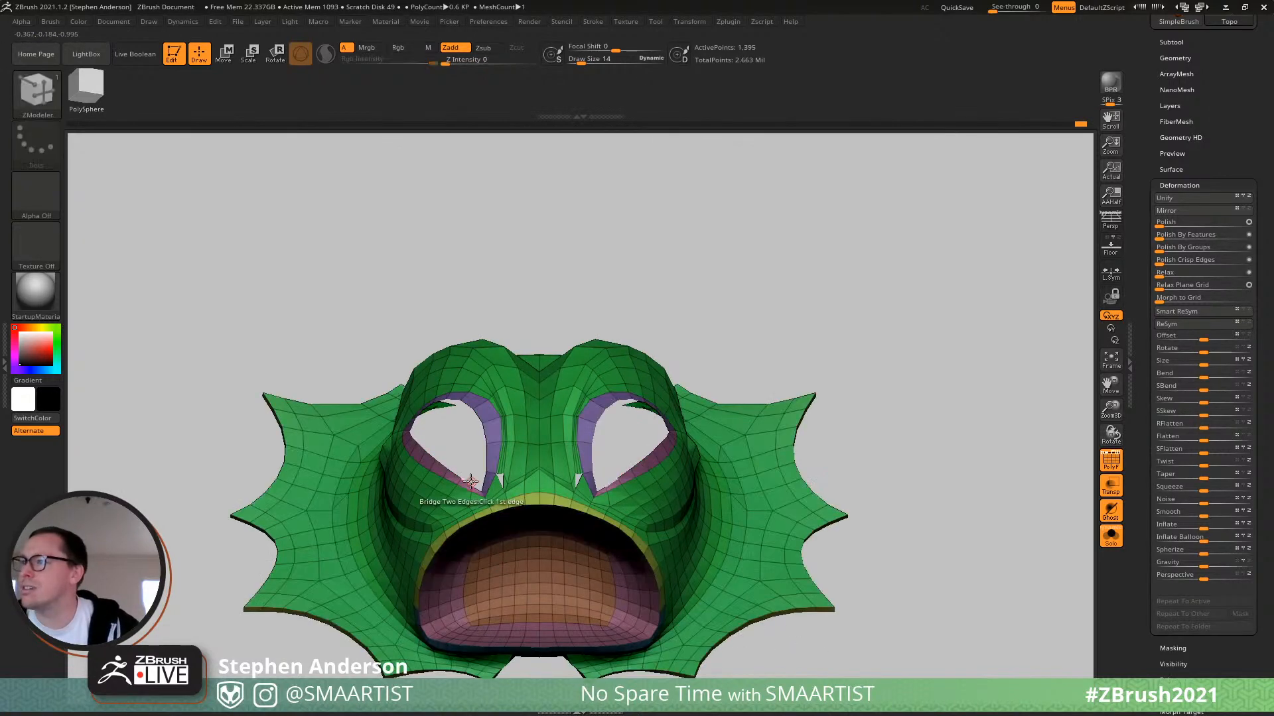
{"action": "mouse_move", "coordinate": [471, 486]}
{"action": "right_mouse_down"}
{"action": "mouse_move", "coordinate": [544, 507]}
{"action": "mouse_move", "coordinate": [551, 575]}
{"action": "mouse_move", "coordinate": [629, 587]}
{"action": "mouse_move", "coordinate": [584, 481]}
{"action": "mouse_move", "coordinate": [637, 504]}
{"action": "mouse_move", "coordinate": [568, 485]}
{"action": "mouse_move", "coordinate": [565, 539]}
{"action": "mouse_move", "coordinate": [602, 477]}
{"action": "mouse_move", "coordinate": [635, 533]}
{"action": "right_mouse_up"}
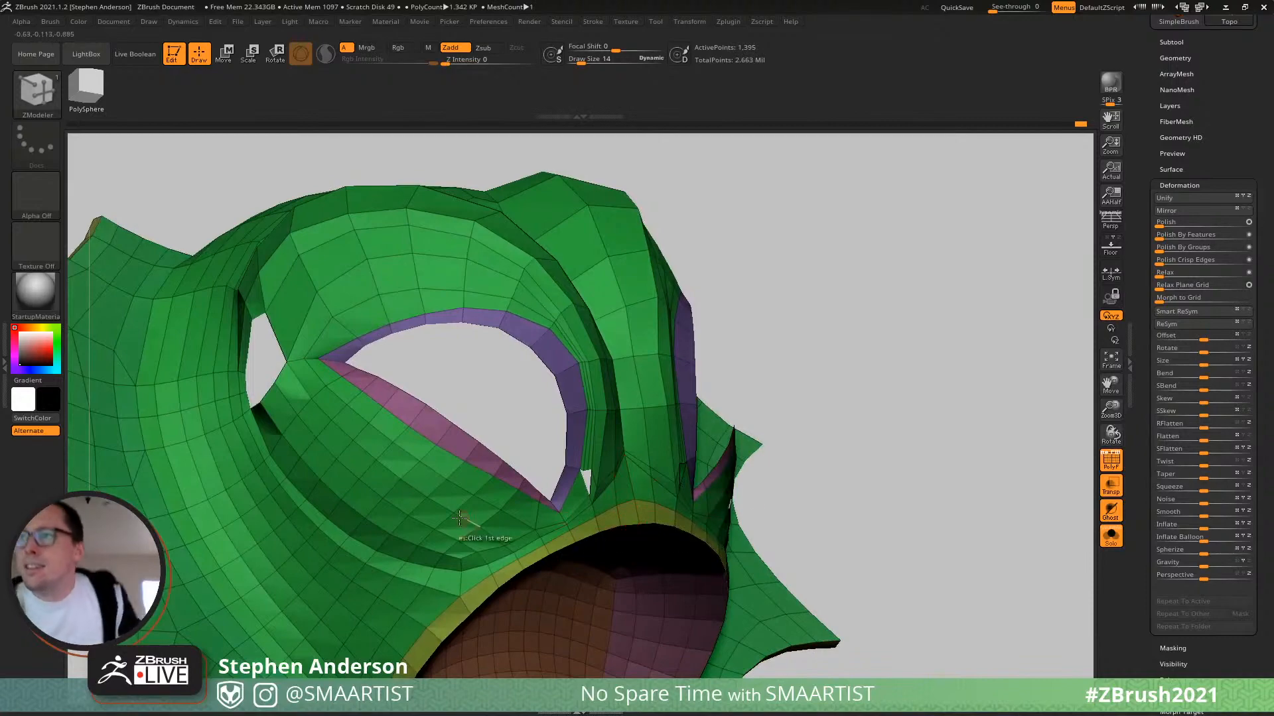
{"action": "right_click_drag", "start_coordinate": [343, 454], "coordinate": [241, 396]}
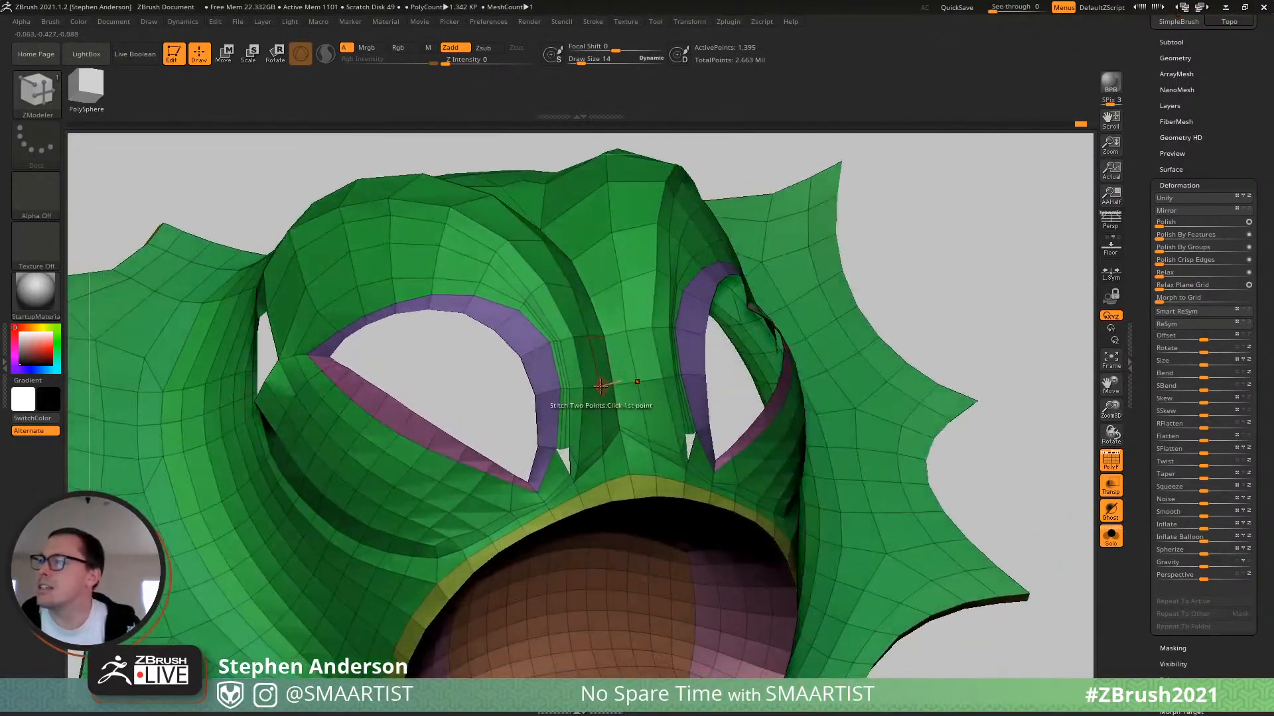
{"action": "mouse_move", "coordinate": [600, 386]}
{"action": "right_mouse_down"}
{"action": "mouse_move", "coordinate": [575, 404]}
{"action": "mouse_move", "coordinate": [593, 441]}
{"action": "mouse_move", "coordinate": [547, 379]}
{"action": "mouse_move", "coordinate": [607, 296]}
{"action": "mouse_move", "coordinate": [575, 260]}
{"action": "right_mouse_up"}
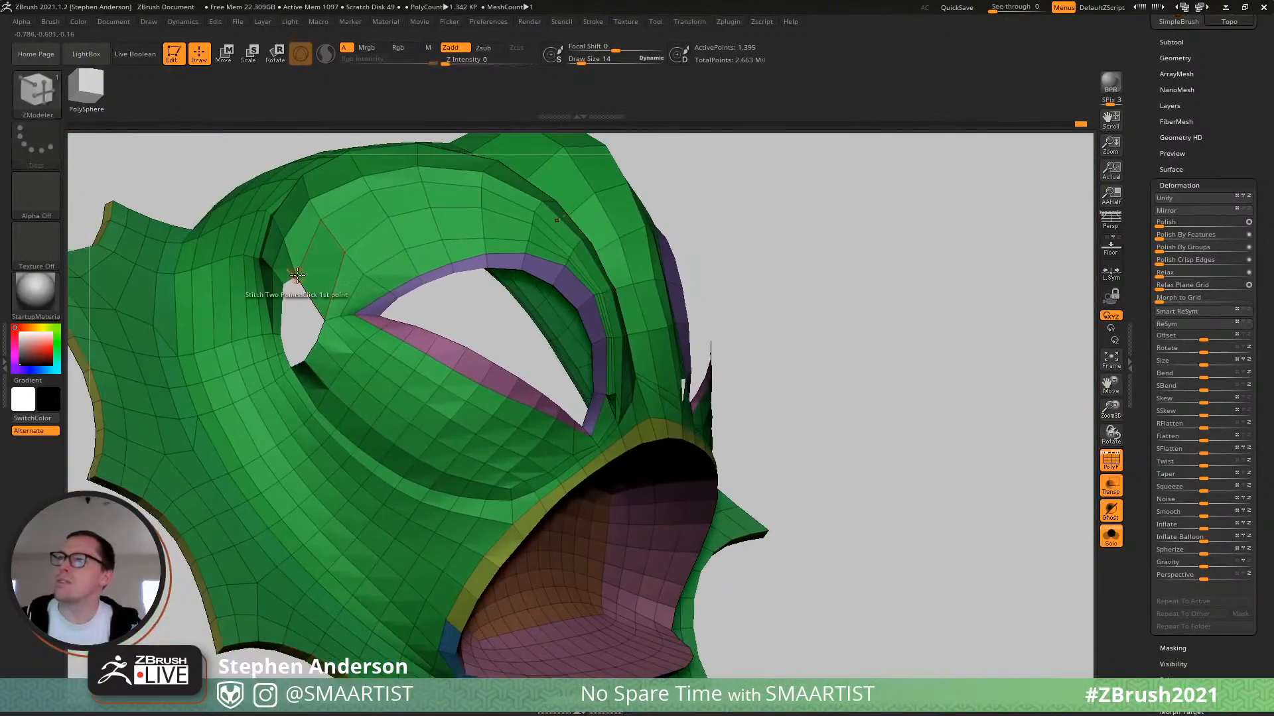
{"action": "right_click_drag", "start_coordinate": [292, 275], "coordinate": [463, 450]}
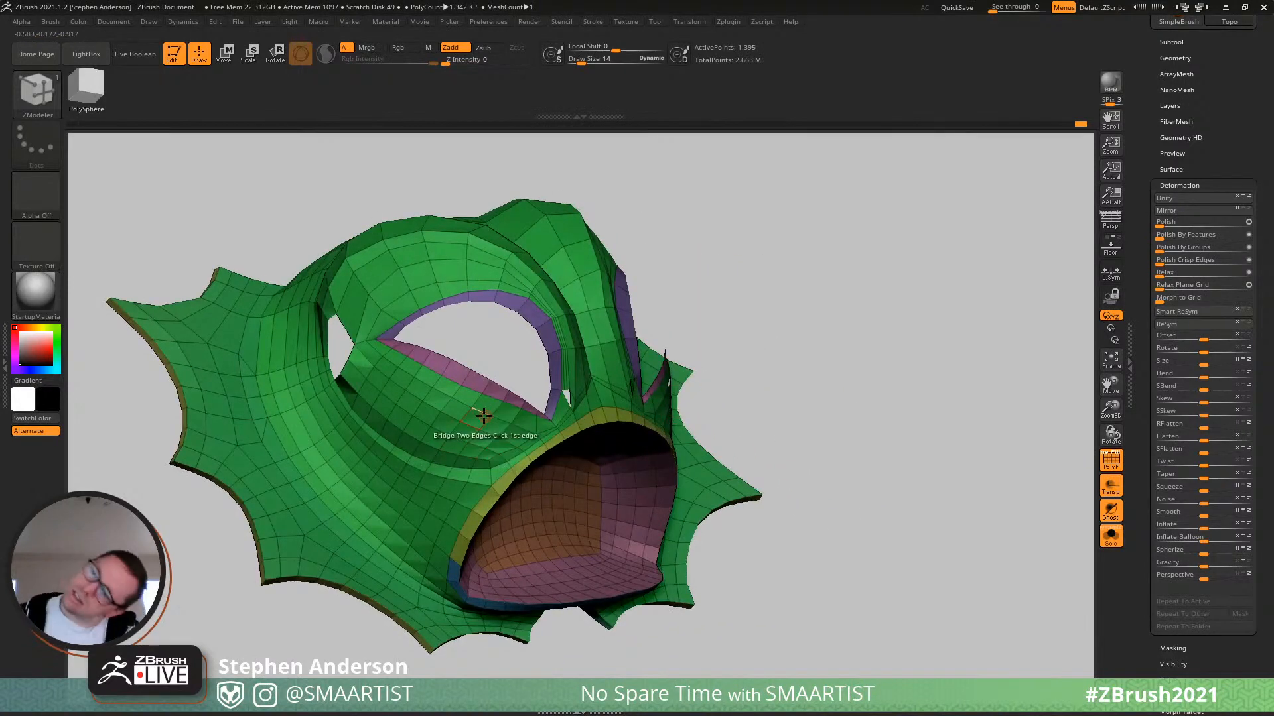
{"action": "right_click_drag", "start_coordinate": [475, 417], "coordinate": [497, 449]}
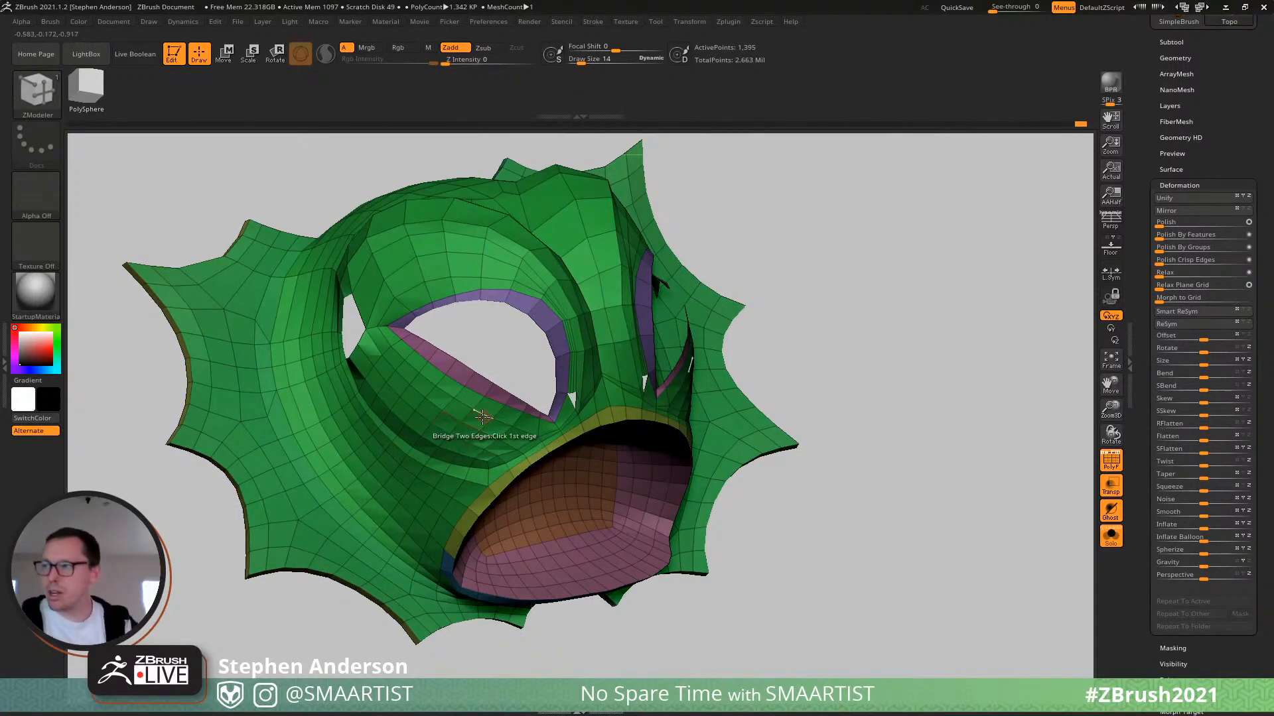
Switch to the Move brush with draw size 21 and adjust the surface between the inner eye corner and the mouth rim.
{"action": "right_click_drag", "start_coordinate": [541, 434], "coordinate": [597, 455], "text": "ctrl"}
{"action": "key", "text": "b"}
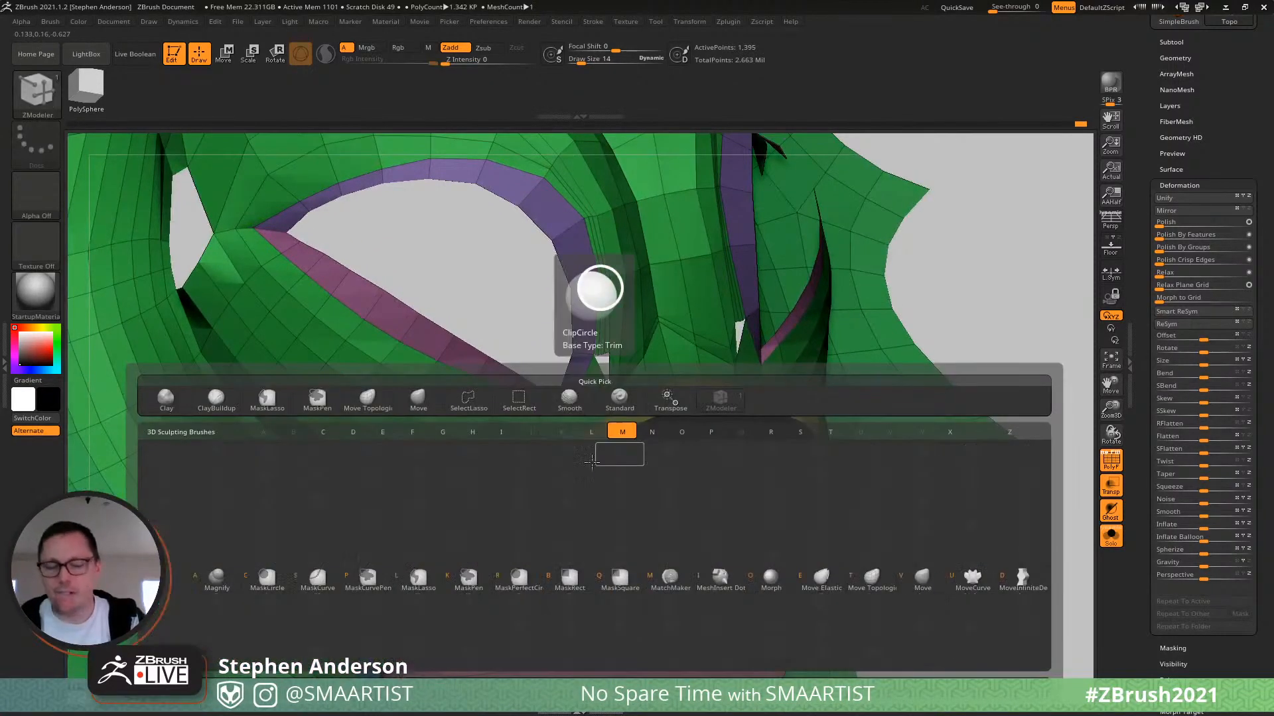
{"action": "key", "text": "m"}
{"action": "key", "text": "v"}
{"action": "key", "text": "s"}
{"action": "left_click_drag", "start_coordinate": [545, 419], "coordinate": [548, 421]}
{"action": "key", "text": "s"}
{"action": "key", "text": "shift"}
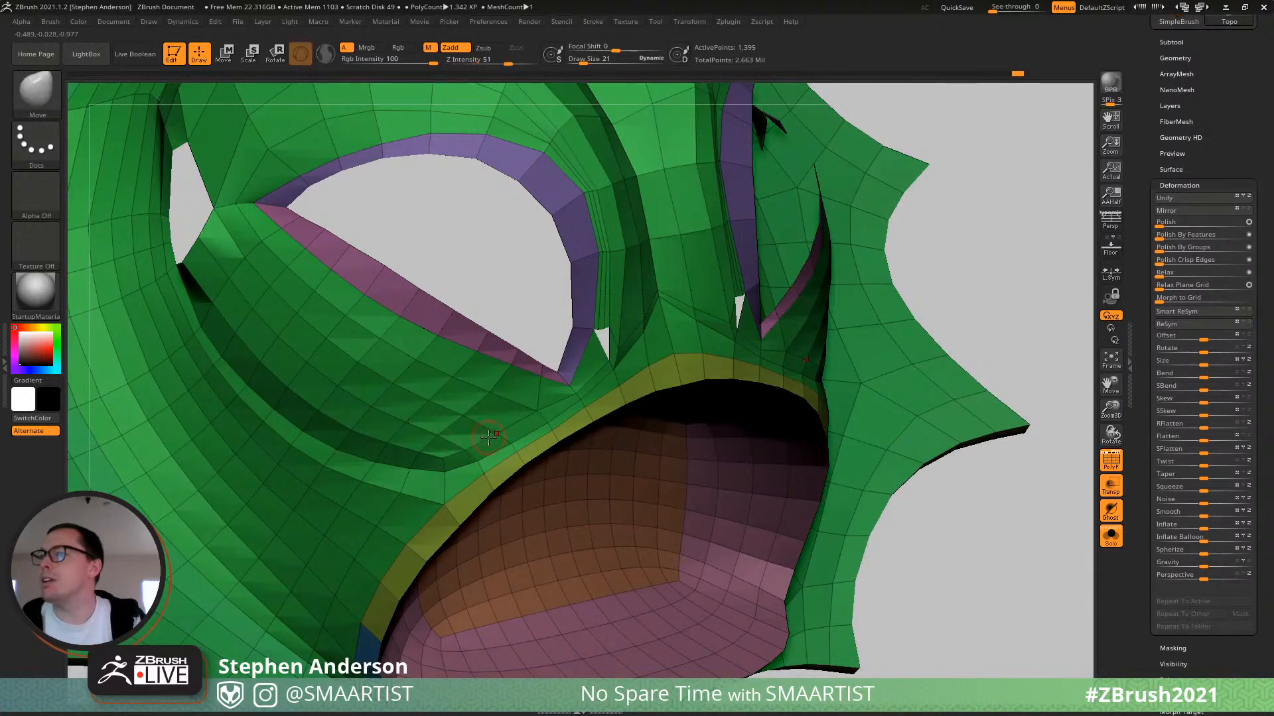
{"action": "right_click_drag", "start_coordinate": [469, 483], "coordinate": [418, 404], "text": "ctrl"}
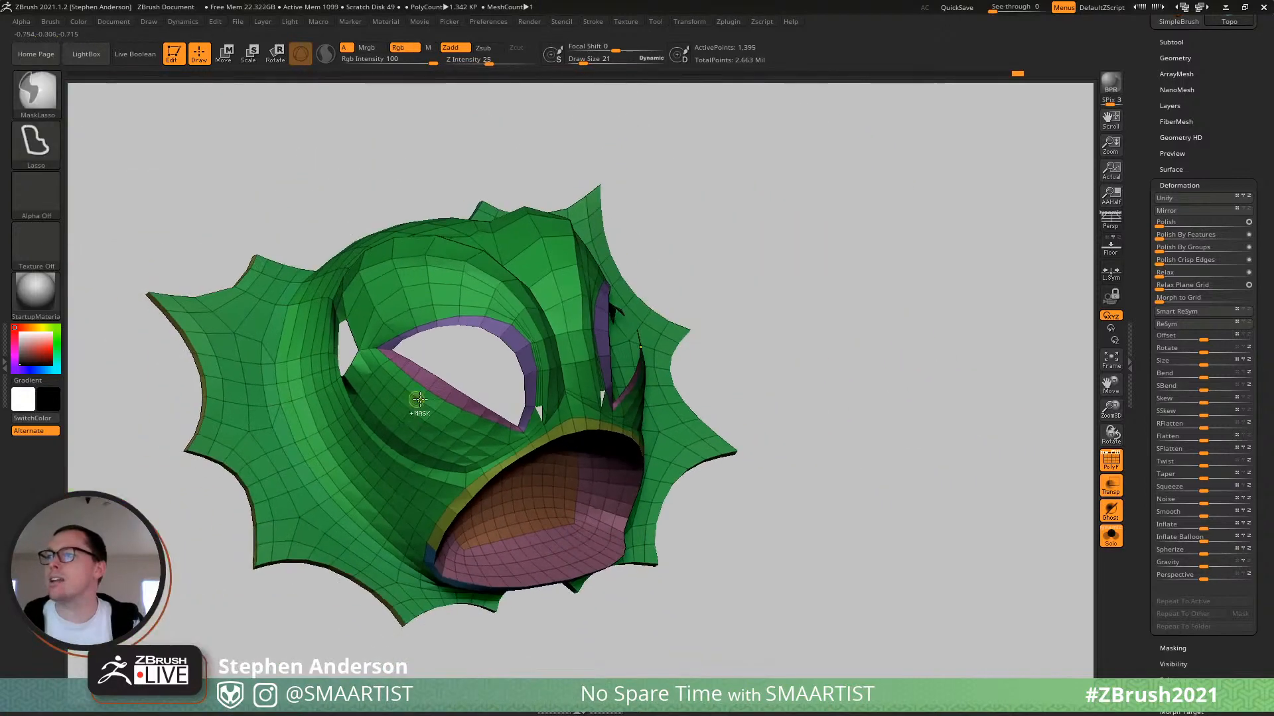
{"action": "key", "text": "shift+f"}
{"action": "key", "text": "shift+f"}
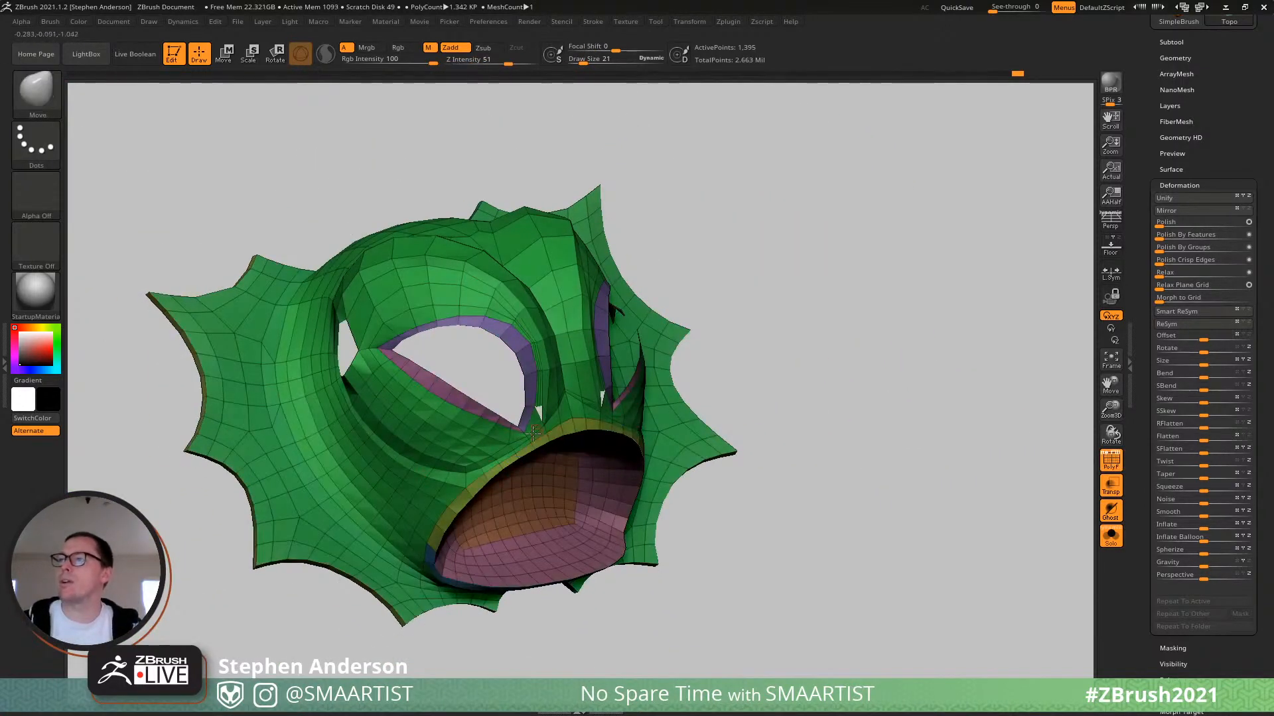
{"action": "mouse_move", "coordinate": [445, 437]}
{"action": "right_mouse_down", "text": "ctrl"}
{"action": "mouse_move", "coordinate": [467, 475]}
{"action": "mouse_move", "coordinate": [447, 448]}
{"action": "mouse_move", "coordinate": [473, 450]}
{"action": "right_mouse_up", "text": "ctrl"}
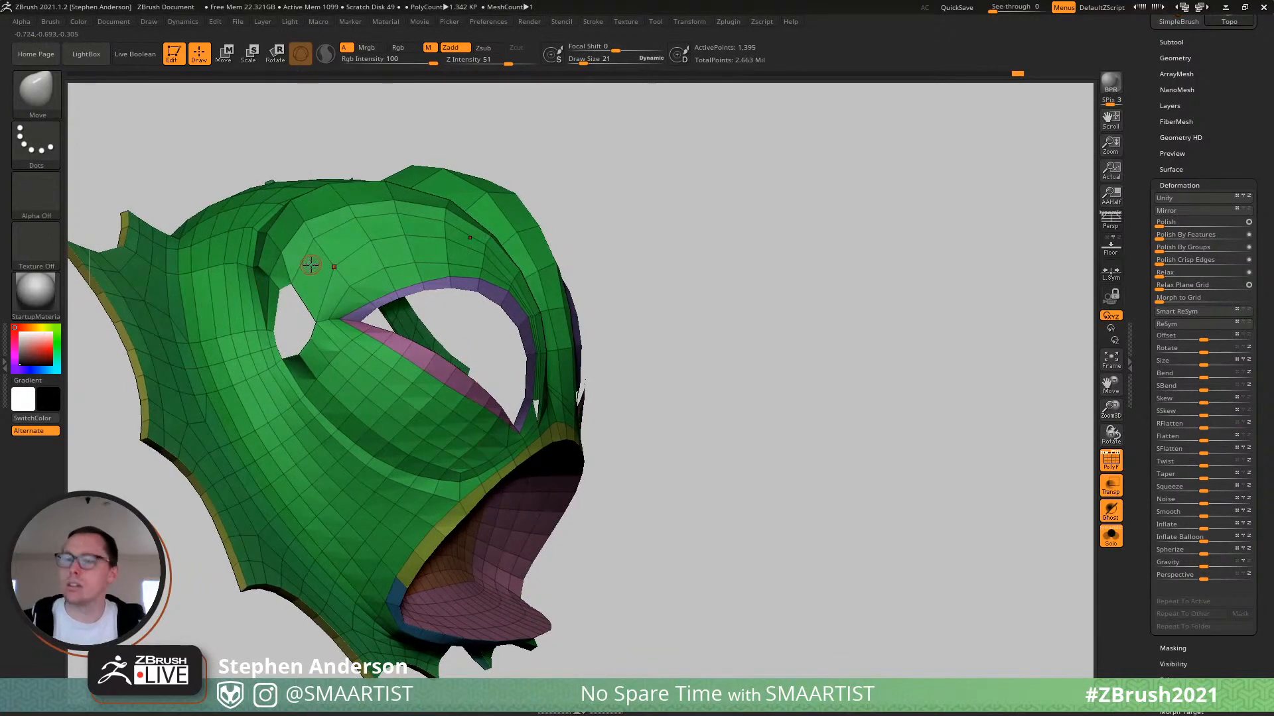
Switch to the ZModeler brush and delete polygons along the rim of the gap behind the eye.
{"action": "key", "text": "b"}
{"action": "key", "text": "z"}
{"action": "key", "text": "m"}
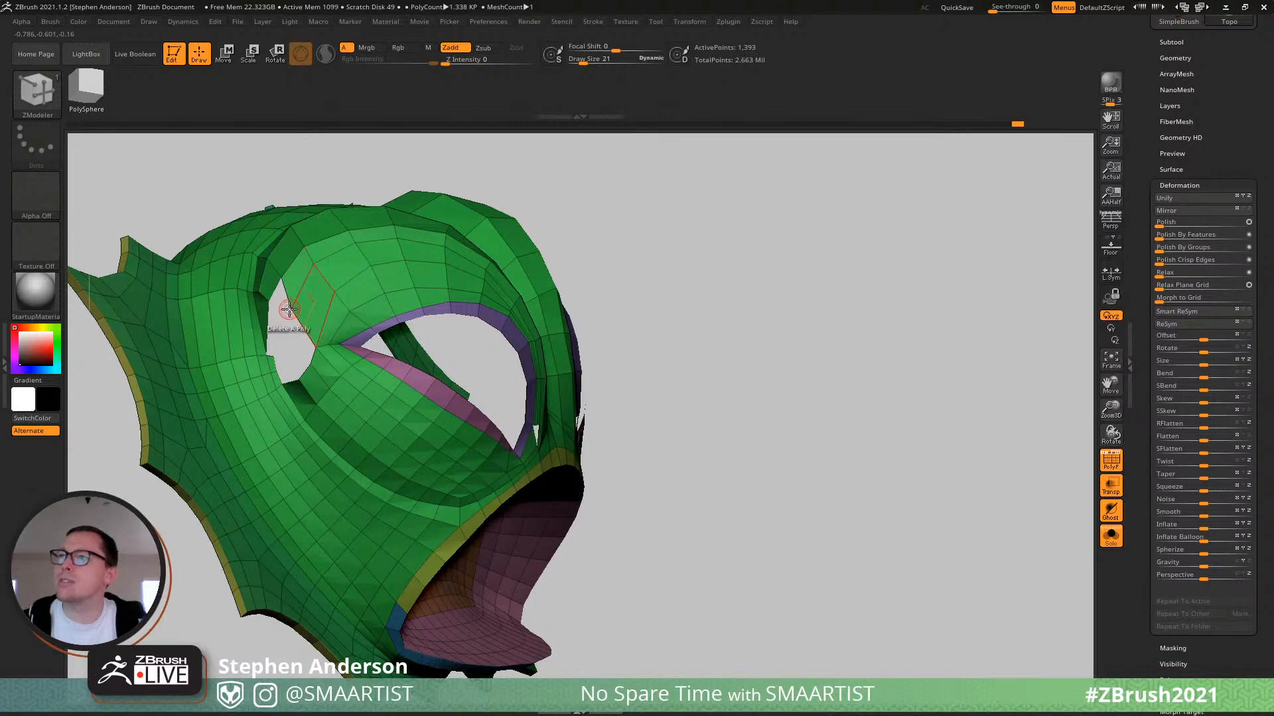
{"action": "key", "text": "ctrl"}
{"action": "right_click_drag", "start_coordinate": [283, 326], "coordinate": [362, 478]}
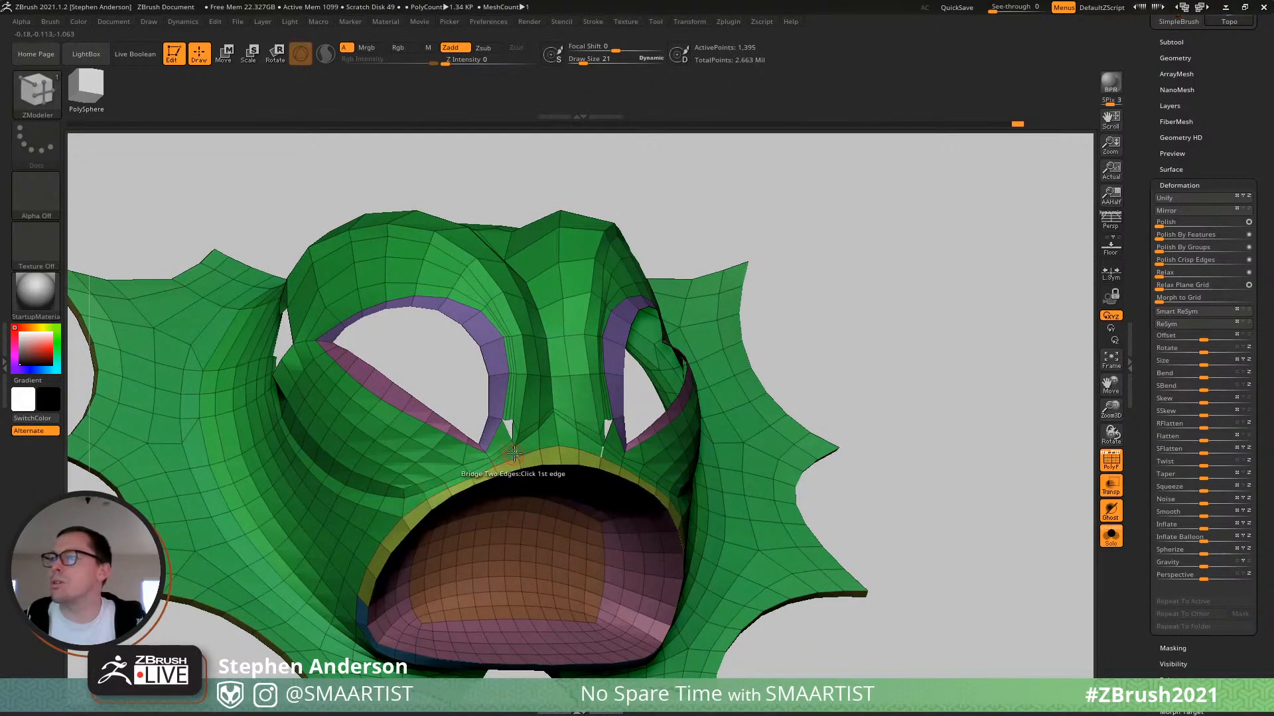
{"action": "right_click_drag", "start_coordinate": [441, 261], "coordinate": [307, 297]}
{"action": "left_click", "coordinate": [298, 294]}
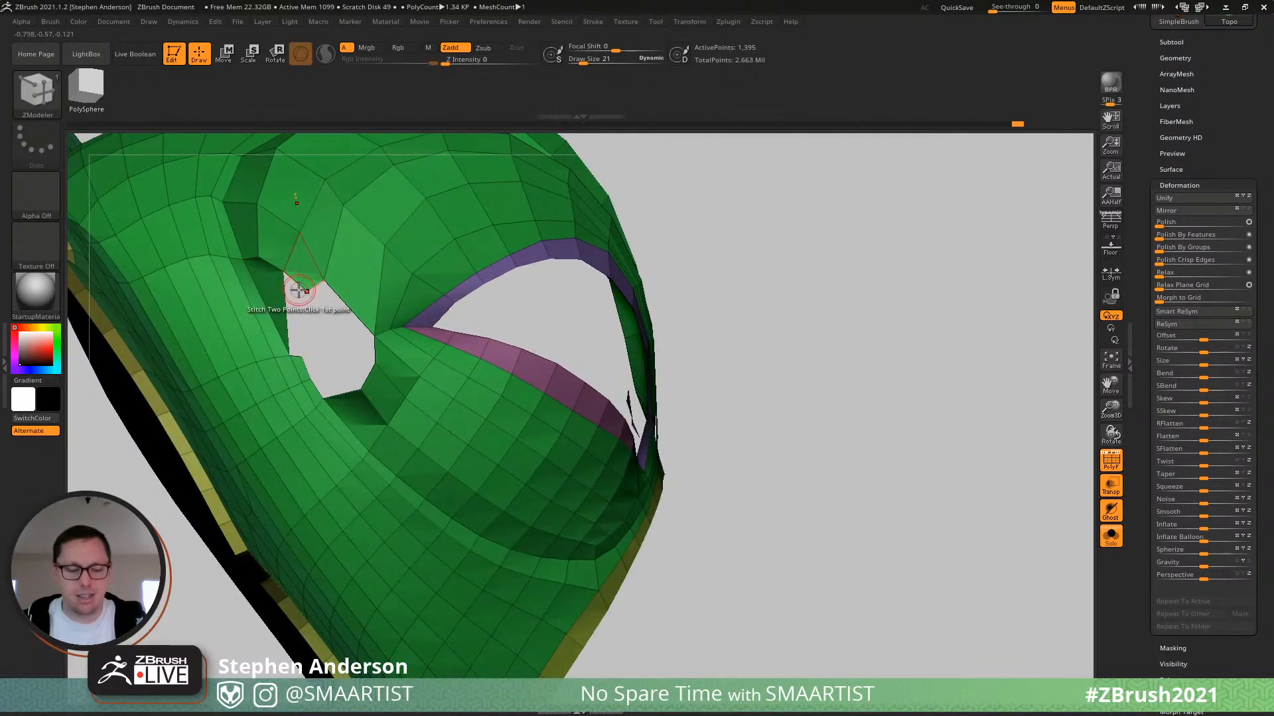
Bridge two rim edges across the gap behind the eye with the ZModeler brush.
{"action": "key", "text": "b"}
{"action": "key", "text": "z"}
{"action": "key", "text": "m"}
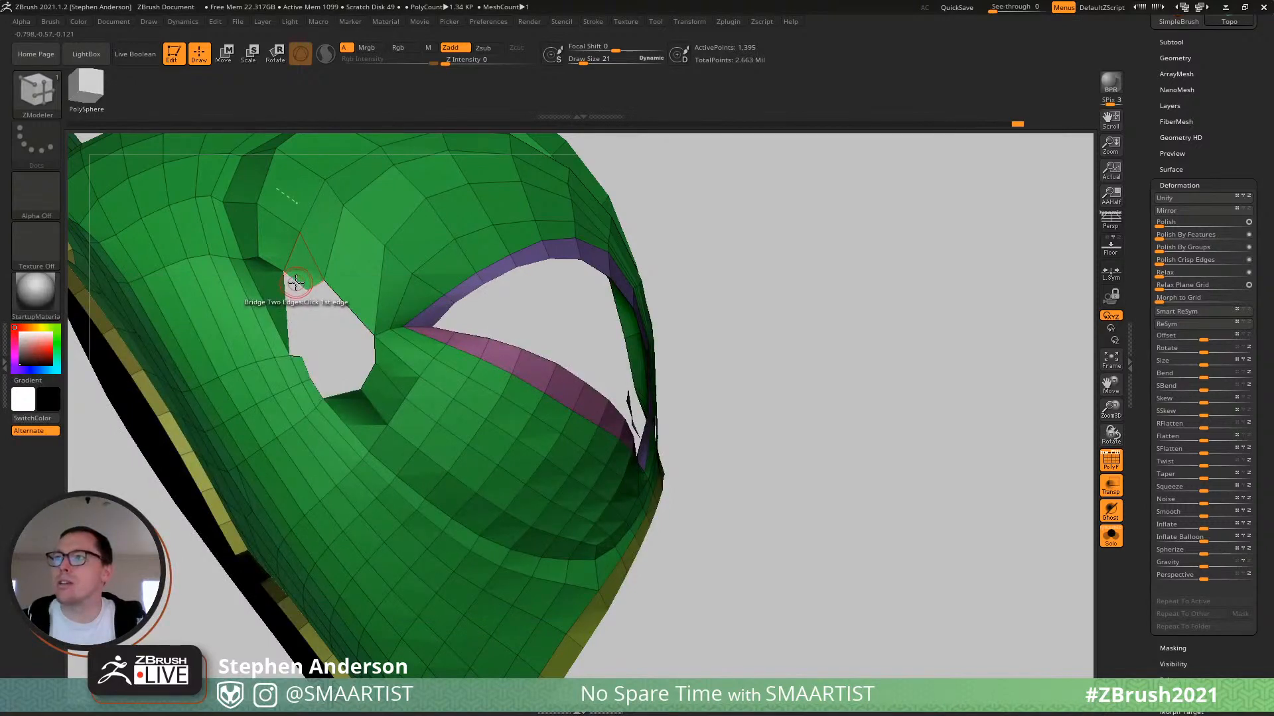
{"action": "left_click", "coordinate": [296, 284]}
{"action": "right_click_drag", "start_coordinate": [328, 327], "coordinate": [426, 321]}
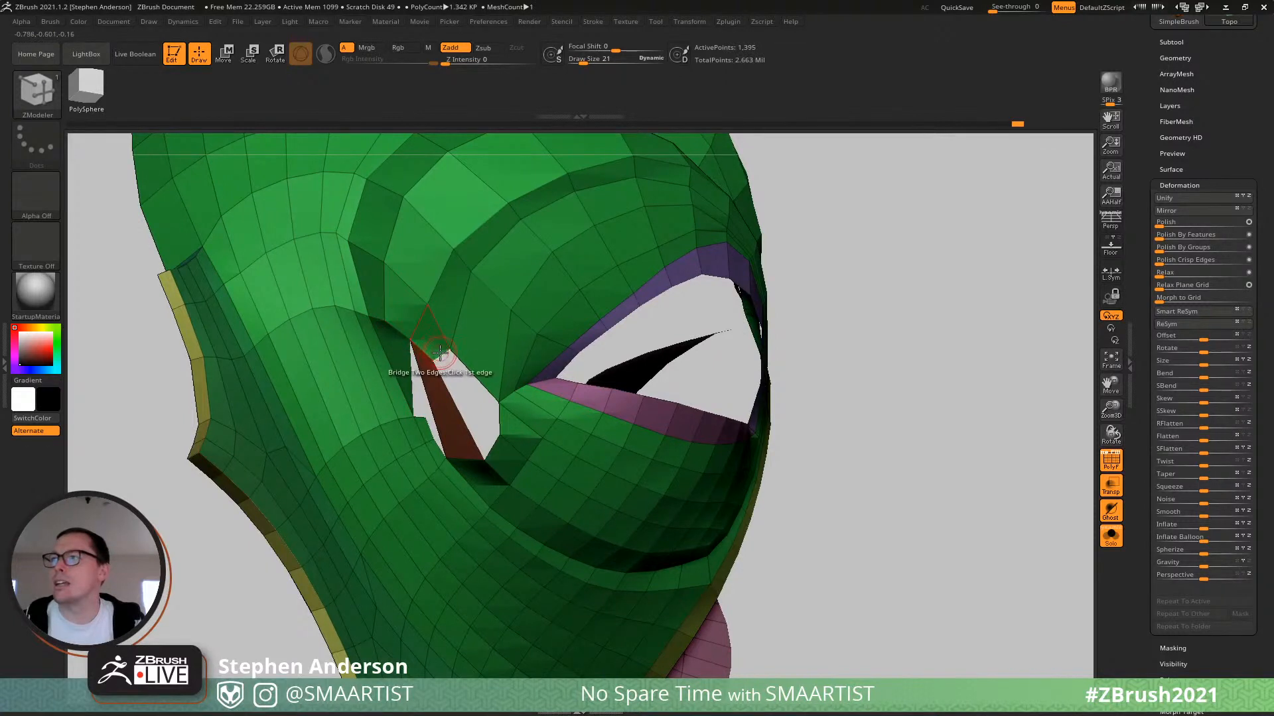
Set the ZModeler edge action to Collapse and collapse the polyloop at the upper rim of the gap behind the eye.
{"action": "key", "text": "space"}
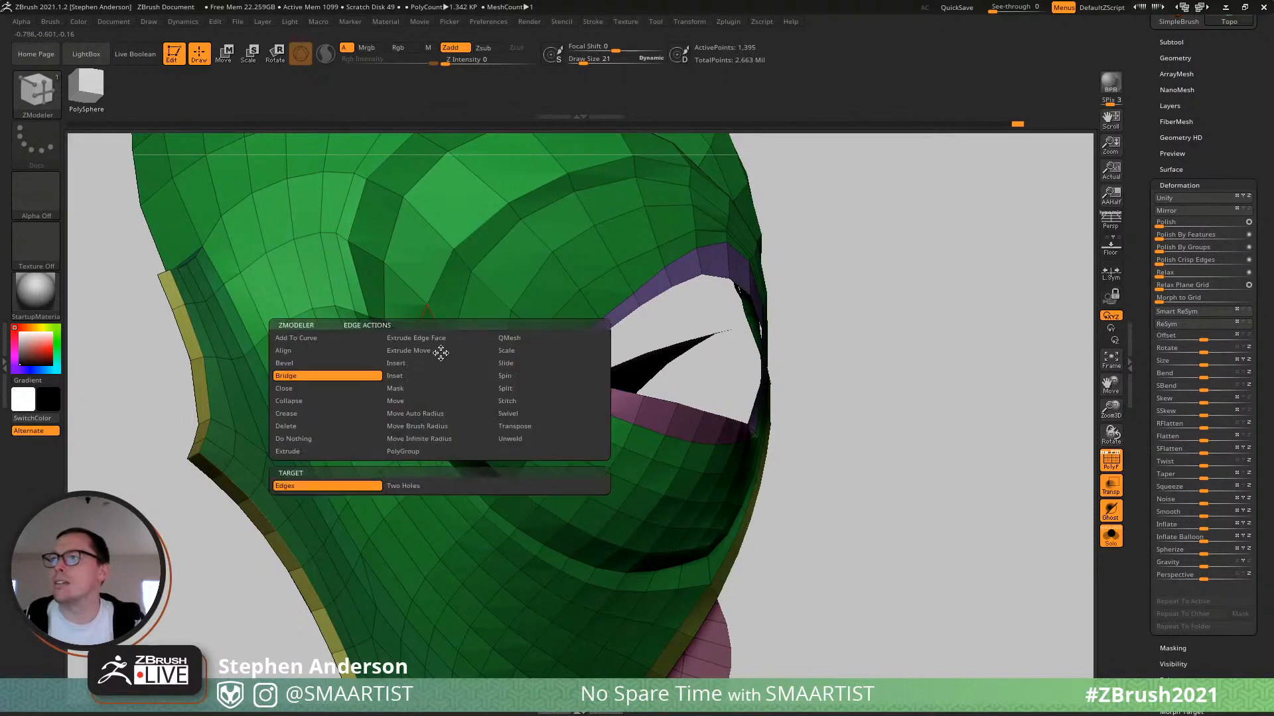
{"action": "left_click", "coordinate": [319, 401]}
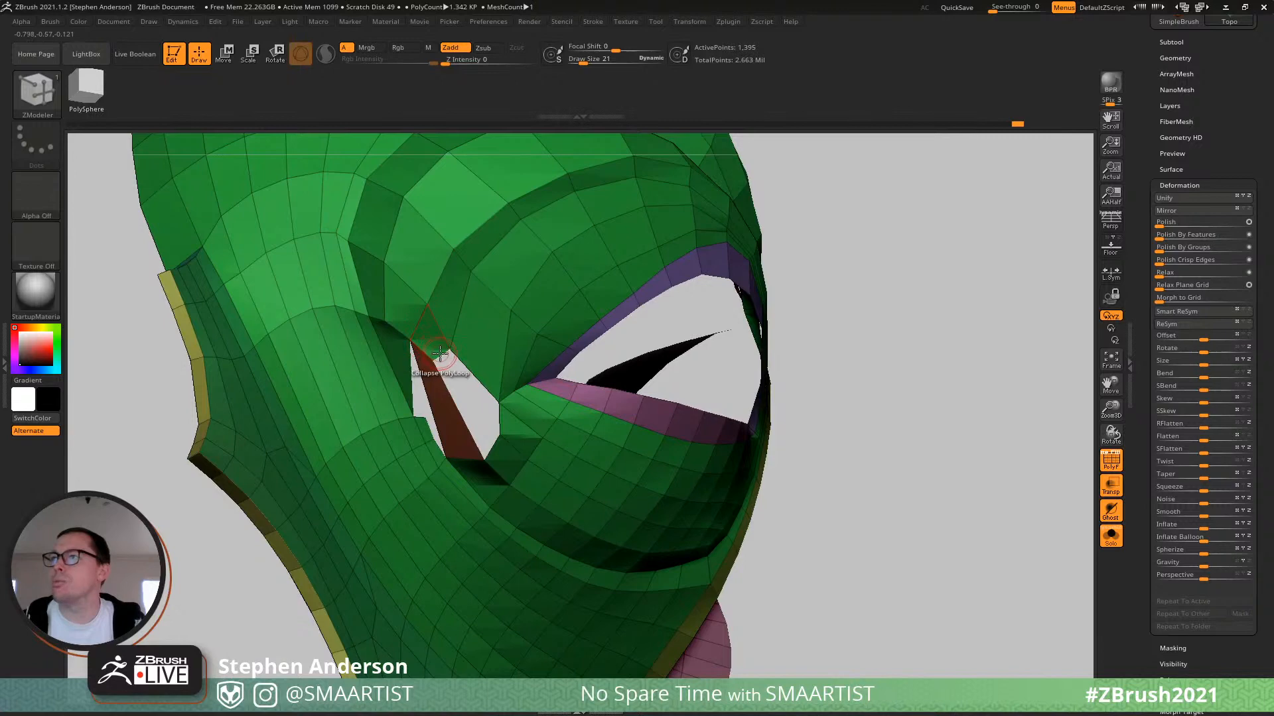
{"action": "left_click", "coordinate": [440, 354]}
{"action": "key", "text": "ctrl"}
{"action": "key", "text": "ctrl+z"}
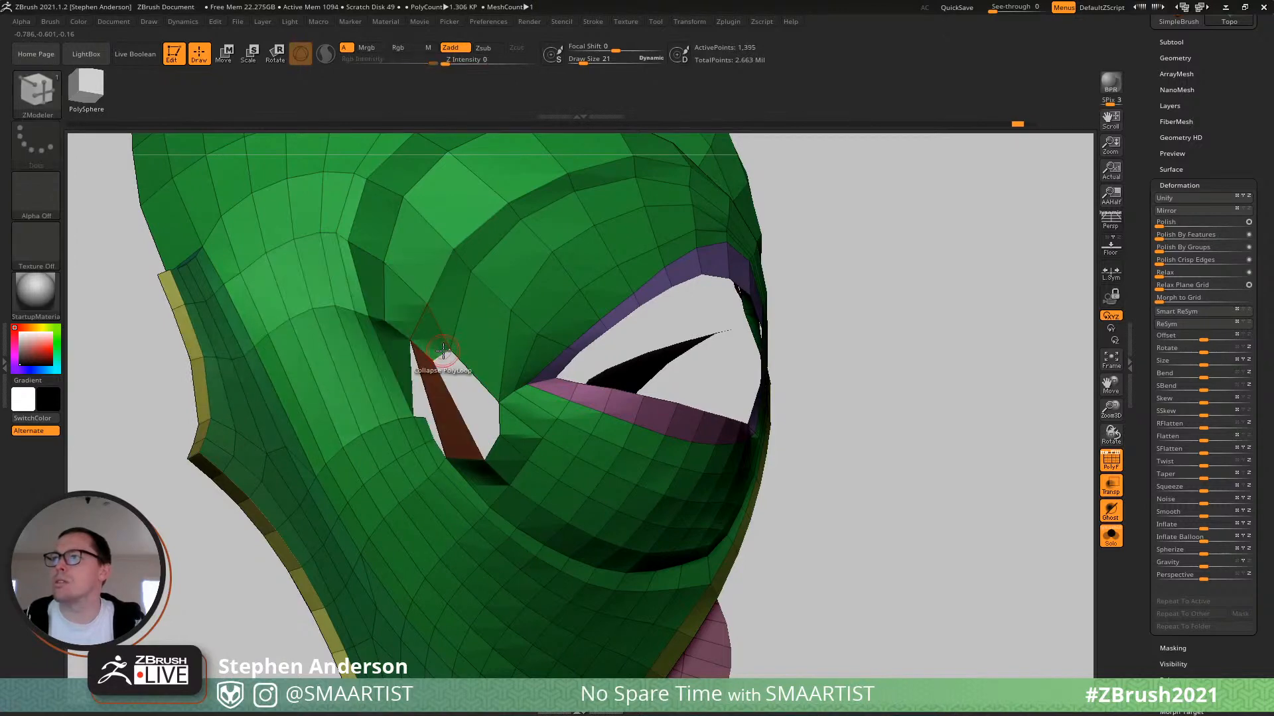
{"action": "mouse_move", "coordinate": [443, 351]}
{"action": "right_mouse_down", "text": "ctrl"}
{"action": "mouse_move", "coordinate": [440, 318]}
{"action": "mouse_move", "coordinate": [345, 311]}
{"action": "mouse_move", "coordinate": [430, 341]}
{"action": "mouse_move", "coordinate": [438, 314]}
{"action": "right_mouse_up", "text": "ctrl"}
Reshape the brow surface above the gap behind the eye using the Move brush at draw size 104, and reduce the size to 58.
{"action": "key", "text": "b"}
{"action": "key", "text": "m"}
{"action": "key", "text": "v"}
{"action": "key", "text": "s"}
{"action": "left_click_drag", "start_coordinate": [431, 316], "coordinate": [421, 315]}
{"action": "right_click_drag", "start_coordinate": [395, 312], "coordinate": [360, 314]}
{"action": "mouse_move", "coordinate": [361, 314]}
{"action": "left_mouse_down"}
{"action": "mouse_move", "coordinate": [360, 351]}
{"action": "mouse_move", "coordinate": [426, 341]}
{"action": "left_mouse_up"}
{"action": "mouse_move", "coordinate": [402, 329]}
{"action": "right_mouse_down"}
{"action": "mouse_move", "coordinate": [361, 328]}
{"action": "mouse_move", "coordinate": [364, 298]}
{"action": "mouse_move", "coordinate": [425, 320]}
{"action": "mouse_move", "coordinate": [415, 371]}
{"action": "right_mouse_up"}
{"action": "left_click_drag", "start_coordinate": [413, 303], "coordinate": [380, 308]}
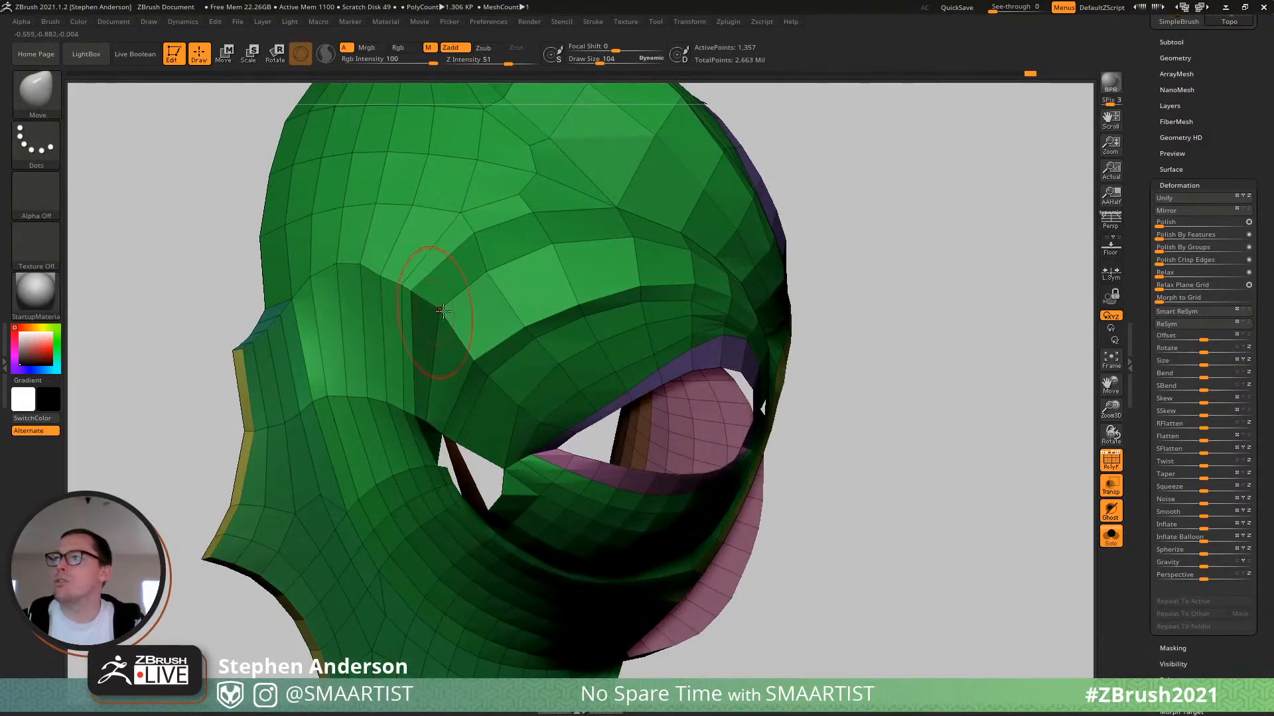
{"action": "left_click_drag", "start_coordinate": [455, 350], "coordinate": [399, 286]}
{"action": "mouse_move", "coordinate": [337, 265]}
{"action": "right_mouse_down"}
{"action": "mouse_move", "coordinate": [327, 276]}
{"action": "mouse_move", "coordinate": [351, 300]}
{"action": "mouse_move", "coordinate": [414, 278]}
{"action": "mouse_move", "coordinate": [409, 291]}
{"action": "right_mouse_up"}
{"action": "key", "text": "s"}
{"action": "left_click_drag", "start_coordinate": [409, 289], "coordinate": [401, 290]}
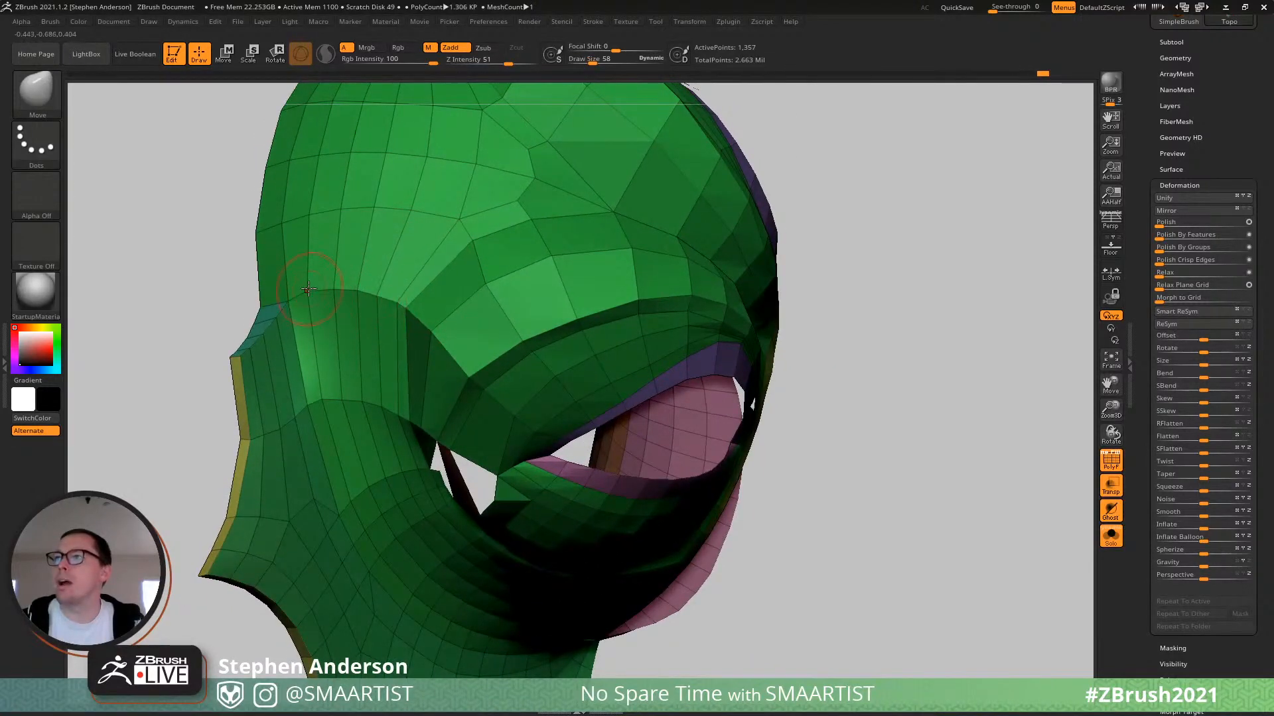
Switch to the ZModeler brush and delete the green polygons beneath the lower eyelid near the inner eye corner.
{"action": "right_click_drag", "start_coordinate": [358, 289], "coordinate": [394, 356], "text": "ctrl"}
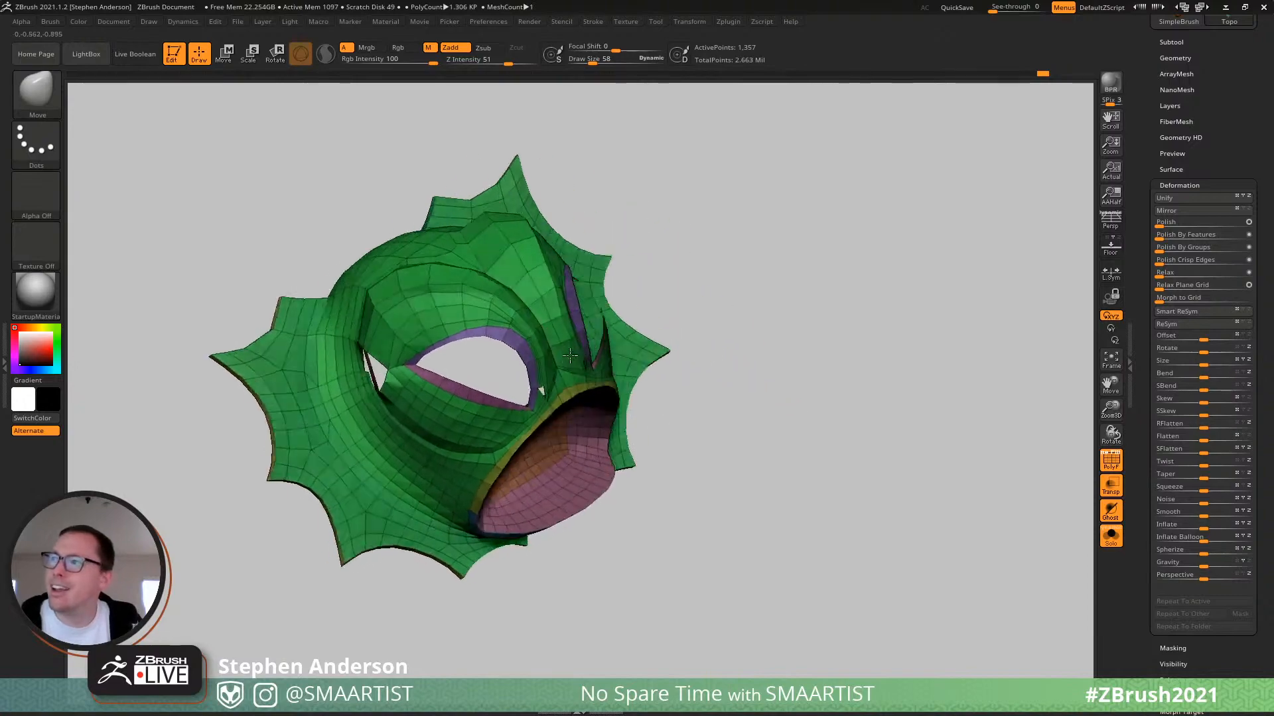
{"action": "mouse_move", "coordinate": [440, 360]}
{"action": "right_mouse_down", "text": "ctrl"}
{"action": "mouse_move", "coordinate": [465, 431]}
{"action": "mouse_move", "coordinate": [527, 443]}
{"action": "mouse_move", "coordinate": [486, 445]}
{"action": "mouse_move", "coordinate": [484, 485]}
{"action": "mouse_move", "coordinate": [830, 464]}
{"action": "mouse_move", "coordinate": [483, 446]}
{"action": "mouse_move", "coordinate": [479, 434]}
{"action": "mouse_move", "coordinate": [469, 443]}
{"action": "mouse_move", "coordinate": [484, 445]}
{"action": "mouse_move", "coordinate": [462, 443]}
{"action": "mouse_move", "coordinate": [504, 454]}
{"action": "right_mouse_up", "text": "ctrl"}
{"action": "right_click_drag", "start_coordinate": [747, 477], "coordinate": [594, 474]}
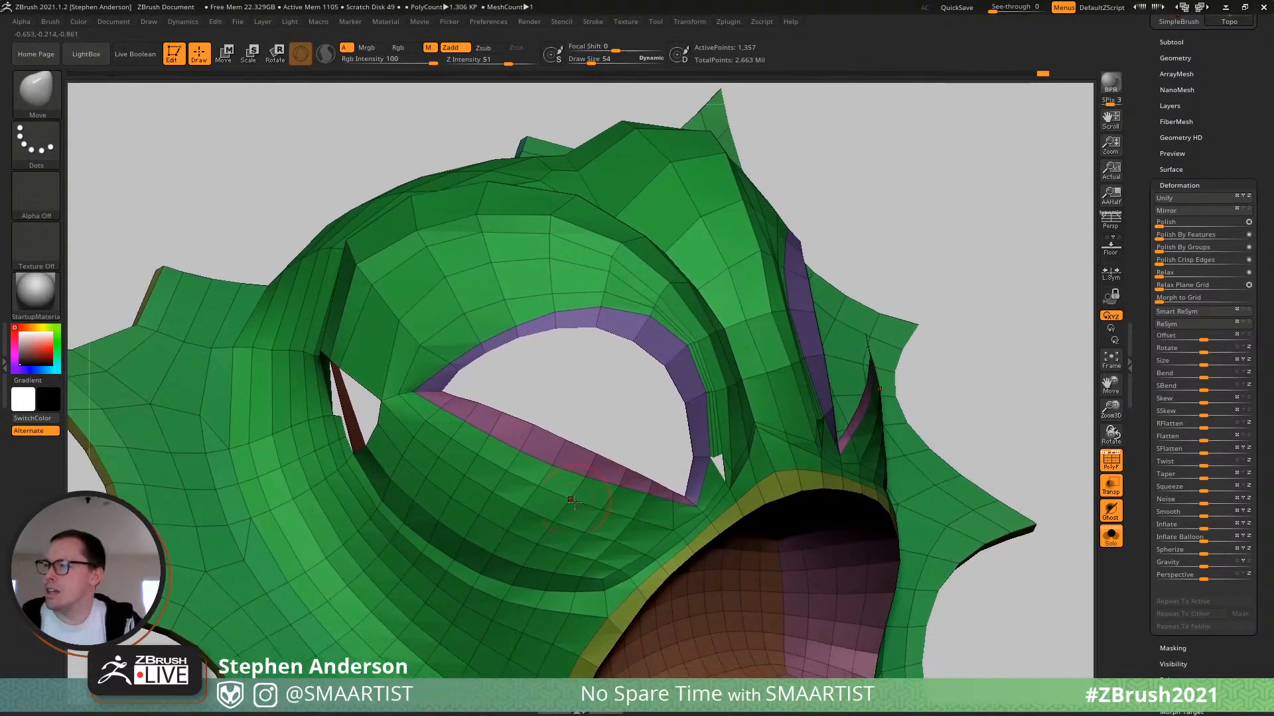
{"action": "right_click_drag", "start_coordinate": [570, 541], "coordinate": [555, 498], "text": "ctrl"}
{"action": "key", "text": "b"}
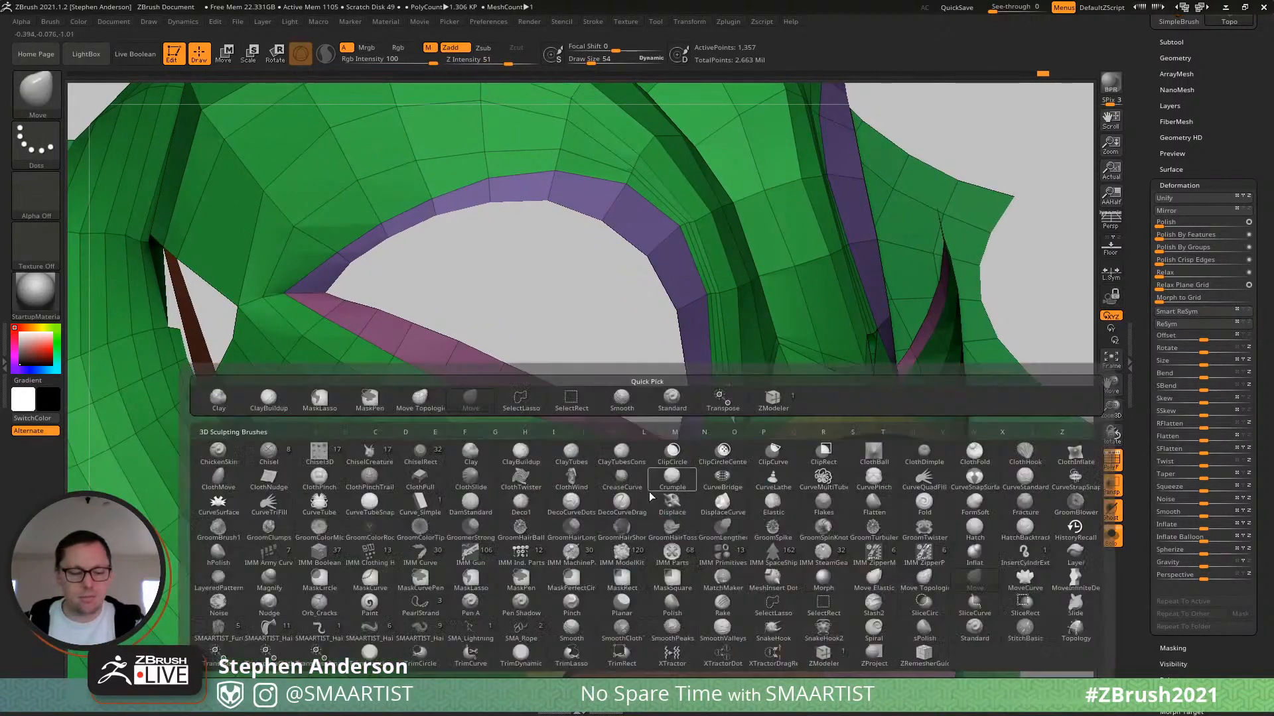
{"action": "key", "text": "z"}
{"action": "key", "text": "m"}
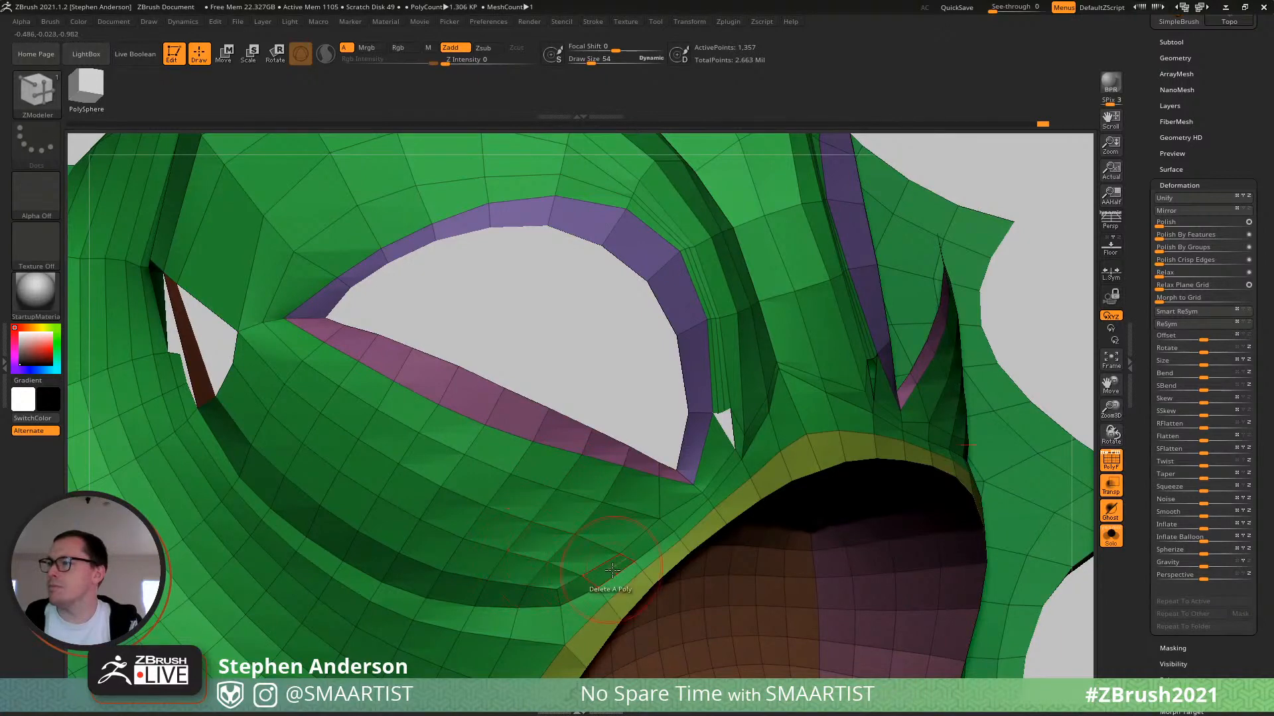
{"action": "right_click_drag", "start_coordinate": [612, 571], "coordinate": [511, 489], "text": "ctrl"}
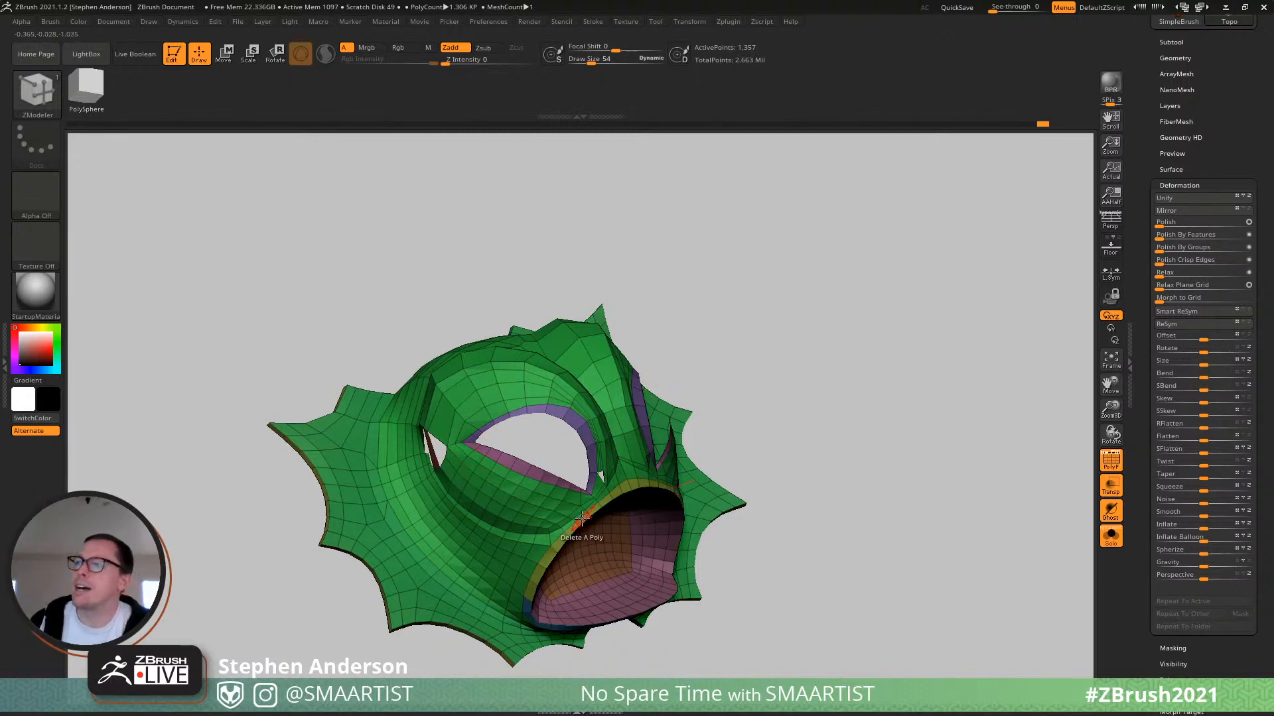
{"action": "mouse_move", "coordinate": [582, 517]}
{"action": "right_mouse_down"}
{"action": "mouse_move", "coordinate": [560, 502]}
{"action": "mouse_move", "coordinate": [589, 542]}
{"action": "mouse_move", "coordinate": [620, 541]}
{"action": "right_mouse_up"}
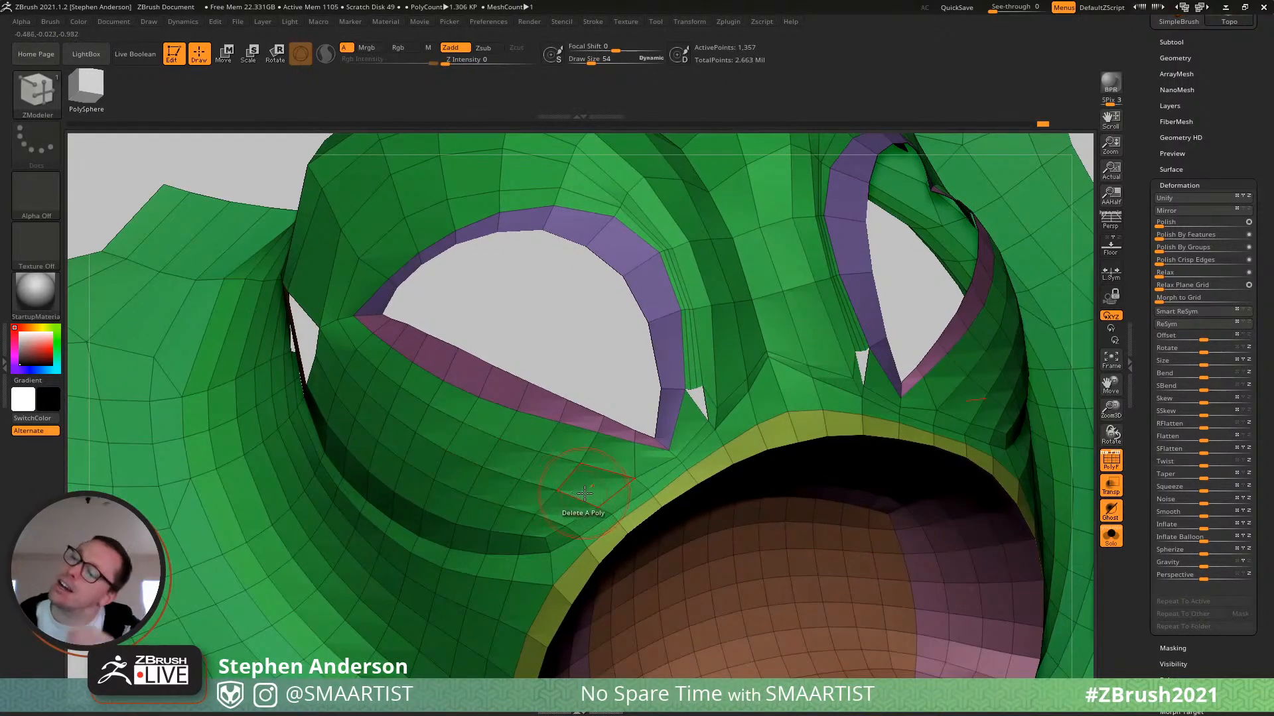
{"action": "left_click", "coordinate": [604, 453]}
{"action": "left_click", "coordinate": [535, 432]}
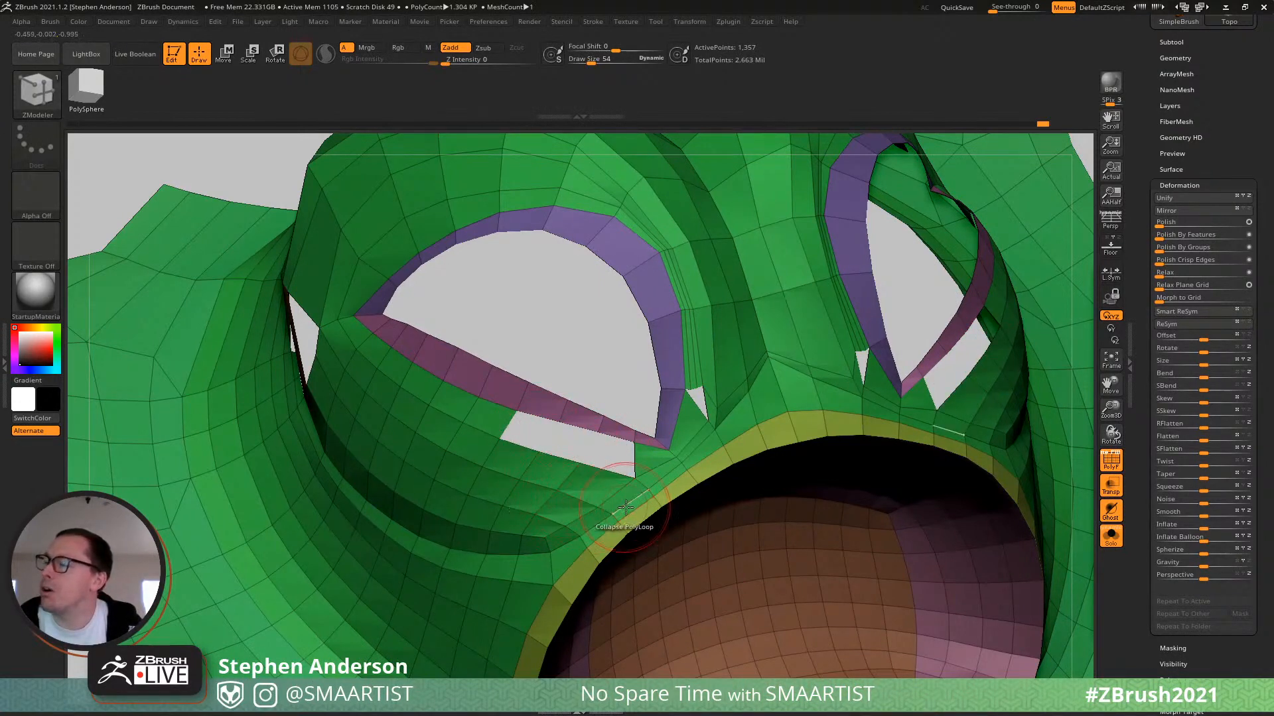
{"action": "left_click", "coordinate": [630, 458]}
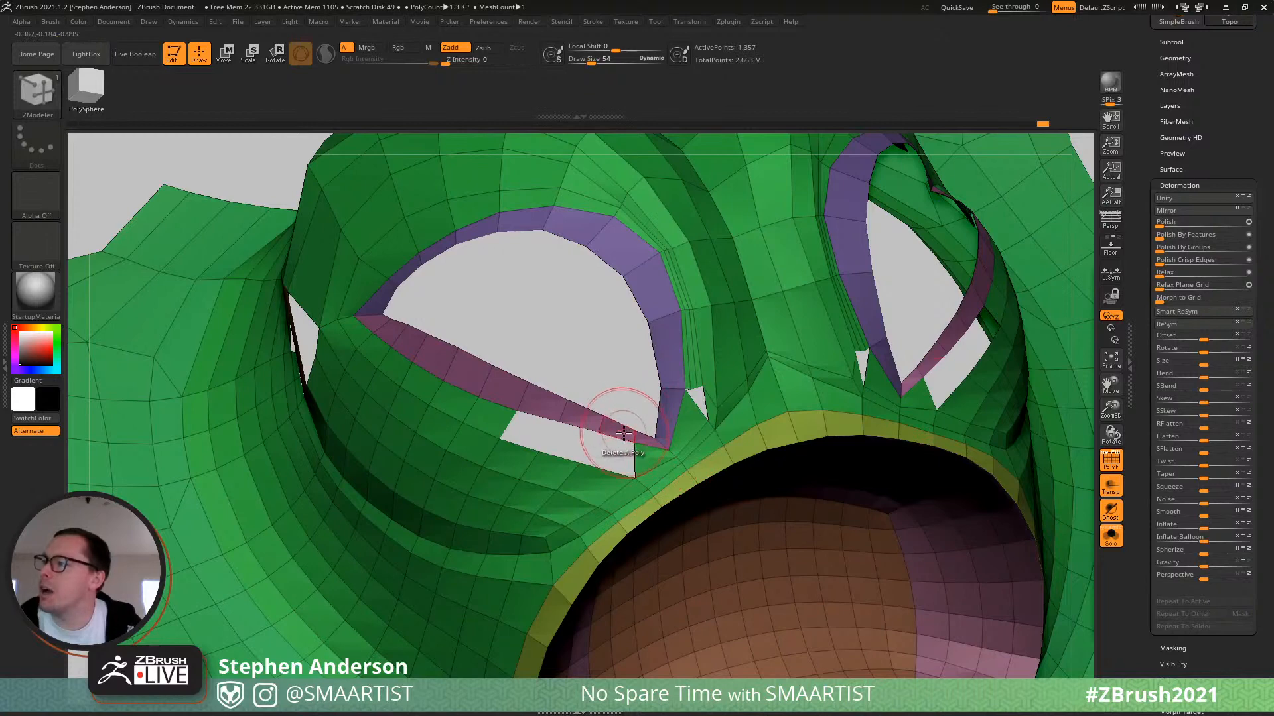
{"action": "left_click", "coordinate": [603, 482]}
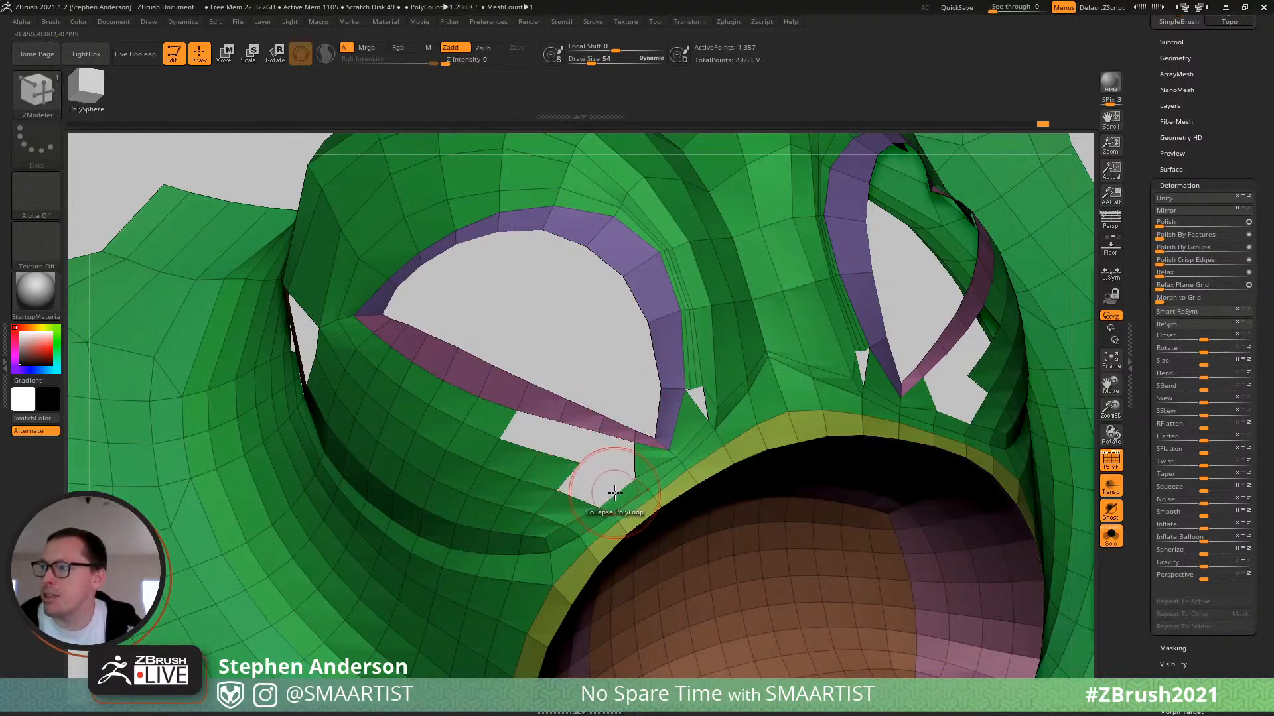
Bridge the lower rim edge of the new opening to the eyelid edge near the inner eye corner.
{"action": "key", "text": "space"}
{"action": "left_click", "coordinate": [472, 373]}
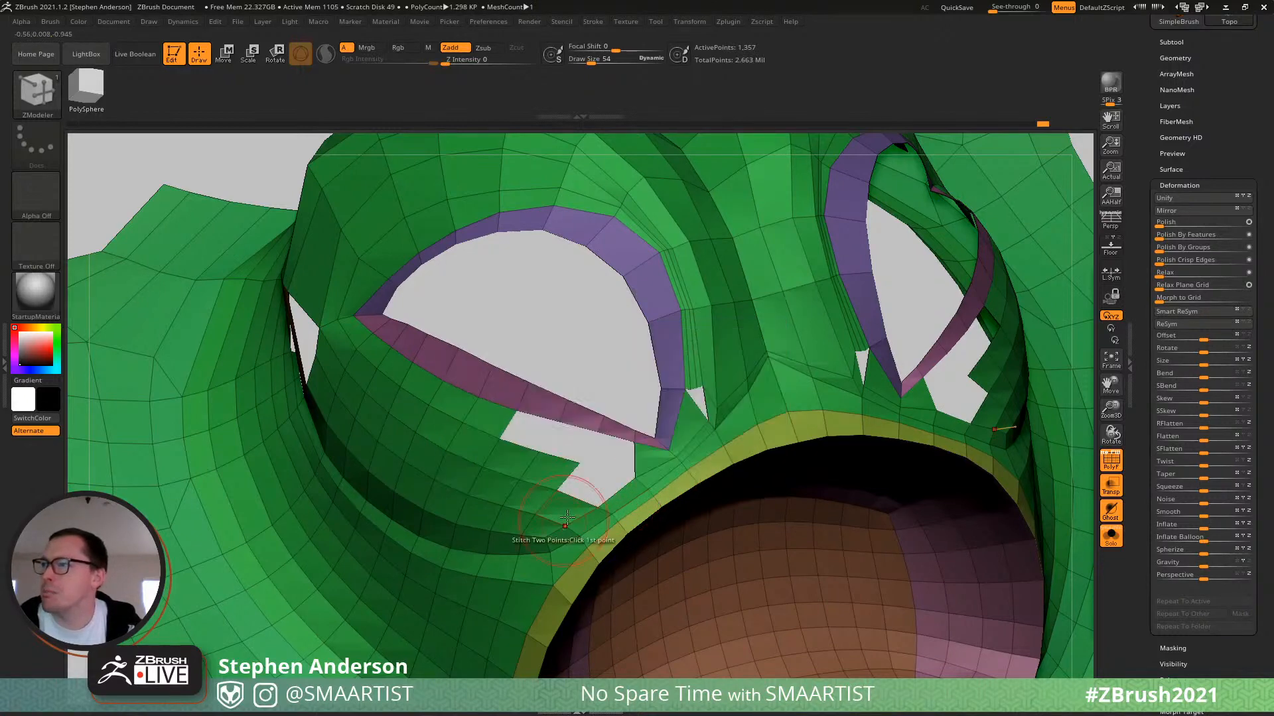
{"action": "left_click", "coordinate": [609, 491]}
{"action": "left_click", "coordinate": [614, 439]}
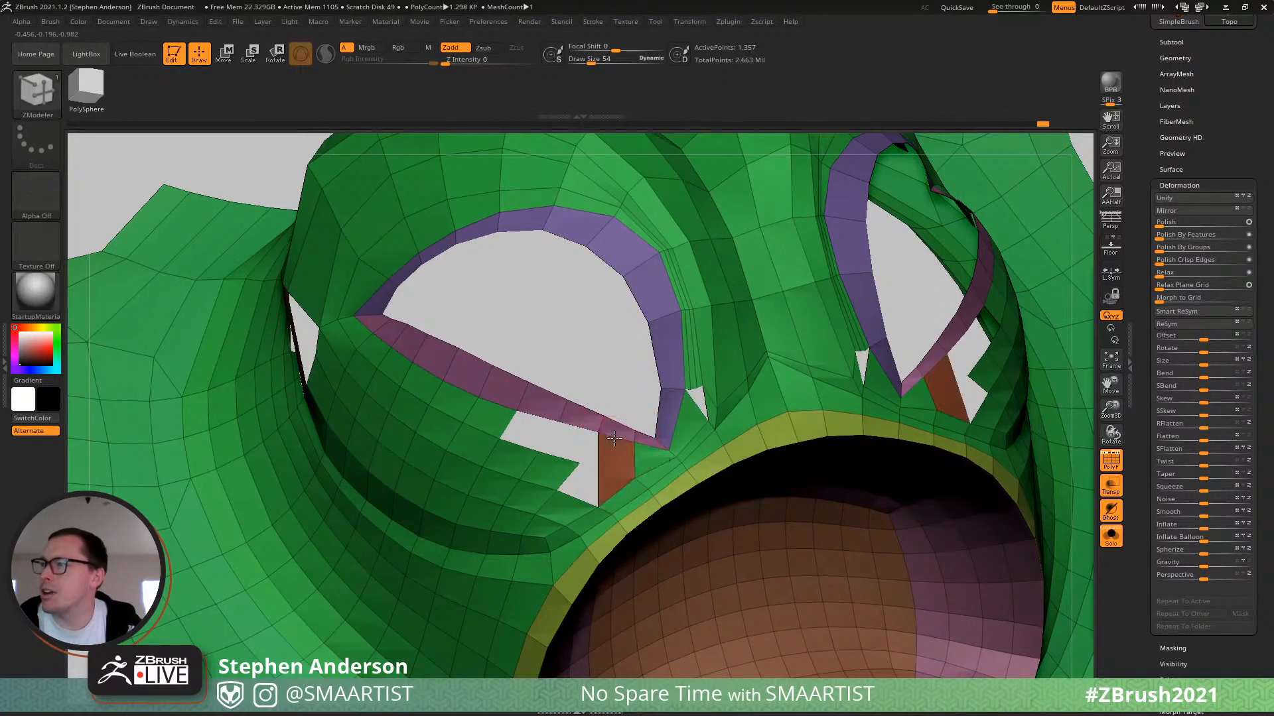
Reduce the draw size to 26 and slide the lower corner point of the bridging polygon slightly toward the nose.
{"action": "key", "text": "s"}
{"action": "left_click", "coordinate": [599, 507]}
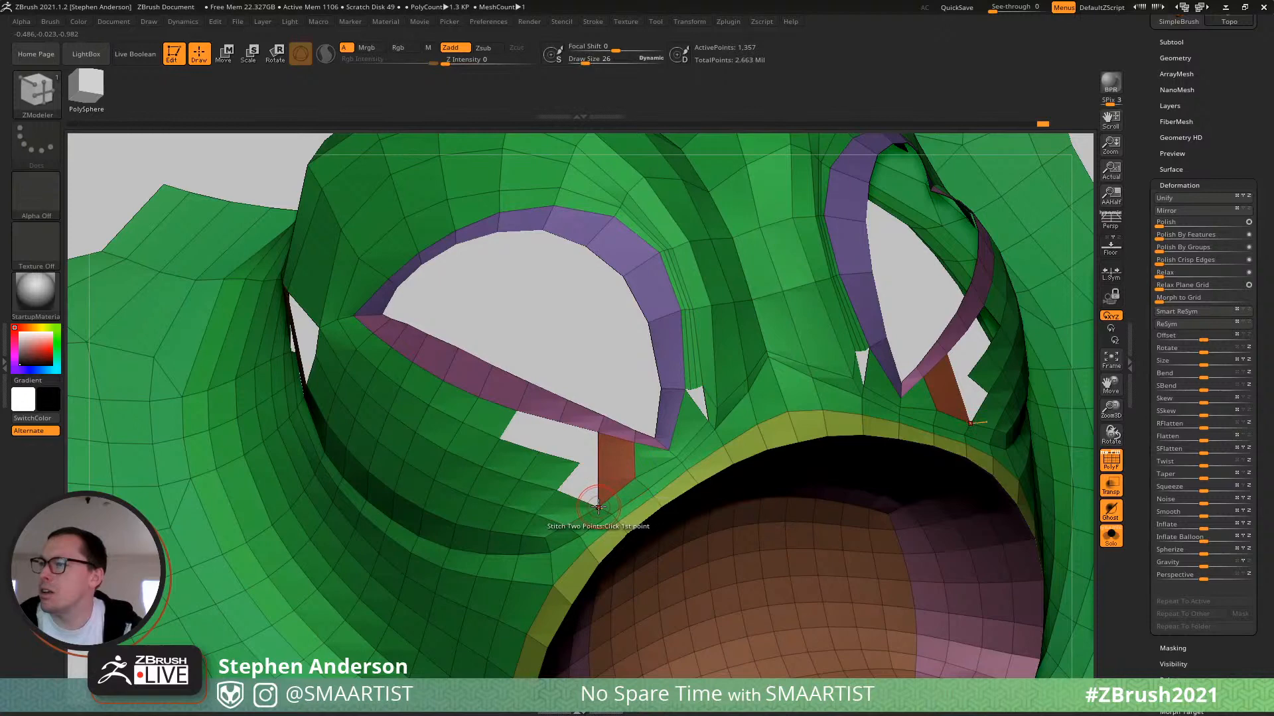
{"action": "key", "text": "space"}
{"action": "left_click", "coordinate": [598, 515]}
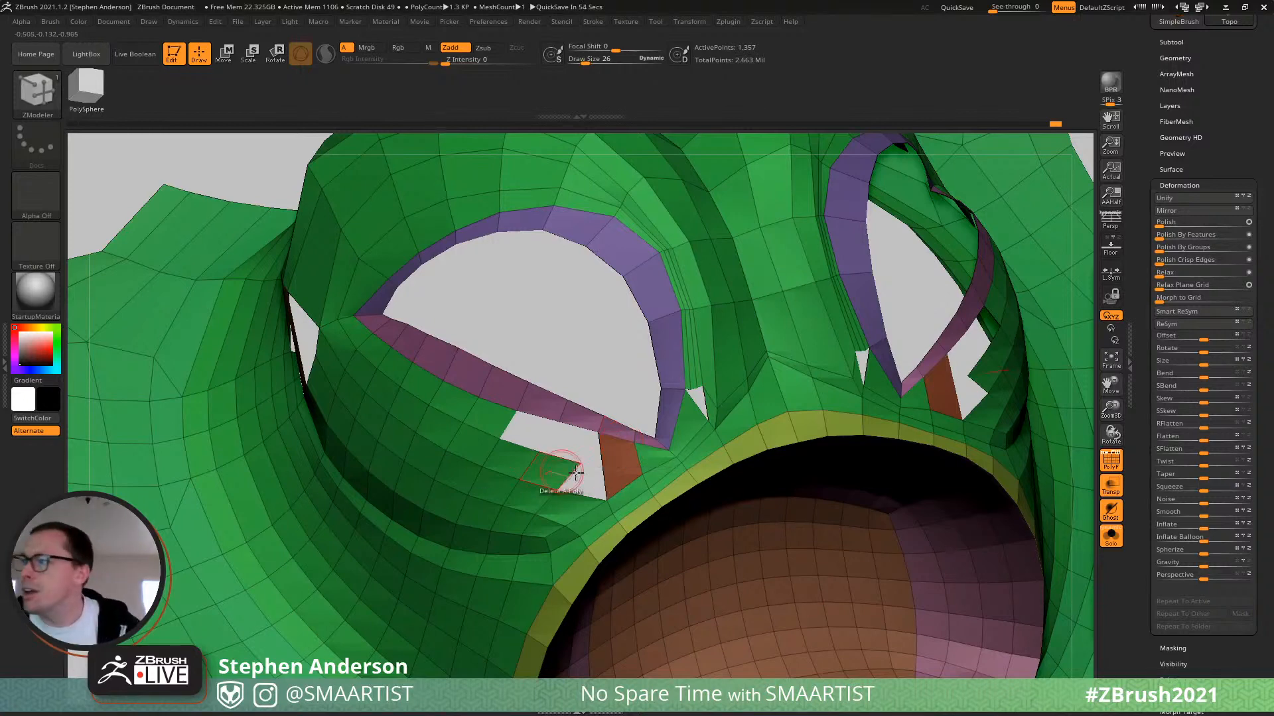
Insert two single edge loops through the polygons between the inner eye corner and the small triangular gap.
{"action": "mouse_move", "coordinate": [674, 456]}
{"action": "right_mouse_down"}
{"action": "mouse_move", "coordinate": [648, 443]}
{"action": "mouse_move", "coordinate": [642, 471]}
{"action": "mouse_move", "coordinate": [727, 391]}
{"action": "mouse_move", "coordinate": [741, 401]}
{"action": "mouse_move", "coordinate": [591, 458]}
{"action": "mouse_move", "coordinate": [614, 450]}
{"action": "mouse_move", "coordinate": [581, 497]}
{"action": "mouse_move", "coordinate": [607, 489]}
{"action": "mouse_move", "coordinate": [566, 507]}
{"action": "right_mouse_up"}
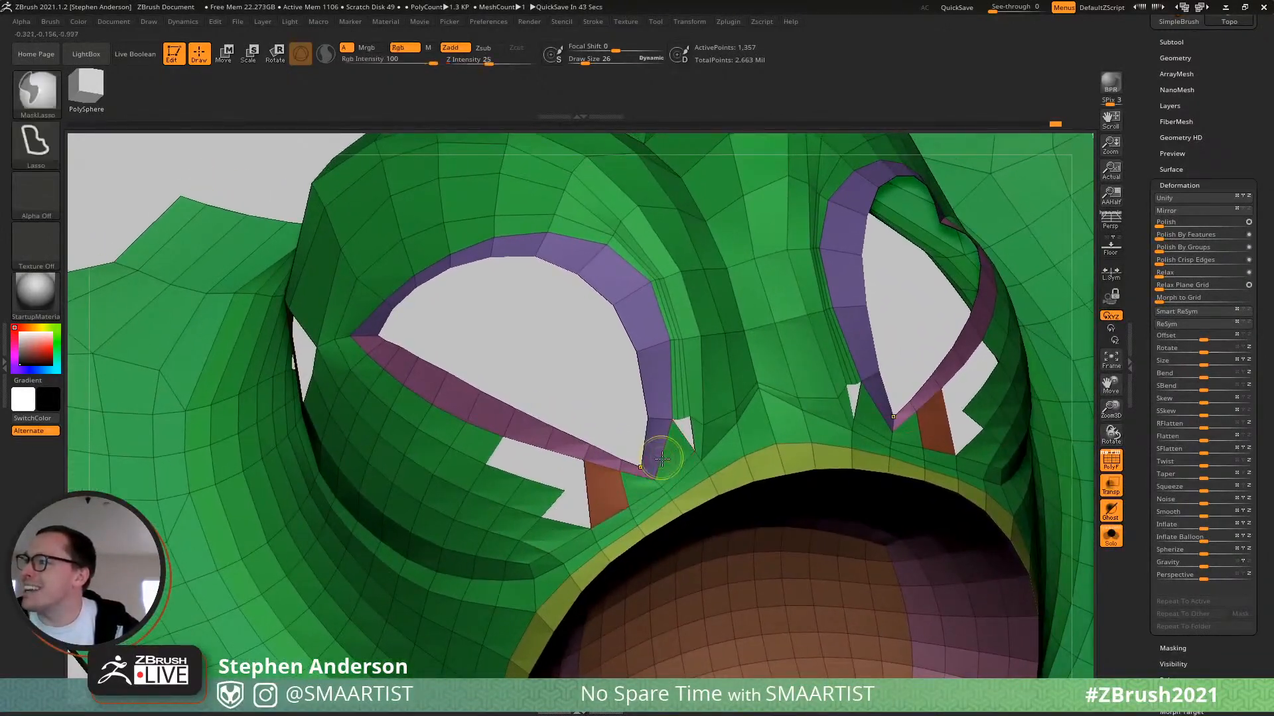
{"action": "right_click_drag", "start_coordinate": [669, 449], "coordinate": [688, 463], "text": "ctrl"}
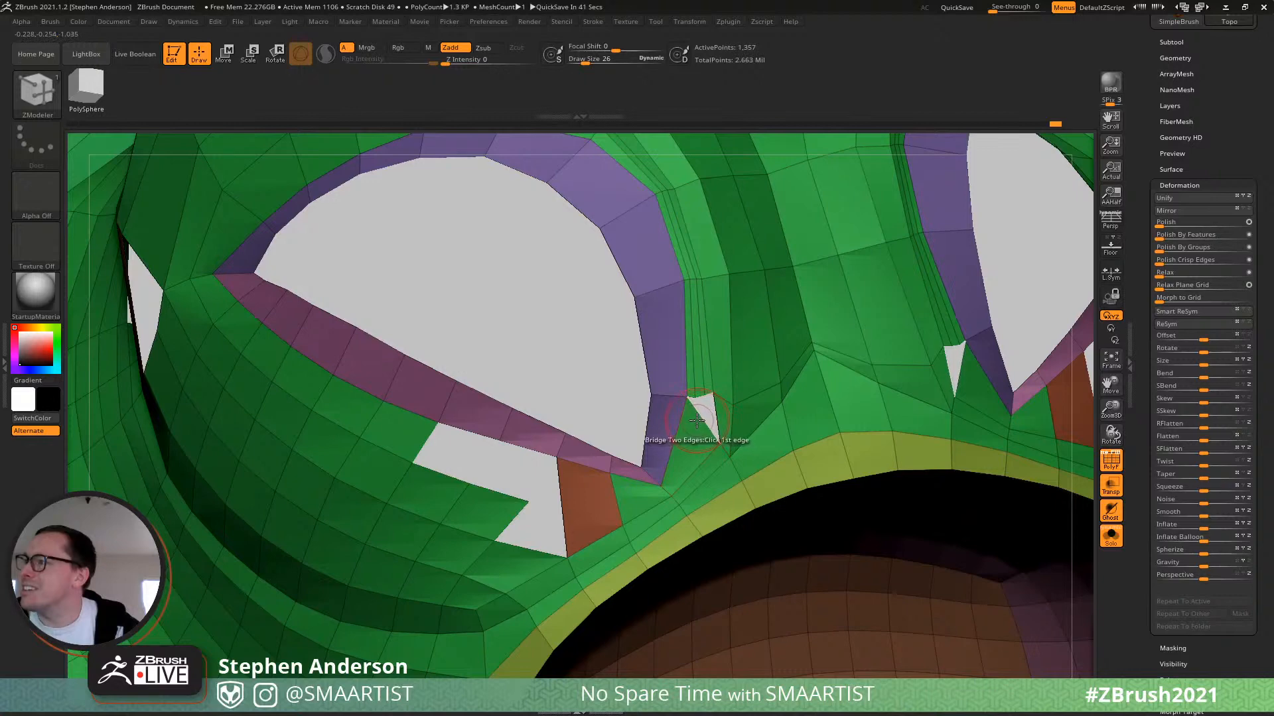
{"action": "key", "text": "space"}
{"action": "left_click", "coordinate": [658, 365]}
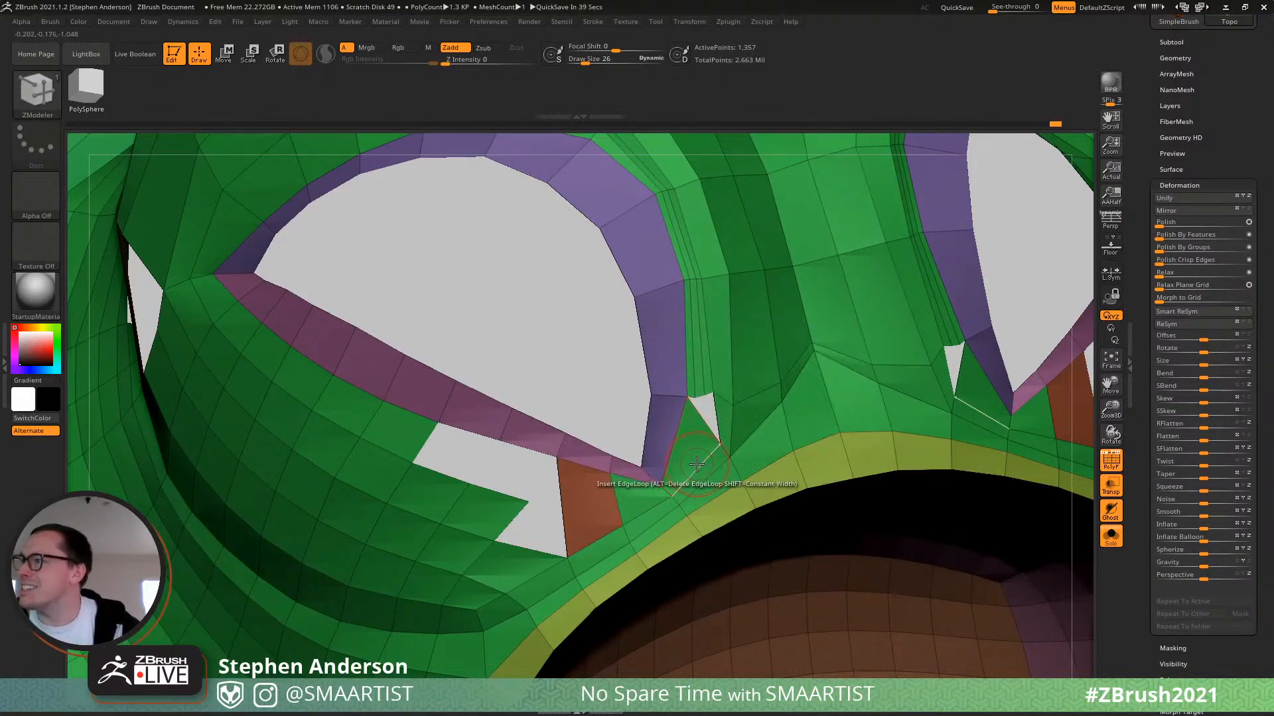
{"action": "right_click_drag", "start_coordinate": [687, 477], "coordinate": [618, 491], "text": "alt"}
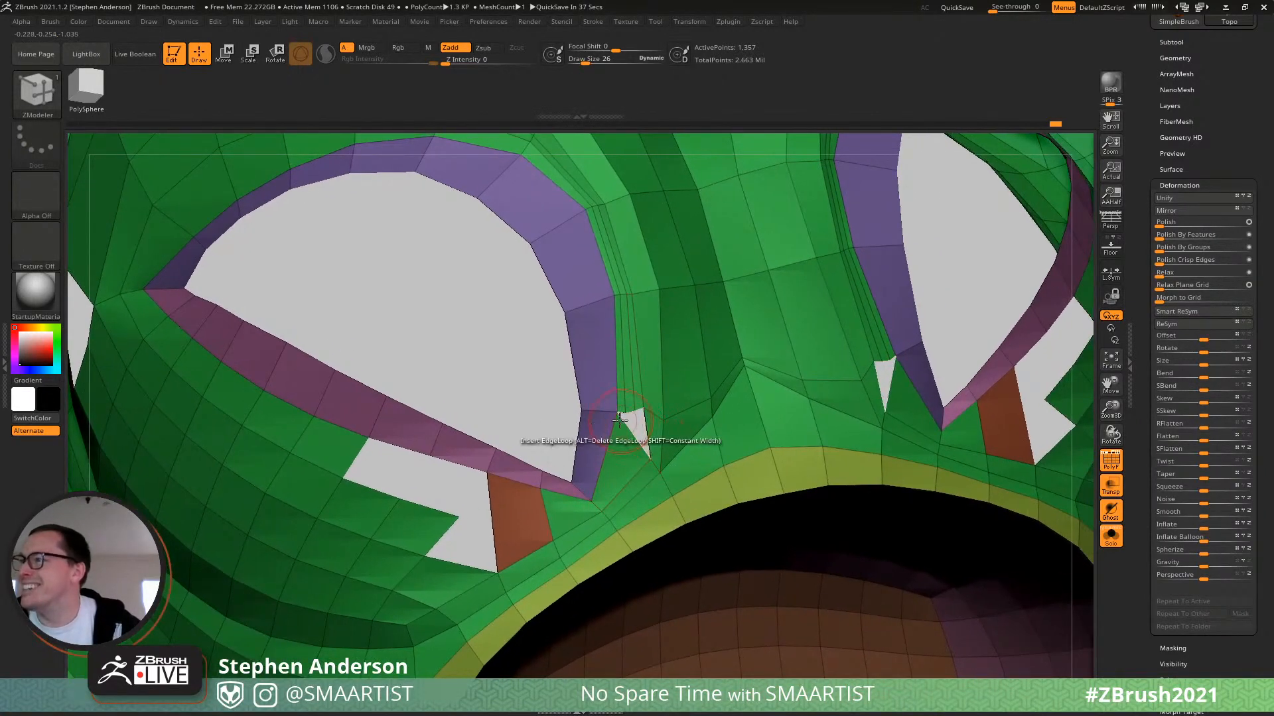
{"action": "right_click_drag", "start_coordinate": [620, 420], "coordinate": [630, 437], "text": "ctrl"}
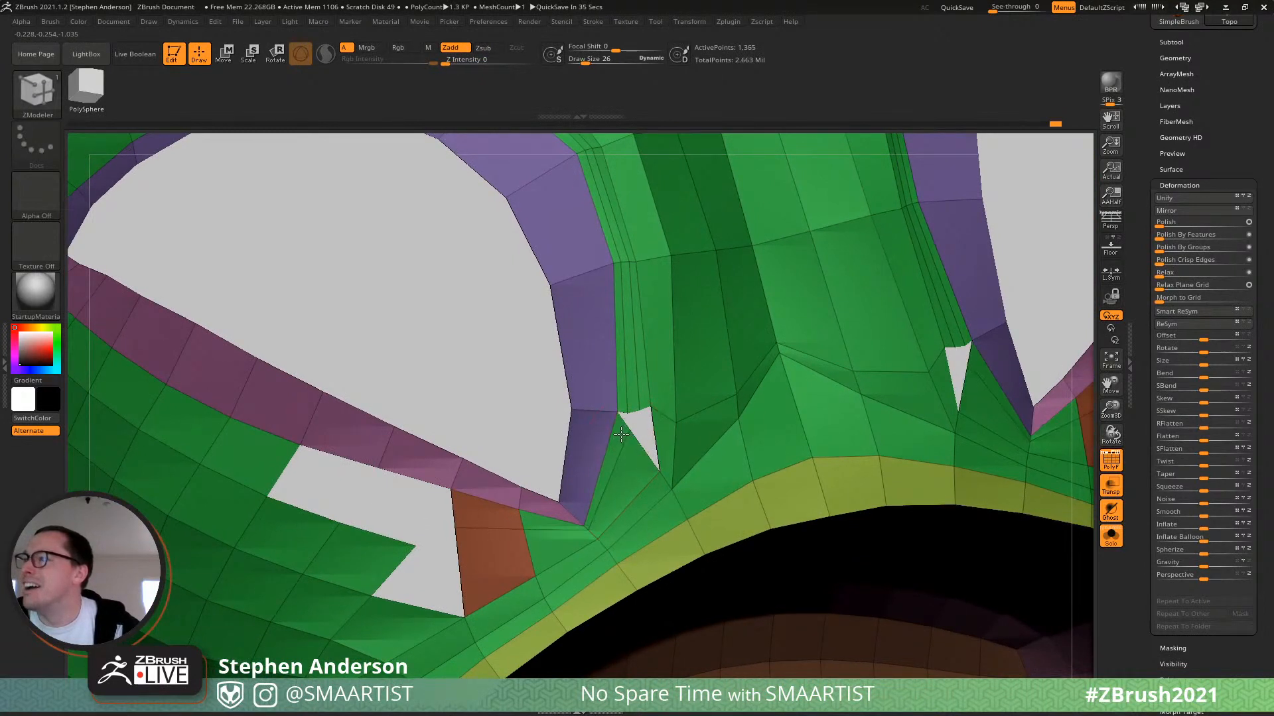
{"action": "left_click", "coordinate": [621, 435]}
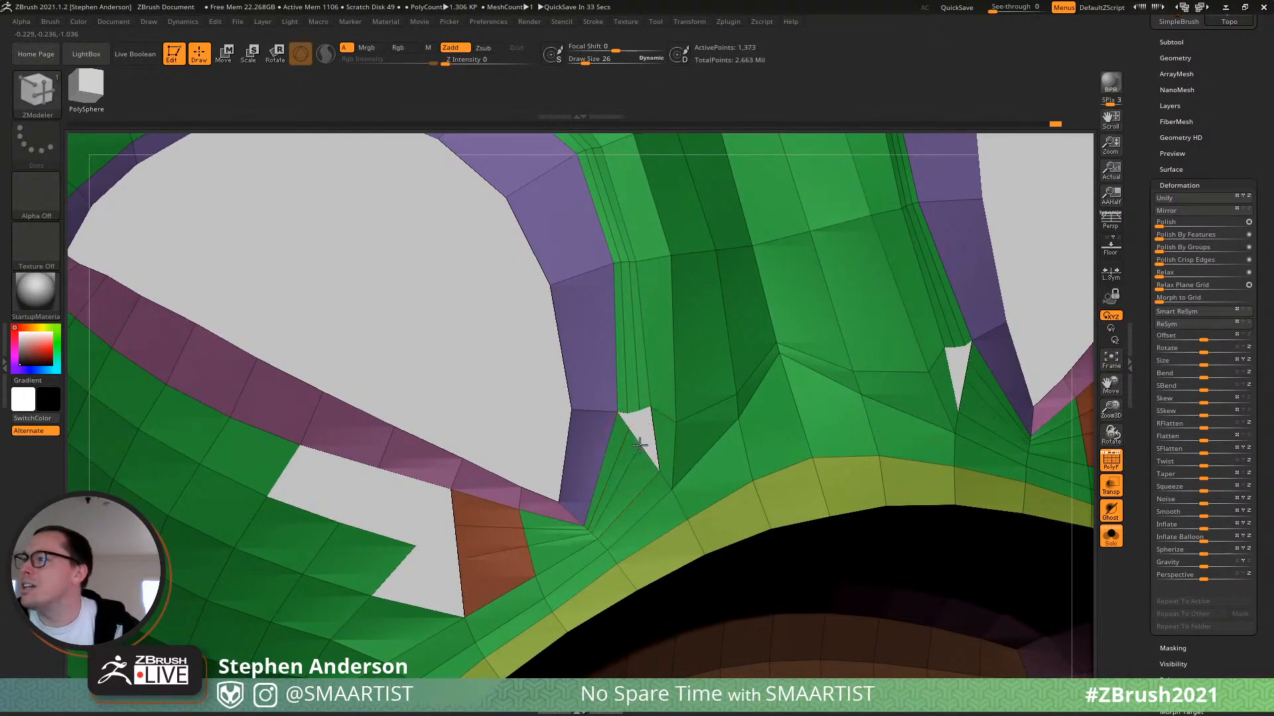
{"action": "left_click", "coordinate": [641, 446]}
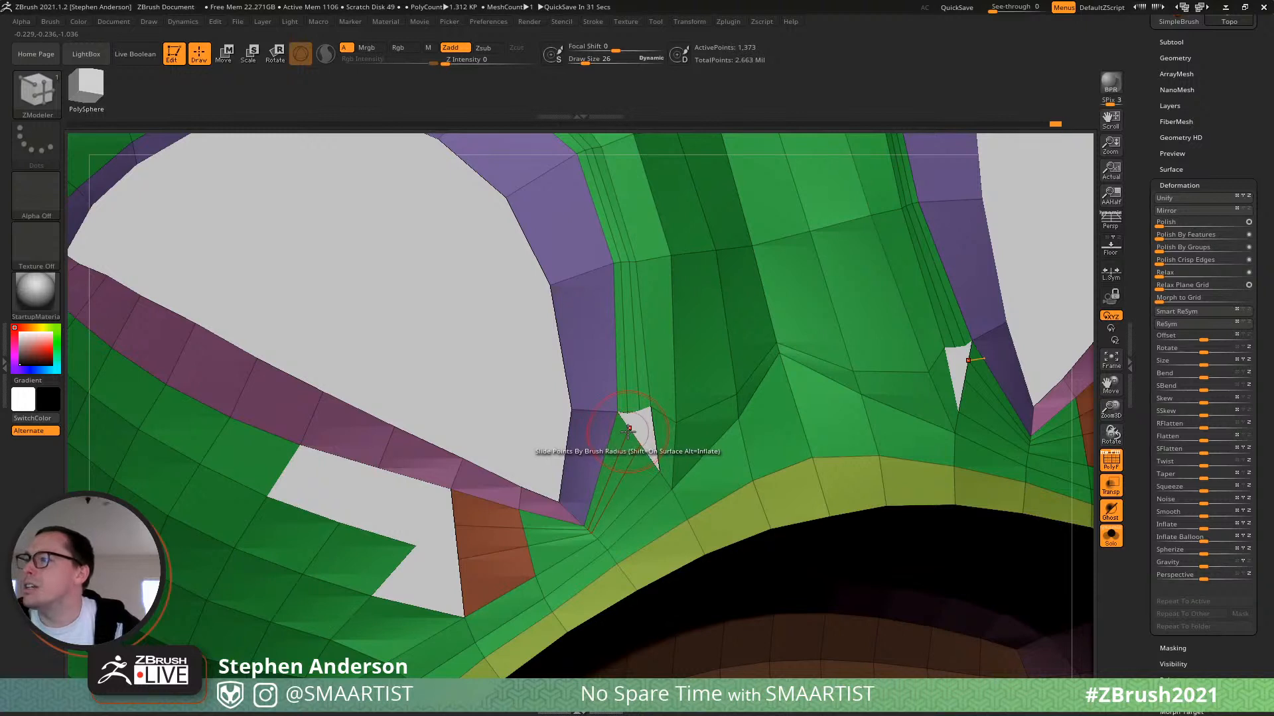
Stitch the new loop points to the upper rim of the triangular gap with the To End Point modifier at draw size 7.
{"action": "key", "text": "space"}
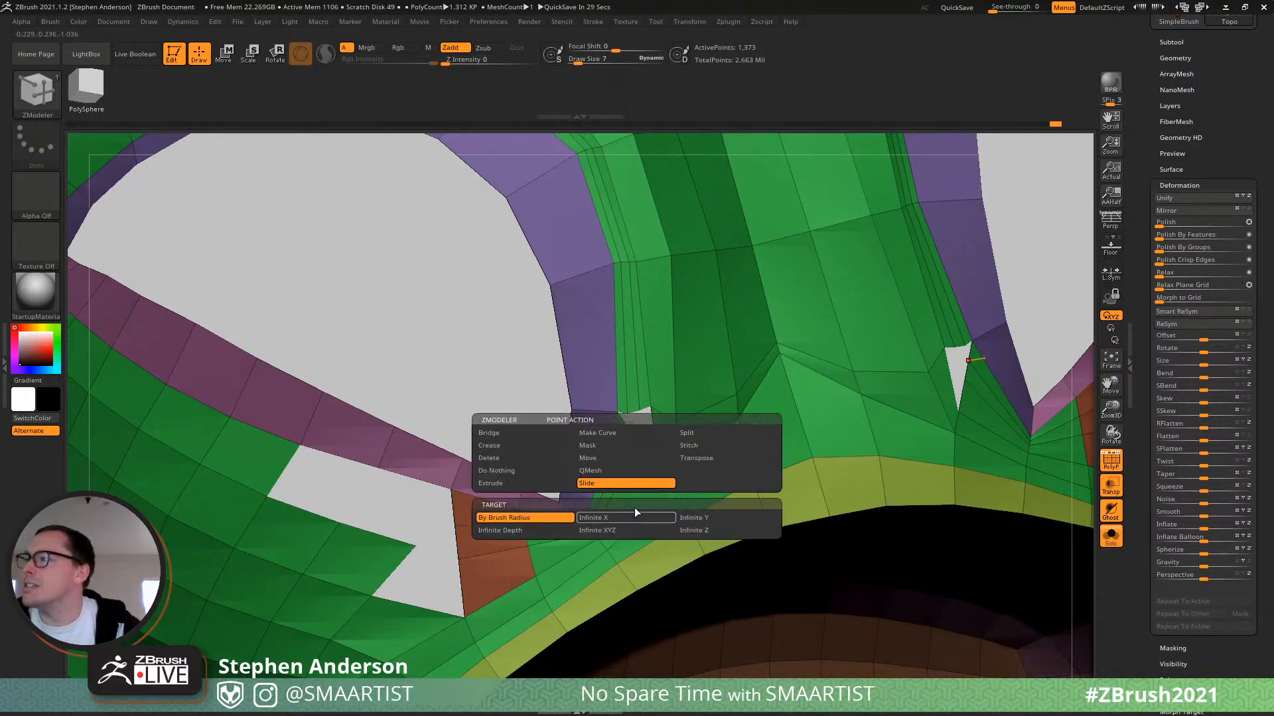
{"action": "left_click", "coordinate": [702, 445]}
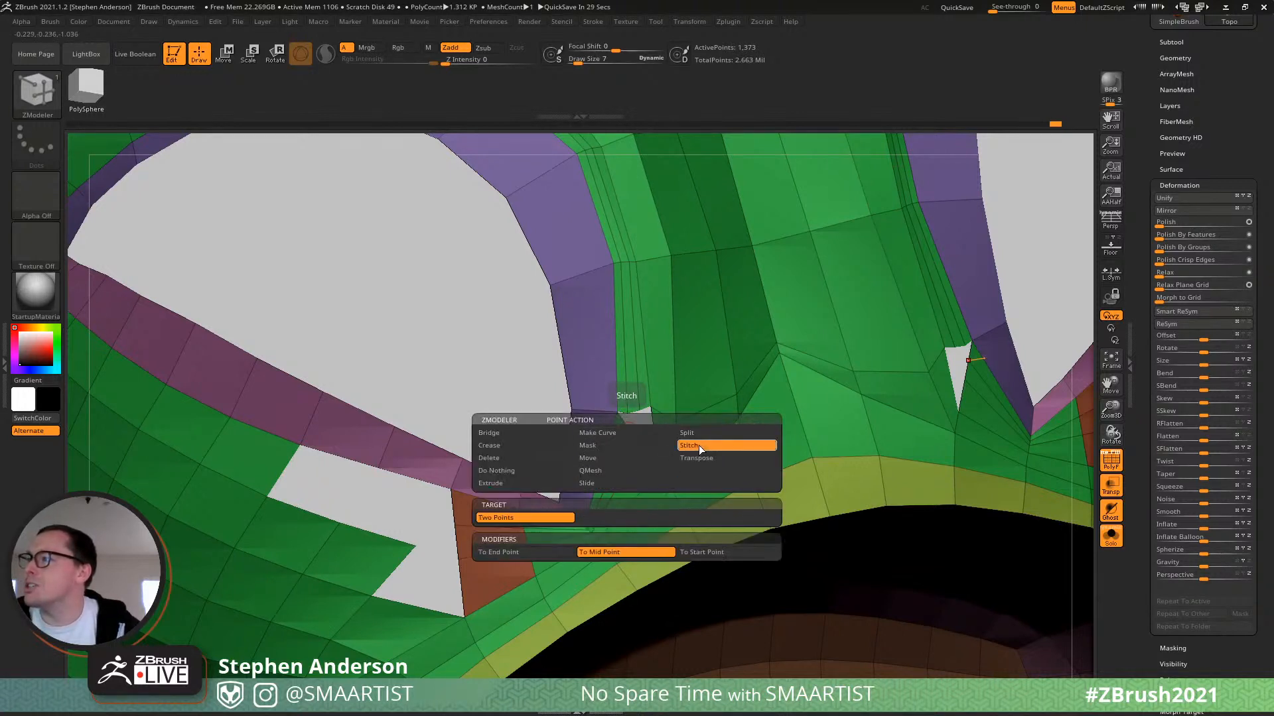
{"action": "left_click", "coordinate": [535, 550]}
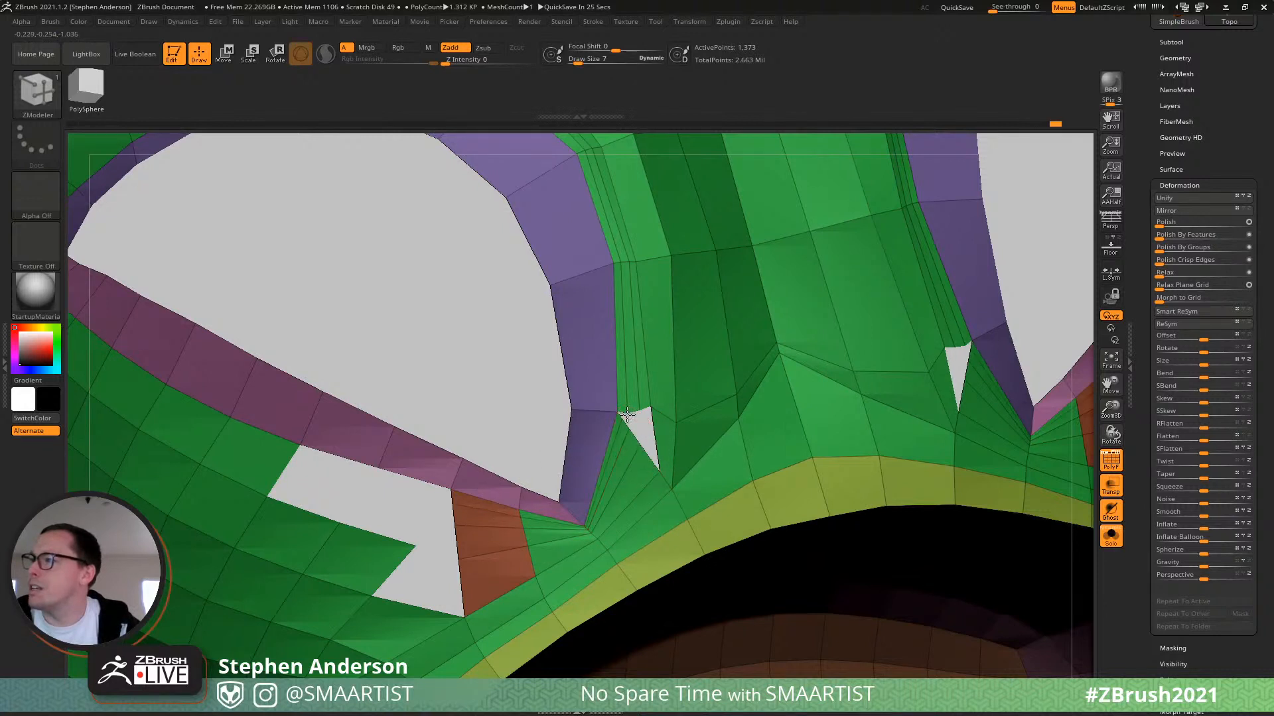
{"action": "left_click", "coordinate": [636, 435]}
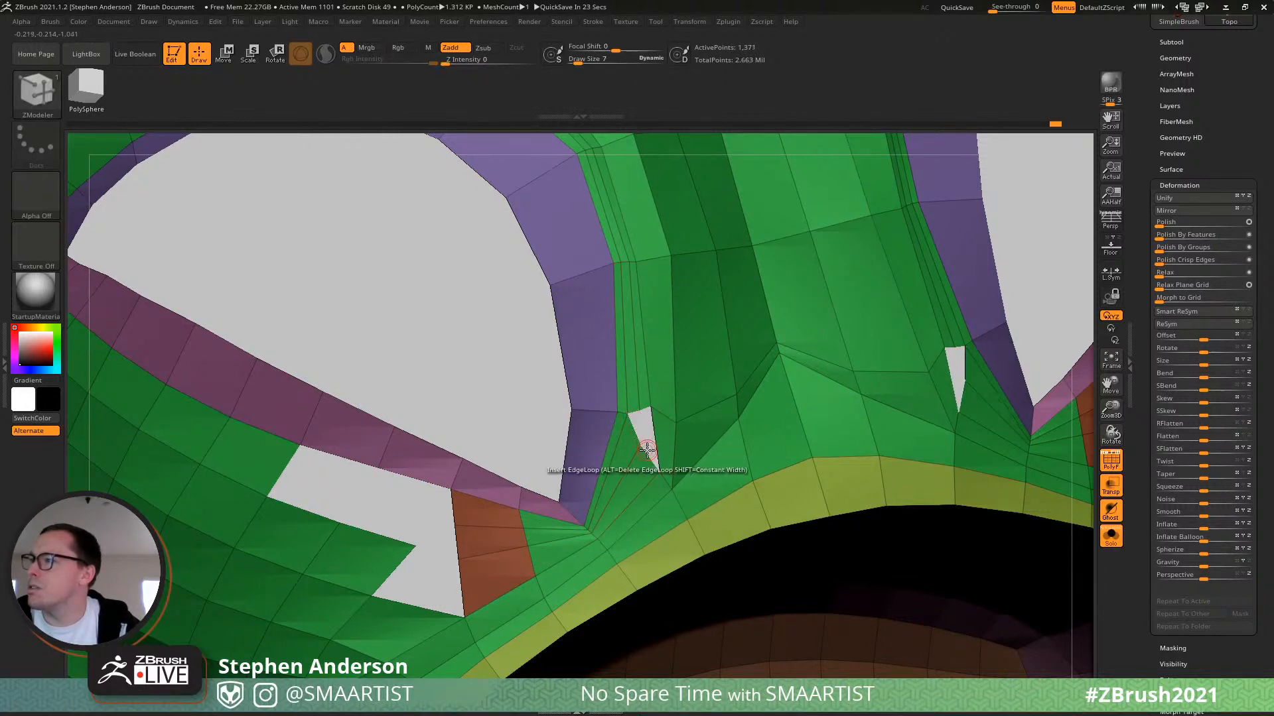
{"action": "left_click", "coordinate": [639, 409]}
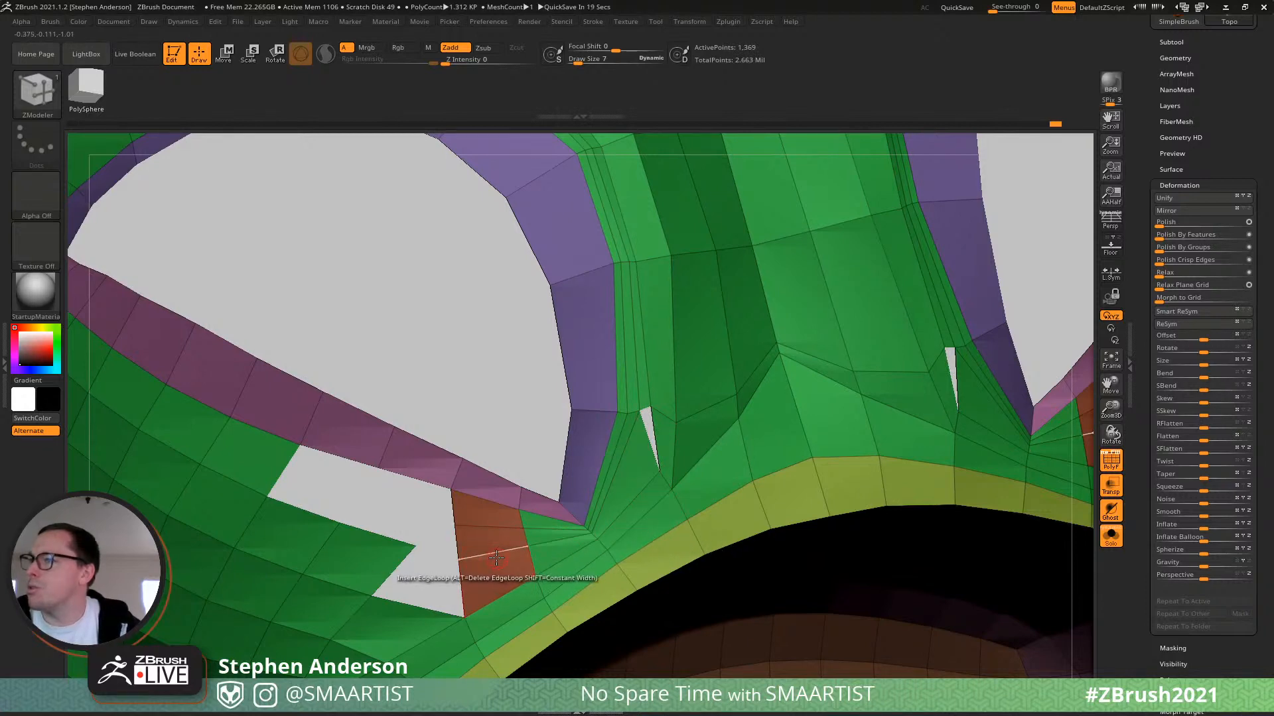
Stitch the loop point on the bridging polygons' open side to the nearest green corner point beneath the lower eyelid.
{"action": "right_click_drag", "start_coordinate": [511, 545], "coordinate": [582, 545], "text": "alt"}
{"action": "right_click_drag", "start_coordinate": [582, 545], "coordinate": [575, 512]}
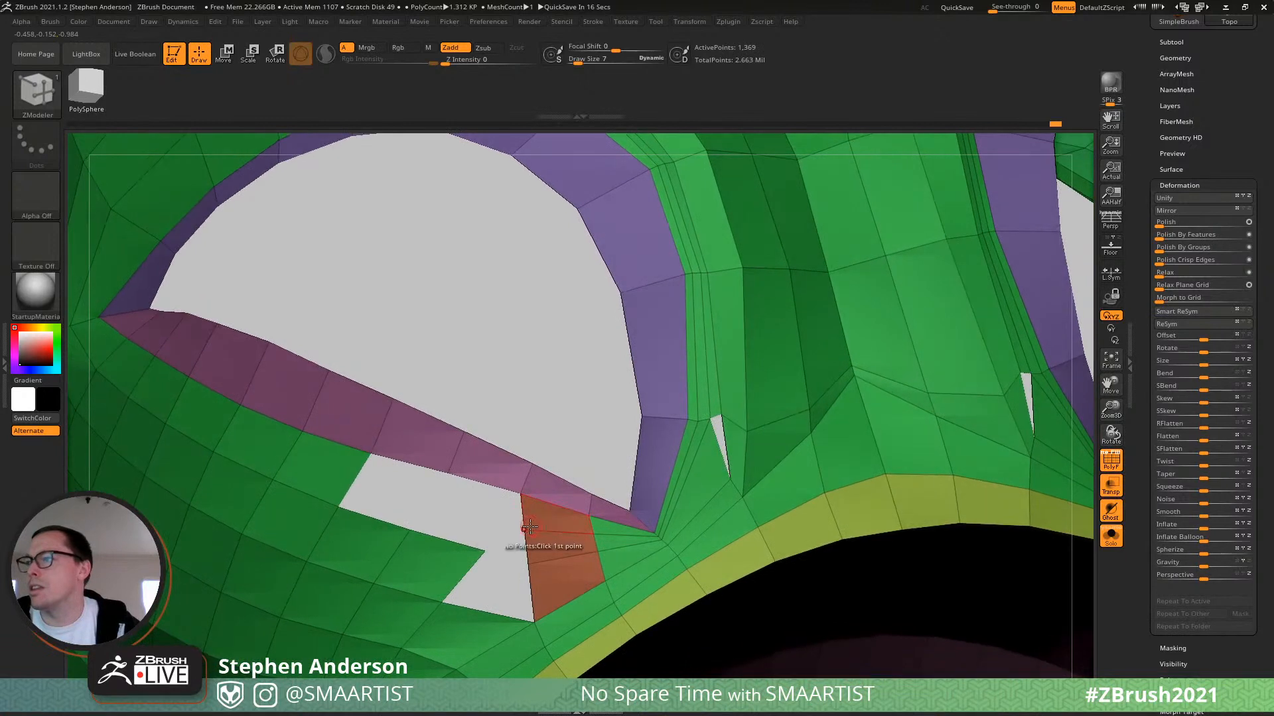
{"action": "left_click", "coordinate": [491, 550]}
Bridge the lower green edge to the eyelid's underside edge with the Two Edges target to fill the upper gap below the lower eyelid.
{"action": "key", "text": "space"}
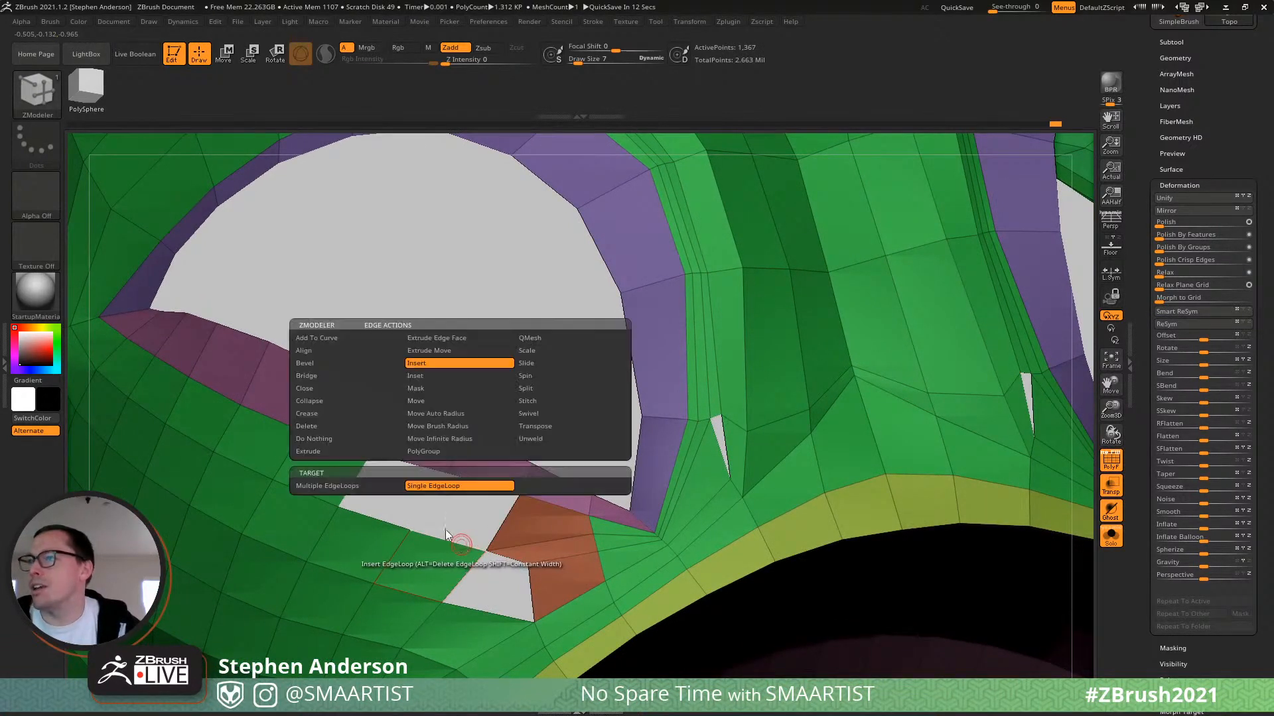
{"action": "left_click", "coordinate": [303, 377]}
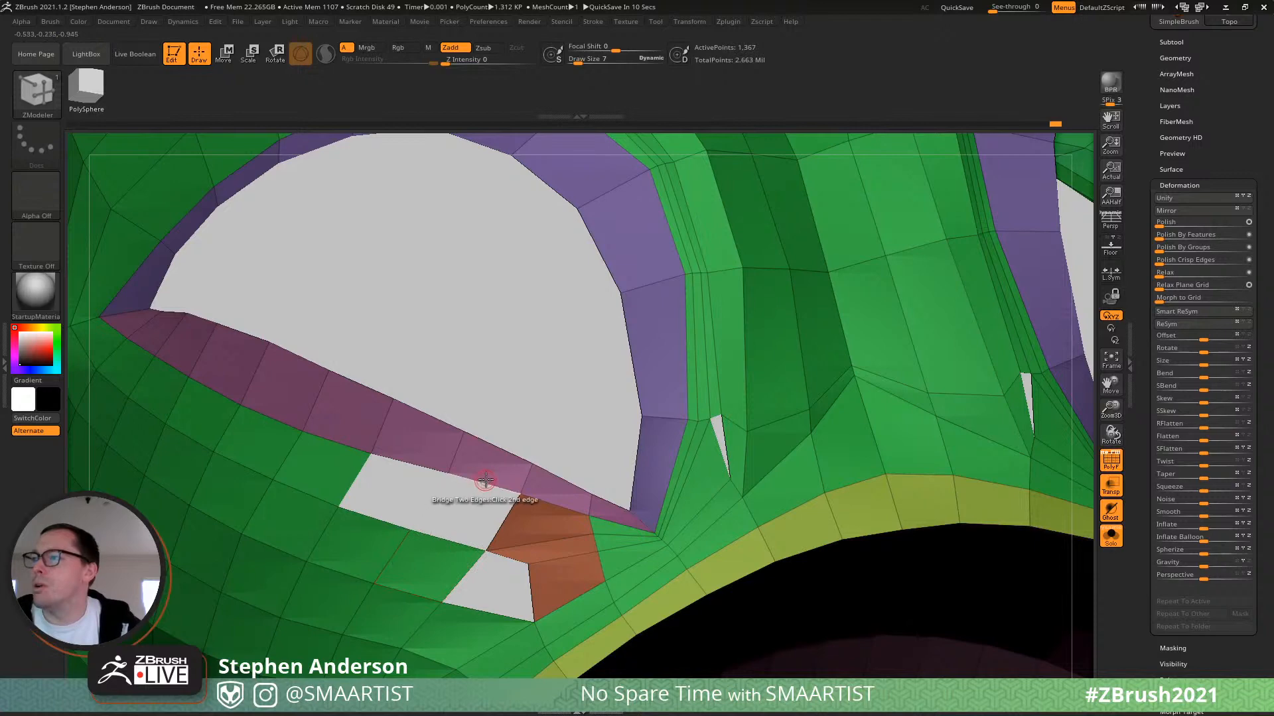
{"action": "left_click", "coordinate": [376, 519]}
{"action": "left_click", "coordinate": [406, 463]}
{"action": "right_click_drag", "start_coordinate": [410, 464], "coordinate": [436, 529], "text": "ctrl"}
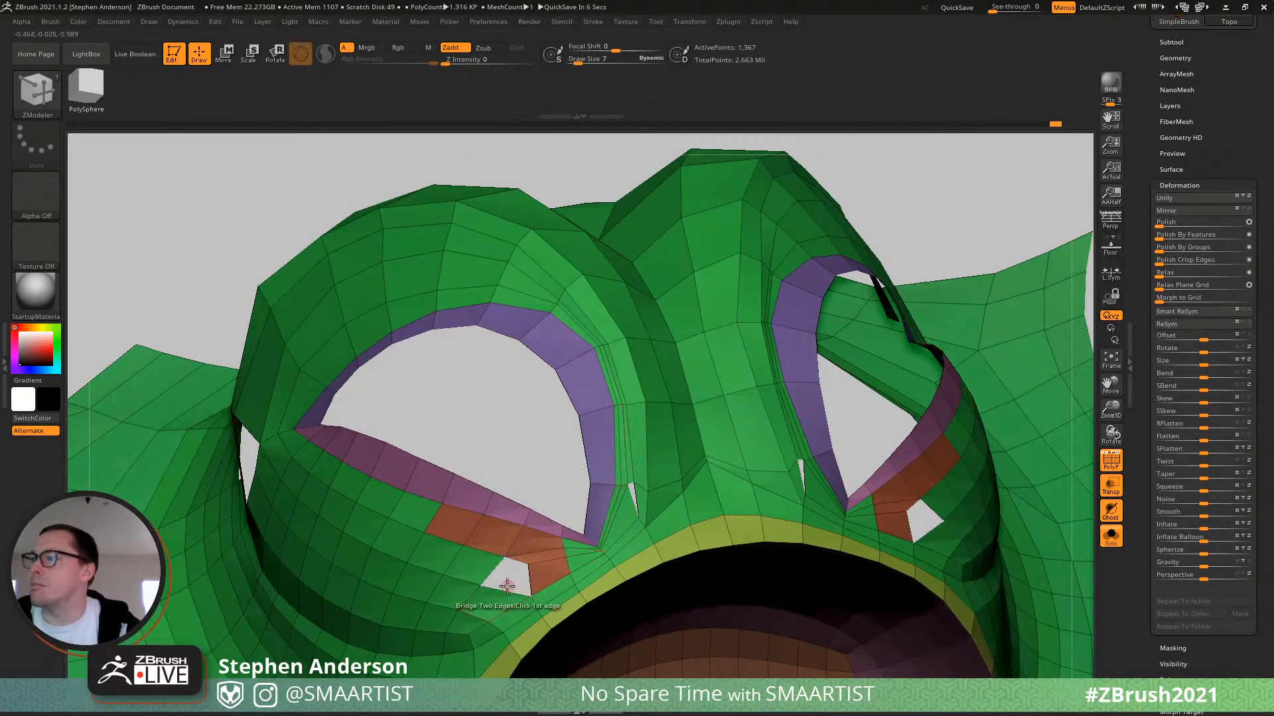
{"action": "key", "text": "ctrl+shift"}
{"action": "left_click", "coordinate": [471, 528], "text": "ctrl+alt+shift"}
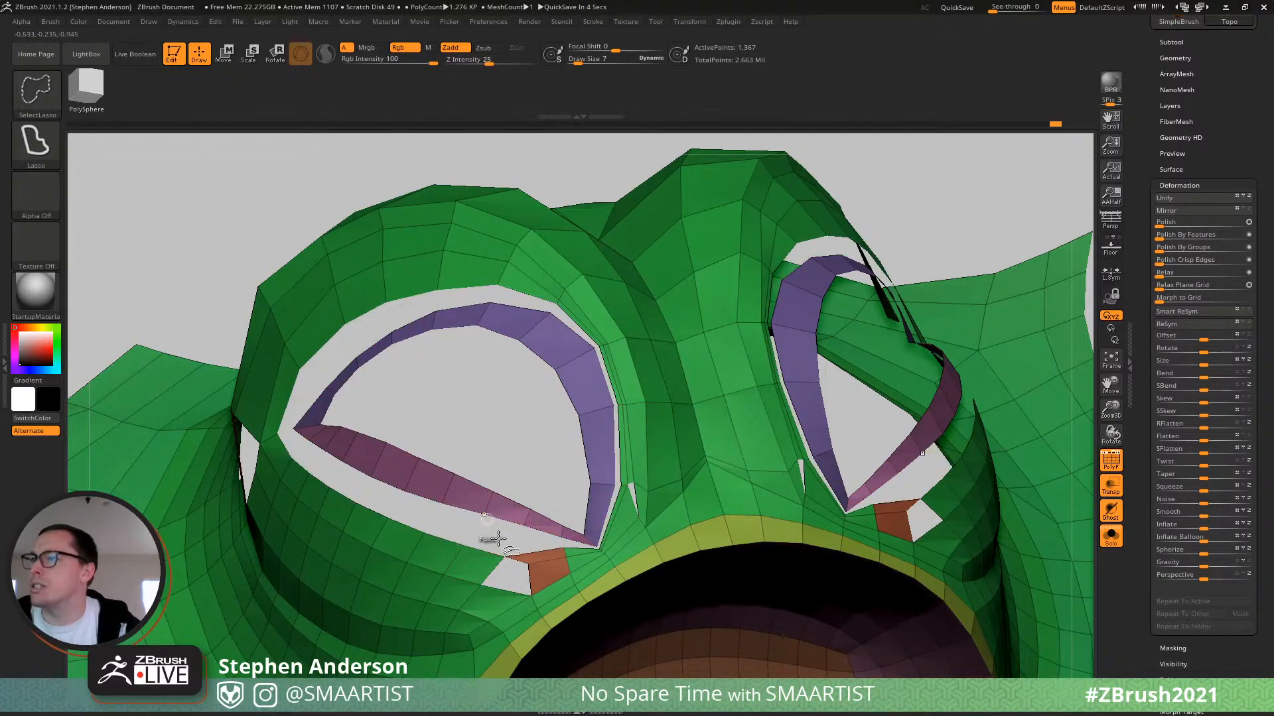
{"action": "key", "text": "ctrl+z"}
Nudge the remaining gap's upper corner point toward the nose with the Move brush.
{"action": "mouse_move", "coordinate": [502, 541]}
{"action": "right_mouse_down"}
{"action": "mouse_move", "coordinate": [562, 567]}
{"action": "mouse_move", "coordinate": [504, 569]}
{"action": "right_mouse_up"}
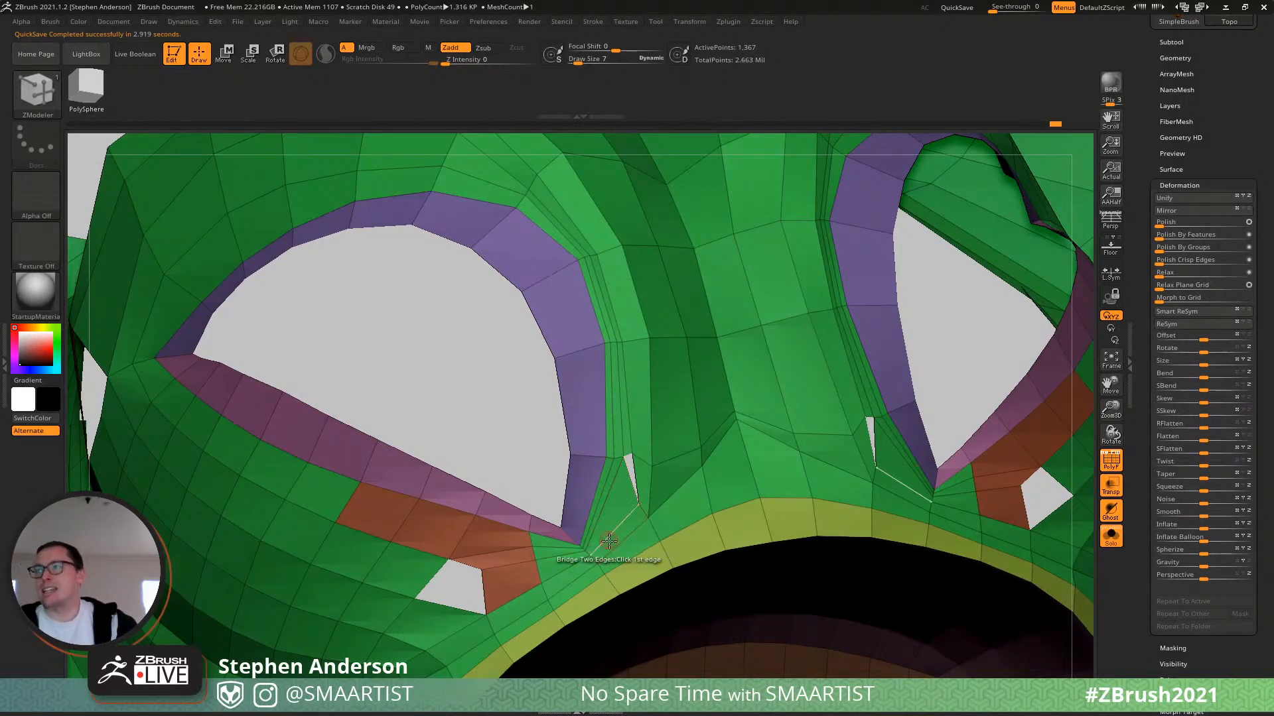
{"action": "right_click_drag", "start_coordinate": [453, 566], "coordinate": [473, 535]}
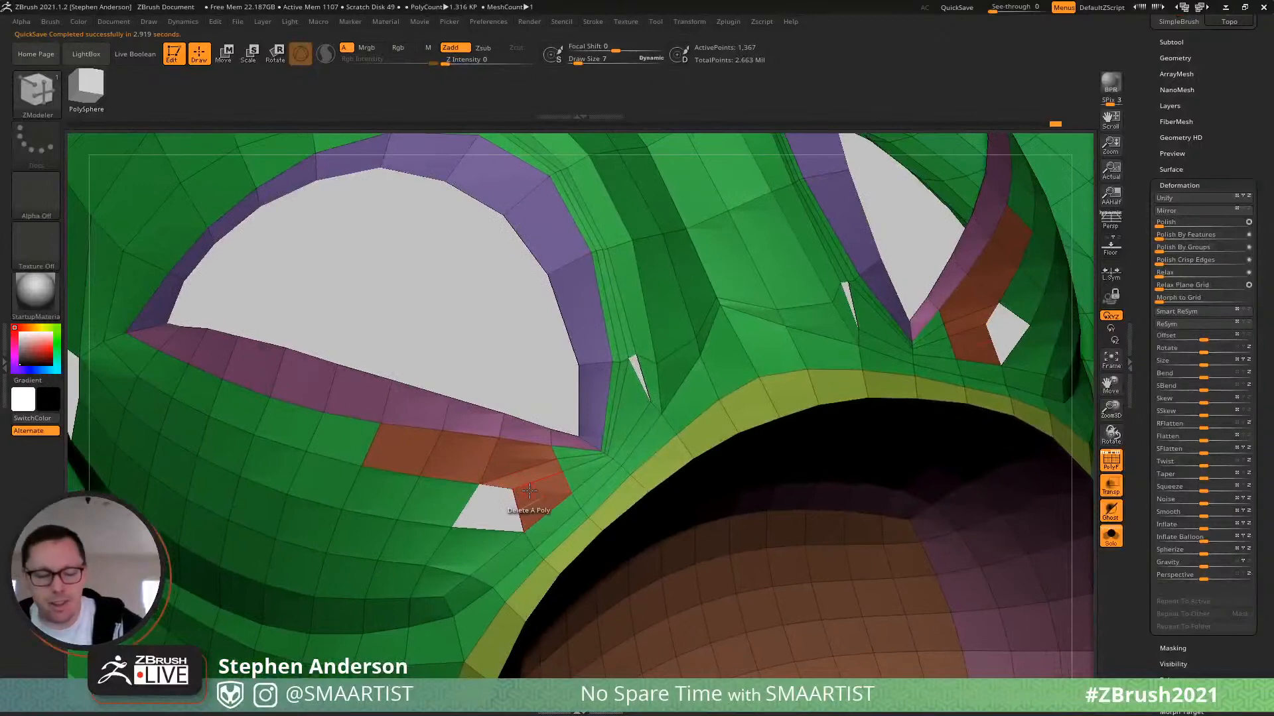
{"action": "key", "text": "b"}
{"action": "key", "text": "m"}
{"action": "key", "text": "v"}
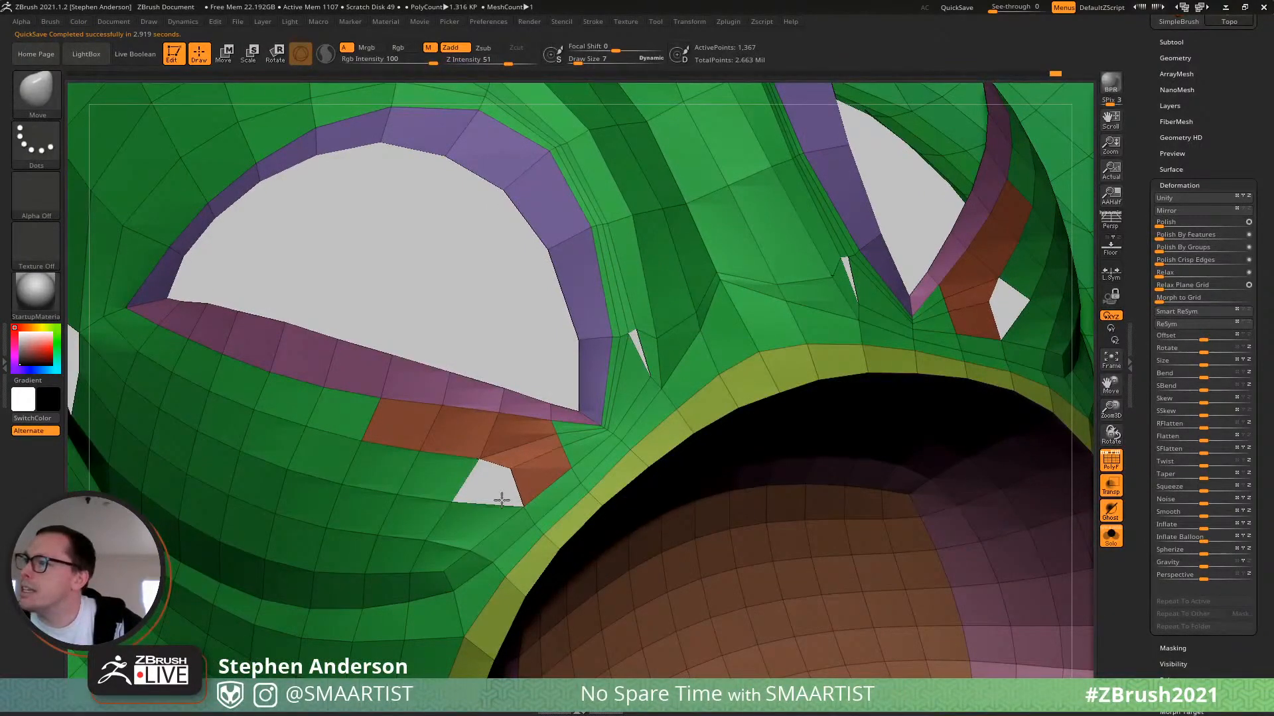
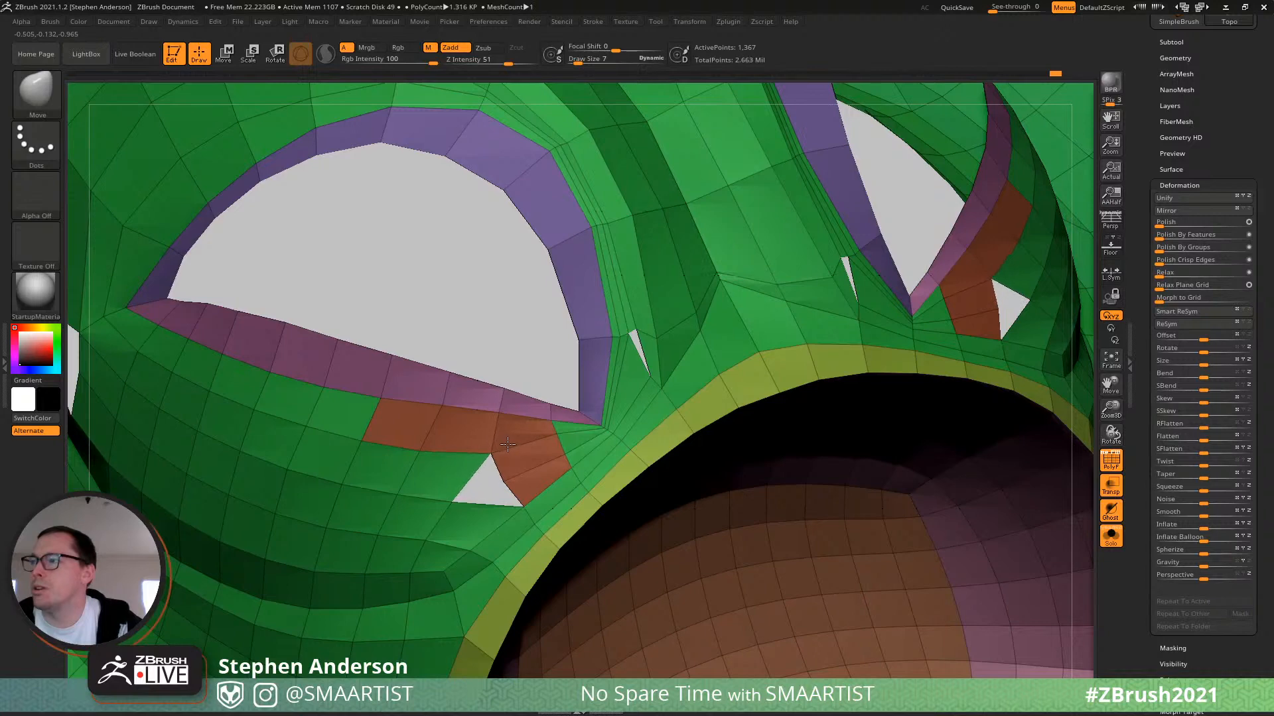
Delete the middle orange polygon below the lower eyelid and the green polygon directly beneath it with ZModeler.
{"action": "key", "text": "b"}
{"action": "key", "text": "z"}
{"action": "key", "text": "m"}
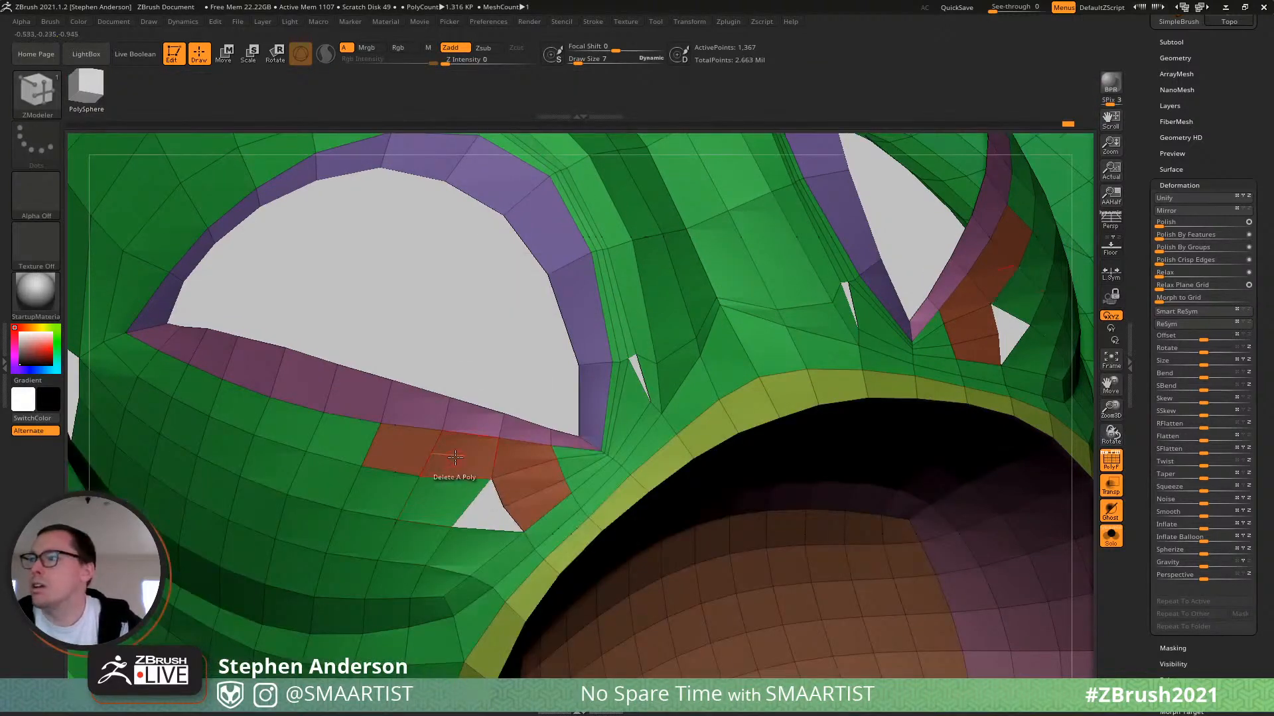
{"action": "left_click", "coordinate": [455, 460]}
{"action": "left_click", "coordinate": [443, 501]}
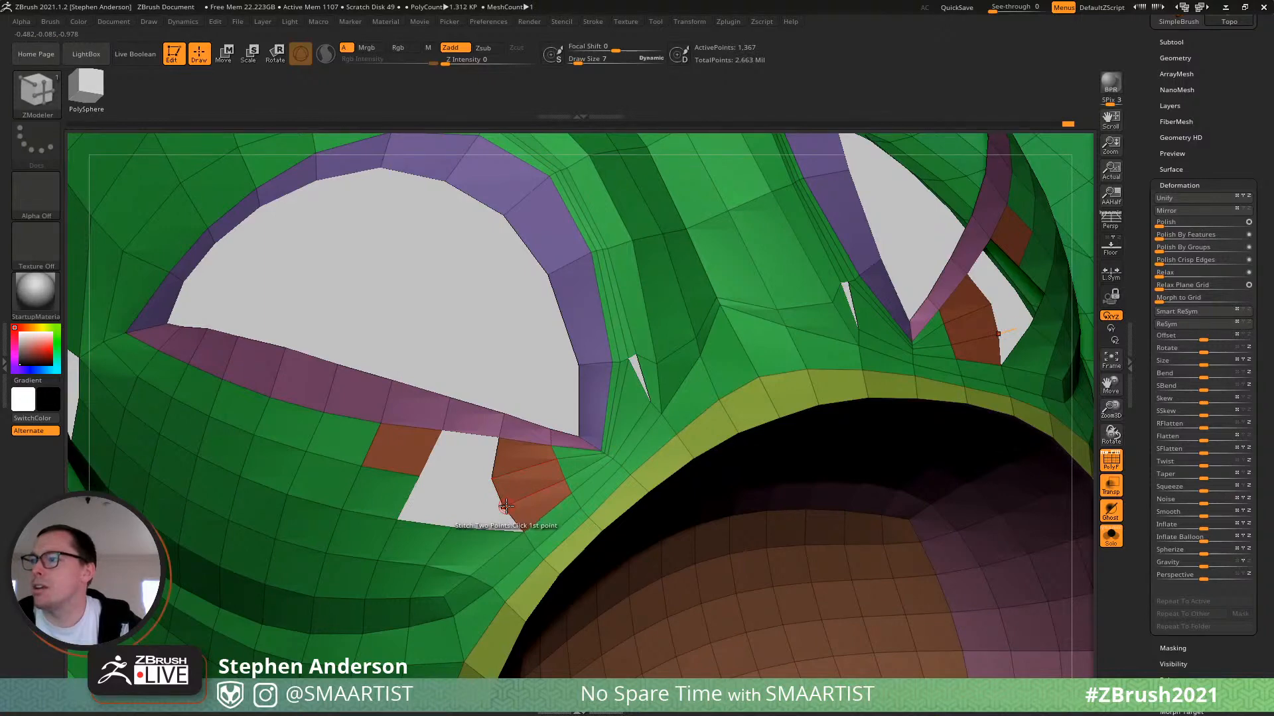
Delete one green polygon in the fold below the open gap, near the mouth rim.
{"action": "right_click_drag", "start_coordinate": [501, 555], "coordinate": [452, 574], "text": "alt"}
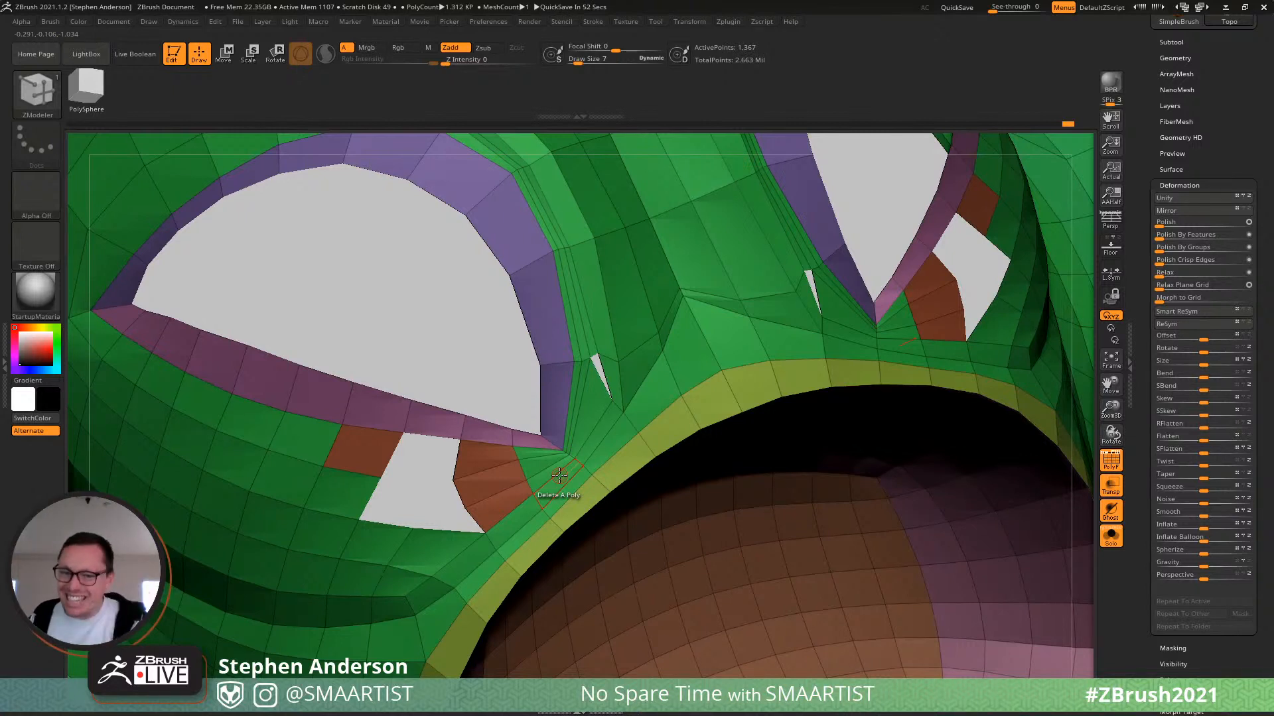
{"action": "left_click", "coordinate": [423, 423]}
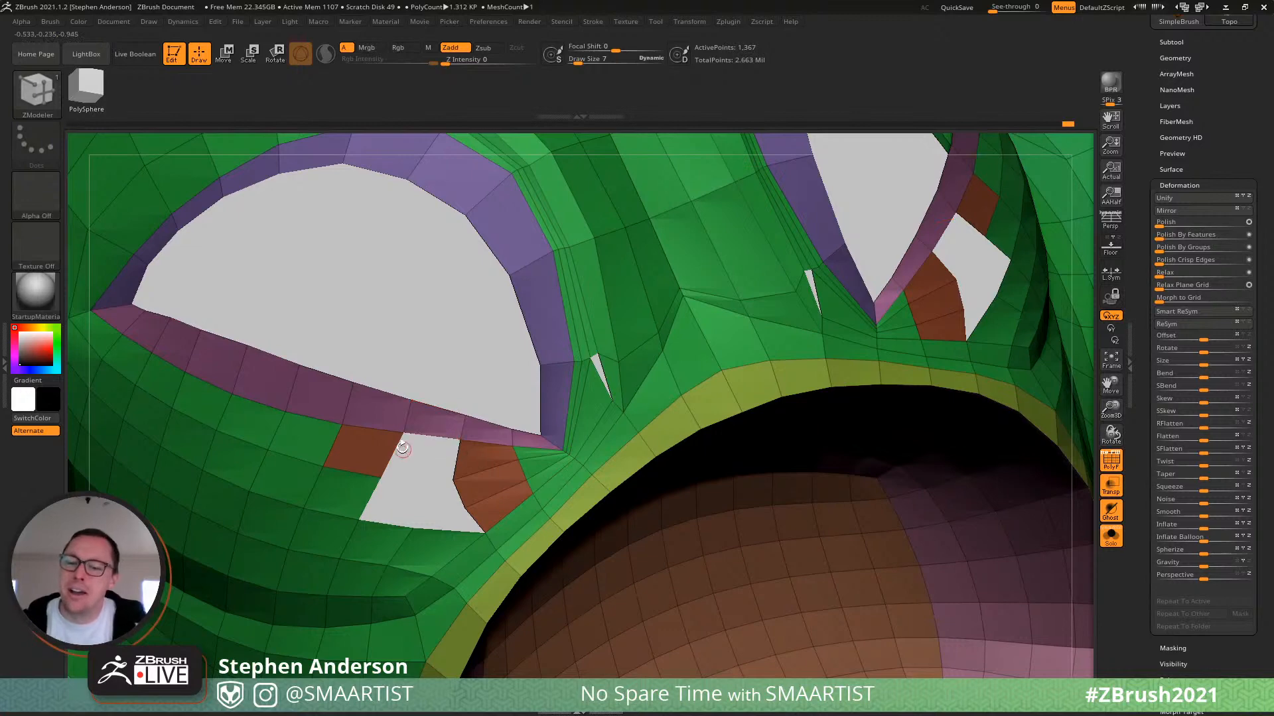
{"action": "left_click_drag", "start_coordinate": [426, 511], "coordinate": [446, 486]}
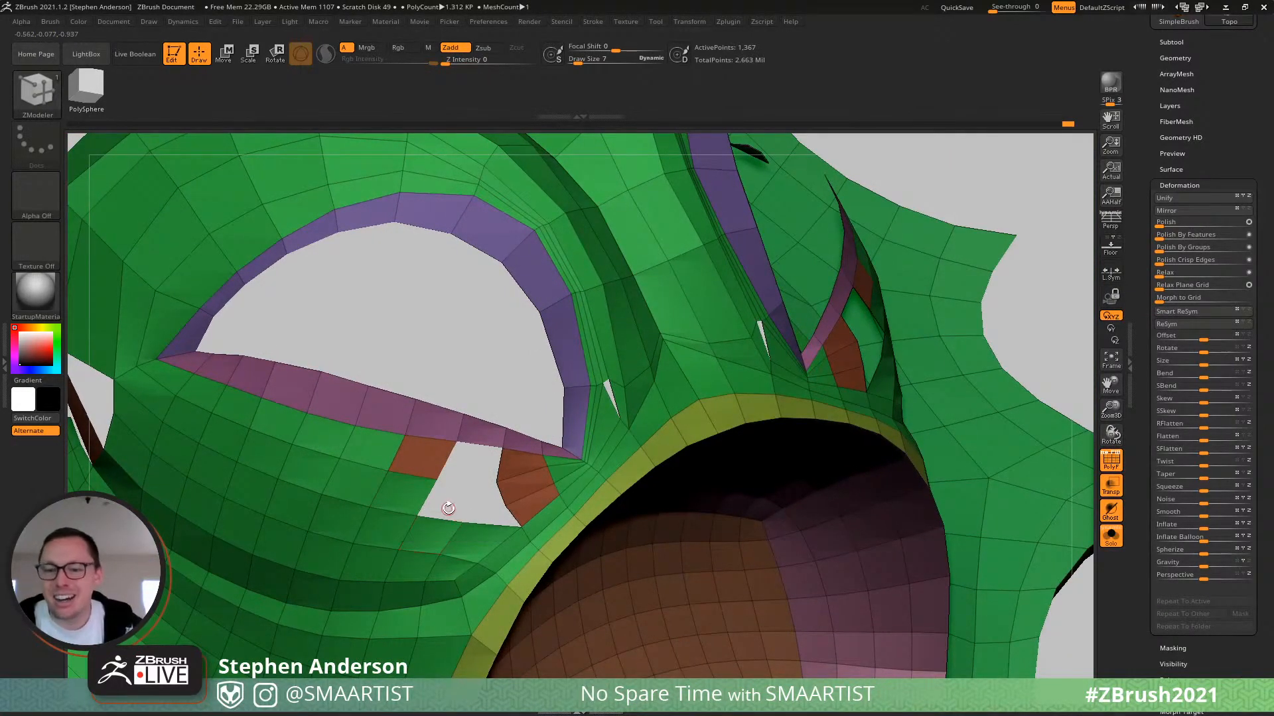
{"action": "right_click_drag", "start_coordinate": [431, 486], "coordinate": [535, 440]}
{"action": "left_click", "coordinate": [428, 540]}
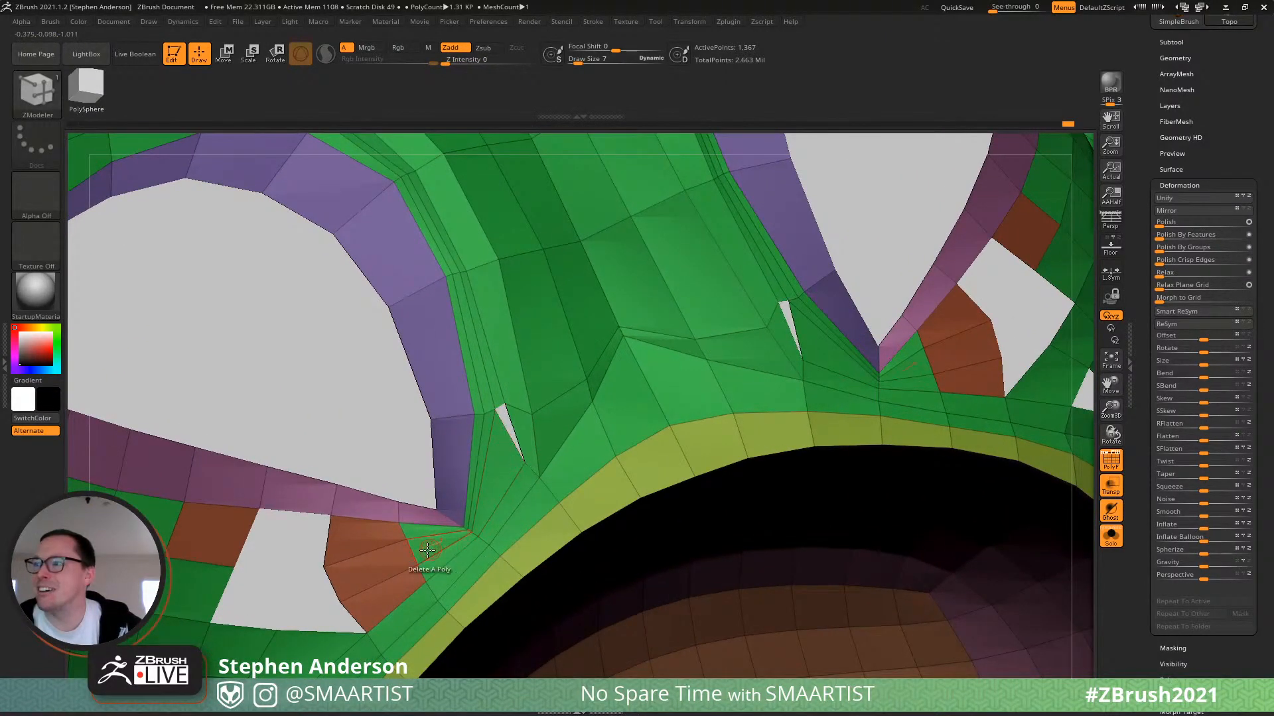
Insert a single edge loop through the inner eye corner polygons and stitch the triangular gap's upper corner to the new loop point.
{"action": "key", "text": "space"}
{"action": "left_click", "coordinate": [319, 364]}
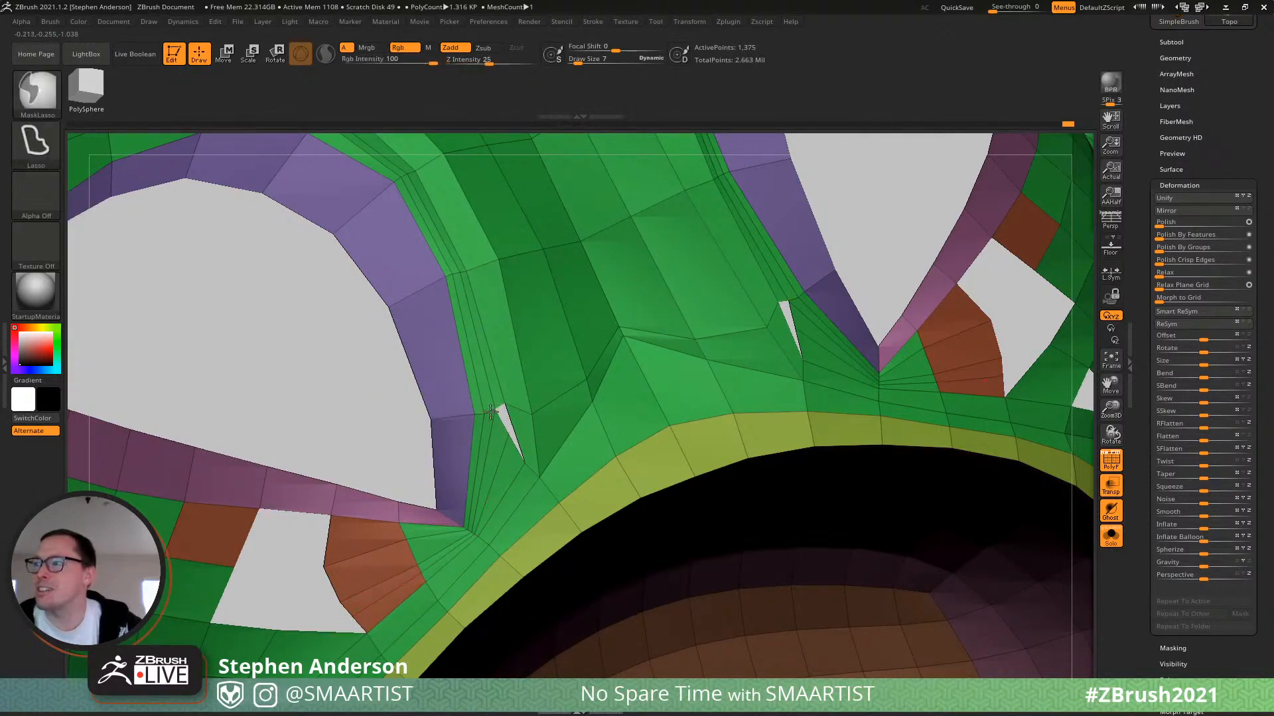
{"action": "right_click_drag", "start_coordinate": [497, 408], "coordinate": [517, 429], "text": "ctrl"}
{"action": "left_click", "coordinate": [508, 402]}
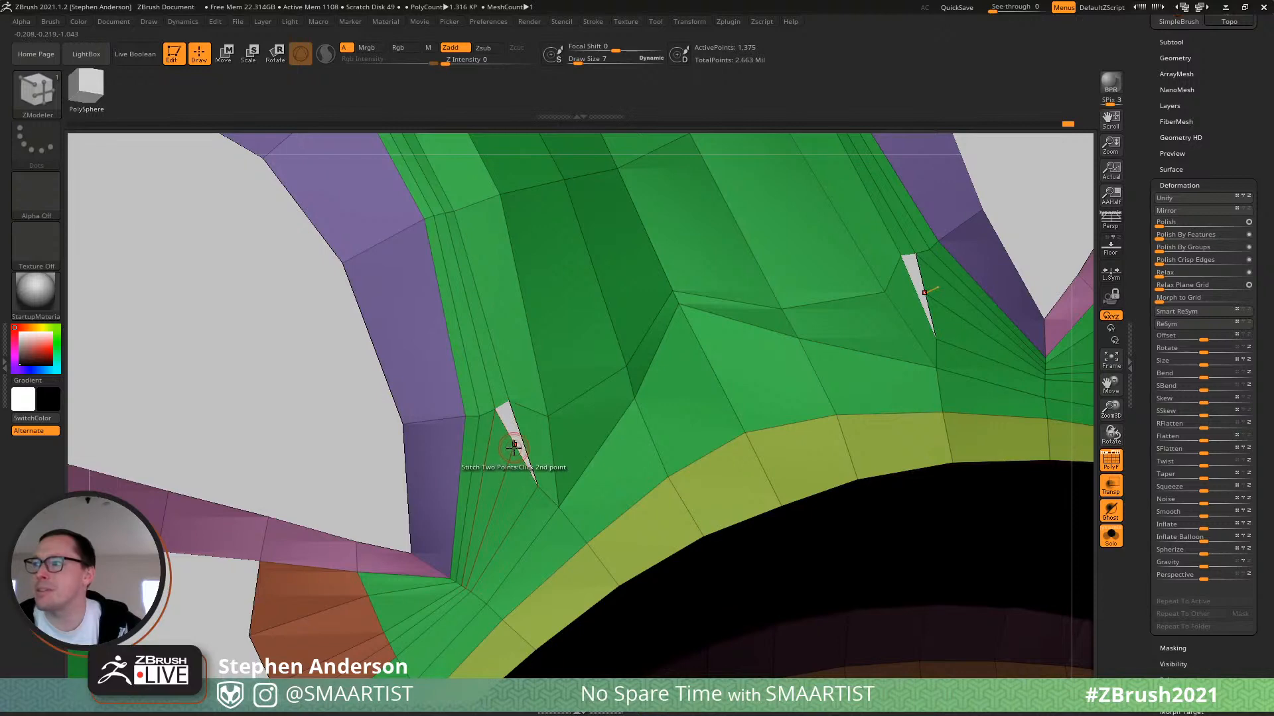
{"action": "left_click", "coordinate": [515, 442]}
{"action": "right_click_drag", "start_coordinate": [538, 482], "coordinate": [487, 493]}
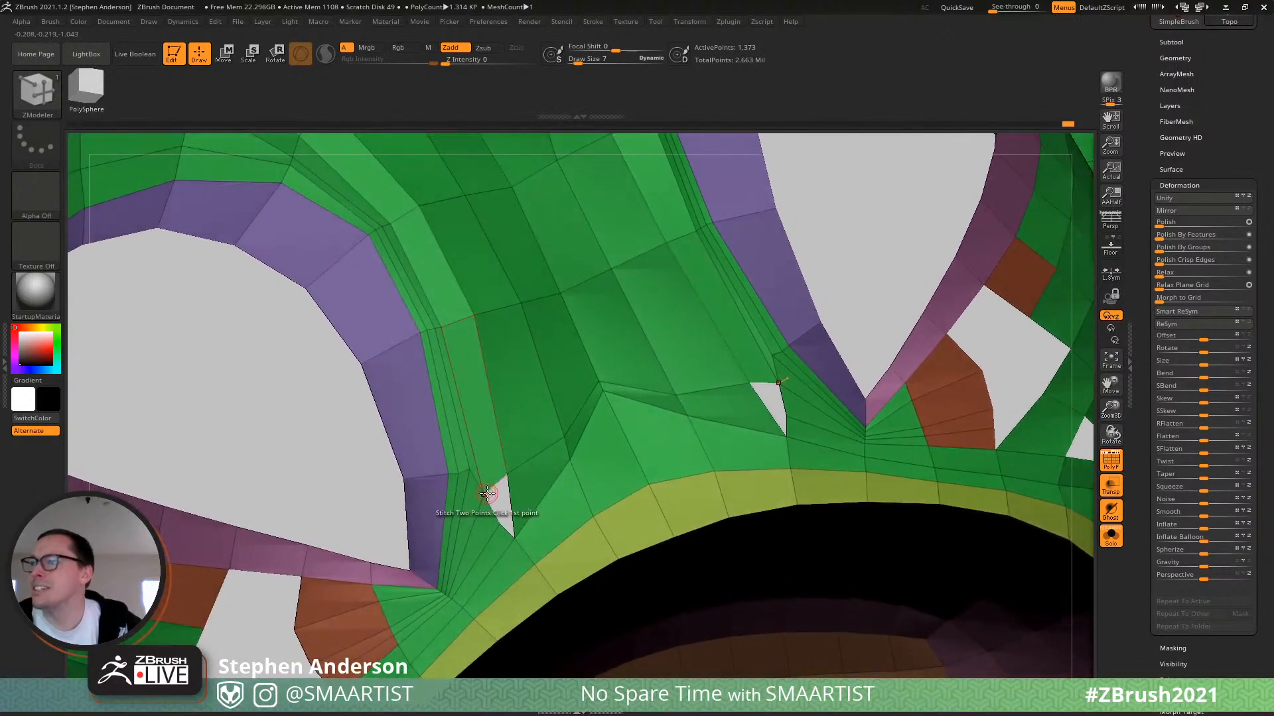
Nudge the triangular gap's eye-side corner point slightly upward with the Move brush.
{"action": "key", "text": "b"}
{"action": "key", "text": "m"}
{"action": "key", "text": "v"}
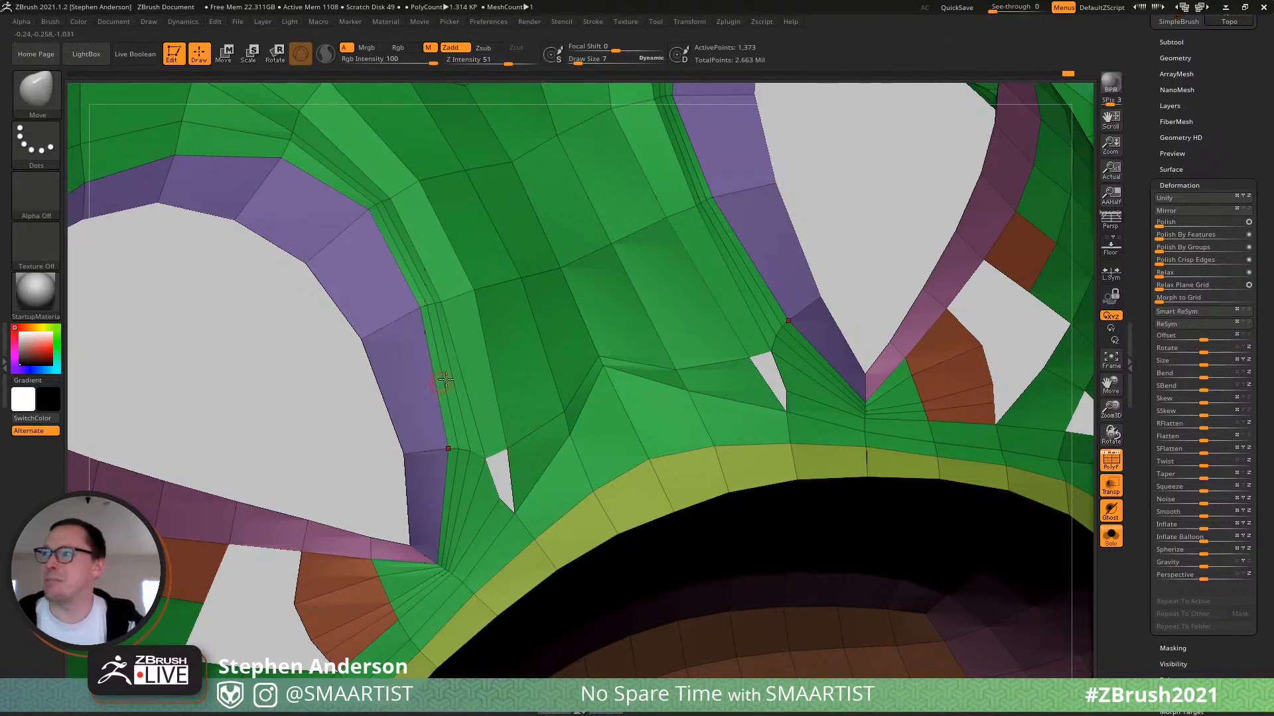
Isolate the polygon loop running around the eye socket to examine its flow and restore the full mesh.
{"action": "mouse_move", "coordinate": [499, 331]}
{"action": "right_mouse_down", "text": "ctrl"}
{"action": "mouse_move", "coordinate": [464, 266]}
{"action": "mouse_move", "coordinate": [425, 250]}
{"action": "mouse_move", "coordinate": [475, 247]}
{"action": "mouse_move", "coordinate": [506, 213]}
{"action": "mouse_move", "coordinate": [398, 265]}
{"action": "mouse_move", "coordinate": [250, 302]}
{"action": "right_mouse_up", "text": "ctrl"}
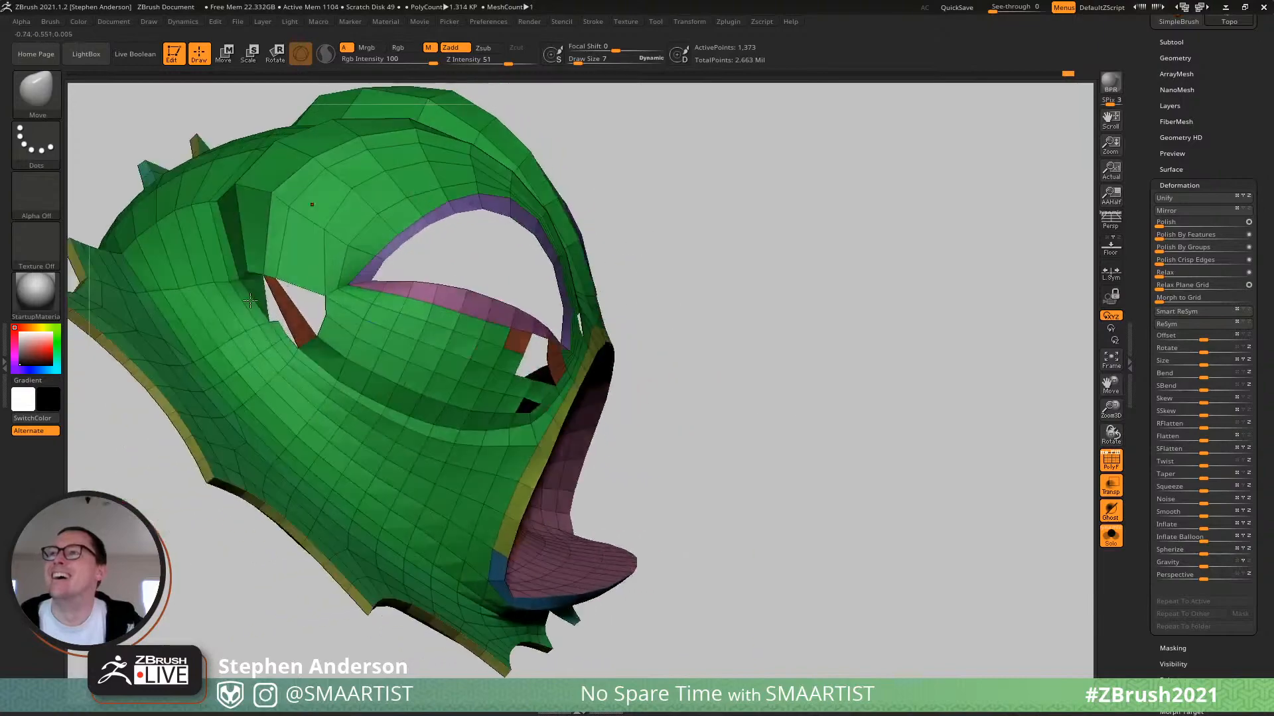
{"action": "key", "text": "ctrl+shift"}
{"action": "left_click", "coordinate": [283, 202], "text": "ctrl+shift"}
{"action": "right_click_drag", "start_coordinate": [312, 230], "coordinate": [353, 253]}
{"action": "left_click", "coordinate": [1004, 193], "text": "ctrl+shift"}
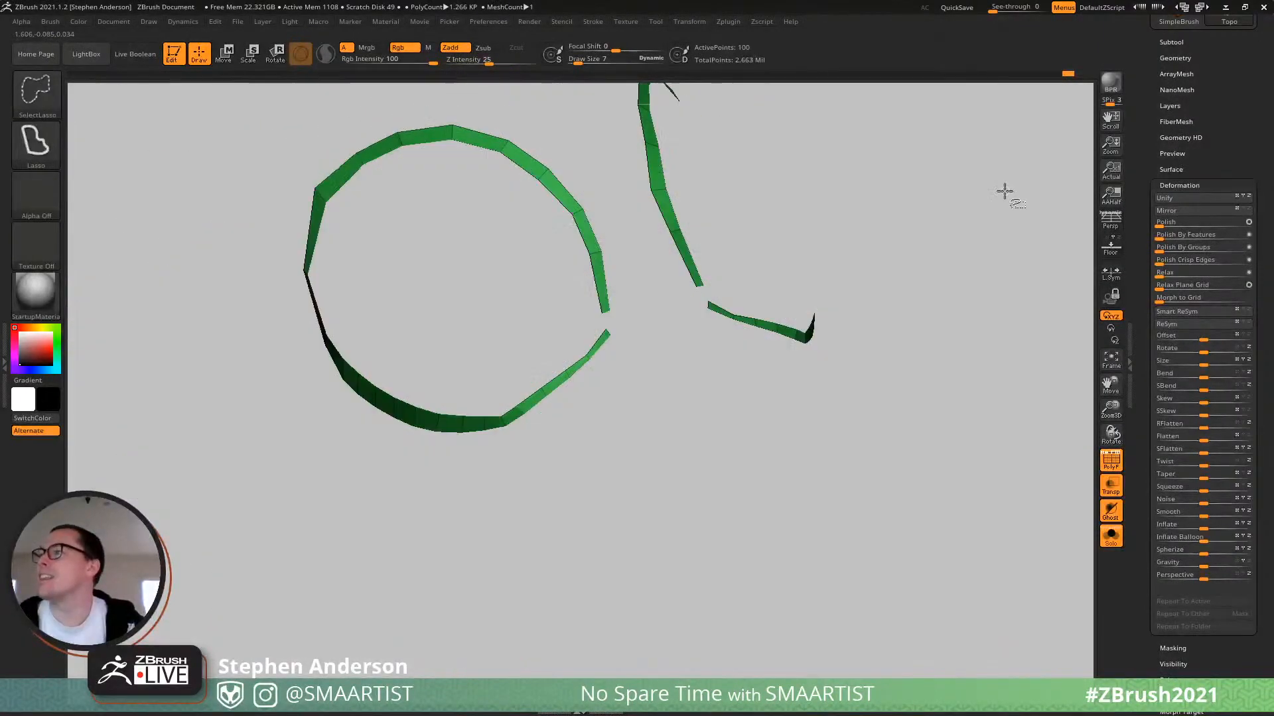
{"action": "right_click_drag", "start_coordinate": [583, 290], "coordinate": [640, 284]}
{"action": "key", "text": "ctrl+shift"}
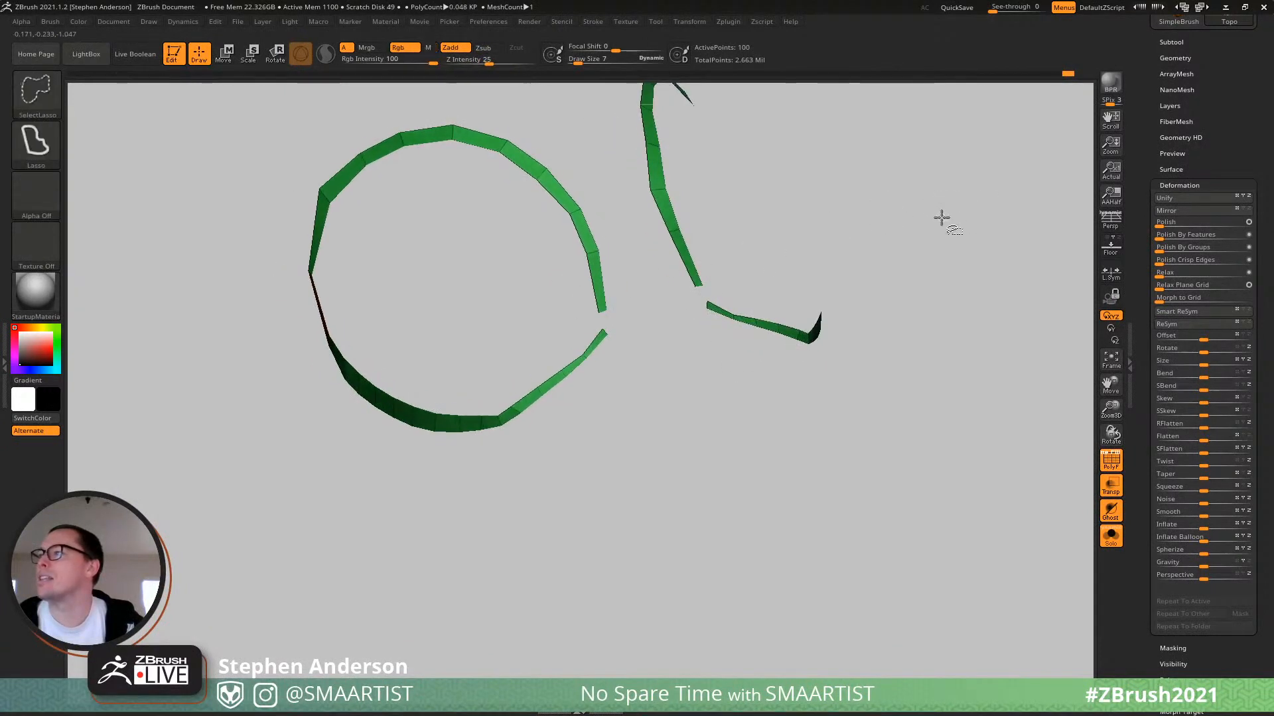
{"action": "left_click", "coordinate": [660, 435], "text": "ctrl+shift"}
{"action": "mouse_move", "coordinate": [661, 434]}
{"action": "right_mouse_down", "text": "alt"}
{"action": "mouse_move", "coordinate": [634, 373]}
{"action": "mouse_move", "coordinate": [596, 335]}
{"action": "mouse_move", "coordinate": [603, 311]}
{"action": "right_mouse_up", "text": "alt"}
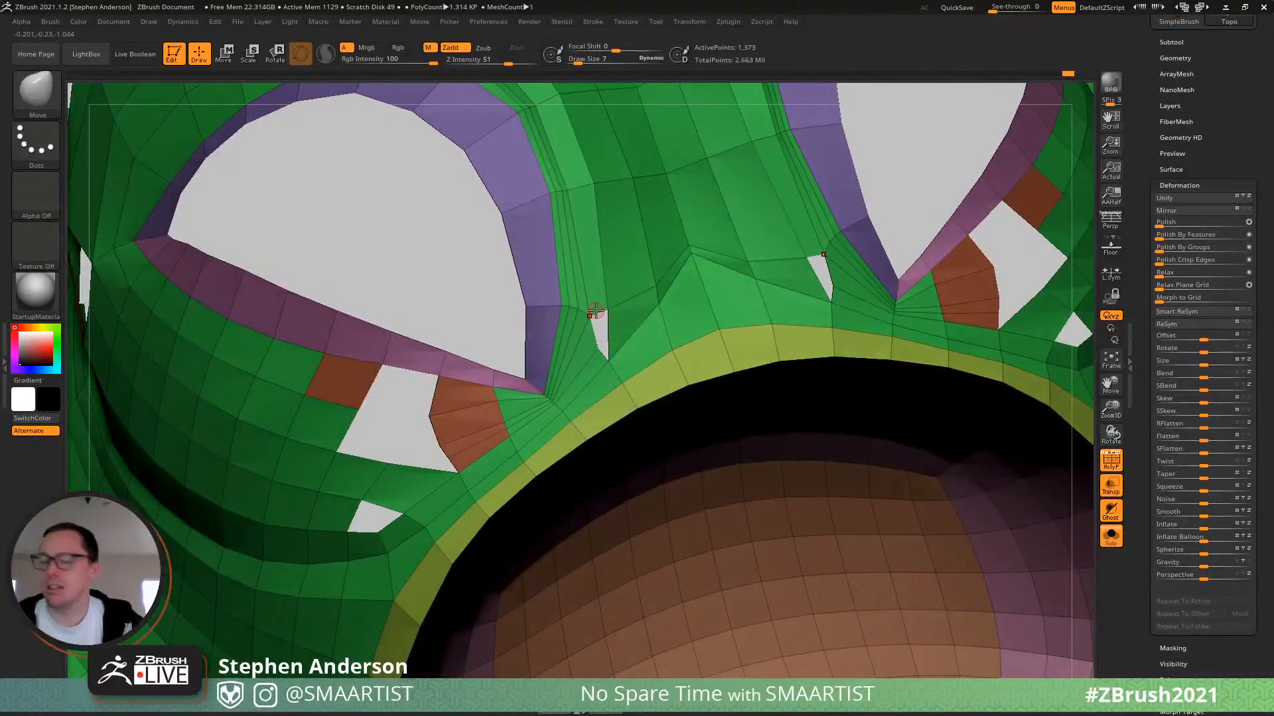
Fill the triangular gap beside the inner eye corner by bridging its edges with ZModeler's Two Edges target.
{"action": "key", "text": "b"}
{"action": "key", "text": "z"}
{"action": "key", "text": "m"}
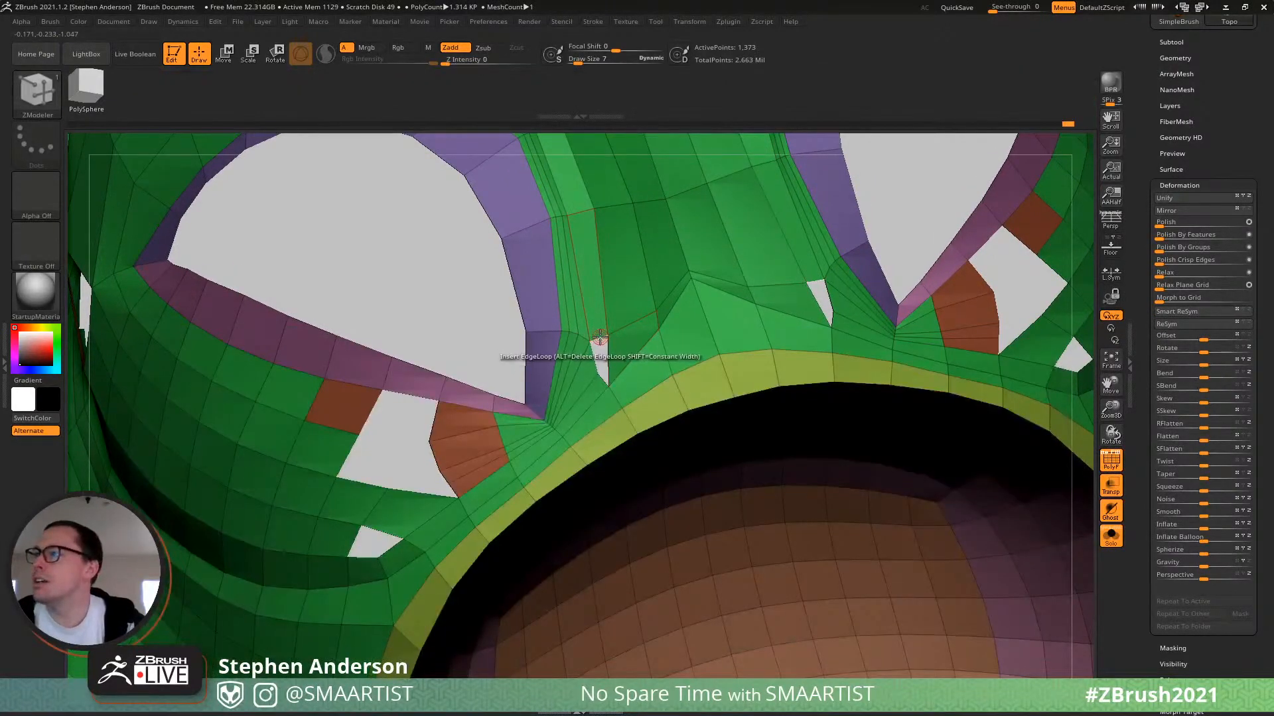
{"action": "key", "text": "space"}
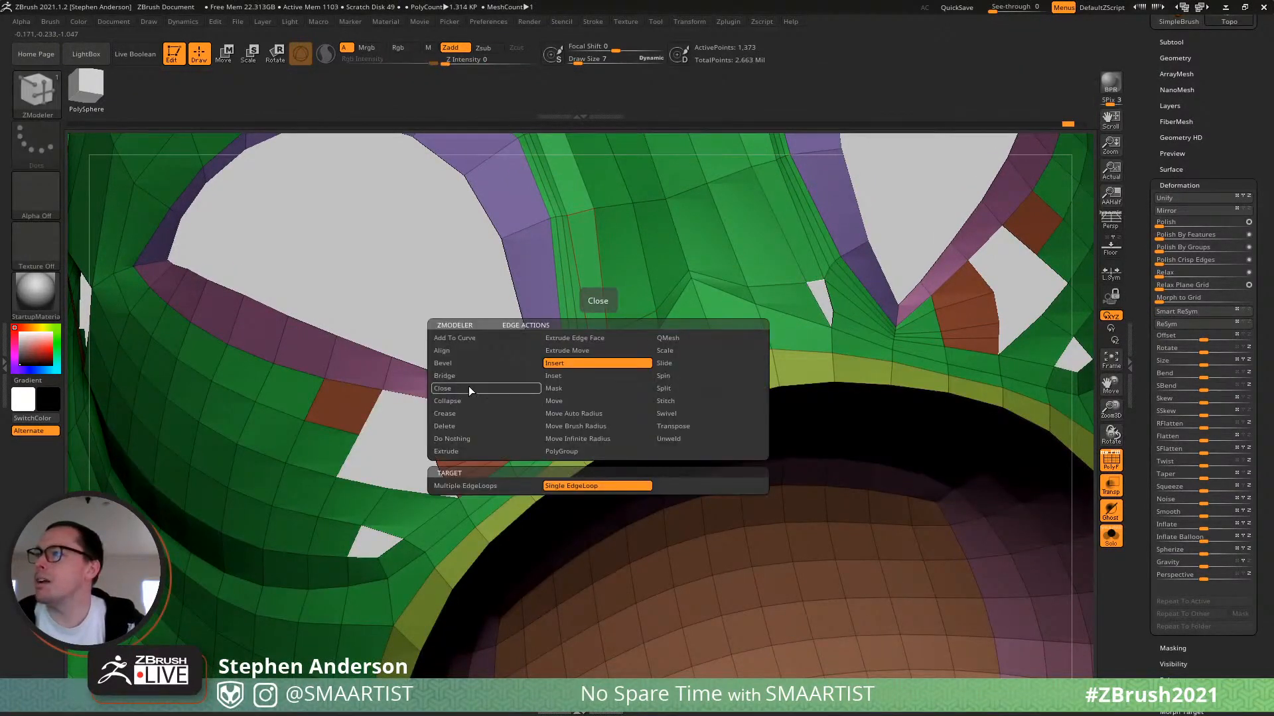
{"action": "left_click", "coordinate": [465, 376]}
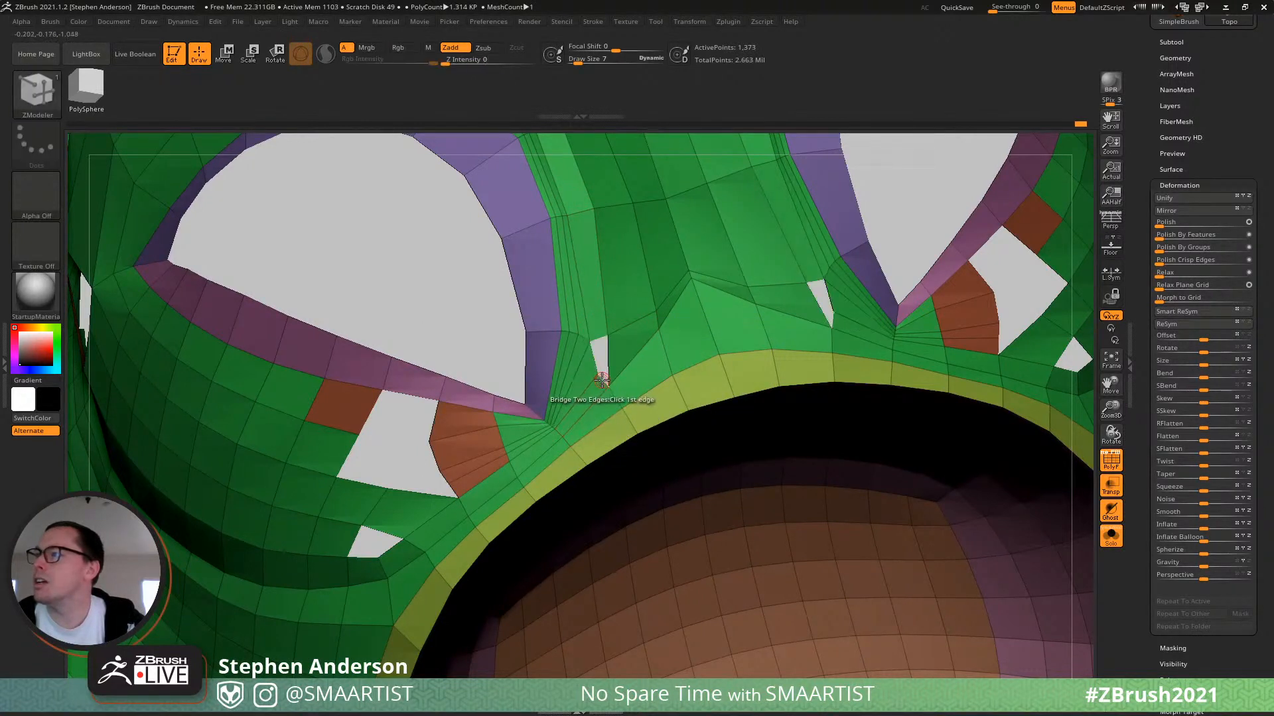
{"action": "left_click", "coordinate": [599, 339]}
{"action": "right_click_drag", "start_coordinate": [573, 398], "coordinate": [595, 372]}
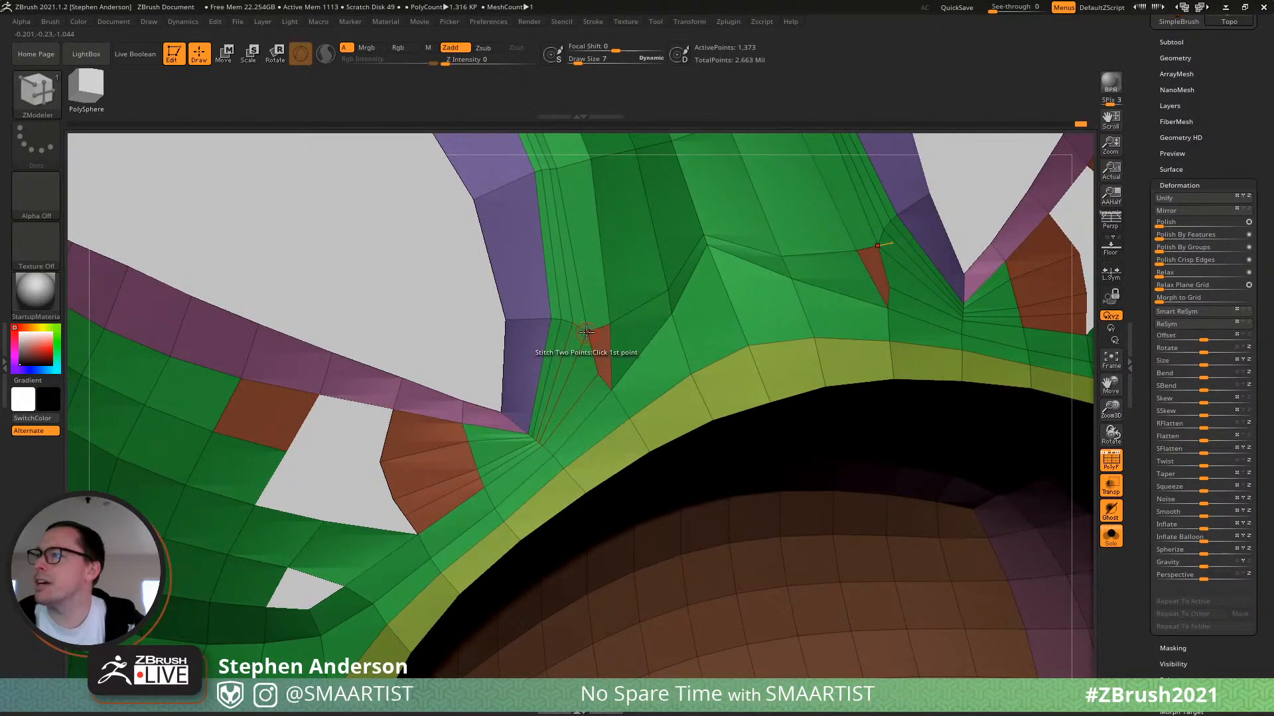
Stitch the surplus loop points together at the filled triangle, below the inner eye corner and along the orange bridging polygons' nose side.
{"action": "left_click", "coordinate": [587, 332]}
{"action": "left_click", "coordinate": [598, 372]}
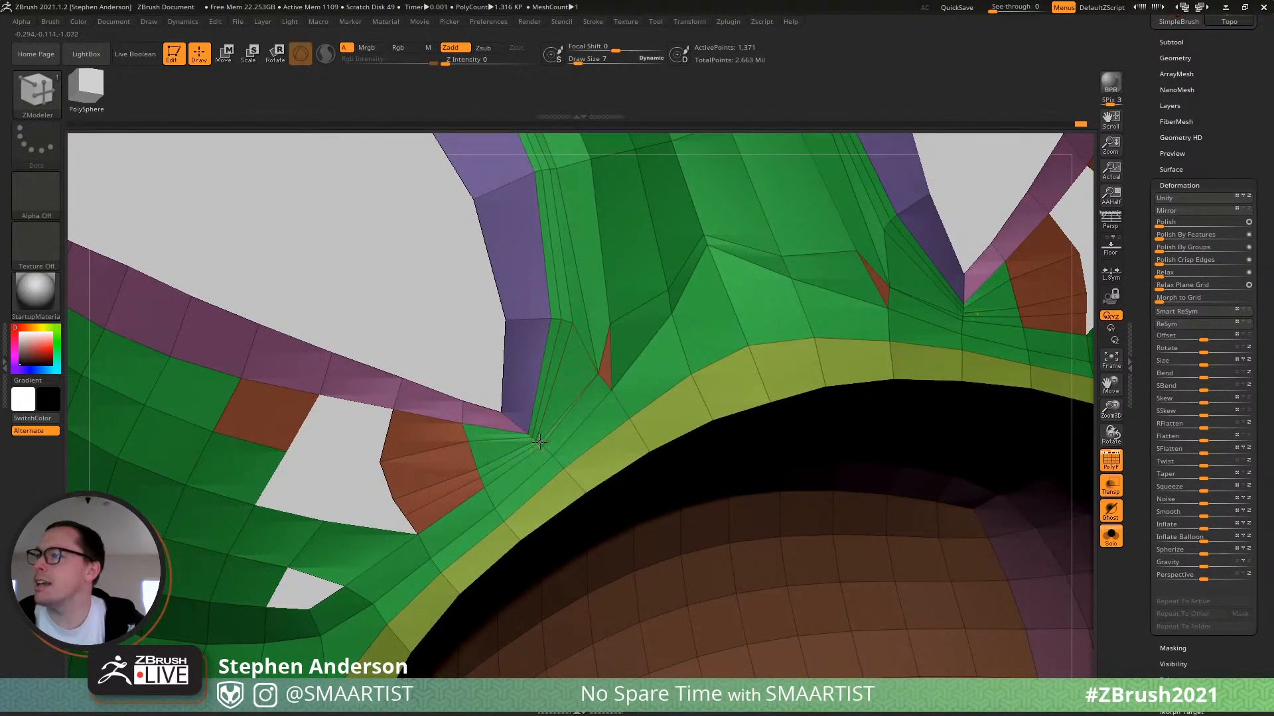
{"action": "left_click", "coordinate": [543, 447]}
{"action": "left_click", "coordinate": [479, 480]}
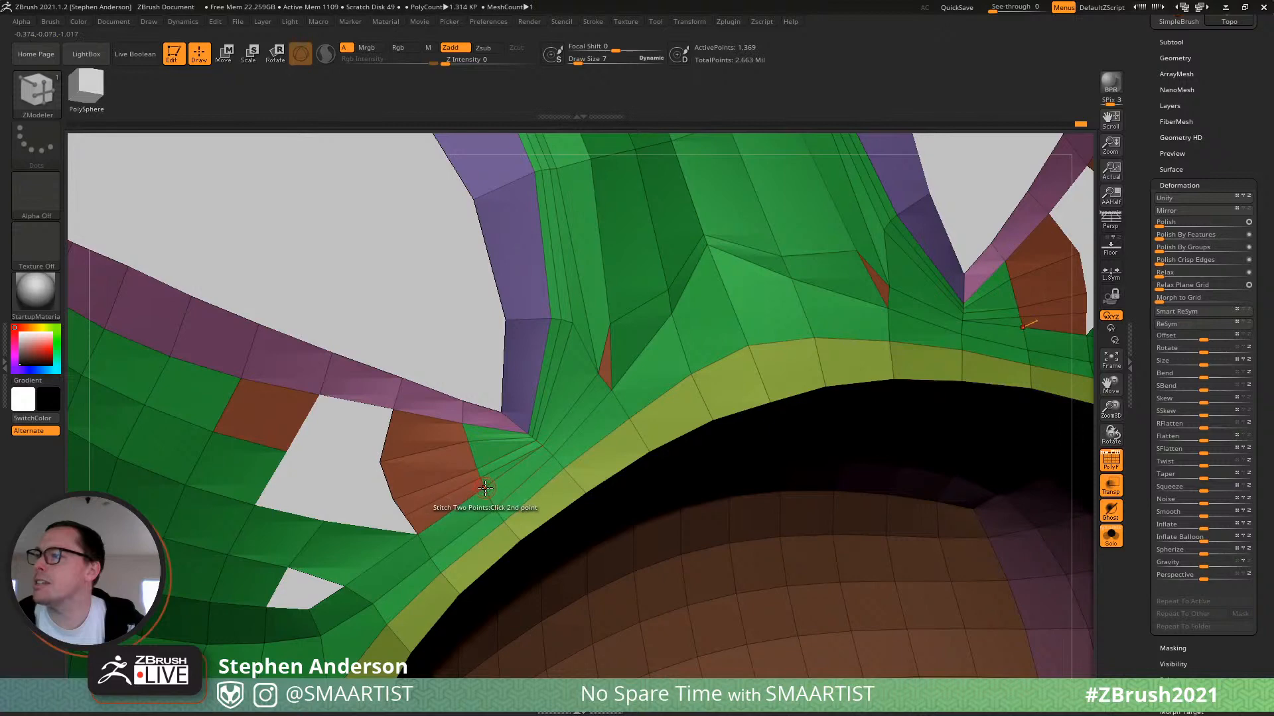
{"action": "left_click", "coordinate": [485, 489]}
{"action": "left_click", "coordinate": [420, 532]}
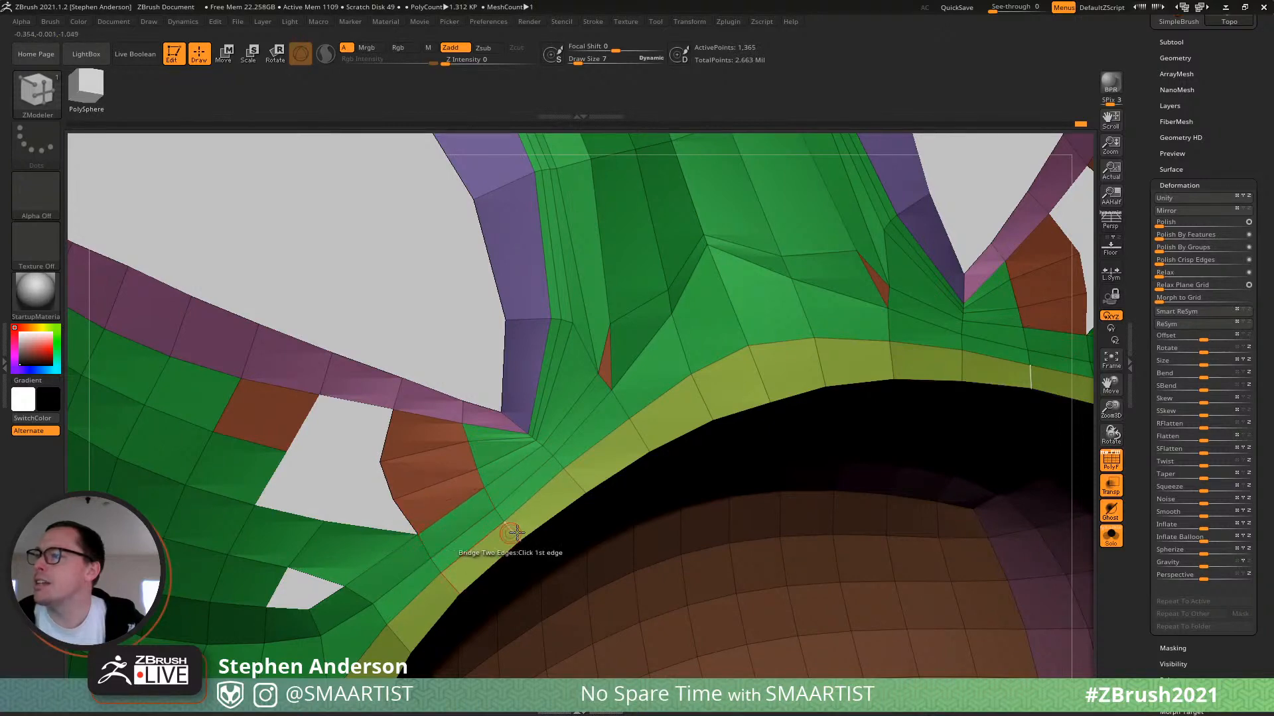
Merge away the small orange triangle beside the inner eye corner and stitch the doubled points in the nose bridge crease.
{"action": "right_click_drag", "start_coordinate": [600, 376], "coordinate": [609, 336], "text": "ctrl"}
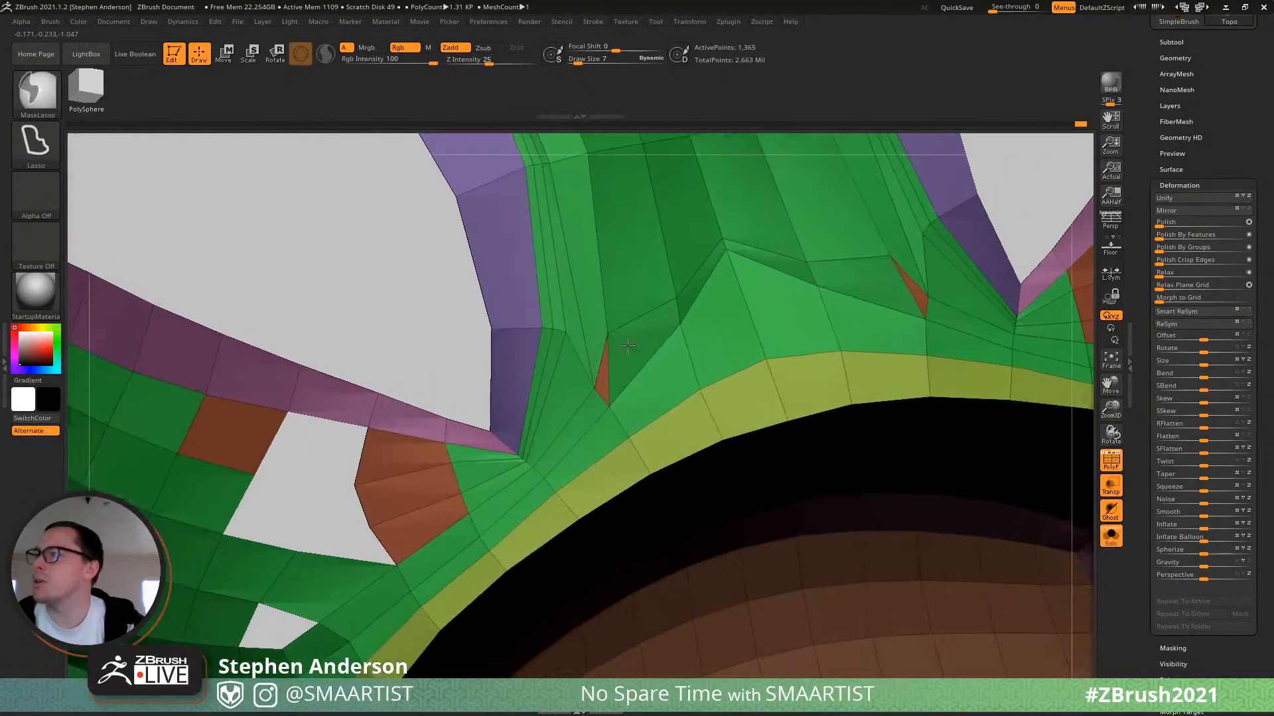
{"action": "left_click", "coordinate": [599, 402]}
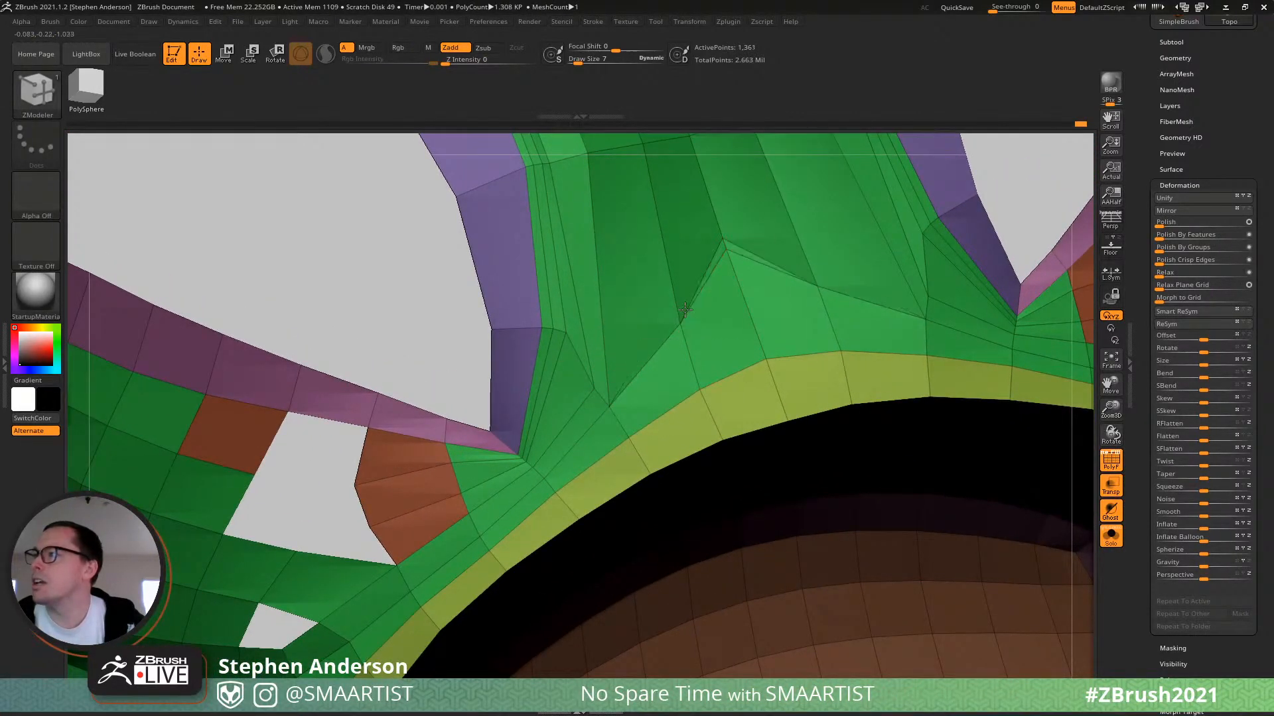
{"action": "left_click", "coordinate": [730, 254]}
{"action": "mouse_move", "coordinate": [741, 304]}
{"action": "right_mouse_down", "text": "ctrl"}
{"action": "mouse_move", "coordinate": [723, 338]}
{"action": "mouse_move", "coordinate": [695, 350]}
{"action": "right_mouse_up", "text": "ctrl"}
Set the Move brush's draw size to 30 and adjust the points between the inner eye corner and the nose bridge.
{"action": "key", "text": "b"}
{"action": "key", "text": "m"}
{"action": "key", "text": "v"}
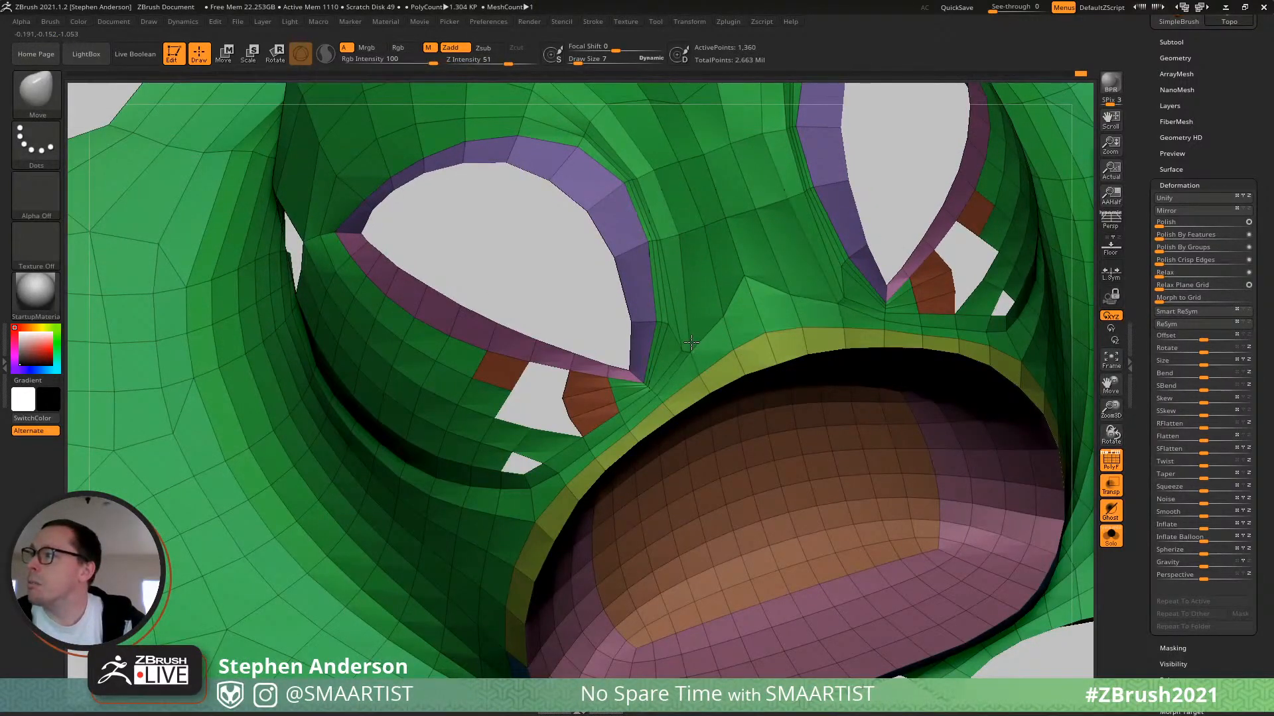
{"action": "mouse_move", "coordinate": [732, 303]}
{"action": "right_mouse_down"}
{"action": "mouse_move", "coordinate": [688, 299]}
{"action": "mouse_move", "coordinate": [678, 312]}
{"action": "mouse_move", "coordinate": [702, 365]}
{"action": "mouse_move", "coordinate": [688, 352]}
{"action": "right_mouse_up"}
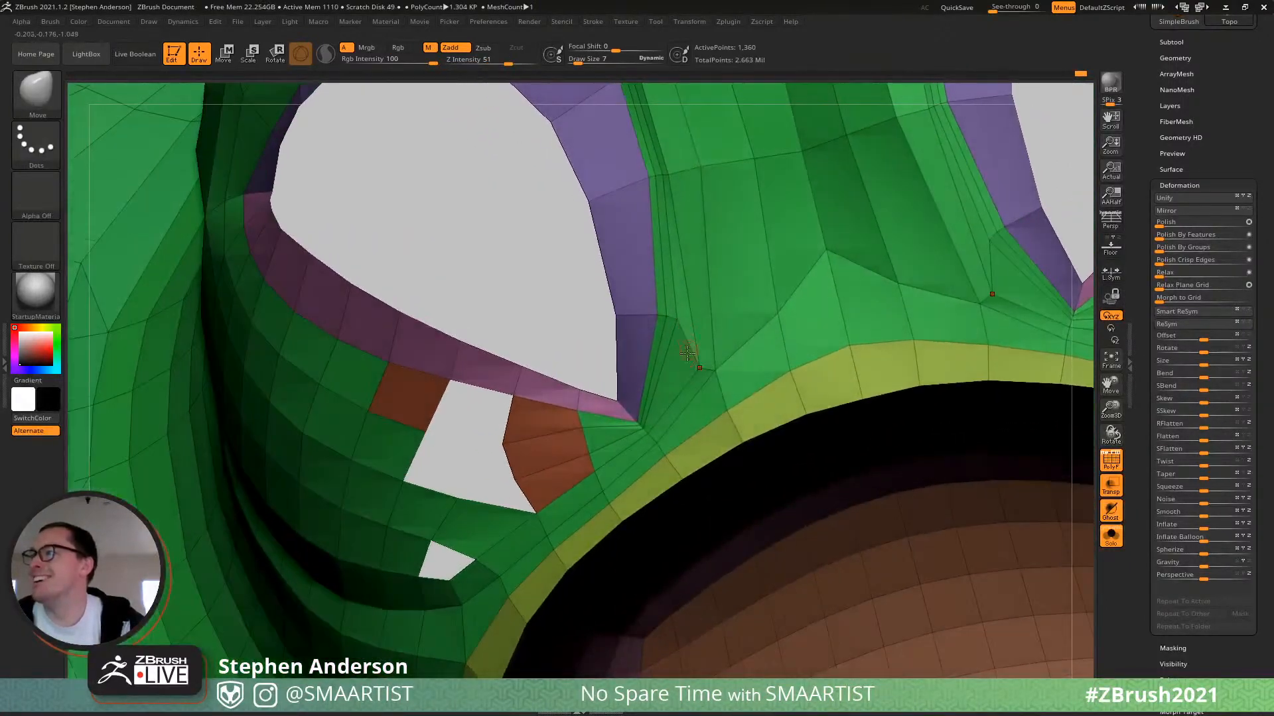
{"action": "key", "text": "s"}
{"action": "mouse_move", "coordinate": [705, 369]}
{"action": "left_mouse_down"}
{"action": "mouse_move", "coordinate": [712, 335]}
{"action": "mouse_move", "coordinate": [677, 331]}
{"action": "left_mouse_up"}
{"action": "mouse_move", "coordinate": [675, 329]}
{"action": "right_mouse_down"}
{"action": "mouse_move", "coordinate": [681, 305]}
{"action": "mouse_move", "coordinate": [709, 350]}
{"action": "mouse_move", "coordinate": [650, 336]}
{"action": "mouse_move", "coordinate": [665, 321]}
{"action": "mouse_move", "coordinate": [657, 295]}
{"action": "mouse_move", "coordinate": [704, 317]}
{"action": "right_mouse_up"}
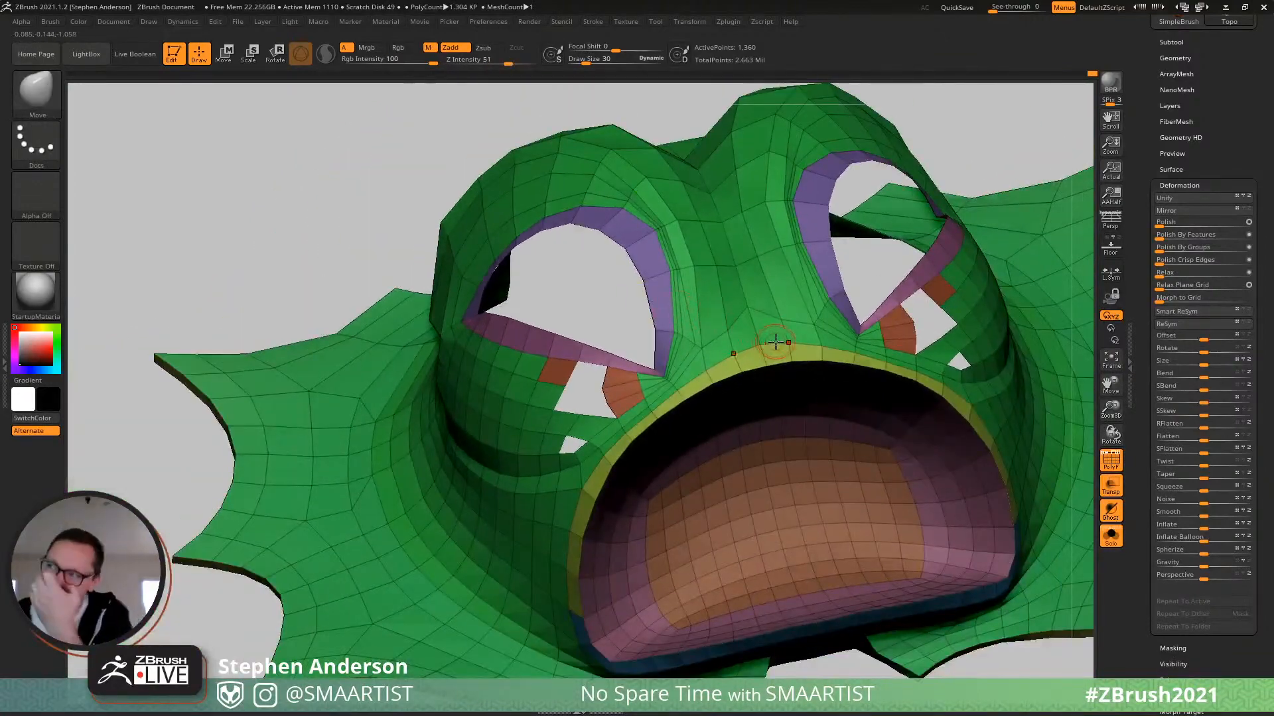
{"action": "mouse_move", "coordinate": [775, 344]}
{"action": "right_mouse_down"}
{"action": "mouse_move", "coordinate": [612, 429]}
{"action": "mouse_move", "coordinate": [690, 419]}
{"action": "mouse_move", "coordinate": [671, 402]}
{"action": "mouse_move", "coordinate": [719, 366]}
{"action": "right_mouse_up"}
{"action": "right_click_drag", "start_coordinate": [538, 476], "coordinate": [578, 474], "text": "alt"}
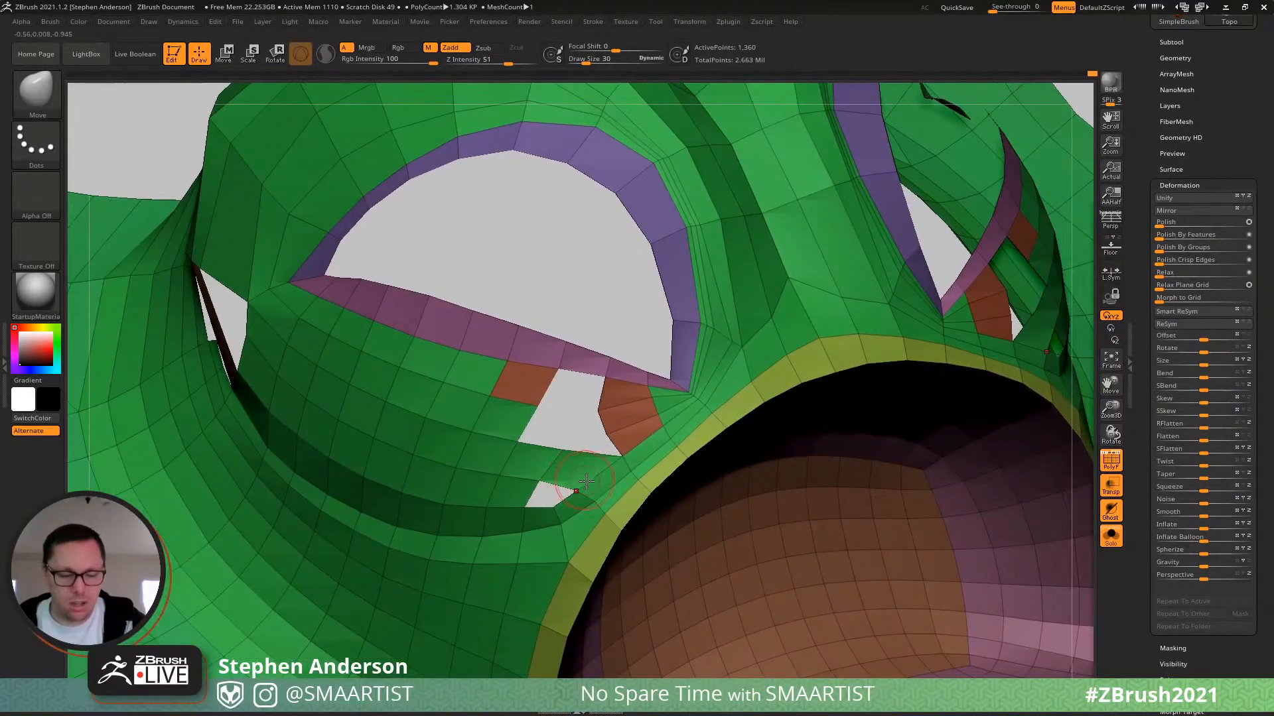
Delete the green sliver polygons between the two gaps below the inner eye corner with ZModeler and set the draw size to 15.
{"action": "key", "text": "b"}
{"action": "key", "text": "z"}
{"action": "key", "text": "m"}
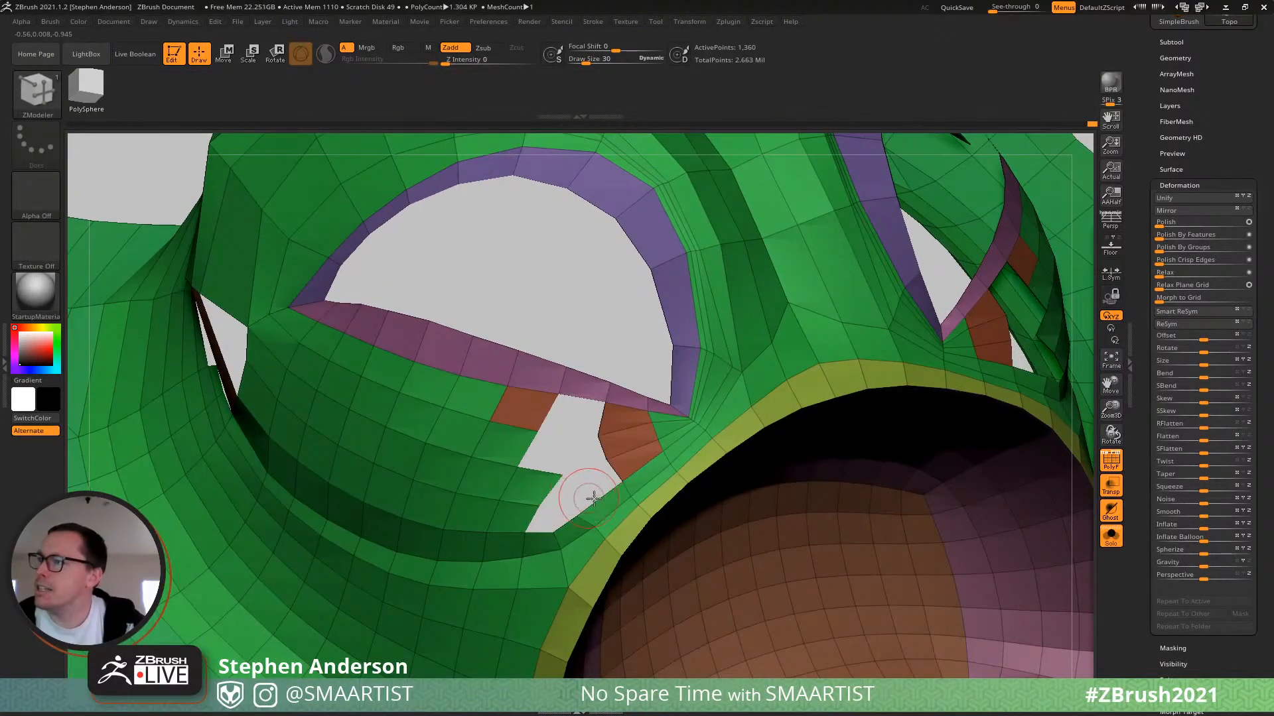
{"action": "left_click", "coordinate": [576, 494]}
{"action": "key", "text": "s"}
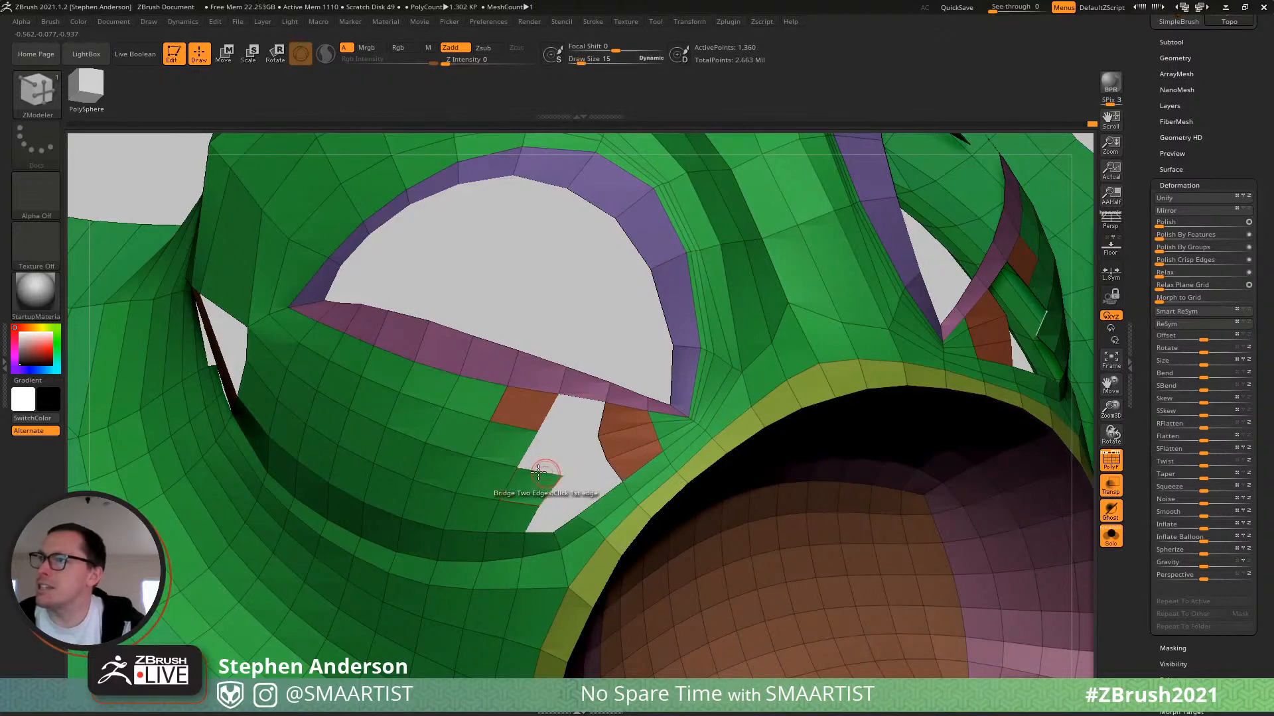
Bridge the opposing edges under the pink eyelid strip to fill the upper part of the gap with two rows of polygons.
{"action": "right_click_drag", "start_coordinate": [555, 476], "coordinate": [427, 462]}
{"action": "right_click_drag", "start_coordinate": [430, 457], "coordinate": [659, 476], "text": "ctrl"}
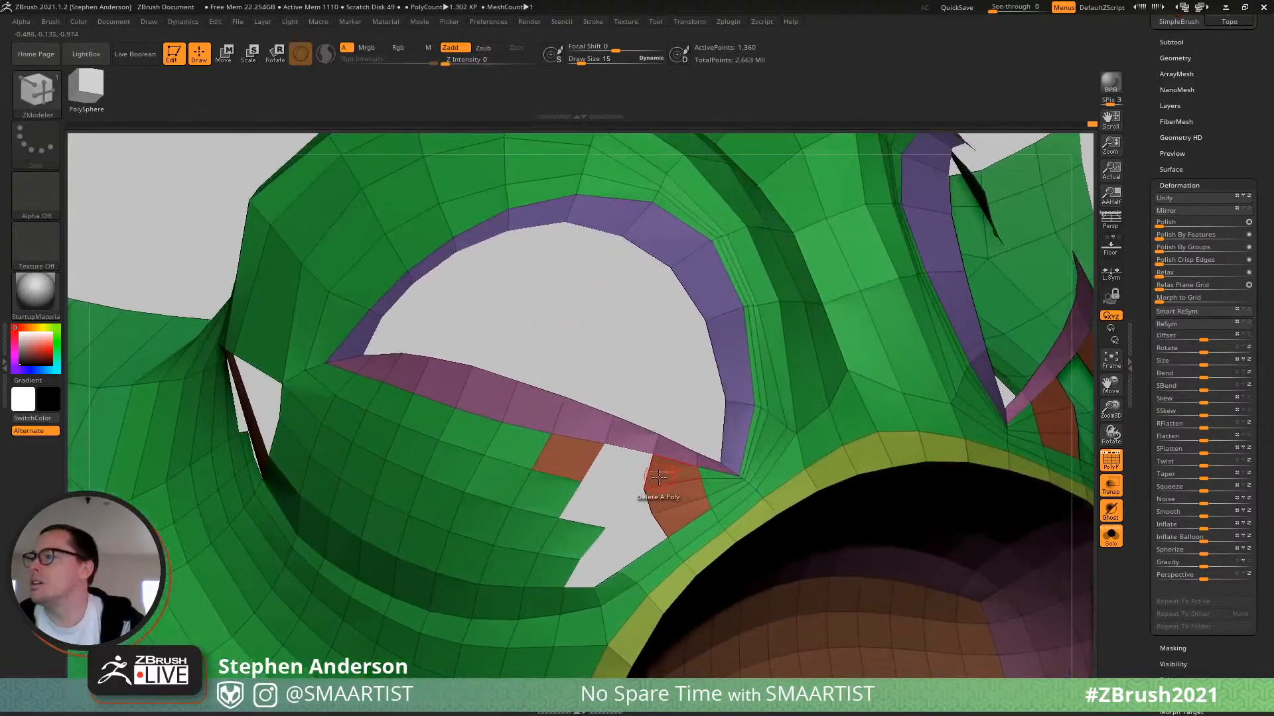
{"action": "left_click", "coordinate": [598, 461]}
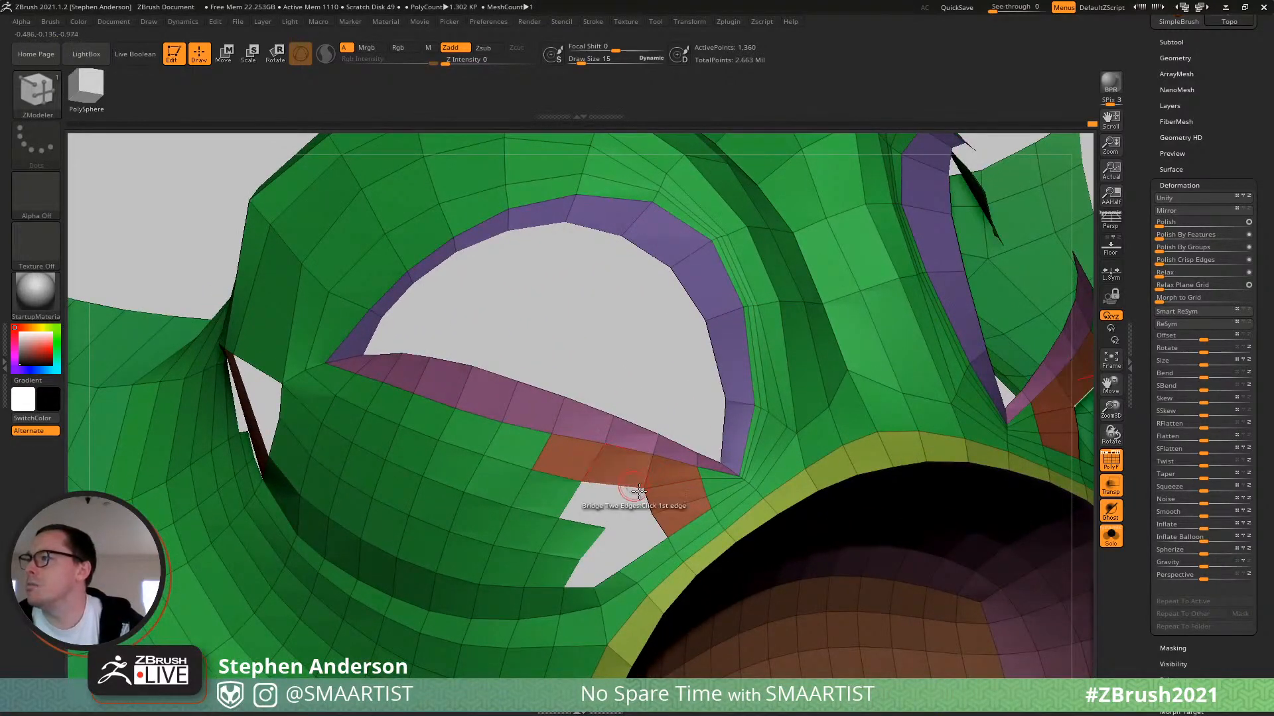
{"action": "left_click", "coordinate": [593, 510]}
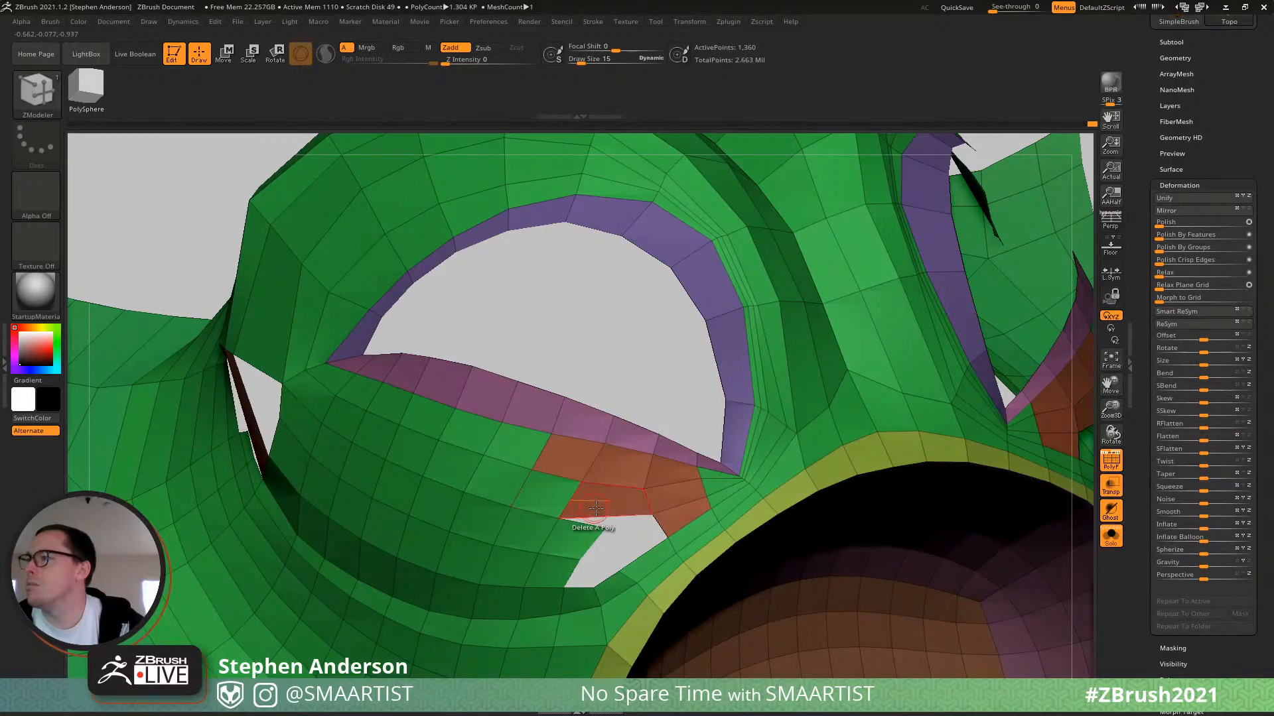
{"action": "mouse_move", "coordinate": [645, 502]}
{"action": "right_mouse_down", "text": "ctrl"}
{"action": "mouse_move", "coordinate": [651, 449]}
{"action": "mouse_move", "coordinate": [576, 420]}
{"action": "right_mouse_up", "text": "ctrl"}
{"action": "mouse_move", "coordinate": [575, 498]}
{"action": "right_mouse_down", "text": "alt"}
{"action": "mouse_move", "coordinate": [568, 444]}
{"action": "mouse_move", "coordinate": [554, 486]}
{"action": "right_mouse_up", "text": "alt"}
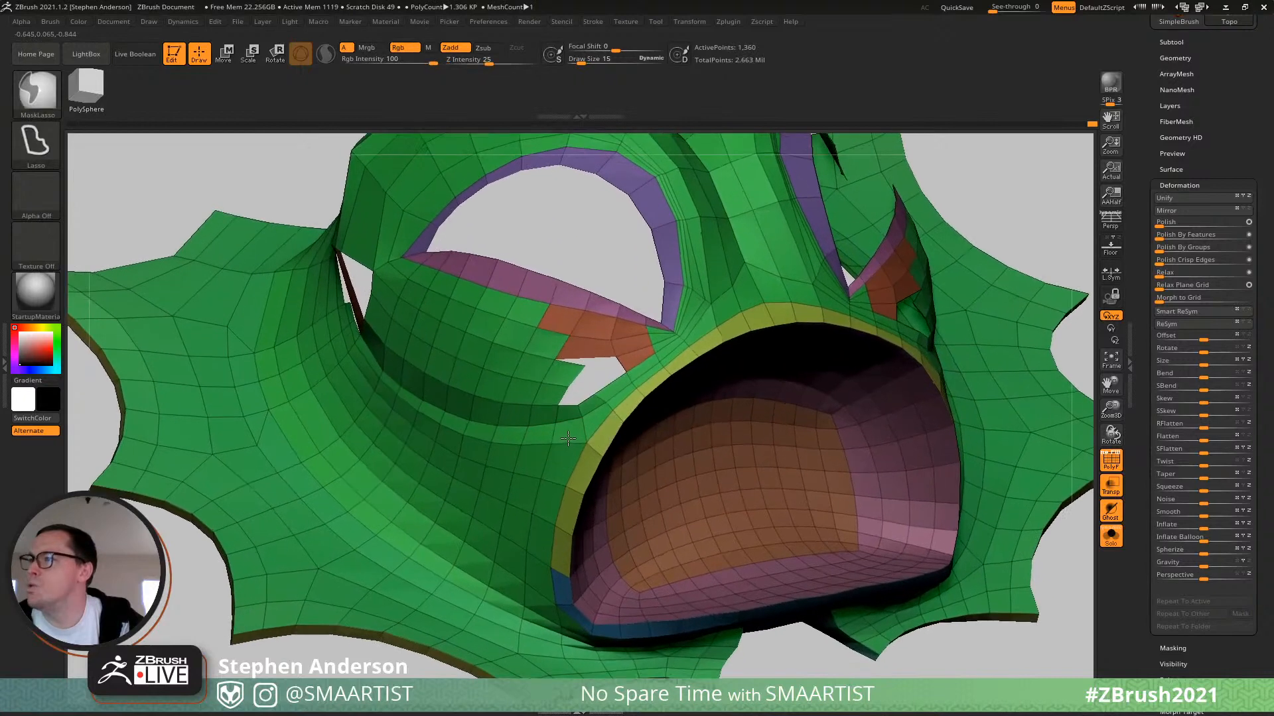
Collapse a surplus polyloop running across the cheek and lower eyelid with ZModeler's edge Collapse action.
{"action": "key", "text": "space"}
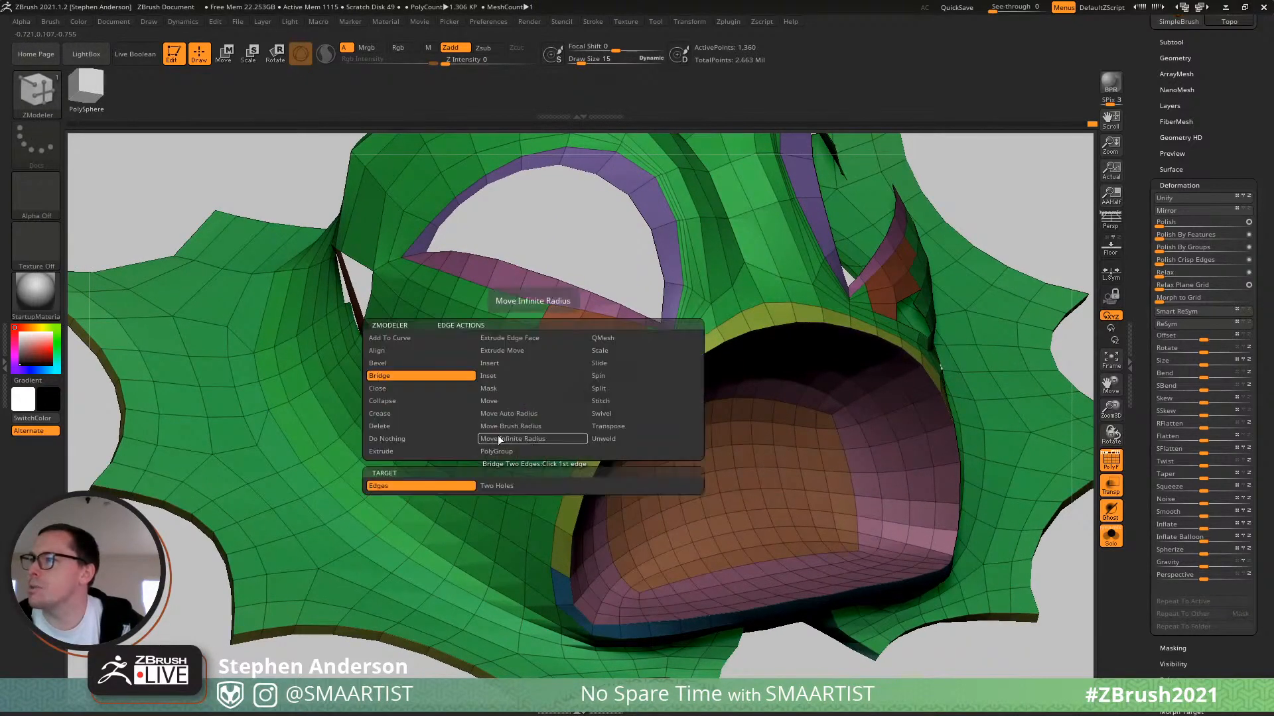
{"action": "left_click", "coordinate": [408, 399]}
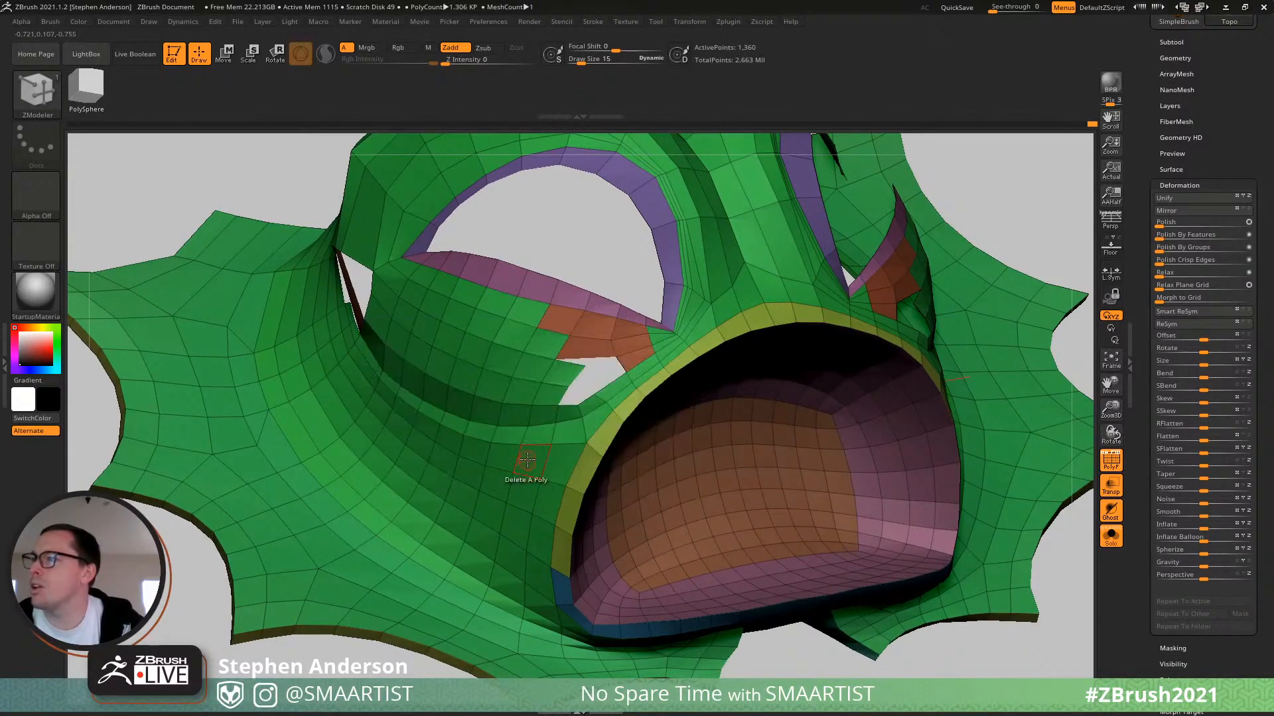
{"action": "left_click", "coordinate": [530, 445]}
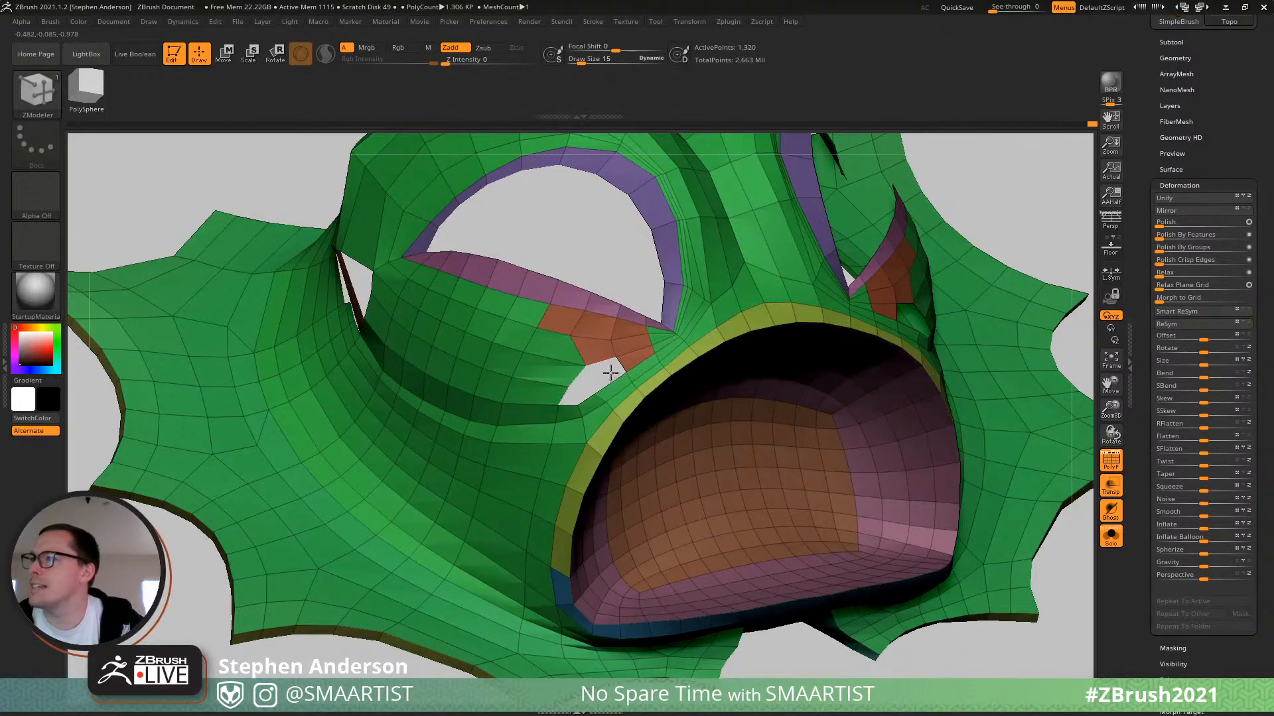
{"action": "right_click_drag", "start_coordinate": [610, 373], "coordinate": [634, 396]}
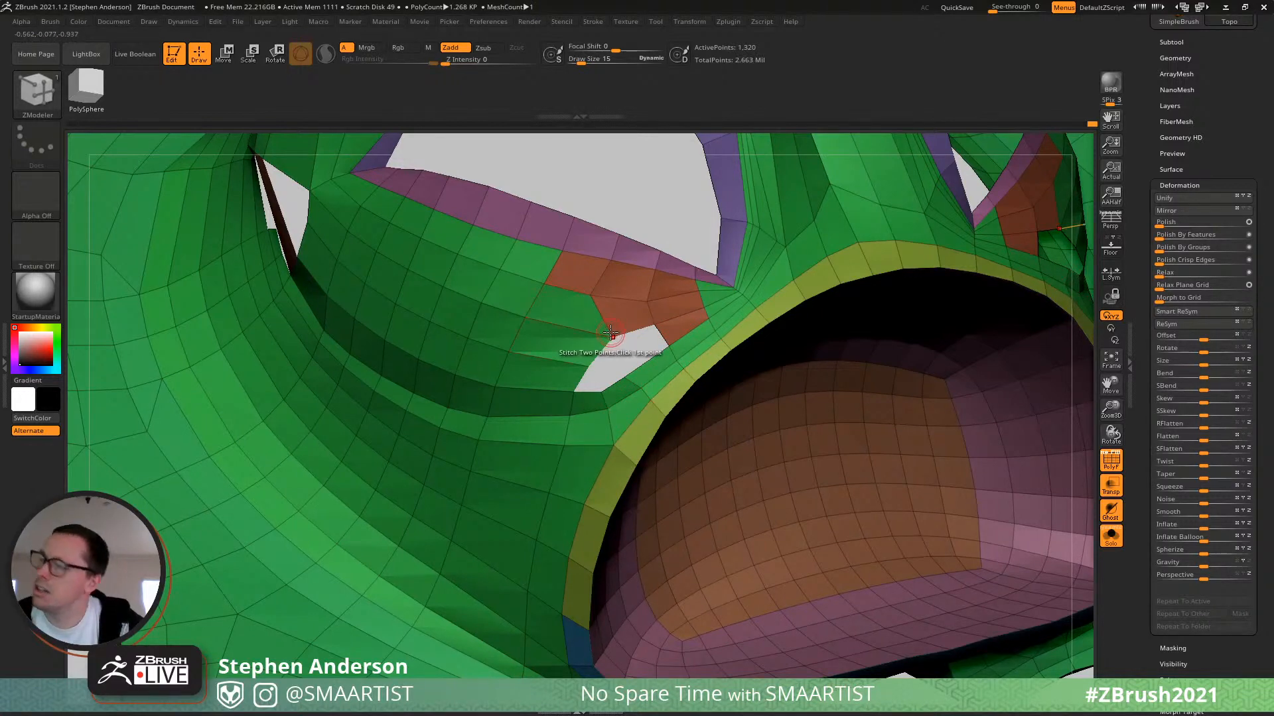
Straighten the lower eyelid's edge along the remaining gap by shifting its points with the Move brush.
{"action": "key", "text": "b"}
{"action": "key", "text": "m"}
{"action": "key", "text": "v"}
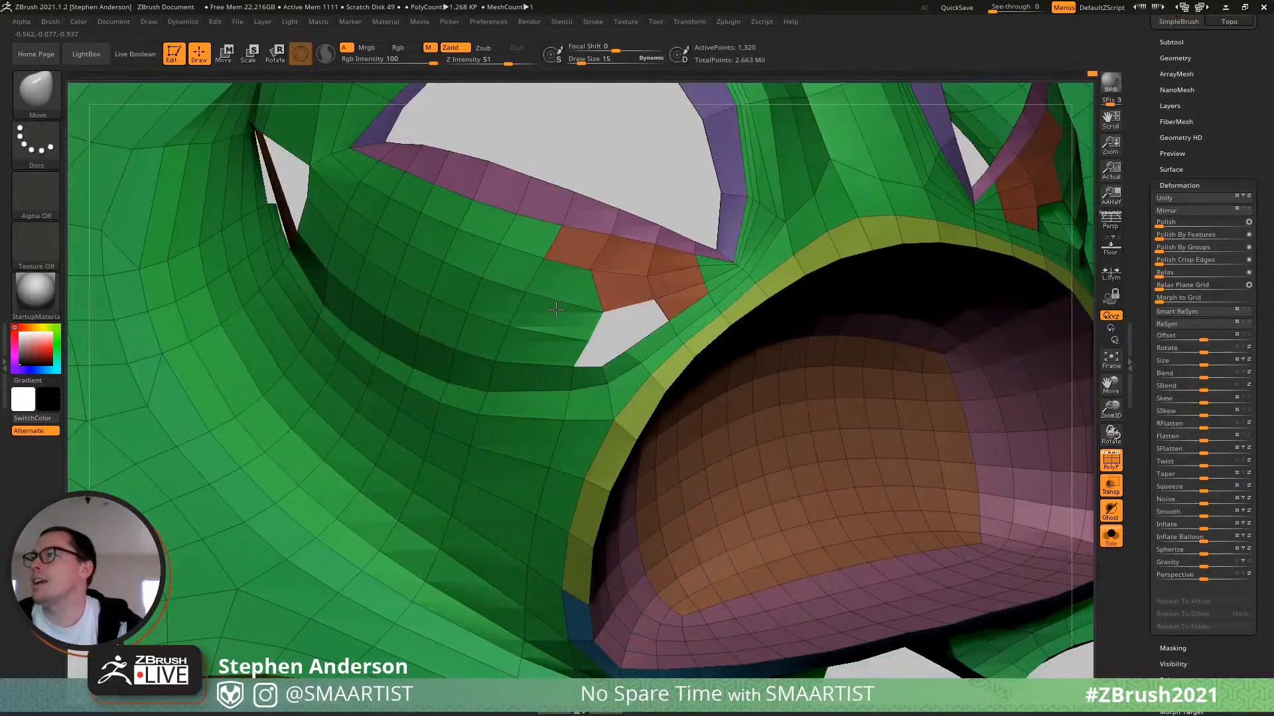
{"action": "left_click_drag", "start_coordinate": [585, 341], "coordinate": [538, 337]}
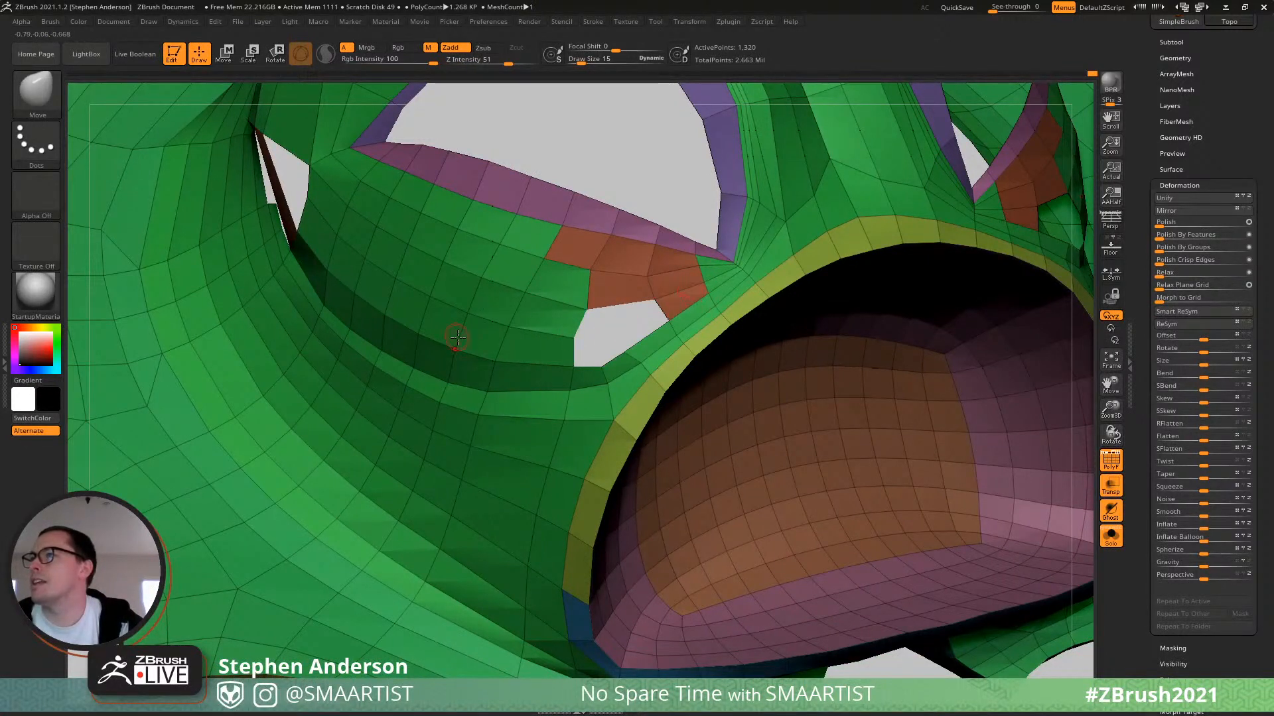
Insert an edge loop across the long orange bridging strip behind the outer eye corner with ZModeler.
{"action": "right_click_drag", "start_coordinate": [533, 357], "coordinate": [322, 355]}
{"action": "mouse_move", "coordinate": [289, 288]}
{"action": "right_mouse_down"}
{"action": "mouse_move", "coordinate": [327, 286]}
{"action": "mouse_move", "coordinate": [280, 286]}
{"action": "mouse_move", "coordinate": [329, 368]}
{"action": "mouse_move", "coordinate": [370, 361]}
{"action": "right_mouse_up"}
{"action": "key", "text": "b"}
{"action": "key", "text": "z"}
{"action": "key", "text": "m"}
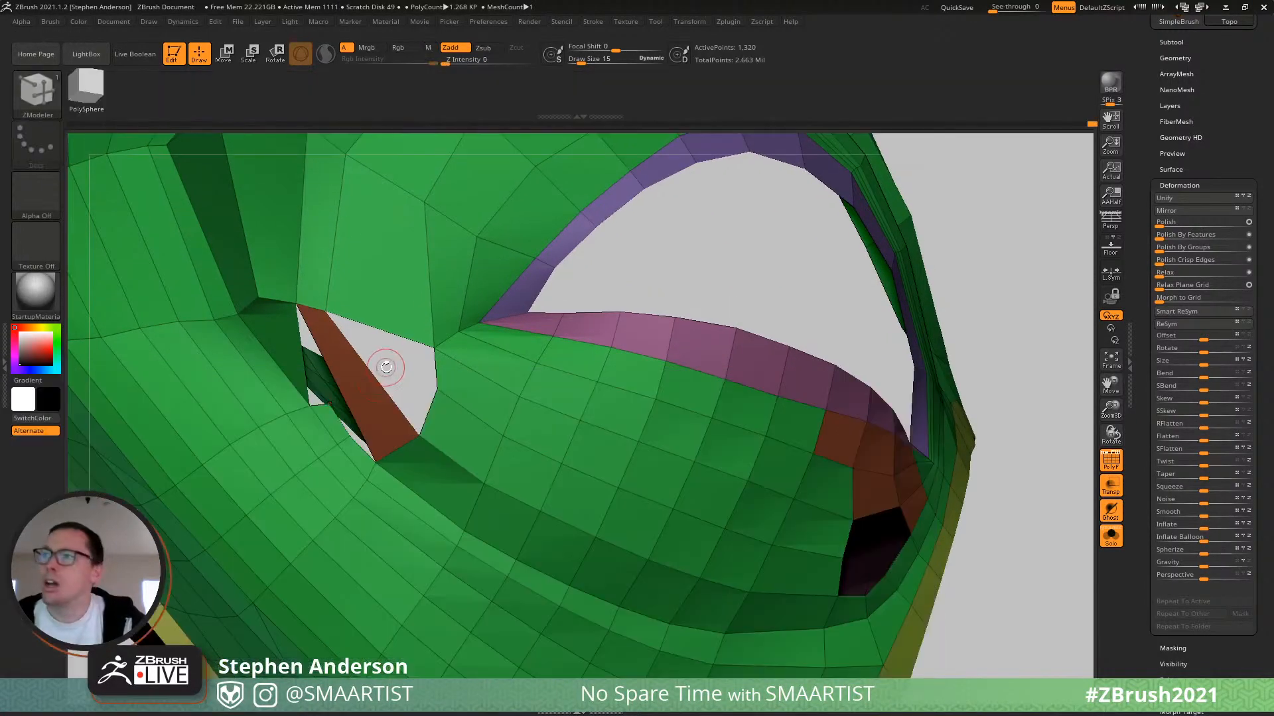
{"action": "key", "text": "space"}
{"action": "left_click", "coordinate": [348, 363]}
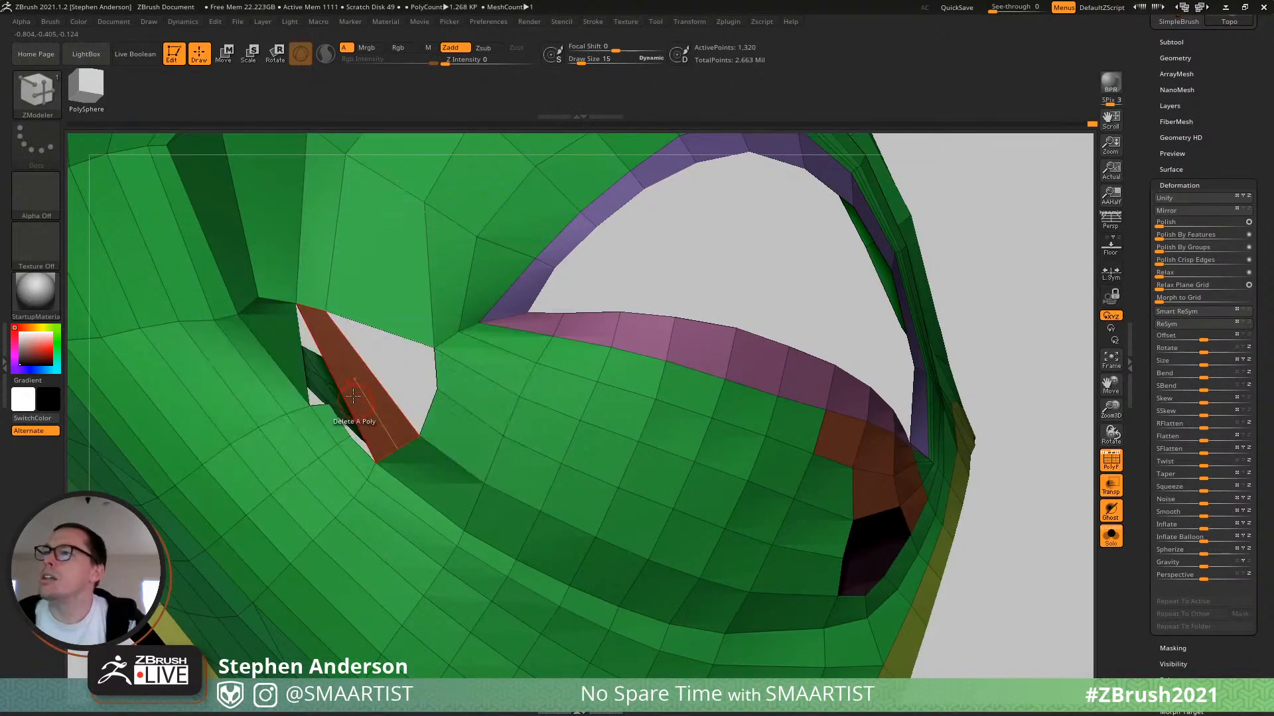
{"action": "left_click", "coordinate": [369, 375]}
{"action": "key", "text": "ctrl+z"}
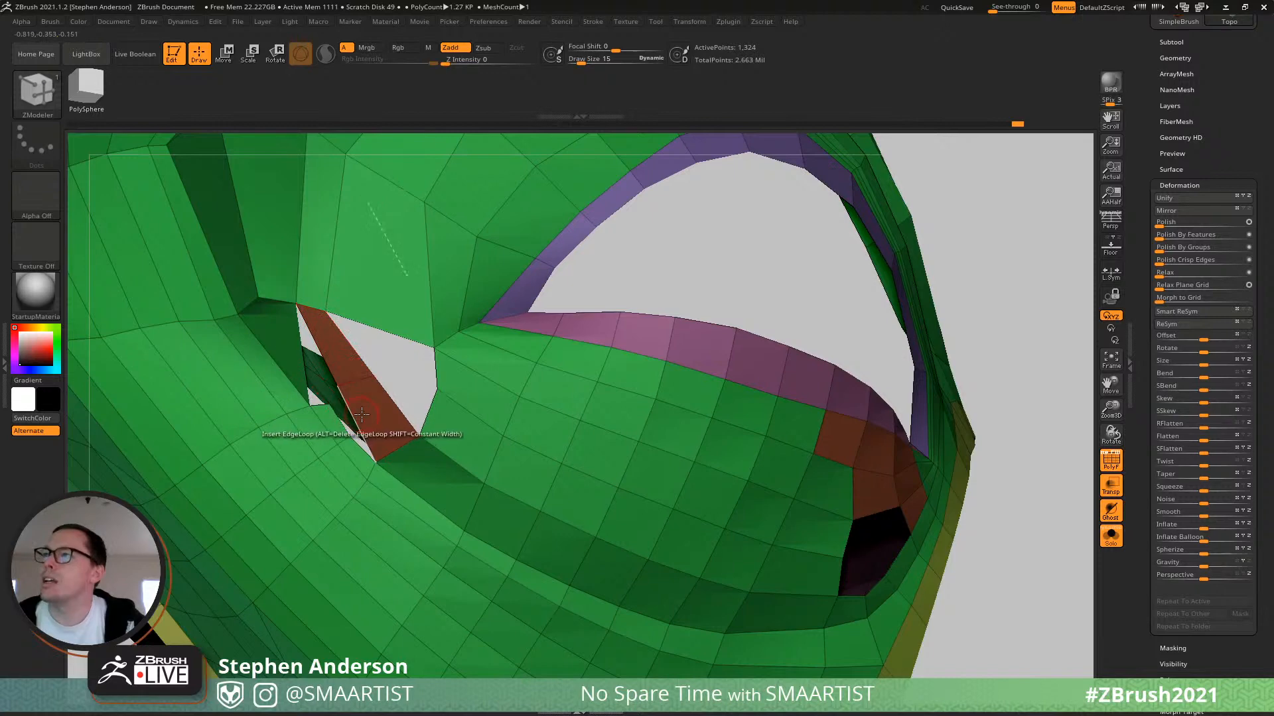
Collapse two polyloops crossing the cheek and frill behind the eye, using ZModeler's Collapse action with the Polyloop target.
{"action": "mouse_move", "coordinate": [346, 403]}
{"action": "right_mouse_down"}
{"action": "mouse_move", "coordinate": [391, 406]}
{"action": "mouse_move", "coordinate": [363, 399]}
{"action": "mouse_move", "coordinate": [380, 435]}
{"action": "mouse_move", "coordinate": [280, 517]}
{"action": "mouse_move", "coordinate": [311, 509]}
{"action": "mouse_move", "coordinate": [354, 524]}
{"action": "right_mouse_up"}
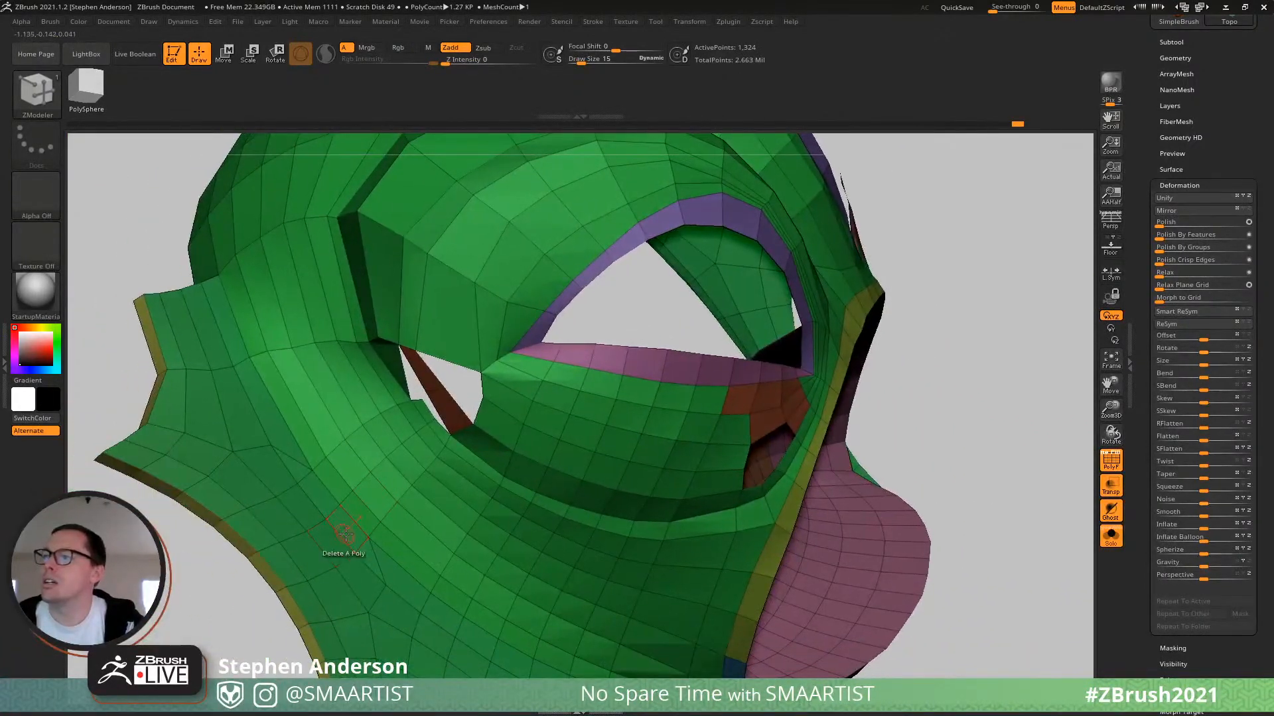
{"action": "key", "text": "space"}
{"action": "left_click", "coordinate": [235, 401]}
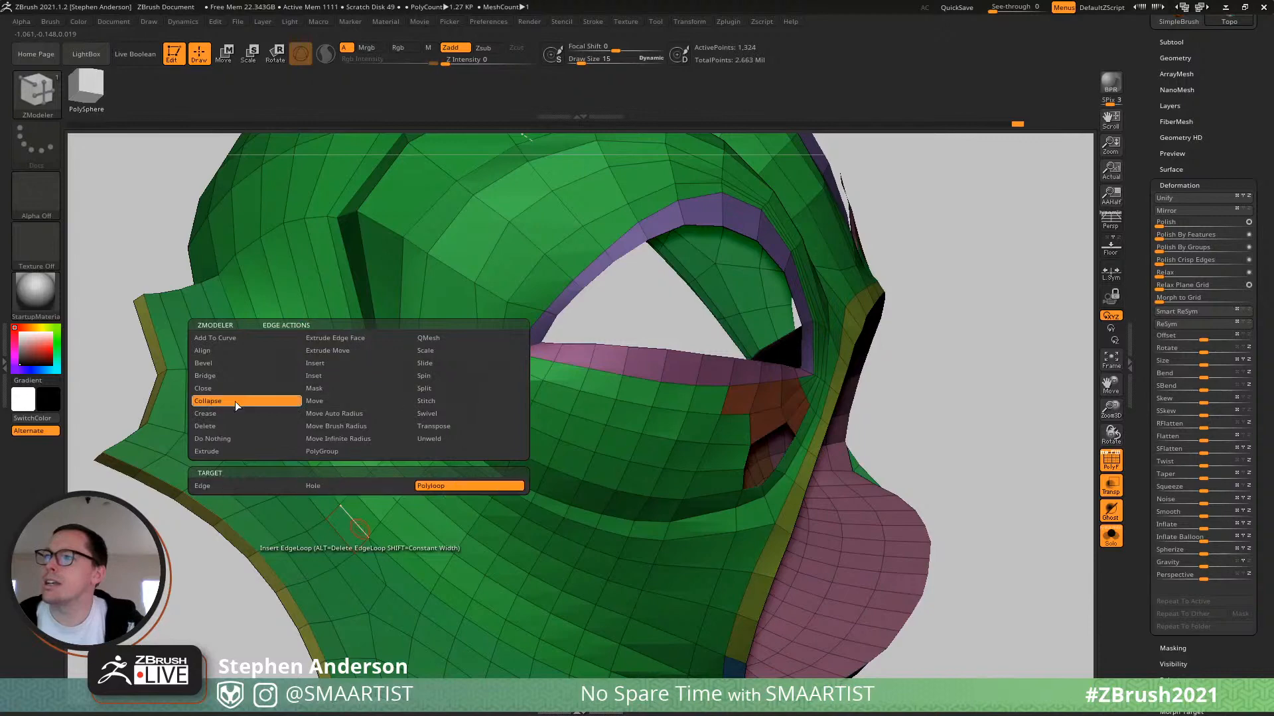
{"action": "left_click", "coordinate": [370, 511]}
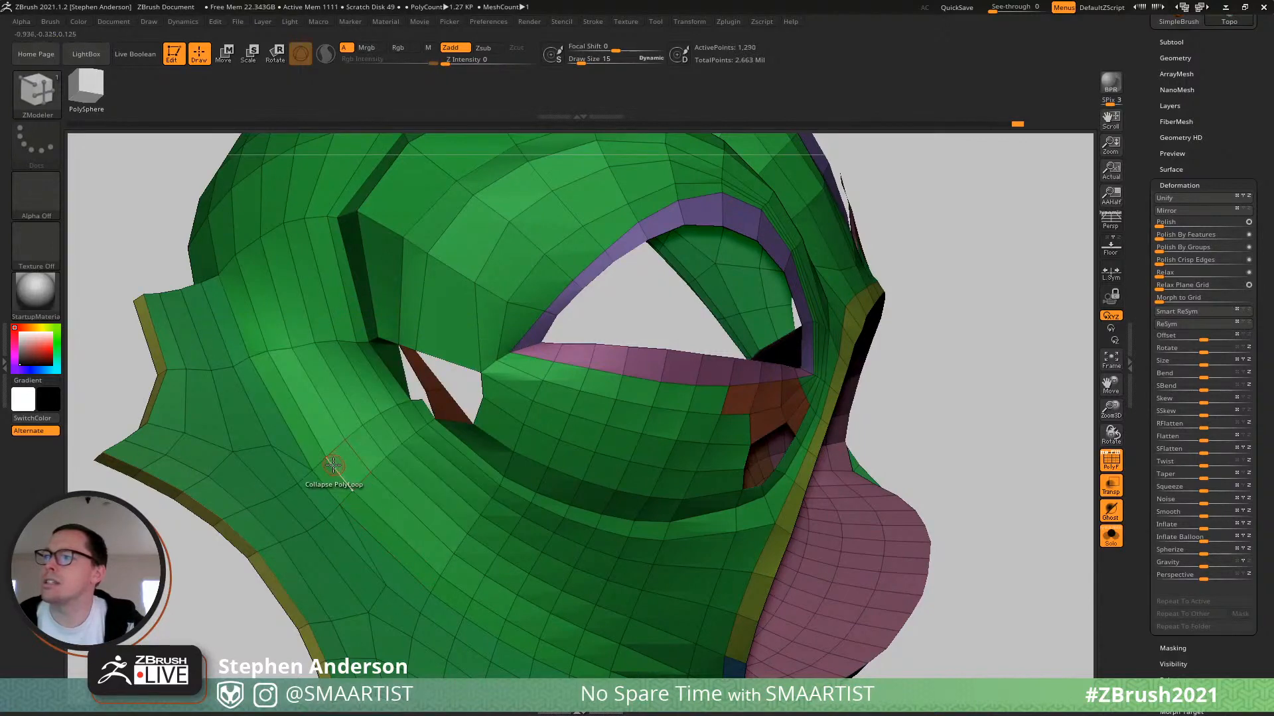
{"action": "left_click", "coordinate": [333, 465]}
{"action": "mouse_move", "coordinate": [382, 444]}
{"action": "right_mouse_down"}
{"action": "mouse_move", "coordinate": [465, 377]}
{"action": "mouse_move", "coordinate": [470, 489]}
{"action": "mouse_move", "coordinate": [487, 469]}
{"action": "right_mouse_up"}
Delete the narrow dark green polygon beside the orange strip behind the outer eye corner with ZModeler.
{"action": "key", "text": "b"}
{"action": "key", "text": "m"}
{"action": "key", "text": "v"}
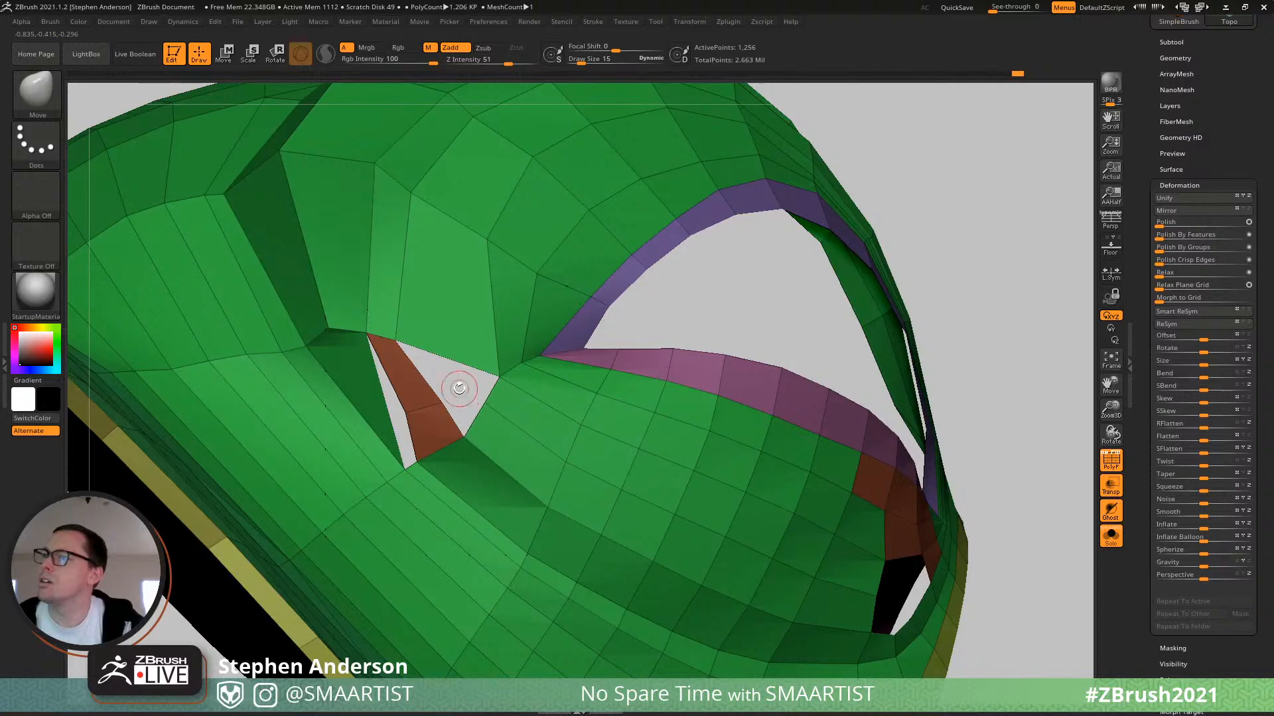
{"action": "right_click_drag", "start_coordinate": [450, 443], "coordinate": [340, 346]}
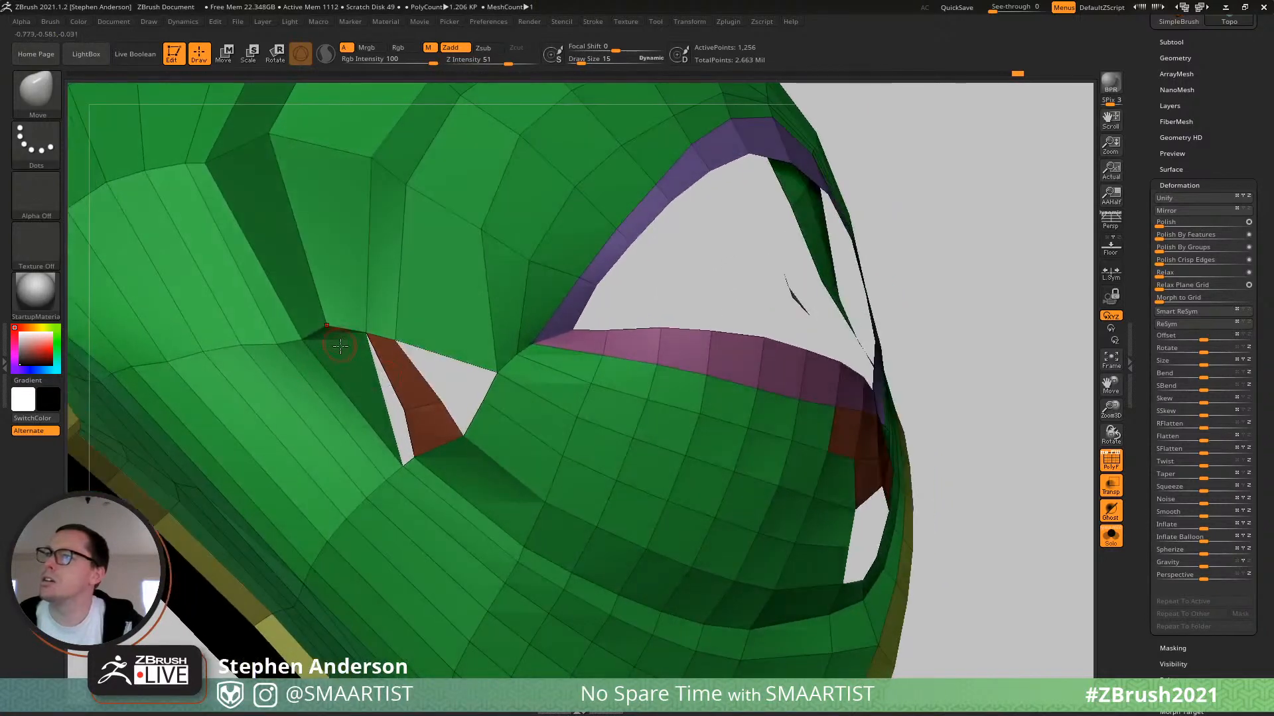
{"action": "key", "text": "b"}
{"action": "key", "text": "z"}
{"action": "key", "text": "m"}
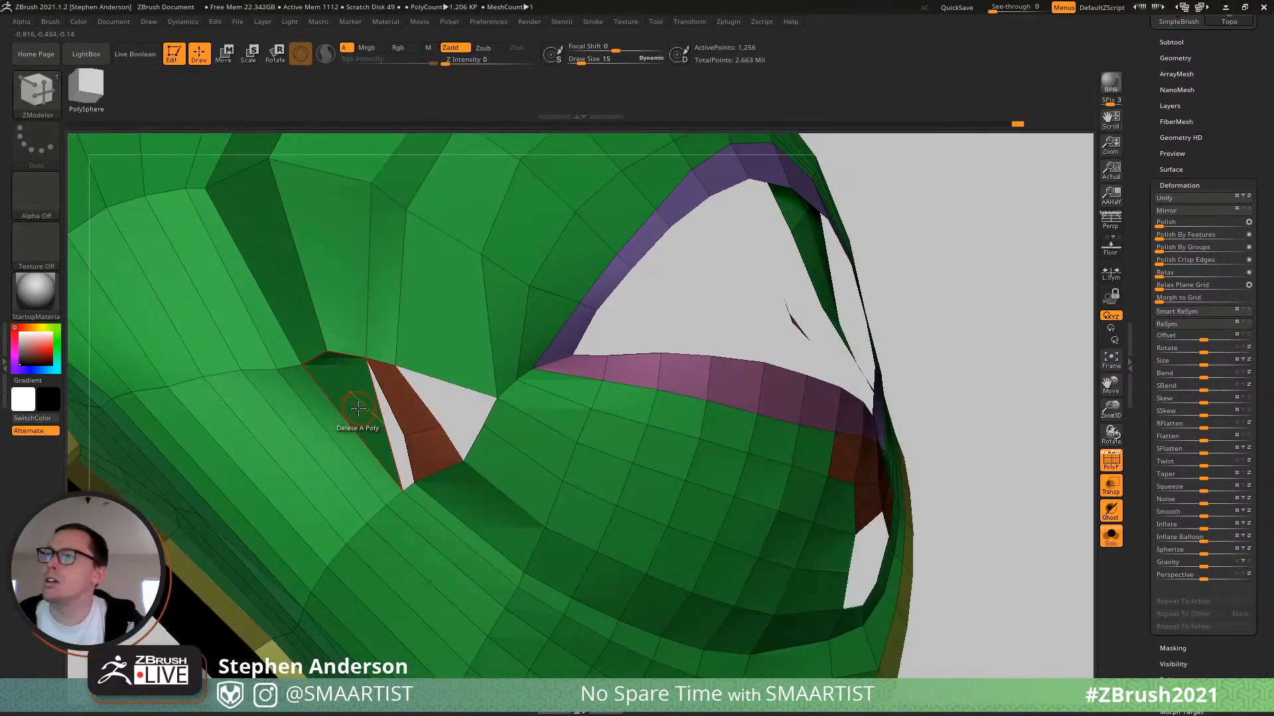
{"action": "left_click", "coordinate": [357, 408]}
{"action": "mouse_move", "coordinate": [355, 406]}
{"action": "right_mouse_down", "text": "ctrl"}
{"action": "mouse_move", "coordinate": [329, 386]}
{"action": "mouse_move", "coordinate": [380, 390]}
{"action": "mouse_move", "coordinate": [421, 428]}
{"action": "right_mouse_up", "text": "ctrl"}
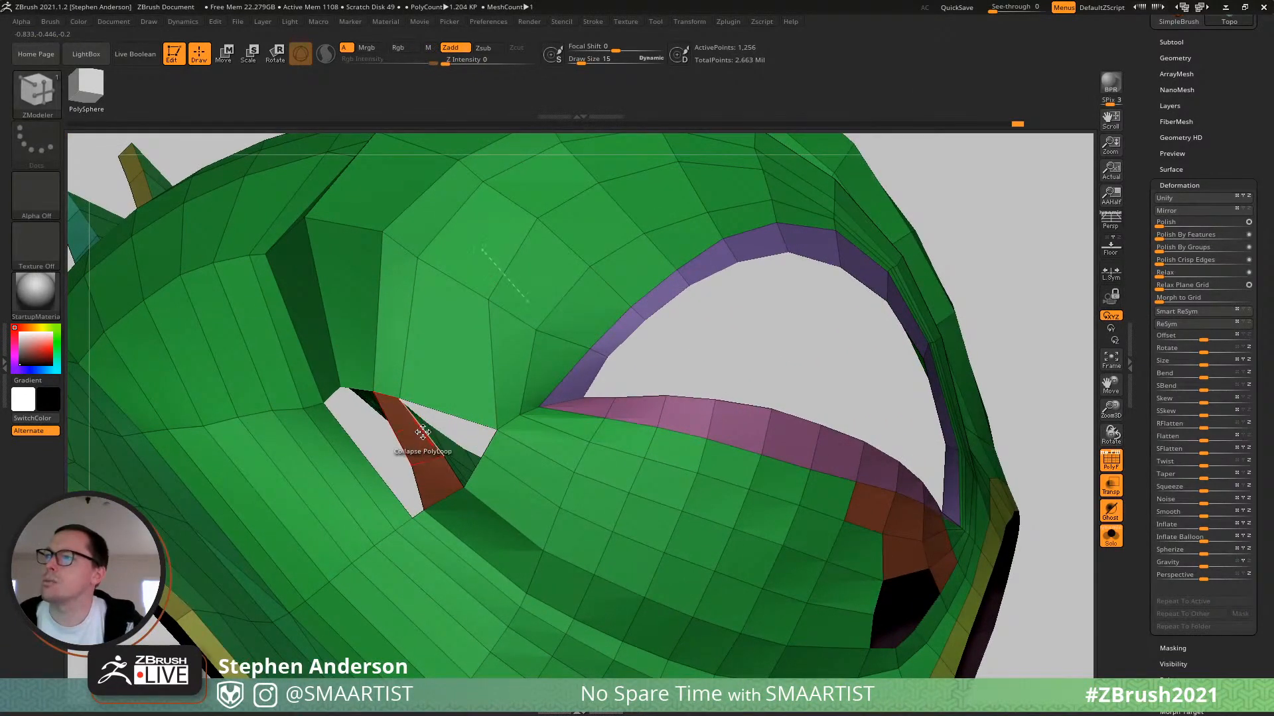
Collapse the upper segment of the orange strip behind the outer eye corner and undo the further collapse of its lower segment.
{"action": "key", "text": "space"}
{"action": "left_click", "coordinate": [423, 432]}
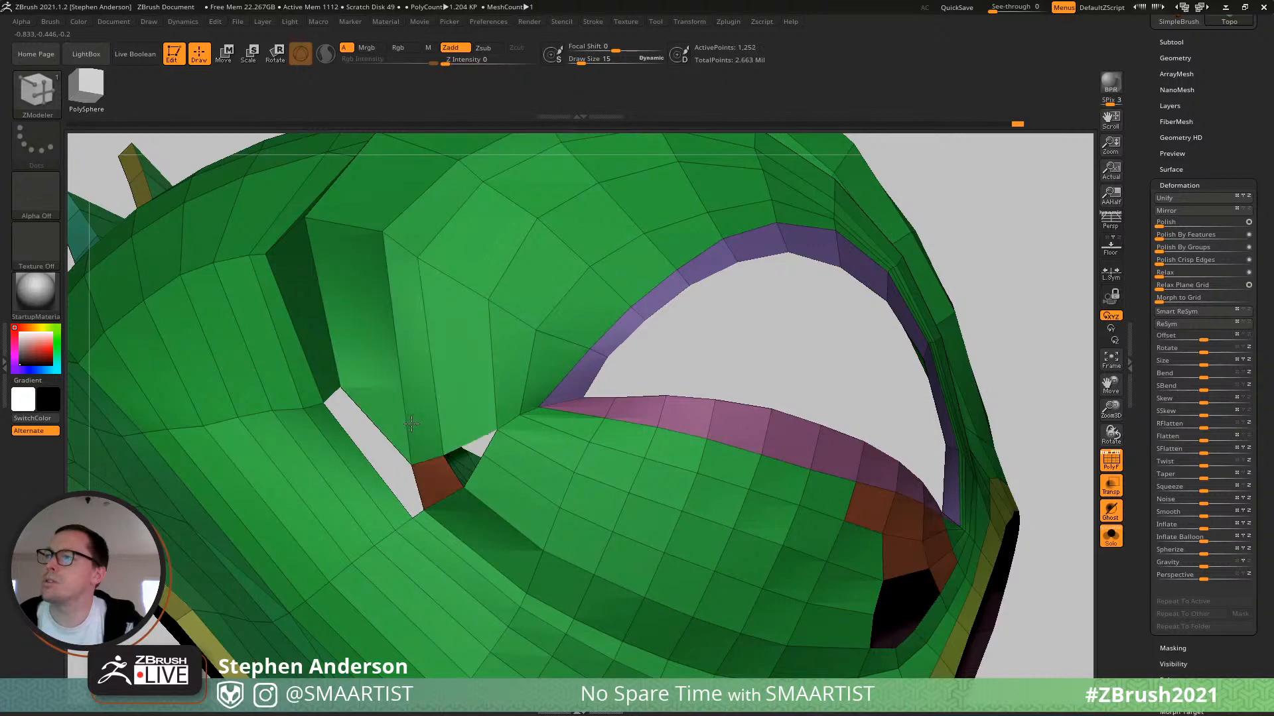
{"action": "left_click", "coordinate": [446, 466]}
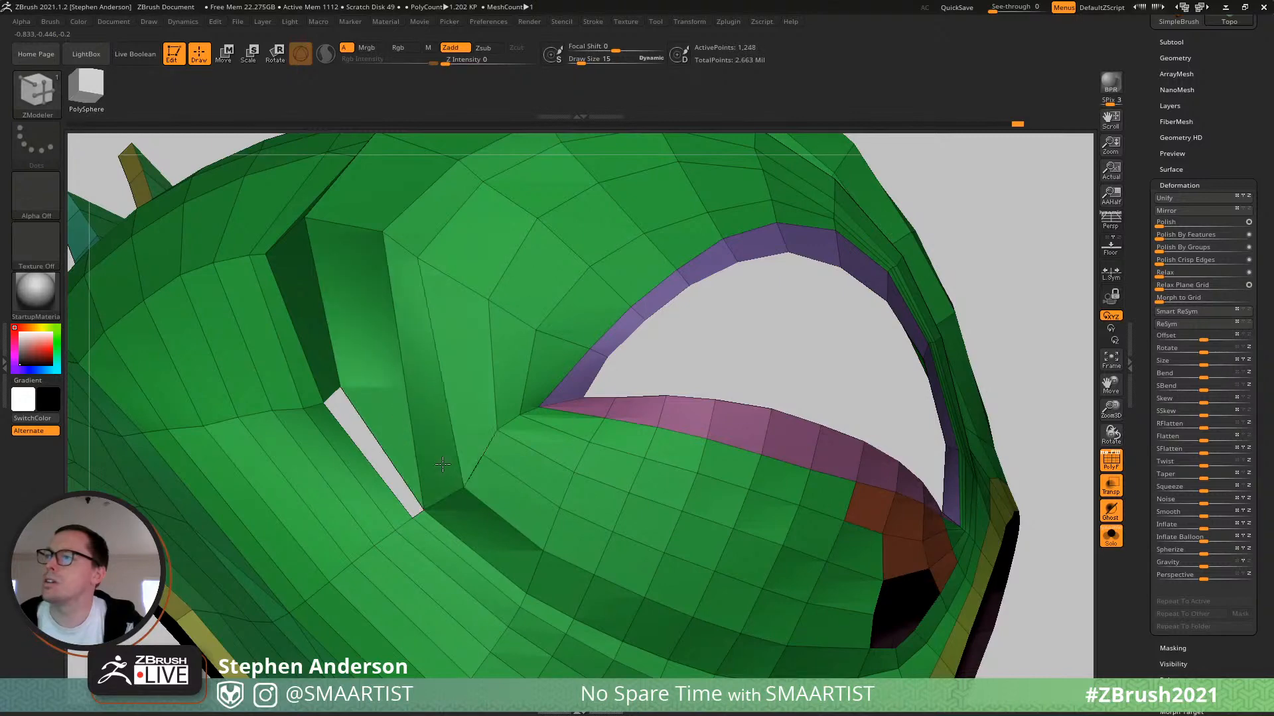
{"action": "key", "text": "ctrl+z"}
Collapse the lower eyelid polyloop that runs into the orange remnant to close the small gap at the outer eye corner.
{"action": "right_click_drag", "start_coordinate": [455, 422], "coordinate": [523, 479]}
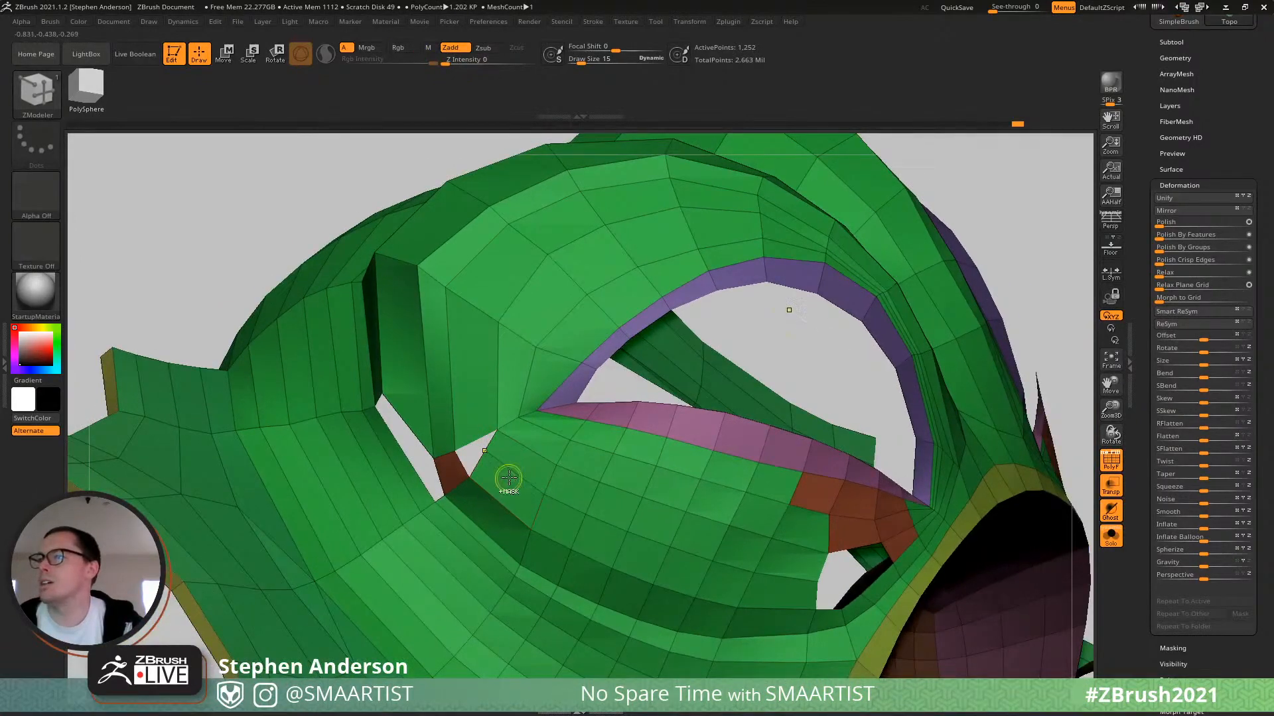
{"action": "left_click", "coordinate": [509, 477]}
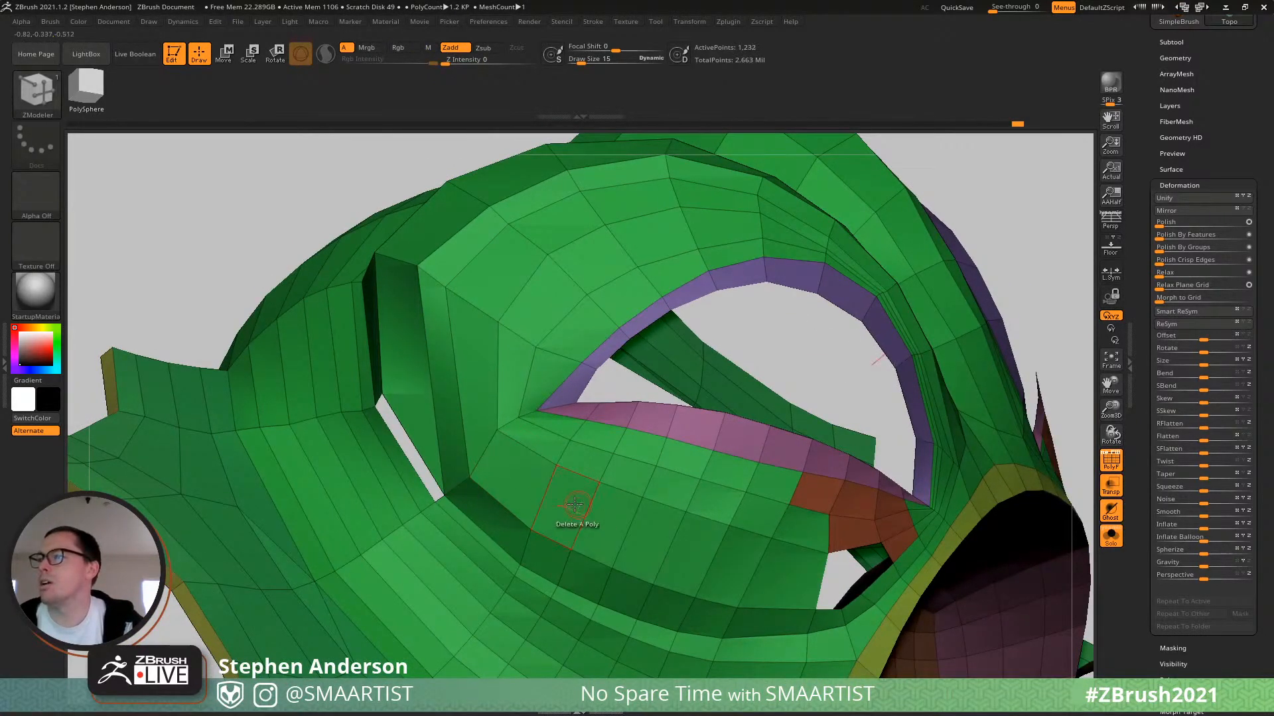
{"action": "right_click_drag", "start_coordinate": [575, 505], "coordinate": [496, 428]}
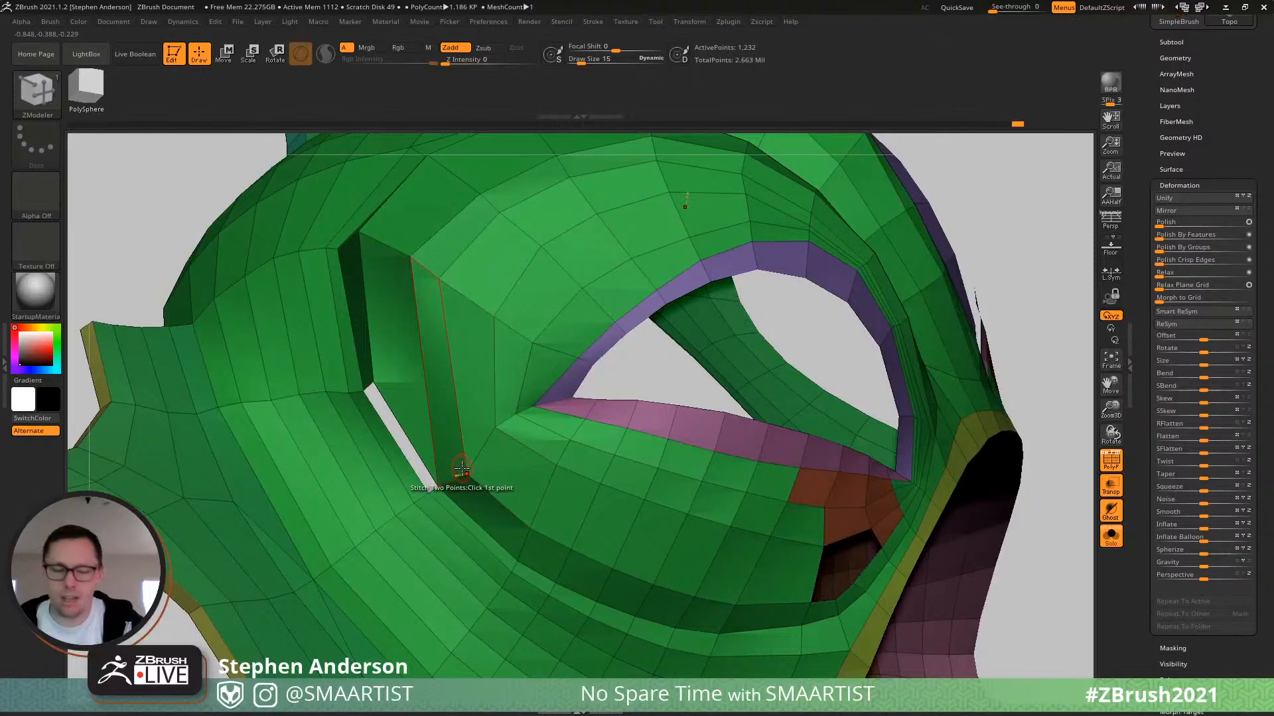
Adjust the points beside the slit behind the outer eye corner with the Move brush, starting at draw size 58.
{"action": "key", "text": "b"}
{"action": "key", "text": "m"}
{"action": "key", "text": "v"}
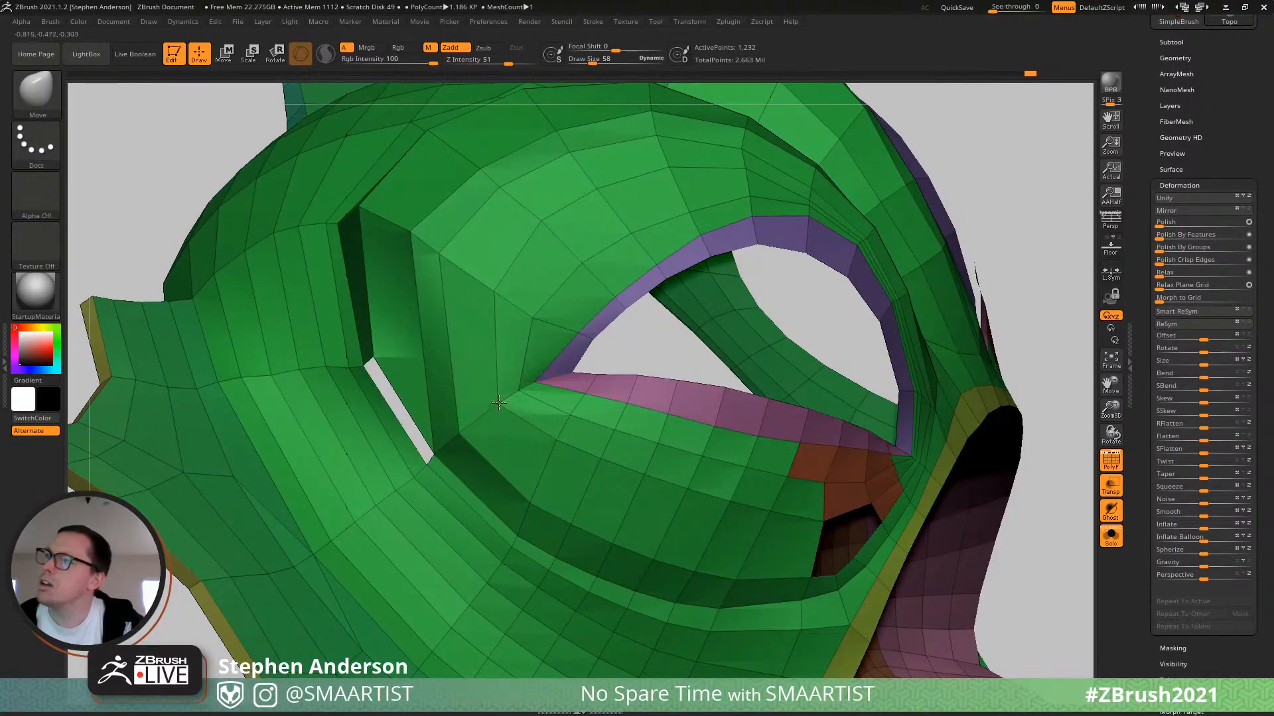
{"action": "right_click_drag", "start_coordinate": [498, 402], "coordinate": [472, 332]}
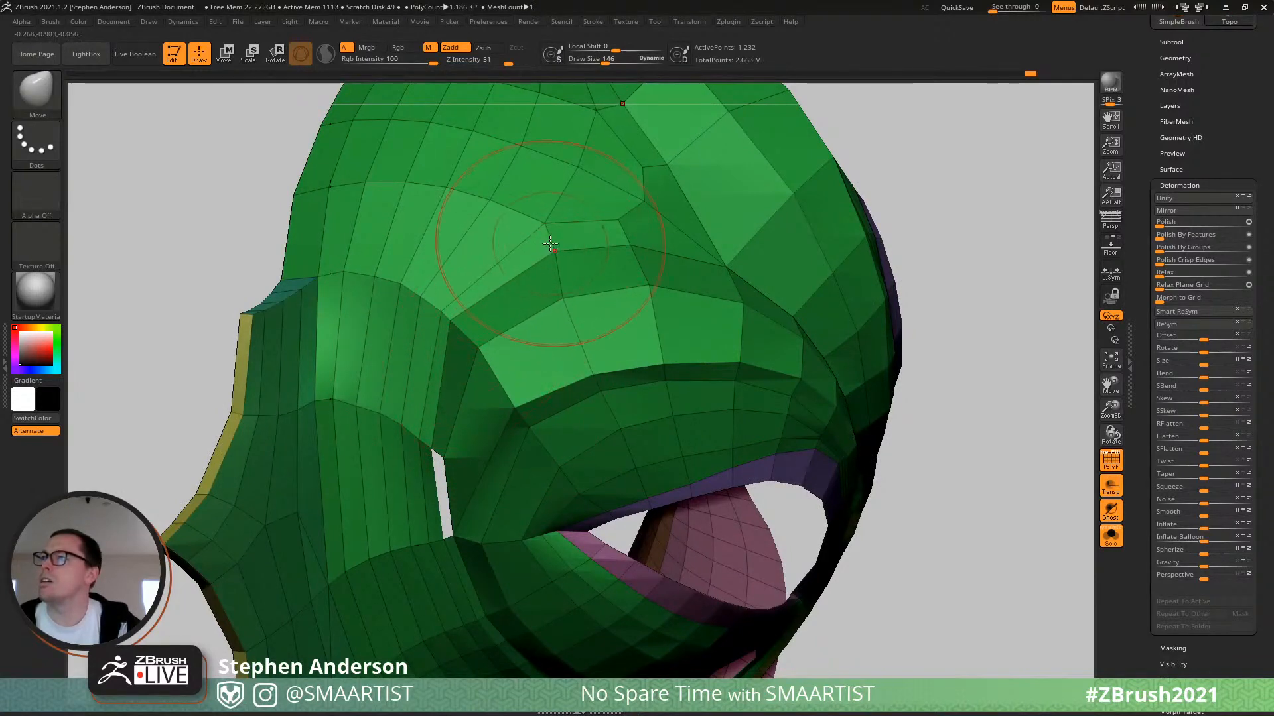
{"action": "mouse_move", "coordinate": [539, 245]}
{"action": "right_mouse_down"}
{"action": "mouse_move", "coordinate": [533, 267]}
{"action": "mouse_move", "coordinate": [470, 182]}
{"action": "mouse_move", "coordinate": [554, 252]}
{"action": "mouse_move", "coordinate": [505, 260]}
{"action": "mouse_move", "coordinate": [469, 242]}
{"action": "mouse_move", "coordinate": [504, 409]}
{"action": "mouse_move", "coordinate": [538, 417]}
{"action": "mouse_move", "coordinate": [563, 447]}
{"action": "mouse_move", "coordinate": [454, 405]}
{"action": "mouse_move", "coordinate": [475, 424]}
{"action": "mouse_move", "coordinate": [453, 397]}
{"action": "right_mouse_up"}
Collapse further surplus polyloops across the side of the head and the frill with ZModeler.
{"action": "key", "text": "b"}
{"action": "key", "text": "z"}
{"action": "key", "text": "m"}
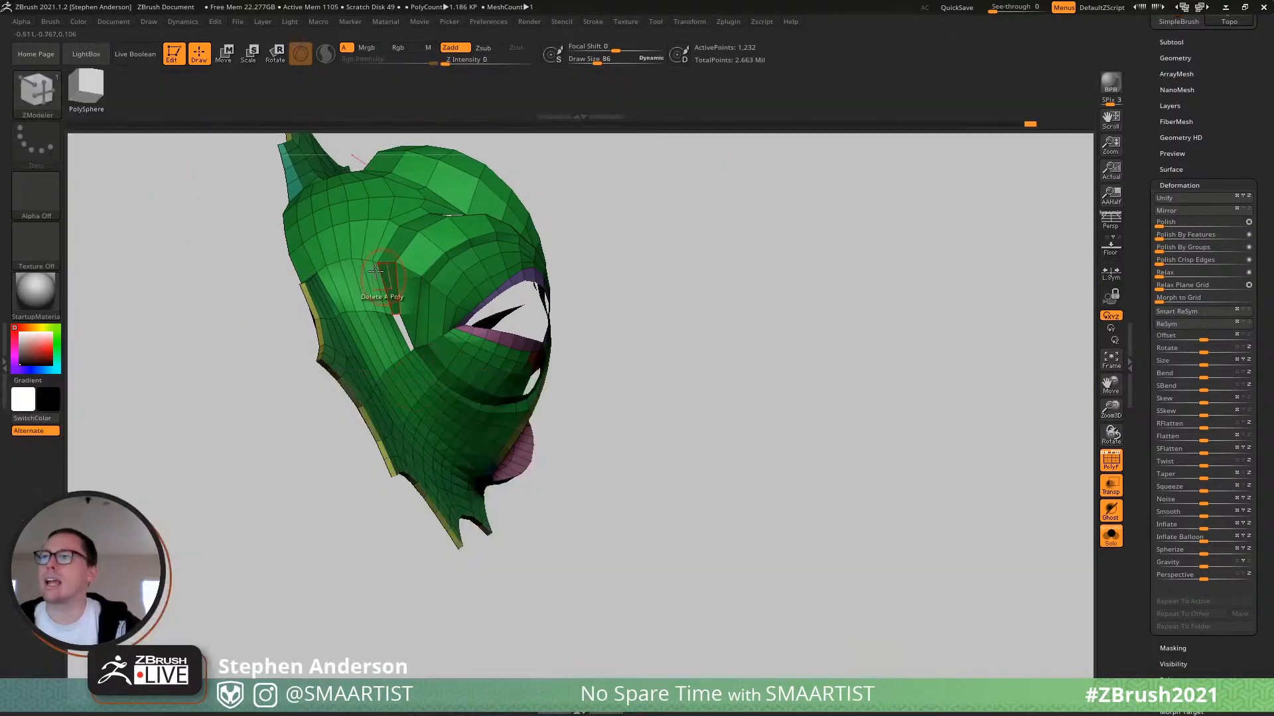
{"action": "right_click_drag", "start_coordinate": [357, 248], "coordinate": [367, 285], "text": "ctrl"}
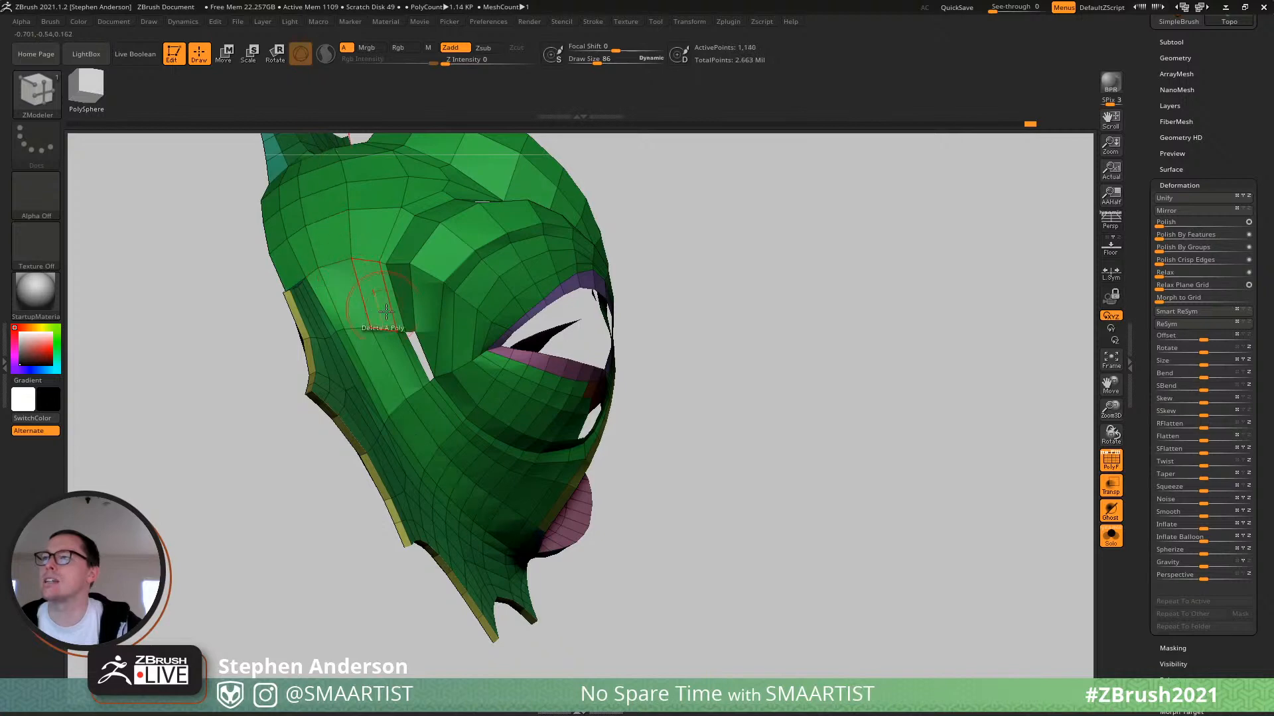
{"action": "right_click_drag", "start_coordinate": [386, 310], "coordinate": [378, 284]}
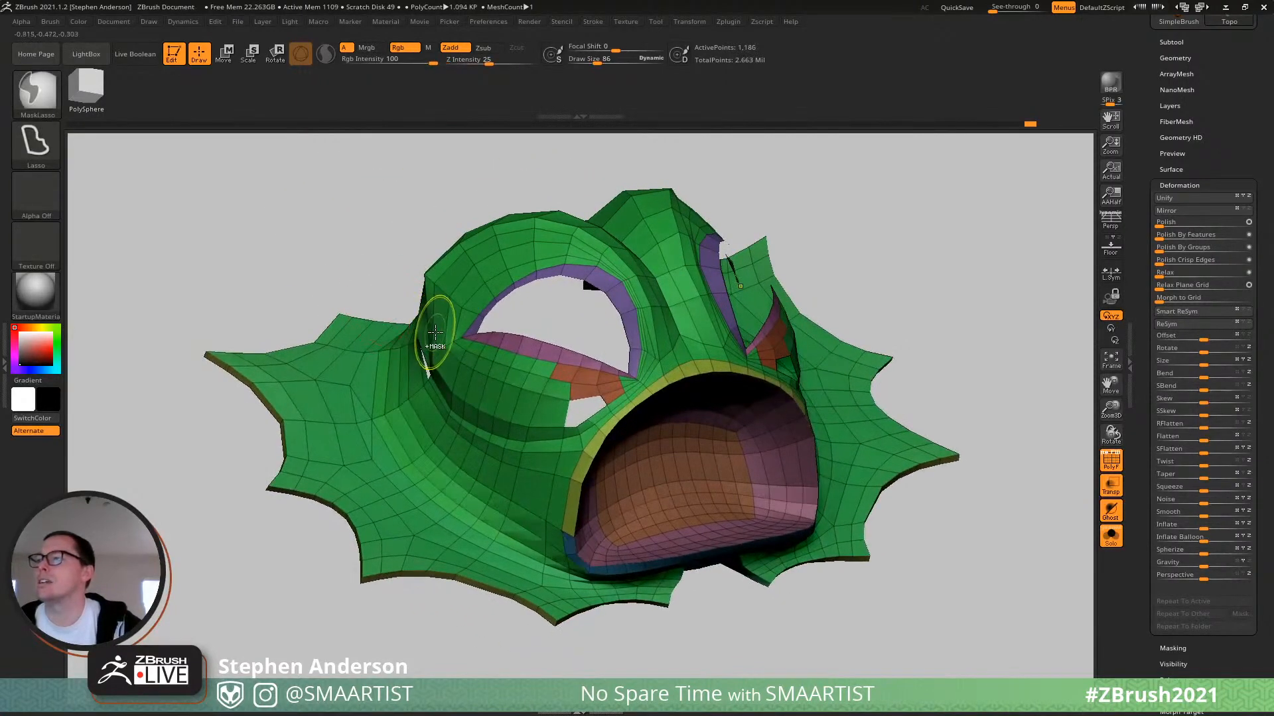
Set the Move brush's draw size to 48 and reposition the points where the blue and yellow mouth rims meet.
{"action": "mouse_move", "coordinate": [441, 335]}
{"action": "right_mouse_down"}
{"action": "mouse_move", "coordinate": [512, 424]}
{"action": "mouse_move", "coordinate": [553, 409]}
{"action": "mouse_move", "coordinate": [515, 439]}
{"action": "mouse_move", "coordinate": [540, 475]}
{"action": "mouse_move", "coordinate": [448, 454]}
{"action": "mouse_move", "coordinate": [464, 443]}
{"action": "right_mouse_up"}
{"action": "key", "text": "b"}
{"action": "key", "text": "m"}
{"action": "key", "text": "v"}
{"action": "key", "text": "s"}
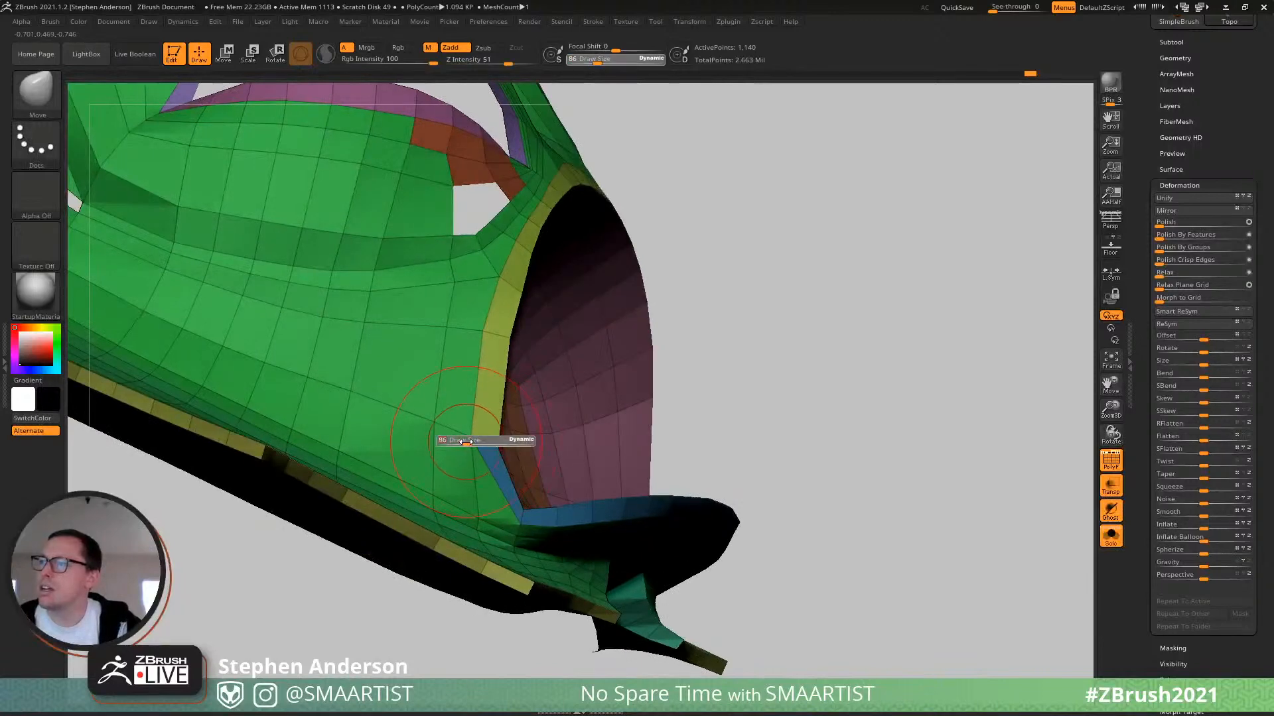
{"action": "left_click_drag", "start_coordinate": [465, 443], "coordinate": [459, 442]}
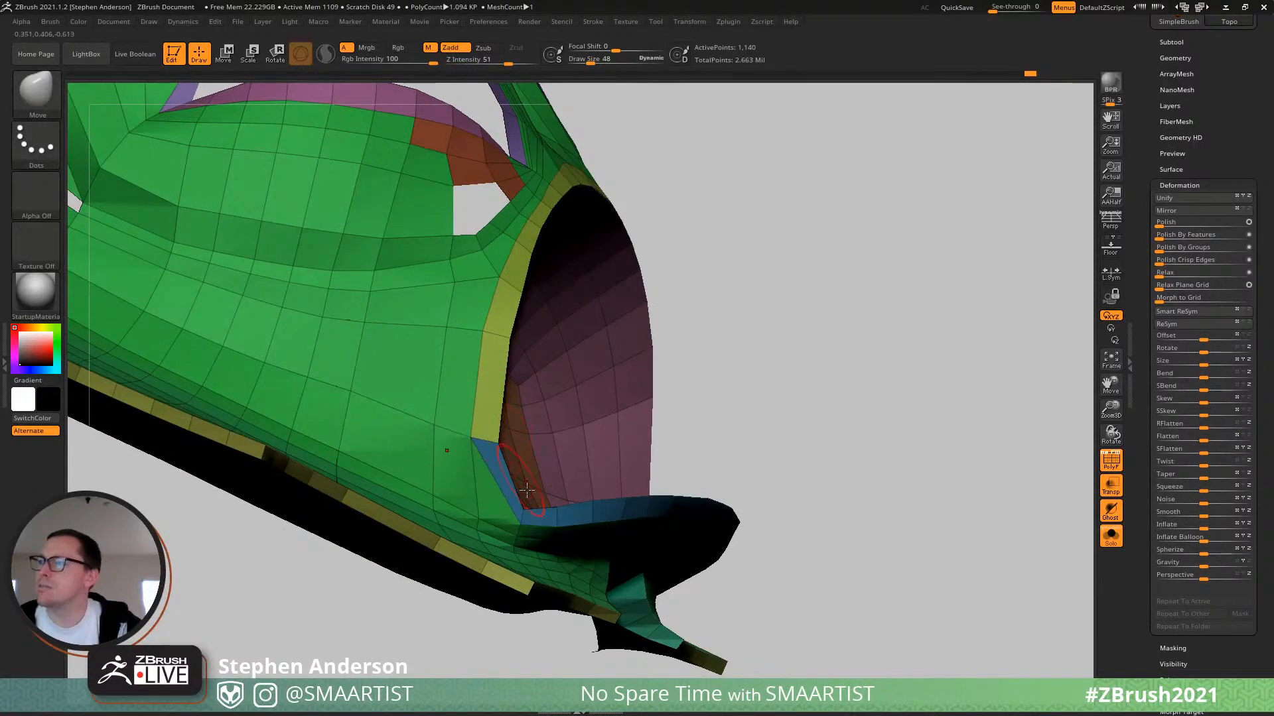
{"action": "left_click_drag", "start_coordinate": [520, 519], "coordinate": [495, 482]}
{"action": "right_click_drag", "start_coordinate": [485, 495], "coordinate": [523, 517]}
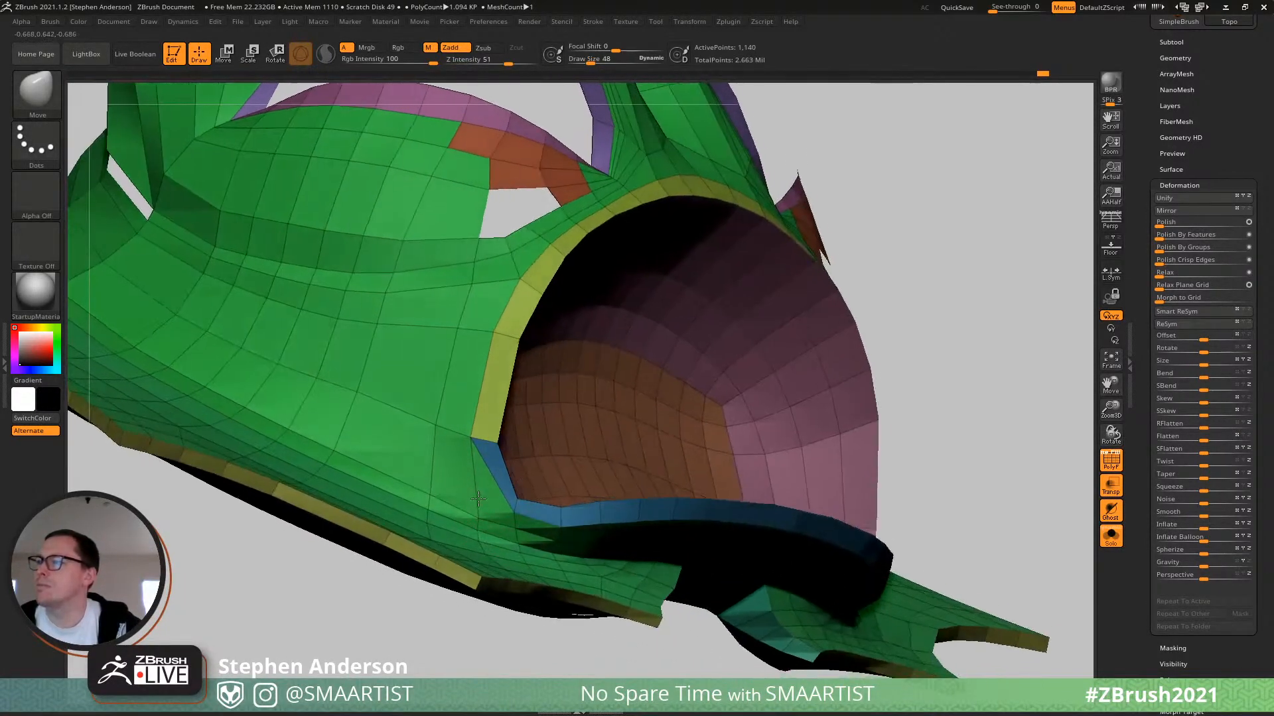
Refine the points around the lower mouth corner with the Move brush at draw size 45.
{"action": "key", "text": "s"}
{"action": "left_click_drag", "start_coordinate": [522, 526], "coordinate": [516, 525]}
{"action": "mouse_move", "coordinate": [524, 511]}
{"action": "right_mouse_down"}
{"action": "mouse_move", "coordinate": [516, 526]}
{"action": "mouse_move", "coordinate": [544, 510]}
{"action": "right_mouse_up"}
{"action": "key", "text": "s"}
{"action": "left_click_drag", "start_coordinate": [546, 512], "coordinate": [552, 511]}
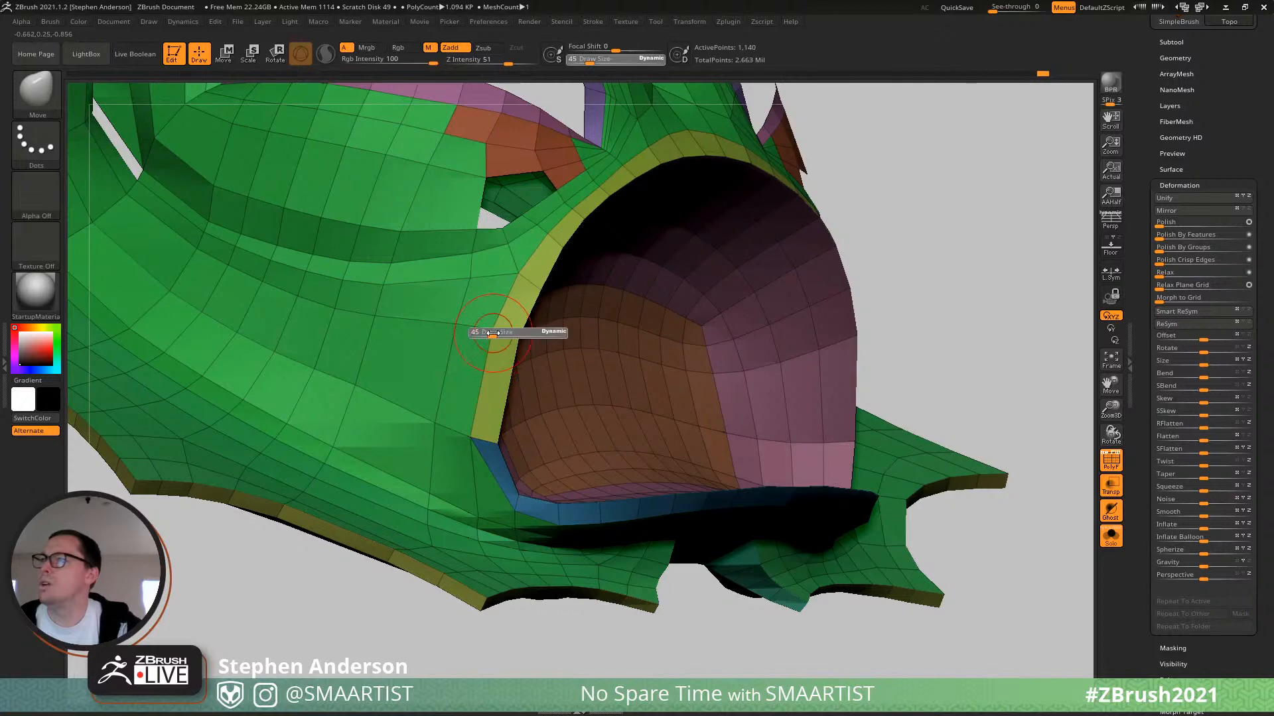
Even out the points along the yellow mouth rim and adjacent cheek with the Move brush at draw sizes 81 and 58.
{"action": "left_click_drag", "start_coordinate": [493, 333], "coordinate": [497, 333]}
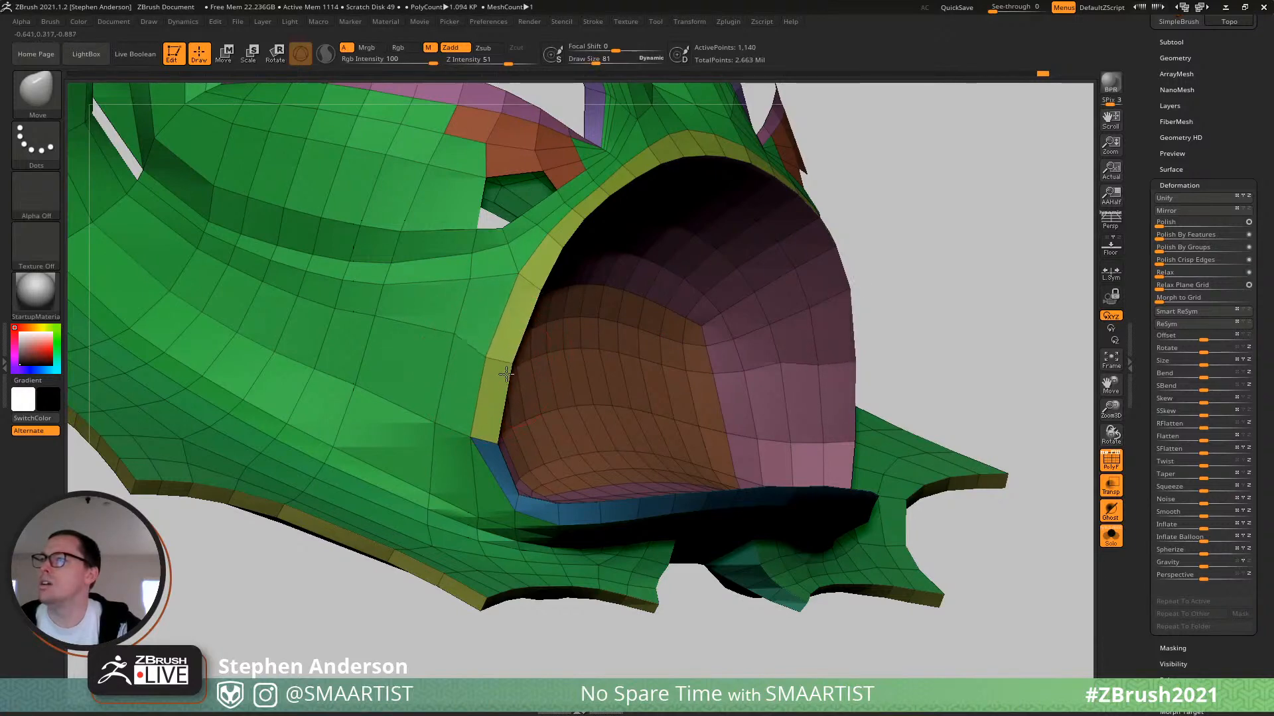
{"action": "mouse_move", "coordinate": [435, 354]}
{"action": "right_mouse_down"}
{"action": "mouse_move", "coordinate": [415, 355]}
{"action": "mouse_move", "coordinate": [506, 358]}
{"action": "right_mouse_up"}
{"action": "key", "text": "s"}
{"action": "left_click_drag", "start_coordinate": [507, 357], "coordinate": [504, 358]}
{"action": "right_click_drag", "start_coordinate": [505, 376], "coordinate": [429, 376]}
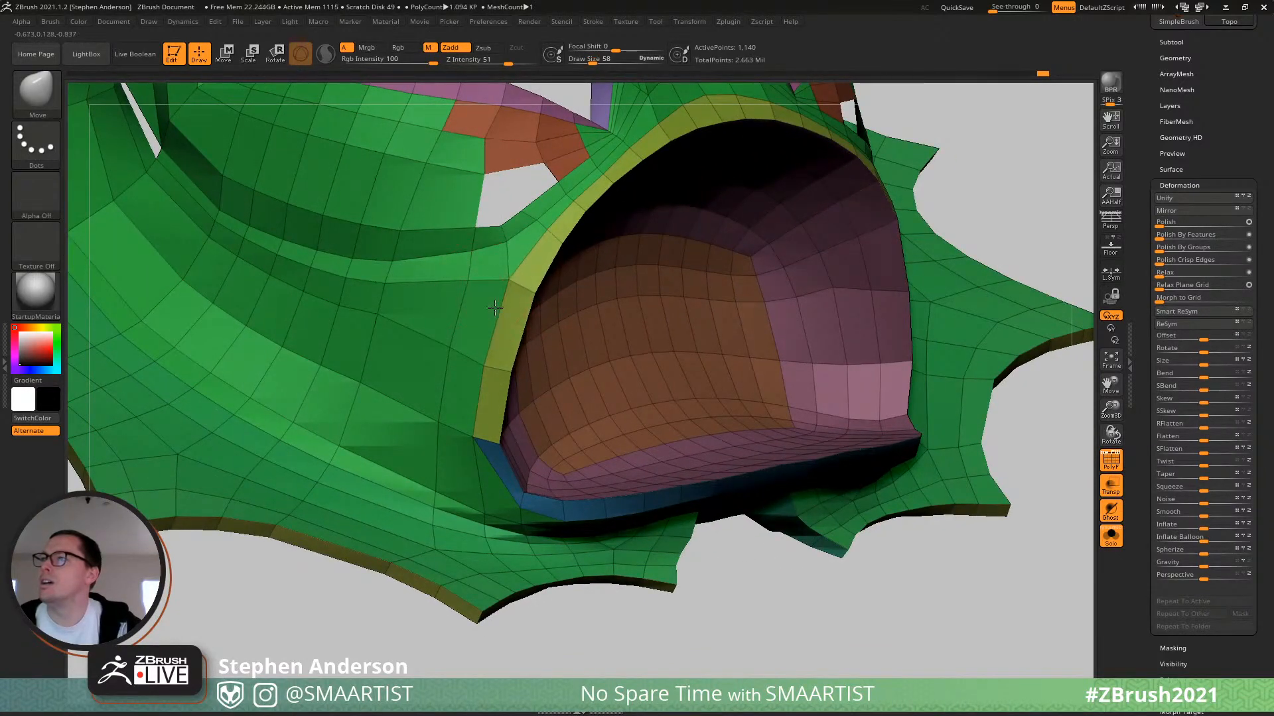
Smooth the cheek polygons between the eye and the frill with the Smooth brush.
{"action": "right_click_drag", "start_coordinate": [495, 308], "coordinate": [514, 413]}
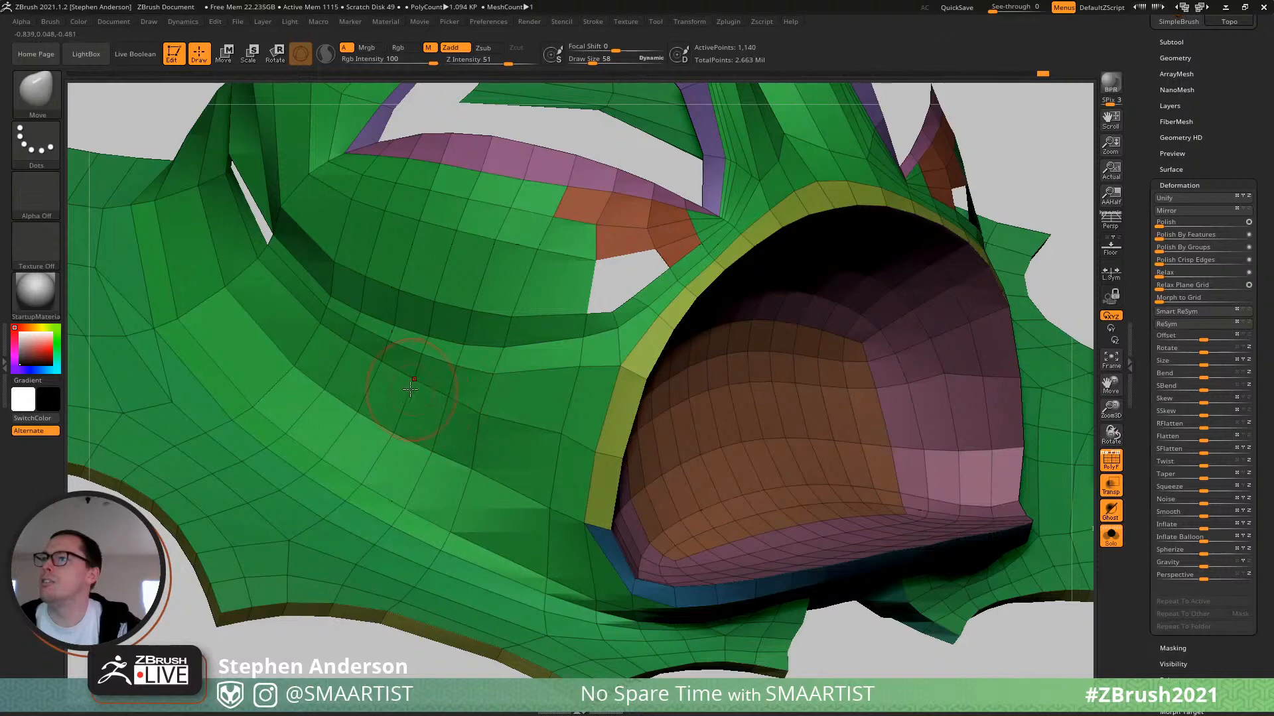
{"action": "right_click_drag", "start_coordinate": [411, 390], "coordinate": [559, 456]}
{"action": "key", "text": "shift"}
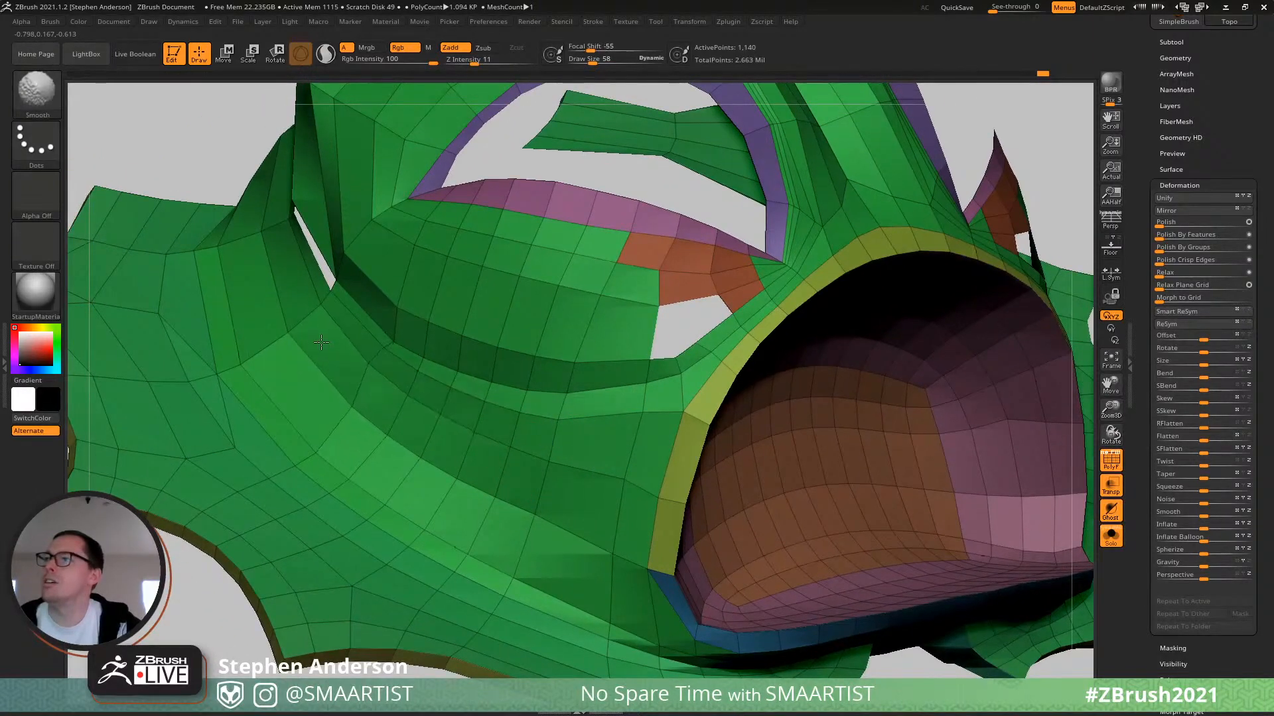
Switch to the ZModeler brush and delete the long, narrow polygon on the frill beside the eye.
{"action": "mouse_move", "coordinate": [489, 498]}
{"action": "right_mouse_down"}
{"action": "mouse_move", "coordinate": [524, 464]}
{"action": "mouse_move", "coordinate": [417, 370]}
{"action": "mouse_move", "coordinate": [510, 420]}
{"action": "mouse_move", "coordinate": [515, 395]}
{"action": "mouse_move", "coordinate": [497, 390]}
{"action": "mouse_move", "coordinate": [511, 404]}
{"action": "mouse_move", "coordinate": [637, 391]}
{"action": "mouse_move", "coordinate": [589, 387]}
{"action": "mouse_move", "coordinate": [515, 423]}
{"action": "right_mouse_up"}
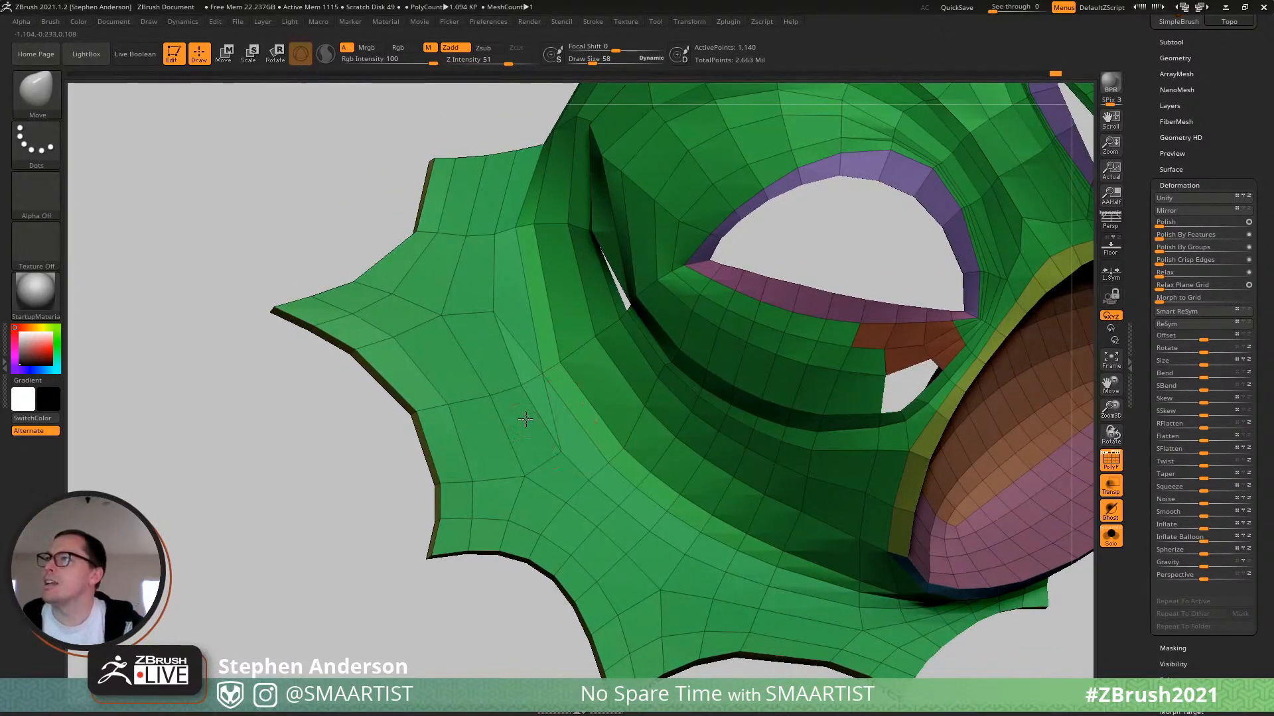
{"action": "mouse_move", "coordinate": [524, 418]}
{"action": "right_mouse_down"}
{"action": "mouse_move", "coordinate": [511, 398]}
{"action": "mouse_move", "coordinate": [524, 332]}
{"action": "mouse_move", "coordinate": [509, 155]}
{"action": "right_mouse_up"}
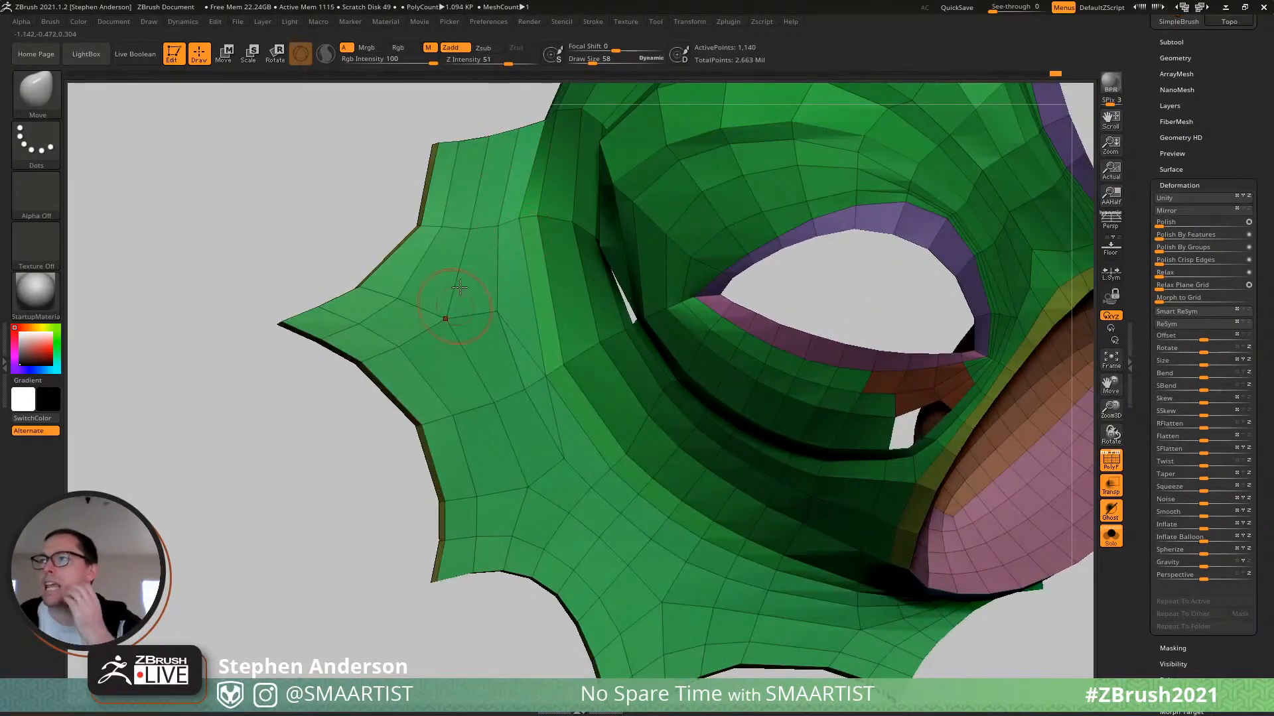
{"action": "mouse_move", "coordinate": [469, 380]}
{"action": "right_mouse_down"}
{"action": "mouse_move", "coordinate": [449, 402]}
{"action": "mouse_move", "coordinate": [507, 371]}
{"action": "mouse_move", "coordinate": [480, 363]}
{"action": "mouse_move", "coordinate": [549, 375]}
{"action": "right_mouse_up"}
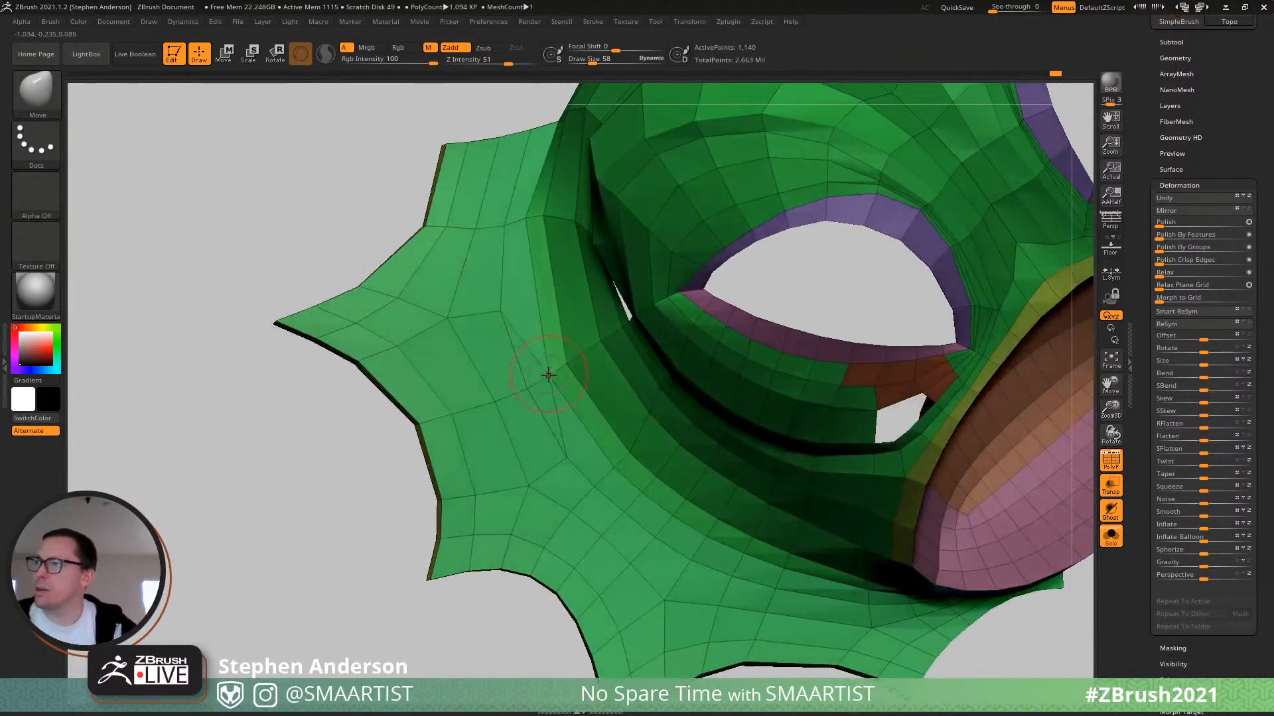
{"action": "key", "text": "b"}
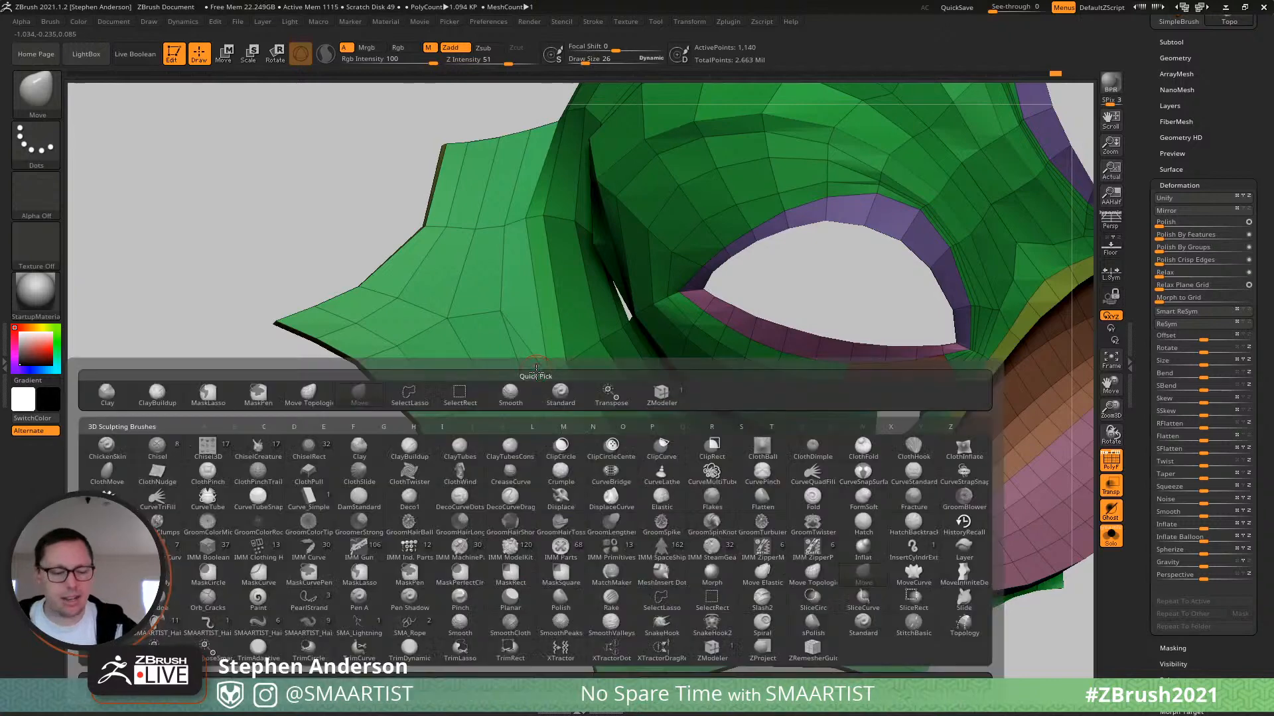
{"action": "key", "text": "z"}
{"action": "key", "text": "m"}
{"action": "left_click", "coordinate": [527, 394]}
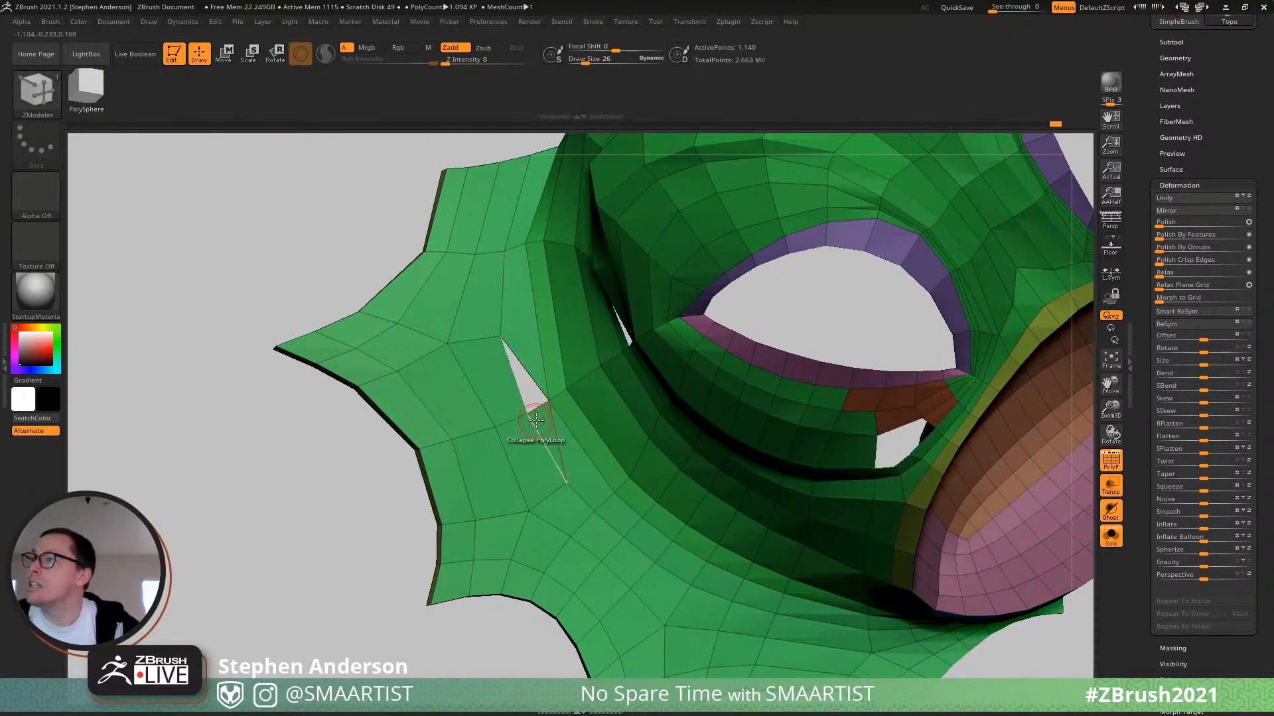
{"action": "mouse_move", "coordinate": [545, 450]}
{"action": "right_mouse_down"}
{"action": "mouse_move", "coordinate": [625, 398]}
{"action": "mouse_move", "coordinate": [532, 418]}
{"action": "mouse_move", "coordinate": [534, 429]}
{"action": "mouse_move", "coordinate": [597, 408]}
{"action": "mouse_move", "coordinate": [536, 433]}
{"action": "right_mouse_up"}
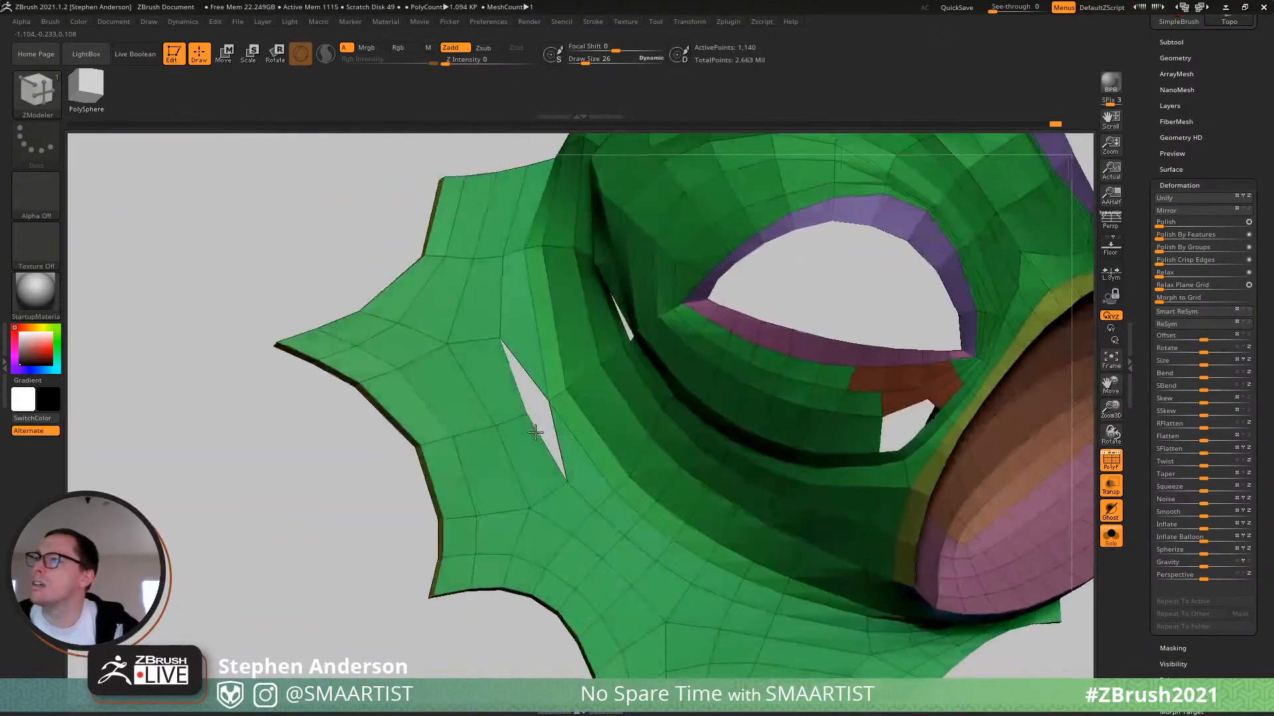
{"action": "right_click_drag", "start_coordinate": [547, 384], "coordinate": [563, 403]}
{"action": "right_click_drag", "start_coordinate": [562, 377], "coordinate": [549, 412]}
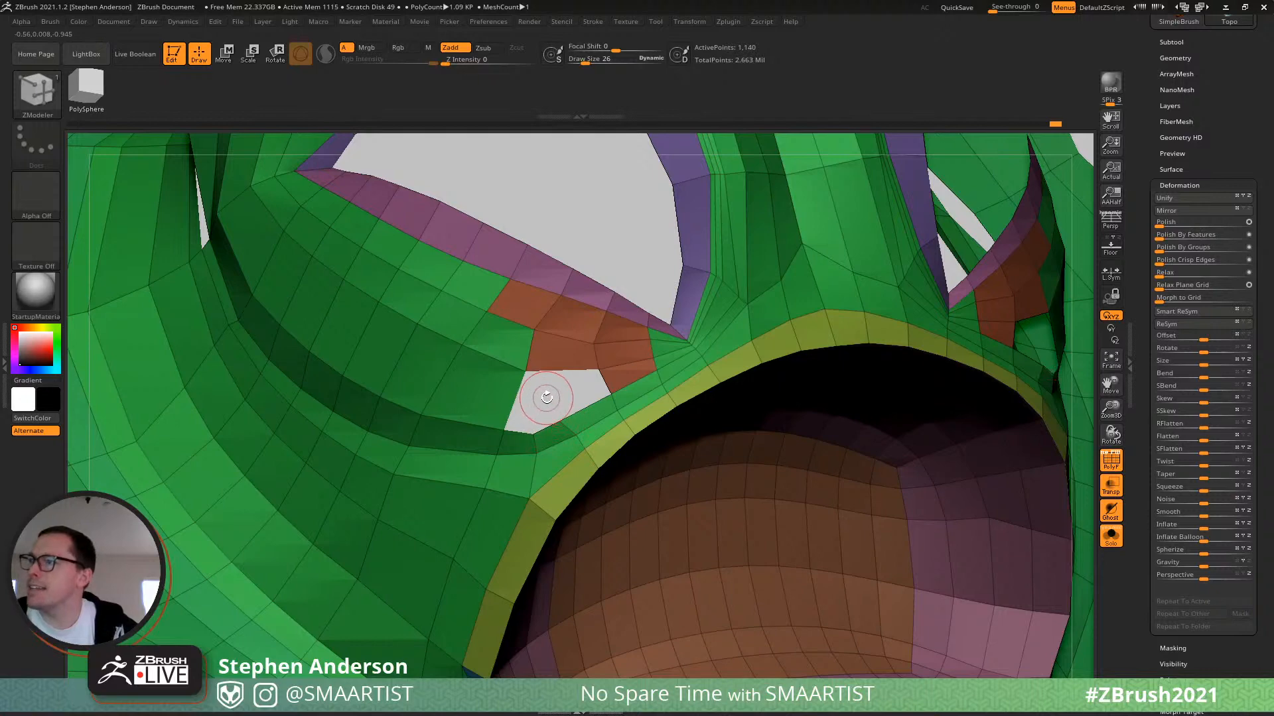
{"action": "right_click_drag", "start_coordinate": [559, 435], "coordinate": [567, 402]}
{"action": "right_click_drag", "start_coordinate": [567, 402], "coordinate": [597, 442], "text": "ctrl"}
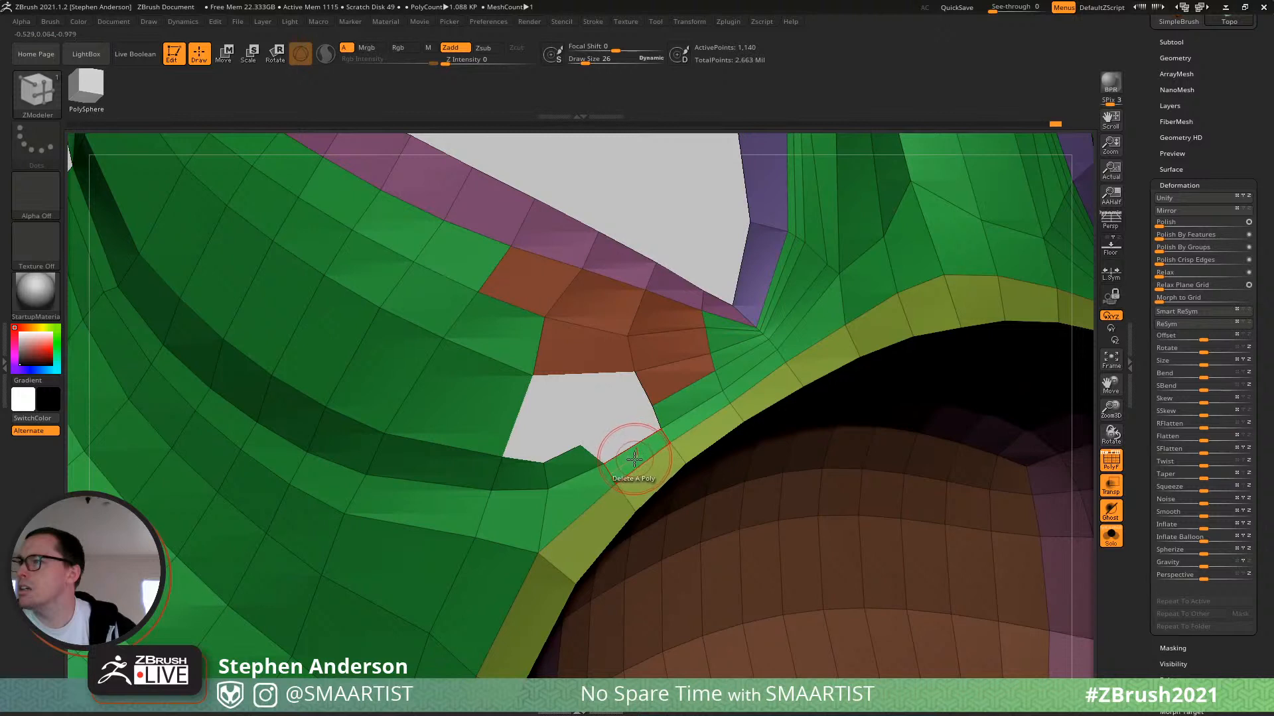
{"action": "key", "text": "ctrl+z"}
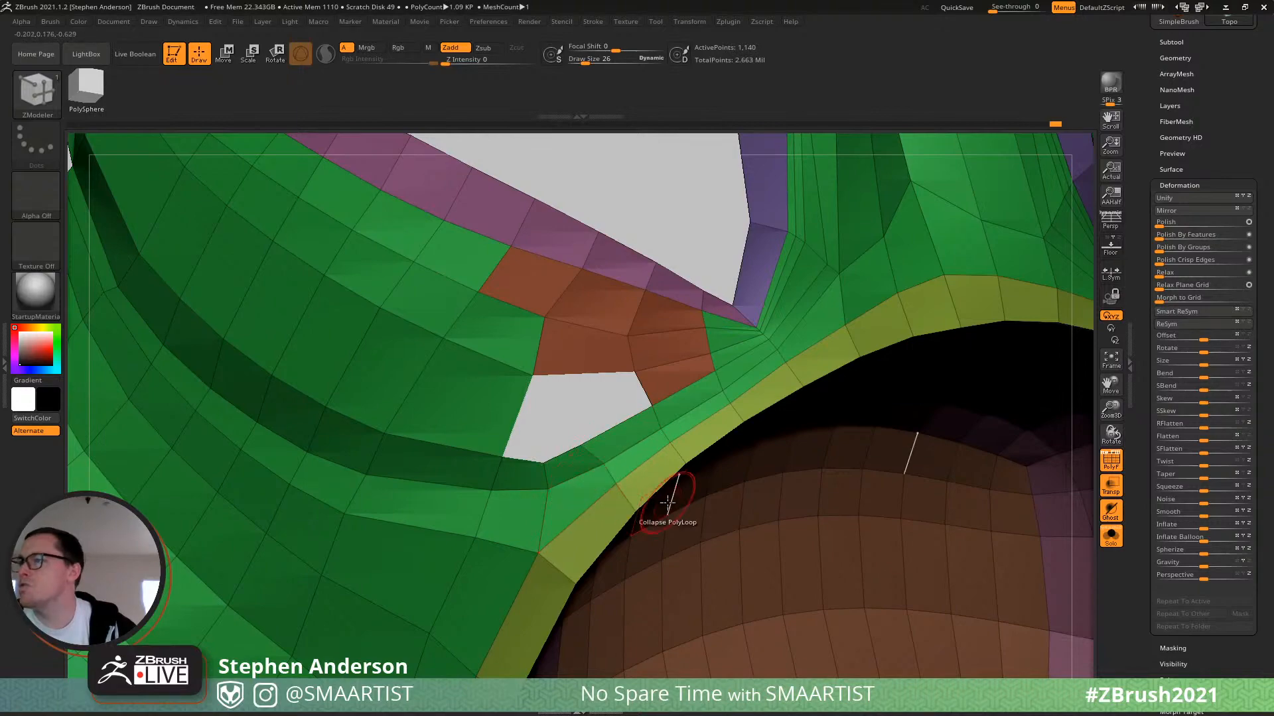
Stitch the orange patch's loose corner to the strip beside the mouth and bridge the remaining gap below the eye's inner corner.
{"action": "right_click_drag", "start_coordinate": [668, 503], "coordinate": [648, 327], "text": "ctrl"}
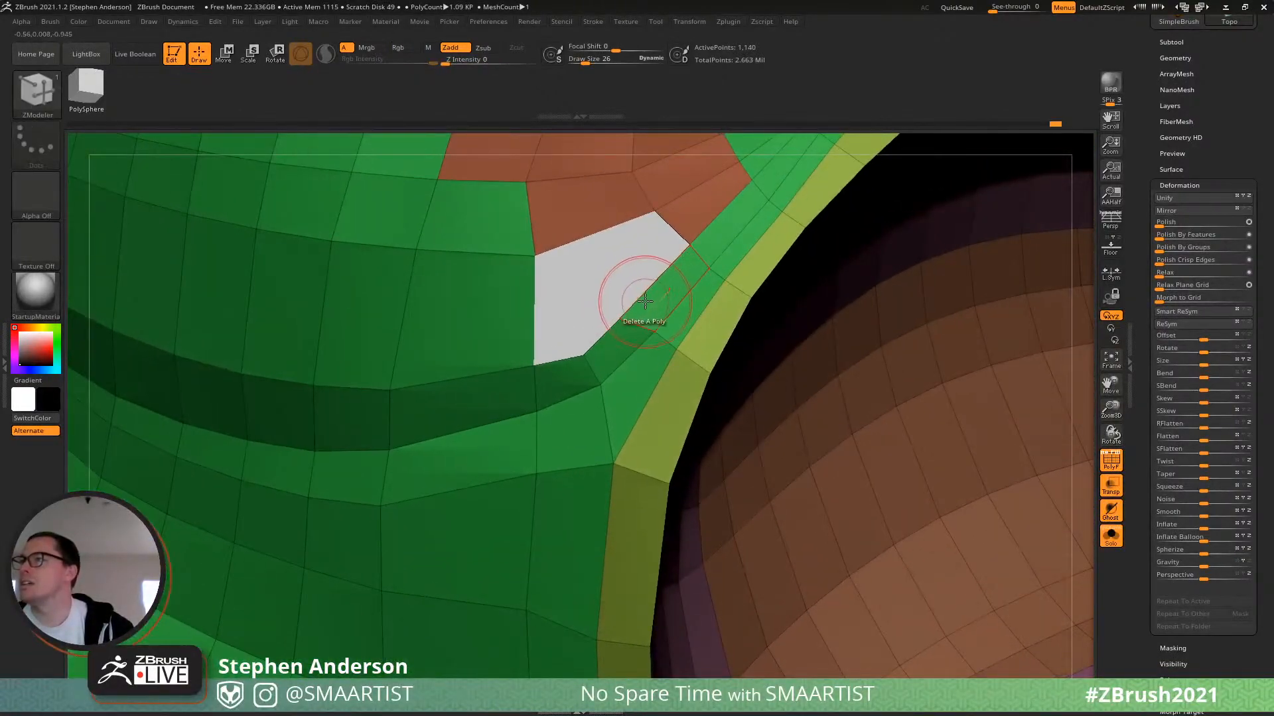
{"action": "key", "text": "space"}
{"action": "left_click", "coordinate": [506, 336]}
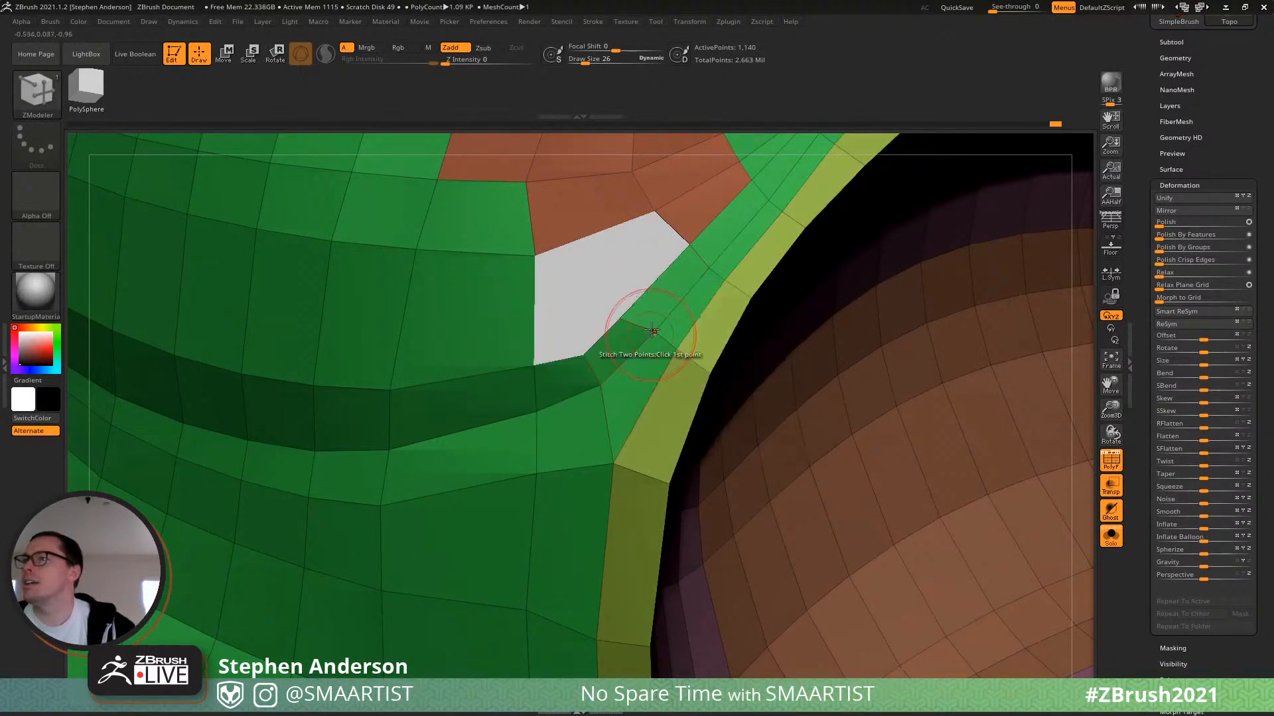
{"action": "left_click", "coordinate": [607, 229]}
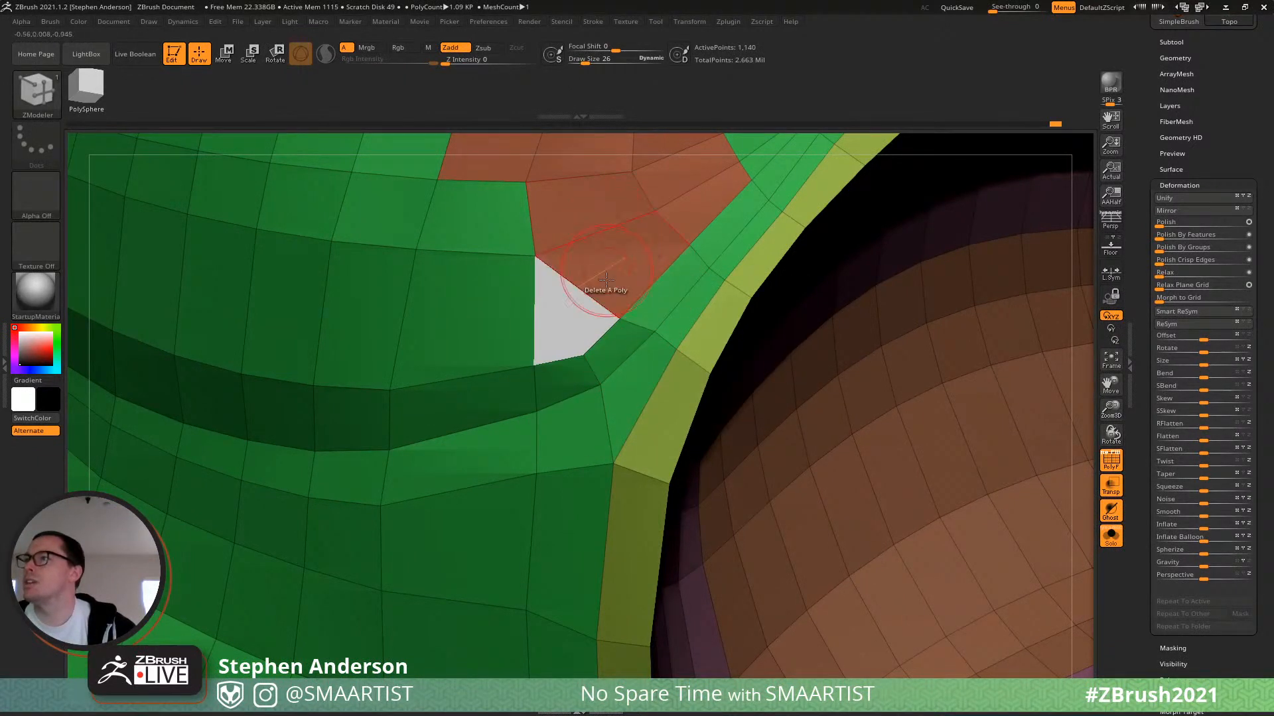
{"action": "left_click", "coordinate": [604, 335]}
{"action": "left_click", "coordinate": [535, 319]}
{"action": "right_click_drag", "start_coordinate": [648, 385], "coordinate": [589, 319], "text": "ctrl"}
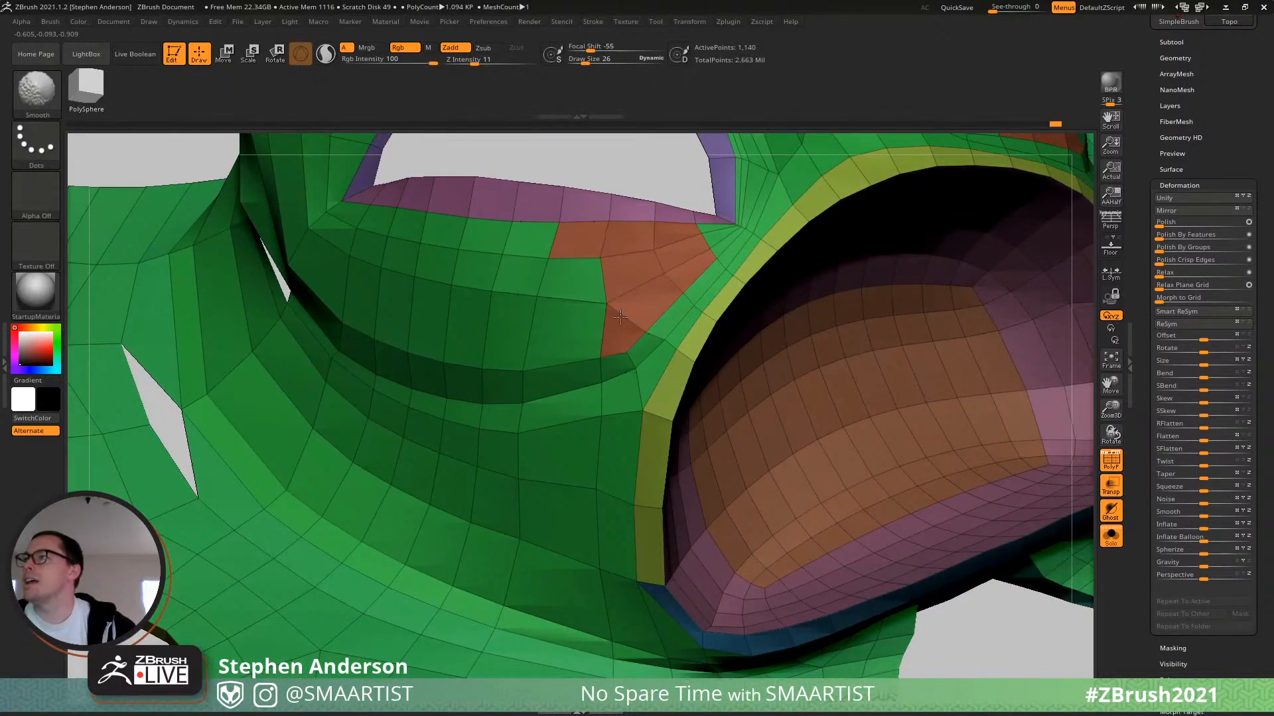
Set the ZModeler point action to Slide by Brush Radius and reshape the lower frill using draw sizes 124 and 62.
{"action": "mouse_move", "coordinate": [621, 310]}
{"action": "right_mouse_down"}
{"action": "mouse_move", "coordinate": [577, 327]}
{"action": "mouse_move", "coordinate": [537, 378]}
{"action": "mouse_move", "coordinate": [498, 383]}
{"action": "mouse_move", "coordinate": [509, 373]}
{"action": "right_mouse_up"}
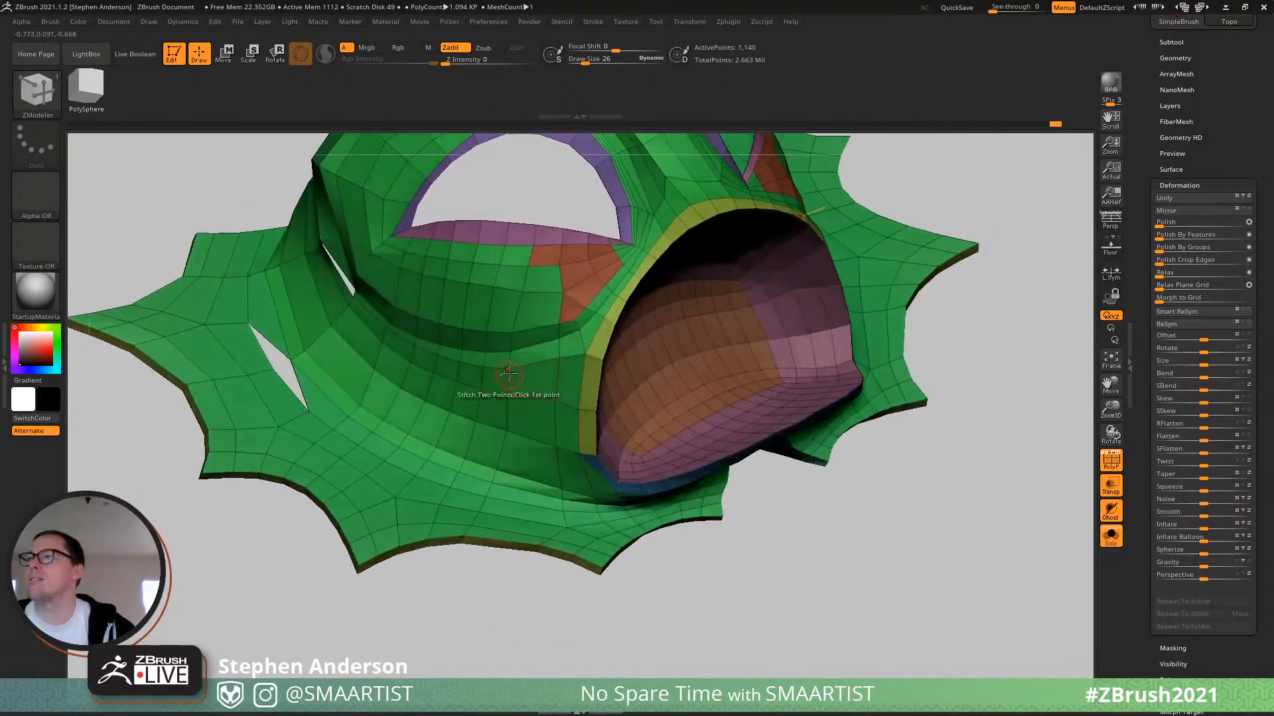
{"action": "key", "text": "space"}
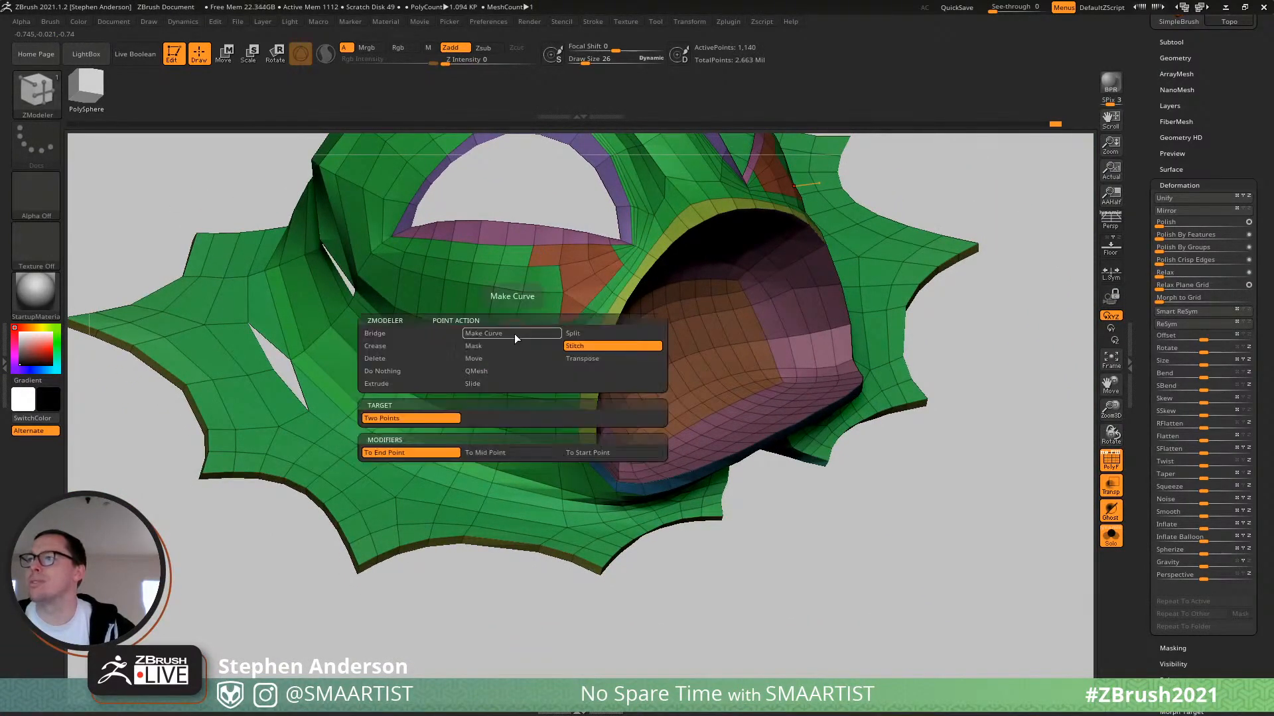
{"action": "left_click", "coordinate": [511, 385]}
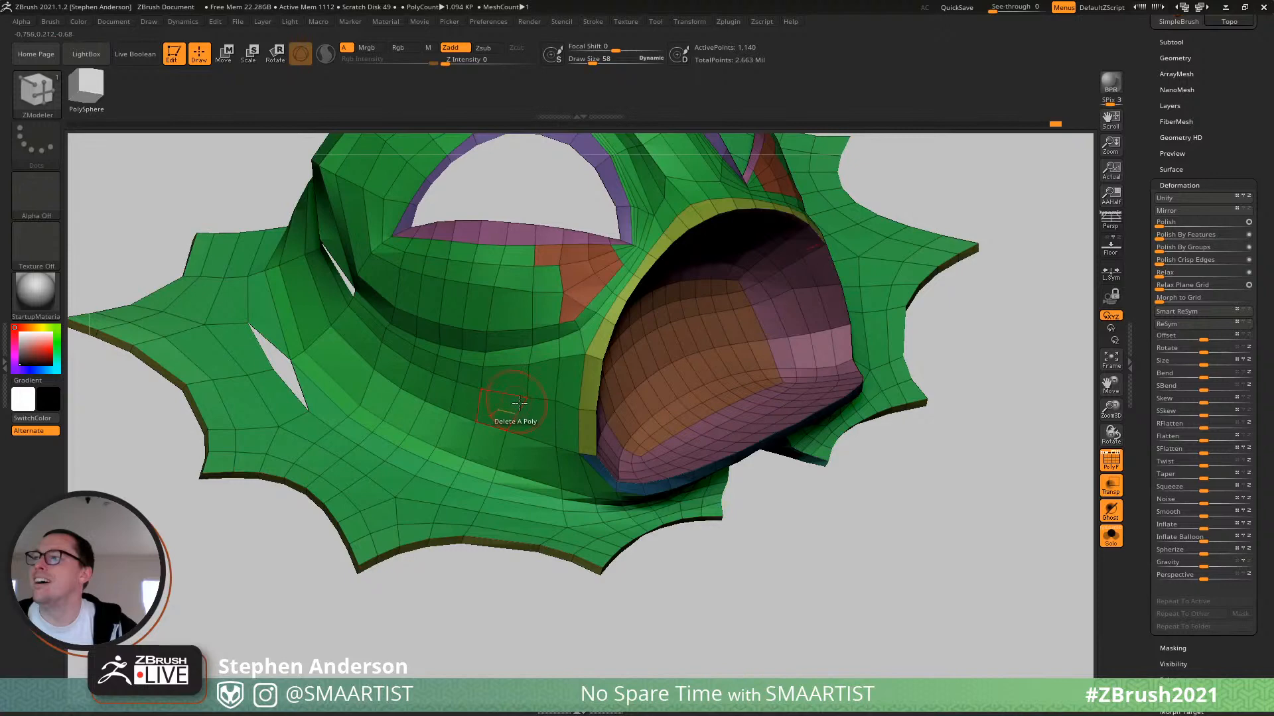
{"action": "right_click_drag", "start_coordinate": [519, 404], "coordinate": [488, 378]}
{"action": "key", "text": "s"}
{"action": "left_click", "coordinate": [494, 352]}
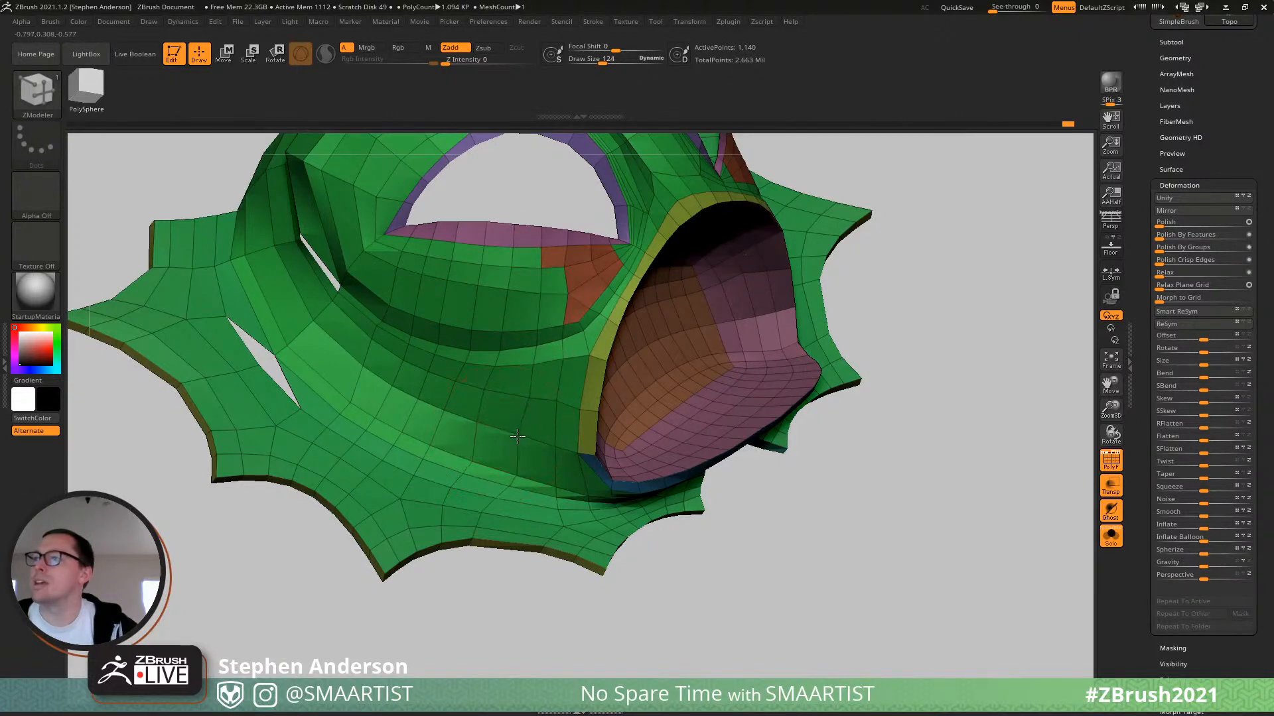
{"action": "right_click_drag", "start_coordinate": [484, 526], "coordinate": [467, 536]}
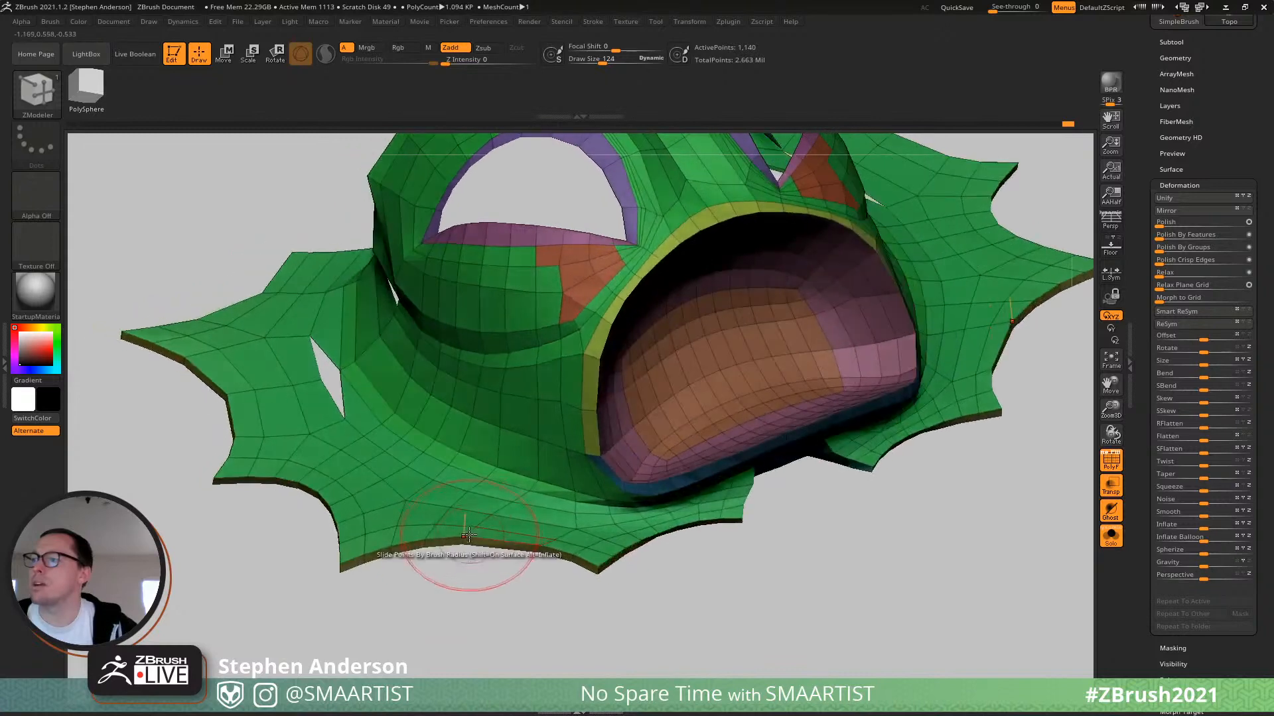
{"action": "mouse_move", "coordinate": [467, 536]}
{"action": "left_mouse_down"}
{"action": "mouse_move", "coordinate": [492, 542]}
{"action": "mouse_move", "coordinate": [494, 511]}
{"action": "left_mouse_up"}
{"action": "key", "text": "s"}
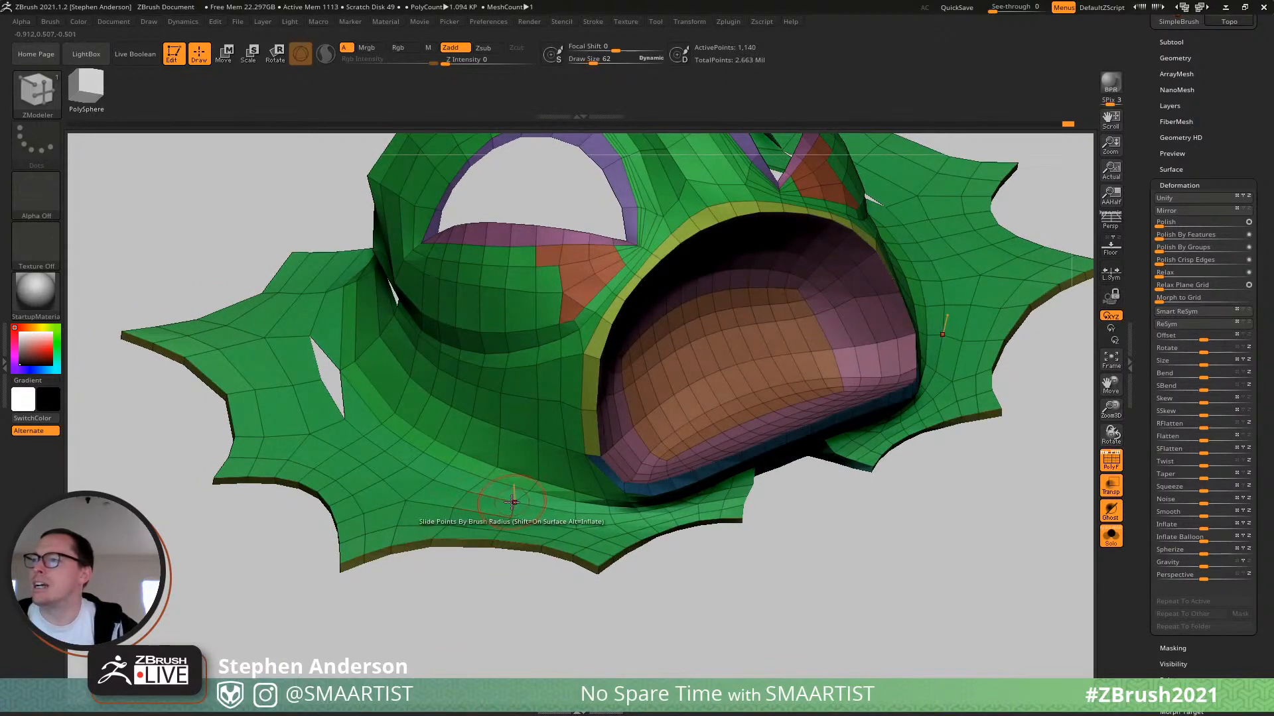
{"action": "right_click_drag", "start_coordinate": [483, 497], "coordinate": [484, 555]}
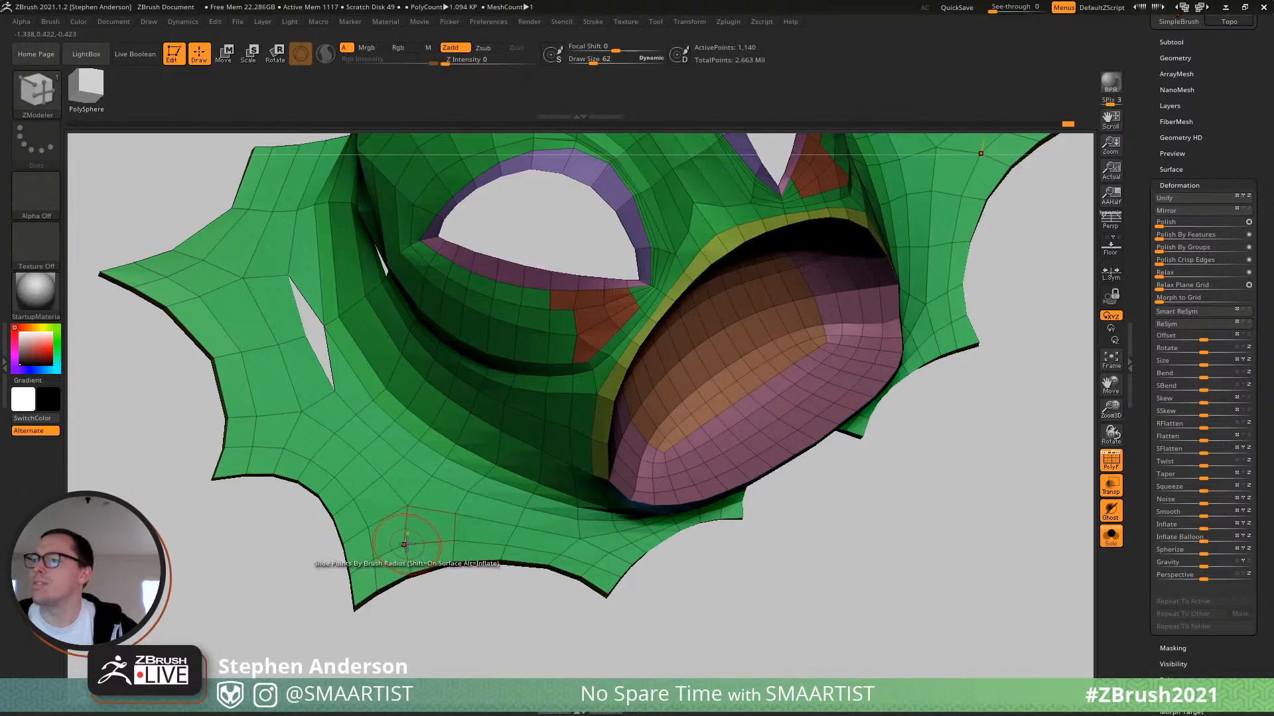
{"action": "mouse_move", "coordinate": [421, 526]}
{"action": "right_mouse_down"}
{"action": "mouse_move", "coordinate": [491, 472]}
{"action": "mouse_move", "coordinate": [509, 403]}
{"action": "right_mouse_up"}
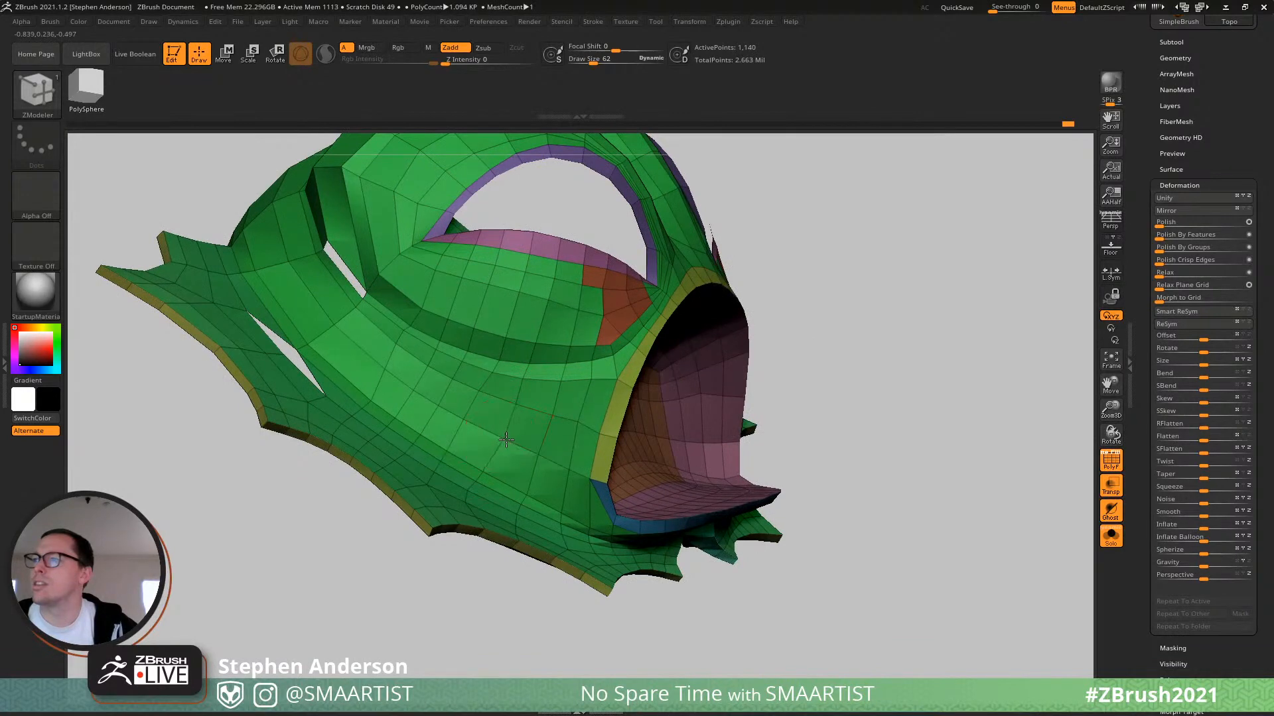
Isolate the face surface inside the frill, assign it its own polygroup, and show the whole mesh again.
{"action": "mouse_move", "coordinate": [521, 392]}
{"action": "right_mouse_down"}
{"action": "mouse_move", "coordinate": [557, 417]}
{"action": "mouse_move", "coordinate": [595, 342]}
{"action": "mouse_move", "coordinate": [562, 306]}
{"action": "mouse_move", "coordinate": [560, 422]}
{"action": "mouse_move", "coordinate": [540, 418]}
{"action": "mouse_move", "coordinate": [613, 470]}
{"action": "right_mouse_up"}
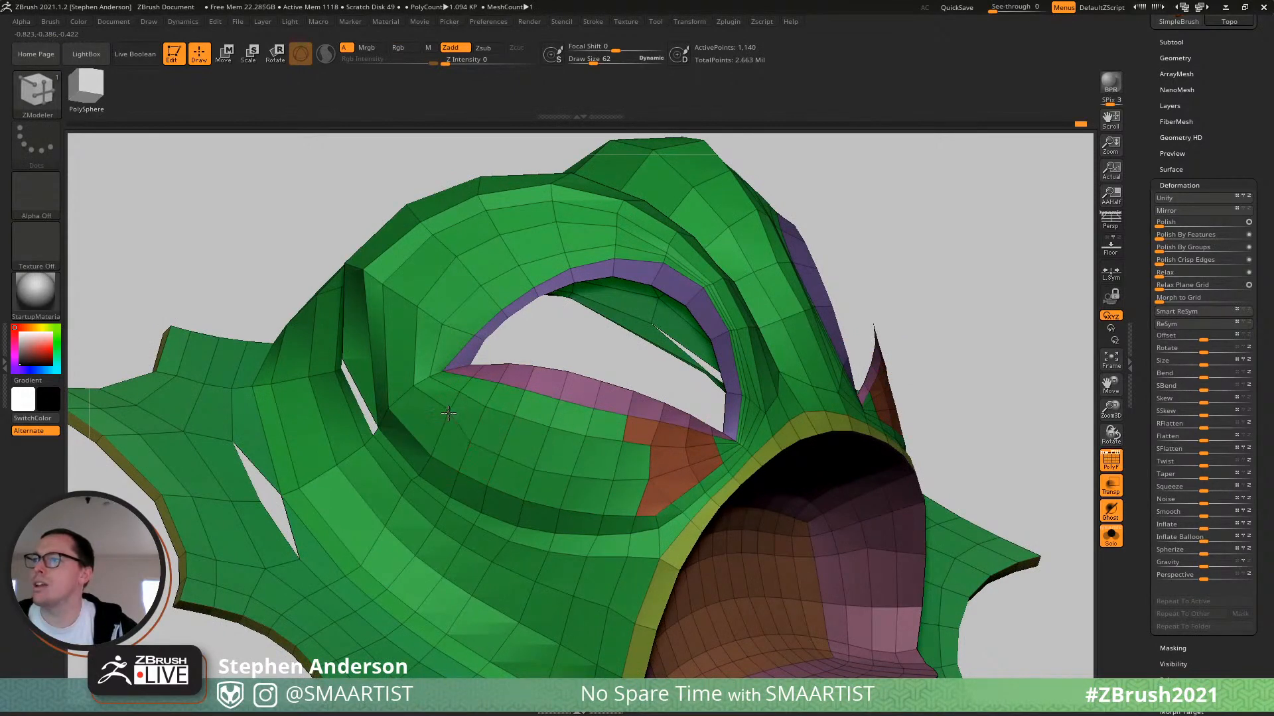
{"action": "mouse_move", "coordinate": [439, 427]}
{"action": "right_mouse_down"}
{"action": "mouse_move", "coordinate": [456, 383]}
{"action": "mouse_move", "coordinate": [487, 398]}
{"action": "mouse_move", "coordinate": [558, 363]}
{"action": "mouse_move", "coordinate": [597, 364]}
{"action": "mouse_move", "coordinate": [605, 314]}
{"action": "mouse_move", "coordinate": [588, 407]}
{"action": "mouse_move", "coordinate": [498, 451]}
{"action": "mouse_move", "coordinate": [575, 365]}
{"action": "right_mouse_up"}
{"action": "key", "text": "ctrl"}
{"action": "left_click", "coordinate": [569, 385], "text": "ctrl+shift"}
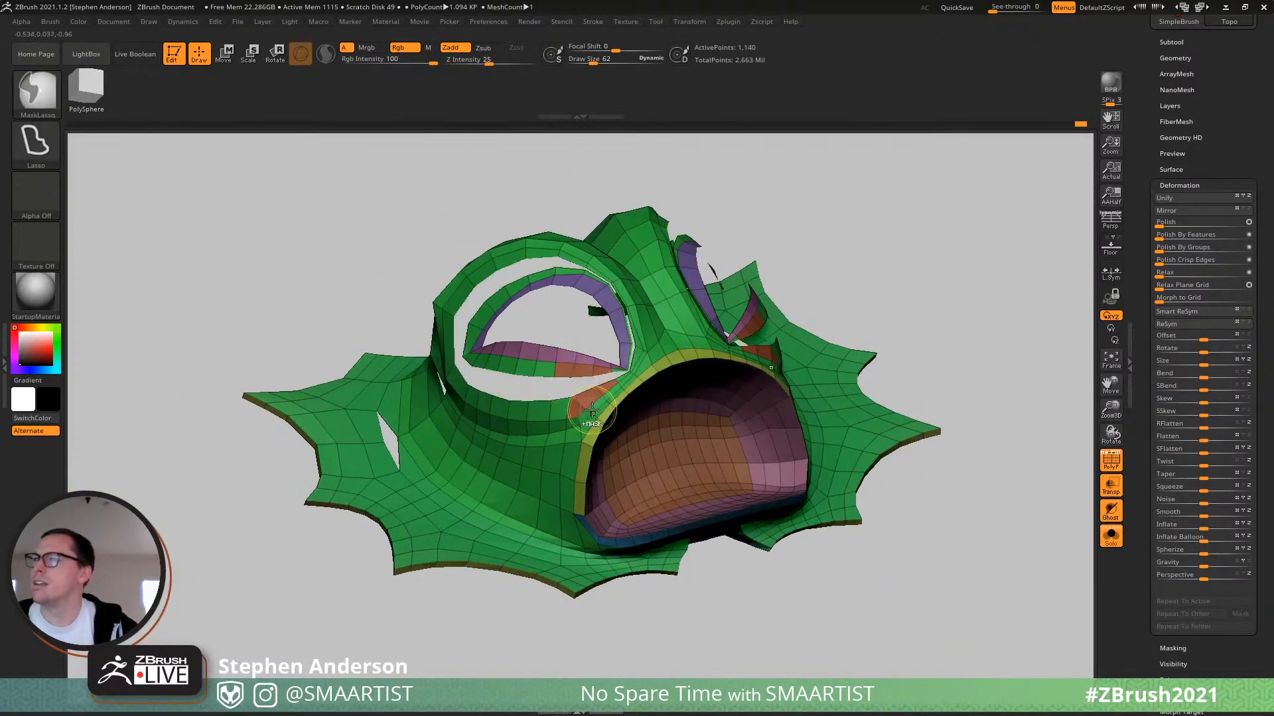
{"action": "key", "text": "ctrl+z"}
{"action": "left_click", "coordinate": [572, 380], "text": "ctrl+shift"}
{"action": "right_click_drag", "start_coordinate": [603, 422], "coordinate": [600, 346], "text": "ctrl"}
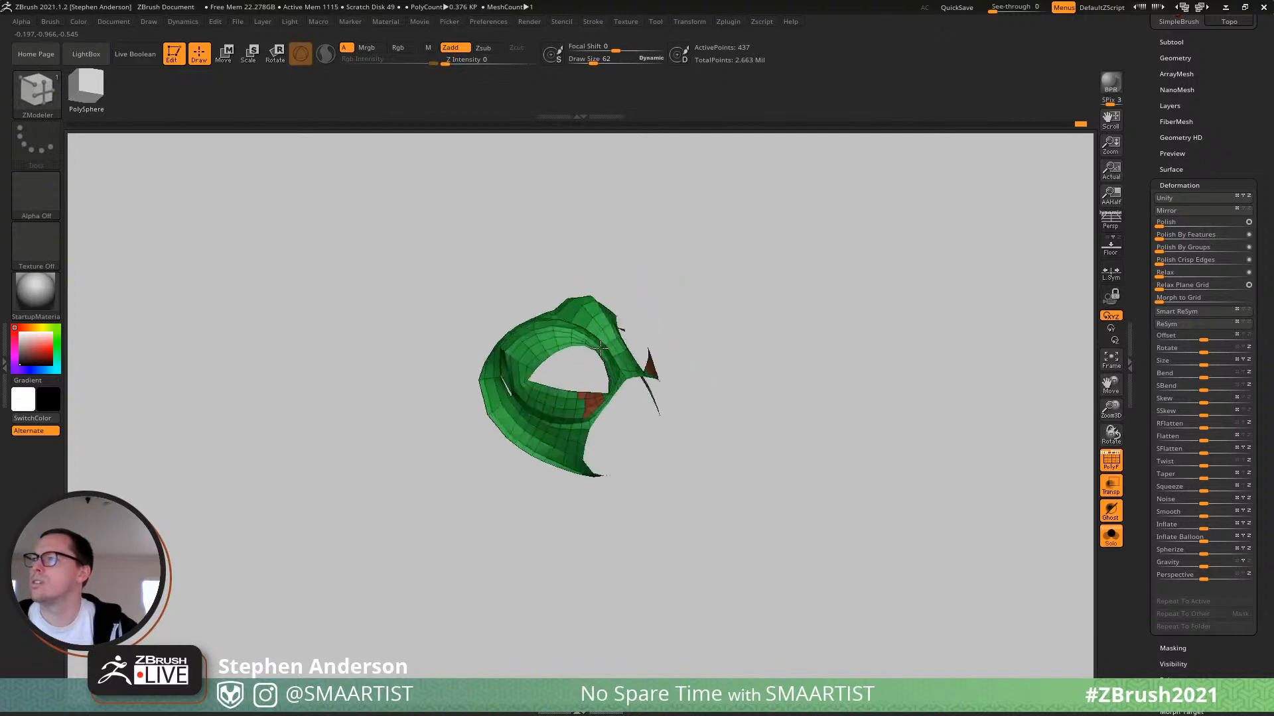
{"action": "right_click_drag", "start_coordinate": [619, 270], "coordinate": [649, 242]}
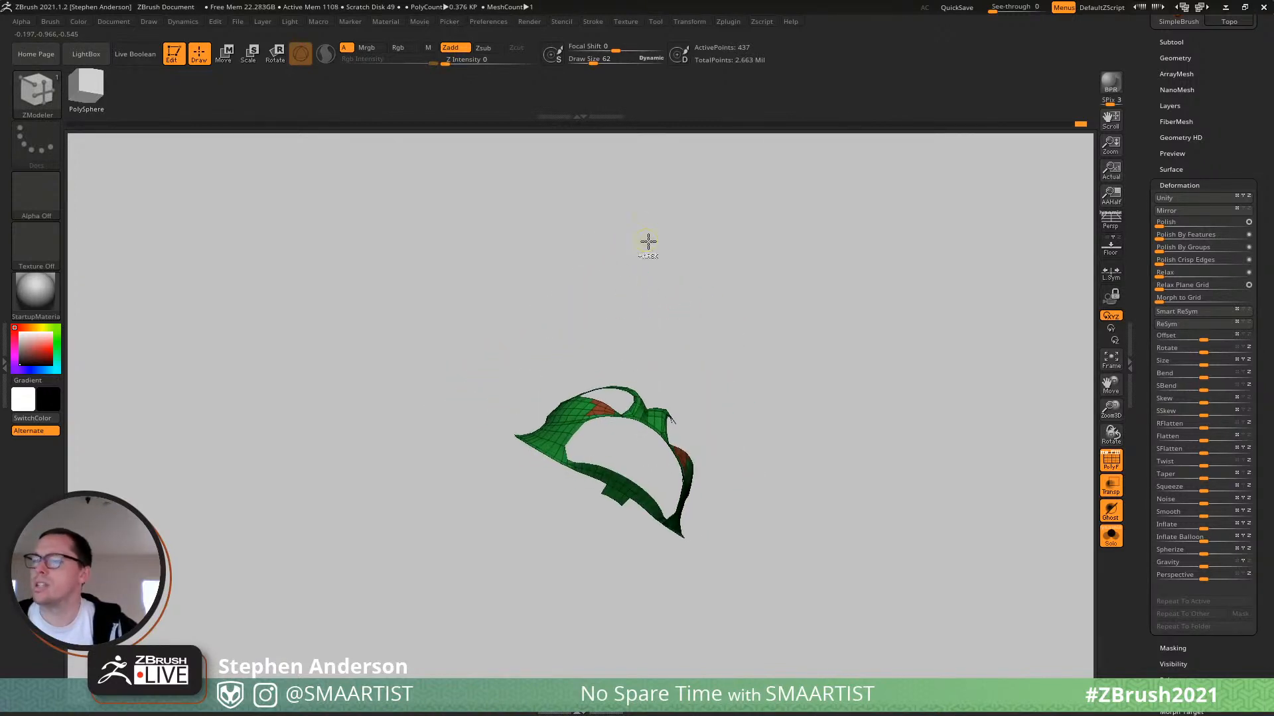
{"action": "left_click", "coordinate": [728, 303], "text": "ctrl+shift"}
Set the draw size to 28 and slide the points around the upper end of the frill hole to reshape it.
{"action": "mouse_move", "coordinate": [728, 303]}
{"action": "right_mouse_down"}
{"action": "mouse_move", "coordinate": [560, 420]}
{"action": "mouse_move", "coordinate": [531, 398]}
{"action": "mouse_move", "coordinate": [563, 438]}
{"action": "mouse_move", "coordinate": [656, 432]}
{"action": "mouse_move", "coordinate": [647, 476]}
{"action": "mouse_move", "coordinate": [654, 378]}
{"action": "mouse_move", "coordinate": [620, 421]}
{"action": "mouse_move", "coordinate": [591, 431]}
{"action": "mouse_move", "coordinate": [507, 432]}
{"action": "mouse_move", "coordinate": [645, 502]}
{"action": "mouse_move", "coordinate": [645, 387]}
{"action": "right_mouse_up"}
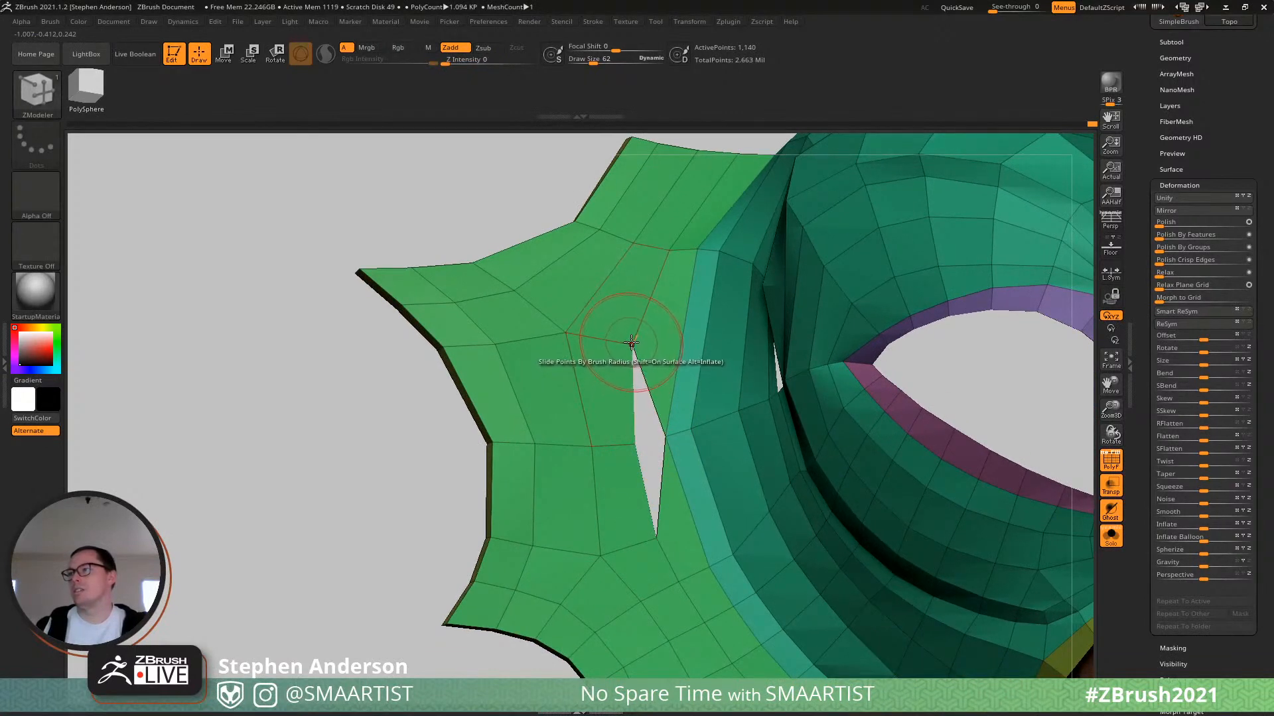
{"action": "key", "text": "s"}
{"action": "left_click_drag", "start_coordinate": [629, 339], "coordinate": [626, 340]}
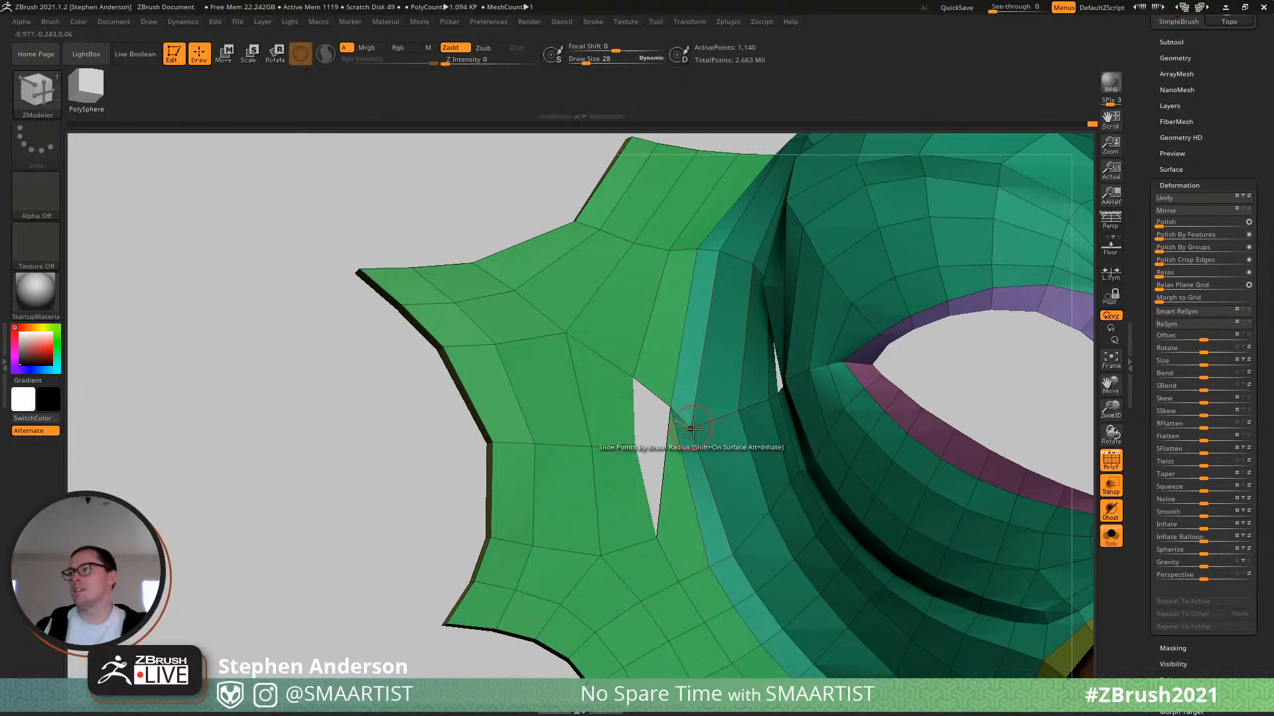
{"action": "right_click_drag", "start_coordinate": [742, 414], "coordinate": [738, 407]}
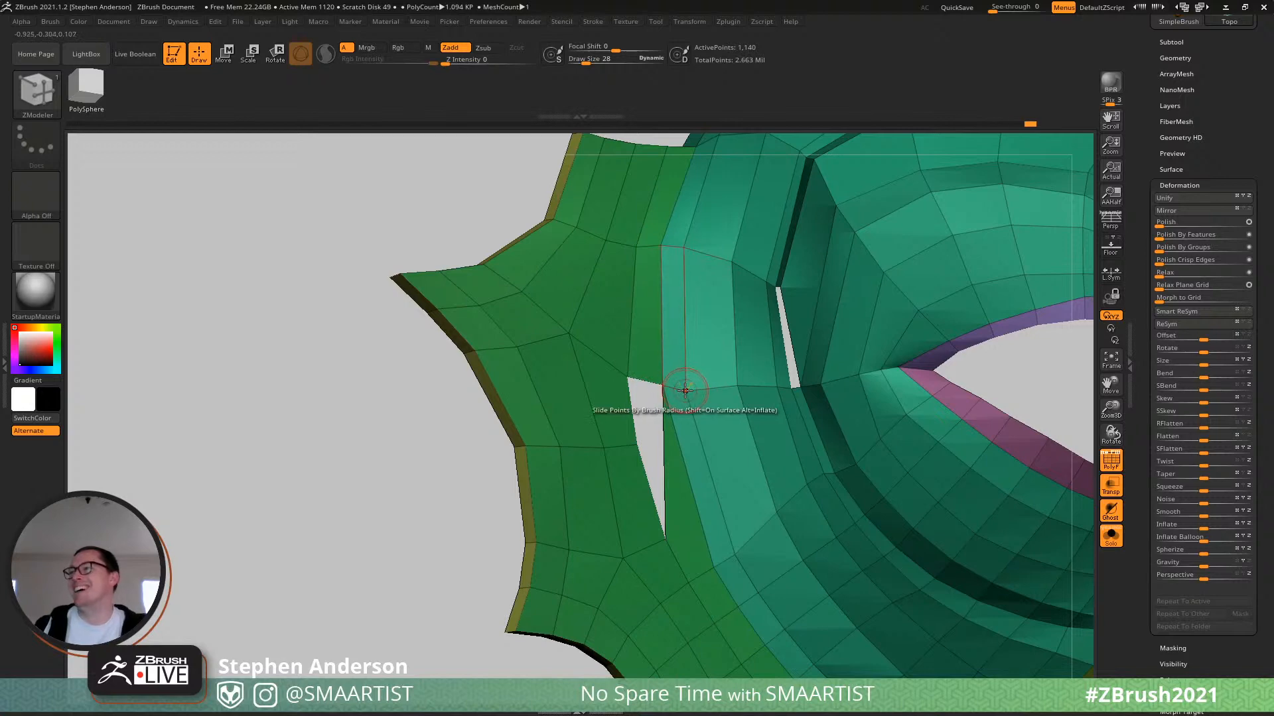
{"action": "right_click_drag", "start_coordinate": [647, 363], "coordinate": [667, 335]}
{"action": "right_click_drag", "start_coordinate": [738, 392], "coordinate": [748, 418]}
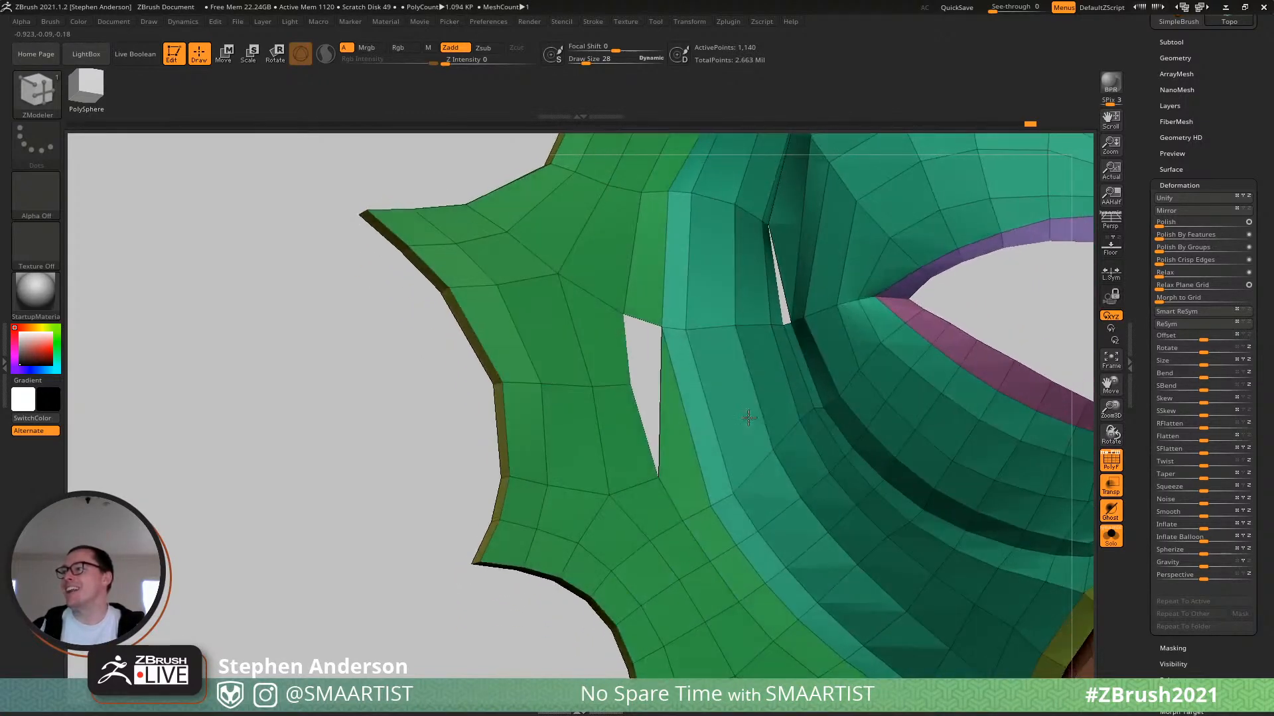
Delete the polygons along the face side of the frill hole and slide the exposed points to even out its edge.
{"action": "left_click", "coordinate": [709, 465]}
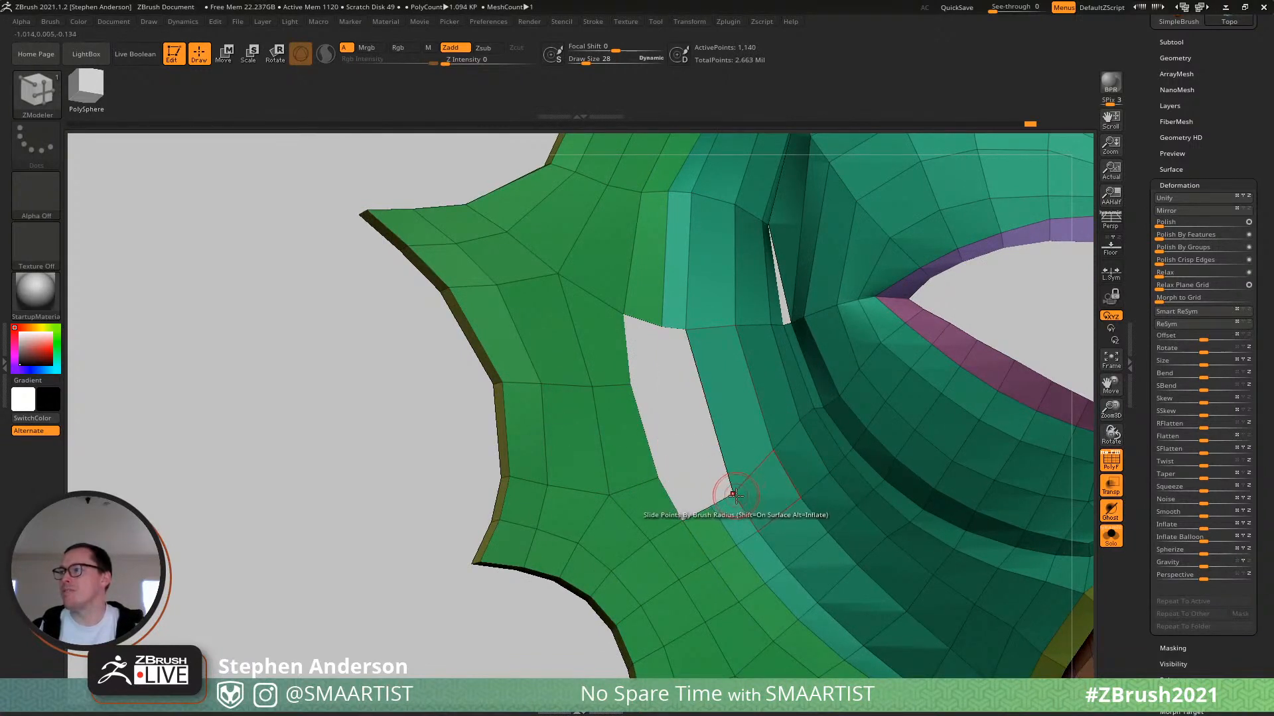
{"action": "left_click_drag", "start_coordinate": [733, 483], "coordinate": [719, 419]}
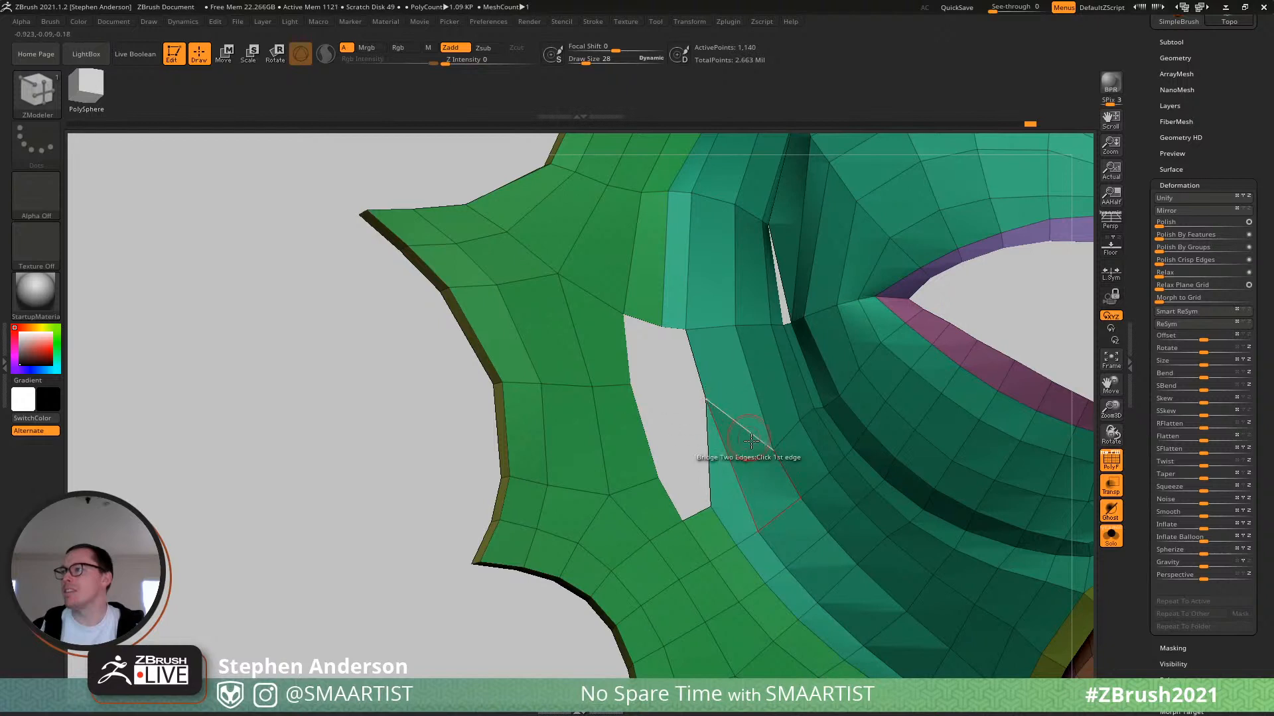
{"action": "left_click_drag", "start_coordinate": [766, 455], "coordinate": [750, 415]}
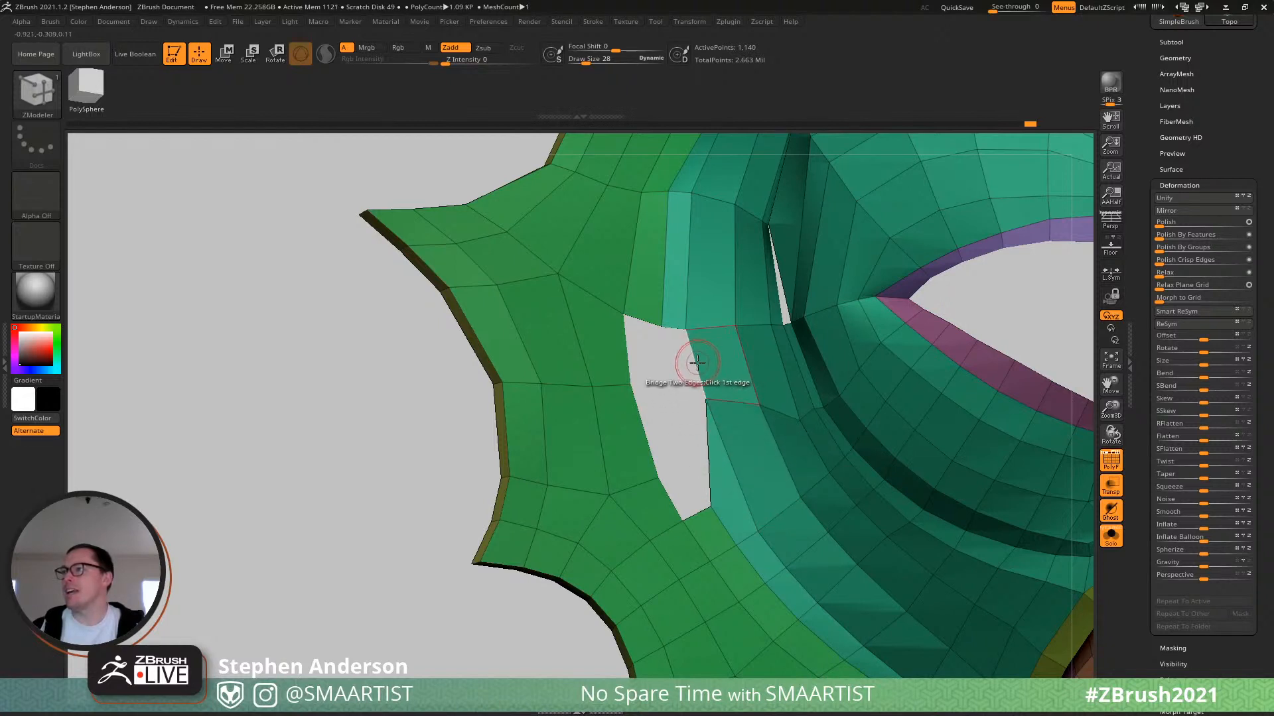
Bridge the two opposite edges at the upper end of the frill hole with new polygons.
{"action": "key", "text": "space"}
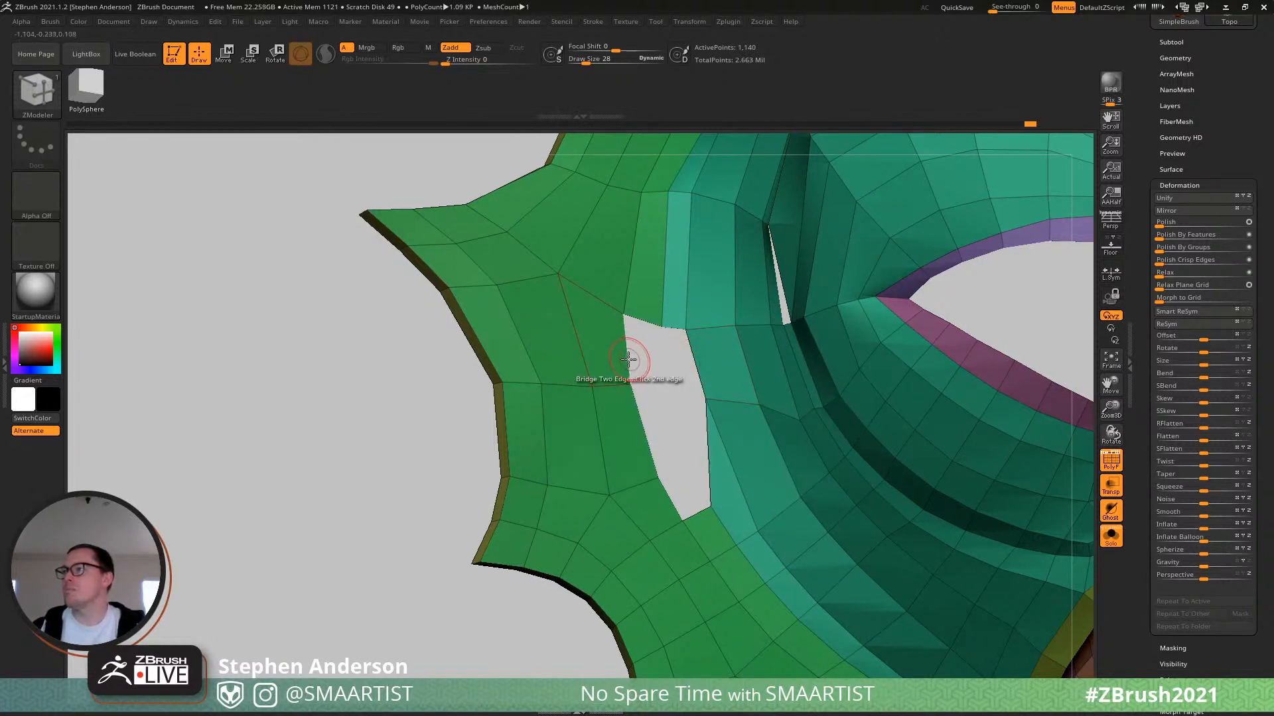
{"action": "left_click", "coordinate": [628, 359]}
{"action": "key", "text": "space"}
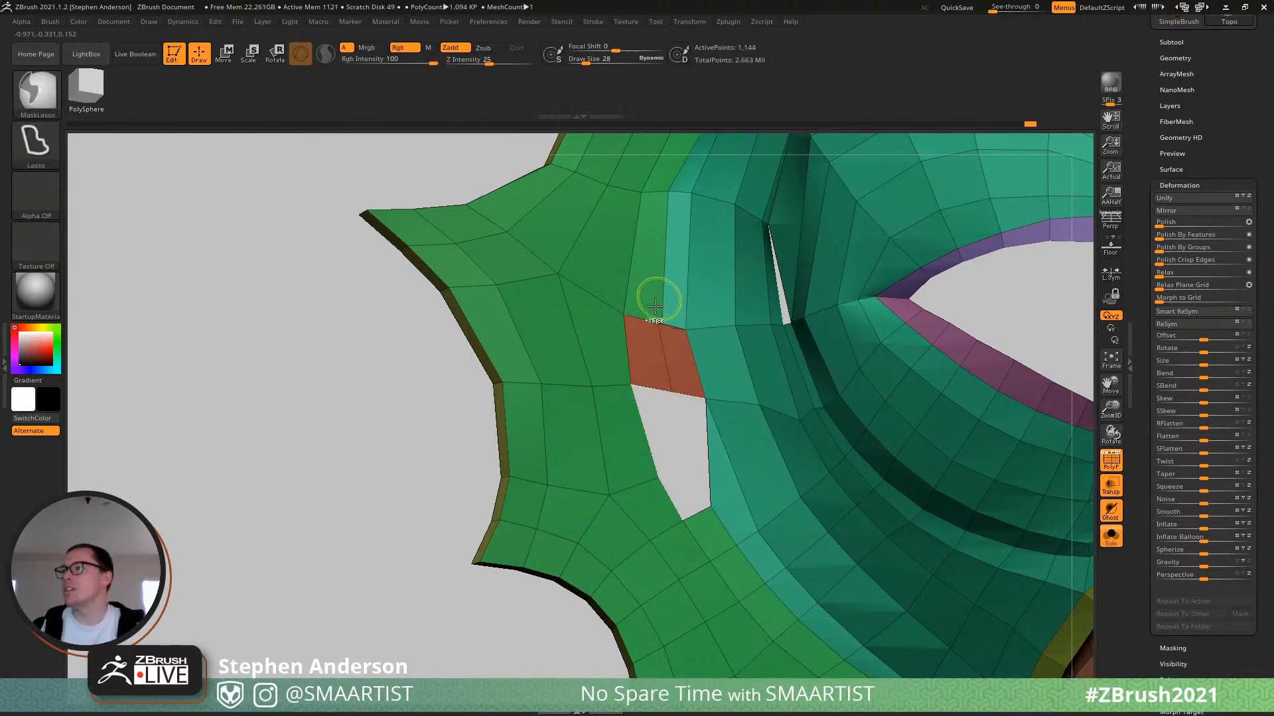
Set the draw size to 9 and stitch the loose middle point of the new bridge polygons to the face point above it.
{"action": "right_click_drag", "start_coordinate": [660, 299], "coordinate": [678, 348], "text": "ctrl"}
{"action": "key", "text": "s"}
{"action": "left_click_drag", "start_coordinate": [657, 325], "coordinate": [666, 346]}
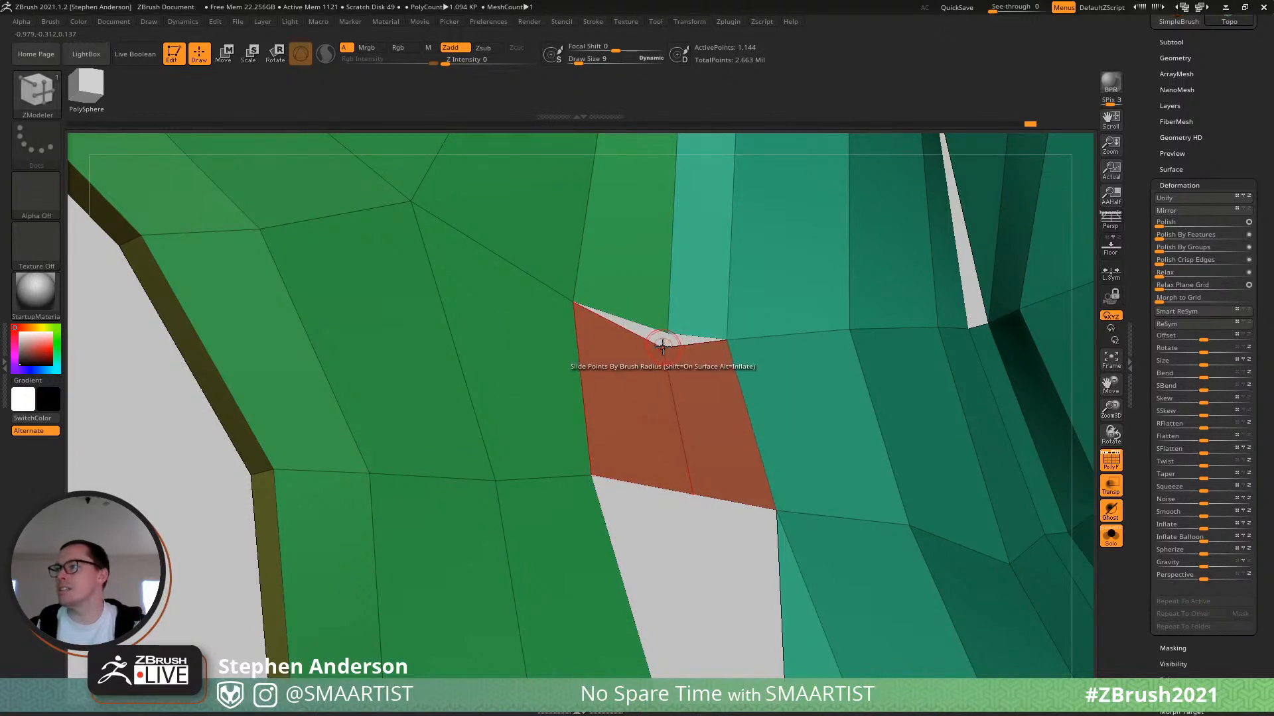
{"action": "key", "text": "space"}
{"action": "left_click", "coordinate": [734, 363]}
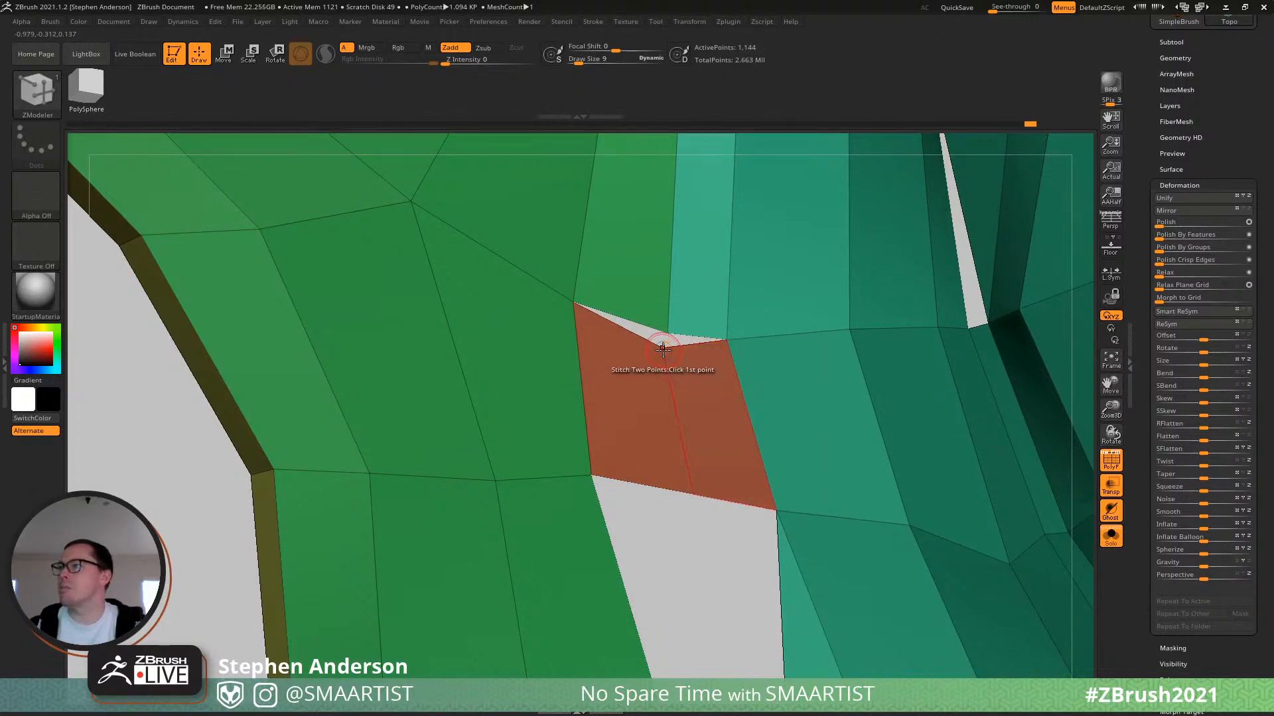
{"action": "left_click", "coordinate": [668, 331]}
Slide the points along the crease below the outer eye corner to smooth its curve, using draw sizes 33 and 86.
{"action": "right_click_drag", "start_coordinate": [668, 336], "coordinate": [663, 259], "text": "ctrl"}
{"action": "right_click_drag", "start_coordinate": [663, 259], "coordinate": [663, 425]}
{"action": "right_click_drag", "start_coordinate": [664, 425], "coordinate": [663, 371], "text": "ctrl"}
{"action": "mouse_move", "coordinate": [663, 371]}
{"action": "right_mouse_down"}
{"action": "mouse_move", "coordinate": [664, 295]}
{"action": "mouse_move", "coordinate": [723, 421]}
{"action": "right_mouse_up"}
{"action": "right_click_drag", "start_coordinate": [806, 419], "coordinate": [837, 426]}
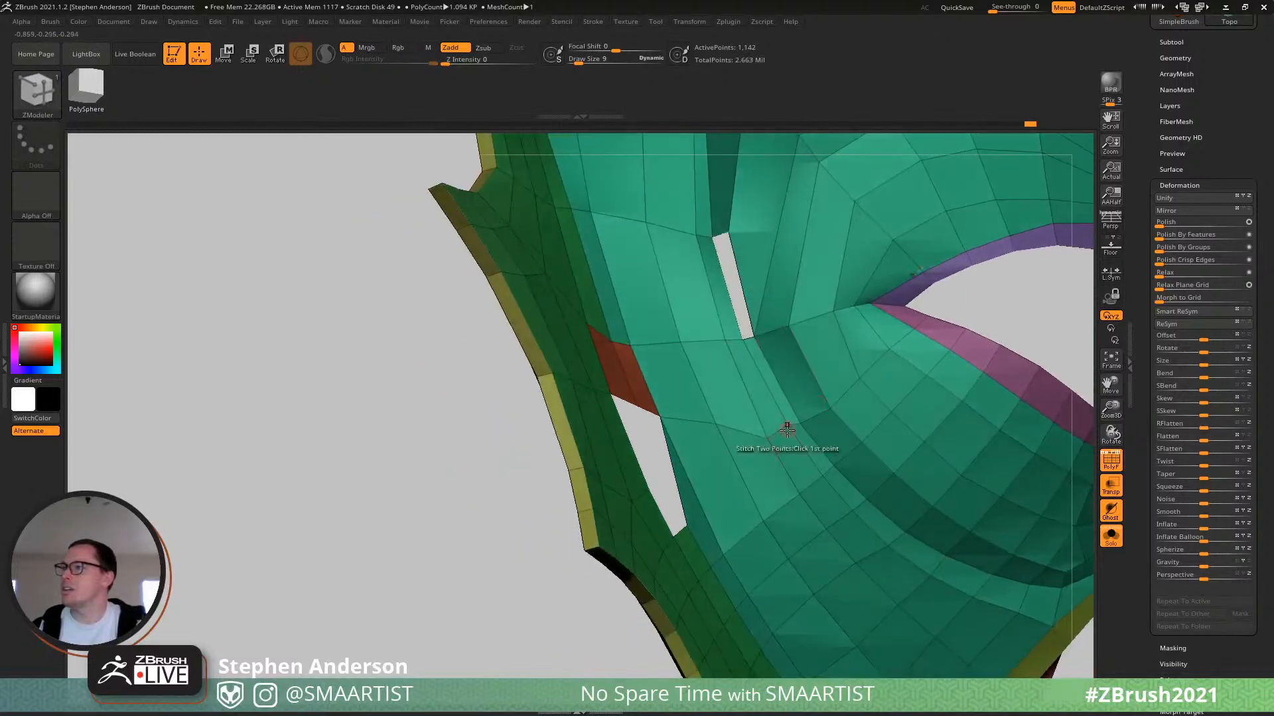
{"action": "key", "text": "space"}
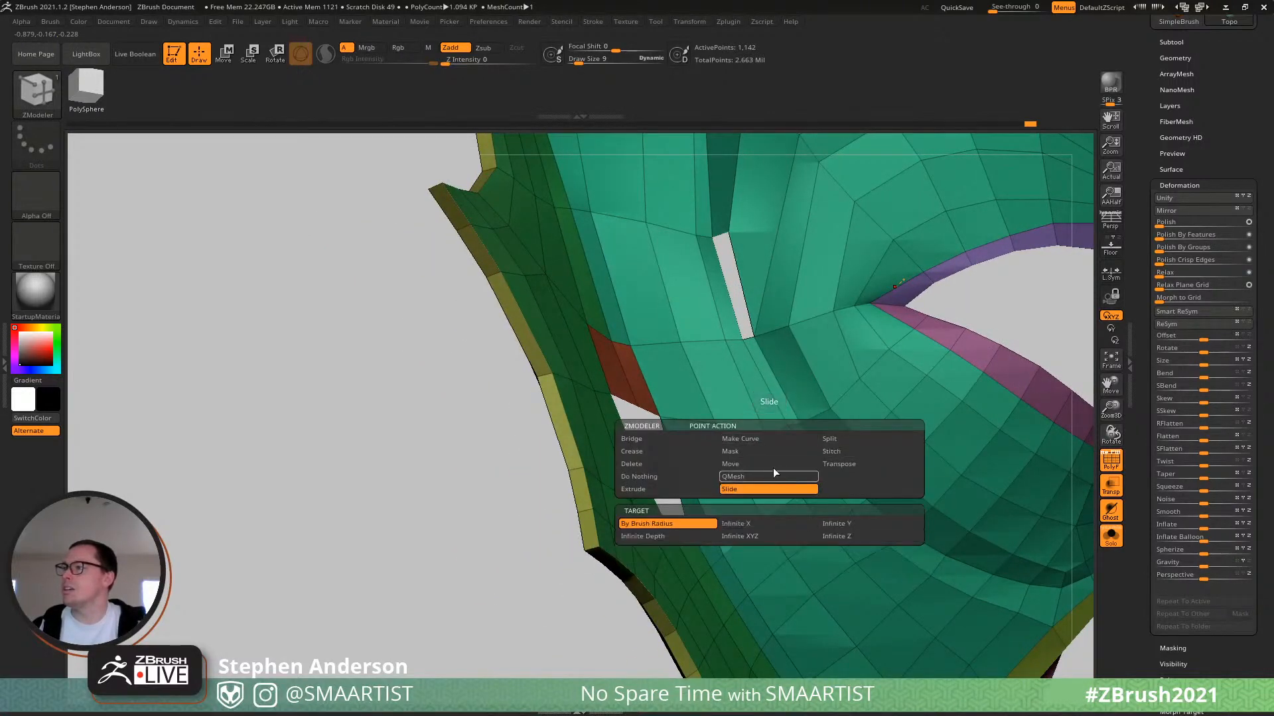
{"action": "left_click", "coordinate": [763, 489]}
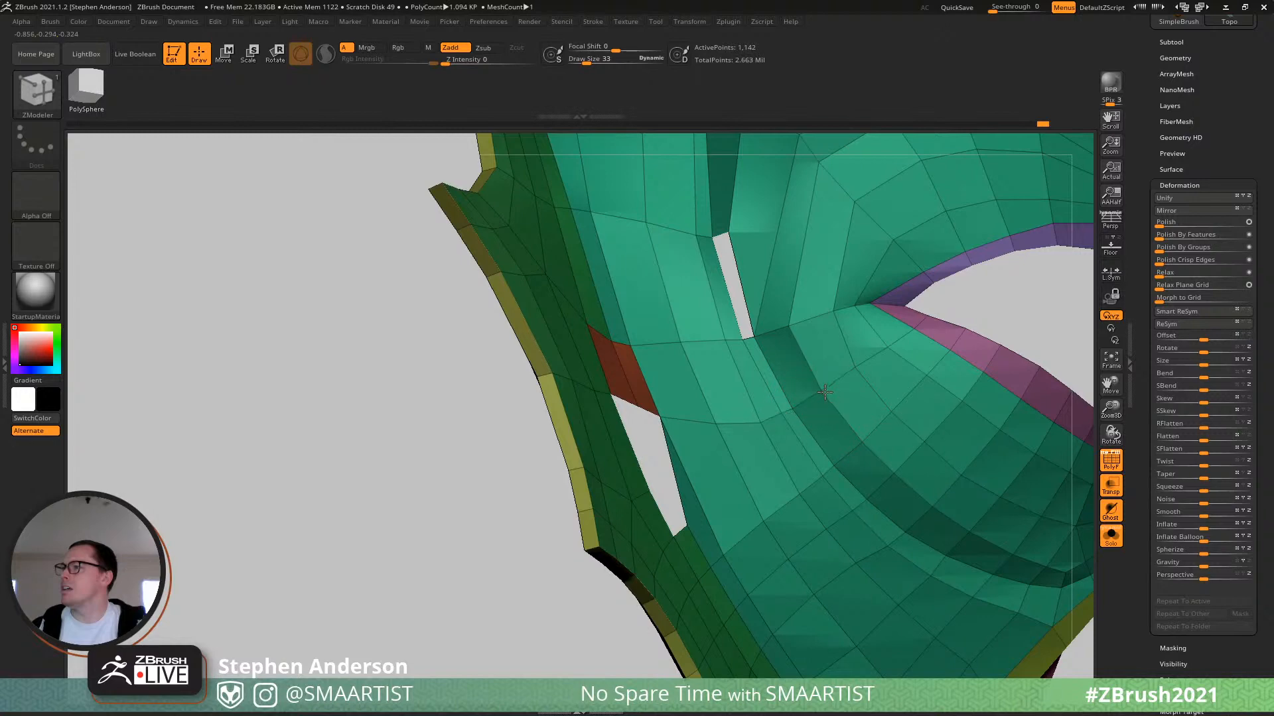
{"action": "right_click_drag", "start_coordinate": [753, 422], "coordinate": [768, 424]}
{"action": "right_click_drag", "start_coordinate": [803, 472], "coordinate": [818, 471]}
{"action": "key", "text": "s"}
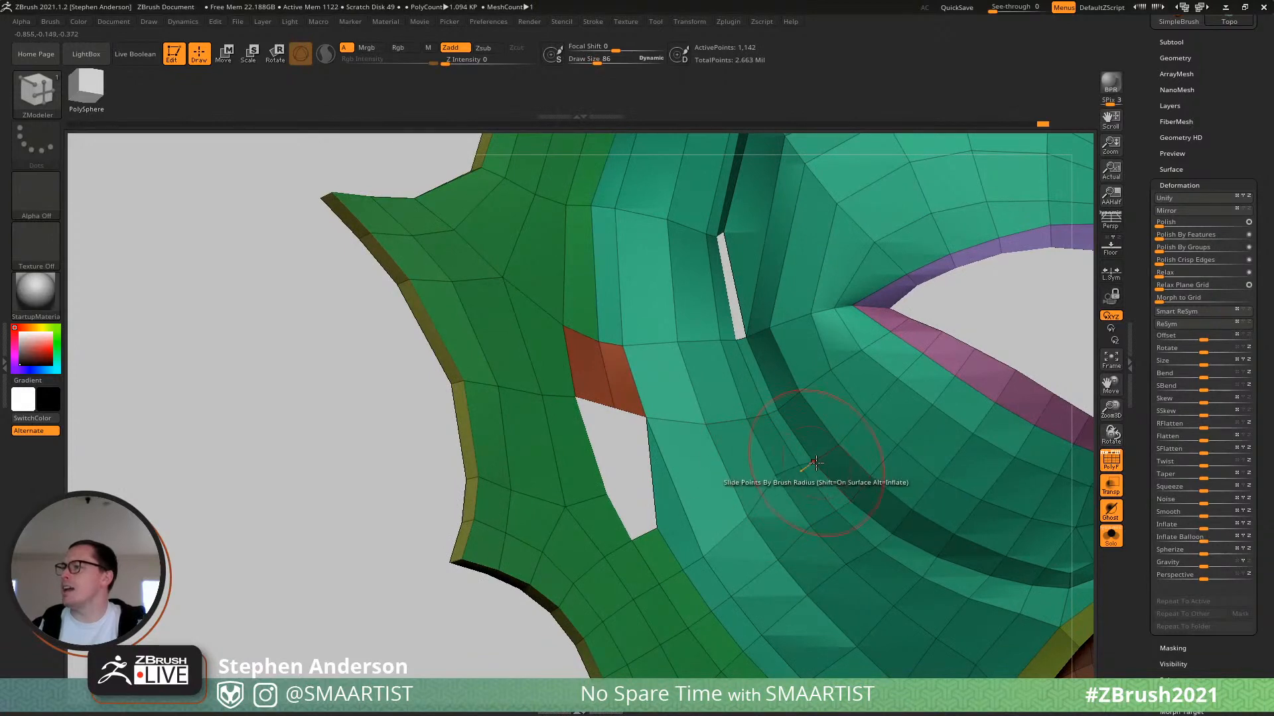
{"action": "right_click_drag", "start_coordinate": [845, 549], "coordinate": [797, 416]}
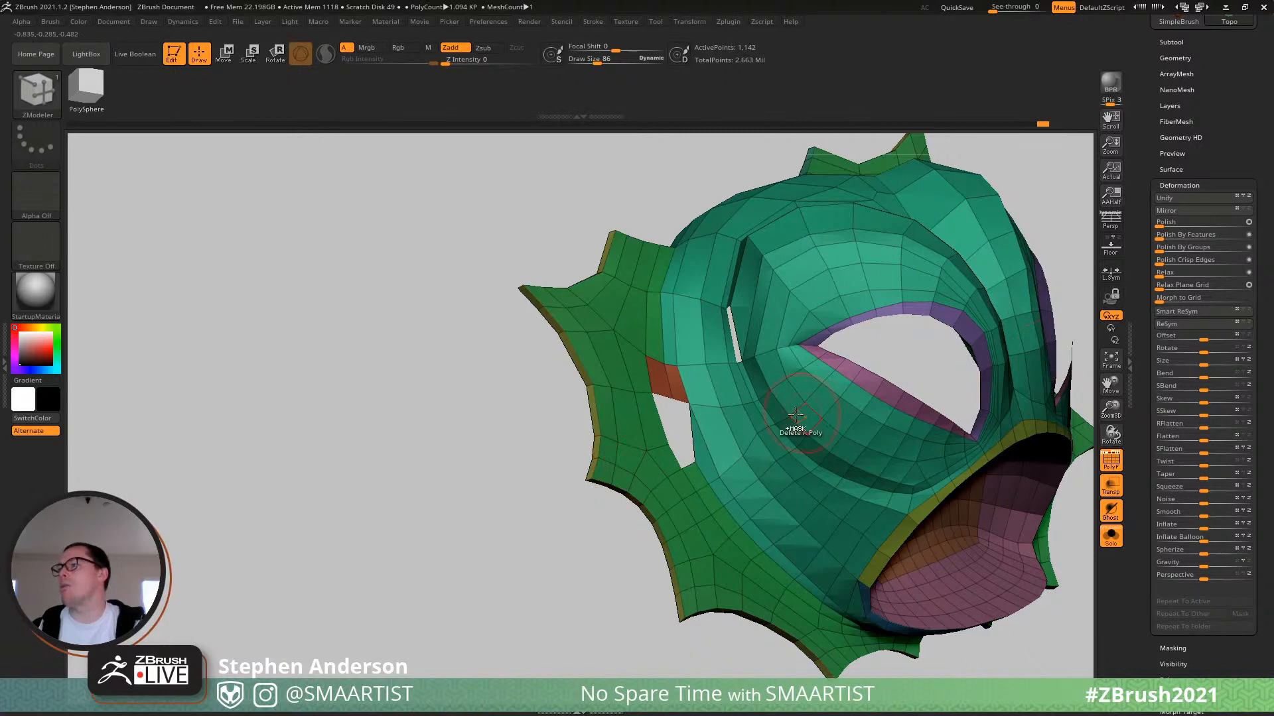
Delete the narrow polygon beside the lower end of the frill hole and collapse the surplus polyloops running through the frill.
{"action": "scroll", "coordinate": [619, 465], "scroll_direction": "up", "scroll_amount": 3}
{"action": "right_click_drag", "start_coordinate": [683, 509], "coordinate": [738, 513], "text": "alt"}
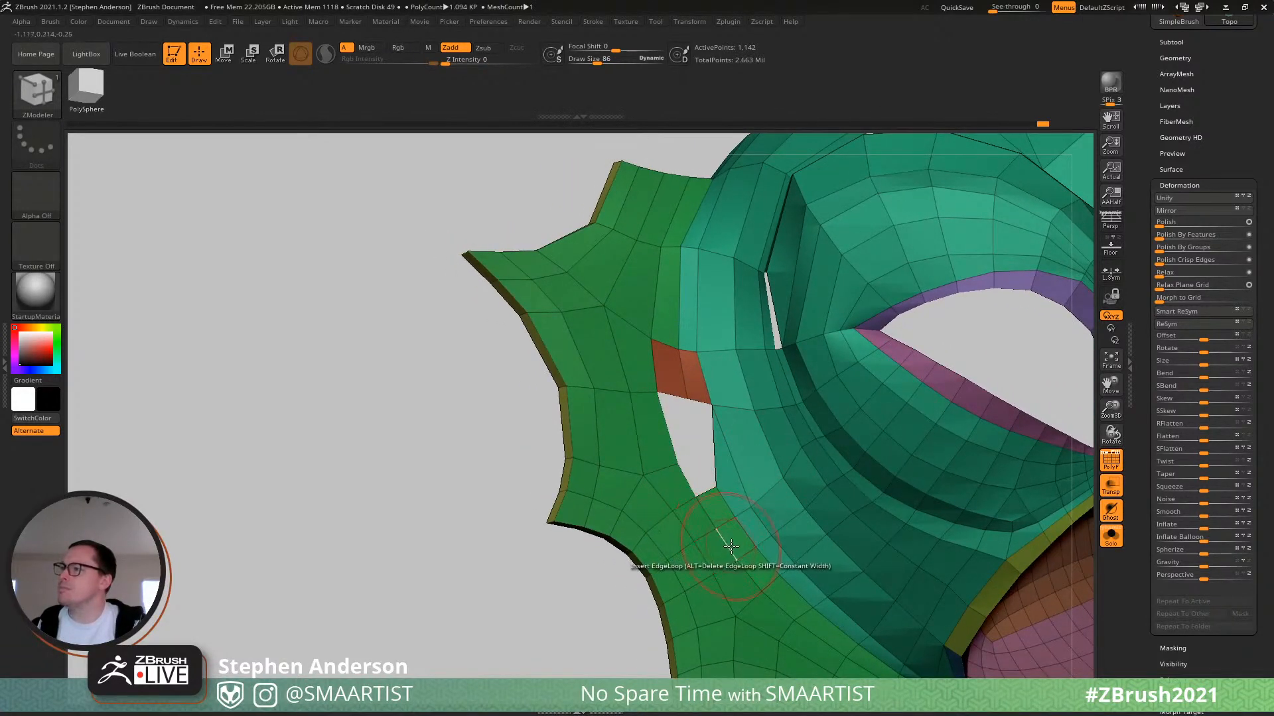
{"action": "left_click", "coordinate": [730, 489]}
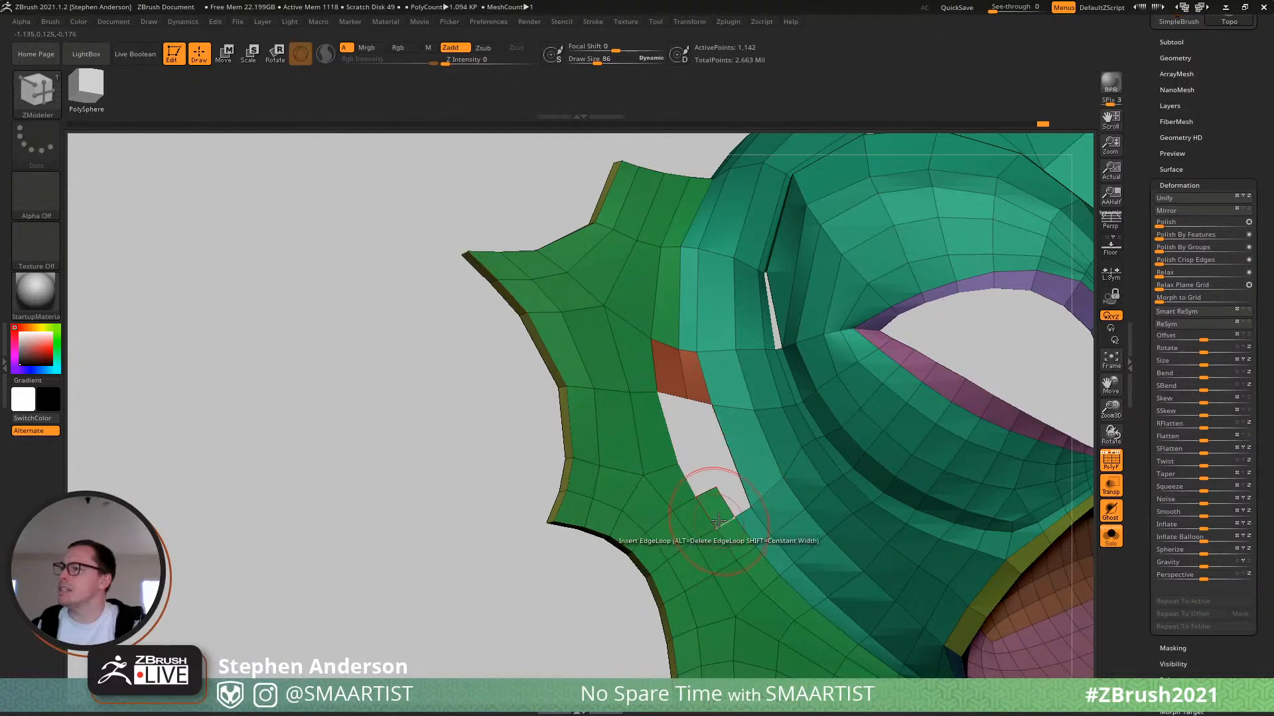
{"action": "key", "text": "space"}
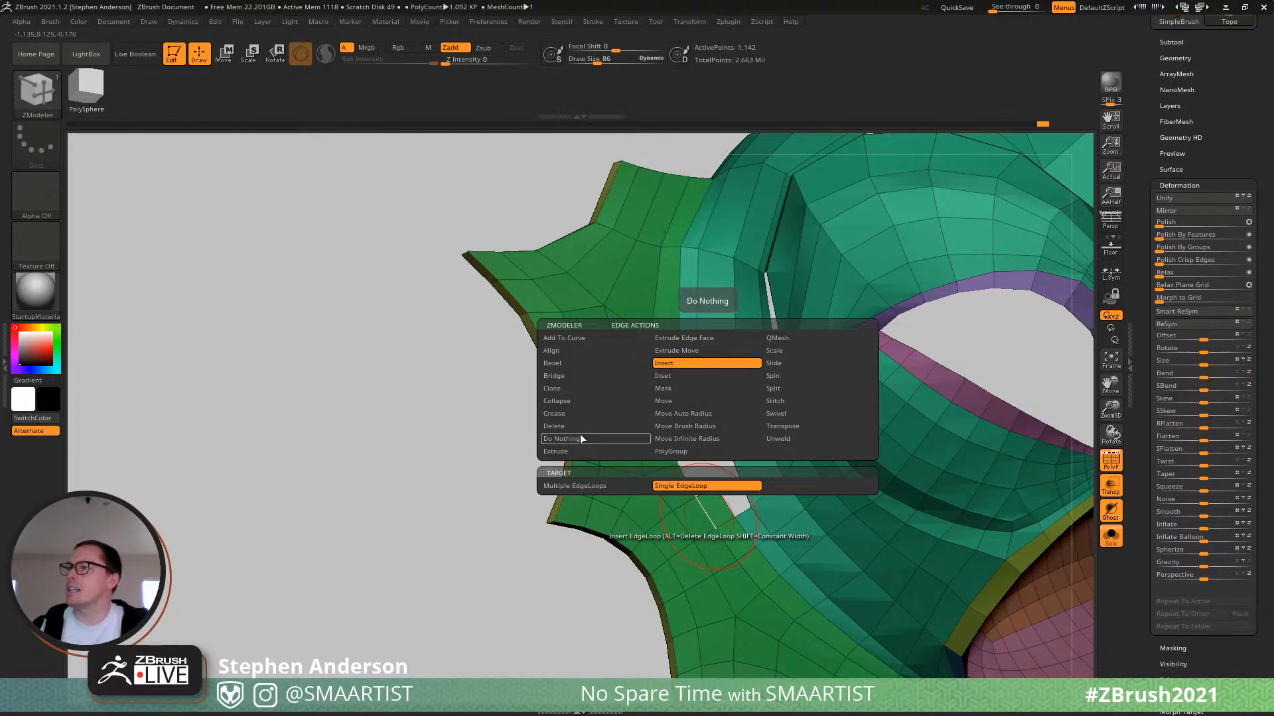
{"action": "left_click", "coordinate": [576, 401]}
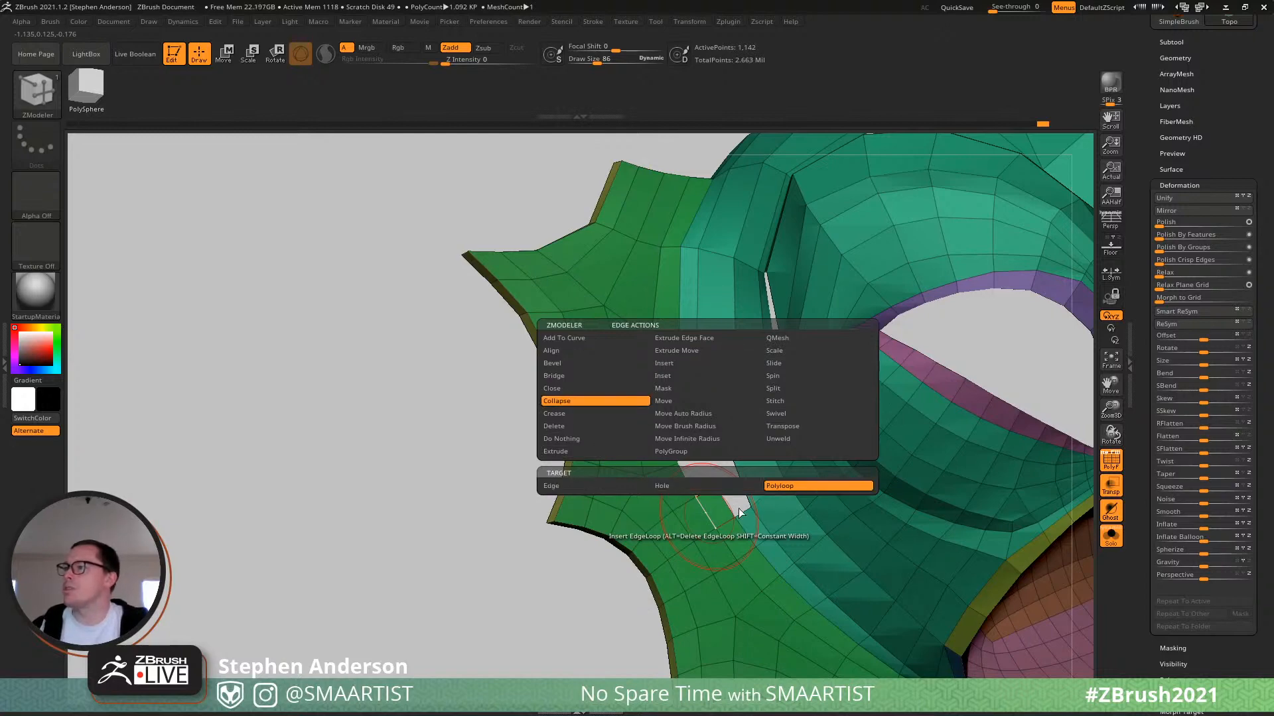
{"action": "left_click", "coordinate": [707, 521]}
{"action": "mouse_move", "coordinate": [736, 509]}
{"action": "right_mouse_down"}
{"action": "mouse_move", "coordinate": [720, 506]}
{"action": "mouse_move", "coordinate": [745, 501]}
{"action": "mouse_move", "coordinate": [713, 506]}
{"action": "right_mouse_up"}
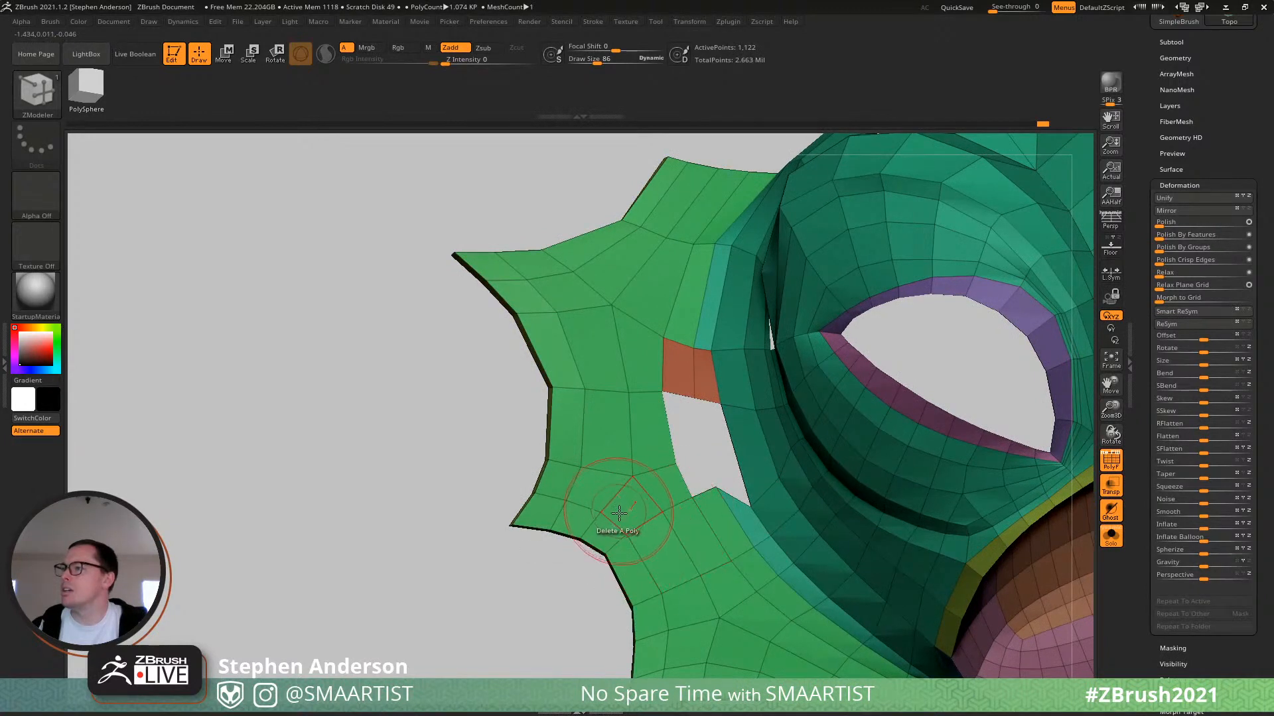
{"action": "left_click", "coordinate": [640, 500]}
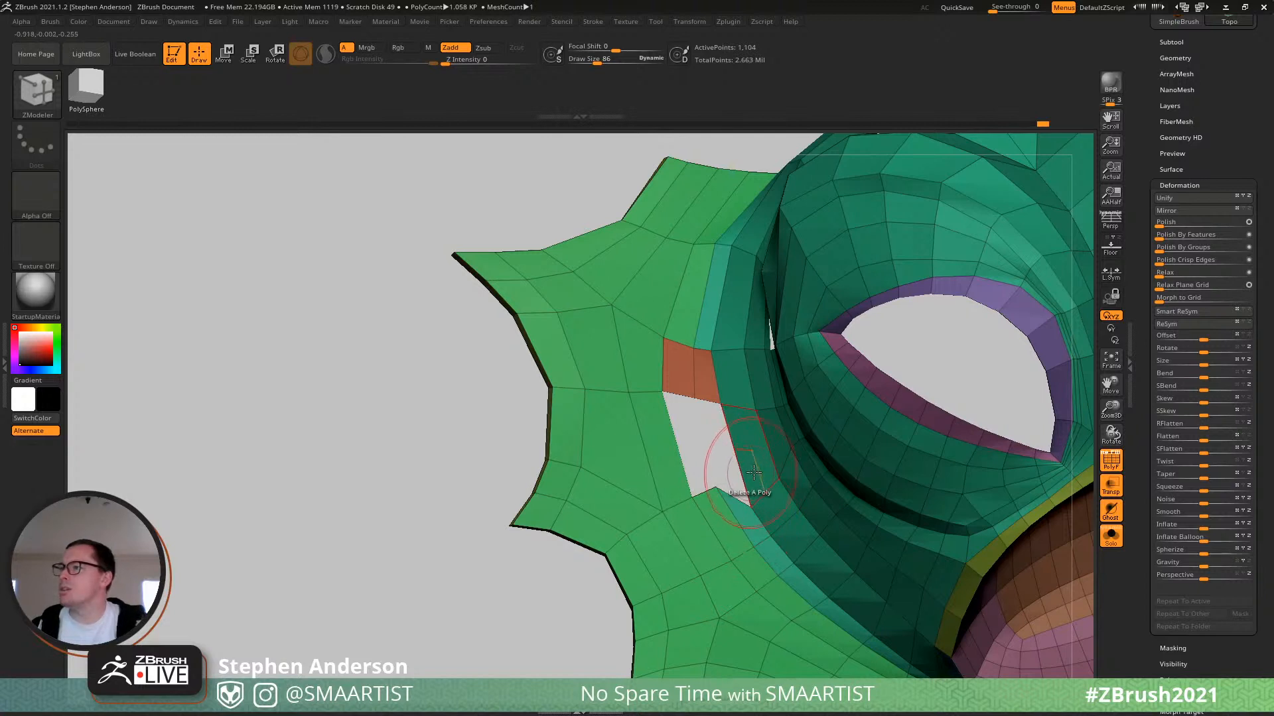
Bridge the remaining open edges of the frill hole so new polygons fill it completely.
{"action": "key", "text": "space"}
{"action": "left_click", "coordinate": [545, 374]}
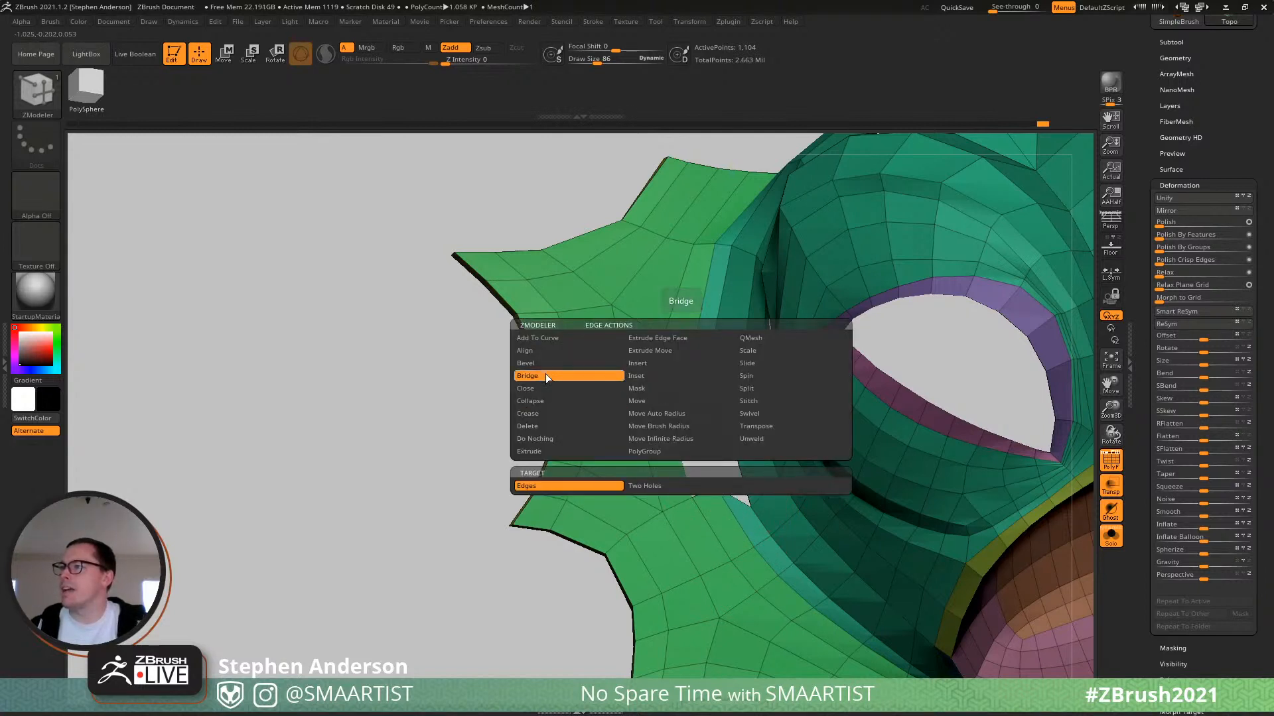
{"action": "left_click", "coordinate": [707, 491]}
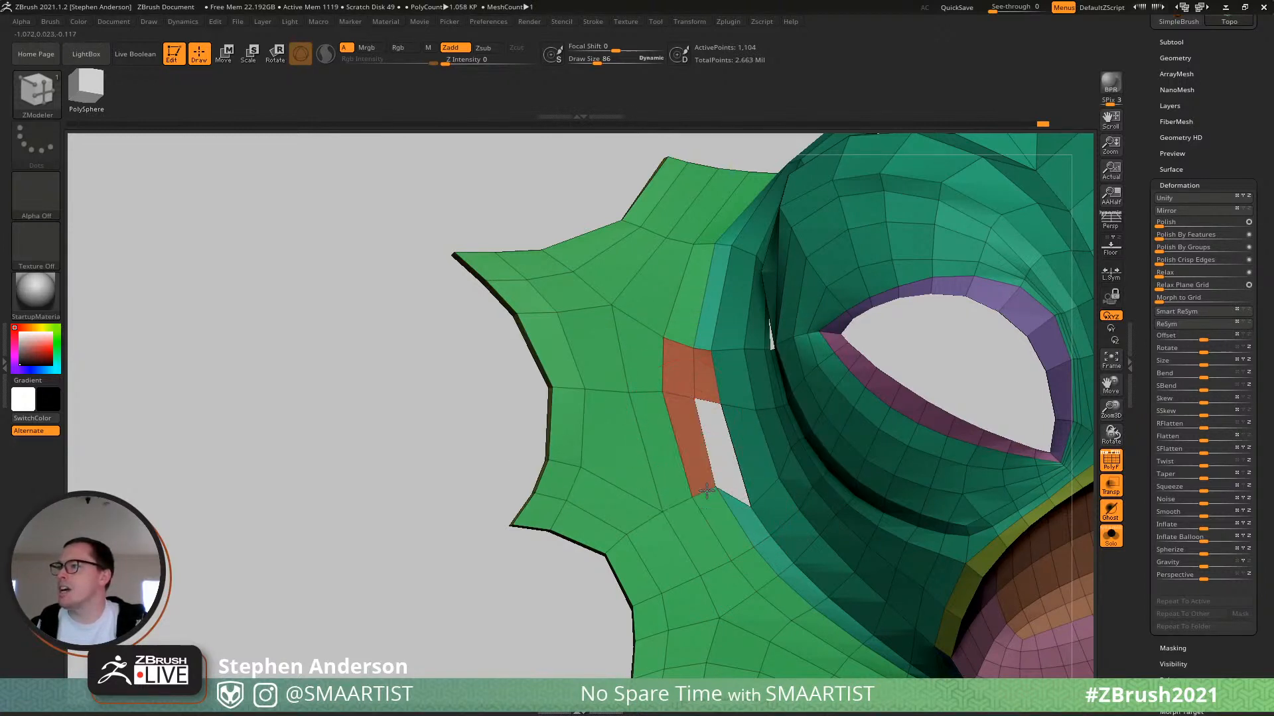
{"action": "left_click", "coordinate": [739, 499]}
{"action": "left_click", "coordinate": [708, 402]}
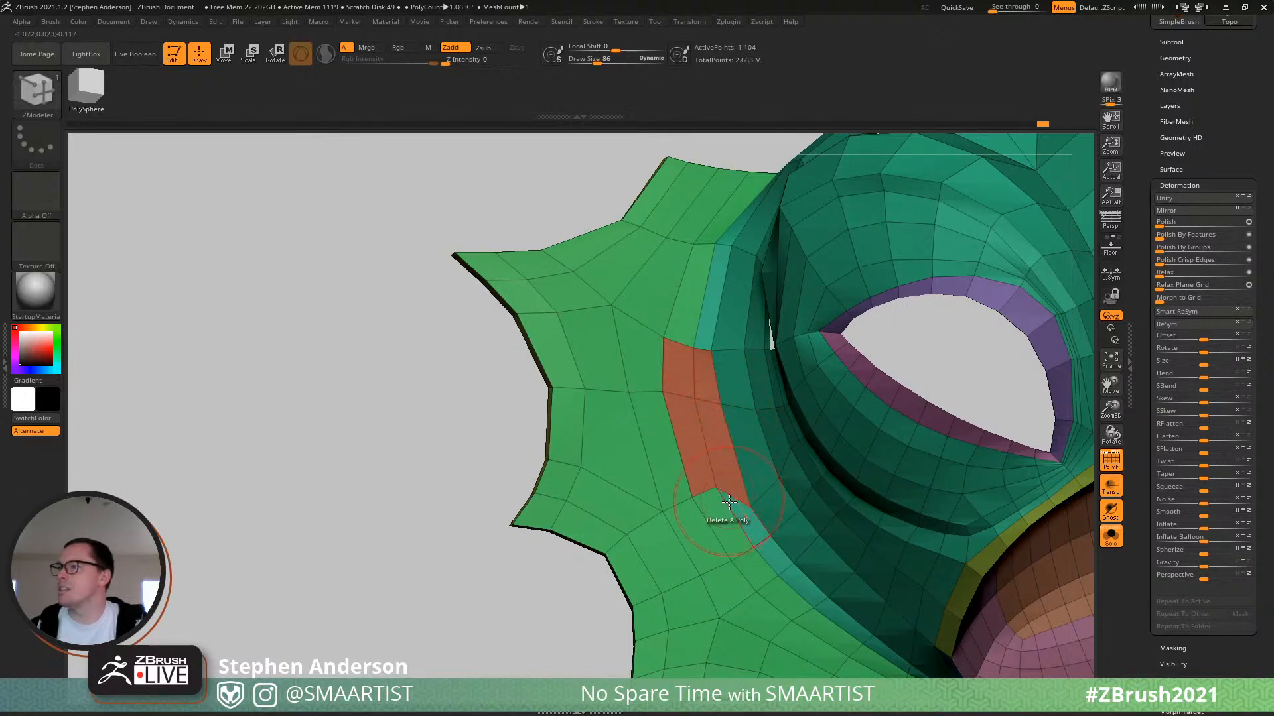
Smooth the newly filled patch and the seam between the face and the frill below it.
{"action": "left_click_drag", "start_coordinate": [731, 502], "coordinate": [706, 466], "text": "shift"}
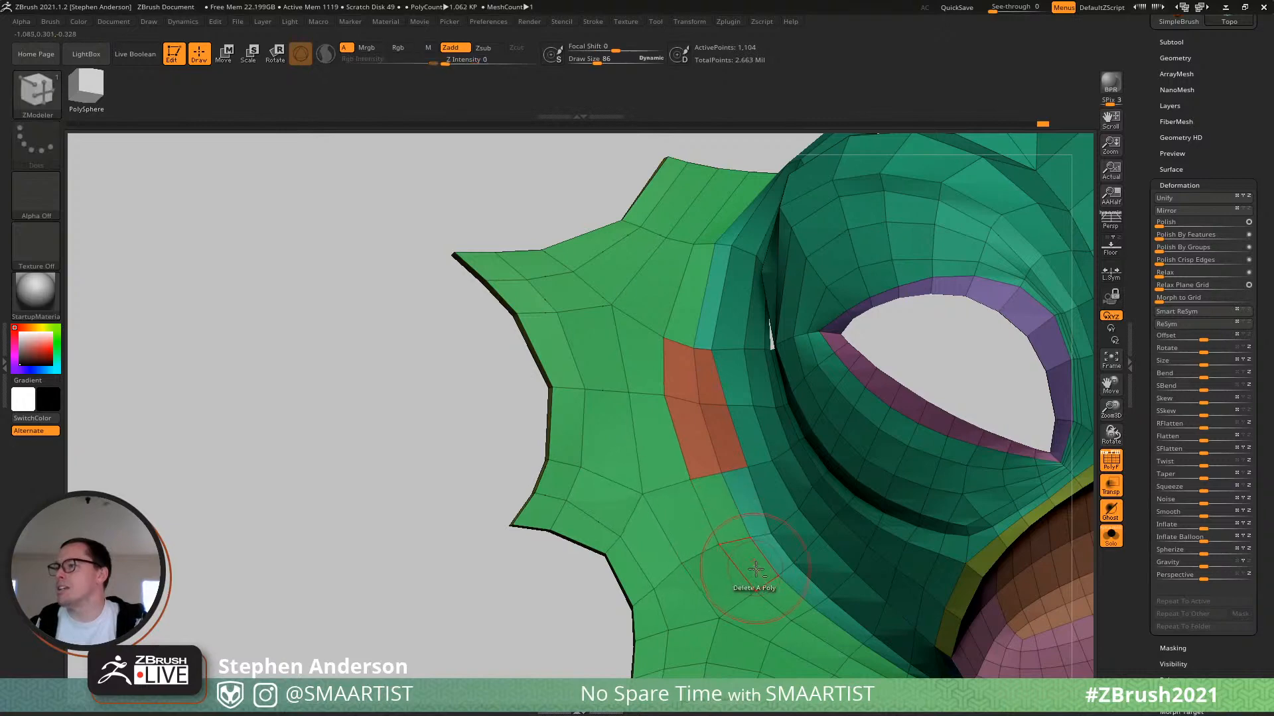
{"action": "mouse_move", "coordinate": [756, 589]}
{"action": "right_mouse_down", "text": "alt"}
{"action": "mouse_move", "coordinate": [716, 435]}
{"action": "mouse_move", "coordinate": [719, 448]}
{"action": "right_mouse_up", "text": "alt"}
{"action": "key", "text": "shift"}
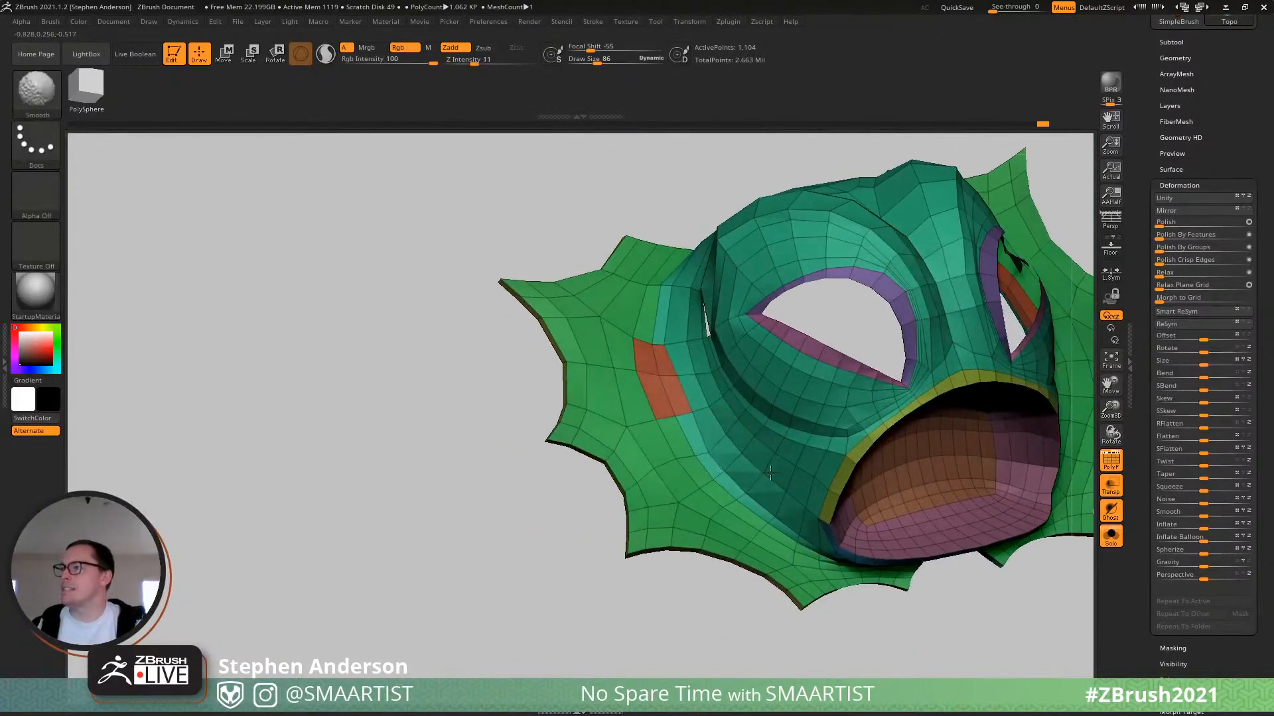
{"action": "left_click_drag", "start_coordinate": [715, 432], "coordinate": [704, 450], "text": "shift"}
{"action": "key", "text": "shift"}
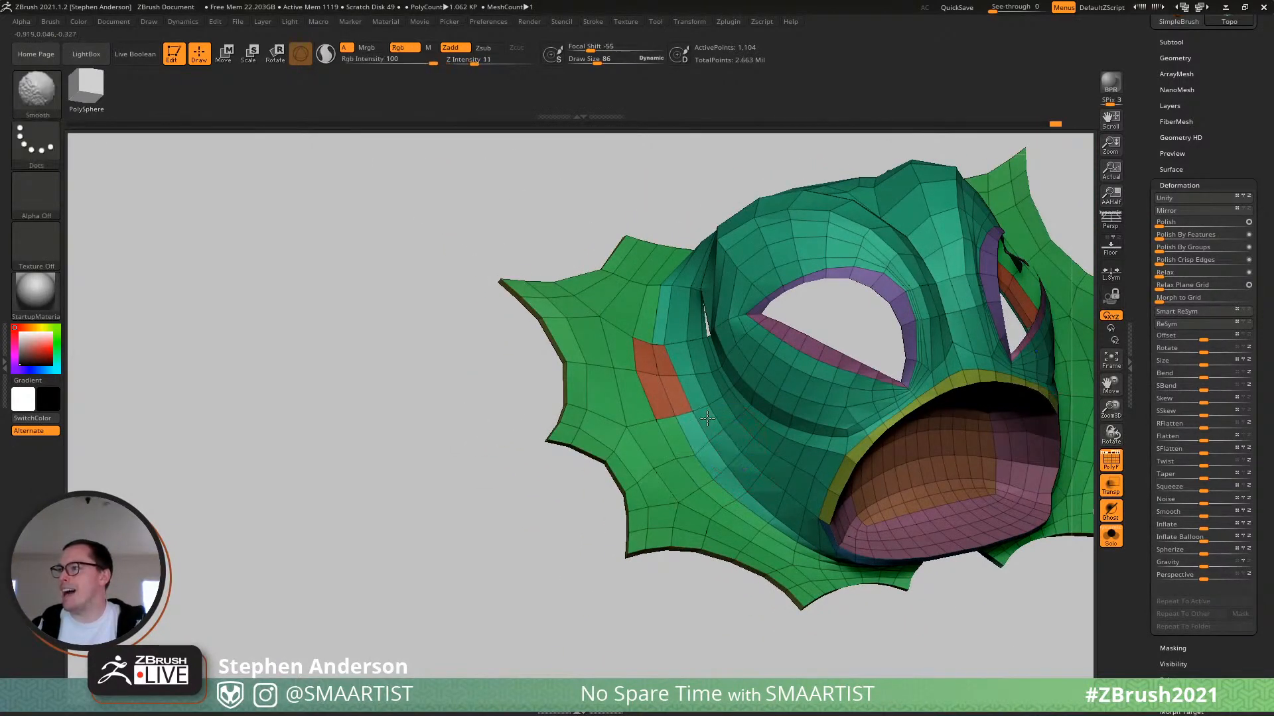
Set the draw size to 21 and insert single edge loops across the upper eyelid.
{"action": "mouse_move", "coordinate": [761, 459]}
{"action": "right_mouse_down"}
{"action": "mouse_move", "coordinate": [837, 461]}
{"action": "mouse_move", "coordinate": [832, 426]}
{"action": "mouse_move", "coordinate": [866, 425]}
{"action": "mouse_move", "coordinate": [699, 492]}
{"action": "mouse_move", "coordinate": [761, 472]}
{"action": "mouse_move", "coordinate": [767, 503]}
{"action": "right_mouse_up"}
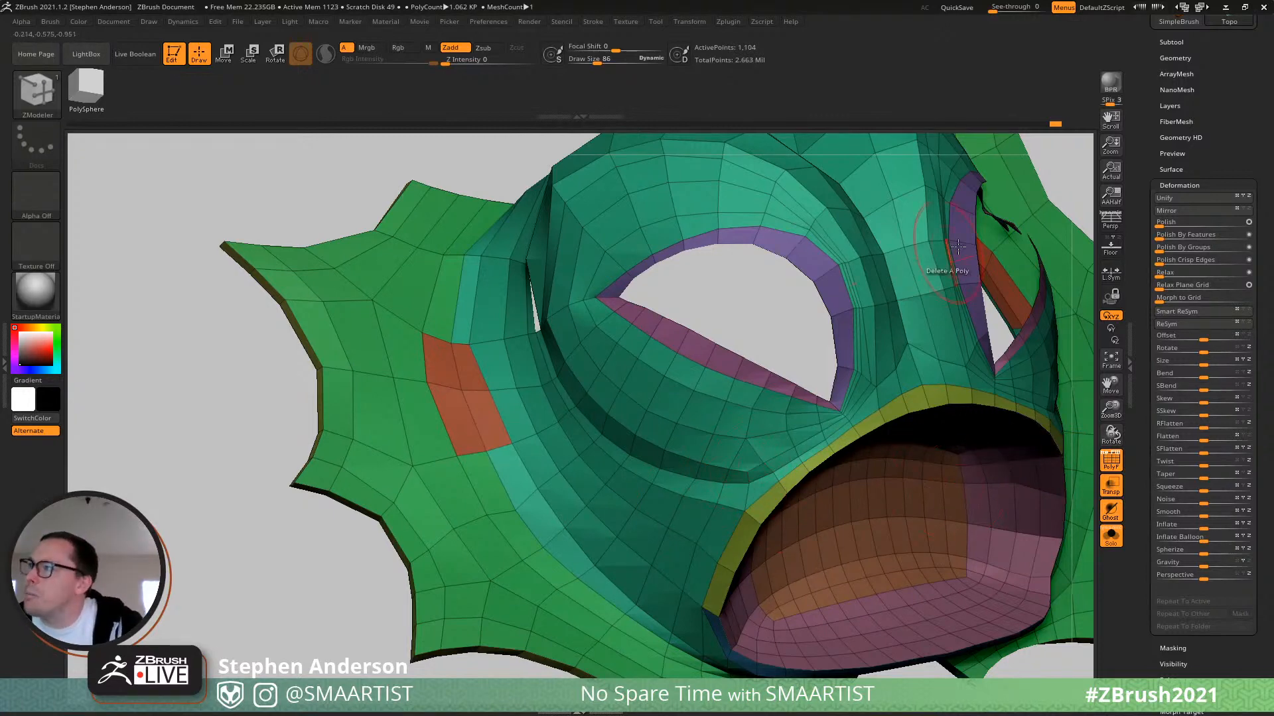
{"action": "right_click_drag", "start_coordinate": [738, 366], "coordinate": [809, 378]}
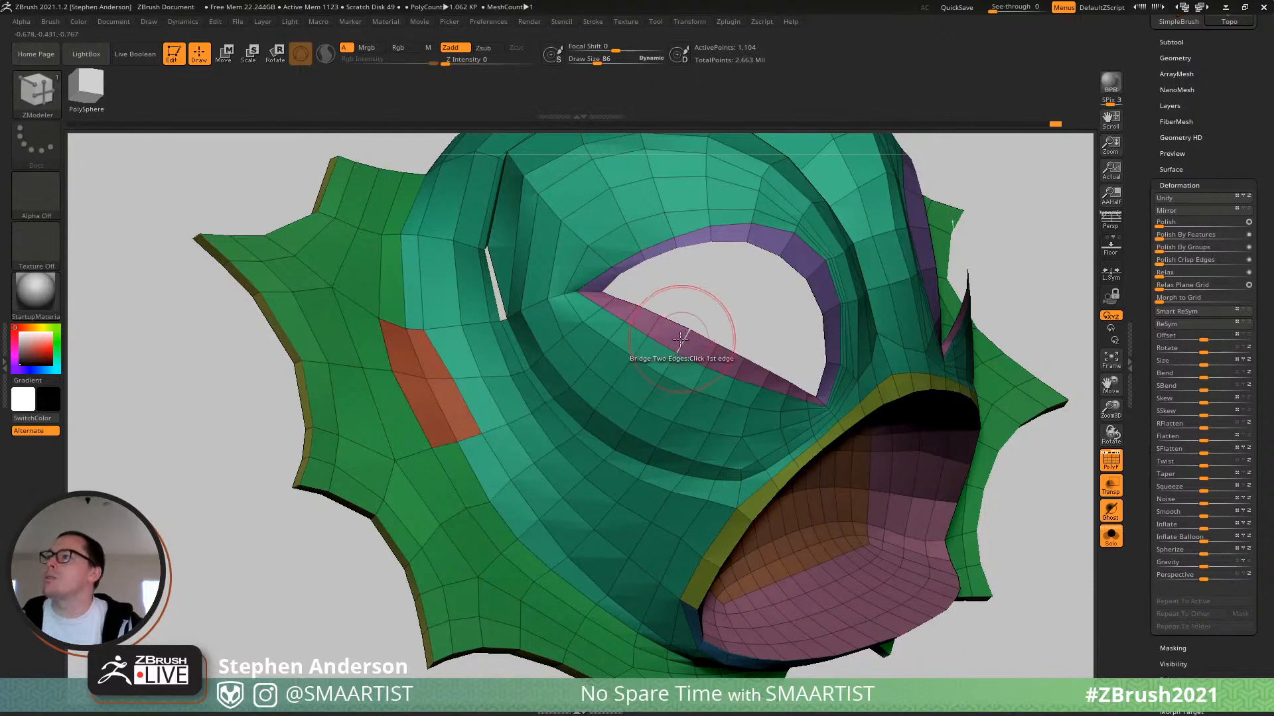
{"action": "mouse_move", "coordinate": [684, 337]}
{"action": "right_mouse_down"}
{"action": "mouse_move", "coordinate": [720, 332]}
{"action": "mouse_move", "coordinate": [640, 319]}
{"action": "mouse_move", "coordinate": [641, 363]}
{"action": "mouse_move", "coordinate": [730, 384]}
{"action": "mouse_move", "coordinate": [653, 379]}
{"action": "mouse_move", "coordinate": [618, 355]}
{"action": "right_mouse_up"}
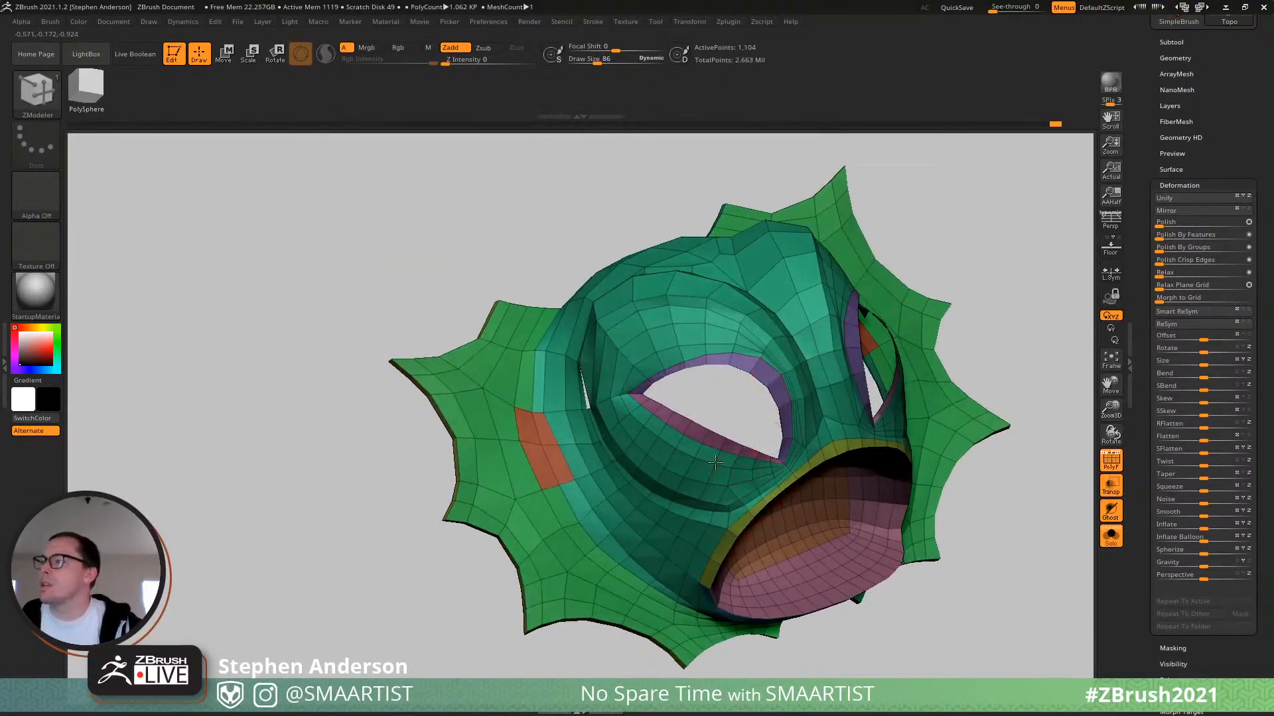
{"action": "right_click_drag", "start_coordinate": [715, 463], "coordinate": [695, 486]}
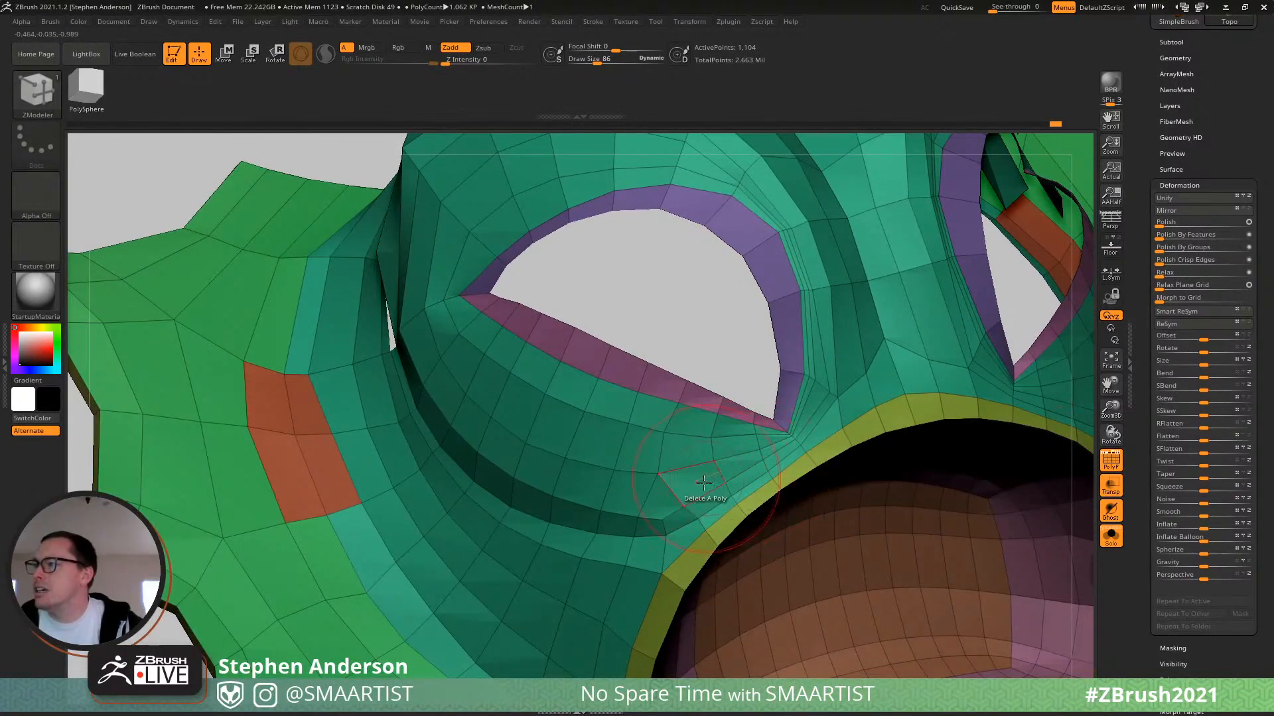
{"action": "mouse_move", "coordinate": [640, 464]}
{"action": "right_mouse_down"}
{"action": "mouse_move", "coordinate": [671, 463]}
{"action": "mouse_move", "coordinate": [597, 358]}
{"action": "mouse_move", "coordinate": [523, 402]}
{"action": "right_mouse_up"}
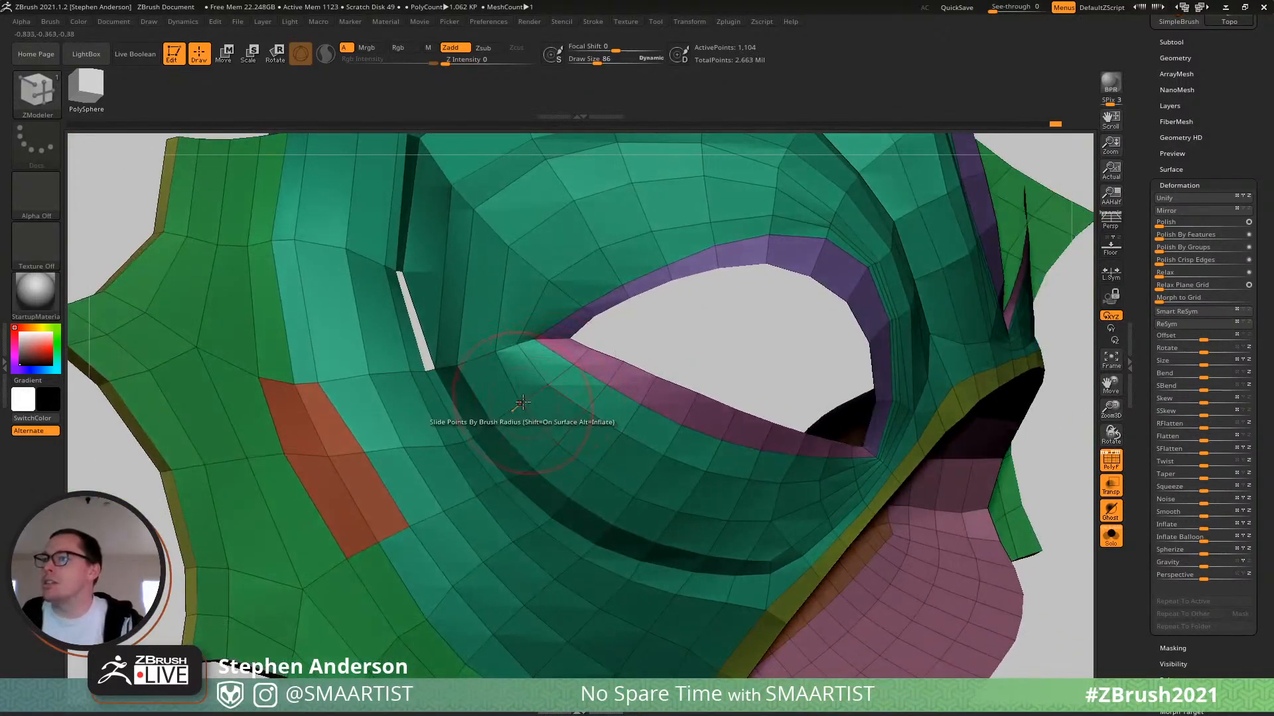
{"action": "key", "text": "s"}
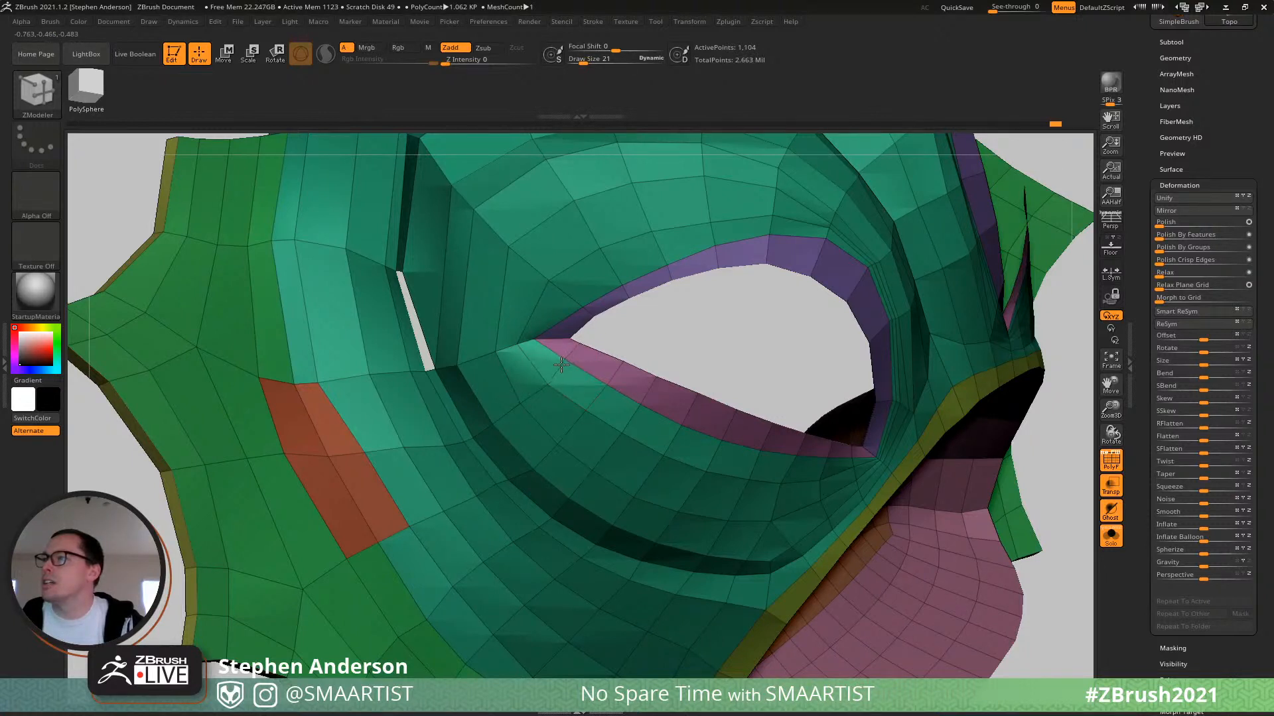
{"action": "key", "text": "ctrl"}
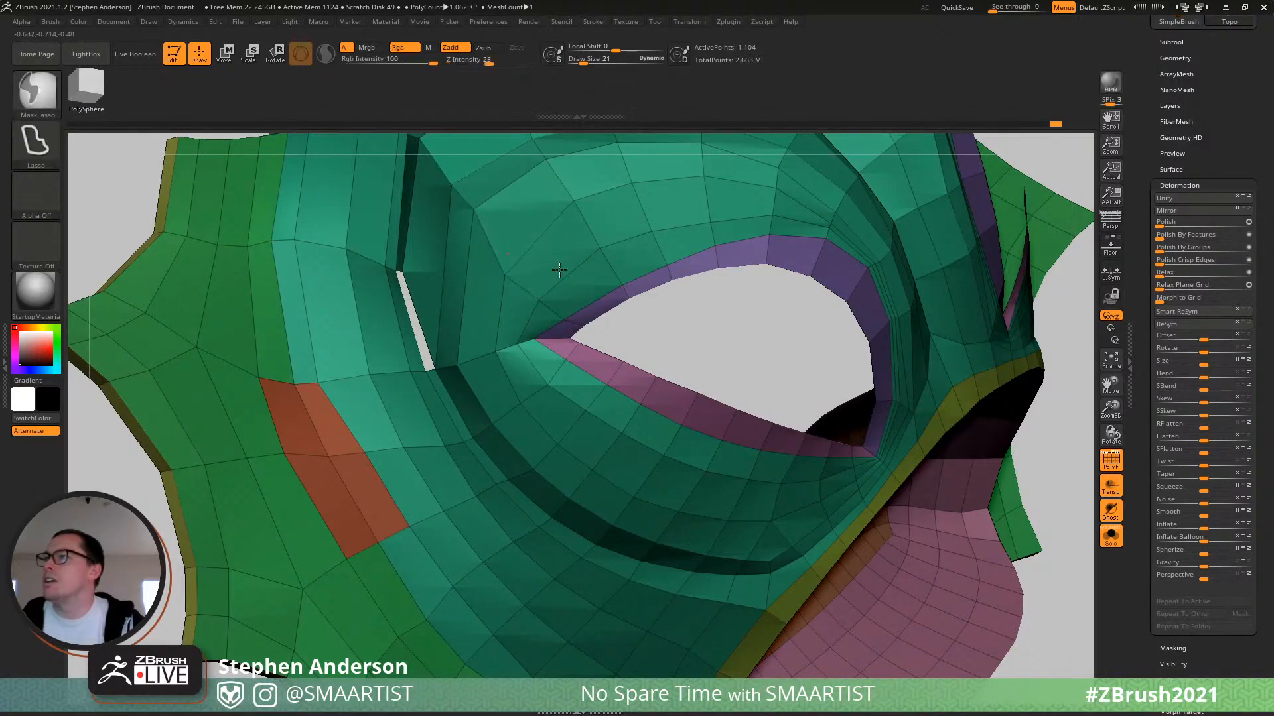
{"action": "mouse_move", "coordinate": [503, 249]}
{"action": "right_mouse_down", "text": "ctrl"}
{"action": "mouse_move", "coordinate": [544, 283]}
{"action": "mouse_move", "coordinate": [538, 479]}
{"action": "mouse_move", "coordinate": [519, 370]}
{"action": "mouse_move", "coordinate": [483, 323]}
{"action": "right_mouse_up", "text": "ctrl"}
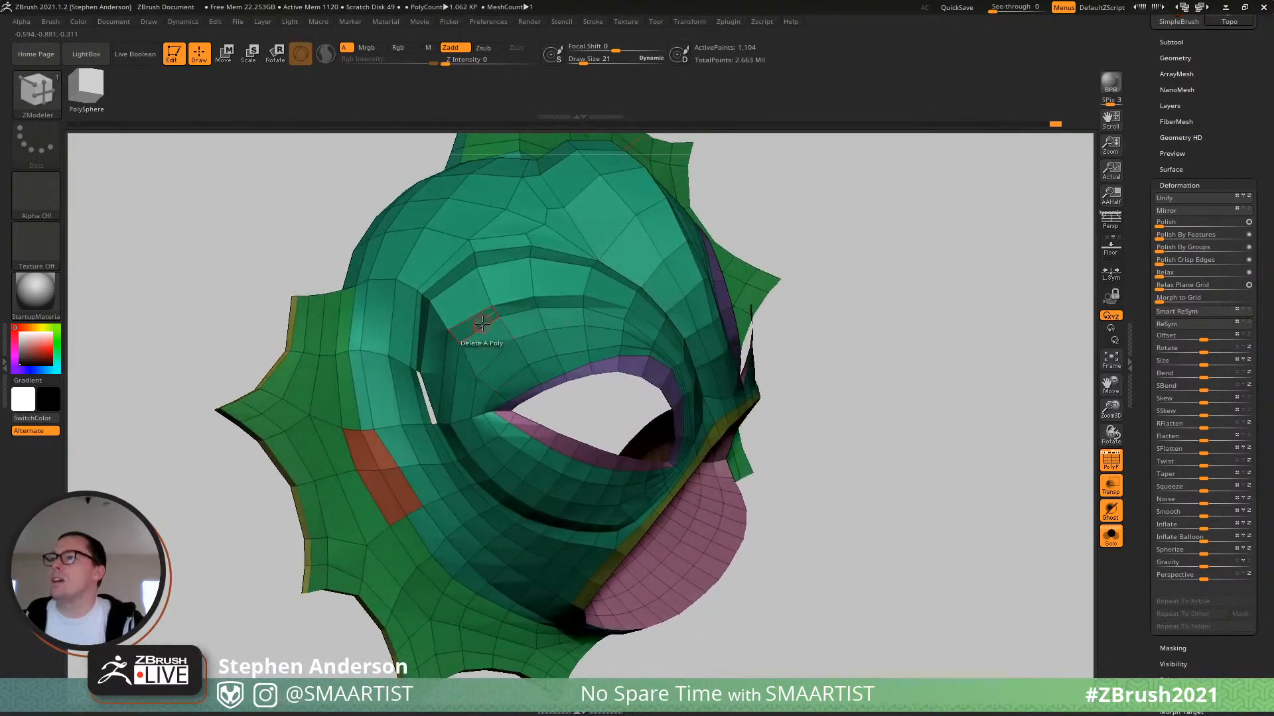
{"action": "key", "text": "space"}
{"action": "left_click", "coordinate": [452, 357]}
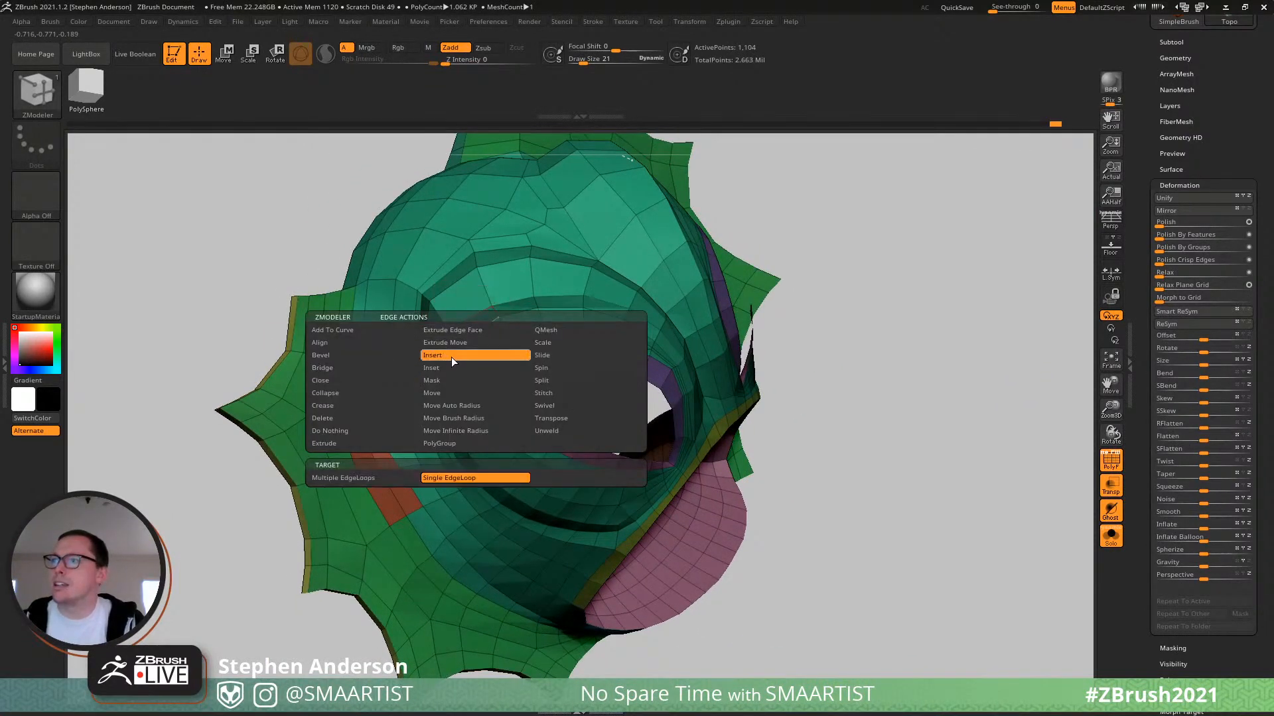
{"action": "left_click", "coordinate": [494, 356]}
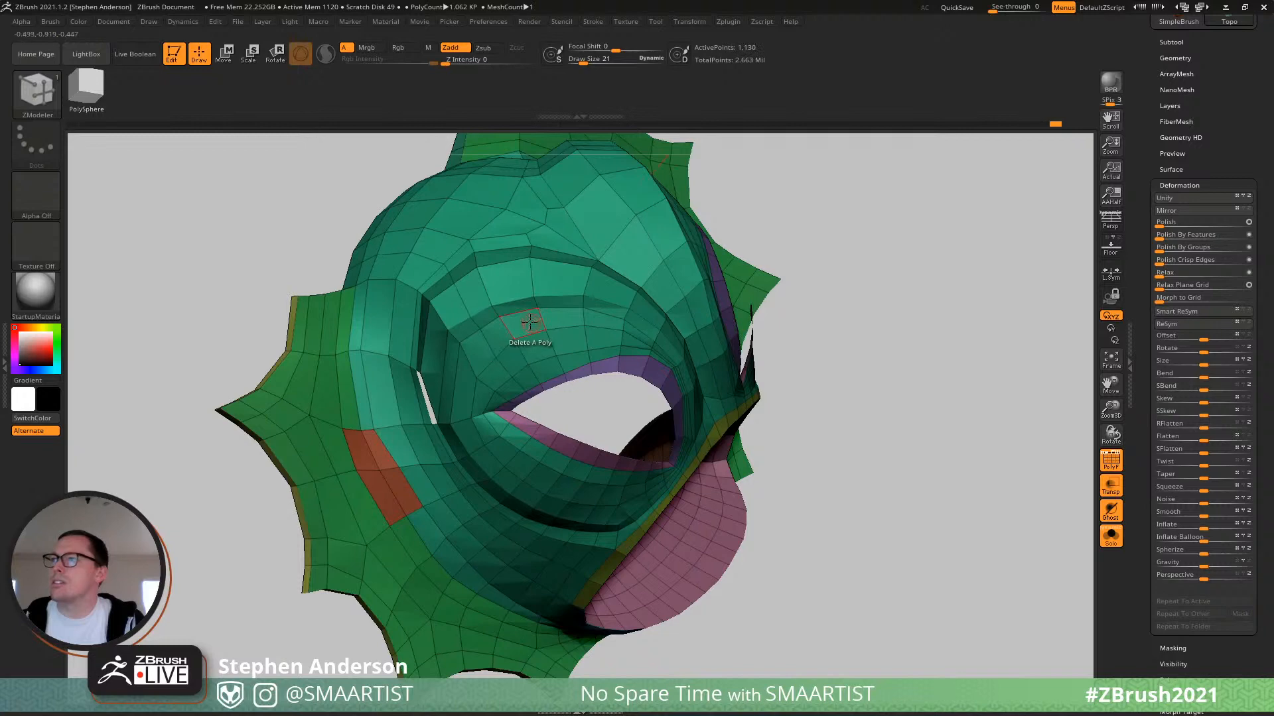
{"action": "mouse_move", "coordinate": [529, 322]}
{"action": "right_mouse_down"}
{"action": "mouse_move", "coordinate": [520, 314]}
{"action": "mouse_move", "coordinate": [564, 360]}
{"action": "mouse_move", "coordinate": [555, 327]}
{"action": "right_mouse_up"}
{"action": "left_click", "coordinate": [565, 361]}
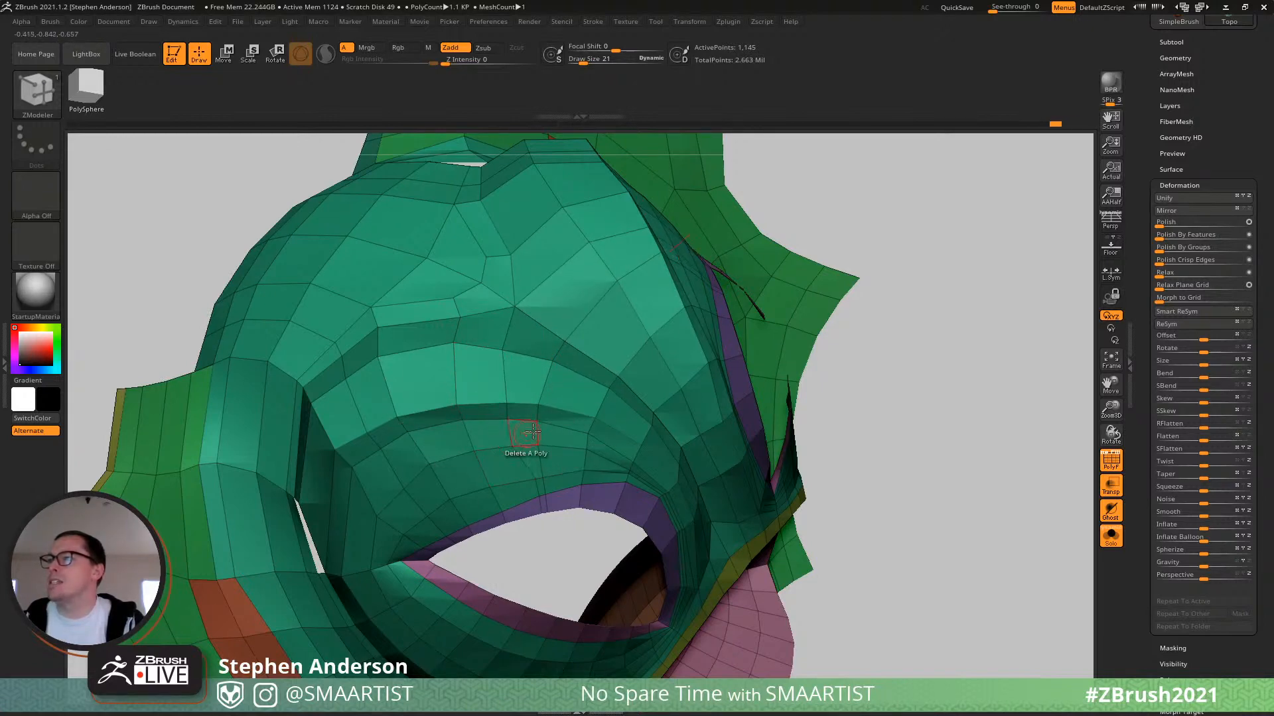
Examine the upper eyelid's new edge flow, switching the dynamic subdivision preview on and off.
{"action": "right_click_drag", "start_coordinate": [533, 432], "coordinate": [538, 403]}
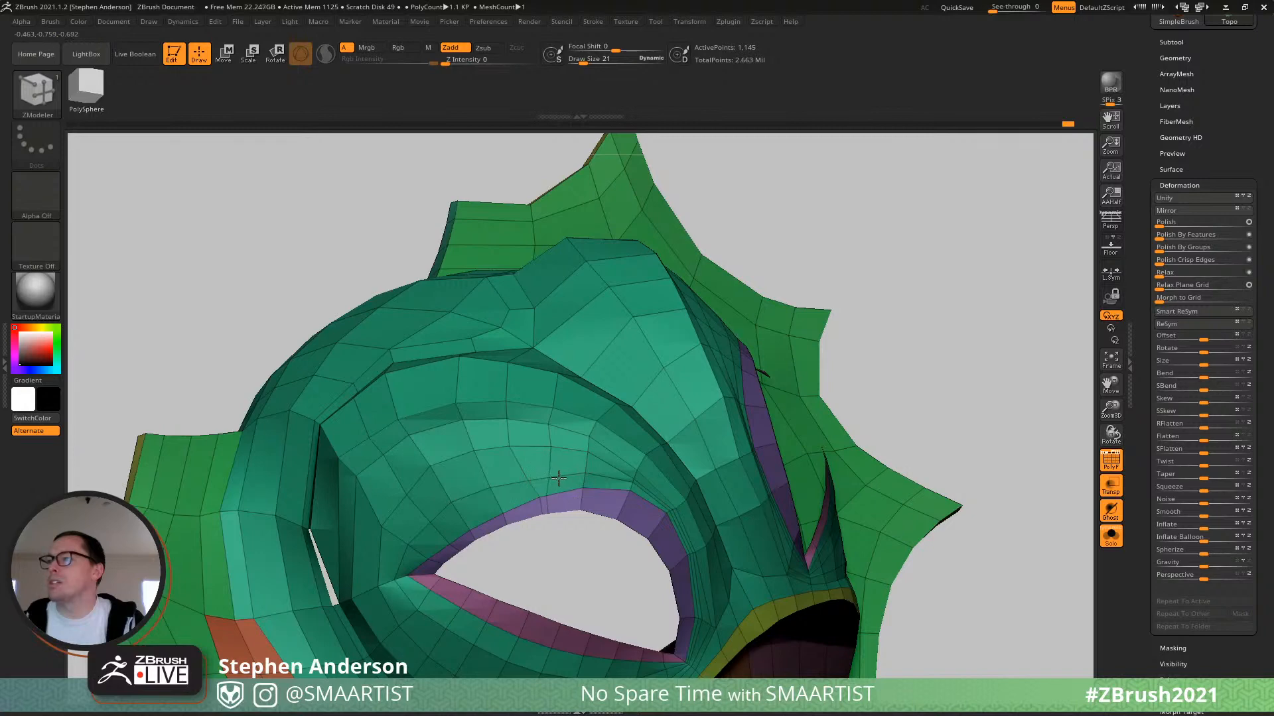
{"action": "right_click_drag", "start_coordinate": [559, 489], "coordinate": [533, 428], "text": "alt"}
{"action": "right_click_drag", "start_coordinate": [533, 428], "coordinate": [513, 451], "text": "ctrl"}
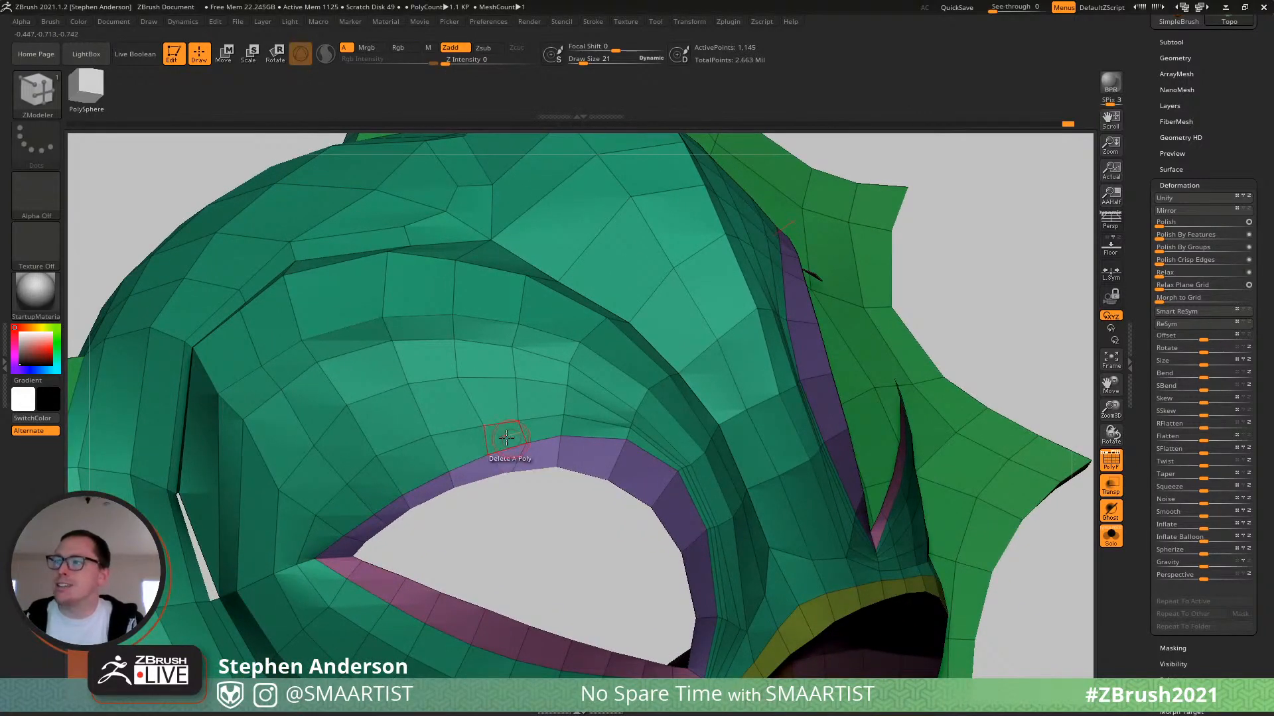
{"action": "right_click_drag", "start_coordinate": [553, 358], "coordinate": [515, 332]}
{"action": "mouse_move", "coordinate": [367, 350]}
{"action": "right_mouse_down", "text": "alt"}
{"action": "mouse_move", "coordinate": [401, 404]}
{"action": "mouse_move", "coordinate": [432, 327]}
{"action": "mouse_move", "coordinate": [406, 255]}
{"action": "mouse_move", "coordinate": [441, 301]}
{"action": "mouse_move", "coordinate": [623, 428]}
{"action": "mouse_move", "coordinate": [554, 331]}
{"action": "mouse_move", "coordinate": [569, 358]}
{"action": "mouse_move", "coordinate": [549, 365]}
{"action": "mouse_move", "coordinate": [553, 397]}
{"action": "mouse_move", "coordinate": [529, 317]}
{"action": "mouse_move", "coordinate": [484, 341]}
{"action": "mouse_move", "coordinate": [478, 359]}
{"action": "mouse_move", "coordinate": [506, 335]}
{"action": "mouse_move", "coordinate": [505, 384]}
{"action": "right_mouse_up", "text": "alt"}
{"action": "key", "text": "d"}
{"action": "key", "text": "shift+d"}
{"action": "right_click_drag", "start_coordinate": [520, 300], "coordinate": [521, 264], "text": "ctrl"}
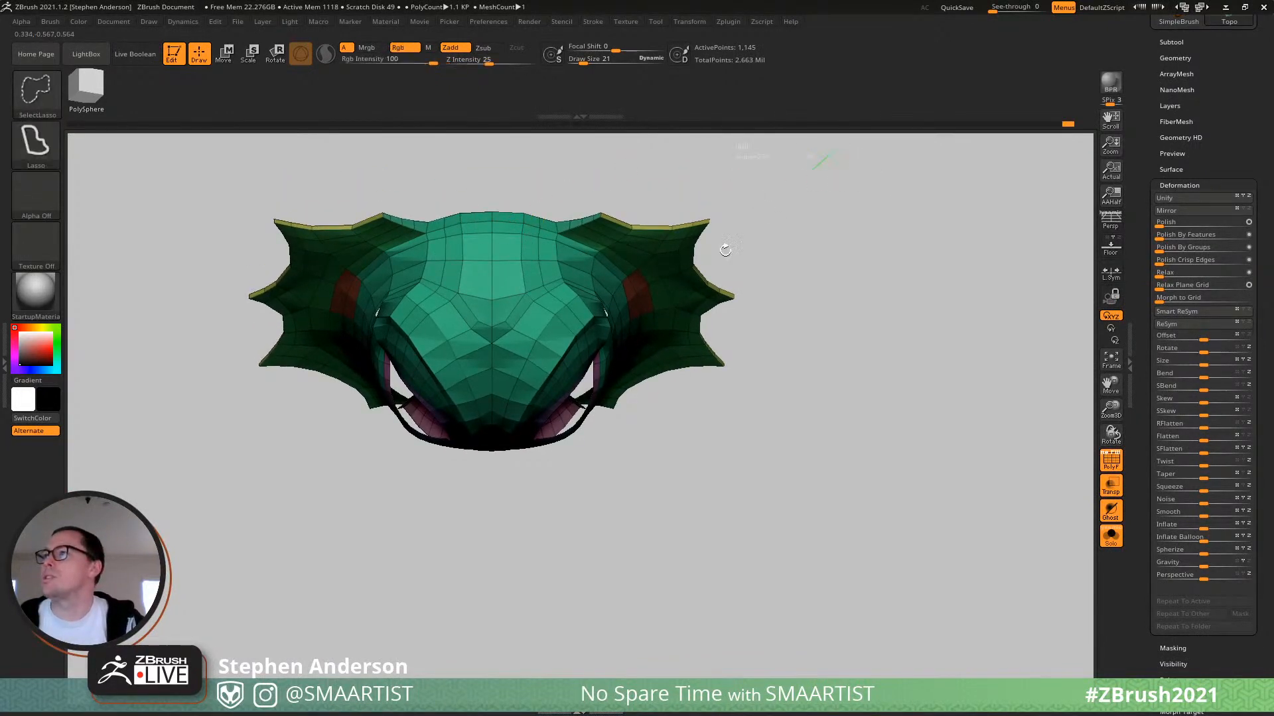
Isolate one half of the head by hiding everything beyond its centre line.
{"action": "mouse_move", "coordinate": [839, 148]}
{"action": "left_mouse_down", "text": "ctrl+shift"}
{"action": "mouse_move", "coordinate": [564, 541]}
{"action": "mouse_move", "coordinate": [529, 529]}
{"action": "mouse_move", "coordinate": [504, 447]}
{"action": "mouse_move", "coordinate": [503, 301]}
{"action": "mouse_move", "coordinate": [750, 174]}
{"action": "left_mouse_up", "text": "ctrl+shift"}
{"action": "left_click_drag", "start_coordinate": [666, 507], "coordinate": [677, 318]}
{"action": "mouse_move", "coordinate": [501, 285]}
{"action": "left_mouse_down", "text": "ctrl+alt+shift"}
{"action": "mouse_move", "coordinate": [700, 606]}
{"action": "mouse_move", "coordinate": [489, 636]}
{"action": "mouse_move", "coordinate": [584, 564]}
{"action": "mouse_move", "coordinate": [517, 446]}
{"action": "left_mouse_up", "text": "ctrl+alt+shift"}
{"action": "left_click_drag", "start_coordinate": [716, 384], "coordinate": [732, 479], "text": "alt"}
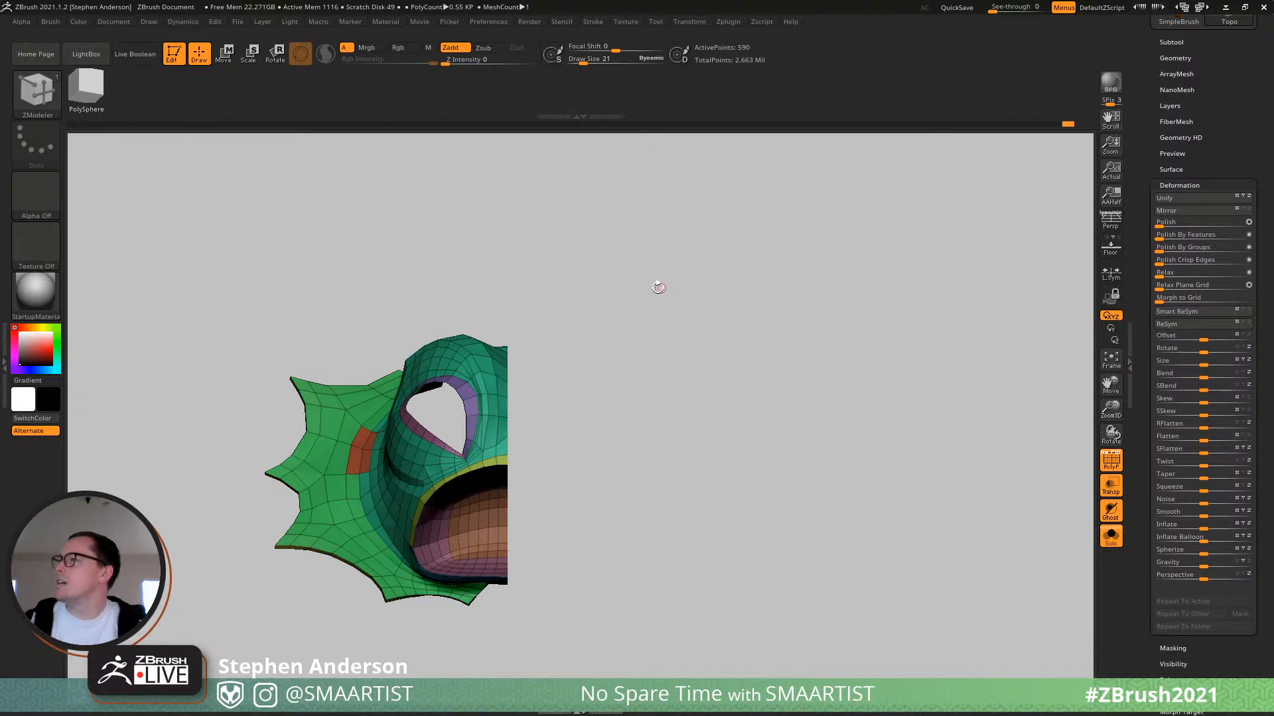
{"action": "left_click_drag", "start_coordinate": [598, 371], "coordinate": [607, 418]}
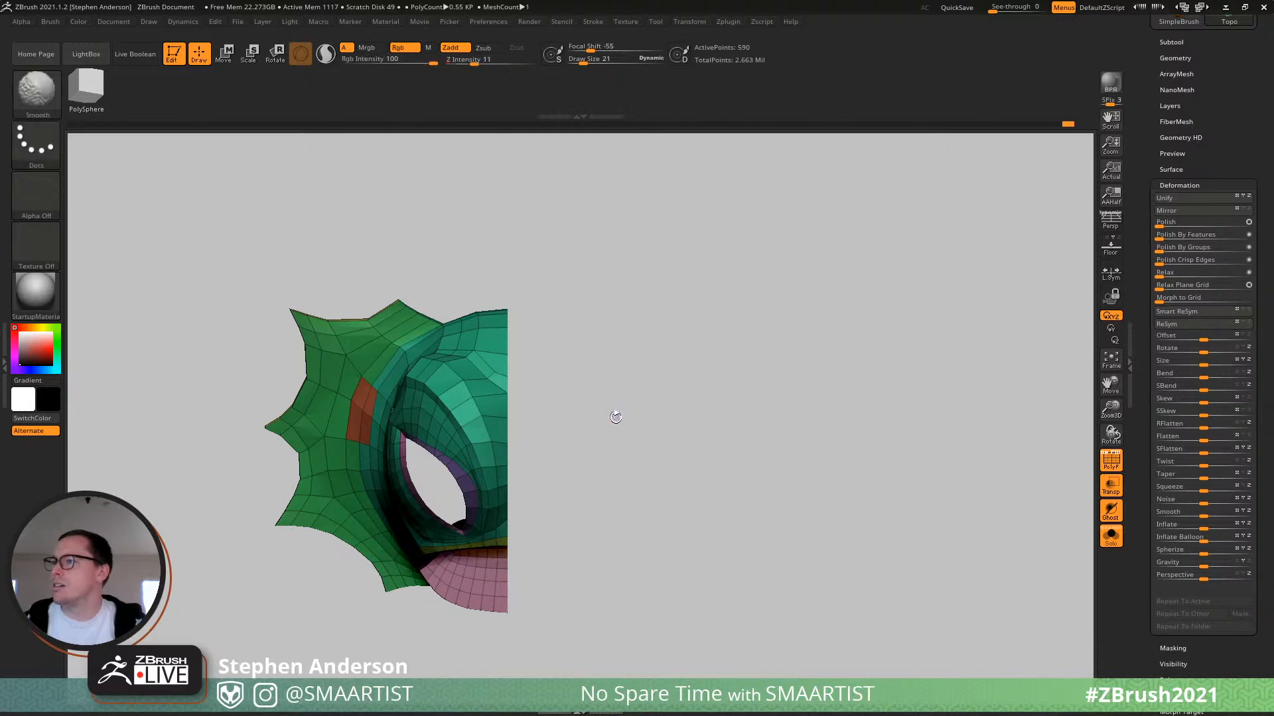
Mask one half of the head using the hidden-half isolation, and bring the whole head back into view.
{"action": "mouse_move", "coordinate": [526, 451]}
{"action": "right_mouse_down"}
{"action": "mouse_move", "coordinate": [531, 523]}
{"action": "mouse_move", "coordinate": [404, 487]}
{"action": "mouse_move", "coordinate": [698, 410]}
{"action": "mouse_move", "coordinate": [711, 390]}
{"action": "right_mouse_up"}
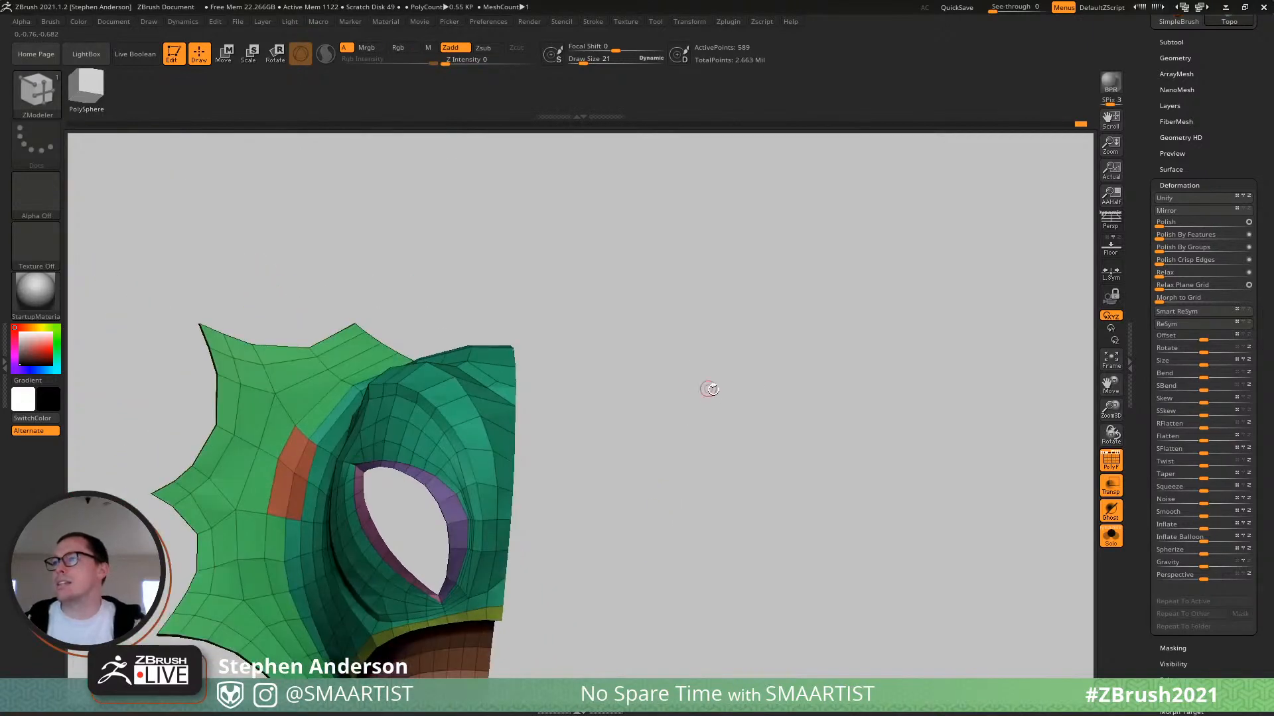
{"action": "left_click", "coordinate": [817, 397], "text": "ctrl"}
{"action": "left_click", "coordinate": [855, 426], "text": "ctrl+shift"}
{"action": "right_click_drag", "start_coordinate": [858, 429], "coordinate": [828, 321], "text": "shift"}
{"action": "key", "text": "ctrl+z"}
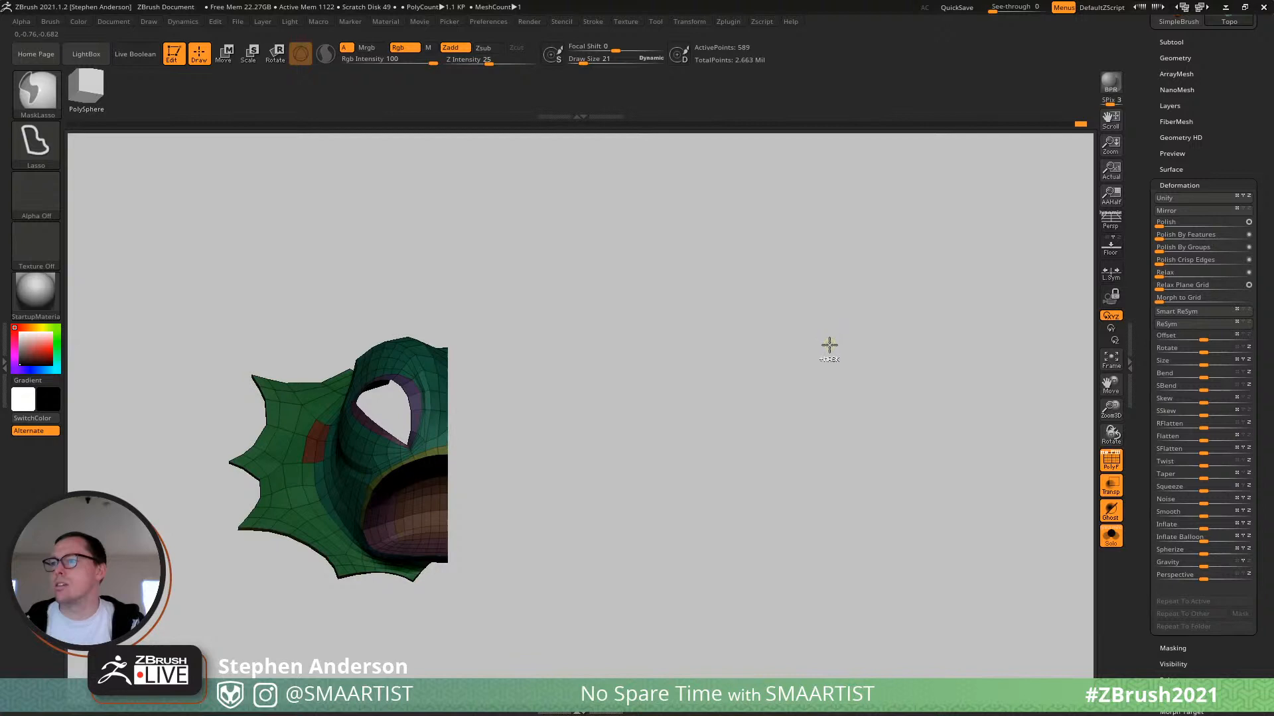
{"action": "left_click", "coordinate": [830, 345], "text": "ctrl"}
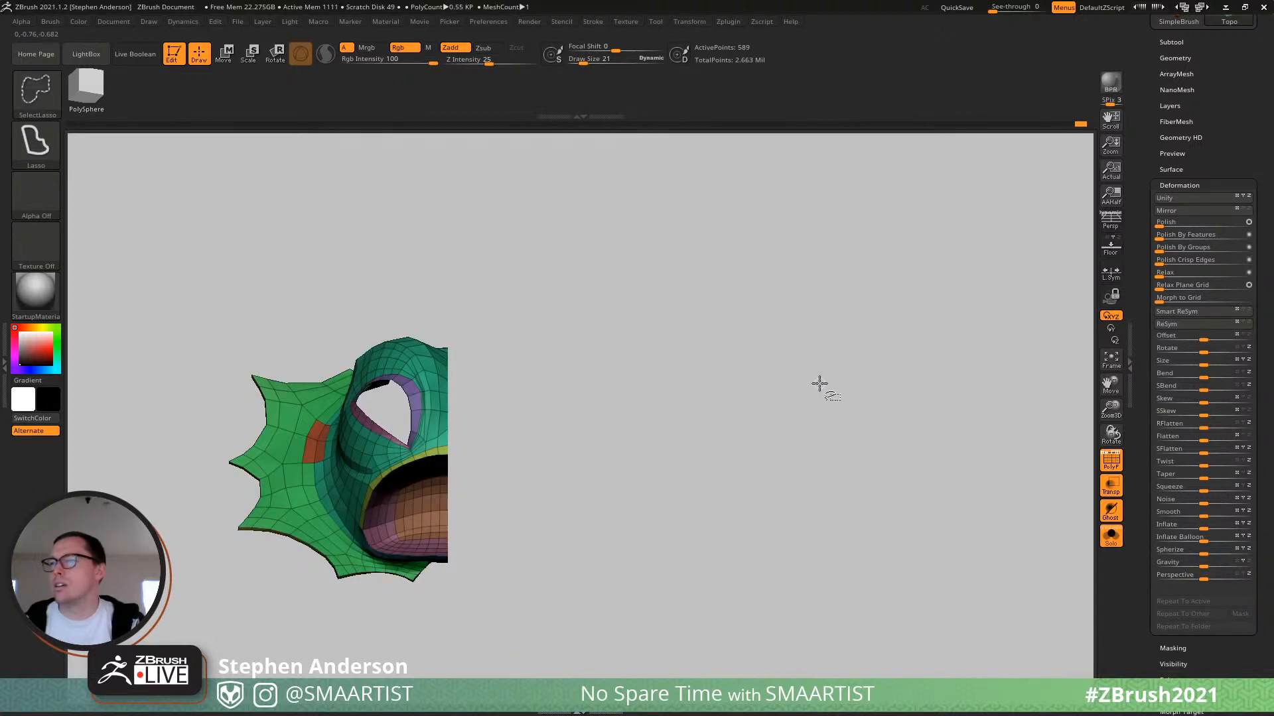
{"action": "left_click_drag", "start_coordinate": [815, 375], "coordinate": [867, 450], "text": "ctrl+shift"}
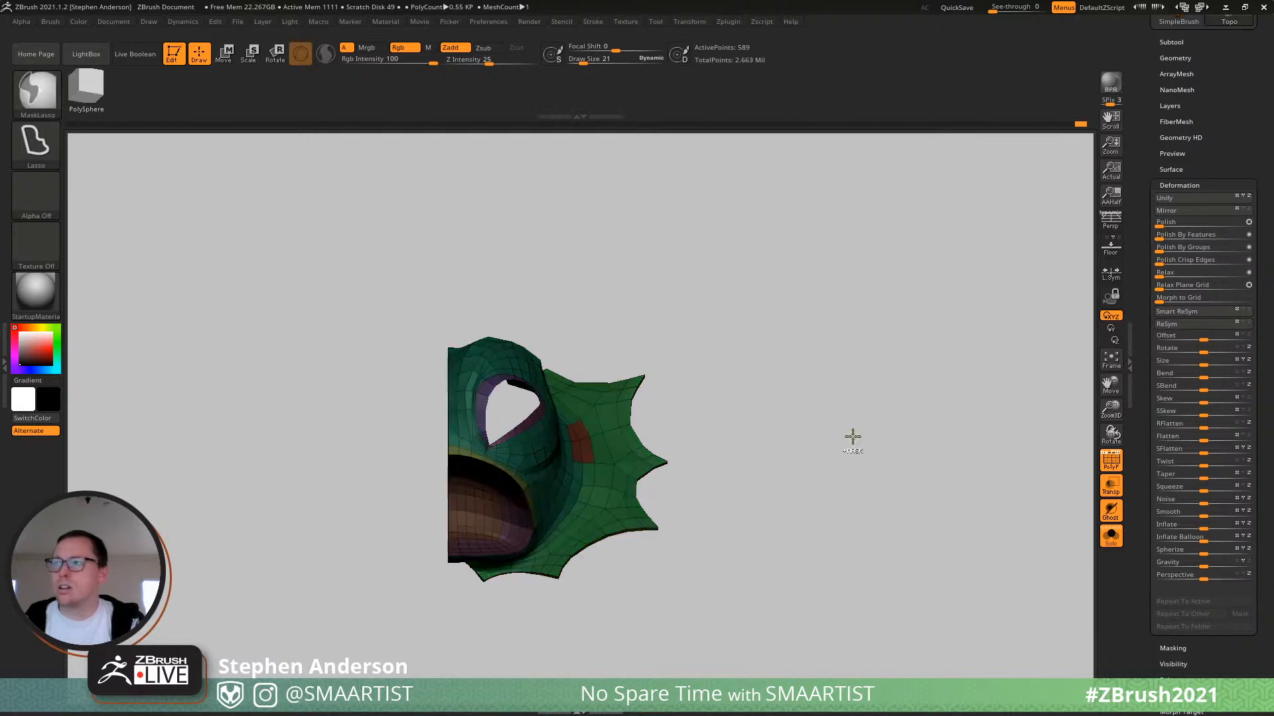
{"action": "left_click", "coordinate": [848, 428], "text": "ctrl+shift"}
Extrude the unmasked half of the head slightly sideways along X to add a narrow centre strip, and clear the mask.
{"action": "key", "text": "w"}
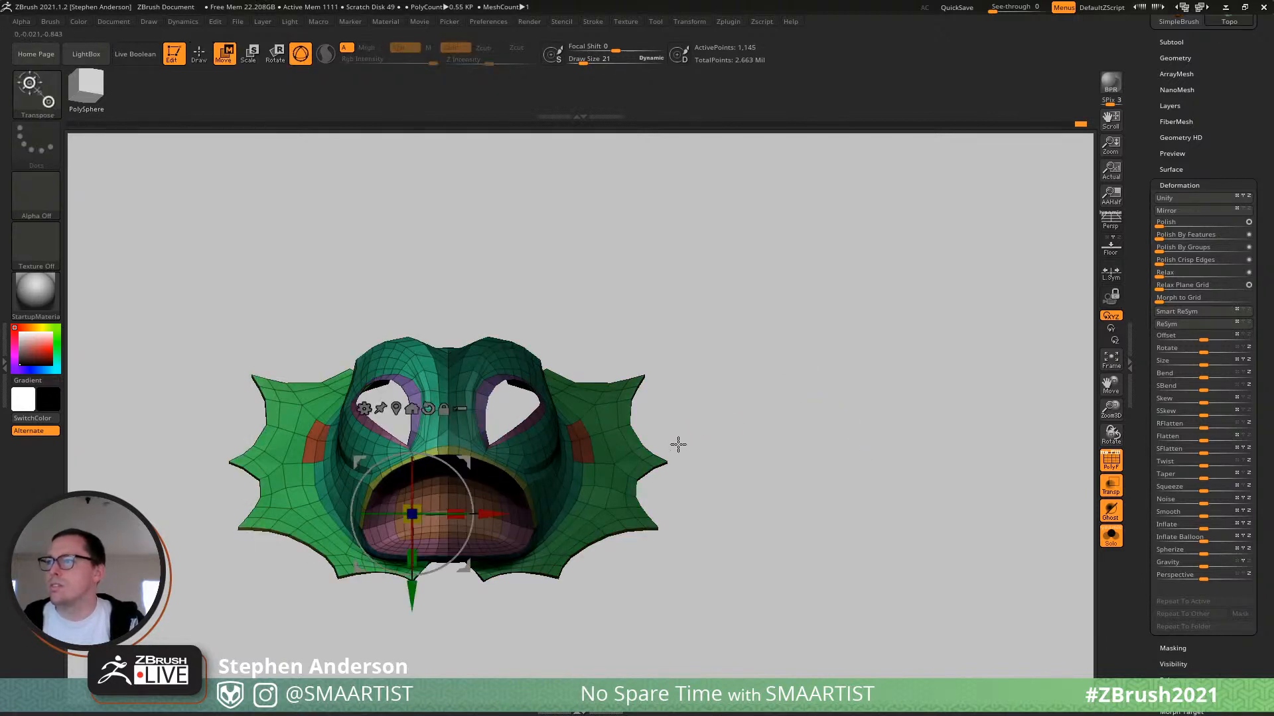
{"action": "left_click_drag", "start_coordinate": [495, 514], "coordinate": [486, 515]}
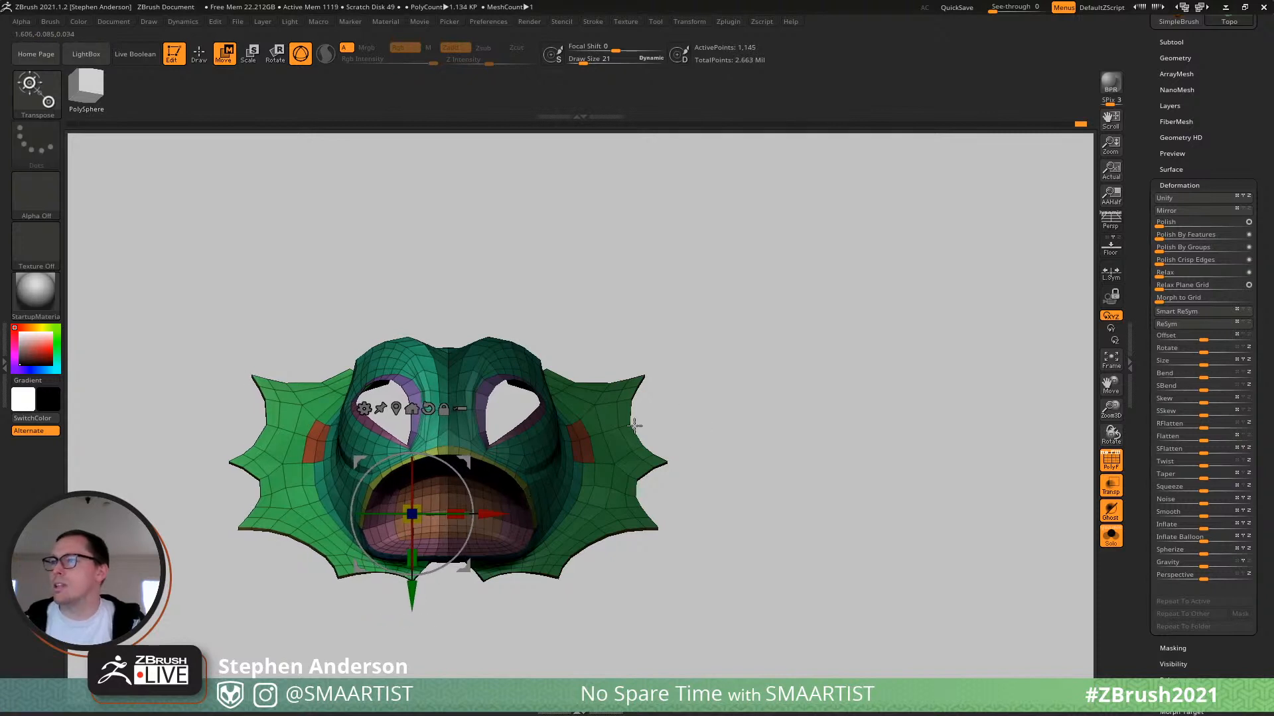
{"action": "key", "text": "ctrl+z"}
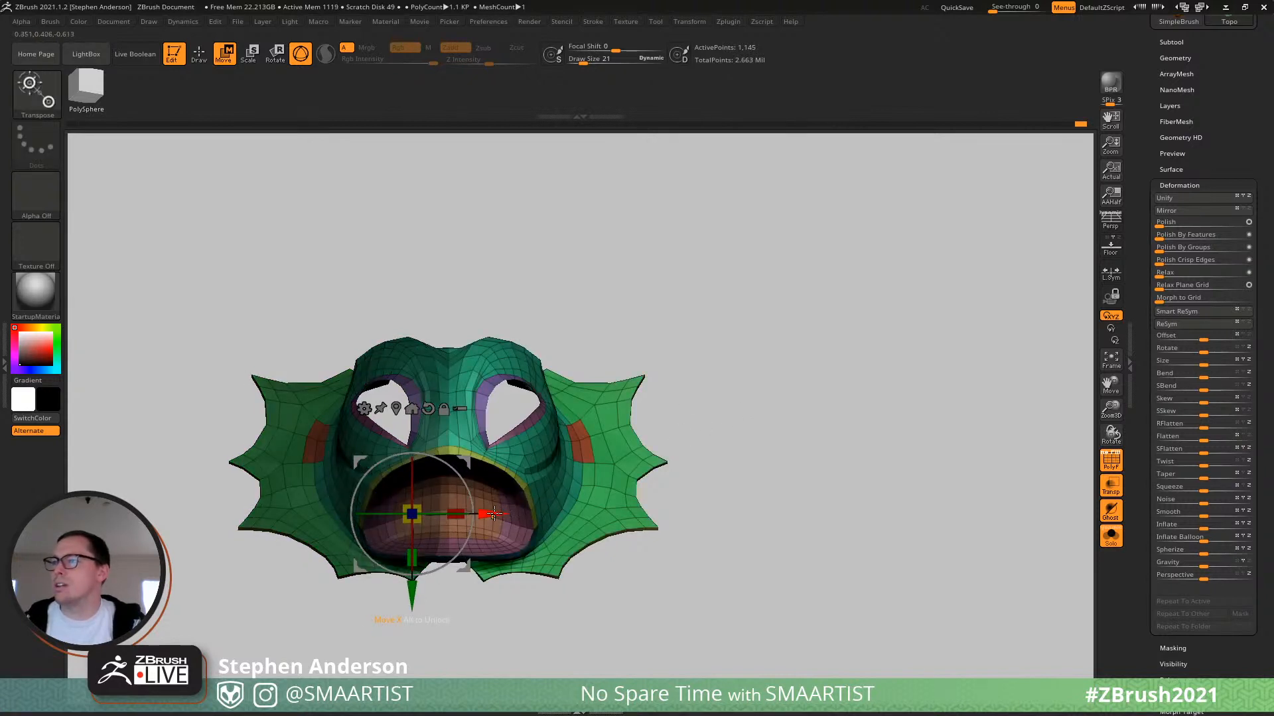
{"action": "left_click_drag", "start_coordinate": [494, 514], "coordinate": [504, 518]}
{"action": "left_click_drag", "start_coordinate": [731, 423], "coordinate": [757, 473], "text": "ctrl"}
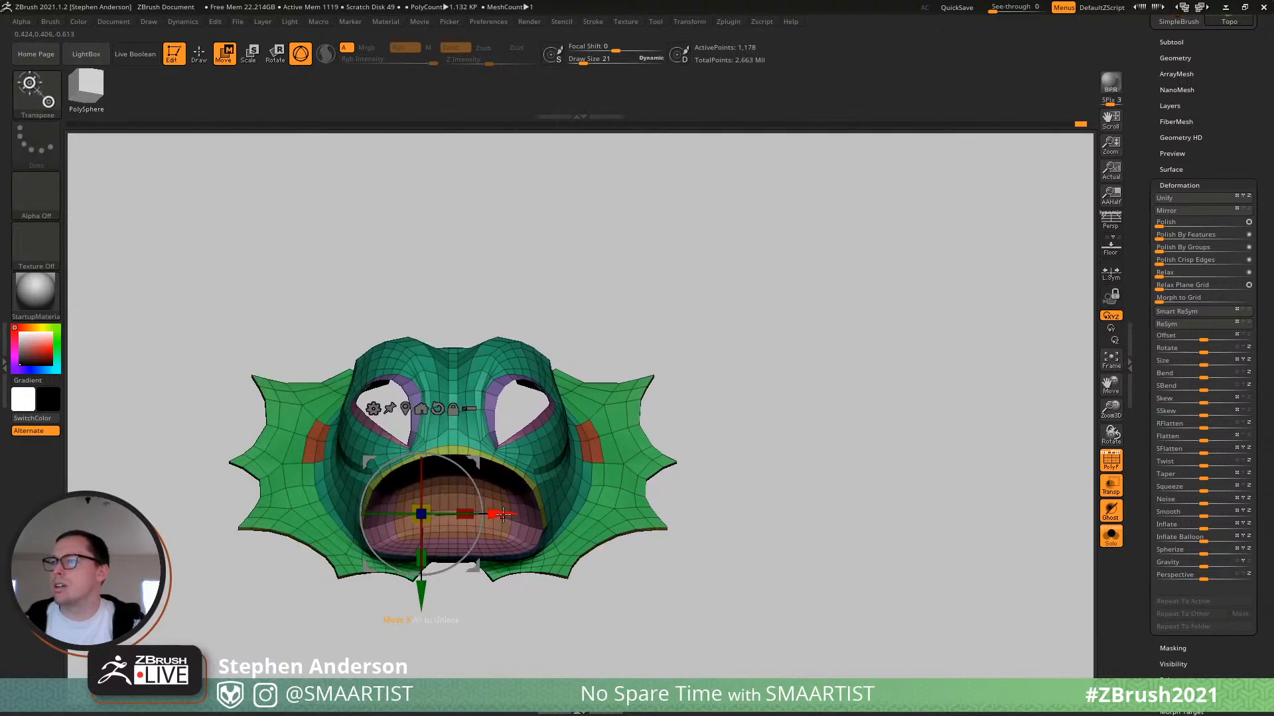
{"action": "left_click_drag", "start_coordinate": [503, 514], "coordinate": [501, 514]}
{"action": "key", "text": "q"}
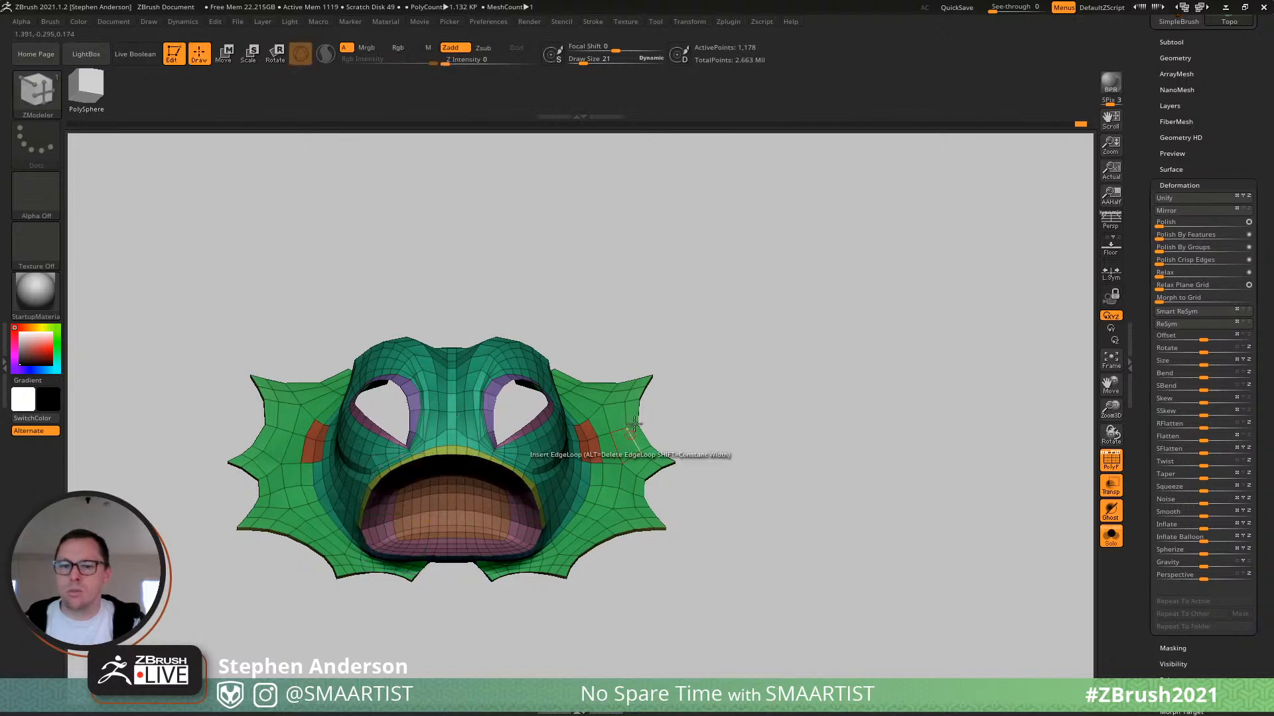
Mirror and weld the head across its centre line.
{"action": "left_click_drag", "start_coordinate": [613, 362], "coordinate": [584, 415]}
{"action": "key", "text": "shift+d"}
{"action": "key", "text": "shift+f"}
{"action": "key", "text": "shift+f"}
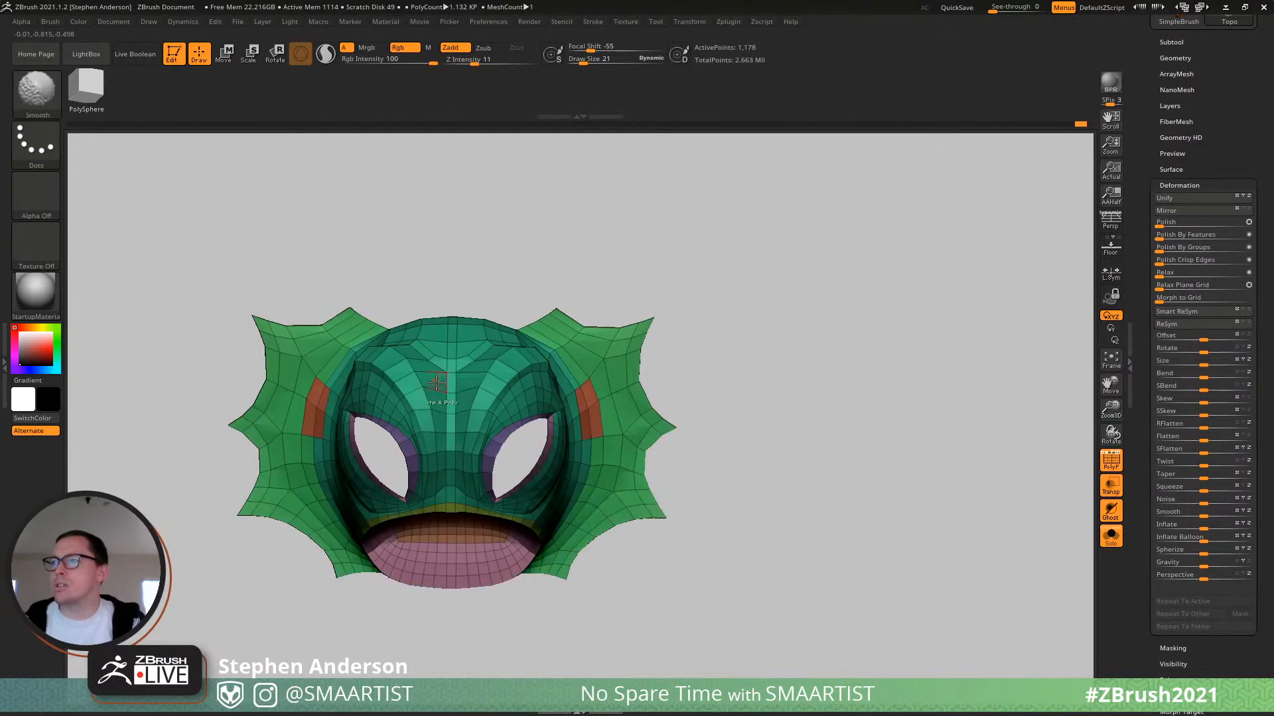
{"action": "left_click_drag", "start_coordinate": [1061, 199], "coordinate": [1120, 286]}
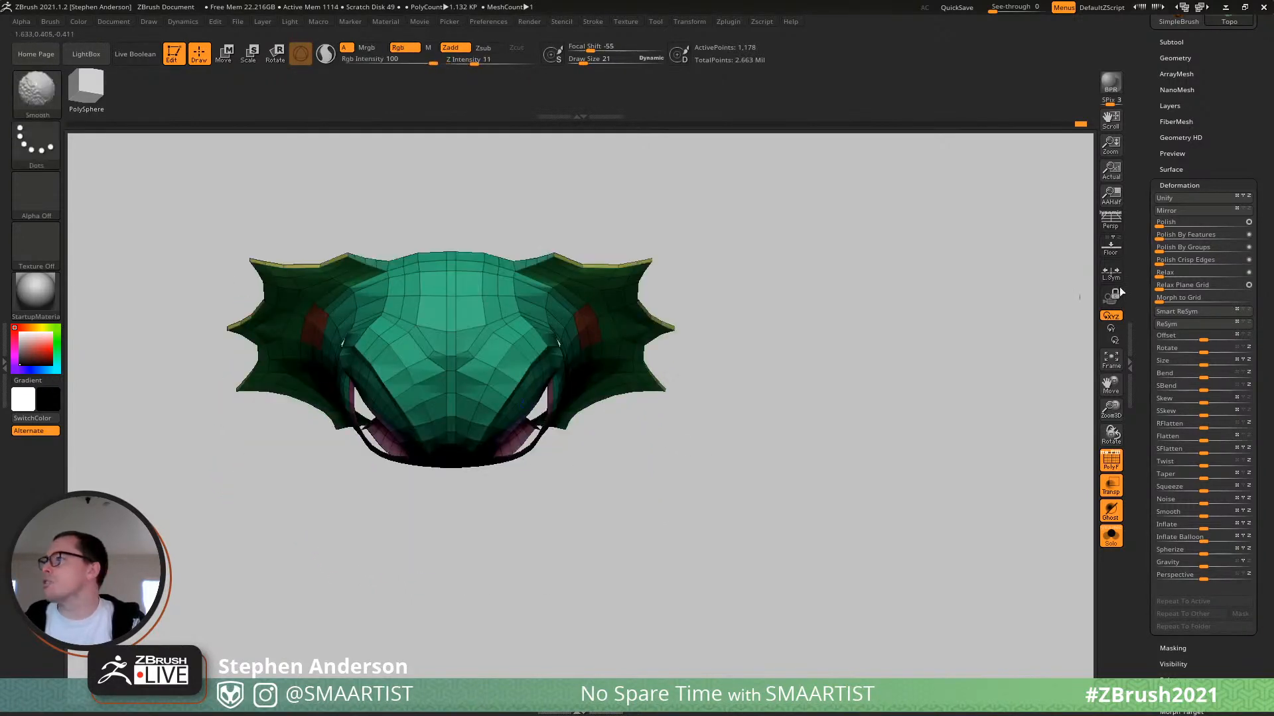
{"action": "left_click", "coordinate": [1175, 58]}
{"action": "left_click", "coordinate": [1188, 308]}
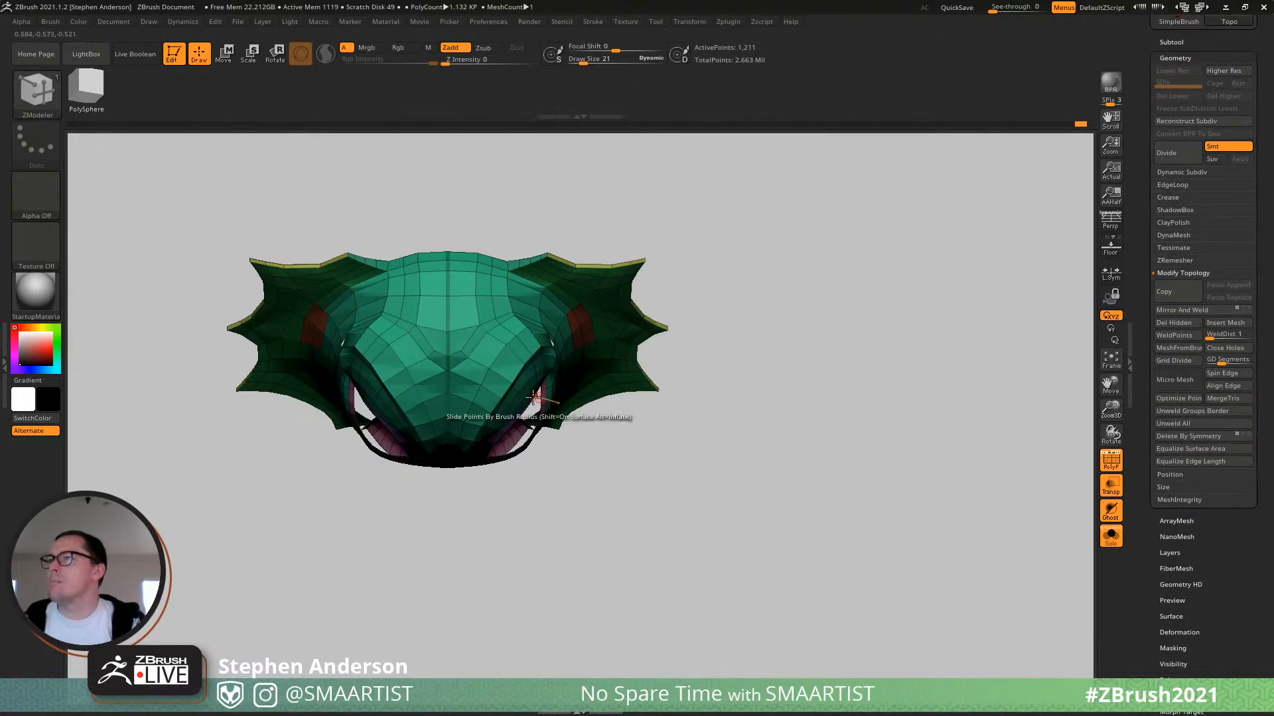
With the Move brush, adjust the points of the narrow centre strips between the brows, and smooth them.
{"action": "left_click_drag", "start_coordinate": [500, 420], "coordinate": [461, 464]}
{"action": "right_click_drag", "start_coordinate": [461, 463], "coordinate": [471, 496], "text": "ctrl"}
{"action": "right_click_drag", "start_coordinate": [422, 416], "coordinate": [410, 422]}
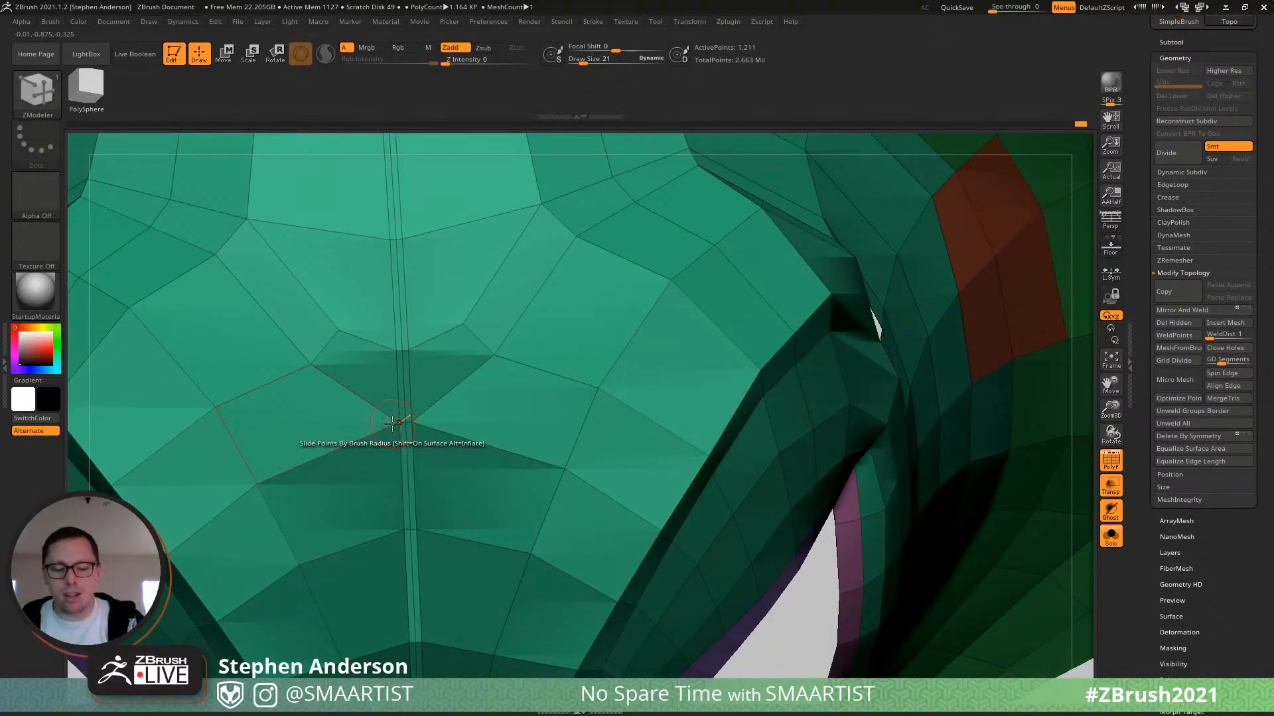
{"action": "key", "text": "b"}
{"action": "key", "text": "m"}
{"action": "key", "text": "v"}
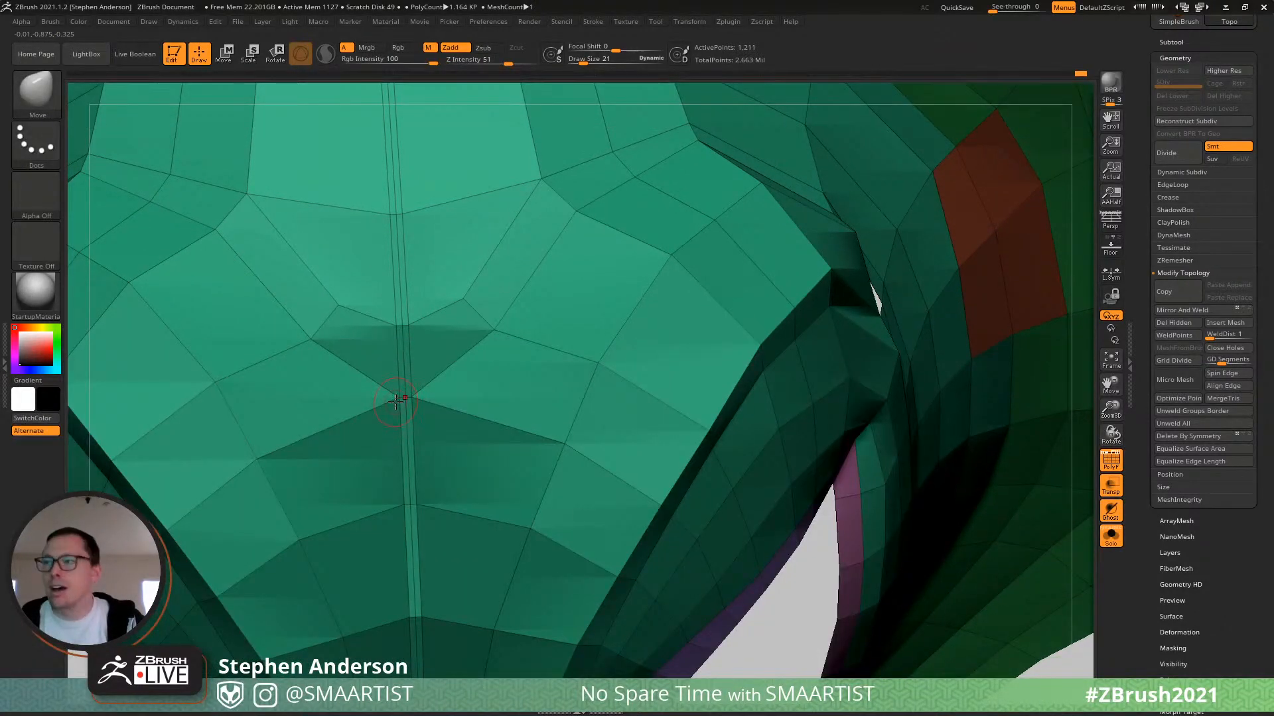
{"action": "mouse_move", "coordinate": [340, 411]}
{"action": "right_mouse_down"}
{"action": "mouse_move", "coordinate": [351, 374]}
{"action": "mouse_move", "coordinate": [297, 384]}
{"action": "right_mouse_up"}
{"action": "left_click_drag", "start_coordinate": [378, 401], "coordinate": [348, 406]}
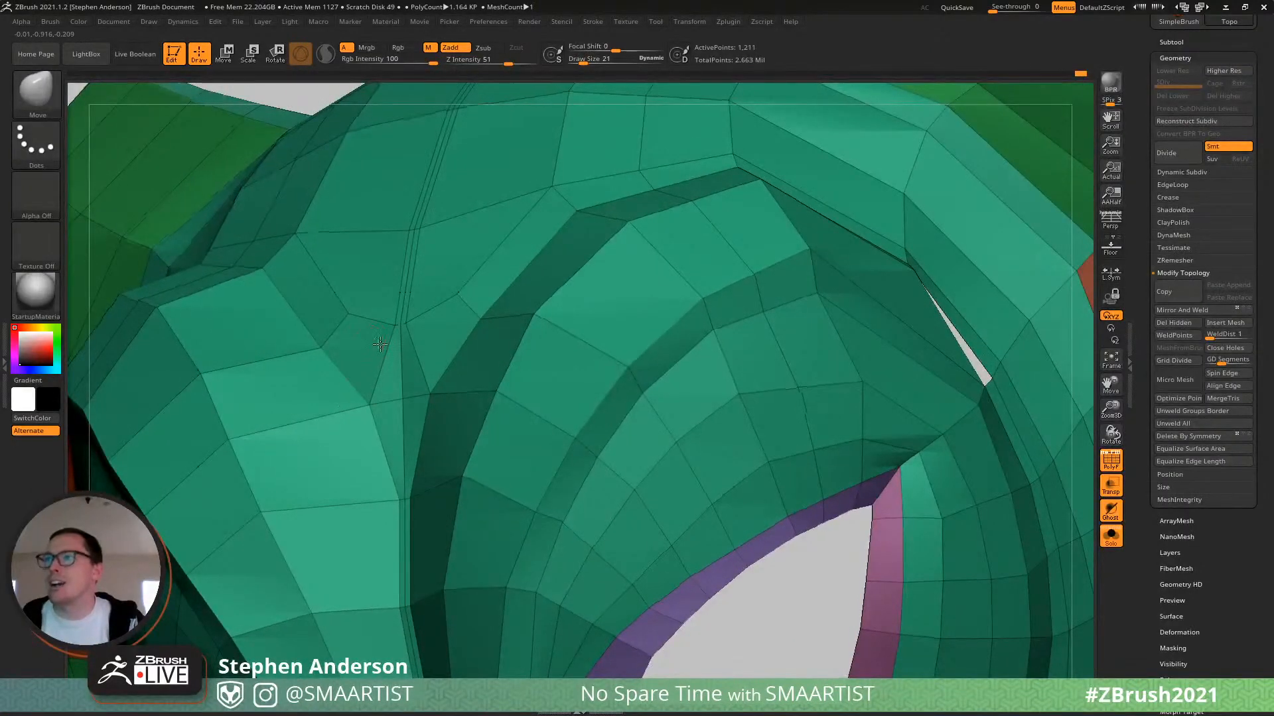
{"action": "right_click_drag", "start_coordinate": [380, 343], "coordinate": [352, 319]}
{"action": "left_click_drag", "start_coordinate": [399, 298], "coordinate": [334, 310], "text": "shift"}
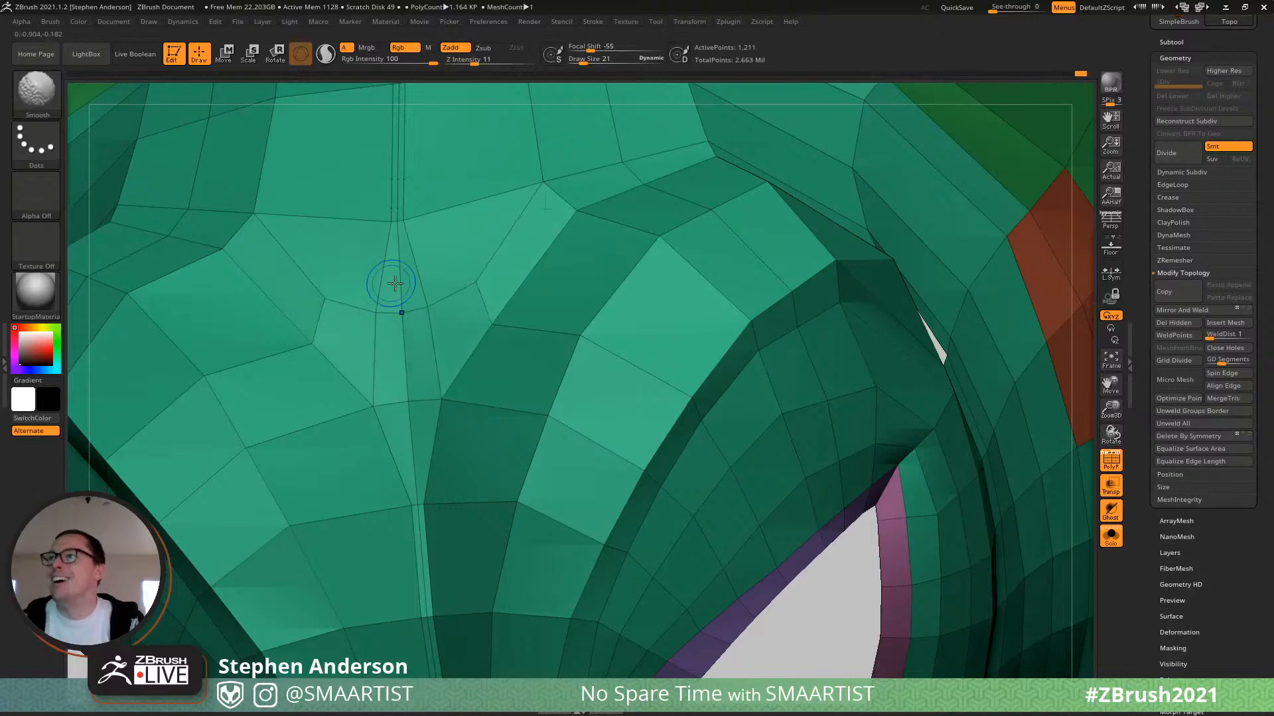
Set the draw size to 99 and spread the cramped centre loops apart up the forehead, smoothing them.
{"action": "key", "text": "s"}
{"action": "mouse_move", "coordinate": [386, 222]}
{"action": "left_mouse_down"}
{"action": "mouse_move", "coordinate": [400, 223]}
{"action": "mouse_move", "coordinate": [369, 205]}
{"action": "mouse_move", "coordinate": [398, 211]}
{"action": "left_mouse_up"}
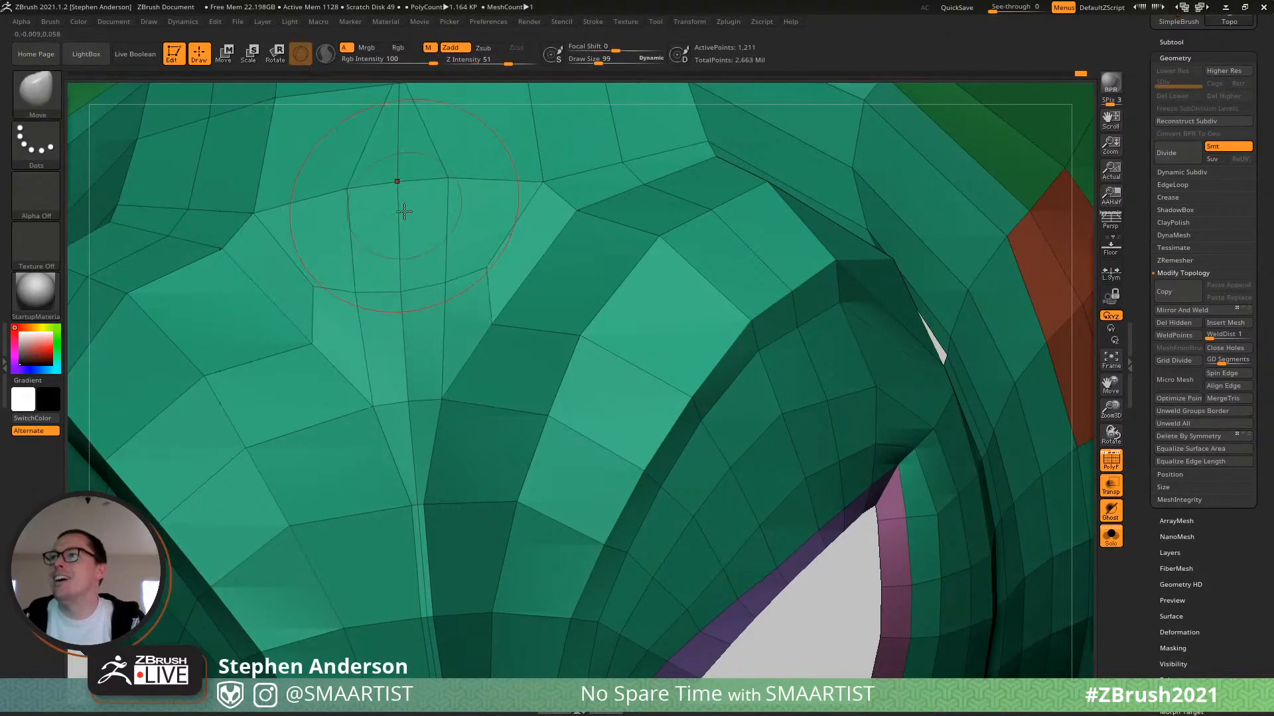
{"action": "mouse_move", "coordinate": [404, 211]}
{"action": "right_mouse_down"}
{"action": "mouse_move", "coordinate": [430, 344]}
{"action": "mouse_move", "coordinate": [399, 290]}
{"action": "right_mouse_up"}
{"action": "left_click_drag", "start_coordinate": [399, 265], "coordinate": [370, 162], "text": "shift"}
{"action": "mouse_move", "coordinate": [381, 199]}
{"action": "right_mouse_down"}
{"action": "mouse_move", "coordinate": [410, 373]}
{"action": "mouse_move", "coordinate": [412, 341]}
{"action": "mouse_move", "coordinate": [370, 265]}
{"action": "right_mouse_up"}
{"action": "key", "text": "s"}
{"action": "left_click_drag", "start_coordinate": [385, 232], "coordinate": [369, 231]}
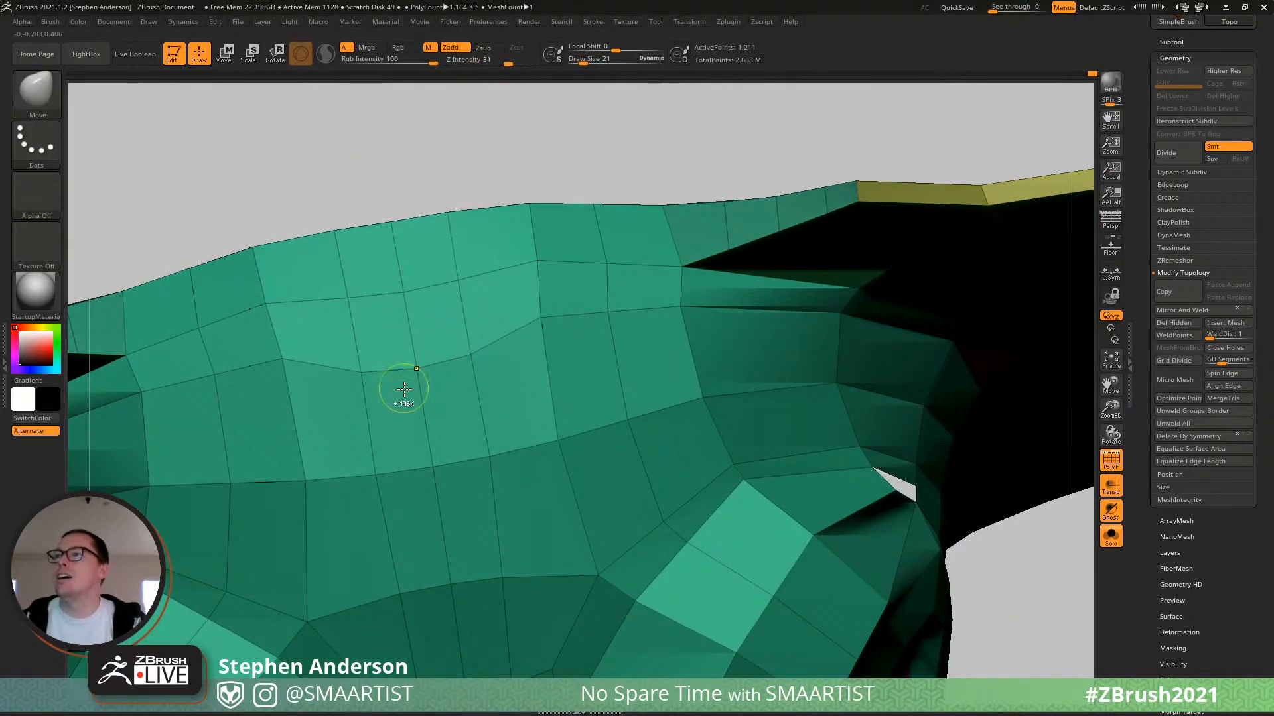
Even out the spacing of the centre loops over the top of the head with draw size 65, moving and smoothing points.
{"action": "key", "text": "s"}
{"action": "left_click_drag", "start_coordinate": [264, 367], "coordinate": [312, 365]}
{"action": "right_click_drag", "start_coordinate": [319, 364], "coordinate": [521, 380]}
{"action": "key", "text": "s"}
{"action": "mouse_move", "coordinate": [533, 376]}
{"action": "left_mouse_down"}
{"action": "mouse_move", "coordinate": [517, 363]}
{"action": "mouse_move", "coordinate": [531, 382]}
{"action": "mouse_move", "coordinate": [474, 392]}
{"action": "mouse_move", "coordinate": [511, 430]}
{"action": "mouse_move", "coordinate": [677, 350]}
{"action": "mouse_move", "coordinate": [541, 438]}
{"action": "mouse_move", "coordinate": [572, 293]}
{"action": "left_mouse_up"}
{"action": "key", "text": "ctrl+z"}
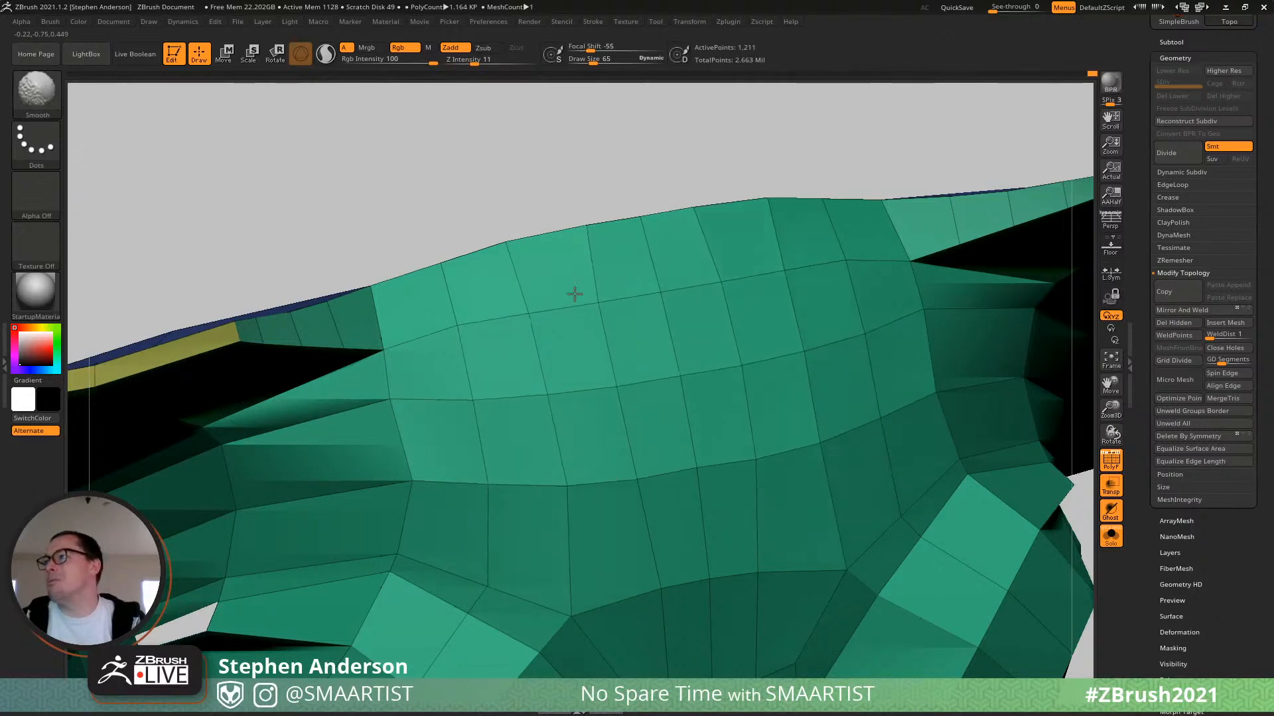
{"action": "right_click_drag", "start_coordinate": [527, 254], "coordinate": [521, 269]}
{"action": "left_click_drag", "start_coordinate": [585, 230], "coordinate": [543, 241]}
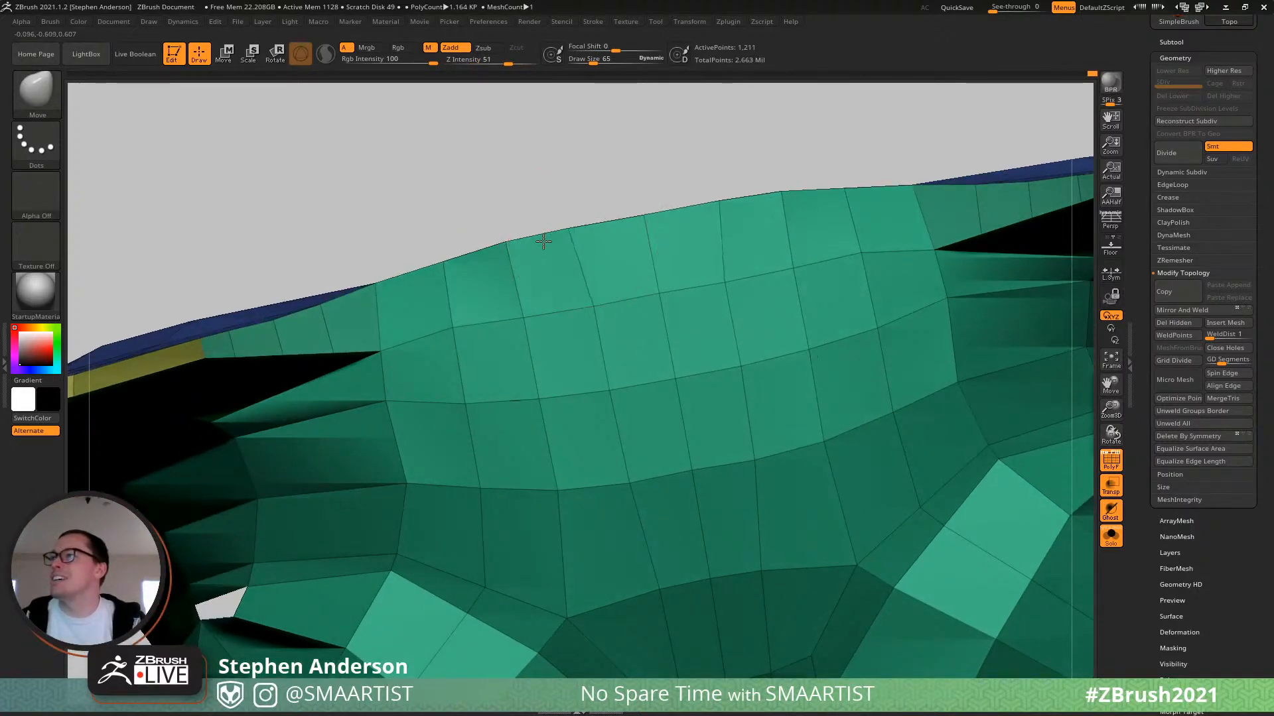
{"action": "mouse_move", "coordinate": [632, 396]}
{"action": "right_mouse_down"}
{"action": "mouse_move", "coordinate": [651, 418]}
{"action": "mouse_move", "coordinate": [643, 398]}
{"action": "right_mouse_up"}
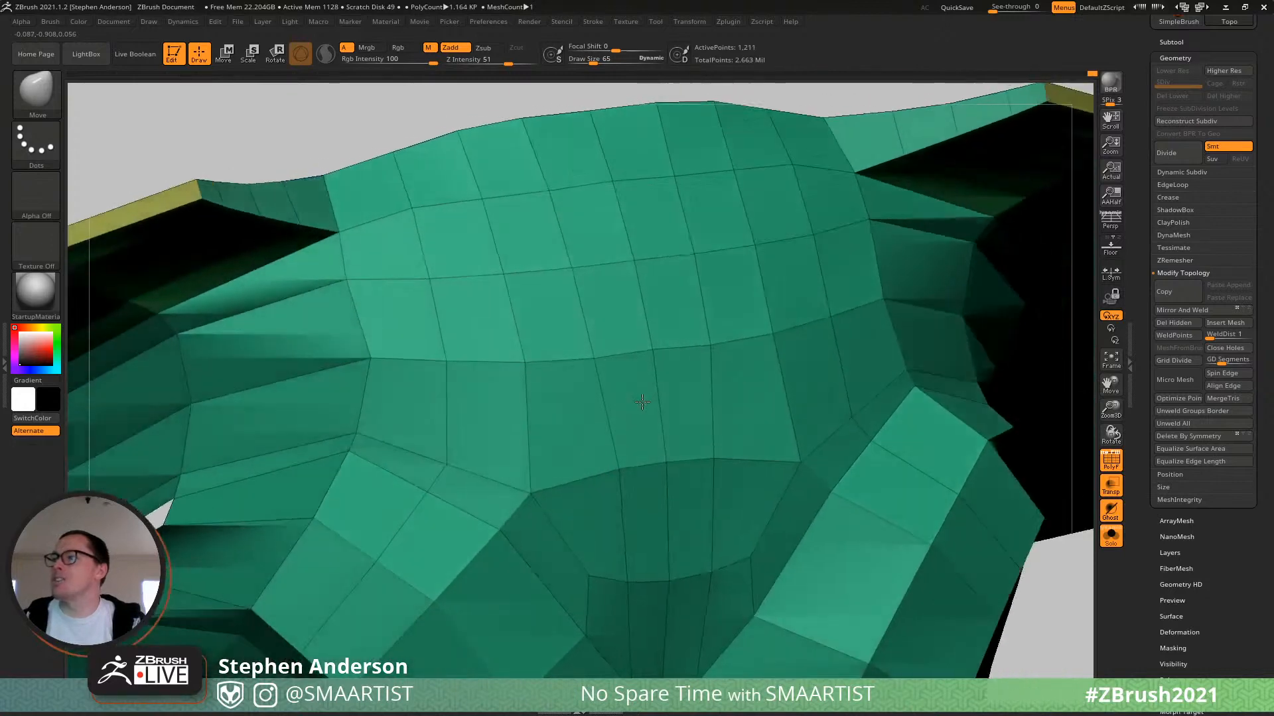
{"action": "mouse_move", "coordinate": [594, 415]}
{"action": "left_mouse_down", "text": "shift"}
{"action": "mouse_move", "coordinate": [528, 382]}
{"action": "mouse_move", "coordinate": [587, 442]}
{"action": "left_mouse_up", "text": "shift"}
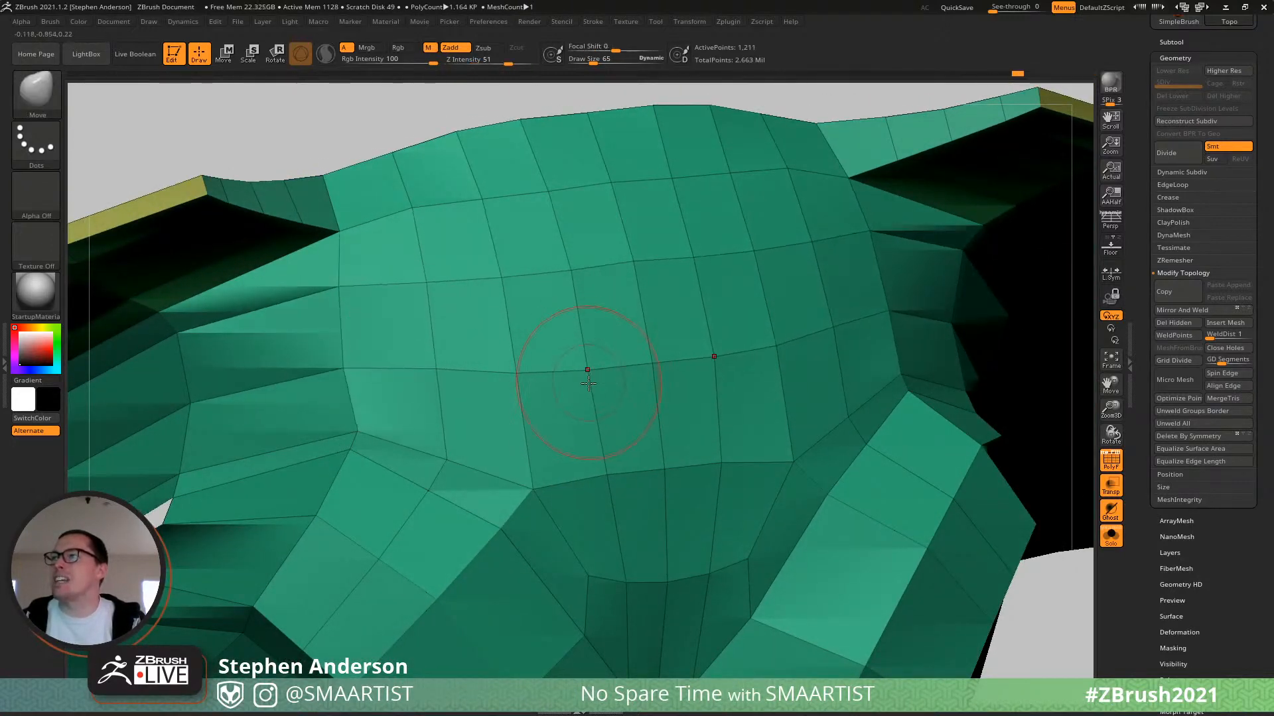
Enlarge the Move brush and nudge the crown of the head slightly upward to round its profile.
{"action": "mouse_move", "coordinate": [583, 370]}
{"action": "right_mouse_down"}
{"action": "mouse_move", "coordinate": [535, 292]}
{"action": "mouse_move", "coordinate": [584, 316]}
{"action": "right_mouse_up"}
{"action": "key", "text": "s"}
{"action": "left_click_drag", "start_coordinate": [582, 317], "coordinate": [594, 318]}
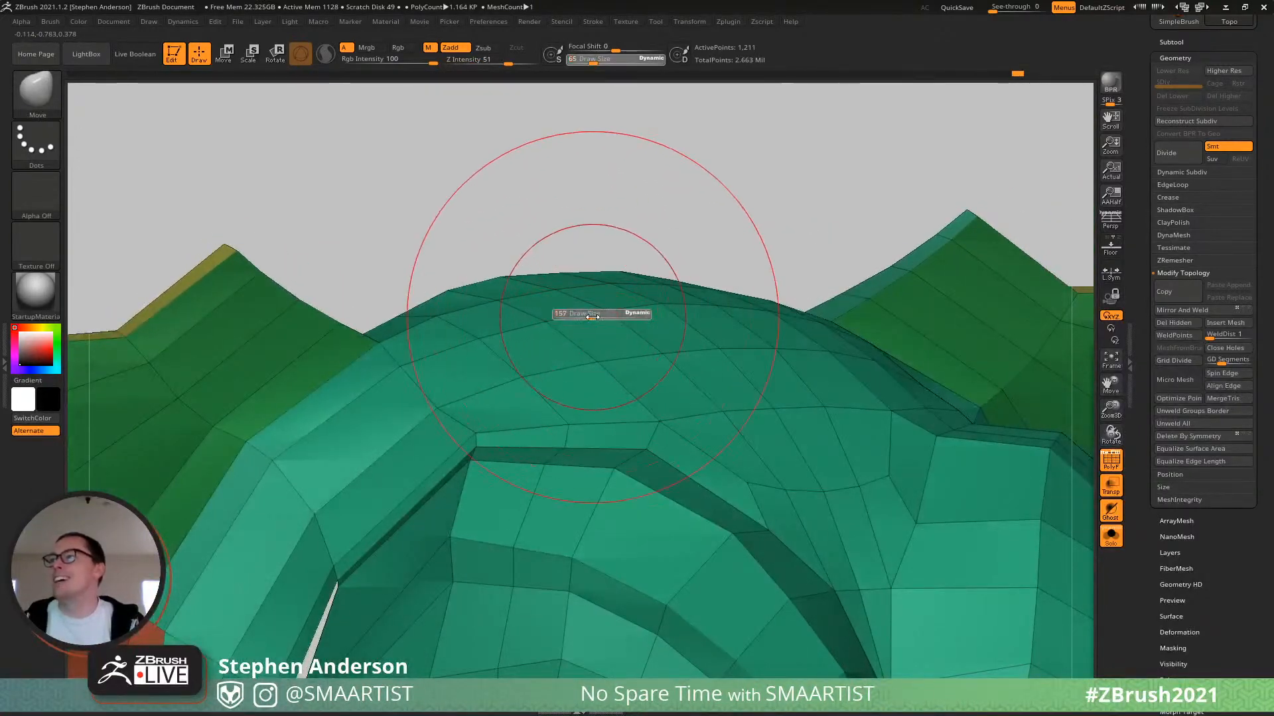
{"action": "left_click_drag", "start_coordinate": [649, 359], "coordinate": [652, 345]}
{"action": "mouse_move", "coordinate": [723, 393]}
{"action": "right_mouse_down"}
{"action": "mouse_move", "coordinate": [790, 392]}
{"action": "mouse_move", "coordinate": [780, 369]}
{"action": "right_mouse_up"}
Refine the surface along the side of the brow above the eye with Move brush sizes 104, 62 and 86.
{"action": "key", "text": "s"}
{"action": "left_click_drag", "start_coordinate": [460, 403], "coordinate": [438, 405]}
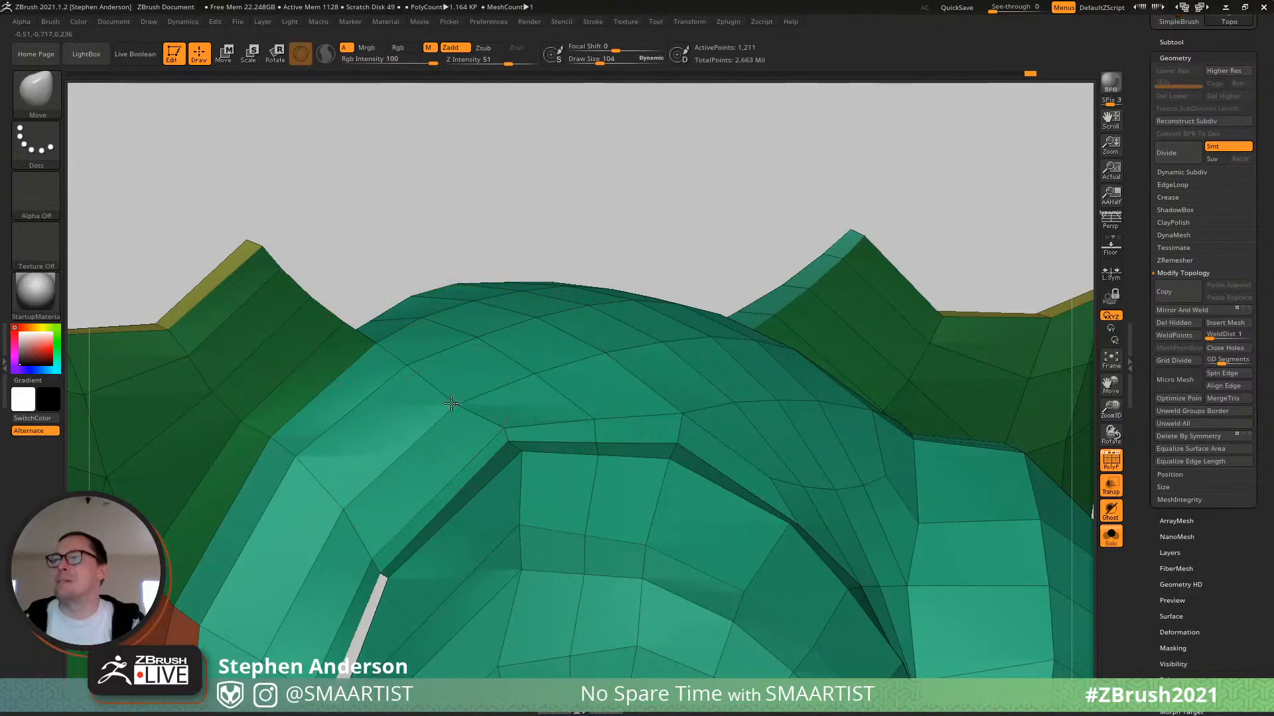
{"action": "right_click_drag", "start_coordinate": [464, 402], "coordinate": [508, 369]}
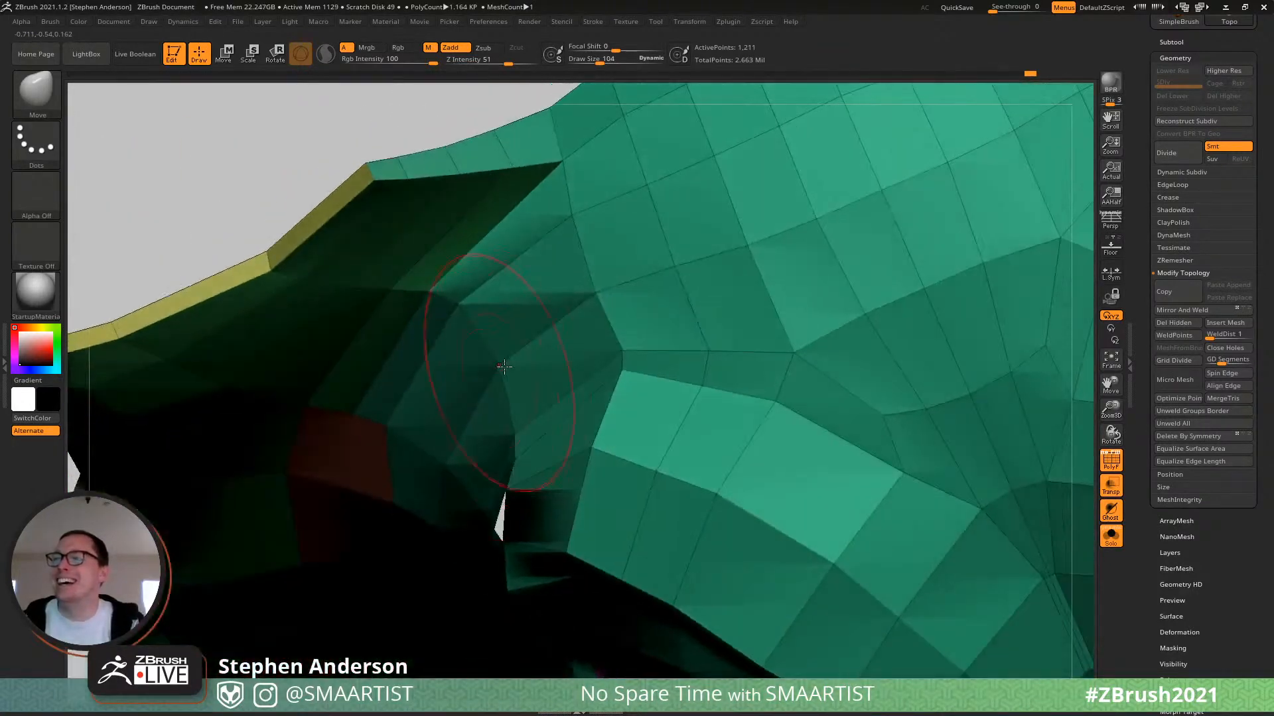
{"action": "key", "text": "s"}
{"action": "left_click_drag", "start_coordinate": [522, 368], "coordinate": [504, 369]}
{"action": "mouse_move", "coordinate": [544, 358]}
{"action": "right_mouse_down"}
{"action": "mouse_move", "coordinate": [569, 293]}
{"action": "mouse_move", "coordinate": [617, 261]}
{"action": "mouse_move", "coordinate": [710, 340]}
{"action": "mouse_move", "coordinate": [667, 282]}
{"action": "mouse_move", "coordinate": [594, 270]}
{"action": "mouse_move", "coordinate": [557, 299]}
{"action": "mouse_move", "coordinate": [559, 270]}
{"action": "right_mouse_up"}
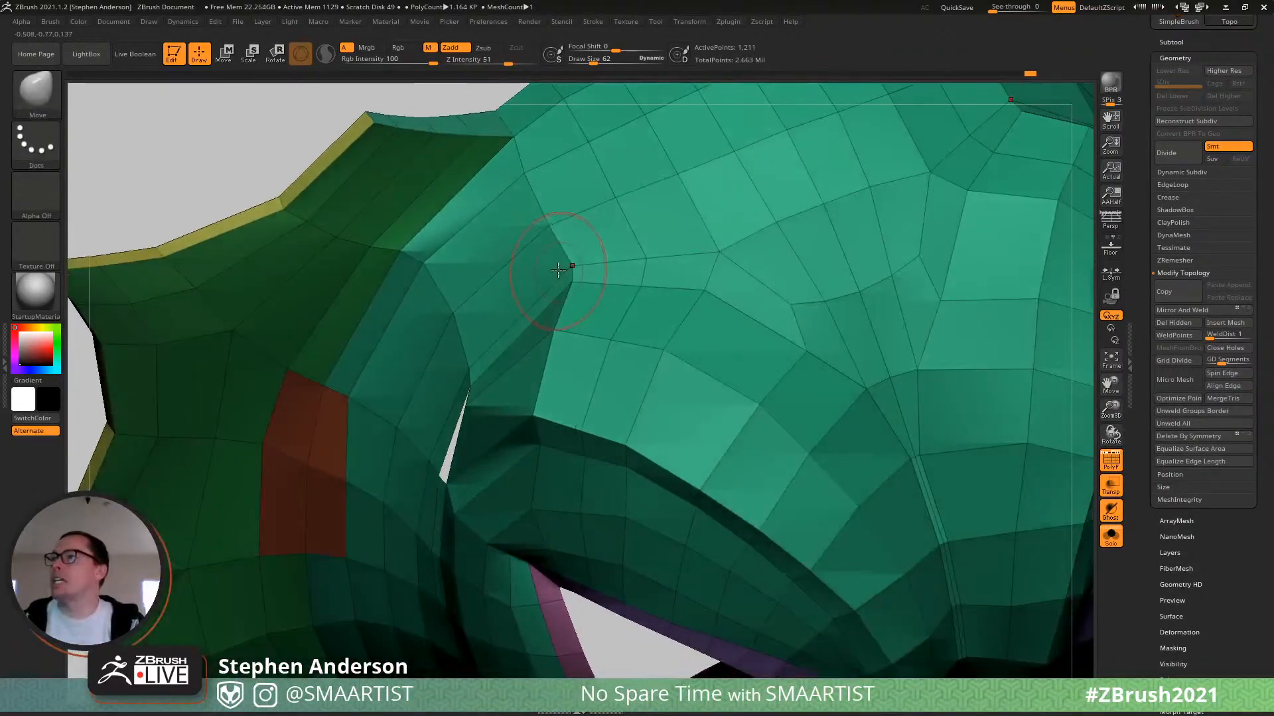
{"action": "key", "text": "s"}
{"action": "left_click_drag", "start_coordinate": [559, 271], "coordinate": [566, 272]}
{"action": "mouse_move", "coordinate": [541, 282]}
{"action": "right_mouse_down"}
{"action": "mouse_move", "coordinate": [558, 256]}
{"action": "mouse_move", "coordinate": [552, 274]}
{"action": "mouse_move", "coordinate": [582, 333]}
{"action": "mouse_move", "coordinate": [563, 342]}
{"action": "mouse_move", "coordinate": [541, 466]}
{"action": "mouse_move", "coordinate": [547, 421]}
{"action": "mouse_move", "coordinate": [582, 481]}
{"action": "right_mouse_up"}
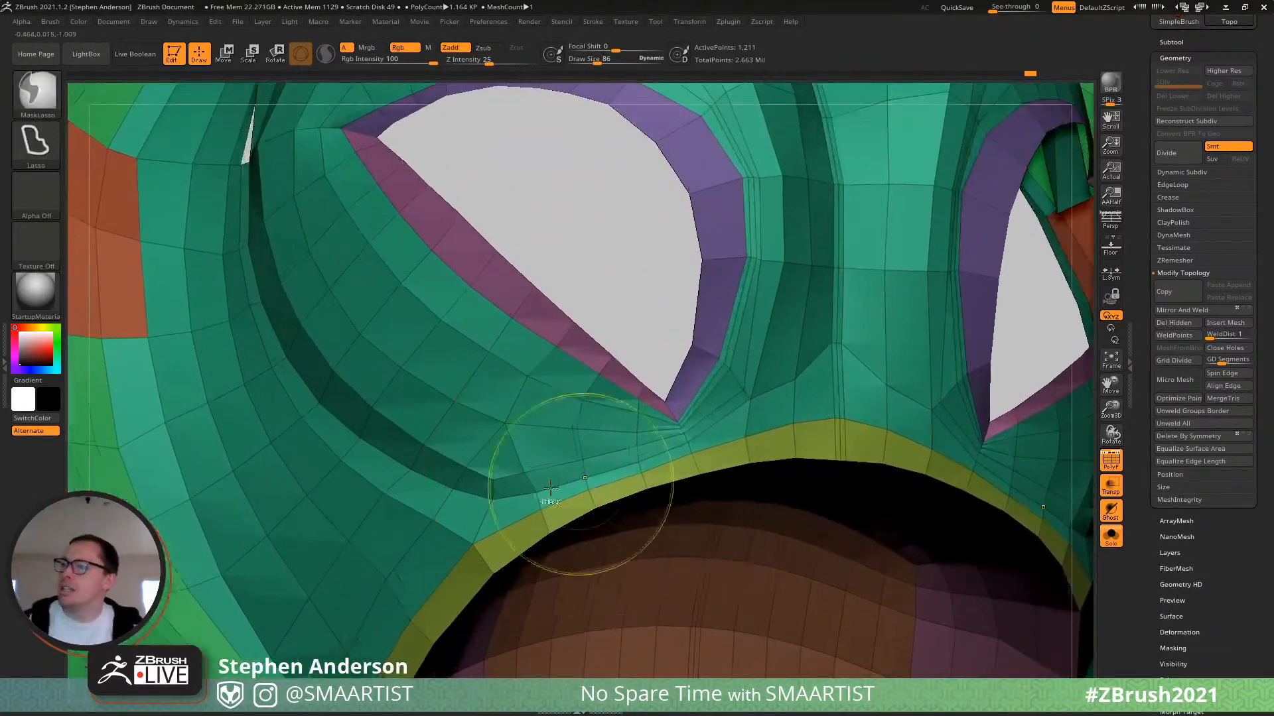
With ZModeler, delete the polygons at the lower eyelid's crease and insert single edge loops across the eyelid above the gap.
{"action": "key", "text": "b"}
{"action": "key", "text": "z"}
{"action": "key", "text": "m"}
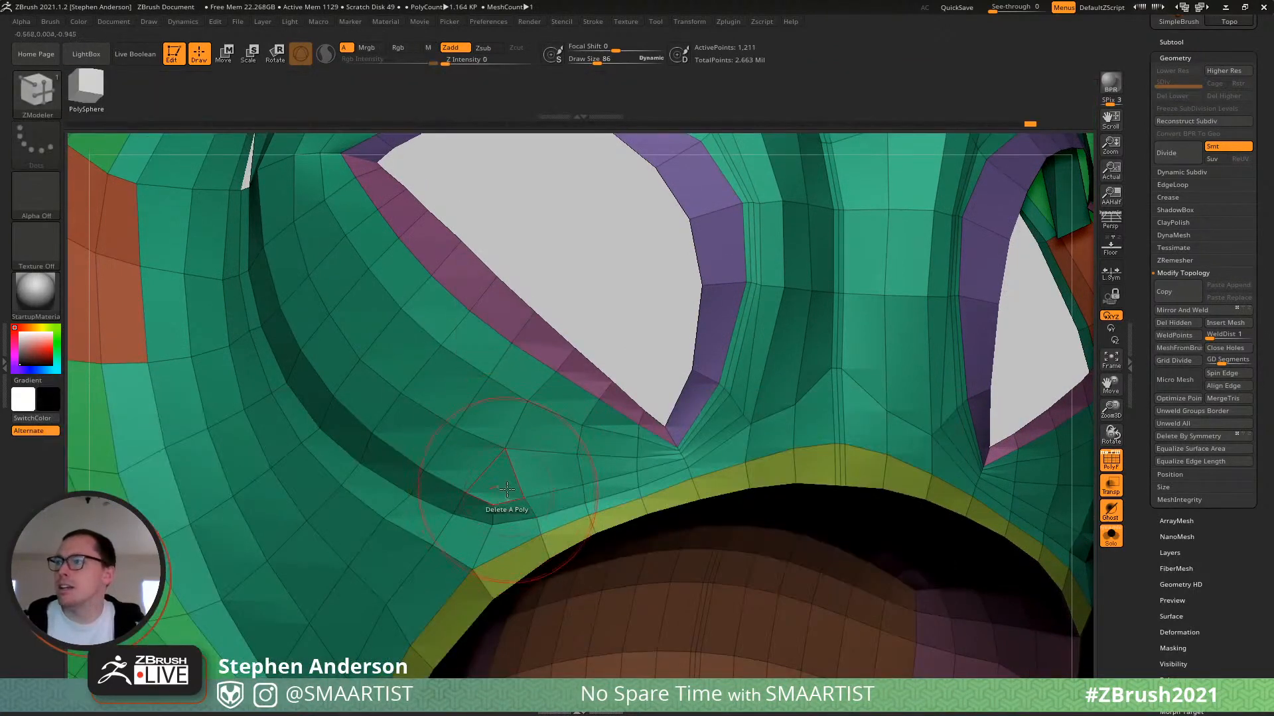
{"action": "left_click", "coordinate": [502, 481]}
{"action": "left_click", "coordinate": [551, 472]}
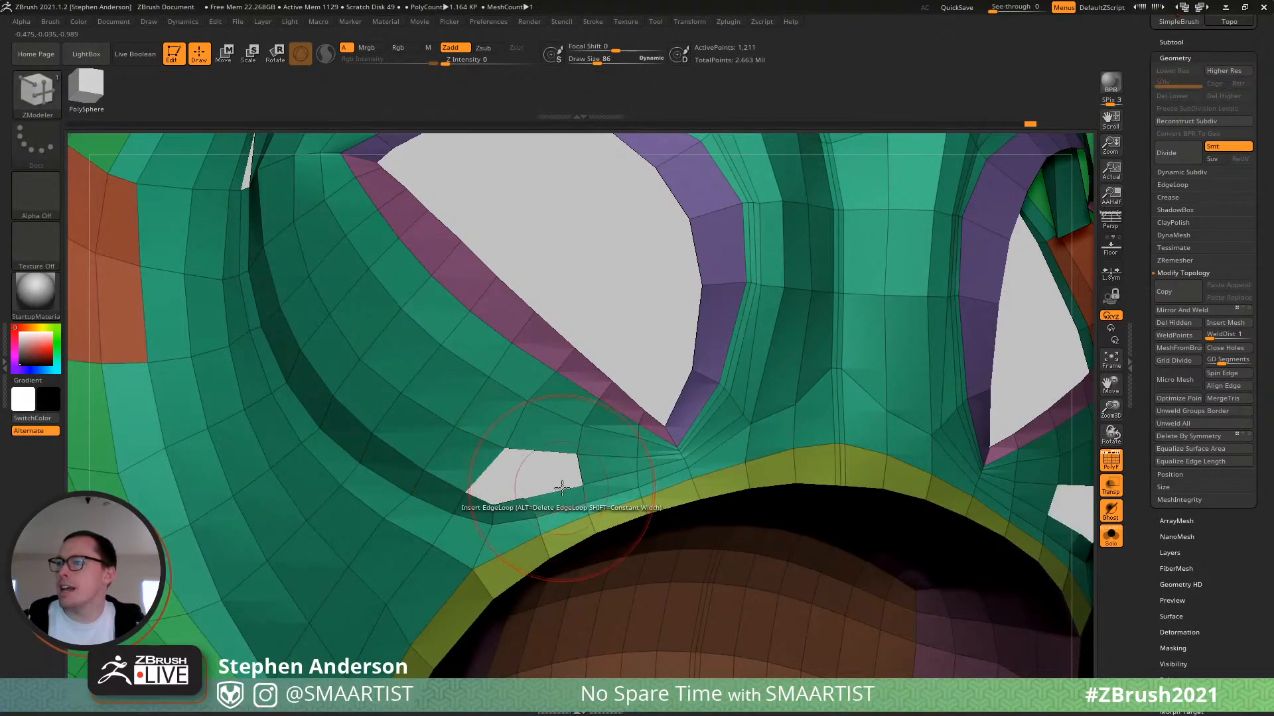
{"action": "left_click", "coordinate": [554, 413]}
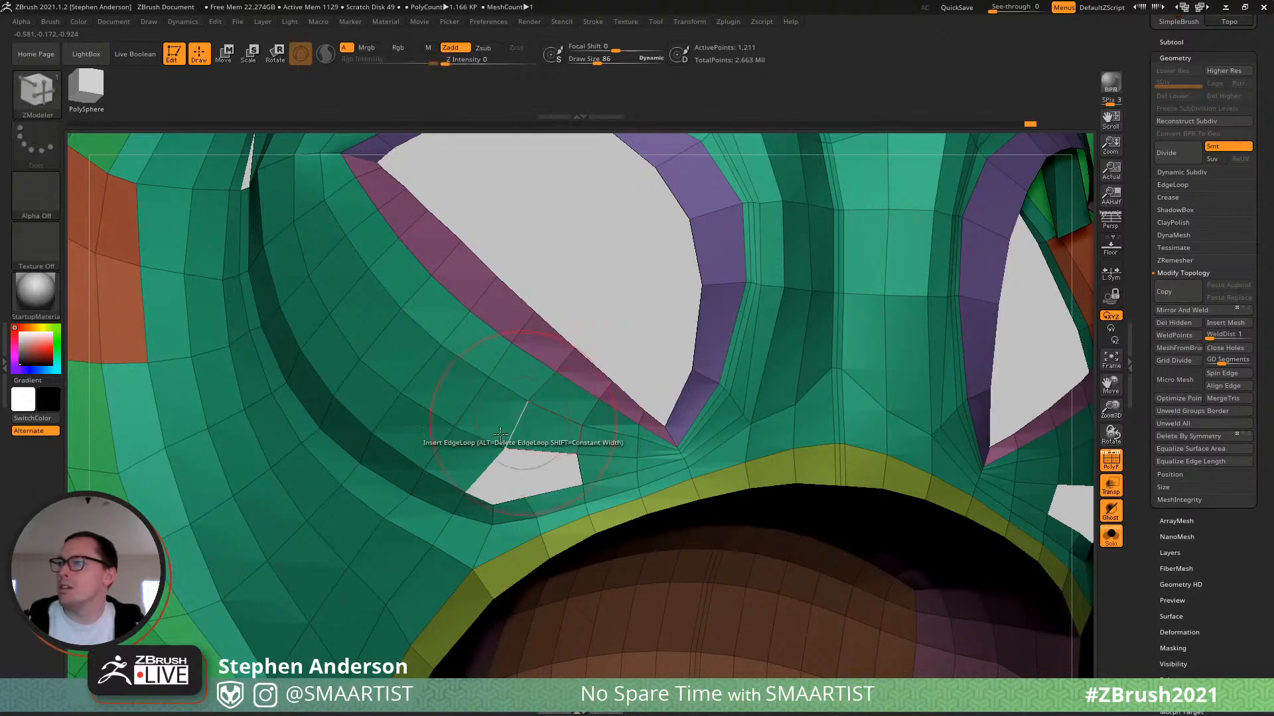
{"action": "left_click", "coordinate": [466, 459]}
{"action": "left_click", "coordinate": [509, 392]}
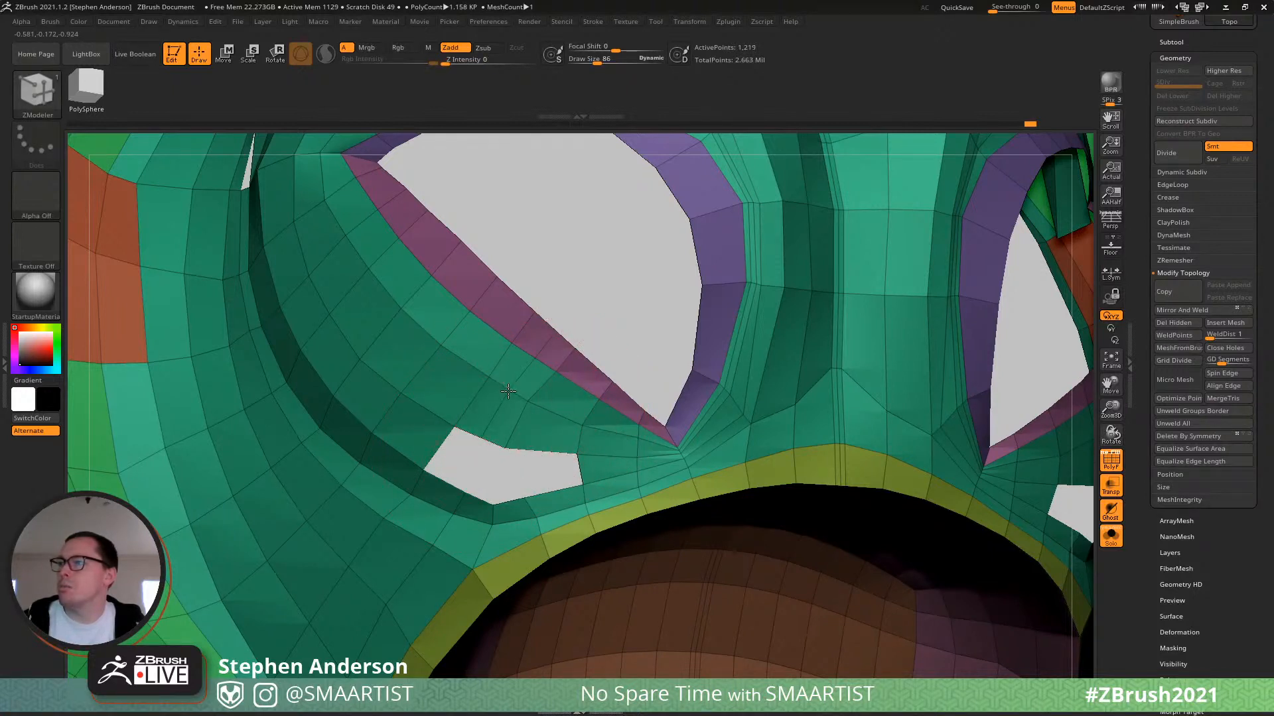
{"action": "left_click", "coordinate": [550, 411]}
Set the ZModeler edge action to Bridge and fill the lower eyelid gap by bridging its opposite edges.
{"action": "key", "text": "space"}
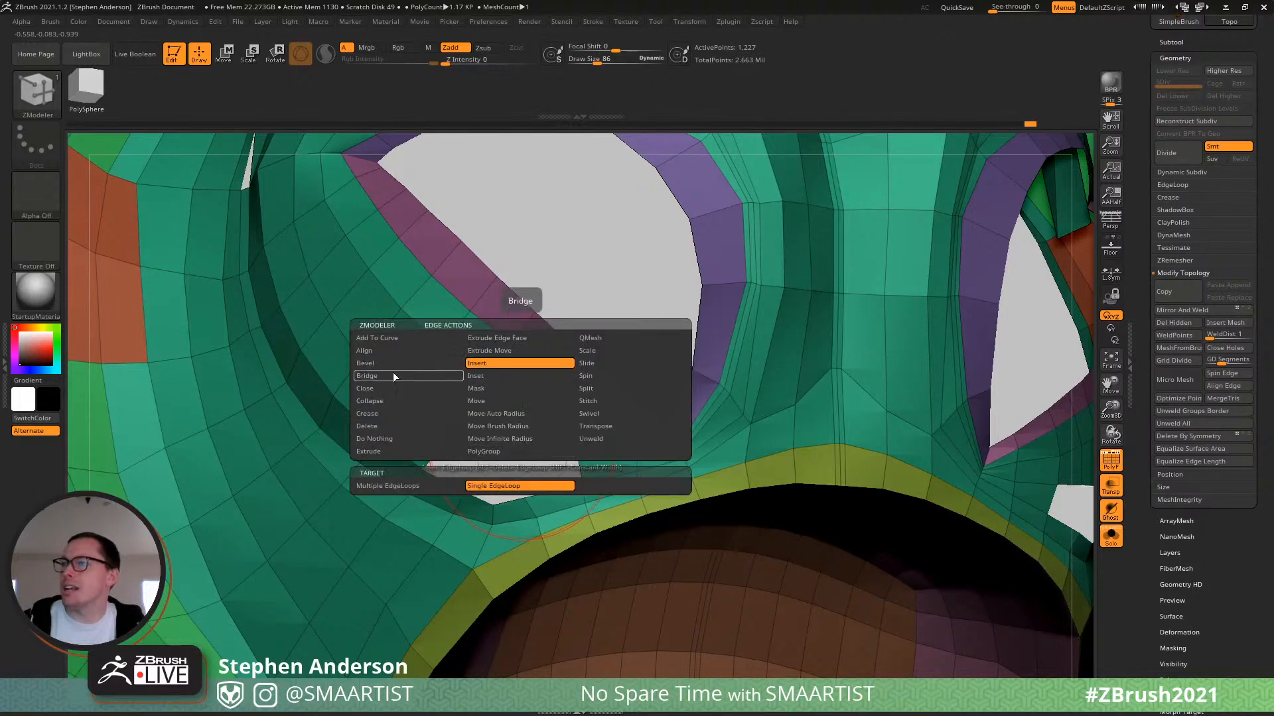
{"action": "left_click", "coordinate": [387, 373]}
{"action": "left_click", "coordinate": [455, 446]}
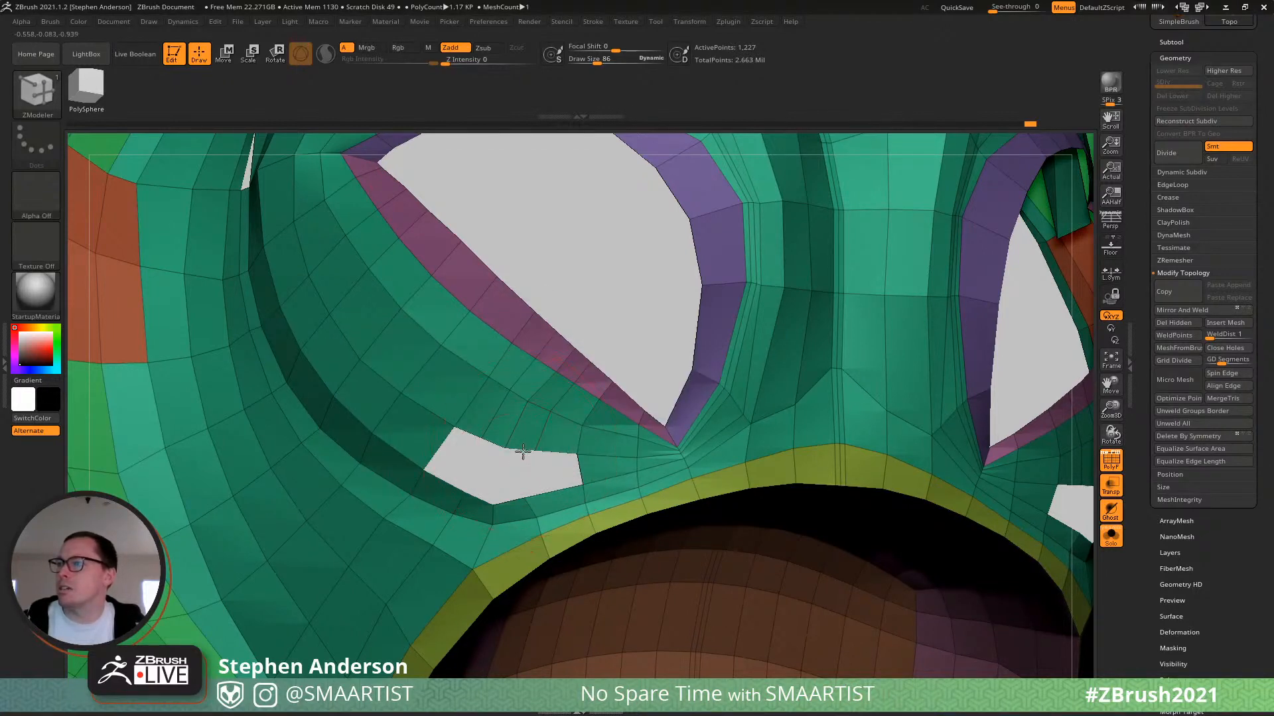
{"action": "left_click", "coordinate": [523, 452]}
{"action": "left_click", "coordinate": [511, 504]}
{"action": "left_click", "coordinate": [556, 453]}
{"action": "left_click", "coordinate": [553, 491]}
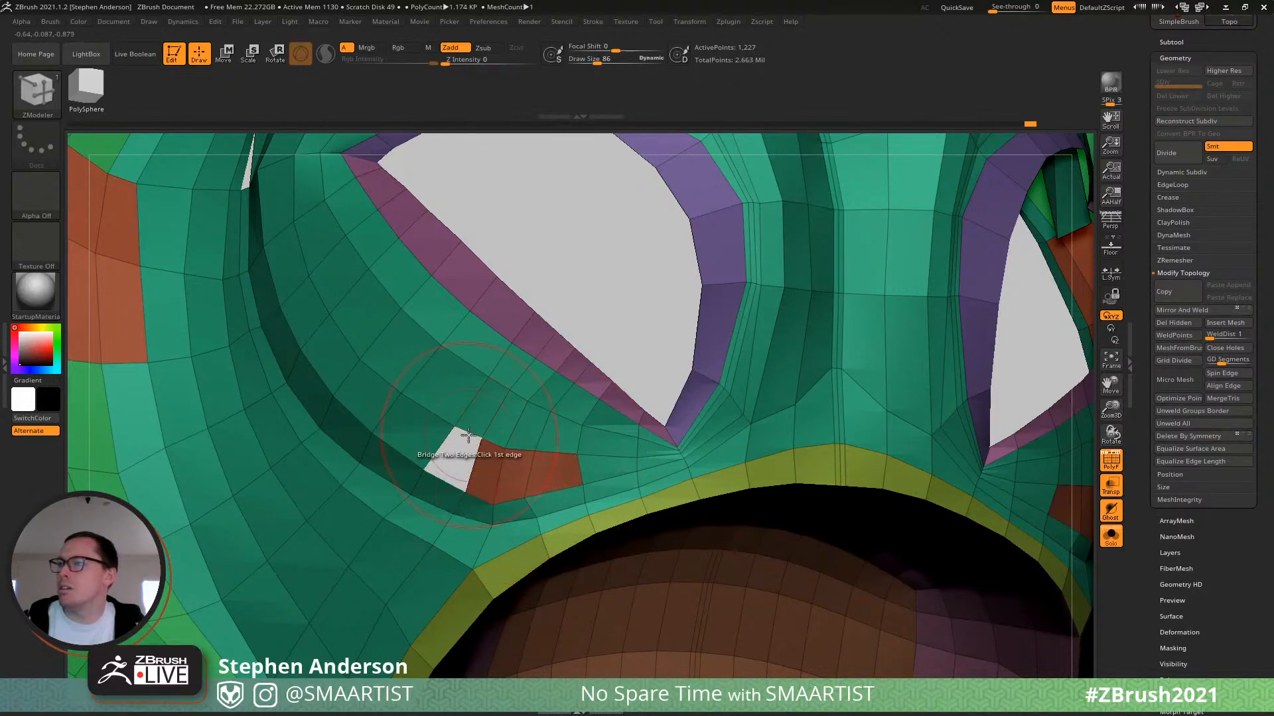
{"action": "right_click_drag", "start_coordinate": [482, 469], "coordinate": [476, 443], "text": "ctrl"}
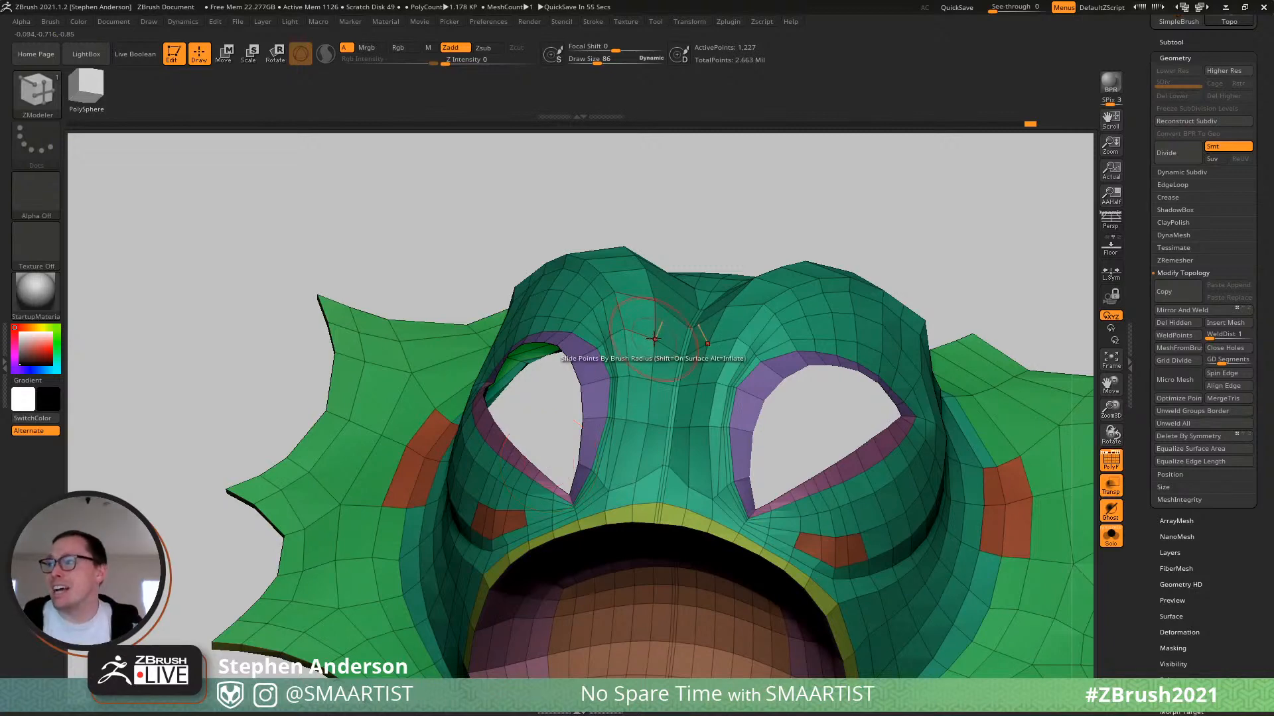
Smooth the centre of the mouth floor behind the lower lip with a draw size of 36.
{"action": "mouse_move", "coordinate": [515, 458]}
{"action": "right_mouse_down"}
{"action": "mouse_move", "coordinate": [563, 471]}
{"action": "mouse_move", "coordinate": [611, 429]}
{"action": "mouse_move", "coordinate": [579, 472]}
{"action": "mouse_move", "coordinate": [534, 480]}
{"action": "mouse_move", "coordinate": [517, 381]}
{"action": "mouse_move", "coordinate": [565, 441]}
{"action": "mouse_move", "coordinate": [549, 444]}
{"action": "mouse_move", "coordinate": [552, 498]}
{"action": "mouse_move", "coordinate": [600, 380]}
{"action": "mouse_move", "coordinate": [583, 376]}
{"action": "mouse_move", "coordinate": [571, 443]}
{"action": "mouse_move", "coordinate": [584, 448]}
{"action": "mouse_move", "coordinate": [569, 524]}
{"action": "mouse_move", "coordinate": [584, 592]}
{"action": "right_mouse_up"}
{"action": "key", "text": "shift"}
{"action": "key", "text": "shift"}
{"action": "key", "text": "s"}
{"action": "mouse_move", "coordinate": [592, 592]}
{"action": "left_mouse_down"}
{"action": "mouse_move", "coordinate": [597, 617]}
{"action": "mouse_move", "coordinate": [612, 600]}
{"action": "left_mouse_up"}
{"action": "key", "text": "shift"}
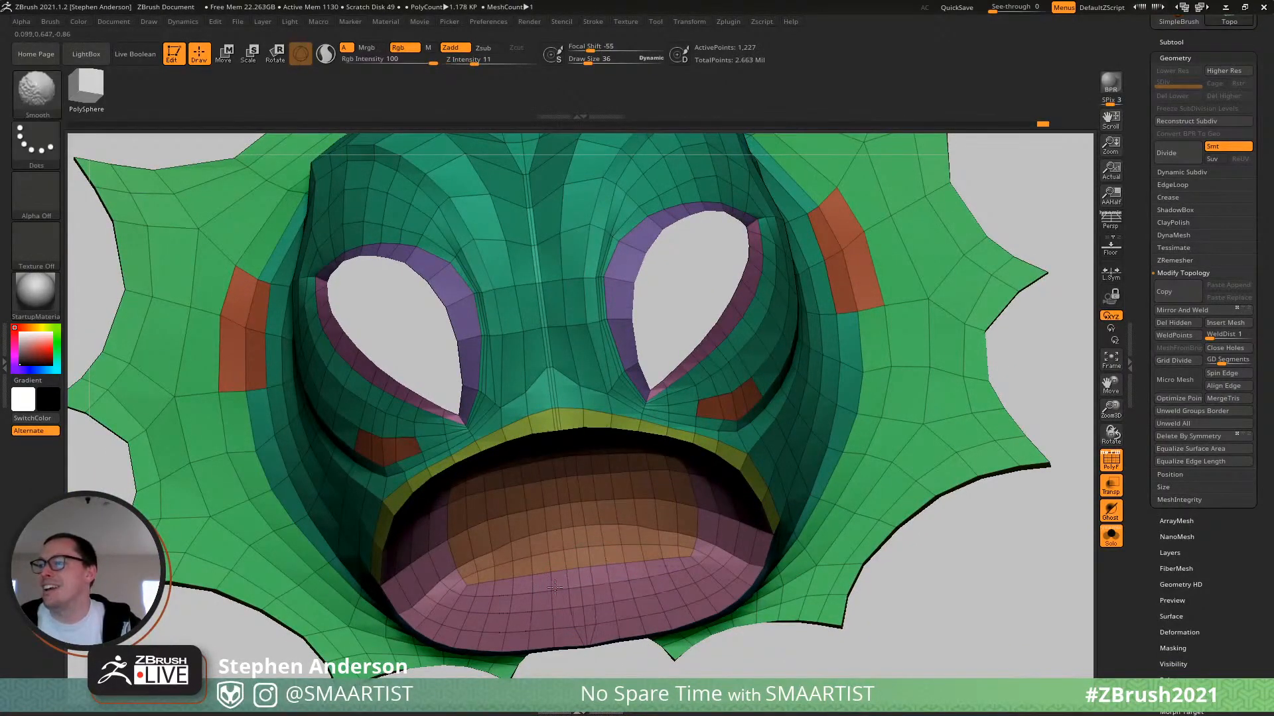
With ZModeler at draw size 28, slide the narrow centre strip's points outward along the lower lip's rim and the row beneath it.
{"action": "mouse_move", "coordinate": [616, 609]}
{"action": "right_mouse_down"}
{"action": "mouse_move", "coordinate": [532, 549]}
{"action": "mouse_move", "coordinate": [617, 508]}
{"action": "right_mouse_up"}
{"action": "key", "text": "["}
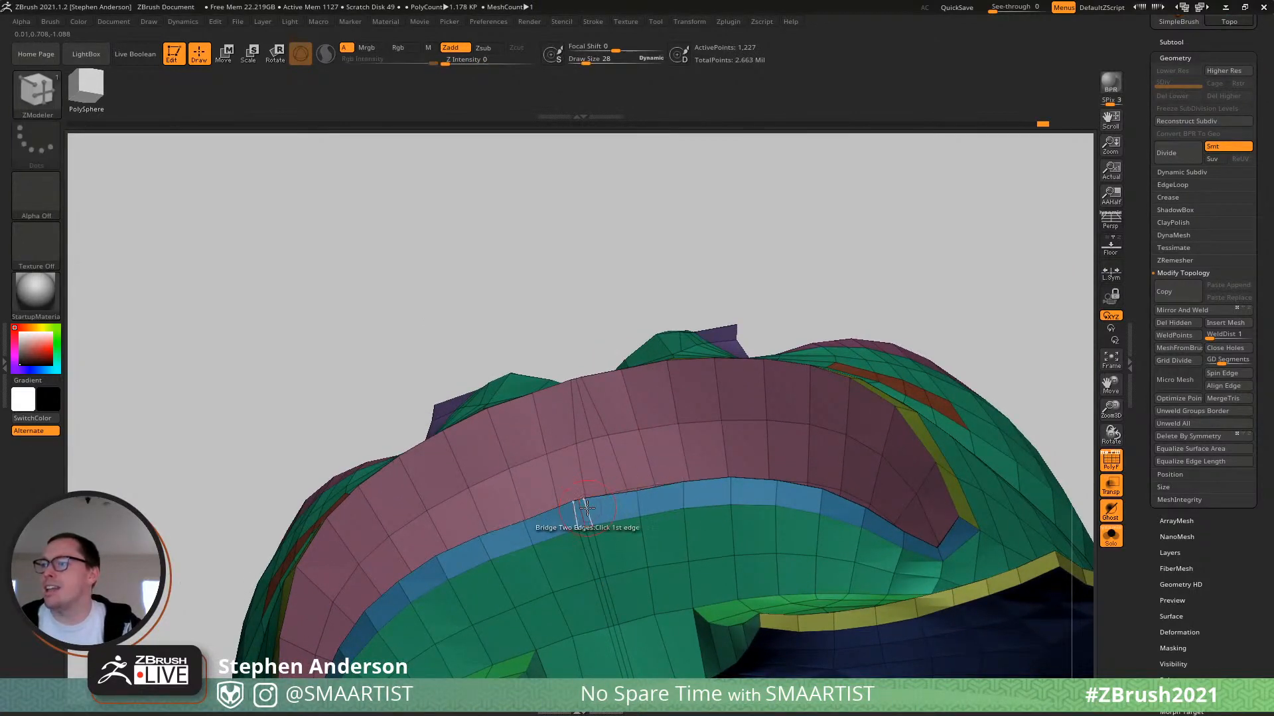
{"action": "mouse_move", "coordinate": [580, 514]}
{"action": "right_mouse_down"}
{"action": "mouse_move", "coordinate": [611, 496]}
{"action": "mouse_move", "coordinate": [598, 491]}
{"action": "right_mouse_up"}
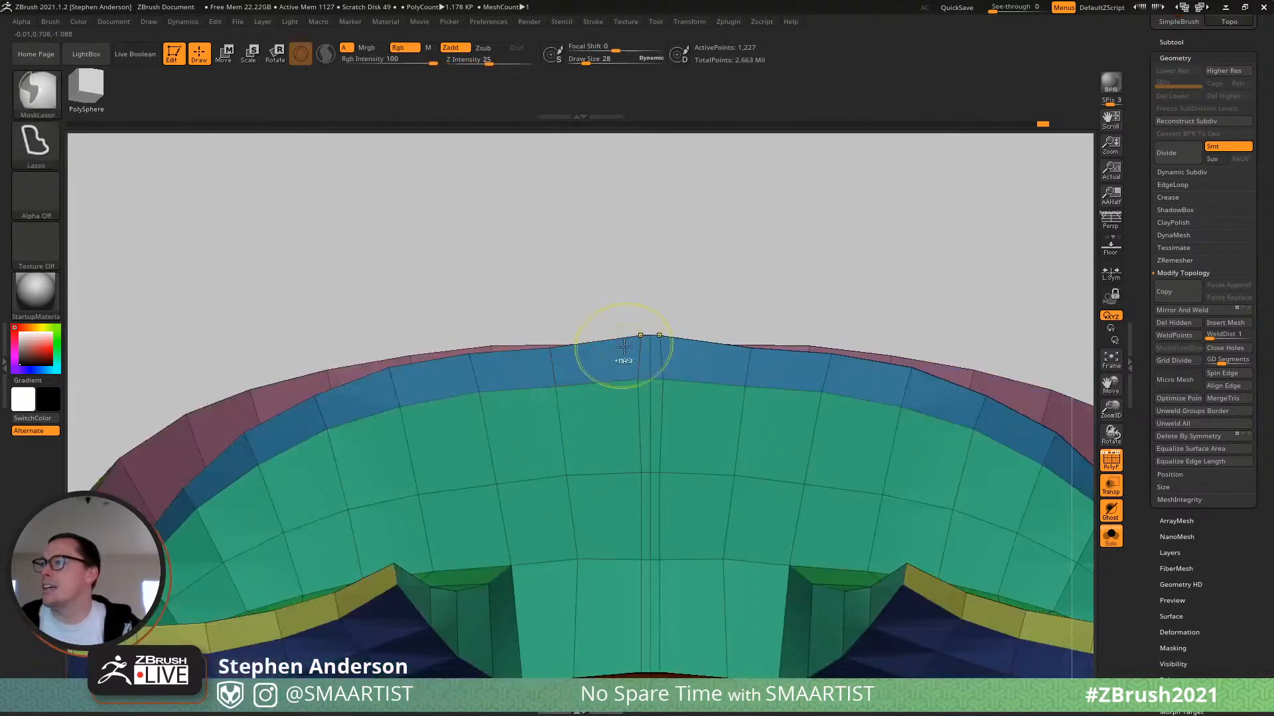
{"action": "right_click_drag", "start_coordinate": [619, 356], "coordinate": [656, 333], "text": "ctrl"}
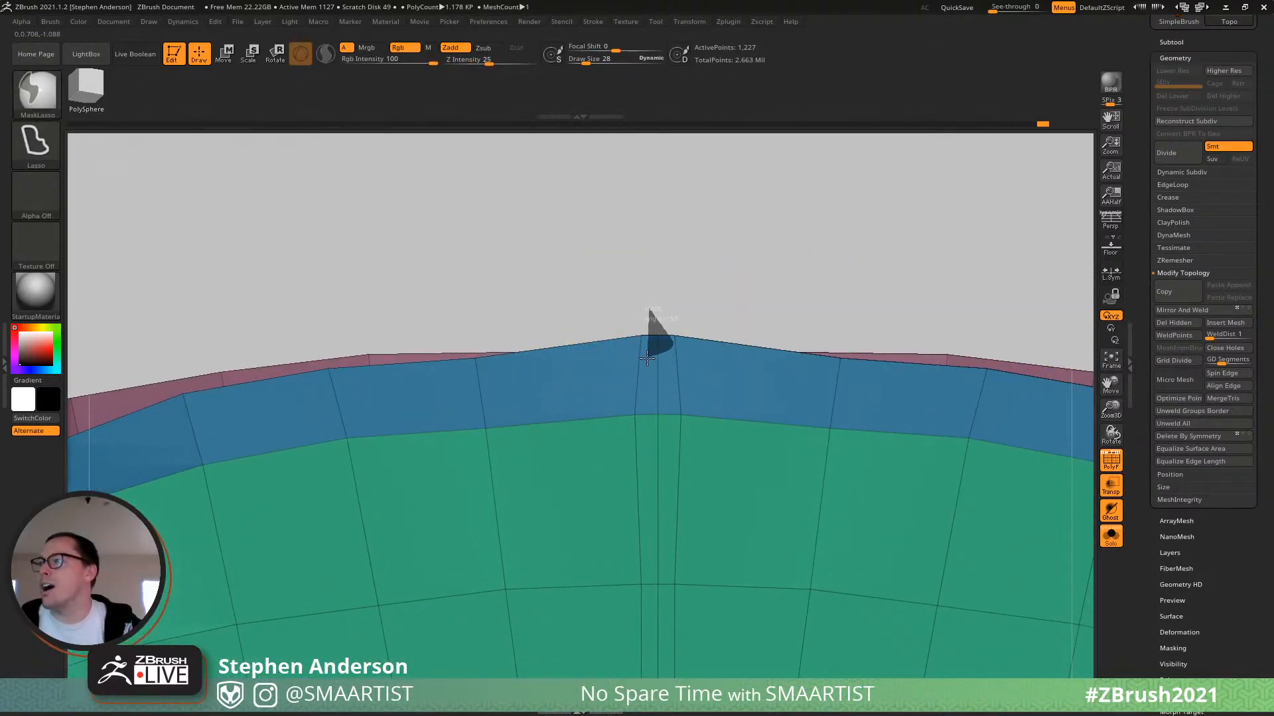
{"action": "left_click_drag", "start_coordinate": [823, 357], "coordinate": [969, 382]}
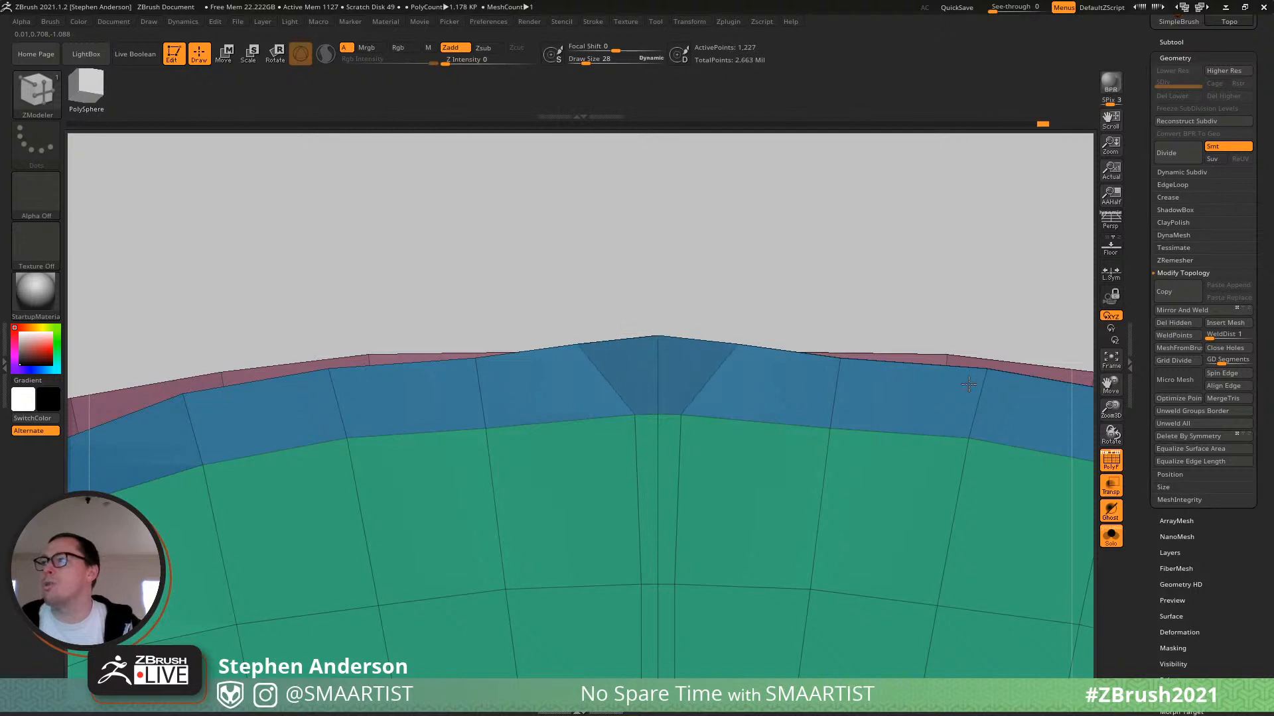
{"action": "left_click_drag", "start_coordinate": [680, 426], "coordinate": [832, 440]}
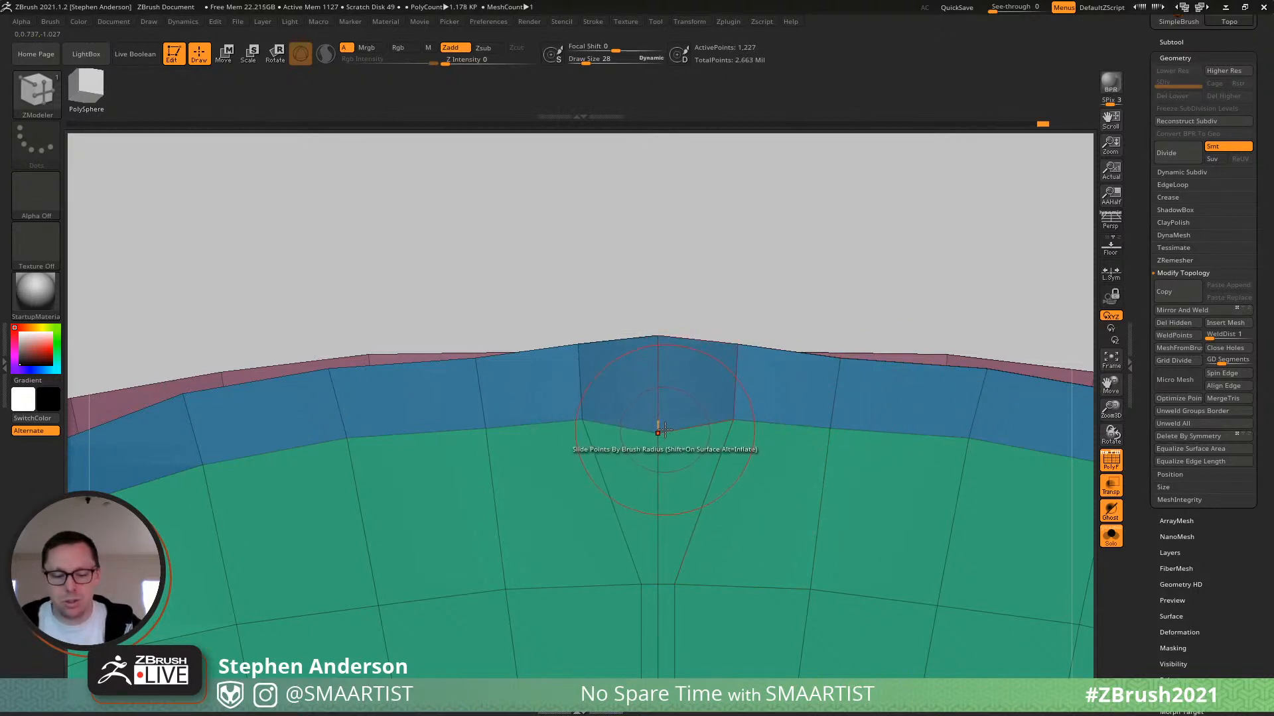
Switch to the Move brush, smooth the centre strip down the underside of the jaw and adjust its spacing with draw size 62.
{"action": "key", "text": "b"}
{"action": "key", "text": "m"}
{"action": "key", "text": "v"}
{"action": "mouse_move", "coordinate": [668, 400]}
{"action": "right_mouse_down", "text": "ctrl"}
{"action": "mouse_move", "coordinate": [690, 378]}
{"action": "mouse_move", "coordinate": [637, 324]}
{"action": "right_mouse_up", "text": "ctrl"}
{"action": "left_click_drag", "start_coordinate": [626, 437], "coordinate": [634, 555], "text": "shift"}
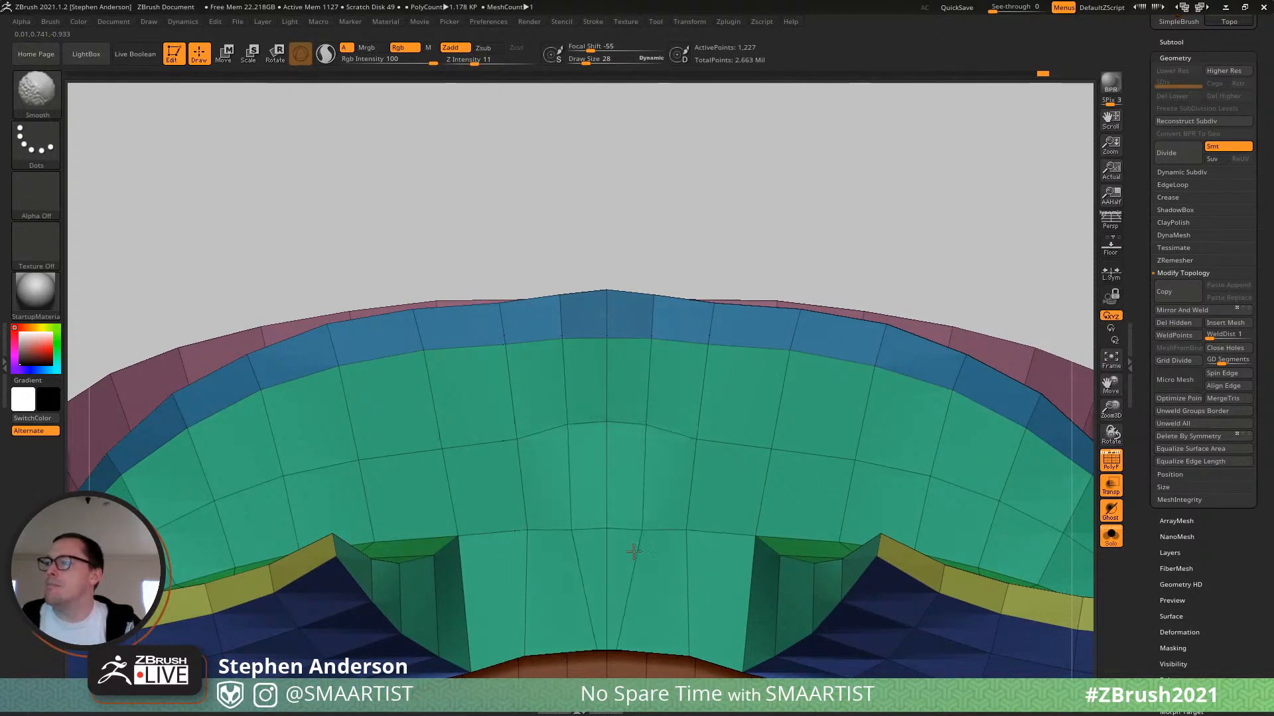
{"action": "mouse_move", "coordinate": [600, 588]}
{"action": "right_mouse_down"}
{"action": "mouse_move", "coordinate": [629, 583]}
{"action": "mouse_move", "coordinate": [632, 545]}
{"action": "right_mouse_up"}
{"action": "key", "text": "s"}
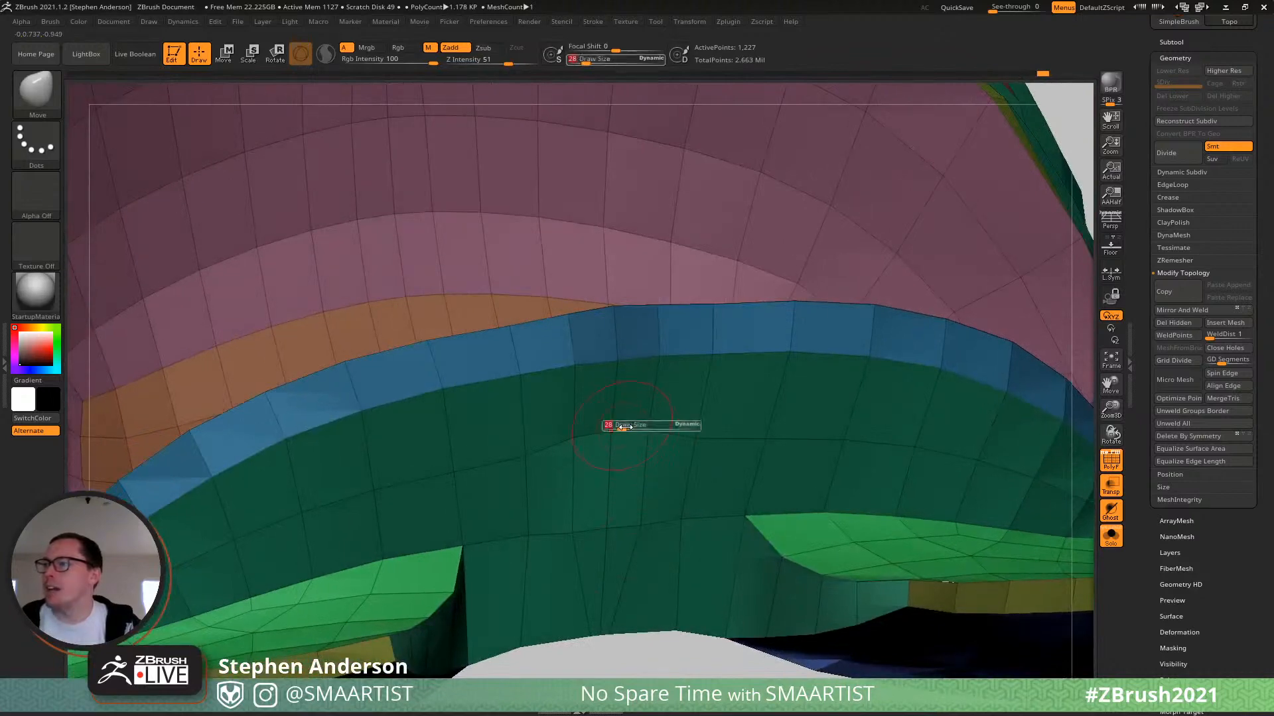
{"action": "left_click_drag", "start_coordinate": [614, 429], "coordinate": [624, 430]}
{"action": "right_click_drag", "start_coordinate": [650, 432], "coordinate": [633, 447]}
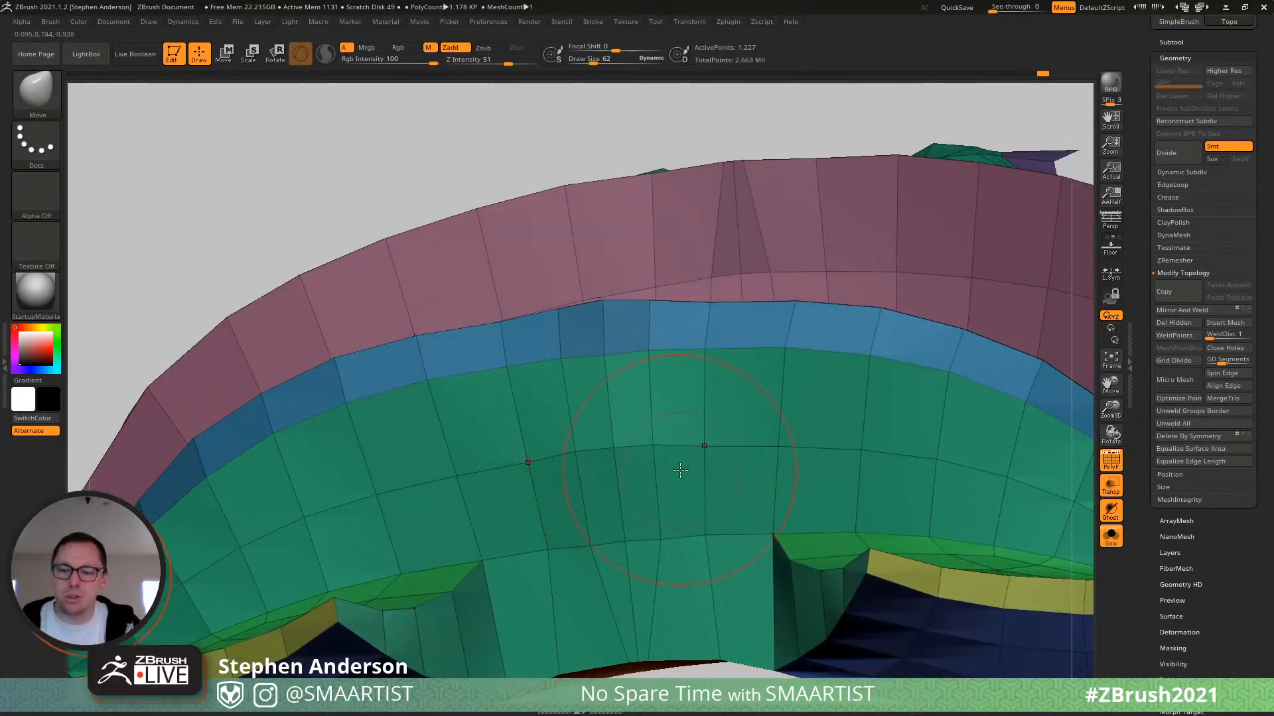
With a draw size of 14, spread the centre strip's end points apart along the back edge of the jaw's underside.
{"action": "mouse_move", "coordinate": [658, 508]}
{"action": "right_mouse_down"}
{"action": "mouse_move", "coordinate": [657, 491]}
{"action": "mouse_move", "coordinate": [649, 584]}
{"action": "mouse_move", "coordinate": [653, 530]}
{"action": "mouse_move", "coordinate": [631, 464]}
{"action": "mouse_move", "coordinate": [597, 568]}
{"action": "right_mouse_up"}
{"action": "key", "text": "s"}
{"action": "left_click_drag", "start_coordinate": [598, 508], "coordinate": [598, 508]}
{"action": "right_click_drag", "start_coordinate": [598, 508], "coordinate": [607, 515]}
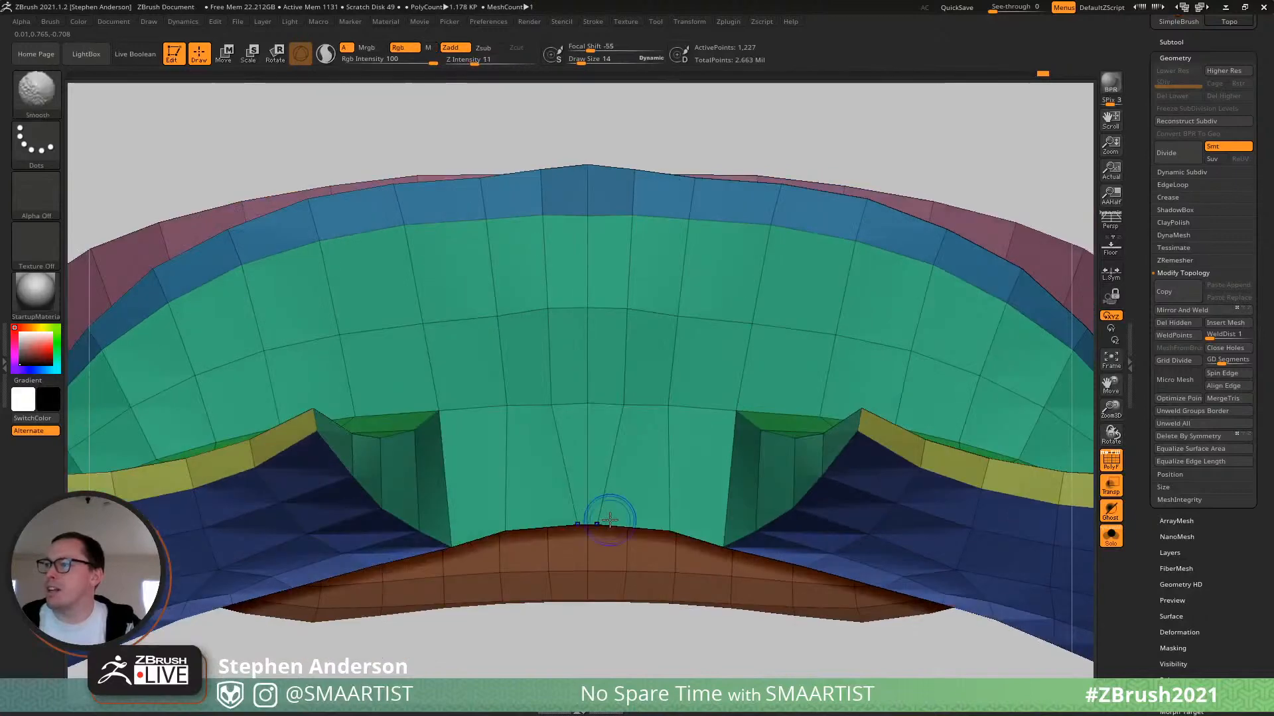
{"action": "left_click_drag", "start_coordinate": [603, 520], "coordinate": [625, 520]}
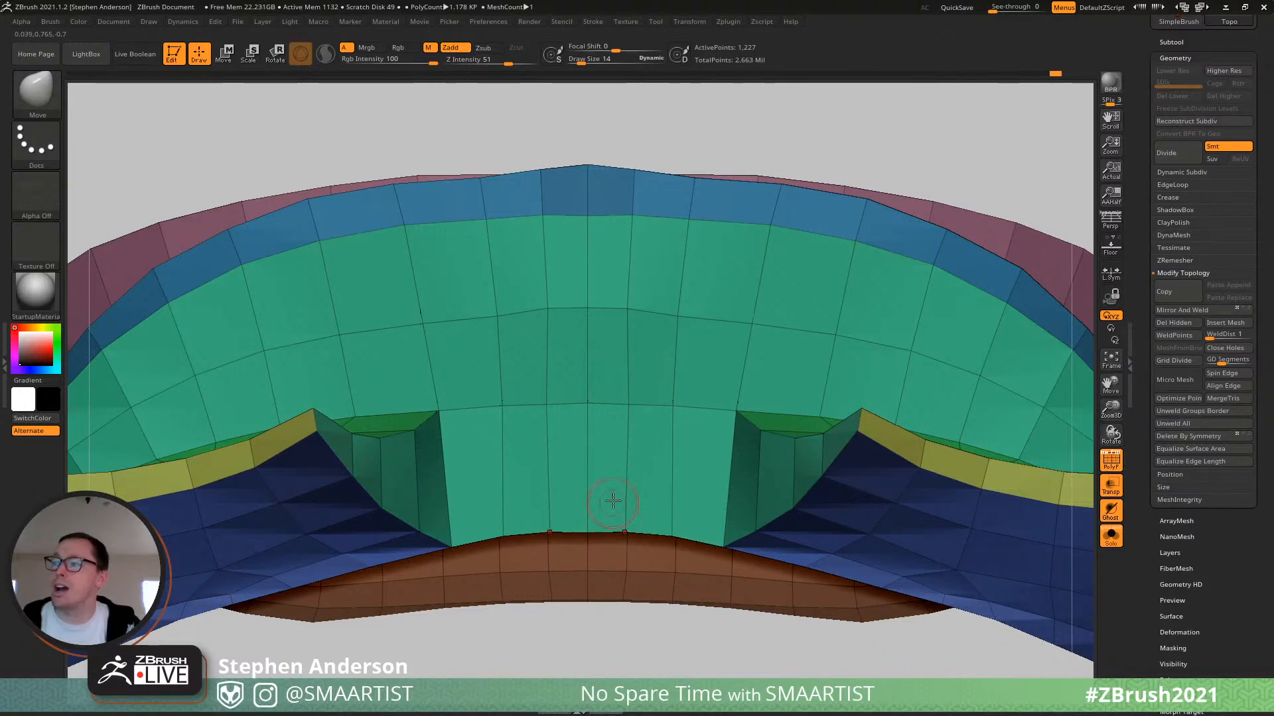
Set the Move brush's draw size to 42 and round off the peak at the centre of the lower lip's rim.
{"action": "right_click_drag", "start_coordinate": [610, 443], "coordinate": [617, 576], "text": "alt"}
{"action": "key", "text": "s"}
{"action": "mouse_move", "coordinate": [637, 438]}
{"action": "left_mouse_down"}
{"action": "mouse_move", "coordinate": [649, 438]}
{"action": "mouse_move", "coordinate": [637, 443]}
{"action": "left_mouse_up"}
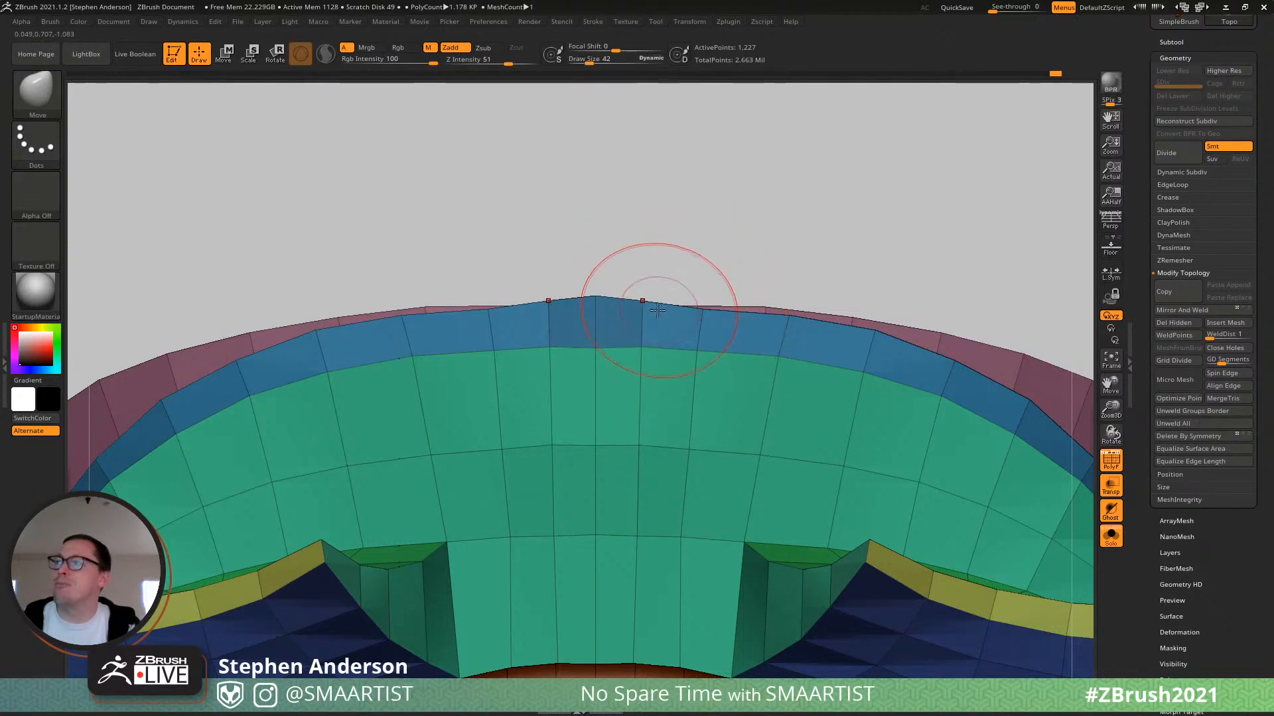
{"action": "key", "text": "ctrl"}
{"action": "mouse_move", "coordinate": [600, 302]}
{"action": "left_mouse_down"}
{"action": "mouse_move", "coordinate": [690, 310]}
{"action": "mouse_move", "coordinate": [711, 345]}
{"action": "left_mouse_up"}
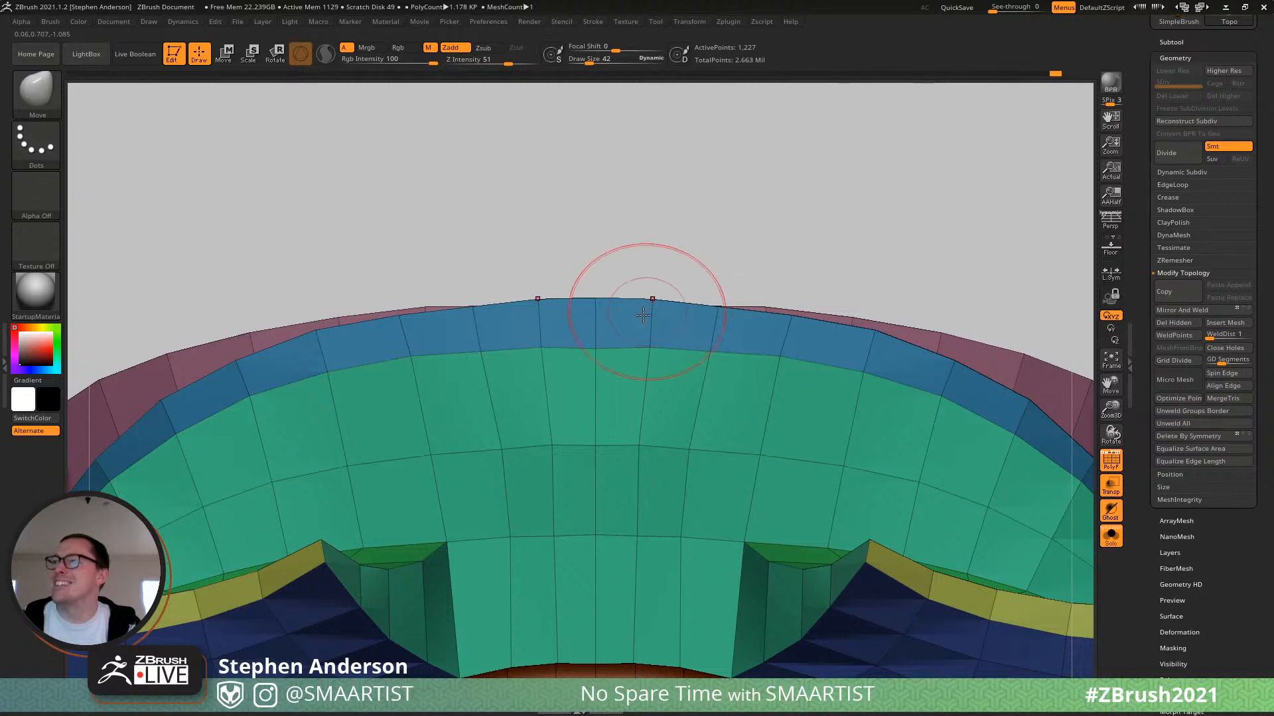
Even the edge loops just below the lower lip with draw sizes 65 and 42.
{"action": "key", "text": "s"}
{"action": "left_click_drag", "start_coordinate": [442, 363], "coordinate": [404, 353]}
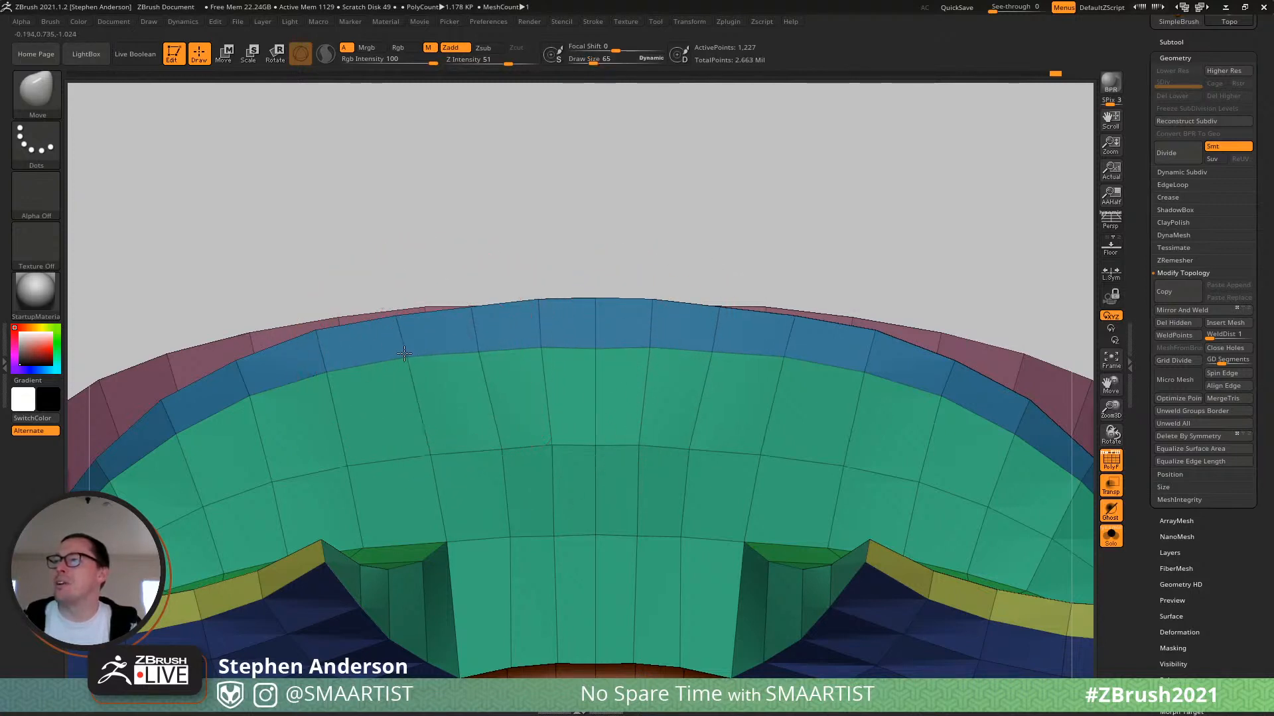
{"action": "key", "text": "s"}
{"action": "left_click_drag", "start_coordinate": [524, 432], "coordinate": [411, 451]}
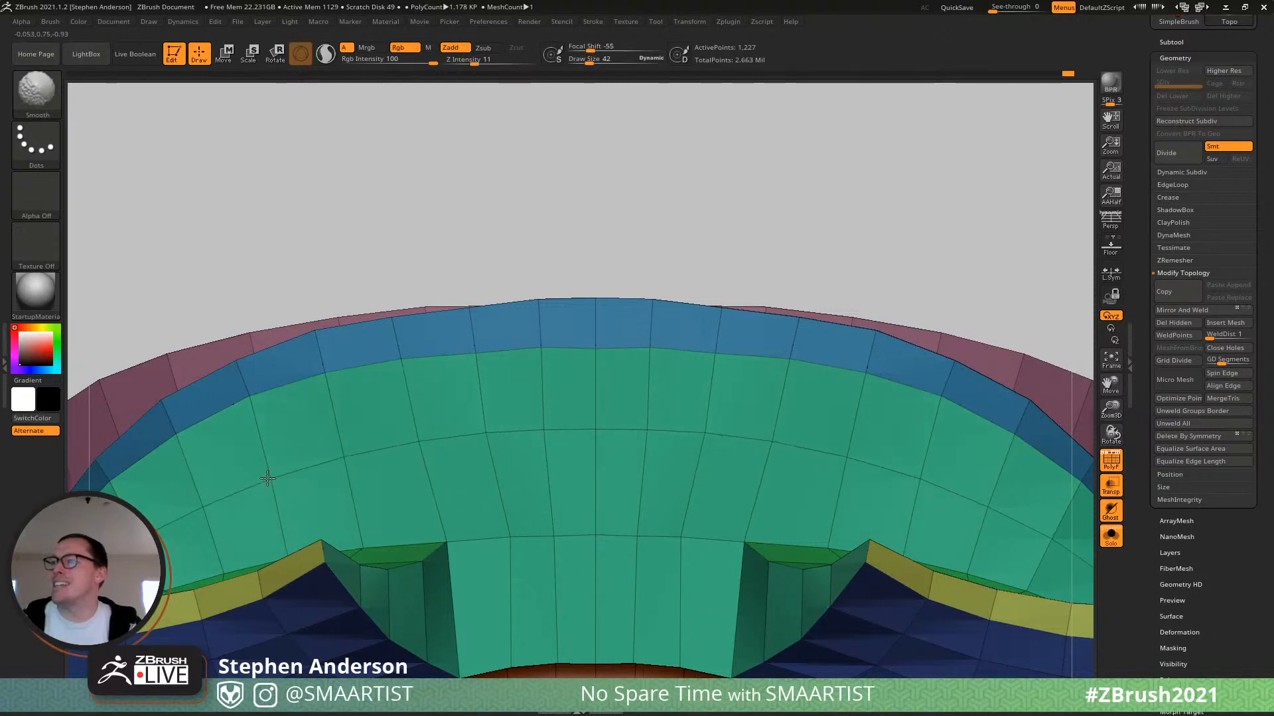
Refine the centre of the lower lip and the loops beneath it with Move brush sizes 30 and 45.
{"action": "mouse_move", "coordinate": [338, 232]}
{"action": "left_mouse_down"}
{"action": "mouse_move", "coordinate": [359, 312]}
{"action": "mouse_move", "coordinate": [529, 448]}
{"action": "left_mouse_up"}
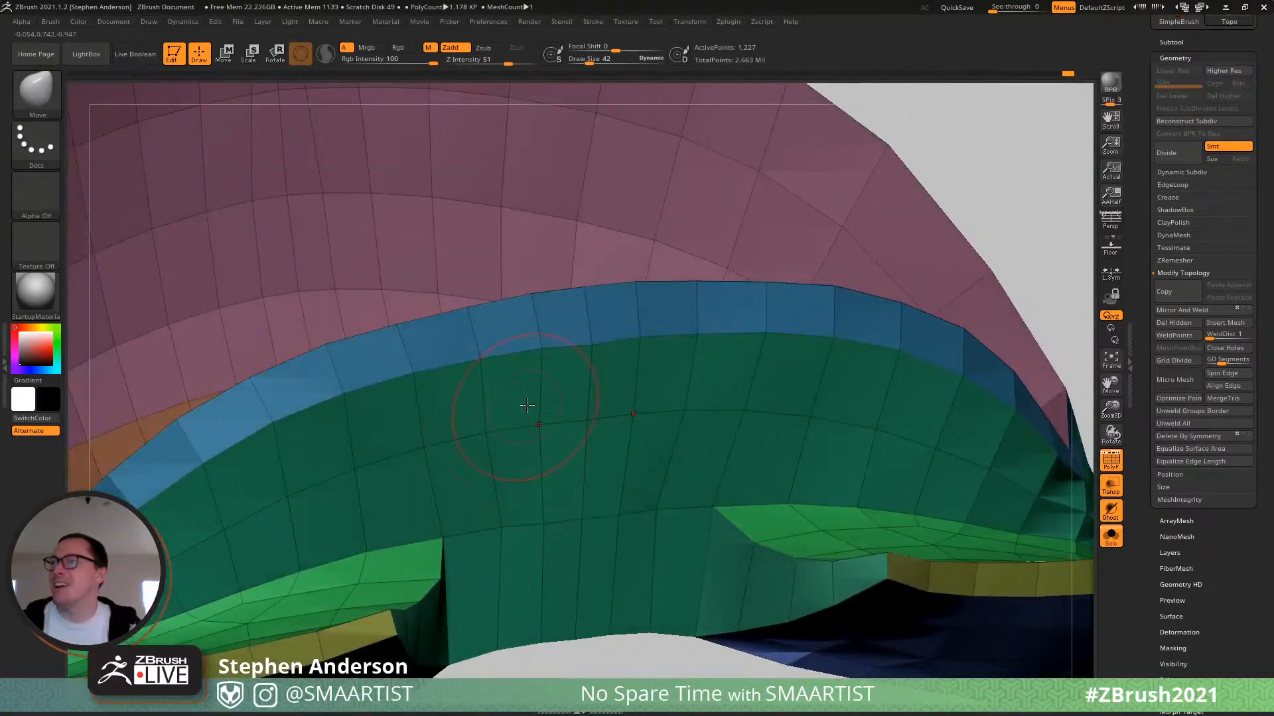
{"action": "right_click_drag", "start_coordinate": [526, 406], "coordinate": [590, 353]}
{"action": "key", "text": "s"}
{"action": "left_click_drag", "start_coordinate": [594, 352], "coordinate": [590, 350]}
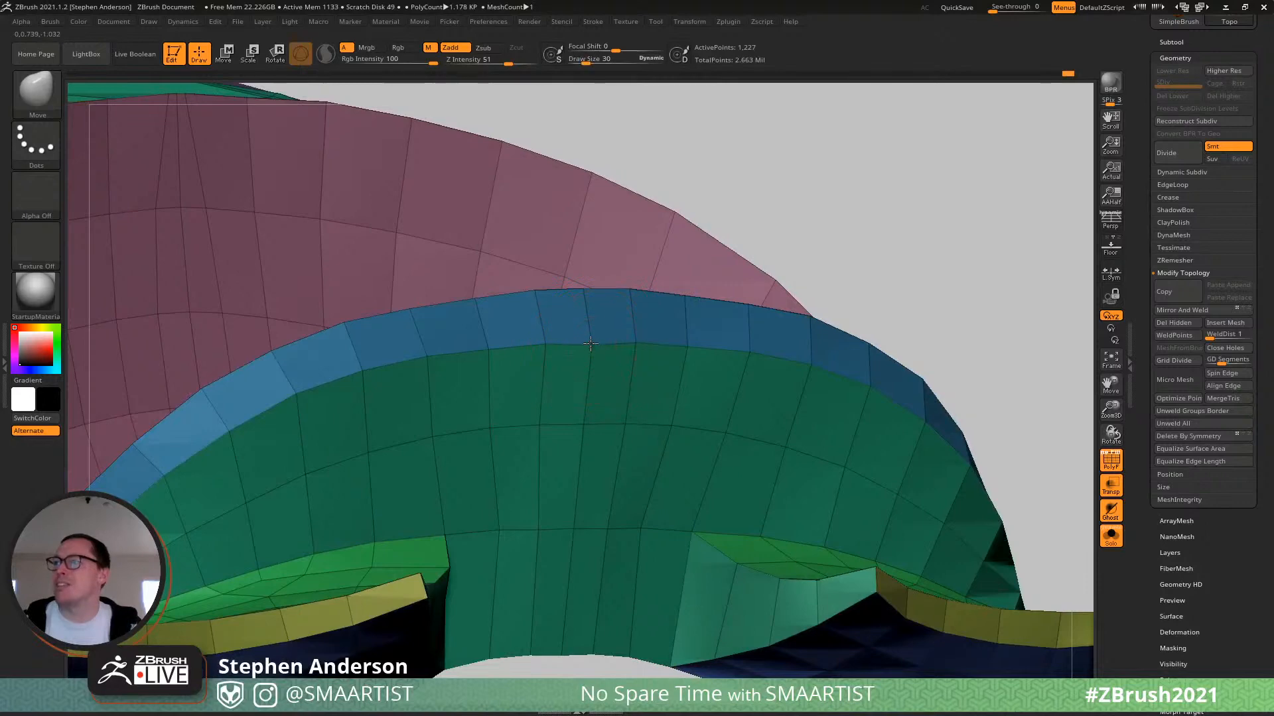
{"action": "right_click_drag", "start_coordinate": [595, 344], "coordinate": [660, 386]}
{"action": "left_click_drag", "start_coordinate": [640, 395], "coordinate": [642, 400]}
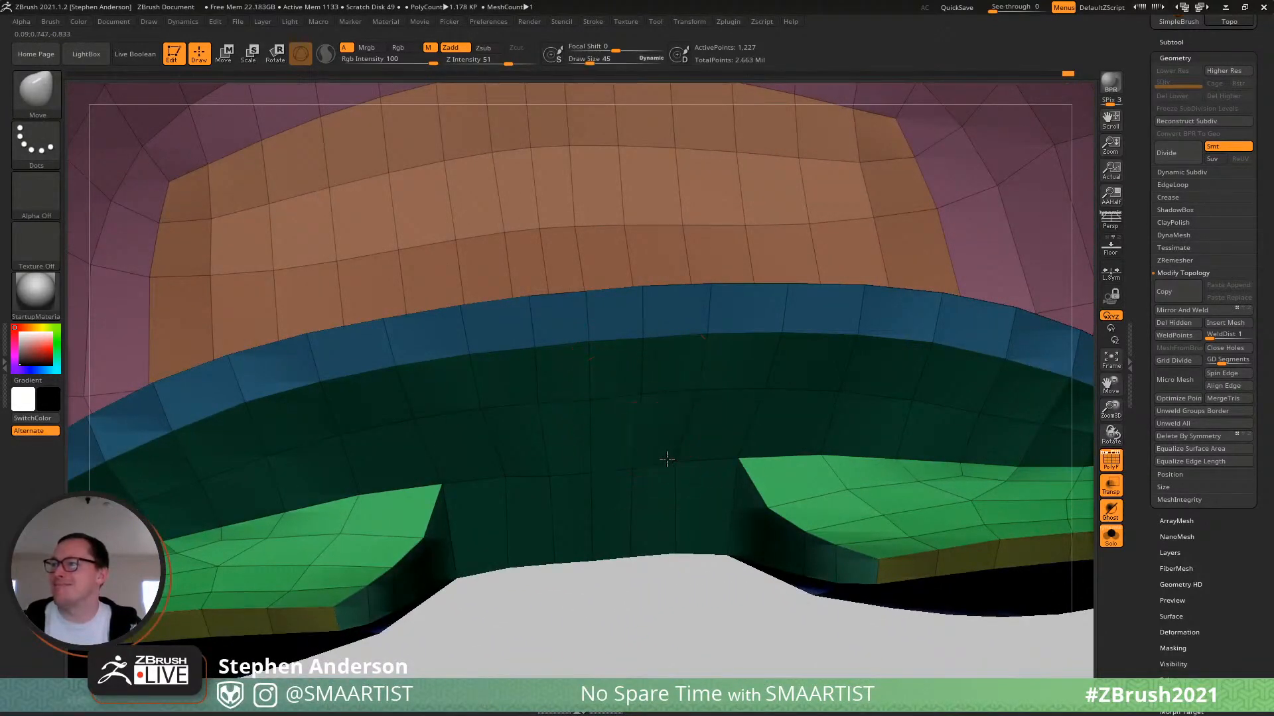
{"action": "mouse_move", "coordinate": [600, 480]}
{"action": "right_mouse_down"}
{"action": "mouse_move", "coordinate": [637, 469]}
{"action": "mouse_move", "coordinate": [651, 484]}
{"action": "mouse_move", "coordinate": [588, 356]}
{"action": "mouse_move", "coordinate": [654, 354]}
{"action": "right_mouse_up"}
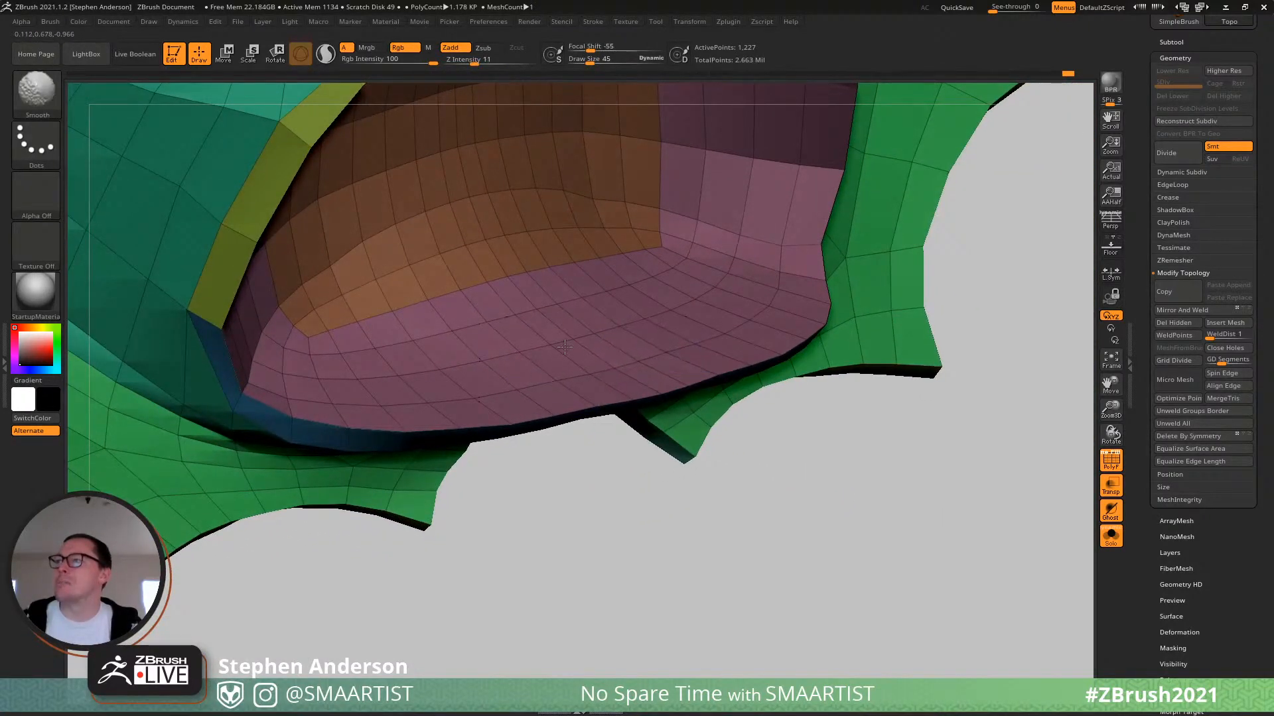
Reshape and smooth the loops where the mouth's floor meets its back wall, using draw sizes 146 and 81.
{"action": "mouse_move", "coordinate": [599, 319]}
{"action": "right_mouse_down"}
{"action": "mouse_move", "coordinate": [405, 290]}
{"action": "mouse_move", "coordinate": [445, 266]}
{"action": "right_mouse_up"}
{"action": "key", "text": "s"}
{"action": "left_click_drag", "start_coordinate": [443, 264], "coordinate": [457, 265]}
{"action": "right_click_drag", "start_coordinate": [457, 262], "coordinate": [451, 232]}
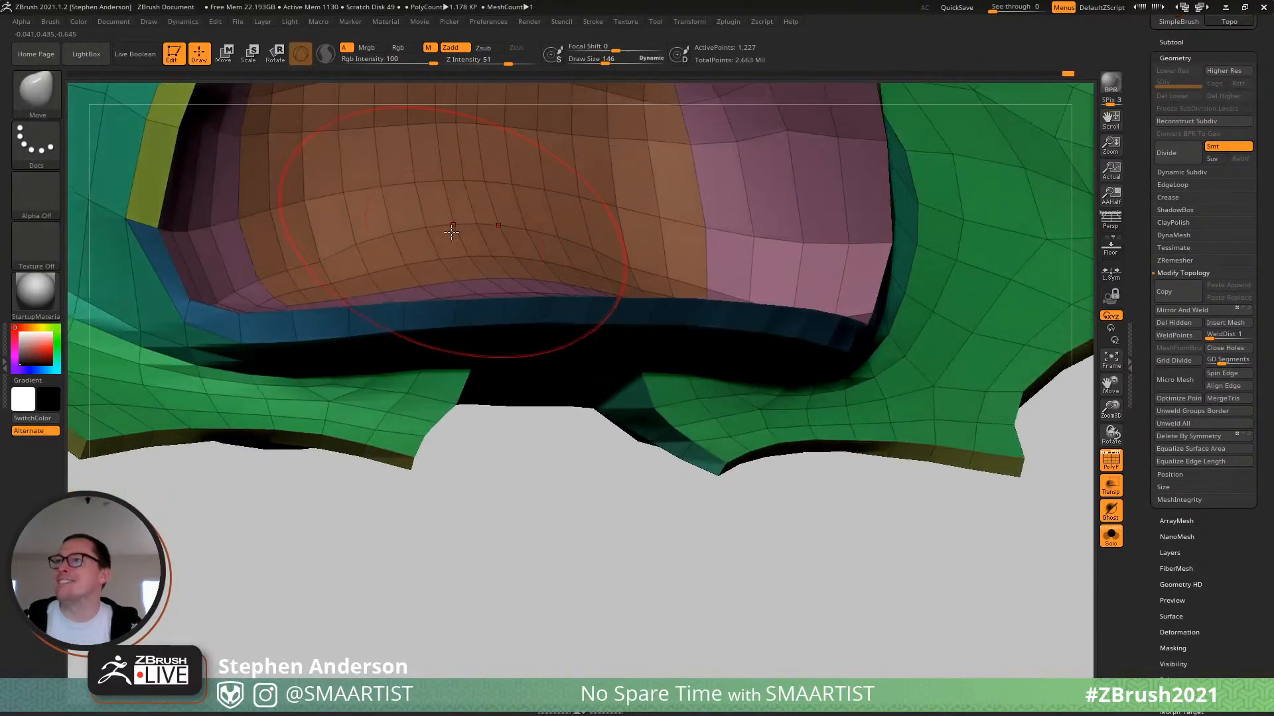
{"action": "key", "text": "s"}
{"action": "left_click_drag", "start_coordinate": [451, 232], "coordinate": [427, 271]}
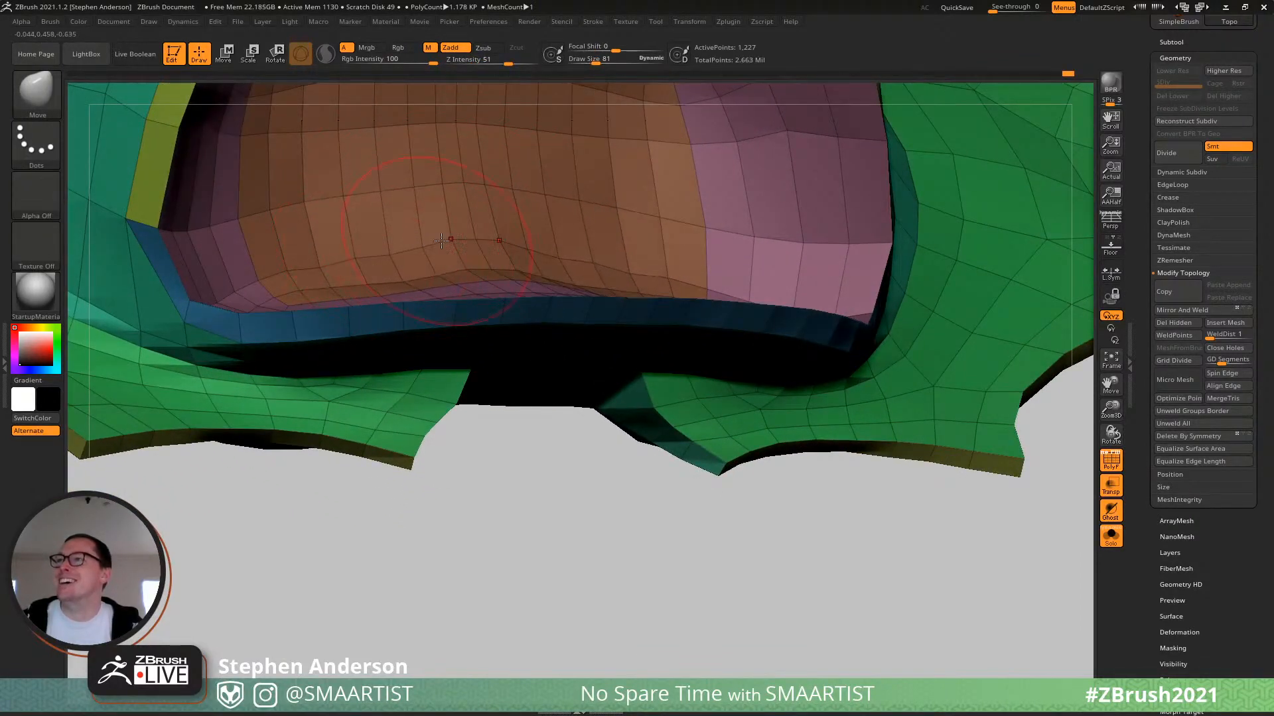
{"action": "key", "text": "shift"}
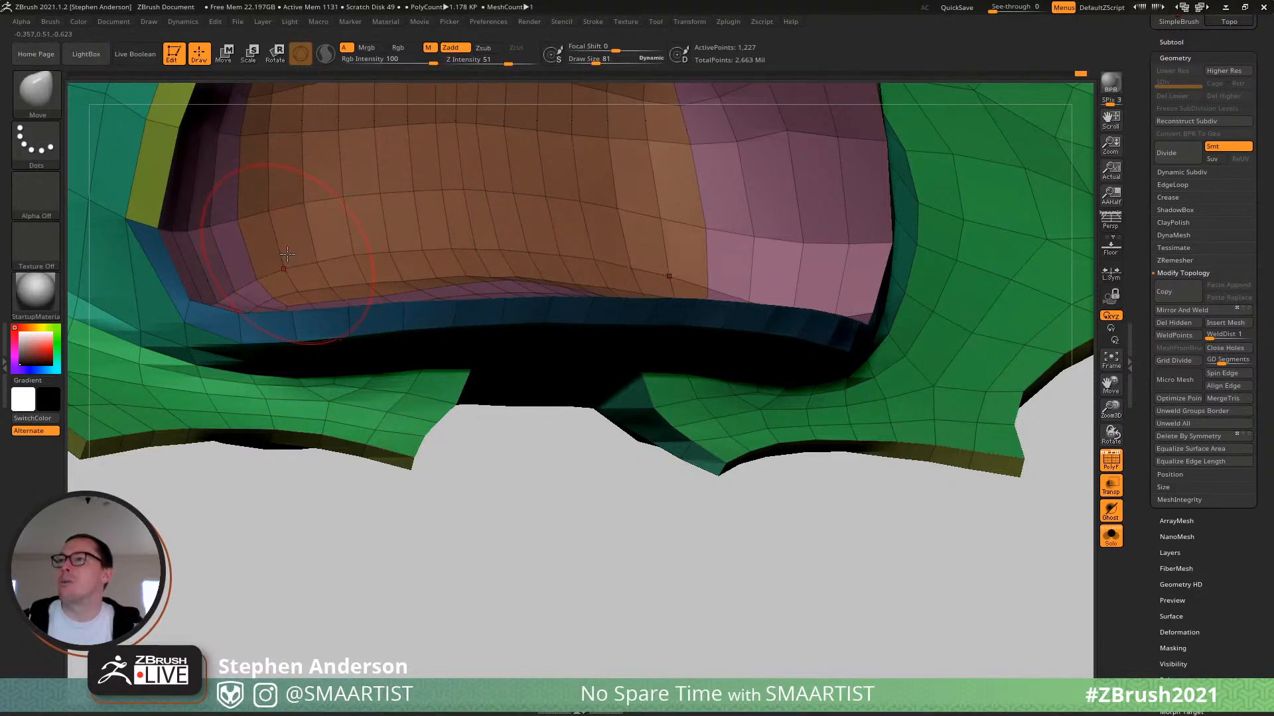
{"action": "right_click_drag", "start_coordinate": [307, 250], "coordinate": [301, 214], "text": "ctrl"}
{"action": "right_click_drag", "start_coordinate": [302, 213], "coordinate": [272, 217]}
{"action": "key", "text": "shift"}
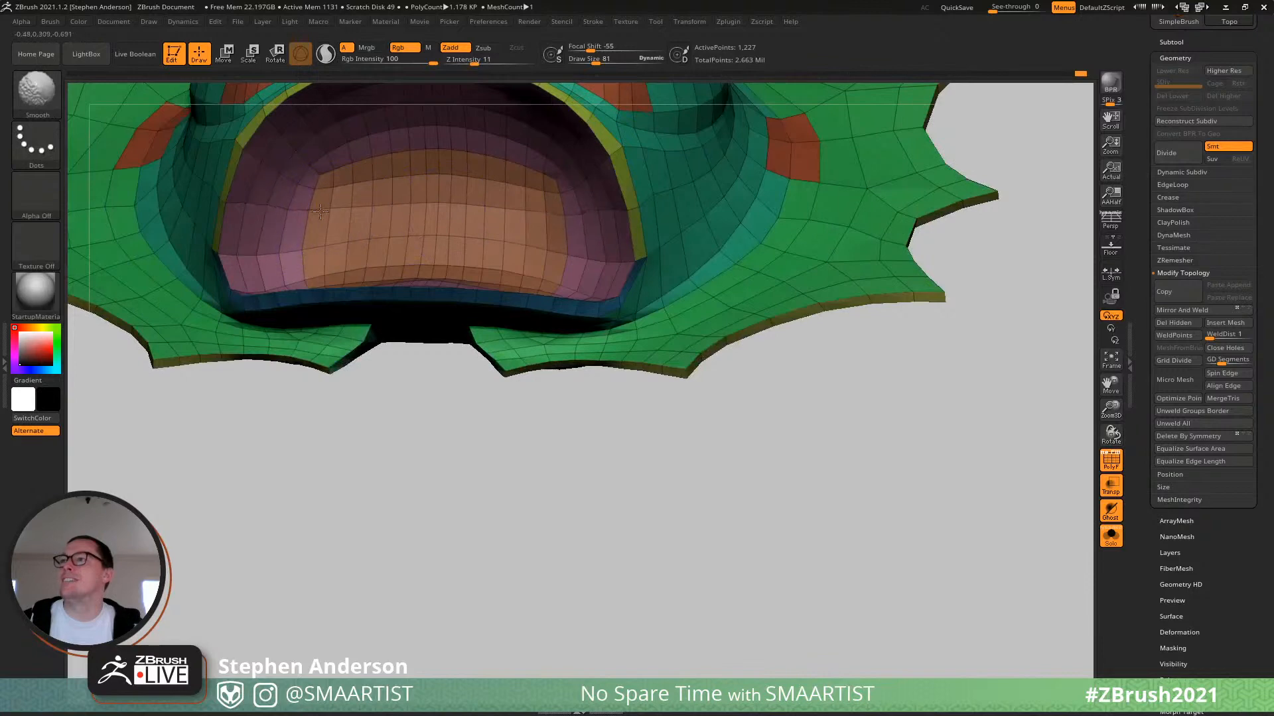
With ZModeler at draw sizes 26 and 7, slide the centre strip's points apart at the upper lip to even its polygons.
{"action": "mouse_move", "coordinate": [363, 238]}
{"action": "right_mouse_down"}
{"action": "mouse_move", "coordinate": [273, 252]}
{"action": "mouse_move", "coordinate": [278, 302]}
{"action": "mouse_move", "coordinate": [369, 286]}
{"action": "mouse_move", "coordinate": [299, 236]}
{"action": "mouse_move", "coordinate": [330, 363]}
{"action": "mouse_move", "coordinate": [458, 281]}
{"action": "mouse_move", "coordinate": [433, 264]}
{"action": "mouse_move", "coordinate": [414, 336]}
{"action": "right_mouse_up"}
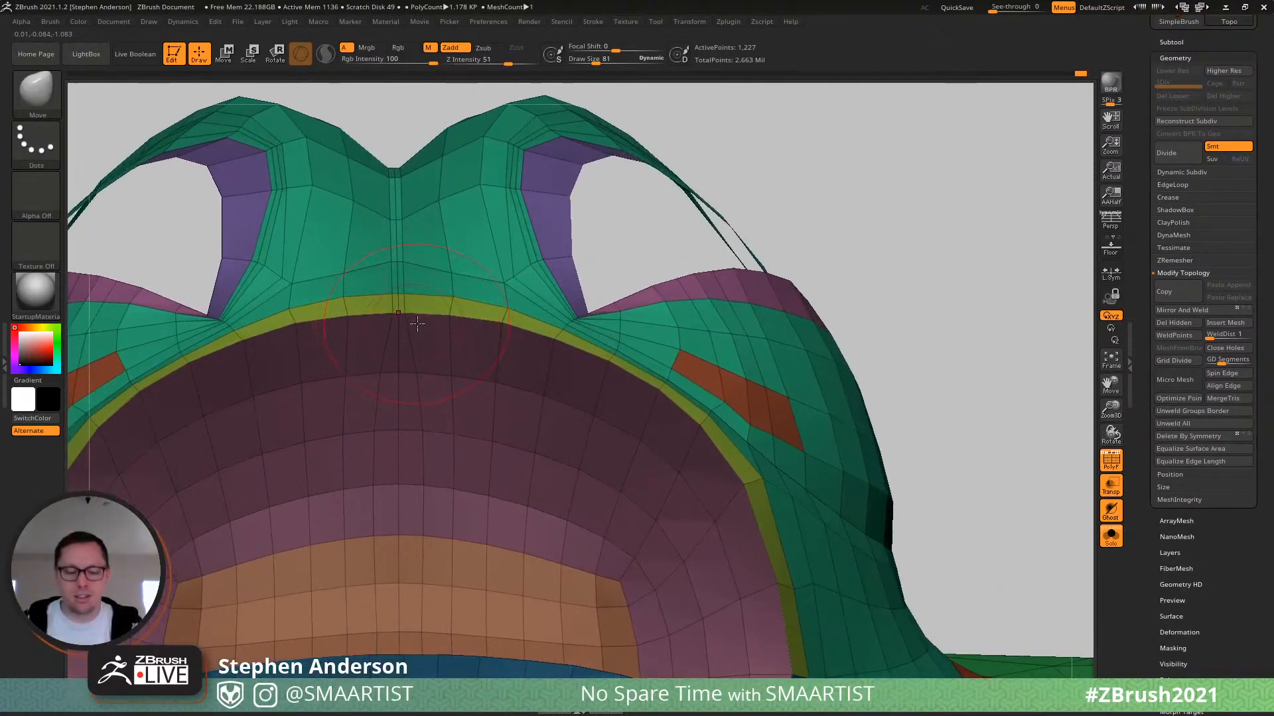
{"action": "key", "text": "b"}
{"action": "key", "text": "z"}
{"action": "key", "text": "m"}
{"action": "key", "text": "s"}
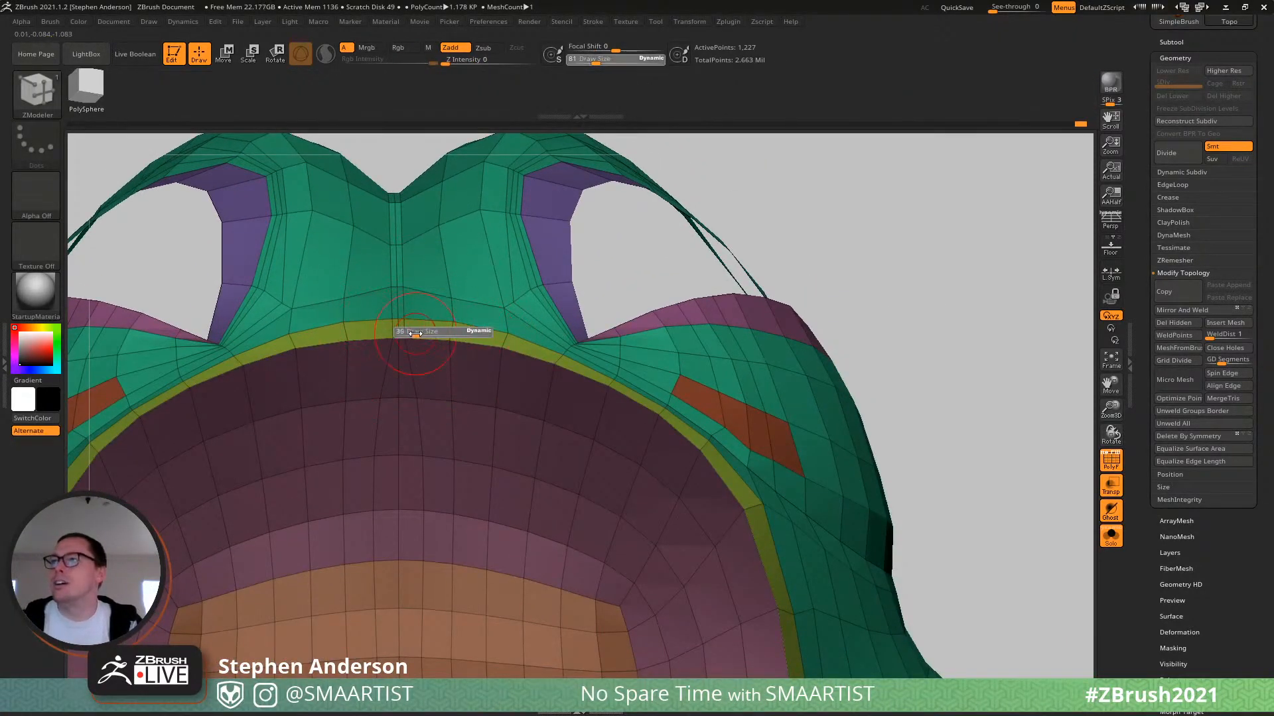
{"action": "left_click_drag", "start_coordinate": [415, 333], "coordinate": [403, 339]}
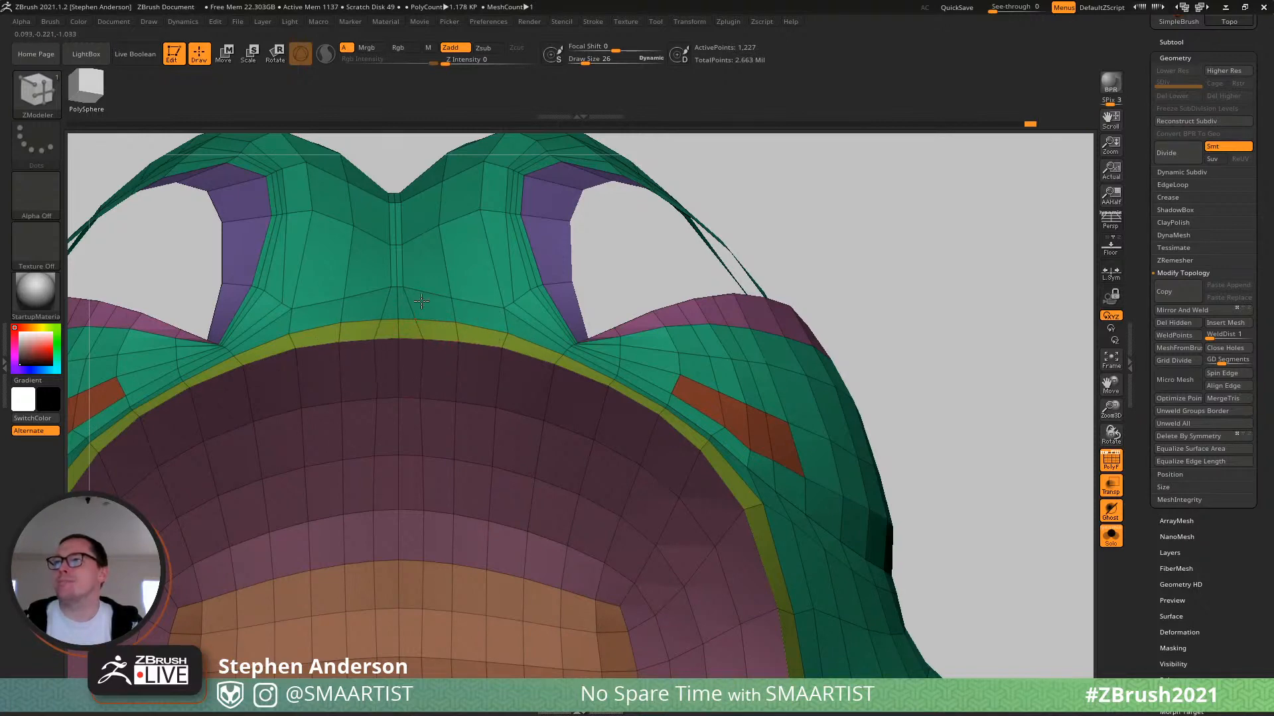
{"action": "mouse_move", "coordinate": [421, 301]}
{"action": "right_mouse_down"}
{"action": "mouse_move", "coordinate": [418, 358]}
{"action": "mouse_move", "coordinate": [398, 284]}
{"action": "right_mouse_up"}
{"action": "key", "text": "s"}
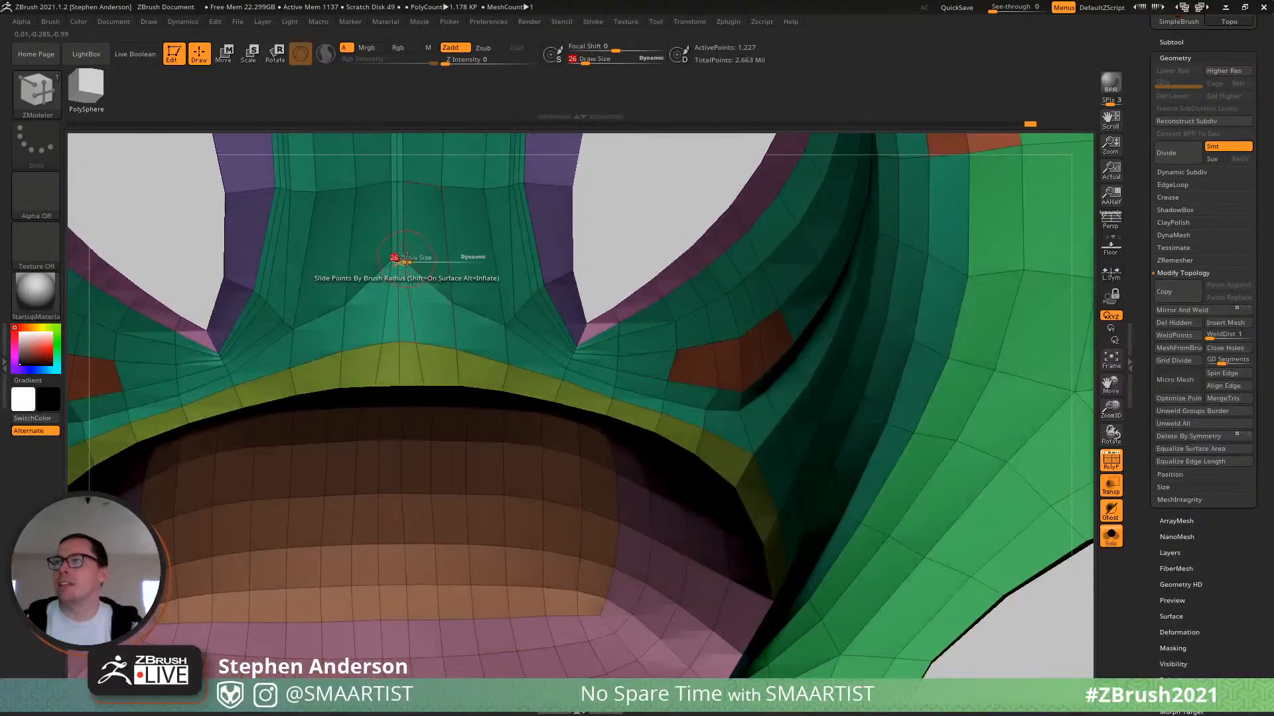
{"action": "left_click_drag", "start_coordinate": [407, 261], "coordinate": [398, 260]}
{"action": "right_click_drag", "start_coordinate": [399, 259], "coordinate": [406, 299], "text": "ctrl"}
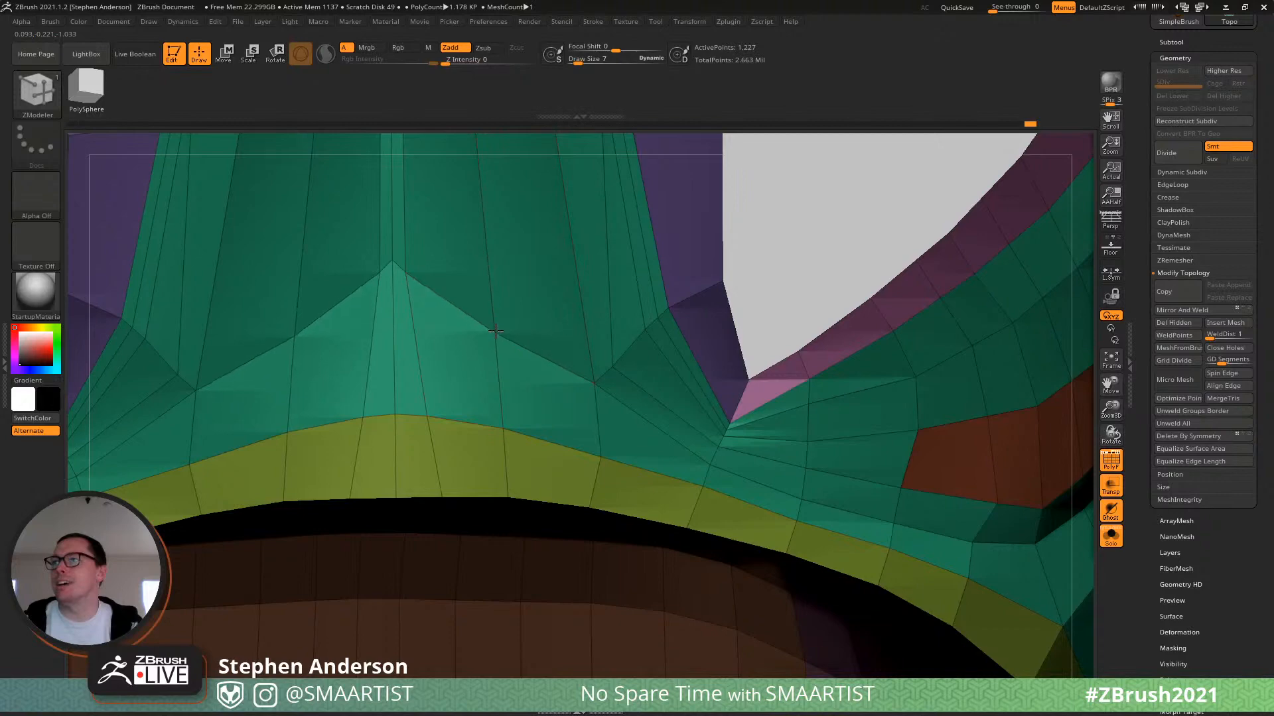
{"action": "right_click_drag", "start_coordinate": [503, 349], "coordinate": [508, 265]}
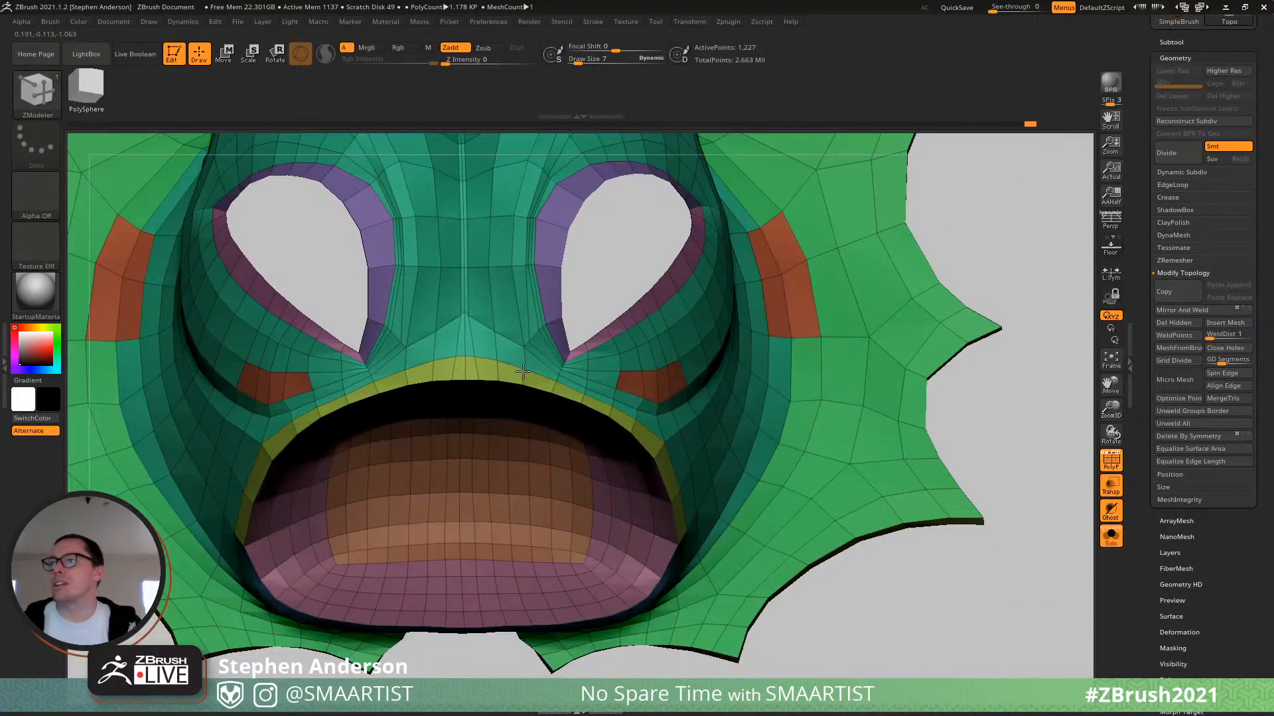
{"action": "right_click_drag", "start_coordinate": [407, 371], "coordinate": [394, 356]}
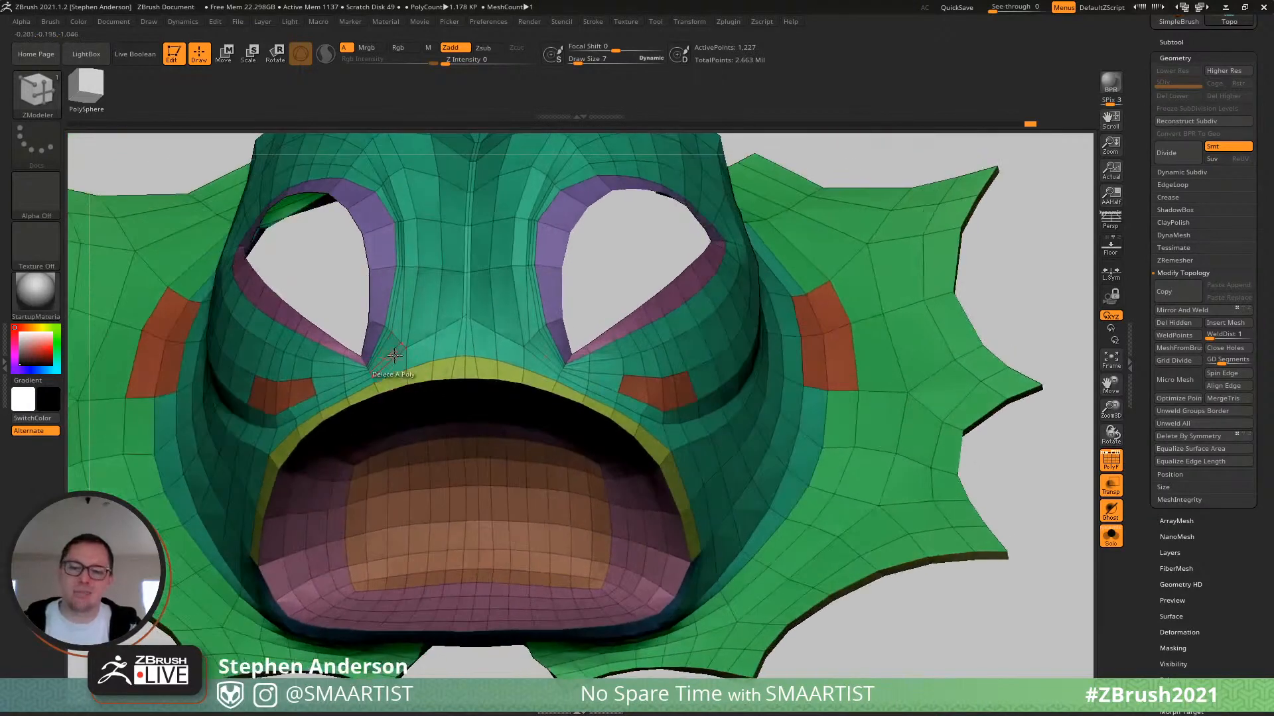
{"action": "right_click_drag", "start_coordinate": [476, 410], "coordinate": [621, 331]}
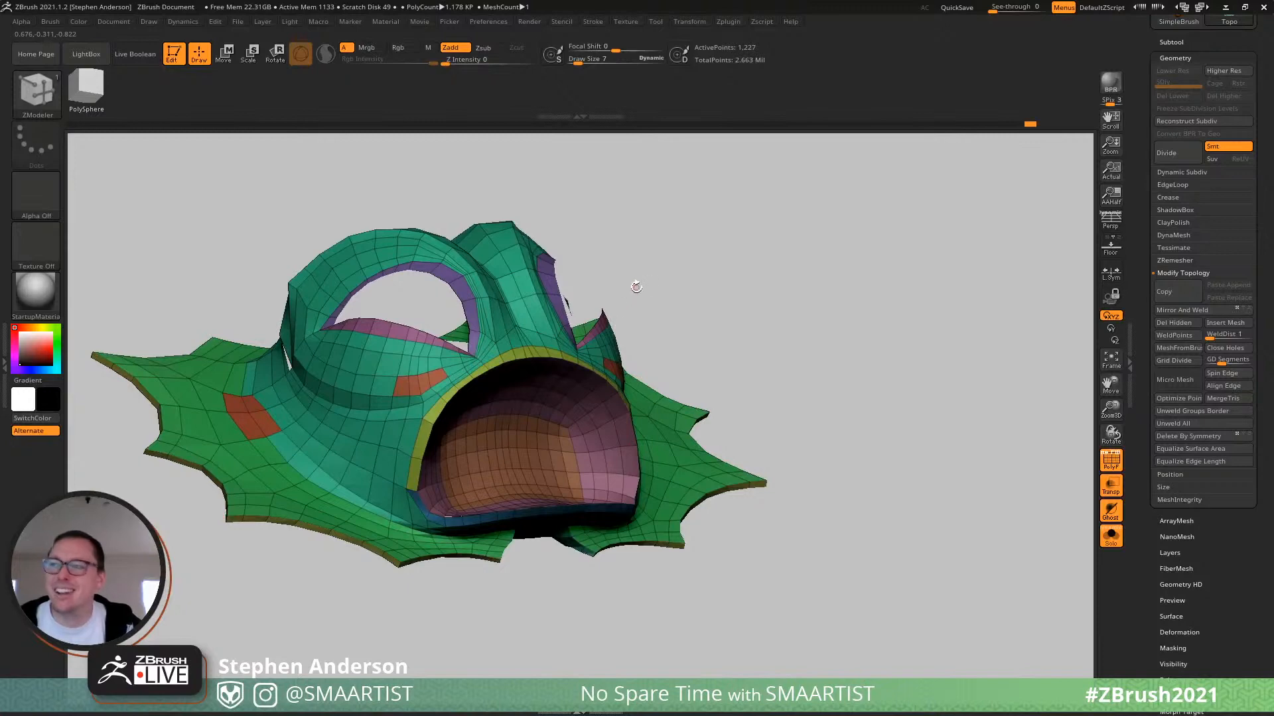
{"action": "right_click_drag", "start_coordinate": [636, 287], "coordinate": [563, 341]}
With ZModeler at draw size 48, delete the polygons above the outer corner of the eye to open a gap.
{"action": "mouse_move", "coordinate": [483, 337]}
{"action": "right_mouse_down"}
{"action": "mouse_move", "coordinate": [508, 349]}
{"action": "mouse_move", "coordinate": [465, 426]}
{"action": "mouse_move", "coordinate": [524, 381]}
{"action": "mouse_move", "coordinate": [458, 377]}
{"action": "mouse_move", "coordinate": [417, 319]}
{"action": "mouse_move", "coordinate": [438, 355]}
{"action": "mouse_move", "coordinate": [404, 352]}
{"action": "right_mouse_up"}
{"action": "key", "text": "s"}
{"action": "left_click", "coordinate": [428, 379]}
{"action": "mouse_move", "coordinate": [405, 352]}
{"action": "right_mouse_down", "text": "ctrl"}
{"action": "mouse_move", "coordinate": [396, 317]}
{"action": "mouse_move", "coordinate": [488, 262]}
{"action": "mouse_move", "coordinate": [569, 287]}
{"action": "mouse_move", "coordinate": [564, 249]}
{"action": "right_mouse_up", "text": "ctrl"}
{"action": "mouse_move", "coordinate": [564, 248]}
{"action": "right_mouse_down"}
{"action": "mouse_move", "coordinate": [531, 312]}
{"action": "mouse_move", "coordinate": [564, 335]}
{"action": "mouse_move", "coordinate": [506, 332]}
{"action": "mouse_move", "coordinate": [495, 344]}
{"action": "mouse_move", "coordinate": [705, 432]}
{"action": "mouse_move", "coordinate": [675, 400]}
{"action": "mouse_move", "coordinate": [691, 384]}
{"action": "mouse_move", "coordinate": [649, 398]}
{"action": "mouse_move", "coordinate": [692, 388]}
{"action": "mouse_move", "coordinate": [658, 391]}
{"action": "mouse_move", "coordinate": [658, 361]}
{"action": "mouse_move", "coordinate": [662, 424]}
{"action": "right_mouse_up"}
{"action": "key", "text": "b"}
{"action": "key", "text": "z"}
{"action": "key", "text": "m"}
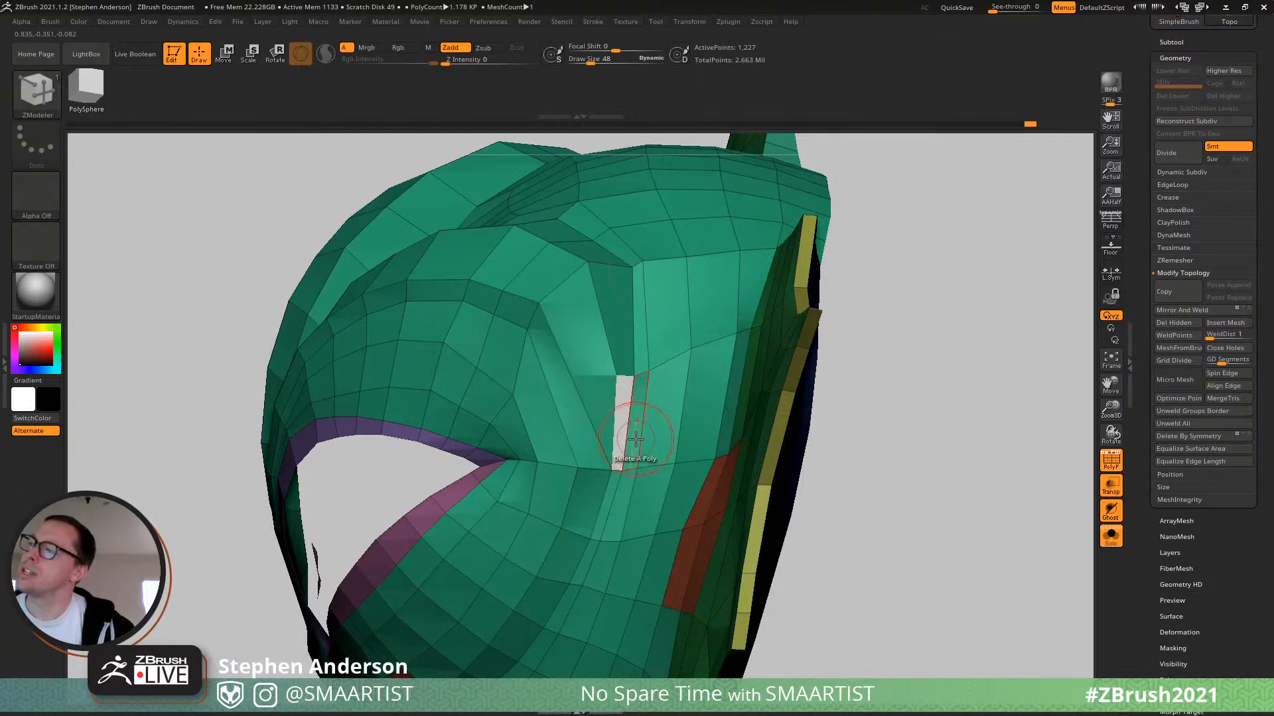
{"action": "mouse_move", "coordinate": [630, 408]}
{"action": "right_mouse_down", "text": "ctrl"}
{"action": "mouse_move", "coordinate": [608, 396]}
{"action": "mouse_move", "coordinate": [665, 415]}
{"action": "mouse_move", "coordinate": [623, 418]}
{"action": "mouse_move", "coordinate": [665, 509]}
{"action": "right_mouse_up", "text": "ctrl"}
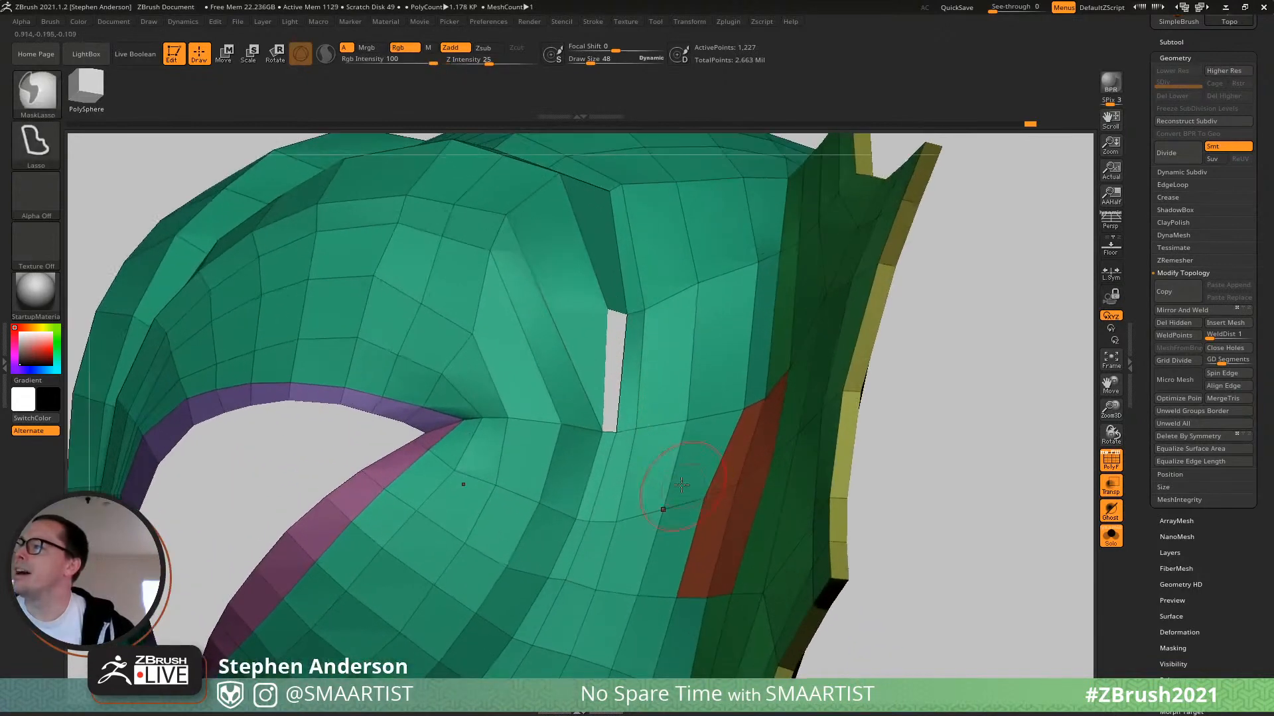
{"action": "right_click_drag", "start_coordinate": [653, 463], "coordinate": [639, 333]}
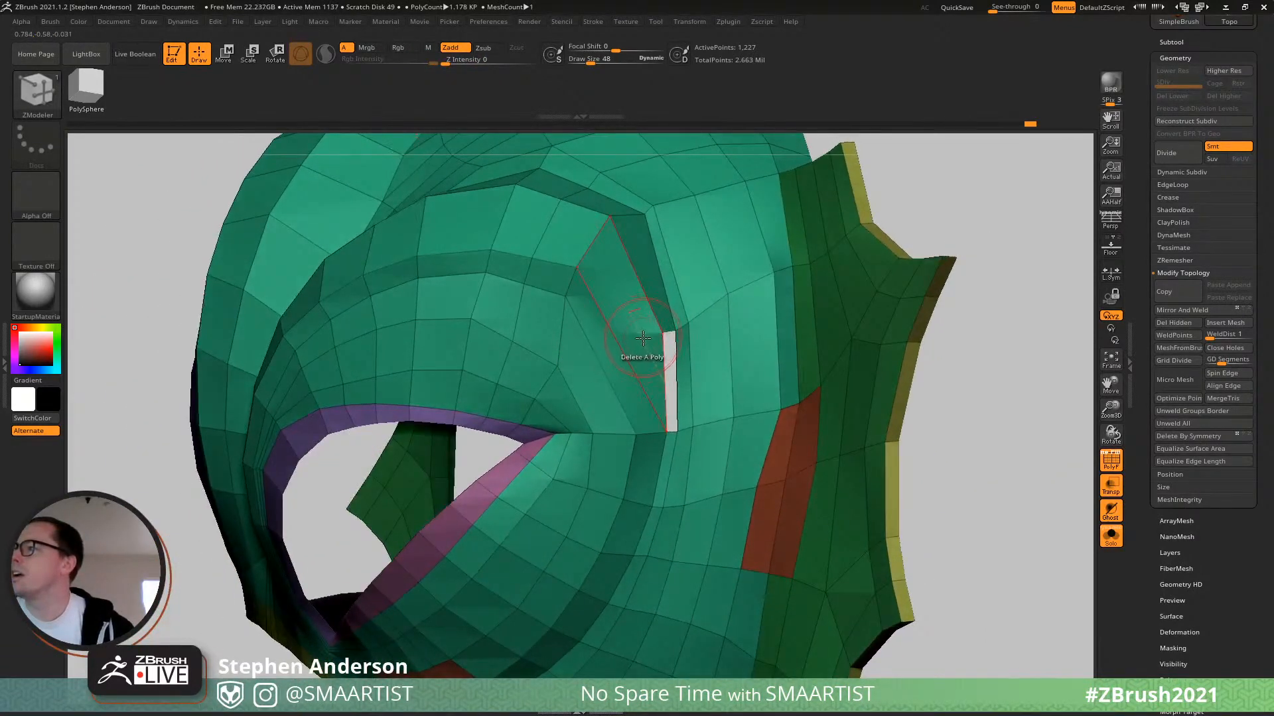
{"action": "left_click", "coordinate": [643, 339]}
Set the ZModeler edge action to Insert and add edge loops around the eye near its outer corner.
{"action": "key", "text": "space"}
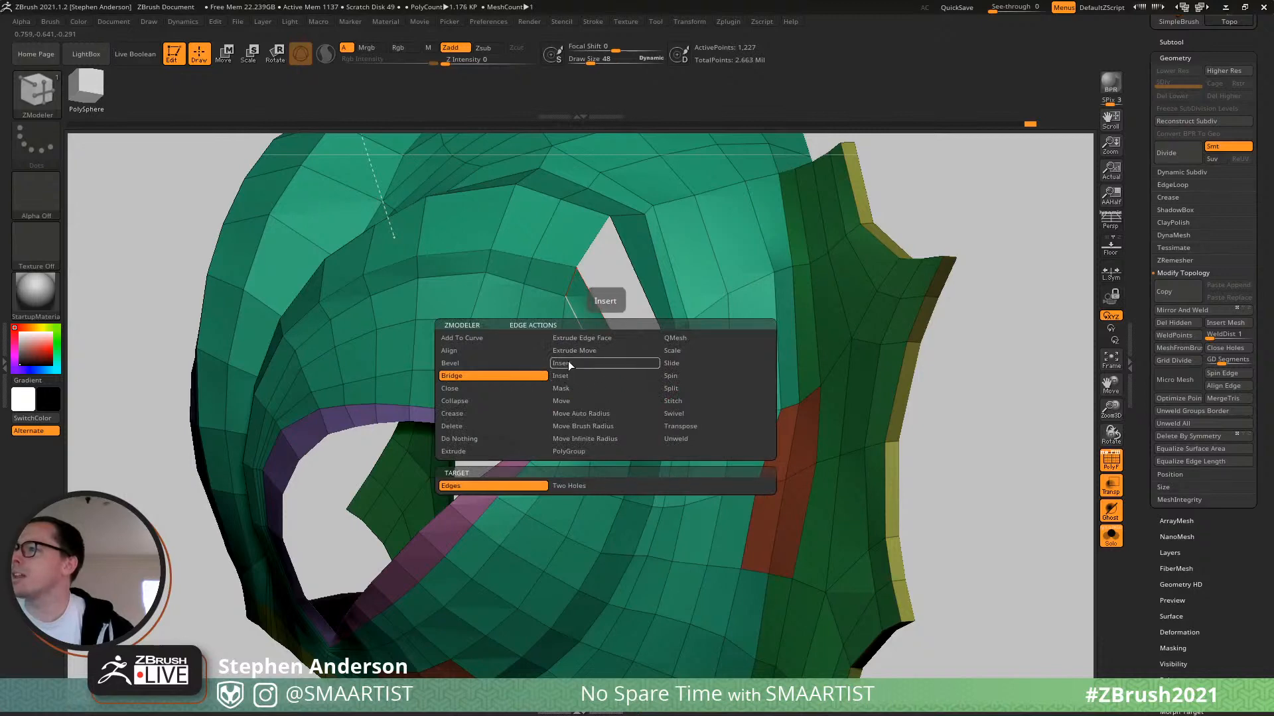
{"action": "left_click", "coordinate": [569, 363]}
{"action": "left_click", "coordinate": [597, 479]}
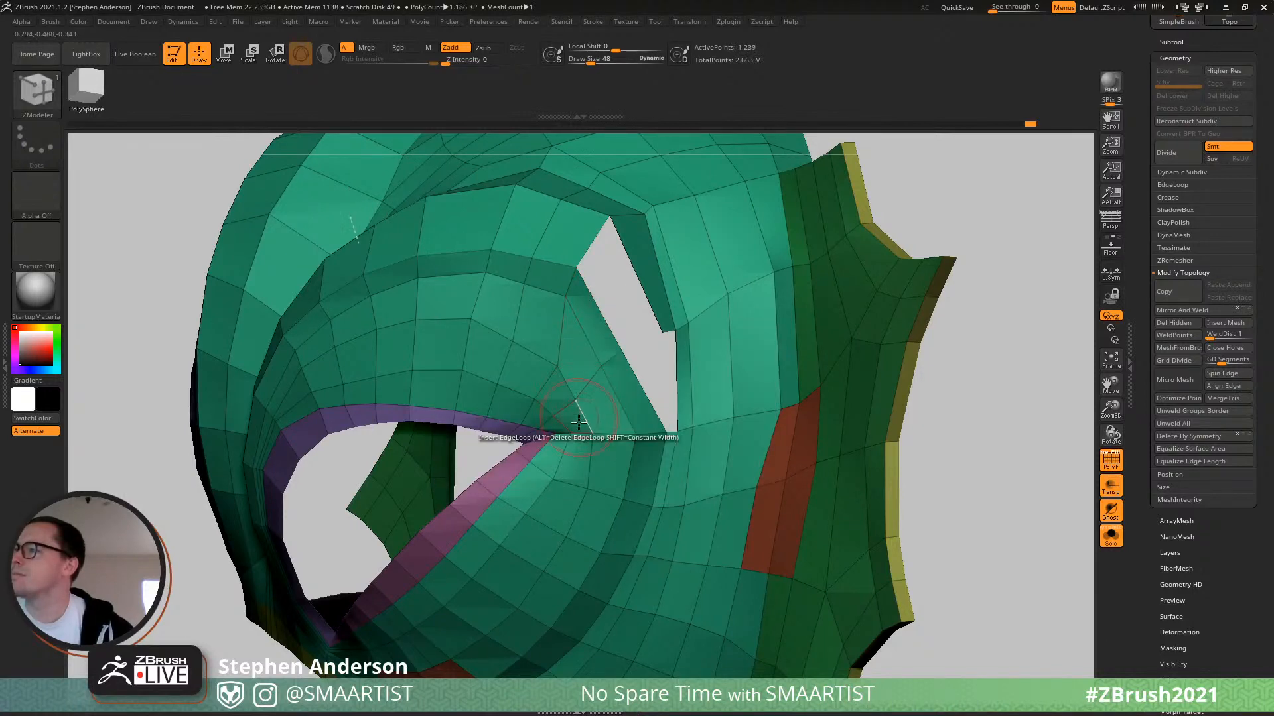
{"action": "left_click", "coordinate": [578, 421]}
Use the Move brush at draw sizes 114 and 73 to even the polygons at the frill's base beside the eye.
{"action": "right_click_drag", "start_coordinate": [795, 457], "coordinate": [838, 411]}
{"action": "key", "text": "b"}
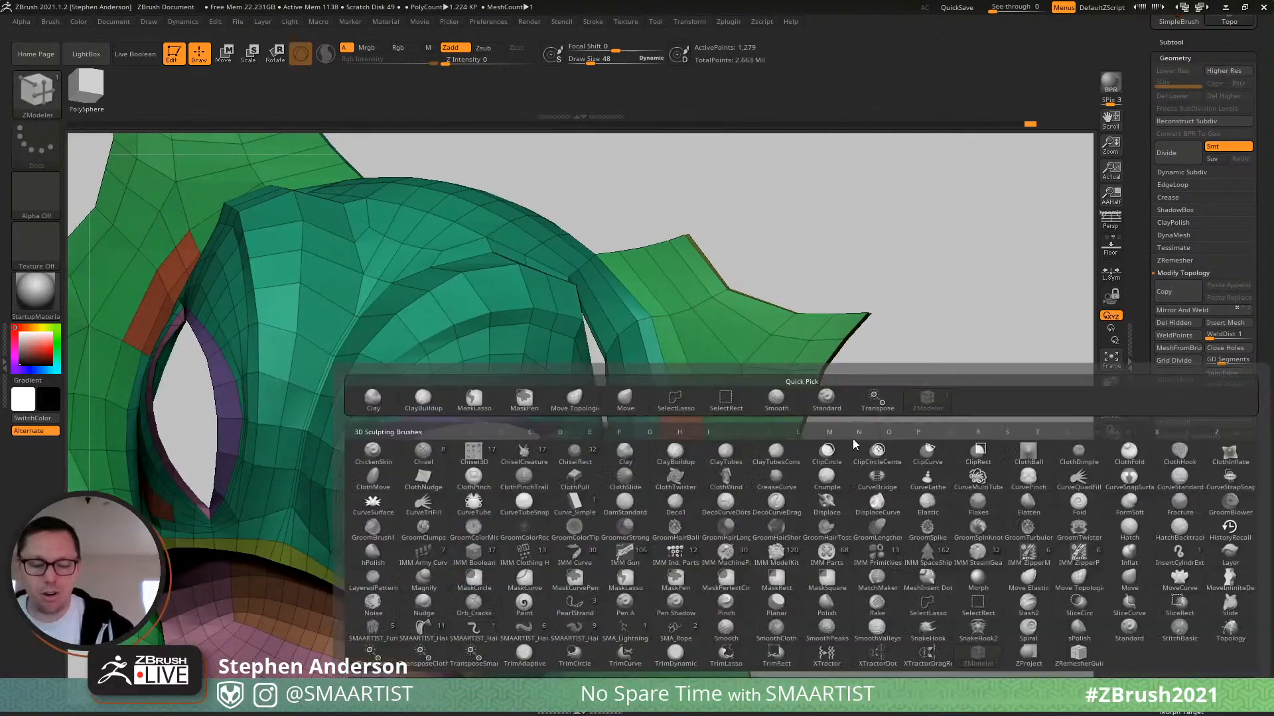
{"action": "key", "text": "m"}
{"action": "key", "text": "v"}
{"action": "key", "text": "s"}
{"action": "left_click_drag", "start_coordinate": [811, 397], "coordinate": [820, 398]}
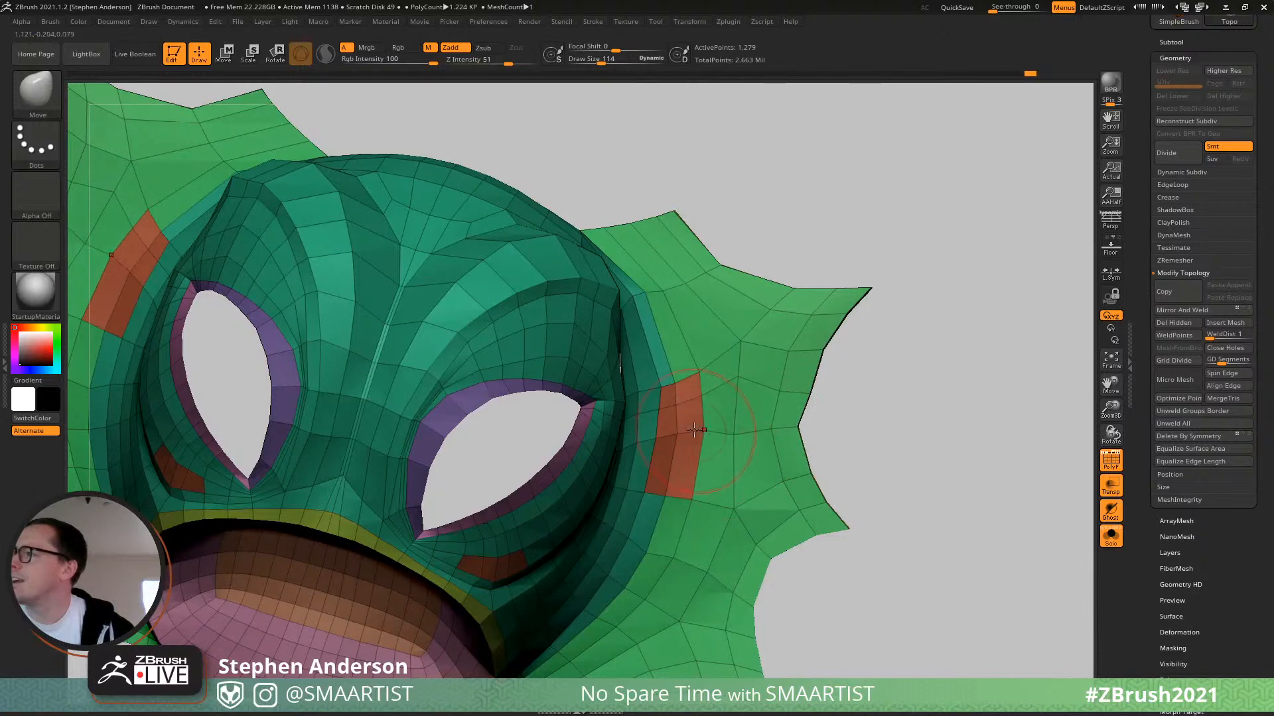
{"action": "left_click_drag", "start_coordinate": [684, 439], "coordinate": [687, 446]}
{"action": "left_click_drag", "start_coordinate": [769, 430], "coordinate": [765, 441]}
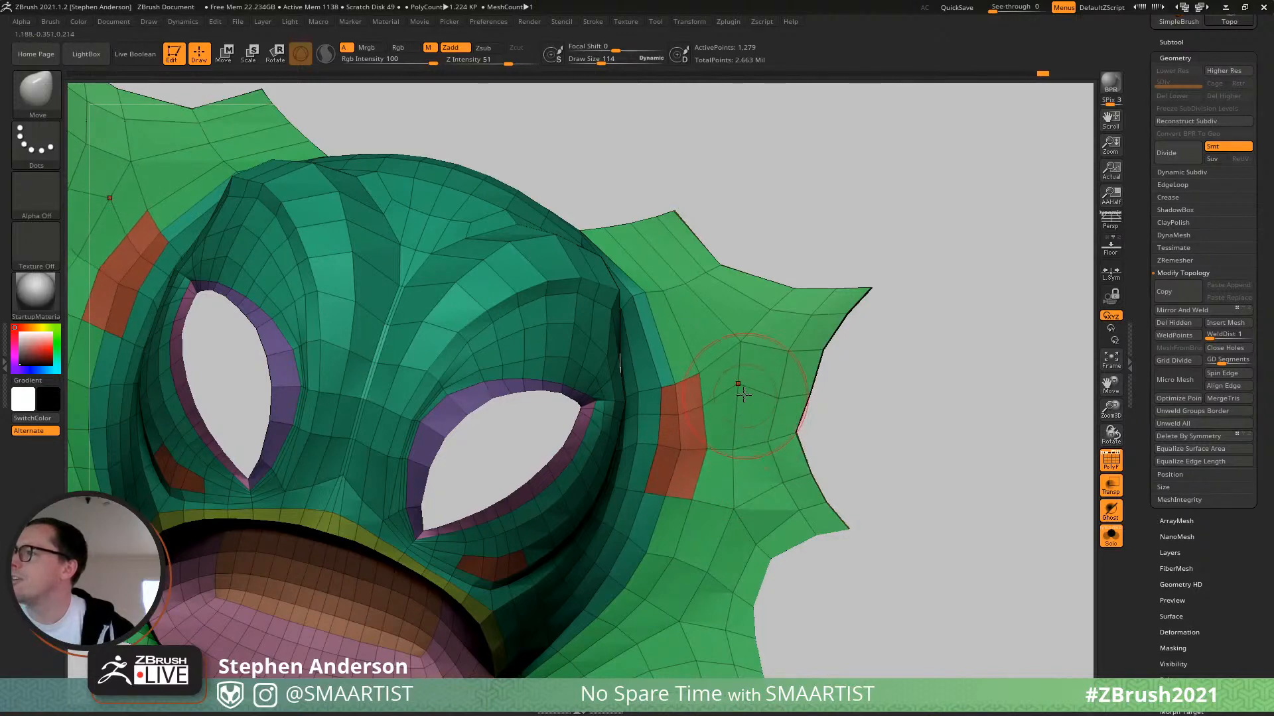
{"action": "key", "text": "s"}
{"action": "left_click_drag", "start_coordinate": [742, 392], "coordinate": [736, 393]}
With ZModeler, insert another edge loop across the cheek below the outer corner of the eye.
{"action": "mouse_move", "coordinate": [670, 416]}
{"action": "right_mouse_down"}
{"action": "mouse_move", "coordinate": [614, 412]}
{"action": "mouse_move", "coordinate": [583, 371]}
{"action": "mouse_move", "coordinate": [604, 332]}
{"action": "mouse_move", "coordinate": [615, 358]}
{"action": "mouse_move", "coordinate": [586, 352]}
{"action": "mouse_move", "coordinate": [638, 256]}
{"action": "mouse_move", "coordinate": [643, 398]}
{"action": "right_mouse_up"}
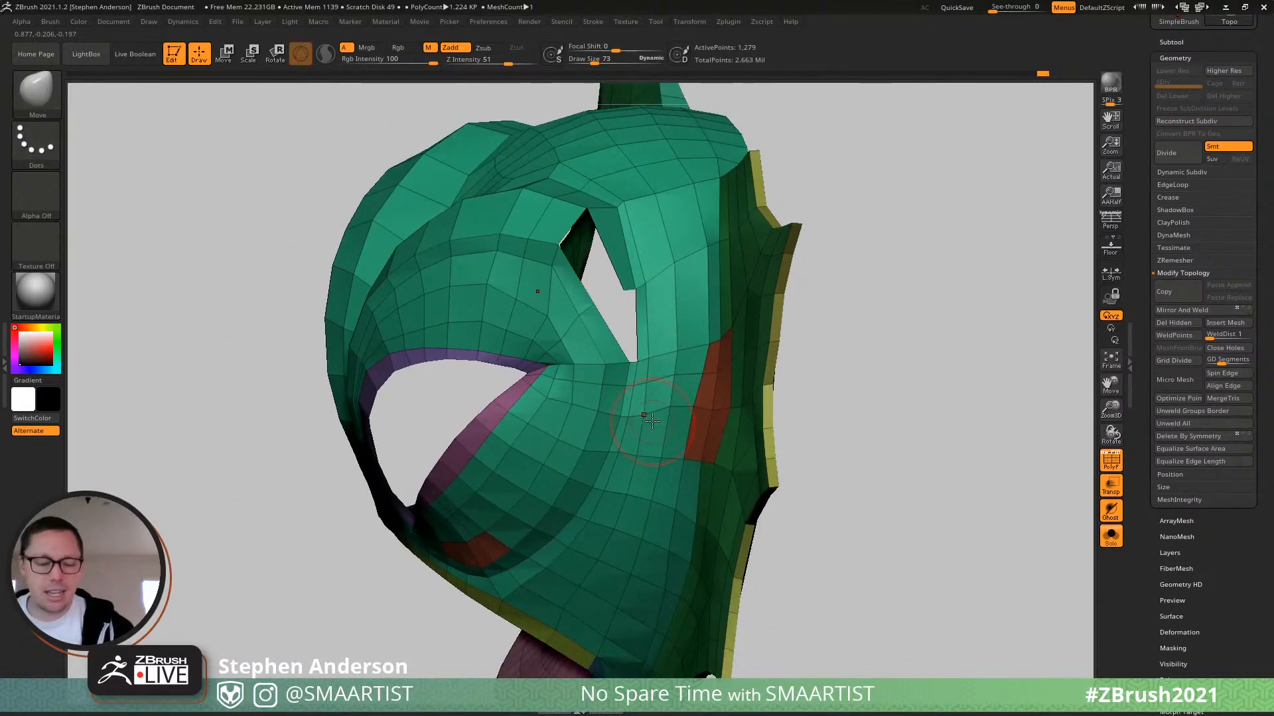
{"action": "key", "text": "b"}
{"action": "key", "text": "z"}
{"action": "key", "text": "m"}
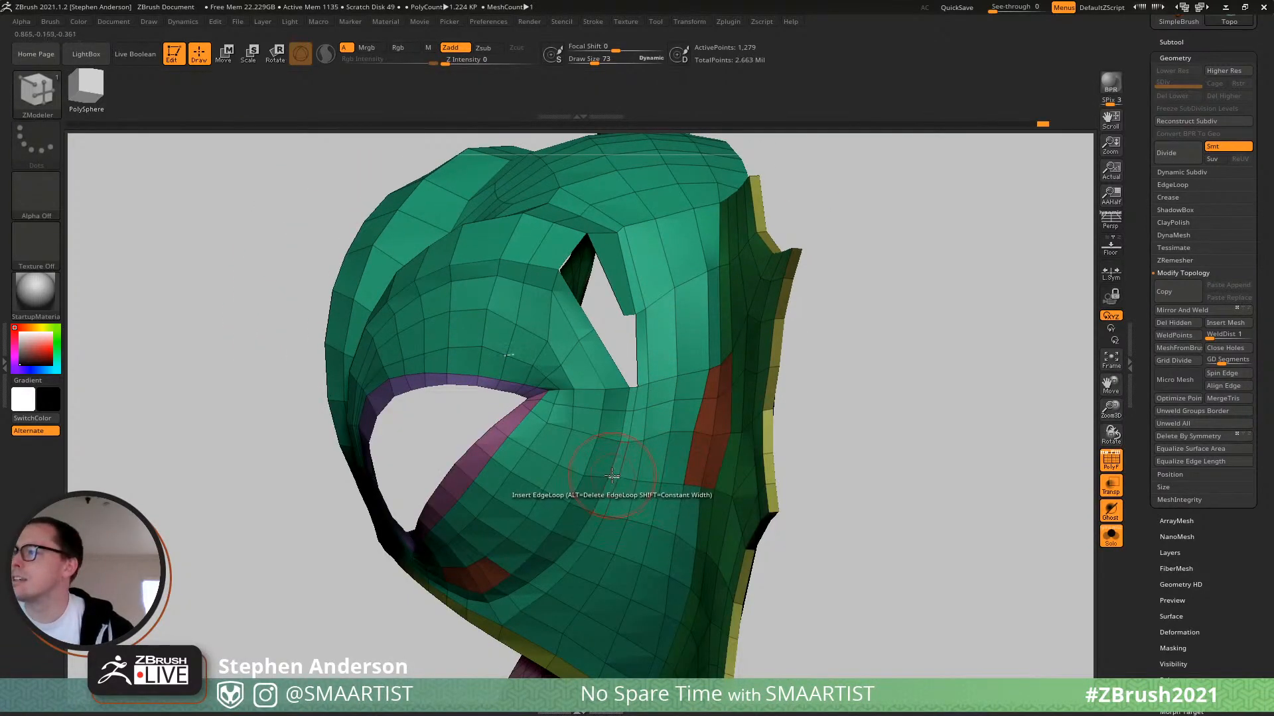
{"action": "left_click", "coordinate": [612, 476]}
{"action": "right_click_drag", "start_coordinate": [605, 467], "coordinate": [626, 451]}
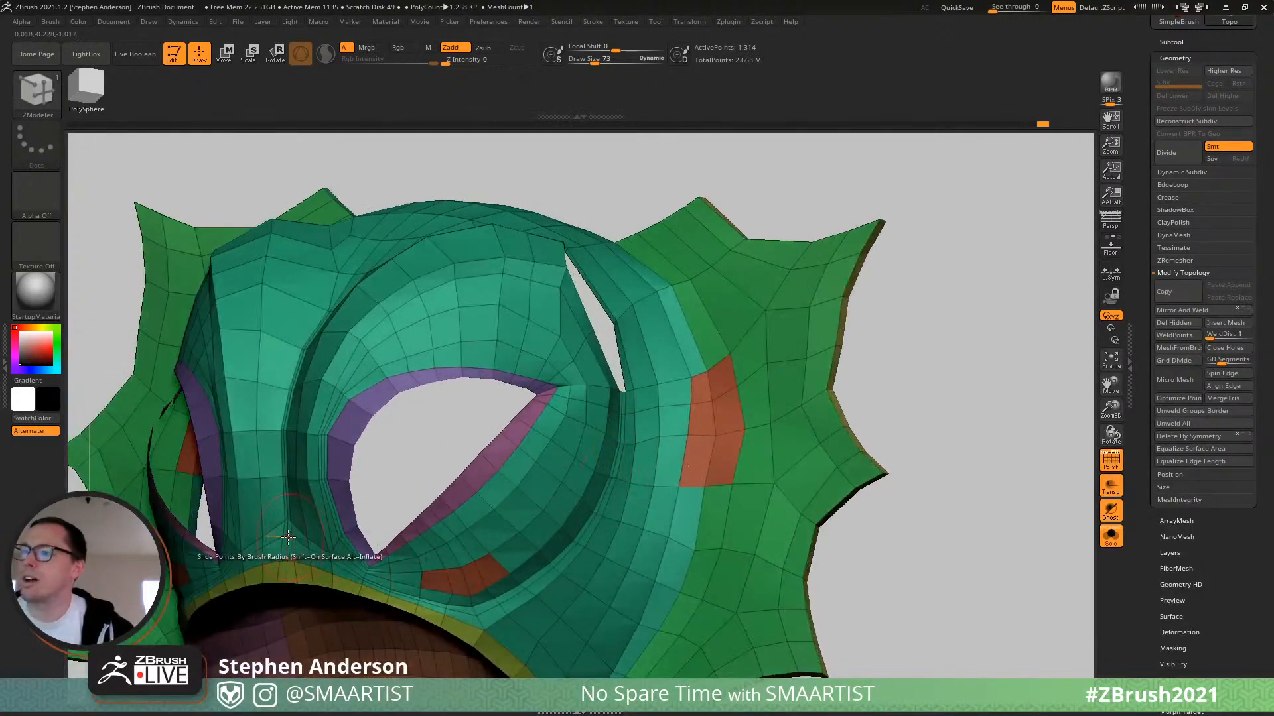
Smooth the dense loops above the upper lip and below the inner eye corner at draw size 39.
{"action": "right_click_drag", "start_coordinate": [305, 556], "coordinate": [286, 541], "text": "shift"}
{"action": "key", "text": "s"}
{"action": "key", "text": "shift"}
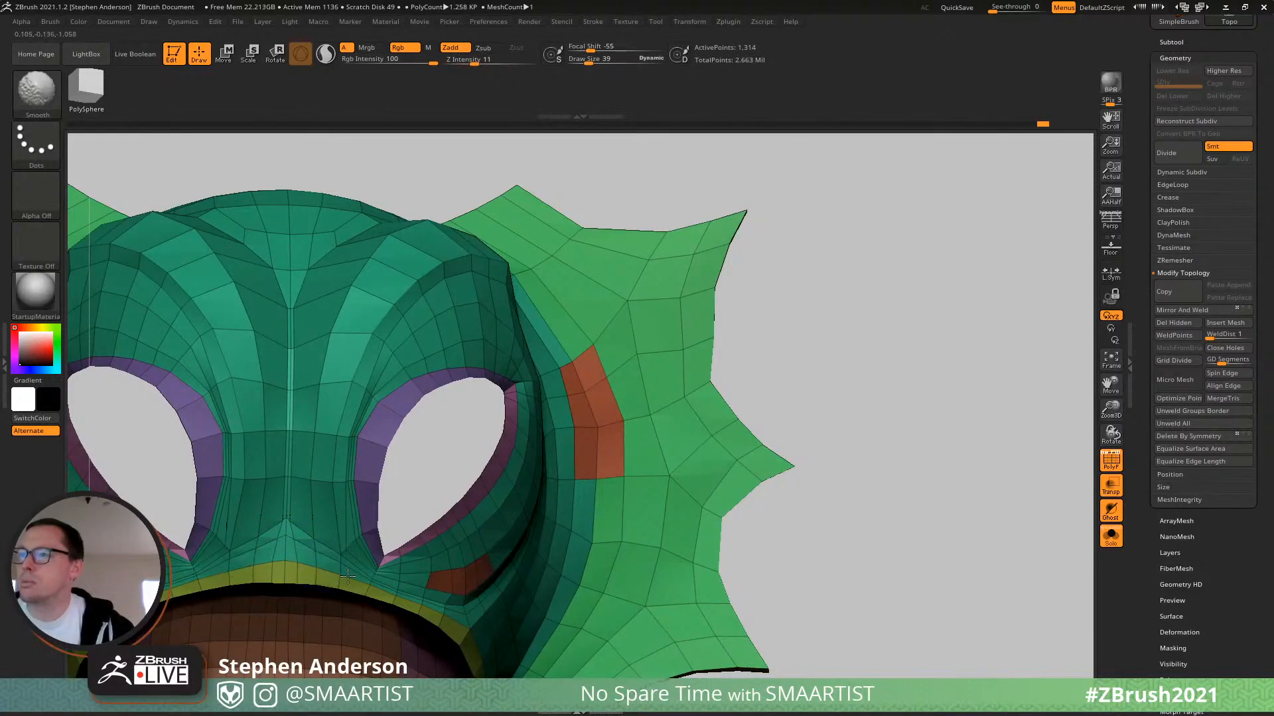
{"action": "right_click_drag", "start_coordinate": [417, 599], "coordinate": [438, 603]}
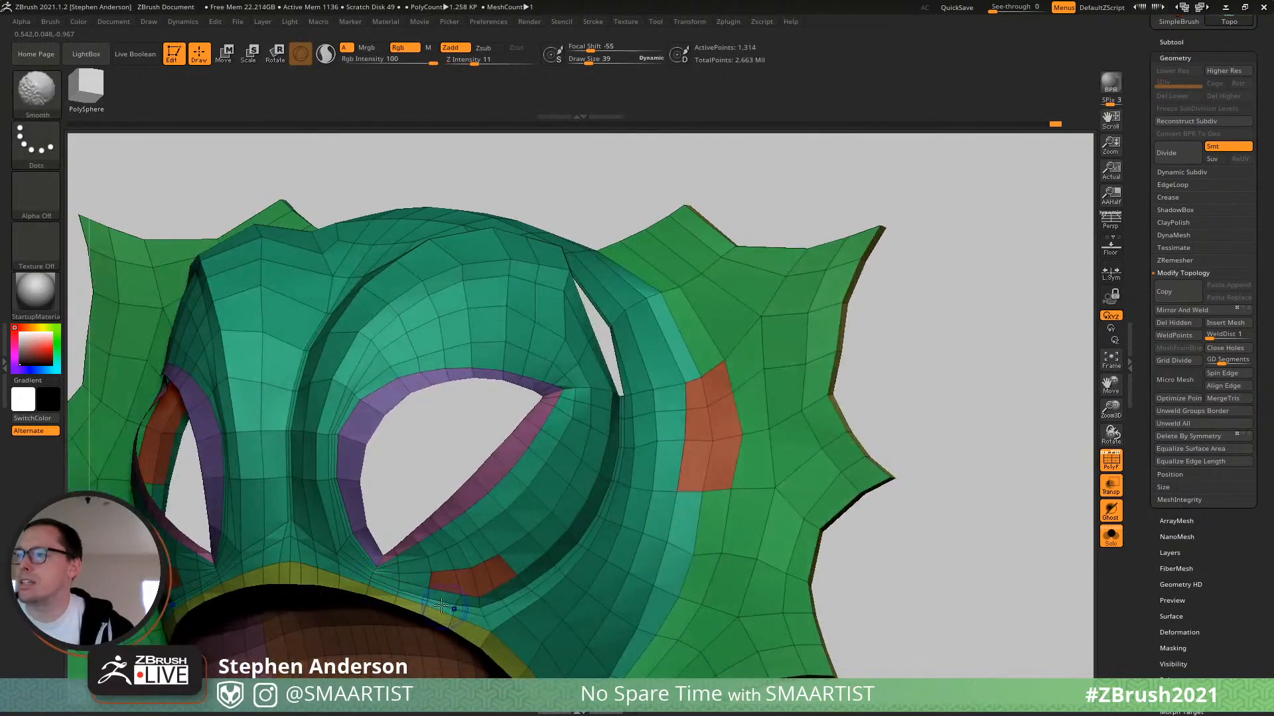
Set the ZModeler edge action to Bridge and close the gap above the outer eye corner by bridging its opposite edges.
{"action": "right_click_drag", "start_coordinate": [605, 525], "coordinate": [622, 458]}
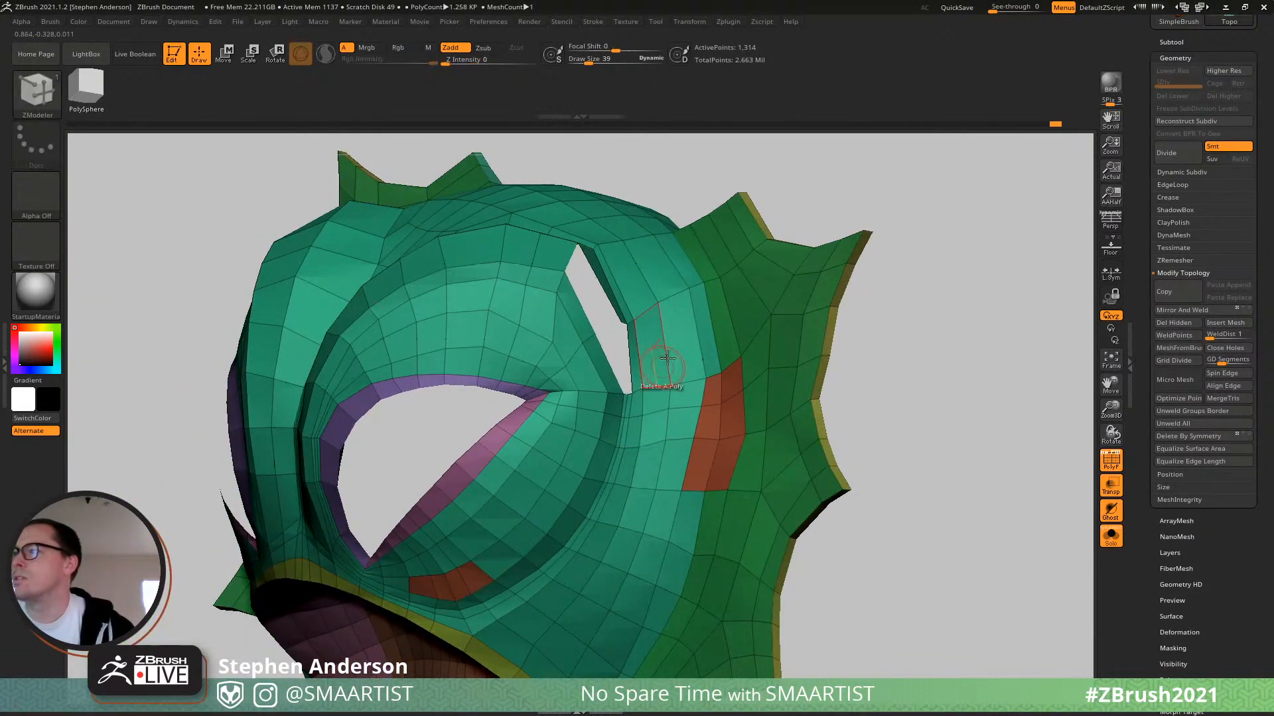
{"action": "mouse_move", "coordinate": [654, 356]}
{"action": "right_mouse_down"}
{"action": "mouse_move", "coordinate": [639, 393]}
{"action": "mouse_move", "coordinate": [607, 286]}
{"action": "right_mouse_up"}
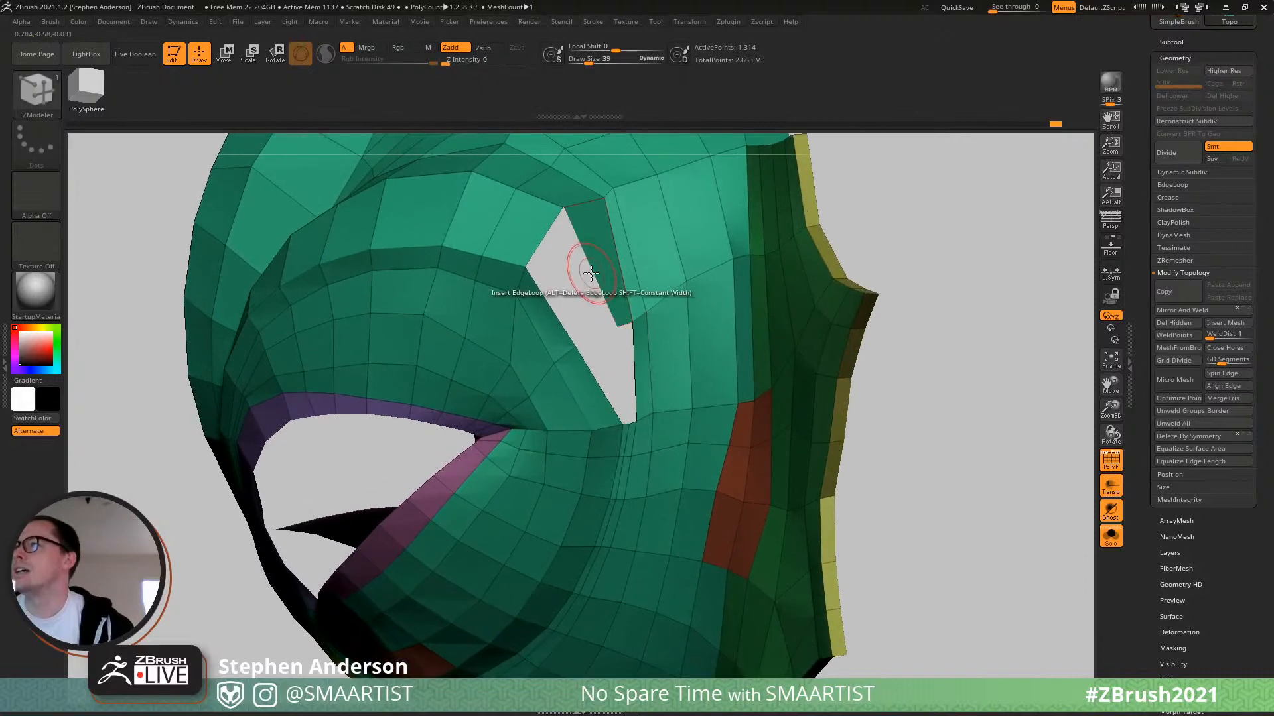
{"action": "key", "text": "space"}
{"action": "left_click", "coordinate": [458, 312]}
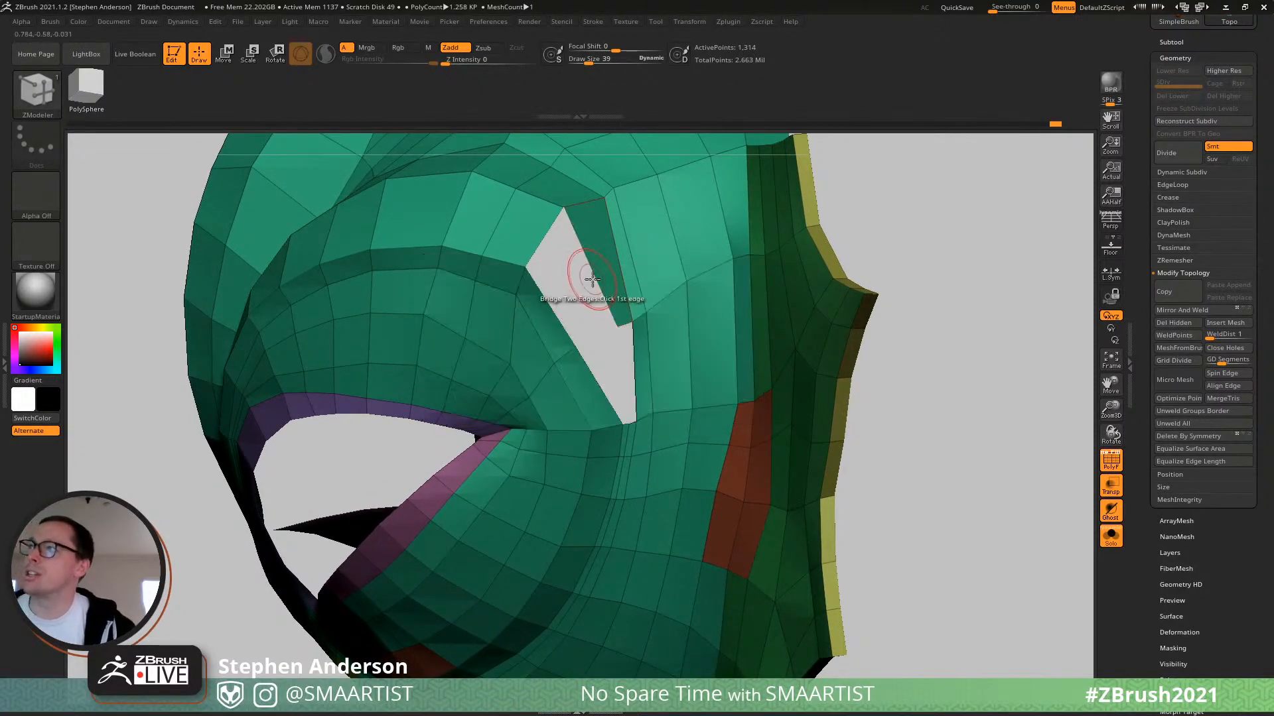
{"action": "left_click", "coordinate": [552, 315]}
{"action": "right_click_drag", "start_coordinate": [603, 331], "coordinate": [603, 352], "text": "ctrl"}
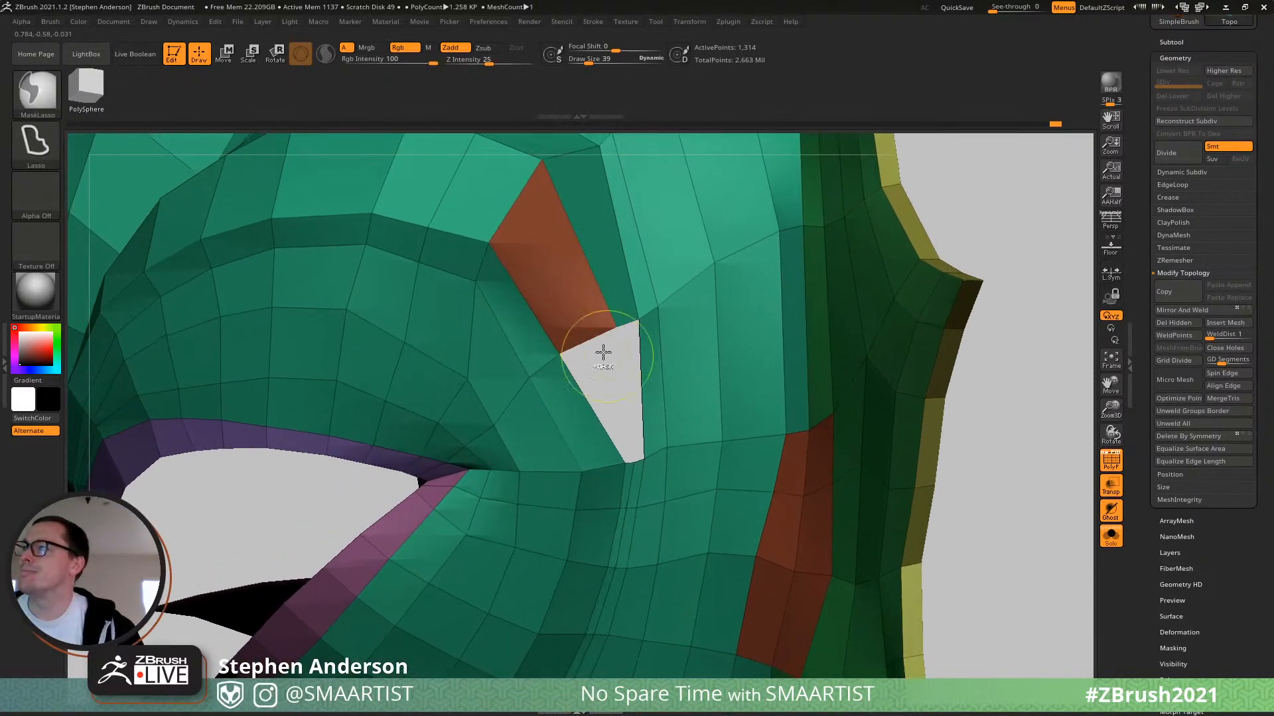
{"action": "left_click", "coordinate": [620, 455]}
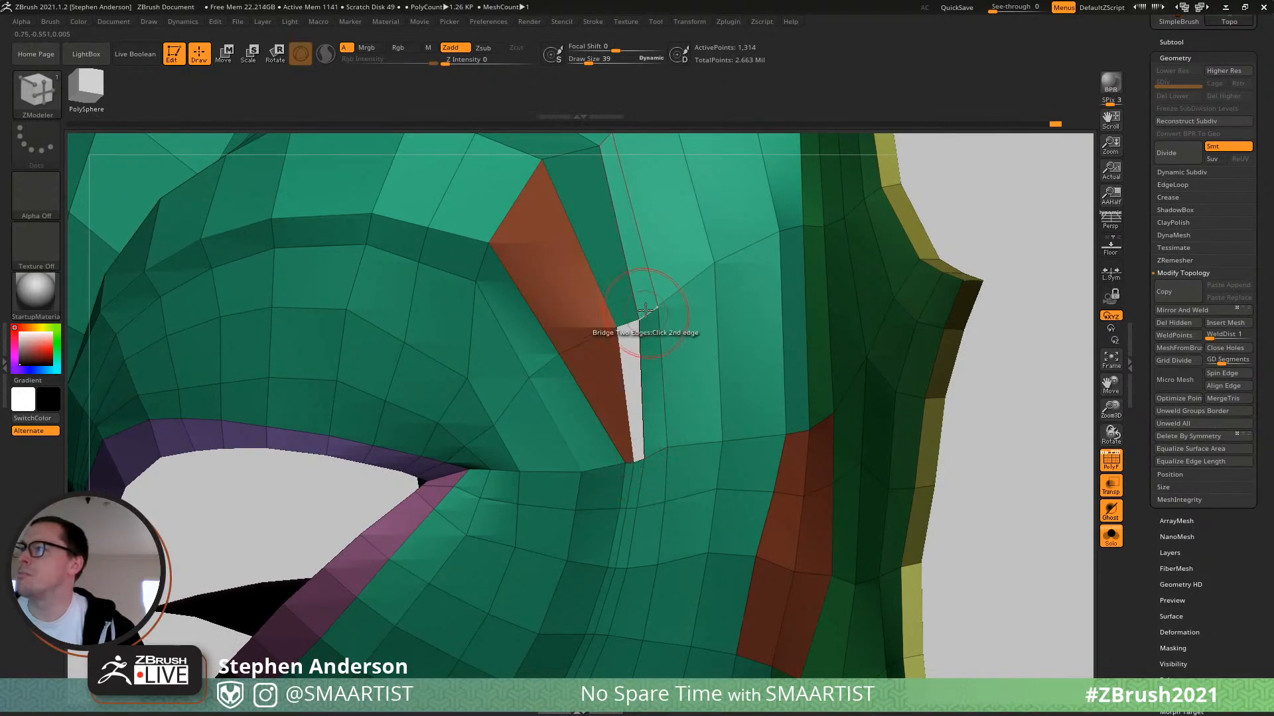
{"action": "key", "text": "ctrl"}
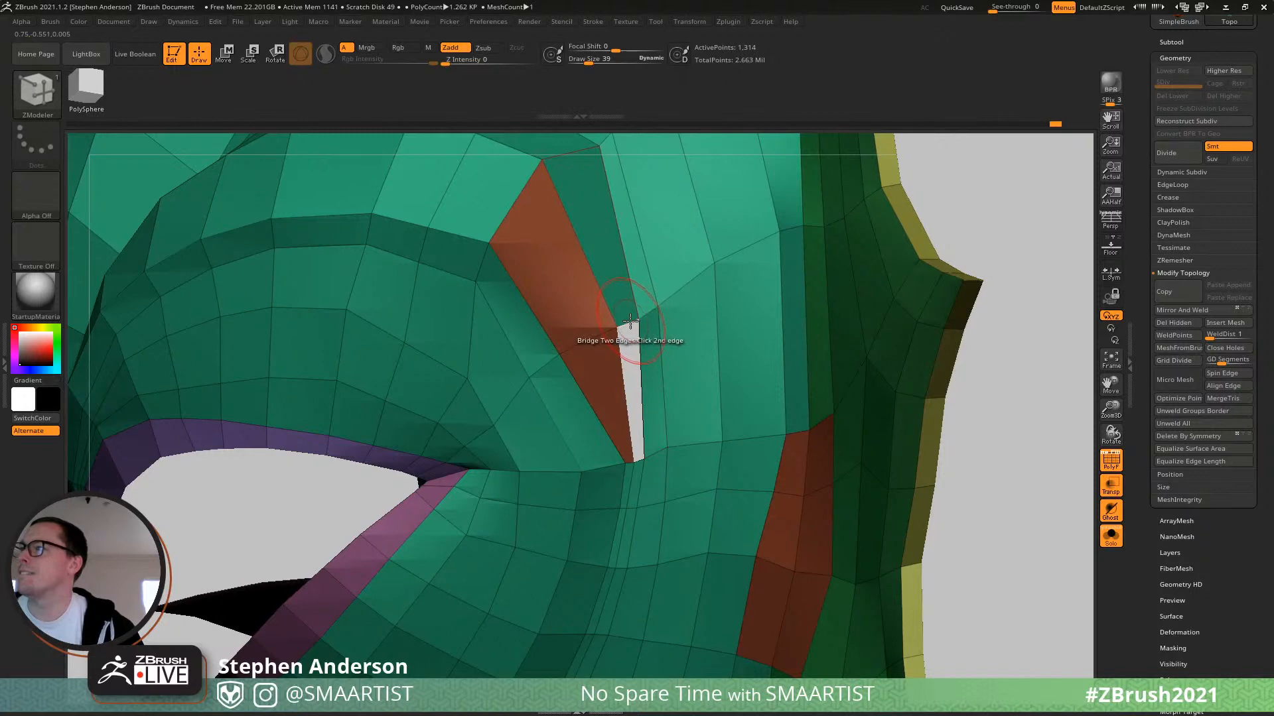
{"action": "left_click", "coordinate": [630, 322]}
Reshape the bridged polygons and surrounding loops above the outer eye corner with the Move brush at draw sizes 109 and 65.
{"action": "mouse_move", "coordinate": [639, 336]}
{"action": "right_mouse_down"}
{"action": "mouse_move", "coordinate": [577, 332]}
{"action": "mouse_move", "coordinate": [636, 372]}
{"action": "mouse_move", "coordinate": [653, 239]}
{"action": "right_mouse_up"}
{"action": "right_click_drag", "start_coordinate": [653, 239], "coordinate": [679, 380]}
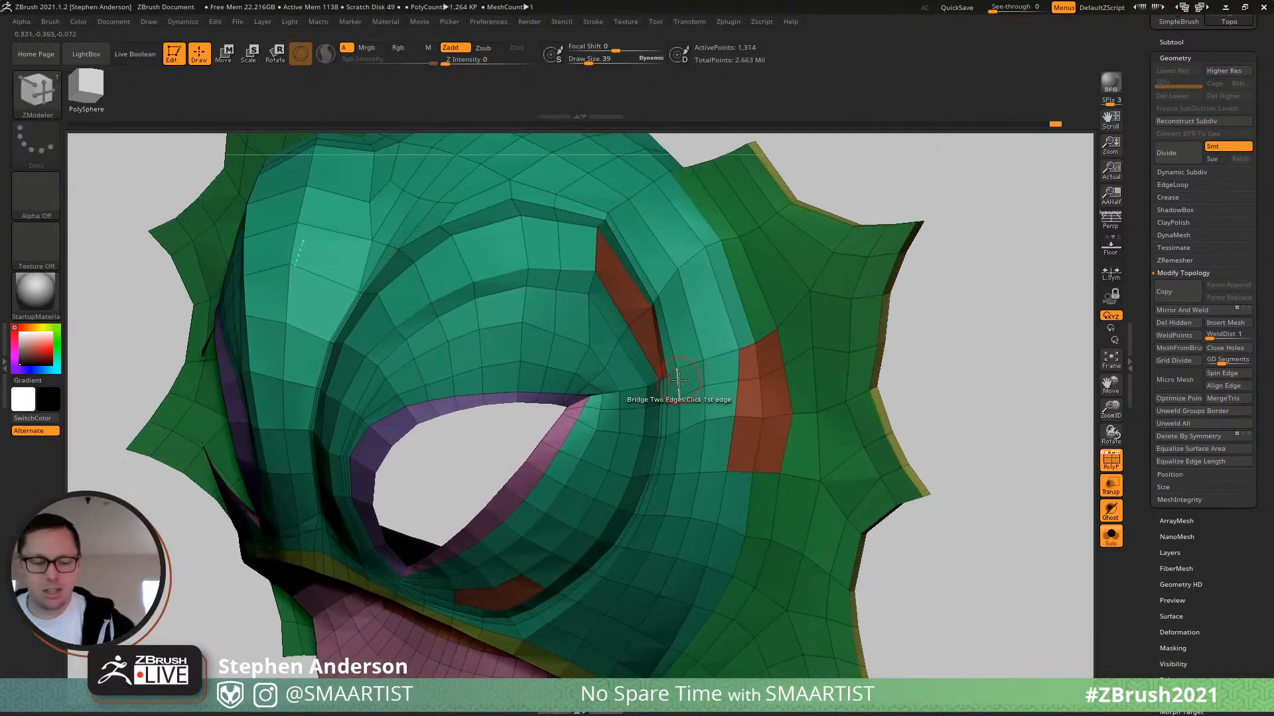
{"action": "key", "text": "b"}
{"action": "key", "text": "m"}
{"action": "key", "text": "v"}
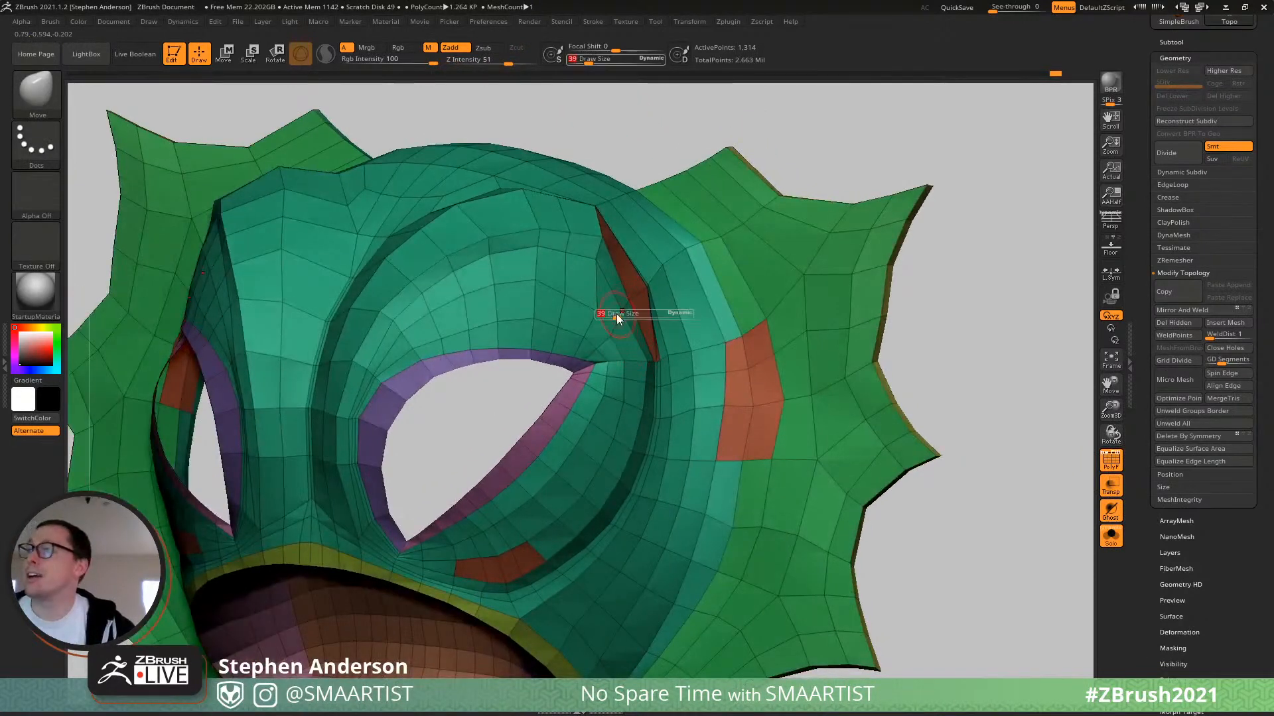
{"action": "left_click_drag", "start_coordinate": [616, 318], "coordinate": [643, 303]}
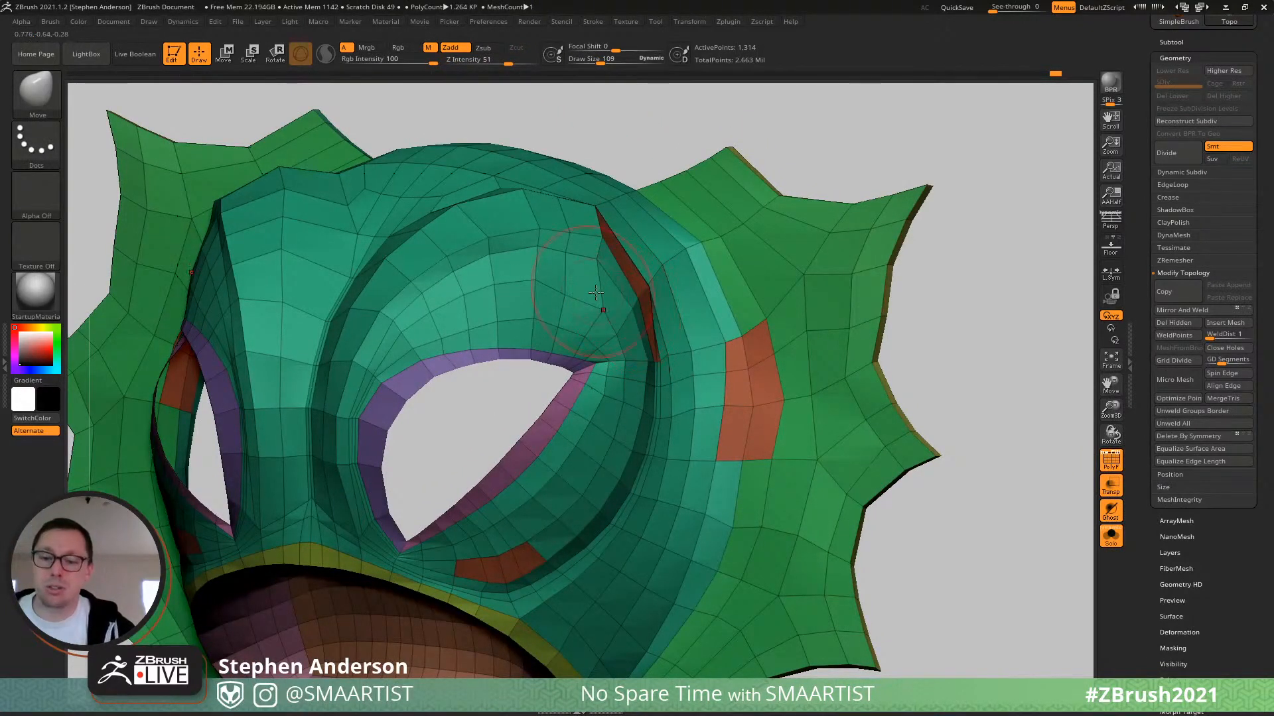
{"action": "right_click_drag", "start_coordinate": [595, 274], "coordinate": [559, 286]}
{"action": "key", "text": "s"}
{"action": "left_click_drag", "start_coordinate": [626, 243], "coordinate": [618, 242]}
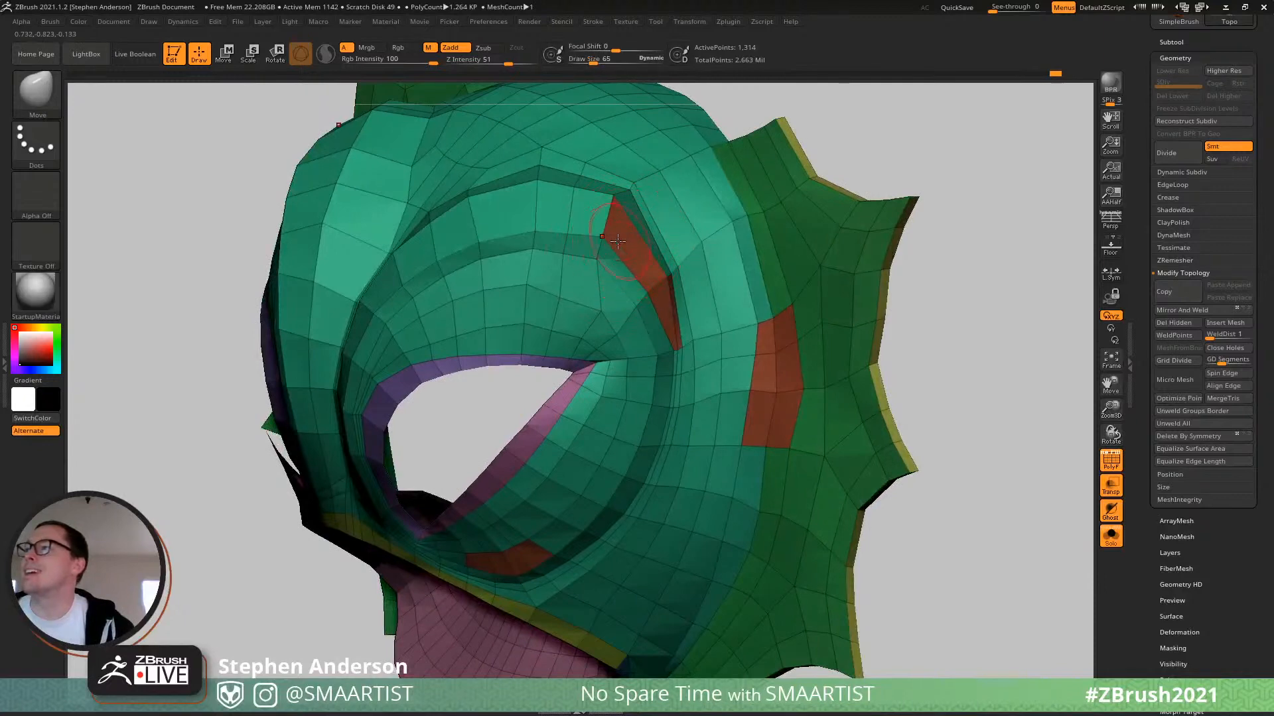
{"action": "mouse_move", "coordinate": [615, 241]}
{"action": "right_mouse_down"}
{"action": "mouse_move", "coordinate": [602, 286]}
{"action": "mouse_move", "coordinate": [606, 255]}
{"action": "right_mouse_up"}
{"action": "left_click_drag", "start_coordinate": [620, 230], "coordinate": [648, 225]}
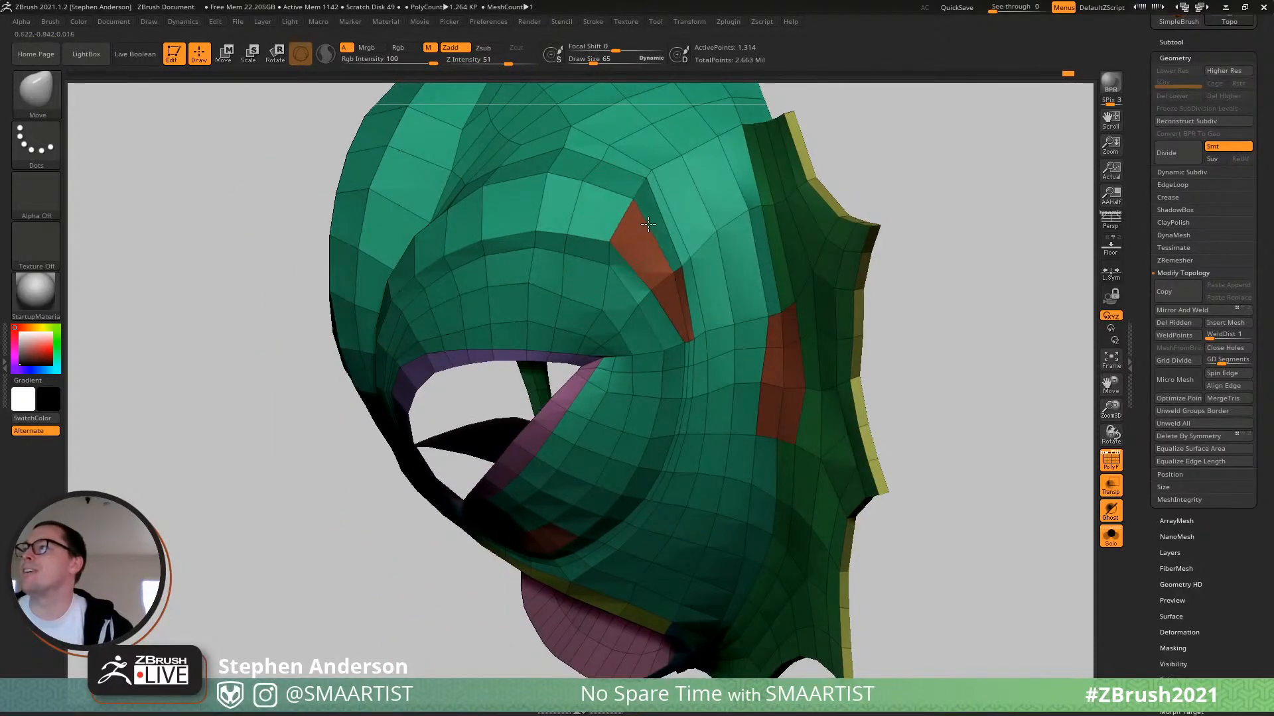
{"action": "right_click_drag", "start_coordinate": [672, 187], "coordinate": [664, 200]}
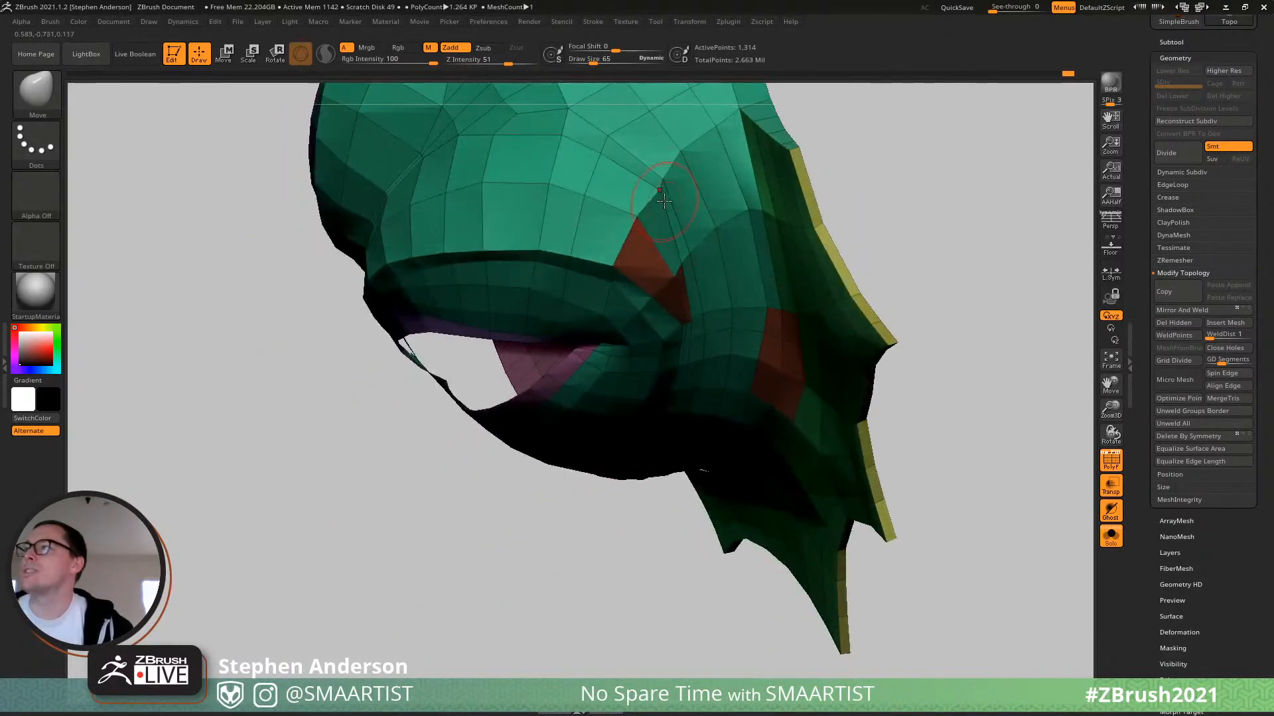
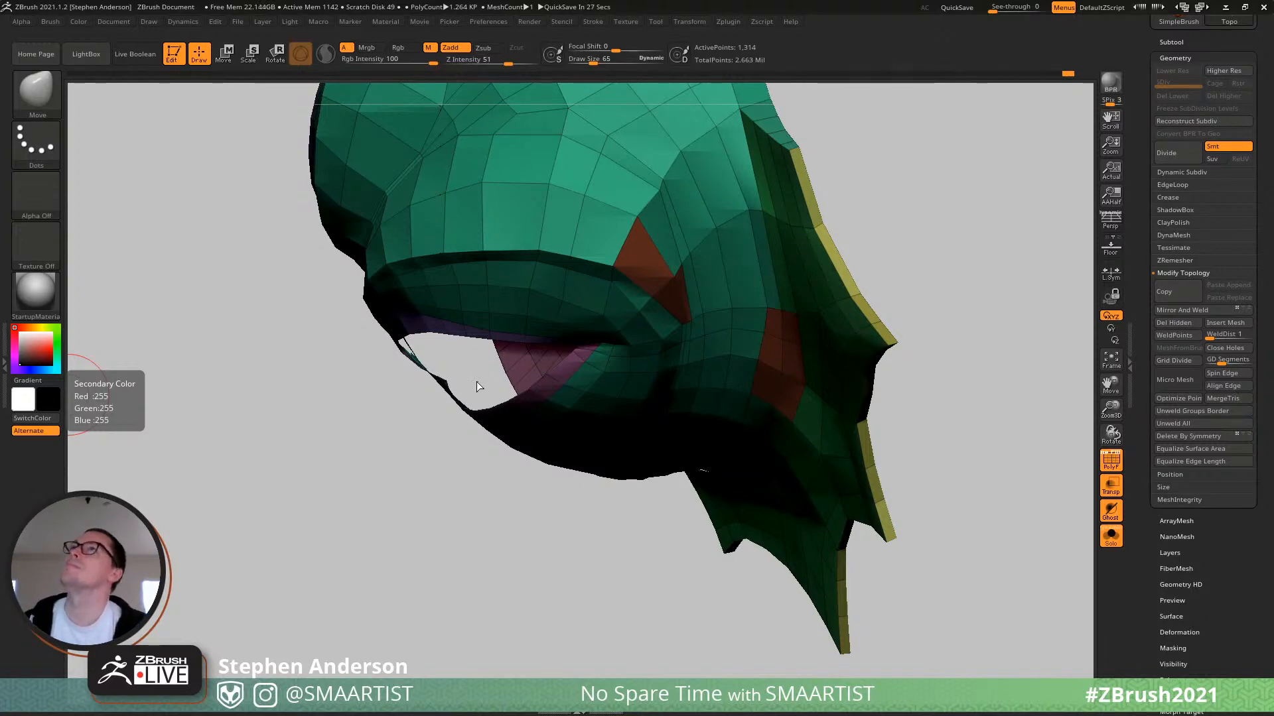
{"action": "right_click_drag", "start_coordinate": [798, 371], "coordinate": [800, 468]}
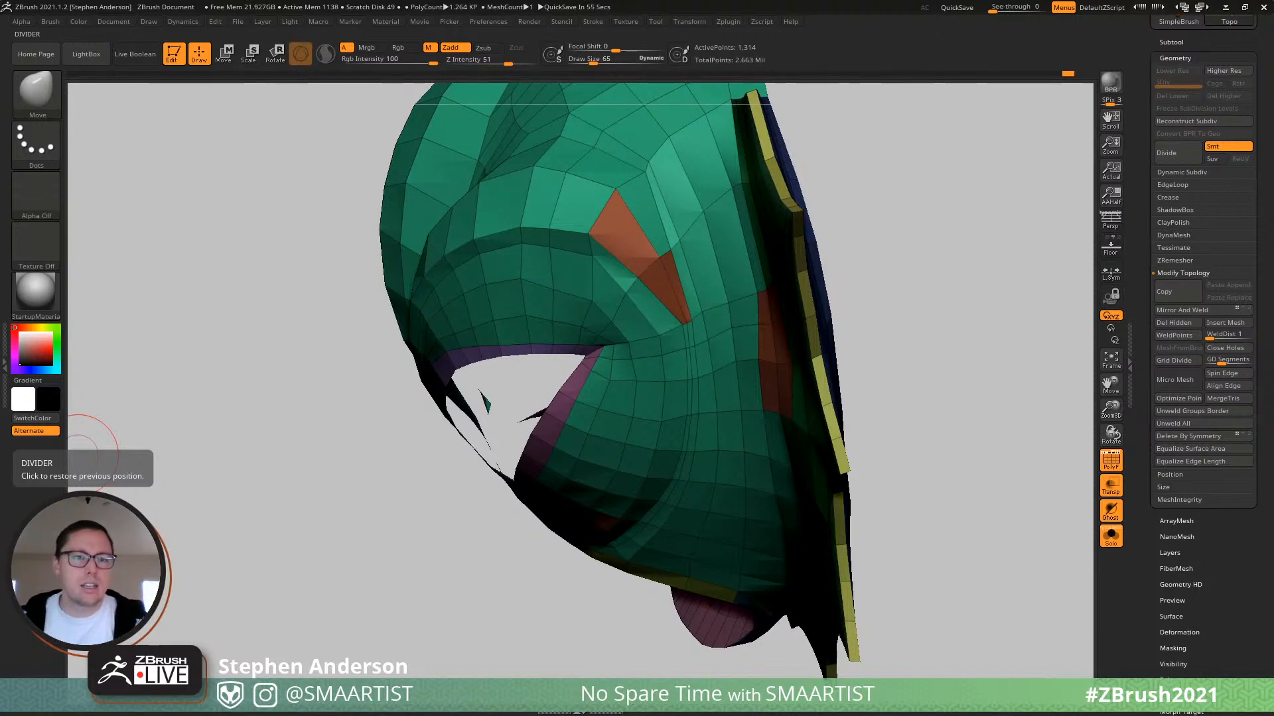
Switch to the Chrome browser, search for "restore default hotkeys in zbrush" and open the ZBrush Docs page "Default Hotkeys file".
{"action": "left_click_drag", "start_coordinate": [0, 159], "coordinate": [517, 0]}
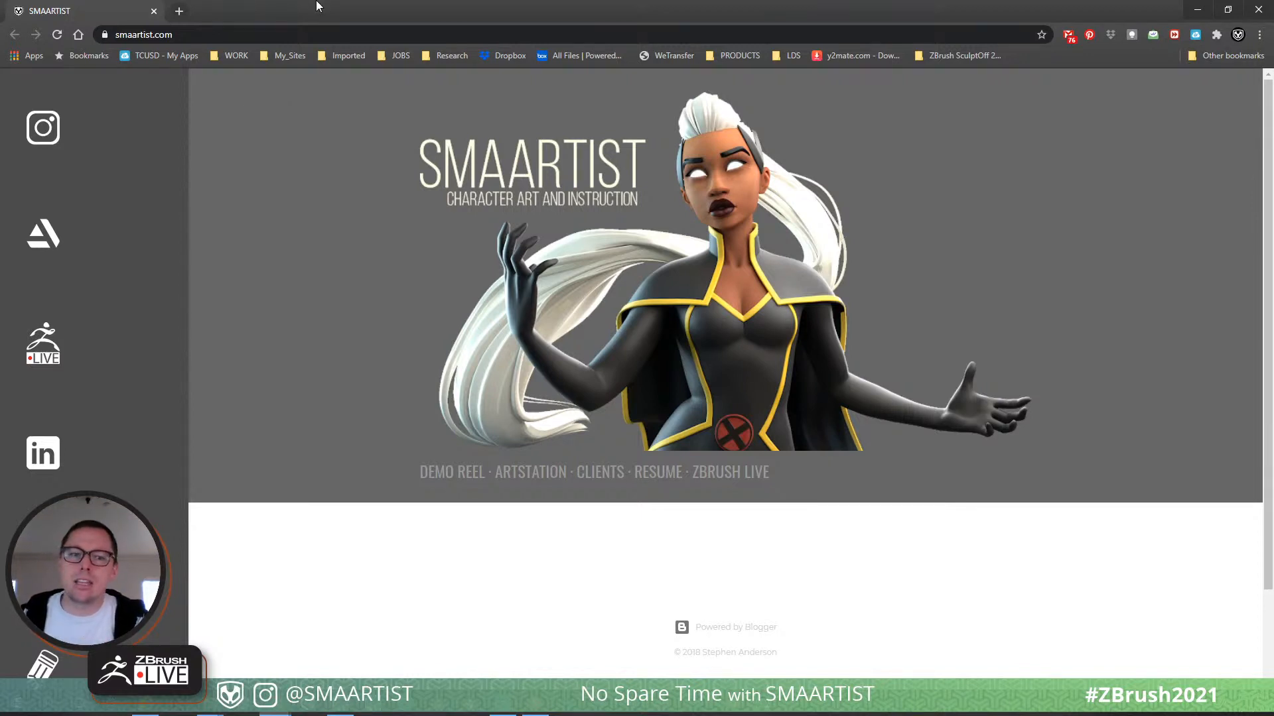
{"action": "left_click", "coordinate": [283, 33]}
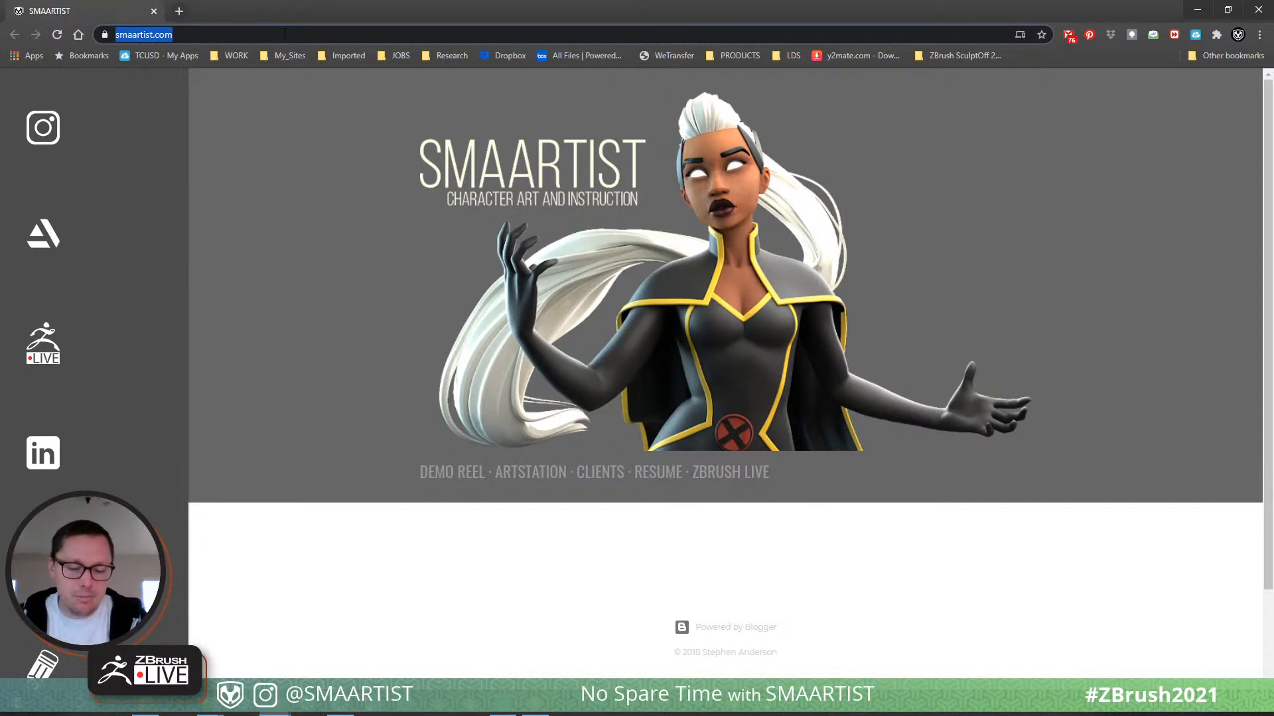
{"action": "type", "text": "restore c"}
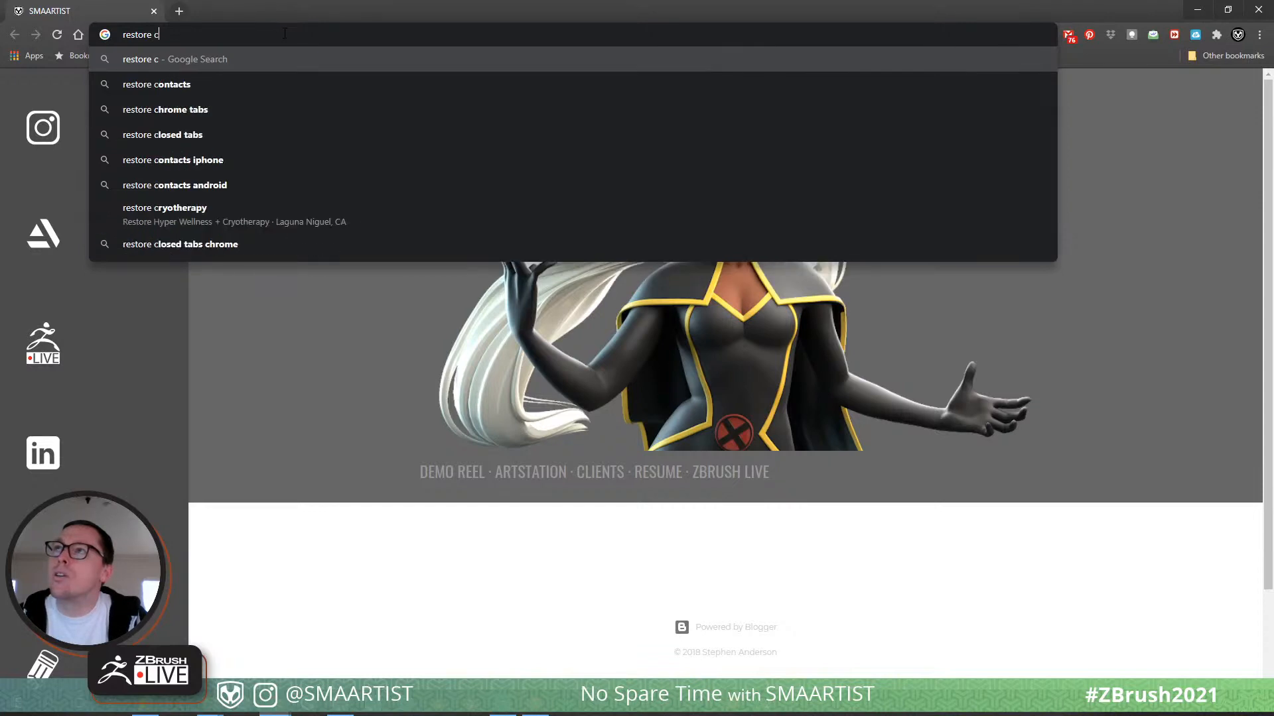
{"action": "key", "text": "BackSpace"}
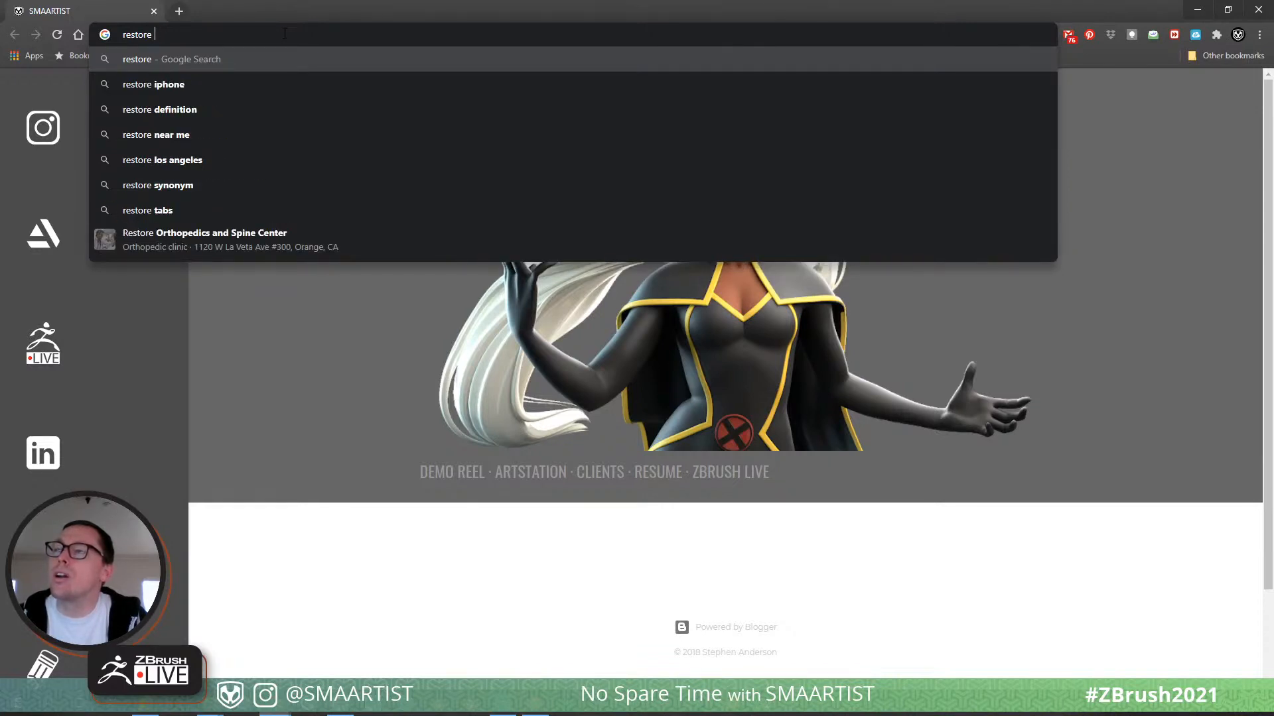
{"action": "type", "text": "default"}
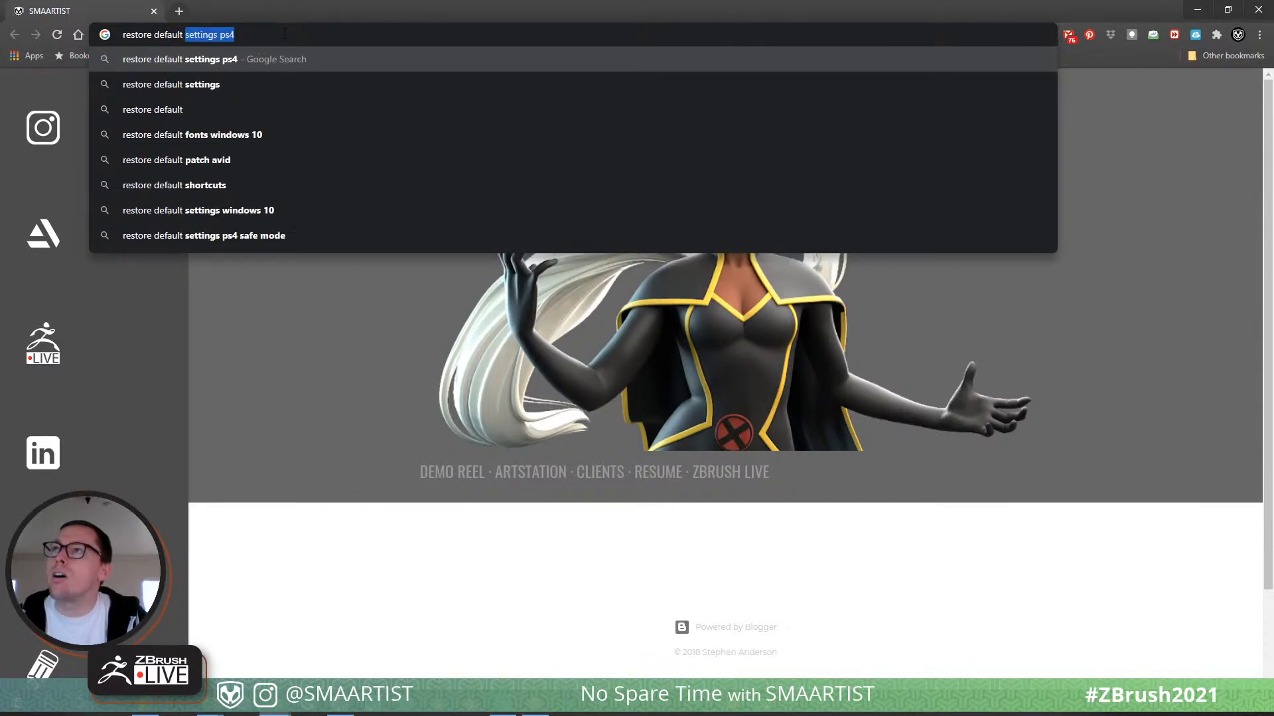
{"action": "type", "text": " hotkeys i"}
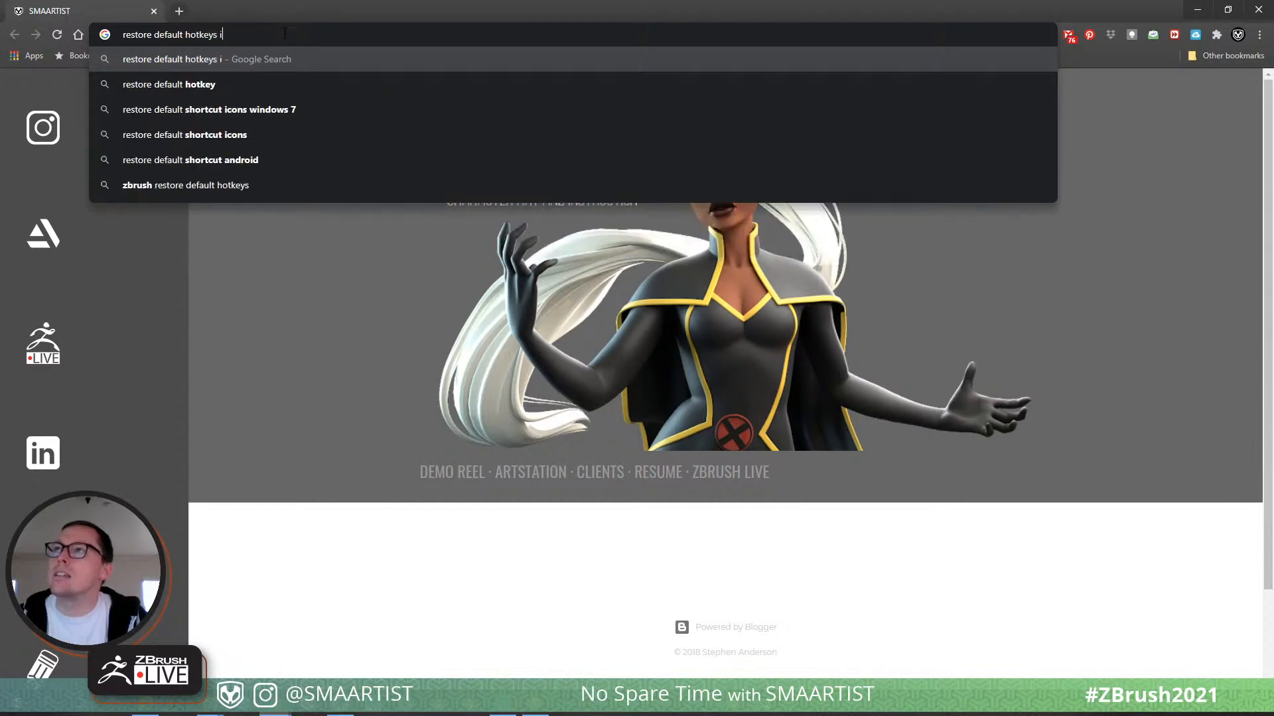
{"action": "type", "text": "n zbrush"}
{"action": "key", "text": "Return"}
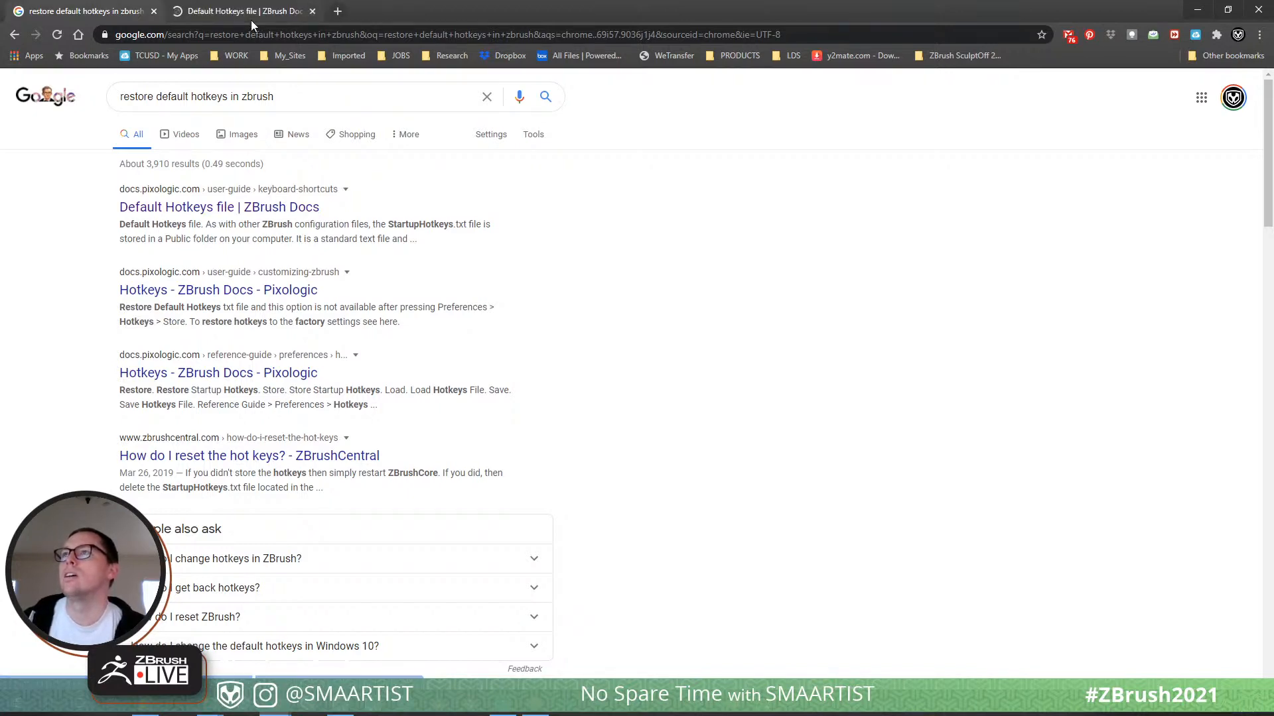
{"action": "left_click", "coordinate": [251, 13]}
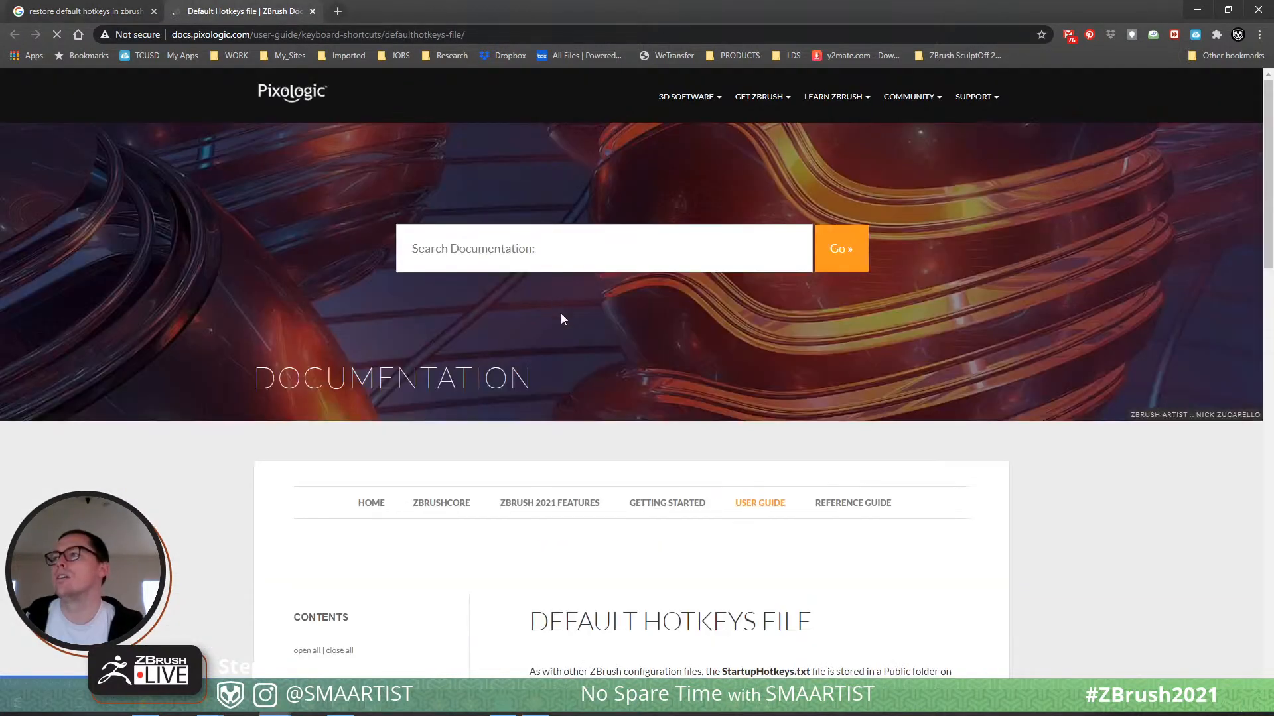
Read through the "Default Hotkeys file" page, including the StartupHotkeys.txt listings and the Undo hotkeys section, and select the page address.
{"action": "scroll", "coordinate": [560, 313], "scroll_direction": "down", "scroll_amount": 4}
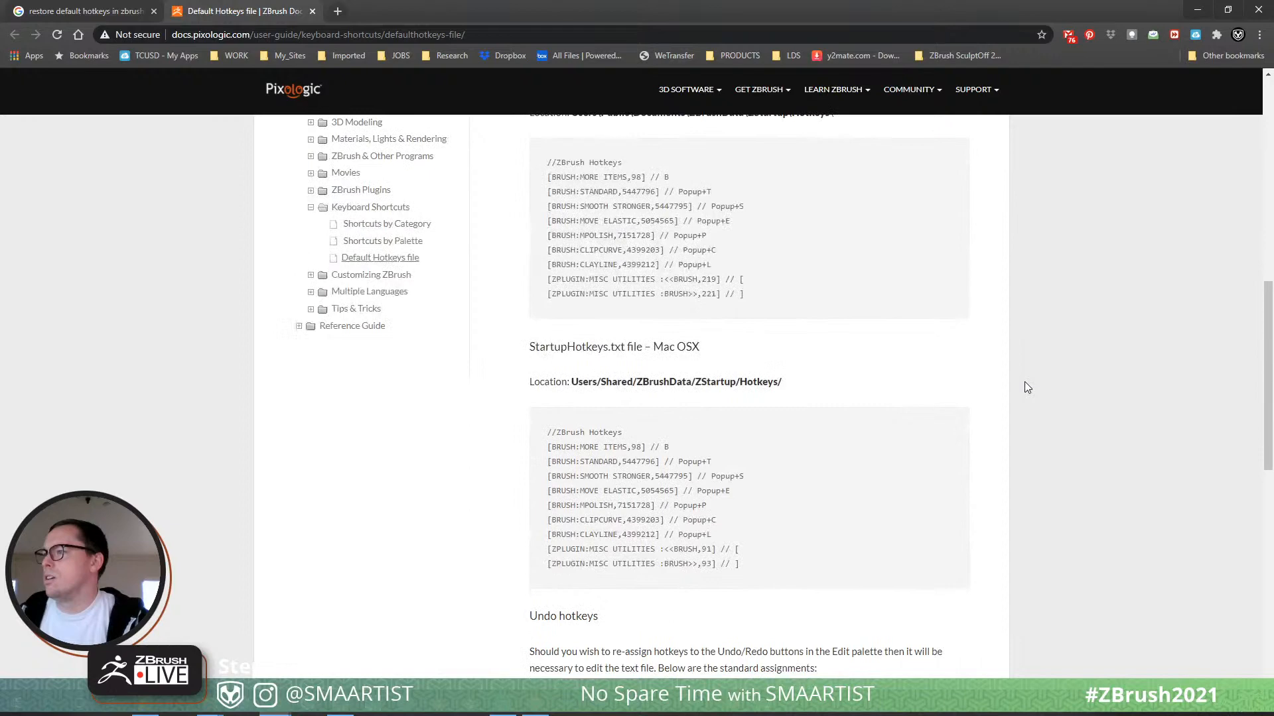
{"action": "scroll", "coordinate": [1025, 383], "scroll_direction": "down", "scroll_amount": 5}
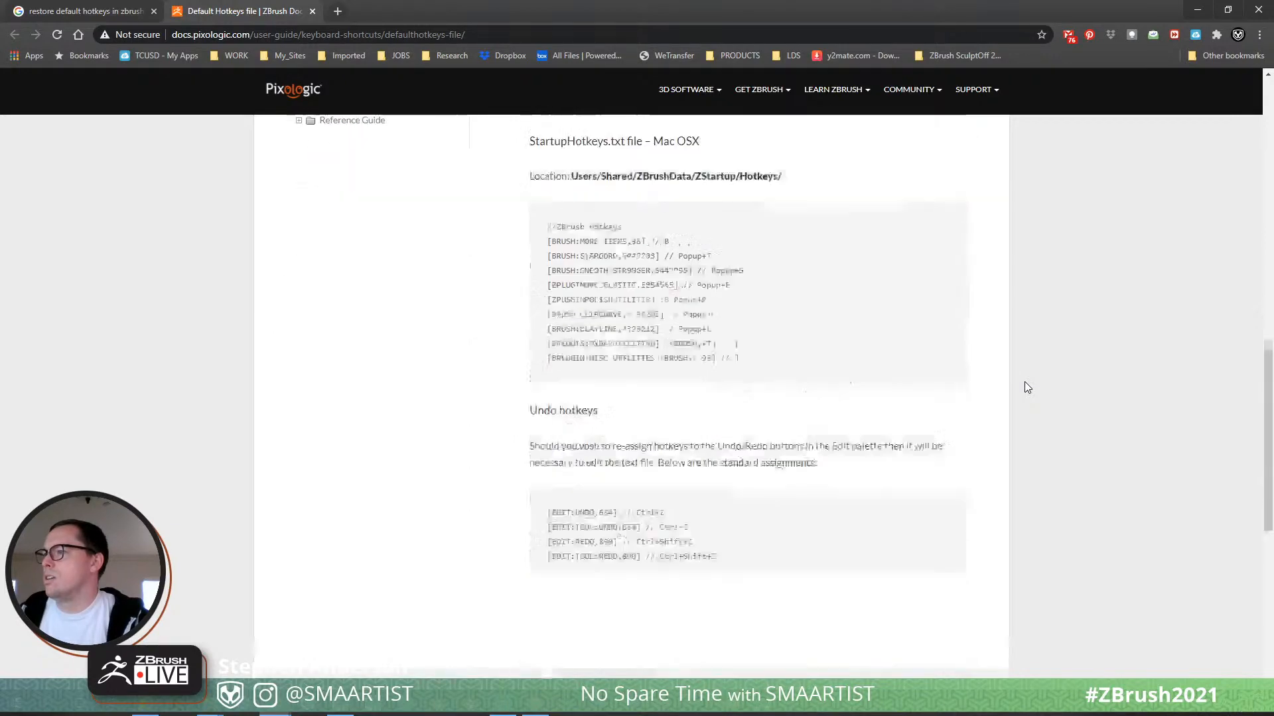
{"action": "scroll", "coordinate": [1024, 387], "scroll_direction": "up", "scroll_amount": 20}
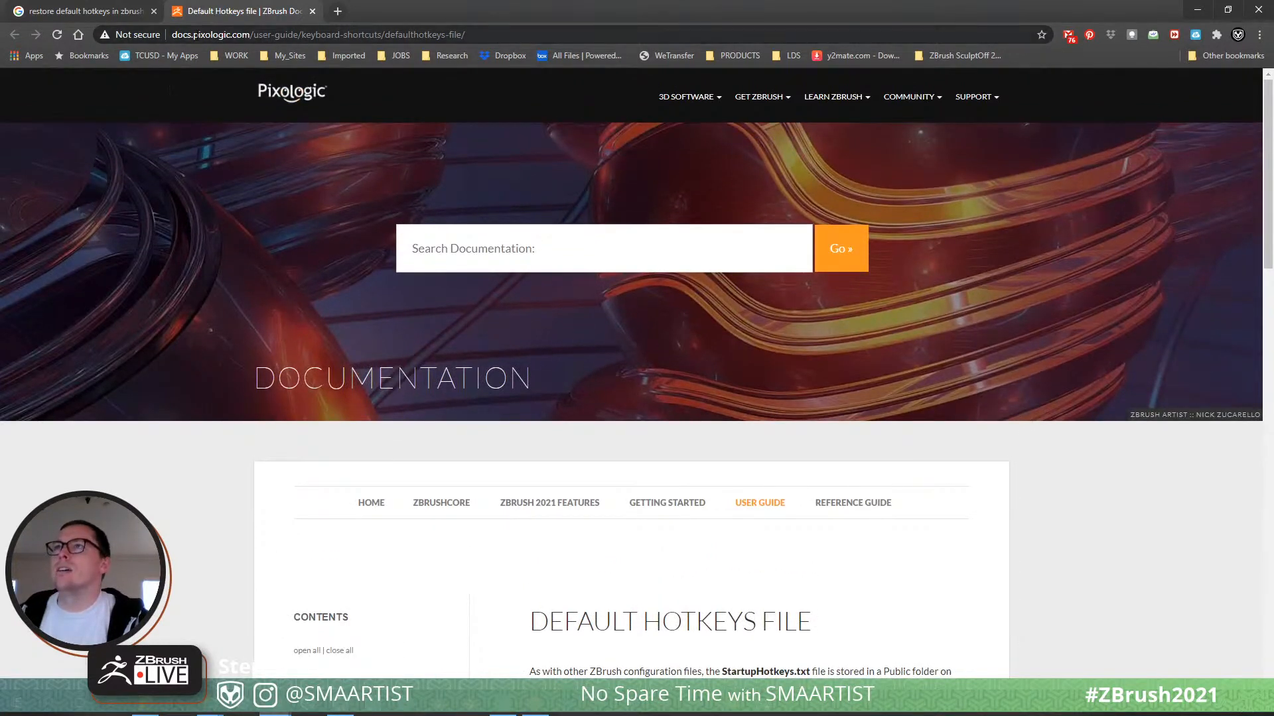
{"action": "left_click", "coordinate": [198, 35]}
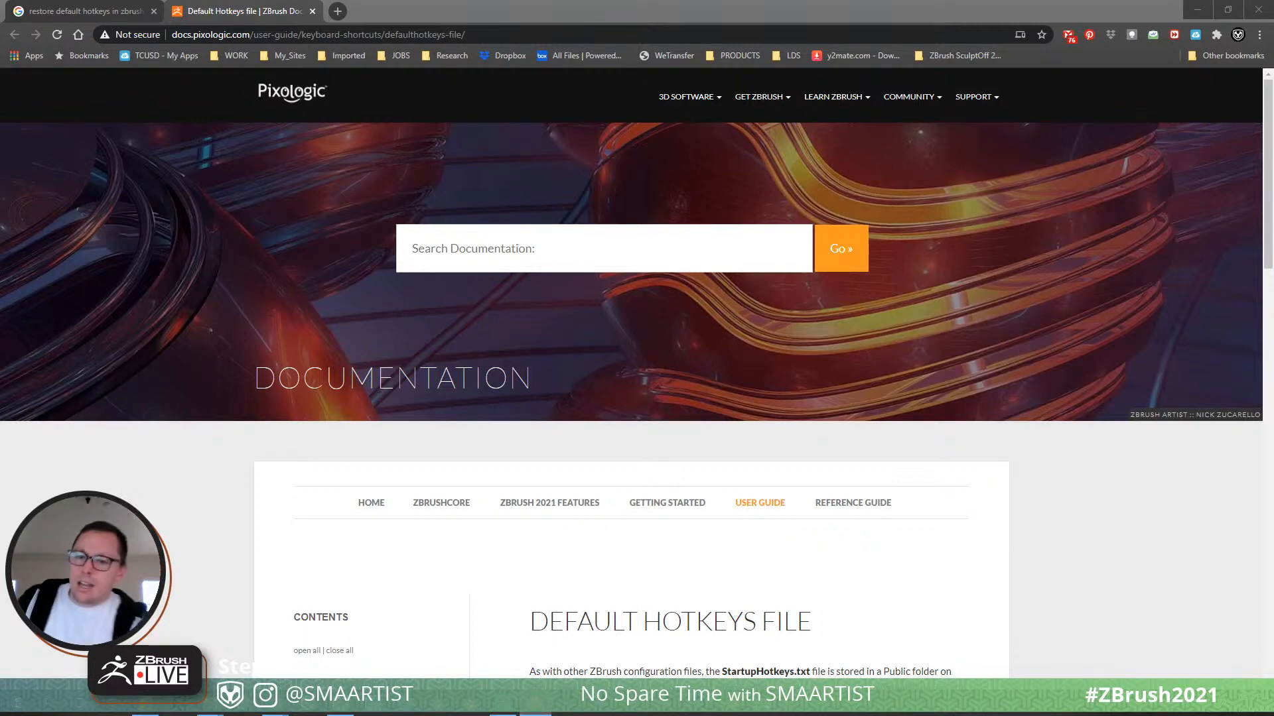
From the search results, open the ZBrushCentral thread "How do I reset the hot keys?" and highlight the reply about deleting StartupHotkeys.txt.
{"action": "left_click", "coordinate": [85, 18]}
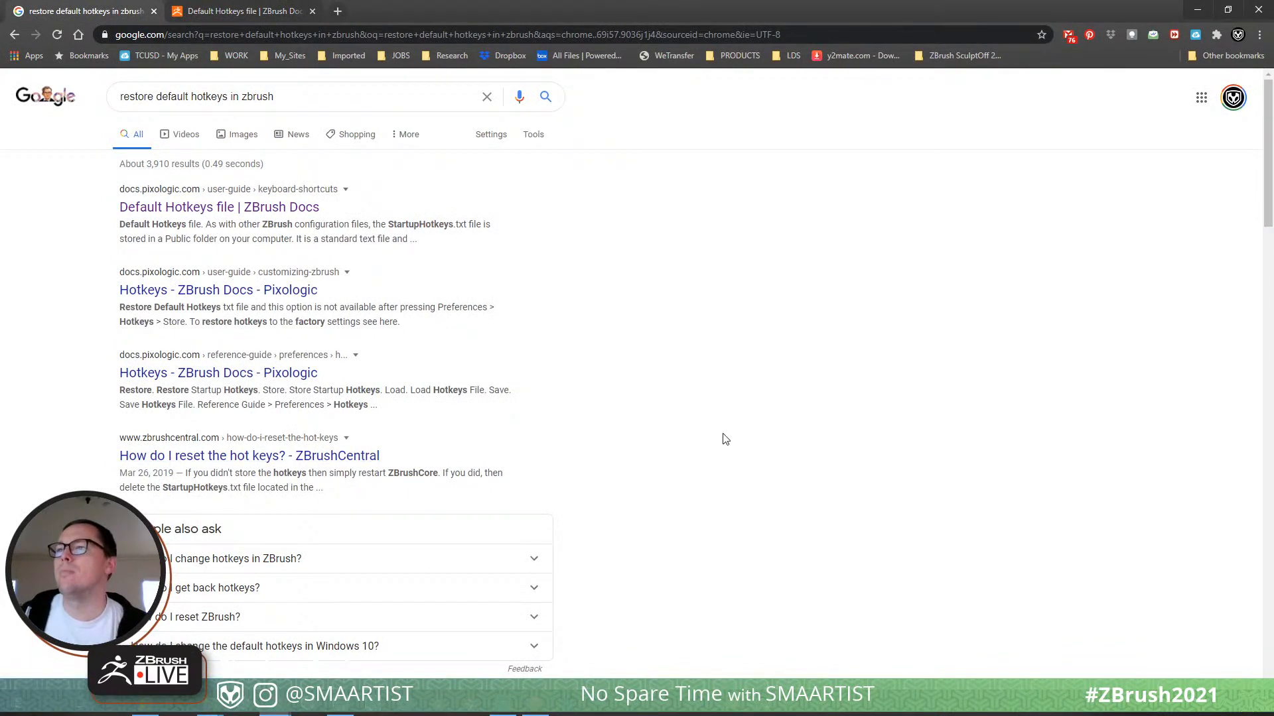
{"action": "left_click", "coordinate": [213, 462]}
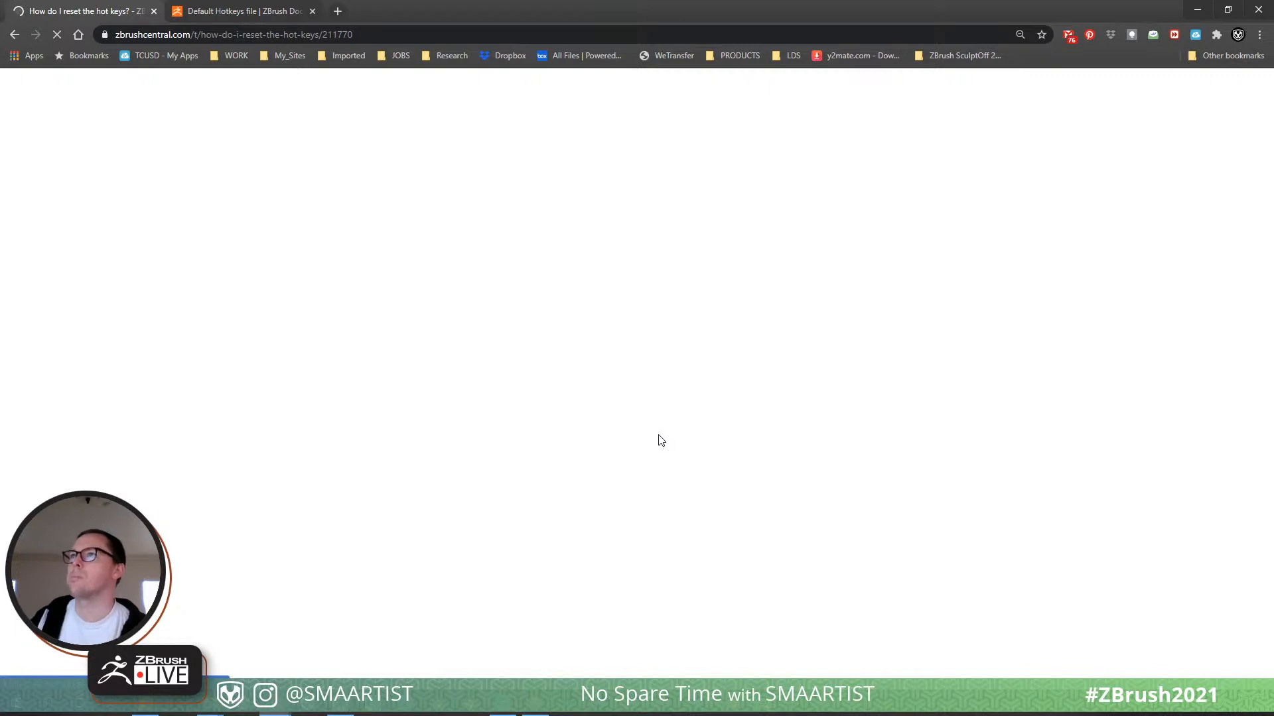
{"action": "scroll", "coordinate": [653, 445], "scroll_direction": "down", "scroll_amount": 6}
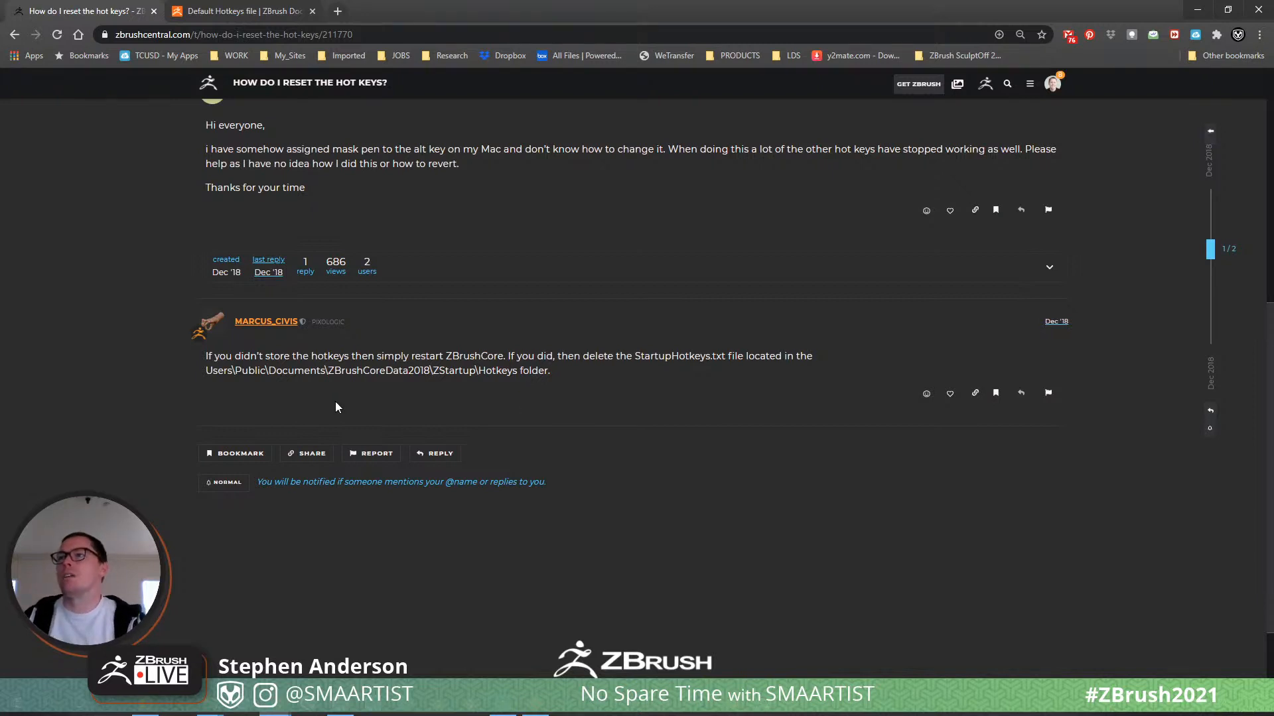
{"action": "scroll", "coordinate": [337, 408], "scroll_direction": "up", "scroll_amount": 3}
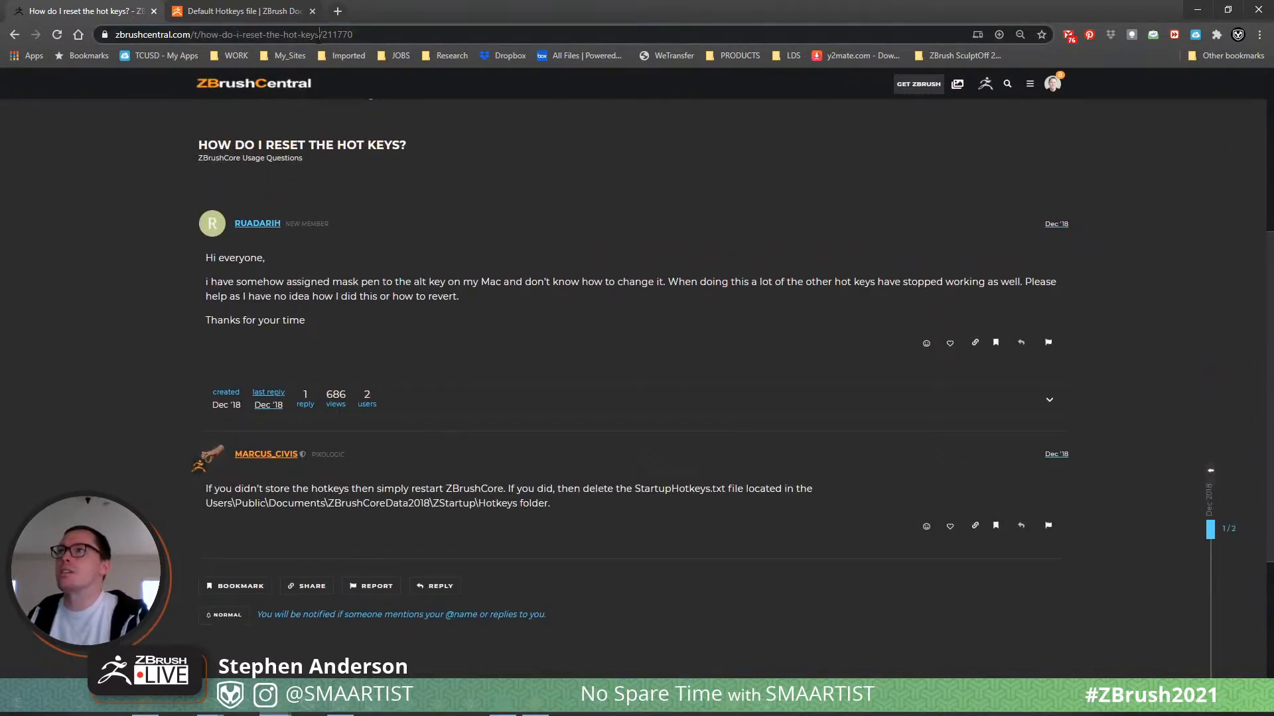
{"action": "left_click", "coordinate": [318, 38]}
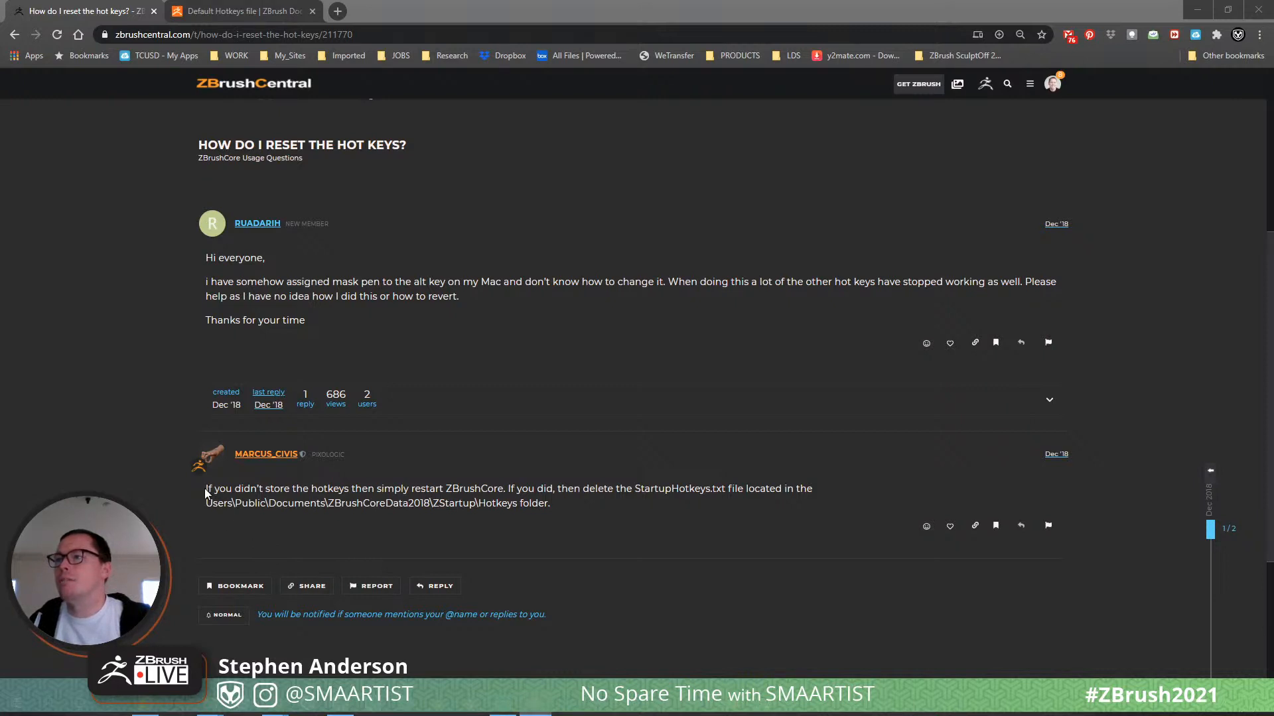
{"action": "left_click_drag", "start_coordinate": [206, 492], "coordinate": [590, 518]}
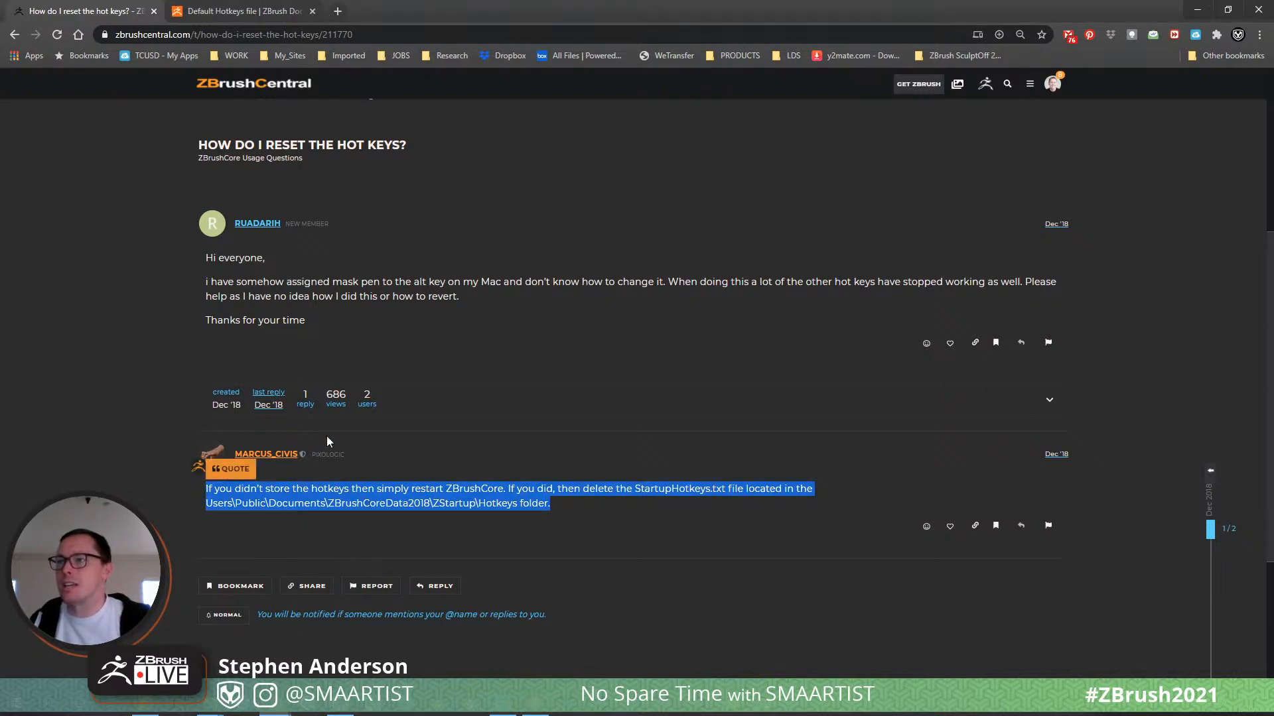
{"action": "left_click", "coordinate": [147, 576]}
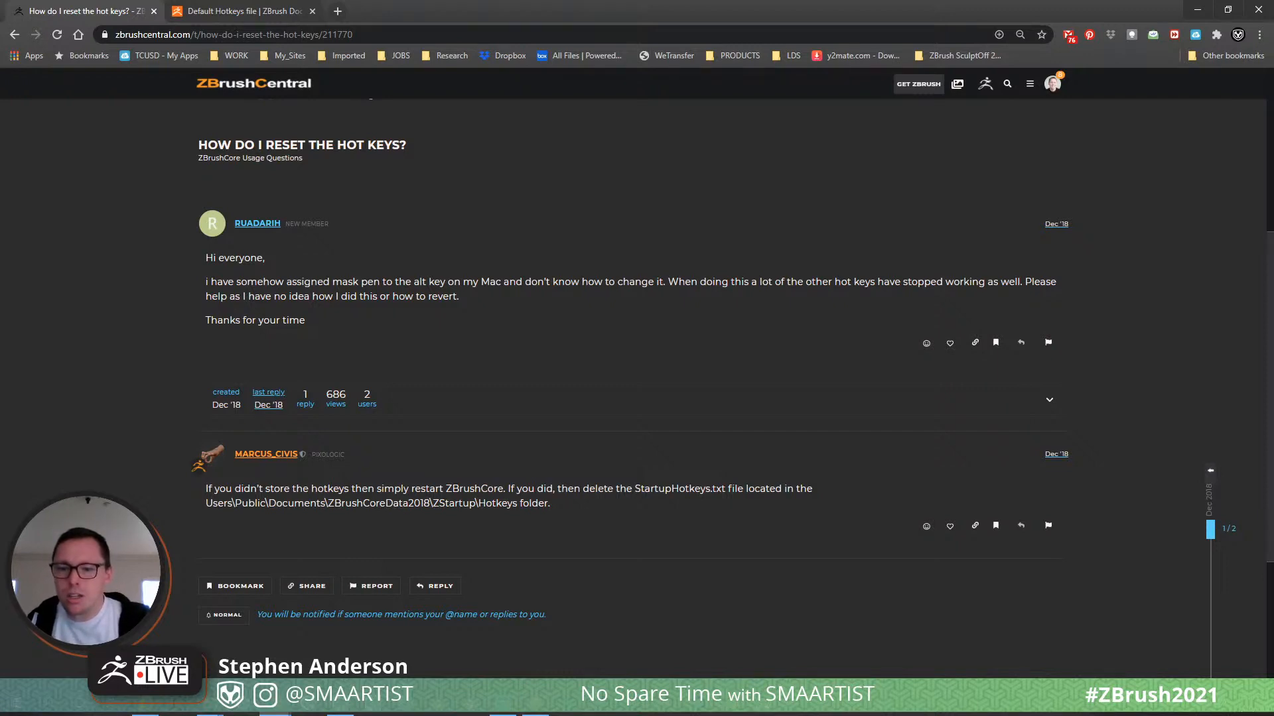
Switch to ZBrush and look at the Hotkeys section of the preferences.
{"action": "left_click", "coordinate": [341, 703]}
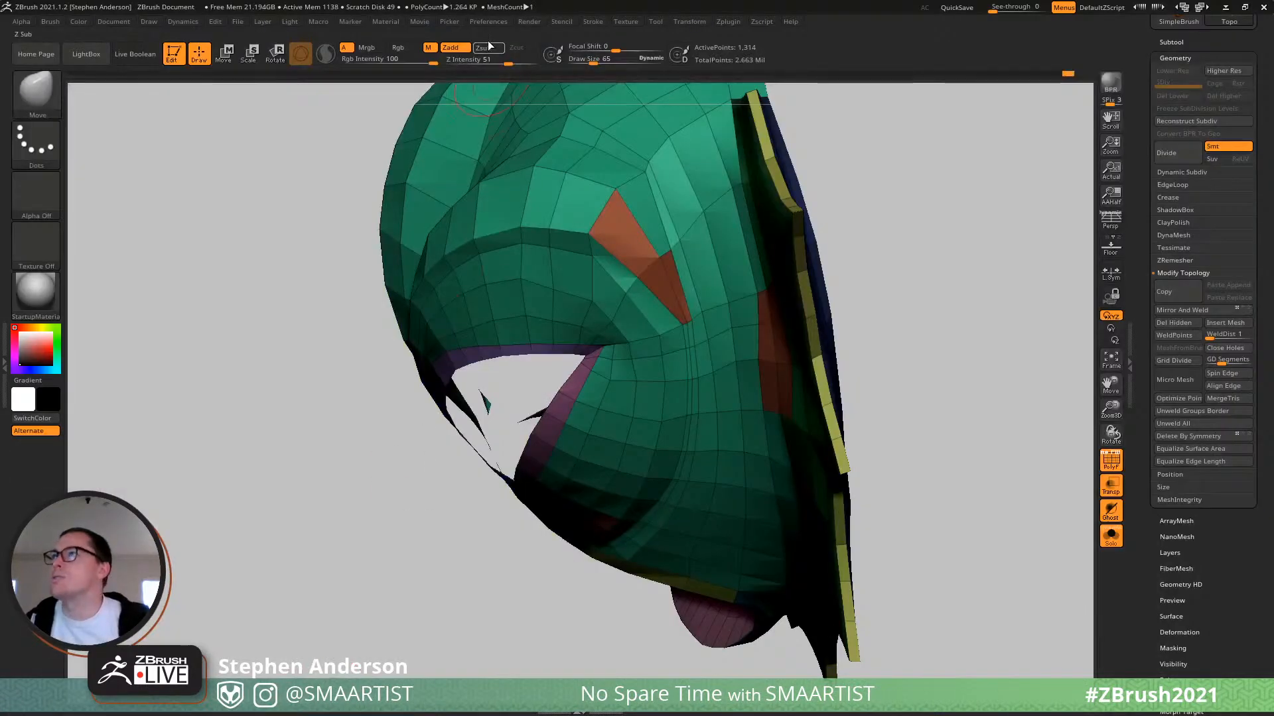
{"action": "left_click", "coordinate": [488, 22]}
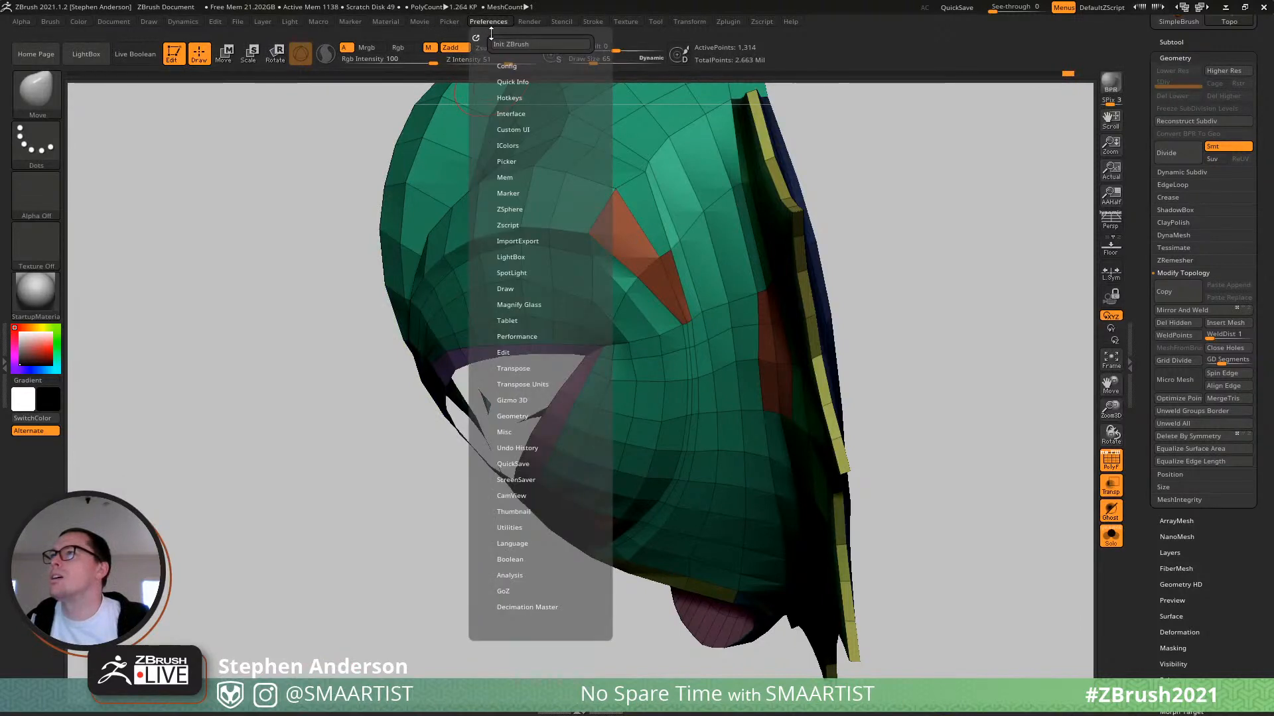
{"action": "left_click", "coordinate": [511, 98]}
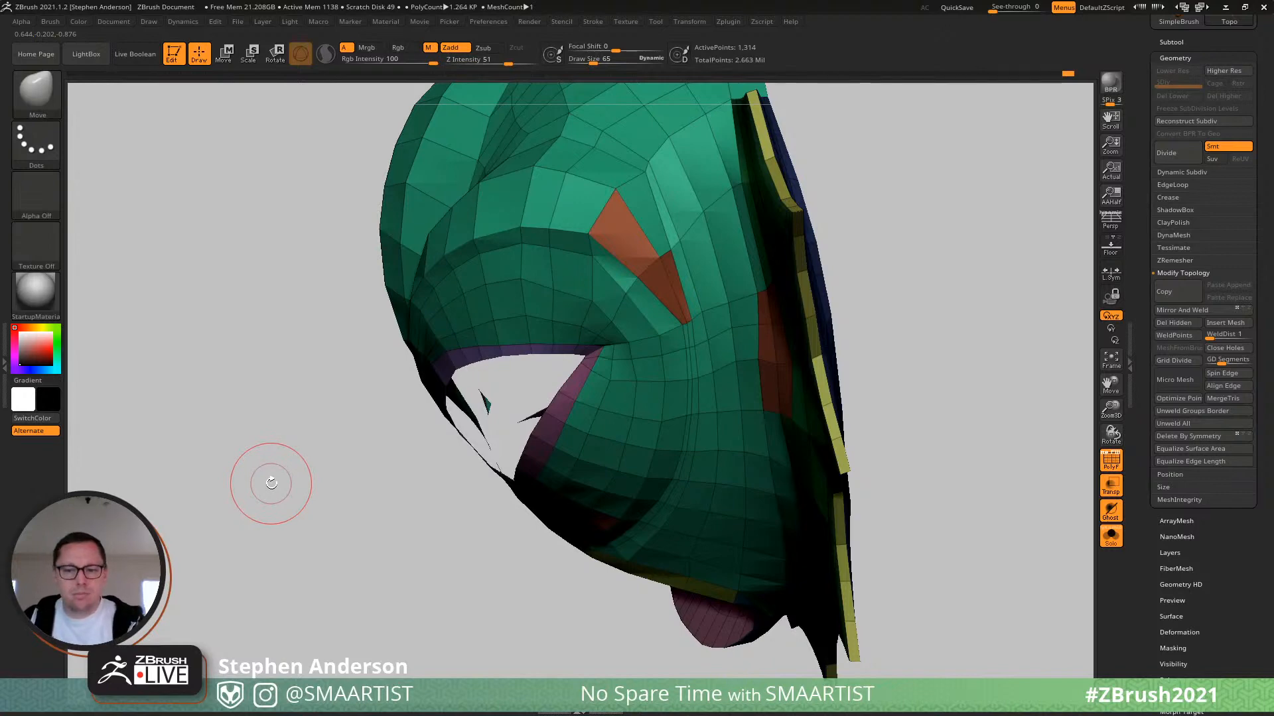
Switch back to Chrome, duplicate the hotkey reset thread's tab and return the original tab to the Google results.
{"action": "key", "text": "alt+Tab"}
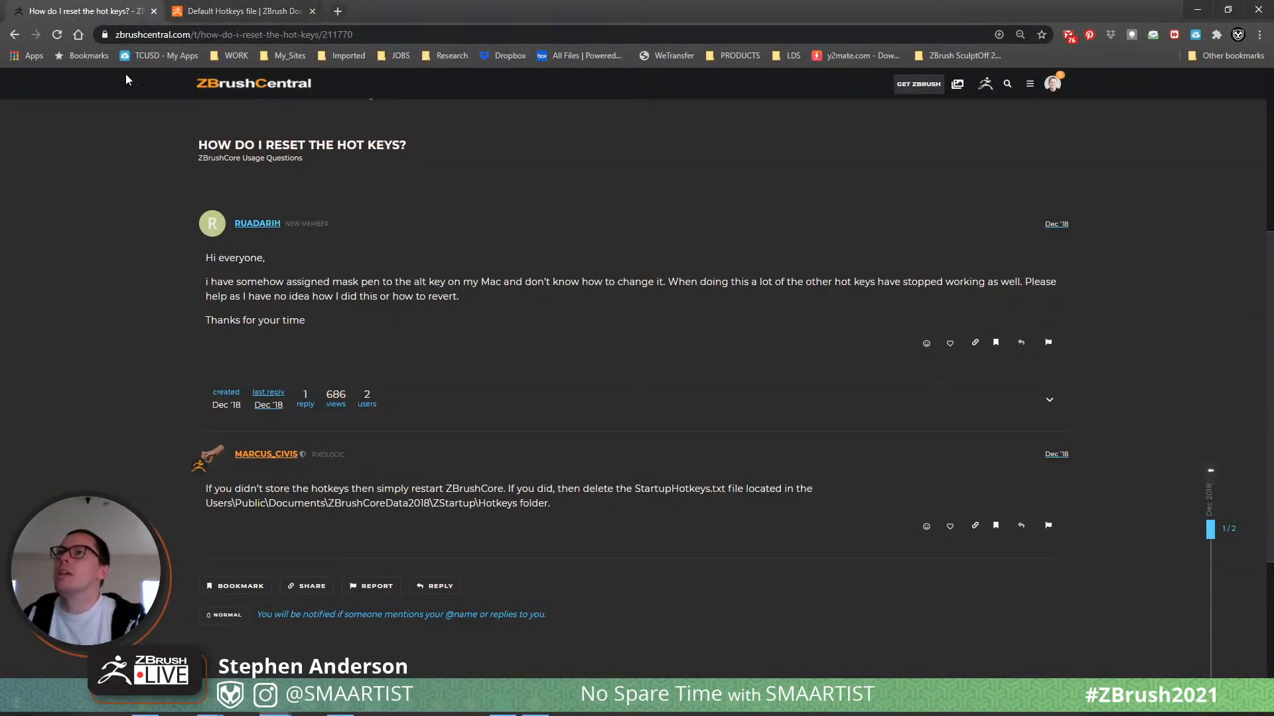
{"action": "right_click", "coordinate": [88, 11]}
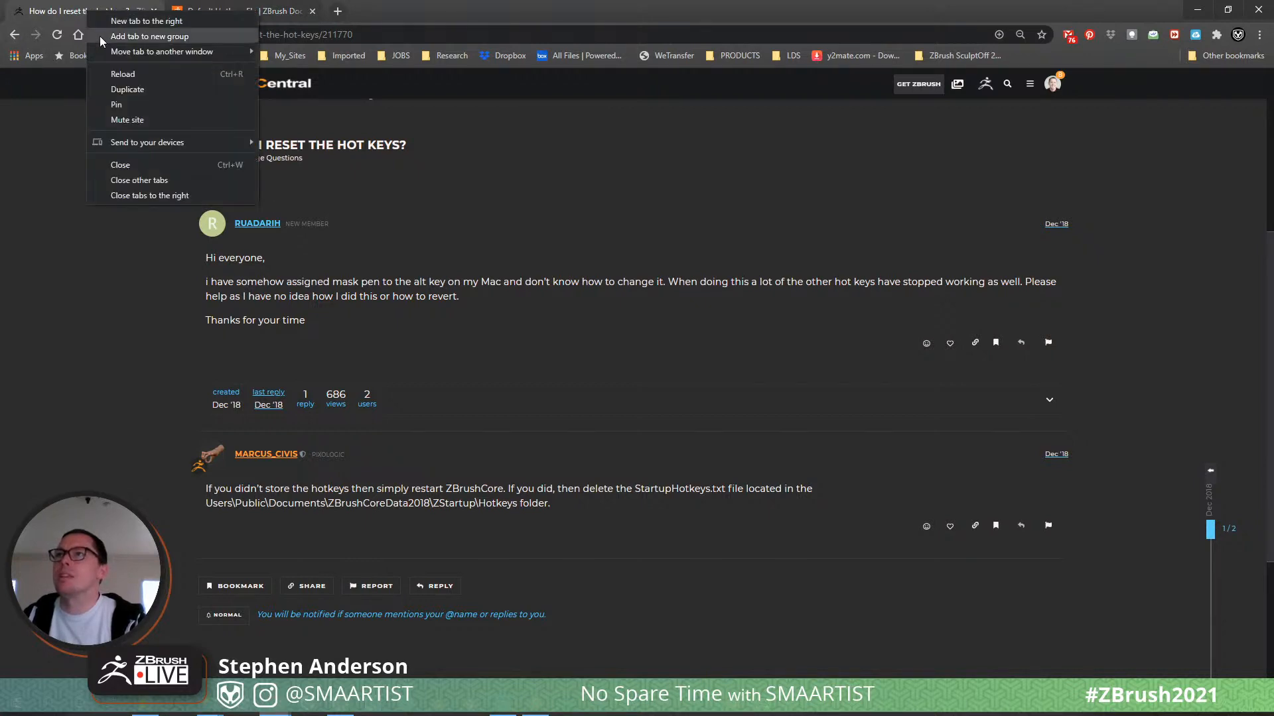
{"action": "left_click", "coordinate": [111, 86]}
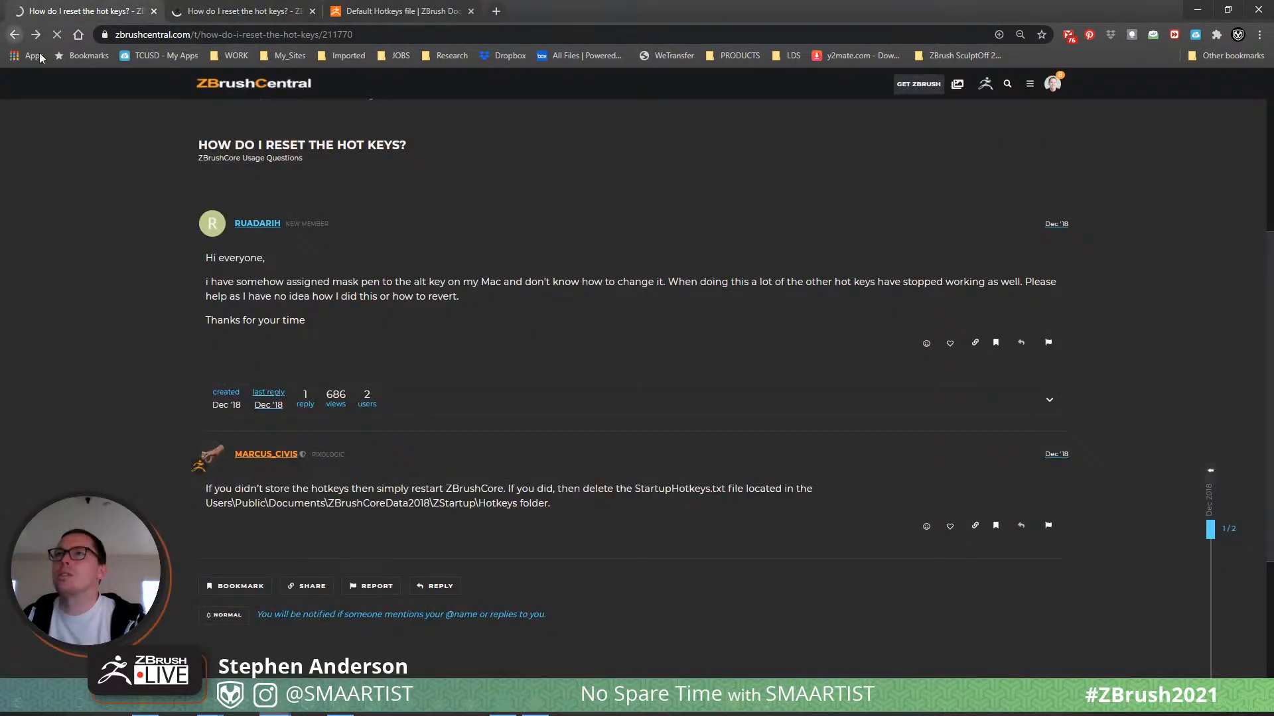
{"action": "left_click", "coordinate": [14, 34]}
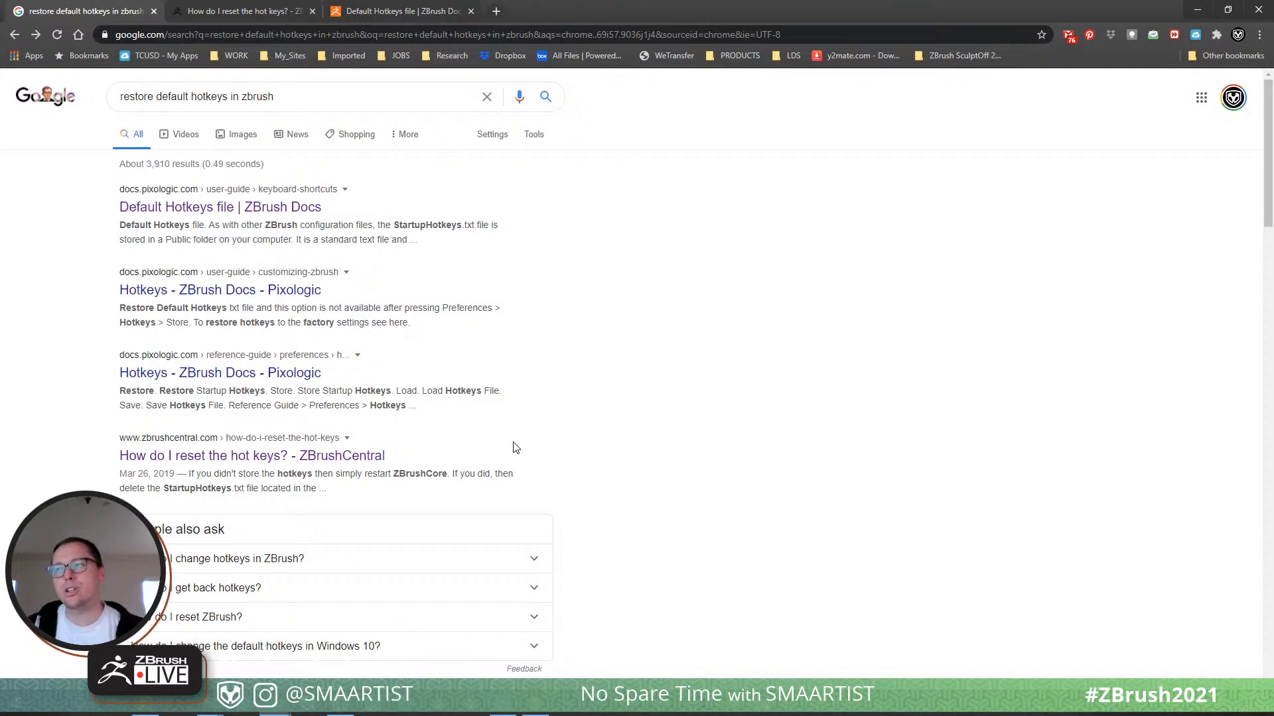
Look through the Google results for other pages on restoring ZBrush's default hotkeys.
{"action": "scroll", "coordinate": [623, 422], "scroll_direction": "down", "scroll_amount": 1}
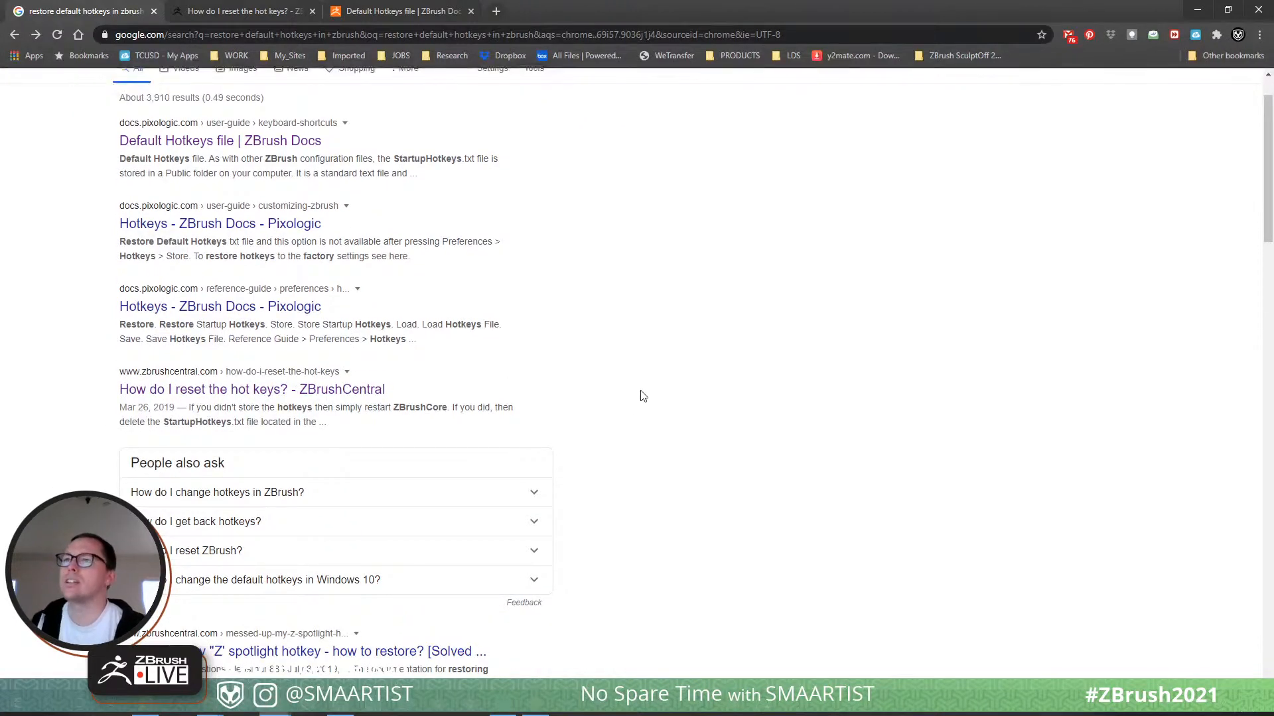
{"action": "scroll", "coordinate": [638, 408], "scroll_direction": "down", "scroll_amount": 2}
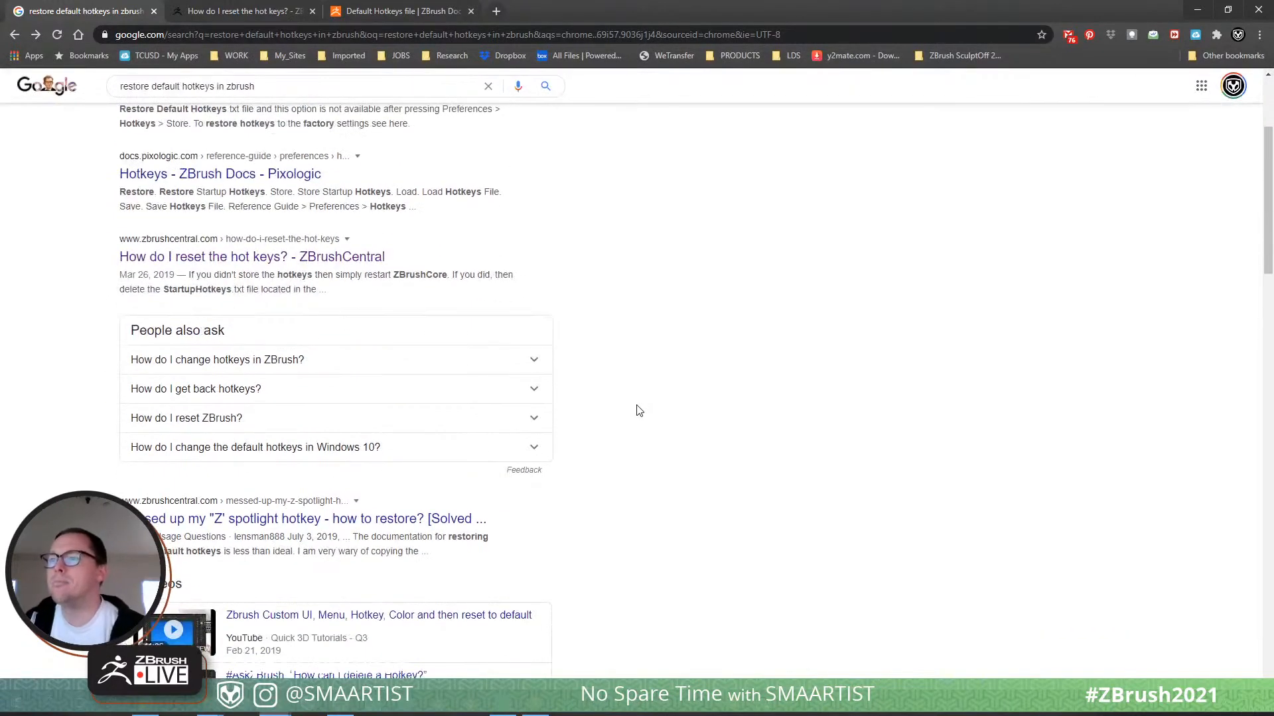
{"action": "scroll", "coordinate": [639, 411], "scroll_direction": "down", "scroll_amount": 3}
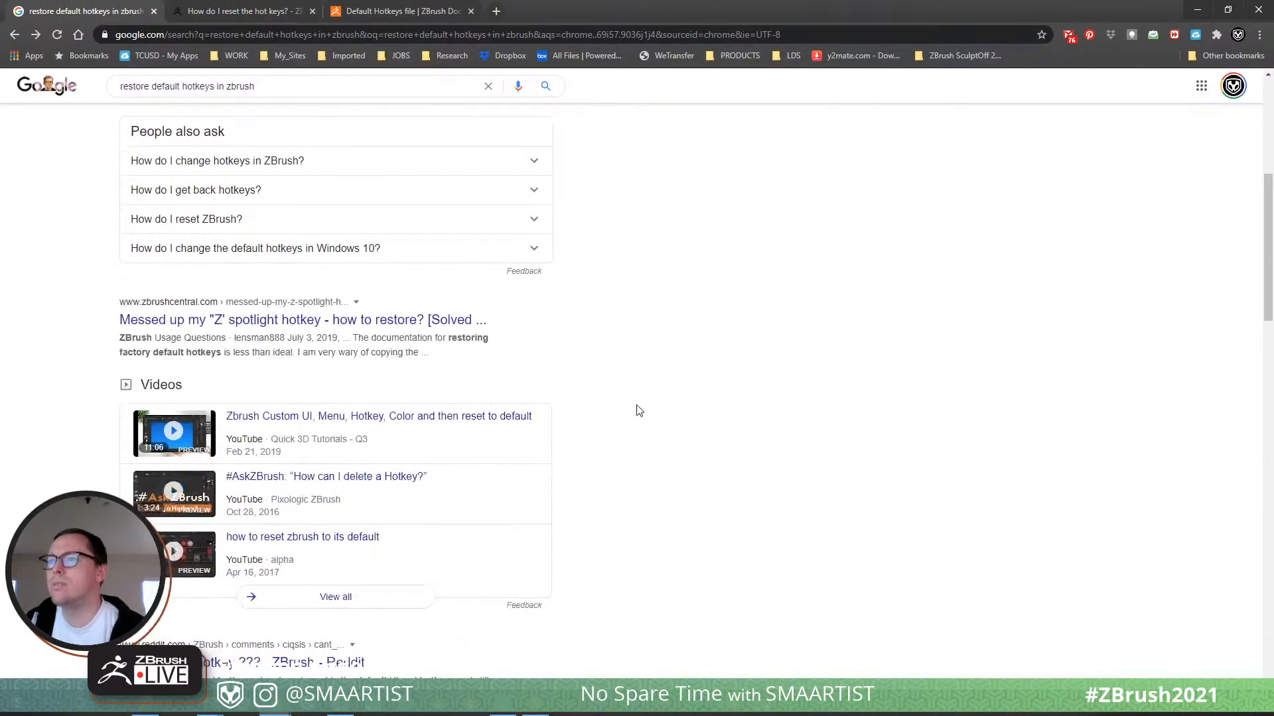
{"action": "scroll", "coordinate": [639, 411], "scroll_direction": "down", "scroll_amount": 2}
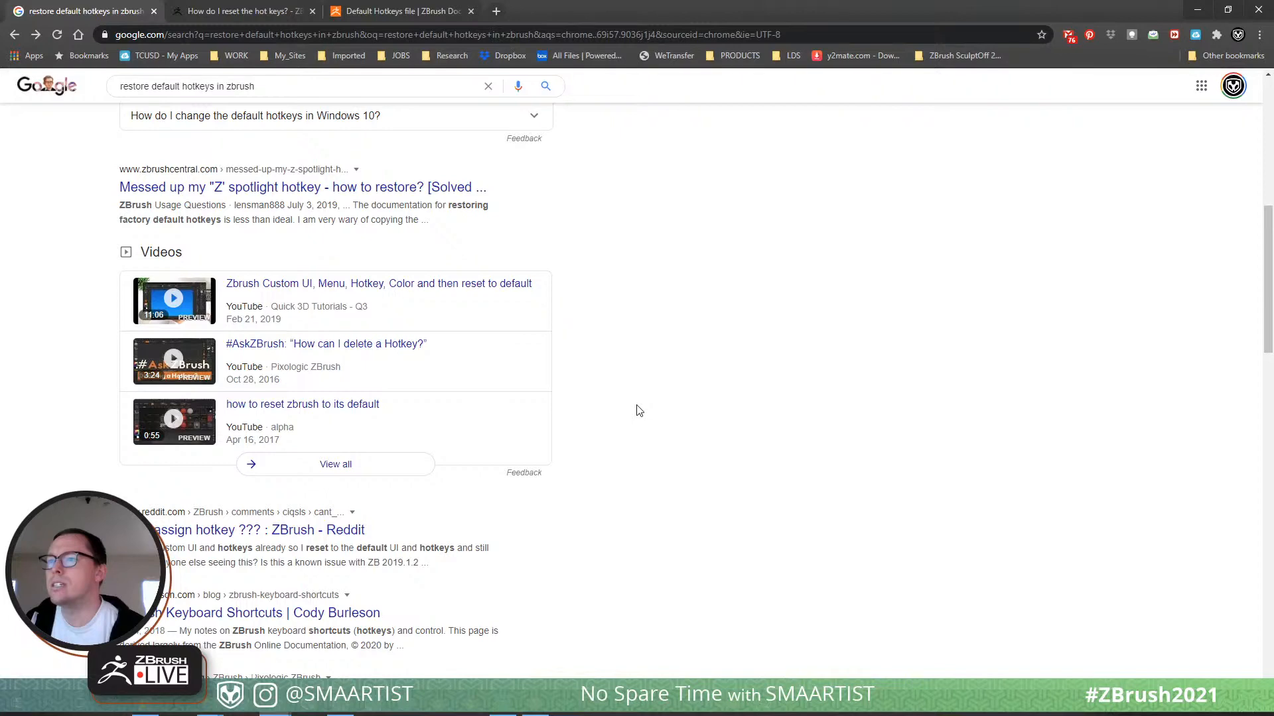
{"action": "scroll", "coordinate": [639, 410], "scroll_direction": "down", "scroll_amount": 1}
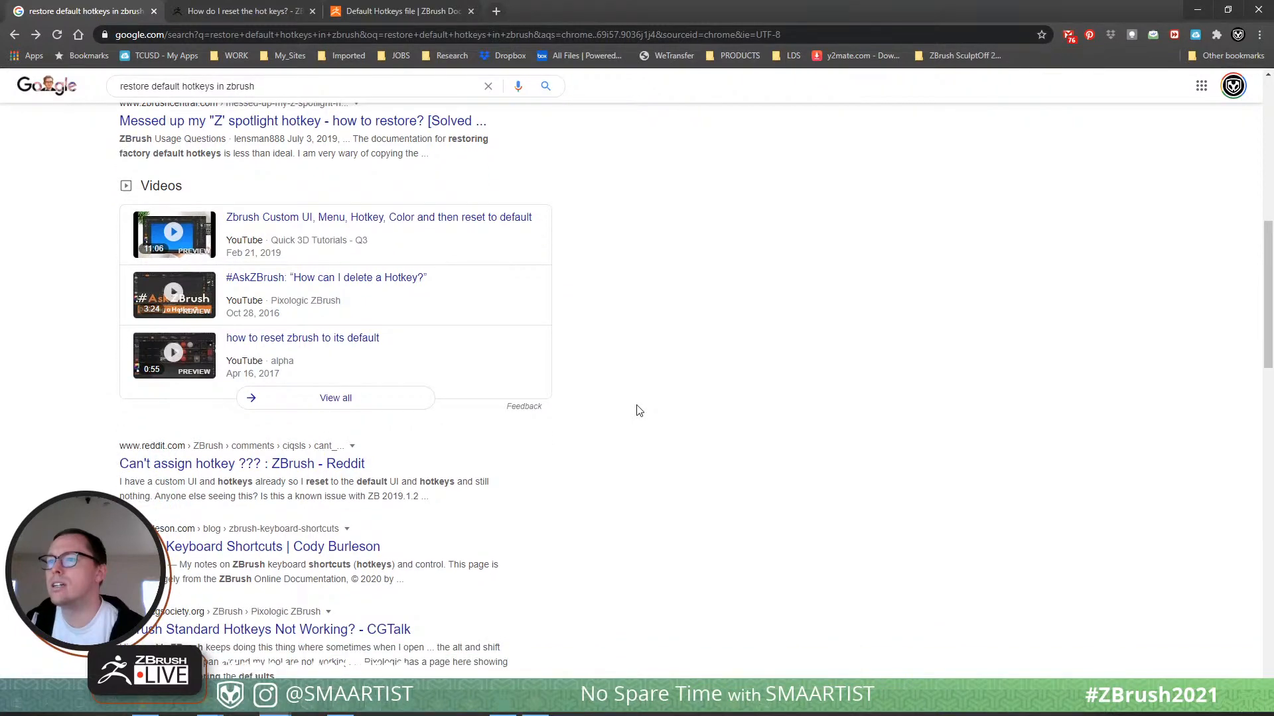
{"action": "scroll", "coordinate": [639, 410], "scroll_direction": "down", "scroll_amount": 4}
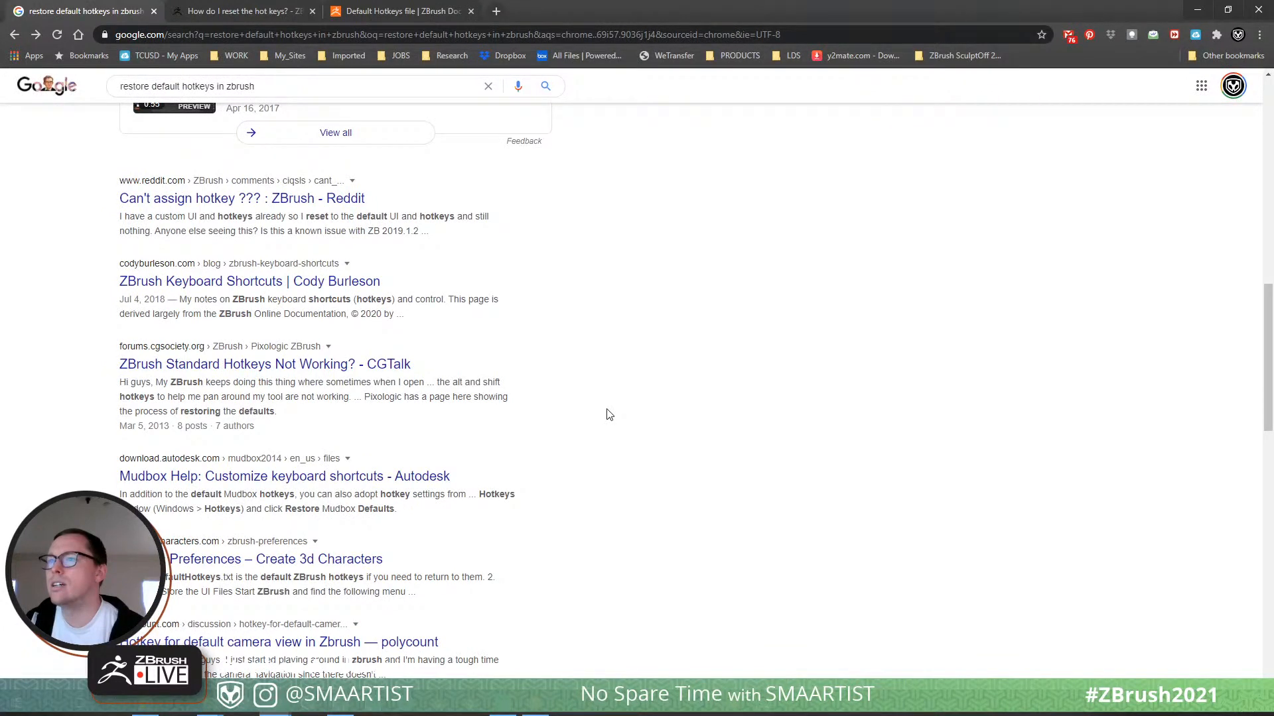
{"action": "scroll", "coordinate": [609, 415], "scroll_direction": "up", "scroll_amount": 10}
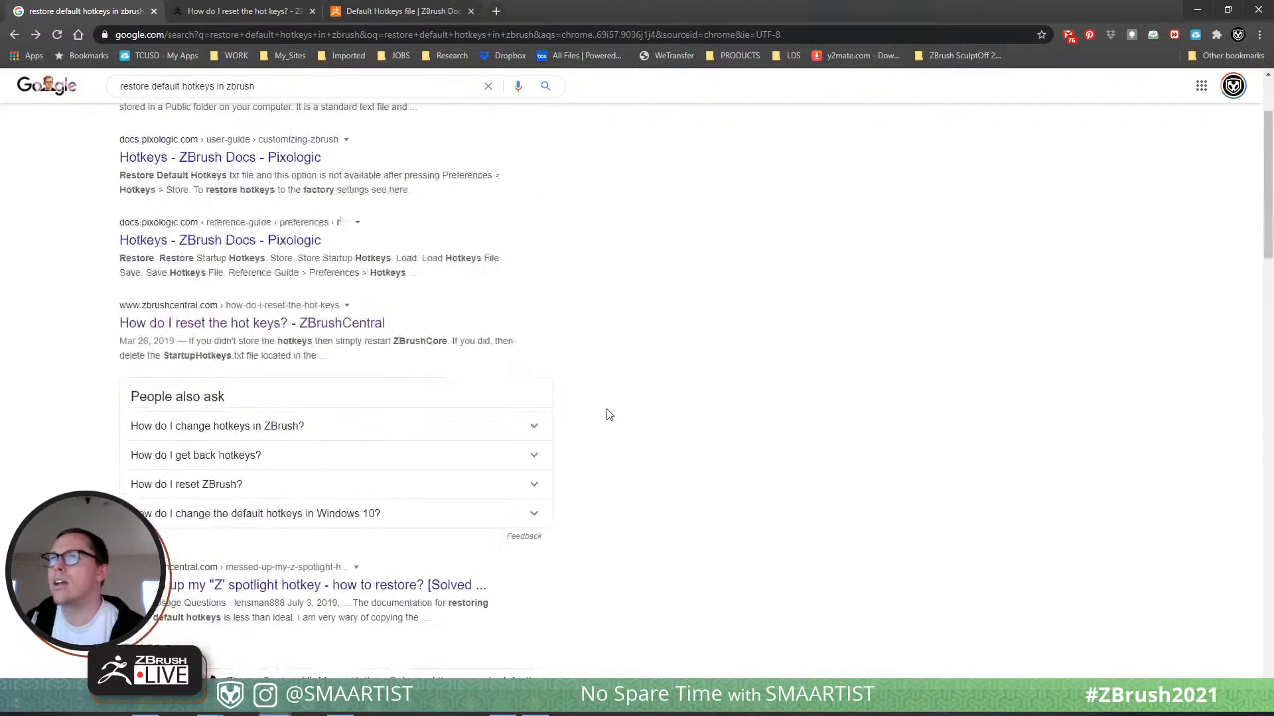
Return to the duplicated hotkey reset thread, switch to File Explorer and browse the drives and the user's home folder for the Hotkeys folder.
{"action": "left_click", "coordinate": [260, 15]}
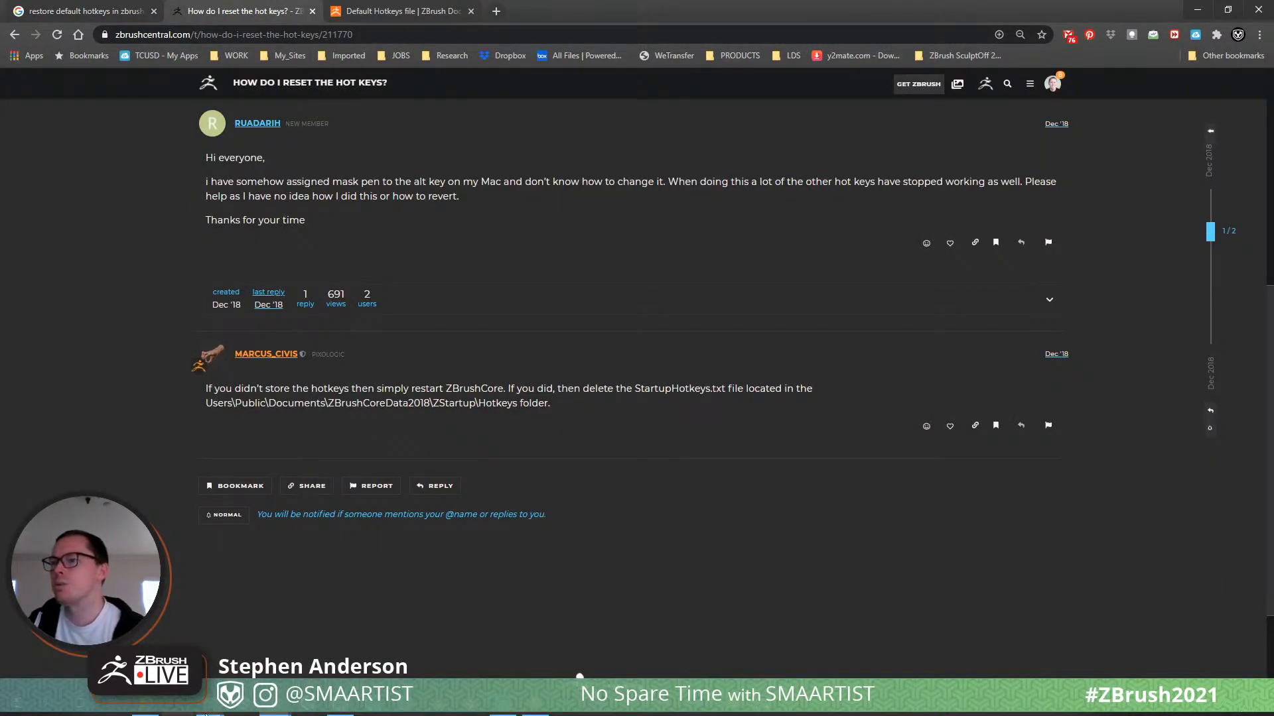
{"action": "mouse_move", "coordinate": [209, 712]}
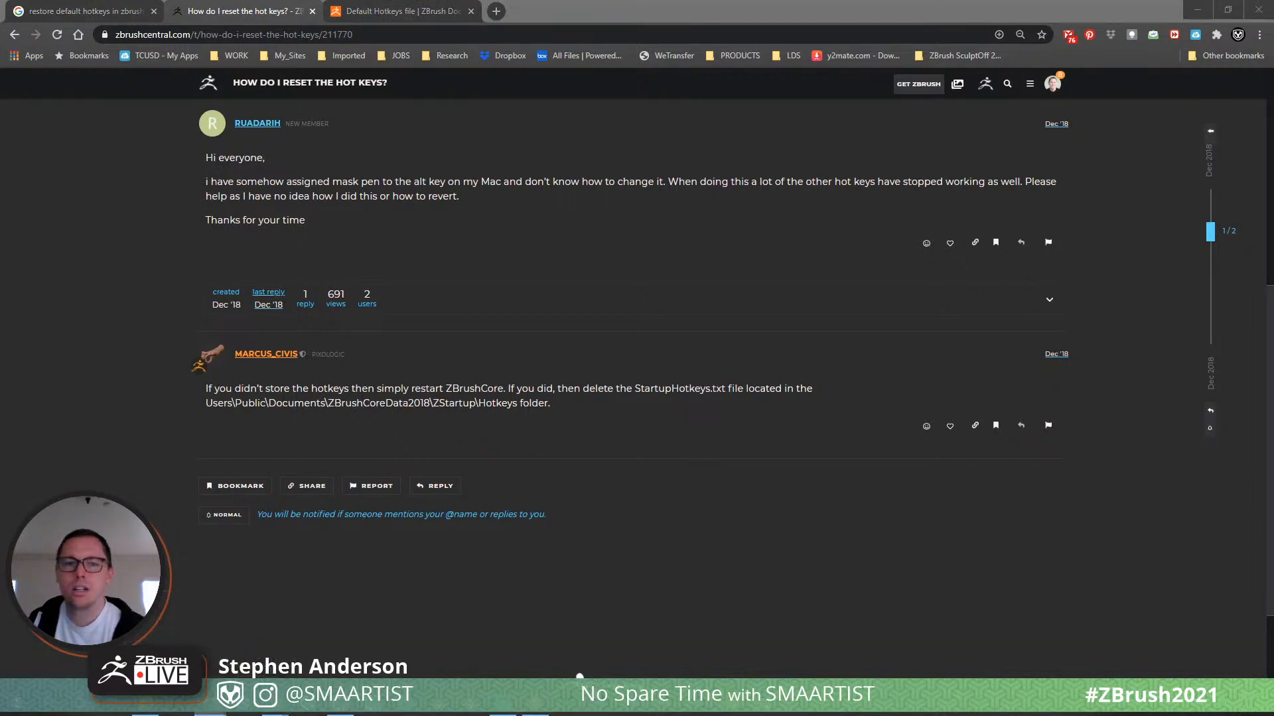
{"action": "left_click_drag", "start_coordinate": [843, 715], "coordinate": [936, 65]}
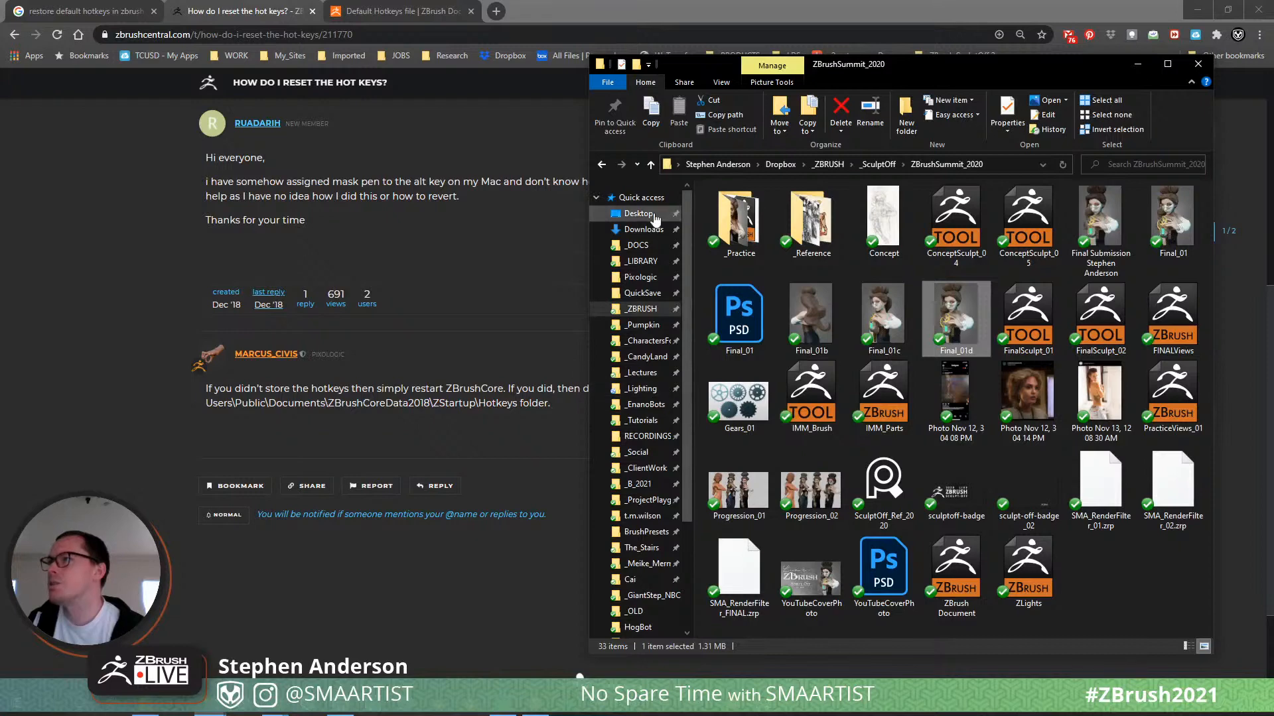
{"action": "scroll", "coordinate": [644, 458], "scroll_direction": "down", "scroll_amount": 3}
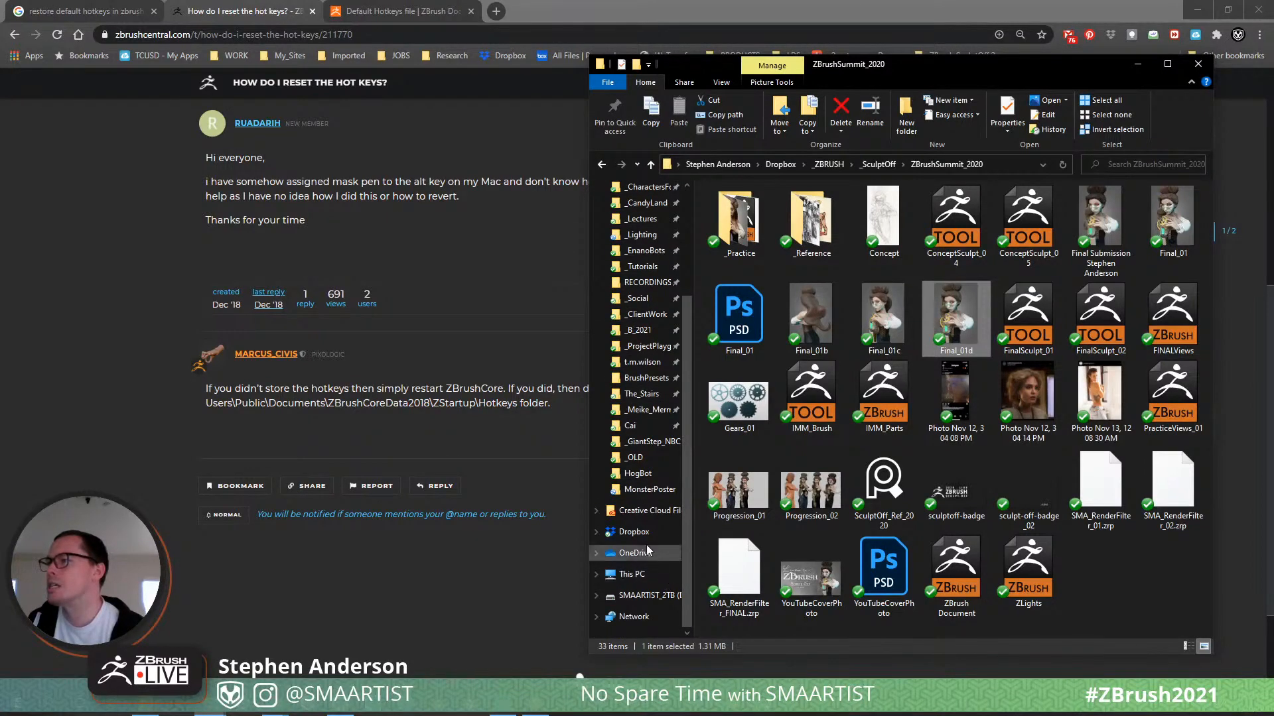
{"action": "left_click", "coordinate": [646, 596]}
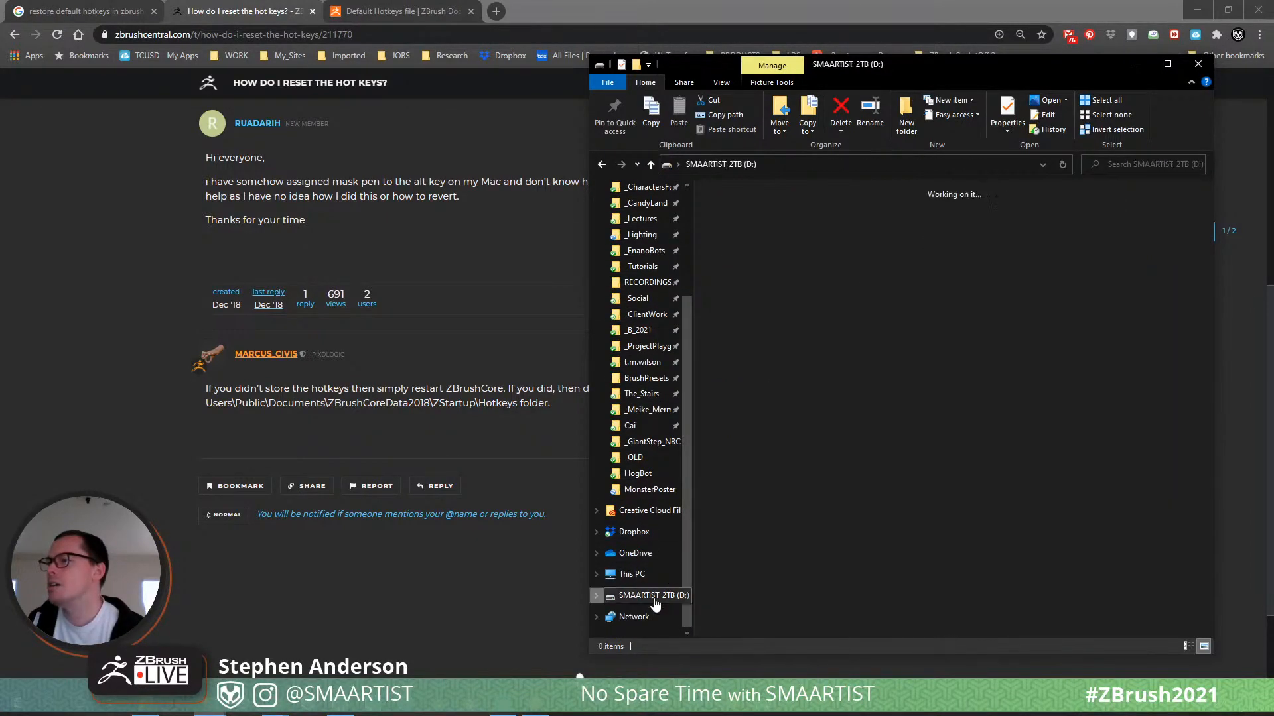
{"action": "left_click", "coordinate": [647, 576]}
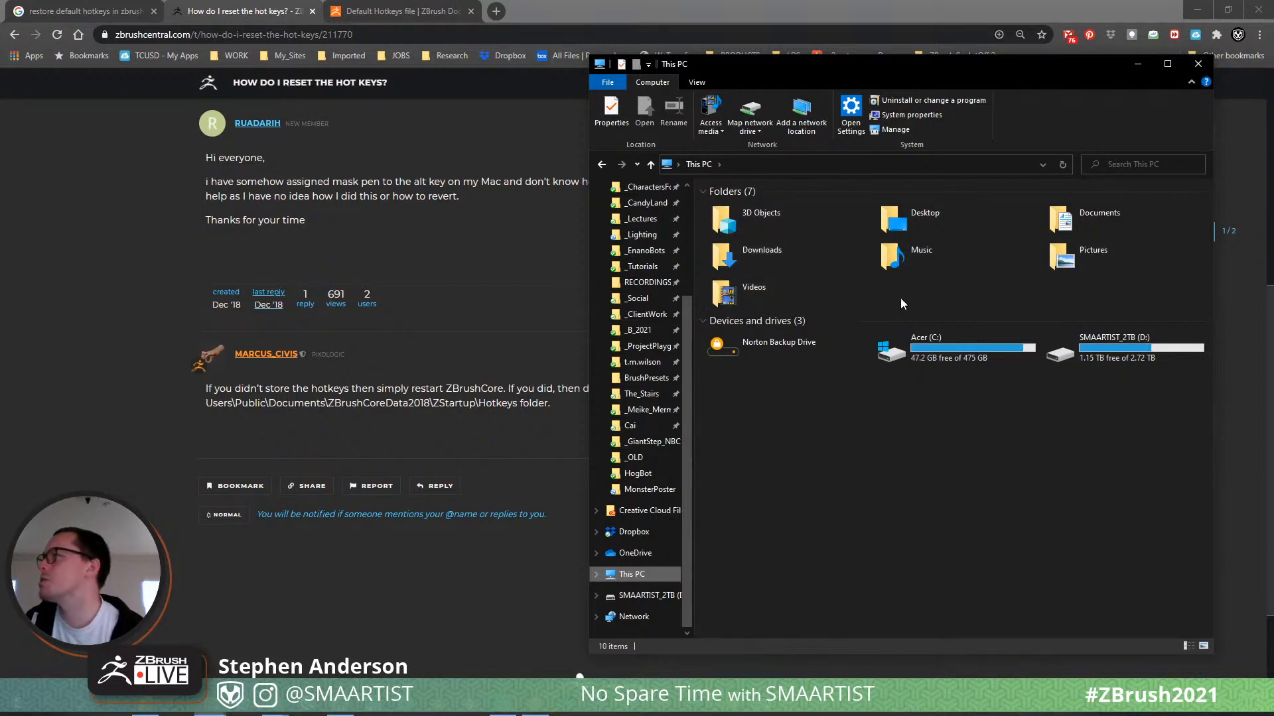
{"action": "left_click", "coordinate": [651, 164]}
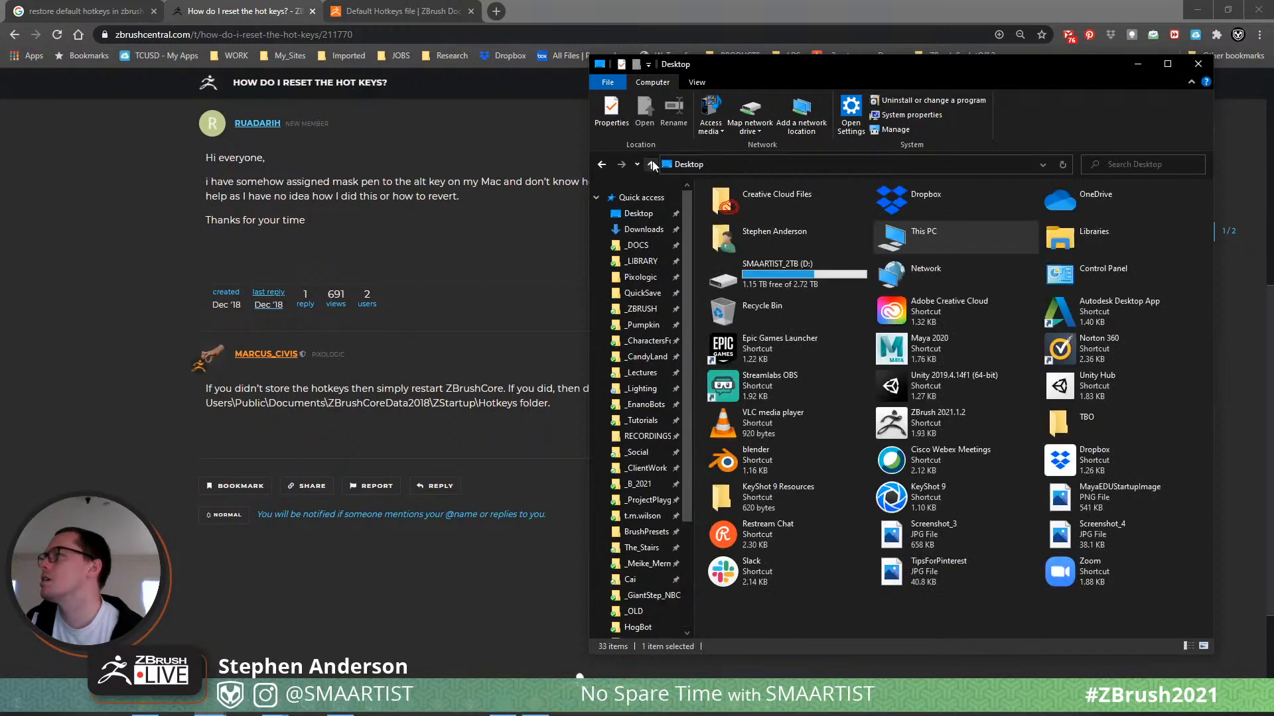
{"action": "double_click", "coordinate": [789, 233]}
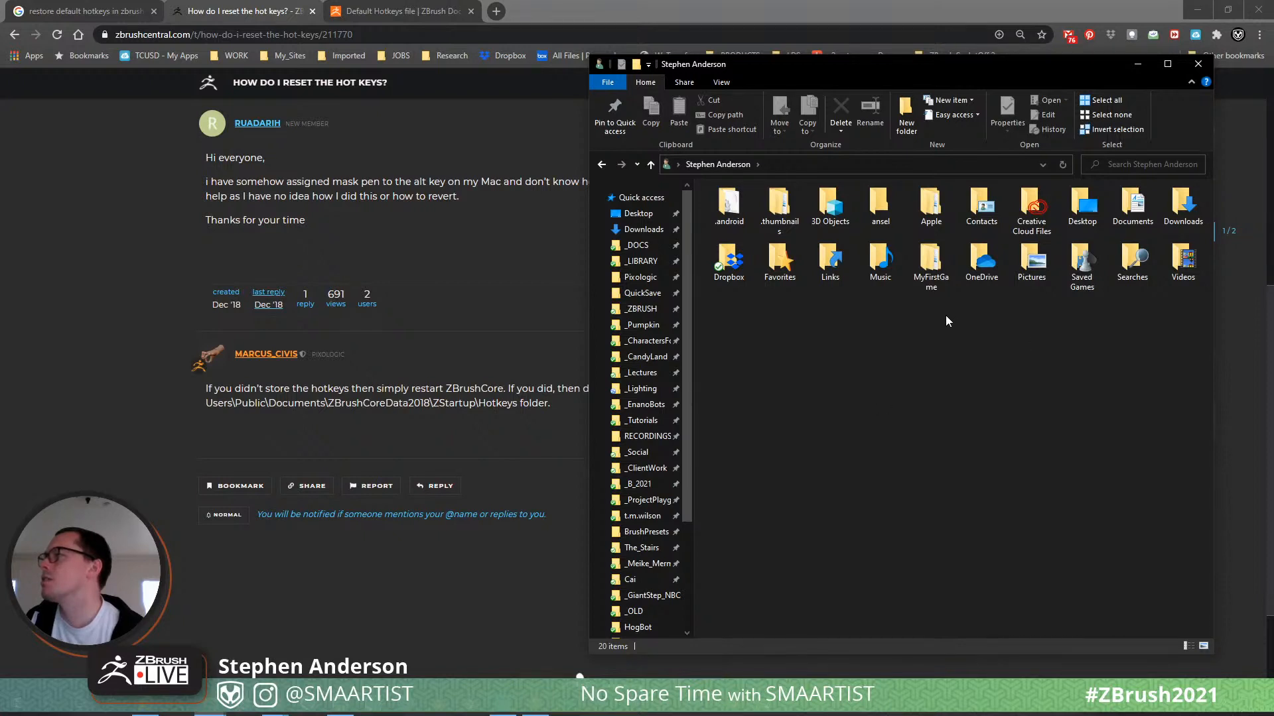
Switch back to the ZBrushCentral thread and highlight the path Users\Public\Documents\ZBrushCoreData2018\ZStartup\Hotkeys in the reply.
{"action": "left_click", "coordinate": [461, 406]}
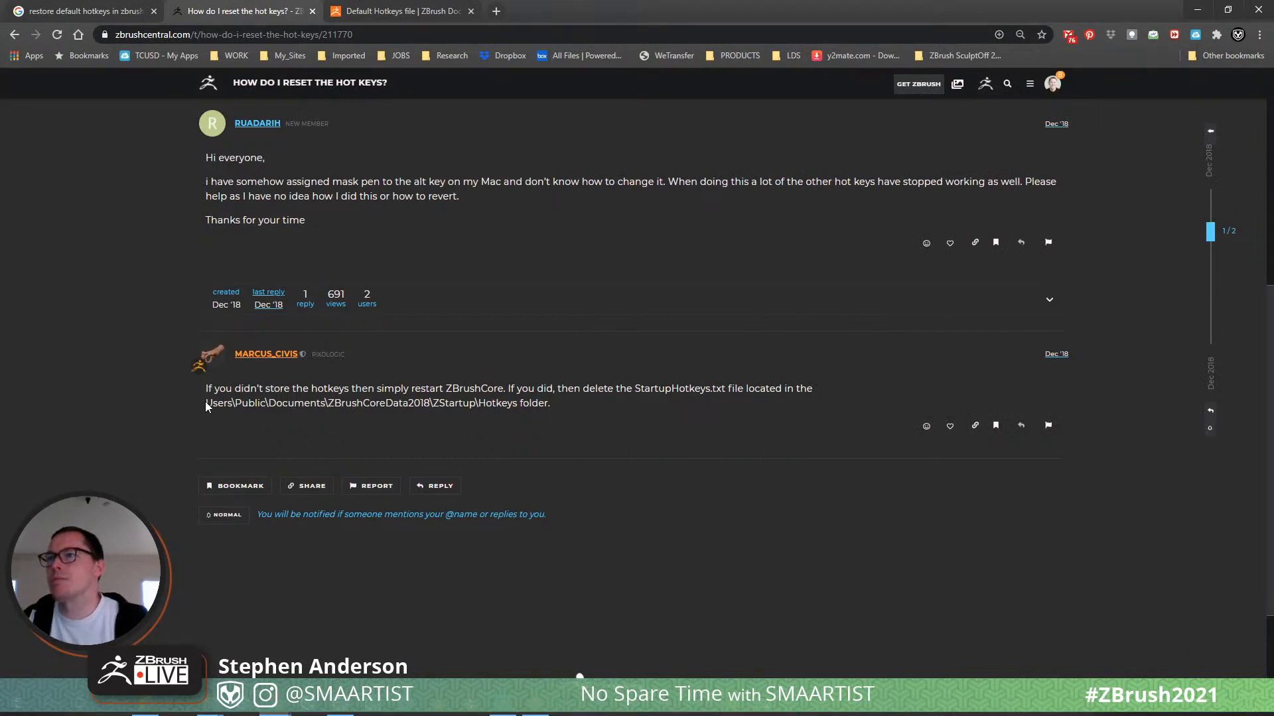
{"action": "left_click_drag", "start_coordinate": [205, 400], "coordinate": [586, 404]}
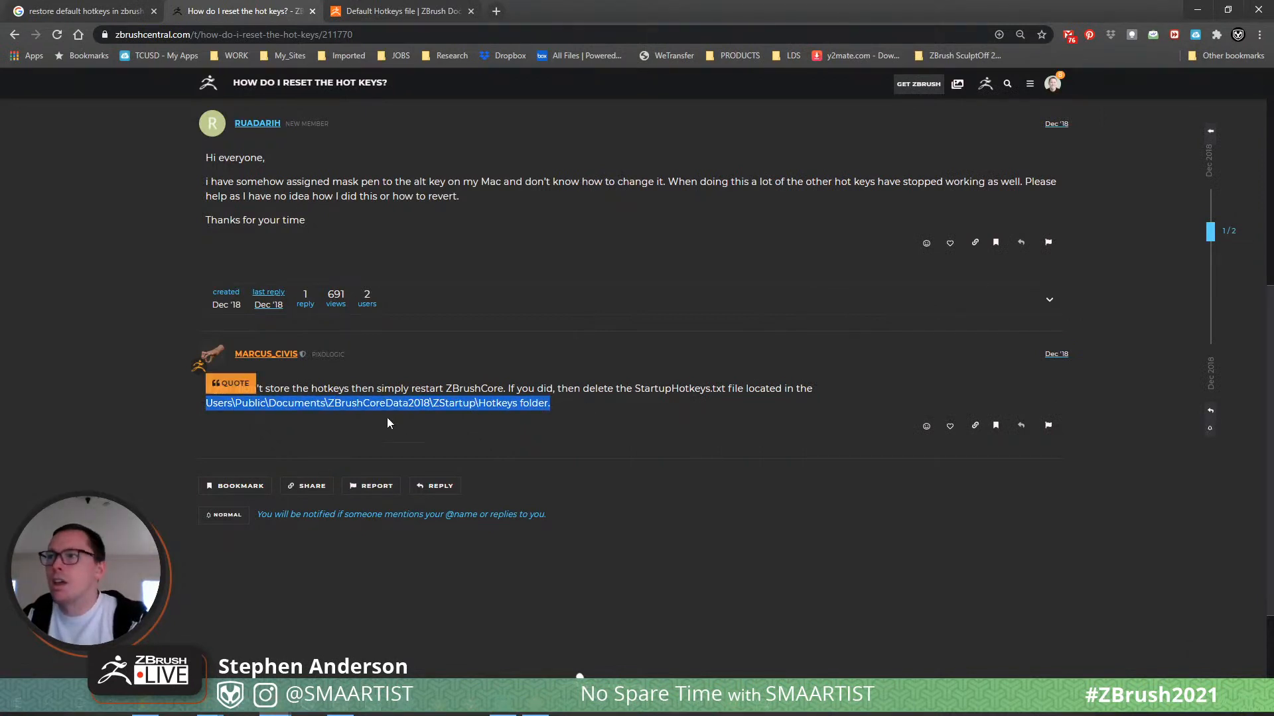
Copy the path Users\Public\Documents\ZBrushCoreData2018\ZStartup\Hotkeys from the thread's reply and switch to the File Explorer window showing the home folder.
{"action": "left_click", "coordinate": [314, 414]}
{"action": "left_click_drag", "start_coordinate": [205, 403], "coordinate": [518, 403]}
{"action": "key", "text": "ctrl+c"}
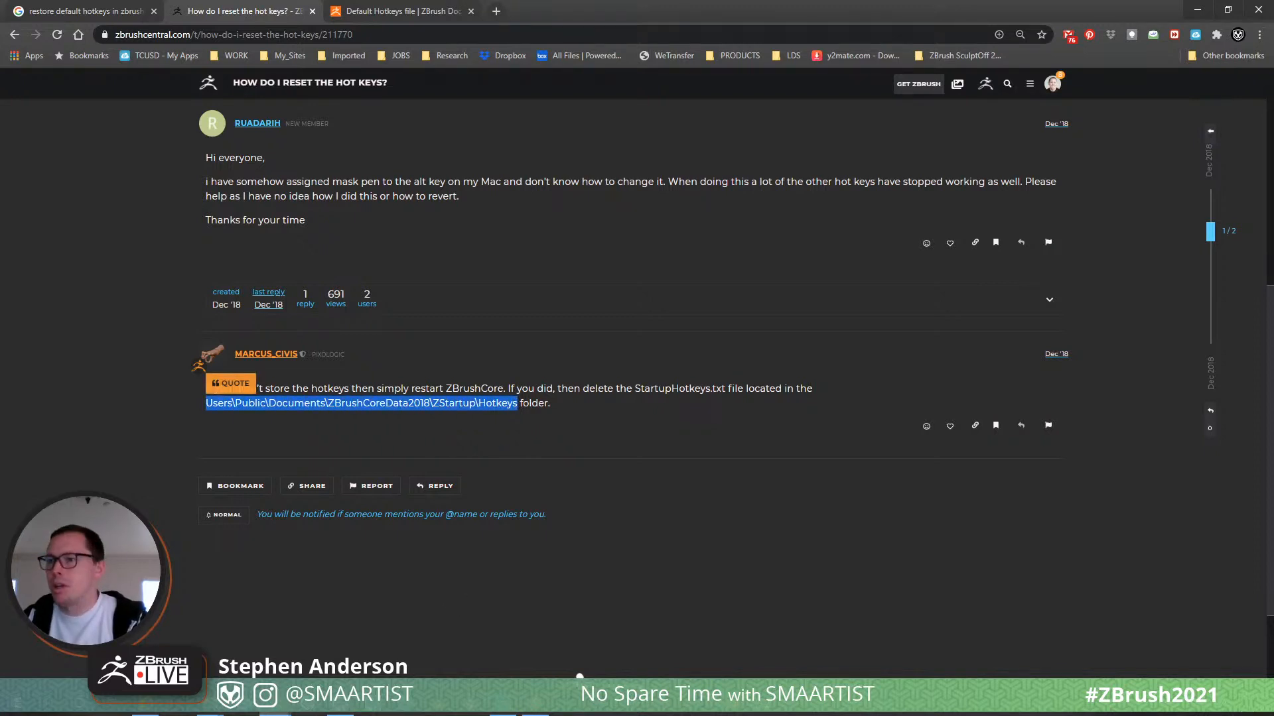
{"action": "left_click", "coordinate": [210, 714]}
{"action": "left_click", "coordinate": [250, 638]}
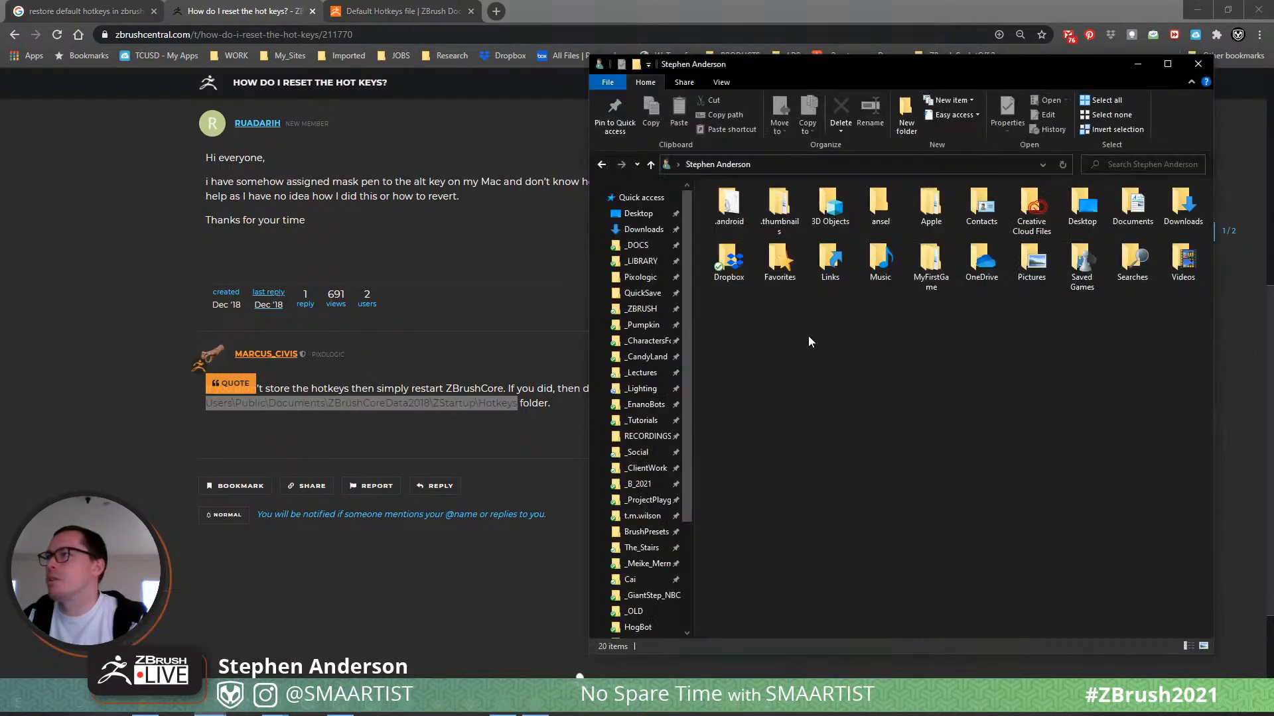
Try to go to the copied Hotkeys path from File Explorer's address, and close the browser tab it opens.
{"action": "left_click", "coordinate": [789, 163]}
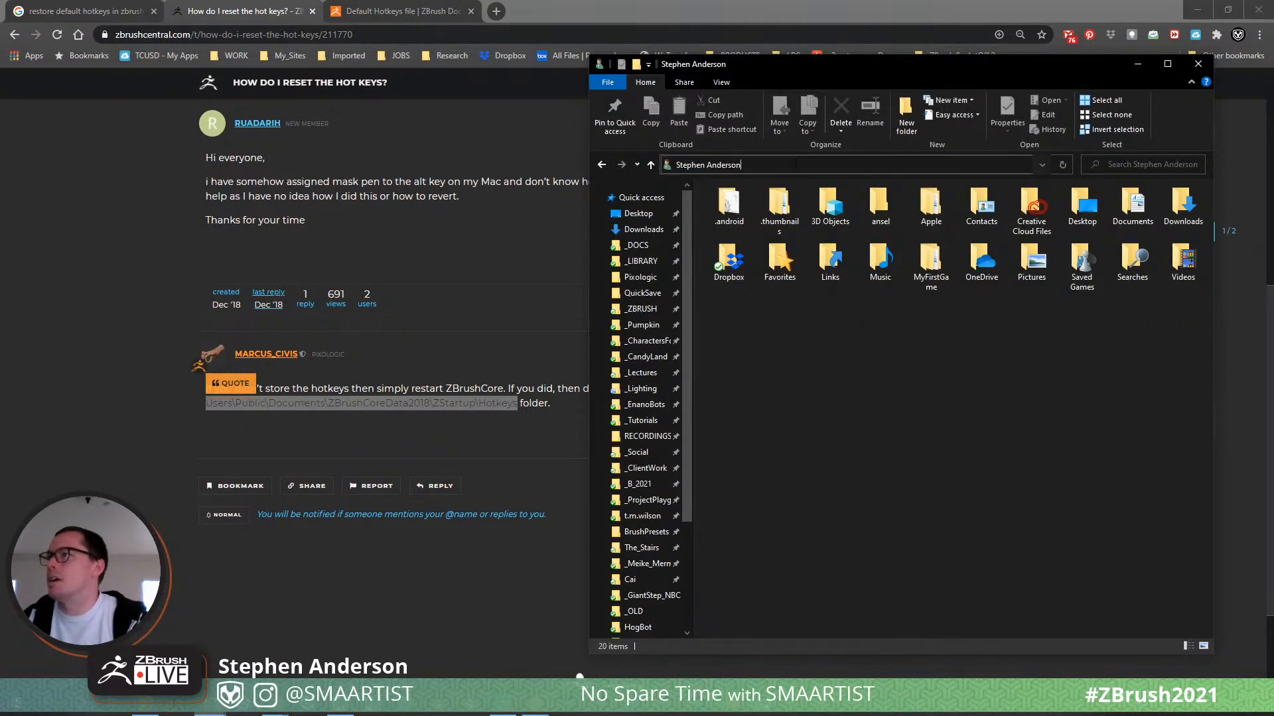
{"action": "key", "text": "ctrl+a"}
{"action": "key", "text": "ctrl+v"}
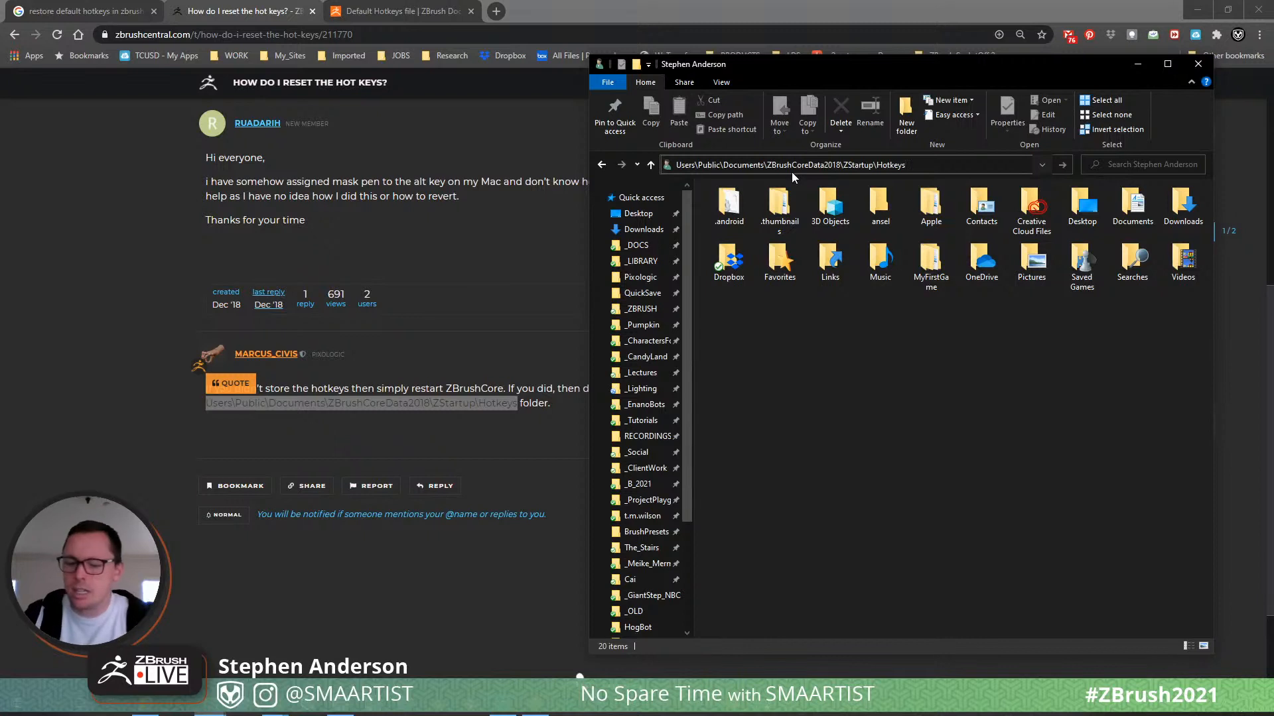
{"action": "key", "text": "ctrl+a"}
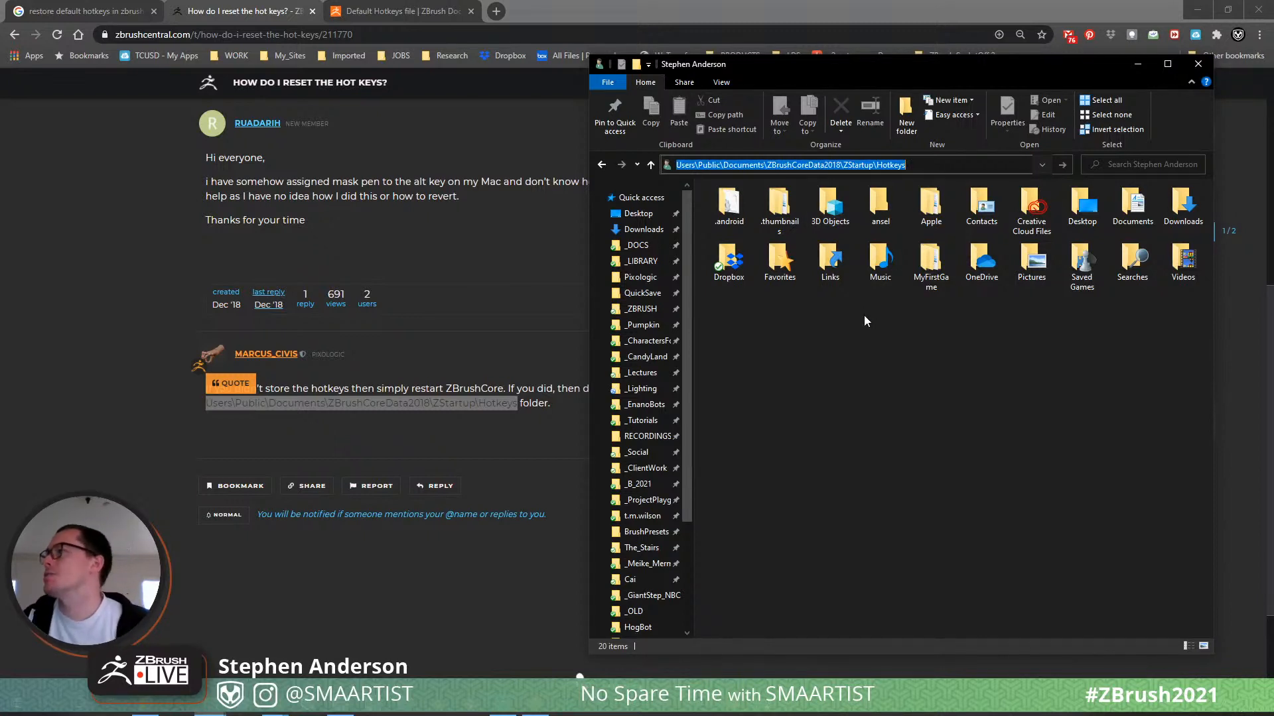
{"action": "key", "text": "Return"}
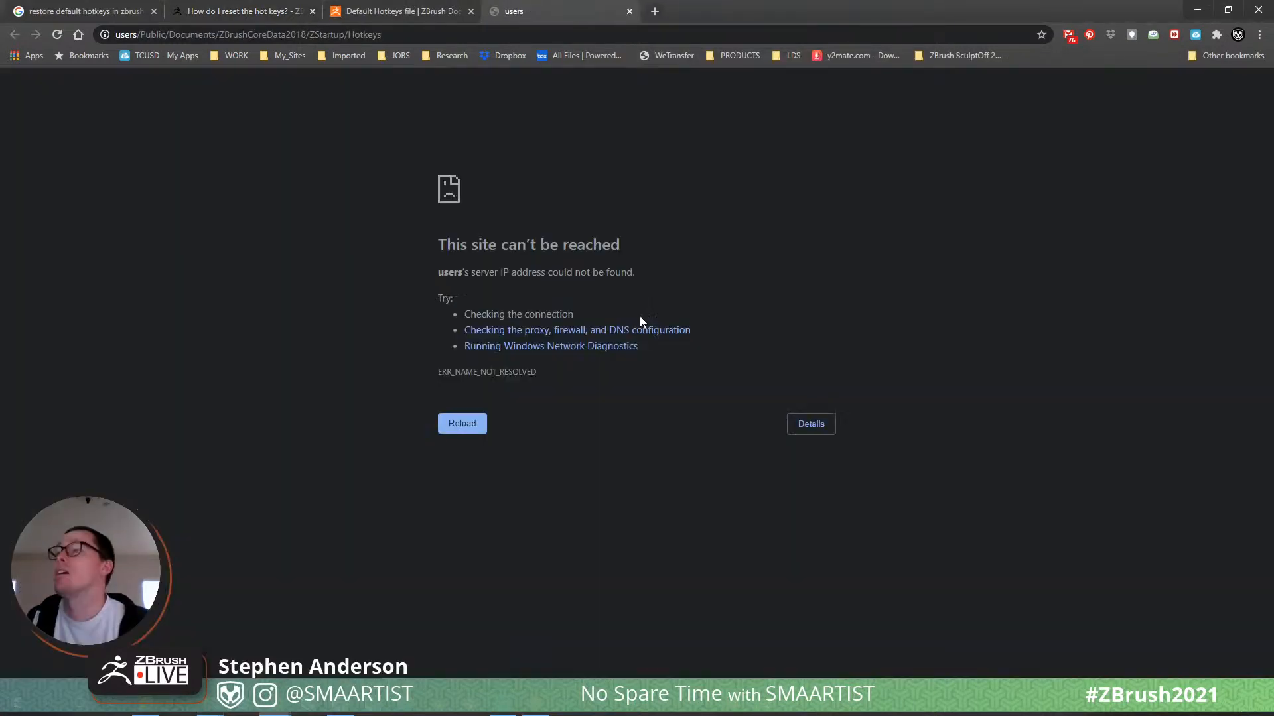
{"action": "left_click", "coordinate": [629, 11]}
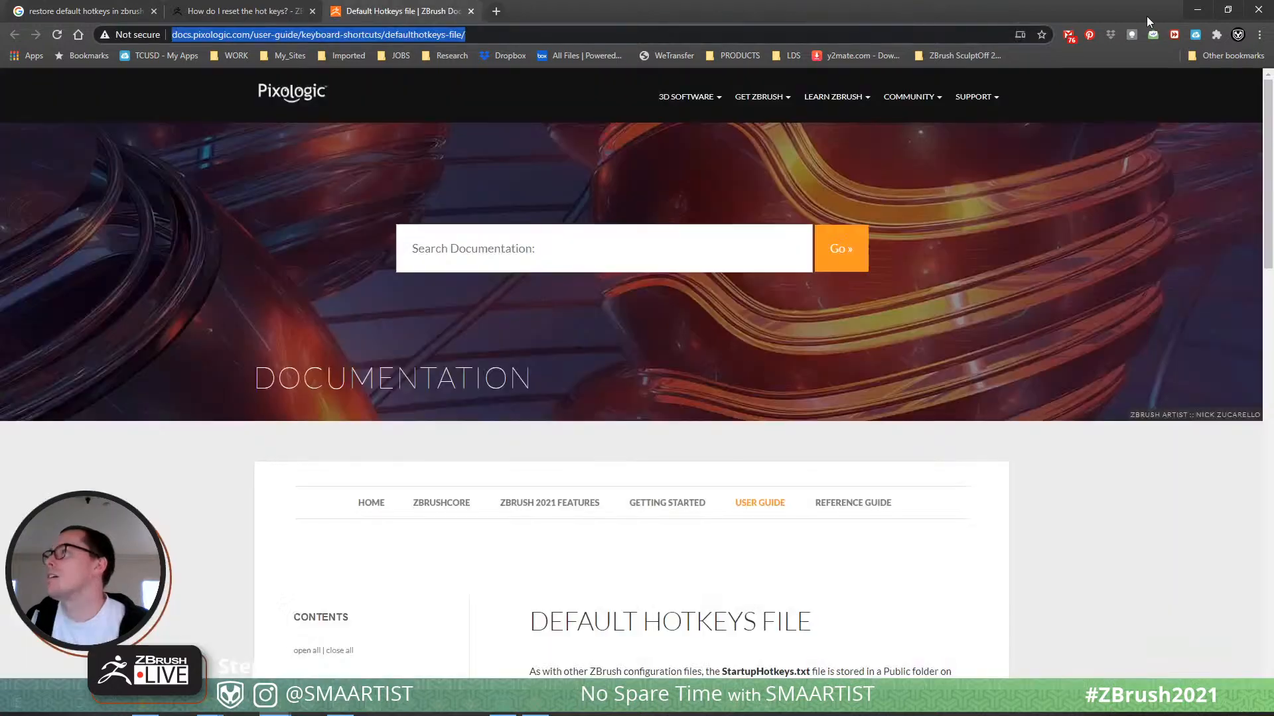
Check the pinned Pixologic program folder, and return to Chrome to read the StartupHotkeys.txt location on the Default Hotkeys File page.
{"action": "left_click", "coordinate": [1195, 11]}
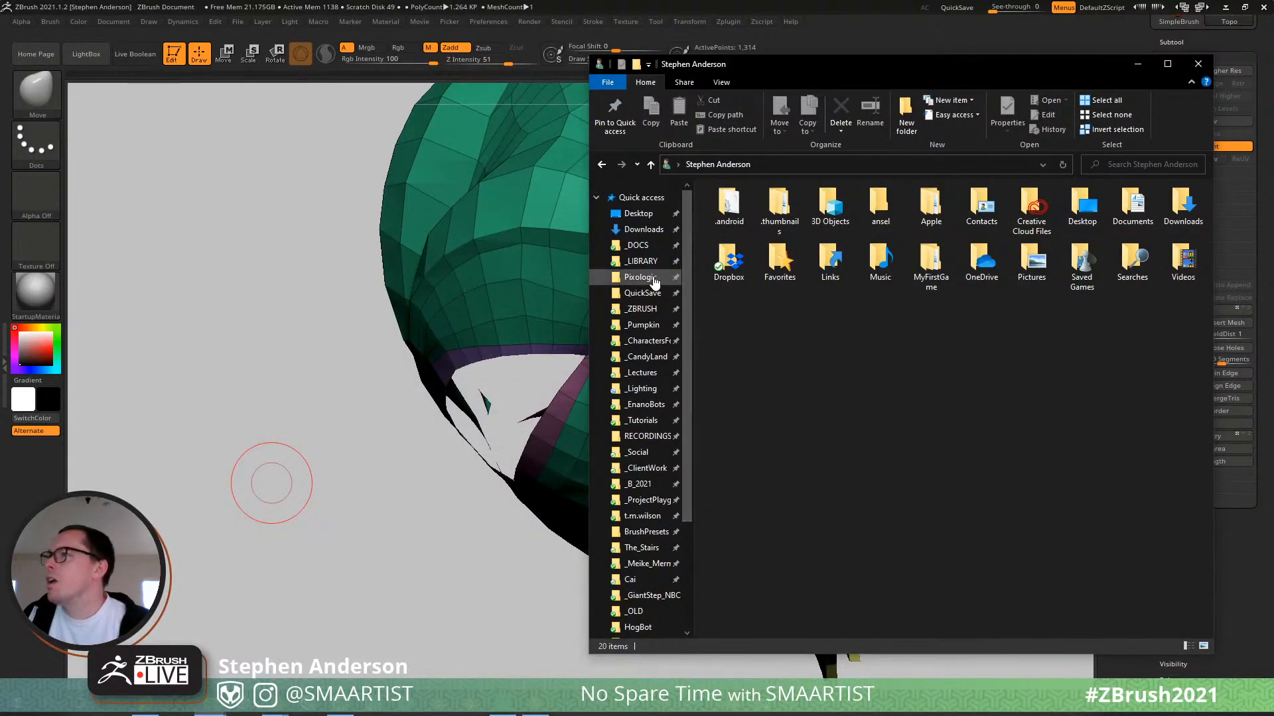
{"action": "left_click", "coordinate": [678, 275]}
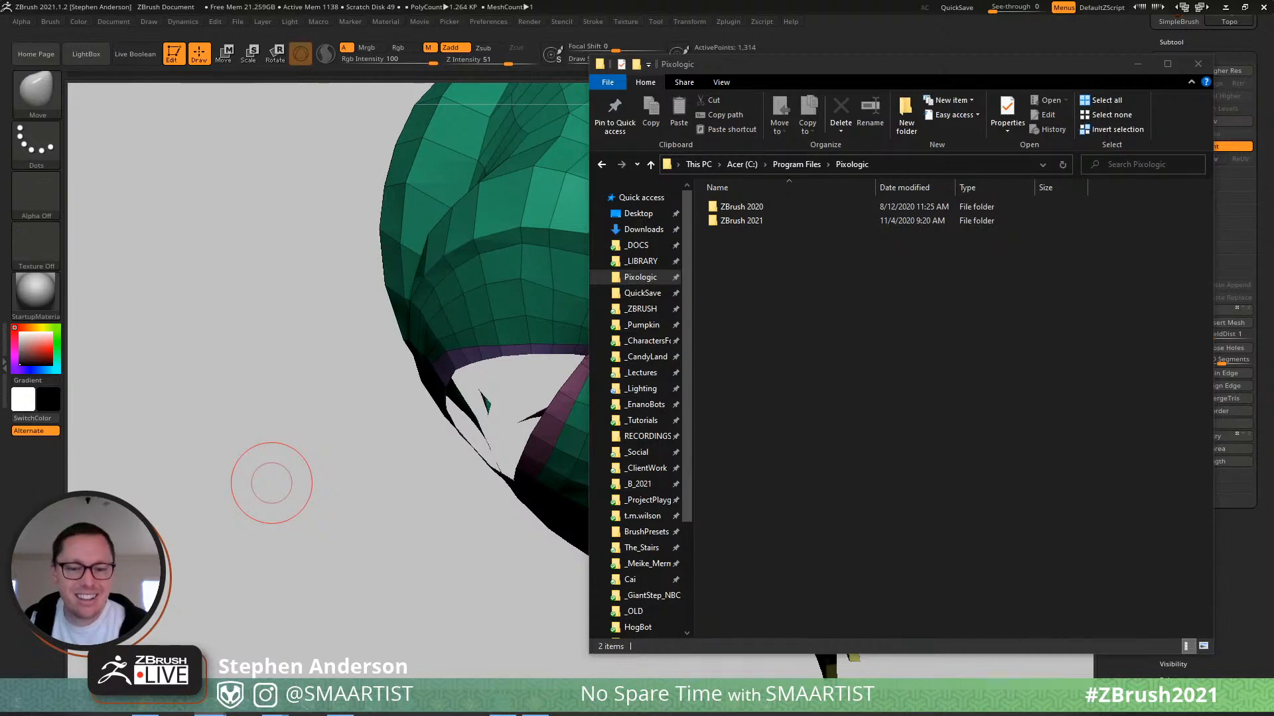
{"action": "key", "text": "alt+Tab"}
{"action": "scroll", "coordinate": [159, 438], "scroll_direction": "down", "scroll_amount": 6}
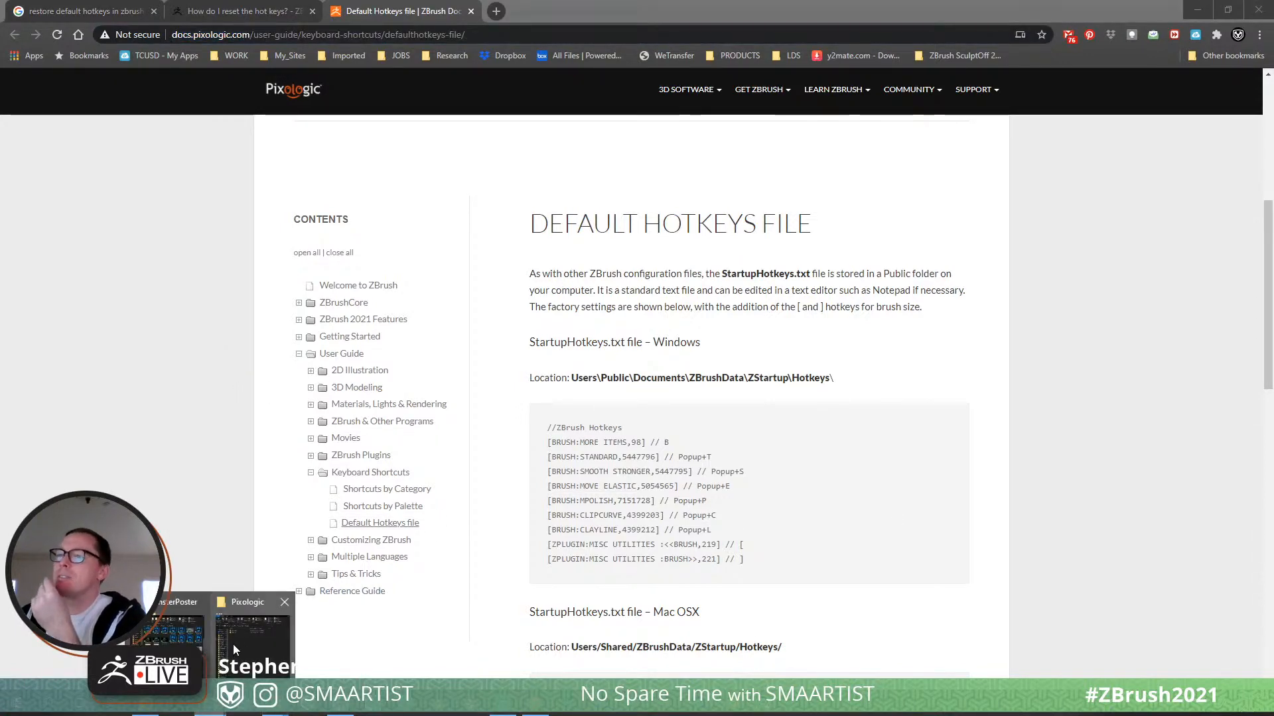
Switch to File Explorer and browse from the C: drive into the Users\Public folder.
{"action": "left_click", "coordinate": [247, 647]}
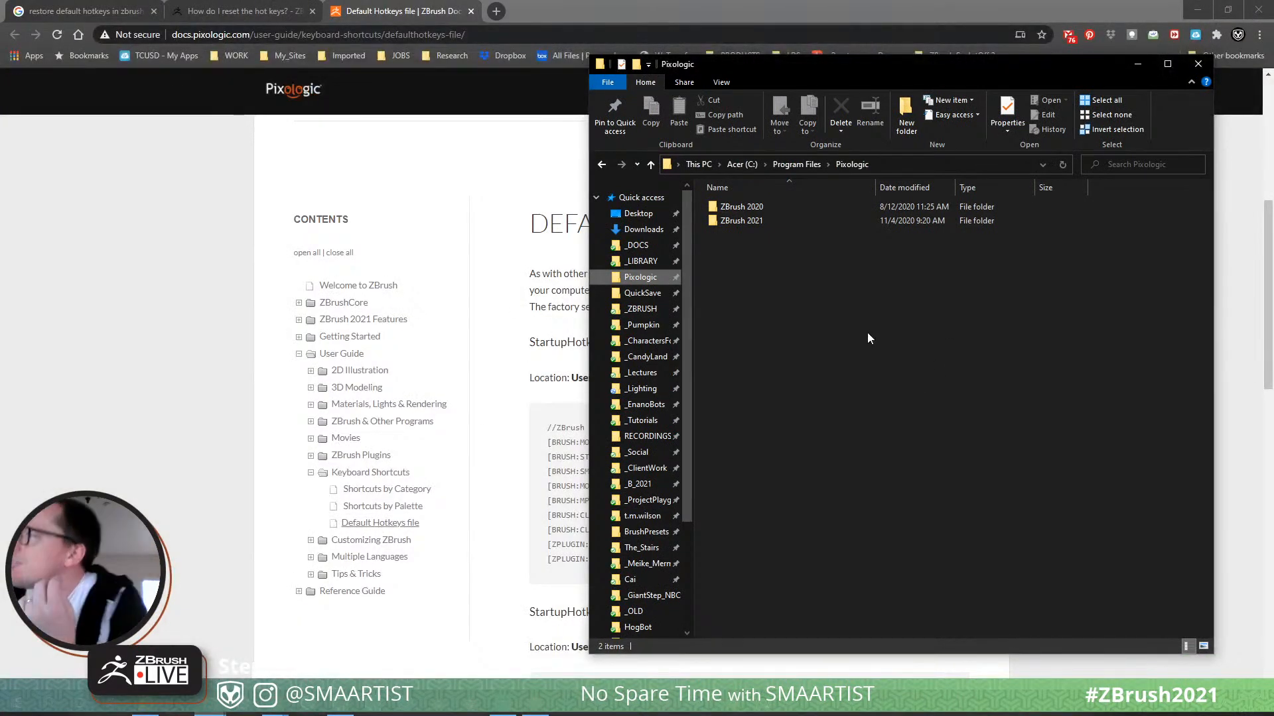
{"action": "left_click", "coordinate": [737, 165]}
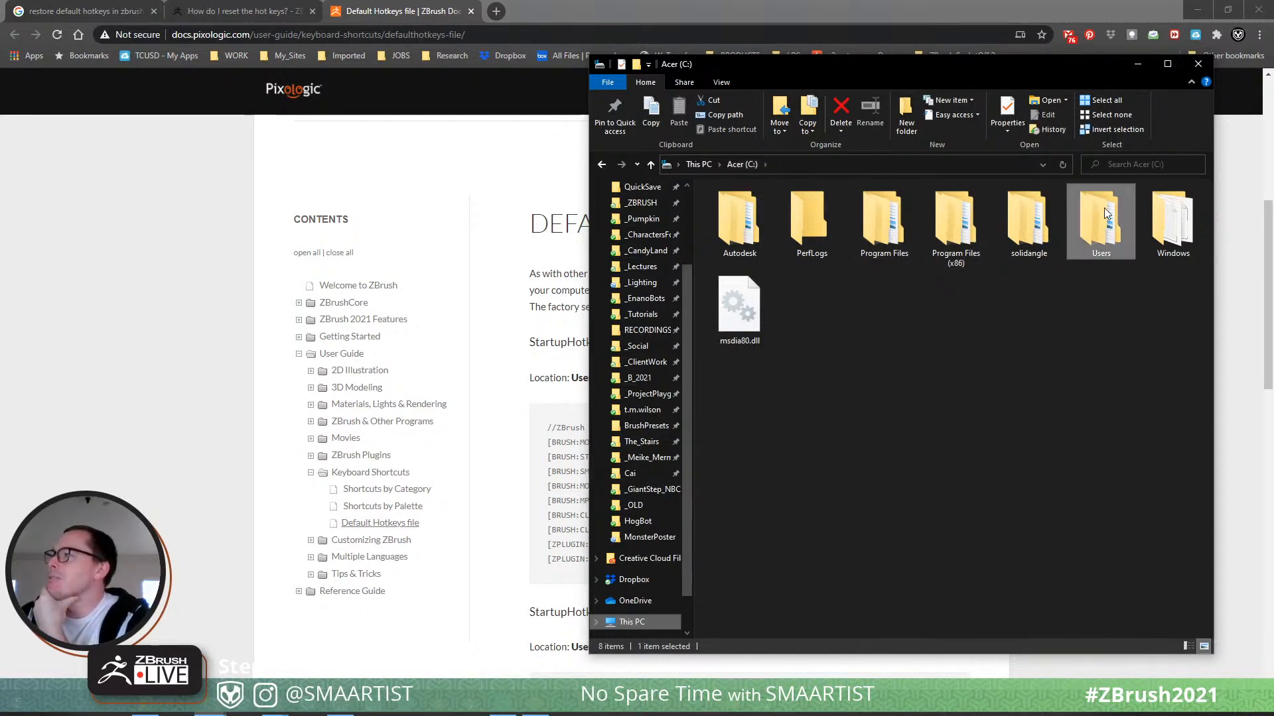
{"action": "double_click", "coordinate": [1104, 208]}
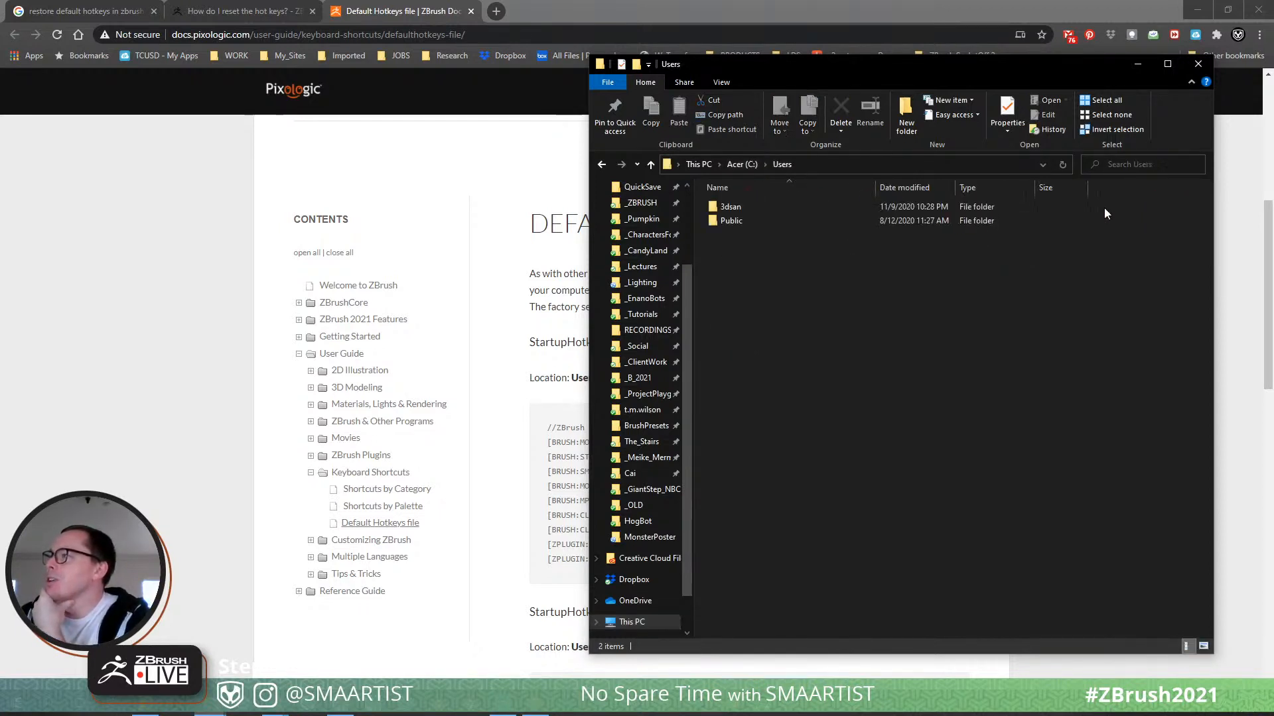
{"action": "double_click", "coordinate": [755, 220]}
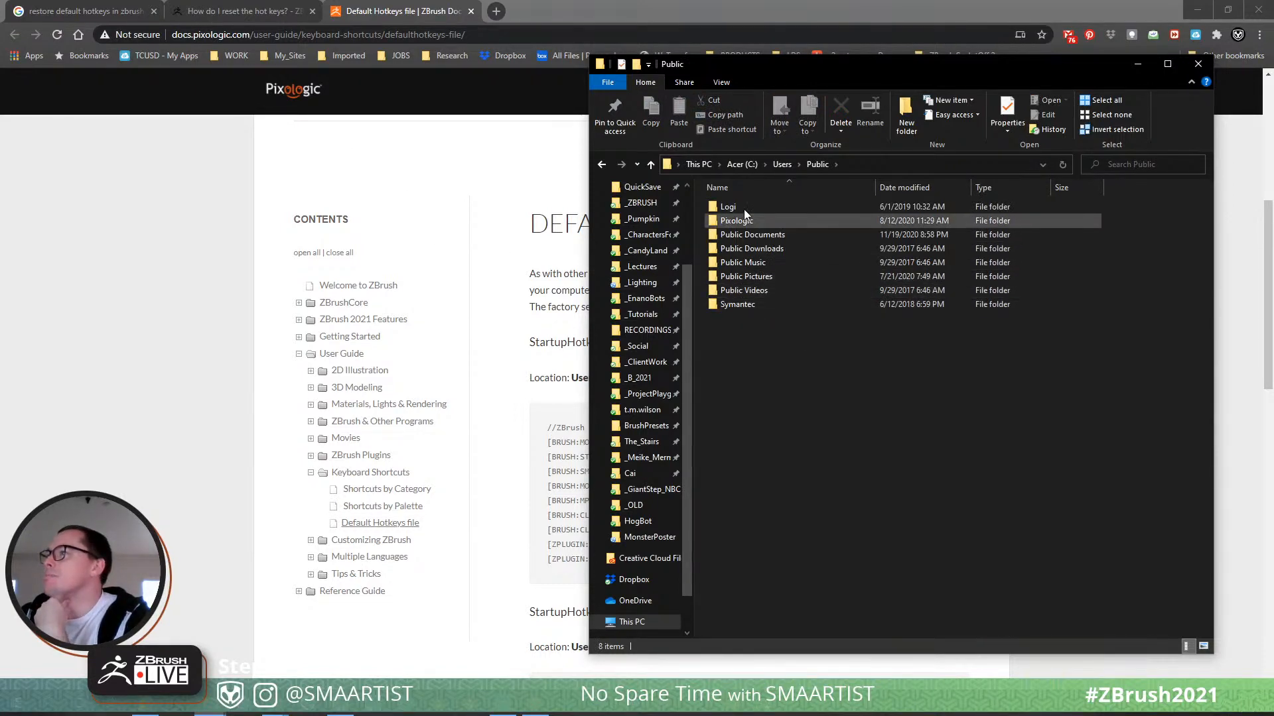
Recheck the path in the ZBrushCentral thread and open Public Documents\ZBrushData2021\ZStartup\Hotkeys in File Explorer.
{"action": "left_click", "coordinate": [214, 12]}
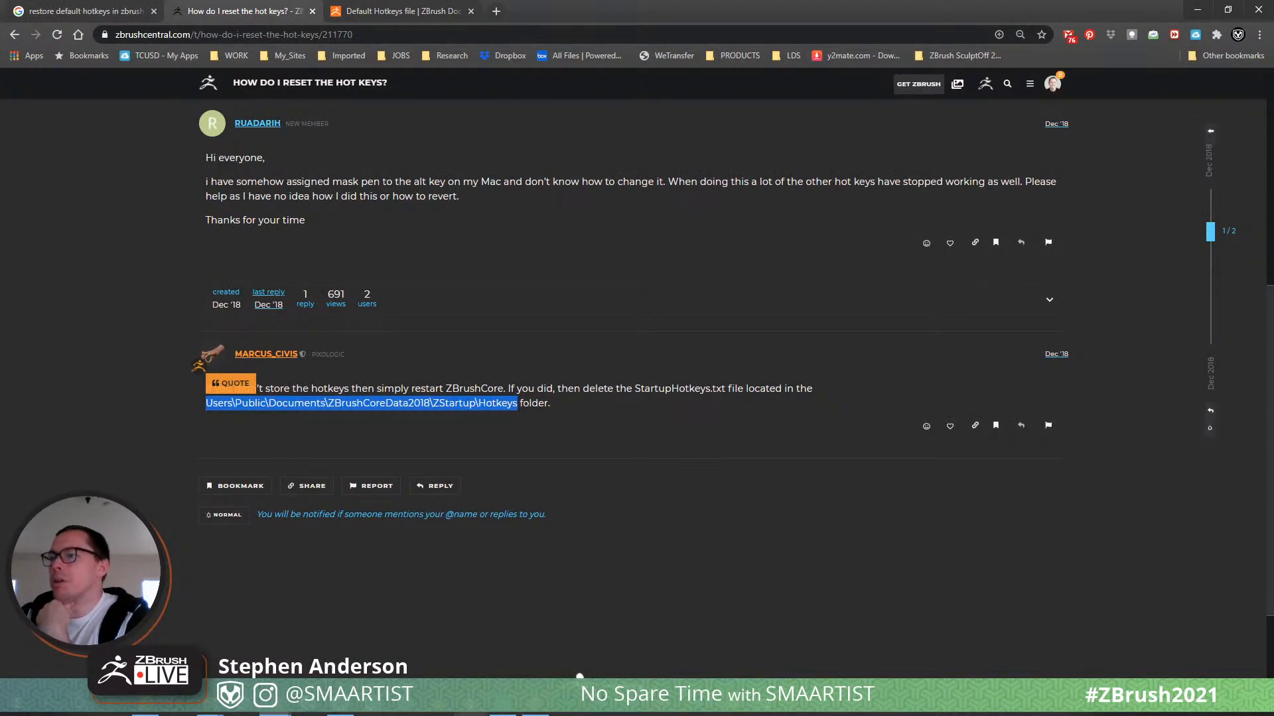
{"action": "left_click", "coordinate": [214, 704]}
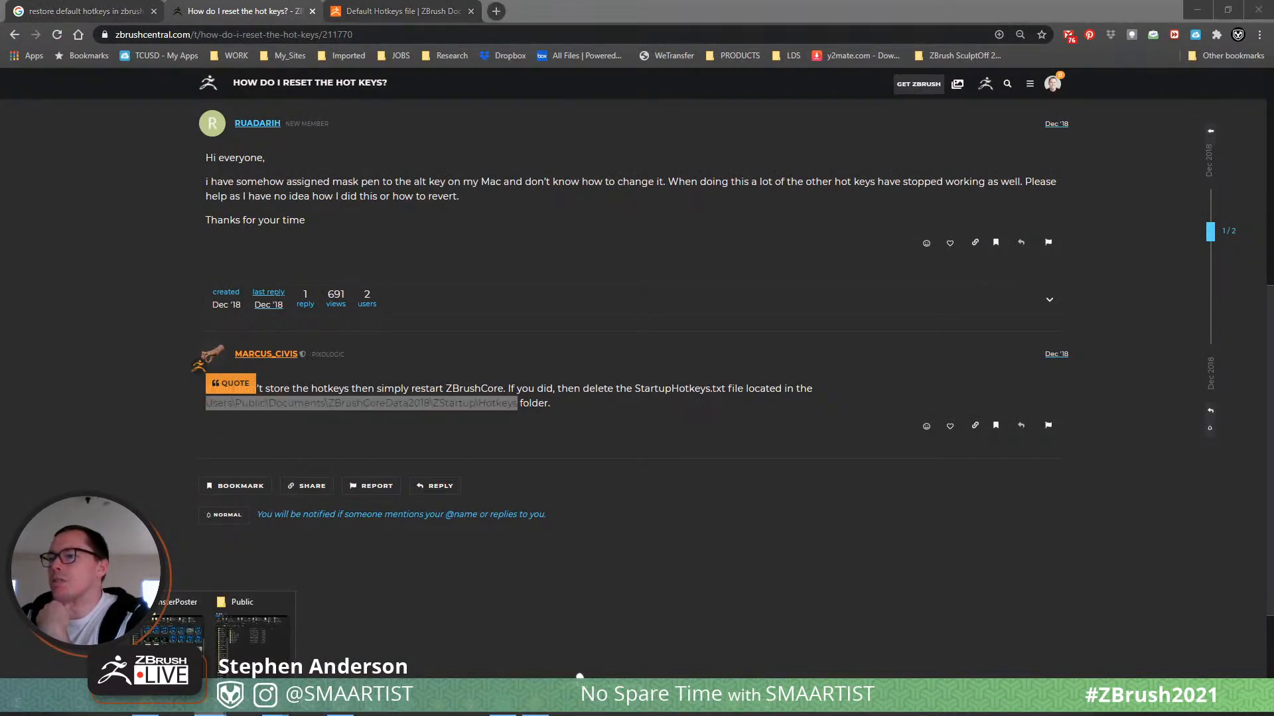
{"action": "left_click", "coordinate": [257, 649]}
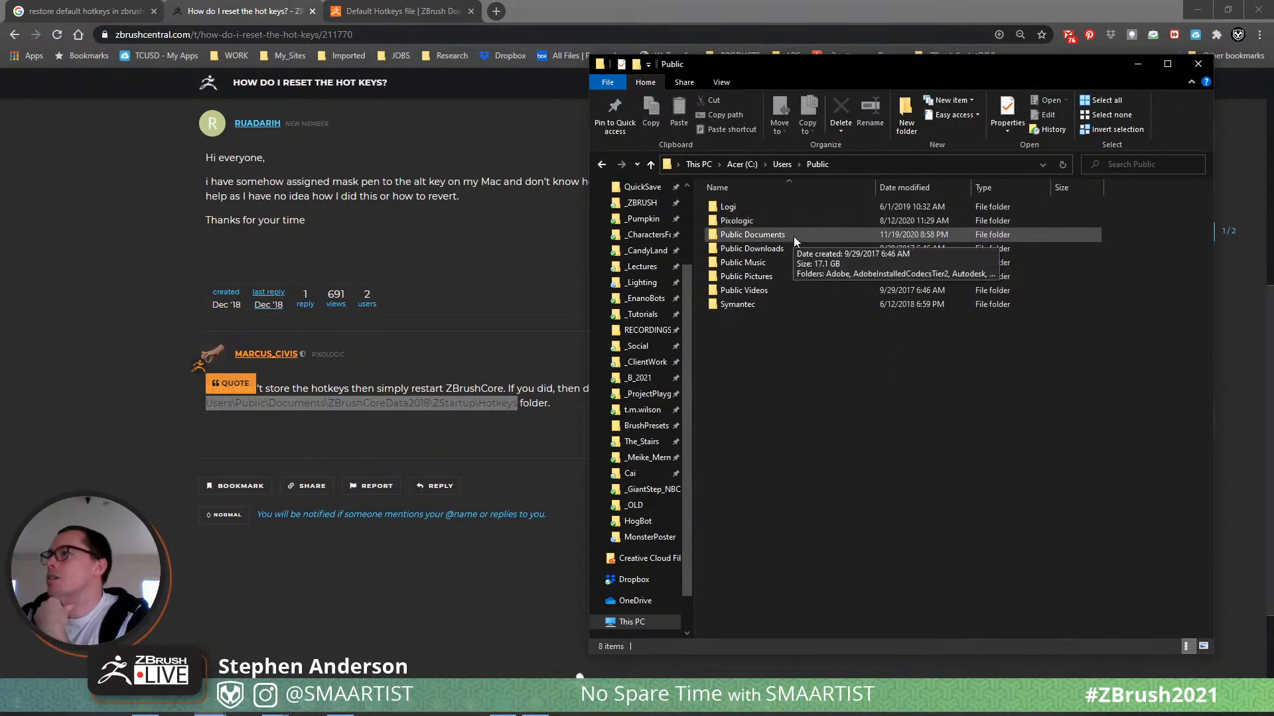
{"action": "double_click", "coordinate": [752, 235]}
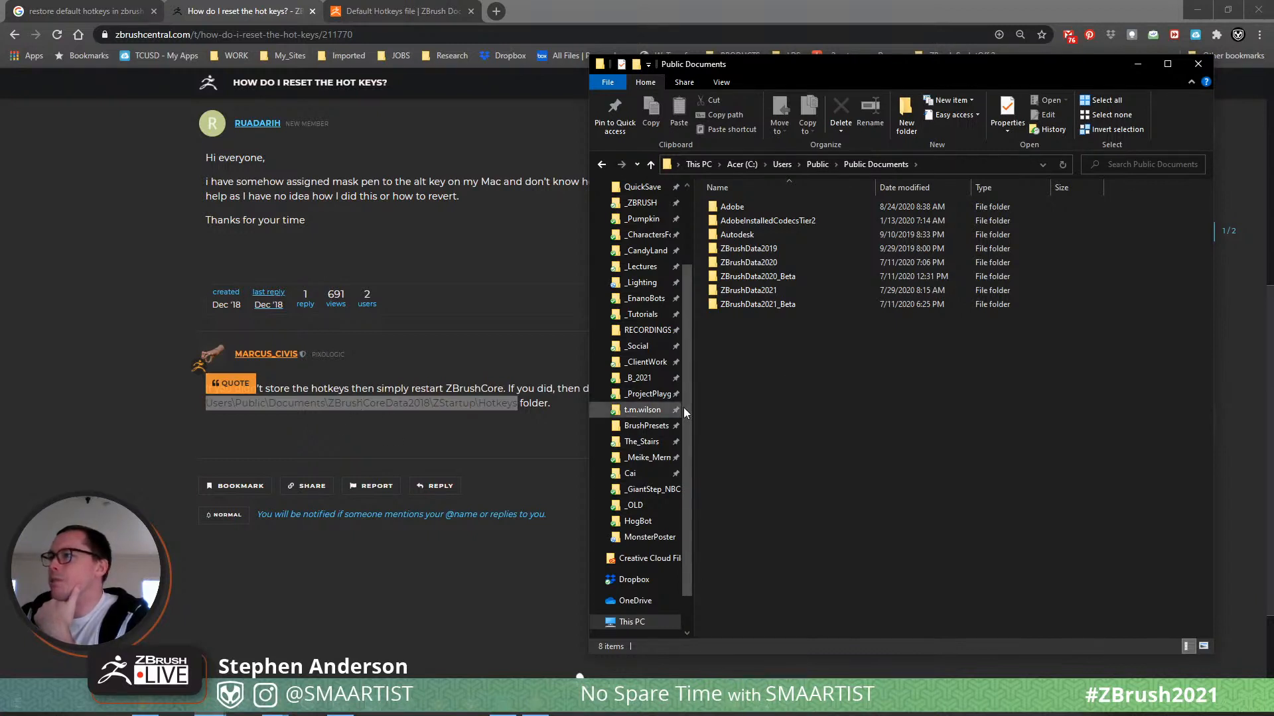
{"action": "double_click", "coordinate": [791, 291]}
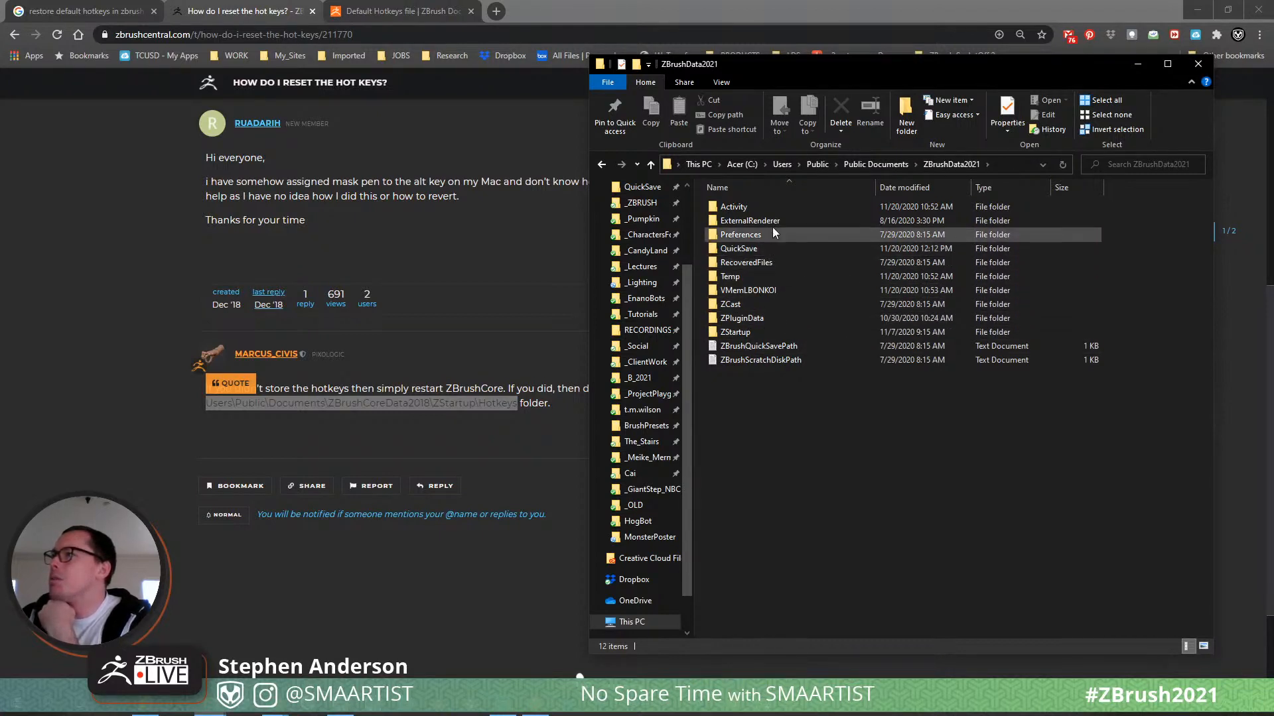
{"action": "double_click", "coordinate": [747, 331]}
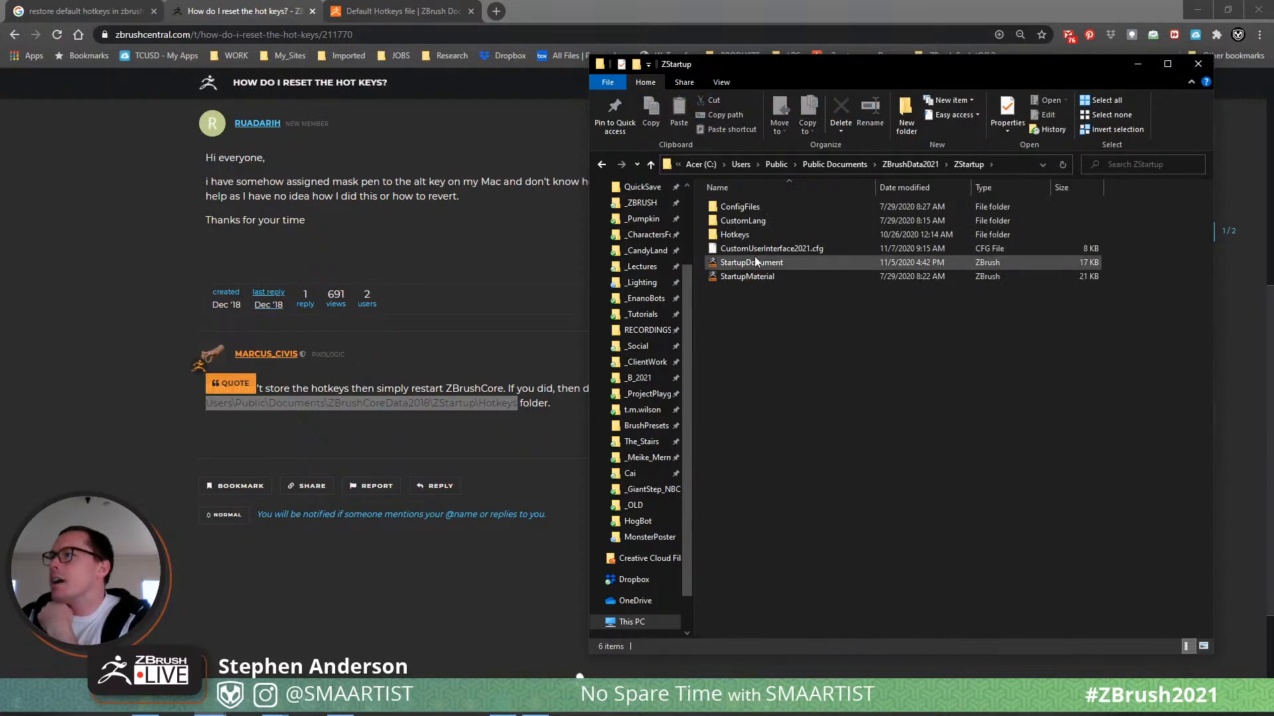
{"action": "double_click", "coordinate": [750, 234]}
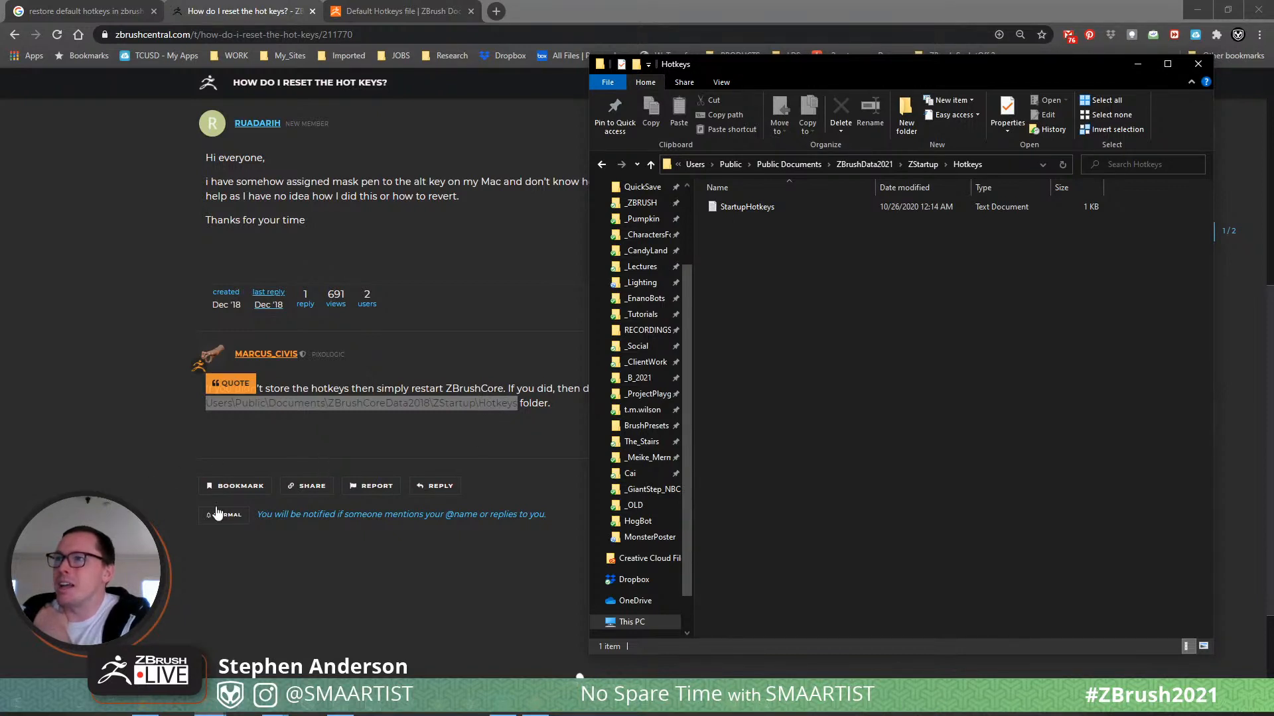
Select the Hotkeys folder's full path in File Explorer, and close the File Explorer and Chrome windows to return to ZBrush.
{"action": "left_click", "coordinate": [536, 704]}
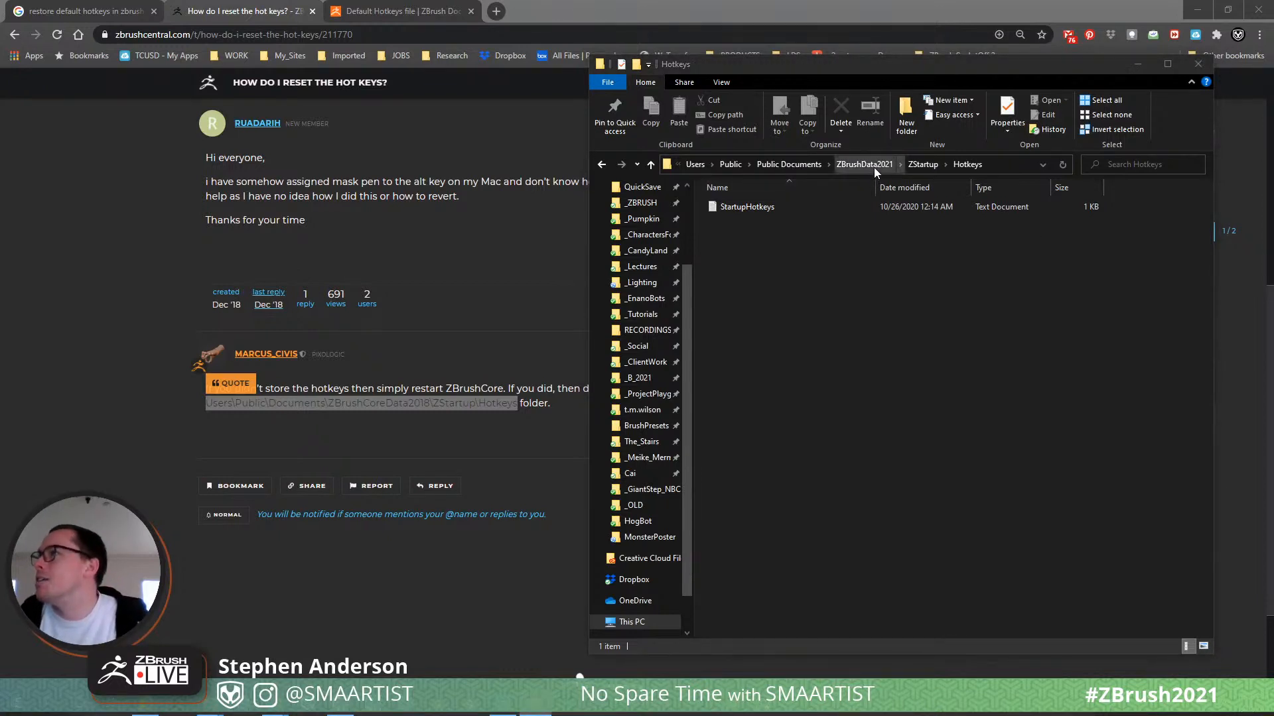
{"action": "left_click", "coordinate": [998, 163]}
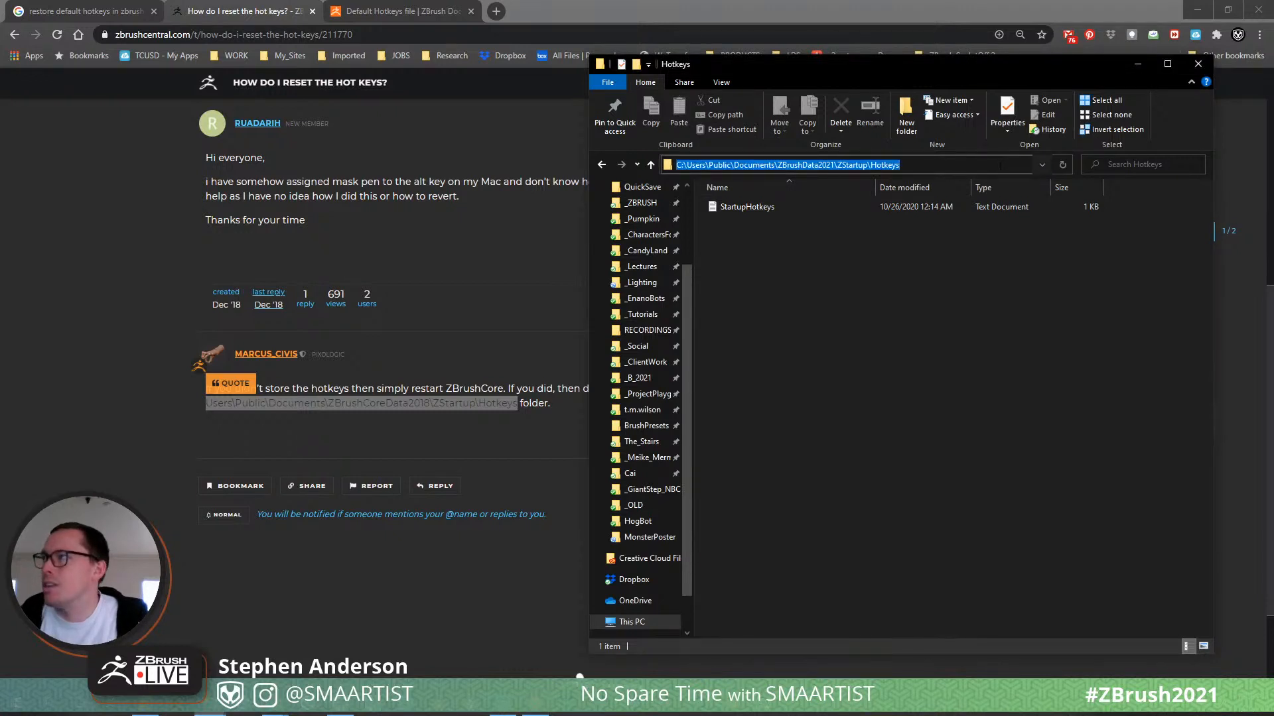
{"action": "left_click_drag", "start_coordinate": [1000, 165], "coordinate": [730, 165]}
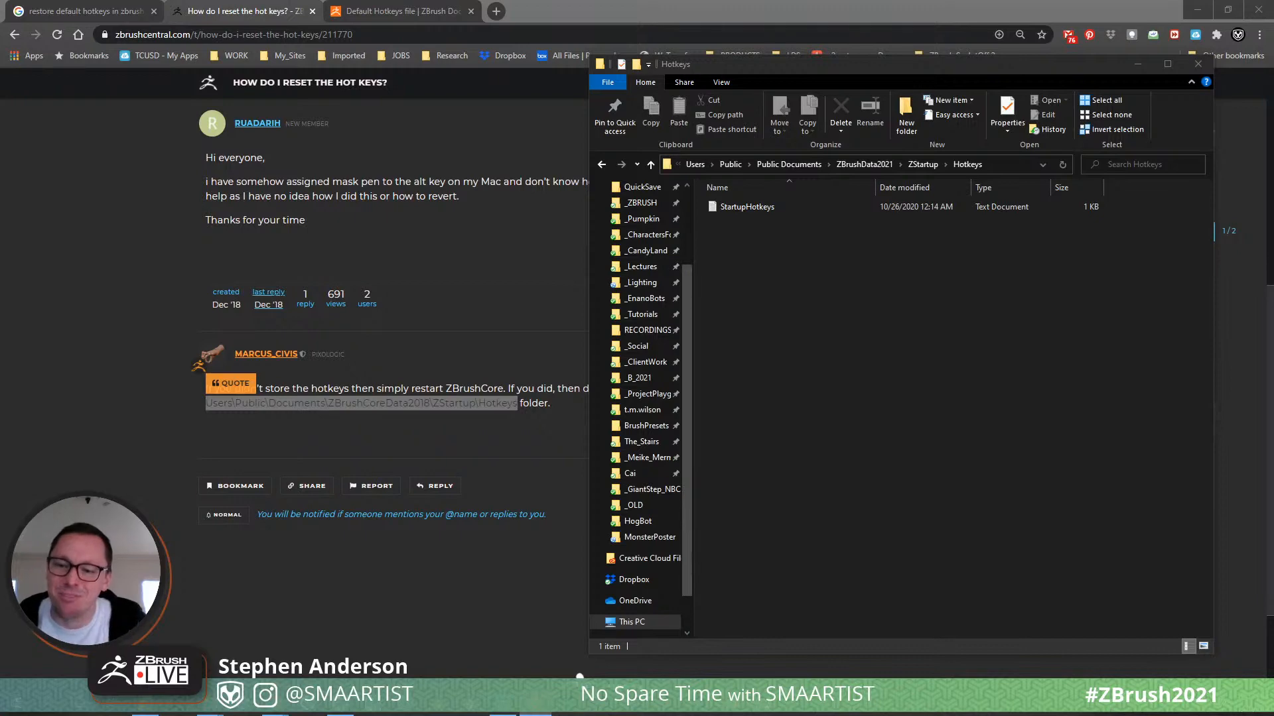
{"action": "left_click", "coordinate": [1196, 65]}
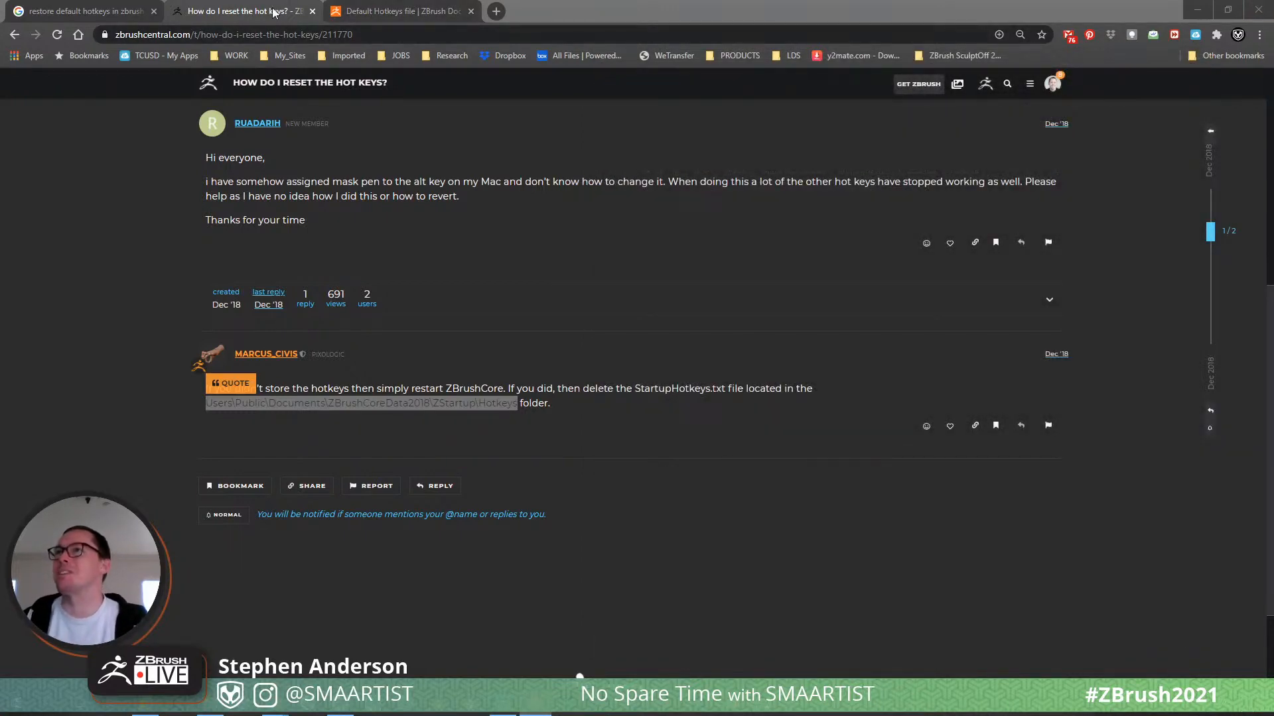
{"action": "left_click", "coordinate": [1260, 10]}
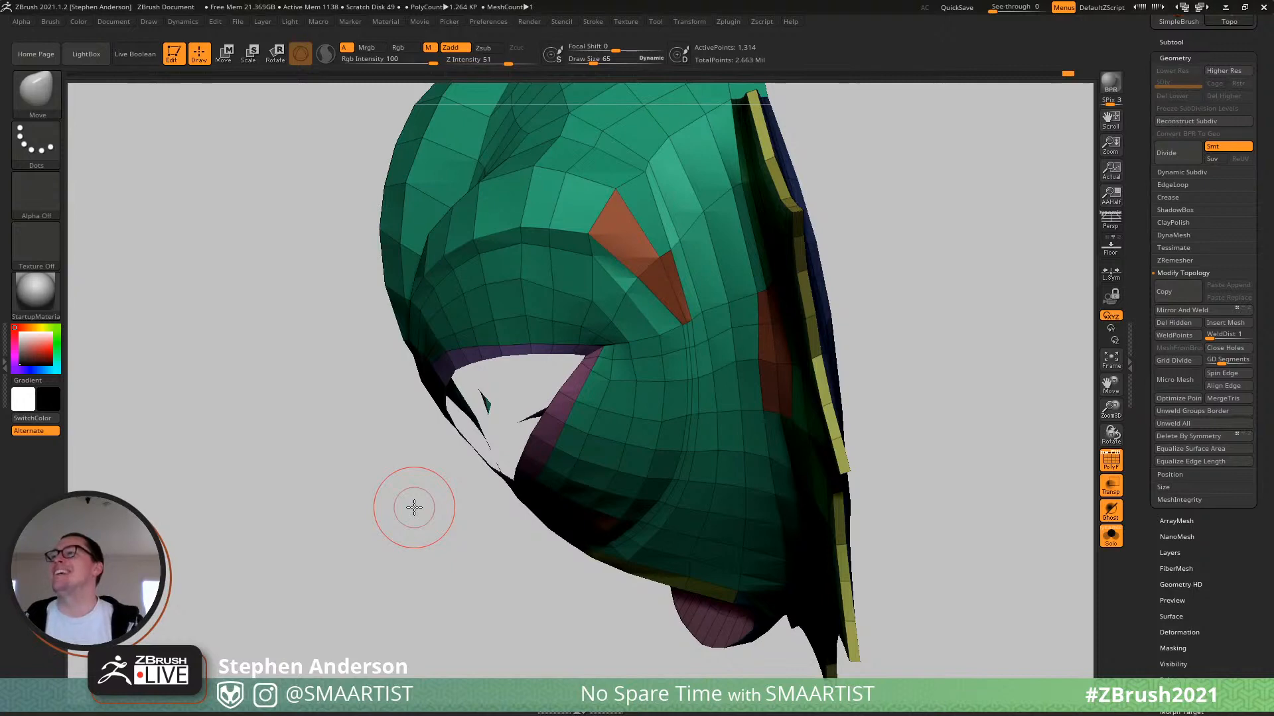
Set the Move brush's draw size to 77 and shift the vertices along the brow fold above the eye.
{"action": "left_click_drag", "start_coordinate": [954, 349], "coordinate": [953, 339]}
{"action": "right_click_drag", "start_coordinate": [582, 333], "coordinate": [594, 284]}
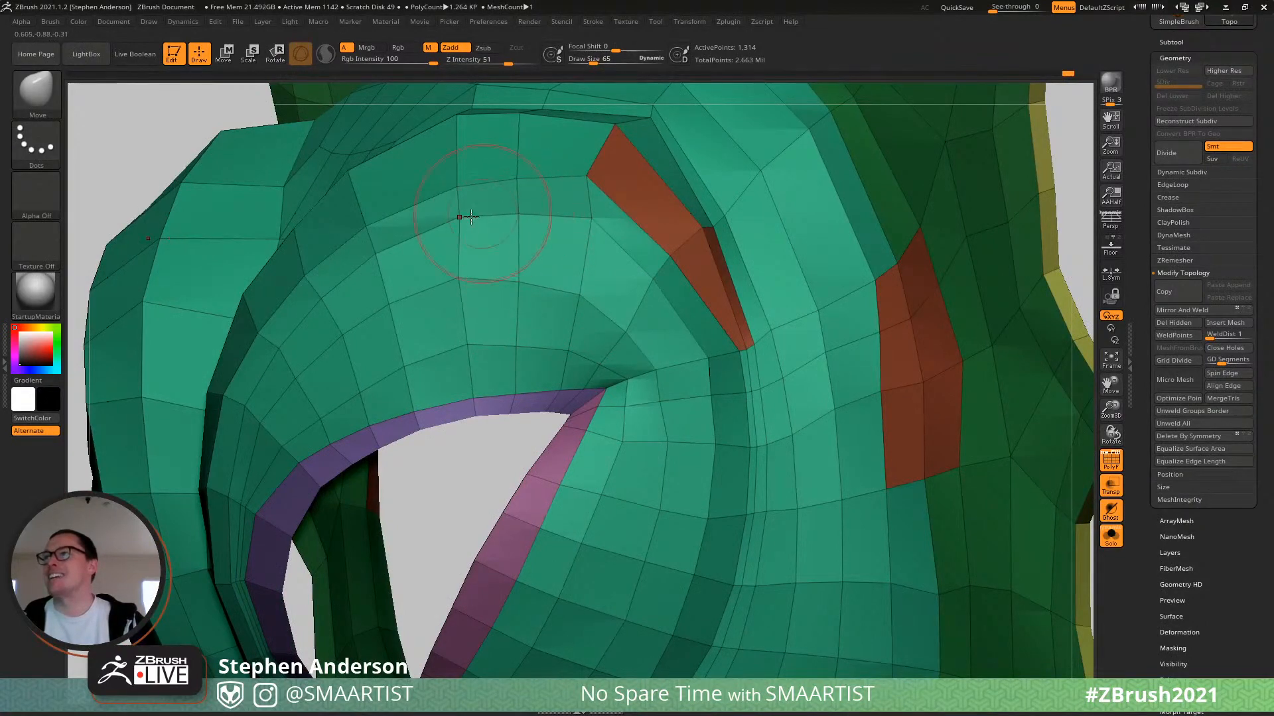
{"action": "right_click_drag", "start_coordinate": [458, 214], "coordinate": [508, 276]}
{"action": "key", "text": "s"}
{"action": "left_click_drag", "start_coordinate": [508, 276], "coordinate": [476, 289]}
{"action": "mouse_move", "coordinate": [449, 214]}
{"action": "left_mouse_down"}
{"action": "mouse_move", "coordinate": [432, 234]}
{"action": "mouse_move", "coordinate": [416, 226]}
{"action": "left_mouse_up"}
{"action": "key", "text": "s"}
{"action": "left_click_drag", "start_coordinate": [401, 287], "coordinate": [395, 285]}
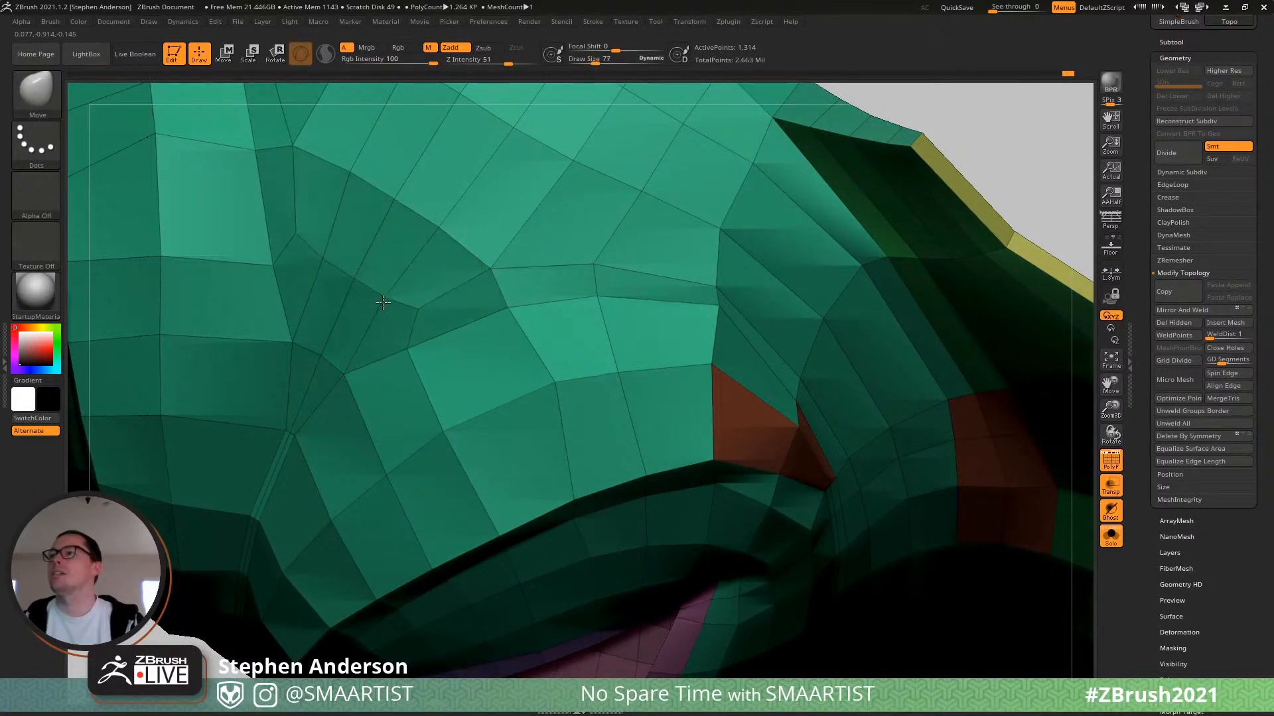
Nudge the vertices of the upper brow fold into a smoother line, resizing the Move brush to 19 and 62.
{"action": "mouse_move", "coordinate": [398, 299]}
{"action": "right_mouse_down"}
{"action": "mouse_move", "coordinate": [448, 322]}
{"action": "mouse_move", "coordinate": [428, 340]}
{"action": "right_mouse_up"}
{"action": "key", "text": "s"}
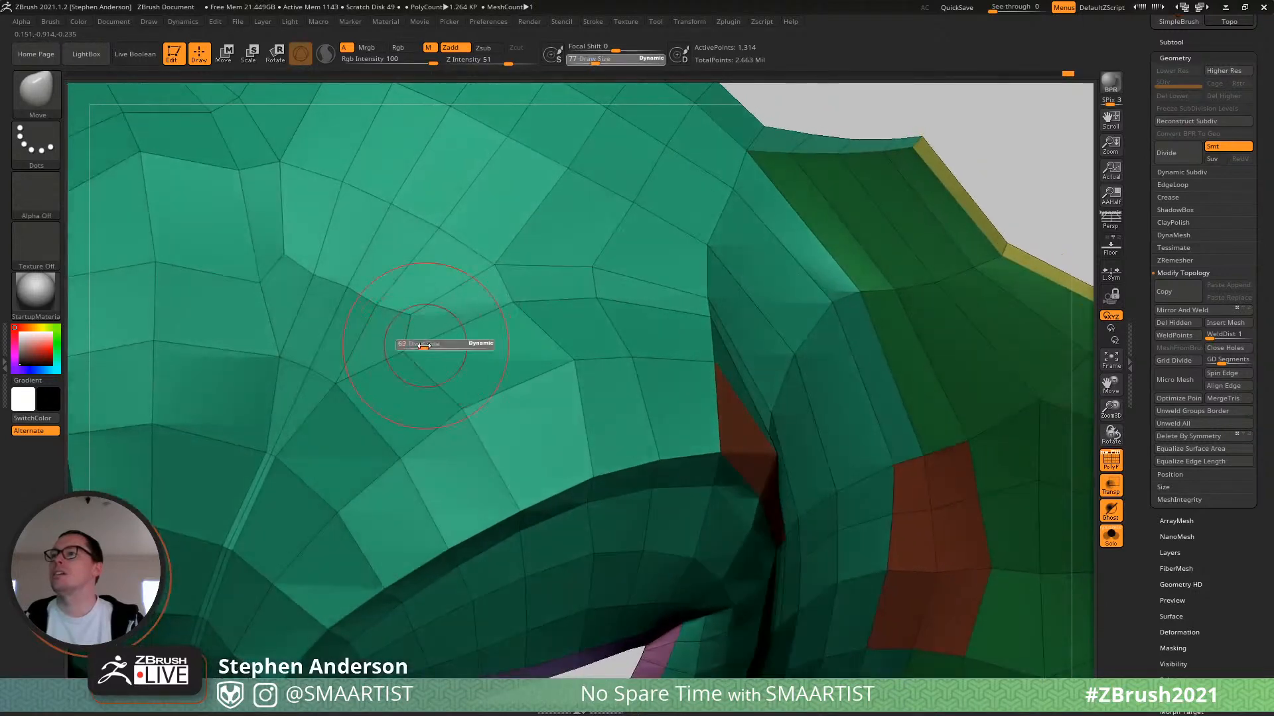
{"action": "left_click_drag", "start_coordinate": [428, 340], "coordinate": [433, 332]}
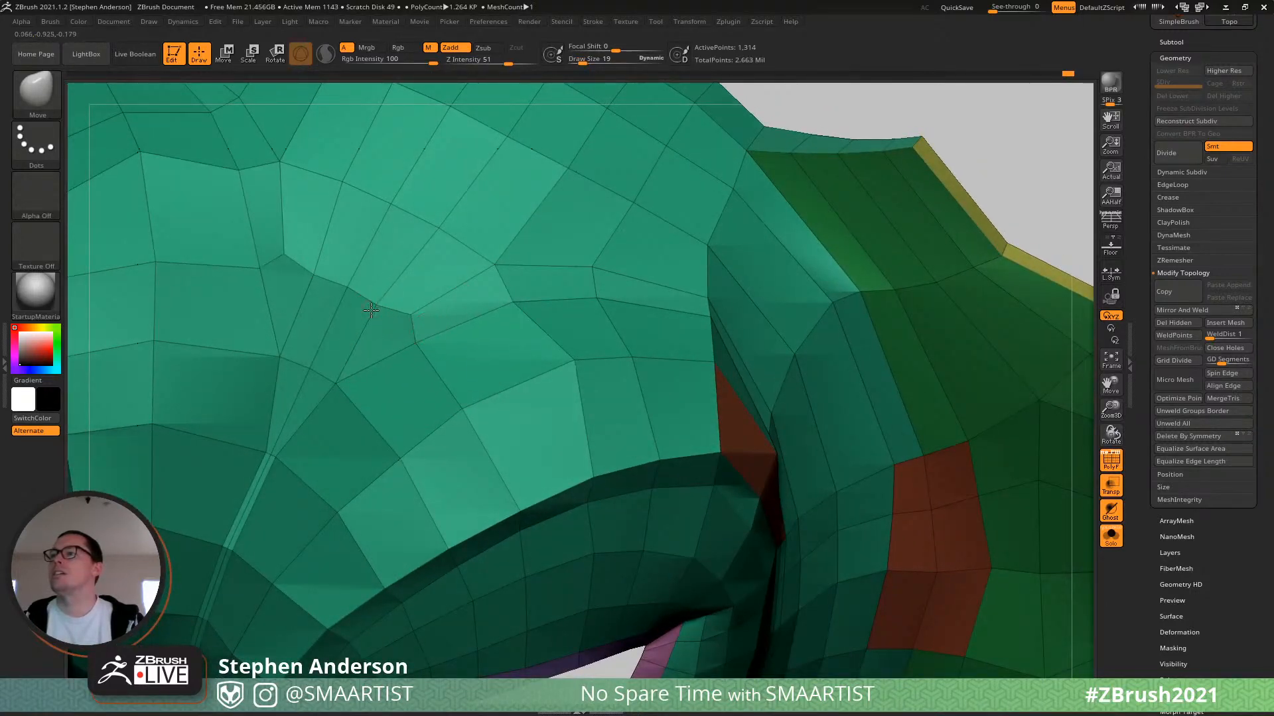
{"action": "mouse_move", "coordinate": [370, 284]}
{"action": "right_mouse_down"}
{"action": "mouse_move", "coordinate": [355, 295]}
{"action": "mouse_move", "coordinate": [502, 281]}
{"action": "right_mouse_up"}
{"action": "key", "text": "s"}
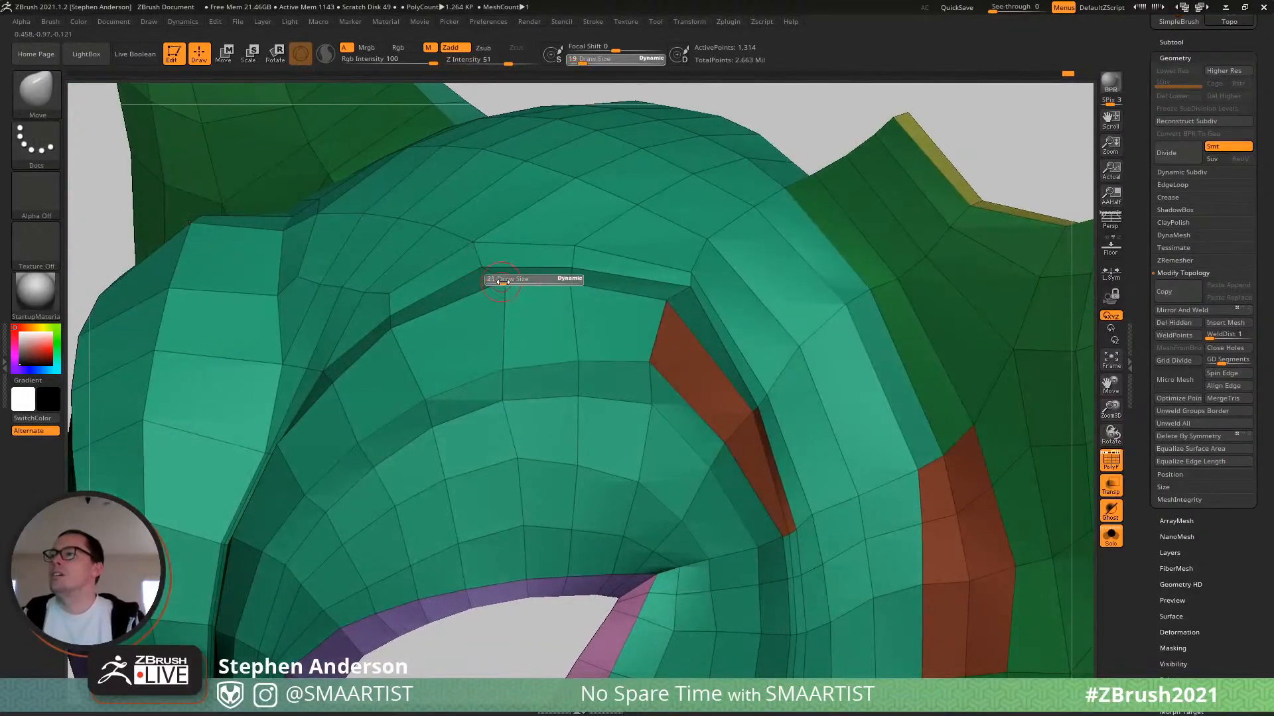
{"action": "left_click_drag", "start_coordinate": [502, 281], "coordinate": [508, 282]}
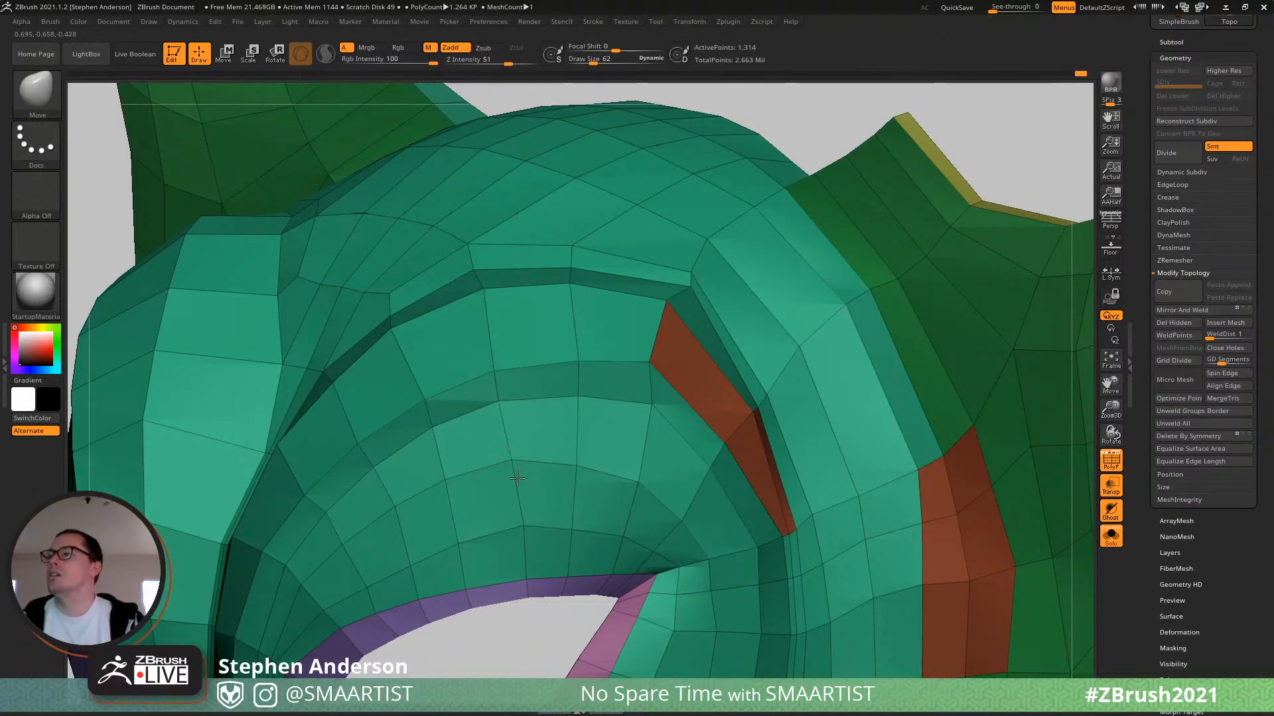
Move the vertices at the upper tip of the red polygon strip beside the eye down toward the cheek.
{"action": "right_click_drag", "start_coordinate": [517, 477], "coordinate": [433, 440], "text": "alt"}
{"action": "mouse_move", "coordinate": [507, 403]}
{"action": "right_mouse_down"}
{"action": "mouse_move", "coordinate": [570, 345]}
{"action": "mouse_move", "coordinate": [524, 388]}
{"action": "right_mouse_up"}
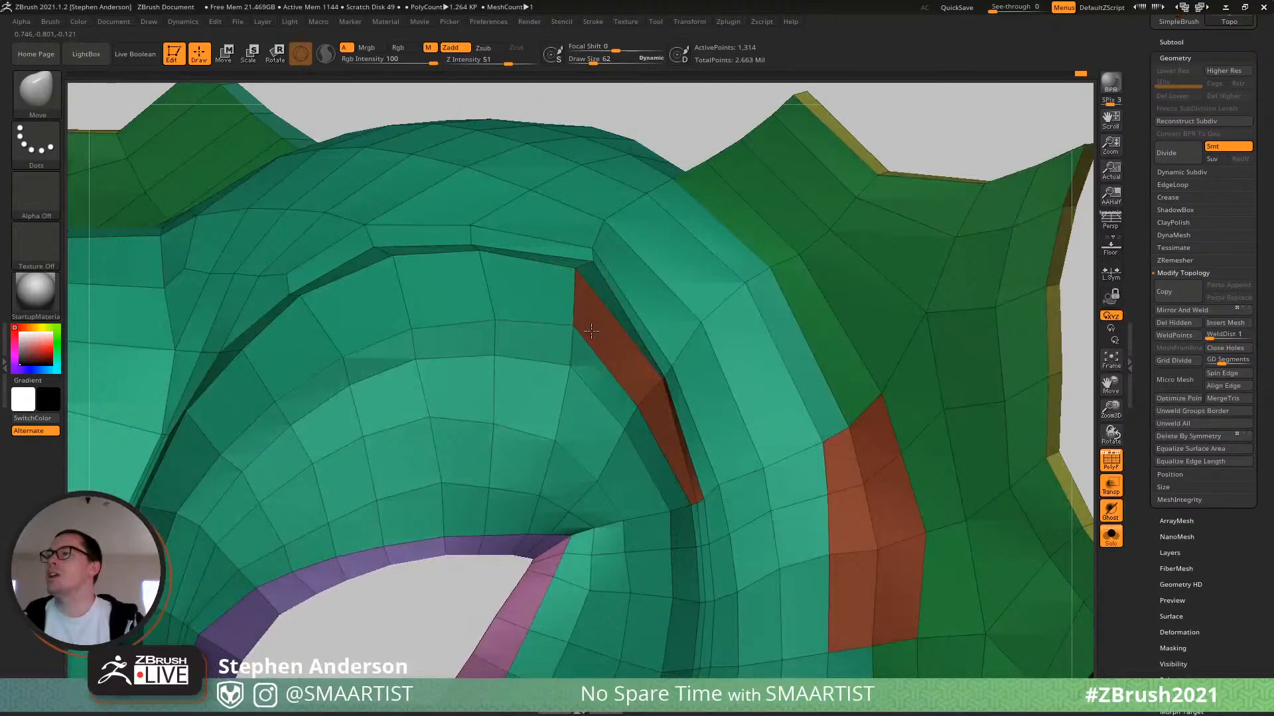
{"action": "right_click_drag", "start_coordinate": [585, 292], "coordinate": [537, 369], "text": "alt"}
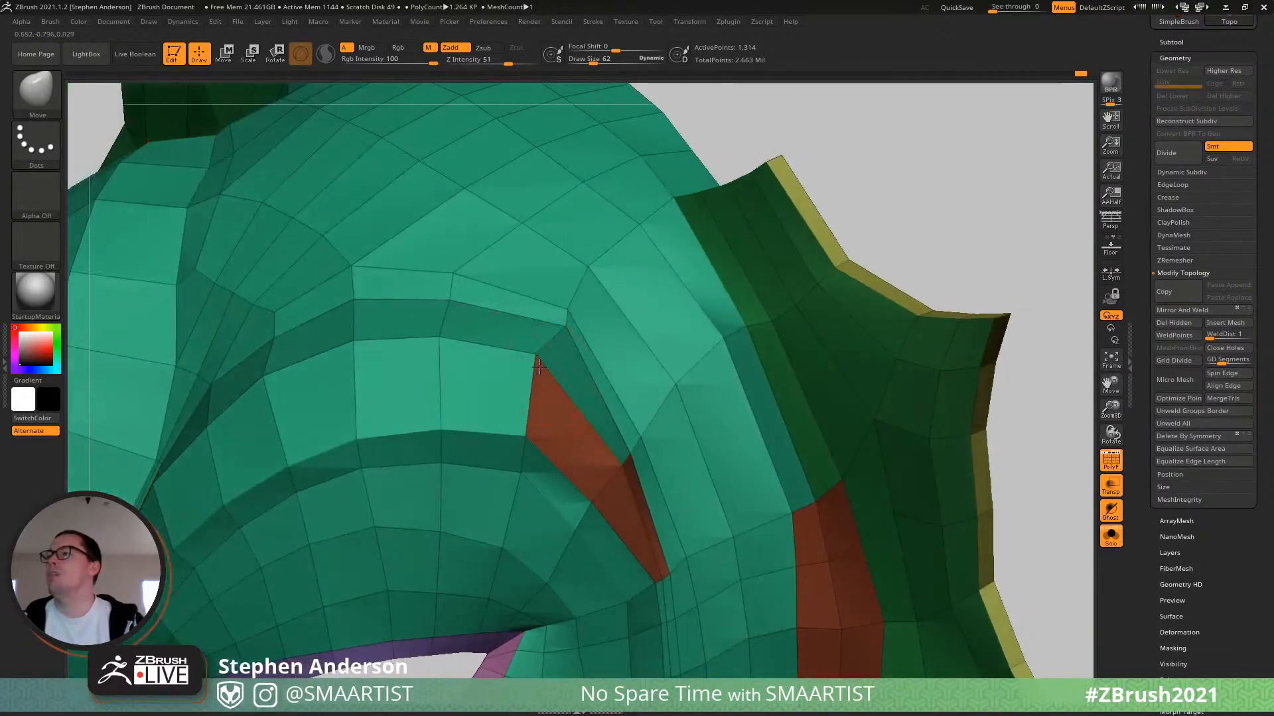
{"action": "left_click_drag", "start_coordinate": [539, 366], "coordinate": [581, 406]}
{"action": "left_click_drag", "start_coordinate": [568, 326], "coordinate": [590, 347]}
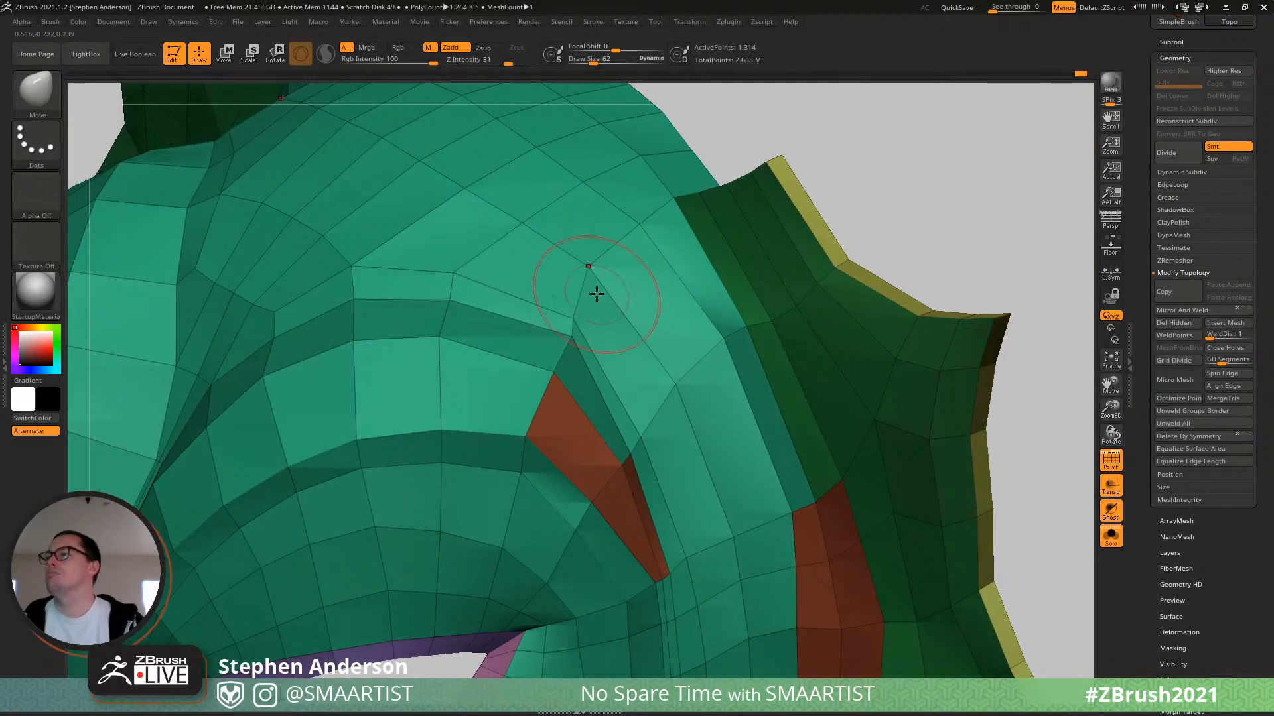
Set the Move brush's draw size to 23, shift the brow vertices above the red strip's tip, and enlarge the brush to 65.
{"action": "right_click_drag", "start_coordinate": [596, 294], "coordinate": [589, 327]}
{"action": "key", "text": "s"}
{"action": "left_click_drag", "start_coordinate": [588, 327], "coordinate": [577, 327]}
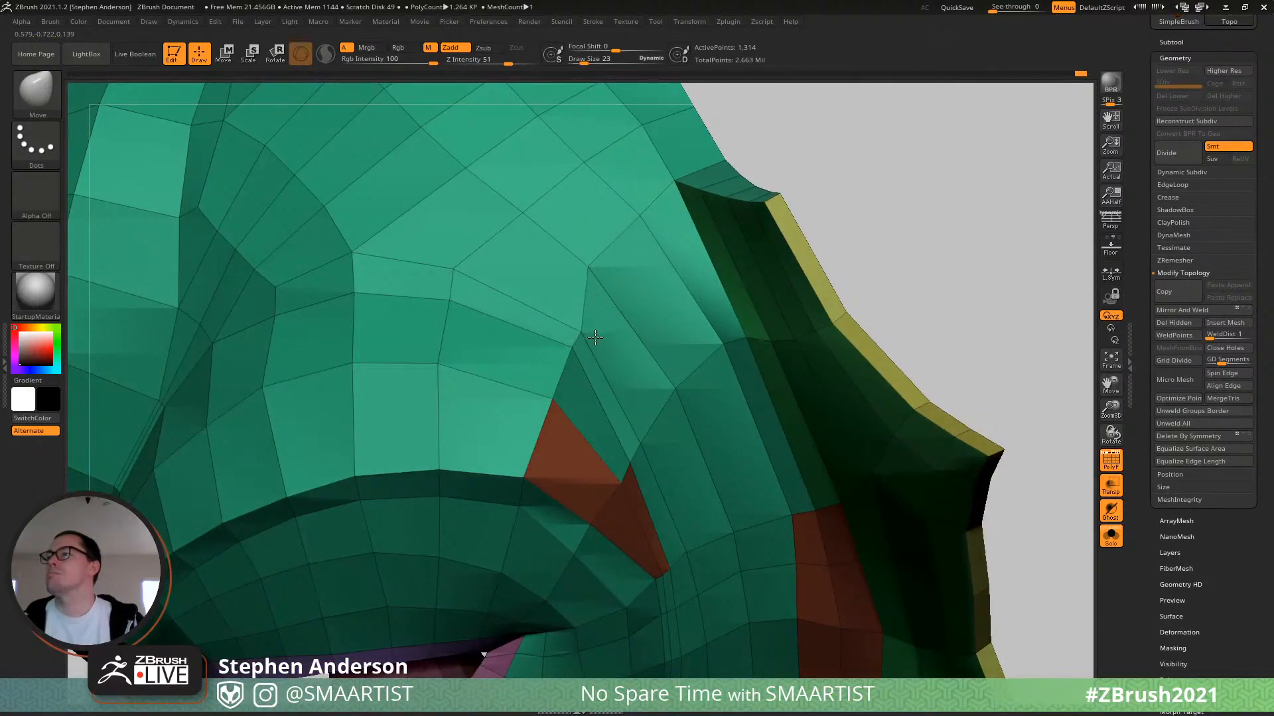
{"action": "right_click_drag", "start_coordinate": [589, 269], "coordinate": [625, 293]}
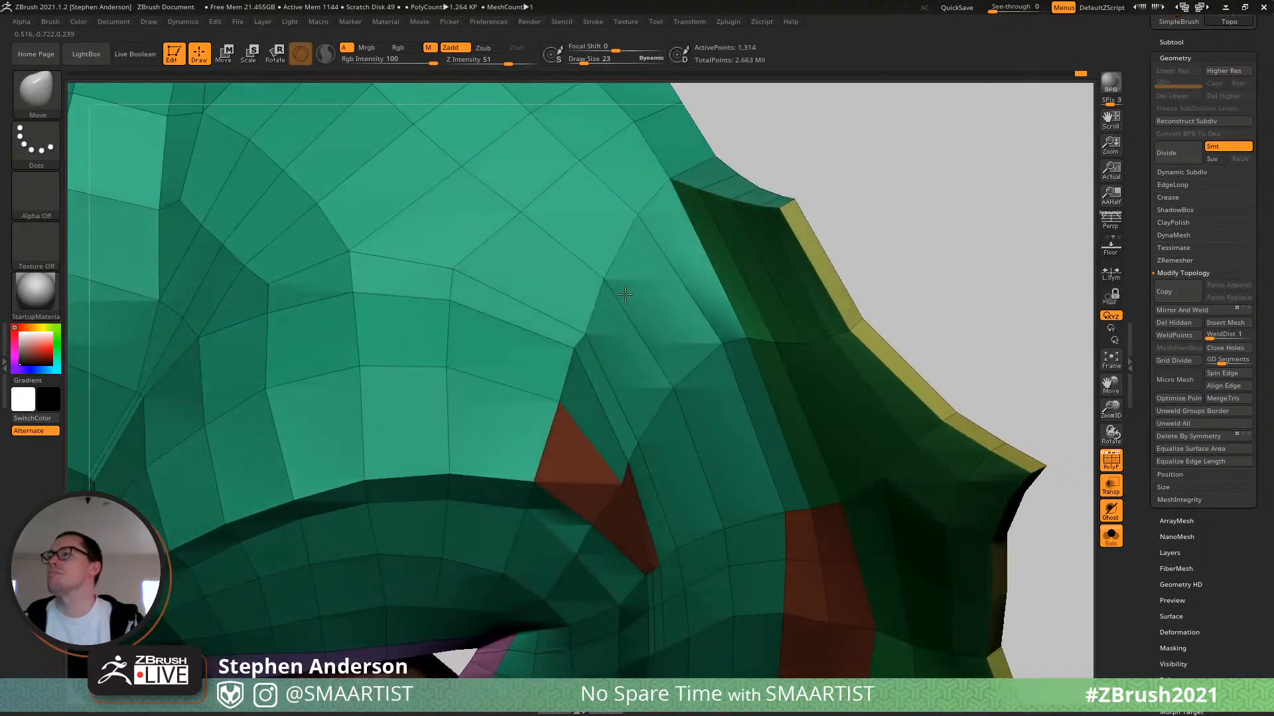
{"action": "mouse_move", "coordinate": [659, 249]}
{"action": "right_mouse_down"}
{"action": "mouse_move", "coordinate": [597, 233]}
{"action": "mouse_move", "coordinate": [540, 266]}
{"action": "right_mouse_up"}
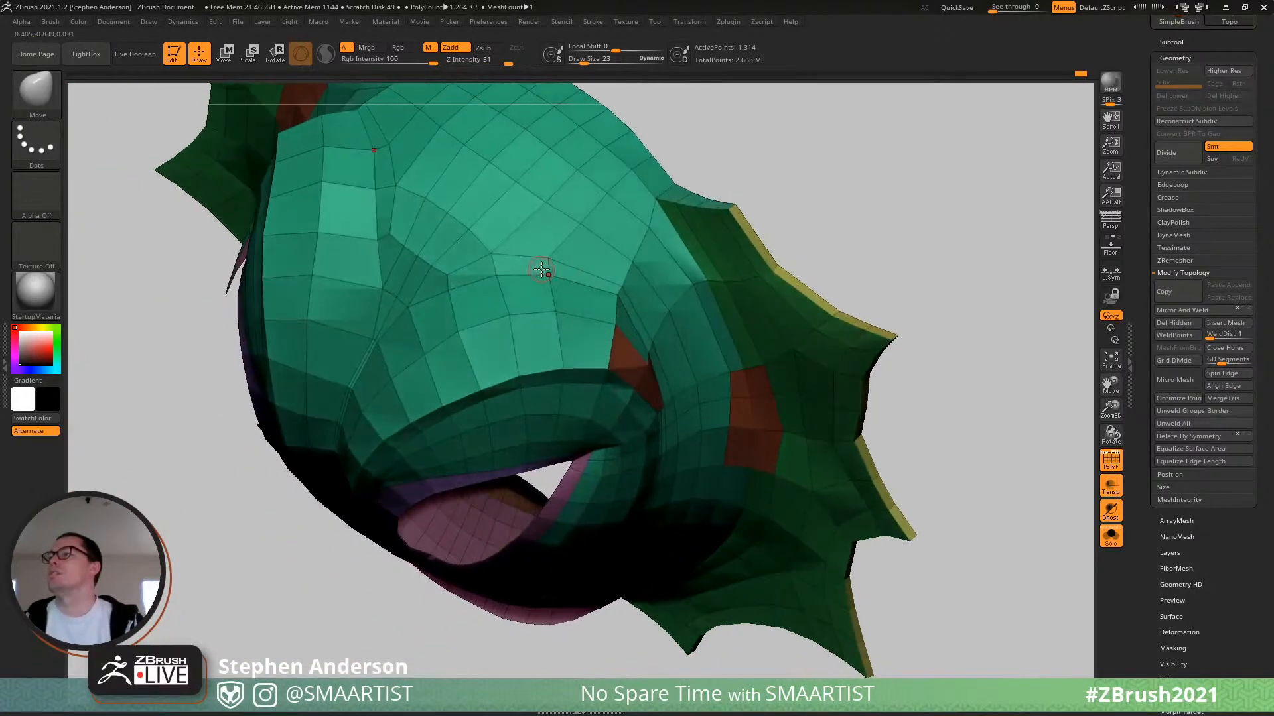
{"action": "key", "text": "s"}
{"action": "left_click_drag", "start_coordinate": [540, 266], "coordinate": [577, 268]}
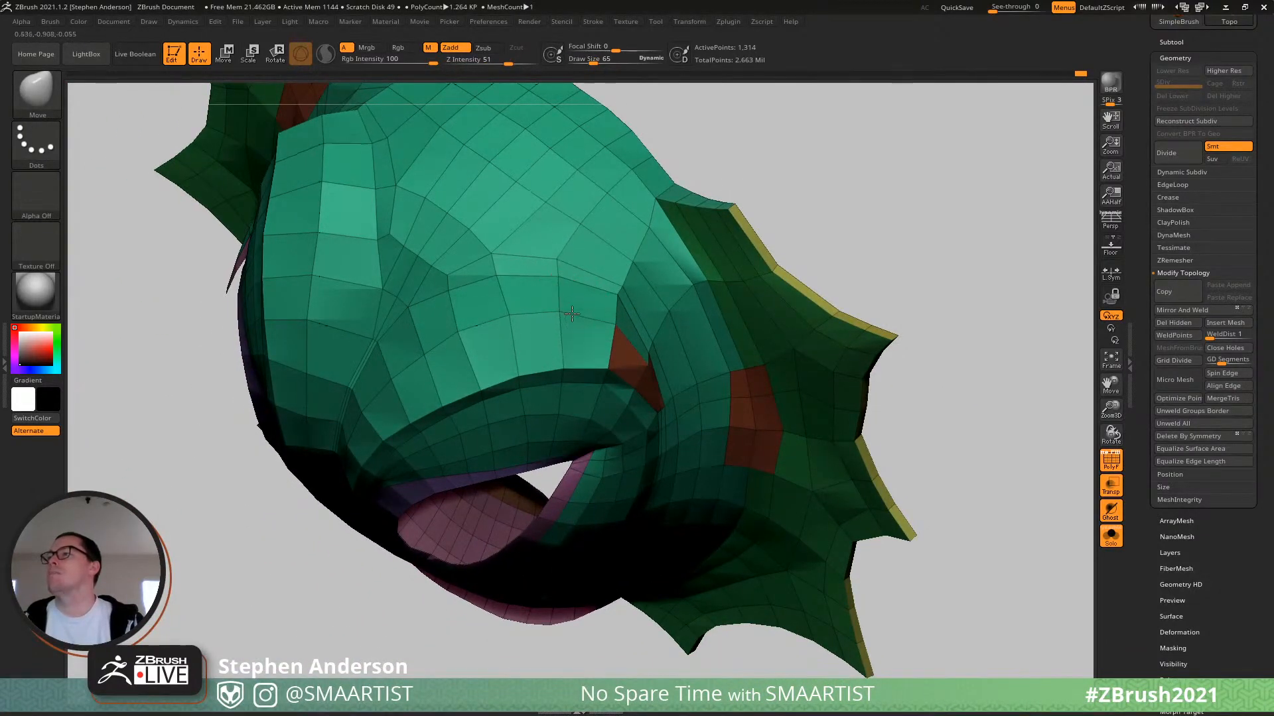
Examine the whole head from the front with the polyframe display switched off, and switch it back on.
{"action": "mouse_move", "coordinate": [617, 197]}
{"action": "right_mouse_down", "text": "ctrl"}
{"action": "mouse_move", "coordinate": [568, 276]}
{"action": "mouse_move", "coordinate": [632, 290]}
{"action": "mouse_move", "coordinate": [690, 343]}
{"action": "mouse_move", "coordinate": [649, 287]}
{"action": "mouse_move", "coordinate": [753, 309]}
{"action": "mouse_move", "coordinate": [673, 359]}
{"action": "right_mouse_up", "text": "ctrl"}
{"action": "key", "text": "shift+f"}
{"action": "key", "text": "shift+f"}
{"action": "key", "text": "shift+f"}
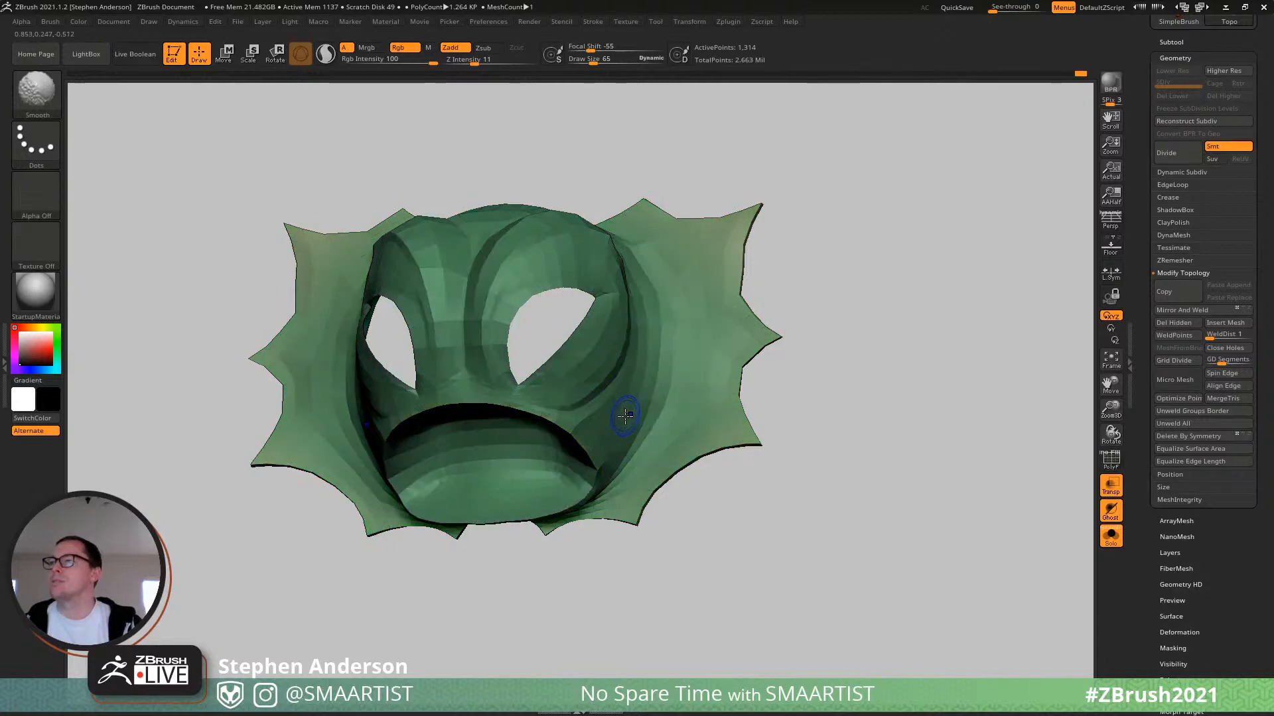
{"action": "mouse_move", "coordinate": [625, 415]}
{"action": "right_mouse_down"}
{"action": "mouse_move", "coordinate": [557, 413]}
{"action": "mouse_move", "coordinate": [633, 410]}
{"action": "mouse_move", "coordinate": [597, 414]}
{"action": "mouse_move", "coordinate": [635, 405]}
{"action": "mouse_move", "coordinate": [580, 378]}
{"action": "mouse_move", "coordinate": [623, 440]}
{"action": "mouse_move", "coordinate": [587, 424]}
{"action": "mouse_move", "coordinate": [655, 392]}
{"action": "mouse_move", "coordinate": [627, 382]}
{"action": "mouse_move", "coordinate": [647, 365]}
{"action": "mouse_move", "coordinate": [690, 356]}
{"action": "mouse_move", "coordinate": [629, 384]}
{"action": "mouse_move", "coordinate": [648, 386]}
{"action": "mouse_move", "coordinate": [620, 464]}
{"action": "mouse_move", "coordinate": [600, 431]}
{"action": "right_mouse_up"}
{"action": "key", "text": "shift+f"}
Isolate the face mesh with its red patches and merge everything visible into a single polygroup.
{"action": "left_click", "coordinate": [576, 390], "text": "ctrl+shift"}
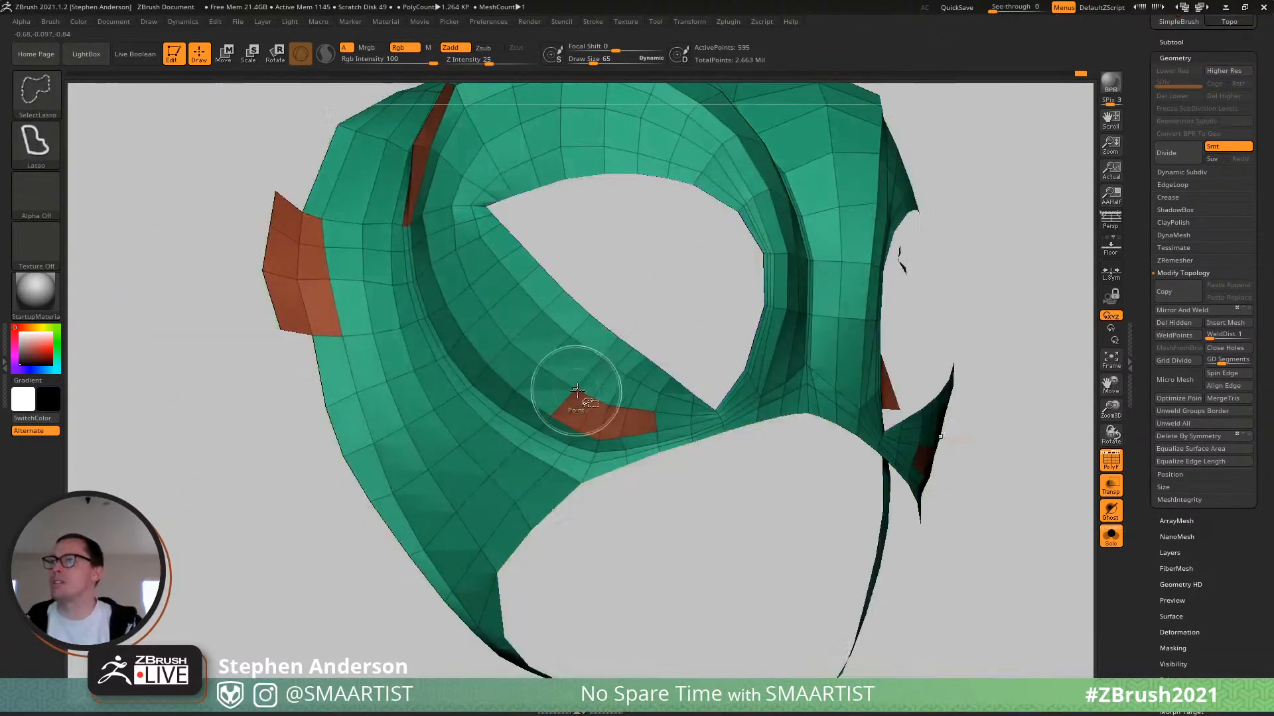
{"action": "right_click_drag", "start_coordinate": [576, 390], "coordinate": [600, 406], "text": "ctrl"}
{"action": "key", "text": "ctrl+w"}
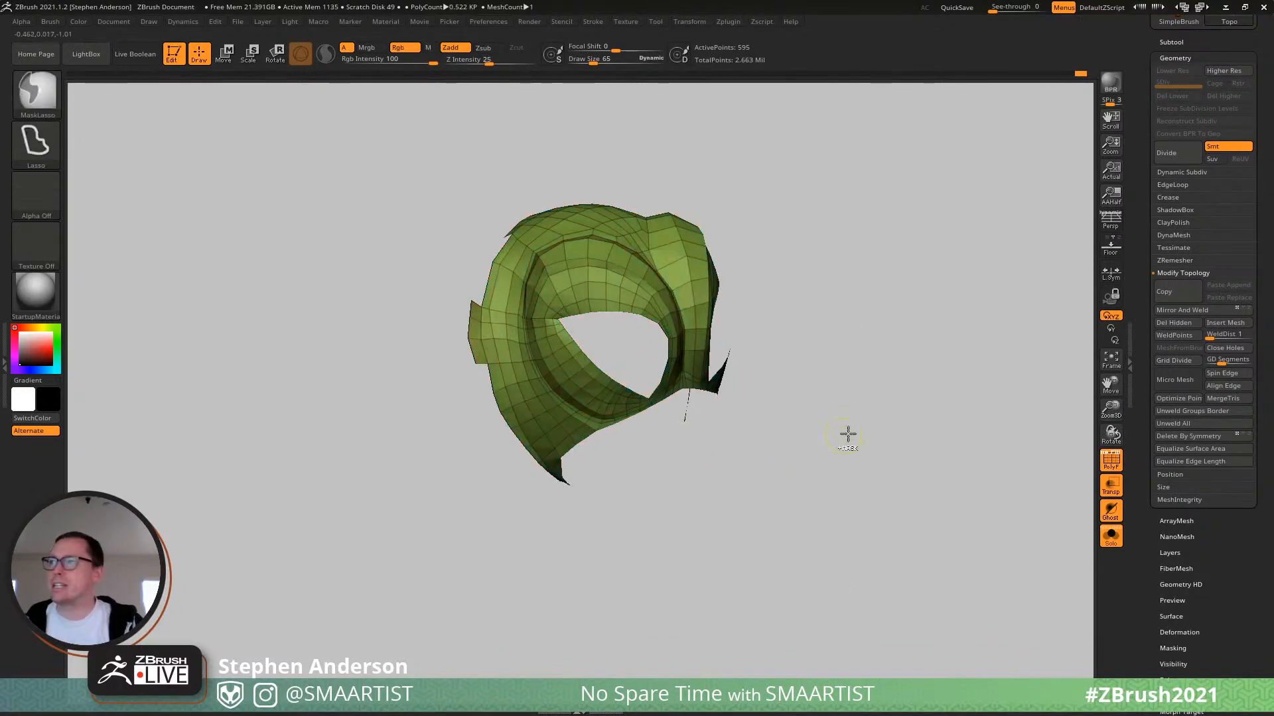
Hide the polygon strip protruding from the face's outer edge, regroup the remaining face as one polygroup, and show the full mesh.
{"action": "left_click", "coordinate": [887, 430], "text": "ctrl+shift"}
{"action": "mouse_move", "coordinate": [551, 266]}
{"action": "right_mouse_down", "text": "ctrl"}
{"action": "mouse_move", "coordinate": [512, 336]}
{"action": "mouse_move", "coordinate": [459, 311]}
{"action": "mouse_move", "coordinate": [485, 347]}
{"action": "right_mouse_up", "text": "ctrl"}
{"action": "left_click", "coordinate": [504, 347], "text": "ctrl+shift"}
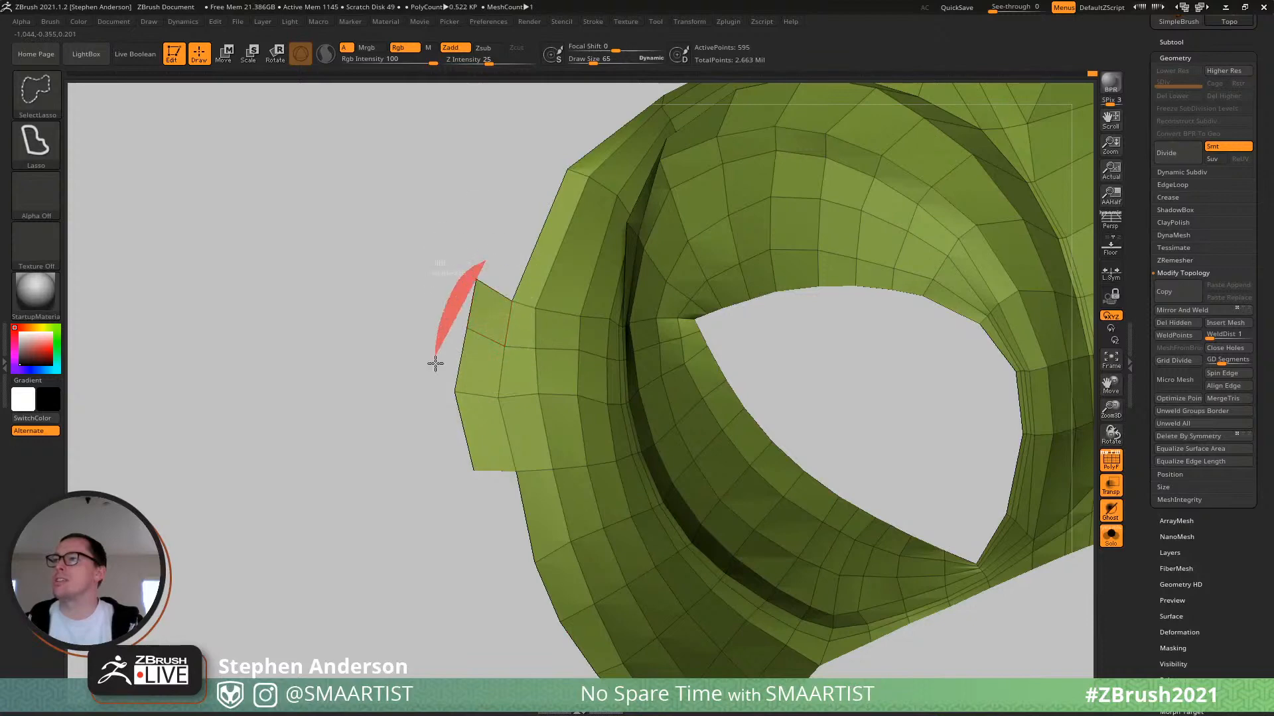
{"action": "key", "text": "f"}
{"action": "left_click_drag", "start_coordinate": [350, 330], "coordinate": [783, 309]}
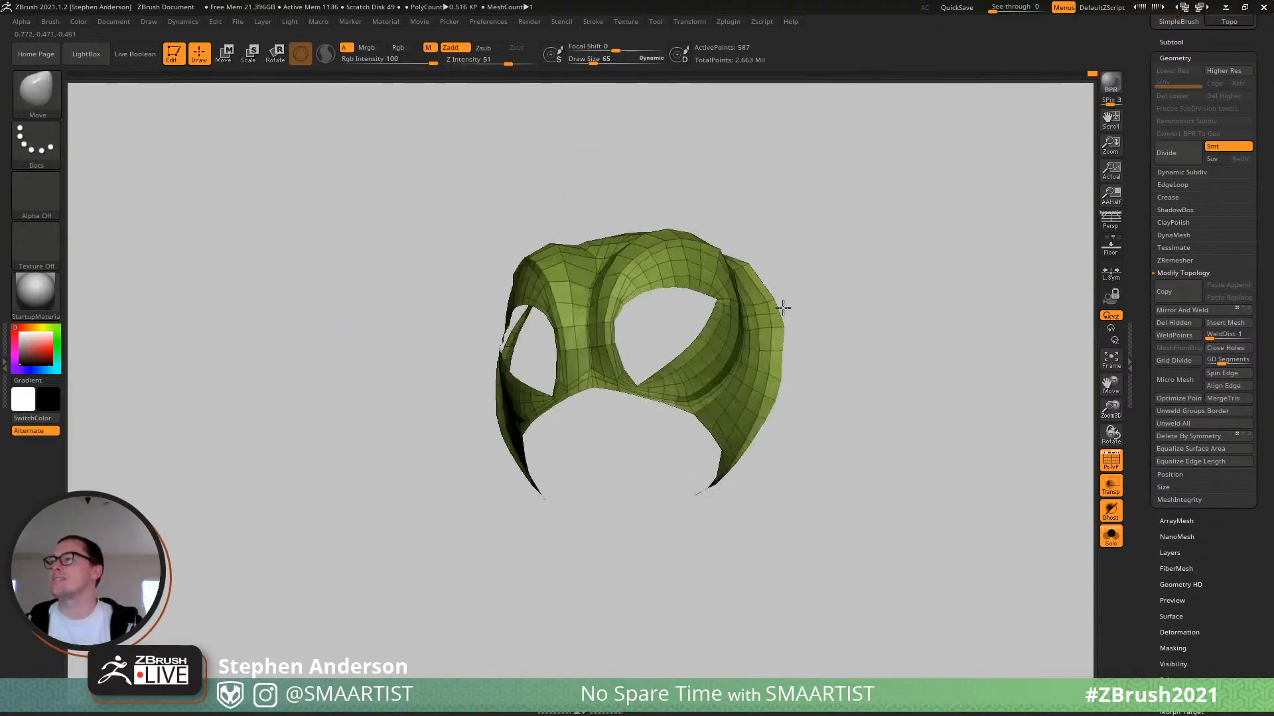
{"action": "key", "text": "ctrl+w"}
{"action": "left_click", "coordinate": [909, 383], "text": "ctrl+shift"}
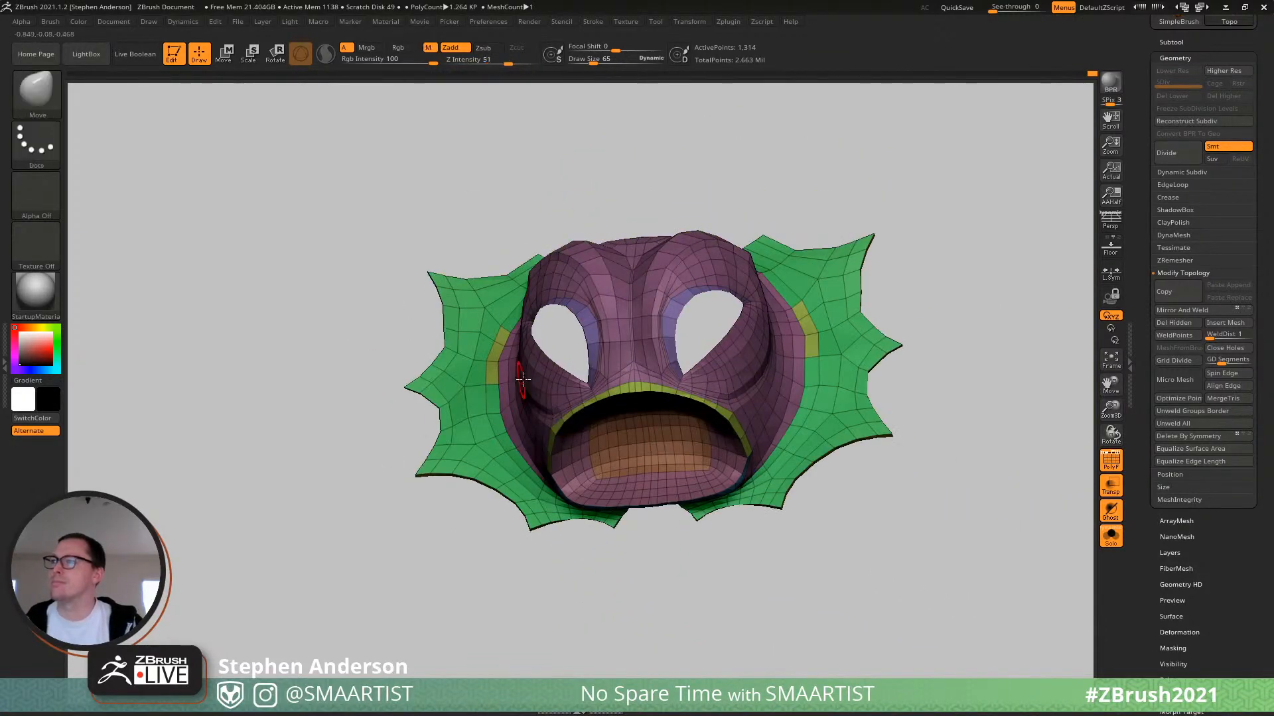
Merge the leftover strip beside the face with the side fins into a single polygroup.
{"action": "right_click_drag", "start_coordinate": [520, 369], "coordinate": [616, 364]}
{"action": "left_click", "coordinate": [406, 295], "text": "ctrl+shift"}
{"action": "mouse_move", "coordinate": [616, 363]}
{"action": "left_mouse_down"}
{"action": "mouse_move", "coordinate": [765, 329]}
{"action": "mouse_move", "coordinate": [781, 287]}
{"action": "mouse_move", "coordinate": [725, 370]}
{"action": "left_mouse_up"}
{"action": "left_click", "coordinate": [807, 430], "text": "ctrl+shift"}
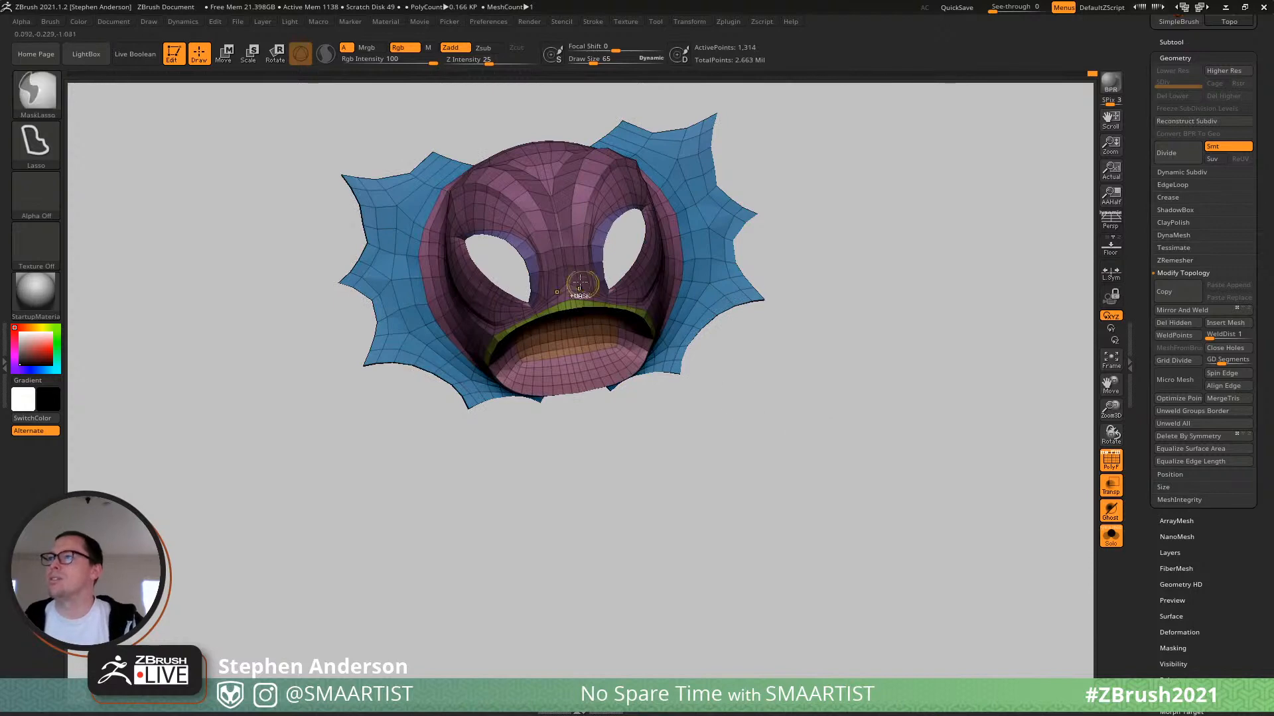
Hide the edge loops of the eyelid area around each eye opening, invert the visibility, and assign them their own polygroup.
{"action": "right_click_drag", "start_coordinate": [580, 282], "coordinate": [524, 288], "text": "ctrl"}
{"action": "mouse_move", "coordinate": [587, 531]}
{"action": "right_mouse_down", "text": "alt"}
{"action": "mouse_move", "coordinate": [560, 361]}
{"action": "mouse_move", "coordinate": [583, 327]}
{"action": "mouse_move", "coordinate": [597, 482]}
{"action": "mouse_move", "coordinate": [643, 438]}
{"action": "mouse_move", "coordinate": [684, 448]}
{"action": "mouse_move", "coordinate": [488, 410]}
{"action": "right_mouse_up", "text": "alt"}
{"action": "left_click", "coordinate": [455, 430], "text": "ctrl+alt+shift"}
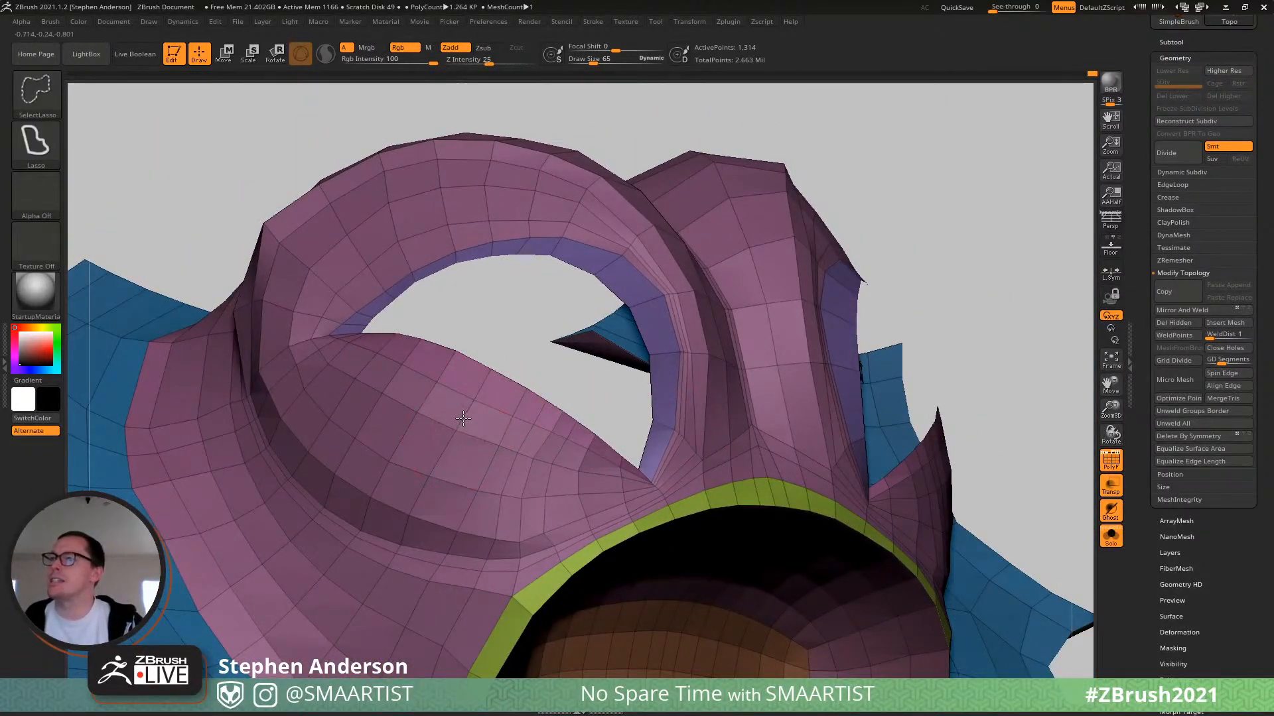
{"action": "left_click", "coordinate": [448, 453], "text": "ctrl+alt+shift"}
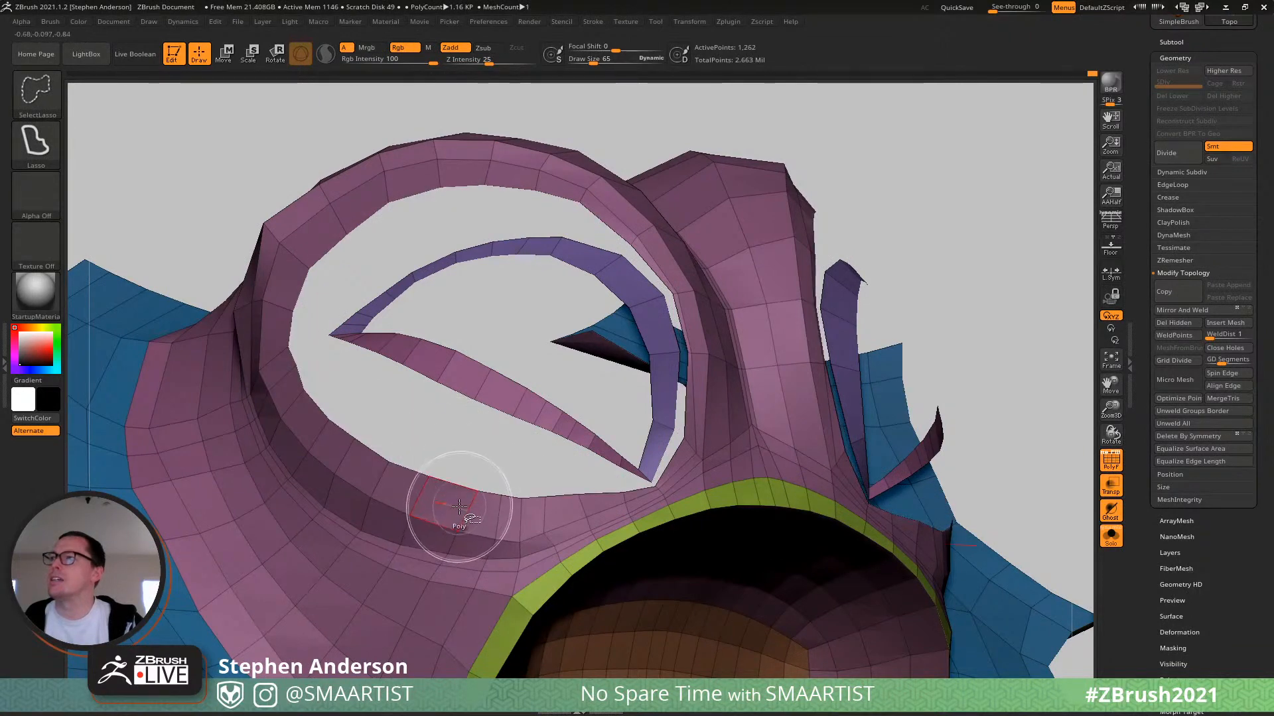
{"action": "left_click", "coordinate": [423, 503], "text": "ctrl+alt+shift"}
{"action": "key", "text": "b"}
{"action": "key", "text": "m"}
{"action": "key", "text": "v"}
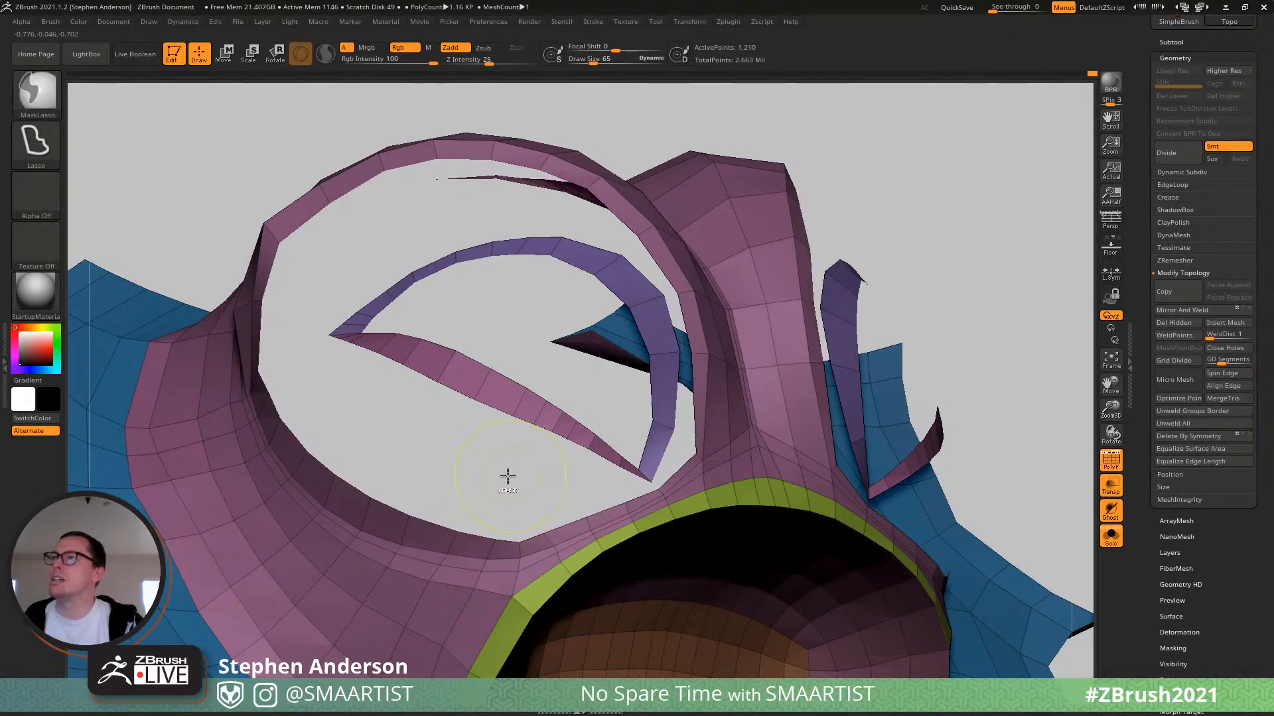
{"action": "right_click_drag", "start_coordinate": [507, 475], "coordinate": [471, 501]}
{"action": "right_click_drag", "start_coordinate": [440, 484], "coordinate": [554, 372], "text": "ctrl"}
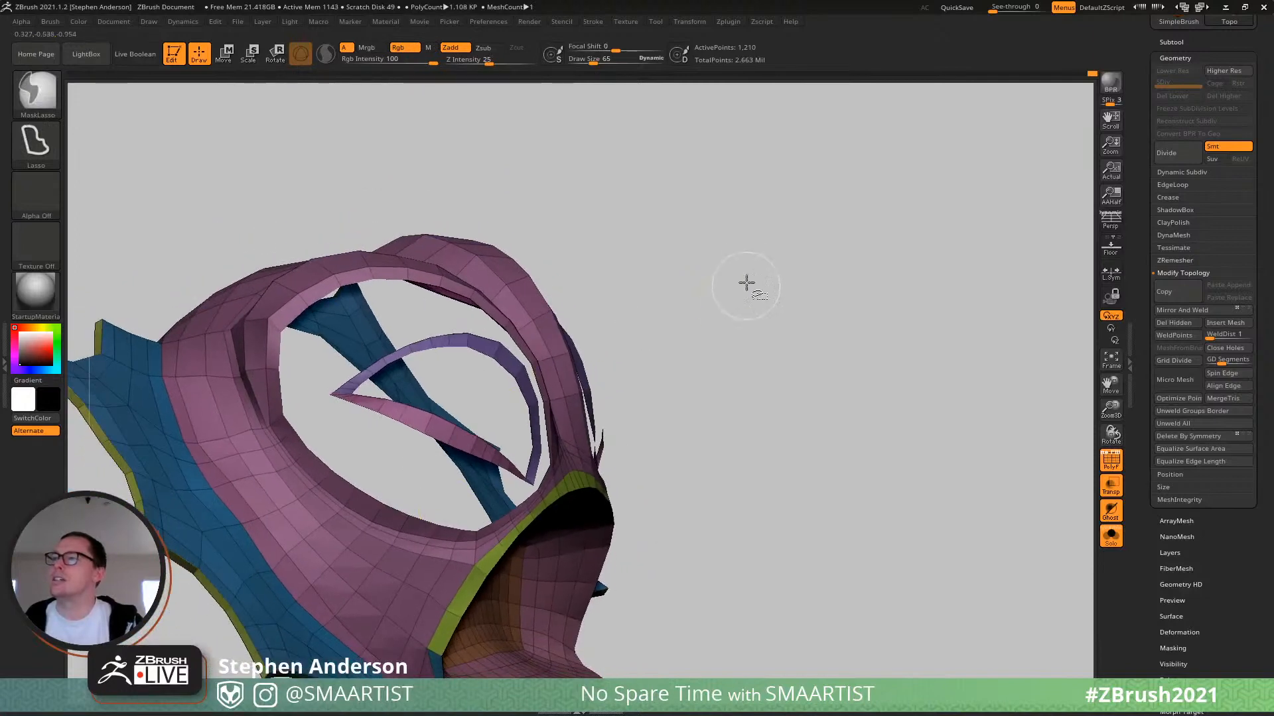
{"action": "left_click_drag", "start_coordinate": [747, 284], "coordinate": [787, 365], "text": "ctrl+shift"}
{"action": "key", "text": "ctrl+w"}
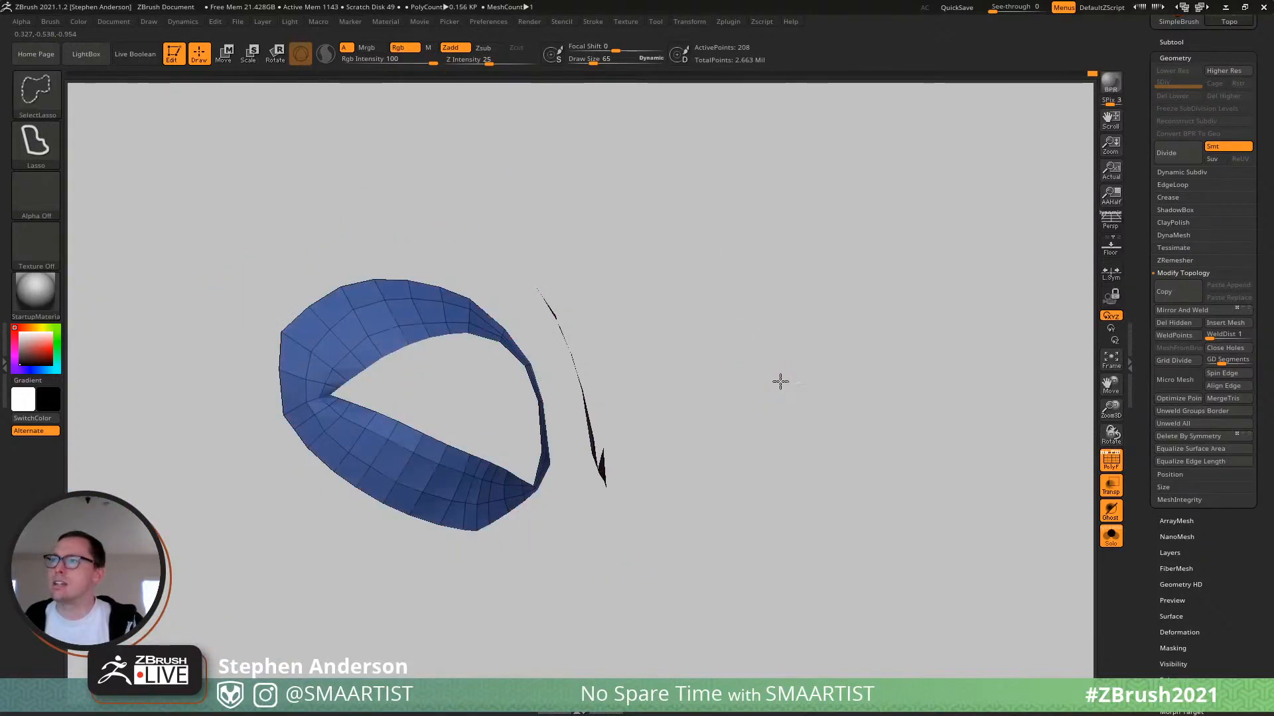
{"action": "left_click", "coordinate": [775, 379], "text": "ctrl+shift"}
Isolate the single edge loop encircling the eyelid polygroup and assign it its own polygroup.
{"action": "left_click", "coordinate": [325, 478], "text": "ctrl+shift"}
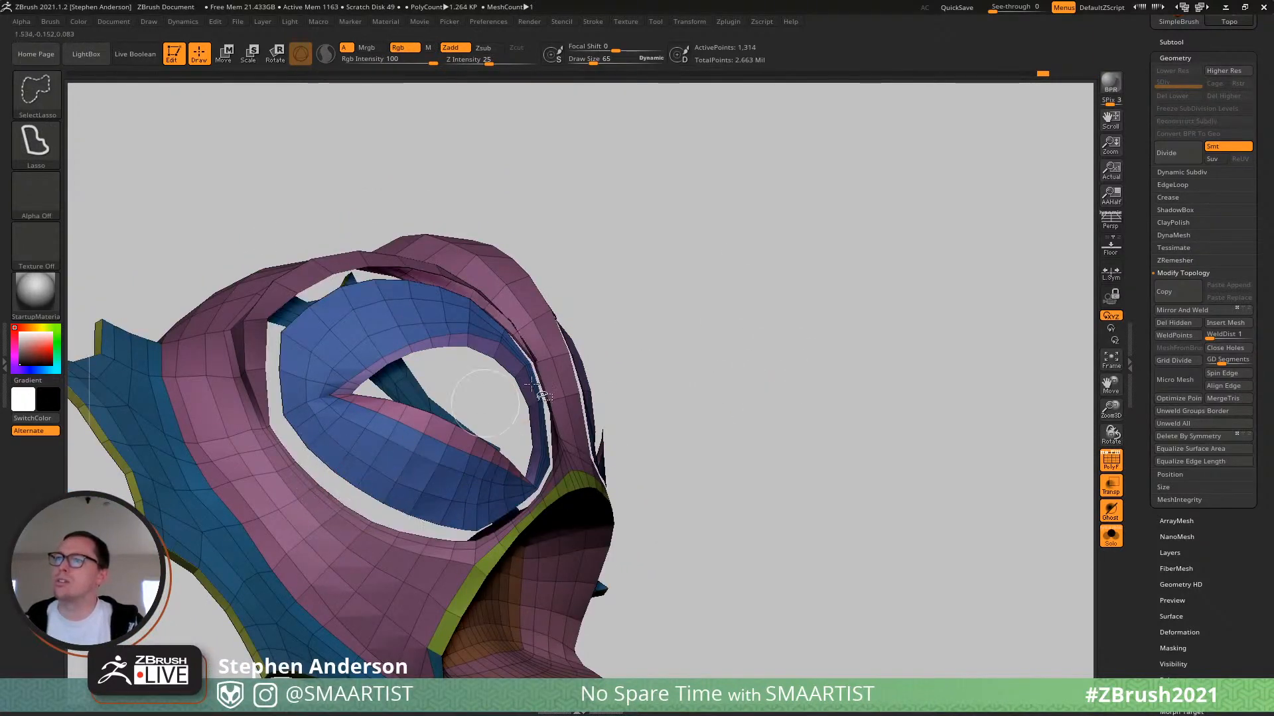
{"action": "right_click_drag", "start_coordinate": [342, 461], "coordinate": [222, 445]}
{"action": "left_click_drag", "start_coordinate": [811, 198], "coordinate": [820, 281], "text": "ctrl+shift"}
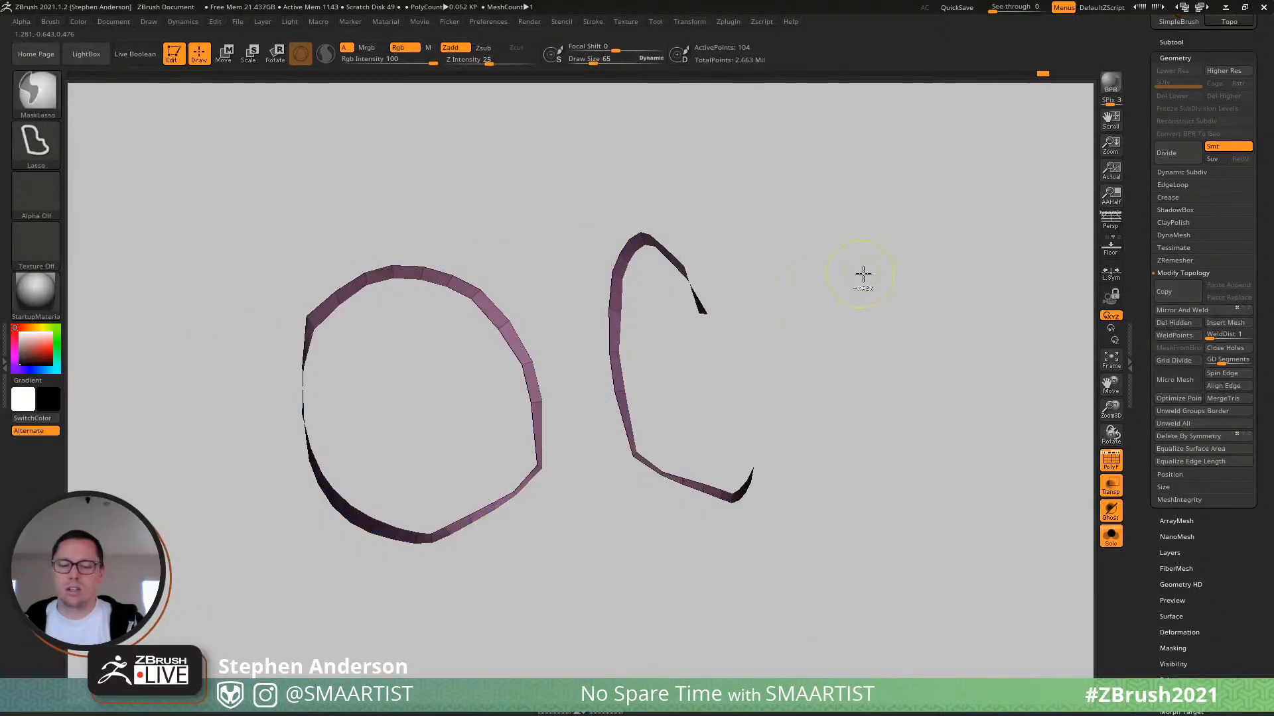
{"action": "key", "text": "ctrl+w"}
{"action": "left_click", "coordinate": [923, 244], "text": "ctrl+shift"}
{"action": "right_click_drag", "start_coordinate": [412, 315], "coordinate": [520, 348]}
{"action": "left_click", "coordinate": [277, 309], "text": "ctrl+shift"}
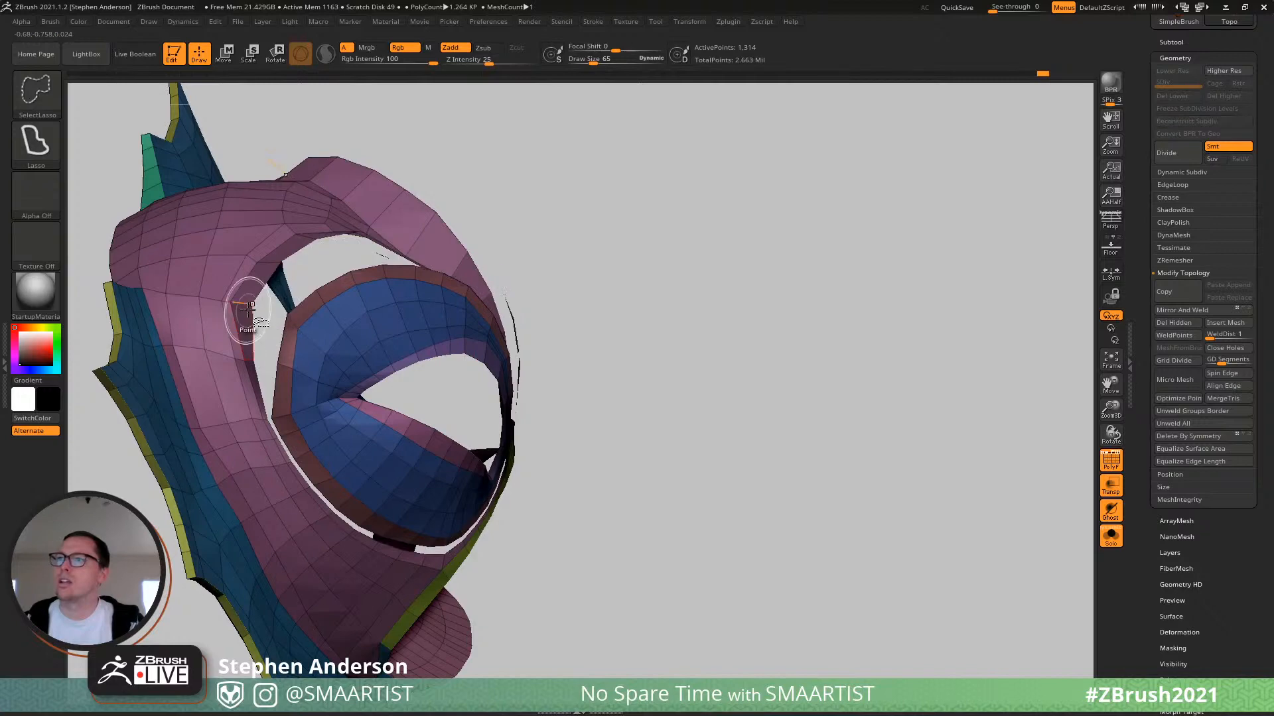
{"action": "left_click", "coordinate": [244, 306], "text": "ctrl+shift"}
{"action": "right_click_drag", "start_coordinate": [244, 306], "coordinate": [361, 264]}
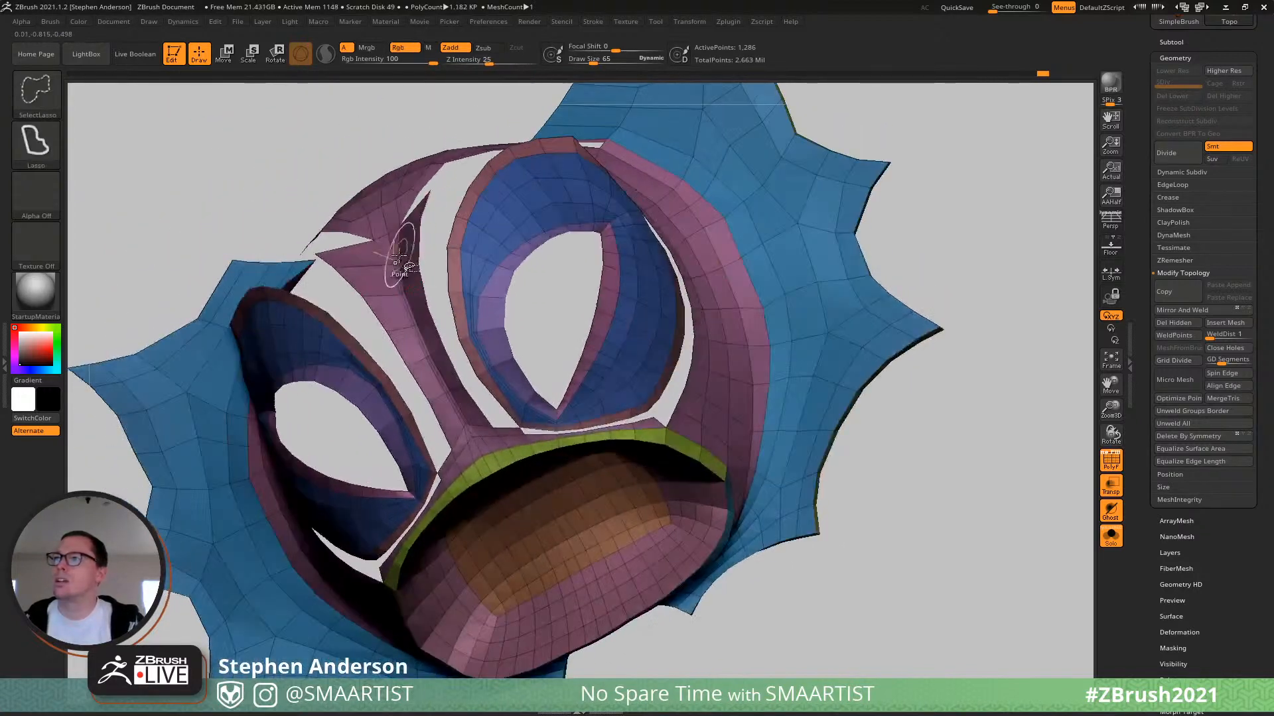
{"action": "left_click", "coordinate": [361, 264], "text": "ctrl+shift"}
{"action": "key", "text": "ctrl+z"}
Isolate the face polygroup to examine the mesh between the eyes and above the upper lip, and restore the full head.
{"action": "right_click_drag", "start_coordinate": [426, 361], "coordinate": [384, 250], "text": "ctrl"}
{"action": "left_click", "coordinate": [424, 355], "text": "ctrl+shift"}
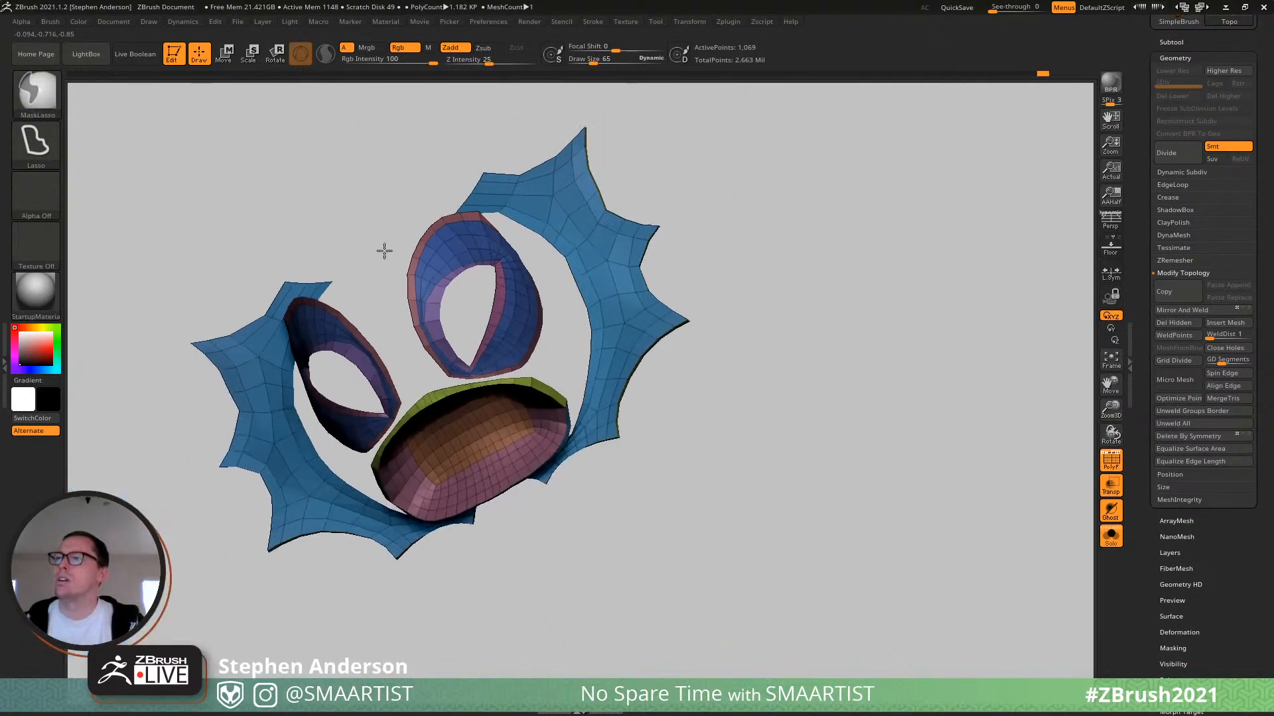
{"action": "left_click_drag", "start_coordinate": [630, 268], "coordinate": [666, 286], "text": "ctrl+shift"}
{"action": "mouse_move", "coordinate": [570, 311]}
{"action": "right_mouse_down"}
{"action": "mouse_move", "coordinate": [477, 285]}
{"action": "mouse_move", "coordinate": [418, 441]}
{"action": "mouse_move", "coordinate": [445, 396]}
{"action": "mouse_move", "coordinate": [415, 365]}
{"action": "mouse_move", "coordinate": [431, 341]}
{"action": "mouse_move", "coordinate": [435, 370]}
{"action": "mouse_move", "coordinate": [516, 388]}
{"action": "right_mouse_up"}
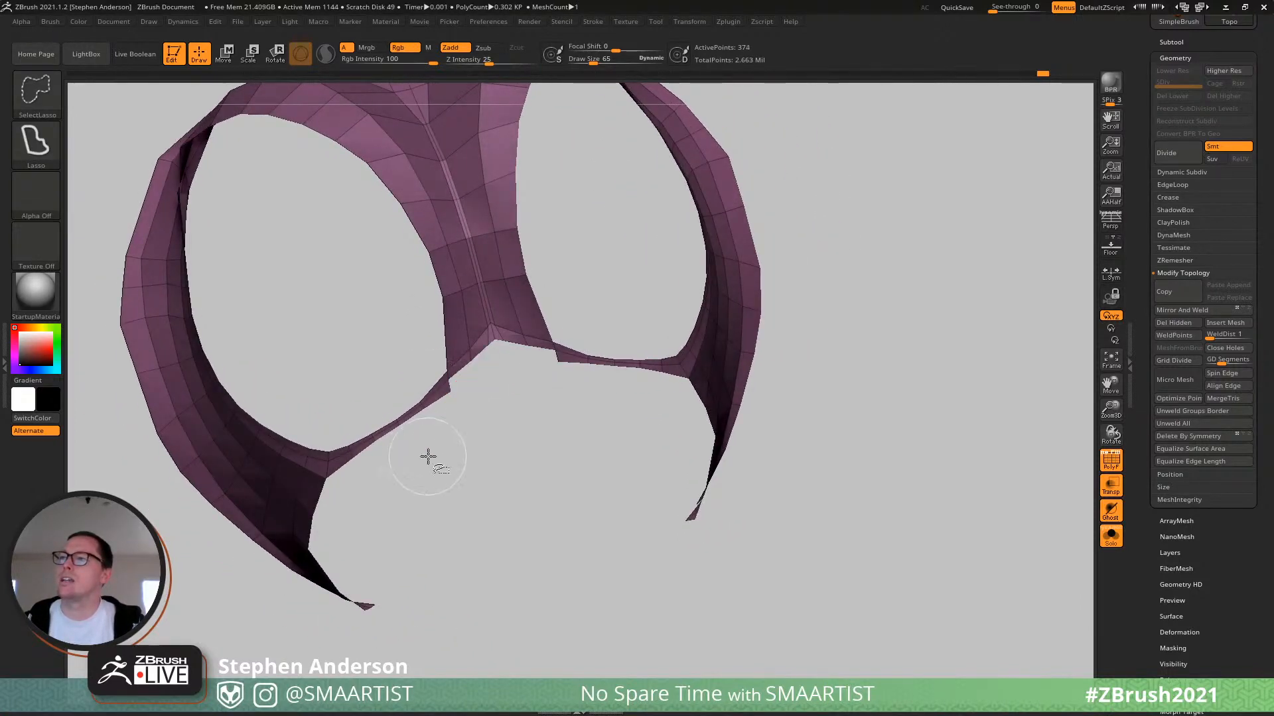
{"action": "right_click_drag", "start_coordinate": [487, 394], "coordinate": [507, 475], "text": "alt"}
{"action": "mouse_move", "coordinate": [507, 475]}
{"action": "right_mouse_down", "text": "ctrl"}
{"action": "mouse_move", "coordinate": [495, 345]}
{"action": "mouse_move", "coordinate": [518, 426]}
{"action": "mouse_move", "coordinate": [521, 510]}
{"action": "right_mouse_up", "text": "ctrl"}
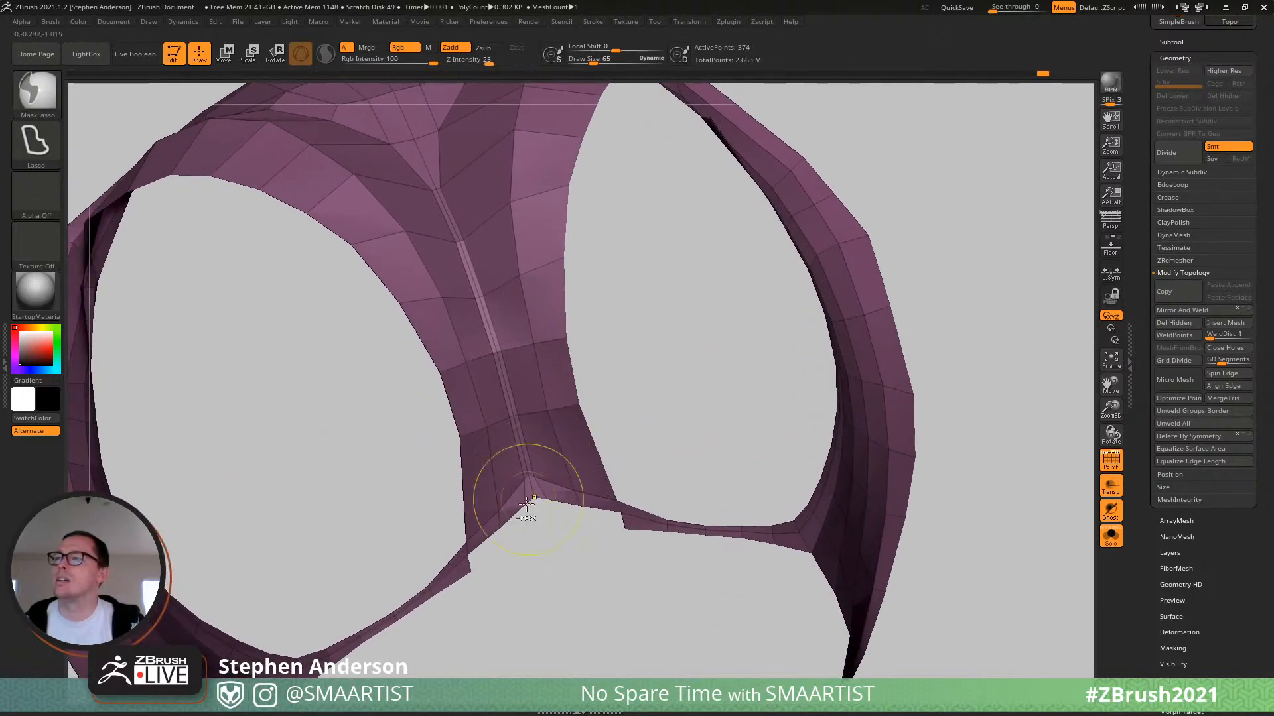
{"action": "left_click", "coordinate": [536, 510], "text": "ctrl+shift"}
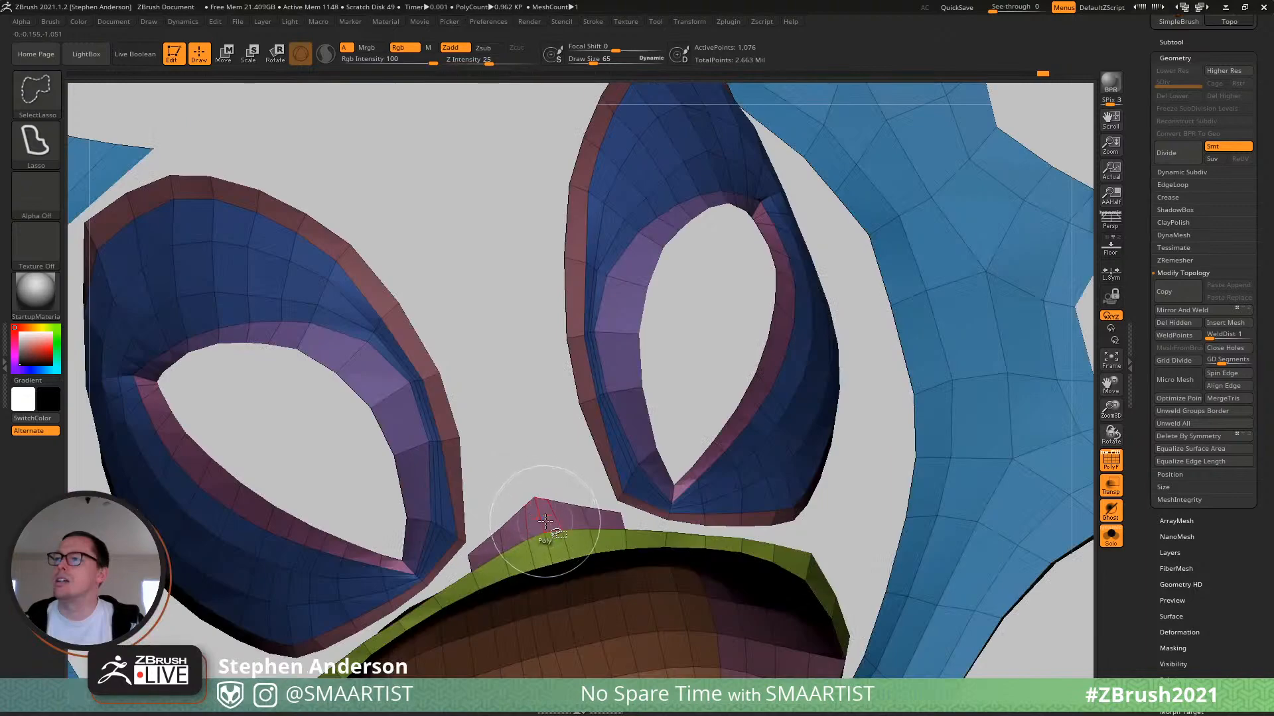
{"action": "key", "text": "f"}
Examine the edge flow around the eye corners, nose bridge, lips and mouth interior from several angles.
{"action": "mouse_move", "coordinate": [500, 412]}
{"action": "right_mouse_down", "text": "ctrl"}
{"action": "mouse_move", "coordinate": [500, 438]}
{"action": "mouse_move", "coordinate": [464, 398]}
{"action": "mouse_move", "coordinate": [467, 419]}
{"action": "mouse_move", "coordinate": [487, 418]}
{"action": "mouse_move", "coordinate": [468, 414]}
{"action": "right_mouse_up", "text": "ctrl"}
{"action": "right_click_drag", "start_coordinate": [514, 379], "coordinate": [512, 388], "text": "ctrl"}
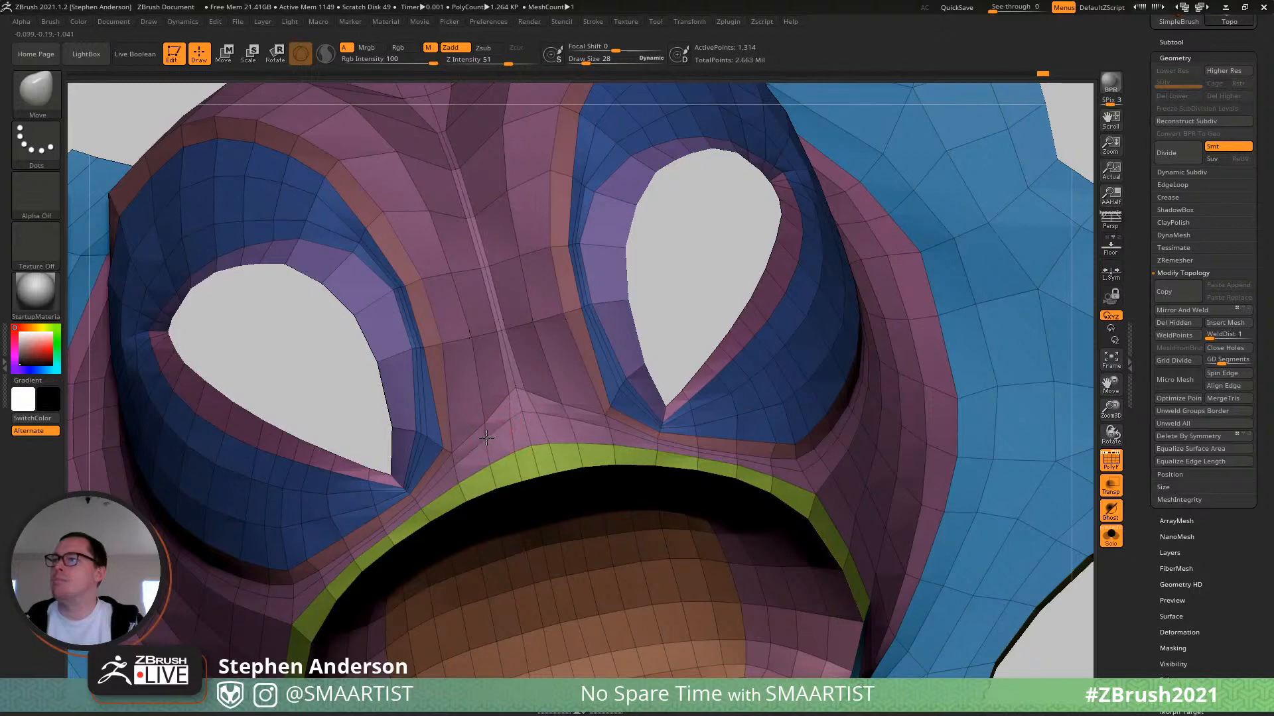
{"action": "mouse_move", "coordinate": [481, 474]}
{"action": "right_mouse_down", "text": "ctrl"}
{"action": "mouse_move", "coordinate": [483, 457]}
{"action": "mouse_move", "coordinate": [556, 418]}
{"action": "mouse_move", "coordinate": [542, 405]}
{"action": "mouse_move", "coordinate": [414, 450]}
{"action": "mouse_move", "coordinate": [437, 481]}
{"action": "mouse_move", "coordinate": [587, 418]}
{"action": "mouse_move", "coordinate": [599, 437]}
{"action": "right_mouse_up", "text": "ctrl"}
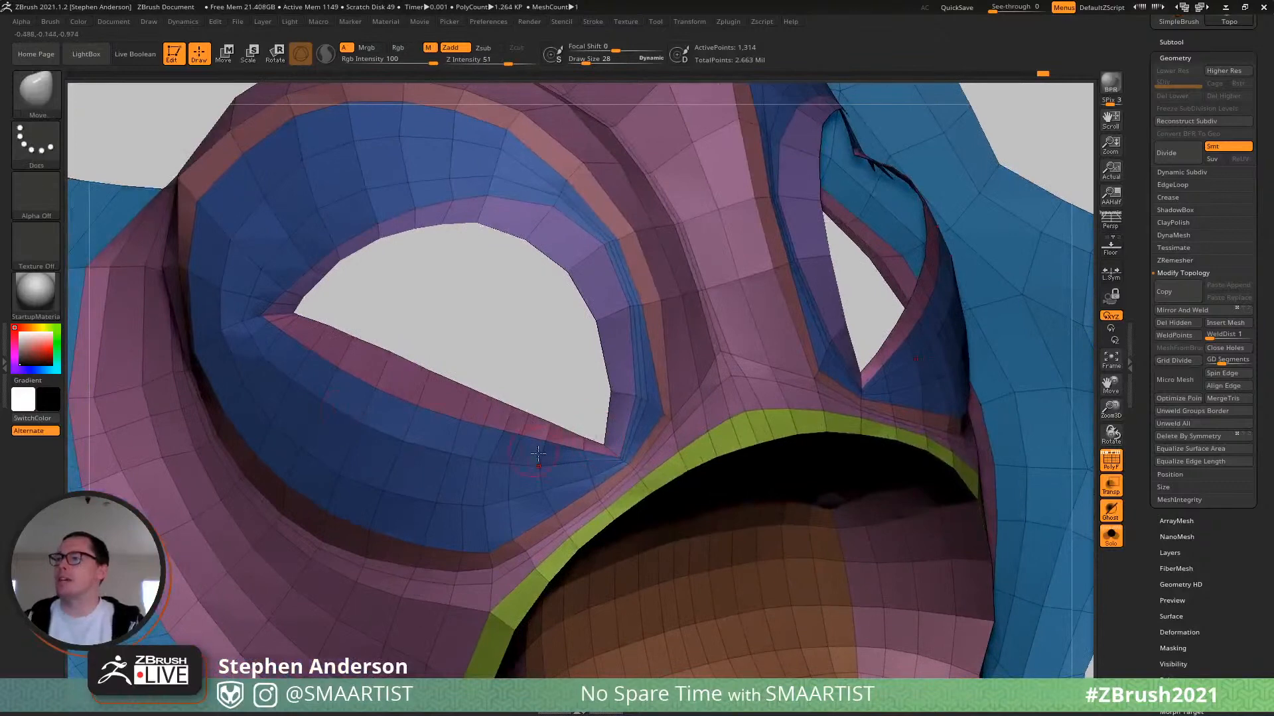
{"action": "mouse_move", "coordinate": [625, 393]}
{"action": "right_mouse_down", "text": "ctrl"}
{"action": "mouse_move", "coordinate": [615, 426]}
{"action": "mouse_move", "coordinate": [571, 376]}
{"action": "mouse_move", "coordinate": [501, 471]}
{"action": "right_mouse_up", "text": "ctrl"}
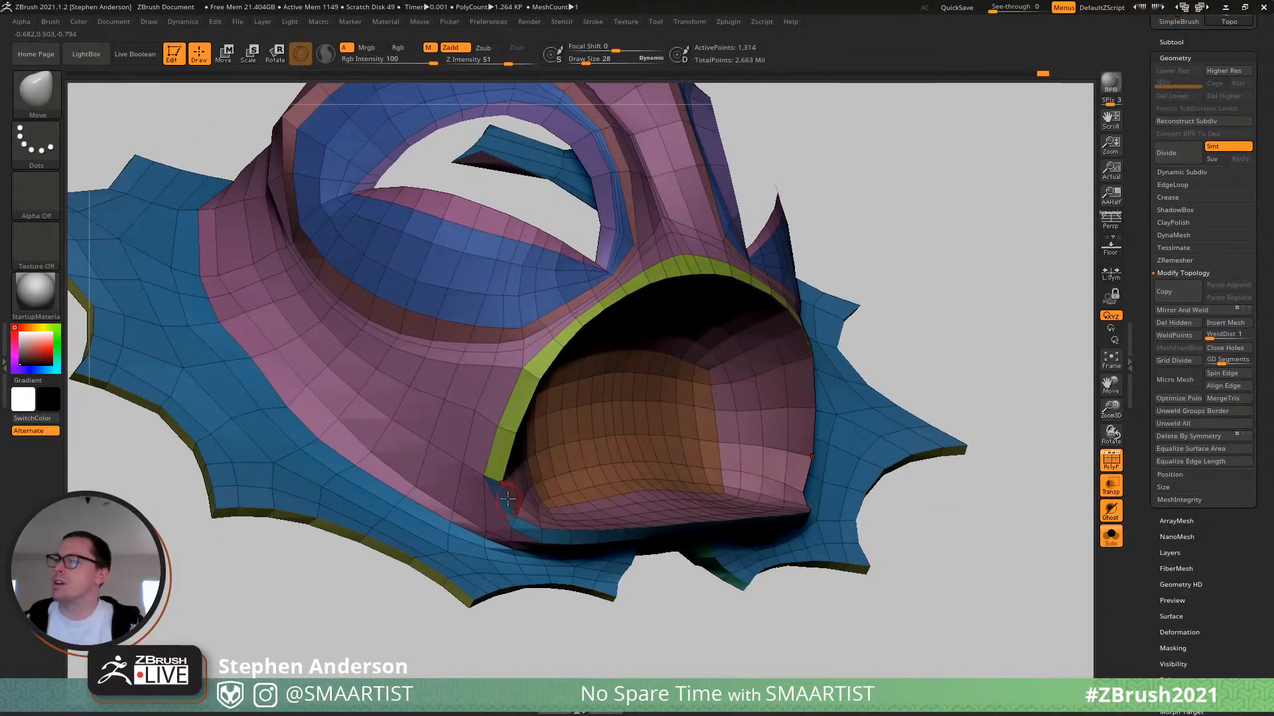
{"action": "right_click_drag", "start_coordinate": [554, 539], "coordinate": [579, 541]}
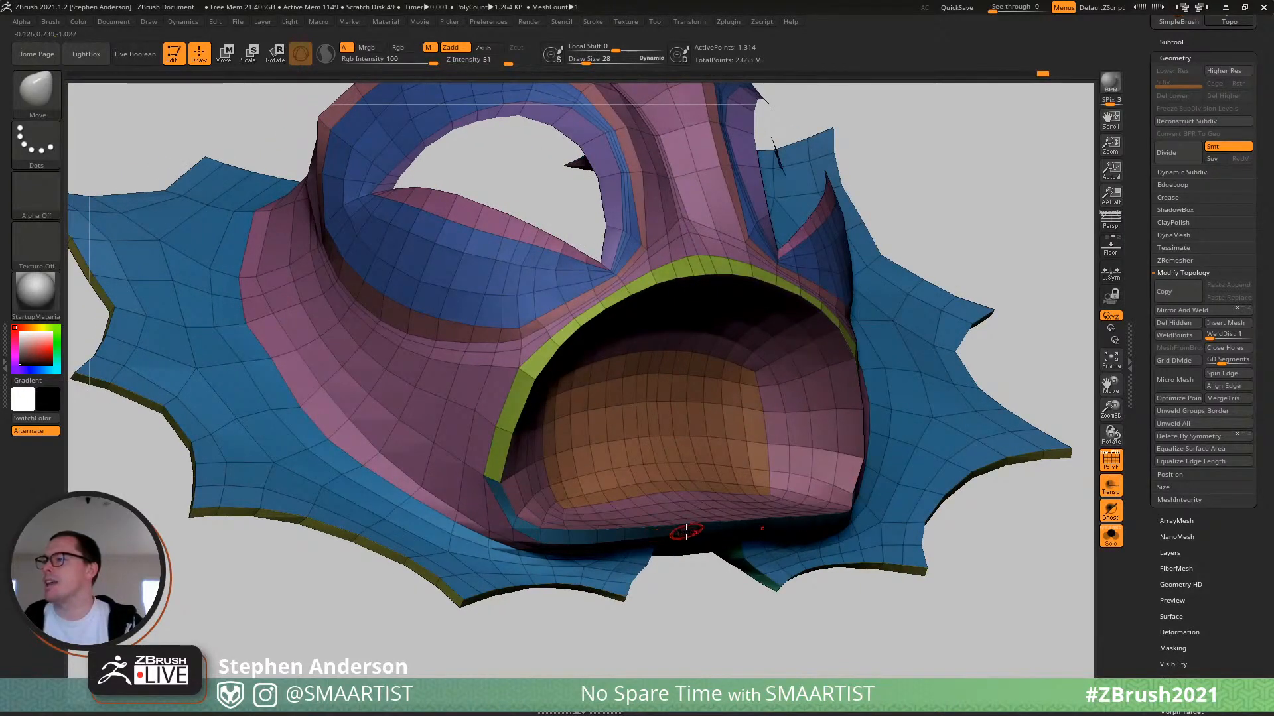
{"action": "right_click_drag", "start_coordinate": [730, 530], "coordinate": [727, 526]}
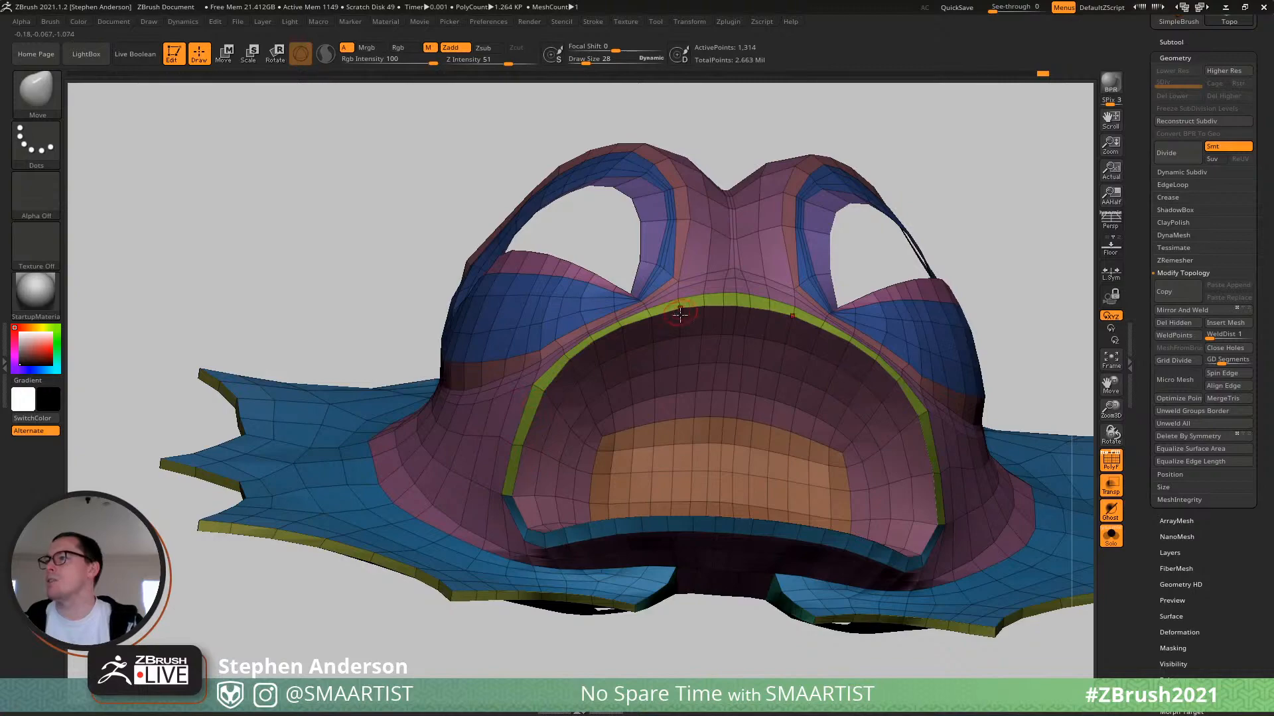
{"action": "right_click_drag", "start_coordinate": [680, 315], "coordinate": [743, 268]}
{"action": "mouse_move", "coordinate": [557, 416]}
{"action": "right_mouse_down"}
{"action": "mouse_move", "coordinate": [600, 389]}
{"action": "mouse_move", "coordinate": [575, 352]}
{"action": "mouse_move", "coordinate": [606, 355]}
{"action": "mouse_move", "coordinate": [604, 382]}
{"action": "mouse_move", "coordinate": [476, 533]}
{"action": "mouse_move", "coordinate": [534, 420]}
{"action": "mouse_move", "coordinate": [532, 431]}
{"action": "mouse_move", "coordinate": [520, 412]}
{"action": "mouse_move", "coordinate": [571, 451]}
{"action": "mouse_move", "coordinate": [597, 443]}
{"action": "right_mouse_up"}
Reduce the Move brush's draw size to 10 at the inner eye corners, and enlarge it to 26.
{"action": "key", "text": "s"}
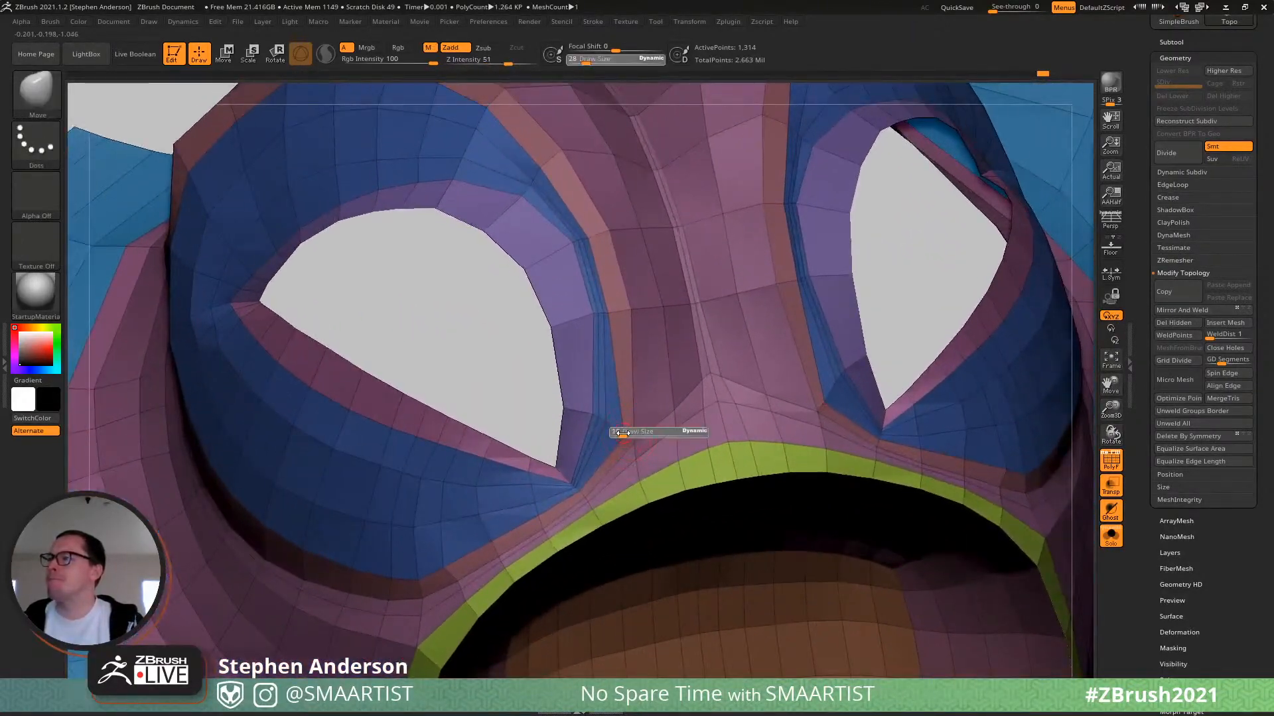
{"action": "left_click_drag", "start_coordinate": [623, 432], "coordinate": [620, 432]}
{"action": "right_click_drag", "start_coordinate": [609, 429], "coordinate": [879, 346]}
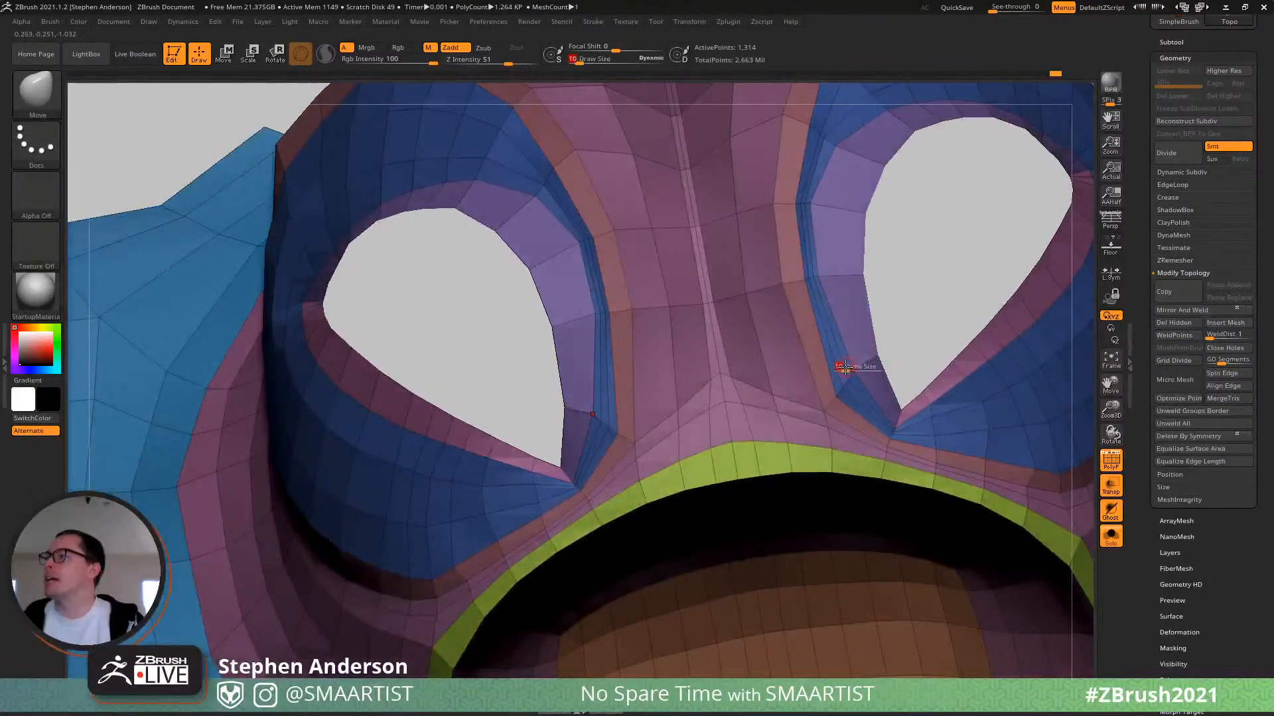
{"action": "left_click_drag", "start_coordinate": [851, 372], "coordinate": [853, 372]}
{"action": "mouse_move", "coordinate": [853, 373]}
{"action": "right_mouse_down"}
{"action": "mouse_move", "coordinate": [601, 431]}
{"action": "mouse_move", "coordinate": [292, 373]}
{"action": "right_mouse_up"}
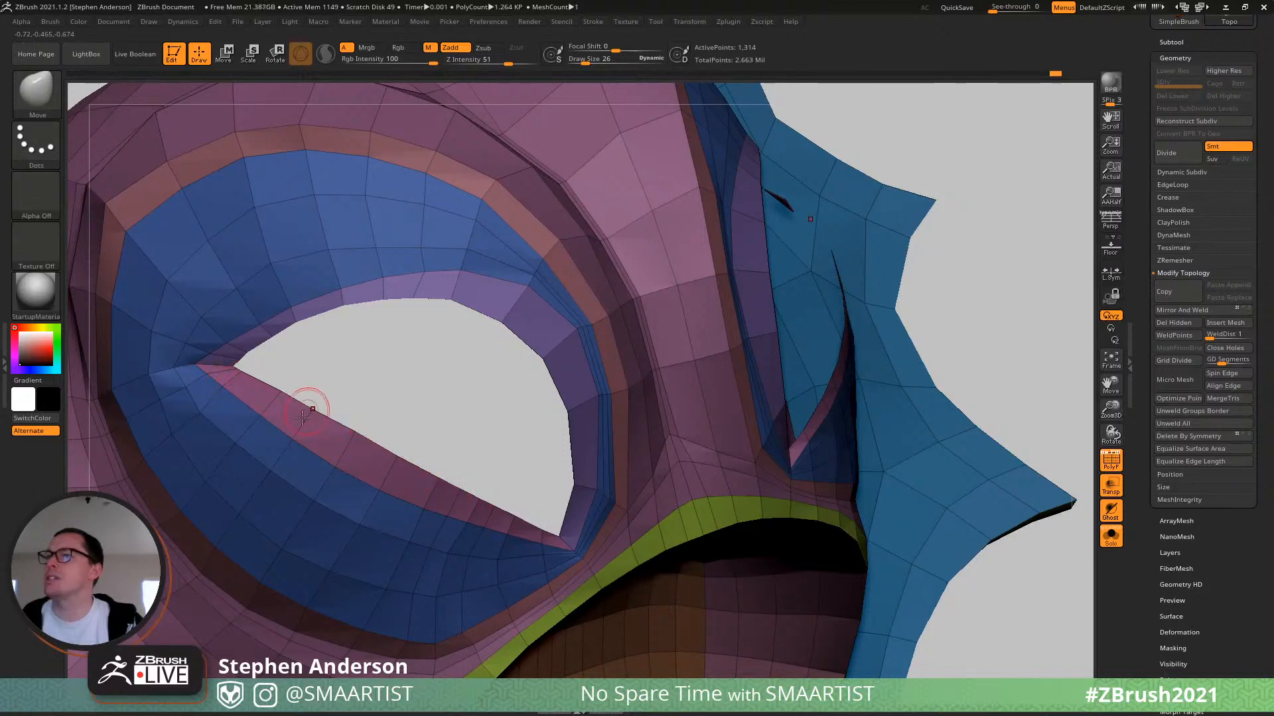
Smooth the upper eyelid's edge loops down toward the inner eye corner, and undo the last stroke there.
{"action": "right_click_drag", "start_coordinate": [301, 418], "coordinate": [473, 304]}
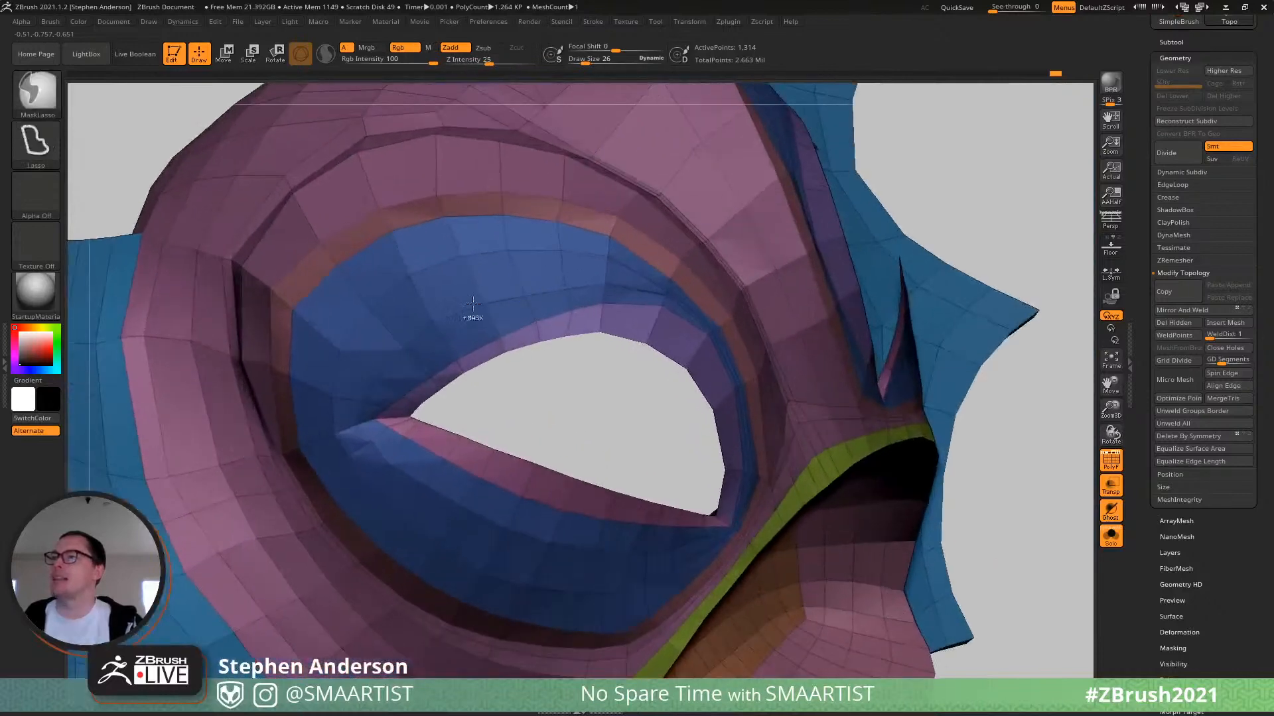
{"action": "key", "text": "shift"}
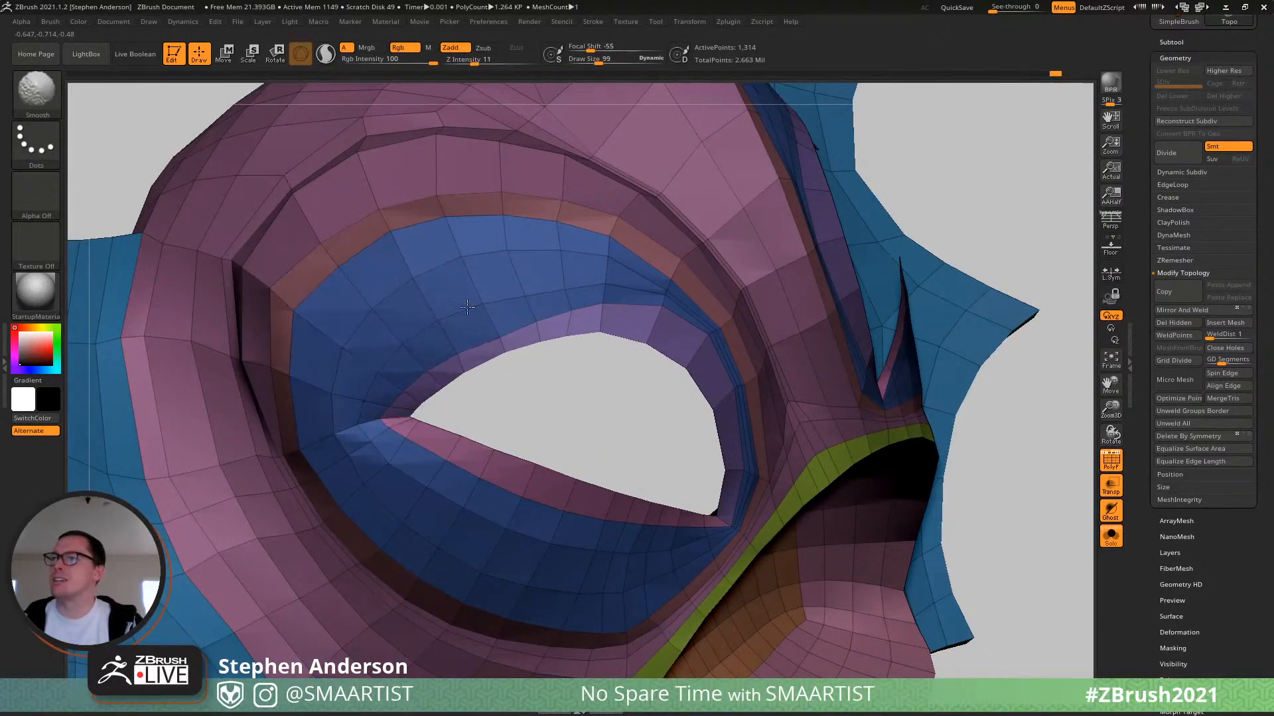
{"action": "left_click_drag", "start_coordinate": [543, 301], "coordinate": [733, 374], "text": "shift"}
{"action": "right_click_drag", "start_coordinate": [733, 374], "coordinate": [611, 365]}
{"action": "left_click_drag", "start_coordinate": [670, 325], "coordinate": [703, 389]}
{"action": "key", "text": "ctrl+z"}
{"action": "right_click_drag", "start_coordinate": [716, 466], "coordinate": [751, 462]}
Smooth the crease and the eyelid's border loop behind the outer corner of the eye.
{"action": "key", "text": "shift"}
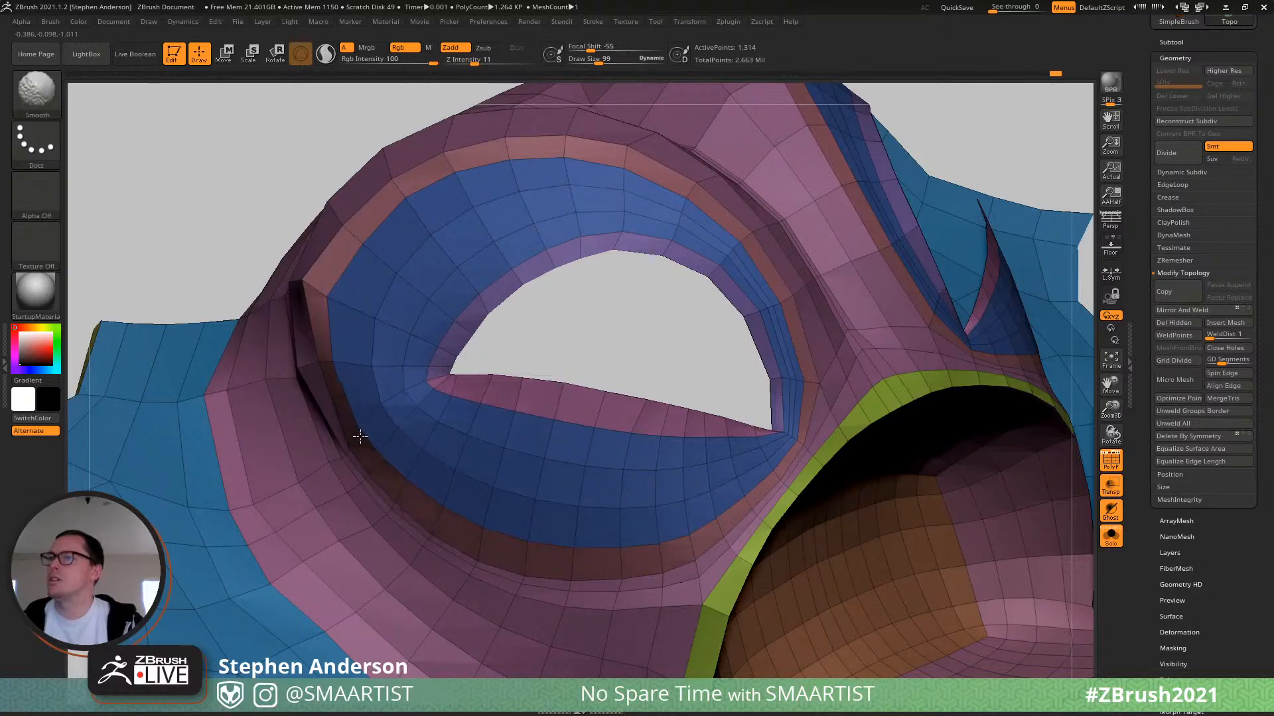
{"action": "left_click_drag", "start_coordinate": [361, 437], "coordinate": [348, 371], "text": "shift"}
{"action": "right_click_drag", "start_coordinate": [478, 341], "coordinate": [531, 325]}
{"action": "mouse_move", "coordinate": [319, 285]}
{"action": "left_mouse_down", "text": "shift"}
{"action": "mouse_move", "coordinate": [335, 358]}
{"action": "mouse_move", "coordinate": [330, 306]}
{"action": "left_mouse_up", "text": "shift"}
{"action": "mouse_move", "coordinate": [372, 332]}
{"action": "right_mouse_down"}
{"action": "mouse_move", "coordinate": [472, 379]}
{"action": "mouse_move", "coordinate": [443, 386]}
{"action": "right_mouse_up"}
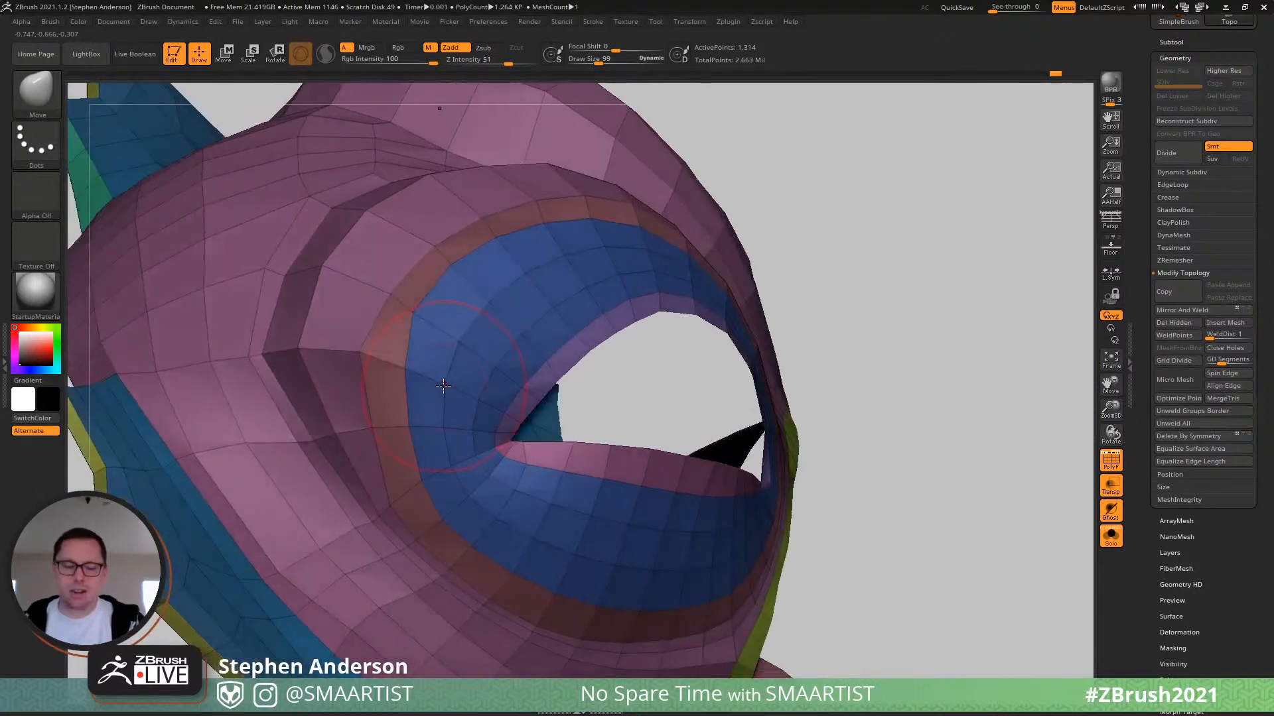
Adjust the vertices at the outer eye corner with the Move brush, using draw sizes 45, 28 and 26.
{"action": "key", "text": "b"}
{"action": "key", "text": "s"}
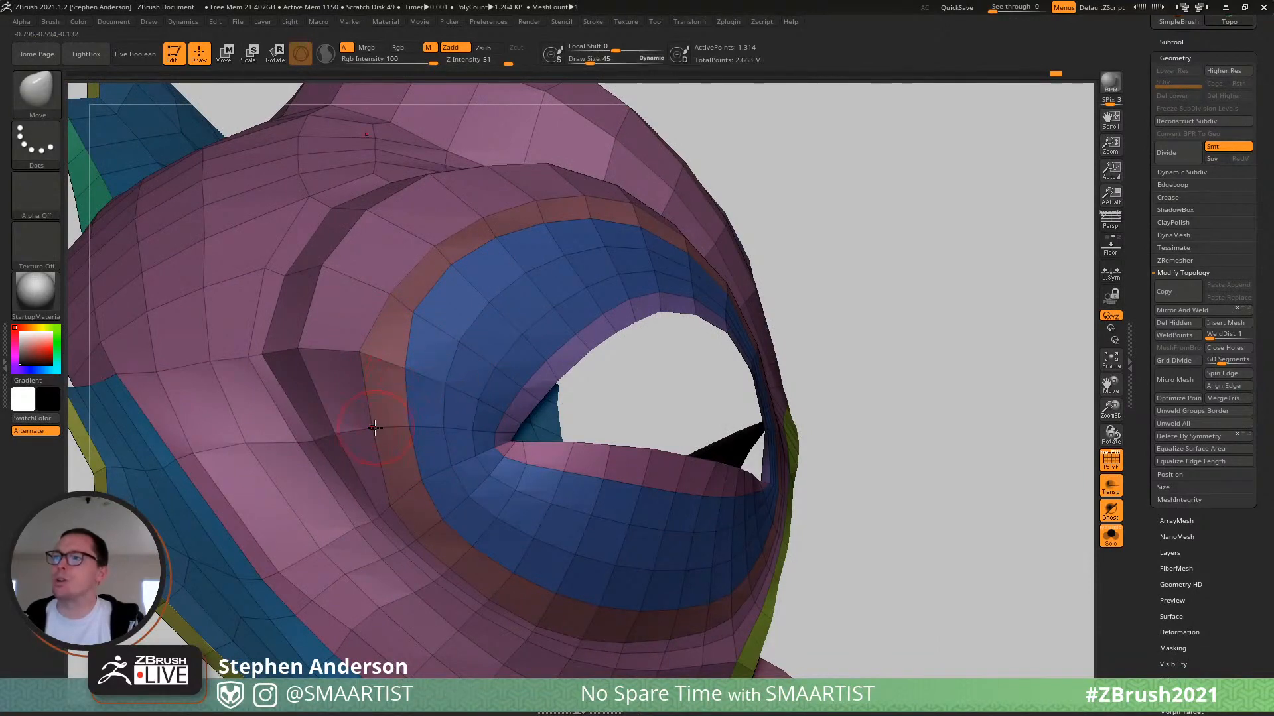
{"action": "right_click_drag", "start_coordinate": [375, 428], "coordinate": [419, 516]}
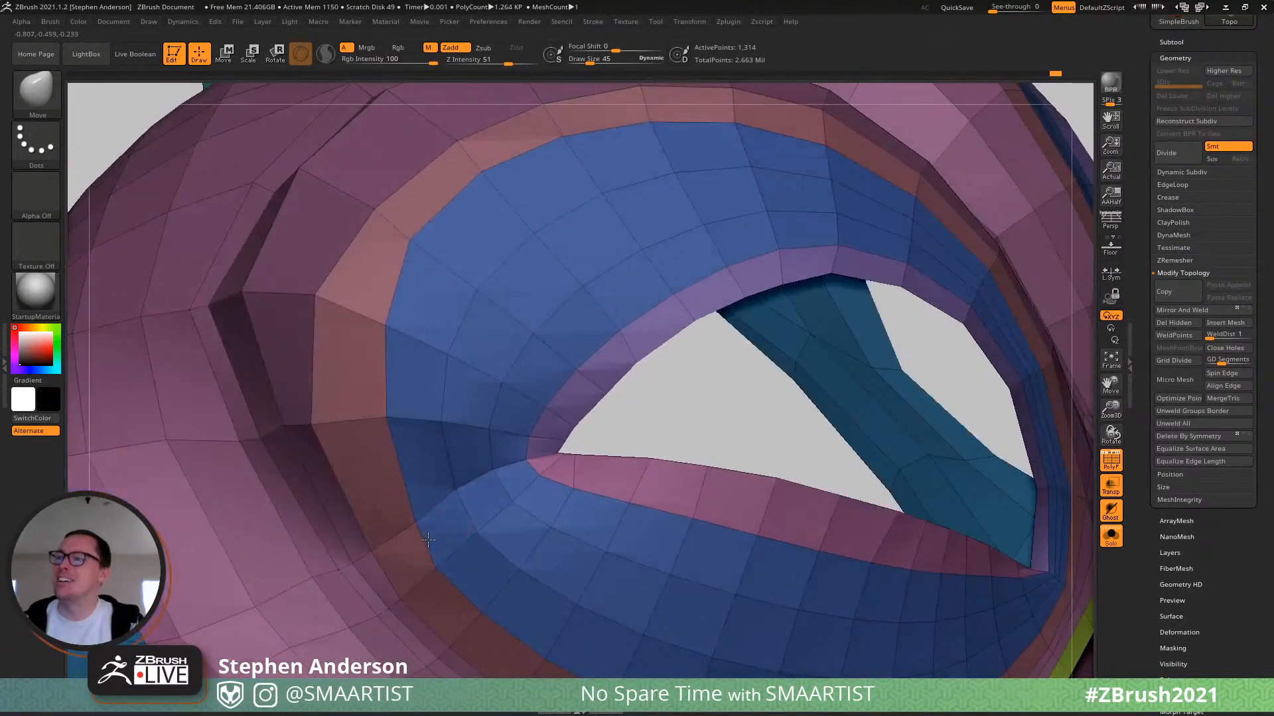
{"action": "right_click_drag", "start_coordinate": [495, 462], "coordinate": [597, 467]}
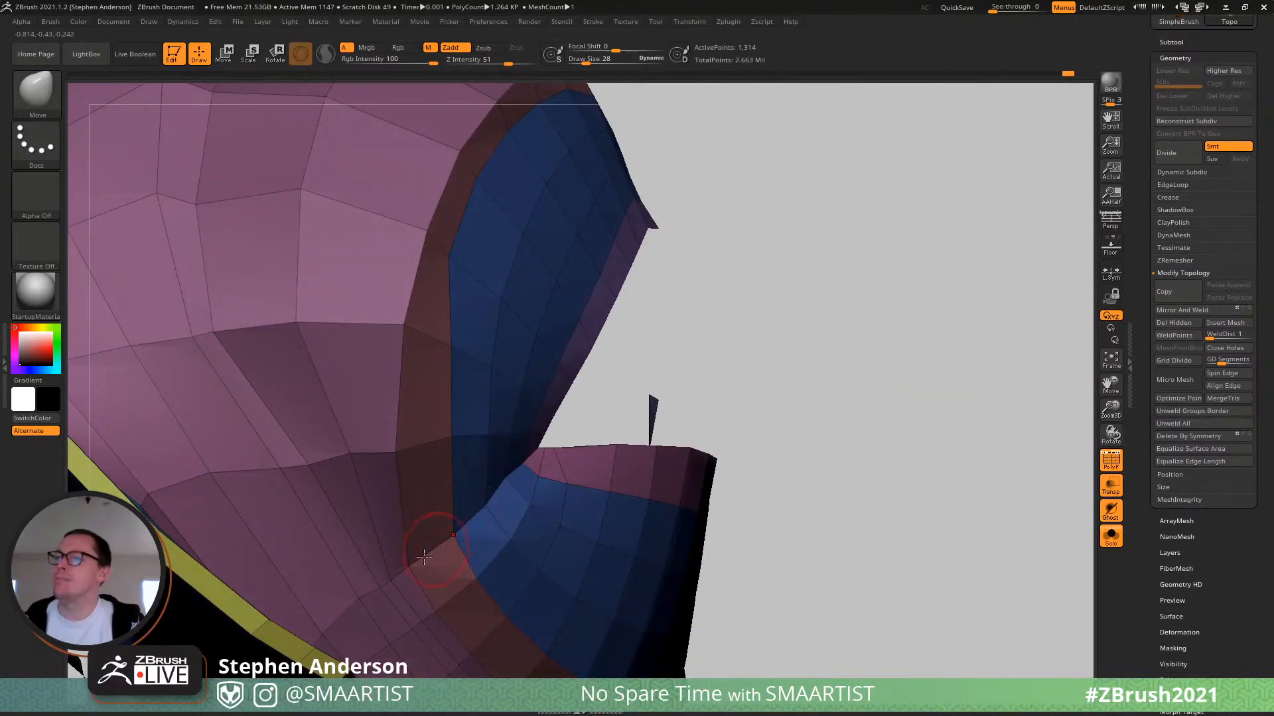
{"action": "mouse_move", "coordinate": [423, 557]}
{"action": "right_mouse_down"}
{"action": "mouse_move", "coordinate": [380, 462]}
{"action": "mouse_move", "coordinate": [544, 419]}
{"action": "right_mouse_up"}
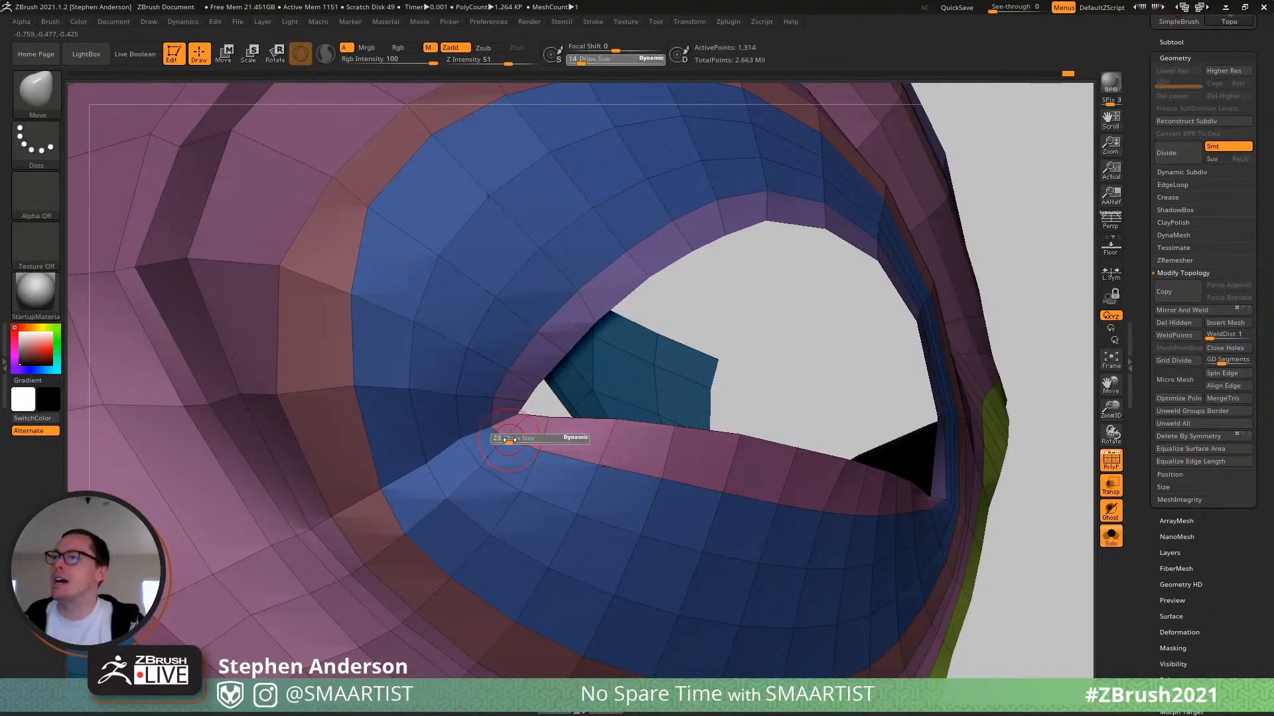
{"action": "left_click_drag", "start_coordinate": [509, 439], "coordinate": [515, 439]}
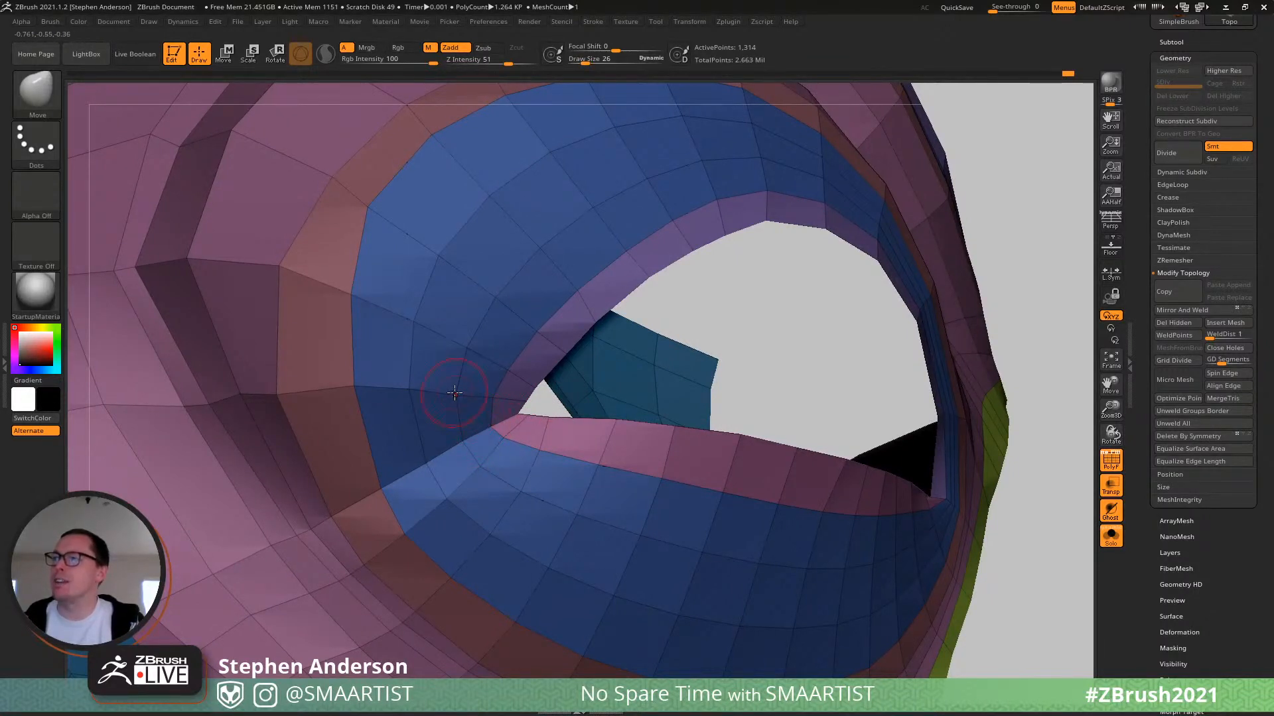
Even out the border loop around the outer eye corner and along the lower eyelid with the Move brush.
{"action": "mouse_move", "coordinate": [465, 398]}
{"action": "right_mouse_down"}
{"action": "mouse_move", "coordinate": [422, 442]}
{"action": "mouse_move", "coordinate": [458, 438]}
{"action": "mouse_move", "coordinate": [475, 396]}
{"action": "right_mouse_up"}
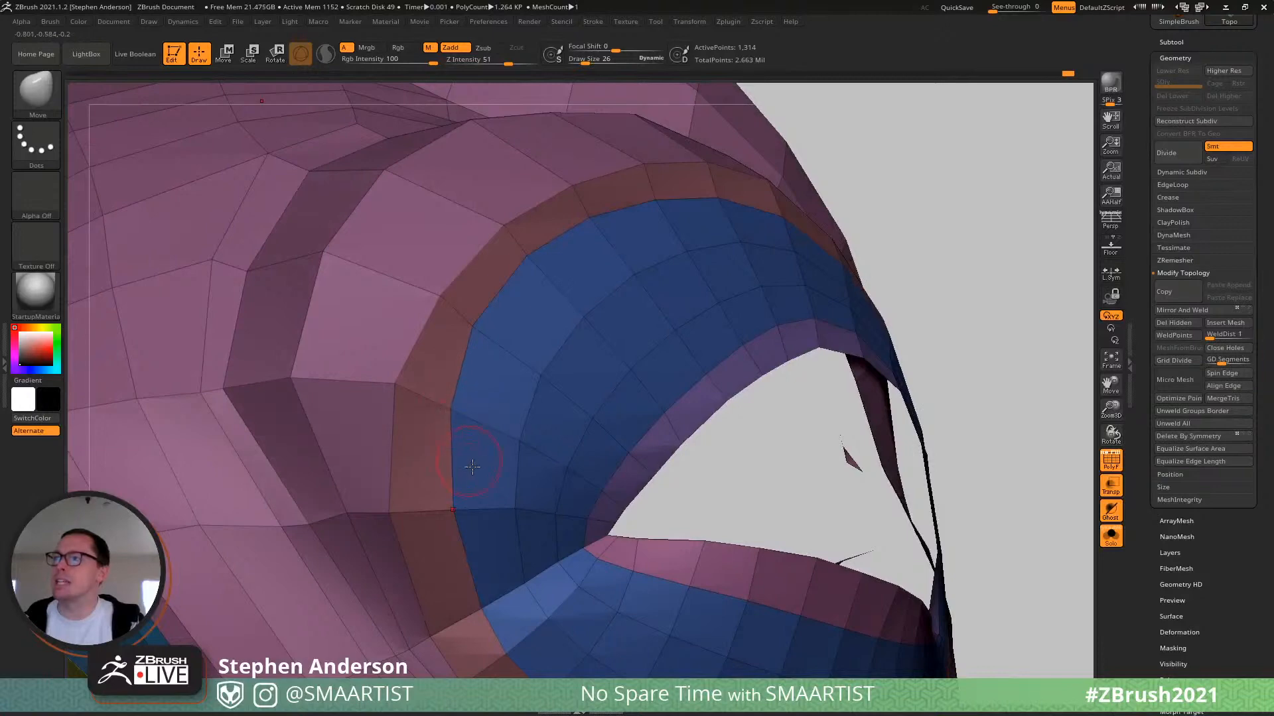
{"action": "right_click_drag", "start_coordinate": [419, 505], "coordinate": [407, 435]}
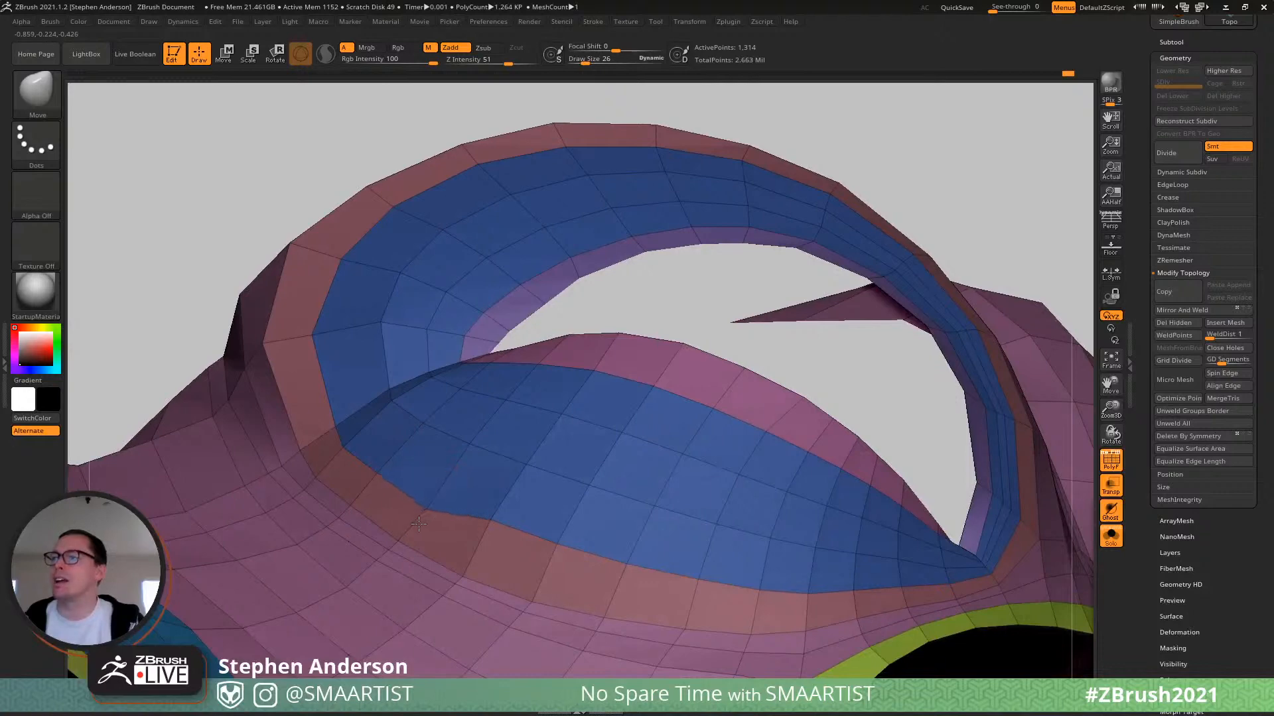
{"action": "right_click_drag", "start_coordinate": [411, 521], "coordinate": [483, 499]}
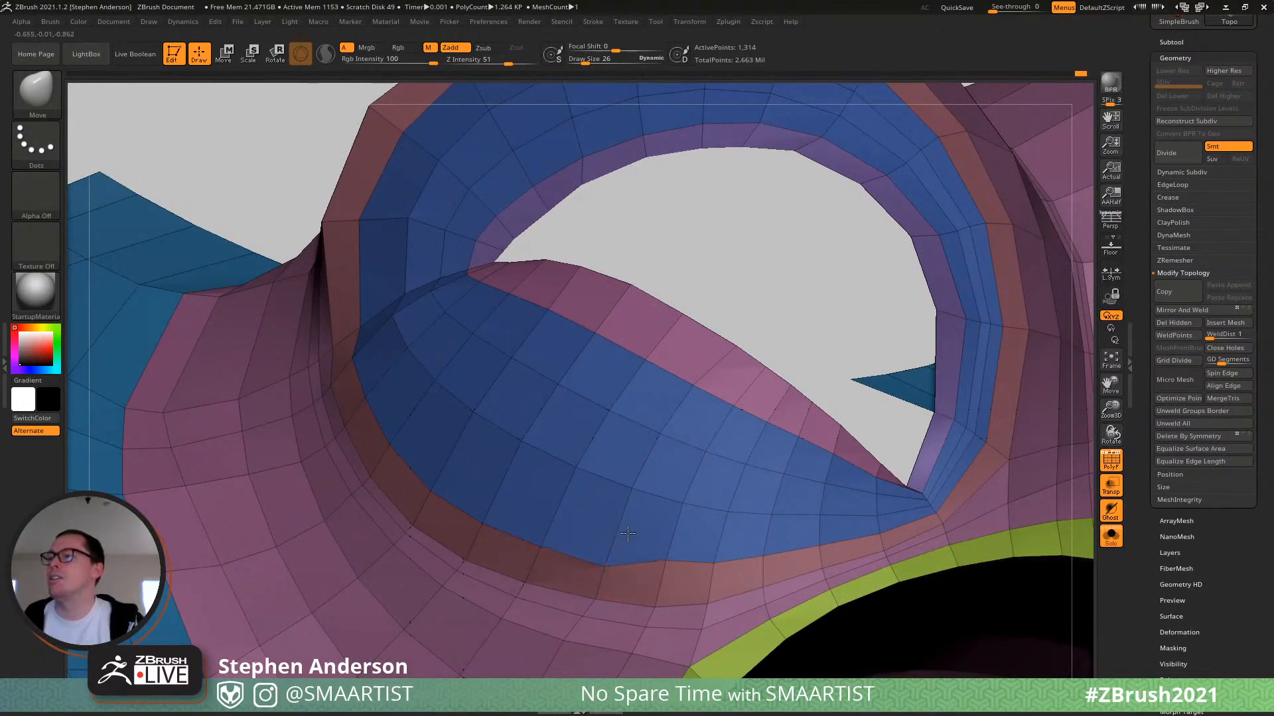
{"action": "mouse_move", "coordinate": [628, 533]}
{"action": "right_mouse_down"}
{"action": "mouse_move", "coordinate": [581, 505]}
{"action": "mouse_move", "coordinate": [616, 523]}
{"action": "mouse_move", "coordinate": [647, 516]}
{"action": "right_mouse_up"}
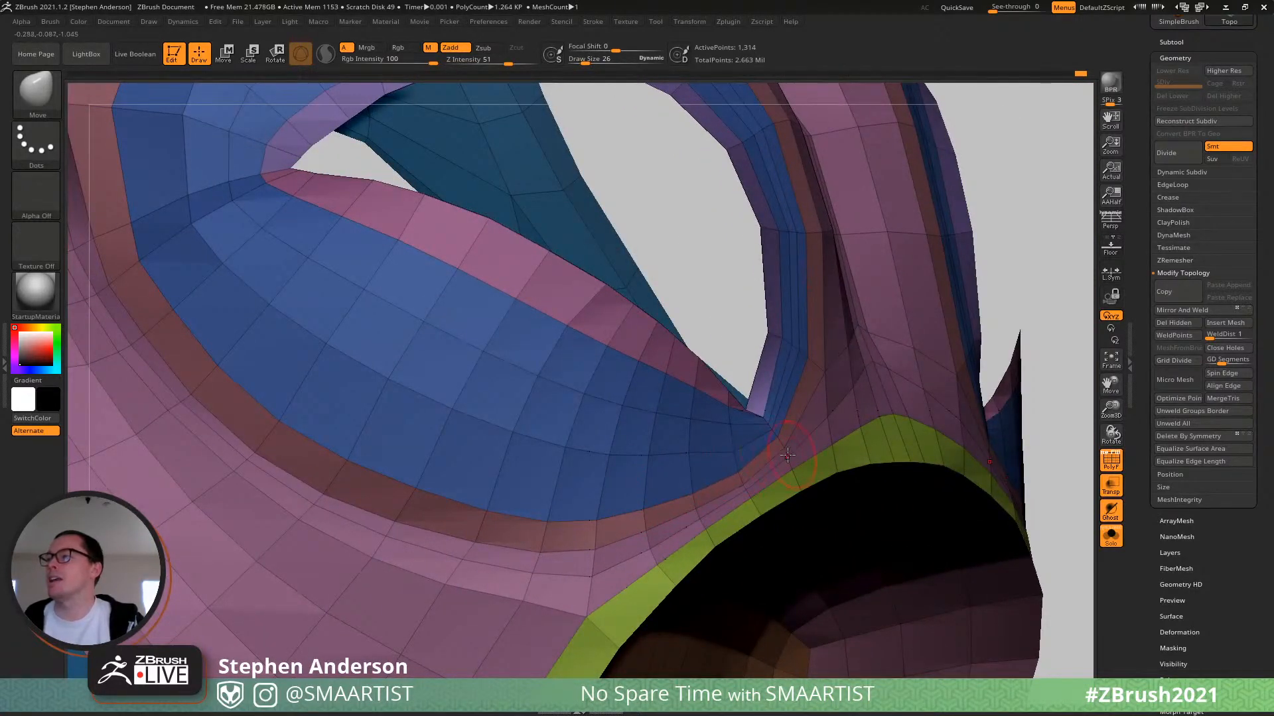
Nudge the vertices at the inner eye corner at draw size 10, and enlarge the Move brush to 26.
{"action": "type", "text": "10"}
{"action": "key", "text": "Return"}
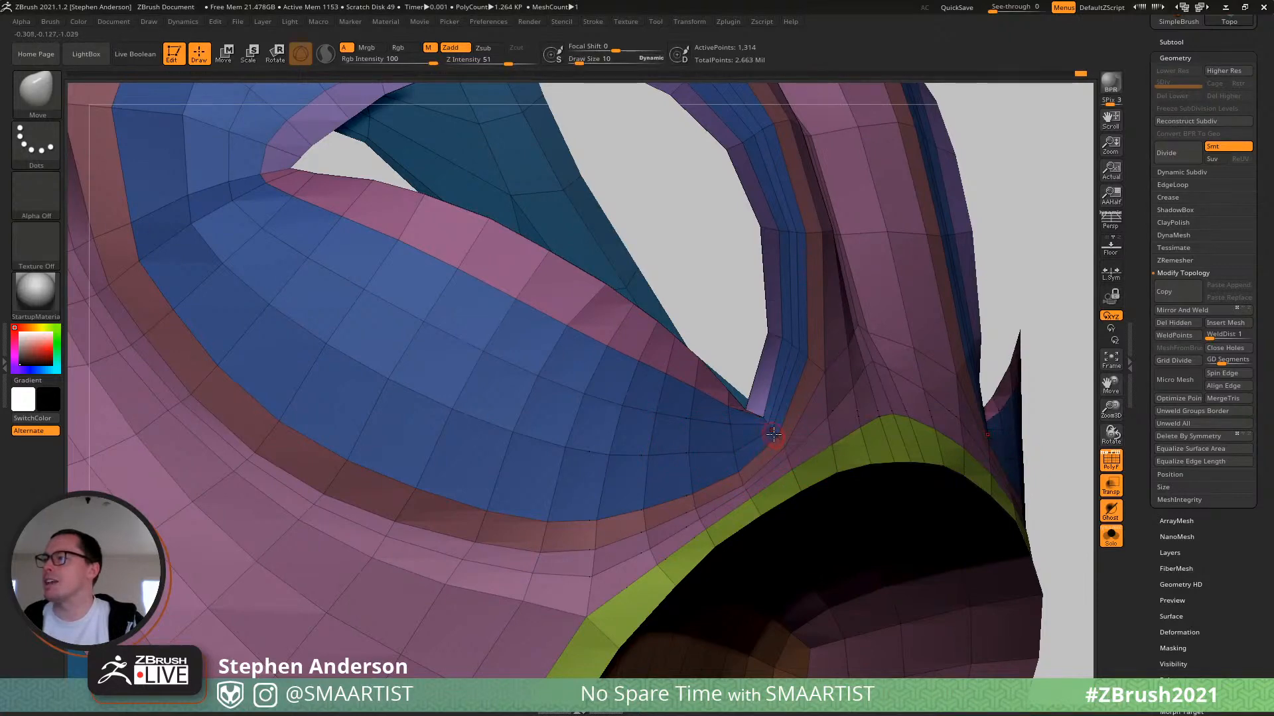
{"action": "right_click_drag", "start_coordinate": [775, 446], "coordinate": [803, 384]}
{"action": "type", "text": "26"}
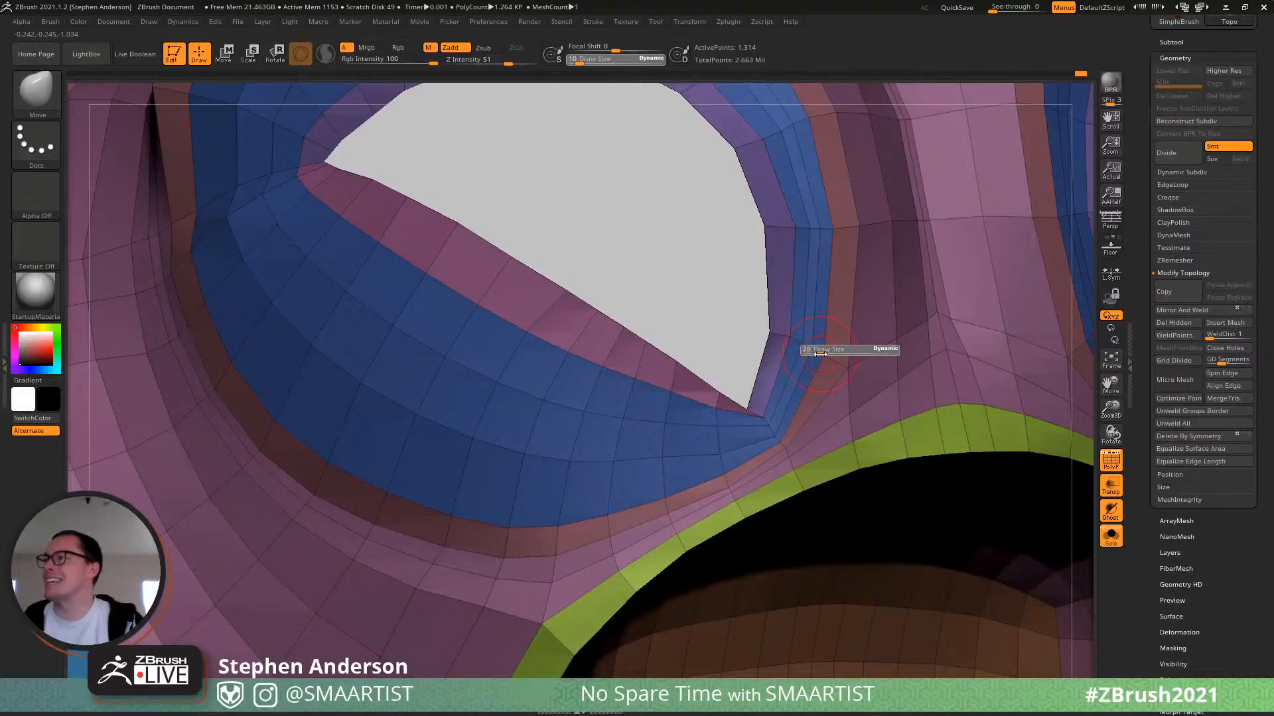
{"action": "key", "text": "Return"}
Temporarily hide the border loop around the eyelids to mask the surrounding face, and set the draw size to 77.
{"action": "mouse_move", "coordinate": [829, 193]}
{"action": "right_mouse_down", "text": "alt"}
{"action": "mouse_move", "coordinate": [780, 372]}
{"action": "mouse_move", "coordinate": [716, 316]}
{"action": "mouse_move", "coordinate": [728, 333]}
{"action": "mouse_move", "coordinate": [643, 313]}
{"action": "mouse_move", "coordinate": [772, 348]}
{"action": "right_mouse_up", "text": "alt"}
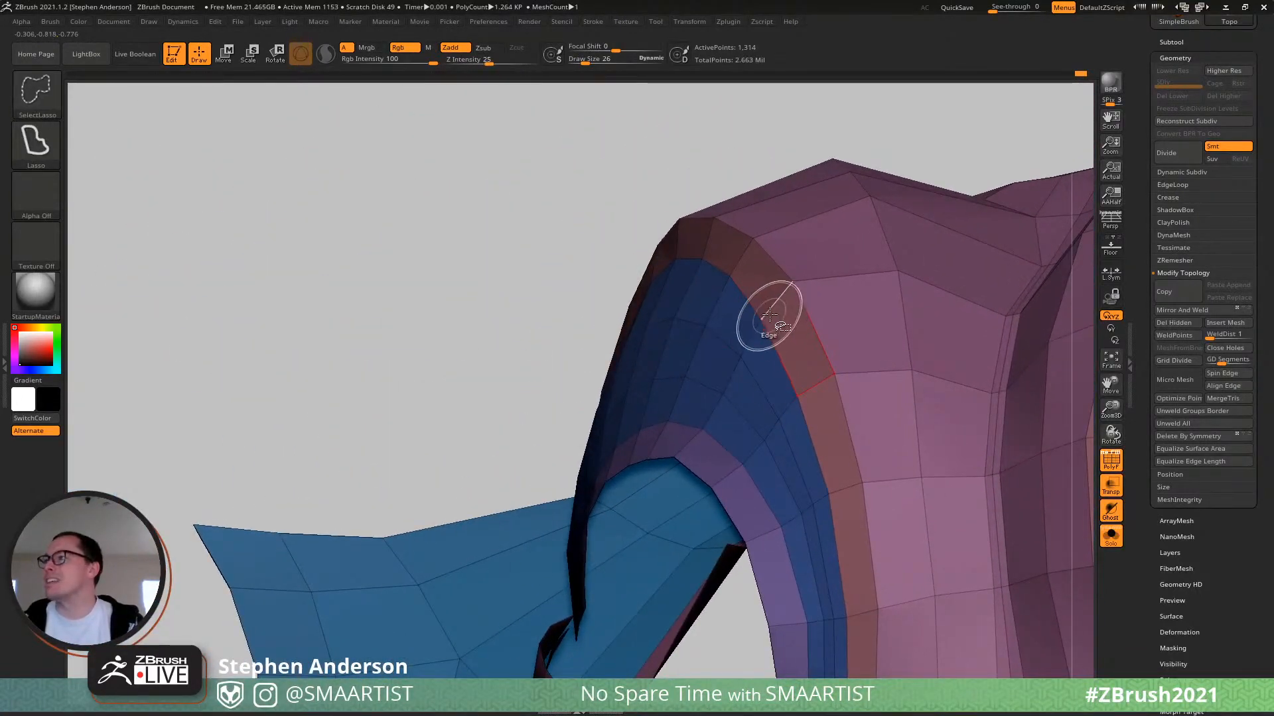
{"action": "left_click", "coordinate": [759, 315], "text": "ctrl+alt+shift"}
{"action": "left_click", "coordinate": [781, 362], "text": "ctrl"}
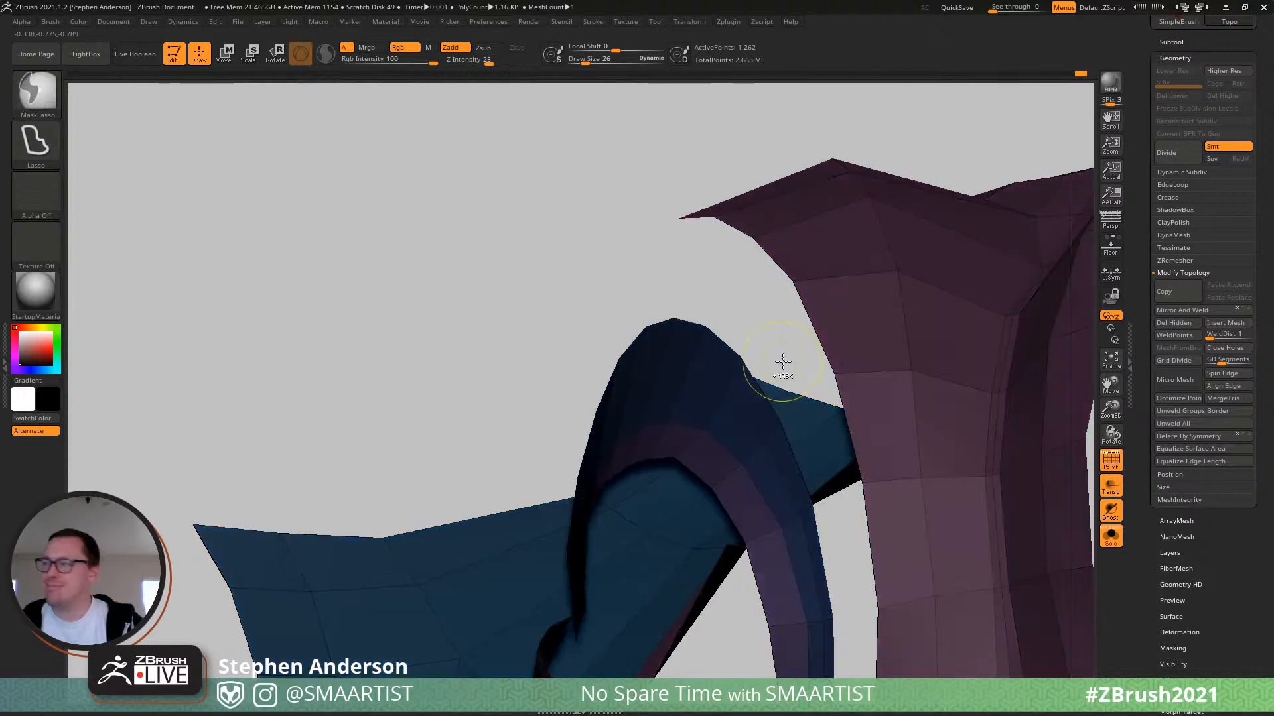
{"action": "left_click", "coordinate": [781, 362], "text": "ctrl+shift"}
{"action": "key", "text": "s"}
{"action": "left_click_drag", "start_coordinate": [753, 350], "coordinate": [765, 349]}
{"action": "right_click_drag", "start_coordinate": [766, 349], "coordinate": [750, 332]}
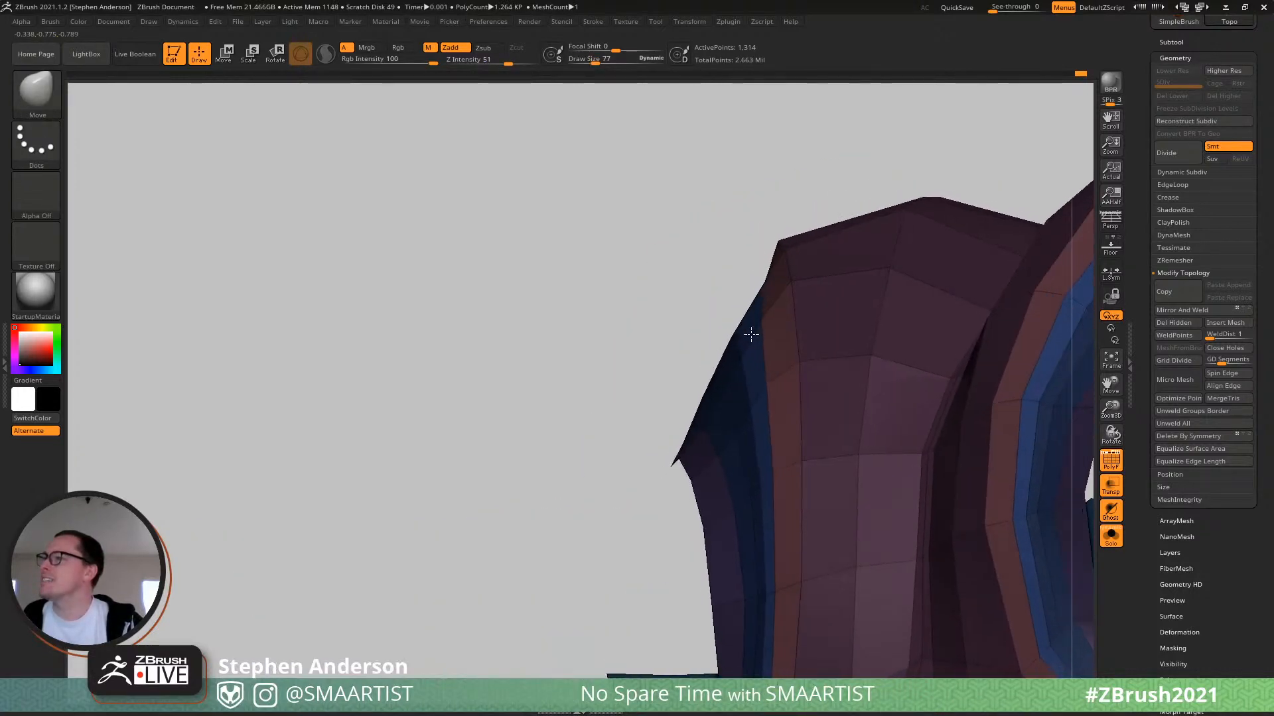
{"action": "left_click", "coordinate": [775, 303], "text": "ctrl+shift"}
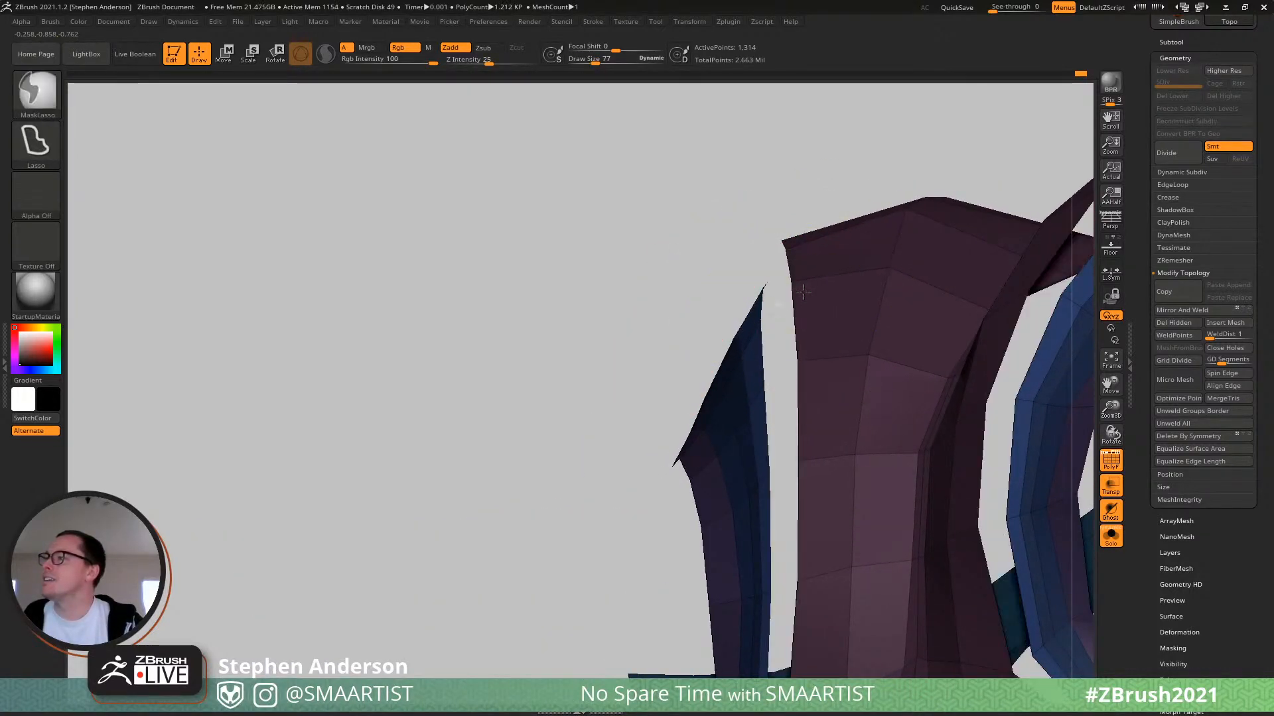
{"action": "left_click", "coordinate": [802, 287], "text": "ctrl"}
{"action": "left_click", "coordinate": [772, 186], "text": "ctrl+shift"}
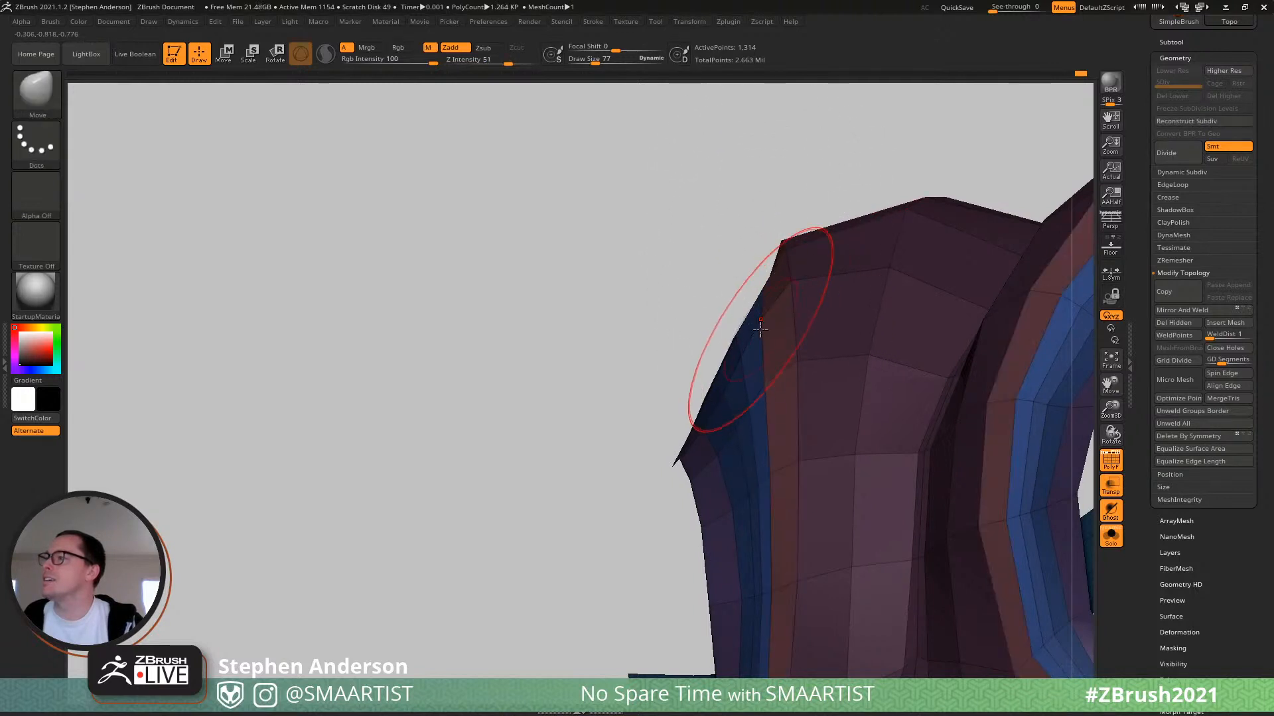
Reshape the upper eyelid's ridge and inner side with the Move brush at draw sizes 129 and 77.
{"action": "key", "text": "s"}
{"action": "left_click_drag", "start_coordinate": [760, 330], "coordinate": [770, 335]}
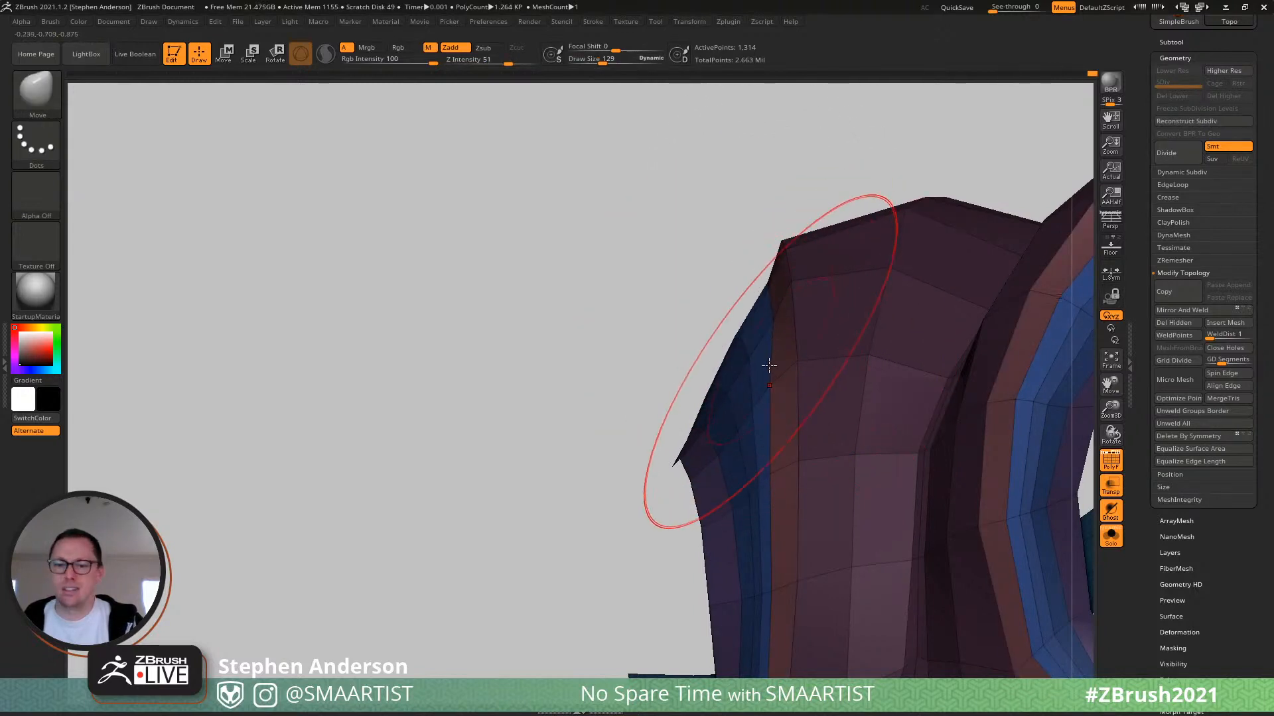
{"action": "mouse_move", "coordinate": [744, 337]}
{"action": "right_mouse_down"}
{"action": "mouse_move", "coordinate": [734, 325]}
{"action": "mouse_move", "coordinate": [757, 307]}
{"action": "mouse_move", "coordinate": [749, 325]}
{"action": "right_mouse_up"}
{"action": "mouse_move", "coordinate": [747, 359]}
{"action": "left_mouse_down"}
{"action": "mouse_move", "coordinate": [754, 394]}
{"action": "mouse_move", "coordinate": [774, 396]}
{"action": "left_mouse_up"}
{"action": "right_click_drag", "start_coordinate": [784, 513], "coordinate": [768, 533]}
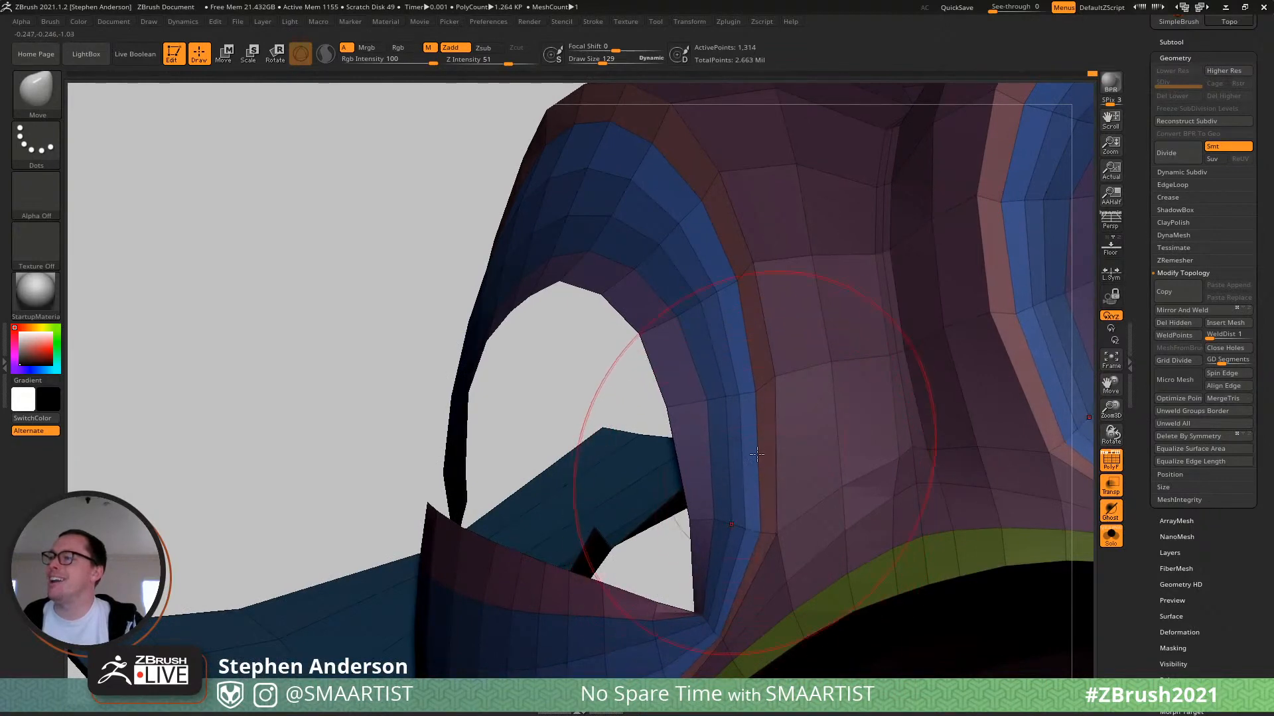
{"action": "key", "text": "s"}
{"action": "left_click_drag", "start_coordinate": [758, 449], "coordinate": [751, 449]}
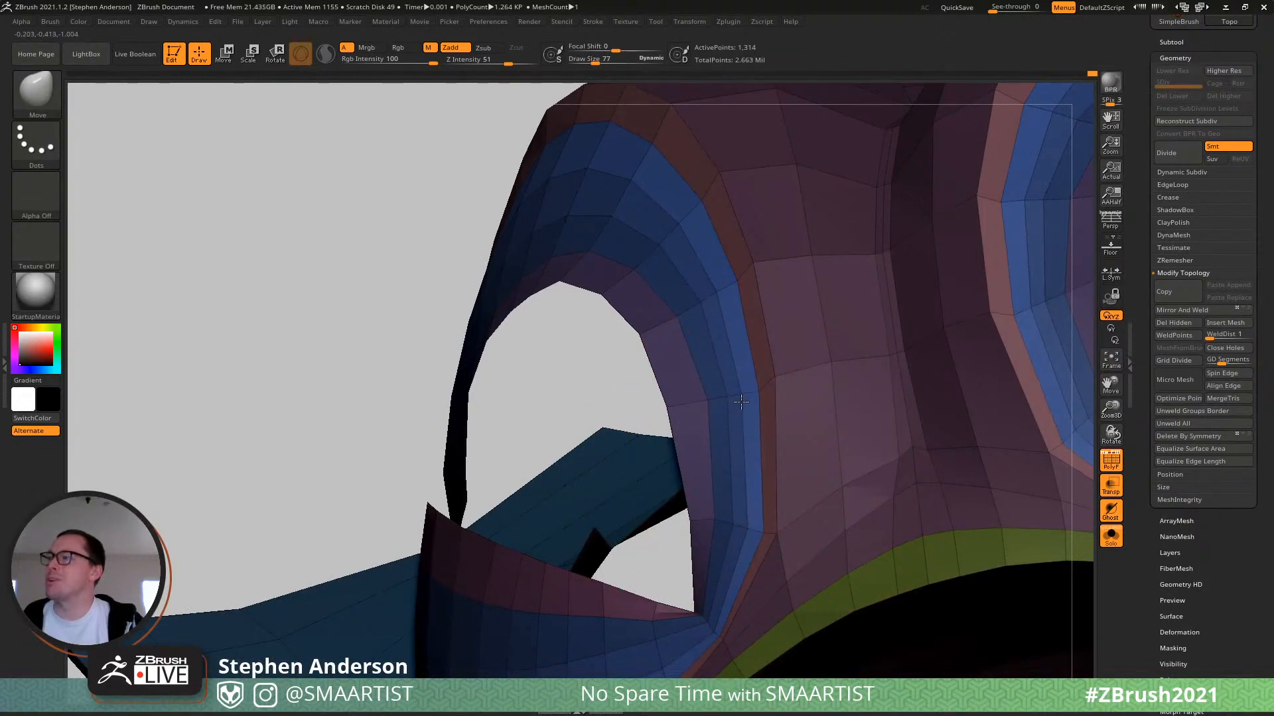
{"action": "right_click_drag", "start_coordinate": [741, 402], "coordinate": [697, 292]}
Refine the eyelid's side profile with the Move brush at draw size 151, hiding the polygroup wireframe only while working.
{"action": "key", "text": "shift+f"}
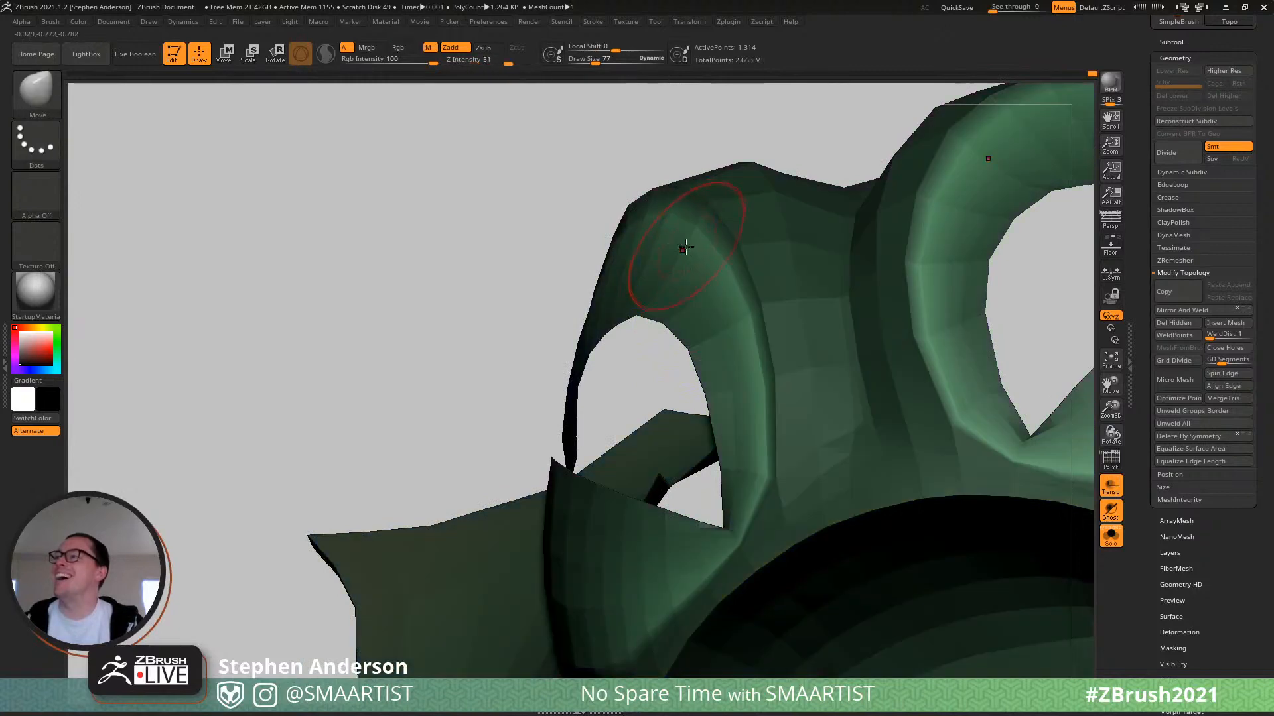
{"action": "mouse_move", "coordinate": [686, 247]}
{"action": "right_mouse_down"}
{"action": "mouse_move", "coordinate": [736, 262]}
{"action": "mouse_move", "coordinate": [663, 233]}
{"action": "mouse_move", "coordinate": [697, 299]}
{"action": "mouse_move", "coordinate": [665, 242]}
{"action": "right_mouse_up"}
{"action": "key", "text": "s"}
{"action": "left_click_drag", "start_coordinate": [664, 241], "coordinate": [675, 242]}
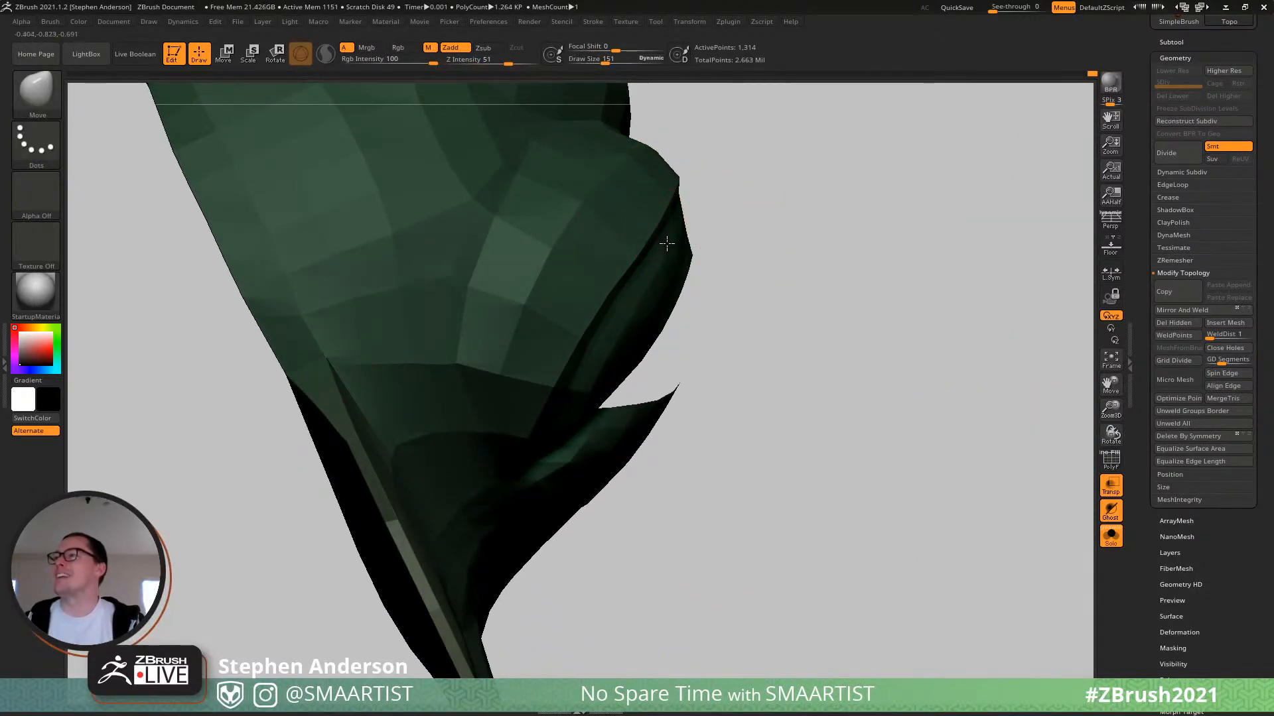
{"action": "mouse_move", "coordinate": [661, 244]}
{"action": "right_mouse_down"}
{"action": "mouse_move", "coordinate": [600, 307]}
{"action": "mouse_move", "coordinate": [614, 298]}
{"action": "mouse_move", "coordinate": [600, 421]}
{"action": "mouse_move", "coordinate": [589, 422]}
{"action": "right_mouse_up"}
{"action": "mouse_move", "coordinate": [796, 487]}
{"action": "right_mouse_down"}
{"action": "mouse_move", "coordinate": [722, 495]}
{"action": "mouse_move", "coordinate": [548, 332]}
{"action": "mouse_move", "coordinate": [572, 352]}
{"action": "mouse_move", "coordinate": [535, 373]}
{"action": "mouse_move", "coordinate": [586, 247]}
{"action": "mouse_move", "coordinate": [584, 345]}
{"action": "mouse_move", "coordinate": [529, 492]}
{"action": "mouse_move", "coordinate": [556, 460]}
{"action": "right_mouse_up"}
{"action": "key", "text": "shift+f"}
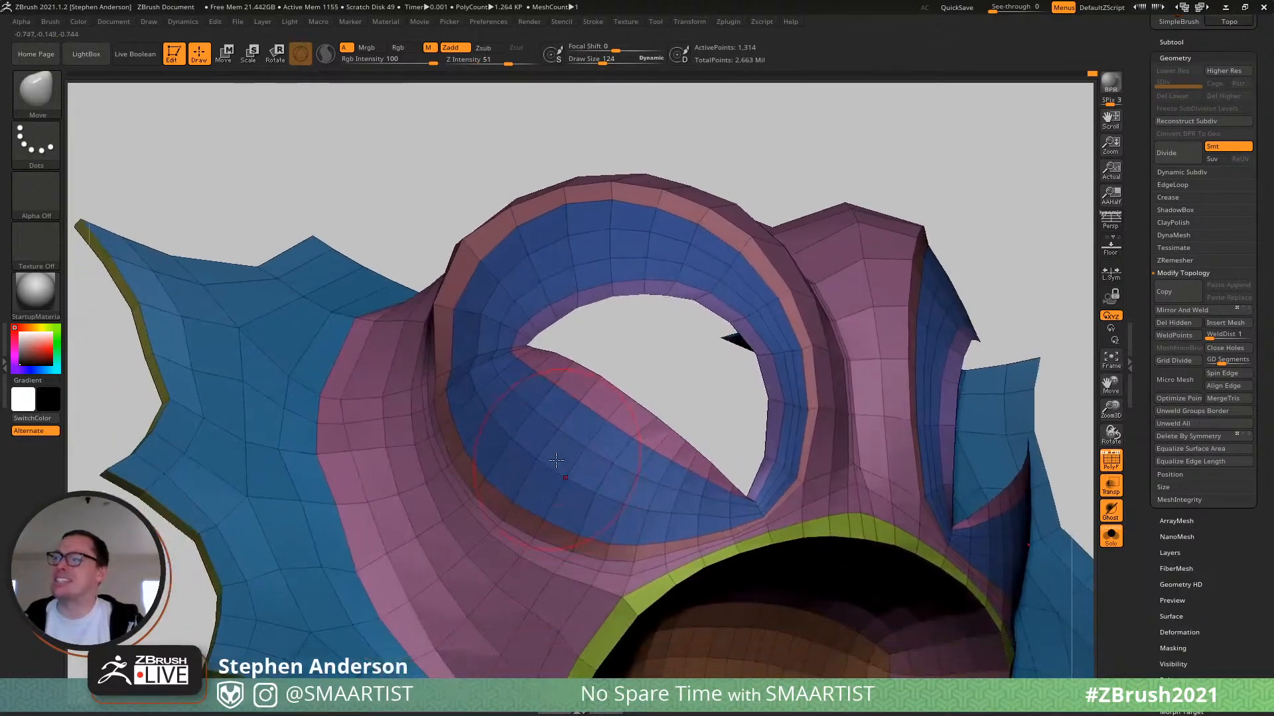
Mask the whole head except the eyelid polygroup by isolating that polygroup and inverting visibility, and restore the full mesh.
{"action": "left_click", "coordinate": [508, 442], "text": "ctrl+shift"}
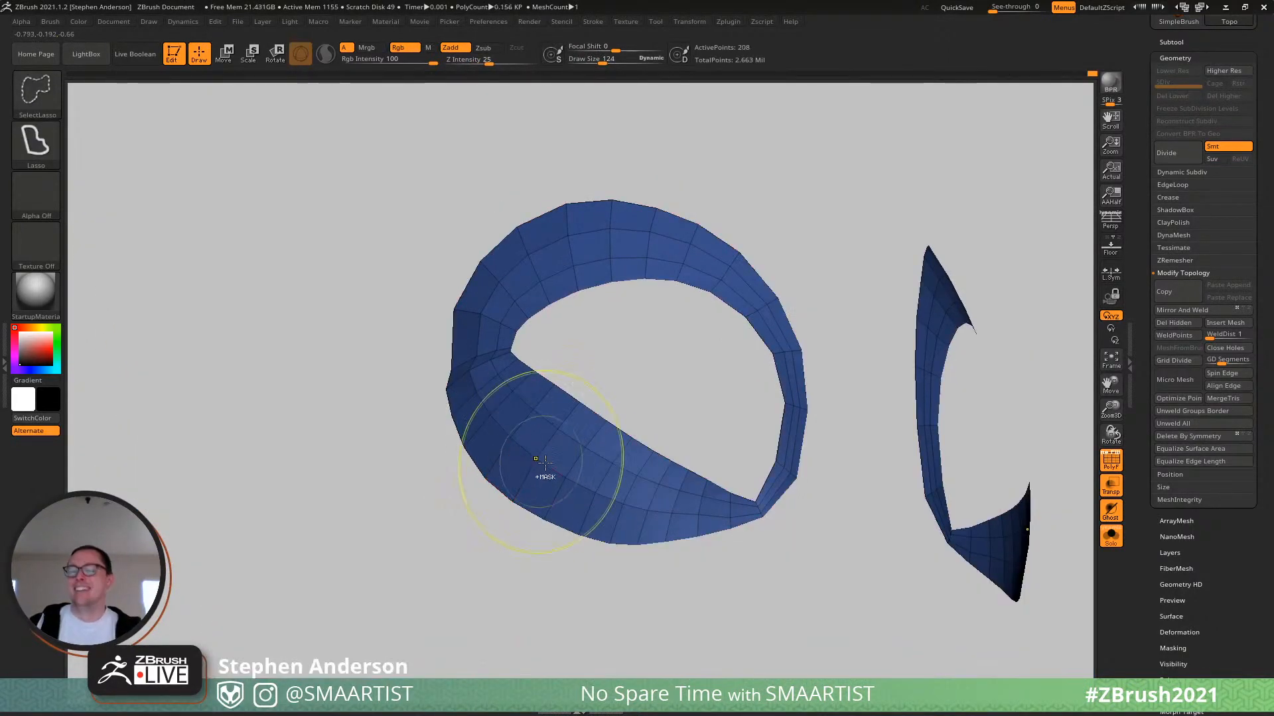
{"action": "left_click", "coordinate": [736, 144], "text": "ctrl+shift"}
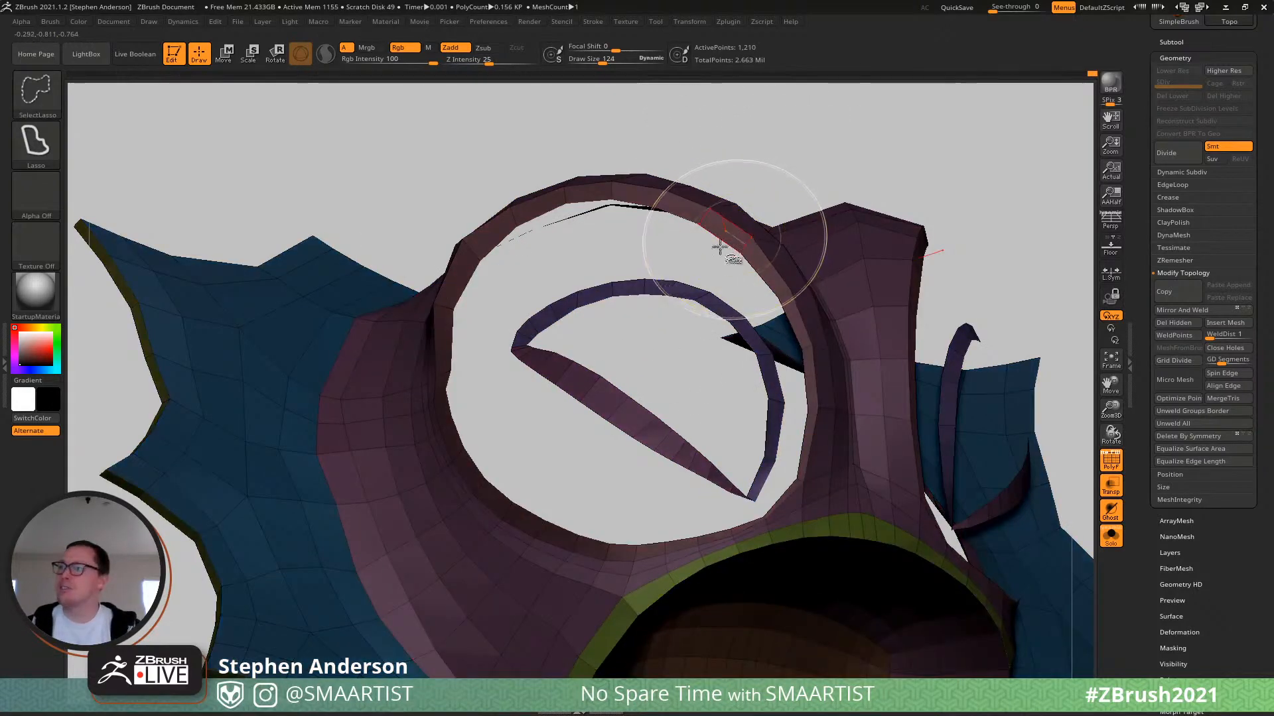
{"action": "left_click", "coordinate": [720, 247], "text": "ctrl+shift"}
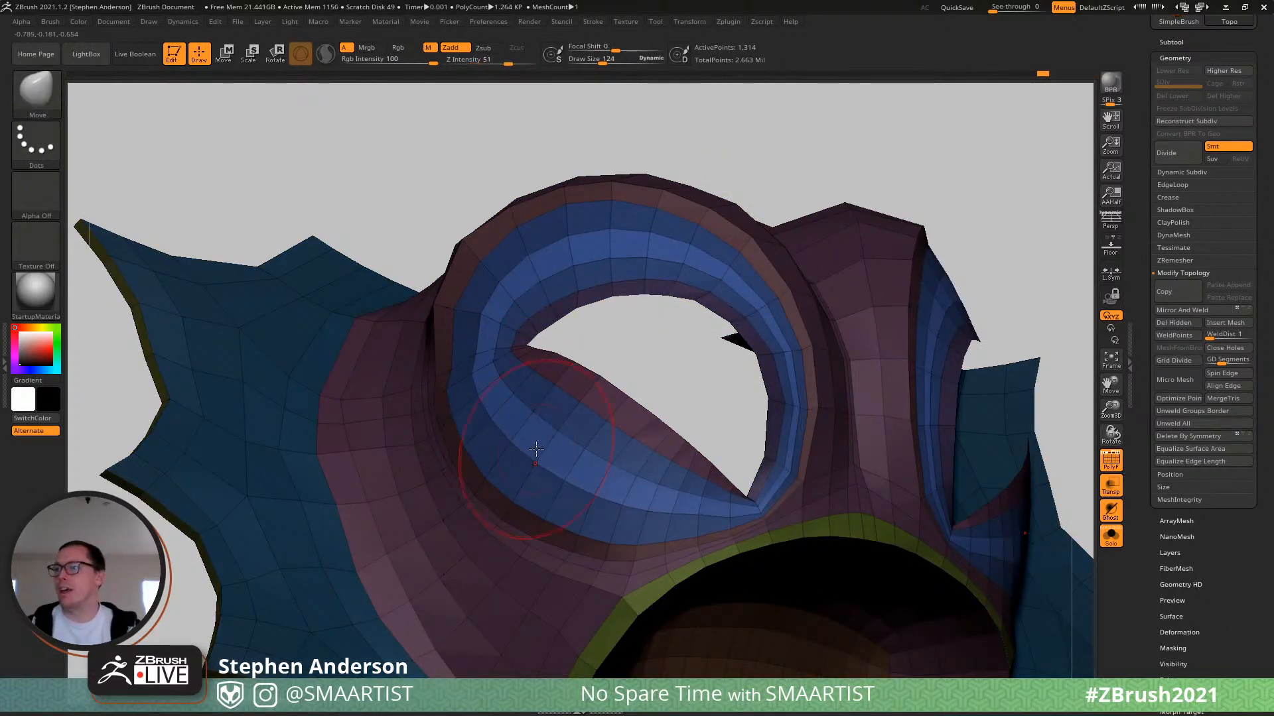
Adjust the unmasked eyelid at the outer eye corner with draw size 30, and enlarge the Move brush to 124.
{"action": "mouse_move", "coordinate": [536, 449]}
{"action": "right_mouse_down"}
{"action": "mouse_move", "coordinate": [526, 455]}
{"action": "mouse_move", "coordinate": [573, 494]}
{"action": "mouse_move", "coordinate": [540, 456]}
{"action": "mouse_move", "coordinate": [554, 463]}
{"action": "mouse_move", "coordinate": [491, 421]}
{"action": "mouse_move", "coordinate": [433, 331]}
{"action": "right_mouse_up"}
{"action": "key", "text": "s"}
{"action": "left_click", "coordinate": [418, 337]}
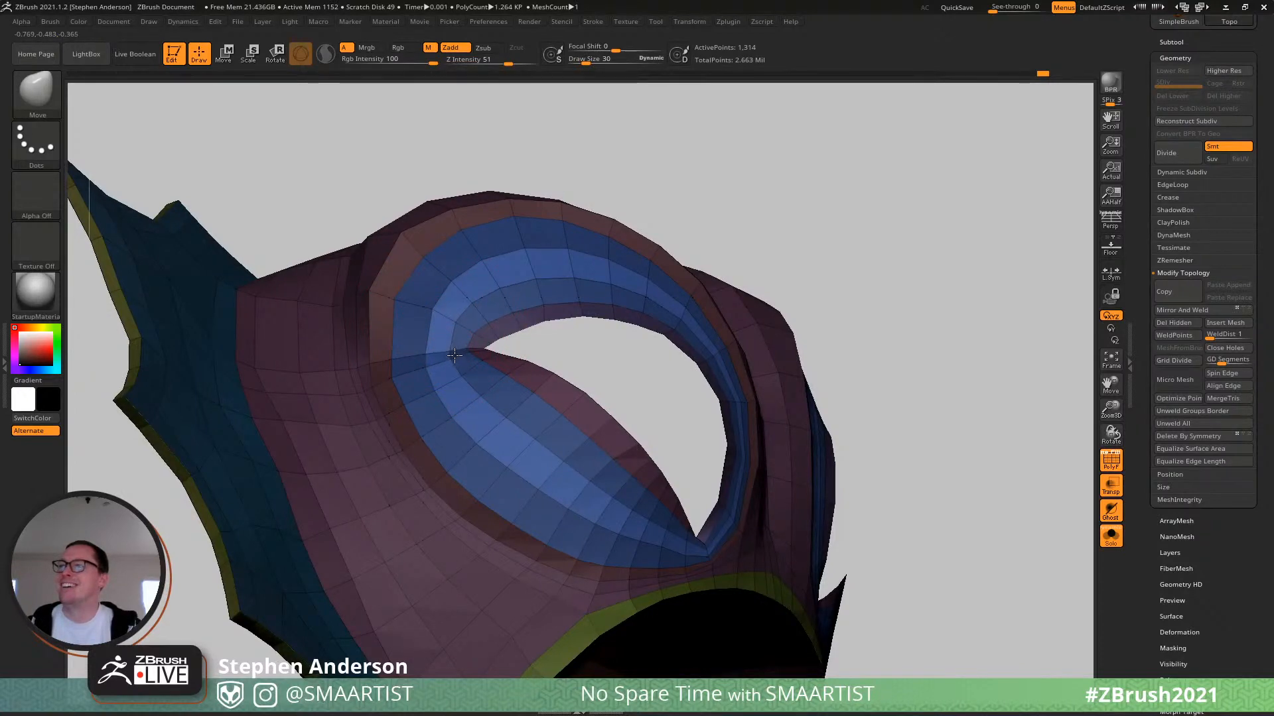
{"action": "mouse_move", "coordinate": [454, 356]}
{"action": "right_mouse_down"}
{"action": "mouse_move", "coordinate": [455, 372]}
{"action": "mouse_move", "coordinate": [580, 387]}
{"action": "mouse_move", "coordinate": [608, 407]}
{"action": "mouse_move", "coordinate": [628, 386]}
{"action": "mouse_move", "coordinate": [531, 394]}
{"action": "mouse_move", "coordinate": [542, 386]}
{"action": "mouse_move", "coordinate": [561, 425]}
{"action": "mouse_move", "coordinate": [576, 401]}
{"action": "mouse_move", "coordinate": [647, 419]}
{"action": "mouse_move", "coordinate": [670, 449]}
{"action": "mouse_move", "coordinate": [606, 416]}
{"action": "mouse_move", "coordinate": [655, 421]}
{"action": "right_mouse_up"}
{"action": "key", "text": "s"}
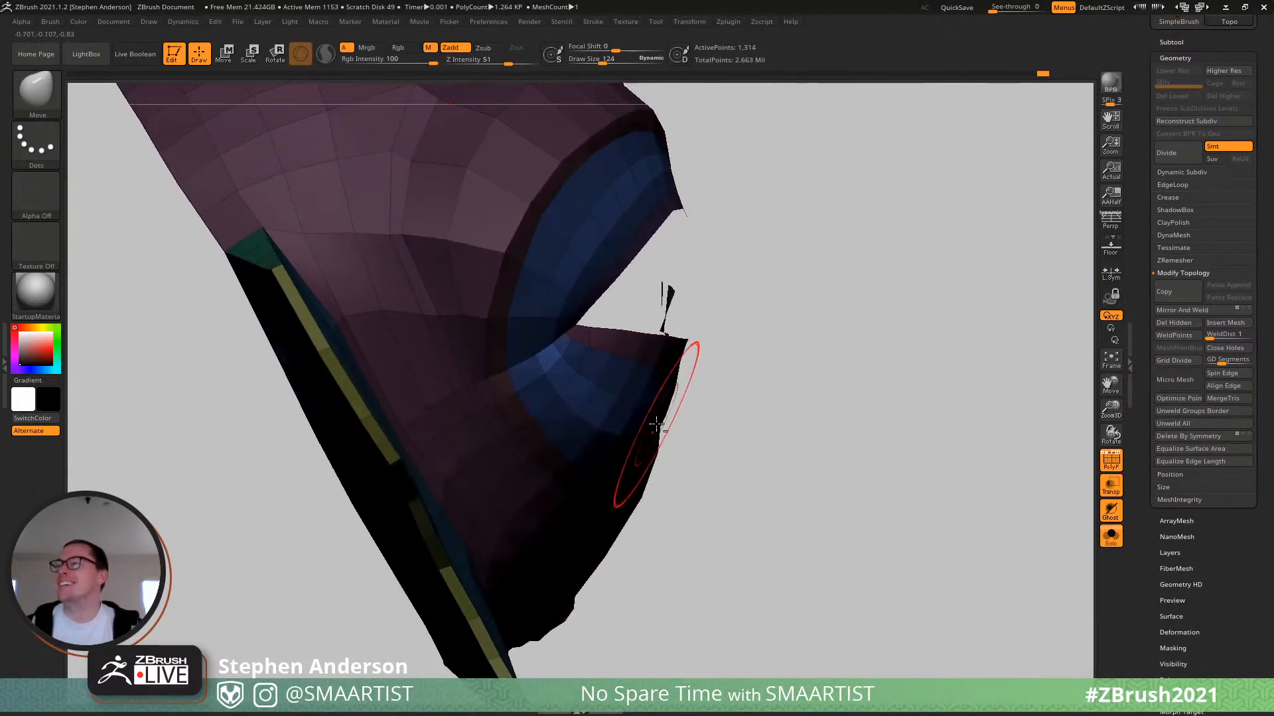
Hide the polygroup wireframe and adjust the lower eyelid's volume with the Move brush at draw size 169.
{"action": "key", "text": "shift+f"}
{"action": "mouse_move", "coordinate": [806, 390]}
{"action": "right_mouse_down"}
{"action": "mouse_move", "coordinate": [591, 421]}
{"action": "mouse_move", "coordinate": [576, 398]}
{"action": "right_mouse_up"}
{"action": "right_click_drag", "start_coordinate": [576, 398], "coordinate": [535, 396]}
{"action": "left_click_drag", "start_coordinate": [540, 400], "coordinate": [543, 400]}
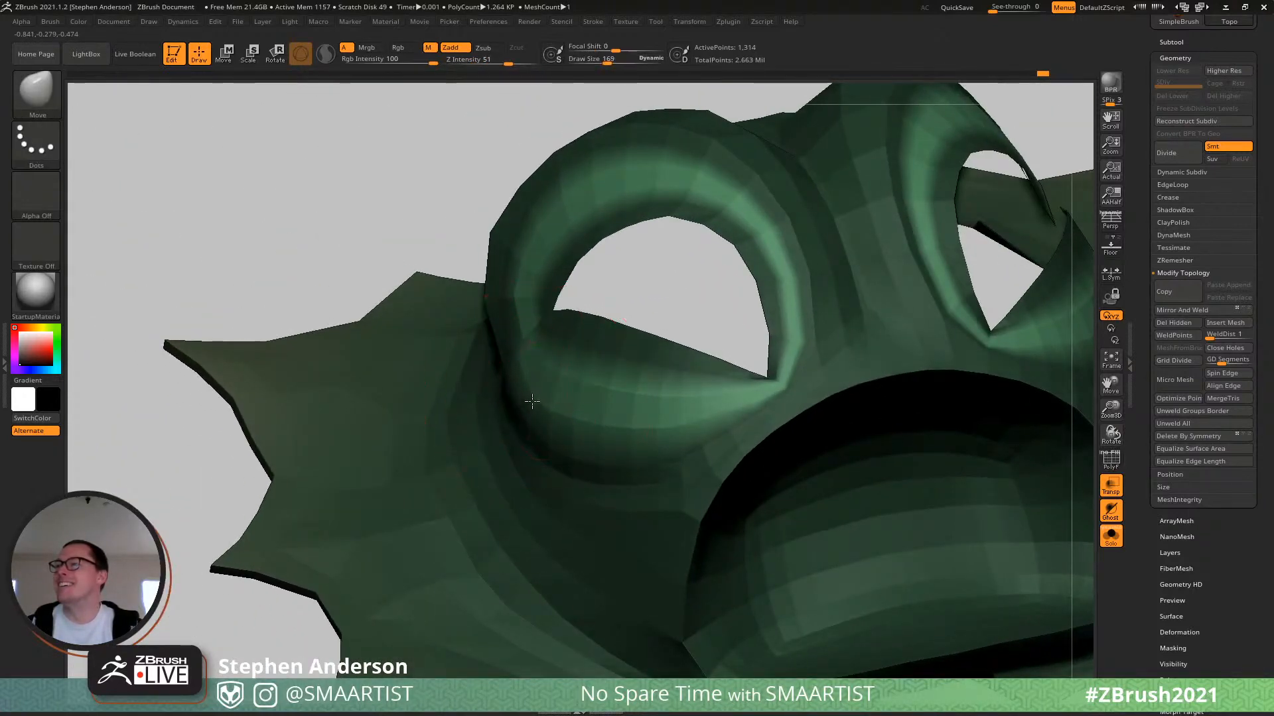
{"action": "mouse_move", "coordinate": [535, 401]}
{"action": "right_mouse_down"}
{"action": "mouse_move", "coordinate": [524, 398]}
{"action": "mouse_move", "coordinate": [559, 408]}
{"action": "mouse_move", "coordinate": [551, 346]}
{"action": "mouse_move", "coordinate": [583, 279]}
{"action": "right_mouse_up"}
Clear the mask and show the polygroup wireframe again, with the Move brush's draw size at 73.
{"action": "mouse_move", "coordinate": [543, 231]}
{"action": "right_mouse_down", "text": "ctrl"}
{"action": "mouse_move", "coordinate": [690, 252]}
{"action": "mouse_move", "coordinate": [640, 341]}
{"action": "mouse_move", "coordinate": [626, 332]}
{"action": "mouse_move", "coordinate": [683, 329]}
{"action": "mouse_move", "coordinate": [637, 292]}
{"action": "right_mouse_up", "text": "ctrl"}
{"action": "mouse_move", "coordinate": [636, 292]}
{"action": "right_mouse_down"}
{"action": "mouse_move", "coordinate": [628, 304]}
{"action": "mouse_move", "coordinate": [710, 246]}
{"action": "mouse_move", "coordinate": [664, 305]}
{"action": "mouse_move", "coordinate": [756, 303]}
{"action": "mouse_move", "coordinate": [765, 369]}
{"action": "right_mouse_up"}
{"action": "key", "text": "shift+f"}
{"action": "key", "text": "s"}
{"action": "key", "text": "s"}
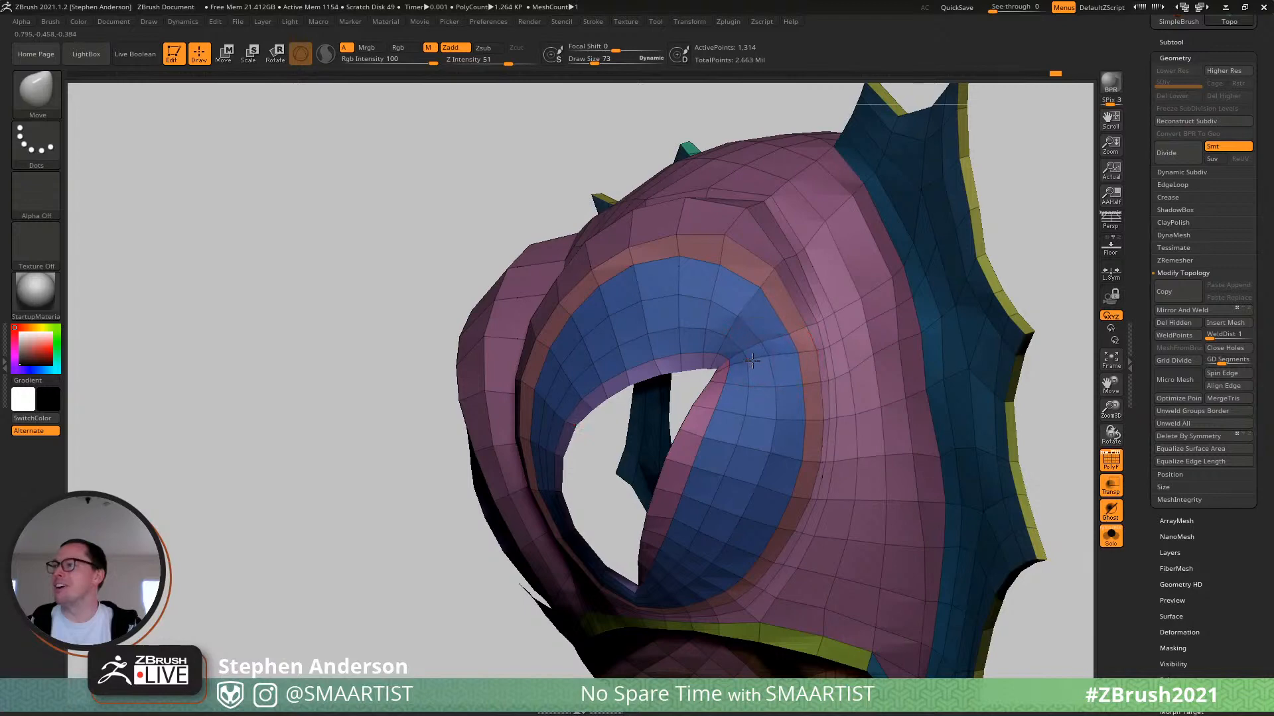
Refine the folded vertices at the opposite eye's outer corner with the Move brush at draw sizes 30 and 58.
{"action": "mouse_move", "coordinate": [752, 361]}
{"action": "right_mouse_down"}
{"action": "mouse_move", "coordinate": [795, 346]}
{"action": "mouse_move", "coordinate": [743, 348]}
{"action": "mouse_move", "coordinate": [787, 356]}
{"action": "mouse_move", "coordinate": [796, 443]}
{"action": "mouse_move", "coordinate": [747, 393]}
{"action": "mouse_move", "coordinate": [748, 376]}
{"action": "right_mouse_up"}
{"action": "key", "text": "s"}
{"action": "left_click_drag", "start_coordinate": [748, 377], "coordinate": [738, 378]}
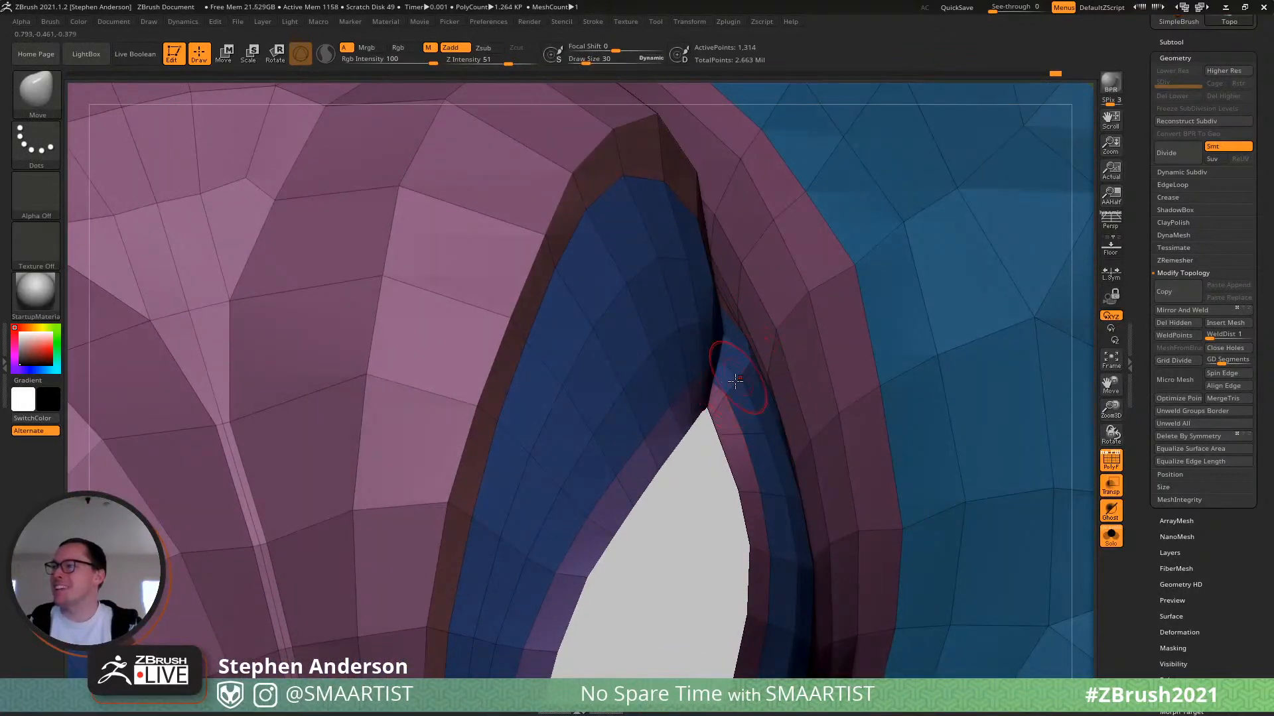
{"action": "right_click_drag", "start_coordinate": [736, 373], "coordinate": [734, 336]}
{"action": "key", "text": "s"}
{"action": "left_click_drag", "start_coordinate": [706, 296], "coordinate": [702, 286]}
{"action": "mouse_move", "coordinate": [701, 349]}
{"action": "right_mouse_down"}
{"action": "mouse_move", "coordinate": [691, 305]}
{"action": "mouse_move", "coordinate": [768, 298]}
{"action": "mouse_move", "coordinate": [769, 363]}
{"action": "right_mouse_up"}
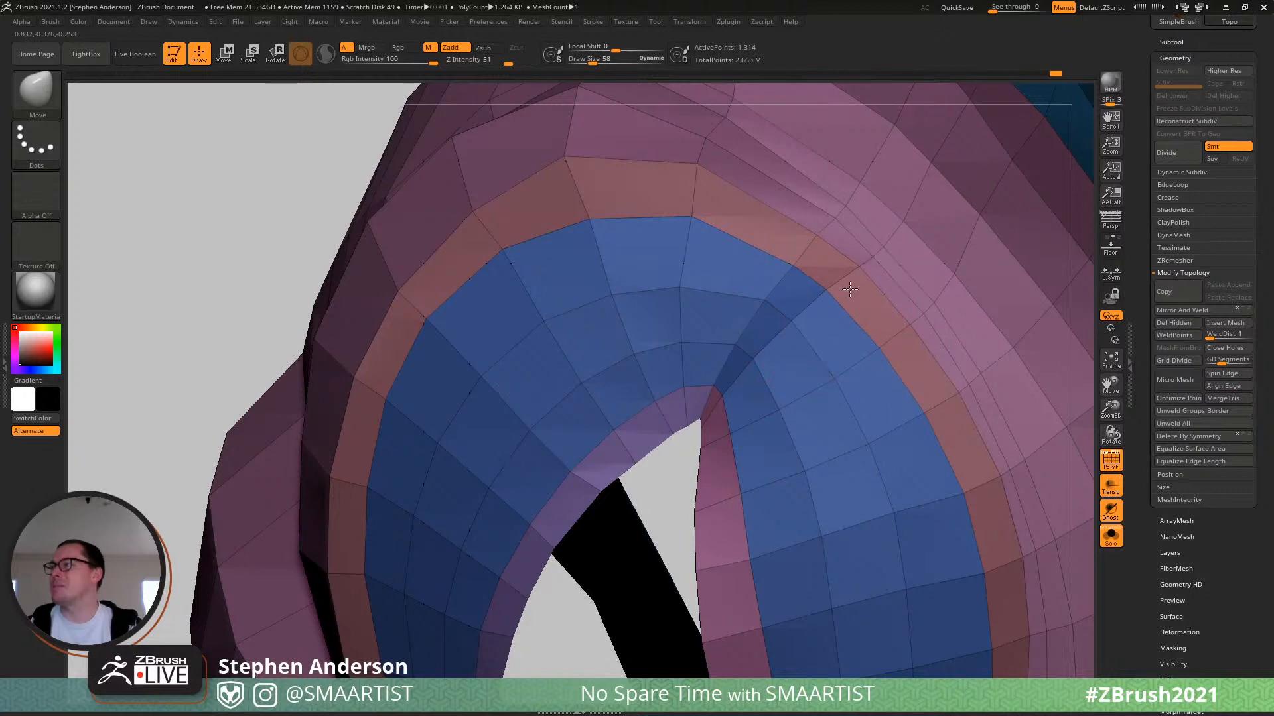
Adjust the outer eye corner with the Move brush at draw size 28.
{"action": "key", "text": "s"}
{"action": "left_click", "coordinate": [841, 203]}
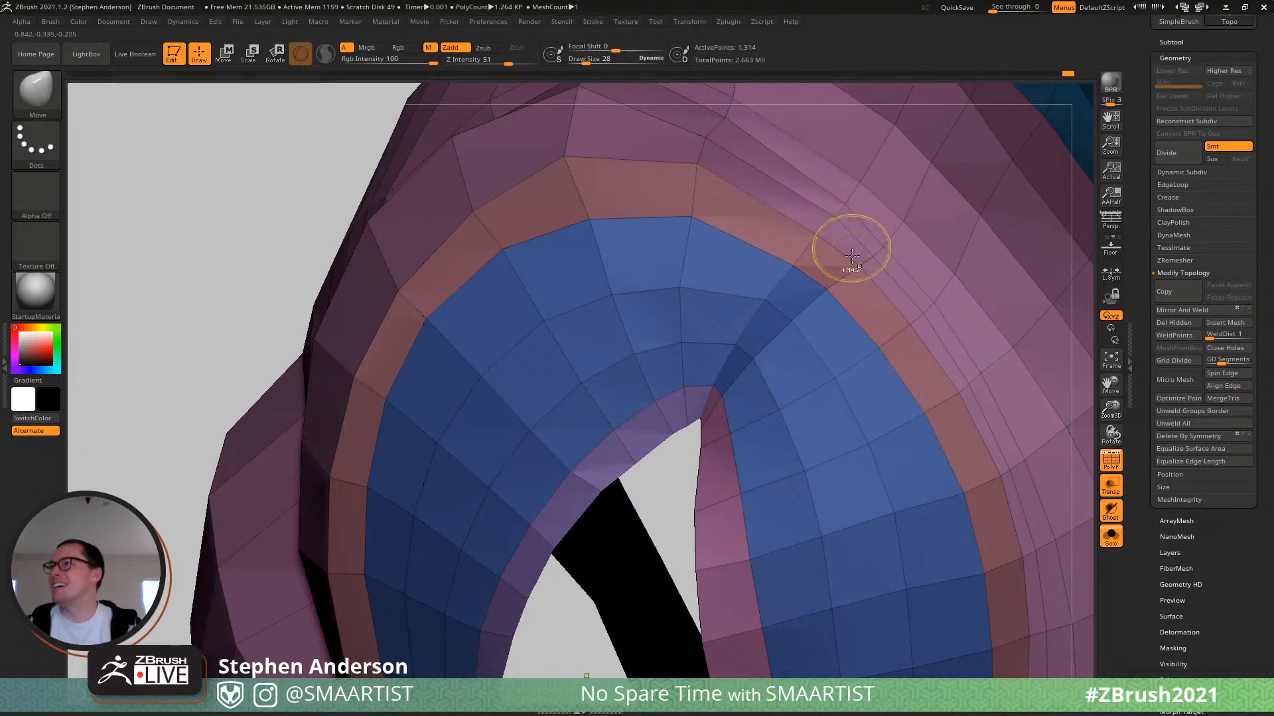
{"action": "mouse_move", "coordinate": [852, 256]}
{"action": "right_mouse_down", "text": "ctrl"}
{"action": "mouse_move", "coordinate": [776, 272]}
{"action": "mouse_move", "coordinate": [731, 315]}
{"action": "mouse_move", "coordinate": [678, 329]}
{"action": "mouse_move", "coordinate": [639, 450]}
{"action": "mouse_move", "coordinate": [691, 438]}
{"action": "mouse_move", "coordinate": [646, 347]}
{"action": "mouse_move", "coordinate": [735, 498]}
{"action": "mouse_move", "coordinate": [640, 428]}
{"action": "mouse_move", "coordinate": [589, 341]}
{"action": "mouse_move", "coordinate": [611, 370]}
{"action": "mouse_move", "coordinate": [521, 426]}
{"action": "mouse_move", "coordinate": [542, 477]}
{"action": "right_mouse_up", "text": "ctrl"}
{"action": "key", "text": "shift+f"}
{"action": "key", "text": "shift+f"}
Switch to the ZModeler brush and slide the points beside the mouth corner at draw sizes 65 and 28.
{"action": "key", "text": "b"}
{"action": "key", "text": "z"}
{"action": "key", "text": "m"}
{"action": "key", "text": "s"}
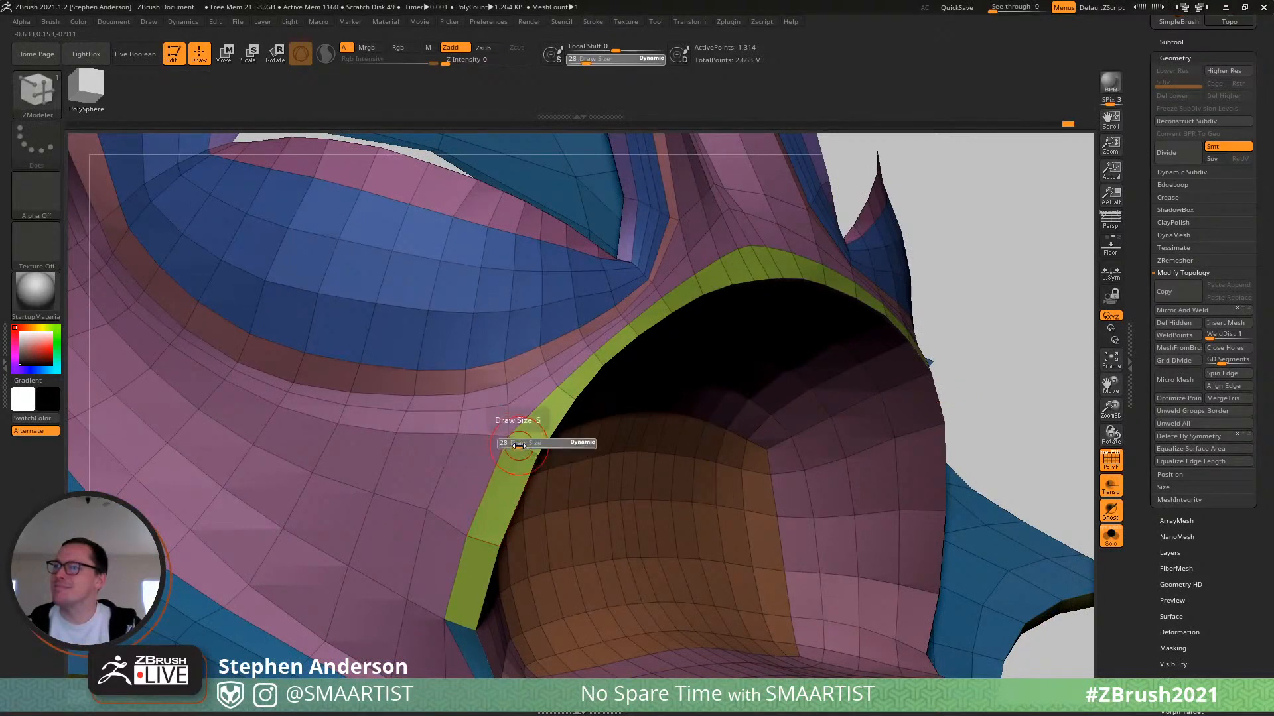
{"action": "left_click_drag", "start_coordinate": [524, 447], "coordinate": [535, 452]}
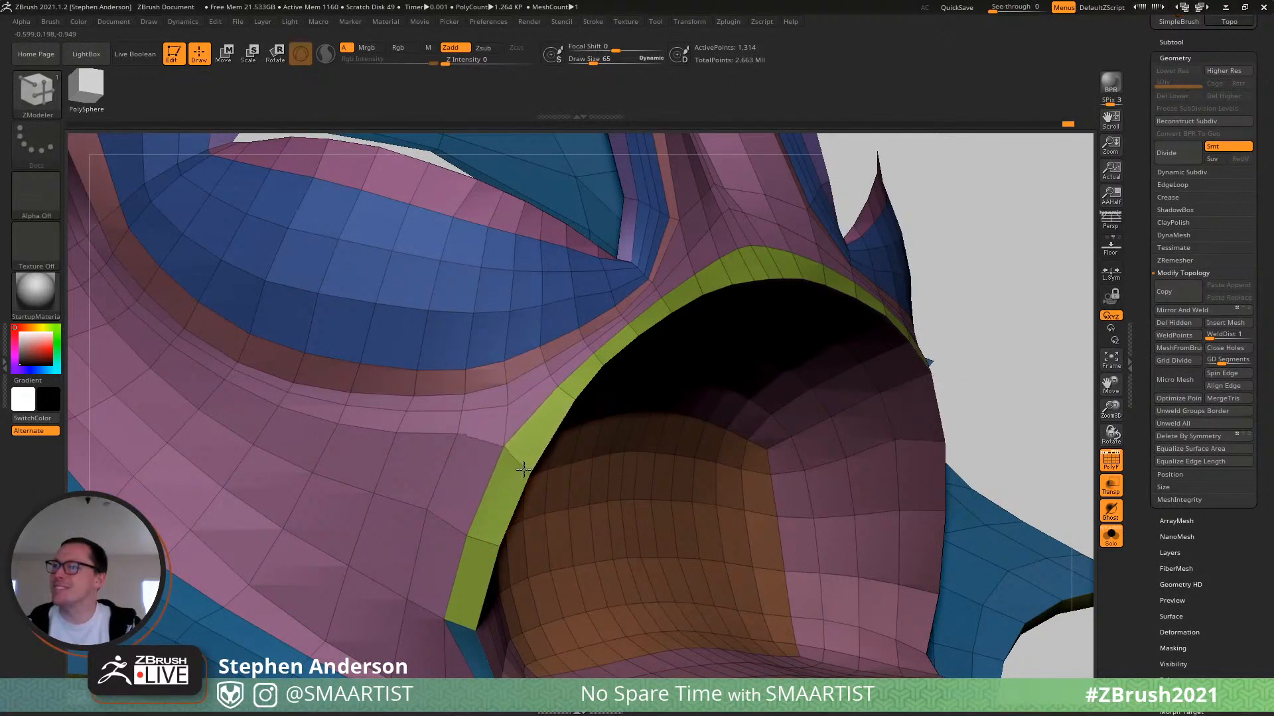
{"action": "key", "text": "s"}
{"action": "left_click", "coordinate": [457, 438]}
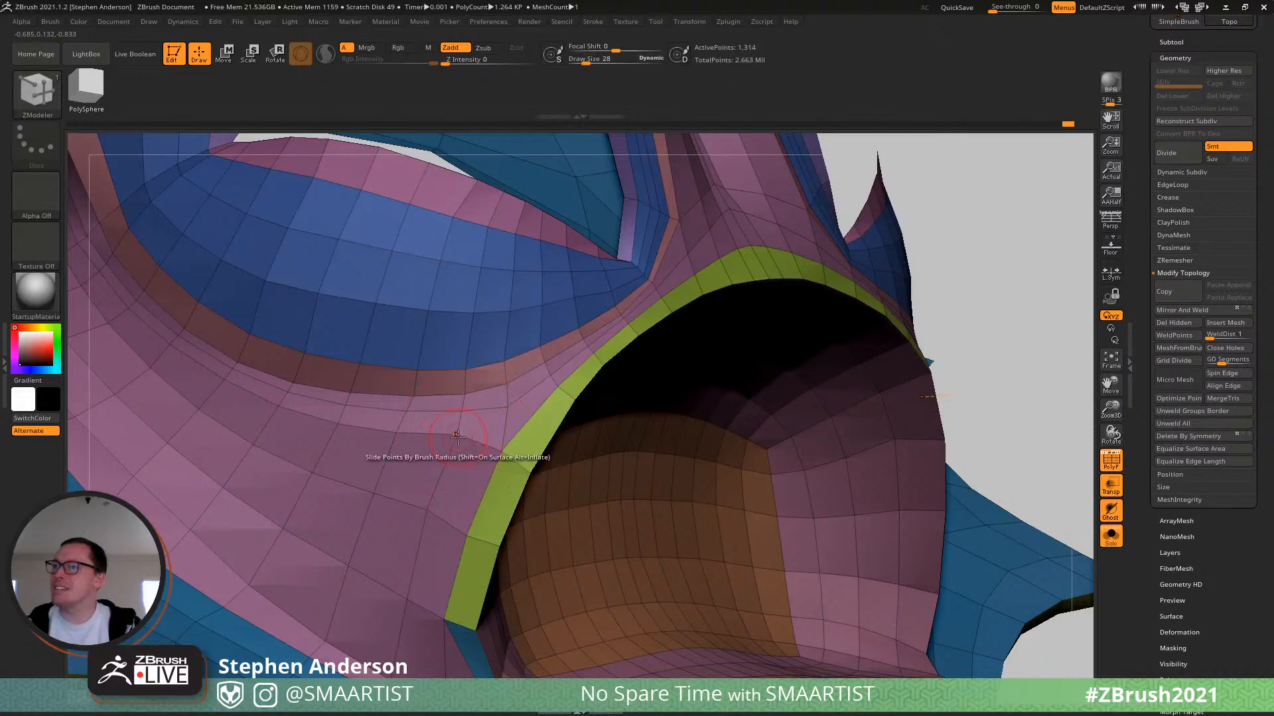
Even out the cheek topology below the outer eye corner by sliding points at draw size 15 and smoothing at draw size 45.
{"action": "right_click_drag", "start_coordinate": [499, 486], "coordinate": [475, 412]}
{"action": "mouse_move", "coordinate": [474, 412]}
{"action": "right_mouse_down", "text": "ctrl"}
{"action": "mouse_move", "coordinate": [436, 315]}
{"action": "mouse_move", "coordinate": [479, 402]}
{"action": "mouse_move", "coordinate": [458, 425]}
{"action": "mouse_move", "coordinate": [385, 355]}
{"action": "right_mouse_up", "text": "ctrl"}
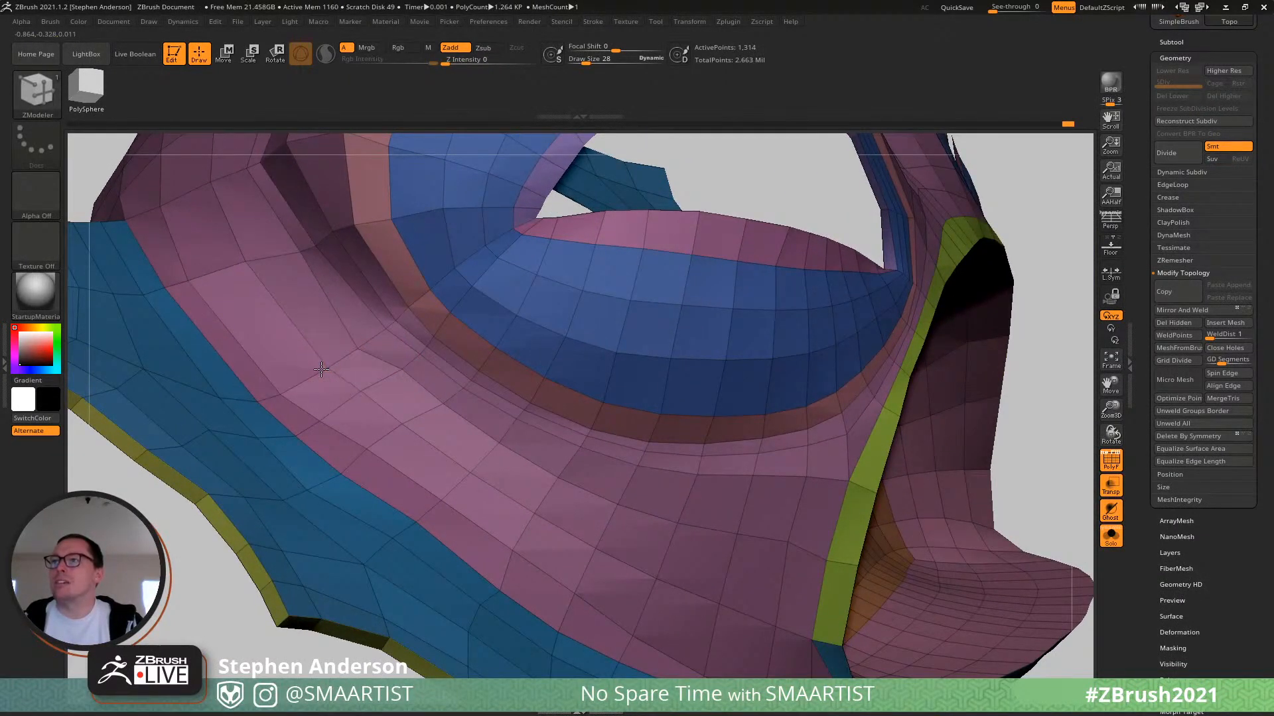
{"action": "key", "text": "s"}
{"action": "left_click", "coordinate": [296, 253]}
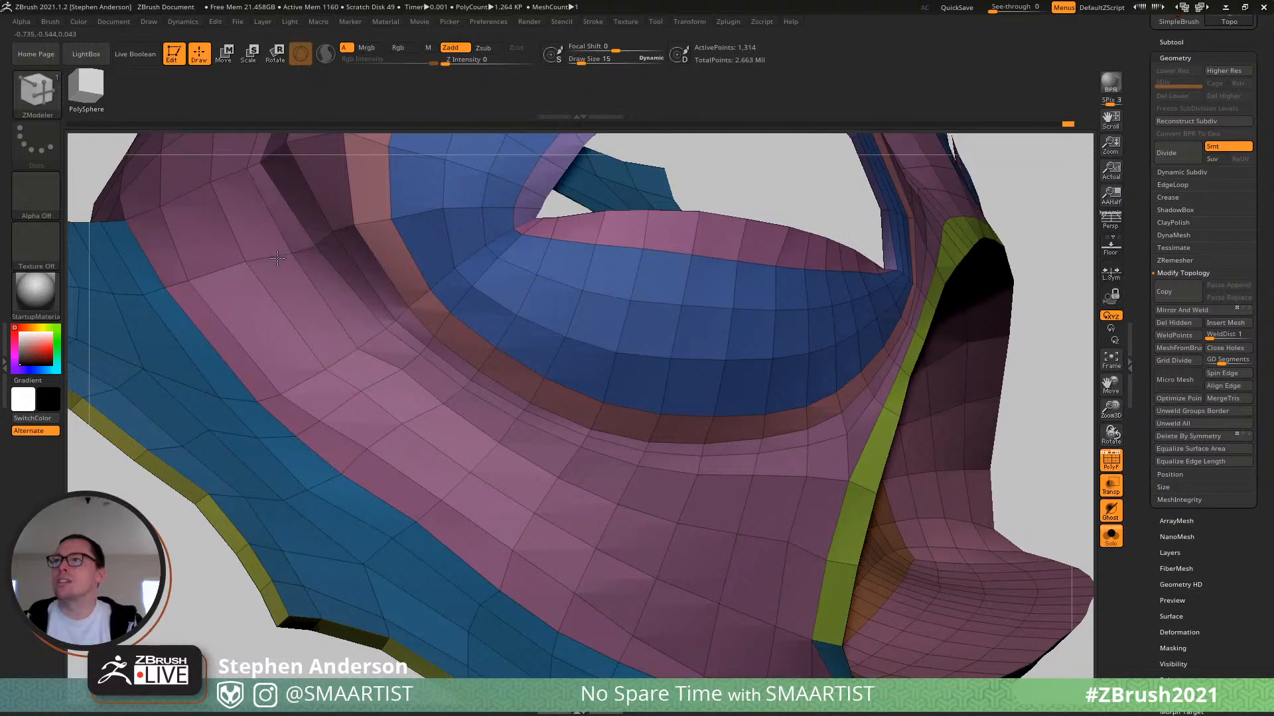
{"action": "right_click_drag", "start_coordinate": [239, 265], "coordinate": [392, 378]}
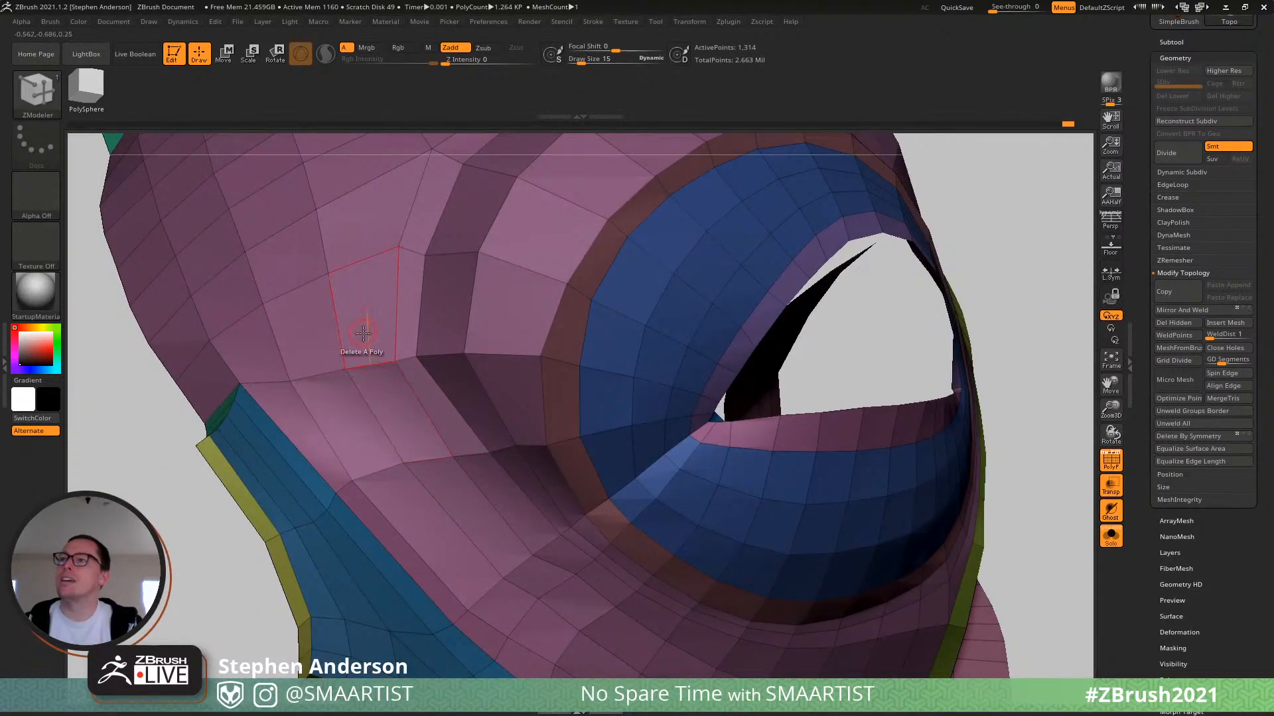
{"action": "right_click_drag", "start_coordinate": [363, 333], "coordinate": [471, 396]}
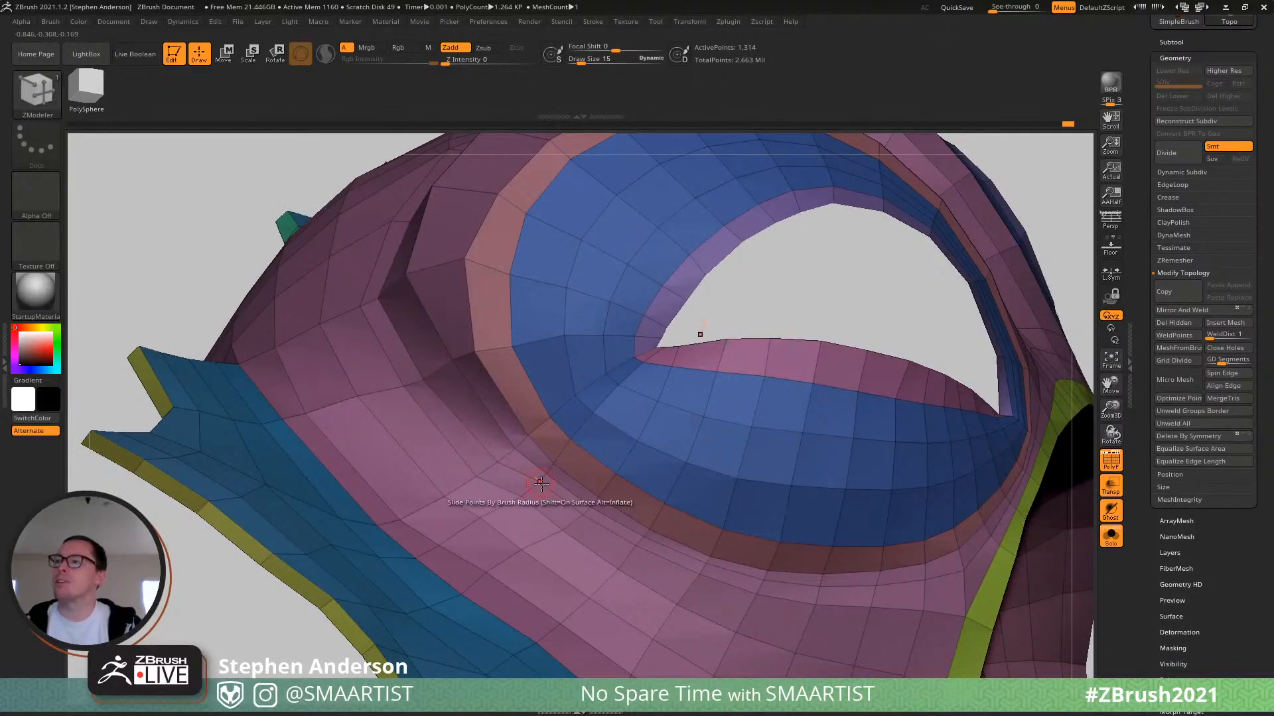
{"action": "right_click_drag", "start_coordinate": [511, 505], "coordinate": [451, 442]}
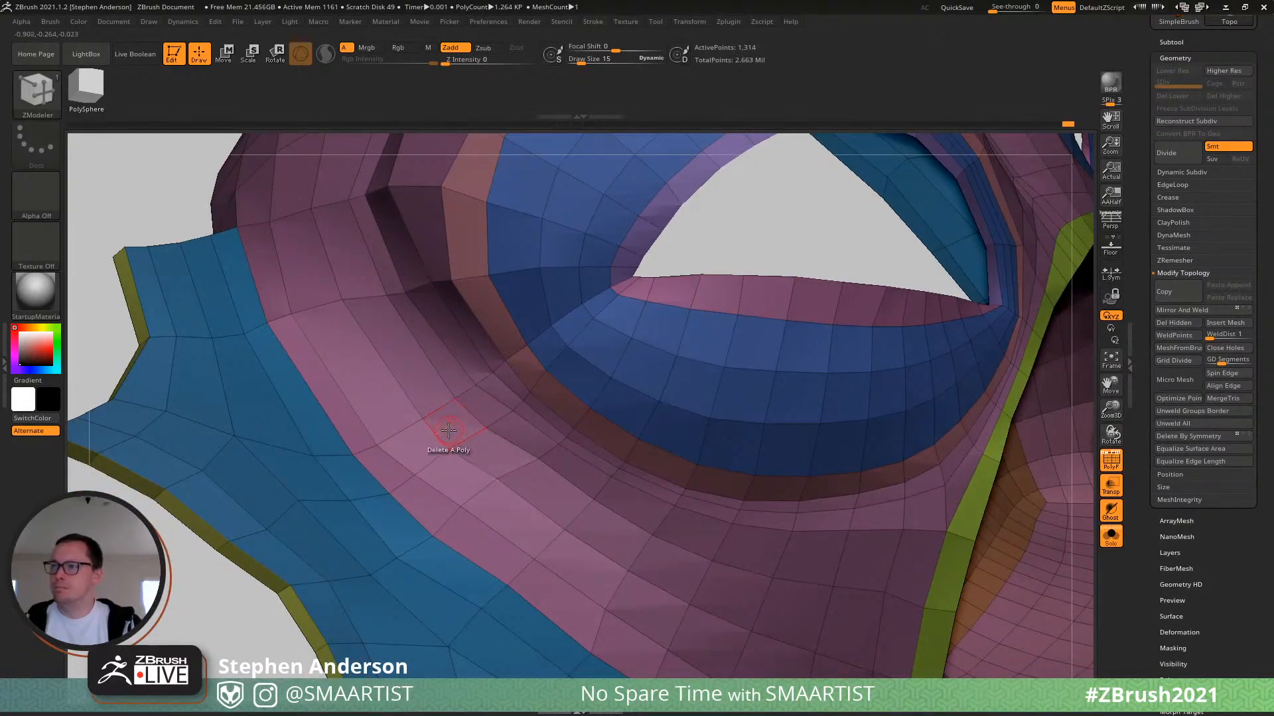
{"action": "key", "text": "shift"}
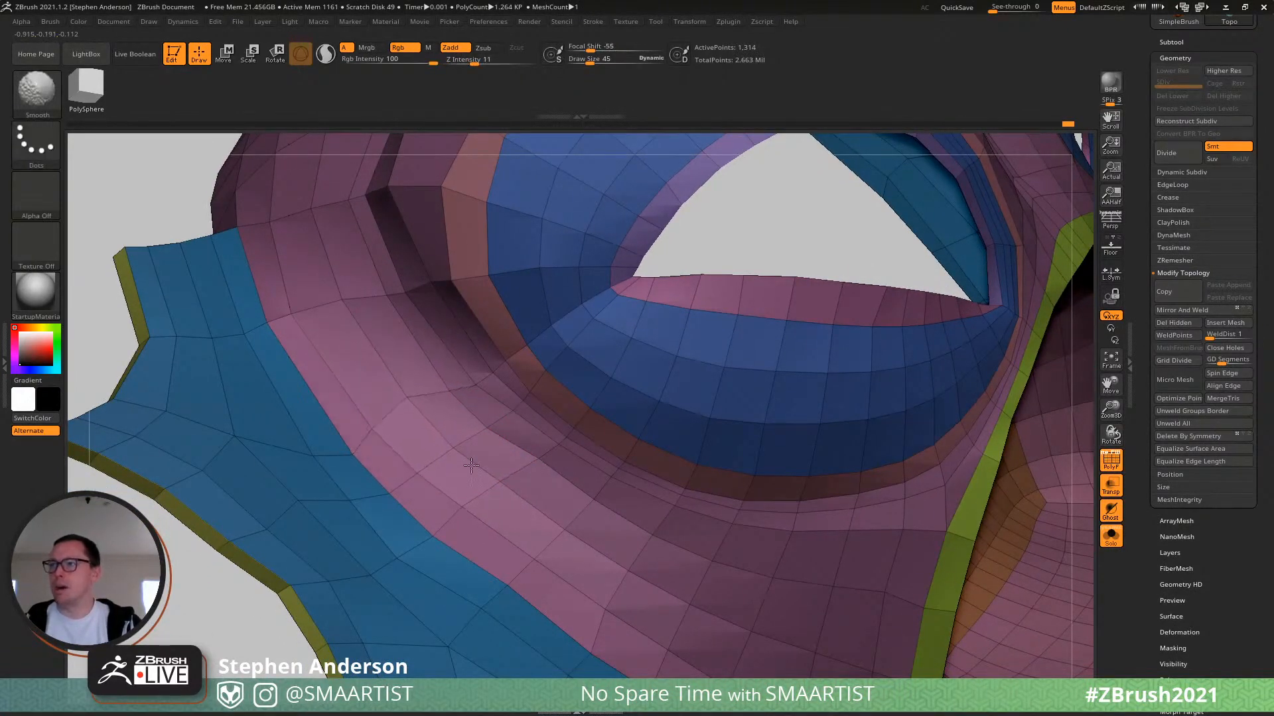
{"action": "key", "text": "shift"}
{"action": "right_click_drag", "start_coordinate": [395, 431], "coordinate": [436, 405]}
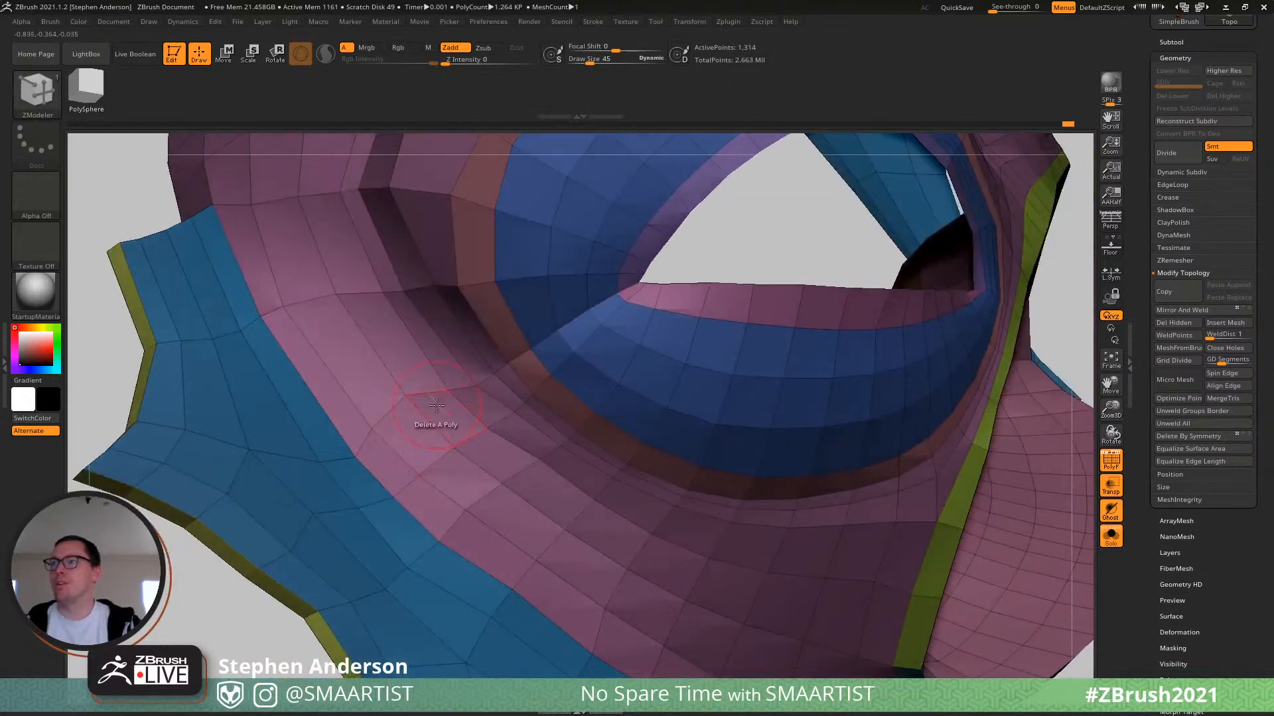
{"action": "key", "text": "shift"}
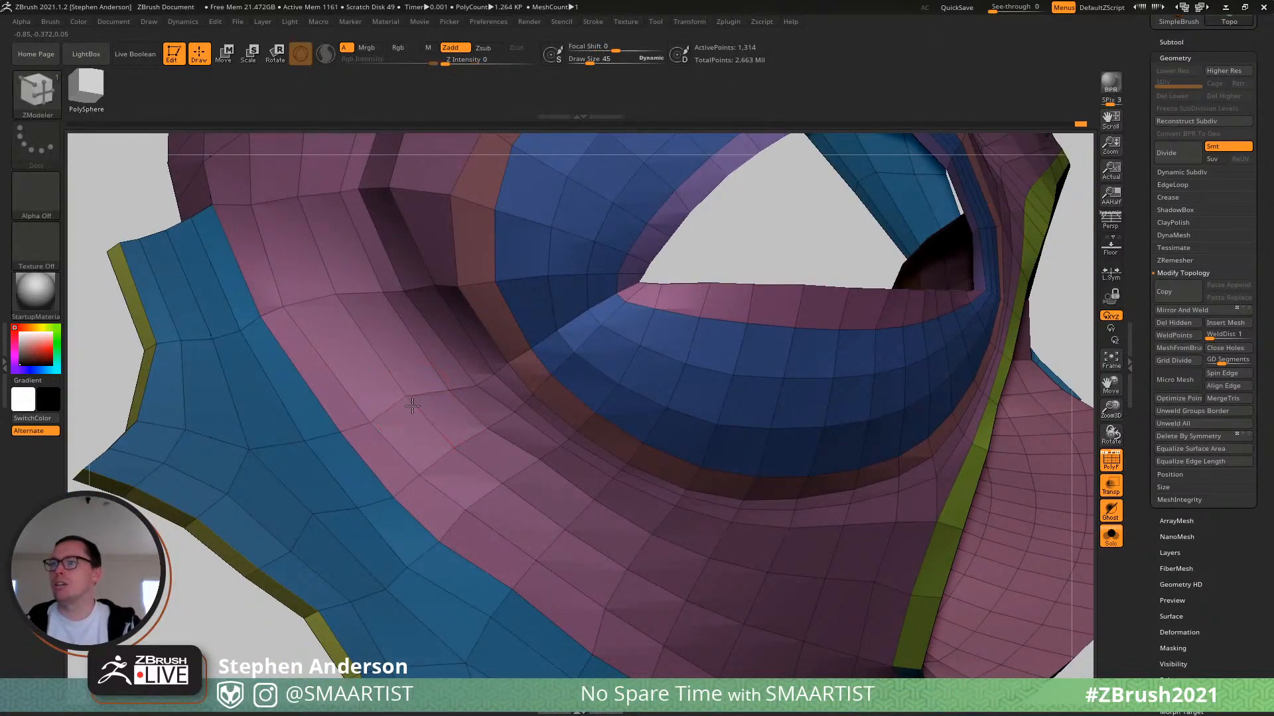
Switch to the Move brush for the cheek and set the draw size to 65.
{"action": "mouse_move", "coordinate": [451, 400]}
{"action": "right_mouse_down"}
{"action": "mouse_move", "coordinate": [489, 415]}
{"action": "mouse_move", "coordinate": [440, 398]}
{"action": "mouse_move", "coordinate": [491, 363]}
{"action": "mouse_move", "coordinate": [508, 415]}
{"action": "mouse_move", "coordinate": [519, 412]}
{"action": "mouse_move", "coordinate": [473, 468]}
{"action": "right_mouse_up"}
{"action": "key", "text": "b"}
{"action": "key", "text": "m"}
{"action": "key", "text": "v"}
{"action": "key", "text": "s"}
{"action": "left_click", "coordinate": [485, 370]}
Return to the ZModeler brush and slide the cheek points below the lower eyelid at draw size 65.
{"action": "key", "text": "b"}
{"action": "key", "text": "z"}
{"action": "key", "text": "m"}
{"action": "left_click_drag", "start_coordinate": [471, 467], "coordinate": [475, 469]}
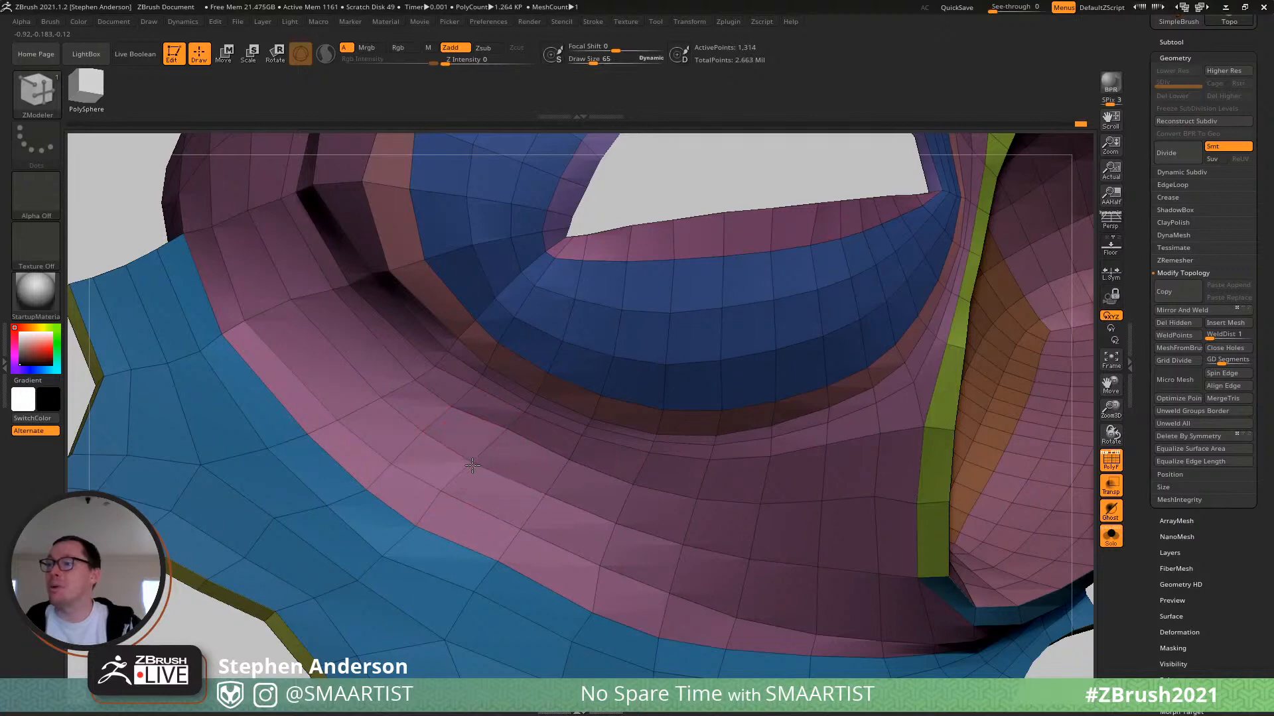
{"action": "mouse_move", "coordinate": [472, 466]}
{"action": "right_mouse_down"}
{"action": "mouse_move", "coordinate": [493, 434]}
{"action": "mouse_move", "coordinate": [480, 384]}
{"action": "right_mouse_up"}
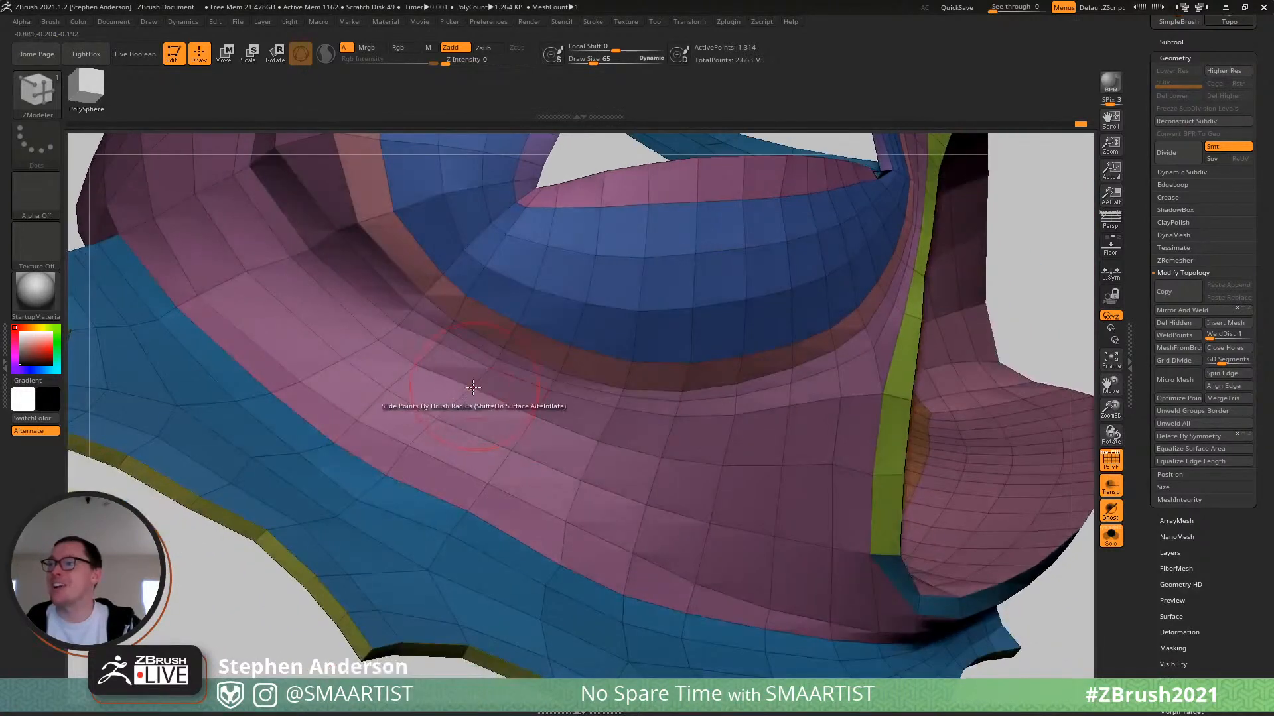
{"action": "left_click_drag", "start_coordinate": [432, 349], "coordinate": [424, 349]}
{"action": "mouse_move", "coordinate": [480, 360]}
{"action": "right_mouse_down"}
{"action": "mouse_move", "coordinate": [491, 411]}
{"action": "mouse_move", "coordinate": [506, 408]}
{"action": "mouse_move", "coordinate": [500, 396]}
{"action": "mouse_move", "coordinate": [707, 384]}
{"action": "right_mouse_up"}
Slide individual cheek points between the lower eyelid and the mouth corner at draw size 15.
{"action": "key", "text": "["}
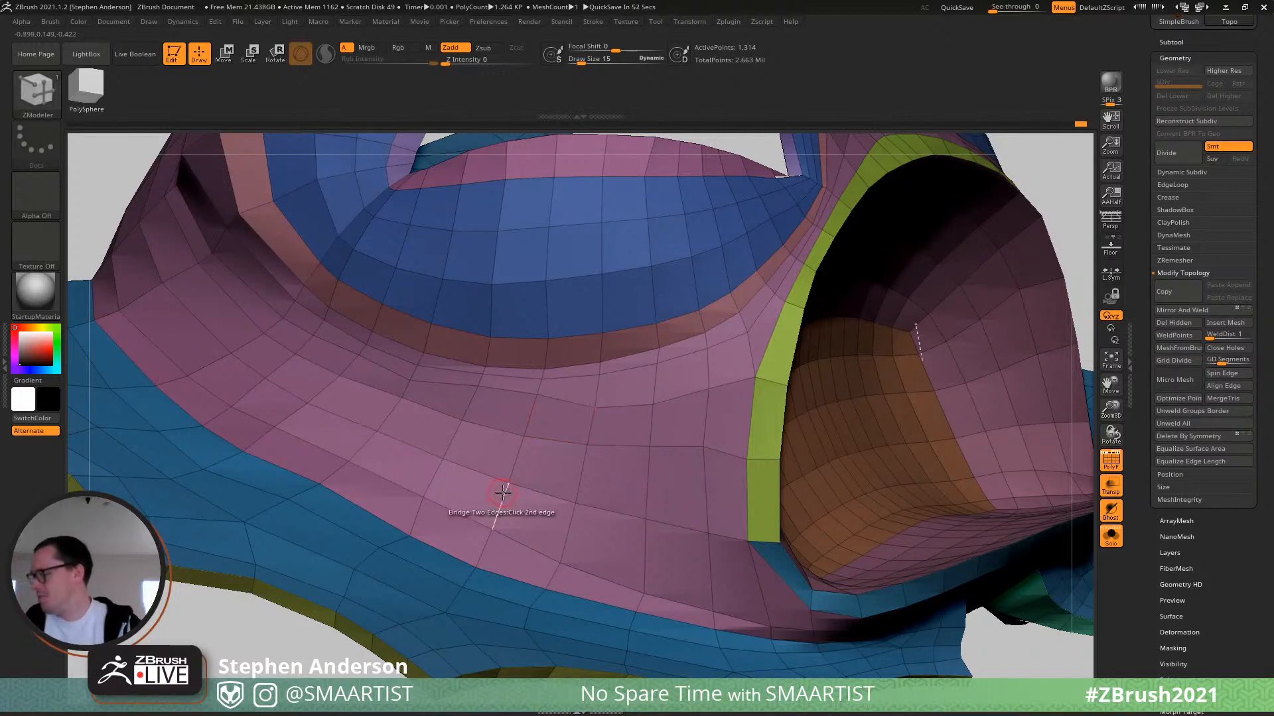
{"action": "right_click_drag", "start_coordinate": [619, 543], "coordinate": [570, 373]}
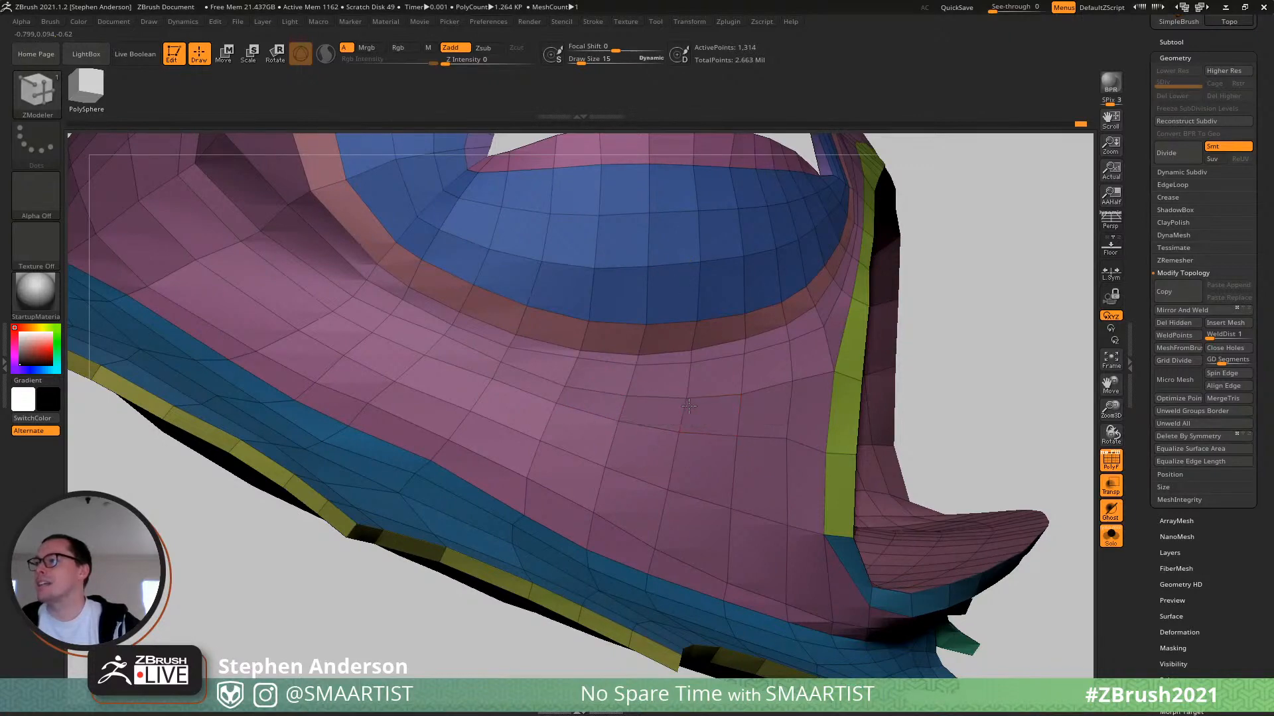
{"action": "right_click_drag", "start_coordinate": [678, 404], "coordinate": [814, 458], "text": "alt"}
{"action": "left_click", "coordinate": [620, 409]}
{"action": "right_click_drag", "start_coordinate": [620, 409], "coordinate": [587, 422]}
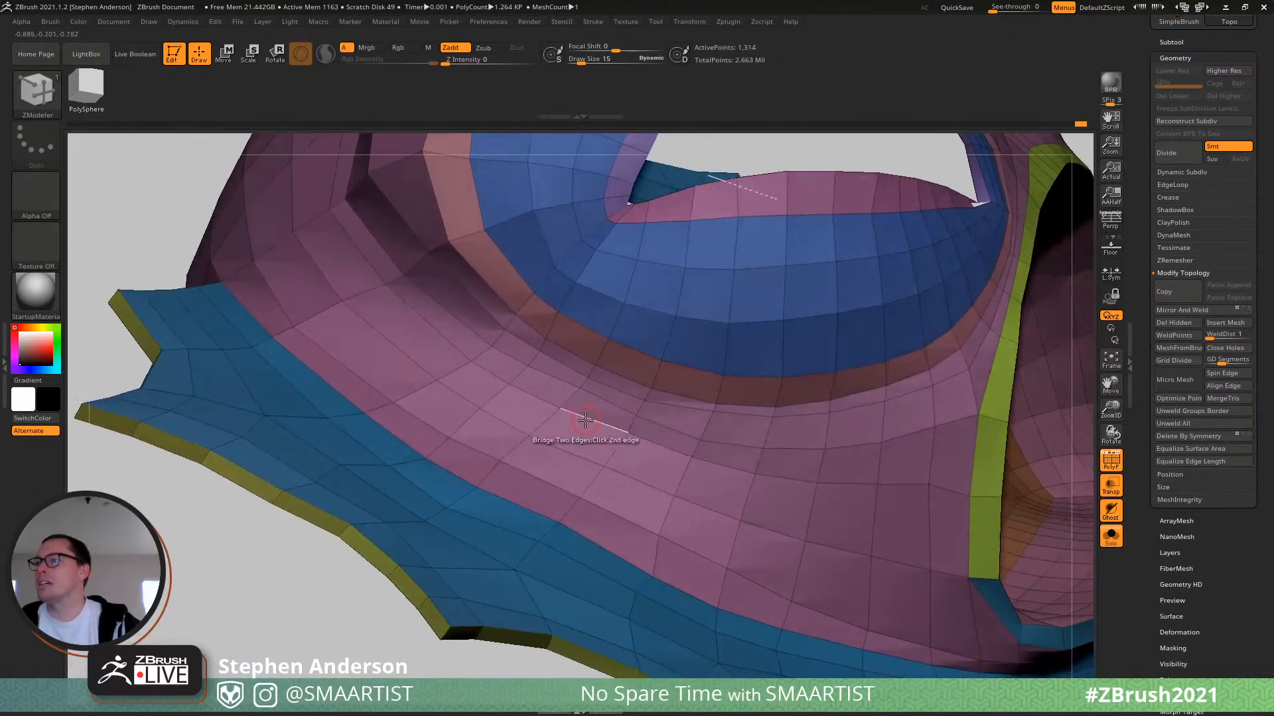
{"action": "left_click", "coordinate": [644, 445]}
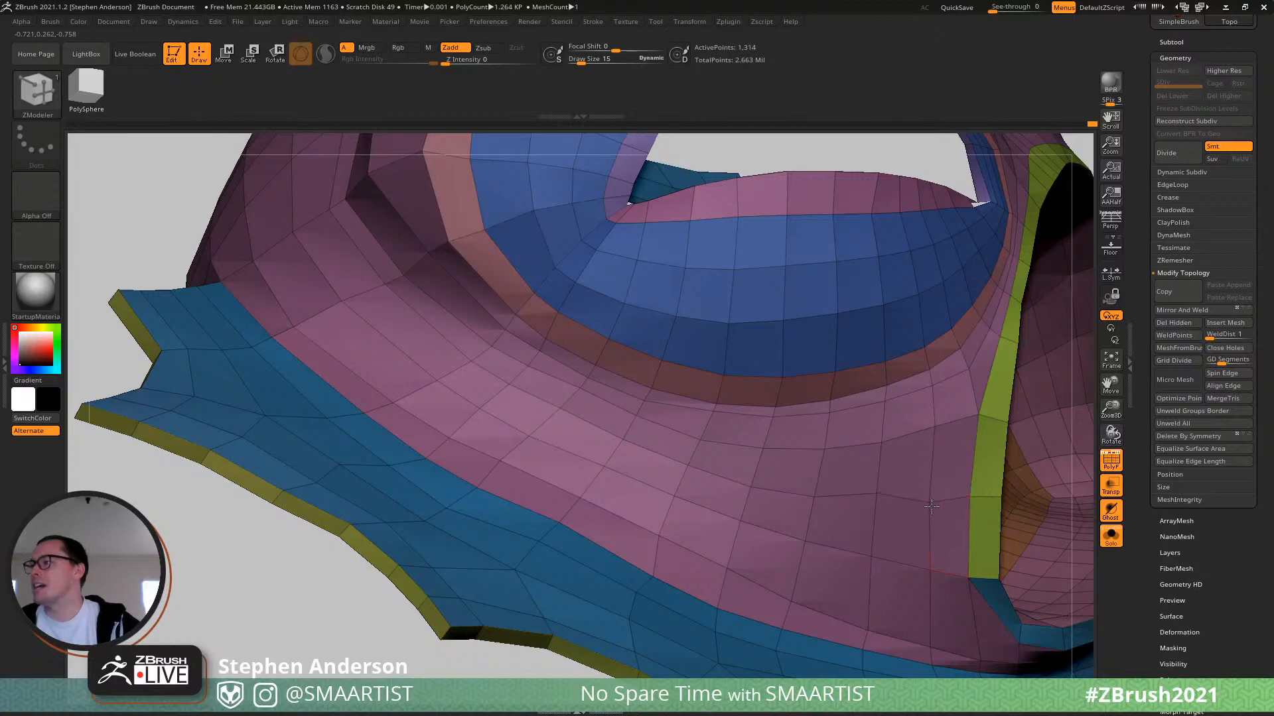
Slide the points between the outer eye fold and the fin base to straighten the edge flow.
{"action": "right_click_drag", "start_coordinate": [876, 497], "coordinate": [667, 447]}
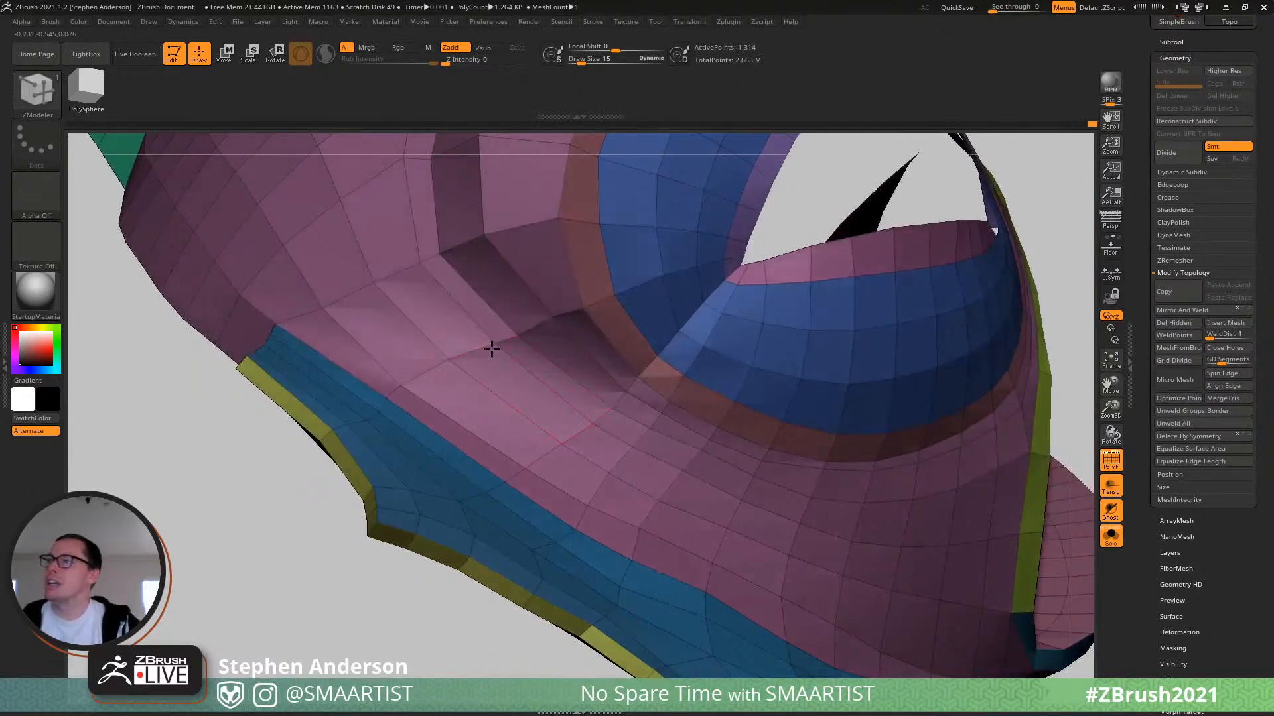
{"action": "right_click_drag", "start_coordinate": [433, 269], "coordinate": [371, 282]}
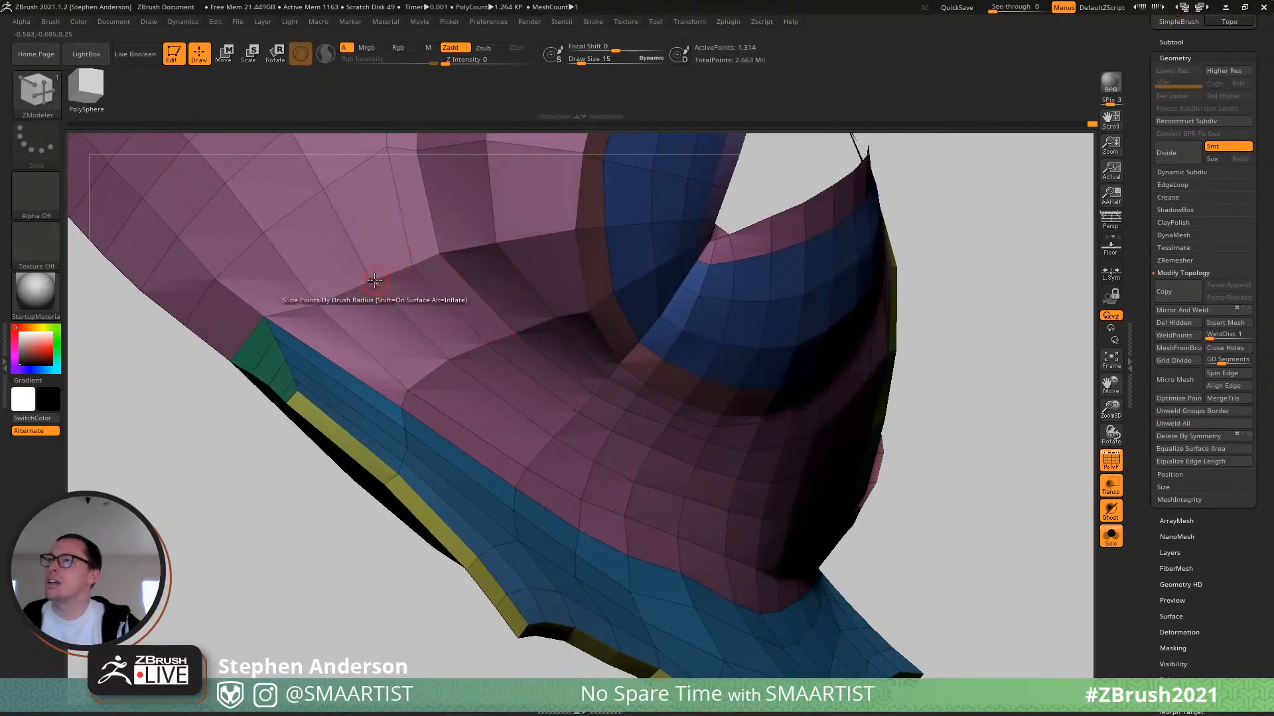
{"action": "right_click_drag", "start_coordinate": [395, 240], "coordinate": [498, 394], "text": "alt"}
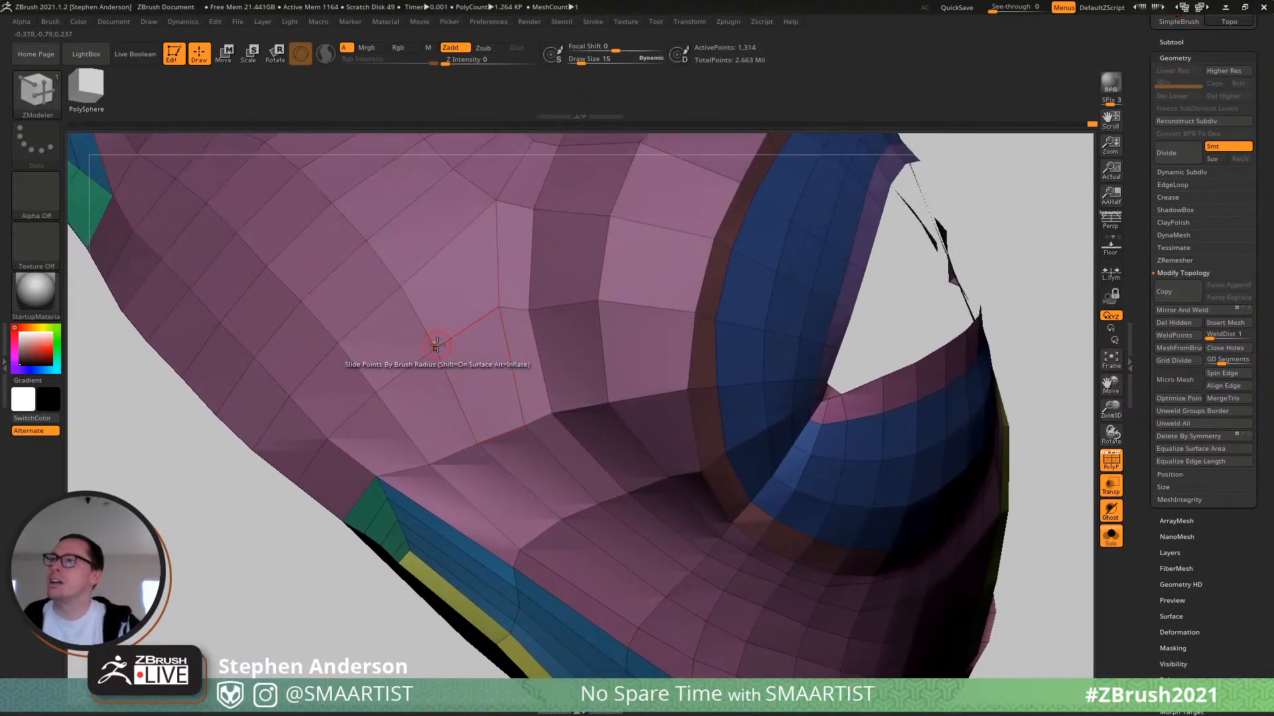
{"action": "right_click_drag", "start_coordinate": [512, 326], "coordinate": [495, 313]}
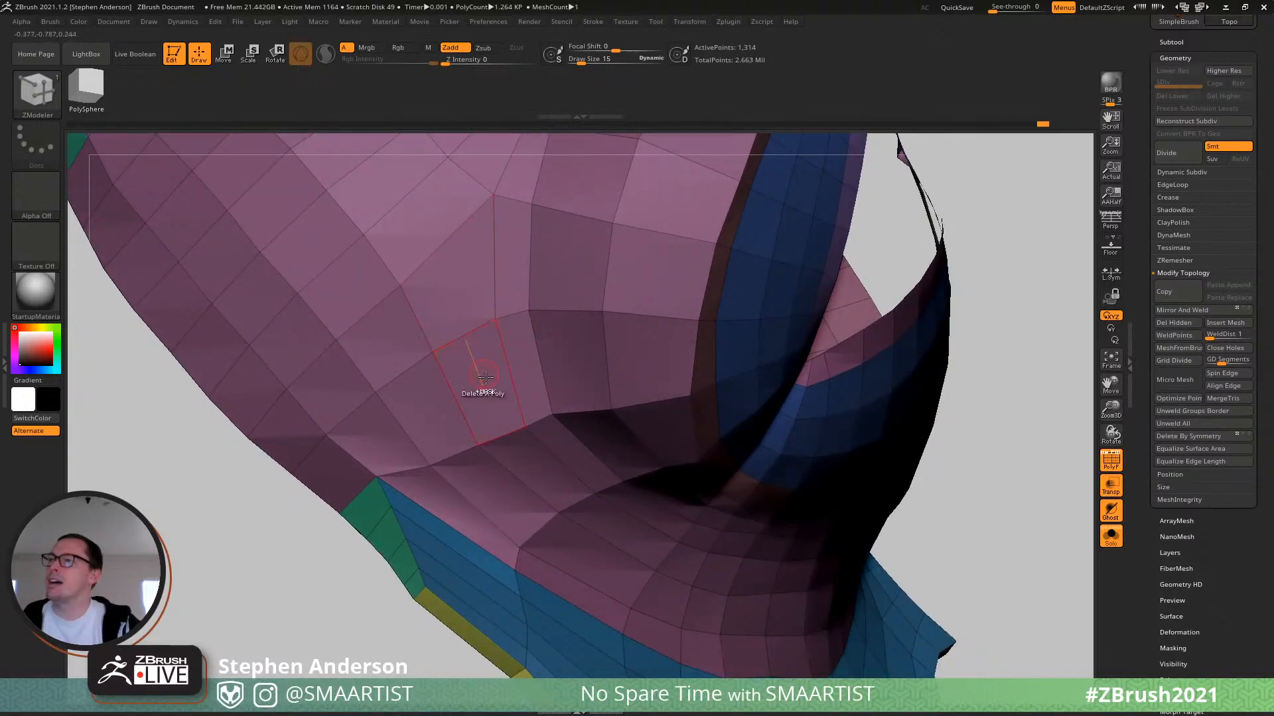
Preview the whole head at its highest subdivision level with the polygroup wireframe hidden.
{"action": "right_click_drag", "start_coordinate": [478, 380], "coordinate": [837, 414]}
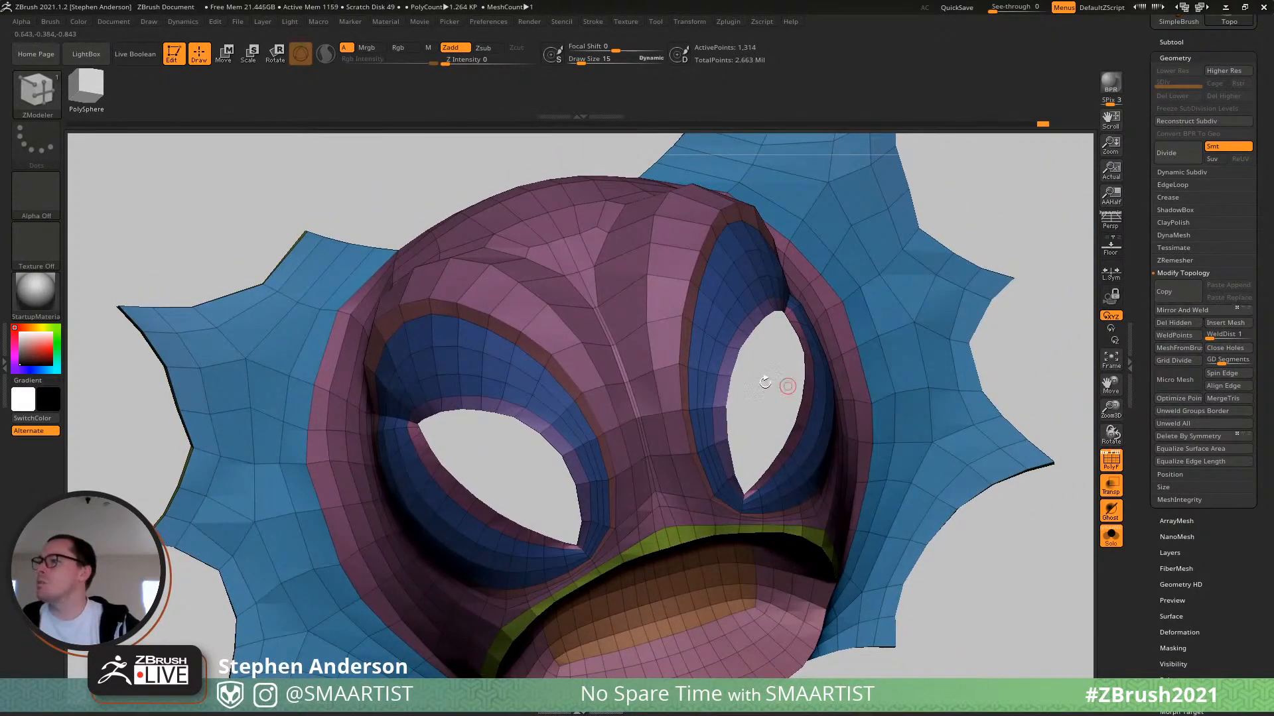
{"action": "right_click_drag", "start_coordinate": [774, 385], "coordinate": [756, 473]}
{"action": "key", "text": "d"}
{"action": "key", "text": "shift+f"}
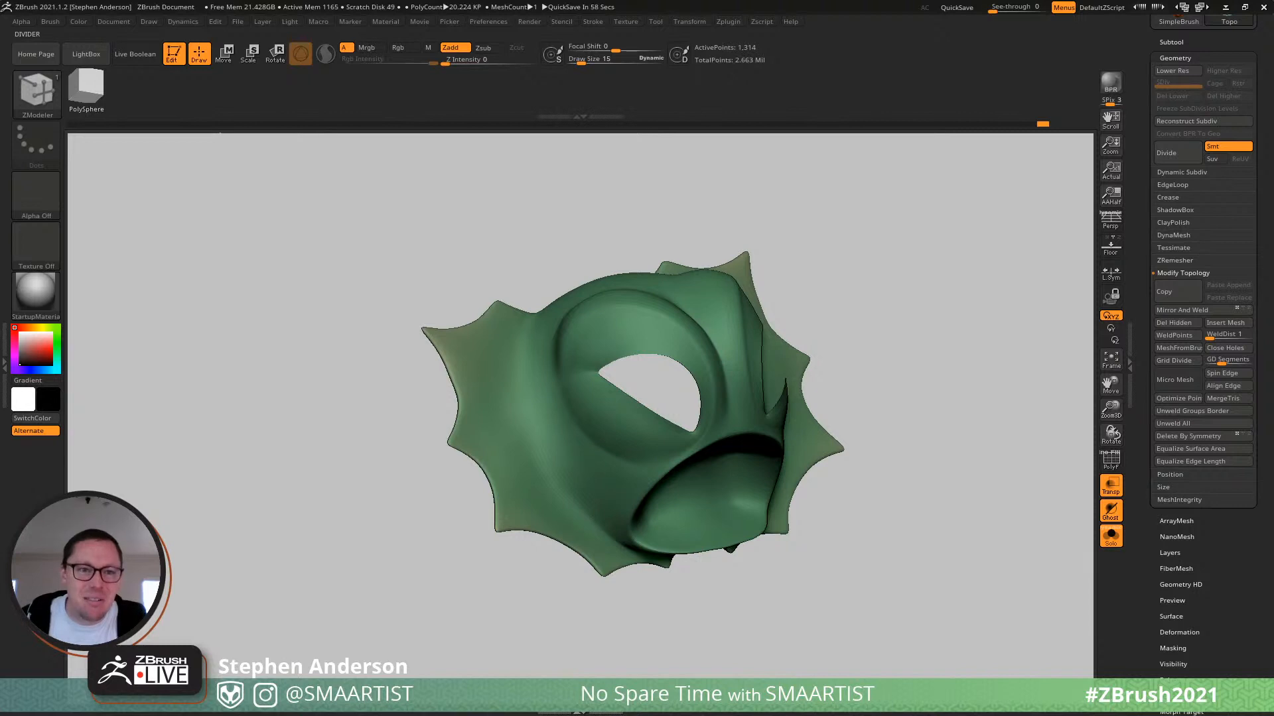
View the shared material swatch image in the web browser and close its tab.
{"action": "left_click_drag", "start_coordinate": [0, 133], "coordinate": [214, 0]}
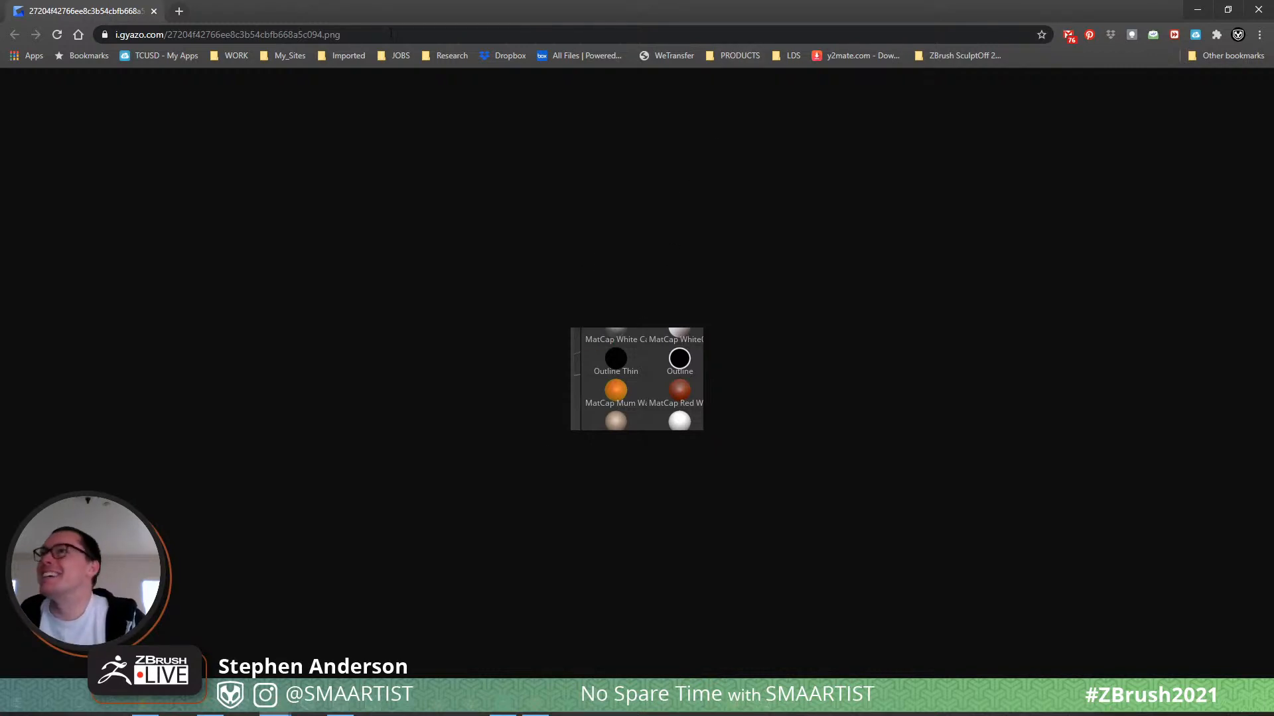
{"action": "left_click", "coordinate": [158, 12]}
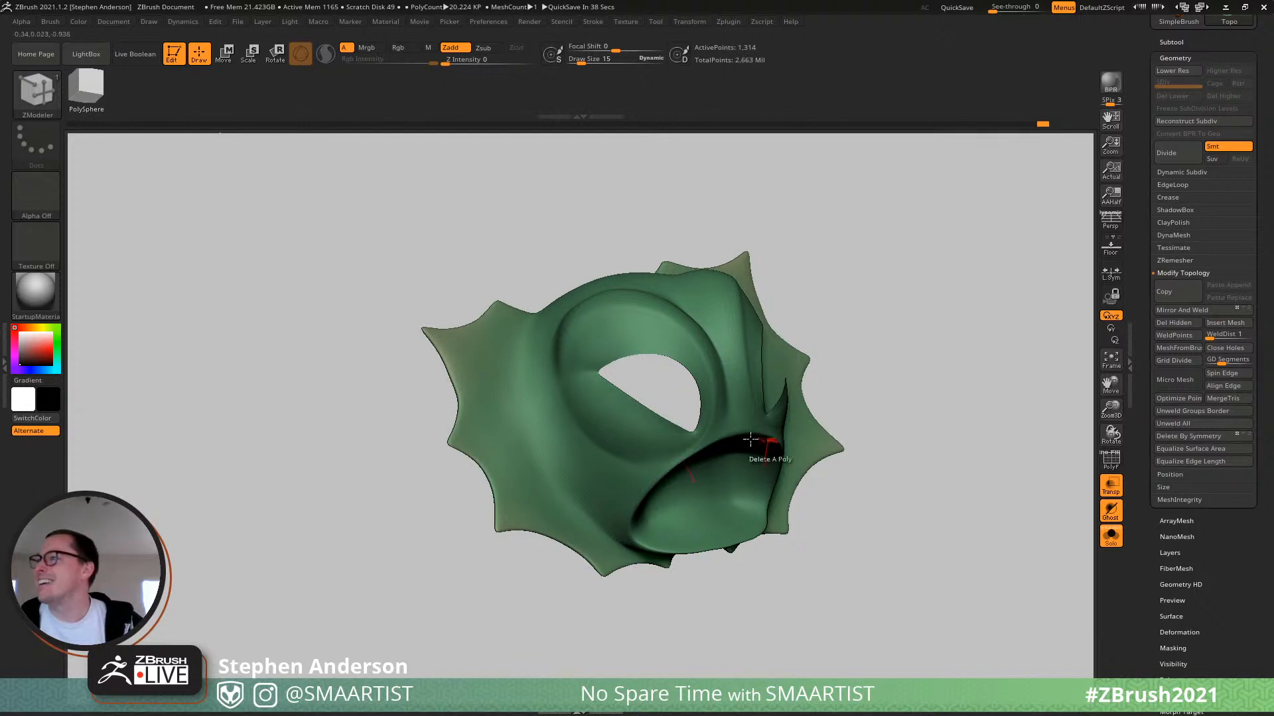
Show the polygroup wireframe again and return the head to its lowest subdivision level.
{"action": "right_click_drag", "start_coordinate": [750, 439], "coordinate": [596, 441]}
{"action": "key", "text": "shift+f"}
{"action": "key", "text": "shift+d"}
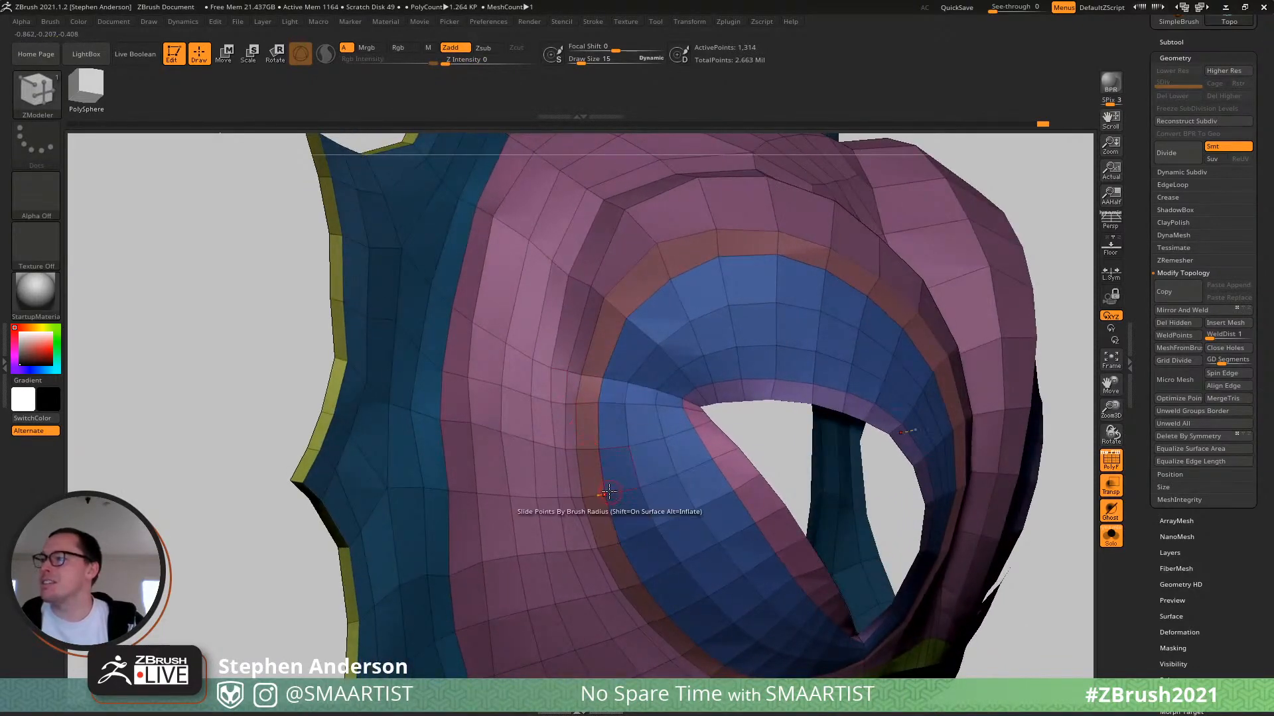
Slide the points between the outer eye rim and the fin with the ZModeler brush at draw sizes 15 and 48.
{"action": "right_click_drag", "start_coordinate": [608, 491], "coordinate": [569, 439]}
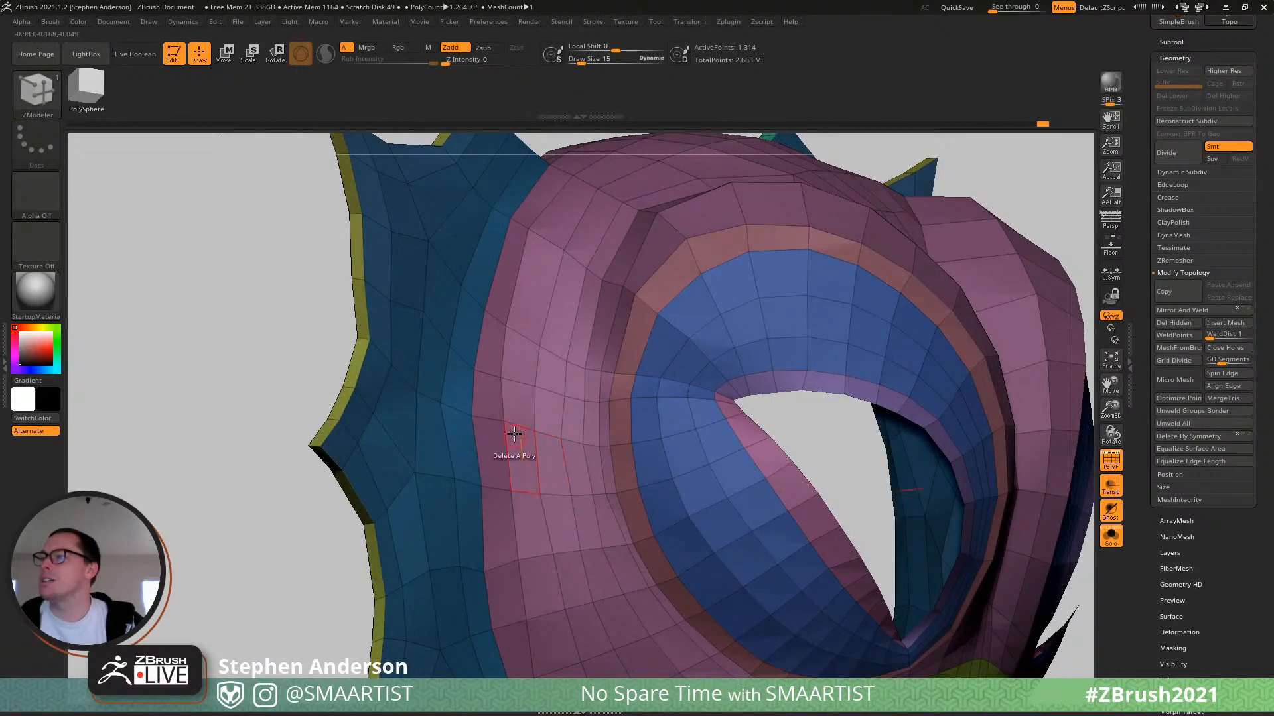
{"action": "right_click_drag", "start_coordinate": [502, 426], "coordinate": [510, 422]}
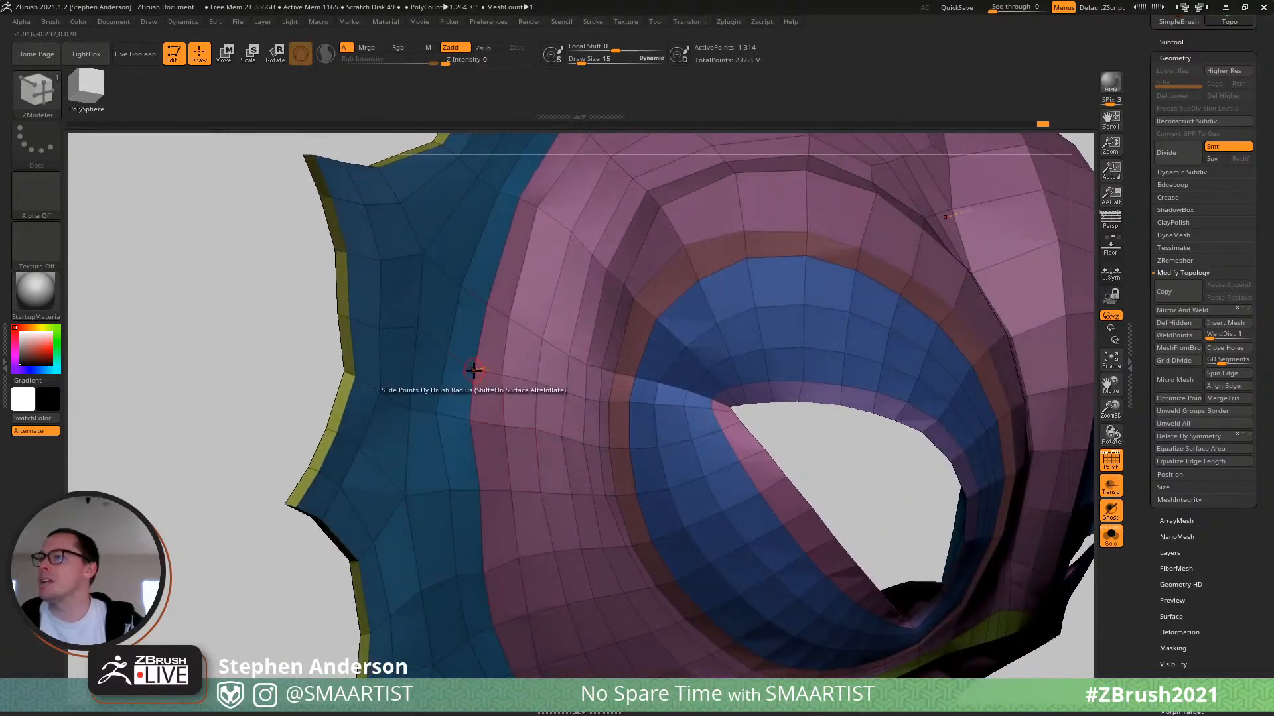
{"action": "key", "text": "s"}
{"action": "left_click_drag", "start_coordinate": [473, 371], "coordinate": [483, 371]}
{"action": "right_click_drag", "start_coordinate": [493, 422], "coordinate": [461, 370]}
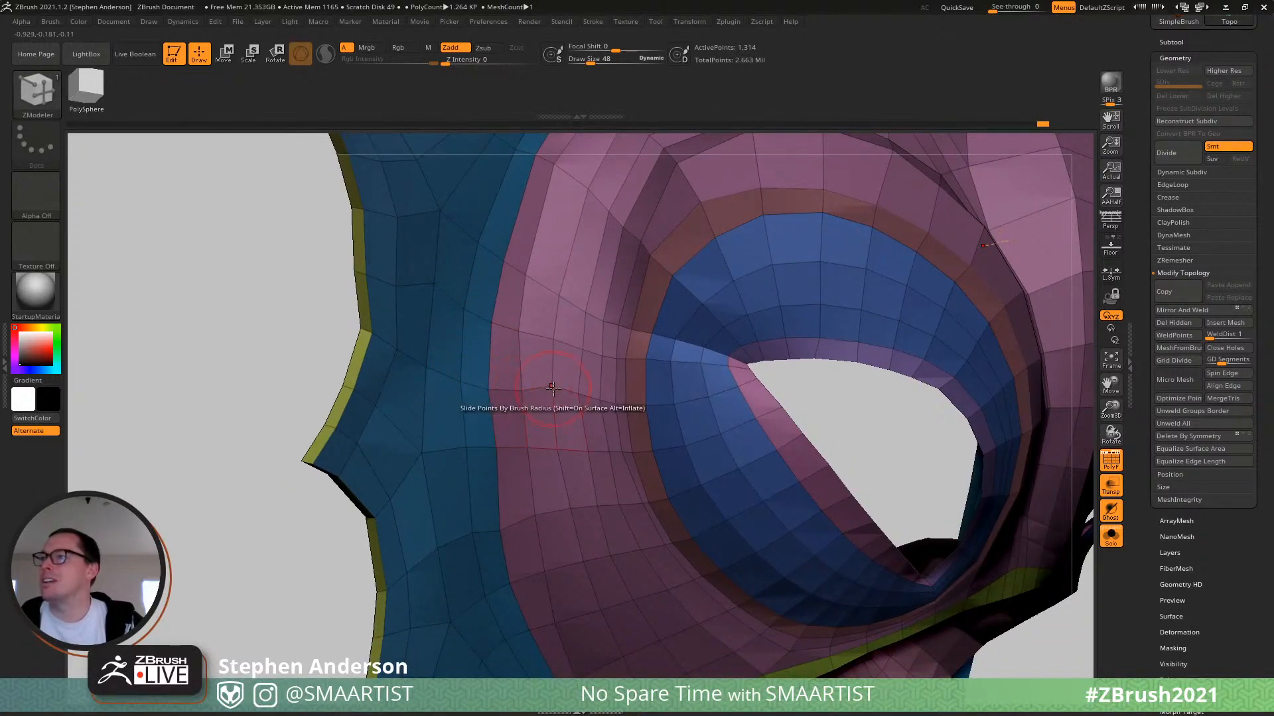
{"action": "right_click_drag", "start_coordinate": [580, 398], "coordinate": [557, 434]}
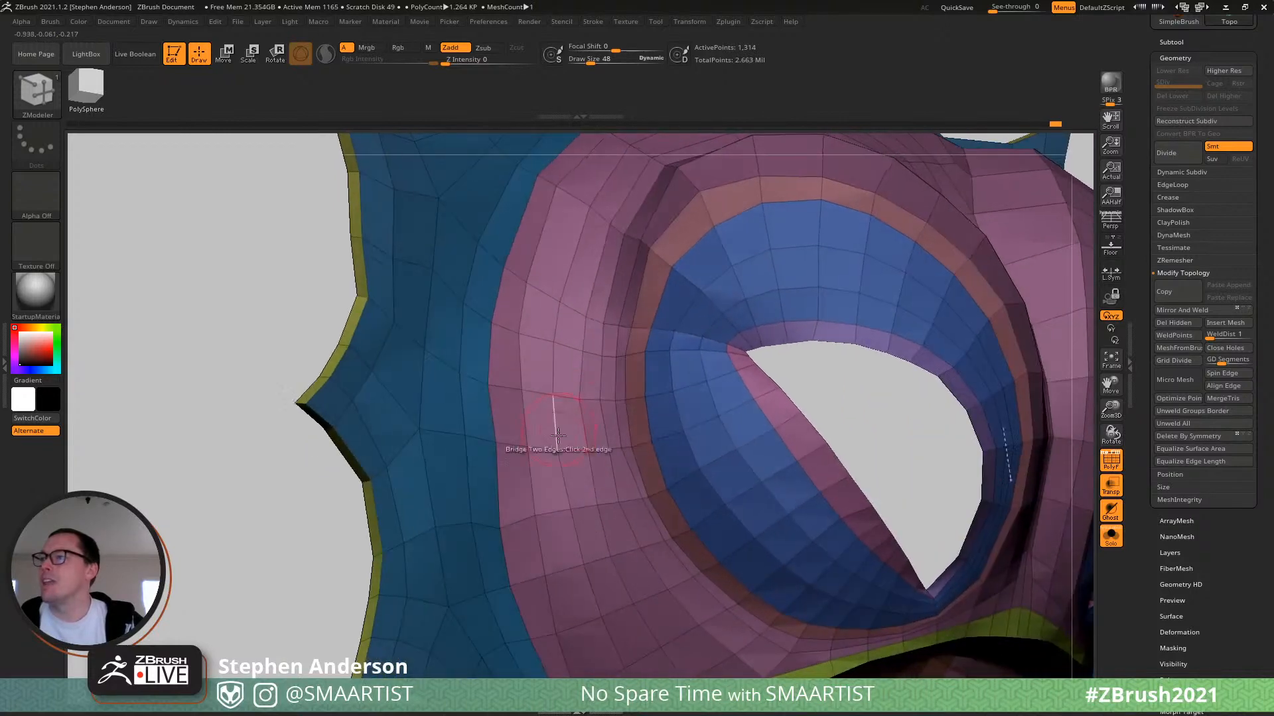
Hide the polygroups of the fins' back faces and rims, and delete the hidden geometry.
{"action": "mouse_move", "coordinate": [555, 507]}
{"action": "right_mouse_down"}
{"action": "mouse_move", "coordinate": [537, 469]}
{"action": "mouse_move", "coordinate": [512, 458]}
{"action": "mouse_move", "coordinate": [491, 392]}
{"action": "mouse_move", "coordinate": [470, 412]}
{"action": "mouse_move", "coordinate": [536, 453]}
{"action": "mouse_move", "coordinate": [577, 429]}
{"action": "mouse_move", "coordinate": [599, 461]}
{"action": "mouse_move", "coordinate": [421, 370]}
{"action": "mouse_move", "coordinate": [421, 406]}
{"action": "right_mouse_up"}
{"action": "left_click", "coordinate": [484, 368], "text": "ctrl+shift"}
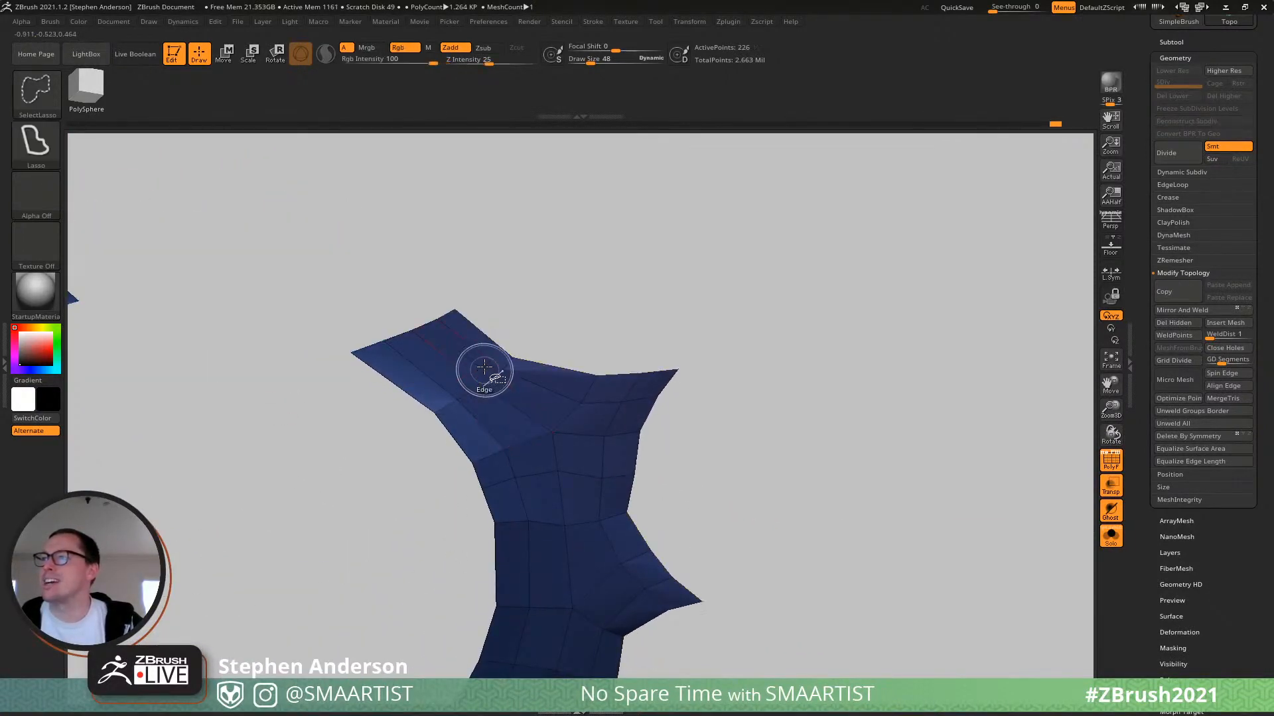
{"action": "left_click", "coordinate": [493, 385], "text": "ctrl+shift"}
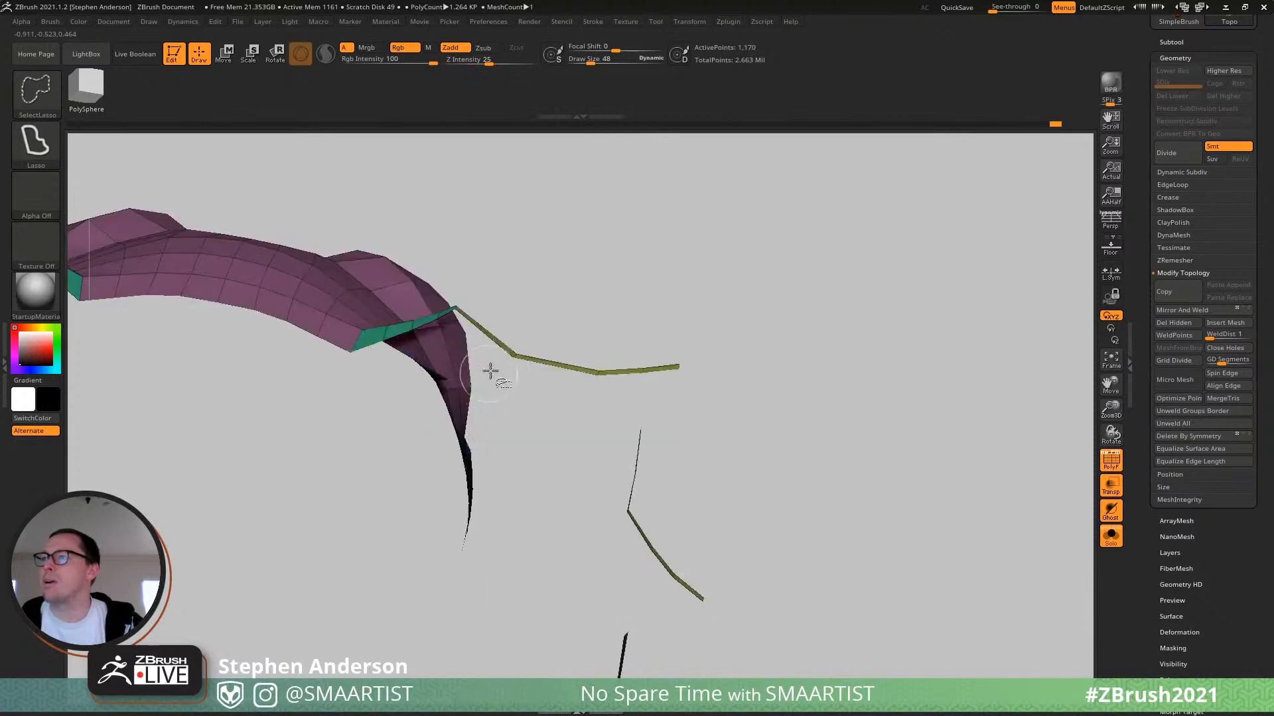
{"action": "left_click", "coordinate": [456, 311], "text": "ctrl+shift"}
{"action": "right_click_drag", "start_coordinate": [457, 315], "coordinate": [515, 445], "text": "ctrl"}
{"action": "right_click_drag", "start_coordinate": [603, 282], "coordinate": [564, 372]}
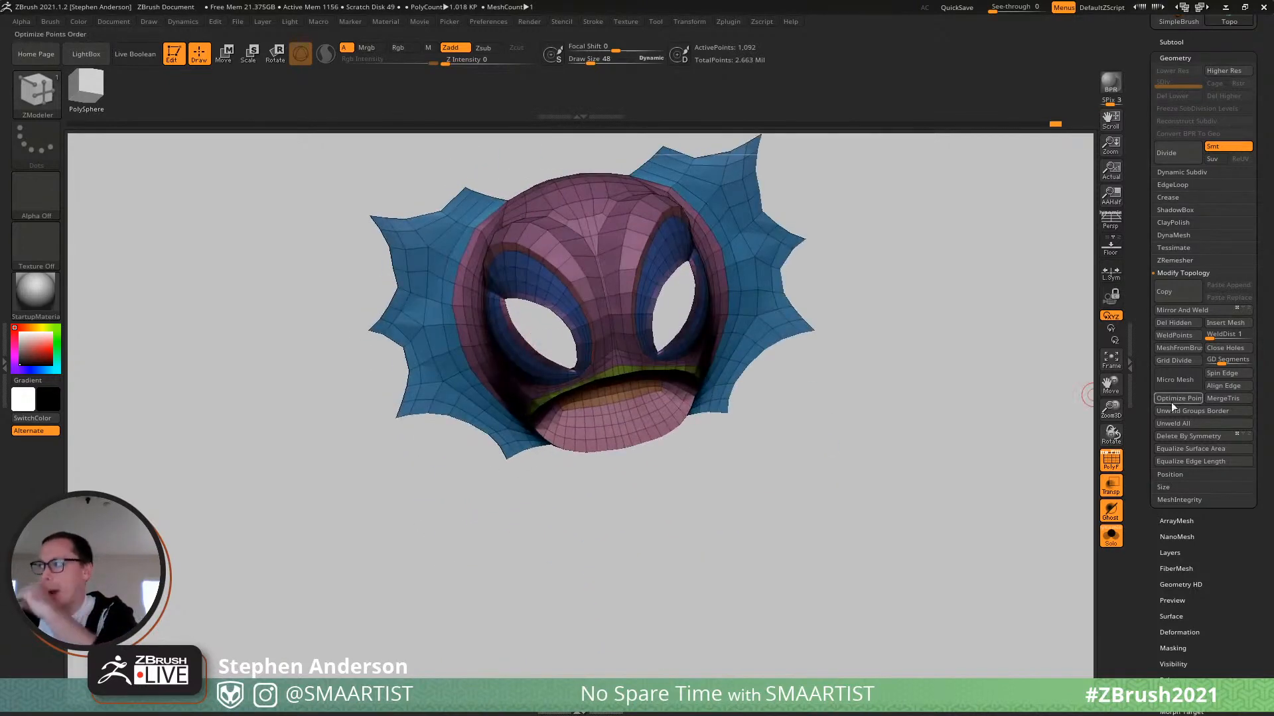
{"action": "left_click", "coordinate": [1174, 323]}
{"action": "mouse_move", "coordinate": [528, 322]}
{"action": "right_mouse_down"}
{"action": "mouse_move", "coordinate": [528, 394]}
{"action": "mouse_move", "coordinate": [506, 372]}
{"action": "mouse_move", "coordinate": [520, 382]}
{"action": "mouse_move", "coordinate": [494, 439]}
{"action": "right_mouse_up"}
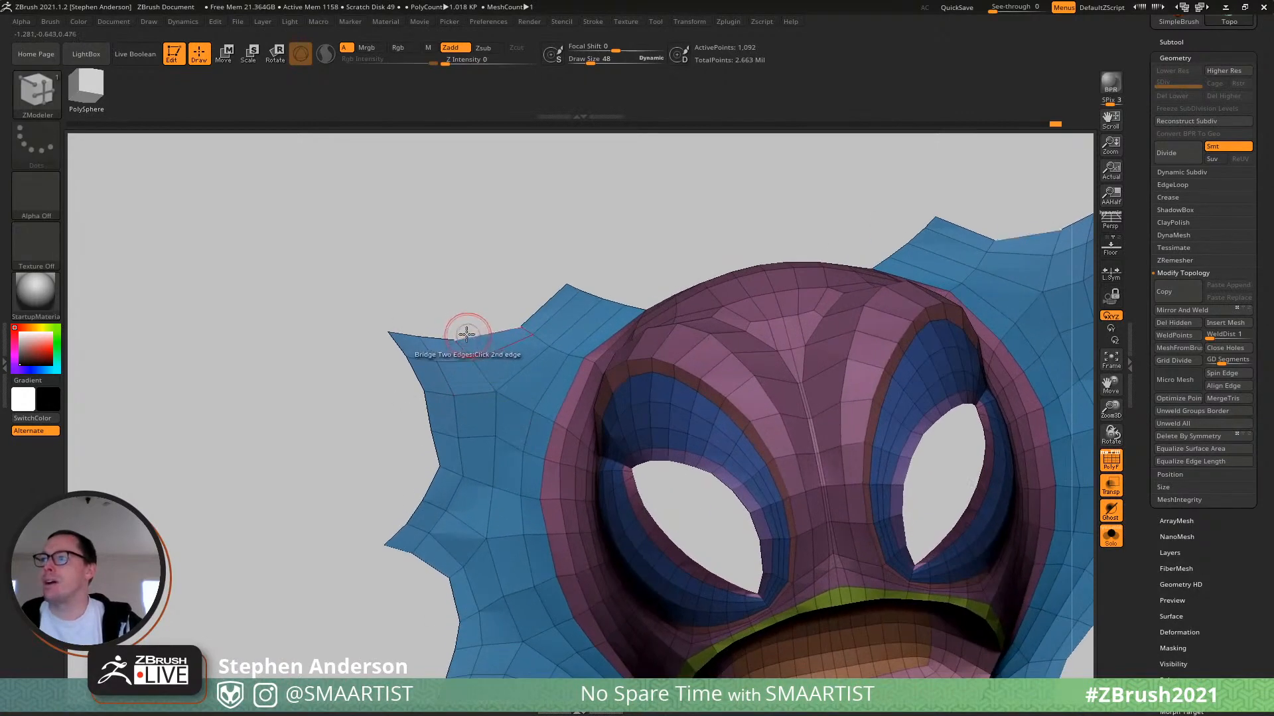
Slide the edge points and spike tip of the upper fin into smoother curves with the ZModeler brush at draw sizes 48 and 58.
{"action": "mouse_move", "coordinate": [457, 341]}
{"action": "left_mouse_down"}
{"action": "mouse_move", "coordinate": [469, 341]}
{"action": "mouse_move", "coordinate": [418, 333]}
{"action": "mouse_move", "coordinate": [432, 340]}
{"action": "left_mouse_up"}
{"action": "key", "text": "s"}
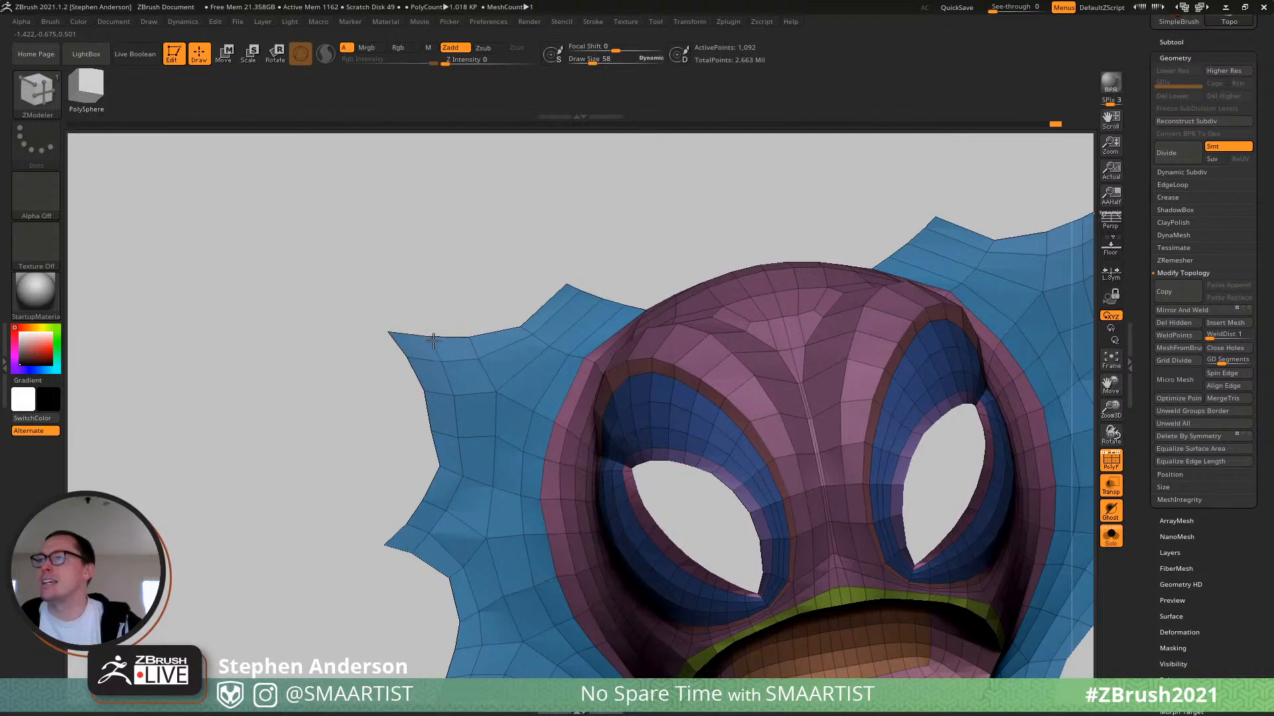
{"action": "right_click_drag", "start_coordinate": [526, 332], "coordinate": [518, 352]}
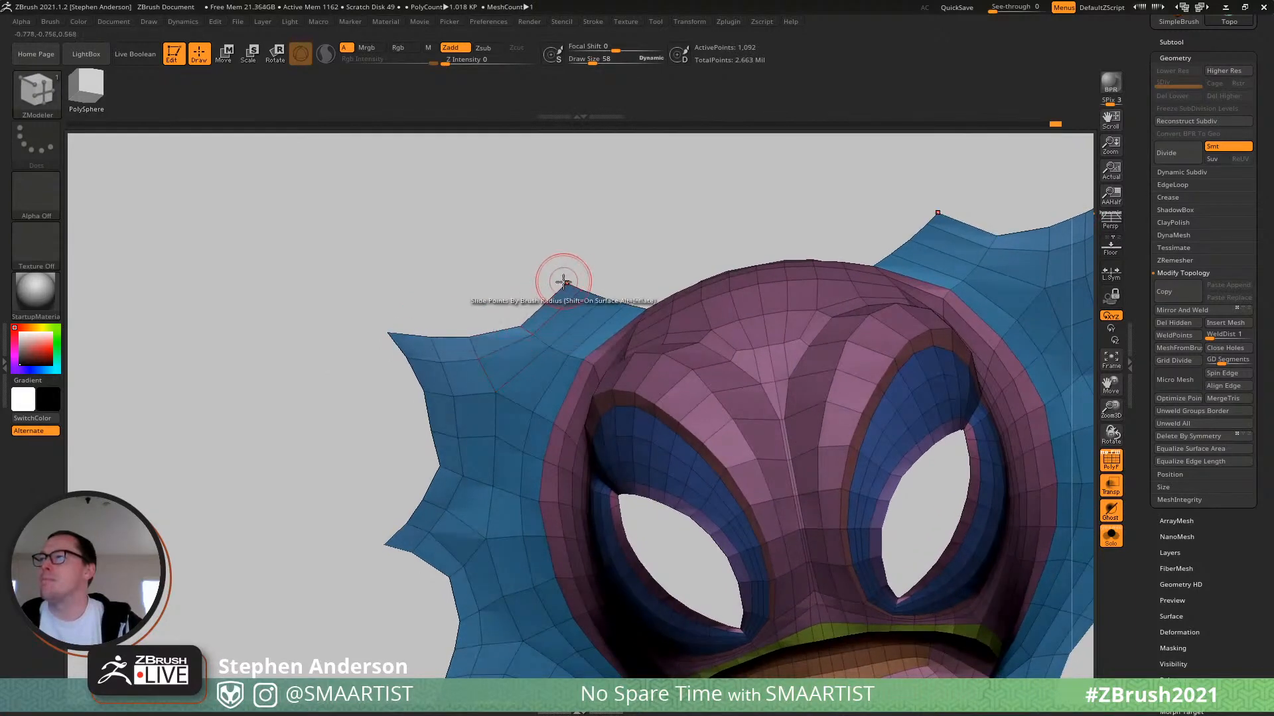
{"action": "left_click_drag", "start_coordinate": [563, 281], "coordinate": [618, 310]}
{"action": "right_click_drag", "start_coordinate": [599, 305], "coordinate": [608, 289]}
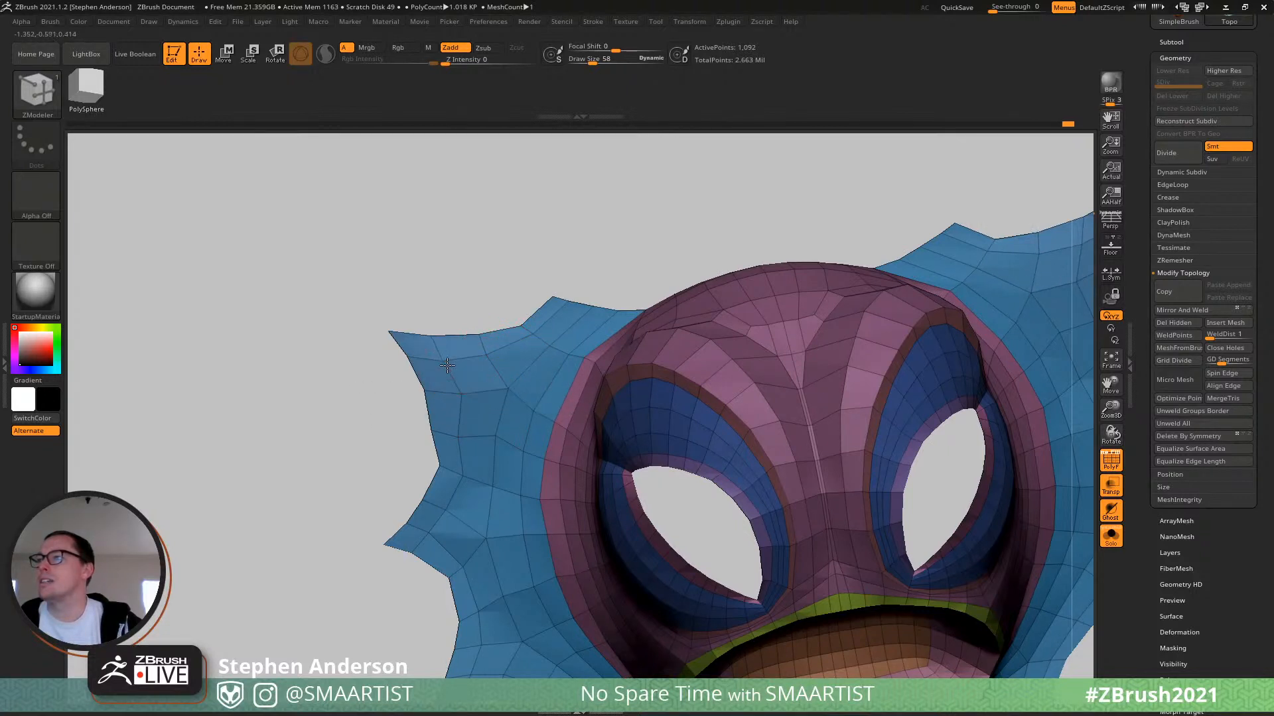
{"action": "left_click_drag", "start_coordinate": [446, 366], "coordinate": [450, 367]}
{"action": "right_click_drag", "start_coordinate": [457, 437], "coordinate": [474, 387], "text": "alt"}
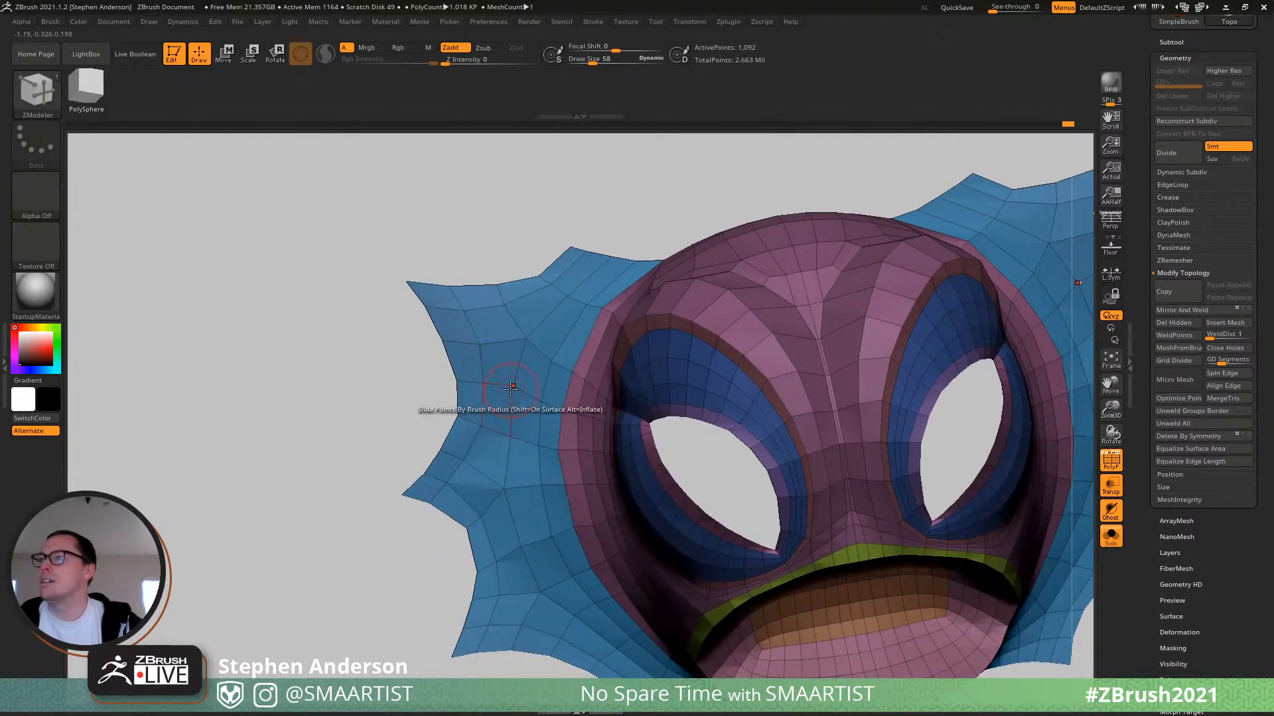
Slide the points along the seam between the fin and the side of the head at draw size 86.
{"action": "mouse_move", "coordinate": [541, 399]}
{"action": "right_mouse_down"}
{"action": "mouse_move", "coordinate": [511, 386]}
{"action": "mouse_move", "coordinate": [611, 364]}
{"action": "mouse_move", "coordinate": [589, 360]}
{"action": "right_mouse_up"}
{"action": "mouse_move", "coordinate": [589, 360]}
{"action": "right_mouse_down", "text": "ctrl"}
{"action": "mouse_move", "coordinate": [615, 346]}
{"action": "mouse_move", "coordinate": [600, 334]}
{"action": "right_mouse_up", "text": "ctrl"}
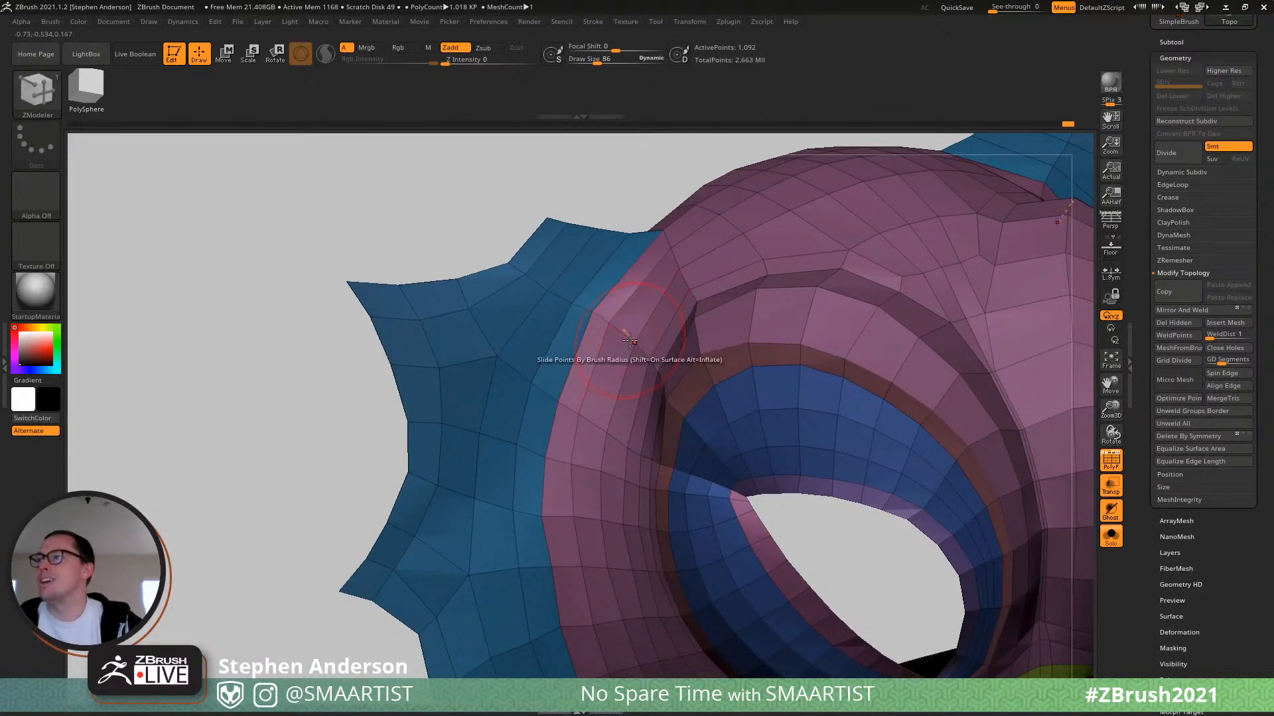
{"action": "right_click_drag", "start_coordinate": [632, 337], "coordinate": [617, 428]}
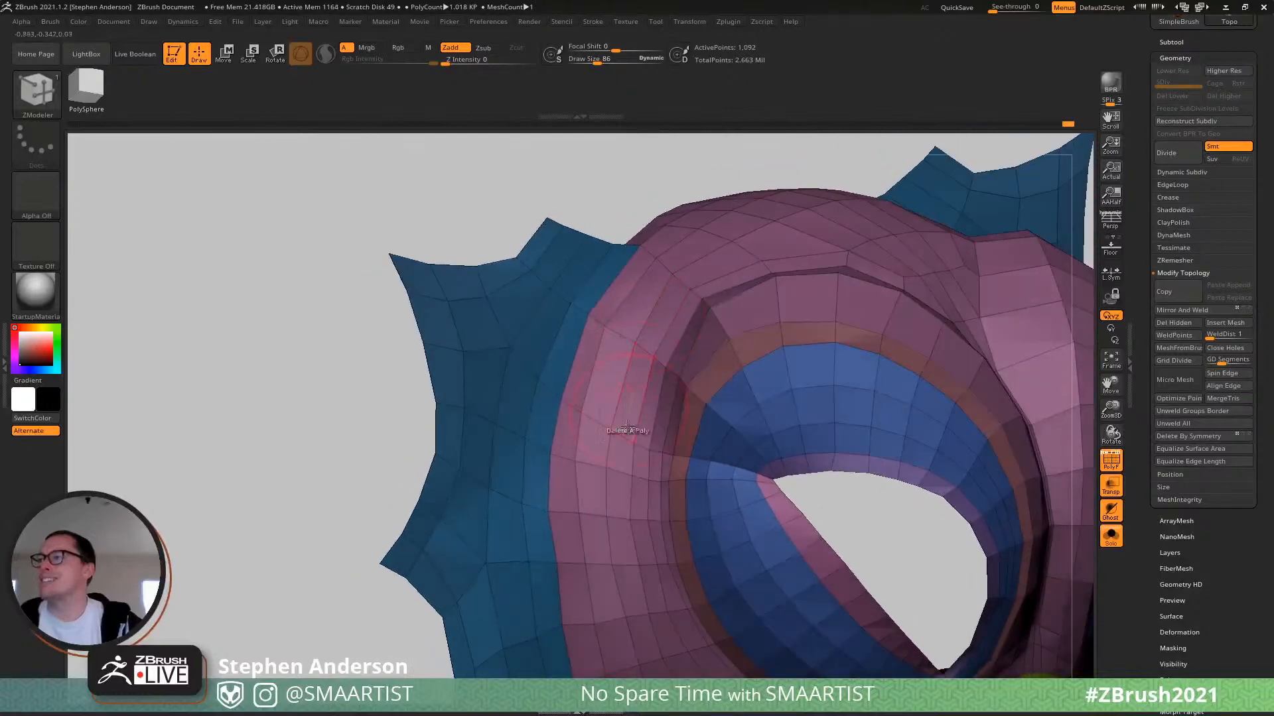
{"action": "left_click", "coordinate": [603, 473]}
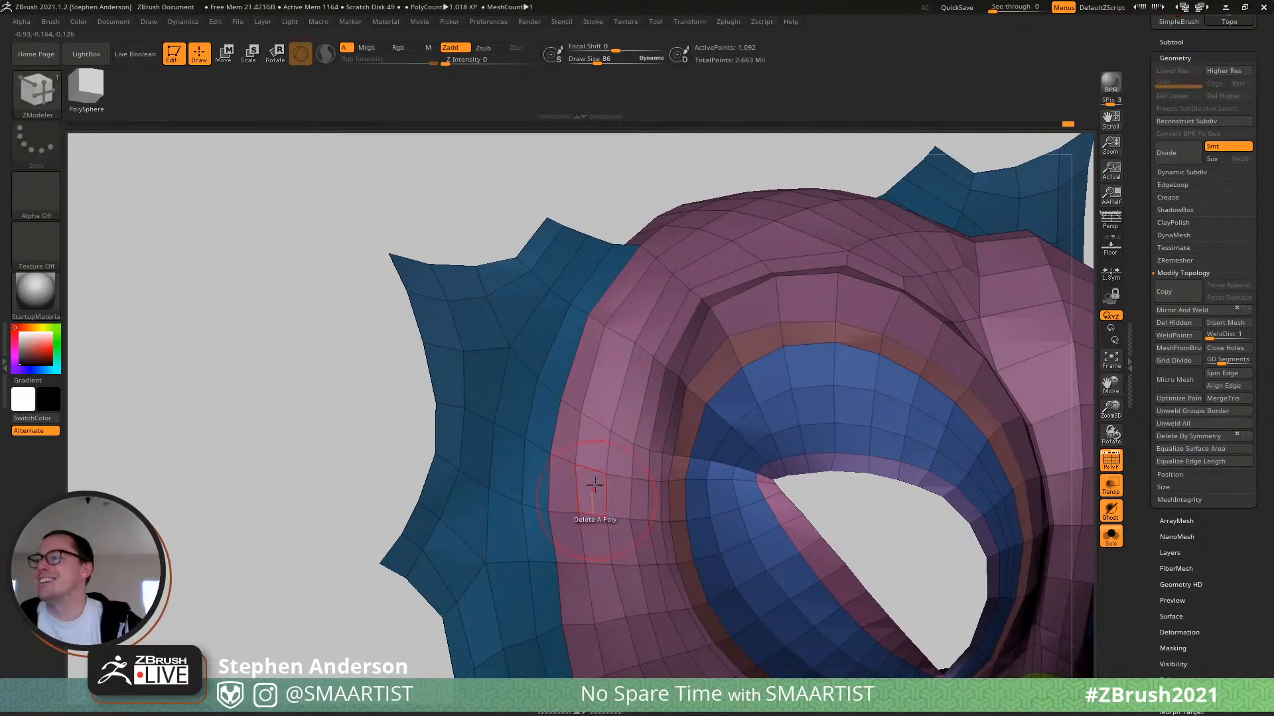
{"action": "right_click_drag", "start_coordinate": [603, 472], "coordinate": [568, 461]}
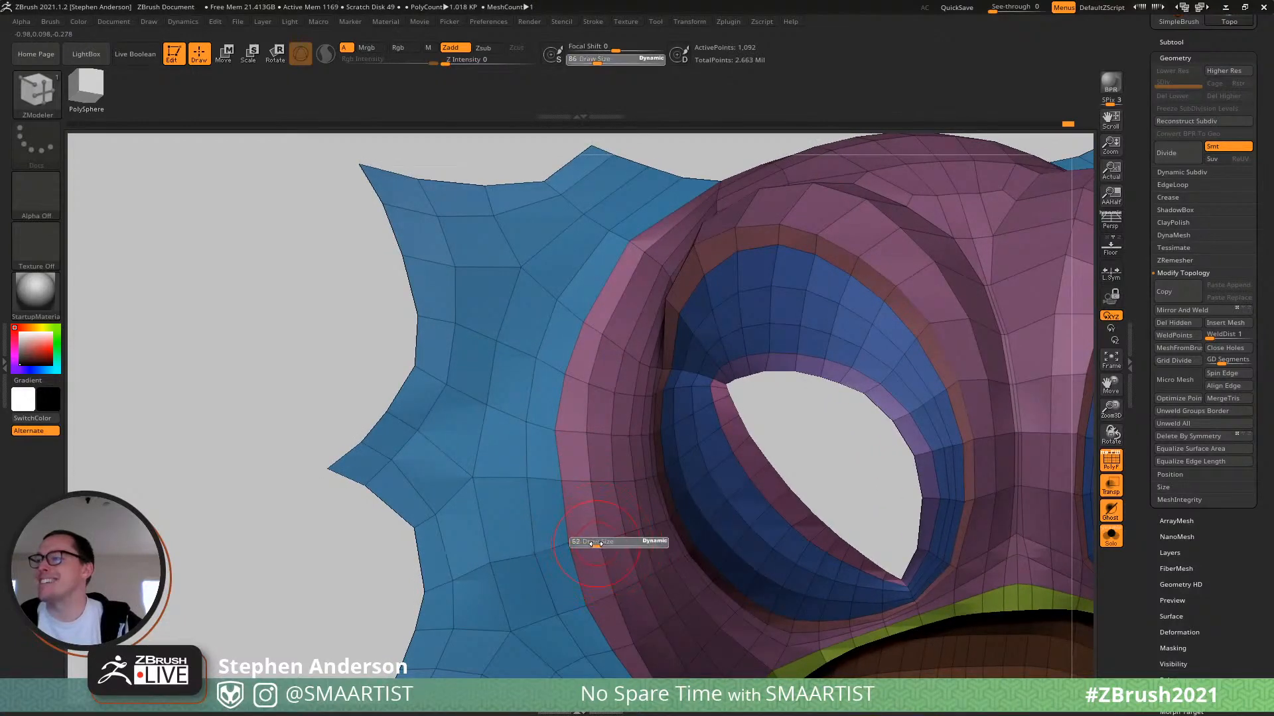
{"action": "key", "text": "shift"}
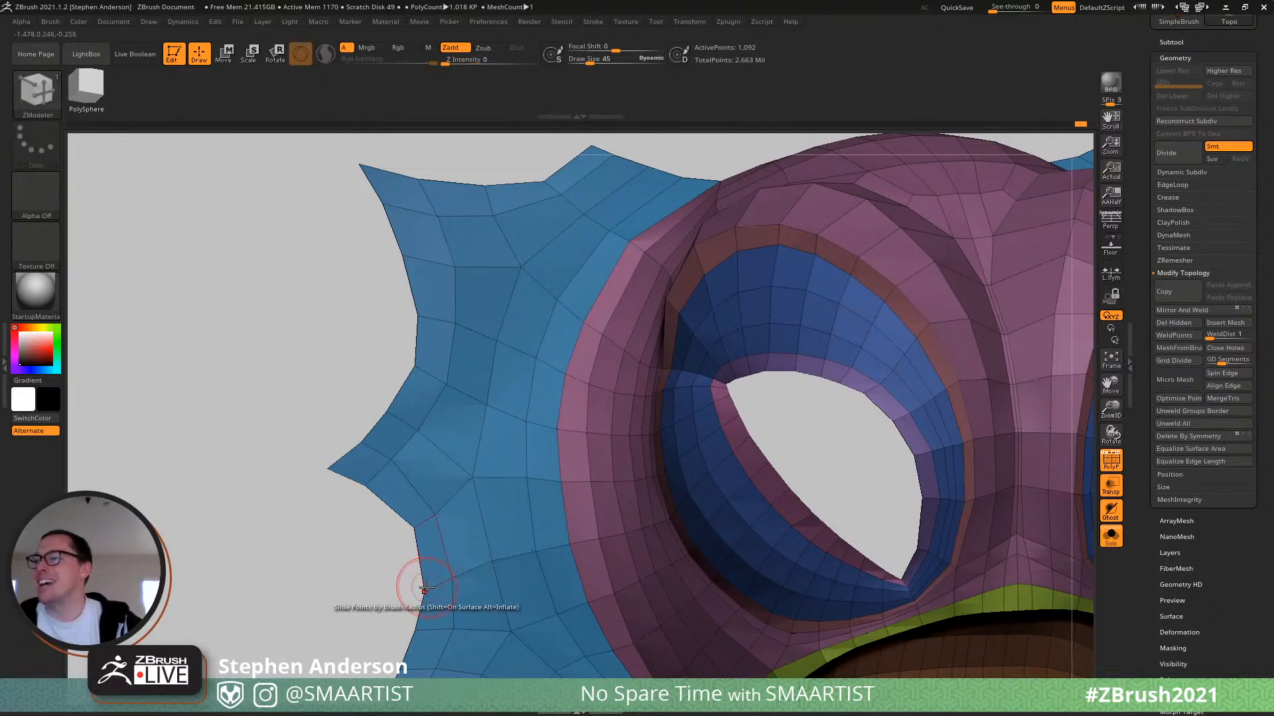
Slide the outer edge and interior points below the fin's middle spike at draw size 45, undoing the stray edge bridge.
{"action": "left_click_drag", "start_coordinate": [423, 590], "coordinate": [421, 578]}
{"action": "right_click_drag", "start_coordinate": [497, 527], "coordinate": [572, 406], "text": "alt"}
{"action": "right_click_drag", "start_coordinate": [572, 406], "coordinate": [529, 454]}
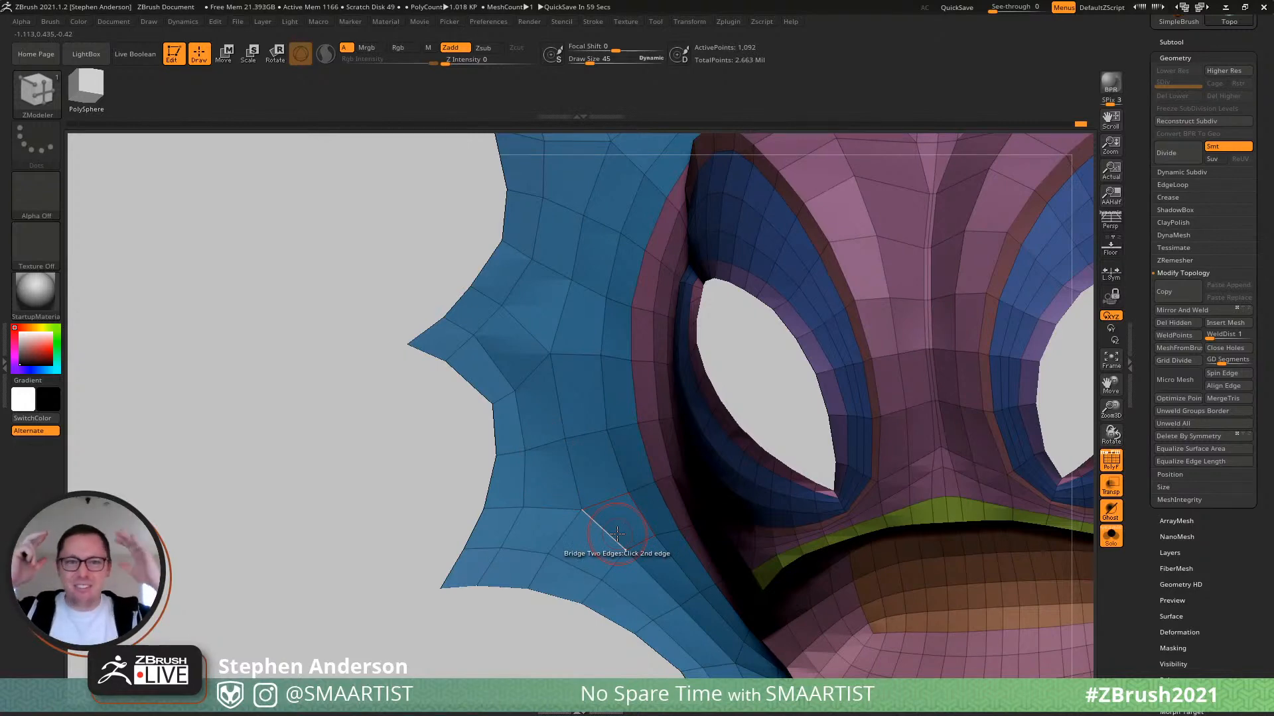
{"action": "right_click_drag", "start_coordinate": [493, 371], "coordinate": [495, 414]}
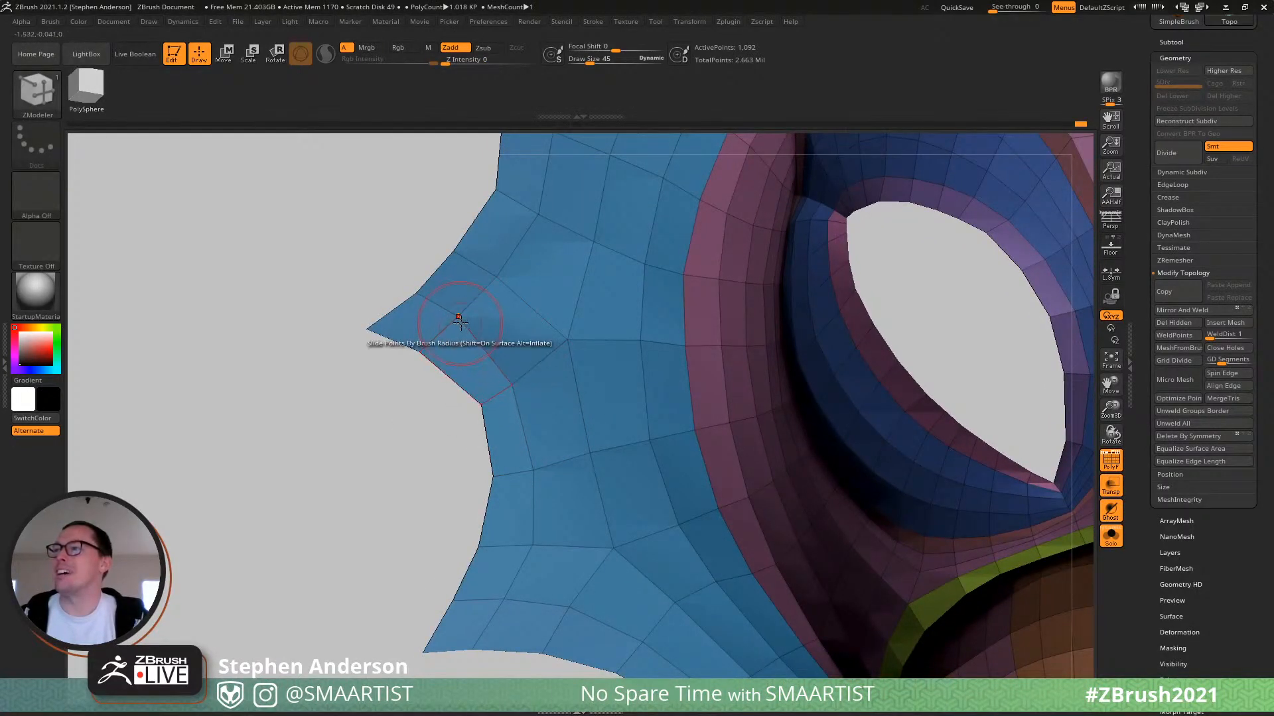
{"action": "left_click_drag", "start_coordinate": [425, 347], "coordinate": [435, 355]}
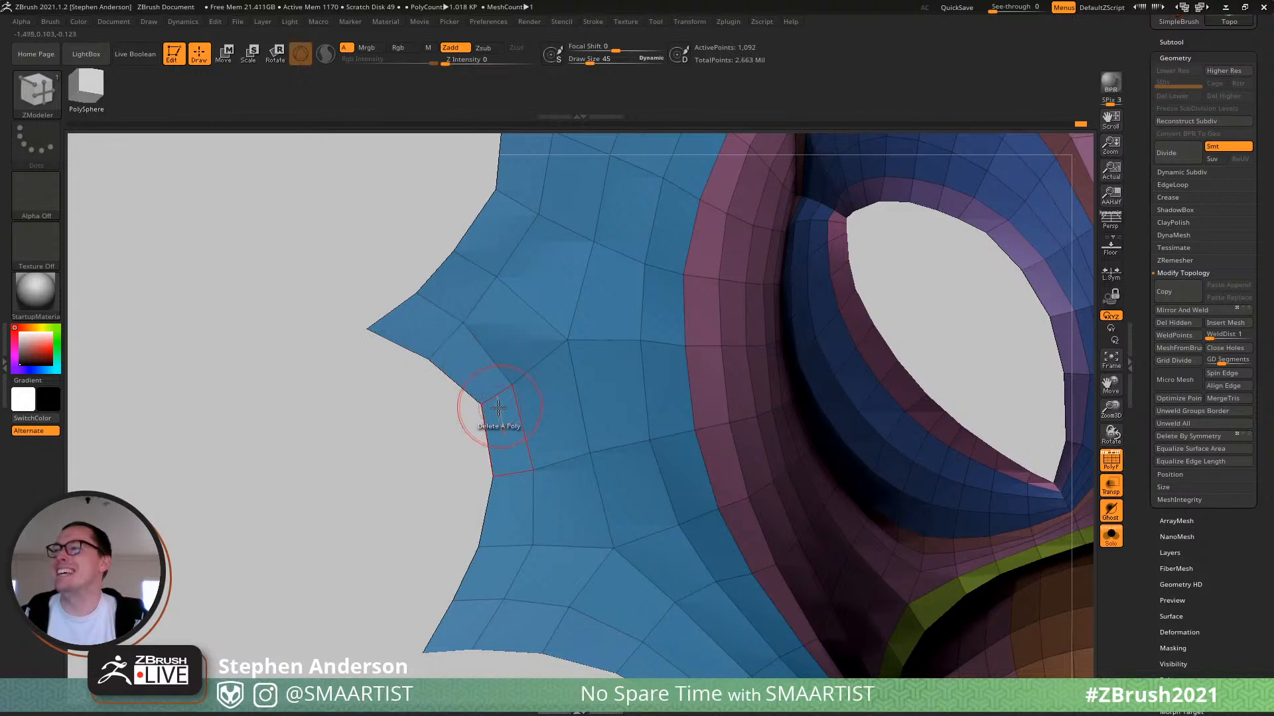
{"action": "left_click_drag", "start_coordinate": [484, 406], "coordinate": [480, 402]}
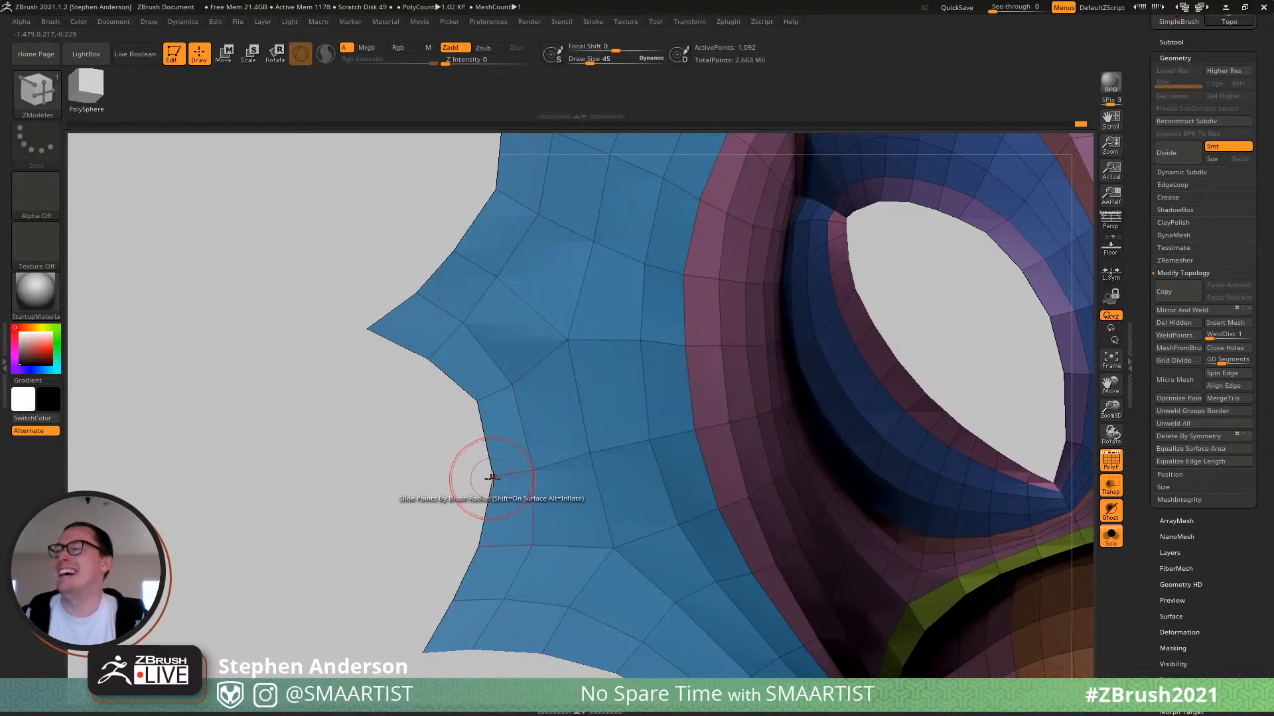
{"action": "left_click", "coordinate": [531, 469]}
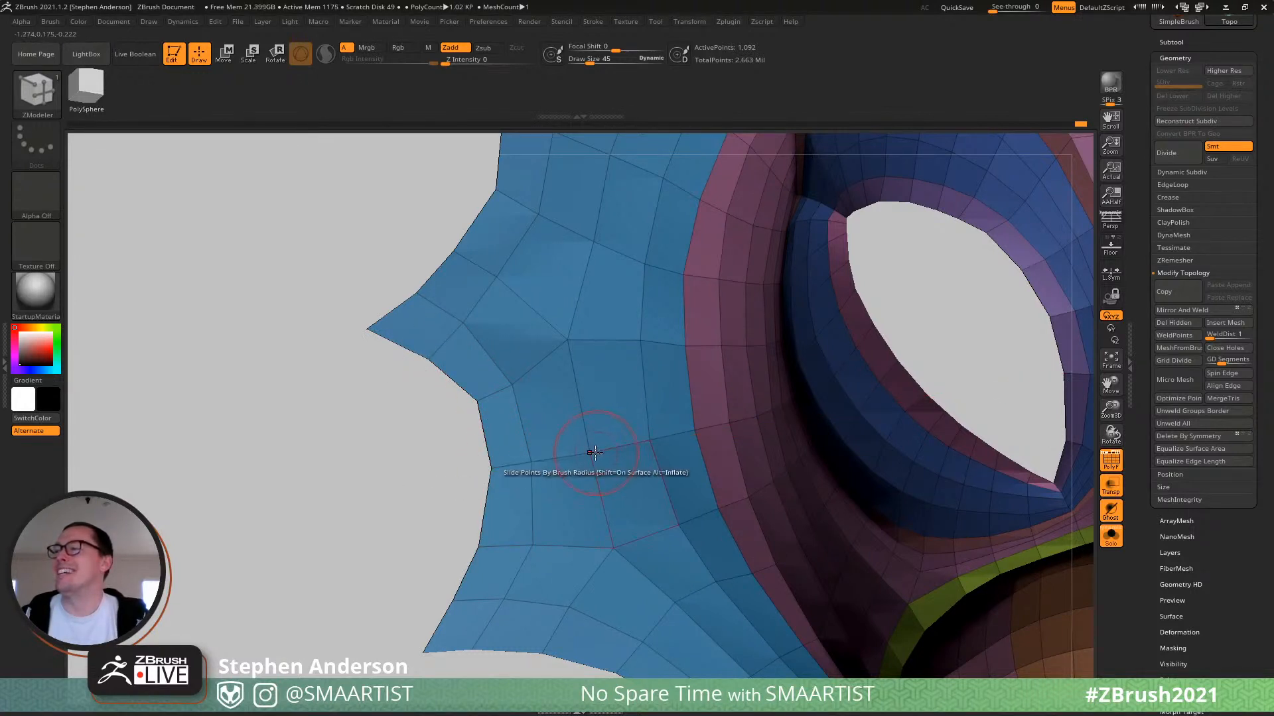
{"action": "right_click_drag", "start_coordinate": [588, 441], "coordinate": [628, 479]}
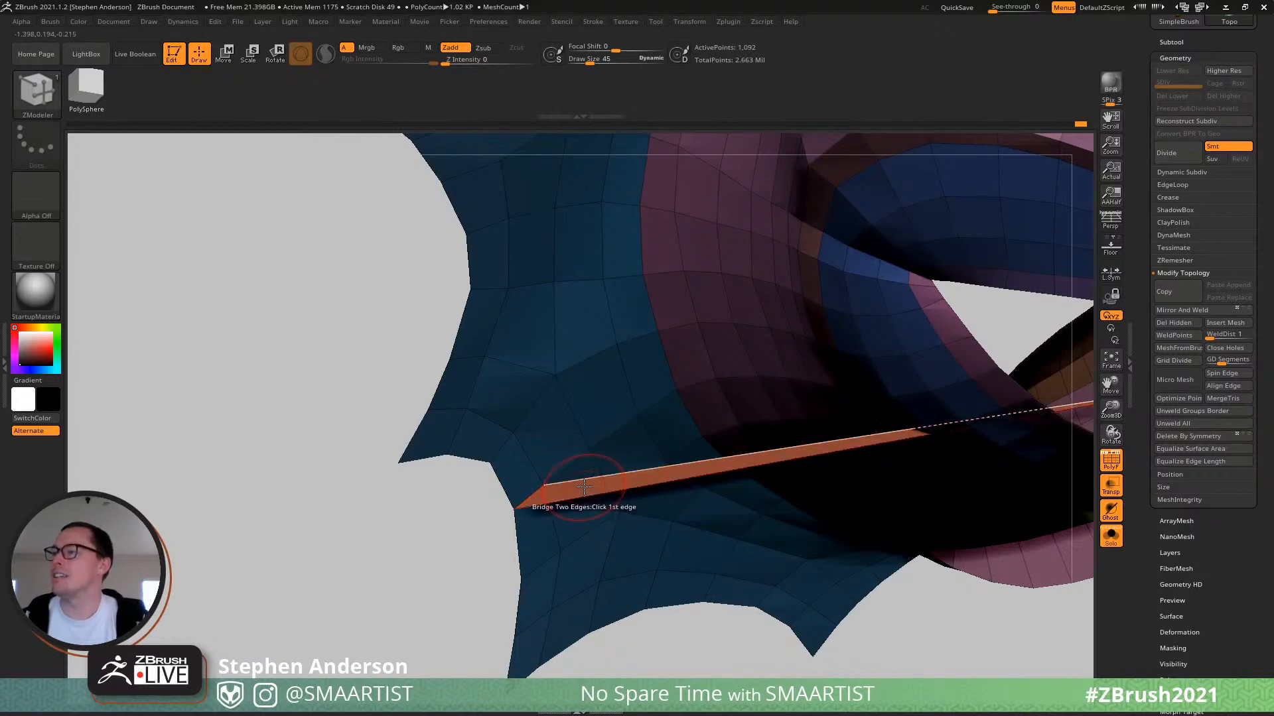
{"action": "key", "text": "ctrl+z"}
Preview the fins at a higher subdivision level and return the head to its lowest level.
{"action": "right_click_drag", "start_coordinate": [691, 497], "coordinate": [693, 394], "text": "ctrl"}
{"action": "key", "text": "d"}
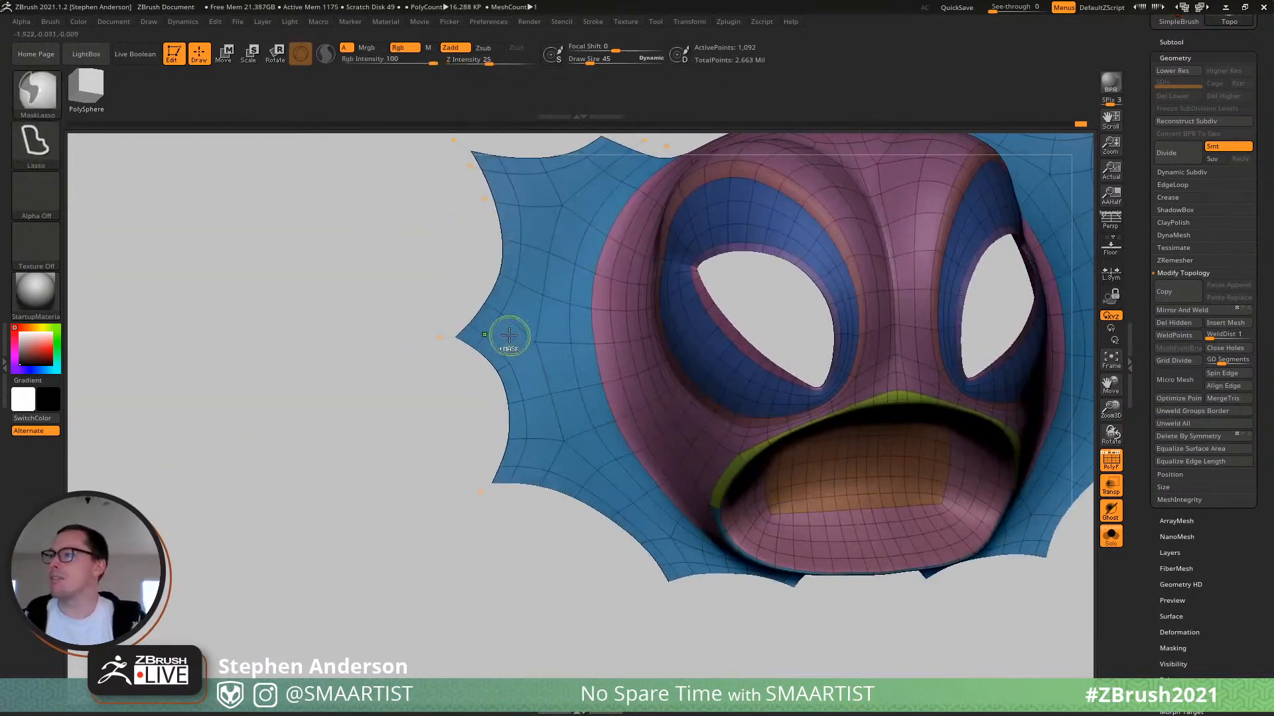
{"action": "right_click_drag", "start_coordinate": [509, 336], "coordinate": [517, 402], "text": "ctrl"}
{"action": "key", "text": "shift+d"}
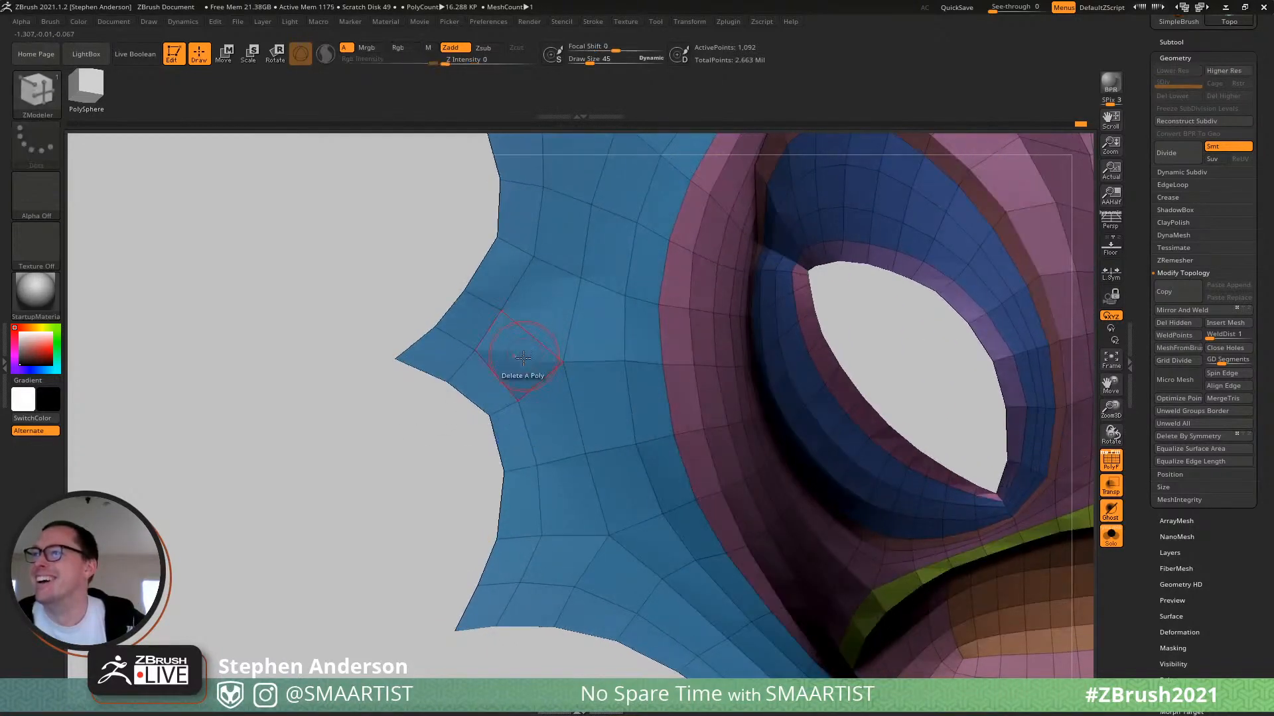
Even out the point spacing around the fin's middle spike and its lower edge at draw size 45.
{"action": "right_click_drag", "start_coordinate": [520, 354], "coordinate": [516, 370]}
{"action": "right_click_drag", "start_coordinate": [510, 510], "coordinate": [512, 449], "text": "alt"}
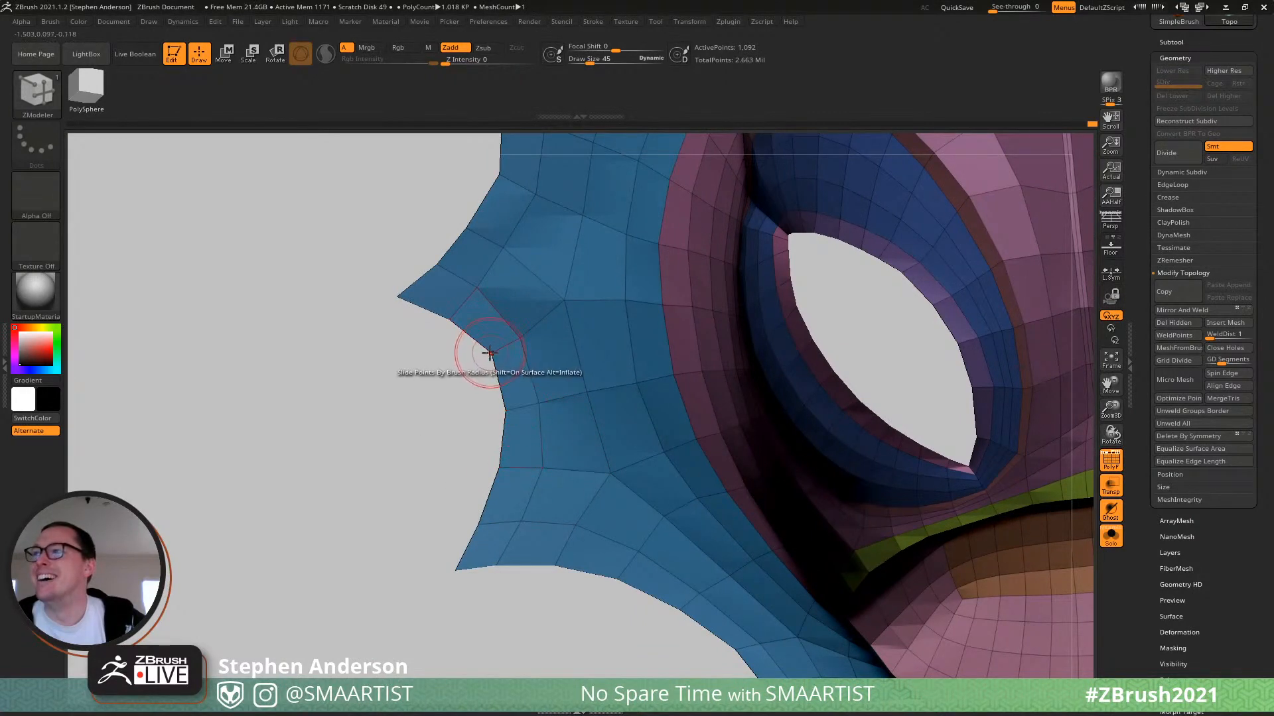
{"action": "right_click_drag", "start_coordinate": [569, 358], "coordinate": [525, 303]}
{"action": "right_click_drag", "start_coordinate": [494, 436], "coordinate": [491, 372], "text": "alt"}
{"action": "right_click_drag", "start_coordinate": [634, 438], "coordinate": [572, 292], "text": "alt"}
{"action": "right_click_drag", "start_coordinate": [691, 424], "coordinate": [587, 453], "text": "alt"}
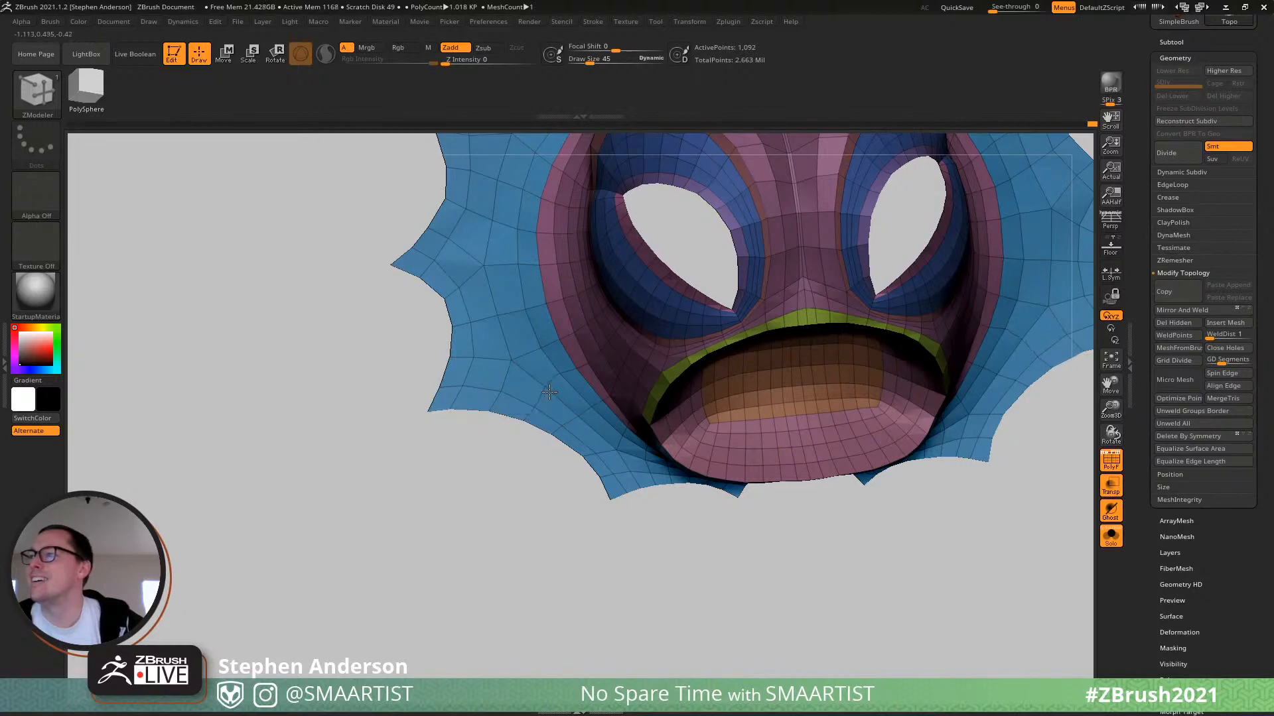
Slide the lower fin's rim and inner points beside the mouth corner at draw size 45.
{"action": "right_click_drag", "start_coordinate": [544, 387], "coordinate": [534, 408], "text": "ctrl"}
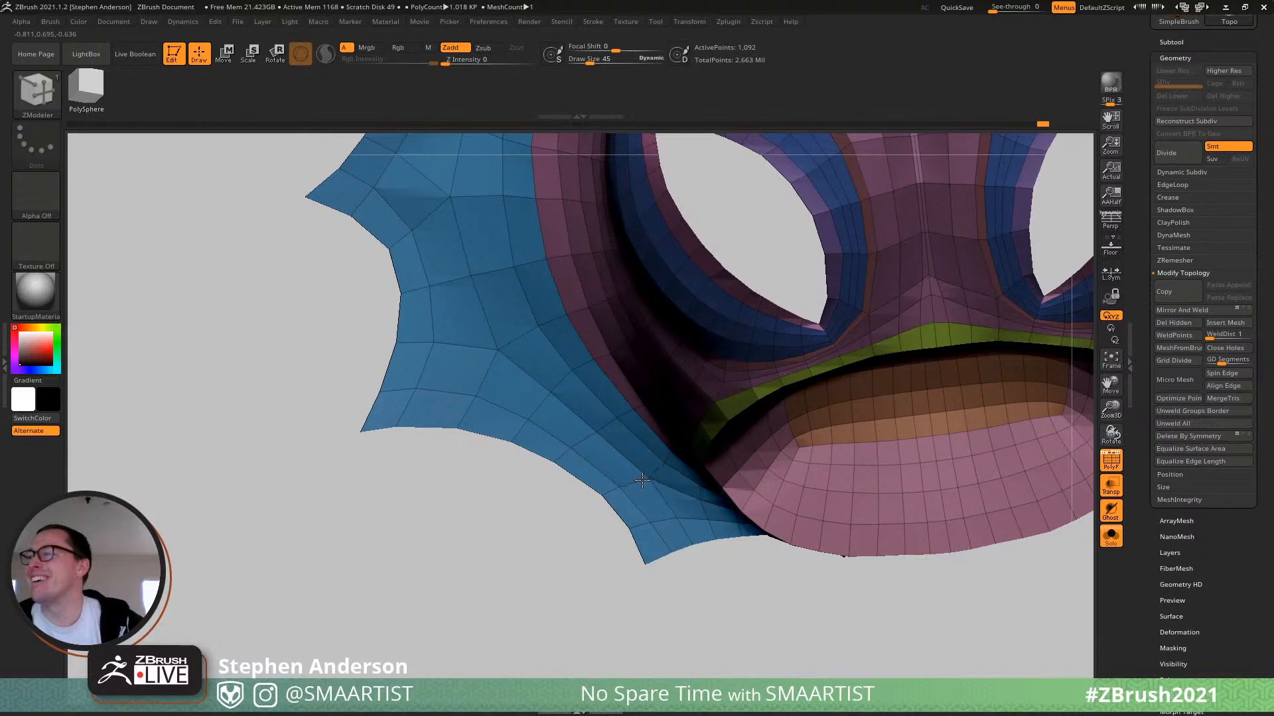
{"action": "right_click_drag", "start_coordinate": [643, 480], "coordinate": [659, 498]}
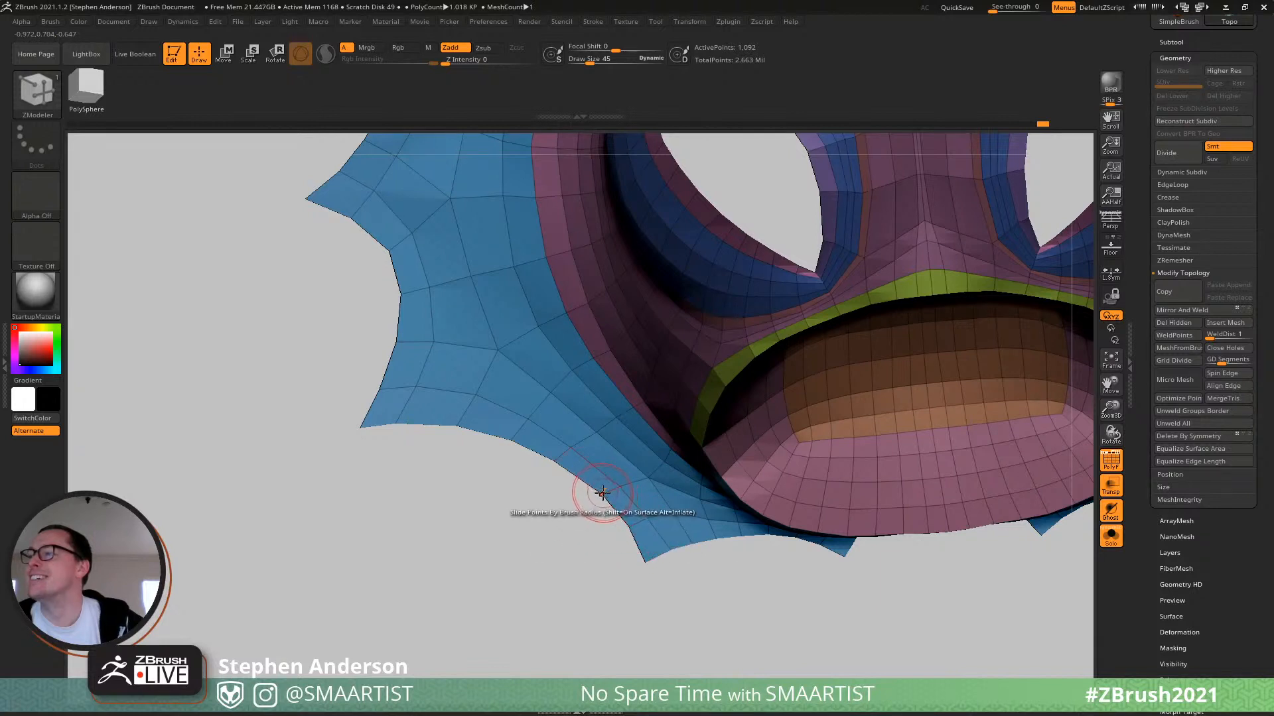
{"action": "right_click_drag", "start_coordinate": [612, 470], "coordinate": [667, 494], "text": "alt"}
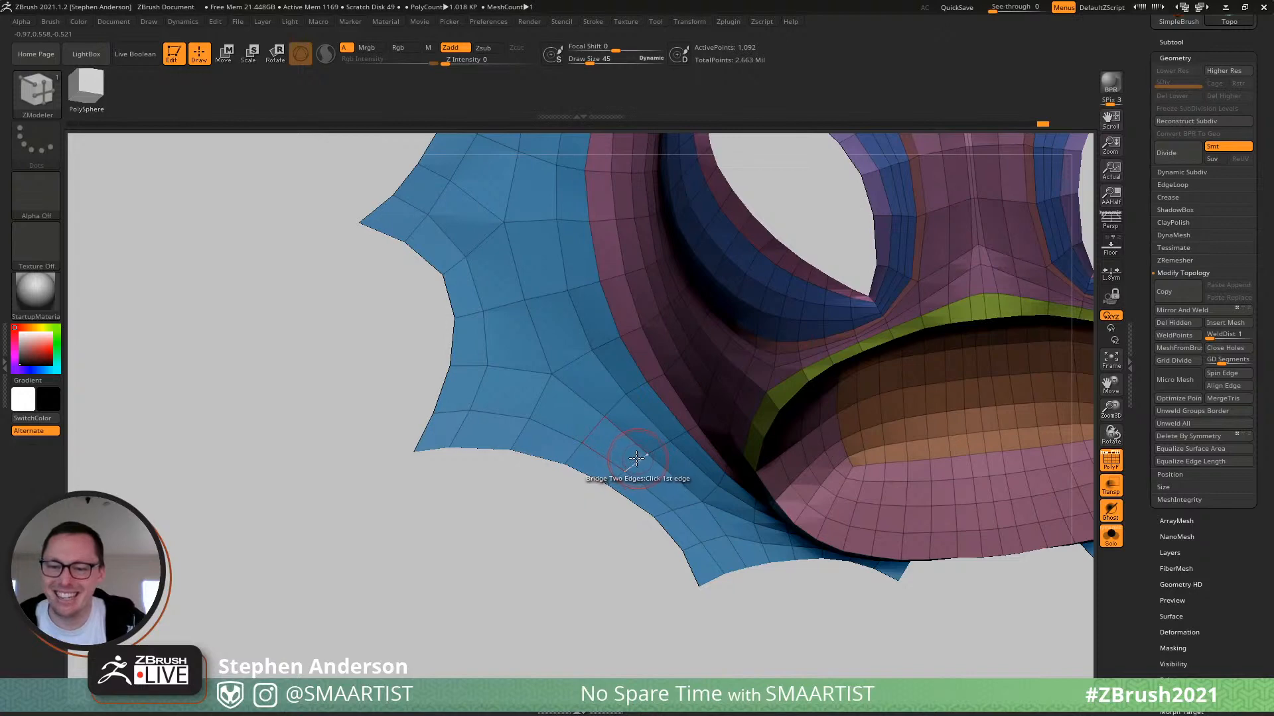
{"action": "right_click_drag", "start_coordinate": [619, 449], "coordinate": [611, 396], "text": "ctrl"}
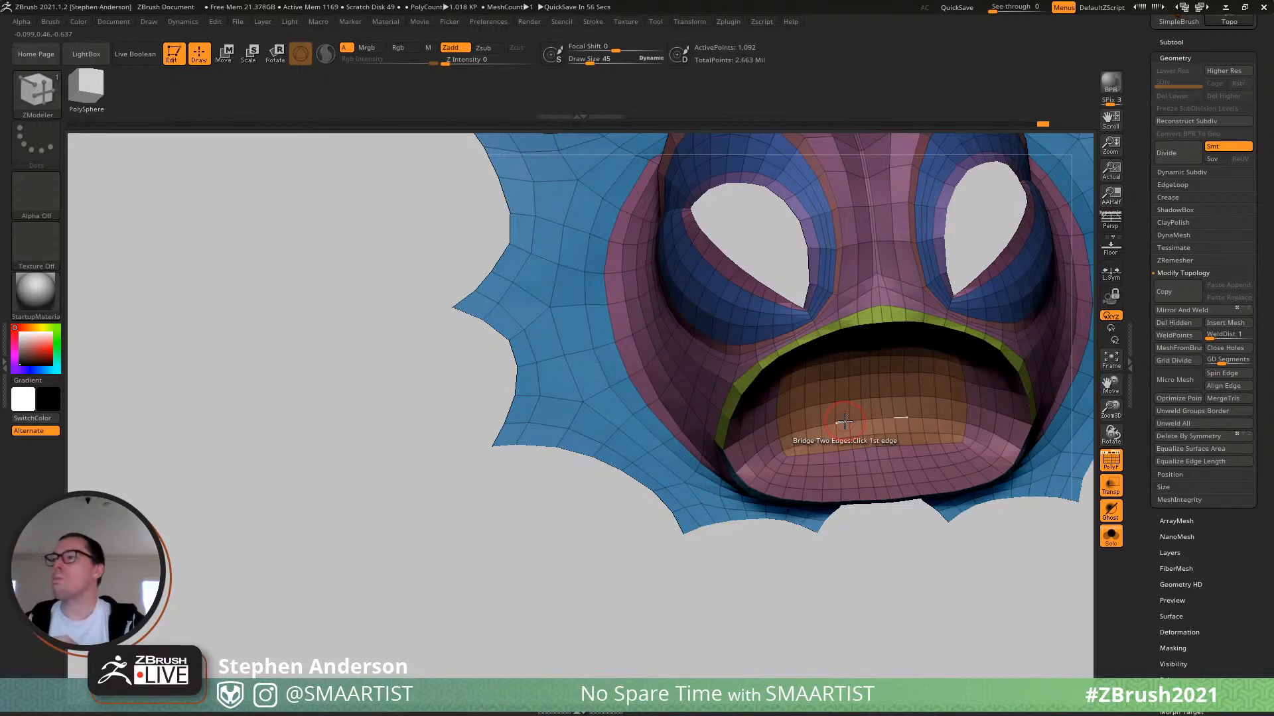
Smooth the side of the head between the fin and the eye at draw sizes 99 and 62.
{"action": "mouse_move", "coordinate": [652, 372]}
{"action": "right_mouse_down"}
{"action": "mouse_move", "coordinate": [664, 418]}
{"action": "mouse_move", "coordinate": [594, 356]}
{"action": "mouse_move", "coordinate": [585, 423]}
{"action": "mouse_move", "coordinate": [576, 396]}
{"action": "right_mouse_up"}
{"action": "key", "text": "shift"}
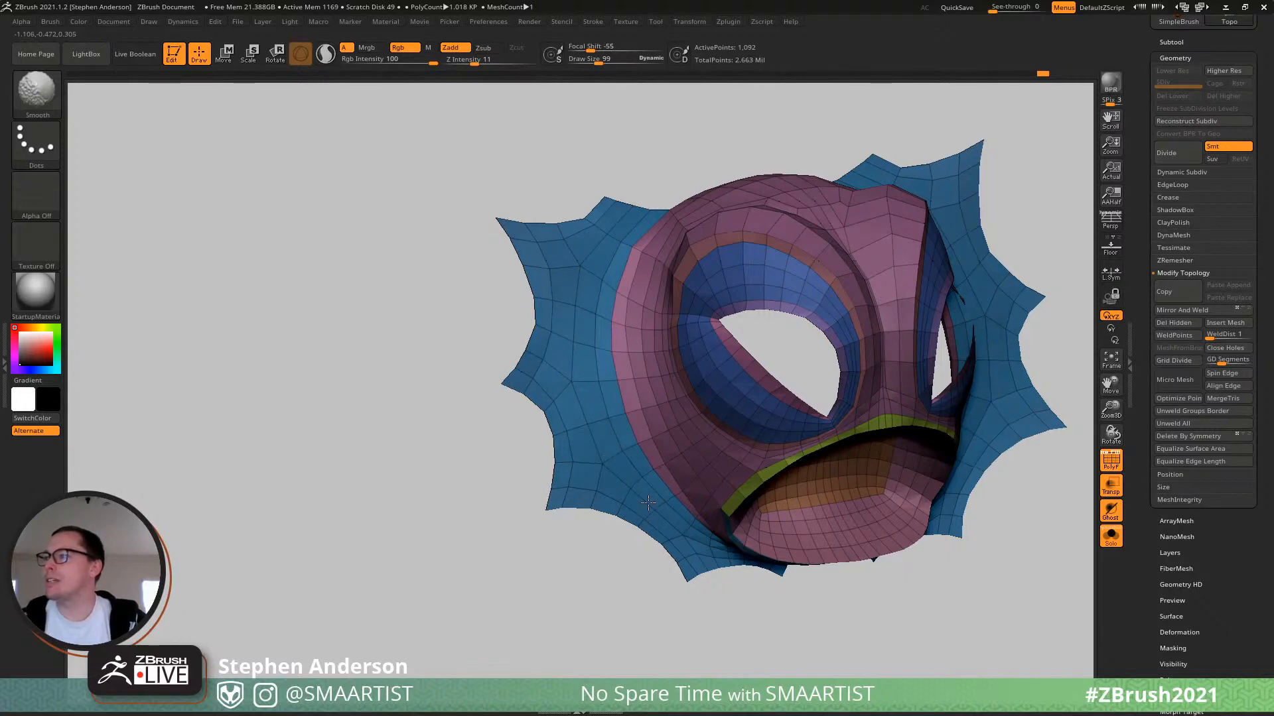
{"action": "right_click_drag", "start_coordinate": [648, 503], "coordinate": [641, 470]}
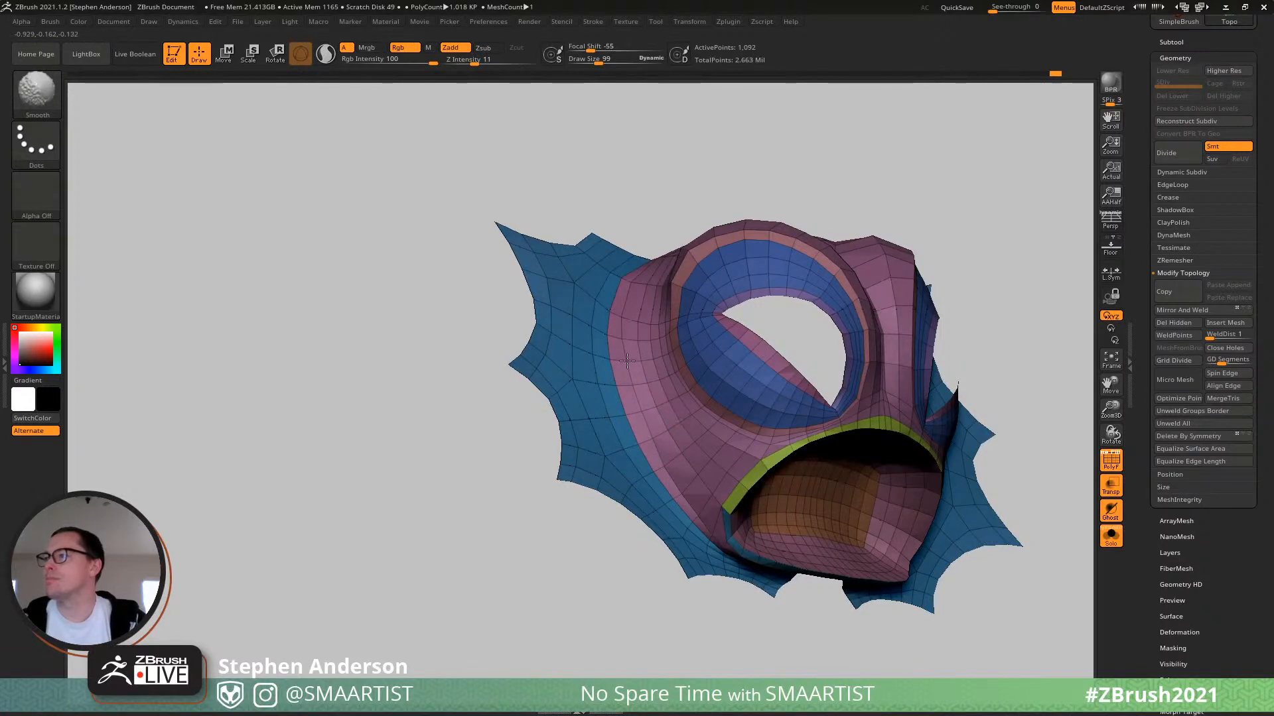
{"action": "mouse_move", "coordinate": [617, 385]}
{"action": "right_mouse_down"}
{"action": "mouse_move", "coordinate": [608, 319]}
{"action": "mouse_move", "coordinate": [662, 324]}
{"action": "mouse_move", "coordinate": [639, 325]}
{"action": "right_mouse_up"}
{"action": "key", "text": "s"}
{"action": "left_click_drag", "start_coordinate": [646, 330], "coordinate": [640, 330]}
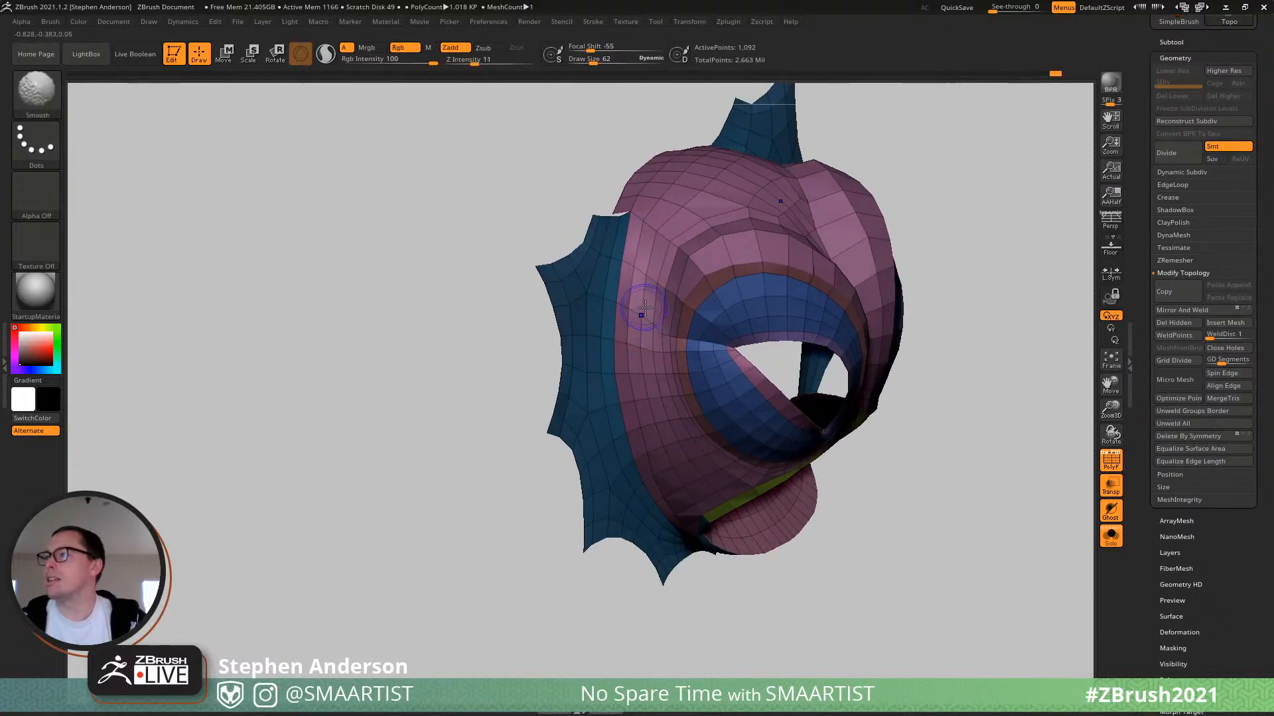
{"action": "mouse_move", "coordinate": [643, 347]}
{"action": "right_mouse_down"}
{"action": "mouse_move", "coordinate": [673, 294]}
{"action": "mouse_move", "coordinate": [670, 238]}
{"action": "mouse_move", "coordinate": [774, 211]}
{"action": "mouse_move", "coordinate": [624, 271]}
{"action": "right_mouse_up"}
{"action": "key", "text": "shift"}
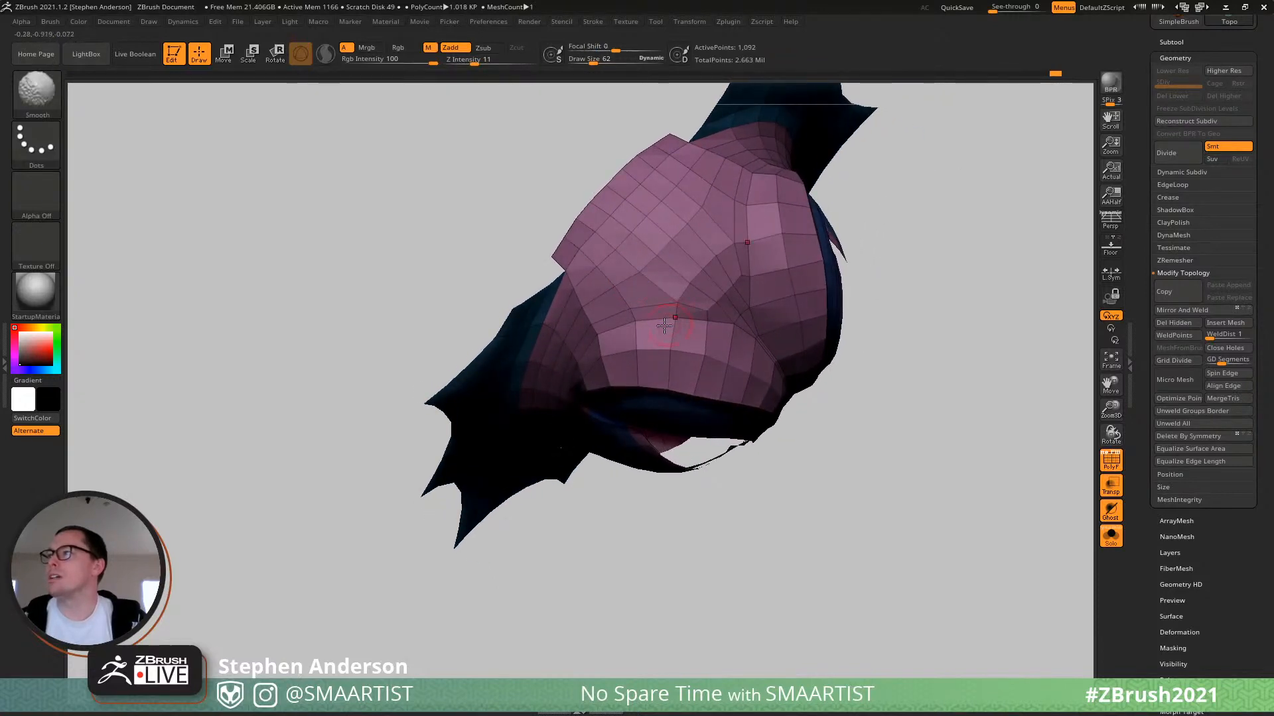
Adjust the points around the eye's inner corner with the Move brush at draw size 14.
{"action": "mouse_move", "coordinate": [664, 326]}
{"action": "right_mouse_down"}
{"action": "mouse_move", "coordinate": [682, 293]}
{"action": "mouse_move", "coordinate": [674, 279]}
{"action": "mouse_move", "coordinate": [698, 388]}
{"action": "mouse_move", "coordinate": [708, 378]}
{"action": "mouse_move", "coordinate": [674, 307]}
{"action": "right_mouse_up"}
{"action": "key", "text": "ctrl"}
{"action": "mouse_move", "coordinate": [723, 425]}
{"action": "right_mouse_down"}
{"action": "mouse_move", "coordinate": [650, 452]}
{"action": "mouse_move", "coordinate": [677, 449]}
{"action": "mouse_move", "coordinate": [631, 440]}
{"action": "mouse_move", "coordinate": [696, 443]}
{"action": "mouse_move", "coordinate": [686, 437]}
{"action": "right_mouse_up"}
{"action": "mouse_move", "coordinate": [686, 438]}
{"action": "right_mouse_down", "text": "ctrl"}
{"action": "mouse_move", "coordinate": [722, 449]}
{"action": "mouse_move", "coordinate": [700, 398]}
{"action": "mouse_move", "coordinate": [676, 383]}
{"action": "right_mouse_up", "text": "ctrl"}
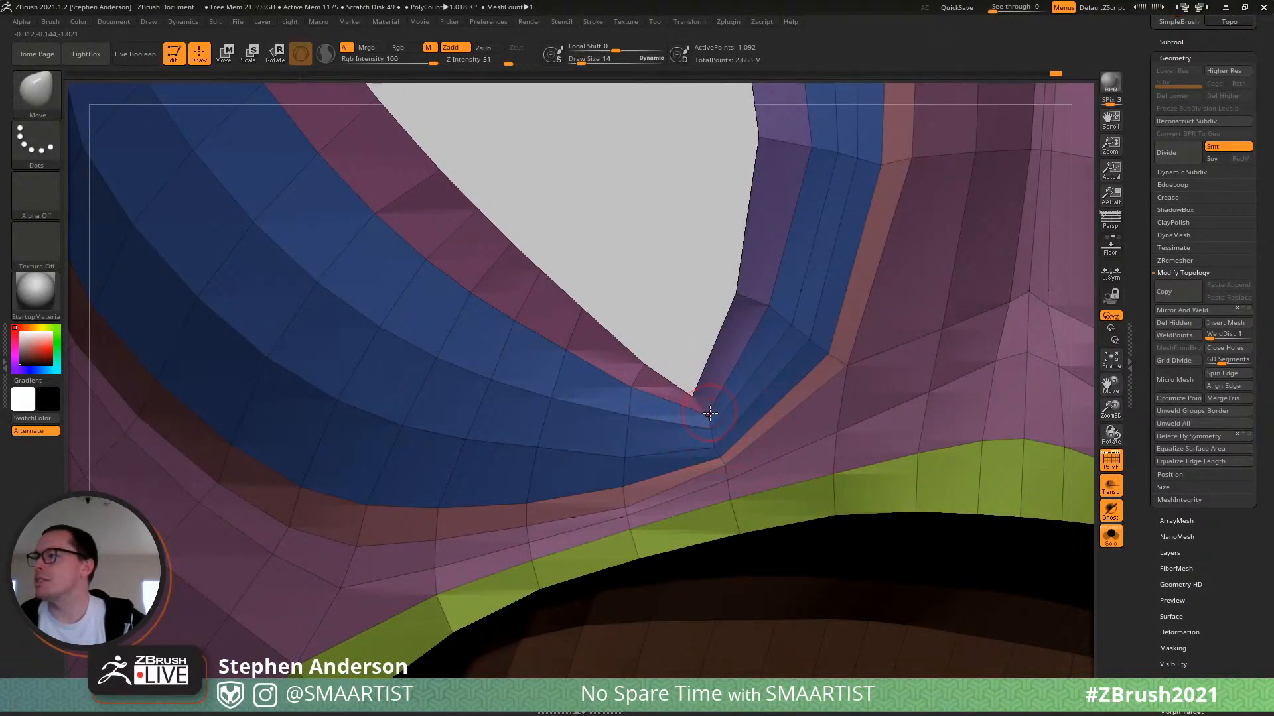
{"action": "right_click_drag", "start_coordinate": [701, 386], "coordinate": [672, 383]}
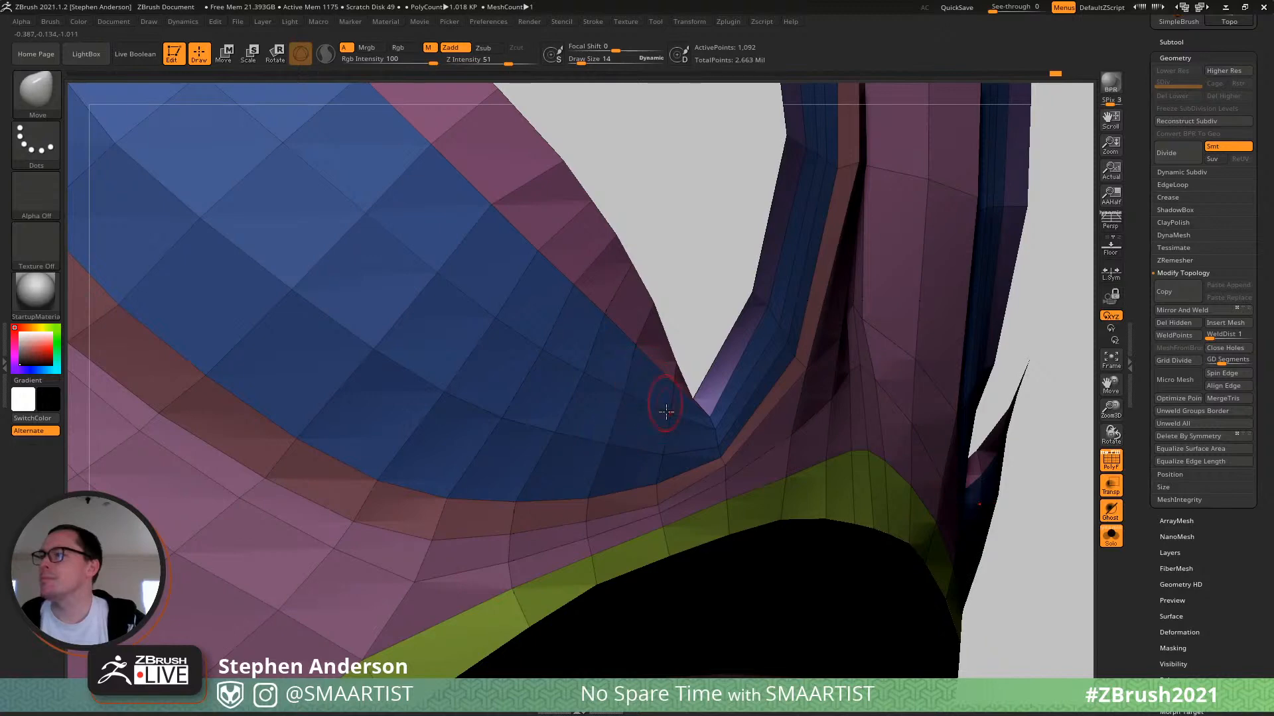
Reshape the outer part of the upper eyelid from the side with the Move brush at draw sizes 51 and 73.
{"action": "mouse_move", "coordinate": [666, 411]}
{"action": "right_mouse_down", "text": "ctrl"}
{"action": "mouse_move", "coordinate": [518, 347]}
{"action": "mouse_move", "coordinate": [580, 339]}
{"action": "mouse_move", "coordinate": [546, 298]}
{"action": "mouse_move", "coordinate": [561, 345]}
{"action": "mouse_move", "coordinate": [581, 343]}
{"action": "mouse_move", "coordinate": [563, 291]}
{"action": "mouse_move", "coordinate": [506, 404]}
{"action": "mouse_move", "coordinate": [544, 397]}
{"action": "mouse_move", "coordinate": [527, 397]}
{"action": "mouse_move", "coordinate": [514, 451]}
{"action": "mouse_move", "coordinate": [487, 464]}
{"action": "mouse_move", "coordinate": [443, 345]}
{"action": "mouse_move", "coordinate": [480, 373]}
{"action": "mouse_move", "coordinate": [469, 338]}
{"action": "mouse_move", "coordinate": [457, 357]}
{"action": "mouse_move", "coordinate": [488, 346]}
{"action": "right_mouse_up", "text": "ctrl"}
{"action": "key", "text": "s"}
{"action": "left_click_drag", "start_coordinate": [489, 345], "coordinate": [499, 340]}
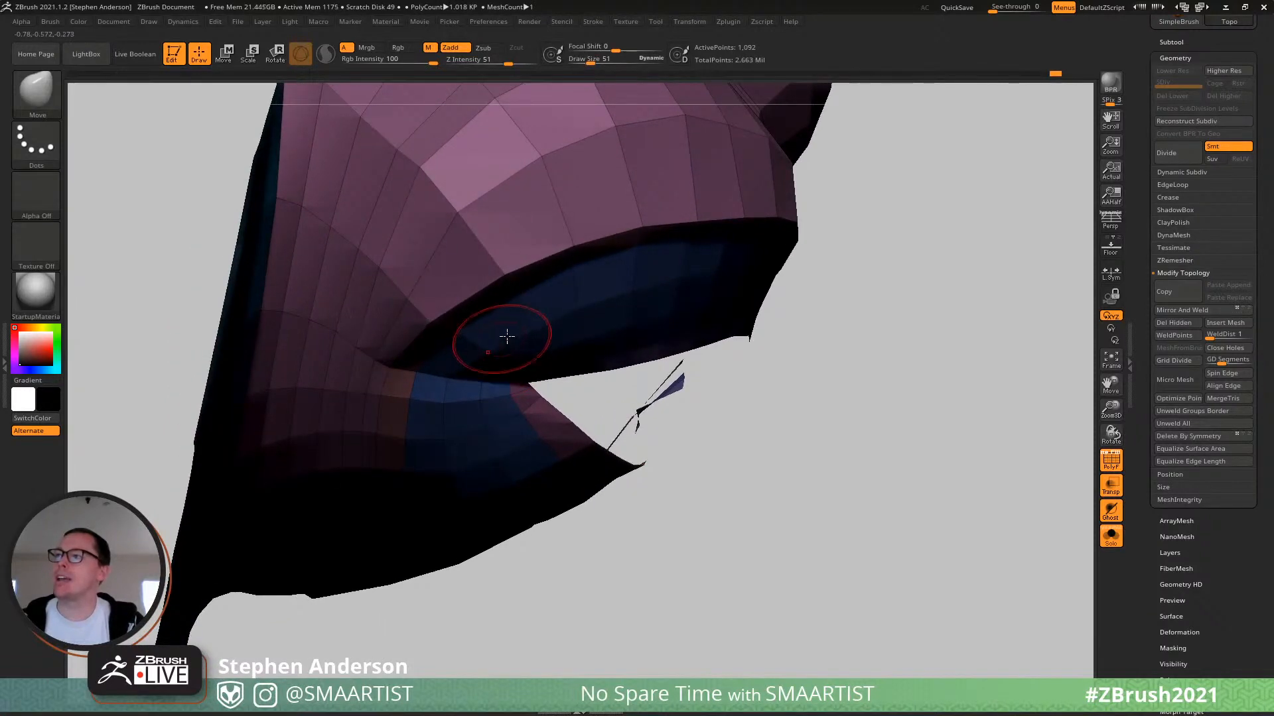
{"action": "mouse_move", "coordinate": [507, 336]}
{"action": "right_mouse_down"}
{"action": "mouse_move", "coordinate": [560, 284]}
{"action": "mouse_move", "coordinate": [569, 312]}
{"action": "right_mouse_up"}
{"action": "key", "text": "s"}
{"action": "left_click_drag", "start_coordinate": [570, 315], "coordinate": [581, 326]}
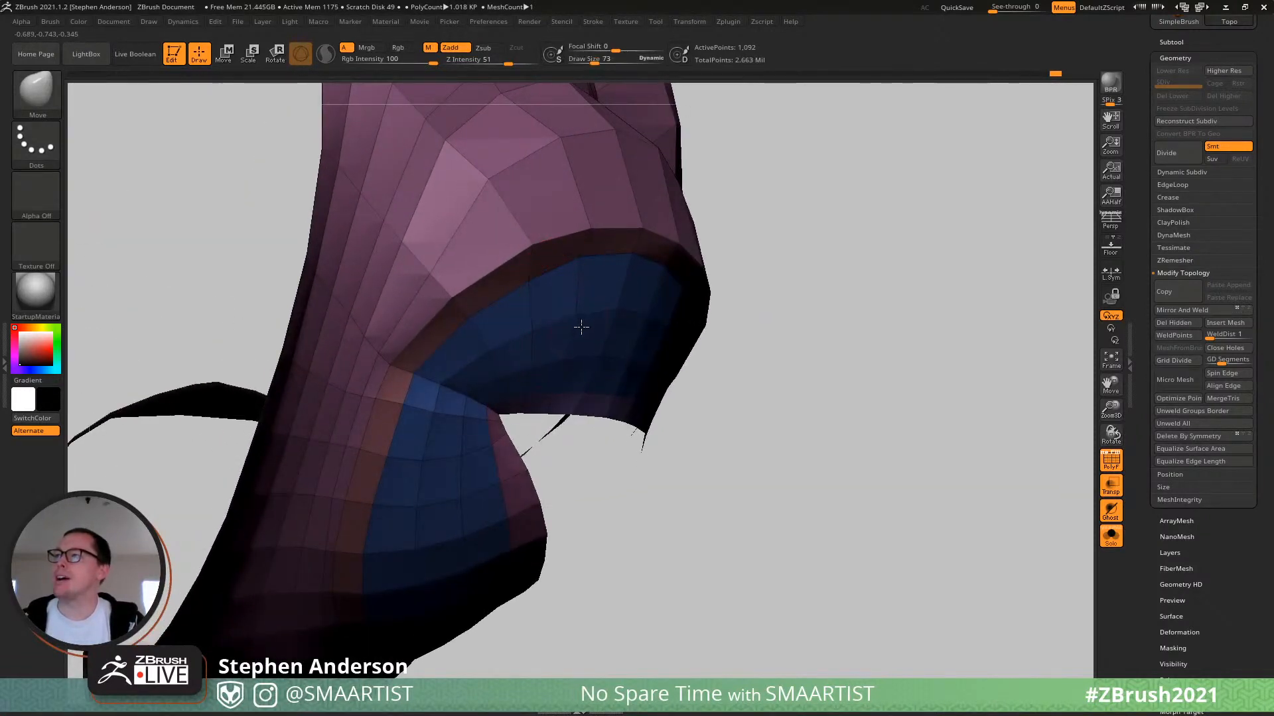
Refine the upper eyelid's curve toward the inner corner with the Move brush at draw sizes 39 and 26.
{"action": "mouse_move", "coordinate": [665, 336]}
{"action": "right_mouse_down"}
{"action": "mouse_move", "coordinate": [648, 346]}
{"action": "mouse_move", "coordinate": [663, 374]}
{"action": "mouse_move", "coordinate": [693, 380]}
{"action": "right_mouse_up"}
{"action": "left_click_drag", "start_coordinate": [691, 382], "coordinate": [693, 382]}
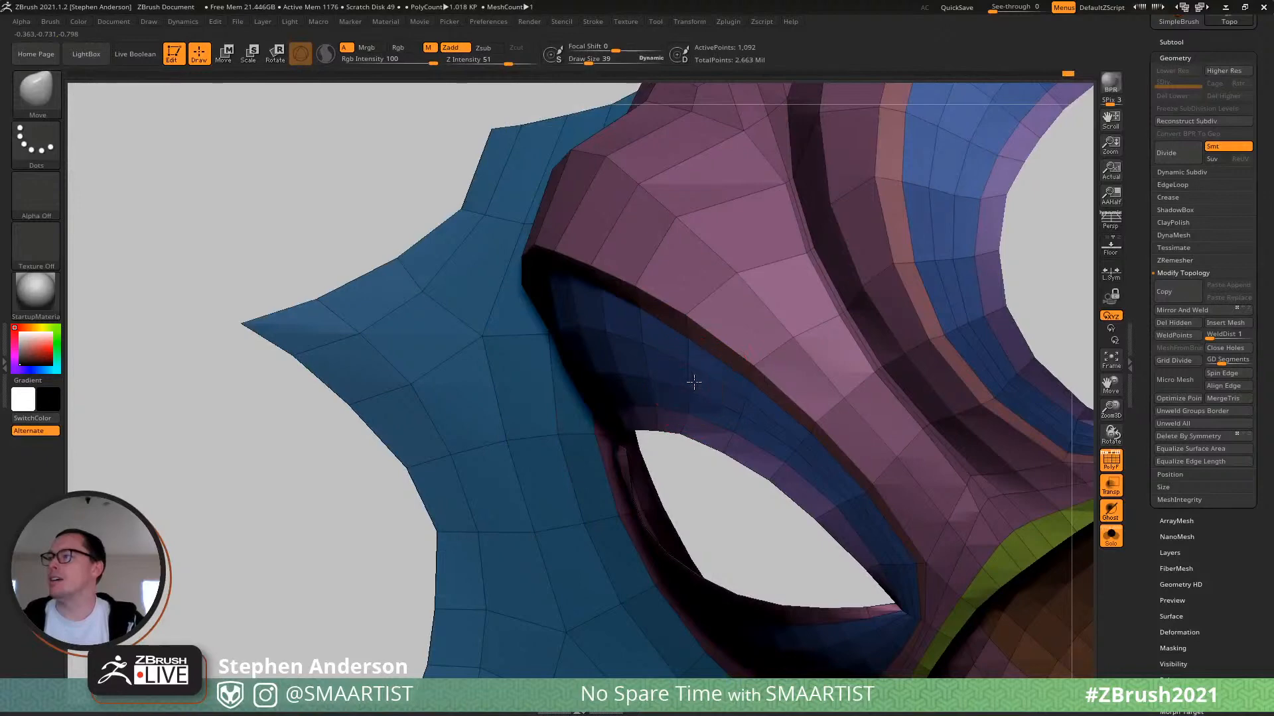
{"action": "right_click_drag", "start_coordinate": [697, 380], "coordinate": [724, 396]}
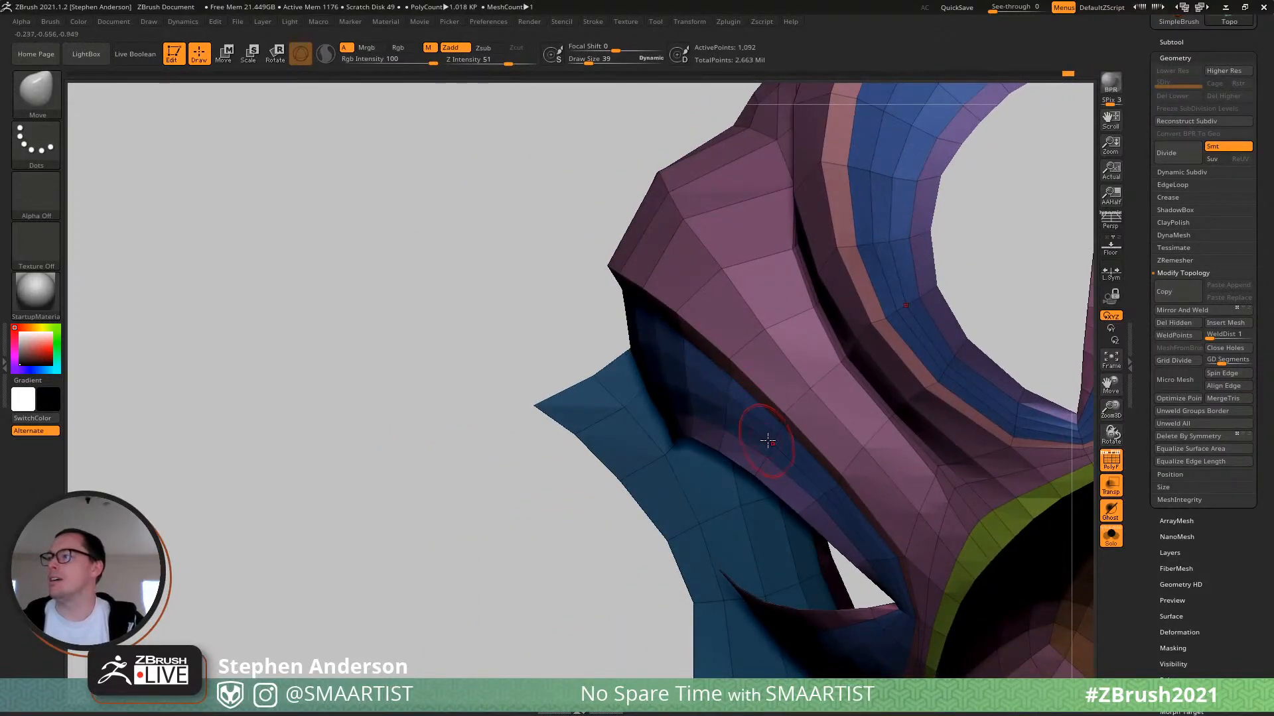
{"action": "right_click_drag", "start_coordinate": [783, 452], "coordinate": [785, 436]}
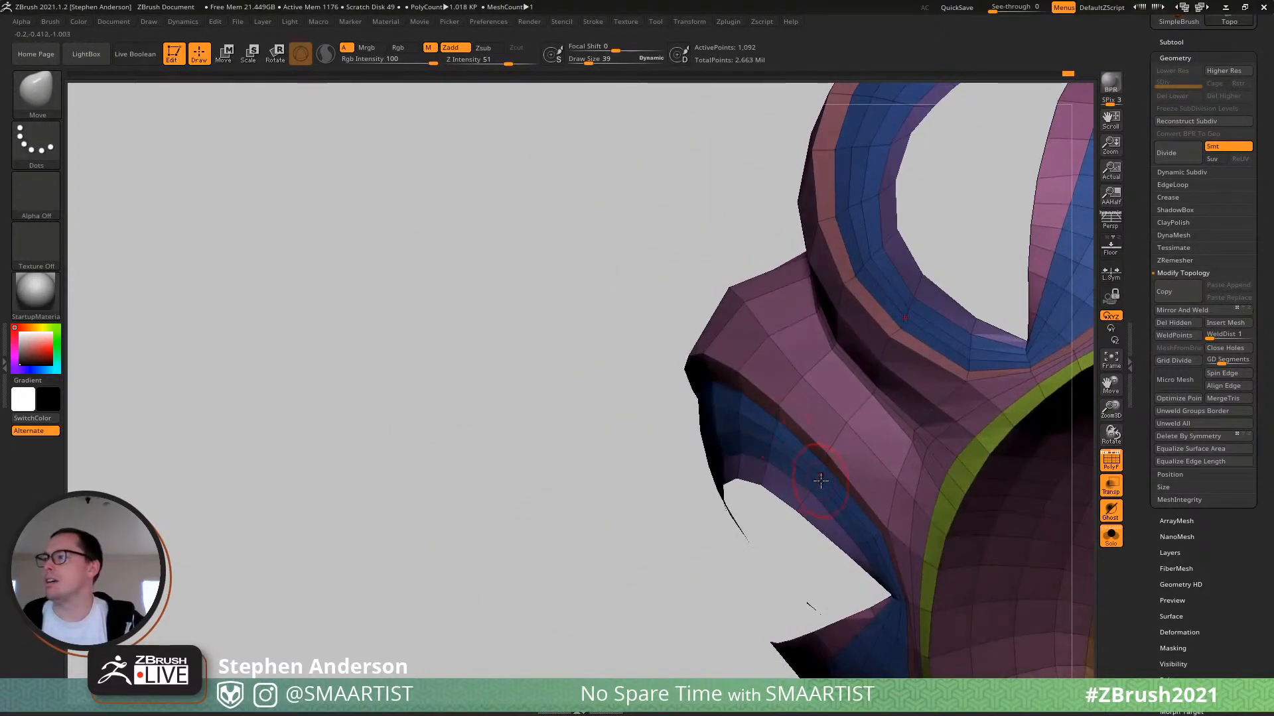
{"action": "key", "text": "s"}
{"action": "left_click_drag", "start_coordinate": [820, 480], "coordinate": [823, 482]}
{"action": "right_click_drag", "start_coordinate": [787, 477], "coordinate": [802, 468]}
{"action": "mouse_move", "coordinate": [720, 435]}
{"action": "right_mouse_down"}
{"action": "mouse_move", "coordinate": [772, 426]}
{"action": "mouse_move", "coordinate": [776, 629]}
{"action": "mouse_move", "coordinate": [694, 287]}
{"action": "mouse_move", "coordinate": [651, 345]}
{"action": "mouse_move", "coordinate": [591, 375]}
{"action": "right_mouse_up"}
Inspect the eye and head shape without the polygroup wireframe, and show the wireframe again.
{"action": "key", "text": "shift+f"}
{"action": "key", "text": "ctrl"}
{"action": "mouse_move", "coordinate": [589, 324]}
{"action": "right_mouse_down", "text": "ctrl"}
{"action": "mouse_move", "coordinate": [648, 349]}
{"action": "mouse_move", "coordinate": [617, 324]}
{"action": "mouse_move", "coordinate": [643, 352]}
{"action": "mouse_move", "coordinate": [652, 463]}
{"action": "right_mouse_up", "text": "ctrl"}
{"action": "right_click_drag", "start_coordinate": [540, 323], "coordinate": [455, 305]}
{"action": "key", "text": "shift+f"}
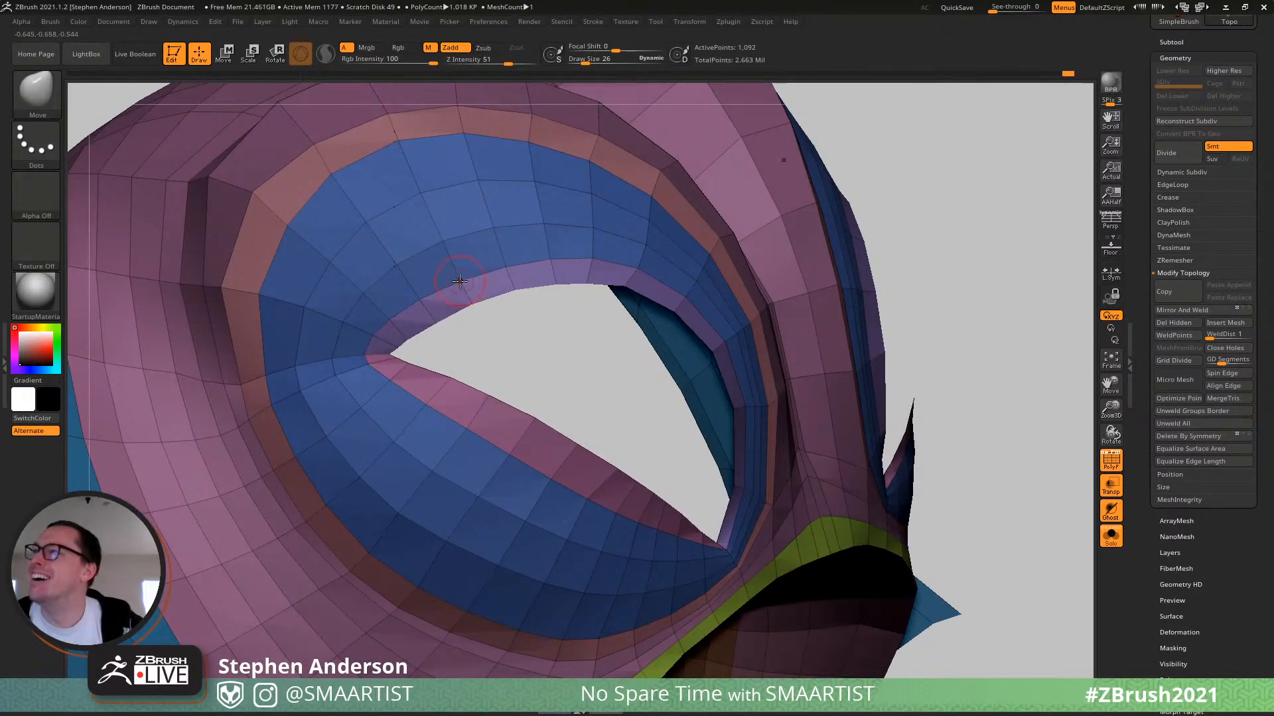
Switch to the ZModeler brush for checking the eyelid rims around the eye opening, and set the draw size to 58.
{"action": "right_click_drag", "start_coordinate": [460, 281], "coordinate": [496, 300]}
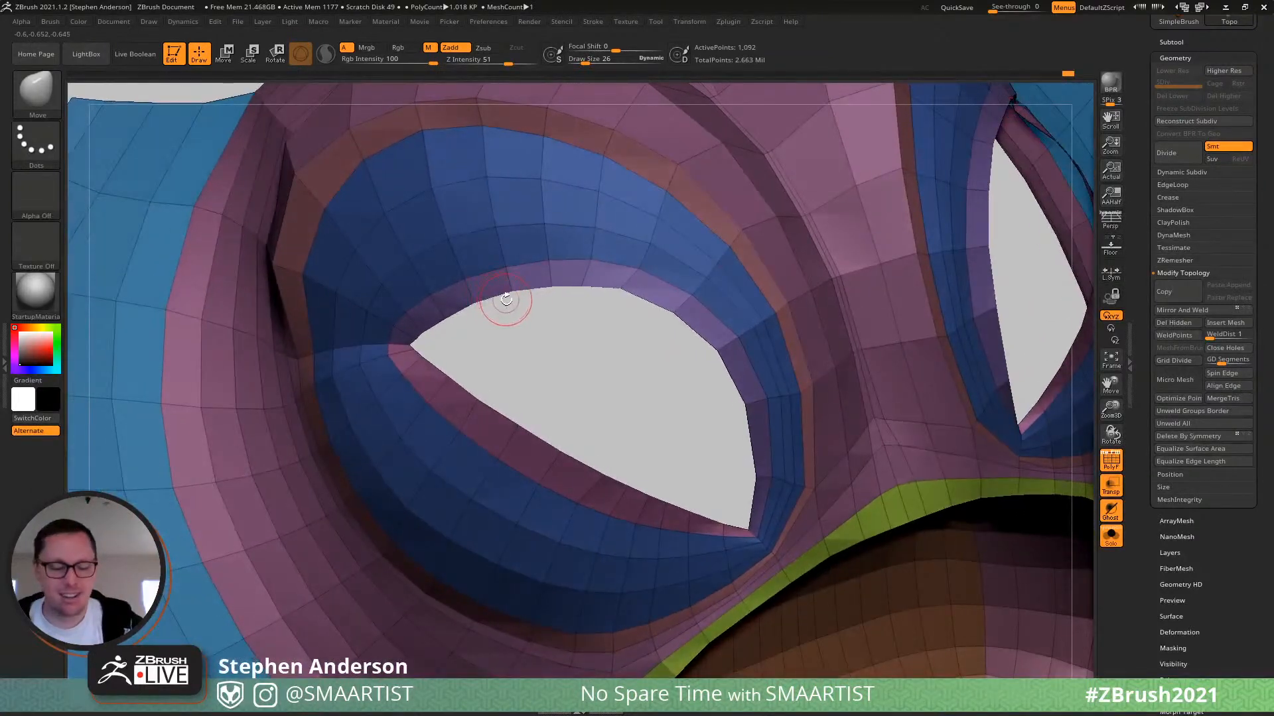
{"action": "key", "text": "b"}
{"action": "key", "text": "z"}
{"action": "key", "text": "m"}
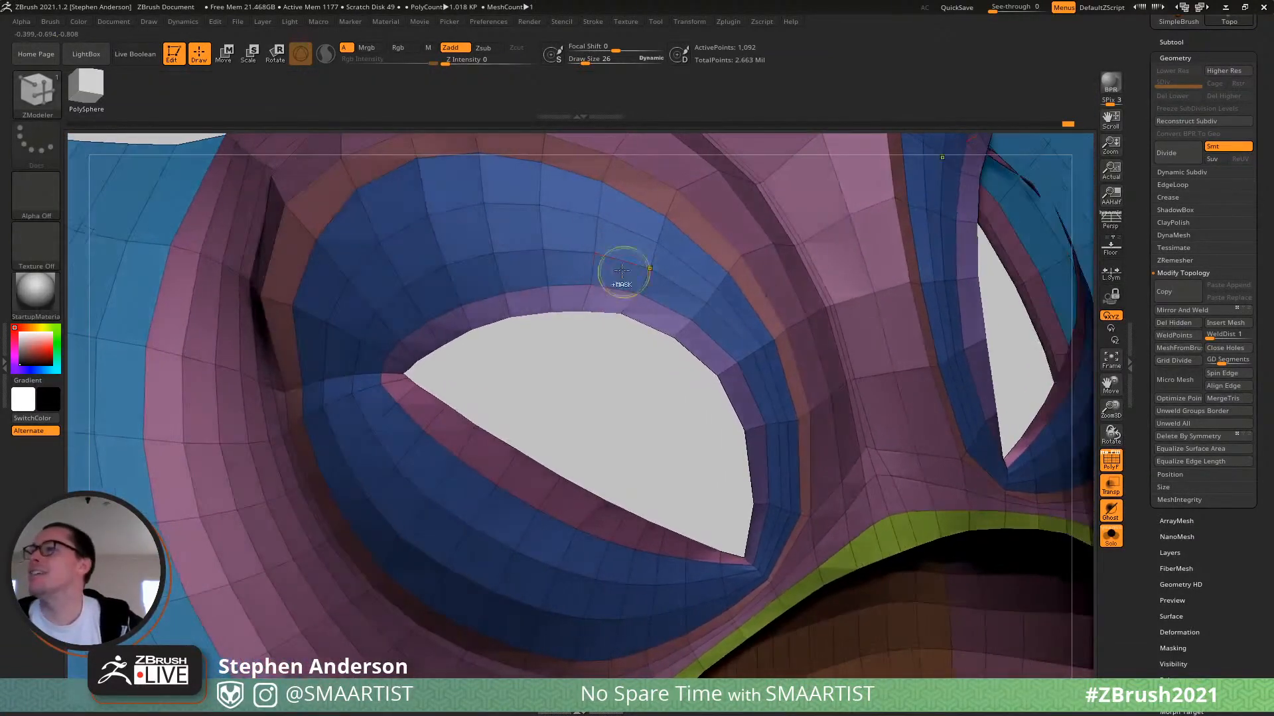
{"action": "right_click_drag", "start_coordinate": [622, 271], "coordinate": [591, 205], "text": "ctrl"}
{"action": "right_click_drag", "start_coordinate": [465, 216], "coordinate": [526, 222]}
{"action": "mouse_move", "coordinate": [437, 279]}
{"action": "right_mouse_down"}
{"action": "mouse_move", "coordinate": [467, 292]}
{"action": "mouse_move", "coordinate": [463, 281]}
{"action": "right_mouse_up"}
{"action": "right_click_drag", "start_coordinate": [463, 281], "coordinate": [422, 390], "text": "ctrl"}
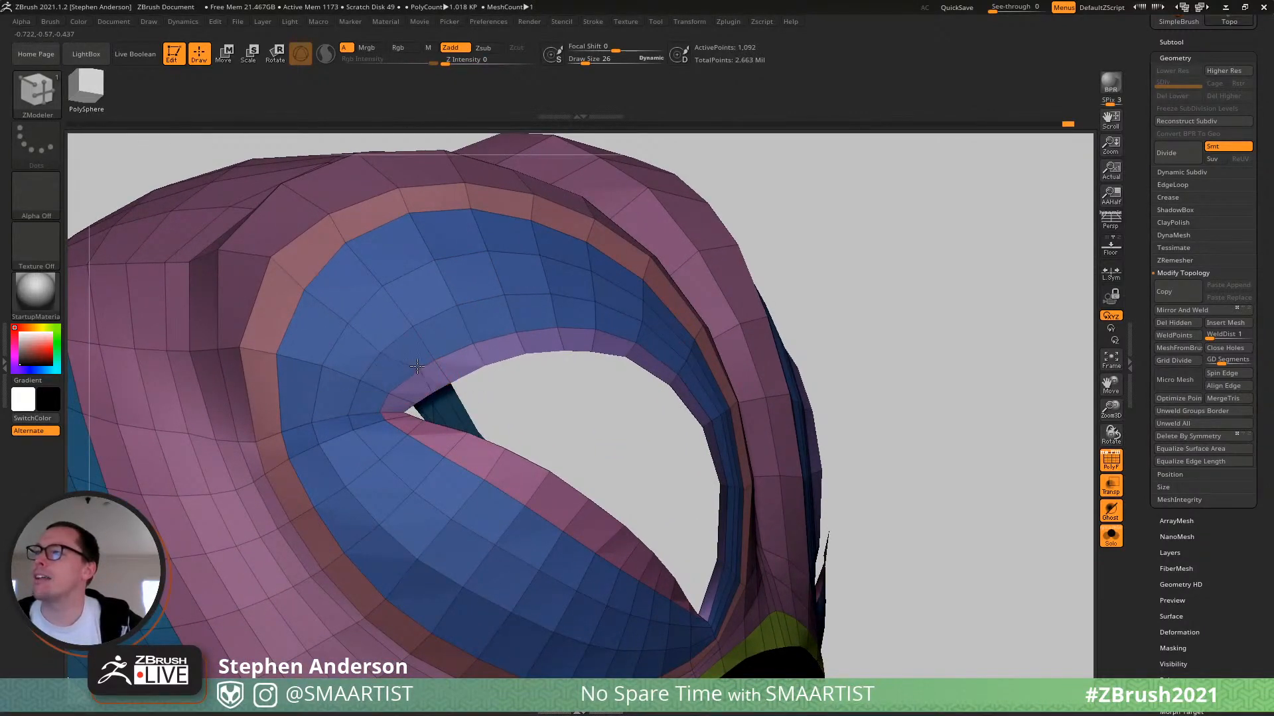
{"action": "right_click_drag", "start_coordinate": [417, 366], "coordinate": [420, 428]}
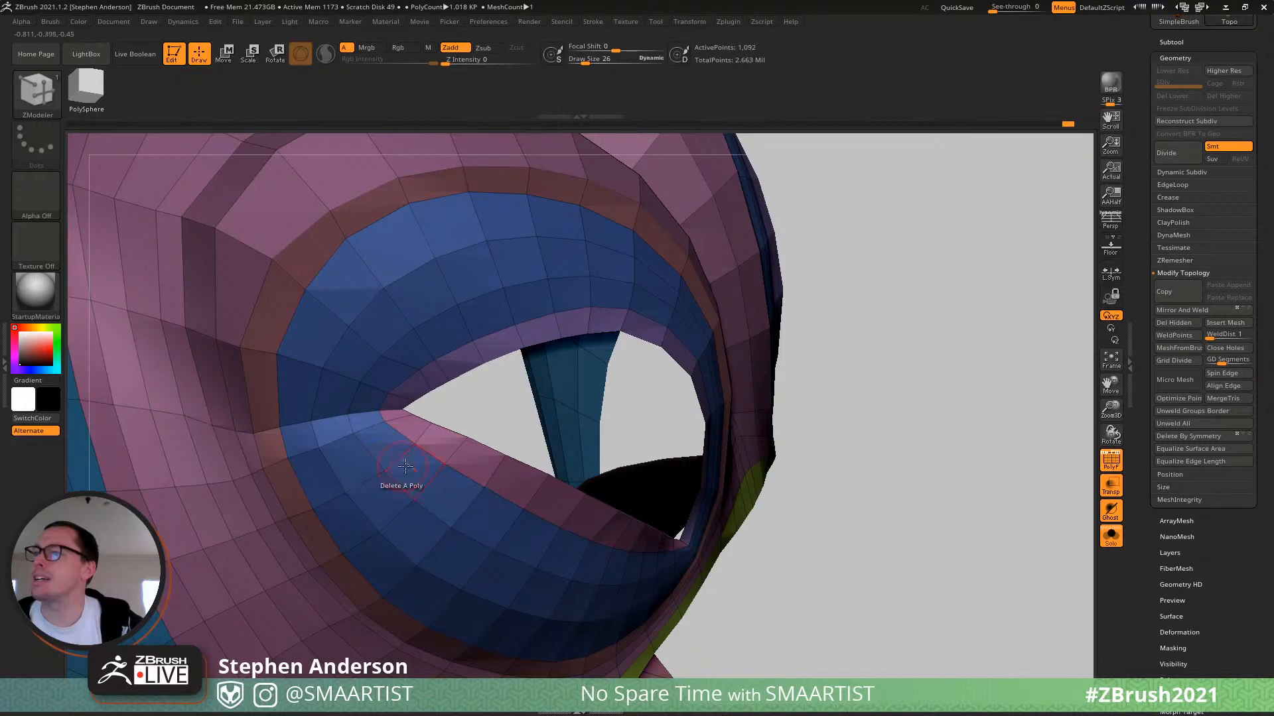
{"action": "right_click_drag", "start_coordinate": [405, 466], "coordinate": [364, 420]}
{"action": "key", "text": "s"}
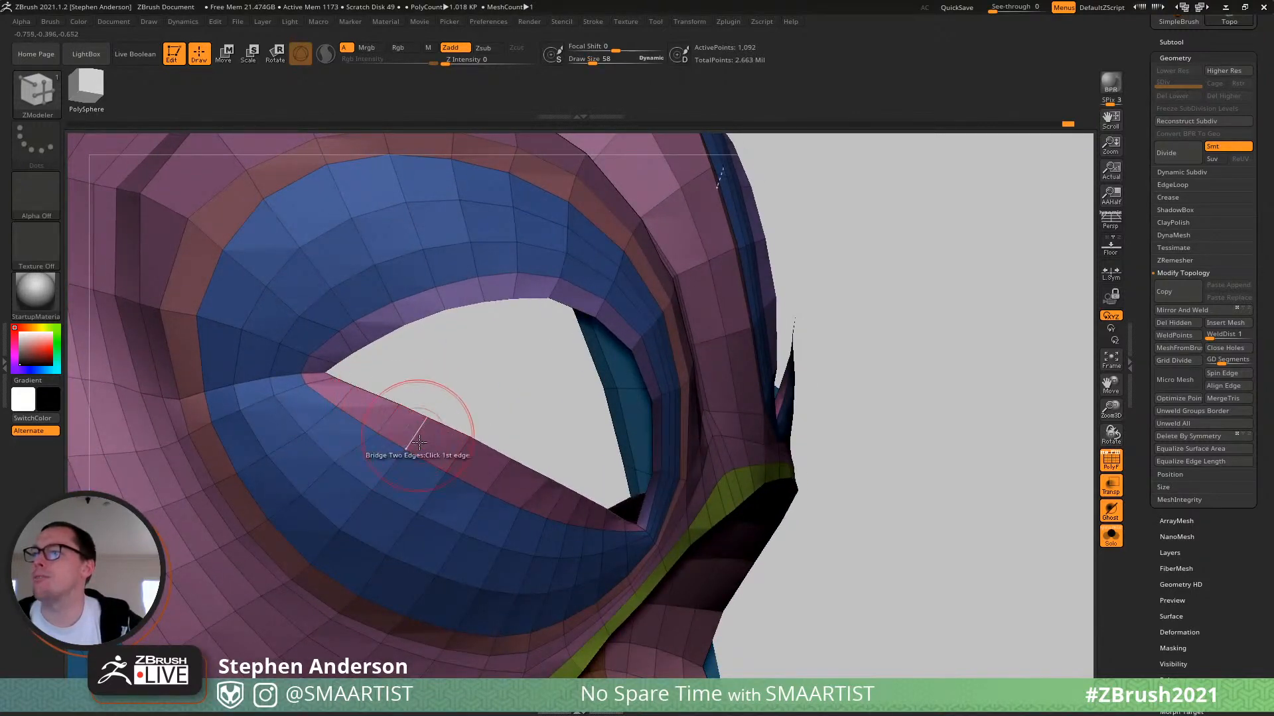
{"action": "mouse_move", "coordinate": [419, 443]}
{"action": "right_mouse_down"}
{"action": "mouse_move", "coordinate": [396, 435]}
{"action": "mouse_move", "coordinate": [420, 429]}
{"action": "right_mouse_up"}
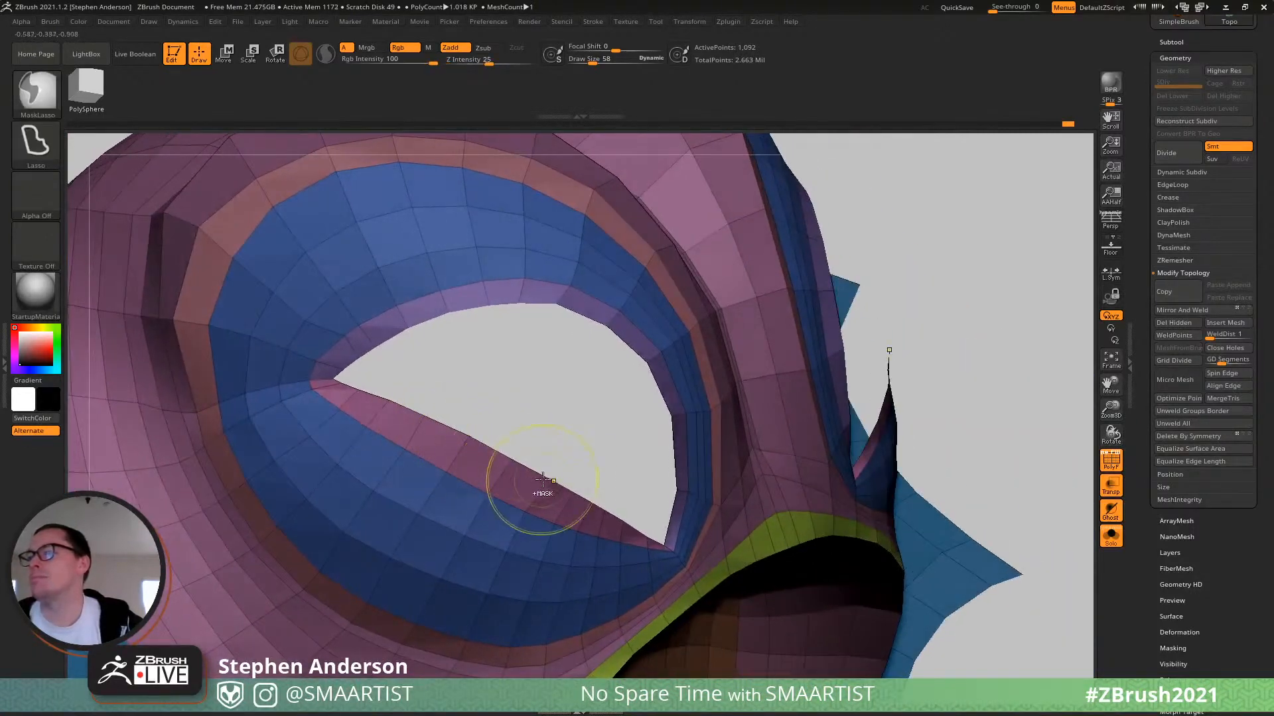
Slide the points along the lower eyelid's pink rim with the ZModeler brush, reducing the draw size to about 39.
{"action": "mouse_move", "coordinate": [526, 491]}
{"action": "right_mouse_down"}
{"action": "mouse_move", "coordinate": [511, 458]}
{"action": "mouse_move", "coordinate": [540, 455]}
{"action": "mouse_move", "coordinate": [473, 472]}
{"action": "mouse_move", "coordinate": [495, 475]}
{"action": "right_mouse_up"}
{"action": "key", "text": "s"}
{"action": "key", "text": "s"}
{"action": "left_click_drag", "start_coordinate": [495, 475], "coordinate": [511, 478]}
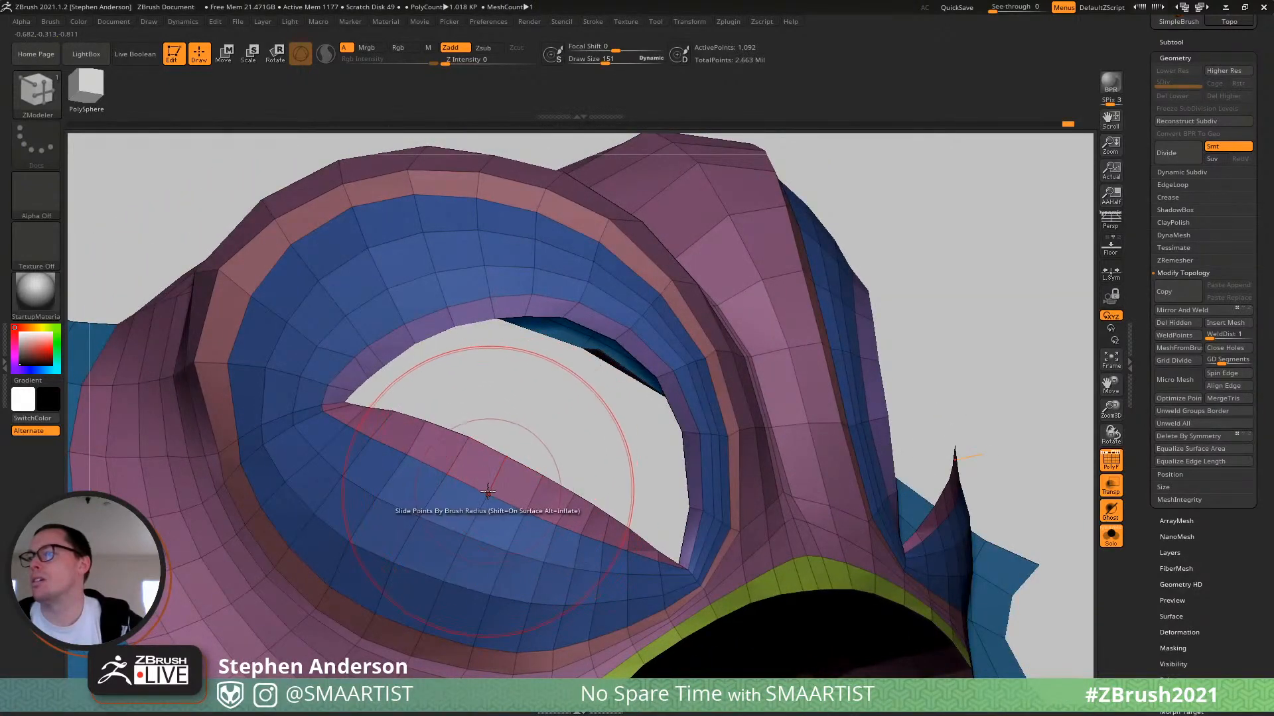
{"action": "mouse_move", "coordinate": [489, 491]}
{"action": "right_mouse_down"}
{"action": "mouse_move", "coordinate": [563, 451]}
{"action": "mouse_move", "coordinate": [571, 494]}
{"action": "right_mouse_up"}
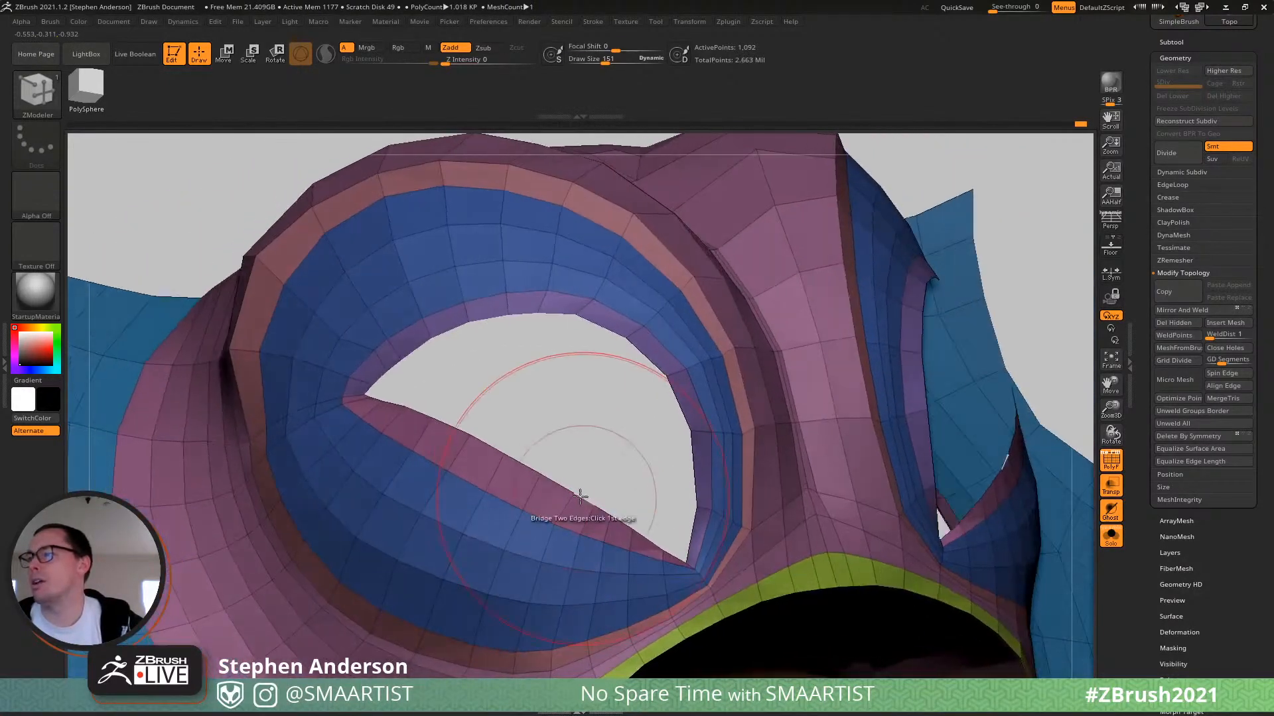
{"action": "key", "text": "s"}
{"action": "left_click_drag", "start_coordinate": [574, 494], "coordinate": [569, 493]}
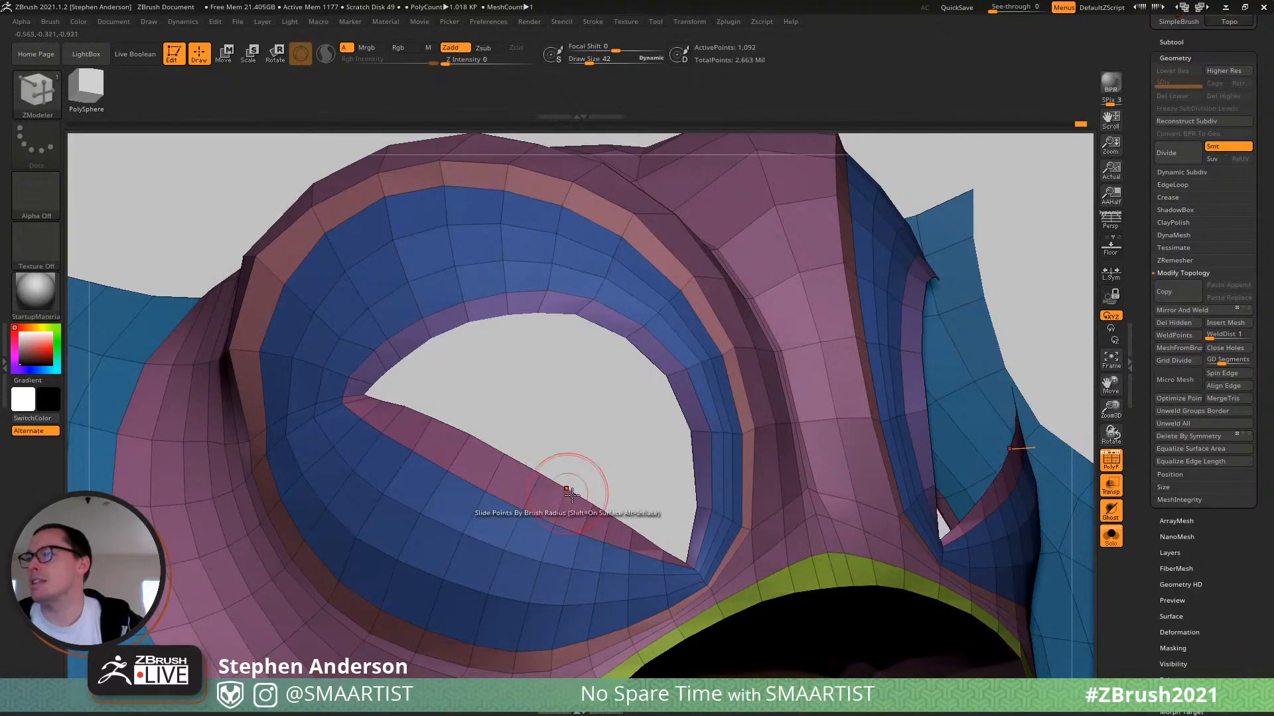
{"action": "right_click_drag", "start_coordinate": [571, 494], "coordinate": [495, 456]}
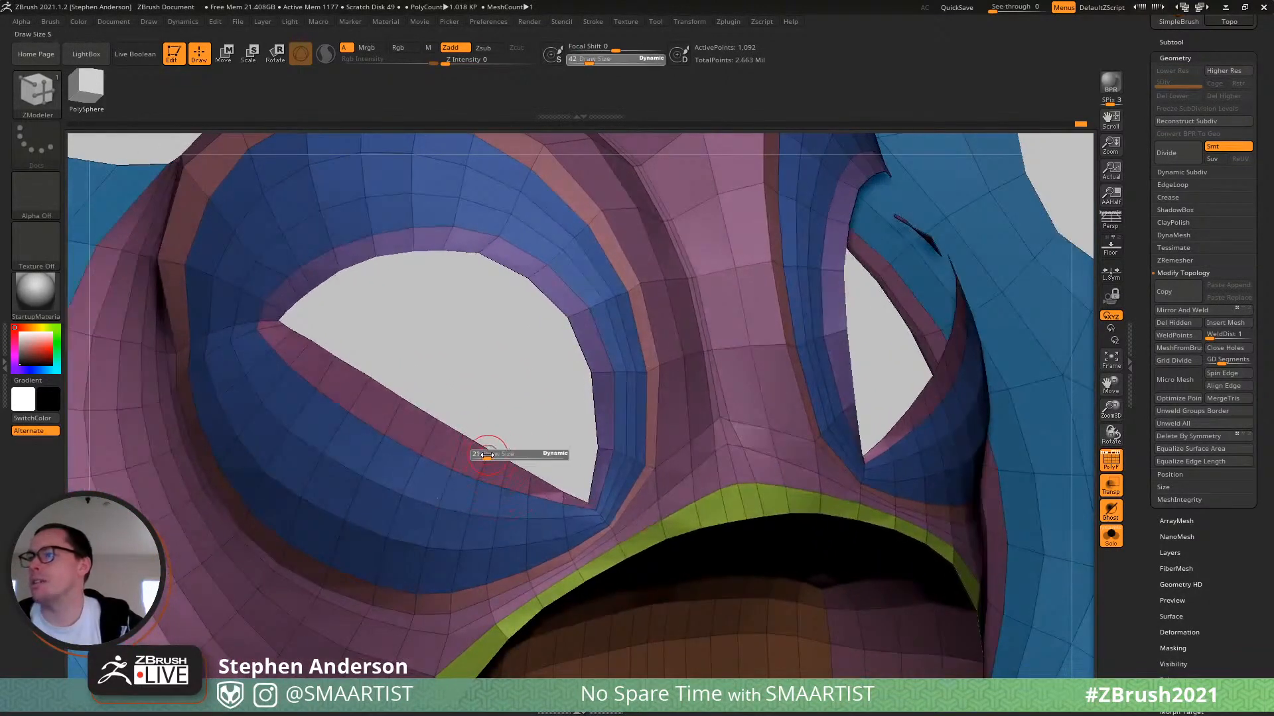
{"action": "left_click_drag", "start_coordinate": [487, 455], "coordinate": [482, 452]}
{"action": "left_click_drag", "start_coordinate": [511, 480], "coordinate": [516, 480]}
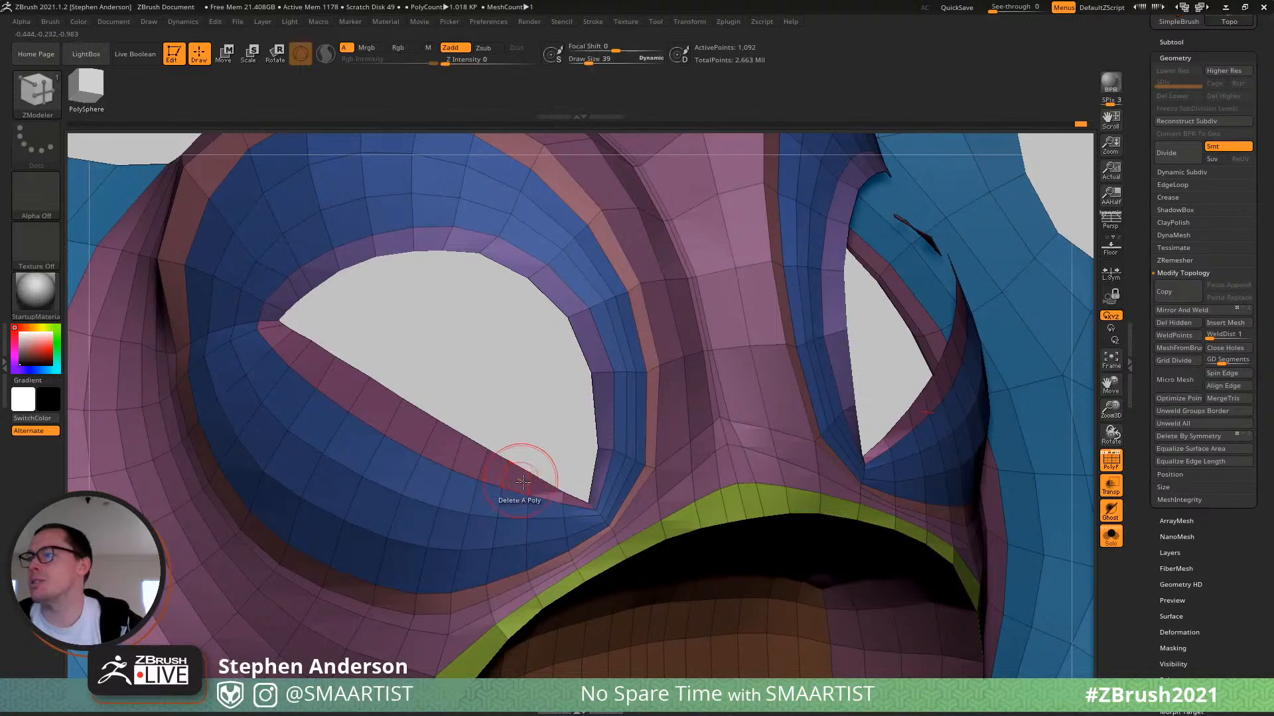
Change the ZModeler edge action to Delete for the lower eyelid's edges.
{"action": "right_click_drag", "start_coordinate": [524, 468], "coordinate": [465, 406], "text": "ctrl"}
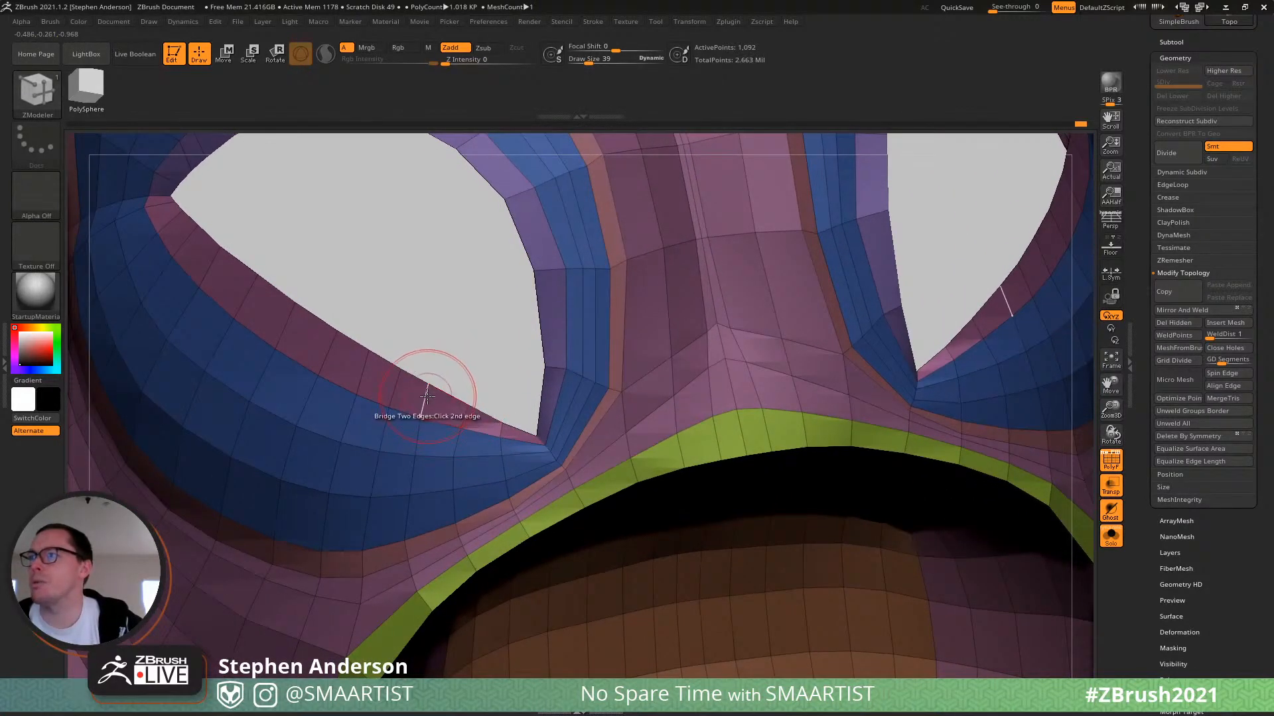
{"action": "left_click_drag", "start_coordinate": [430, 385], "coordinate": [425, 421]}
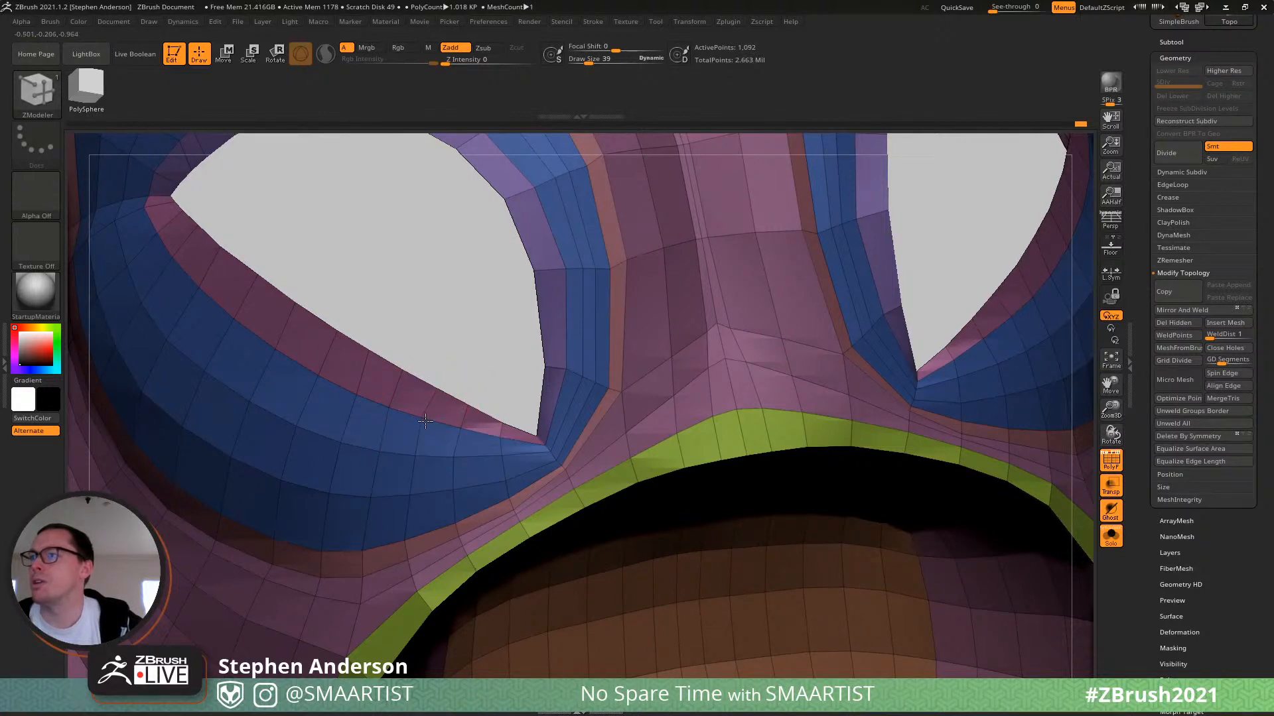
{"action": "left_click", "coordinate": [433, 404]}
{"action": "key", "text": "space"}
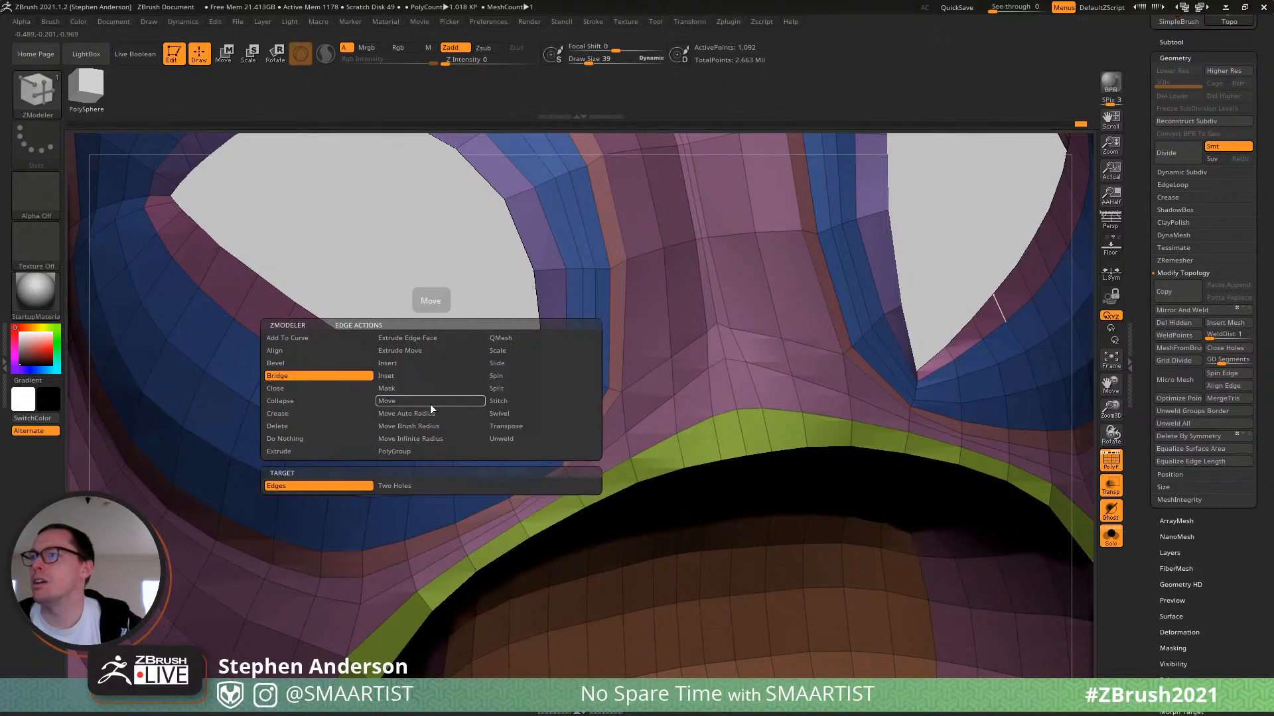
{"action": "left_click", "coordinate": [300, 428]}
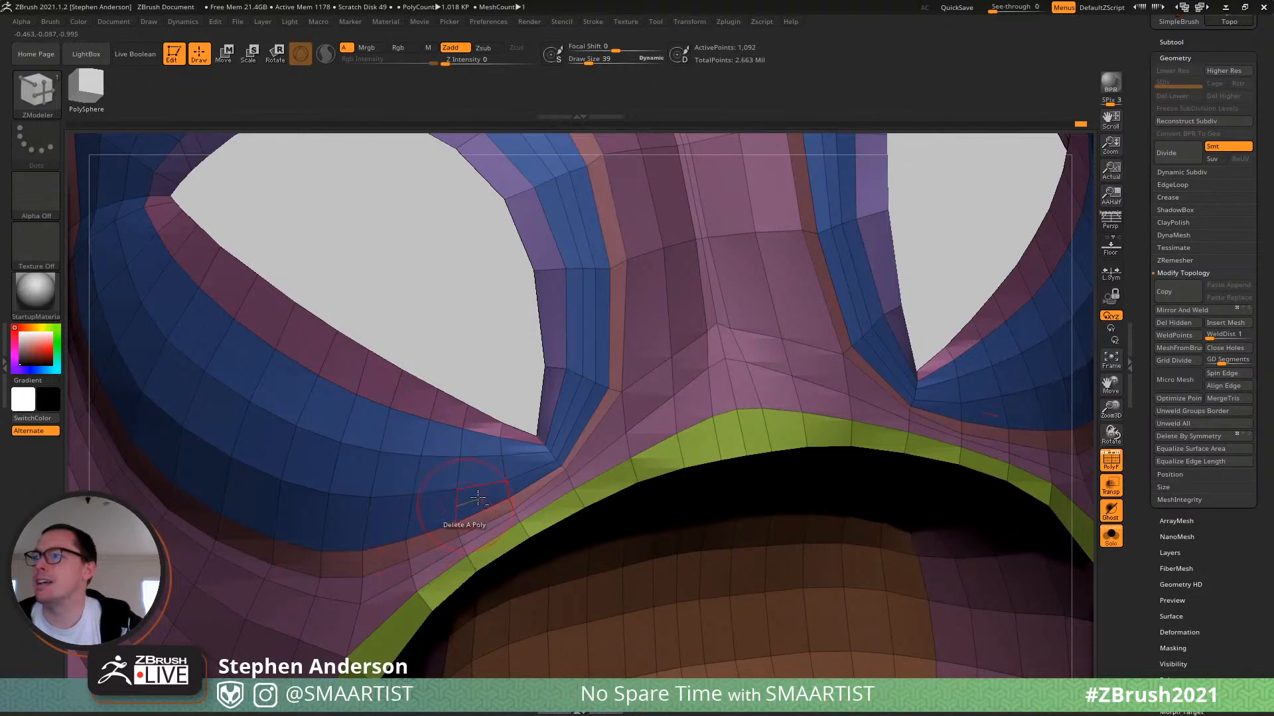
Set the draw size to 15 and slide the lower eyelid's rim points near the inner eye corner.
{"action": "right_click_drag", "start_coordinate": [478, 498], "coordinate": [409, 519], "text": "alt"}
{"action": "right_click_drag", "start_coordinate": [441, 420], "coordinate": [473, 446]}
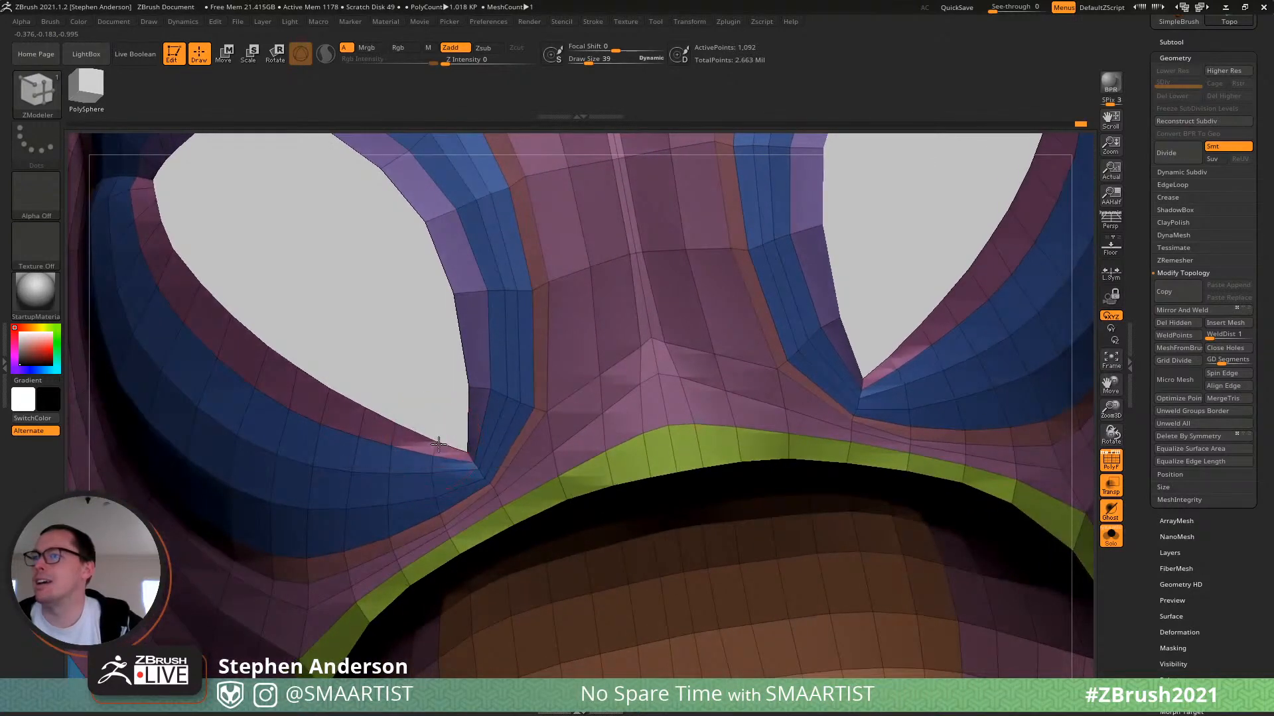
{"action": "key", "text": "s"}
{"action": "left_click_drag", "start_coordinate": [445, 448], "coordinate": [437, 447]}
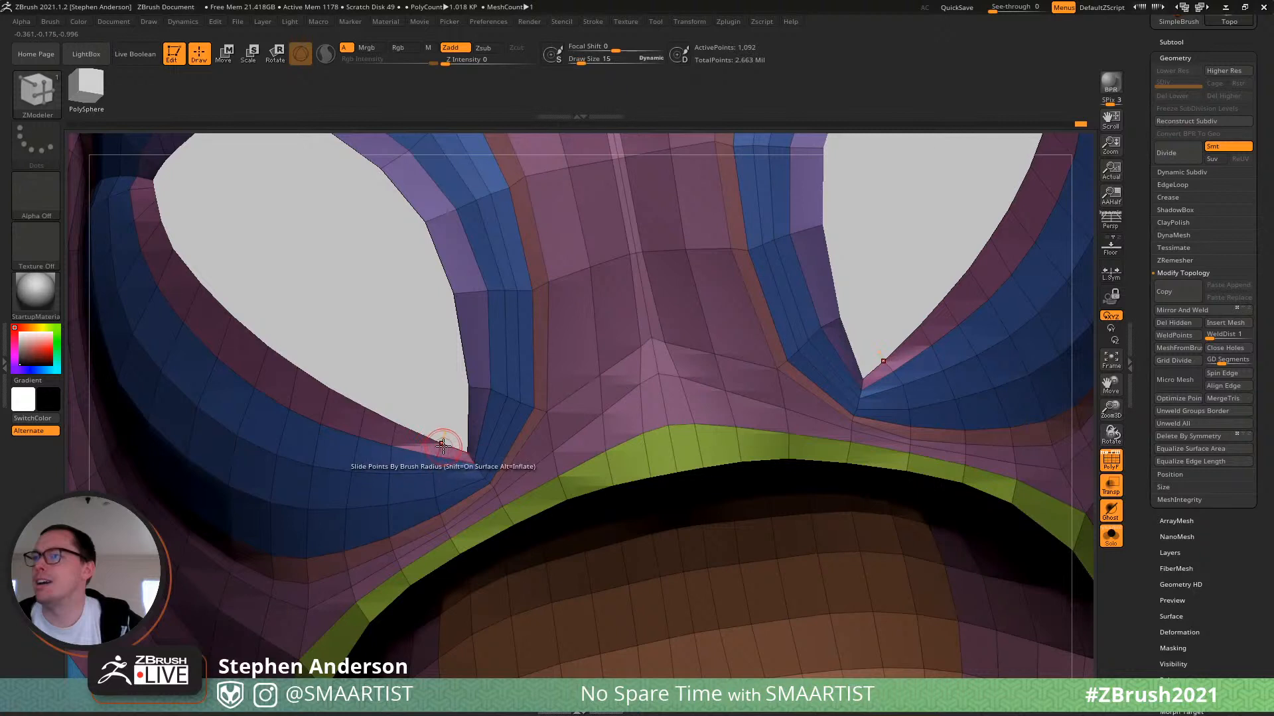
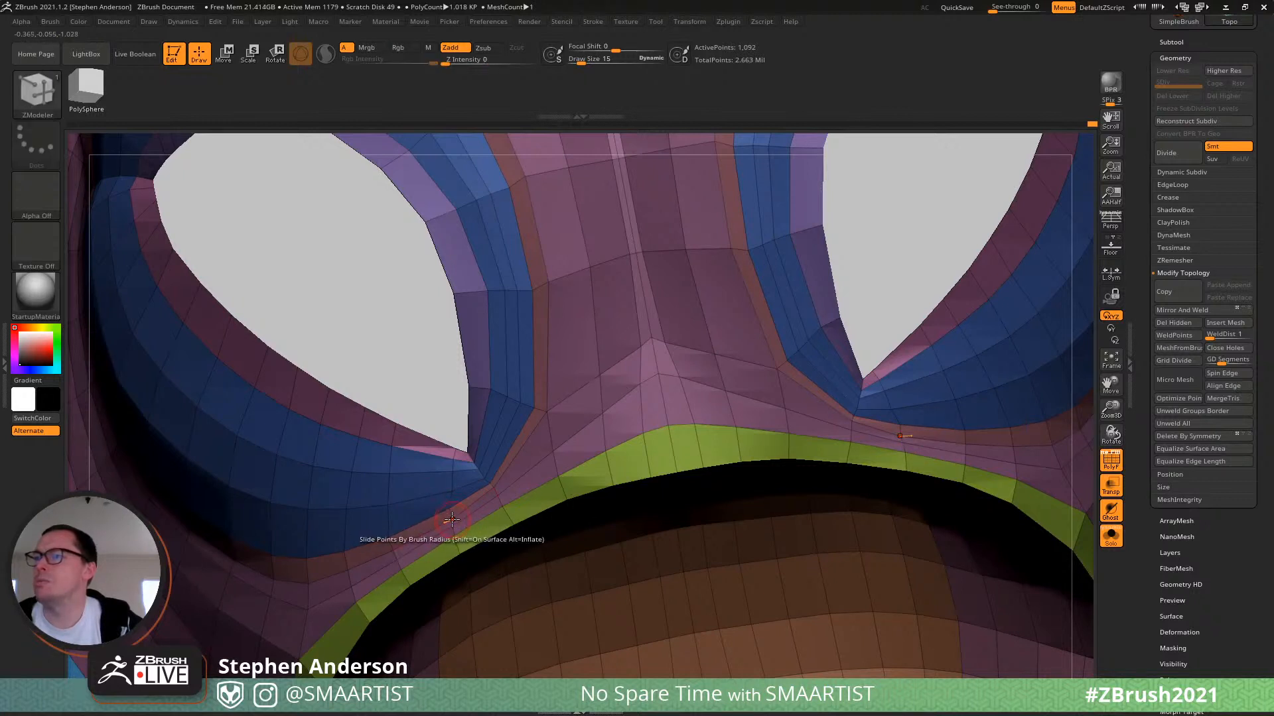
Slide the points of the pink and blue loops beside the inner eye corner, using draw sizes between 5 and 51.
{"action": "key", "text": "bracketleft"}
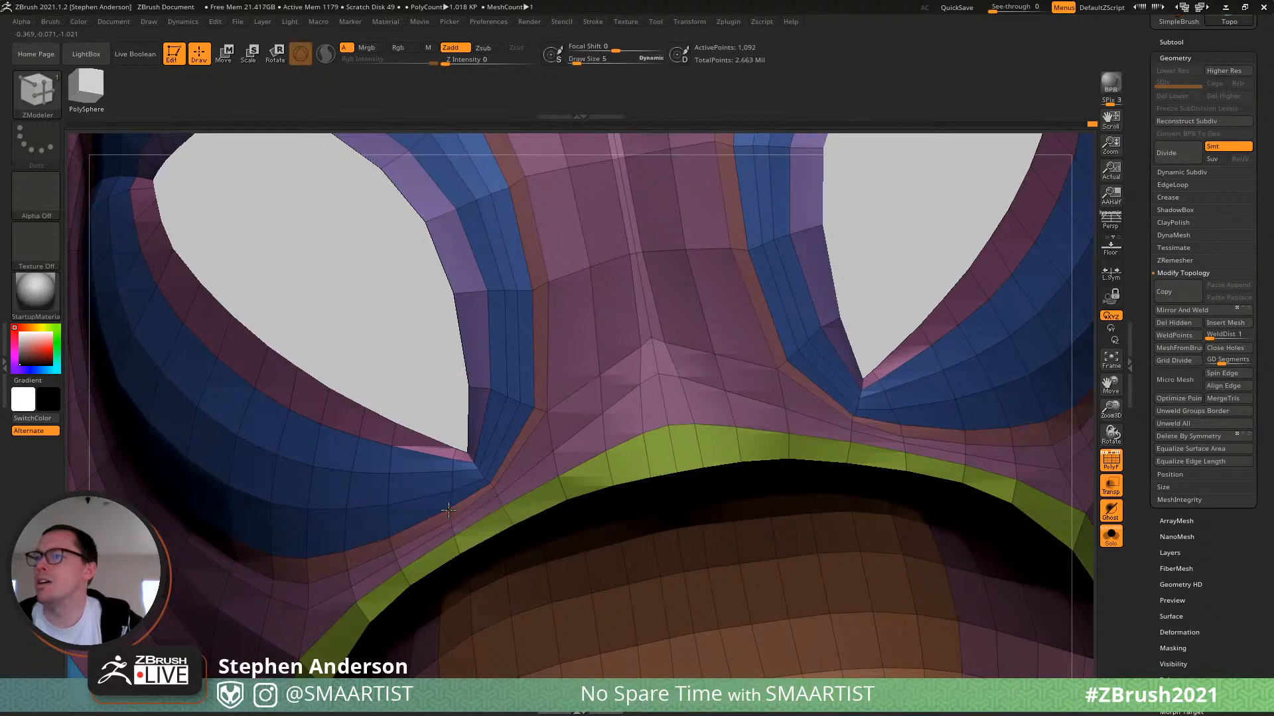
{"action": "right_click_drag", "start_coordinate": [388, 494], "coordinate": [397, 438]}
{"action": "key", "text": "s"}
{"action": "left_click_drag", "start_coordinate": [398, 433], "coordinate": [410, 432]}
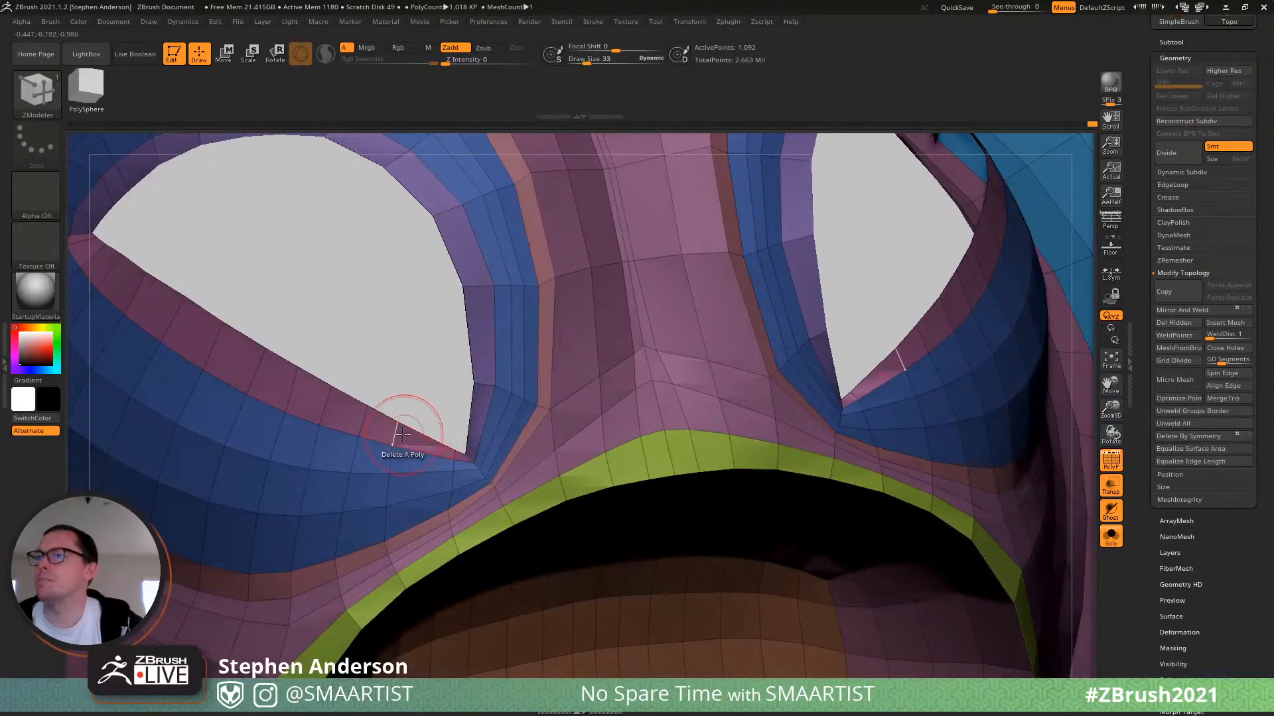
{"action": "right_click_drag", "start_coordinate": [402, 435], "coordinate": [391, 431]}
{"action": "key", "text": "s"}
{"action": "left_click_drag", "start_coordinate": [392, 431], "coordinate": [400, 431]}
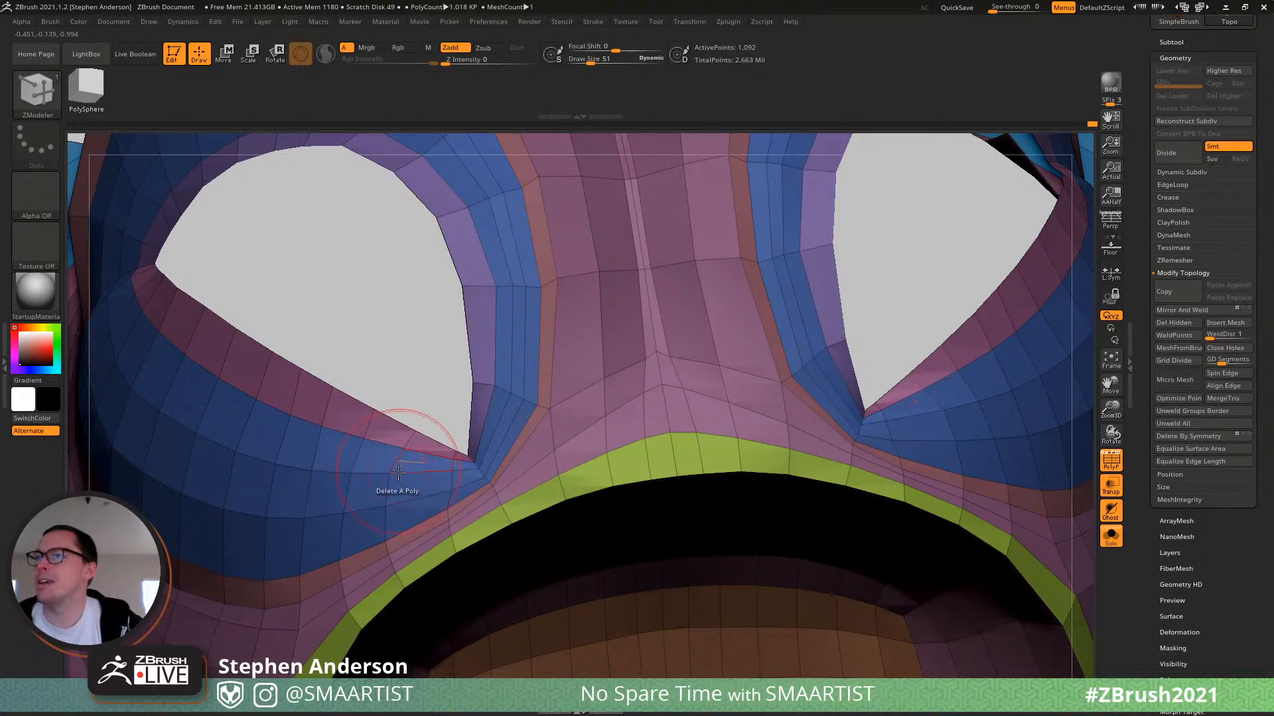
{"action": "key", "text": "s"}
{"action": "left_click_drag", "start_coordinate": [398, 474], "coordinate": [390, 475]}
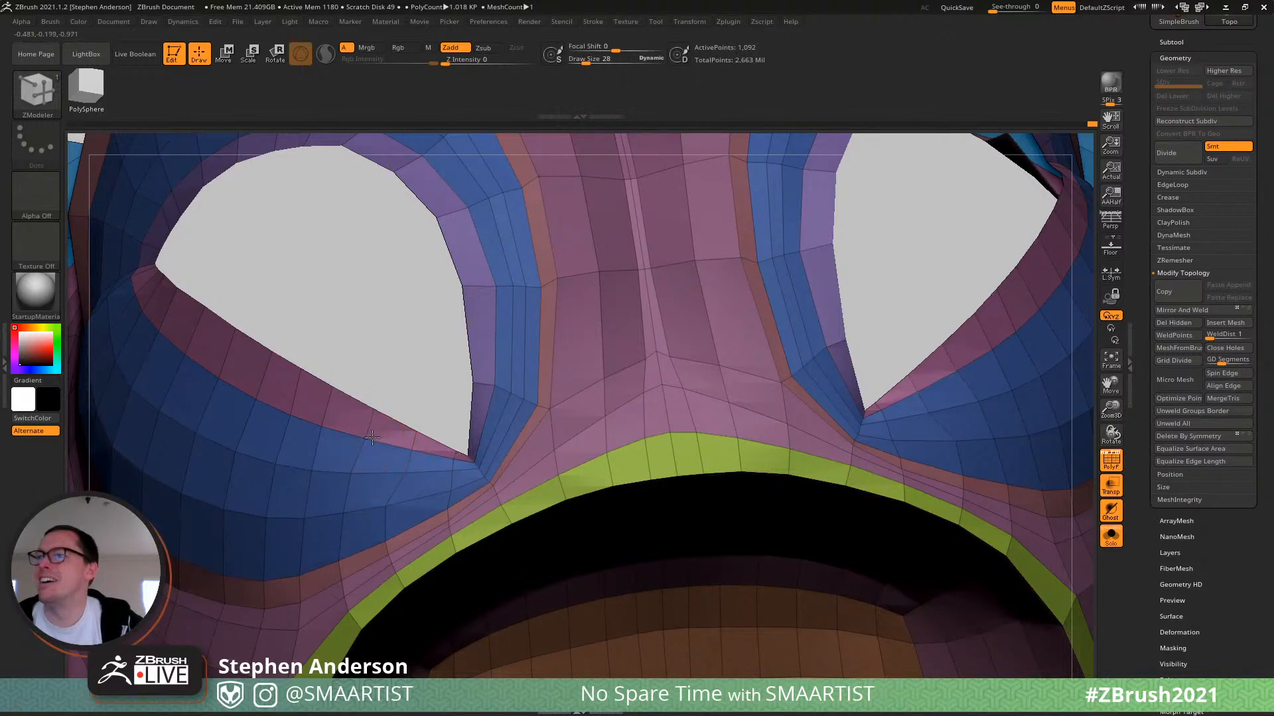
Set the draw size to 48 and slide the points of the blue loops beneath the lower eyelid rim.
{"action": "mouse_move", "coordinate": [387, 507]}
{"action": "right_mouse_down", "text": "alt"}
{"action": "mouse_move", "coordinate": [395, 414]}
{"action": "mouse_move", "coordinate": [451, 402]}
{"action": "right_mouse_up", "text": "alt"}
{"action": "key", "text": "s"}
{"action": "left_click_drag", "start_coordinate": [394, 449], "coordinate": [398, 449]}
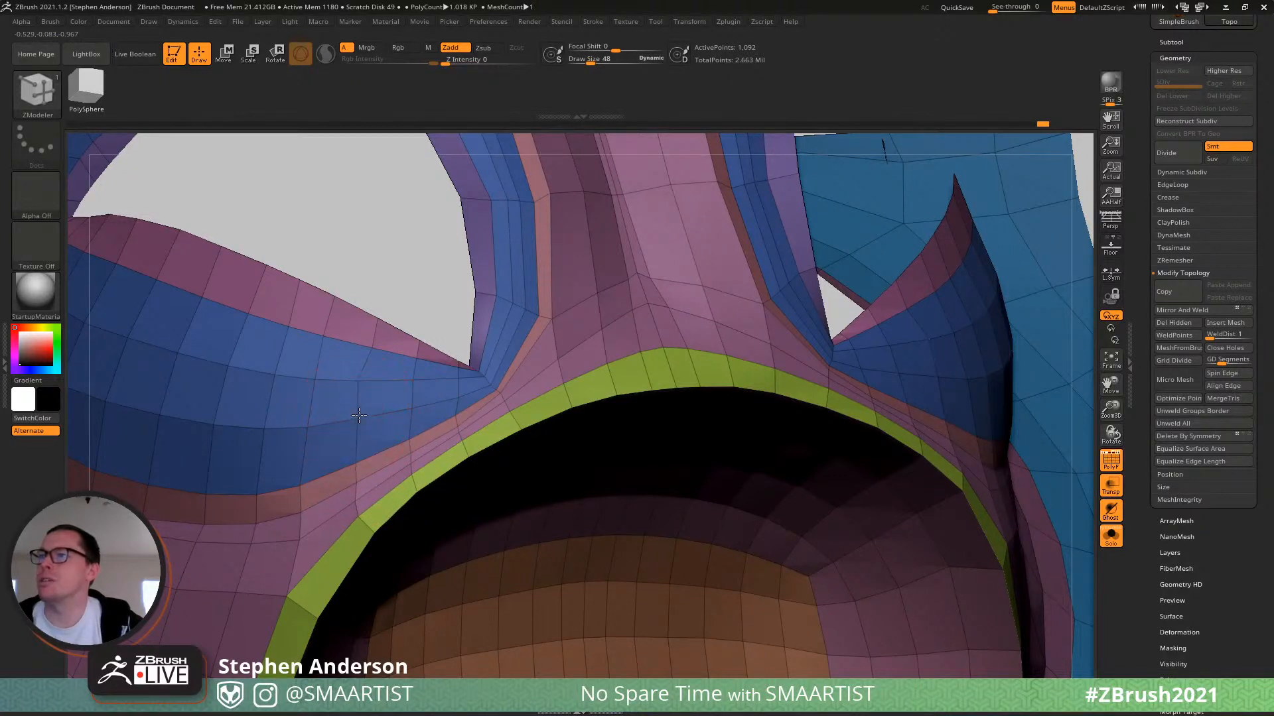
{"action": "right_click_drag", "start_coordinate": [373, 350], "coordinate": [323, 355]}
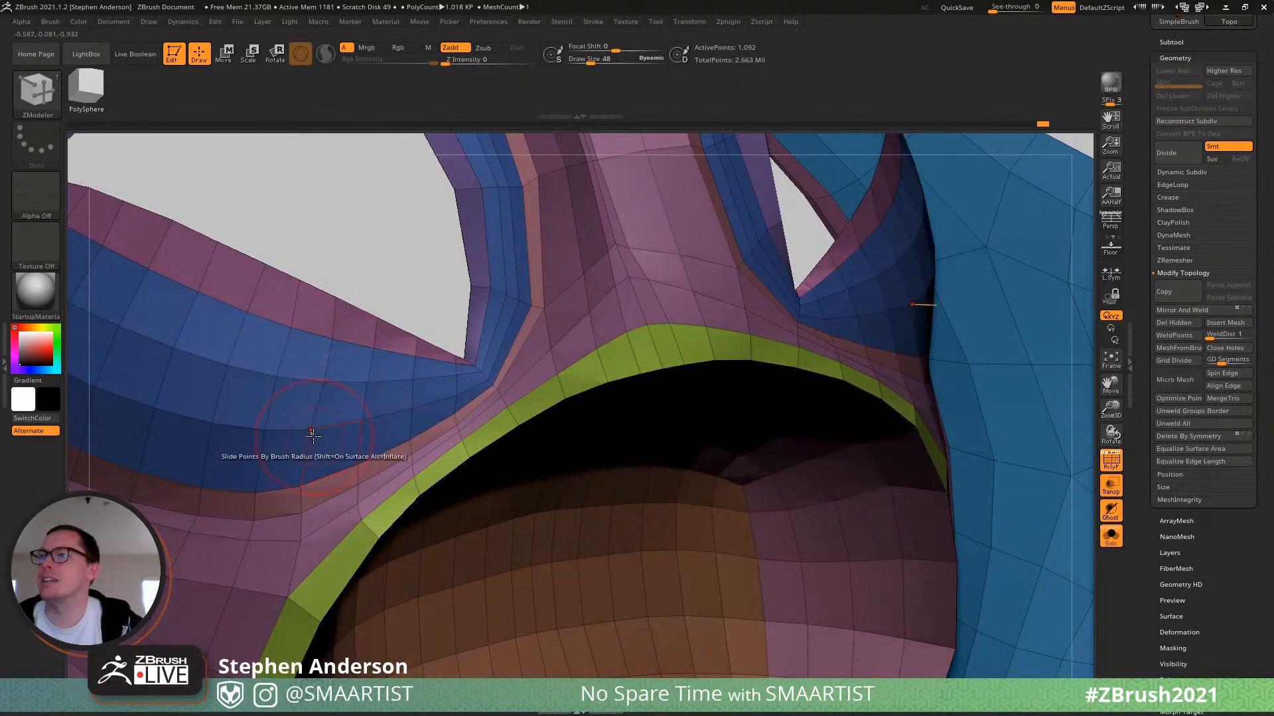
{"action": "right_click_drag", "start_coordinate": [310, 488], "coordinate": [370, 398]}
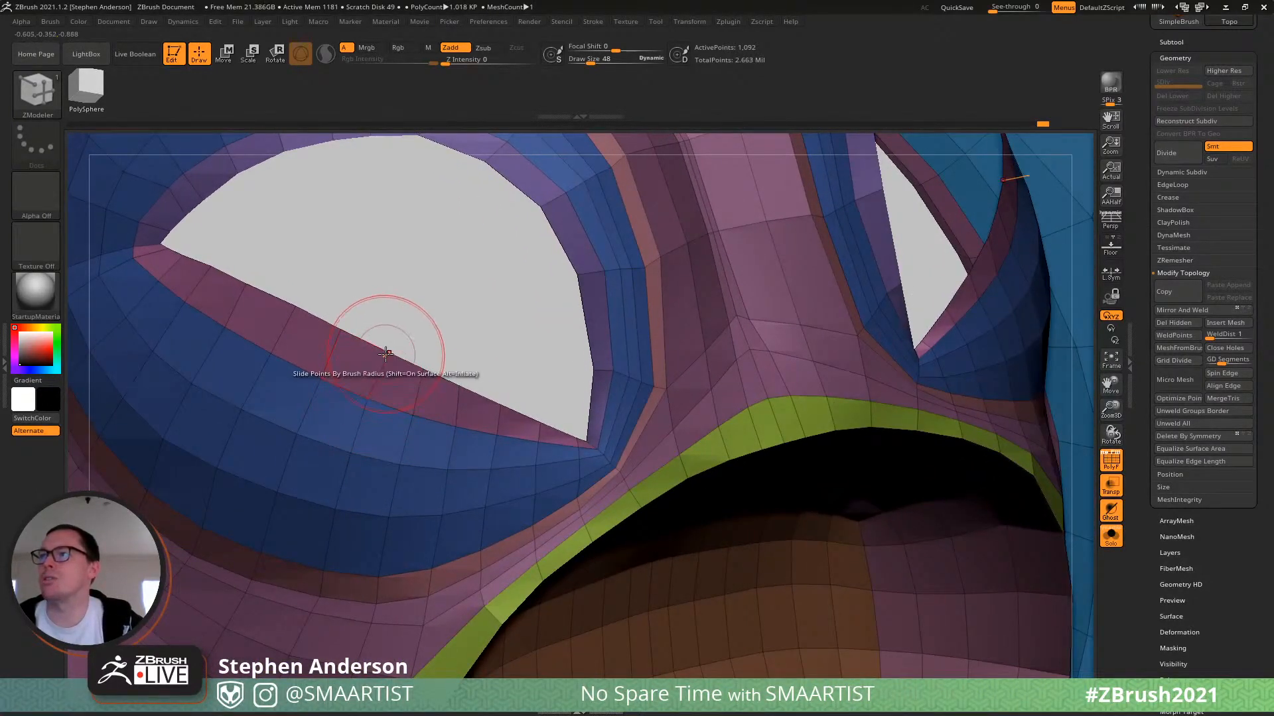
Refine the points around the inner eye corner with a draw size of 19.
{"action": "right_click_drag", "start_coordinate": [377, 374], "coordinate": [302, 361], "text": "alt"}
{"action": "right_click_drag", "start_coordinate": [507, 408], "coordinate": [549, 229], "text": "ctrl"}
{"action": "right_click_drag", "start_coordinate": [549, 229], "coordinate": [540, 266], "text": "ctrl"}
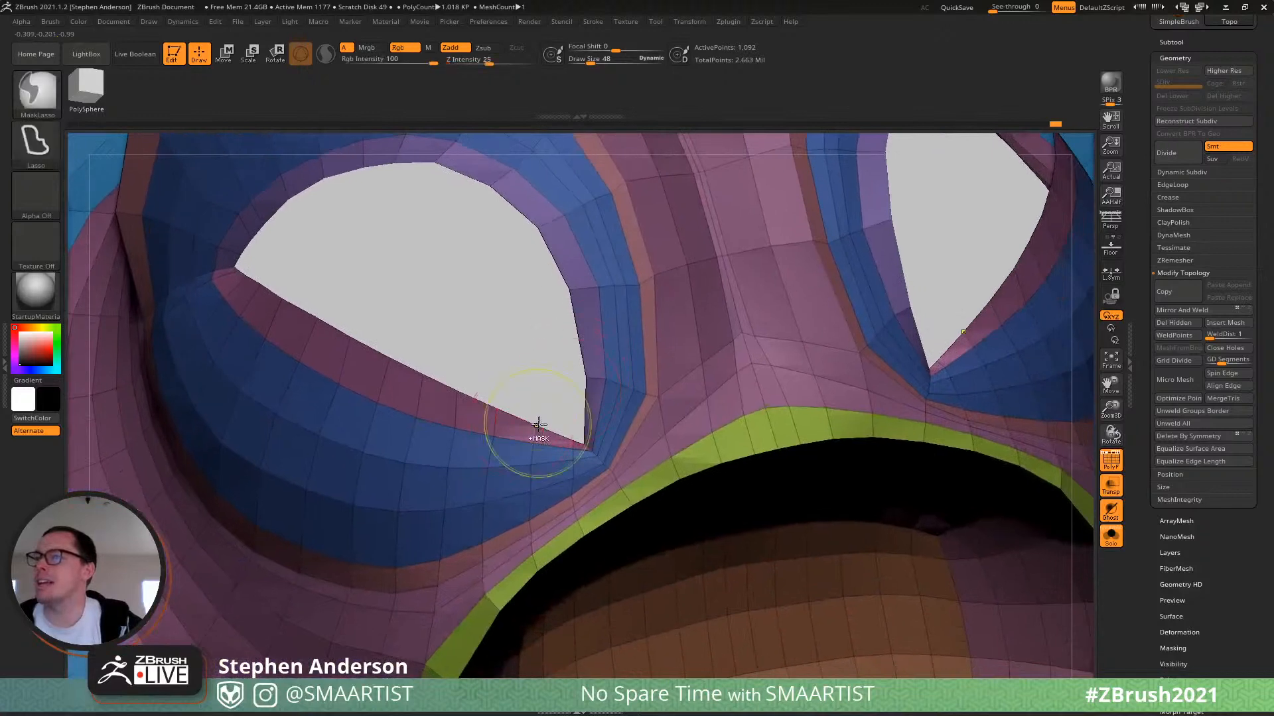
{"action": "mouse_move", "coordinate": [540, 426]}
{"action": "right_mouse_down", "text": "ctrl"}
{"action": "mouse_move", "coordinate": [546, 453]}
{"action": "mouse_move", "coordinate": [521, 441]}
{"action": "mouse_move", "coordinate": [550, 415]}
{"action": "right_mouse_up", "text": "ctrl"}
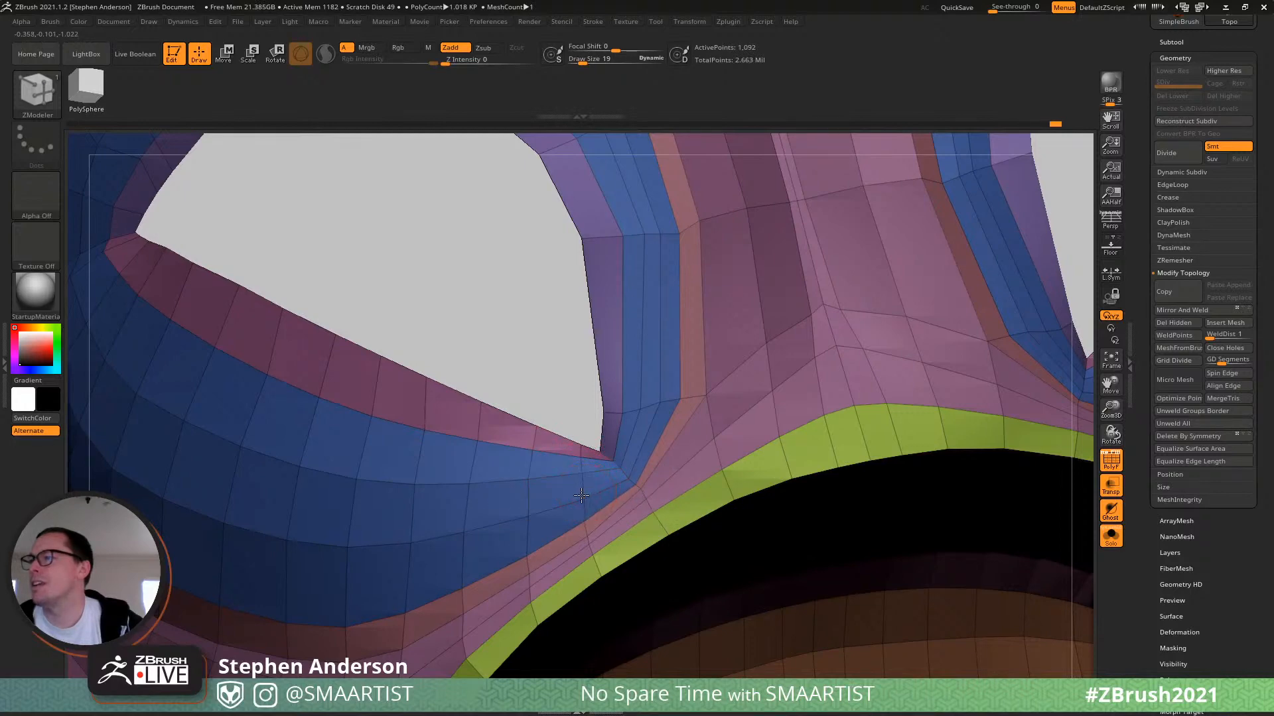
{"action": "mouse_move", "coordinate": [603, 460]}
{"action": "right_mouse_down", "text": "ctrl"}
{"action": "mouse_move", "coordinate": [591, 389]}
{"action": "mouse_move", "coordinate": [508, 275]}
{"action": "mouse_move", "coordinate": [494, 226]}
{"action": "mouse_move", "coordinate": [531, 259]}
{"action": "right_mouse_up", "text": "ctrl"}
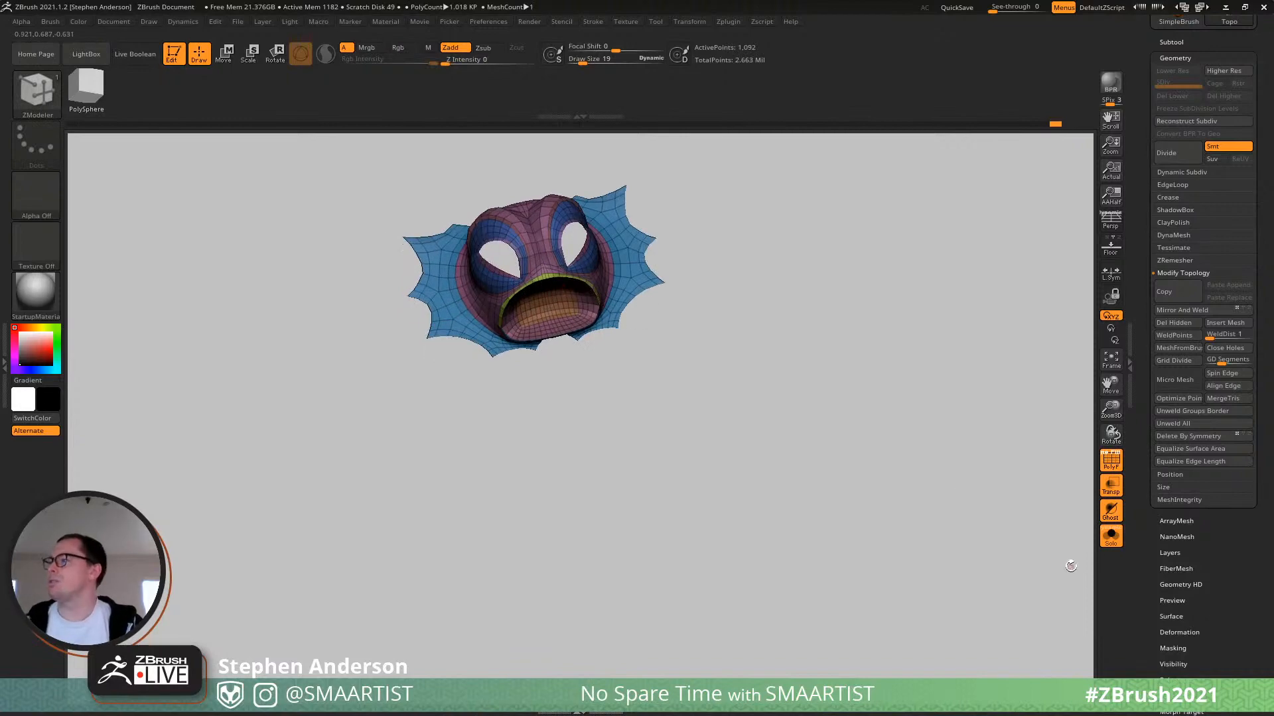
Turn Solo mode off to compare the low-poly mesh with the full sculpt, then isolate the mesh again.
{"action": "left_click", "coordinate": [1111, 537]}
{"action": "mouse_move", "coordinate": [1053, 540]}
{"action": "right_mouse_down", "text": "ctrl"}
{"action": "mouse_move", "coordinate": [759, 432]}
{"action": "mouse_move", "coordinate": [520, 491]}
{"action": "mouse_move", "coordinate": [555, 340]}
{"action": "mouse_move", "coordinate": [584, 402]}
{"action": "mouse_move", "coordinate": [670, 415]}
{"action": "right_mouse_up", "text": "ctrl"}
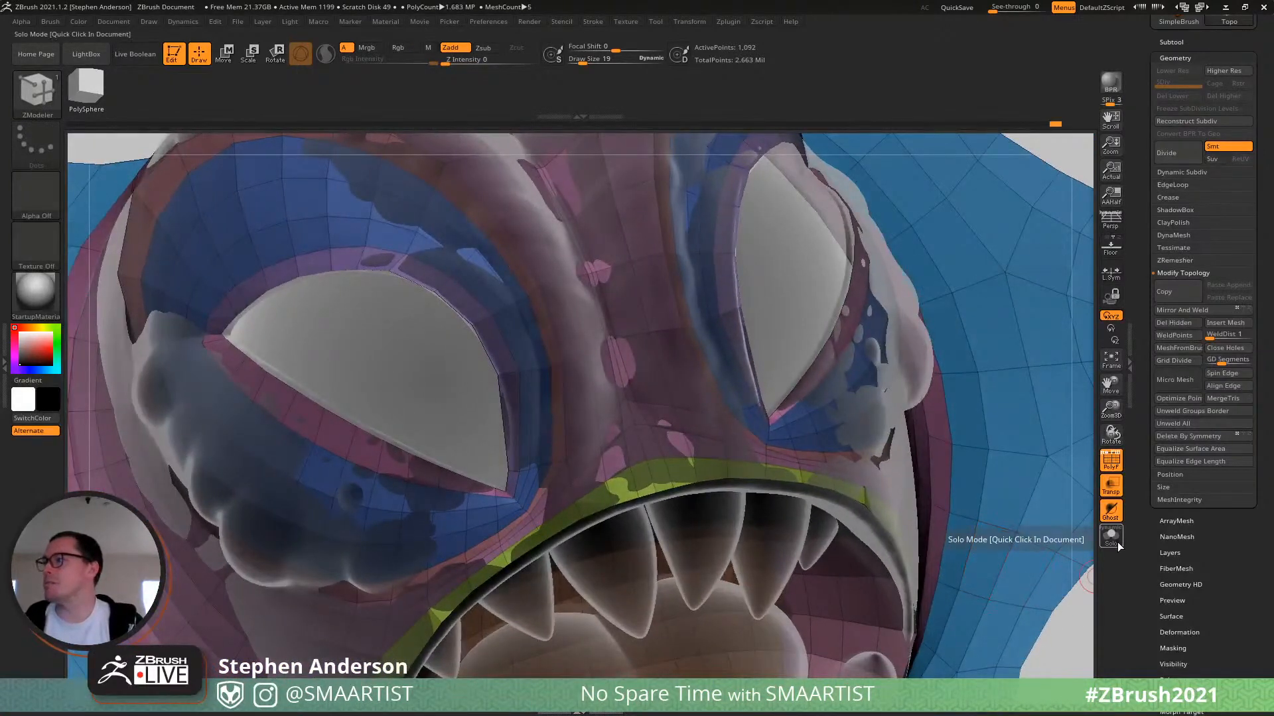
{"action": "left_click", "coordinate": [1114, 548]}
{"action": "mouse_move", "coordinate": [1025, 507]}
{"action": "right_mouse_down", "text": "ctrl"}
{"action": "mouse_move", "coordinate": [515, 287]}
{"action": "mouse_move", "coordinate": [487, 372]}
{"action": "mouse_move", "coordinate": [630, 398]}
{"action": "right_mouse_up", "text": "ctrl"}
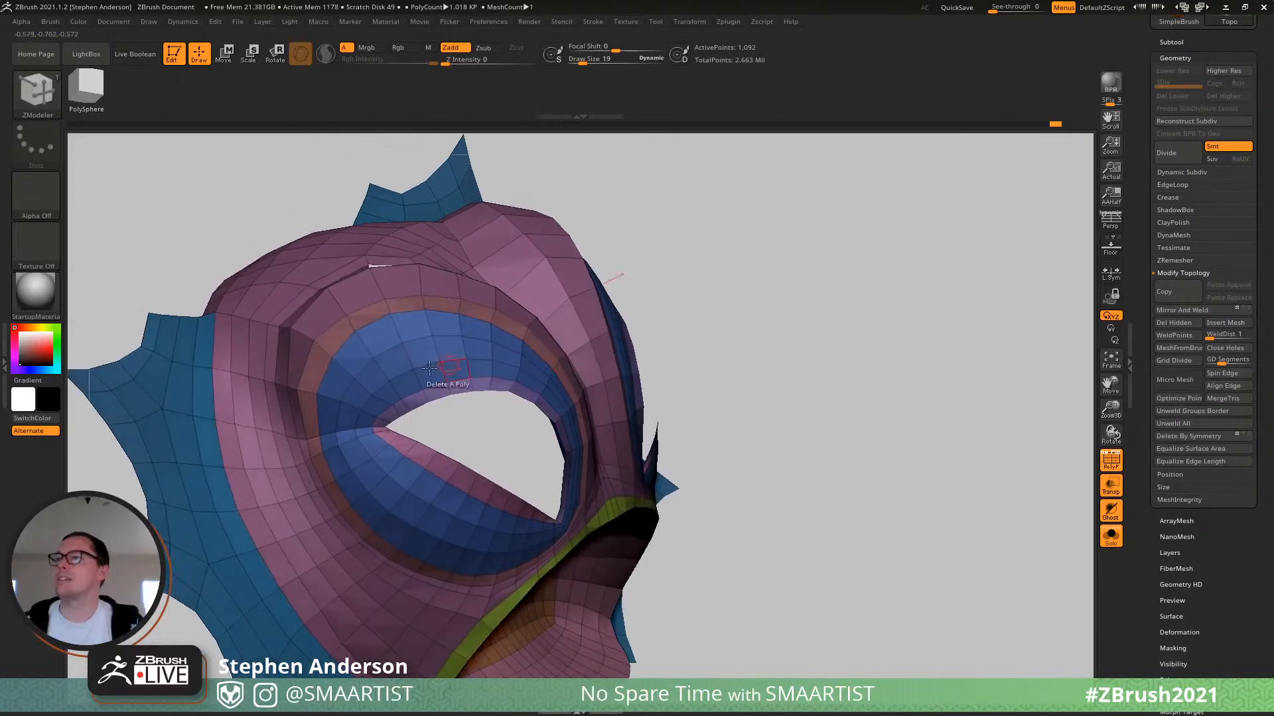
Set the draw size to 39 and slide the points of the upper eyelid's blue loops and purple rim.
{"action": "mouse_move", "coordinate": [415, 372]}
{"action": "right_mouse_down", "text": "ctrl"}
{"action": "mouse_move", "coordinate": [401, 397]}
{"action": "mouse_move", "coordinate": [410, 415]}
{"action": "right_mouse_up", "text": "ctrl"}
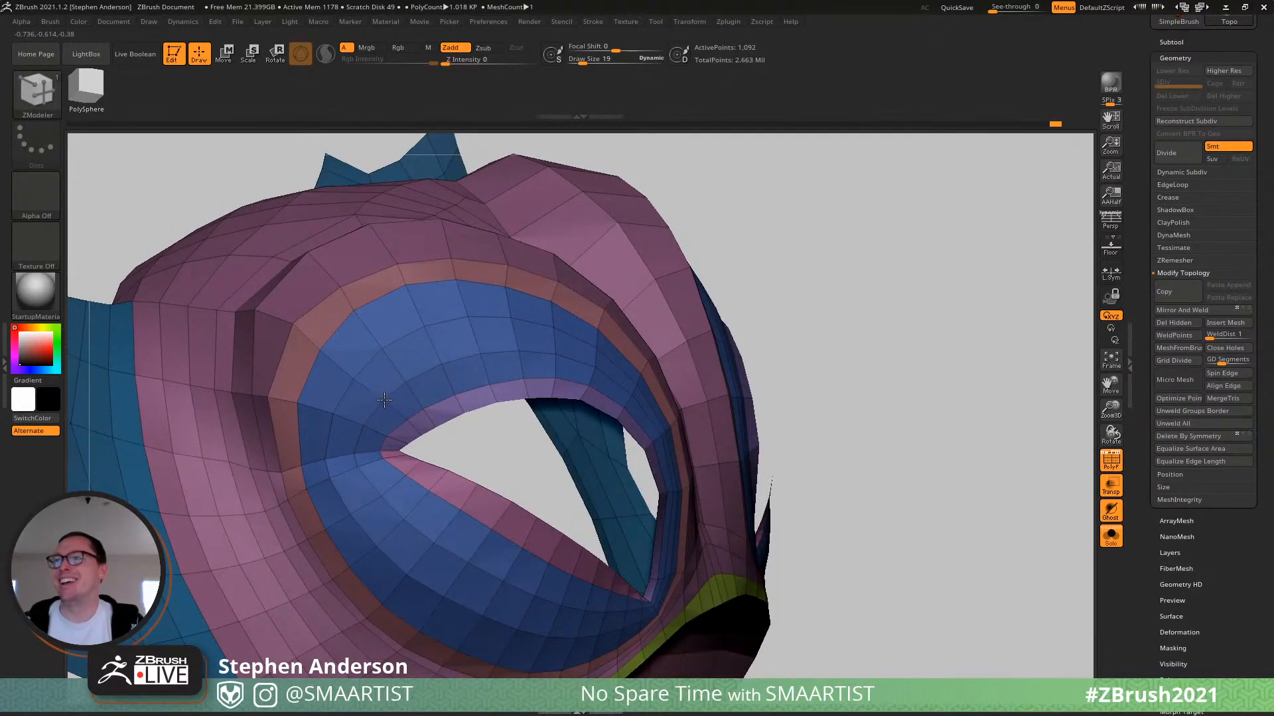
{"action": "key", "text": "s"}
{"action": "left_click", "coordinate": [363, 380]}
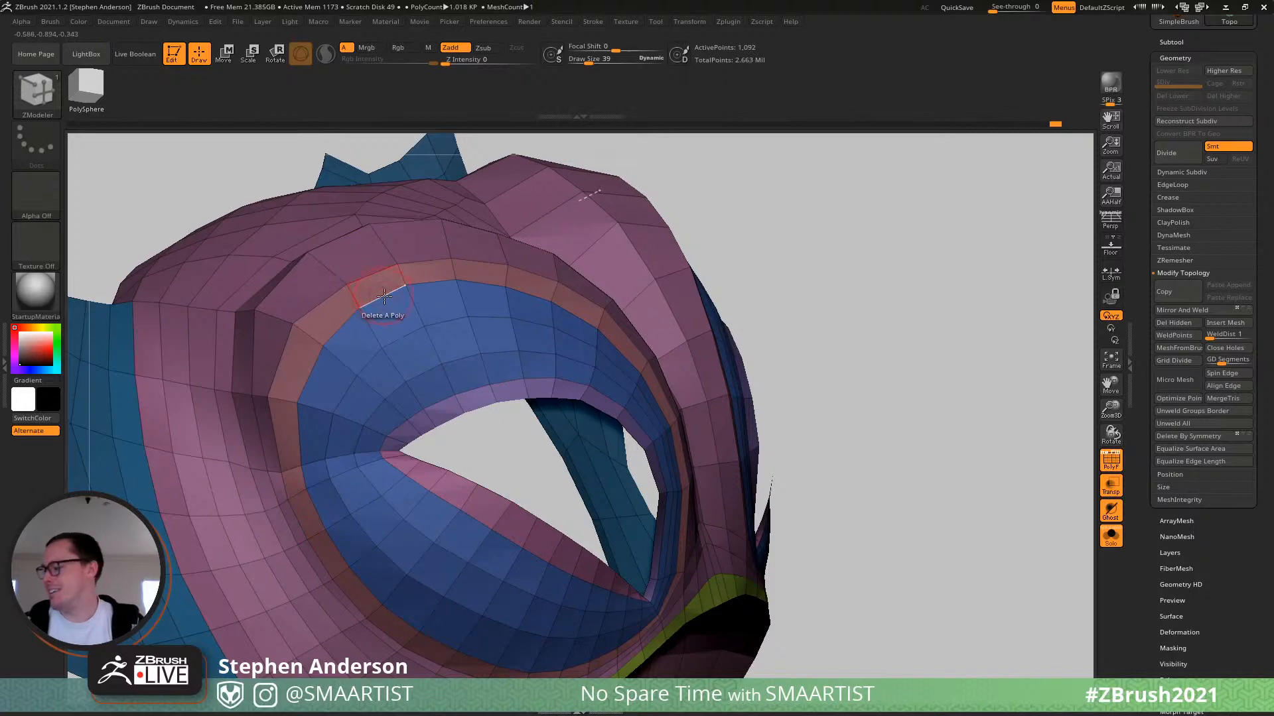
{"action": "right_click_drag", "start_coordinate": [378, 284], "coordinate": [390, 345]}
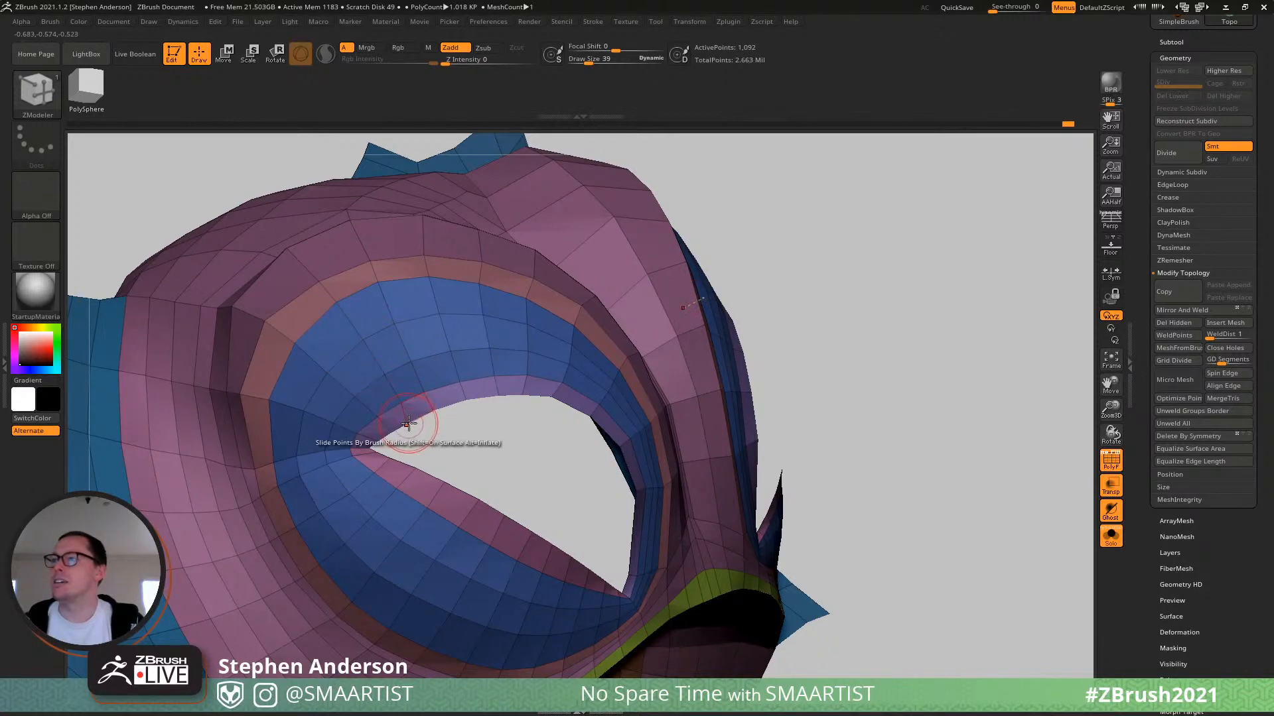
{"action": "left_click_drag", "start_coordinate": [439, 416], "coordinate": [458, 389]}
{"action": "right_click_drag", "start_coordinate": [457, 389], "coordinate": [462, 466]}
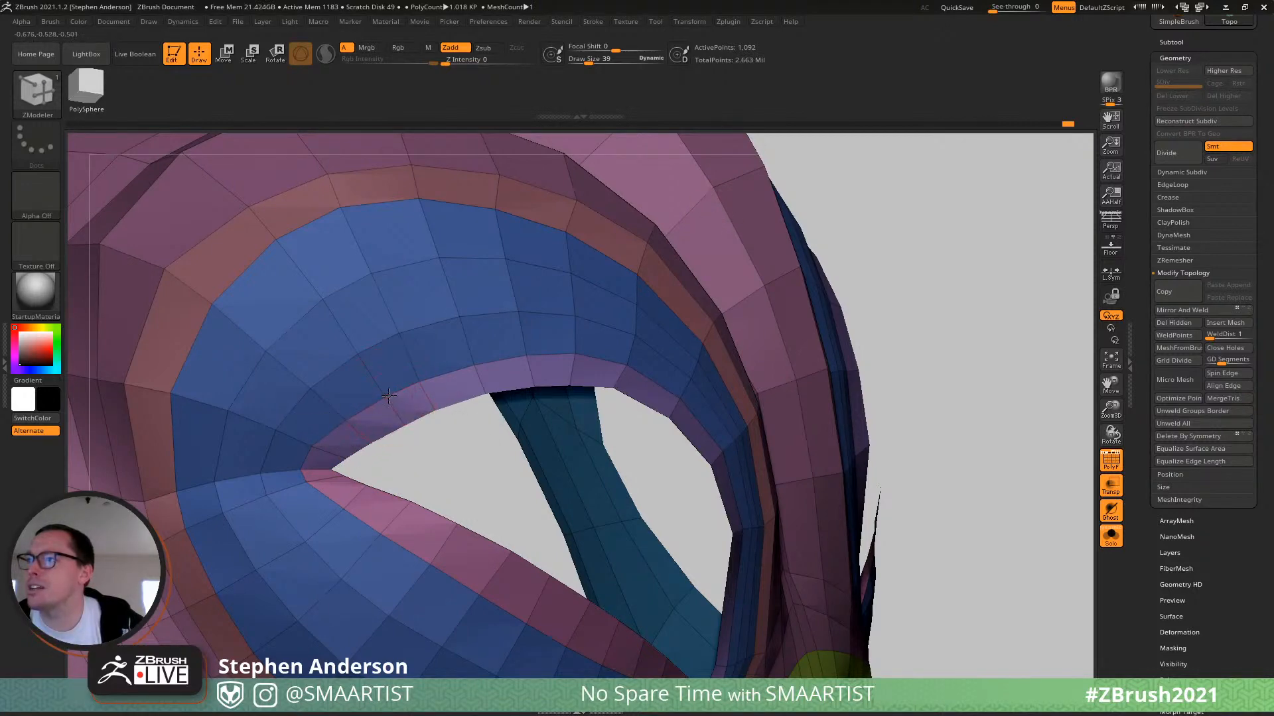
{"action": "right_click_drag", "start_coordinate": [364, 353], "coordinate": [365, 421]}
{"action": "right_click_drag", "start_coordinate": [494, 554], "coordinate": [535, 607]}
{"action": "left_click", "coordinate": [560, 640]}
{"action": "key", "text": "ctrl+z"}
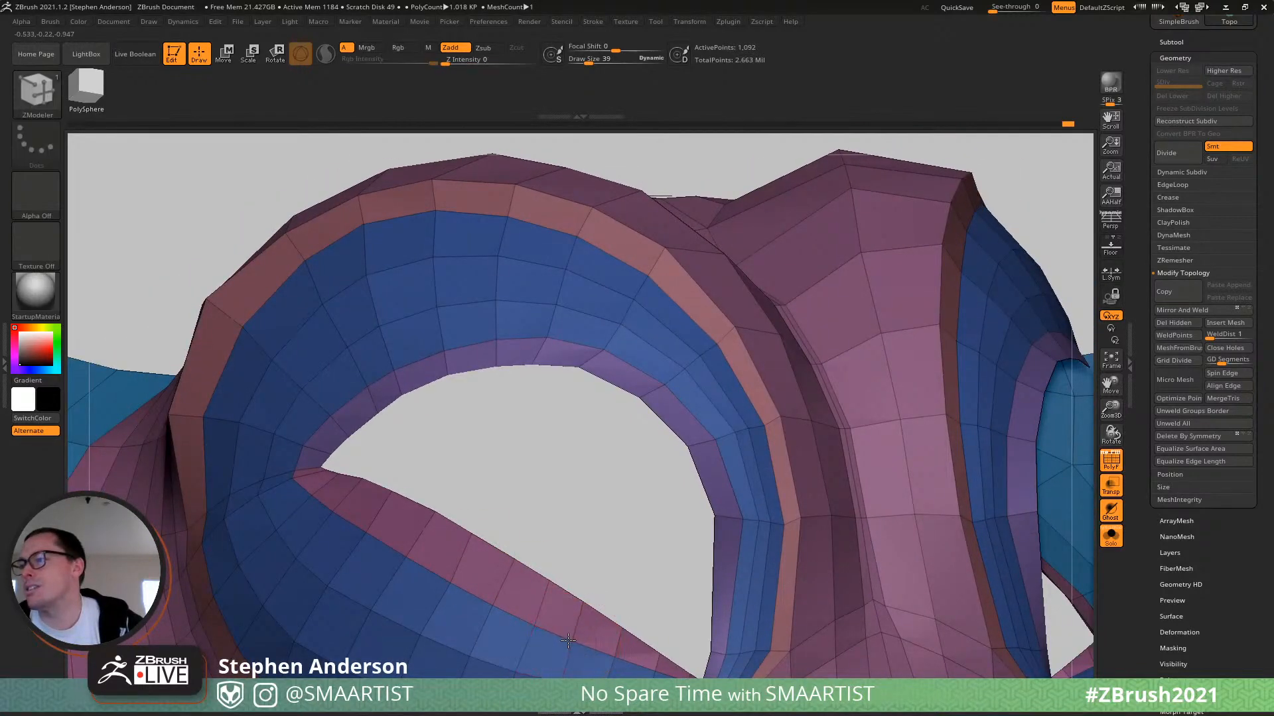
Slide the points along the lower eyelid's rim and towards the outer eye corner to even out the polygon spacing.
{"action": "right_click_drag", "start_coordinate": [504, 606], "coordinate": [506, 631]}
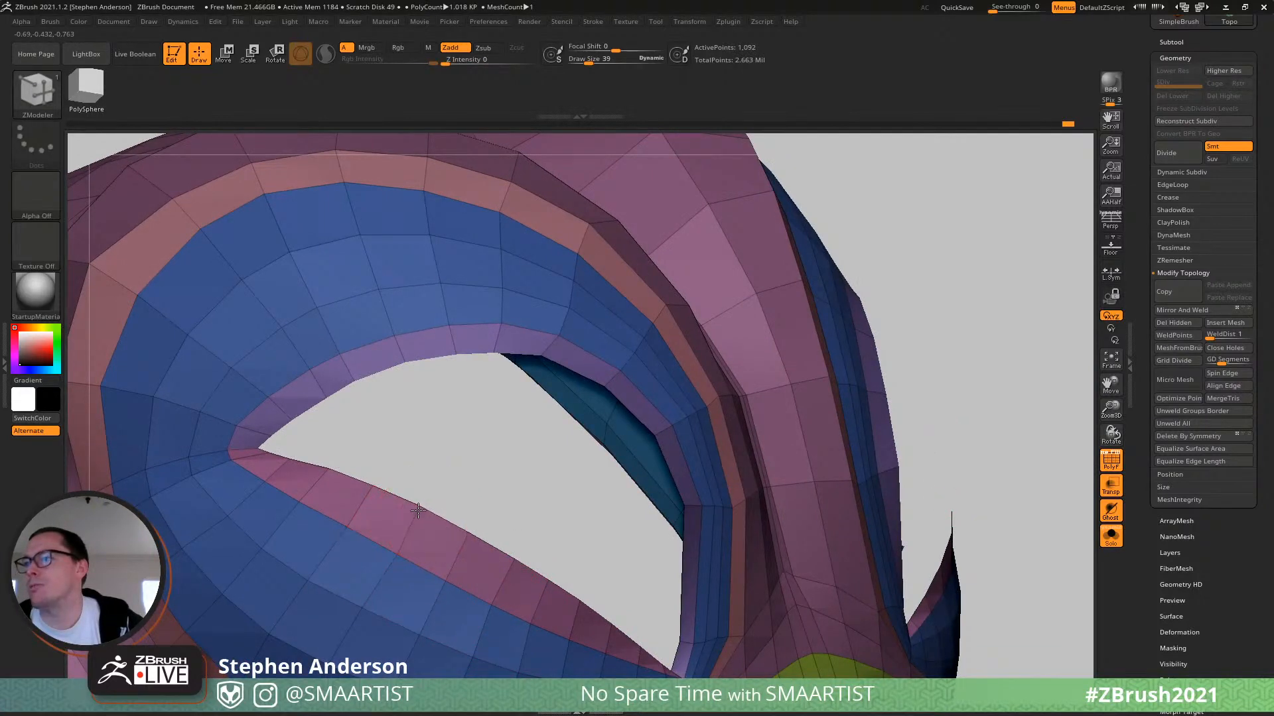
{"action": "mouse_move", "coordinate": [386, 544]}
{"action": "right_mouse_down"}
{"action": "mouse_move", "coordinate": [372, 511]}
{"action": "mouse_move", "coordinate": [380, 487]}
{"action": "mouse_move", "coordinate": [382, 508]}
{"action": "right_mouse_up"}
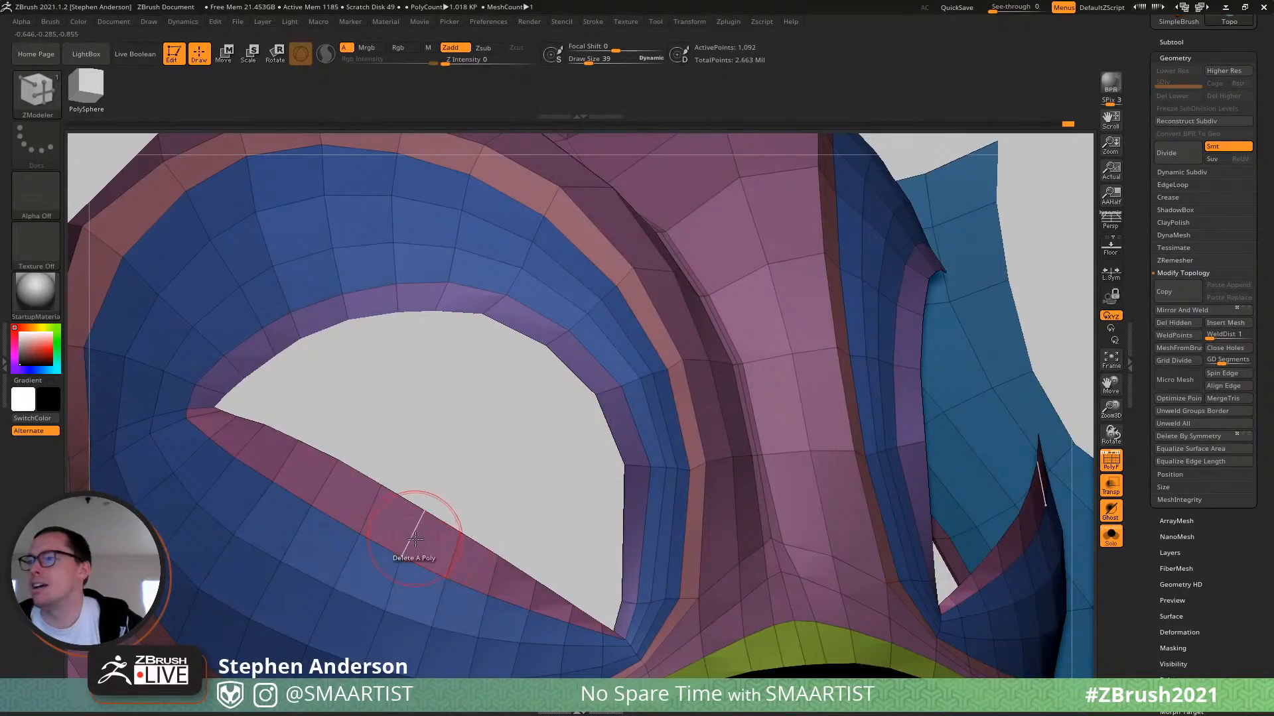
{"action": "right_click_drag", "start_coordinate": [412, 540], "coordinate": [419, 545]}
{"action": "key", "text": "space"}
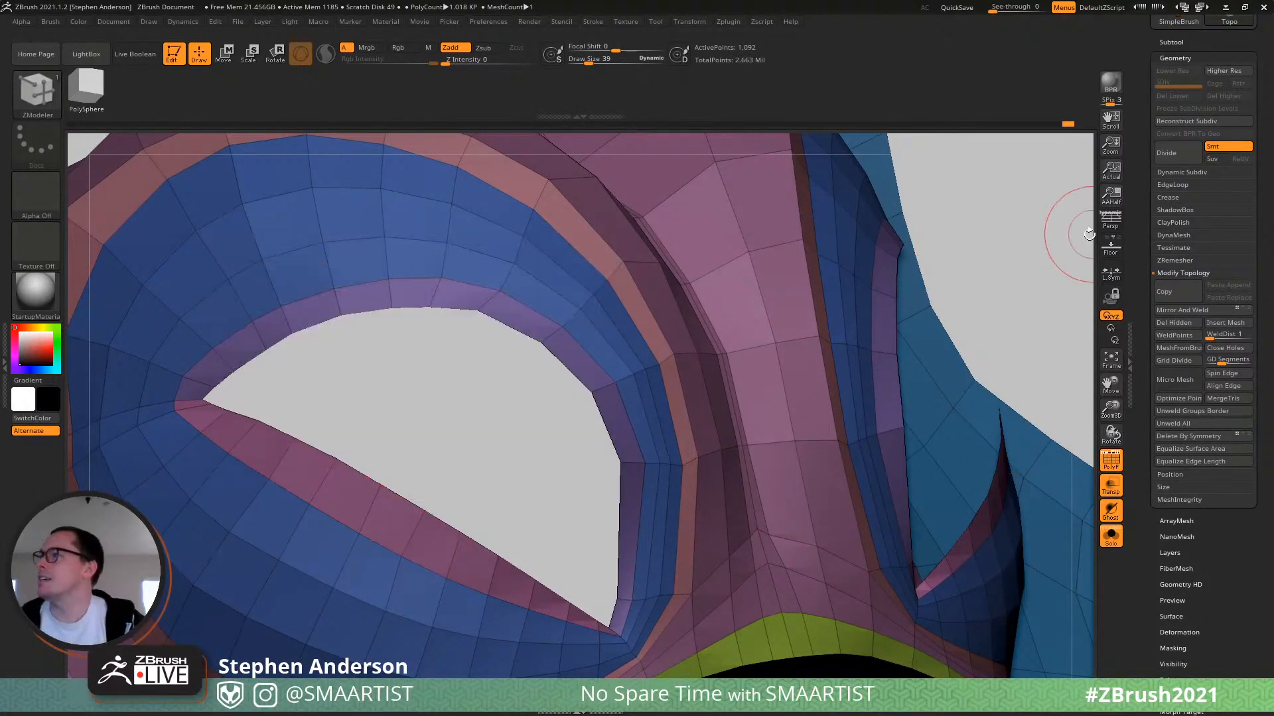
{"action": "right_click_drag", "start_coordinate": [506, 432], "coordinate": [522, 391]}
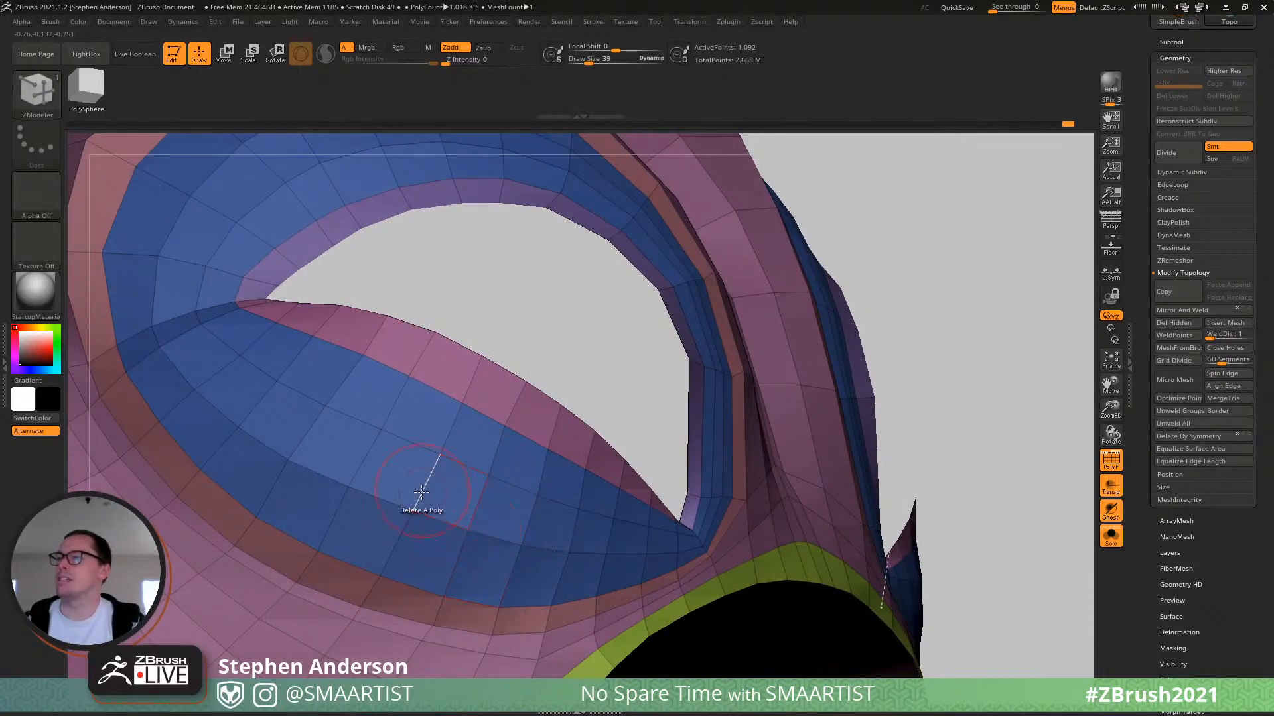
{"action": "right_click_drag", "start_coordinate": [432, 449], "coordinate": [243, 342]}
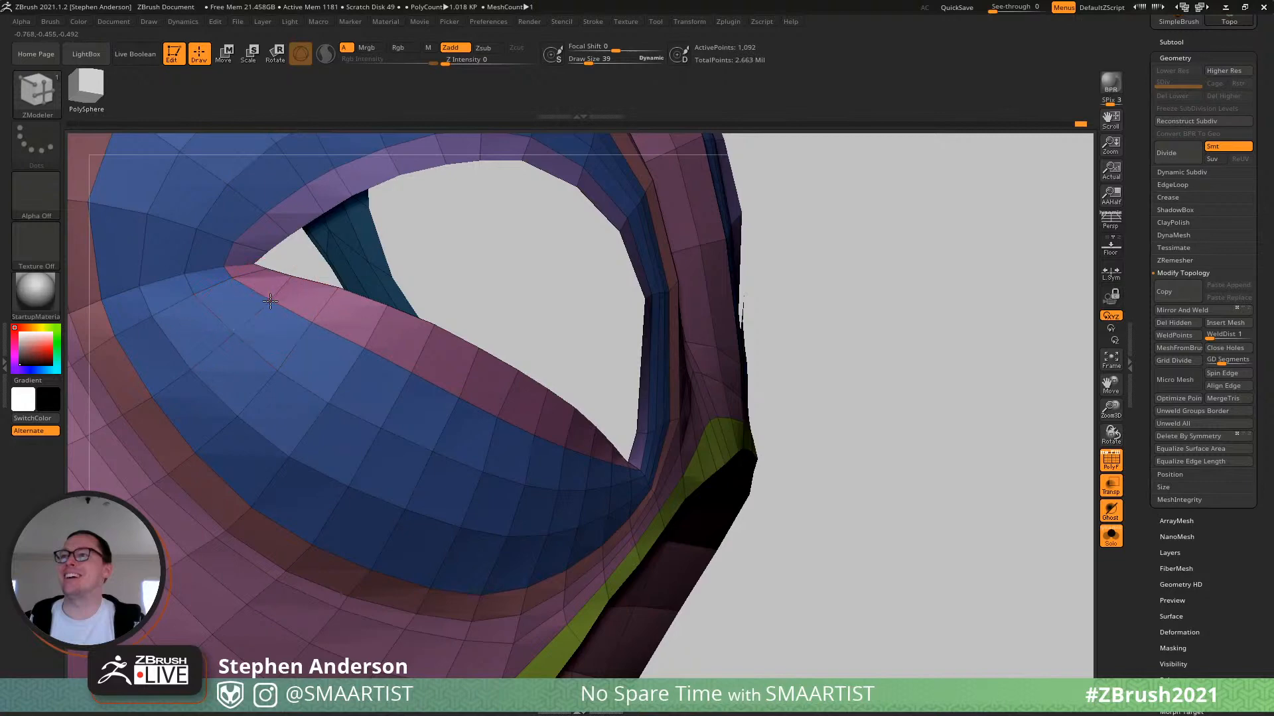
{"action": "right_click_drag", "start_coordinate": [254, 343], "coordinate": [398, 356]}
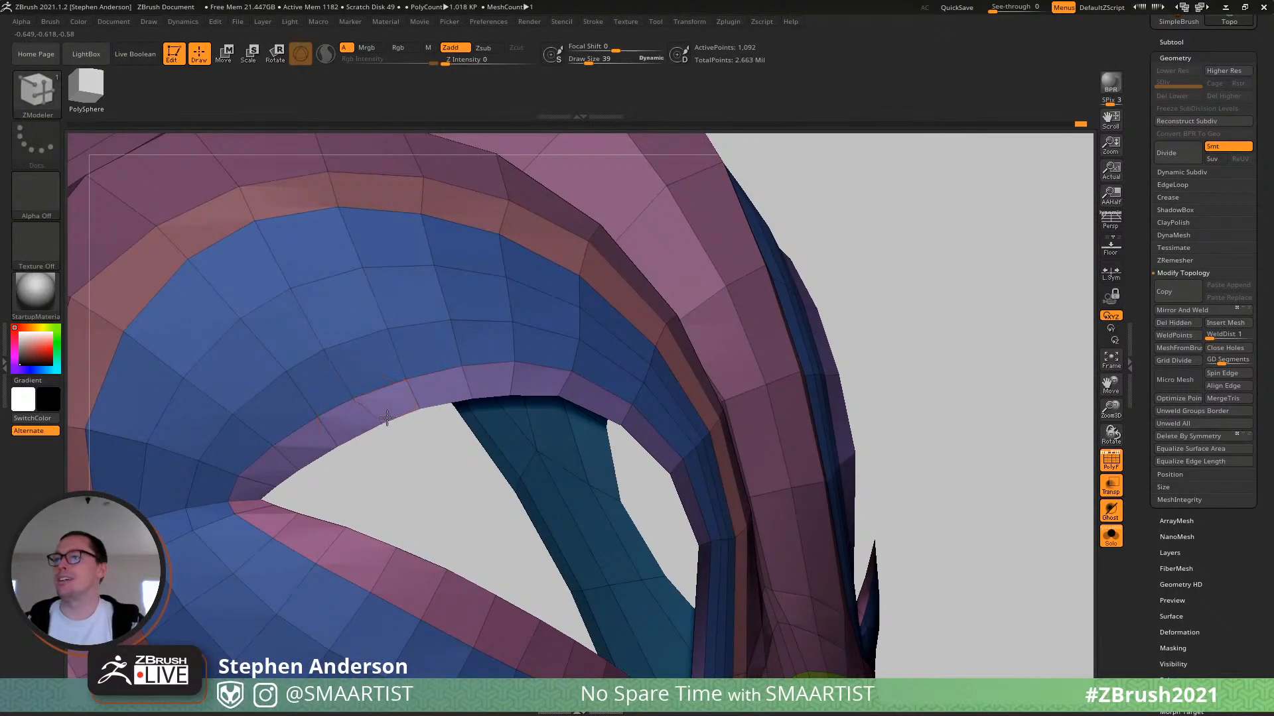
Slide the points along the upper eyelid's purple rim and blue loops near the outer eye corner.
{"action": "left_click", "coordinate": [358, 389]}
{"action": "left_click_drag", "start_coordinate": [325, 349], "coordinate": [338, 342]}
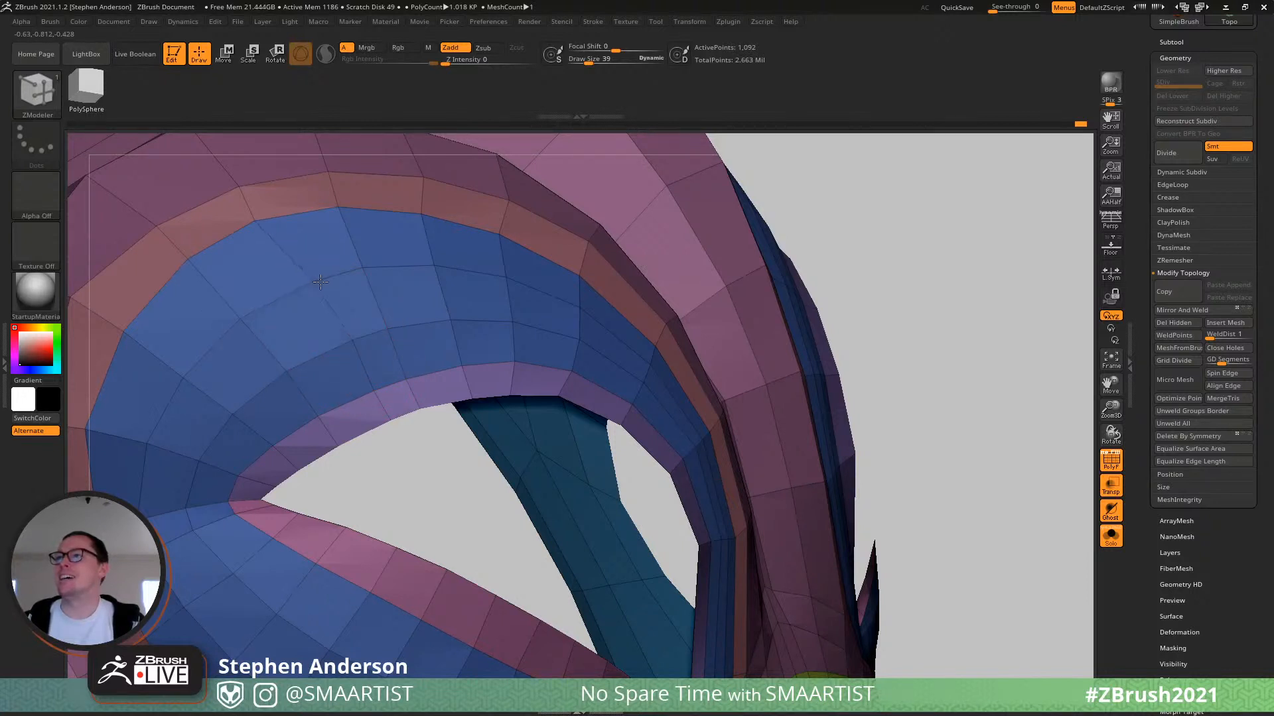
{"action": "right_click_drag", "start_coordinate": [320, 282], "coordinate": [366, 400], "text": "alt"}
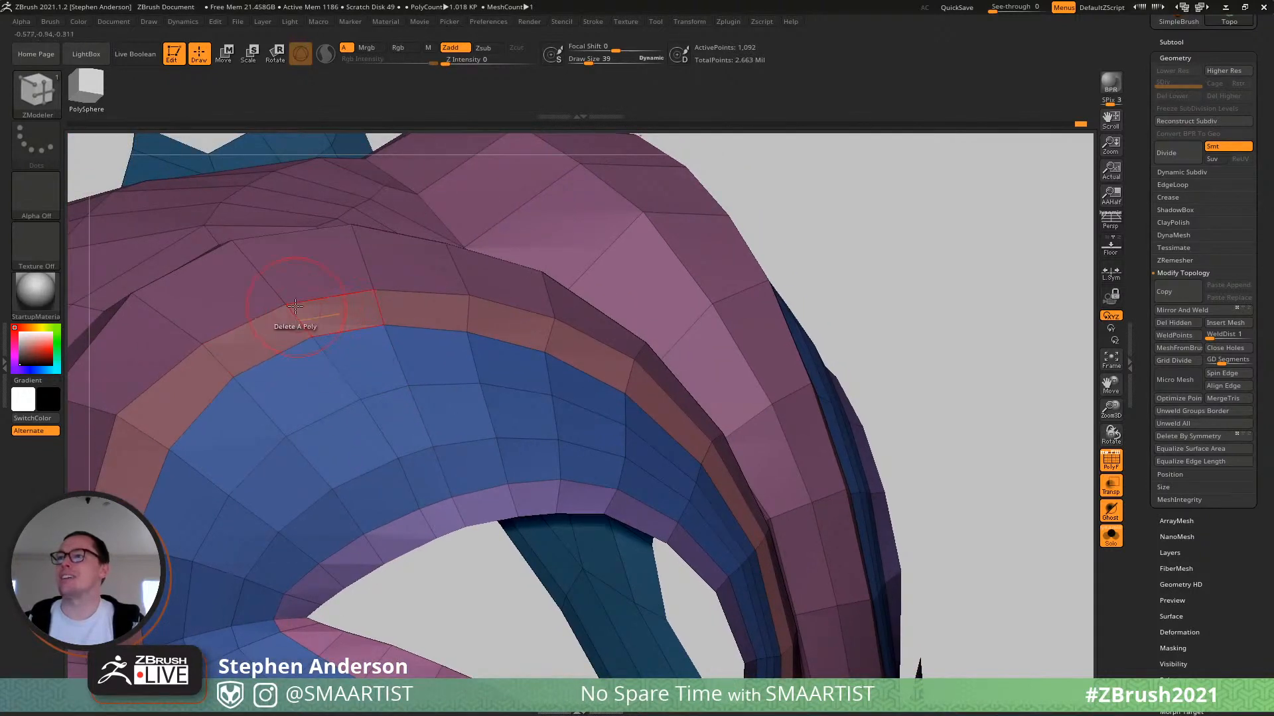
{"action": "mouse_move", "coordinate": [302, 303]}
{"action": "right_mouse_down"}
{"action": "mouse_move", "coordinate": [296, 362]}
{"action": "mouse_move", "coordinate": [319, 296]}
{"action": "mouse_move", "coordinate": [301, 282]}
{"action": "right_mouse_up"}
{"action": "right_click_drag", "start_coordinate": [331, 241], "coordinate": [300, 389]}
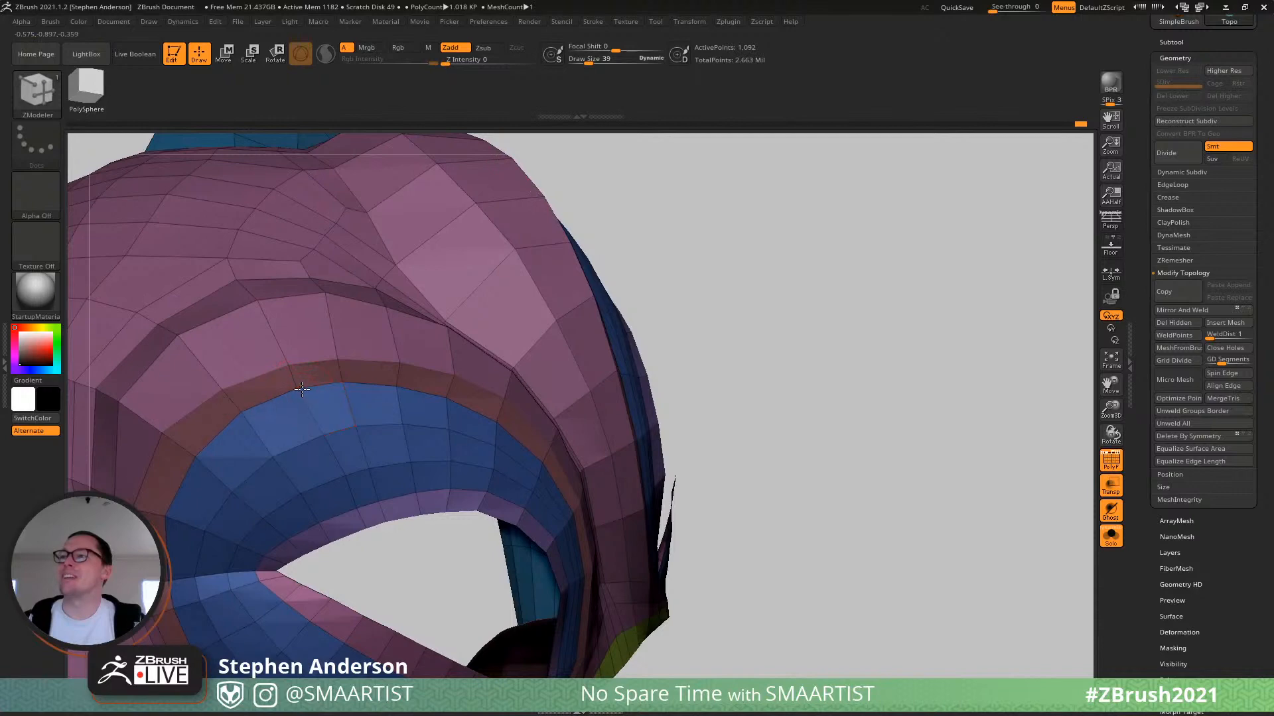
{"action": "mouse_move", "coordinate": [330, 435]}
{"action": "right_mouse_down"}
{"action": "mouse_move", "coordinate": [348, 477]}
{"action": "mouse_move", "coordinate": [315, 511]}
{"action": "right_mouse_up"}
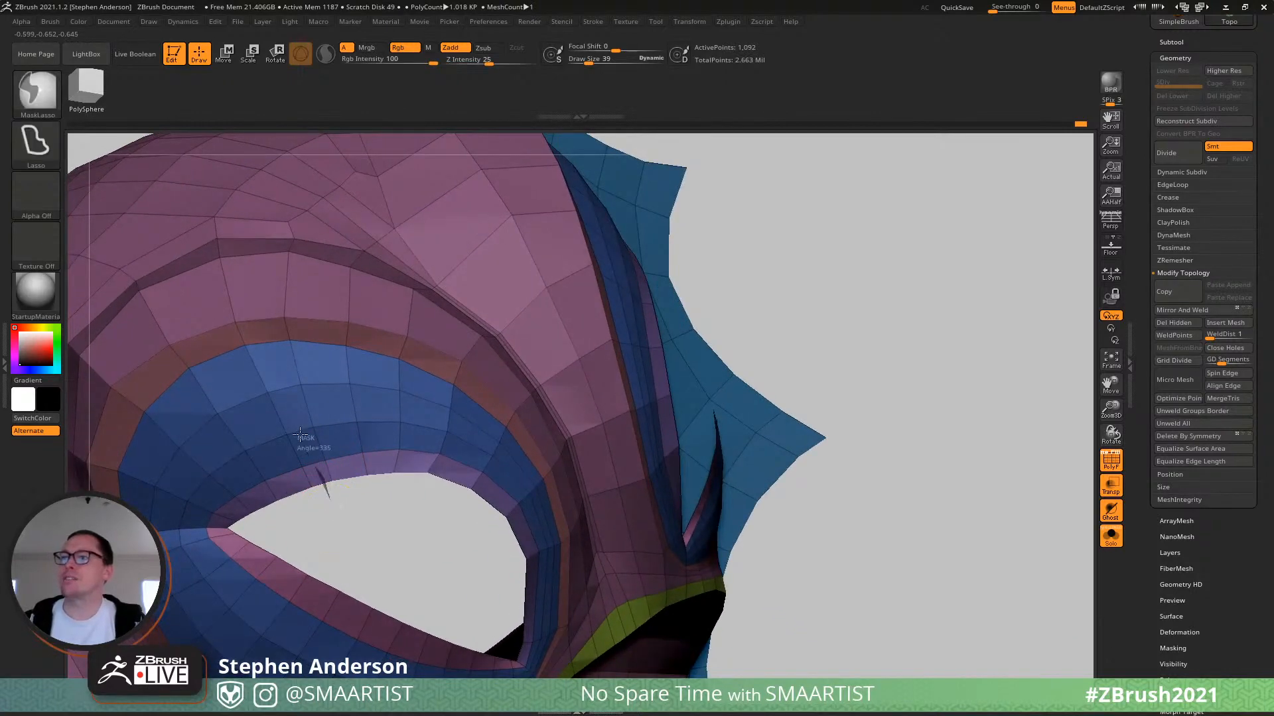
Mask the outer part of the upper and lower eyelids around the outer eye corner with a lasso.
{"action": "mouse_move", "coordinate": [262, 284]}
{"action": "left_mouse_down", "text": "ctrl"}
{"action": "mouse_move", "coordinate": [74, 332]}
{"action": "mouse_move", "coordinate": [199, 549]}
{"action": "mouse_move", "coordinate": [259, 564]}
{"action": "left_mouse_up", "text": "ctrl"}
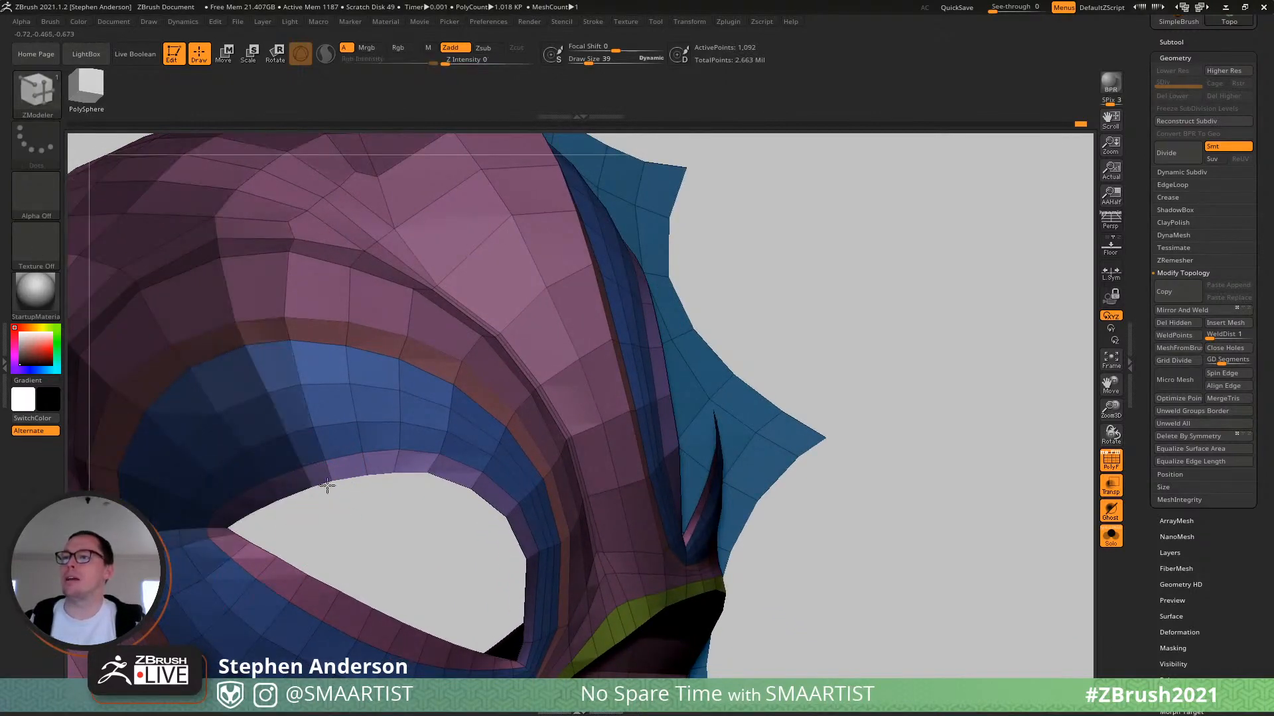
{"action": "mouse_move", "coordinate": [322, 519]}
{"action": "right_mouse_down", "text": "alt"}
{"action": "mouse_move", "coordinate": [375, 392]}
{"action": "mouse_move", "coordinate": [358, 398]}
{"action": "right_mouse_up", "text": "alt"}
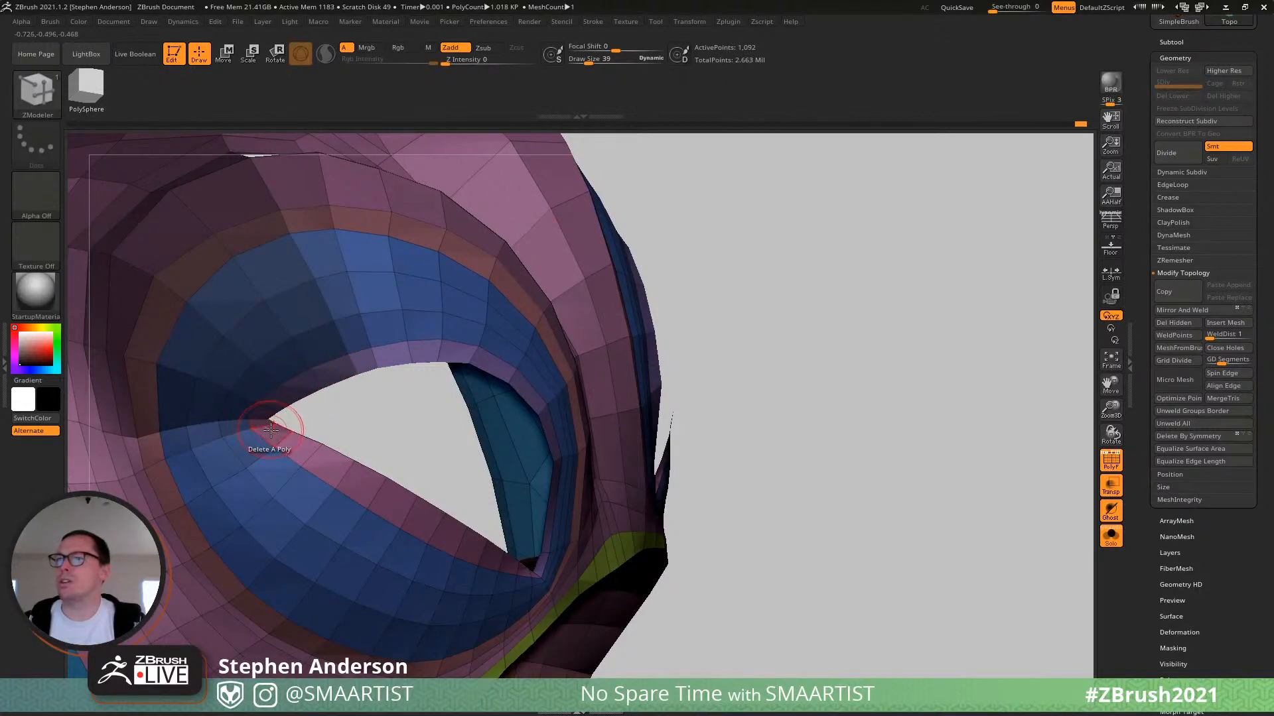
{"action": "mouse_move", "coordinate": [318, 544]}
{"action": "left_mouse_down", "text": "ctrl"}
{"action": "mouse_move", "coordinate": [225, 597]}
{"action": "mouse_move", "coordinate": [105, 370]}
{"action": "mouse_move", "coordinate": [150, 341]}
{"action": "left_mouse_up", "text": "ctrl"}
{"action": "mouse_move", "coordinate": [298, 420]}
{"action": "right_mouse_down"}
{"action": "mouse_move", "coordinate": [403, 416]}
{"action": "mouse_move", "coordinate": [348, 402]}
{"action": "right_mouse_up"}
Slide the unmasked points of the upper eyelid's blue loops, using draw sizes of 95, 65 and 39.
{"action": "key", "text": "s"}
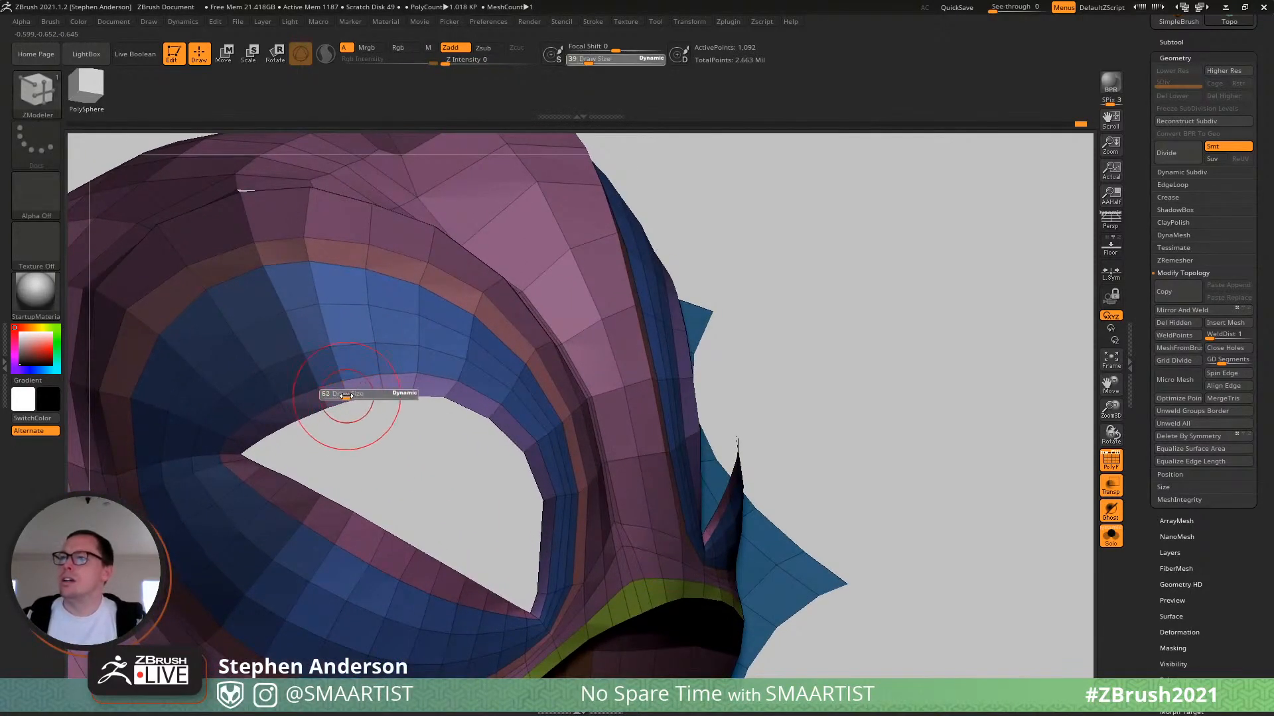
{"action": "left_click_drag", "start_coordinate": [352, 396], "coordinate": [352, 395]}
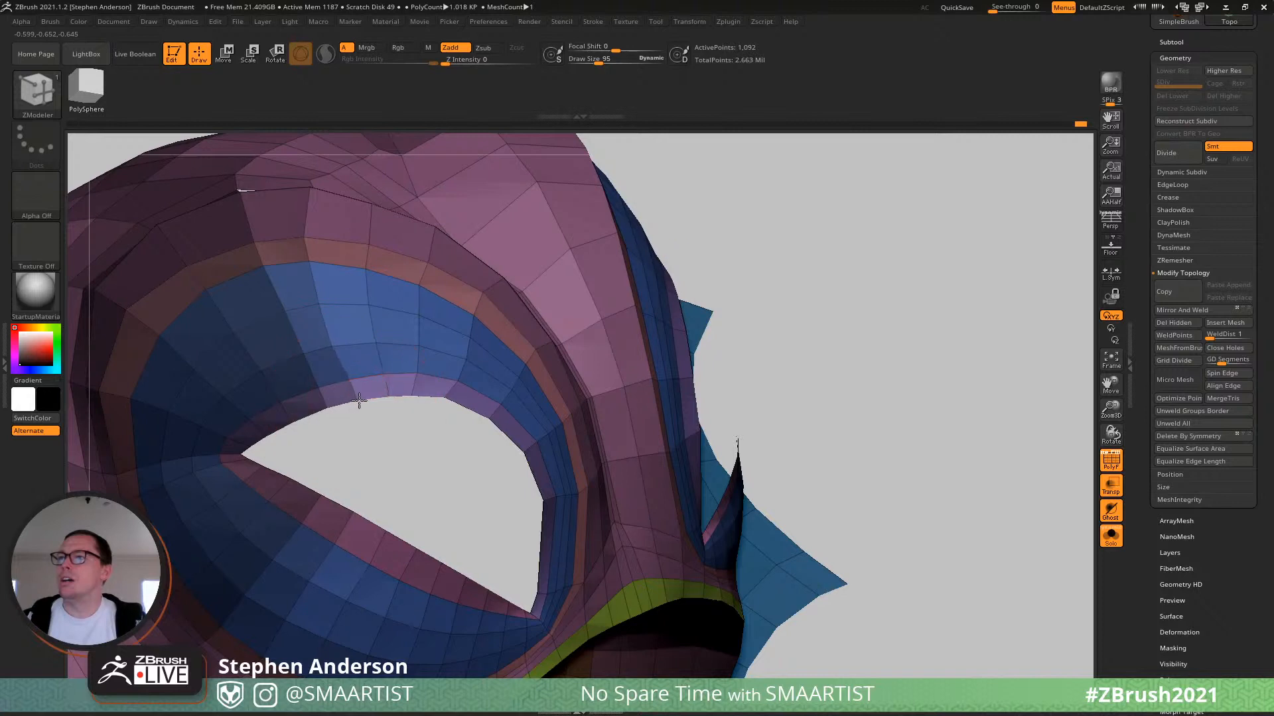
{"action": "left_click_drag", "start_coordinate": [337, 348], "coordinate": [344, 346]}
{"action": "key", "text": "s"}
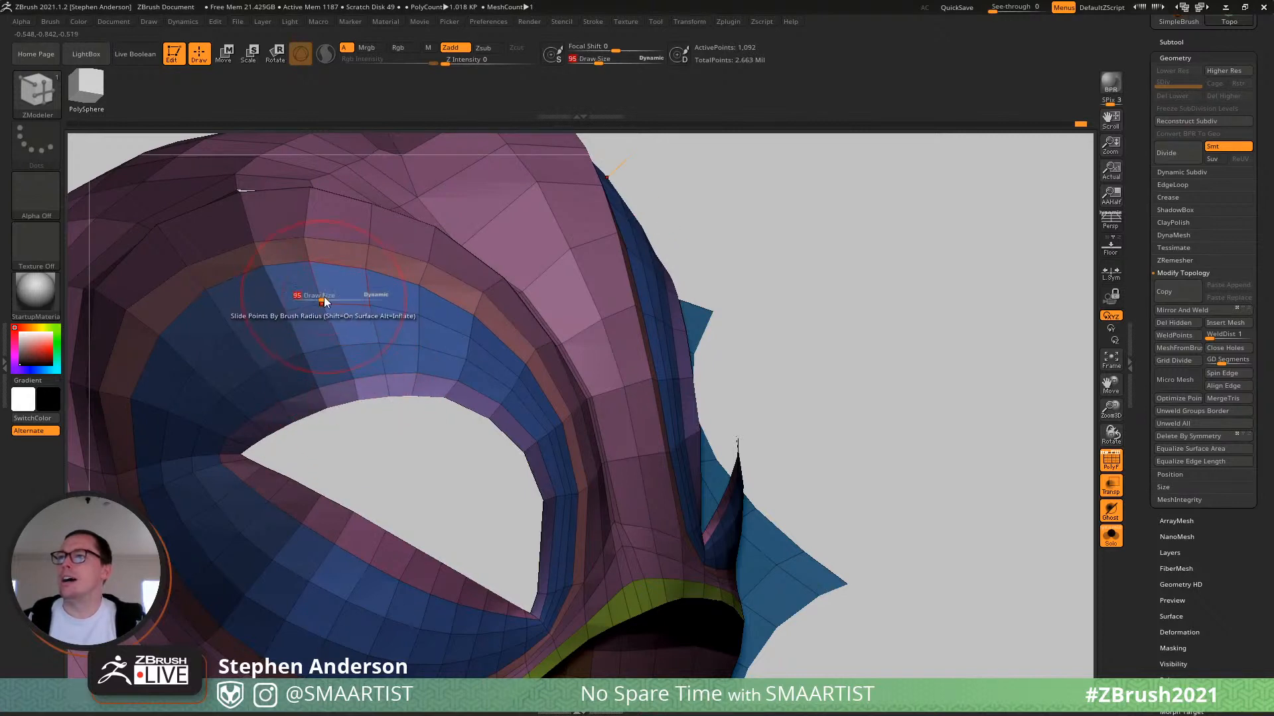
{"action": "left_click_drag", "start_coordinate": [324, 301], "coordinate": [317, 299]}
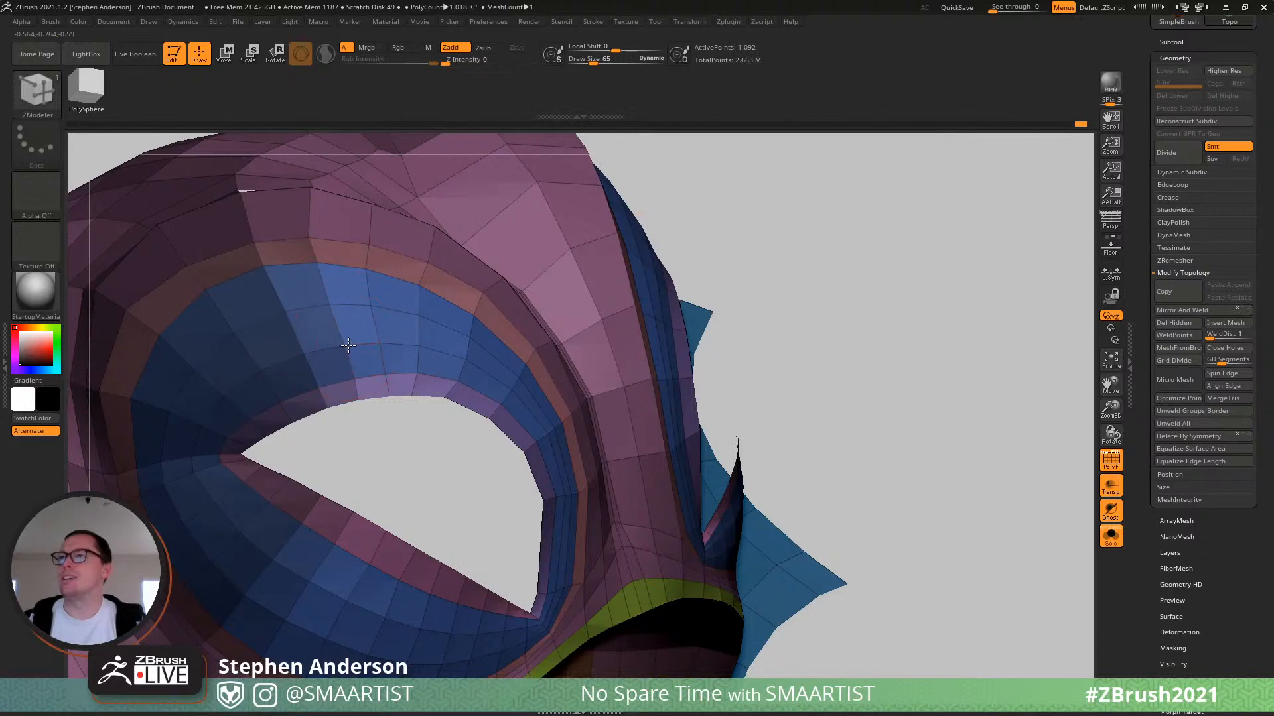
{"action": "key", "text": "s"}
{"action": "left_click_drag", "start_coordinate": [361, 387], "coordinate": [355, 387]}
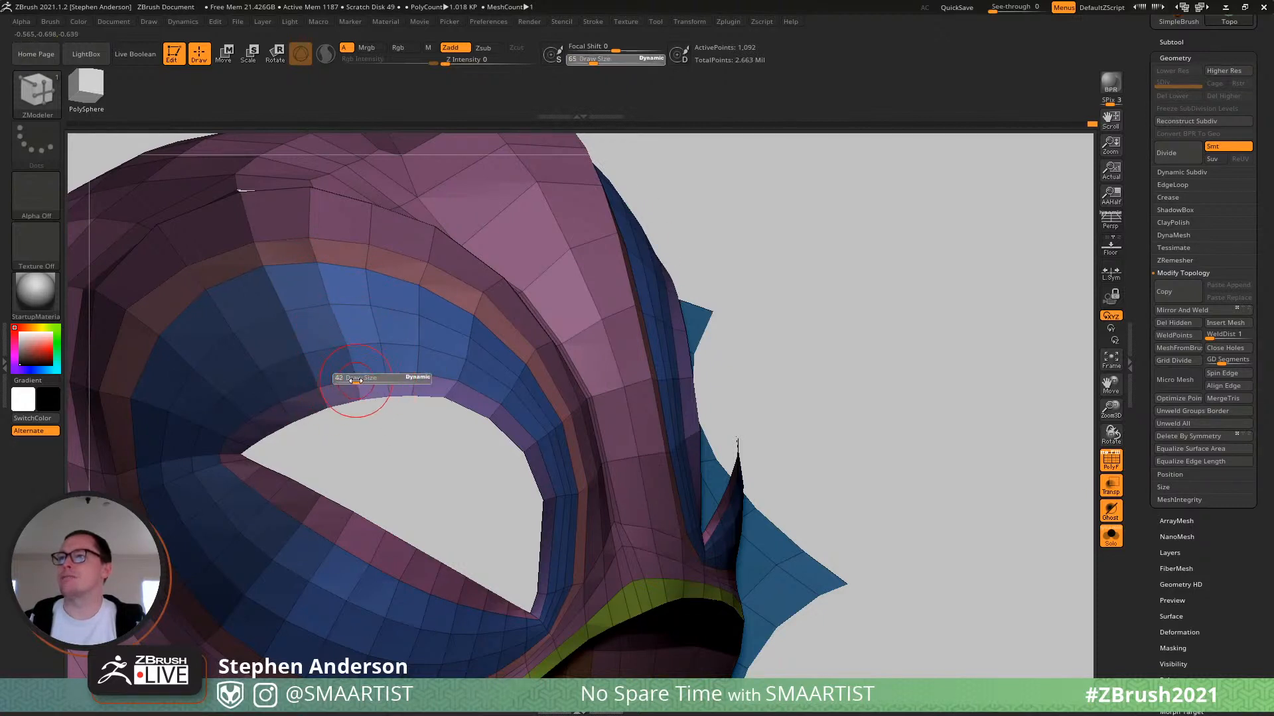
Slide the points of the pink brow loops above the upper eyelid to even out their spacing.
{"action": "right_click_drag", "start_coordinate": [364, 309], "coordinate": [446, 339]}
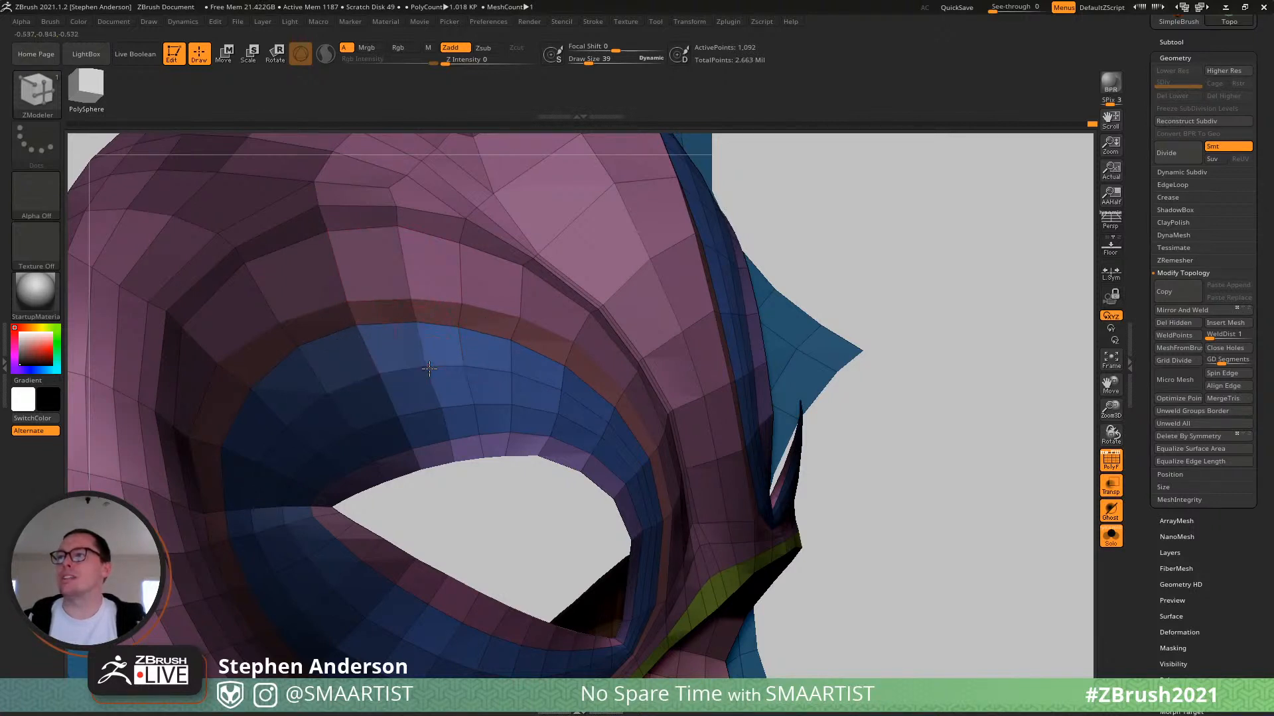
{"action": "right_click_drag", "start_coordinate": [420, 345], "coordinate": [418, 380]}
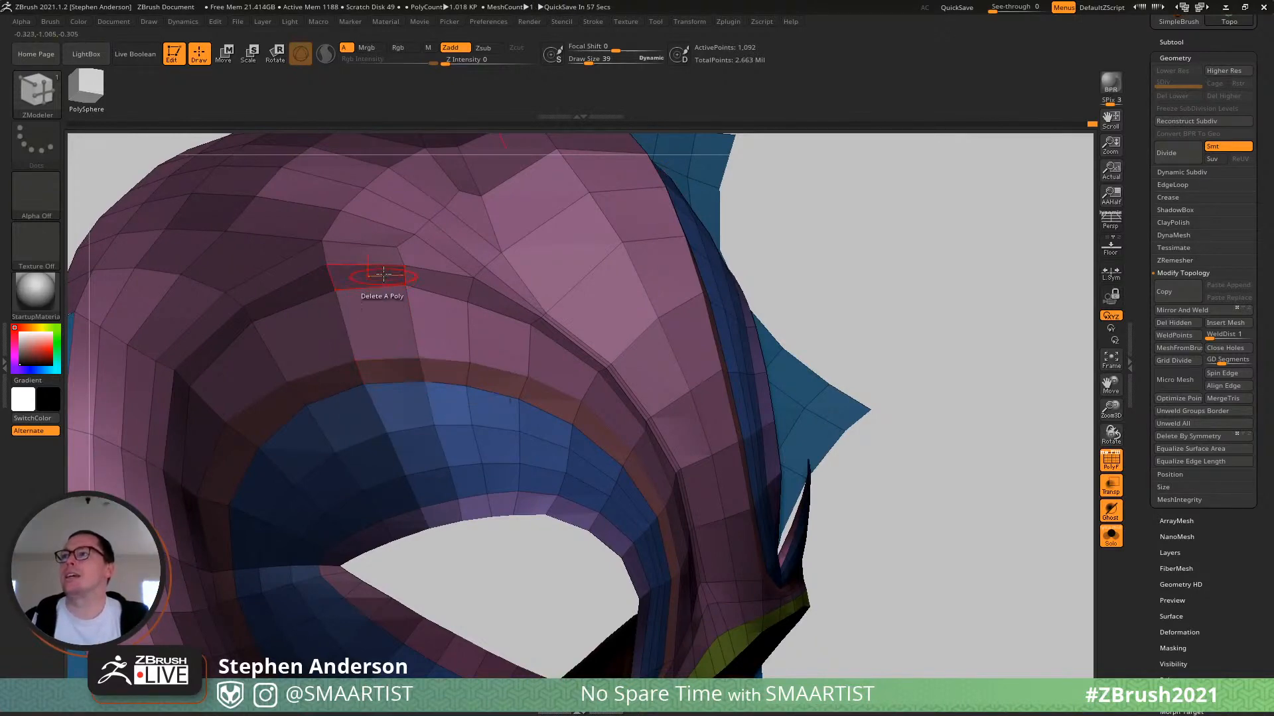
{"action": "mouse_move", "coordinate": [375, 276]}
{"action": "right_mouse_down"}
{"action": "mouse_move", "coordinate": [398, 321]}
{"action": "mouse_move", "coordinate": [387, 292]}
{"action": "mouse_move", "coordinate": [426, 266]}
{"action": "mouse_move", "coordinate": [441, 278]}
{"action": "mouse_move", "coordinate": [426, 299]}
{"action": "mouse_move", "coordinate": [421, 502]}
{"action": "mouse_move", "coordinate": [388, 302]}
{"action": "mouse_move", "coordinate": [376, 367]}
{"action": "right_mouse_up"}
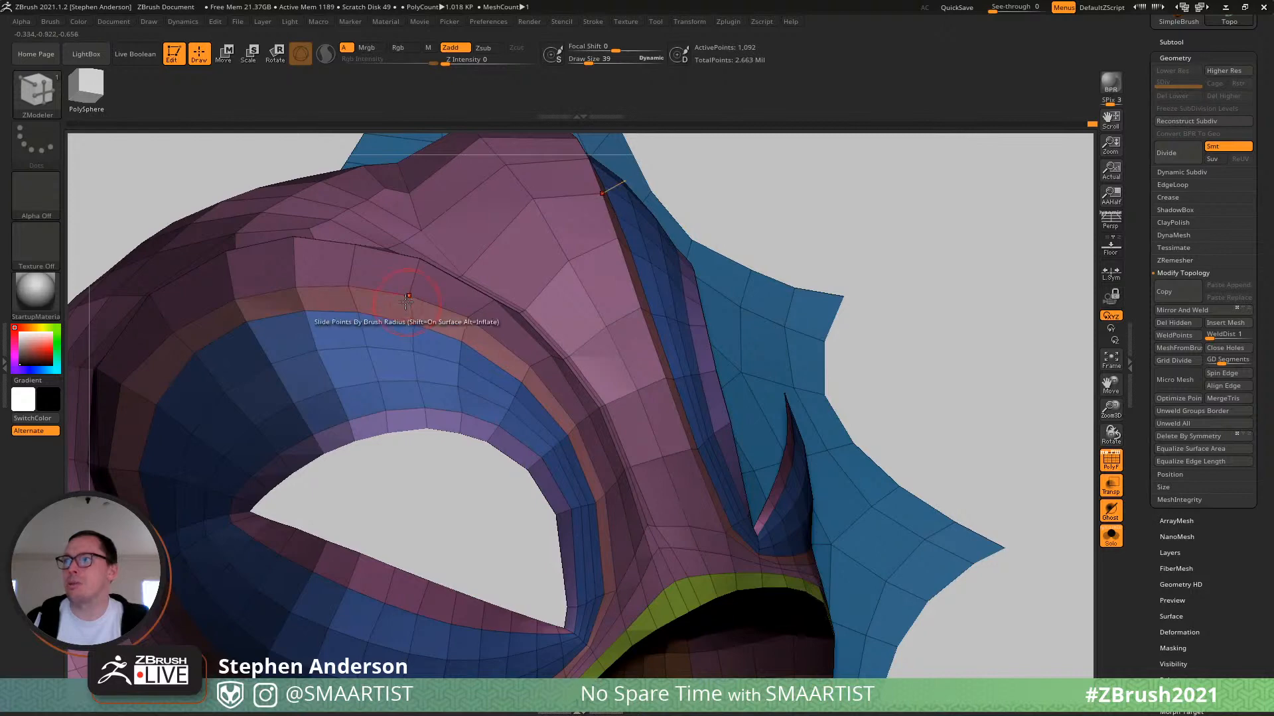
{"action": "right_click_drag", "start_coordinate": [412, 263], "coordinate": [420, 328]}
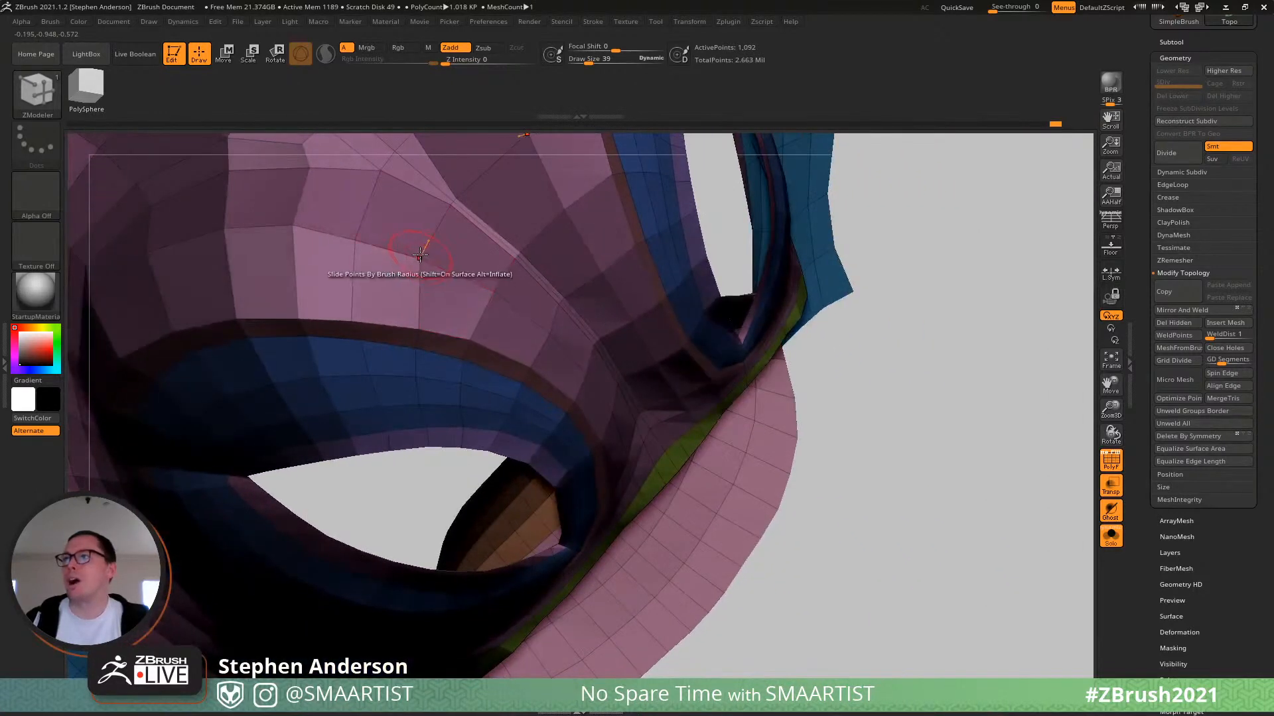
{"action": "right_click_drag", "start_coordinate": [433, 260], "coordinate": [473, 383], "text": "alt"}
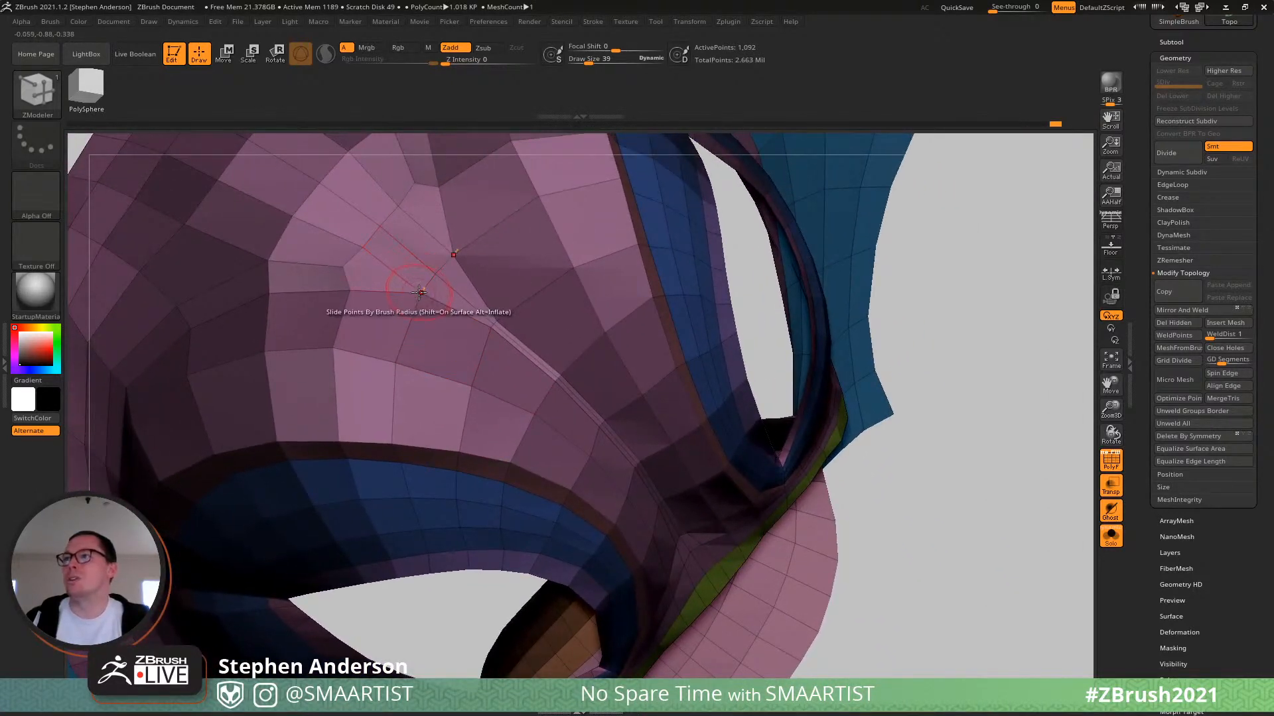
{"action": "right_click_drag", "start_coordinate": [407, 358], "coordinate": [407, 387]}
{"action": "key", "text": "v"}
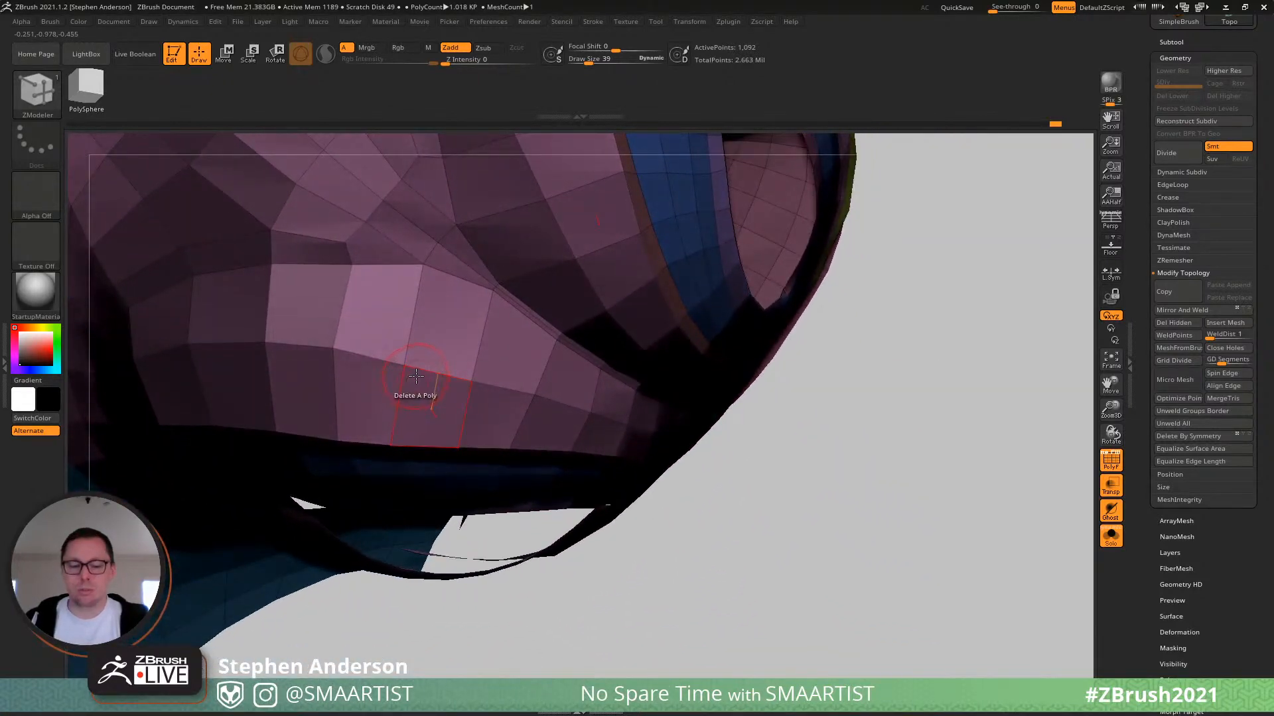
{"action": "left_click_drag", "start_coordinate": [404, 368], "coordinate": [404, 360]}
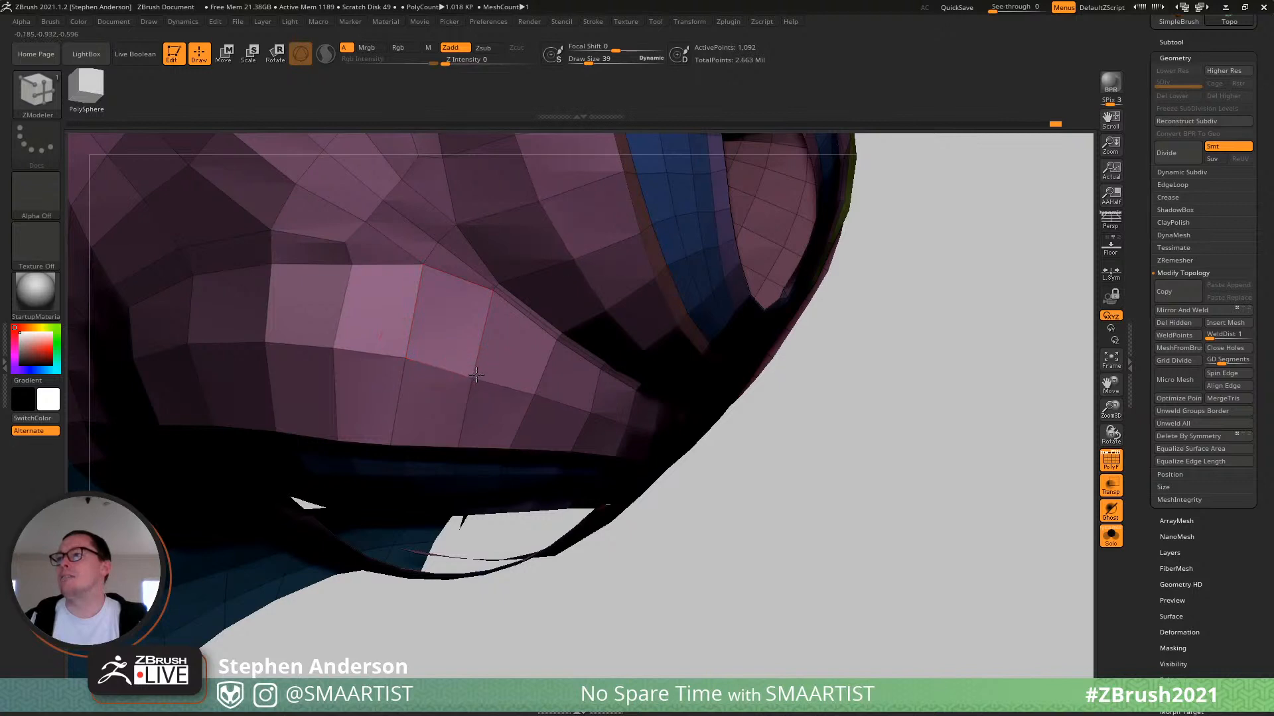
Try to slide more points along the pink loop directly above the upper eyelid.
{"action": "left_click", "coordinate": [342, 428]}
{"action": "key", "text": "ctrl+z"}
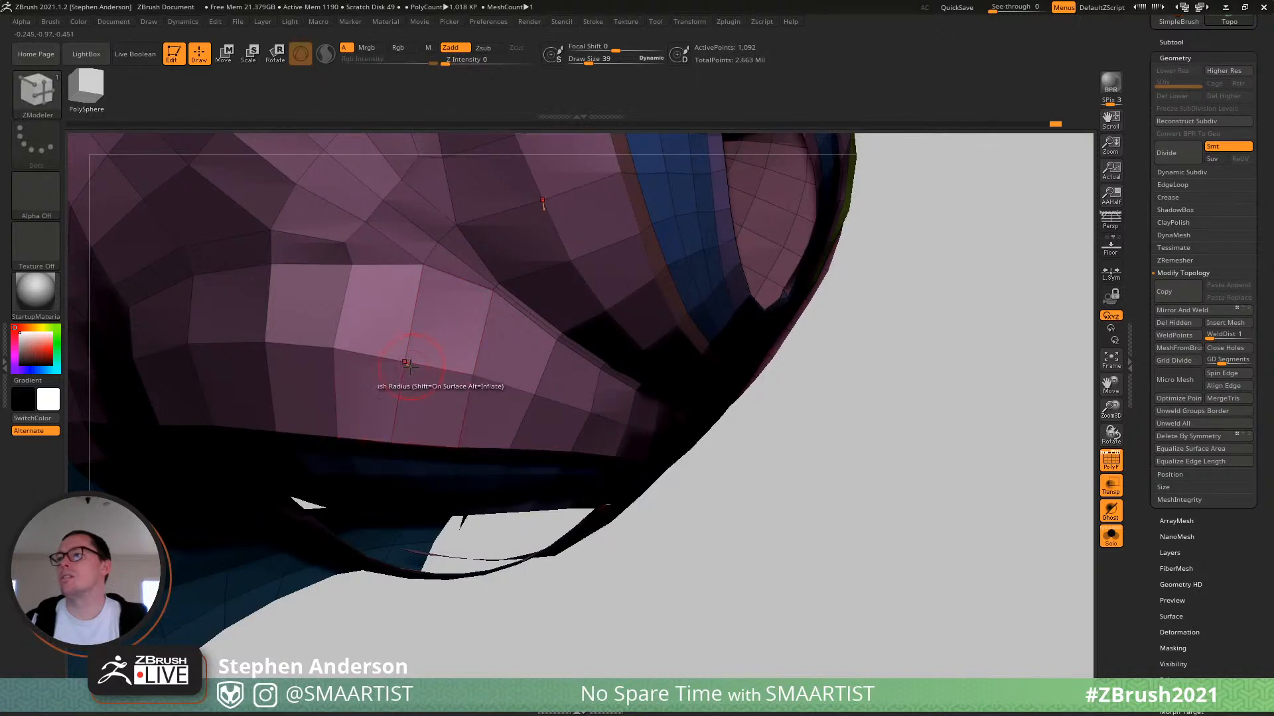
{"action": "left_click", "coordinate": [509, 392]}
{"action": "key", "text": "ctrl+z"}
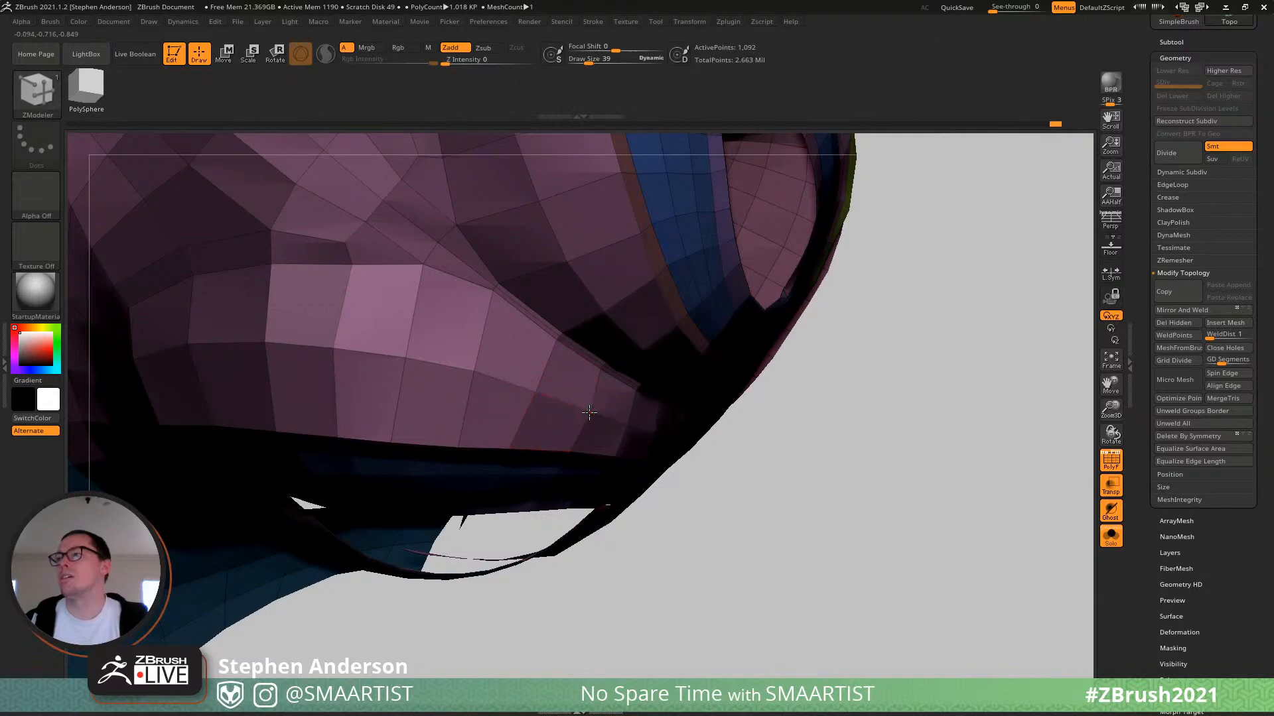
{"action": "right_click_drag", "start_coordinate": [568, 407], "coordinate": [463, 348]}
{"action": "key", "text": "b"}
{"action": "key", "text": "m"}
{"action": "key", "text": "v"}
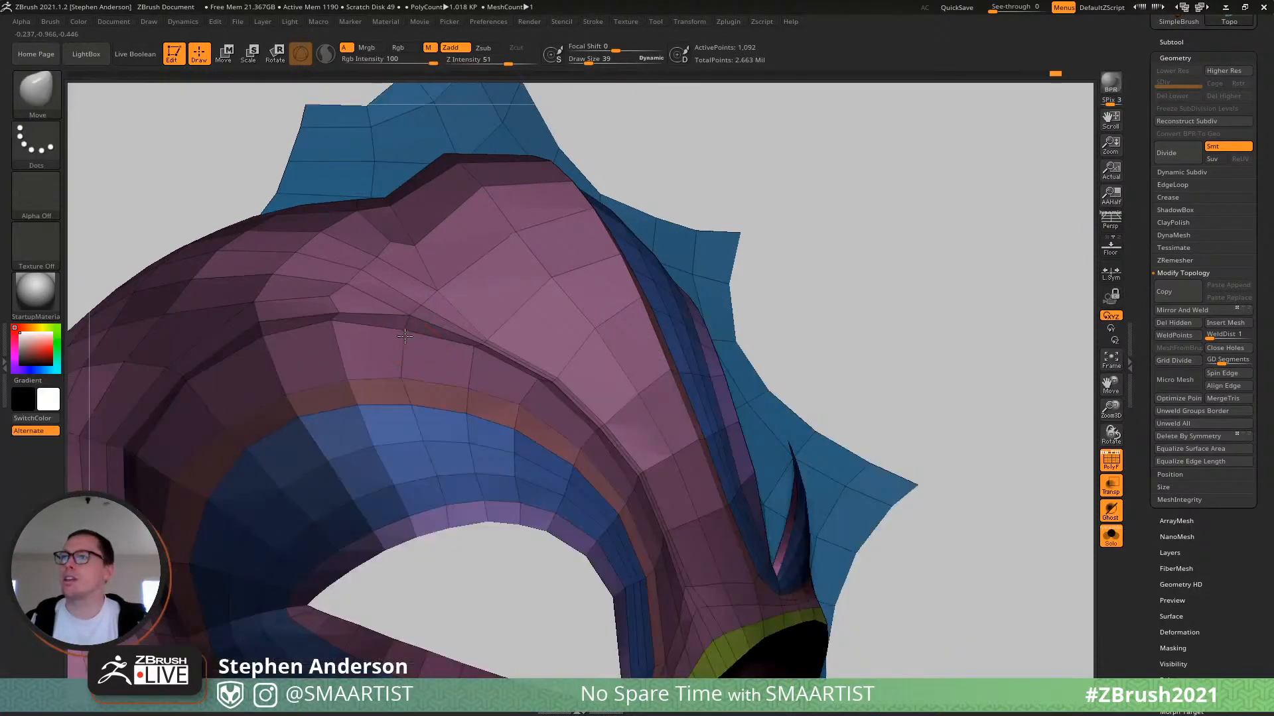
{"action": "right_click_drag", "start_coordinate": [415, 386], "coordinate": [403, 416]}
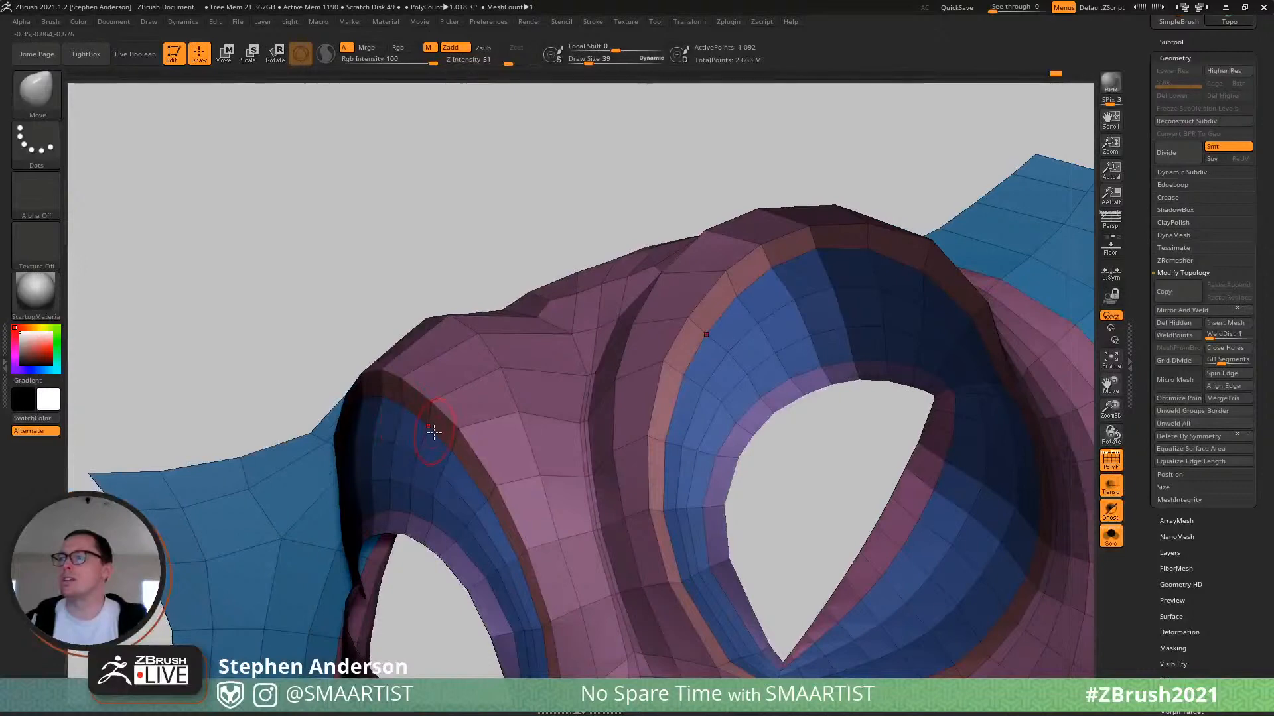
{"action": "right_click_drag", "start_coordinate": [463, 494], "coordinate": [528, 339]}
{"action": "key", "text": "b"}
{"action": "key", "text": "m"}
{"action": "key", "text": "l"}
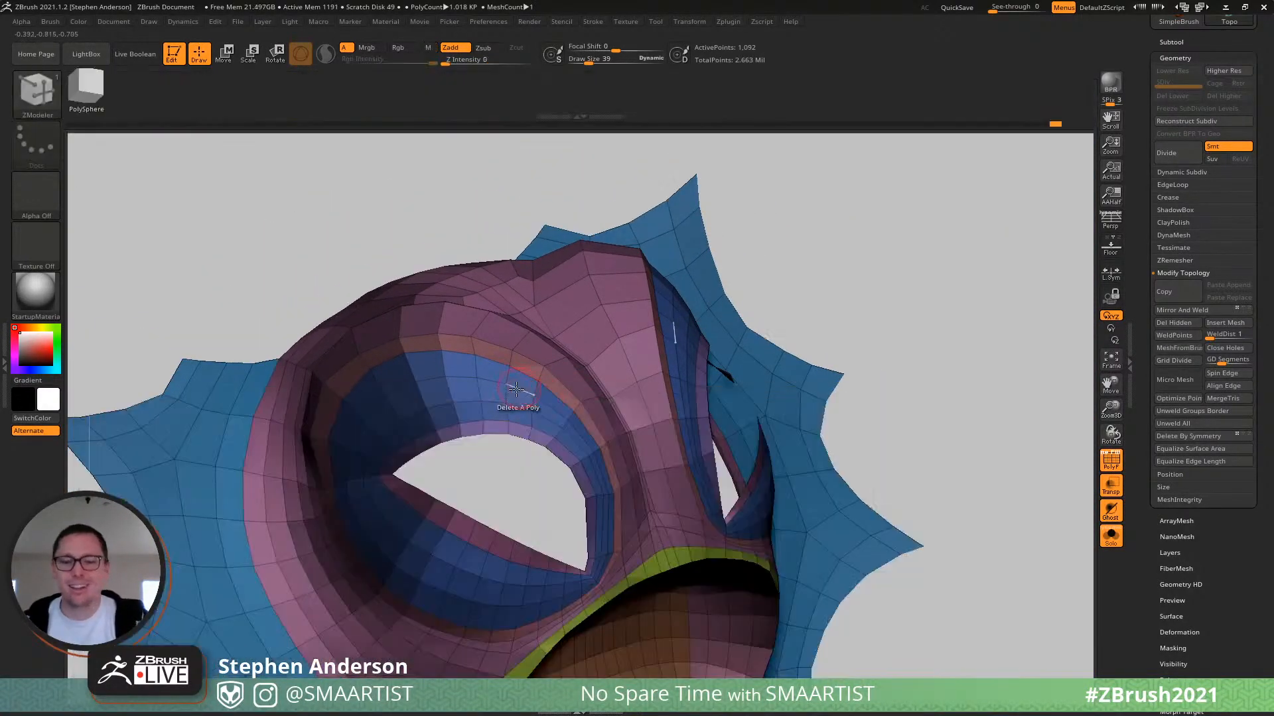
Even out the points of the upper eyelid's blue loops and purple rim towards the nose, and clear the mask.
{"action": "mouse_move", "coordinate": [535, 398]}
{"action": "right_mouse_down", "text": "ctrl"}
{"action": "mouse_move", "coordinate": [472, 321]}
{"action": "mouse_move", "coordinate": [489, 307]}
{"action": "mouse_move", "coordinate": [513, 339]}
{"action": "mouse_move", "coordinate": [573, 286]}
{"action": "mouse_move", "coordinate": [560, 277]}
{"action": "mouse_move", "coordinate": [520, 294]}
{"action": "right_mouse_up", "text": "ctrl"}
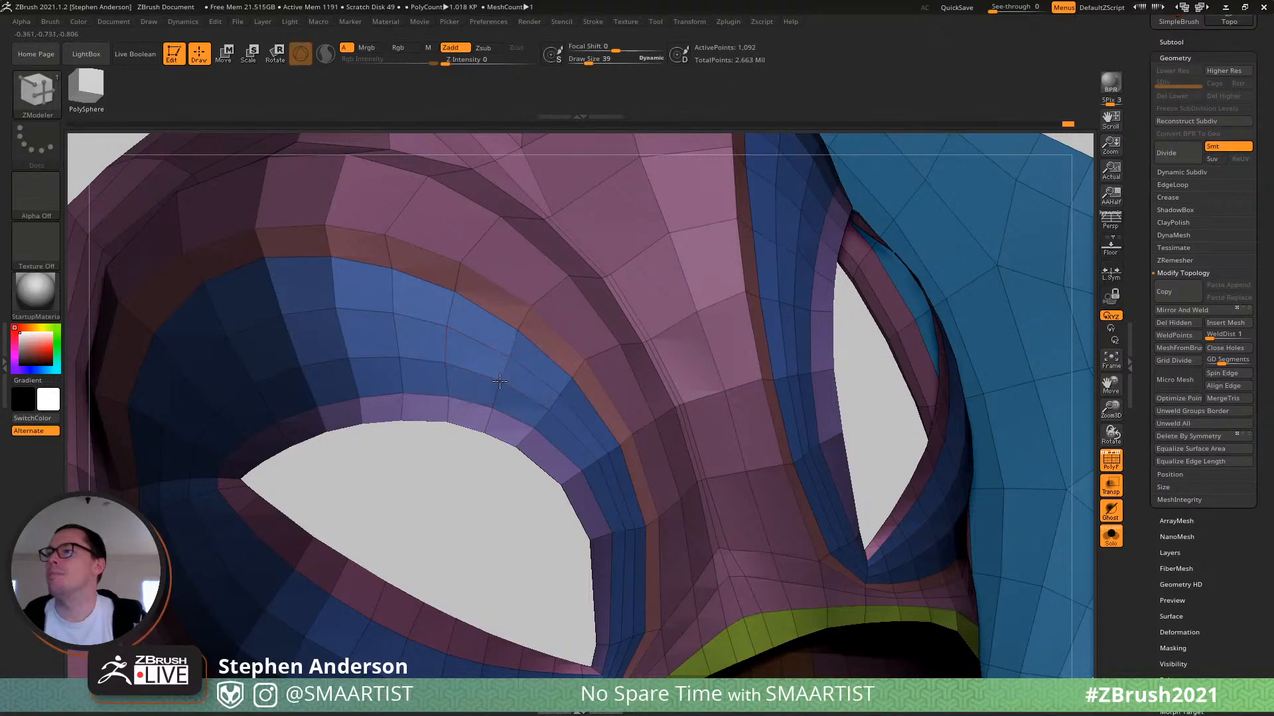
{"action": "right_click_drag", "start_coordinate": [521, 400], "coordinate": [396, 315], "text": "alt"}
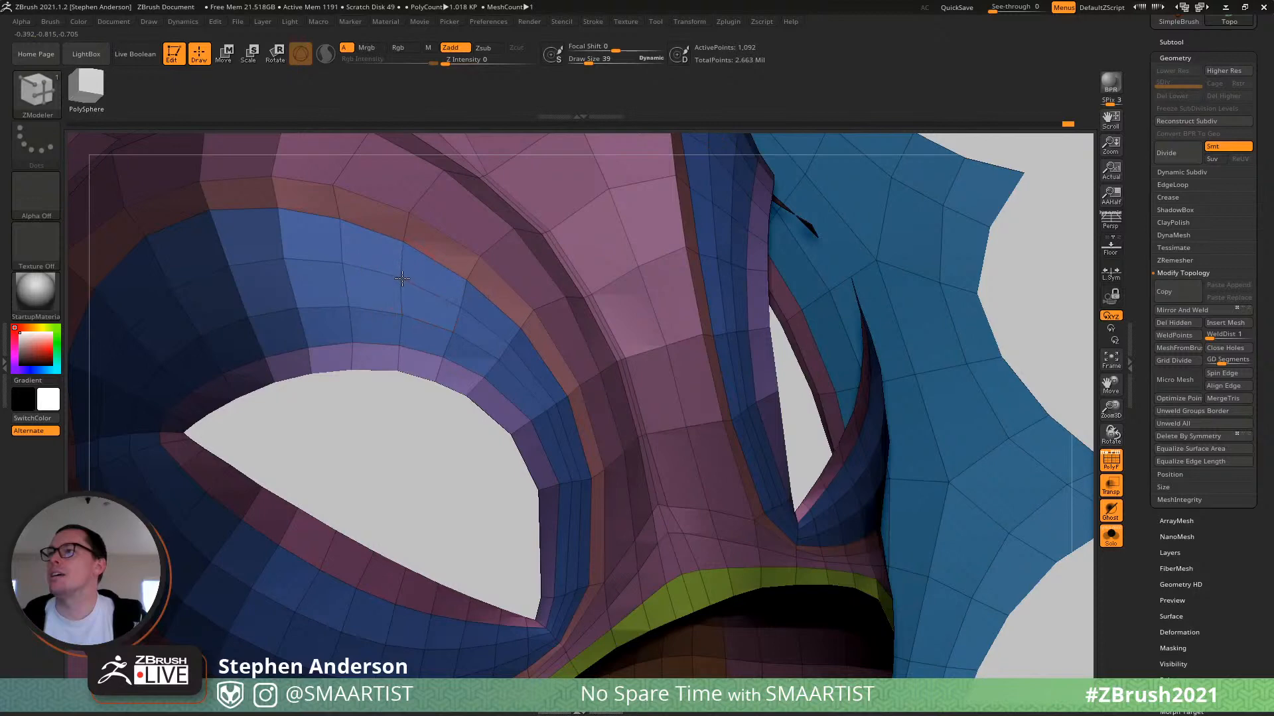
{"action": "mouse_move", "coordinate": [445, 303]}
{"action": "right_mouse_down"}
{"action": "mouse_move", "coordinate": [405, 245]}
{"action": "mouse_move", "coordinate": [498, 318]}
{"action": "mouse_move", "coordinate": [574, 352]}
{"action": "mouse_move", "coordinate": [583, 307]}
{"action": "mouse_move", "coordinate": [540, 327]}
{"action": "right_mouse_up"}
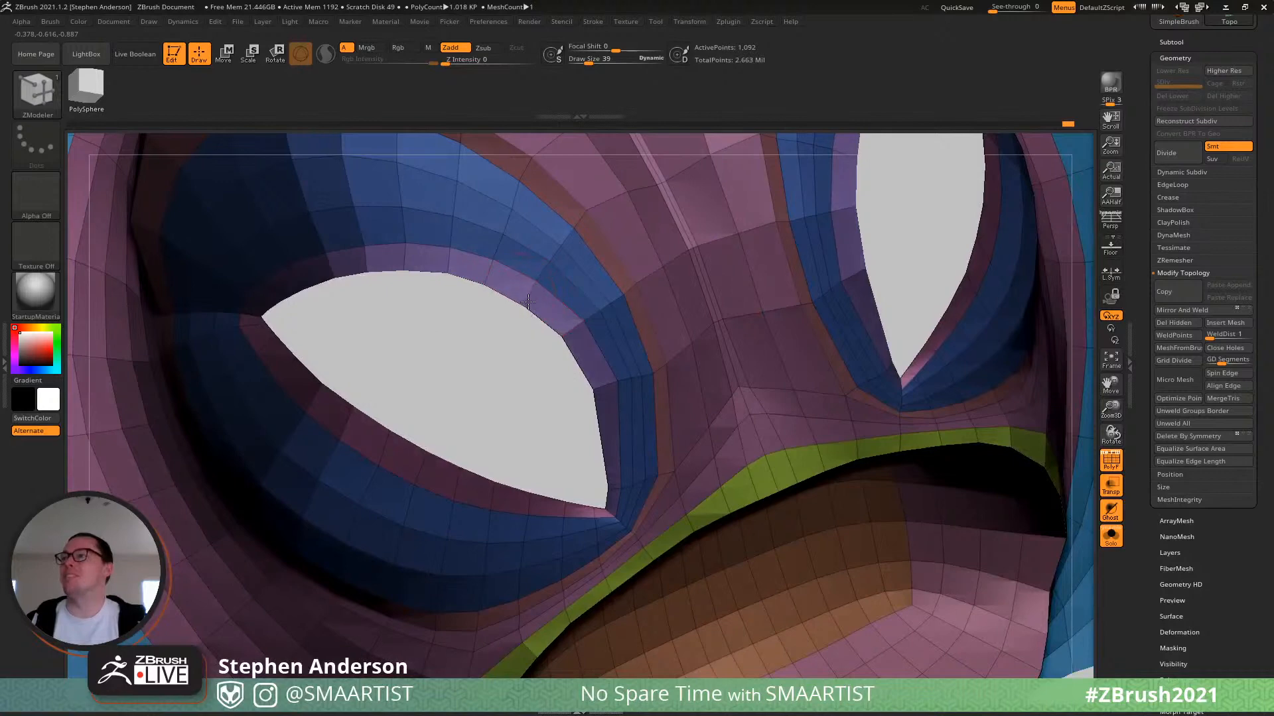
{"action": "right_click_drag", "start_coordinate": [565, 305], "coordinate": [605, 335]}
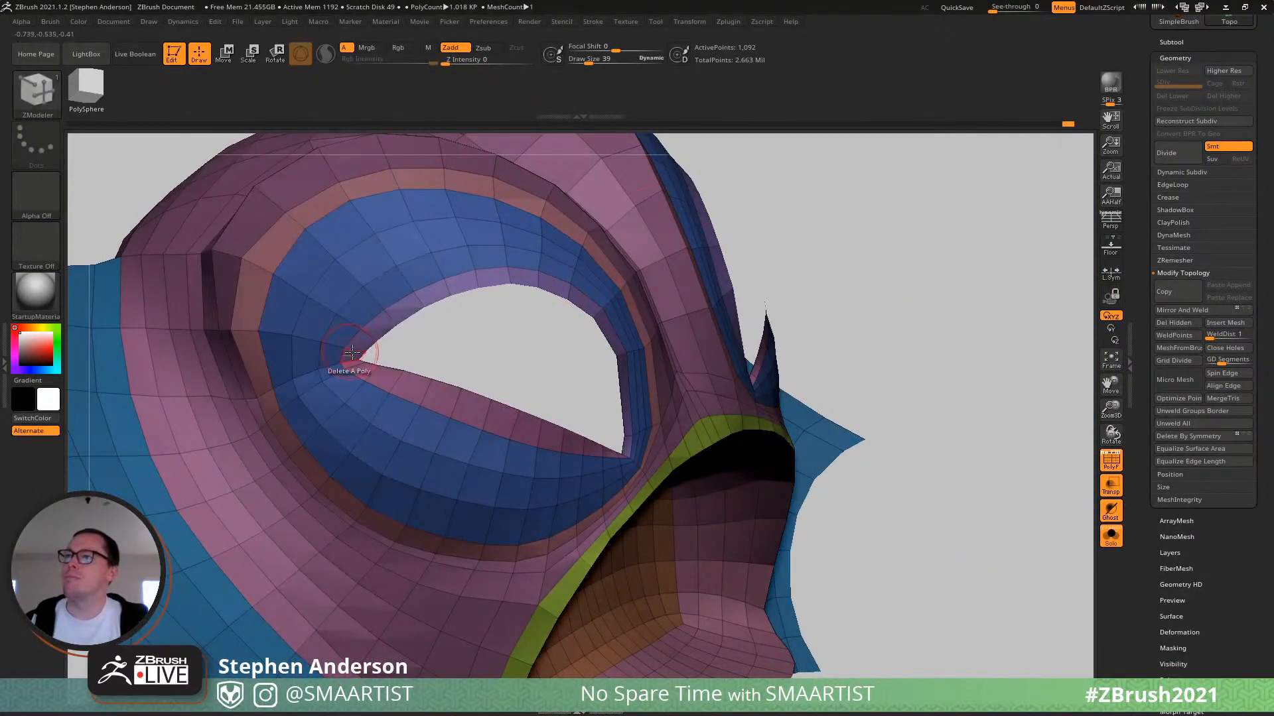
{"action": "right_click_drag", "start_coordinate": [347, 353], "coordinate": [362, 380], "text": "ctrl"}
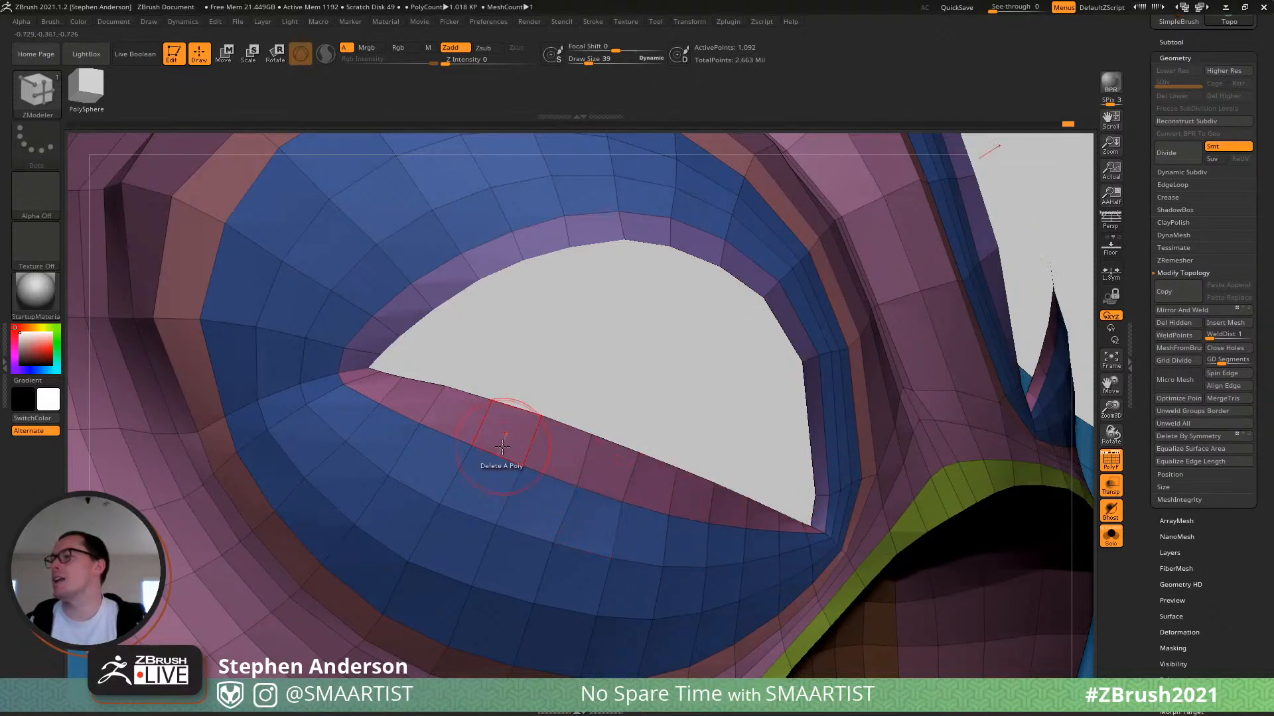
Slide the rim and blue-loop points beside the inner eye corner with draw sizes of 15 and 16.
{"action": "right_click_drag", "start_coordinate": [604, 464], "coordinate": [648, 365]}
{"action": "key", "text": "s"}
{"action": "left_click_drag", "start_coordinate": [650, 352], "coordinate": [666, 431]}
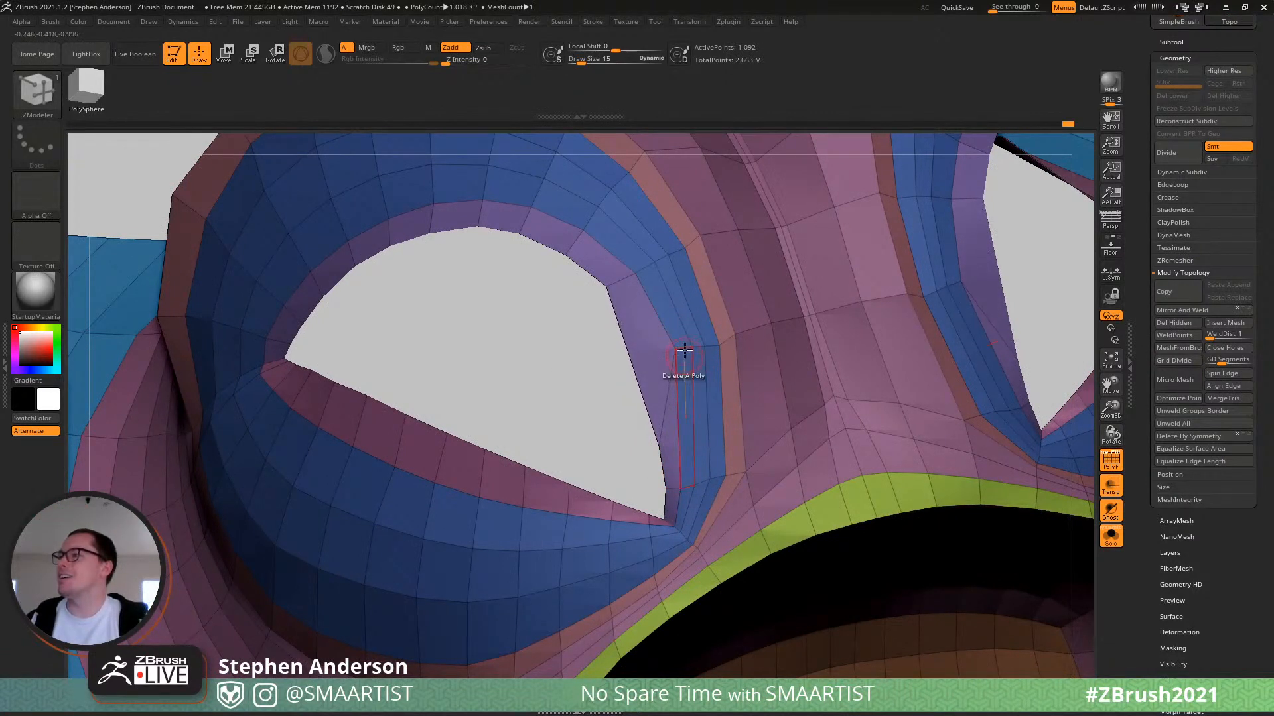
{"action": "key", "text": "s"}
{"action": "left_click_drag", "start_coordinate": [673, 349], "coordinate": [692, 390]}
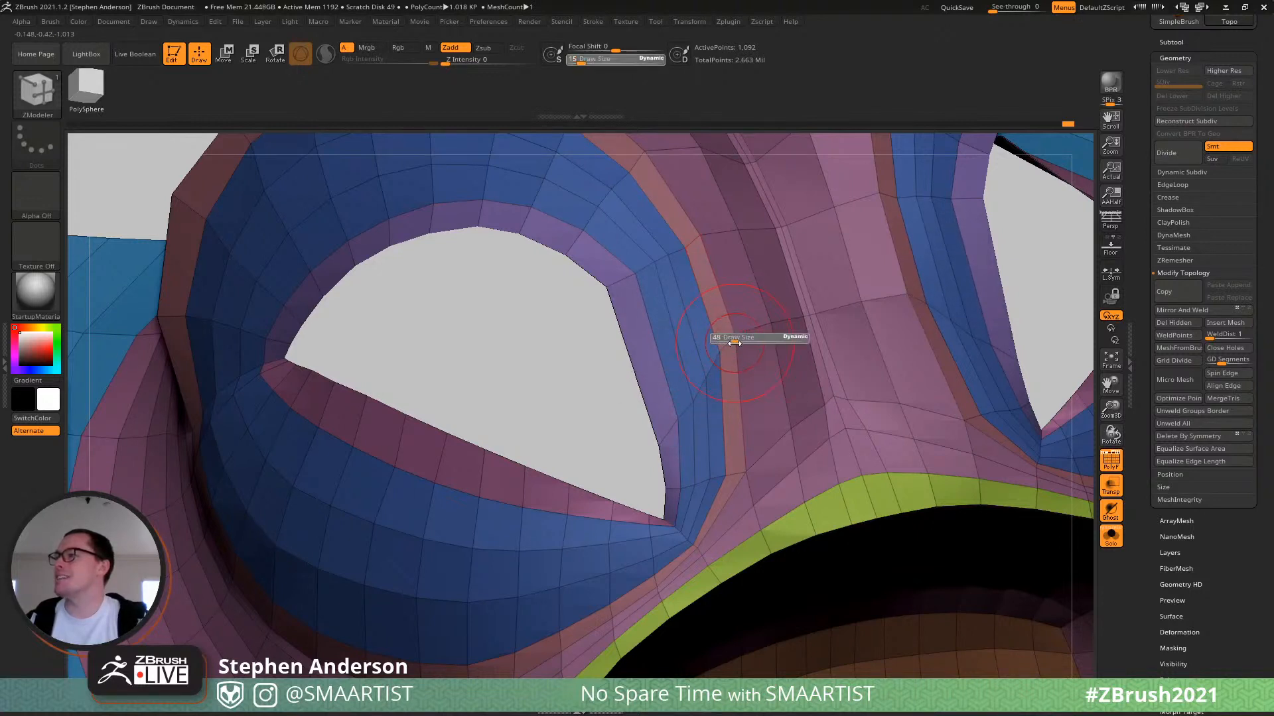
Set the draw size to 48 and slide the orange loop's points down beside the nose bridge.
{"action": "left_click", "coordinate": [739, 360]}
{"action": "key", "text": "ctrl+z"}
{"action": "left_click_drag", "start_coordinate": [729, 337], "coordinate": [734, 364]}
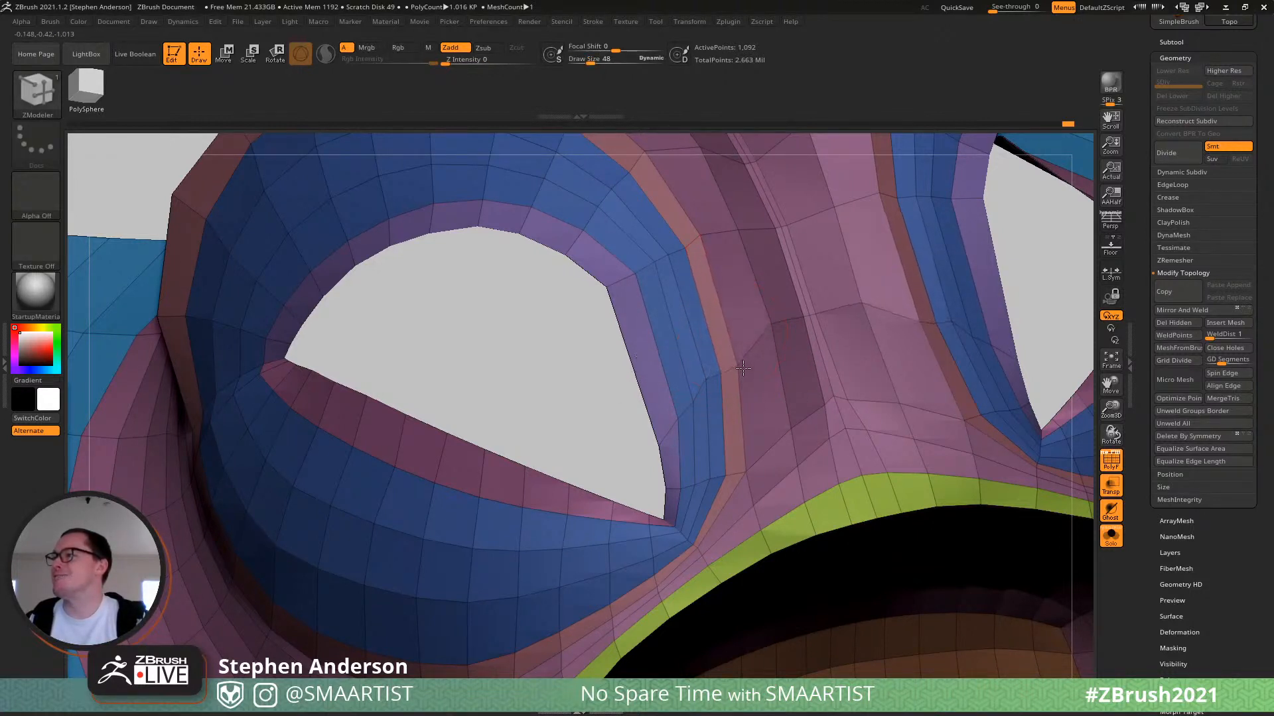
{"action": "mouse_move", "coordinate": [779, 342]}
{"action": "right_mouse_down"}
{"action": "mouse_move", "coordinate": [856, 345]}
{"action": "mouse_move", "coordinate": [790, 348]}
{"action": "right_mouse_up"}
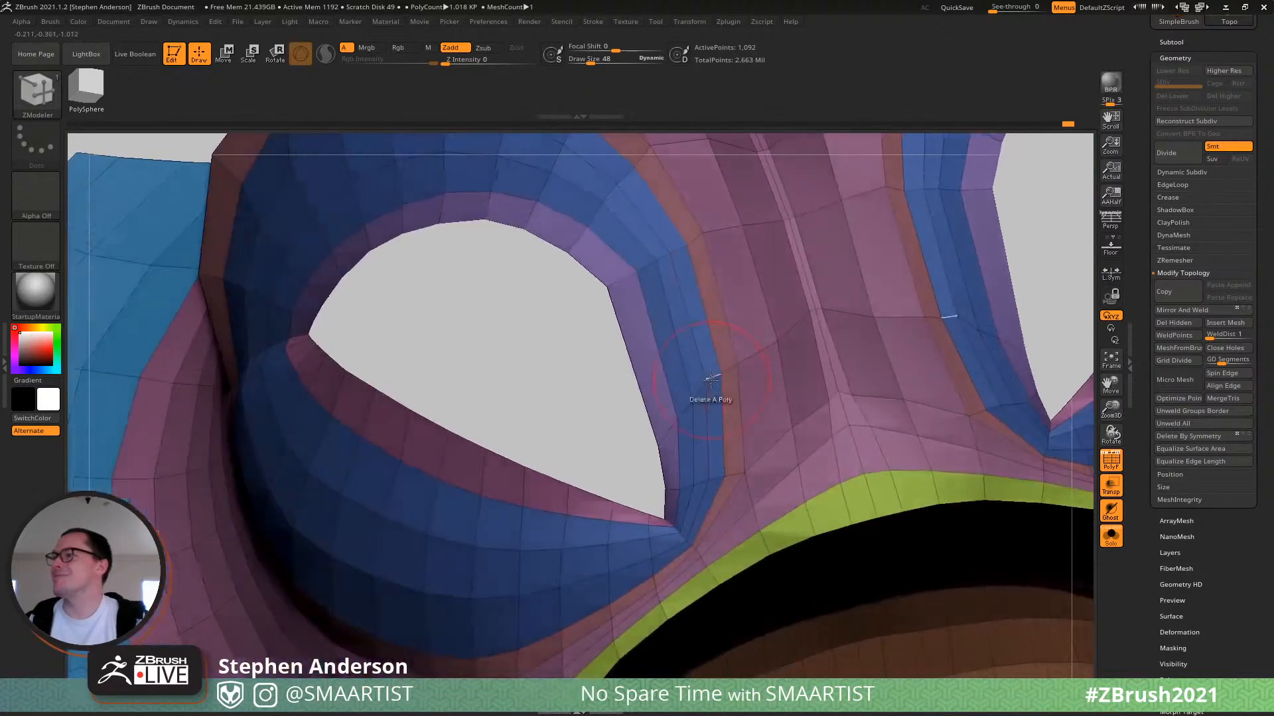
Adjust the blue and purple loop points above the inner eye corner with draw sizes of 23 and 28, and clear the mask.
{"action": "key", "text": "s"}
{"action": "left_click_drag", "start_coordinate": [708, 383], "coordinate": [701, 383]}
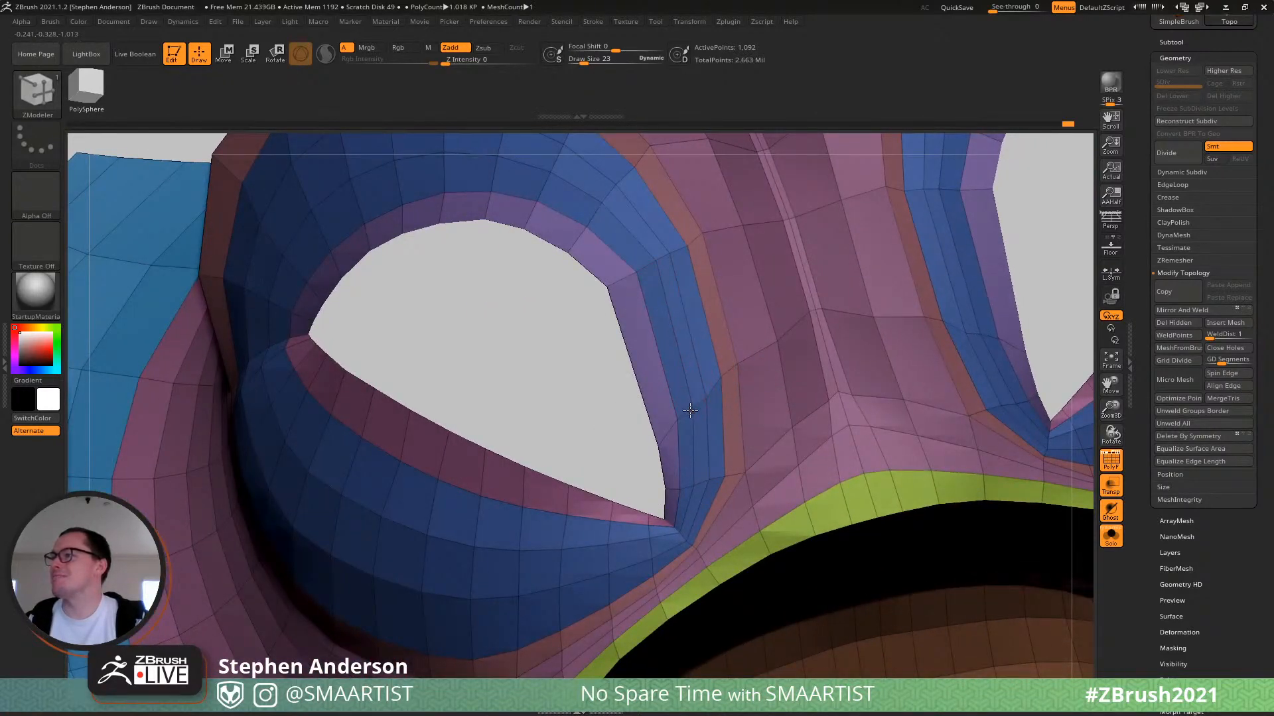
{"action": "key", "text": "s"}
{"action": "mouse_move", "coordinate": [672, 431]}
{"action": "left_mouse_down"}
{"action": "mouse_move", "coordinate": [845, 560]}
{"action": "mouse_move", "coordinate": [938, 383]}
{"action": "left_mouse_up"}
{"action": "left_click", "coordinate": [672, 441]}
{"action": "key", "text": "ctrl+z"}
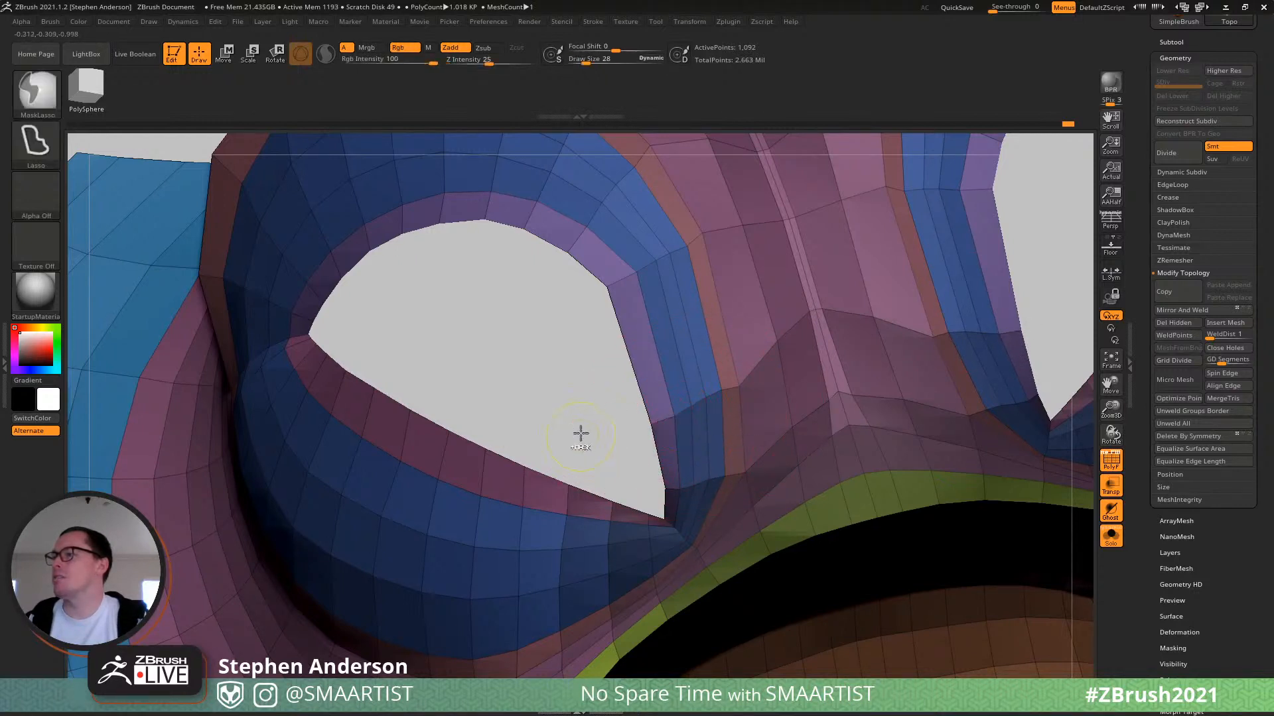
{"action": "left_click", "coordinate": [574, 465], "text": "ctrl"}
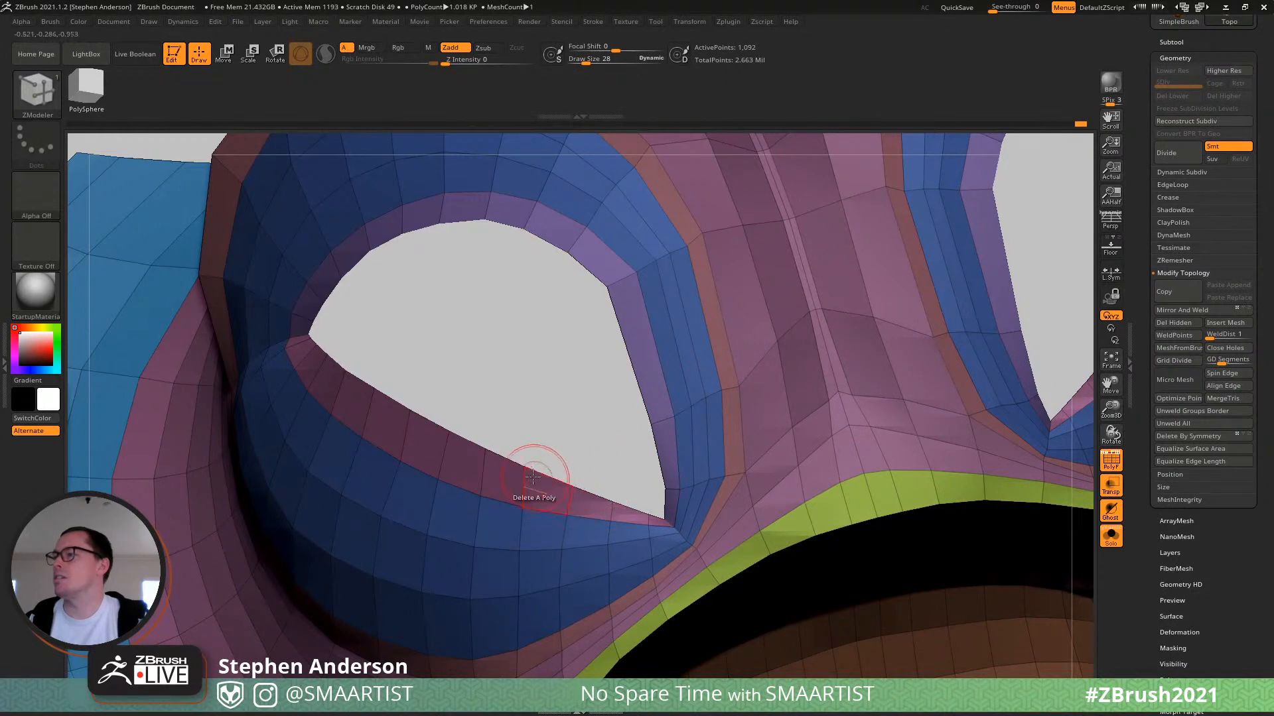
Set the draw size to 54 and slide the purple rim and blue-loop points above the inner eye corner.
{"action": "mouse_move", "coordinate": [524, 477]}
{"action": "right_mouse_down", "text": "alt"}
{"action": "mouse_move", "coordinate": [627, 520]}
{"action": "mouse_move", "coordinate": [629, 498]}
{"action": "mouse_move", "coordinate": [568, 495]}
{"action": "right_mouse_up", "text": "alt"}
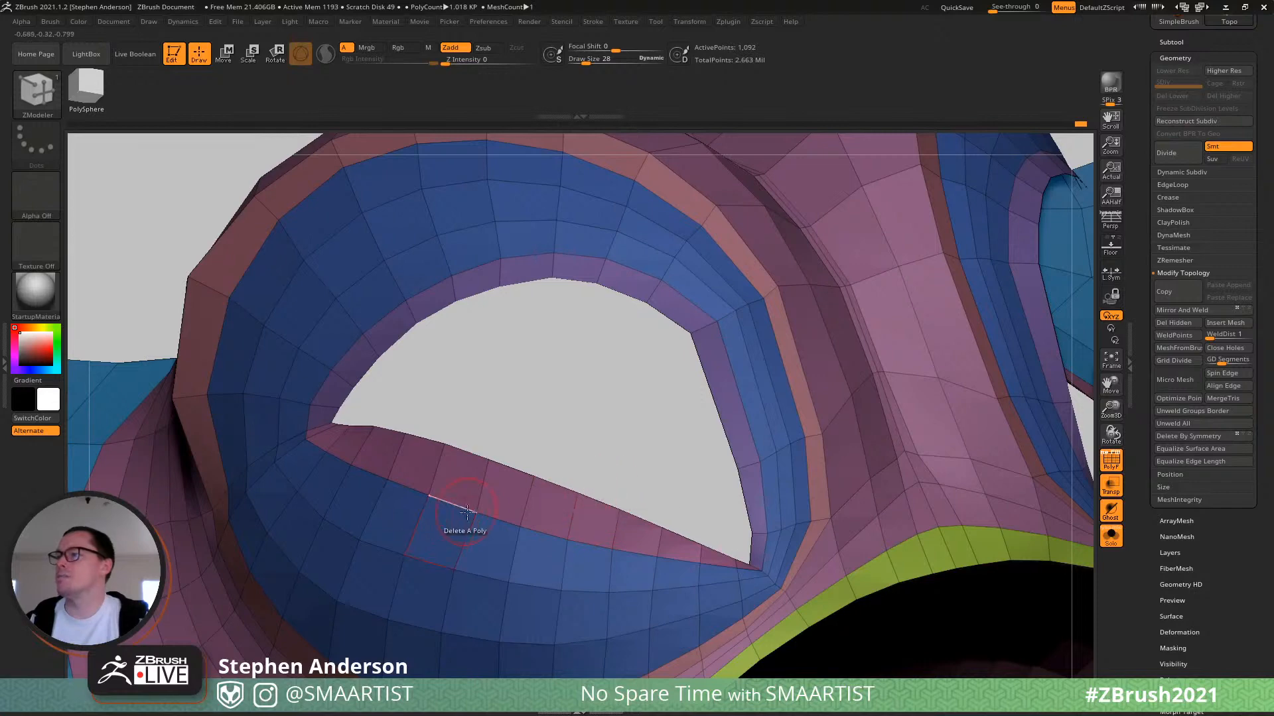
{"action": "mouse_move", "coordinate": [455, 526]}
{"action": "right_mouse_down"}
{"action": "mouse_move", "coordinate": [683, 384]}
{"action": "mouse_move", "coordinate": [652, 396]}
{"action": "mouse_move", "coordinate": [649, 426]}
{"action": "right_mouse_up"}
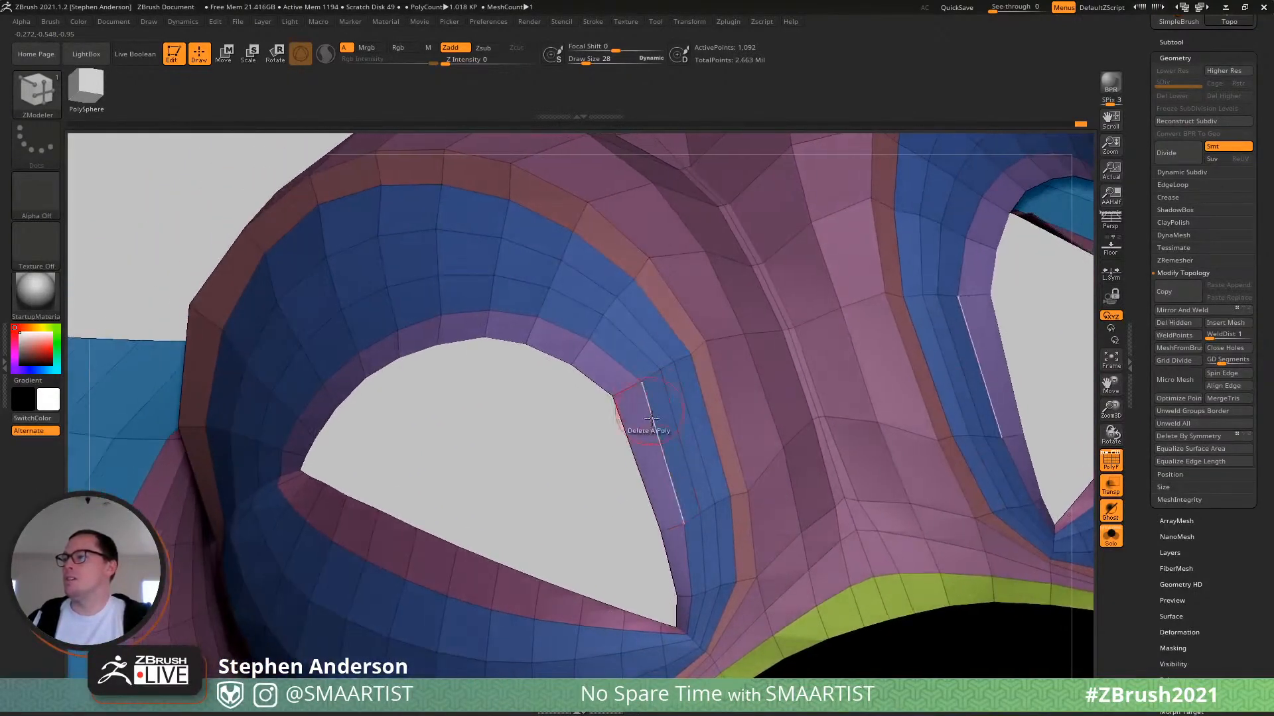
{"action": "key", "text": "s"}
{"action": "left_click_drag", "start_coordinate": [613, 396], "coordinate": [619, 396]}
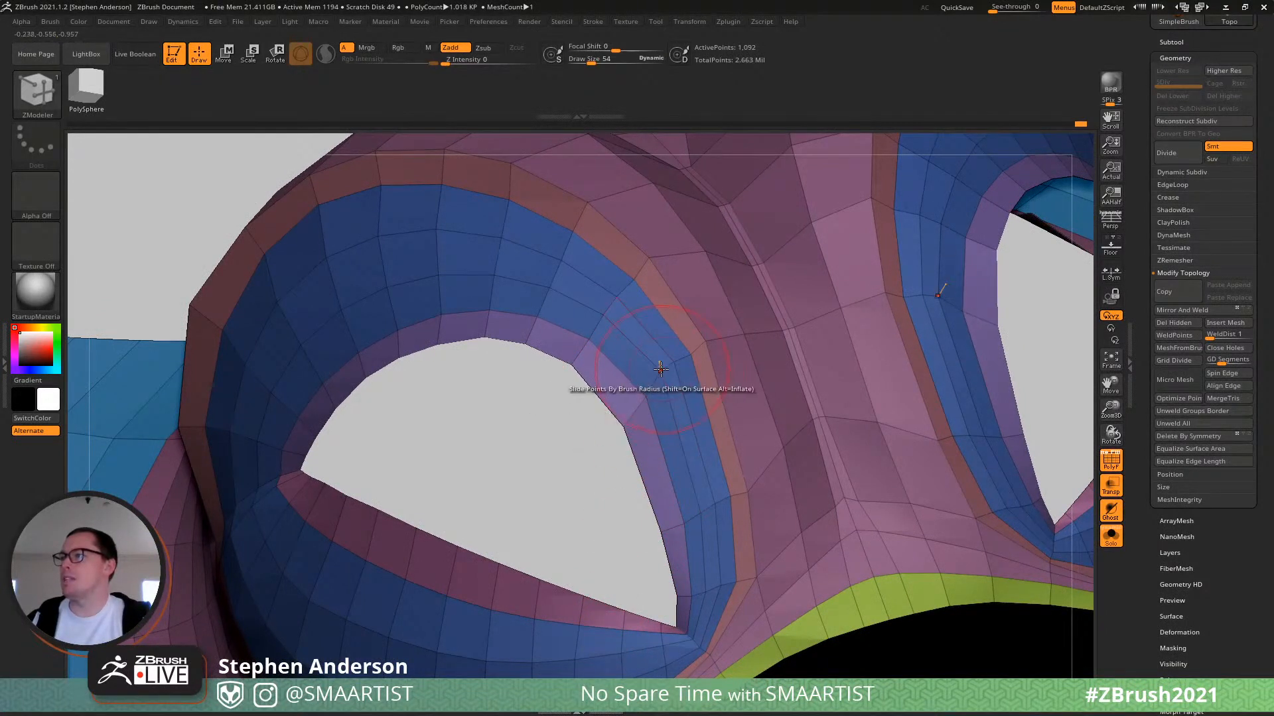
{"action": "right_click_drag", "start_coordinate": [669, 382], "coordinate": [600, 361]}
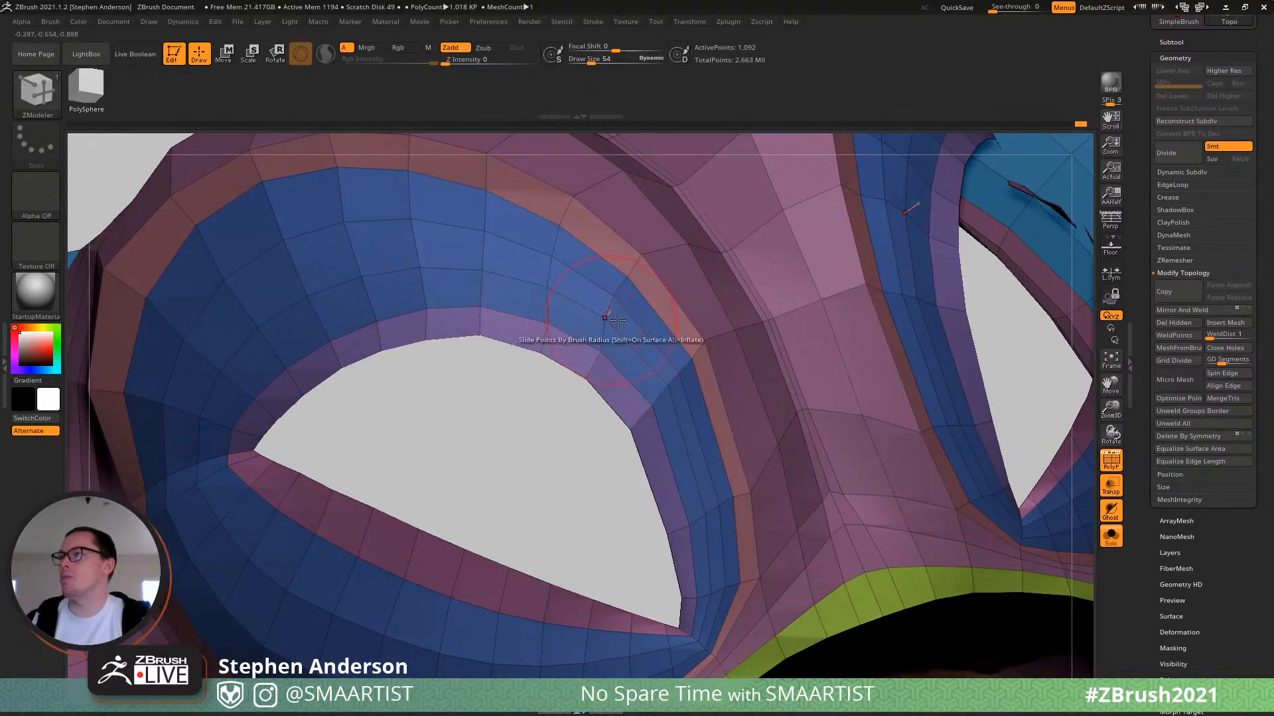
{"action": "mouse_move", "coordinate": [674, 311]}
{"action": "right_mouse_down", "text": "ctrl"}
{"action": "mouse_move", "coordinate": [595, 281]}
{"action": "mouse_move", "coordinate": [633, 305]}
{"action": "mouse_move", "coordinate": [690, 430]}
{"action": "right_mouse_up", "text": "ctrl"}
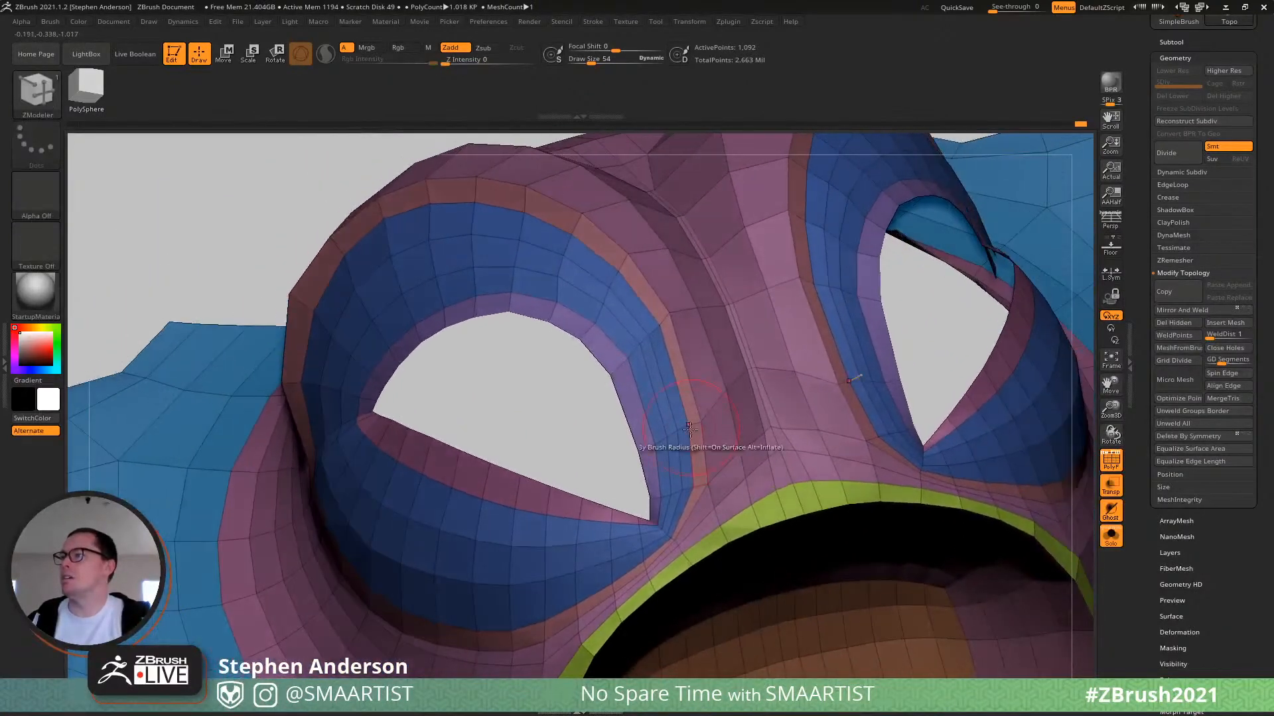
{"action": "left_click", "coordinate": [720, 405]}
{"action": "key", "text": "ctrl+z"}
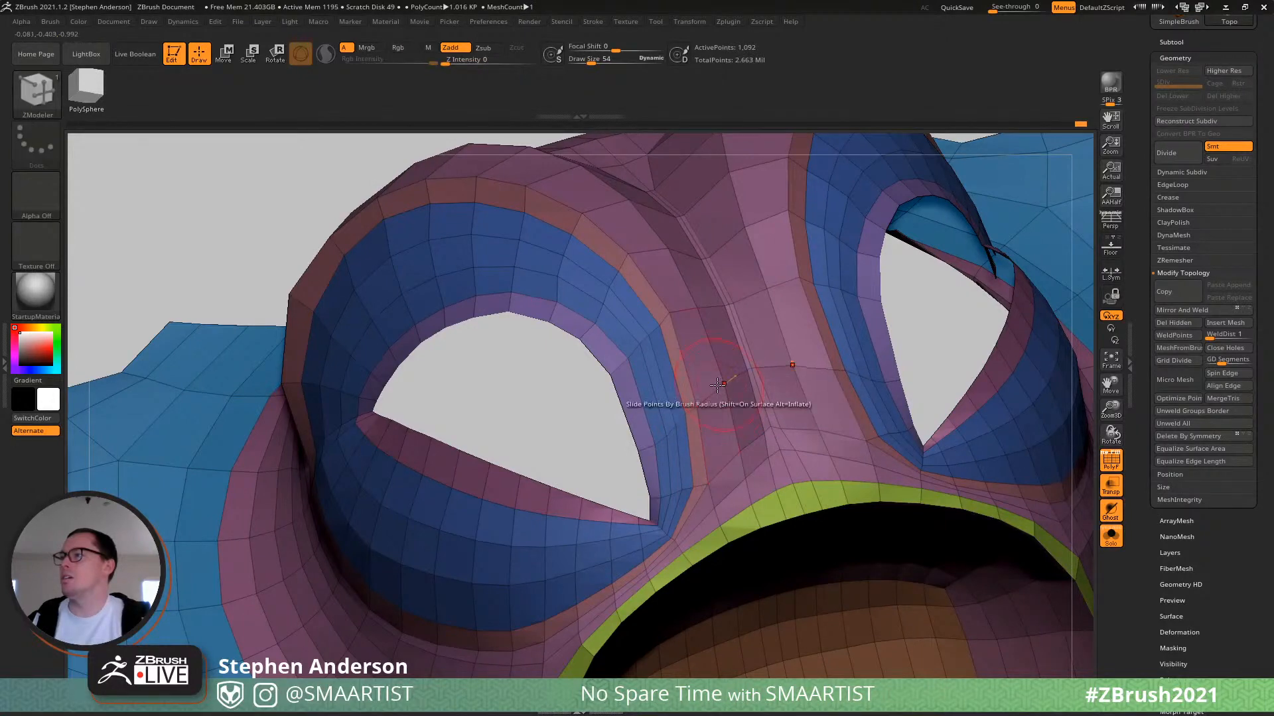
Set the draw size to 17 and slide the orange loop's points beside the nose bridge.
{"action": "right_click_drag", "start_coordinate": [718, 384], "coordinate": [677, 420]}
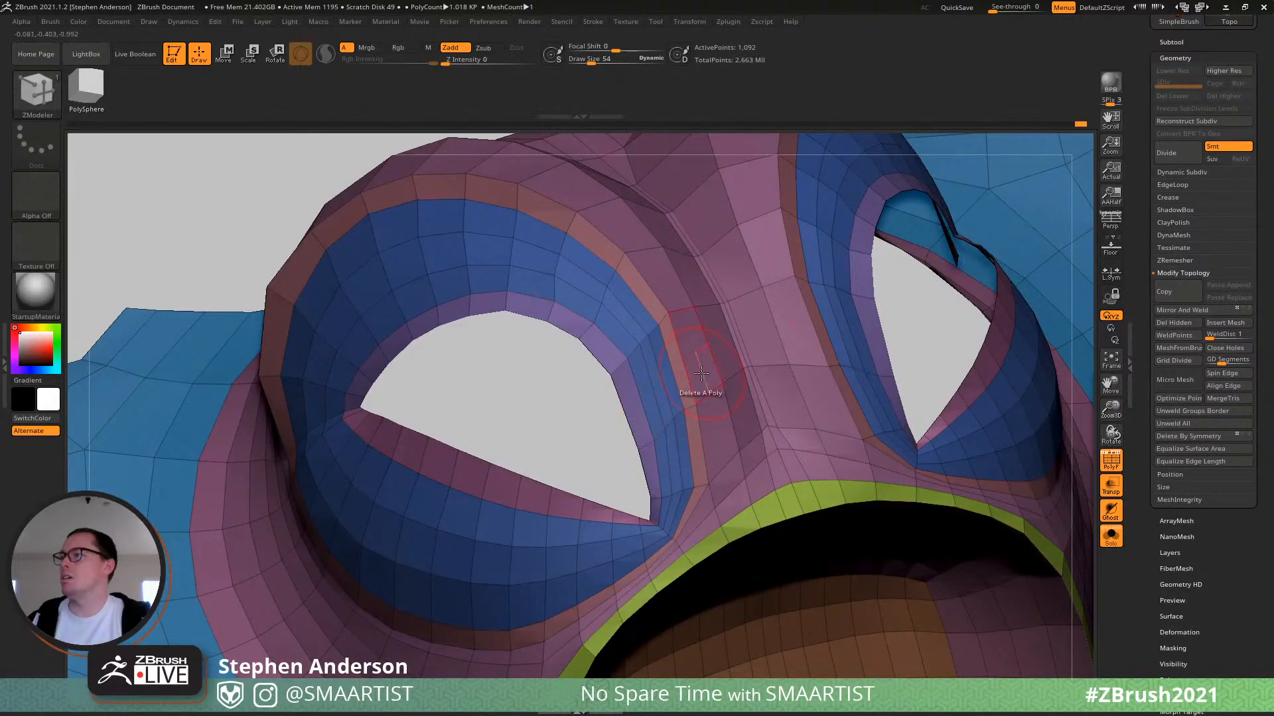
{"action": "right_click_drag", "start_coordinate": [701, 374], "coordinate": [687, 410]}
{"action": "key", "text": "s"}
{"action": "left_click_drag", "start_coordinate": [679, 409], "coordinate": [683, 411]}
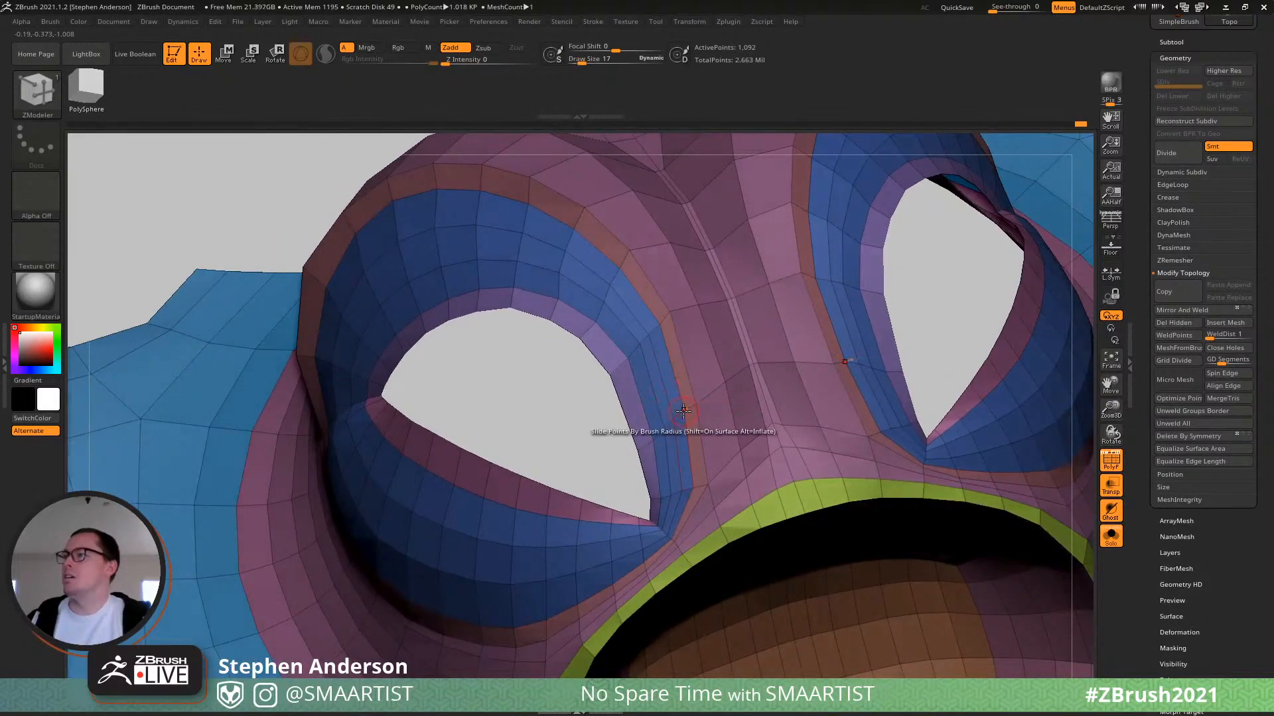
{"action": "right_click_drag", "start_coordinate": [683, 413], "coordinate": [729, 416]}
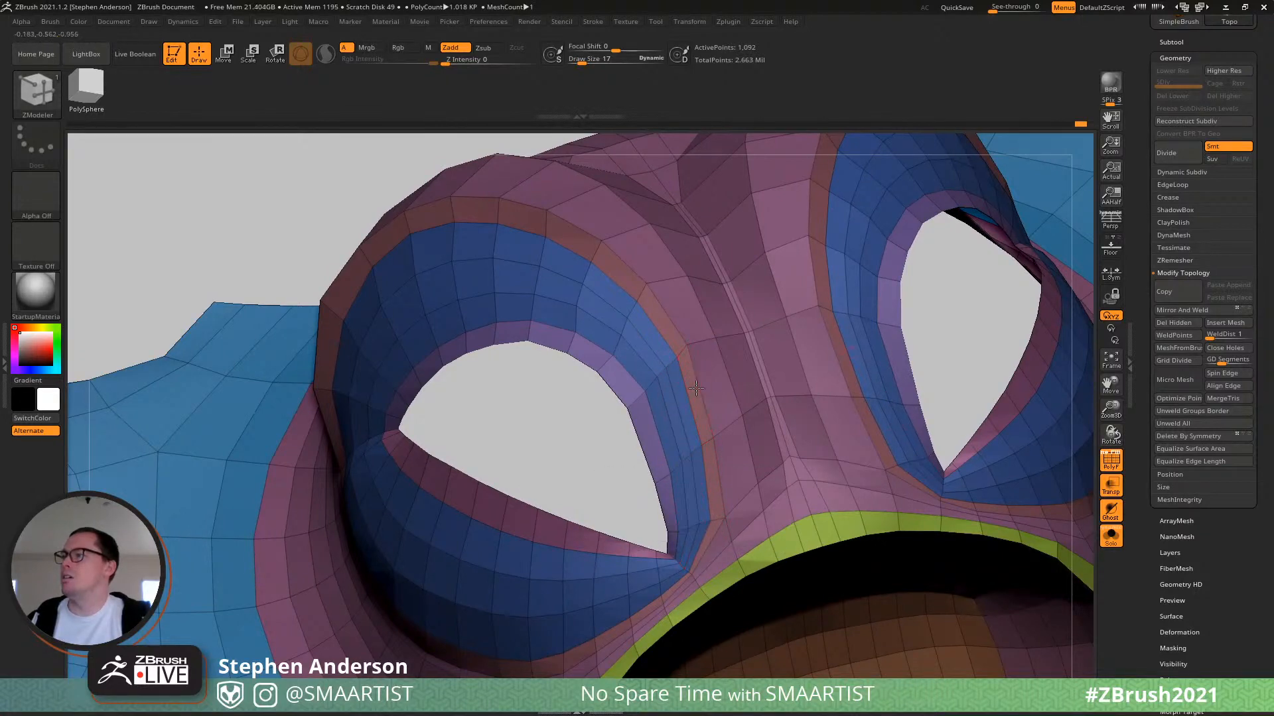
Set the draw size to 81 and even out the orange, pink and blue loop points between the upper eyelid and nose bridge.
{"action": "mouse_move", "coordinate": [696, 388]}
{"action": "right_mouse_down"}
{"action": "mouse_move", "coordinate": [678, 398]}
{"action": "mouse_move", "coordinate": [705, 381]}
{"action": "right_mouse_up"}
{"action": "key", "text": "s"}
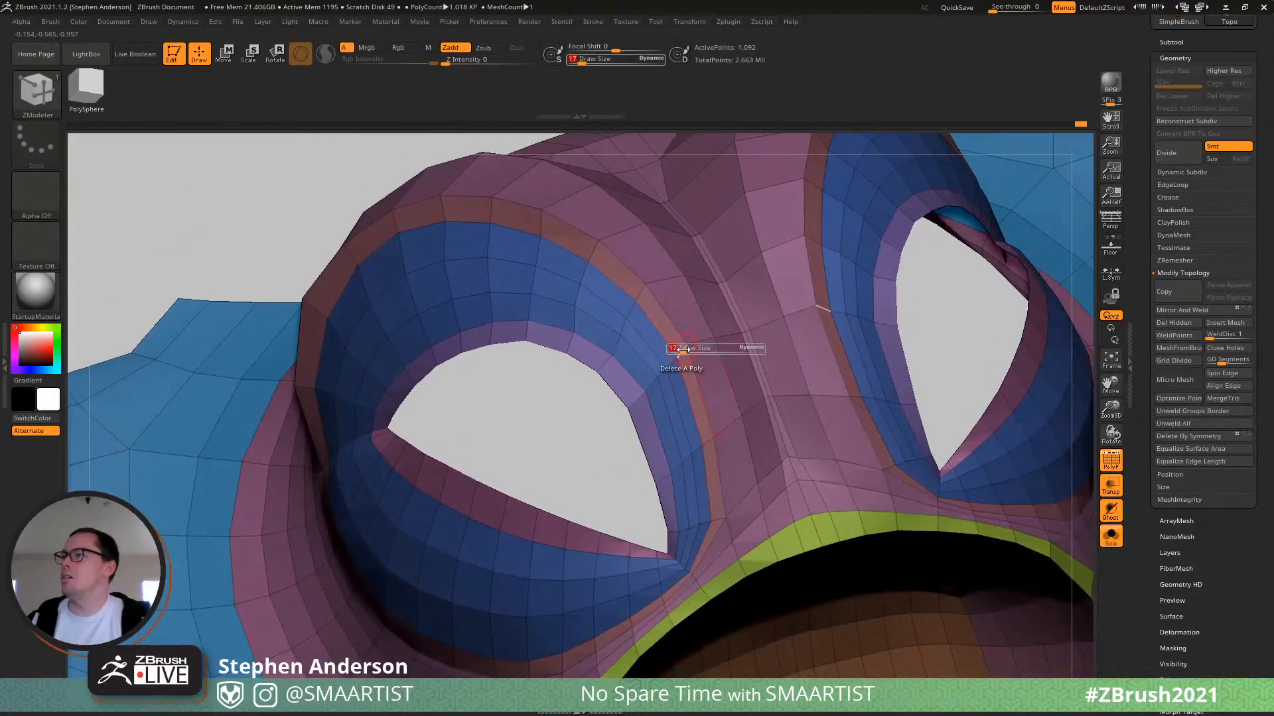
{"action": "left_click_drag", "start_coordinate": [692, 352], "coordinate": [697, 353]}
{"action": "right_click_drag", "start_coordinate": [684, 334], "coordinate": [695, 343]}
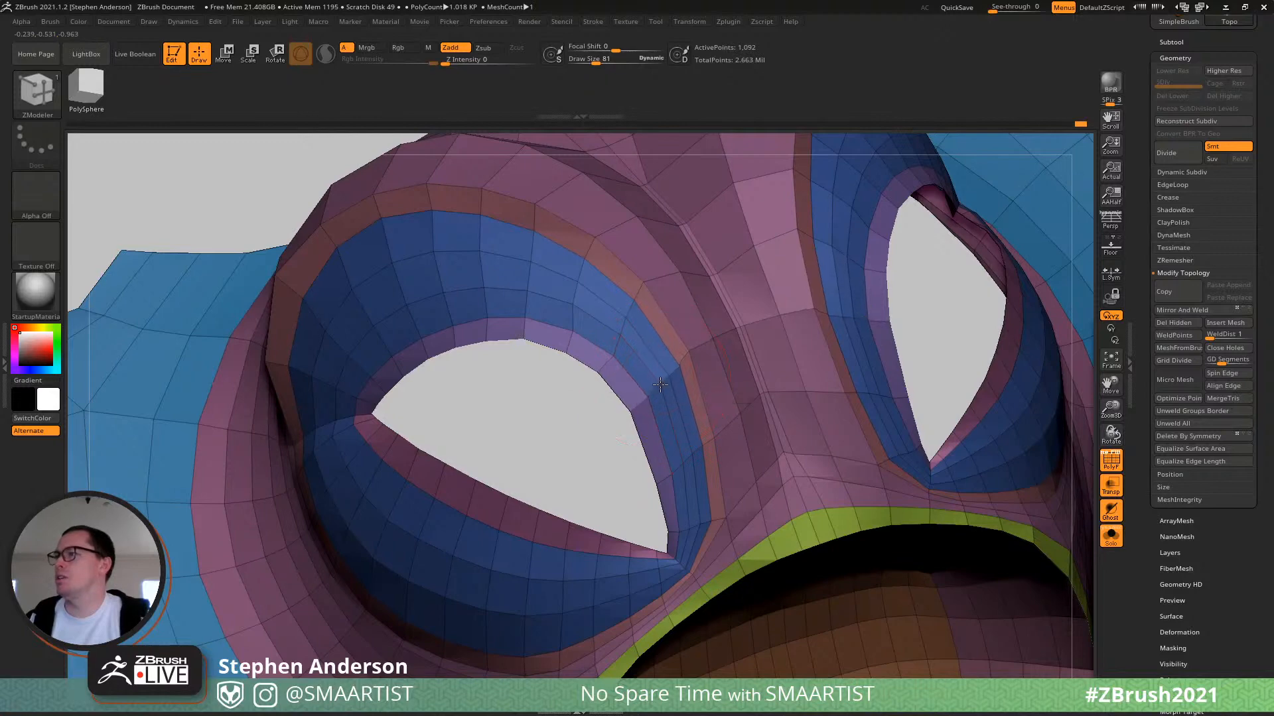
{"action": "right_click_drag", "start_coordinate": [661, 391], "coordinate": [637, 418]}
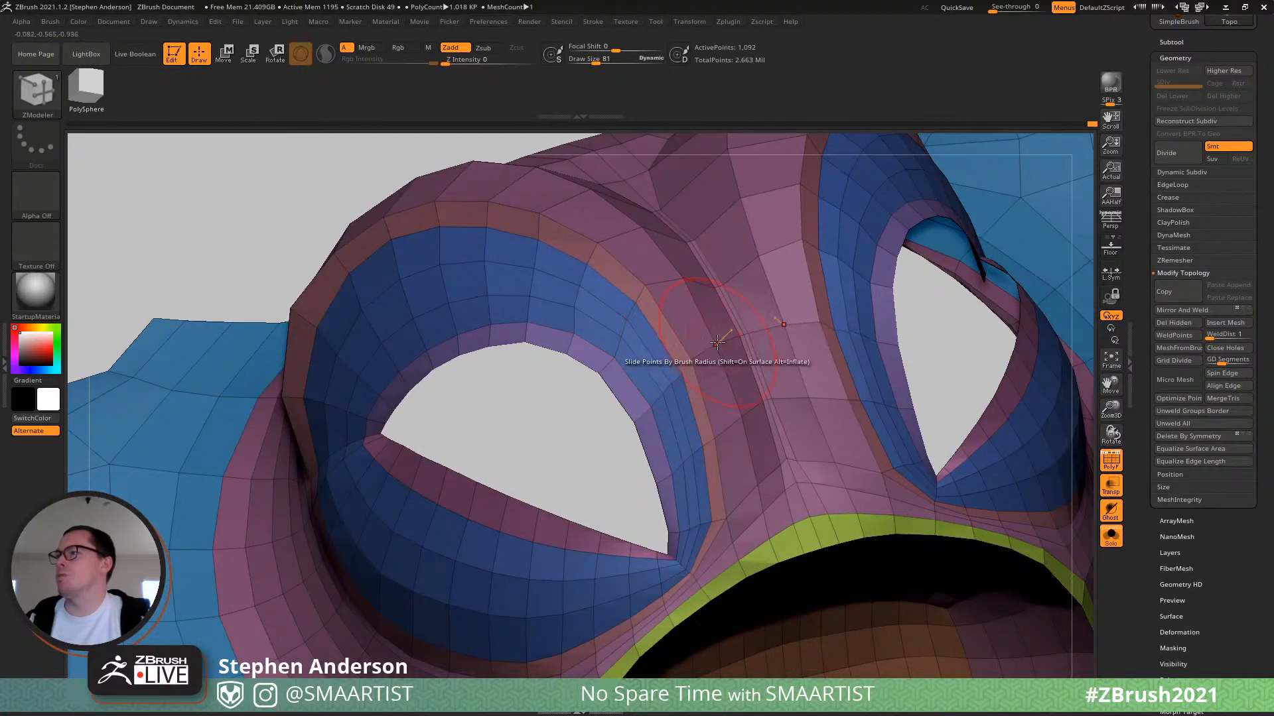
{"action": "right_click_drag", "start_coordinate": [611, 369], "coordinate": [657, 291]}
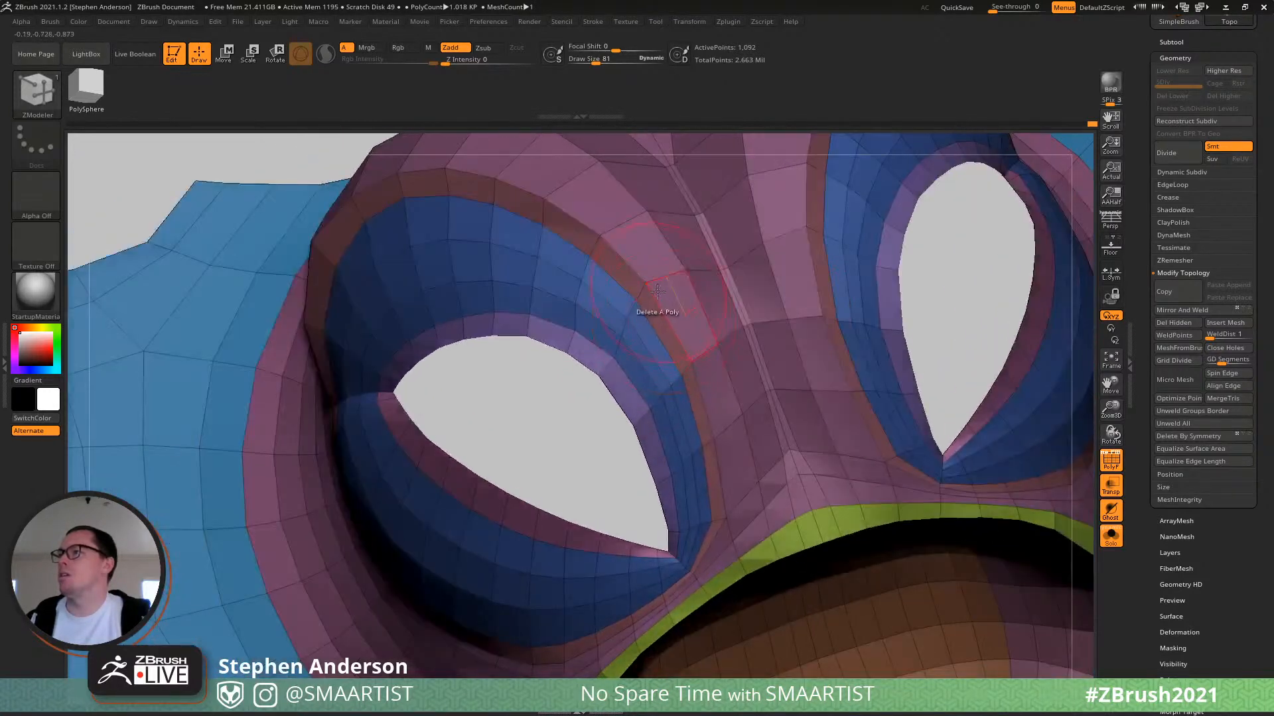
{"action": "mouse_move", "coordinate": [629, 346]}
{"action": "right_mouse_down"}
{"action": "mouse_move", "coordinate": [613, 357]}
{"action": "mouse_move", "coordinate": [610, 400]}
{"action": "mouse_move", "coordinate": [648, 408]}
{"action": "mouse_move", "coordinate": [653, 392]}
{"action": "mouse_move", "coordinate": [605, 326]}
{"action": "right_mouse_up"}
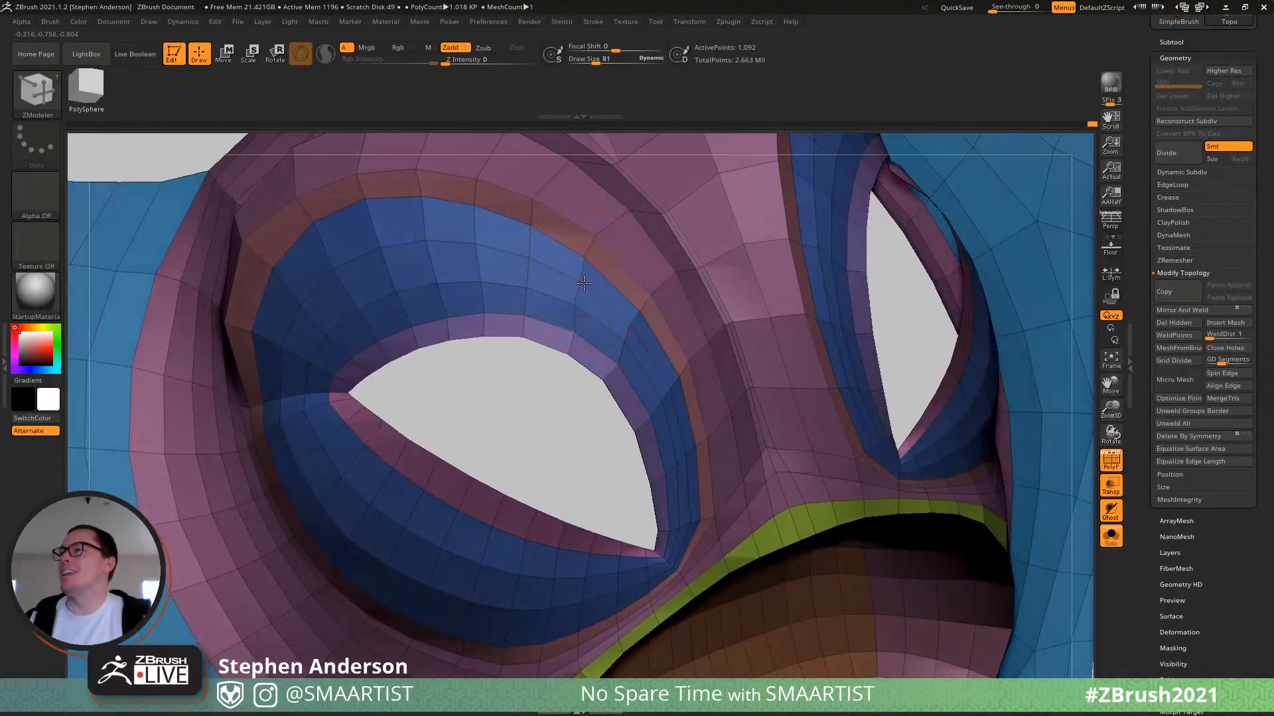
Set the draw size to 45 and slide the upper eyelid's blue-loop and purple rim points into even spacing.
{"action": "right_click_drag", "start_coordinate": [611, 253], "coordinate": [529, 337]}
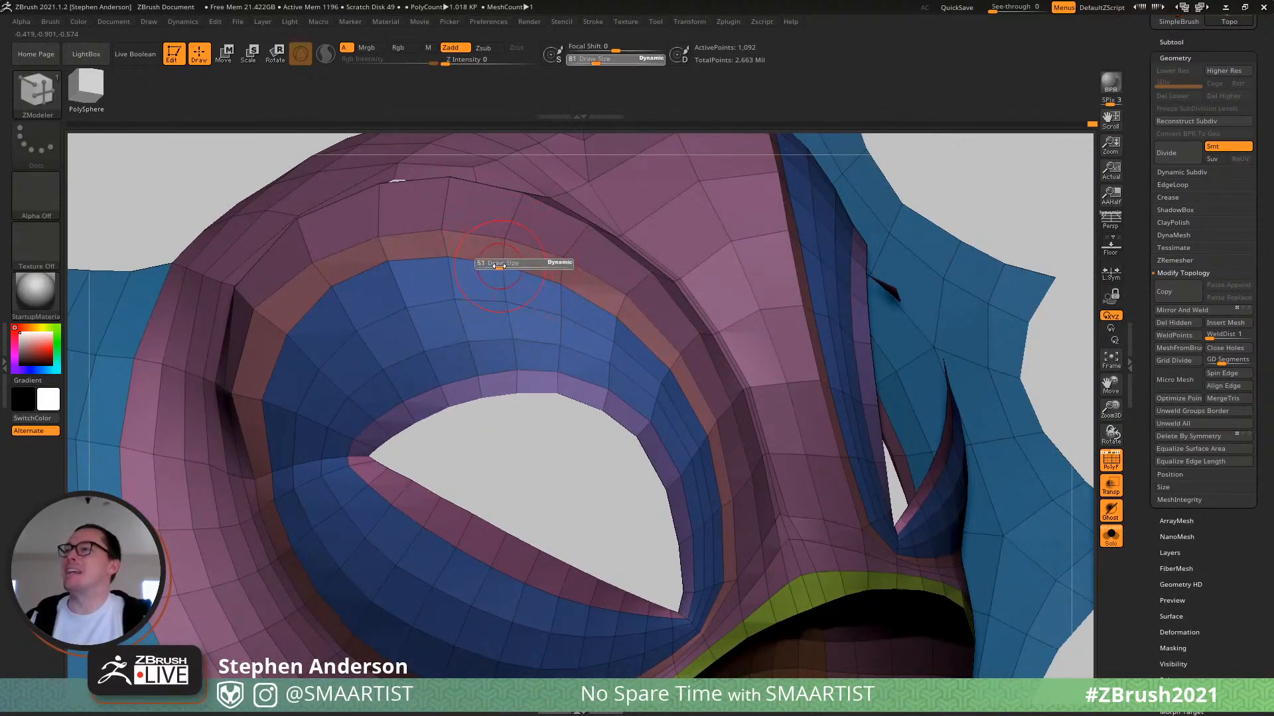
{"action": "right_click_drag", "start_coordinate": [504, 265], "coordinate": [524, 306]}
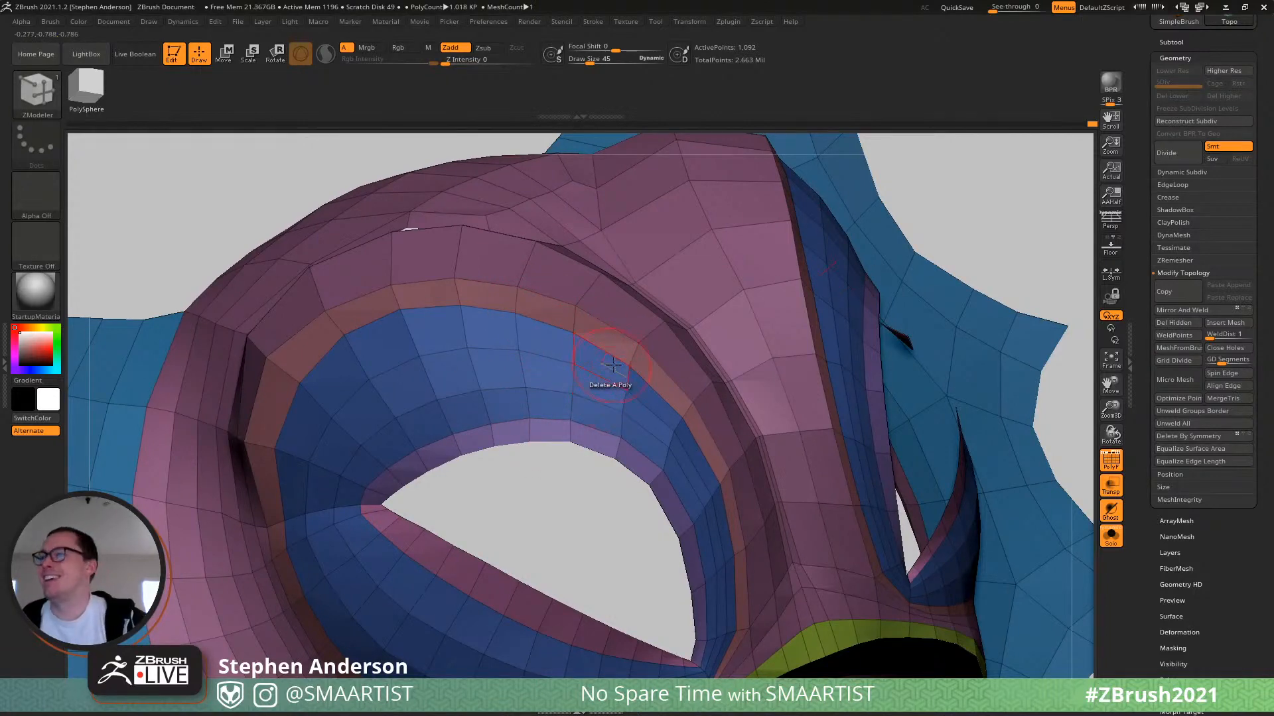
{"action": "mouse_move", "coordinate": [614, 364]}
{"action": "right_mouse_down"}
{"action": "mouse_move", "coordinate": [524, 368]}
{"action": "mouse_move", "coordinate": [603, 373]}
{"action": "right_mouse_up"}
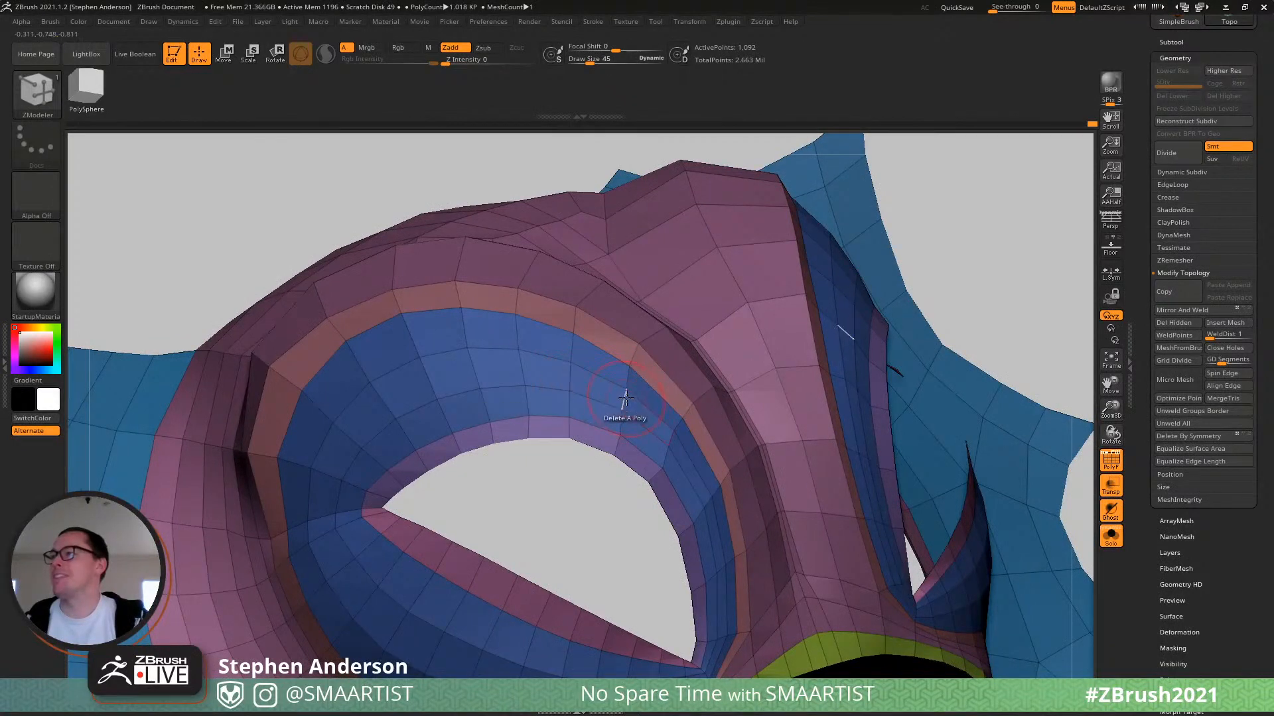
{"action": "right_click_drag", "start_coordinate": [621, 392], "coordinate": [630, 412]}
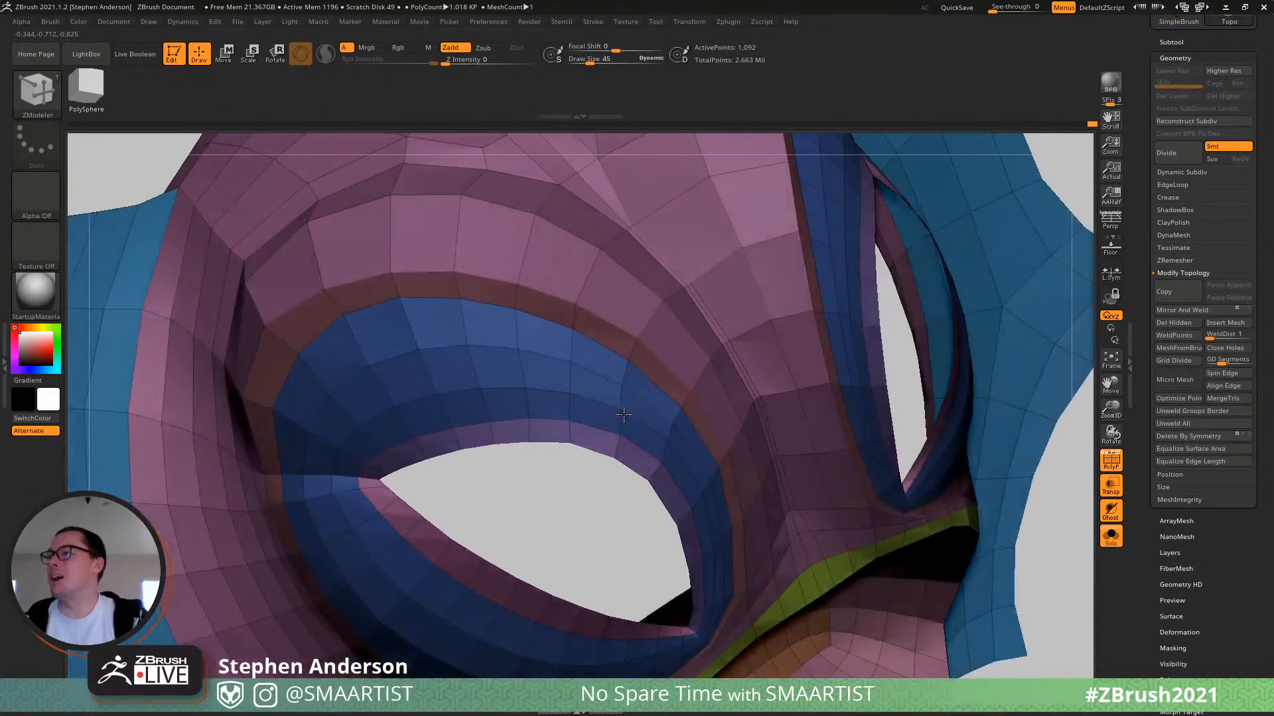
{"action": "mouse_move", "coordinate": [631, 368]}
{"action": "right_mouse_down"}
{"action": "mouse_move", "coordinate": [654, 426]}
{"action": "mouse_move", "coordinate": [675, 436]}
{"action": "mouse_move", "coordinate": [672, 422]}
{"action": "right_mouse_up"}
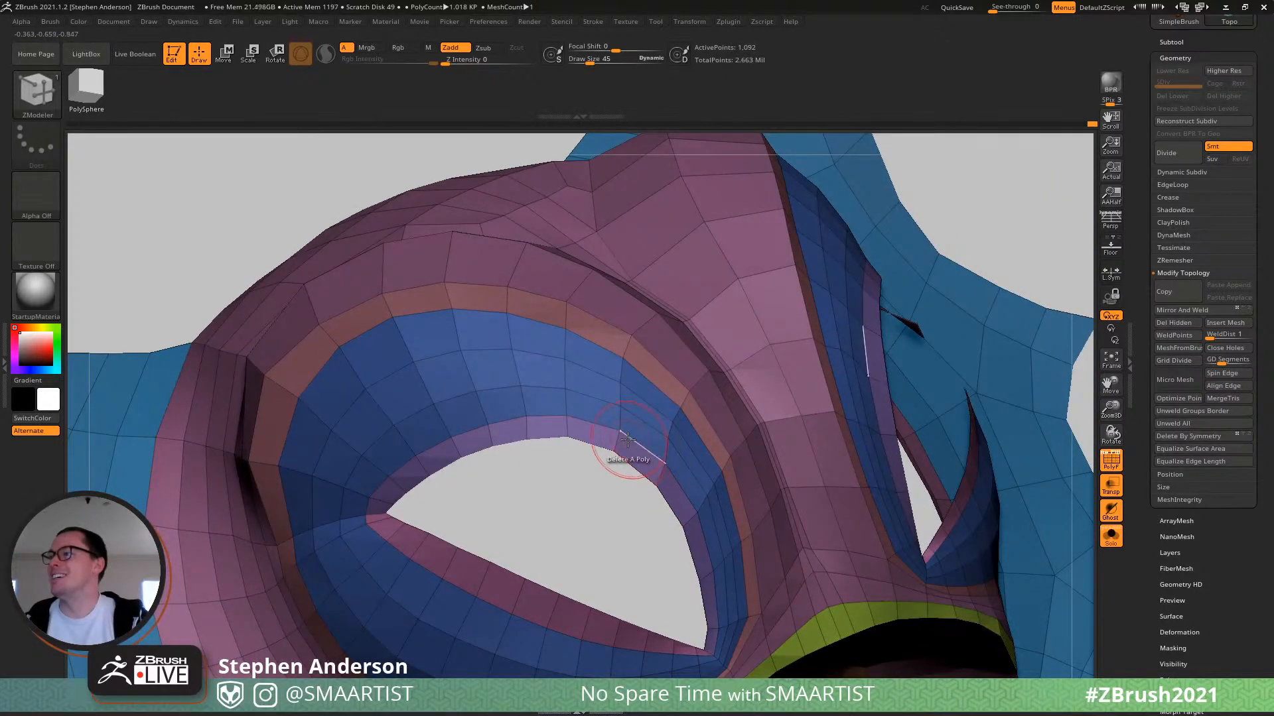
{"action": "mouse_move", "coordinate": [626, 439]}
{"action": "right_mouse_down"}
{"action": "mouse_move", "coordinate": [597, 405]}
{"action": "mouse_move", "coordinate": [560, 434]}
{"action": "right_mouse_up"}
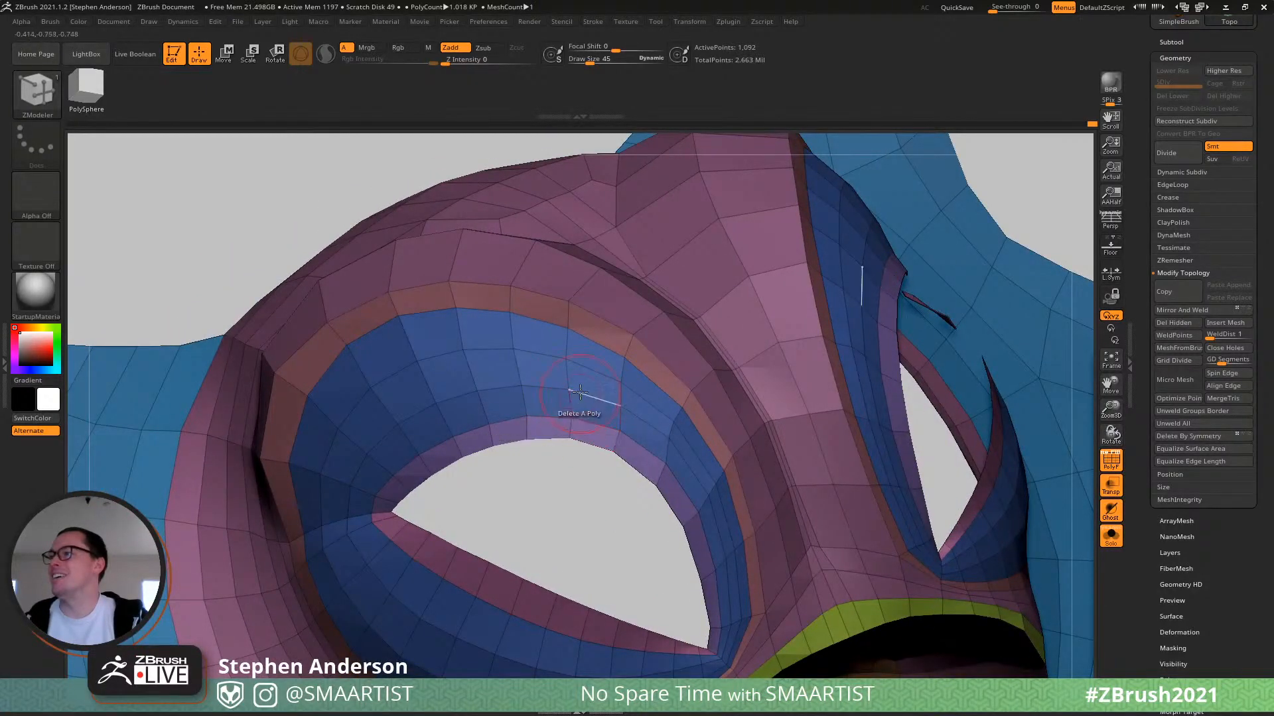
{"action": "right_click_drag", "start_coordinate": [569, 362], "coordinate": [663, 403]}
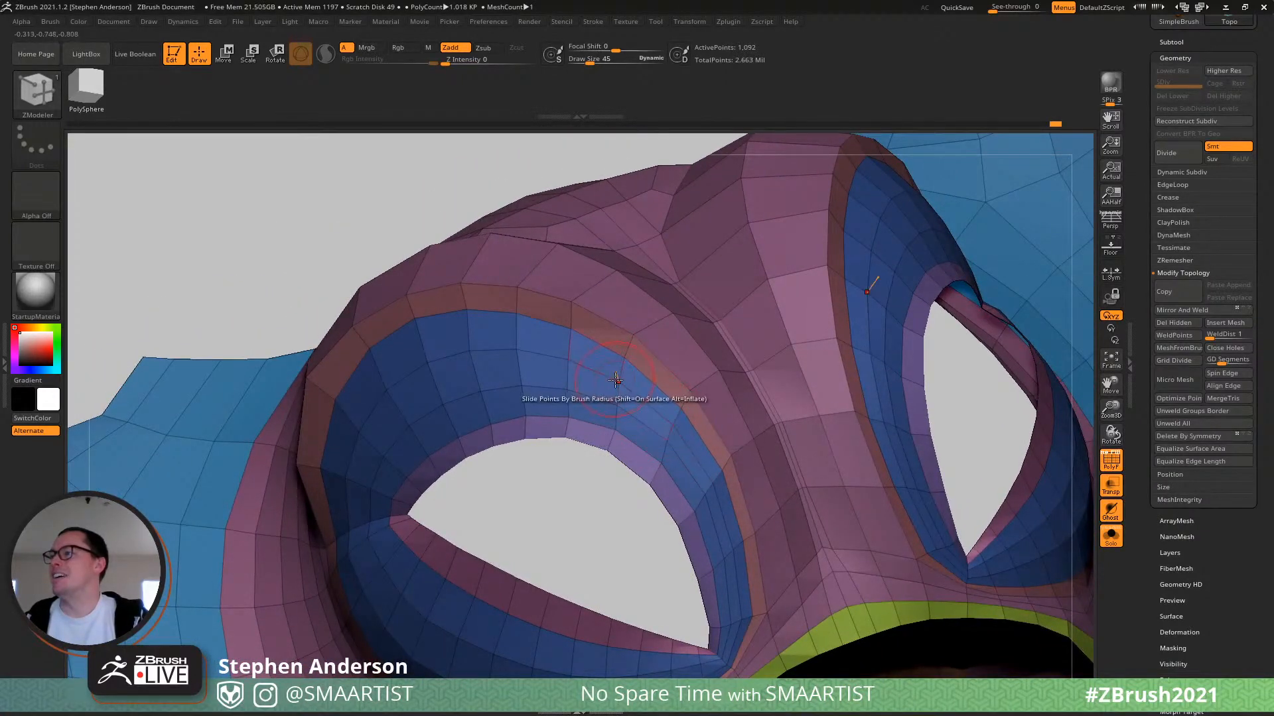
{"action": "right_click_drag", "start_coordinate": [623, 385], "coordinate": [654, 362]}
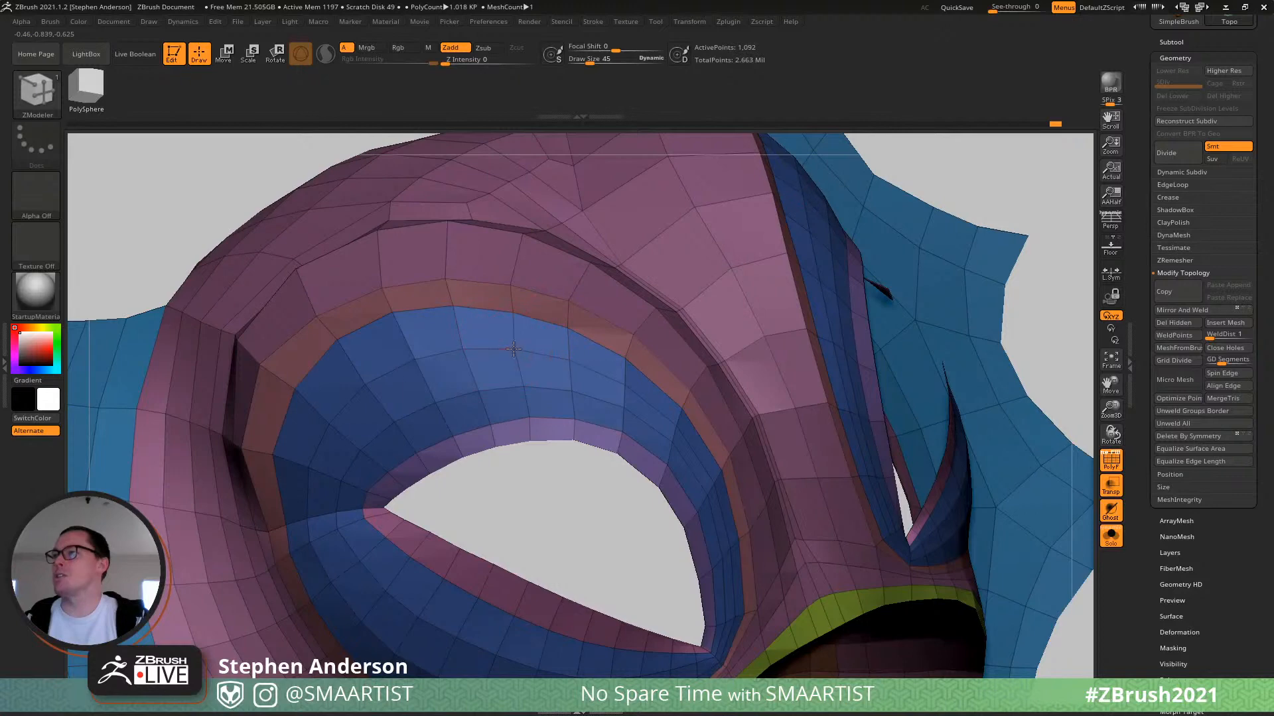
{"action": "right_click_drag", "start_coordinate": [535, 334], "coordinate": [543, 416]}
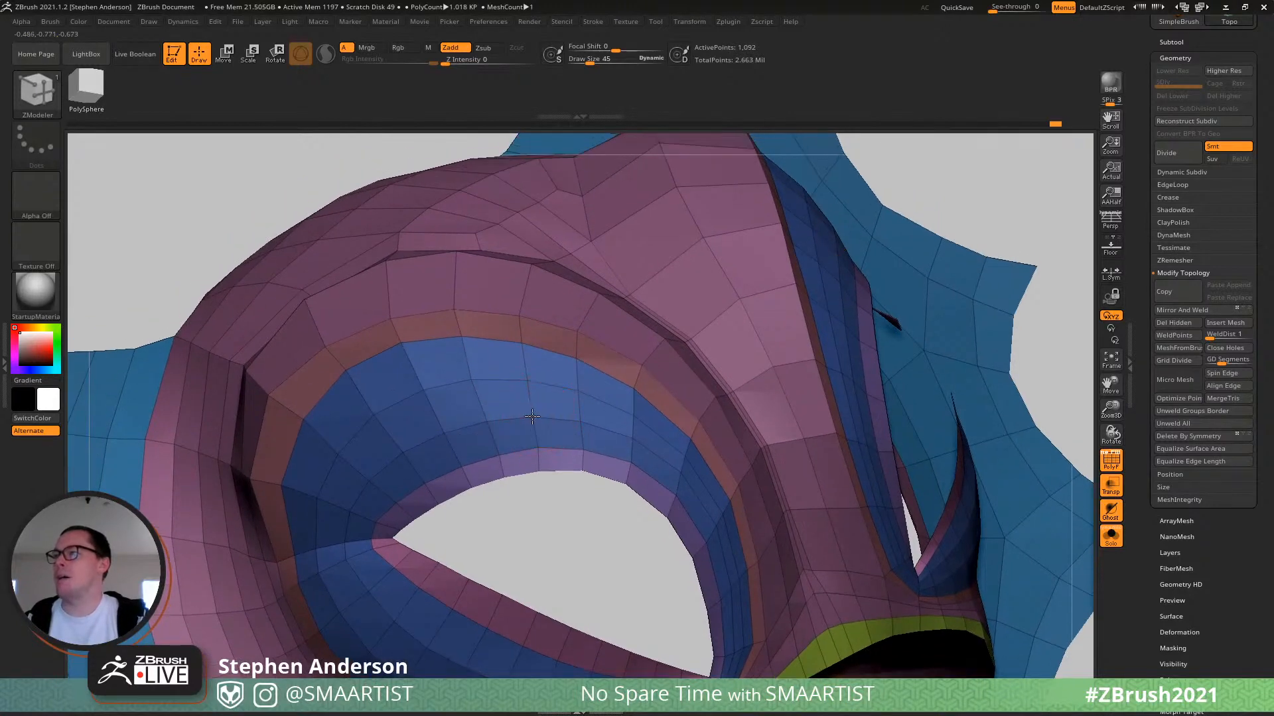
{"action": "mouse_move", "coordinate": [541, 467]}
{"action": "right_mouse_down"}
{"action": "mouse_move", "coordinate": [580, 459]}
{"action": "mouse_move", "coordinate": [548, 488]}
{"action": "mouse_move", "coordinate": [556, 456]}
{"action": "mouse_move", "coordinate": [541, 444]}
{"action": "mouse_move", "coordinate": [531, 464]}
{"action": "mouse_move", "coordinate": [524, 381]}
{"action": "mouse_move", "coordinate": [551, 424]}
{"action": "right_mouse_up"}
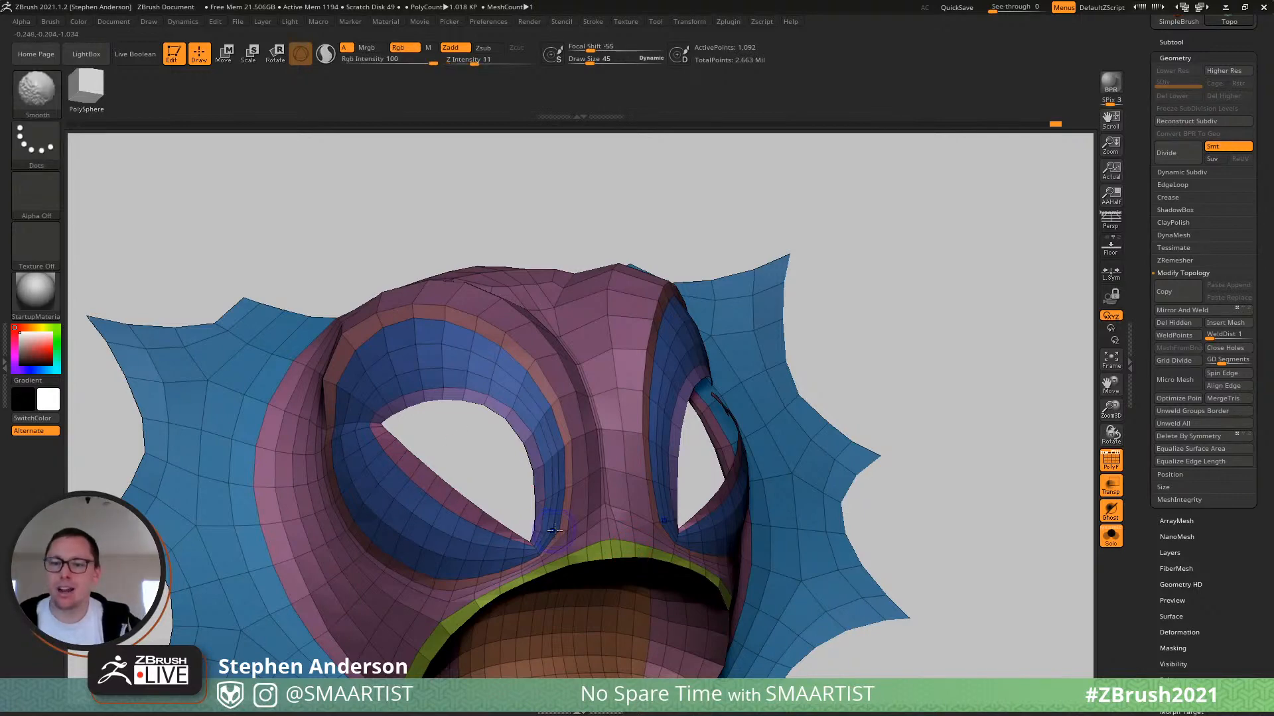
Hide the polyframe to check the shaded shape of the whole head, and show it again.
{"action": "key", "text": "shift+f"}
{"action": "mouse_move", "coordinate": [467, 479]}
{"action": "right_mouse_down"}
{"action": "mouse_move", "coordinate": [426, 474]}
{"action": "mouse_move", "coordinate": [517, 474]}
{"action": "mouse_move", "coordinate": [514, 404]}
{"action": "mouse_move", "coordinate": [481, 458]}
{"action": "right_mouse_up"}
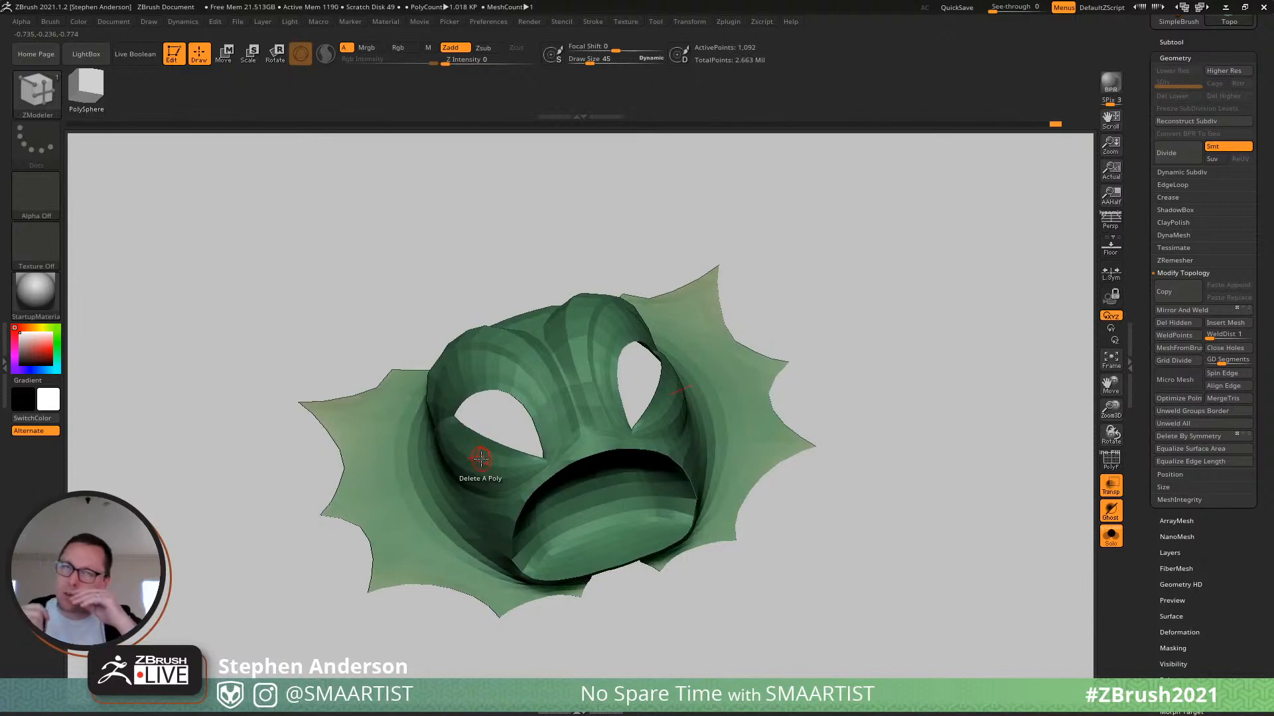
{"action": "mouse_move", "coordinate": [576, 477]}
{"action": "right_mouse_down"}
{"action": "mouse_move", "coordinate": [637, 472]}
{"action": "mouse_move", "coordinate": [431, 464]}
{"action": "mouse_move", "coordinate": [637, 456]}
{"action": "mouse_move", "coordinate": [539, 454]}
{"action": "mouse_move", "coordinate": [659, 596]}
{"action": "mouse_move", "coordinate": [464, 444]}
{"action": "mouse_move", "coordinate": [425, 464]}
{"action": "mouse_move", "coordinate": [444, 455]}
{"action": "right_mouse_up"}
{"action": "key", "text": "shift+f"}
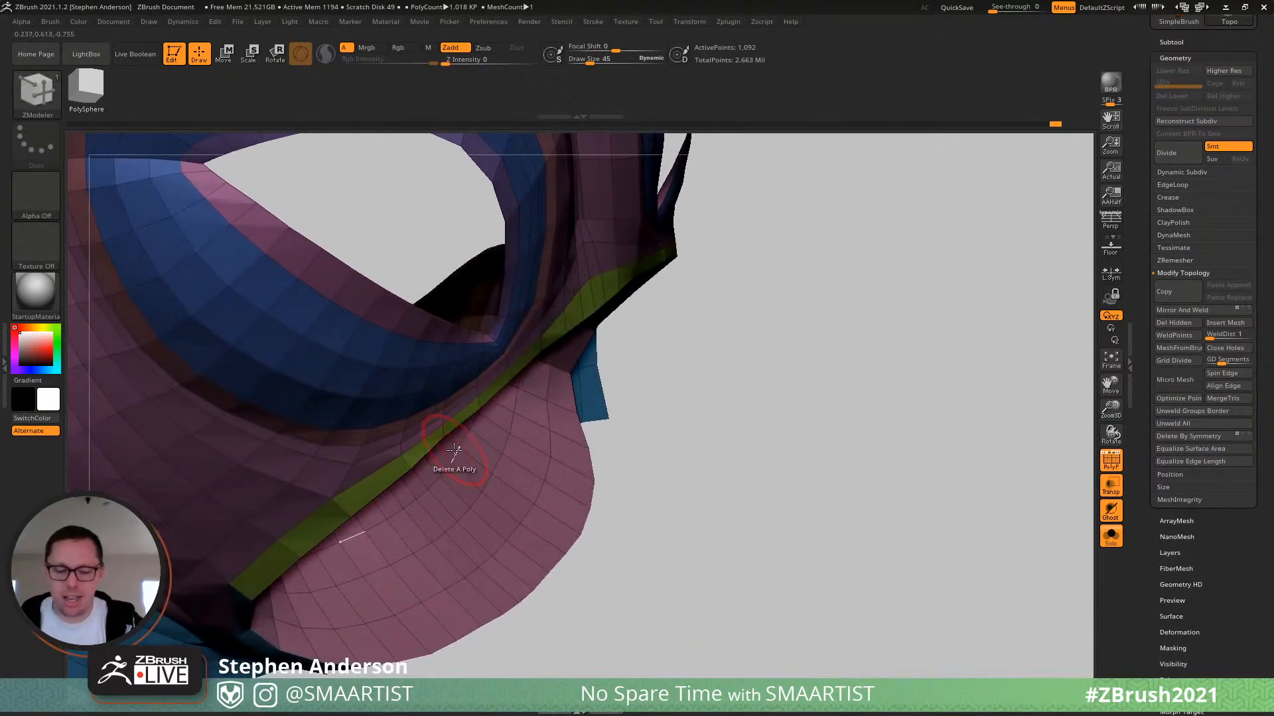
Select the Move brush with draw size 30 and adjust the points between the lower eyelid and the green mouth rim.
{"action": "key", "text": "b"}
{"action": "key", "text": "m"}
{"action": "key", "text": "v"}
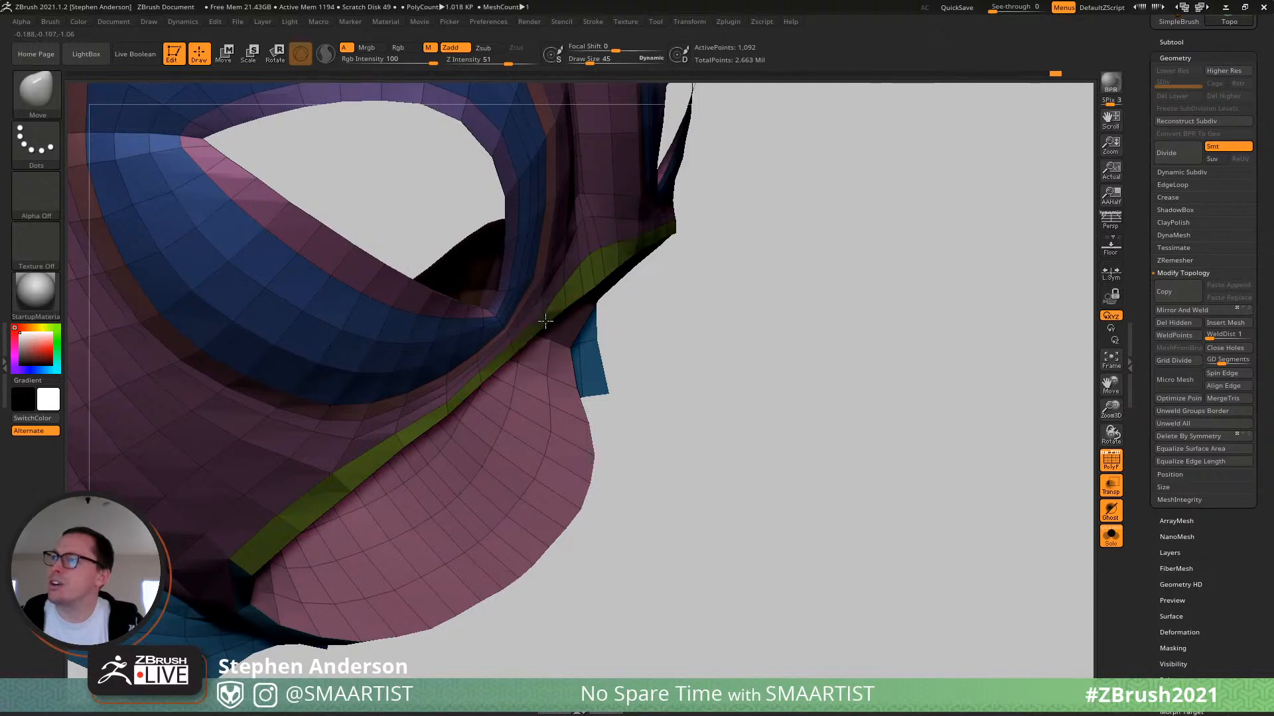
{"action": "mouse_move", "coordinate": [557, 303]}
{"action": "right_mouse_down"}
{"action": "mouse_move", "coordinate": [492, 261]}
{"action": "mouse_move", "coordinate": [554, 355]}
{"action": "mouse_move", "coordinate": [525, 528]}
{"action": "right_mouse_up"}
{"action": "left_click_drag", "start_coordinate": [508, 457], "coordinate": [506, 456]}
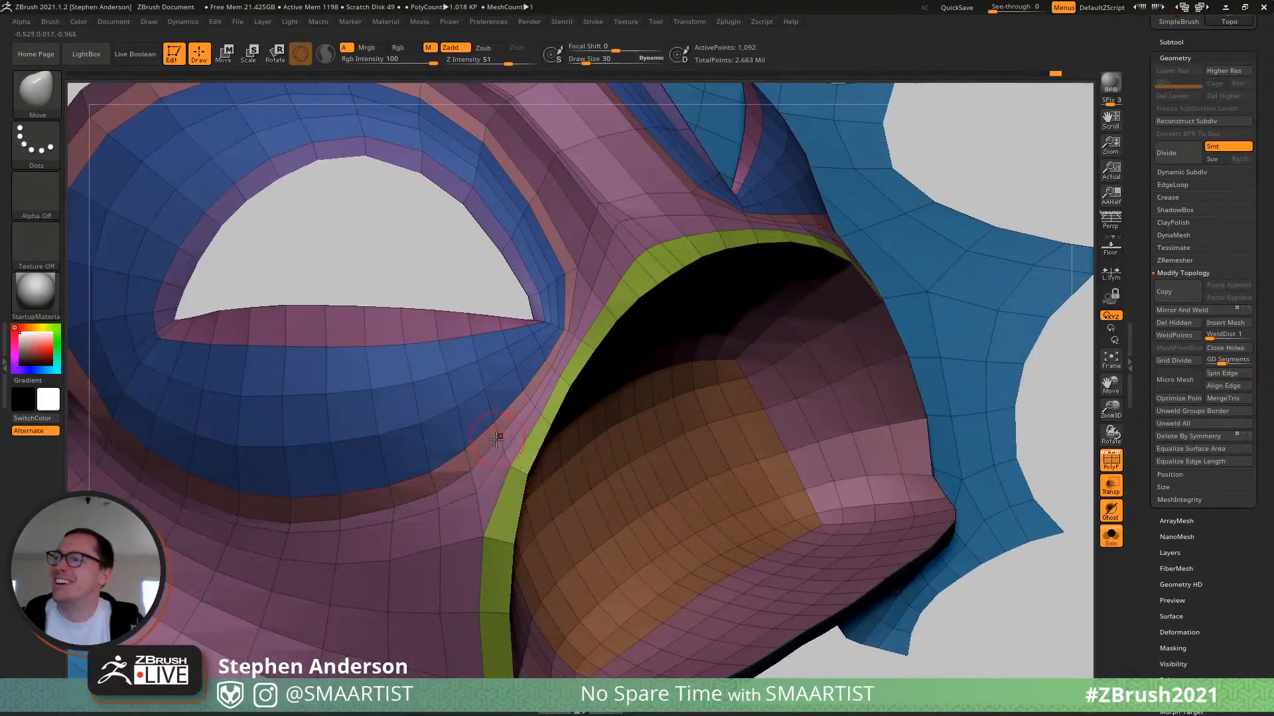
{"action": "right_click_drag", "start_coordinate": [503, 469], "coordinate": [501, 416]}
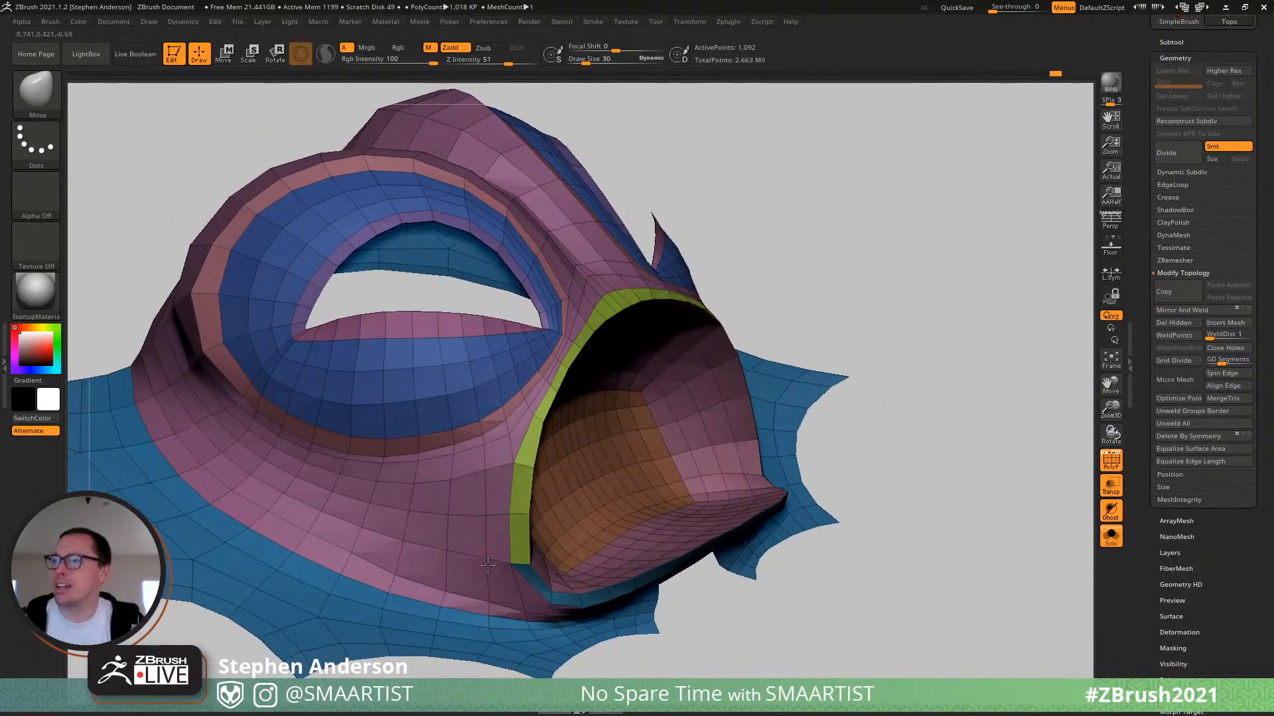
Switch to the ZModeler brush and delete the polygon at the mouth corner below the green rim.
{"action": "mouse_move", "coordinate": [488, 564]}
{"action": "right_mouse_down"}
{"action": "mouse_move", "coordinate": [470, 527]}
{"action": "mouse_move", "coordinate": [482, 529]}
{"action": "mouse_move", "coordinate": [478, 448]}
{"action": "mouse_move", "coordinate": [452, 512]}
{"action": "mouse_move", "coordinate": [518, 458]}
{"action": "mouse_move", "coordinate": [502, 468]}
{"action": "mouse_move", "coordinate": [430, 417]}
{"action": "mouse_move", "coordinate": [401, 355]}
{"action": "right_mouse_up"}
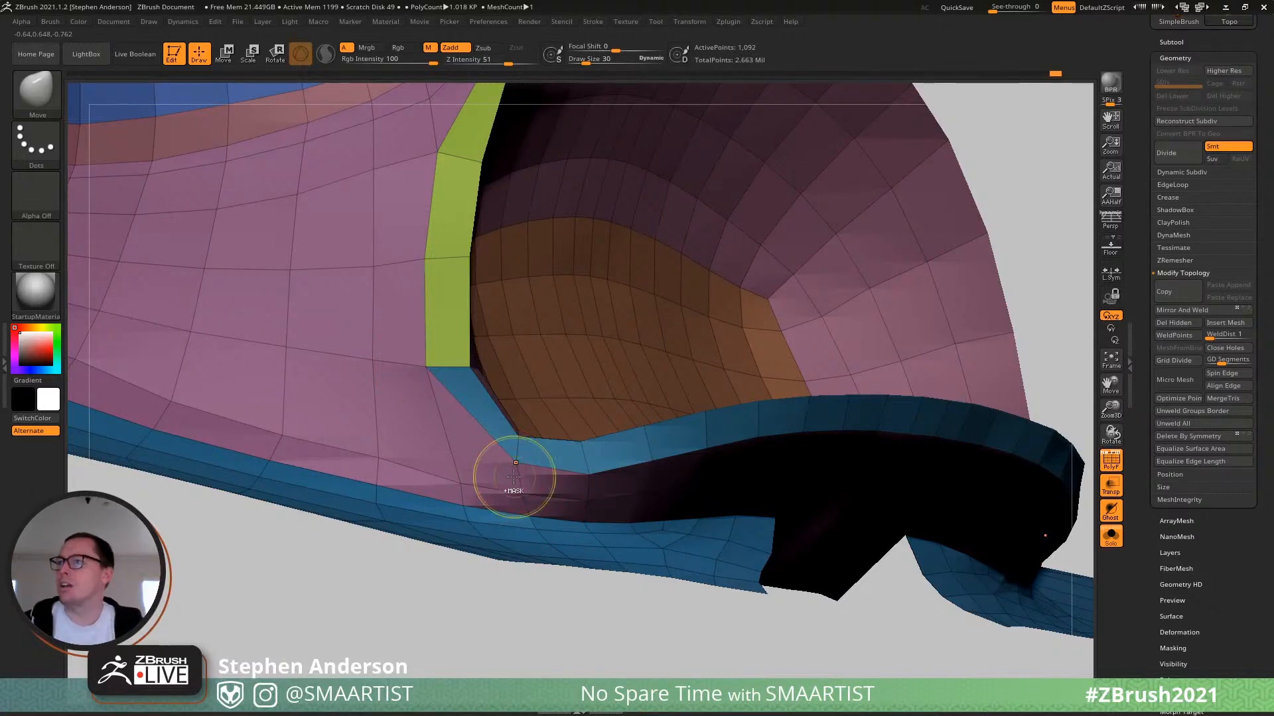
{"action": "mouse_move", "coordinate": [514, 476]}
{"action": "right_mouse_down"}
{"action": "mouse_move", "coordinate": [526, 430]}
{"action": "mouse_move", "coordinate": [496, 452]}
{"action": "mouse_move", "coordinate": [507, 471]}
{"action": "mouse_move", "coordinate": [510, 455]}
{"action": "right_mouse_up"}
{"action": "key", "text": "b"}
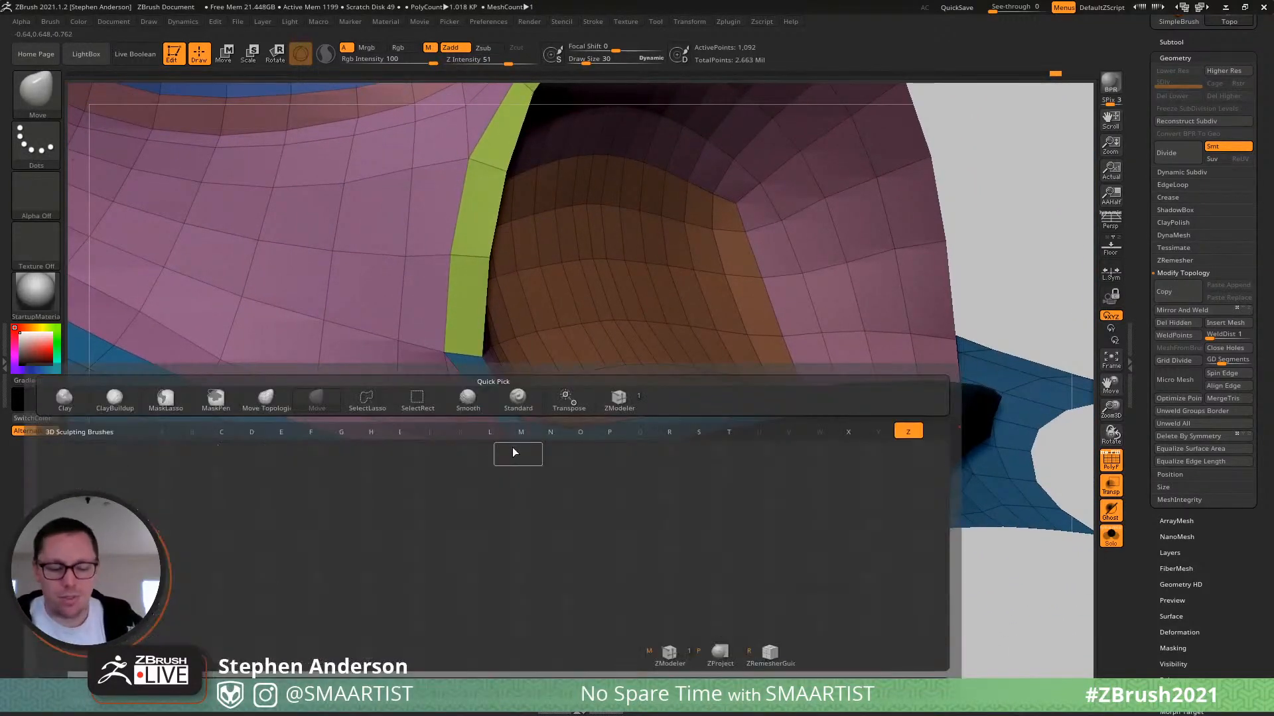
{"action": "key", "text": "m"}
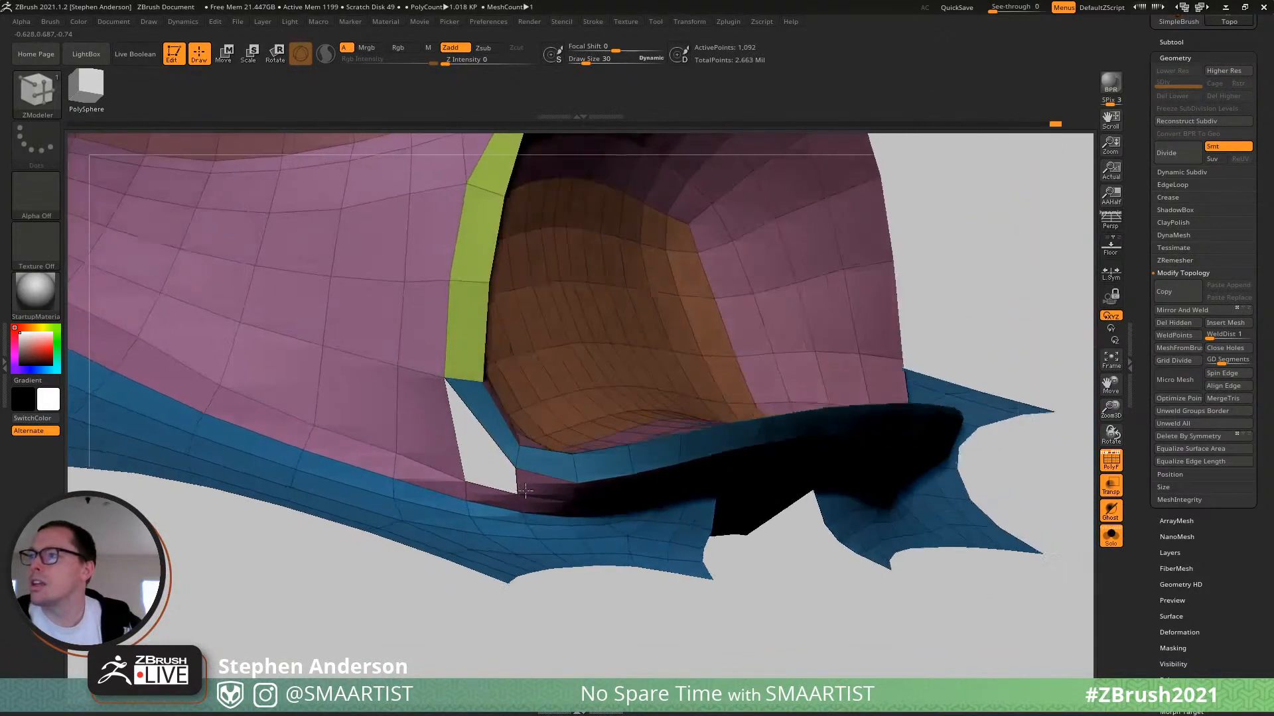
Set the ZModeler edge action to Collapse and collapse the edges below the hole at the mouth corner.
{"action": "mouse_move", "coordinate": [525, 490]}
{"action": "right_mouse_down"}
{"action": "mouse_move", "coordinate": [489, 436]}
{"action": "mouse_move", "coordinate": [473, 453]}
{"action": "mouse_move", "coordinate": [475, 429]}
{"action": "mouse_move", "coordinate": [504, 449]}
{"action": "mouse_move", "coordinate": [419, 412]}
{"action": "mouse_move", "coordinate": [474, 441]}
{"action": "mouse_move", "coordinate": [520, 501]}
{"action": "mouse_move", "coordinate": [451, 444]}
{"action": "mouse_move", "coordinate": [474, 422]}
{"action": "right_mouse_up"}
{"action": "right_click_drag", "start_coordinate": [590, 451], "coordinate": [499, 475]}
{"action": "key", "text": "space"}
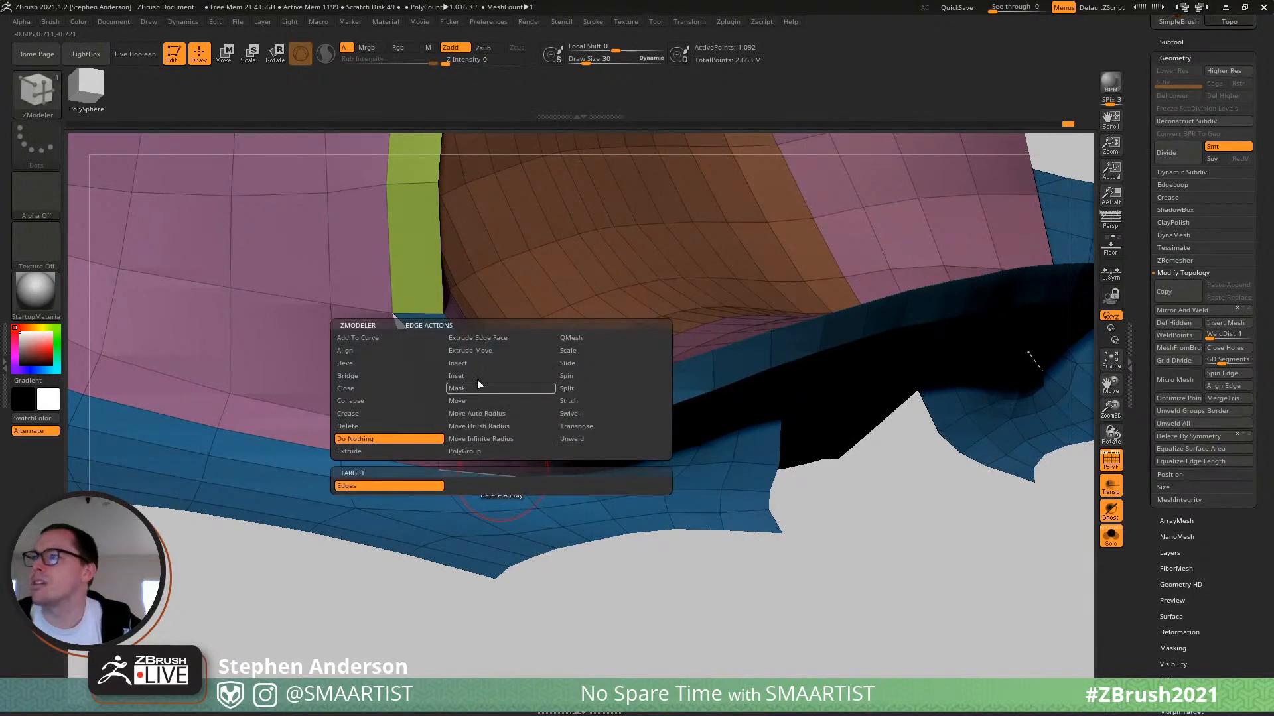
{"action": "left_click", "coordinate": [366, 401]}
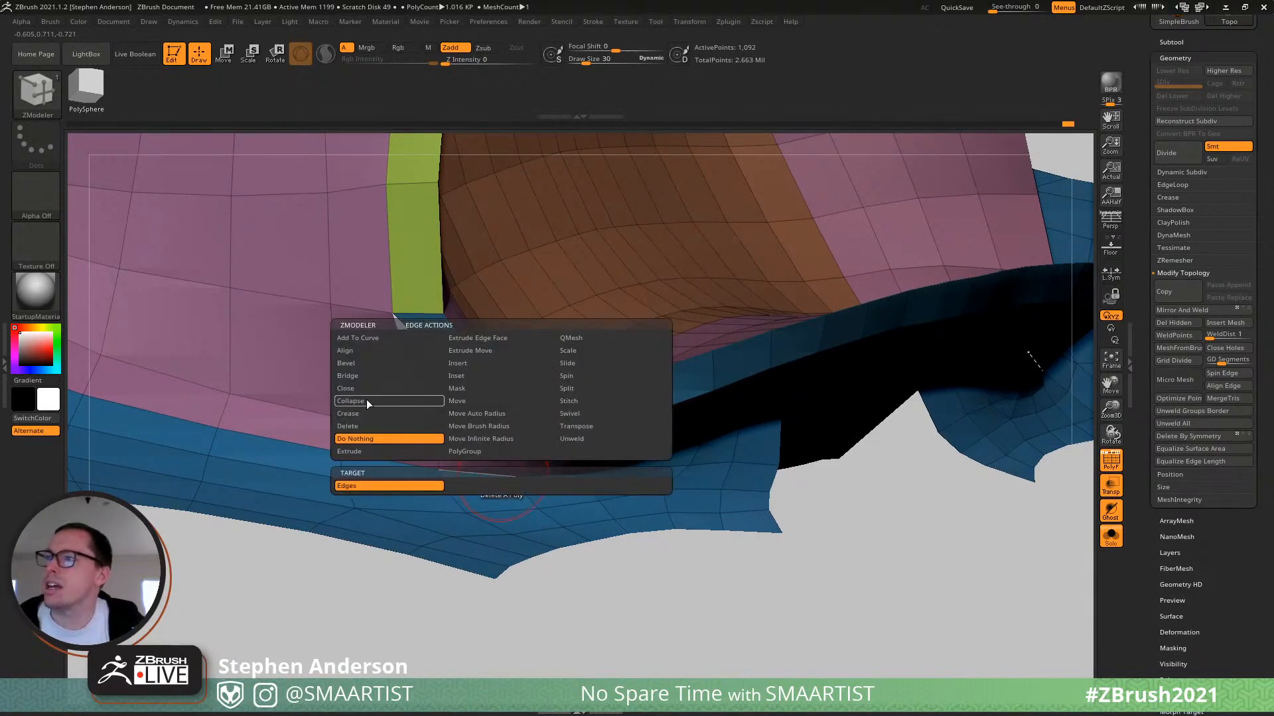
{"action": "left_click", "coordinate": [527, 510]}
{"action": "right_click_drag", "start_coordinate": [527, 510], "coordinate": [448, 446]}
{"action": "left_click_drag", "start_coordinate": [446, 445], "coordinate": [470, 476]}
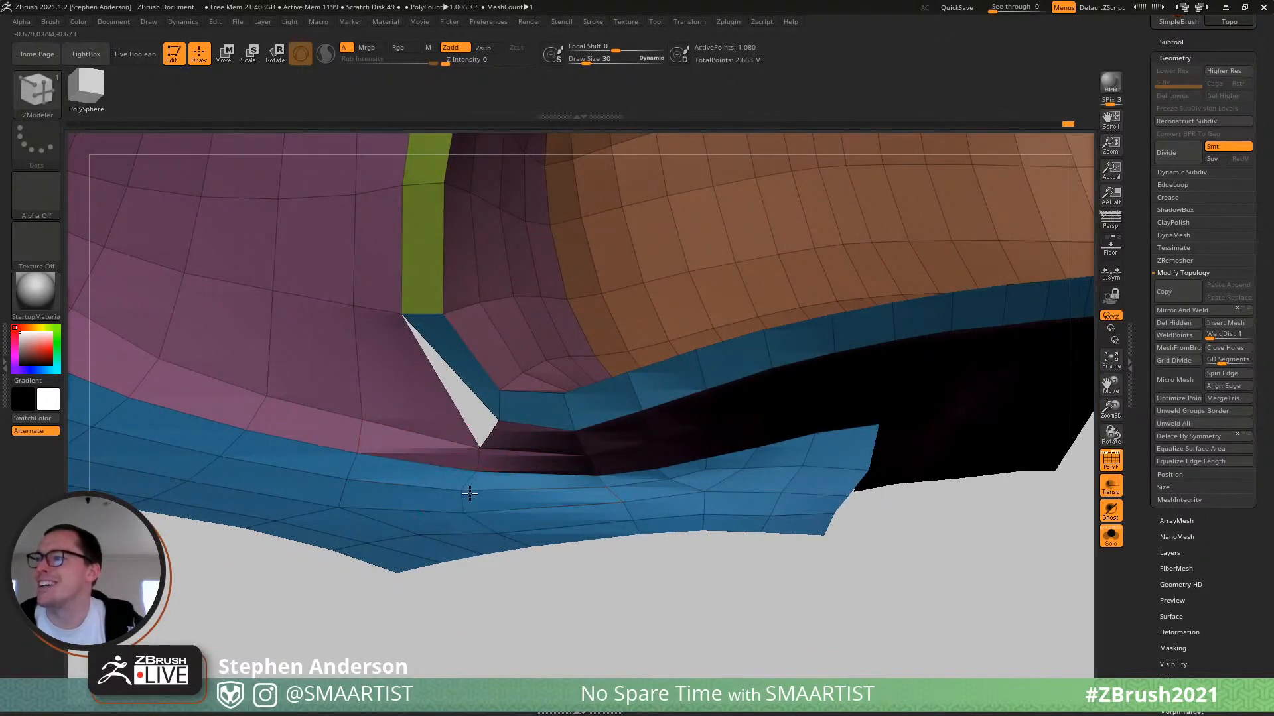
Delete the pink polygon beside the narrow hole at the mouth corner, below the green rim.
{"action": "right_click_drag", "start_coordinate": [493, 506], "coordinate": [591, 468]}
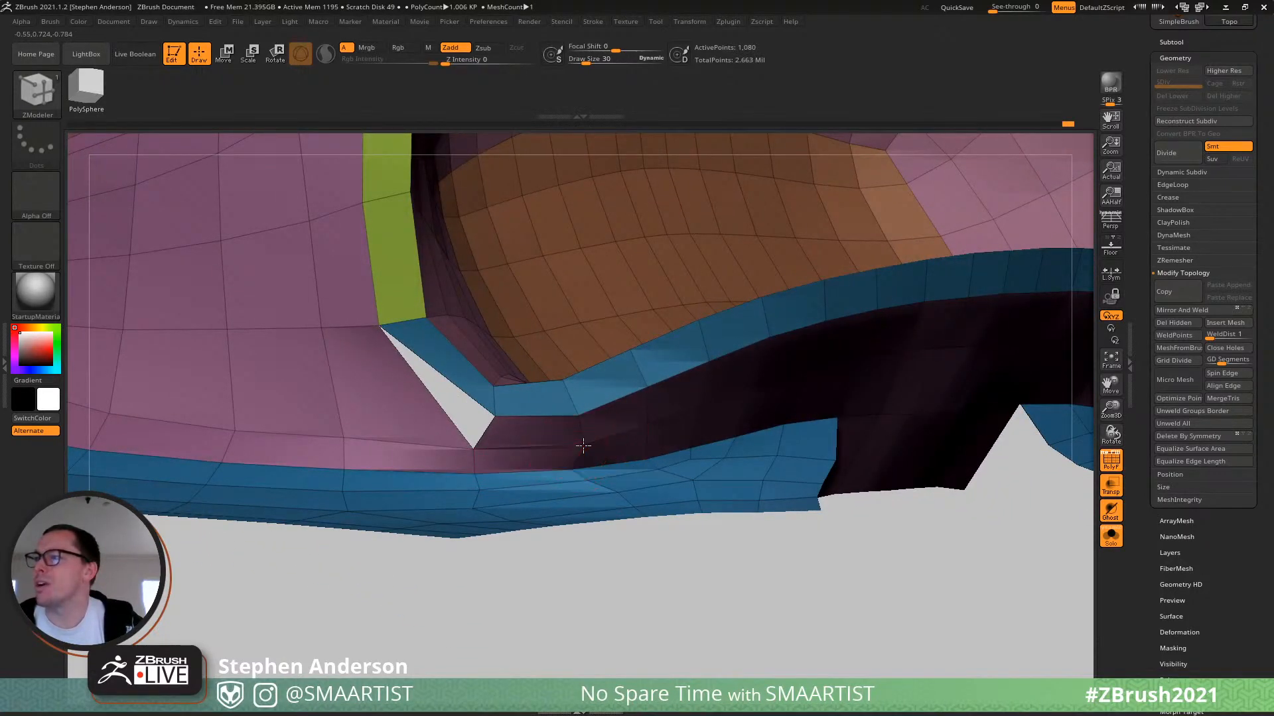
{"action": "right_click_drag", "start_coordinate": [593, 420], "coordinate": [597, 441]}
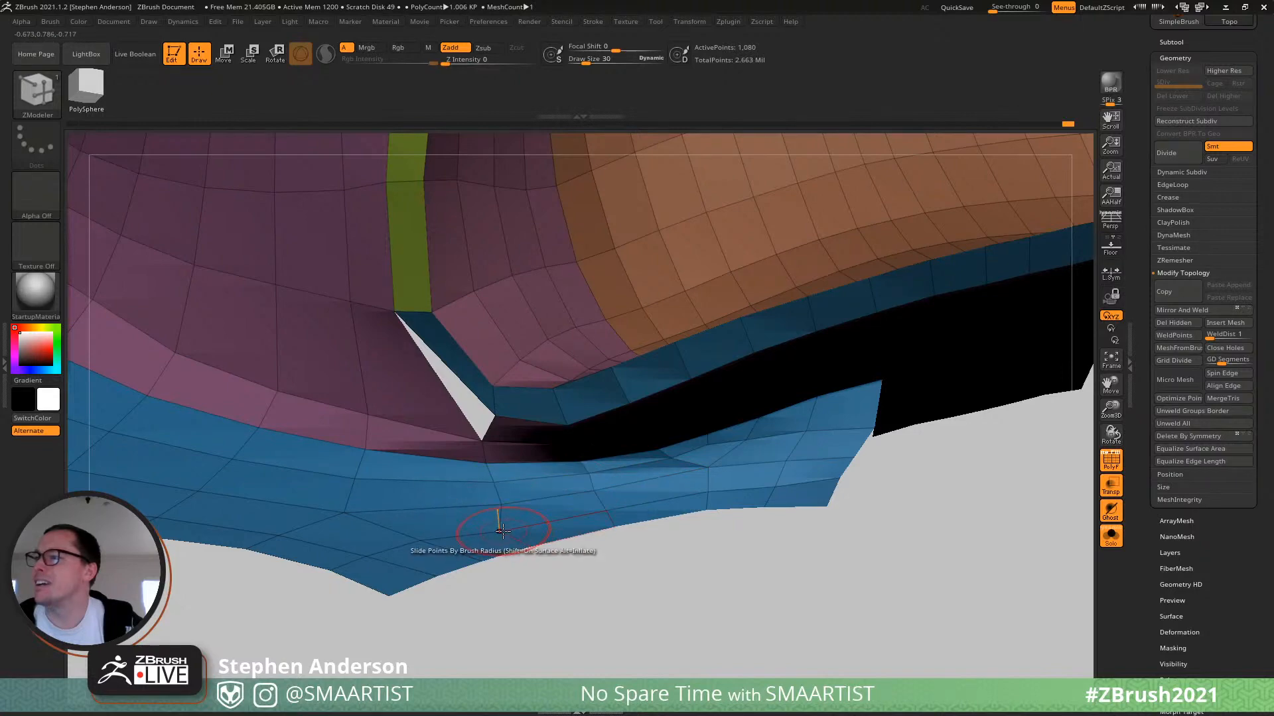
{"action": "right_click_drag", "start_coordinate": [523, 525], "coordinate": [491, 609]}
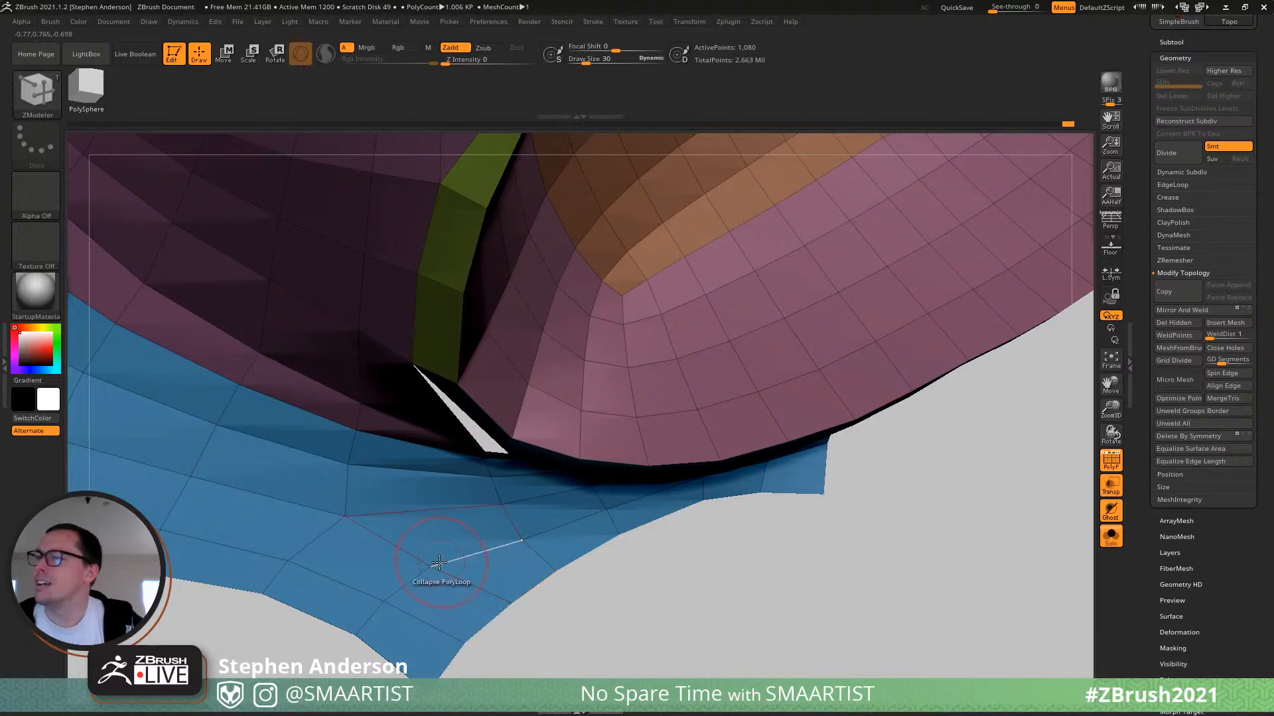
{"action": "mouse_move", "coordinate": [457, 549]}
{"action": "right_mouse_down"}
{"action": "mouse_move", "coordinate": [475, 476]}
{"action": "mouse_move", "coordinate": [497, 469]}
{"action": "mouse_move", "coordinate": [433, 440]}
{"action": "mouse_move", "coordinate": [464, 475]}
{"action": "right_mouse_up"}
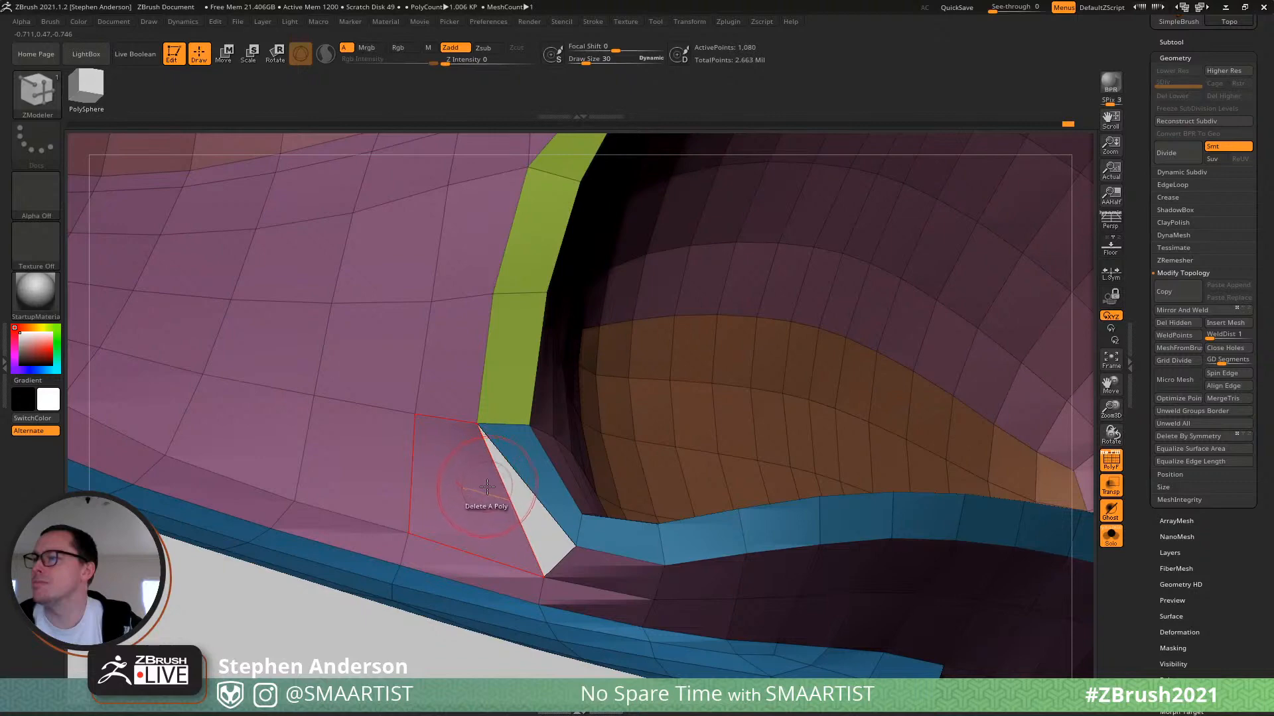
{"action": "right_click_drag", "start_coordinate": [470, 508], "coordinate": [486, 487]}
{"action": "left_click", "coordinate": [456, 447]}
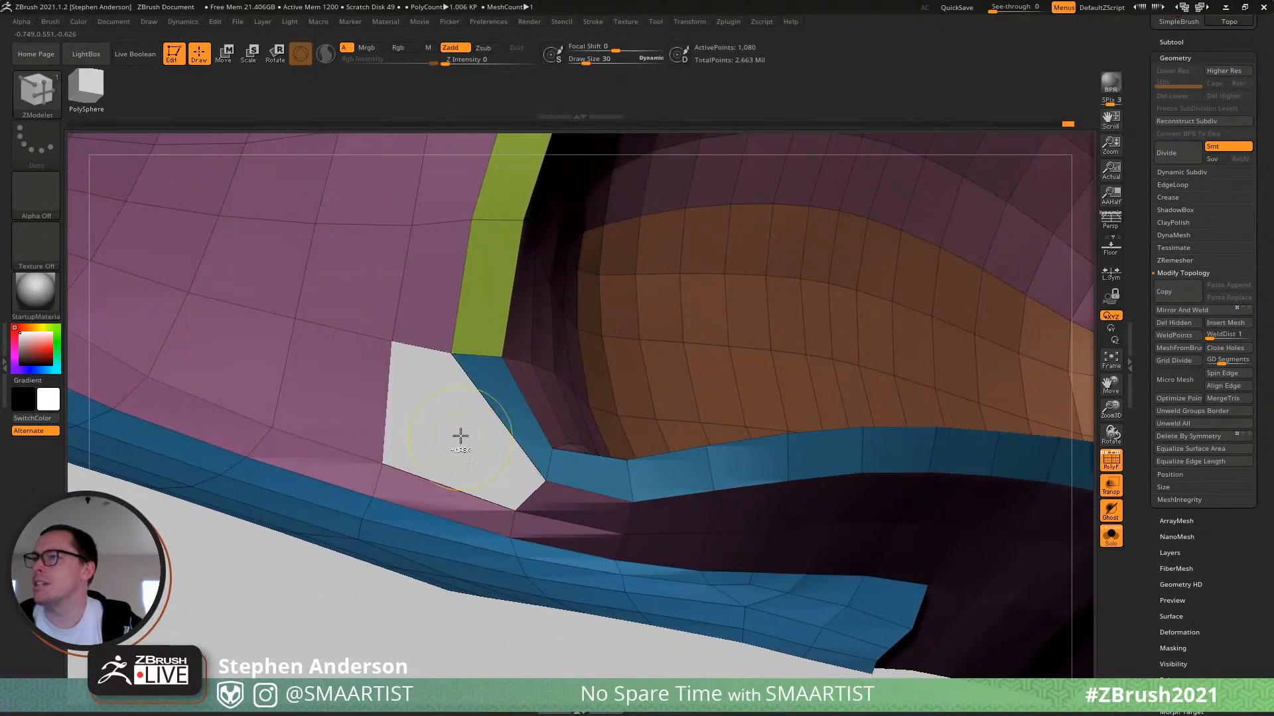
Set the ZModeler edge action to Insert and add an edge loop through the pink cheek polygons next to the hole.
{"action": "right_click_drag", "start_coordinate": [461, 438], "coordinate": [420, 426], "text": "ctrl"}
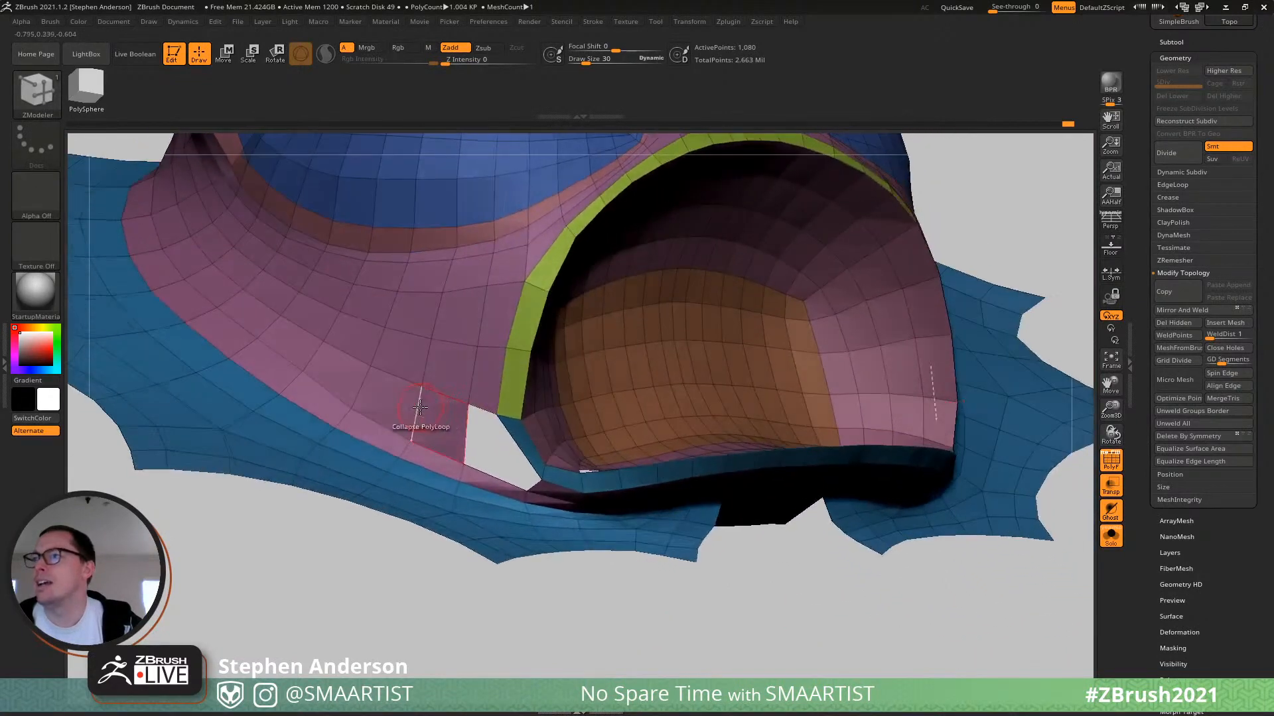
{"action": "key", "text": "space"}
{"action": "left_click", "coordinate": [390, 364]}
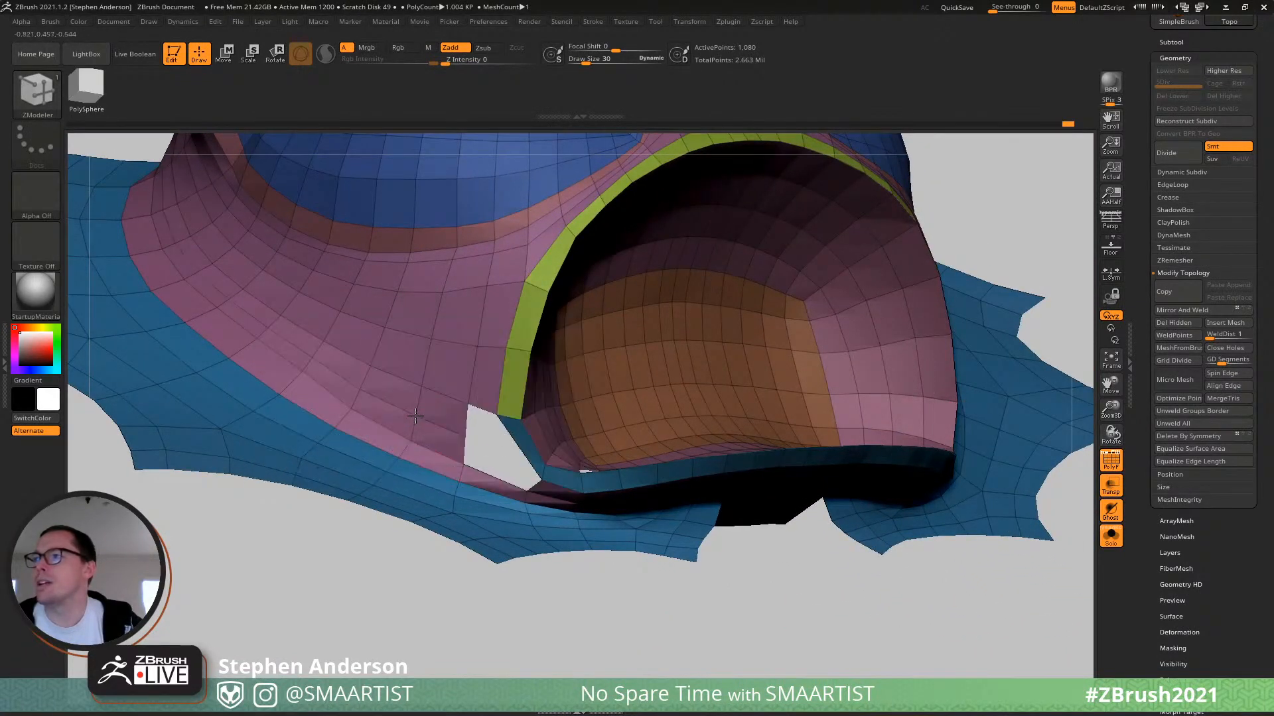
{"action": "left_click", "coordinate": [416, 420]}
{"action": "right_click_drag", "start_coordinate": [415, 420], "coordinate": [477, 443], "text": "ctrl"}
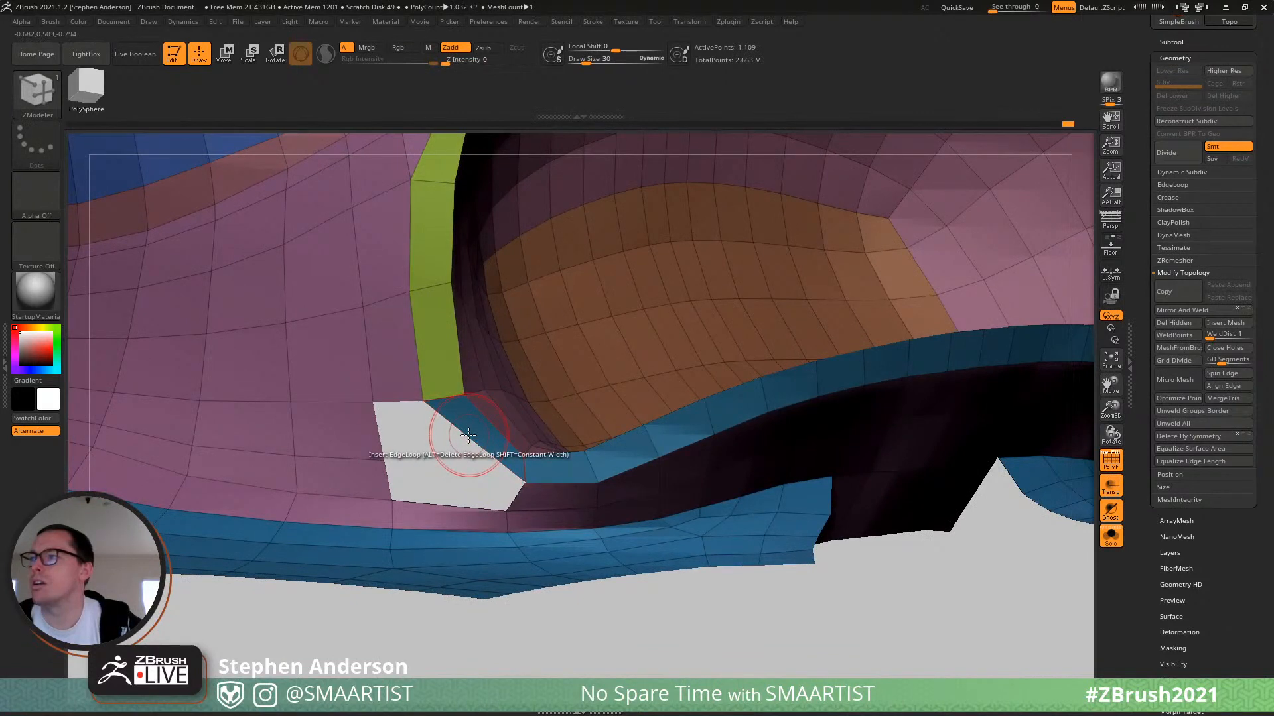
Set the ZModeler edge action to Bridge and bridge the hole's opposite edges to fill the mouth corner.
{"action": "key", "text": "space"}
{"action": "left_click", "coordinate": [323, 367]}
{"action": "left_click", "coordinate": [392, 476]}
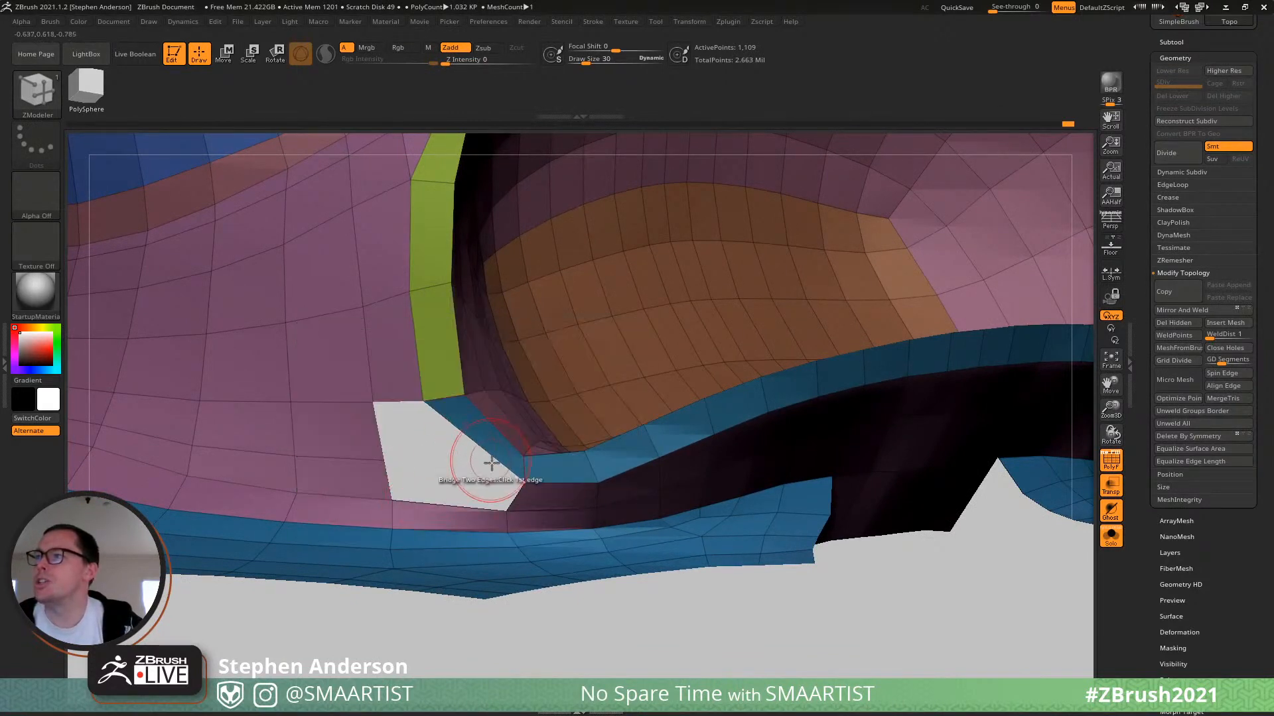
{"action": "left_click", "coordinate": [491, 462]}
{"action": "left_click", "coordinate": [397, 439]}
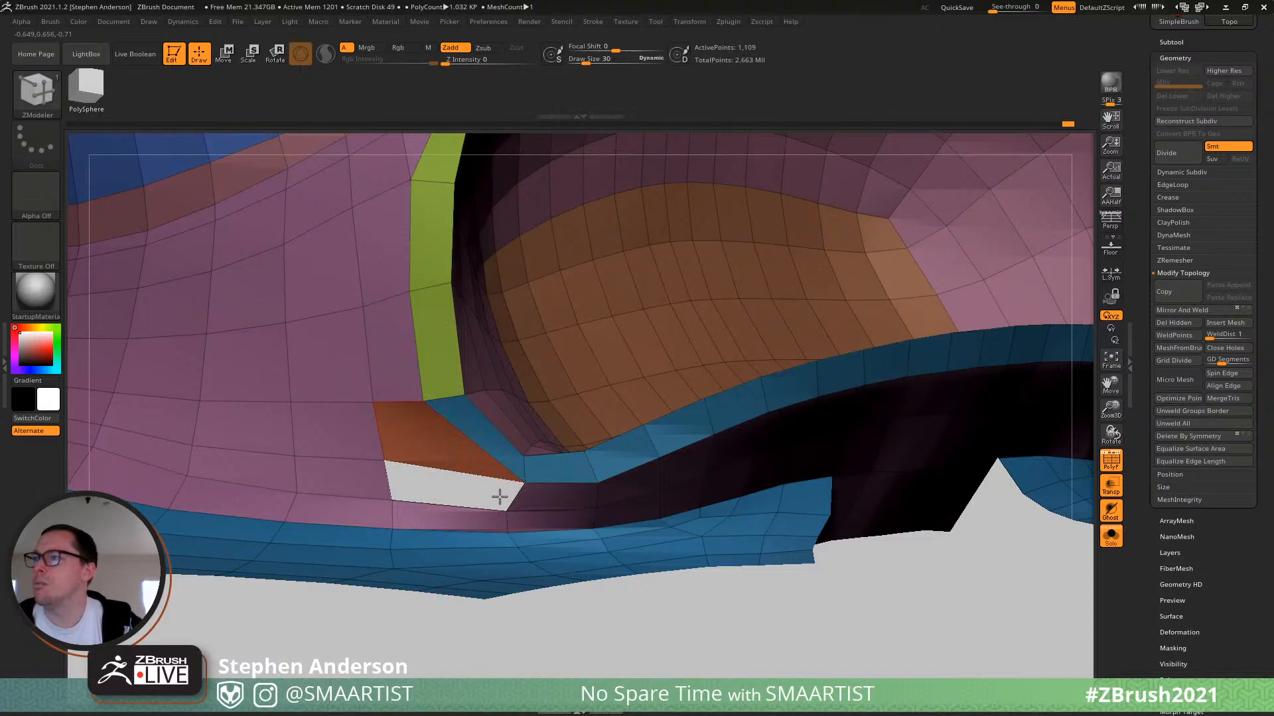
{"action": "left_click", "coordinate": [386, 476]}
Isolate the pink cheek polygons with the new bridge polygons, merge them into one polygroup, and unhide the rest of the head.
{"action": "left_click", "coordinate": [396, 466], "text": "ctrl+shift"}
{"action": "mouse_move", "coordinate": [412, 469]}
{"action": "right_mouse_down", "text": "ctrl"}
{"action": "mouse_move", "coordinate": [338, 424]}
{"action": "mouse_move", "coordinate": [432, 424]}
{"action": "mouse_move", "coordinate": [418, 401]}
{"action": "mouse_move", "coordinate": [398, 443]}
{"action": "mouse_move", "coordinate": [491, 415]}
{"action": "mouse_move", "coordinate": [484, 317]}
{"action": "mouse_move", "coordinate": [537, 221]}
{"action": "mouse_move", "coordinate": [636, 298]}
{"action": "right_mouse_up", "text": "ctrl"}
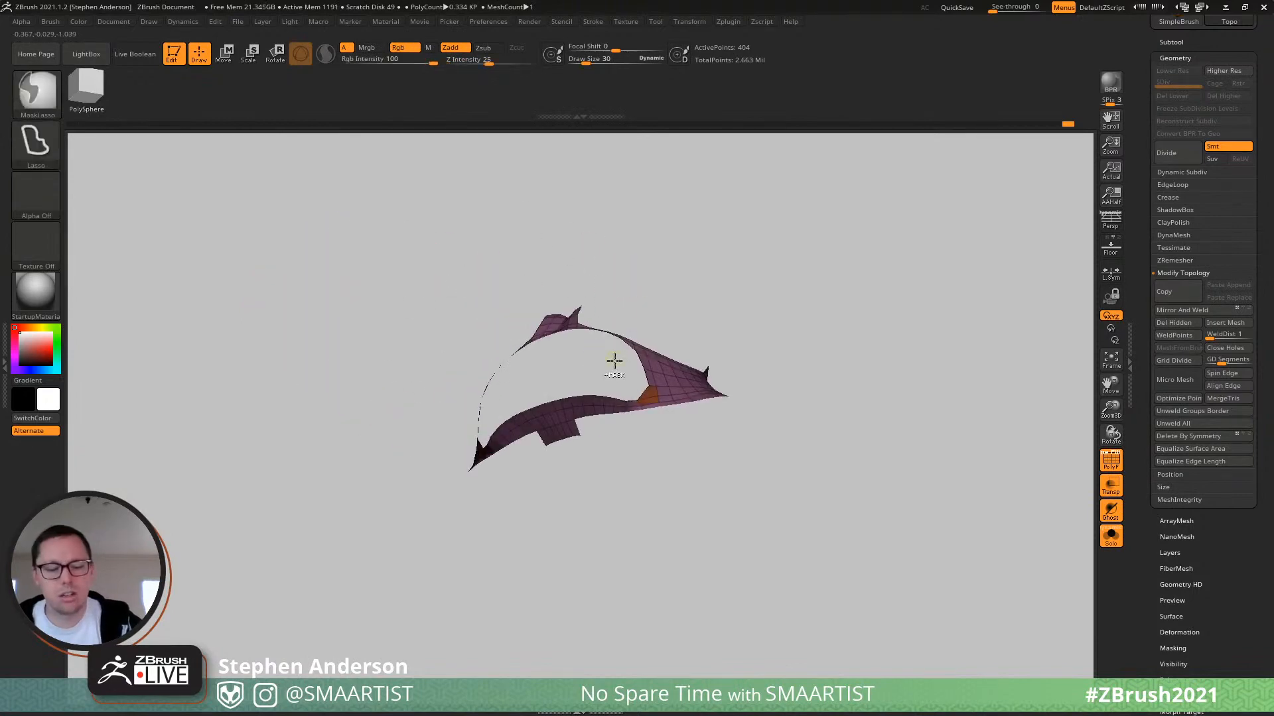
{"action": "key", "text": "ctrl+w"}
{"action": "mouse_move", "coordinate": [594, 387]}
{"action": "right_mouse_down"}
{"action": "mouse_move", "coordinate": [708, 321]}
{"action": "mouse_move", "coordinate": [583, 486]}
{"action": "mouse_move", "coordinate": [587, 530]}
{"action": "mouse_move", "coordinate": [600, 386]}
{"action": "mouse_move", "coordinate": [601, 406]}
{"action": "mouse_move", "coordinate": [479, 430]}
{"action": "mouse_move", "coordinate": [592, 406]}
{"action": "mouse_move", "coordinate": [529, 390]}
{"action": "mouse_move", "coordinate": [503, 439]}
{"action": "mouse_move", "coordinate": [495, 424]}
{"action": "mouse_move", "coordinate": [468, 436]}
{"action": "right_mouse_up"}
{"action": "left_click", "coordinate": [708, 321], "text": "ctrl+shift"}
Select the Move brush with draw size 99 and smooth the cheek polygons below the eye along the blue fin border.
{"action": "left_click", "coordinate": [587, 405]}
{"action": "key", "text": "shift"}
{"action": "key", "text": "b"}
{"action": "key", "text": "m"}
{"action": "key", "text": "v"}
{"action": "key", "text": "s"}
{"action": "key", "text": "shift"}
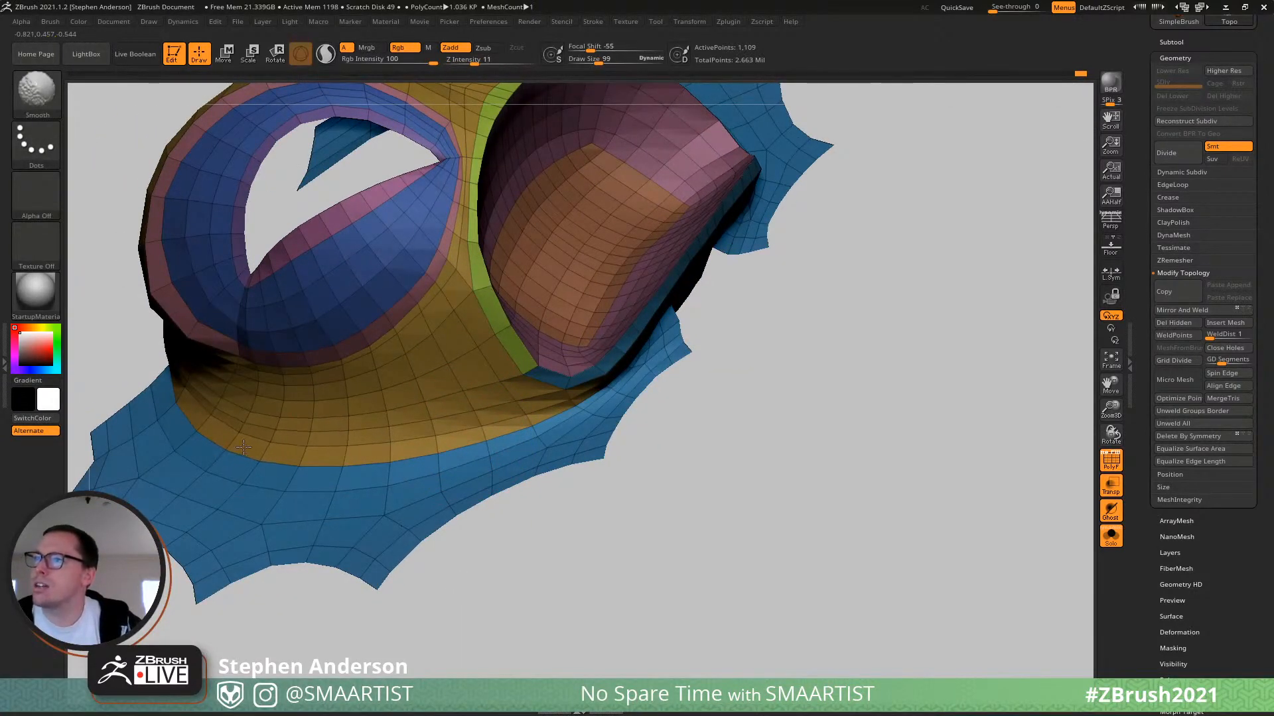
{"action": "right_click_drag", "start_coordinate": [243, 448], "coordinate": [434, 485]}
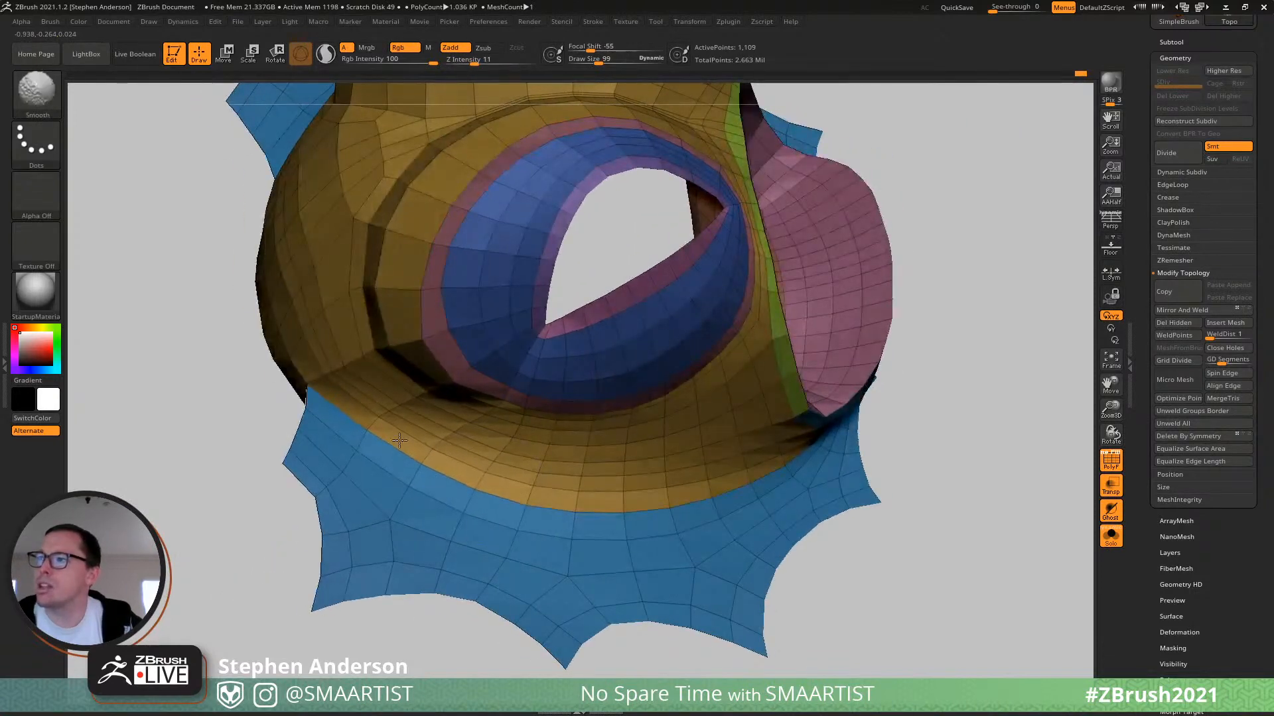
{"action": "right_click_drag", "start_coordinate": [348, 425], "coordinate": [407, 464]}
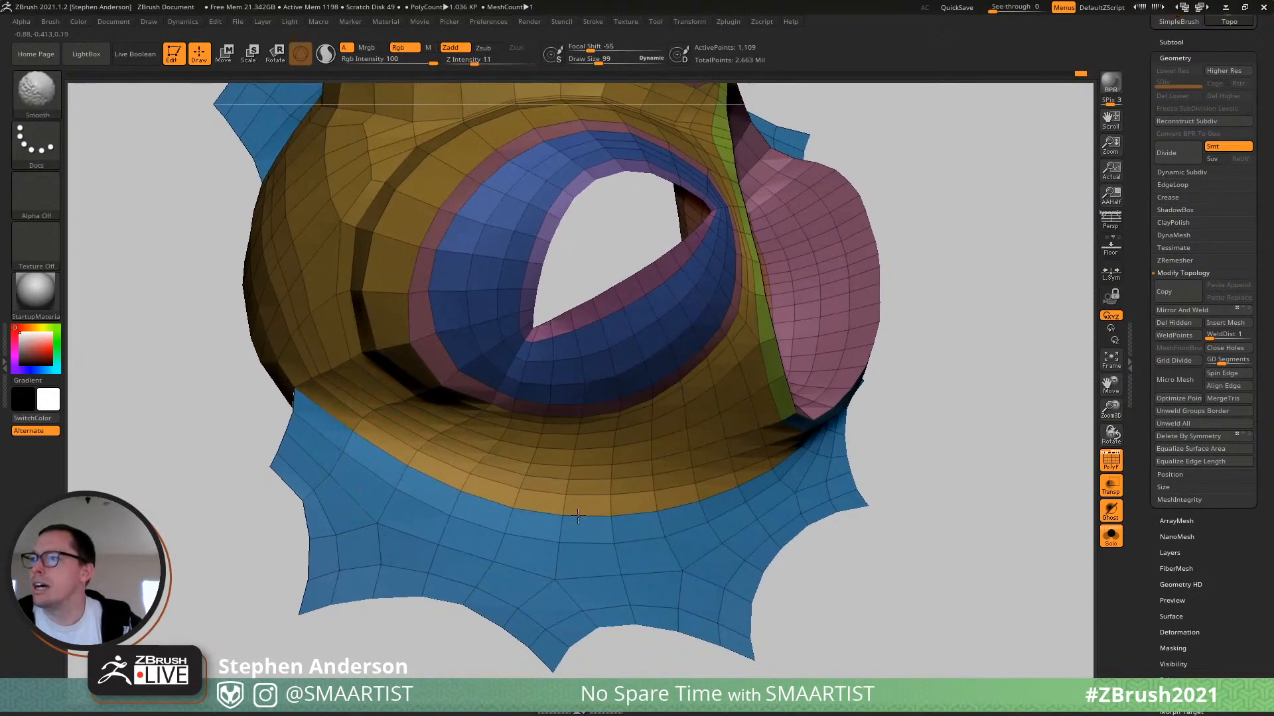
{"action": "right_click_drag", "start_coordinate": [730, 512], "coordinate": [435, 397]}
{"action": "mouse_move", "coordinate": [381, 375]}
{"action": "left_mouse_down"}
{"action": "mouse_move", "coordinate": [419, 364]}
{"action": "mouse_move", "coordinate": [448, 406]}
{"action": "left_mouse_up"}
{"action": "mouse_move", "coordinate": [314, 296]}
{"action": "right_mouse_down"}
{"action": "mouse_move", "coordinate": [418, 352]}
{"action": "mouse_move", "coordinate": [438, 412]}
{"action": "right_mouse_up"}
Reselect the Move brush, reduce the draw size to 77, and even out the cheek points beside the mouth corner.
{"action": "key", "text": "b"}
{"action": "key", "text": "m"}
{"action": "key", "text": "v"}
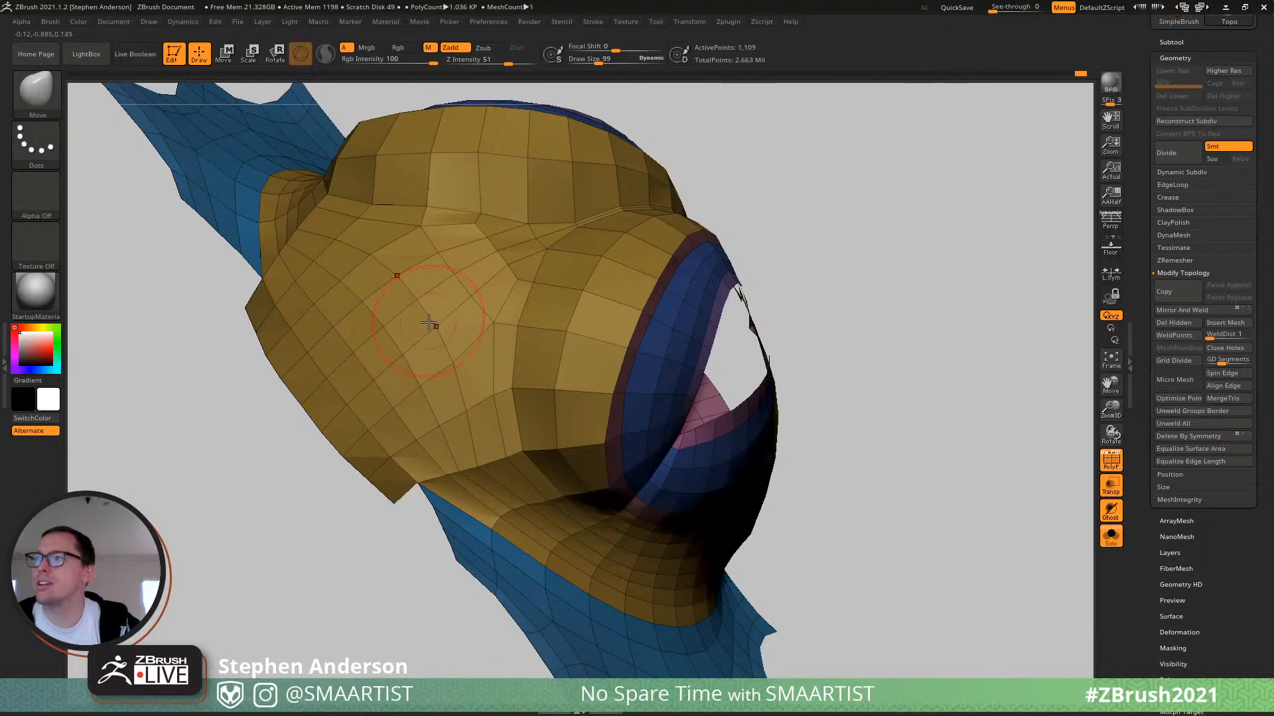
{"action": "right_click_drag", "start_coordinate": [429, 323], "coordinate": [469, 408]}
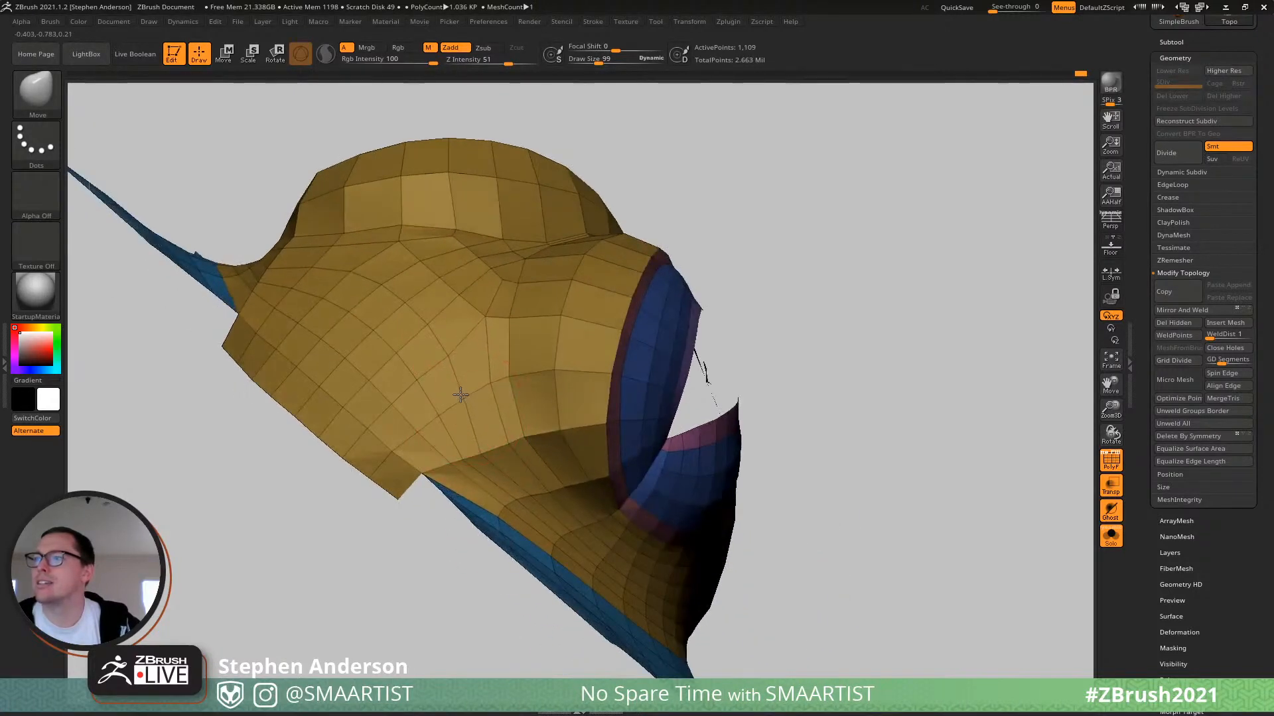
{"action": "mouse_move", "coordinate": [446, 356]}
{"action": "right_mouse_down"}
{"action": "mouse_move", "coordinate": [440, 347]}
{"action": "mouse_move", "coordinate": [458, 352]}
{"action": "right_mouse_up"}
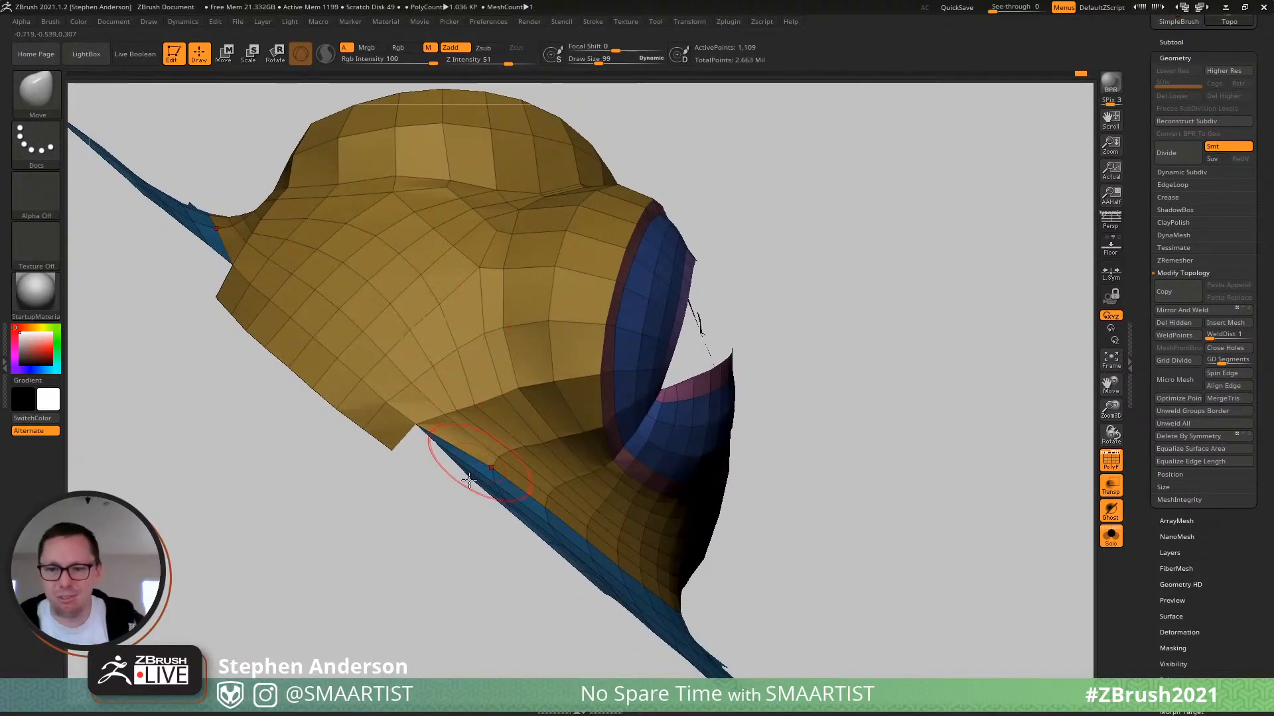
{"action": "right_click_drag", "start_coordinate": [468, 482], "coordinate": [562, 458]}
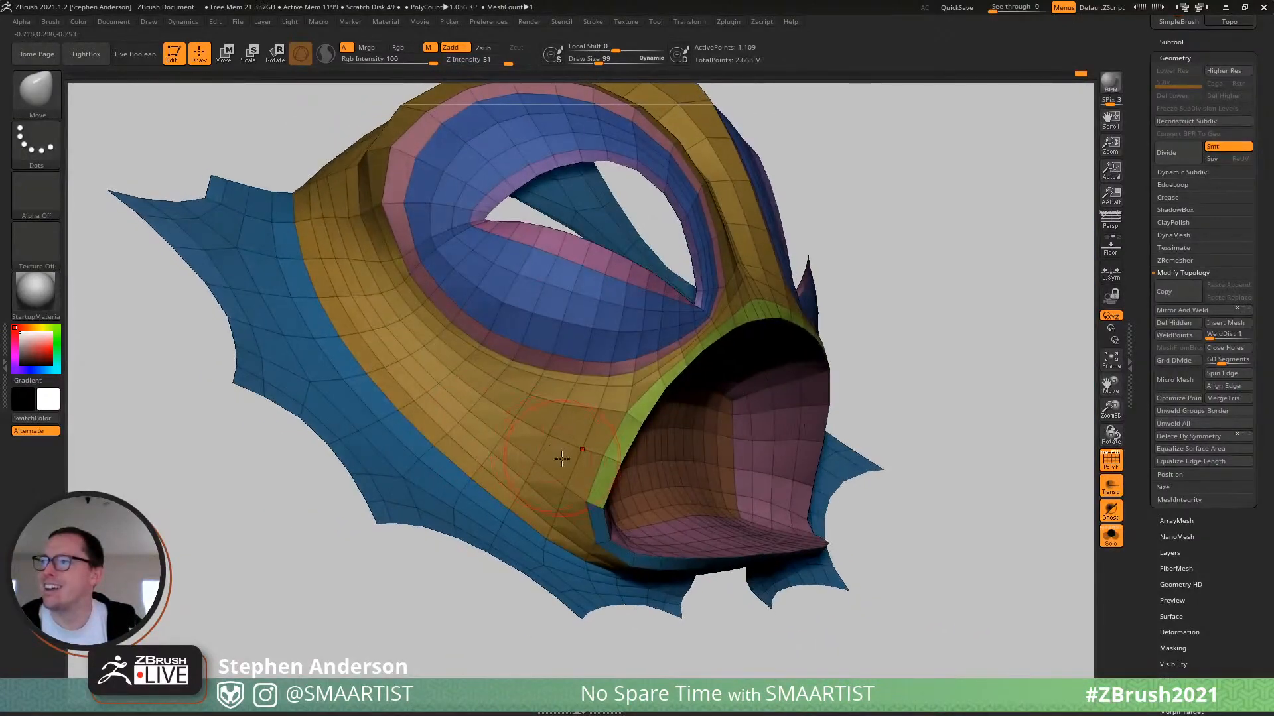
{"action": "mouse_move", "coordinate": [641, 414]}
{"action": "right_mouse_down"}
{"action": "mouse_move", "coordinate": [588, 494]}
{"action": "mouse_move", "coordinate": [600, 515]}
{"action": "right_mouse_up"}
{"action": "key", "text": "s"}
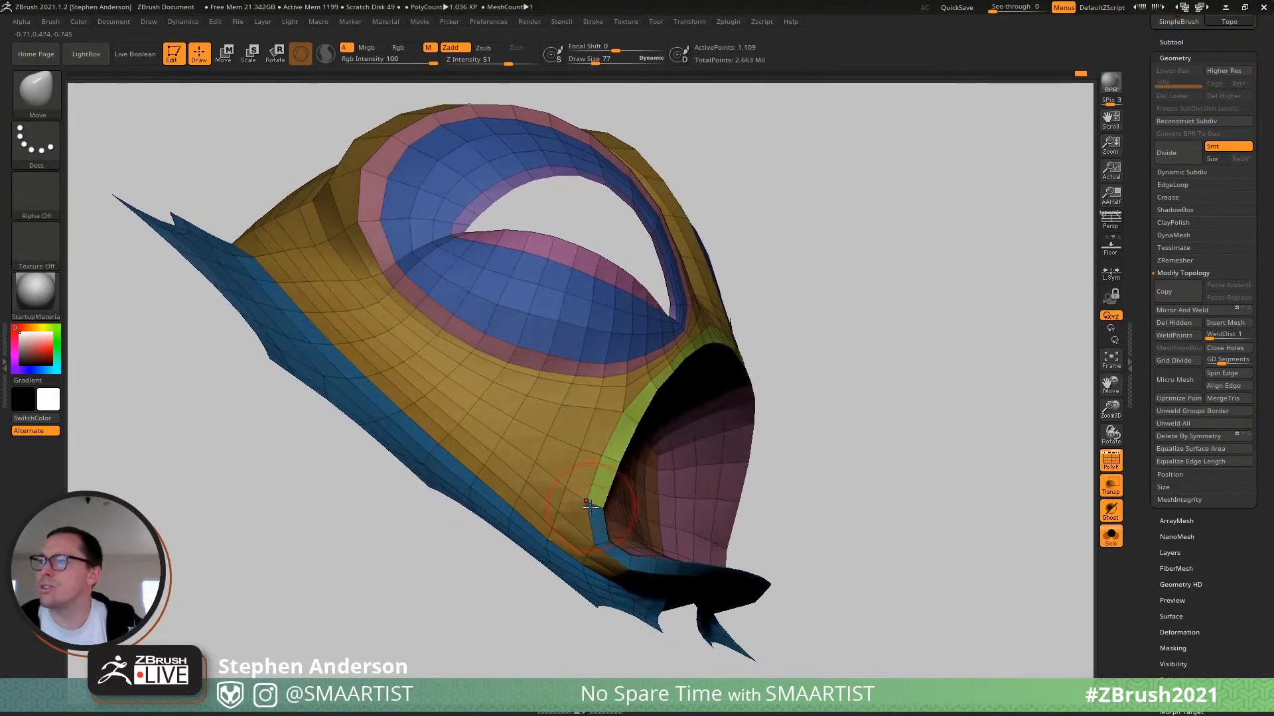
{"action": "right_click_drag", "start_coordinate": [608, 466], "coordinate": [546, 485]}
{"action": "key", "text": "shift"}
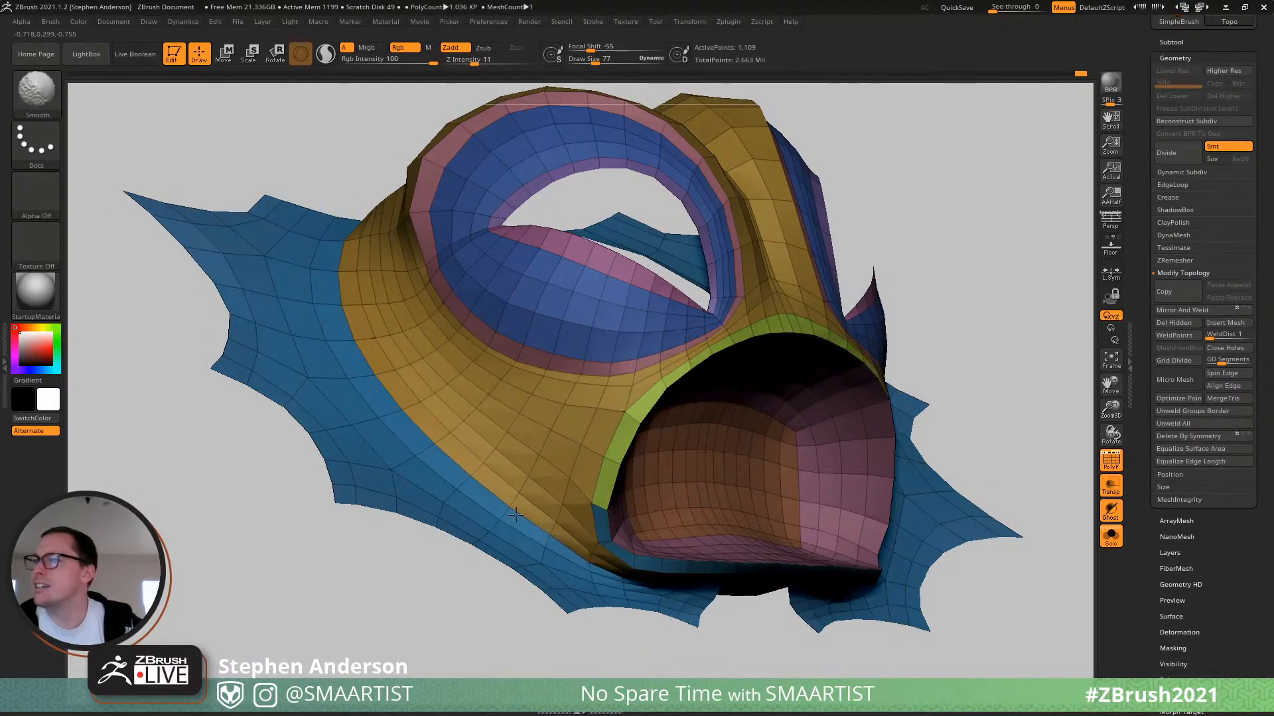
Reduce the draw size to 51 and smooth the yellow cheek polygons between the lower eyelid and the mouth corner.
{"action": "right_click_drag", "start_coordinate": [427, 377], "coordinate": [582, 462]}
{"action": "left_click_drag", "start_coordinate": [610, 468], "coordinate": [603, 462]}
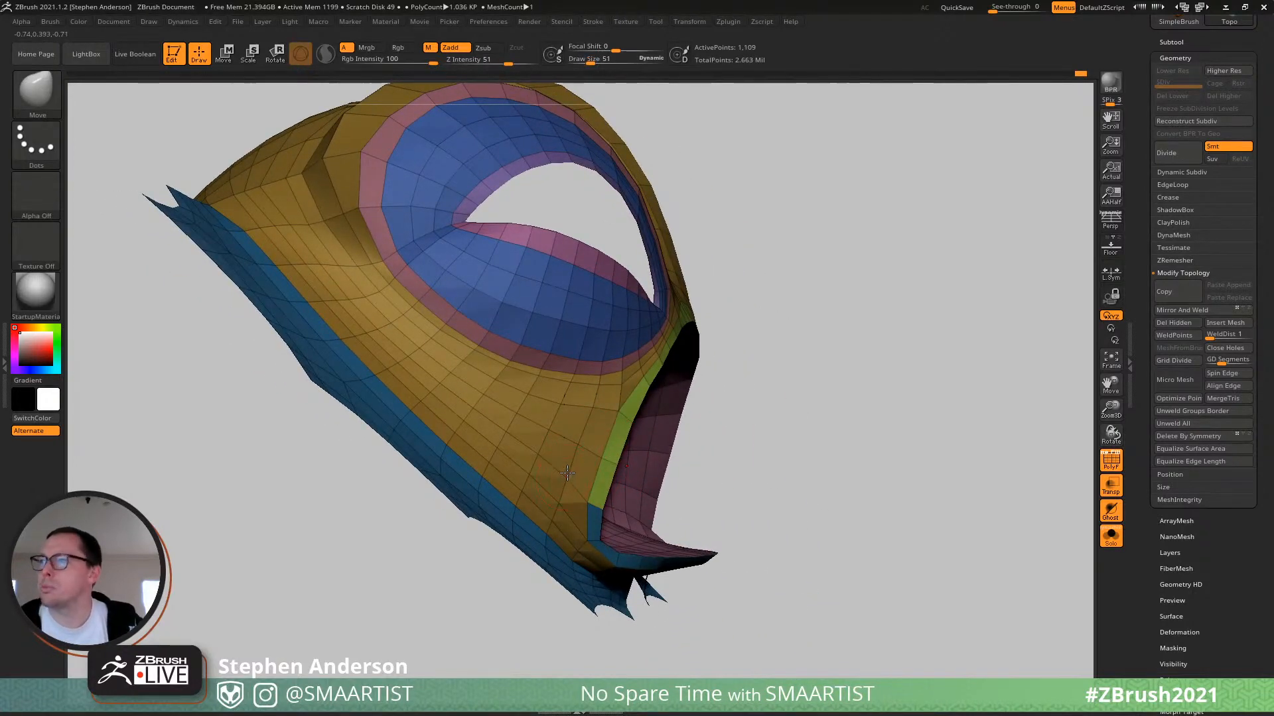
{"action": "right_click_drag", "start_coordinate": [567, 472], "coordinate": [607, 416]}
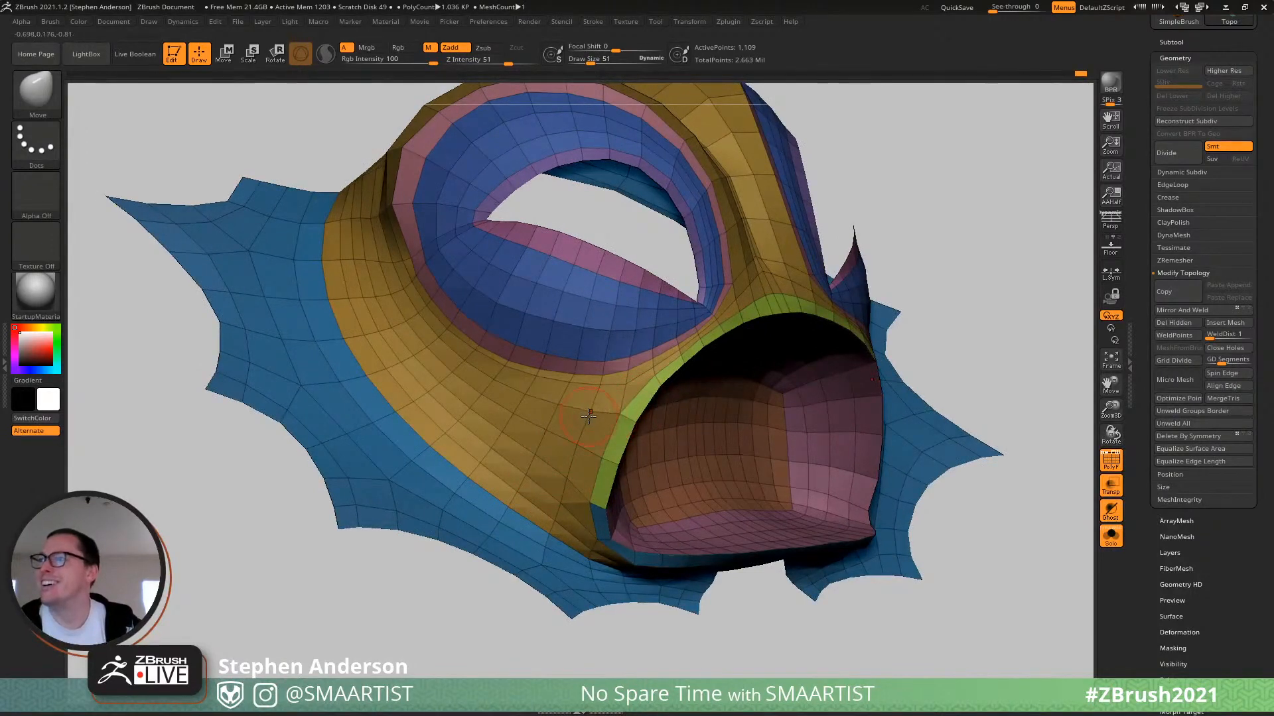
{"action": "right_click_drag", "start_coordinate": [589, 413], "coordinate": [600, 583]}
{"action": "key", "text": "shift"}
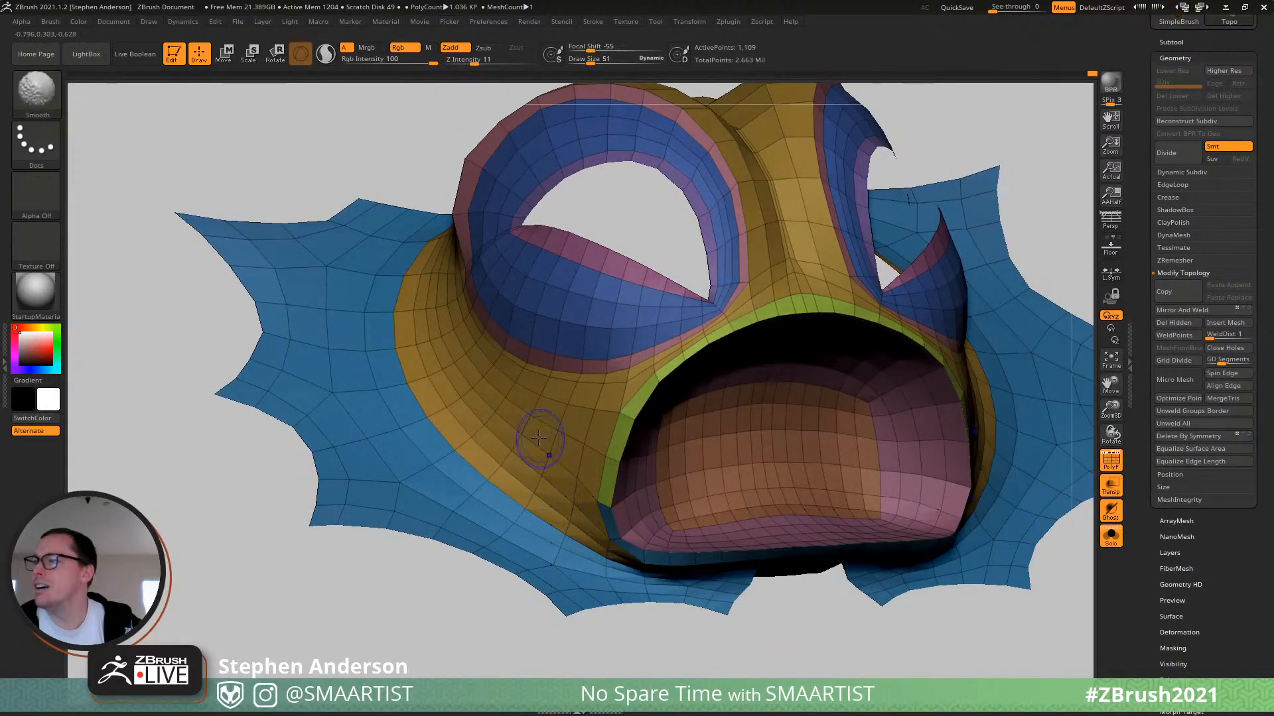
Reduce the Move brush draw size to 28 and smooth the blue fin polygons below the mouth corner.
{"action": "mouse_move", "coordinate": [543, 420]}
{"action": "right_mouse_down"}
{"action": "mouse_move", "coordinate": [563, 574]}
{"action": "mouse_move", "coordinate": [615, 508]}
{"action": "right_mouse_up"}
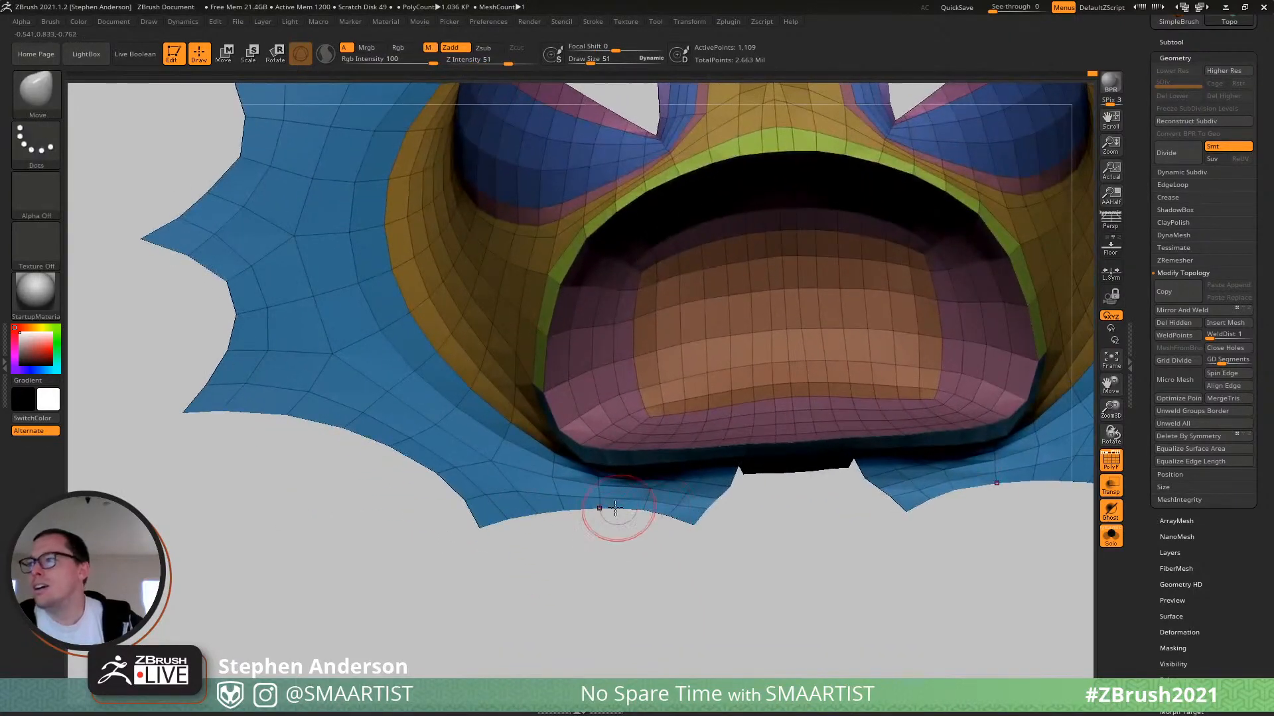
{"action": "key", "text": "s"}
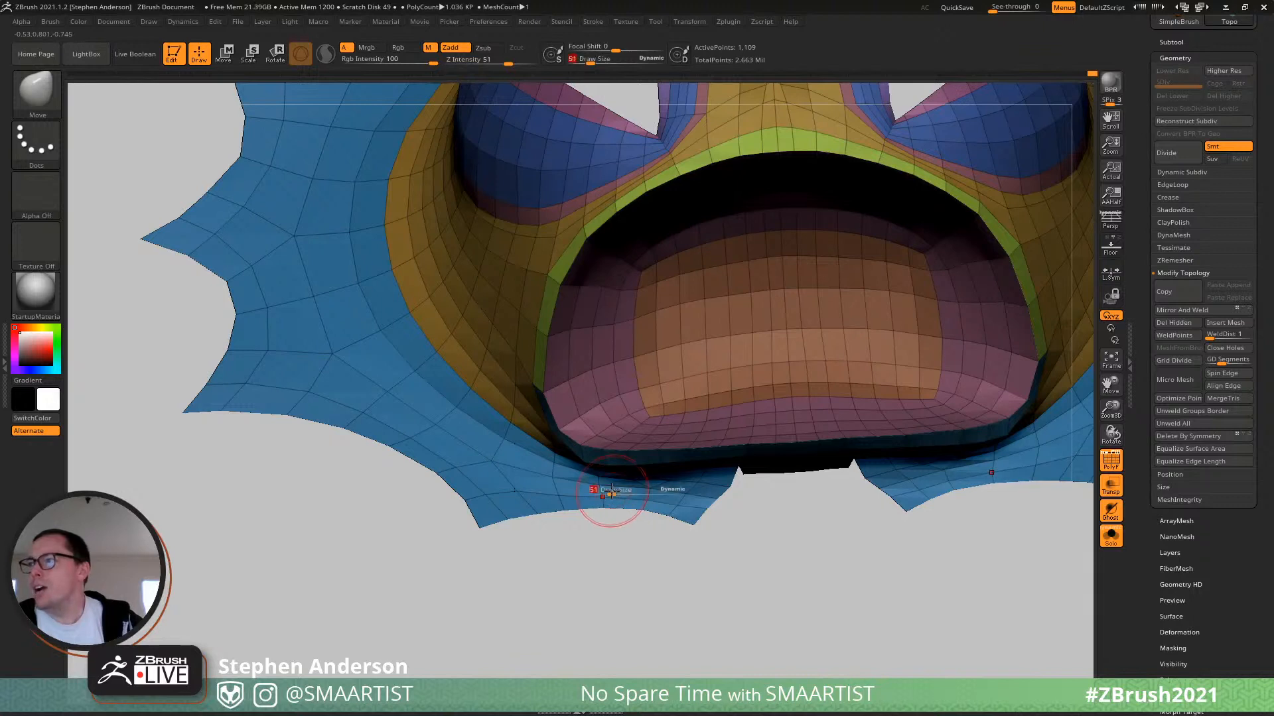
{"action": "left_click_drag", "start_coordinate": [611, 493], "coordinate": [603, 494]}
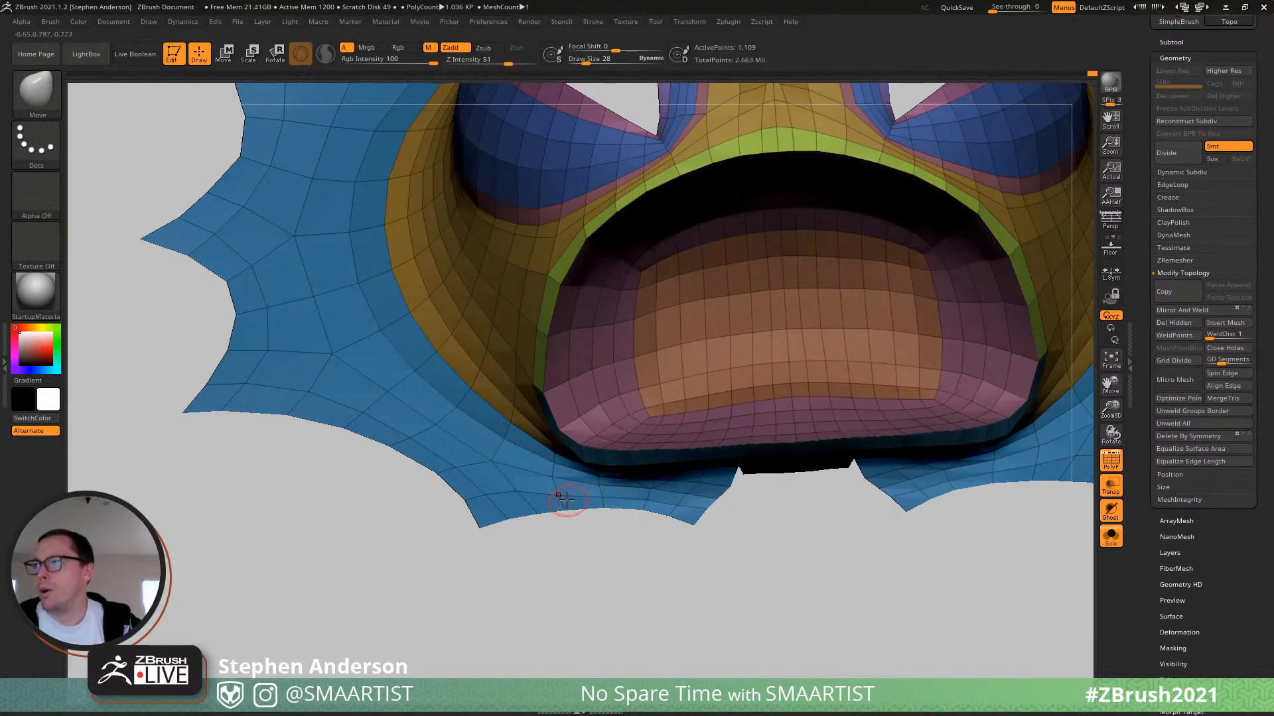
{"action": "key", "text": "shift"}
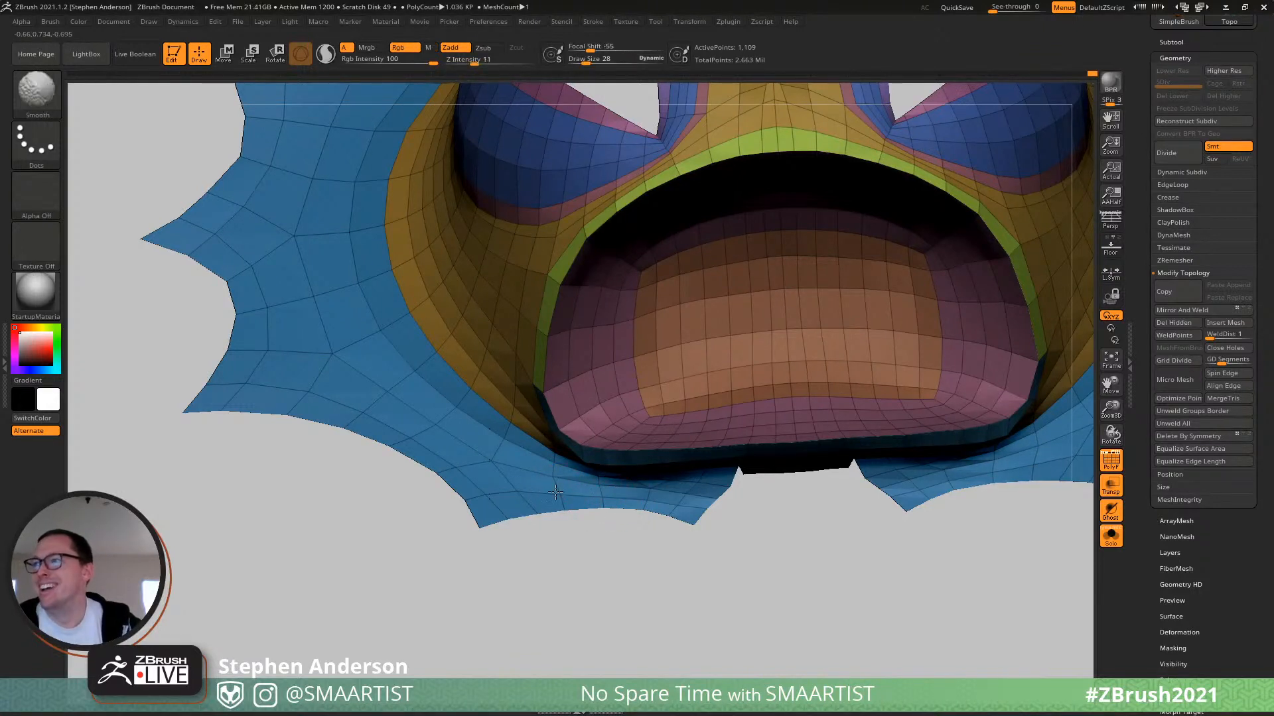
Hide the polyframe to check the shaded surface around the mouth, and show it again.
{"action": "mouse_move", "coordinate": [697, 498]}
{"action": "right_mouse_down"}
{"action": "mouse_move", "coordinate": [651, 463]}
{"action": "mouse_move", "coordinate": [676, 455]}
{"action": "mouse_move", "coordinate": [559, 512]}
{"action": "mouse_move", "coordinate": [495, 446]}
{"action": "mouse_move", "coordinate": [654, 343]}
{"action": "mouse_move", "coordinate": [615, 341]}
{"action": "mouse_move", "coordinate": [653, 352]}
{"action": "right_mouse_up"}
{"action": "key", "text": "shift+f"}
{"action": "mouse_move", "coordinate": [653, 351]}
{"action": "right_mouse_down", "text": "ctrl"}
{"action": "mouse_move", "coordinate": [597, 420]}
{"action": "mouse_move", "coordinate": [613, 402]}
{"action": "right_mouse_up", "text": "ctrl"}
{"action": "key", "text": "shift+f"}
Examine the edge flow at the mouth corner and around the eye opening from several angles.
{"action": "mouse_move", "coordinate": [692, 497]}
{"action": "right_mouse_down"}
{"action": "mouse_move", "coordinate": [683, 478]}
{"action": "mouse_move", "coordinate": [679, 535]}
{"action": "mouse_move", "coordinate": [604, 412]}
{"action": "mouse_move", "coordinate": [597, 443]}
{"action": "mouse_move", "coordinate": [561, 426]}
{"action": "mouse_move", "coordinate": [617, 475]}
{"action": "right_mouse_up"}
{"action": "mouse_move", "coordinate": [575, 403]}
{"action": "right_mouse_down"}
{"action": "mouse_move", "coordinate": [559, 424]}
{"action": "mouse_move", "coordinate": [575, 374]}
{"action": "mouse_move", "coordinate": [563, 425]}
{"action": "mouse_move", "coordinate": [648, 506]}
{"action": "mouse_move", "coordinate": [577, 439]}
{"action": "right_mouse_up"}
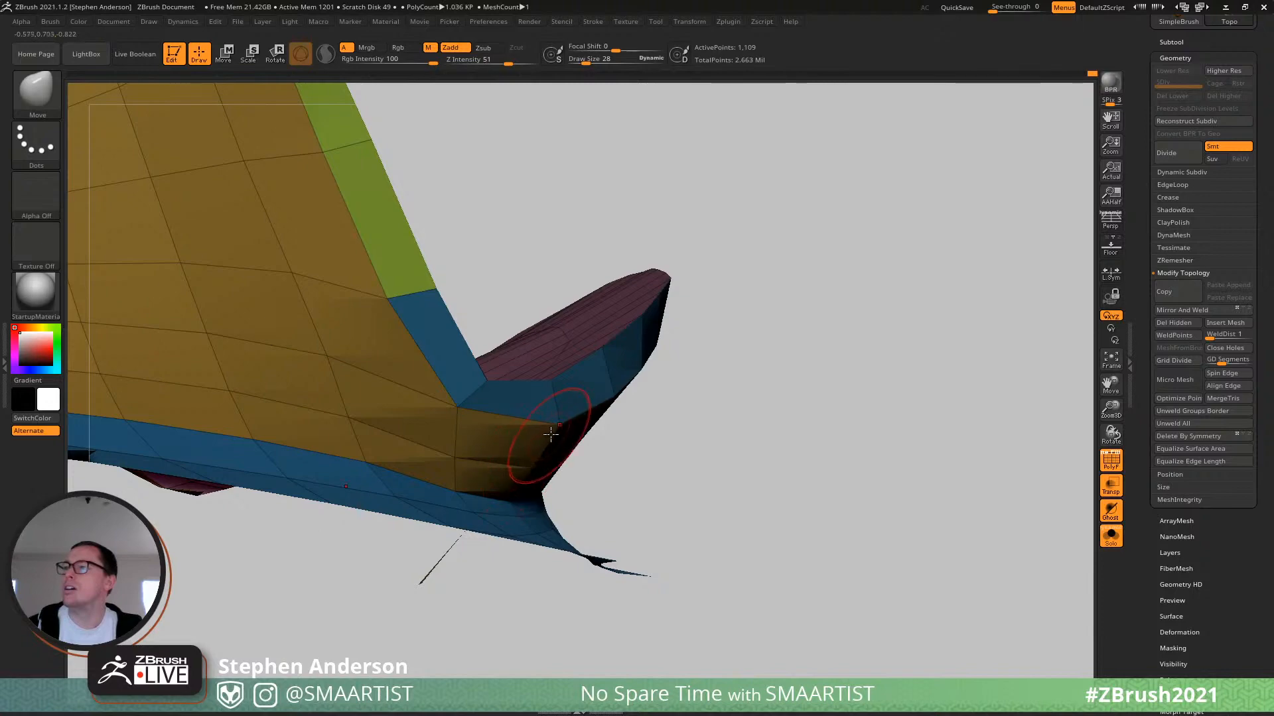
{"action": "mouse_move", "coordinate": [555, 429]}
{"action": "right_mouse_down"}
{"action": "mouse_move", "coordinate": [617, 406]}
{"action": "mouse_move", "coordinate": [416, 390]}
{"action": "right_mouse_up"}
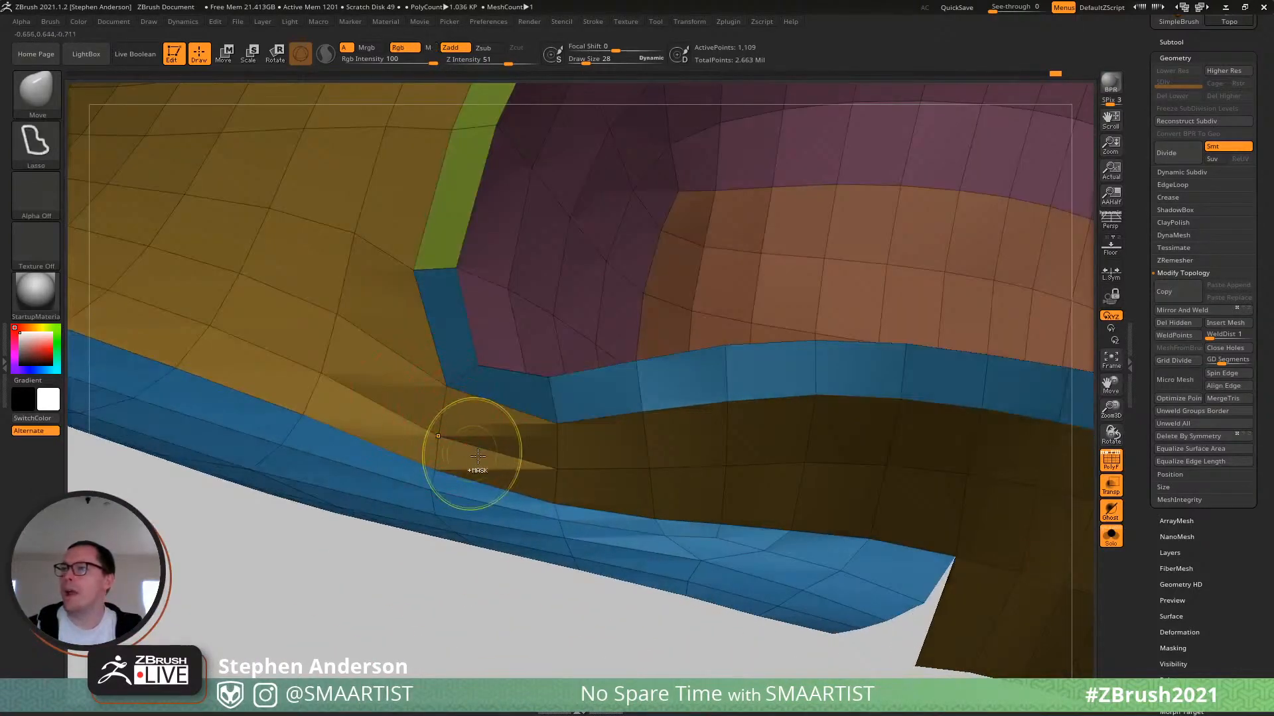
{"action": "right_click_drag", "start_coordinate": [477, 457], "coordinate": [569, 612], "text": "ctrl"}
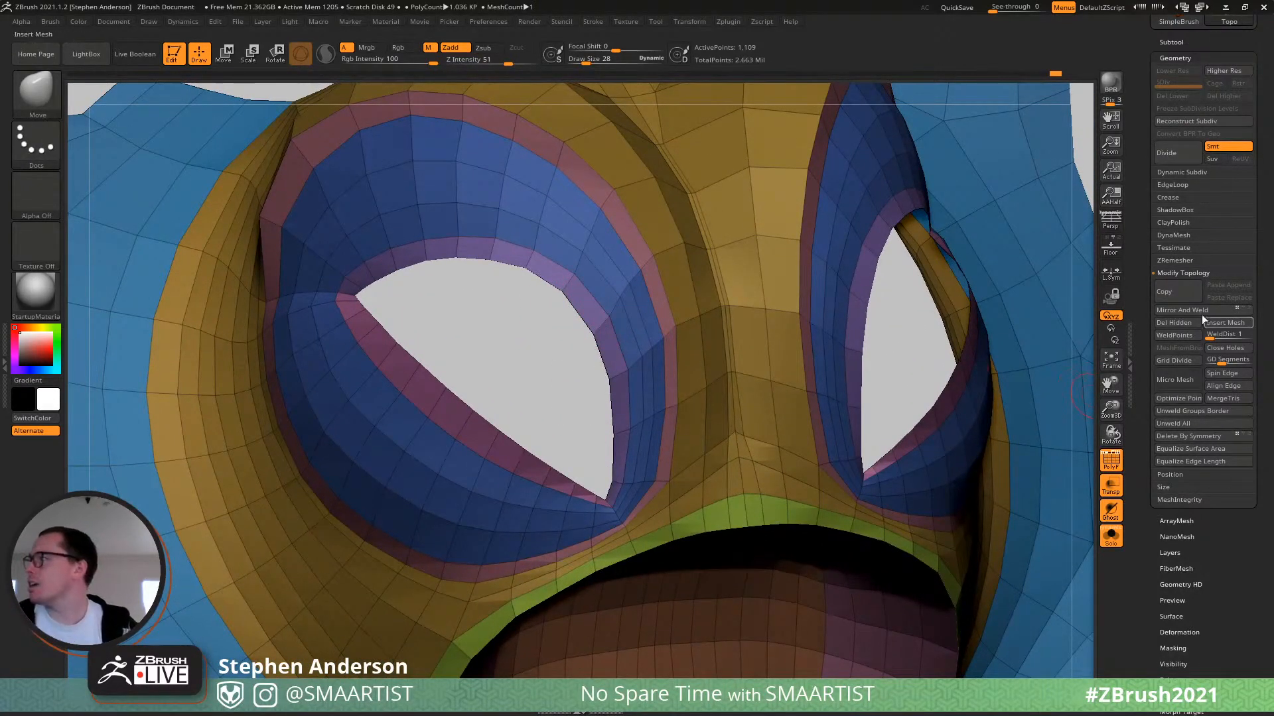
{"action": "mouse_move", "coordinate": [918, 407]}
{"action": "right_mouse_down", "text": "ctrl"}
{"action": "mouse_move", "coordinate": [691, 217]}
{"action": "mouse_move", "coordinate": [676, 285]}
{"action": "mouse_move", "coordinate": [659, 257]}
{"action": "mouse_move", "coordinate": [716, 264]}
{"action": "mouse_move", "coordinate": [725, 472]}
{"action": "right_mouse_up", "text": "ctrl"}
{"action": "mouse_move", "coordinate": [586, 176]}
{"action": "right_mouse_down"}
{"action": "mouse_move", "coordinate": [711, 478]}
{"action": "mouse_move", "coordinate": [657, 392]}
{"action": "mouse_move", "coordinate": [720, 425]}
{"action": "mouse_move", "coordinate": [654, 299]}
{"action": "mouse_move", "coordinate": [682, 296]}
{"action": "mouse_move", "coordinate": [602, 299]}
{"action": "mouse_move", "coordinate": [614, 306]}
{"action": "right_mouse_up"}
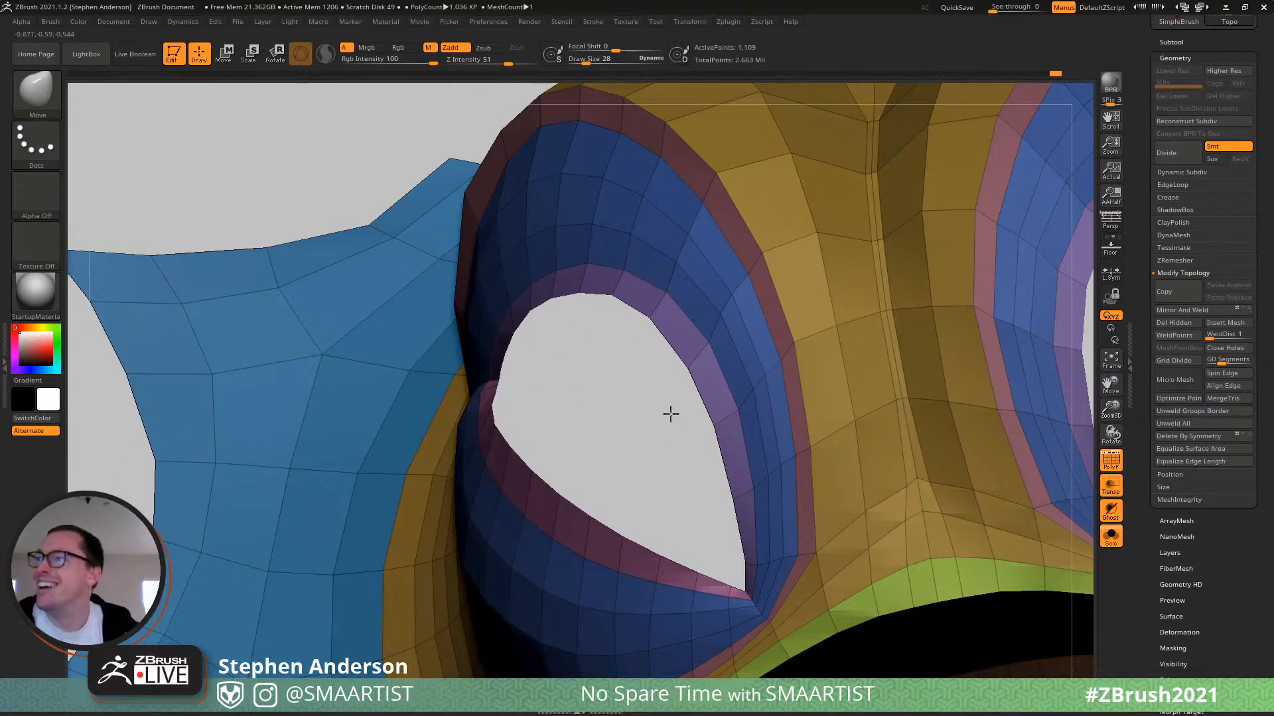
{"action": "left_click_drag", "start_coordinate": [581, 420], "coordinate": [585, 442]}
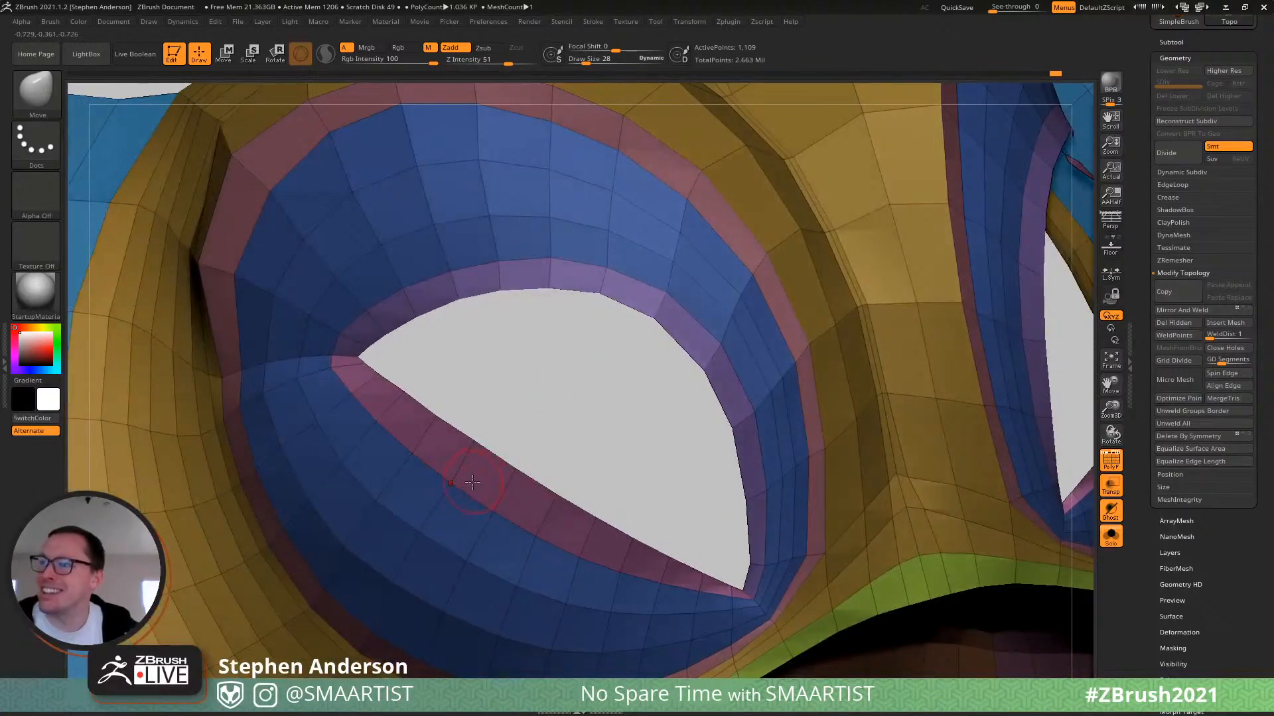
Bridge the upper and lower lid edges near the eye's outer corner with the ZModeler edge action Bridge.
{"action": "key", "text": "b"}
{"action": "key", "text": "z"}
{"action": "key", "text": "m"}
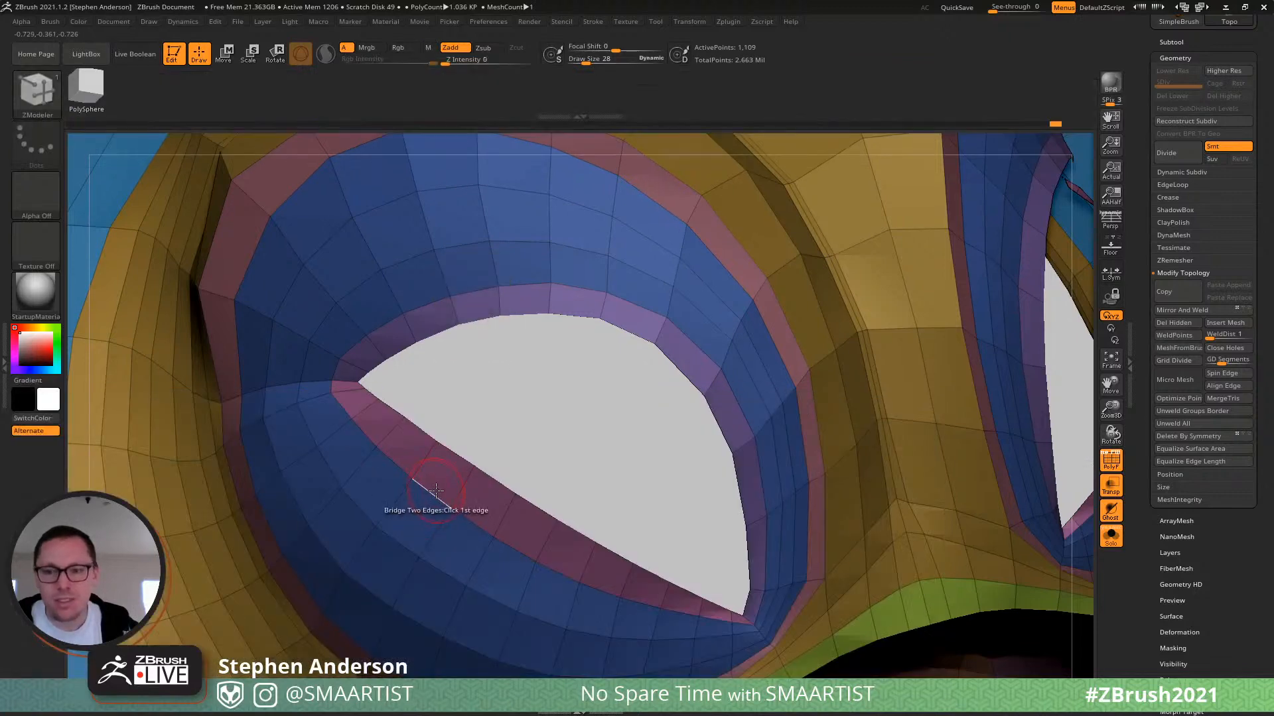
{"action": "key", "text": "space"}
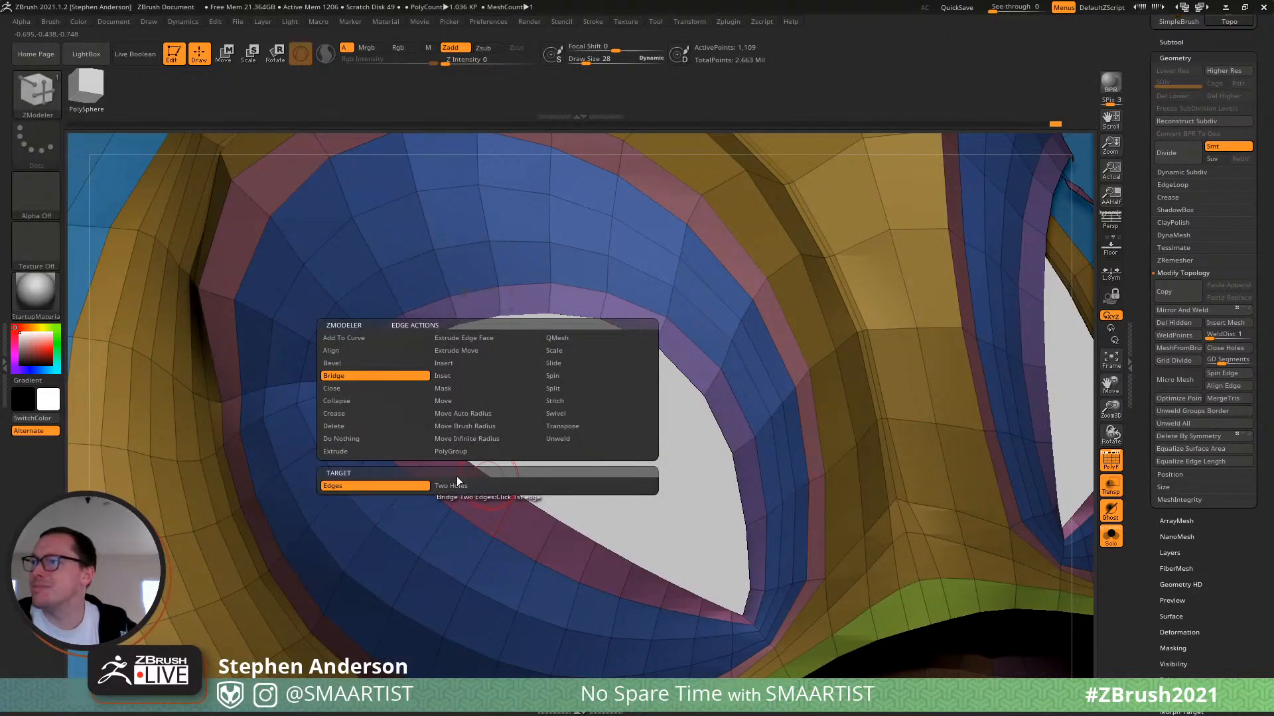
{"action": "right_click_drag", "start_coordinate": [524, 483], "coordinate": [479, 490]}
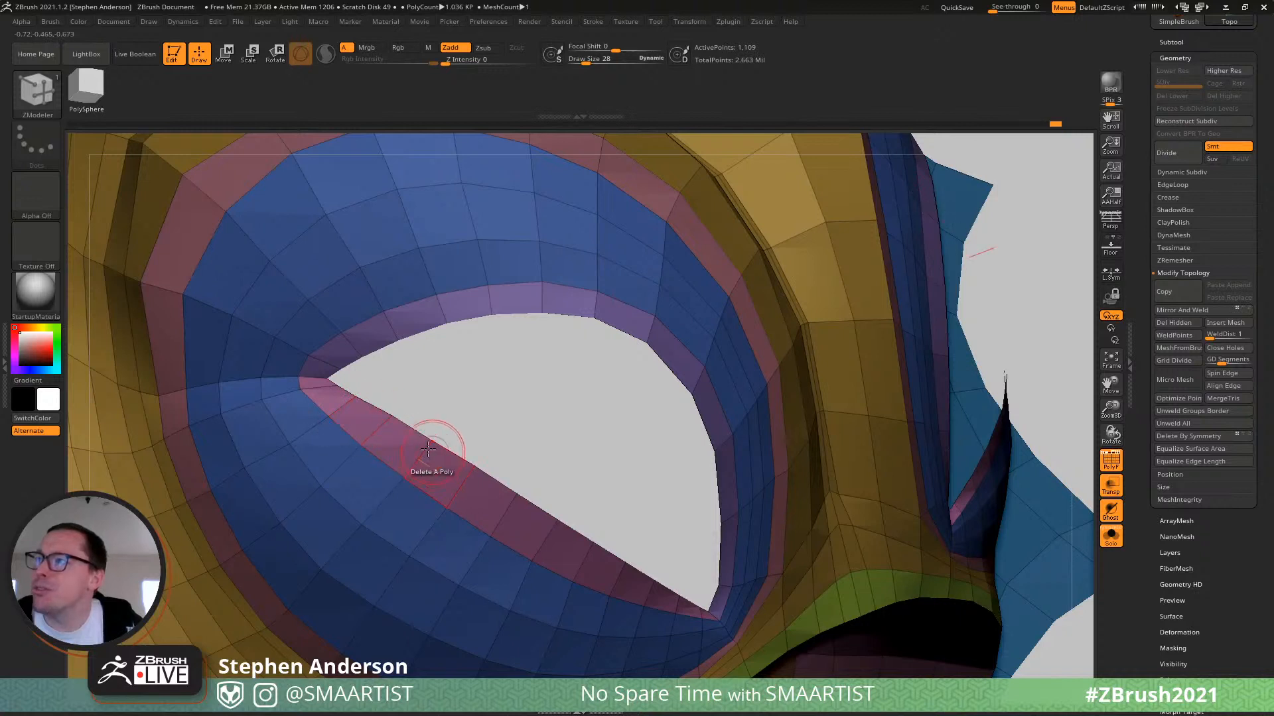
{"action": "left_click", "coordinate": [398, 413]}
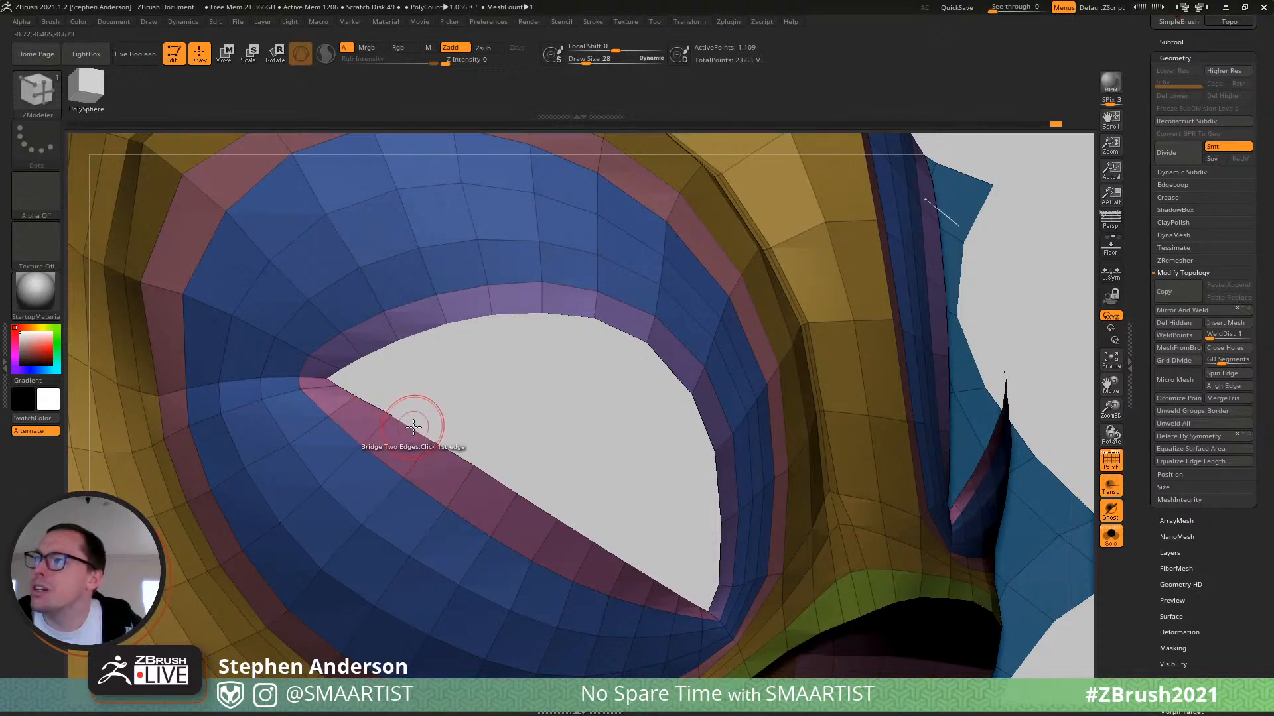
{"action": "left_click", "coordinate": [424, 332]}
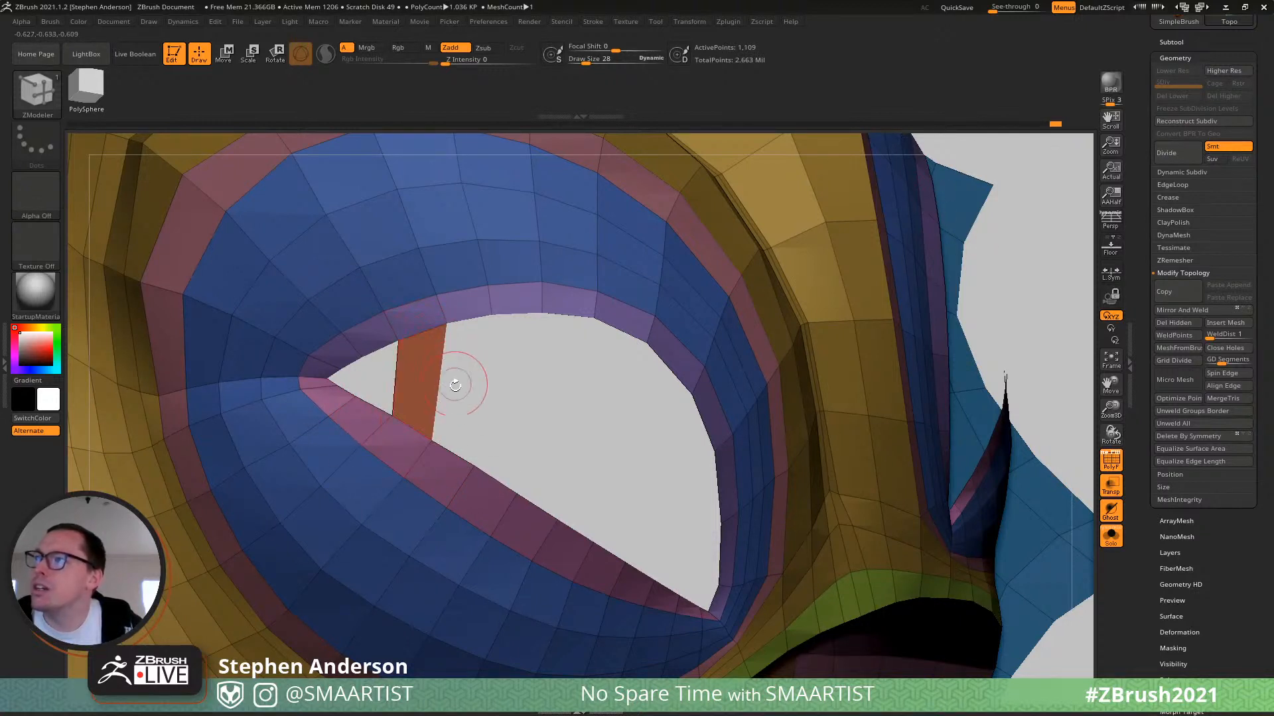
Bridge the next pairs of upper and lower lid edges across the middle of the eye opening.
{"action": "left_click", "coordinate": [468, 321]}
{"action": "left_click", "coordinate": [457, 458]}
{"action": "left_click", "coordinate": [494, 480]}
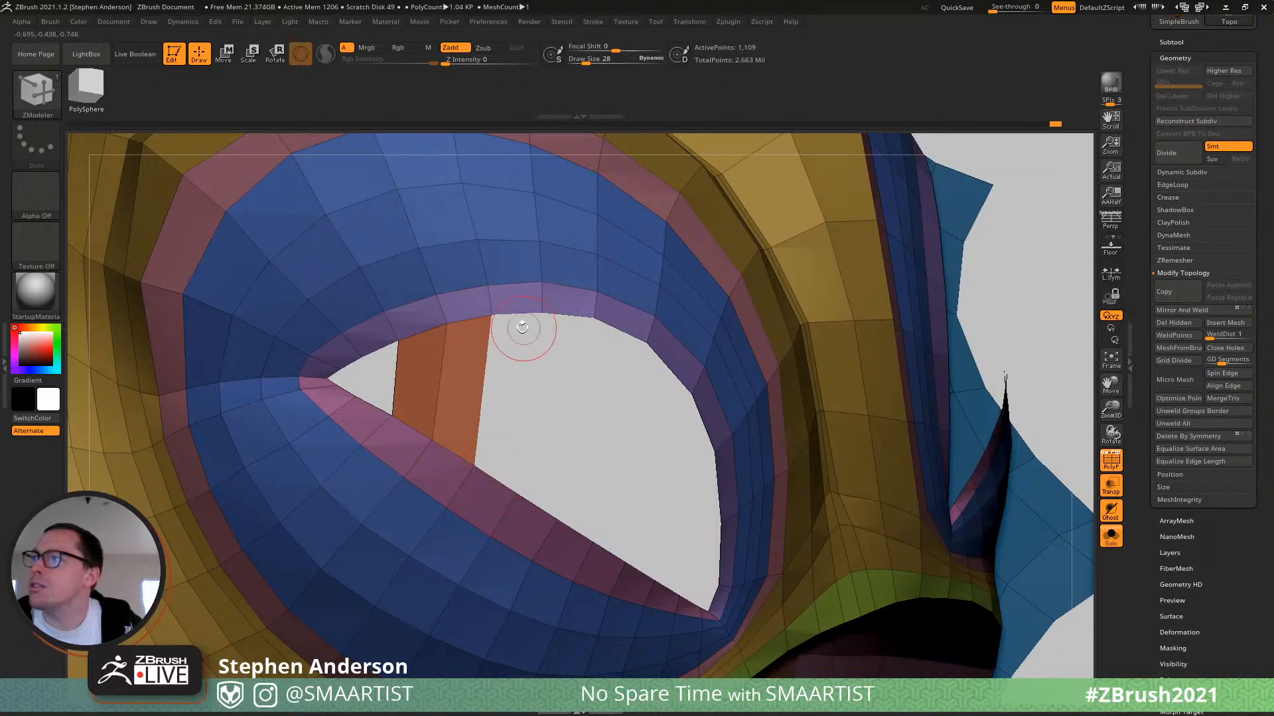
{"action": "left_click", "coordinate": [521, 313]}
{"action": "left_click", "coordinate": [557, 316]}
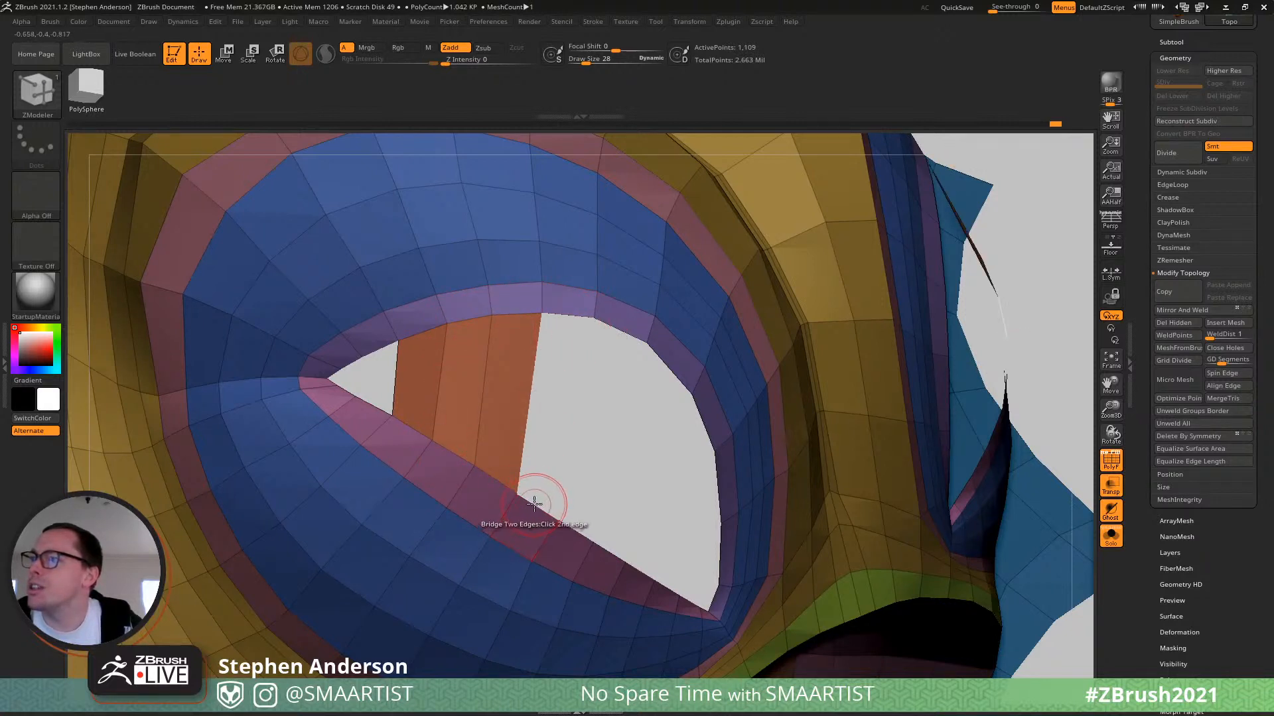
{"action": "left_click", "coordinate": [577, 527]}
{"action": "left_click", "coordinate": [581, 530]}
{"action": "left_click", "coordinate": [614, 328]}
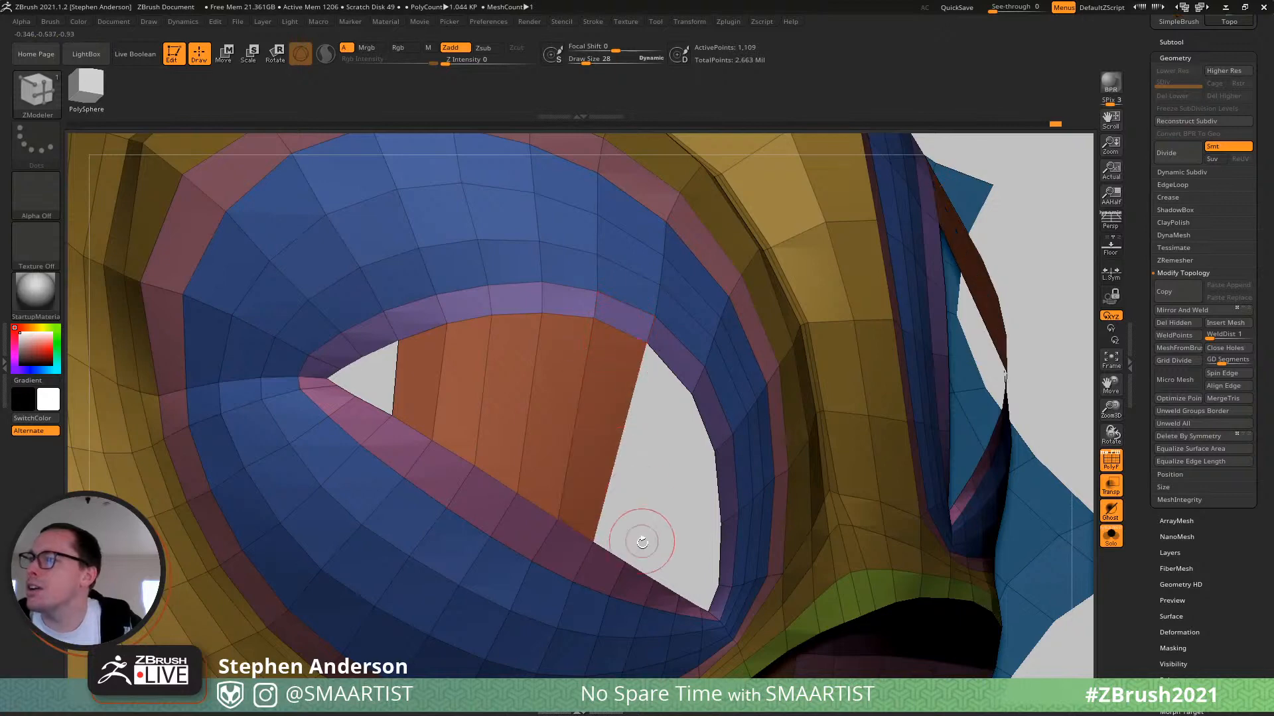
Undo the stray eyelid polygon deletion and bridge one more pair of lid edges toward the inner eye corner.
{"action": "left_click_drag", "start_coordinate": [667, 362], "coordinate": [662, 485]}
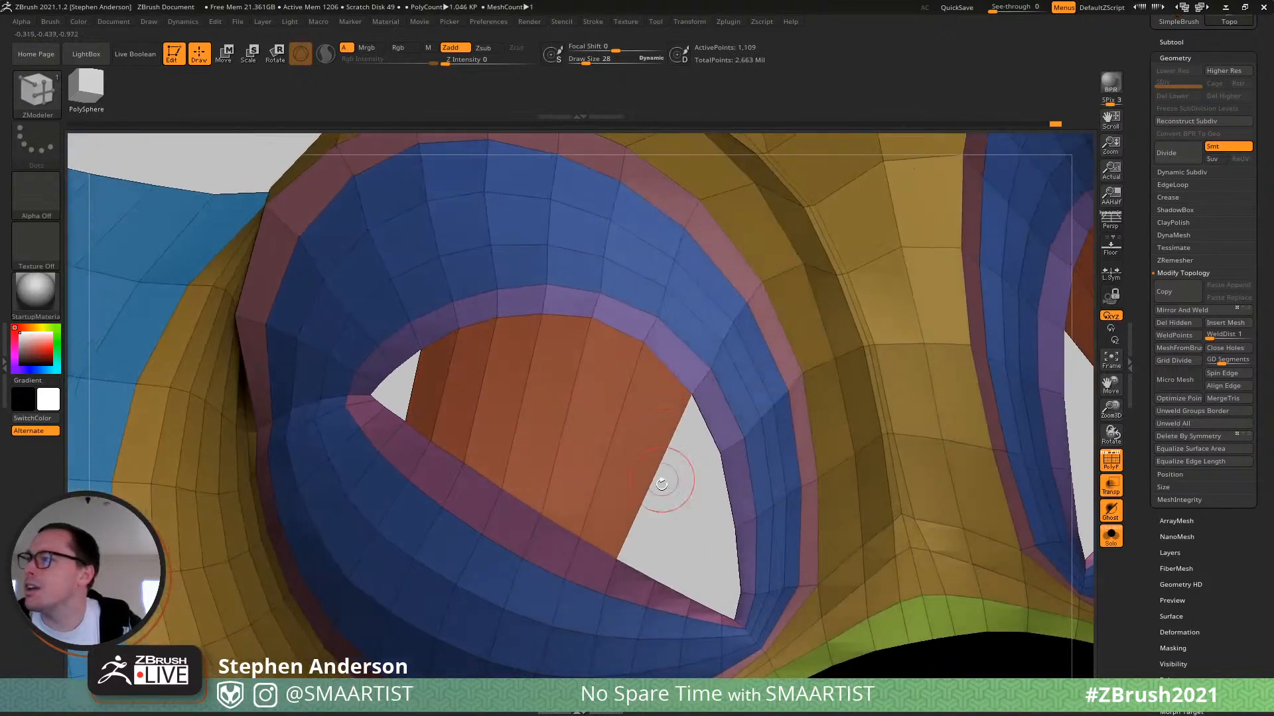
{"action": "left_click", "coordinate": [709, 416]}
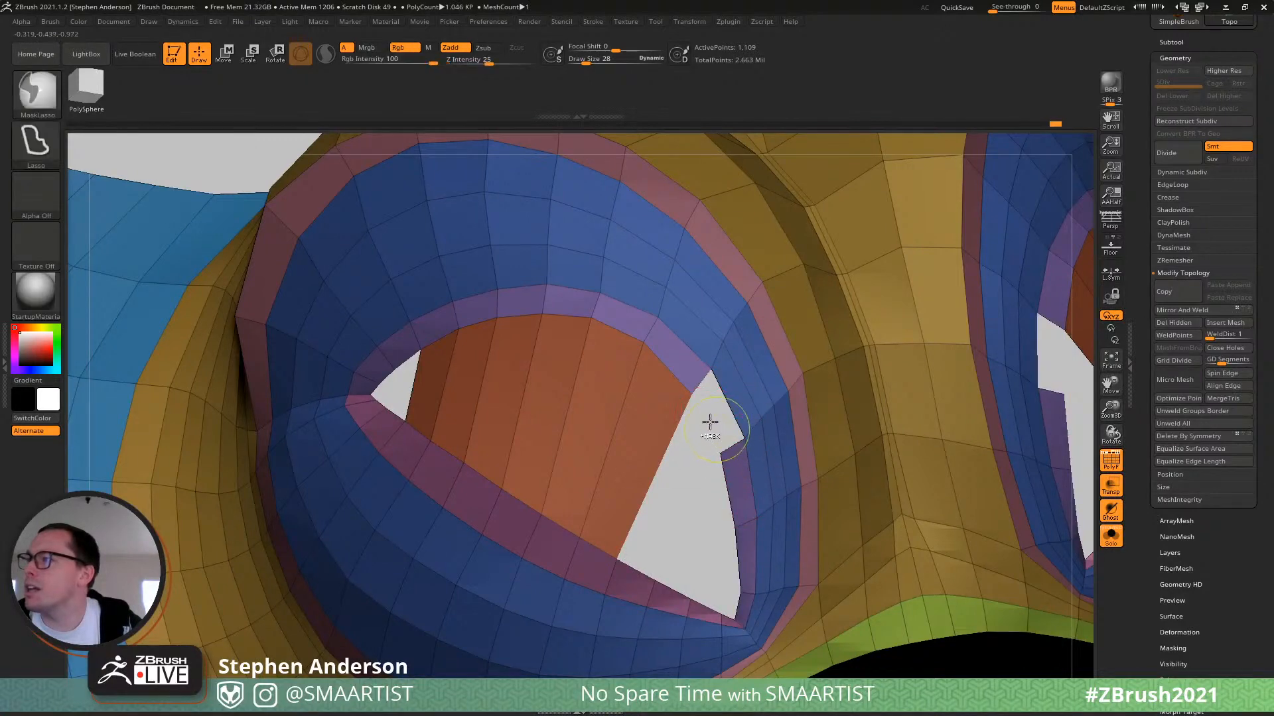
{"action": "key", "text": "ctrl+z"}
{"action": "left_click", "coordinate": [707, 421]}
{"action": "left_click_drag", "start_coordinate": [724, 580], "coordinate": [511, 351]}
Insert three single edge loops across the bridged eye faces, running between the two eye corners.
{"action": "key", "text": "space"}
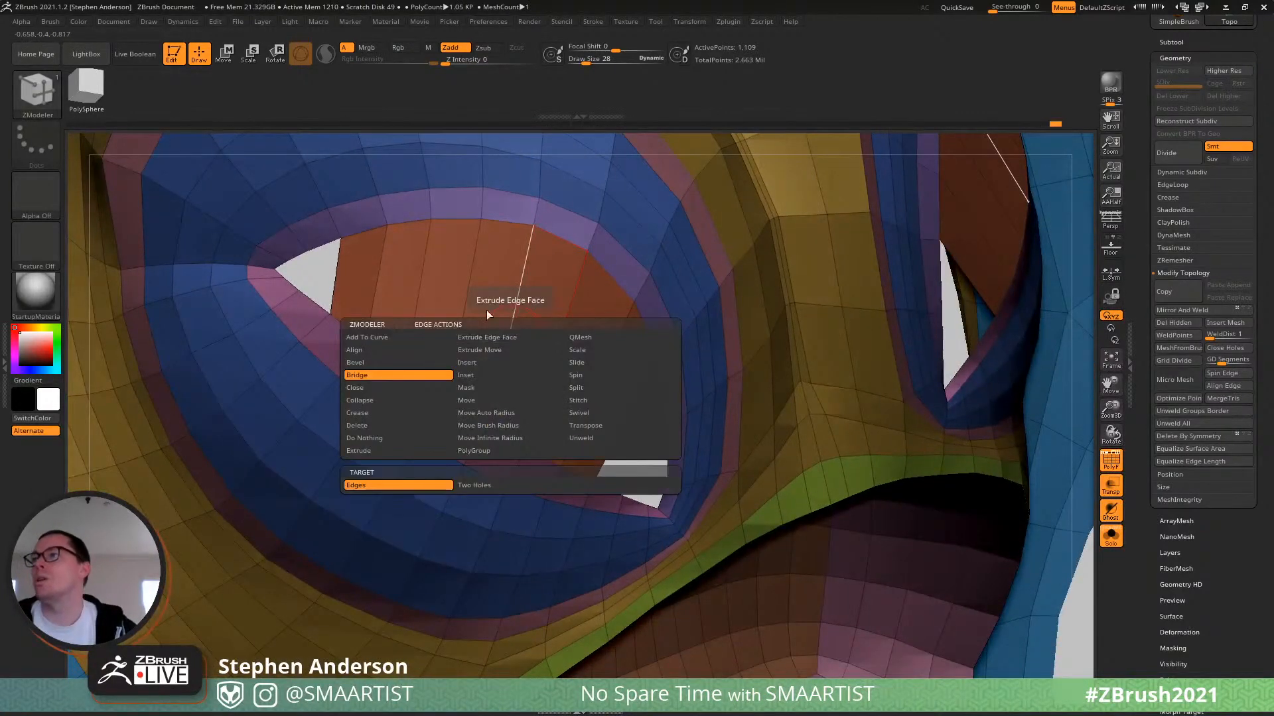
{"action": "left_click", "coordinate": [487, 365]}
{"action": "left_click", "coordinate": [509, 336]}
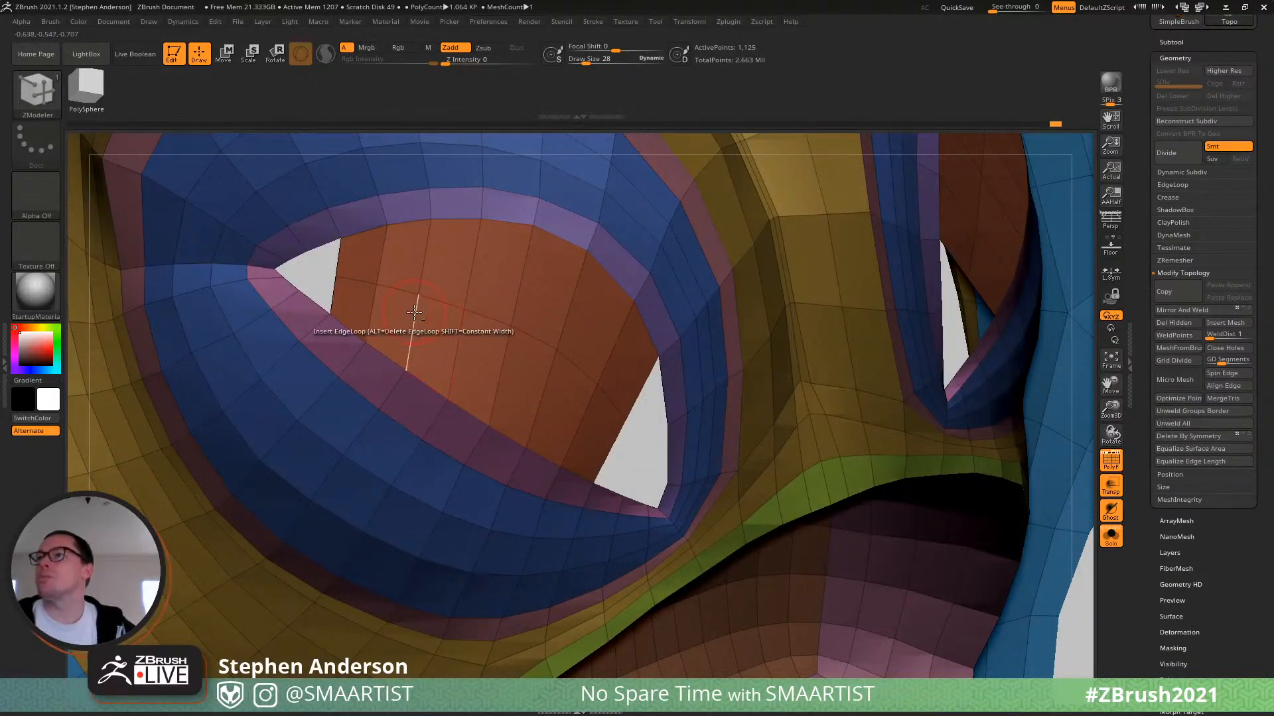
{"action": "left_click_drag", "start_coordinate": [414, 312], "coordinate": [559, 392]}
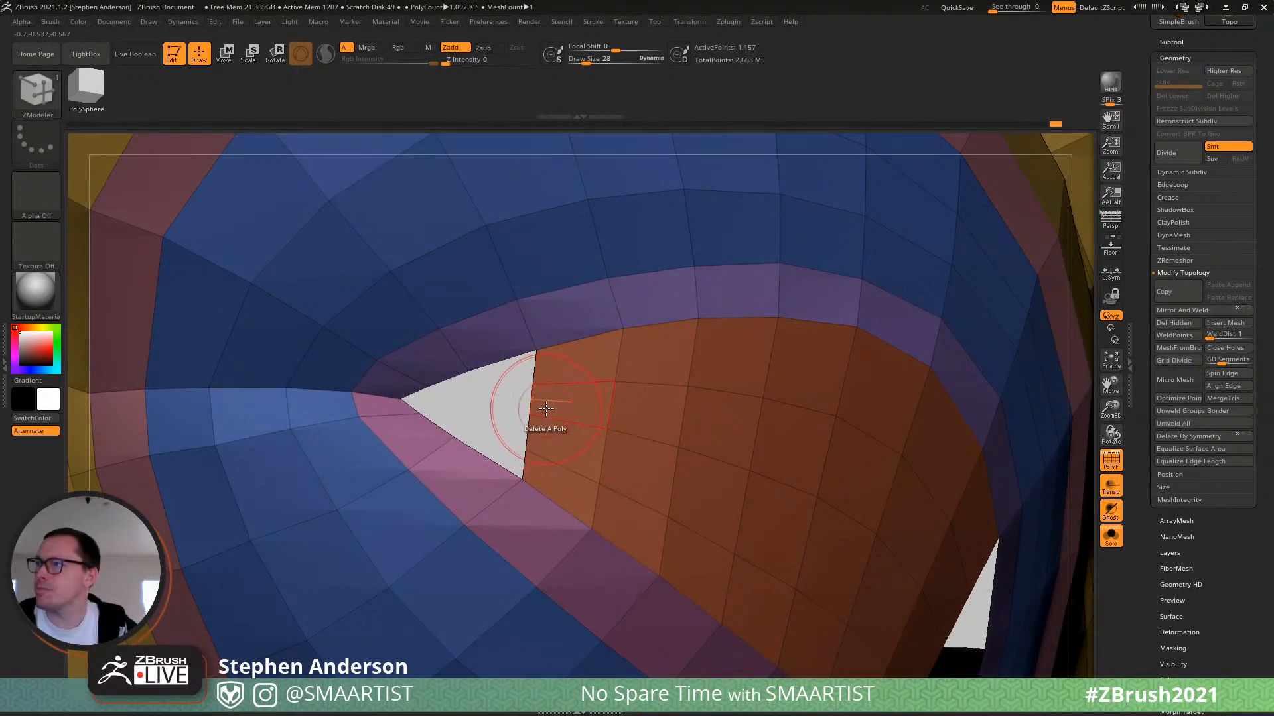
Fill the gap at the outer eye corner by bridging the open face edges to the lid edges.
{"action": "key", "text": "space"}
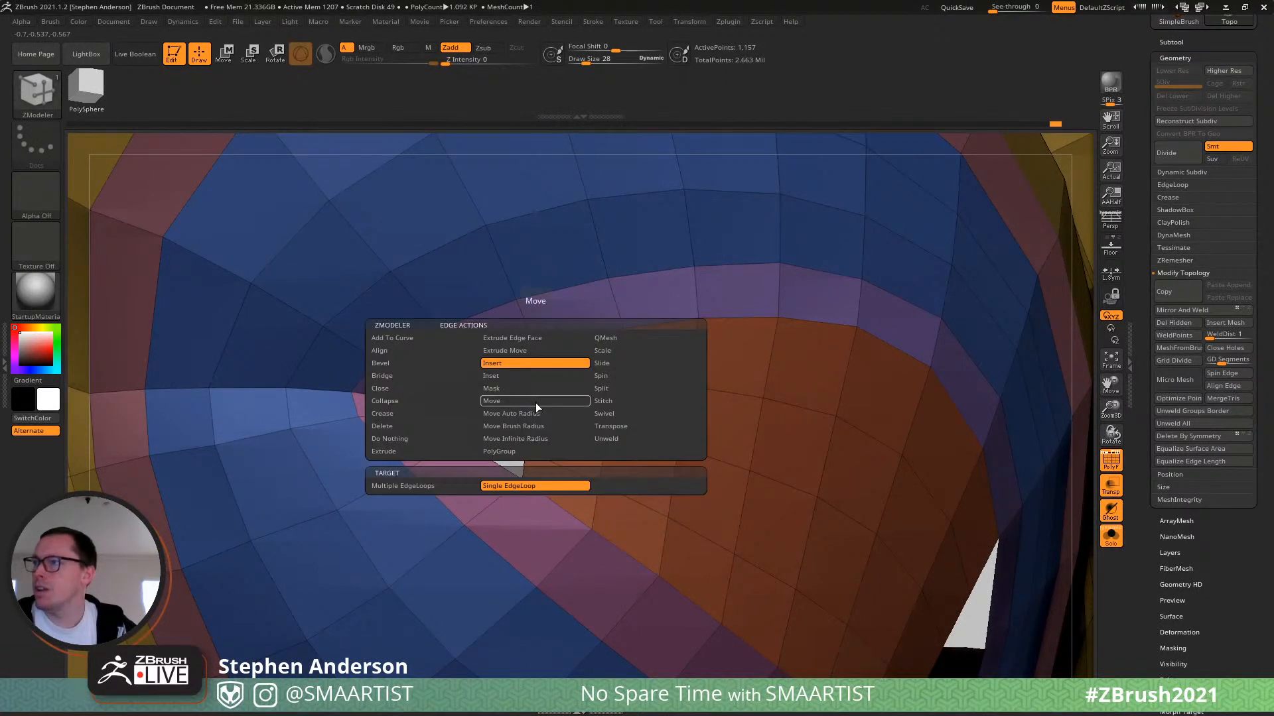
{"action": "left_click", "coordinate": [392, 376]}
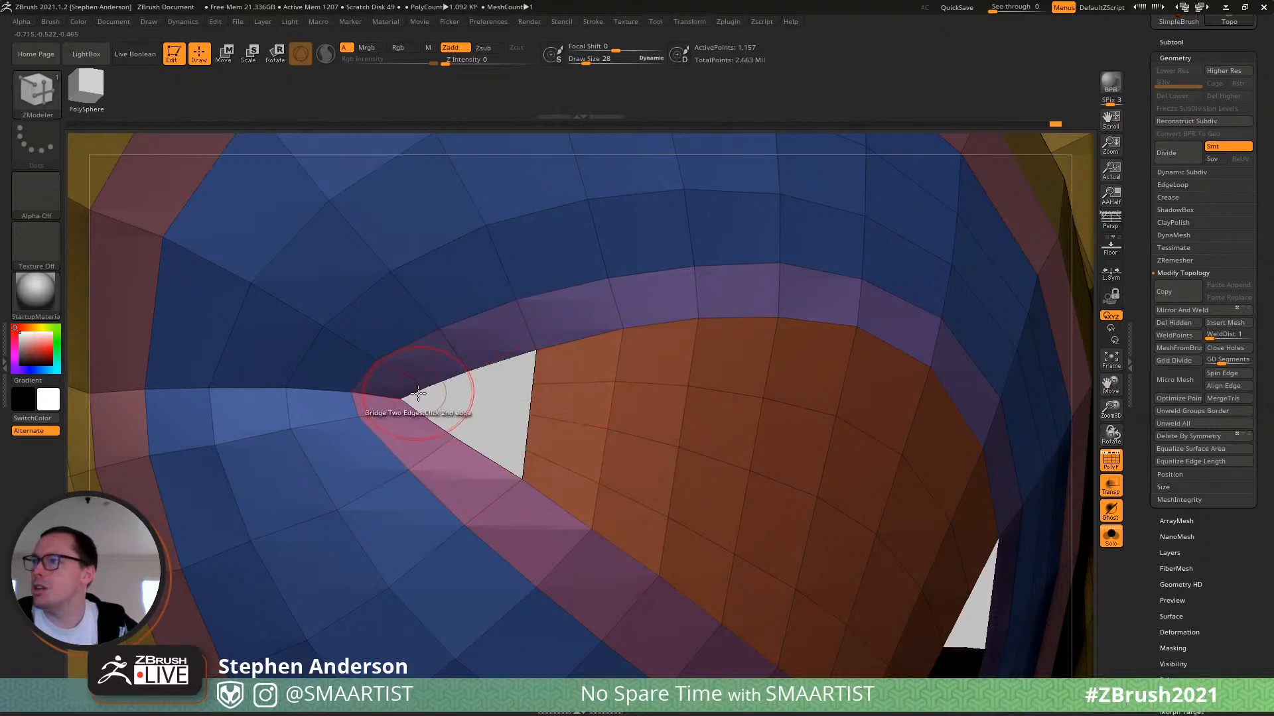
{"action": "left_click", "coordinate": [427, 401]}
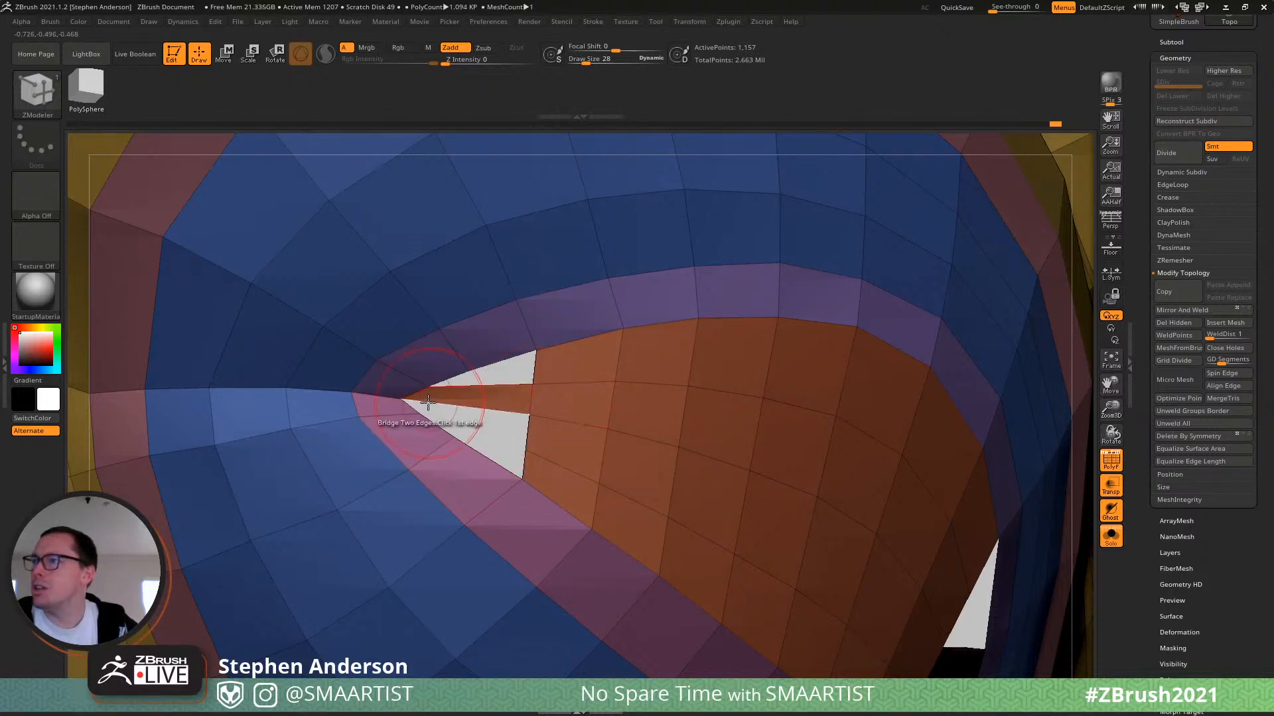
{"action": "left_click", "coordinate": [533, 435]}
{"action": "left_click", "coordinate": [454, 379]}
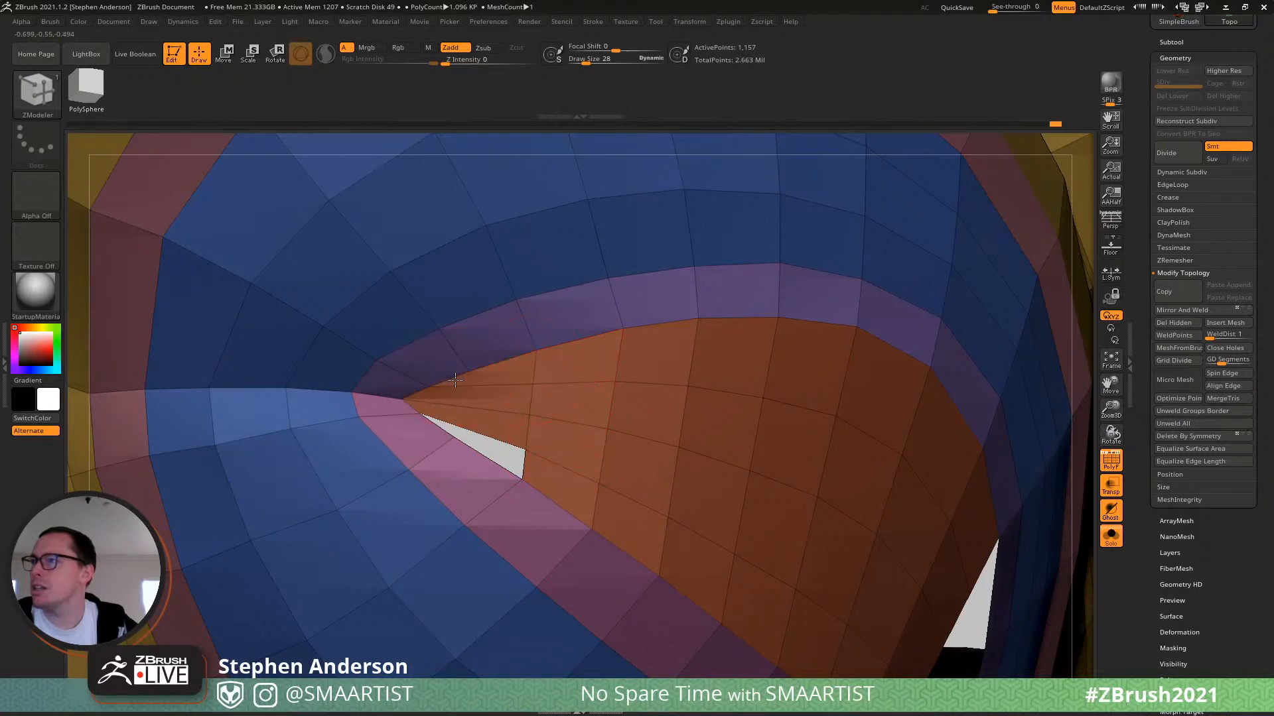
{"action": "left_click", "coordinate": [494, 459]}
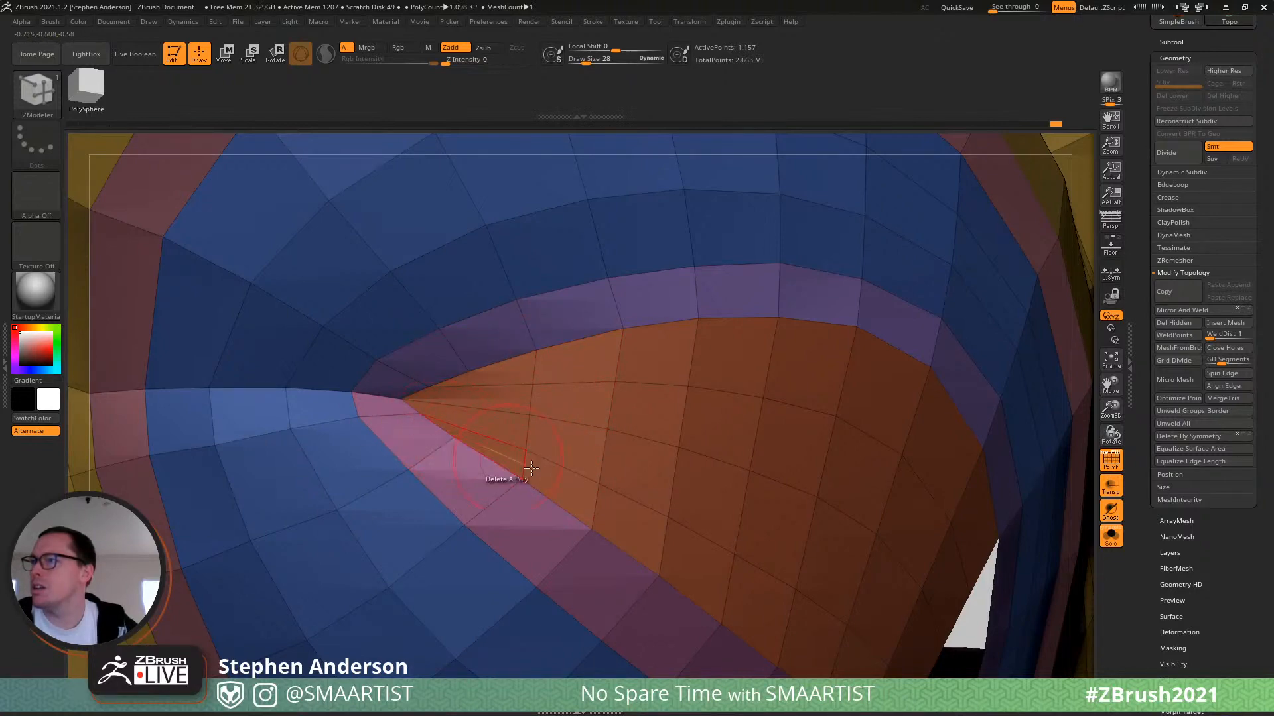
Fill the gap at the inner eye corner by bridging the remaining open face edges to the lid edges.
{"action": "right_click_drag", "start_coordinate": [503, 461], "coordinate": [637, 438], "text": "ctrl"}
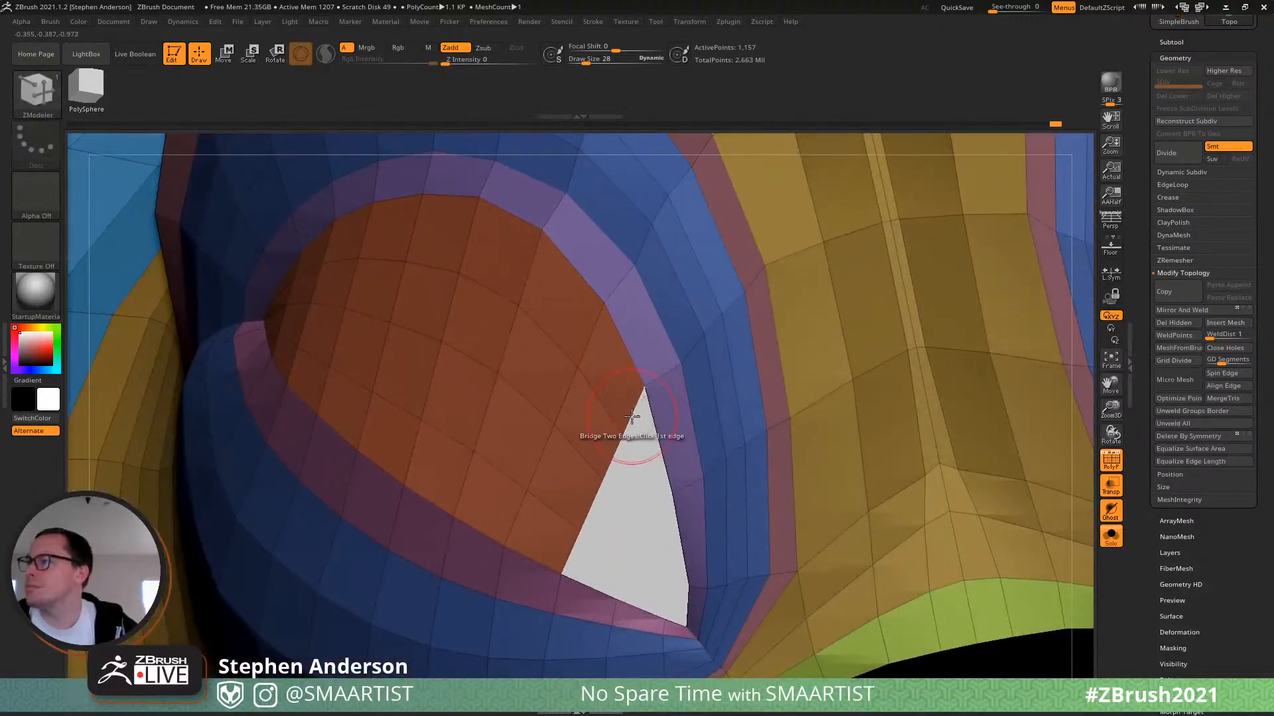
{"action": "left_click", "coordinate": [678, 523]}
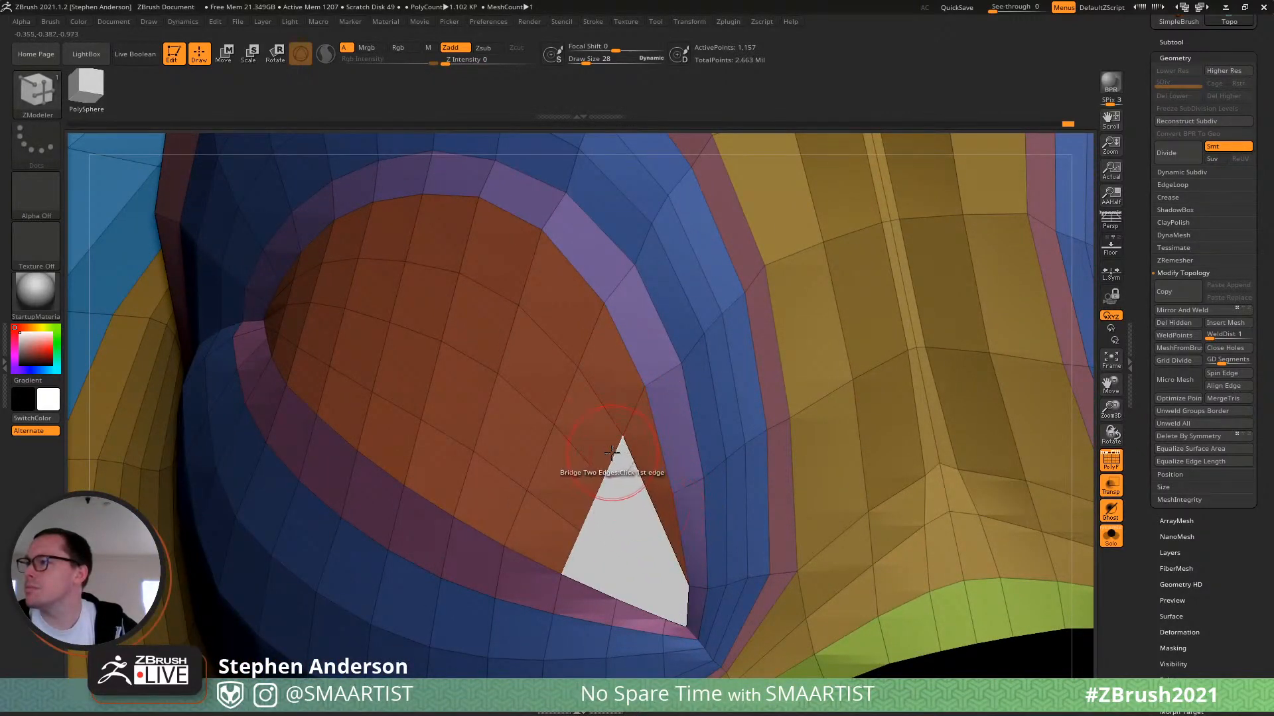
{"action": "left_click", "coordinate": [681, 615]}
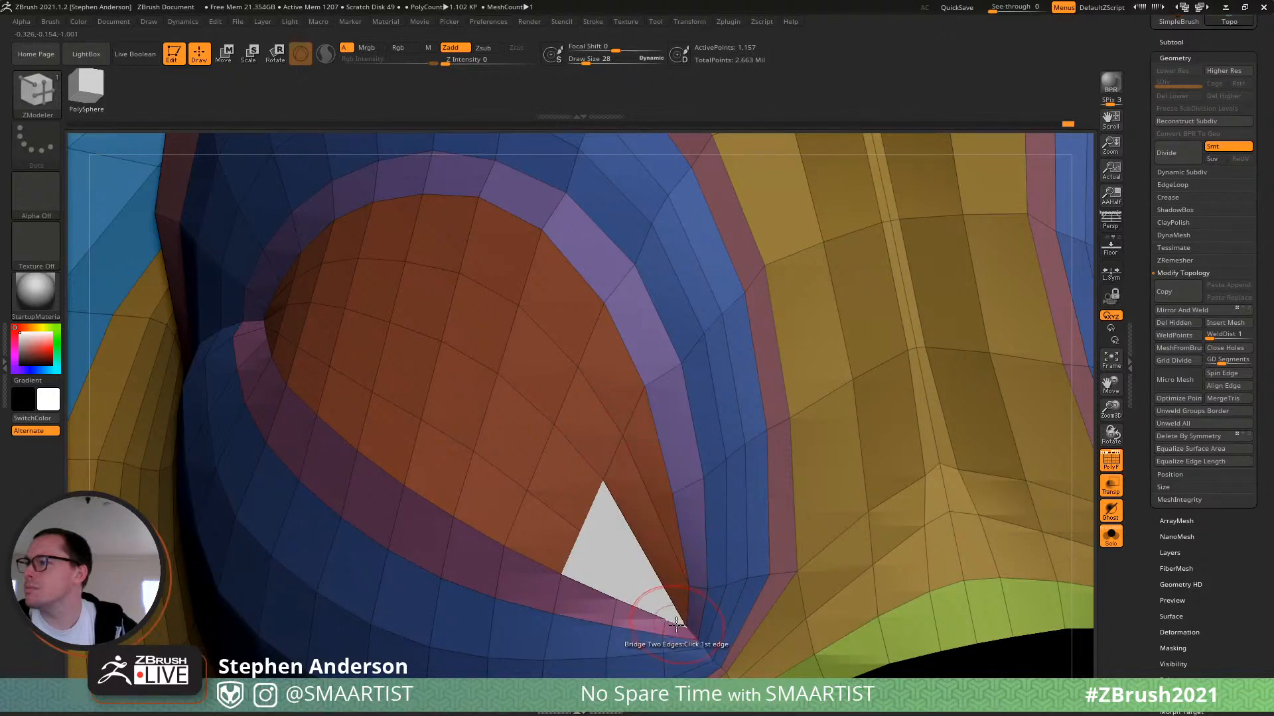
{"action": "left_click", "coordinate": [590, 505]}
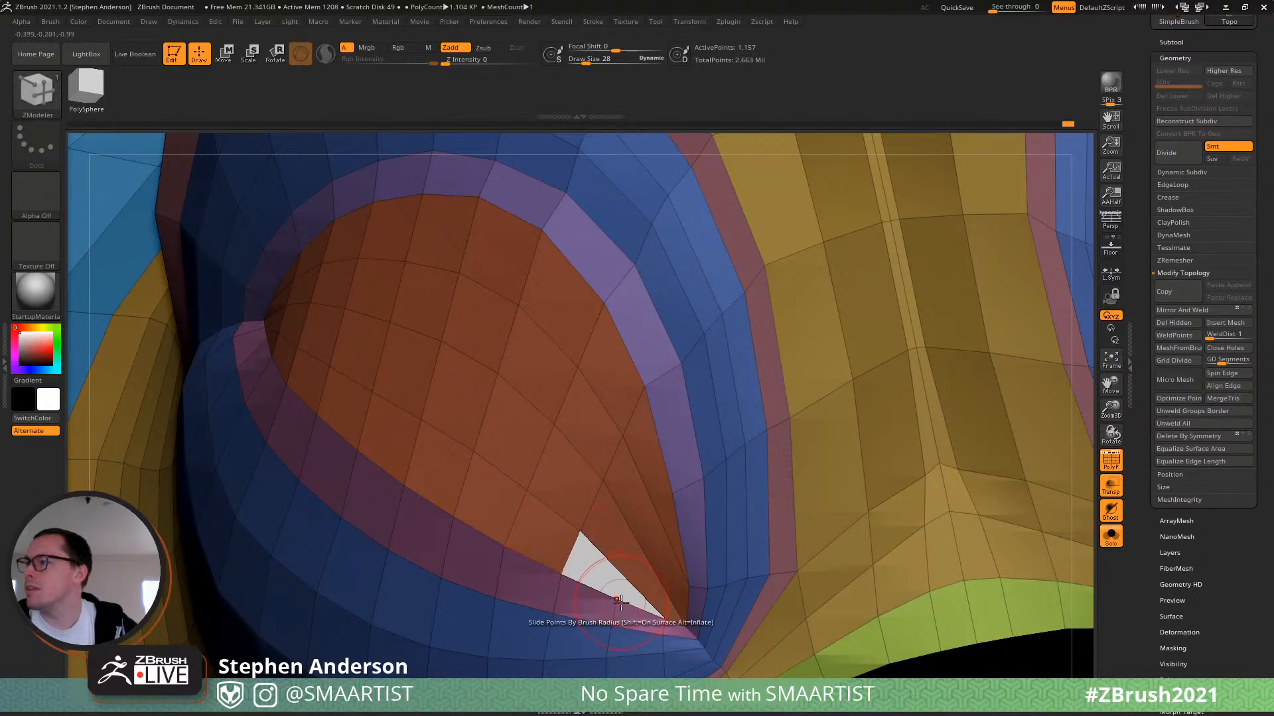
{"action": "left_click", "coordinate": [638, 611]}
{"action": "left_click", "coordinate": [638, 611]}
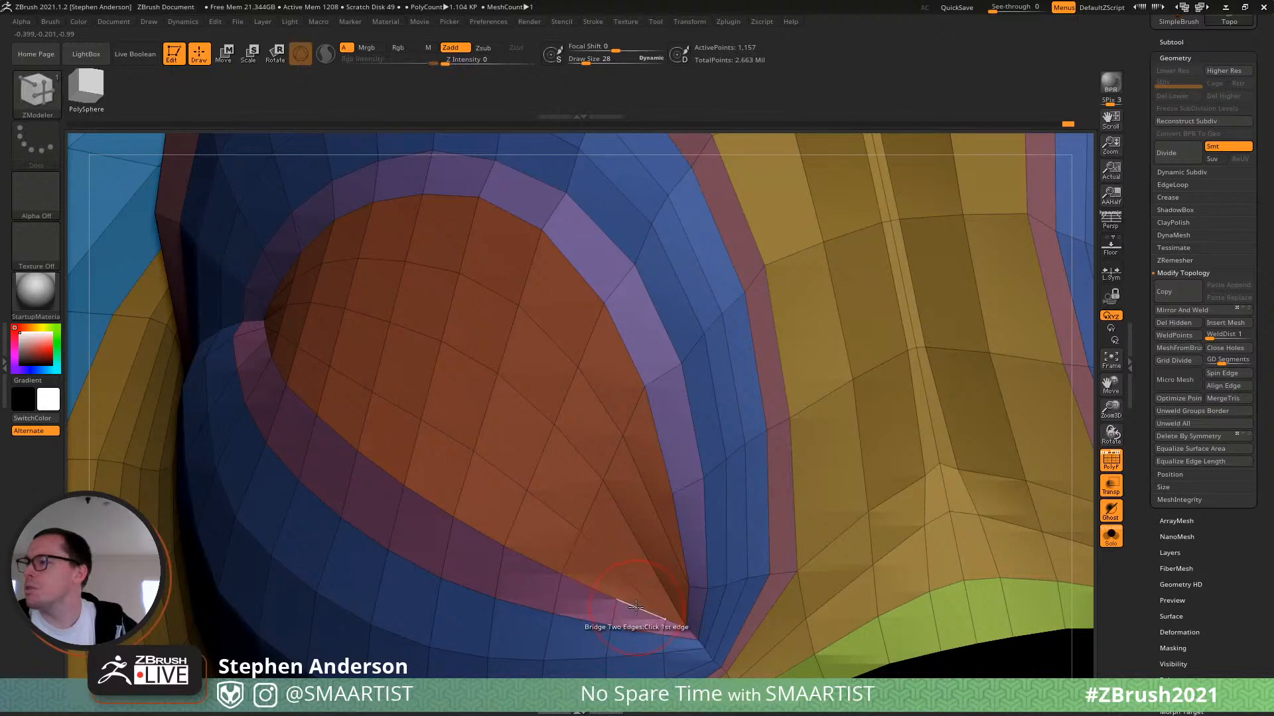
Mask everything except the orange eye faces and extrude them inward along Z with the Move gizmo.
{"action": "mouse_move", "coordinate": [637, 610]}
{"action": "right_mouse_down"}
{"action": "mouse_move", "coordinate": [597, 531]}
{"action": "mouse_move", "coordinate": [439, 425]}
{"action": "mouse_move", "coordinate": [437, 392]}
{"action": "right_mouse_up"}
{"action": "mouse_move", "coordinate": [437, 391]}
{"action": "right_mouse_down"}
{"action": "mouse_move", "coordinate": [584, 432]}
{"action": "mouse_move", "coordinate": [546, 486]}
{"action": "mouse_move", "coordinate": [491, 451]}
{"action": "mouse_move", "coordinate": [812, 373]}
{"action": "right_mouse_up"}
{"action": "key", "text": "w"}
{"action": "left_click", "coordinate": [648, 412], "text": "ctrl"}
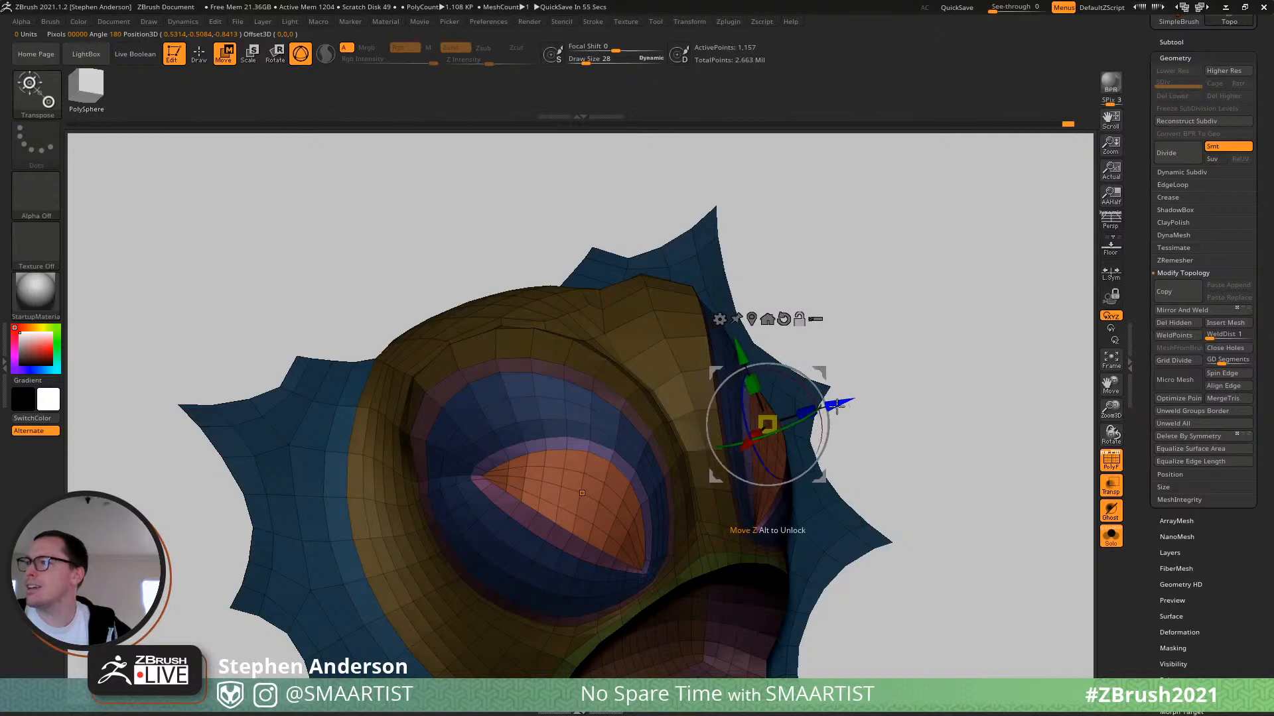
{"action": "left_click_drag", "start_coordinate": [838, 400], "coordinate": [796, 417], "text": "ctrl"}
{"action": "right_click_drag", "start_coordinate": [627, 553], "coordinate": [710, 530]}
{"action": "key", "text": "q"}
{"action": "right_click_drag", "start_coordinate": [671, 487], "coordinate": [488, 482], "text": "alt"}
{"action": "right_click_drag", "start_coordinate": [487, 483], "coordinate": [686, 502]}
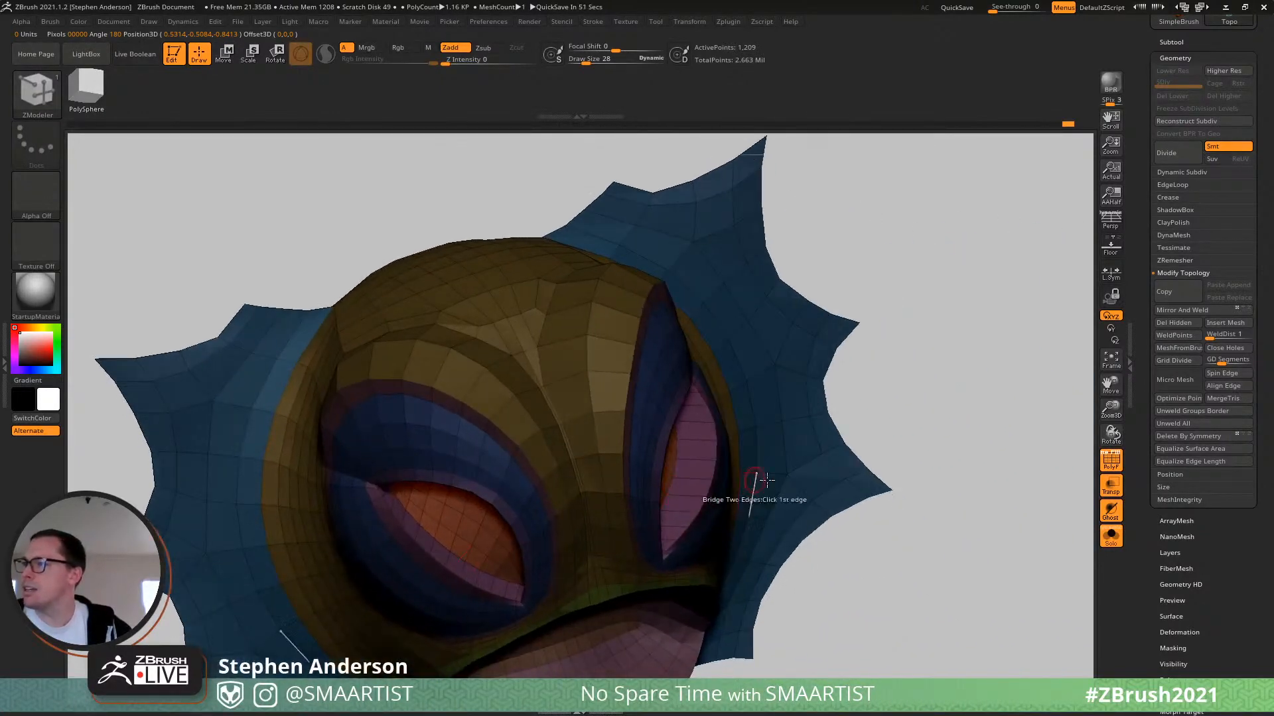
Try to move the extruded eye faces with the gizmo, and undo the move.
{"action": "key", "text": "w"}
{"action": "right_click_drag", "start_coordinate": [760, 458], "coordinate": [832, 481]}
{"action": "left_click_drag", "start_coordinate": [715, 533], "coordinate": [732, 536]}
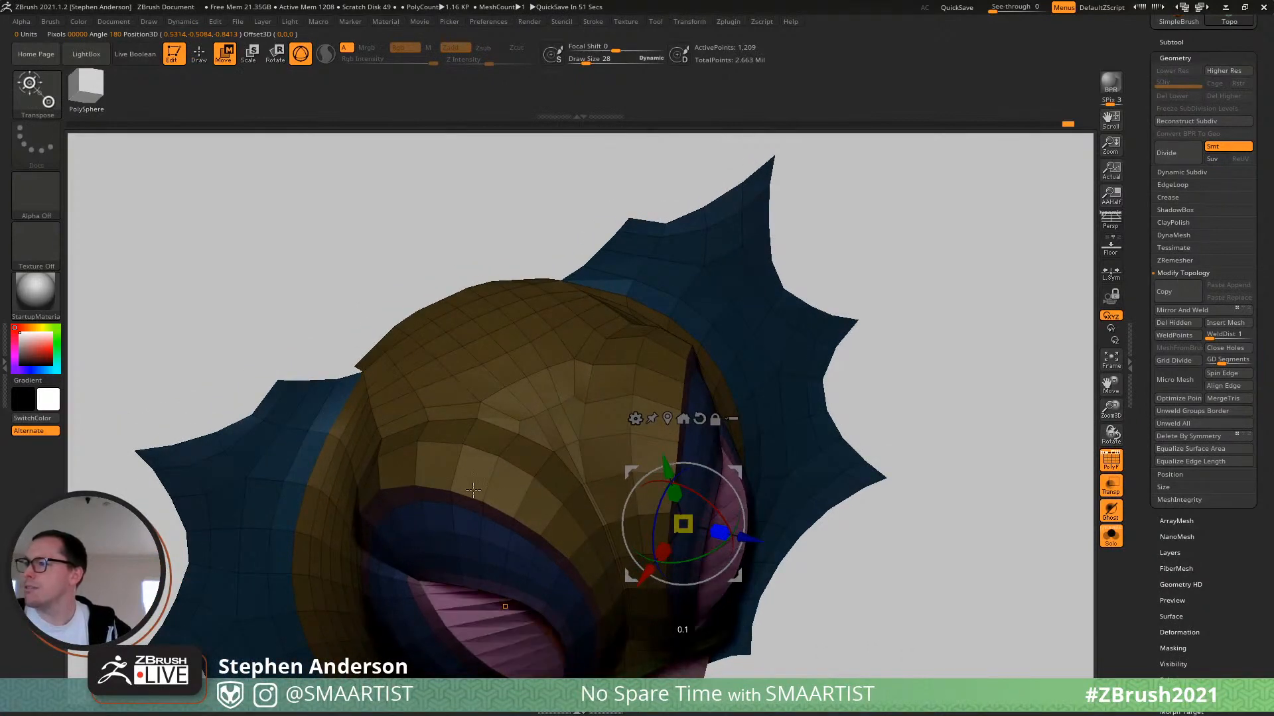
{"action": "key", "text": "ctrl+z"}
Turn on local symmetry and reposition the extruded eye faces inside the sockets with the Move gizmo.
{"action": "left_click", "coordinate": [1112, 279]}
{"action": "right_click_drag", "start_coordinate": [806, 530], "coordinate": [650, 471]}
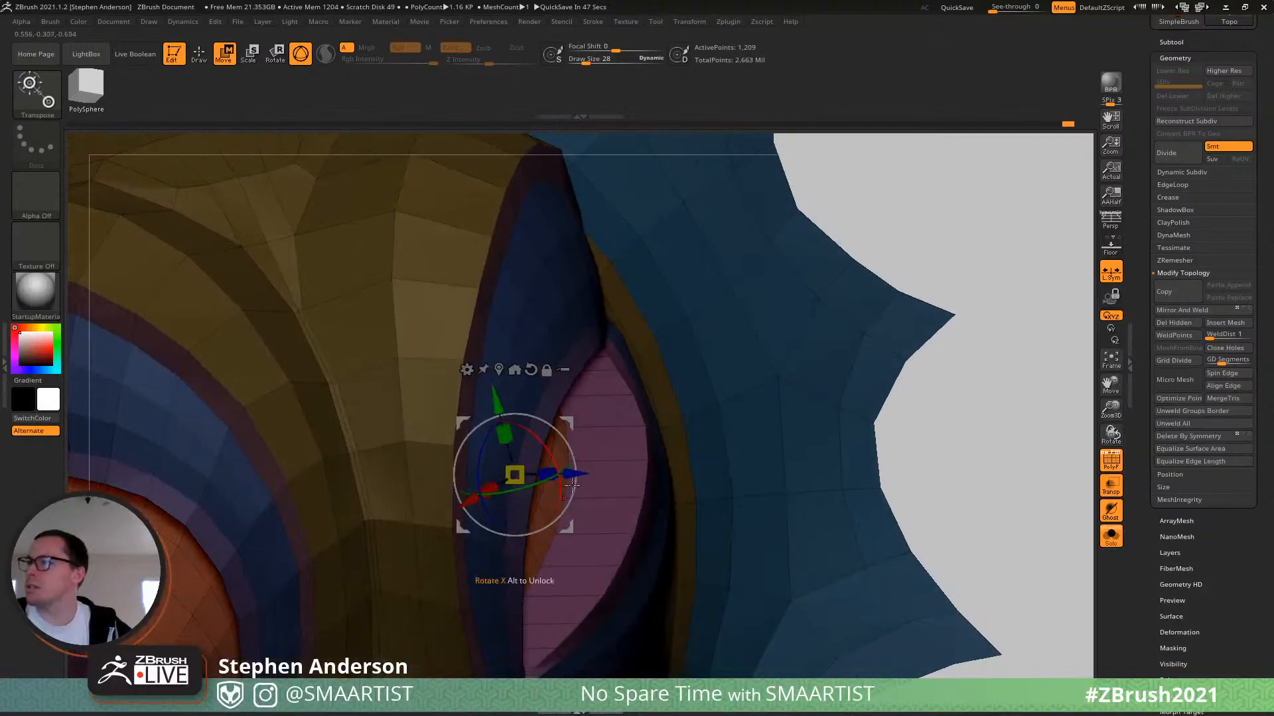
{"action": "left_click_drag", "start_coordinate": [536, 471], "coordinate": [538, 470]}
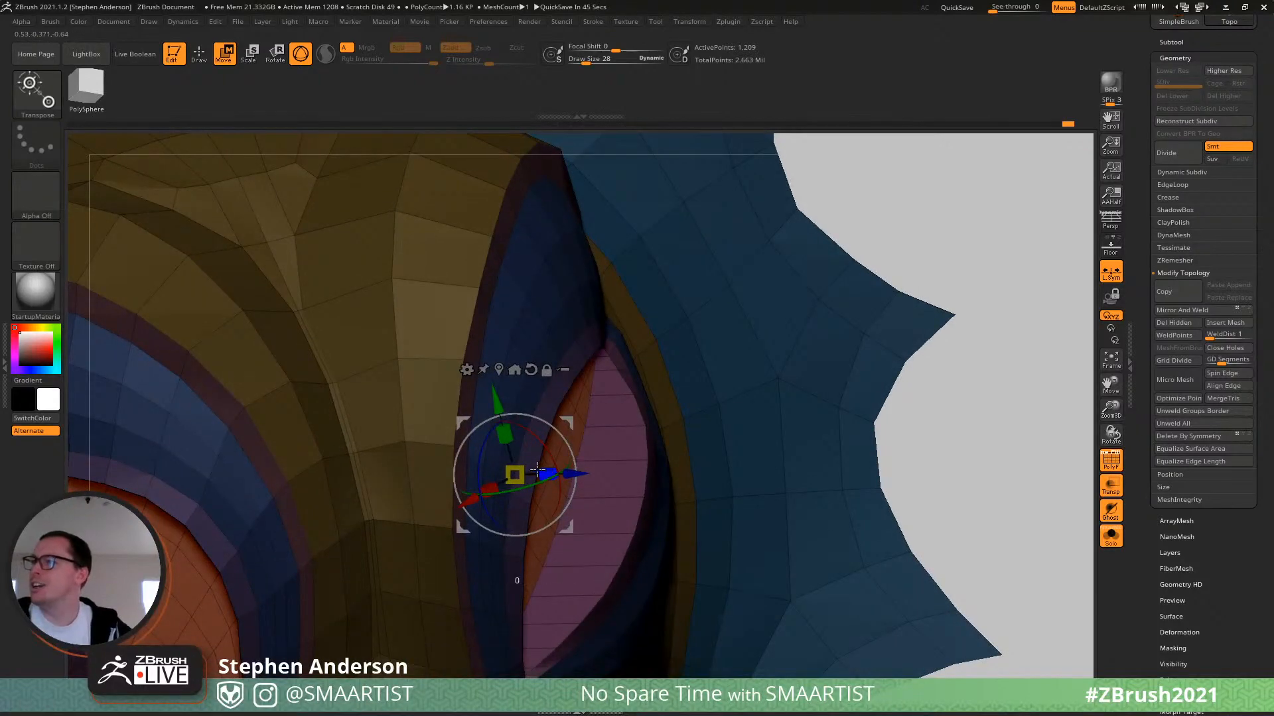
{"action": "right_click_drag", "start_coordinate": [702, 454], "coordinate": [853, 465], "text": "alt"}
{"action": "left_click_drag", "start_coordinate": [697, 359], "coordinate": [662, 381]}
{"action": "key", "text": "q"}
{"action": "mouse_move", "coordinate": [763, 396]}
{"action": "right_mouse_down"}
{"action": "mouse_move", "coordinate": [778, 417]}
{"action": "mouse_move", "coordinate": [837, 358]}
{"action": "right_mouse_up"}
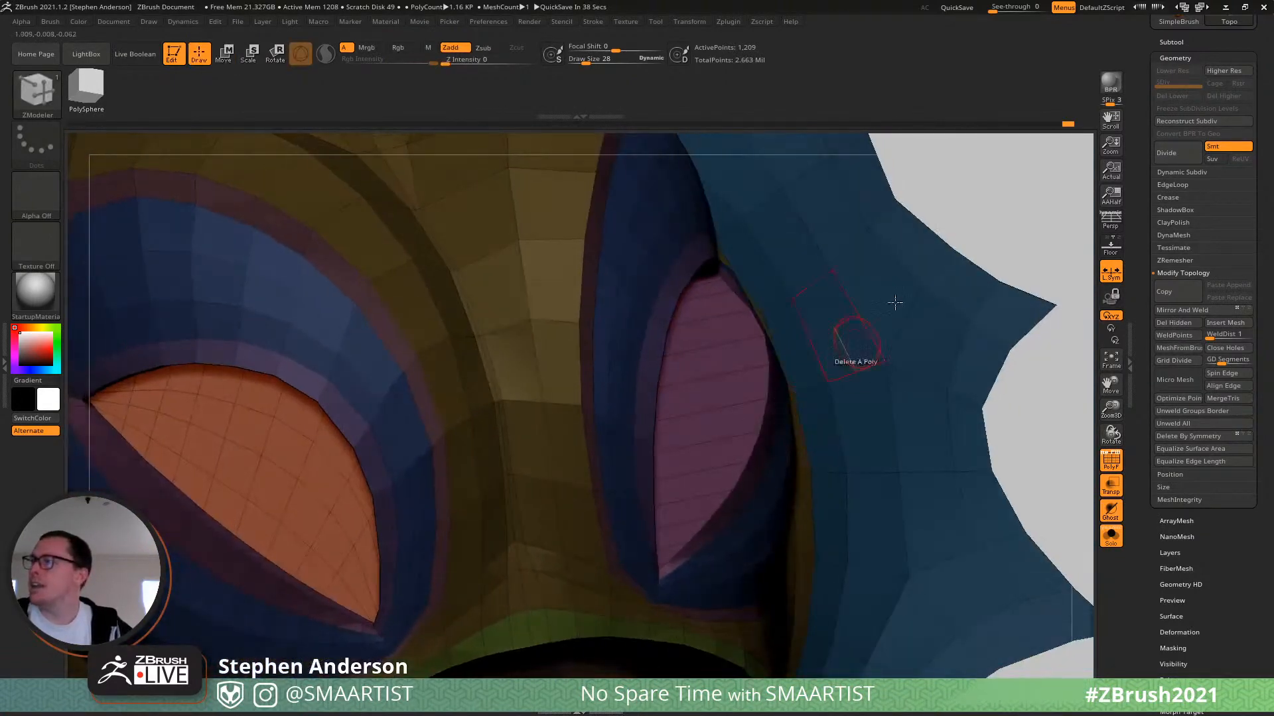
Clear the mask and insert edge loops around the extruded walls of the eye sockets.
{"action": "left_click_drag", "start_coordinate": [982, 224], "coordinate": [959, 235], "text": "ctrl"}
{"action": "key", "text": "space"}
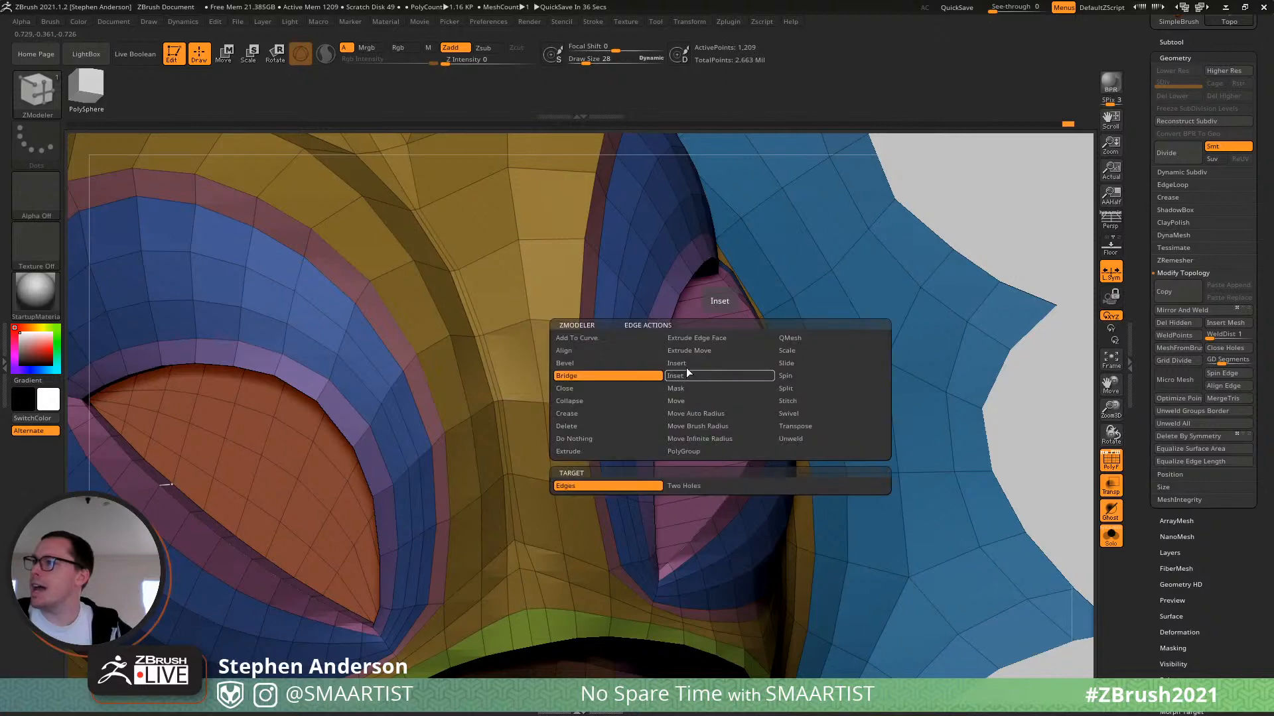
{"action": "left_click", "coordinate": [686, 368]}
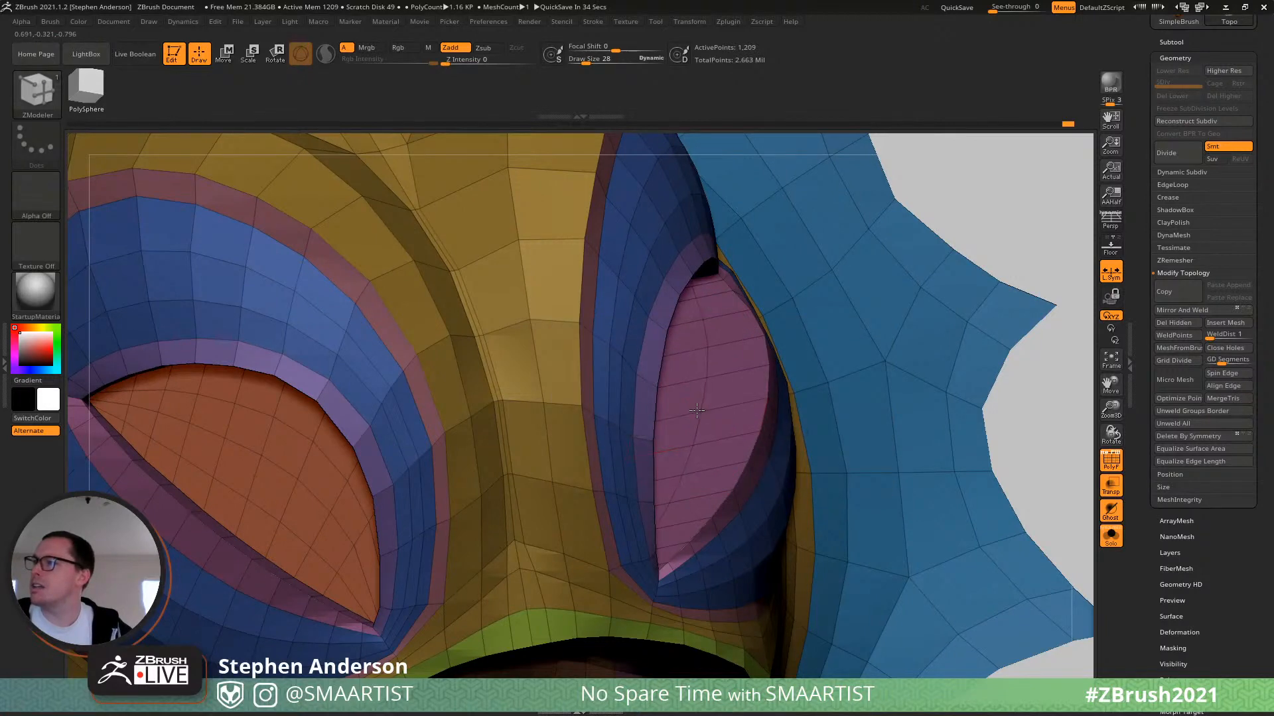
{"action": "left_click", "coordinate": [697, 411]}
Mask everything except the orange back faces of the eye sockets with the Move gizmo.
{"action": "mouse_move", "coordinate": [697, 410]}
{"action": "right_mouse_down"}
{"action": "mouse_move", "coordinate": [662, 413]}
{"action": "mouse_move", "coordinate": [690, 391]}
{"action": "mouse_move", "coordinate": [625, 363]}
{"action": "right_mouse_up"}
{"action": "key", "text": "w"}
{"action": "left_click", "coordinate": [666, 317], "text": "ctrl+shift"}
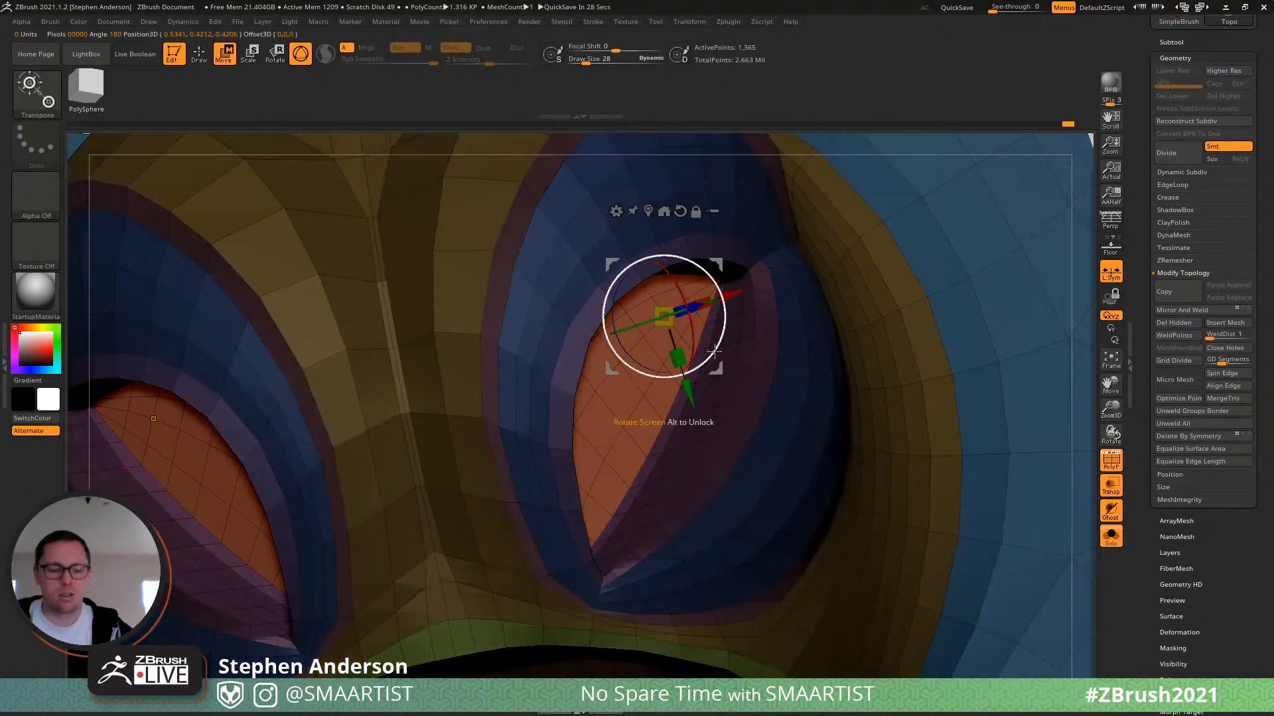
{"action": "key", "text": "q"}
{"action": "right_click_drag", "start_coordinate": [710, 369], "coordinate": [684, 354]}
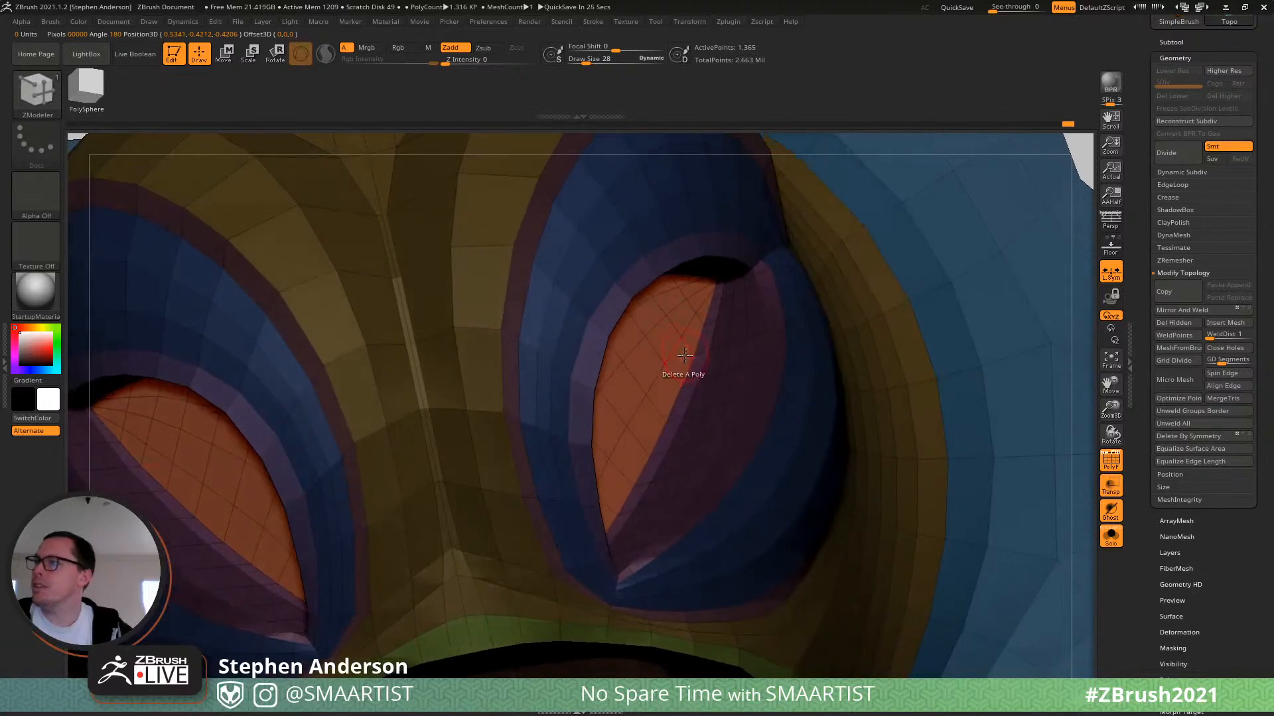
Isolate the eye sockets' orange back faces and their purple side walls.
{"action": "key", "text": "ctrl+shift"}
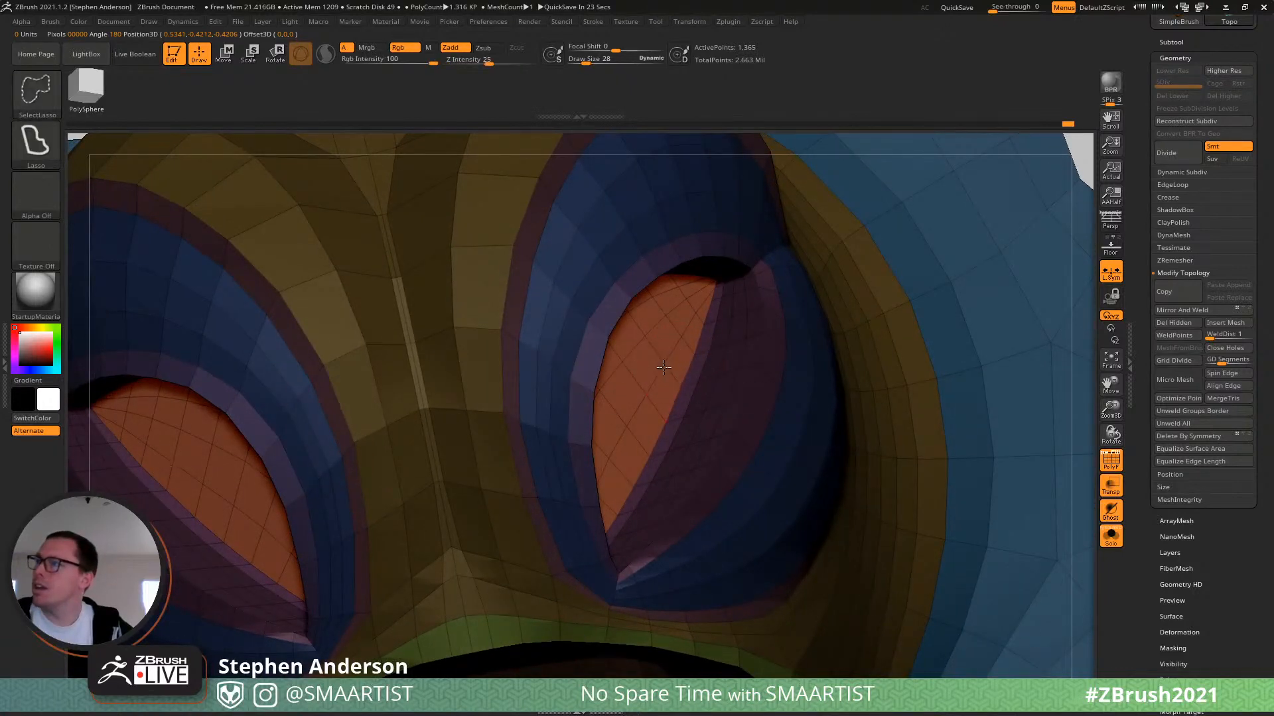
{"action": "left_click", "coordinate": [664, 367], "text": "ctrl+shift"}
{"action": "left_click_drag", "start_coordinate": [688, 401], "coordinate": [718, 414]}
{"action": "key", "text": "ctrl+shift+a"}
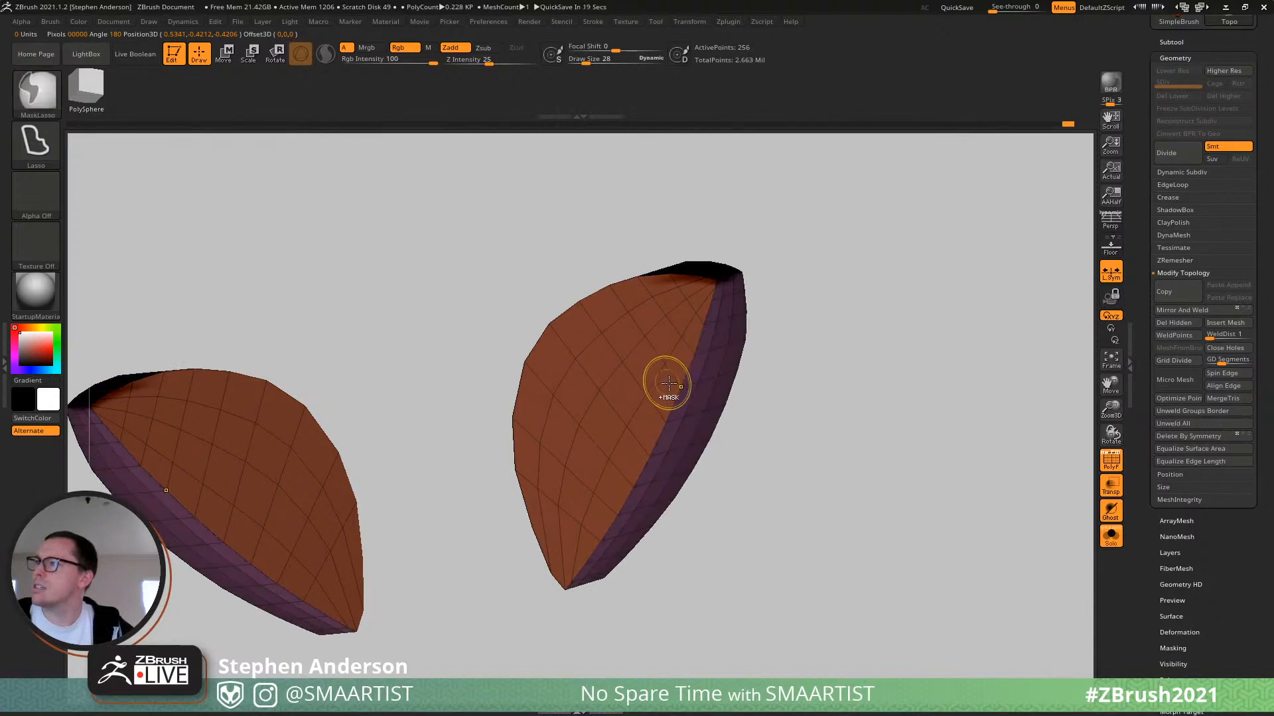
Show the whole head again and smooth the orange back faces of the eye sockets.
{"action": "left_click", "coordinate": [819, 382], "text": "ctrl+shift"}
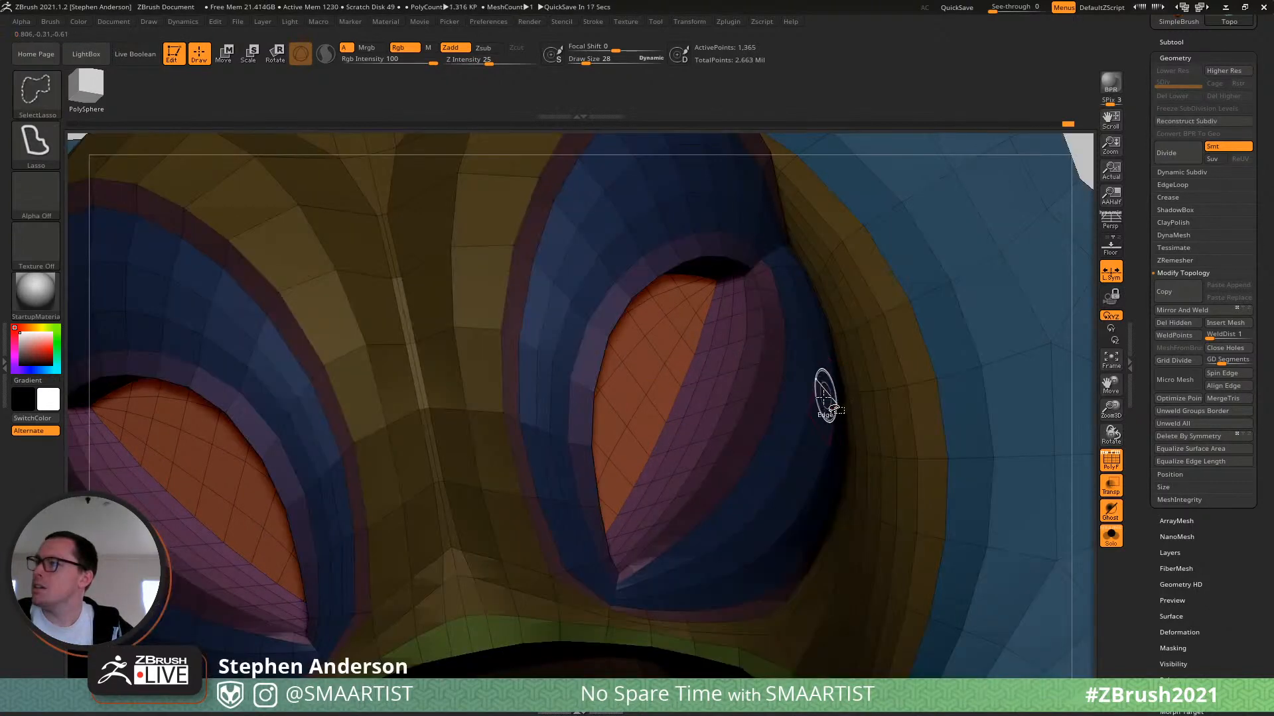
{"action": "mouse_move", "coordinate": [719, 398]}
{"action": "right_mouse_down"}
{"action": "mouse_move", "coordinate": [716, 371]}
{"action": "mouse_move", "coordinate": [664, 371]}
{"action": "mouse_move", "coordinate": [687, 382]}
{"action": "right_mouse_up"}
{"action": "key", "text": "b"}
{"action": "key", "text": "m"}
{"action": "key", "text": "v"}
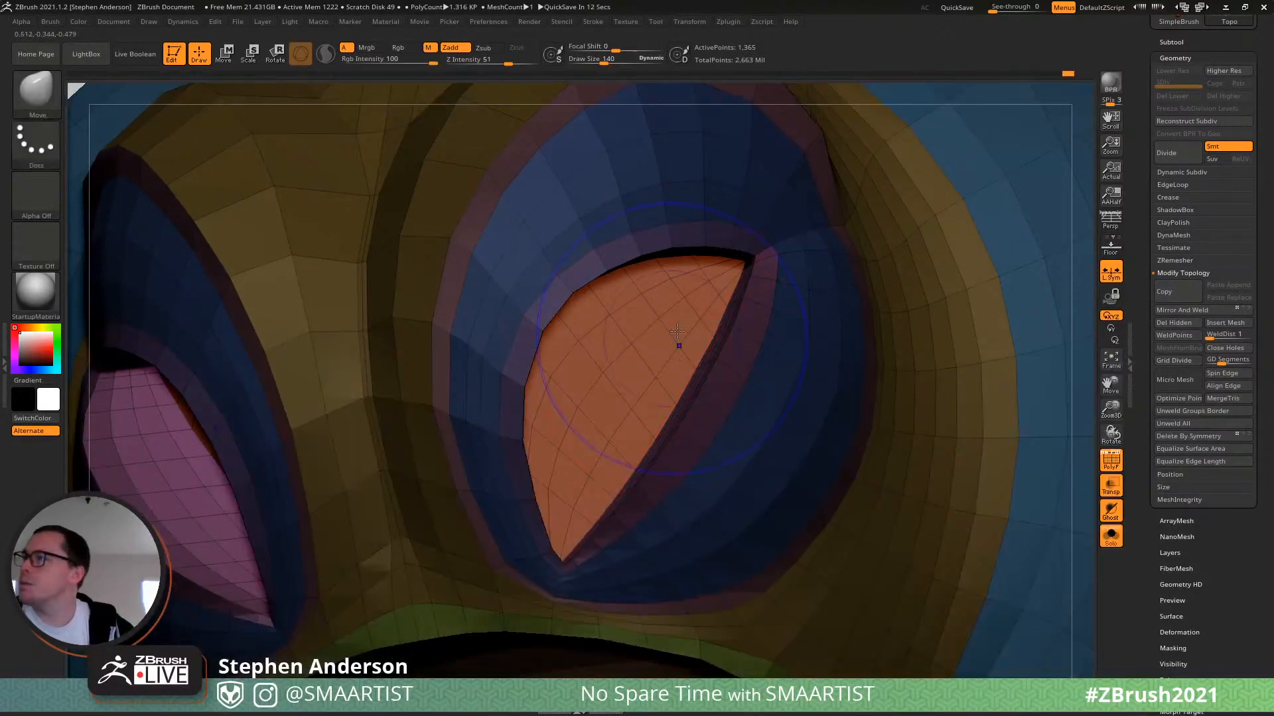
{"action": "left_click_drag", "start_coordinate": [678, 331], "coordinate": [687, 287], "text": "shift"}
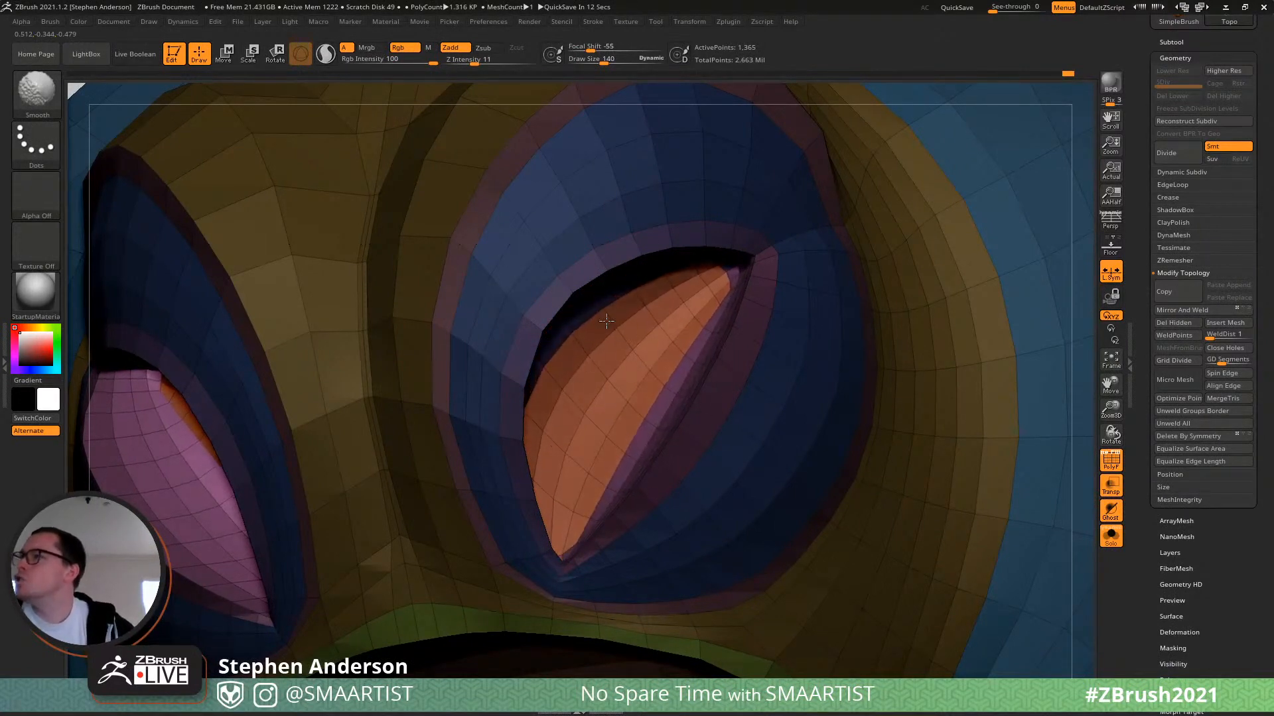
Reshape the back faces of the eye sockets with a resized Move brush and smooth them.
{"action": "mouse_move", "coordinate": [614, 380]}
{"action": "right_mouse_down"}
{"action": "mouse_move", "coordinate": [660, 392]}
{"action": "mouse_move", "coordinate": [584, 428]}
{"action": "right_mouse_up"}
{"action": "key", "text": "s"}
{"action": "left_click_drag", "start_coordinate": [574, 464], "coordinate": [568, 464]}
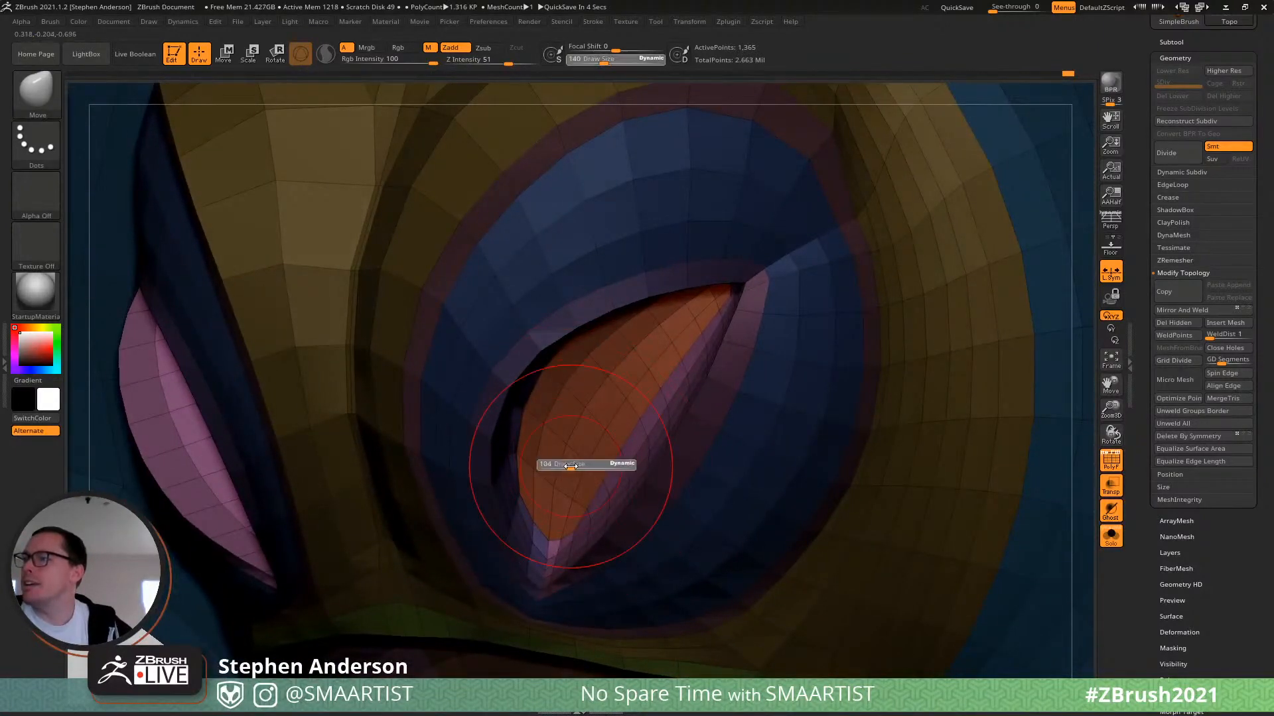
{"action": "mouse_move", "coordinate": [564, 435]}
{"action": "right_mouse_down", "text": "ctrl"}
{"action": "mouse_move", "coordinate": [522, 401]}
{"action": "mouse_move", "coordinate": [626, 276]}
{"action": "right_mouse_up", "text": "ctrl"}
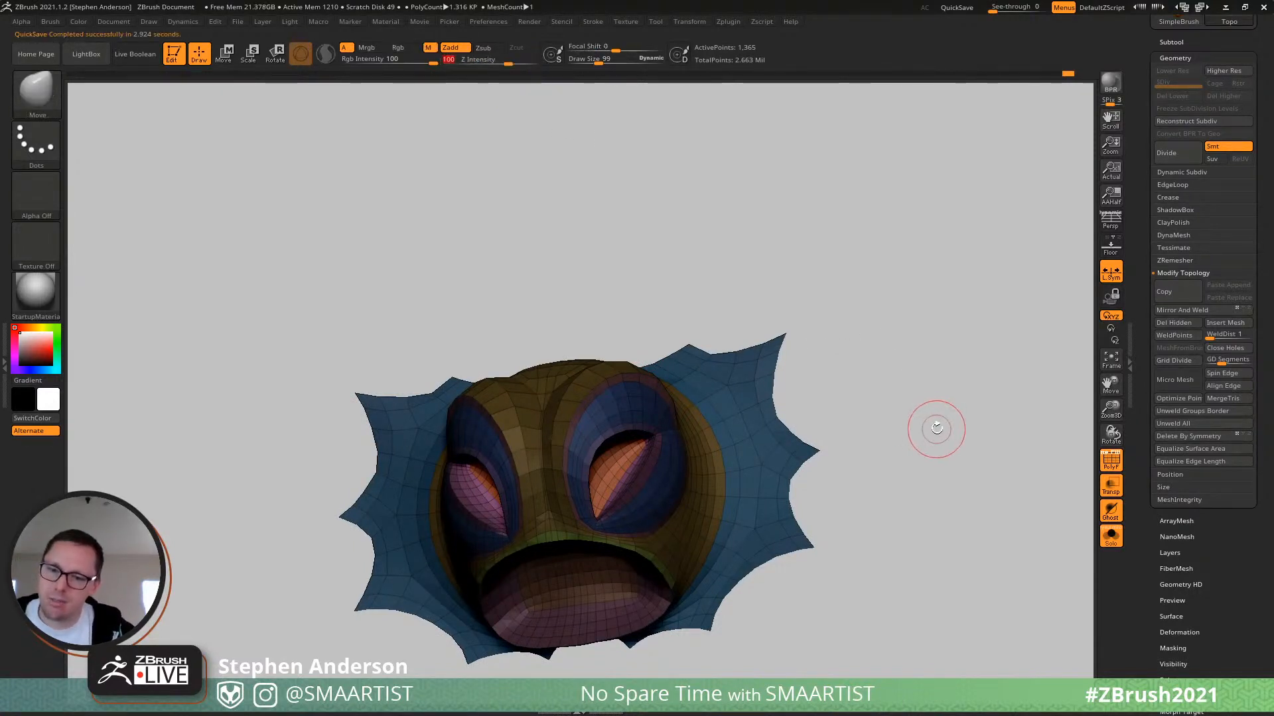
{"action": "mouse_move", "coordinate": [617, 466]}
{"action": "left_mouse_down"}
{"action": "mouse_move", "coordinate": [647, 466]}
{"action": "mouse_move", "coordinate": [622, 478]}
{"action": "mouse_move", "coordinate": [624, 457]}
{"action": "left_mouse_up"}
{"action": "mouse_move", "coordinate": [607, 459]}
{"action": "right_mouse_down"}
{"action": "mouse_move", "coordinate": [625, 432]}
{"action": "mouse_move", "coordinate": [635, 443]}
{"action": "right_mouse_up"}
{"action": "mouse_move", "coordinate": [641, 459]}
{"action": "left_mouse_down", "text": "shift"}
{"action": "mouse_move", "coordinate": [630, 478]}
{"action": "mouse_move", "coordinate": [605, 448]}
{"action": "mouse_move", "coordinate": [635, 464]}
{"action": "left_mouse_up", "text": "shift"}
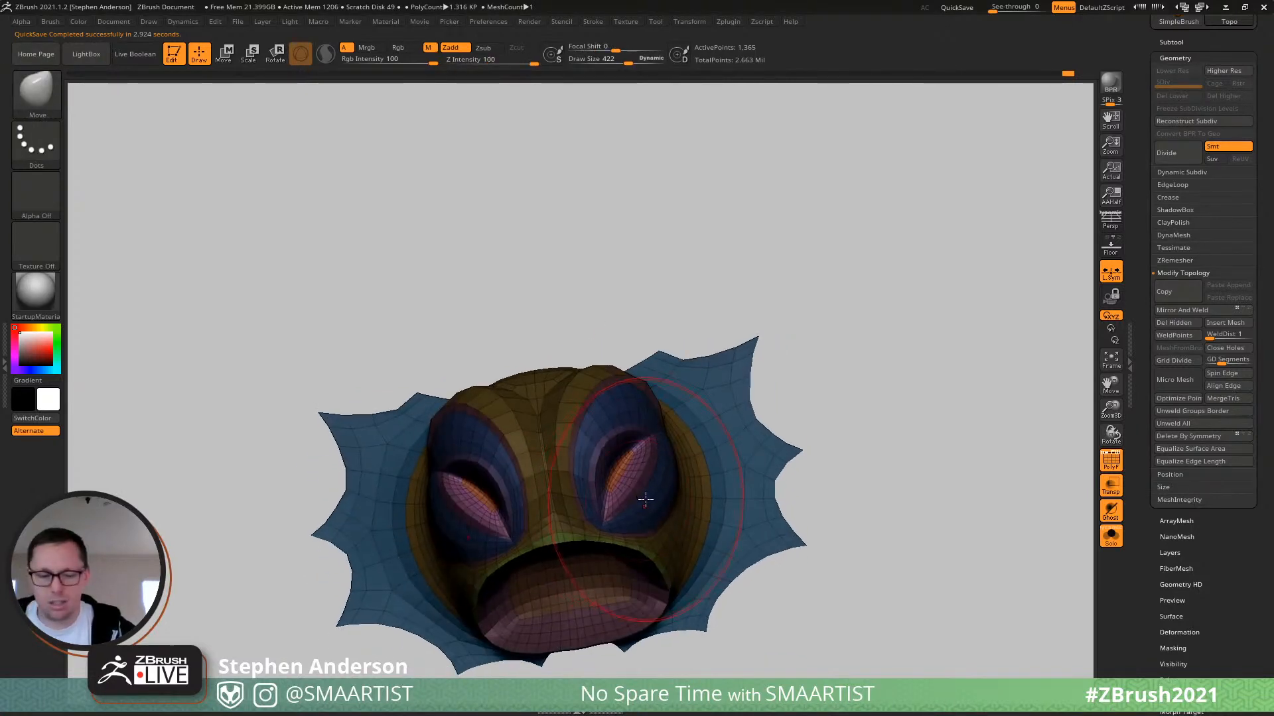
Puff out the orange eye faces with the Inflate brush at draw size 375 and smooth them.
{"action": "key", "text": "b"}
{"action": "key", "text": "n"}
{"action": "right_click_drag", "start_coordinate": [658, 465], "coordinate": [619, 460]}
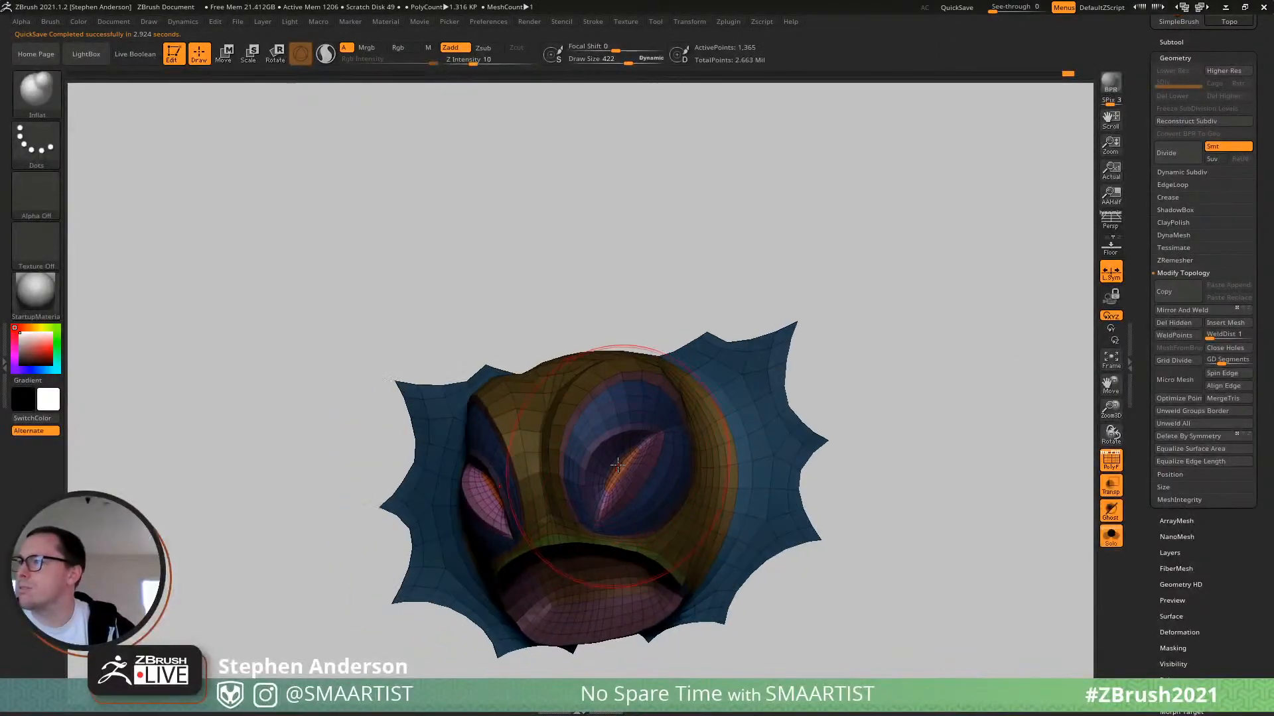
{"action": "key", "text": "s"}
{"action": "left_click_drag", "start_coordinate": [630, 462], "coordinate": [621, 451]}
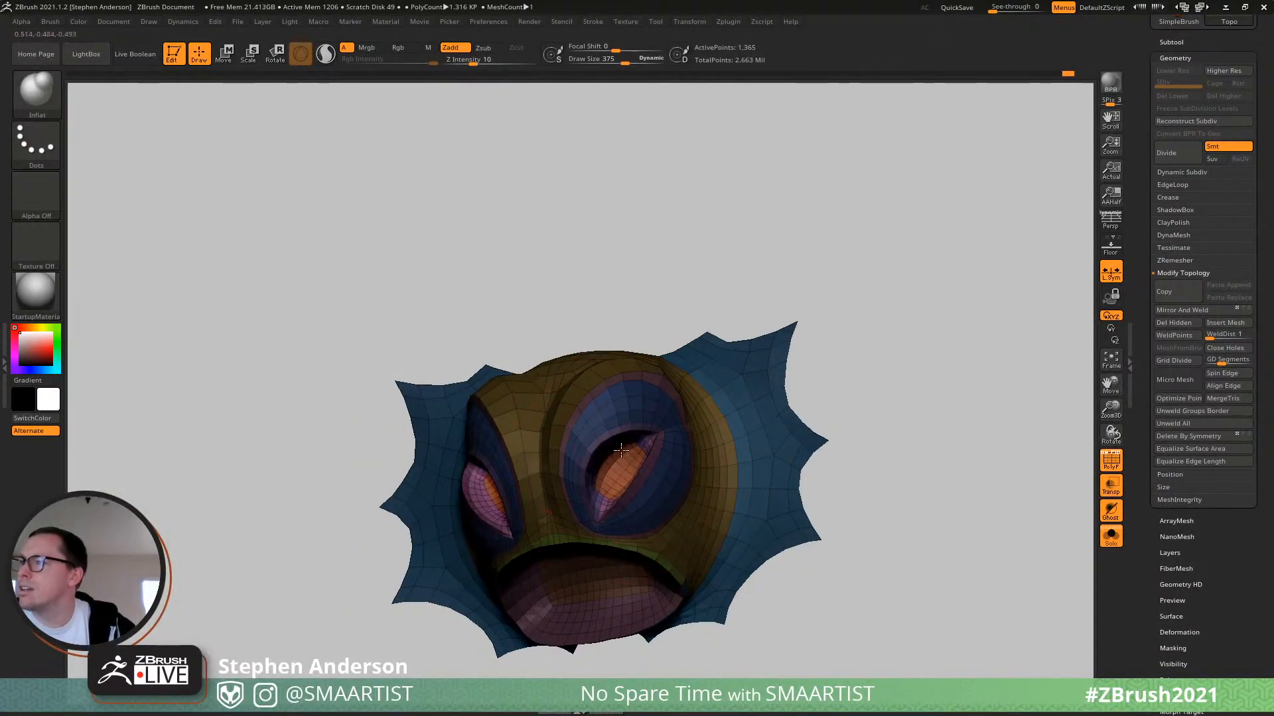
{"action": "mouse_move", "coordinate": [639, 444]}
{"action": "right_mouse_down"}
{"action": "mouse_move", "coordinate": [671, 451]}
{"action": "mouse_move", "coordinate": [662, 456]}
{"action": "right_mouse_up"}
{"action": "left_click_drag", "start_coordinate": [643, 457], "coordinate": [641, 459], "text": "shift"}
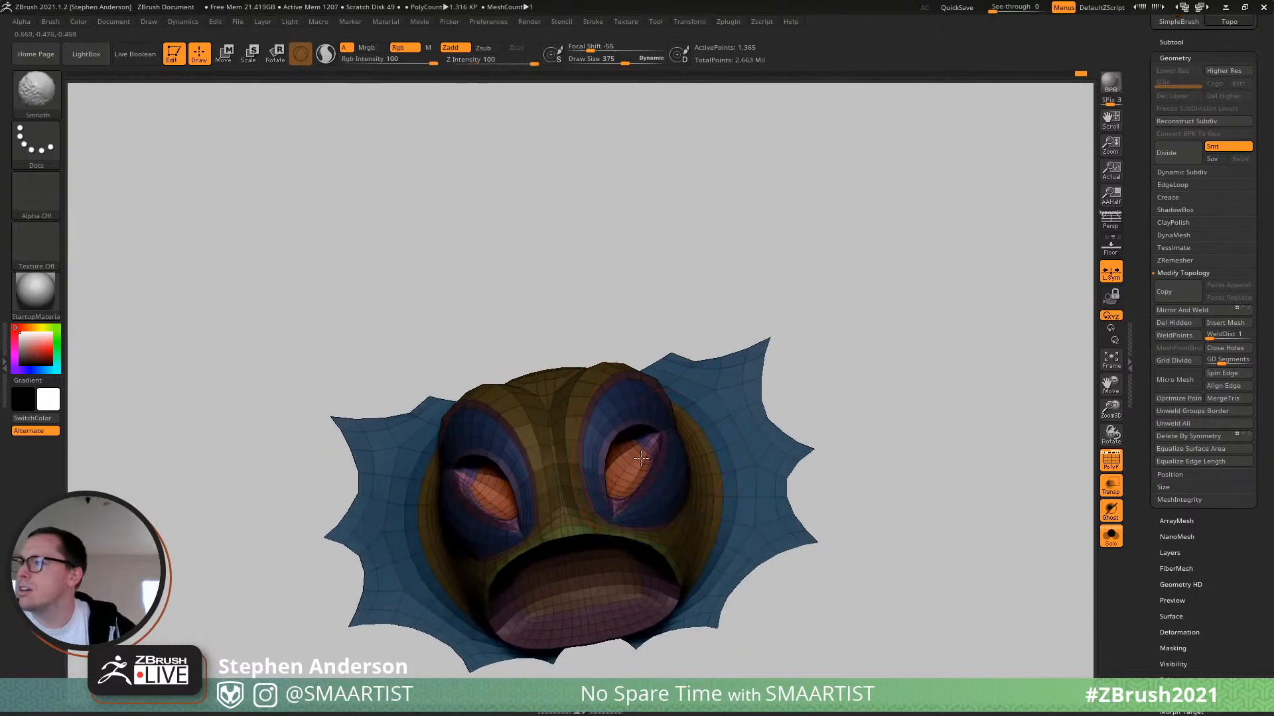
Check the shape of the head and eyes from a distance with the polyframe hidden.
{"action": "mouse_move", "coordinate": [630, 463]}
{"action": "right_mouse_down"}
{"action": "mouse_move", "coordinate": [644, 480]}
{"action": "mouse_move", "coordinate": [846, 424]}
{"action": "mouse_move", "coordinate": [730, 398]}
{"action": "mouse_move", "coordinate": [708, 449]}
{"action": "mouse_move", "coordinate": [620, 474]}
{"action": "mouse_move", "coordinate": [703, 482]}
{"action": "mouse_move", "coordinate": [601, 539]}
{"action": "right_mouse_up"}
{"action": "key", "text": "shift+f"}
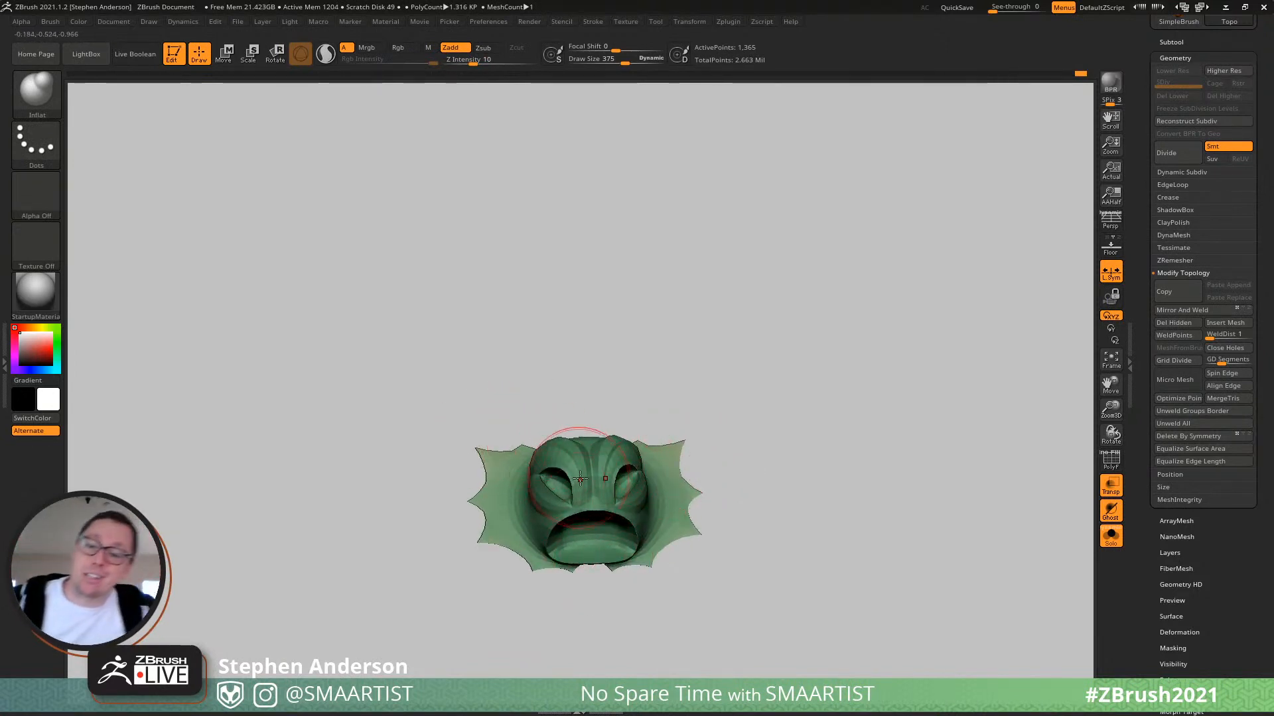
{"action": "mouse_move", "coordinate": [693, 460]}
{"action": "right_mouse_down"}
{"action": "mouse_move", "coordinate": [607, 468]}
{"action": "mouse_move", "coordinate": [749, 488]}
{"action": "mouse_move", "coordinate": [756, 624]}
{"action": "mouse_move", "coordinate": [627, 525]}
{"action": "mouse_move", "coordinate": [597, 617]}
{"action": "mouse_move", "coordinate": [619, 618]}
{"action": "mouse_move", "coordinate": [615, 527]}
{"action": "right_mouse_up"}
{"action": "key", "text": "shift+f"}
Switch to the Move brush at draw size 19, and isolate the eye sockets' orange and purple faces.
{"action": "key", "text": "b"}
{"action": "key", "text": "m"}
{"action": "key", "text": "v"}
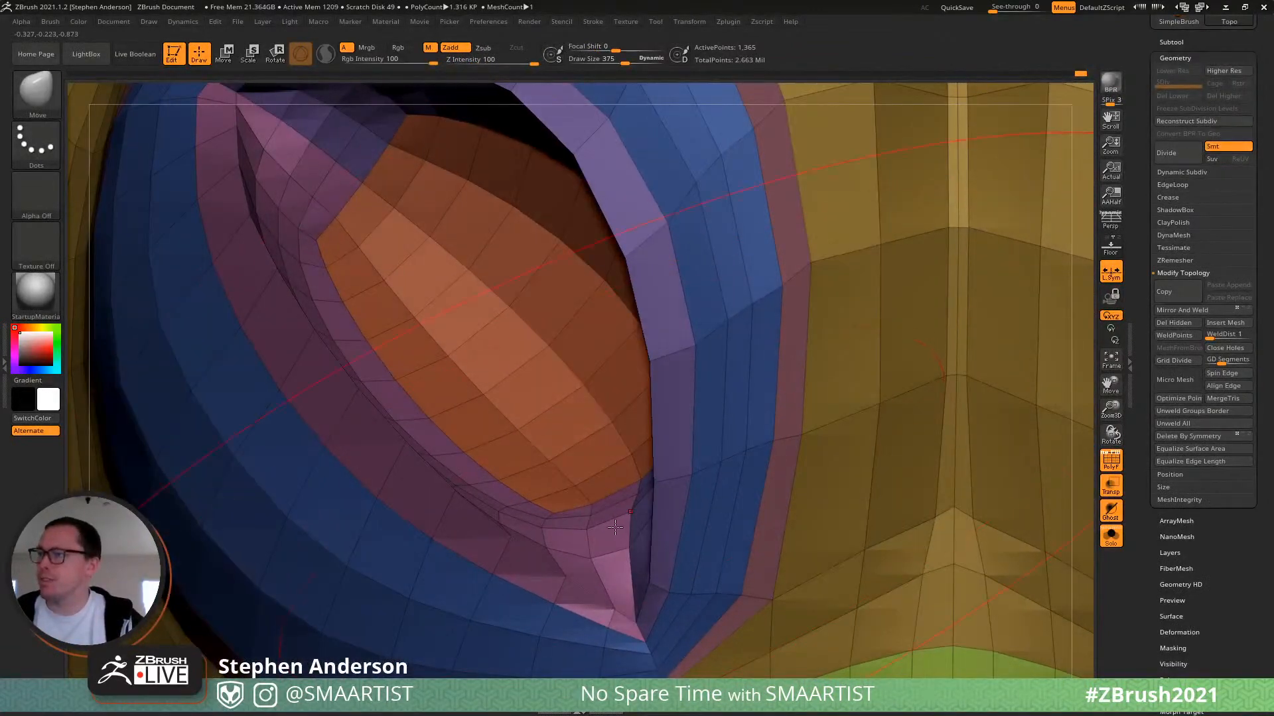
{"action": "left_click_drag", "start_coordinate": [588, 541], "coordinate": [582, 541]}
{"action": "right_click_drag", "start_coordinate": [582, 542], "coordinate": [627, 536]}
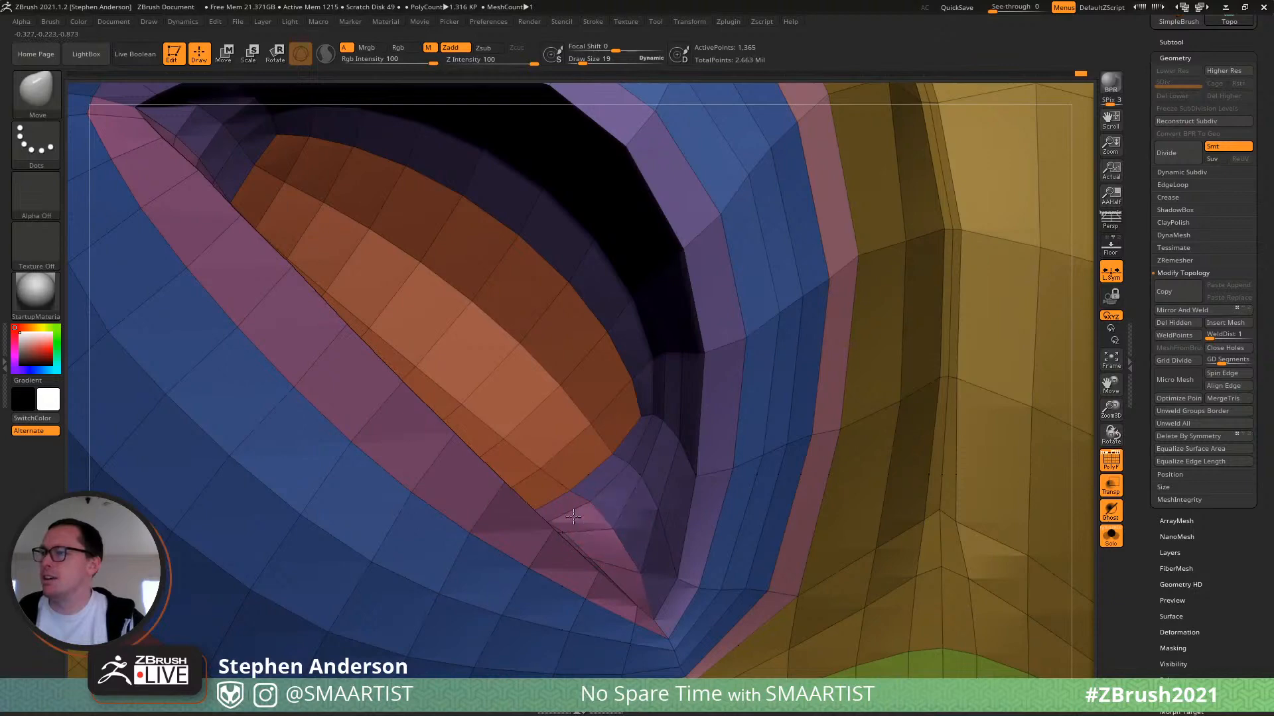
{"action": "right_click_drag", "start_coordinate": [617, 517], "coordinate": [661, 440]}
{"action": "left_click", "coordinate": [573, 484], "text": "ctrl+shift"}
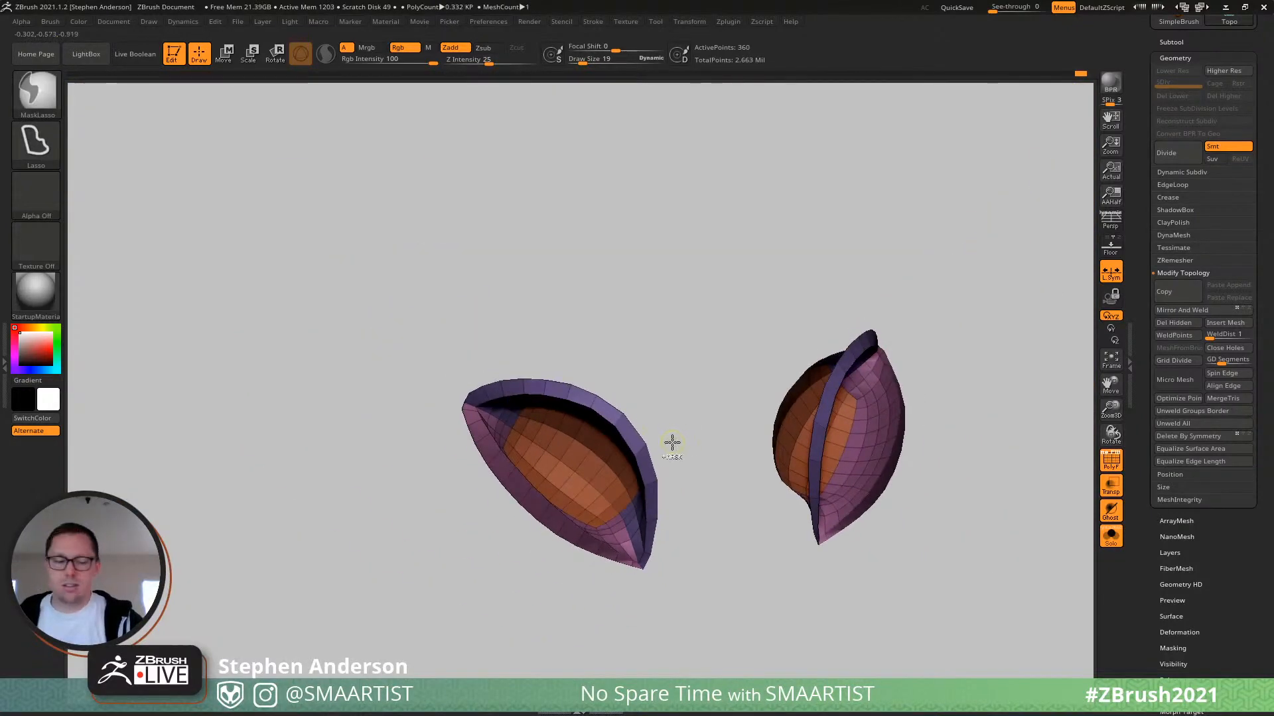
Try to merge the isolated socket faces into one polygroup and give their shrunken centre area a separate polygroup.
{"action": "key", "text": "ctrl+w"}
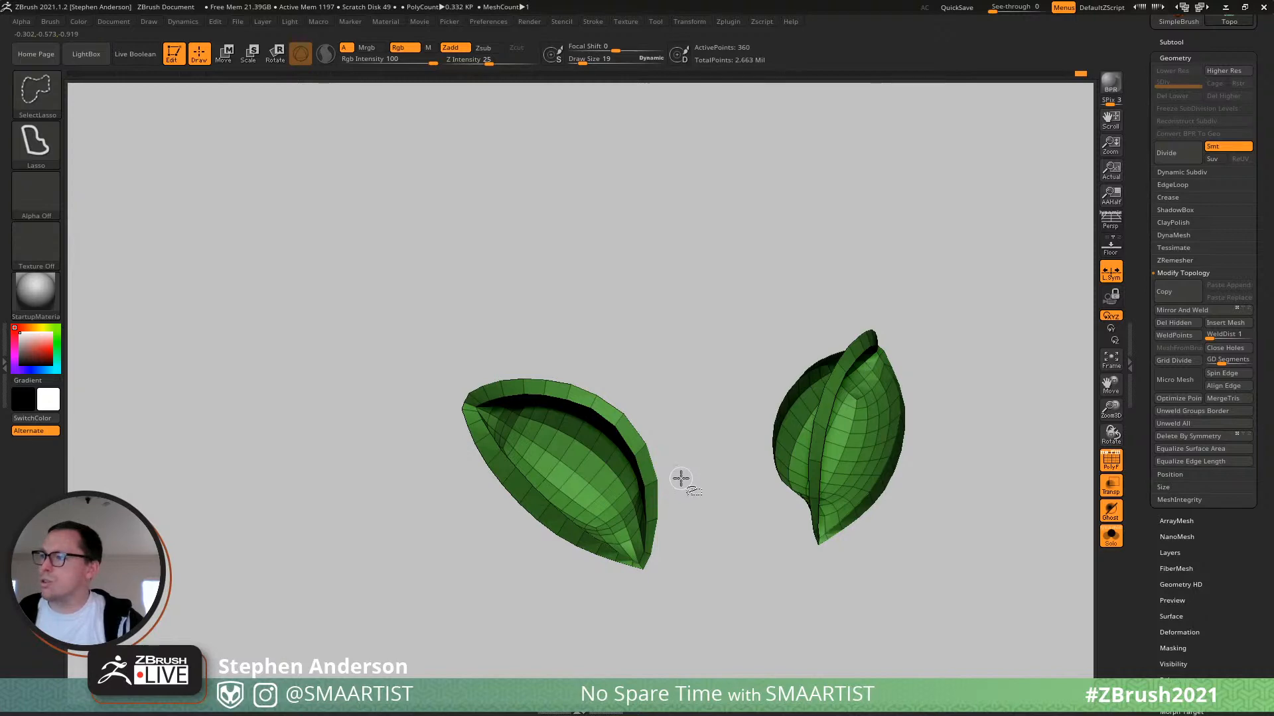
{"action": "key", "text": "ctrl+shift+s"}
{"action": "key", "text": "ctrl+shift+s"}
{"action": "key", "text": "ctrl+shift+s"}
{"action": "key", "text": "ctrl+shift+s"}
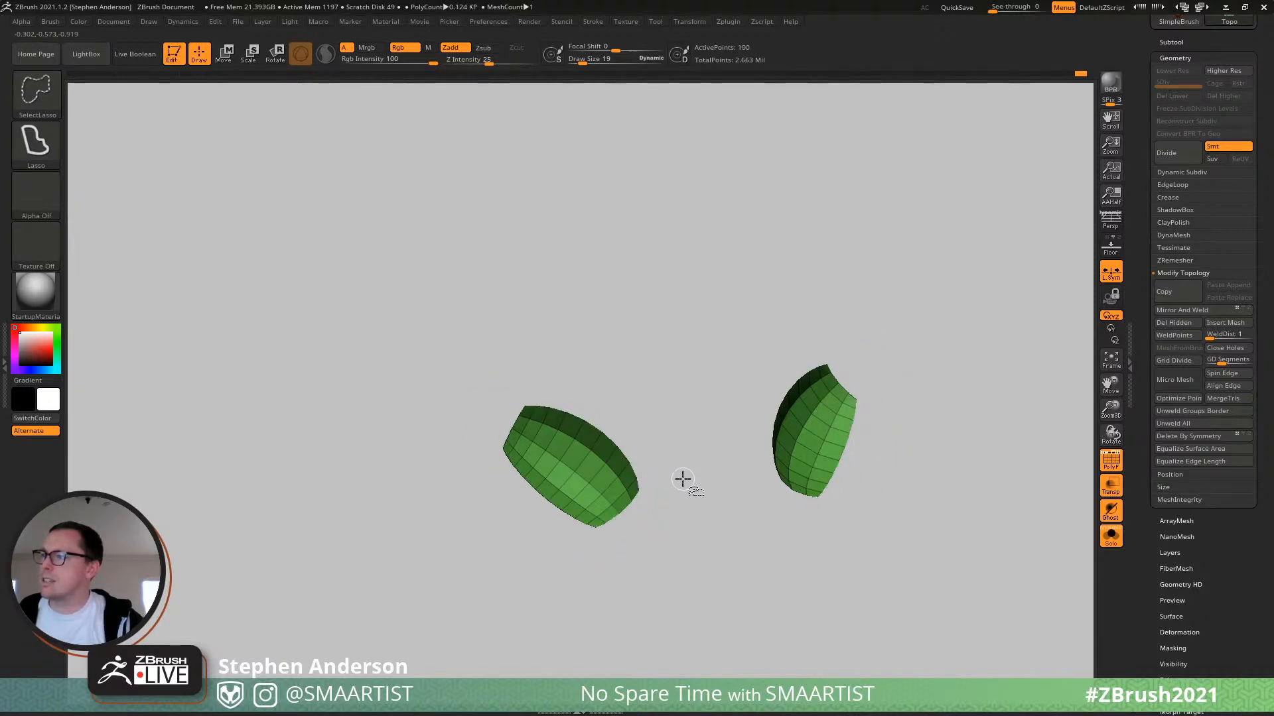
{"action": "key", "text": "ctrl+w"}
{"action": "left_click", "coordinate": [683, 502], "text": "ctrl+shift"}
{"action": "mouse_move", "coordinate": [710, 584]}
{"action": "right_mouse_down", "text": "ctrl"}
{"action": "mouse_move", "coordinate": [705, 534]}
{"action": "mouse_move", "coordinate": [685, 518]}
{"action": "mouse_move", "coordinate": [687, 545]}
{"action": "mouse_move", "coordinate": [733, 548]}
{"action": "mouse_move", "coordinate": [693, 541]}
{"action": "mouse_move", "coordinate": [700, 576]}
{"action": "mouse_move", "coordinate": [685, 558]}
{"action": "mouse_move", "coordinate": [705, 563]}
{"action": "right_mouse_up", "text": "ctrl"}
{"action": "left_click", "coordinate": [710, 567], "text": "ctrl+shift"}
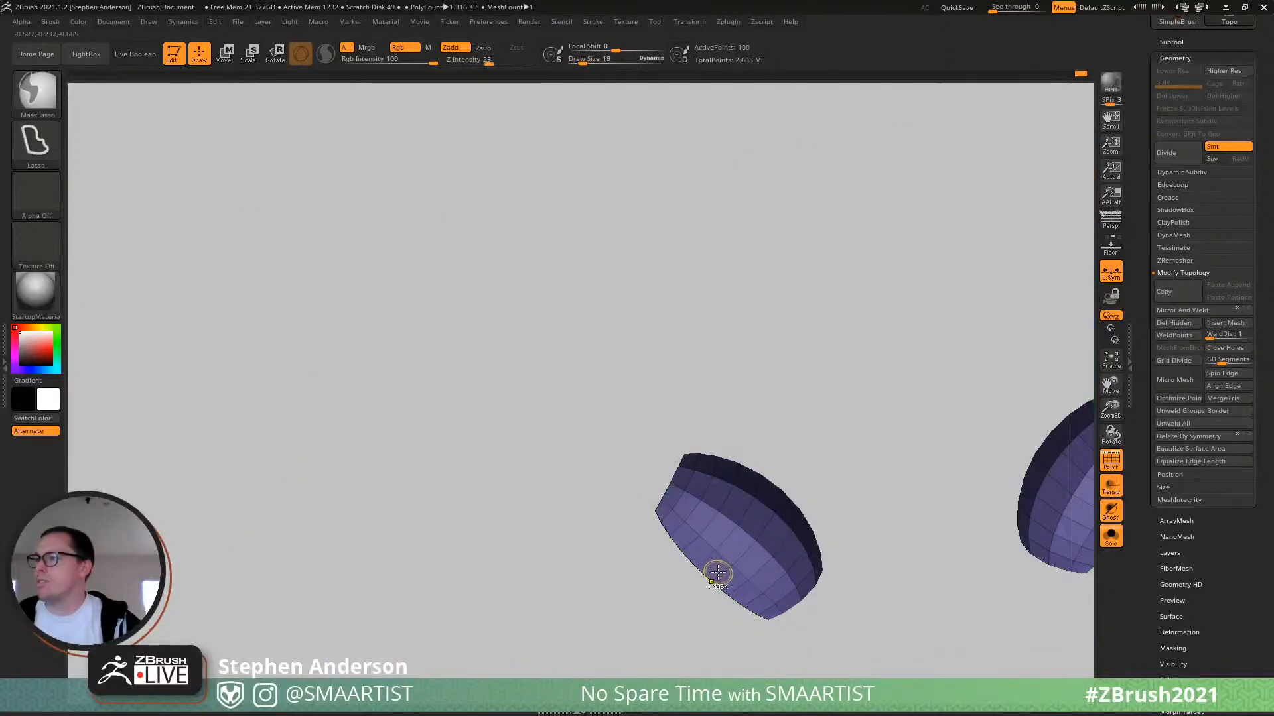
Undo the polygroup and visibility changes made to the isolated eye sockets.
{"action": "key", "text": "ctrl+w"}
{"action": "key", "text": "ctrl+z"}
{"action": "key", "text": "ctrl+z"}
{"action": "key", "text": "ctrl+z"}
{"action": "key", "text": "ctrl+z"}
{"action": "key", "text": "ctrl+z"}
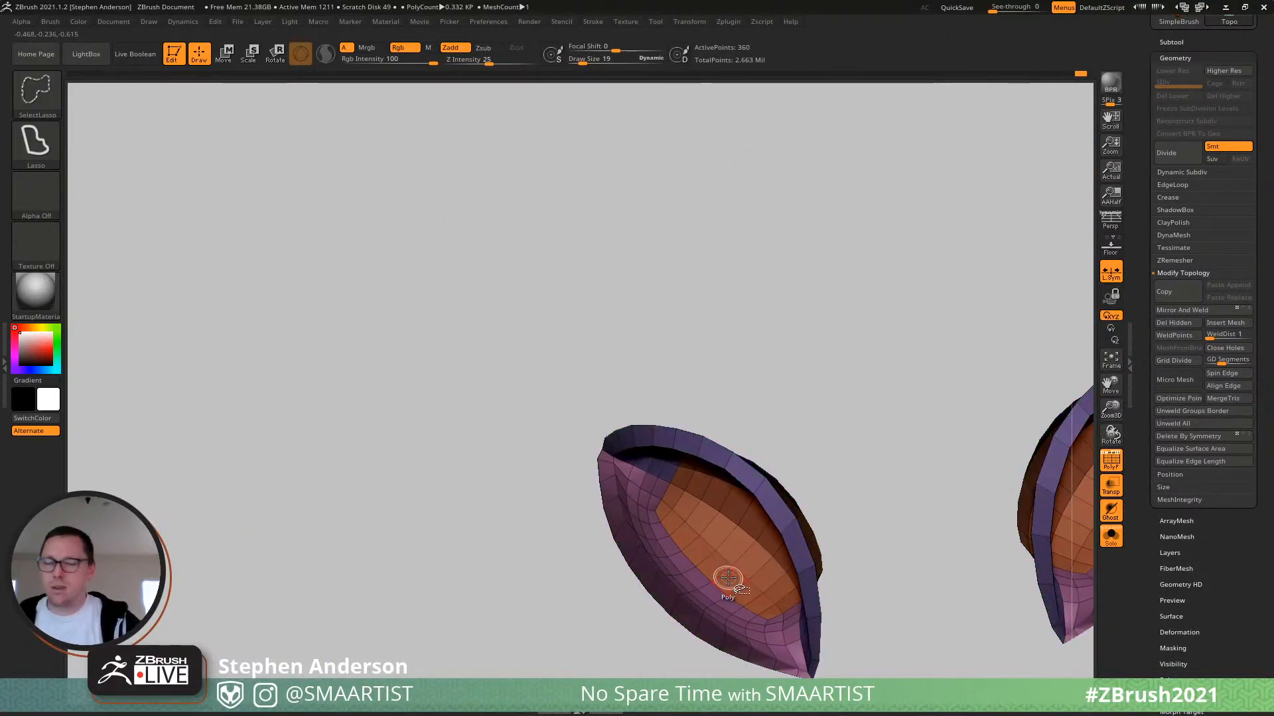
{"action": "key", "text": "ctrl+z"}
Group the visible socket faces, shrink visibility to their centres, assign those a separate polygroup, and show the whole head.
{"action": "key", "text": "ctrl+w"}
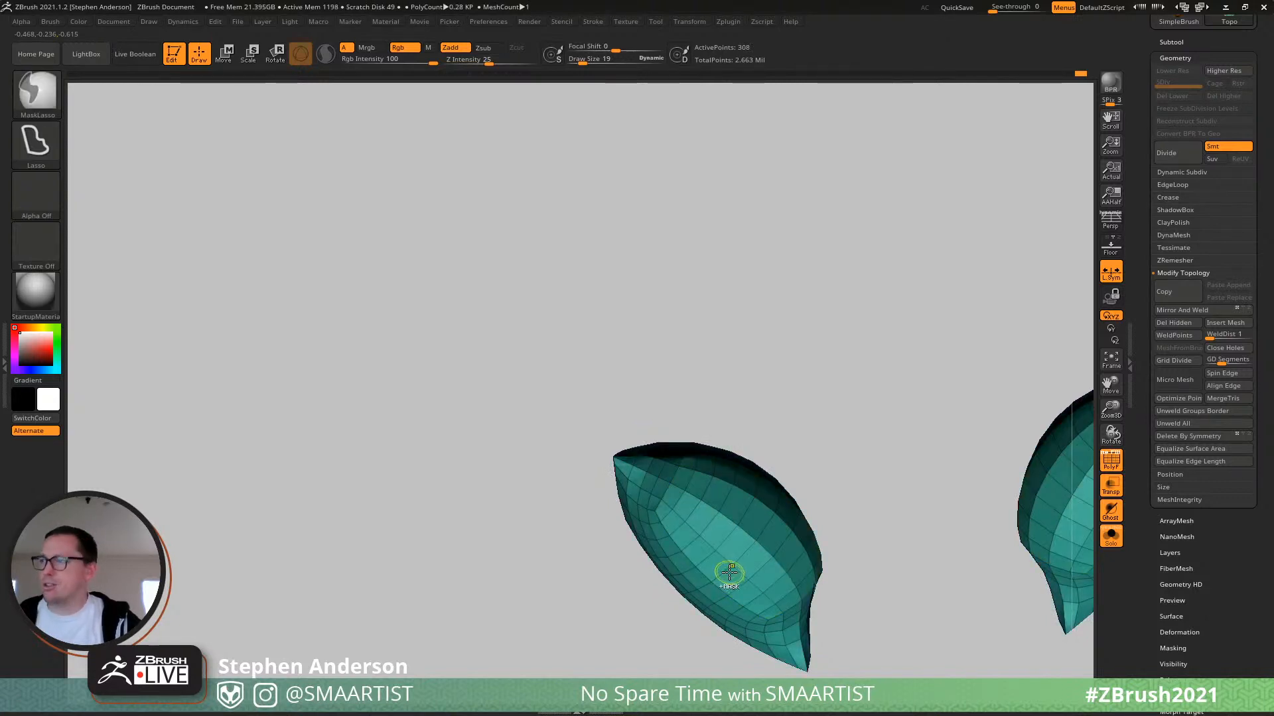
{"action": "key", "text": "ctrl+shift+s"}
{"action": "key", "text": "ctrl+shift+s"}
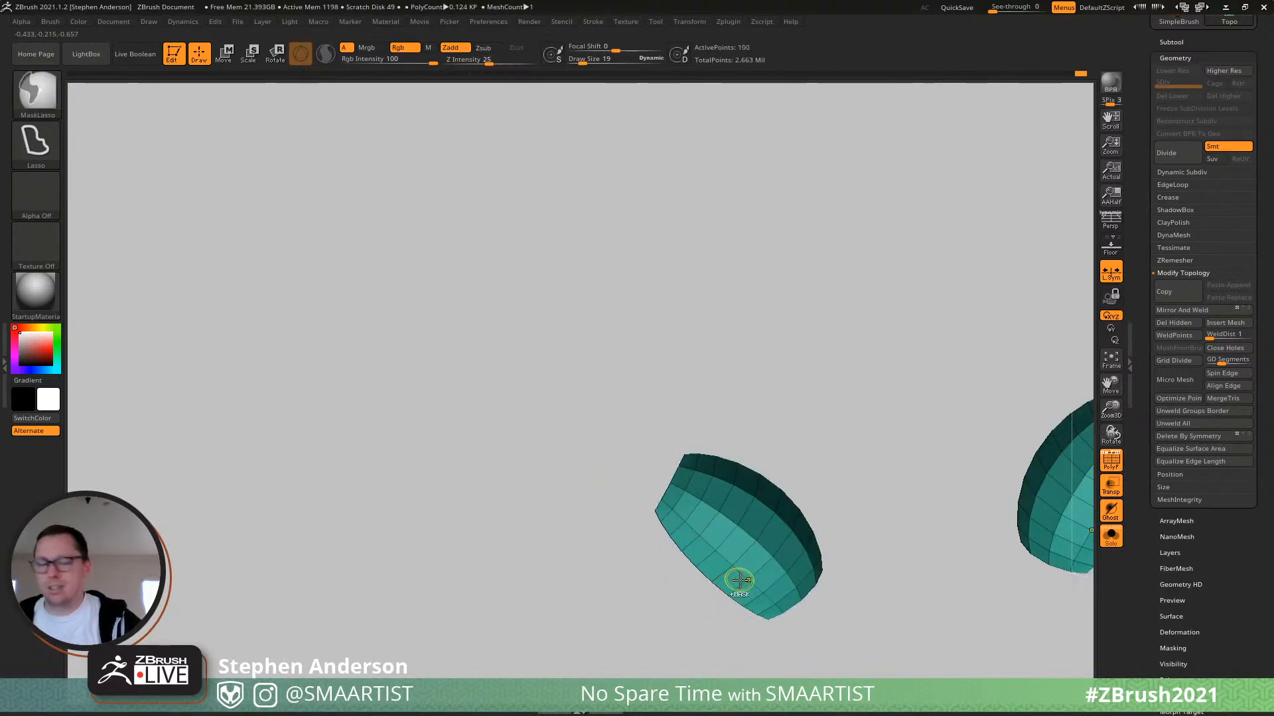
{"action": "key", "text": "ctrl+w"}
{"action": "left_click", "coordinate": [690, 601], "text": "ctrl+shift"}
Examine the regrouped eyes and the side fins of the head from several angles.
{"action": "mouse_move", "coordinate": [703, 557]}
{"action": "right_mouse_down", "text": "alt"}
{"action": "mouse_move", "coordinate": [567, 451]}
{"action": "mouse_move", "coordinate": [703, 477]}
{"action": "mouse_move", "coordinate": [567, 464]}
{"action": "right_mouse_up", "text": "alt"}
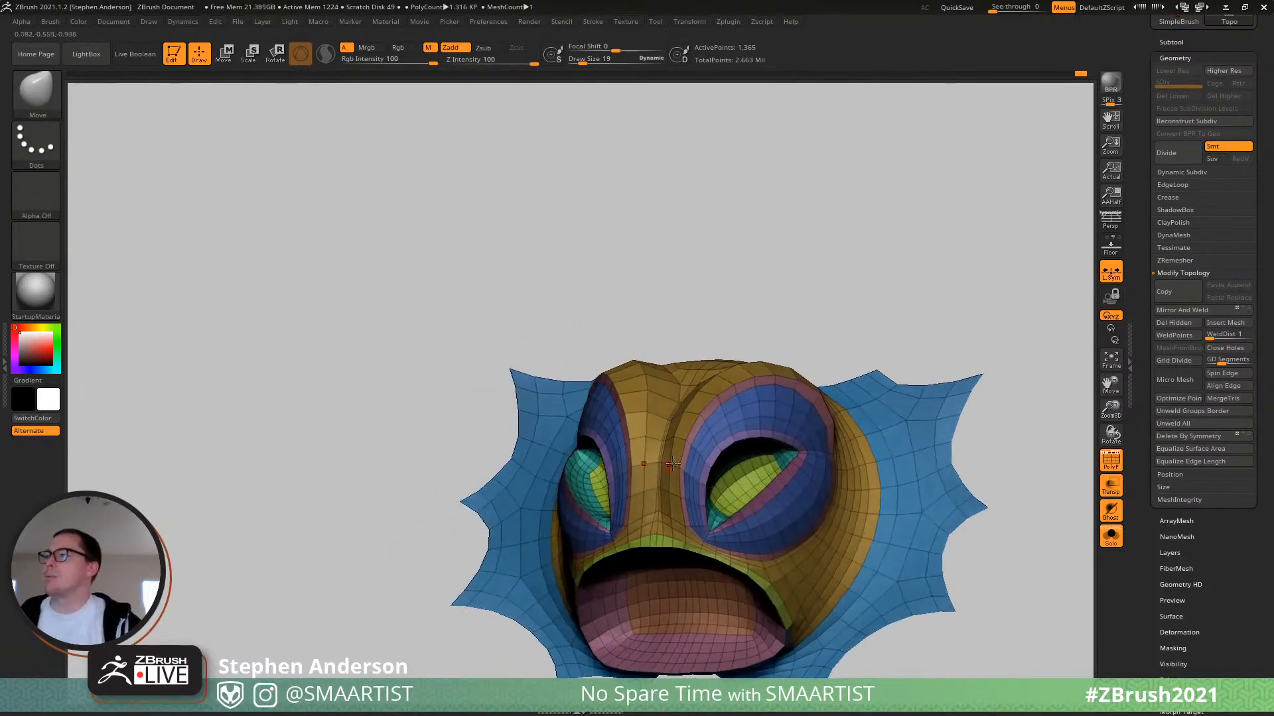
{"action": "mouse_move", "coordinate": [737, 424]}
{"action": "right_mouse_down", "text": "ctrl"}
{"action": "mouse_move", "coordinate": [799, 458]}
{"action": "mouse_move", "coordinate": [806, 487]}
{"action": "mouse_move", "coordinate": [621, 367]}
{"action": "right_mouse_up", "text": "ctrl"}
{"action": "mouse_move", "coordinate": [620, 366]}
{"action": "right_mouse_down"}
{"action": "mouse_move", "coordinate": [696, 393]}
{"action": "mouse_move", "coordinate": [754, 440]}
{"action": "mouse_move", "coordinate": [697, 443]}
{"action": "right_mouse_up"}
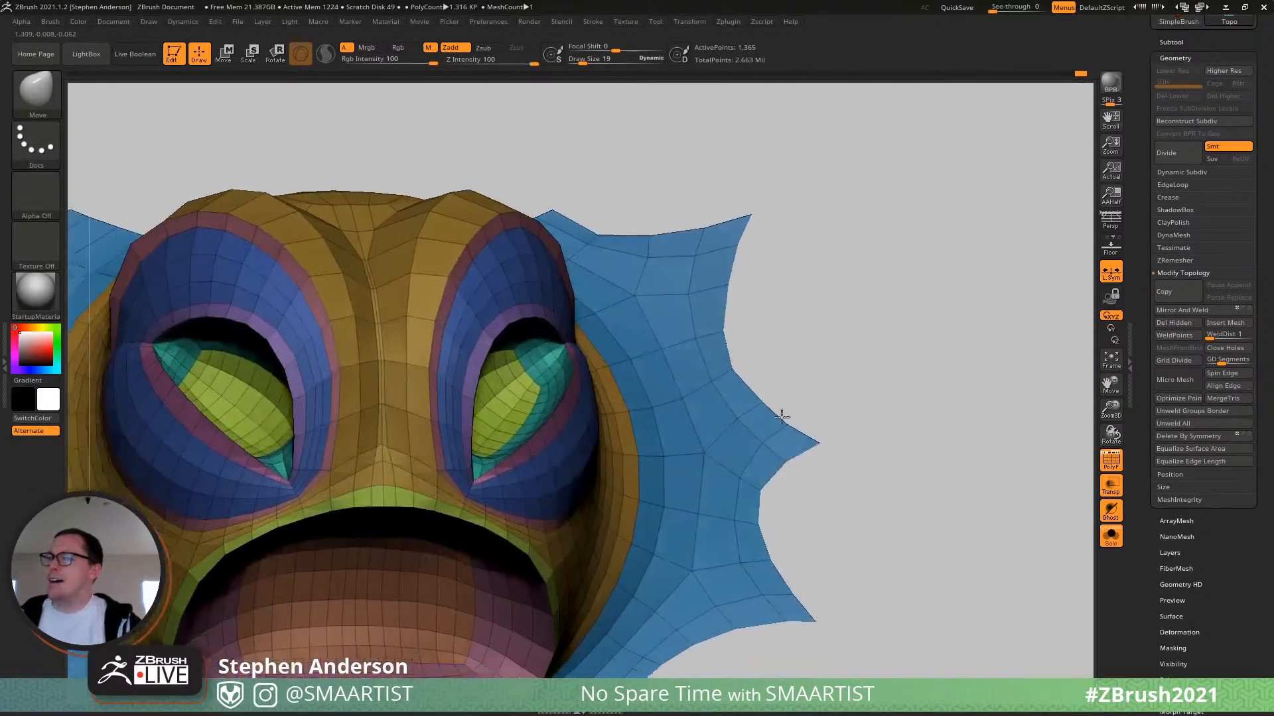
{"action": "mouse_move", "coordinate": [783, 412]}
{"action": "right_mouse_down", "text": "alt"}
{"action": "mouse_move", "coordinate": [923, 369]}
{"action": "mouse_move", "coordinate": [872, 435]}
{"action": "right_mouse_up", "text": "alt"}
{"action": "mouse_move", "coordinate": [872, 434]}
{"action": "right_mouse_down", "text": "ctrl"}
{"action": "mouse_move", "coordinate": [836, 405]}
{"action": "mouse_move", "coordinate": [909, 415]}
{"action": "right_mouse_up", "text": "ctrl"}
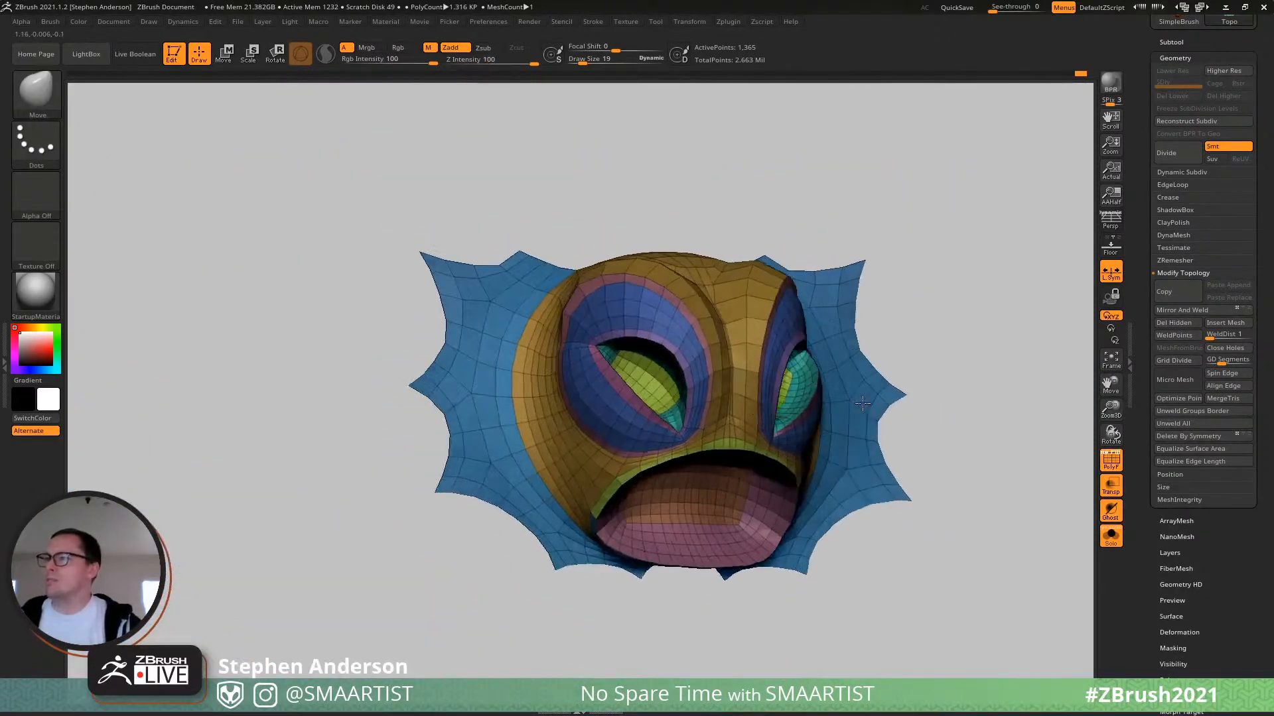
{"action": "right_click_drag", "start_coordinate": [663, 438], "coordinate": [838, 453], "text": "alt"}
{"action": "right_click_drag", "start_coordinate": [703, 452], "coordinate": [653, 426]}
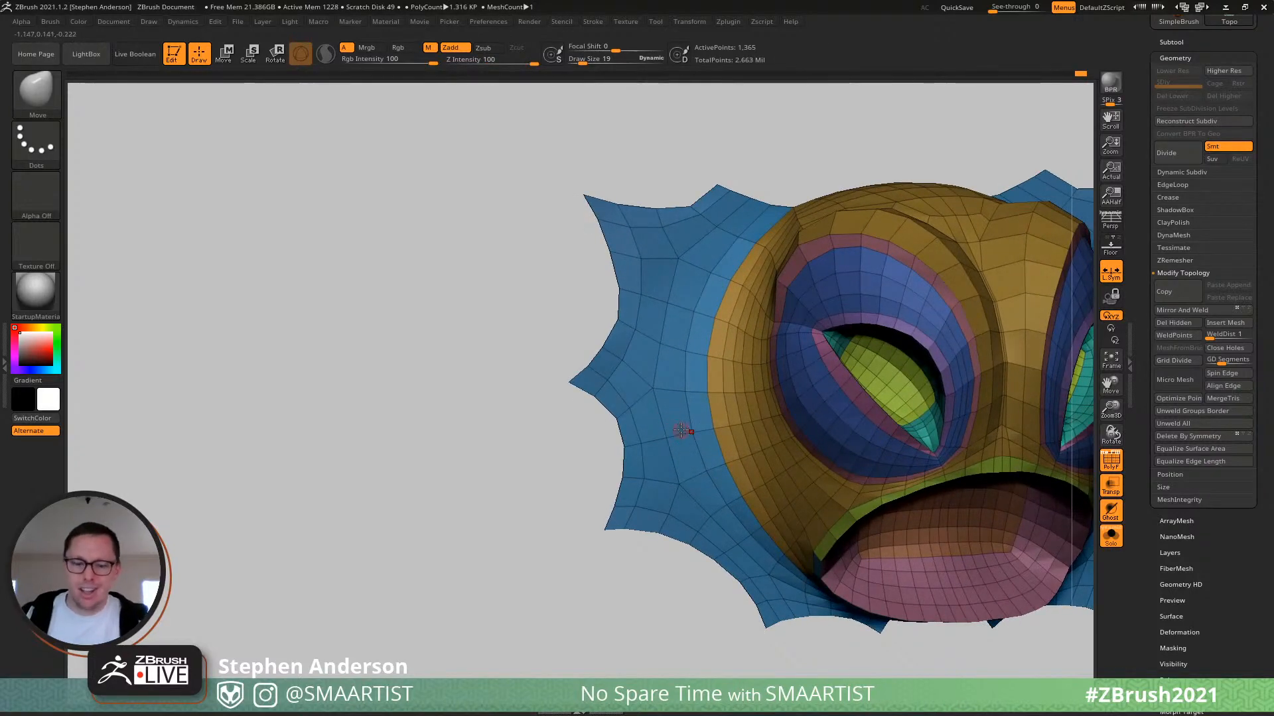
Extrude the head's side fins by polygroup island with ZModeler to give them a slight thickness.
{"action": "key", "text": "b"}
{"action": "key", "text": "z"}
{"action": "key", "text": "m"}
{"action": "key", "text": "space"}
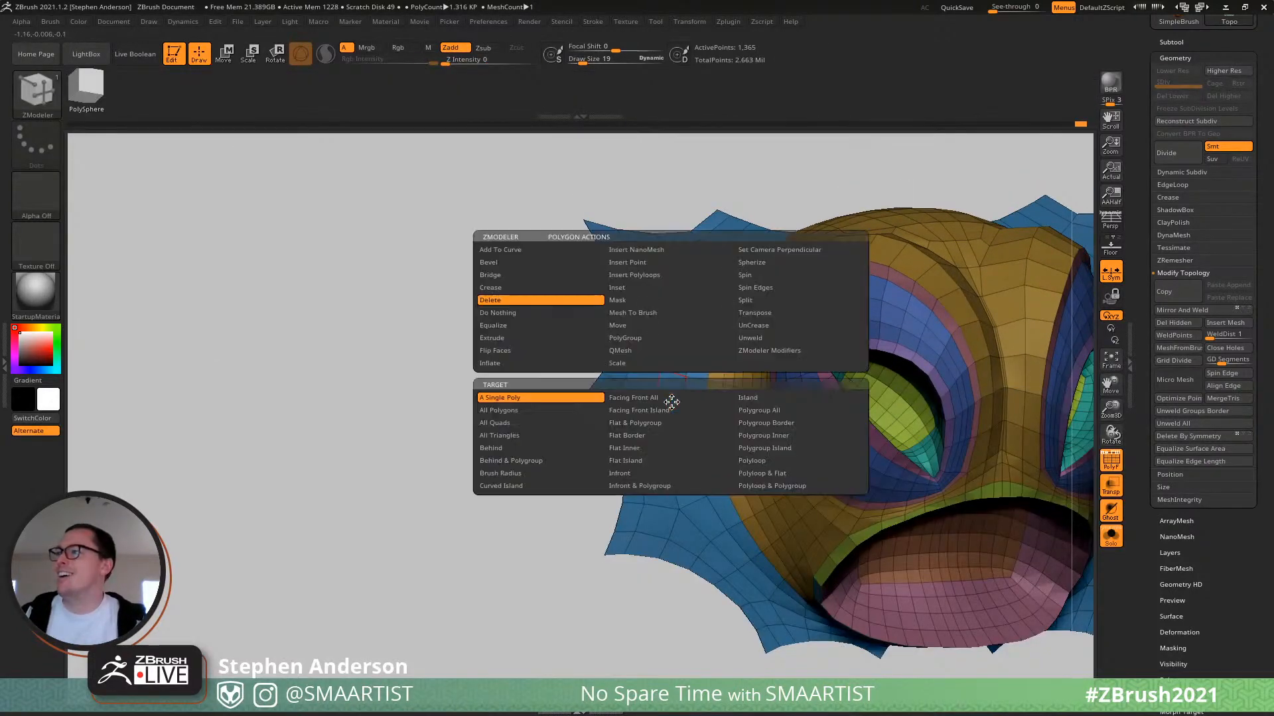
{"action": "left_click", "coordinate": [508, 338]}
{"action": "right_click_drag", "start_coordinate": [665, 433], "coordinate": [692, 454]}
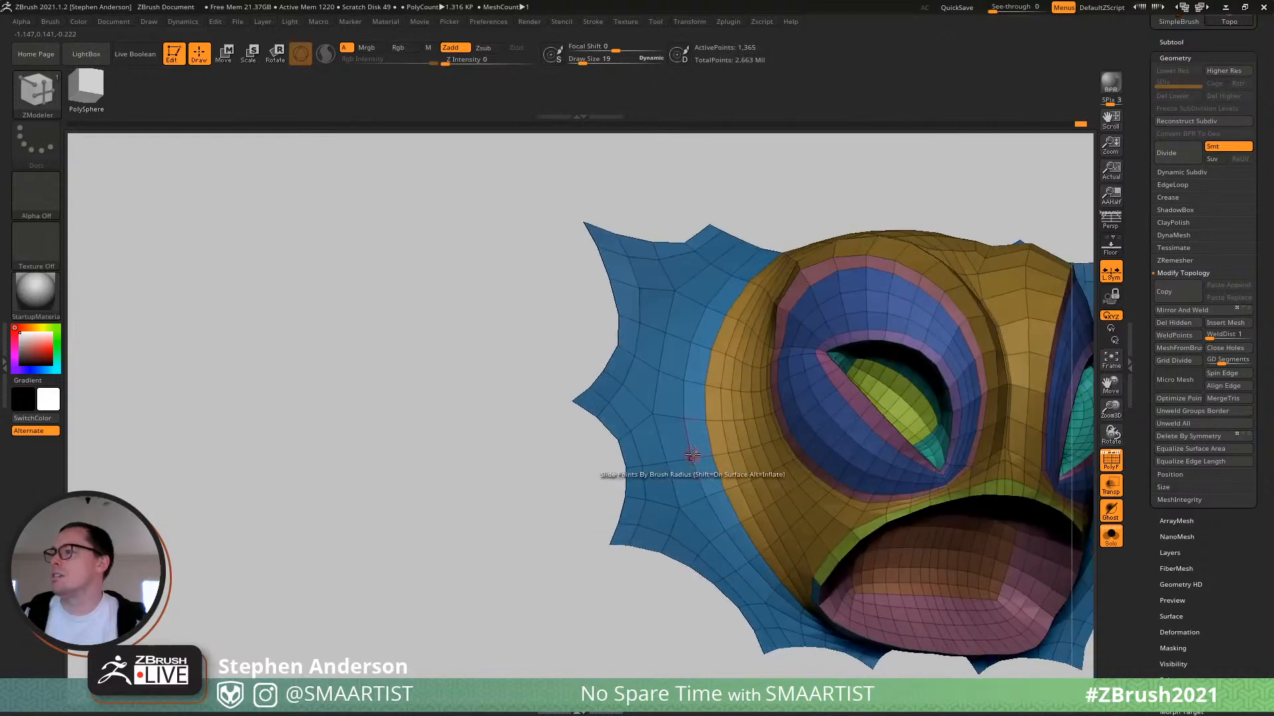
{"action": "left_click_drag", "start_coordinate": [674, 435], "coordinate": [641, 454]}
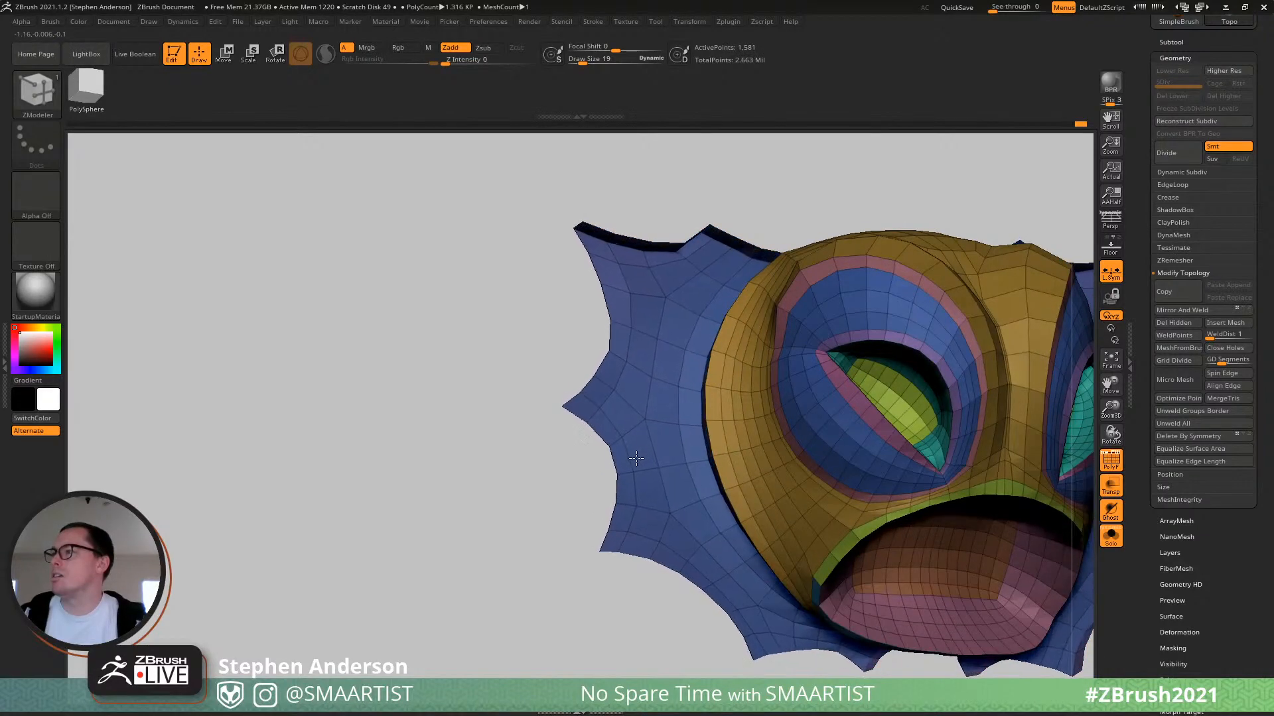
{"action": "right_click_drag", "start_coordinate": [647, 481], "coordinate": [643, 444]}
{"action": "key", "text": "ctrl+z"}
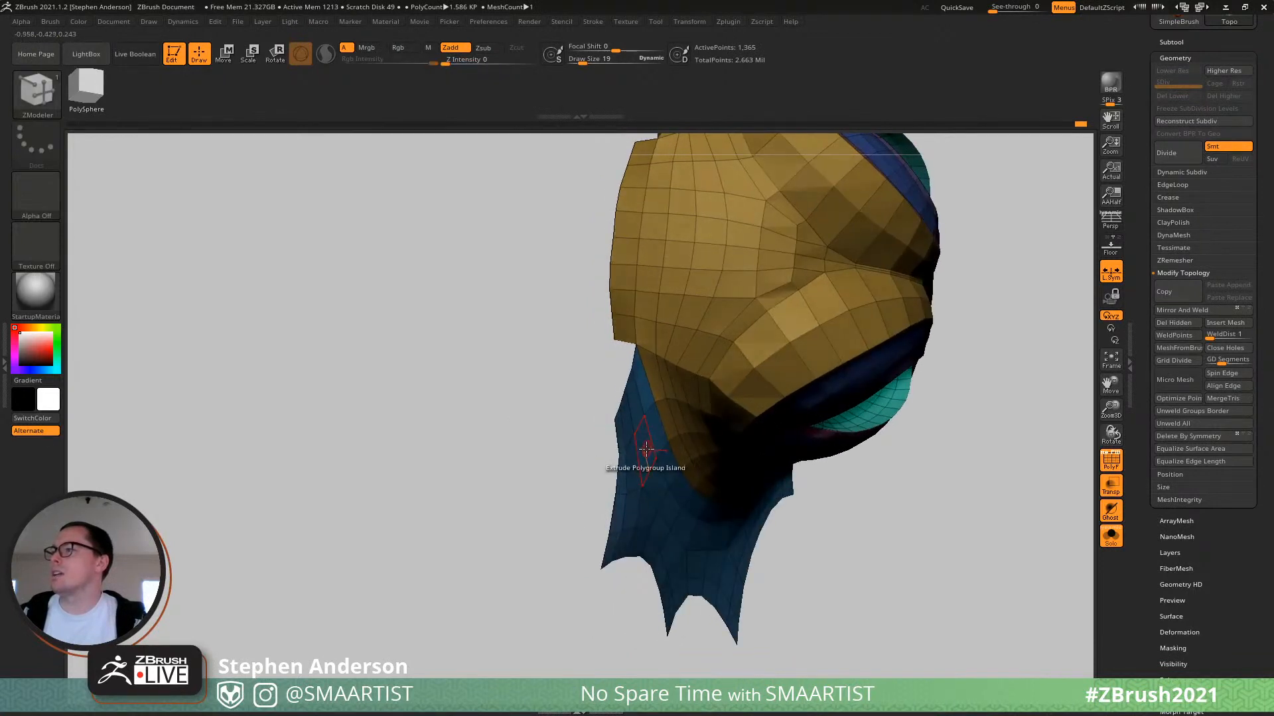
{"action": "mouse_move", "coordinate": [647, 450]}
{"action": "left_mouse_down"}
{"action": "mouse_move", "coordinate": [611, 450]}
{"action": "mouse_move", "coordinate": [635, 448]}
{"action": "left_mouse_up"}
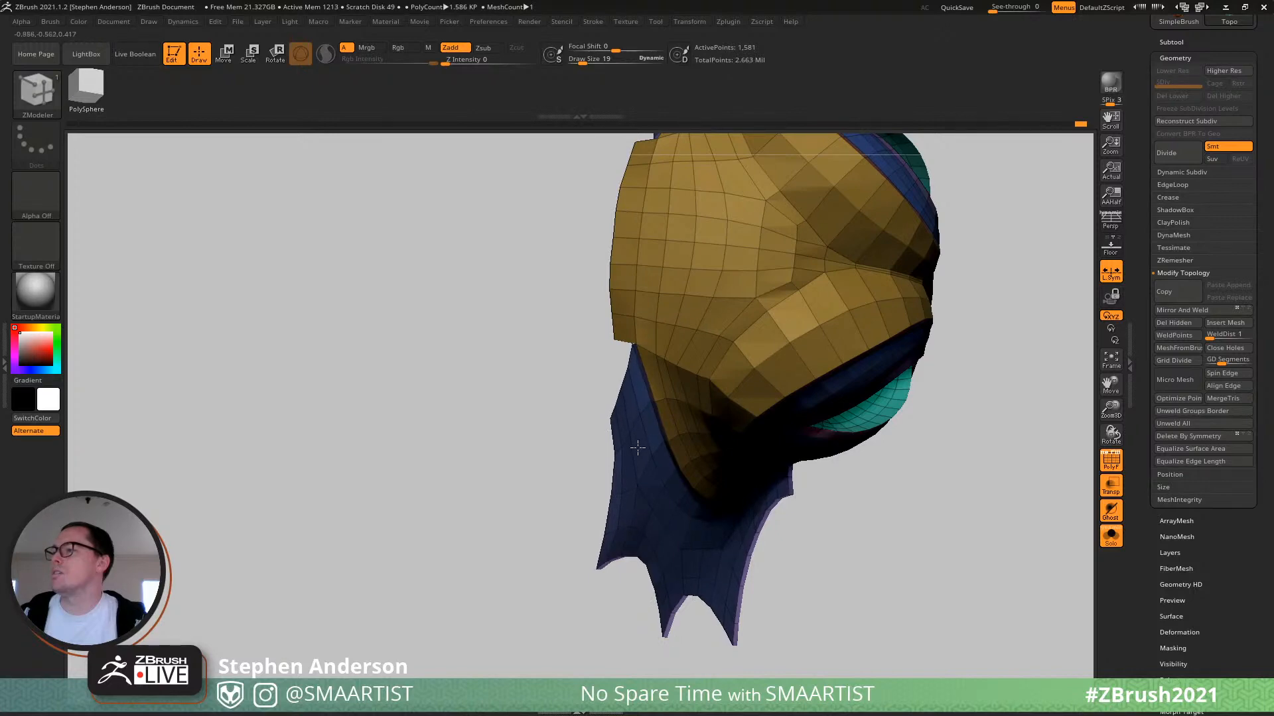
{"action": "right_click_drag", "start_coordinate": [638, 448], "coordinate": [655, 328]}
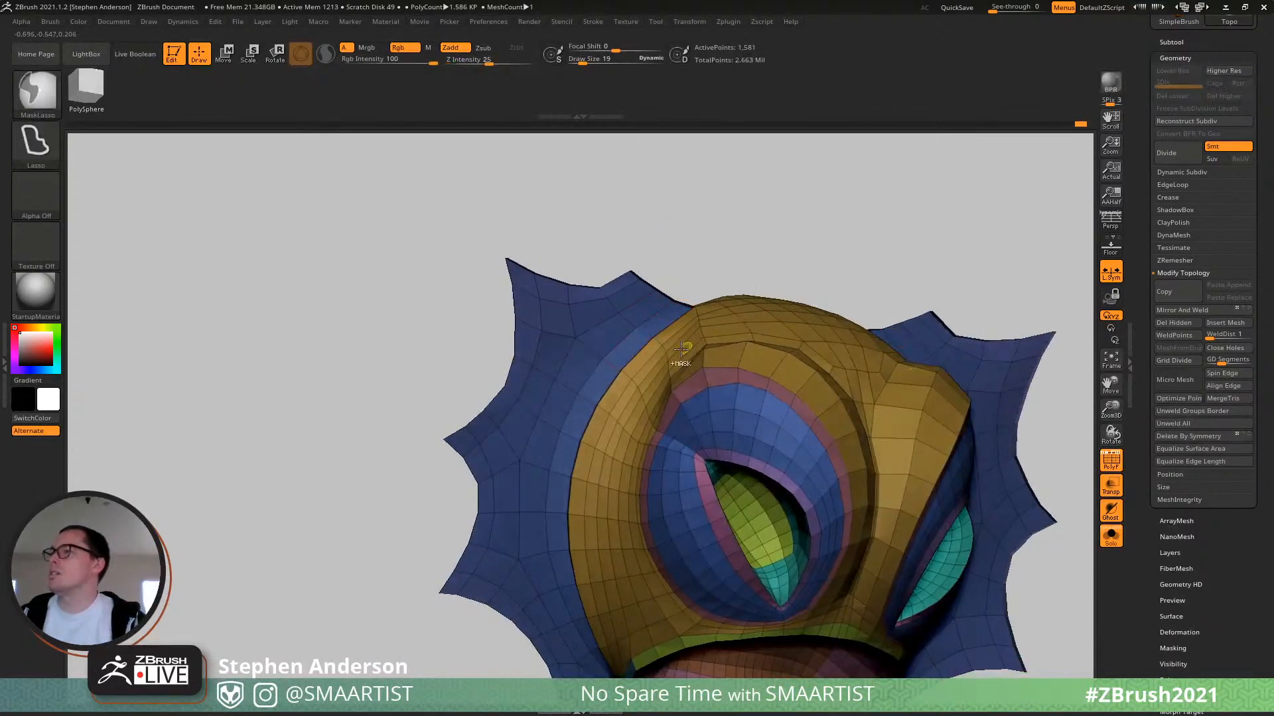
Set the ZModeler polygon action to Flip Faces with the Polygroup Island target and flip the extruded fin faces.
{"action": "key", "text": "space"}
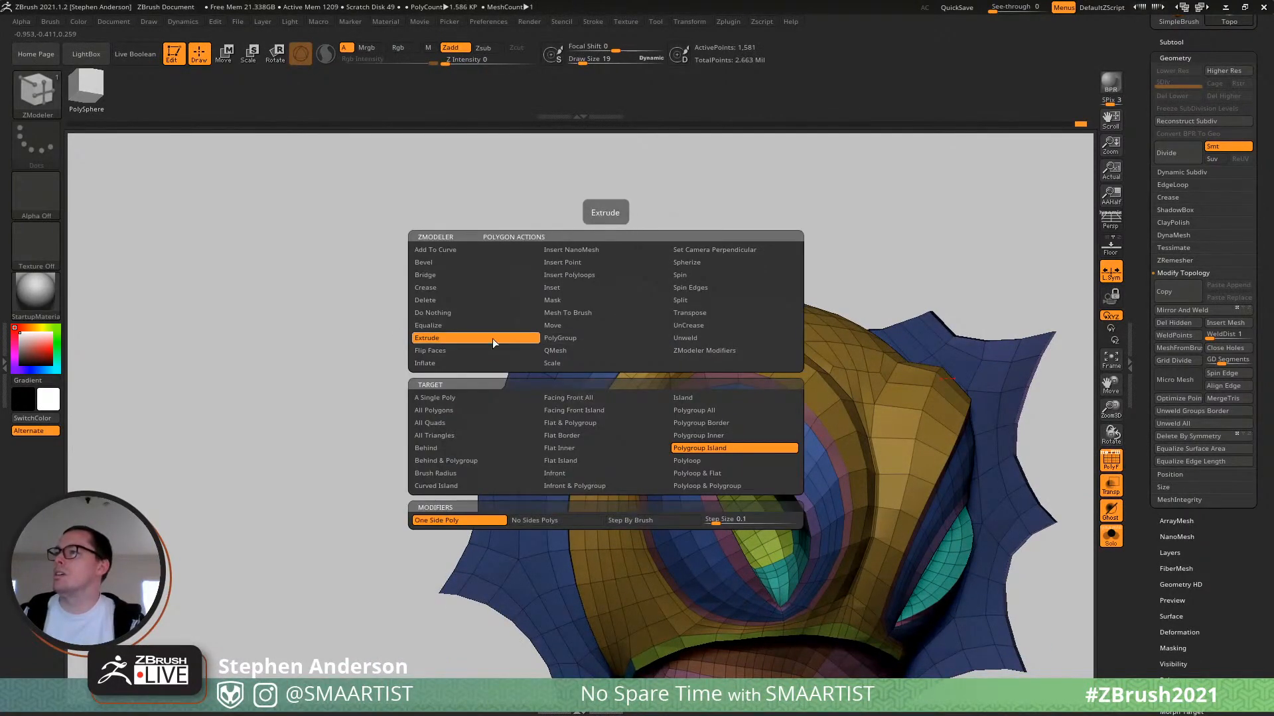
{"action": "left_click", "coordinate": [435, 351]}
{"action": "left_click", "coordinate": [685, 460]}
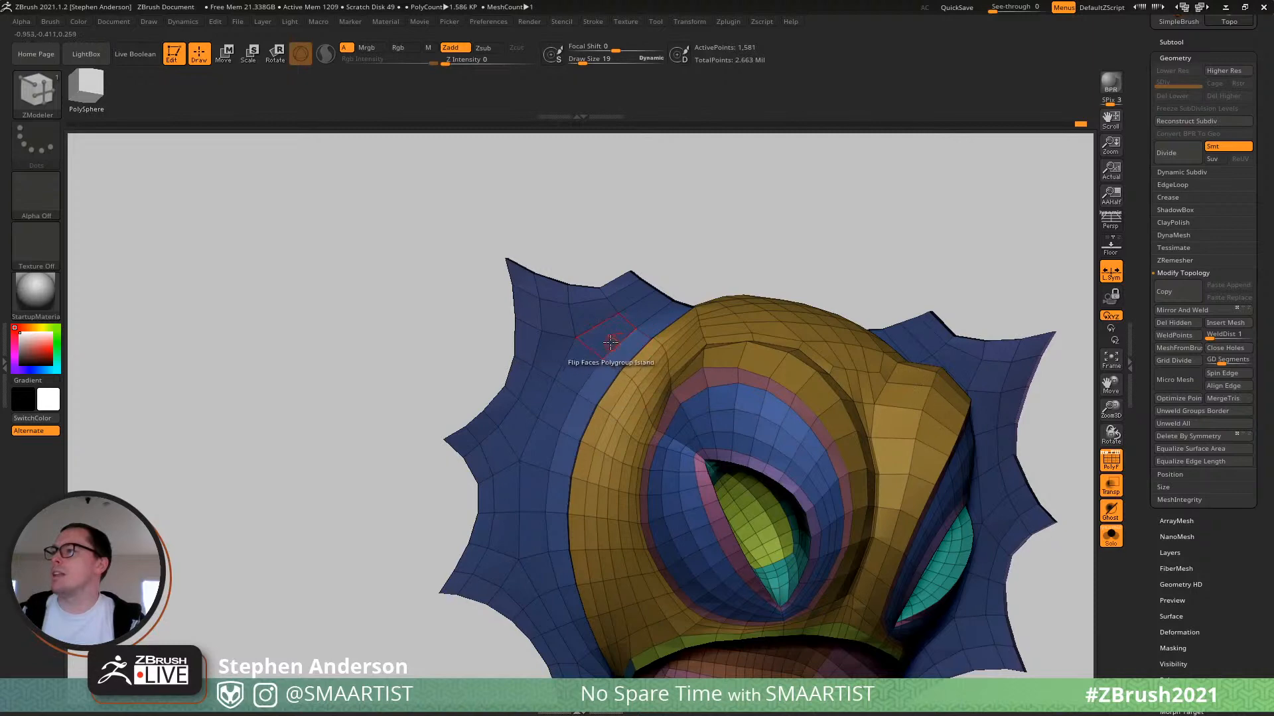
{"action": "left_click", "coordinate": [610, 342]}
{"action": "left_click_drag", "start_coordinate": [603, 339], "coordinate": [623, 240]}
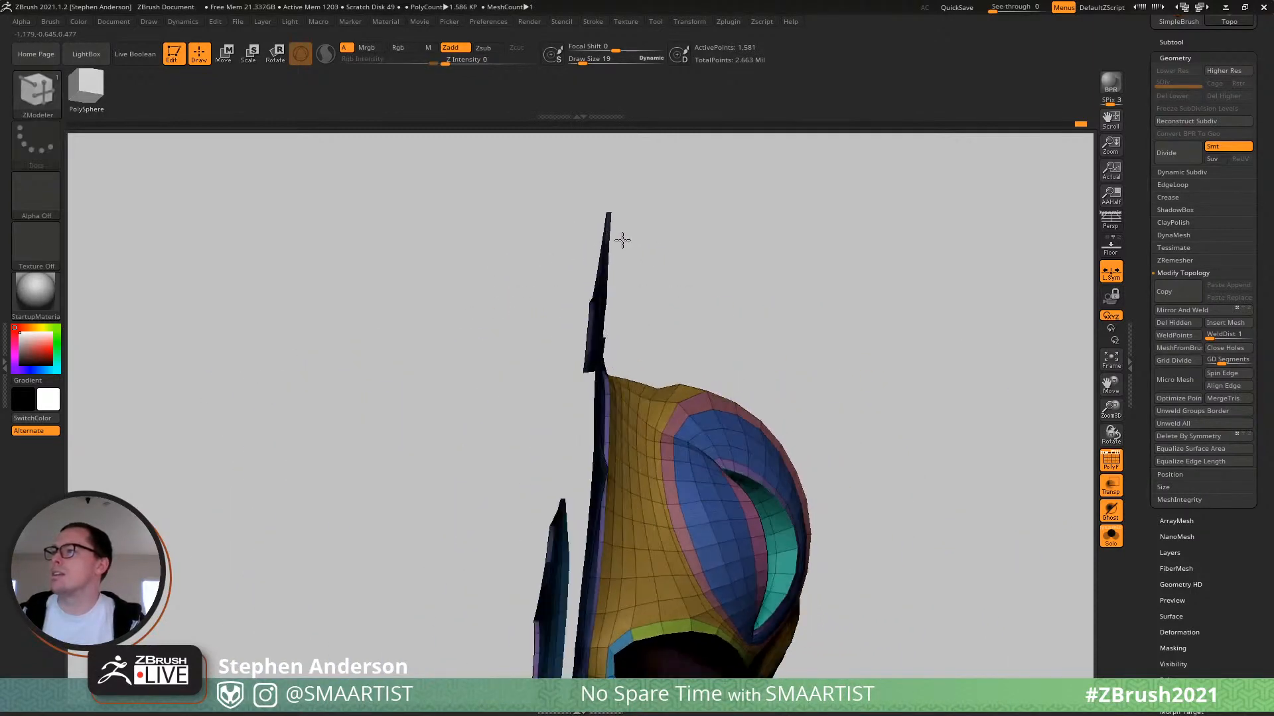
Examine the extruded side fins' rims and inner faces from several angles.
{"action": "right_click_drag", "start_coordinate": [622, 240], "coordinate": [692, 386]}
{"action": "right_click_drag", "start_coordinate": [616, 342], "coordinate": [742, 502]}
{"action": "left_click", "coordinate": [624, 316]}
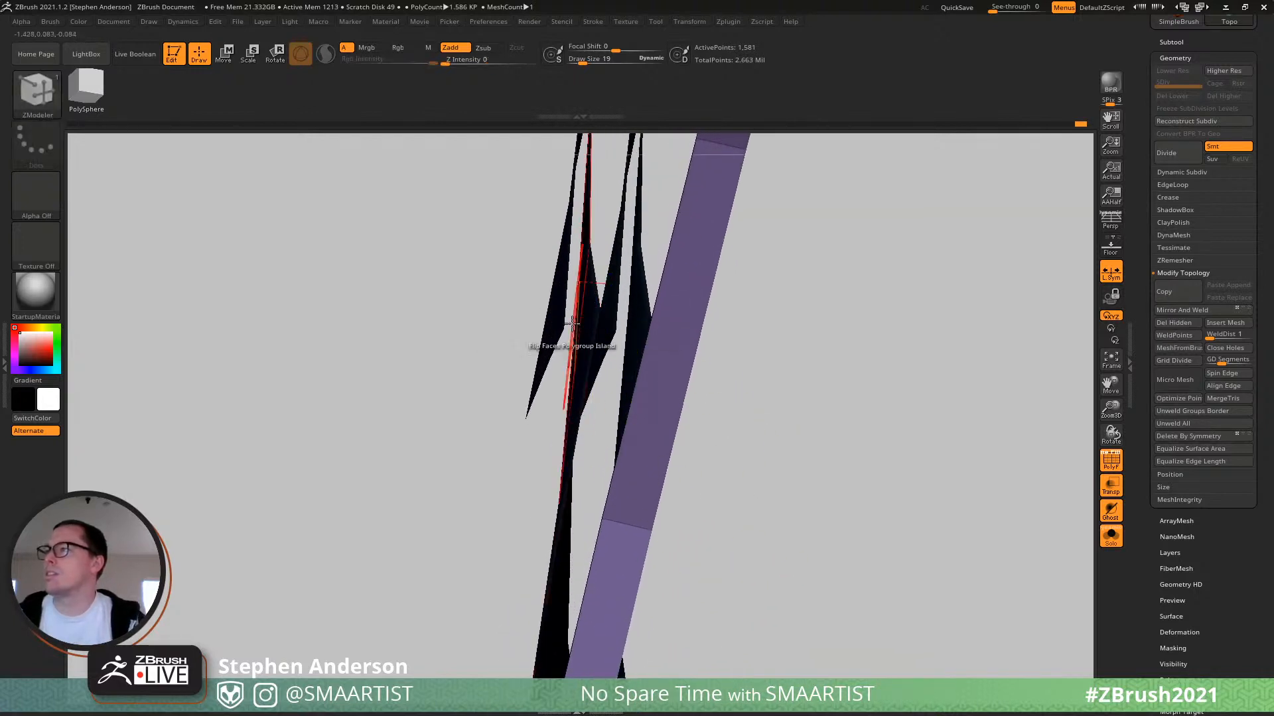
{"action": "right_click_drag", "start_coordinate": [568, 347], "coordinate": [590, 256]}
{"action": "right_click", "coordinate": [628, 318]}
{"action": "right_click_drag", "start_coordinate": [890, 341], "coordinate": [900, 597], "text": "alt"}
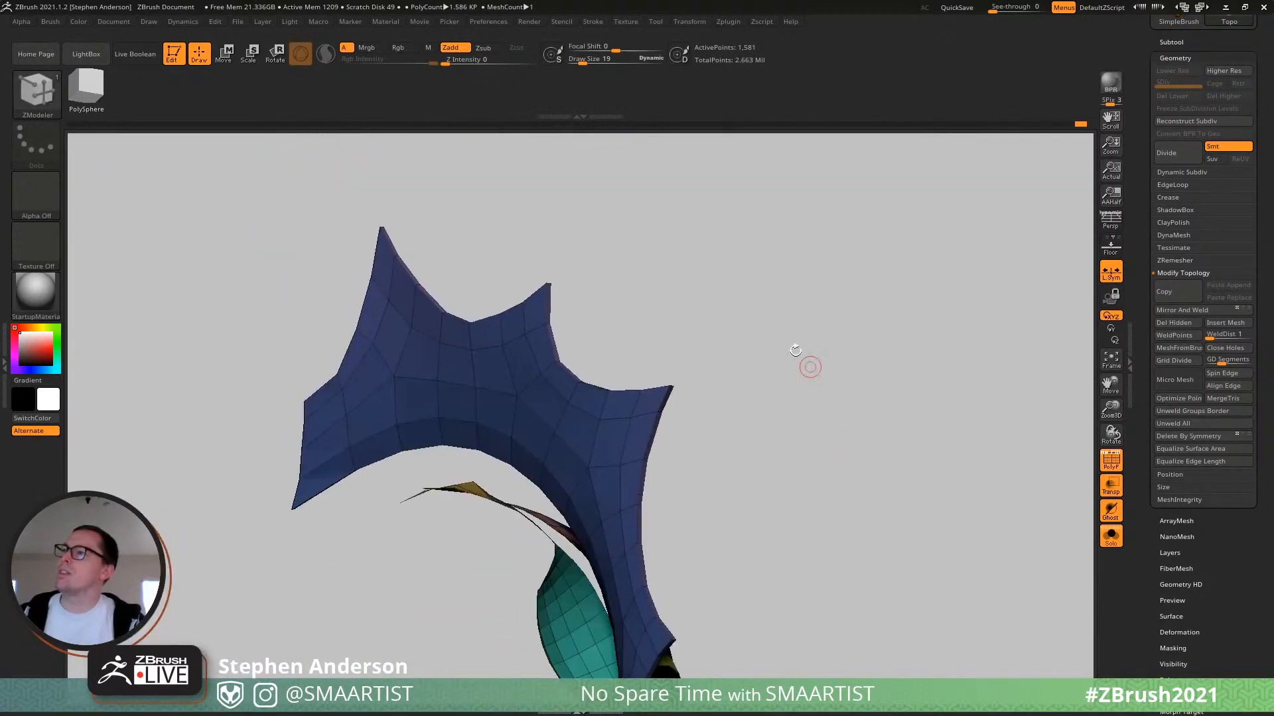
{"action": "right_click_drag", "start_coordinate": [793, 347], "coordinate": [671, 340]}
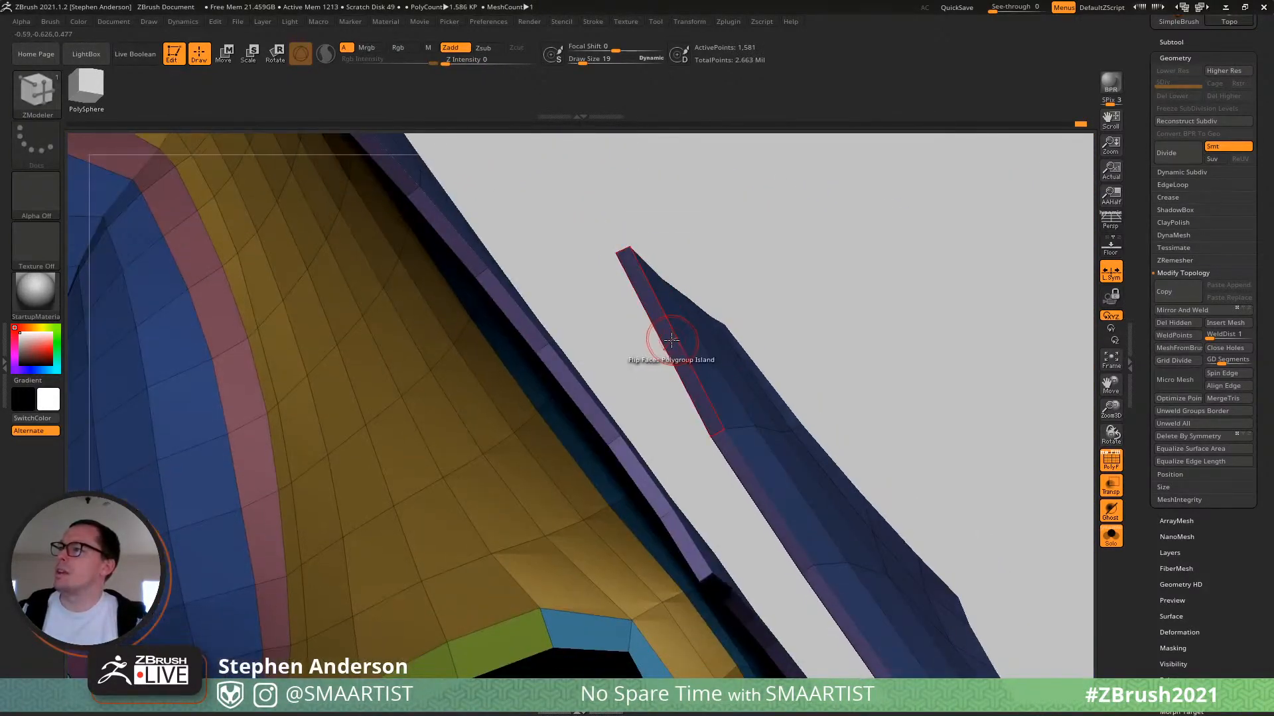
Set the ZModeler polygon action to Delete and remove the single polygons capping the ends of the fin rims.
{"action": "key", "text": "space"}
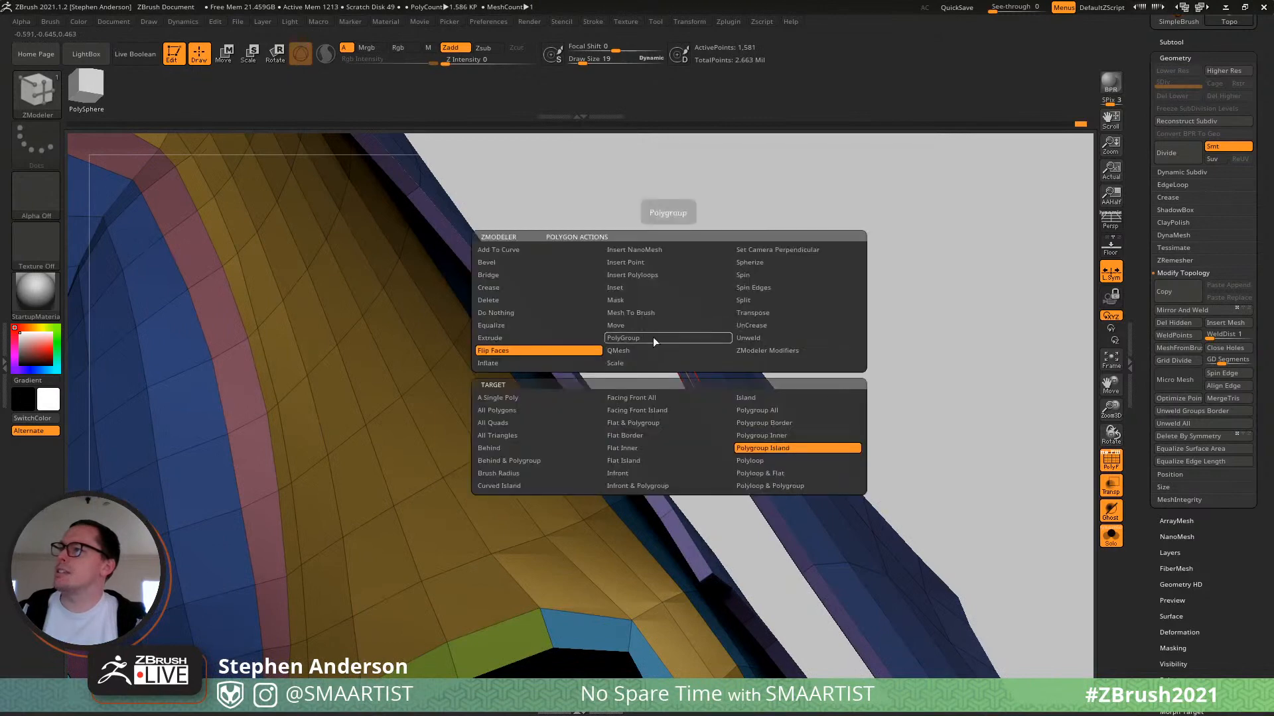
{"action": "left_click", "coordinate": [513, 300]}
{"action": "right_click_drag", "start_coordinate": [669, 341], "coordinate": [707, 558], "text": "ctrl"}
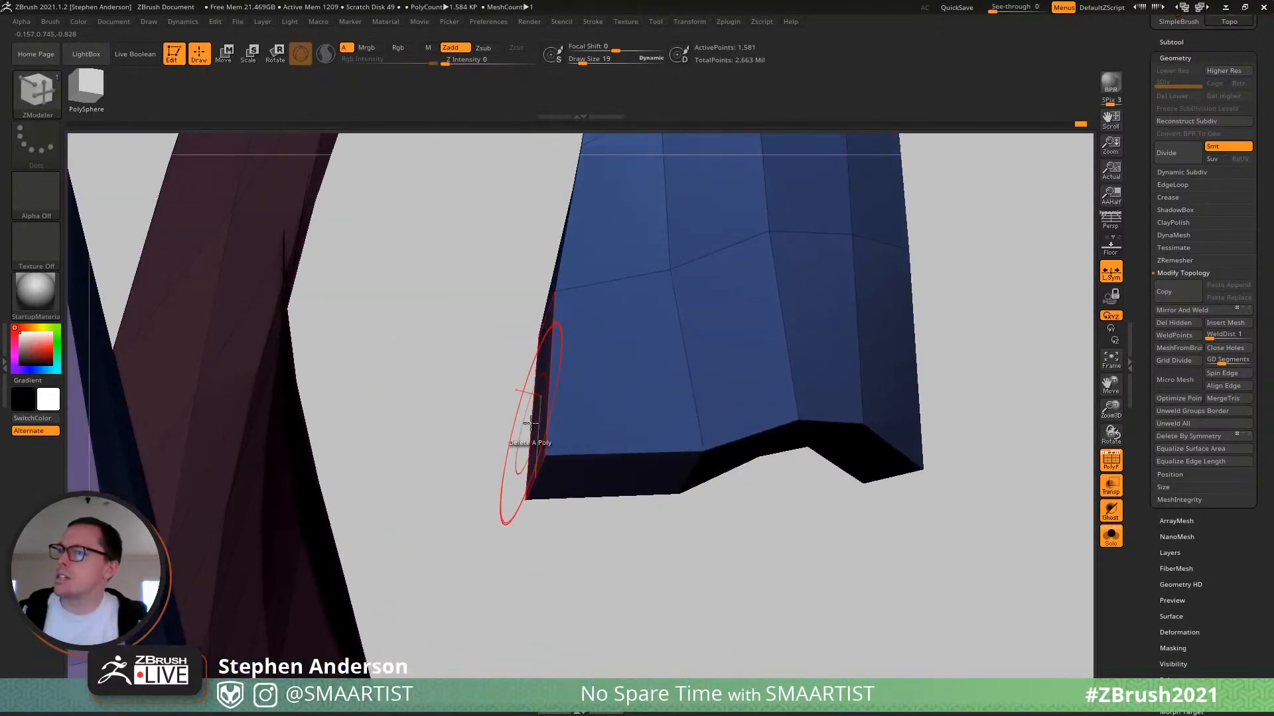
{"action": "left_click", "coordinate": [619, 350]}
{"action": "right_click_drag", "start_coordinate": [619, 350], "coordinate": [583, 414], "text": "alt"}
Change the Delete target to Polygroup Island and remove the strip of faces along the fins' inner side.
{"action": "key", "text": "space"}
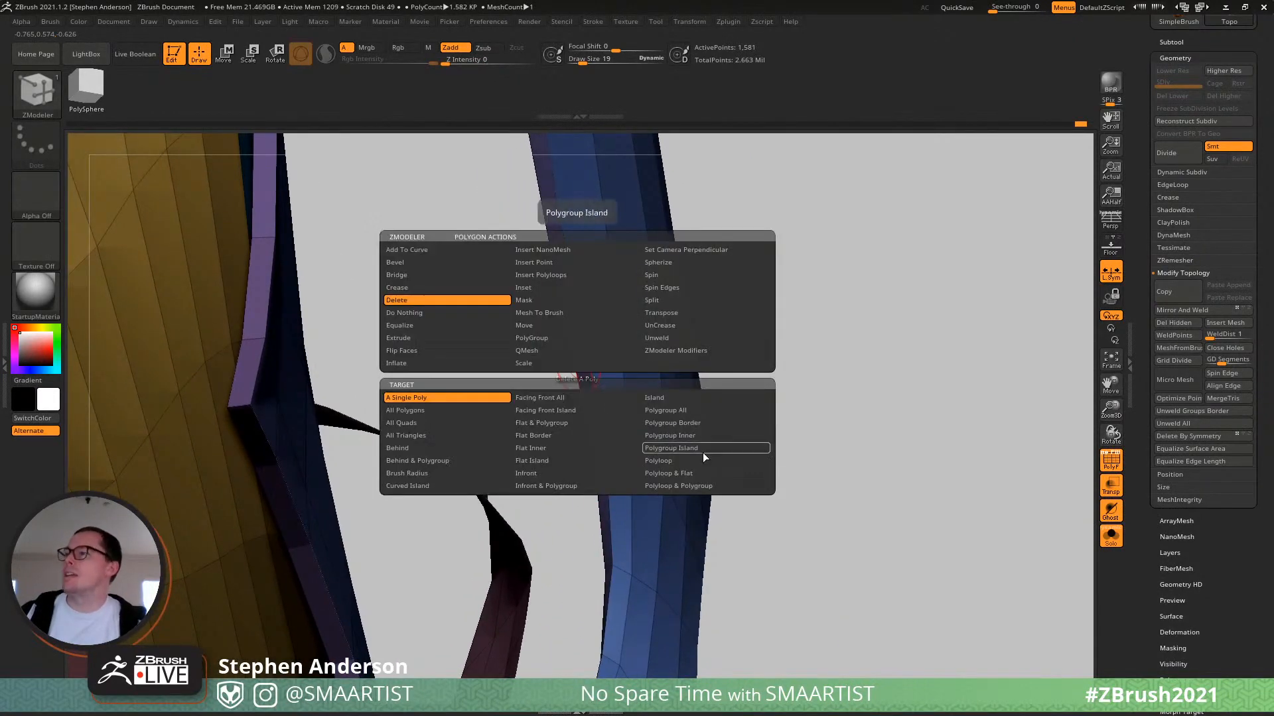
{"action": "left_click", "coordinate": [689, 447]}
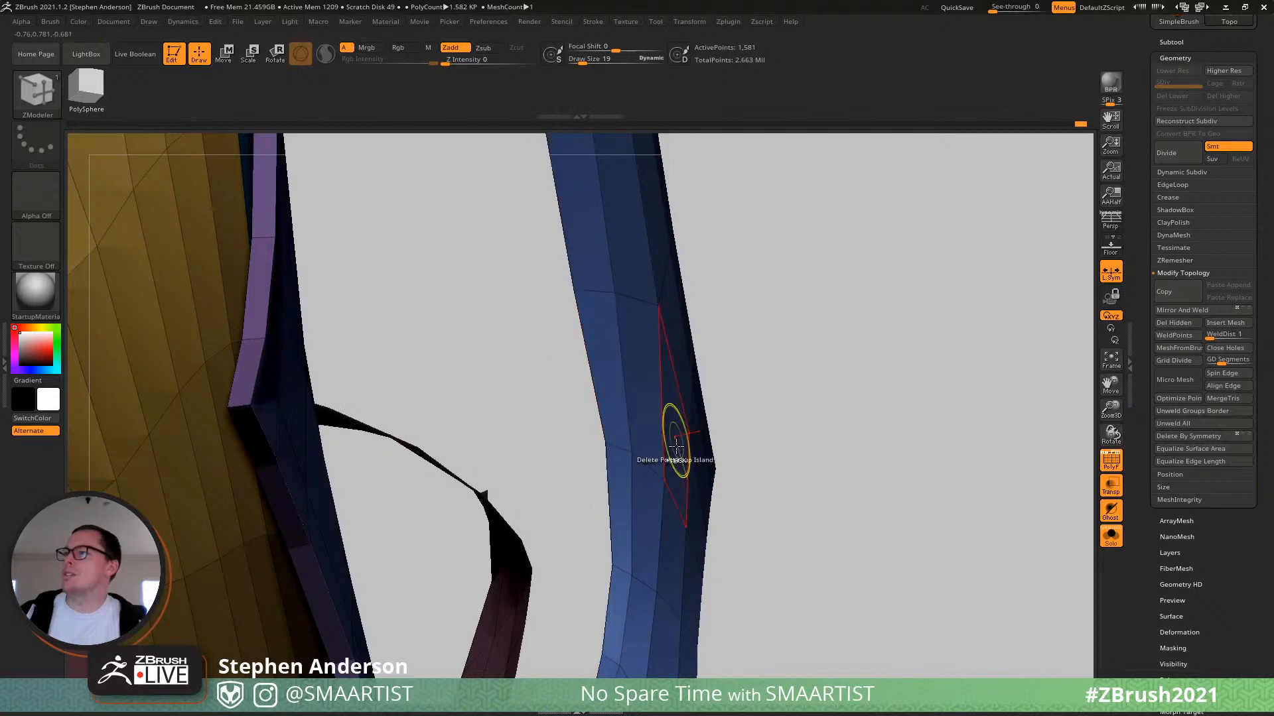
{"action": "left_click", "coordinate": [676, 447]}
Set the ZModeler edge action to Mask with EdgeLoop Partial, mask the fins' inner edge loop, and invert the mask.
{"action": "mouse_move", "coordinate": [676, 447]}
{"action": "right_mouse_down", "text": "ctrl"}
{"action": "mouse_move", "coordinate": [663, 285]}
{"action": "mouse_move", "coordinate": [674, 341]}
{"action": "mouse_move", "coordinate": [653, 299]}
{"action": "mouse_move", "coordinate": [580, 349]}
{"action": "mouse_move", "coordinate": [571, 338]}
{"action": "mouse_move", "coordinate": [569, 358]}
{"action": "mouse_move", "coordinate": [623, 361]}
{"action": "mouse_move", "coordinate": [670, 239]}
{"action": "mouse_move", "coordinate": [611, 348]}
{"action": "mouse_move", "coordinate": [621, 401]}
{"action": "right_mouse_up", "text": "ctrl"}
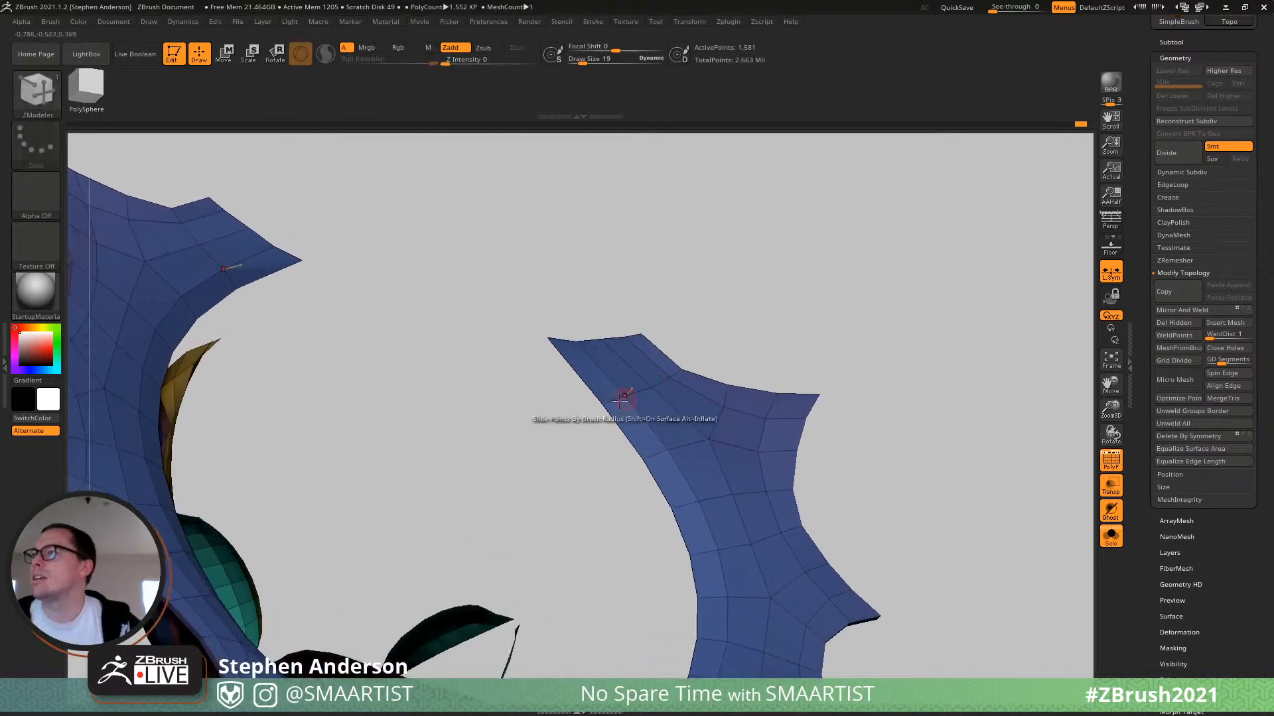
{"action": "right_click", "coordinate": [585, 381]}
{"action": "left_click", "coordinate": [558, 389]}
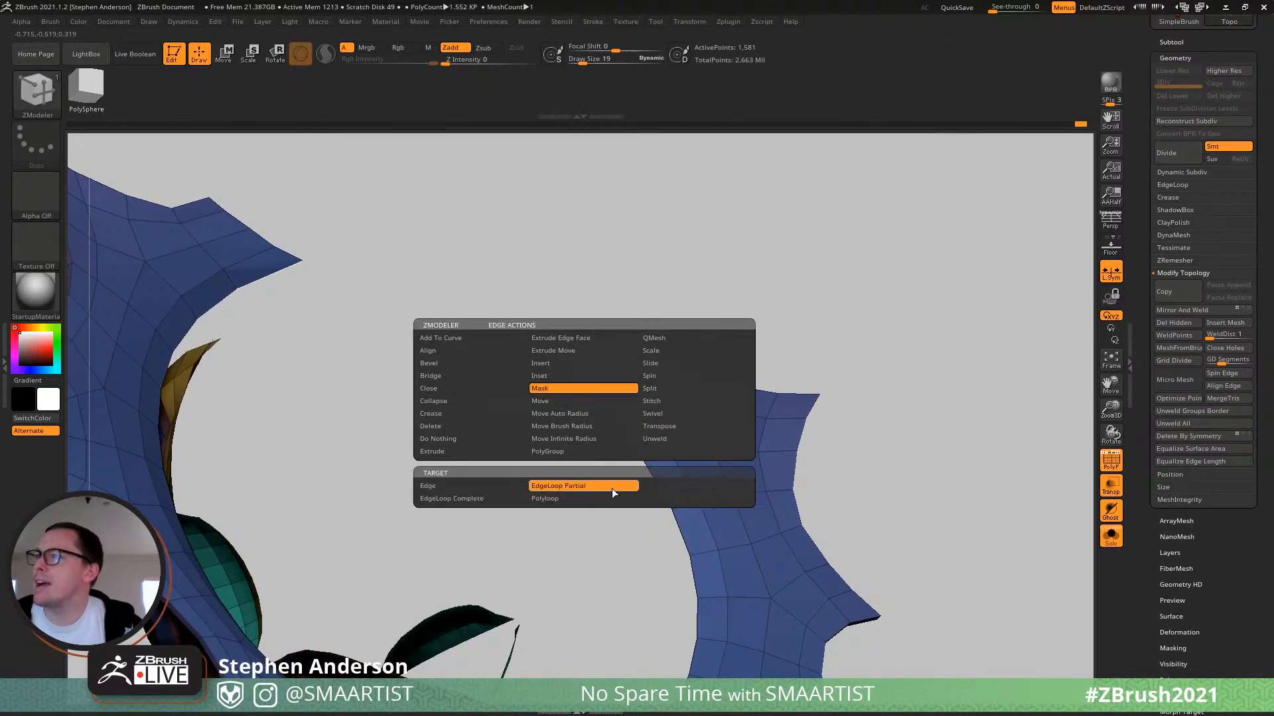
{"action": "left_click", "coordinate": [585, 379]}
{"action": "right_click_drag", "start_coordinate": [642, 428], "coordinate": [539, 280], "text": "ctrl"}
{"action": "right_click_drag", "start_coordinate": [629, 314], "coordinate": [795, 352]}
{"action": "left_click", "coordinate": [801, 340], "text": "ctrl"}
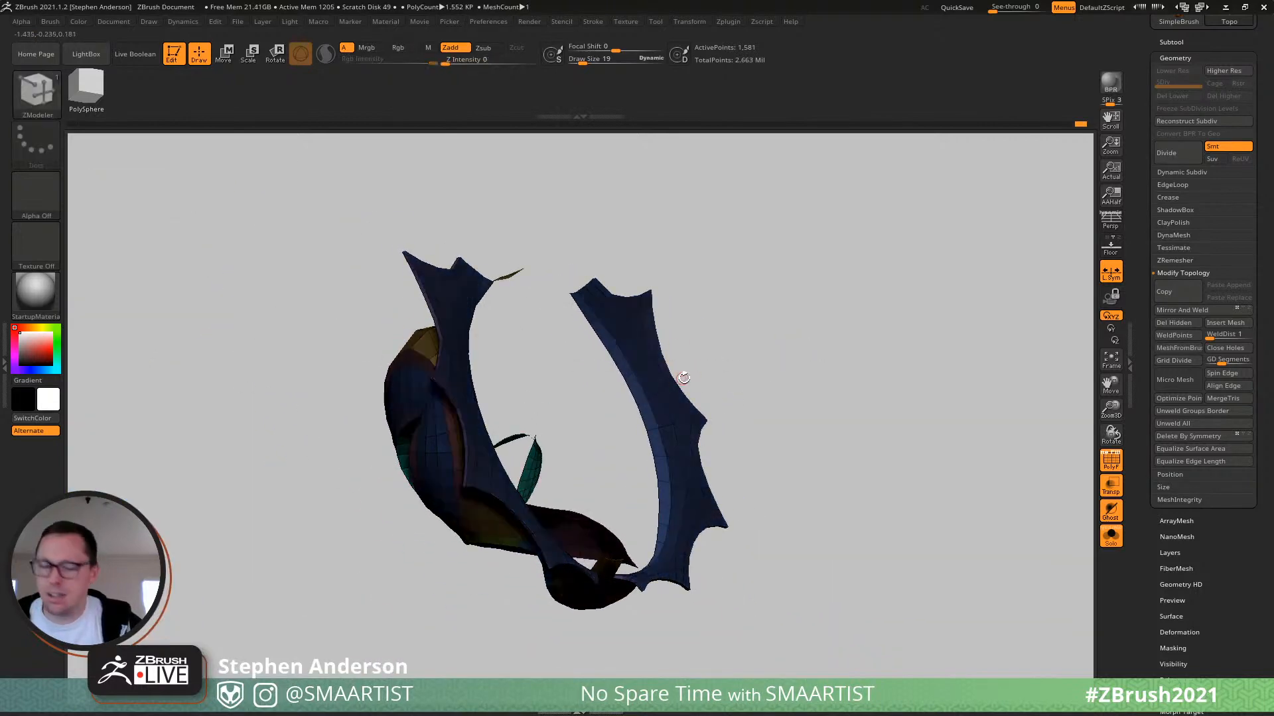
Pull the fins' inner edge loop toward the head with the Move brush at draw size 1000, and clear the mask.
{"action": "key", "text": "b"}
{"action": "key", "text": "m"}
{"action": "key", "text": "v"}
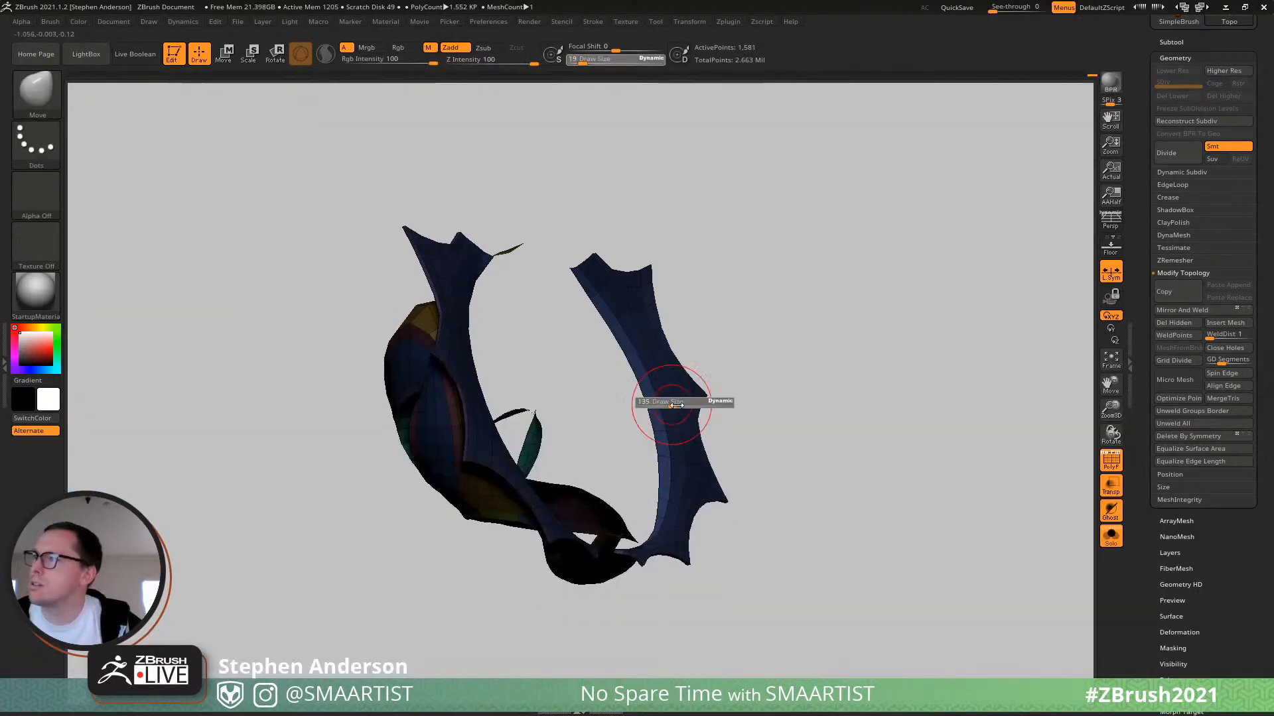
{"action": "mouse_move", "coordinate": [675, 404]}
{"action": "left_mouse_down"}
{"action": "mouse_move", "coordinate": [728, 404]}
{"action": "mouse_move", "coordinate": [682, 408]}
{"action": "left_mouse_up"}
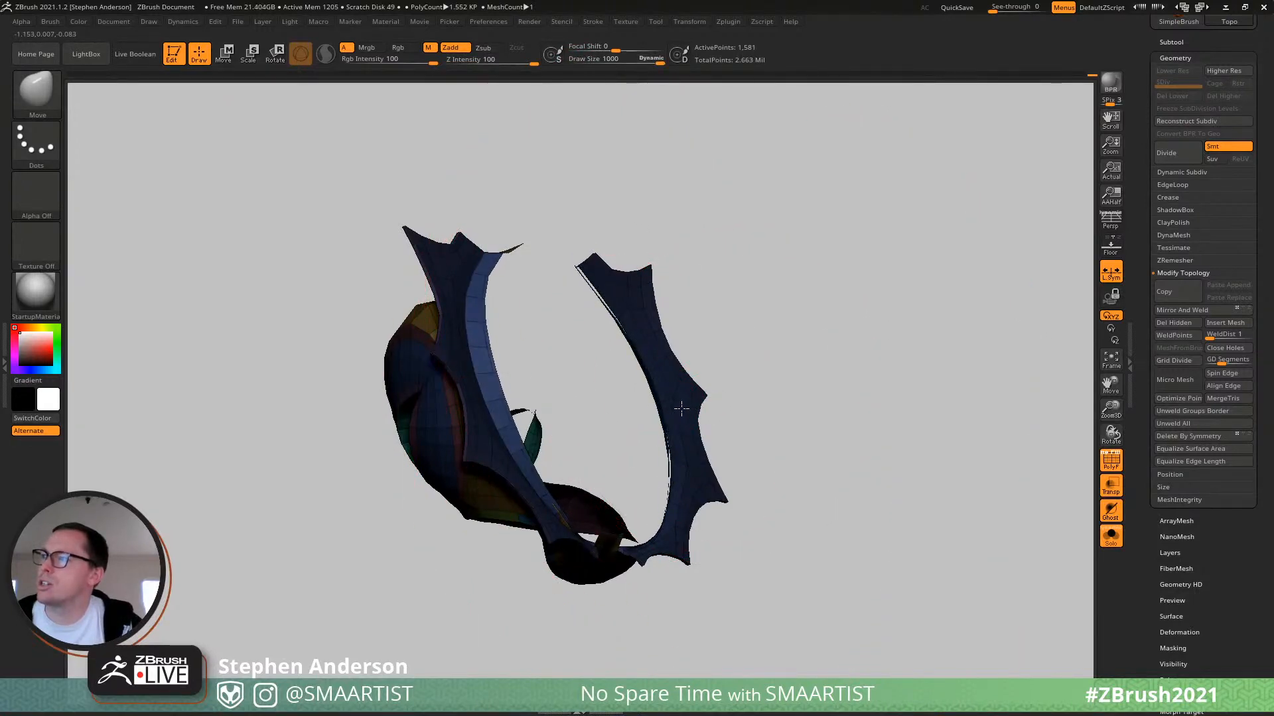
{"action": "mouse_move", "coordinate": [643, 364]}
{"action": "left_mouse_down"}
{"action": "mouse_move", "coordinate": [611, 424]}
{"action": "mouse_move", "coordinate": [715, 404]}
{"action": "left_mouse_up"}
{"action": "right_click_drag", "start_coordinate": [715, 405], "coordinate": [800, 408]}
{"action": "key", "text": "ctrl+i"}
{"action": "mouse_move", "coordinate": [851, 352]}
{"action": "right_mouse_down"}
{"action": "mouse_move", "coordinate": [705, 362]}
{"action": "mouse_move", "coordinate": [729, 354]}
{"action": "mouse_move", "coordinate": [619, 378]}
{"action": "mouse_move", "coordinate": [797, 338]}
{"action": "right_mouse_up"}
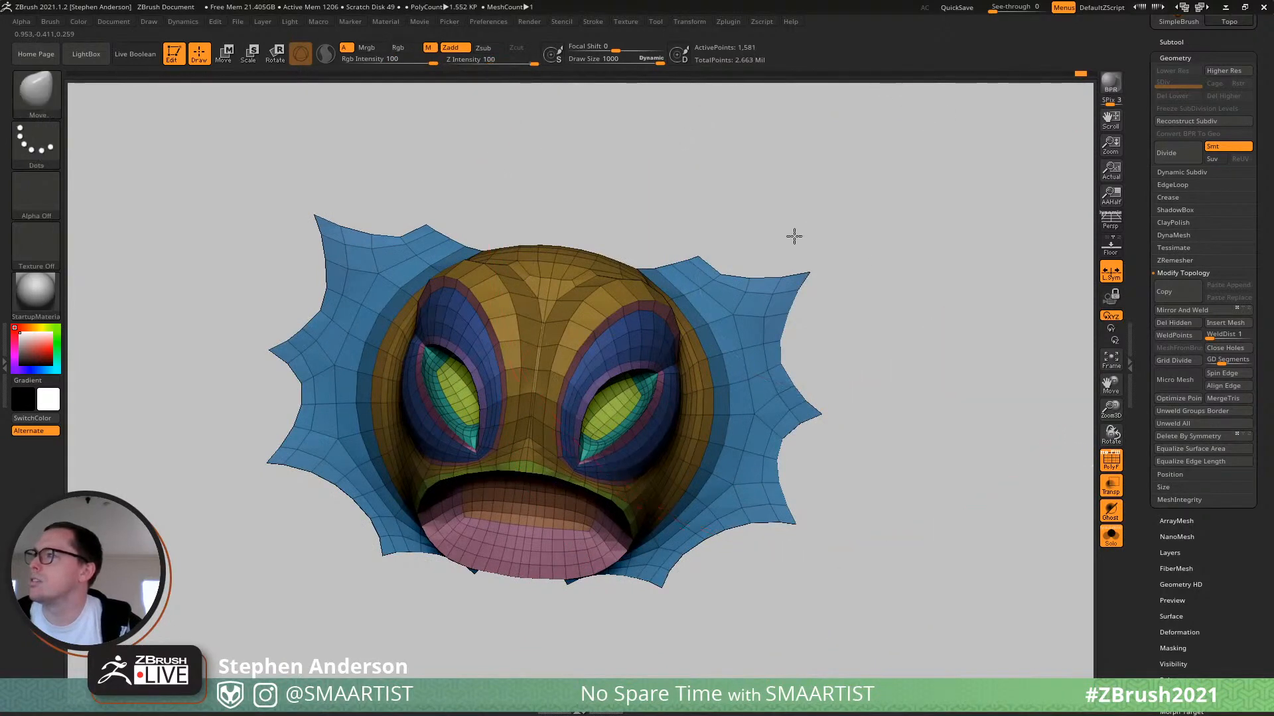
Isolate the skull and fin polygroups to inspect how they meet from behind, and show the whole head again.
{"action": "right_click_drag", "start_coordinate": [794, 236], "coordinate": [700, 318]}
{"action": "left_click", "coordinate": [690, 328], "text": "ctrl+shift"}
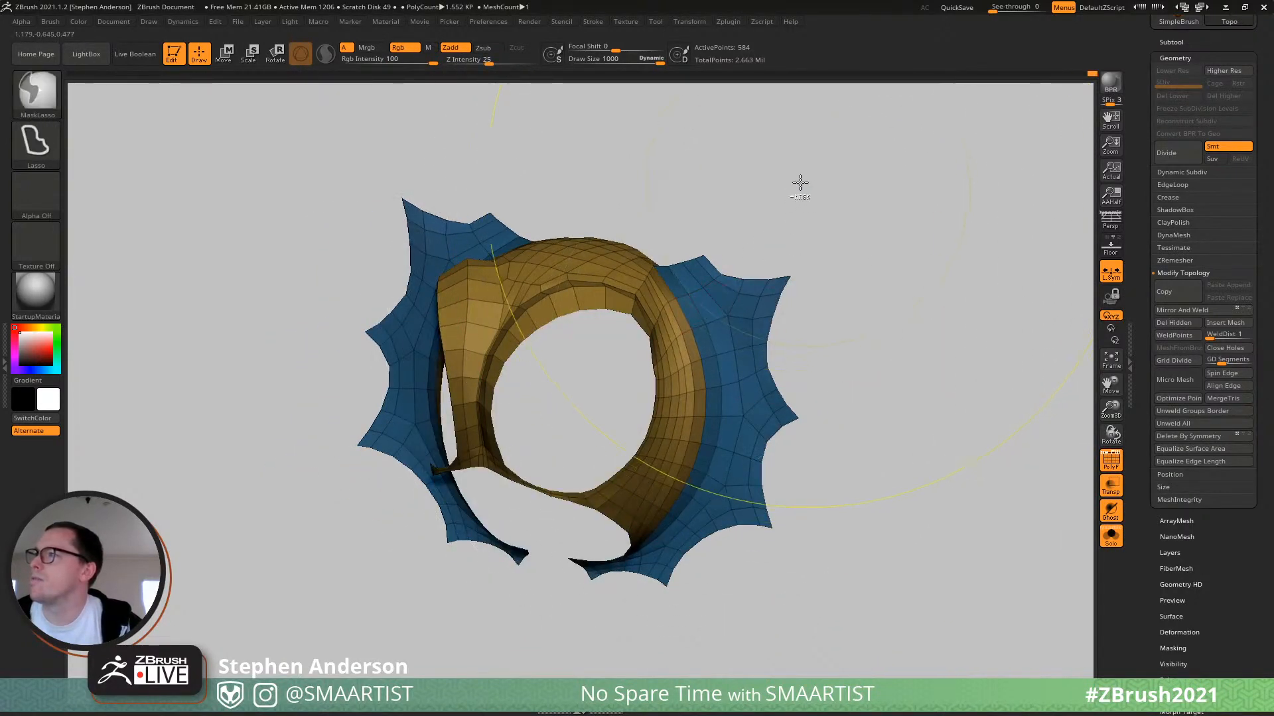
{"action": "mouse_move", "coordinate": [392, 176]}
{"action": "left_mouse_down", "text": "ctrl"}
{"action": "mouse_move", "coordinate": [512, 668]}
{"action": "mouse_move", "coordinate": [989, 515]}
{"action": "mouse_move", "coordinate": [866, 303]}
{"action": "left_mouse_up", "text": "ctrl"}
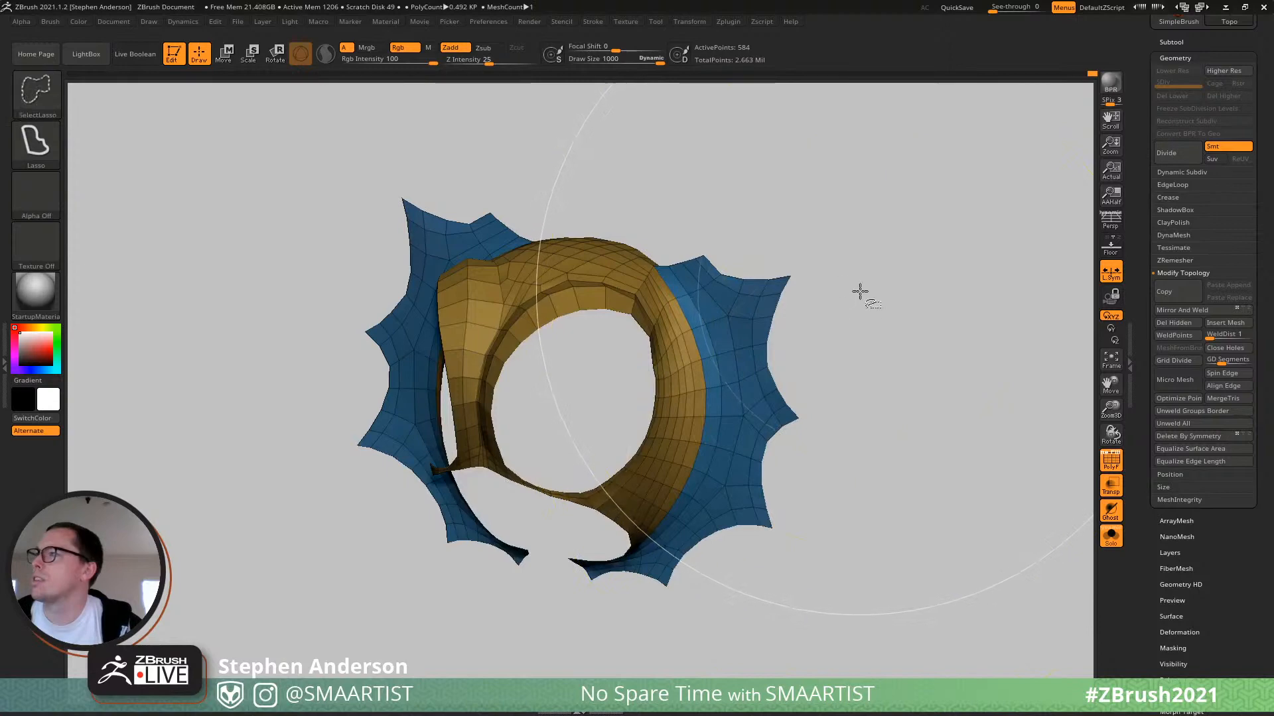
{"action": "left_click", "coordinate": [860, 291], "text": "ctrl+shift"}
{"action": "mouse_move", "coordinate": [875, 293]}
{"action": "right_mouse_down"}
{"action": "mouse_move", "coordinate": [807, 281]}
{"action": "mouse_move", "coordinate": [660, 208]}
{"action": "mouse_move", "coordinate": [697, 263]}
{"action": "mouse_move", "coordinate": [659, 304]}
{"action": "mouse_move", "coordinate": [740, 300]}
{"action": "mouse_move", "coordinate": [577, 304]}
{"action": "mouse_move", "coordinate": [636, 262]}
{"action": "mouse_move", "coordinate": [646, 293]}
{"action": "mouse_move", "coordinate": [664, 268]}
{"action": "mouse_move", "coordinate": [677, 279]}
{"action": "mouse_move", "coordinate": [621, 317]}
{"action": "mouse_move", "coordinate": [640, 313]}
{"action": "right_mouse_up"}
Reduce the Move brush's draw size to about 96 and shift the fins' lower inner corners against the head's rear edge.
{"action": "key", "text": "s"}
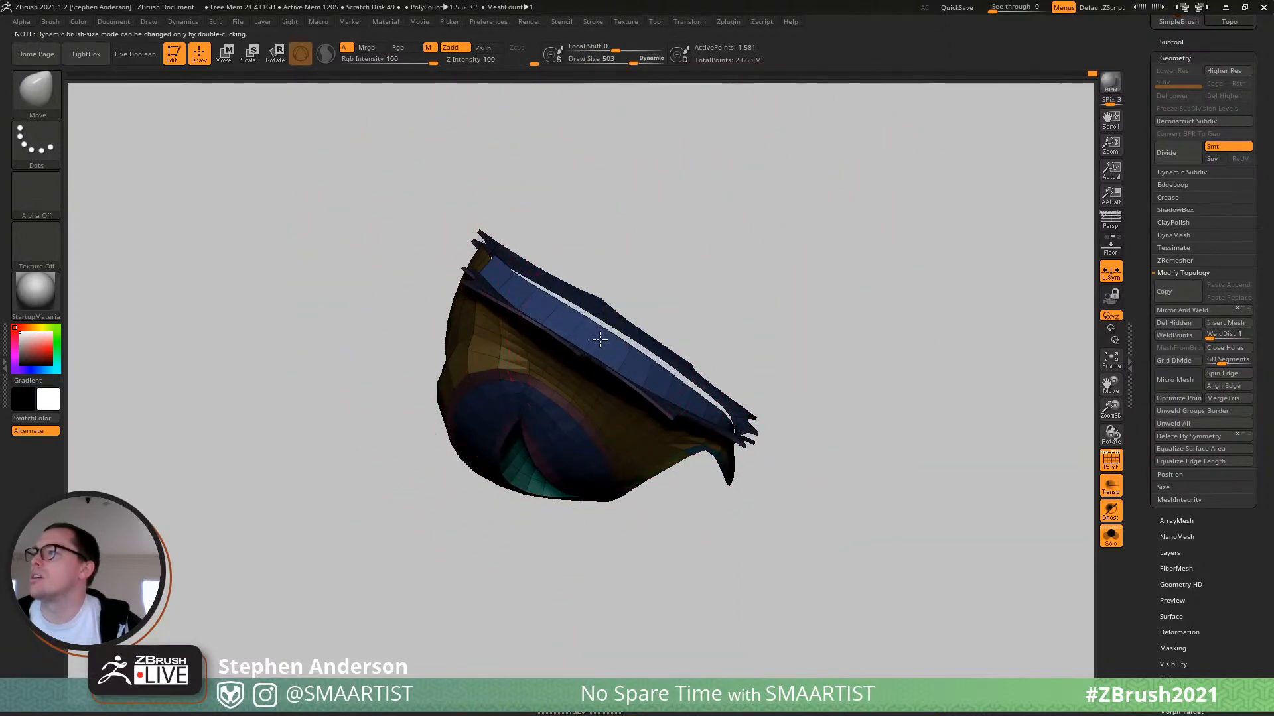
{"action": "mouse_move", "coordinate": [512, 282]}
{"action": "right_mouse_down"}
{"action": "mouse_move", "coordinate": [593, 345]}
{"action": "mouse_move", "coordinate": [594, 276]}
{"action": "mouse_move", "coordinate": [676, 378]}
{"action": "mouse_move", "coordinate": [659, 284]}
{"action": "mouse_move", "coordinate": [639, 312]}
{"action": "right_mouse_up"}
{"action": "key", "text": "s"}
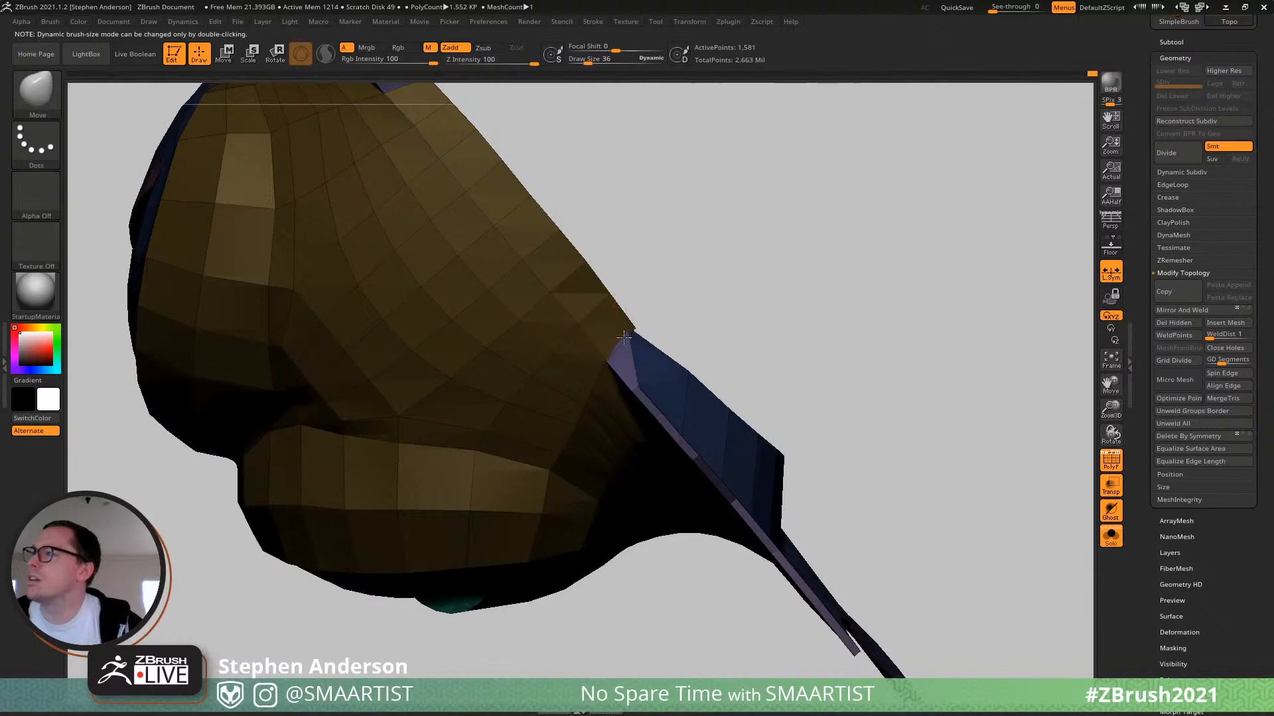
{"action": "right_click_drag", "start_coordinate": [635, 331], "coordinate": [708, 323]}
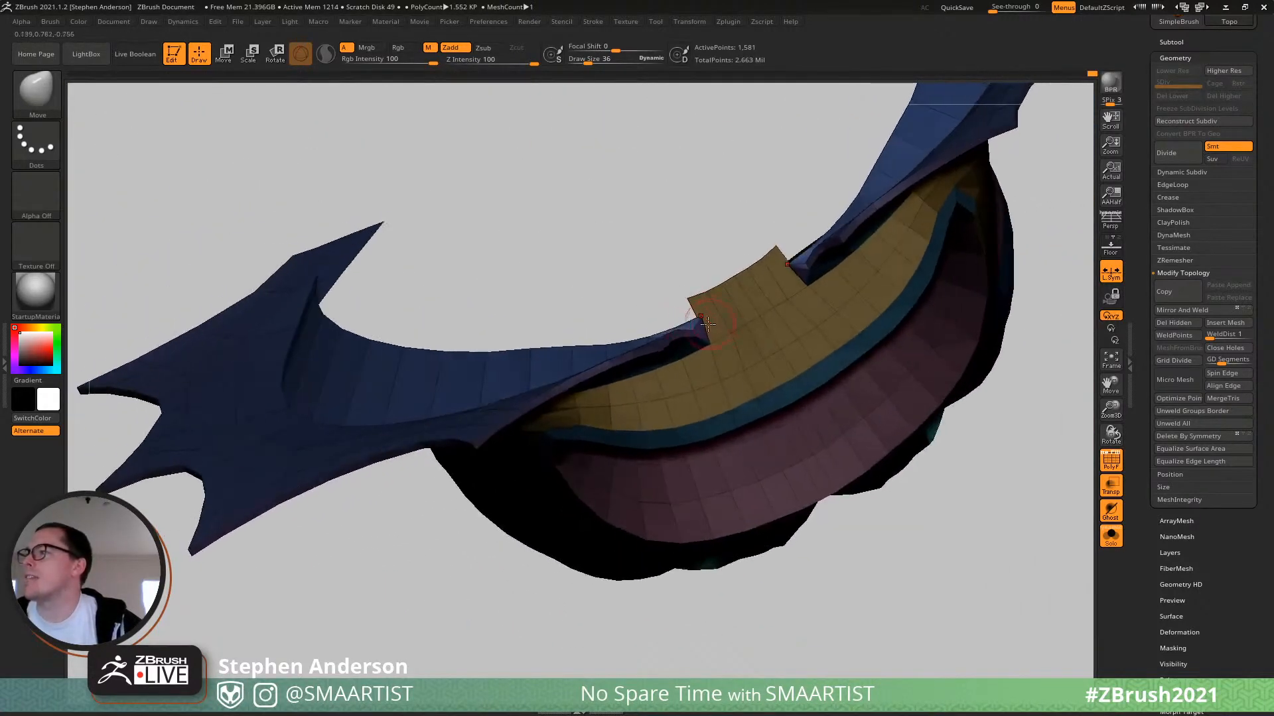
{"action": "left_click_drag", "start_coordinate": [684, 326], "coordinate": [690, 327]}
{"action": "right_click_drag", "start_coordinate": [690, 326], "coordinate": [675, 330]}
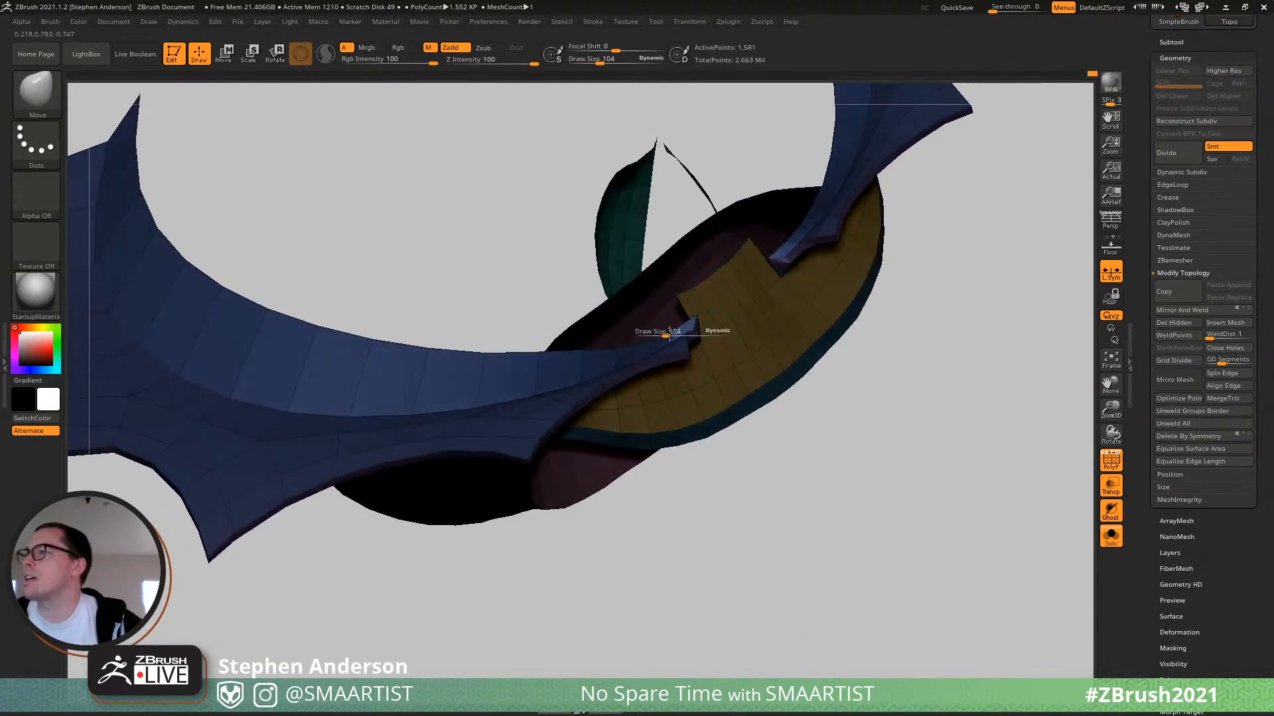
{"action": "right_click_drag", "start_coordinate": [829, 332], "coordinate": [650, 333]}
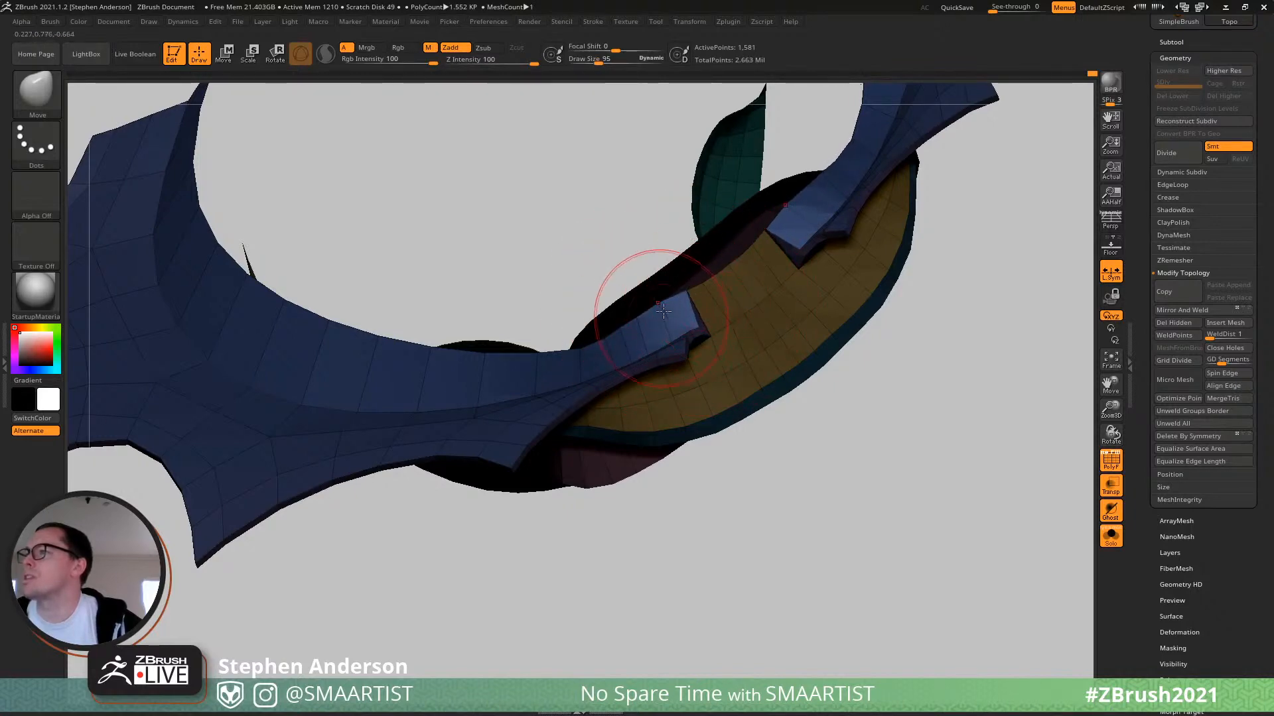
{"action": "right_click_drag", "start_coordinate": [663, 310], "coordinate": [659, 290]}
{"action": "right_click_drag", "start_coordinate": [575, 344], "coordinate": [594, 358]}
{"action": "mouse_move", "coordinate": [625, 310]}
{"action": "right_mouse_down"}
{"action": "mouse_move", "coordinate": [642, 383]}
{"action": "mouse_move", "coordinate": [643, 300]}
{"action": "mouse_move", "coordinate": [663, 256]}
{"action": "mouse_move", "coordinate": [548, 319]}
{"action": "right_mouse_up"}
Switch to ZModeler and join each fin's lower inner corner point to the adjacent corner of the head.
{"action": "left_click_drag", "start_coordinate": [231, 184], "coordinate": [266, 199], "text": "ctrl"}
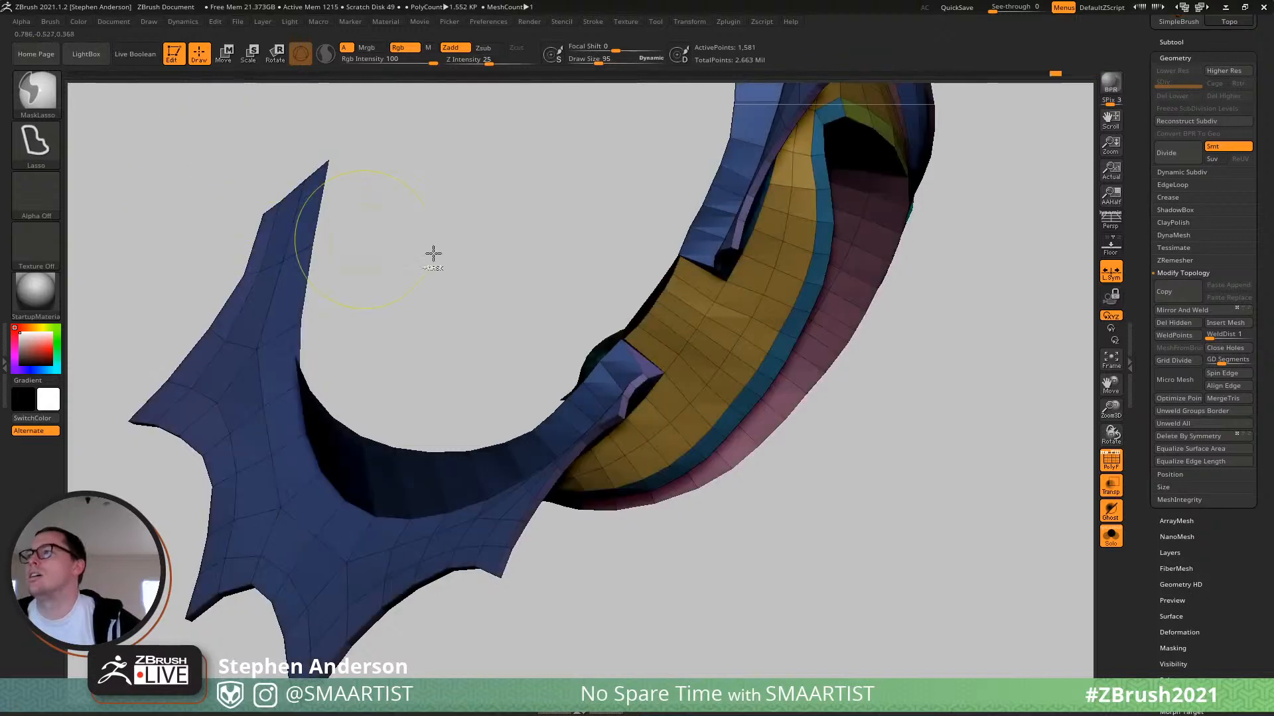
{"action": "mouse_move", "coordinate": [433, 256]}
{"action": "right_mouse_down", "text": "ctrl"}
{"action": "mouse_move", "coordinate": [611, 392]}
{"action": "mouse_move", "coordinate": [622, 371]}
{"action": "mouse_move", "coordinate": [596, 345]}
{"action": "right_mouse_up", "text": "ctrl"}
{"action": "key", "text": "b"}
{"action": "key", "text": "z"}
{"action": "key", "text": "m"}
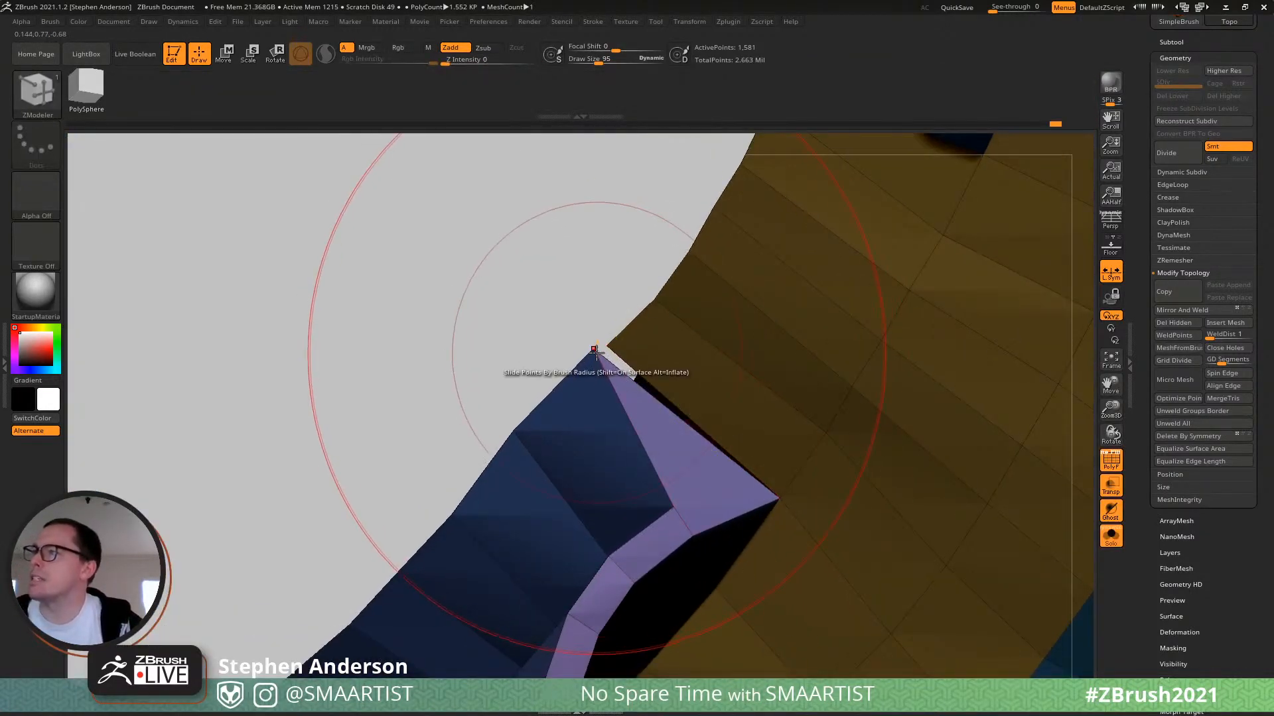
{"action": "key", "text": "space"}
{"action": "left_click", "coordinate": [659, 366]}
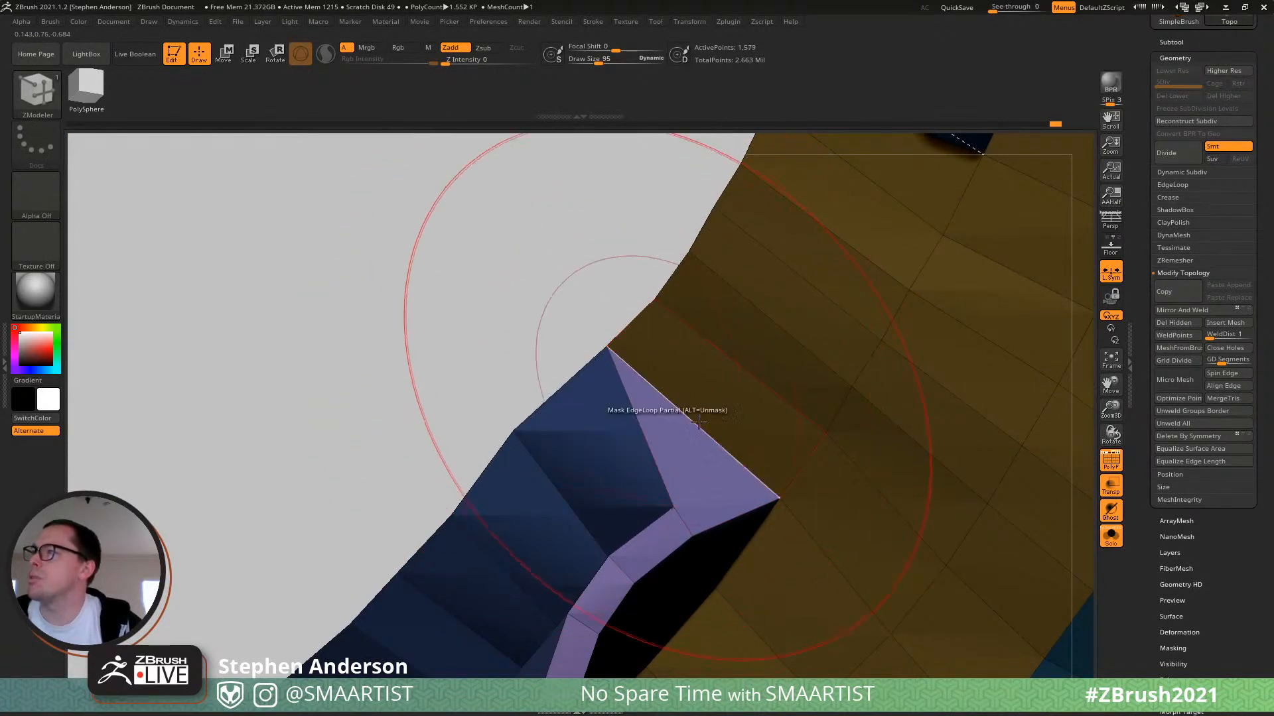
Join each fin's upper inner corner point to the head's edge with ZModeler, and return to Draw mode.
{"action": "right_click_drag", "start_coordinate": [698, 422], "coordinate": [1265, 622], "text": "ctrl"}
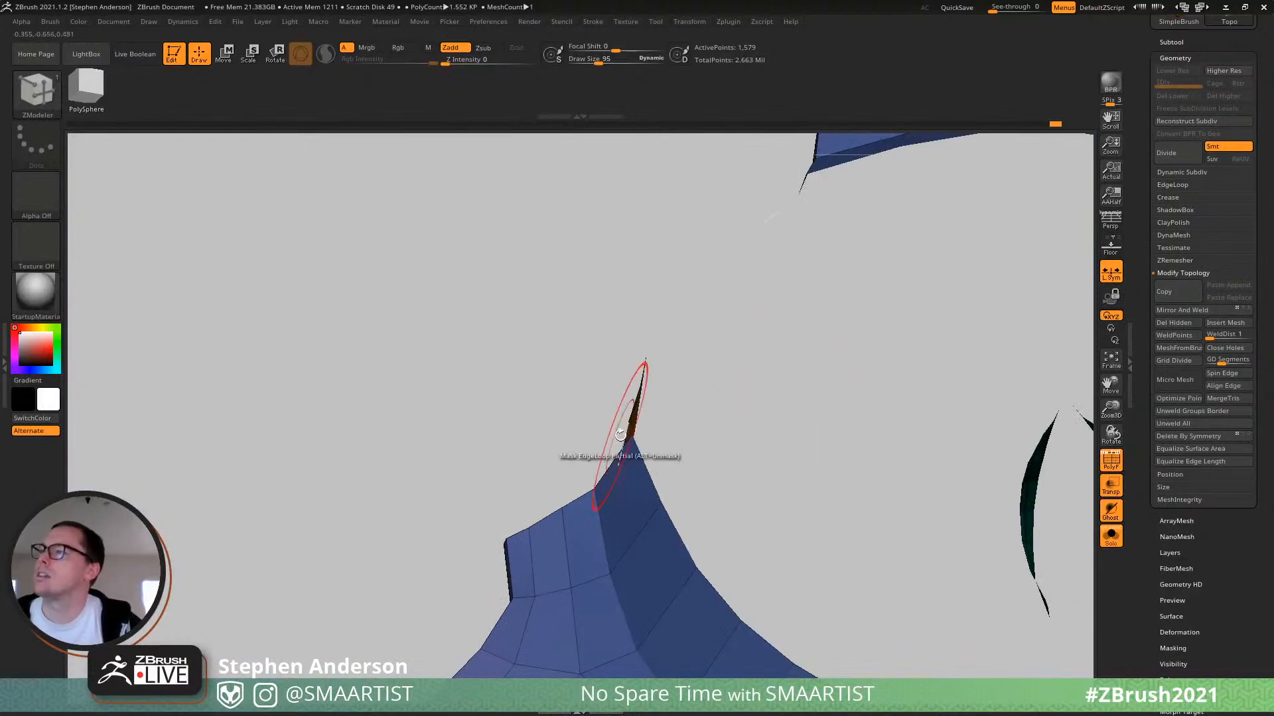
{"action": "right_click_drag", "start_coordinate": [621, 435], "coordinate": [687, 440]}
{"action": "right_click_drag", "start_coordinate": [586, 469], "coordinate": [585, 402]}
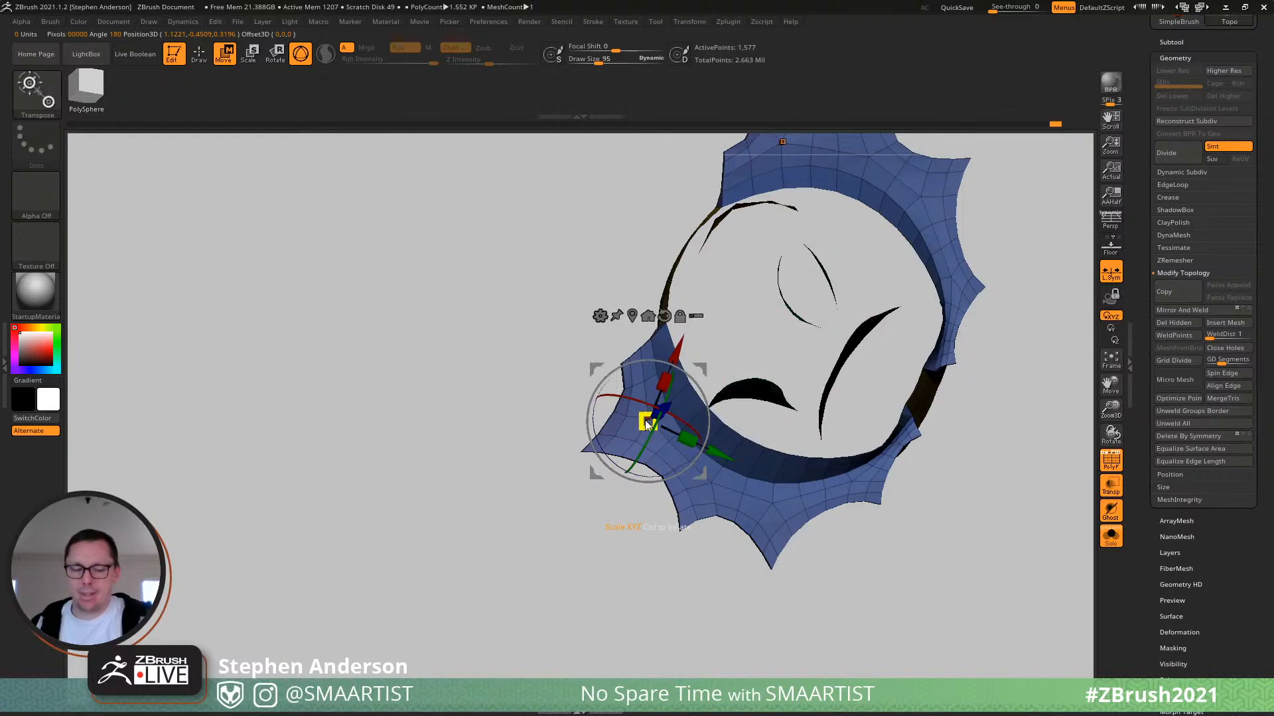
{"action": "key", "text": "q"}
Lasso-mask the inner edge of the fins where they meet the head.
{"action": "mouse_move", "coordinate": [584, 410]}
{"action": "right_mouse_down"}
{"action": "mouse_move", "coordinate": [650, 392]}
{"action": "mouse_move", "coordinate": [640, 392]}
{"action": "mouse_move", "coordinate": [635, 346]}
{"action": "mouse_move", "coordinate": [636, 361]}
{"action": "right_mouse_up"}
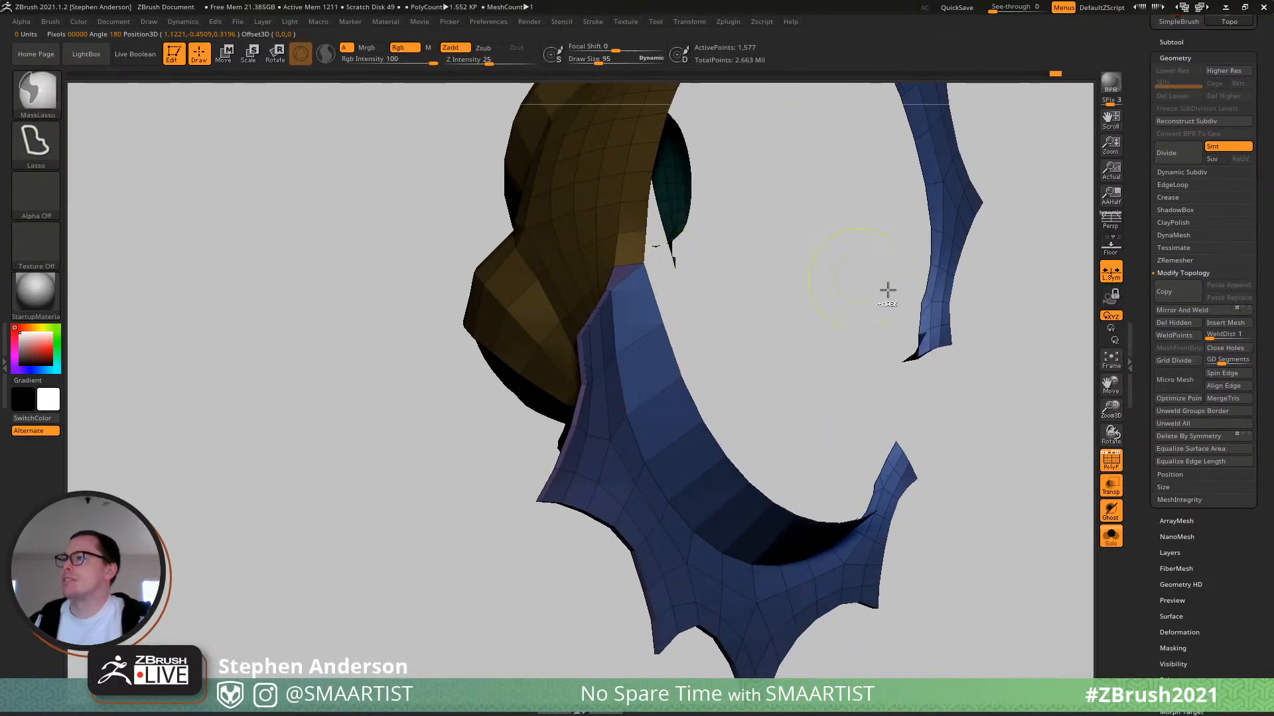
{"action": "mouse_move", "coordinate": [887, 290]}
{"action": "right_mouse_down"}
{"action": "mouse_move", "coordinate": [904, 387]}
{"action": "mouse_move", "coordinate": [864, 352]}
{"action": "mouse_move", "coordinate": [731, 297]}
{"action": "right_mouse_up"}
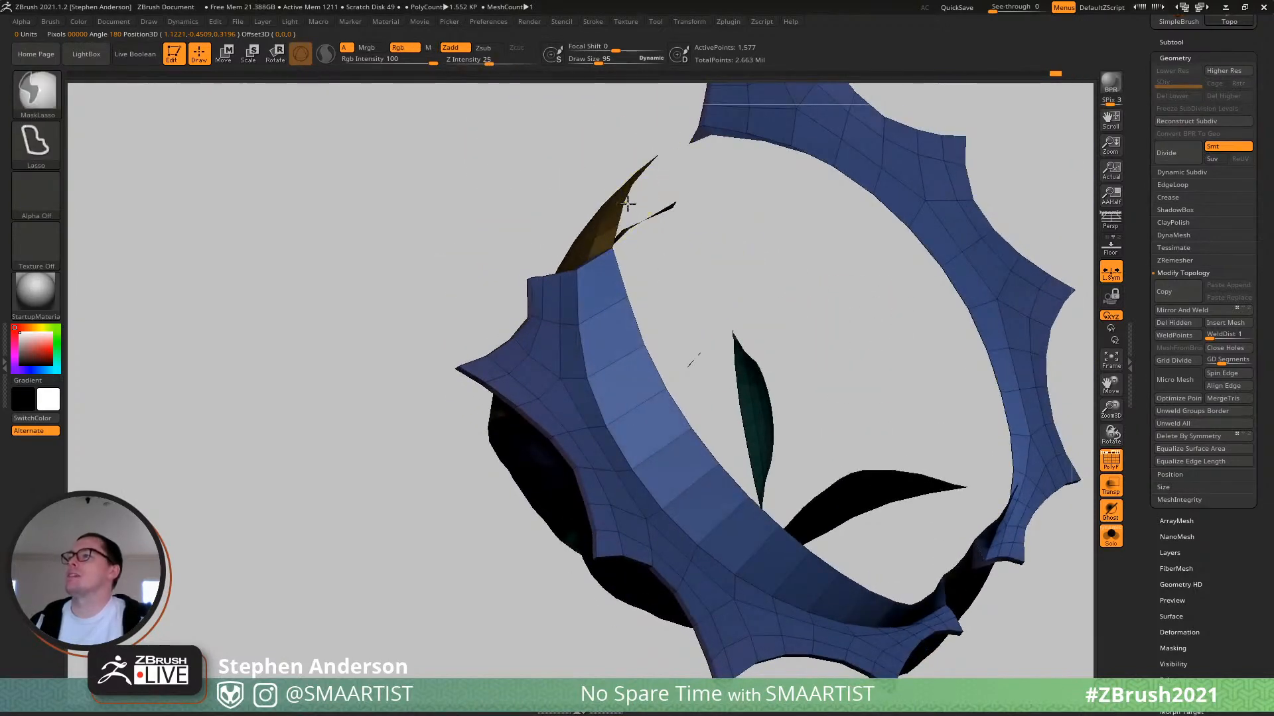
{"action": "mouse_move", "coordinate": [633, 418]}
{"action": "left_mouse_down", "text": "ctrl"}
{"action": "mouse_move", "coordinate": [793, 536]}
{"action": "mouse_move", "coordinate": [847, 508]}
{"action": "left_mouse_up", "text": "ctrl"}
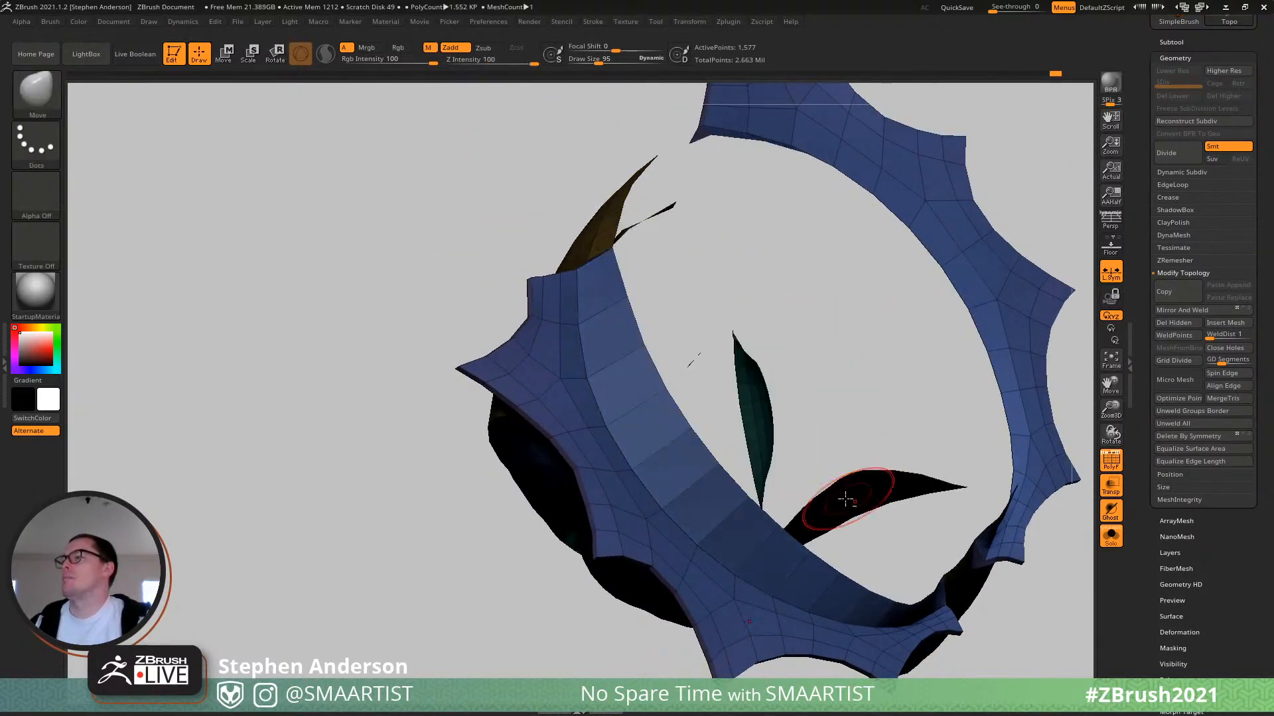
{"action": "right_click_drag", "start_coordinate": [845, 500], "coordinate": [770, 424], "text": "alt"}
{"action": "right_click_drag", "start_coordinate": [770, 423], "coordinate": [501, 202]}
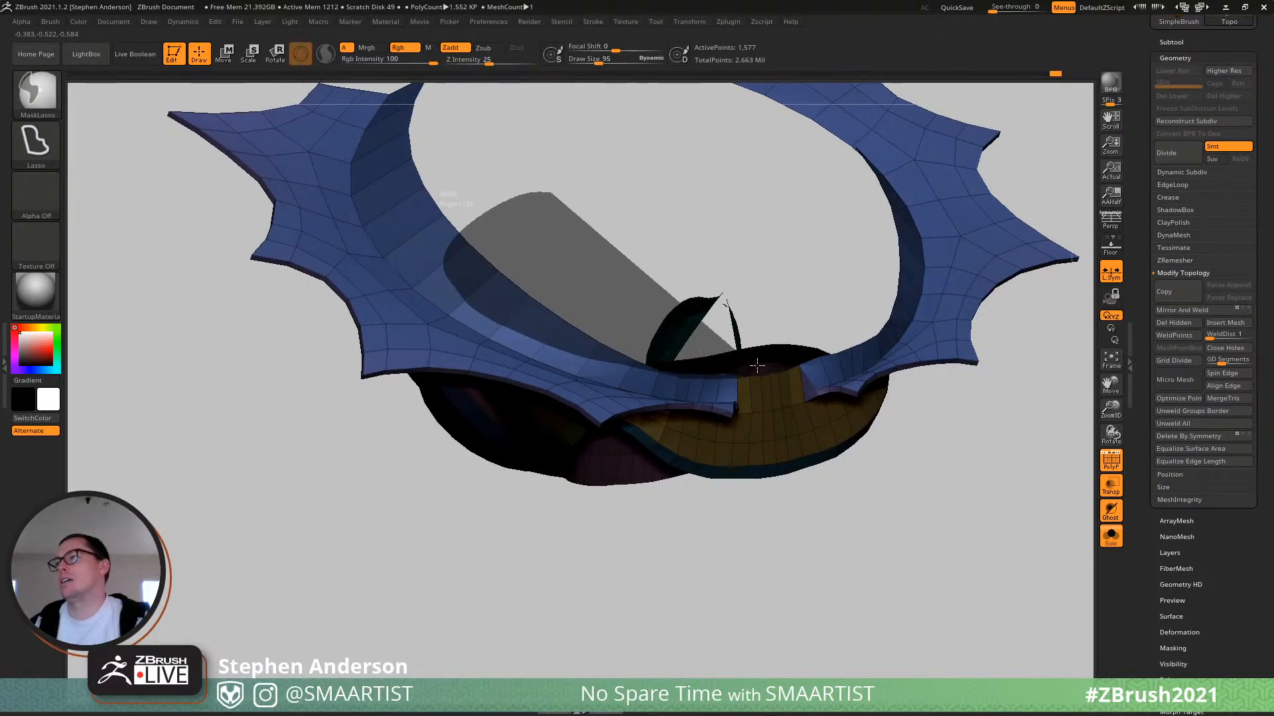
{"action": "left_click_drag", "start_coordinate": [757, 365], "coordinate": [710, 318], "text": "ctrl"}
Isolate the fins to inspect their inner edge, and show the whole head again.
{"action": "mouse_move", "coordinate": [678, 326]}
{"action": "right_mouse_down", "text": "ctrl"}
{"action": "mouse_move", "coordinate": [557, 294]}
{"action": "mouse_move", "coordinate": [531, 318]}
{"action": "mouse_move", "coordinate": [583, 266]}
{"action": "mouse_move", "coordinate": [583, 371]}
{"action": "mouse_move", "coordinate": [531, 358]}
{"action": "right_mouse_up", "text": "ctrl"}
{"action": "mouse_move", "coordinate": [530, 358]}
{"action": "right_mouse_down"}
{"action": "mouse_move", "coordinate": [491, 316]}
{"action": "mouse_move", "coordinate": [345, 236]}
{"action": "mouse_move", "coordinate": [387, 205]}
{"action": "mouse_move", "coordinate": [367, 241]}
{"action": "right_mouse_up"}
{"action": "left_click", "coordinate": [336, 189], "text": "ctrl+shift"}
{"action": "right_click_drag", "start_coordinate": [362, 502], "coordinate": [535, 310]}
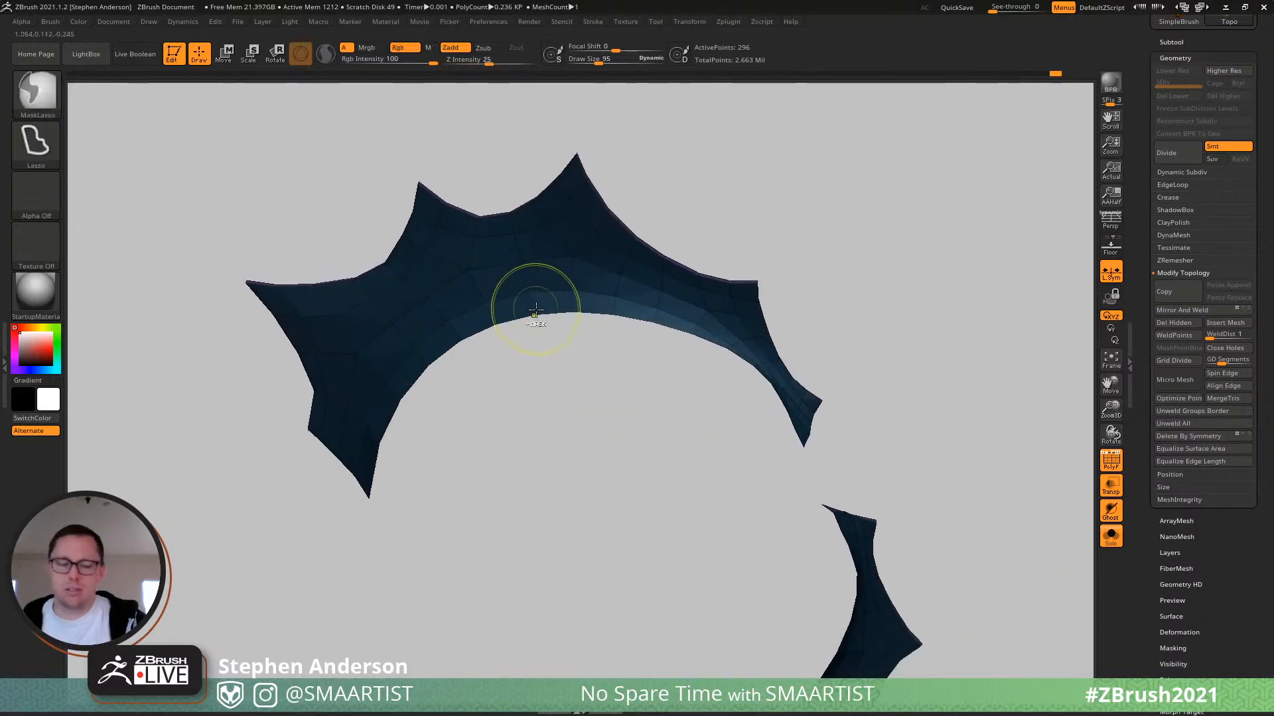
{"action": "left_click", "coordinate": [712, 216], "text": "ctrl+shift"}
Smooth the back surface of the fins at draw size 243 to even out their topology.
{"action": "mouse_move", "coordinate": [605, 222]}
{"action": "right_mouse_down"}
{"action": "mouse_move", "coordinate": [548, 278]}
{"action": "mouse_move", "coordinate": [520, 372]}
{"action": "mouse_move", "coordinate": [497, 391]}
{"action": "mouse_move", "coordinate": [518, 344]}
{"action": "mouse_move", "coordinate": [551, 329]}
{"action": "right_mouse_up"}
{"action": "key", "text": "b"}
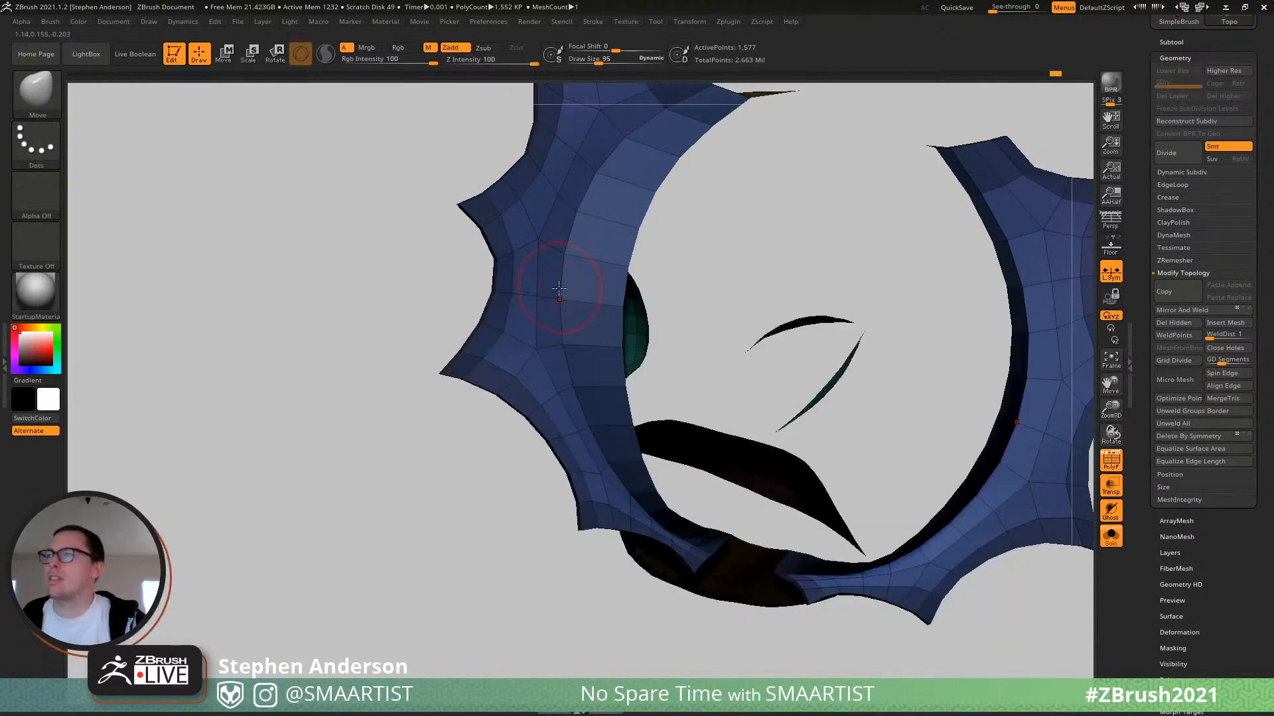
{"action": "left_click_drag", "start_coordinate": [547, 327], "coordinate": [609, 163], "text": "shift"}
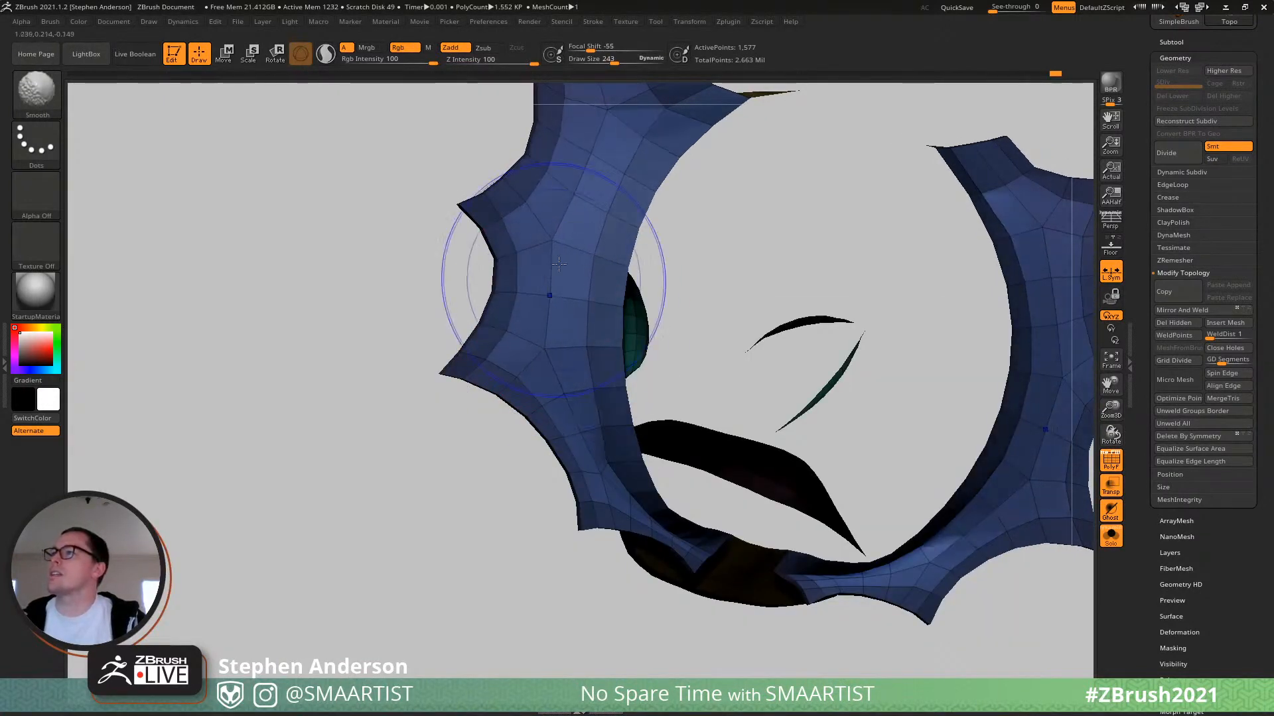
{"action": "right_click_drag", "start_coordinate": [560, 264], "coordinate": [566, 300]}
Adjust the rim points at the lower inner end of the fins with the Move brush at draw size 14.
{"action": "right_click_drag", "start_coordinate": [535, 403], "coordinate": [643, 450]}
{"action": "right_click_drag", "start_coordinate": [747, 431], "coordinate": [671, 364], "text": "alt"}
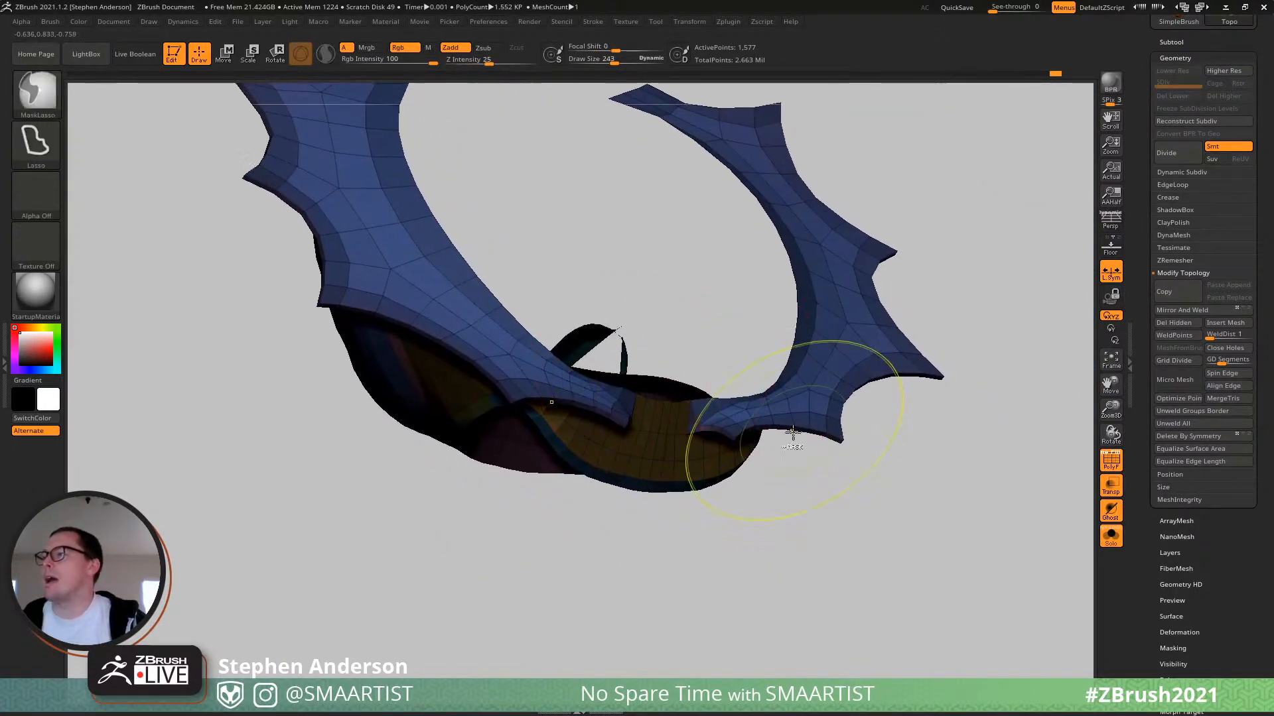
{"action": "right_click_drag", "start_coordinate": [796, 435], "coordinate": [693, 478]}
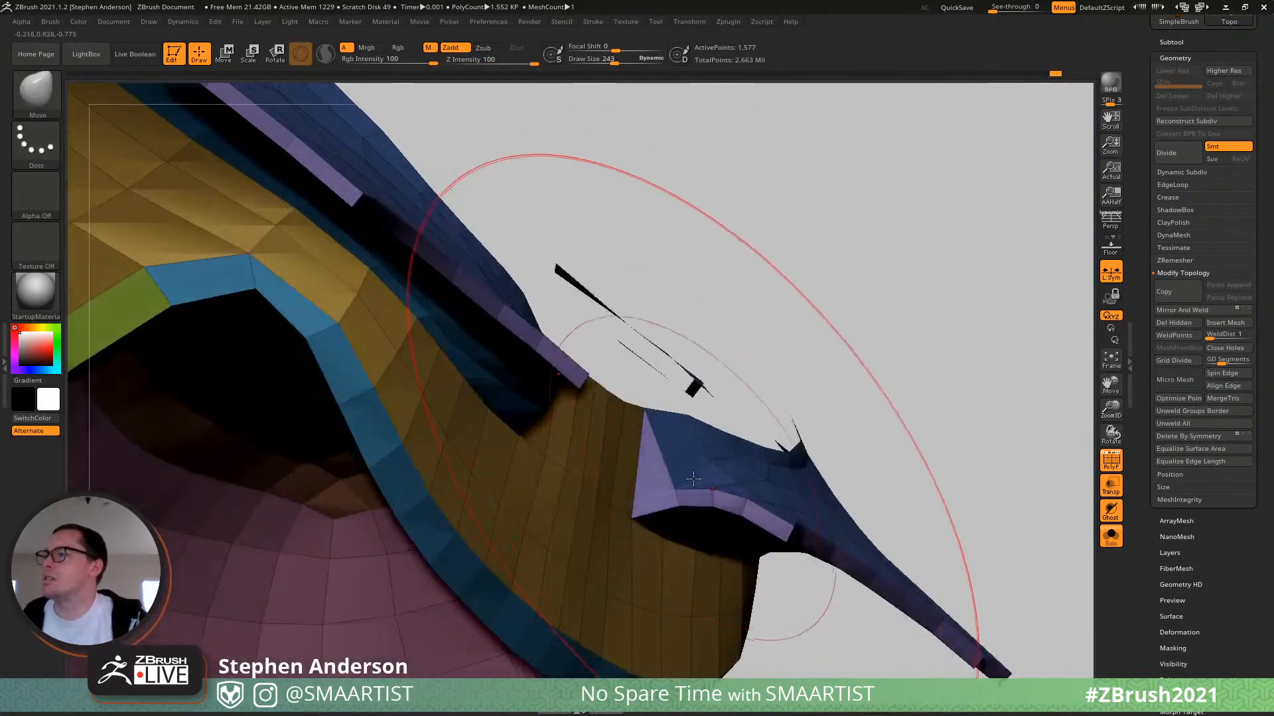
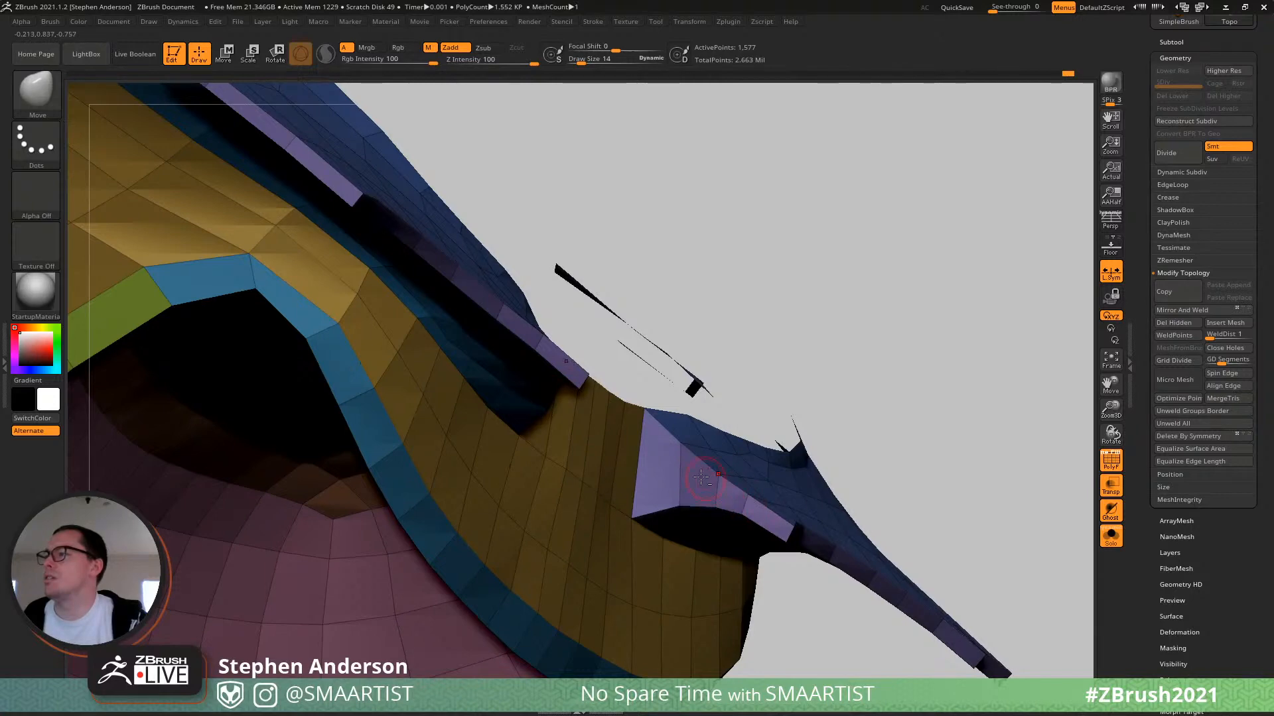
{"action": "right_click_drag", "start_coordinate": [701, 477], "coordinate": [655, 391]}
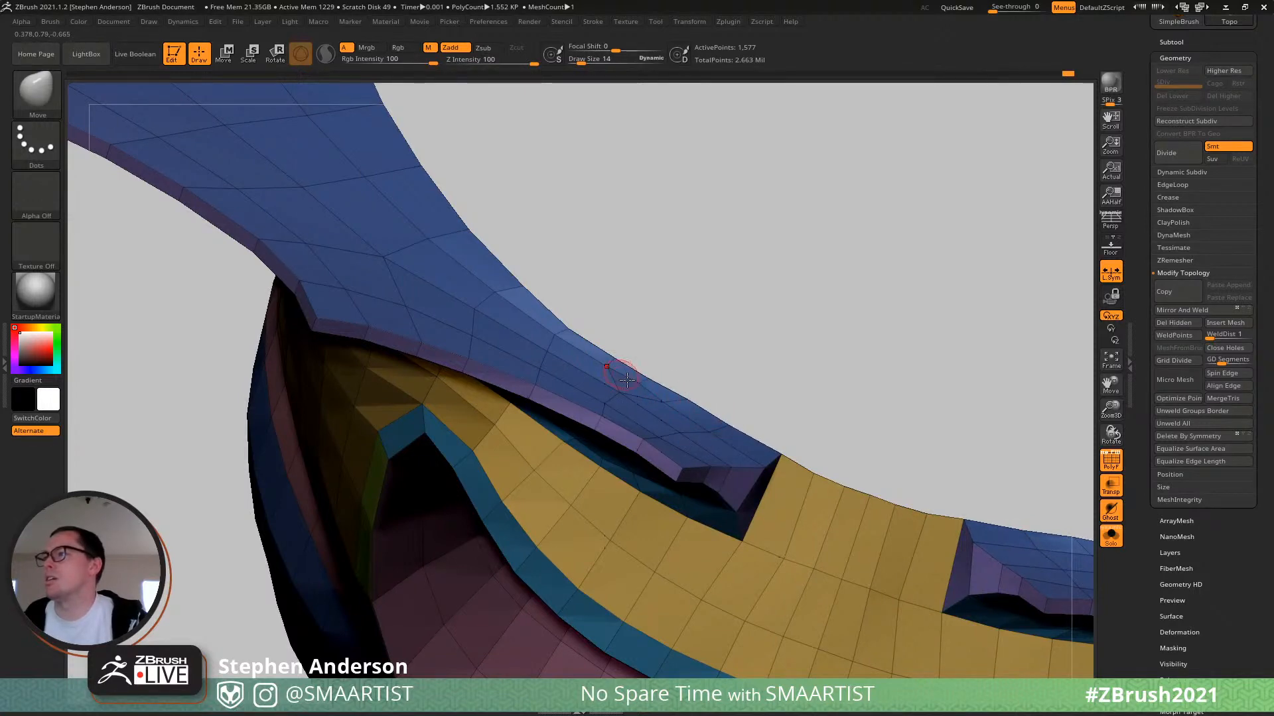
Collapse the extra short edges near the inner side of the fins' lower end with ZModeler's Collapse Edge action.
{"action": "mouse_move", "coordinate": [626, 379]}
{"action": "right_mouse_down"}
{"action": "mouse_move", "coordinate": [512, 437]}
{"action": "mouse_move", "coordinate": [577, 472]}
{"action": "mouse_move", "coordinate": [597, 446]}
{"action": "mouse_move", "coordinate": [550, 484]}
{"action": "mouse_move", "coordinate": [591, 439]}
{"action": "right_mouse_up"}
{"action": "key", "text": "f"}
{"action": "key", "text": "z"}
{"action": "key", "text": "m"}
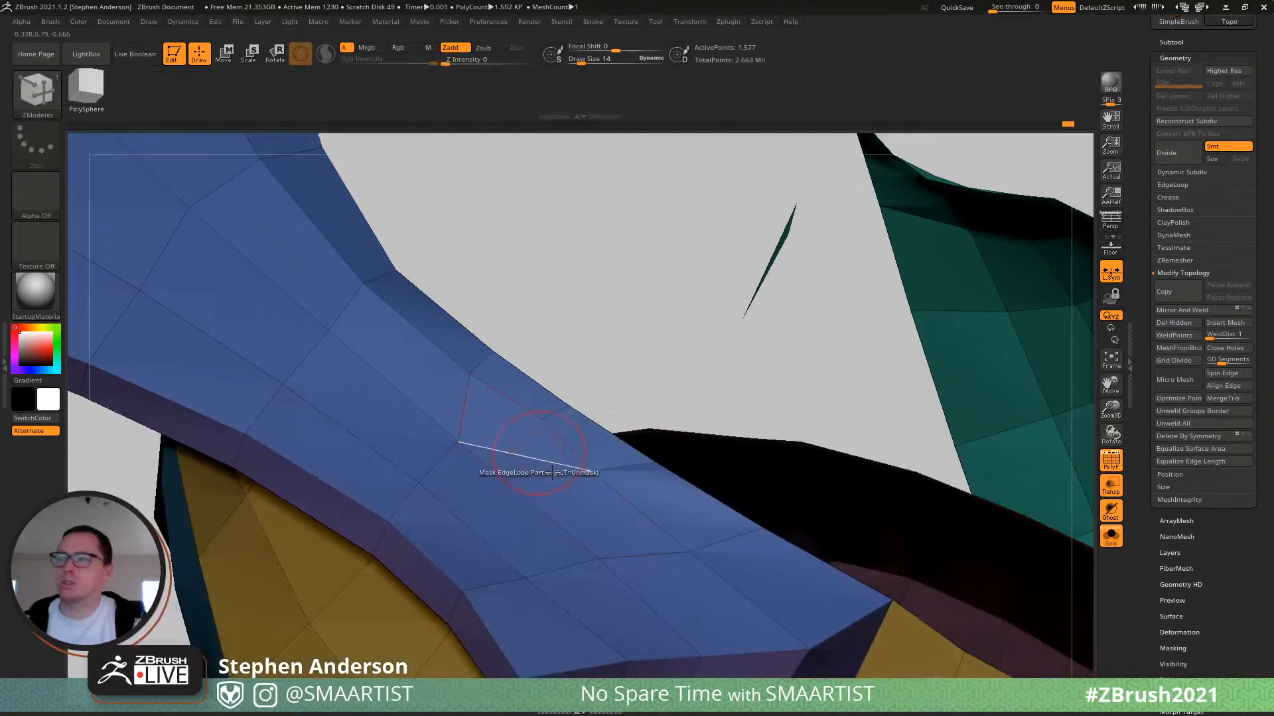
{"action": "key", "text": "space"}
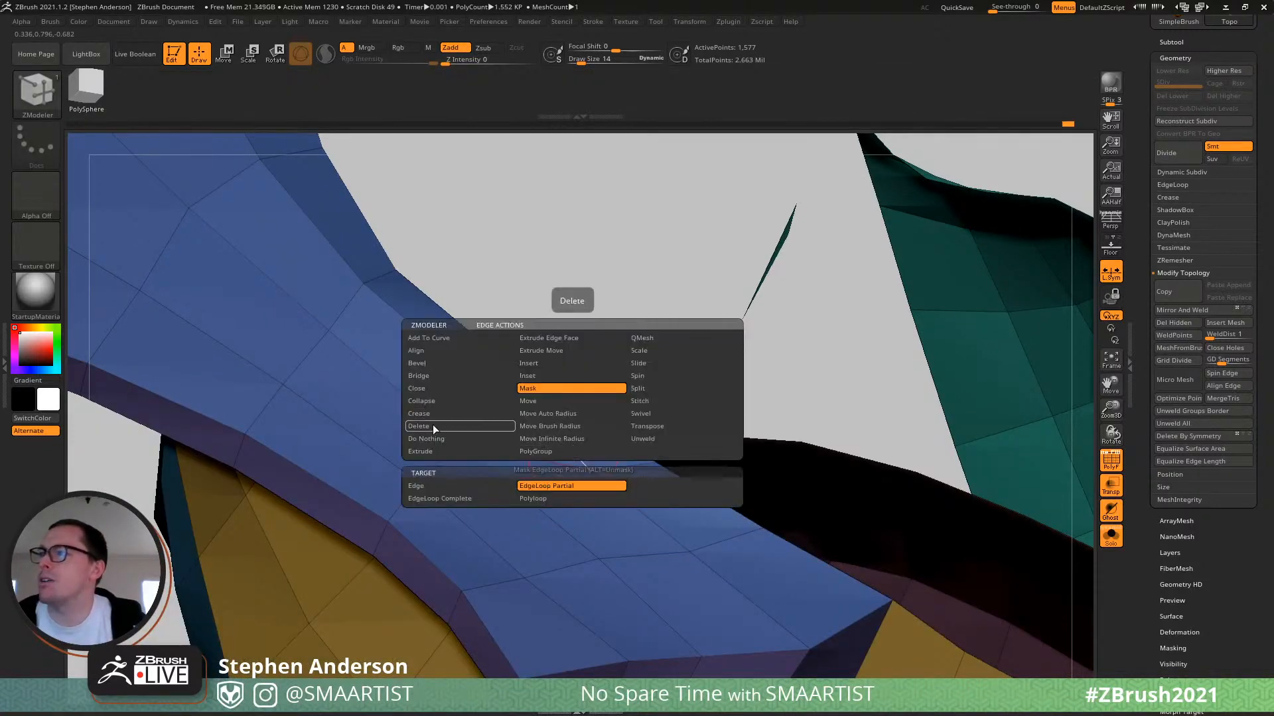
{"action": "left_click", "coordinate": [442, 402]}
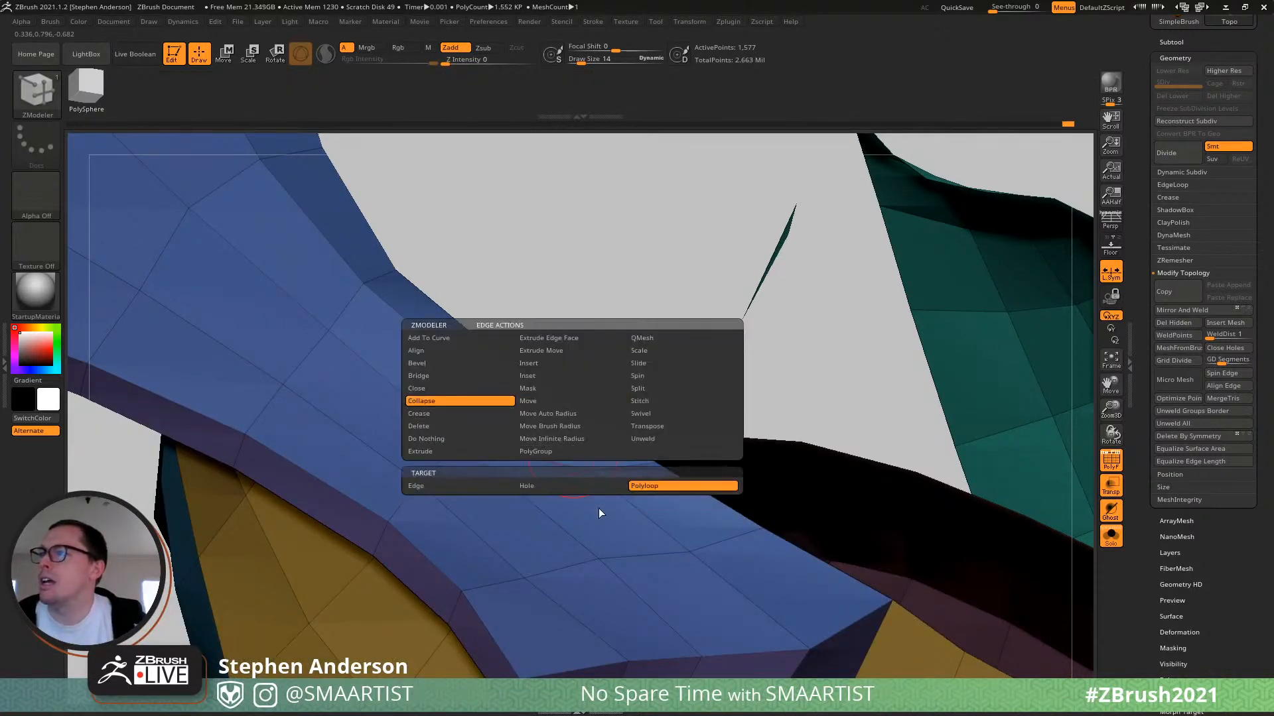
{"action": "left_click", "coordinate": [487, 486]}
{"action": "left_click", "coordinate": [558, 438]}
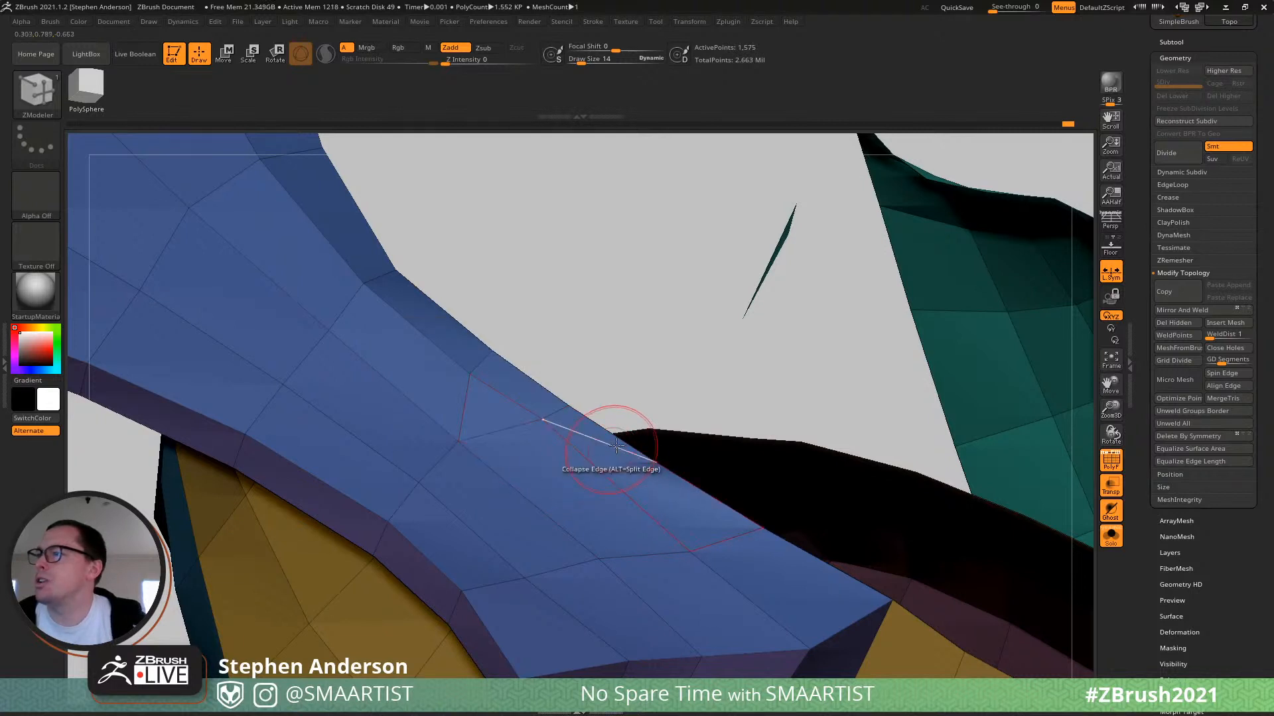
{"action": "left_click", "coordinate": [597, 422]}
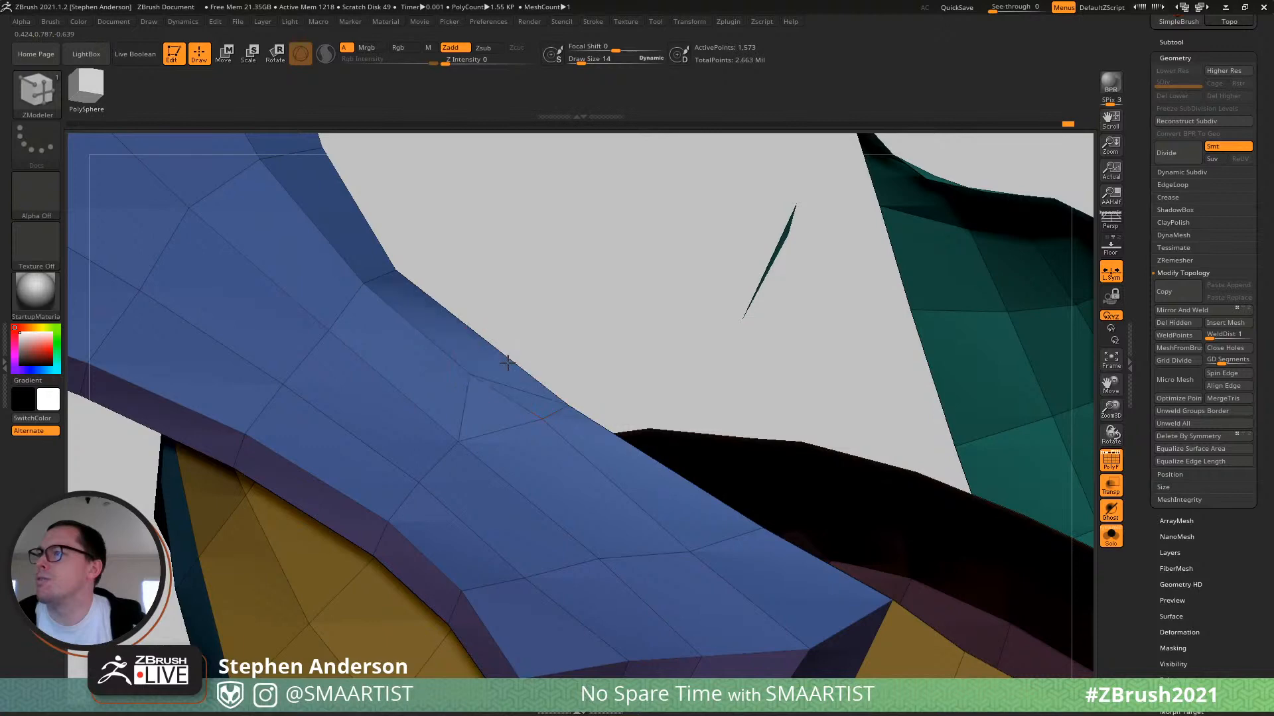
{"action": "left_click", "coordinate": [491, 391]}
Return to the Move brush and even out the points around the collapsed edges on the fins.
{"action": "mouse_move", "coordinate": [583, 489]}
{"action": "right_mouse_down"}
{"action": "mouse_move", "coordinate": [472, 369]}
{"action": "mouse_move", "coordinate": [559, 544]}
{"action": "mouse_move", "coordinate": [504, 507]}
{"action": "mouse_move", "coordinate": [560, 492]}
{"action": "mouse_move", "coordinate": [531, 507]}
{"action": "mouse_move", "coordinate": [481, 458]}
{"action": "mouse_move", "coordinate": [515, 469]}
{"action": "right_mouse_up"}
{"action": "key", "text": "b"}
{"action": "key", "text": "m"}
{"action": "key", "text": "v"}
{"action": "right_click_drag", "start_coordinate": [555, 506], "coordinate": [548, 477]}
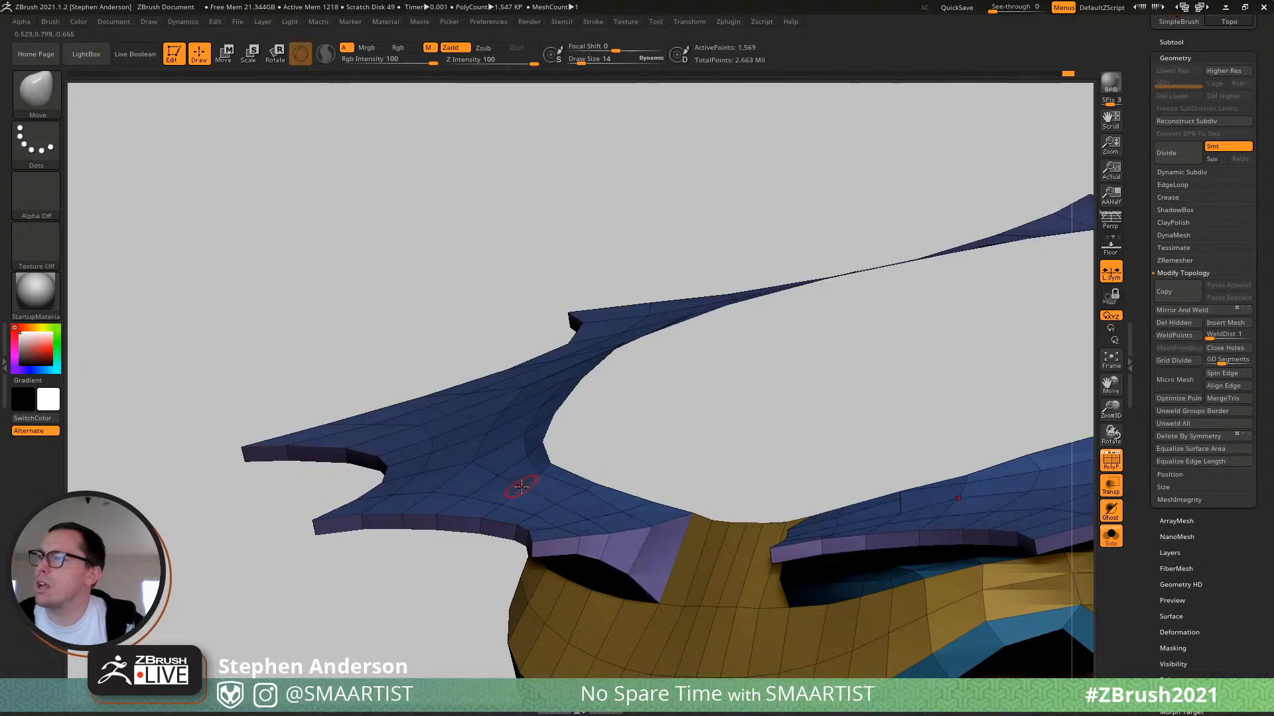
{"action": "mouse_move", "coordinate": [573, 498]}
{"action": "right_mouse_down"}
{"action": "mouse_move", "coordinate": [551, 481]}
{"action": "mouse_move", "coordinate": [530, 377]}
{"action": "right_mouse_up"}
Import the MonsterPoster image as a texture.
{"action": "left_click", "coordinate": [625, 21]}
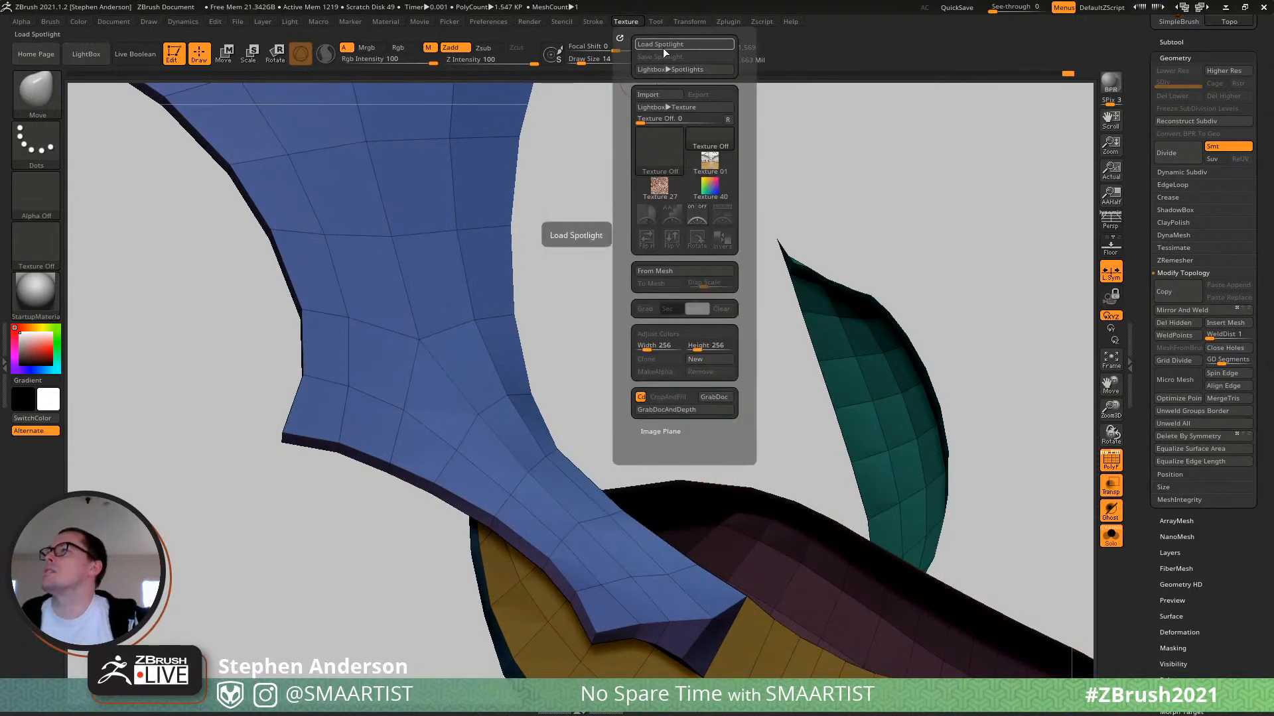
{"action": "left_click", "coordinate": [657, 94]}
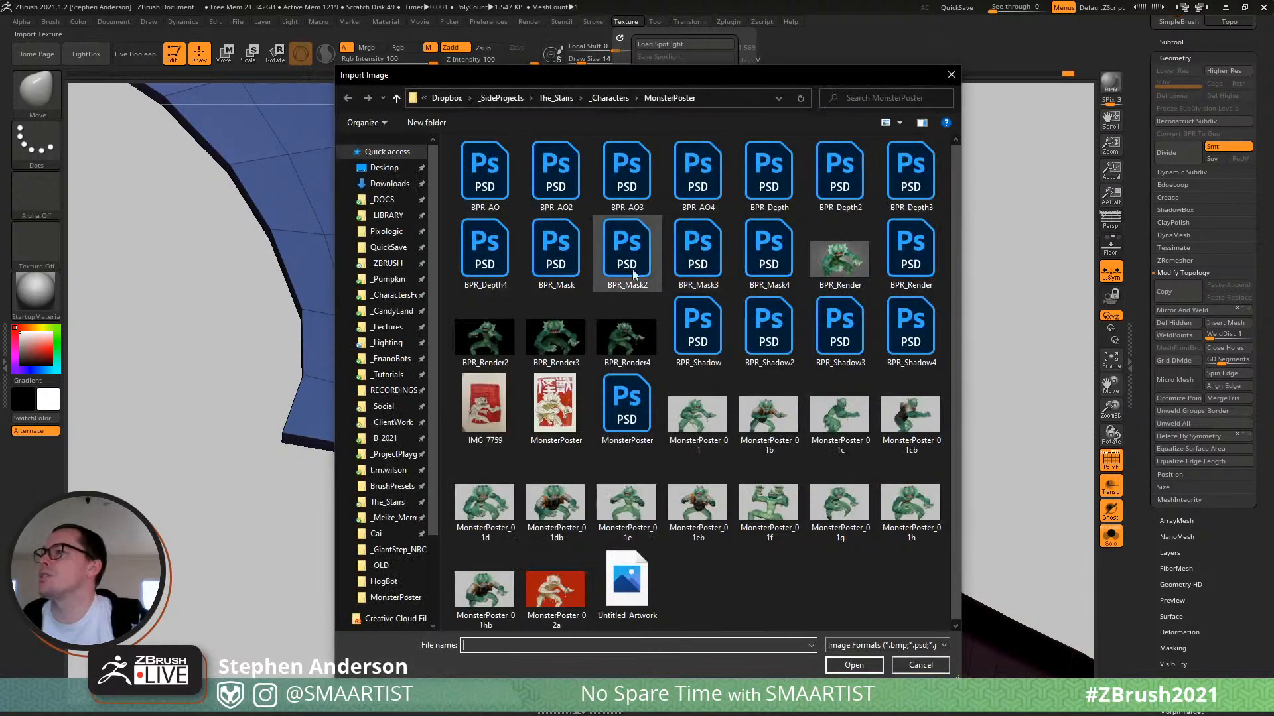
{"action": "double_click", "coordinate": [556, 406]}
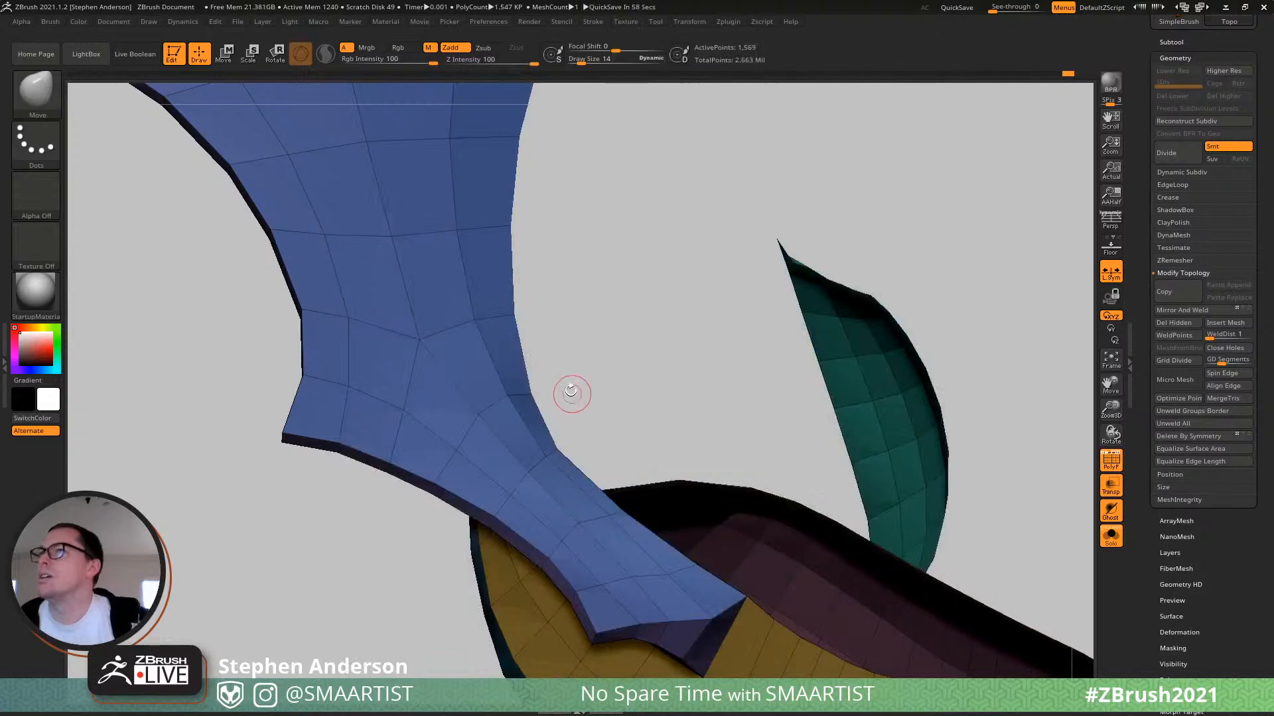
Turn off Spotlight Projection in the Move brush's sample settings.
{"action": "left_click", "coordinate": [47, 21]}
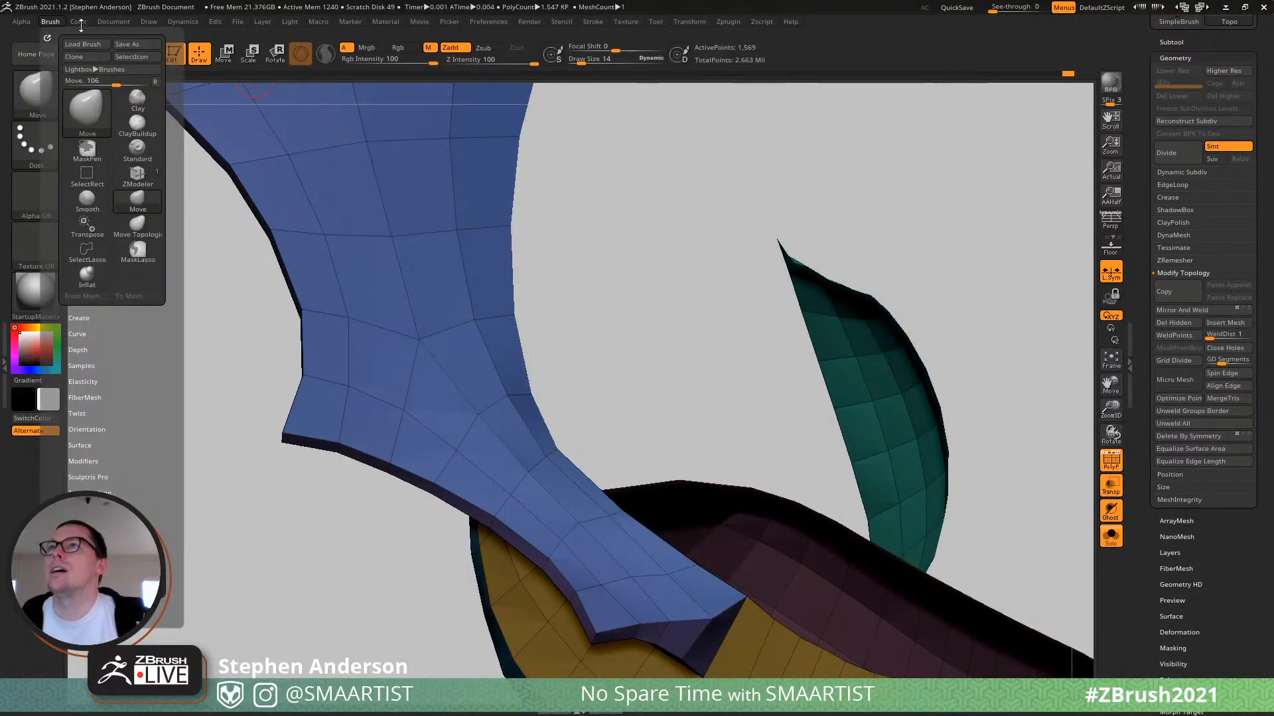
{"action": "left_click", "coordinate": [115, 21]}
{"action": "left_click", "coordinate": [50, 21]}
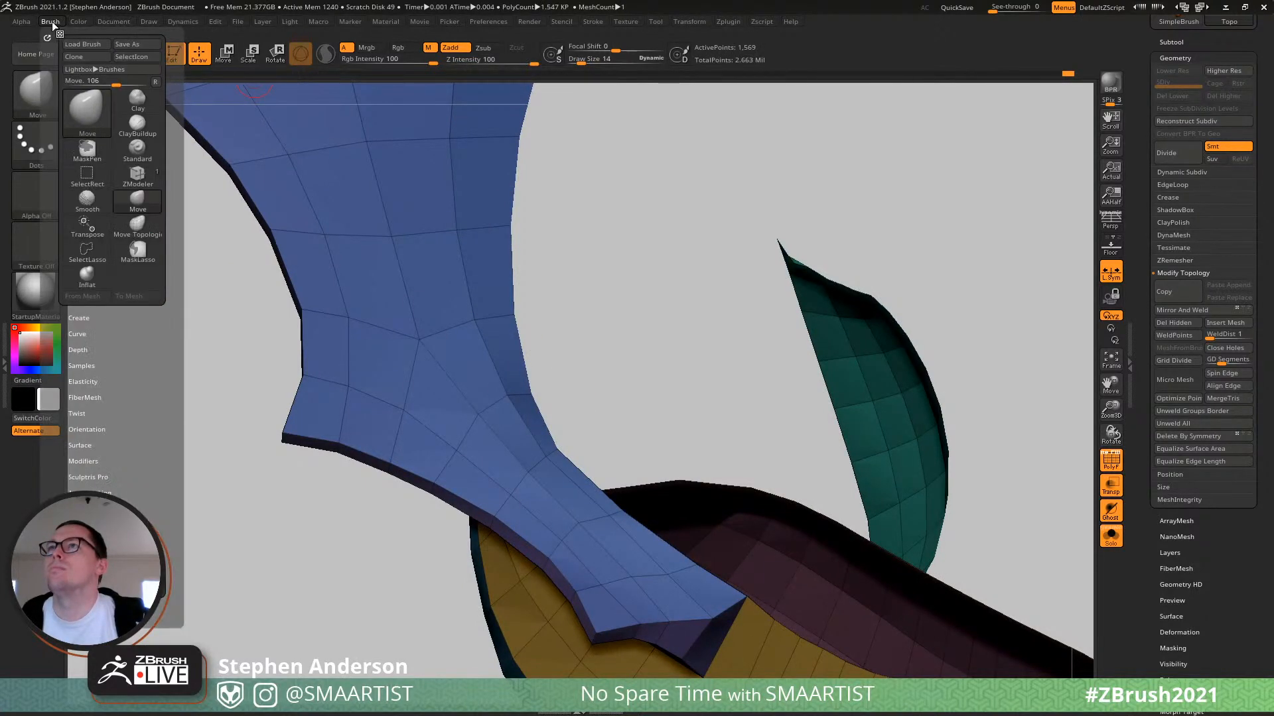
{"action": "left_click", "coordinate": [79, 367]}
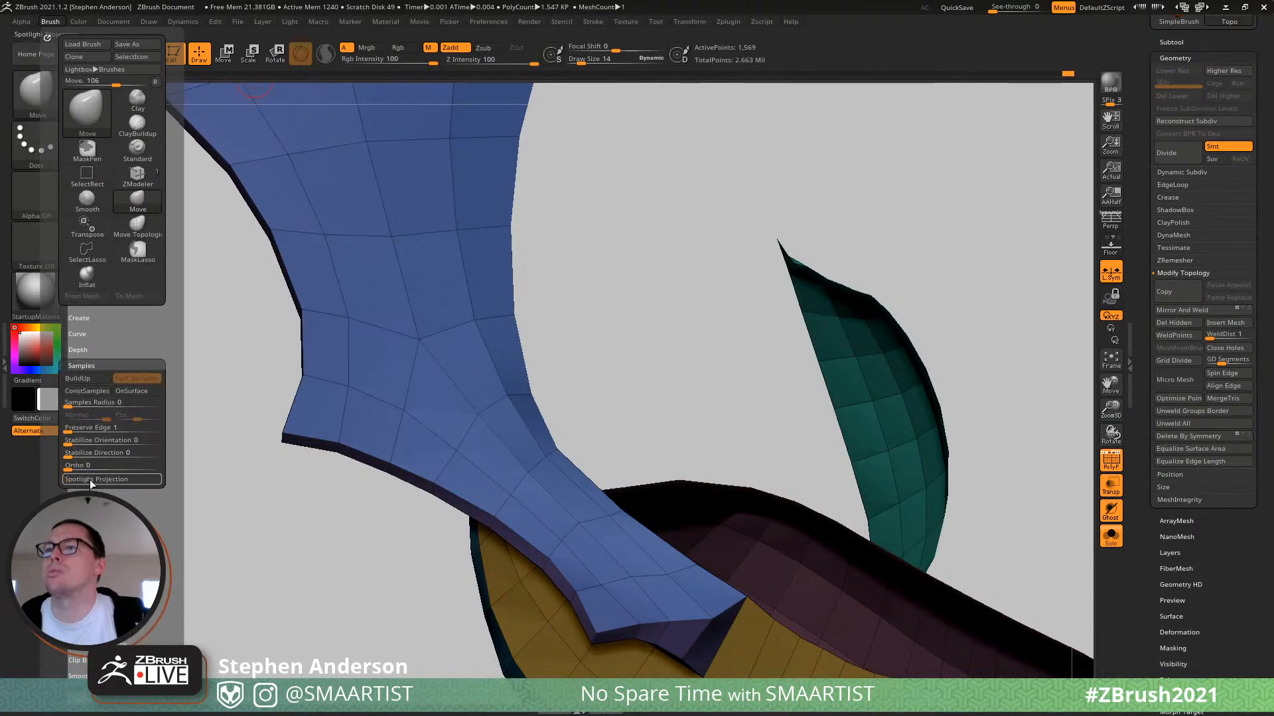
Add the MonsterPoster texture to Spotlight, scale it down and move it to a corner of the canvas as reference.
{"action": "left_click", "coordinate": [623, 20]}
{"action": "left_click", "coordinate": [651, 219]}
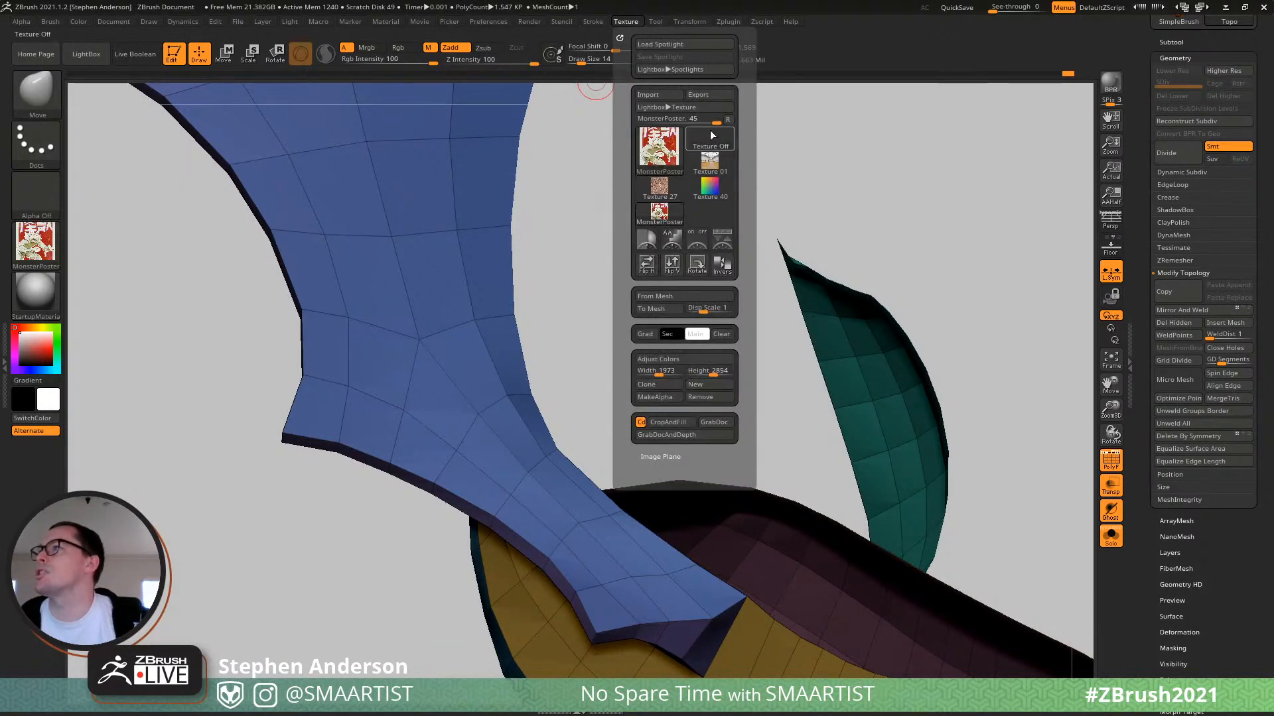
{"action": "left_click", "coordinate": [724, 243]}
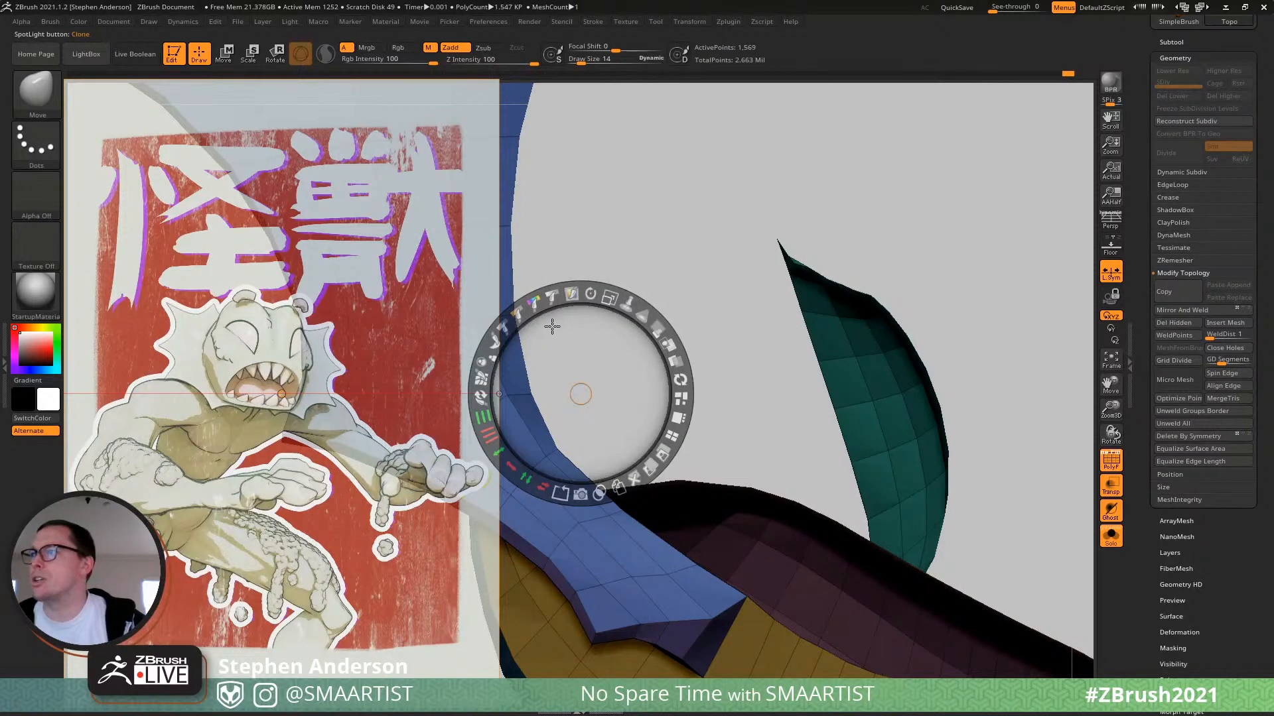
{"action": "left_click_drag", "start_coordinate": [609, 298], "coordinate": [565, 296]}
{"action": "left_click_drag", "start_coordinate": [352, 431], "coordinate": [223, 249]}
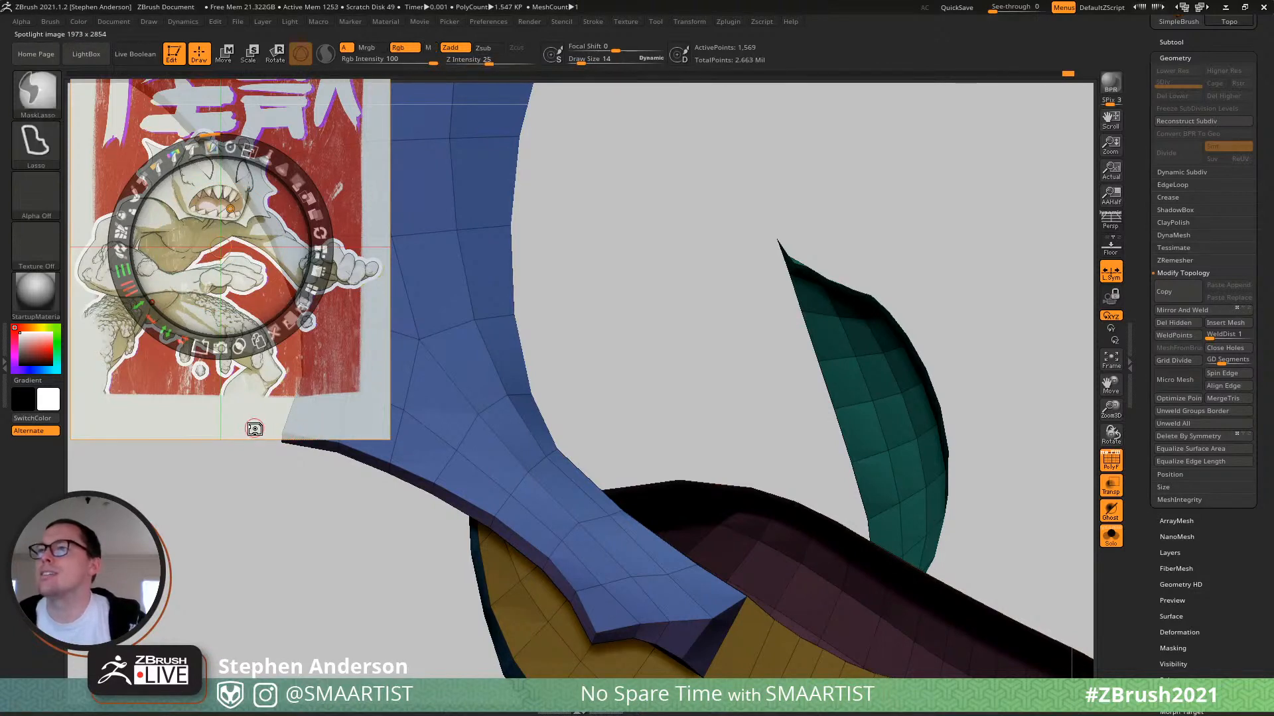
{"action": "left_click_drag", "start_coordinate": [256, 432], "coordinate": [267, 433], "text": "ctrl"}
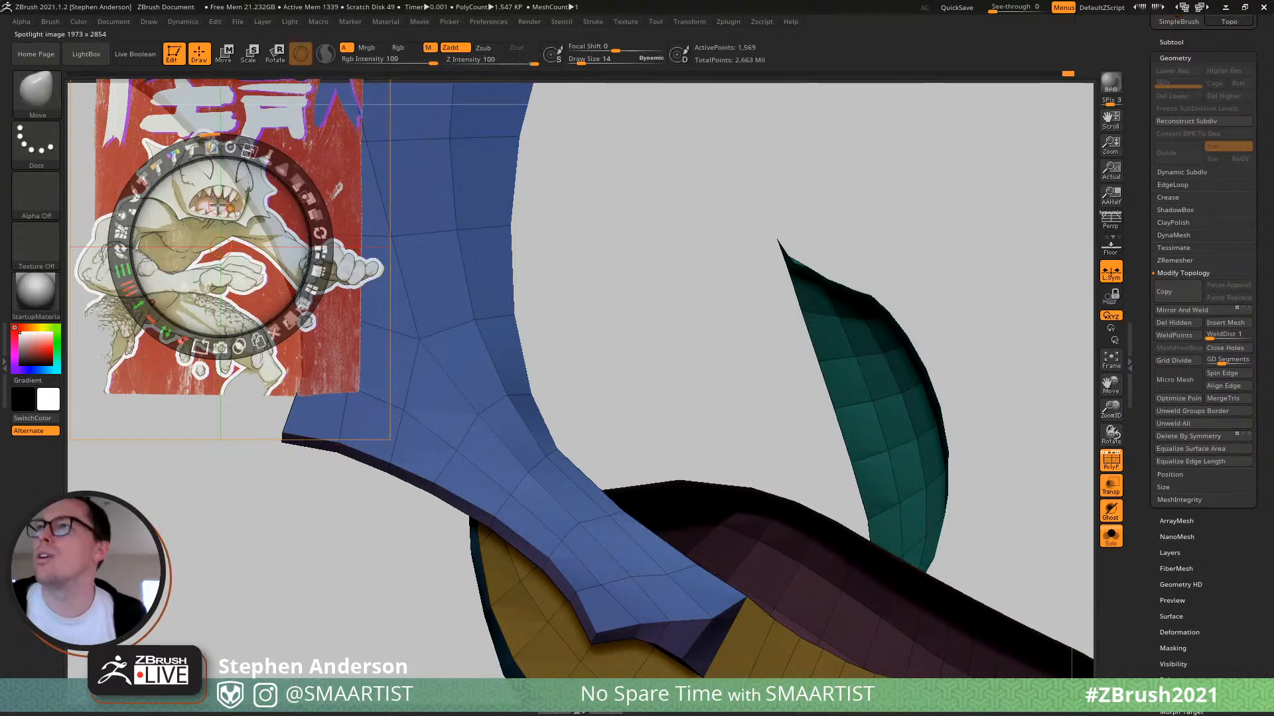
{"action": "mouse_move", "coordinate": [223, 202]}
{"action": "left_mouse_down"}
{"action": "mouse_move", "coordinate": [223, 285]}
{"action": "mouse_move", "coordinate": [223, 202]}
{"action": "left_mouse_up"}
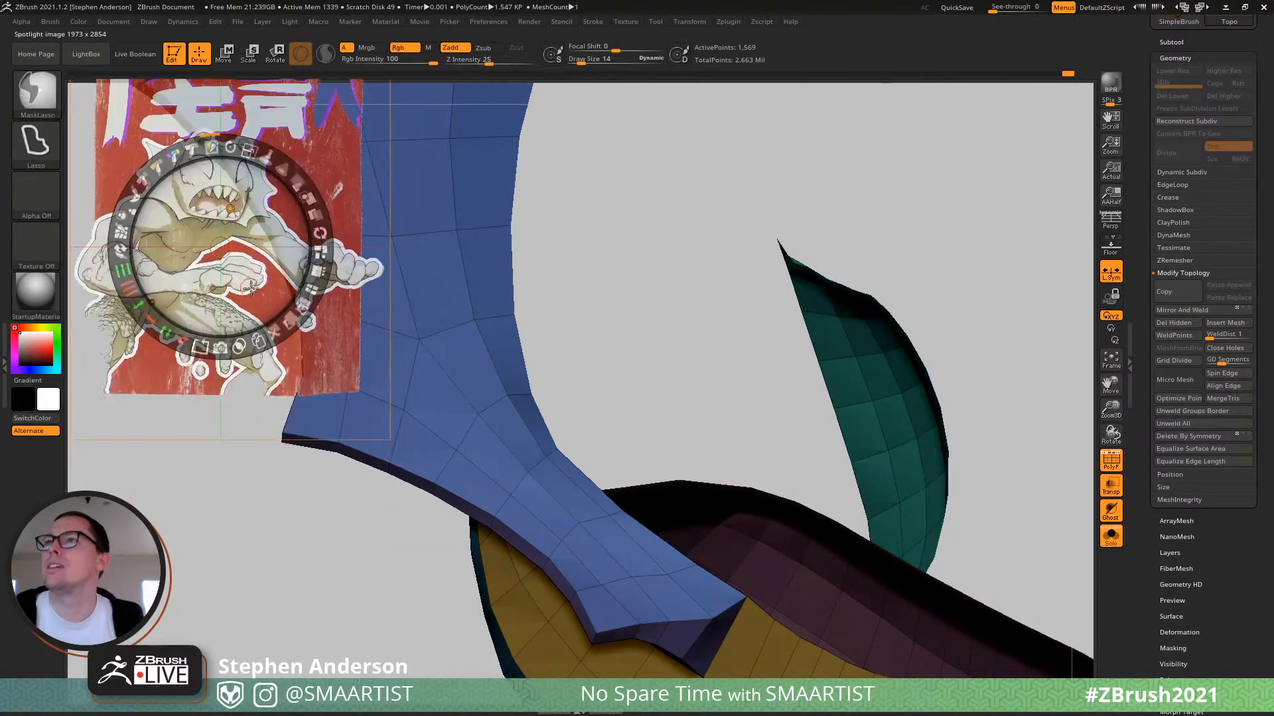
{"action": "key", "text": "ctrl+z"}
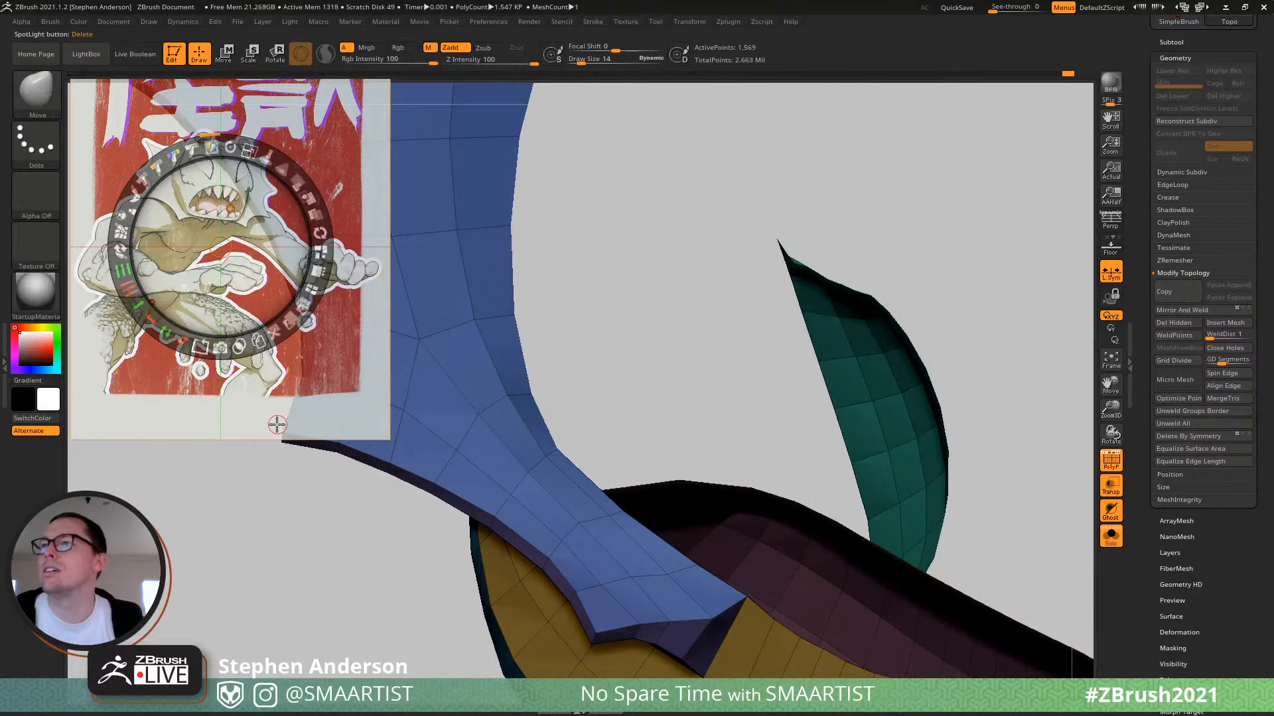
Clear the pale border around the poster reference, shift the image slightly towards the canvas corner, and leave Spotlight editing.
{"action": "left_click_drag", "start_coordinate": [275, 423], "coordinate": [273, 421], "text": "ctrl"}
{"action": "left_click", "coordinate": [273, 421], "text": "ctrl"}
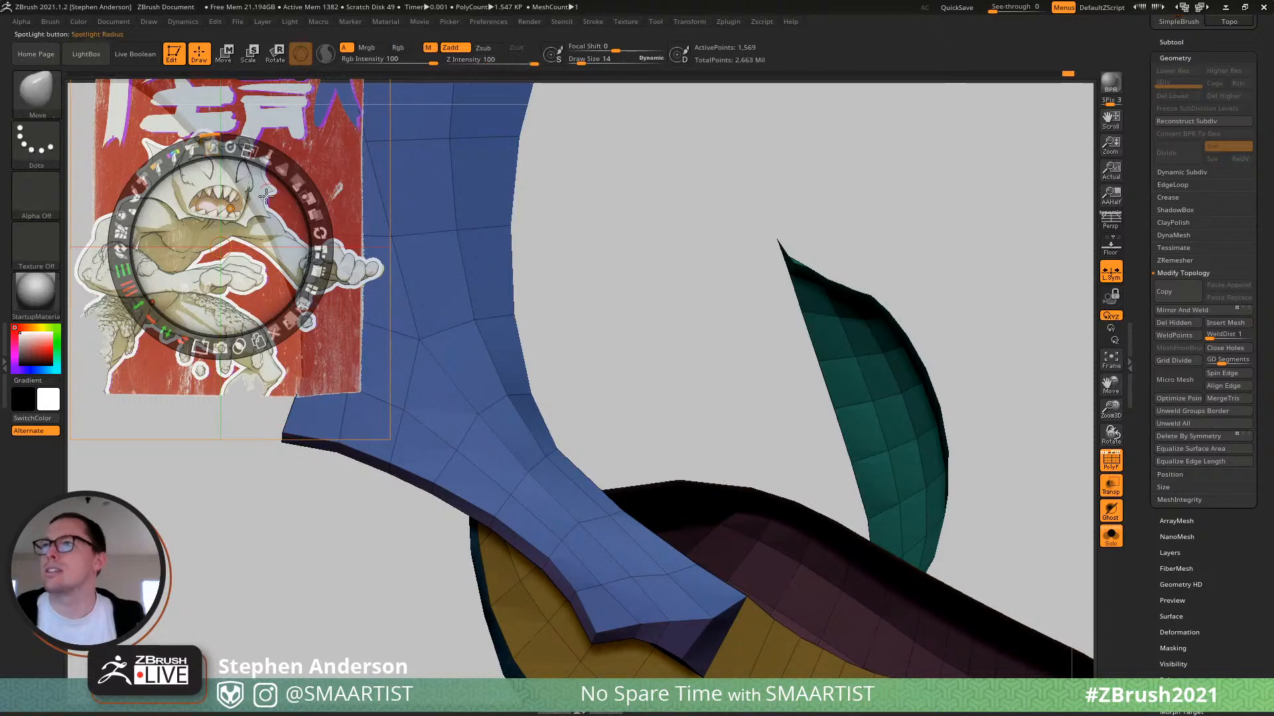
{"action": "left_click_drag", "start_coordinate": [261, 232], "coordinate": [254, 219]}
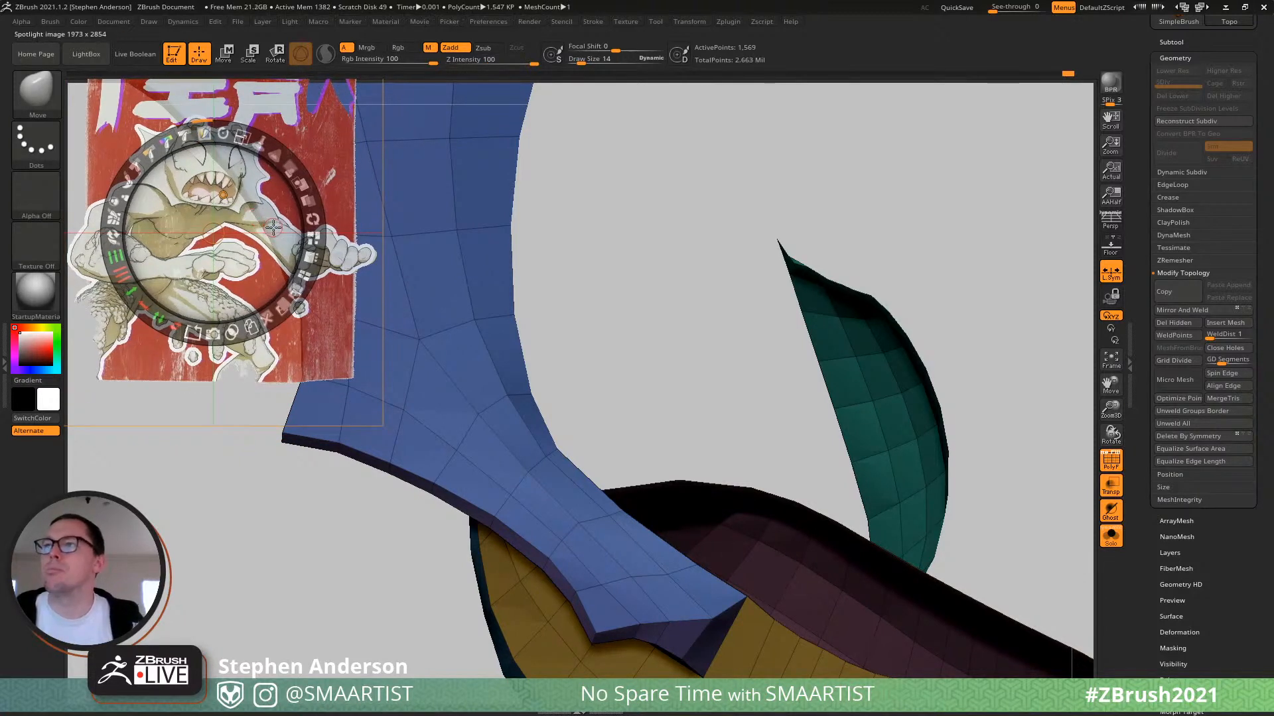
{"action": "key", "text": "z"}
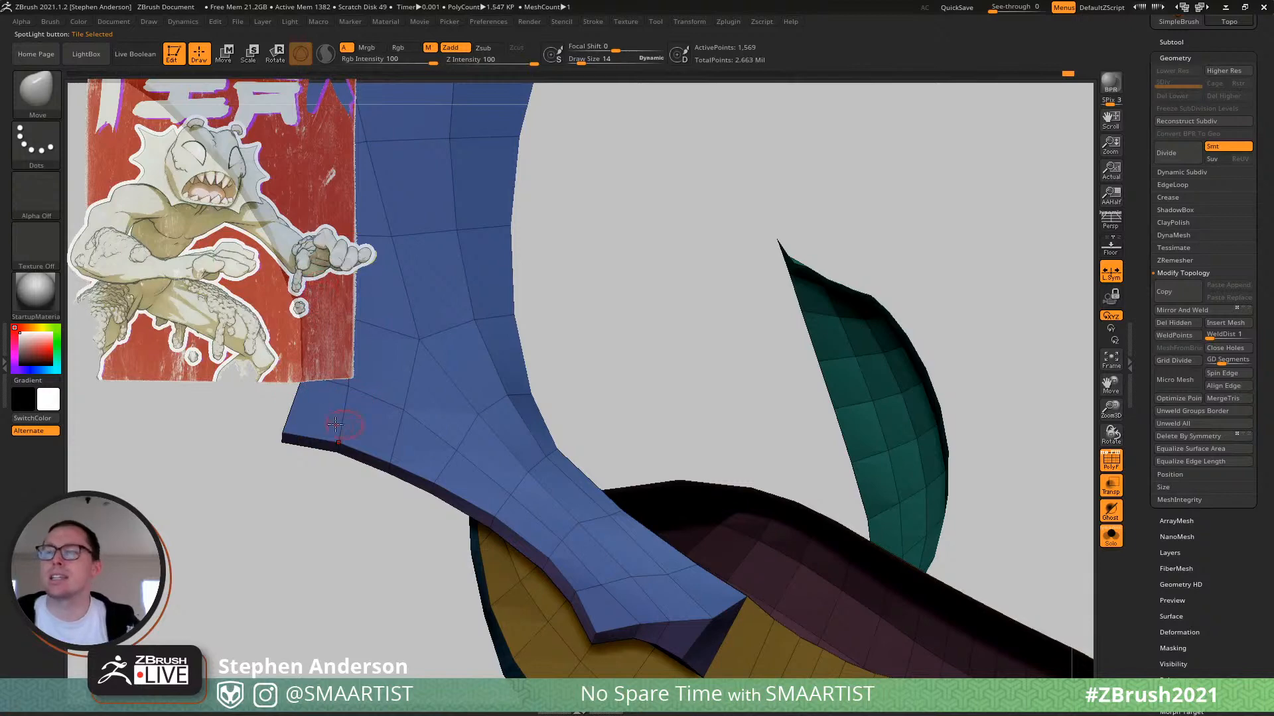
Show all subtools to check the whole creature, turn off Transparency, and isolate the head again.
{"action": "left_click_drag", "start_coordinate": [663, 301], "coordinate": [694, 423]}
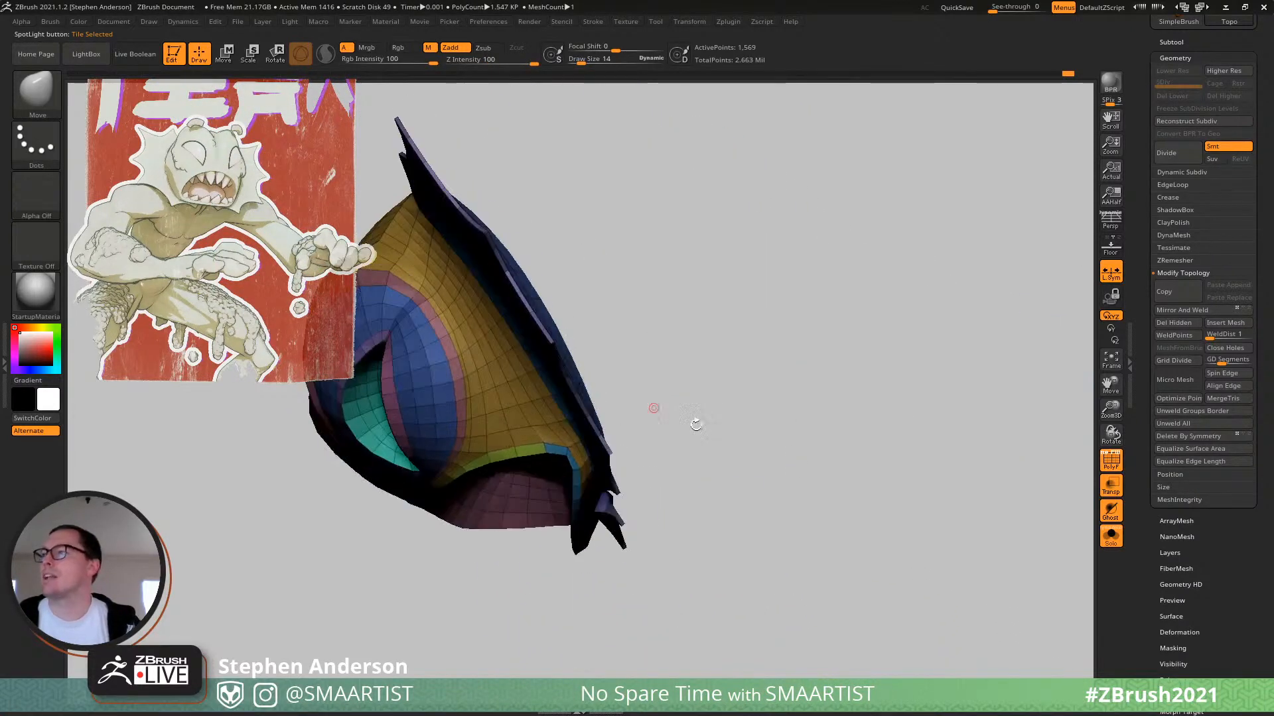
{"action": "left_click", "coordinate": [1112, 538]}
{"action": "mouse_move", "coordinate": [618, 386]}
{"action": "left_mouse_down"}
{"action": "mouse_move", "coordinate": [606, 316]}
{"action": "mouse_move", "coordinate": [582, 318]}
{"action": "left_mouse_up"}
{"action": "mouse_move", "coordinate": [582, 318]}
{"action": "right_mouse_down", "text": "ctrl"}
{"action": "mouse_move", "coordinate": [657, 392]}
{"action": "mouse_move", "coordinate": [617, 417]}
{"action": "mouse_move", "coordinate": [658, 421]}
{"action": "mouse_move", "coordinate": [640, 412]}
{"action": "mouse_move", "coordinate": [668, 386]}
{"action": "mouse_move", "coordinate": [648, 316]}
{"action": "mouse_move", "coordinate": [603, 302]}
{"action": "right_mouse_up", "text": "ctrl"}
{"action": "left_click", "coordinate": [1109, 490]}
{"action": "mouse_move", "coordinate": [1101, 511]}
{"action": "right_mouse_down"}
{"action": "mouse_move", "coordinate": [1078, 527]}
{"action": "mouse_move", "coordinate": [1094, 529]}
{"action": "right_mouse_up"}
{"action": "left_click", "coordinate": [1111, 536]}
Nudge the points along the inner edge of the fin's lower end with the Move brush to even out the quads.
{"action": "right_click_drag", "start_coordinate": [663, 432], "coordinate": [499, 383]}
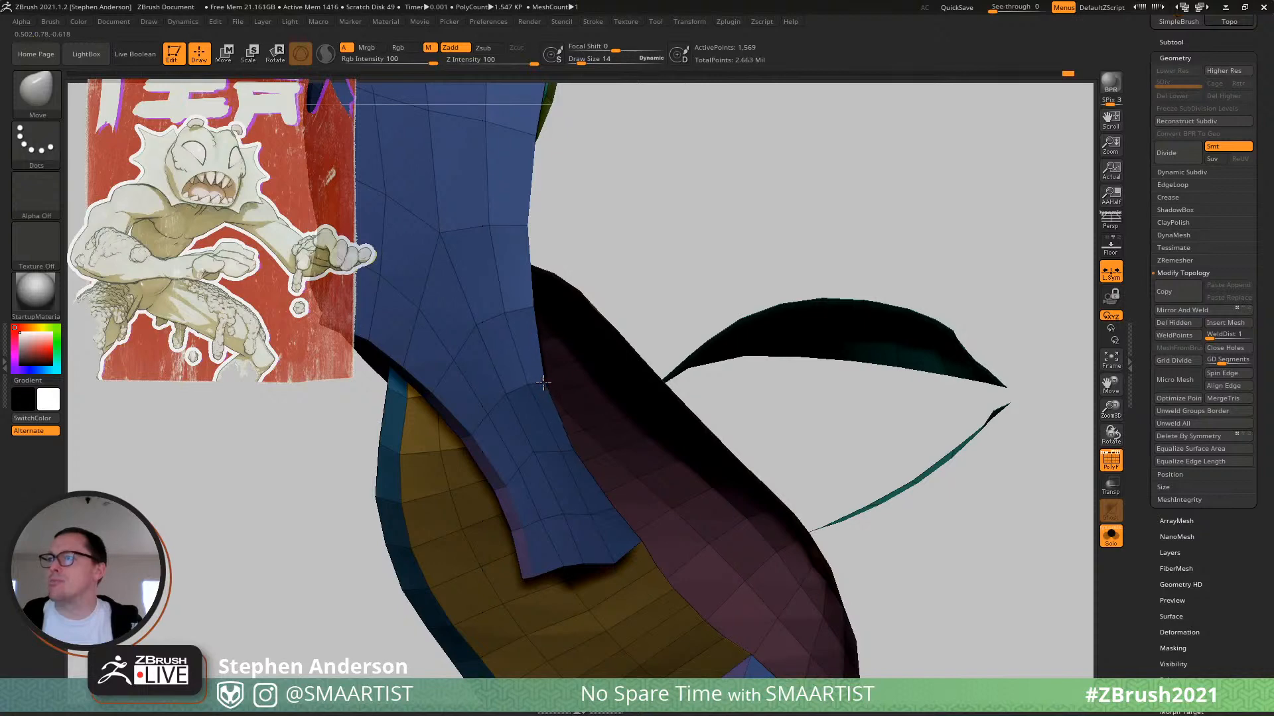
{"action": "right_click_drag", "start_coordinate": [572, 450], "coordinate": [528, 451]}
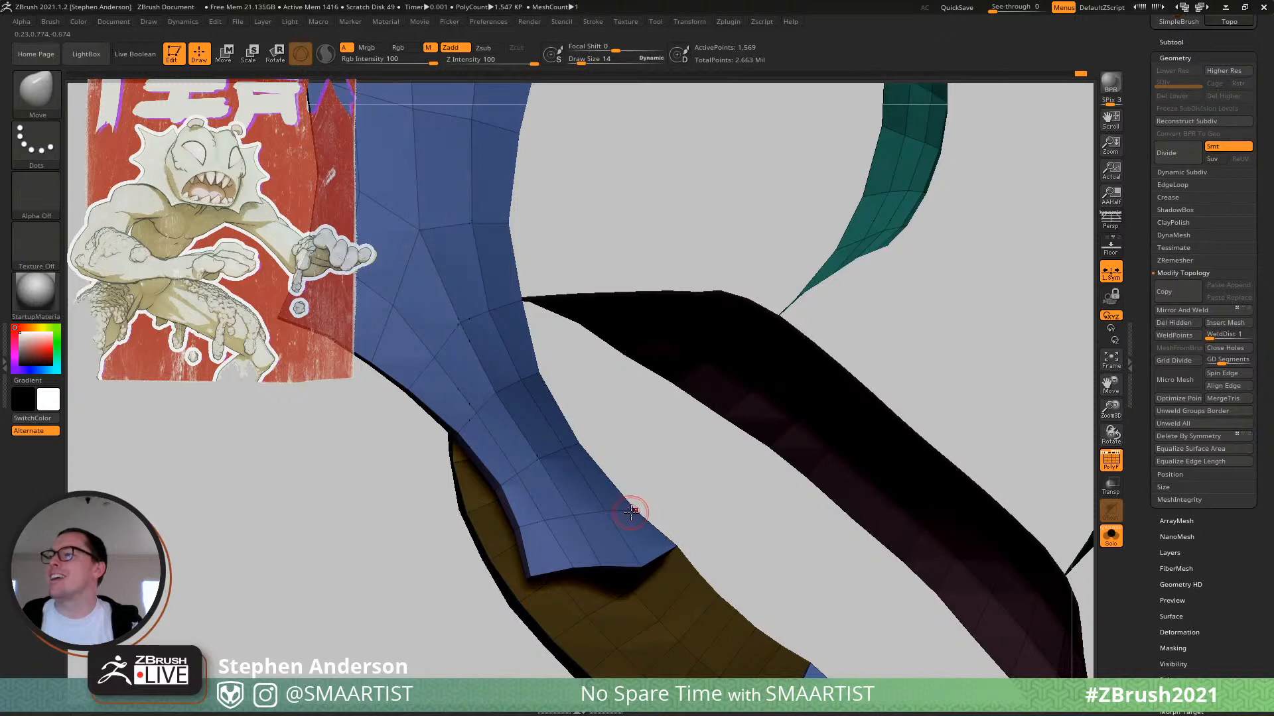
{"action": "right_click_drag", "start_coordinate": [626, 501], "coordinate": [589, 462]}
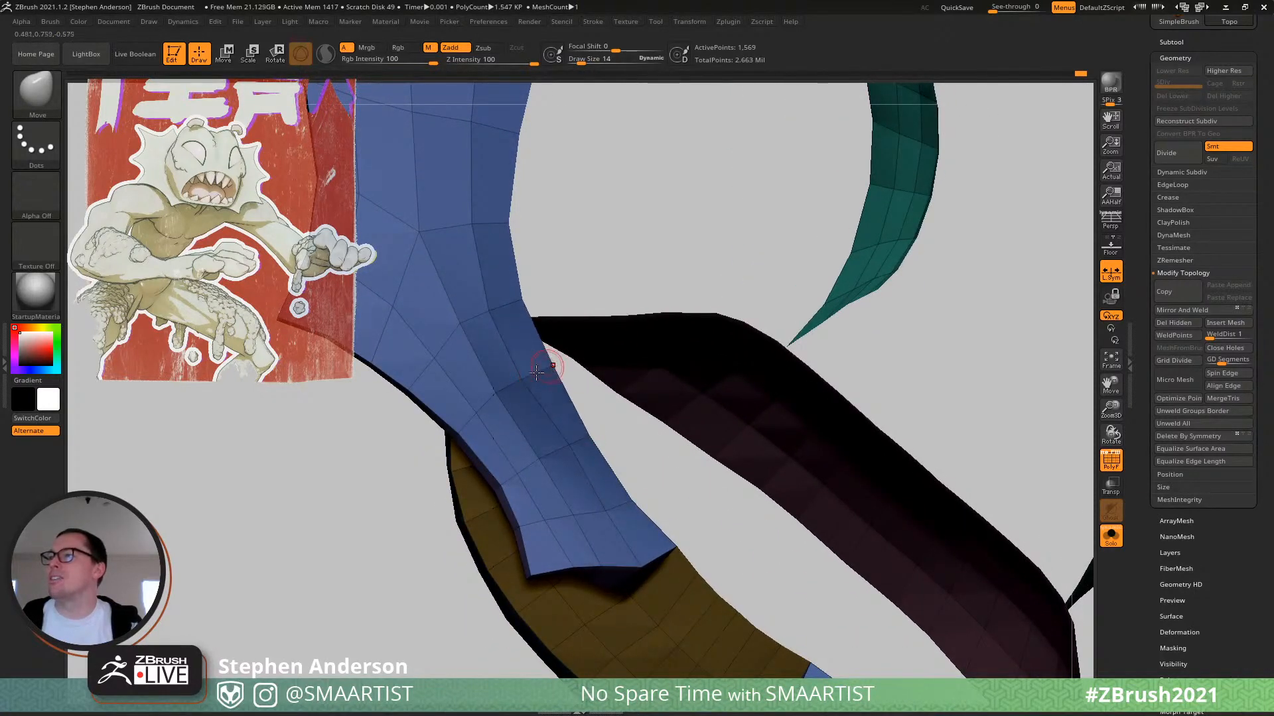
{"action": "mouse_move", "coordinate": [521, 347]}
{"action": "right_mouse_down"}
{"action": "mouse_move", "coordinate": [557, 372]}
{"action": "mouse_move", "coordinate": [489, 309]}
{"action": "mouse_move", "coordinate": [558, 421]}
{"action": "mouse_move", "coordinate": [581, 362]}
{"action": "mouse_move", "coordinate": [554, 418]}
{"action": "mouse_move", "coordinate": [595, 506]}
{"action": "right_mouse_up"}
Set the draw size to 45 and refine the side profile of the fin's lower part with the Move brush.
{"action": "key", "text": "s"}
{"action": "left_click", "coordinate": [600, 524]}
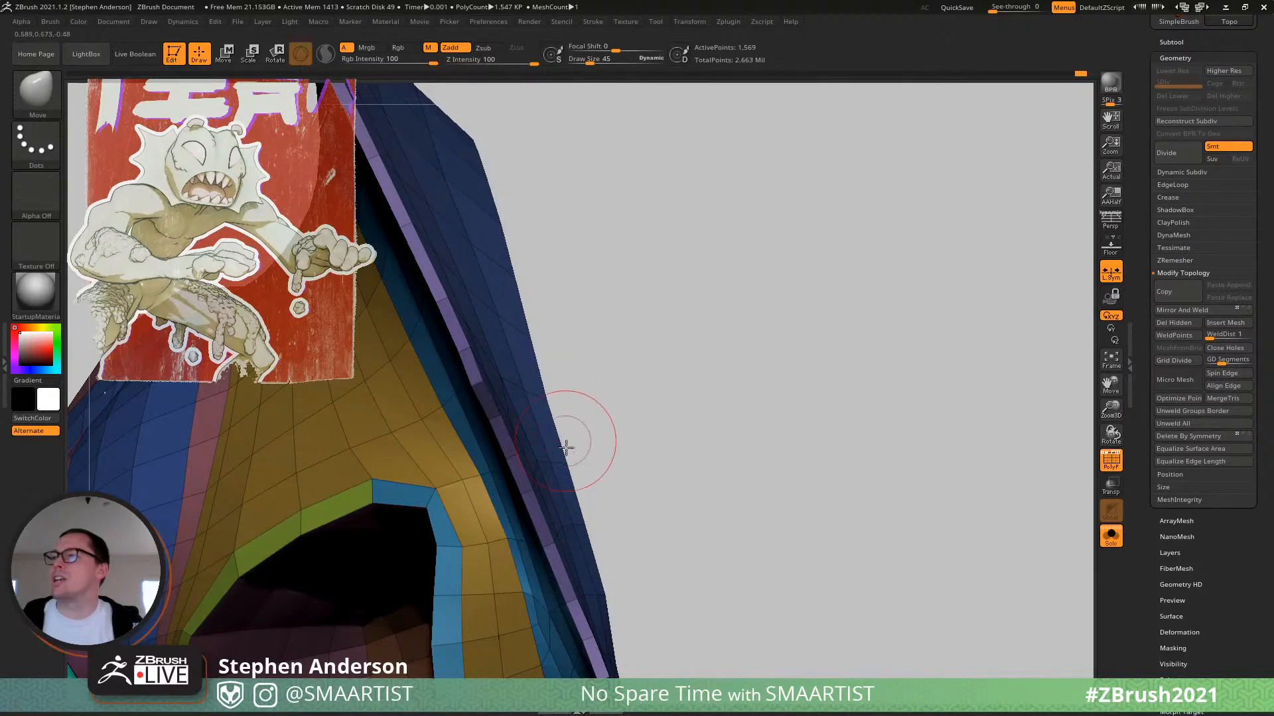
{"action": "right_click_drag", "start_coordinate": [565, 448], "coordinate": [595, 539]}
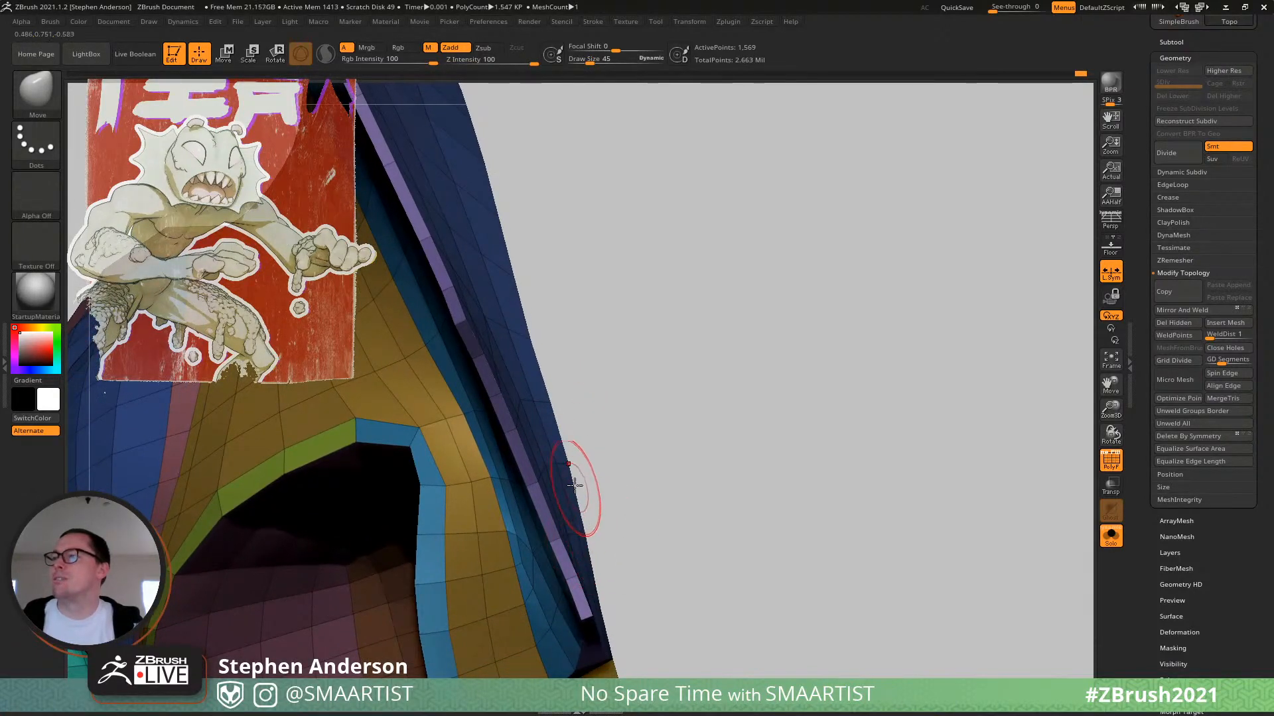
{"action": "mouse_move", "coordinate": [575, 485]}
{"action": "right_mouse_down"}
{"action": "mouse_move", "coordinate": [515, 486]}
{"action": "mouse_move", "coordinate": [539, 509]}
{"action": "mouse_move", "coordinate": [643, 506]}
{"action": "mouse_move", "coordinate": [616, 516]}
{"action": "mouse_move", "coordinate": [623, 466]}
{"action": "mouse_move", "coordinate": [649, 479]}
{"action": "right_mouse_up"}
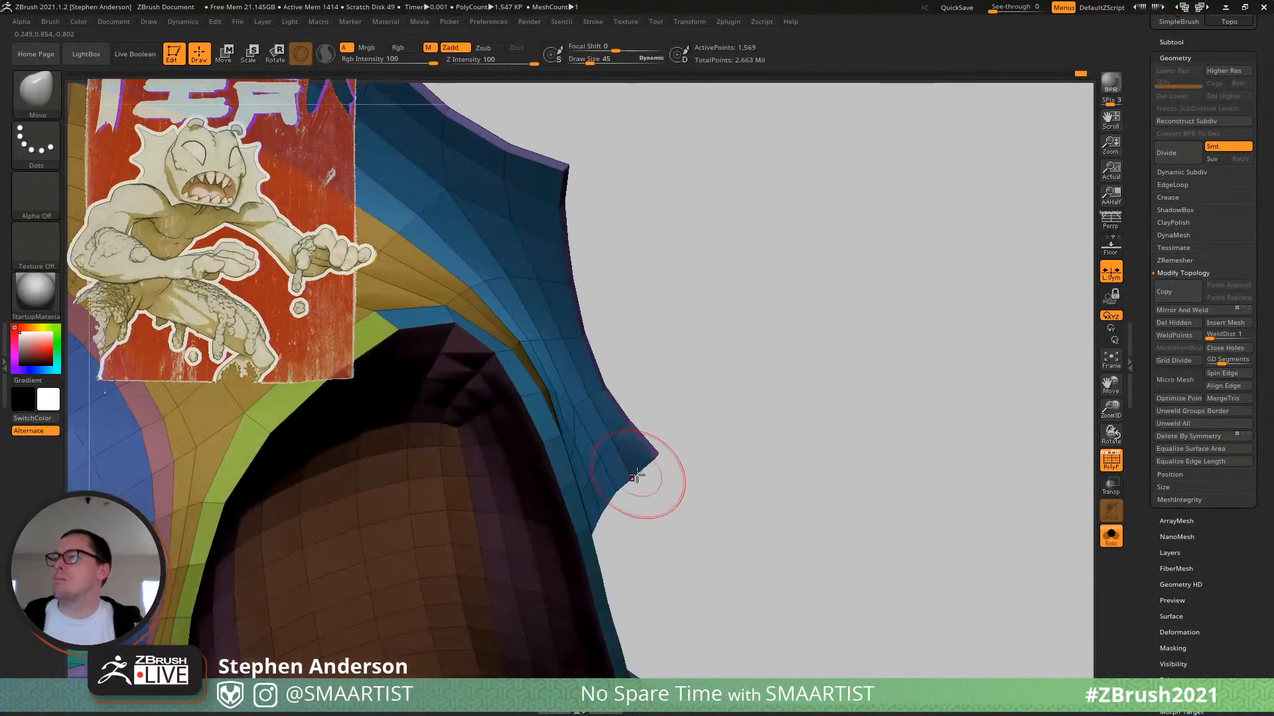
Reduce the draw size to 19, adjust the fin's rim near the head, and toggle the polyframe to check the surface.
{"action": "key", "text": "s"}
{"action": "left_click_drag", "start_coordinate": [634, 471], "coordinate": [630, 470]}
{"action": "mouse_move", "coordinate": [630, 470]}
{"action": "right_mouse_down"}
{"action": "mouse_move", "coordinate": [628, 483]}
{"action": "mouse_move", "coordinate": [629, 444]}
{"action": "mouse_move", "coordinate": [621, 465]}
{"action": "right_mouse_up"}
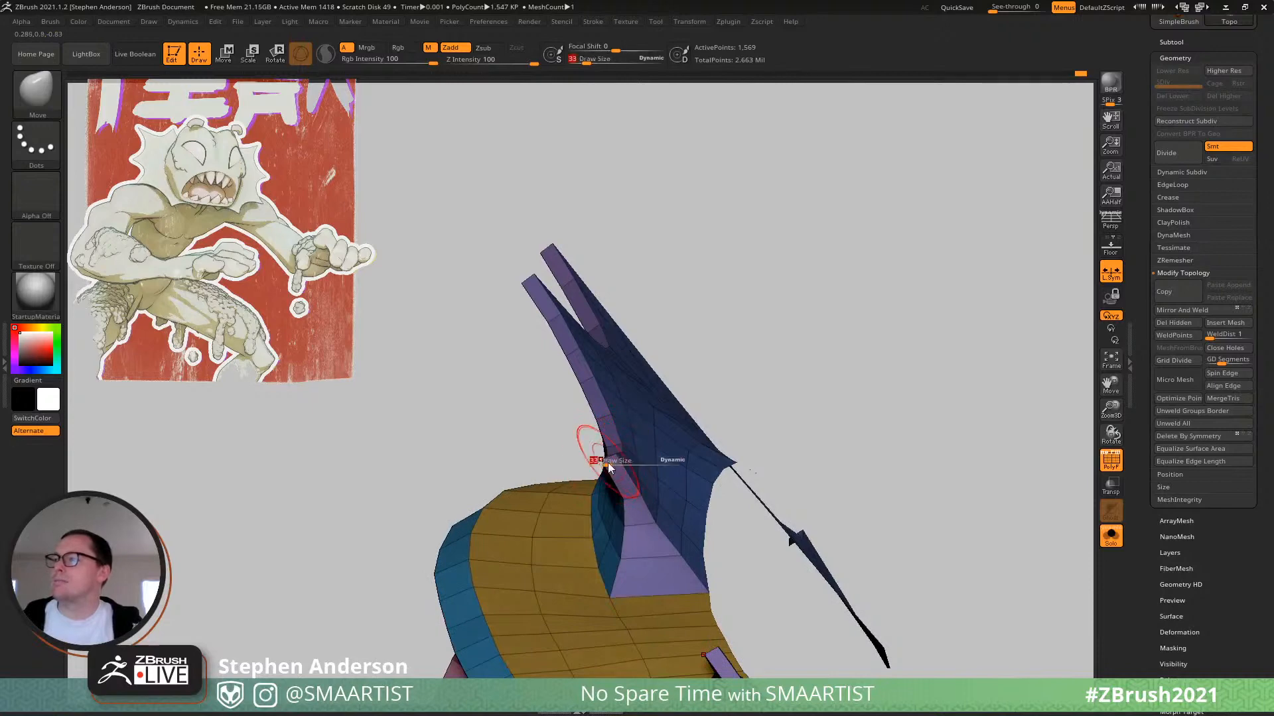
{"action": "left_click_drag", "start_coordinate": [609, 468], "coordinate": [601, 460]}
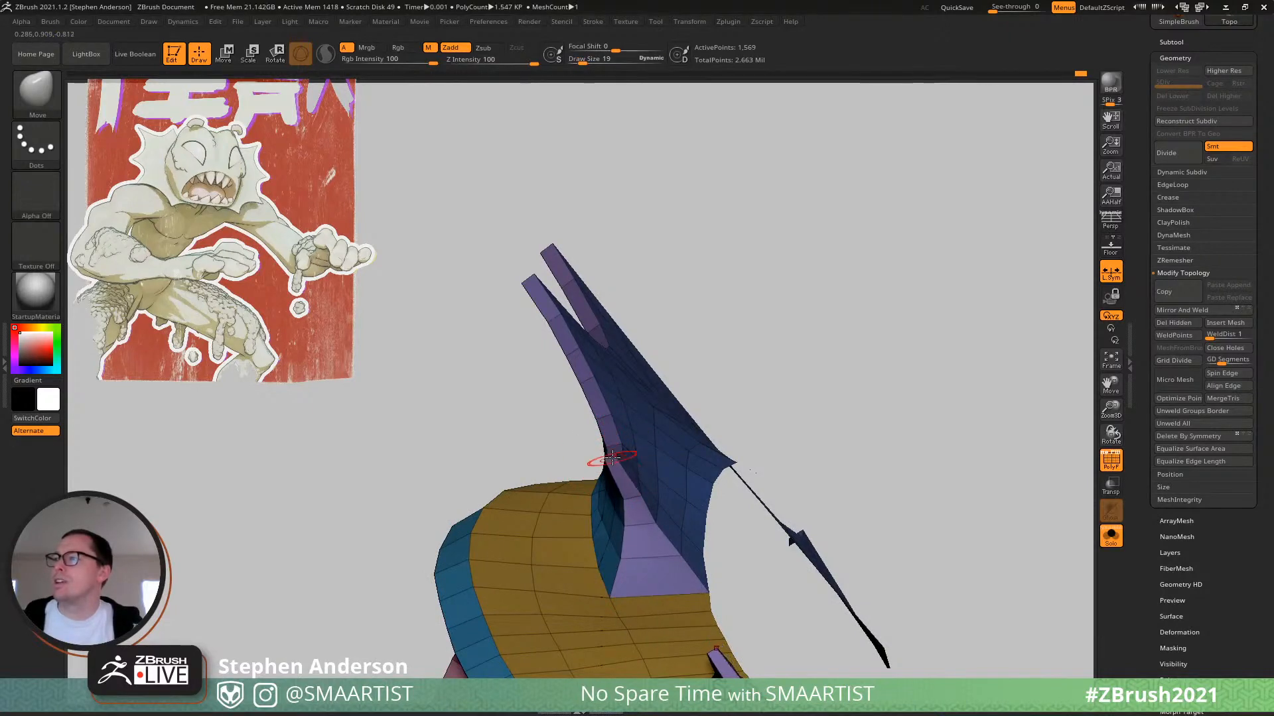
{"action": "right_click_drag", "start_coordinate": [612, 458], "coordinate": [892, 371]}
{"action": "key", "text": "shift+f"}
{"action": "key", "text": "shift+f"}
{"action": "right_click_drag", "start_coordinate": [862, 325], "coordinate": [702, 420], "text": "ctrl"}
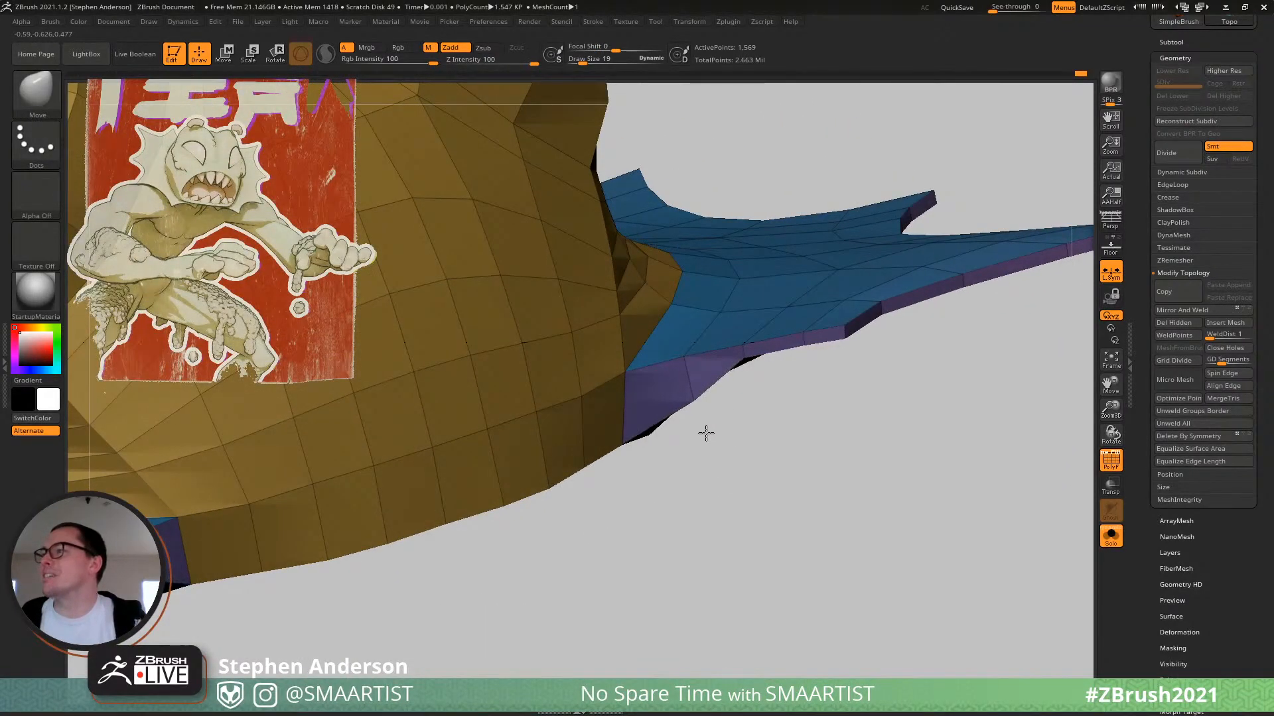
Set the draw size to 58 and refine the rim of the fin's lower end near the head with the Move and Smooth brushes.
{"action": "mouse_move", "coordinate": [756, 379]}
{"action": "right_mouse_down"}
{"action": "mouse_move", "coordinate": [744, 300]}
{"action": "mouse_move", "coordinate": [779, 441]}
{"action": "mouse_move", "coordinate": [790, 401]}
{"action": "mouse_move", "coordinate": [753, 363]}
{"action": "right_mouse_up"}
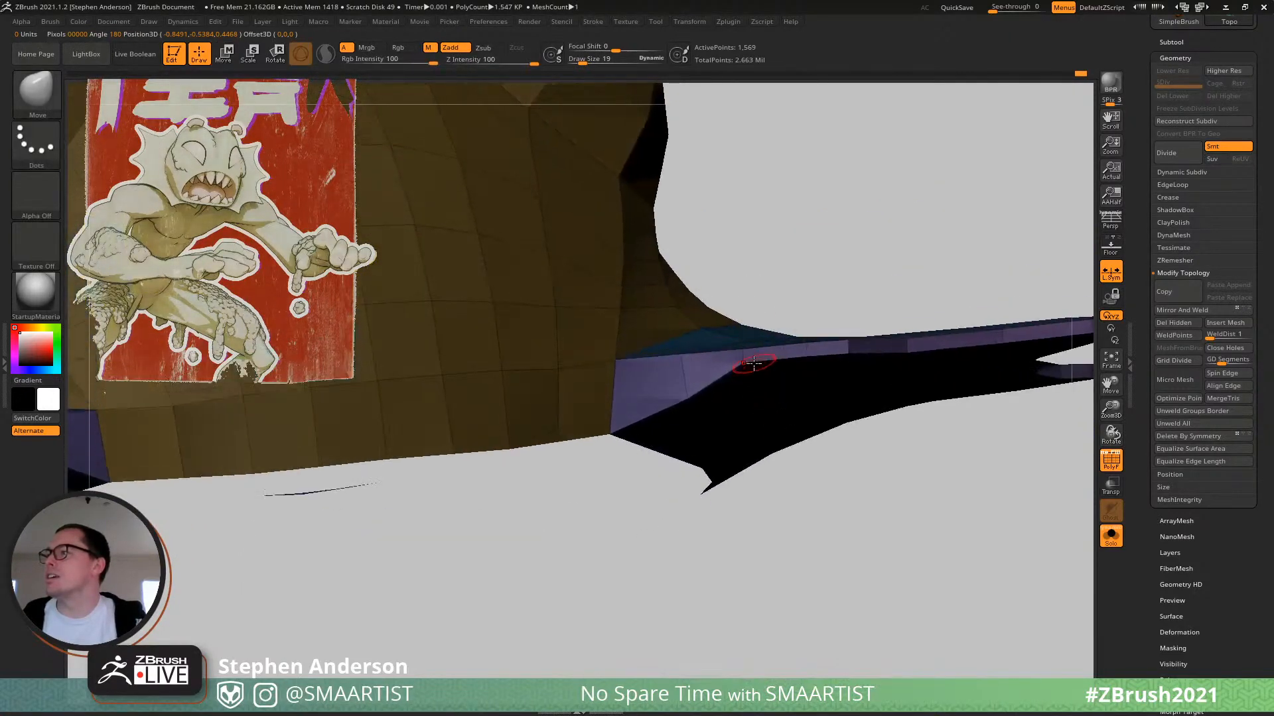
{"action": "key", "text": "s"}
{"action": "mouse_move", "coordinate": [754, 364]}
{"action": "left_mouse_down"}
{"action": "mouse_move", "coordinate": [766, 374]}
{"action": "mouse_move", "coordinate": [747, 389]}
{"action": "left_mouse_up"}
{"action": "mouse_move", "coordinate": [748, 384]}
{"action": "right_mouse_down"}
{"action": "mouse_move", "coordinate": [765, 393]}
{"action": "mouse_move", "coordinate": [703, 396]}
{"action": "right_mouse_up"}
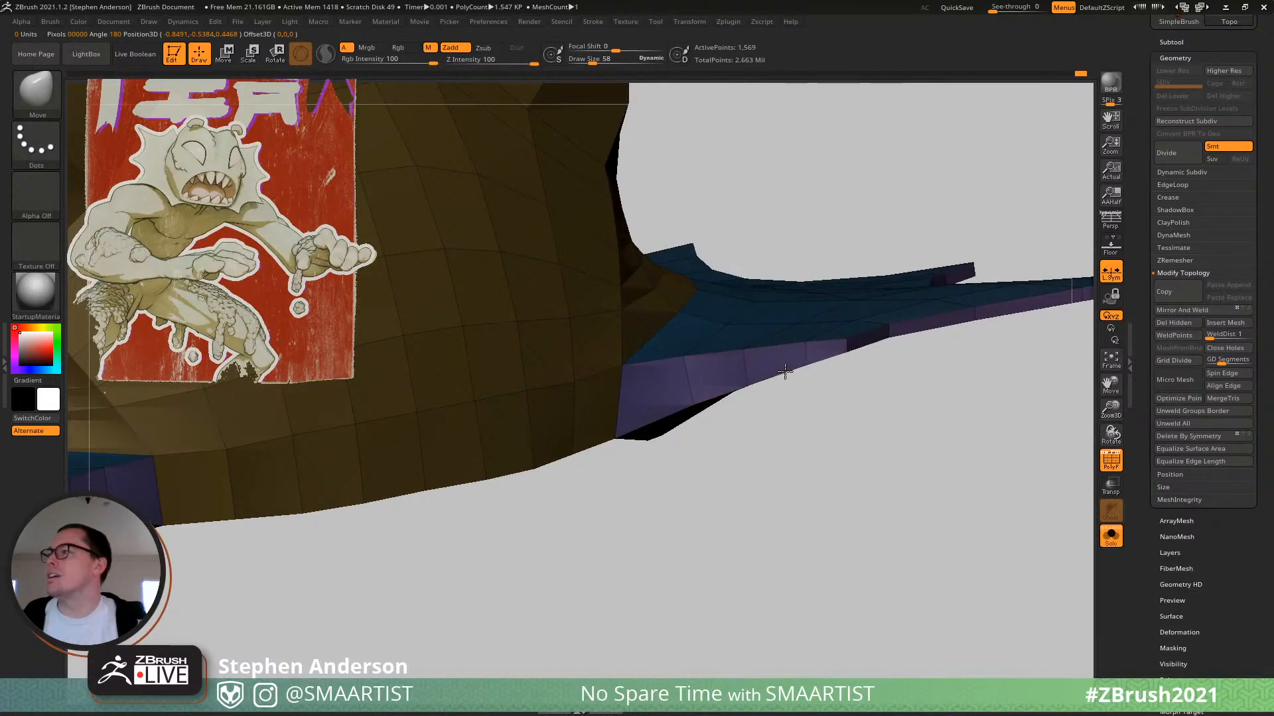
{"action": "mouse_move", "coordinate": [785, 372]}
{"action": "right_mouse_down"}
{"action": "mouse_move", "coordinate": [776, 327]}
{"action": "mouse_move", "coordinate": [682, 372]}
{"action": "right_mouse_up"}
{"action": "key", "text": "shift"}
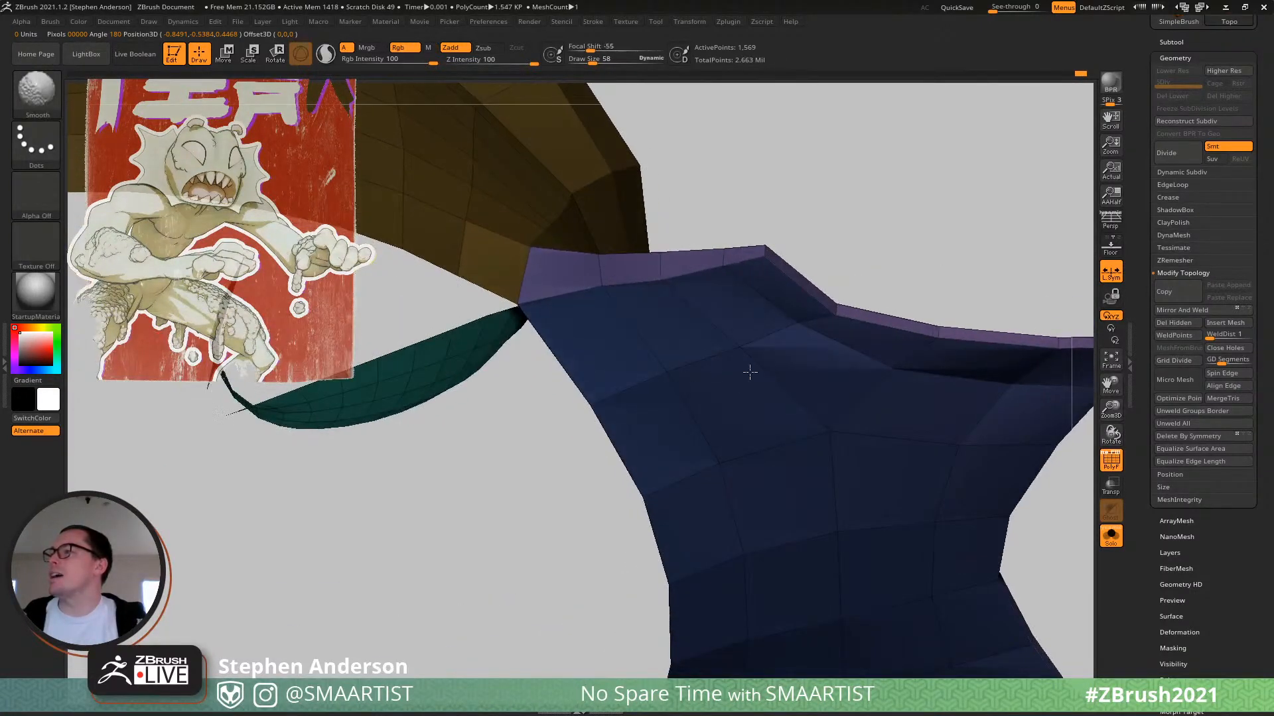
{"action": "right_click_drag", "start_coordinate": [773, 447], "coordinate": [762, 321]}
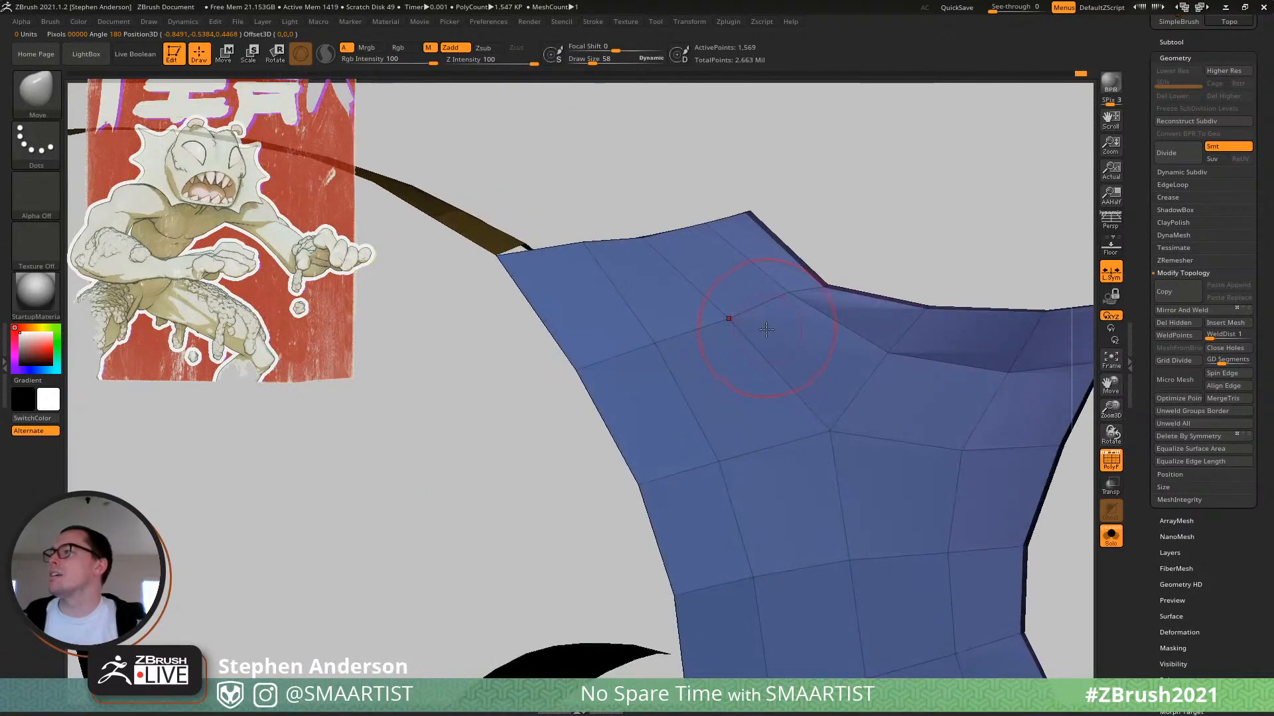
Reduce the draw size to 36 and even out the quads on the back face of the fin's lower part.
{"action": "key", "text": "s"}
{"action": "mouse_move", "coordinate": [782, 327]}
{"action": "left_mouse_down"}
{"action": "mouse_move", "coordinate": [769, 325]}
{"action": "mouse_move", "coordinate": [786, 311]}
{"action": "mouse_move", "coordinate": [752, 349]}
{"action": "left_mouse_up"}
{"action": "key", "text": "s"}
{"action": "right_click_drag", "start_coordinate": [665, 356], "coordinate": [755, 455]}
{"action": "right_click_drag", "start_coordinate": [755, 454], "coordinate": [735, 266], "text": "alt"}
{"action": "mouse_move", "coordinate": [663, 530]}
{"action": "right_mouse_down", "text": "alt"}
{"action": "mouse_move", "coordinate": [771, 348]}
{"action": "mouse_move", "coordinate": [762, 262]}
{"action": "right_mouse_up", "text": "alt"}
{"action": "right_click_drag", "start_coordinate": [604, 445], "coordinate": [654, 391], "text": "alt"}
{"action": "right_click_drag", "start_coordinate": [654, 392], "coordinate": [670, 531], "text": "ctrl"}
{"action": "mouse_move", "coordinate": [670, 531]}
{"action": "right_mouse_down", "text": "alt"}
{"action": "mouse_move", "coordinate": [587, 517]}
{"action": "mouse_move", "coordinate": [552, 457]}
{"action": "mouse_move", "coordinate": [630, 526]}
{"action": "mouse_move", "coordinate": [648, 654]}
{"action": "right_mouse_up", "text": "alt"}
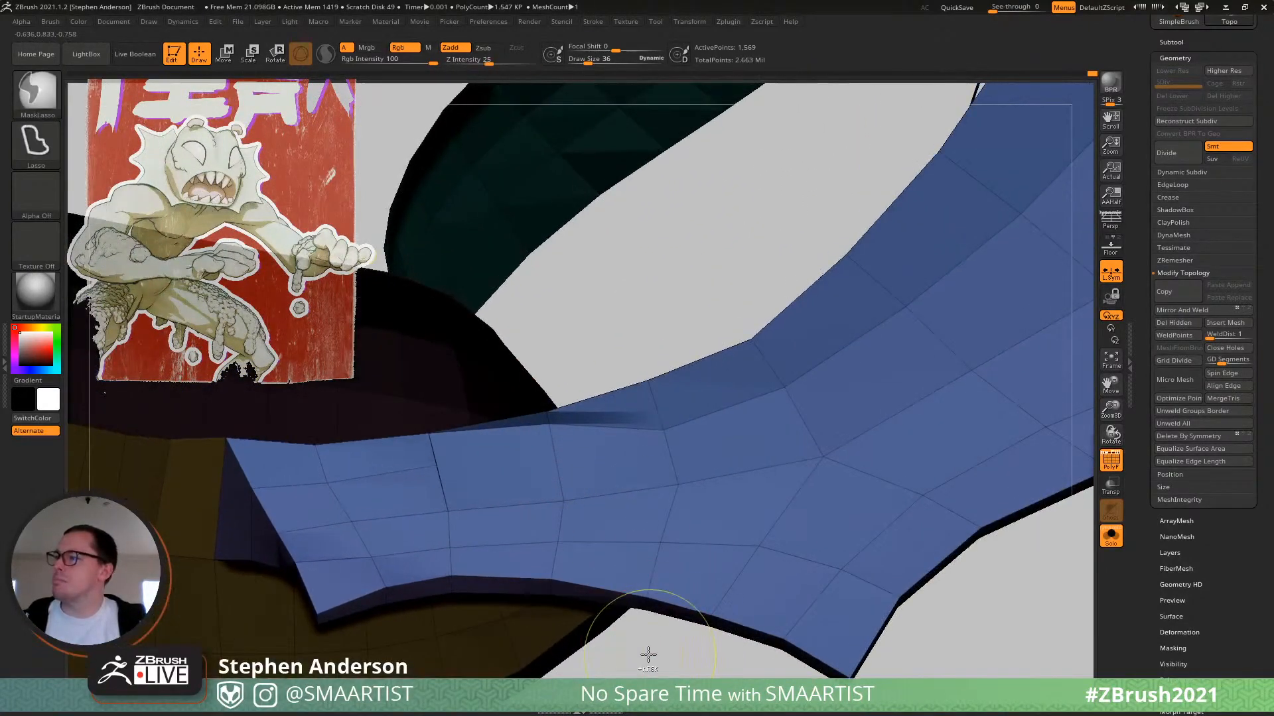
Switch to the ZModeler brush and clean up the edges on the back of the fin's lower end.
{"action": "mouse_move", "coordinate": [491, 483]}
{"action": "right_mouse_down"}
{"action": "mouse_move", "coordinate": [449, 478]}
{"action": "mouse_move", "coordinate": [528, 450]}
{"action": "mouse_move", "coordinate": [471, 321]}
{"action": "mouse_move", "coordinate": [478, 427]}
{"action": "mouse_move", "coordinate": [543, 459]}
{"action": "right_mouse_up"}
{"action": "key", "text": "b"}
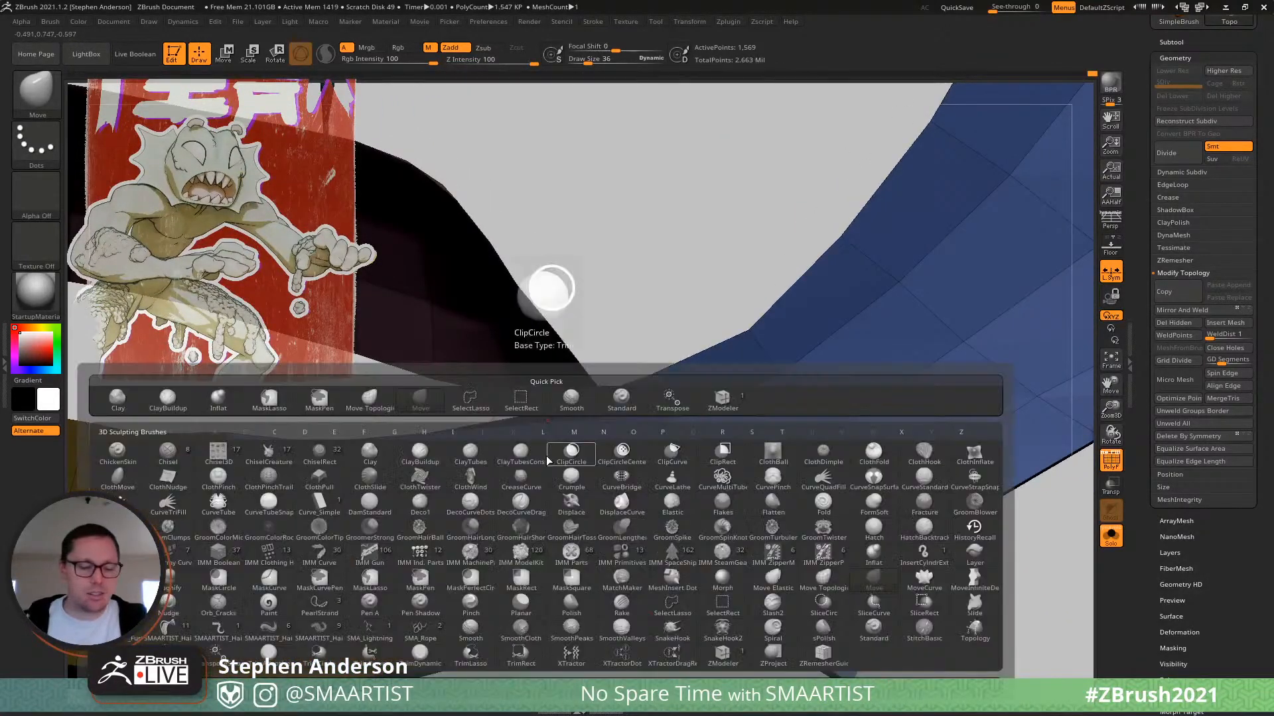
{"action": "key", "text": "z"}
{"action": "key", "text": "m"}
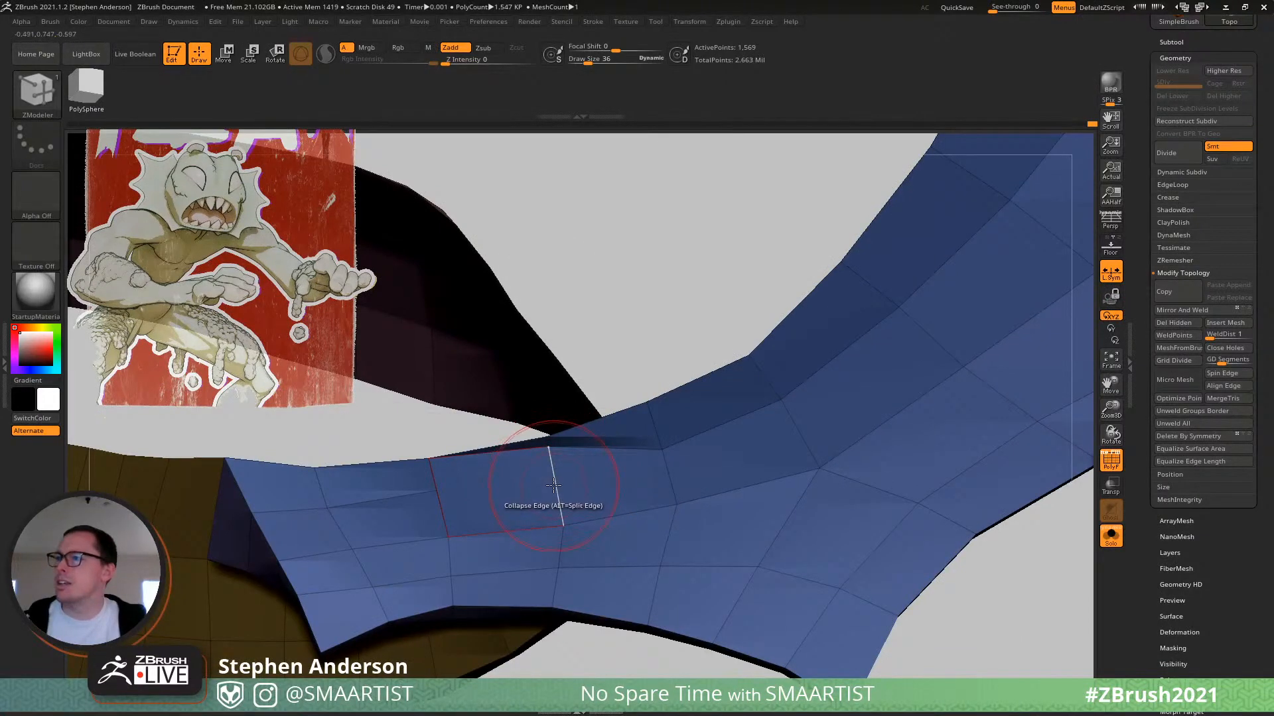
{"action": "right_click_drag", "start_coordinate": [497, 590], "coordinate": [540, 390]}
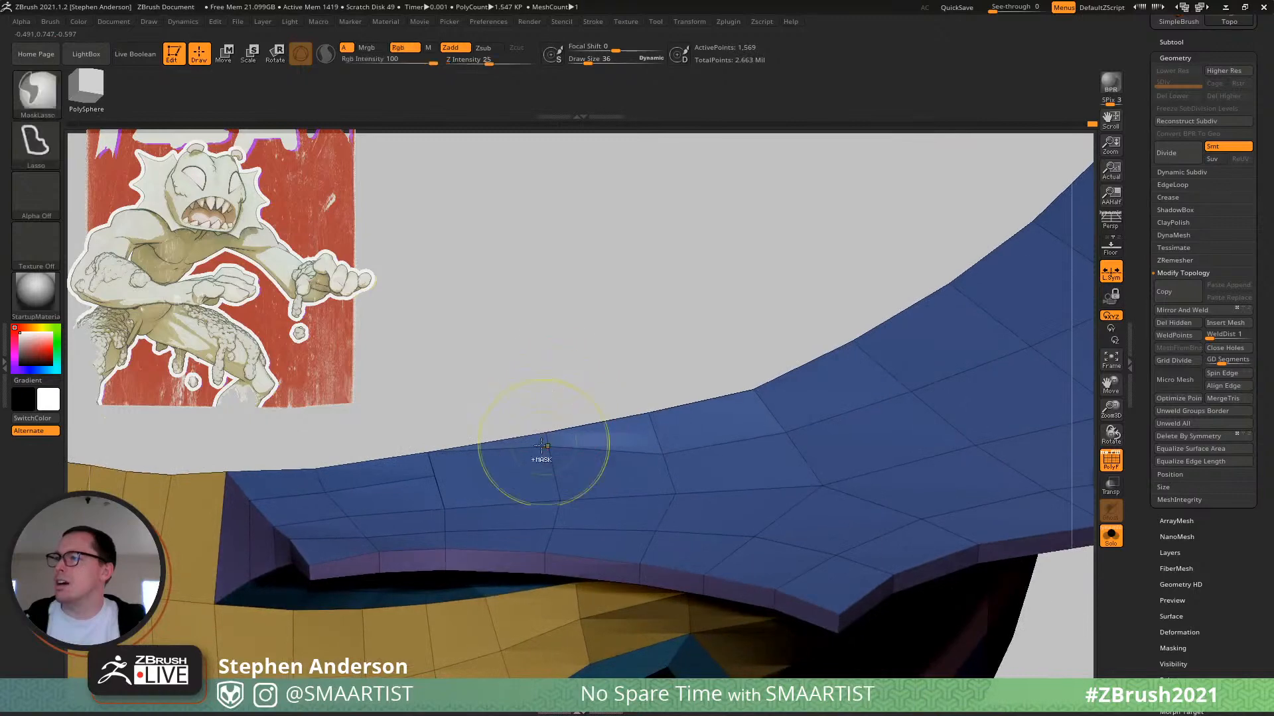
{"action": "right_click_drag", "start_coordinate": [514, 472], "coordinate": [422, 496]}
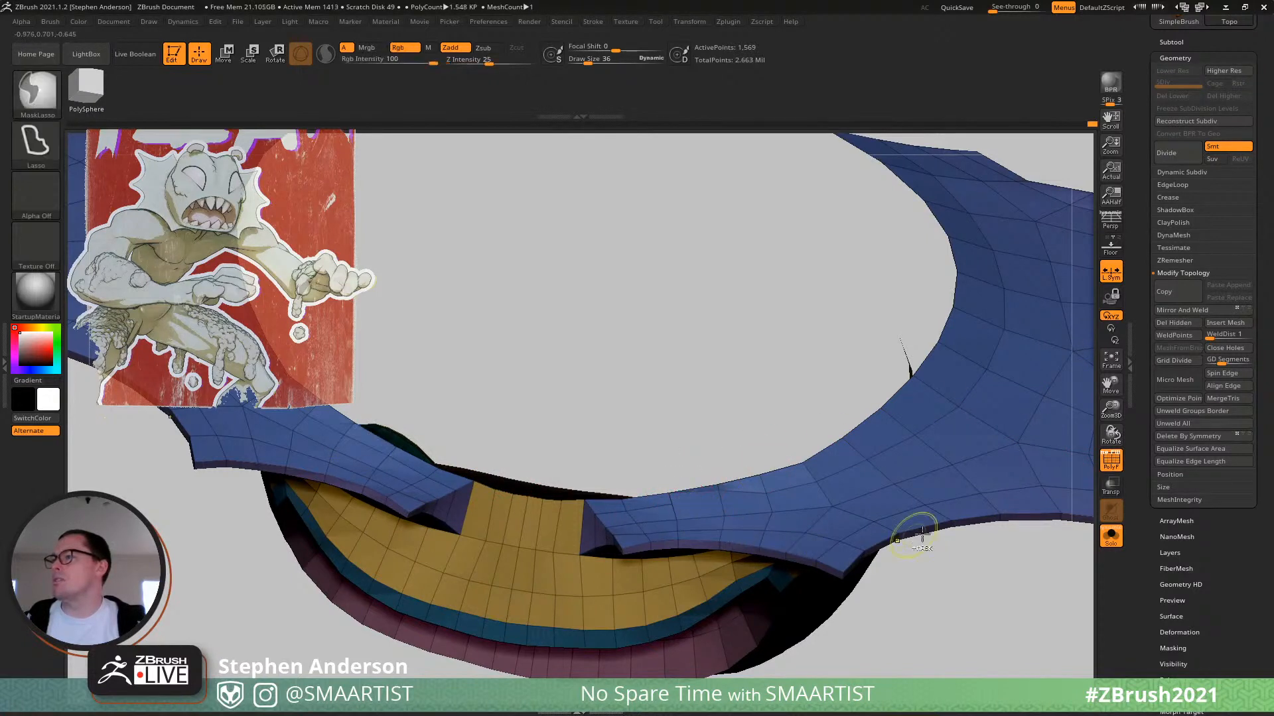
Open the Deformation settings, apply Mirror And Weld to the head, and inspect both fins below the mouth.
{"action": "left_click", "coordinate": [1179, 633]}
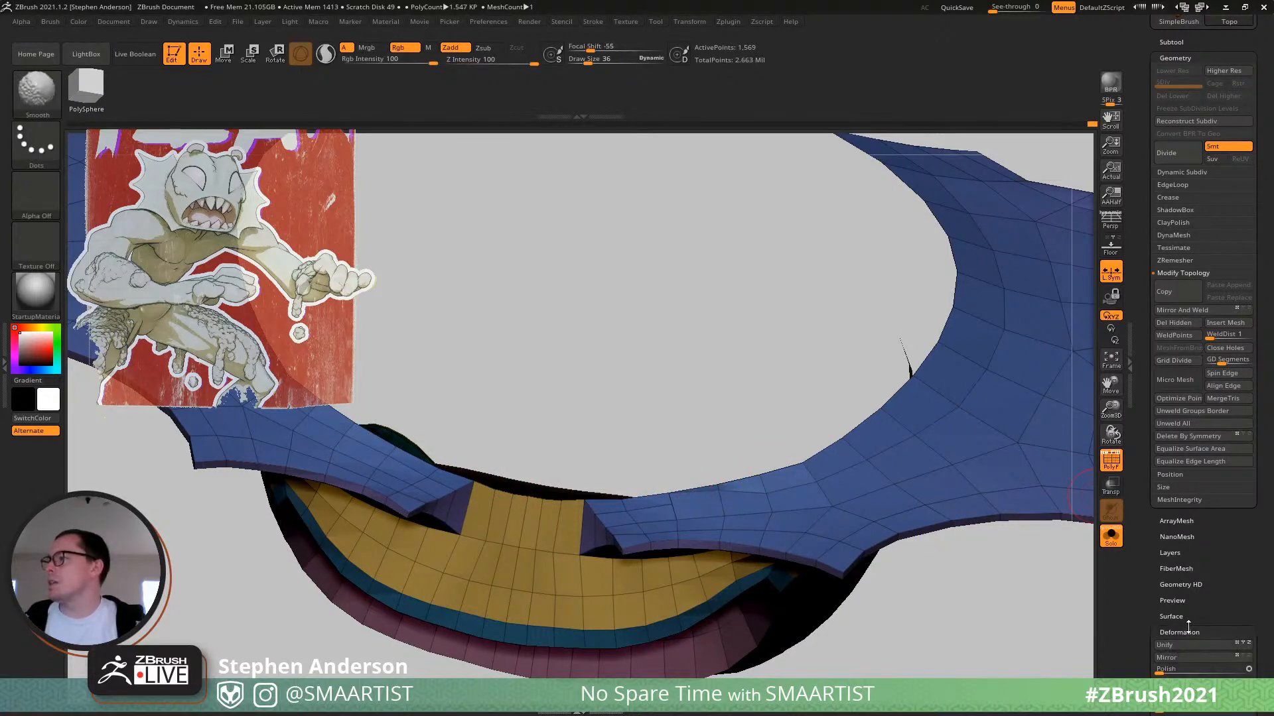
{"action": "left_click", "coordinate": [1180, 309]}
{"action": "left_click_drag", "start_coordinate": [858, 412], "coordinate": [750, 441], "text": "alt"}
{"action": "left_click_drag", "start_coordinate": [402, 483], "coordinate": [491, 524]}
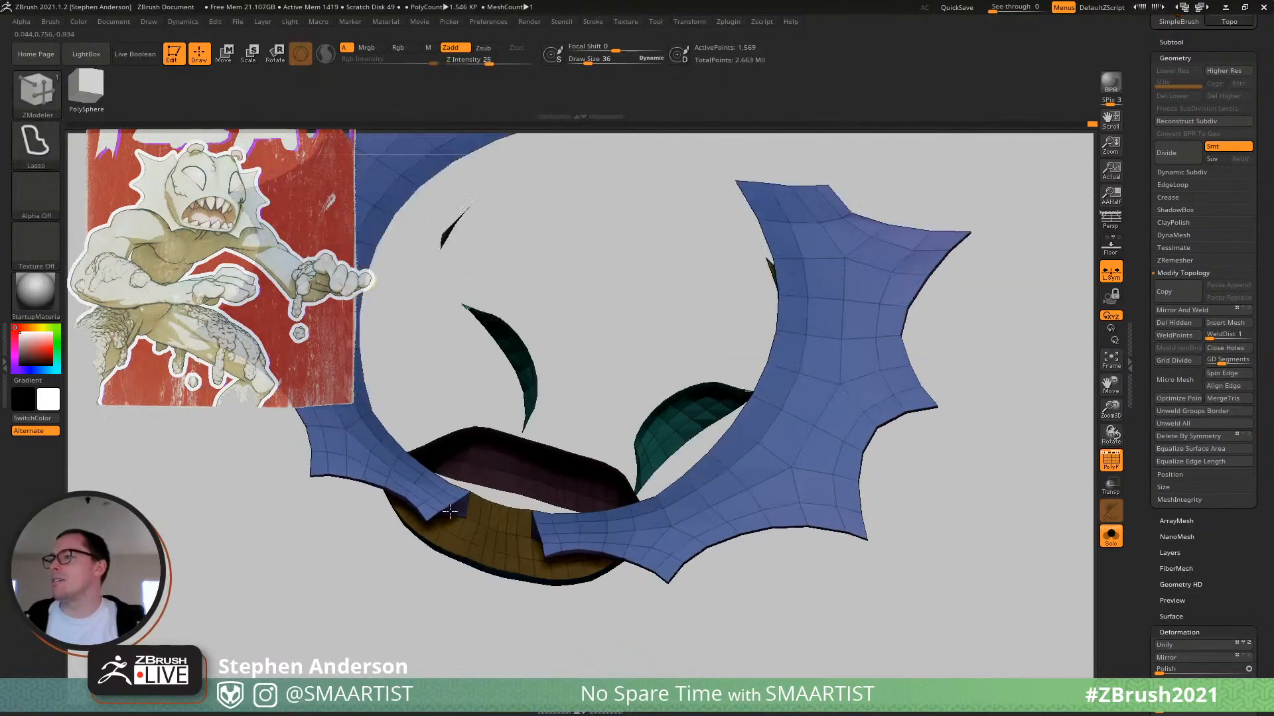
{"action": "left_click_drag", "start_coordinate": [856, 318], "coordinate": [812, 558], "text": "alt"}
{"action": "left_click_drag", "start_coordinate": [740, 607], "coordinate": [733, 508], "text": "alt"}
{"action": "right_click_drag", "start_coordinate": [733, 508], "coordinate": [859, 647], "text": "ctrl"}
{"action": "right_click_drag", "start_coordinate": [859, 647], "coordinate": [949, 498], "text": "alt"}
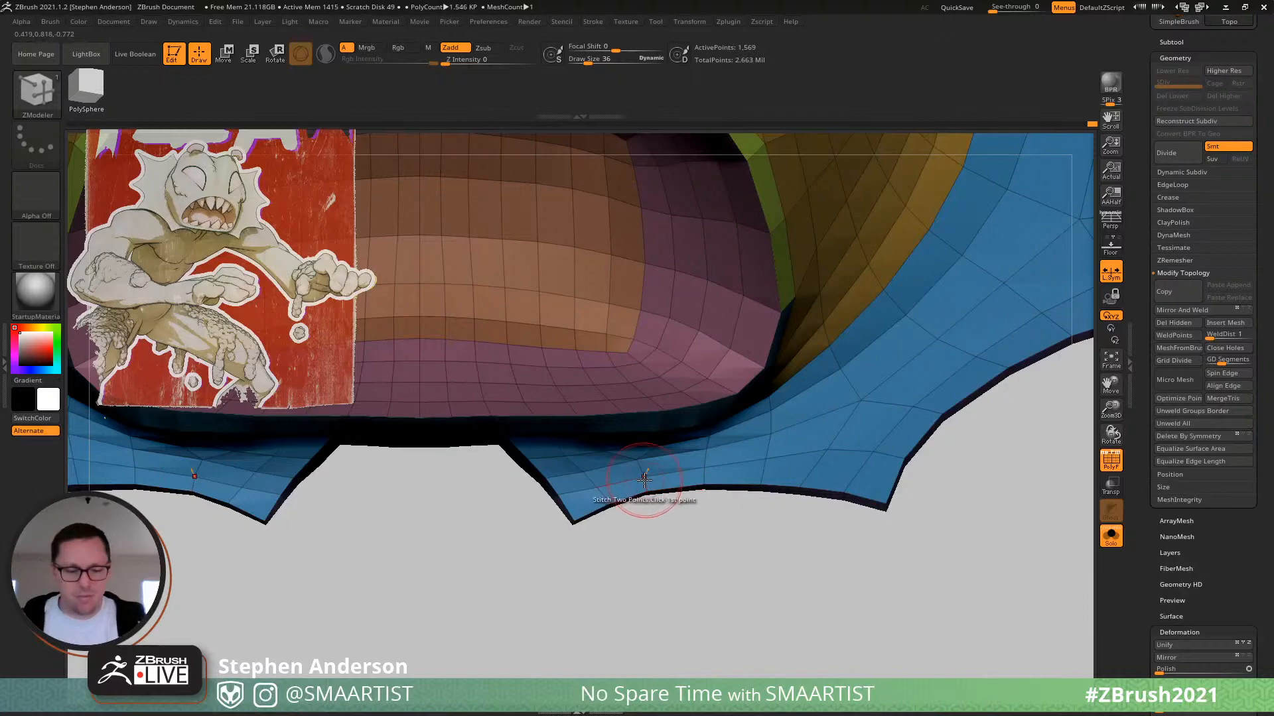
Switch back to the Move brush, set the draw size to 23, and reshape and smooth the fin's lower tip under the mouth.
{"action": "key", "text": "b"}
{"action": "key", "text": "m"}
{"action": "key", "text": "v"}
{"action": "mouse_move", "coordinate": [646, 495]}
{"action": "left_mouse_down"}
{"action": "mouse_move", "coordinate": [597, 476]}
{"action": "mouse_move", "coordinate": [694, 483]}
{"action": "mouse_move", "coordinate": [648, 452]}
{"action": "mouse_move", "coordinate": [635, 502]}
{"action": "mouse_move", "coordinate": [597, 482]}
{"action": "left_mouse_up"}
{"action": "key", "text": "s"}
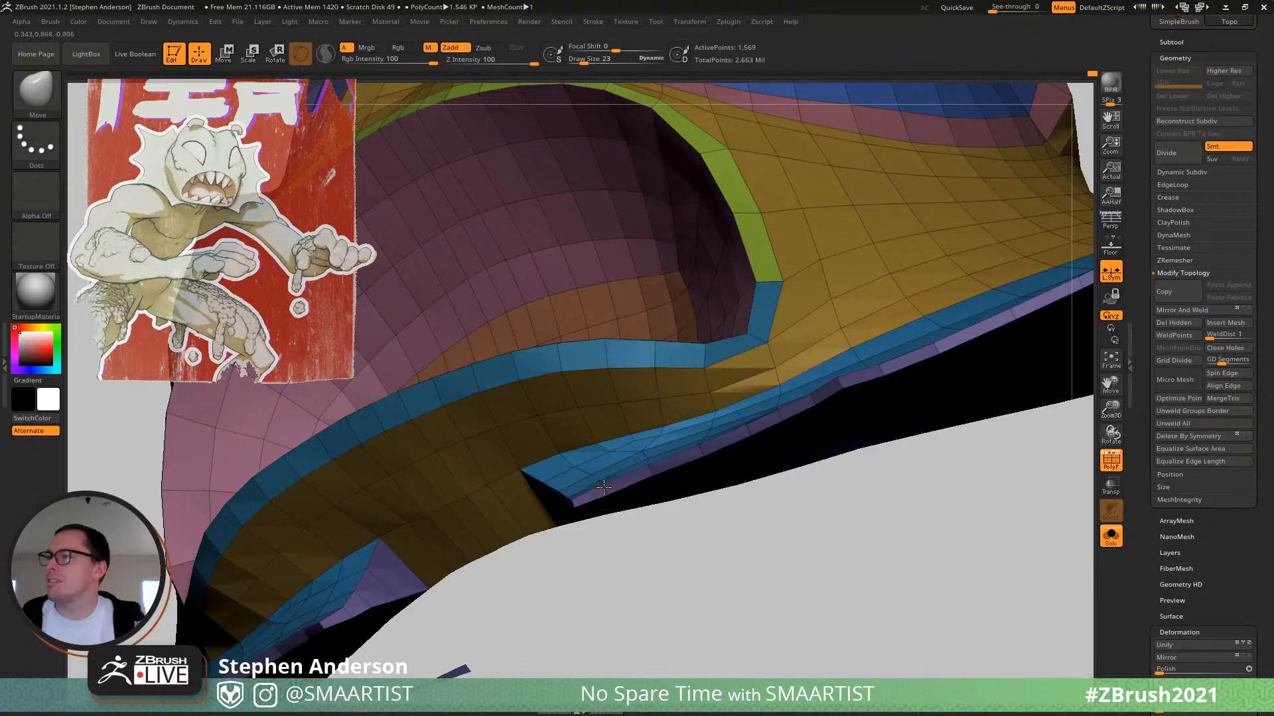
{"action": "mouse_move", "coordinate": [604, 481]}
{"action": "right_mouse_down"}
{"action": "mouse_move", "coordinate": [625, 489]}
{"action": "mouse_move", "coordinate": [627, 514]}
{"action": "right_mouse_up"}
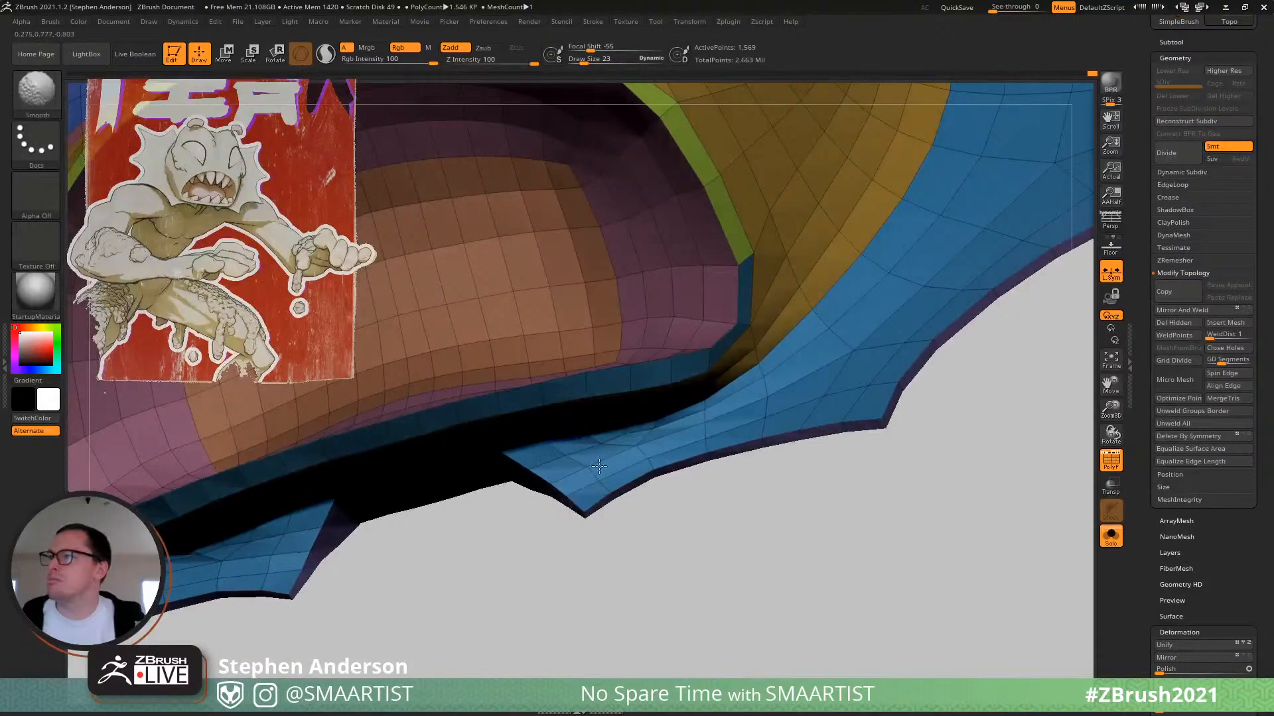
{"action": "key", "text": "shift"}
{"action": "right_click_drag", "start_coordinate": [602, 463], "coordinate": [771, 383]}
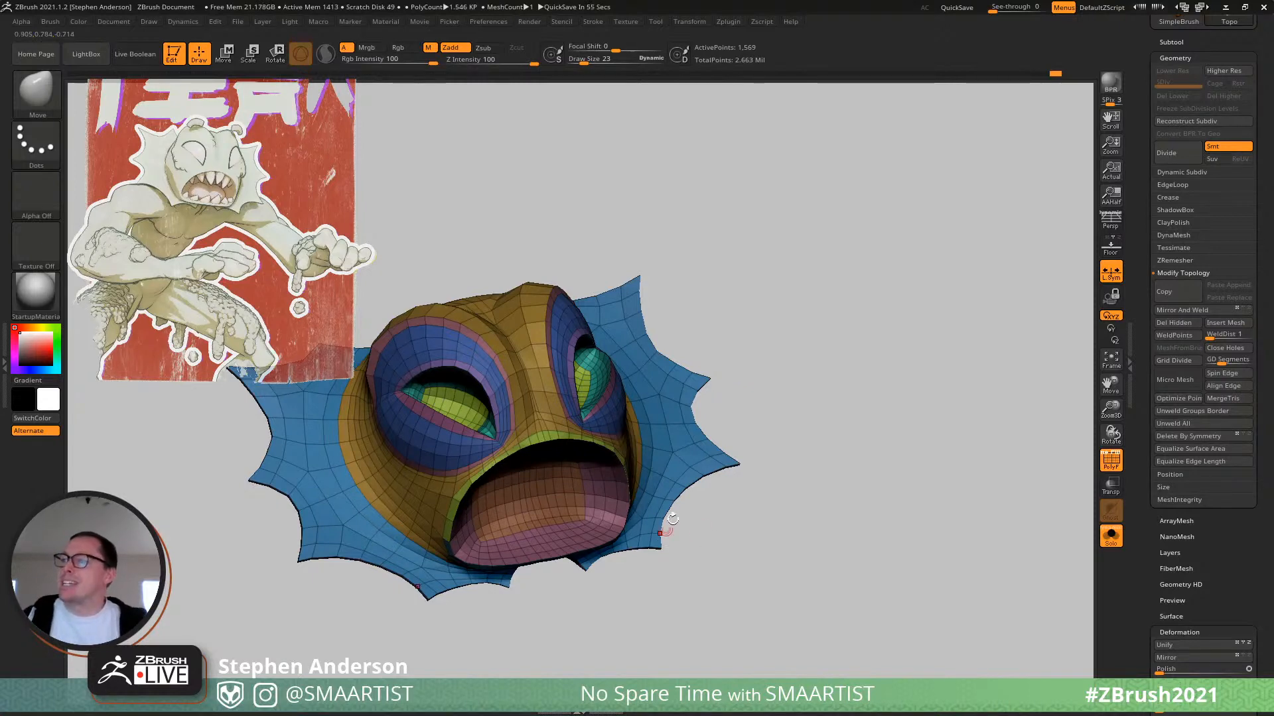
Set the draw size to 90 and even out the surface on top of the head behind the brow.
{"action": "right_click_drag", "start_coordinate": [519, 418], "coordinate": [625, 316]}
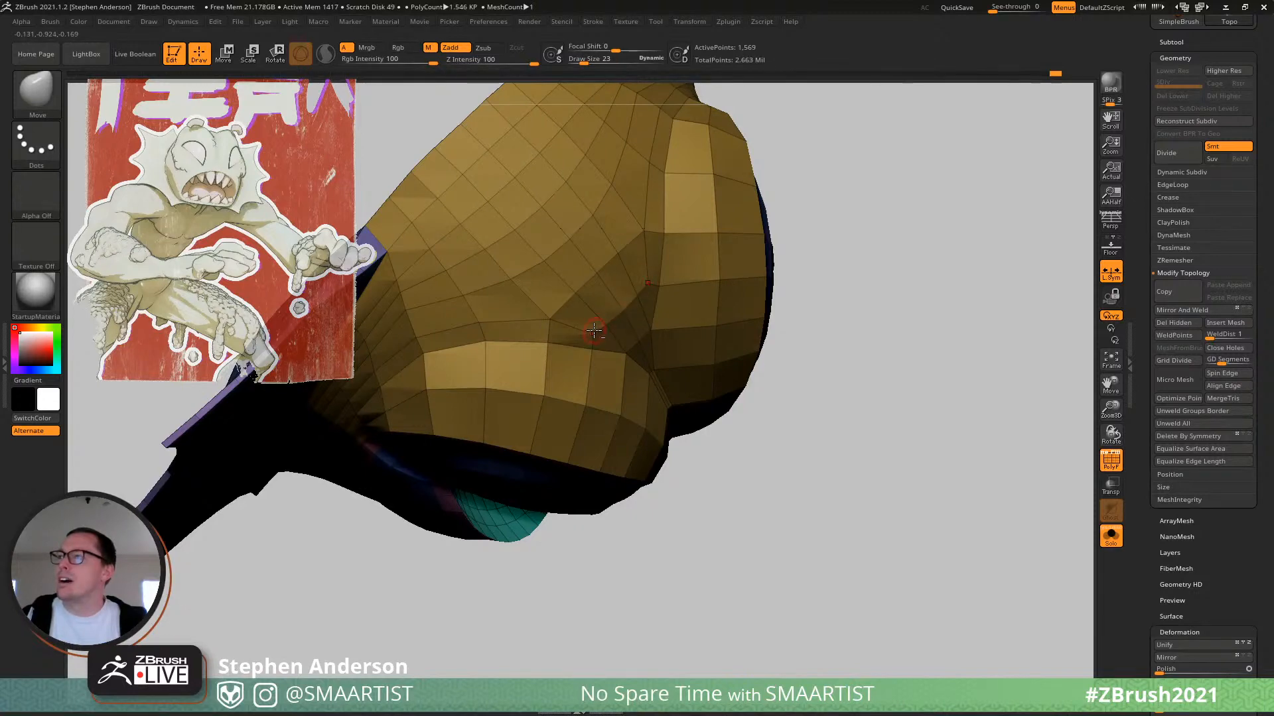
{"action": "right_click_drag", "start_coordinate": [594, 331], "coordinate": [544, 268]}
{"action": "key", "text": "s"}
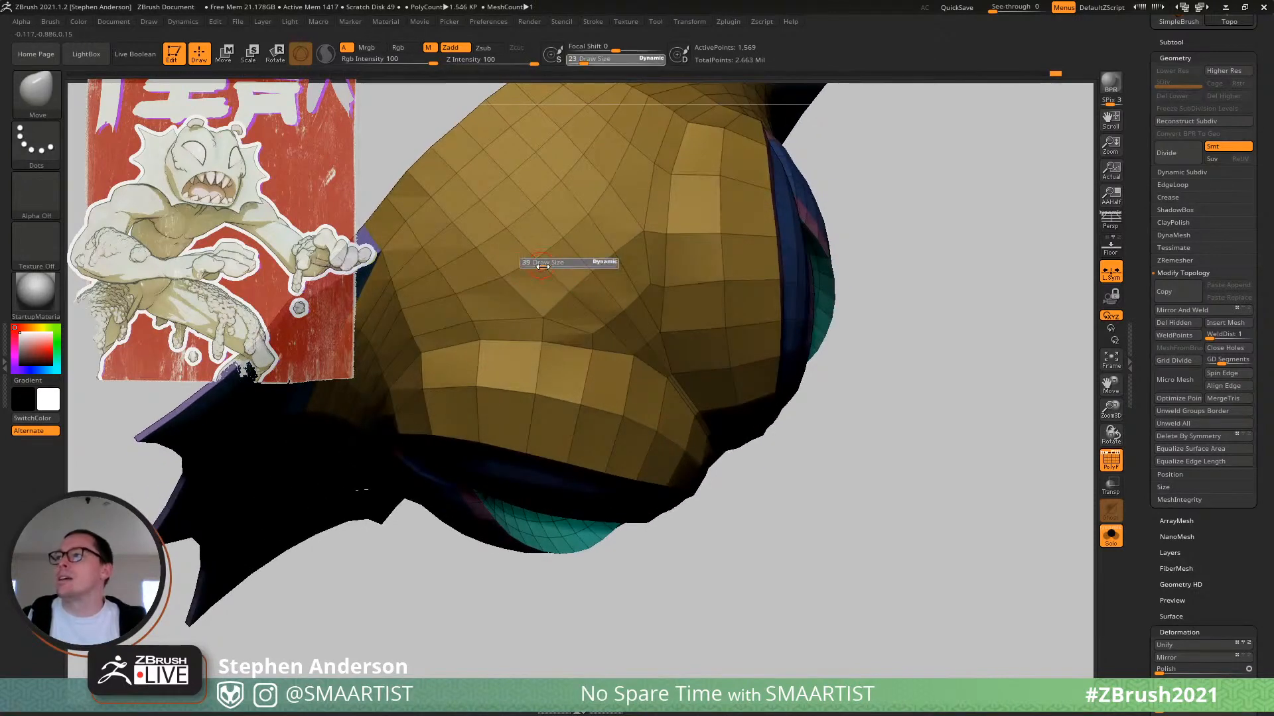
{"action": "left_click_drag", "start_coordinate": [550, 269], "coordinate": [490, 258]}
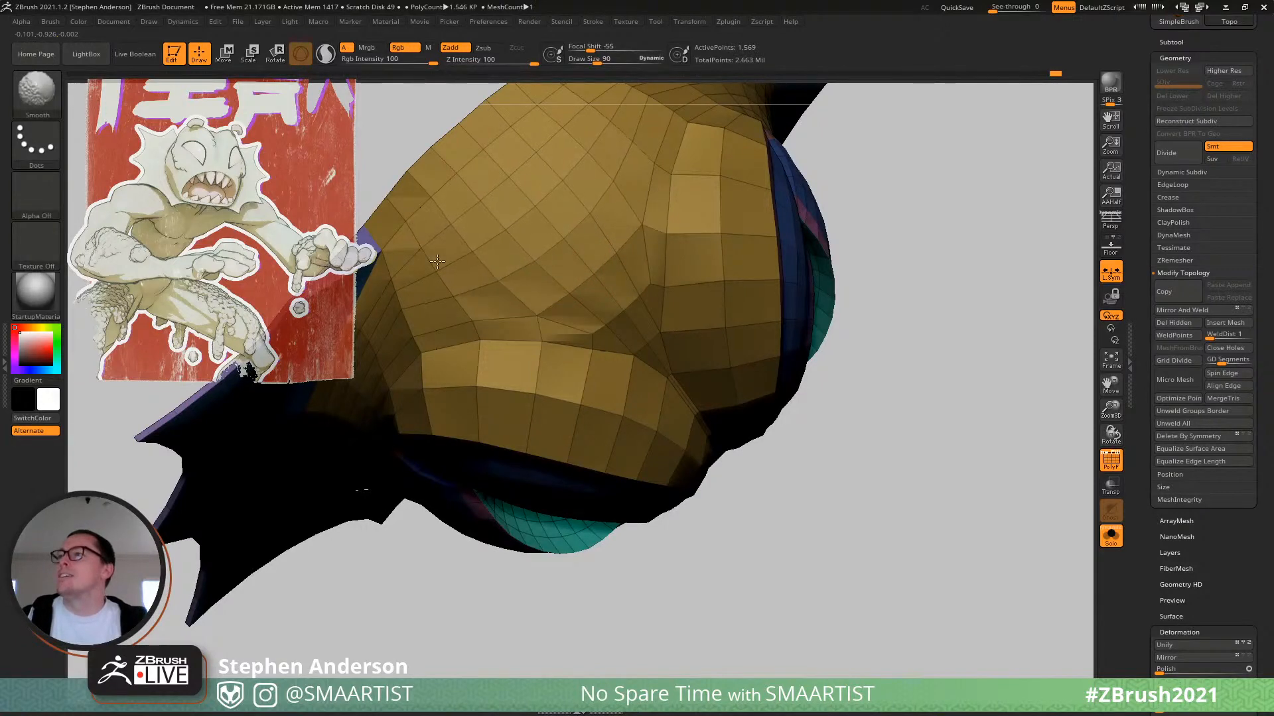
{"action": "mouse_move", "coordinate": [437, 262]}
{"action": "right_mouse_down"}
{"action": "mouse_move", "coordinate": [555, 328]}
{"action": "mouse_move", "coordinate": [579, 301]}
{"action": "right_mouse_up"}
Reduce the draw size to 54 and shape the top of the head above the eye with the Move brush.
{"action": "key", "text": "s"}
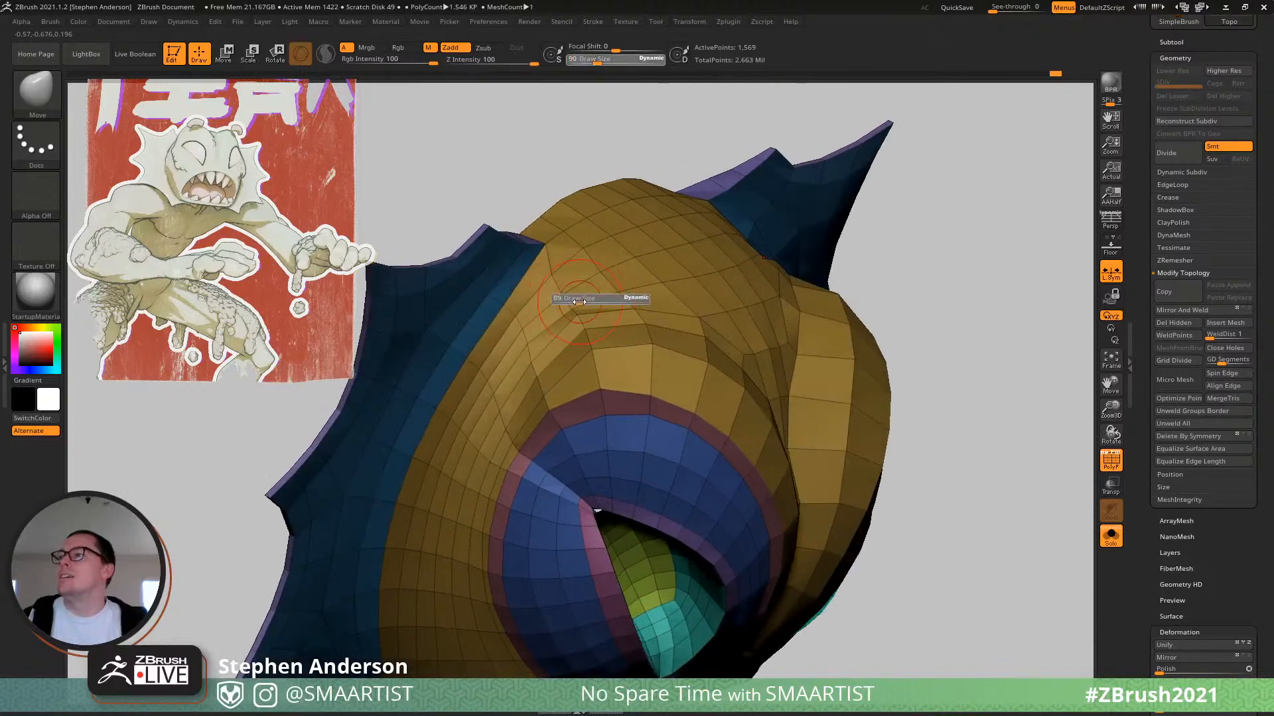
{"action": "left_click_drag", "start_coordinate": [579, 302], "coordinate": [528, 340]}
{"action": "right_click_drag", "start_coordinate": [525, 338], "coordinate": [572, 310]}
{"action": "key", "text": "s"}
{"action": "left_click_drag", "start_coordinate": [565, 310], "coordinate": [568, 309]}
{"action": "right_click_drag", "start_coordinate": [568, 308], "coordinate": [563, 284]}
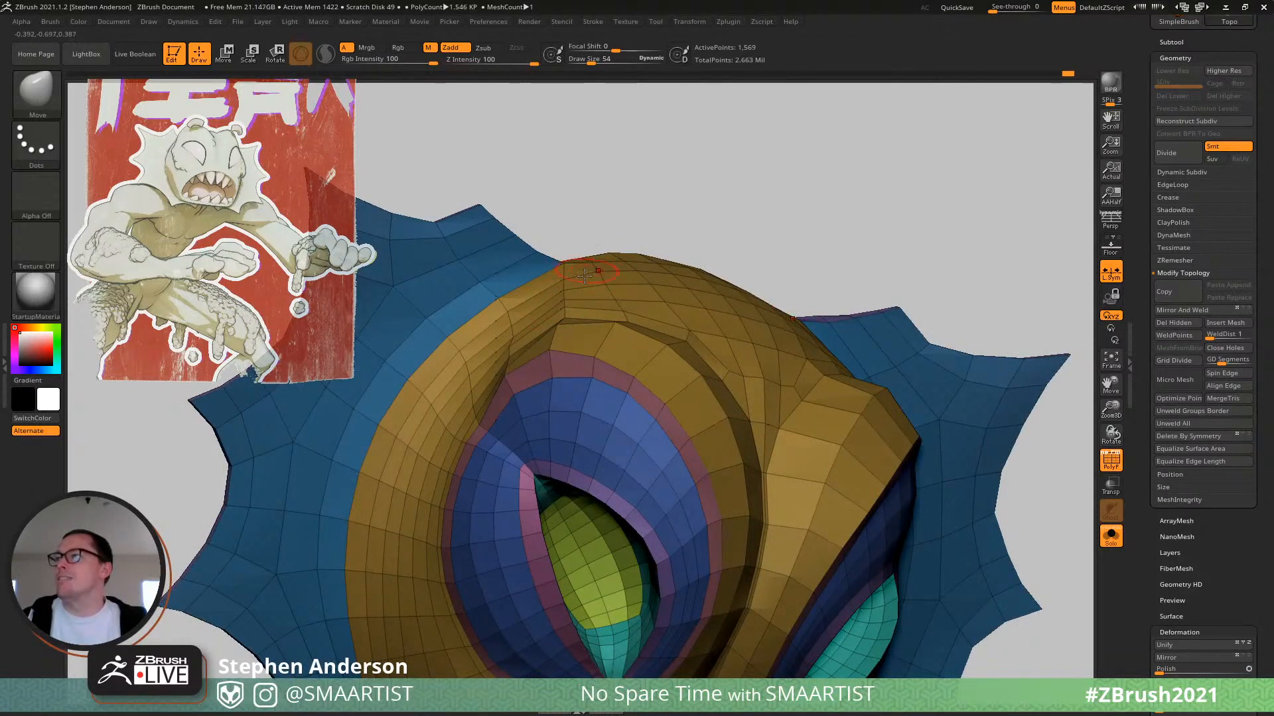
Nudge the points in the crease between the outer brow and the fin to even out the edge flow.
{"action": "right_click_drag", "start_coordinate": [488, 333], "coordinate": [507, 323]}
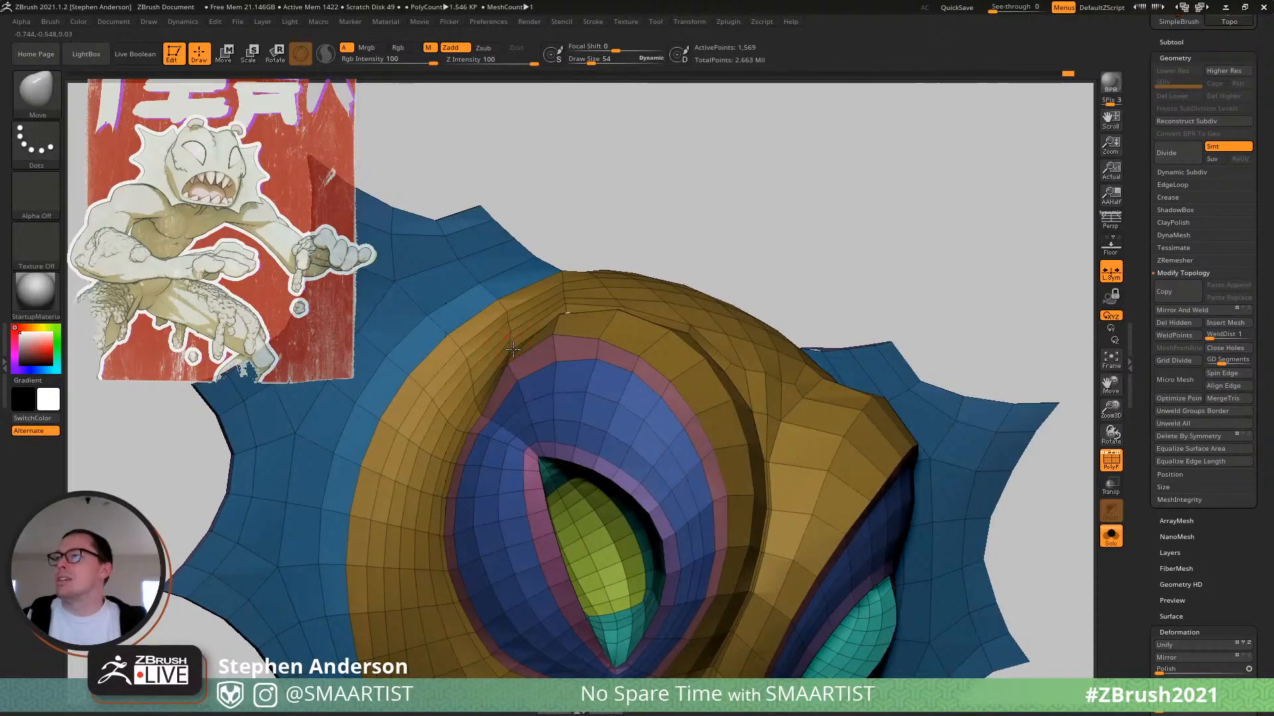
{"action": "right_click_drag", "start_coordinate": [511, 342], "coordinate": [516, 321]}
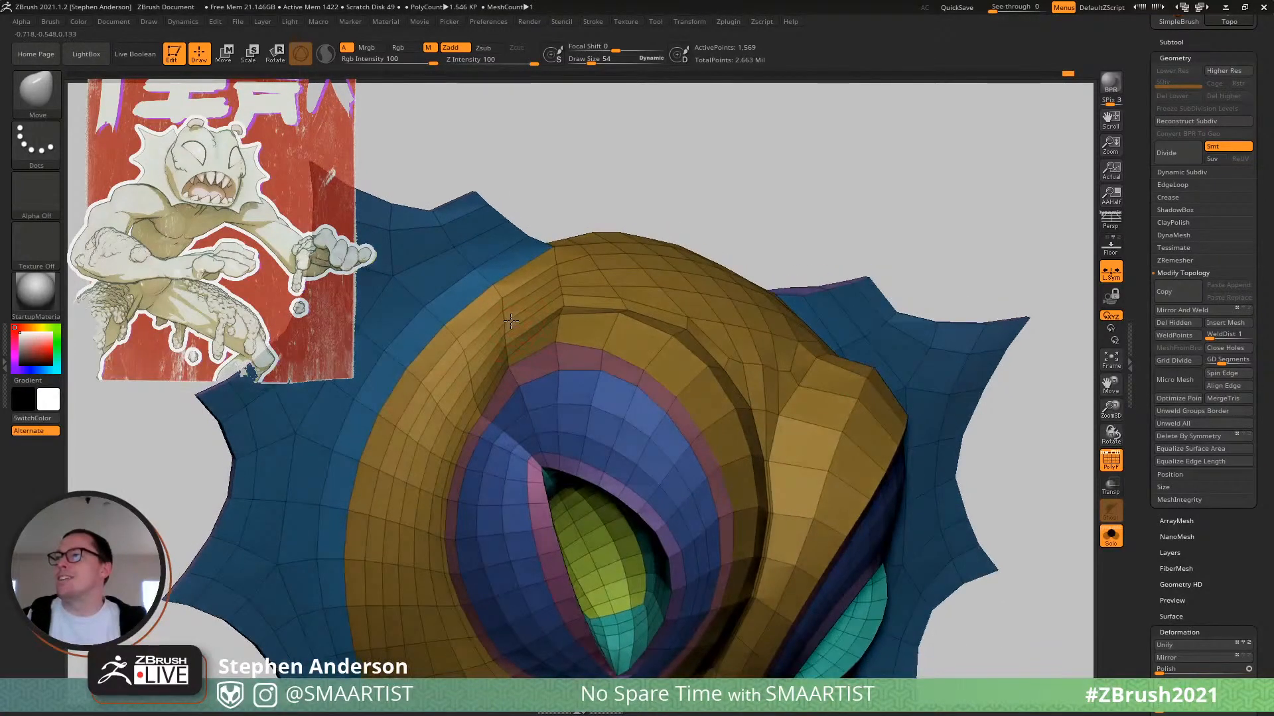
{"action": "left_click_drag", "start_coordinate": [509, 321], "coordinate": [506, 322]}
{"action": "mouse_move", "coordinate": [499, 299]}
{"action": "right_mouse_down"}
{"action": "mouse_move", "coordinate": [511, 270]}
{"action": "mouse_move", "coordinate": [512, 330]}
{"action": "mouse_move", "coordinate": [545, 342]}
{"action": "mouse_move", "coordinate": [524, 371]}
{"action": "right_mouse_up"}
Refine the area around the outer eye corner with the Move brush at draw size 65, and raise the size to 124.
{"action": "key", "text": "s"}
{"action": "mouse_move", "coordinate": [510, 446]}
{"action": "right_mouse_down", "text": "alt"}
{"action": "mouse_move", "coordinate": [518, 351]}
{"action": "mouse_move", "coordinate": [590, 265]}
{"action": "mouse_move", "coordinate": [554, 357]}
{"action": "mouse_move", "coordinate": [526, 364]}
{"action": "mouse_move", "coordinate": [610, 336]}
{"action": "mouse_move", "coordinate": [551, 307]}
{"action": "mouse_move", "coordinate": [604, 320]}
{"action": "mouse_move", "coordinate": [567, 391]}
{"action": "mouse_move", "coordinate": [574, 375]}
{"action": "mouse_move", "coordinate": [605, 414]}
{"action": "right_mouse_up", "text": "alt"}
{"action": "right_click_drag", "start_coordinate": [476, 418], "coordinate": [441, 377]}
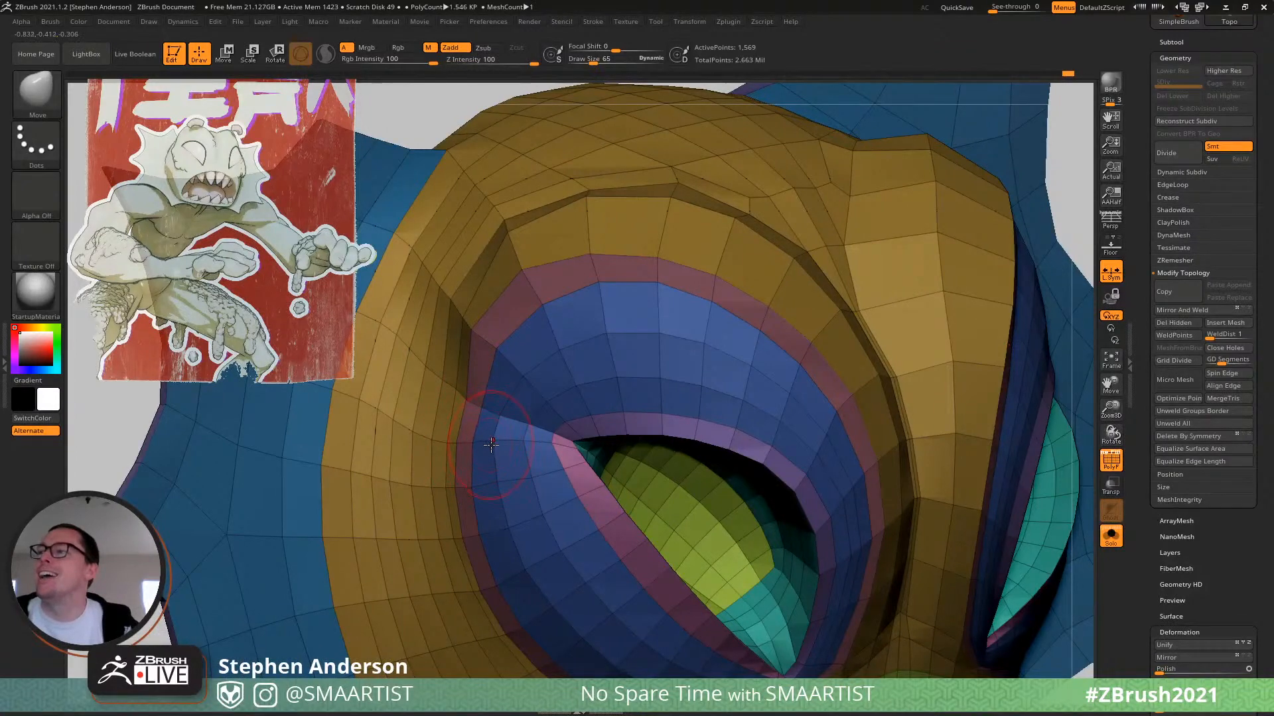
{"action": "mouse_move", "coordinate": [491, 445]}
{"action": "right_mouse_down"}
{"action": "mouse_move", "coordinate": [510, 473]}
{"action": "mouse_move", "coordinate": [537, 459]}
{"action": "mouse_move", "coordinate": [470, 411]}
{"action": "mouse_move", "coordinate": [445, 302]}
{"action": "mouse_move", "coordinate": [475, 376]}
{"action": "mouse_move", "coordinate": [497, 388]}
{"action": "mouse_move", "coordinate": [505, 438]}
{"action": "right_mouse_up"}
{"action": "key", "text": "s"}
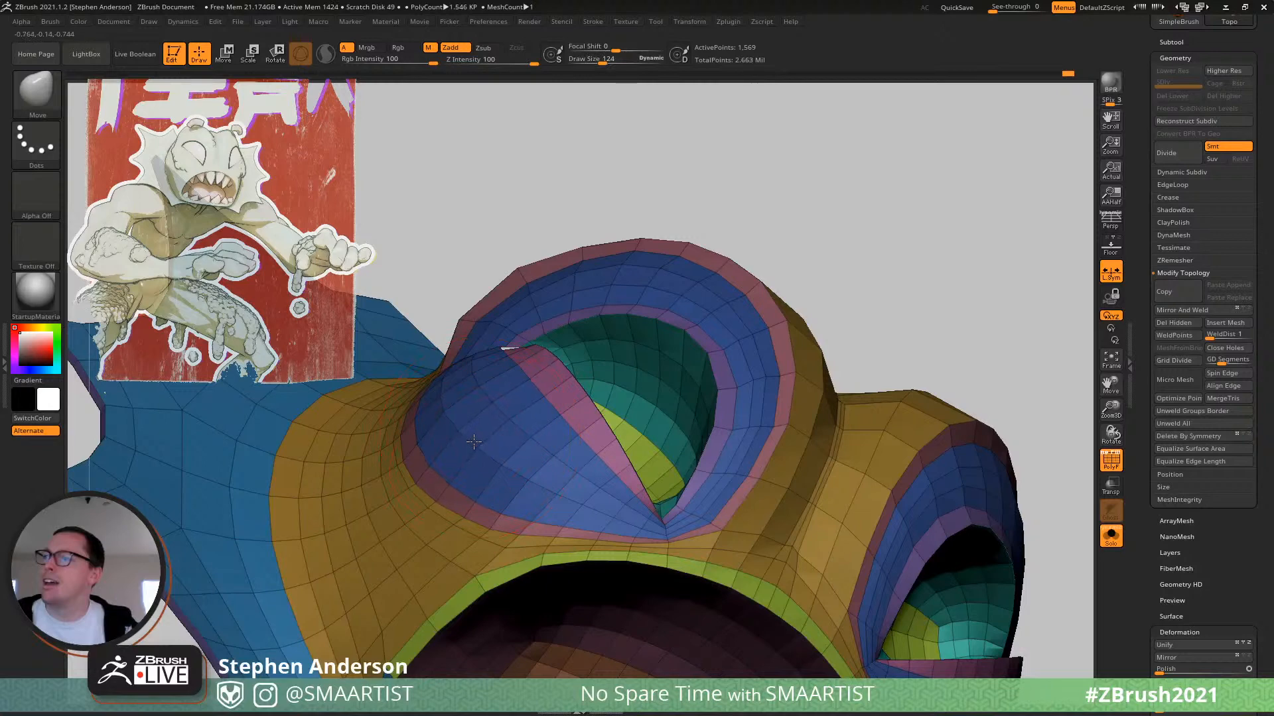
Preview the head with Dynamic Subdiv on and the polyframe hidden, and return to the low-poly polyframe display.
{"action": "key", "text": "d"}
{"action": "right_click_drag", "start_coordinate": [634, 460], "coordinate": [624, 414], "text": "ctrl"}
{"action": "key", "text": "shift+f"}
{"action": "mouse_move", "coordinate": [624, 415]}
{"action": "right_mouse_down"}
{"action": "mouse_move", "coordinate": [654, 454]}
{"action": "mouse_move", "coordinate": [619, 412]}
{"action": "mouse_move", "coordinate": [630, 370]}
{"action": "mouse_move", "coordinate": [612, 346]}
{"action": "mouse_move", "coordinate": [638, 475]}
{"action": "mouse_move", "coordinate": [601, 393]}
{"action": "right_mouse_up"}
{"action": "key", "text": "shift+d"}
{"action": "key", "text": "shift+f"}
Set the draw size to 39 and adjust the points between the inner eye corner and the upper lip.
{"action": "key", "text": "s"}
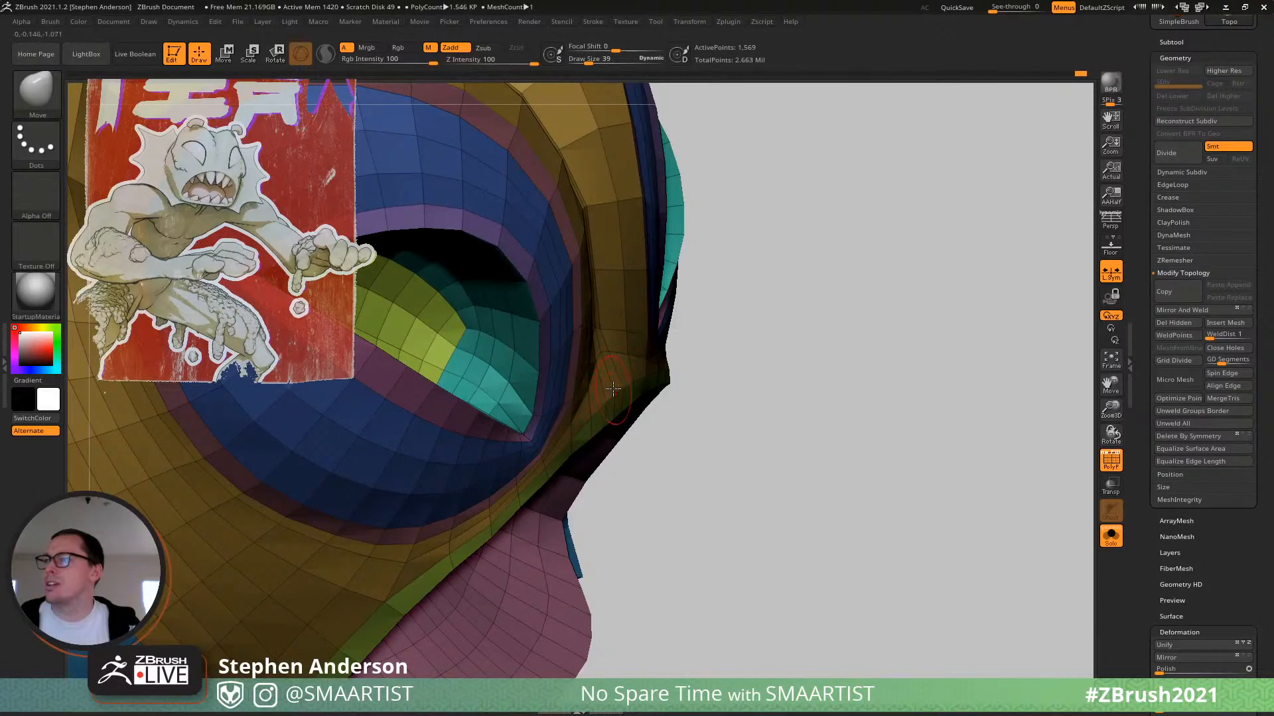
{"action": "right_click_drag", "start_coordinate": [618, 398], "coordinate": [600, 397]}
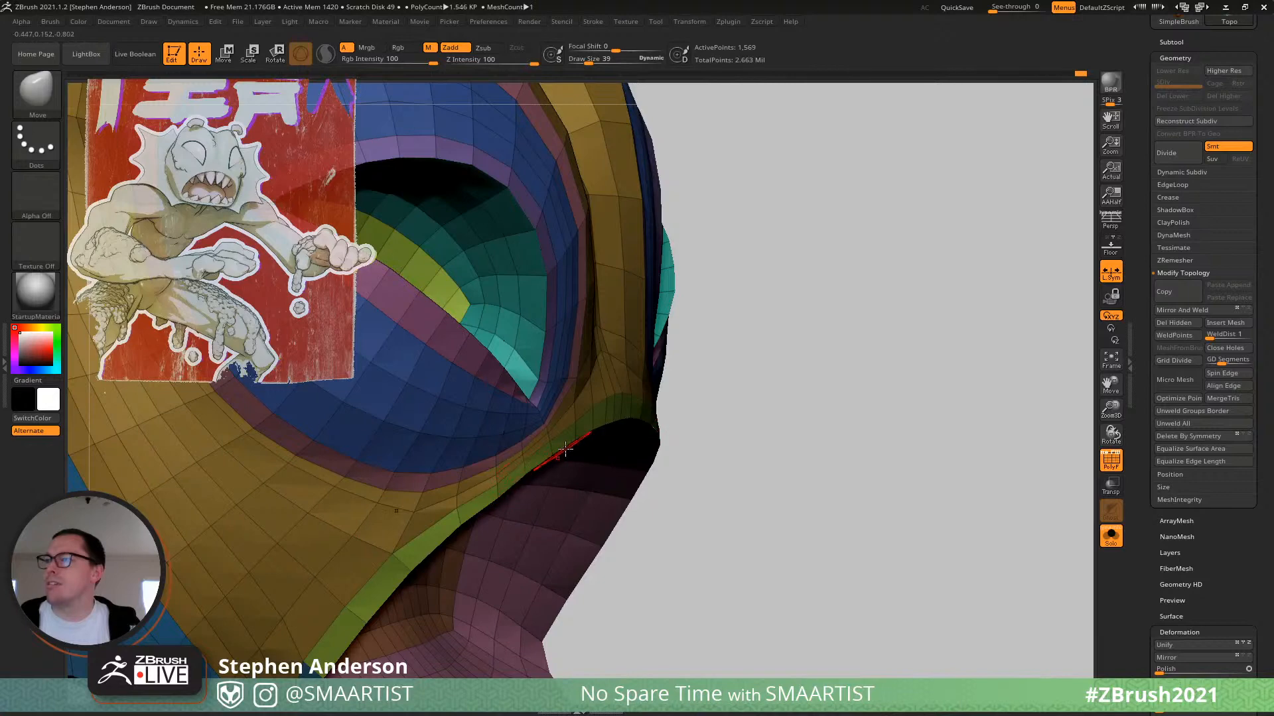
{"action": "mouse_move", "coordinate": [604, 480]}
{"action": "right_mouse_down", "text": "ctrl"}
{"action": "mouse_move", "coordinate": [684, 424]}
{"action": "mouse_move", "coordinate": [614, 459]}
{"action": "right_mouse_up", "text": "ctrl"}
{"action": "right_click_drag", "start_coordinate": [613, 460], "coordinate": [574, 526], "text": "alt"}
Set the draw size to 54 and even out the quads under the jaw up to the lower lip's edge.
{"action": "mouse_move", "coordinate": [467, 459]}
{"action": "right_mouse_down", "text": "alt"}
{"action": "mouse_move", "coordinate": [591, 463]}
{"action": "mouse_move", "coordinate": [550, 496]}
{"action": "right_mouse_up", "text": "alt"}
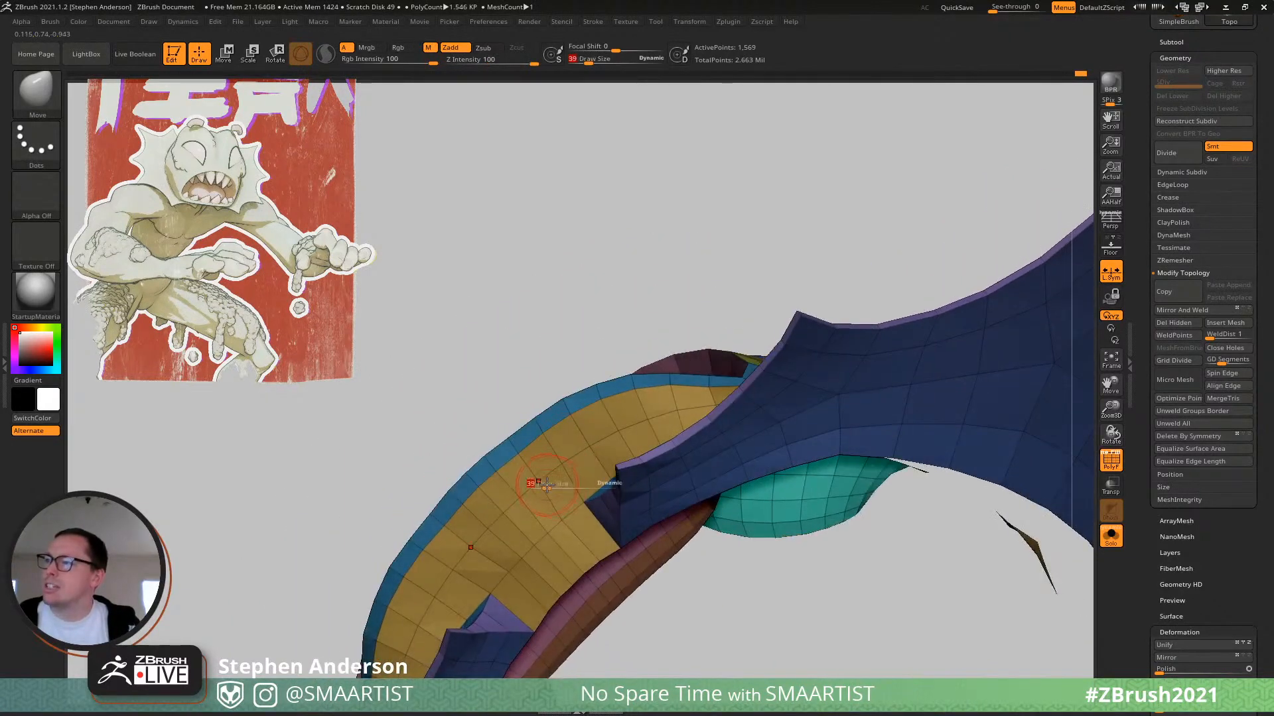
{"action": "key", "text": "shift"}
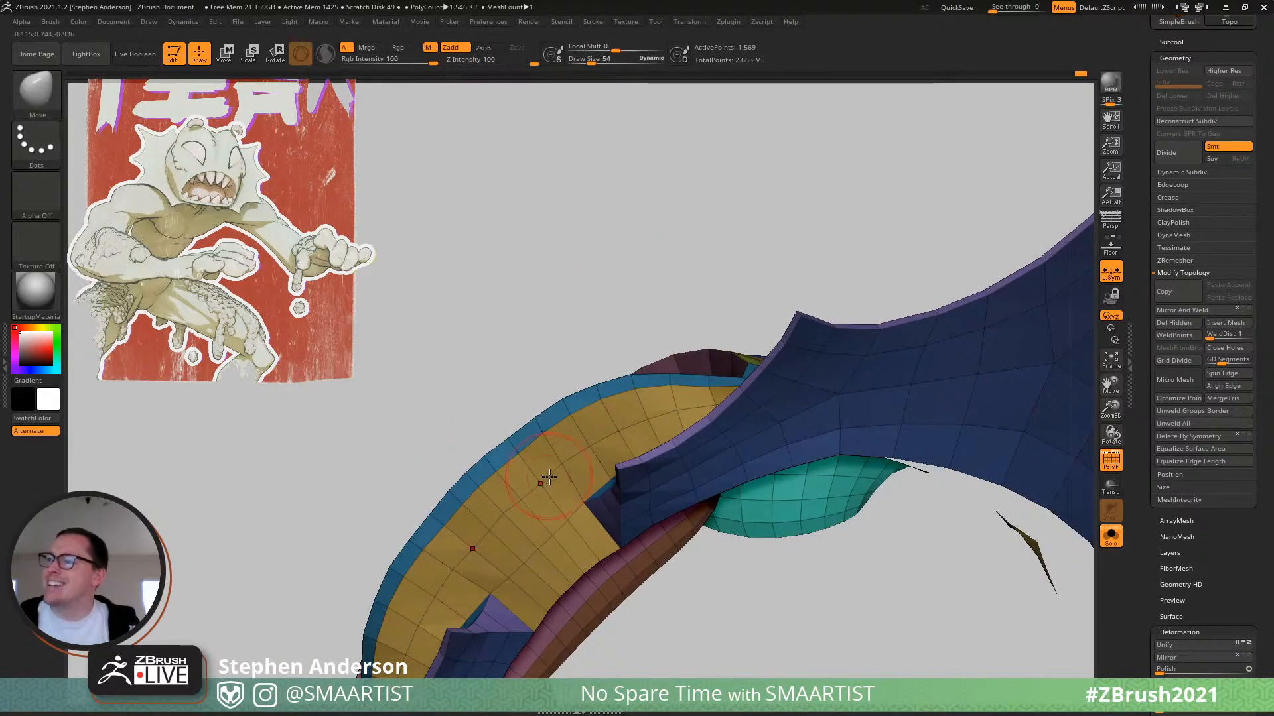
{"action": "key", "text": "shift"}
{"action": "mouse_move", "coordinate": [526, 499]}
{"action": "right_mouse_down"}
{"action": "mouse_move", "coordinate": [556, 524]}
{"action": "mouse_move", "coordinate": [528, 458]}
{"action": "right_mouse_up"}
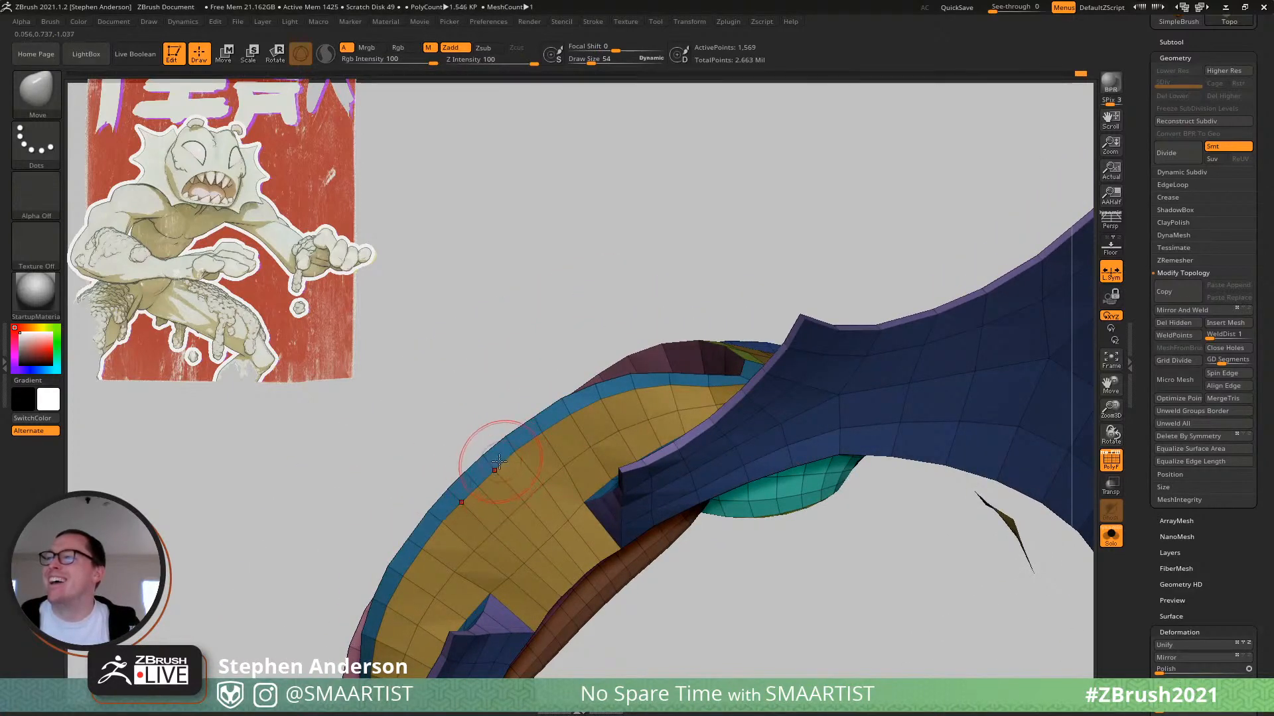
{"action": "left_click_drag", "start_coordinate": [546, 419], "coordinate": [547, 421]}
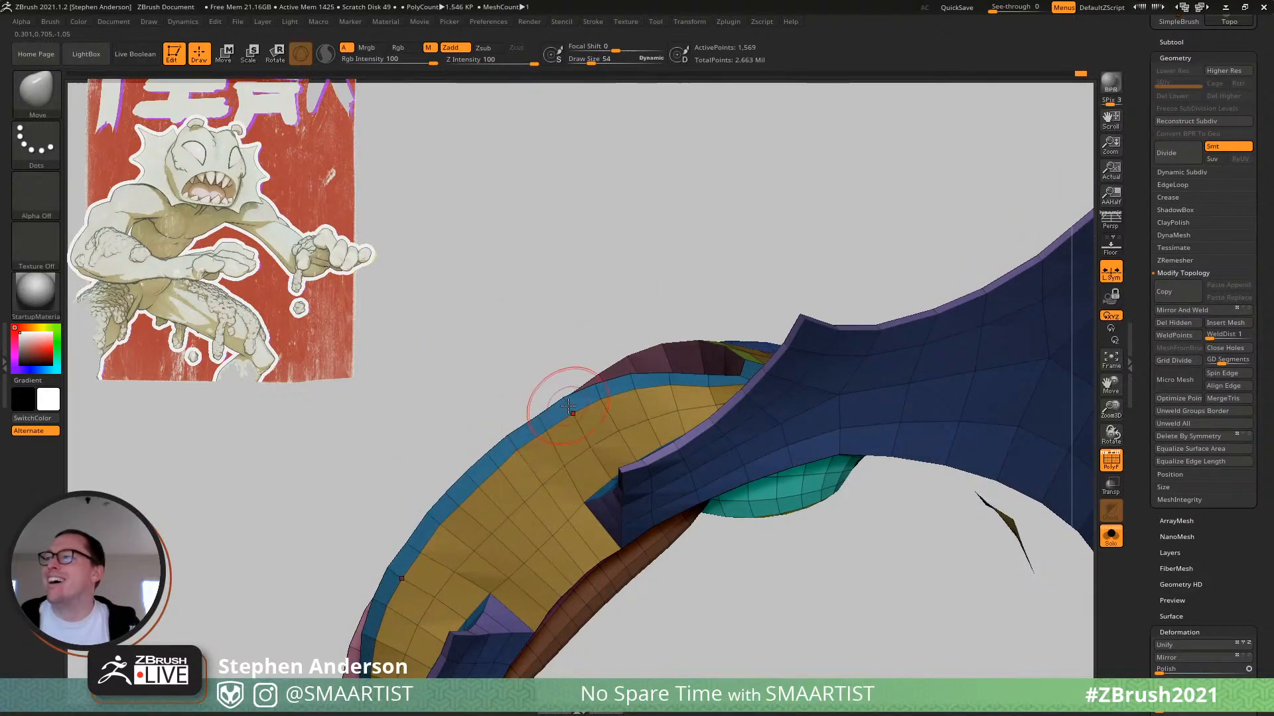
Refine the curve of the lower lip's rim with the Move brush from several angles and check the whole head.
{"action": "mouse_move", "coordinate": [678, 376]}
{"action": "right_mouse_down"}
{"action": "mouse_move", "coordinate": [693, 483]}
{"action": "mouse_move", "coordinate": [534, 387]}
{"action": "right_mouse_up"}
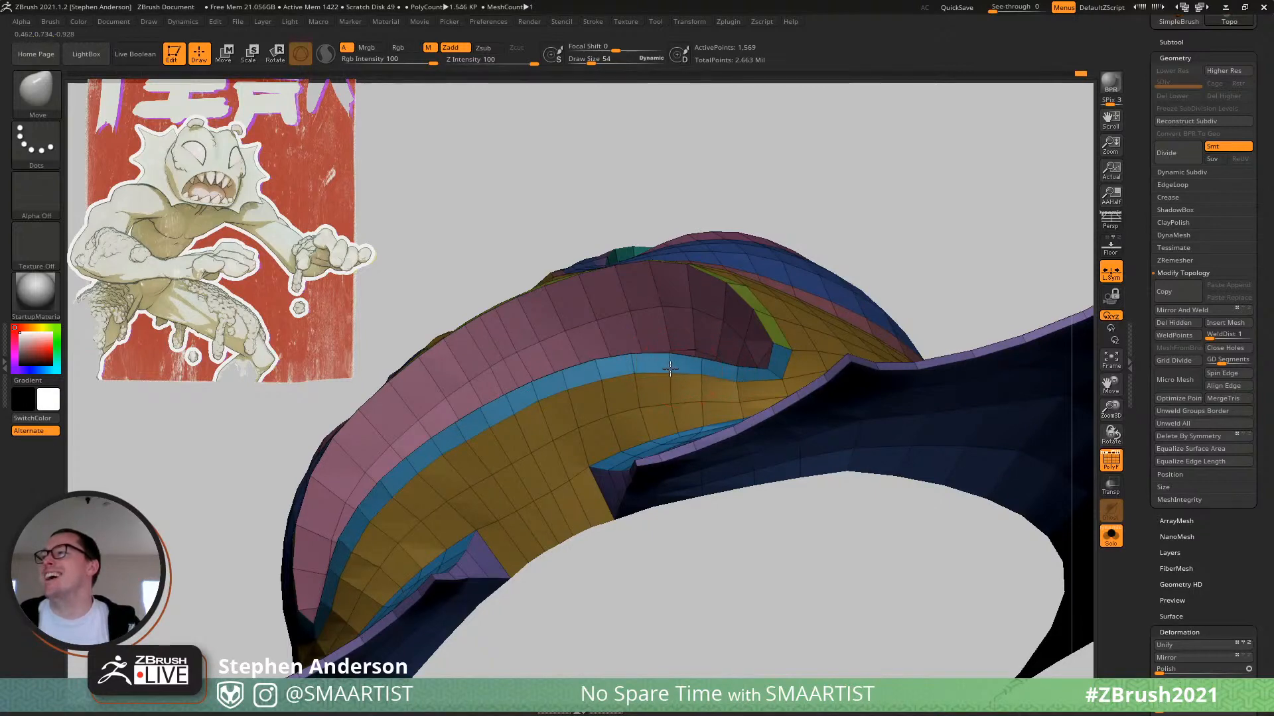
{"action": "mouse_move", "coordinate": [738, 375]}
{"action": "right_mouse_down"}
{"action": "mouse_move", "coordinate": [740, 407]}
{"action": "mouse_move", "coordinate": [720, 397]}
{"action": "mouse_move", "coordinate": [682, 411]}
{"action": "right_mouse_up"}
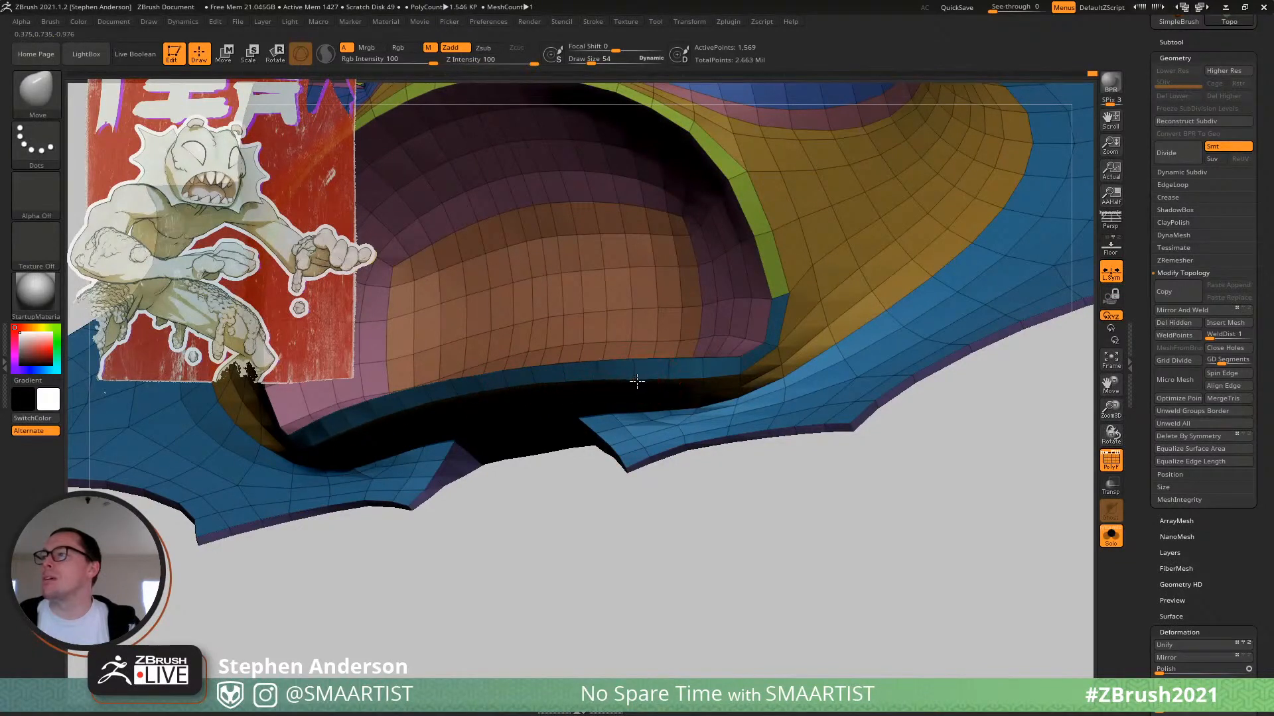
{"action": "right_click_drag", "start_coordinate": [802, 373], "coordinate": [692, 356]}
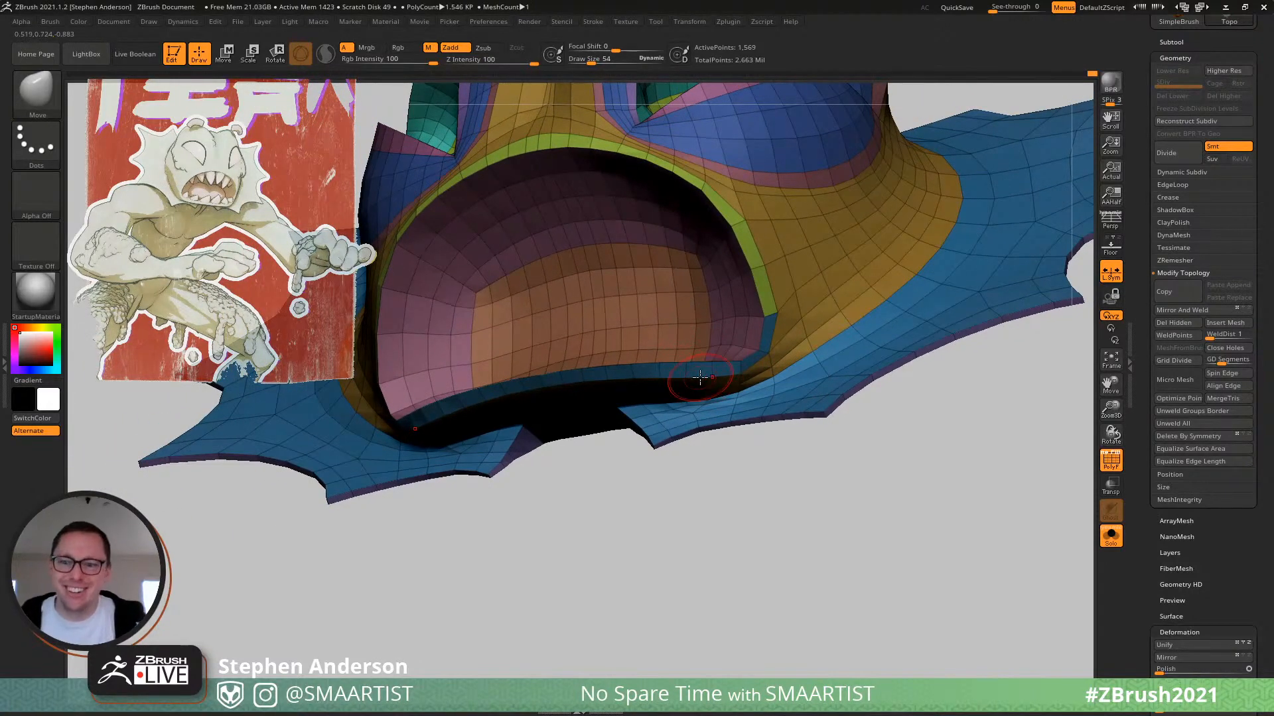
{"action": "right_click_drag", "start_coordinate": [710, 389], "coordinate": [782, 392], "text": "ctrl"}
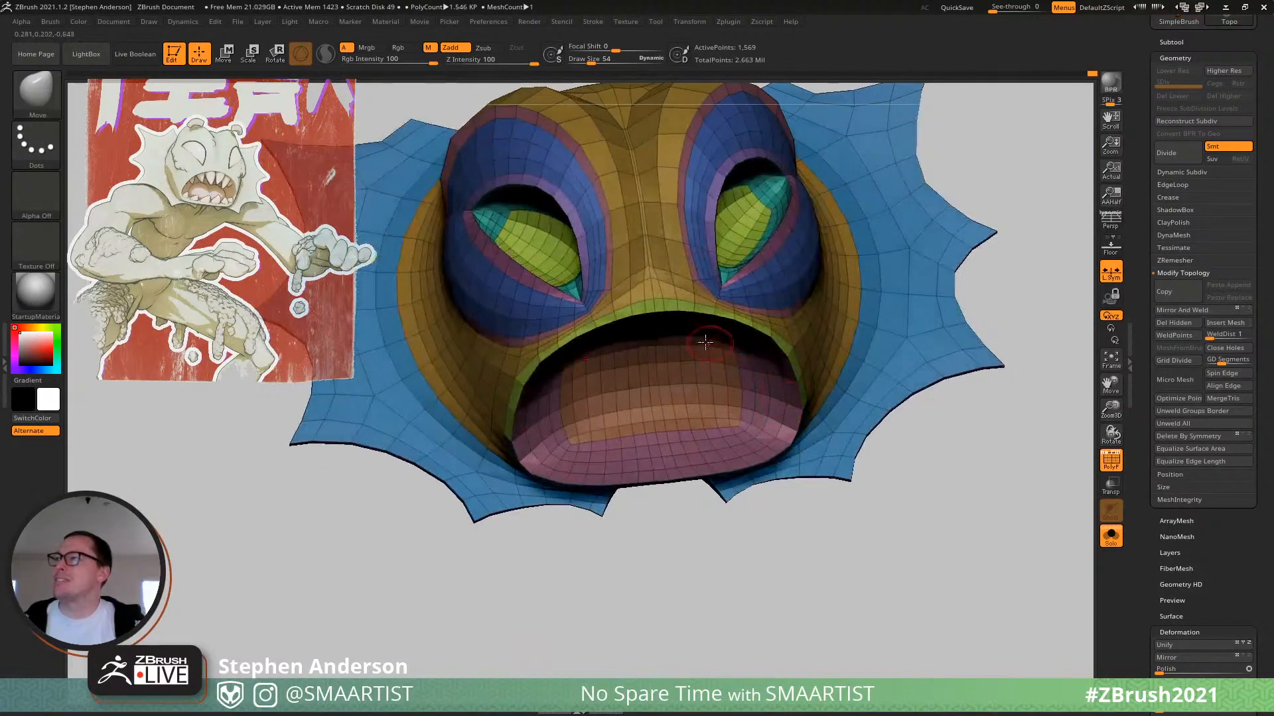
{"action": "right_click_drag", "start_coordinate": [704, 340], "coordinate": [702, 289]}
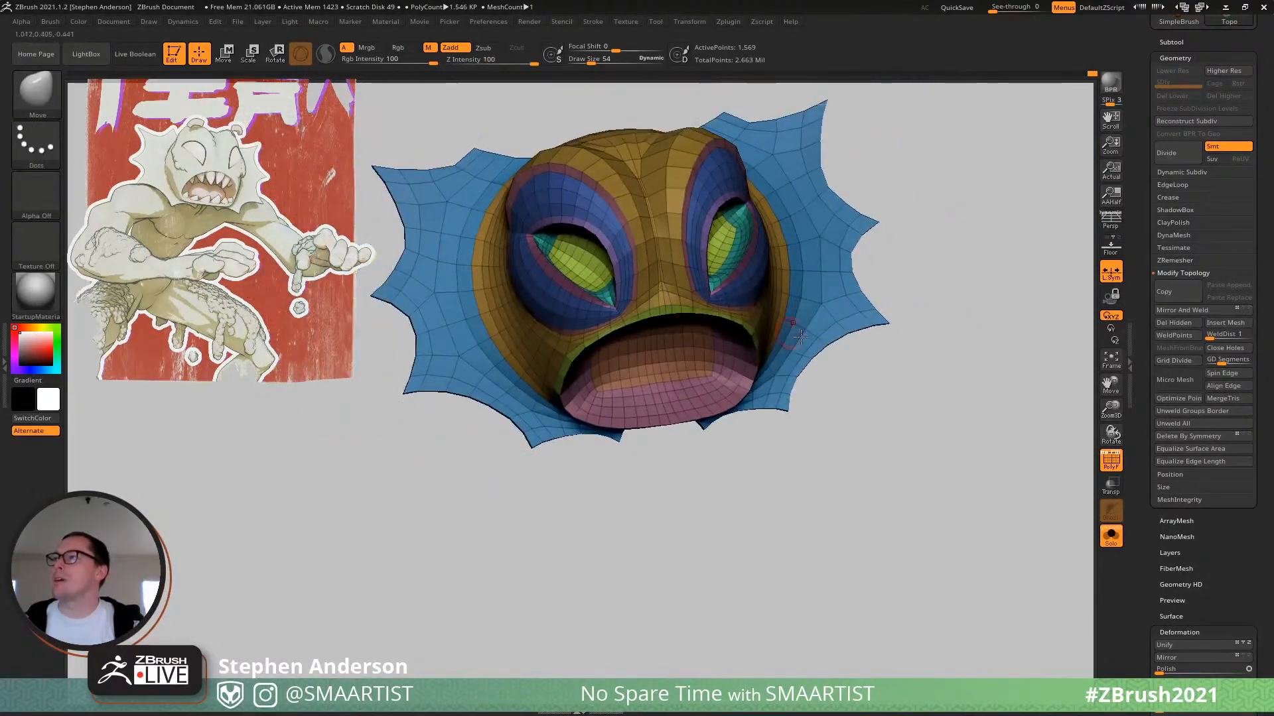
Check the head's smoothed form with Dynamic Subdiv, and return to the low-poly polyframe close to the fin's lower rim.
{"action": "key", "text": "d"}
{"action": "right_click_drag", "start_coordinate": [896, 486], "coordinate": [837, 416], "text": "ctrl"}
{"action": "key", "text": "shift+f"}
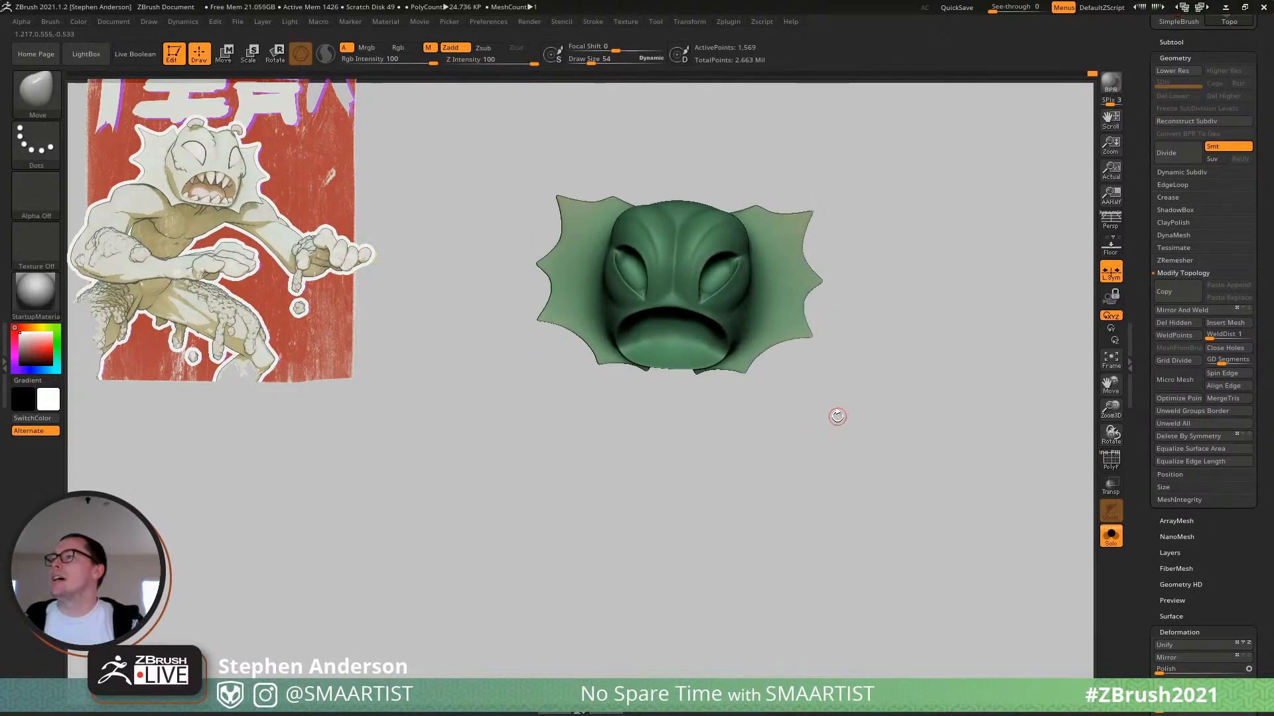
{"action": "key", "text": "shift+d"}
{"action": "mouse_move", "coordinate": [825, 356]}
{"action": "right_mouse_down", "text": "alt"}
{"action": "mouse_move", "coordinate": [873, 372]}
{"action": "mouse_move", "coordinate": [881, 540]}
{"action": "mouse_move", "coordinate": [806, 391]}
{"action": "mouse_move", "coordinate": [833, 515]}
{"action": "mouse_move", "coordinate": [799, 497]}
{"action": "mouse_move", "coordinate": [777, 559]}
{"action": "mouse_move", "coordinate": [782, 420]}
{"action": "mouse_move", "coordinate": [719, 356]}
{"action": "mouse_move", "coordinate": [721, 437]}
{"action": "right_mouse_up", "text": "alt"}
{"action": "key", "text": "shift+f"}
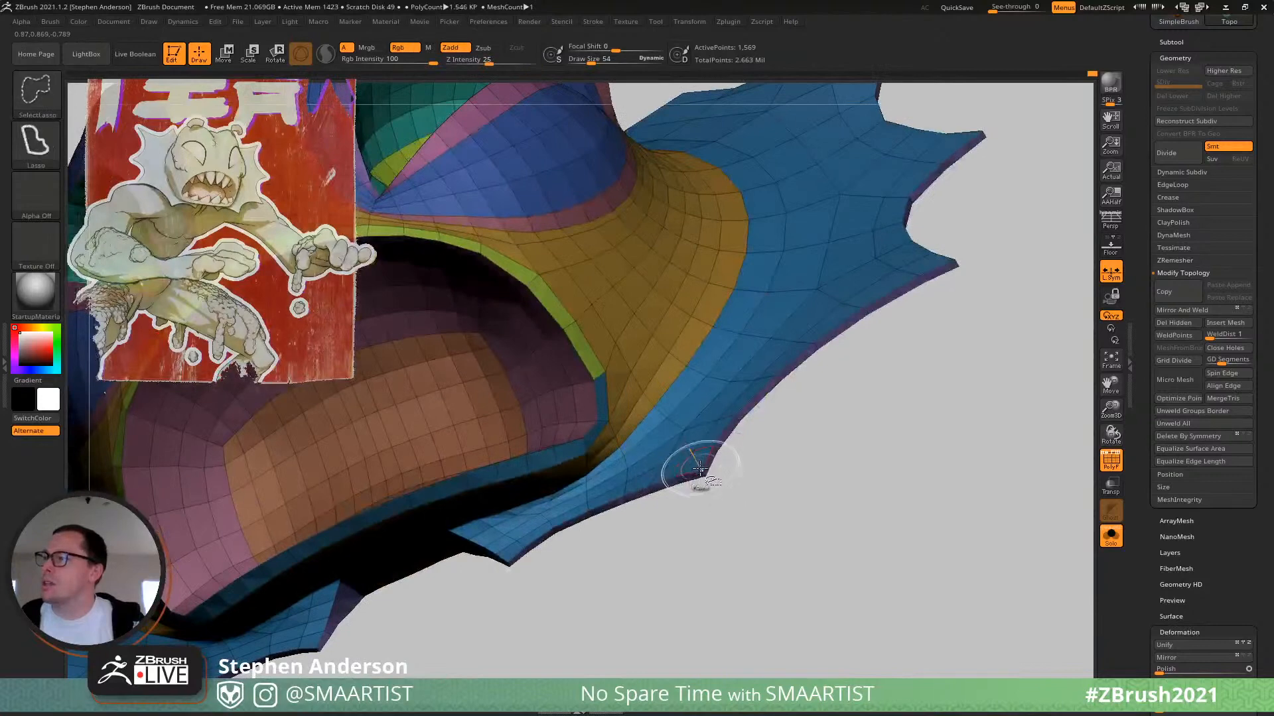
Isolate the thin outer rim of both fins, split it into polygroups by normals, and show the whole head again.
{"action": "left_click", "coordinate": [700, 468], "text": "ctrl+shift"}
{"action": "key", "text": "f"}
{"action": "left_click_drag", "start_coordinate": [666, 395], "coordinate": [713, 435]}
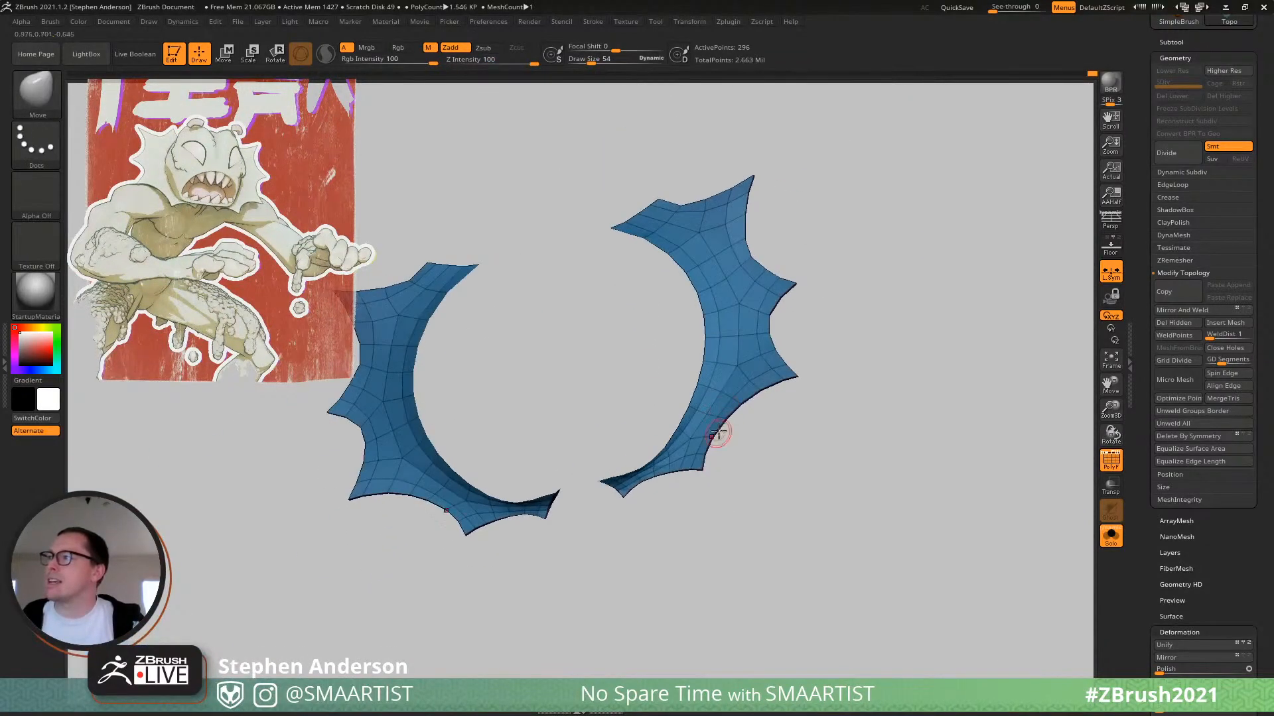
{"action": "left_click", "coordinate": [735, 366], "text": "ctrl+shift"}
{"action": "left_click_drag", "start_coordinate": [781, 393], "coordinate": [970, 396]}
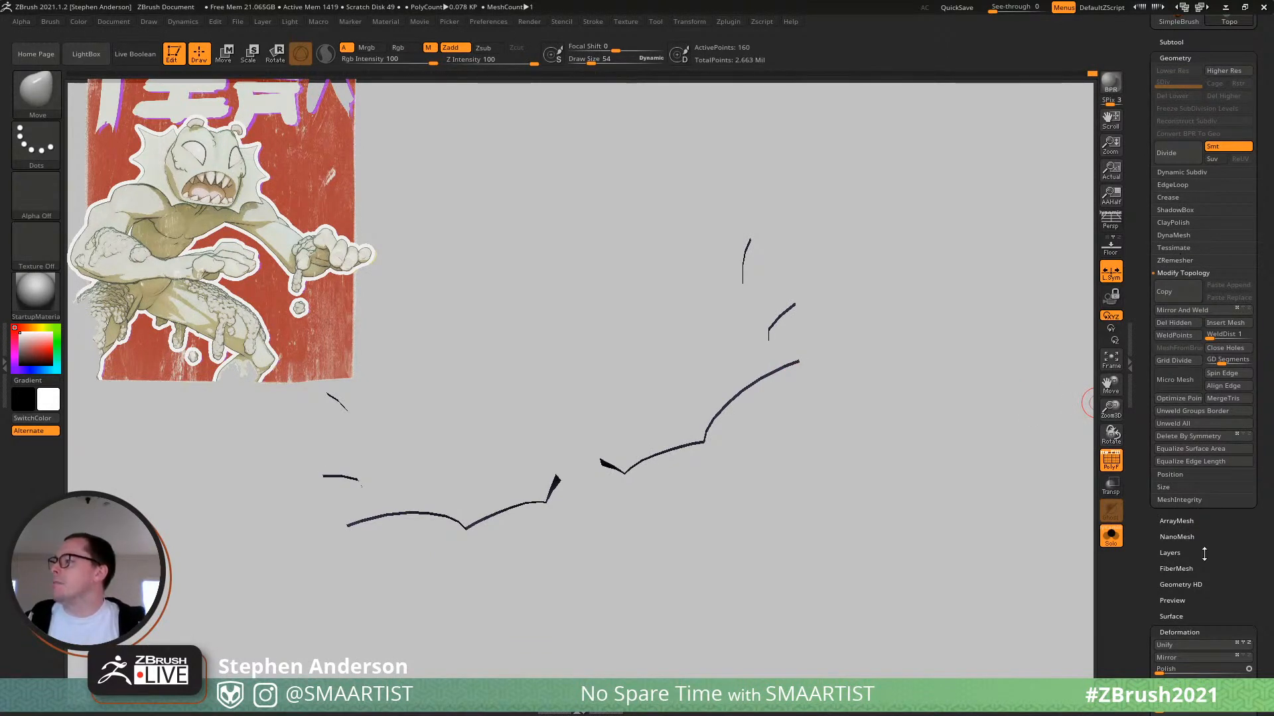
{"action": "scroll", "coordinate": [1205, 554], "scroll_direction": "down", "scroll_amount": 10}
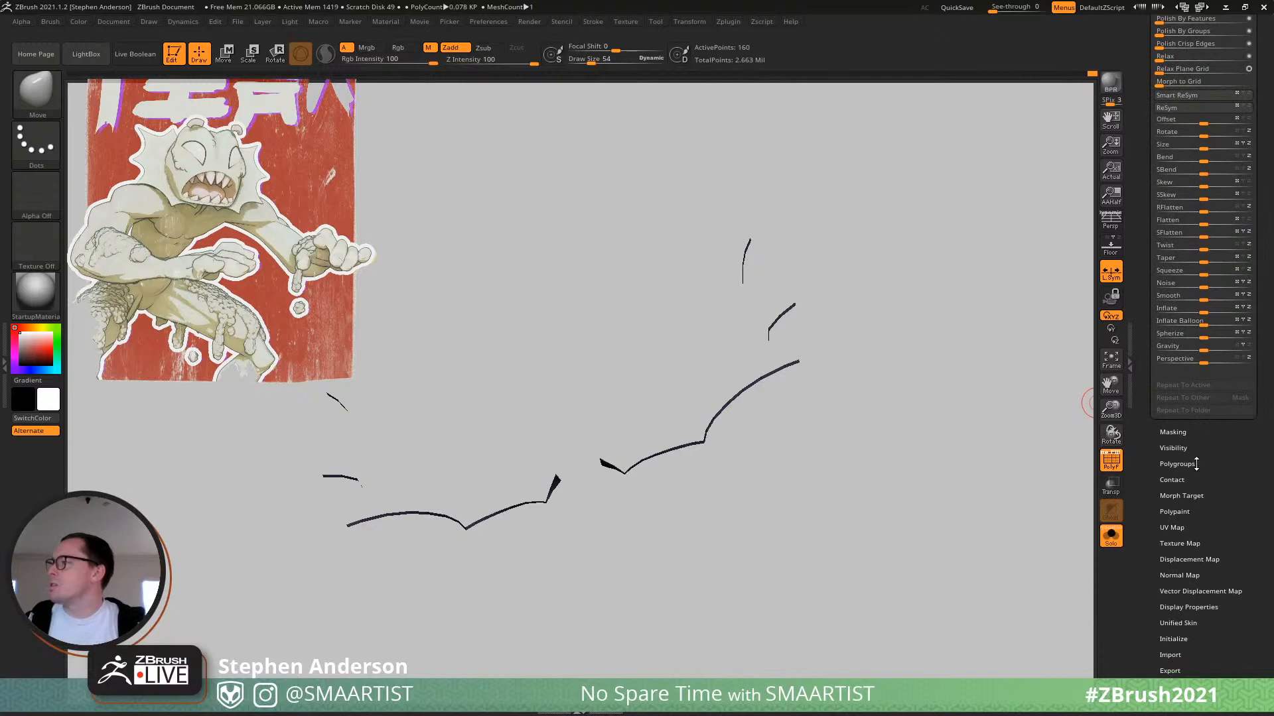
{"action": "left_click", "coordinate": [1197, 464]}
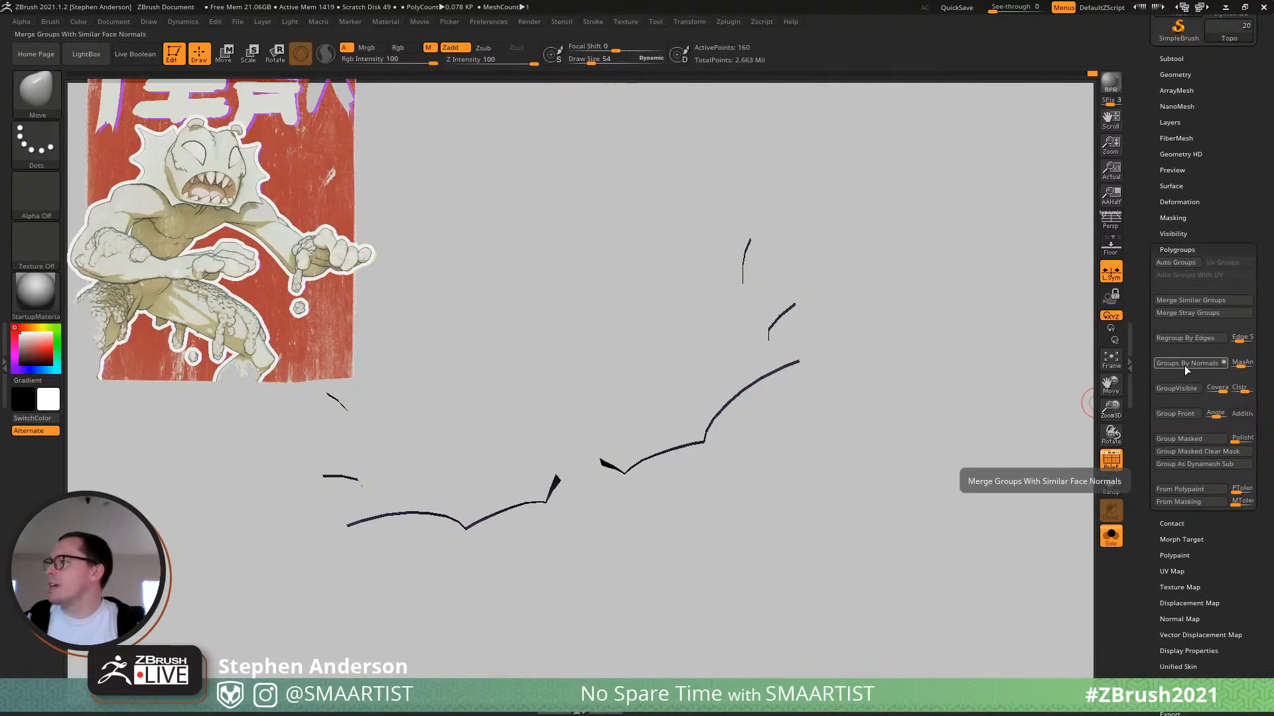
{"action": "left_click", "coordinate": [1186, 363]}
{"action": "mouse_move", "coordinate": [691, 477]}
{"action": "right_mouse_down"}
{"action": "mouse_move", "coordinate": [659, 385]}
{"action": "mouse_move", "coordinate": [775, 552]}
{"action": "right_mouse_up"}
{"action": "mouse_move", "coordinate": [754, 424]}
{"action": "right_mouse_down"}
{"action": "mouse_move", "coordinate": [767, 412]}
{"action": "mouse_move", "coordinate": [754, 435]}
{"action": "mouse_move", "coordinate": [469, 492]}
{"action": "right_mouse_up"}
{"action": "right_click_drag", "start_coordinate": [550, 460], "coordinate": [830, 471]}
{"action": "left_click", "coordinate": [830, 477], "text": "ctrl+shift"}
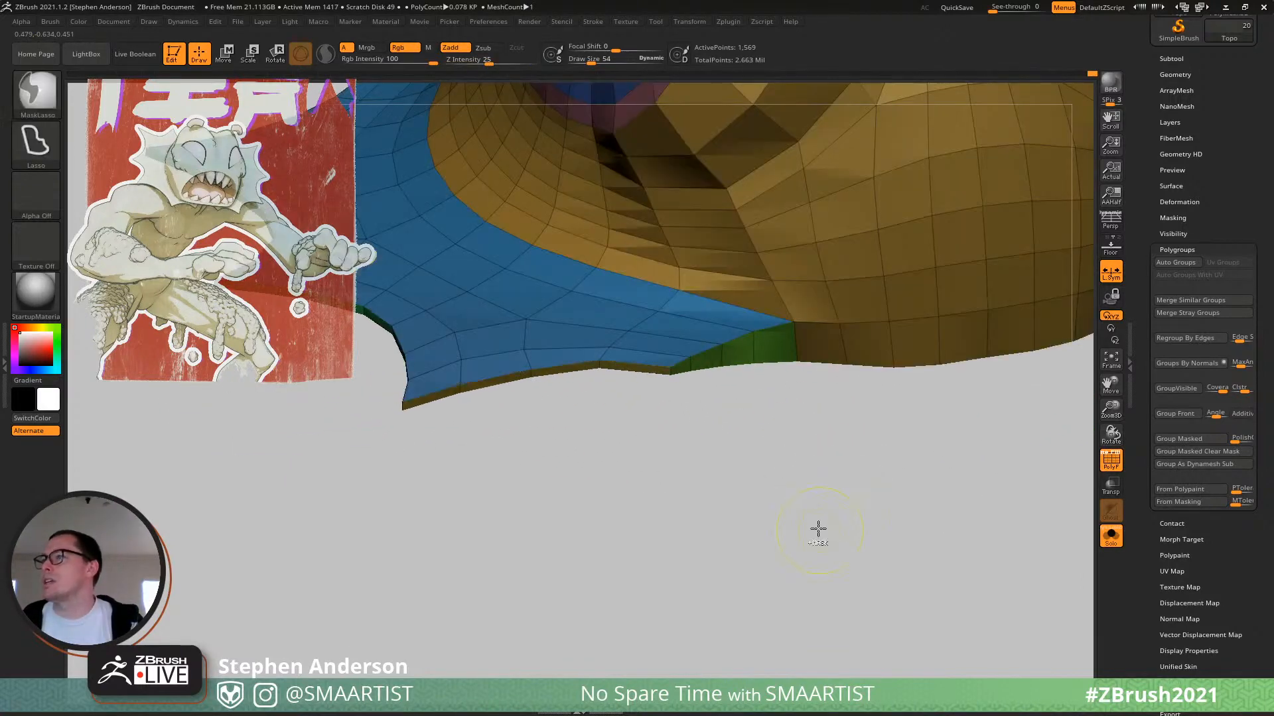
Isolate the regrouped fin rim strips, crease their polygroup borders, and restore the full head's visibility.
{"action": "right_click_drag", "start_coordinate": [816, 529], "coordinate": [1047, 453], "text": "ctrl"}
{"action": "left_click", "coordinate": [759, 478], "text": "ctrl+shift"}
{"action": "left_click", "coordinate": [1175, 75]}
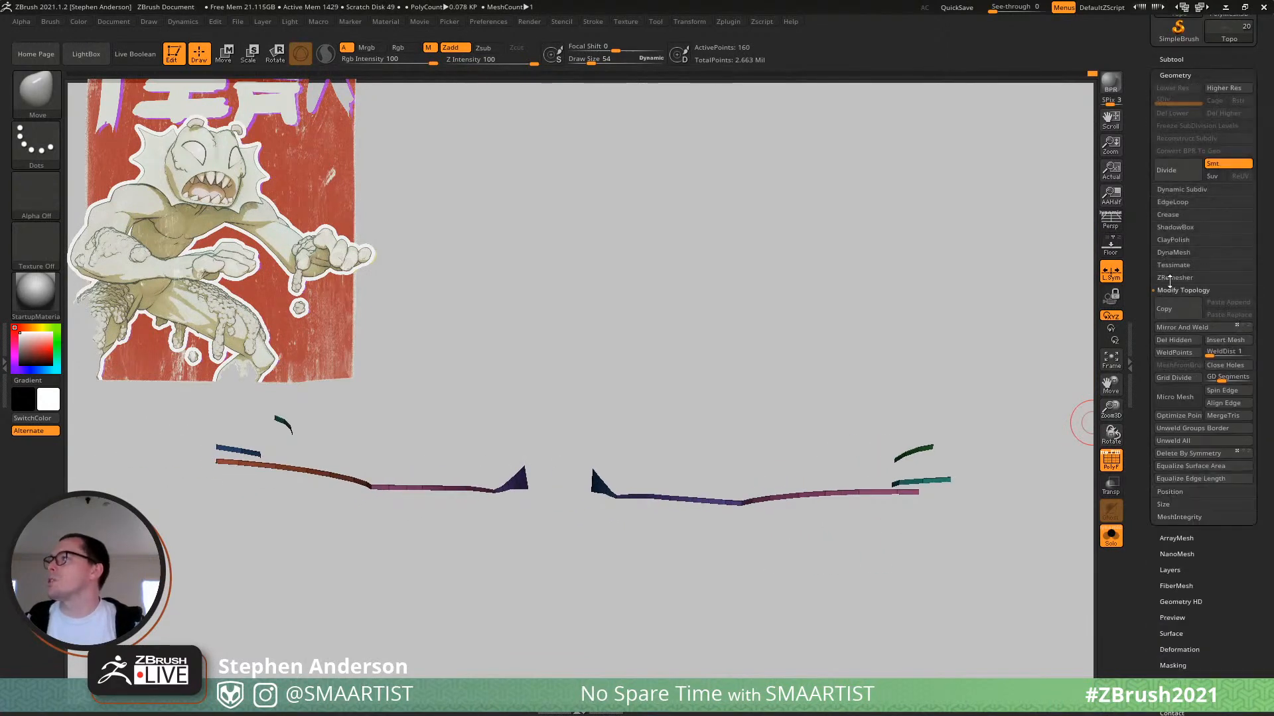
{"action": "left_click", "coordinate": [1169, 215]}
{"action": "left_click", "coordinate": [1190, 264]}
{"action": "left_click", "coordinate": [1038, 432], "text": "ctrl+shift"}
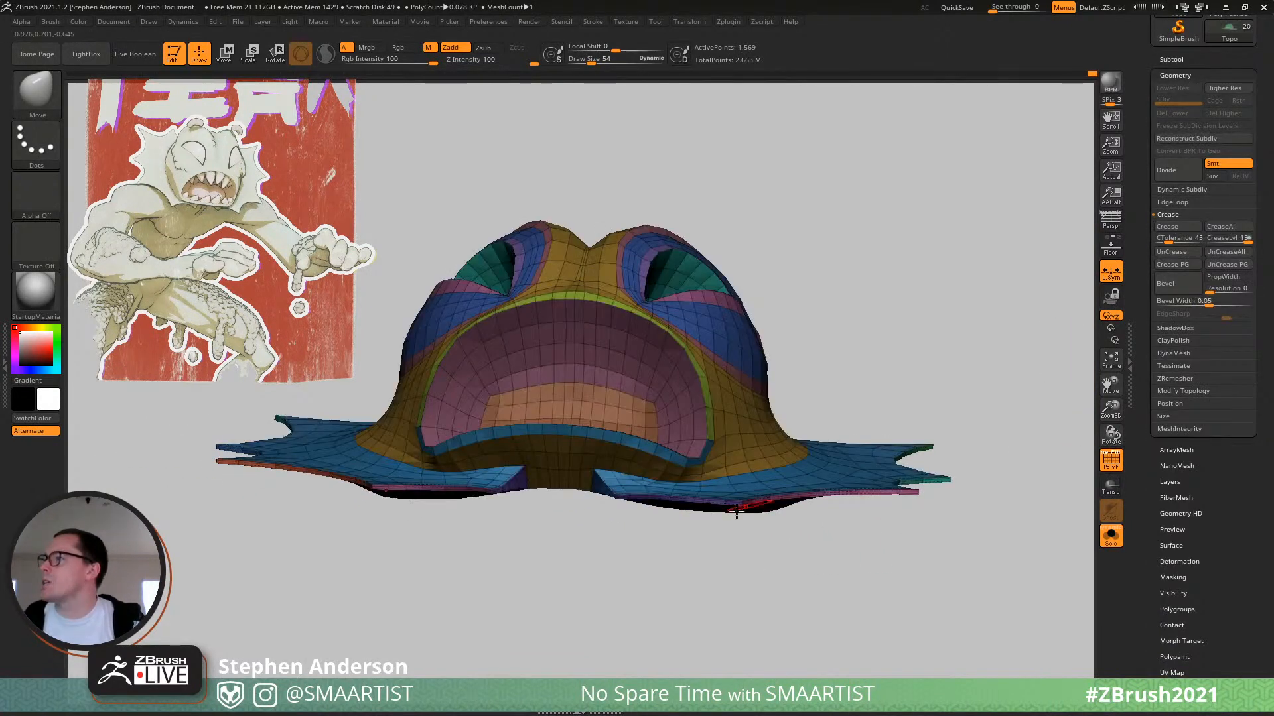
Inspect the creased fin rims on the smoothed head, especially where the fin's upper end meets the skull.
{"action": "right_click_drag", "start_coordinate": [656, 487], "coordinate": [668, 583]}
{"action": "key", "text": "shift+f"}
{"action": "mouse_move", "coordinate": [878, 502]}
{"action": "right_mouse_down", "text": "ctrl"}
{"action": "mouse_move", "coordinate": [796, 412]}
{"action": "mouse_move", "coordinate": [799, 466]}
{"action": "mouse_move", "coordinate": [762, 455]}
{"action": "mouse_move", "coordinate": [807, 421]}
{"action": "mouse_move", "coordinate": [808, 399]}
{"action": "mouse_move", "coordinate": [762, 406]}
{"action": "mouse_move", "coordinate": [831, 463]}
{"action": "right_mouse_up", "text": "ctrl"}
{"action": "right_click_drag", "start_coordinate": [783, 405], "coordinate": [750, 444]}
{"action": "mouse_move", "coordinate": [750, 378]}
{"action": "right_mouse_down", "text": "ctrl"}
{"action": "mouse_move", "coordinate": [765, 410]}
{"action": "mouse_move", "coordinate": [750, 384]}
{"action": "right_mouse_up", "text": "ctrl"}
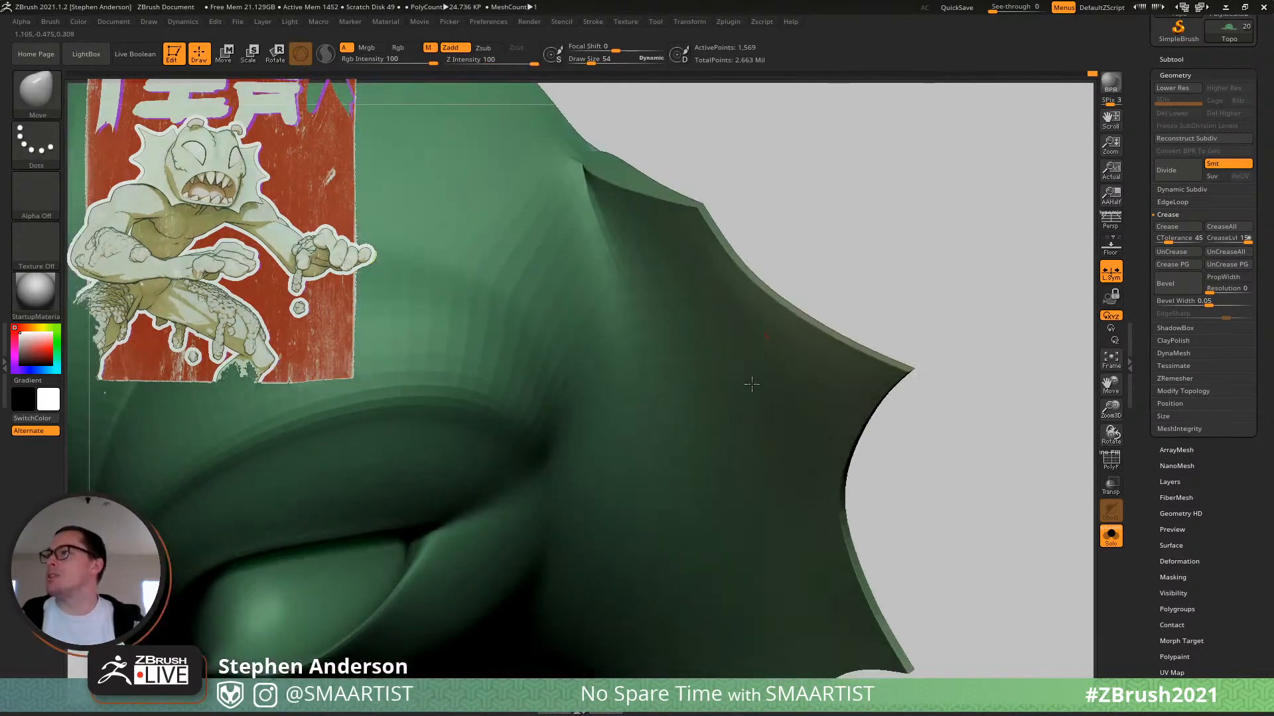
{"action": "right_click_drag", "start_coordinate": [570, 152], "coordinate": [676, 410], "text": "alt"}
{"action": "key", "text": "shift+f"}
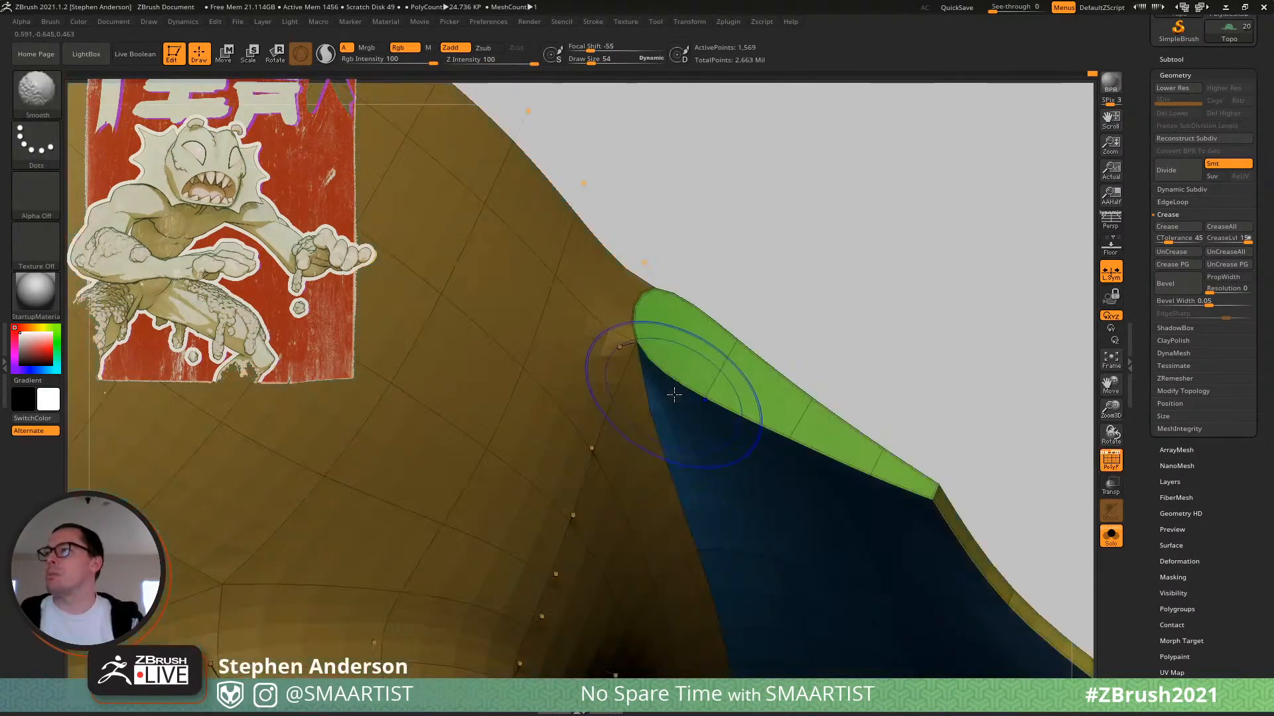
Turn off Dynamic Subdiv and set the ZModeler edge action to Crease at the junction of the fin rim and skull.
{"action": "key", "text": "shift+d"}
{"action": "key", "text": "b"}
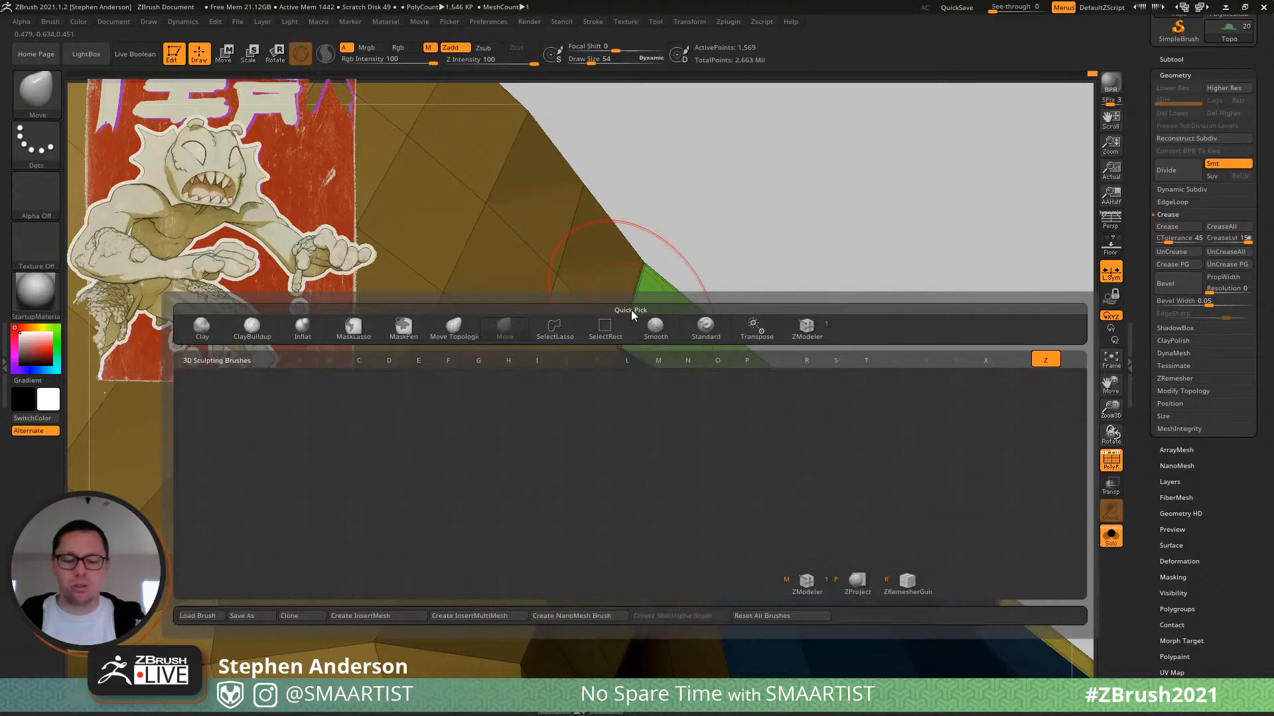
{"action": "key", "text": "z"}
{"action": "key", "text": "m"}
{"action": "key", "text": "space"}
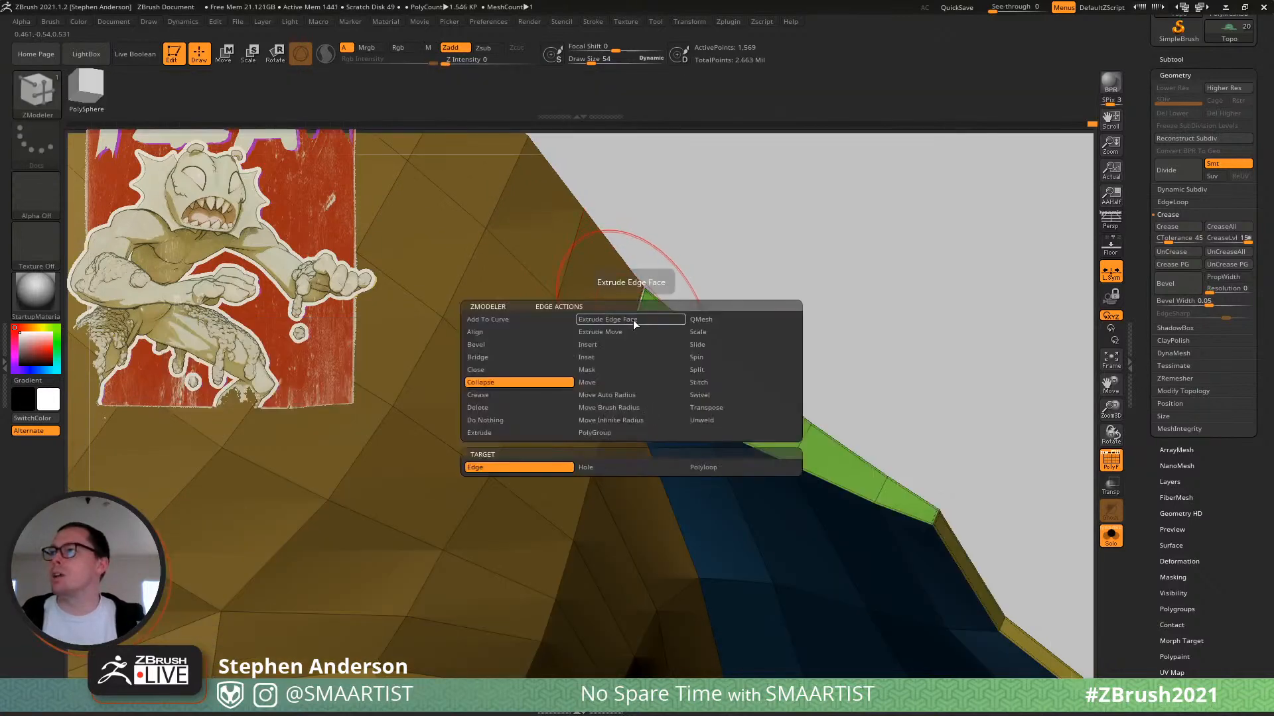
{"action": "left_click", "coordinate": [492, 395]}
{"action": "right_click_drag", "start_coordinate": [623, 333], "coordinate": [494, 292], "text": "ctrl"}
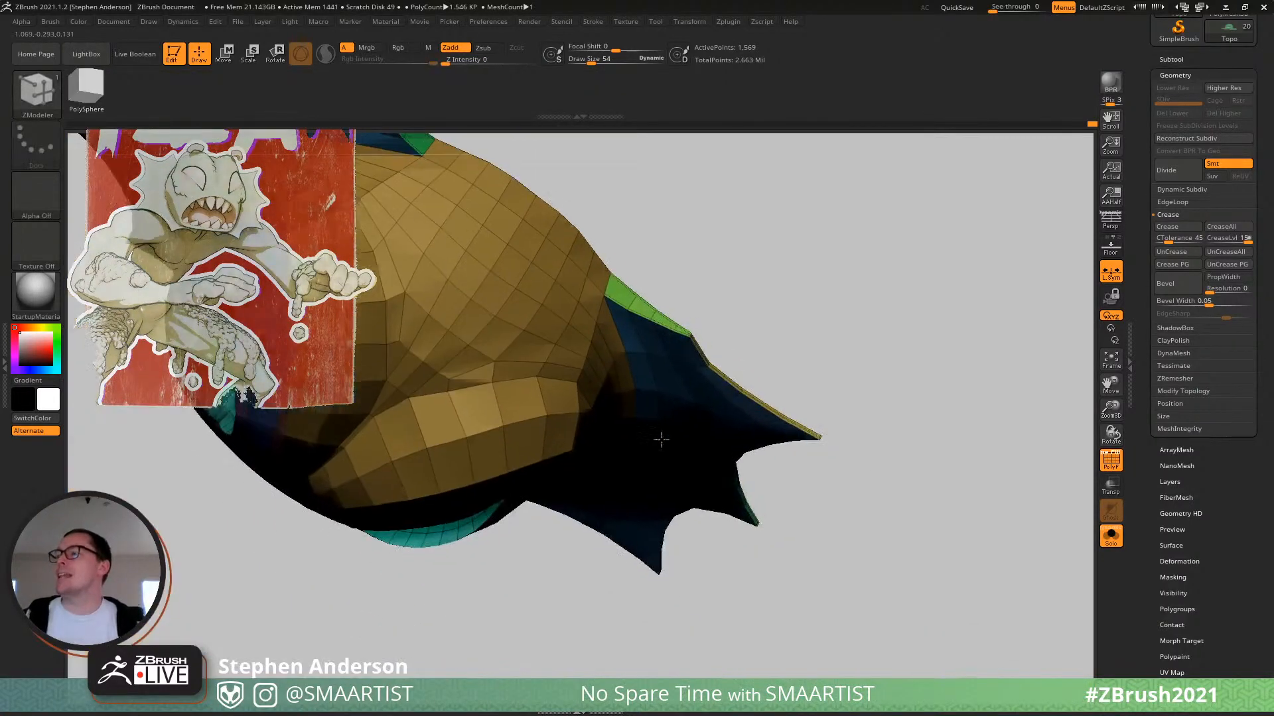
{"action": "mouse_move", "coordinate": [659, 441]}
{"action": "right_mouse_down"}
{"action": "mouse_move", "coordinate": [671, 341]}
{"action": "mouse_move", "coordinate": [653, 305]}
{"action": "right_mouse_up"}
{"action": "right_click_drag", "start_coordinate": [599, 267], "coordinate": [615, 336], "text": "ctrl"}
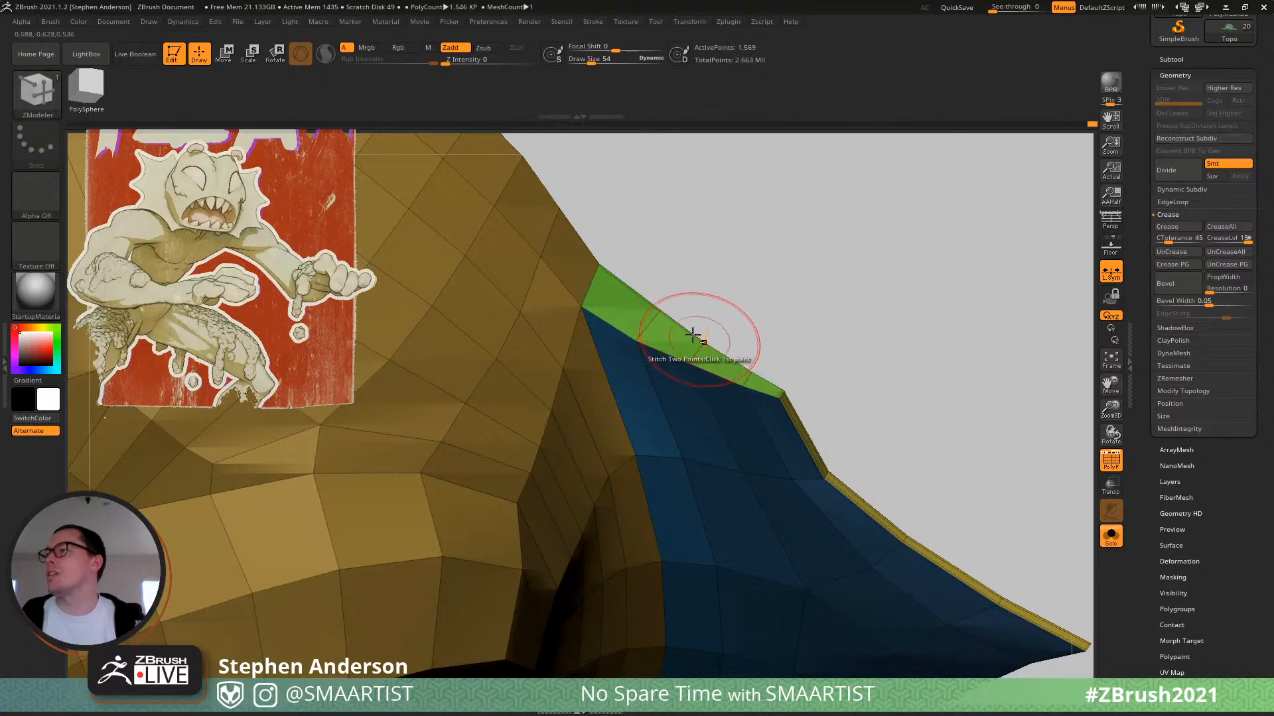
Examine the fin's lower end beneath the lower lip in both smoothed and low-poly display from several angles.
{"action": "key", "text": "d"}
{"action": "mouse_move", "coordinate": [706, 449]}
{"action": "right_mouse_down"}
{"action": "mouse_move", "coordinate": [677, 421]}
{"action": "mouse_move", "coordinate": [698, 418]}
{"action": "mouse_move", "coordinate": [673, 421]}
{"action": "mouse_move", "coordinate": [691, 384]}
{"action": "right_mouse_up"}
{"action": "key", "text": "shift+f"}
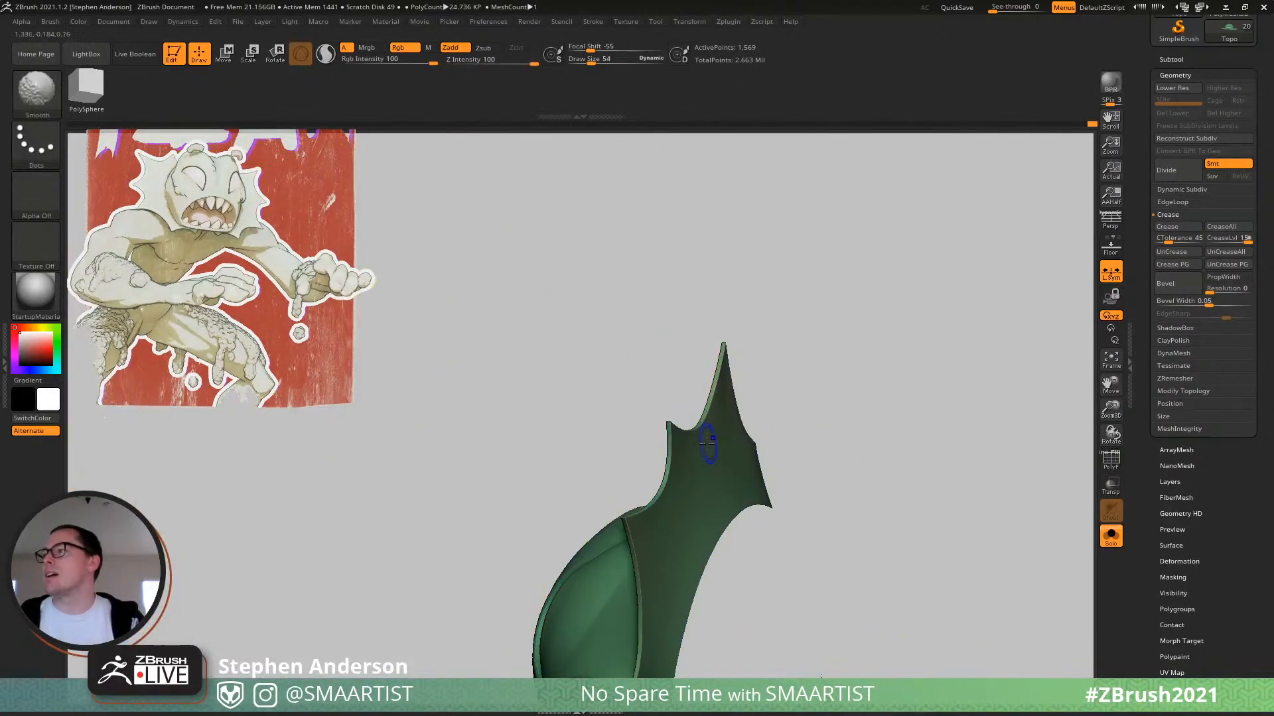
{"action": "mouse_move", "coordinate": [706, 440]}
{"action": "right_mouse_down"}
{"action": "mouse_move", "coordinate": [784, 520]}
{"action": "mouse_move", "coordinate": [717, 300]}
{"action": "mouse_move", "coordinate": [699, 378]}
{"action": "mouse_move", "coordinate": [691, 630]}
{"action": "mouse_move", "coordinate": [715, 431]}
{"action": "mouse_move", "coordinate": [690, 492]}
{"action": "mouse_move", "coordinate": [630, 509]}
{"action": "right_mouse_up"}
{"action": "key", "text": "shift+d"}
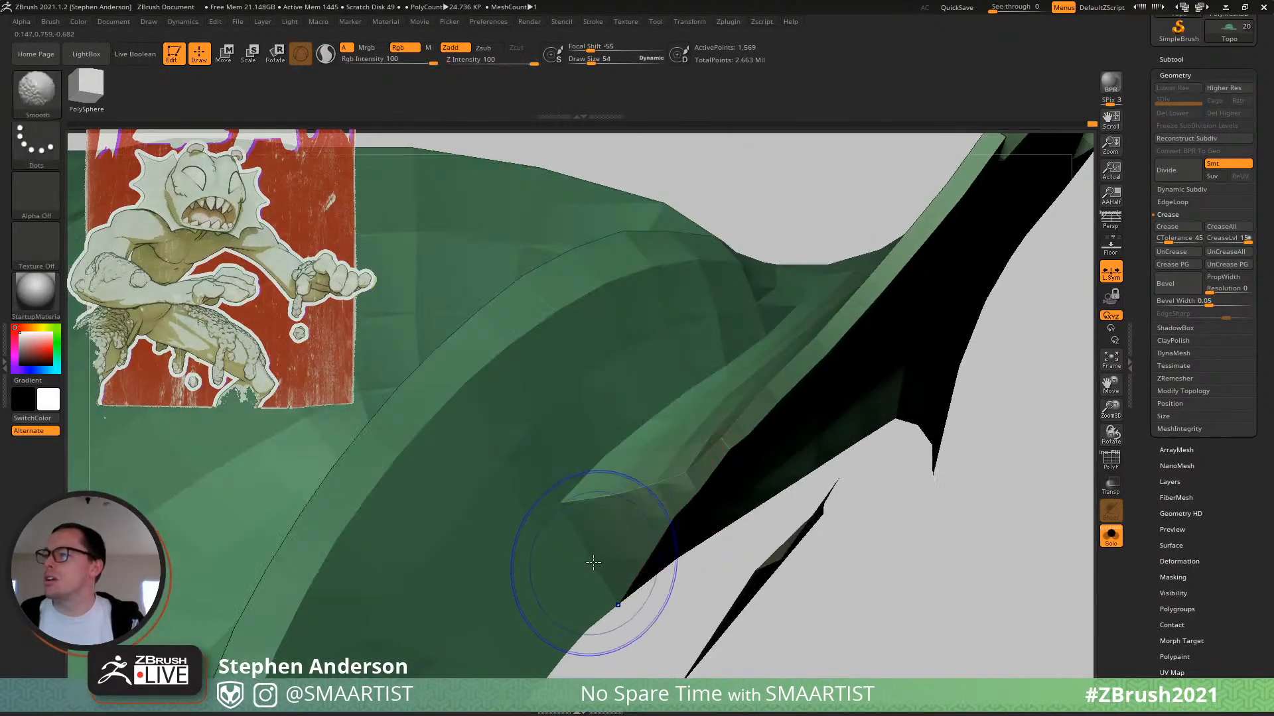
{"action": "key", "text": "space"}
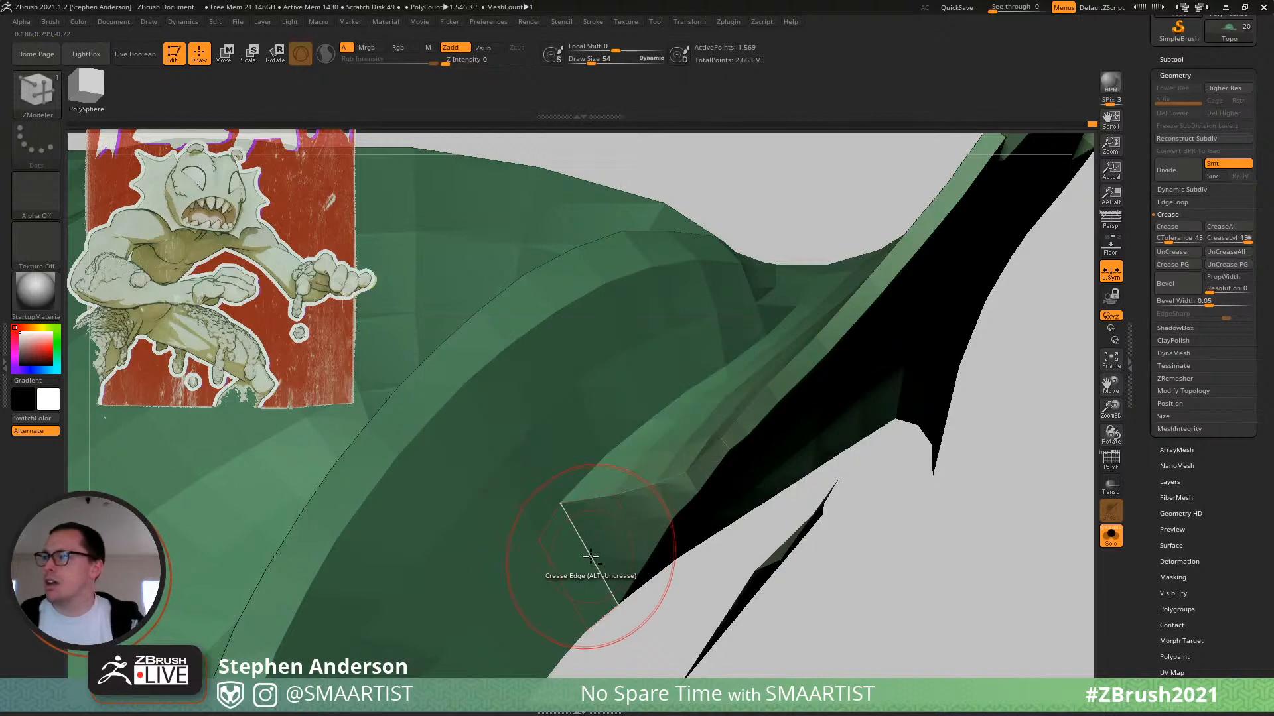
{"action": "key", "text": "shift+f"}
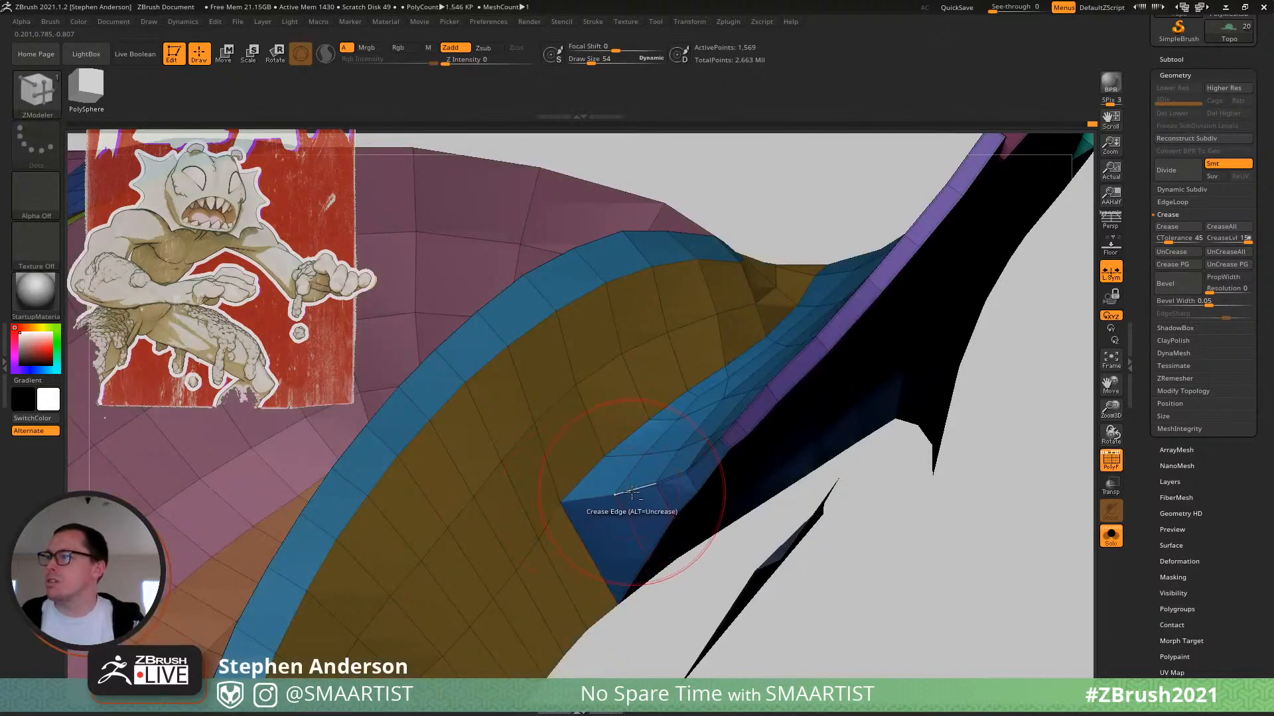
{"action": "mouse_move", "coordinate": [703, 458]}
{"action": "right_mouse_down"}
{"action": "mouse_move", "coordinate": [702, 491]}
{"action": "mouse_move", "coordinate": [697, 464]}
{"action": "right_mouse_up"}
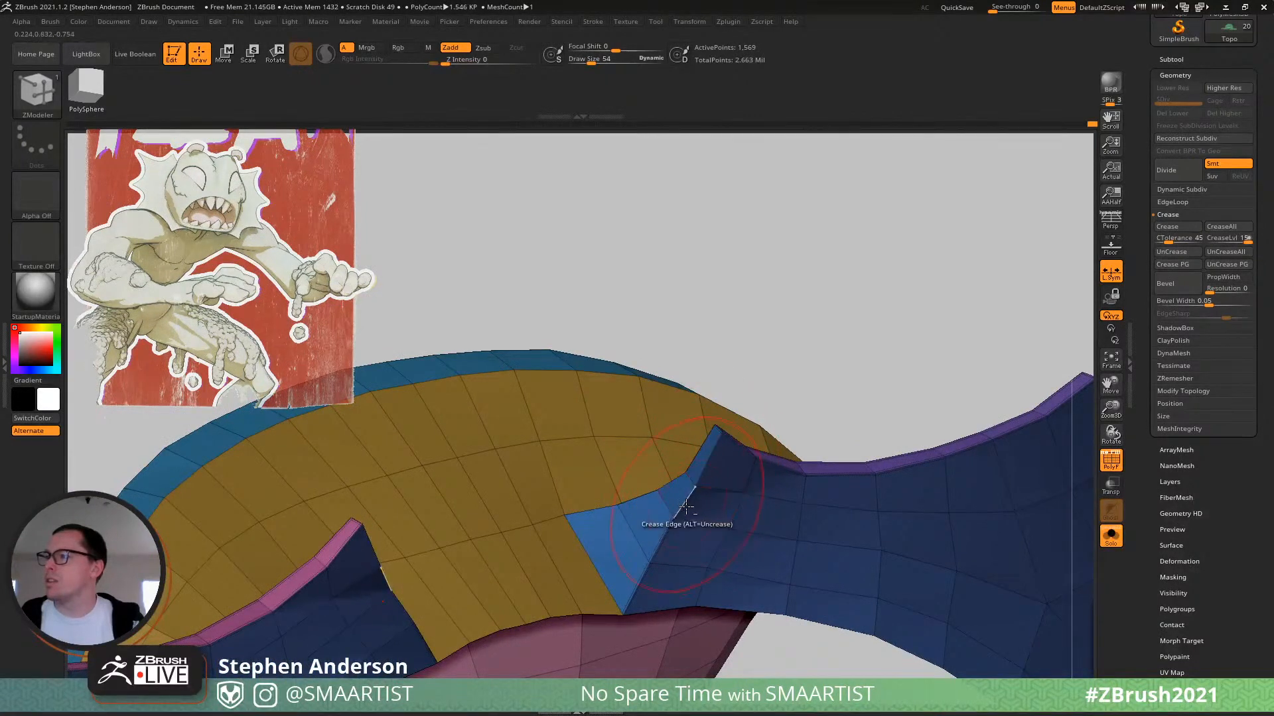
{"action": "right_click_drag", "start_coordinate": [676, 506], "coordinate": [712, 515]}
Switch to the Move brush with draw size 14 and turn on Dynamic Subdiv at the fin's lower tip.
{"action": "key", "text": "b"}
{"action": "key", "text": "m"}
{"action": "key", "text": "v"}
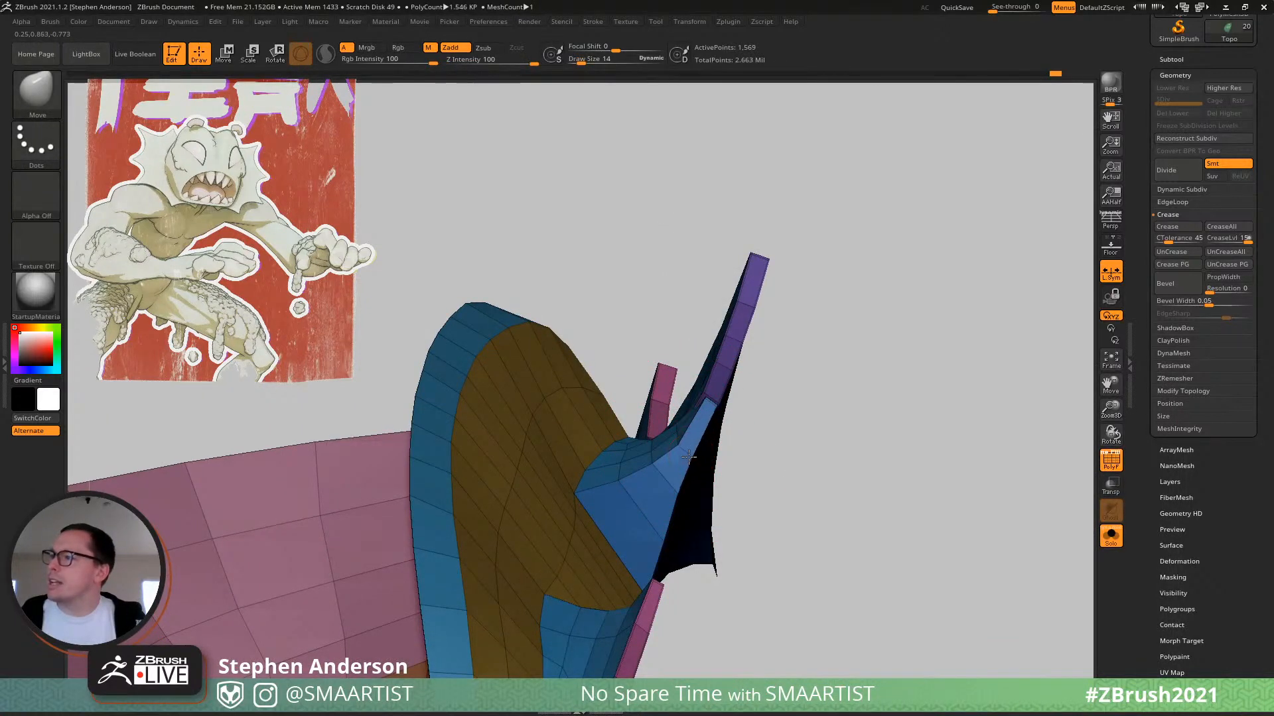
{"action": "right_click_drag", "start_coordinate": [688, 456], "coordinate": [711, 450]}
{"action": "key", "text": "d"}
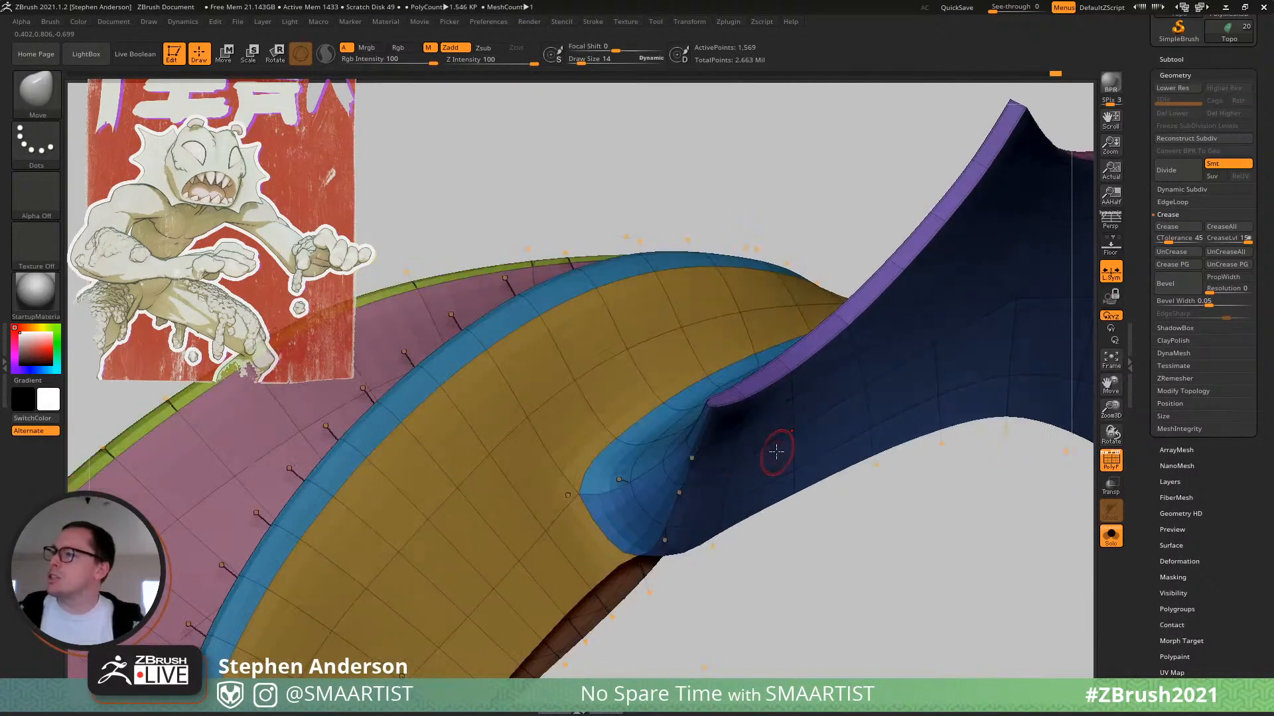
Set the crease level to 1 and review the fin edges on the smoothed head with the polyframe hidden.
{"action": "right_click_drag", "start_coordinate": [816, 386], "coordinate": [787, 346], "text": "ctrl"}
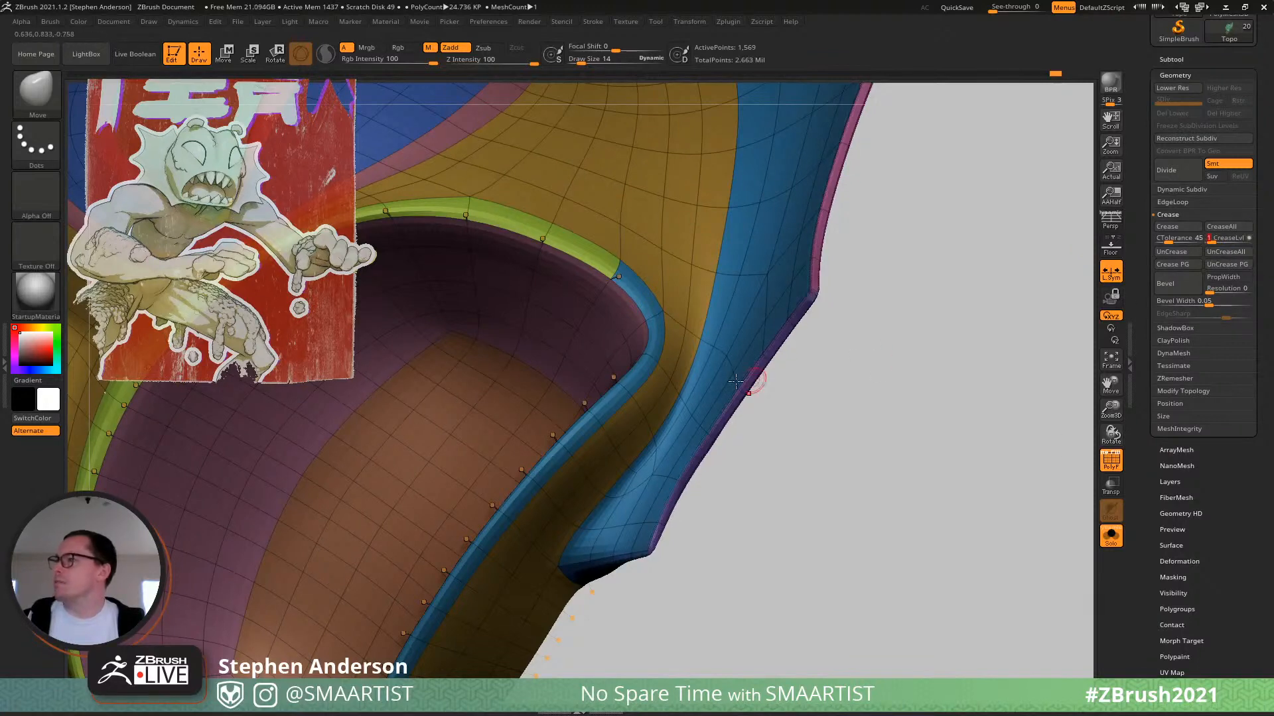
{"action": "mouse_move", "coordinate": [778, 272]}
{"action": "right_mouse_down"}
{"action": "mouse_move", "coordinate": [904, 276]}
{"action": "mouse_move", "coordinate": [833, 233]}
{"action": "mouse_move", "coordinate": [839, 335]}
{"action": "mouse_move", "coordinate": [788, 281]}
{"action": "mouse_move", "coordinate": [791, 252]}
{"action": "mouse_move", "coordinate": [799, 312]}
{"action": "right_mouse_up"}
{"action": "key", "text": "shift+f"}
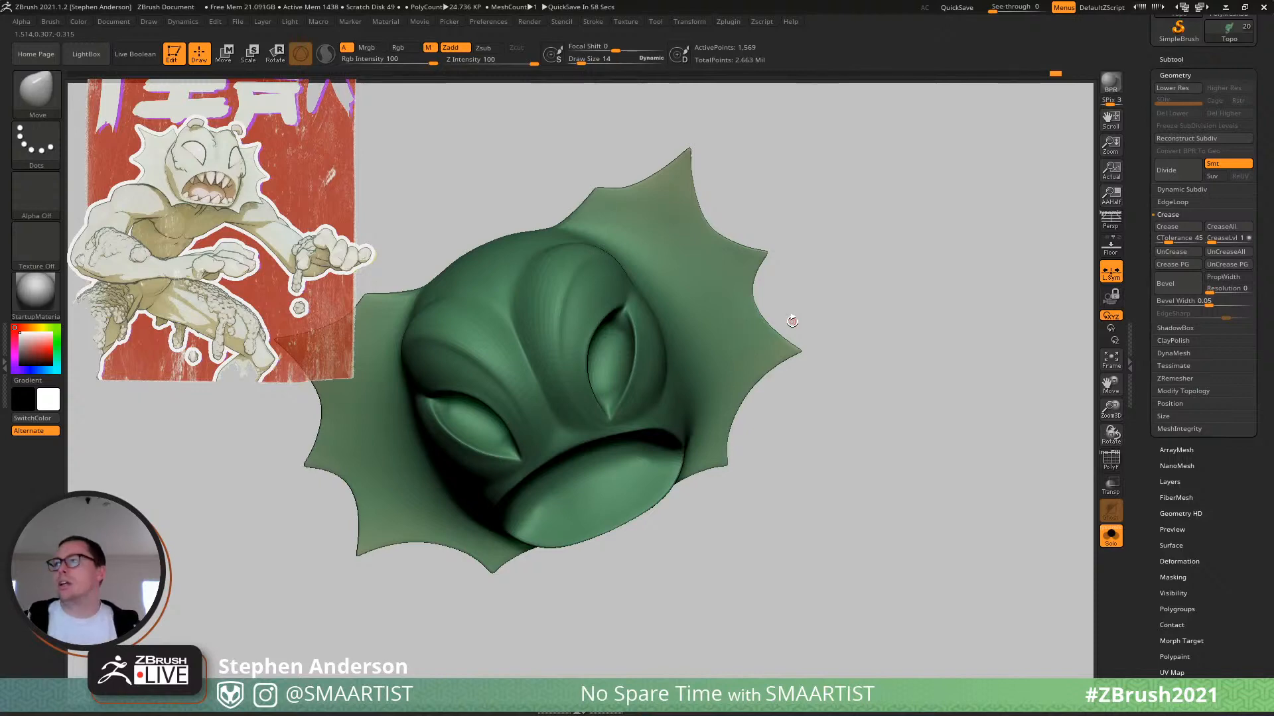
Zoom in on the eye with the polyframe shown and set the ZModeler Crease action's target to EdgeLoop Partial.
{"action": "mouse_move", "coordinate": [715, 380]}
{"action": "right_mouse_down"}
{"action": "mouse_move", "coordinate": [813, 401]}
{"action": "mouse_move", "coordinate": [805, 250]}
{"action": "mouse_move", "coordinate": [824, 250]}
{"action": "mouse_move", "coordinate": [794, 375]}
{"action": "mouse_move", "coordinate": [723, 438]}
{"action": "mouse_move", "coordinate": [760, 330]}
{"action": "right_mouse_up"}
{"action": "right_click_drag", "start_coordinate": [604, 291], "coordinate": [612, 404], "text": "ctrl"}
{"action": "key", "text": "shift+f"}
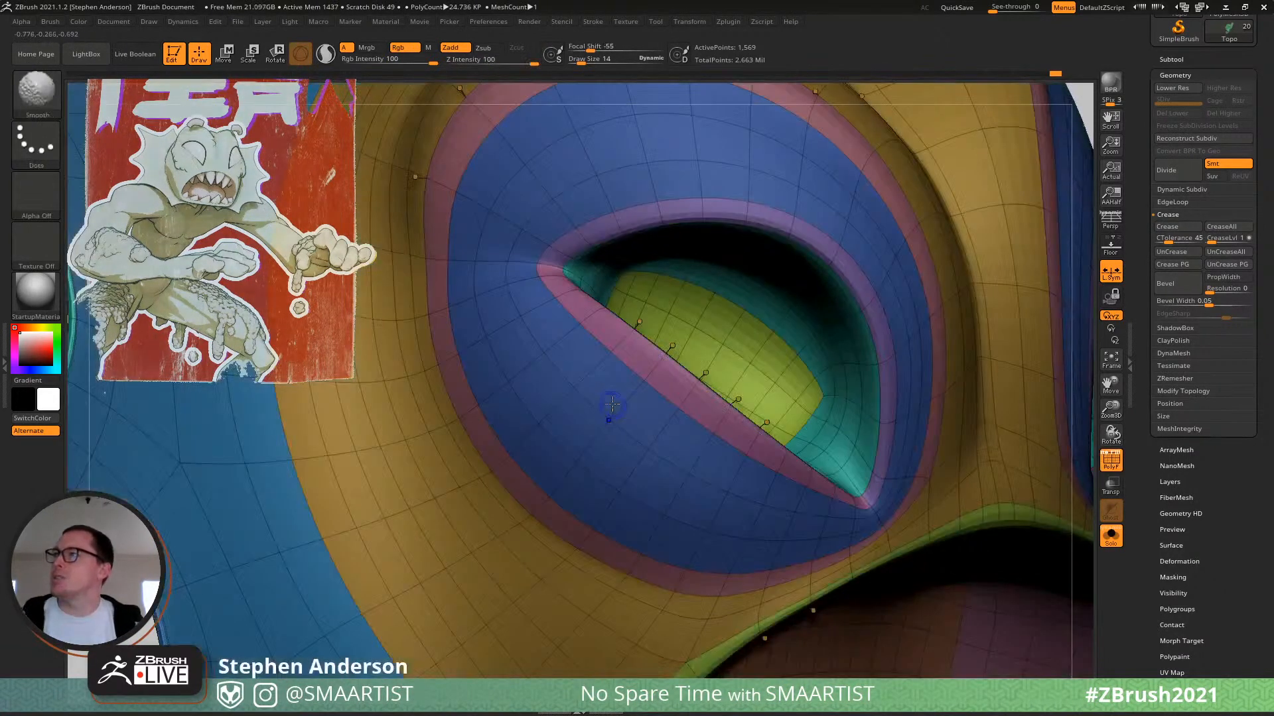
{"action": "key", "text": "b"}
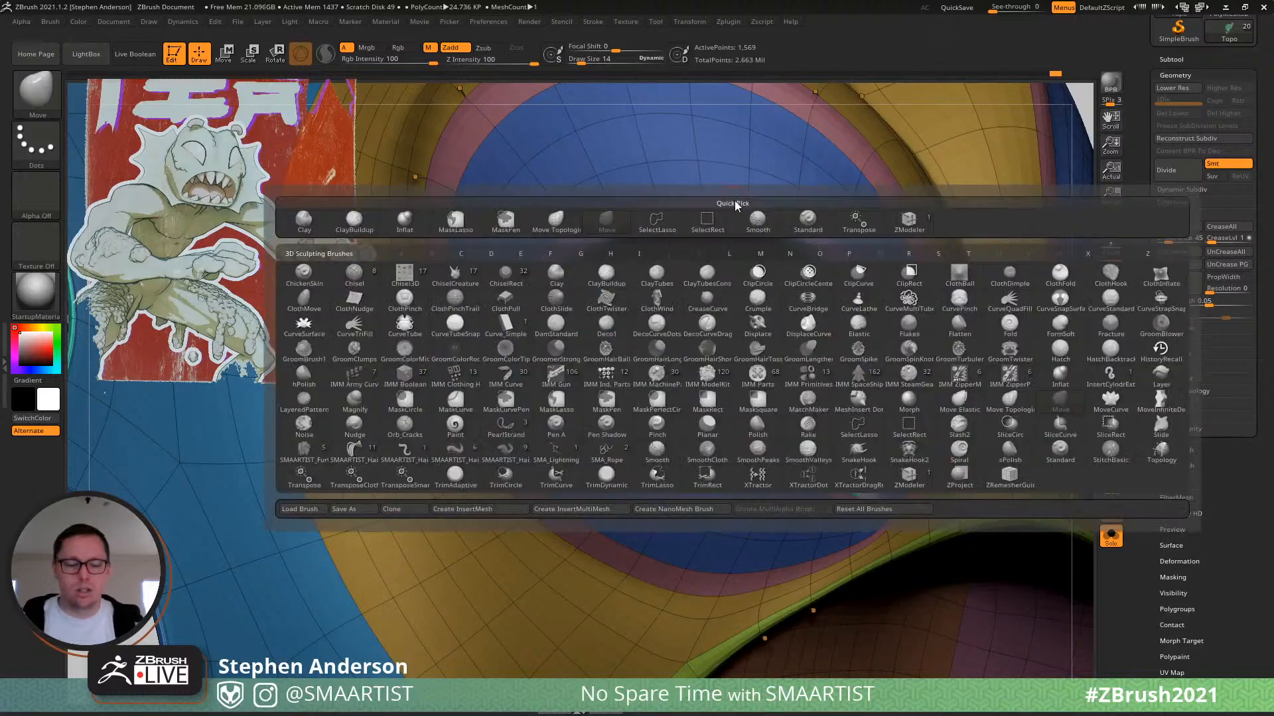
{"action": "key", "text": "z"}
{"action": "key", "text": "m"}
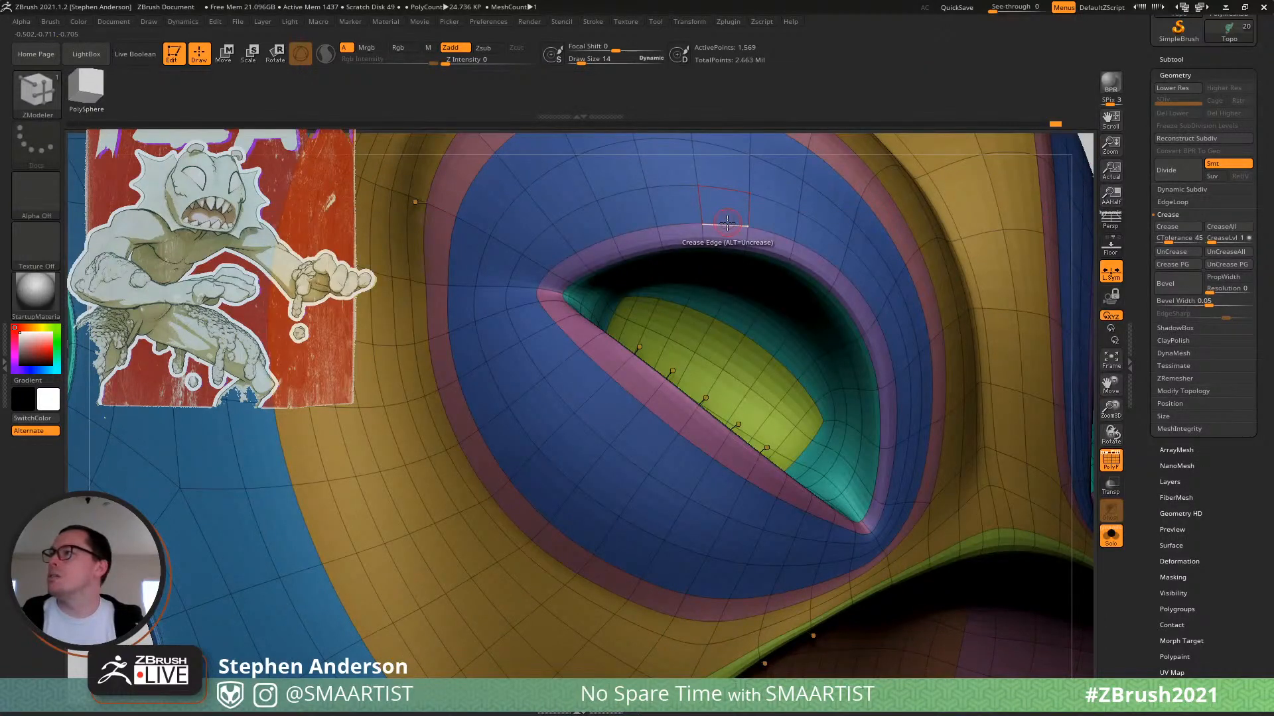
{"action": "key", "text": "space"}
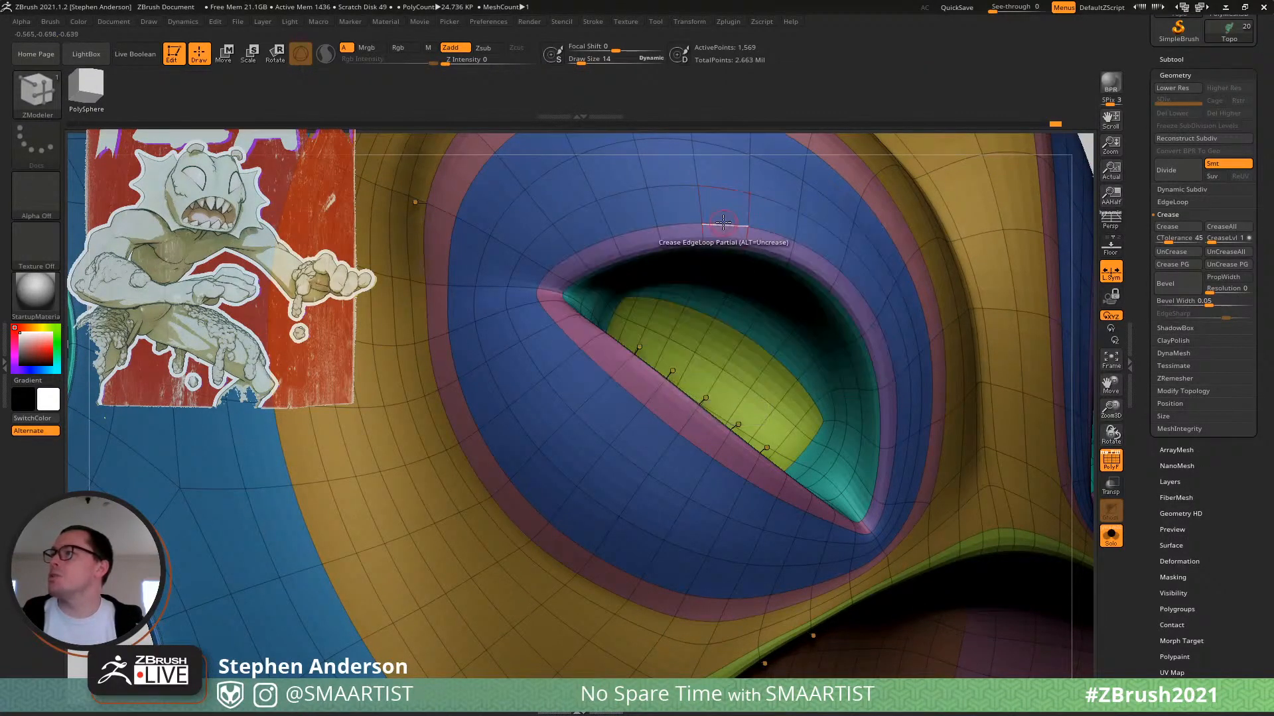
Review the smoothed eyelids without the polyframe, and zoom in on the outer eye corner's low-poly edges.
{"action": "mouse_move", "coordinate": [776, 248]}
{"action": "right_mouse_down"}
{"action": "mouse_move", "coordinate": [833, 228]}
{"action": "mouse_move", "coordinate": [677, 275]}
{"action": "mouse_move", "coordinate": [759, 260]}
{"action": "right_mouse_up"}
{"action": "key", "text": "shift+f"}
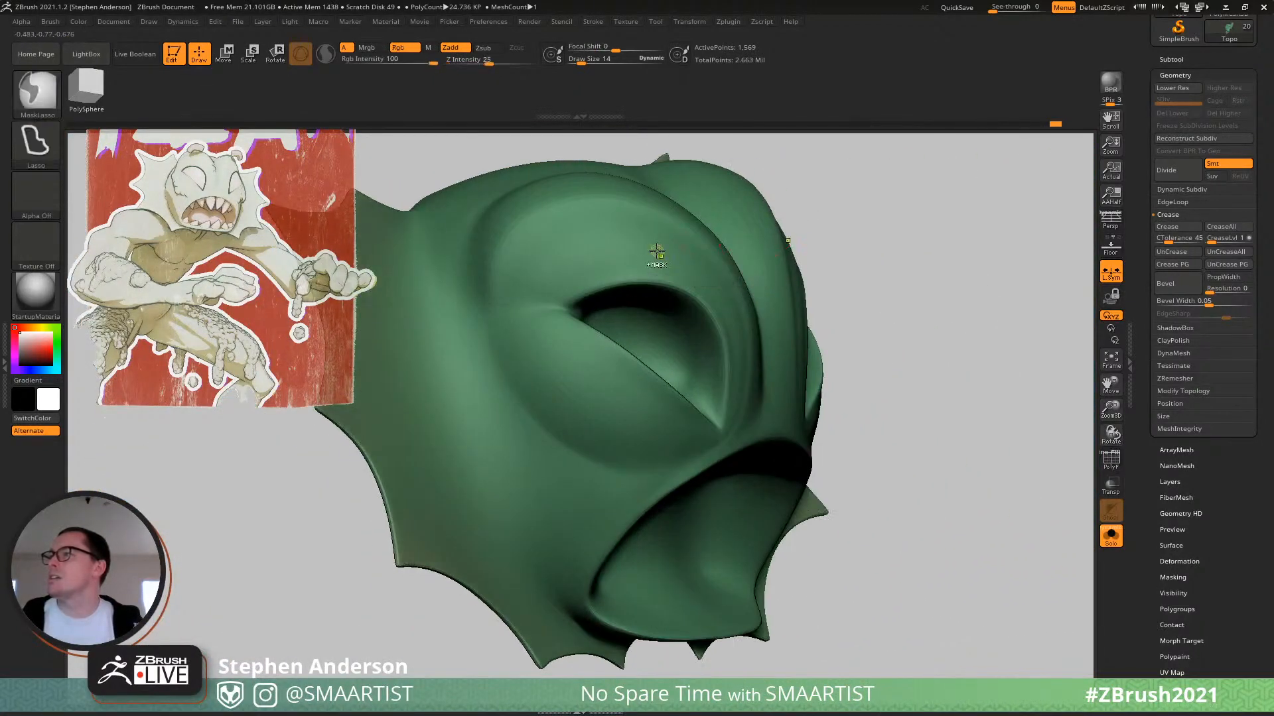
{"action": "mouse_move", "coordinate": [657, 257]}
{"action": "right_mouse_down", "text": "ctrl"}
{"action": "mouse_move", "coordinate": [719, 284]}
{"action": "mouse_move", "coordinate": [616, 311]}
{"action": "mouse_move", "coordinate": [566, 349]}
{"action": "mouse_move", "coordinate": [498, 329]}
{"action": "mouse_move", "coordinate": [520, 347]}
{"action": "mouse_move", "coordinate": [524, 303]}
{"action": "mouse_move", "coordinate": [552, 310]}
{"action": "mouse_move", "coordinate": [640, 391]}
{"action": "right_mouse_up", "text": "ctrl"}
{"action": "key", "text": "shift+f"}
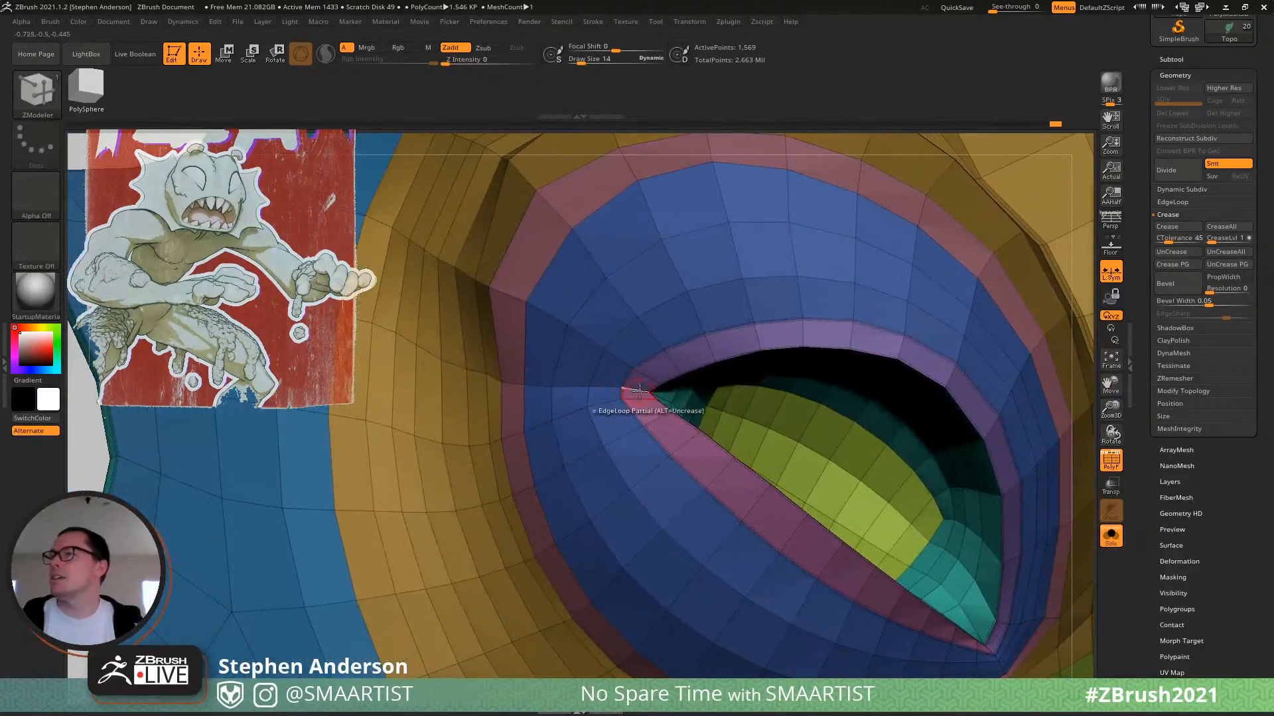
Isolate the eyelid polygroups, grow the visible area to study the outer eye corner, and show the whole head again.
{"action": "left_click", "coordinate": [618, 387], "text": "ctrl+shift"}
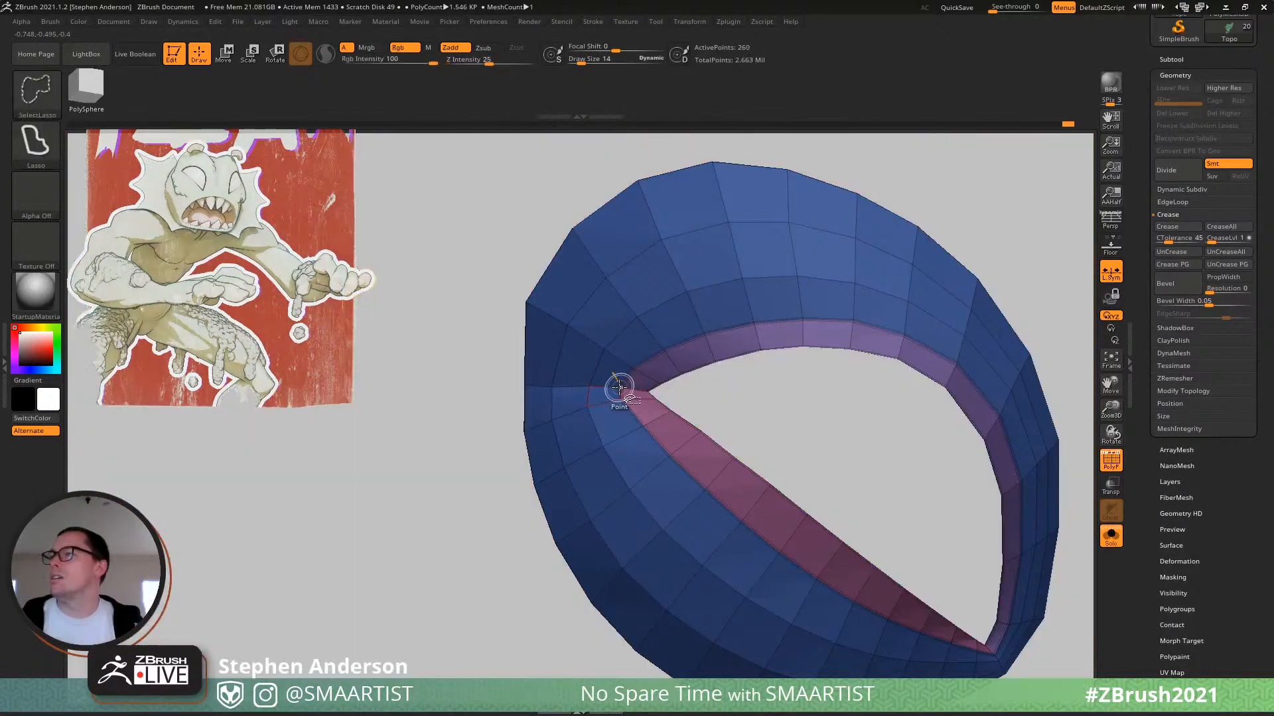
{"action": "key", "text": "ctrl+shift+x"}
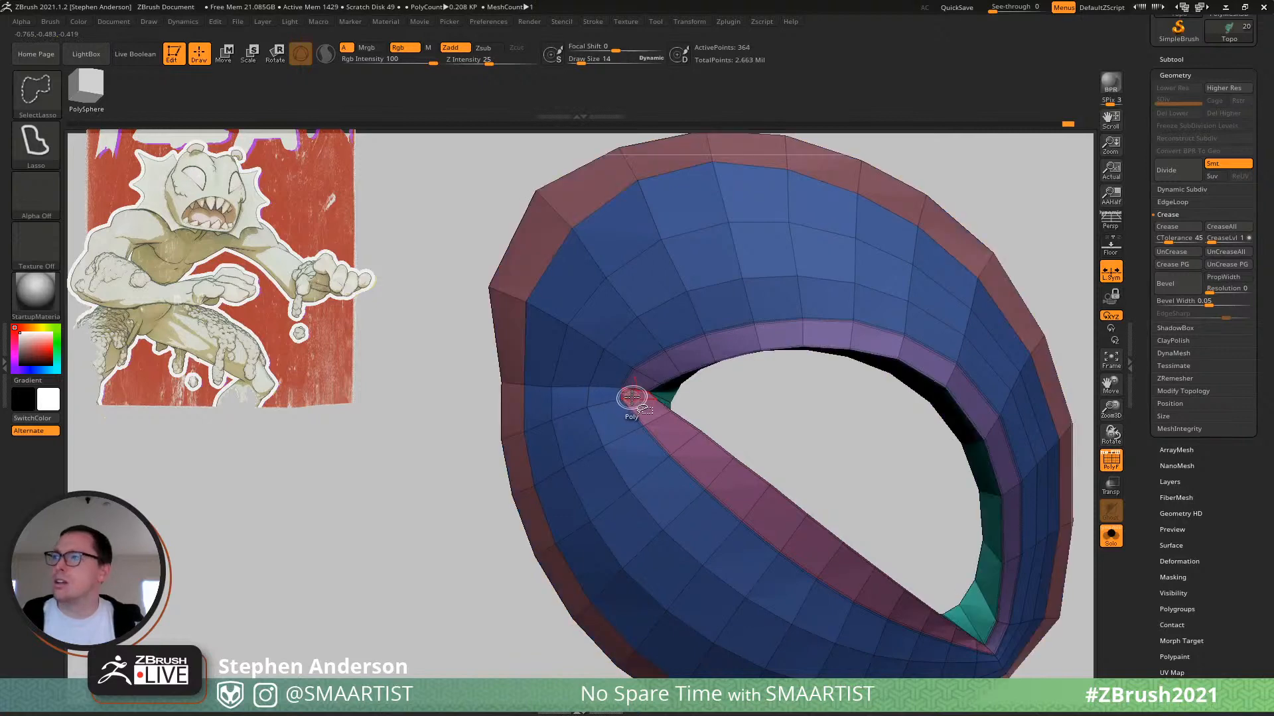
{"action": "key", "text": "ctrl+shift+x"}
{"action": "key", "text": "ctrl+z"}
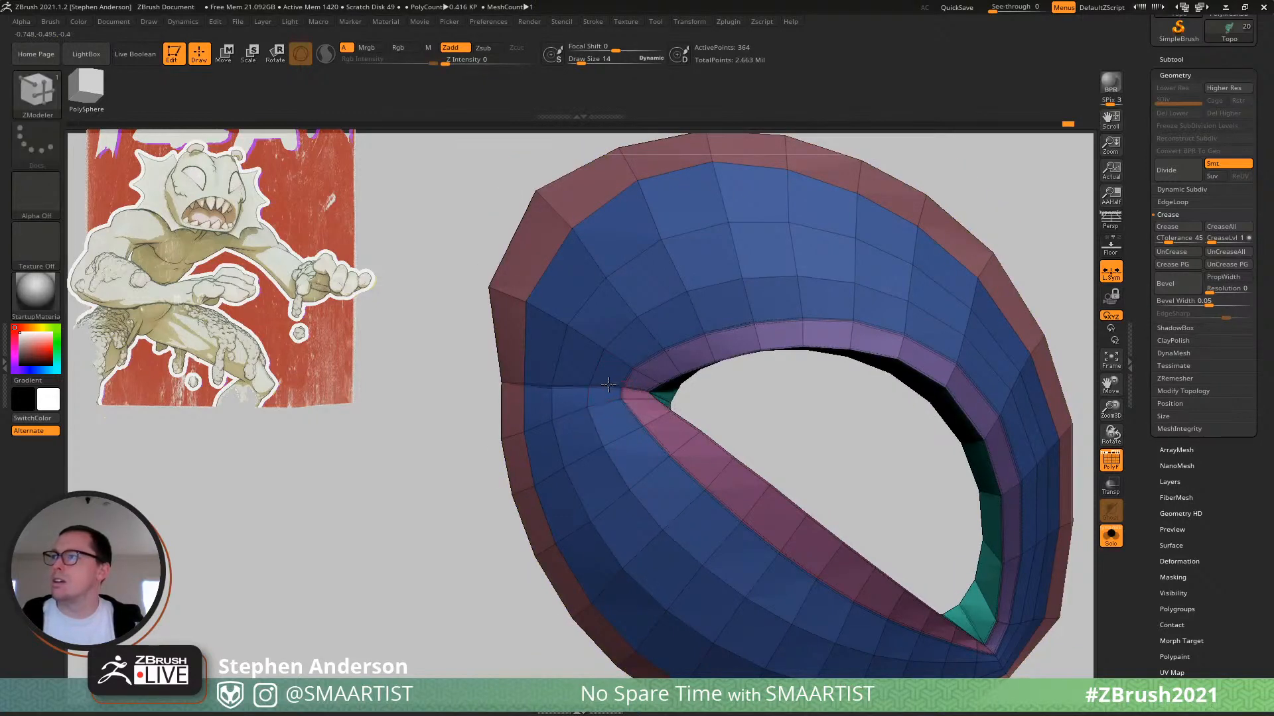
{"action": "right_click_drag", "start_coordinate": [664, 394], "coordinate": [633, 391]}
{"action": "right_click_drag", "start_coordinate": [633, 392], "coordinate": [673, 363], "text": "ctrl"}
{"action": "left_click", "coordinate": [707, 407], "text": "ctrl+shift"}
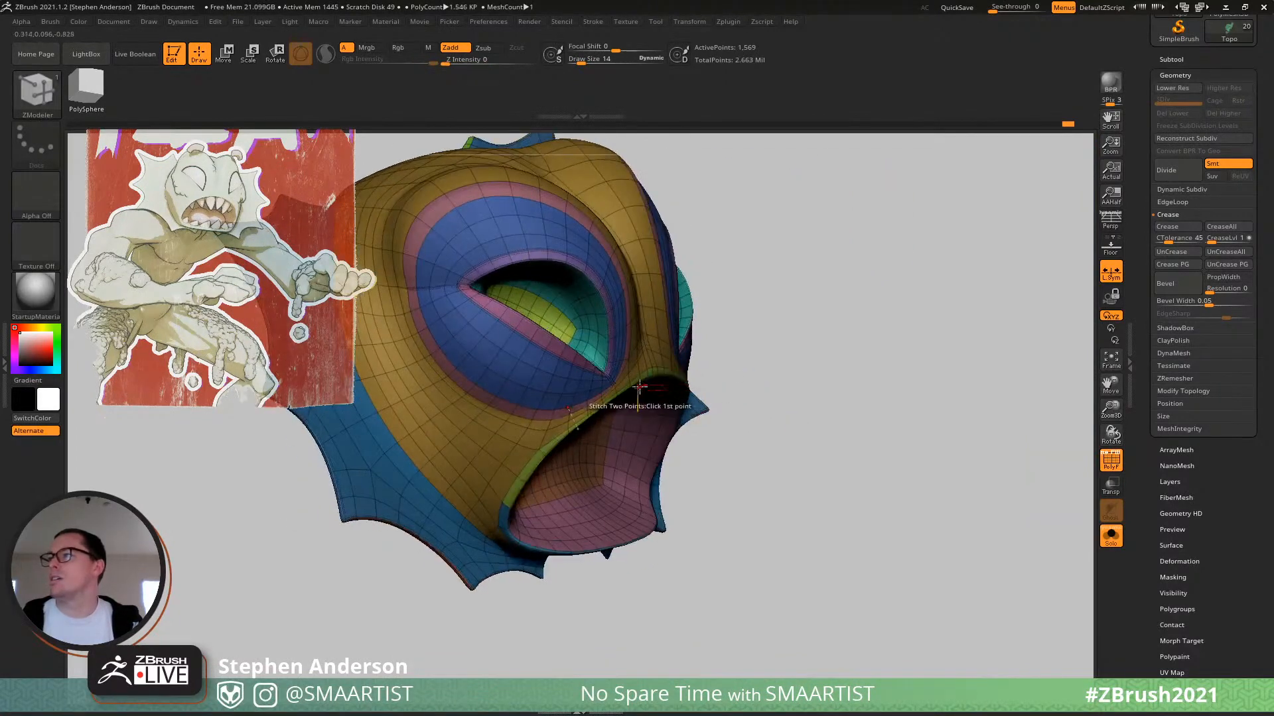
View the whole head smoothed with the polyframe hidden, checking the eyelids and fins from the front.
{"action": "key", "text": "d"}
{"action": "key", "text": "shift+f"}
{"action": "right_click_drag", "start_coordinate": [544, 334], "coordinate": [692, 413], "text": "alt"}
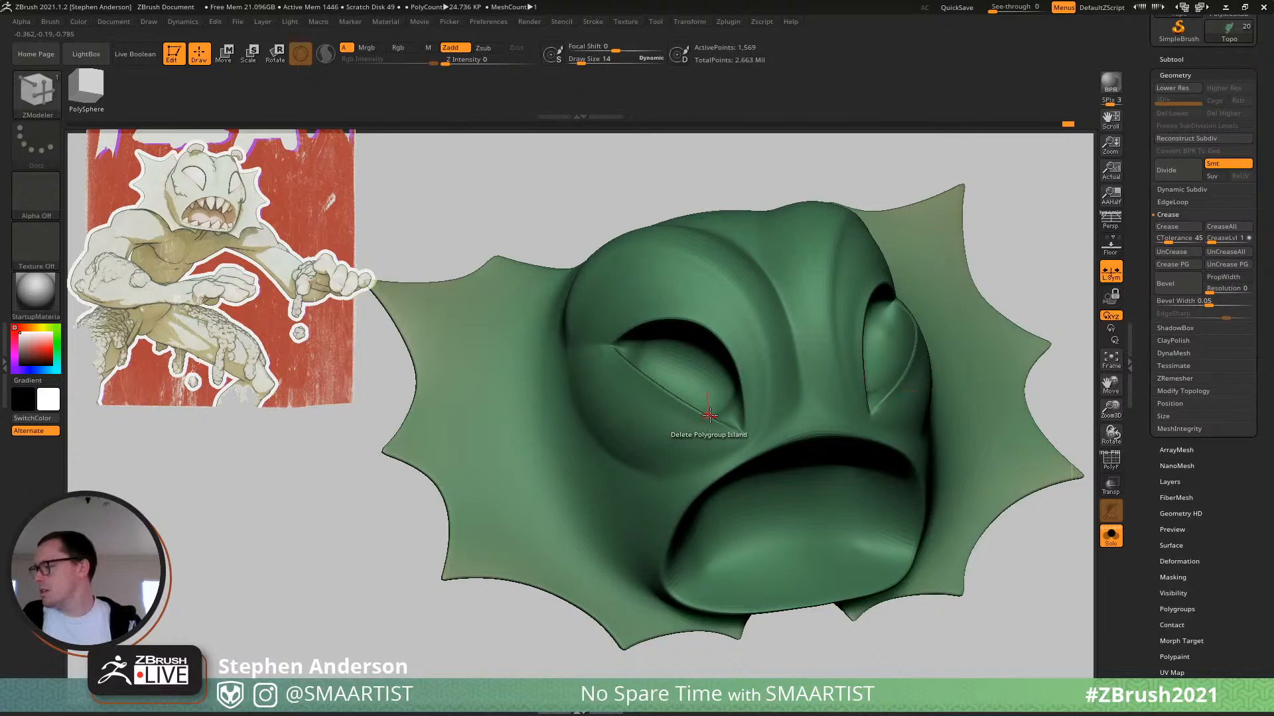
Examine the smoothed eyelids up close with the polyframe shown, and compare them with the low-poly level.
{"action": "right_click_drag", "start_coordinate": [695, 391], "coordinate": [723, 403]}
{"action": "right_click_drag", "start_coordinate": [723, 403], "coordinate": [702, 365], "text": "alt"}
{"action": "key", "text": "shift+f"}
{"action": "mouse_move", "coordinate": [655, 428]}
{"action": "right_mouse_down"}
{"action": "mouse_move", "coordinate": [669, 406]}
{"action": "mouse_move", "coordinate": [673, 450]}
{"action": "right_mouse_up"}
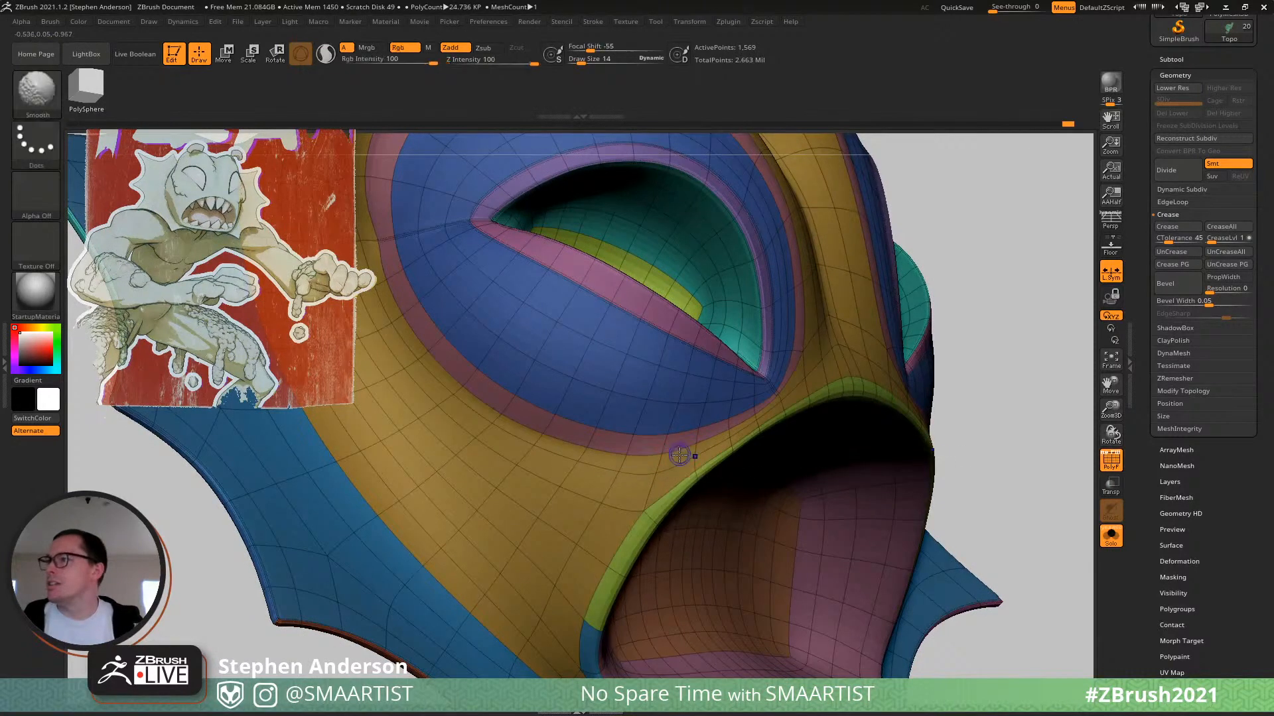
{"action": "key", "text": "shift+d"}
{"action": "right_click_drag", "start_coordinate": [704, 459], "coordinate": [790, 481], "text": "alt"}
{"action": "right_click_drag", "start_coordinate": [853, 223], "coordinate": [791, 370], "text": "alt"}
Compare the smoothed and low-poly levels of the eyelids and mouth from the front, with and without the polyframe.
{"action": "key", "text": "d"}
{"action": "key", "text": "shift+f"}
{"action": "key", "text": "shift+f"}
{"action": "mouse_move", "coordinate": [736, 290]}
{"action": "right_mouse_down"}
{"action": "mouse_move", "coordinate": [684, 388]}
{"action": "mouse_move", "coordinate": [707, 345]}
{"action": "mouse_move", "coordinate": [883, 450]}
{"action": "mouse_move", "coordinate": [863, 435]}
{"action": "mouse_move", "coordinate": [838, 444]}
{"action": "mouse_move", "coordinate": [876, 515]}
{"action": "mouse_move", "coordinate": [793, 383]}
{"action": "mouse_move", "coordinate": [725, 521]}
{"action": "mouse_move", "coordinate": [677, 514]}
{"action": "mouse_move", "coordinate": [739, 499]}
{"action": "mouse_move", "coordinate": [761, 559]}
{"action": "right_mouse_up"}
{"action": "key", "text": "shift+d"}
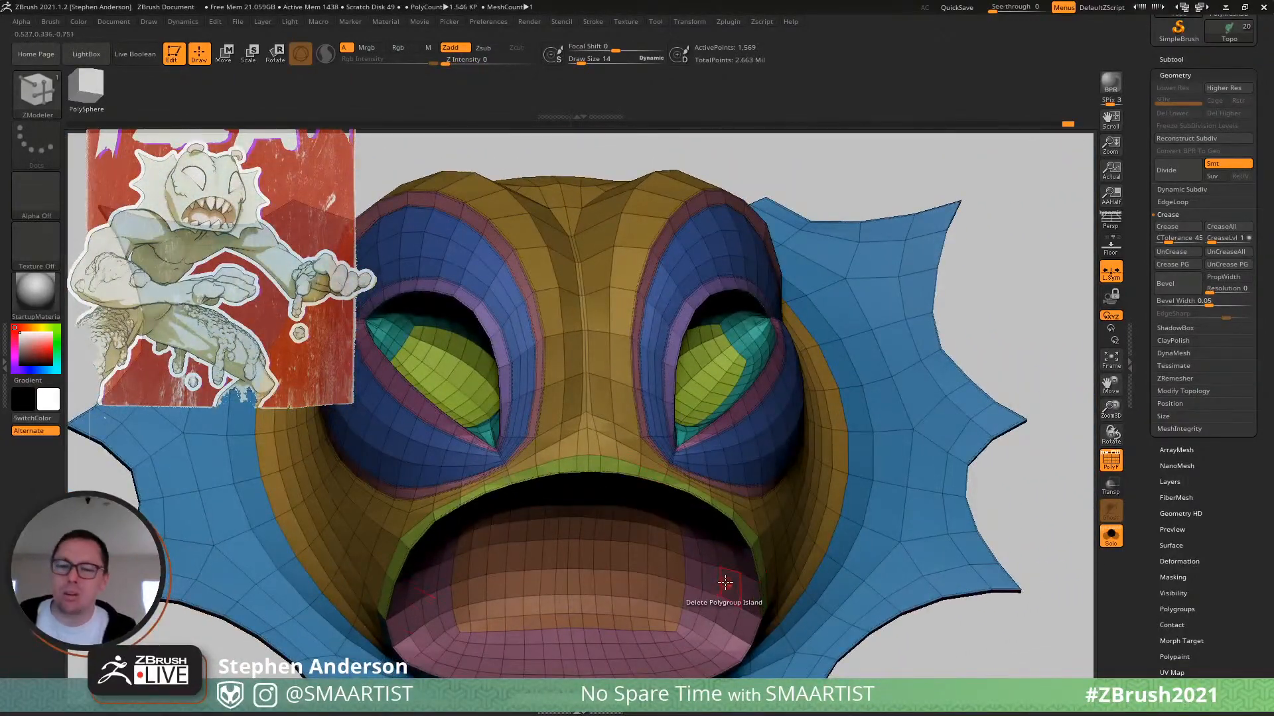
{"action": "right_click_drag", "start_coordinate": [698, 538], "coordinate": [697, 512]}
{"action": "key", "text": "d"}
{"action": "key", "text": "shift+f"}
Adjust the low-poly vertices between the inner eye corner and the mouth rim with the Move brush at draw size 12.
{"action": "mouse_move", "coordinate": [780, 572]}
{"action": "right_mouse_down", "text": "ctrl"}
{"action": "mouse_move", "coordinate": [687, 491]}
{"action": "mouse_move", "coordinate": [765, 526]}
{"action": "mouse_move", "coordinate": [860, 405]}
{"action": "mouse_move", "coordinate": [783, 408]}
{"action": "mouse_move", "coordinate": [856, 405]}
{"action": "mouse_move", "coordinate": [803, 411]}
{"action": "mouse_move", "coordinate": [839, 423]}
{"action": "mouse_move", "coordinate": [705, 397]}
{"action": "mouse_move", "coordinate": [716, 443]}
{"action": "mouse_move", "coordinate": [762, 379]}
{"action": "mouse_move", "coordinate": [743, 398]}
{"action": "mouse_move", "coordinate": [728, 387]}
{"action": "right_mouse_up", "text": "ctrl"}
{"action": "key", "text": "shift+f"}
{"action": "key", "text": "shift+d"}
{"action": "key", "text": "b"}
{"action": "key", "text": "m"}
{"action": "key", "text": "v"}
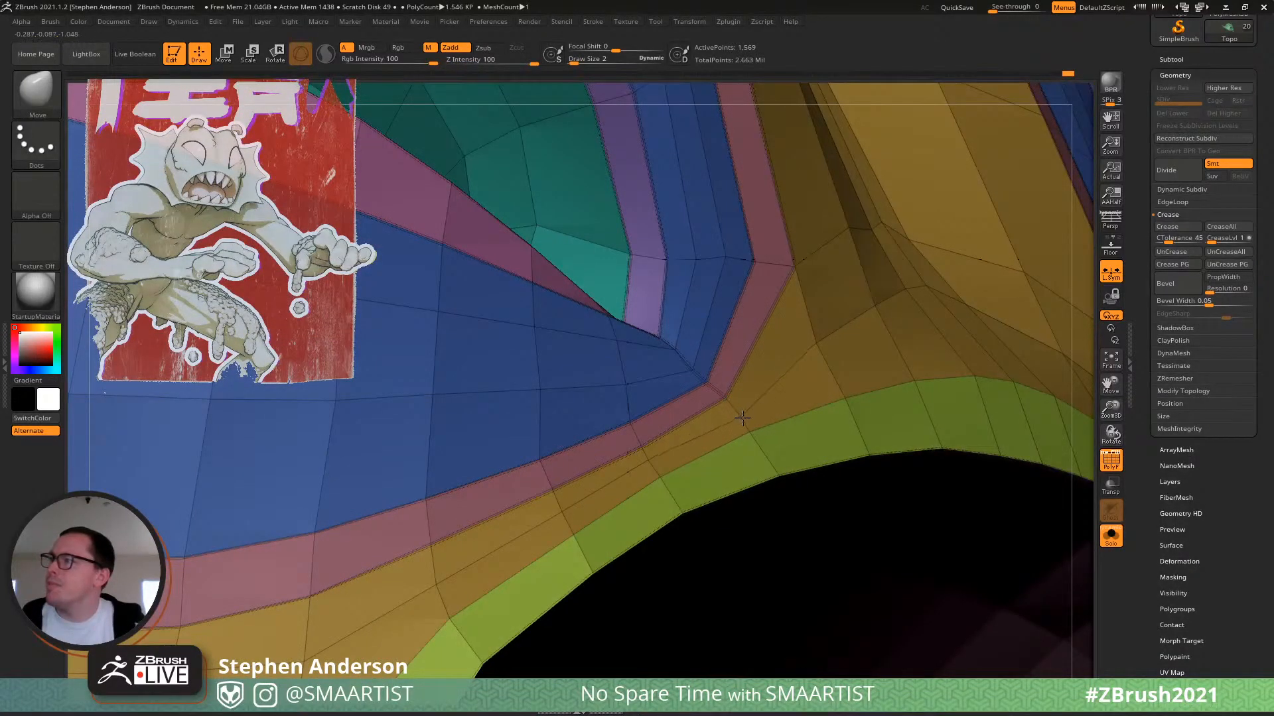
{"action": "right_click_drag", "start_coordinate": [647, 462], "coordinate": [658, 458]}
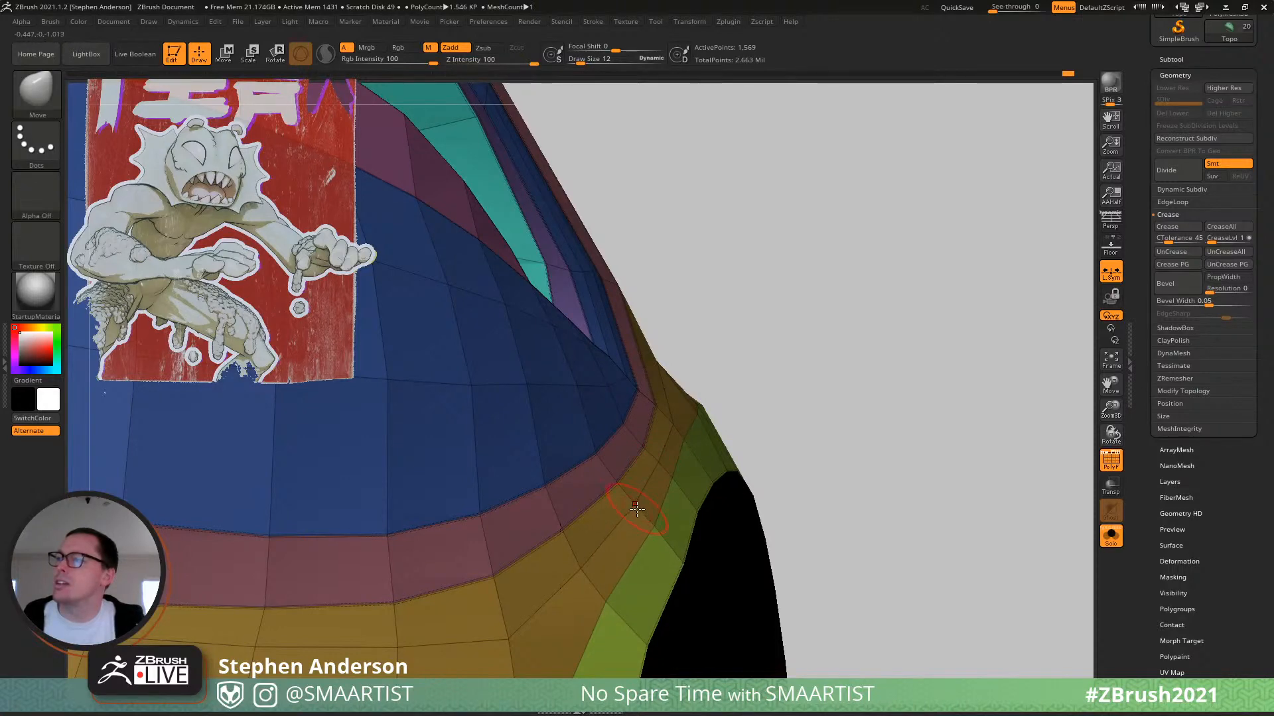
{"action": "mouse_move", "coordinate": [598, 602]}
{"action": "right_mouse_down"}
{"action": "mouse_move", "coordinate": [659, 449]}
{"action": "mouse_move", "coordinate": [629, 418]}
{"action": "mouse_move", "coordinate": [719, 404]}
{"action": "mouse_move", "coordinate": [687, 440]}
{"action": "right_mouse_up"}
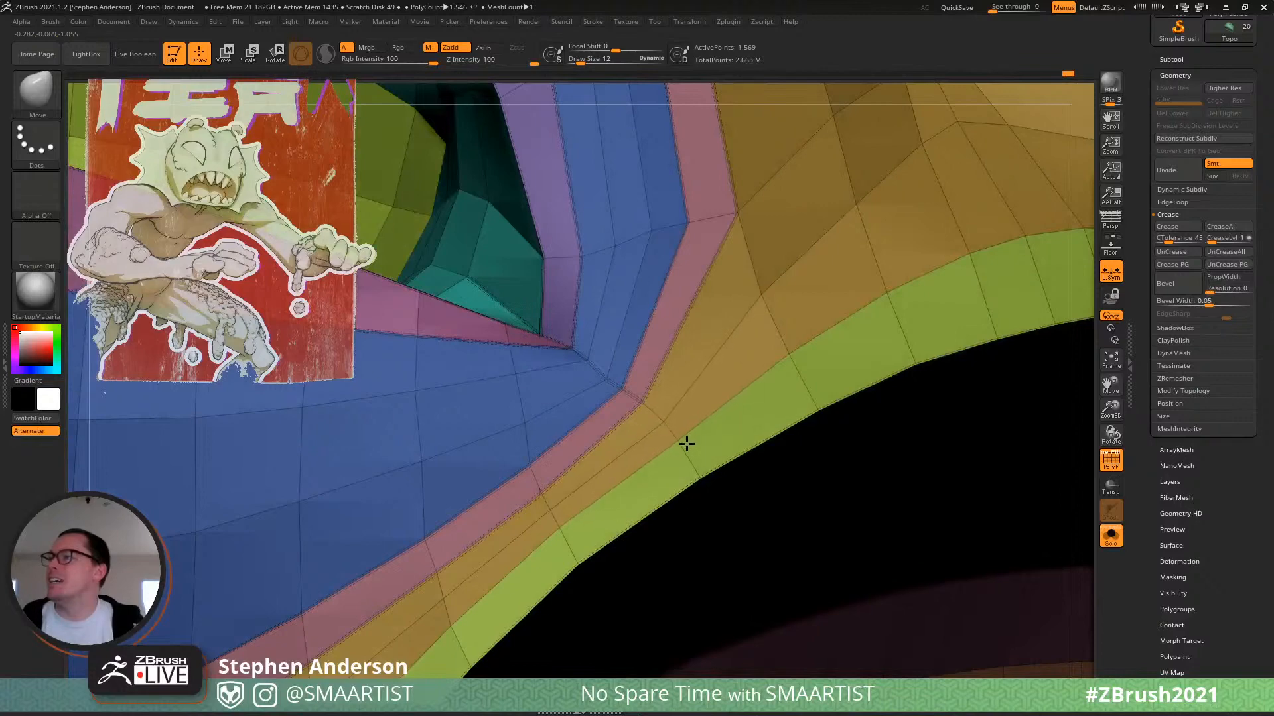
{"action": "right_click_drag", "start_coordinate": [584, 508], "coordinate": [563, 527]}
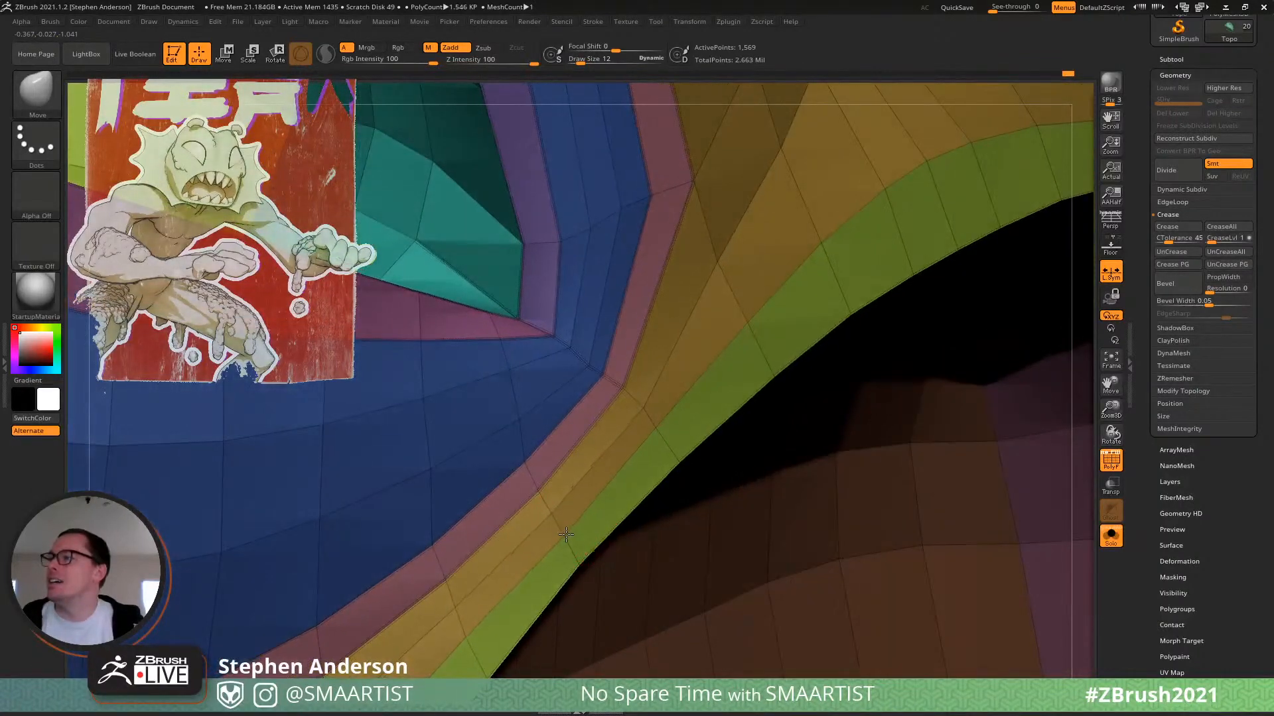
{"action": "right_click_drag", "start_coordinate": [619, 483], "coordinate": [663, 395]}
{"action": "right_click_drag", "start_coordinate": [585, 467], "coordinate": [568, 475]}
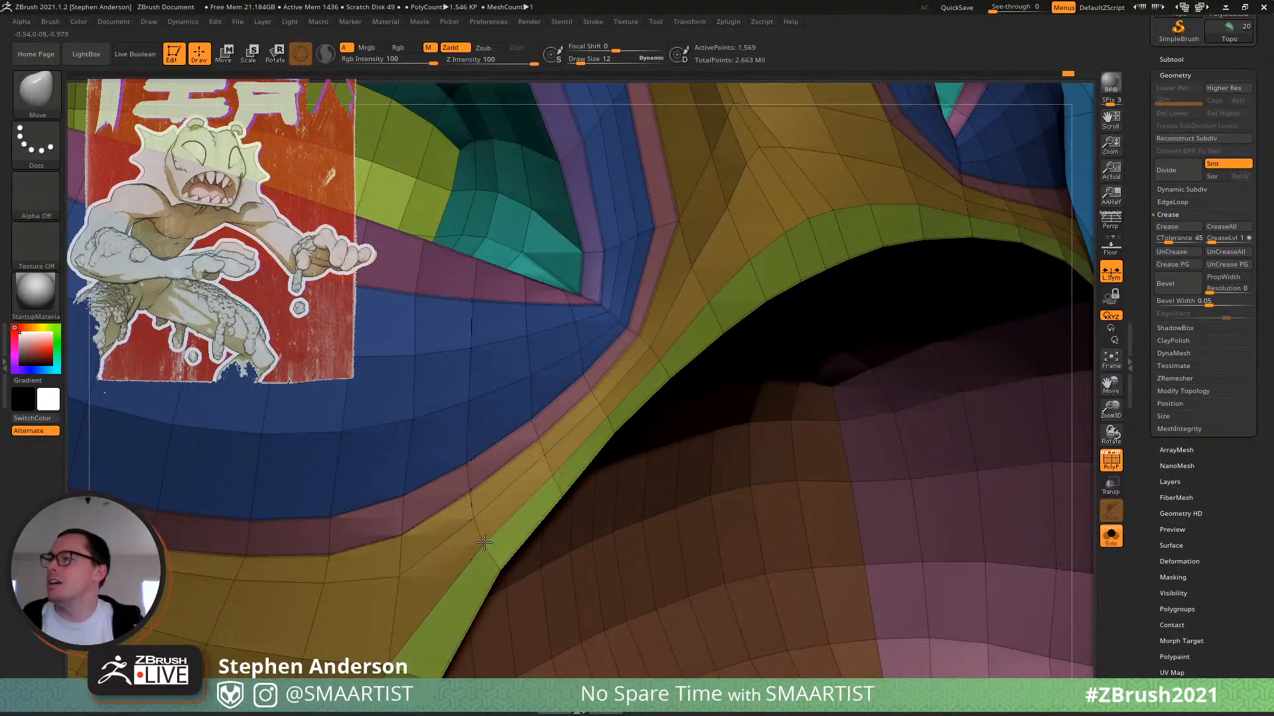
{"action": "mouse_move", "coordinate": [484, 519]}
{"action": "right_mouse_down", "text": "ctrl"}
{"action": "mouse_move", "coordinate": [707, 348]}
{"action": "mouse_move", "coordinate": [591, 273]}
{"action": "mouse_move", "coordinate": [517, 312]}
{"action": "mouse_move", "coordinate": [750, 369]}
{"action": "mouse_move", "coordinate": [796, 360]}
{"action": "mouse_move", "coordinate": [790, 412]}
{"action": "mouse_move", "coordinate": [644, 401]}
{"action": "right_mouse_up", "text": "ctrl"}
Review the eye corner and brow in smoothed and low-poly form, and switch back to the ZModeler brush.
{"action": "key", "text": "d"}
{"action": "key", "text": "shift+f"}
{"action": "key", "text": "shift+f"}
{"action": "key", "text": "shift+d"}
{"action": "right_click_drag", "start_coordinate": [582, 270], "coordinate": [566, 443], "text": "alt"}
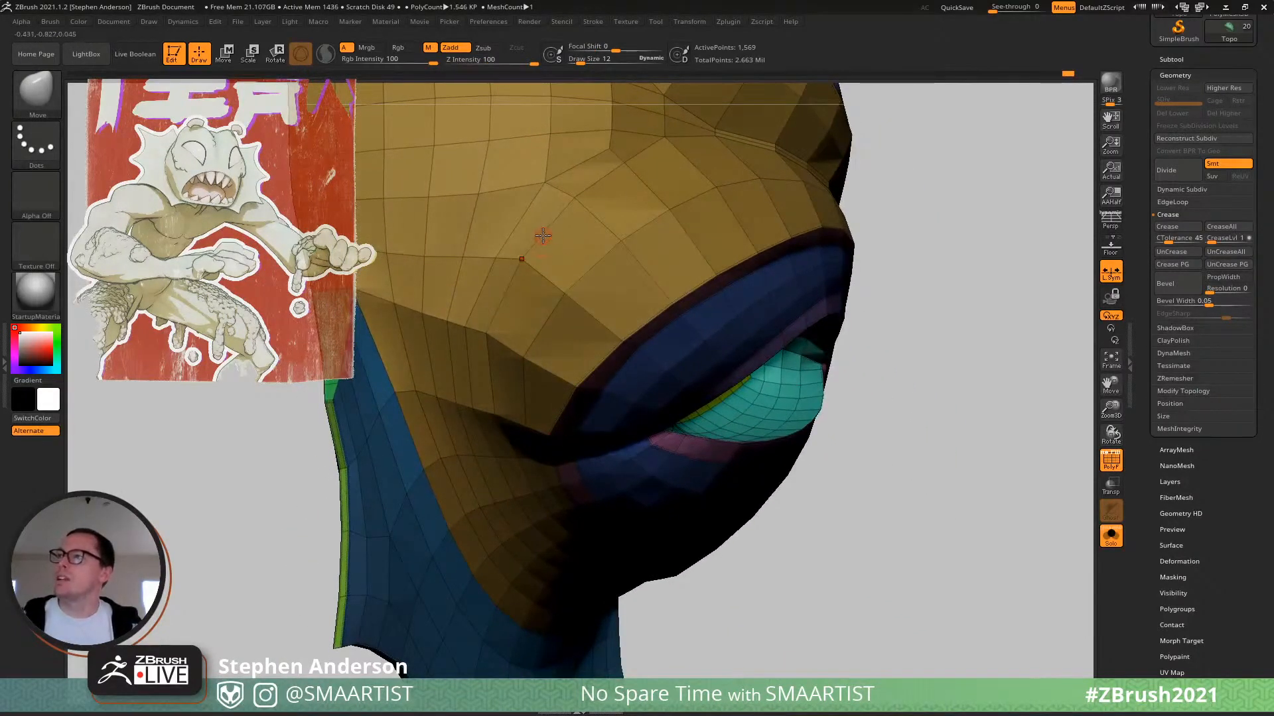
{"action": "key", "text": "b"}
{"action": "key", "text": "z"}
{"action": "key", "text": "m"}
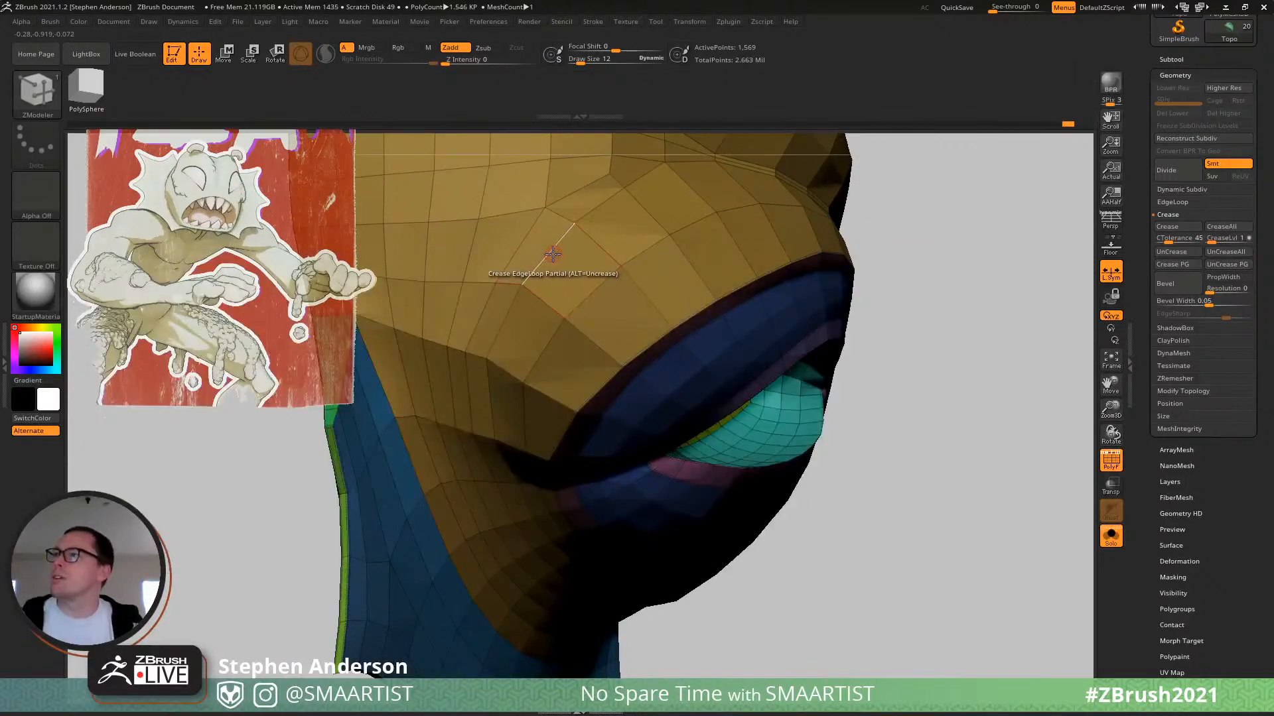
{"action": "right_click_drag", "start_coordinate": [550, 253], "coordinate": [617, 600]}
{"action": "key", "text": "d"}
{"action": "key", "text": "shift+f"}
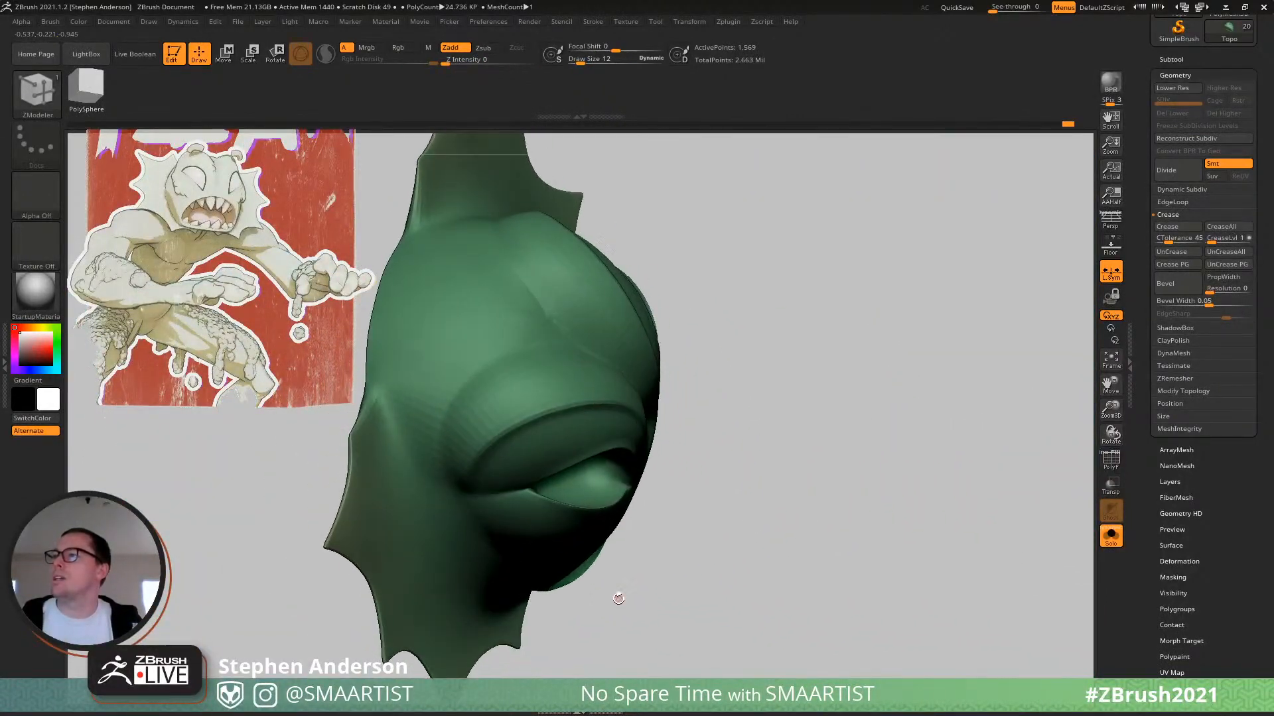
Isolate the low-poly faces around one eye and brow, and study the edges at the outer eye corner.
{"action": "key", "text": "shift+d"}
{"action": "right_click_drag", "start_coordinate": [493, 512], "coordinate": [483, 477], "text": "ctrl"}
{"action": "mouse_move", "coordinate": [483, 477]}
{"action": "right_mouse_down"}
{"action": "mouse_move", "coordinate": [446, 424]}
{"action": "mouse_move", "coordinate": [461, 471]}
{"action": "right_mouse_up"}
{"action": "key", "text": "shift+f"}
{"action": "mouse_move", "coordinate": [461, 471]}
{"action": "right_mouse_down", "text": "ctrl"}
{"action": "mouse_move", "coordinate": [481, 522]}
{"action": "mouse_move", "coordinate": [465, 492]}
{"action": "right_mouse_up", "text": "ctrl"}
{"action": "mouse_move", "coordinate": [460, 556]}
{"action": "right_mouse_down"}
{"action": "mouse_move", "coordinate": [452, 494]}
{"action": "mouse_move", "coordinate": [441, 537]}
{"action": "mouse_move", "coordinate": [508, 521]}
{"action": "mouse_move", "coordinate": [518, 502]}
{"action": "right_mouse_up"}
{"action": "key", "text": "space"}
{"action": "mouse_move", "coordinate": [531, 570]}
{"action": "left_mouse_down", "text": "ctrl+shift"}
{"action": "mouse_move", "coordinate": [428, 425]}
{"action": "mouse_move", "coordinate": [753, 305]}
{"action": "mouse_move", "coordinate": [560, 475]}
{"action": "left_mouse_up", "text": "ctrl+shift"}
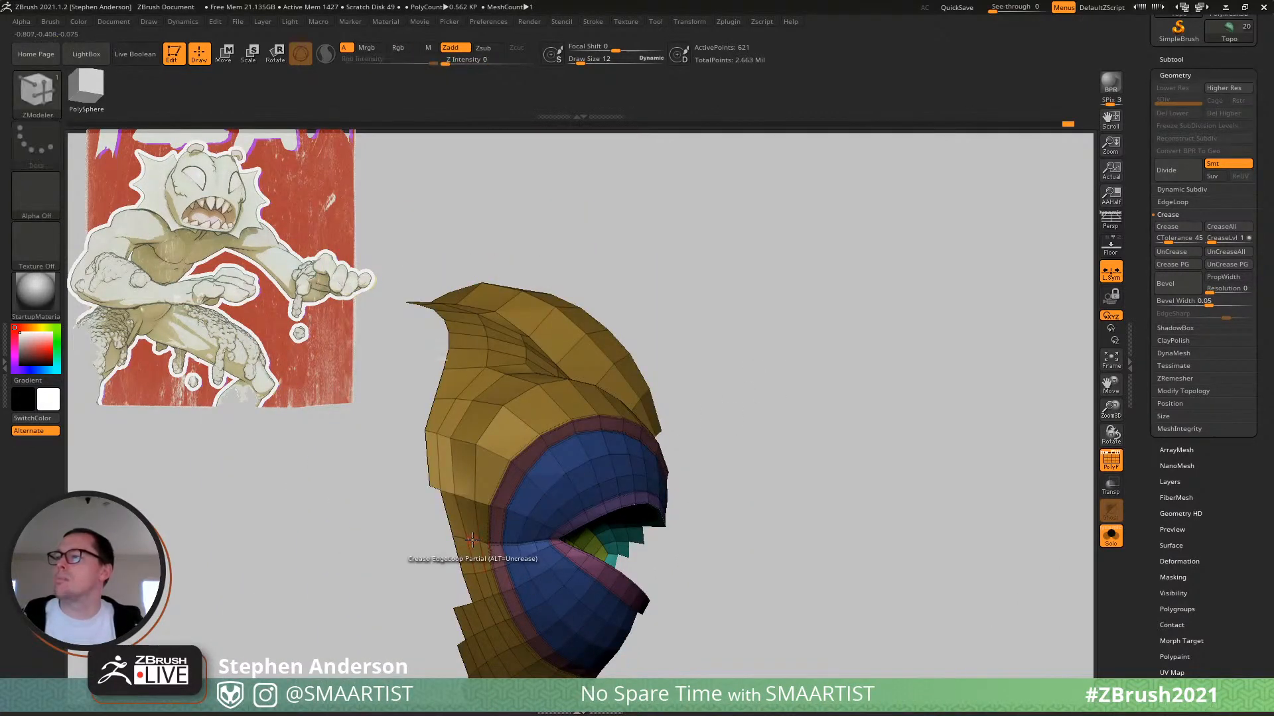
{"action": "right_click_drag", "start_coordinate": [473, 540], "coordinate": [489, 496]}
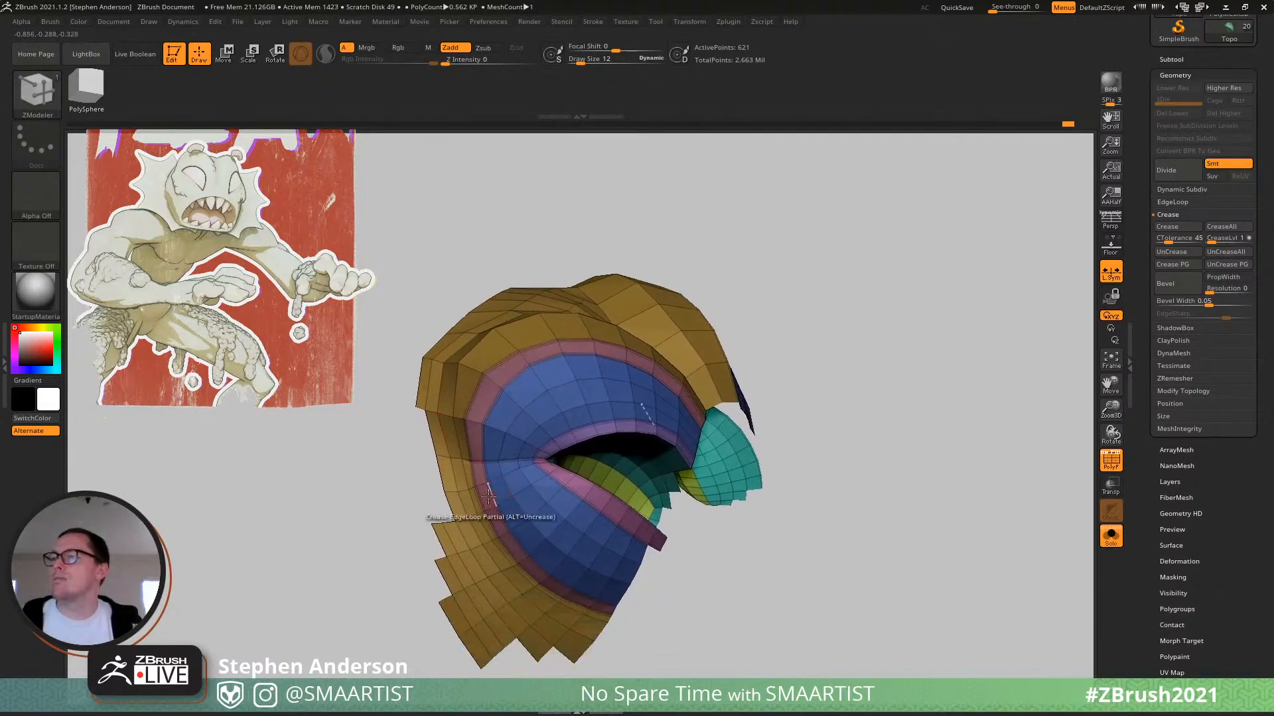
Limit the visible mesh to the upper eyelid and brow, examine the edges at the outer corner, and unhide the head.
{"action": "mouse_move", "coordinate": [462, 480]}
{"action": "left_mouse_down", "text": "ctrl"}
{"action": "mouse_move", "coordinate": [395, 498]}
{"action": "mouse_move", "coordinate": [685, 645]}
{"action": "mouse_move", "coordinate": [694, 591]}
{"action": "mouse_move", "coordinate": [426, 639]}
{"action": "mouse_move", "coordinate": [683, 471]}
{"action": "mouse_move", "coordinate": [442, 453]}
{"action": "left_mouse_up", "text": "ctrl"}
{"action": "left_click", "coordinate": [695, 591], "text": "ctrl"}
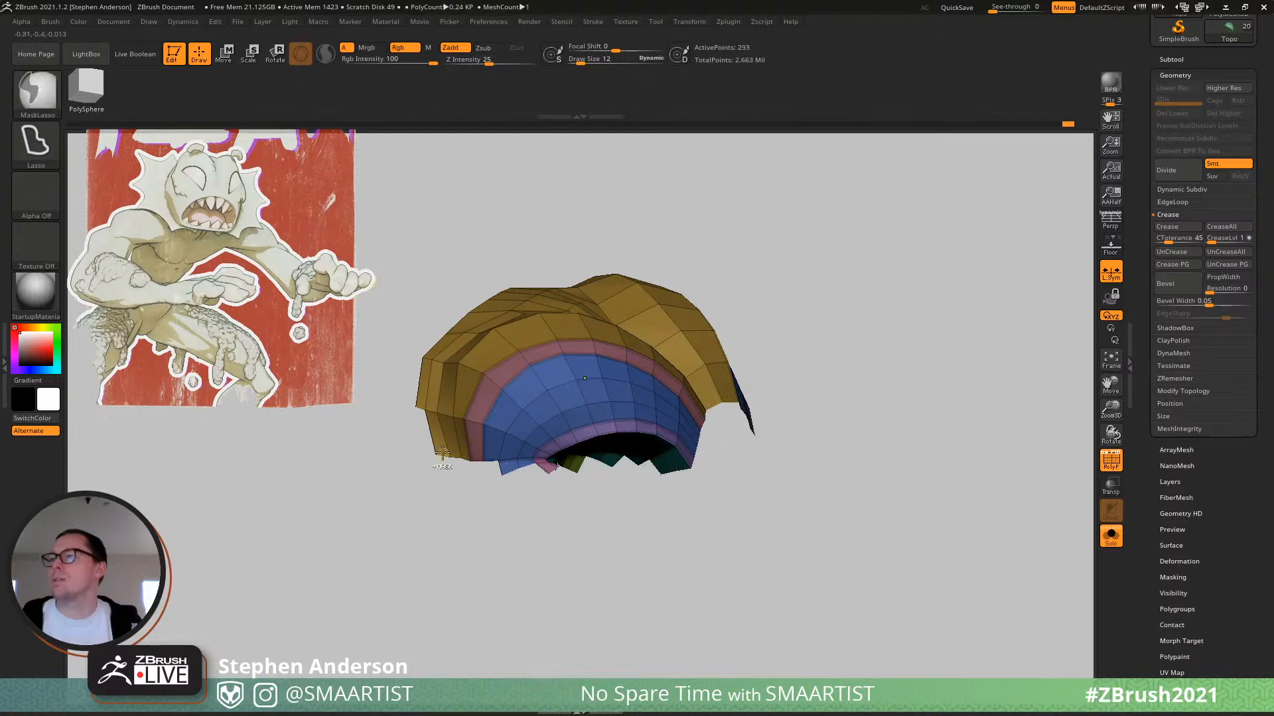
{"action": "mouse_move", "coordinate": [442, 453]}
{"action": "right_mouse_down", "text": "ctrl"}
{"action": "mouse_move", "coordinate": [444, 362]}
{"action": "mouse_move", "coordinate": [487, 501]}
{"action": "mouse_move", "coordinate": [446, 494]}
{"action": "right_mouse_up", "text": "ctrl"}
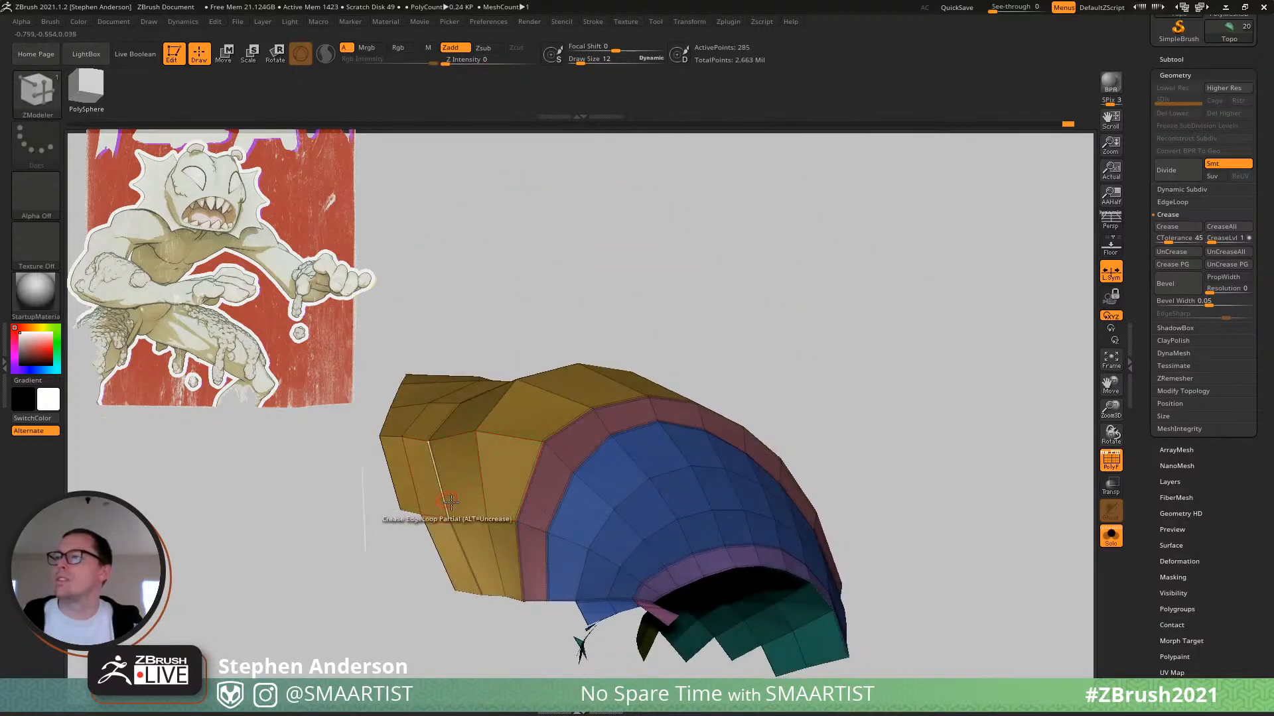
{"action": "left_click", "coordinate": [450, 502]}
{"action": "left_click", "coordinate": [685, 364], "text": "ctrl+shift"}
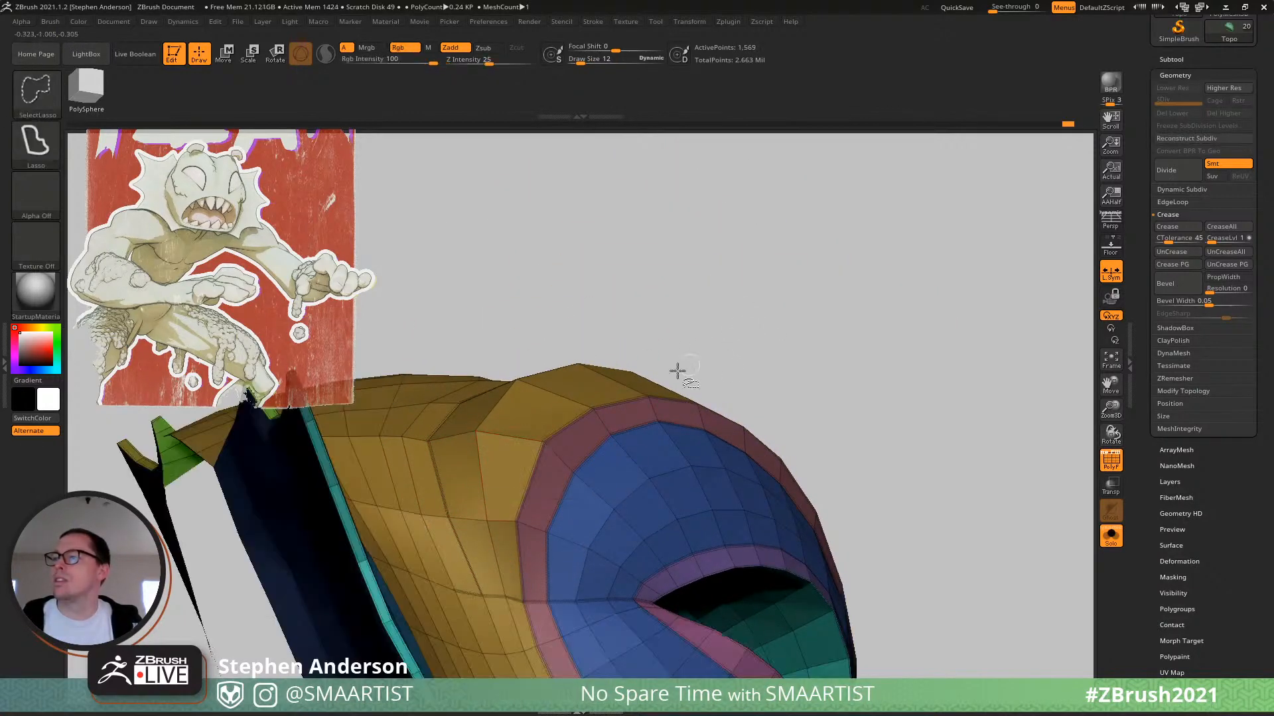
{"action": "right_click_drag", "start_coordinate": [529, 489], "coordinate": [474, 581]}
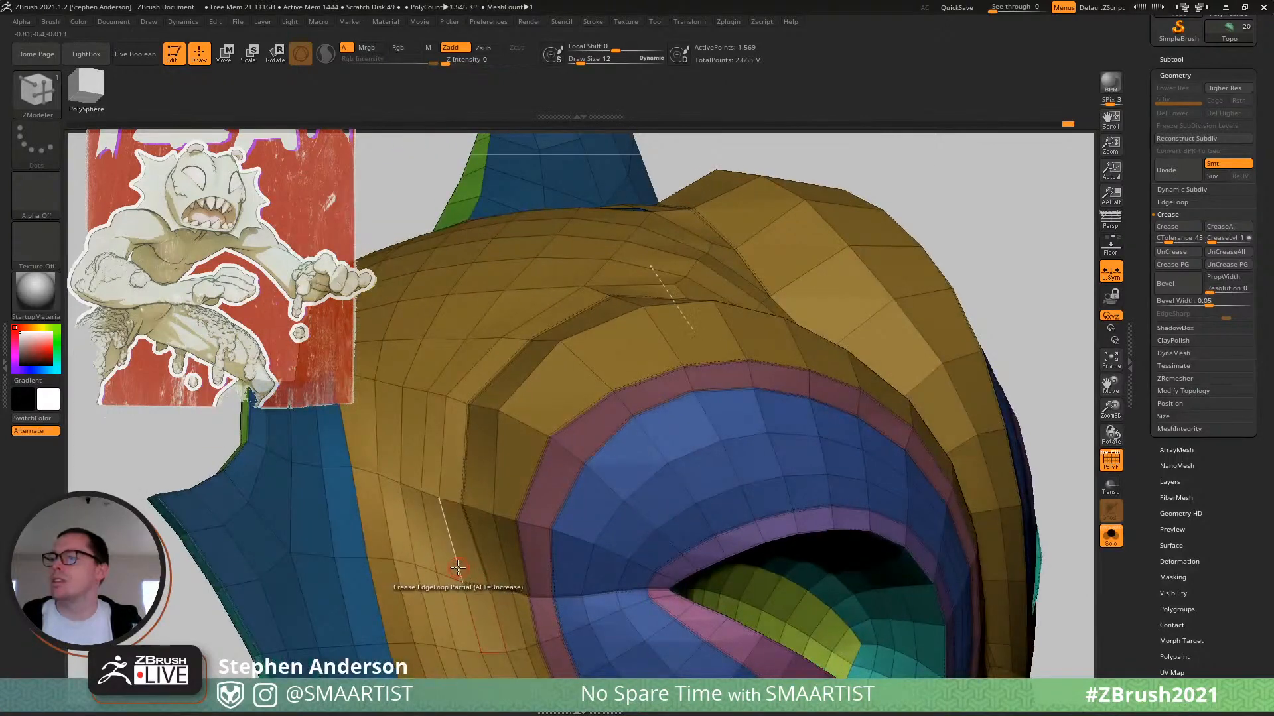
{"action": "key", "text": "ctrl+z"}
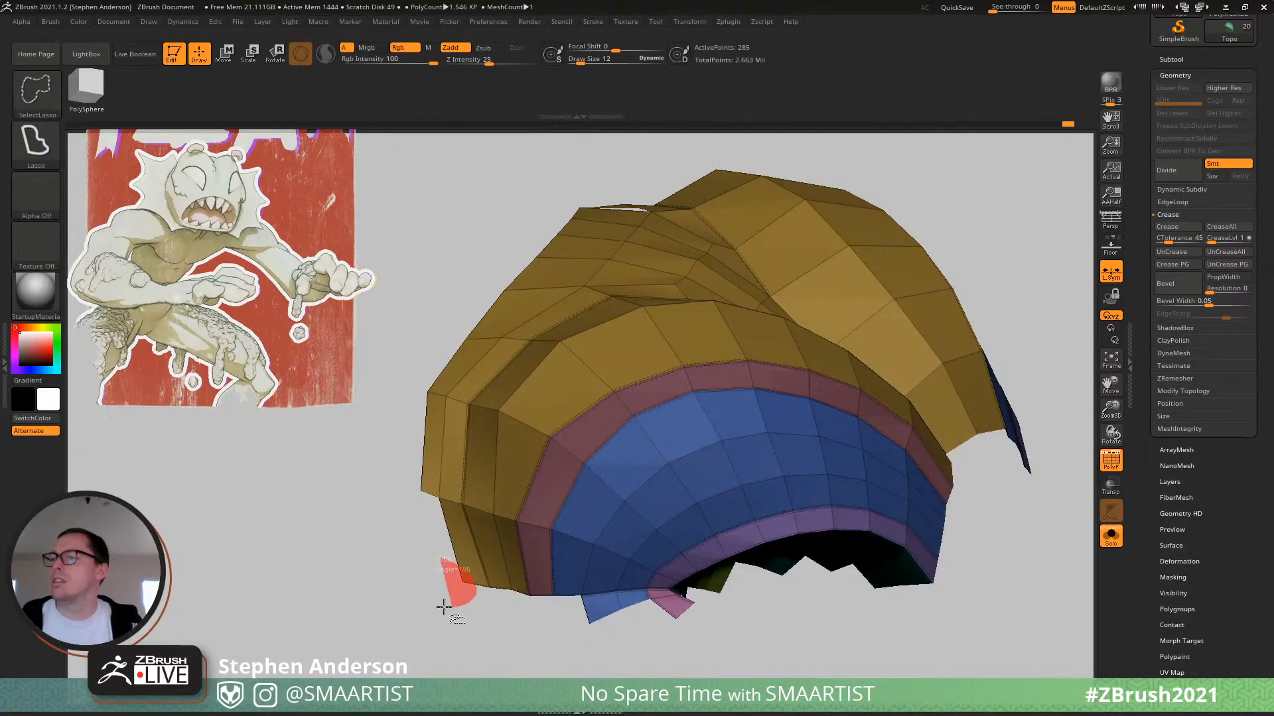
{"action": "left_click_drag", "start_coordinate": [443, 607], "coordinate": [474, 609], "text": "ctrl+alt+shift"}
{"action": "key", "text": "ctrl+z"}
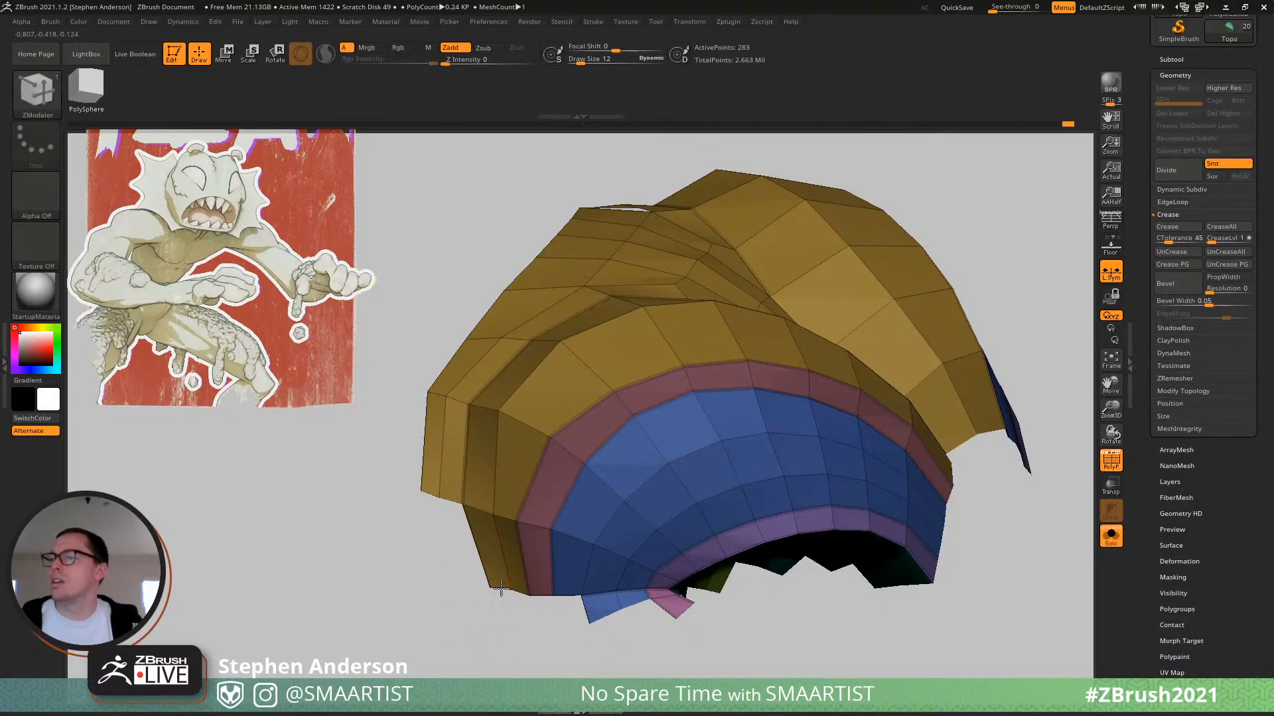
{"action": "left_click", "coordinate": [498, 635], "text": "ctrl+shift"}
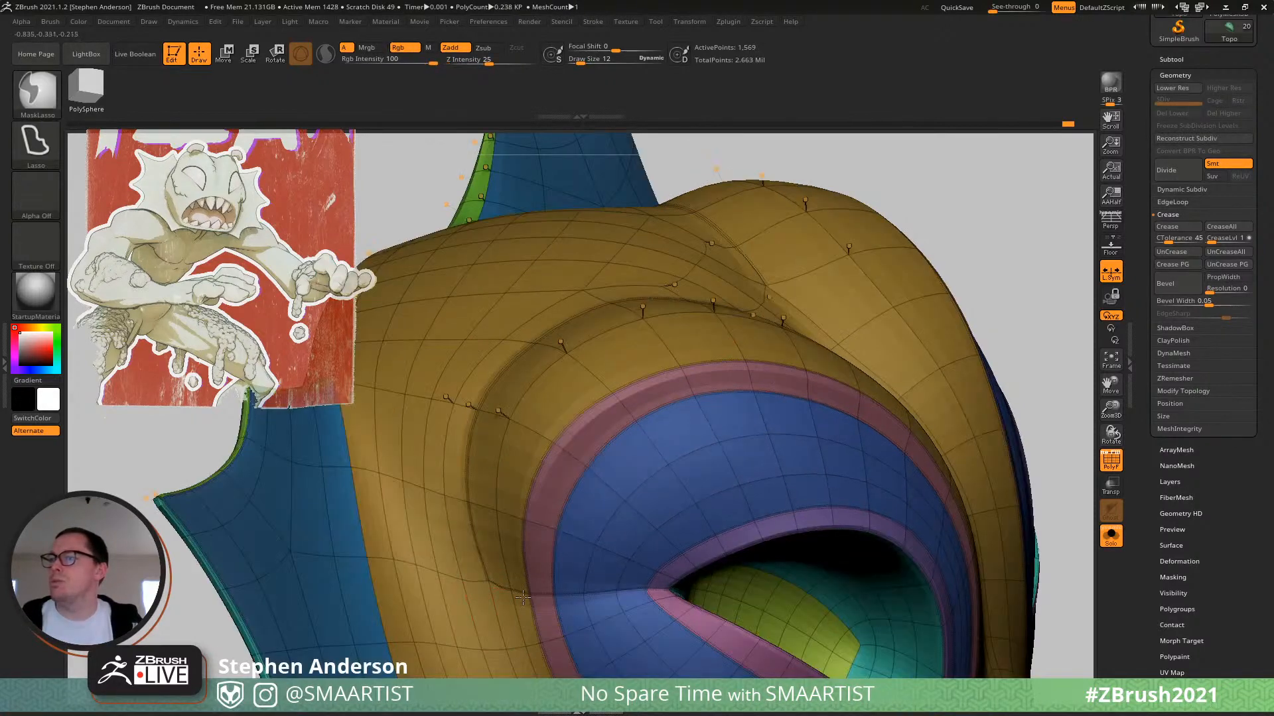
Mask everything except the eyelid polygroup on the smoothed head.
{"action": "right_click_drag", "start_coordinate": [531, 623], "coordinate": [568, 494], "text": "ctrl"}
{"action": "key", "text": "shift+f"}
{"action": "right_click_drag", "start_coordinate": [644, 583], "coordinate": [471, 511], "text": "alt"}
{"action": "right_click_drag", "start_coordinate": [527, 394], "coordinate": [479, 451]}
{"action": "key", "text": "shift+f"}
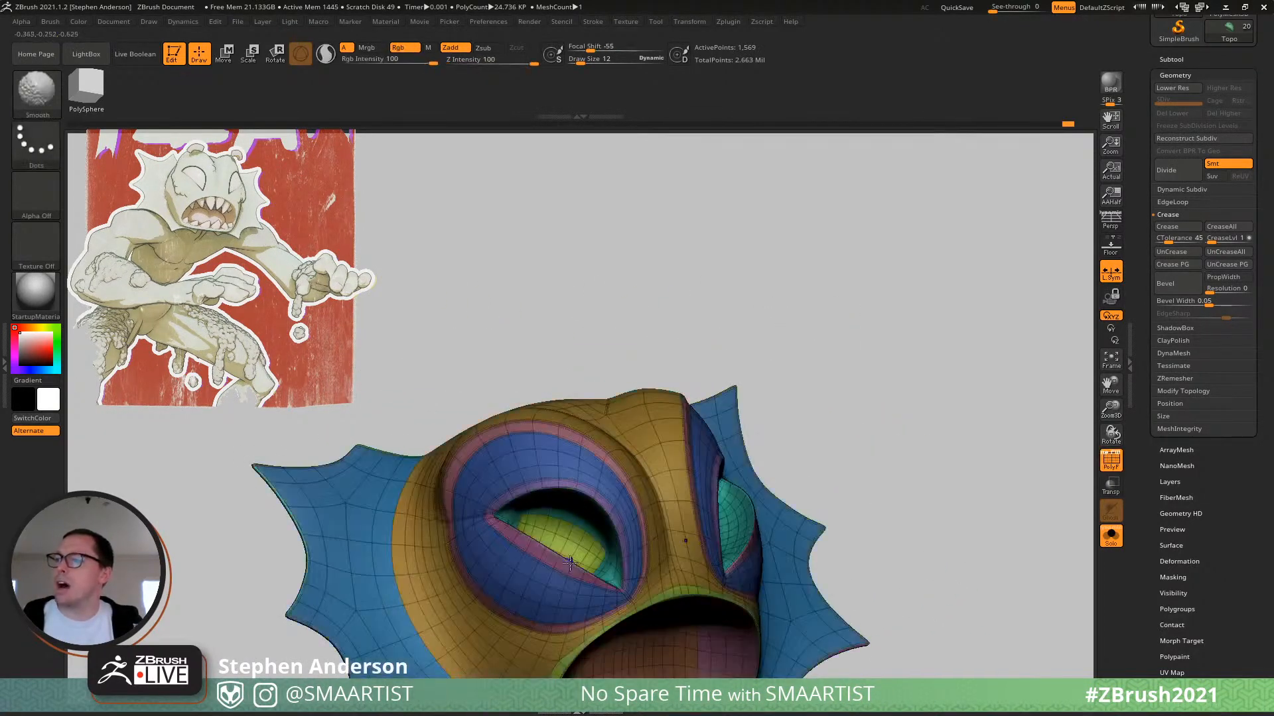
{"action": "mouse_move", "coordinate": [508, 563]}
{"action": "right_mouse_down"}
{"action": "mouse_move", "coordinate": [585, 542]}
{"action": "mouse_move", "coordinate": [551, 577]}
{"action": "mouse_move", "coordinate": [563, 638]}
{"action": "mouse_move", "coordinate": [520, 531]}
{"action": "mouse_move", "coordinate": [451, 535]}
{"action": "mouse_move", "coordinate": [444, 498]}
{"action": "right_mouse_up"}
{"action": "key", "text": "w"}
{"action": "left_click", "coordinate": [478, 479], "text": "ctrl"}
Reshape the outer side of the eyelids into a fuller bulge with the Move brush, raising the draw size to 215.
{"action": "key", "text": "b"}
{"action": "key", "text": "m"}
{"action": "key", "text": "v"}
{"action": "key", "text": "s"}
{"action": "left_click_drag", "start_coordinate": [447, 497], "coordinate": [477, 497]}
{"action": "right_click_drag", "start_coordinate": [478, 498], "coordinate": [532, 446]}
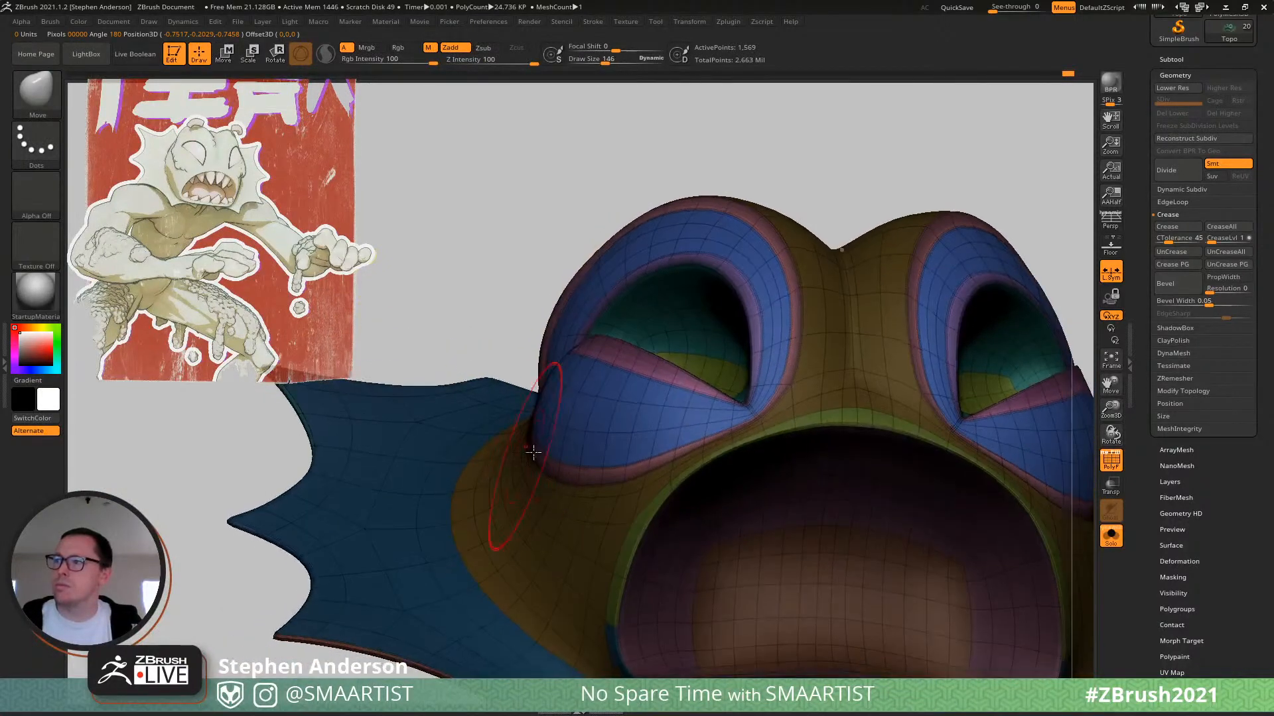
{"action": "key", "text": "s"}
{"action": "left_click_drag", "start_coordinate": [554, 441], "coordinate": [559, 449]}
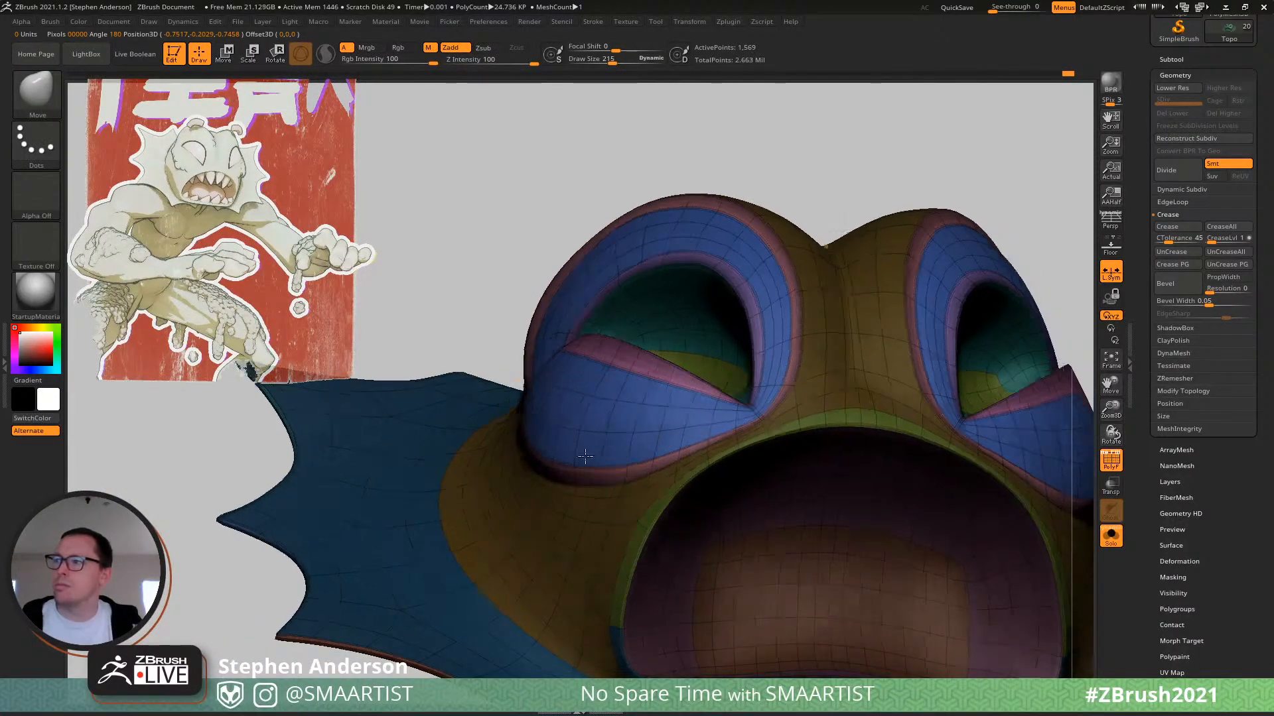
{"action": "right_click_drag", "start_coordinate": [569, 451], "coordinate": [683, 444]}
Refine the lower eyelid's curve from the side and behind with the Move brush at draw sizes 163 and 73.
{"action": "key", "text": "s"}
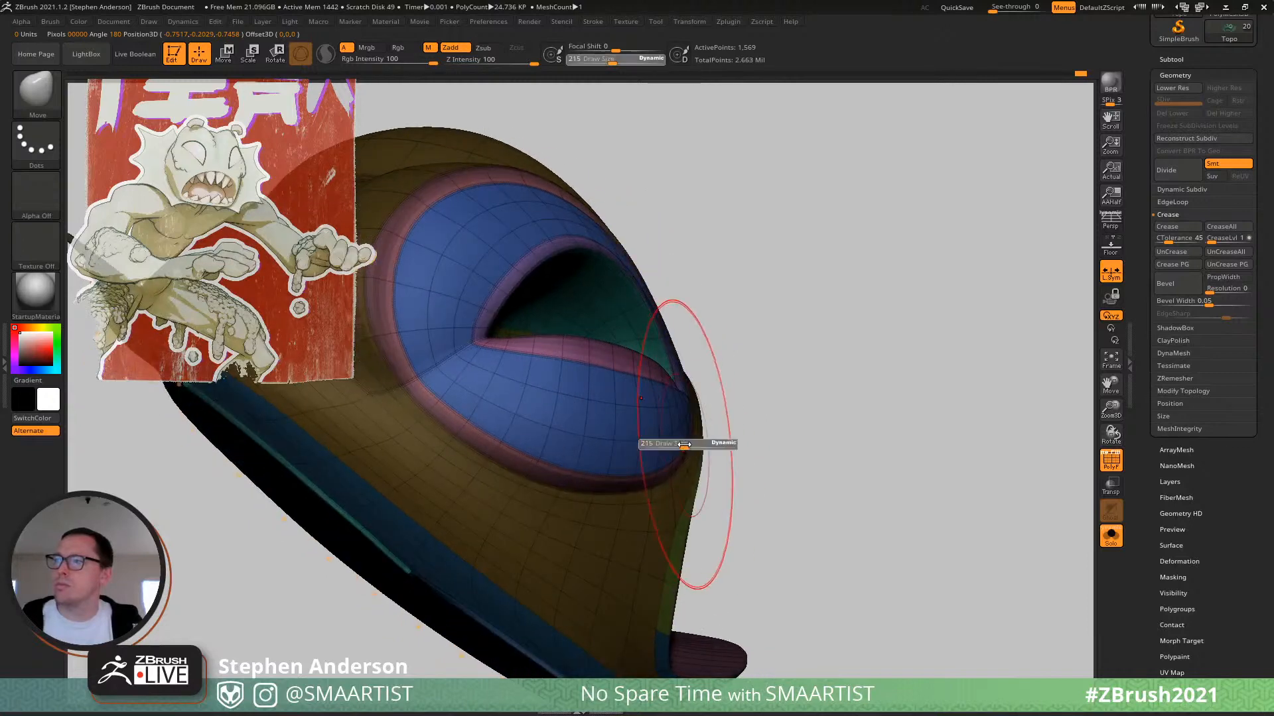
{"action": "left_click_drag", "start_coordinate": [690, 443], "coordinate": [681, 453]}
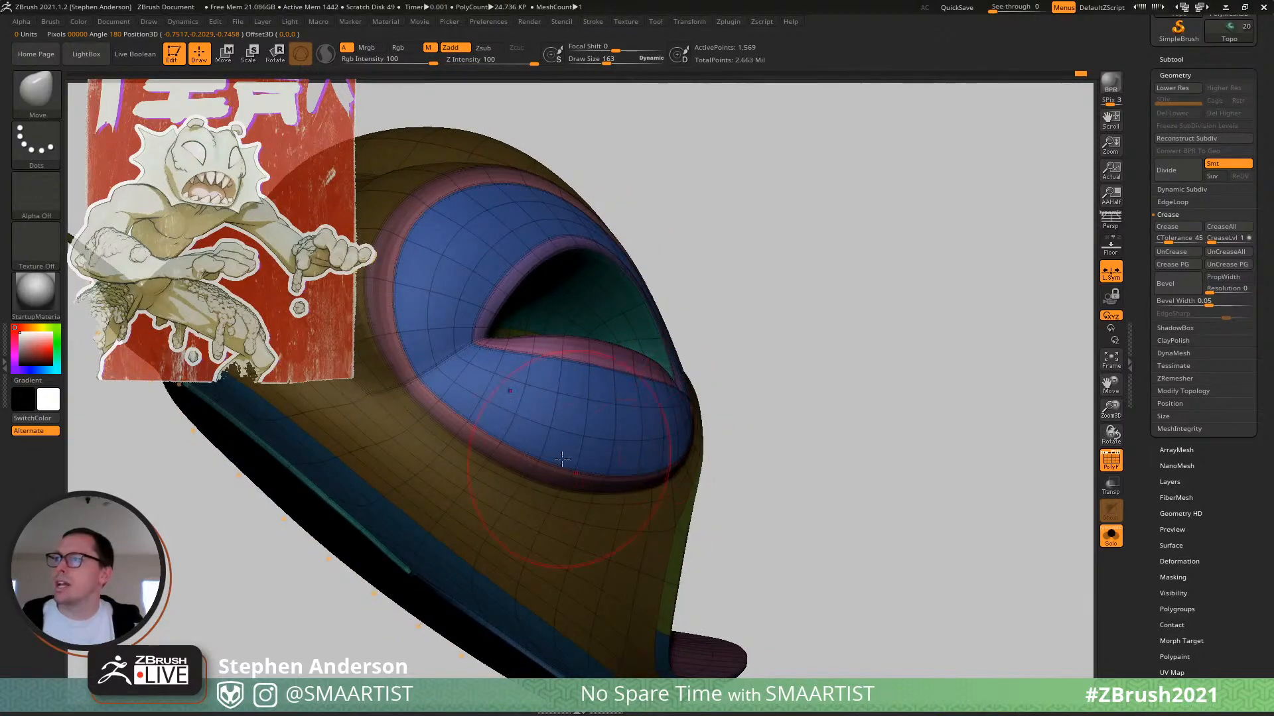
{"action": "right_click_drag", "start_coordinate": [562, 459], "coordinate": [478, 398]}
{"action": "key", "text": "s"}
{"action": "left_click_drag", "start_coordinate": [483, 371], "coordinate": [462, 377]}
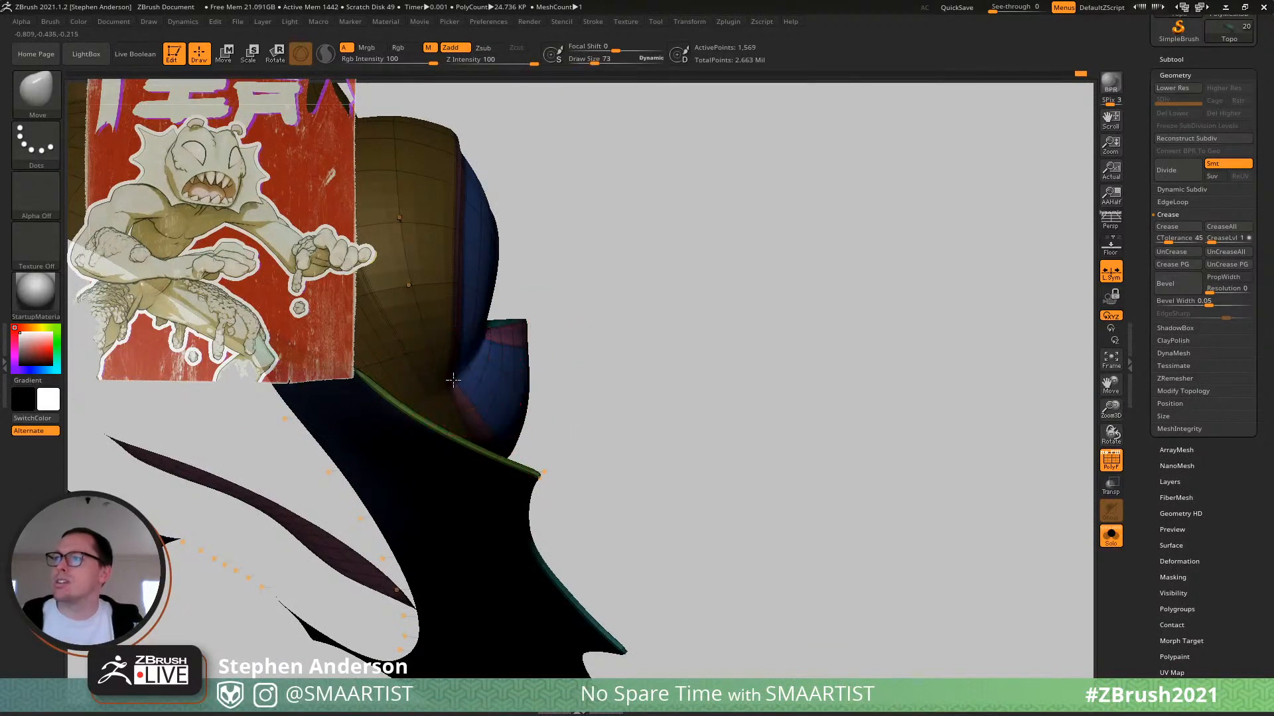
{"action": "right_click_drag", "start_coordinate": [453, 380], "coordinate": [396, 357]}
Hide the polyframe and touch up the lower eyelid's outer rim with the Move brush at draw size 104.
{"action": "key", "text": "shift+f"}
{"action": "right_click_drag", "start_coordinate": [839, 301], "coordinate": [653, 348], "text": "ctrl"}
{"action": "right_click_drag", "start_coordinate": [652, 347], "coordinate": [614, 276], "text": "ctrl"}
{"action": "right_click_drag", "start_coordinate": [614, 275], "coordinate": [555, 375]}
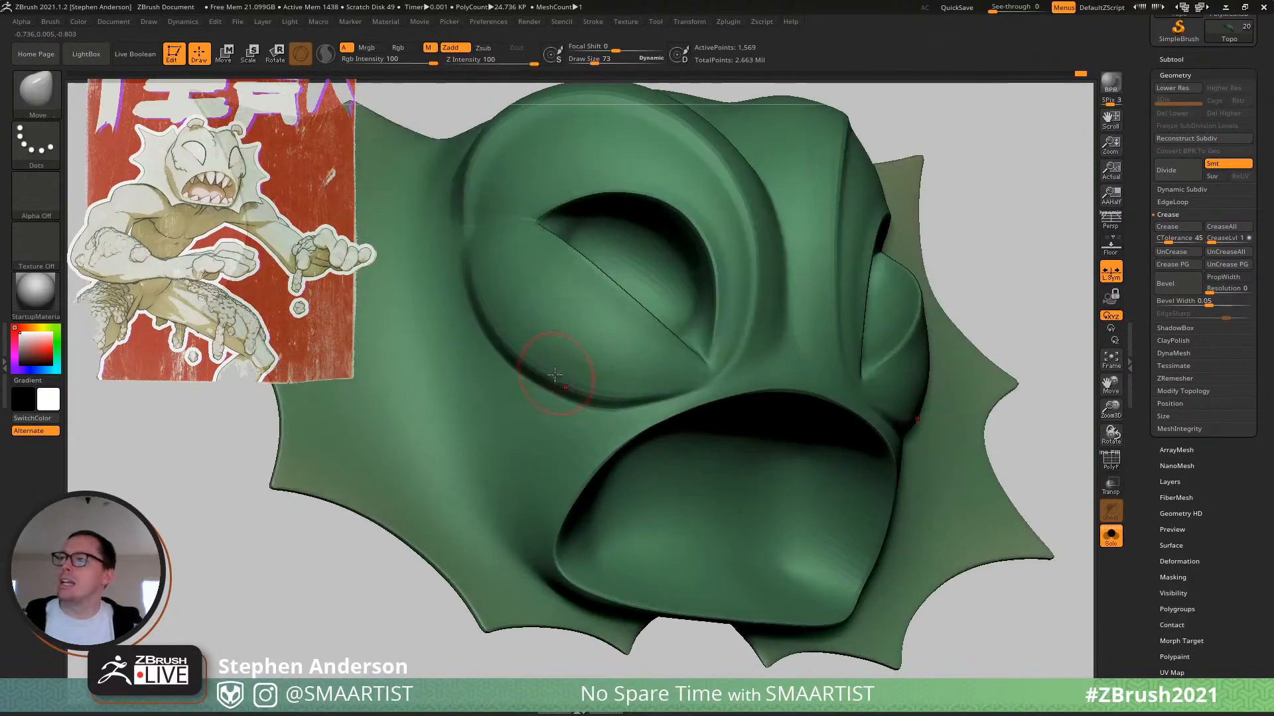
{"action": "key", "text": "s"}
{"action": "left_click_drag", "start_coordinate": [554, 376], "coordinate": [562, 394]}
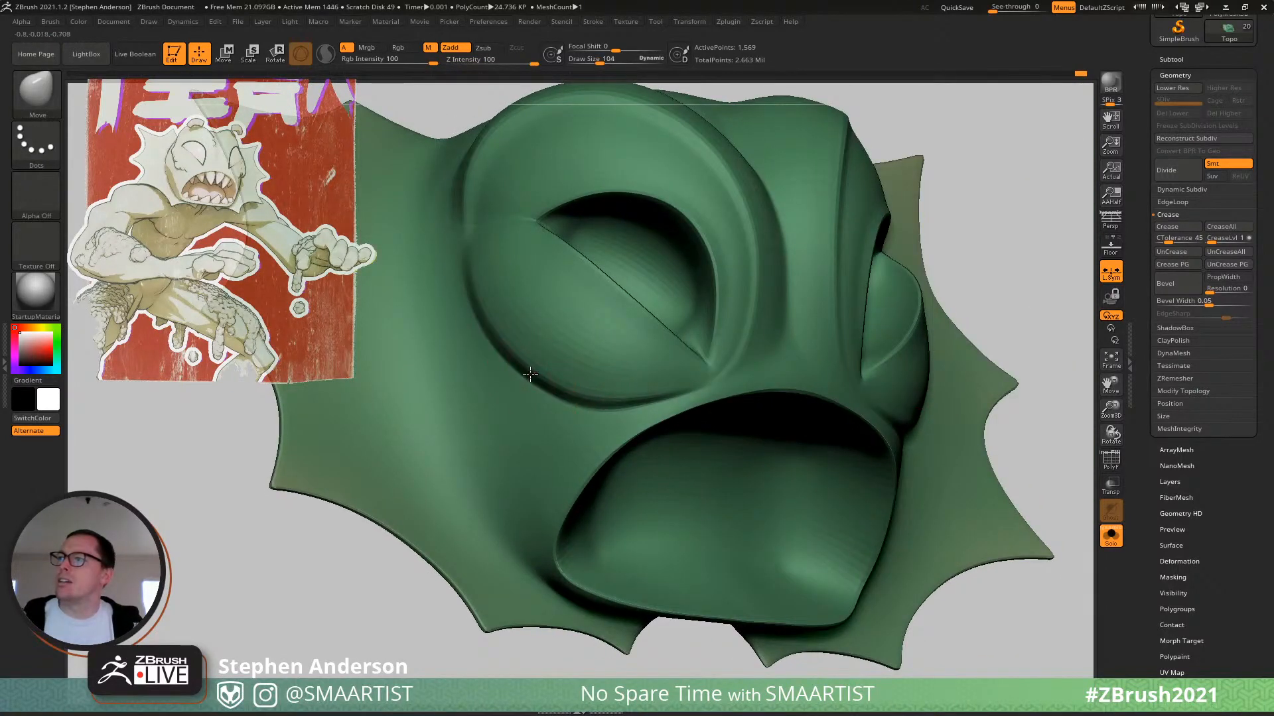
Review the whole smoothed head and turn off Solo to see it with the rest of the creature.
{"action": "mouse_move", "coordinate": [589, 385]}
{"action": "right_mouse_down", "text": "ctrl"}
{"action": "mouse_move", "coordinate": [572, 373]}
{"action": "mouse_move", "coordinate": [524, 385]}
{"action": "mouse_move", "coordinate": [695, 384]}
{"action": "mouse_move", "coordinate": [690, 338]}
{"action": "right_mouse_up", "text": "ctrl"}
{"action": "right_click_drag", "start_coordinate": [690, 338], "coordinate": [589, 347], "text": "alt"}
{"action": "mouse_move", "coordinate": [730, 332]}
{"action": "right_mouse_down", "text": "ctrl"}
{"action": "mouse_move", "coordinate": [774, 385]}
{"action": "mouse_move", "coordinate": [823, 375]}
{"action": "right_mouse_up", "text": "ctrl"}
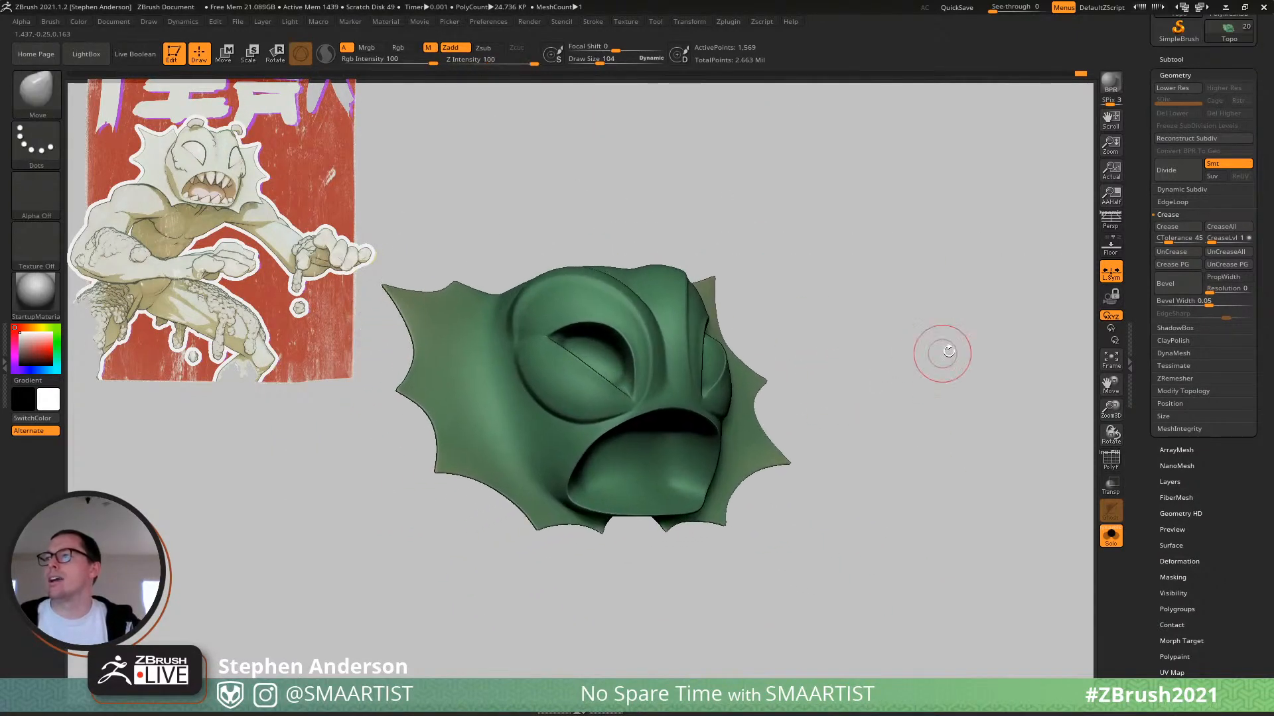
{"action": "mouse_move", "coordinate": [949, 352]}
{"action": "right_mouse_down"}
{"action": "mouse_move", "coordinate": [927, 359]}
{"action": "mouse_move", "coordinate": [955, 363]}
{"action": "mouse_move", "coordinate": [995, 339]}
{"action": "mouse_move", "coordinate": [966, 393]}
{"action": "right_mouse_up"}
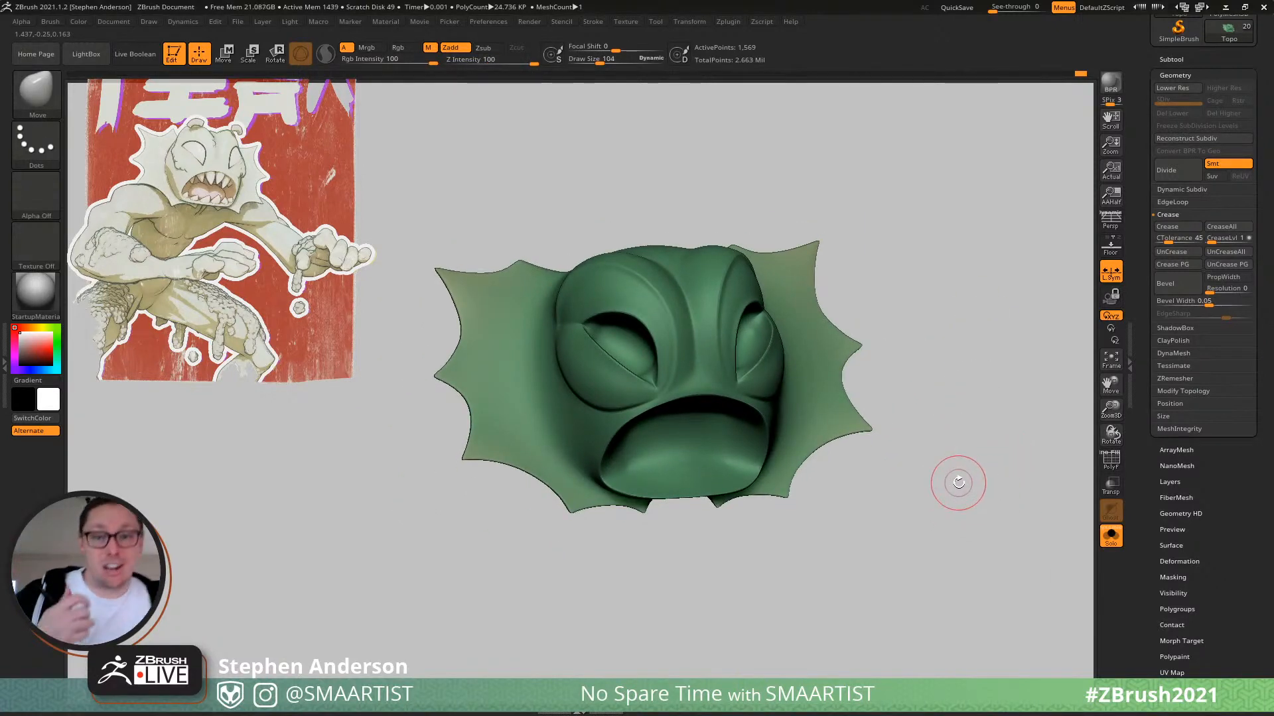
{"action": "right_click_drag", "start_coordinate": [683, 398], "coordinate": [769, 412]}
{"action": "left_click", "coordinate": [1110, 536]}
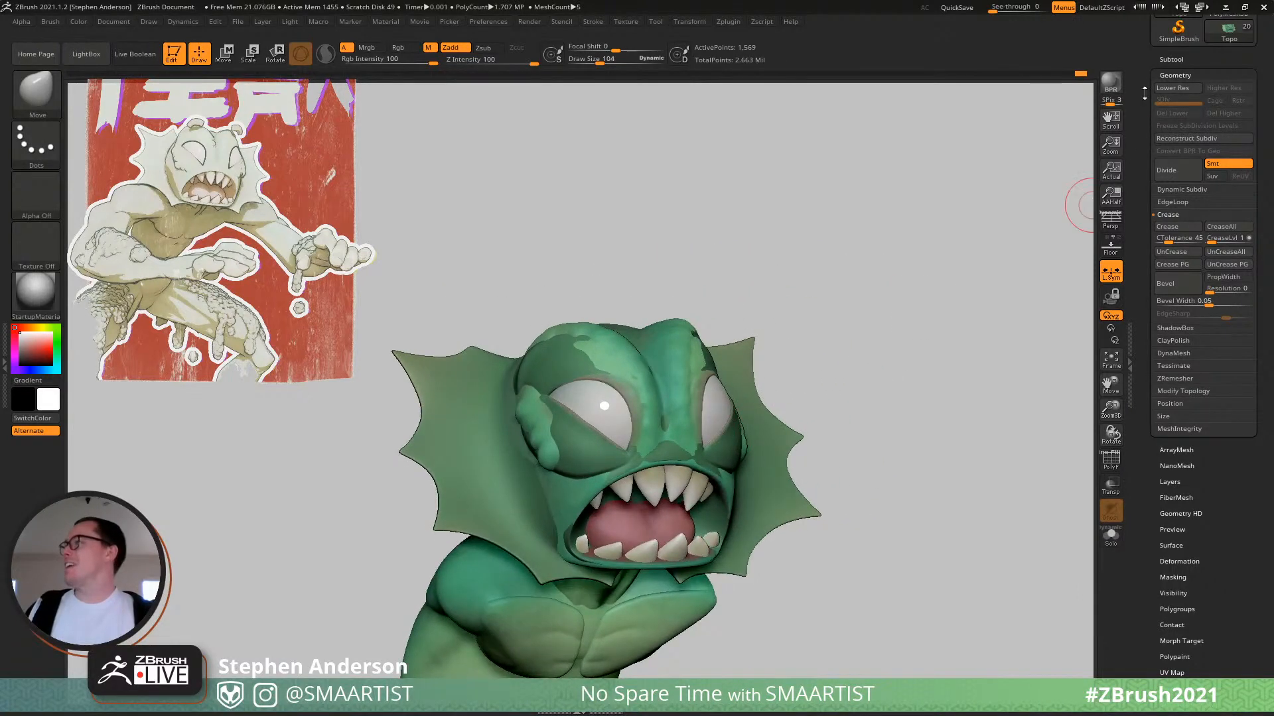
Swap the Topo subtool for the original sculpt by making Head active and showing the FaceFins_03 subtool.
{"action": "left_click", "coordinate": [1171, 59]}
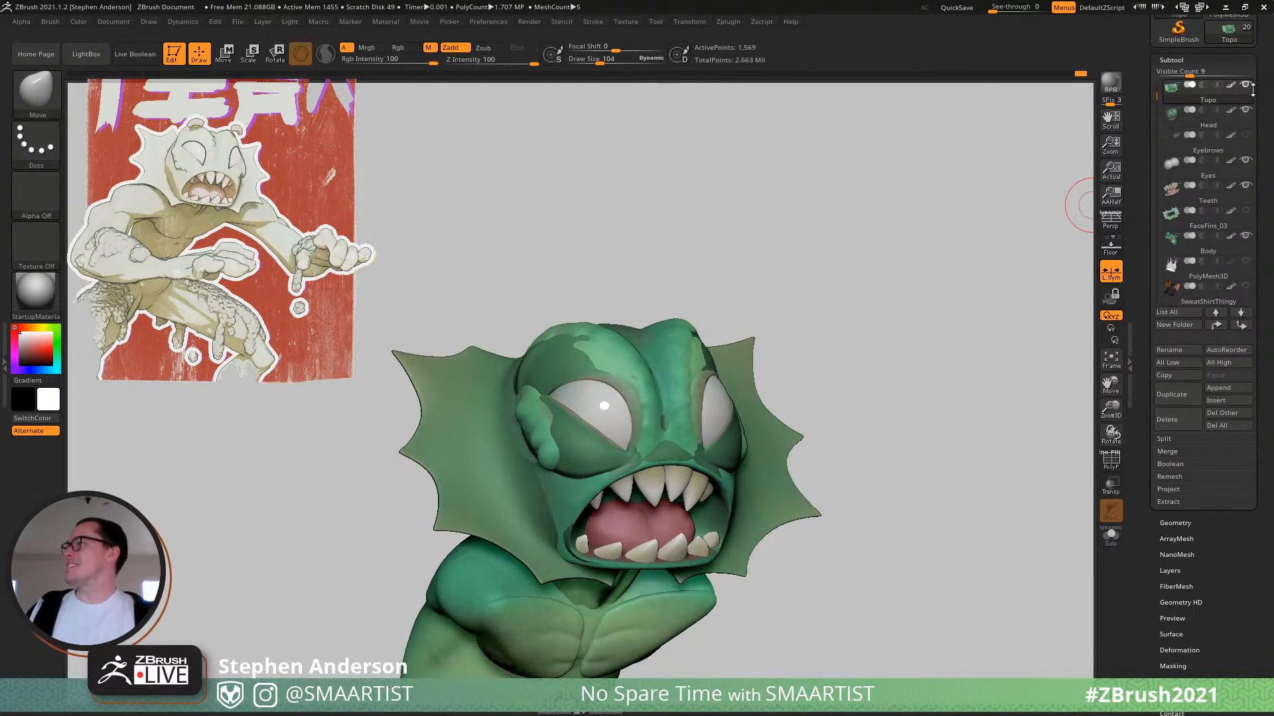
{"action": "left_click", "coordinate": [676, 424], "text": "alt"}
{"action": "right_click_drag", "start_coordinate": [874, 483], "coordinate": [925, 426]}
{"action": "right_click_drag", "start_coordinate": [1024, 242], "coordinate": [962, 263]}
{"action": "left_click", "coordinate": [1246, 211]}
{"action": "right_click_drag", "start_coordinate": [918, 330], "coordinate": [907, 339]}
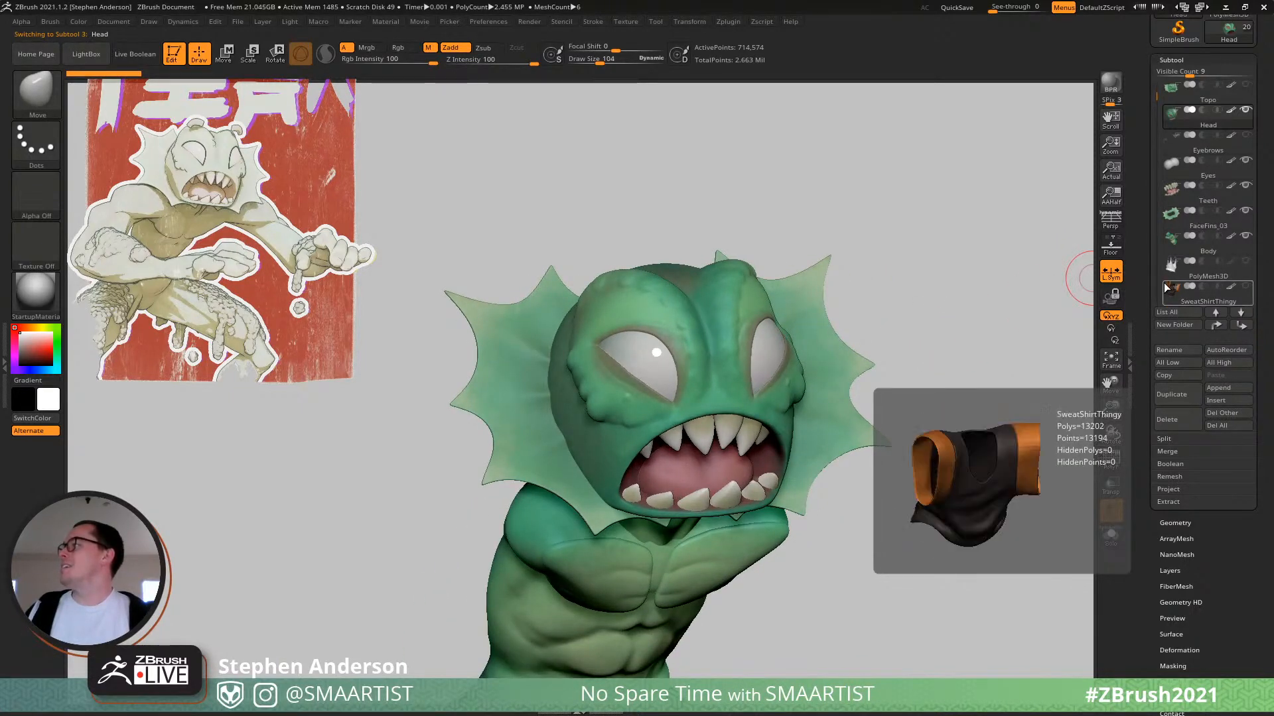
Show the Arms and Hands subtools to view the creature's full body, and turn off Local Symmetry.
{"action": "left_click_drag", "start_coordinate": [1162, 163], "coordinate": [1161, 207]}
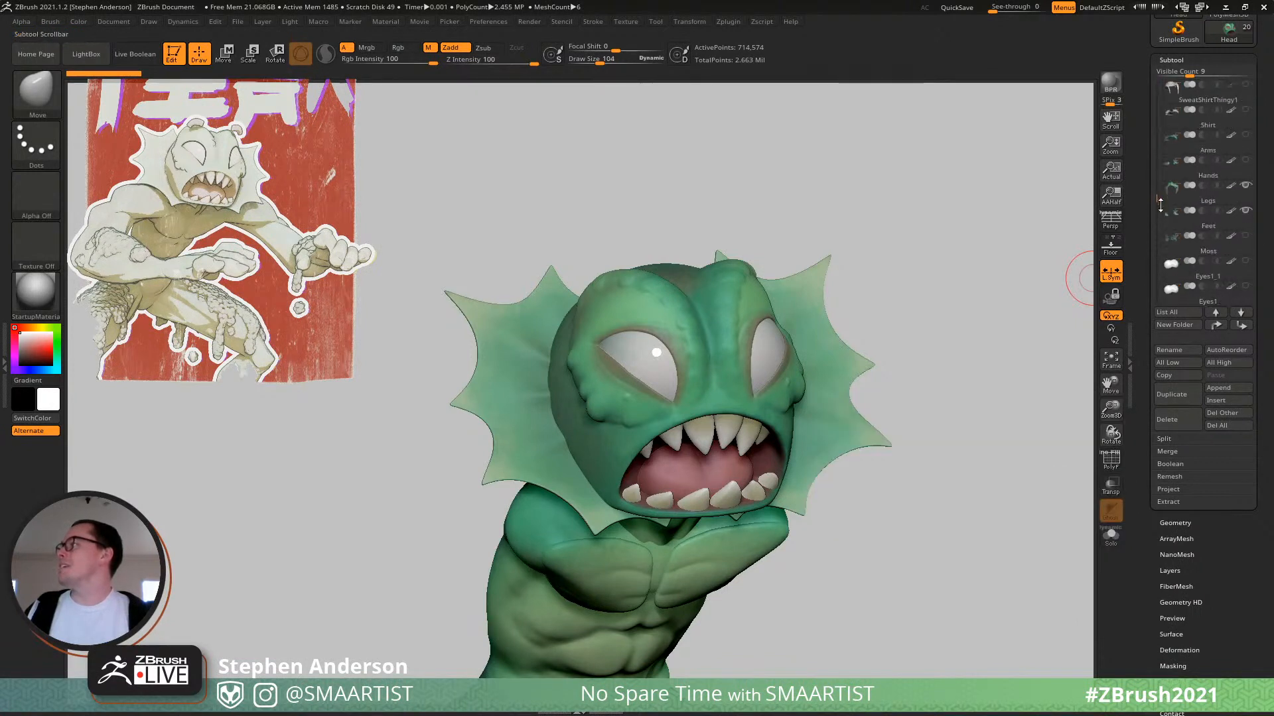
{"action": "left_click", "coordinate": [1248, 137]}
{"action": "left_click", "coordinate": [1248, 161]}
{"action": "right_click_drag", "start_coordinate": [930, 411], "coordinate": [879, 448], "text": "ctrl"}
{"action": "right_click_drag", "start_coordinate": [879, 448], "coordinate": [867, 284], "text": "alt"}
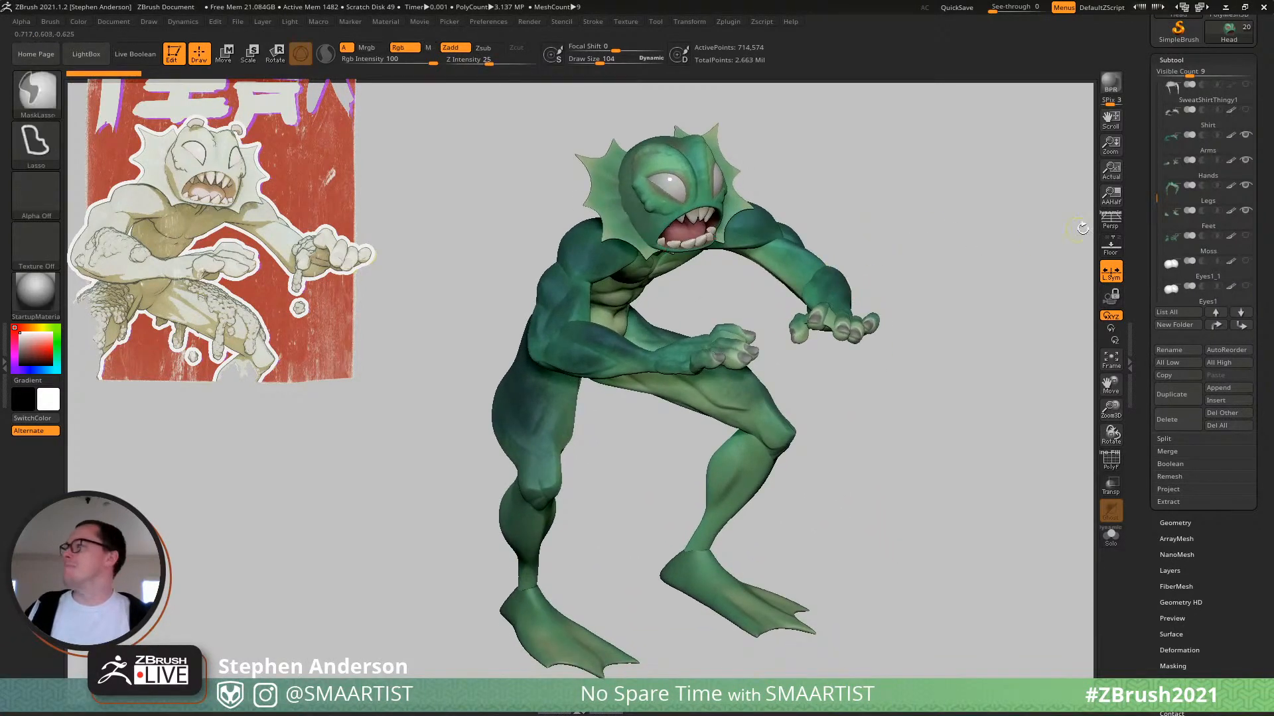
{"action": "left_click", "coordinate": [1114, 284]}
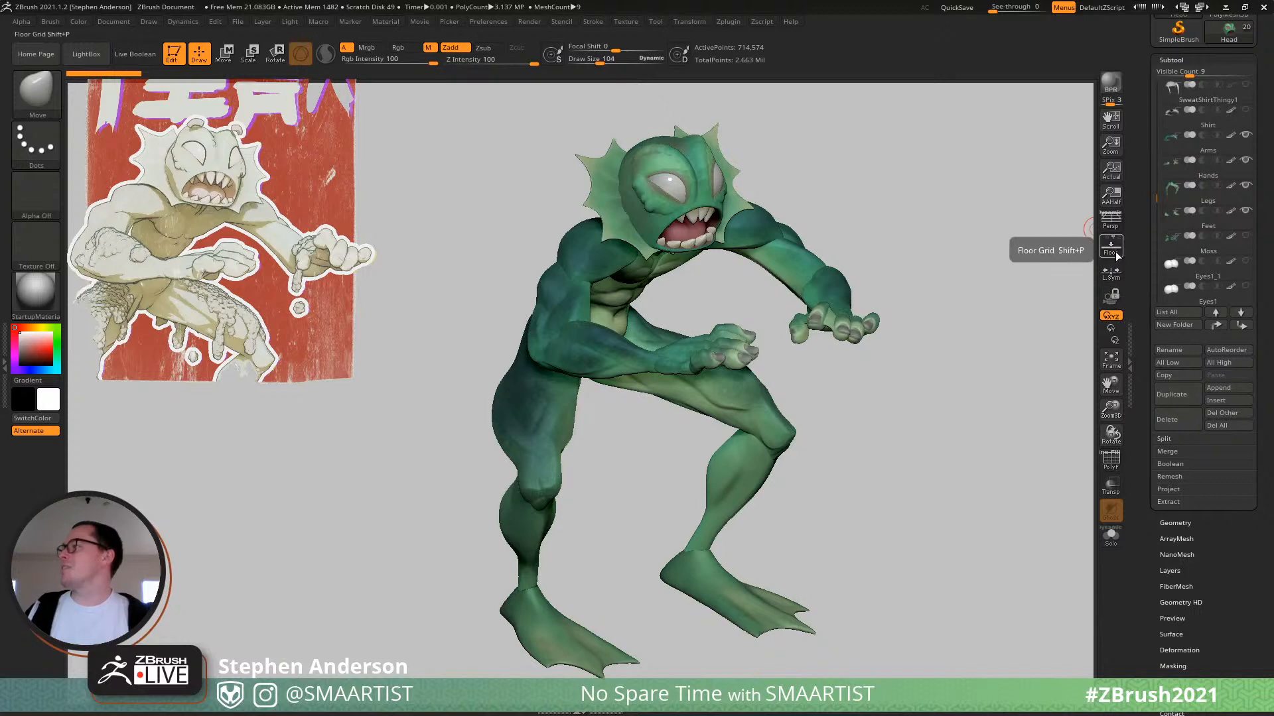
Turn on perspective for the full creature and save the tool in the MonsterPoster folder without overwriting MonsterPoster_Creature_04.
{"action": "left_click", "coordinate": [1111, 221]}
{"action": "mouse_move", "coordinate": [834, 303]}
{"action": "right_mouse_down"}
{"action": "mouse_move", "coordinate": [848, 285]}
{"action": "mouse_move", "coordinate": [834, 308]}
{"action": "right_mouse_up"}
{"action": "key", "text": "ctrl+s"}
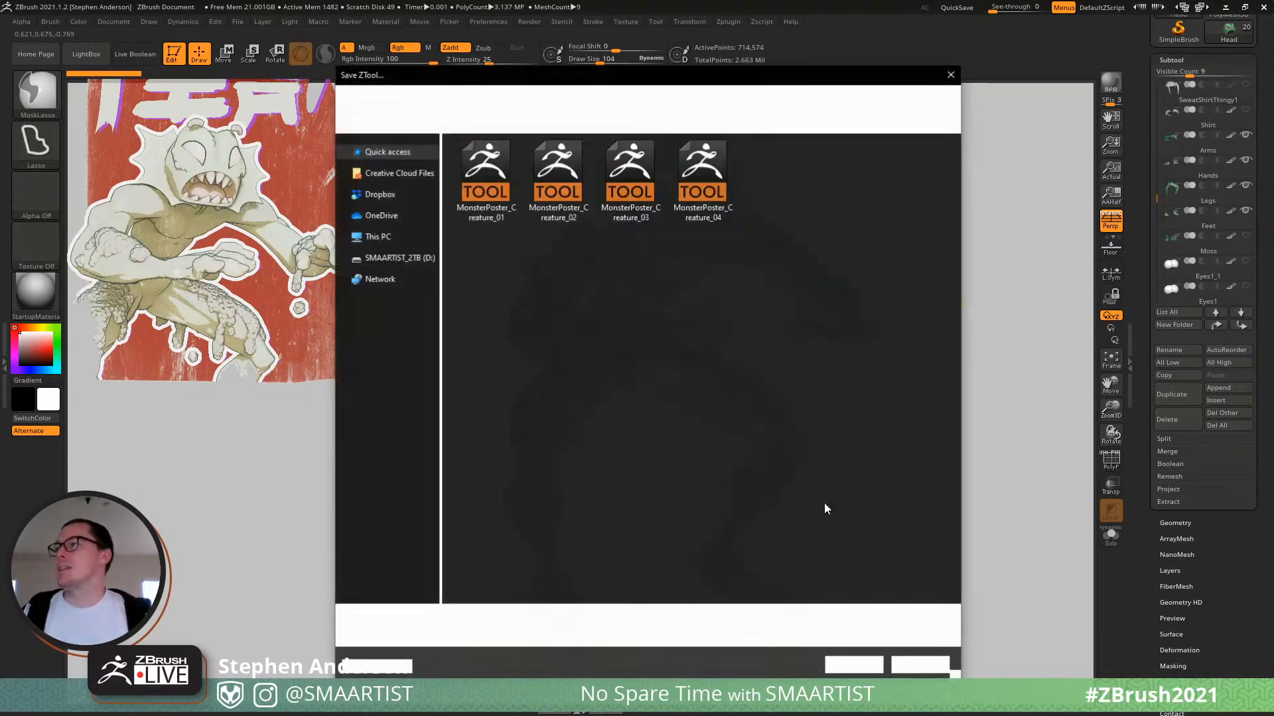
{"action": "left_click", "coordinate": [863, 665]}
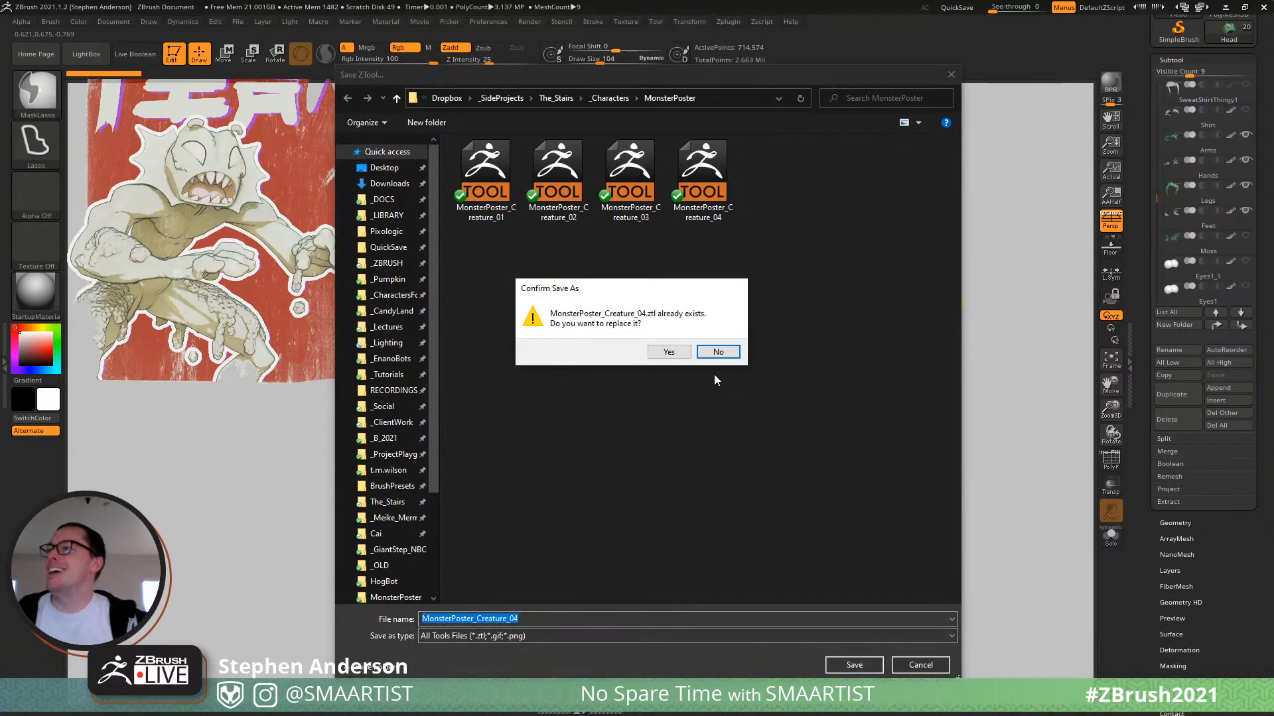
{"action": "left_click", "coordinate": [717, 354]}
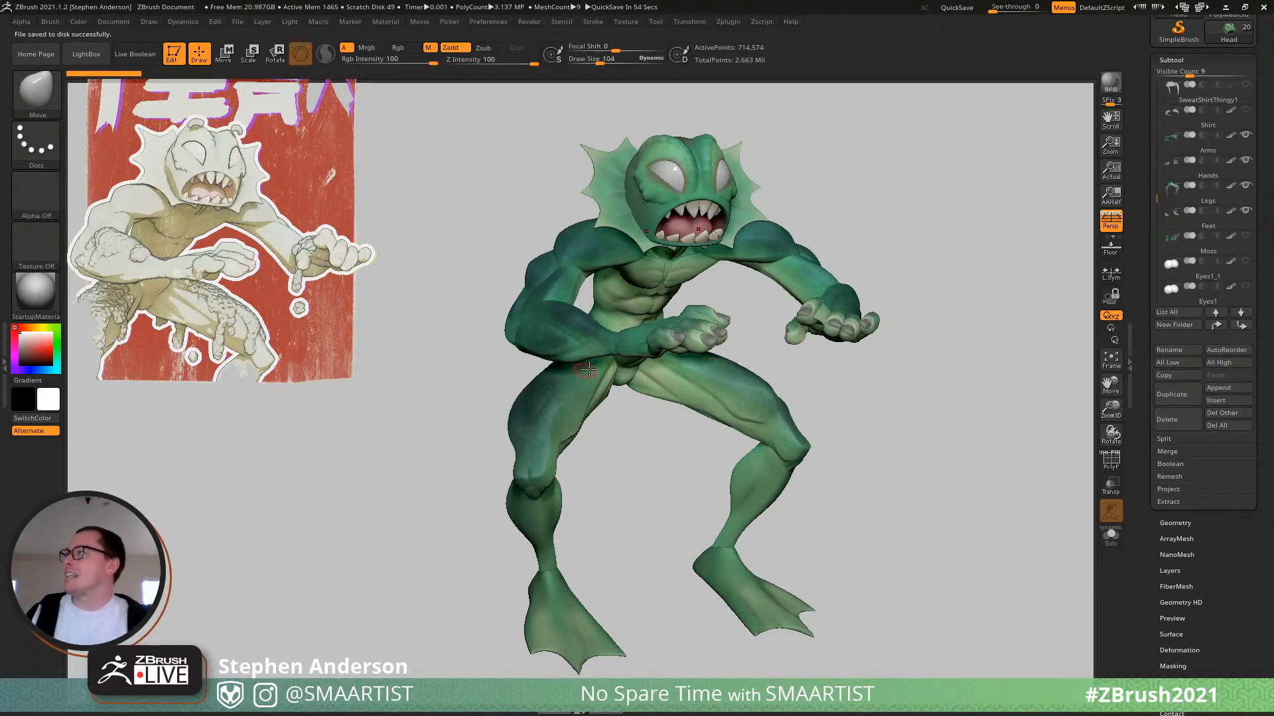
Make the Topo subtool active, isolate it with Solo, and show the polyframe on the framed head.
{"action": "key", "text": "n"}
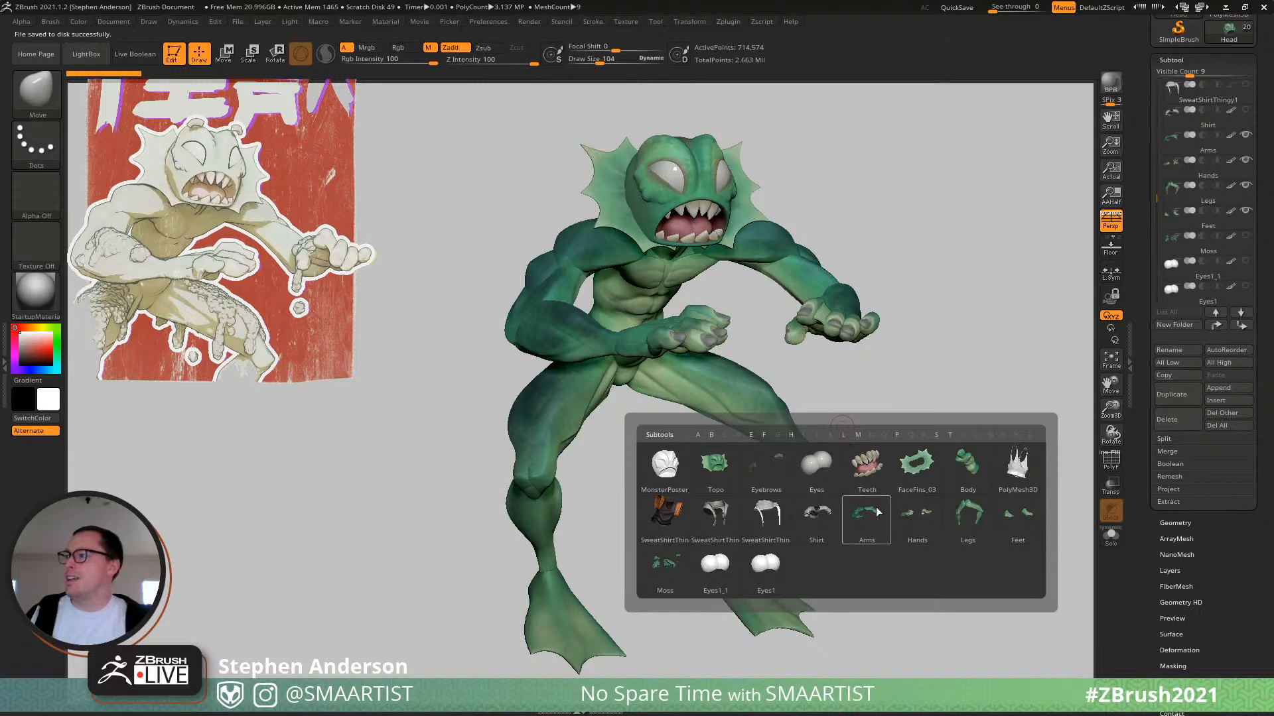
{"action": "left_click", "coordinate": [716, 467]}
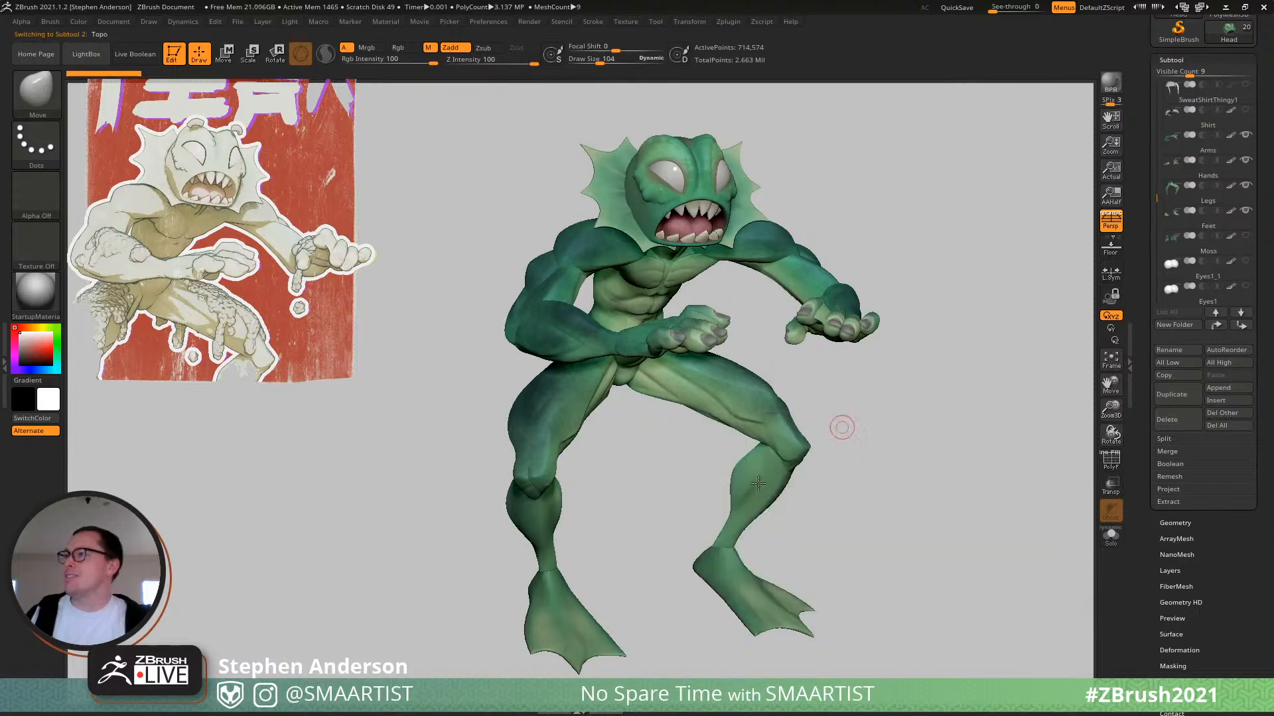
{"action": "left_click", "coordinate": [1111, 536]}
{"action": "key", "text": "f"}
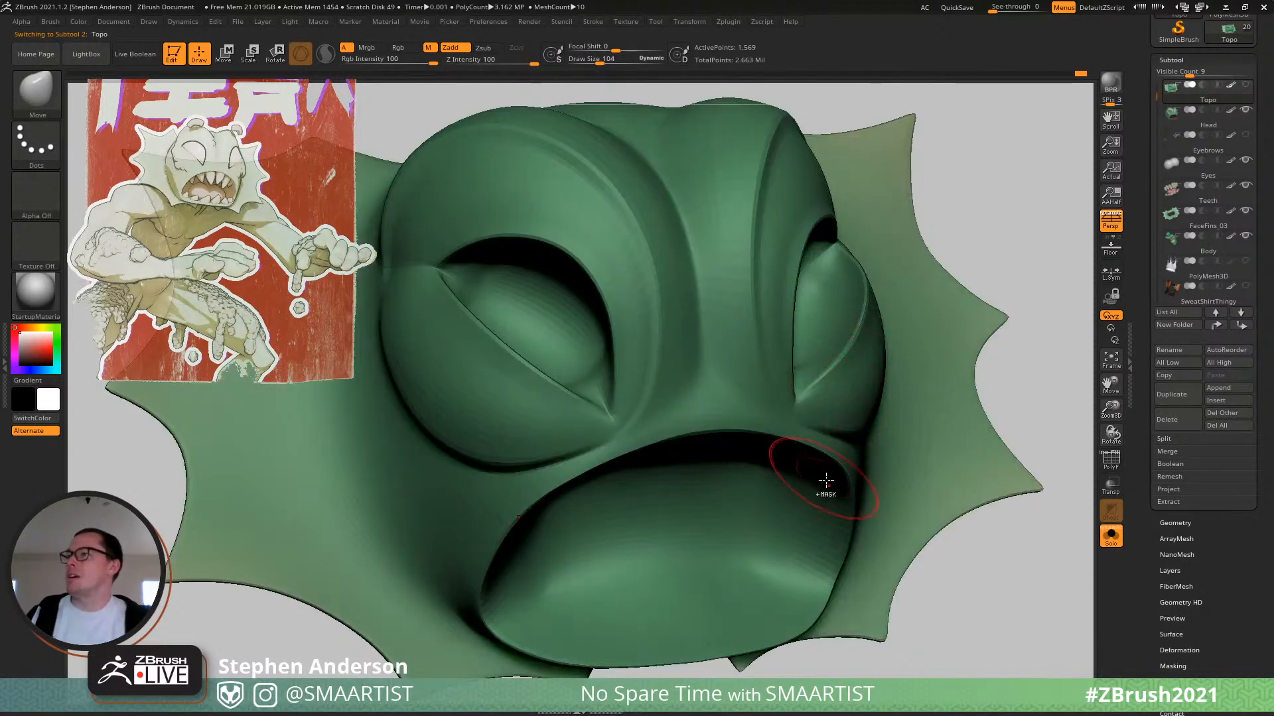
{"action": "mouse_move", "coordinate": [826, 481]}
{"action": "right_mouse_down", "text": "ctrl"}
{"action": "mouse_move", "coordinate": [665, 441]}
{"action": "mouse_move", "coordinate": [687, 458]}
{"action": "mouse_move", "coordinate": [701, 431]}
{"action": "mouse_move", "coordinate": [663, 425]}
{"action": "mouse_move", "coordinate": [756, 401]}
{"action": "mouse_move", "coordinate": [709, 411]}
{"action": "mouse_move", "coordinate": [835, 408]}
{"action": "mouse_move", "coordinate": [751, 438]}
{"action": "mouse_move", "coordinate": [780, 446]}
{"action": "mouse_move", "coordinate": [824, 428]}
{"action": "mouse_move", "coordinate": [752, 429]}
{"action": "mouse_move", "coordinate": [779, 444]}
{"action": "mouse_move", "coordinate": [865, 441]}
{"action": "mouse_move", "coordinate": [847, 445]}
{"action": "mouse_move", "coordinate": [968, 418]}
{"action": "mouse_move", "coordinate": [995, 398]}
{"action": "right_mouse_up", "text": "ctrl"}
{"action": "key", "text": "shift+f"}
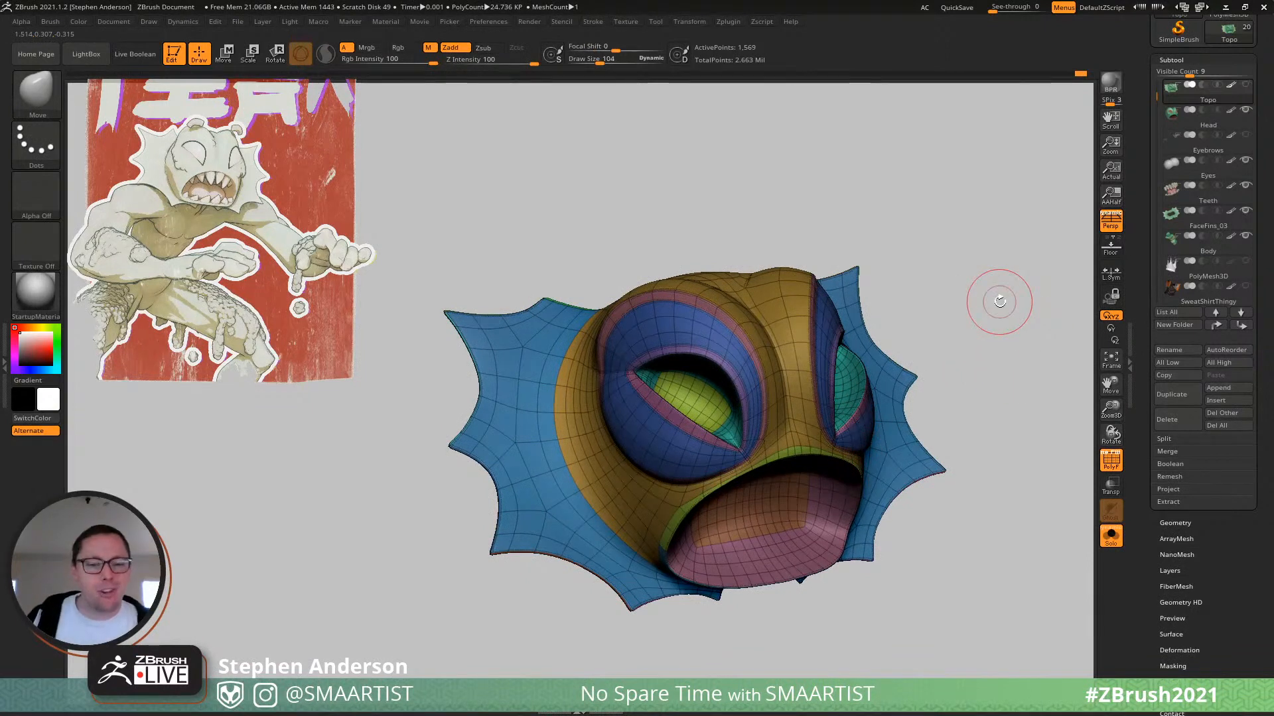